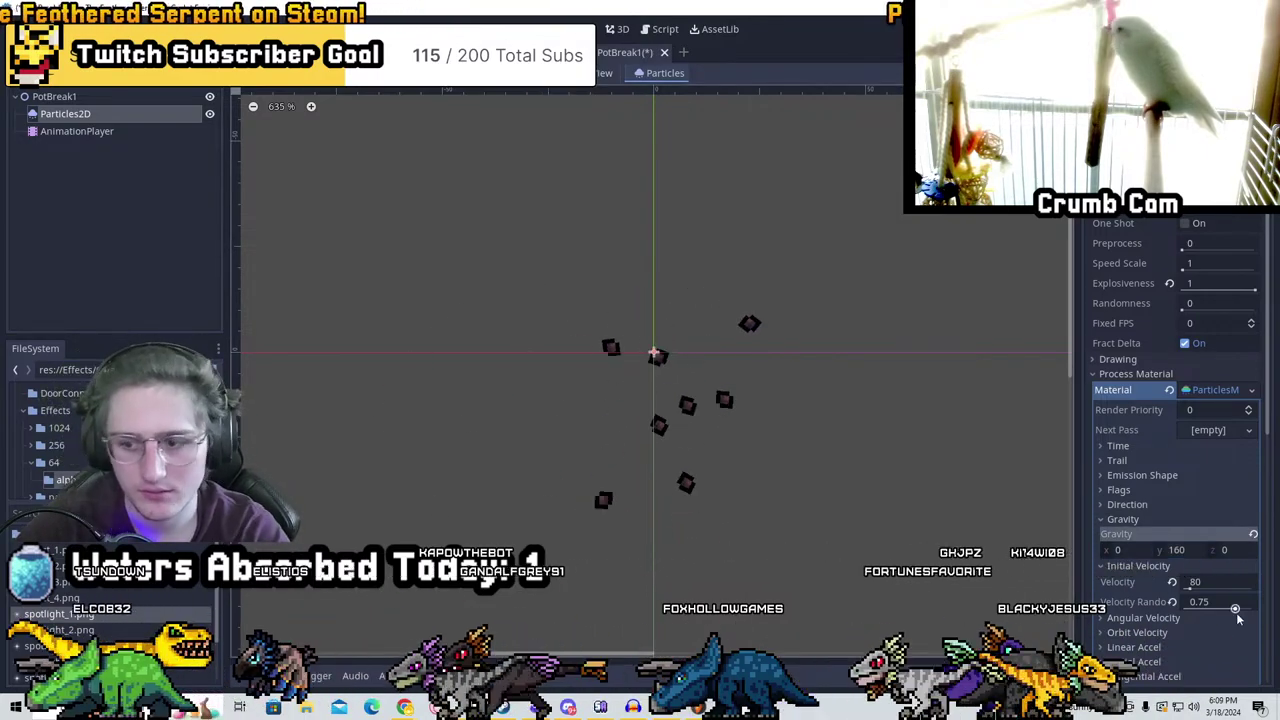
# Set PotBreak1's Initial Velocity 120, Velocity Random 0.5 and Direction Spread 25, then save
pyautogui.click(1208, 581)
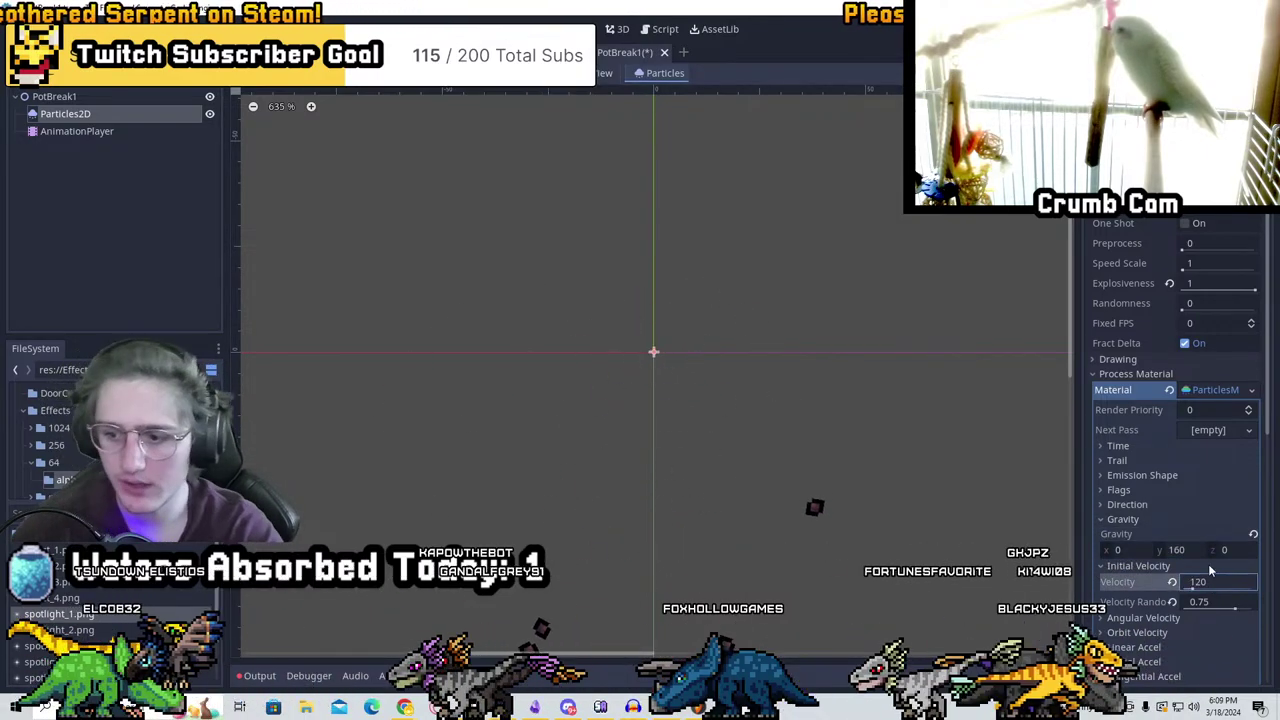
pyautogui.press('Return')
pyautogui.scroll(-3, 751, 426)
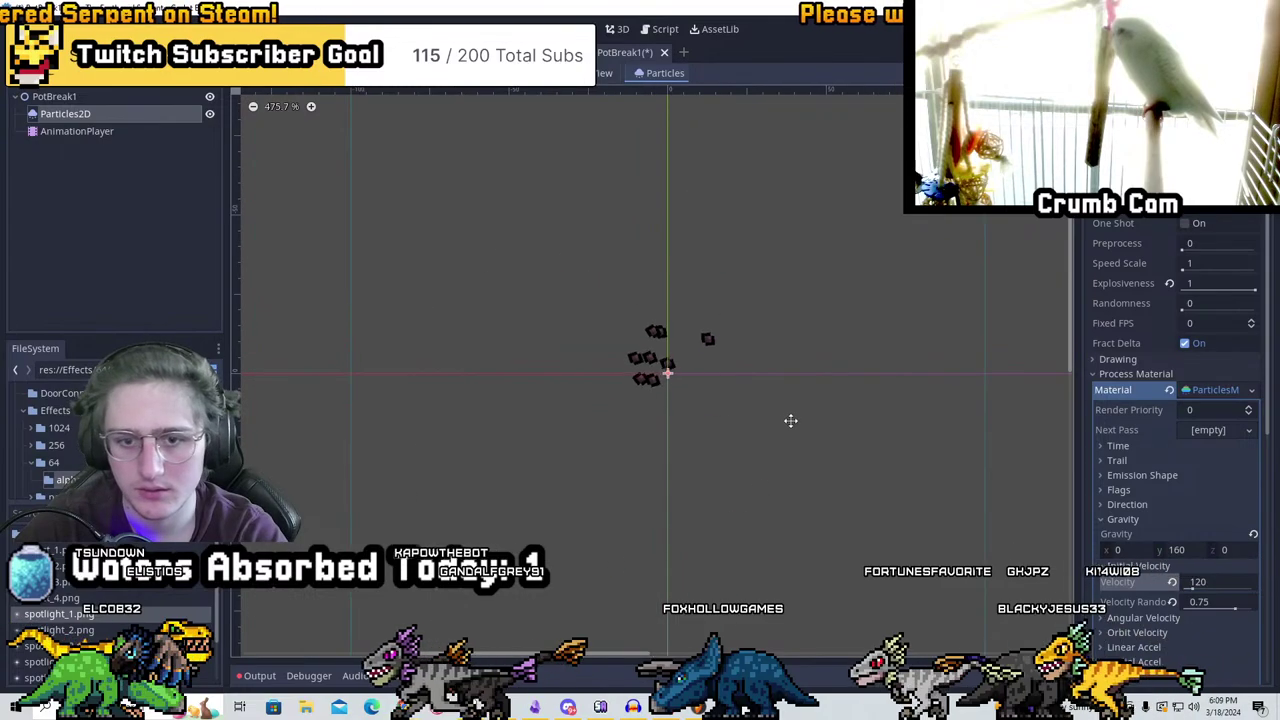
pyautogui.click(1237, 601)
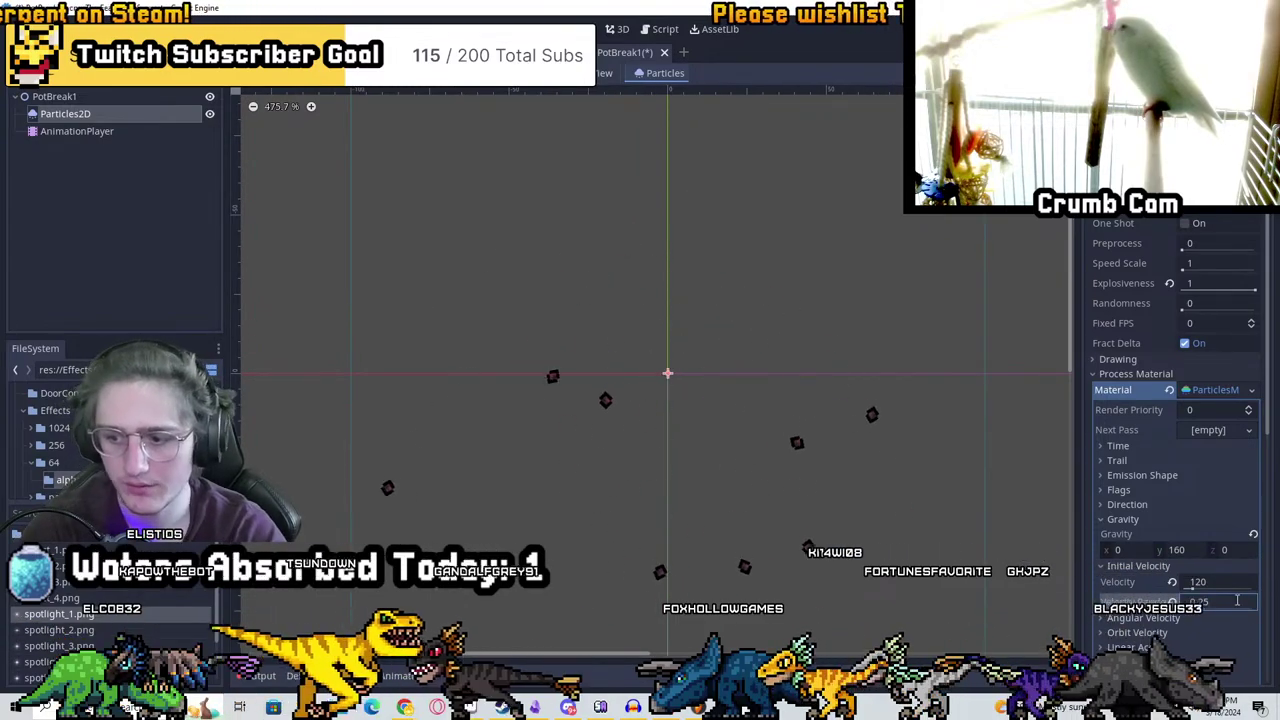
pyautogui.press('Return')
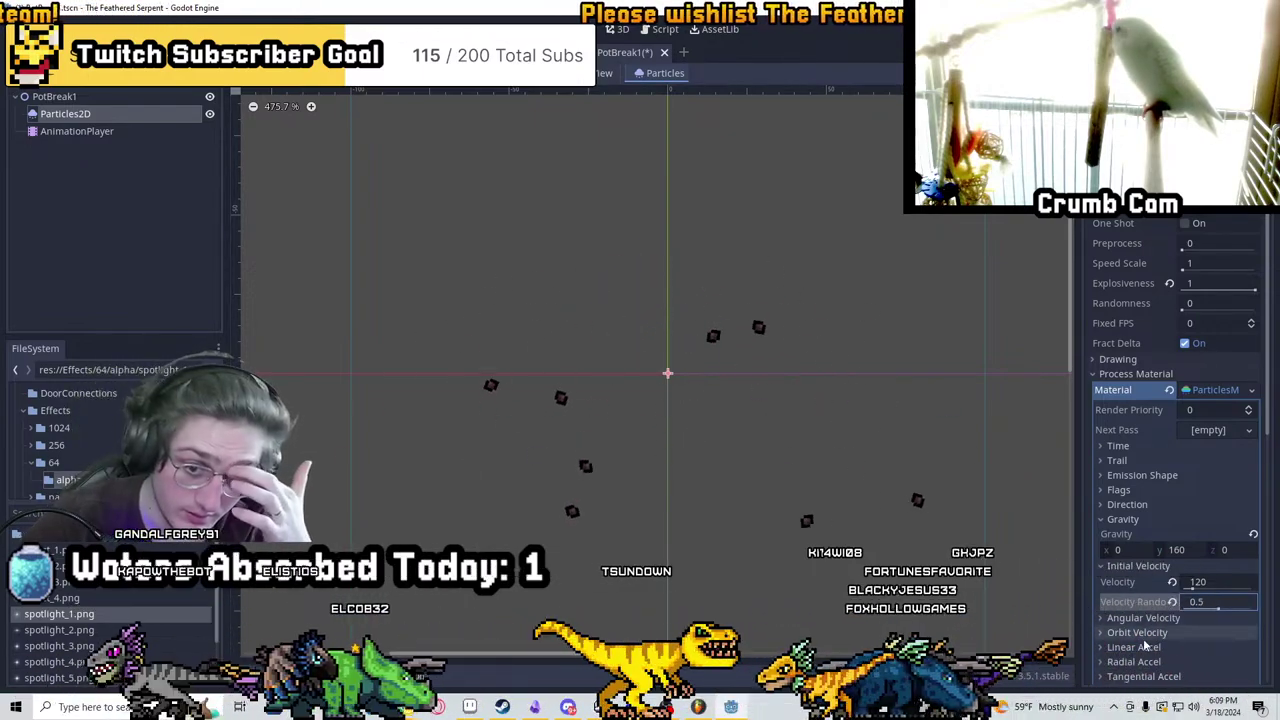
pyautogui.press('Return')
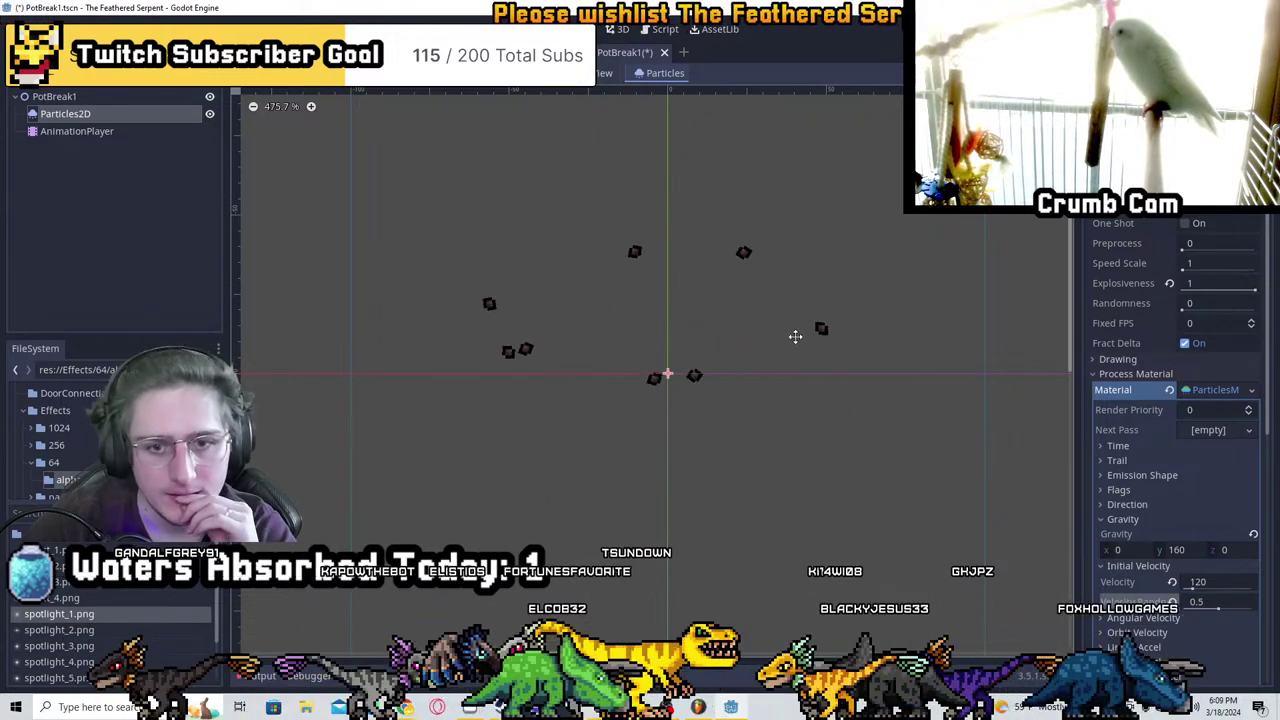
pyautogui.click(1127, 504)
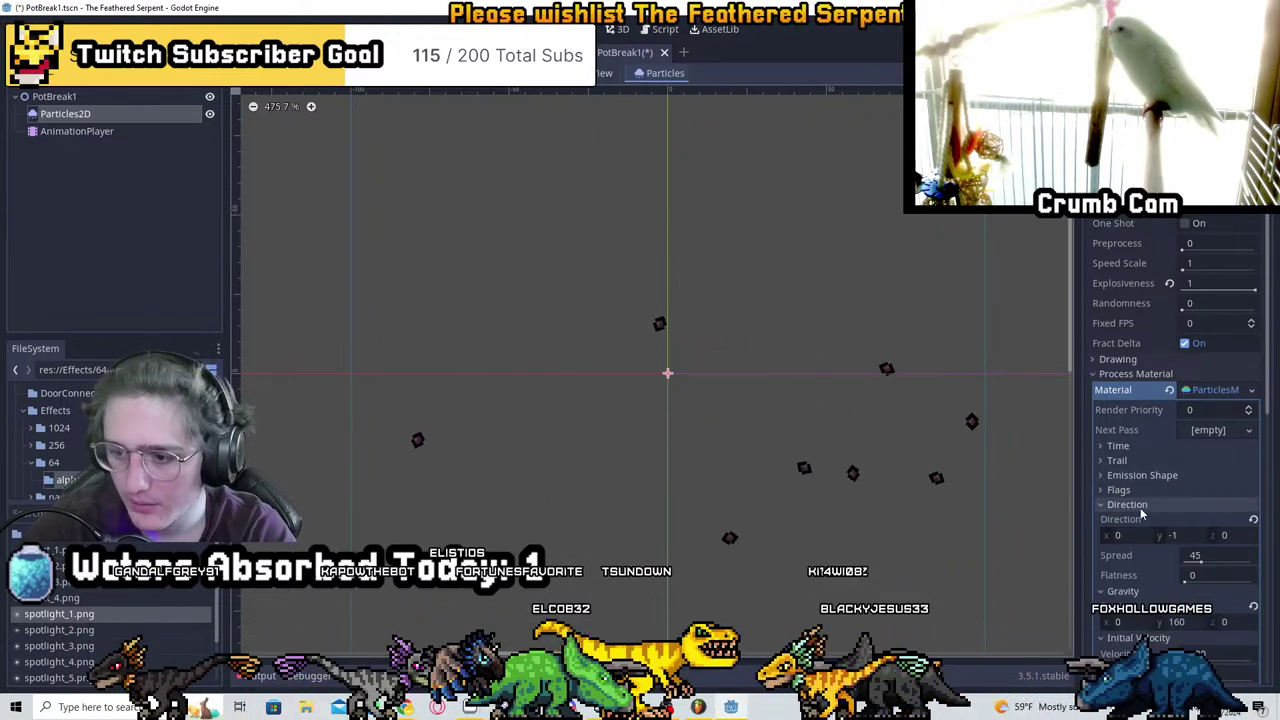
pyautogui.click(1238, 554)
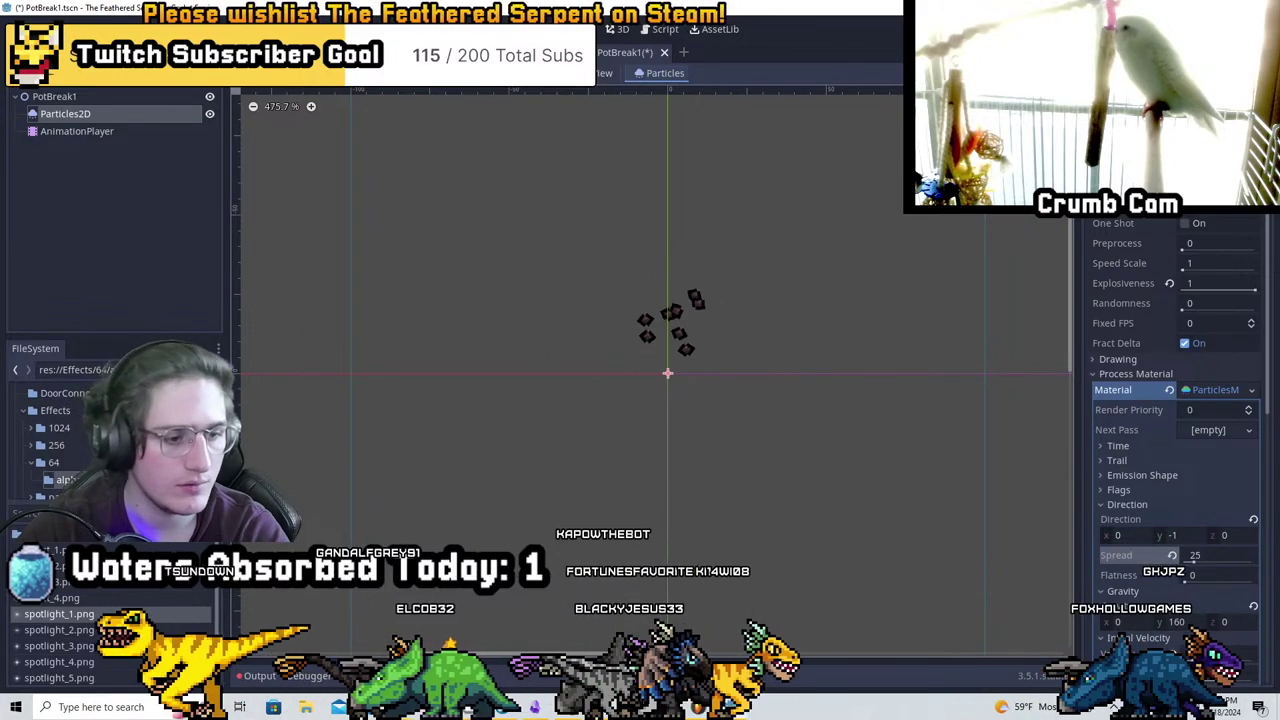
pyautogui.click(654, 300)
pyautogui.scroll(1, 594, 277)
pyautogui.hotkey('ctrl', 's')
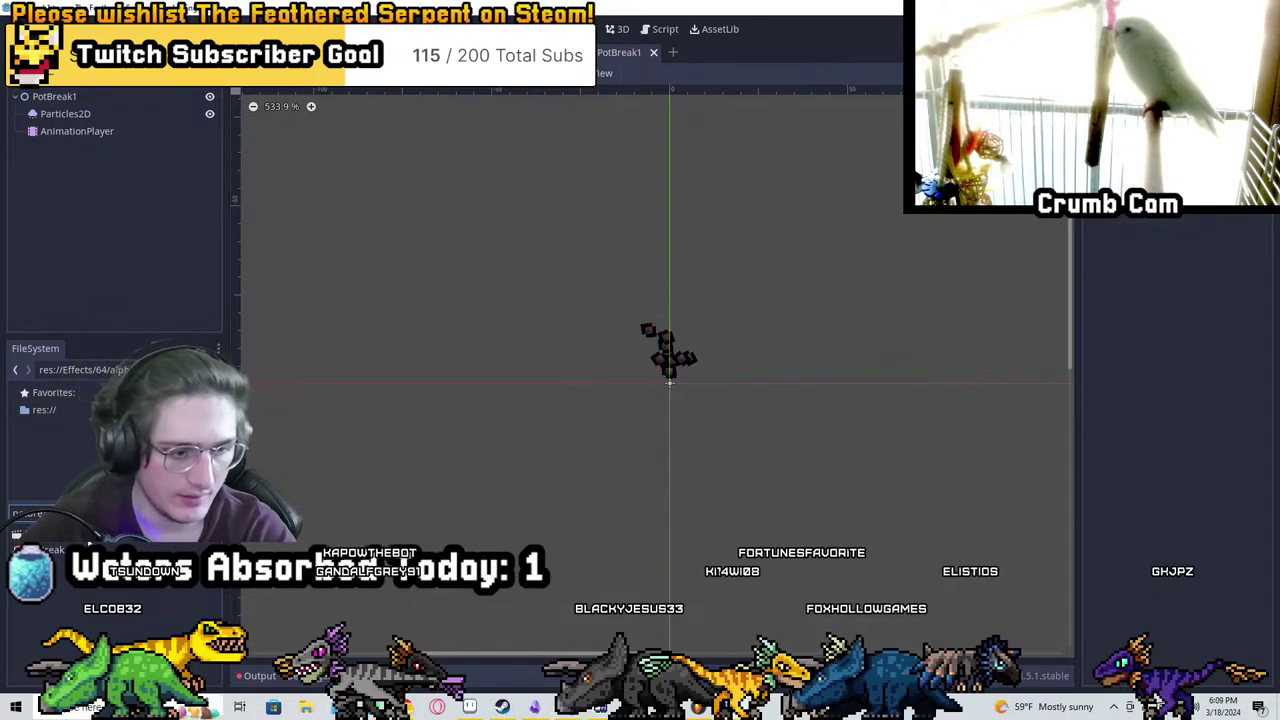
# Duplicate PotBreak1.tscn as PotBreak2.tscn and rename its root node to PotBreak2
pyautogui.hotkey('ctrl', 'd')
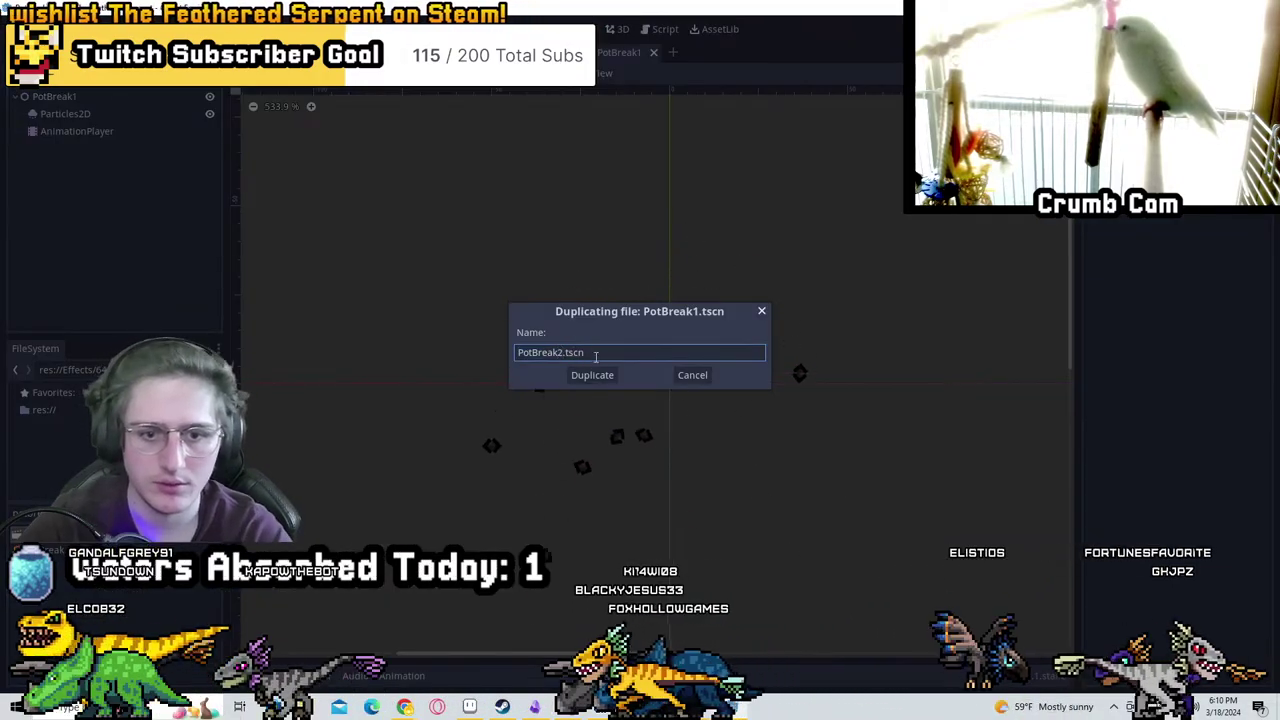
pyautogui.click(582, 372)
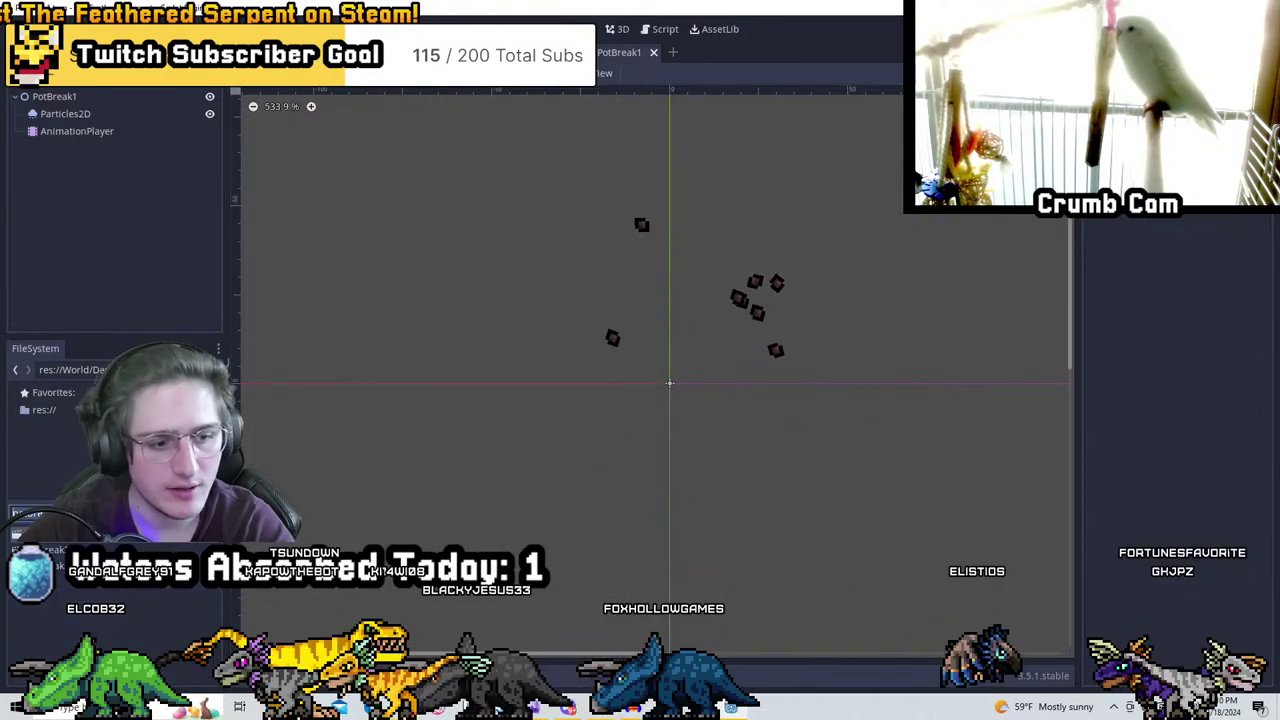
pyautogui.click(54, 96)
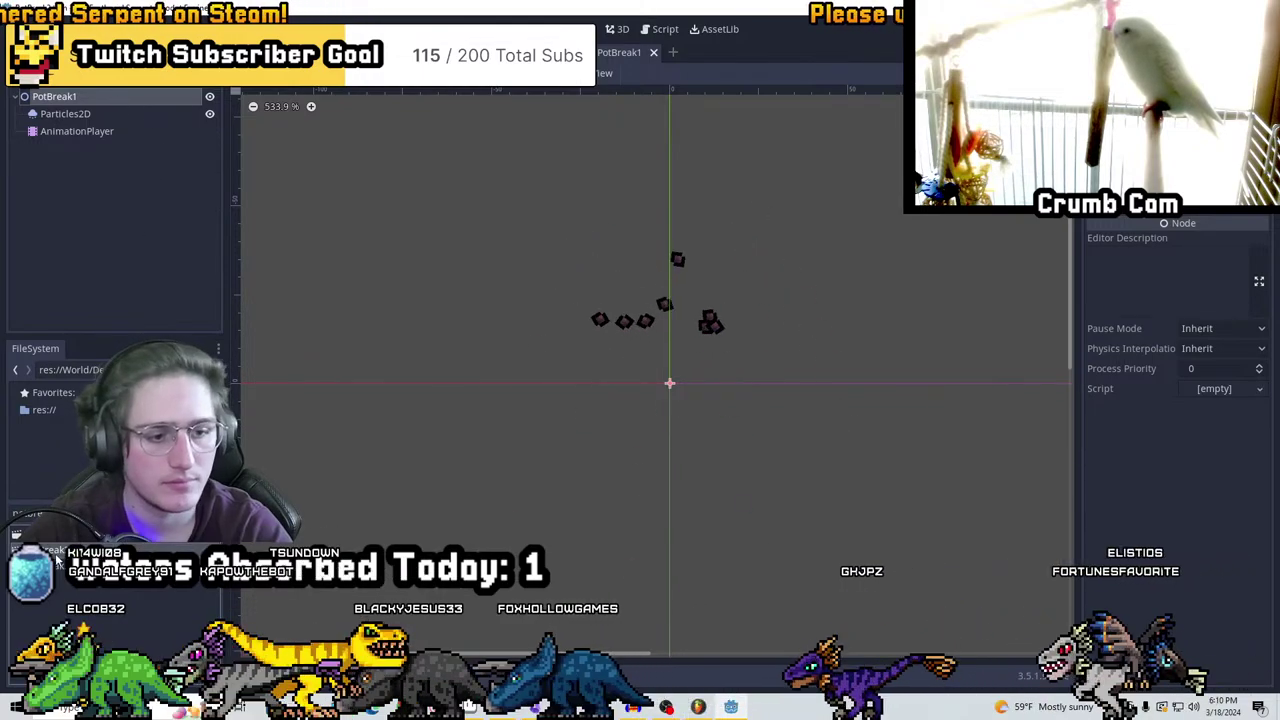
pyautogui.doubleClick(113, 98)
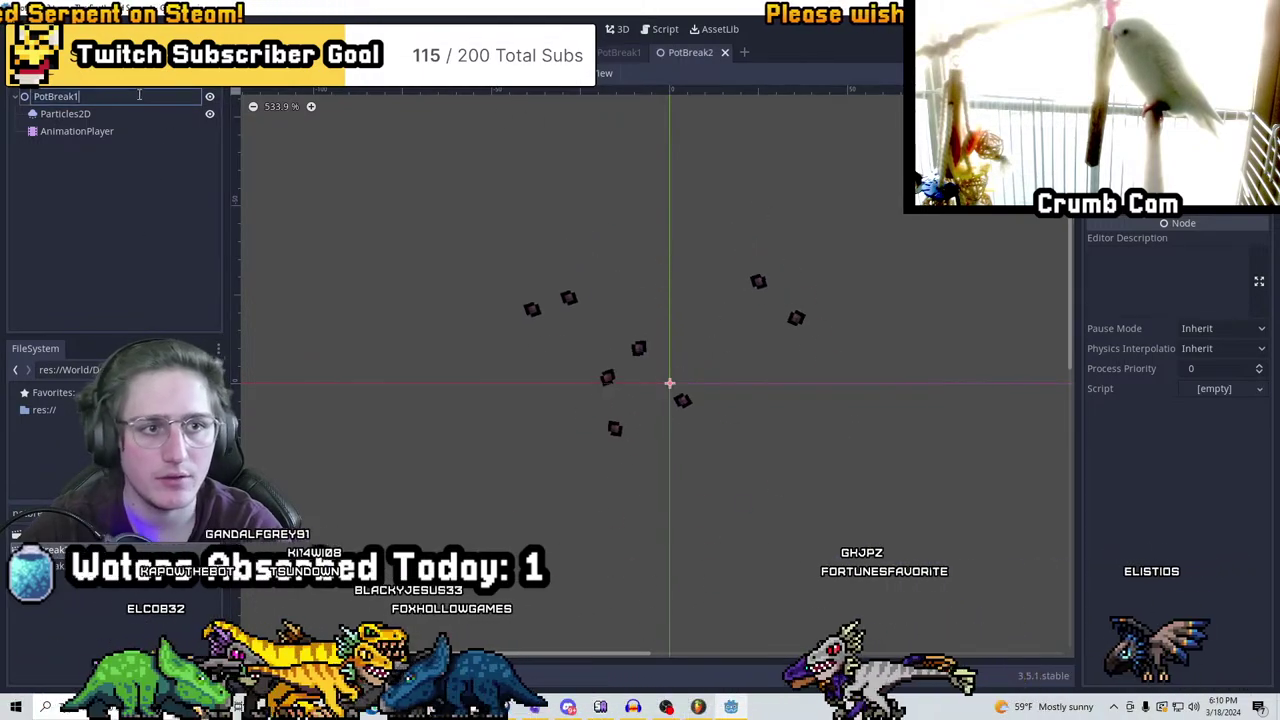
pyautogui.press('BackSpace')
pyautogui.write('2')
pyautogui.press('Return')
# Give PotBreak2's Particles2D a green texture, save it, and start duplicating PotBreak2.tscn
pyautogui.click(66, 114)
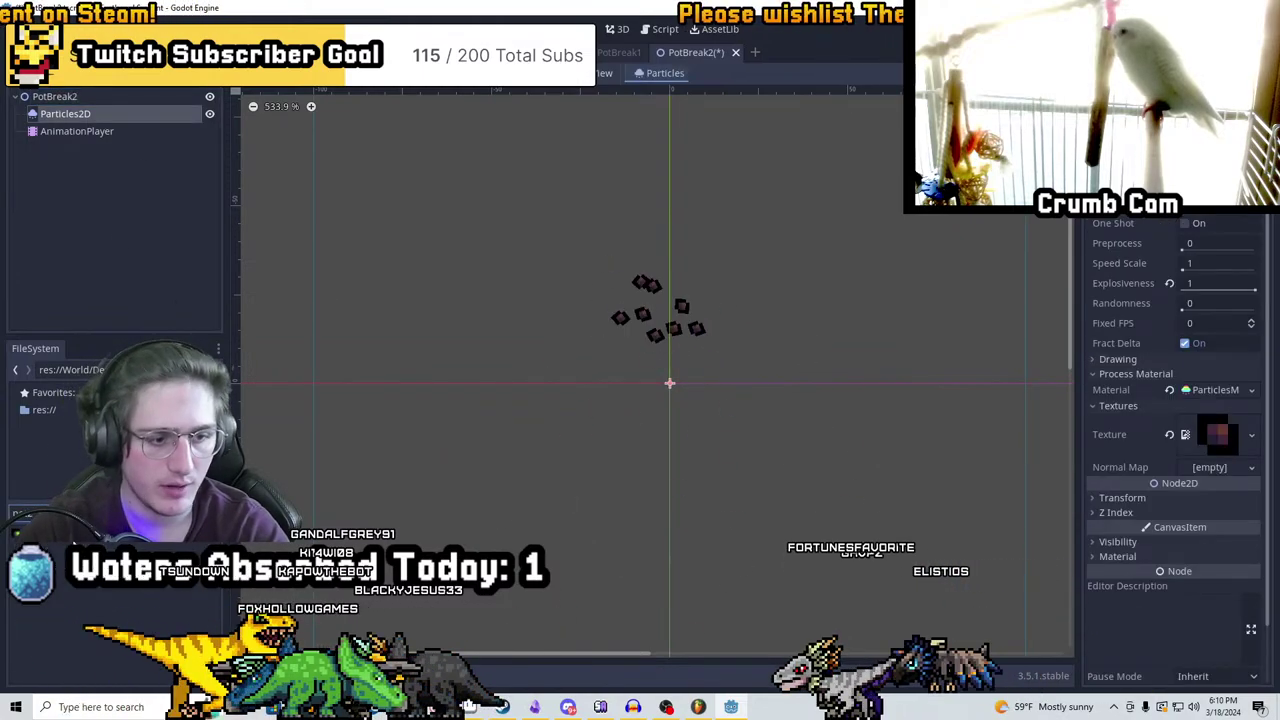
pyautogui.scroll(-1, 634, 403)
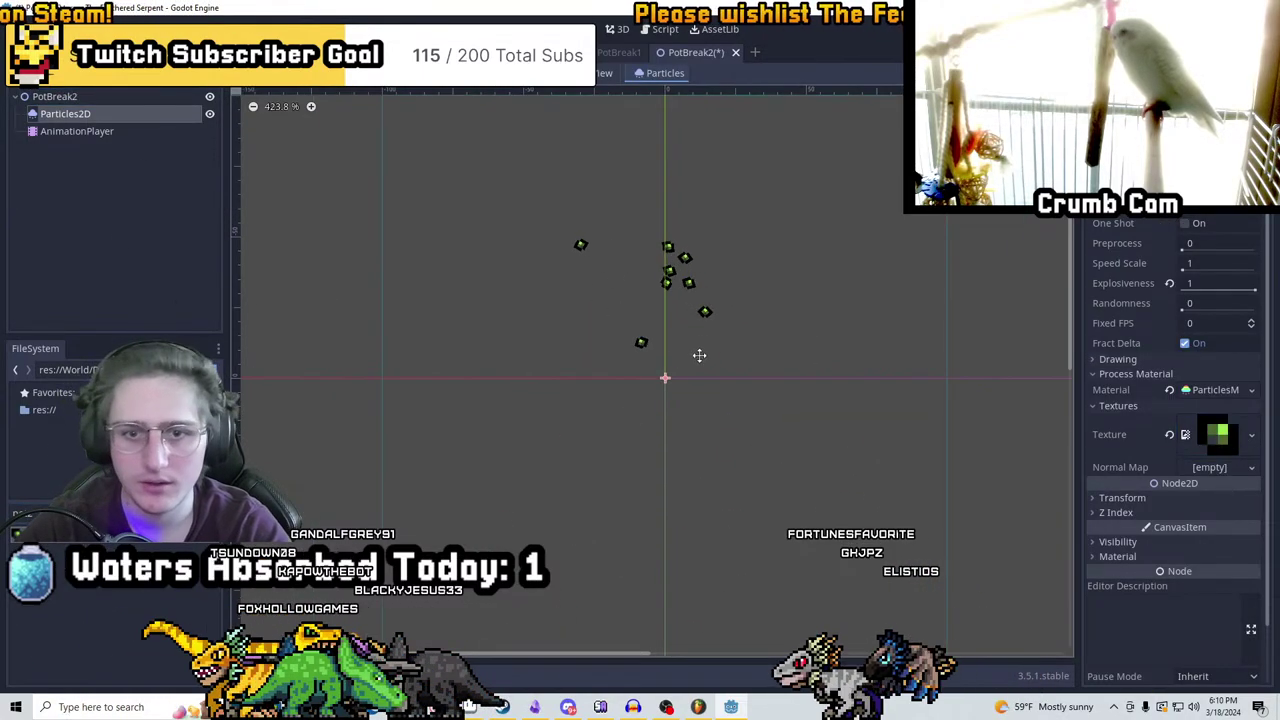
pyautogui.hotkey('ctrl', 's')
pyautogui.click(97, 135)
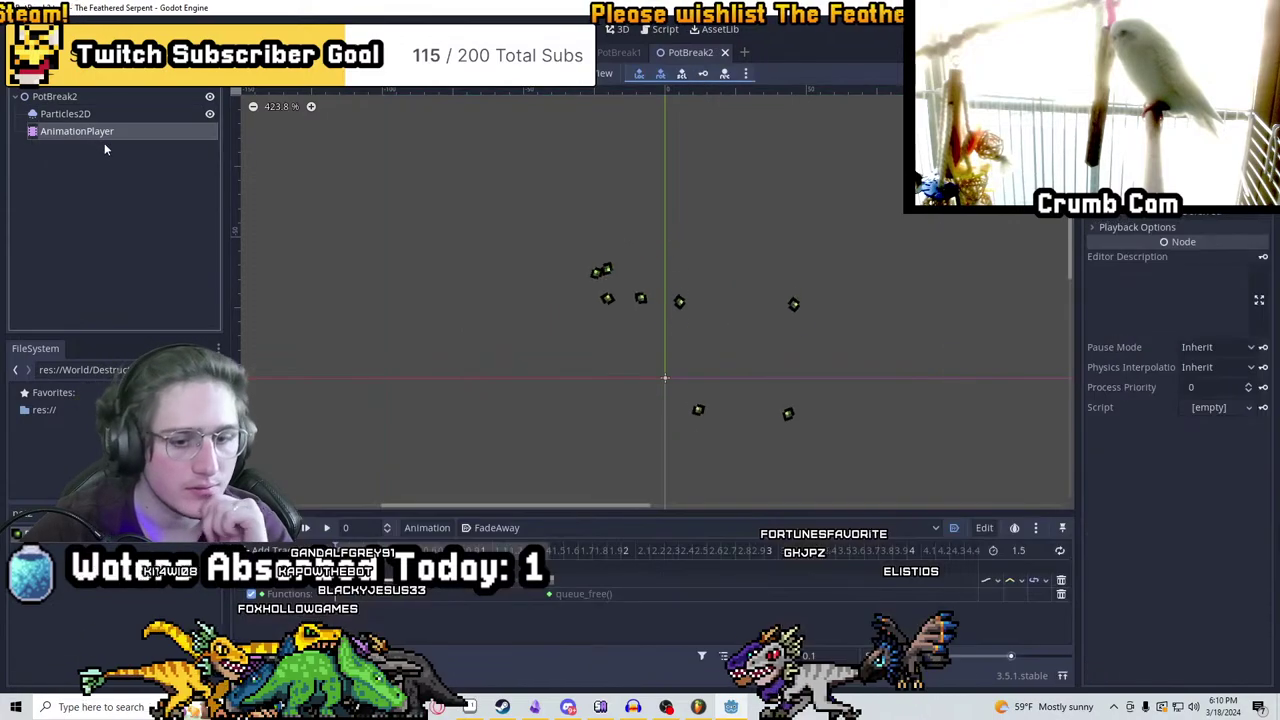
pyautogui.hotkey('ctrl', 's')
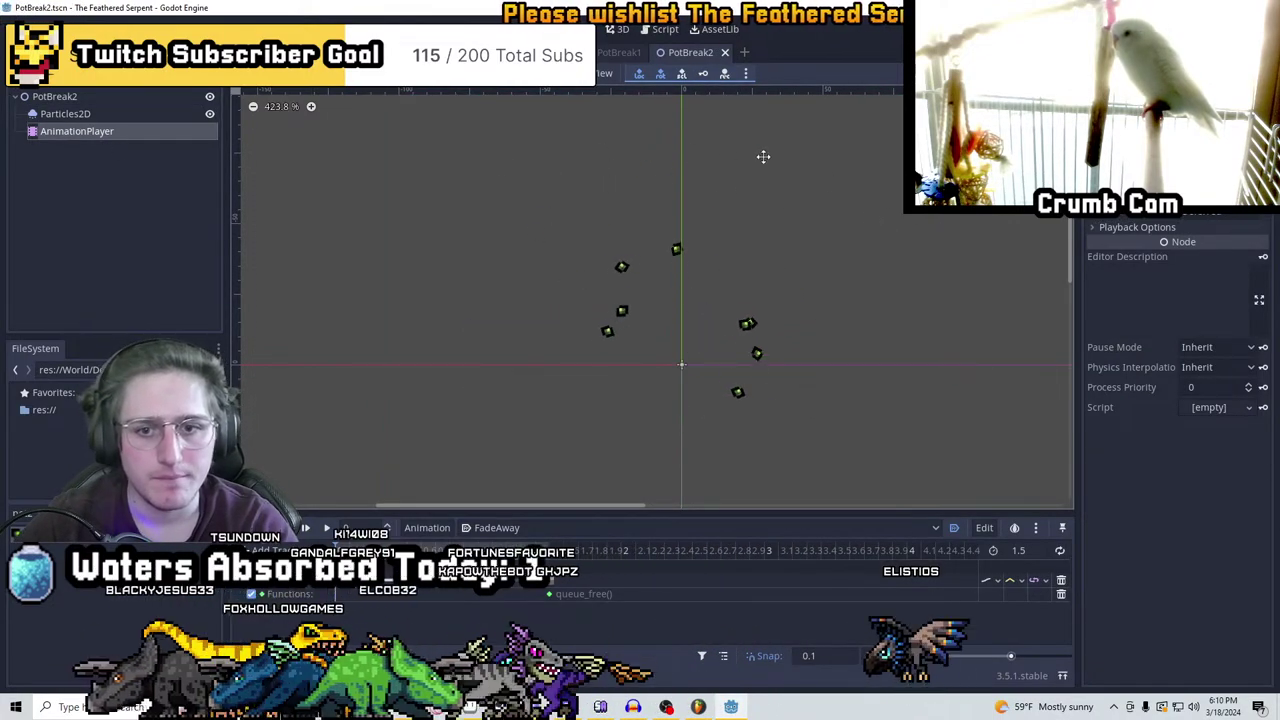
pyautogui.click(125, 114)
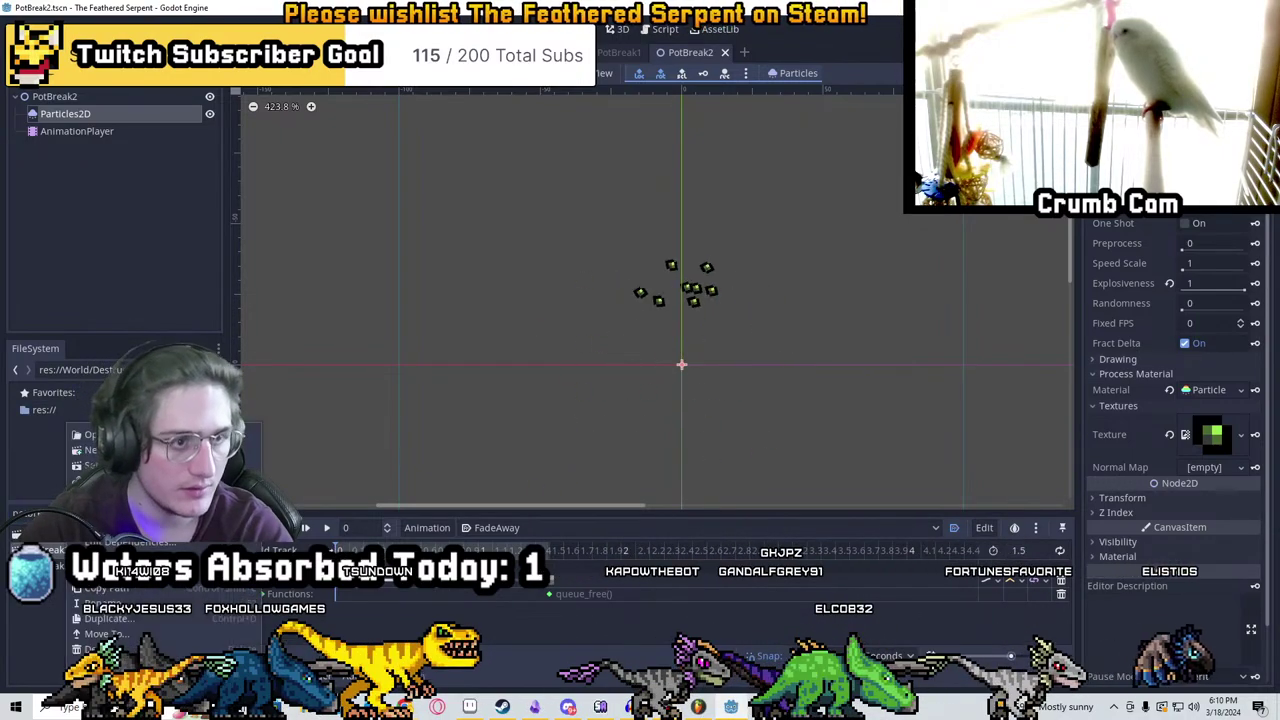
pyautogui.click(152, 620)
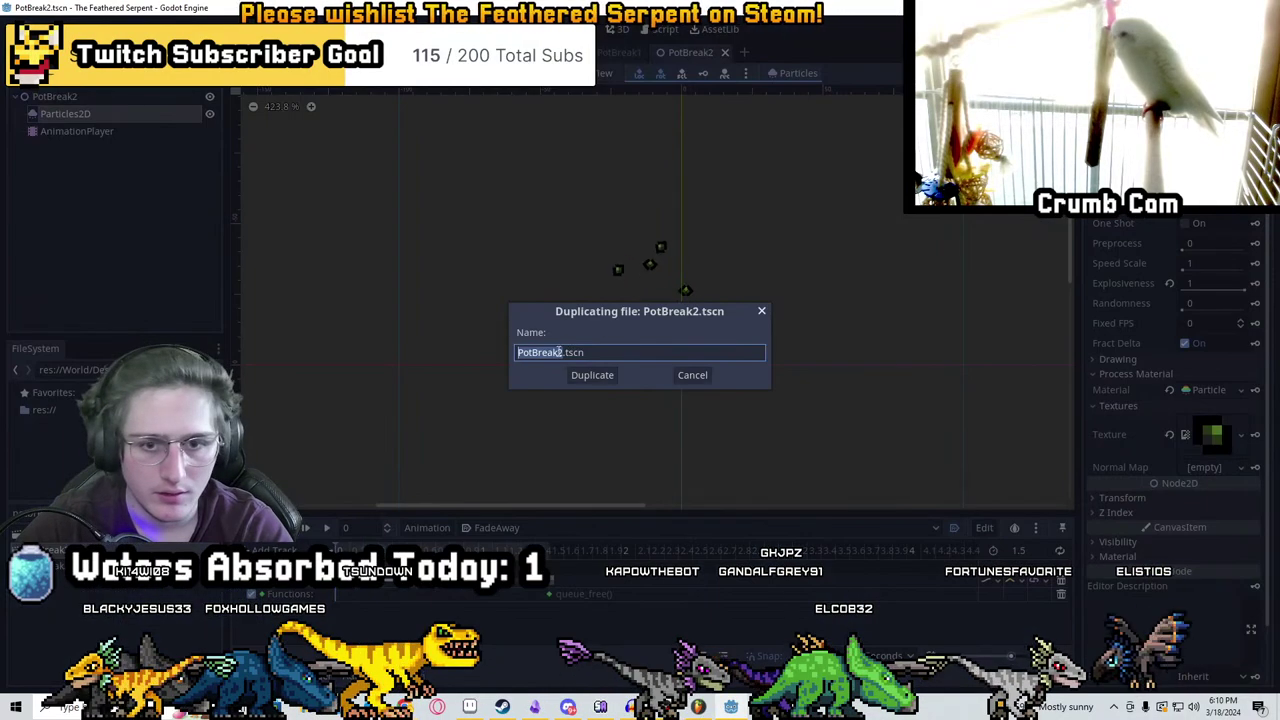
# Create PotBreak3.tscn, rename its root PotBreak3, give its particles a white square texture, and save
pyautogui.click(598, 377)
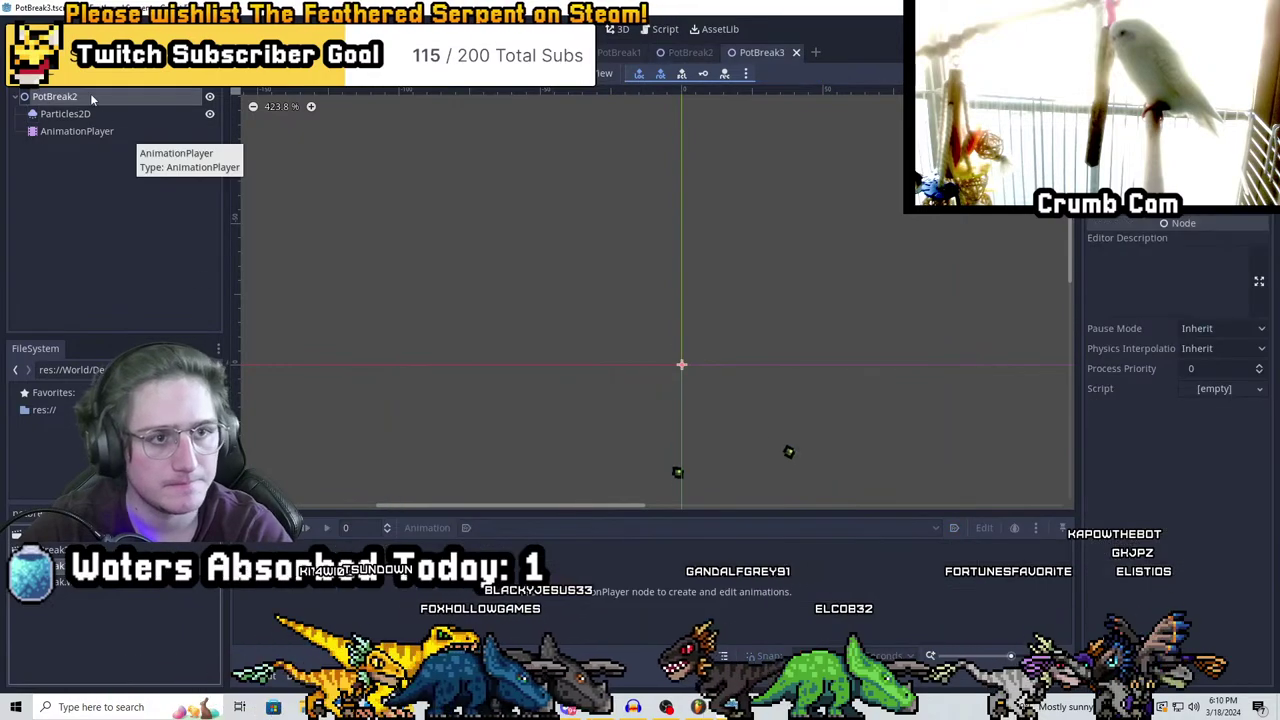
pyautogui.doubleClick(90, 96)
pyautogui.write('PotBreak3')
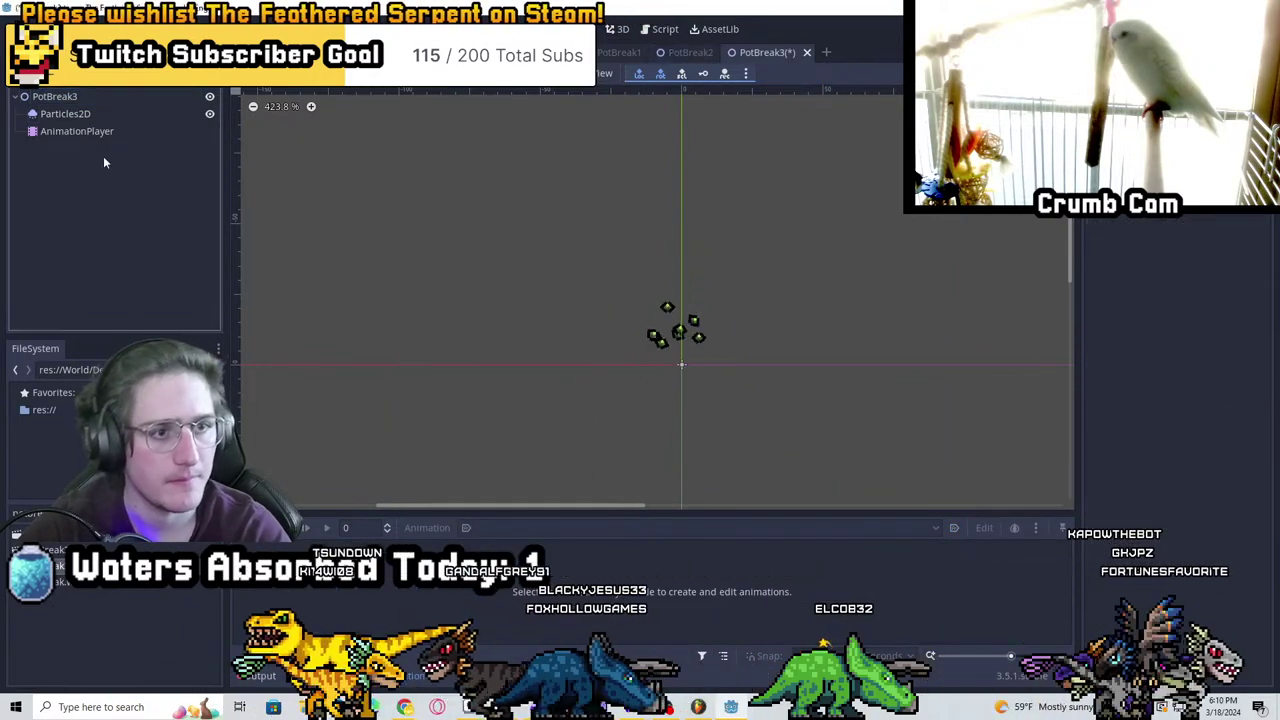
pyautogui.click(120, 131)
pyautogui.click(60, 115)
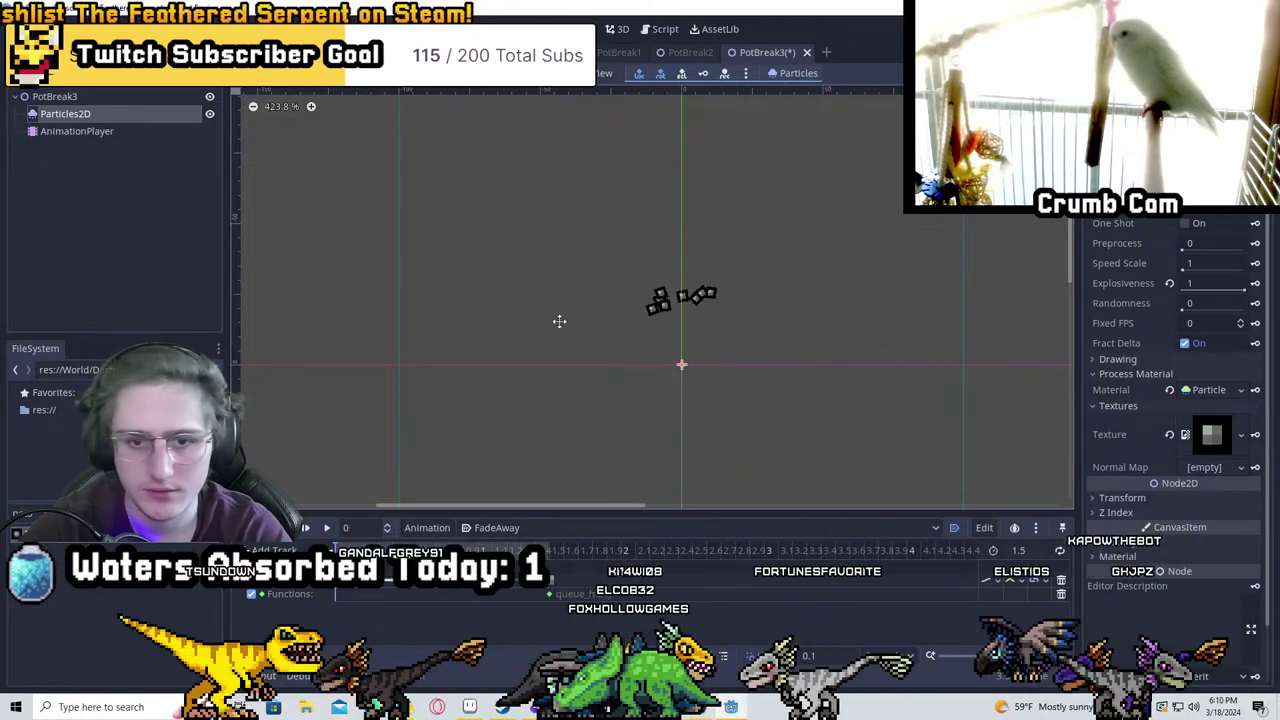
pyautogui.scroll(1, 690, 343)
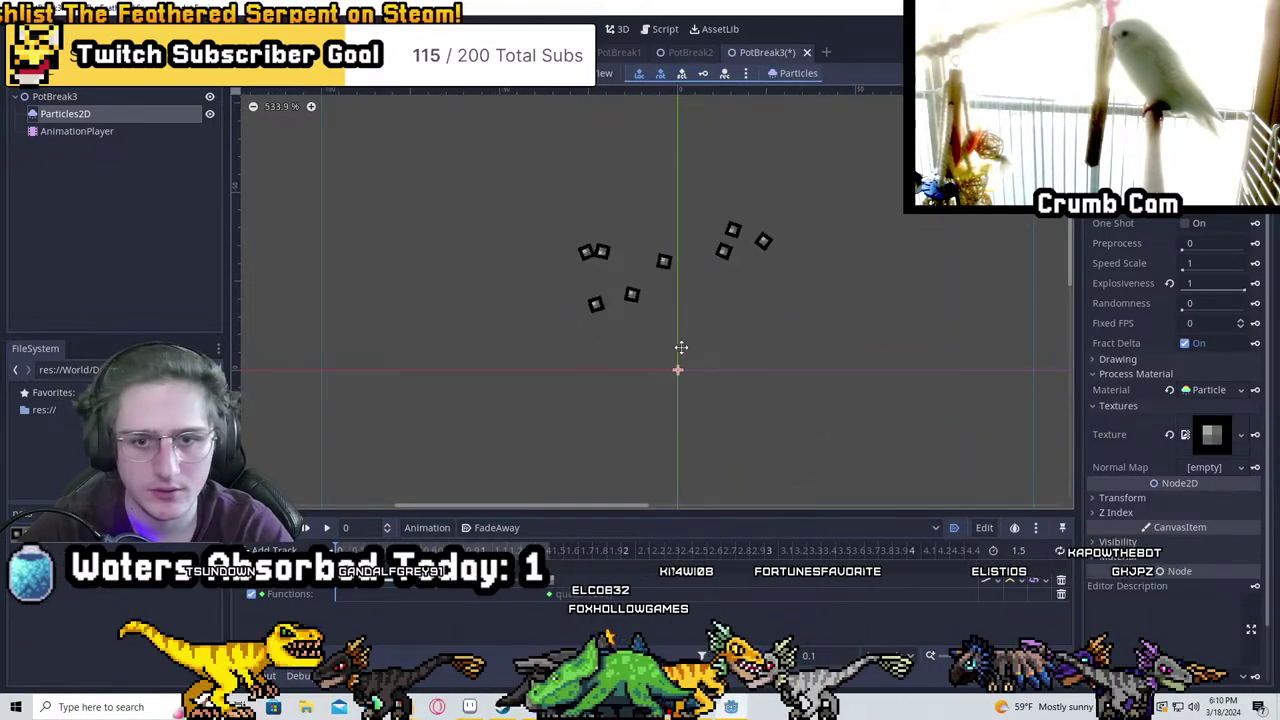
pyautogui.click(144, 181)
pyautogui.hotkey('ctrl', 's')
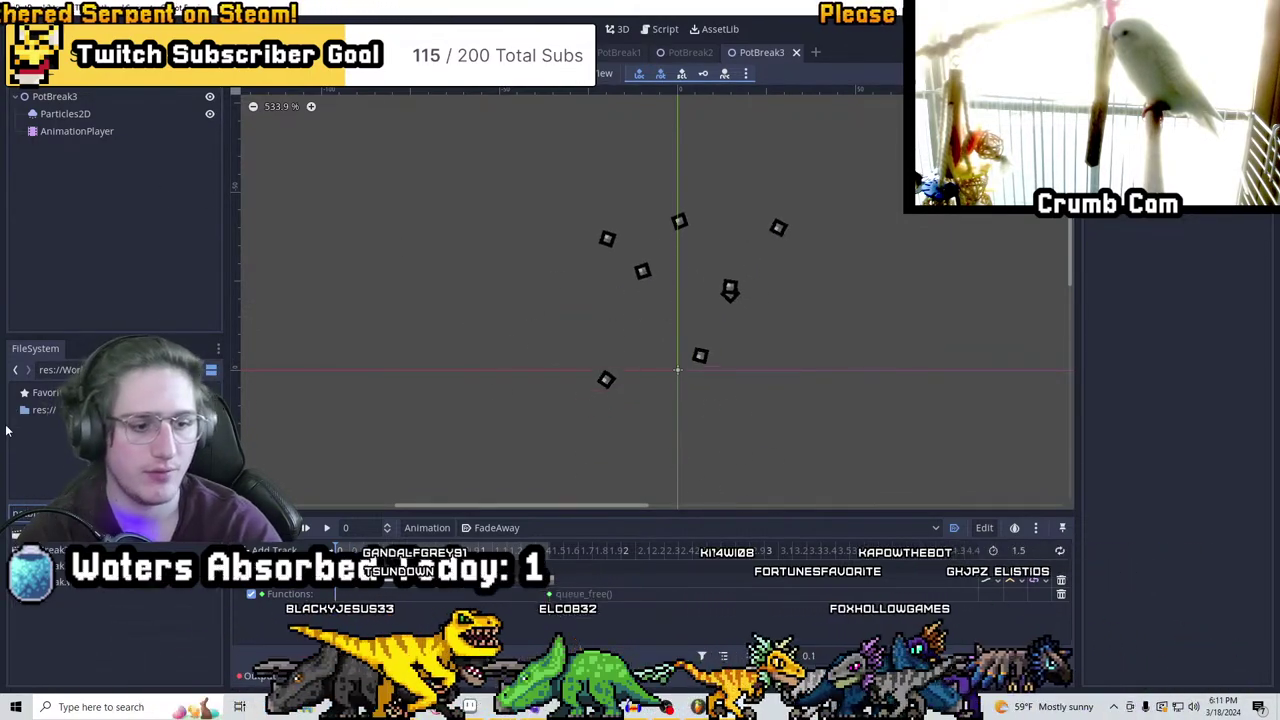
# Duplicate PotBreak3 as PotBreak4.tscn with dark red particle shards and save it
pyautogui.rightClick(50, 570)
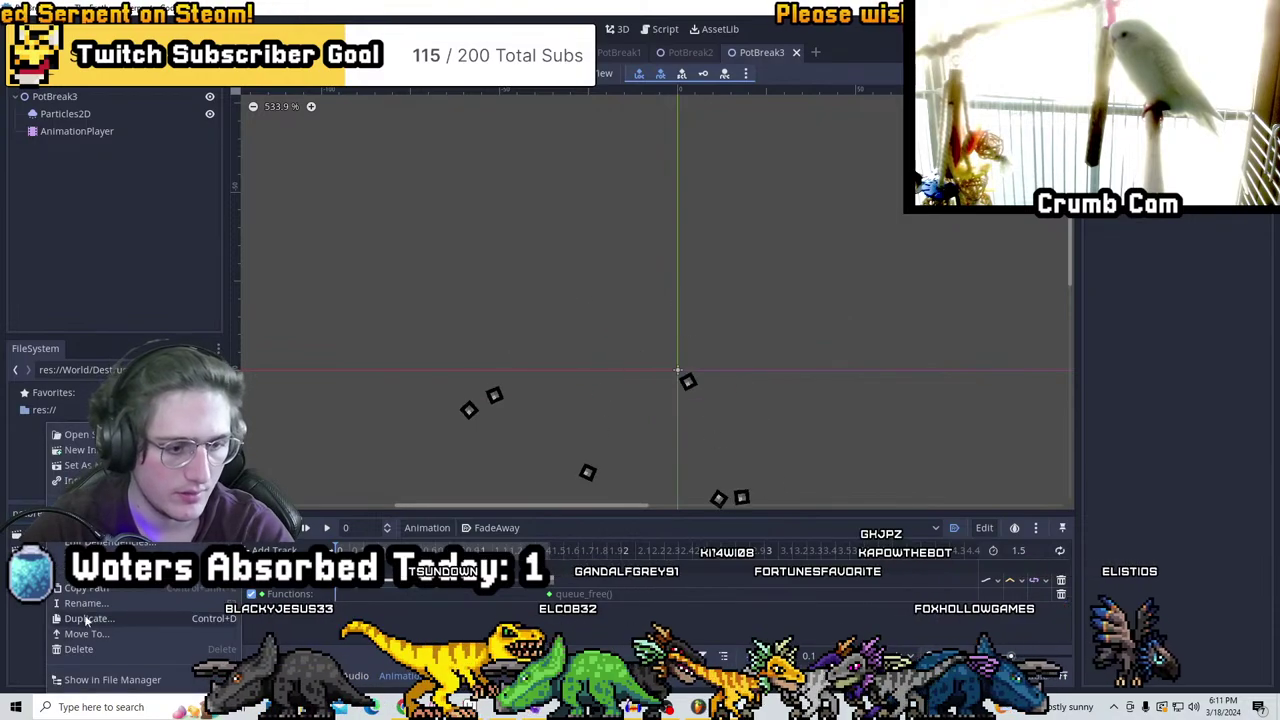
pyautogui.click(86, 619)
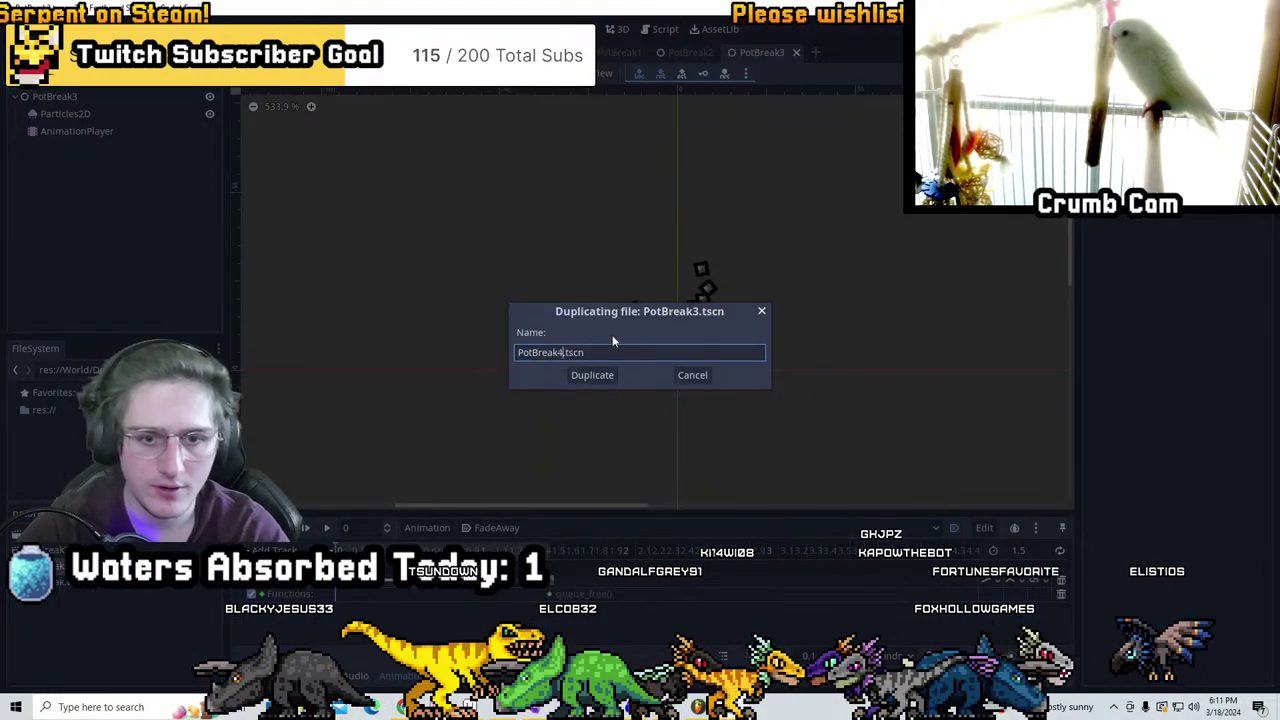
pyautogui.click(592, 375)
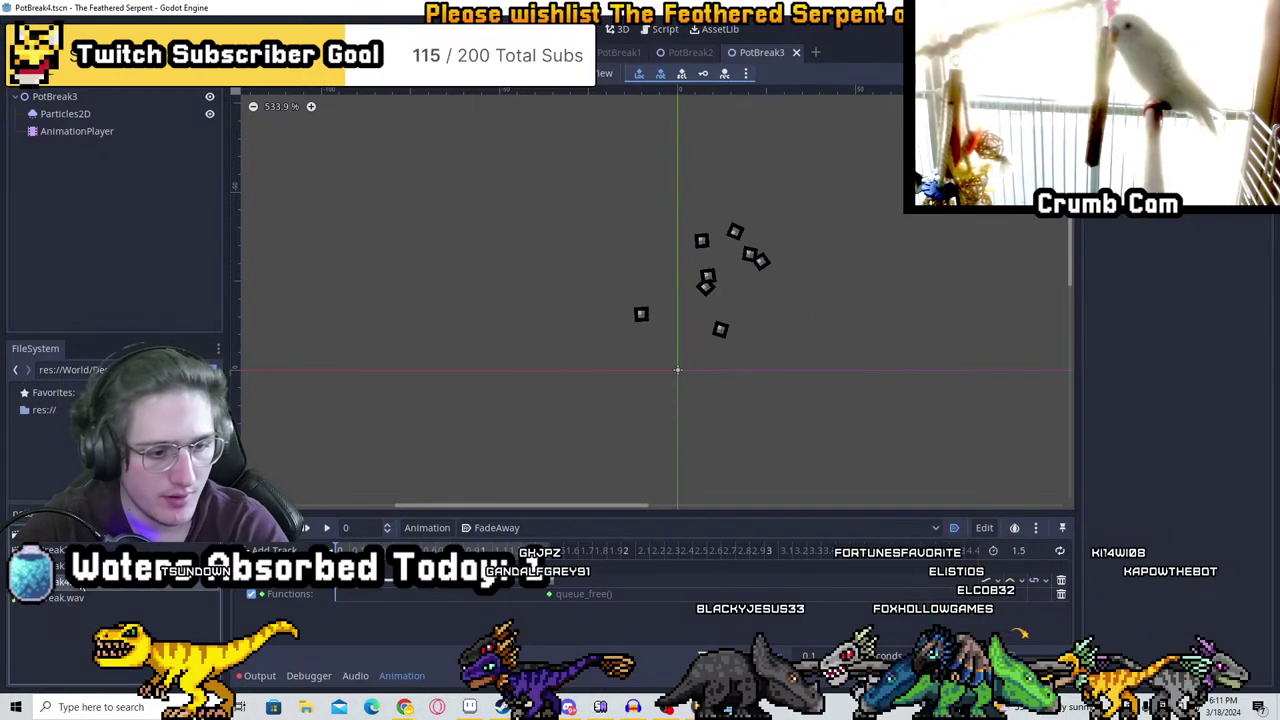
pyautogui.click(56, 96)
pyautogui.click(56, 96)
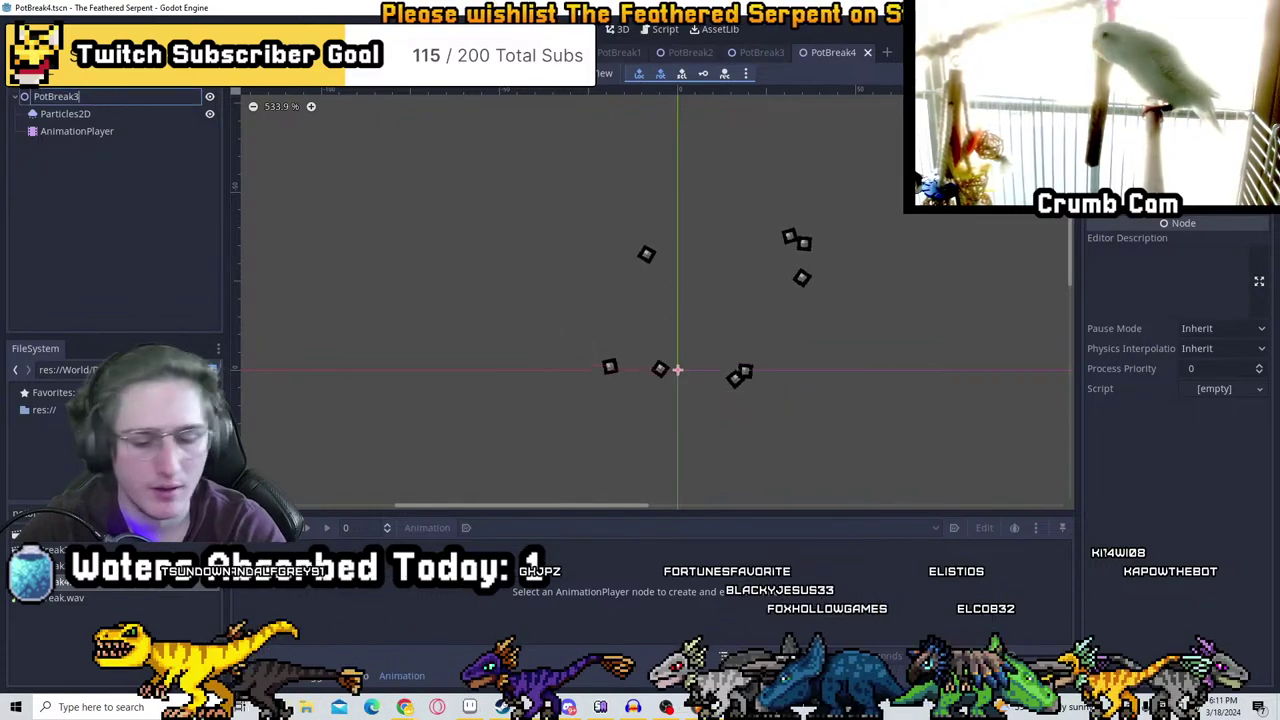
pyautogui.click(117, 110)
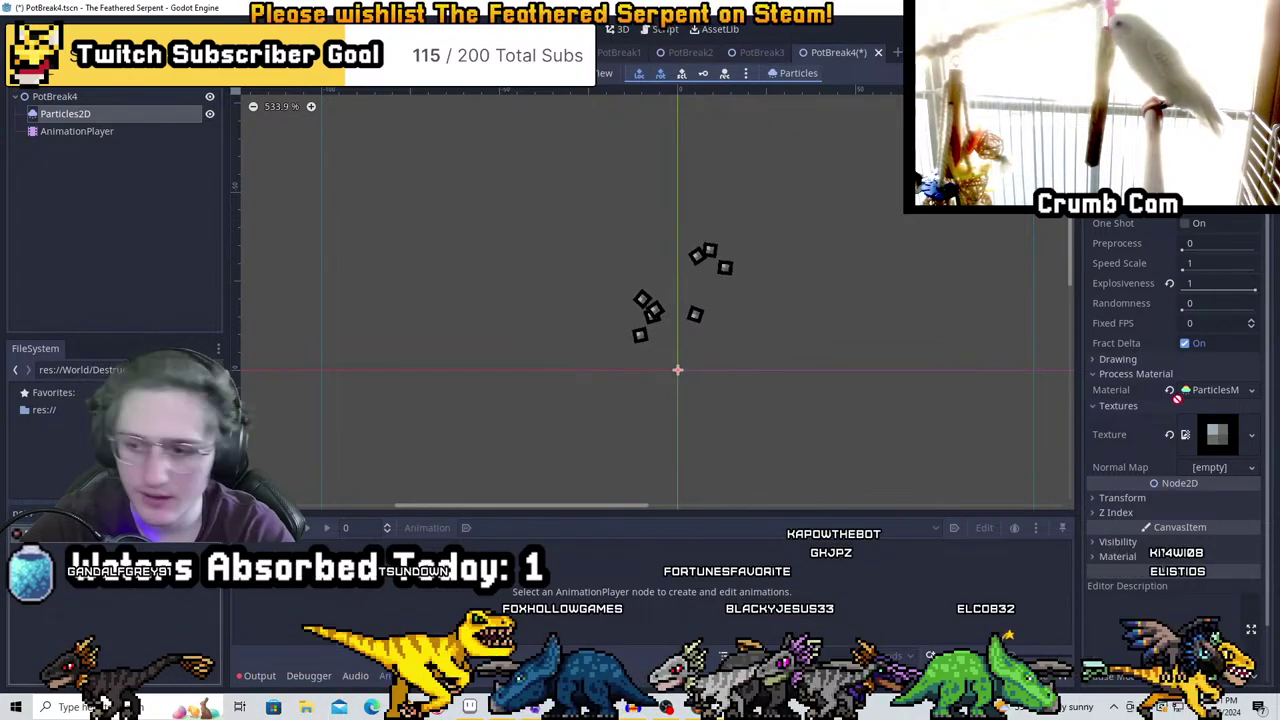
pyautogui.scroll(-2, 760, 318)
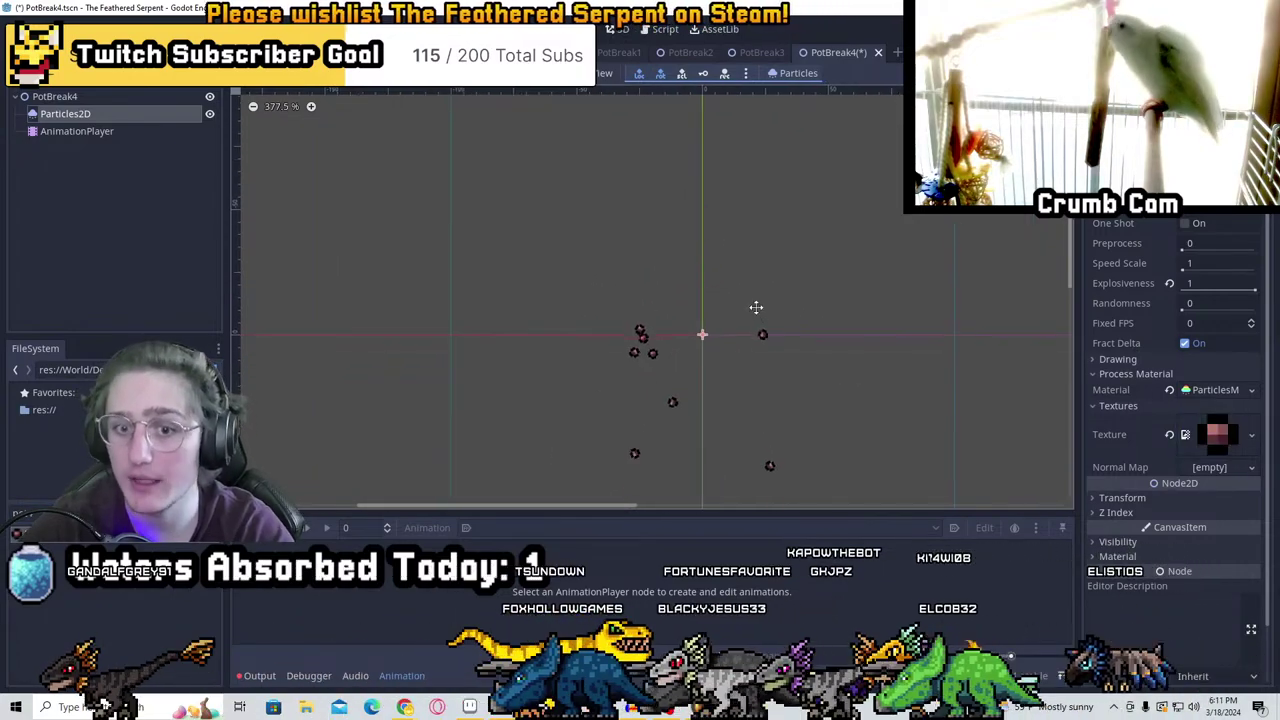
pyautogui.scroll(3, 756, 307)
pyautogui.hotkey('ctrl', 's')
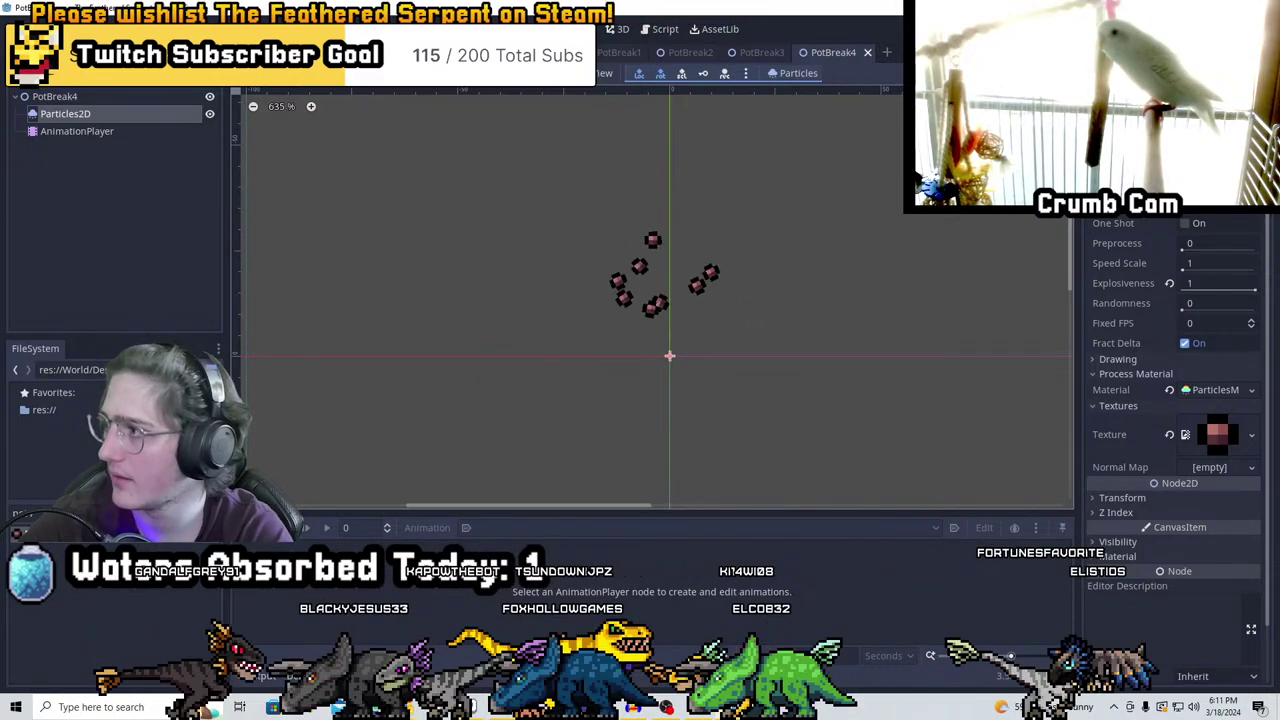
# Close the PotBreak4, PotBreak3 and PotBreak2 scene tabs
pyautogui.click(867, 53)
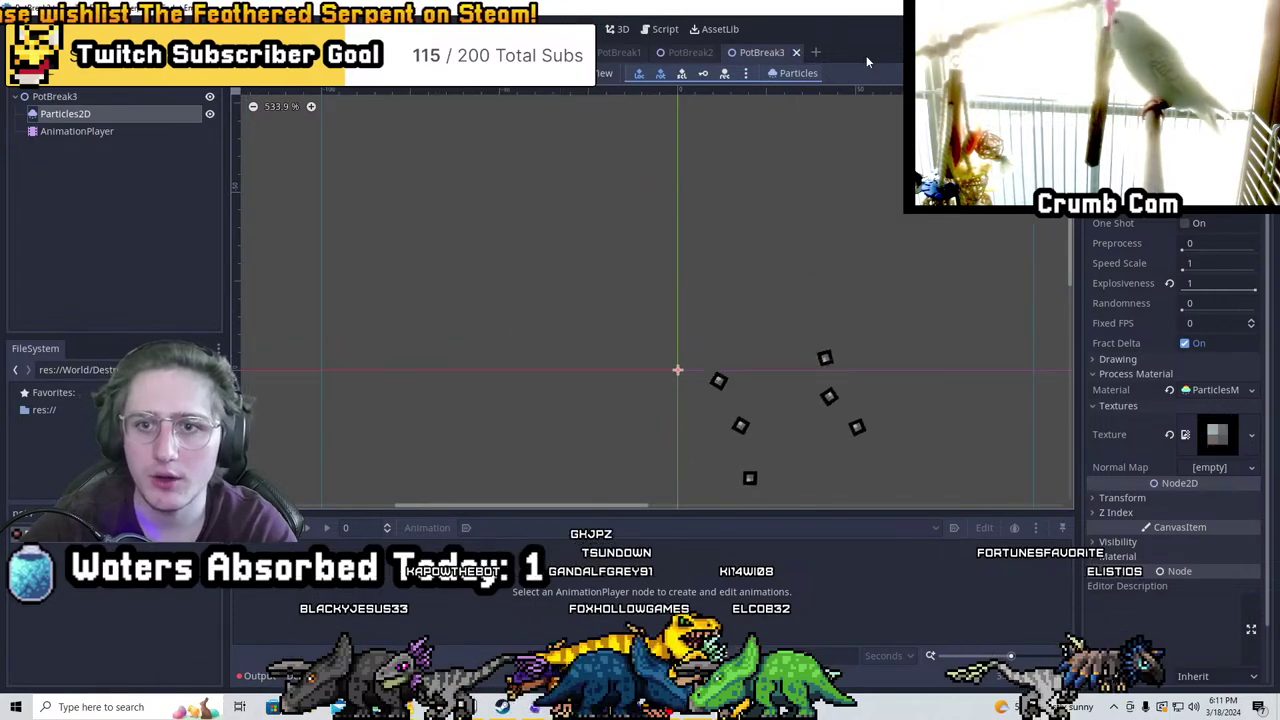
pyautogui.click(796, 52)
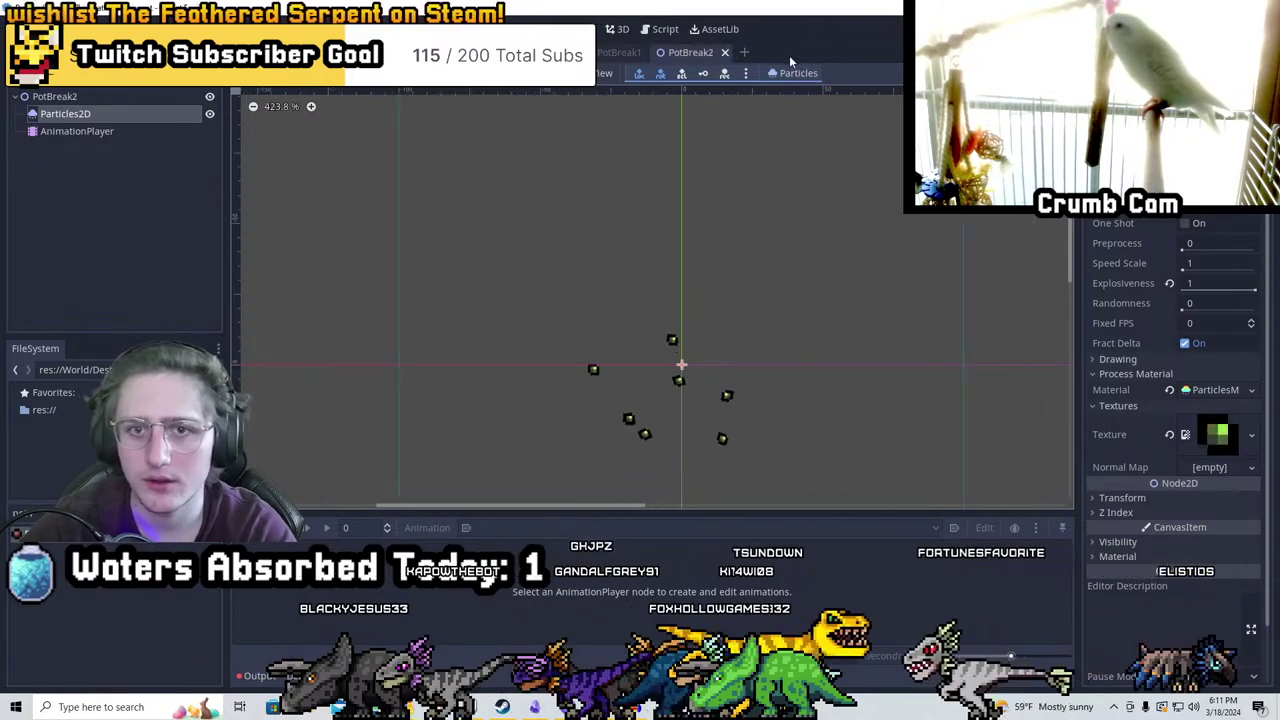
pyautogui.click(725, 52)
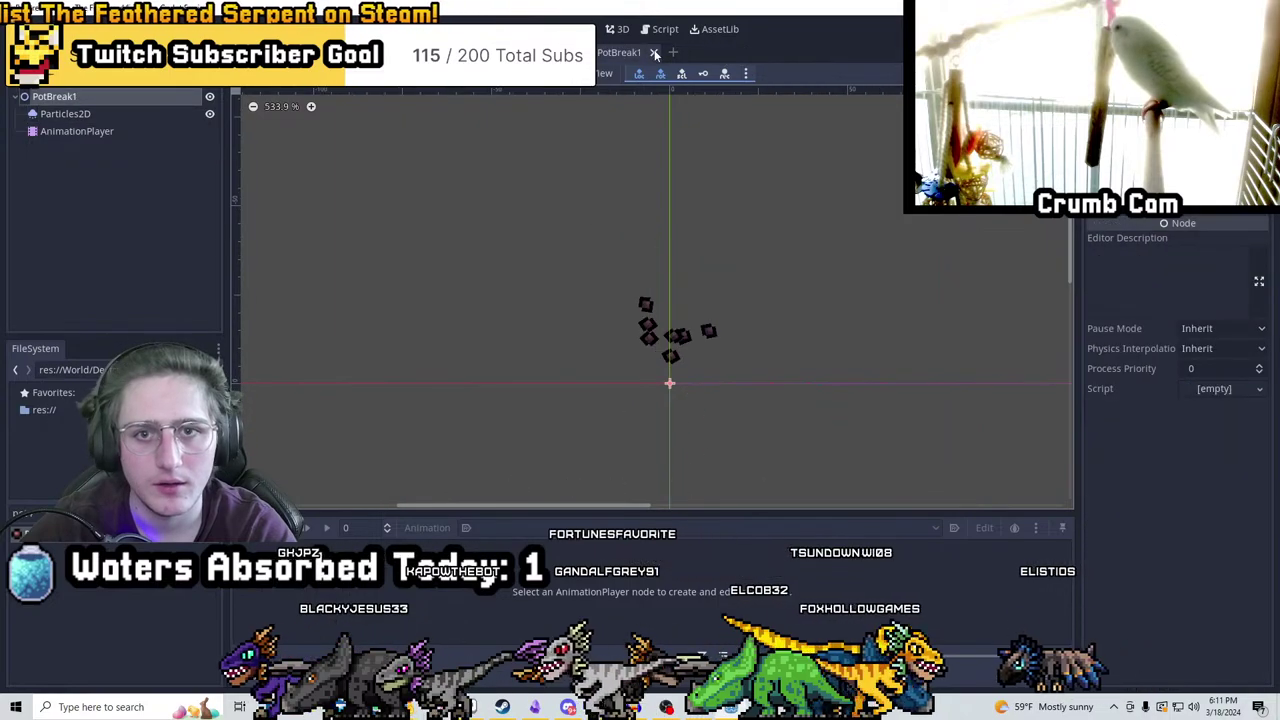
# Close PotBreak1 and open the script attached to the Pots root node
pyautogui.middleClick(606, 61)
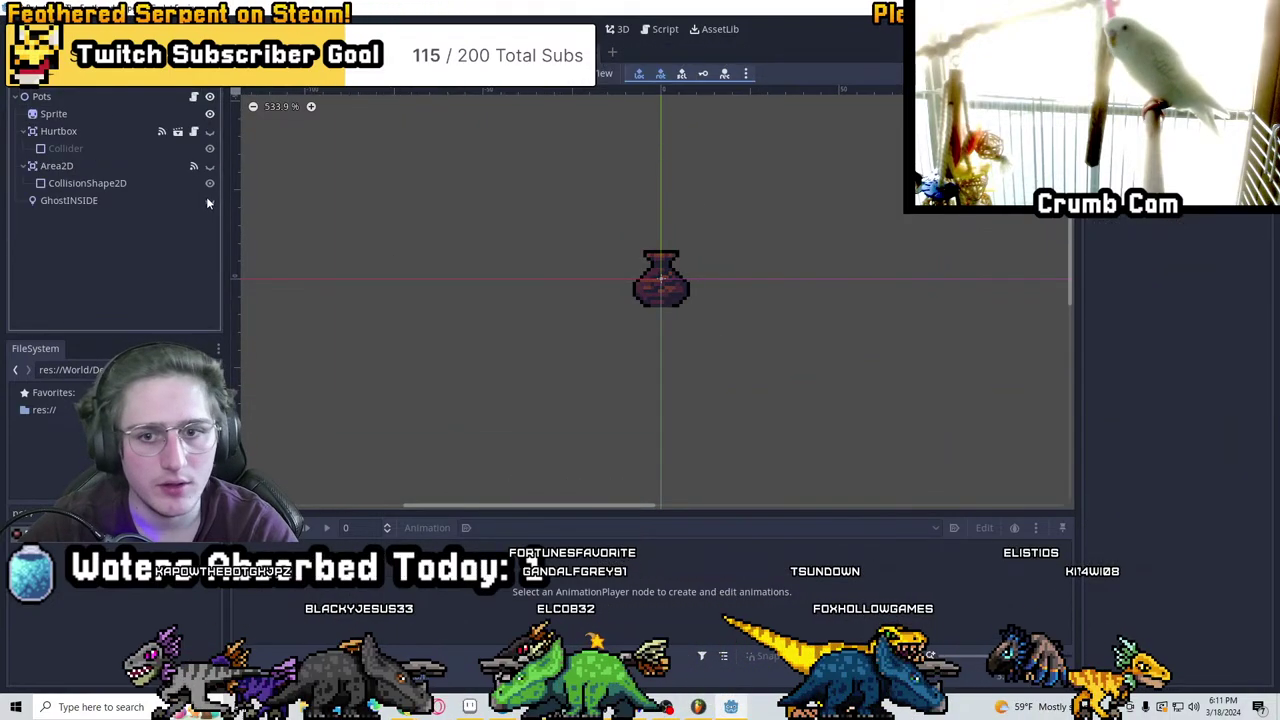
pyautogui.click(139, 94)
pyautogui.click(195, 96)
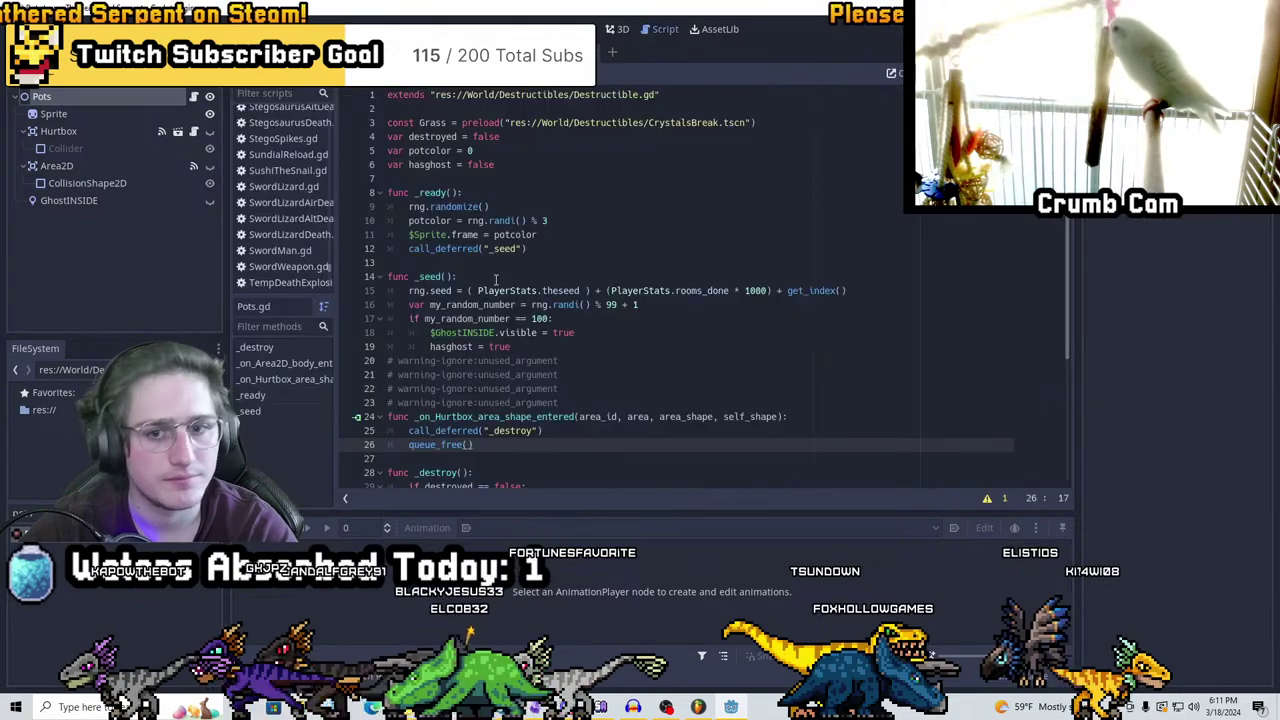
pyautogui.scroll(-4, 606, 367)
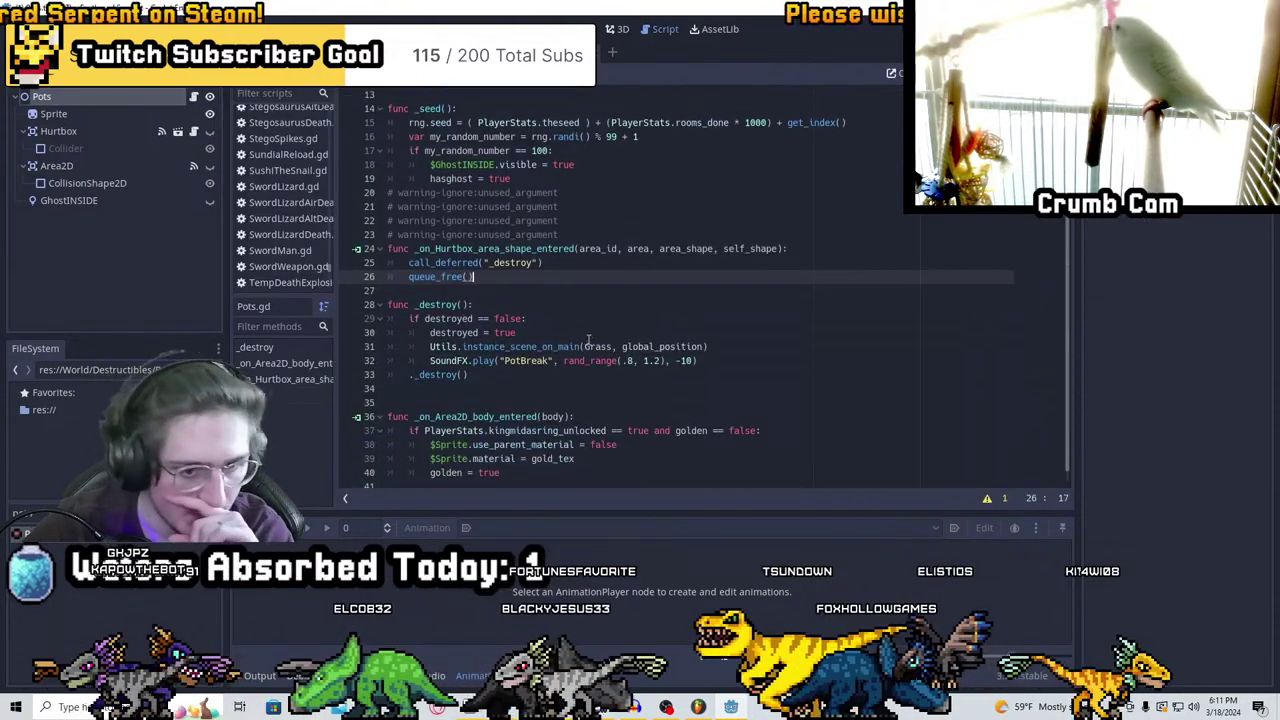
pyautogui.scroll(4, 598, 250)
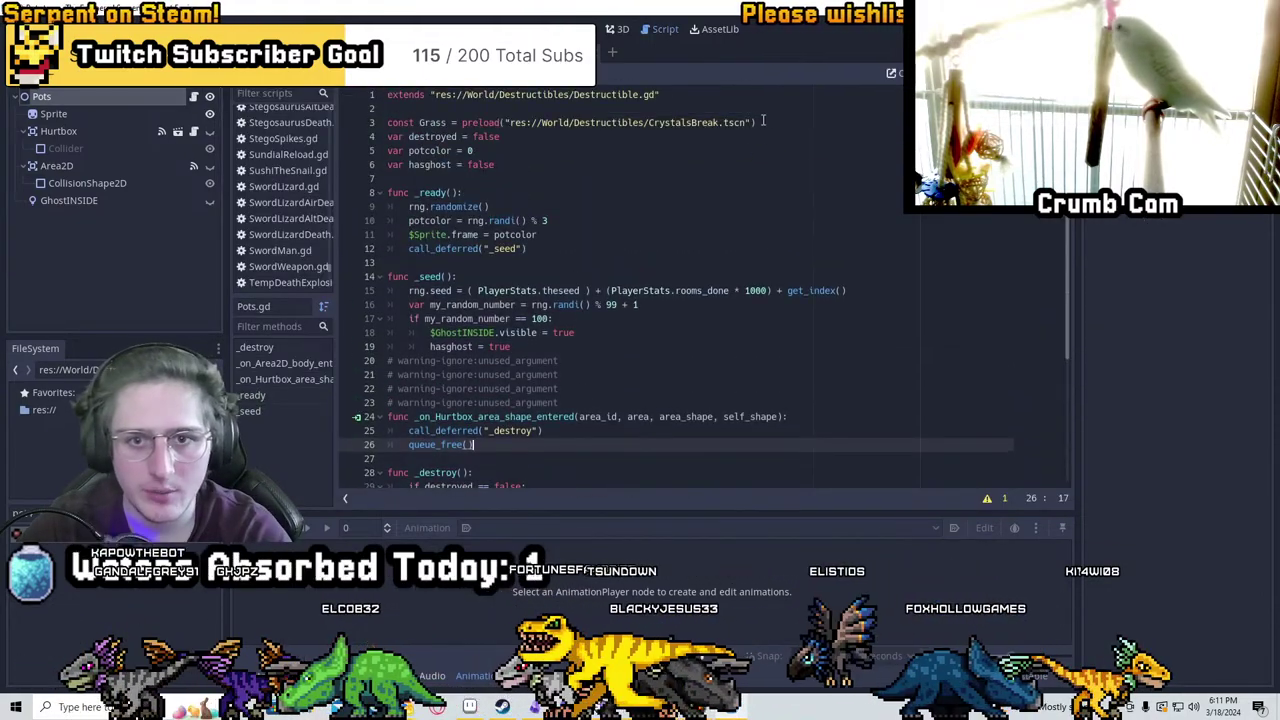
# Rename the Grass constant to Break1 preloading PotBreak1.tscn, and duplicate that line below
pyautogui.doubleClick(440, 122)
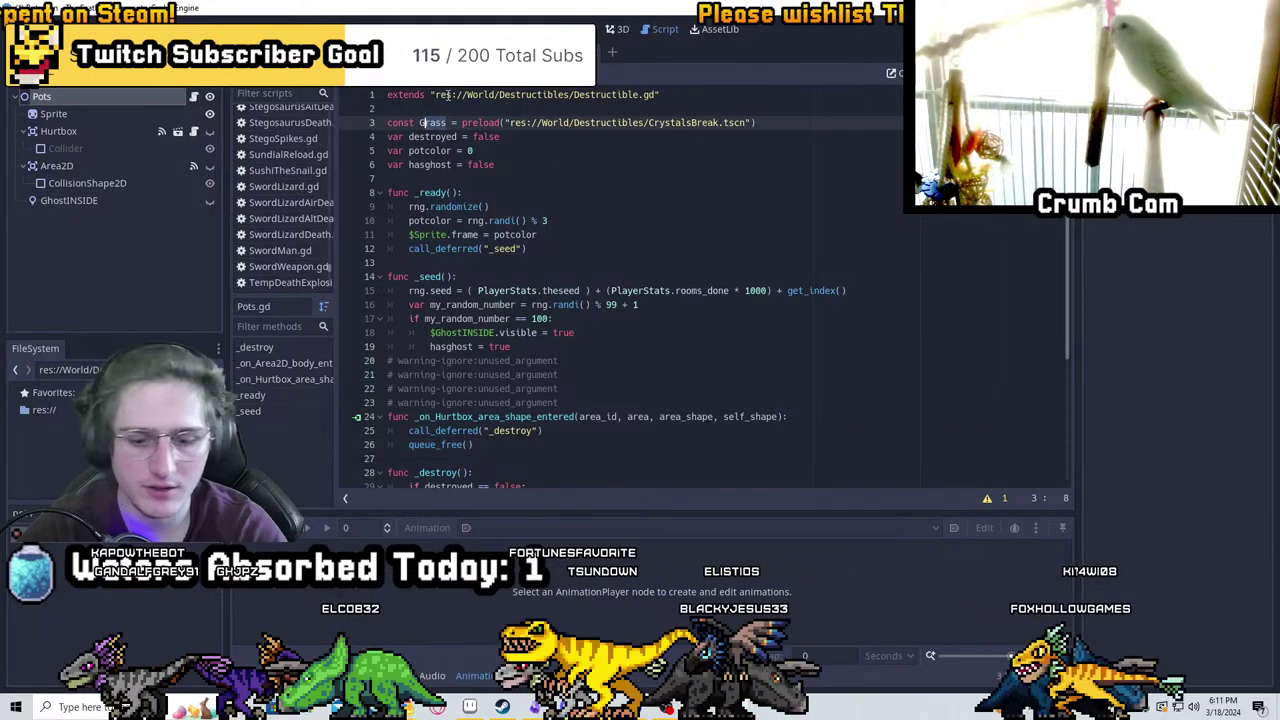
pyautogui.write('Breaks')
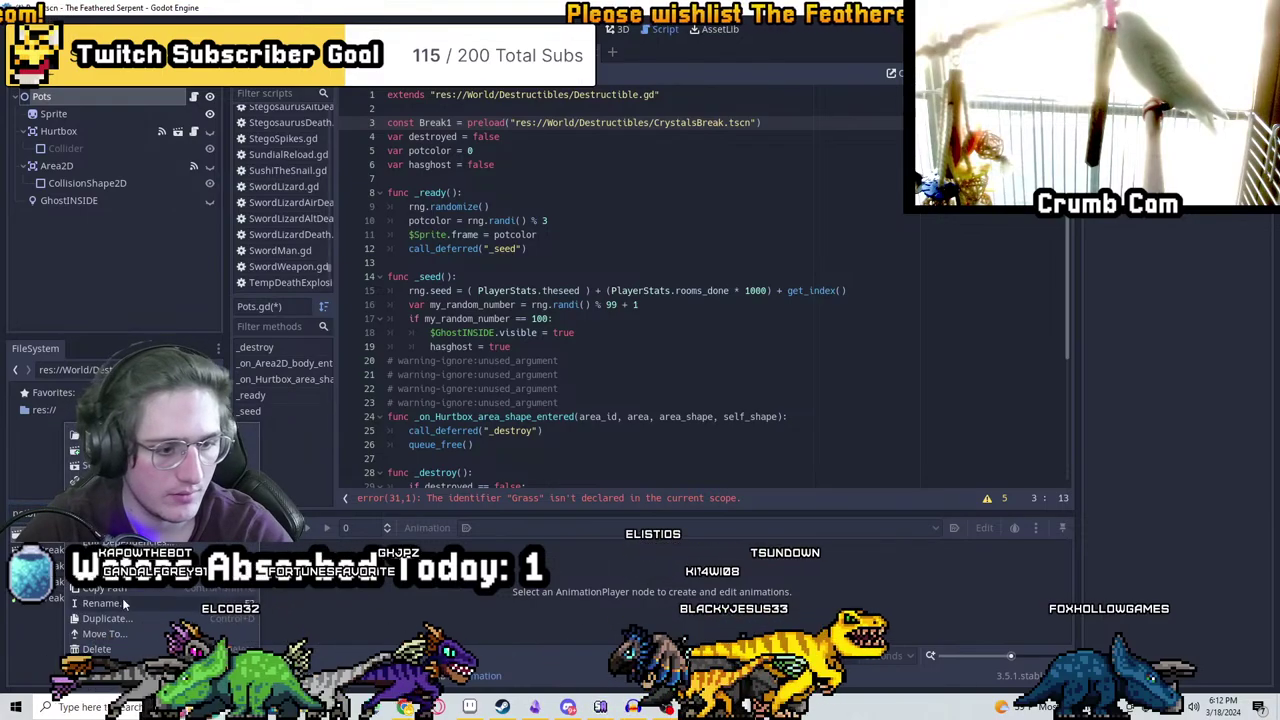
pyautogui.moveTo(512, 122); pyautogui.dragTo(381, 125)
pyautogui.write('res://World/Destructibles/PotBreak1.tscn')
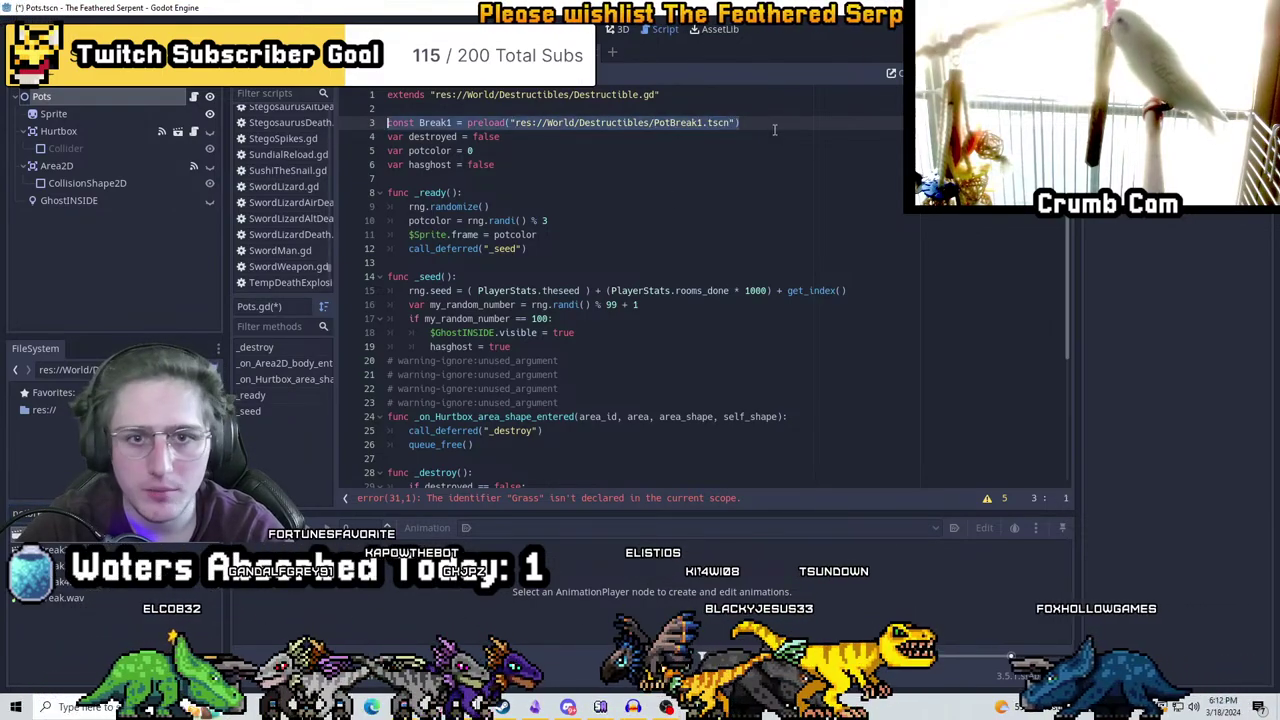
pyautogui.hotkey('ctrl', 'c')
pyautogui.press('End')
pyautogui.press('Return')
pyautogui.hotkey('ctrl', 'v')
pyautogui.press('Return')
pyautogui.hotkey('ctrl', 'v')
pyautogui.press('Return')
pyautogui.hotkey('ctrl', 'v')
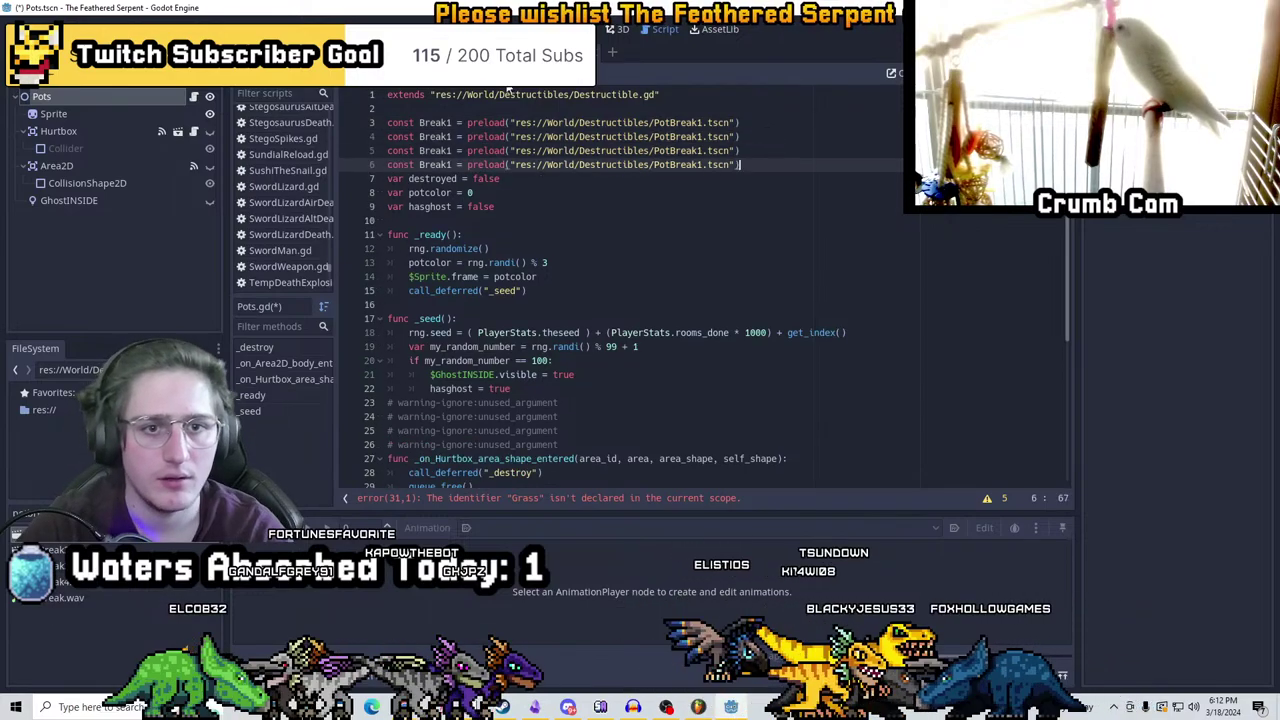
# Renumber the copied lines to Break2–Break4 preloading PotBreak2–PotBreak4.tscn
pyautogui.click(453, 136)
pyautogui.press('BackSpace')
pyautogui.write('2')
pyautogui.press('Down')
pyautogui.press('BackSpace')
pyautogui.write('3')
pyautogui.press('Down')
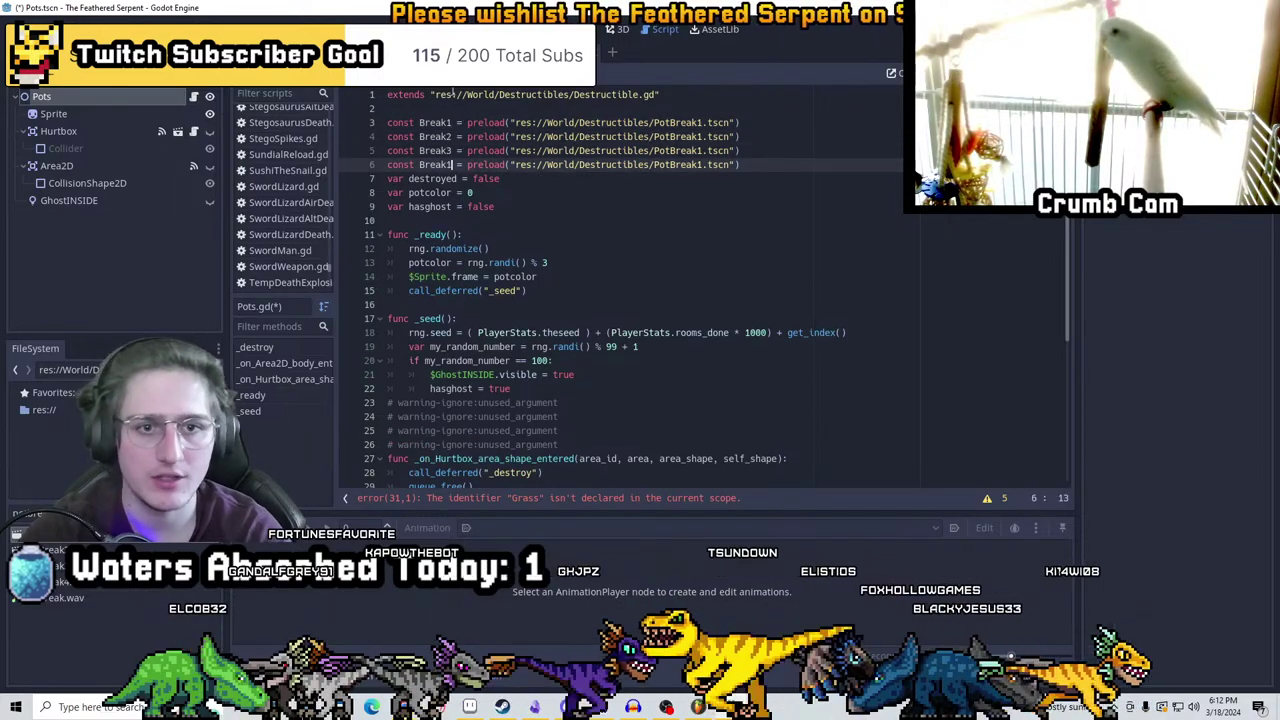
pyautogui.press('BackSpace')
pyautogui.write('4')
pyautogui.click(700, 136)
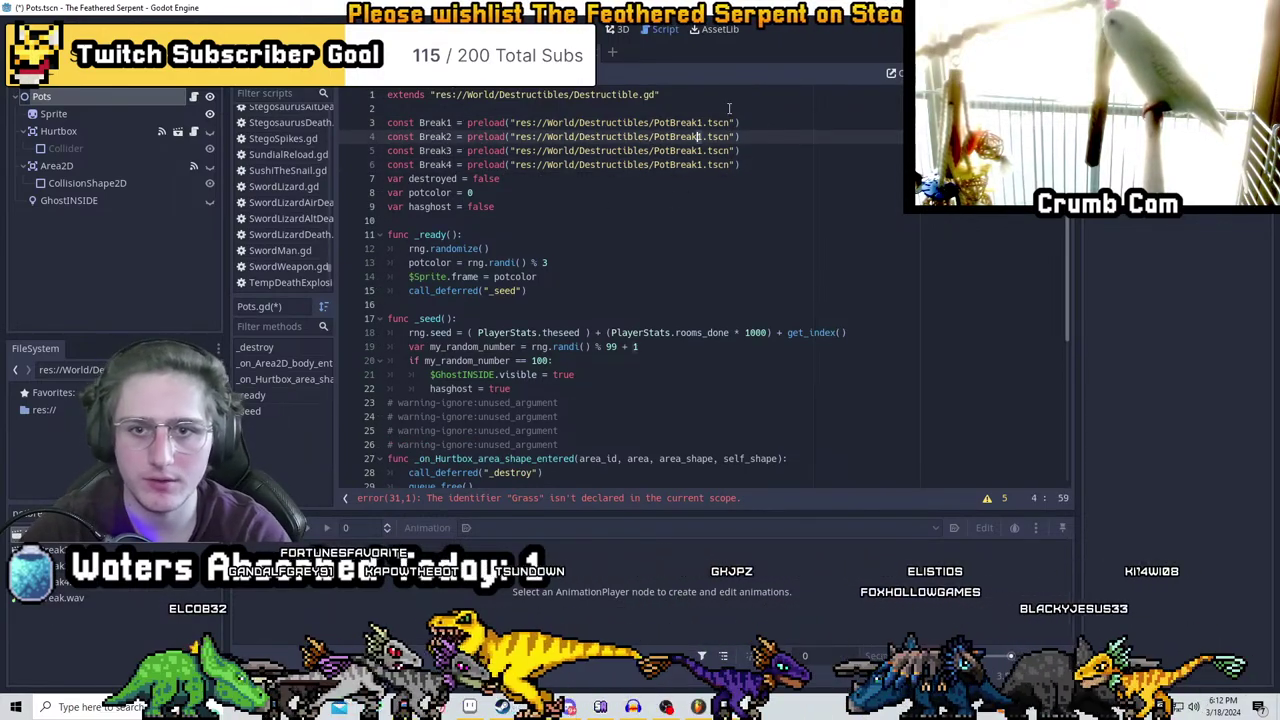
pyautogui.press('Delete')
pyautogui.write('2')
pyautogui.press('Down')
pyautogui.press('BackSpace')
pyautogui.write('3')
pyautogui.press('Down')
pyautogui.press('BackSpace')
pyautogui.write('4')
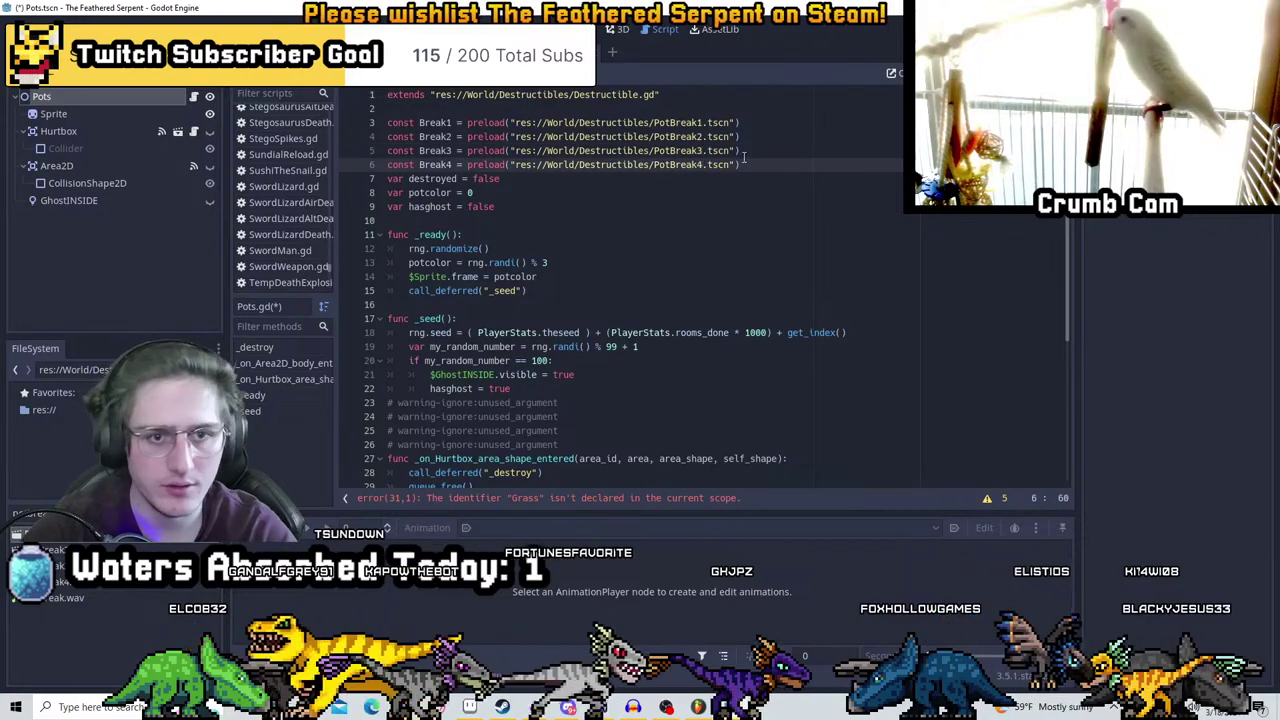
# Add a new line 'const FireGhost =' below the Break4 preload
pyautogui.press('End')
pyautogui.press('Return')
pyautogui.write('const ')
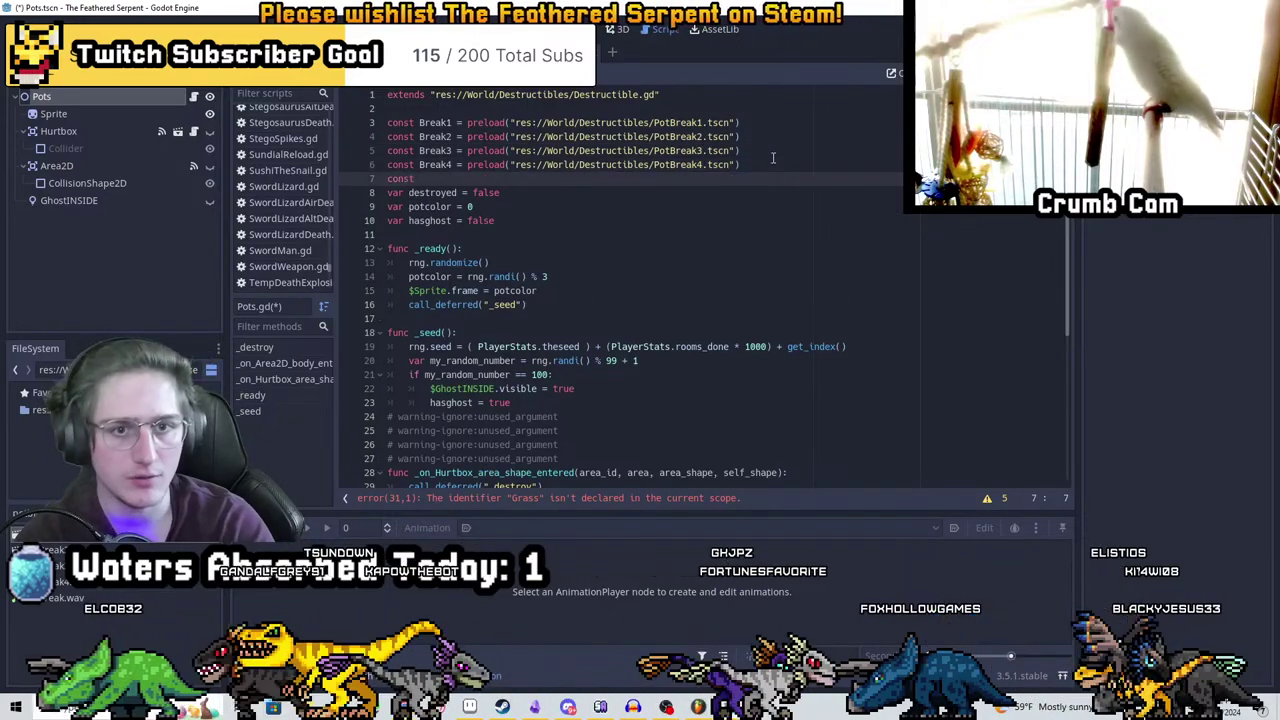
pyautogui.write('FireGhost = preload("')
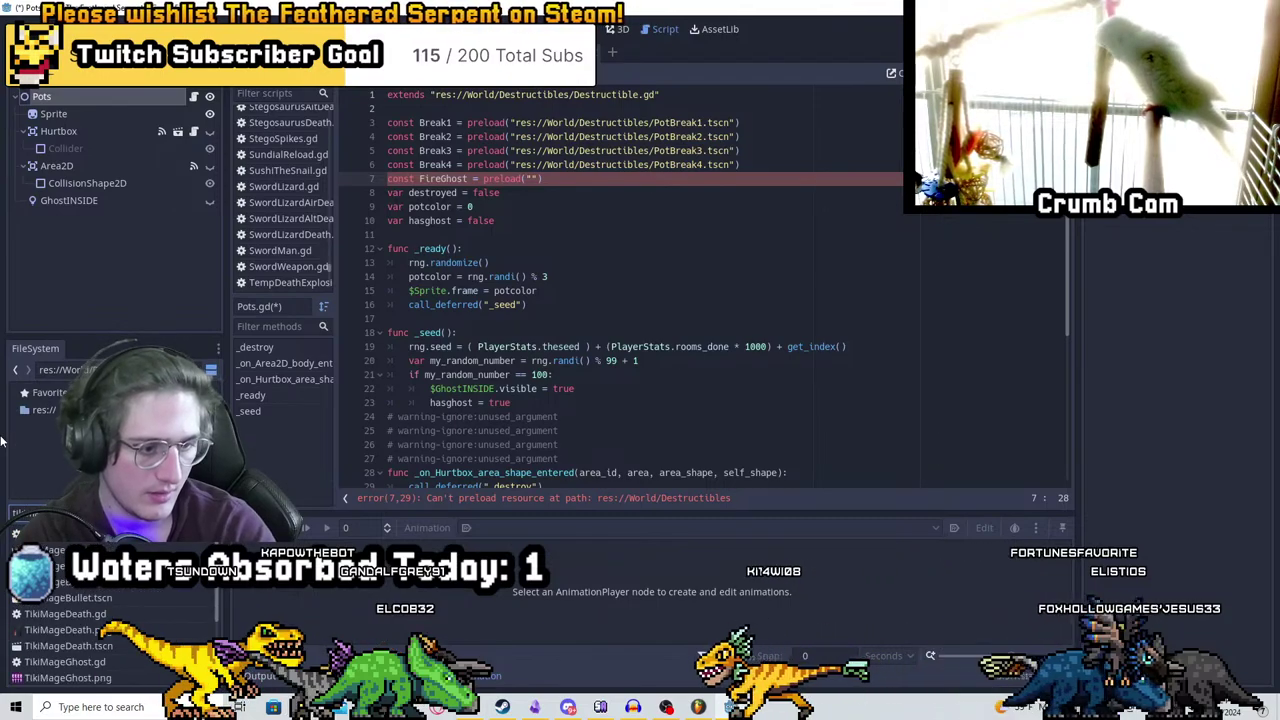
pyautogui.rightClick(58, 575)
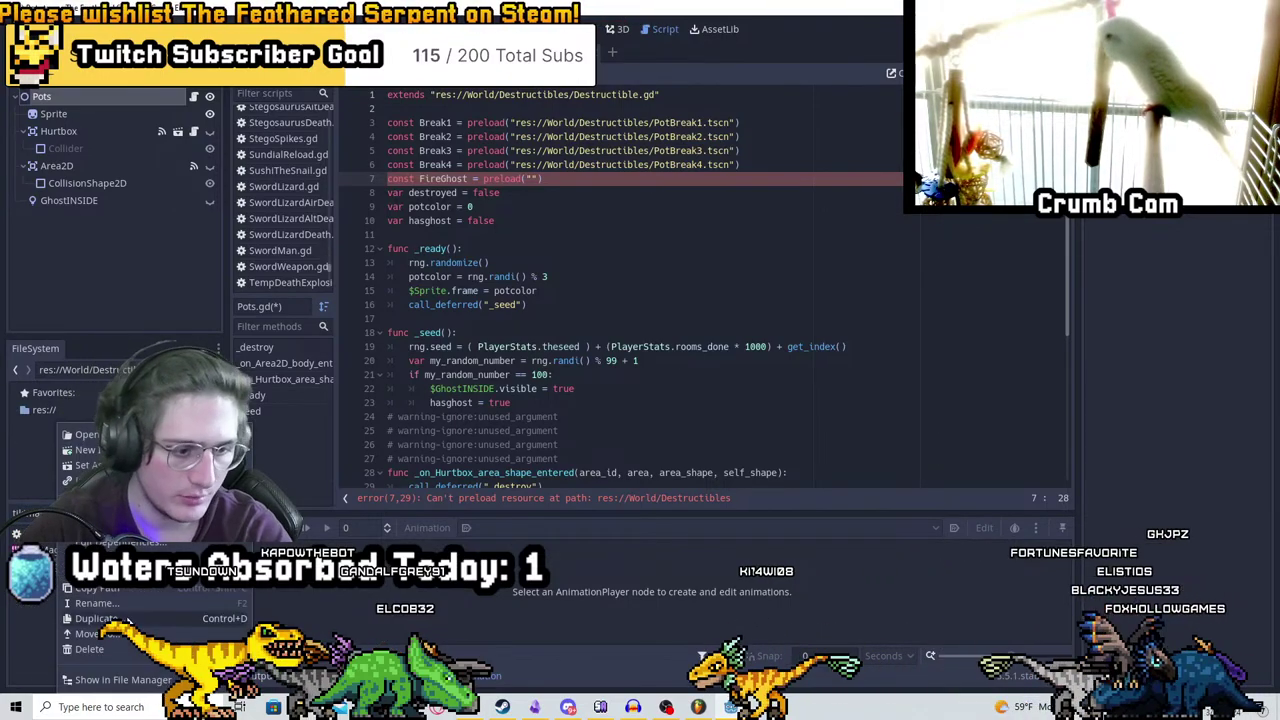
# Duplicate TikiMageGhost.tscn as FireGhost.tscn and rename its root node to FireGhost
pyautogui.click(96, 618)
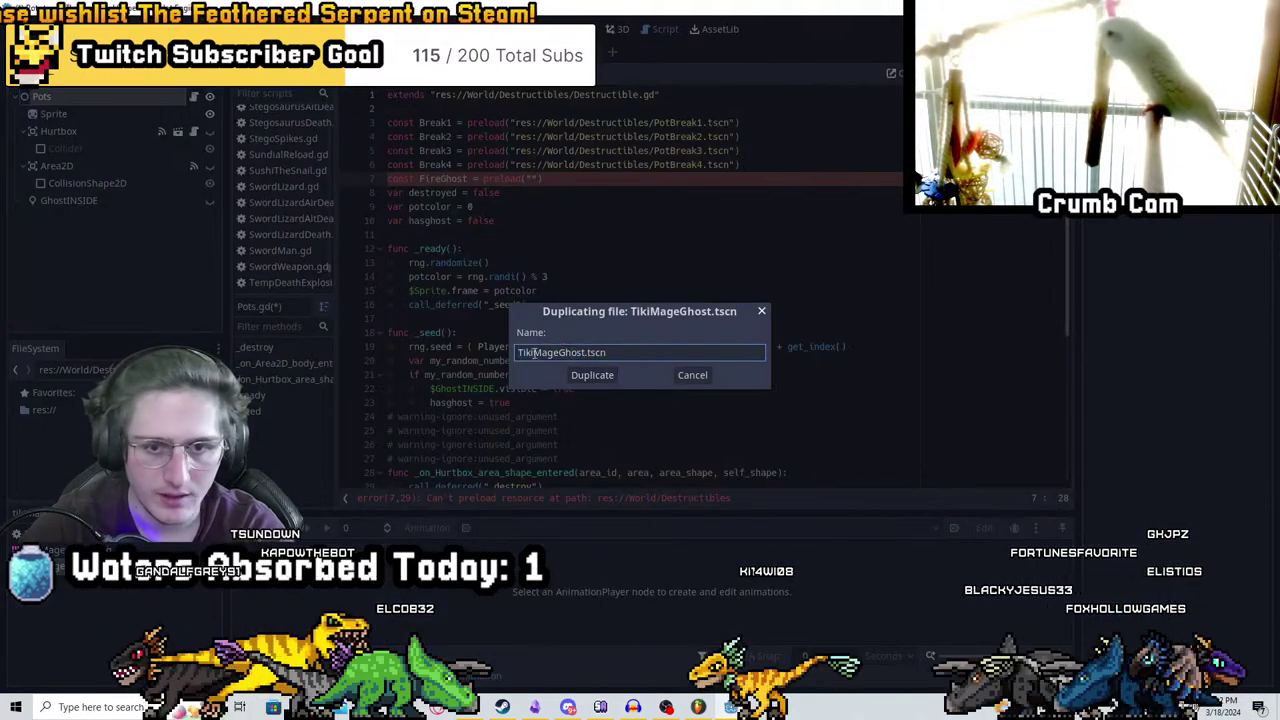
pyautogui.press('BackSpace')
pyautogui.press('BackSpace')
pyautogui.press('BackSpace')
pyautogui.press('BackSpace')
pyautogui.press('BackSpace')
pyautogui.press('BackSpace')
pyautogui.press('BackSpace')
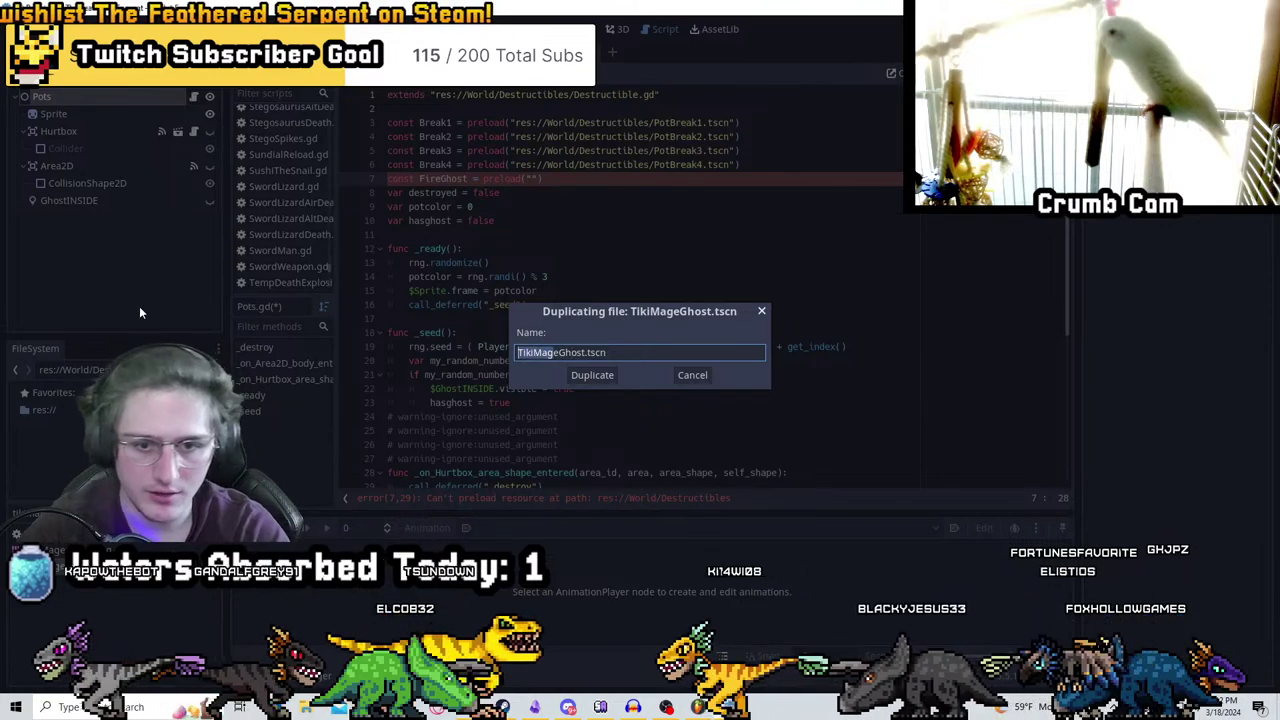
pyautogui.write('Fir')
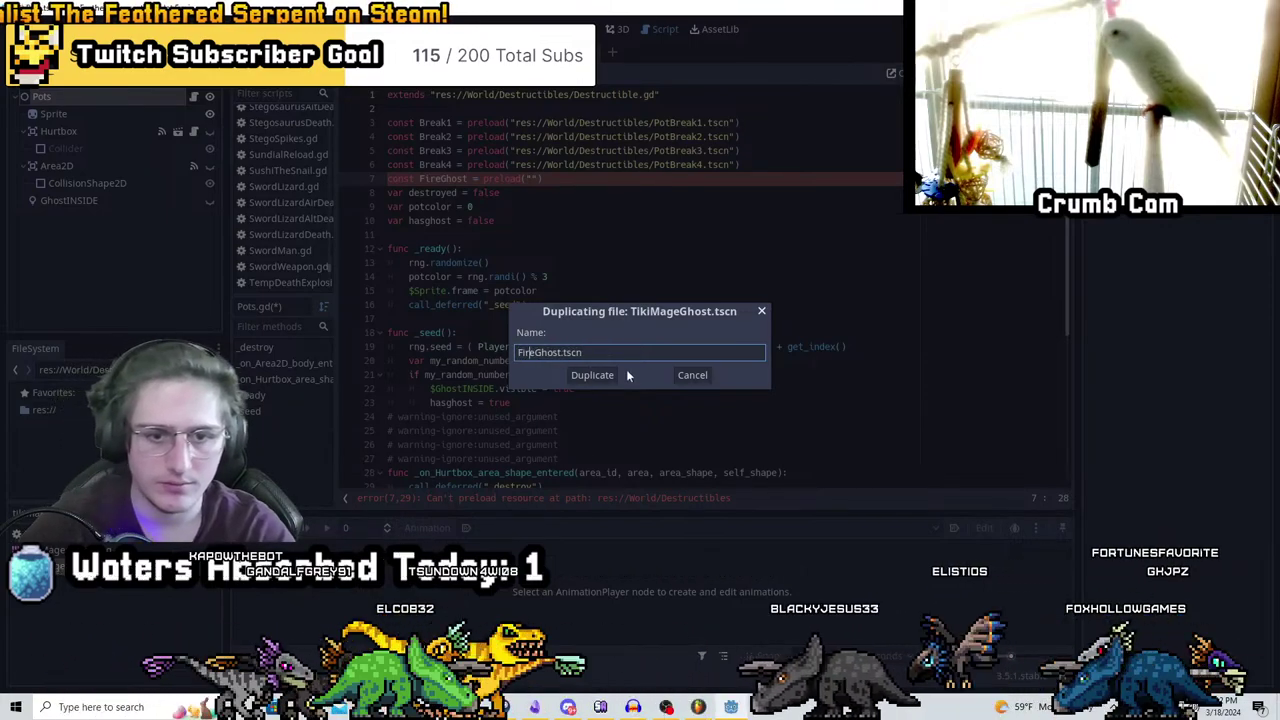
pyautogui.click(618, 375)
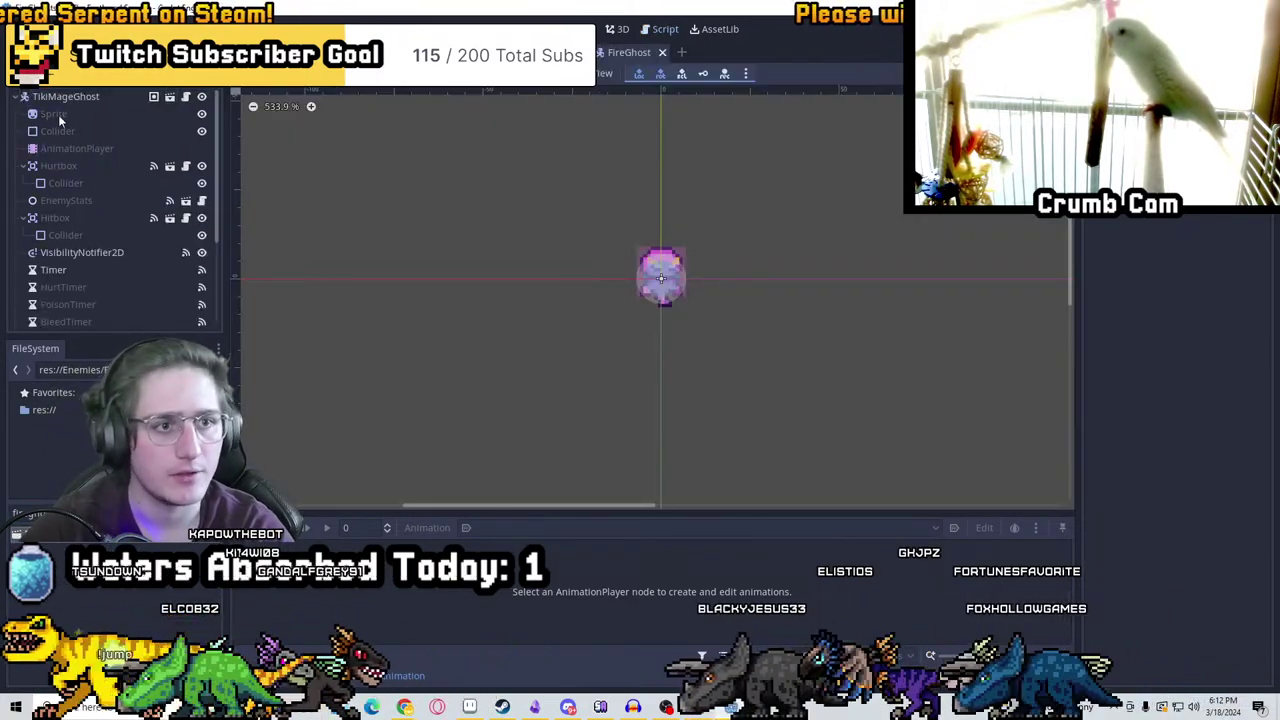
pyautogui.click(55, 113)
pyautogui.click(66, 96)
pyautogui.doubleClick(70, 96)
pyautogui.write('FireGhost')
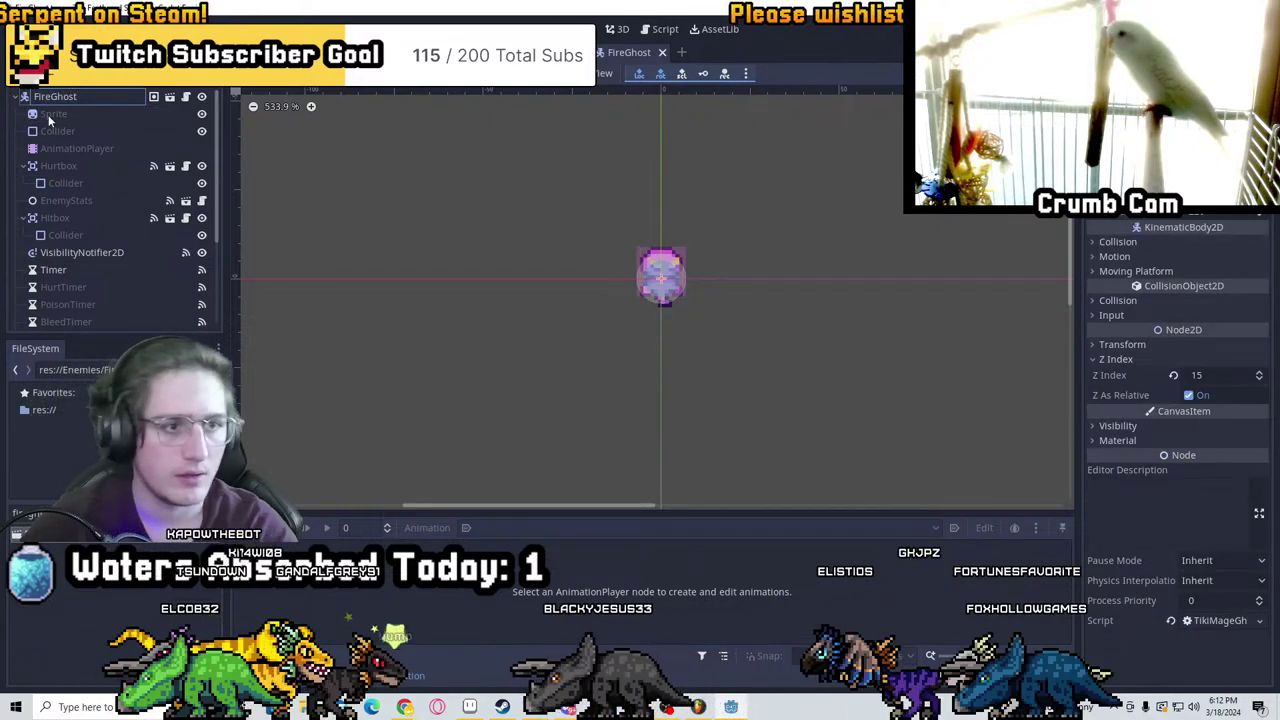
pyautogui.press('Return')
# Give the FireGhost Sprite the temple ghost flame image found by filtering 'templegh'
pyautogui.click(55, 113)
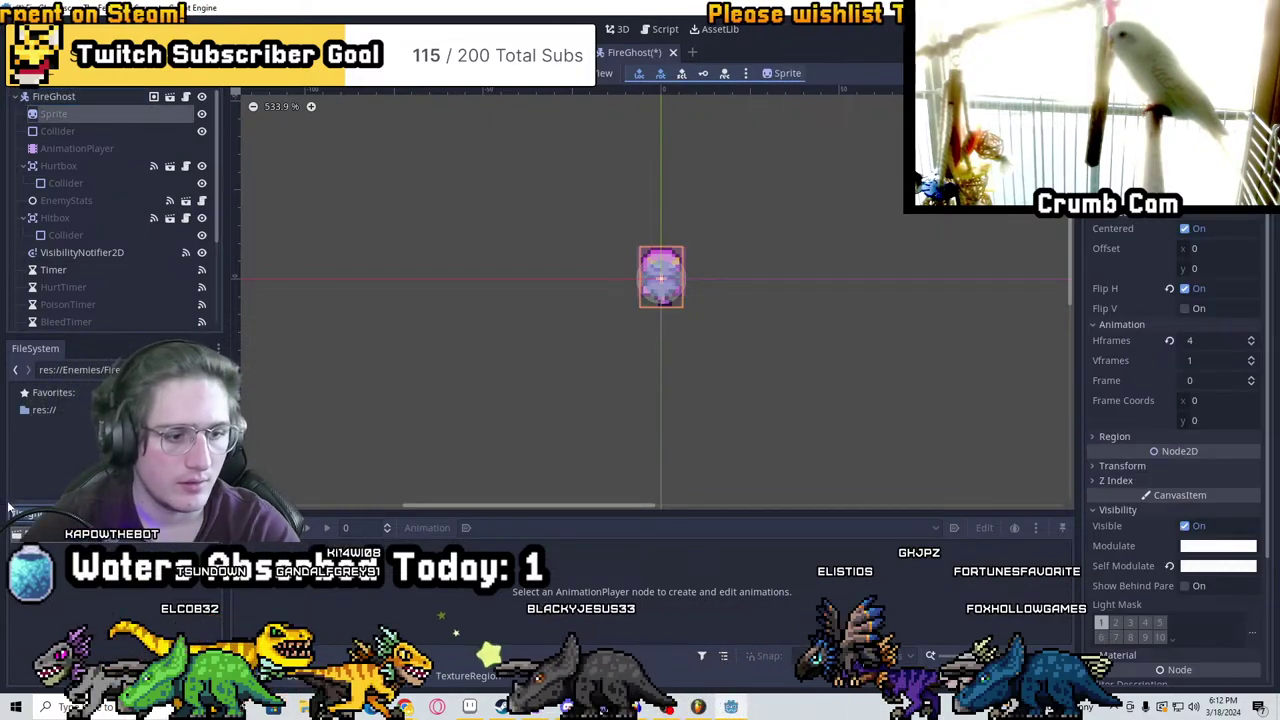
pyautogui.hotkey('alt', 'Tab')
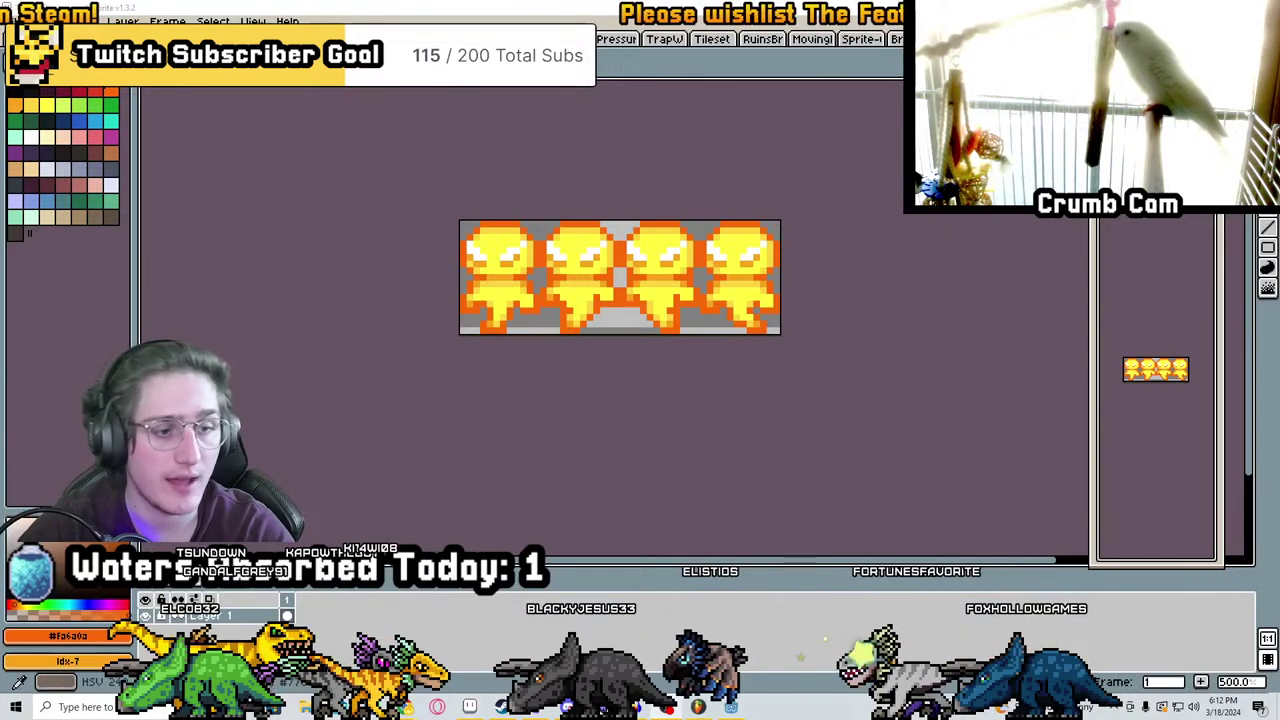
pyautogui.hotkey('alt', 'Tab')
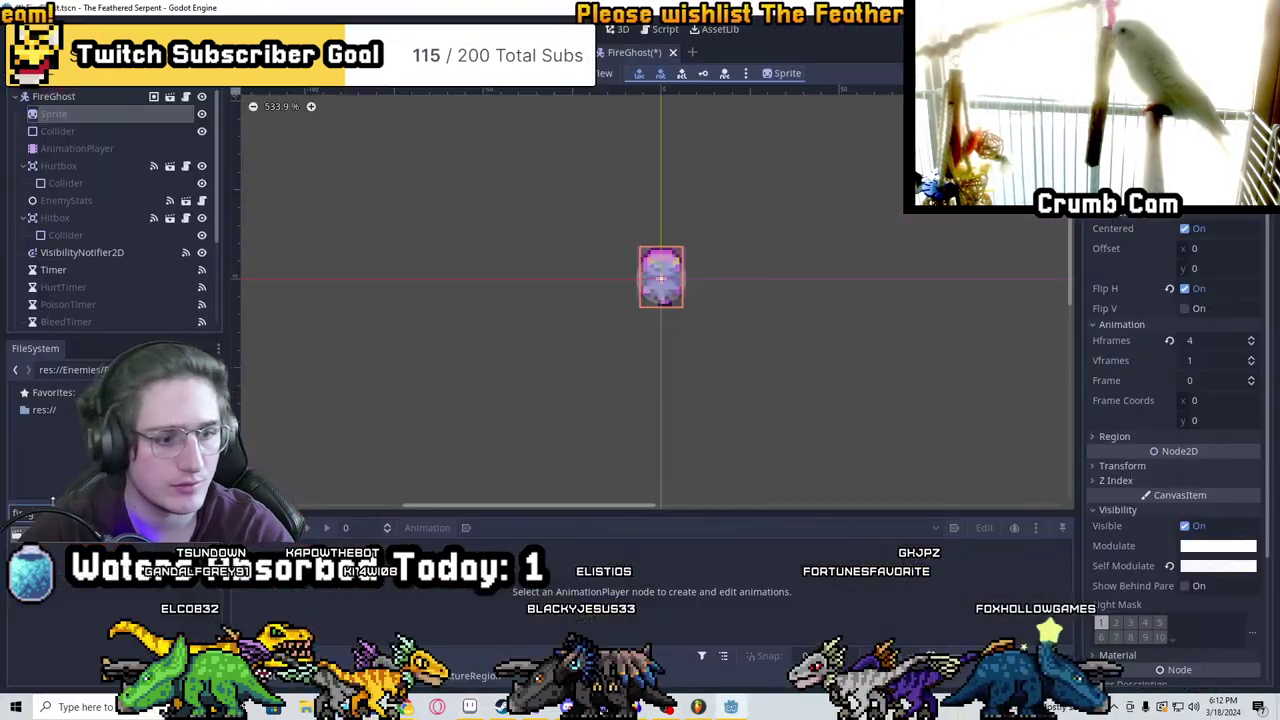
pyautogui.press('BackSpace')
pyautogui.press('BackSpace')
pyautogui.press('BackSpace')
pyautogui.press('BackSpace')
pyautogui.write('templegh')
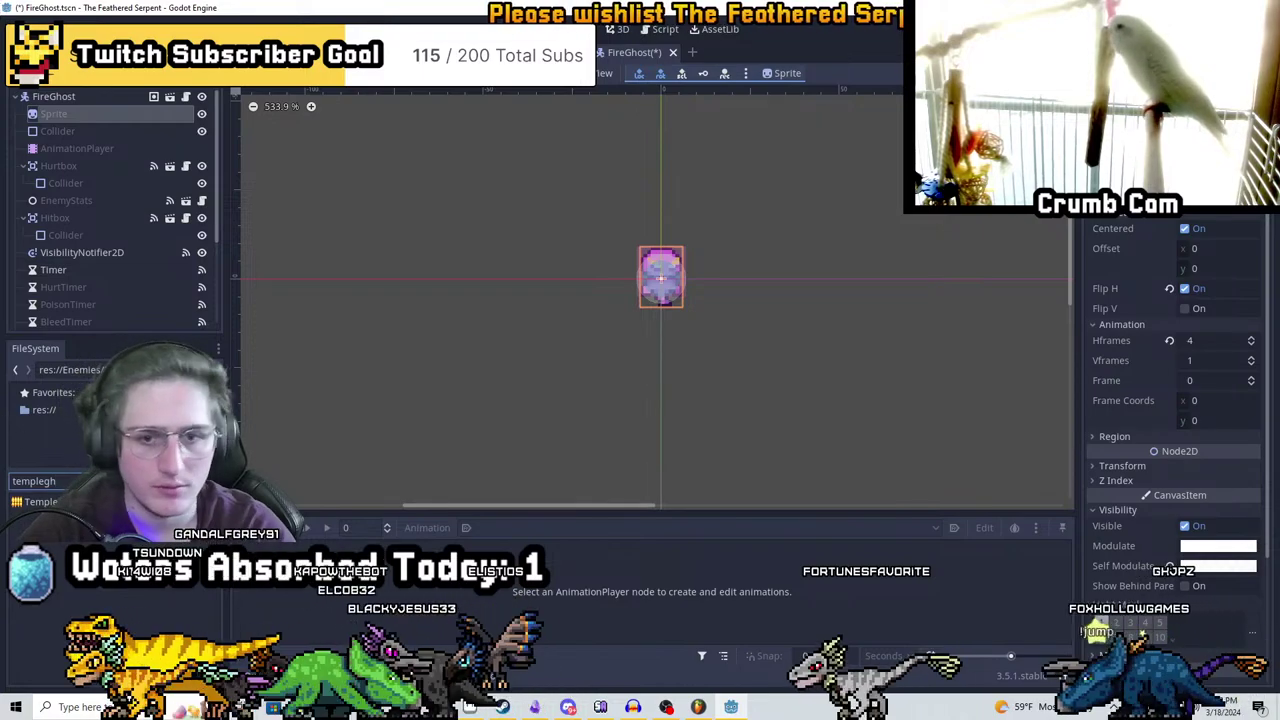
pyautogui.click(40, 501)
pyautogui.scroll(3, 595, 277)
pyautogui.scroll(2, 633, 257)
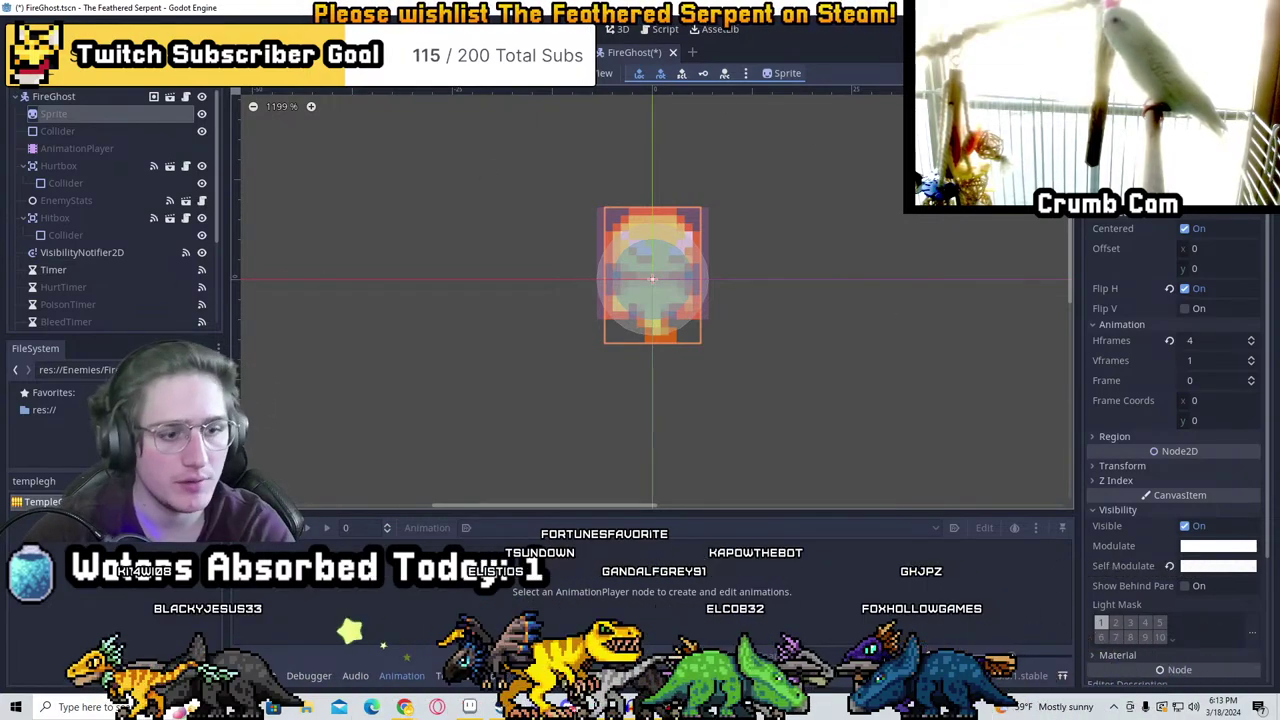
# Search the FileSystem for 'cultisttorch' to find the CultistTorch scene
pyautogui.hotkey('ctrl', 'a')
pyautogui.press('BackSpace')
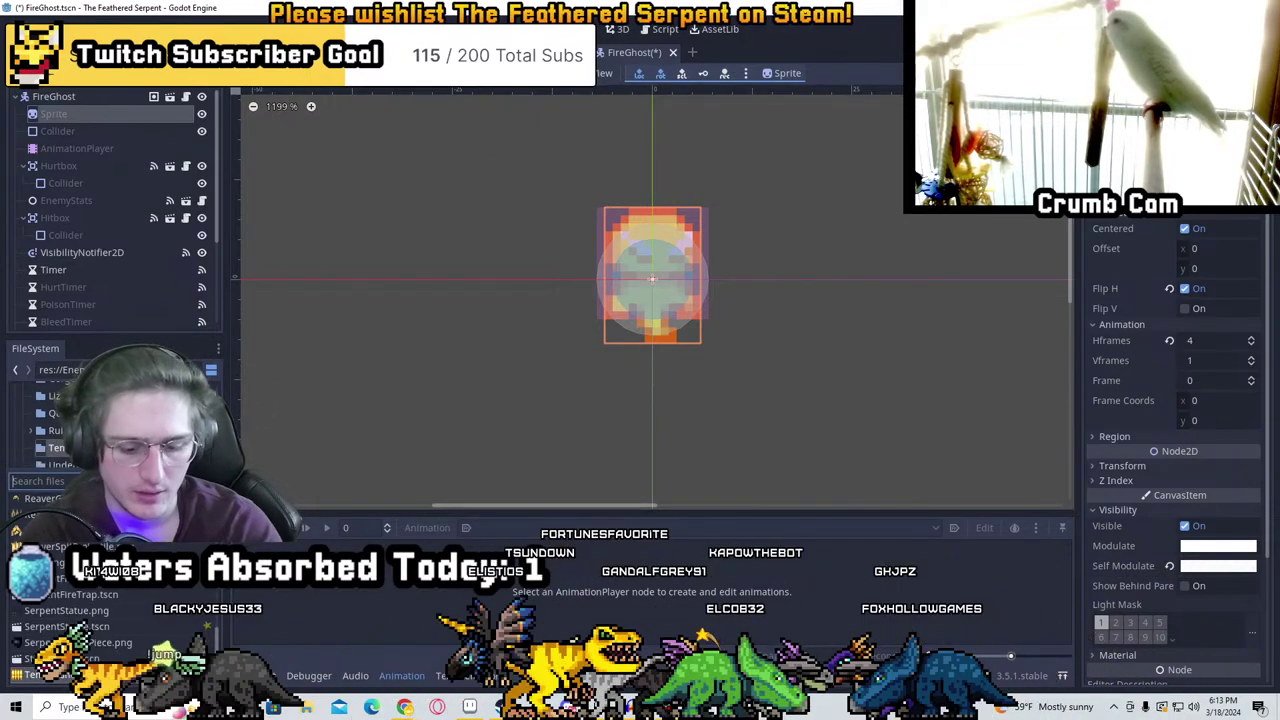
pyautogui.write('cultisttorch')
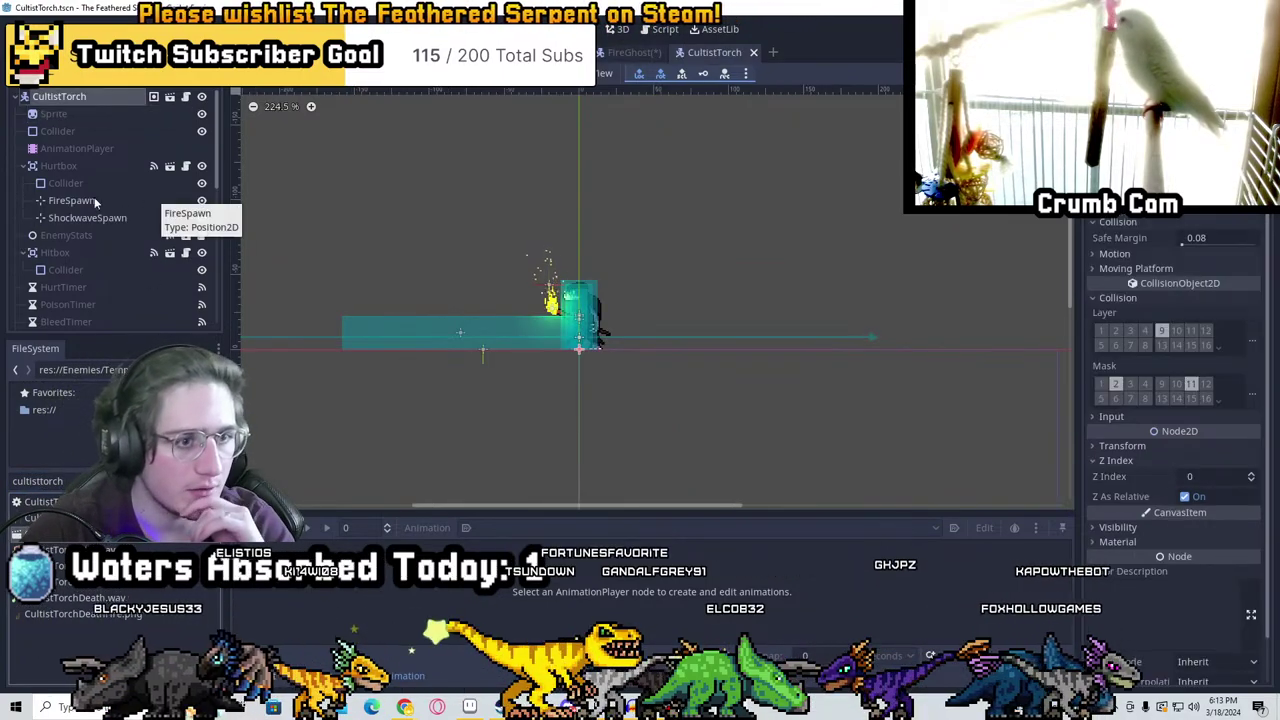
# Copy the Fire particles node from CultistTorch and paste it under the FireGhost root
pyautogui.scroll(-6, 136, 227)
pyautogui.scroll(3, 111, 218)
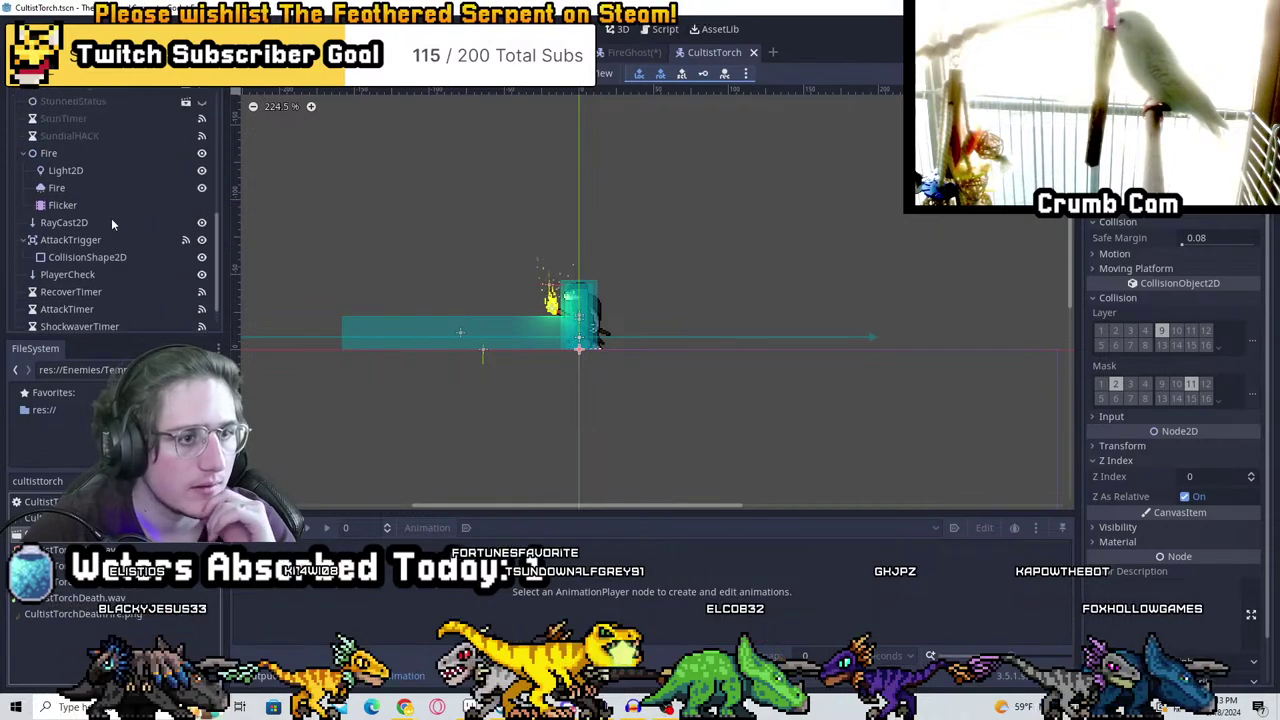
pyautogui.rightClick(57, 276)
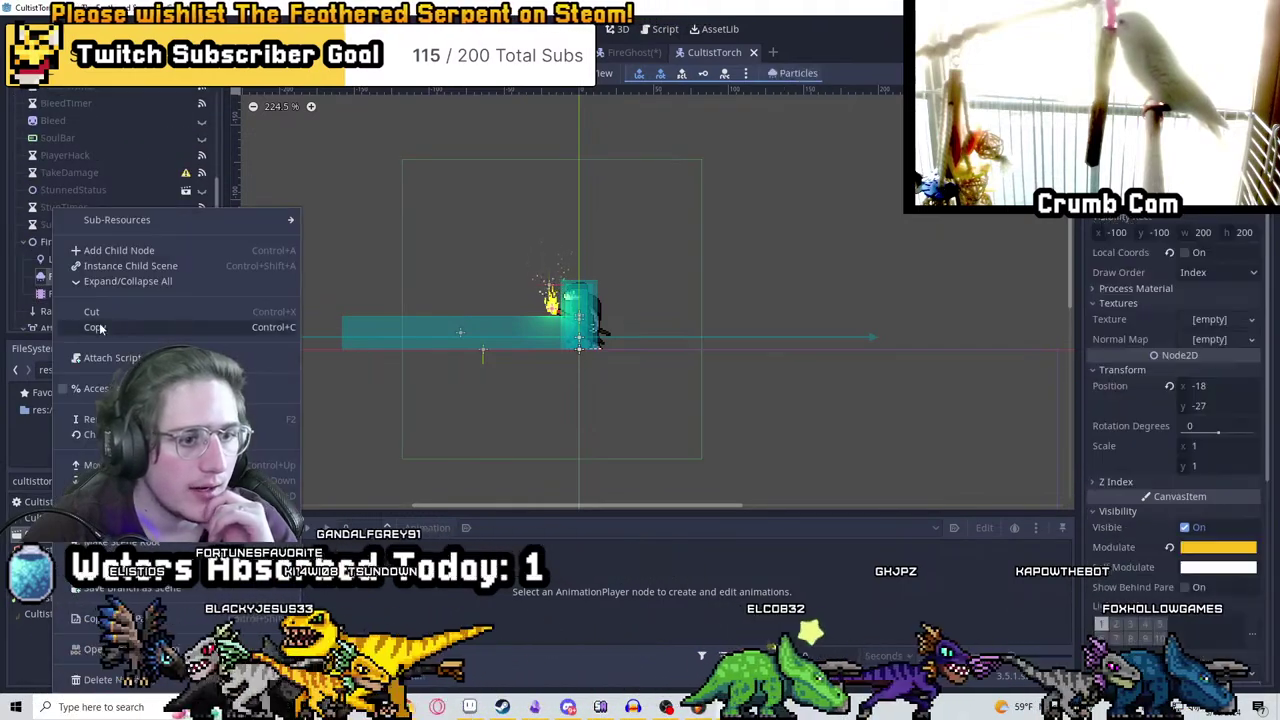
pyautogui.press('Escape')
pyautogui.hotkey('ctrl', 'Tab')
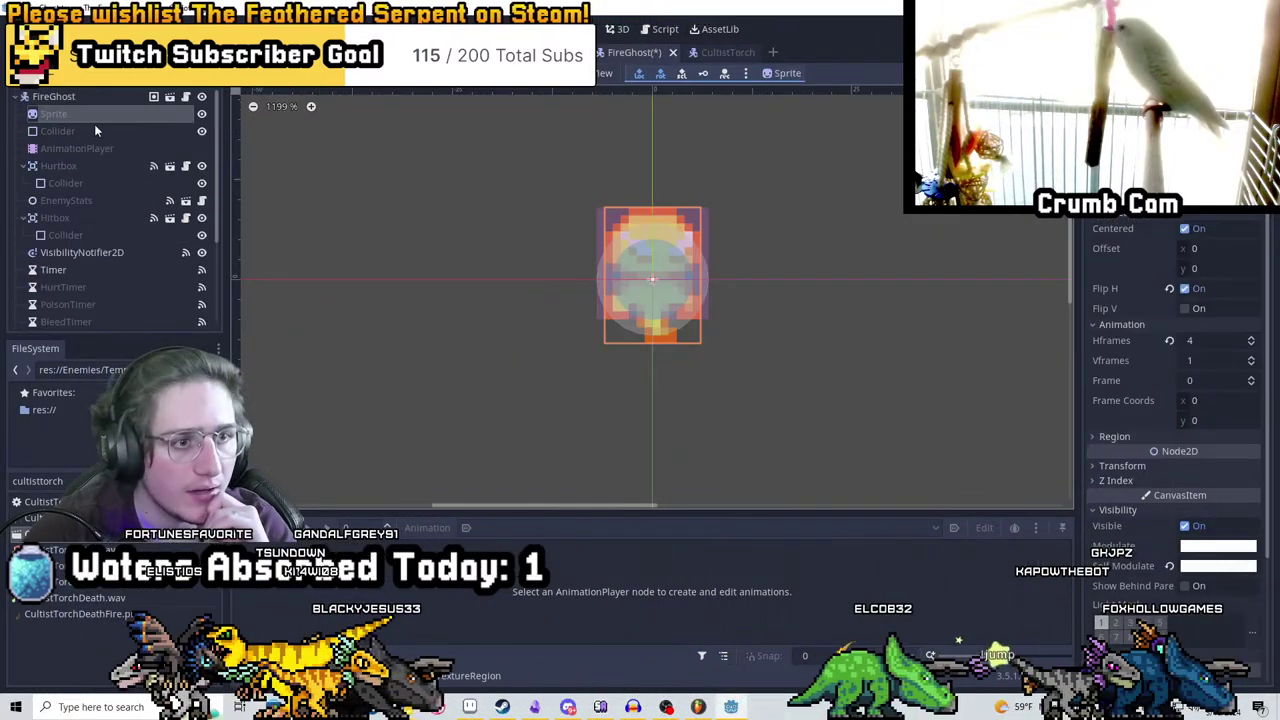
pyautogui.click(60, 96)
pyautogui.rightClick(40, 101)
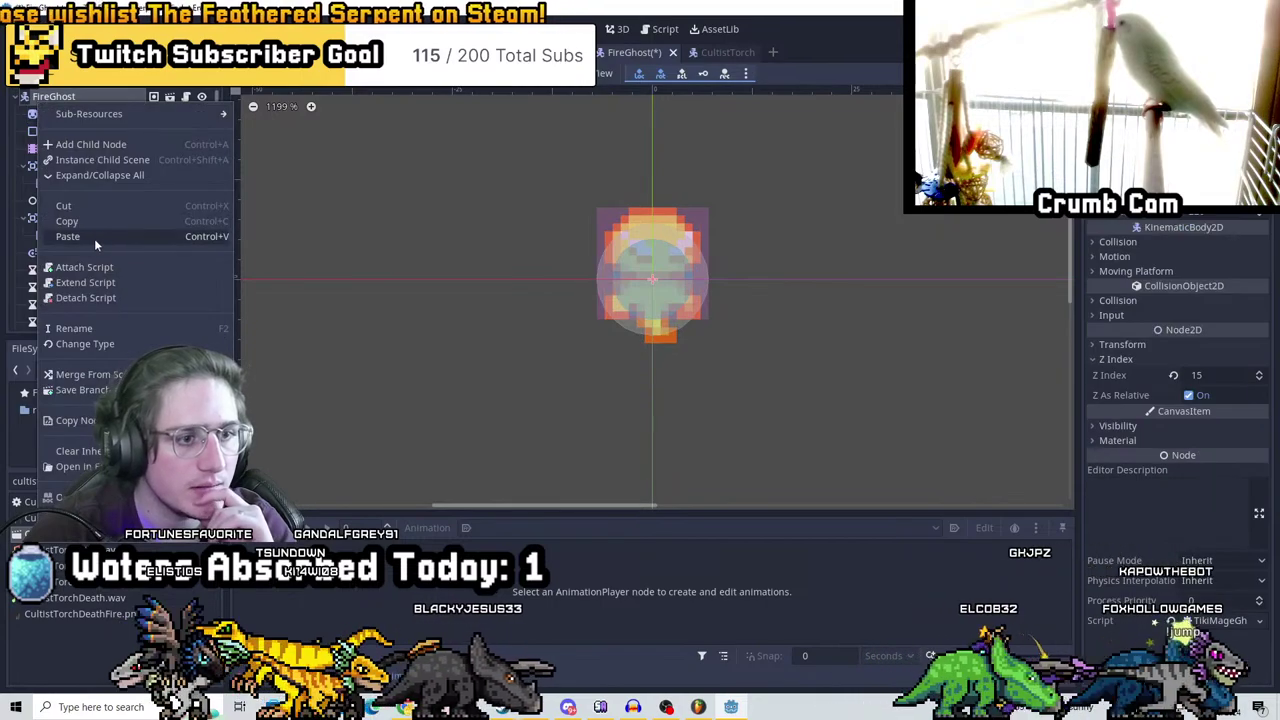
pyautogui.click(651, 279)
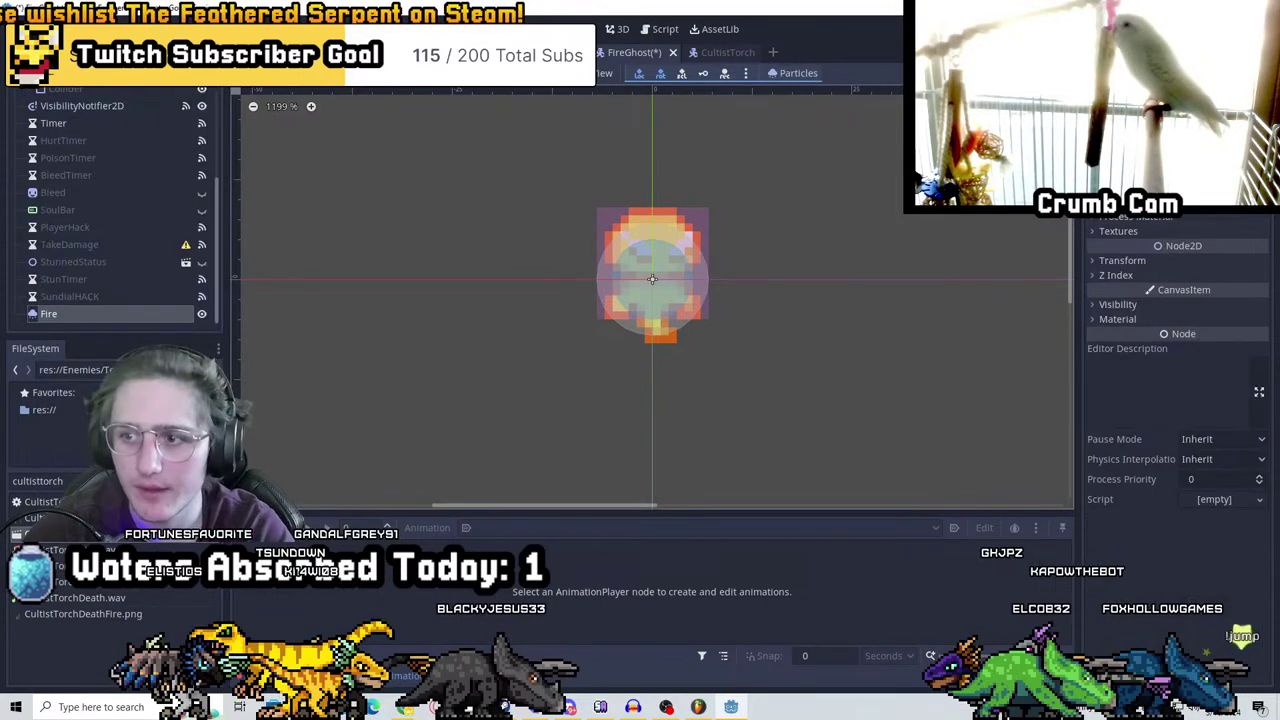
# Move the pasted Fire node up to be FireGhost's first child, above Sprite
pyautogui.click(92, 313)
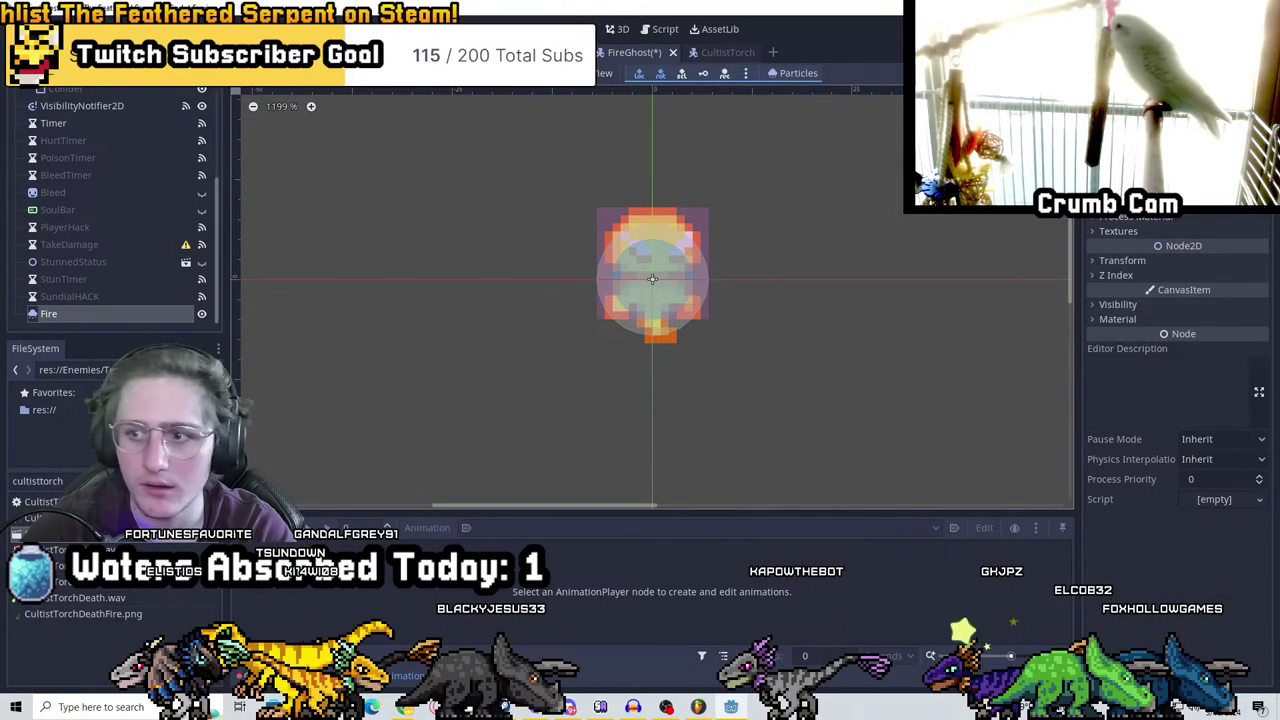
pyautogui.scroll(-4, 780, 231)
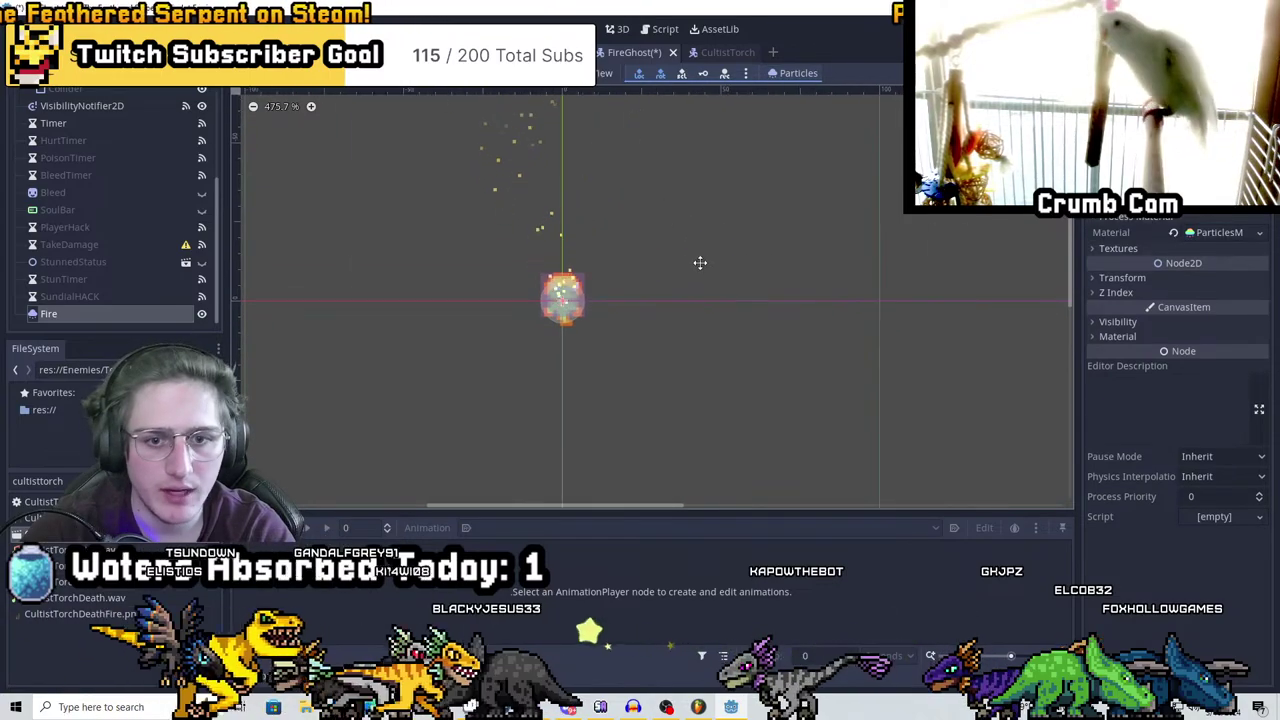
pyautogui.scroll(2, 700, 260)
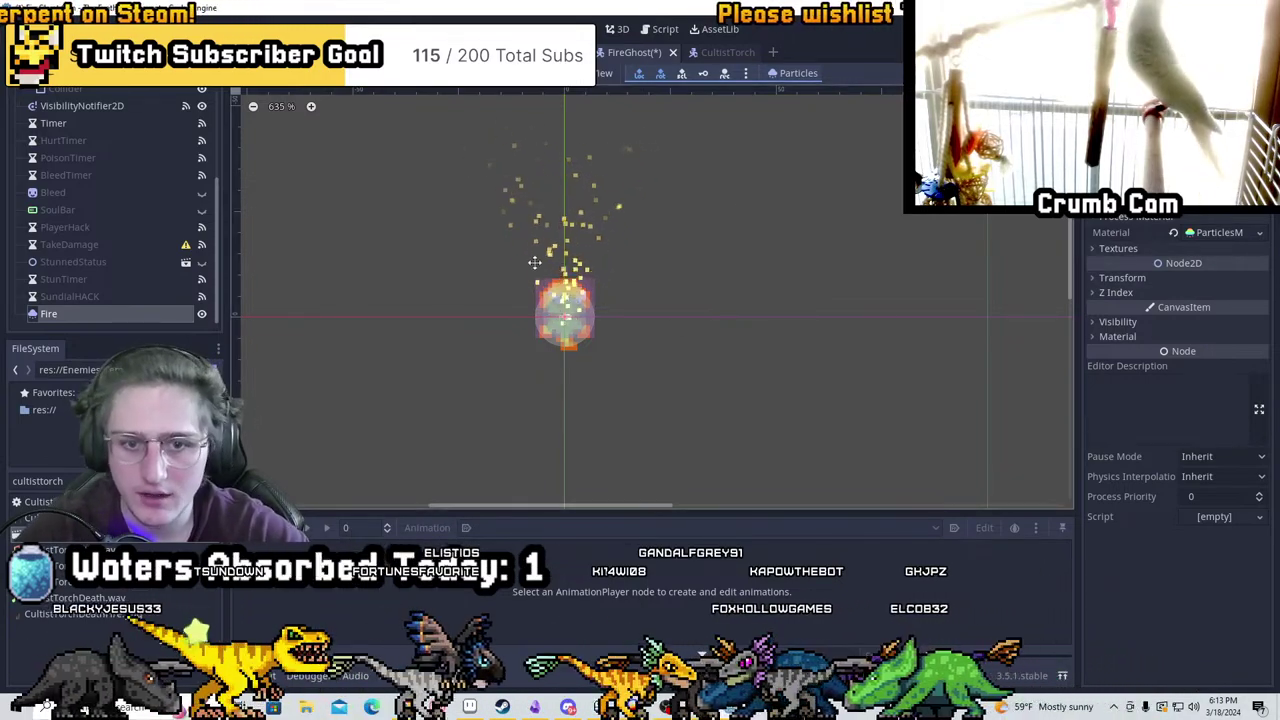
pyautogui.moveTo(624, 387); pyautogui.dragTo(808, 374, button='middle')
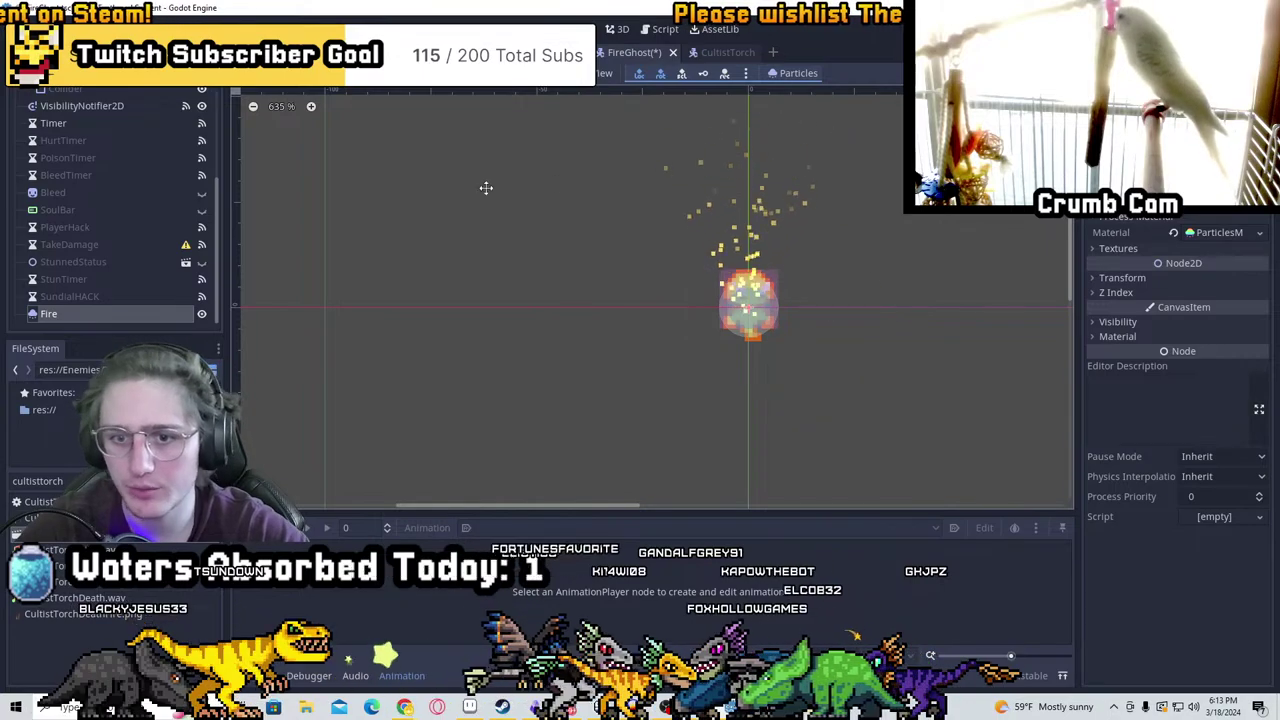
pyautogui.moveTo(897, 292); pyautogui.dragTo(803, 309, button='middle')
pyautogui.scroll(1, 620, 330)
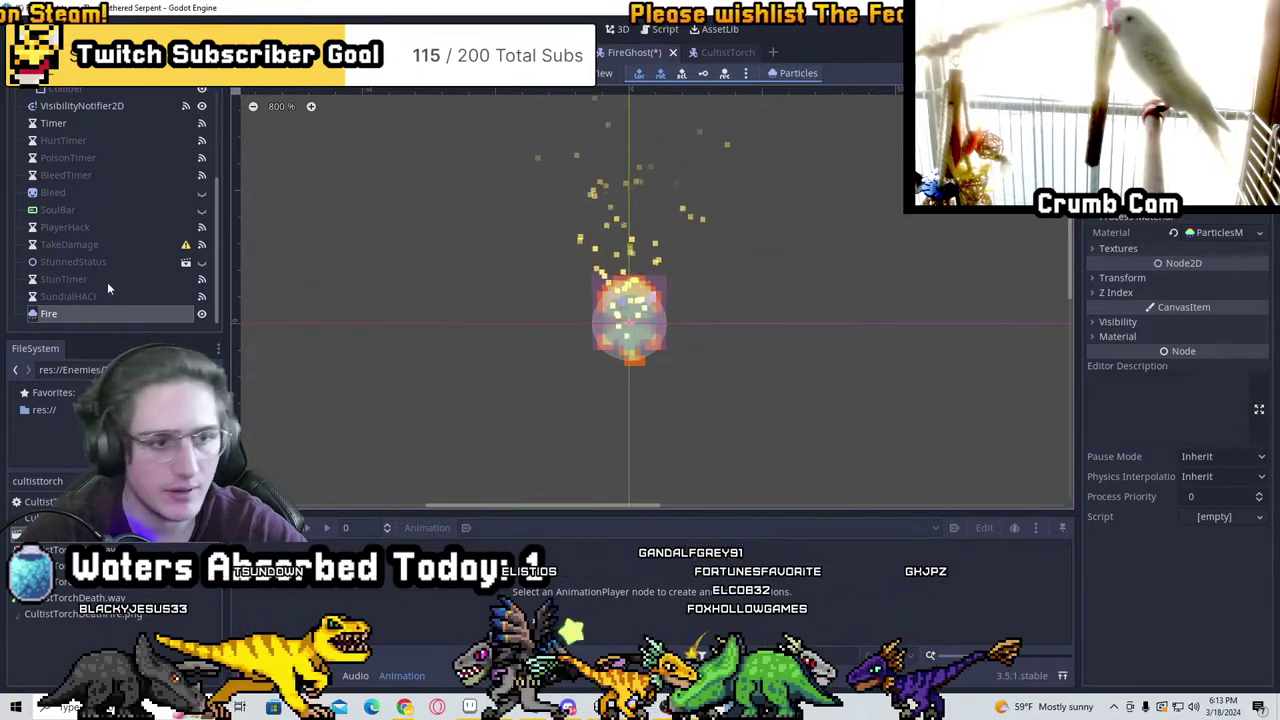
pyautogui.moveTo(67, 315); pyautogui.dragTo(76, 110)
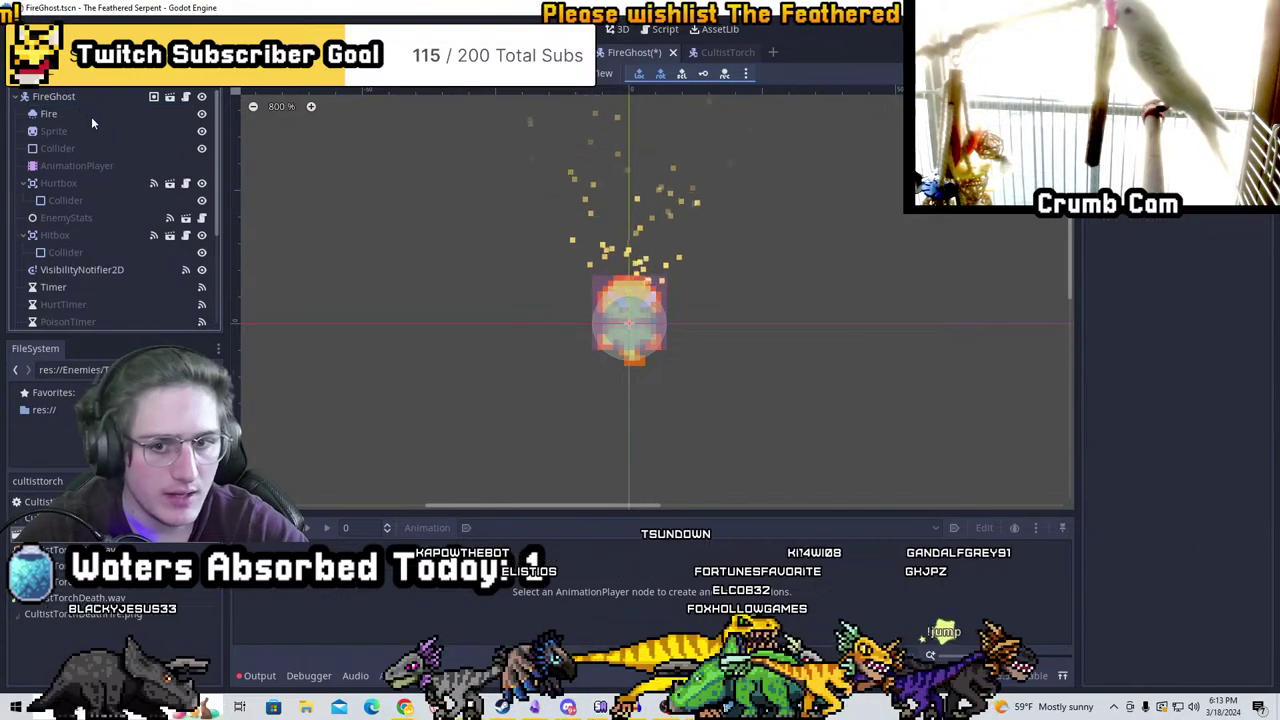
pyautogui.click(62, 130)
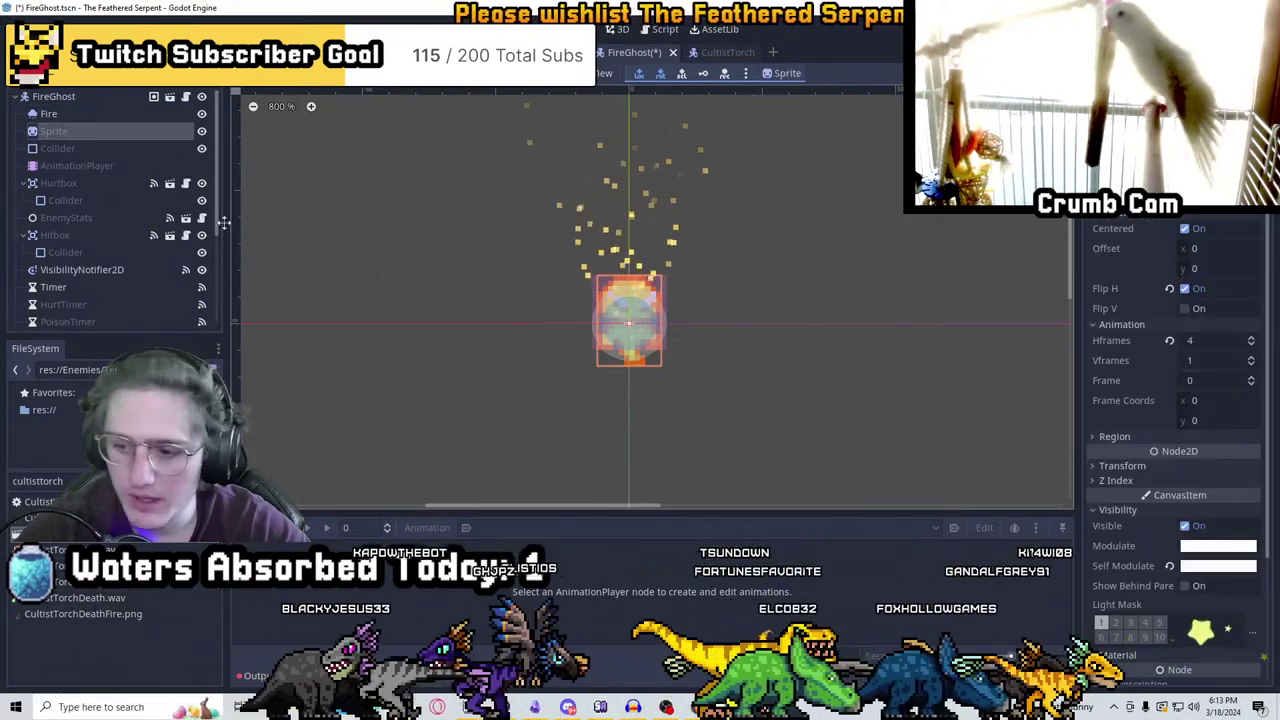
# Give FireGhost a new CanvasItemMaterial with Blend Mode Add and save the scene
pyautogui.click(628, 330)
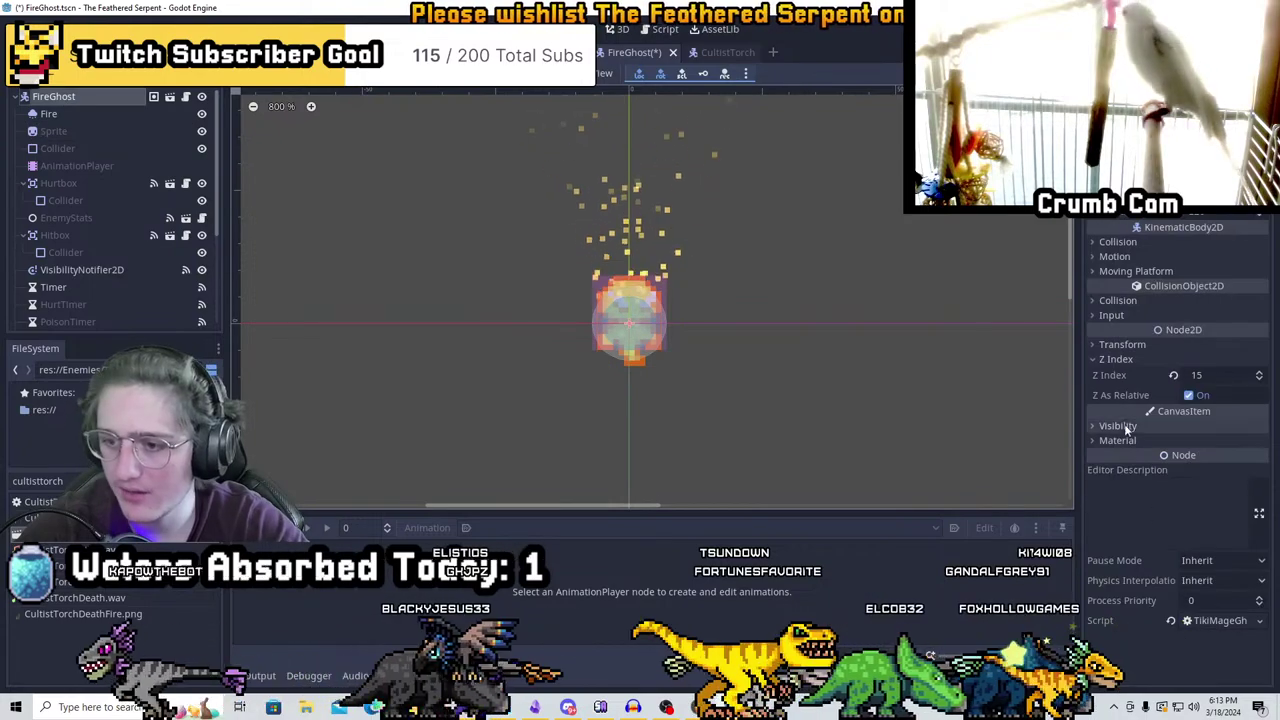
pyautogui.click(1118, 440)
pyautogui.click(1240, 457)
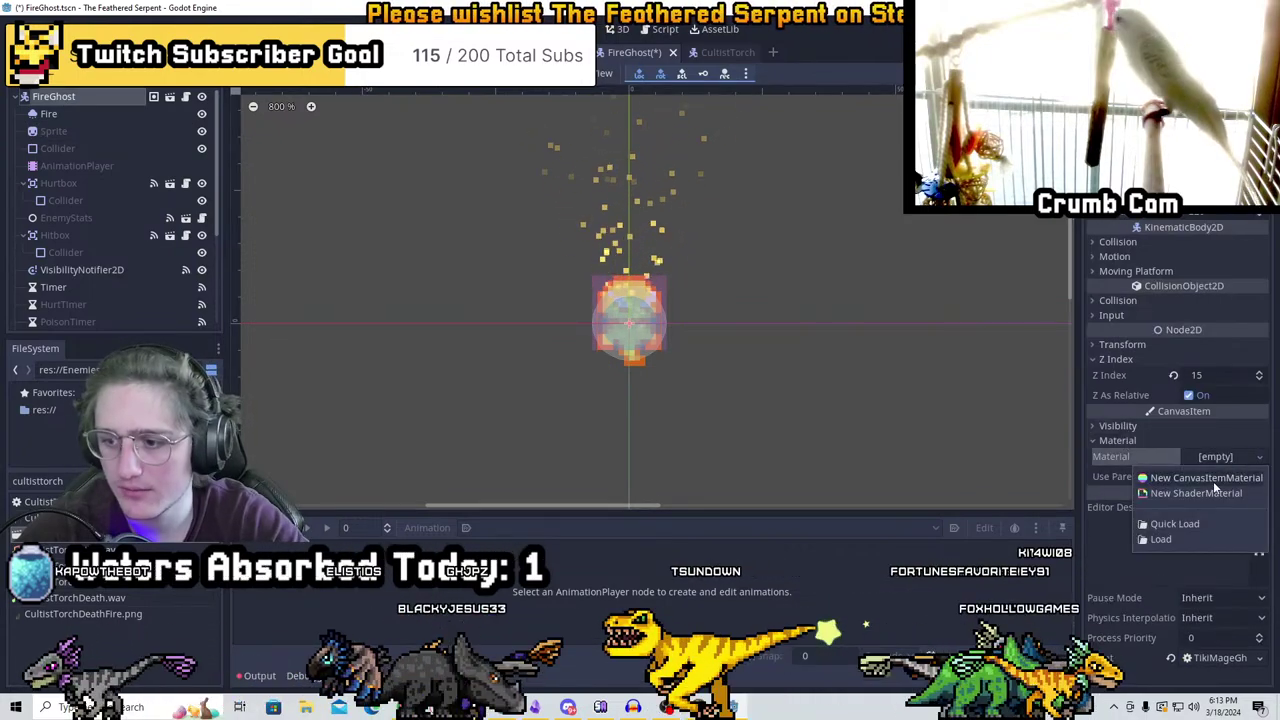
pyautogui.click(1205, 478)
pyautogui.click(1212, 457)
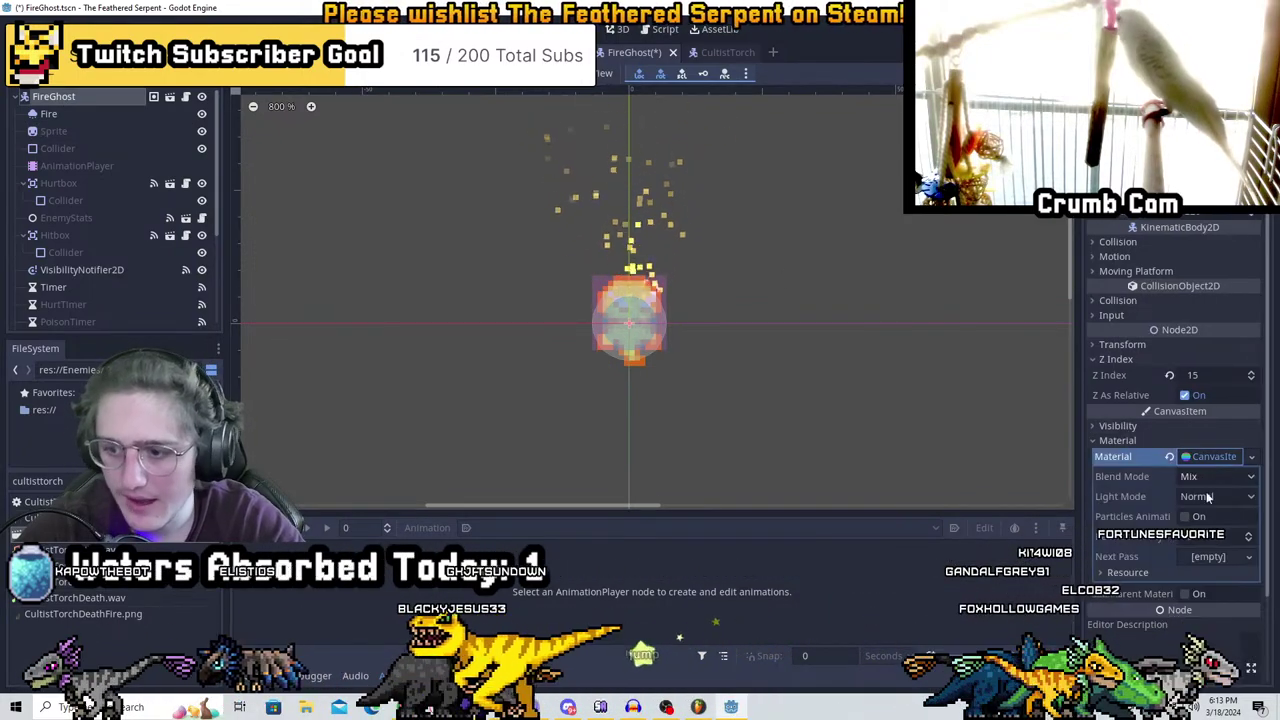
pyautogui.click(1210, 477)
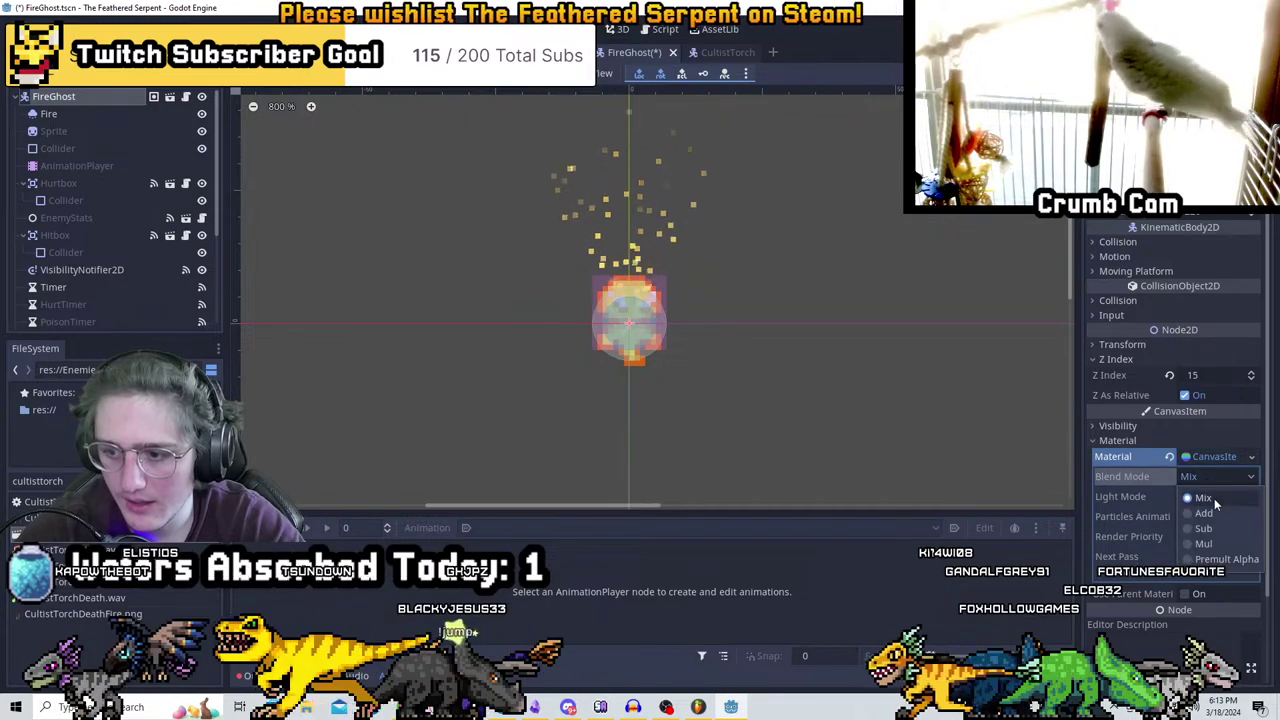
pyautogui.click(1205, 505)
pyautogui.scroll(1, 686, 349)
pyautogui.hotkey('ctrl', 's')
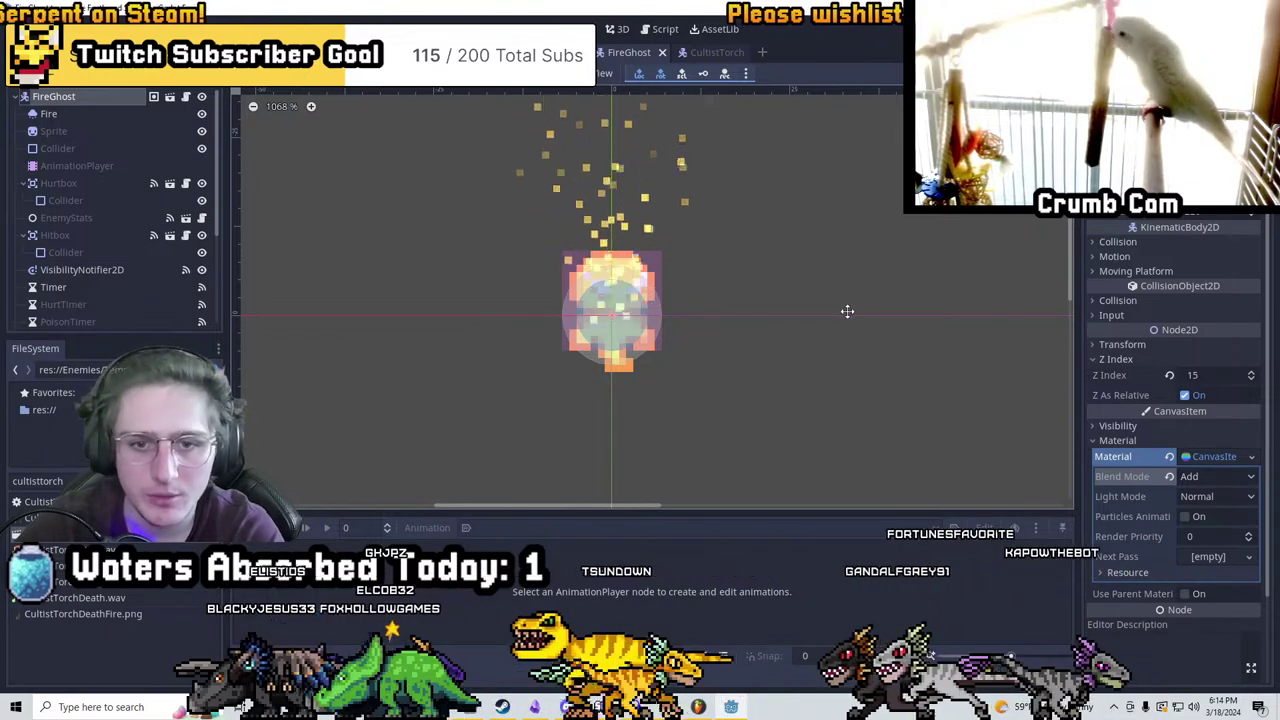
pyautogui.scroll(-5, 794, 297)
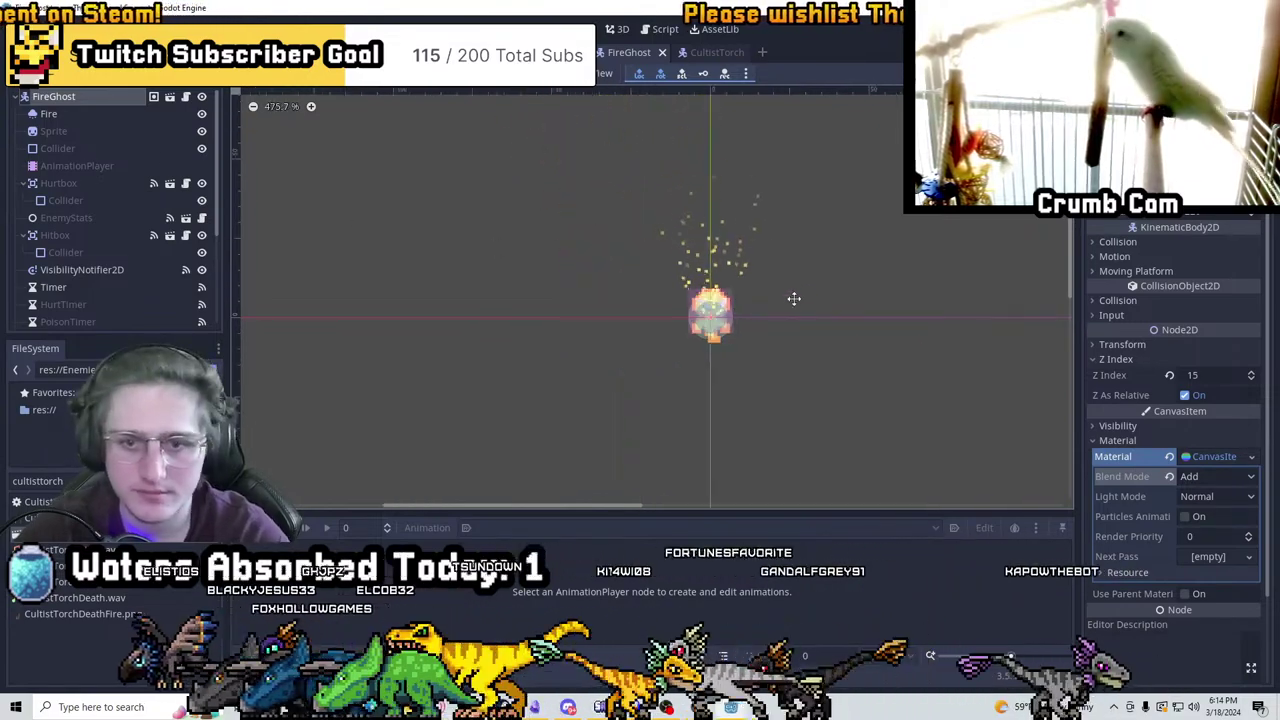
pyautogui.hotkey('ctrl', 's')
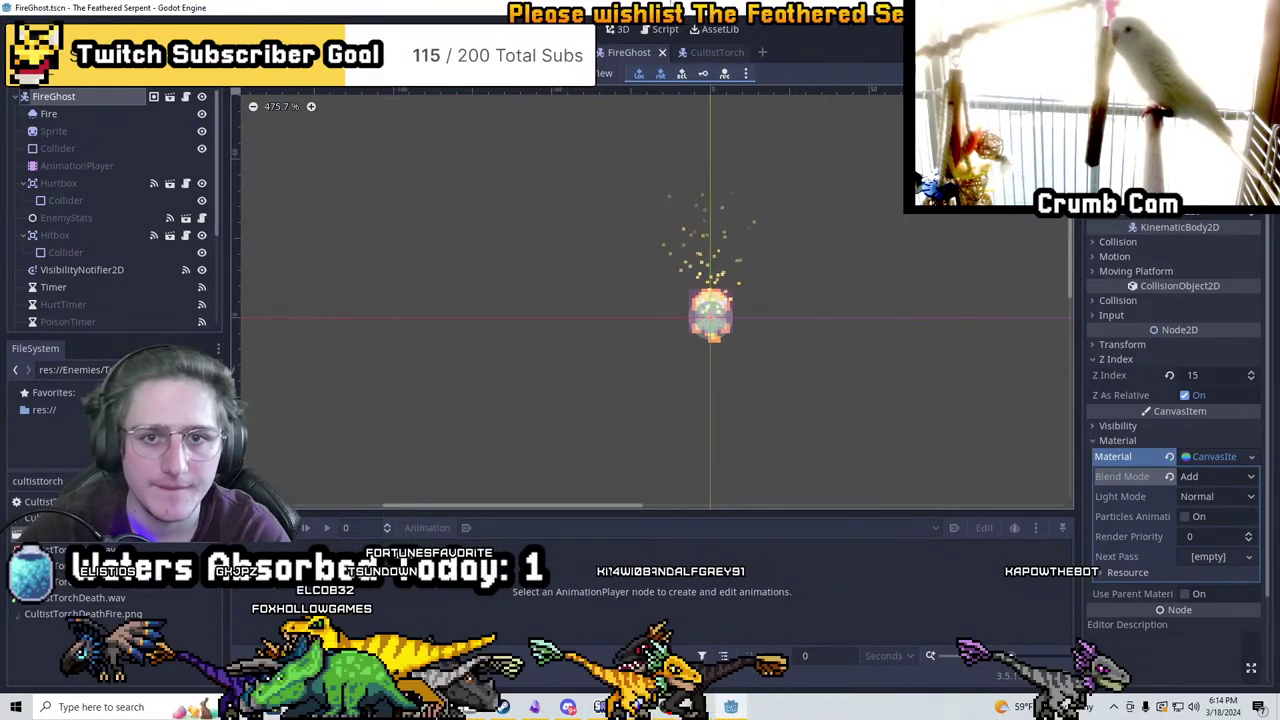
# Close the CultistTorch scene, save FireGhost again, and switch to the Pots scene
pyautogui.click(735, 52)
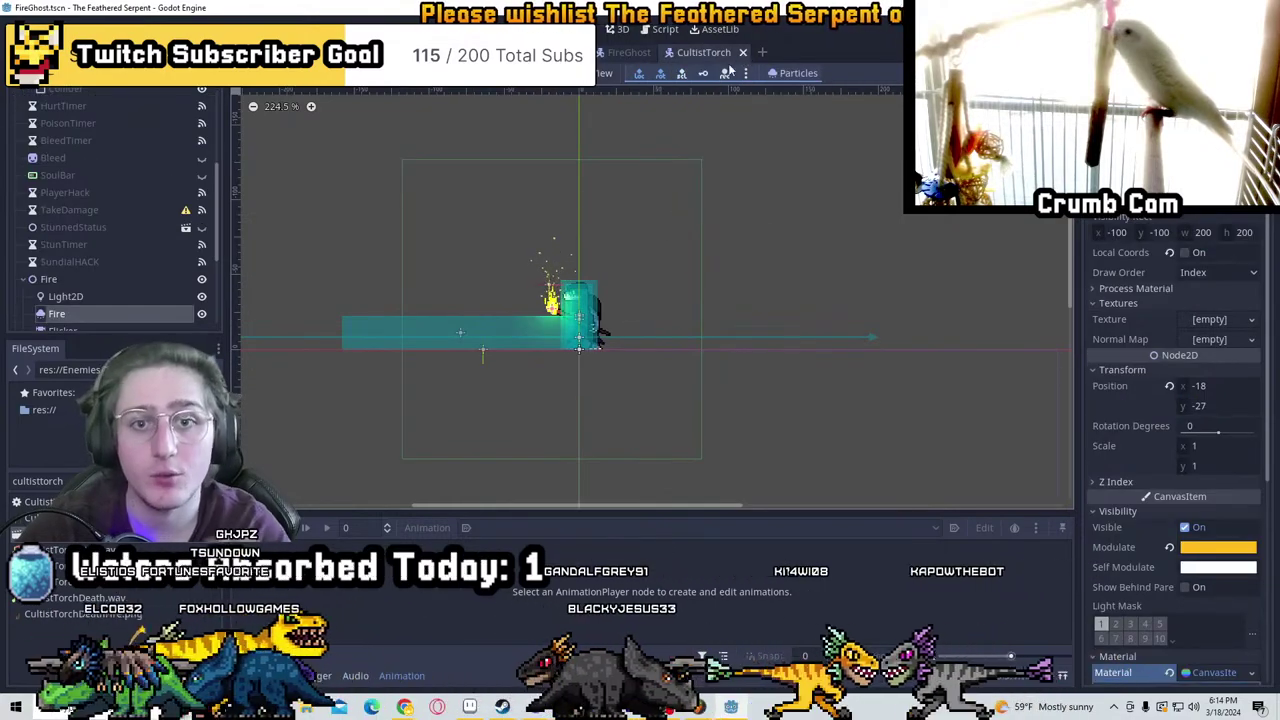
pyautogui.click(742, 52)
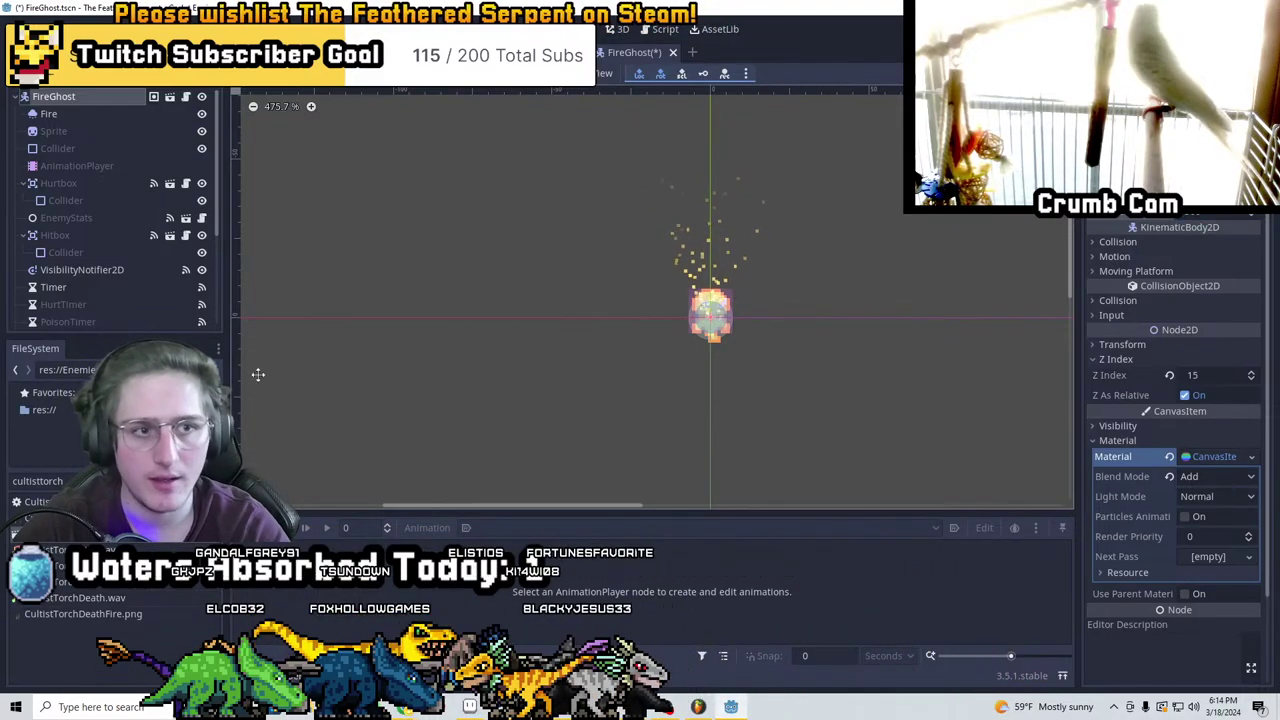
pyautogui.hotkey('ctrl', 's')
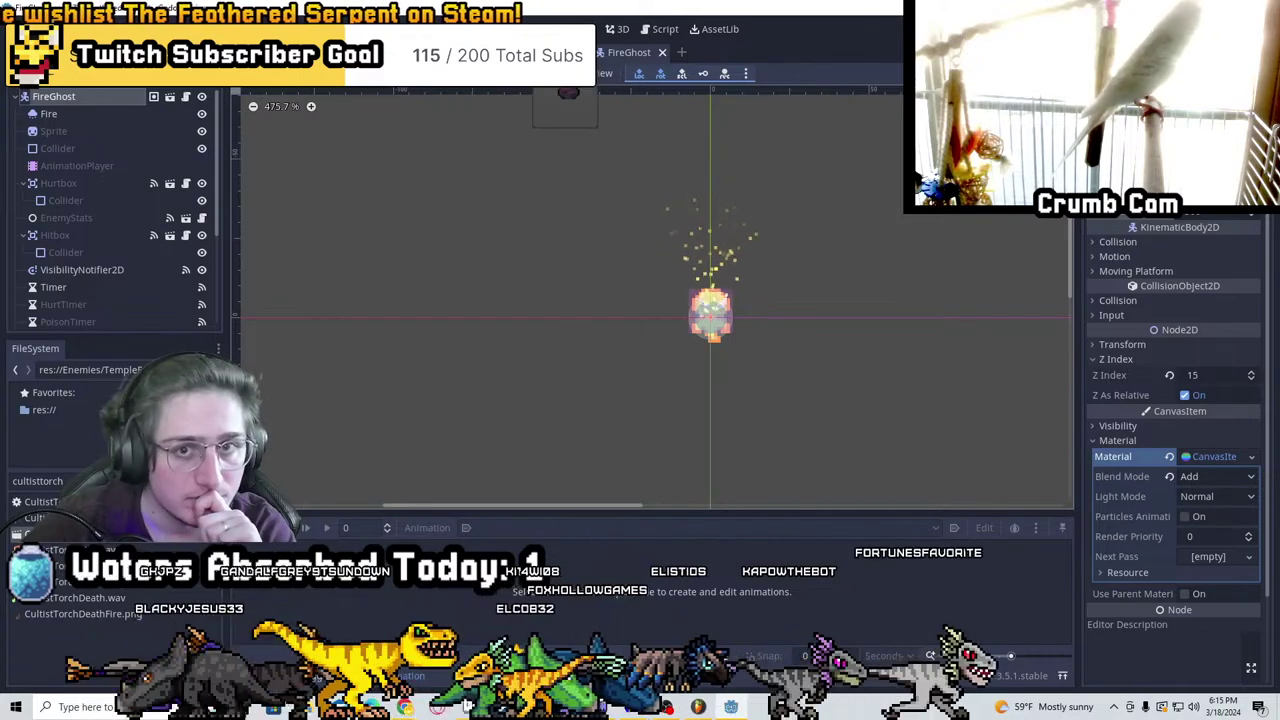
pyautogui.hotkey('ctrl', 'shift', 'Tab')
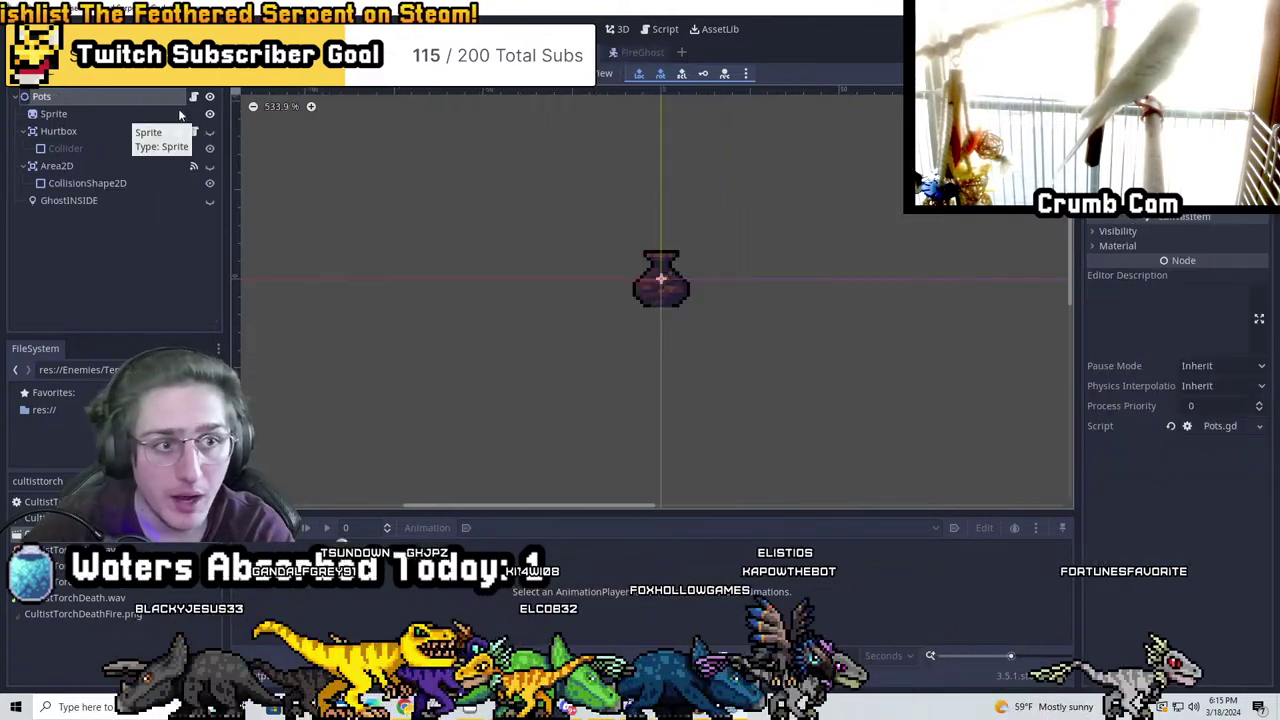
# Preload the FireGhost.tscn scene in Pots.gd and save
pyautogui.click(193, 96)
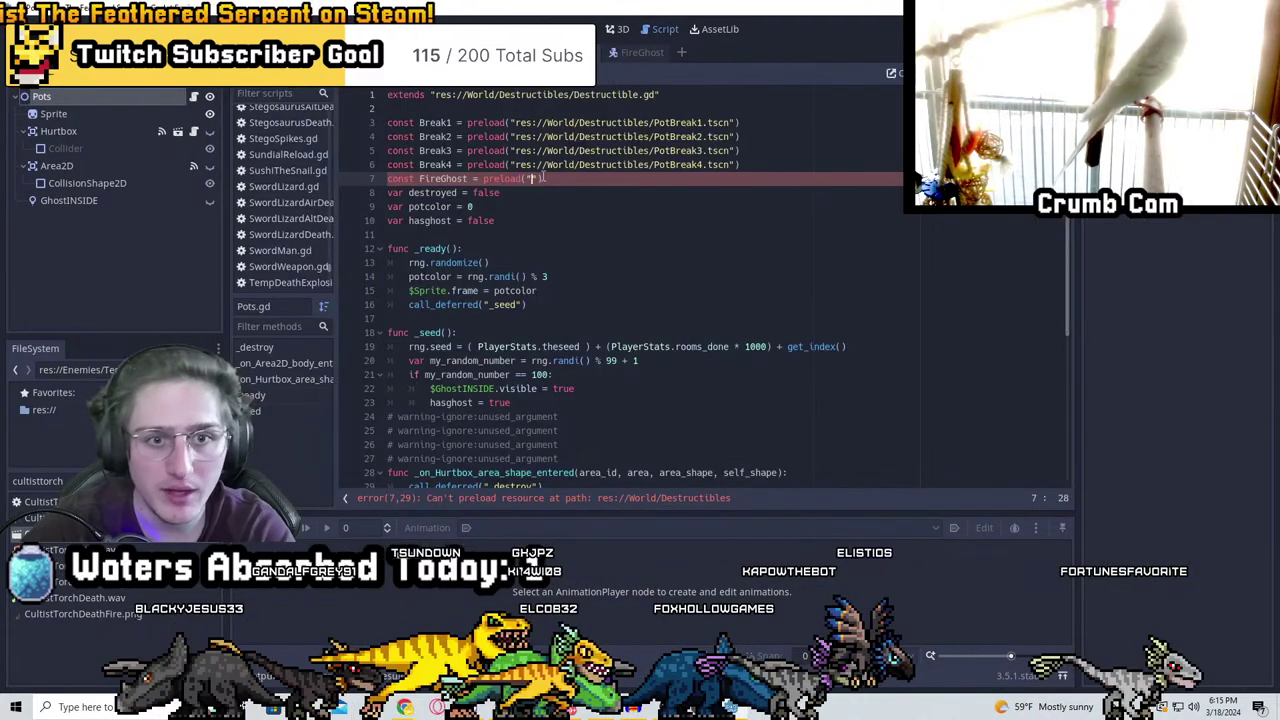
pyautogui.write('fireghost')
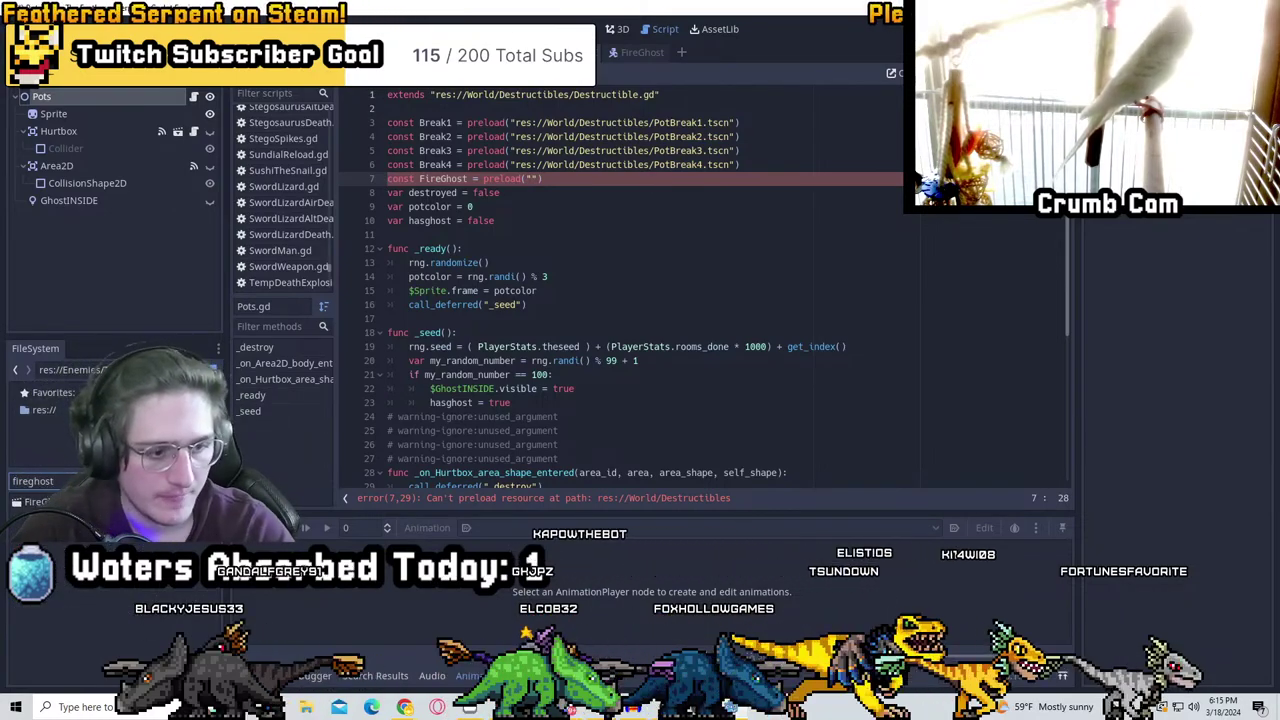
pyautogui.rightClick(52, 501)
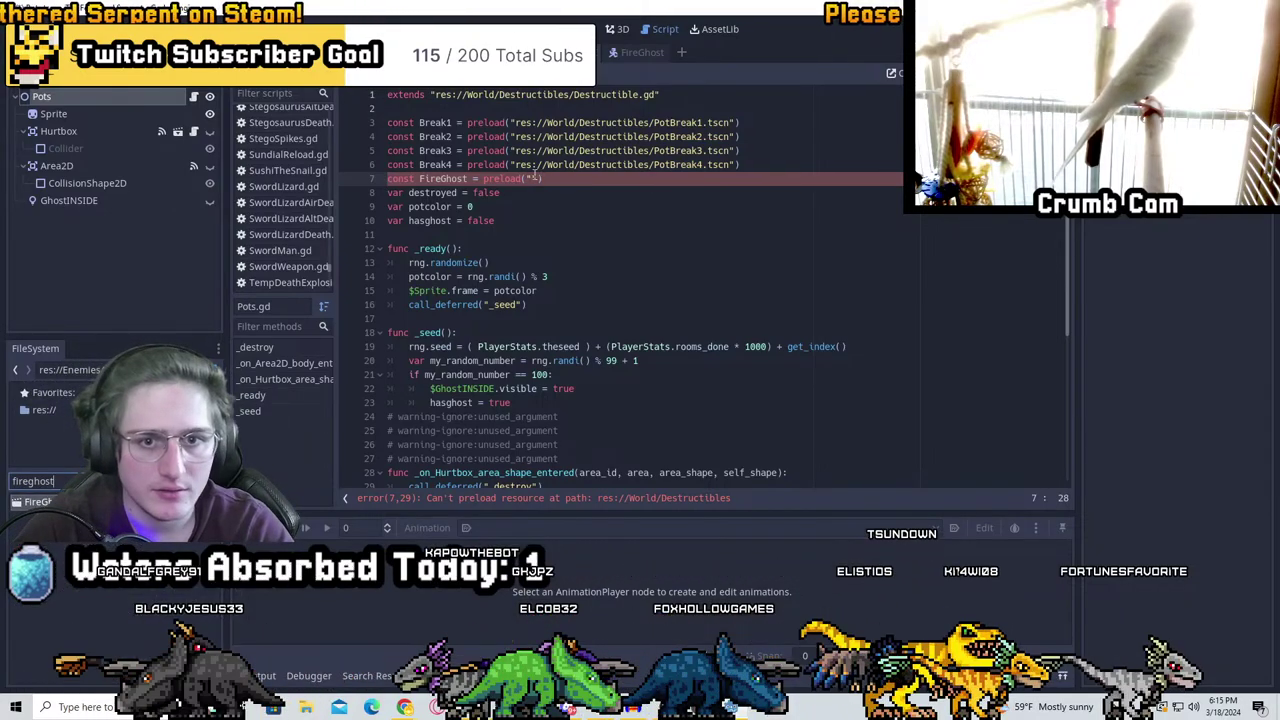
pyautogui.hotkey('ctrl', 's')
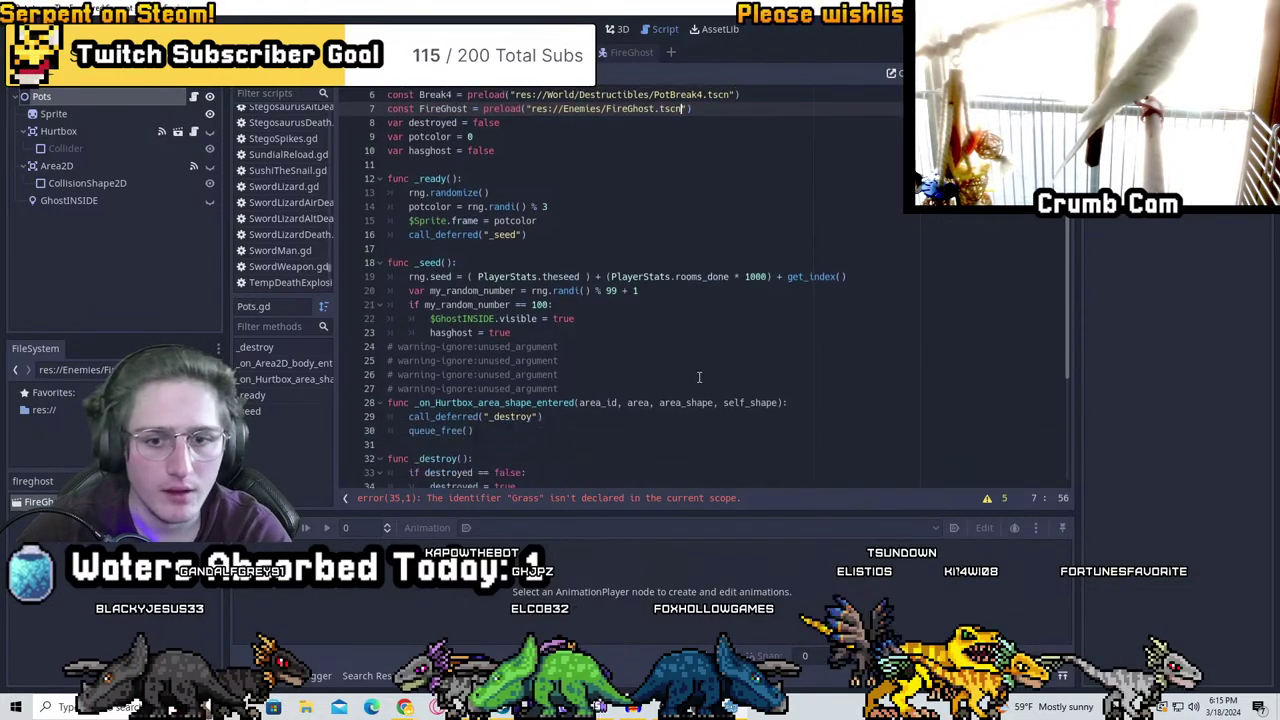
pyautogui.scroll(-6, 710, 370)
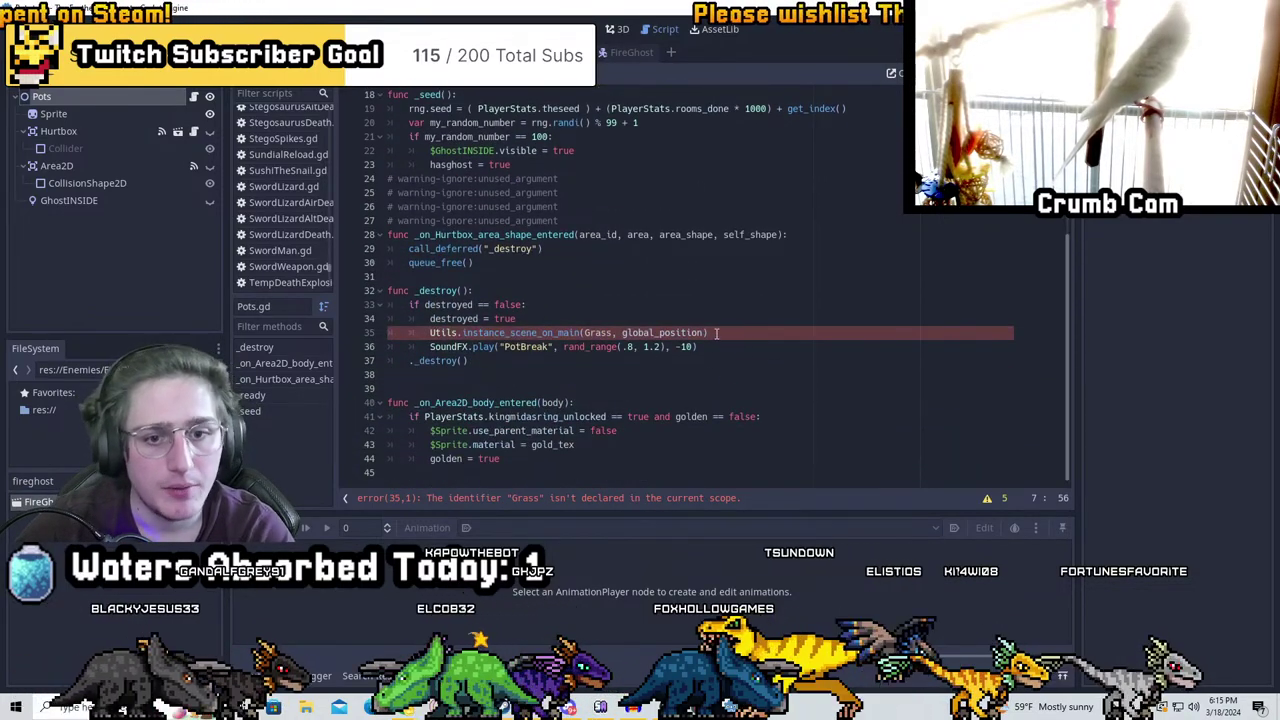
# Wrap the Grass spawn call in _destroy inside an 'if potcolor == 0:' branch
pyautogui.click(565, 330)
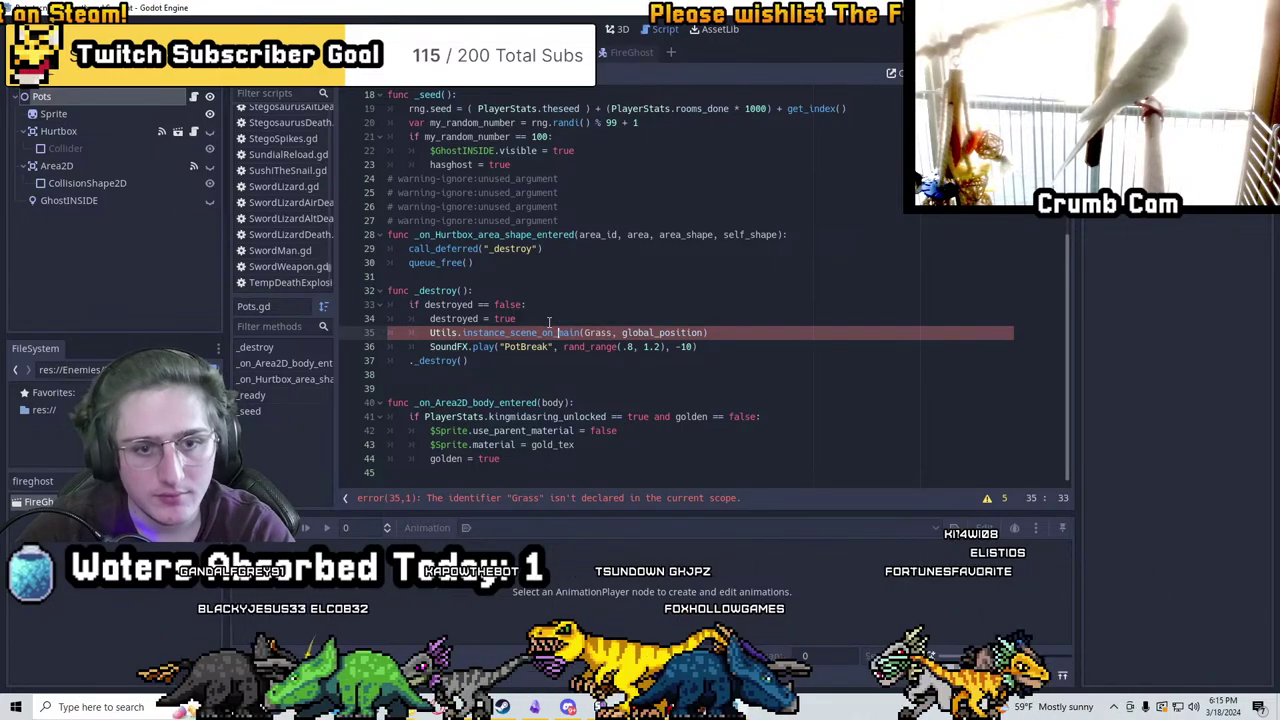
pyautogui.press('Up')
pyautogui.press('End')
pyautogui.press('Return')
pyautogui.write('var')
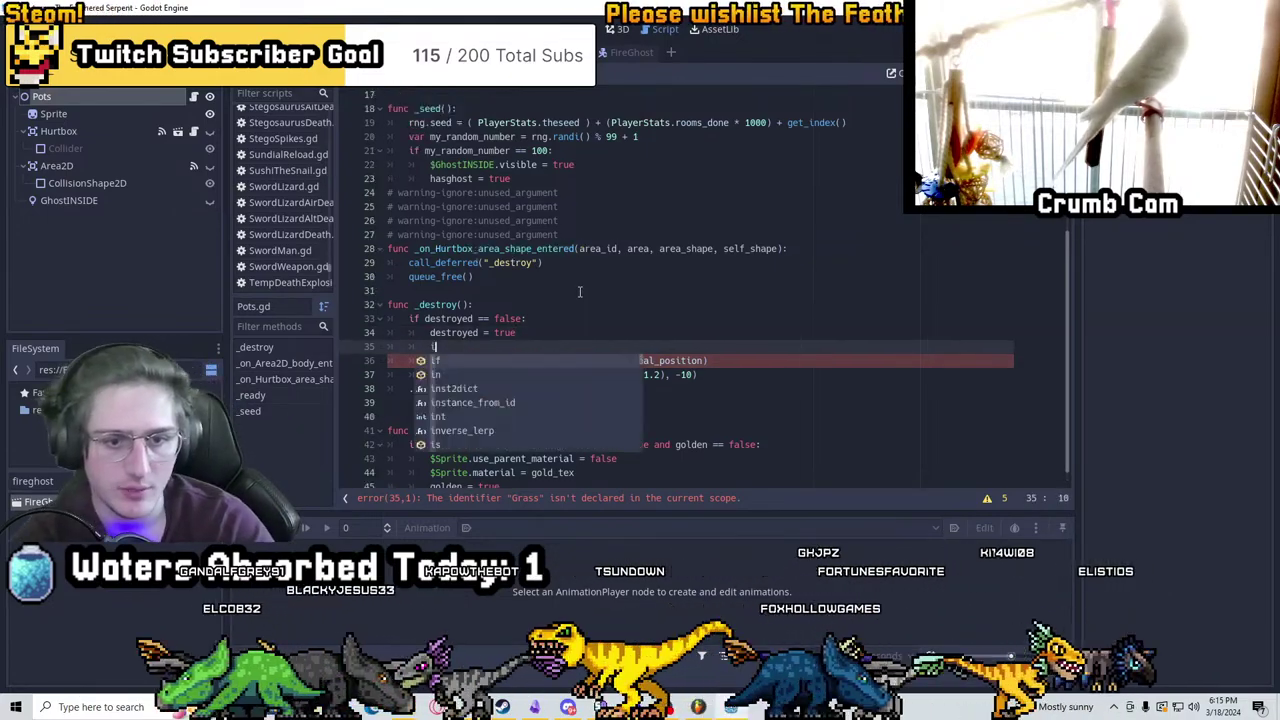
pyautogui.scroll(6, 700, 212)
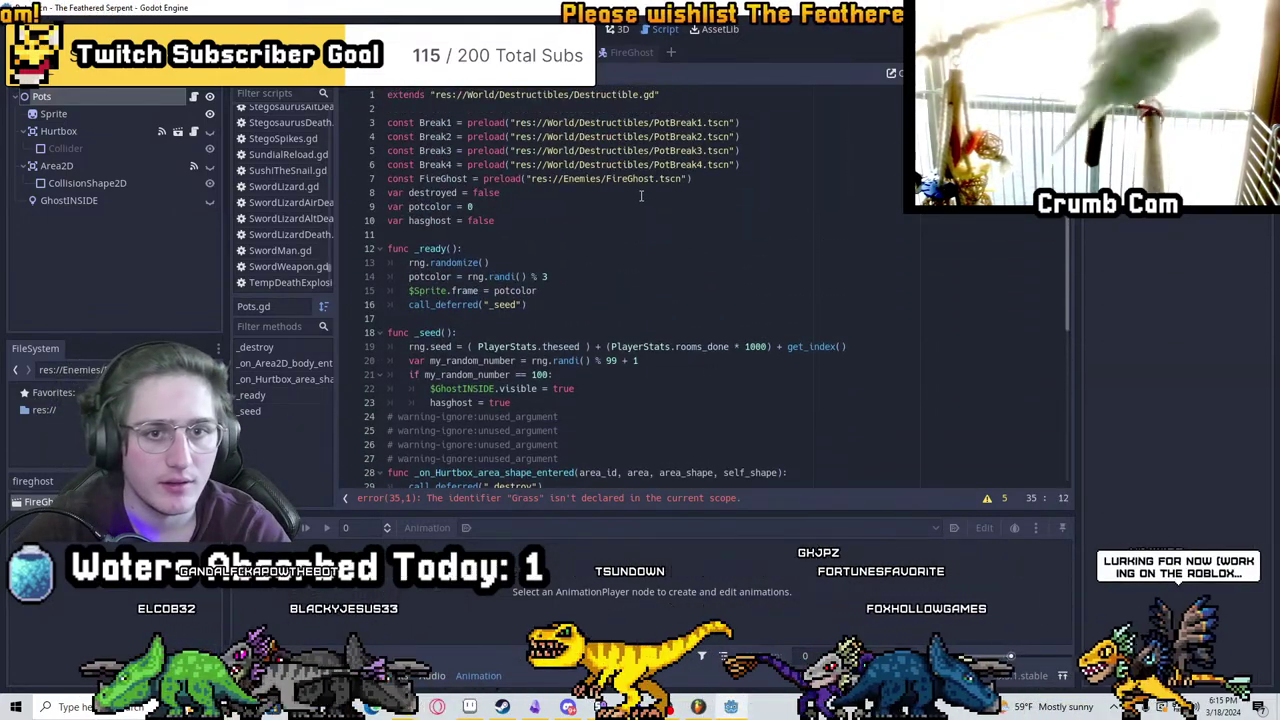
pyautogui.scroll(-6, 650, 216)
pyautogui.write('potc')
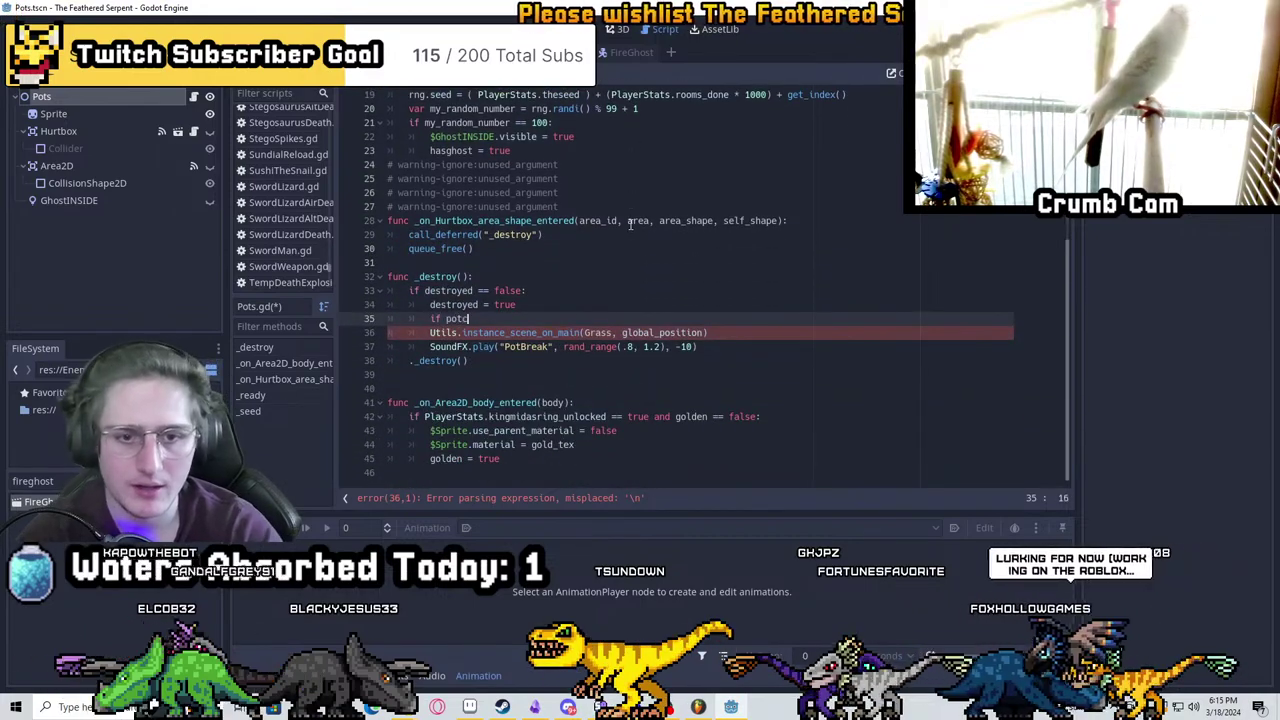
pyautogui.write('olor == 0:')
pyautogui.press('Down')
pyautogui.press('Home')
pyautogui.press('Tab')
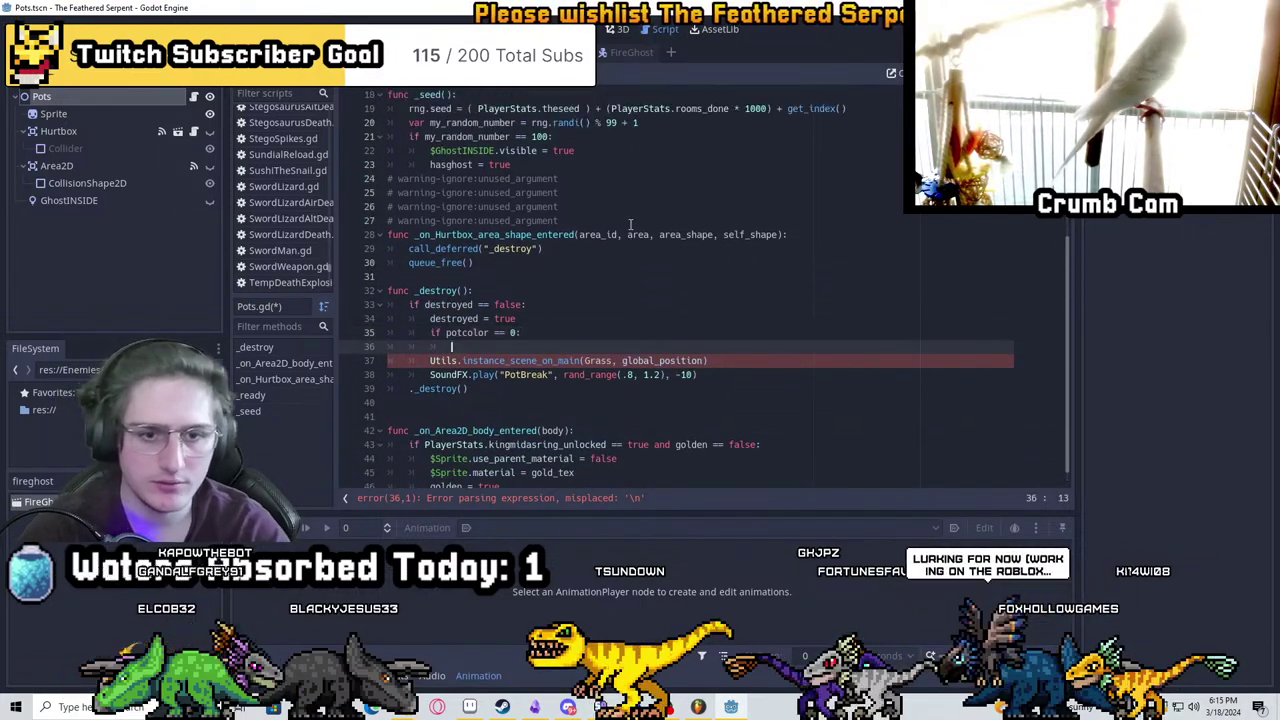
pyautogui.scroll(6, 555, 224)
pyautogui.scroll(-6, 537, 357)
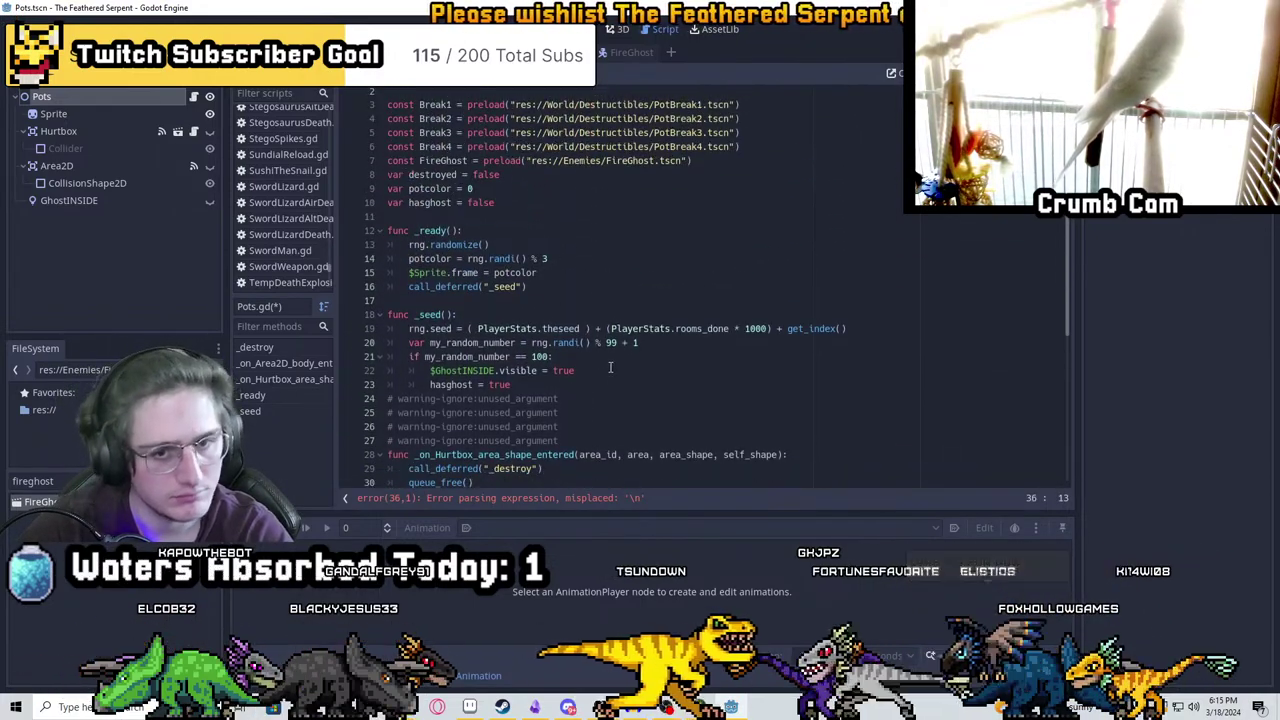
pyautogui.click(418, 332)
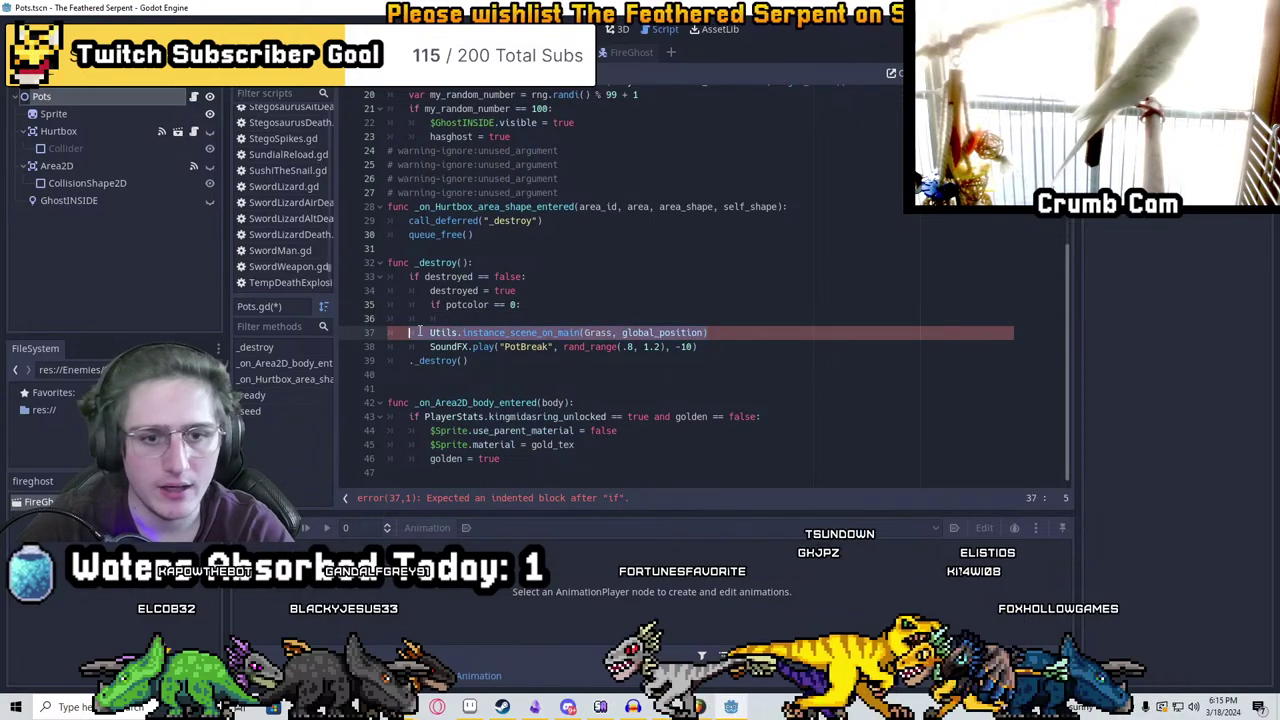
pyautogui.hotkey('ctrl', 'x')
pyautogui.click(462, 320)
pyautogui.click(456, 332)
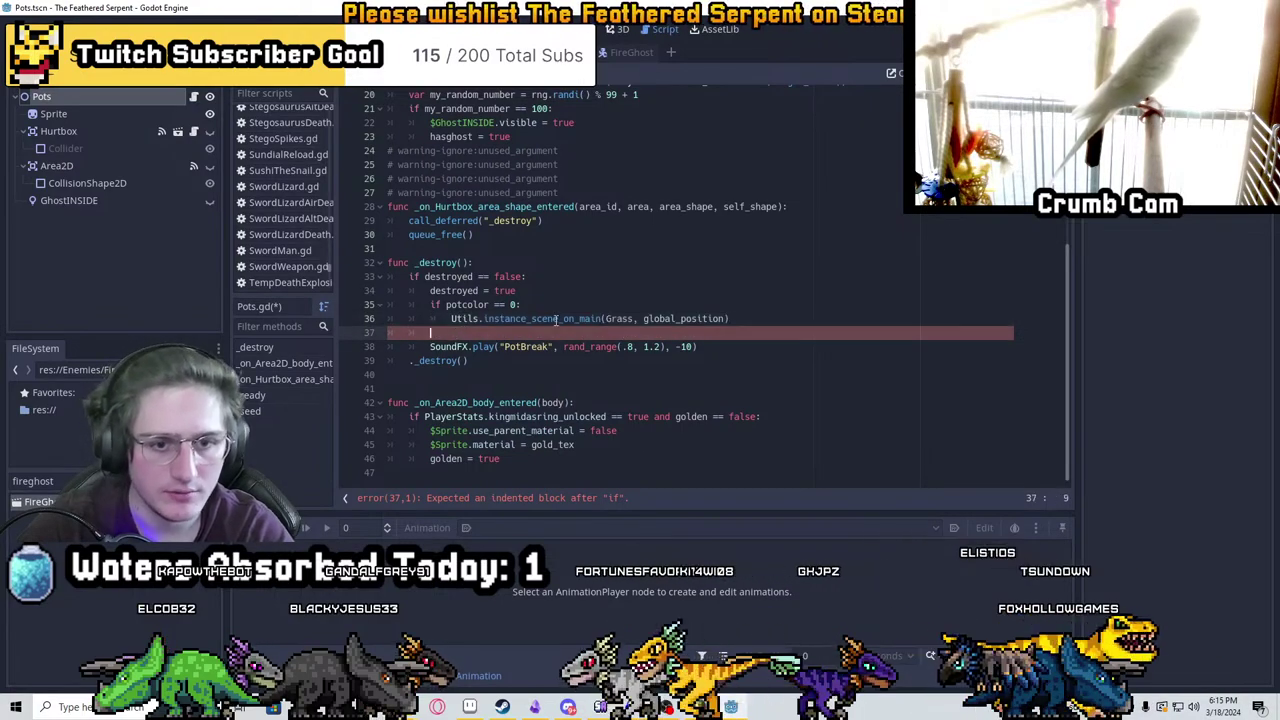
# Duplicate the potcolor branch into three further elif branches
pyautogui.moveTo(732, 318); pyautogui.dragTo(430, 304)
pyautogui.hotkey('ctrl', 'c')
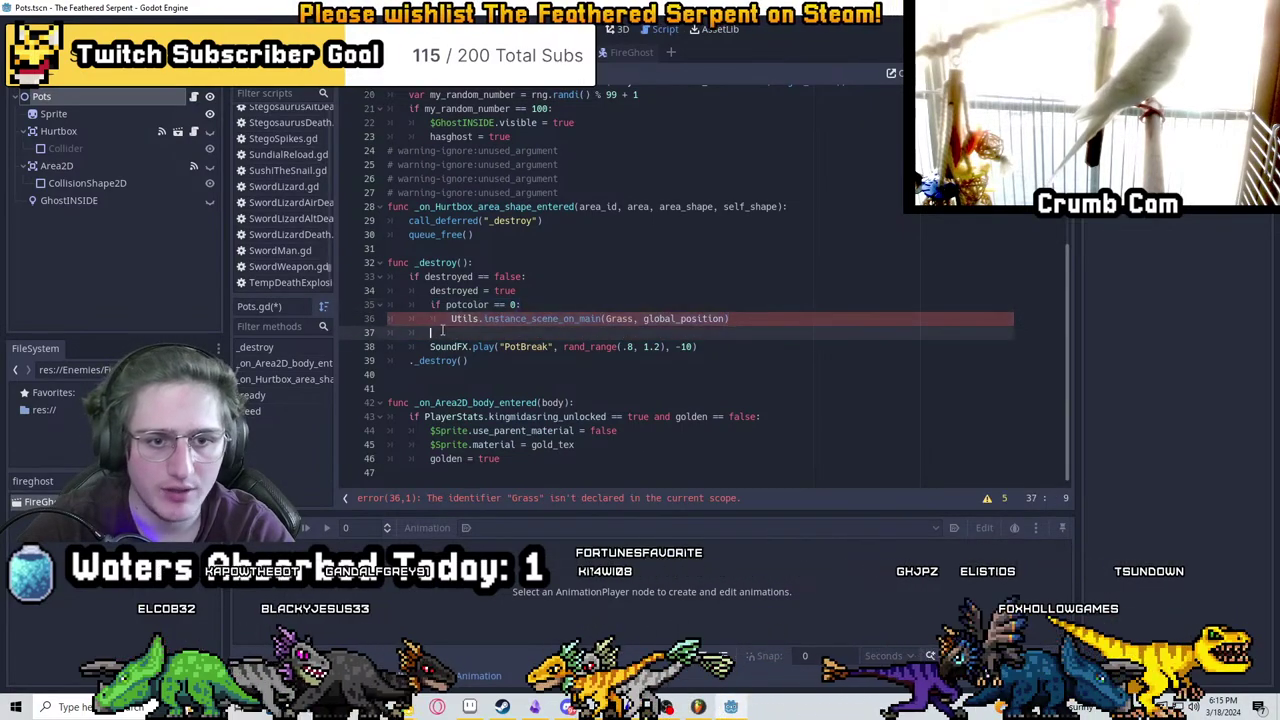
pyautogui.click(684, 330)
pyautogui.hotkey('ctrl', 'v')
pyautogui.click(432, 347)
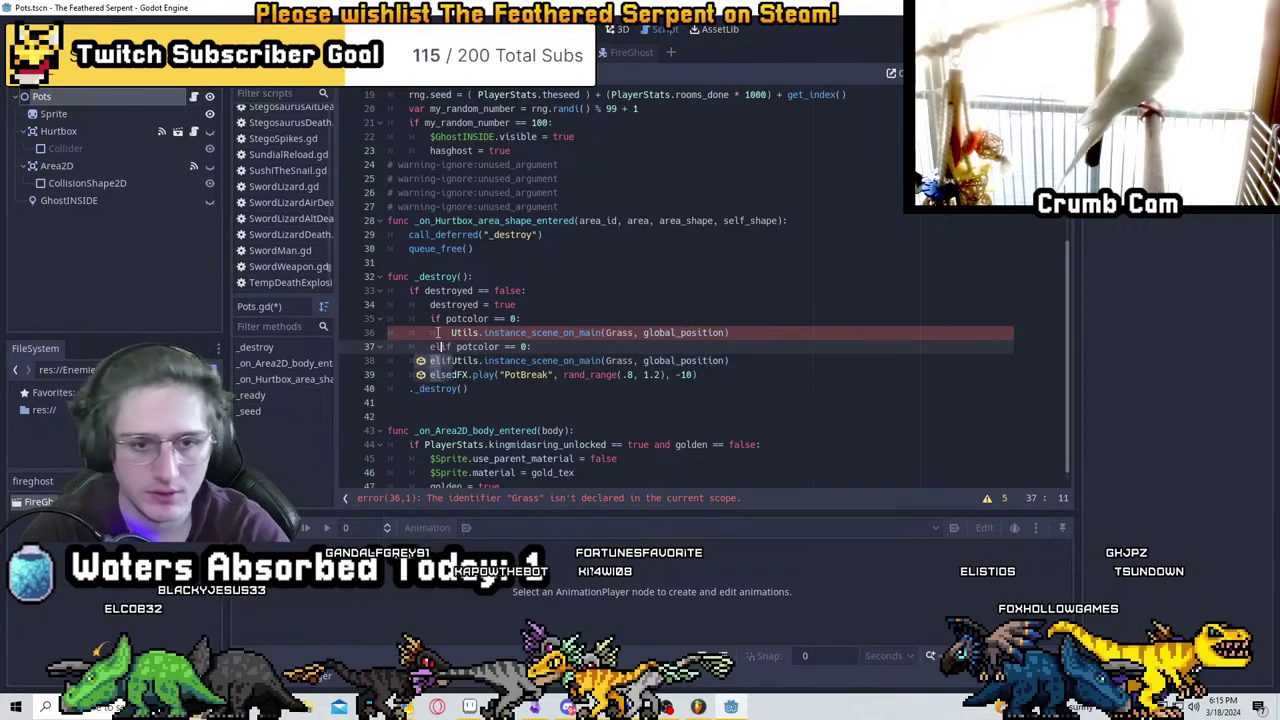
pyautogui.write('el')
pyautogui.click(427, 357)
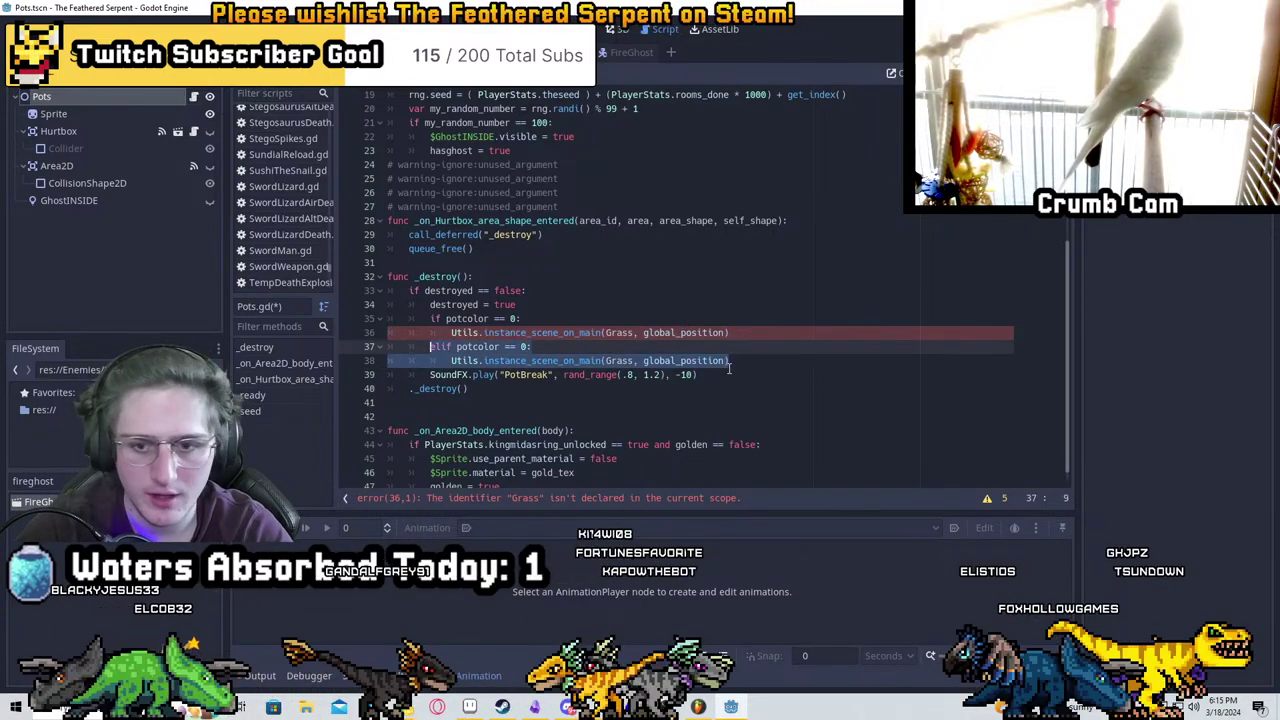
pyautogui.click(774, 362)
pyautogui.press('Return')
pyautogui.press('BackSpace')
pyautogui.hotkey('ctrl', 'v')
pyautogui.hotkey('ctrl', 'v')
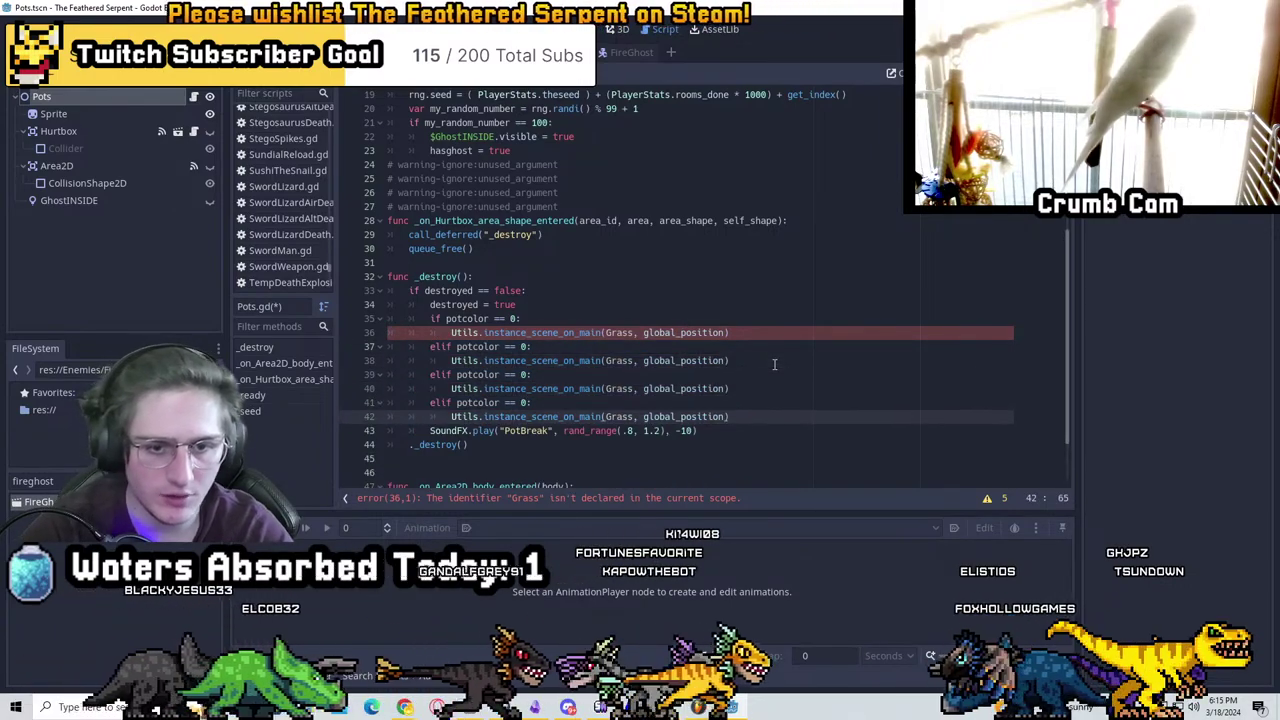
# Change the elif conditions to potcolor == 1, 2 and 3
pyautogui.doubleClick(523, 347)
pyautogui.write('1')
pyautogui.press('Down')
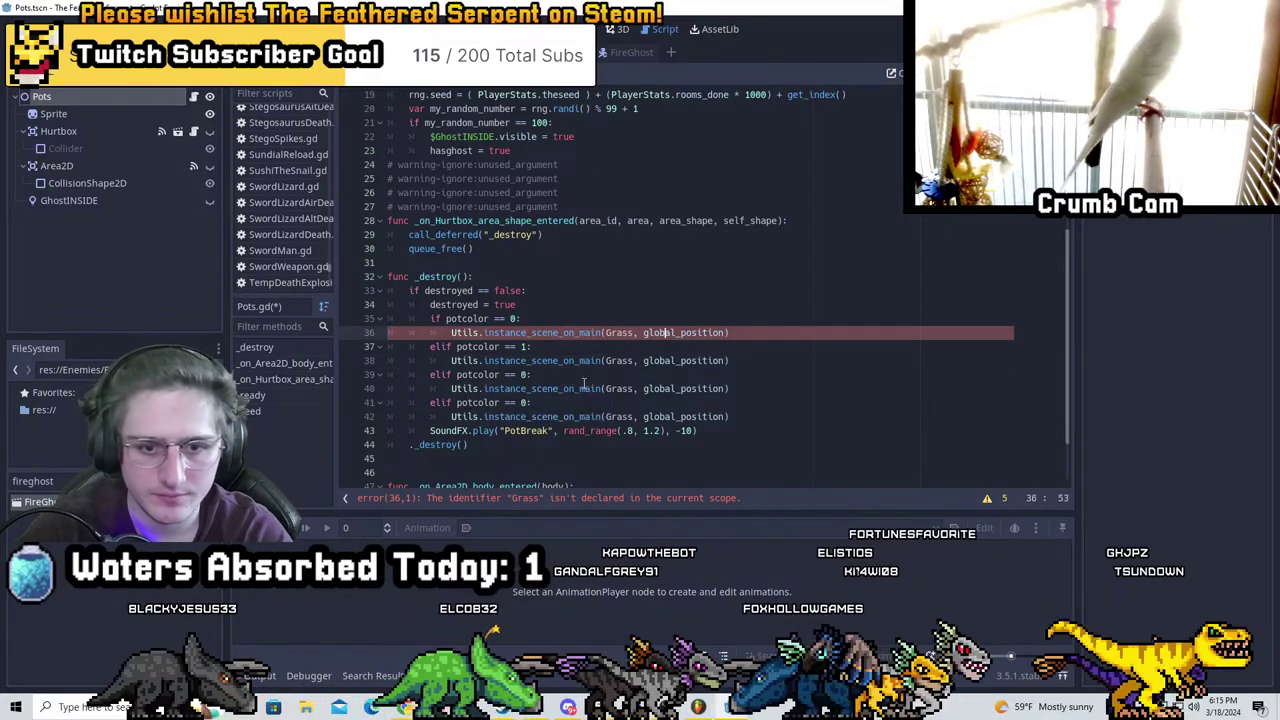
pyautogui.doubleClick(523, 374)
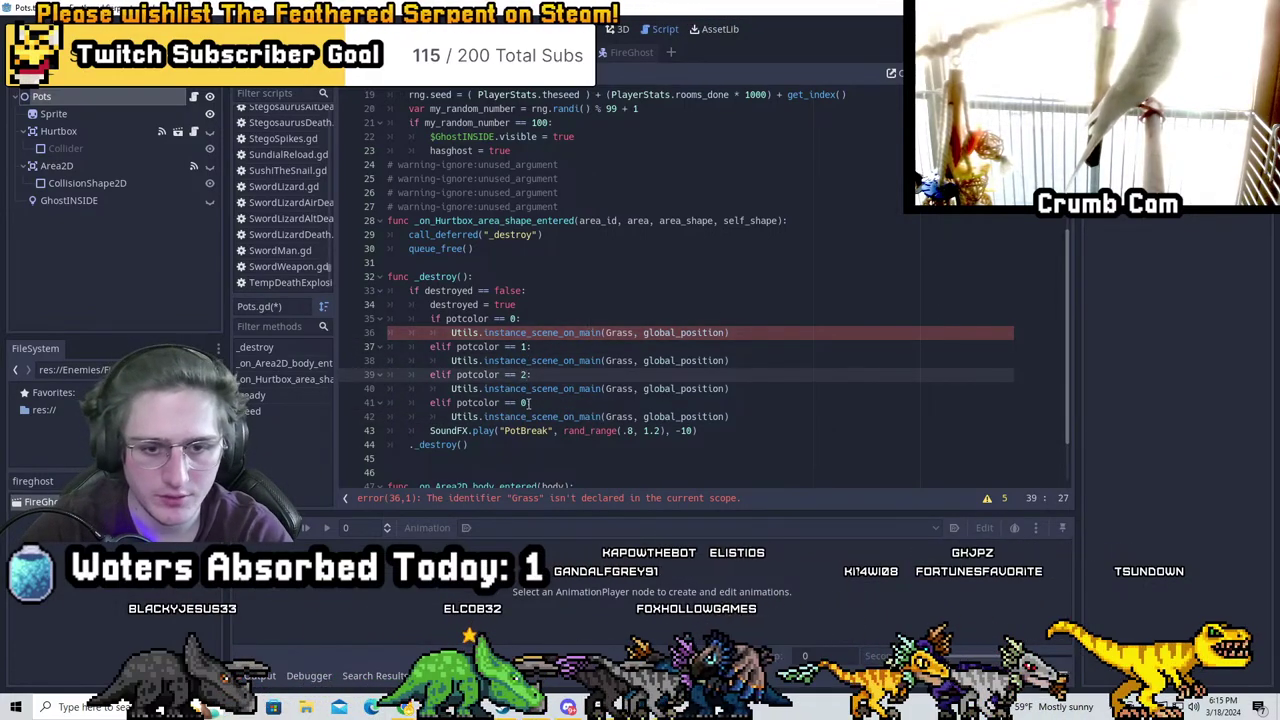
pyautogui.doubleClick(524, 402)
pyautogui.scroll(6, 916, 315)
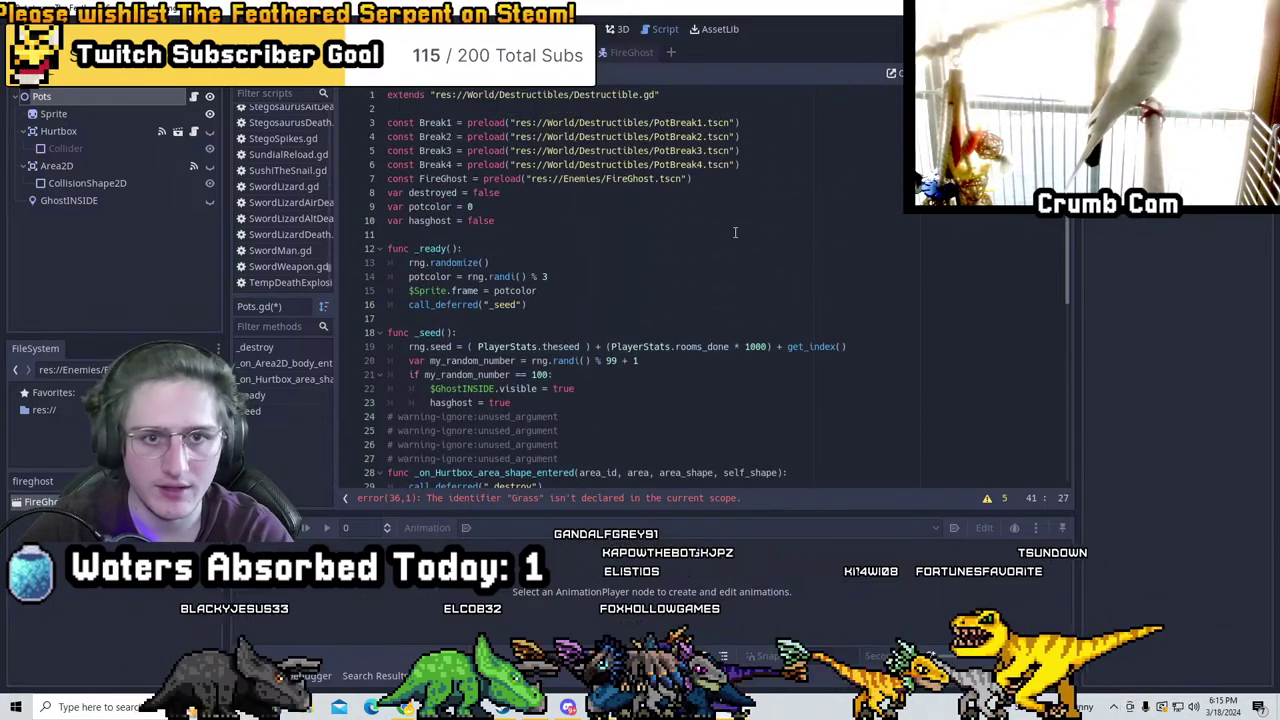
pyautogui.scroll(-6, 700, 330)
# Replace Grass with Break1, Break2, Break3 and Break4 in the four spawn calls
pyautogui.doubleClick(620, 249)
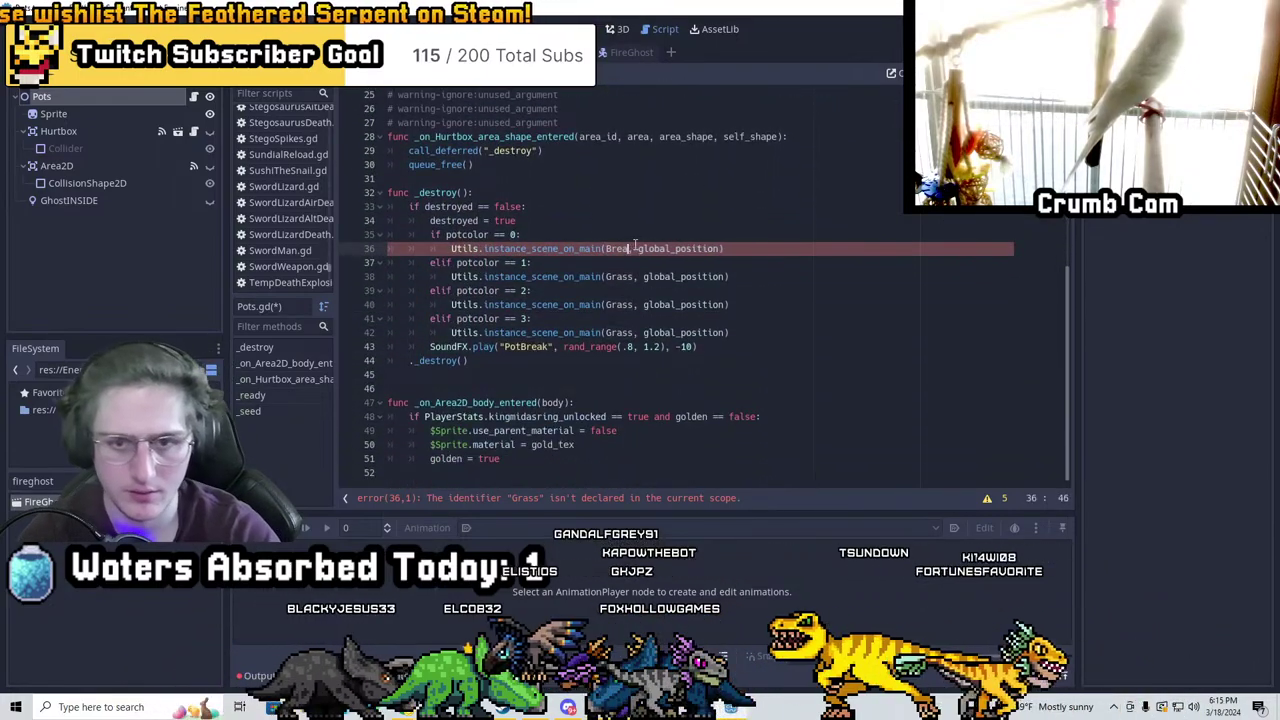
pyautogui.doubleClick(618, 276)
pyautogui.hotkey('ctrl', 'v')
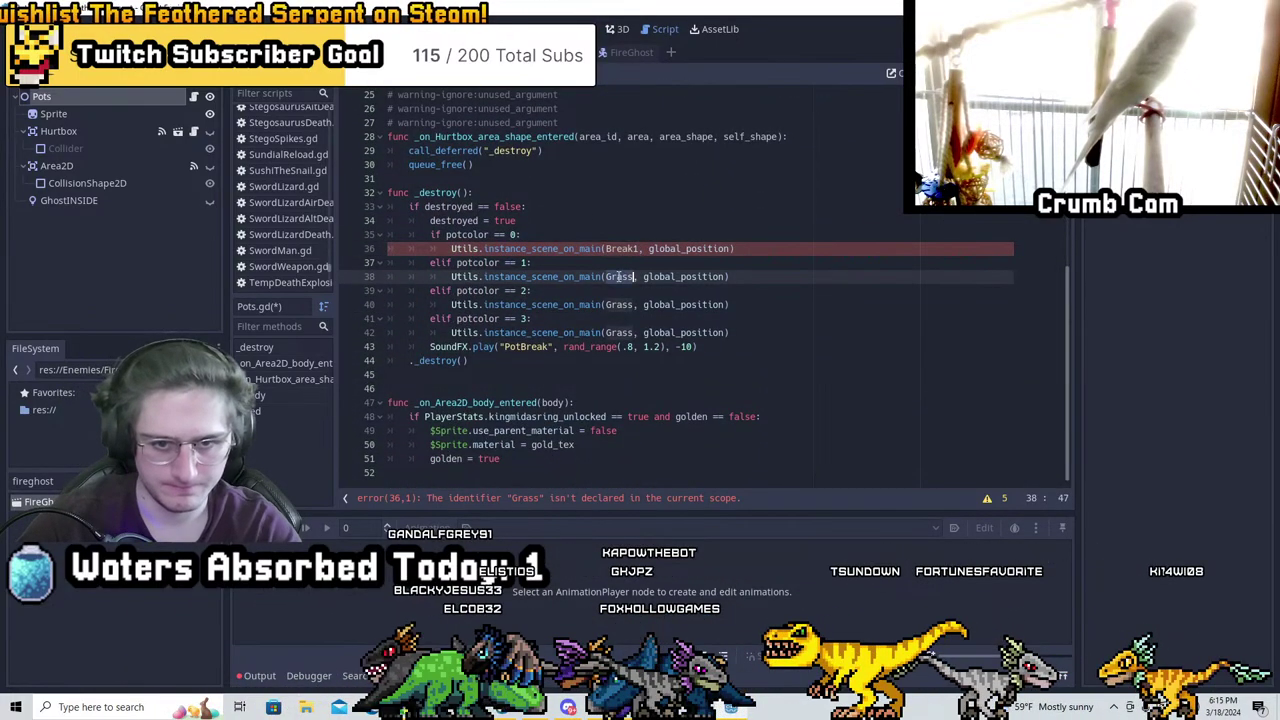
pyautogui.doubleClick(618, 304)
pyautogui.hotkey('ctrl', 'v')
pyautogui.doubleClick(615, 332)
pyautogui.hotkey('ctrl', 'v')
pyautogui.click(643, 276)
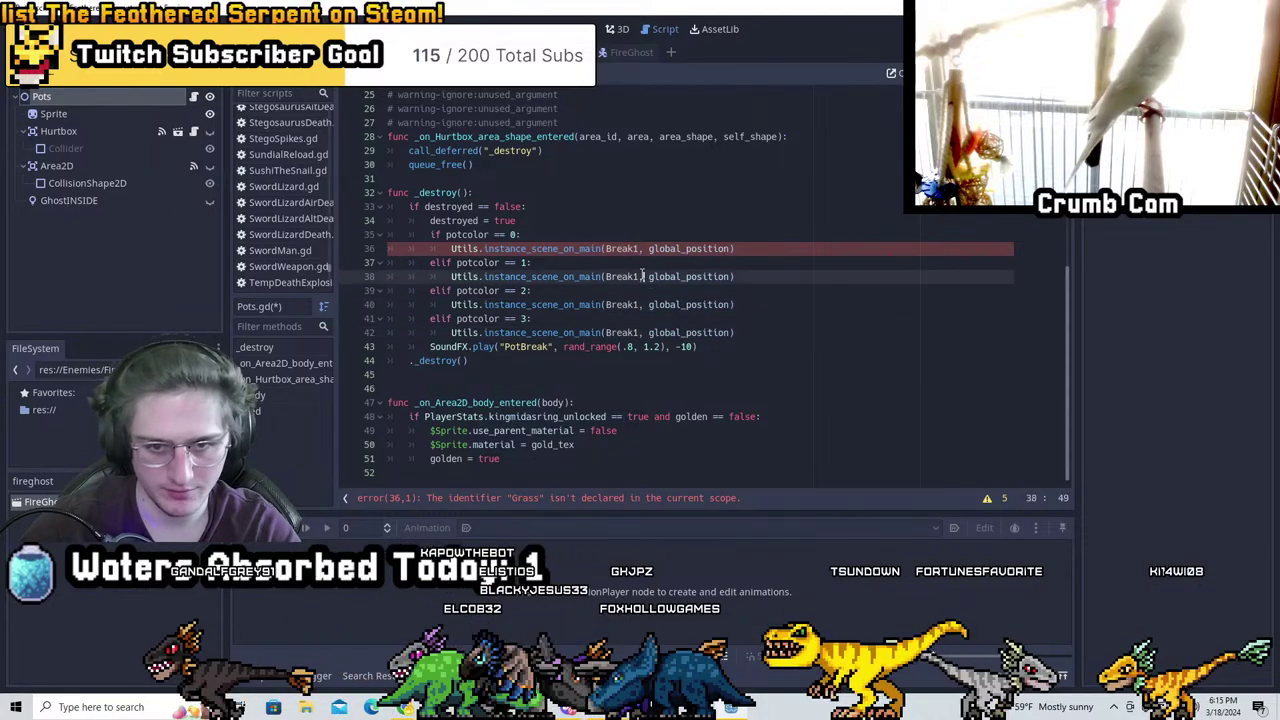
pyautogui.press('Down')
pyautogui.press('Down')
pyautogui.press('BackSpace')
pyautogui.write('3')
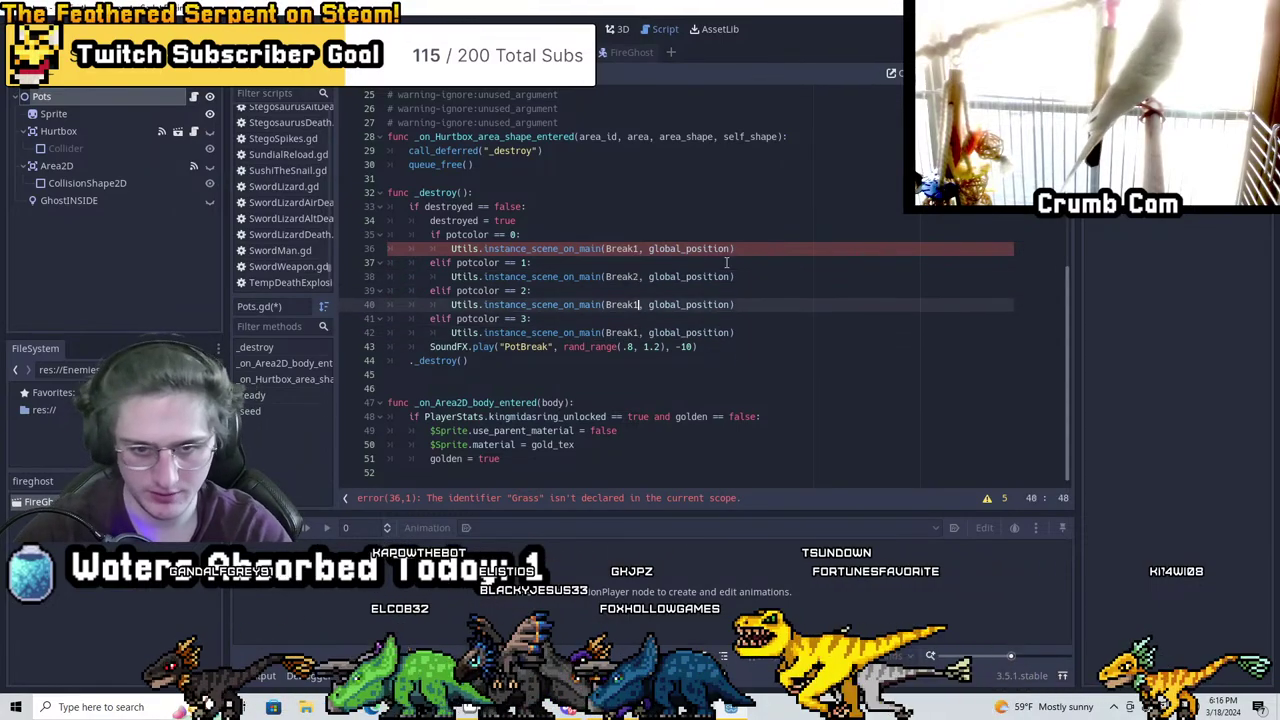
pyautogui.press('Down')
pyautogui.press('Down')
pyautogui.press('BackSpace')
pyautogui.scroll(8, 704, 220)
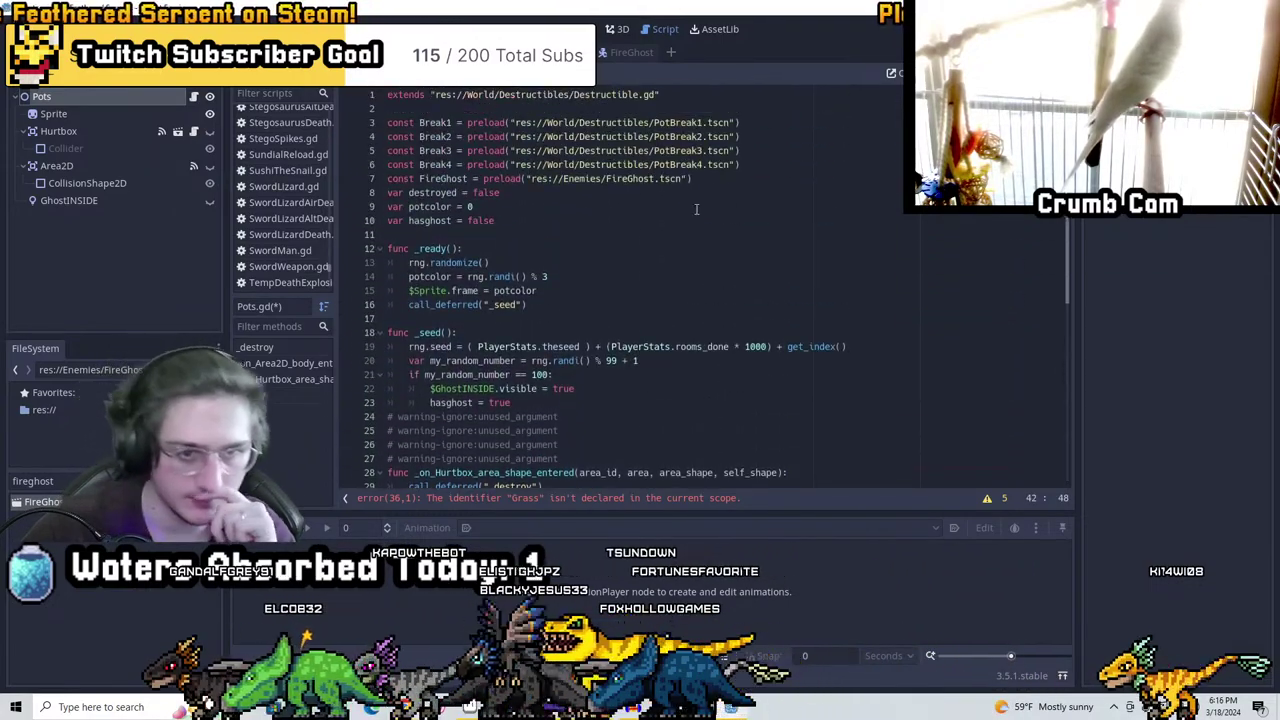
pyautogui.scroll(-8, 731, 206)
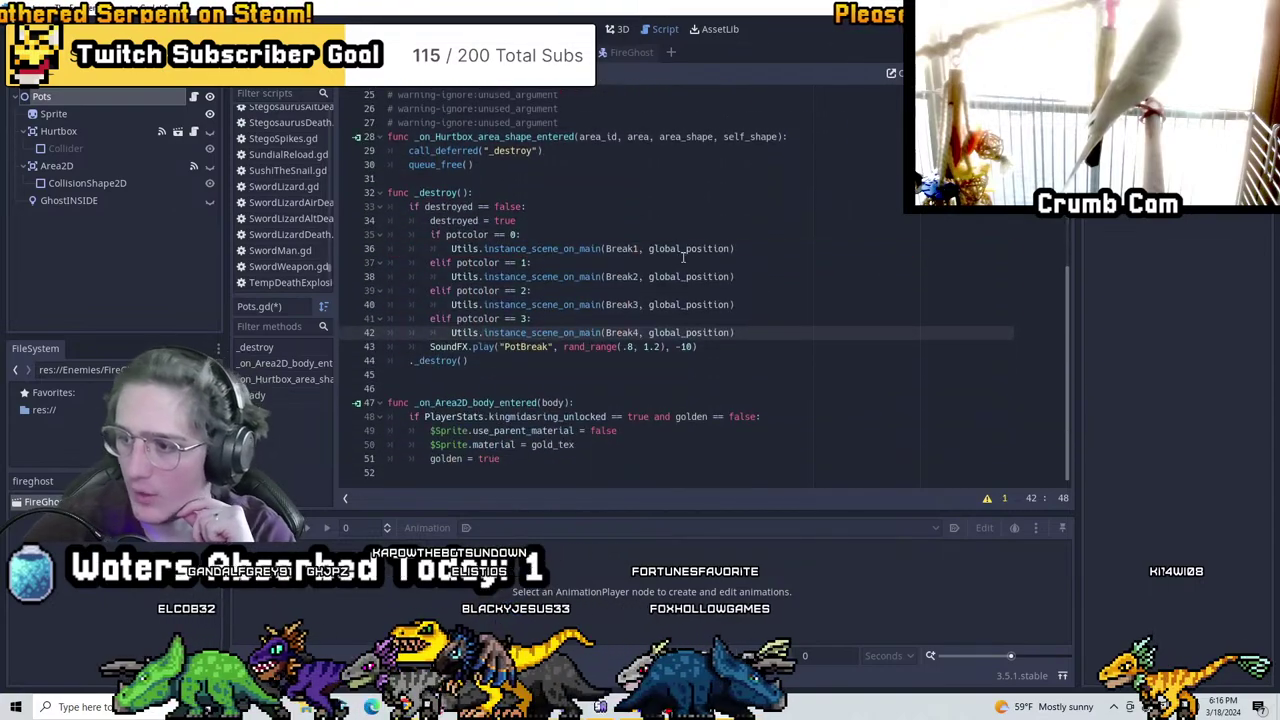
pyautogui.click(732, 330)
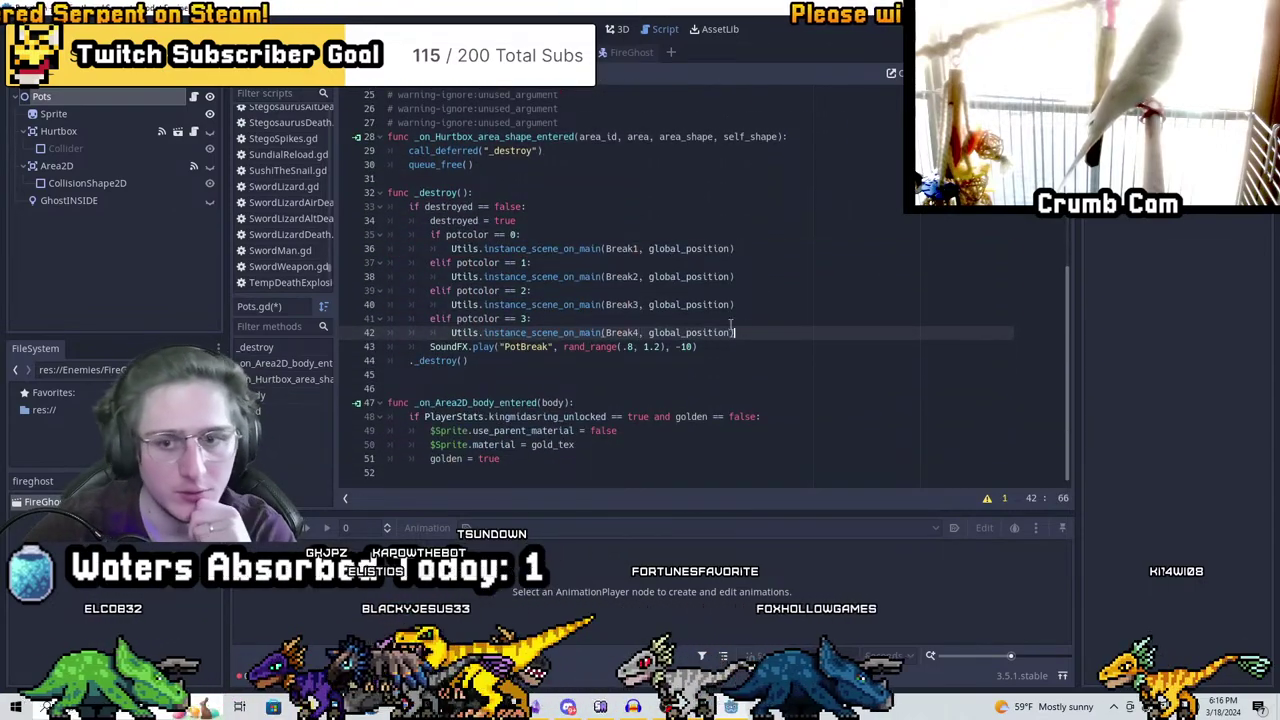
# Save Pots.gd and review the Break1–Break4 branches in _destroy
pyautogui.click(736, 320)
pyautogui.hotkey('ctrl', 's')
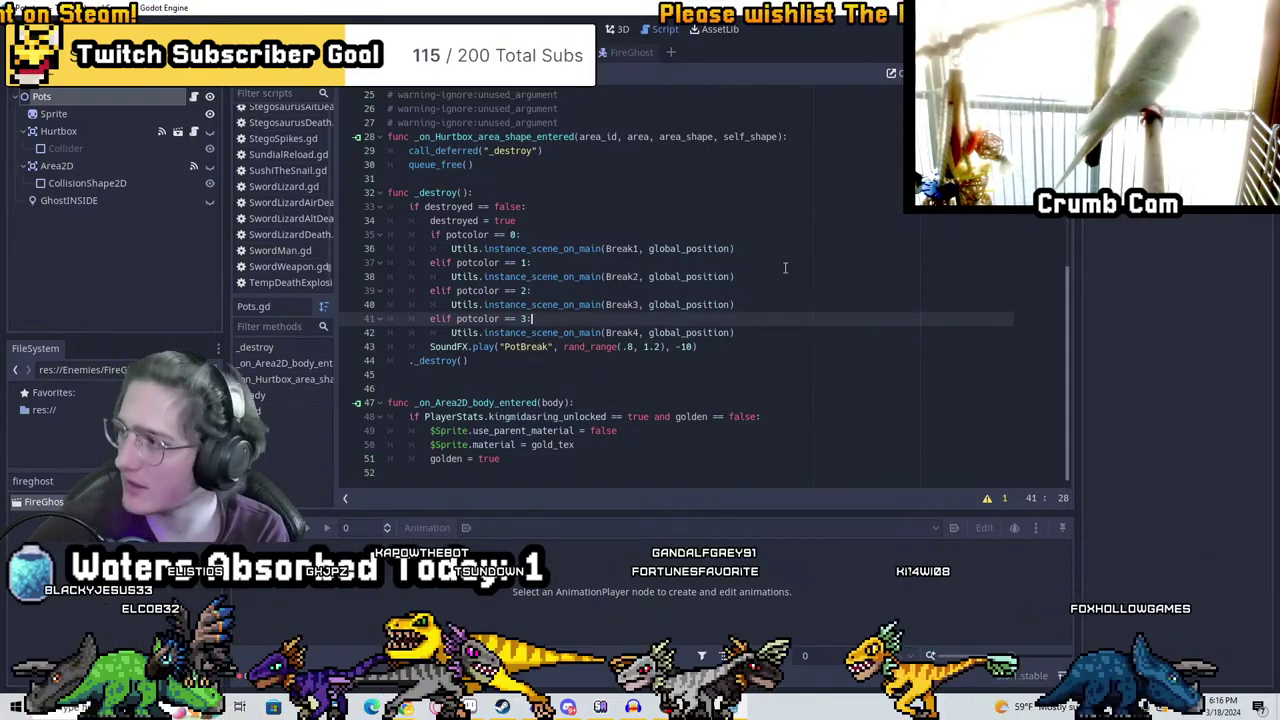
pyautogui.scroll(3, 600, 235)
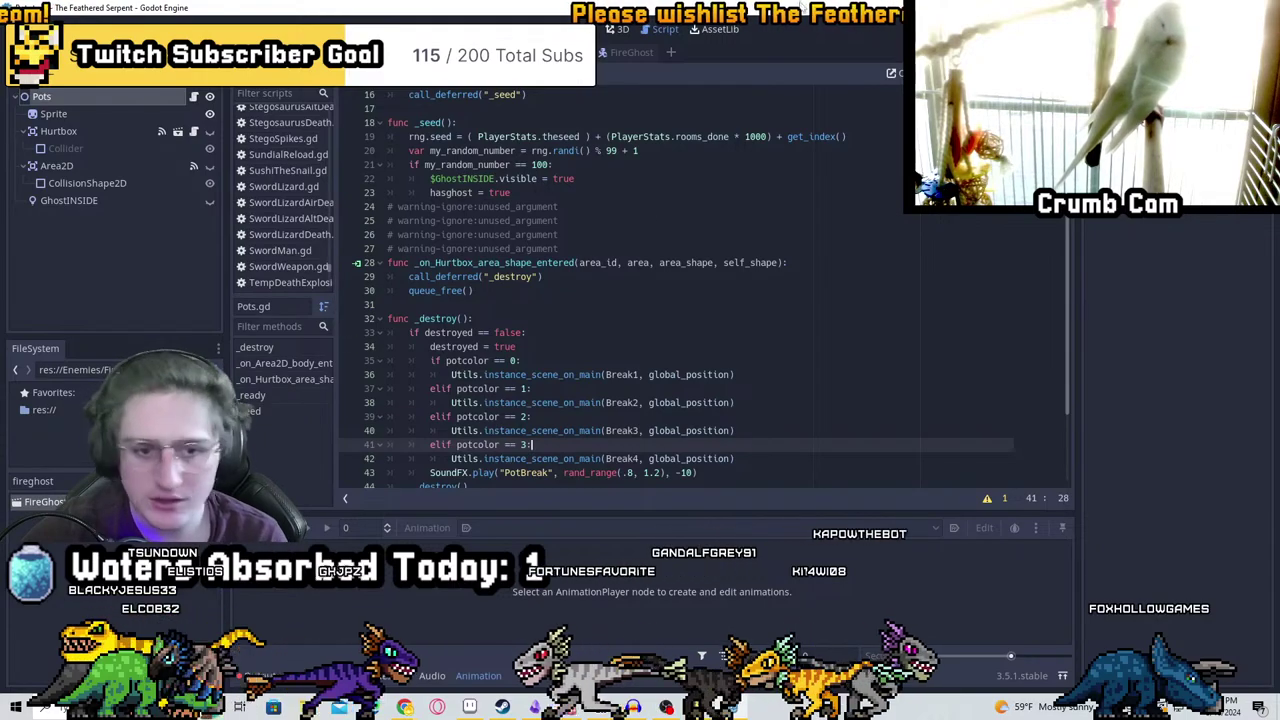
pyautogui.scroll(-3, 680, 410)
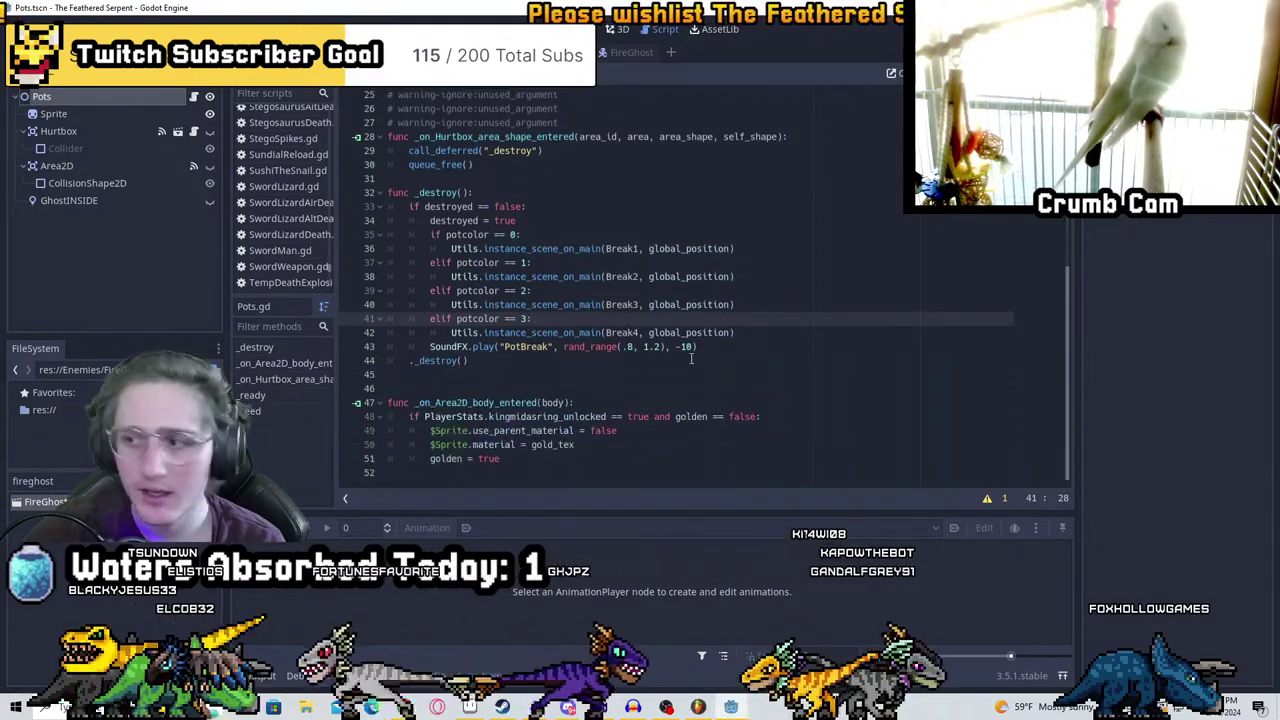
pyautogui.scroll(3, 691, 365)
pyautogui.scroll(-3, 730, 390)
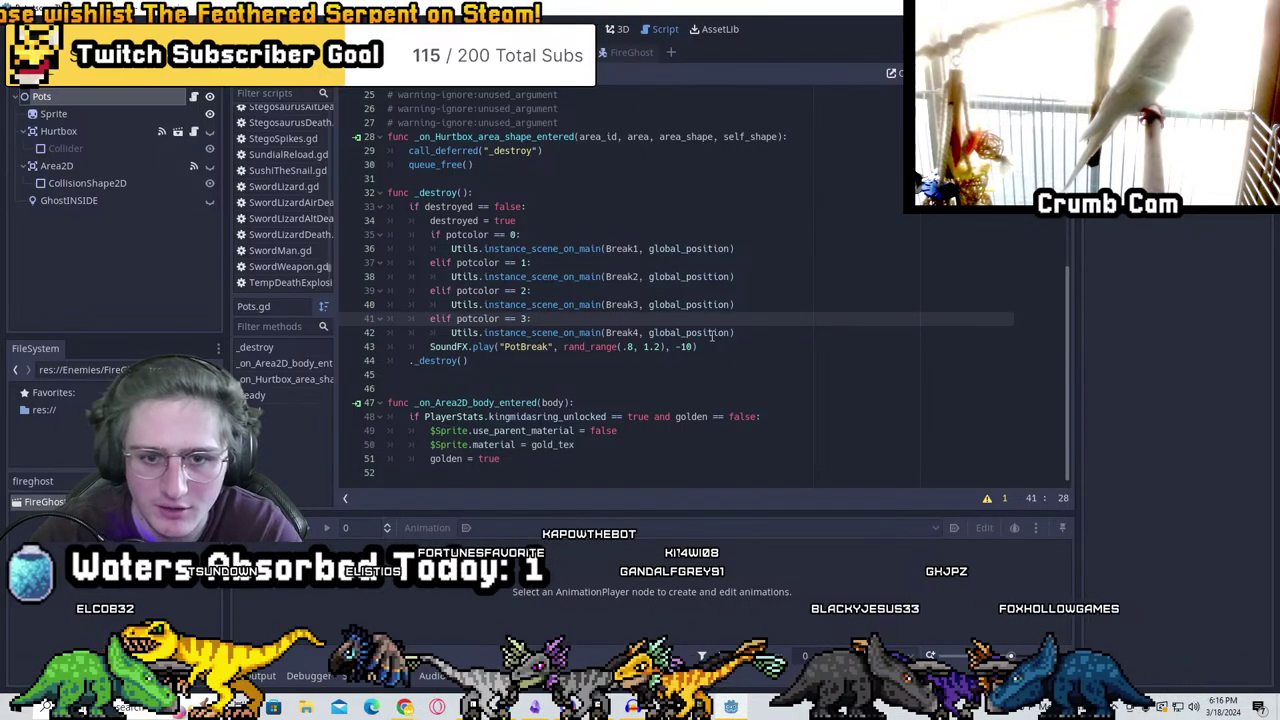
pyautogui.click(616, 332)
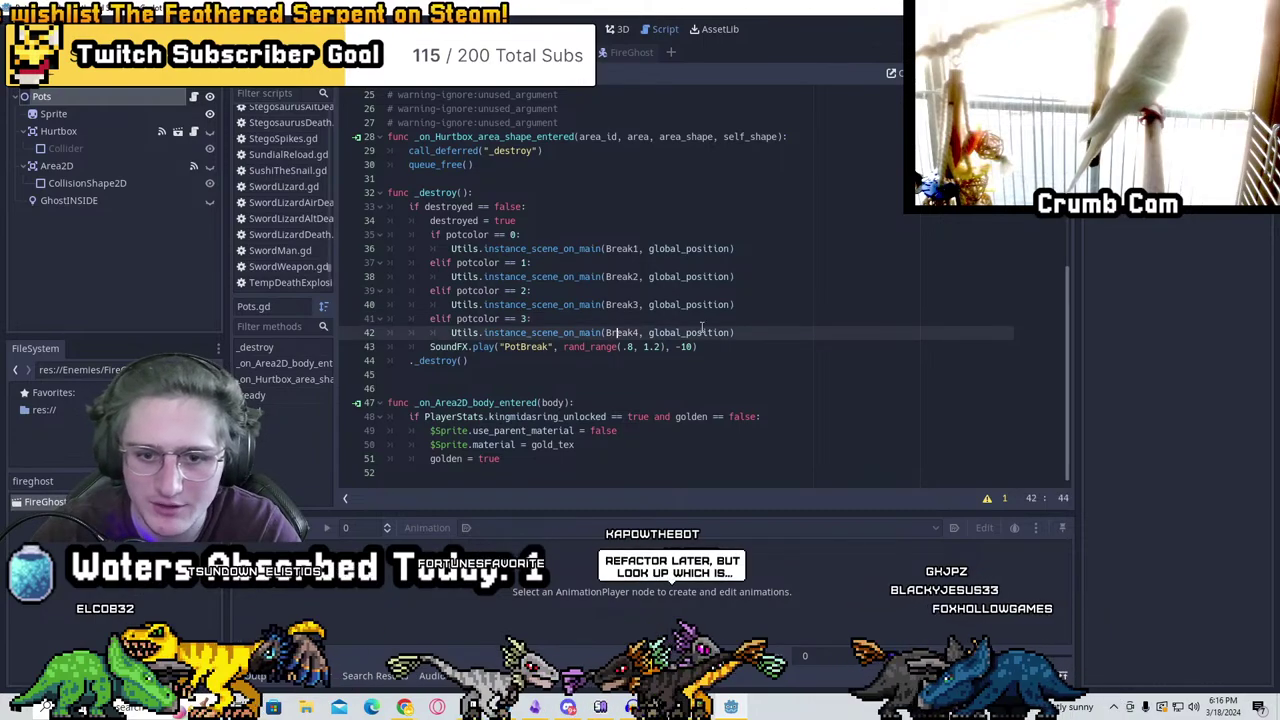
pyautogui.click(797, 335)
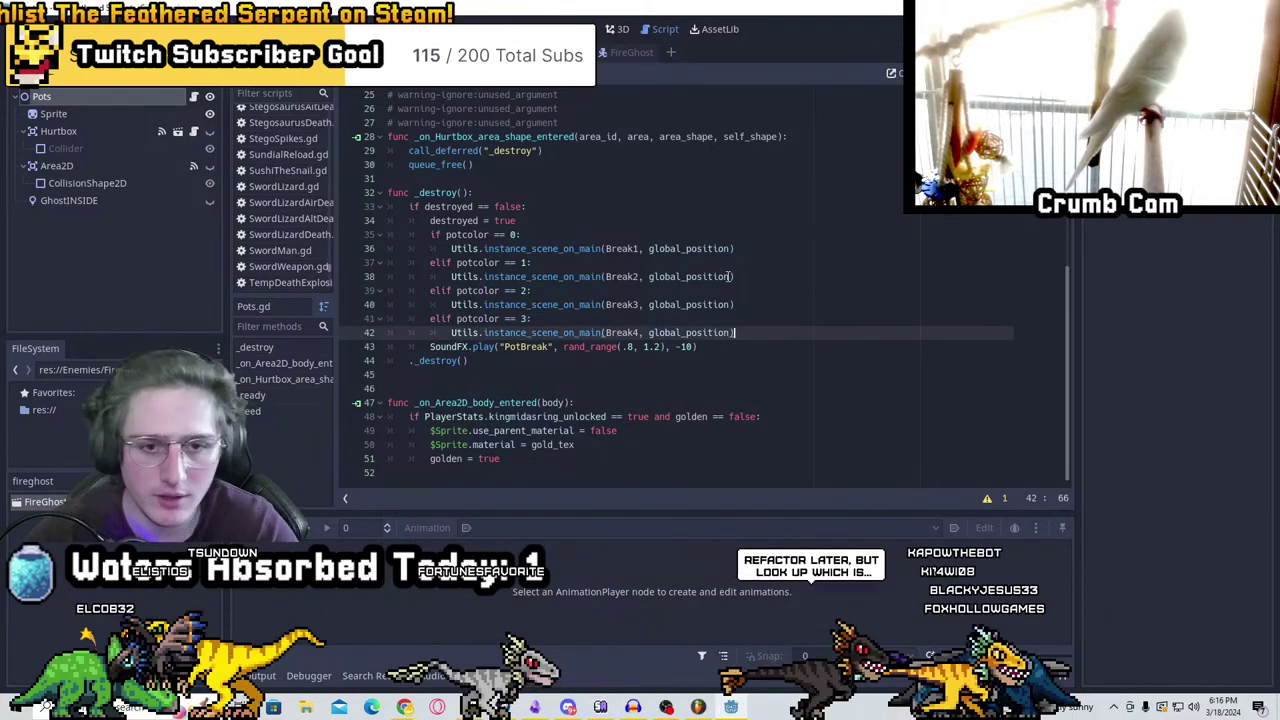
# Add an 'if hasghost == true:' check after the colour branches
pyautogui.press('Return')
pyautogui.press('BackSpace')
pyautogui.write('if')
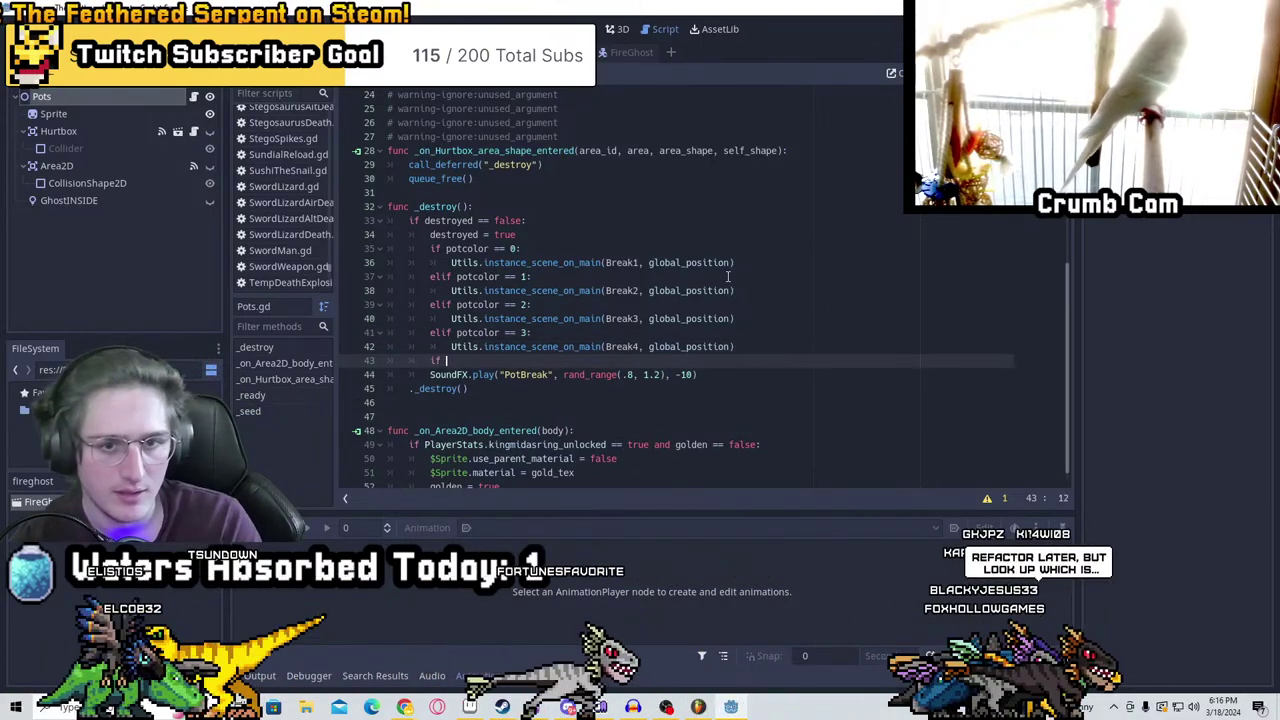
pyautogui.scroll(8, 644, 231)
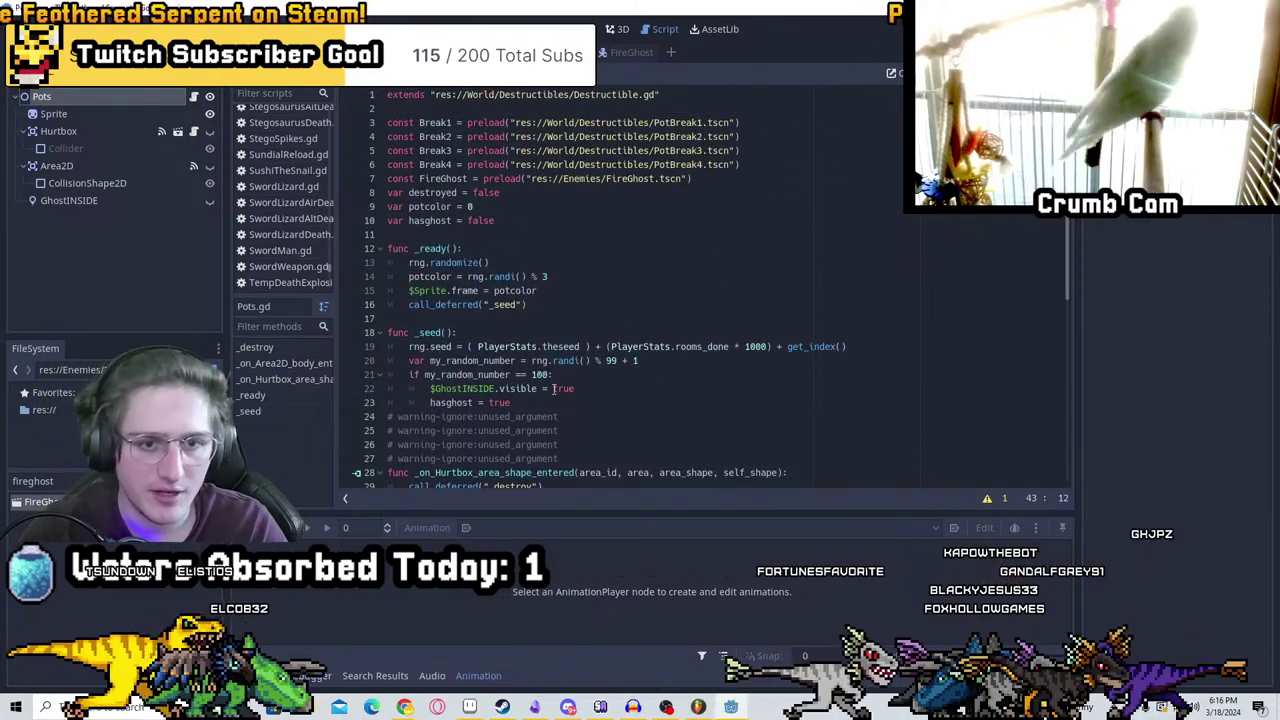
pyautogui.write('hs')
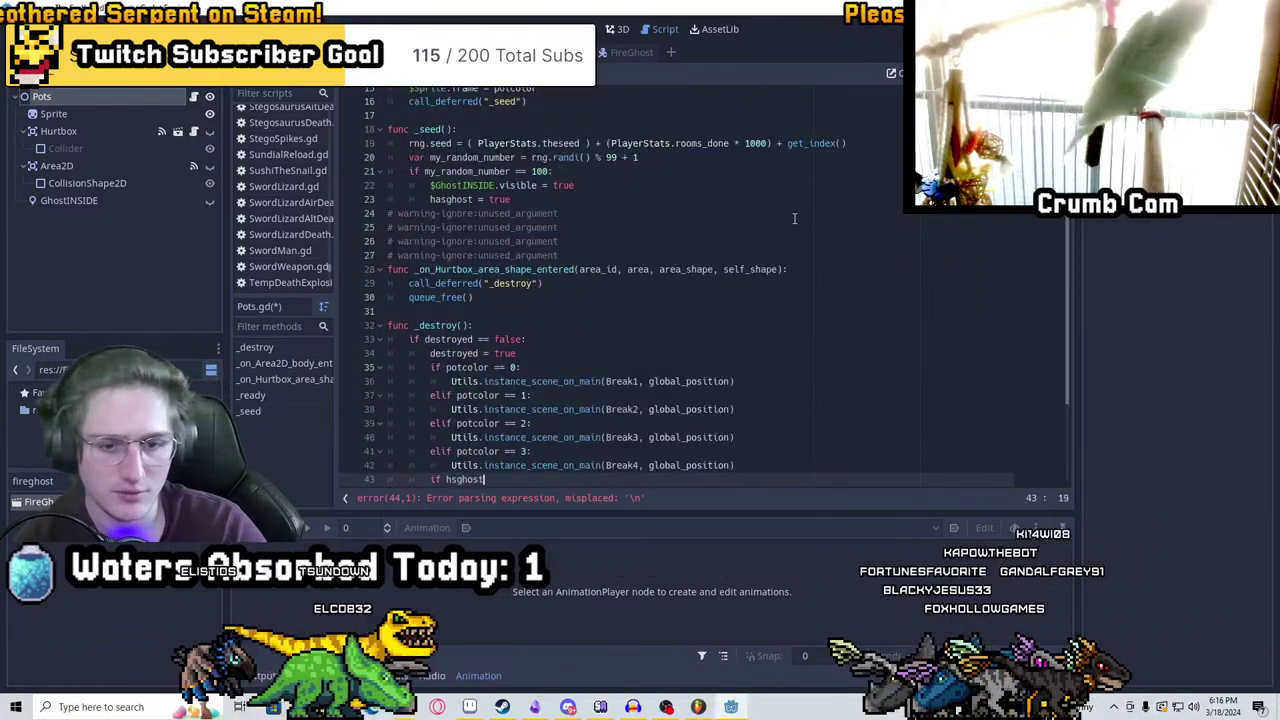
pyautogui.write('gh')
pyautogui.press('BackSpace')
pyautogui.press('BackSpace')
pyautogui.press('BackSpace')
pyautogui.write('ash')
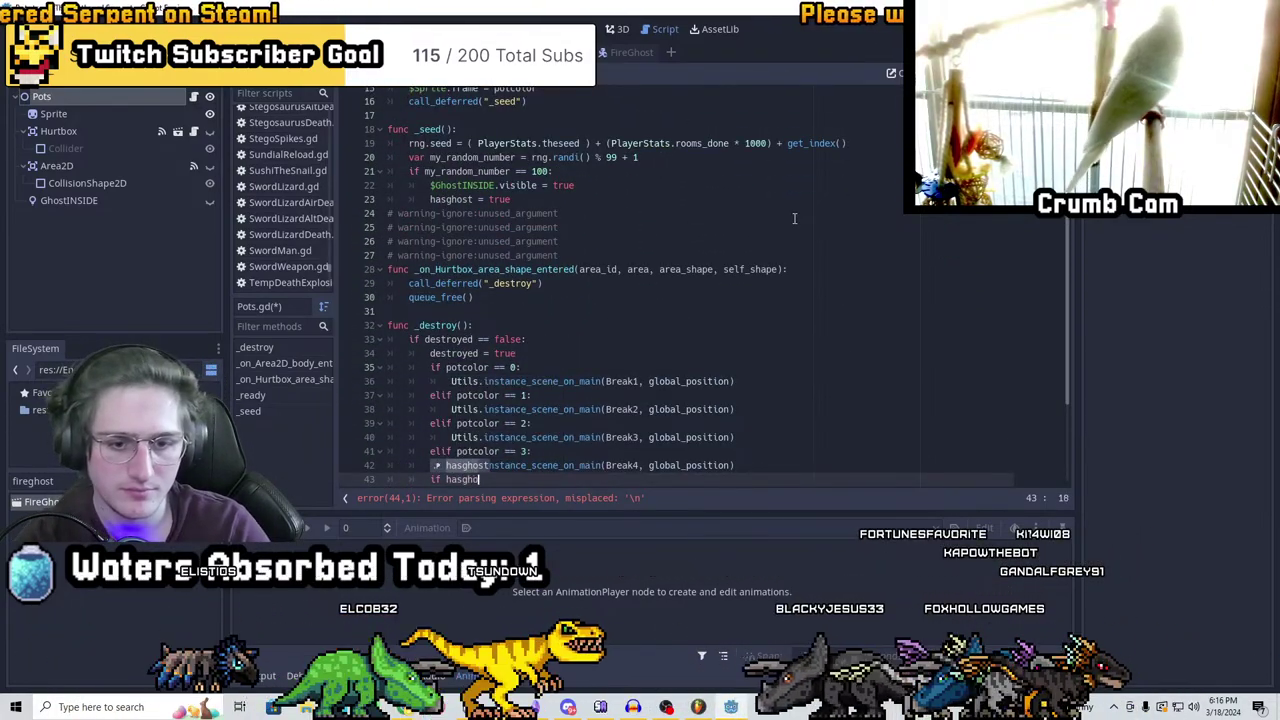
pyautogui.write('ue:')
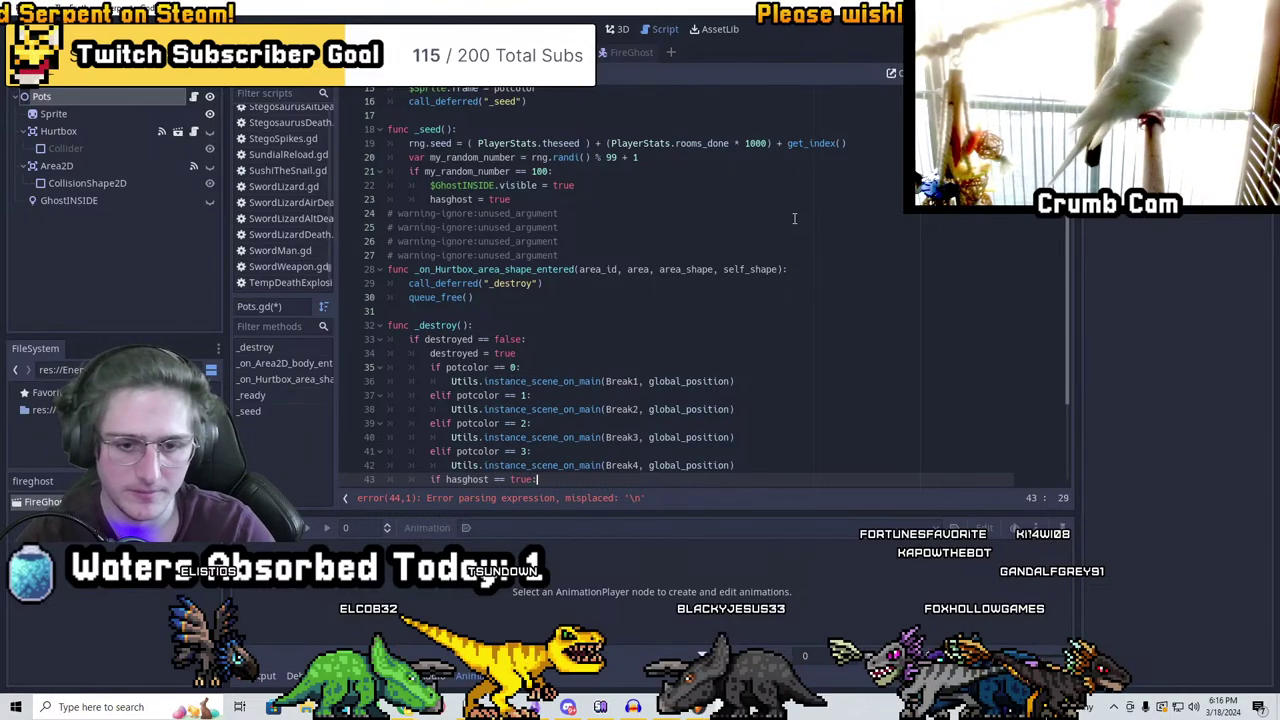
pyautogui.press('Return')
# Copy the Break4 spawn call under the check, change it to FireGhost, and save
pyautogui.moveTo(737, 325); pyautogui.dragTo(451, 325)
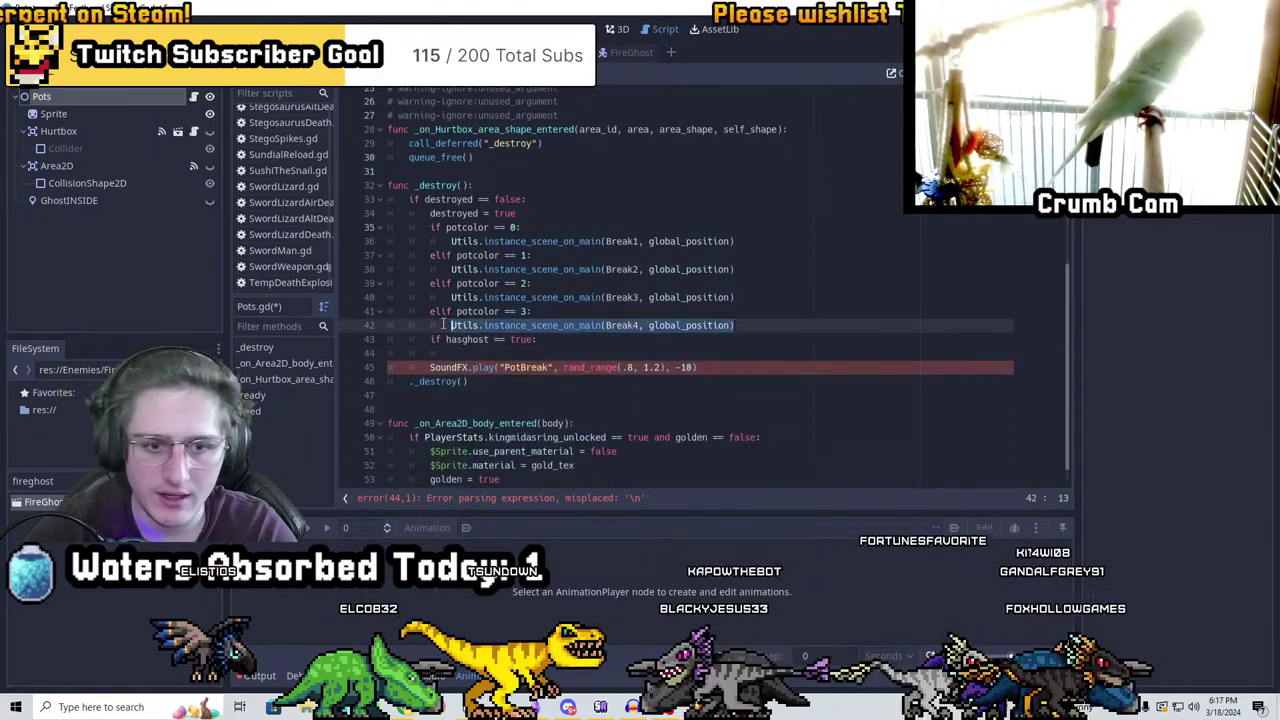
pyautogui.hotkey('ctrl', 'c')
pyautogui.click(613, 347)
pyautogui.hotkey('ctrl', 'v')
pyautogui.doubleClick(625, 353)
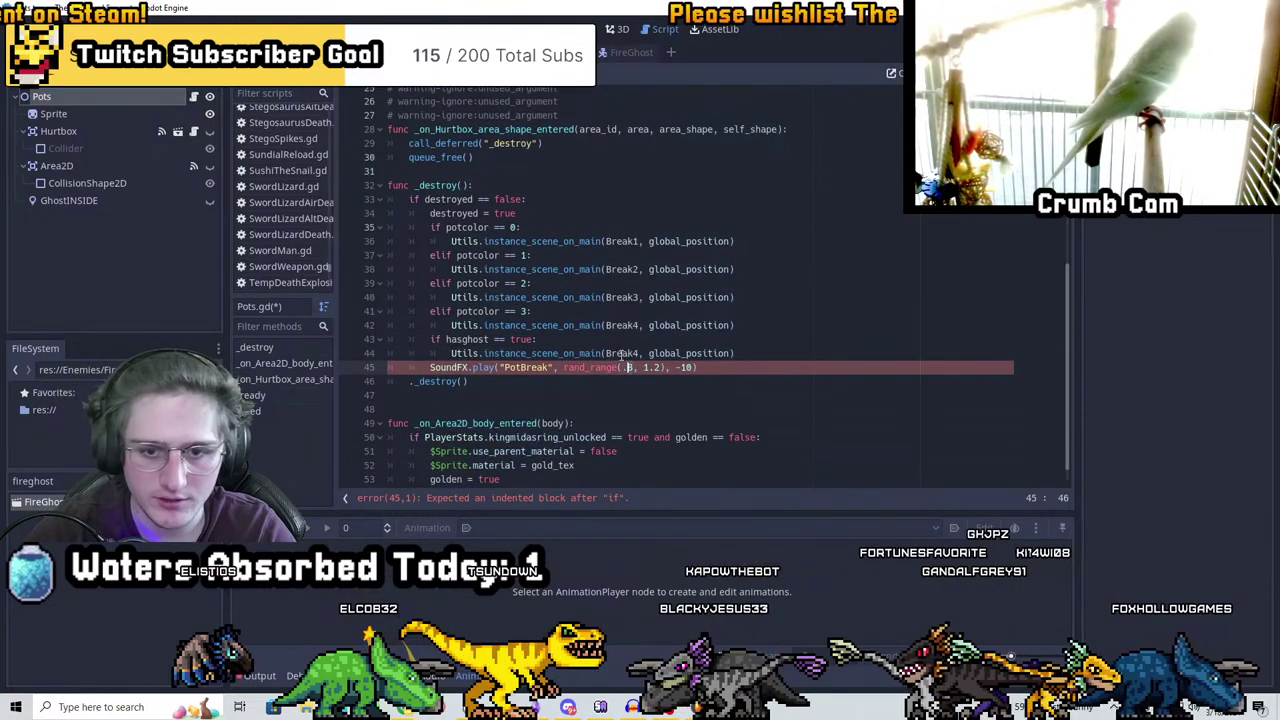
pyautogui.write('FireGhost')
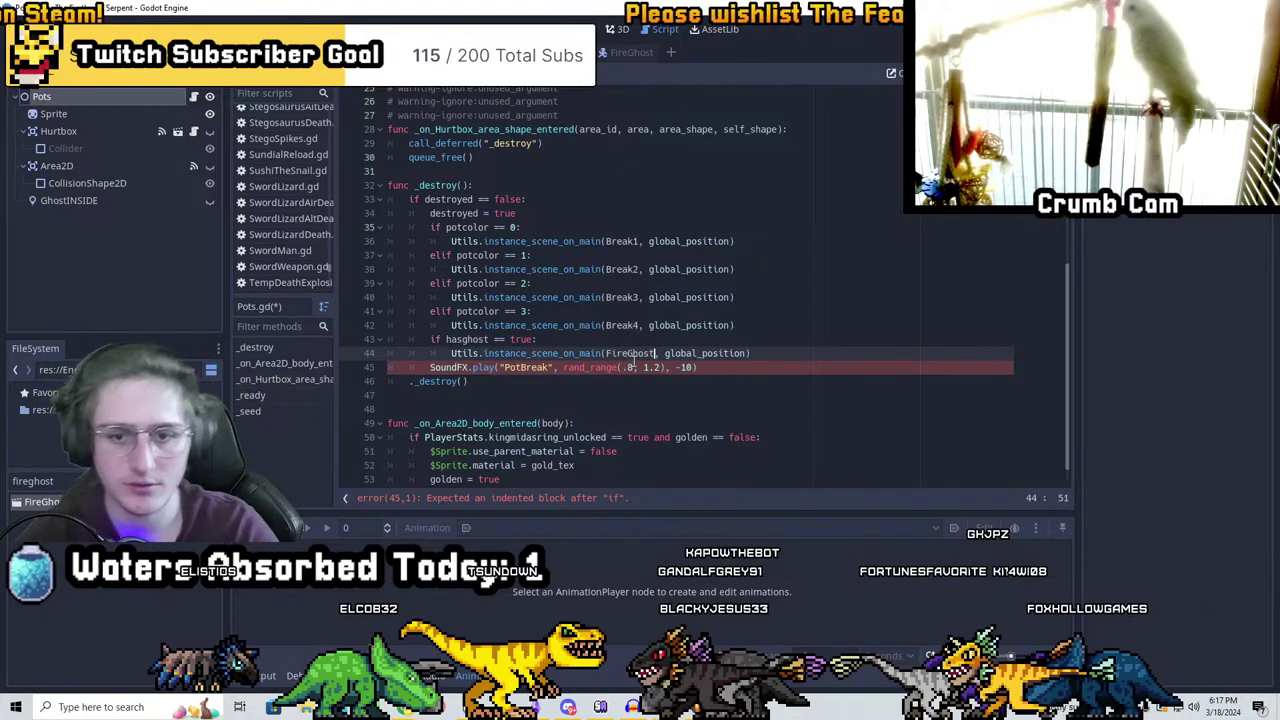
pyautogui.scroll(7, 700, 320)
pyautogui.scroll(-7, 769, 287)
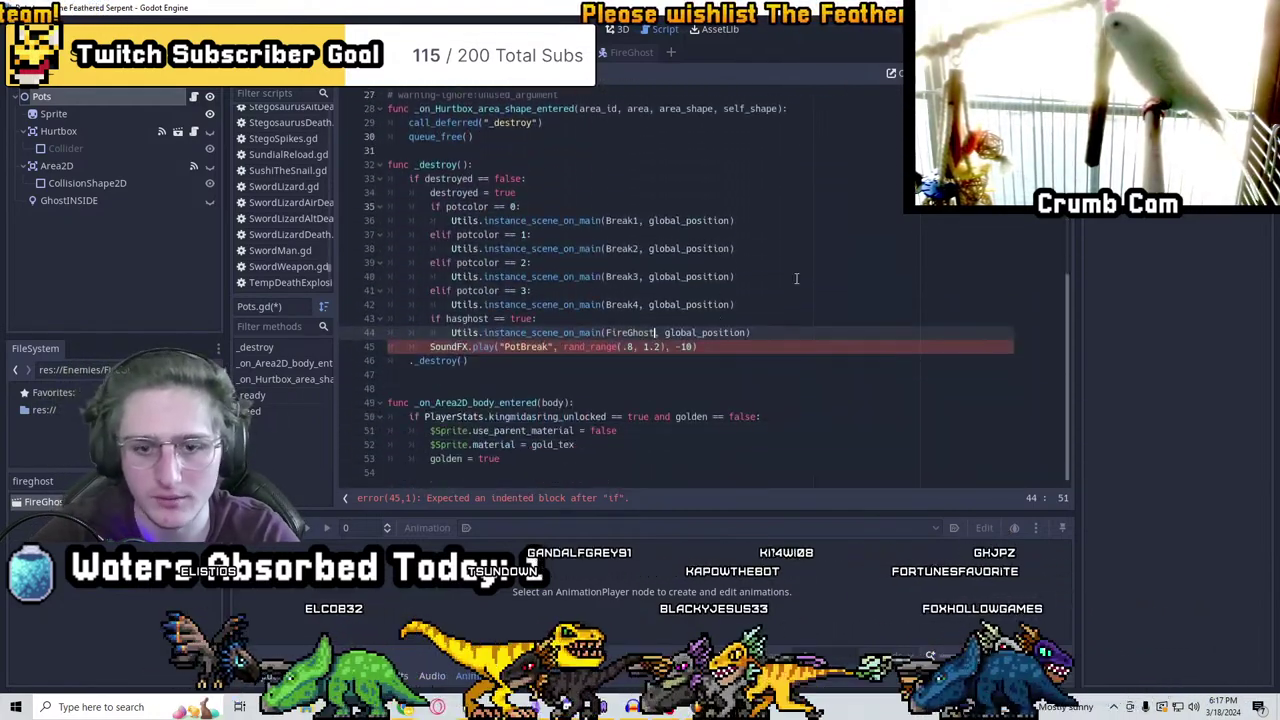
pyautogui.click(808, 319)
pyautogui.hotkey('ctrl', 's')
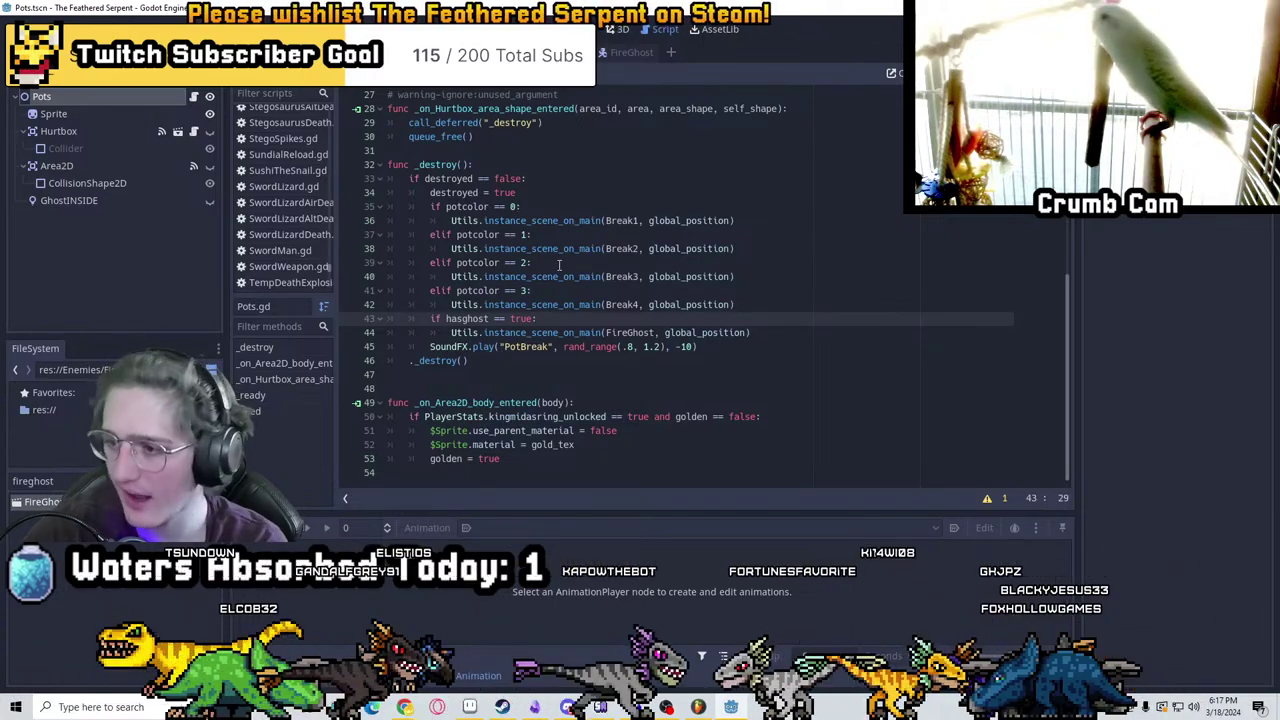
# Review the finished _destroy function in Pots.gd and save the script
pyautogui.scroll(4, 771, 193)
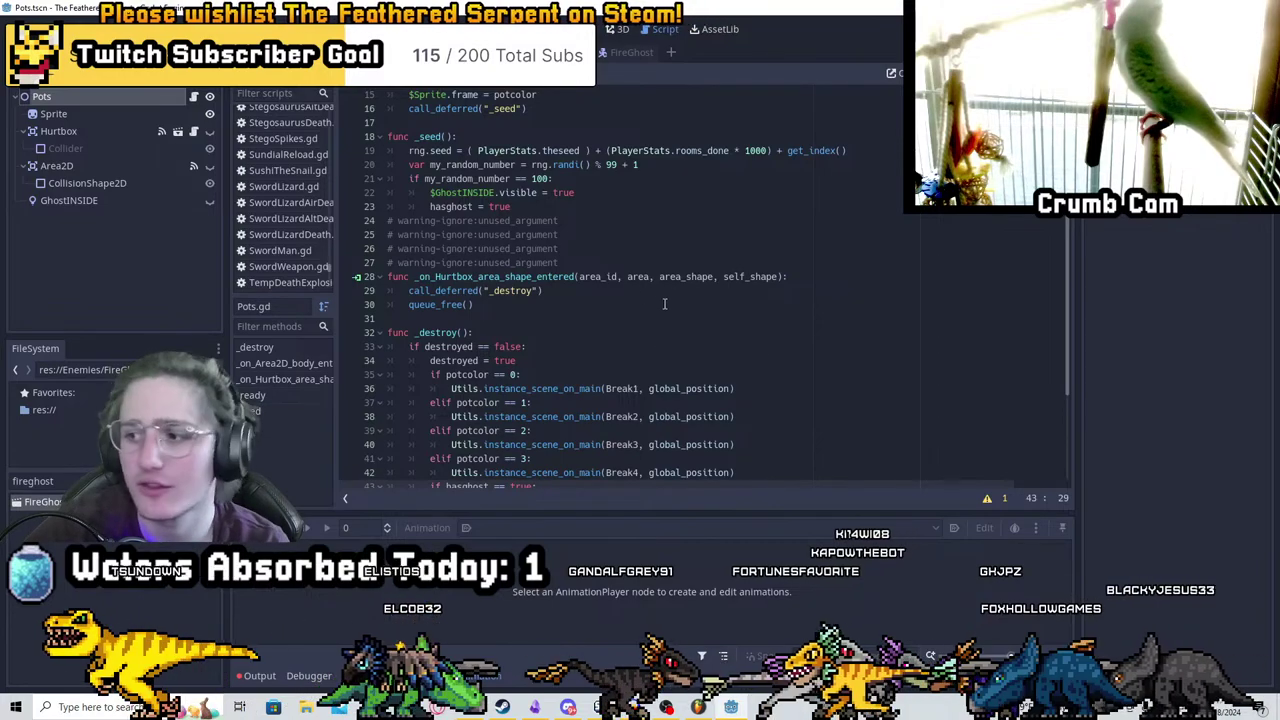
pyautogui.click(605, 346)
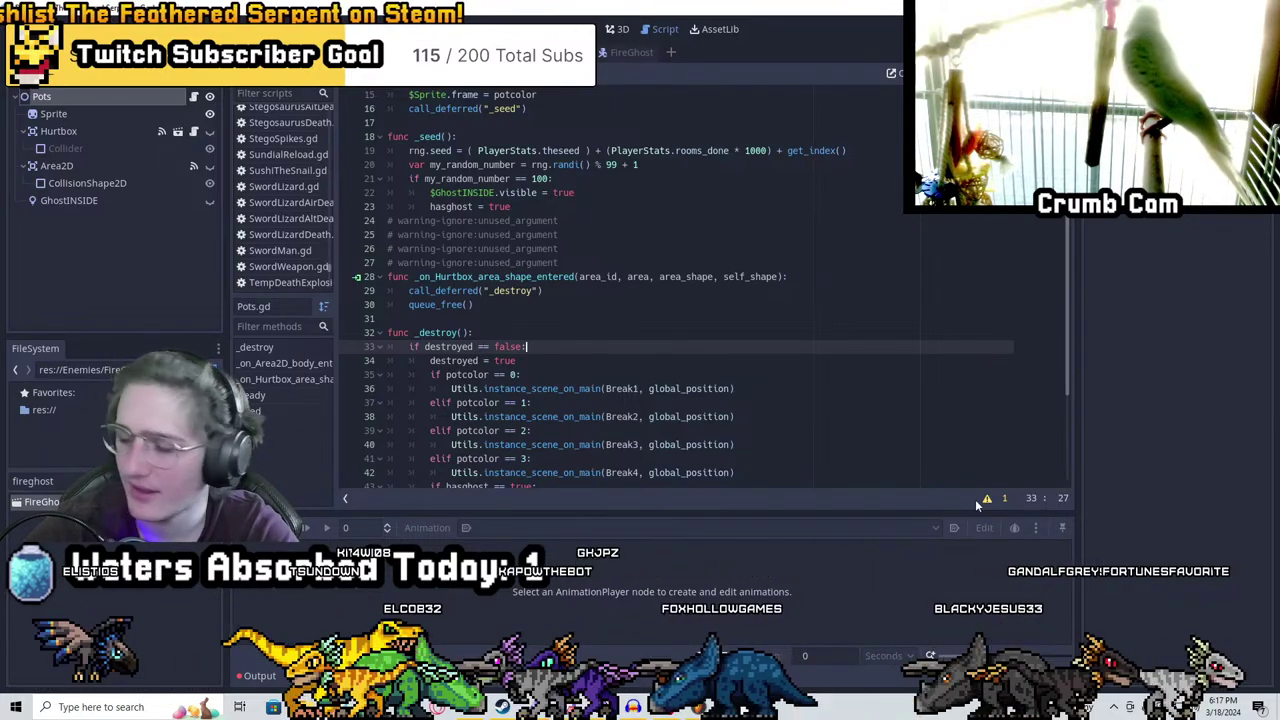
pyautogui.click(536, 326)
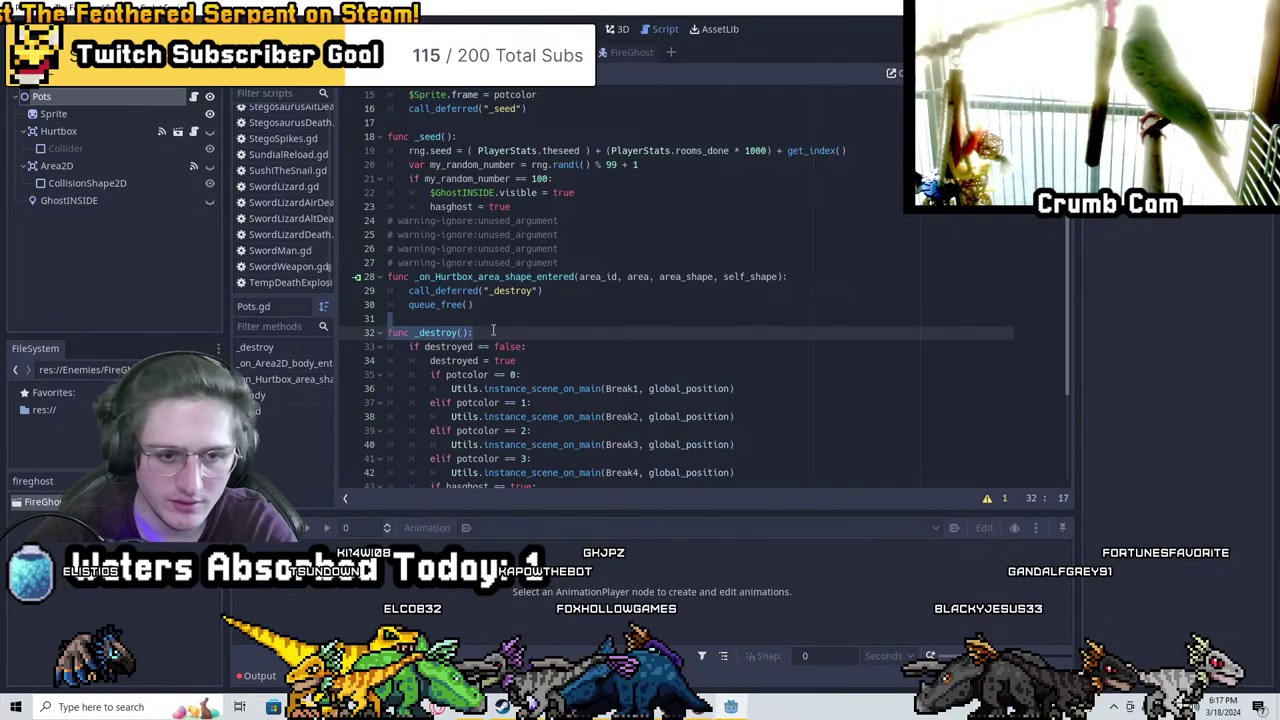
pyautogui.click(492, 323)
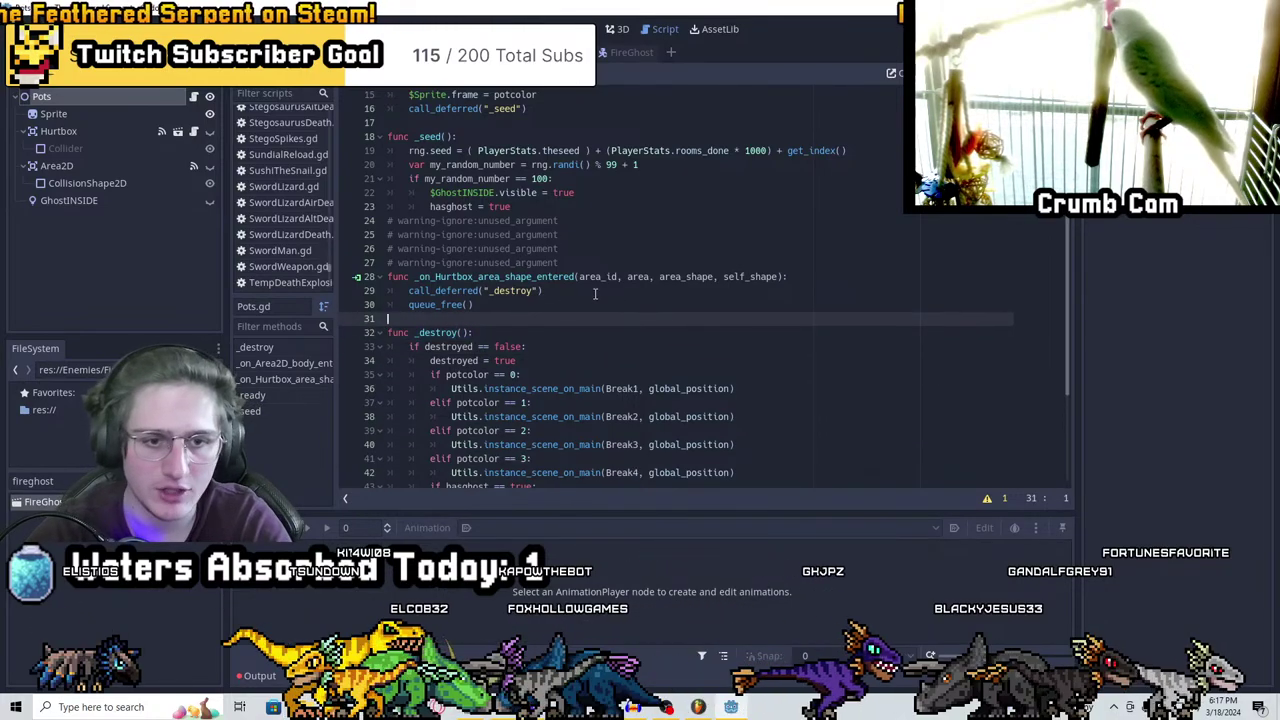
pyautogui.scroll(-4, 586, 347)
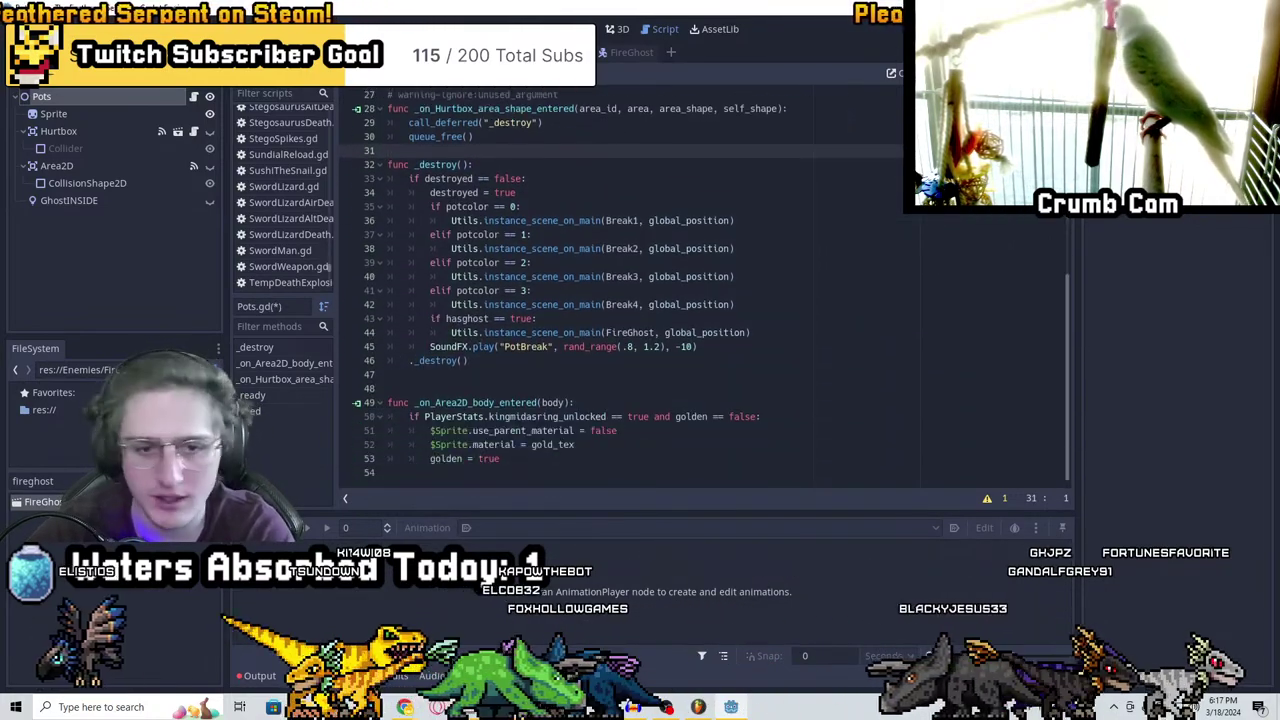
pyautogui.click(560, 375)
pyautogui.scroll(9, 516, 192)
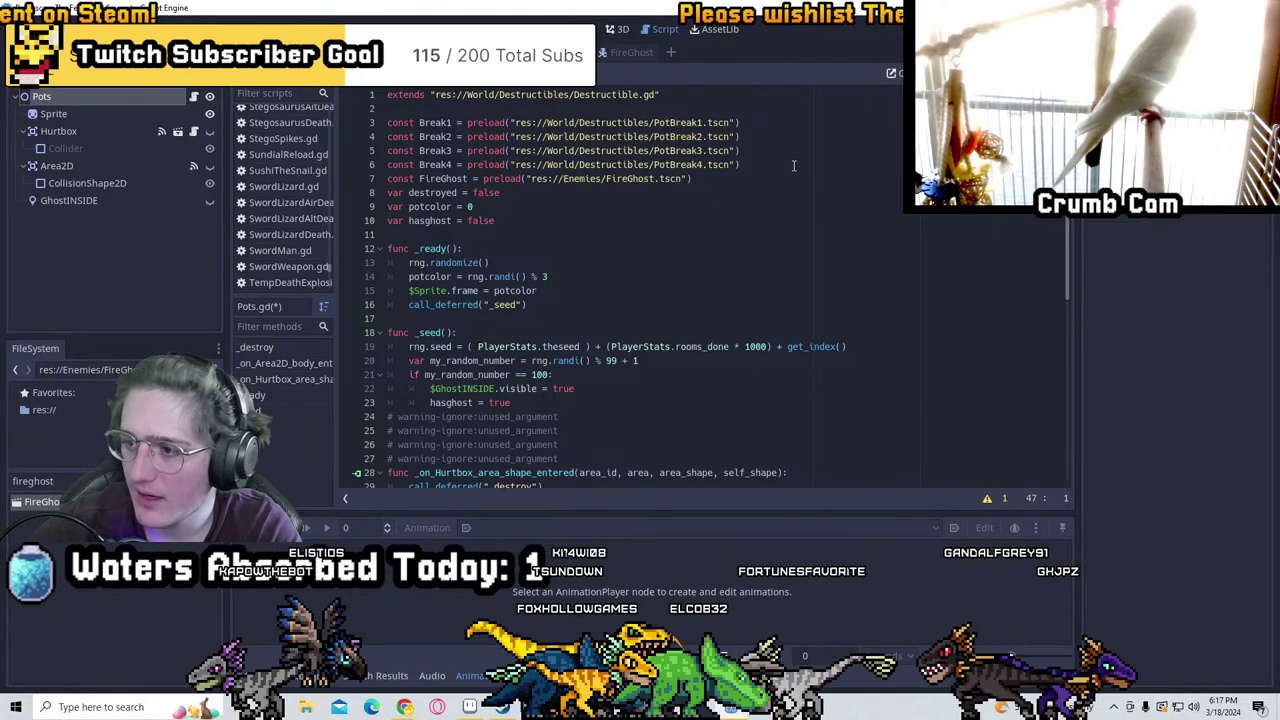
pyautogui.scroll(-3, 793, 166)
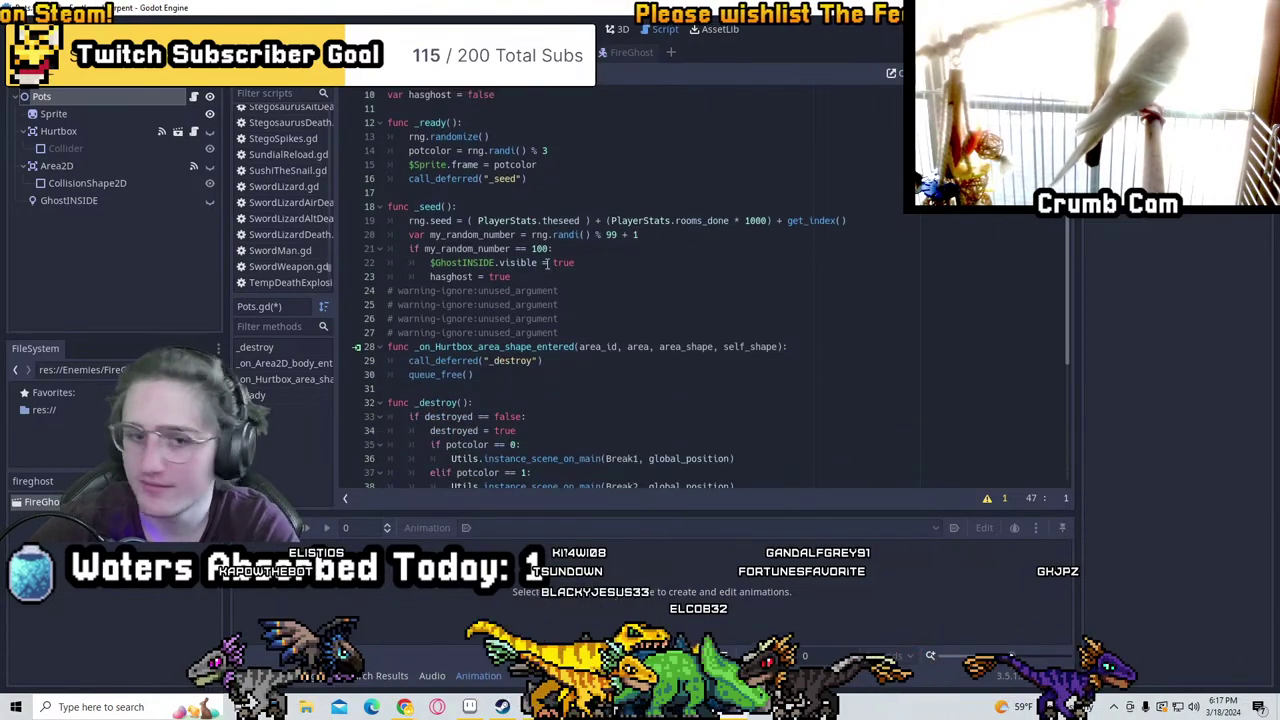
pyautogui.scroll(-5, 546, 262)
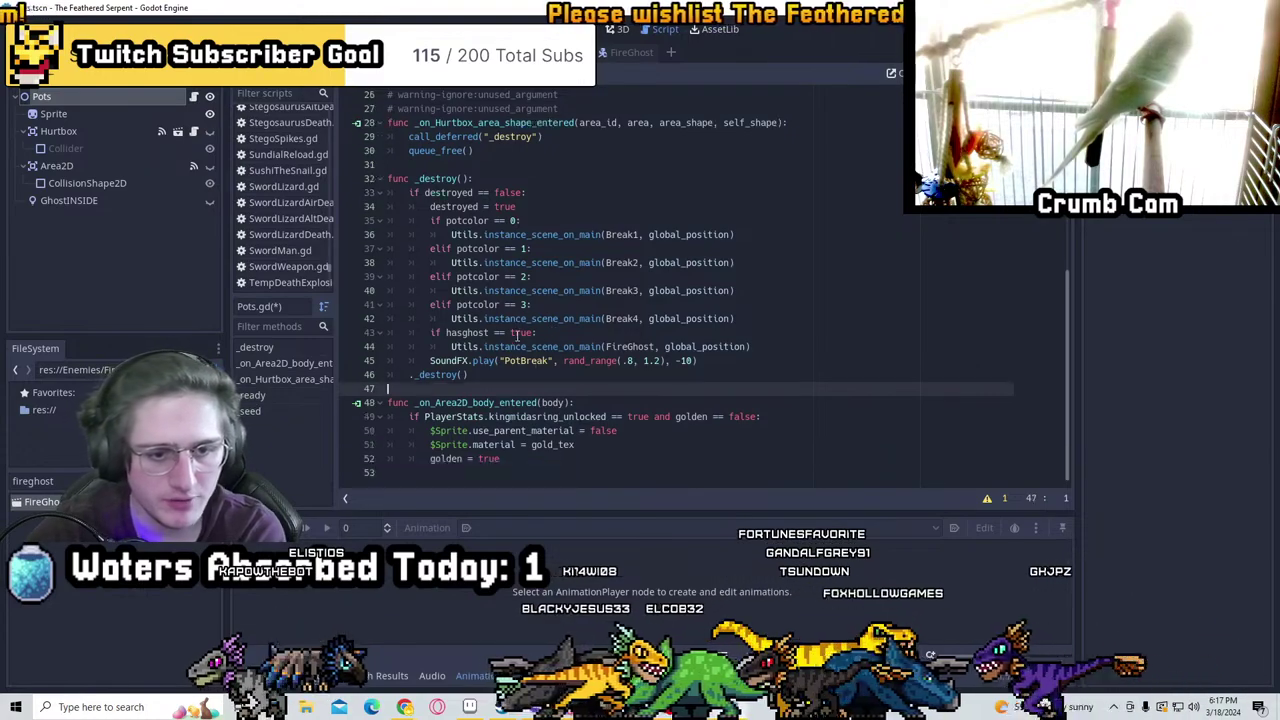
pyautogui.click(525, 166)
pyautogui.hotkey('ctrl', 's')
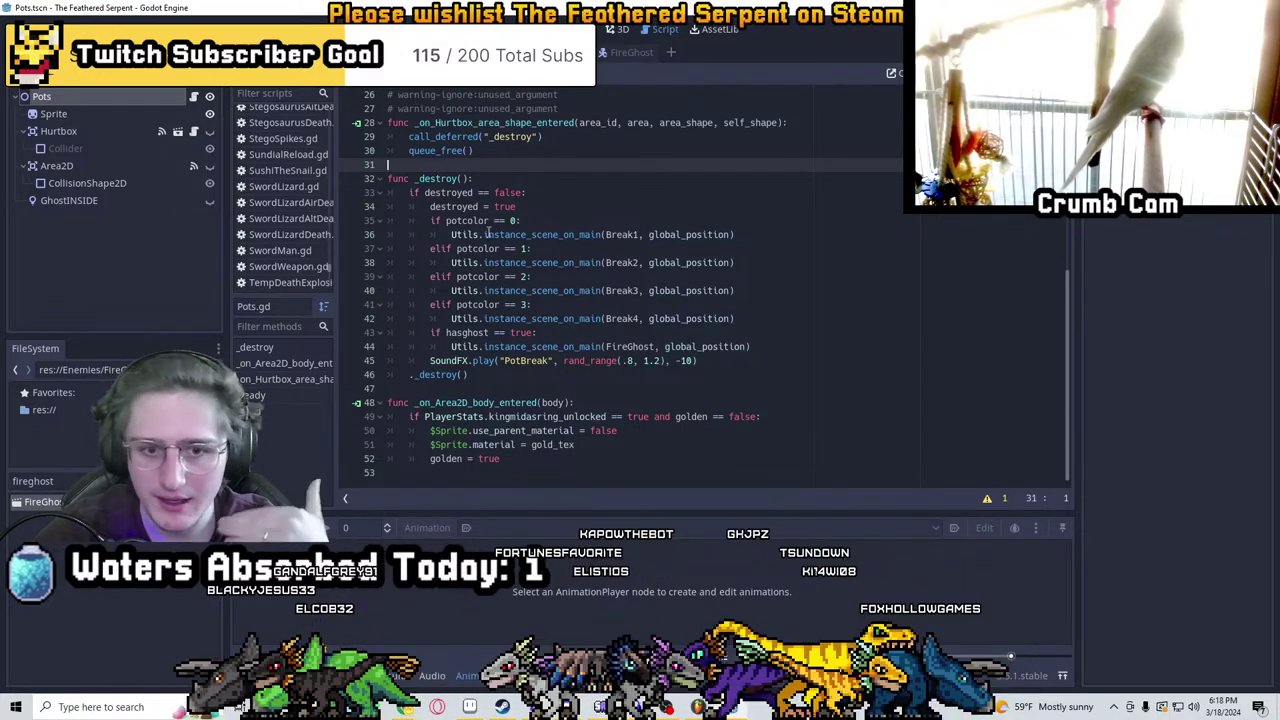
pyautogui.click(551, 332)
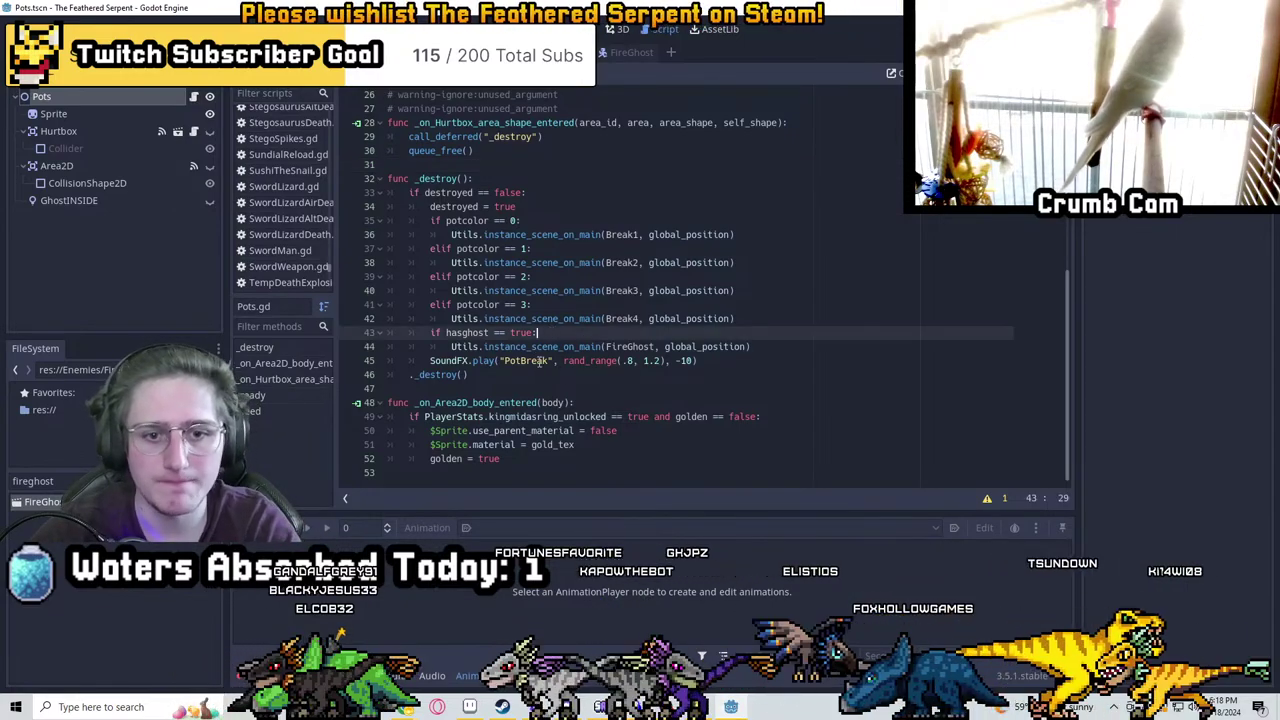
pyautogui.click(713, 363)
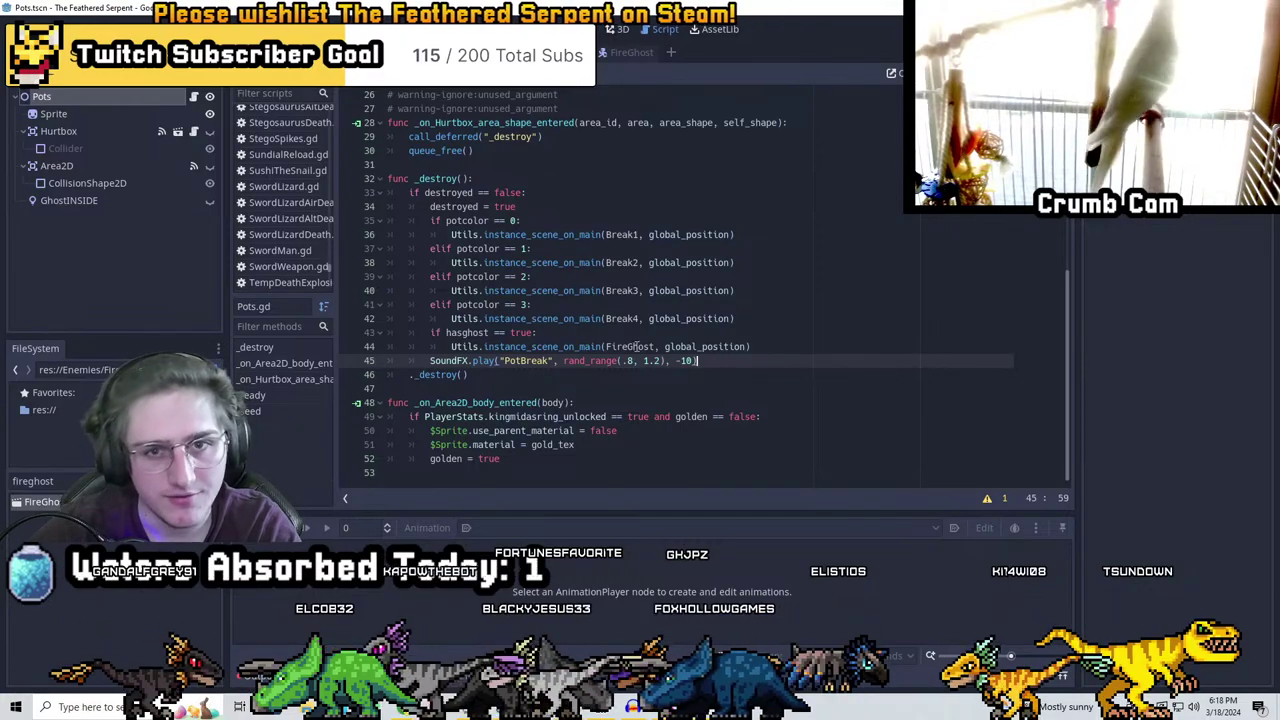
# Save TempleGhost.png in Aseprite, then switch to Audacity
pyautogui.hotkey('alt', 'Tab')
pyautogui.hotkey('alt', 'f')
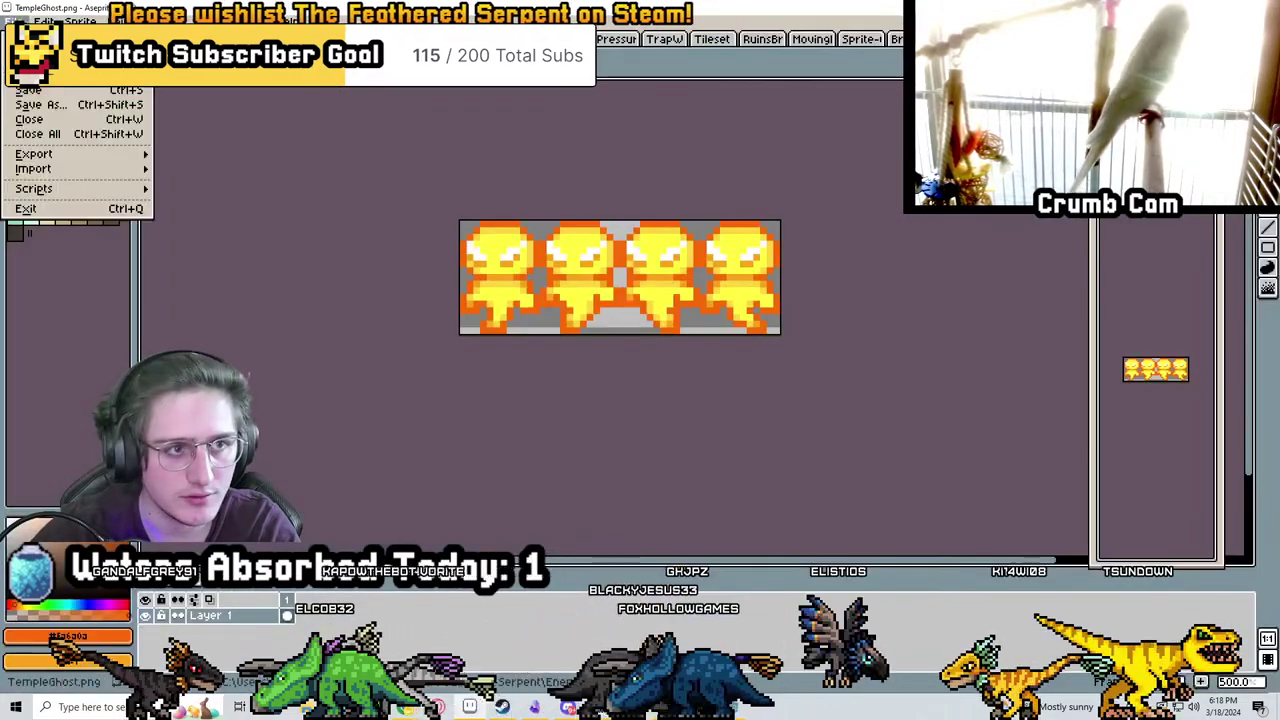
pyautogui.press('s')
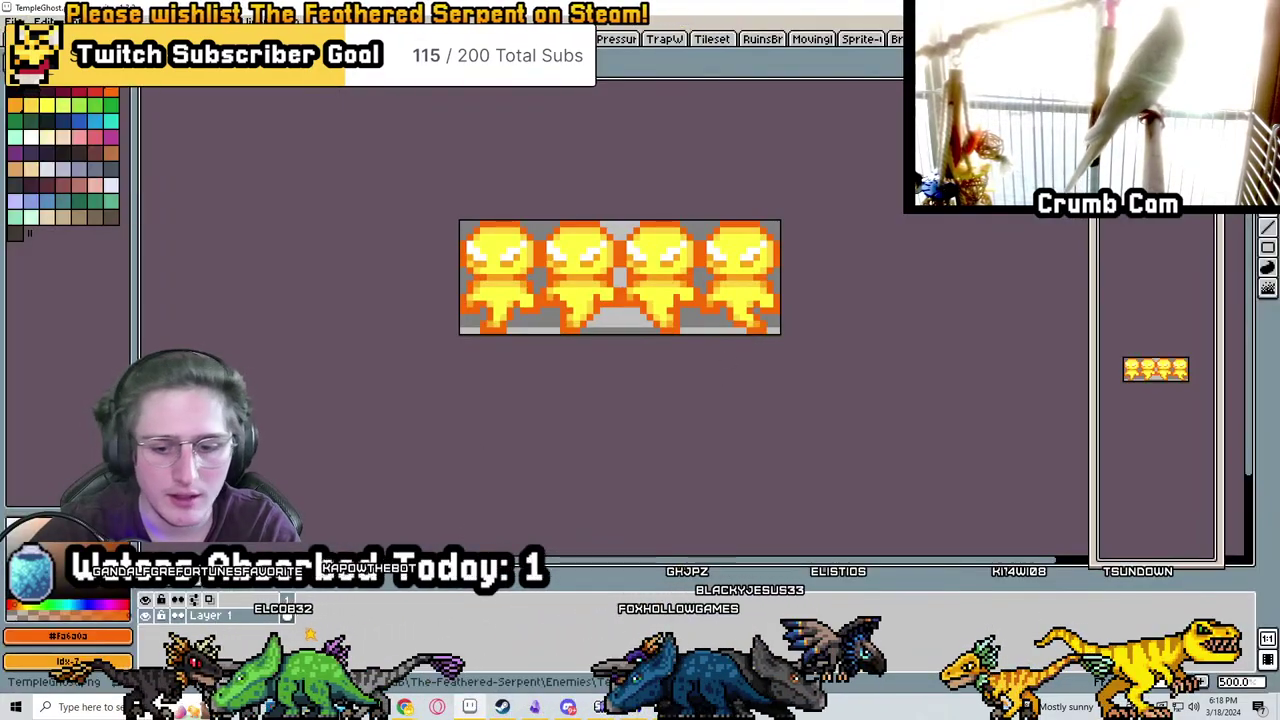
pyautogui.hotkey('alt', 'Tab')
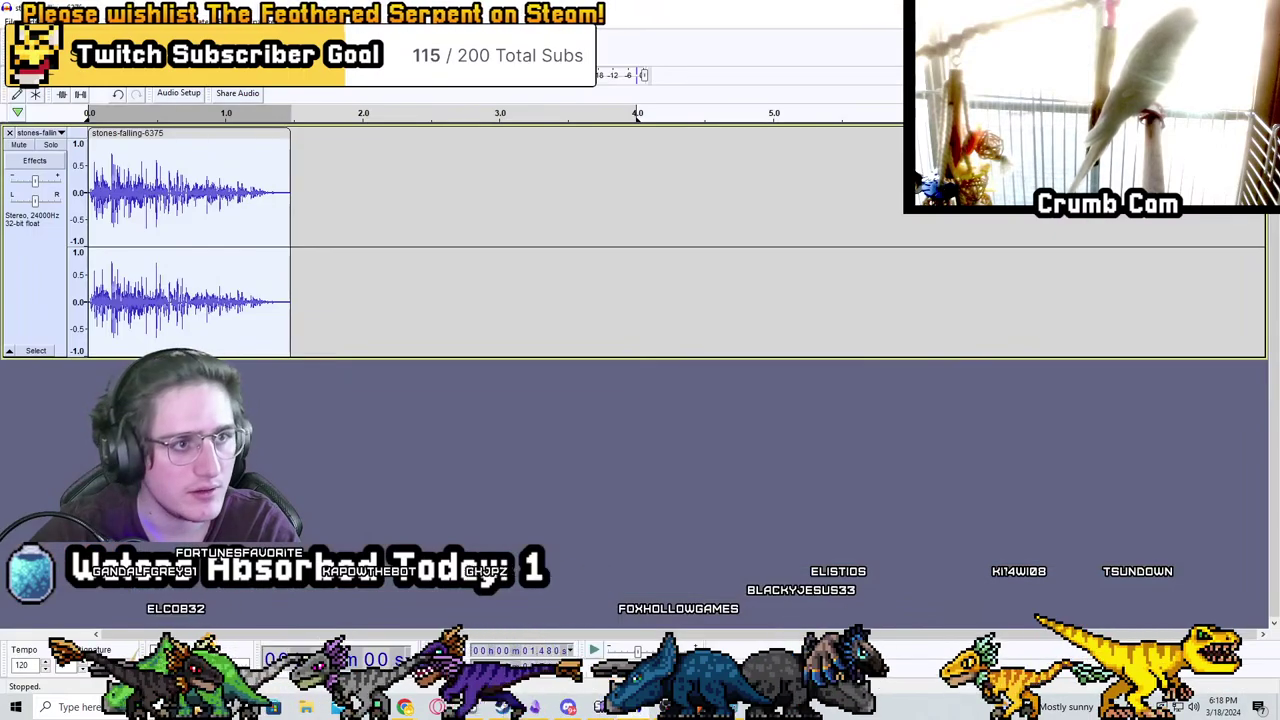
# Start an audio import and browse to the Documents folder
pyautogui.click(14, 80)
pyautogui.moveTo(57, 146)
pyautogui.click(190, 149)
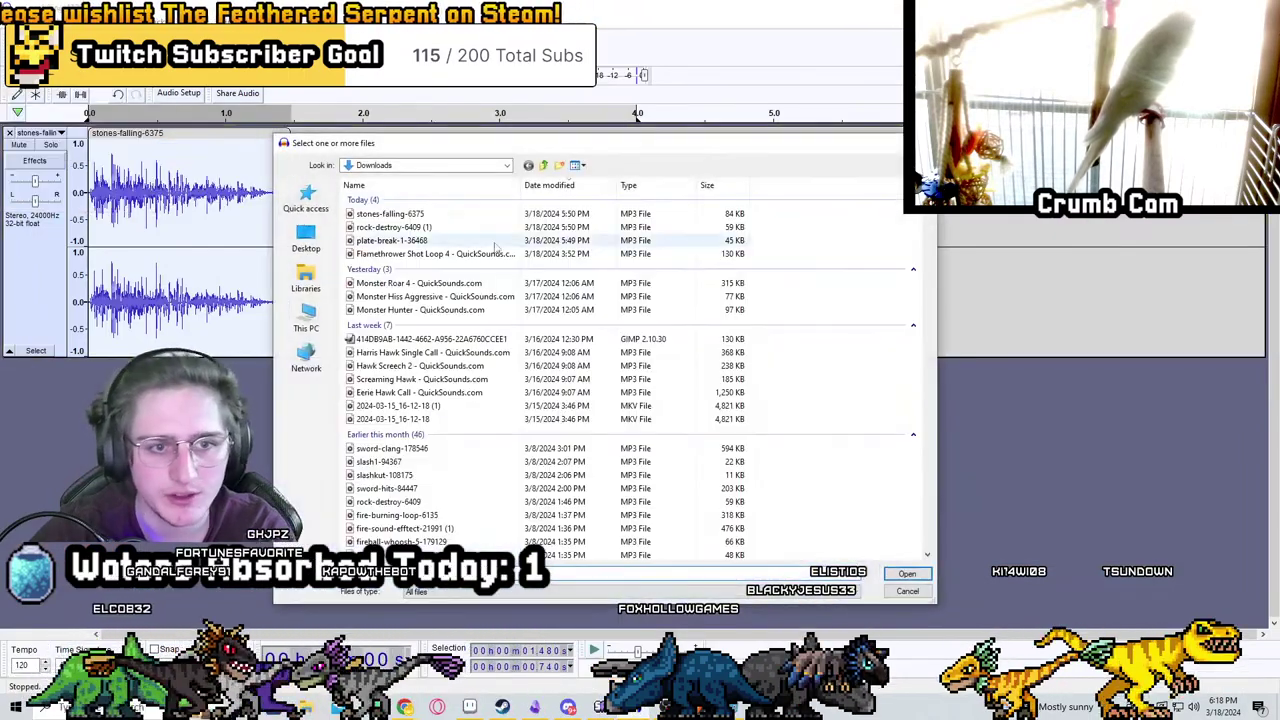
pyautogui.click(543, 166)
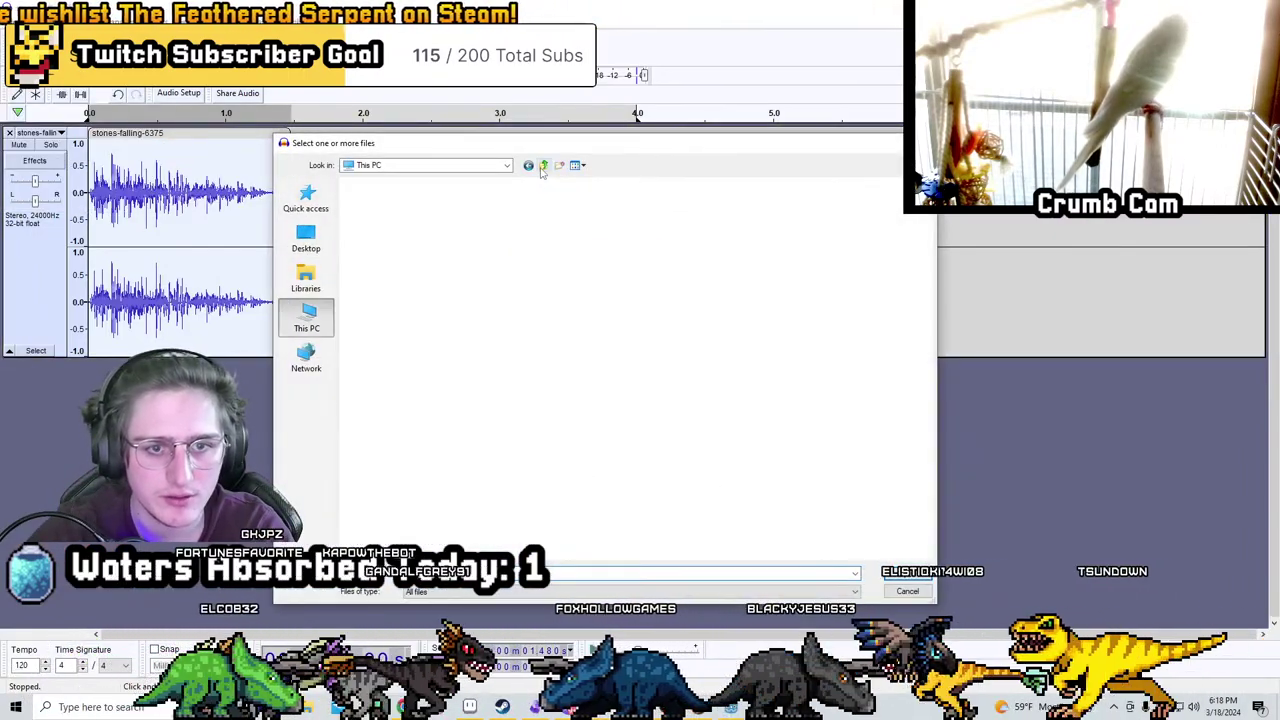
pyautogui.doubleClick(405, 331)
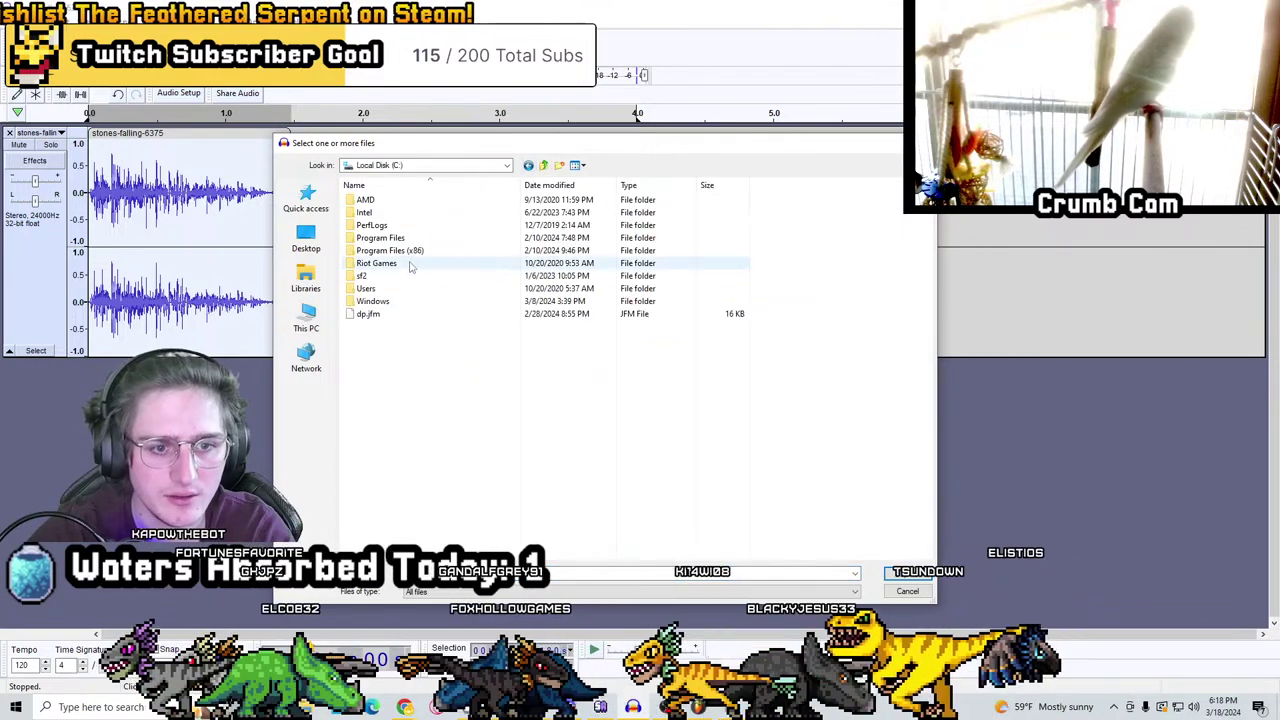
pyautogui.doubleClick(395, 250)
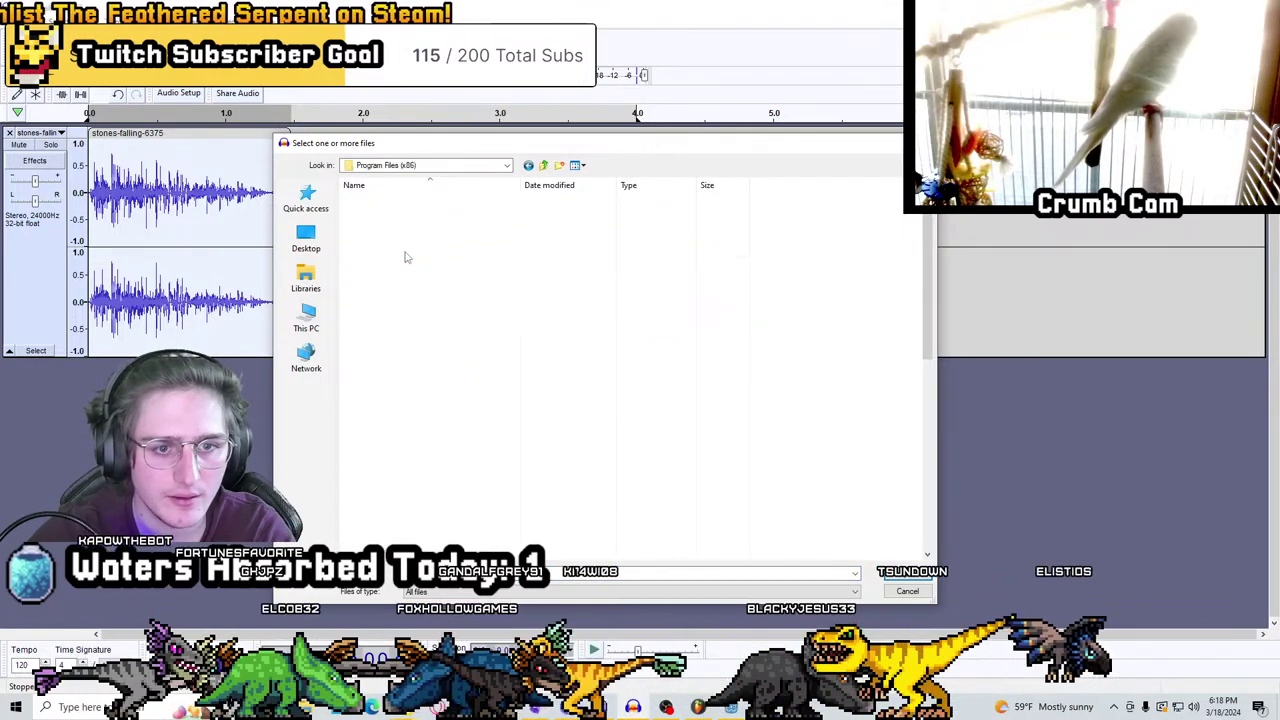
pyautogui.click(310, 240)
pyautogui.doubleClick(705, 197)
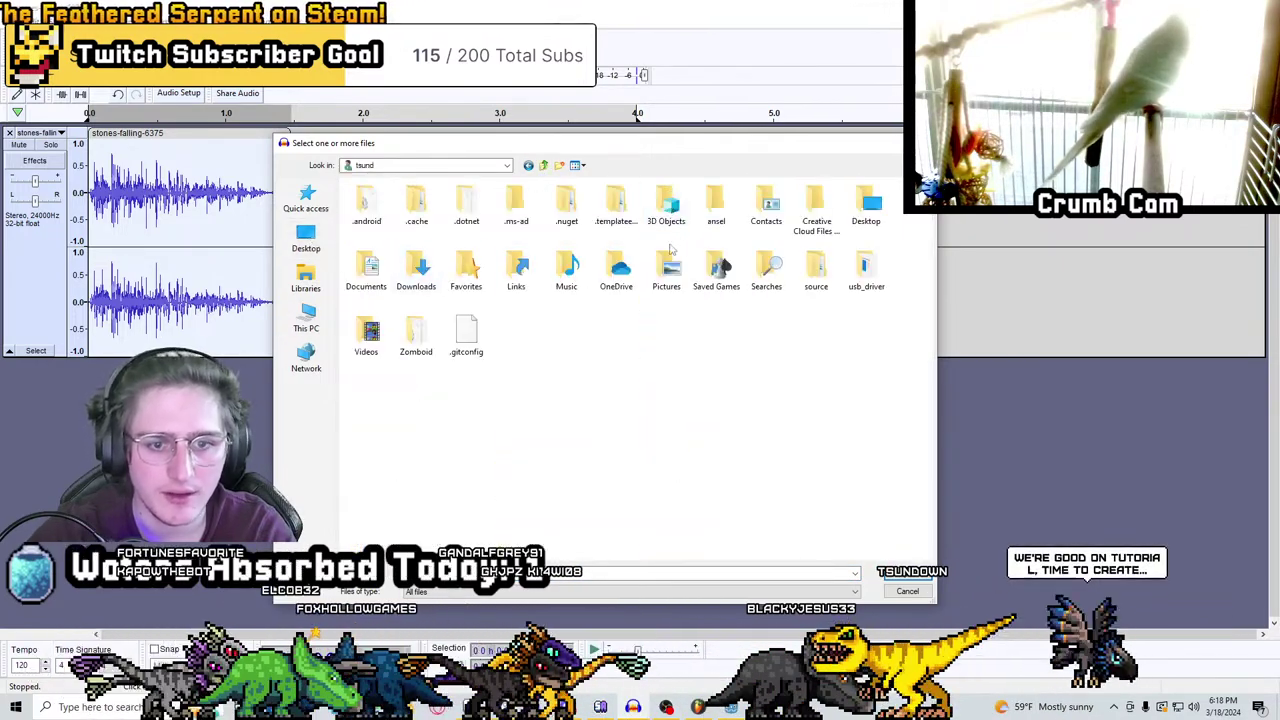
pyautogui.doubleClick(360, 285)
# Import TikiGhost from GitHub > The Feathered Serpent > Music and Sounds
pyautogui.scroll(-5, 410, 330)
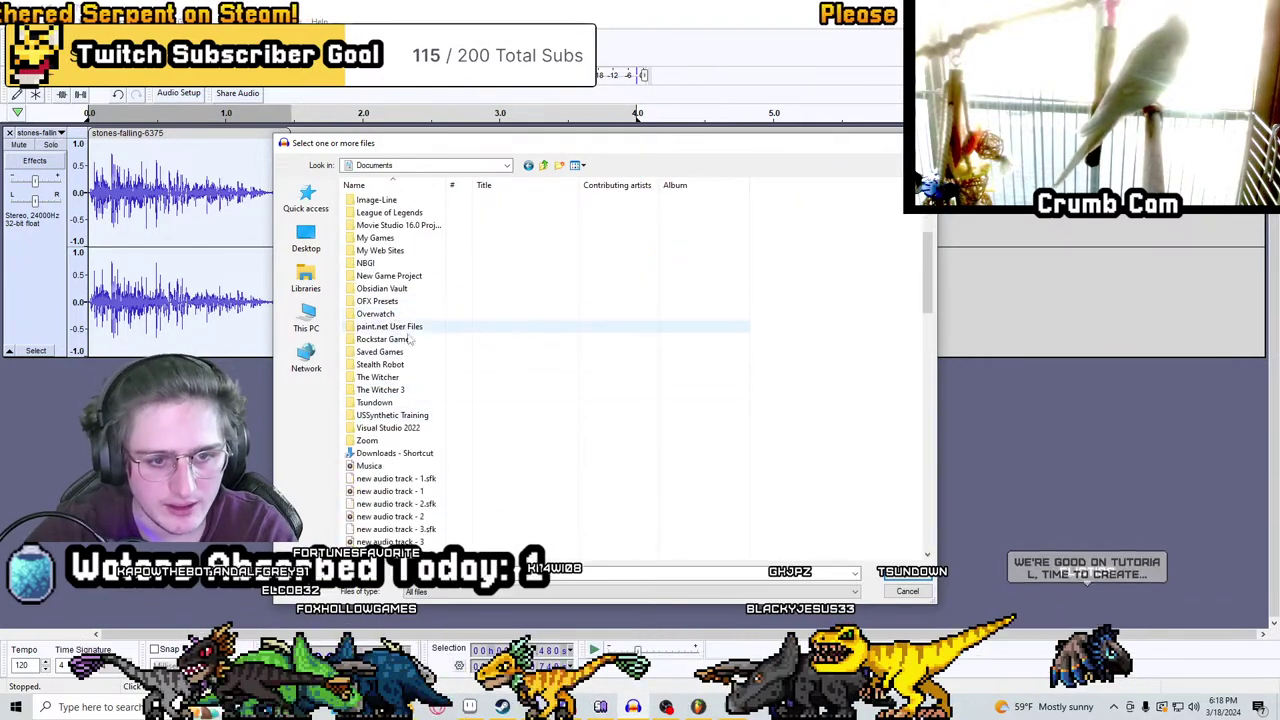
pyautogui.scroll(5, 405, 345)
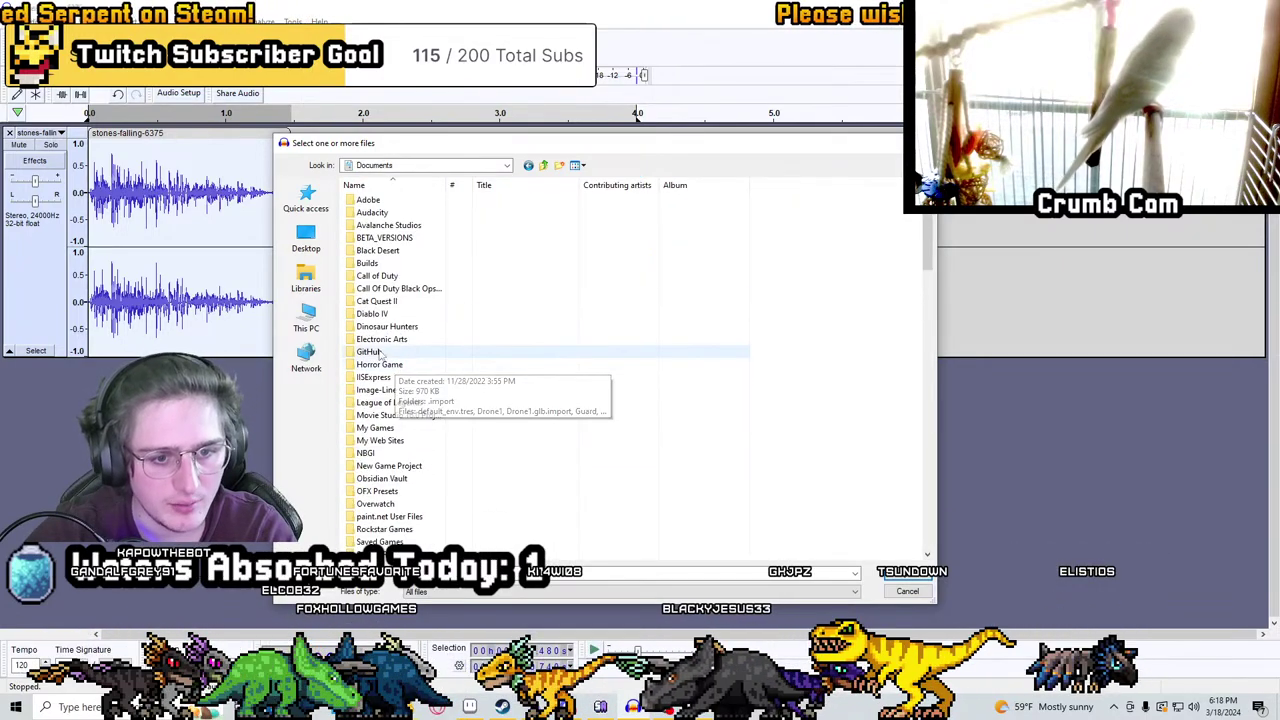
pyautogui.doubleClick(368, 352)
pyautogui.doubleClick(395, 212)
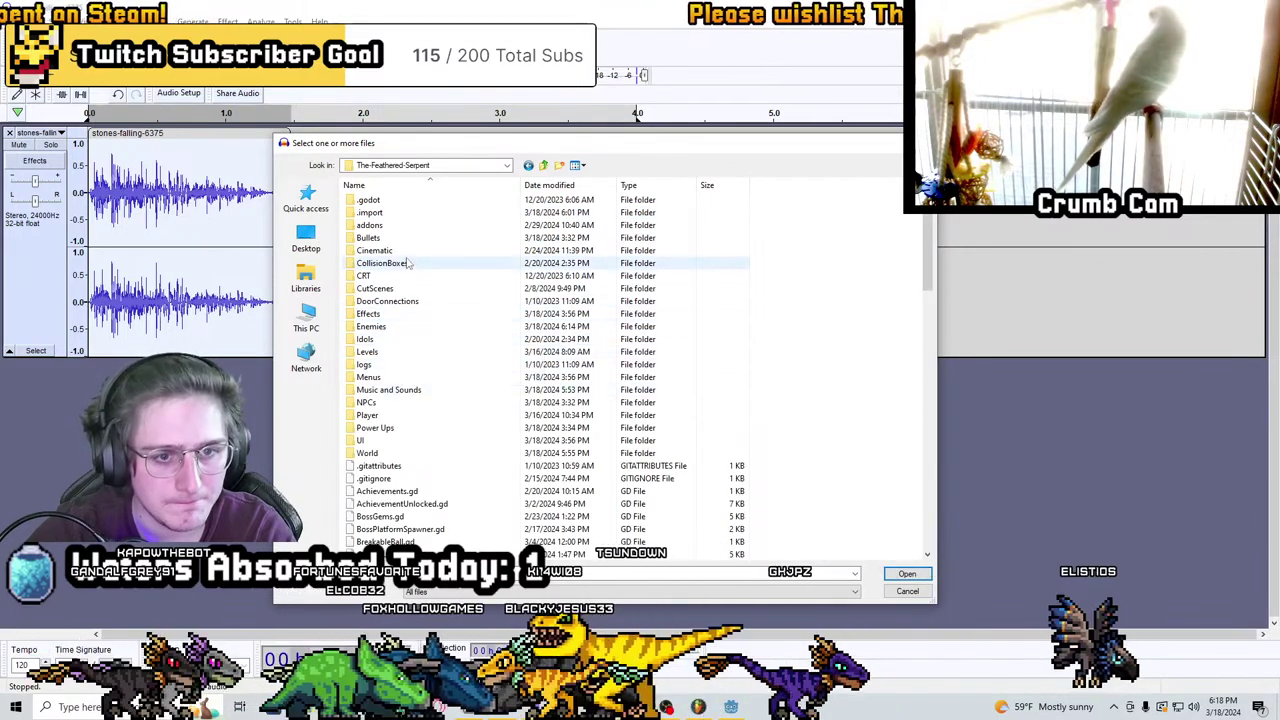
pyautogui.doubleClick(390, 390)
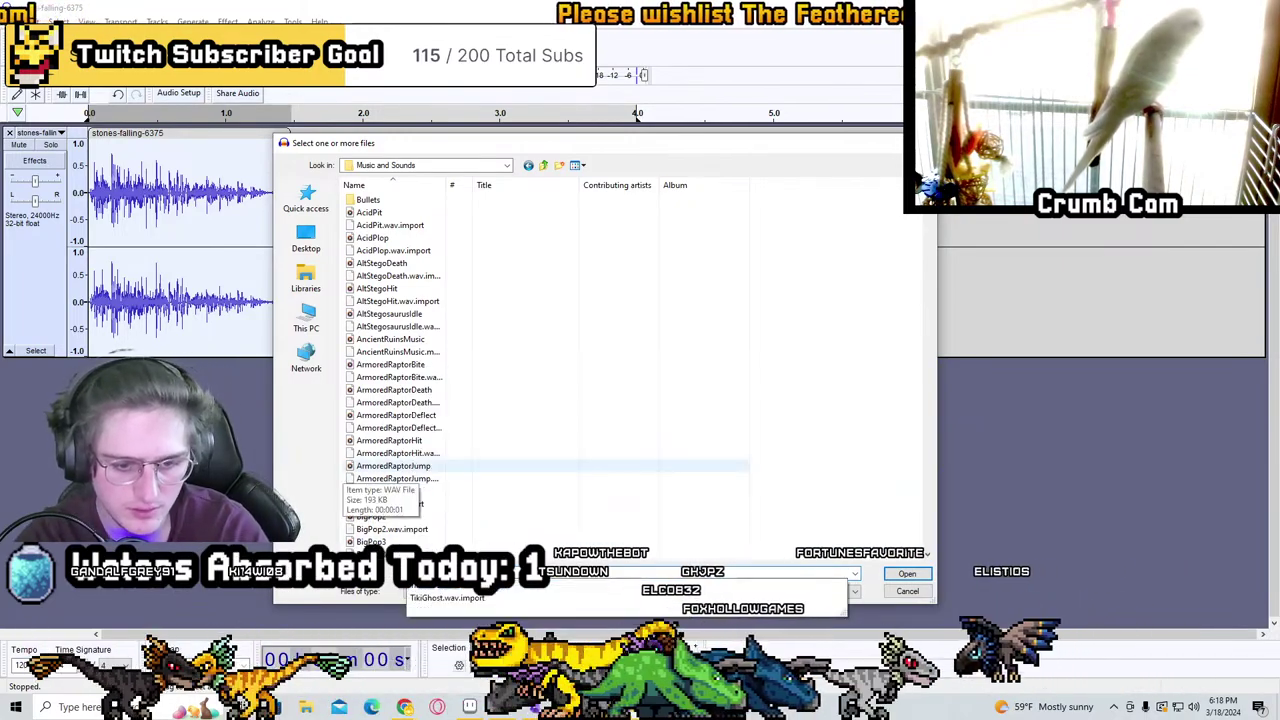
pyautogui.press('Return')
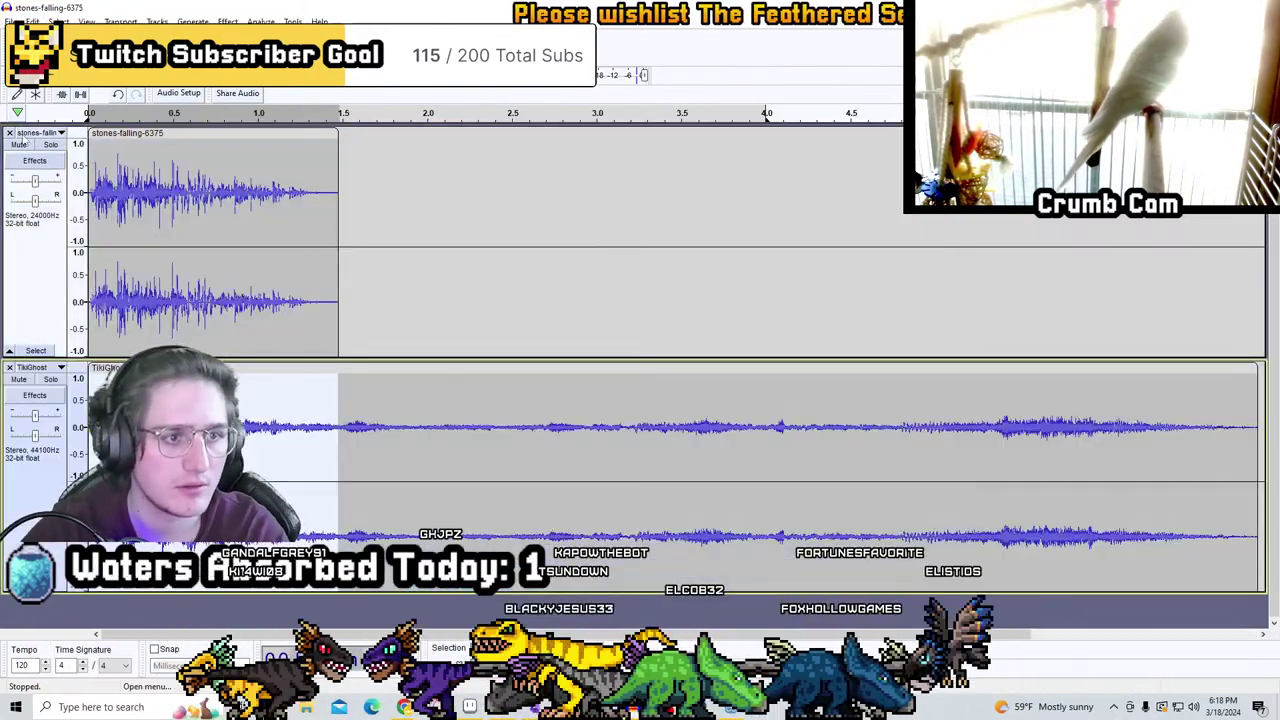
# Close the stones-falling-6375 track and play back the TikiGhost recording
pyautogui.click(9, 132)
pyautogui.press('space')
pyautogui.hotkey('ctrl', 'f')
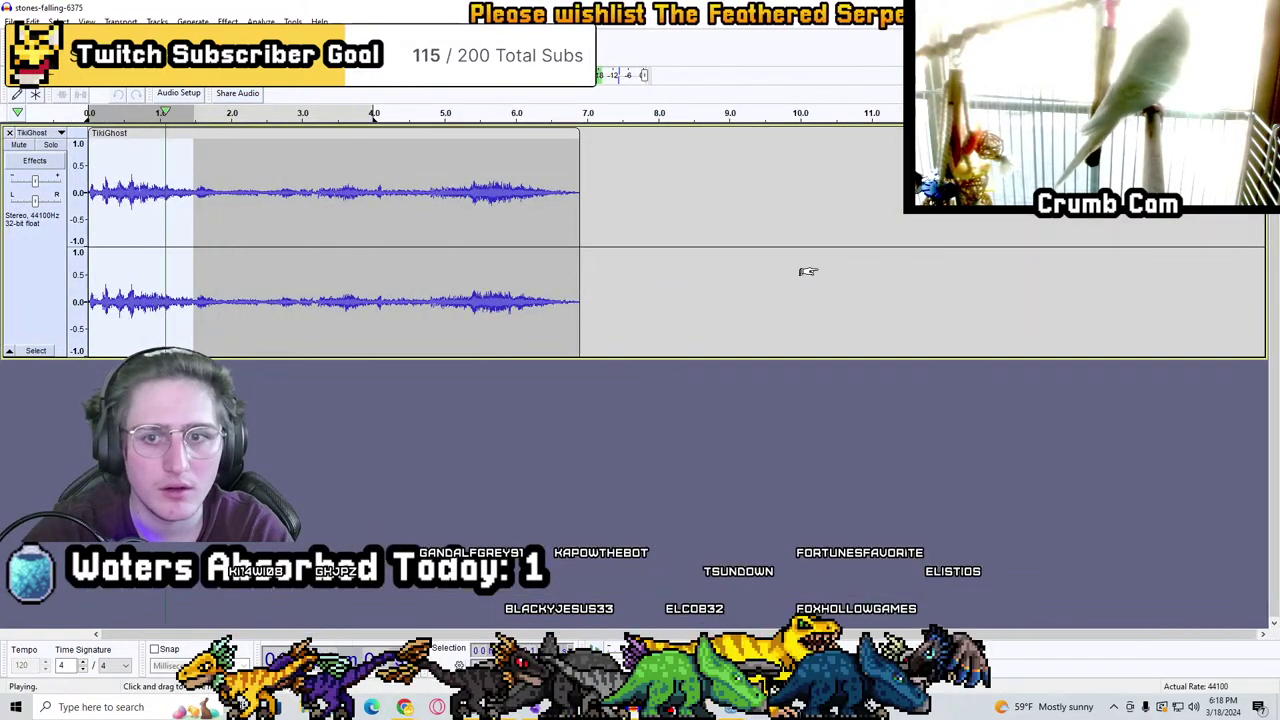
pyautogui.click(420, 130)
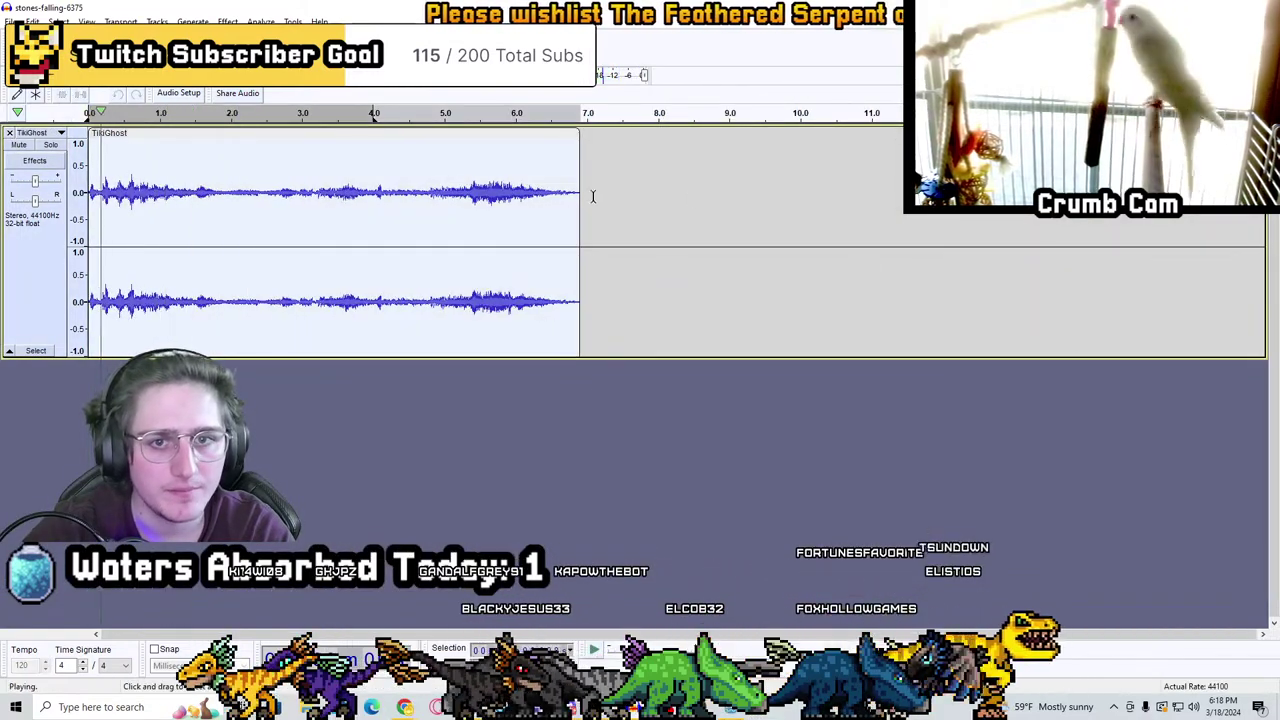
pyautogui.press('space')
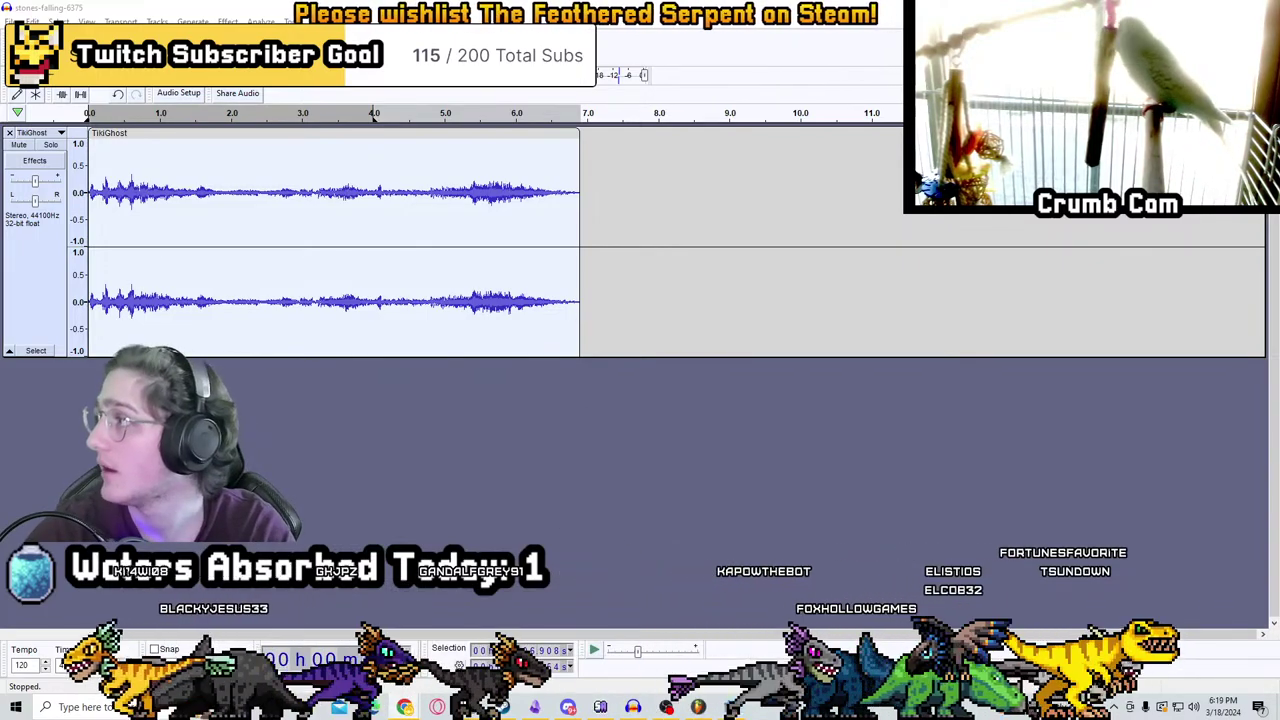
pyautogui.click(404, 707)
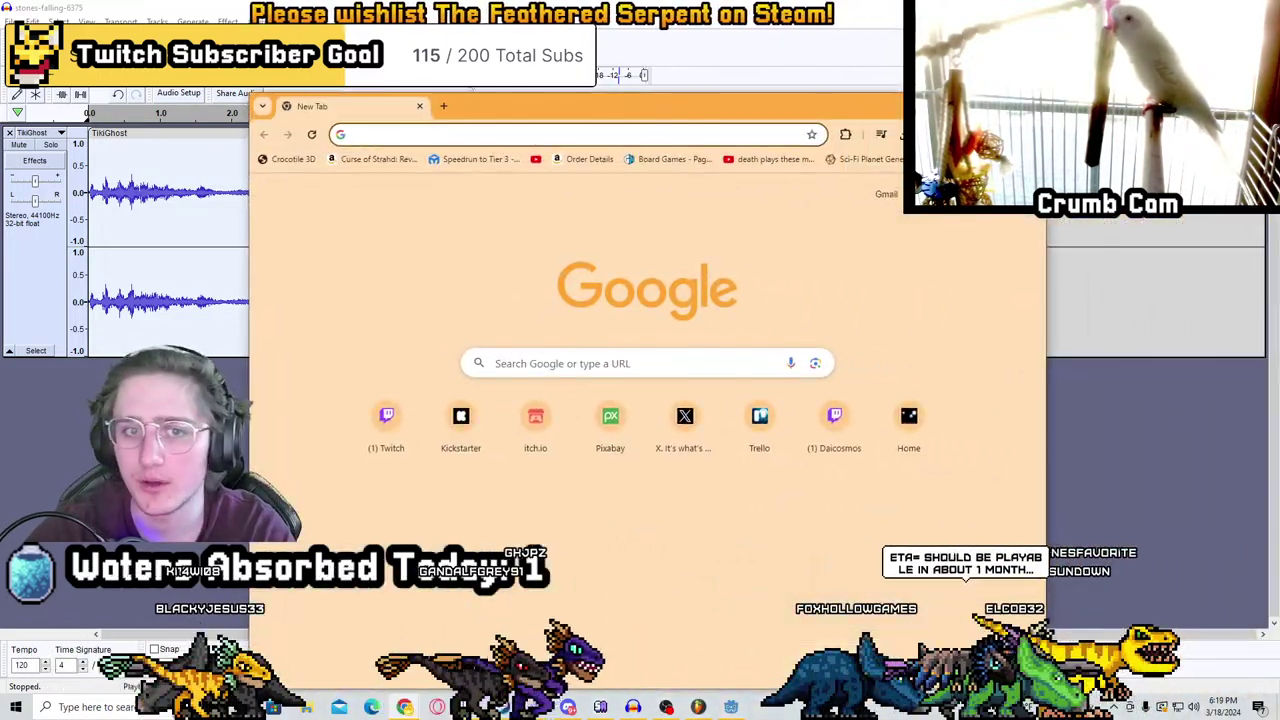
pyautogui.hotkey('alt', 'Tab')
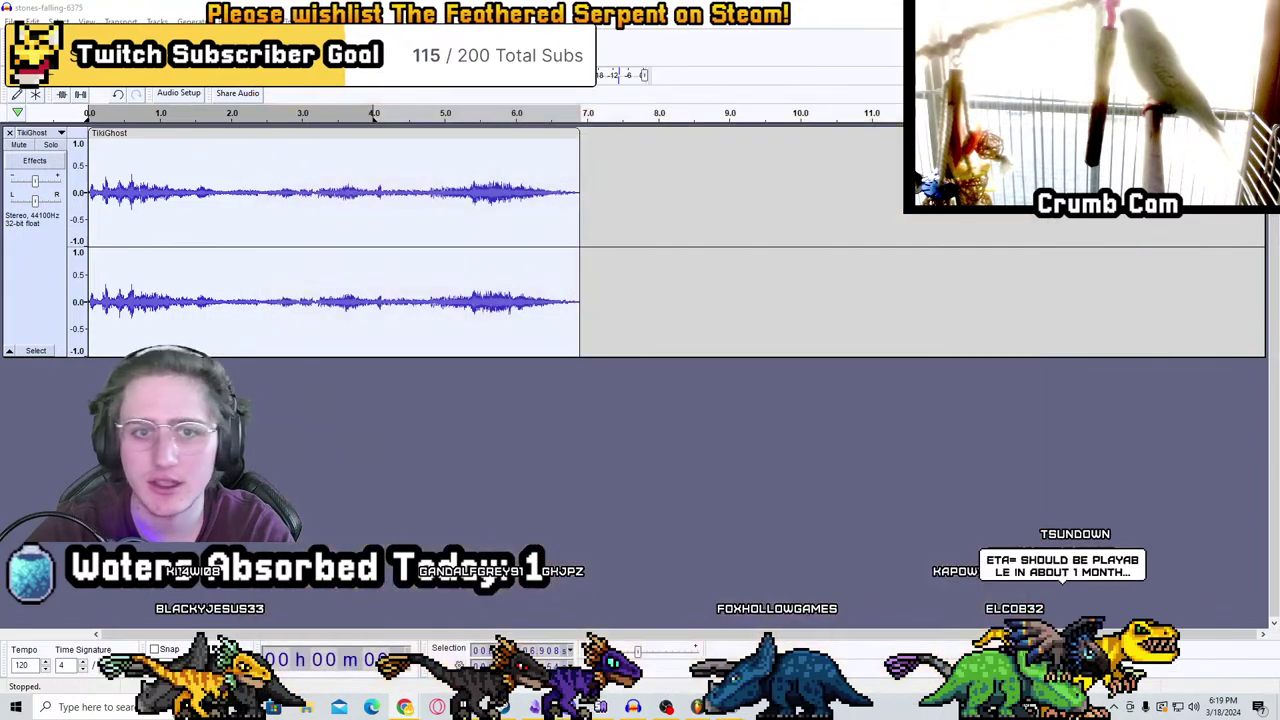
# Import both fire MP3s, fire-burning-loop-6135 and fire-sound-effect-21991 (1), from Downloads together
pyautogui.hotkey('alt', 'f')
pyautogui.press('i')
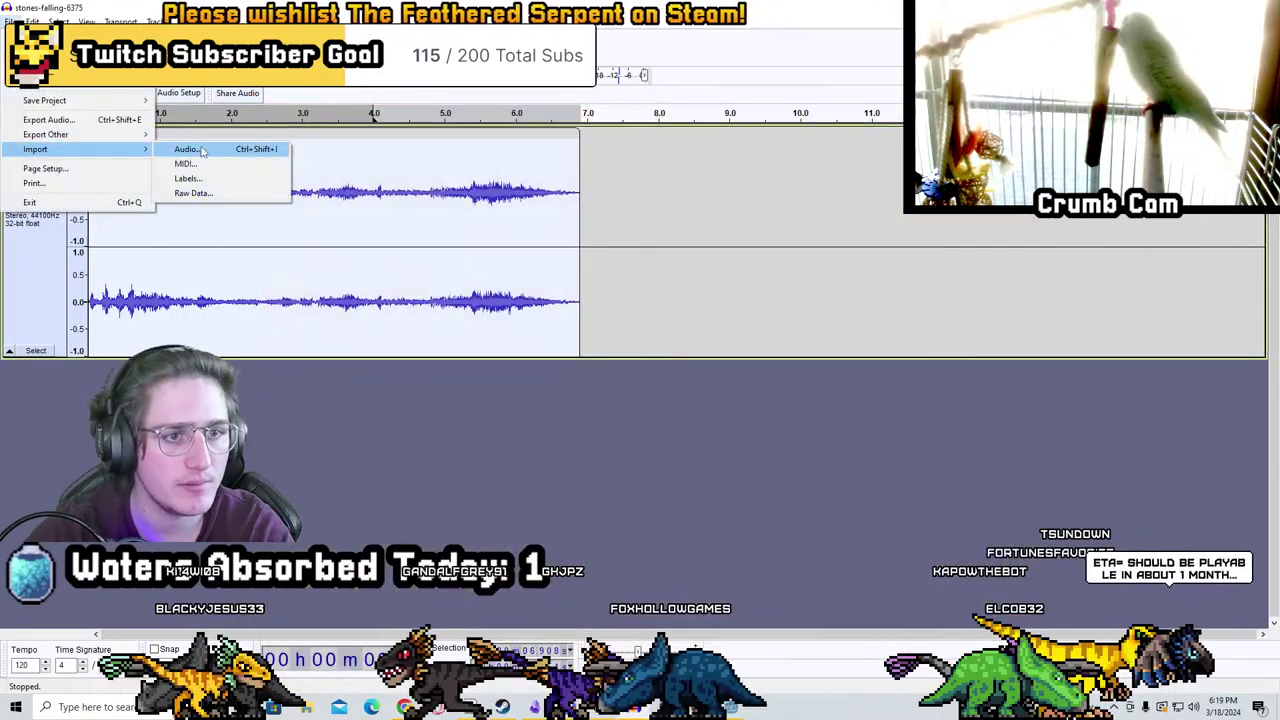
pyautogui.press('a')
pyautogui.scroll(-5, 471, 371)
pyautogui.click(306, 240)
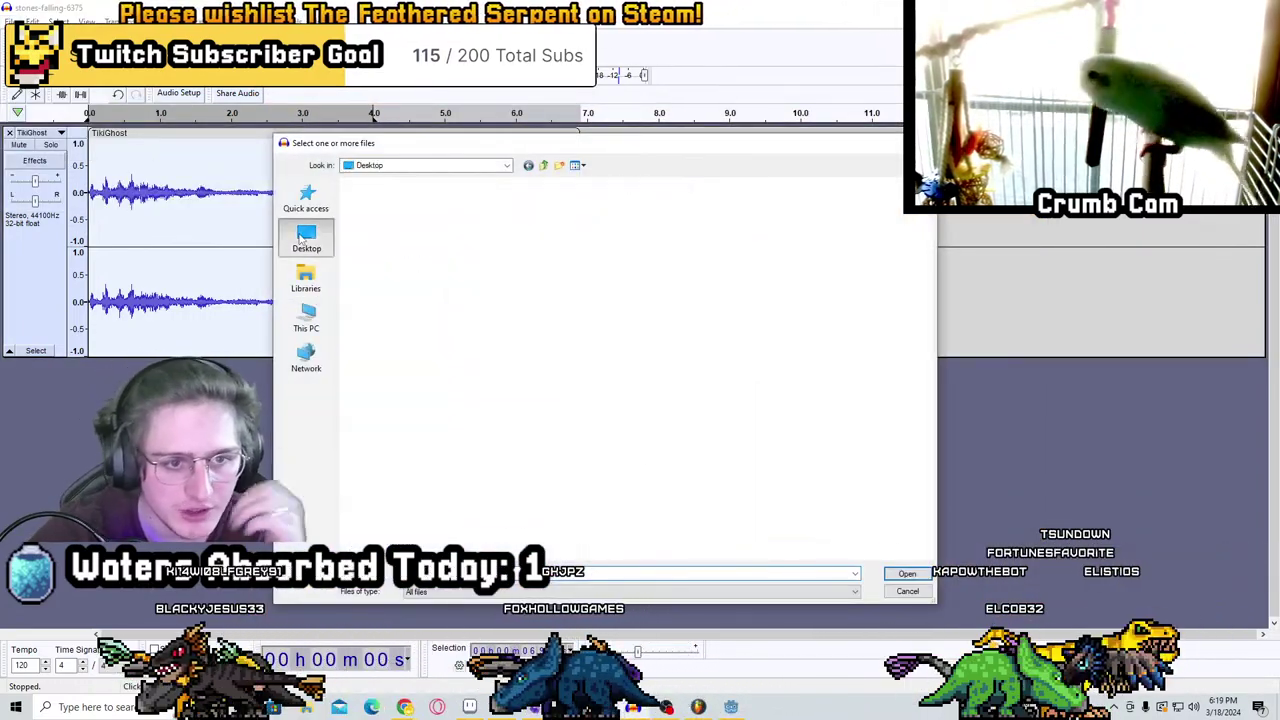
pyautogui.doubleClick(685, 197)
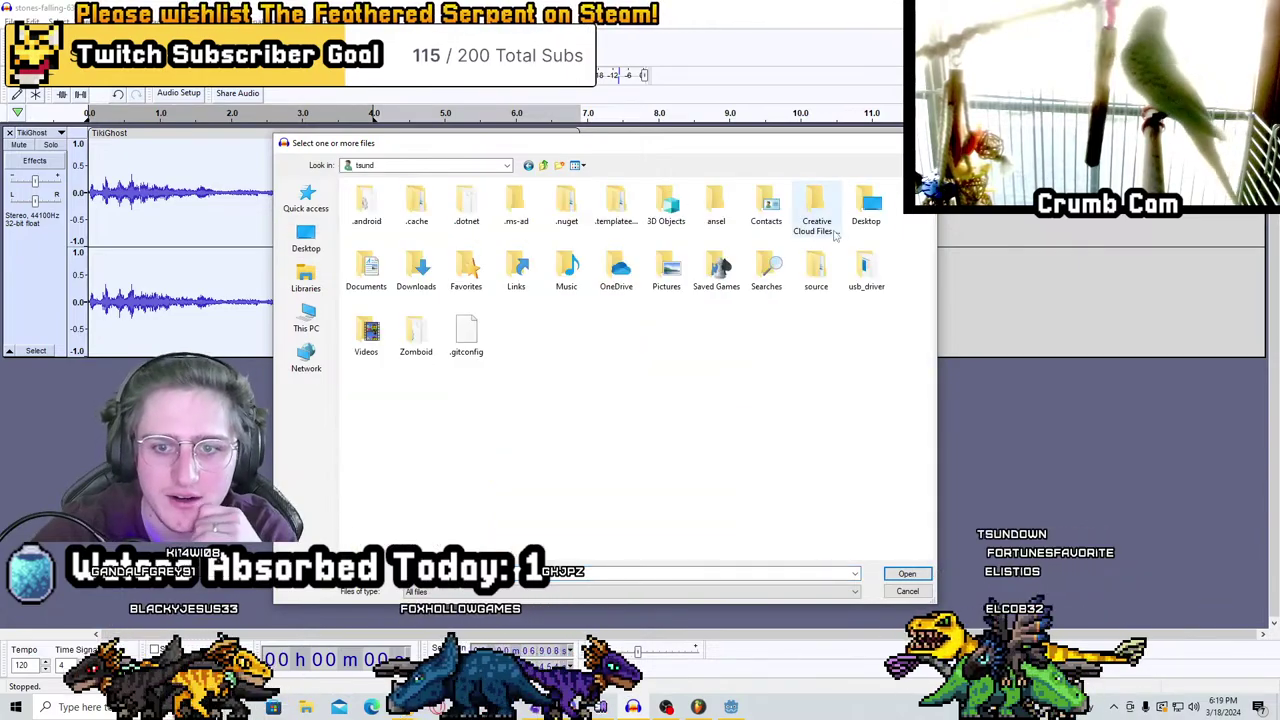
pyautogui.doubleClick(416, 272)
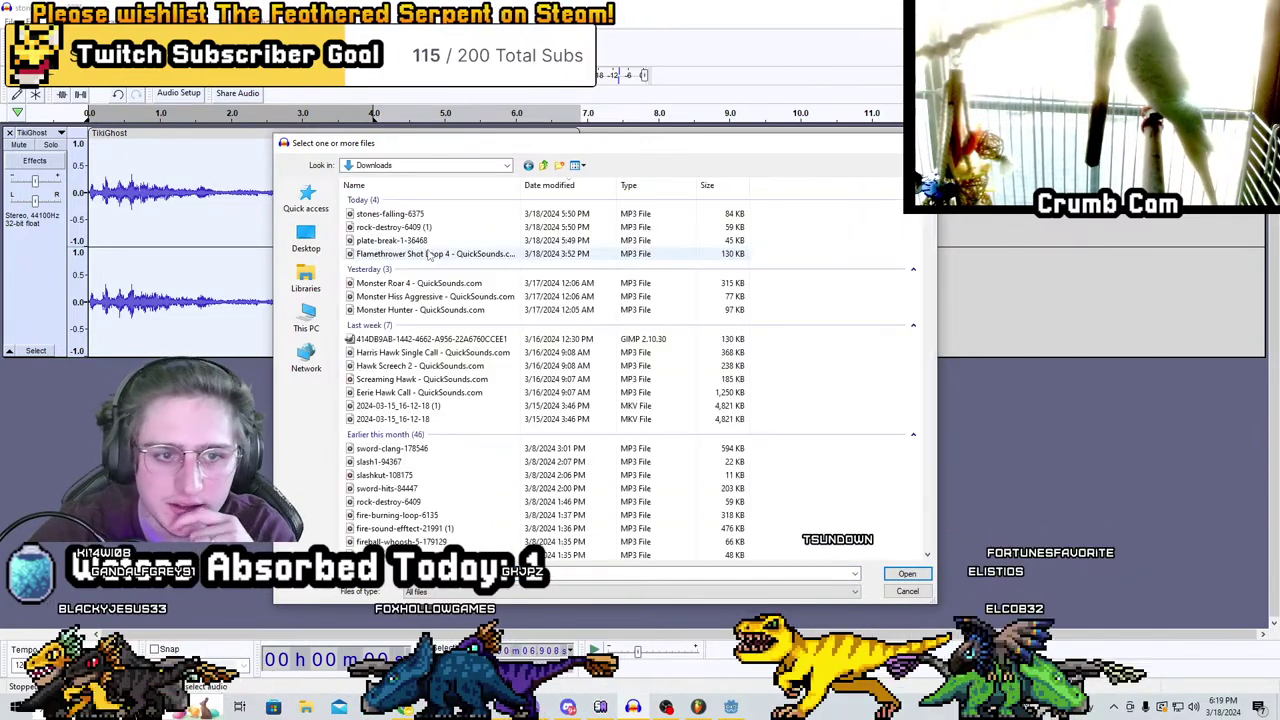
pyautogui.scroll(-1, 410, 225)
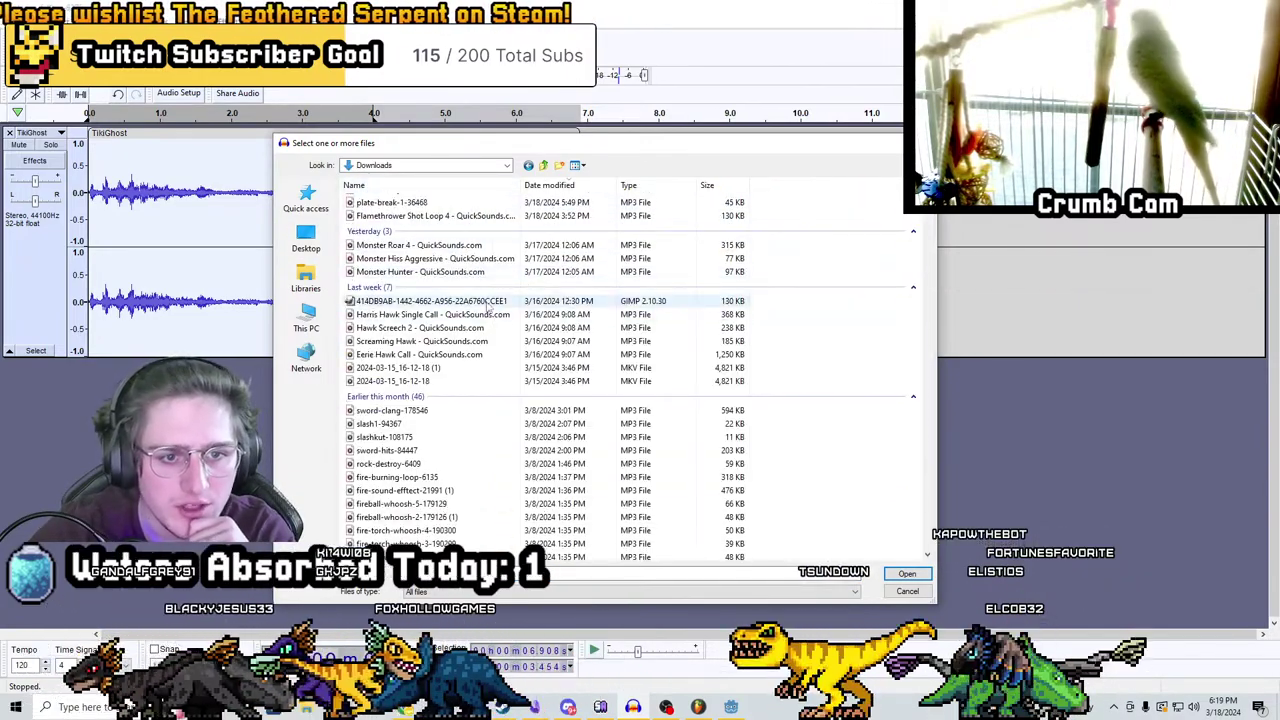
pyautogui.scroll(-2, 480, 378)
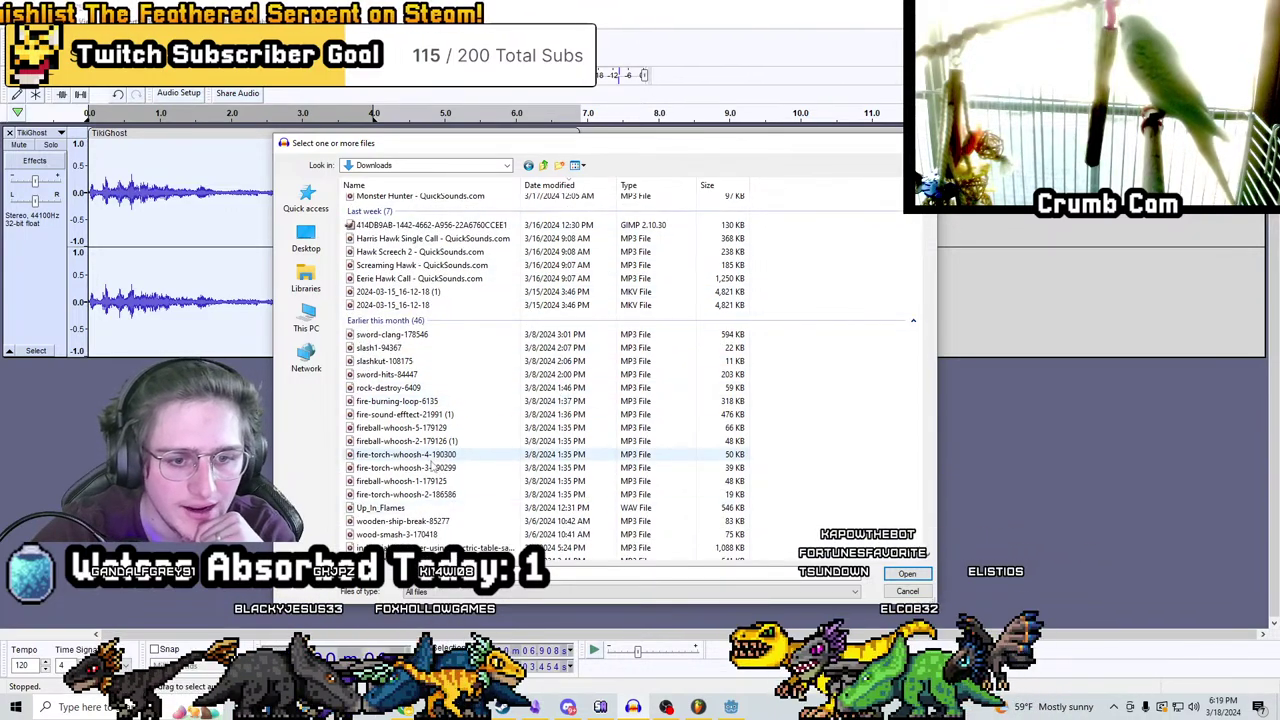
pyautogui.click(420, 403)
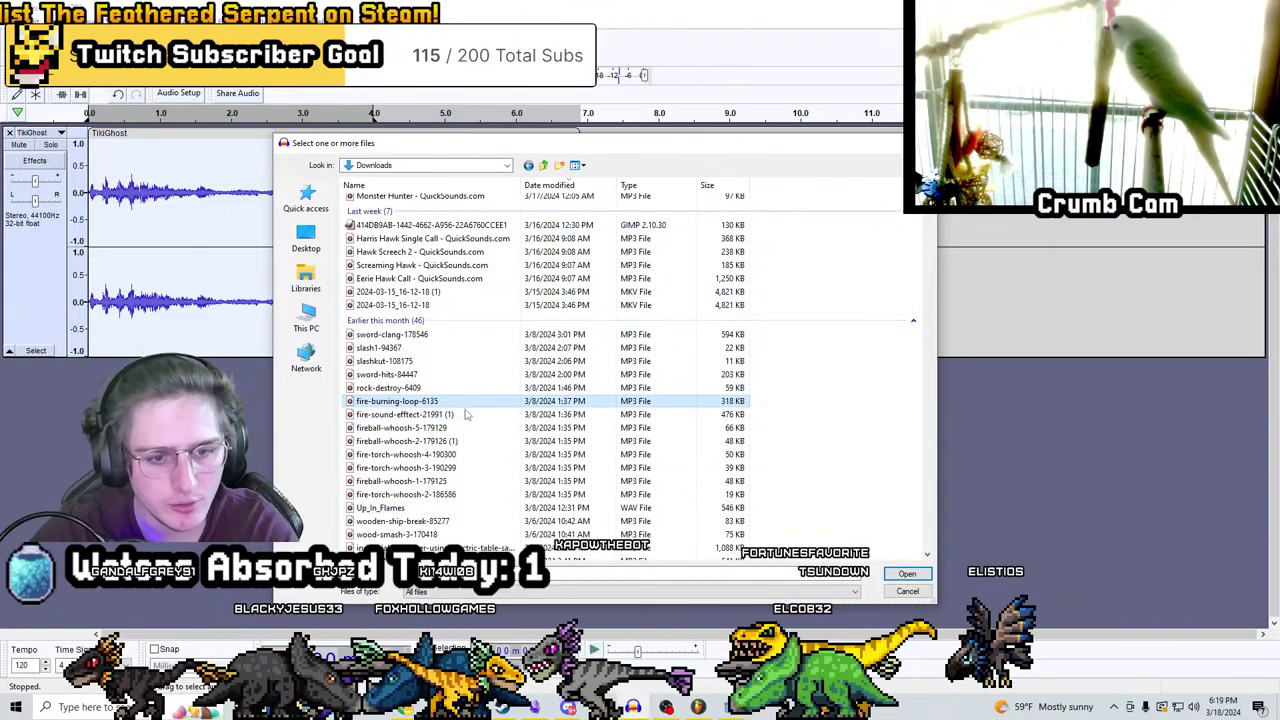
pyautogui.keyDown('ctrl'); pyautogui.click(441, 415); pyautogui.keyUp('ctrl')
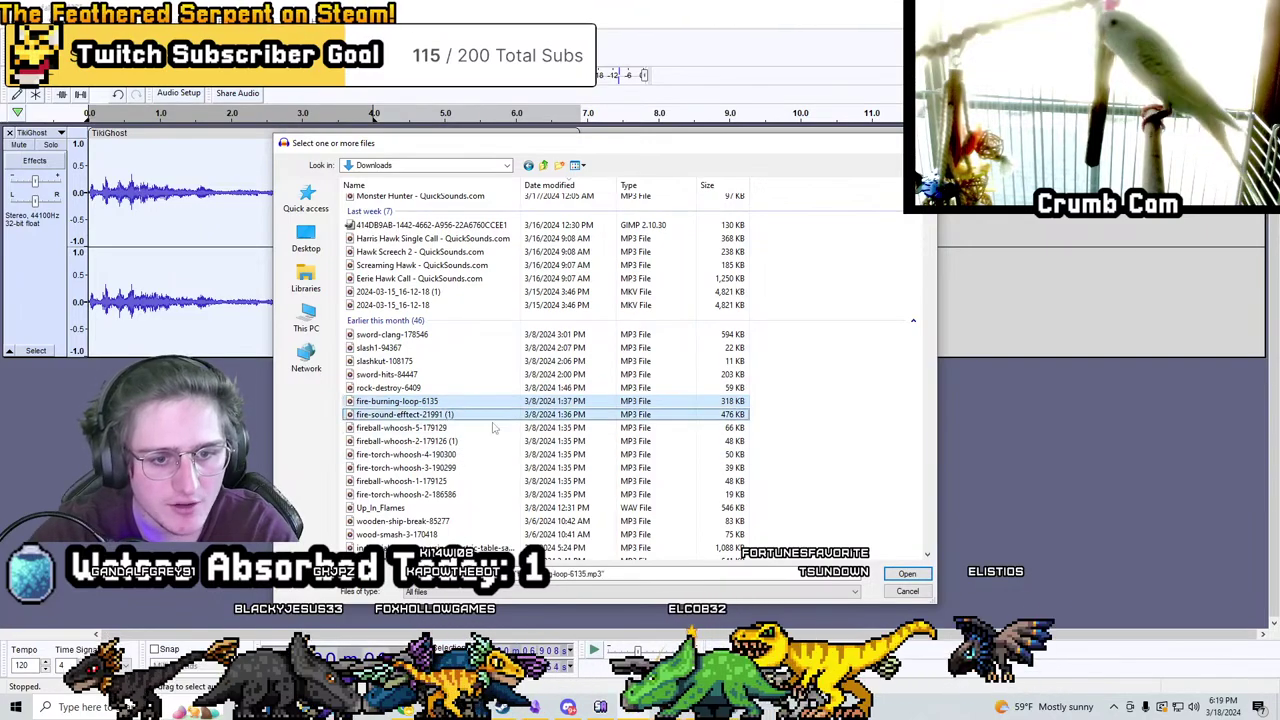
pyautogui.click(910, 574)
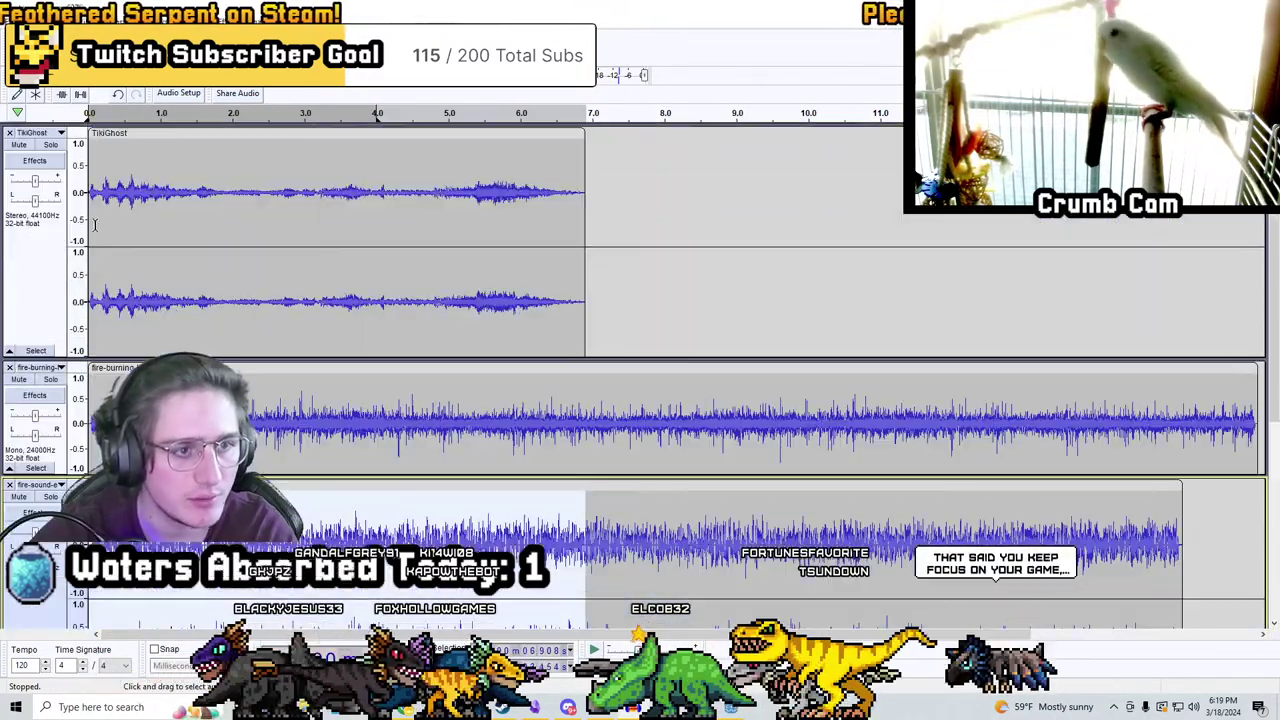
# Mute the fire-burning loop and delete the fire sound beyond about 7 seconds
pyautogui.click(95, 225)
pyautogui.press('space')
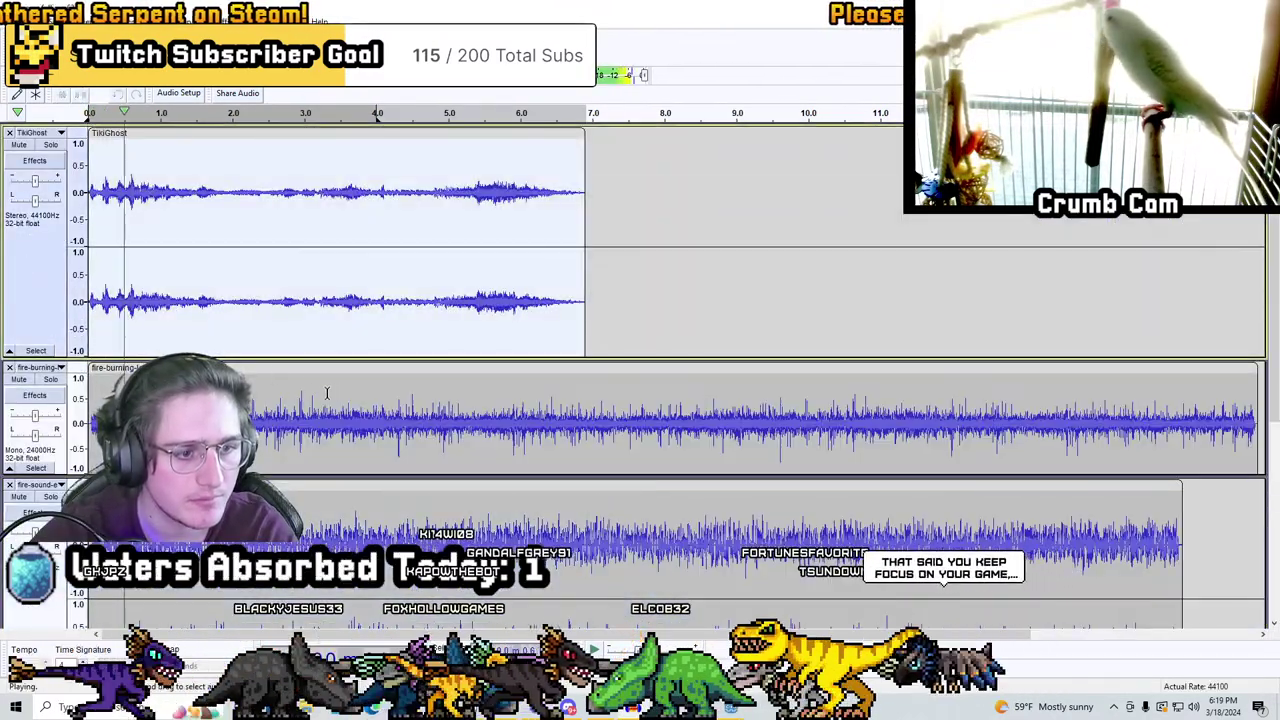
pyautogui.click(18, 380)
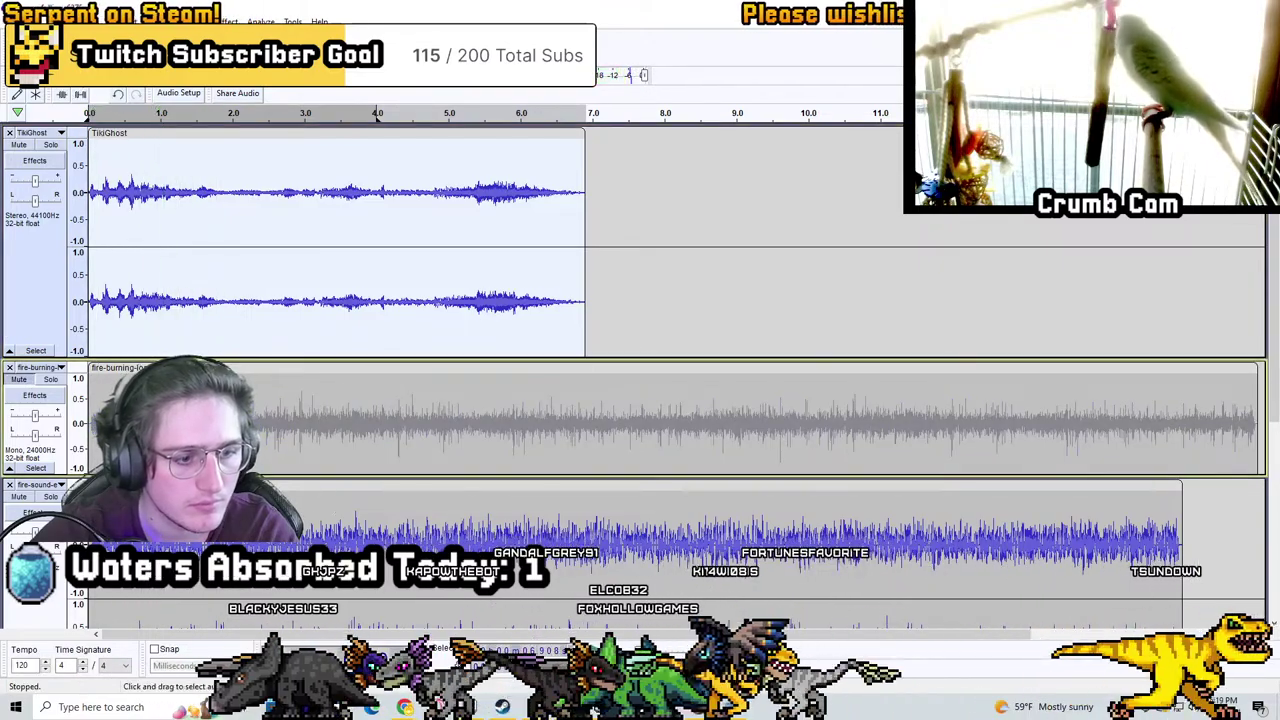
pyautogui.press('space')
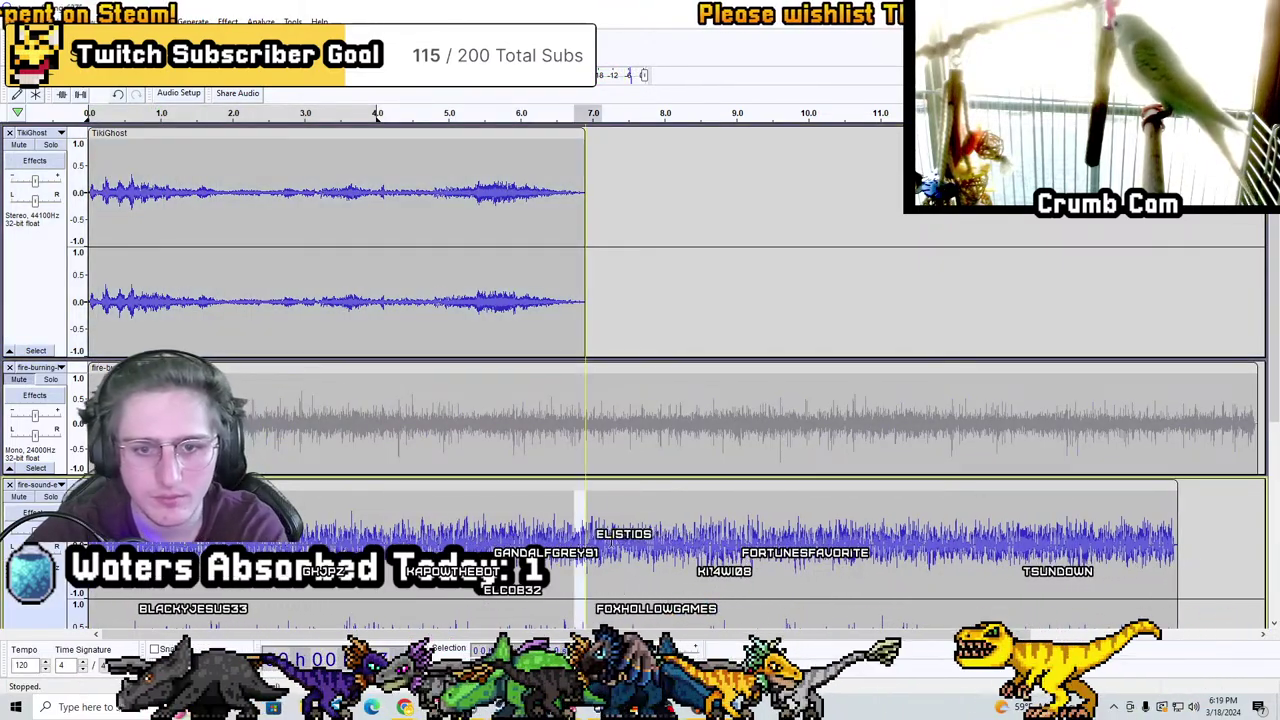
pyautogui.moveTo(586, 530); pyautogui.dragTo(1234, 530)
pyautogui.press('Delete')
pyautogui.scroll(-1, 700, 450)
# Apply Fade Out to the end of the fire sound and listen to the result
pyautogui.moveTo(404, 496); pyautogui.dragTo(586, 496)
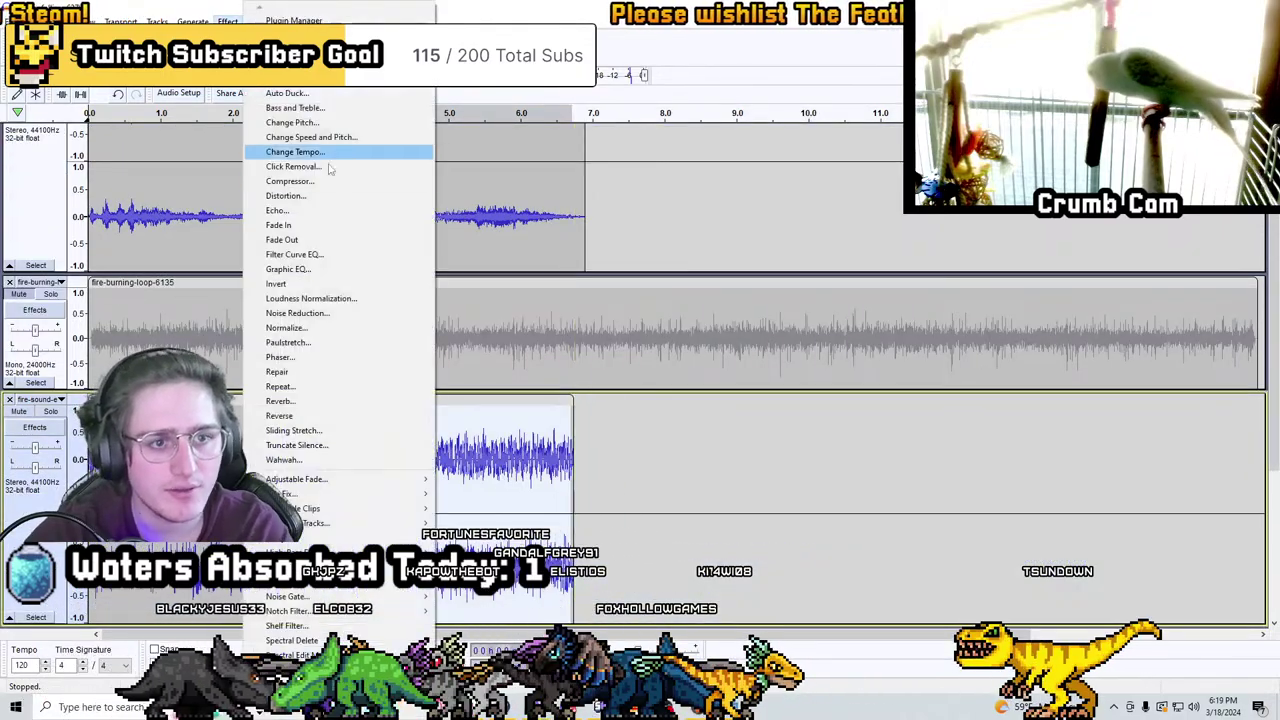
pyautogui.click(228, 21)
pyautogui.click(299, 240)
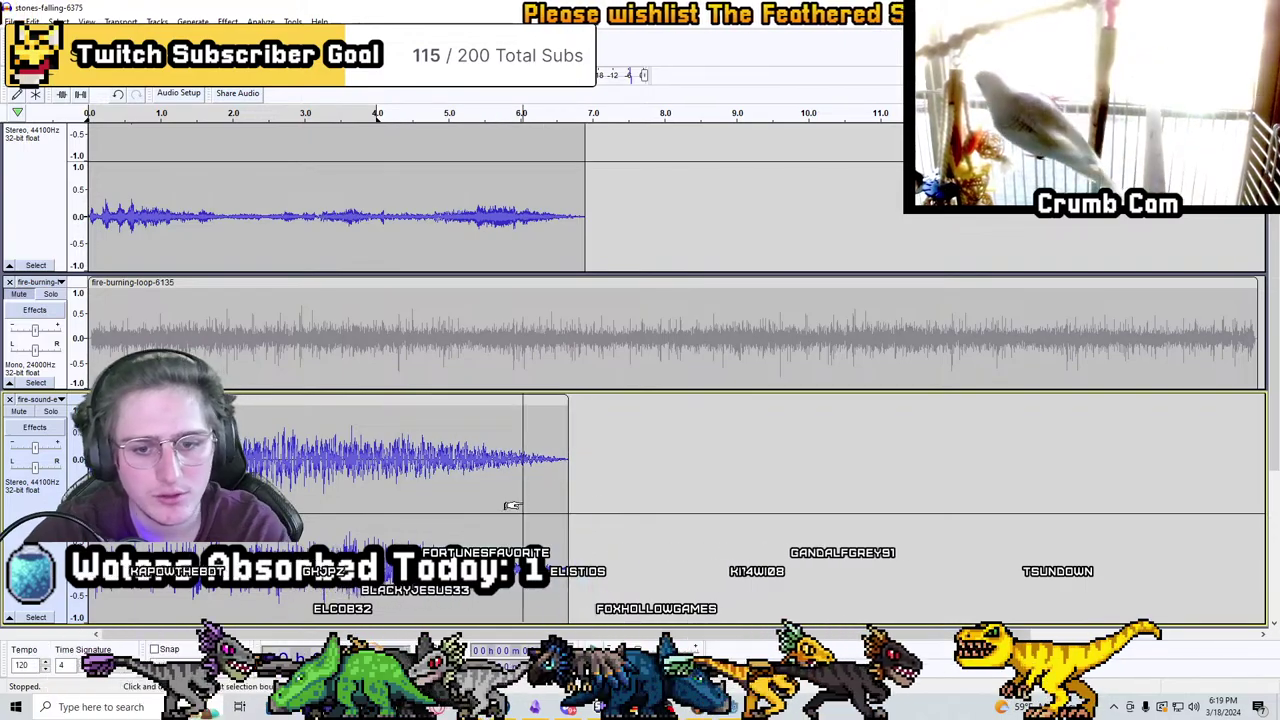
pyautogui.moveTo(530, 480); pyautogui.dragTo(568, 480)
pyautogui.click(228, 21)
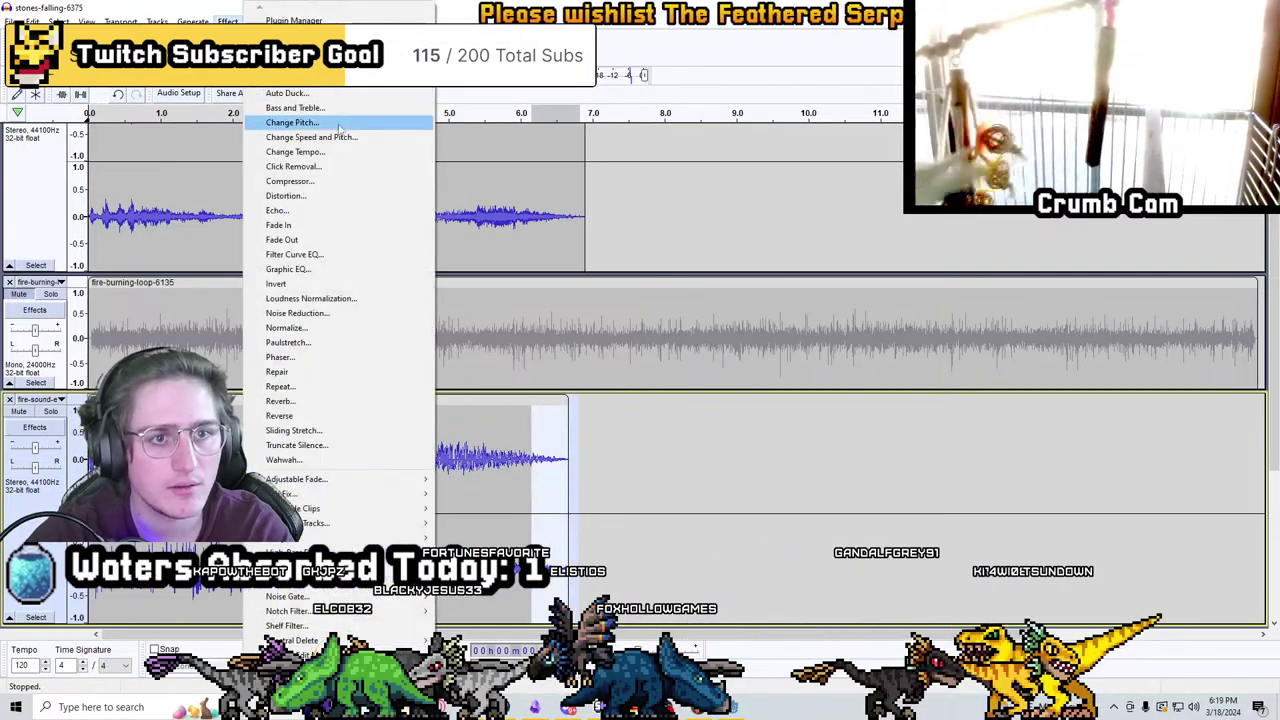
pyautogui.click(329, 240)
pyautogui.click(494, 490)
pyautogui.press('space')
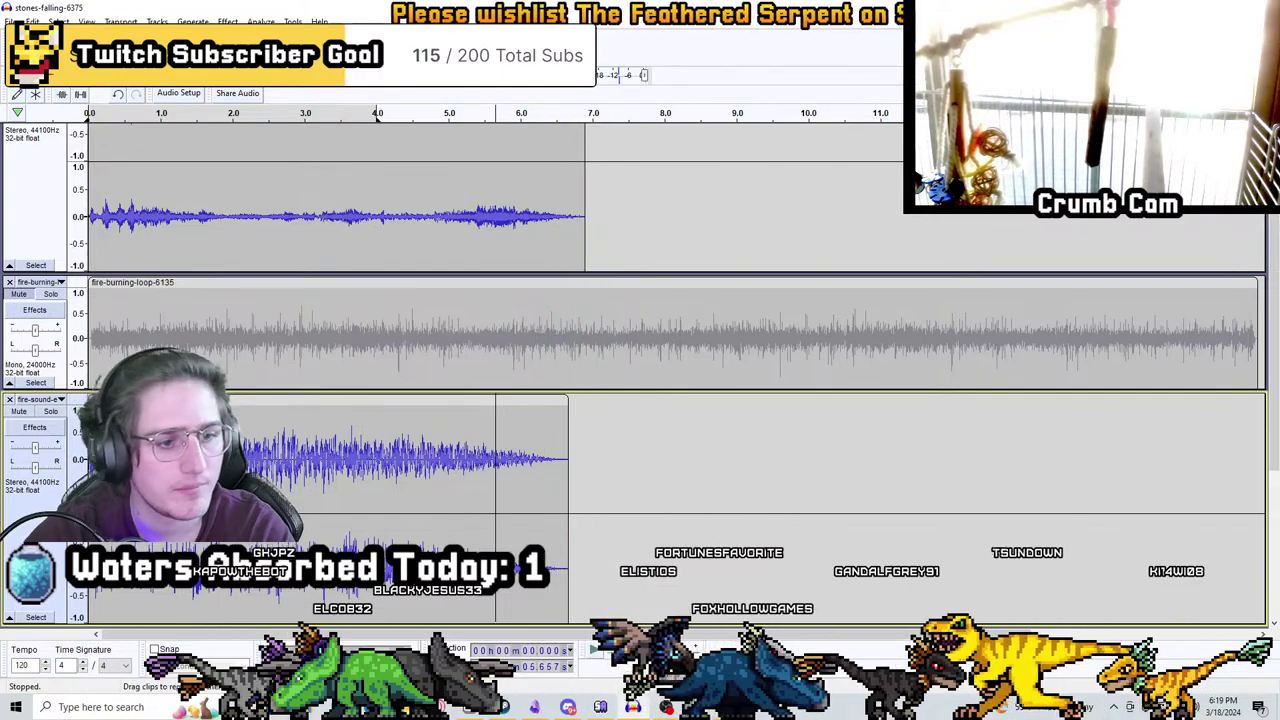
# Apply the Limiter effect to the whole fire sound clip
pyautogui.doubleClick(200, 460)
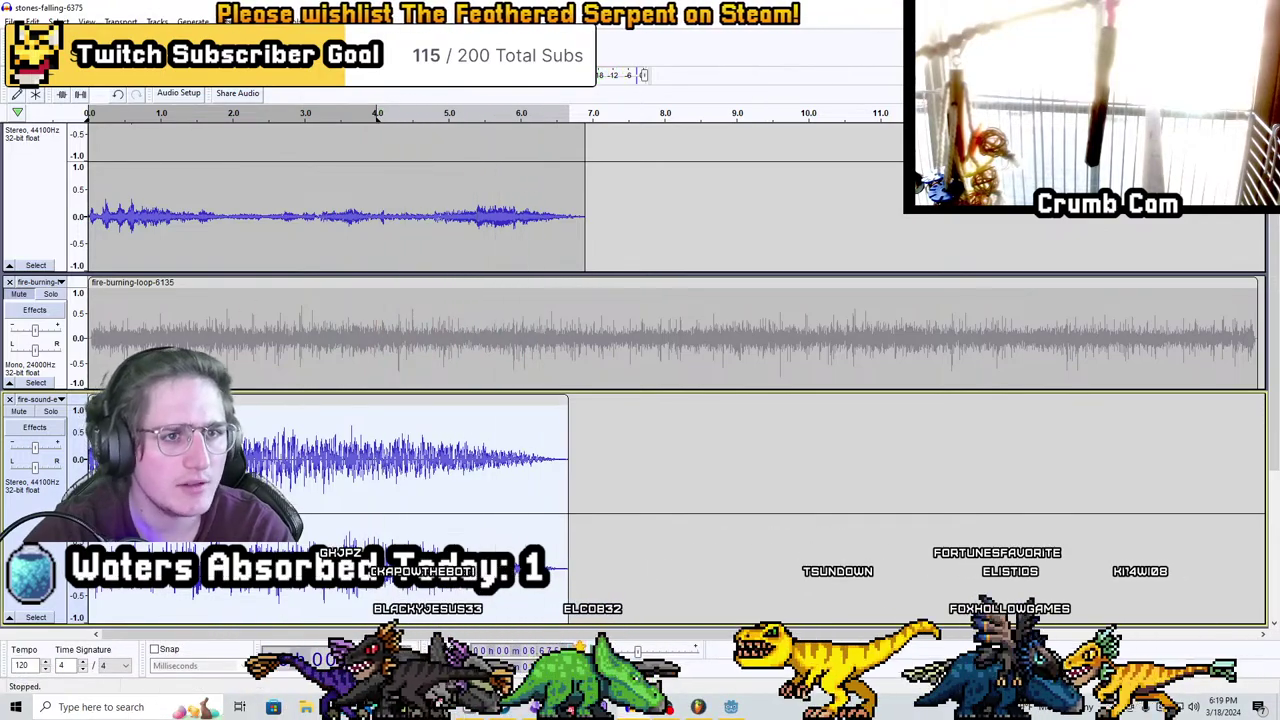
pyautogui.click(250, 21)
pyautogui.click(590, 567)
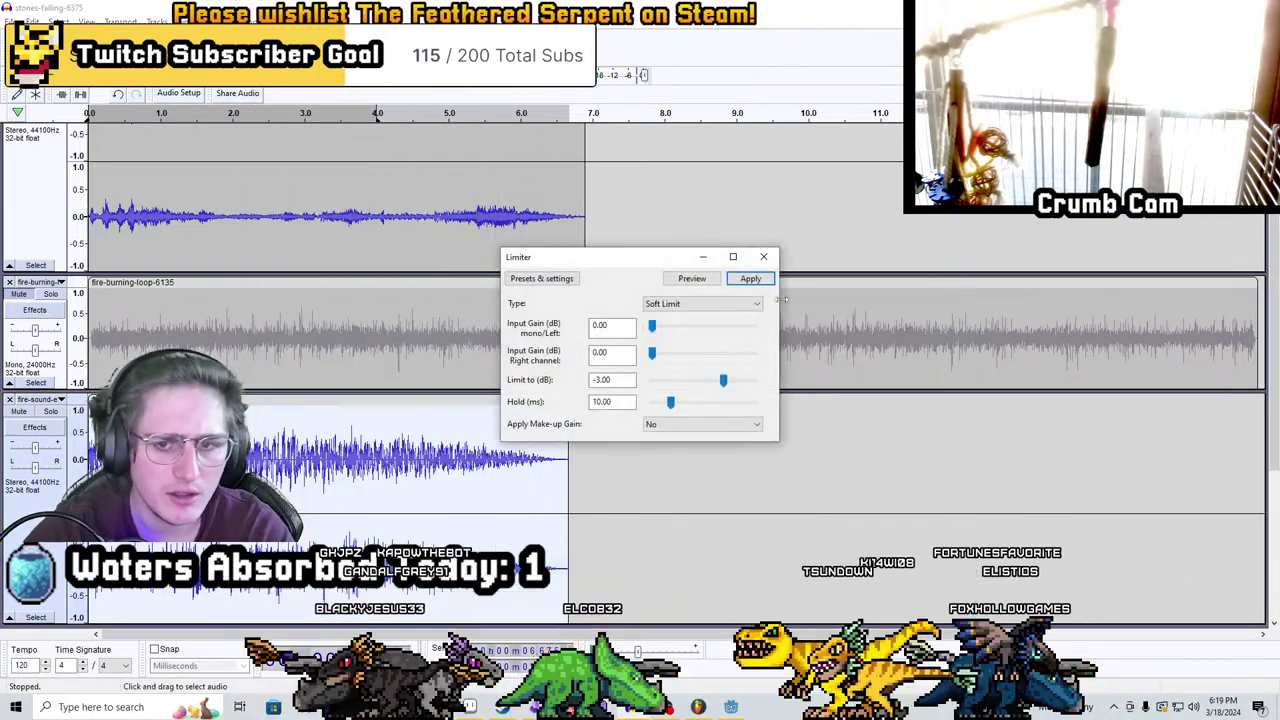
pyautogui.click(749, 277)
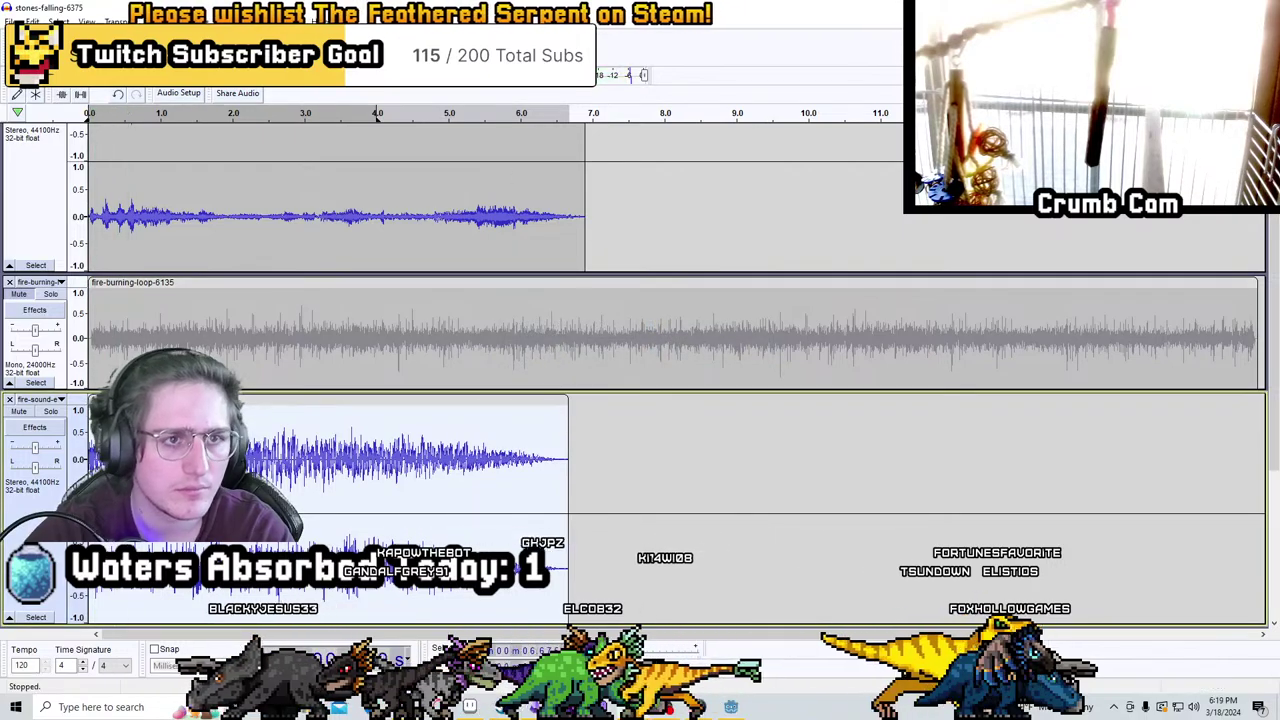
# Lower the fire sound's pitch by 40% with Change Pitch and play it back
pyautogui.click(250, 21)
pyautogui.click(292, 122)
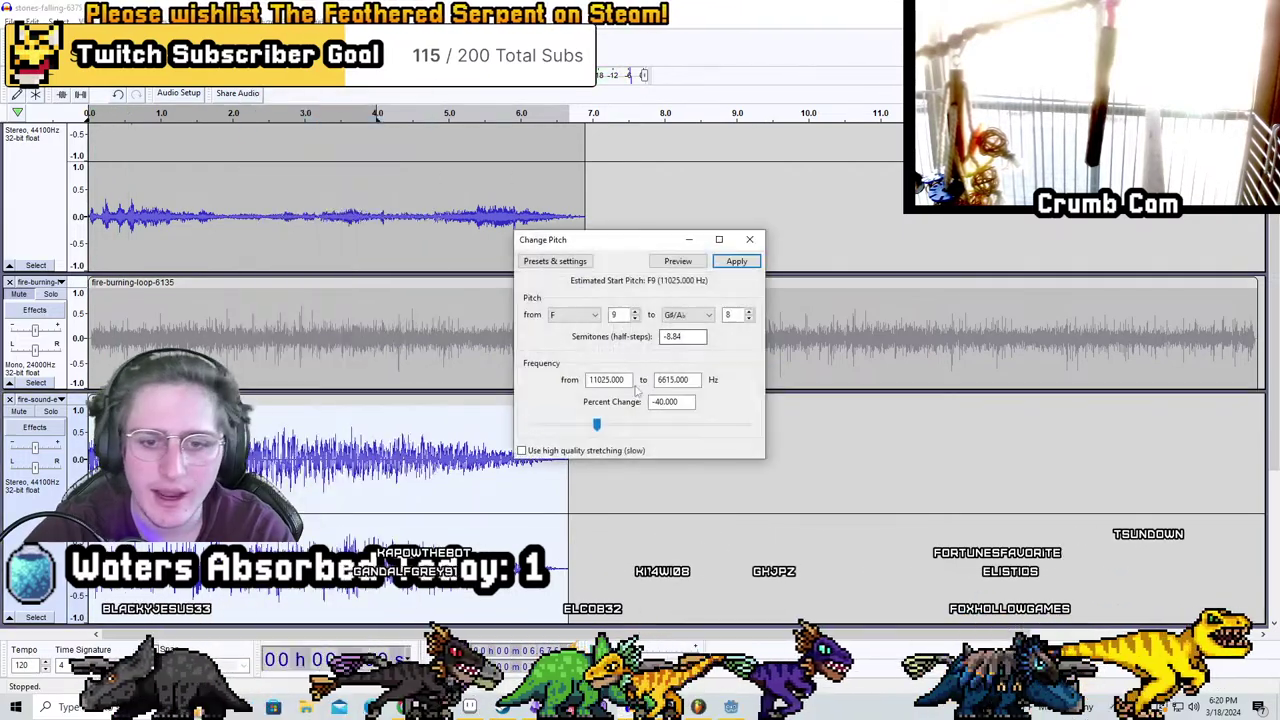
pyautogui.click(734, 325)
pyautogui.press('space')
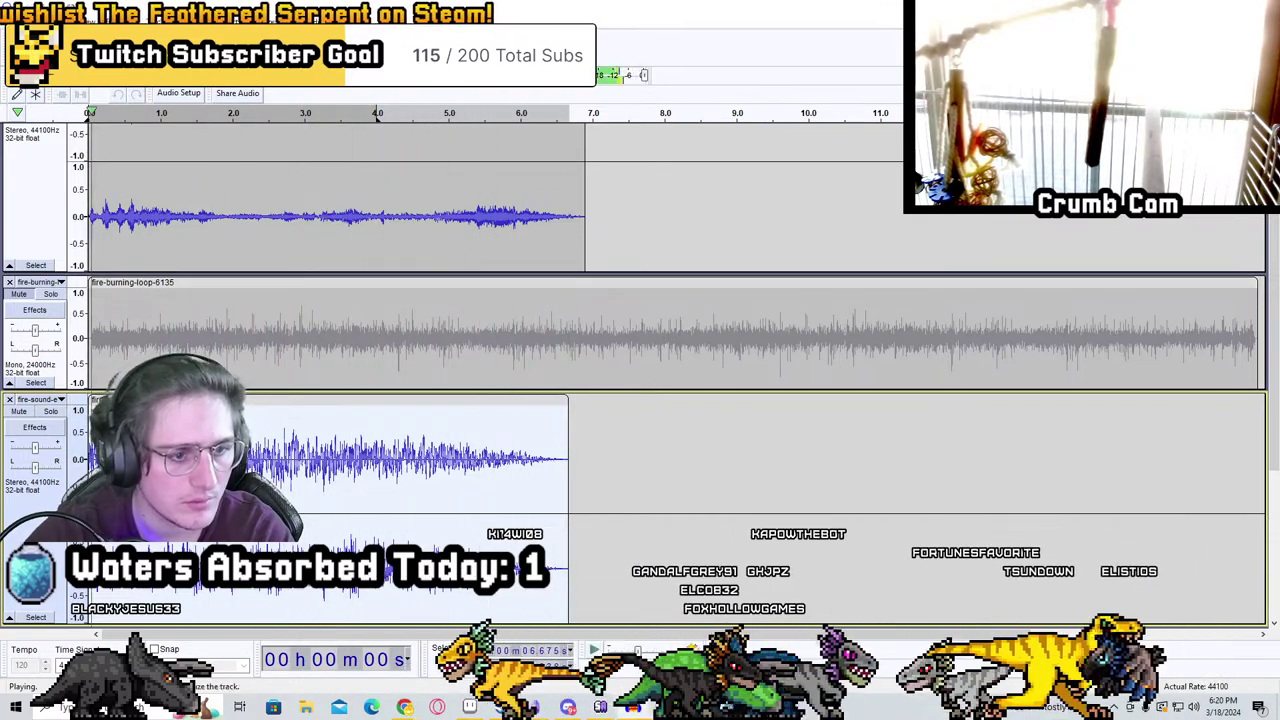
pyautogui.hotkey('alt', 'f')
# Import fireball-whoosh-5-179129 from Downloads as a new audio track
pyautogui.press('i')
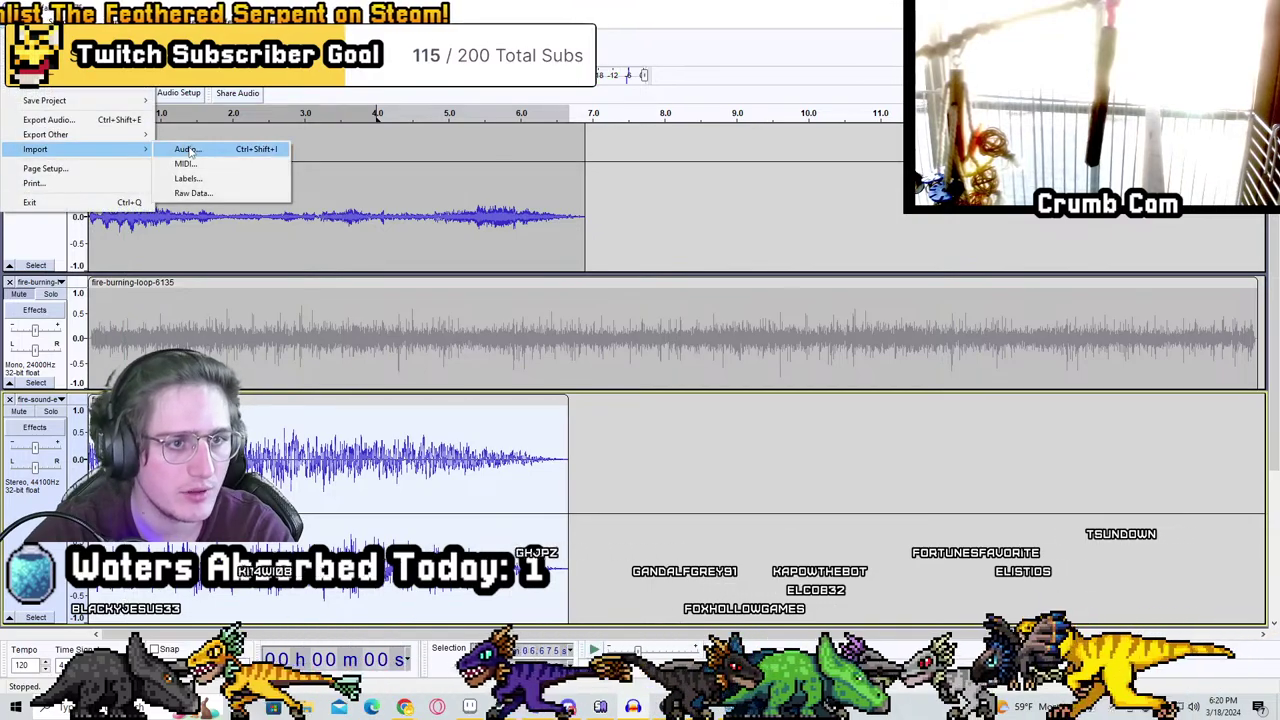
pyautogui.press('Return')
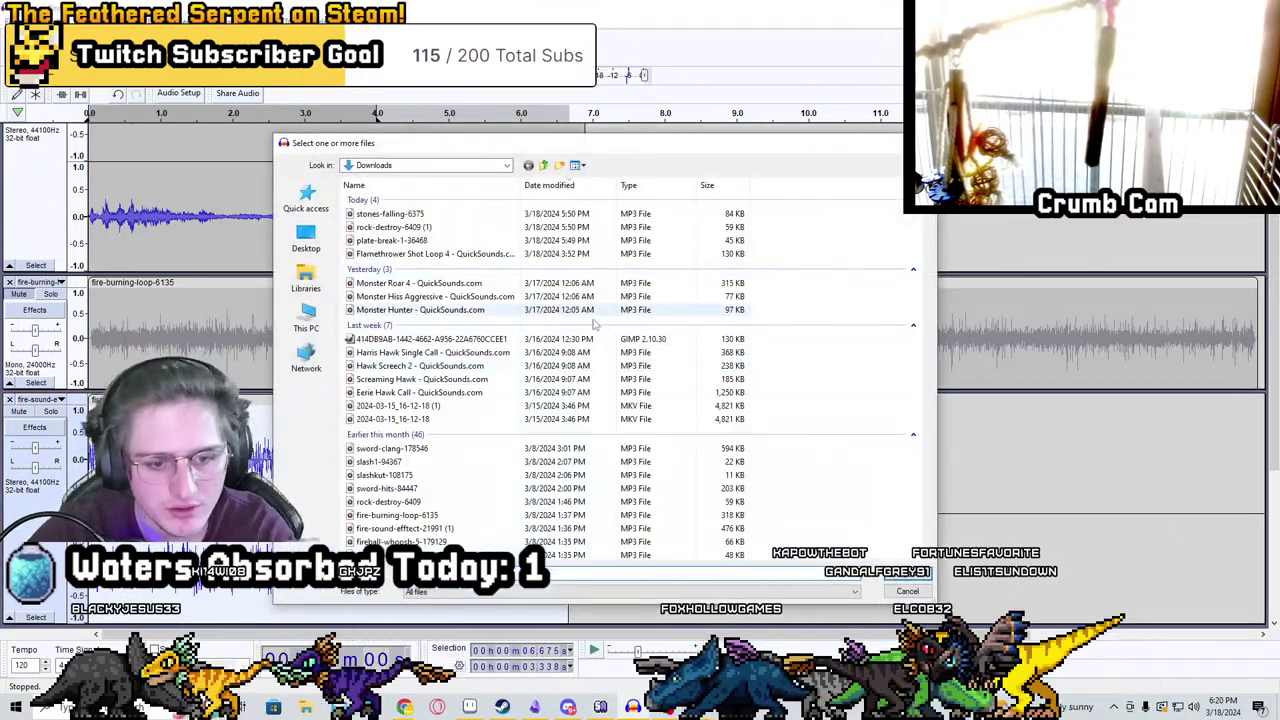
pyautogui.scroll(-2, 596, 324)
pyautogui.scroll(-2, 596, 324)
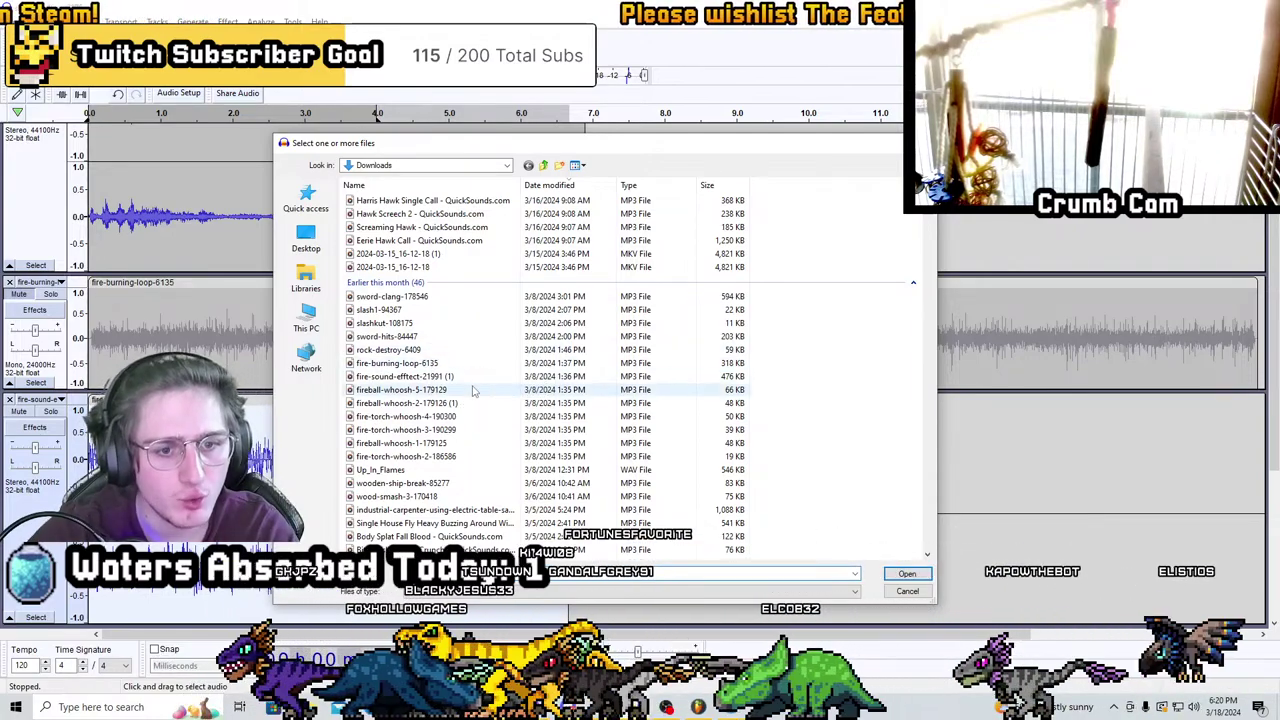
pyautogui.doubleClick(474, 390)
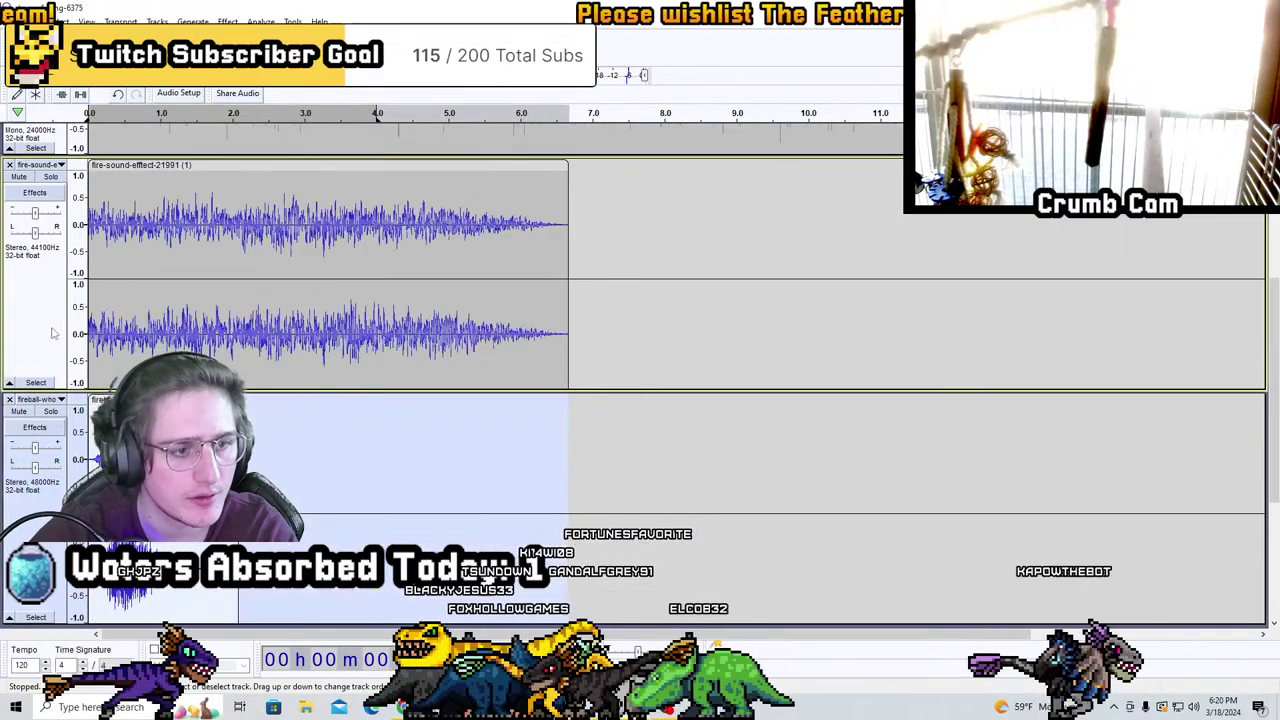
pyautogui.click(54, 333)
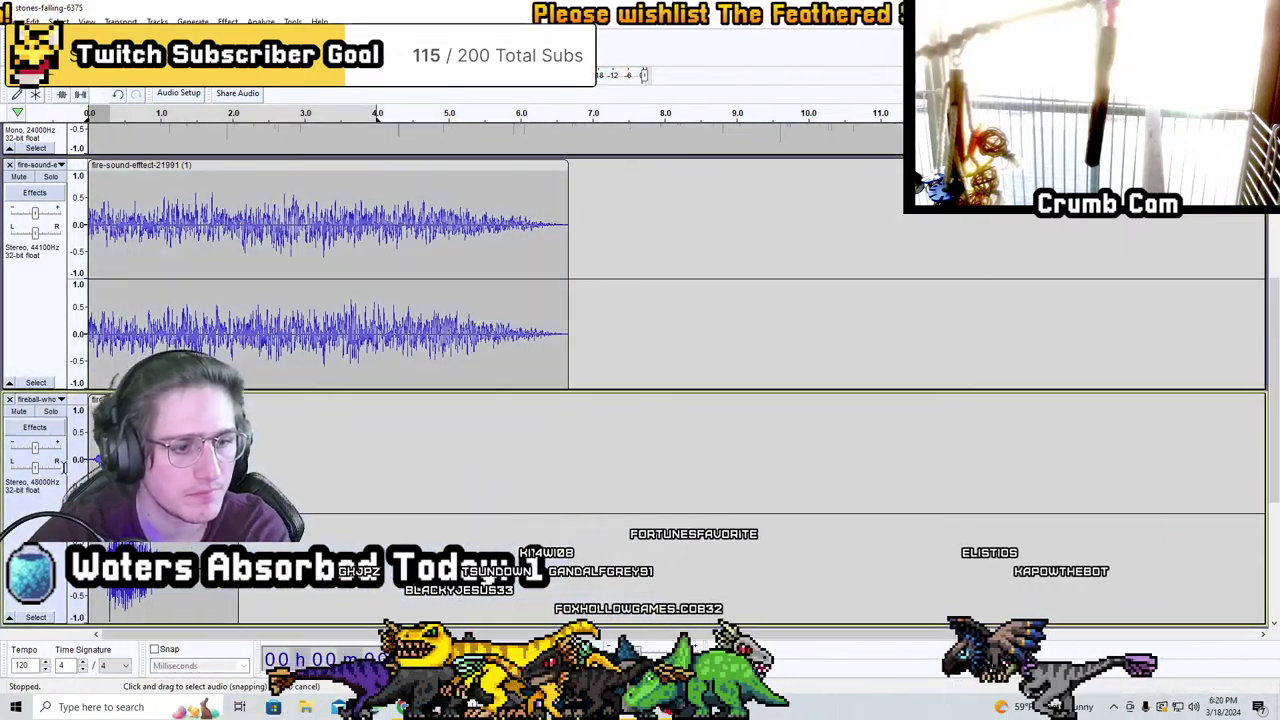
# Play back the mix and remove the fire-burning loop track
pyautogui.hotkey('ctrl', 'a')
pyautogui.press('space')
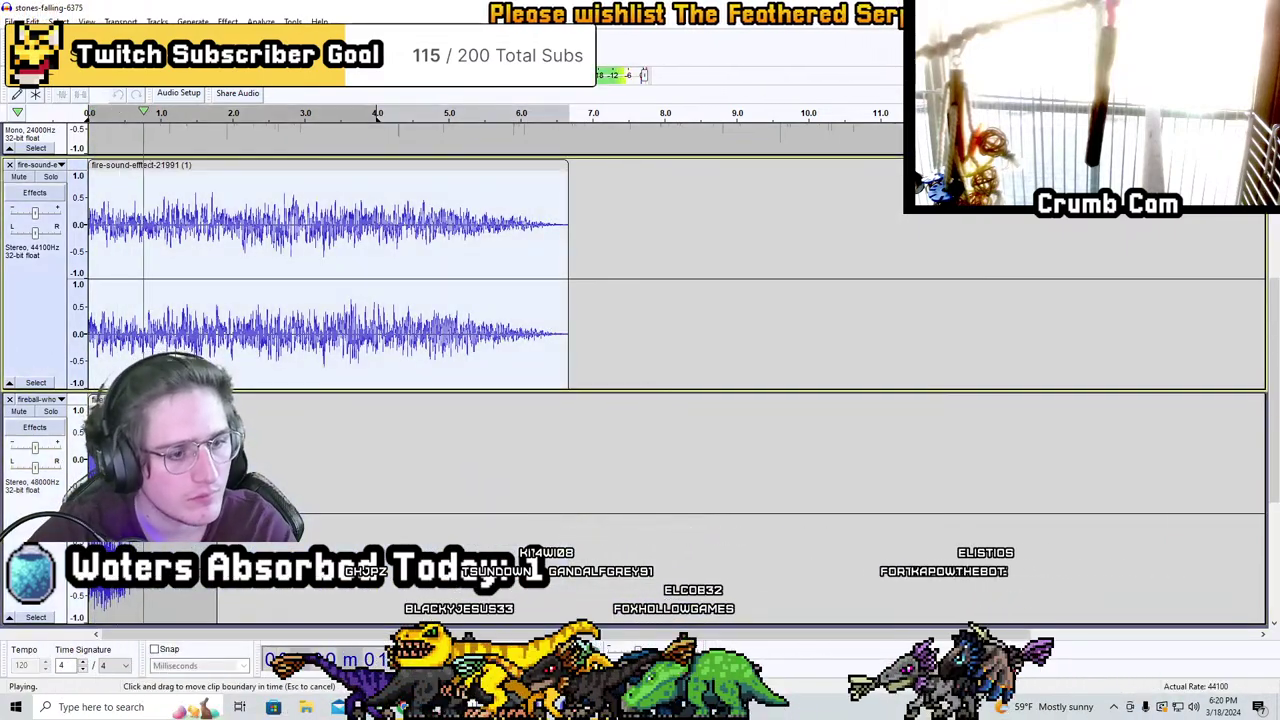
pyautogui.hotkey('ctrl', 'shift', 'a')
pyautogui.click(228, 21)
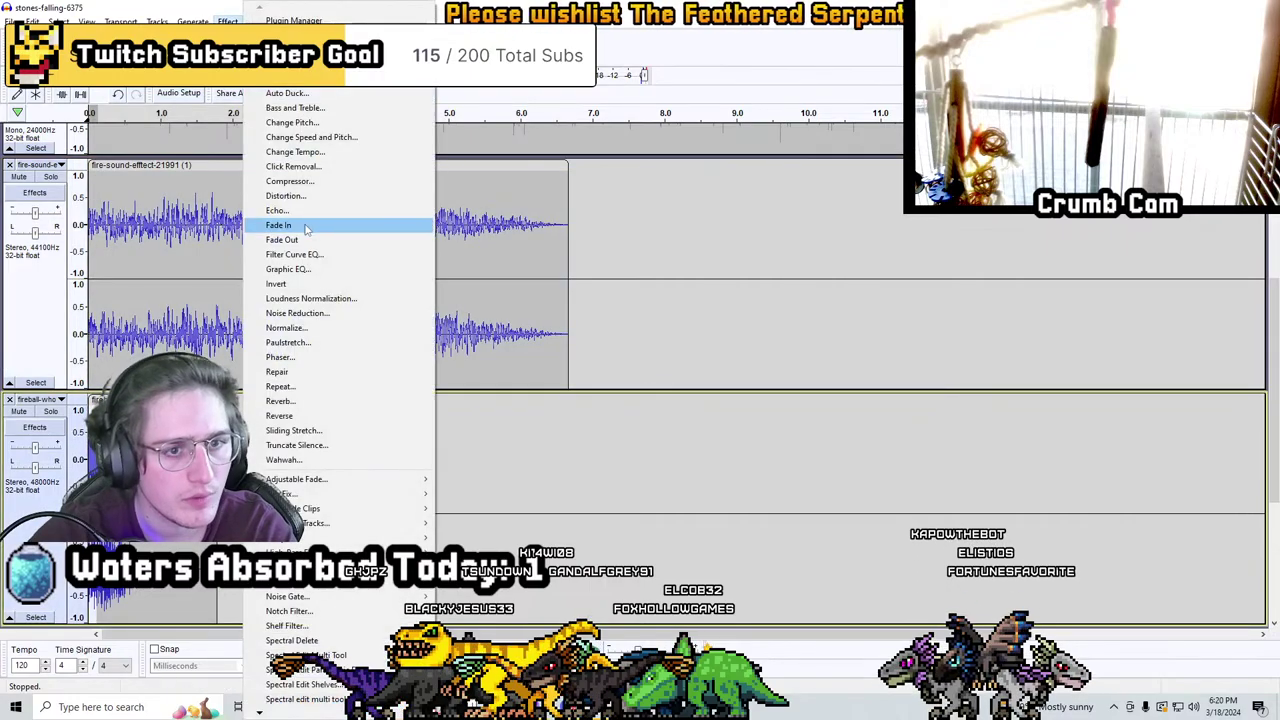
pyautogui.press('Escape')
pyautogui.click(296, 293)
pyautogui.scroll(3, 296, 293)
pyautogui.press('space')
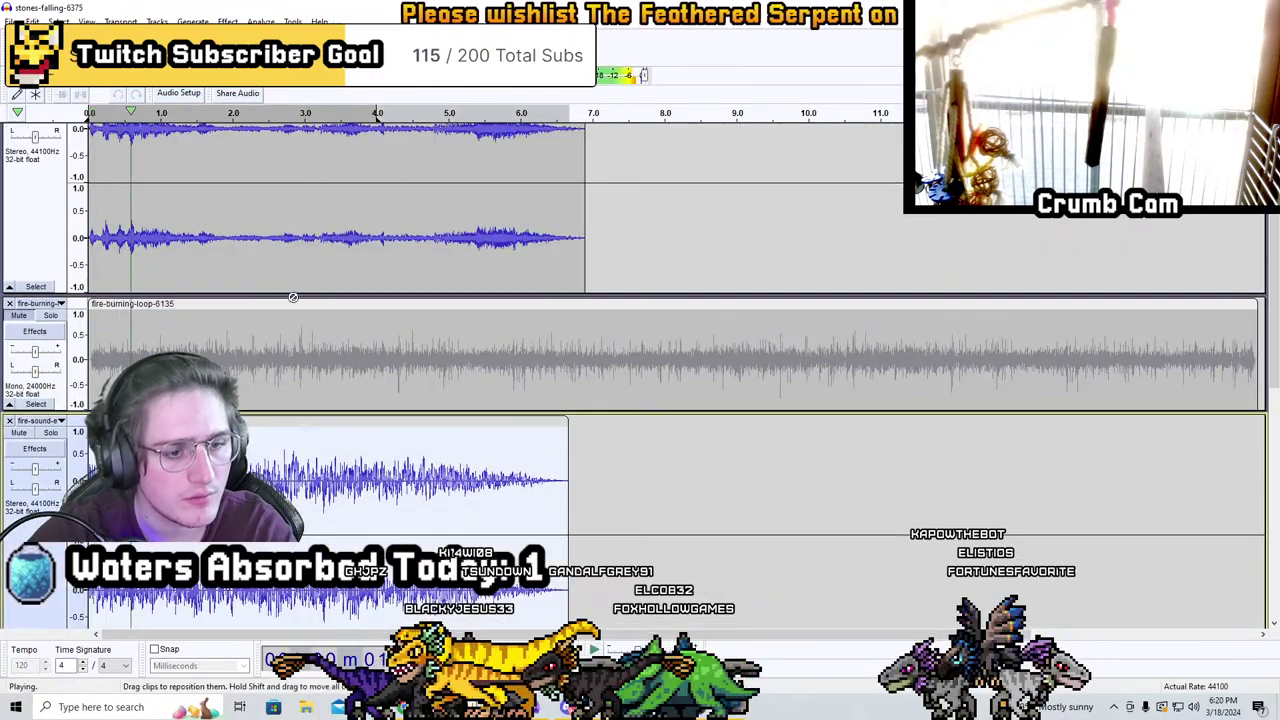
pyautogui.scroll(-2, 295, 290)
pyautogui.scroll(2, 300, 280)
pyautogui.scroll(-2, 305, 270)
pyautogui.scroll(2, 317, 258)
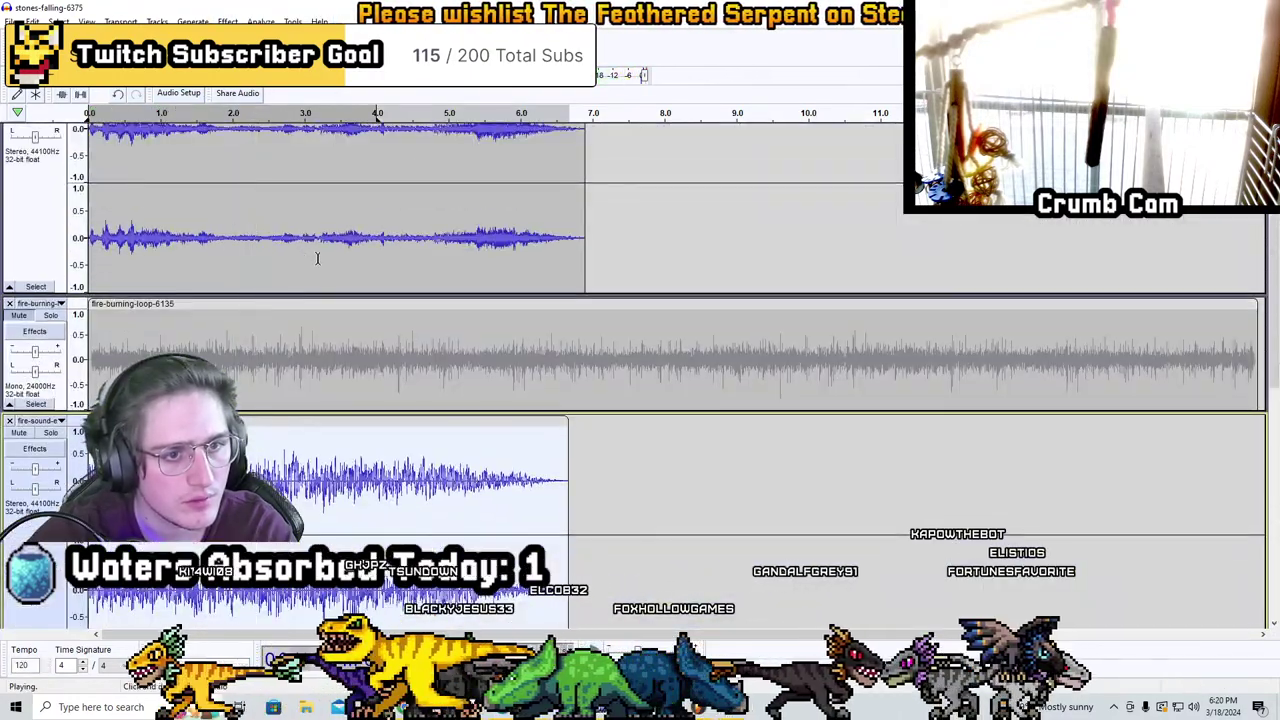
pyautogui.scroll(2, 261, 224)
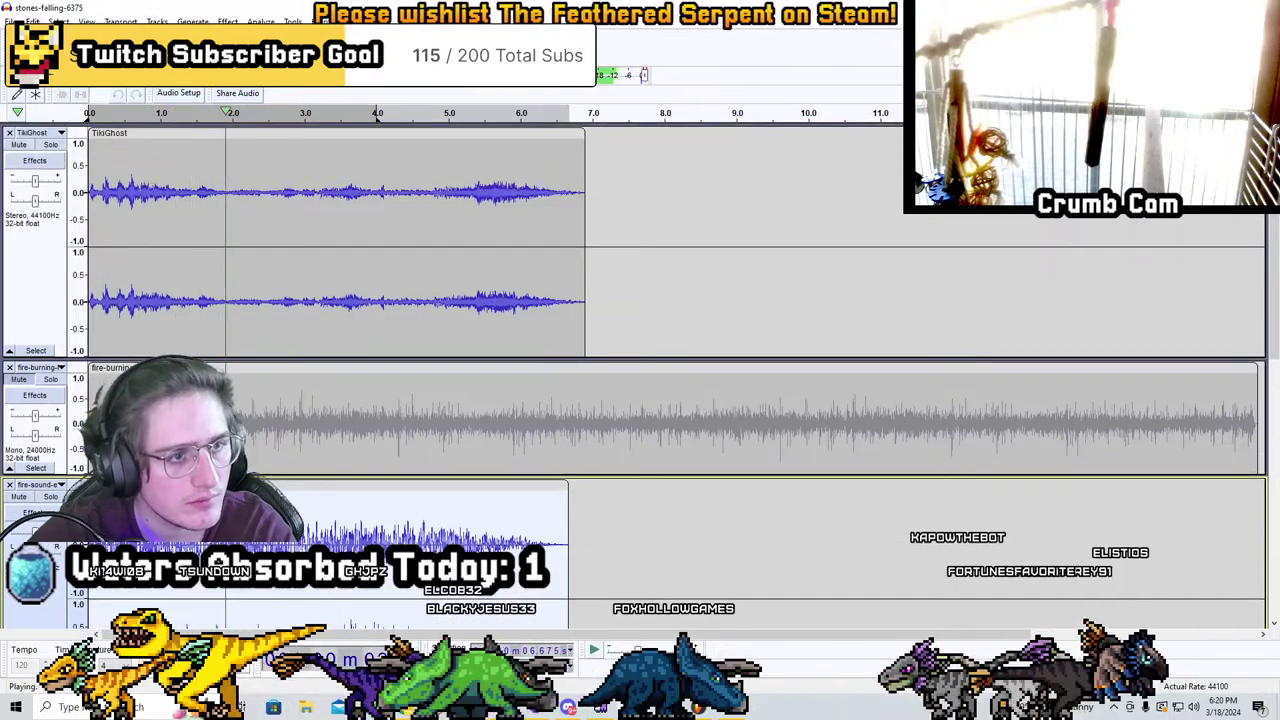
pyautogui.click(9, 21)
# Export the remaining mix as FireGhost.wav
pyautogui.click(9, 367)
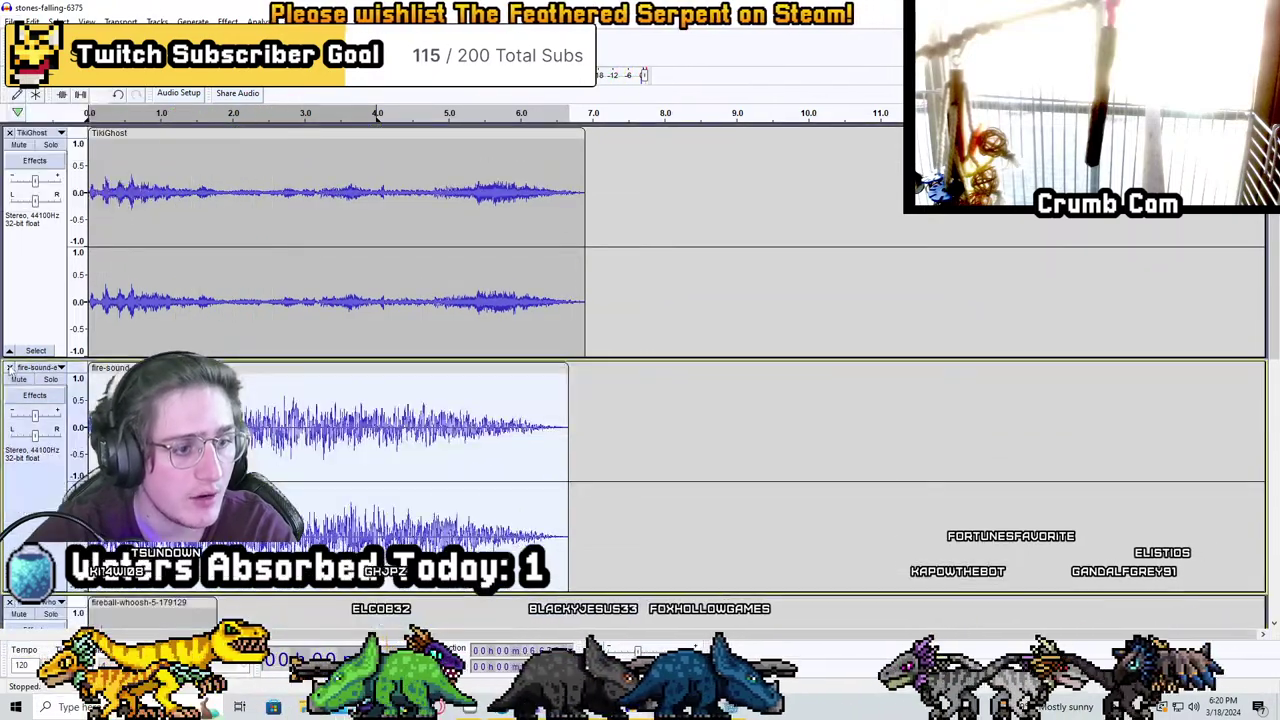
pyautogui.click(9, 21)
pyautogui.click(40, 121)
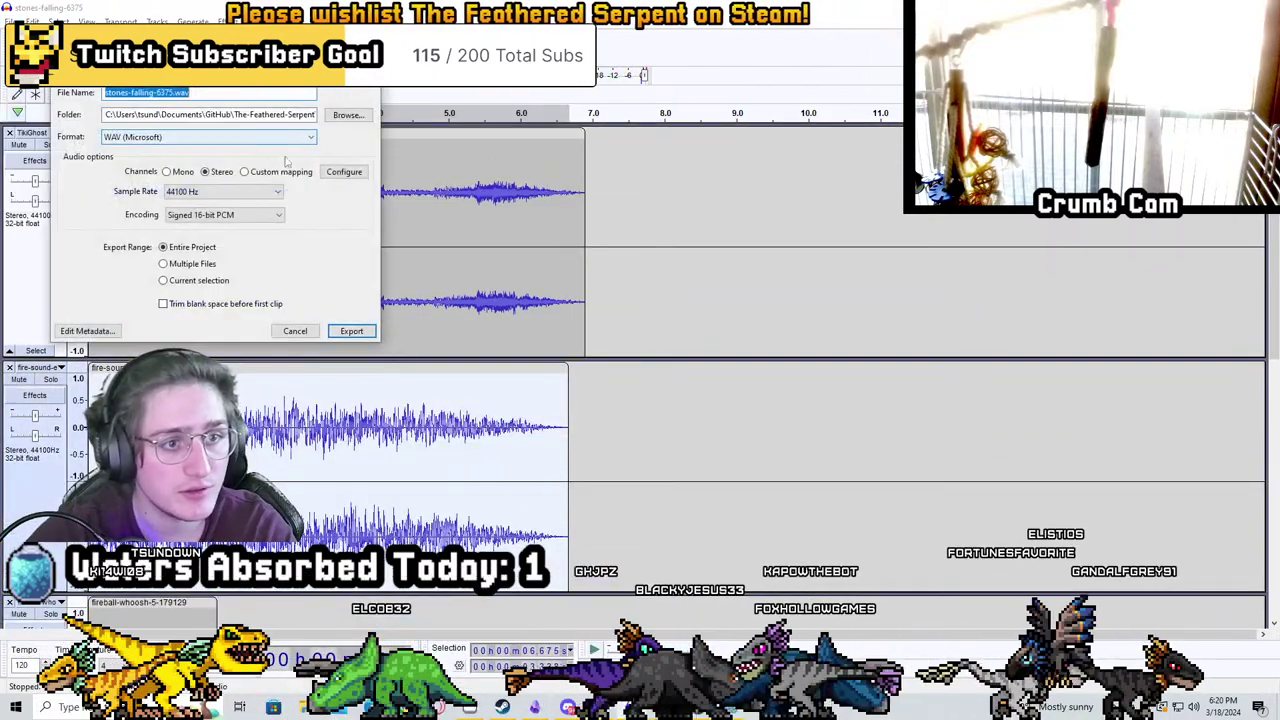
pyautogui.write('FireGhost')
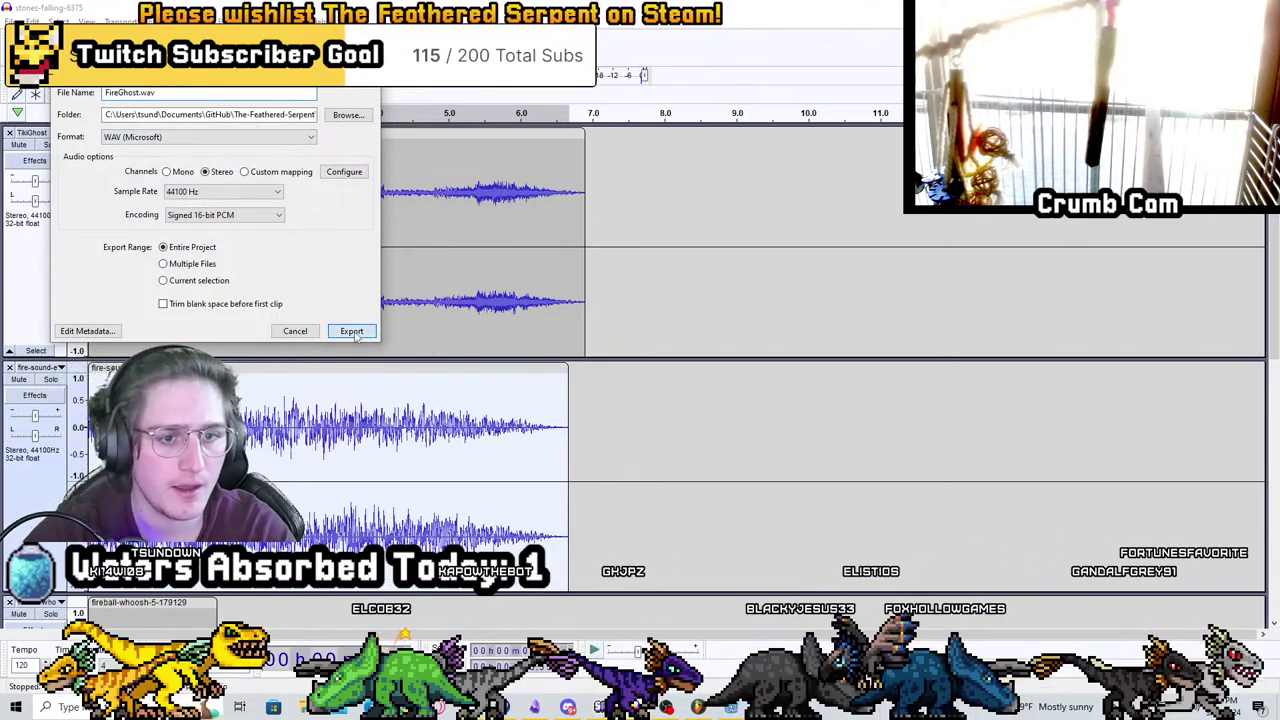
pyautogui.press('Return')
pyautogui.hotkey('alt', 'Tab')
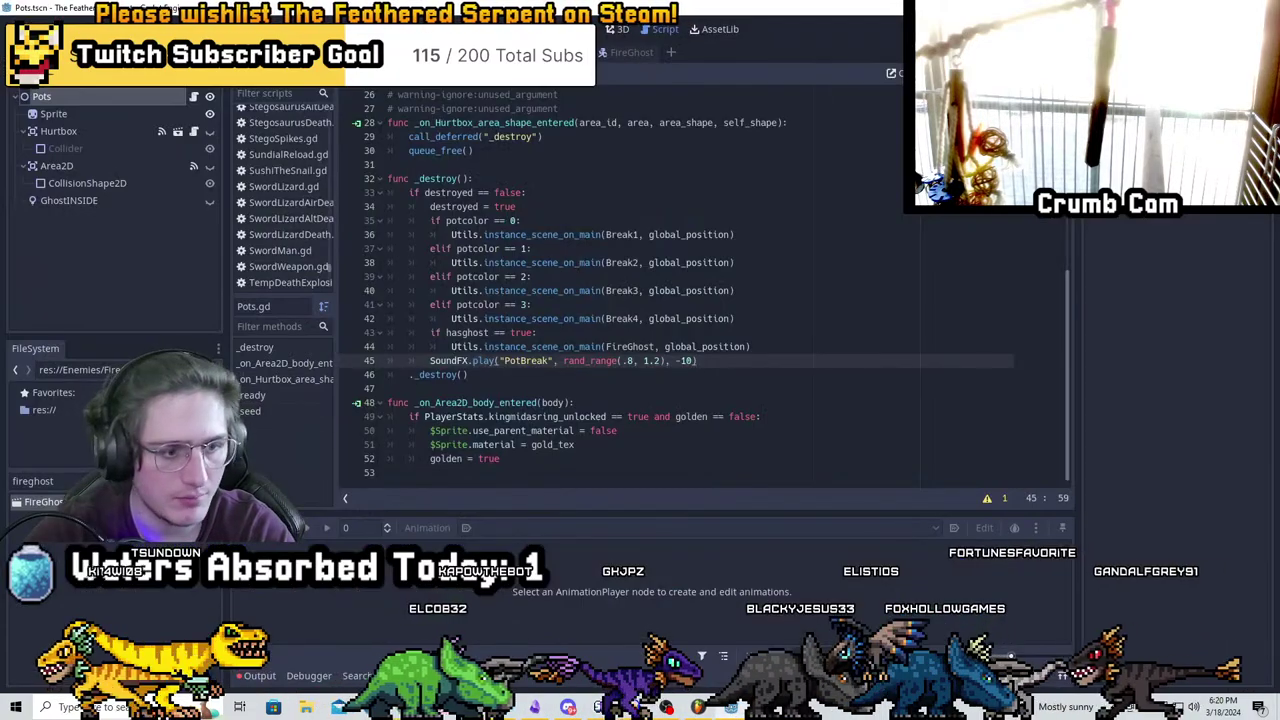
# Open SoundFX.gd and add a comma and new line after the PlatformBreak entry
pyautogui.write('fx')
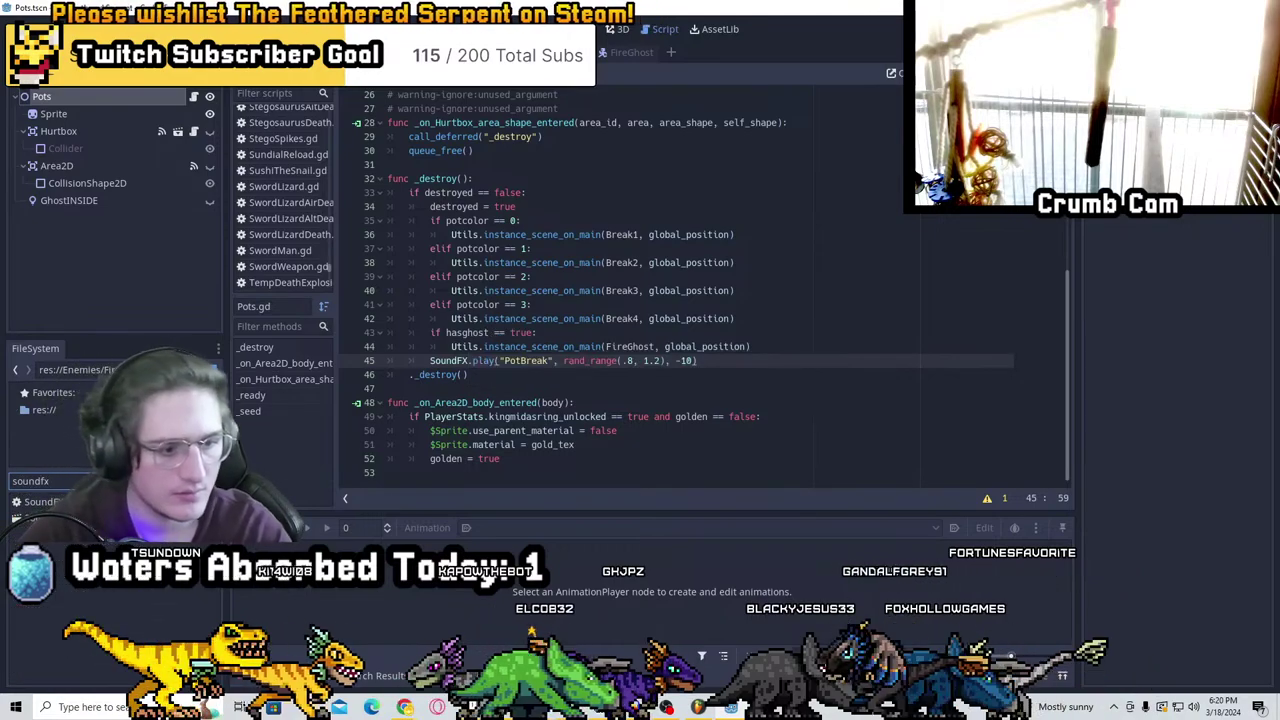
pyautogui.keyDown('ctrl'); pyautogui.click(525, 360); pyautogui.keyUp('ctrl')
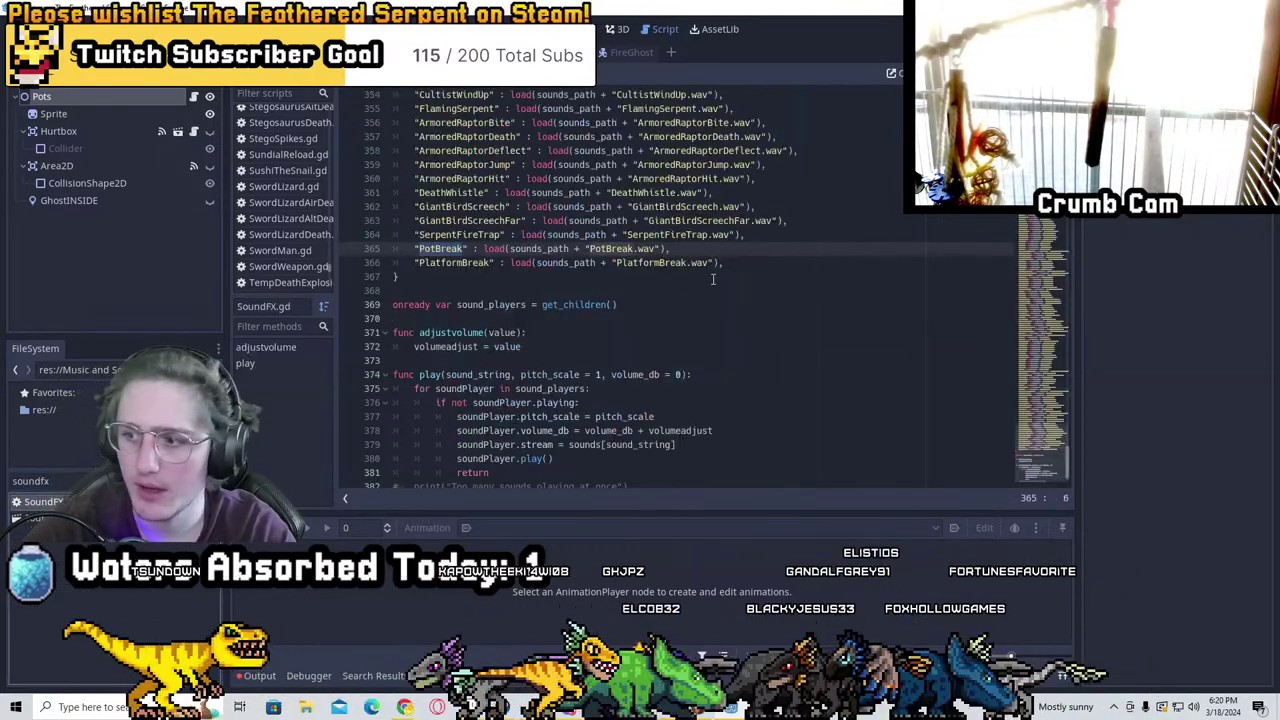
pyautogui.click(740, 265)
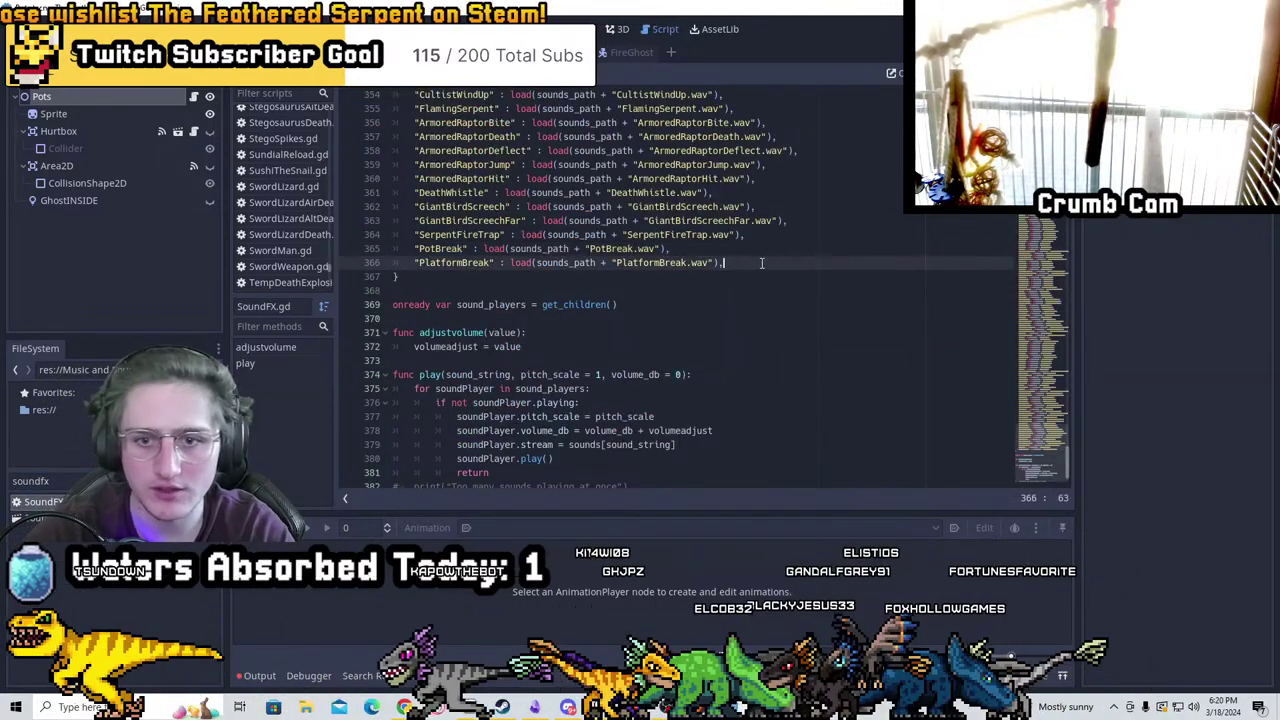
pyautogui.write(',')
pyautogui.press('Return')
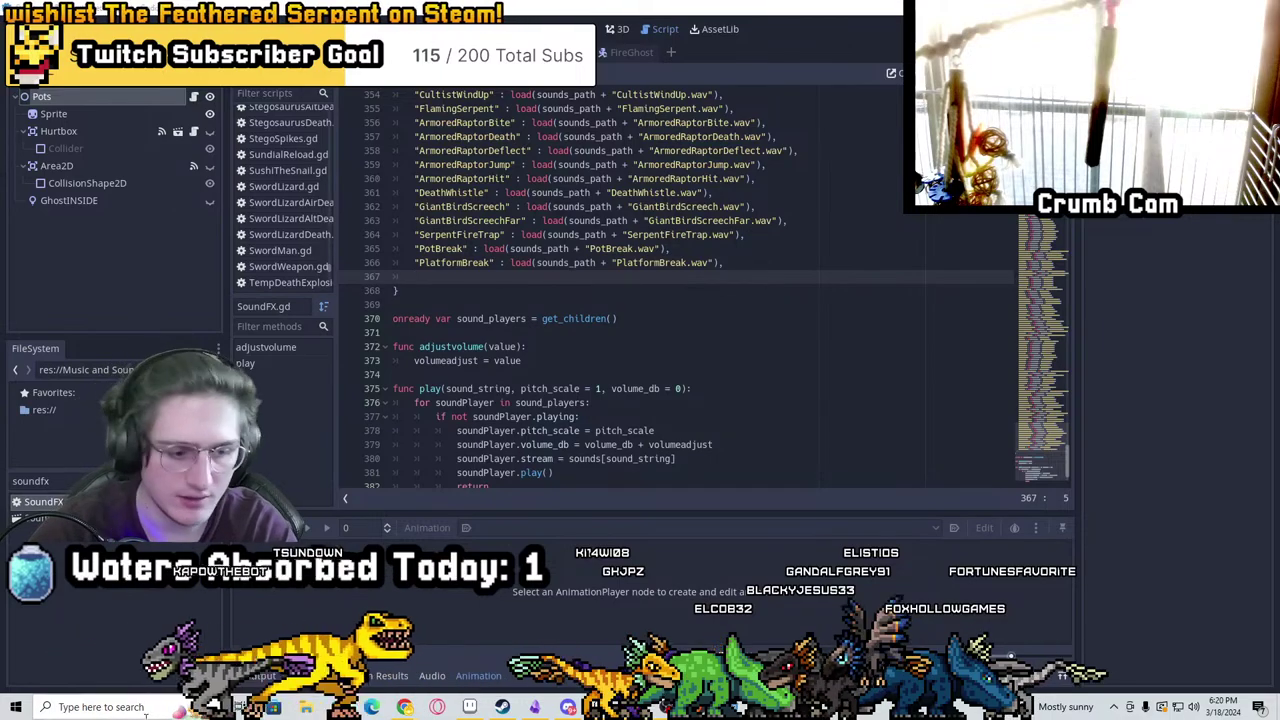
pyautogui.click(146, 716)
# Launch Pomotroid, set the Focus period to 60:00, then minimize the timer window
pyautogui.write('pomotroid')
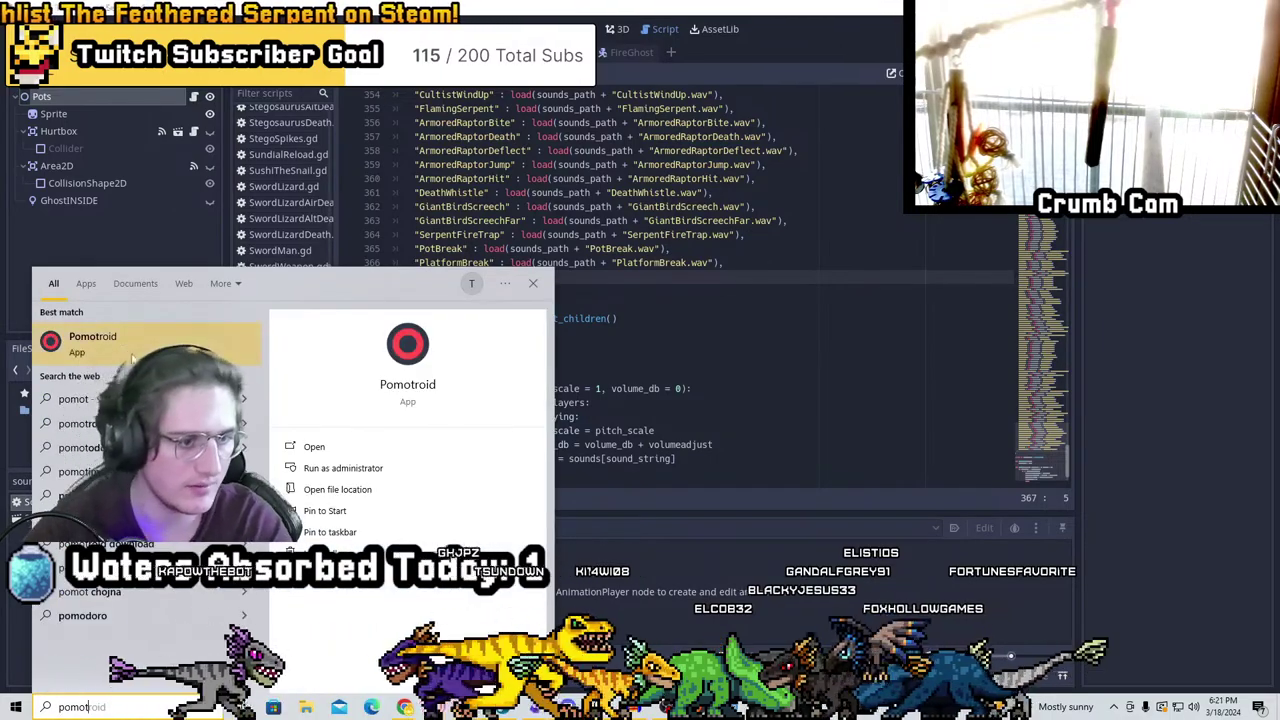
pyautogui.click(132, 350)
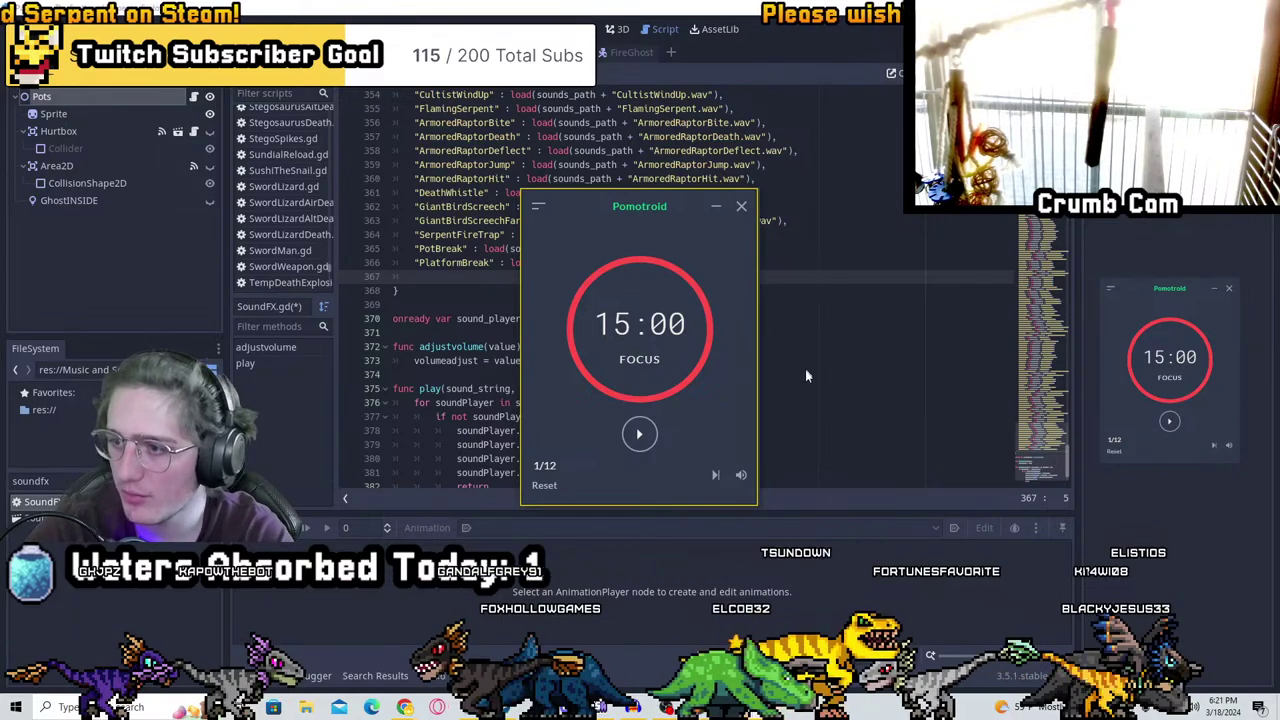
pyautogui.click(537, 208)
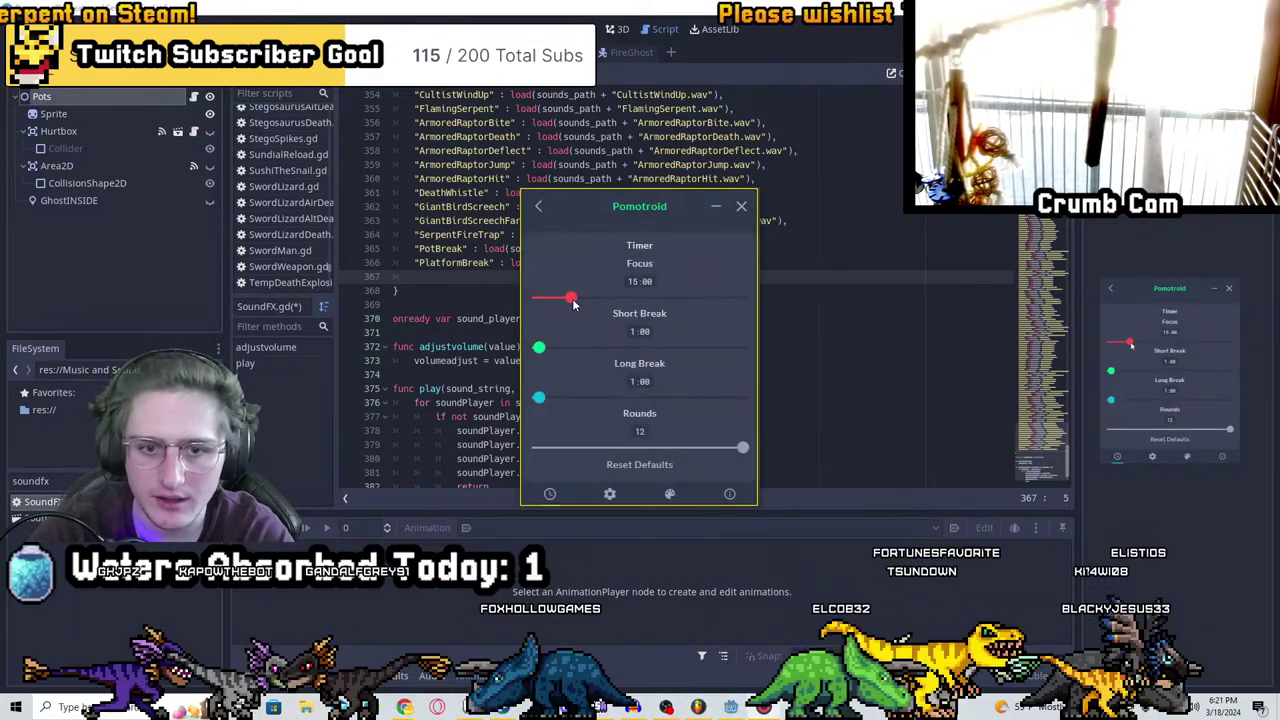
pyautogui.moveTo(573, 304); pyautogui.dragTo(557, 308)
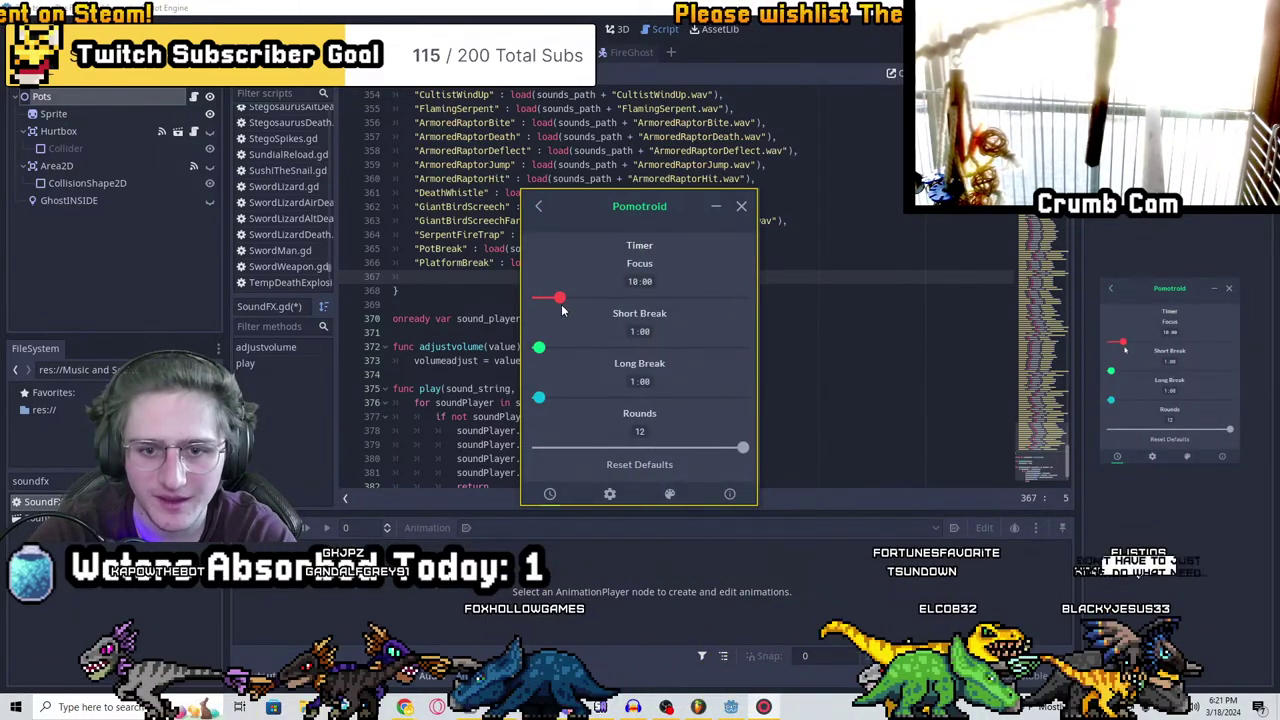
pyautogui.click(538, 206)
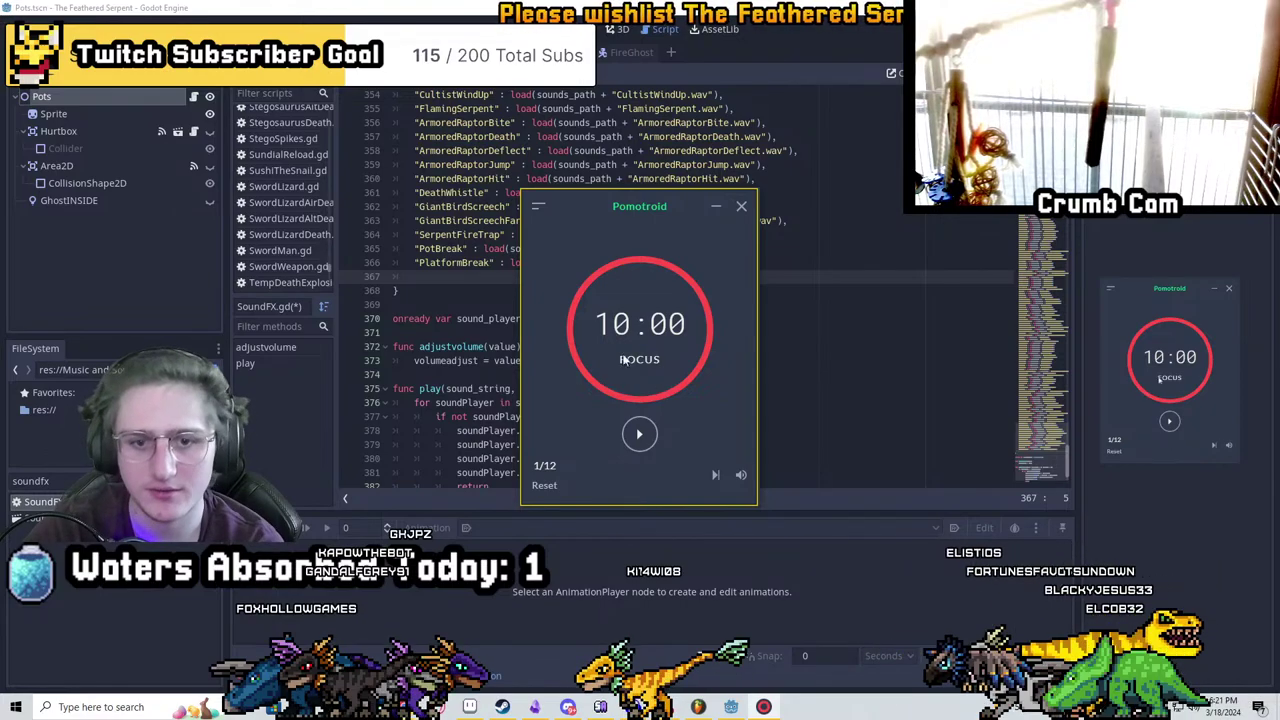
pyautogui.click(537, 206)
pyautogui.moveTo(556, 297); pyautogui.dragTo(566, 300)
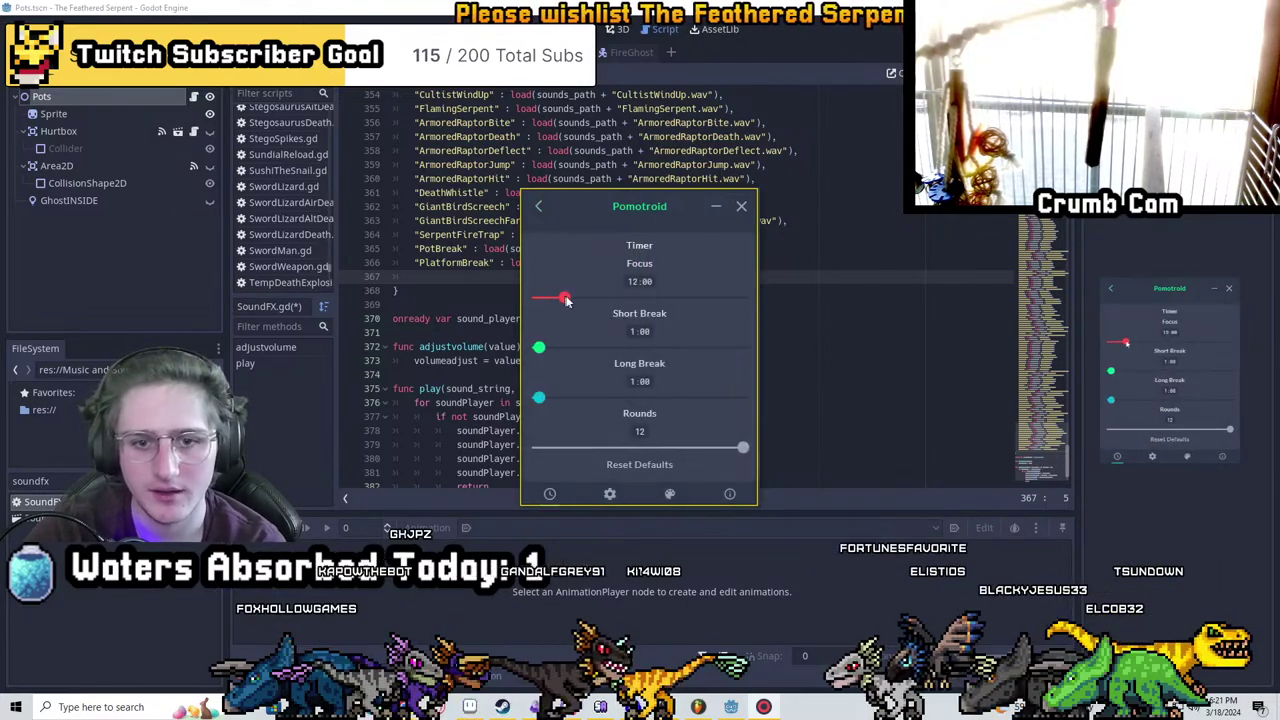
pyautogui.moveTo(650, 297); pyautogui.dragTo(676, 300)
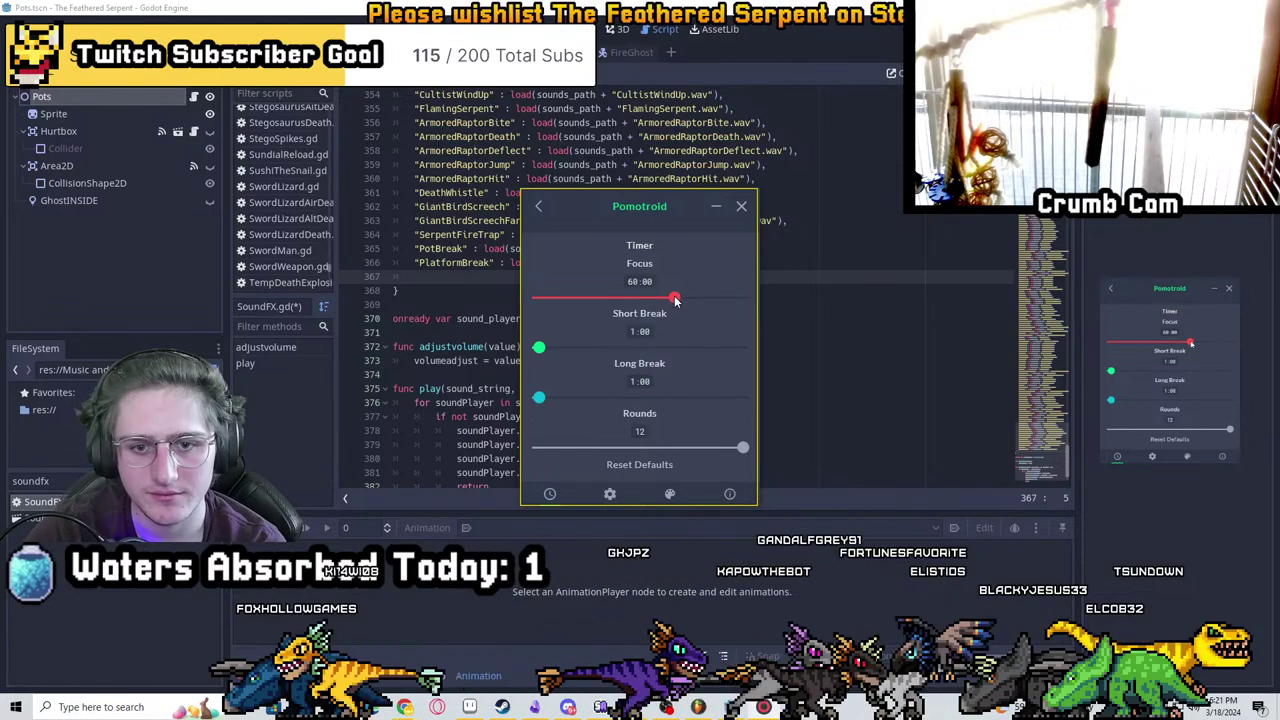
pyautogui.click(537, 206)
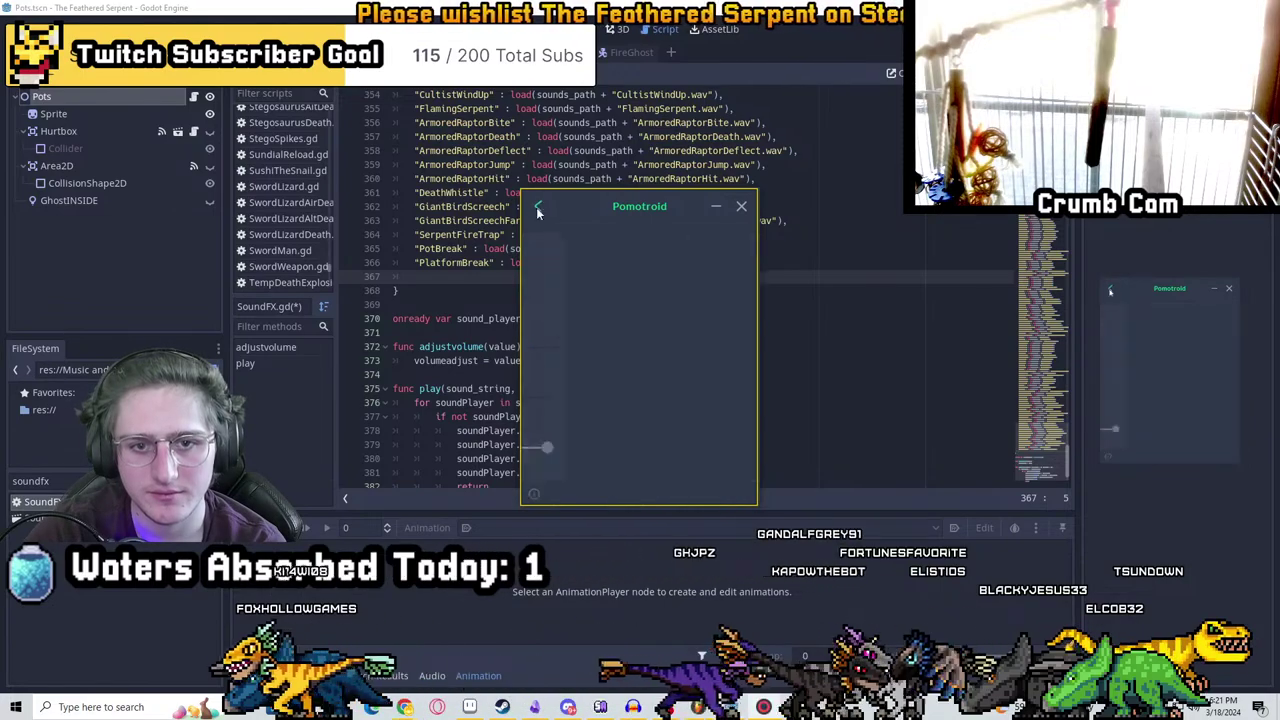
pyautogui.click(715, 209)
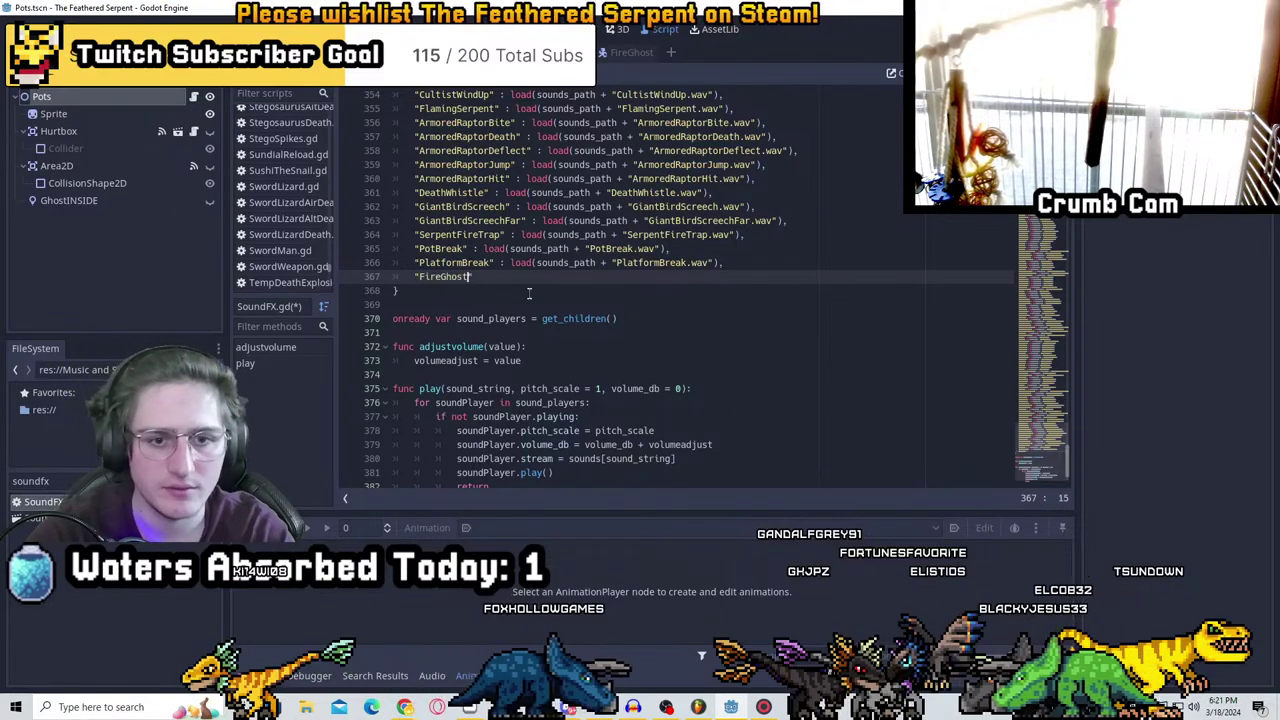
# Add a FireGhost entry to SoundFX.gd, copied from PlatformBreak's load path, and save
pyautogui.moveTo(499, 263); pyautogui.dragTo(716, 263)
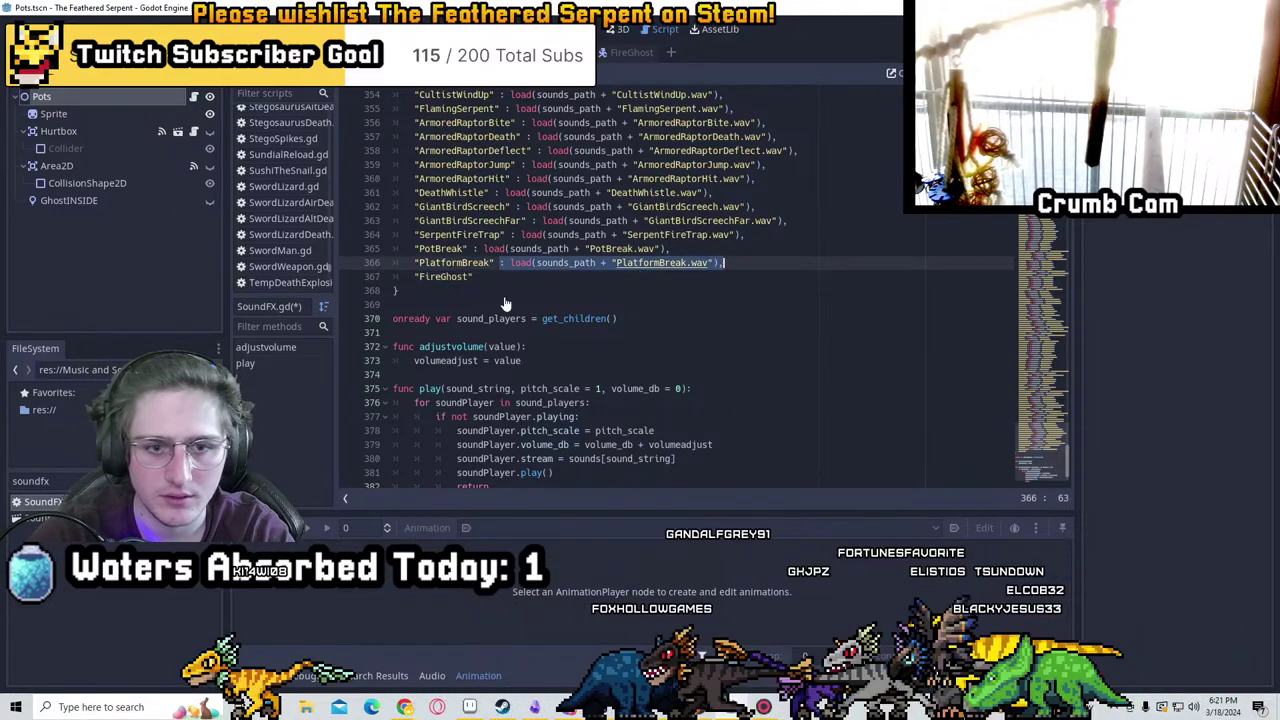
pyautogui.hotkey('ctrl', 'c')
pyautogui.click(474, 277)
pyautogui.hotkey('ctrl', 'v')
pyautogui.click(456, 277)
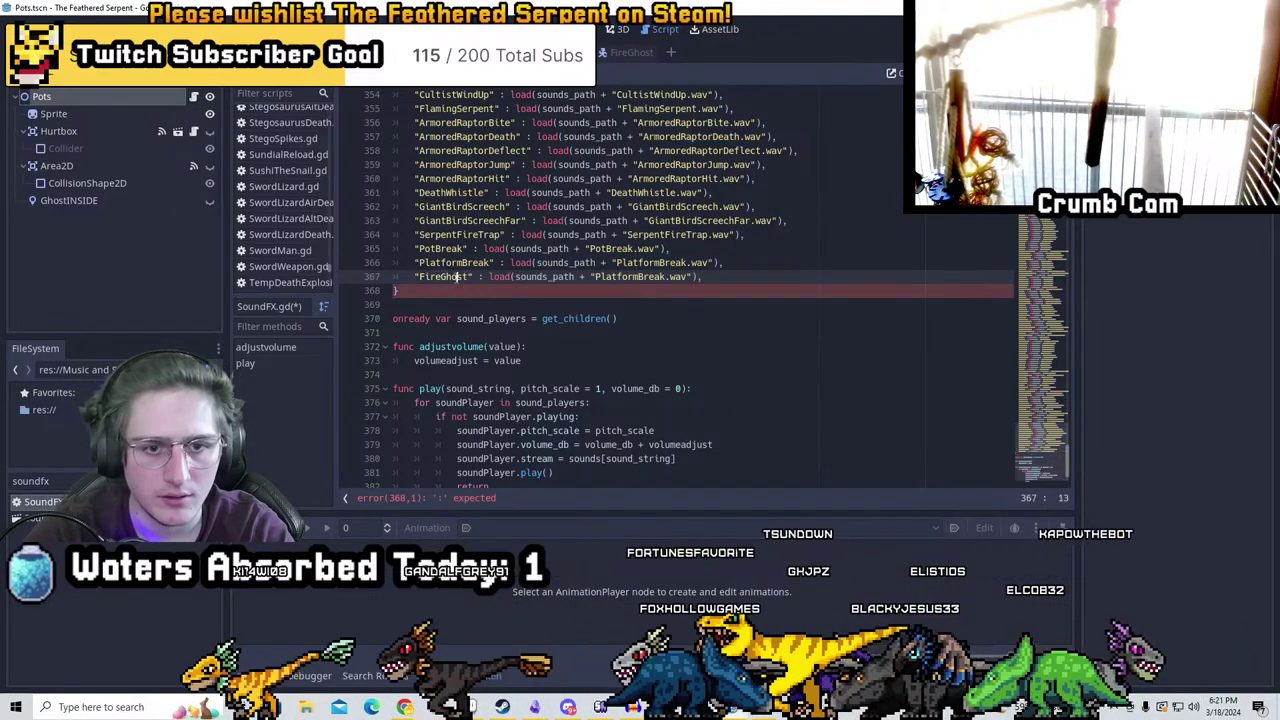
pyautogui.doubleClick(638, 277)
pyautogui.write('FireGhost')
pyautogui.click(741, 277)
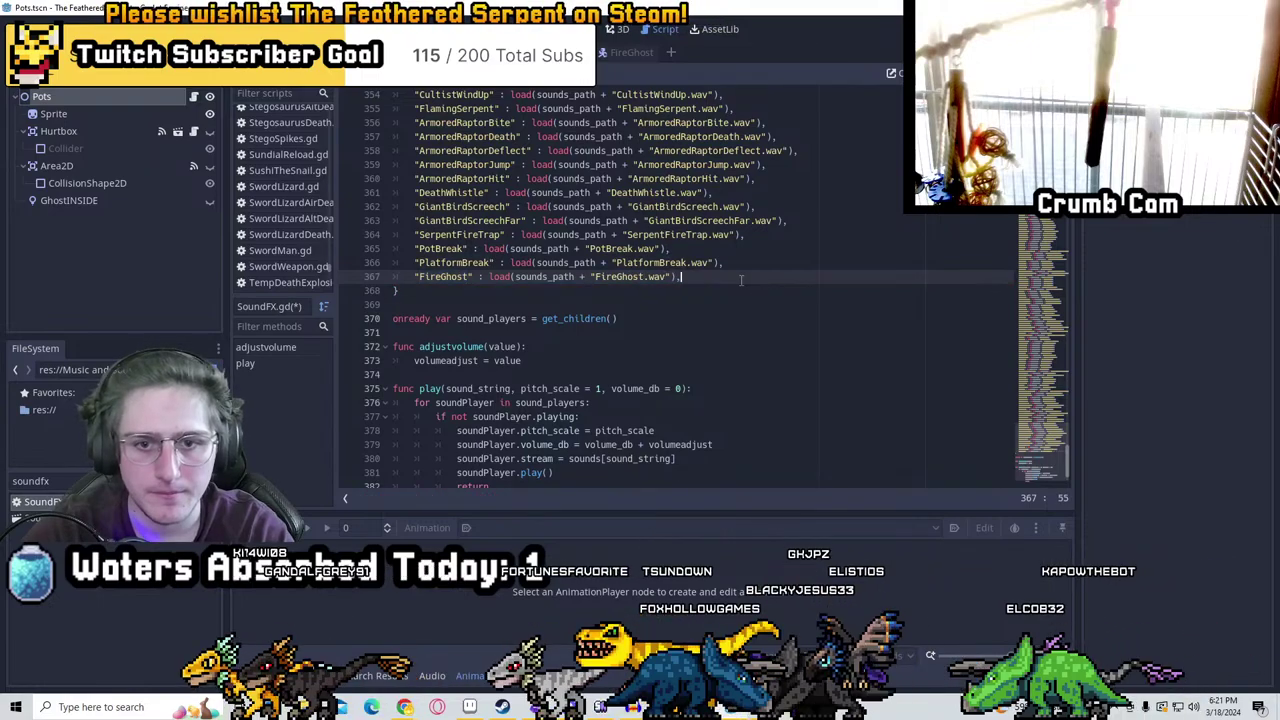
pyautogui.hotkey('ctrl', 's')
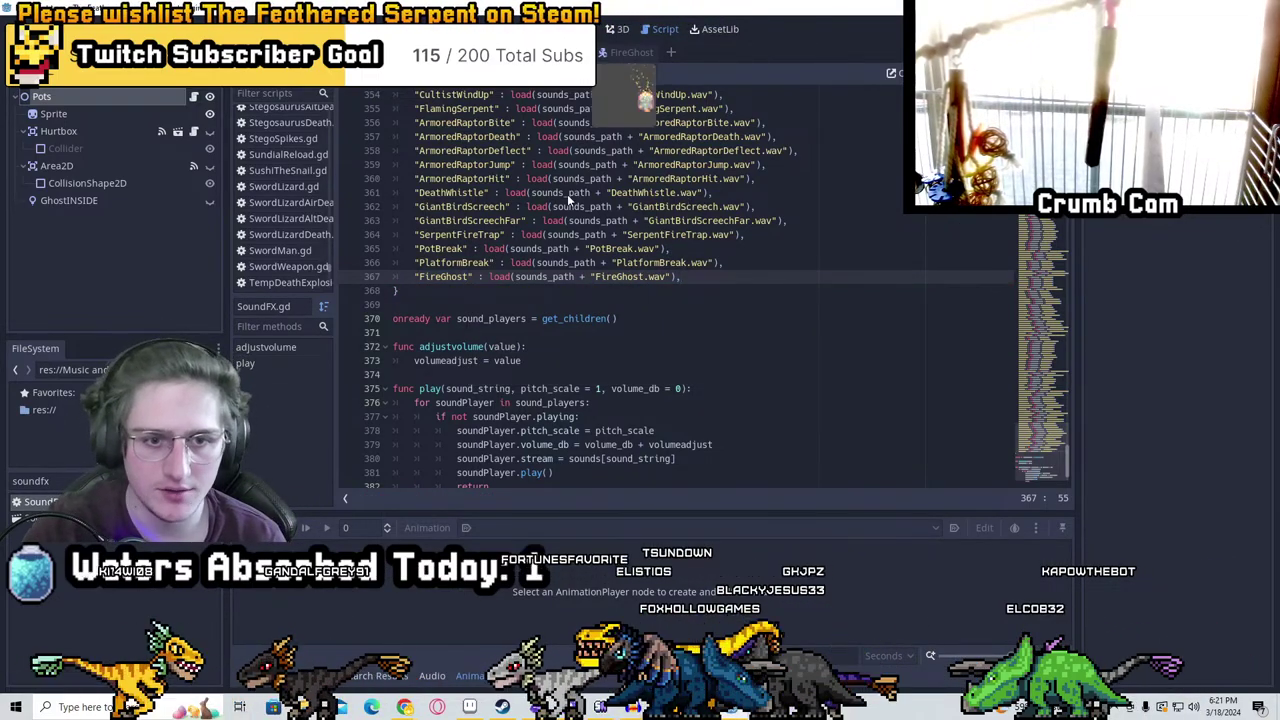
# In TikiMageGhost.gd, try renaming the line 10 sound, revert it, and select the whole script
pyautogui.click(628, 52)
pyautogui.scroll(-4, 531, 346)
pyautogui.scroll(4, 559, 255)
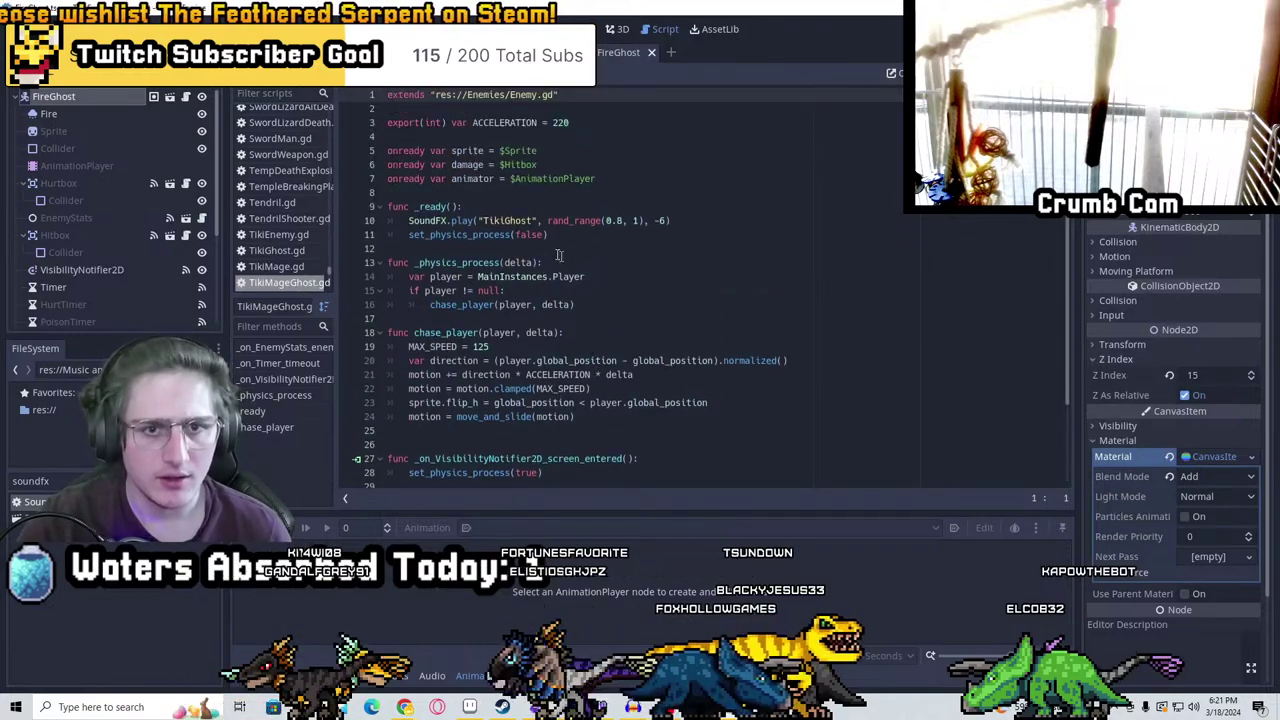
pyautogui.doubleClick(497, 220)
pyautogui.write('Fire')
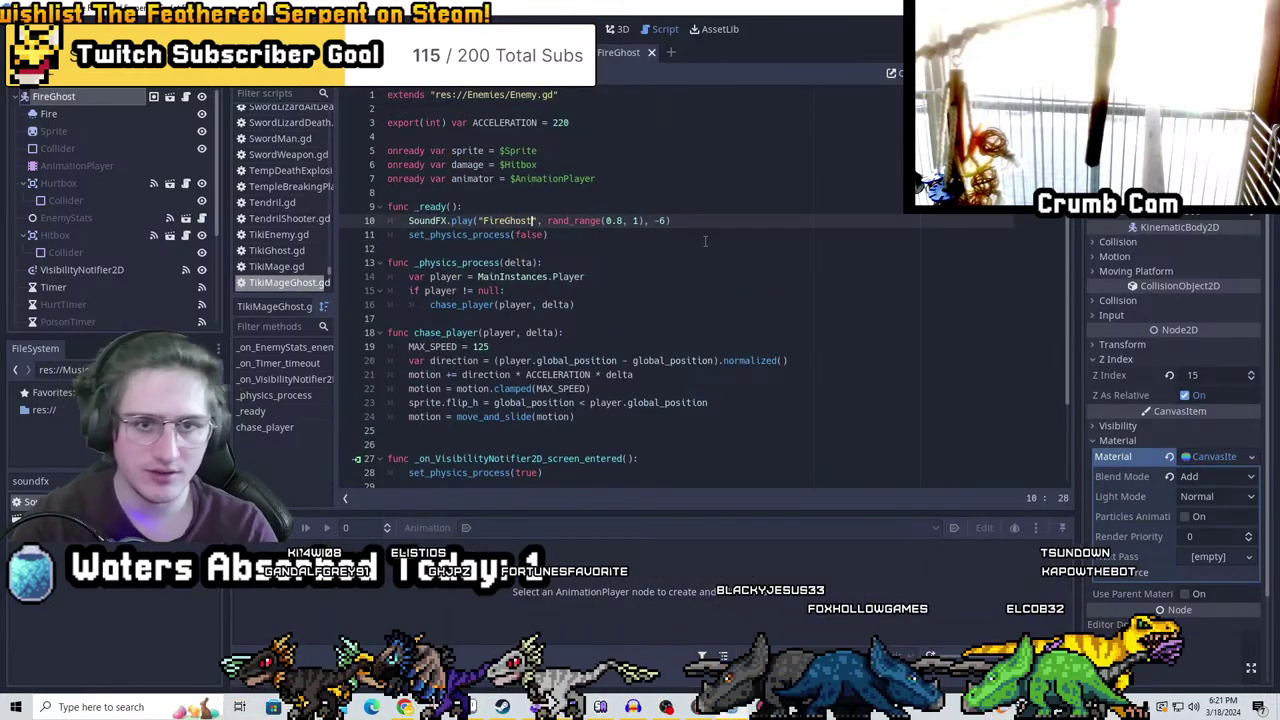
pyautogui.hotkey('ctrl', 's')
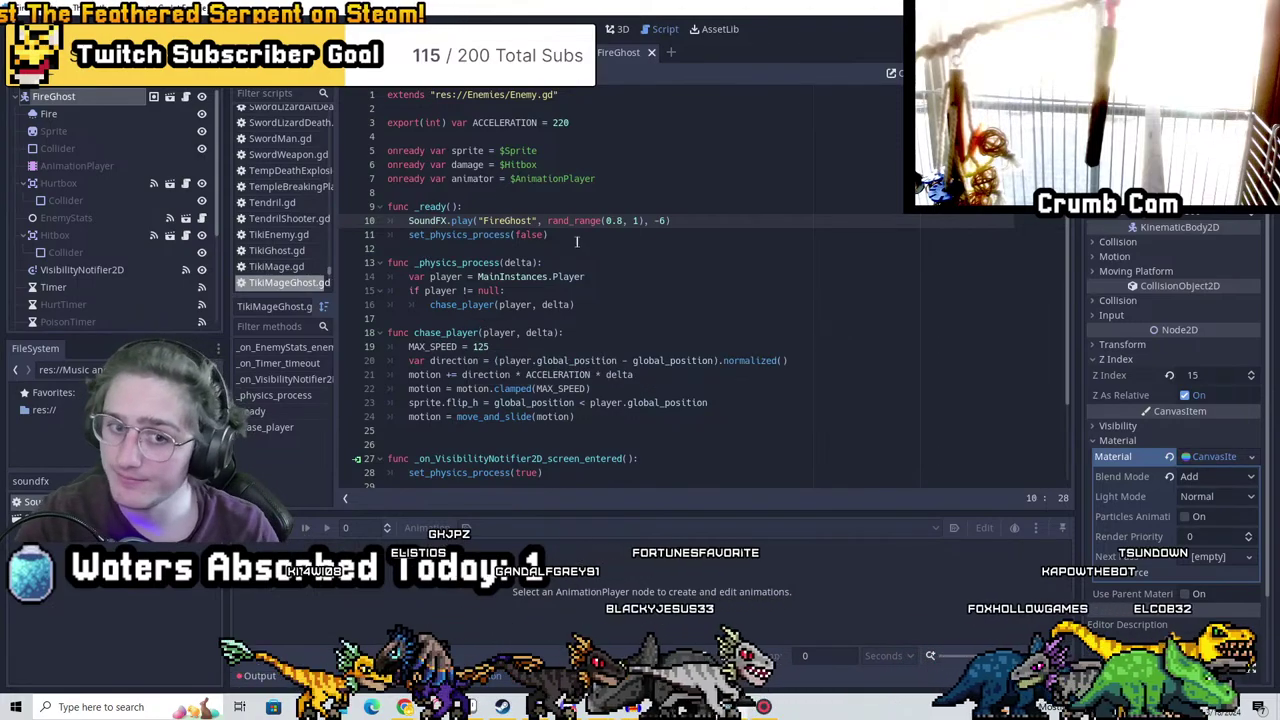
pyautogui.click(506, 220)
pyautogui.press('BackSpace')
pyautogui.press('BackSpace')
pyautogui.press('BackSpace')
pyautogui.press('BackSpace')
pyautogui.press('BackSpace')
pyautogui.press('BackSpace')
pyautogui.press('BackSpace')
pyautogui.press('BackSpace')
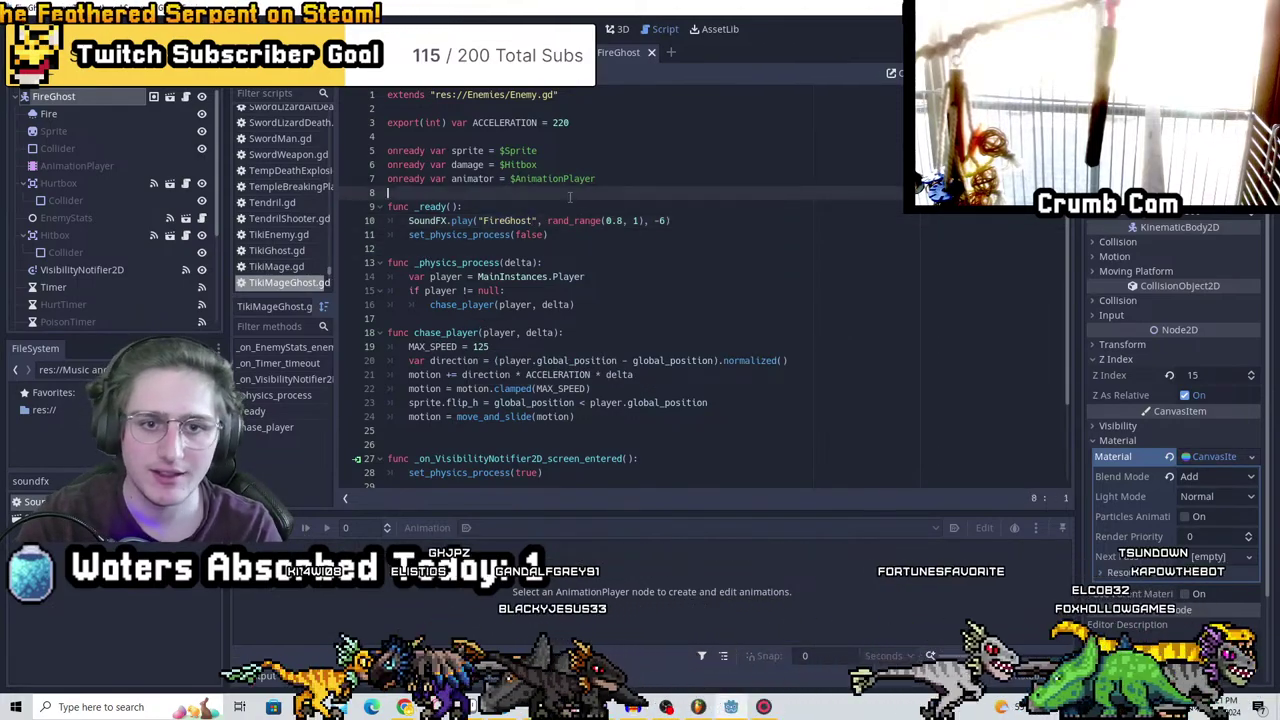
pyautogui.hotkey('ctrl', 's')
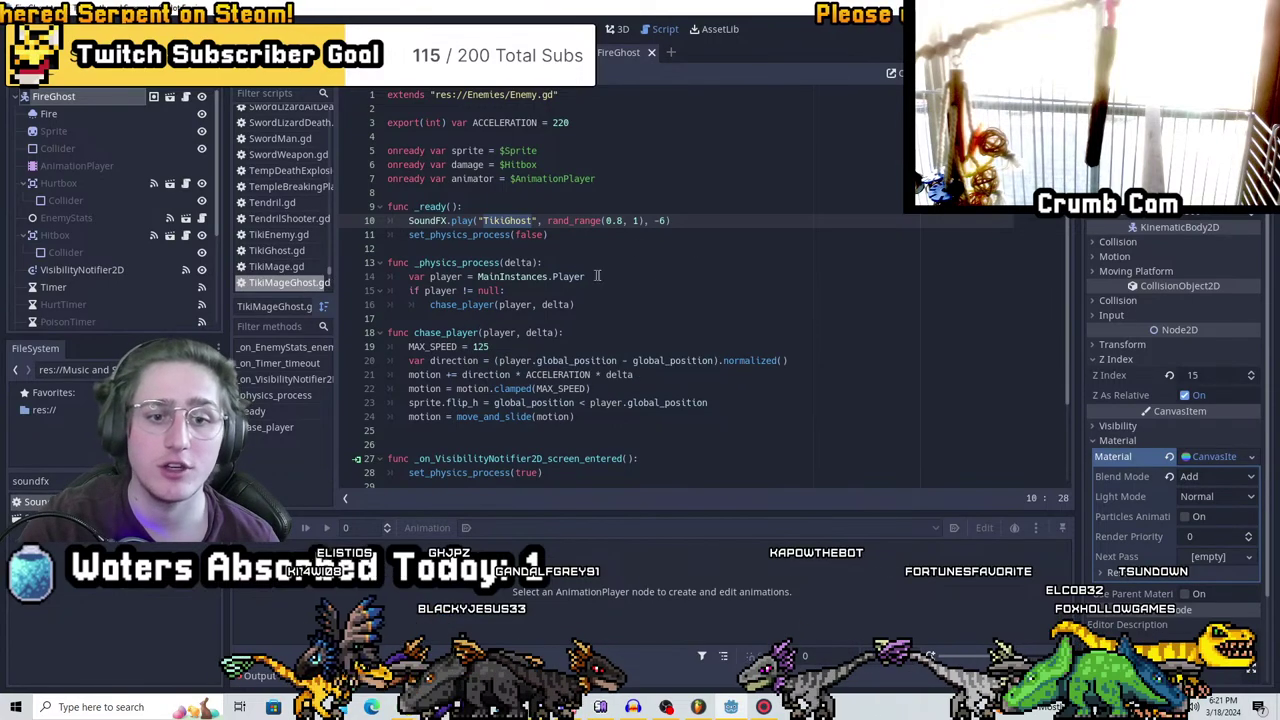
pyautogui.click(675, 303)
pyautogui.hotkey('ctrl', 'a')
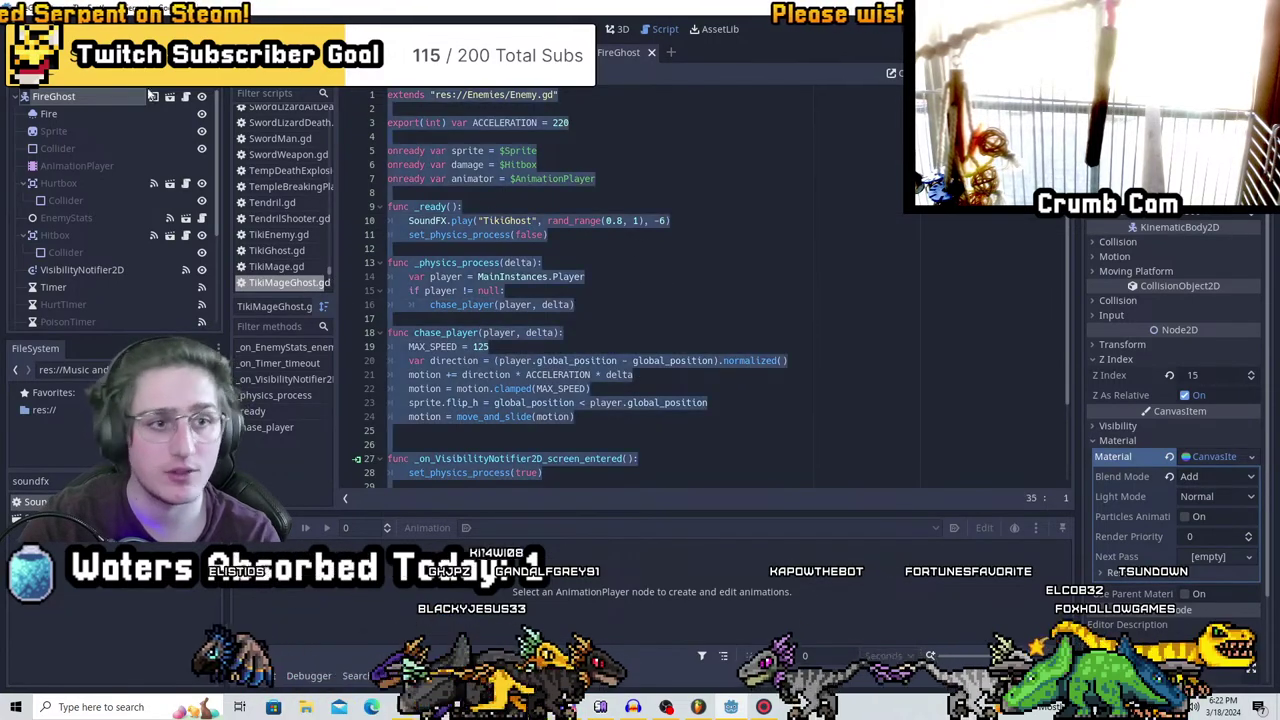
# Attach a new FireGhost.gd script, paste the enemy code, and change its sound to FireGhost
pyautogui.click(190, 75)
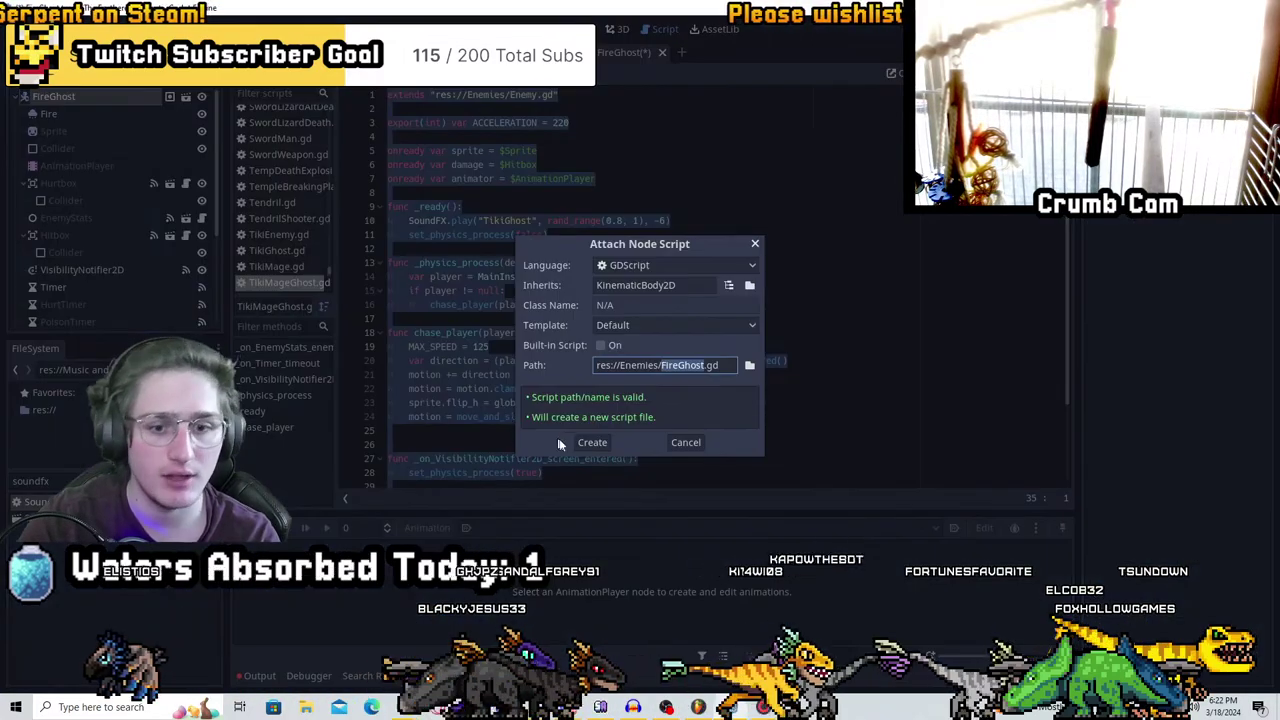
pyautogui.click(593, 442)
pyautogui.hotkey('ctrl', 'a')
pyautogui.hotkey('ctrl', 'v')
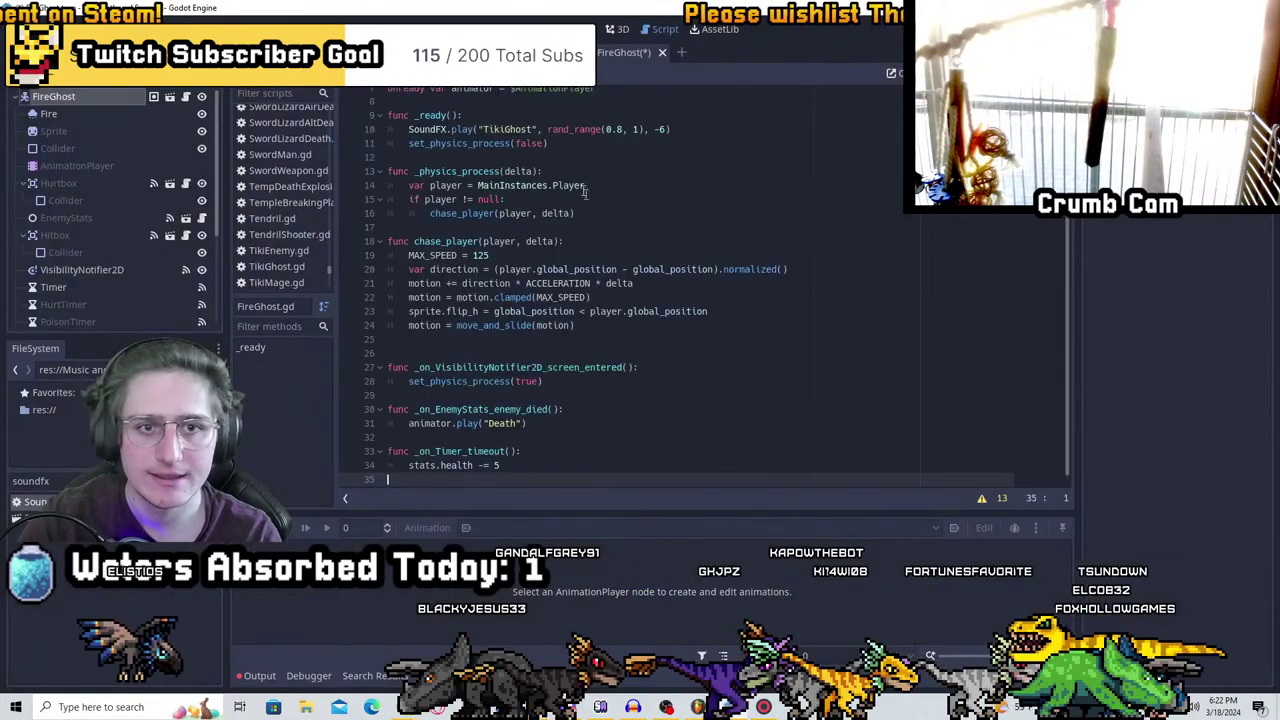
pyautogui.scroll(5, 600, 250)
pyautogui.click(521, 220)
pyautogui.write('FireG')
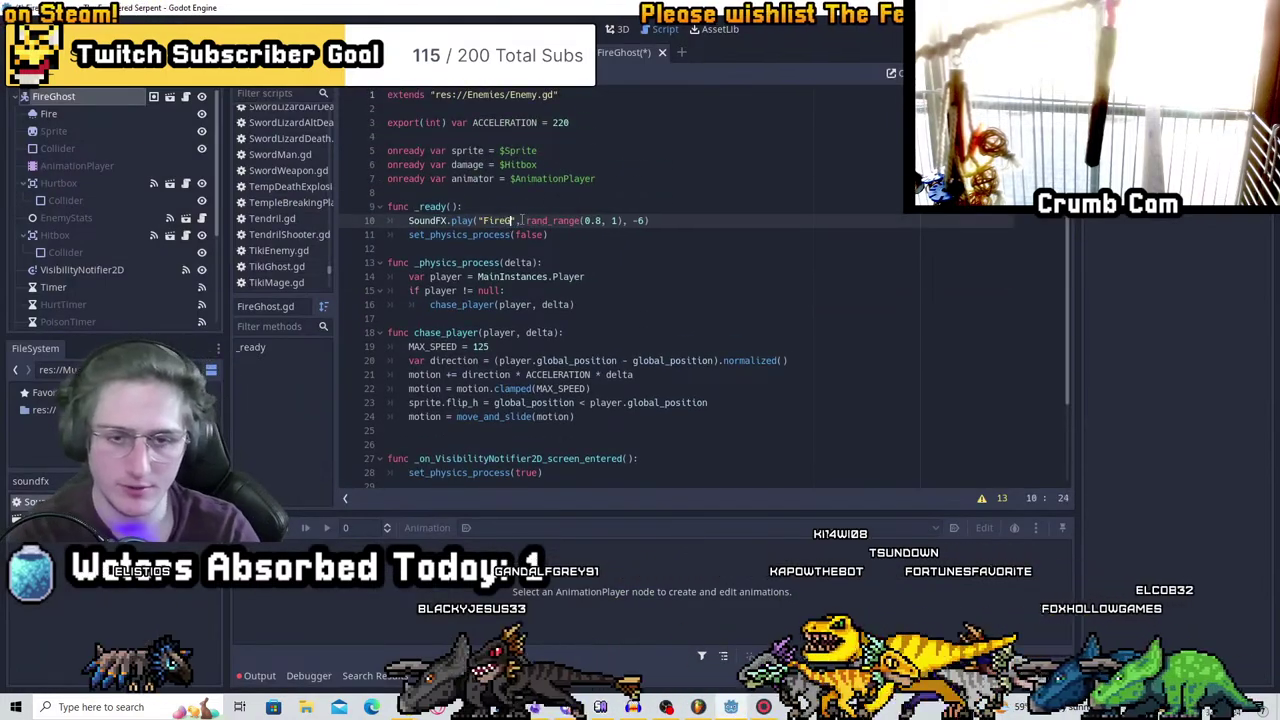
# Change MAX_SPEED from 125 to 200 and save the script
pyautogui.click(540, 290)
pyautogui.scroll(-3, 465, 250)
pyautogui.doubleClick(497, 248)
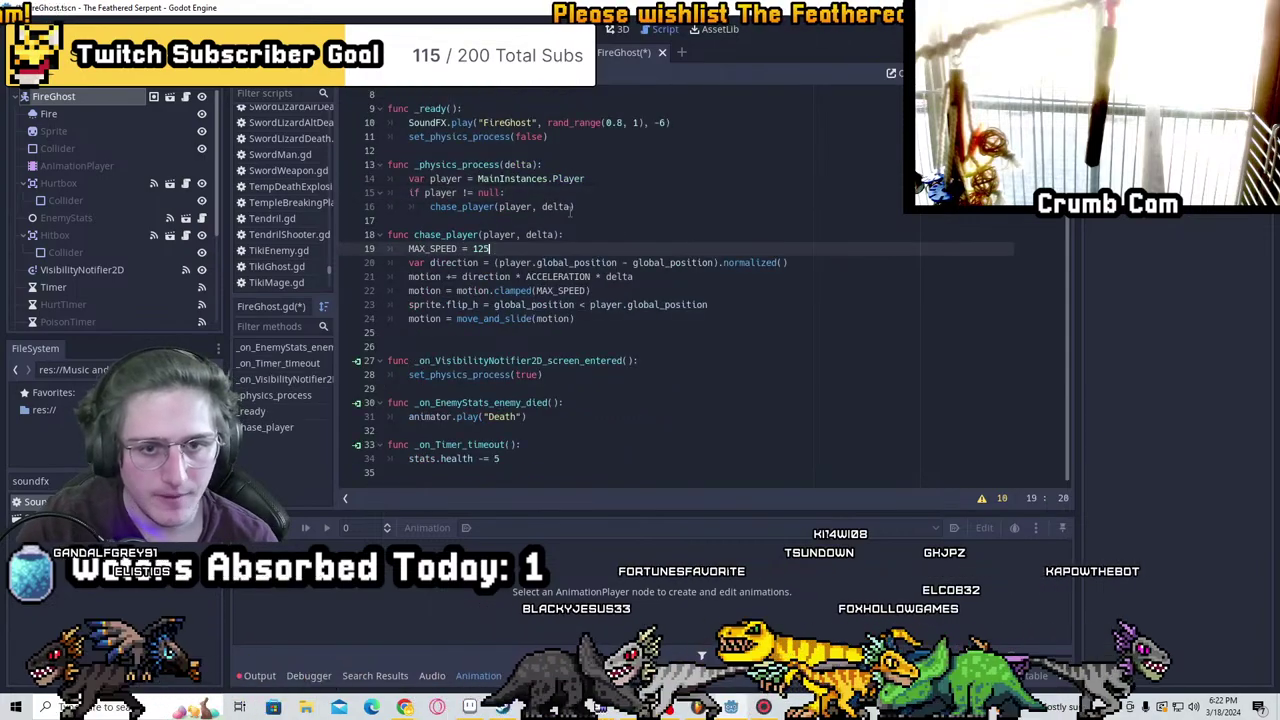
pyautogui.write('2')
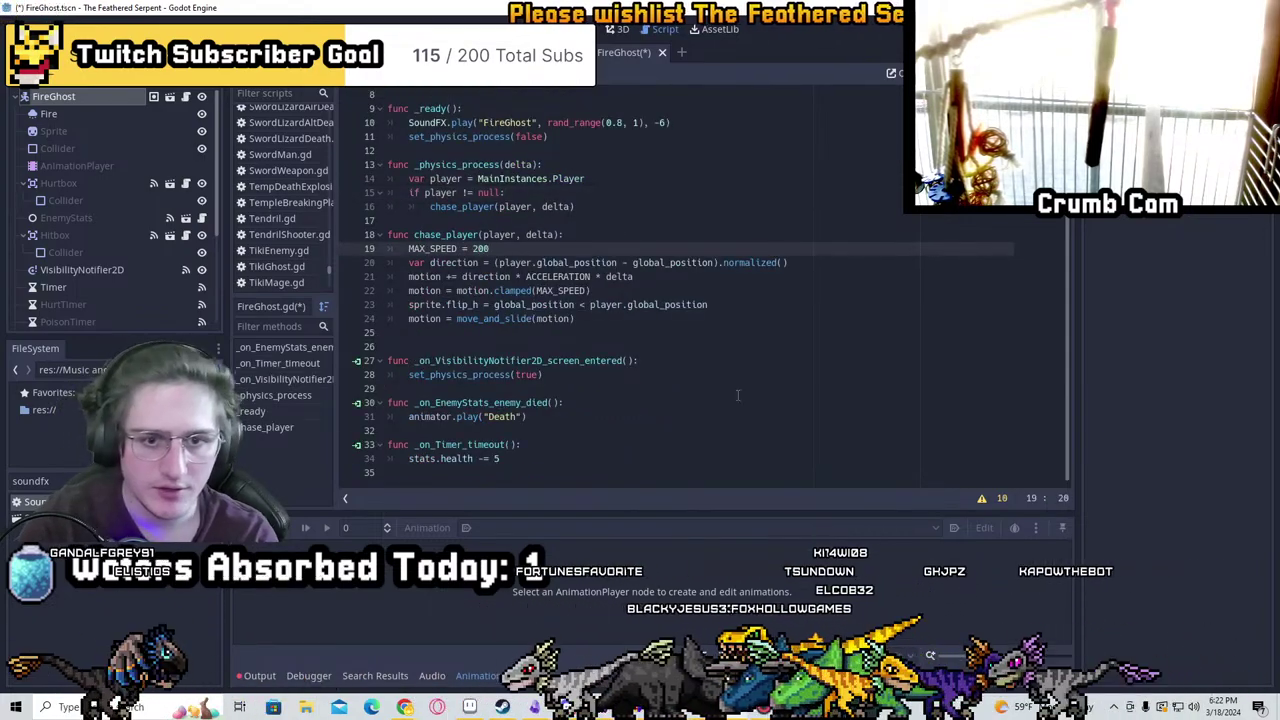
pyautogui.click(677, 318)
pyautogui.hotkey('ctrl', 's')
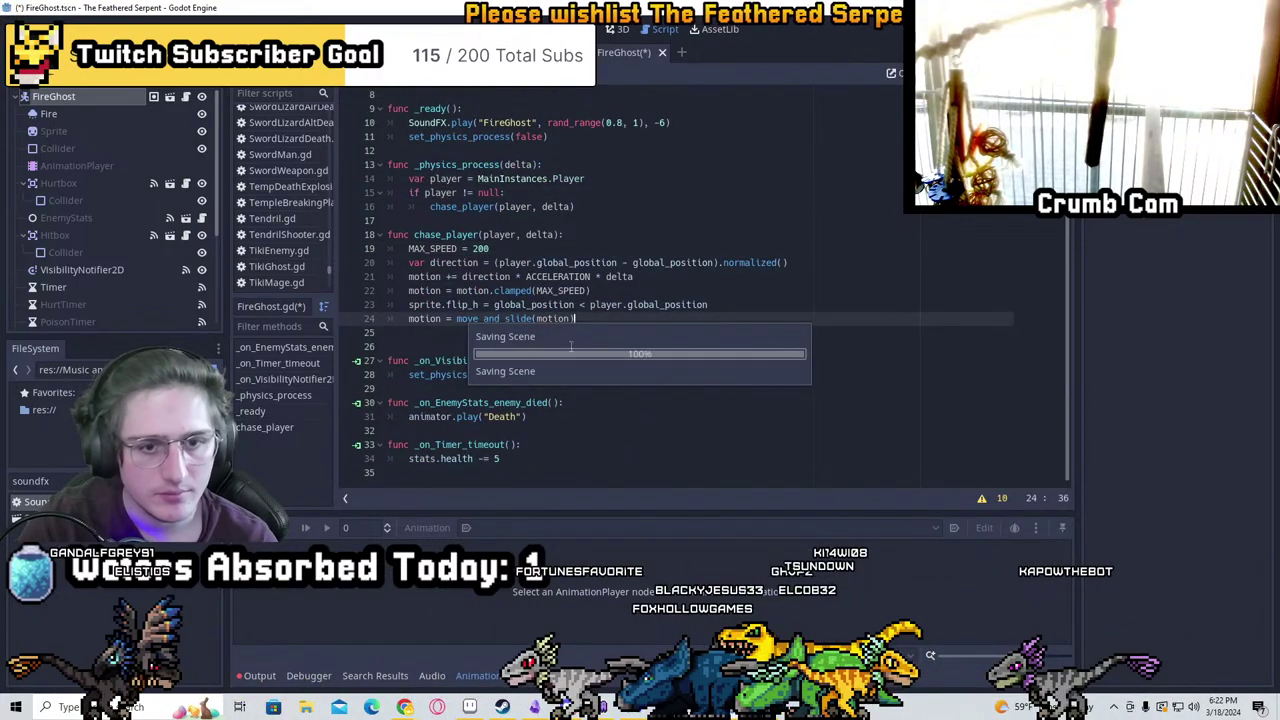
pyautogui.click(537, 465)
pyautogui.click(641, 452)
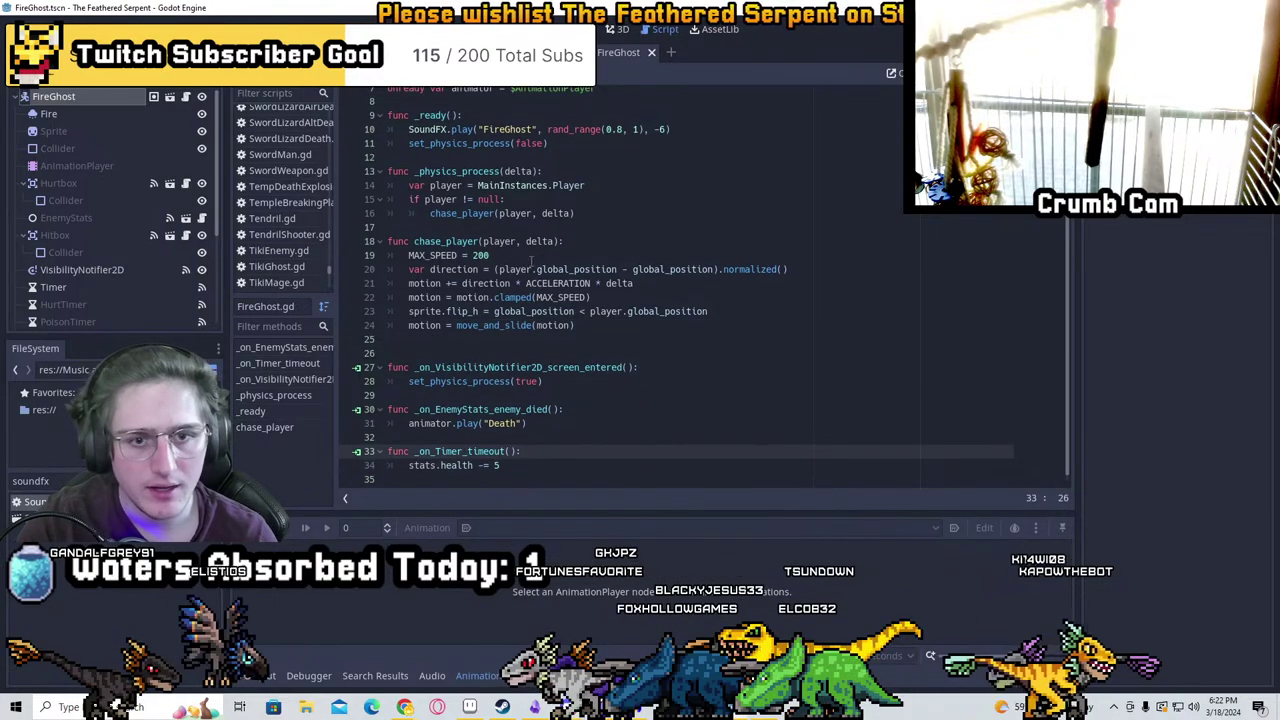
pyautogui.click(531, 256)
pyautogui.scroll(2, 540, 258)
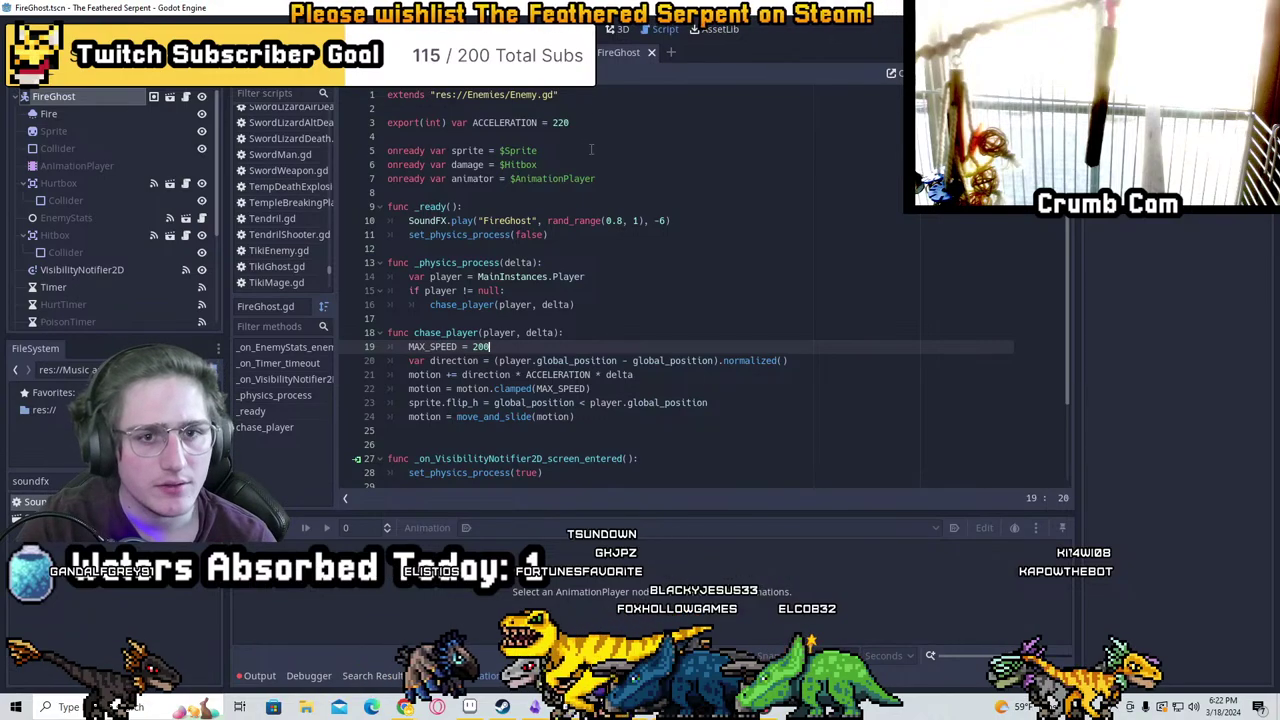
# Change ACCELERATION from 220 to 320 and save
pyautogui.click(557, 122)
pyautogui.press('BackSpace')
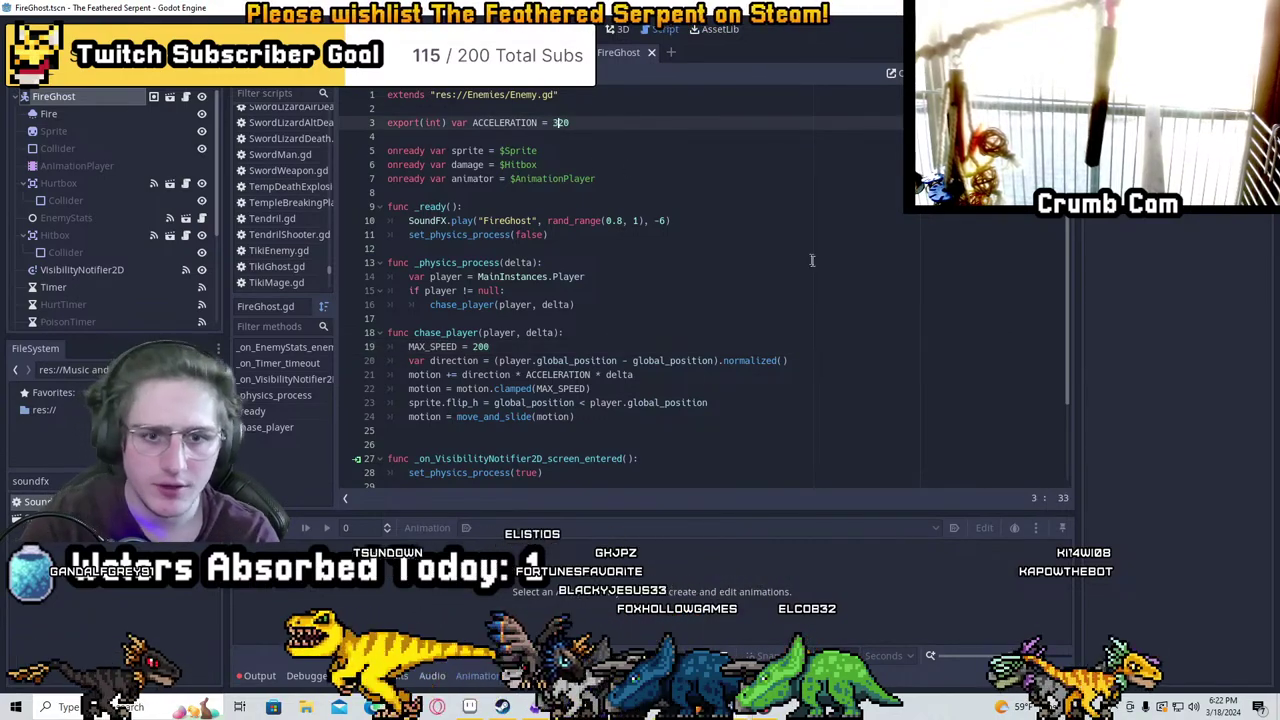
pyautogui.write('3')
pyautogui.click(620, 303)
pyautogui.hotkey('ctrl', 's')
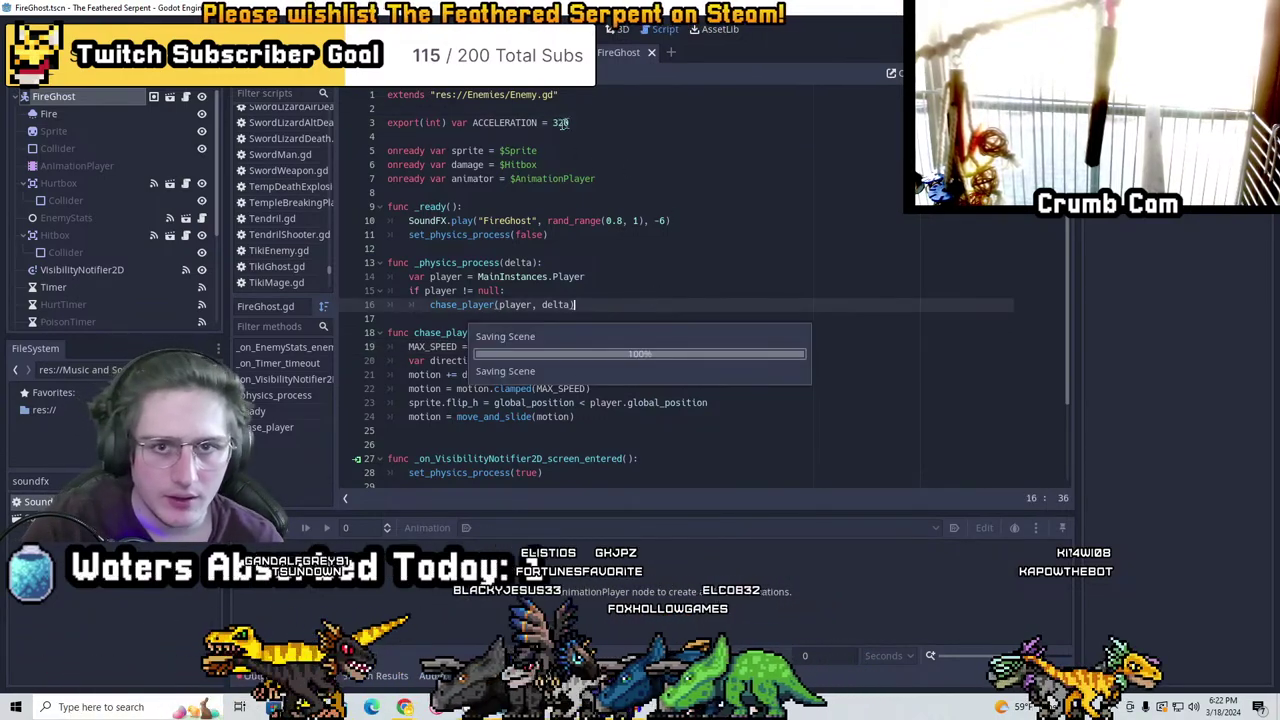
# Set MAX_SPEED to 180, save, and close the FireGhost scene
pyautogui.scroll(-3, 587, 381)
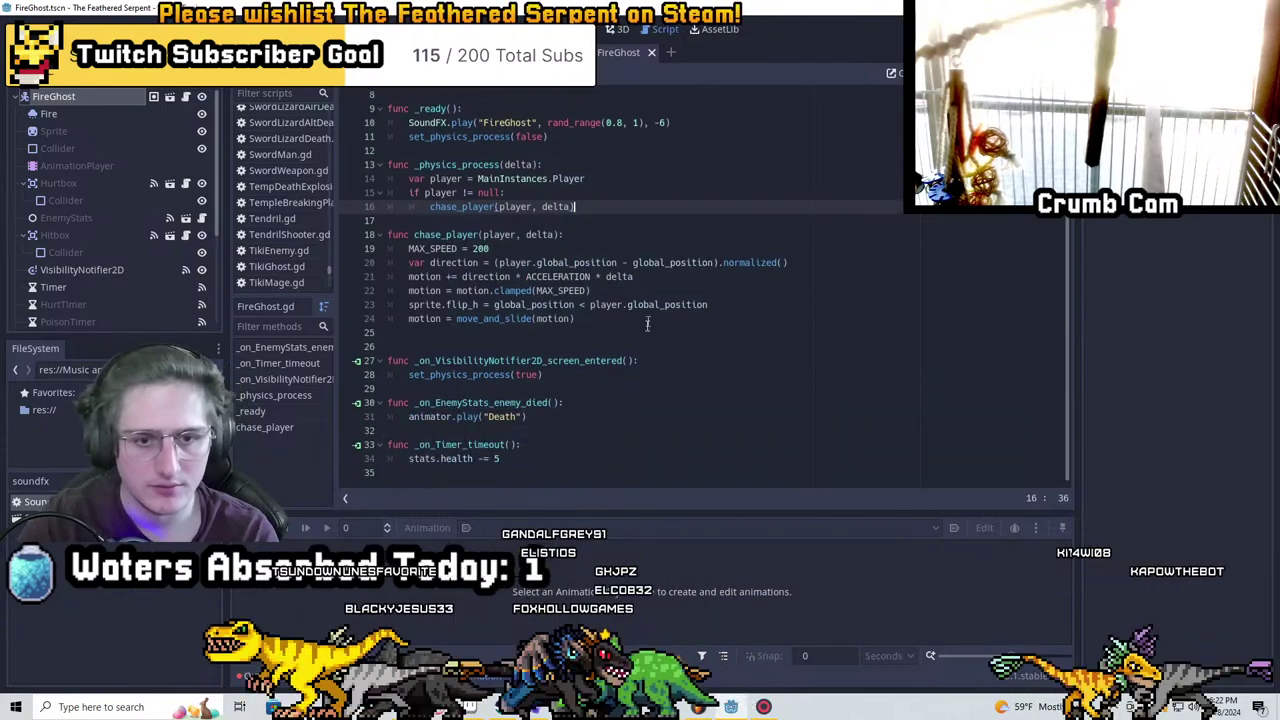
pyautogui.scroll(3, 653, 203)
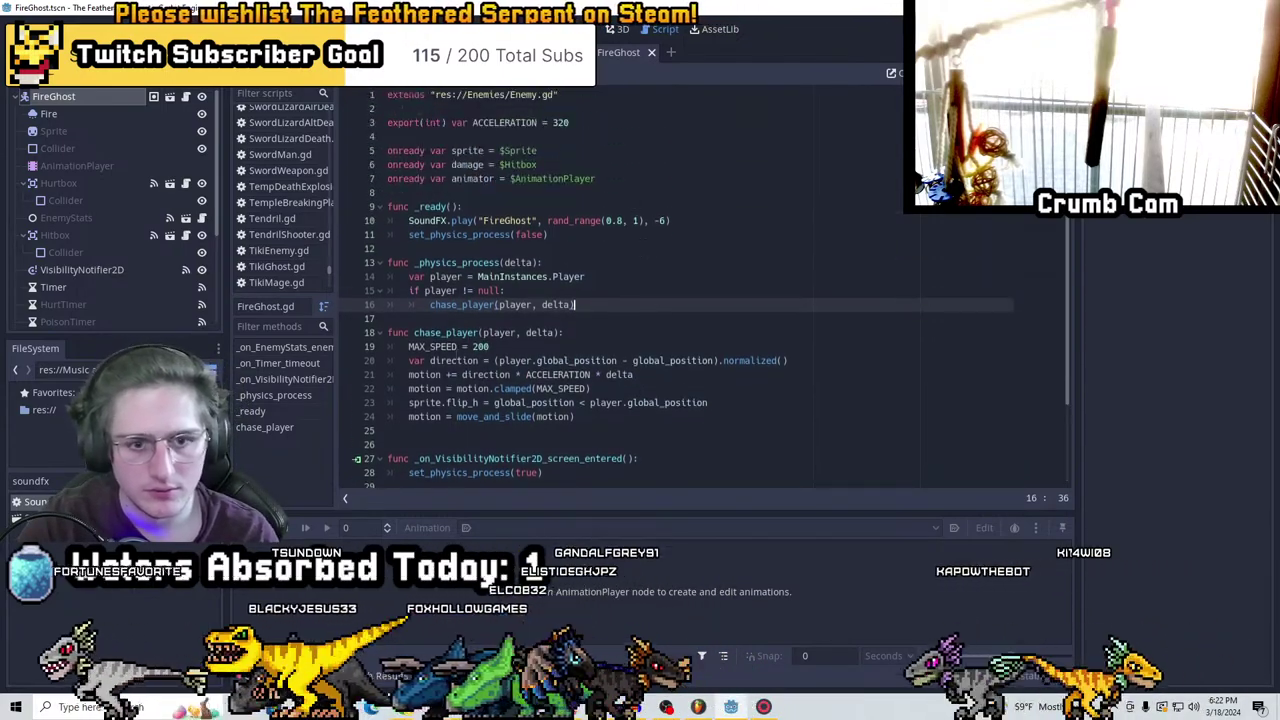
pyautogui.click(476, 346)
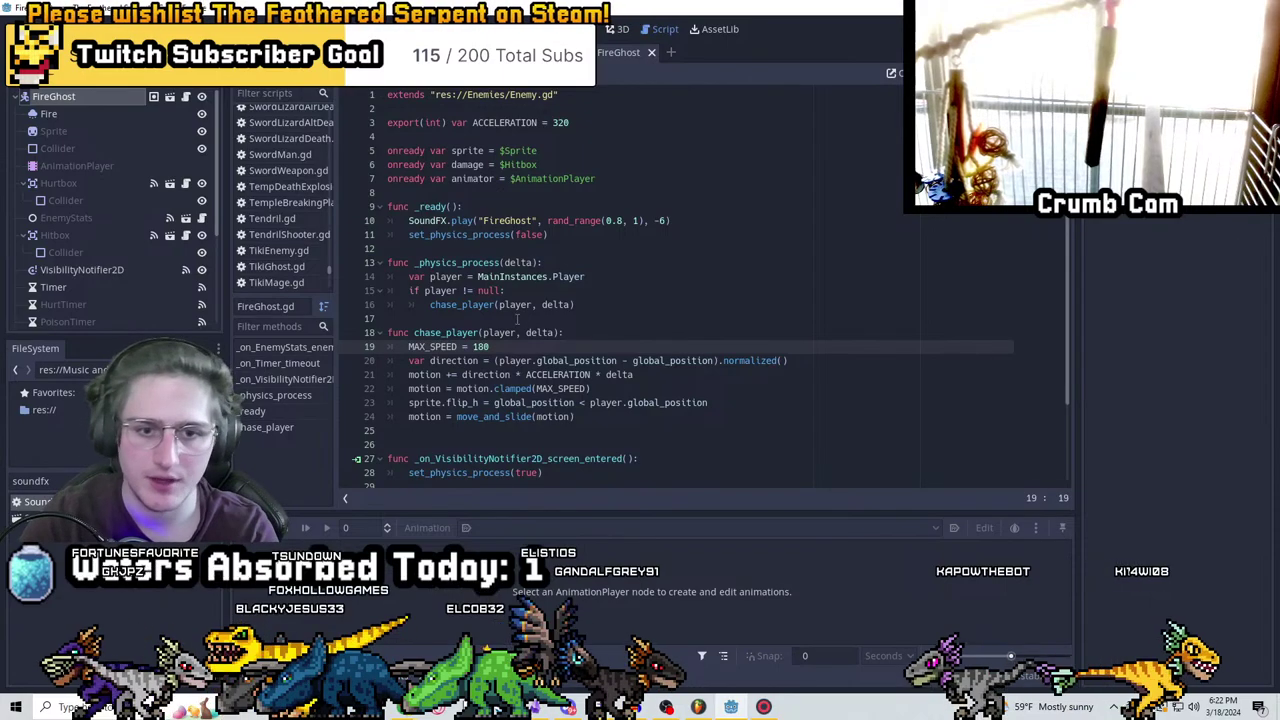
pyautogui.click(517, 319)
pyautogui.hotkey('ctrl', 's')
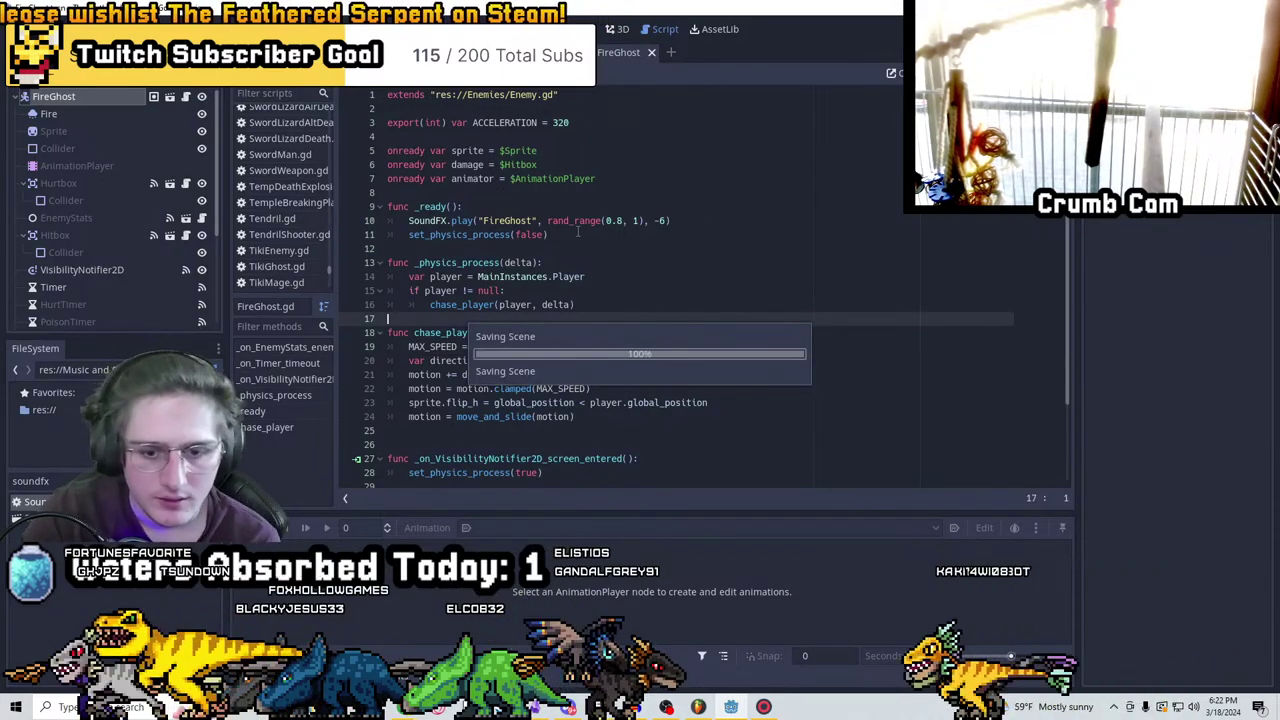
pyautogui.scroll(-3, 622, 372)
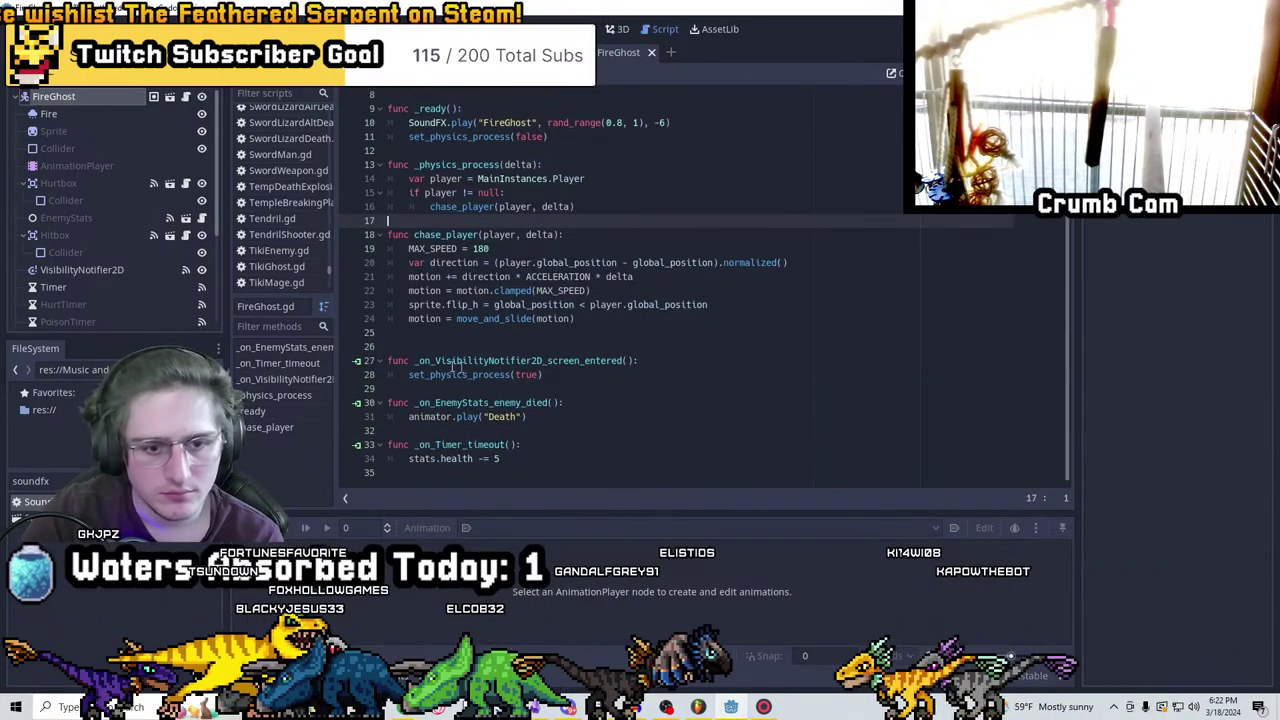
pyautogui.scroll(3, 619, 390)
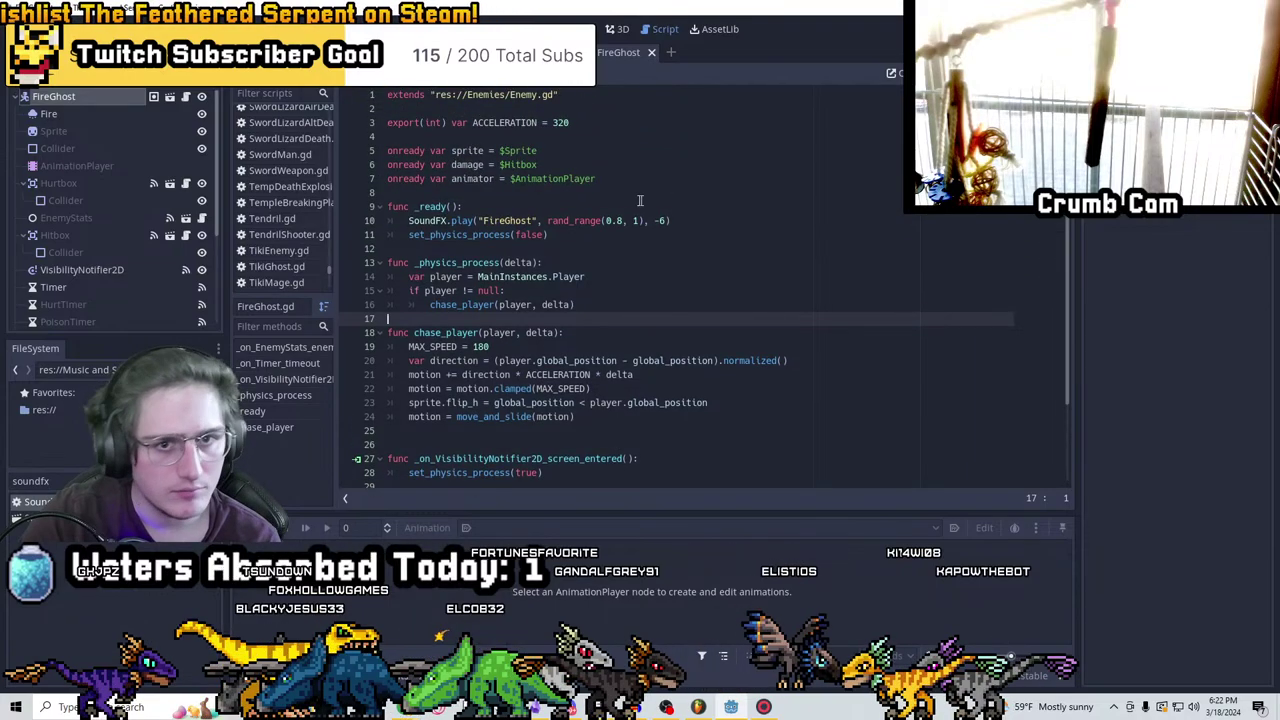
pyautogui.hotkey('ctrl', 's')
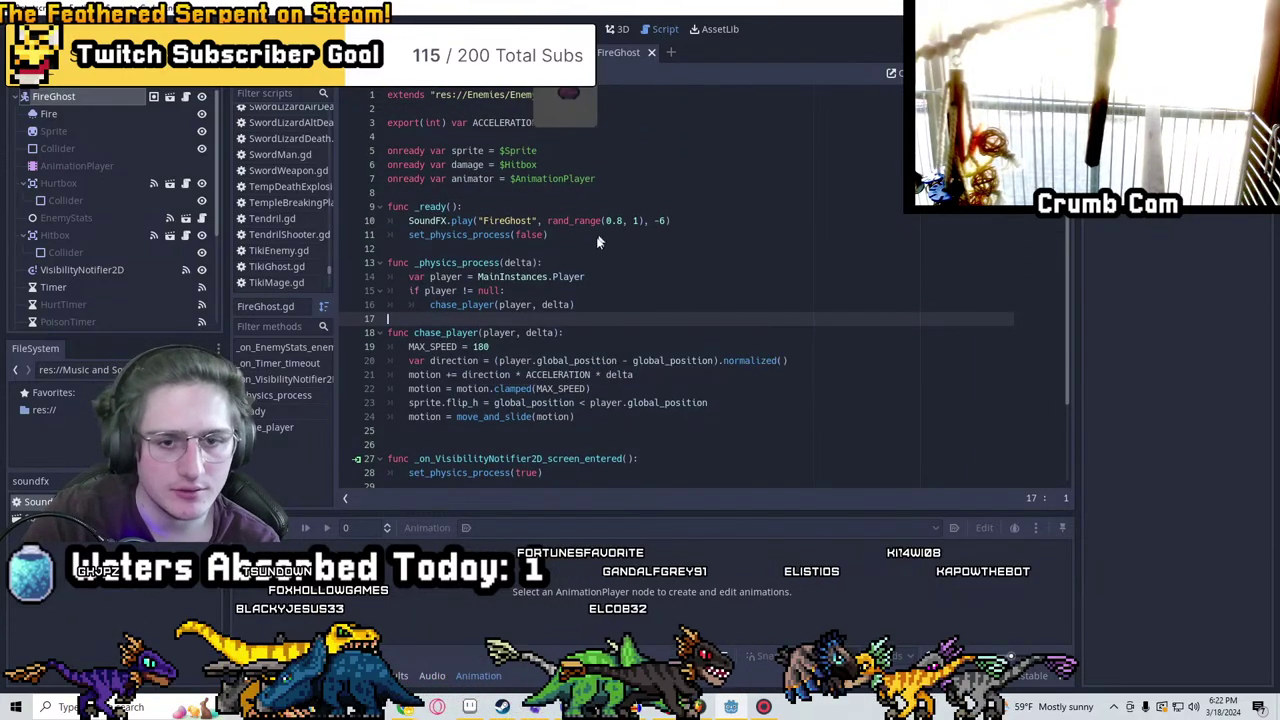
pyautogui.hotkey('ctrl', 'shift', 'w')
pyautogui.scroll(-1, 557, 256)
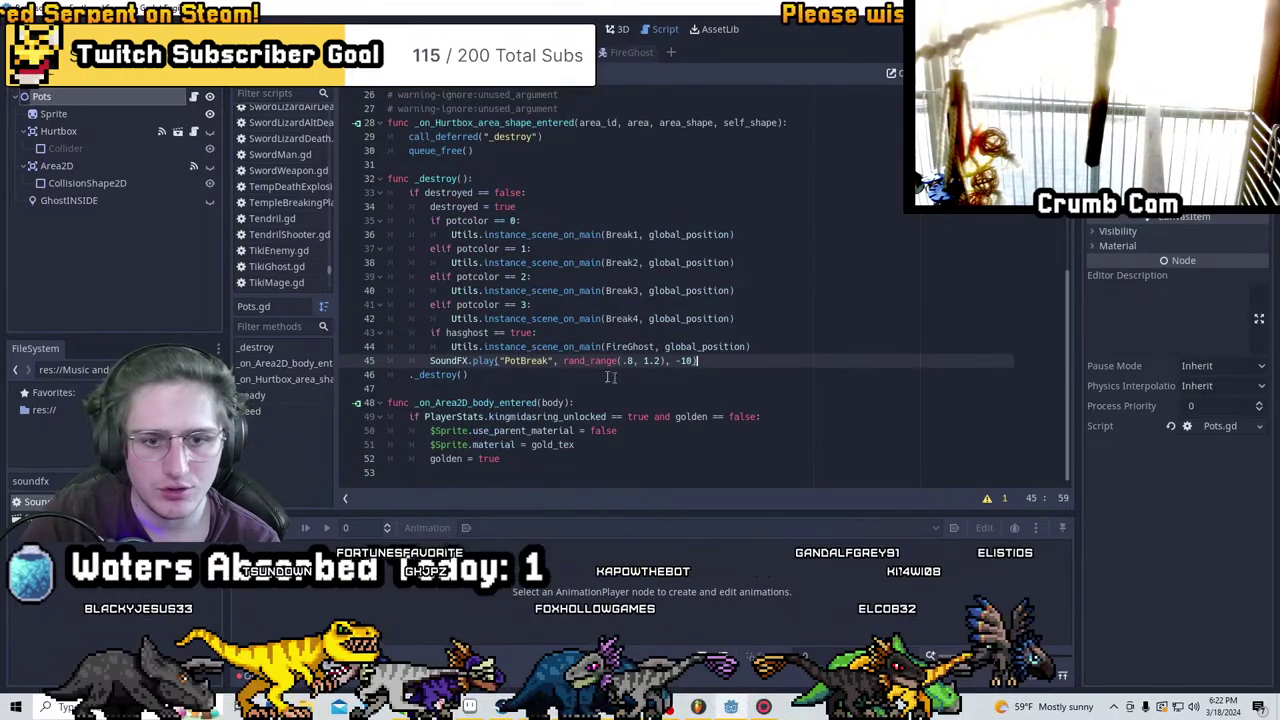
# Review Pots.gd without changes, save it, and close the Pots scene
pyautogui.scroll(8, 665, 340)
pyautogui.scroll(-5, 745, 325)
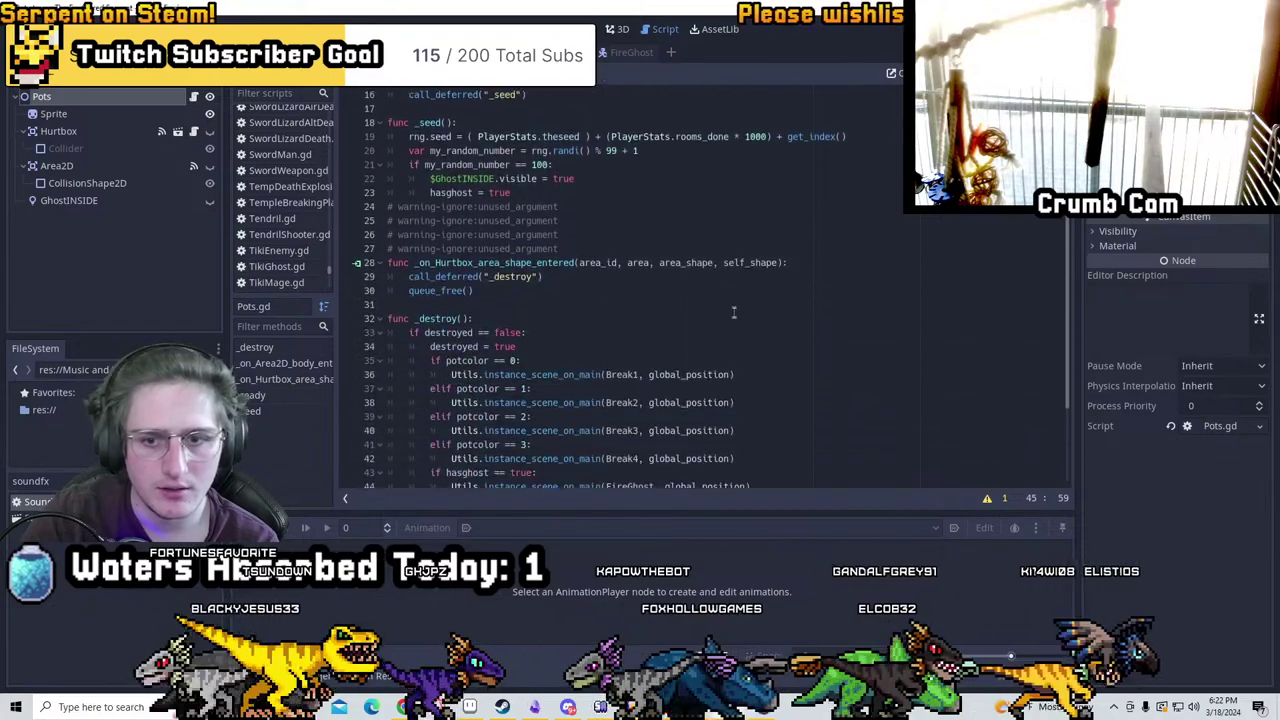
pyautogui.scroll(-3, 712, 312)
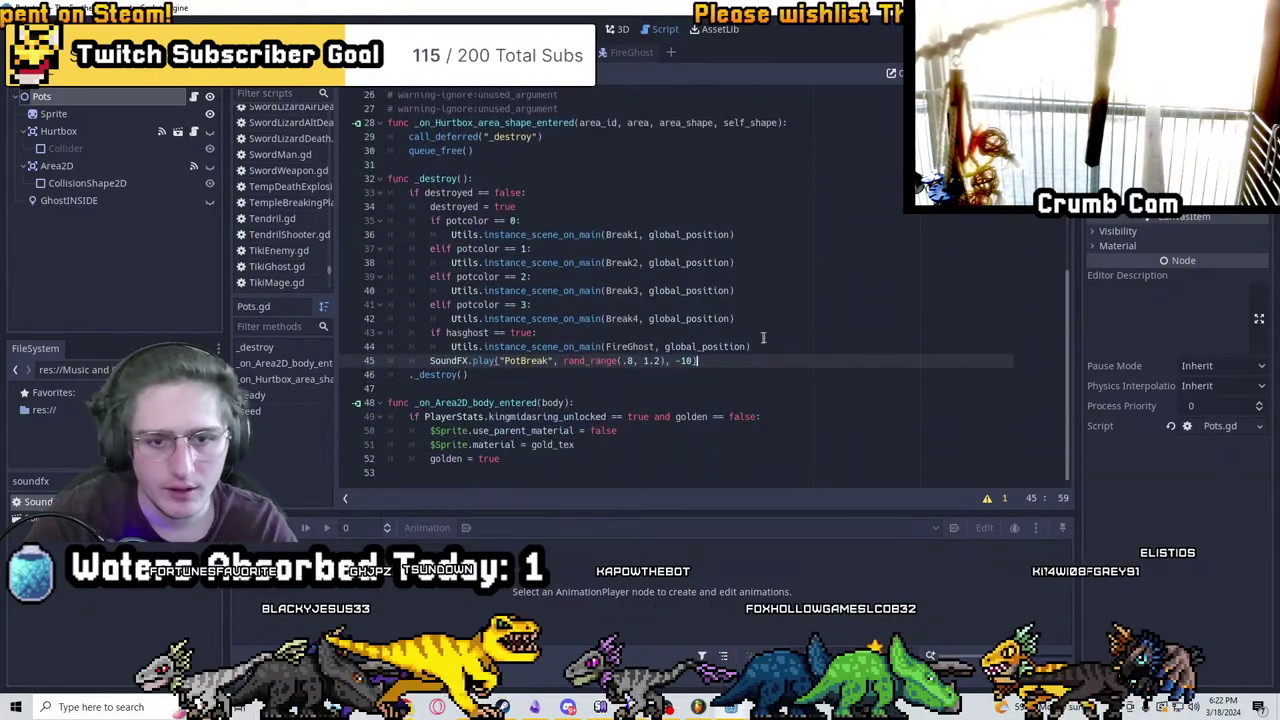
pyautogui.click(645, 206)
pyautogui.hotkey('ctrl', 's')
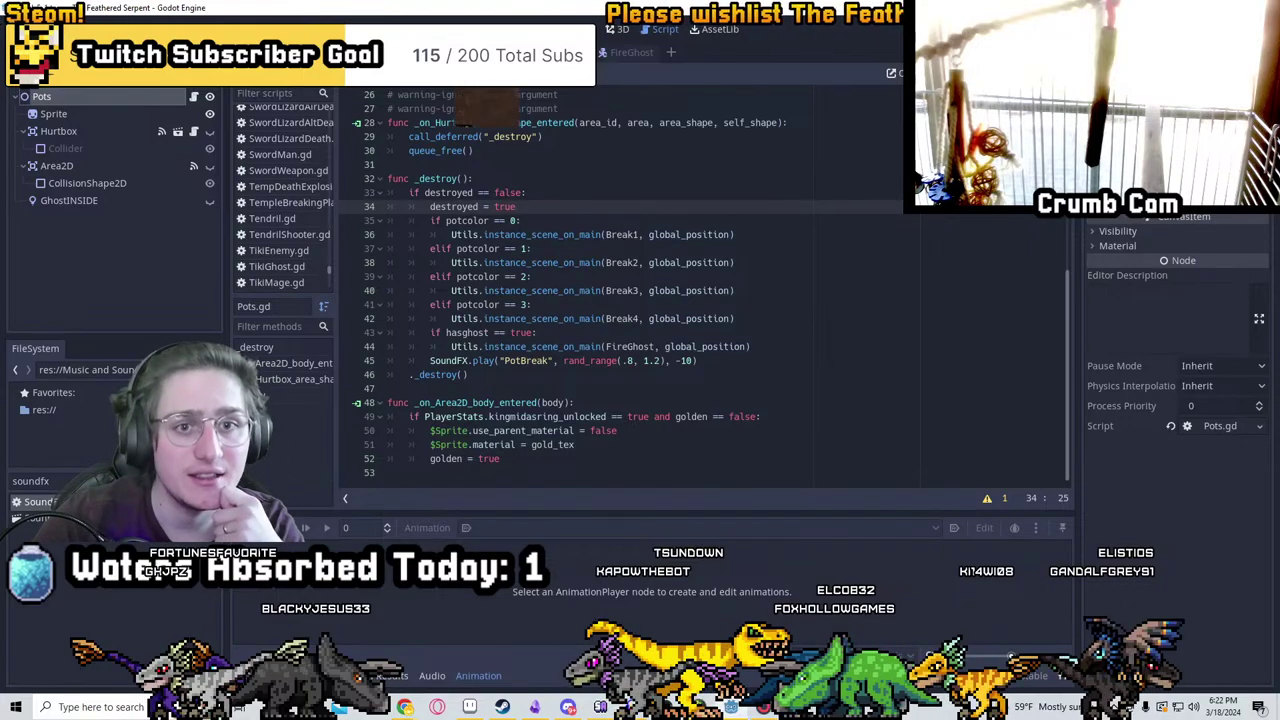
pyautogui.hotkey('ctrl', 'shift', 'w')
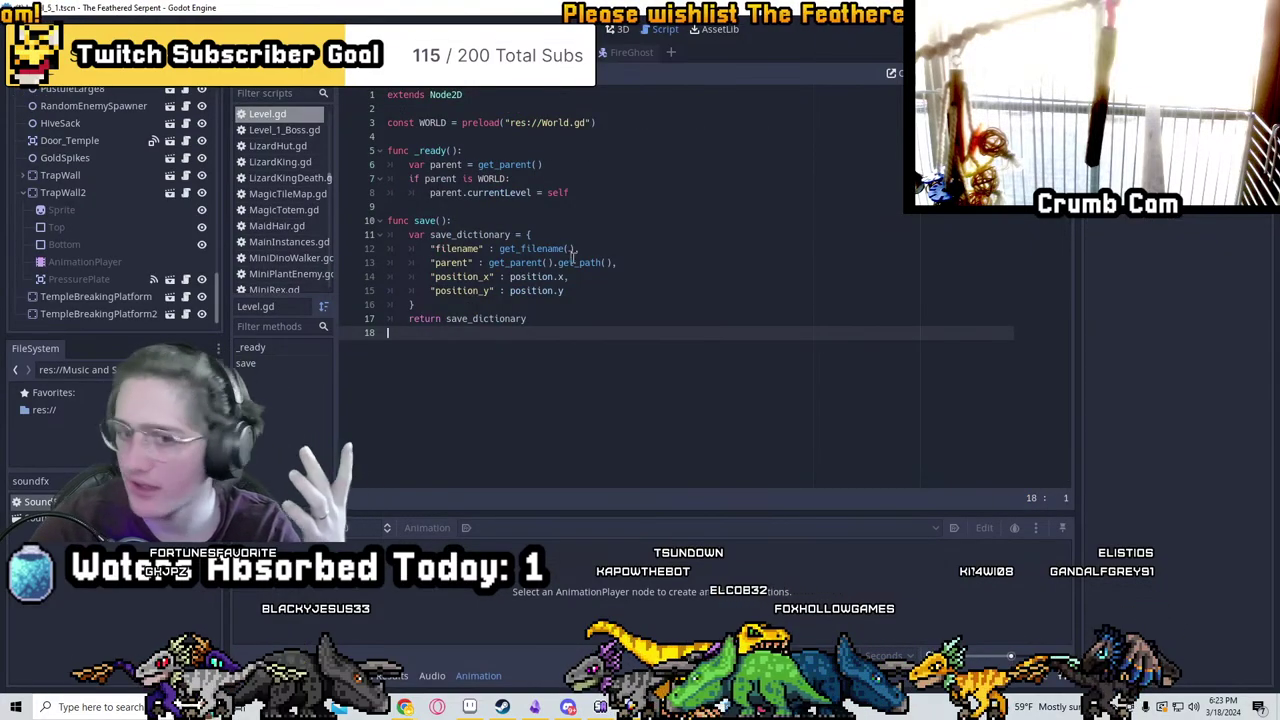
# Show the level in 2D, hide CanvasModulate, and select the Level_5_1 root node
pyautogui.hotkey('ctrl', 'F1')
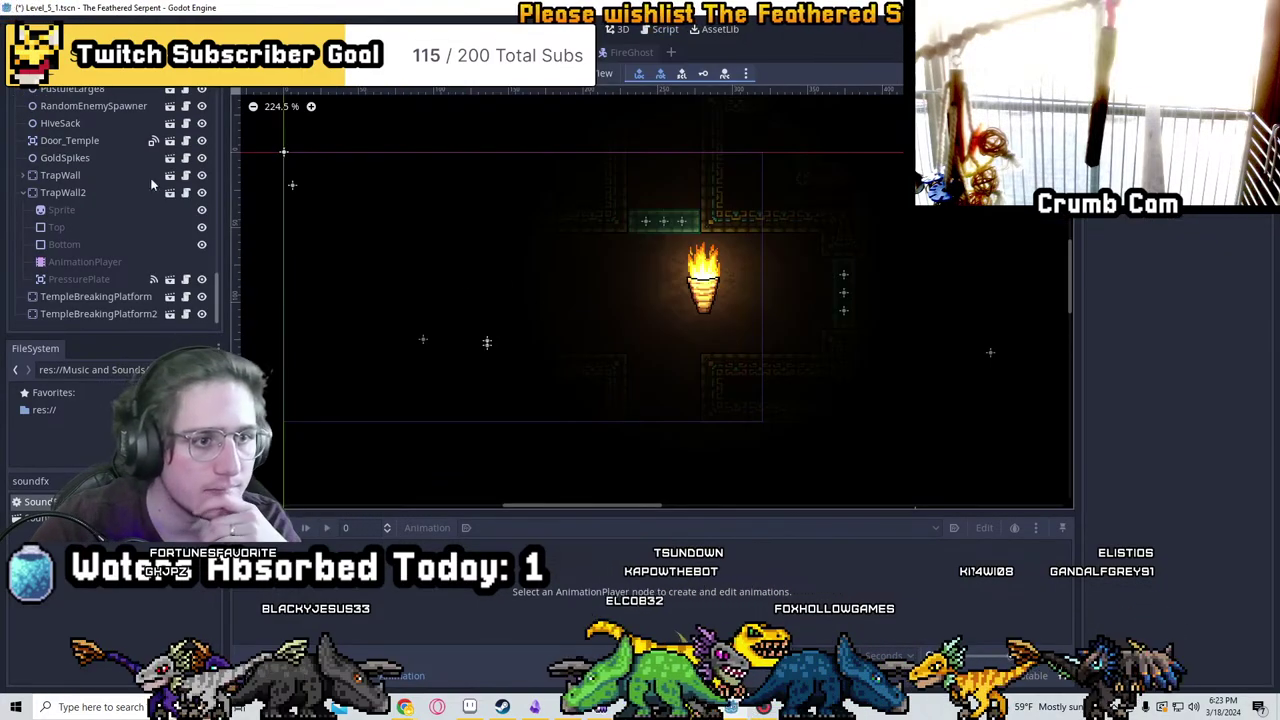
pyautogui.scroll(5, 145, 195)
pyautogui.scroll(-5, 154, 207)
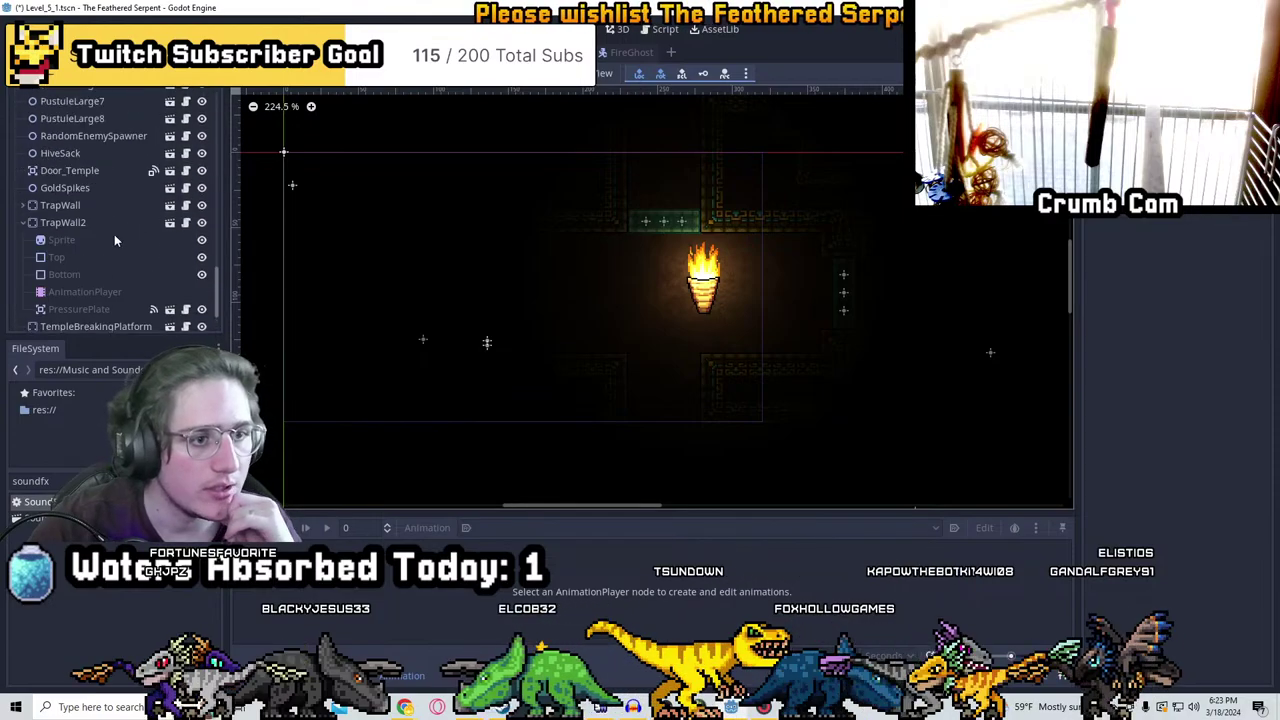
pyautogui.scroll(5, 116, 238)
pyautogui.scroll(5, 106, 245)
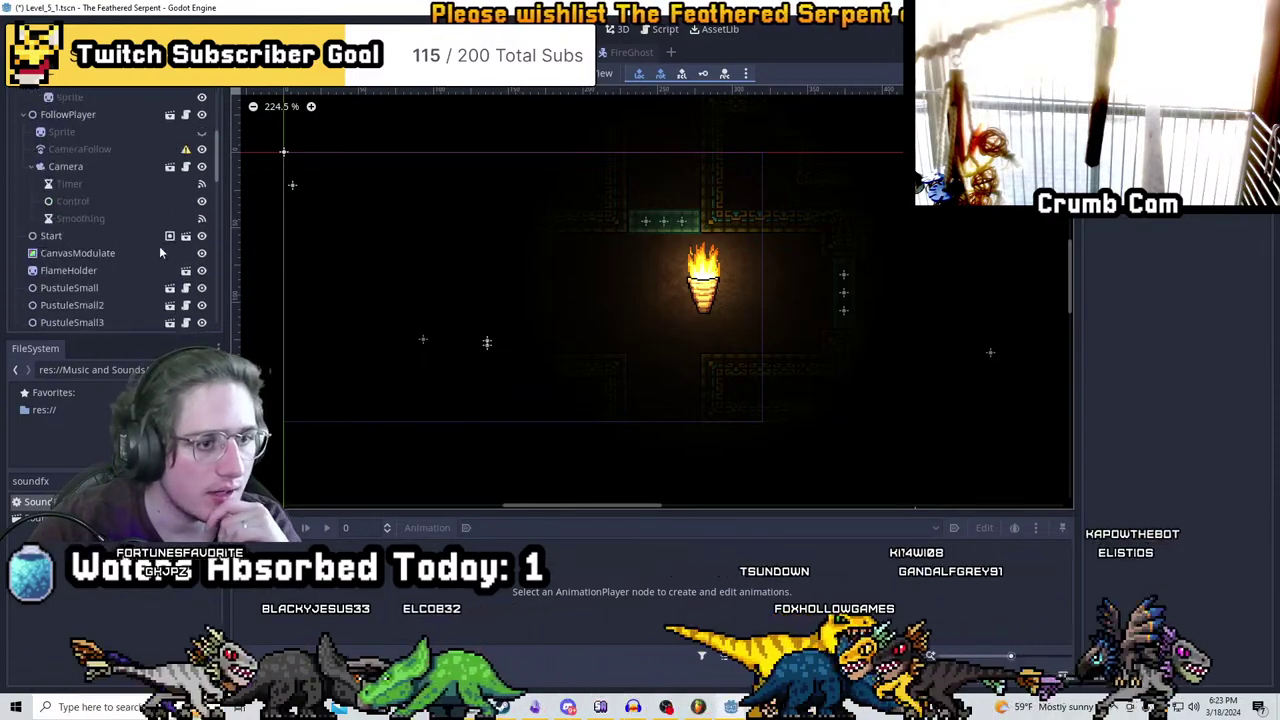
pyautogui.click(201, 254)
pyautogui.scroll(-3, 580, 305)
pyautogui.scroll(-10, 105, 290)
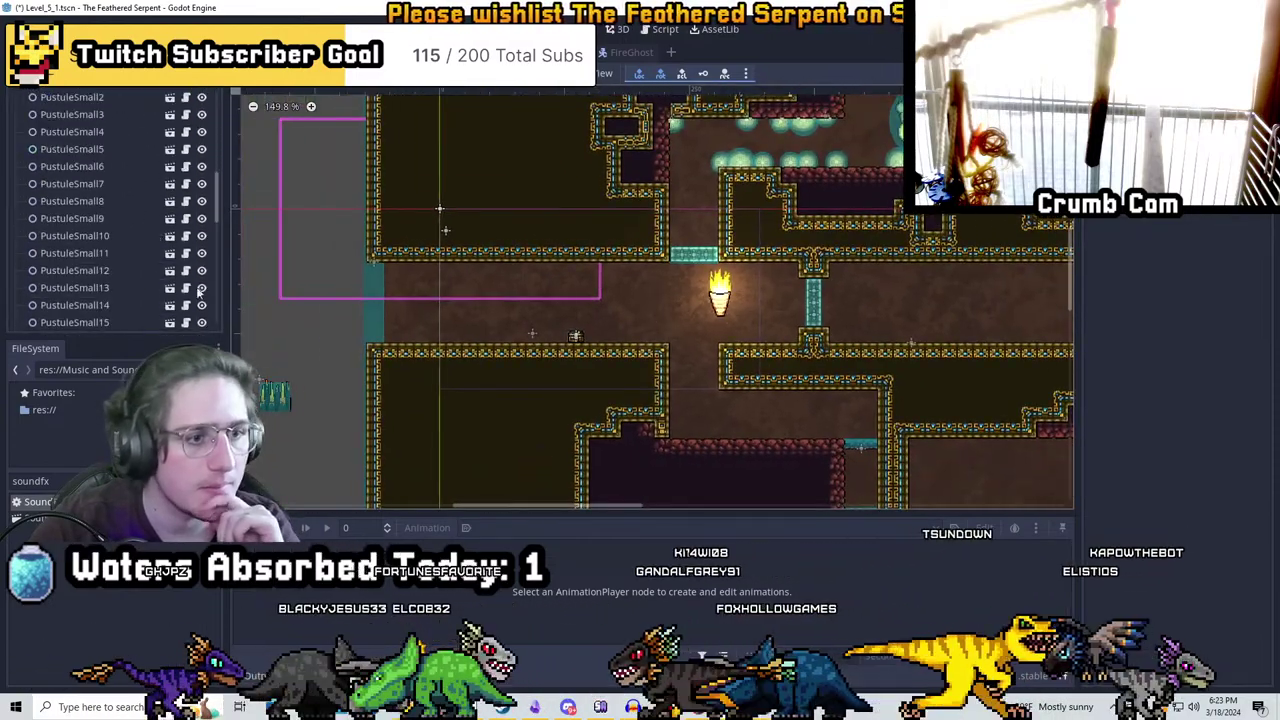
pyautogui.scroll(-2, 102, 298)
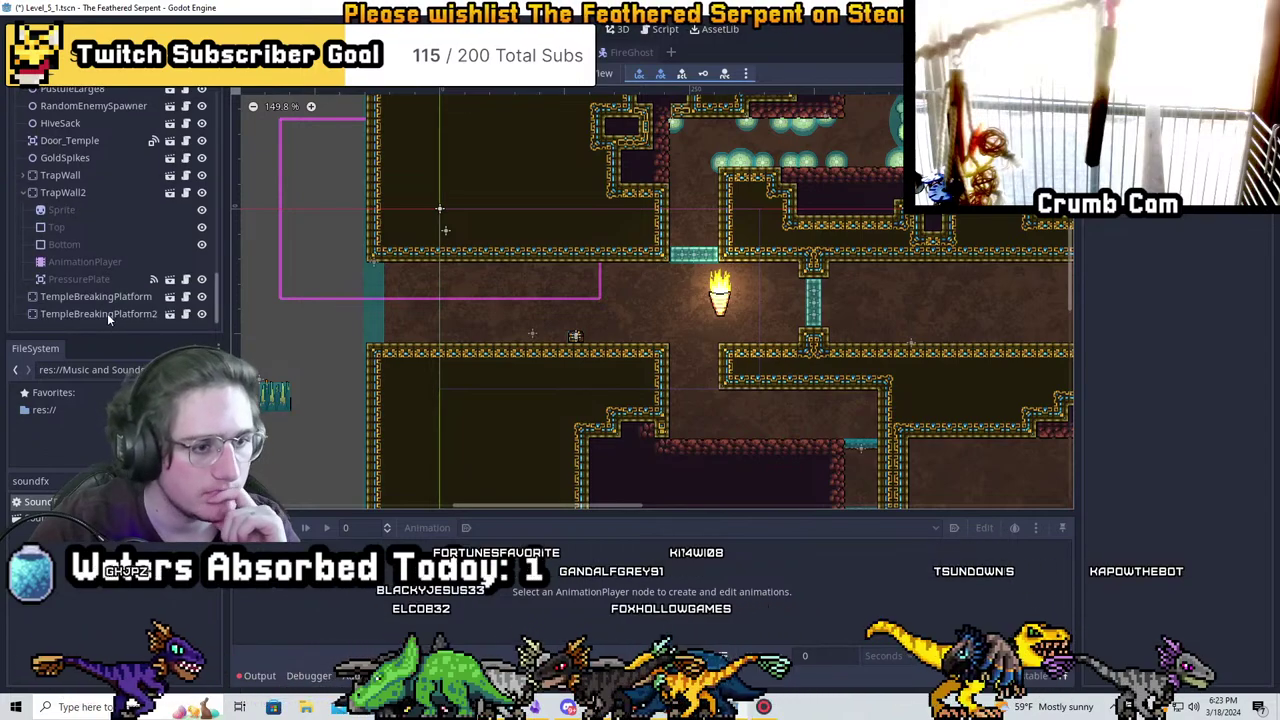
pyautogui.scroll(12, 87, 152)
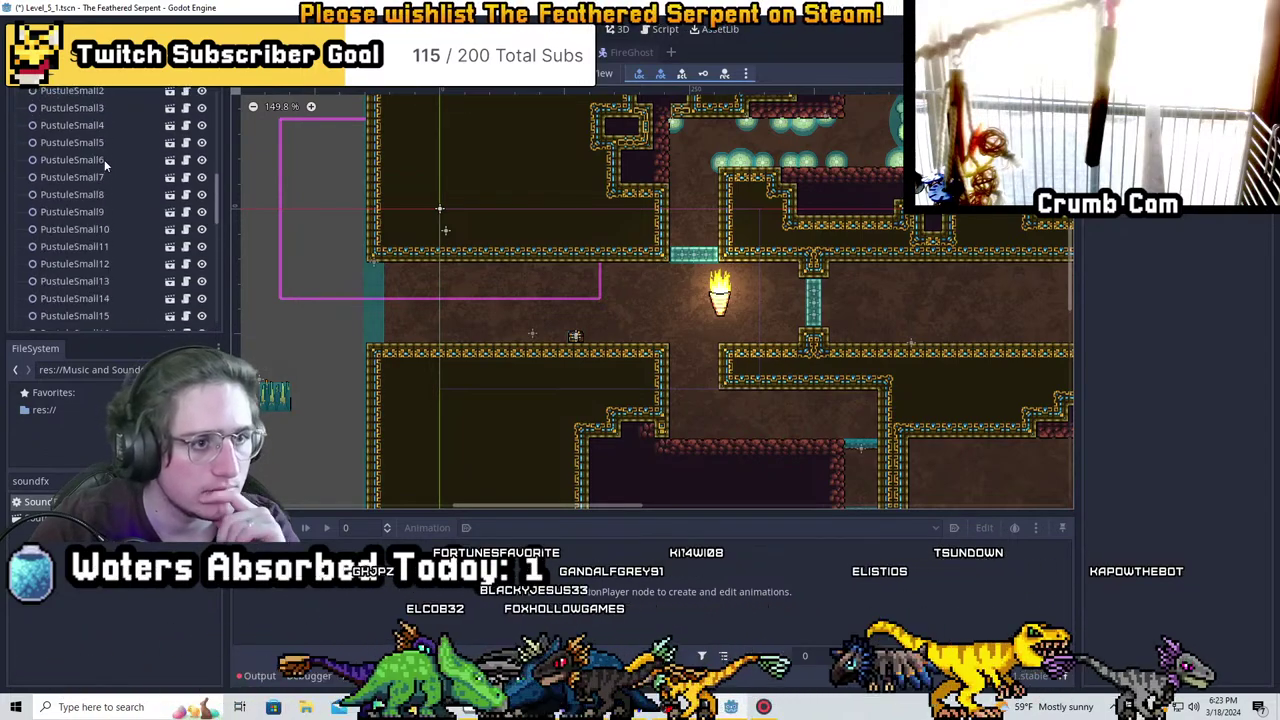
pyautogui.scroll(5, 110, 270)
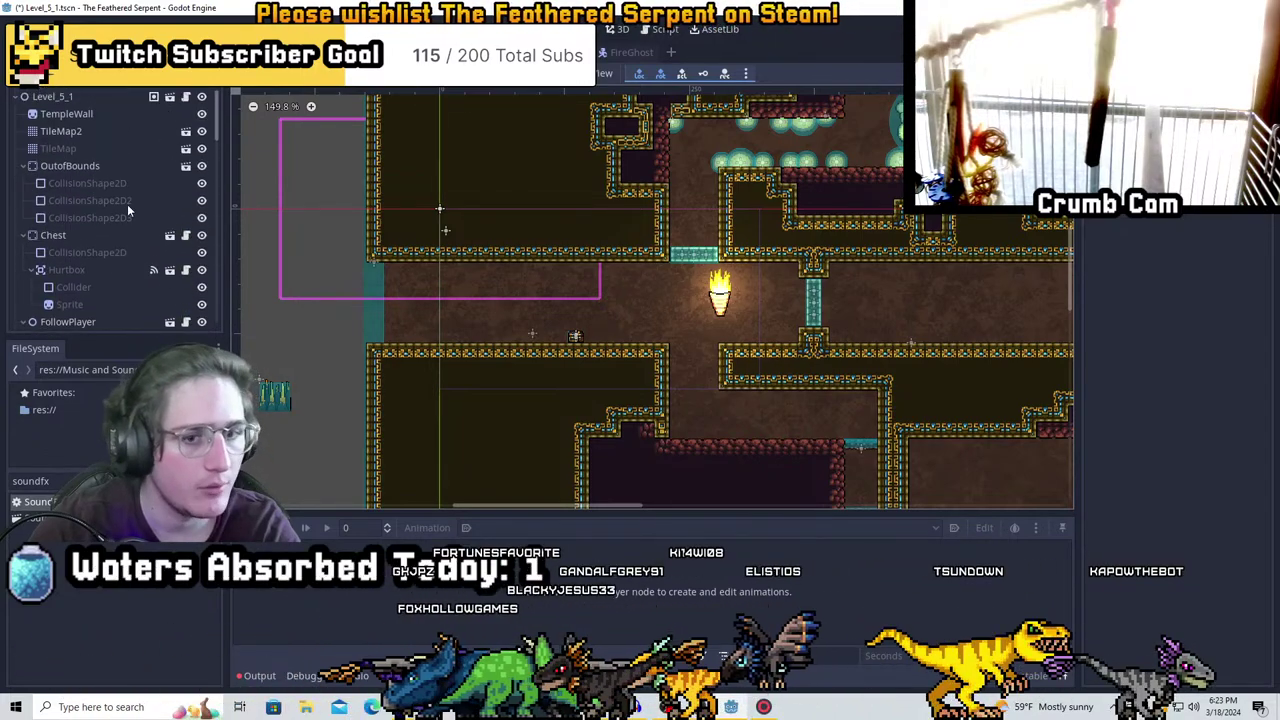
pyautogui.click(70, 98)
# Instance Pots.tscn as a child of Level_5_1 and set the pot on the temple floor
pyautogui.hotkey('ctrl', 'shift', 'a')
pyautogui.write('pots')
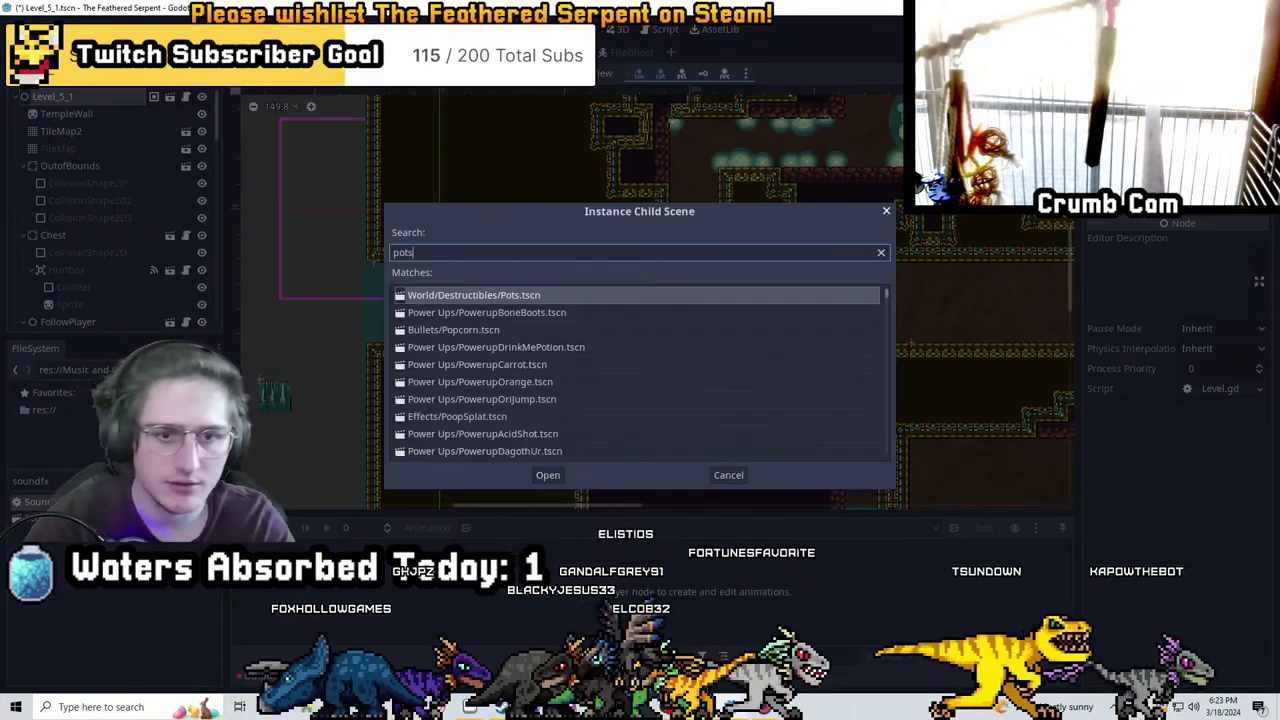
pyautogui.press('Return')
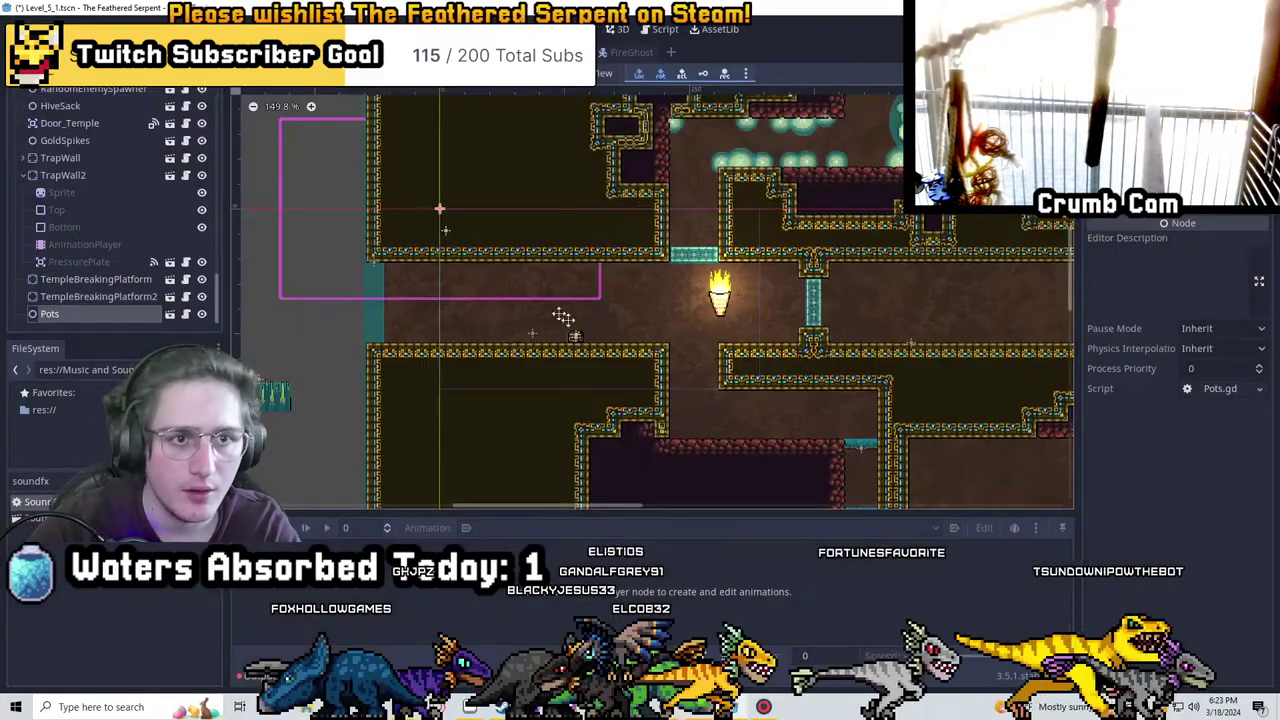
pyautogui.scroll(3, 553, 338)
pyautogui.scroll(4, 600, 251)
pyautogui.moveTo(600, 251); pyautogui.dragTo(469, 390)
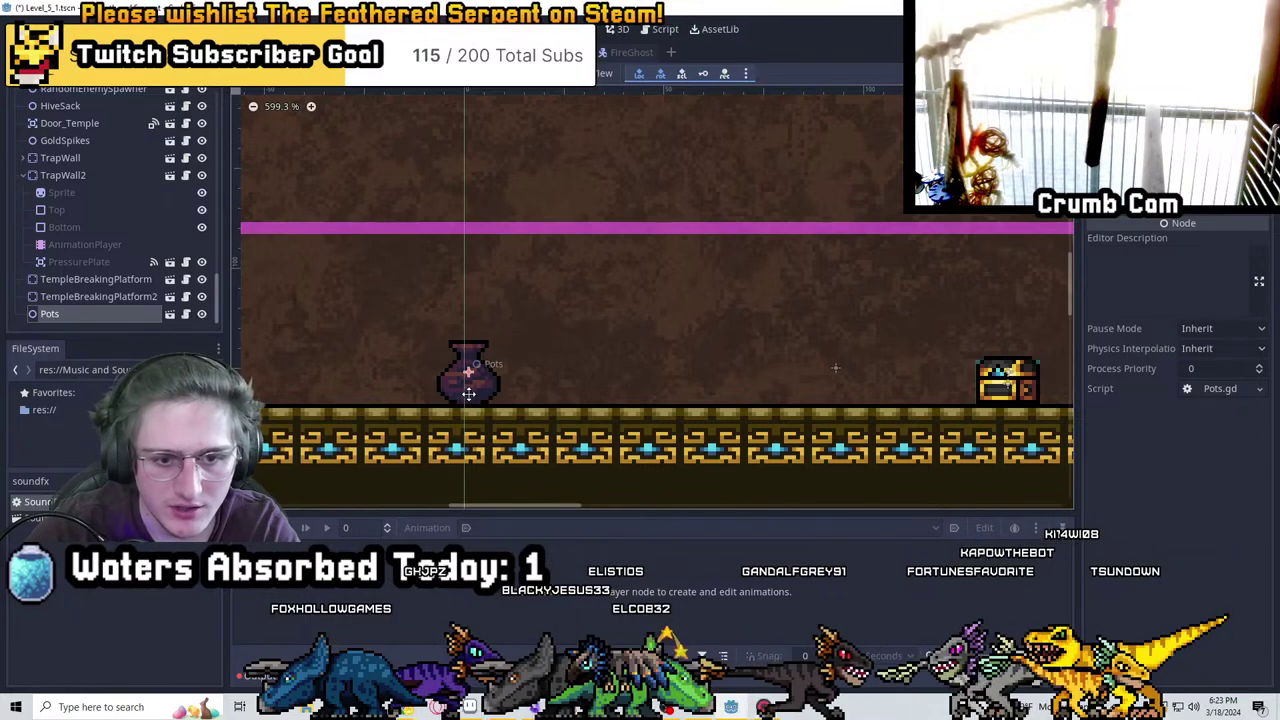
pyautogui.scroll(2, 470, 368)
# Duplicate the pot into Pots2 through Pots5, spaced rightward along the floor
pyautogui.hotkey('ctrl', 'd')
pyautogui.moveTo(464, 377); pyautogui.dragTo(823, 370)
pyautogui.hotkey('ctrl', 'd')
pyautogui.hotkey('ctrl', 'd')
pyautogui.scroll(-2, 928, 360)
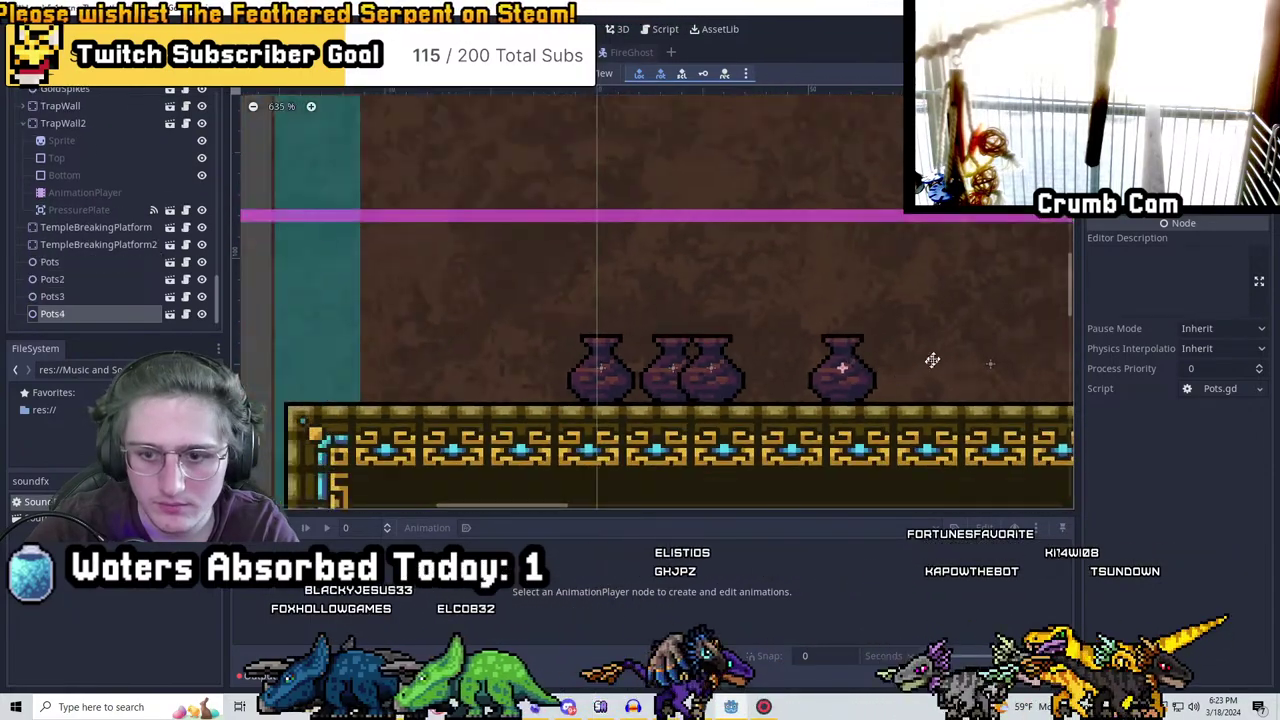
pyautogui.moveTo(928, 360); pyautogui.dragTo(508, 394, button='middle')
pyautogui.hotkey('ctrl', 'd')
pyautogui.moveTo(401, 375); pyautogui.dragTo(927, 365)
pyautogui.scroll(1, 1013, 369)
pyautogui.moveTo(1013, 369); pyautogui.dragTo(583, 334, button='middle')
pyautogui.moveTo(583, 334); pyautogui.dragTo(749, 366)
# Add Pots6 through Pots9 along the floor, including one left of the pillar
pyautogui.hotkey('ctrl', 'd')
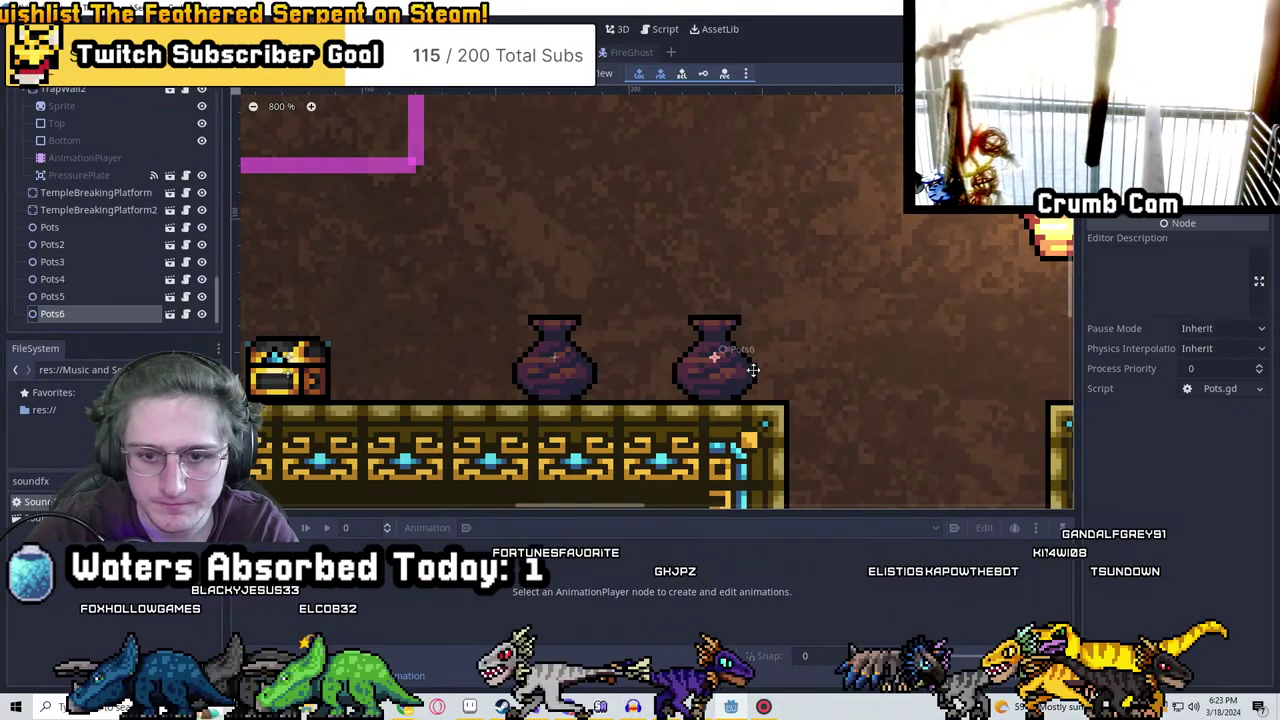
pyautogui.scroll(-2, 780, 360)
pyautogui.moveTo(854, 329); pyautogui.dragTo(344, 351, button='middle')
pyautogui.hotkey('ctrl', 'd')
pyautogui.moveTo(344, 351); pyautogui.dragTo(647, 403)
pyautogui.scroll(3, 540, 403)
pyautogui.hotkey('ctrl', 'd')
pyautogui.moveTo(540, 396); pyautogui.dragTo(540, 403)
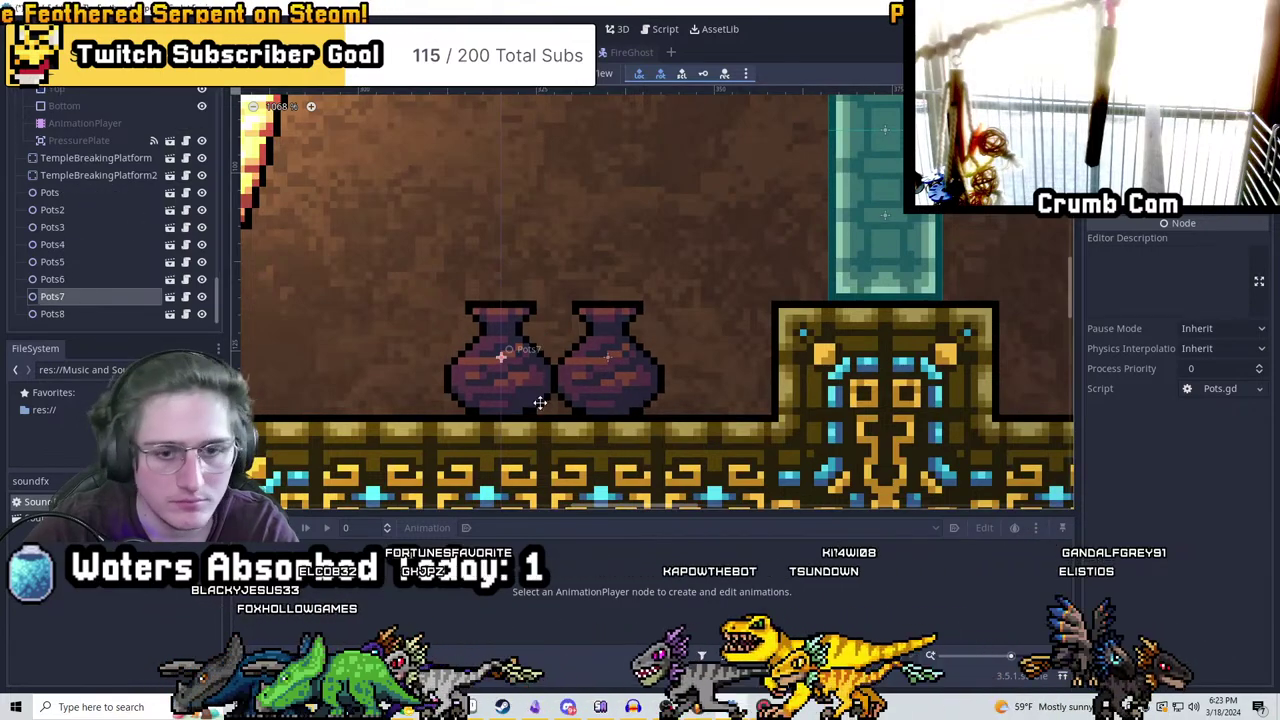
pyautogui.click(30, 313)
pyautogui.hotkey('ctrl', 'd')
pyautogui.moveTo(627, 388); pyautogui.dragTo(741, 386)
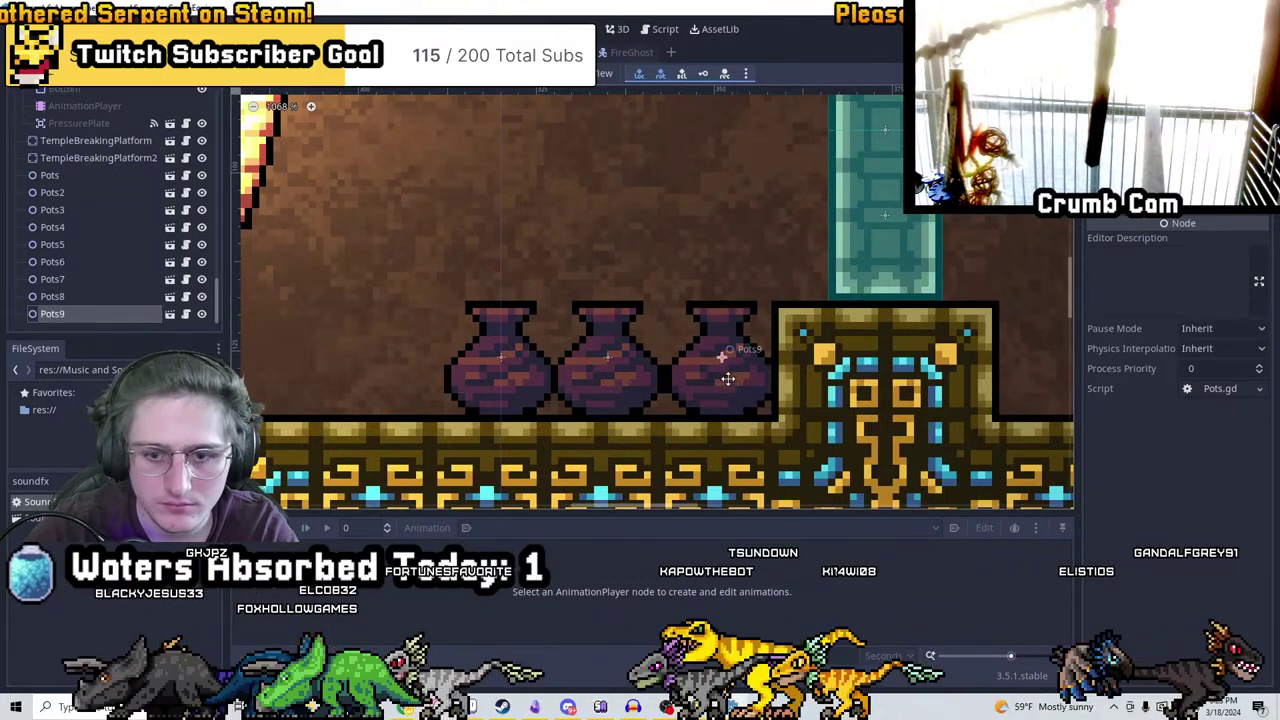
# Place copies Pots10 through Pots13 on the next stretch of floor
pyautogui.scroll(-5, 728, 378)
pyautogui.moveTo(728, 378); pyautogui.dragTo(726, 314, button='middle')
pyautogui.hotkey('ctrl', 'd')
pyautogui.scroll(5, 523, 357)
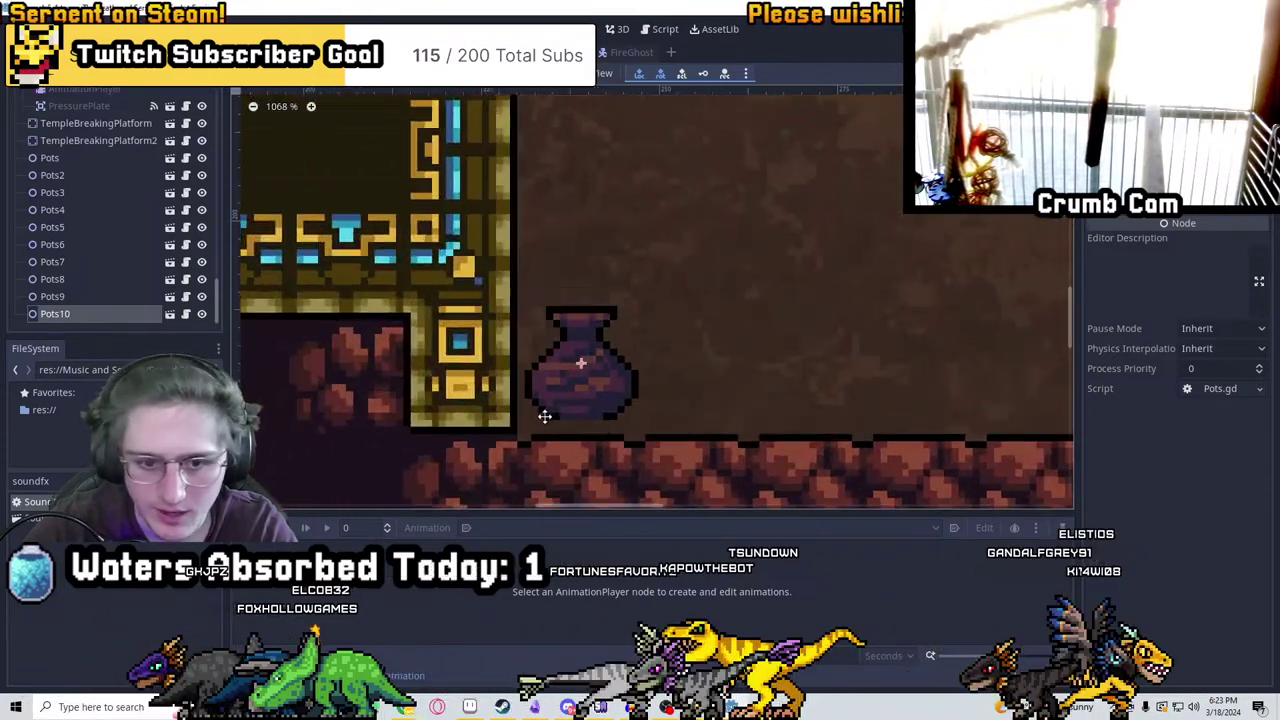
pyautogui.moveTo(544, 416); pyautogui.dragTo(734, 420)
pyautogui.hotkey('ctrl', 'd')
pyautogui.hotkey('ctrl', 'd')
pyautogui.scroll(-2, 951, 420)
pyautogui.moveTo(951, 420); pyautogui.dragTo(618, 382, button='middle')
pyautogui.hotkey('ctrl', 'd')
pyautogui.scroll(-2, 618, 382)
pyautogui.moveTo(618, 382); pyautogui.dragTo(716, 347)
pyautogui.hotkey('ctrl', 'd')
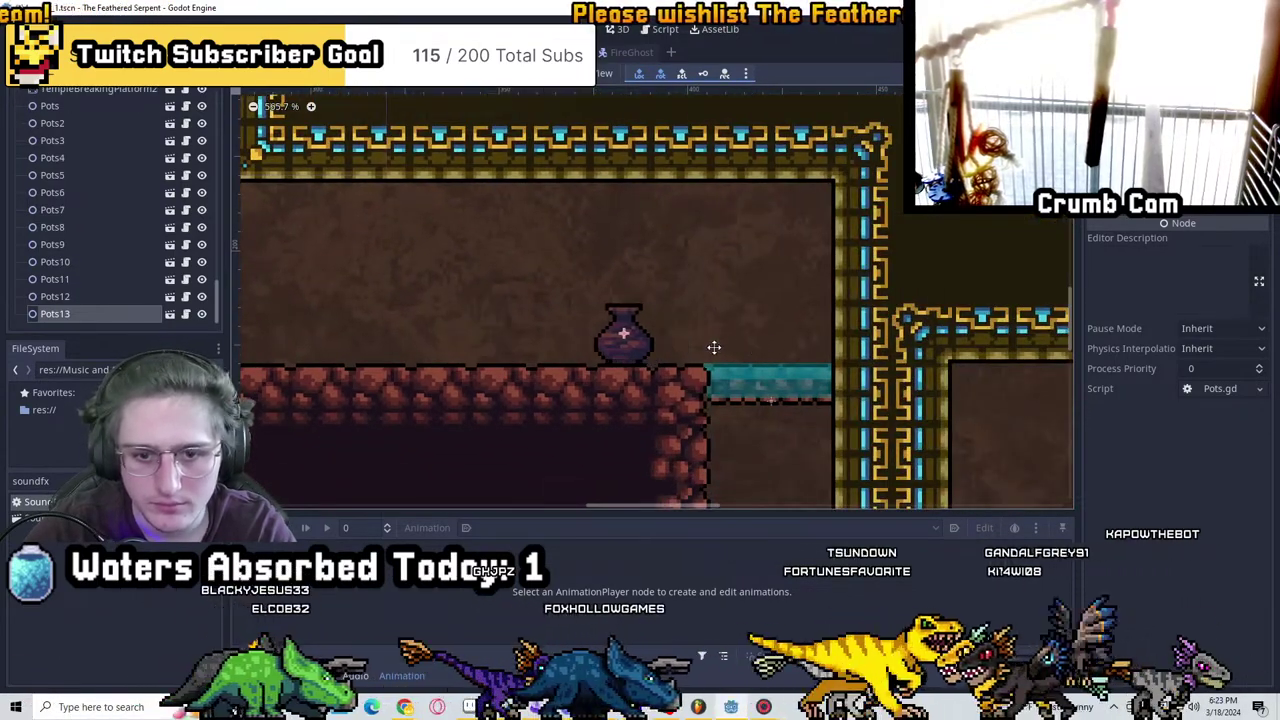
# Add Pots14 through Pots17, moving Pots14 out from behind the pillar onto the ground
pyautogui.scroll(-2, 716, 347)
pyautogui.moveTo(686, 380); pyautogui.dragTo(642, 220, button='middle')
pyautogui.moveTo(642, 220); pyautogui.dragTo(903, 377)
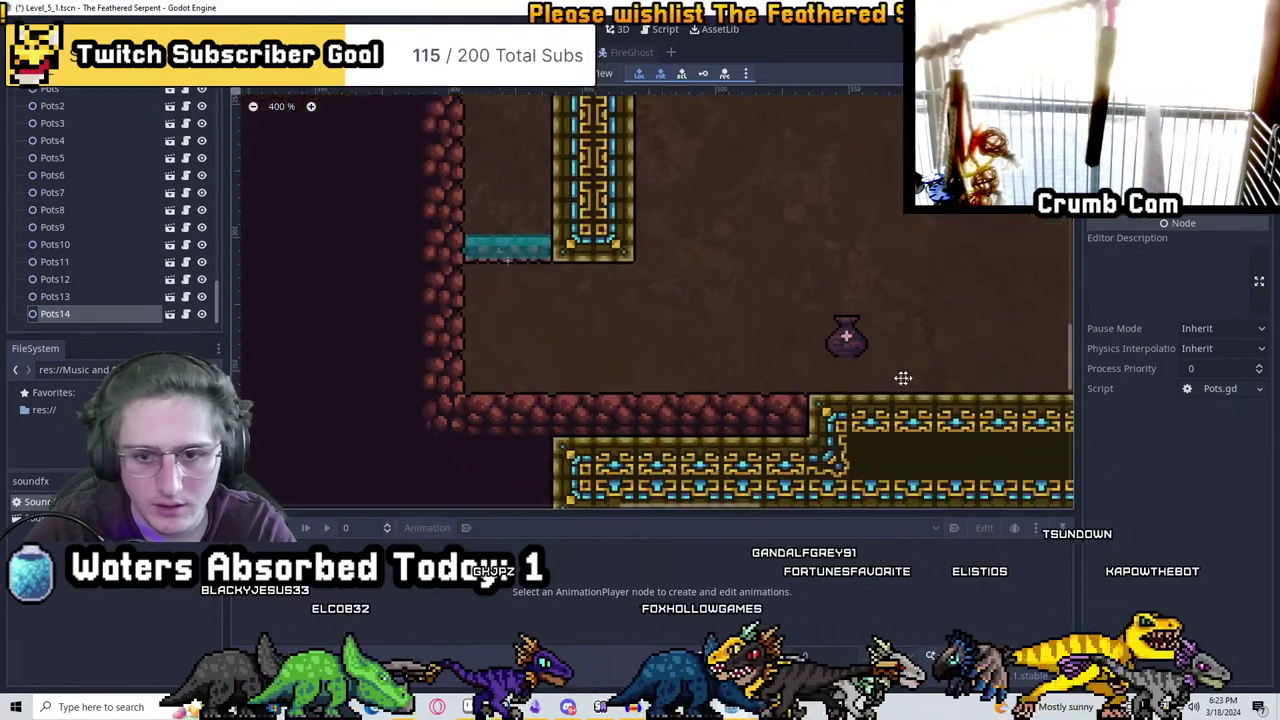
pyautogui.scroll(3, 491, 323)
pyautogui.moveTo(491, 323); pyautogui.dragTo(476, 364)
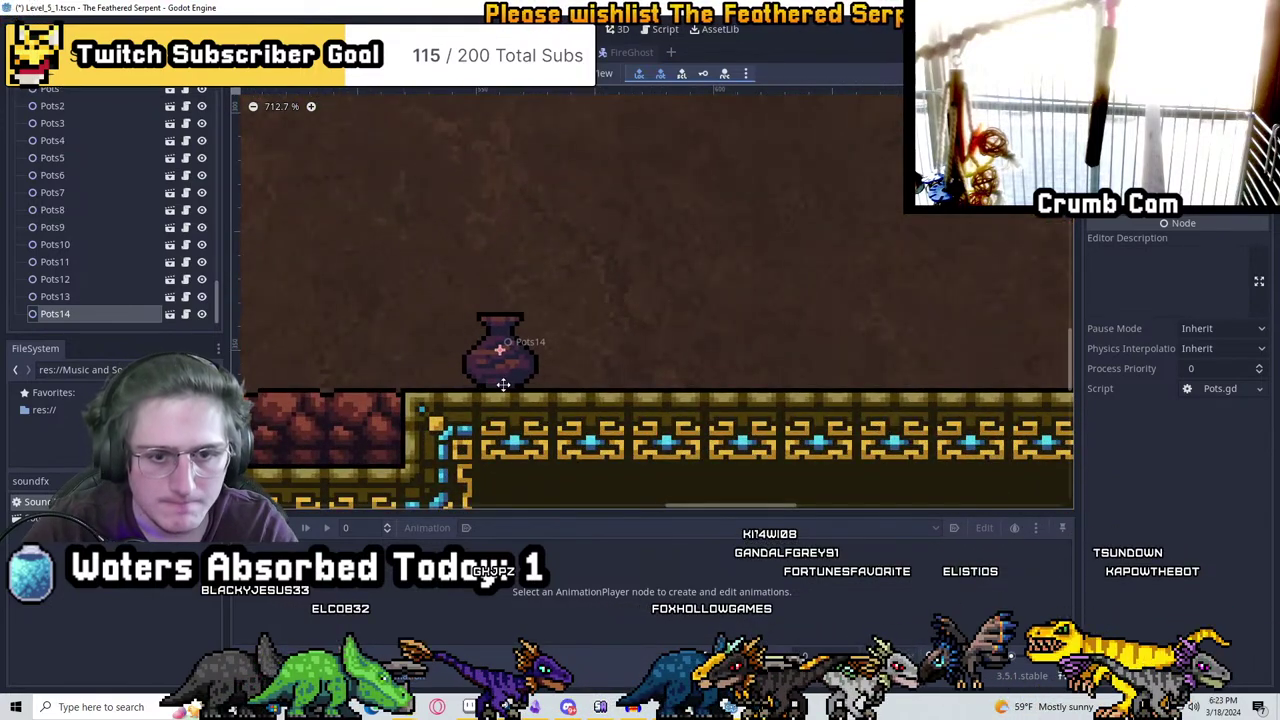
pyautogui.scroll(2, 503, 384)
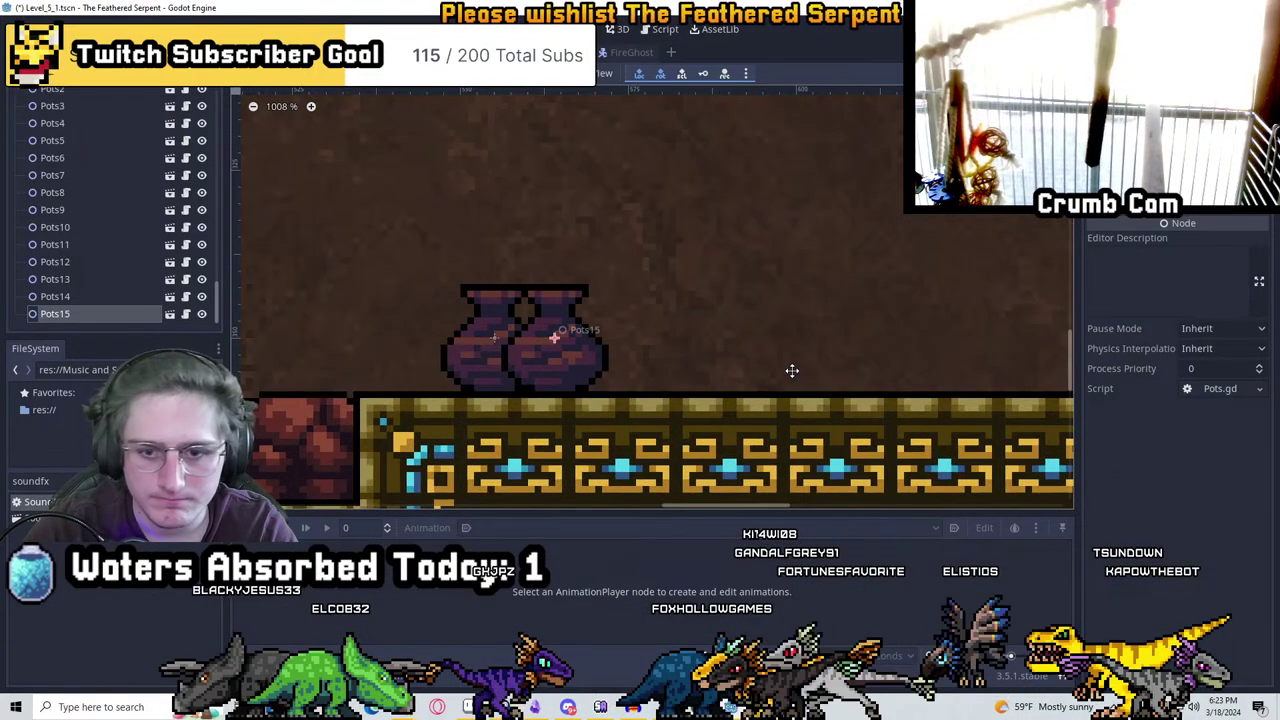
pyautogui.hotkey('ctrl', 'd')
pyautogui.moveTo(554, 337); pyautogui.dragTo(786, 366)
pyautogui.moveTo(786, 366); pyautogui.dragTo(457, 363, button='middle')
pyautogui.hotkey('ctrl', 'd')
# Place Pots18 through Pots20 along the floor near the pit and pillar
pyautogui.moveTo(448, 358); pyautogui.dragTo(960, 378)
pyautogui.hotkey('ctrl', 'd')
pyautogui.moveTo(960, 378); pyautogui.dragTo(524, 337, button='middle')
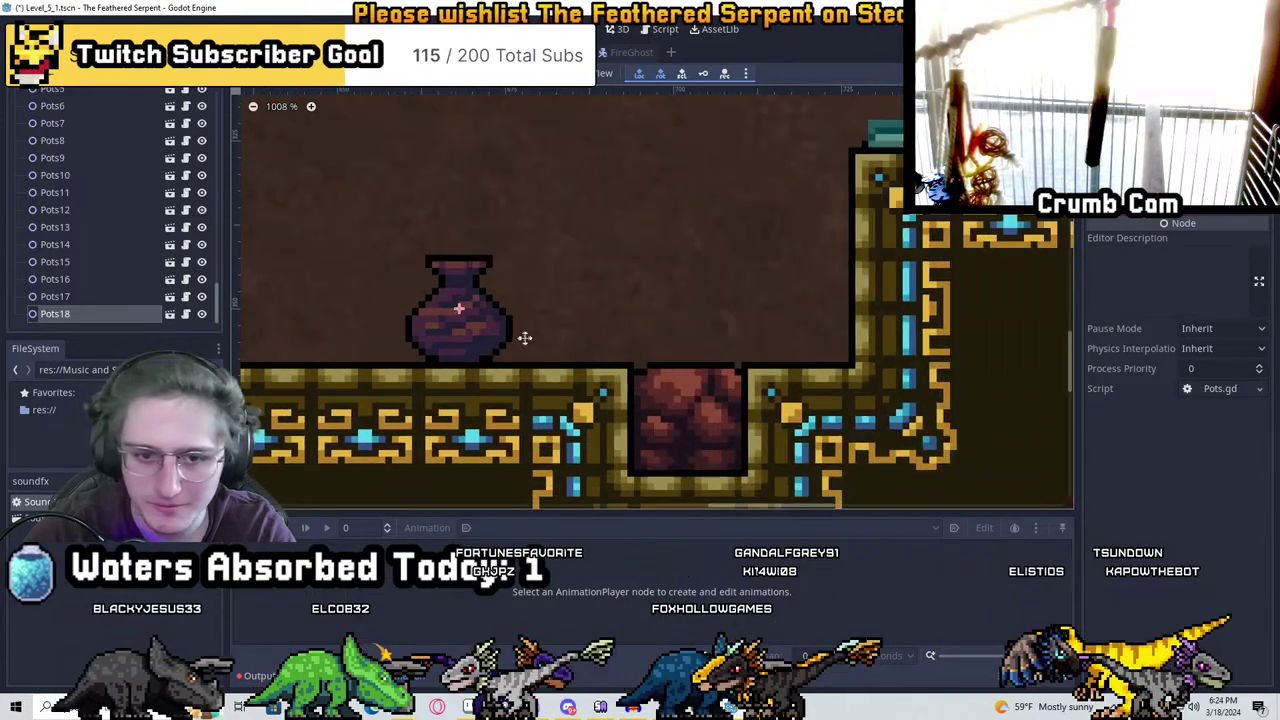
pyautogui.hotkey('ctrl', 'd')
pyautogui.moveTo(524, 337); pyautogui.dragTo(586, 334)
pyautogui.moveTo(600, 345); pyautogui.dragTo(452, 373, button='middle')
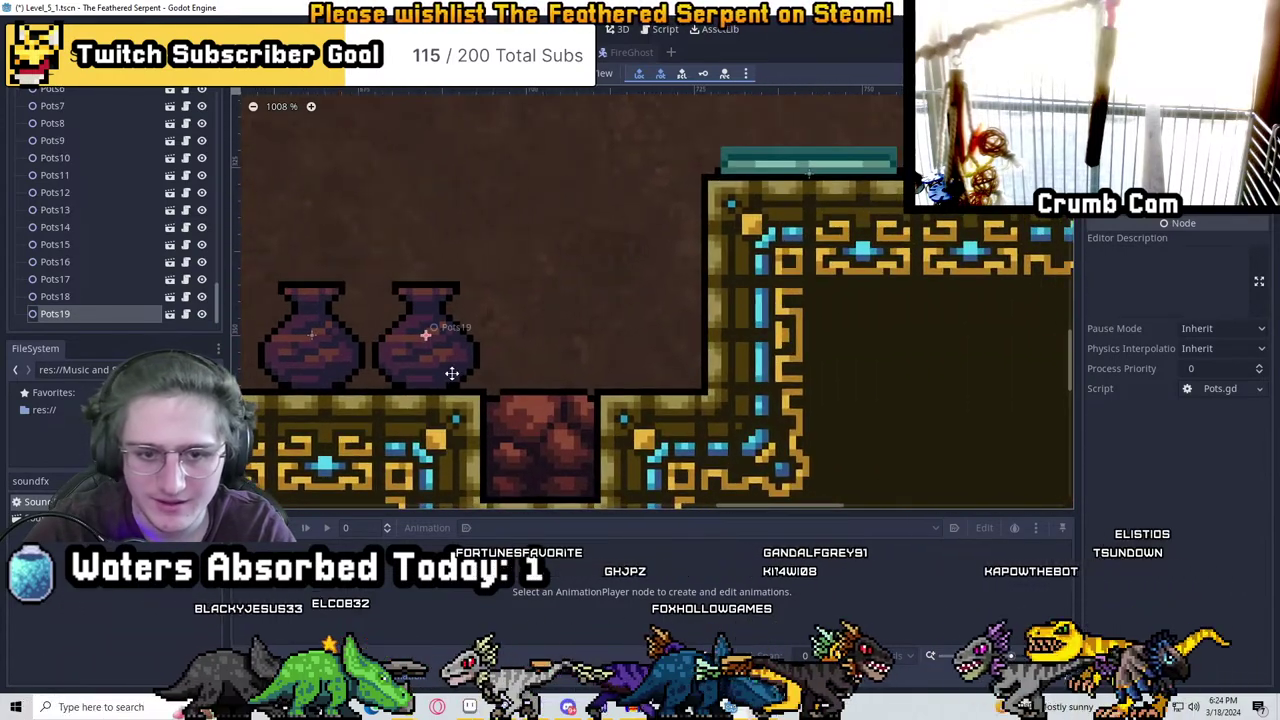
pyautogui.hotkey('ctrl', 'd')
pyautogui.moveTo(452, 373); pyautogui.dragTo(660, 378)
pyautogui.scroll(-3, 690, 360)
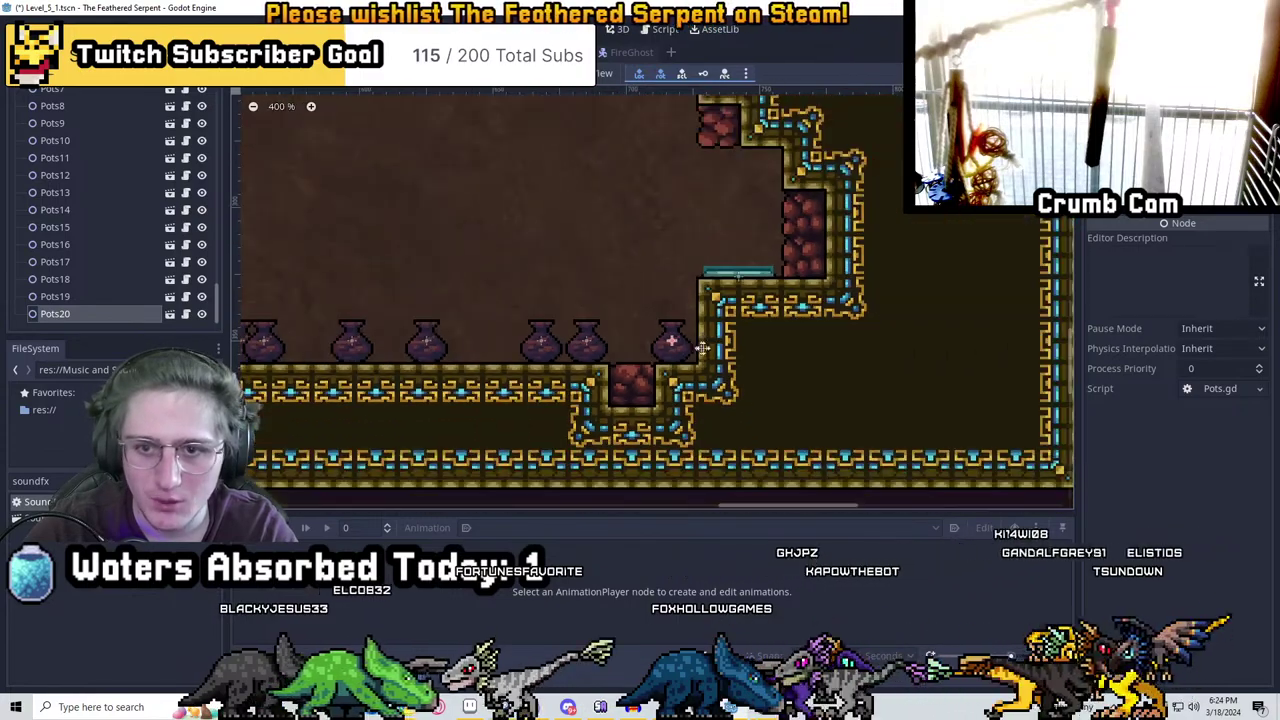
pyautogui.scroll(-7, 703, 347)
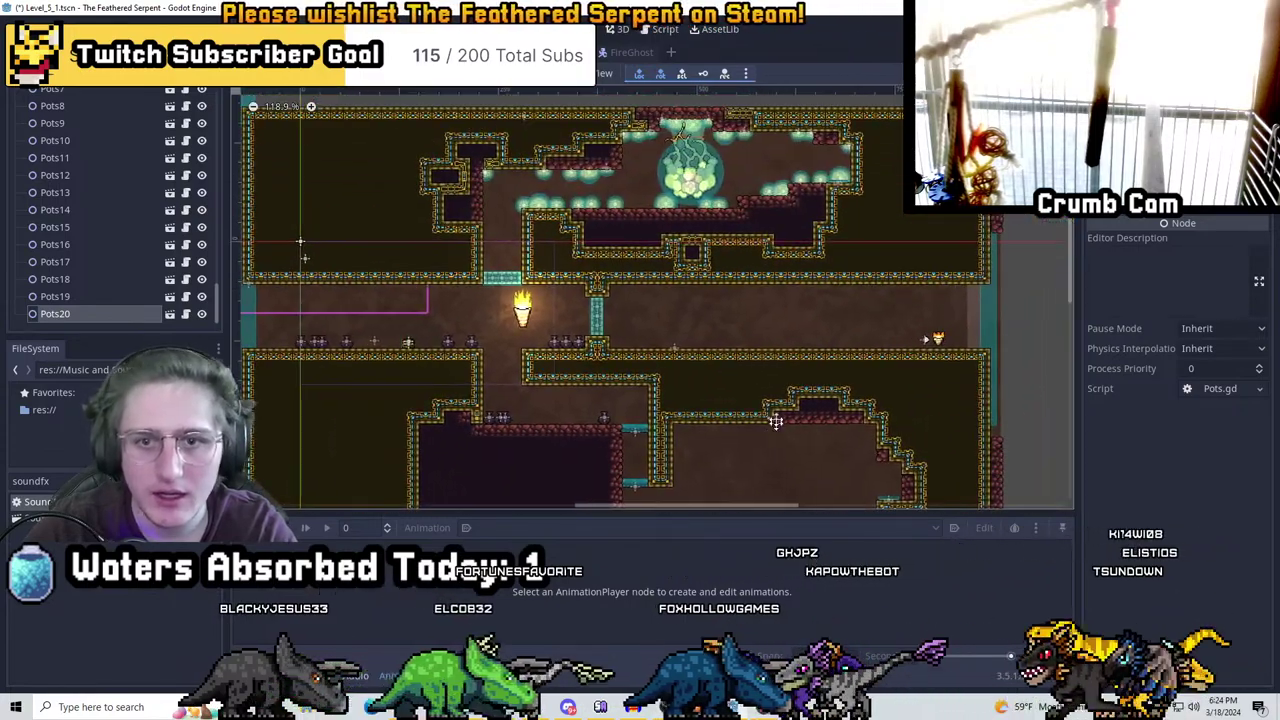
# Place Pots21 through Pots23 at the left end of another temple floor
pyautogui.hotkey('ctrl', 'd')
pyautogui.moveTo(514, 215); pyautogui.dragTo(445, 203, button='middle')
pyautogui.scroll(10, 543, 271)
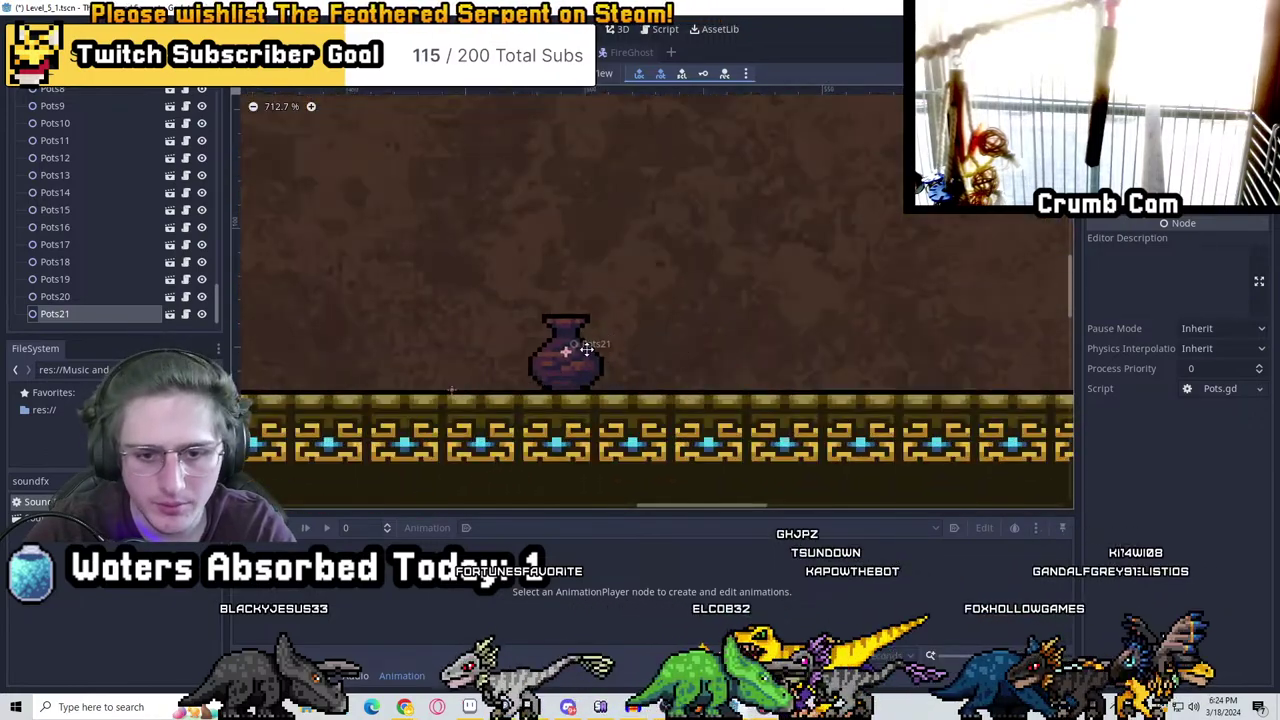
pyautogui.moveTo(587, 349); pyautogui.dragTo(770, 352, button='middle')
pyautogui.moveTo(770, 352); pyautogui.dragTo(500, 342)
pyautogui.hotkey('ctrl', 'd')
pyautogui.moveTo(539, 336); pyautogui.dragTo(380, 334, button='middle')
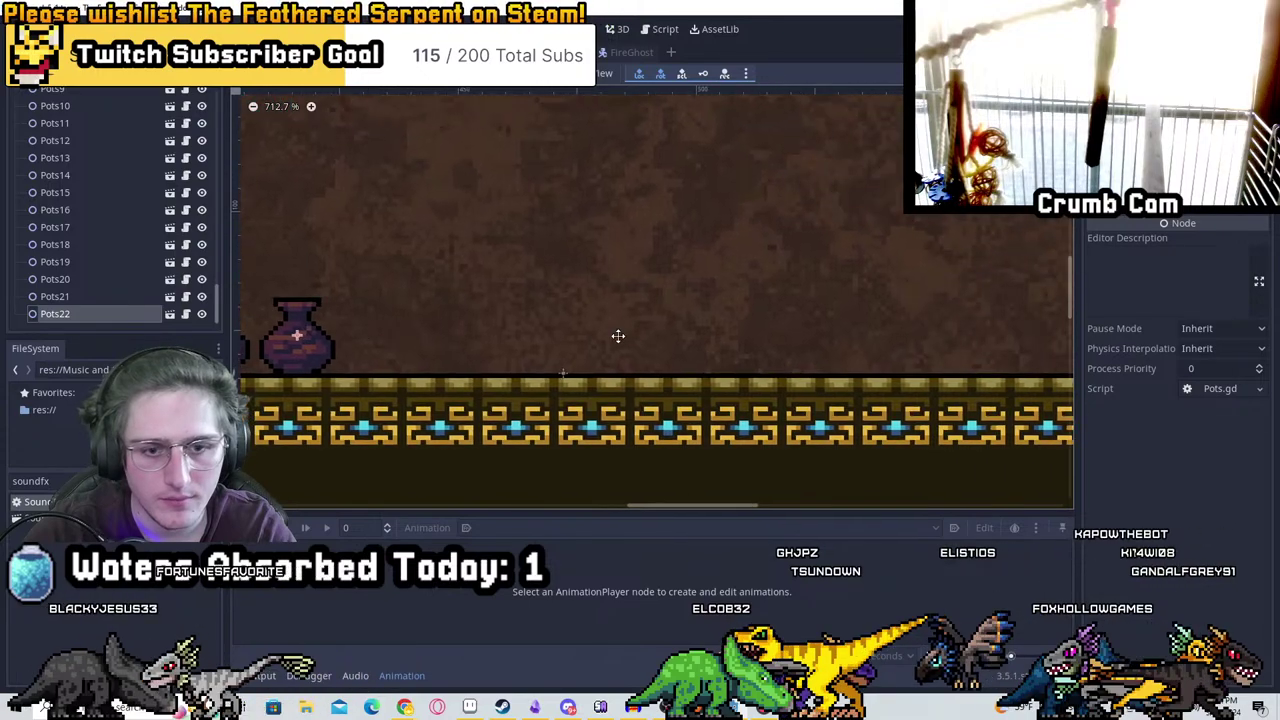
pyautogui.hotkey('ctrl', 'd')
pyautogui.moveTo(325, 348); pyautogui.dragTo(653, 350)
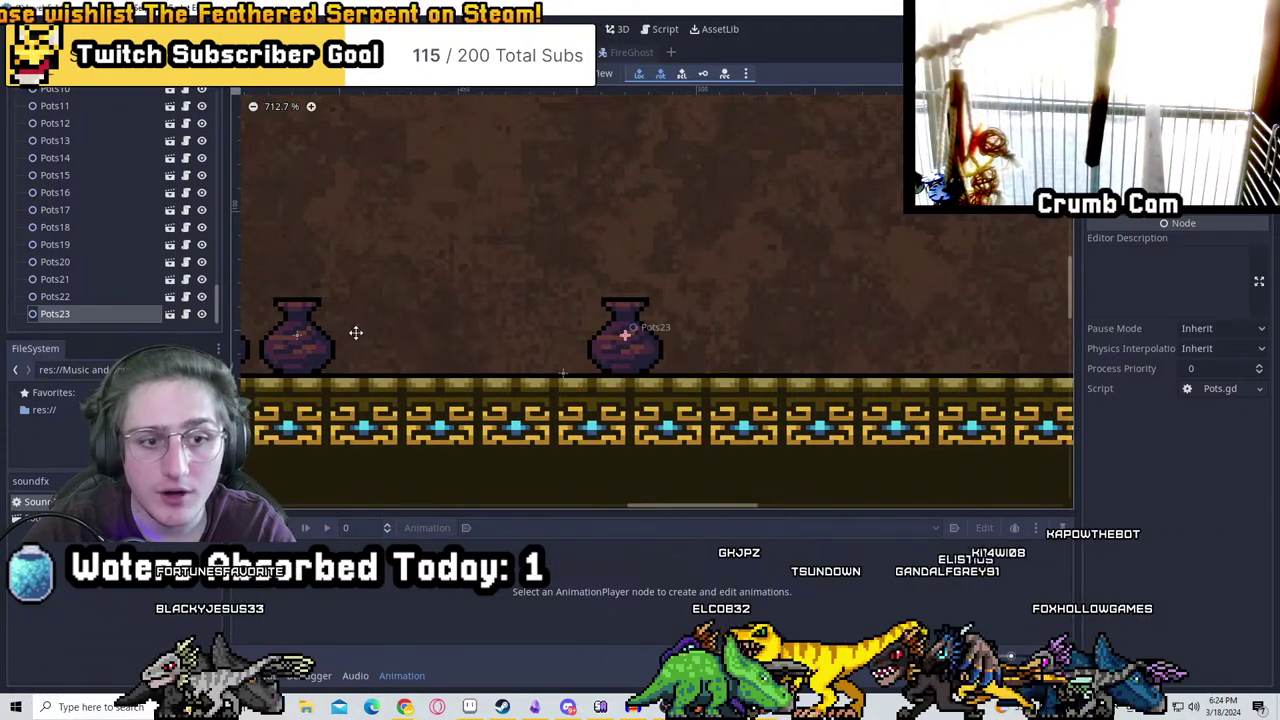
pyautogui.moveTo(355, 332); pyautogui.dragTo(615, 357, button='middle')
# Add Pots24 through Pots28 further along that floor toward the torch
pyautogui.hotkey('ctrl', 'd')
pyautogui.moveTo(700, 363); pyautogui.dragTo(550, 376)
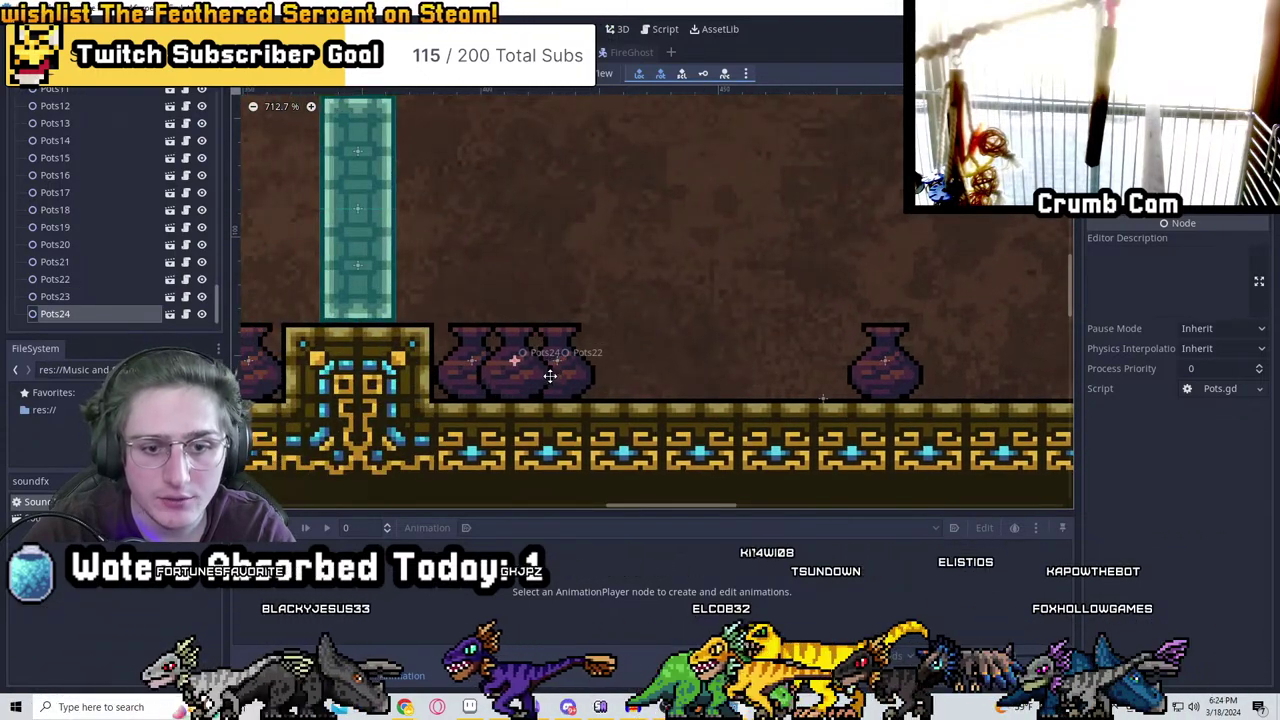
pyautogui.scroll(-5, 550, 376)
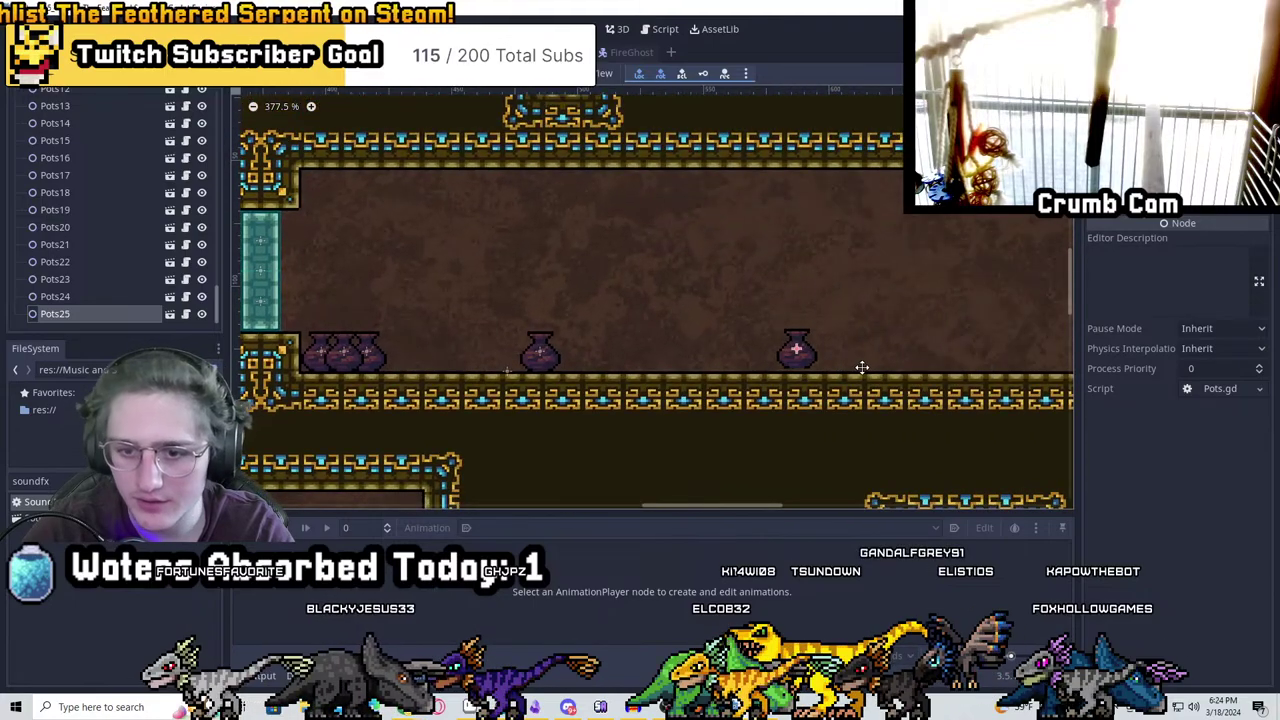
pyautogui.scroll(4, 820, 362)
pyautogui.moveTo(806, 354); pyautogui.dragTo(420, 314, button='middle')
pyautogui.hotkey('ctrl', 'd')
pyautogui.moveTo(420, 314); pyautogui.dragTo(722, 317)
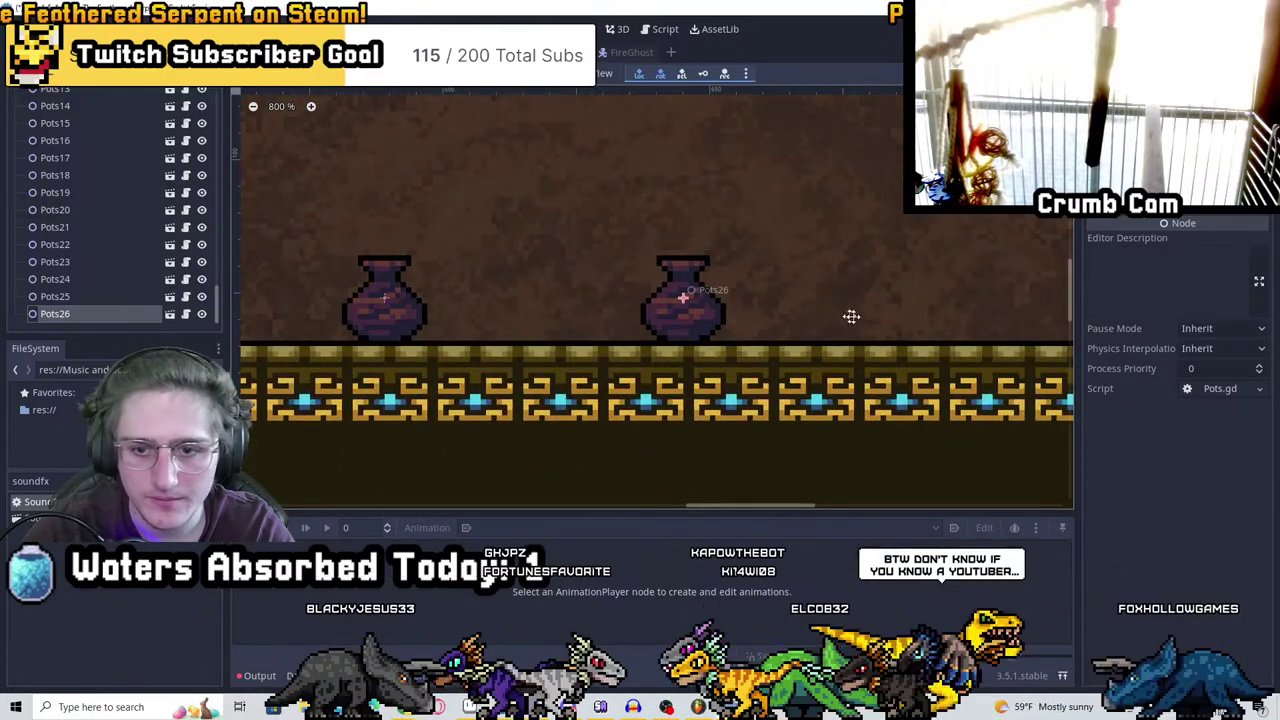
pyautogui.hotkey('ctrl', 'd')
pyautogui.moveTo(851, 316); pyautogui.dragTo(991, 313)
pyautogui.moveTo(991, 313); pyautogui.dragTo(491, 312, button='middle')
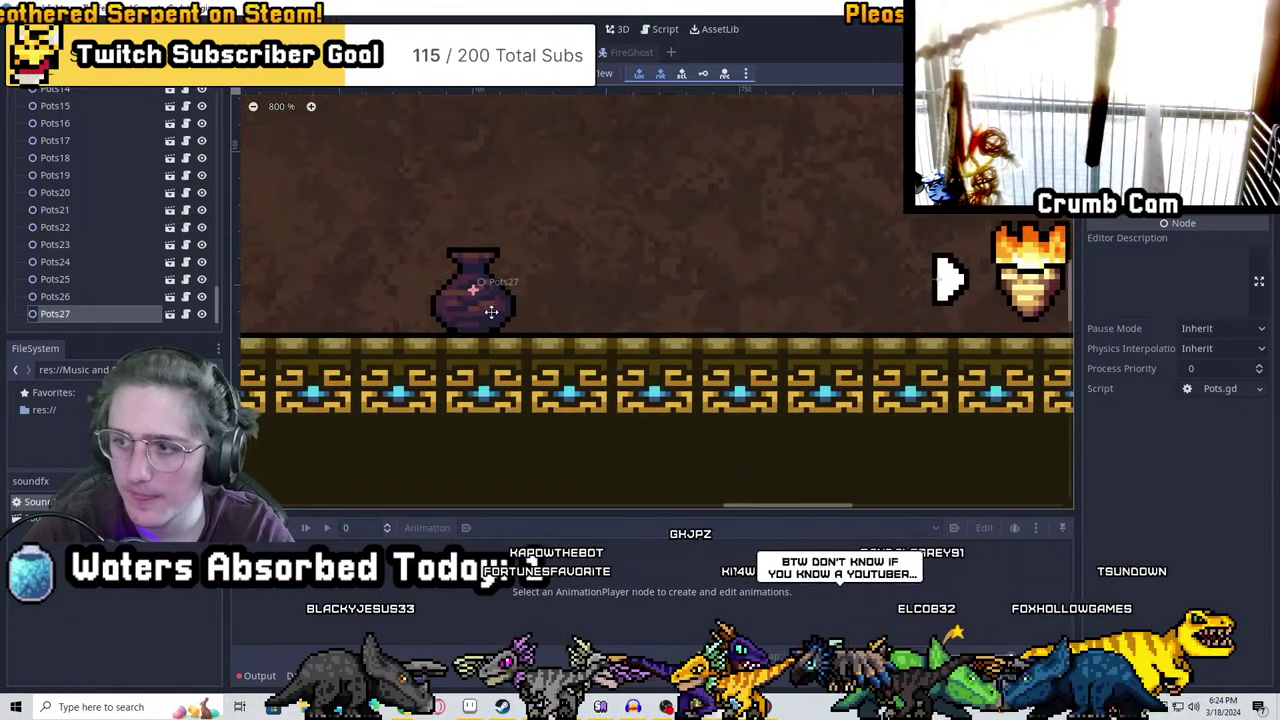
pyautogui.hotkey('ctrl', 'd')
pyautogui.moveTo(505, 314); pyautogui.dragTo(674, 292)
# Add Pots29 beside the last pair and save the Level_5_1 scene
pyautogui.hotkey('ctrl', 'd')
pyautogui.scroll(-2, 709, 295)
pyautogui.hotkey('ctrl', 's')
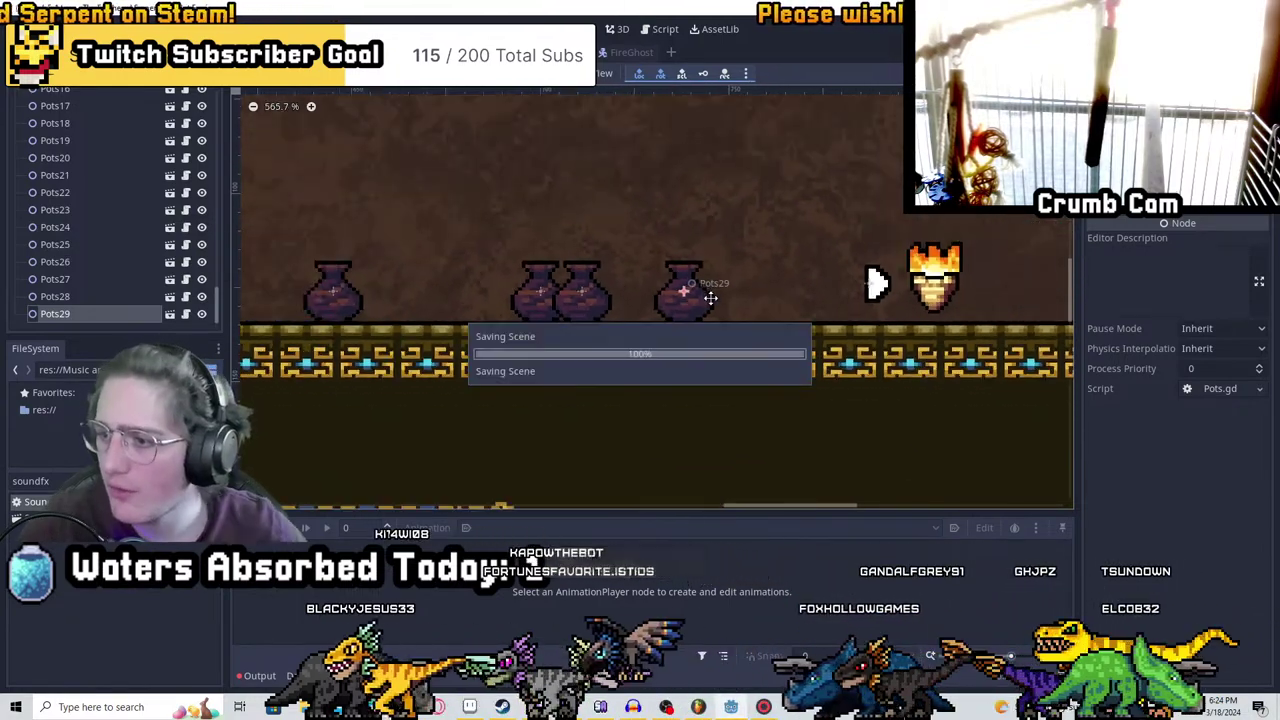
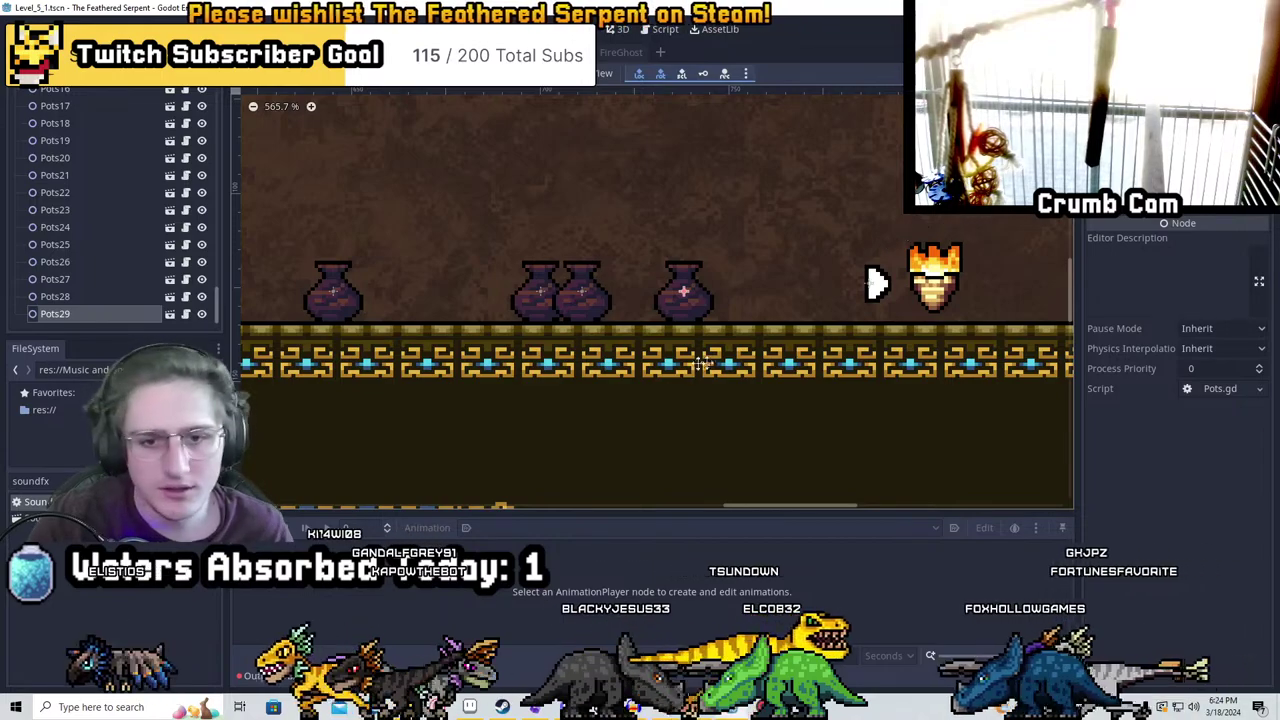
# Move the Chest to about 351, 127, among the pots beside the teal pillar doorway
pyautogui.scroll(-7, 703, 365)
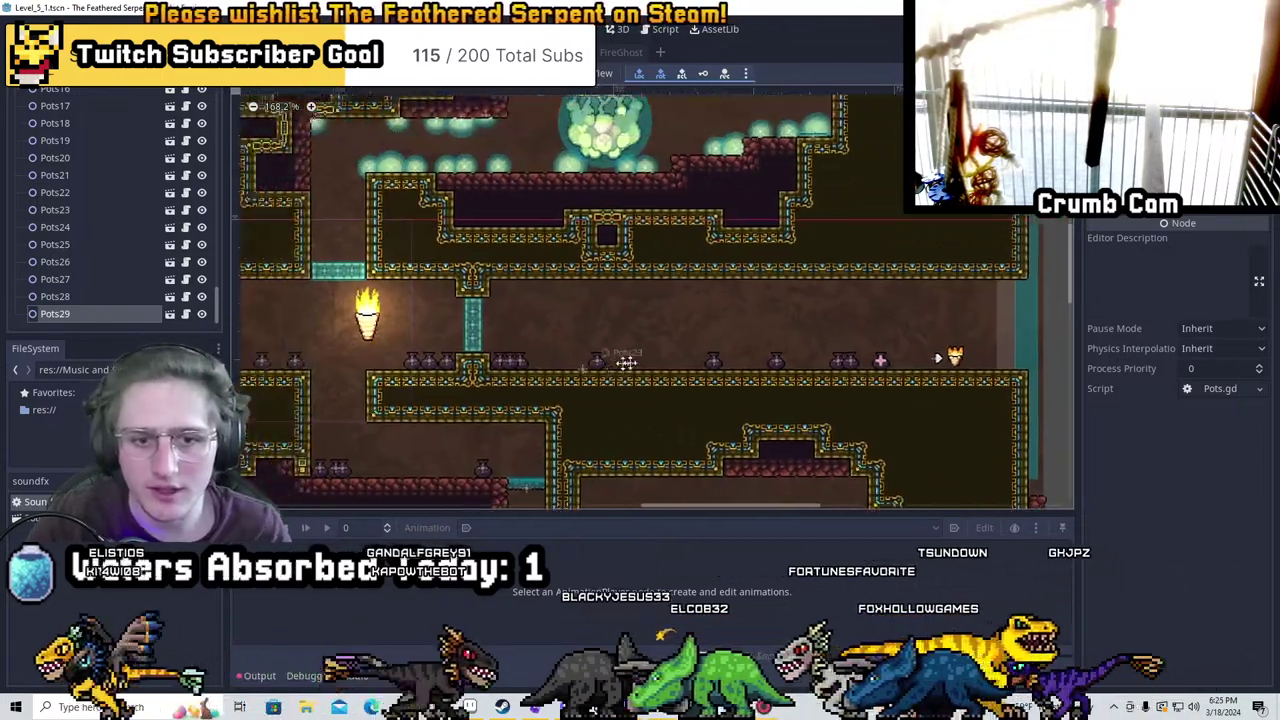
pyautogui.moveTo(625, 362); pyautogui.dragTo(812, 349, button='middle')
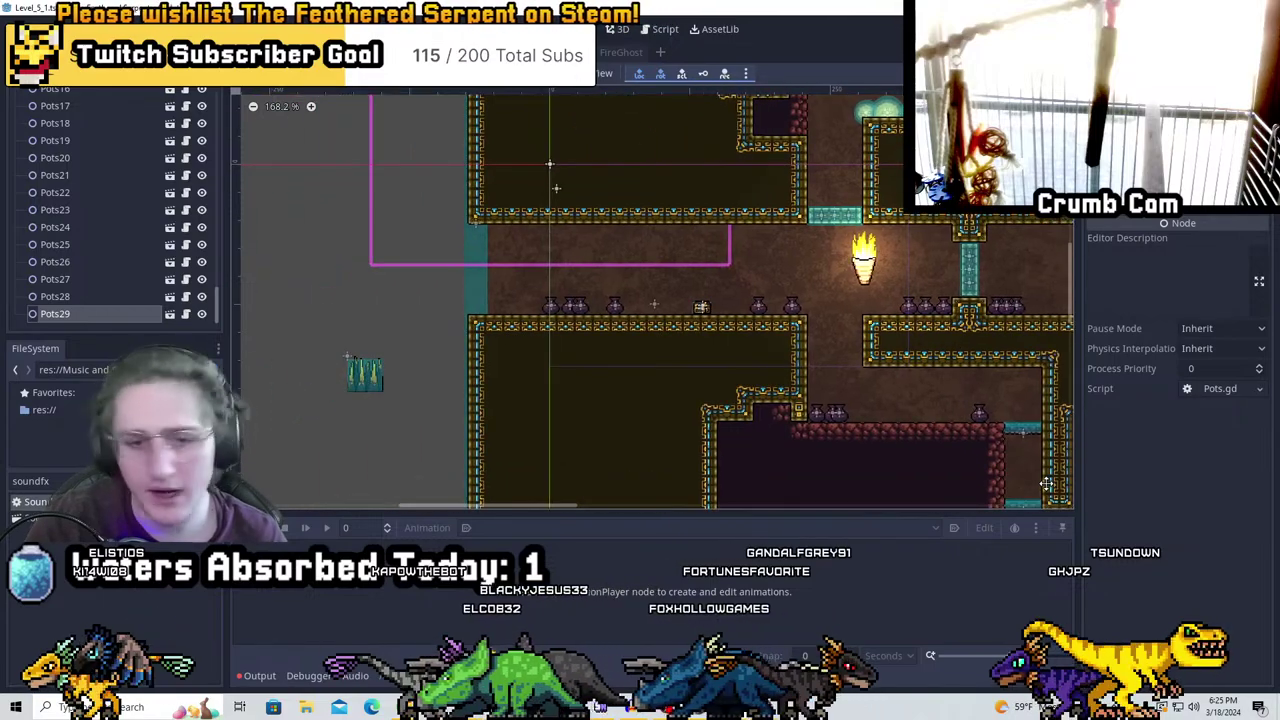
pyautogui.scroll(5, 782, 418)
pyautogui.moveTo(663, 420); pyautogui.dragTo(560, 460, button='middle')
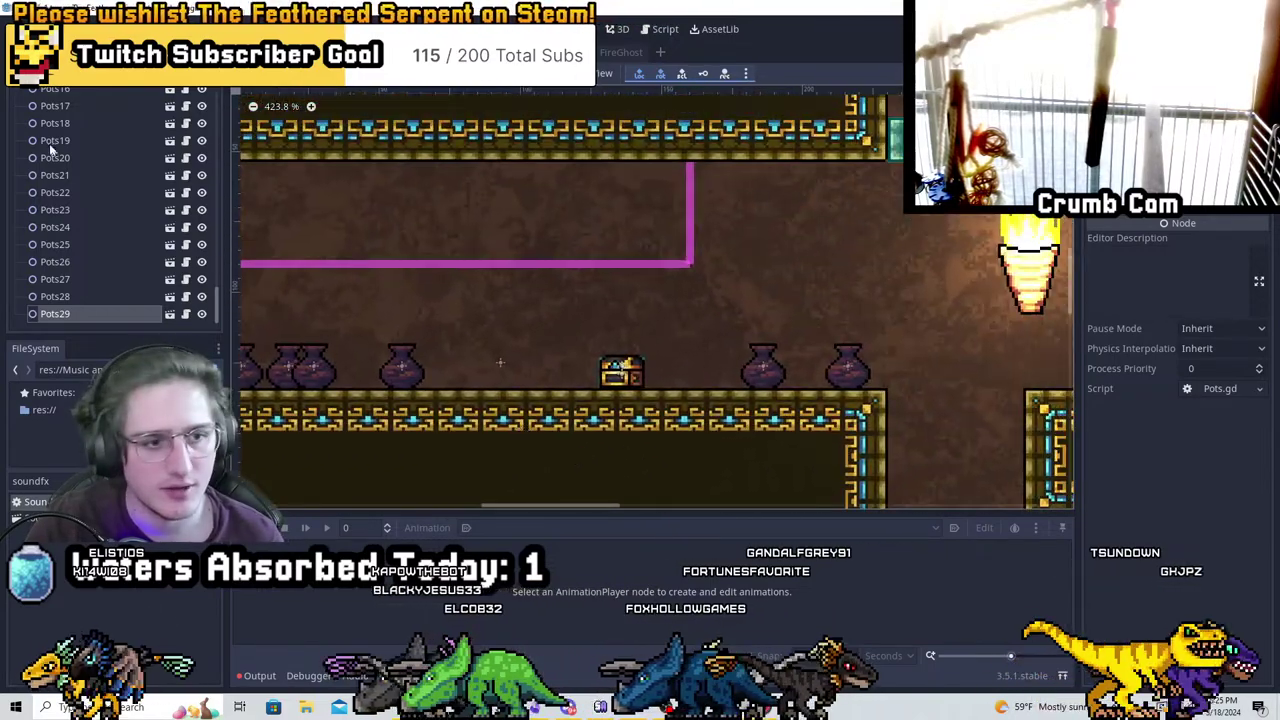
pyautogui.scroll(5, 112, 185)
pyautogui.scroll(8, 115, 186)
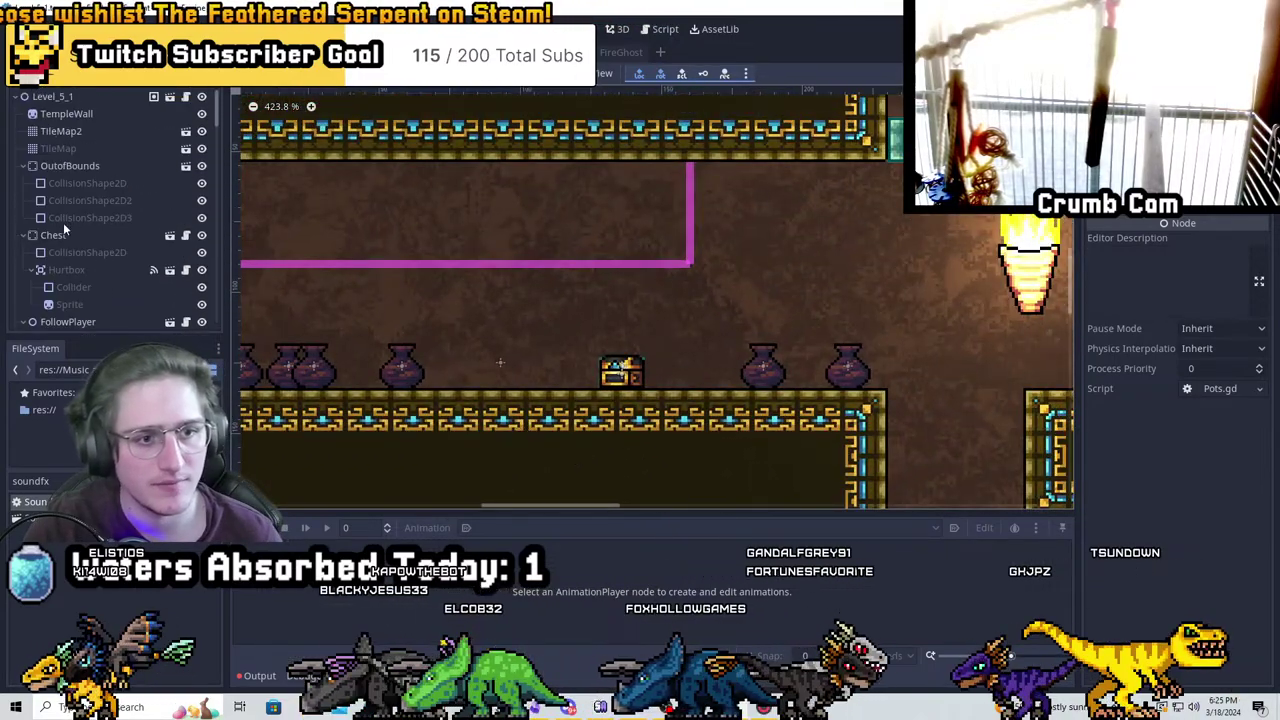
pyautogui.click(24, 236)
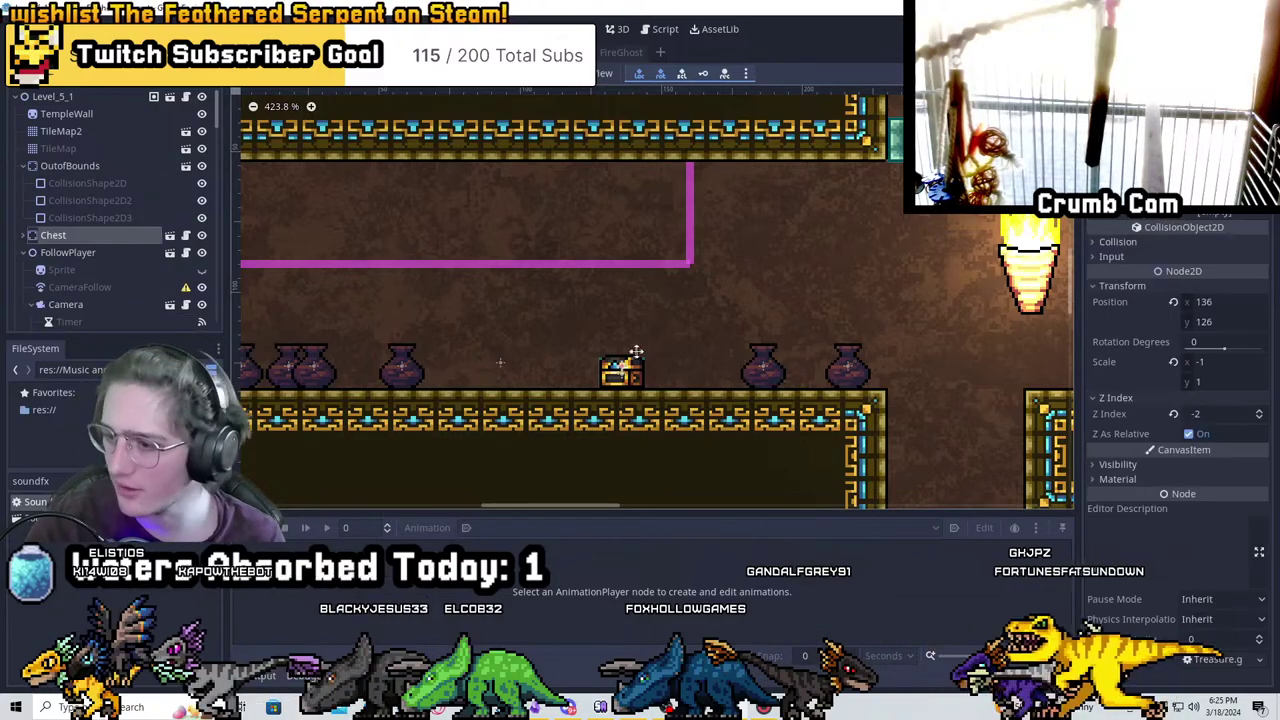
pyautogui.moveTo(369, 125); pyautogui.dragTo(544, 404)
pyautogui.scroll(3, 704, 350)
pyautogui.scroll(2, 544, 404)
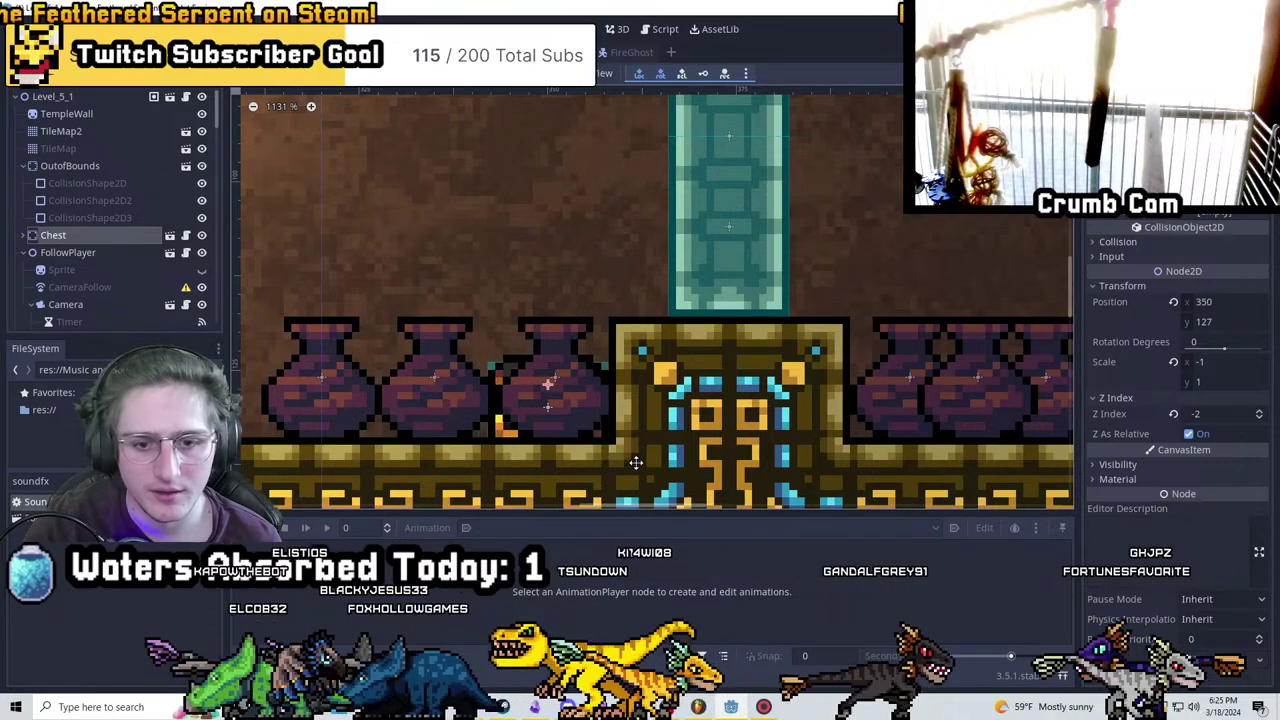
pyautogui.scroll(-3, 638, 458)
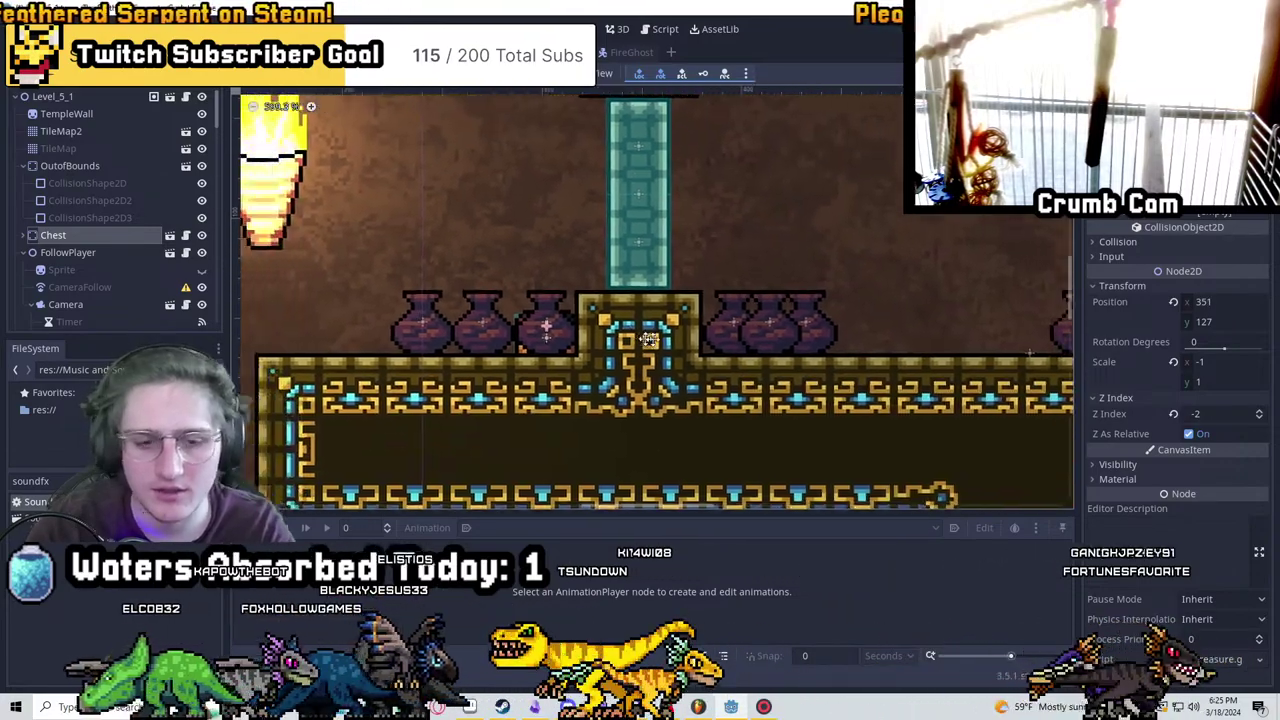
pyautogui.scroll(-5, 636, 358)
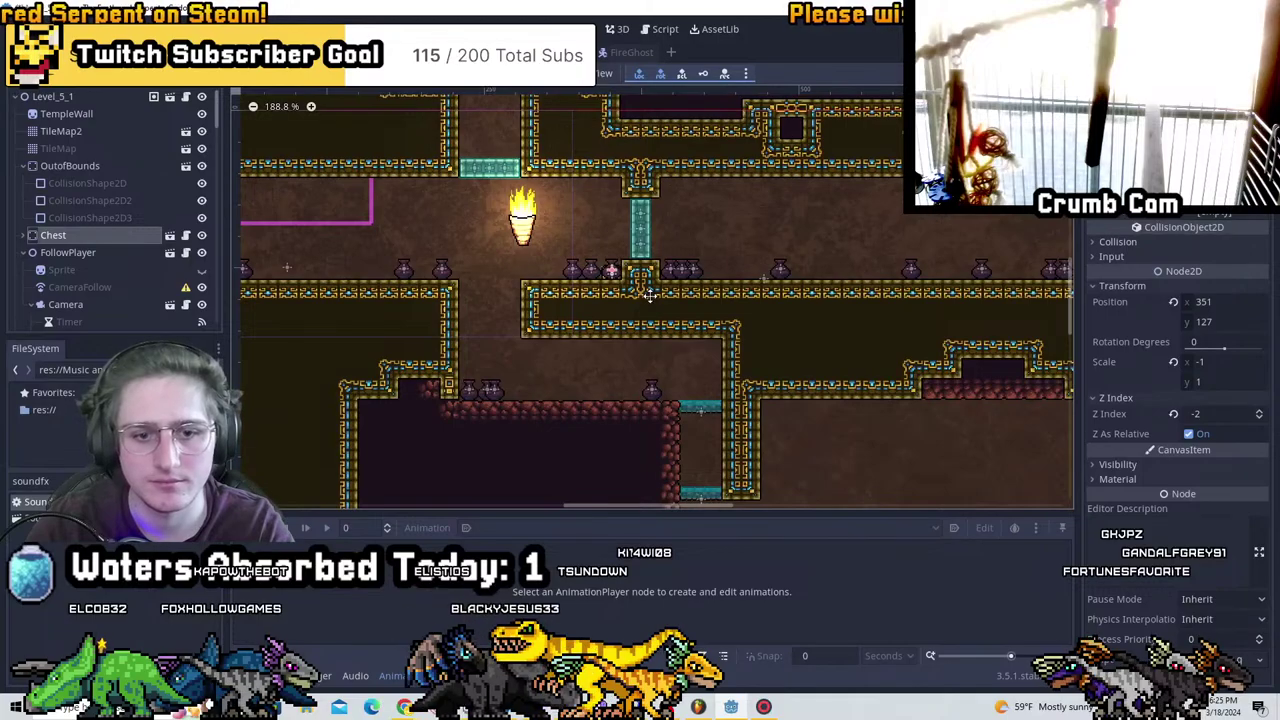
# Duplicate the chest and set Chest2 on the plant chamber floor by the rock wall
pyautogui.hotkey('ctrl', 'd')
pyautogui.moveTo(786, 414); pyautogui.dragTo(706, 318, button='middle')
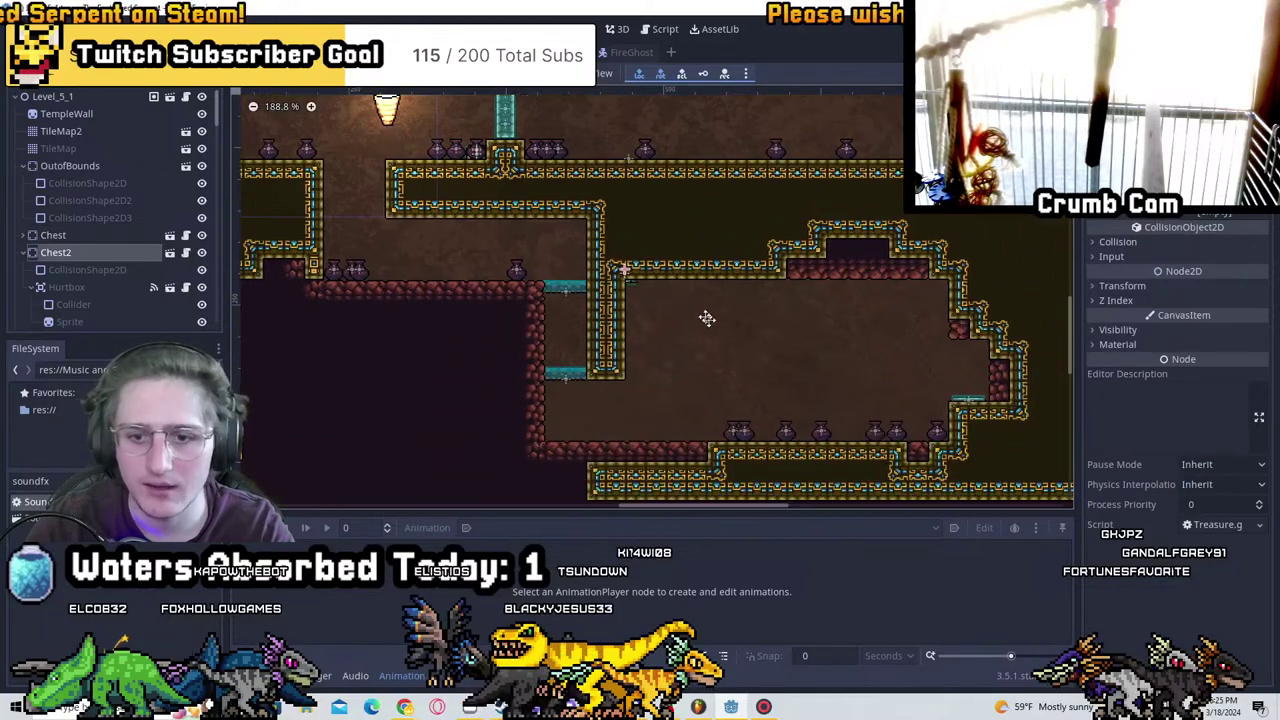
pyautogui.scroll(5, 674, 217)
pyautogui.keyDown('ctrl'); pyautogui.scroll(1, 809, 306); pyautogui.keyUp('ctrl')
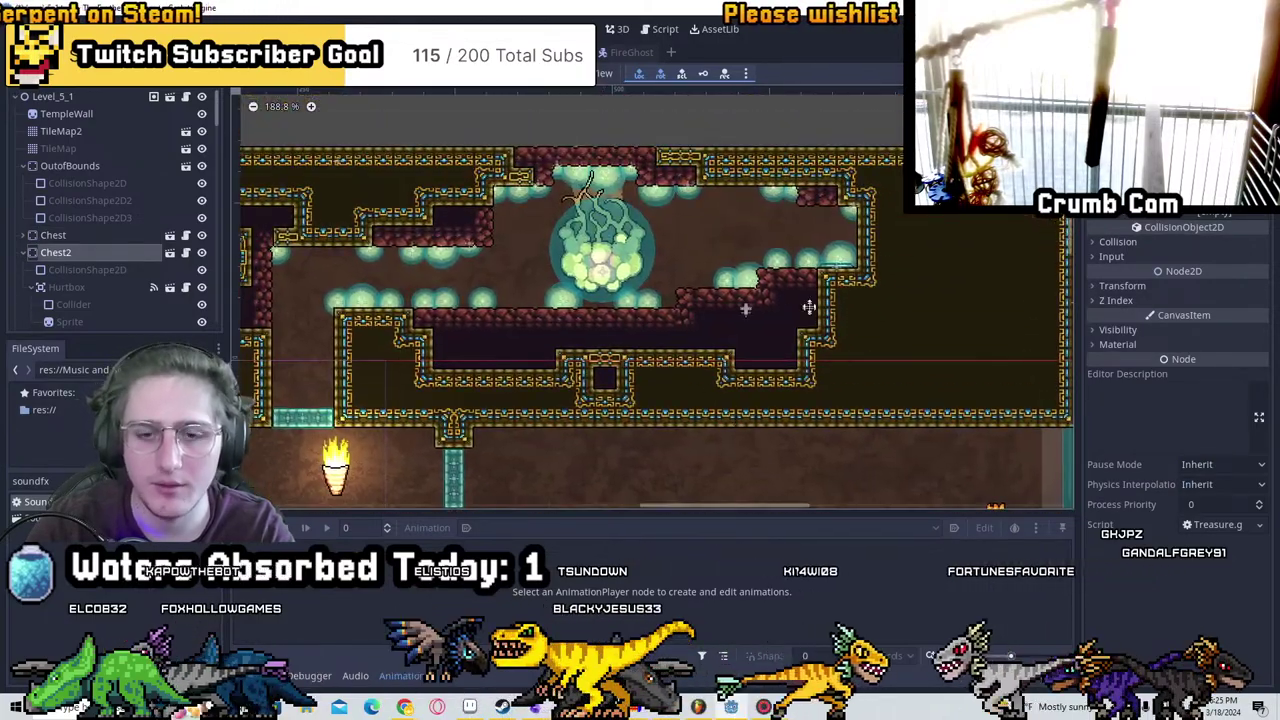
pyautogui.scroll(4, 764, 280)
pyautogui.moveTo(764, 280); pyautogui.dragTo(623, 329, button='middle')
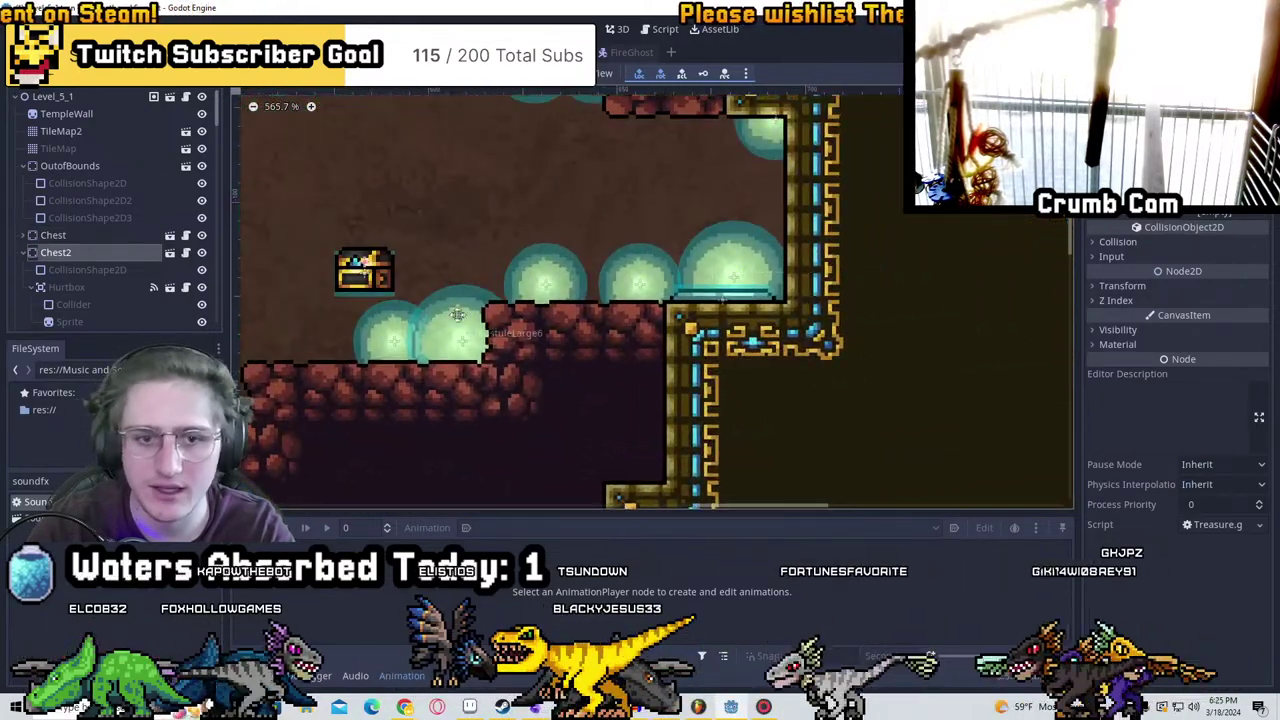
pyautogui.scroll(-2, 851, 293)
pyautogui.moveTo(851, 293); pyautogui.dragTo(686, 343)
pyautogui.scroll(8, 700, 363)
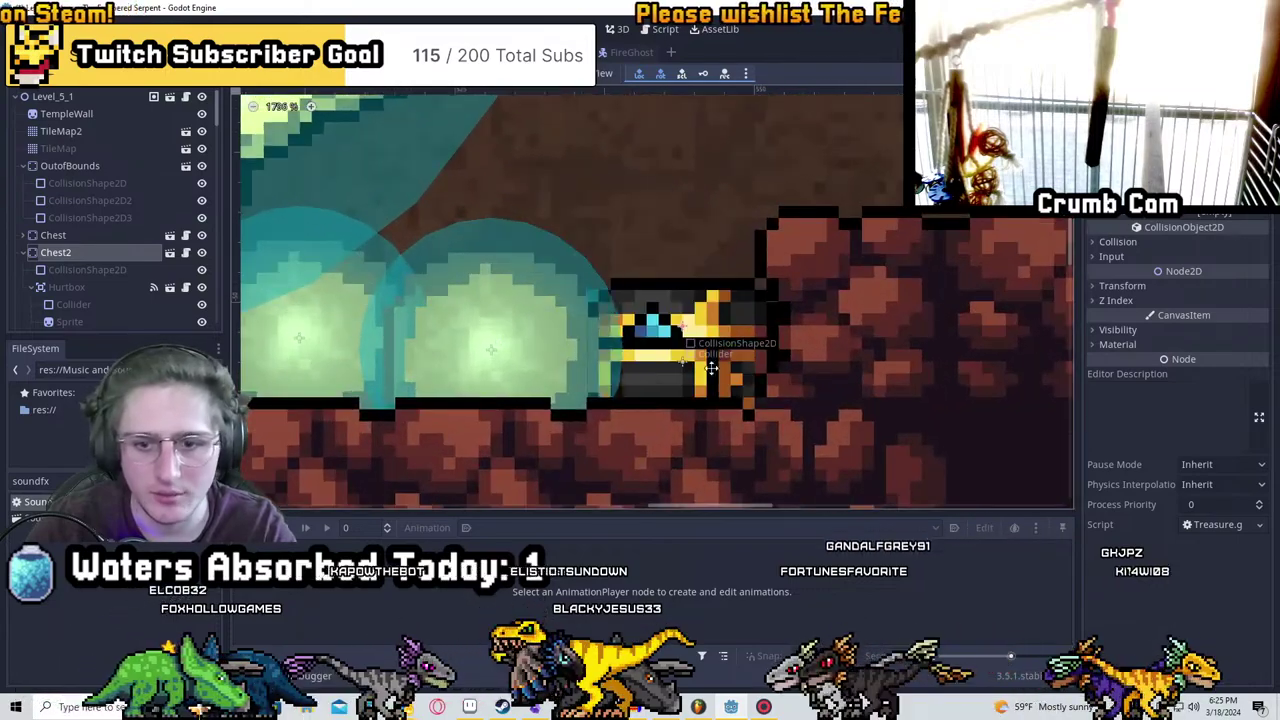
pyautogui.scroll(-10, 693, 362)
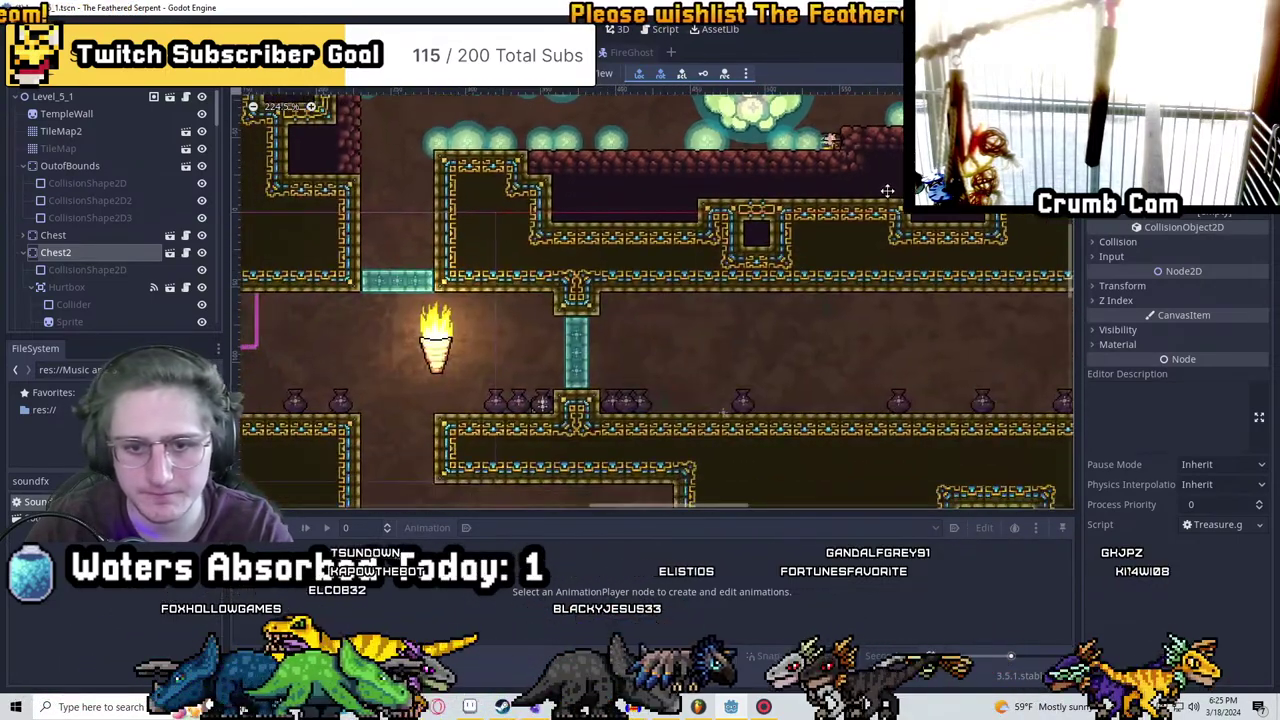
# Duplicate again, reset Chest3's scale to 1 to unflip it, and place it among the pots
pyautogui.hotkey('ctrl', 'd')
pyautogui.moveTo(887, 190); pyautogui.dragTo(673, 406)
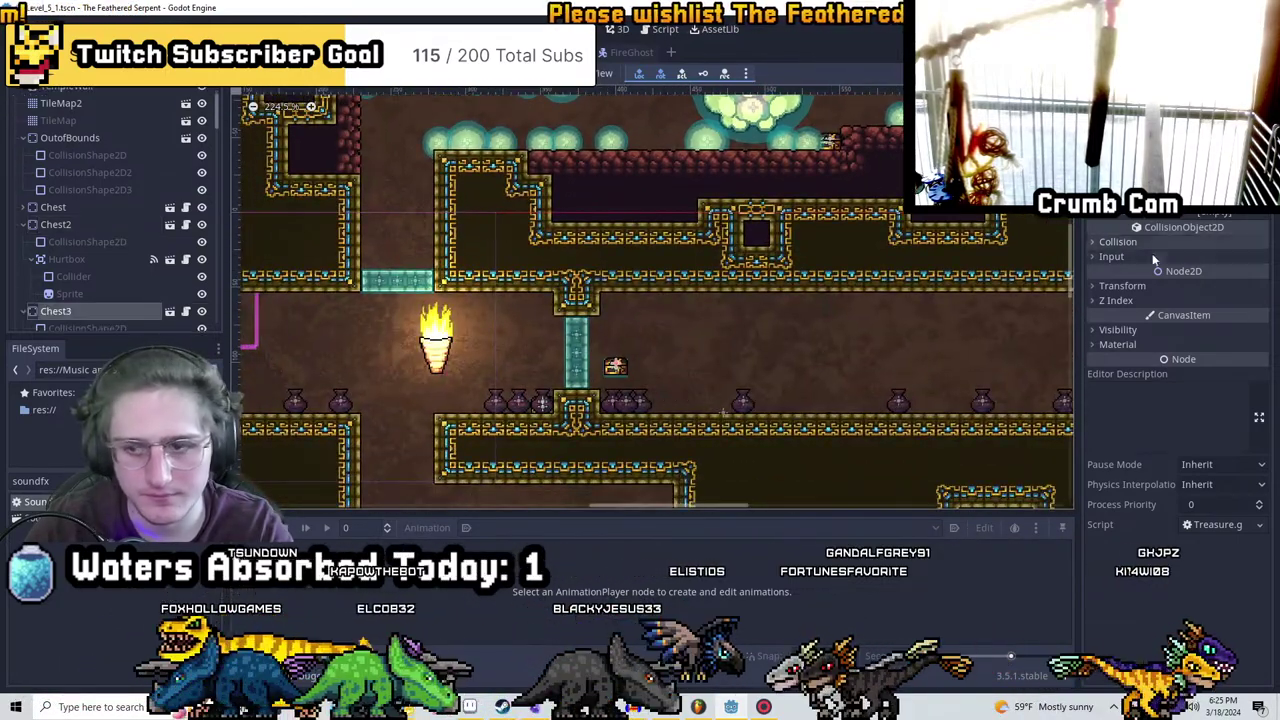
pyautogui.click(1122, 286)
pyautogui.click(1173, 361)
pyautogui.scroll(6, 608, 371)
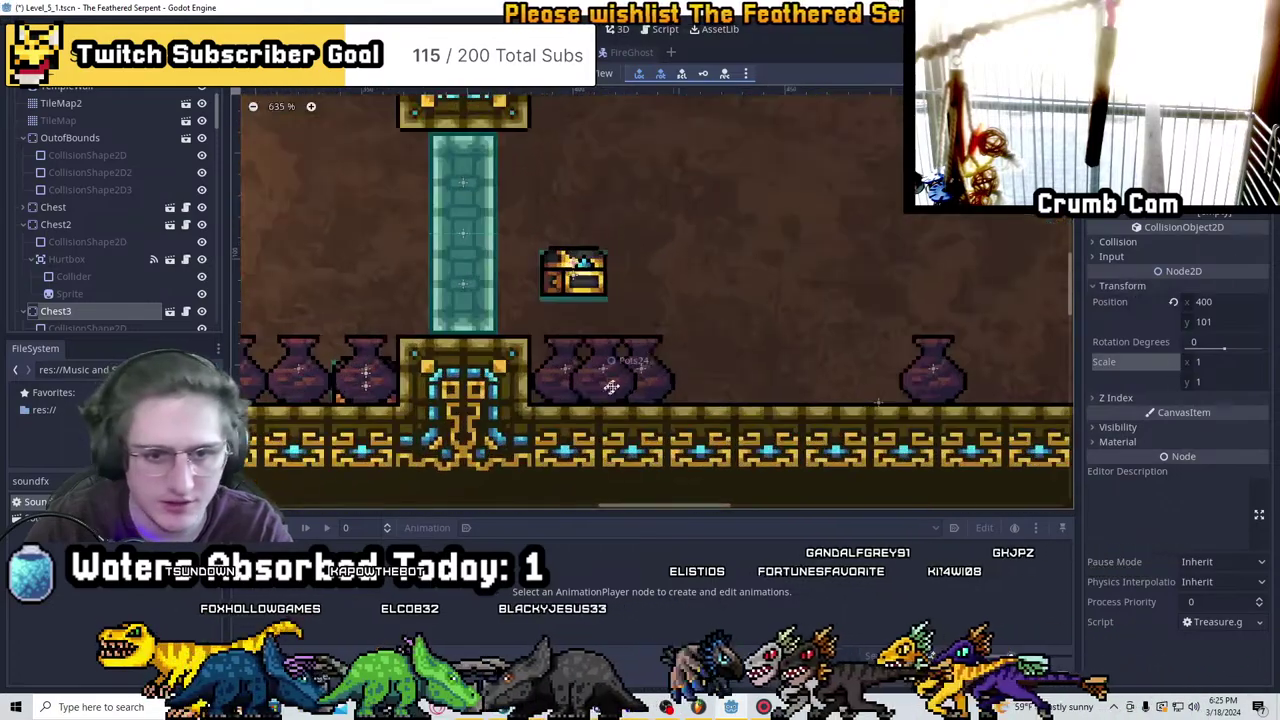
pyautogui.moveTo(608, 371); pyautogui.dragTo(596, 412)
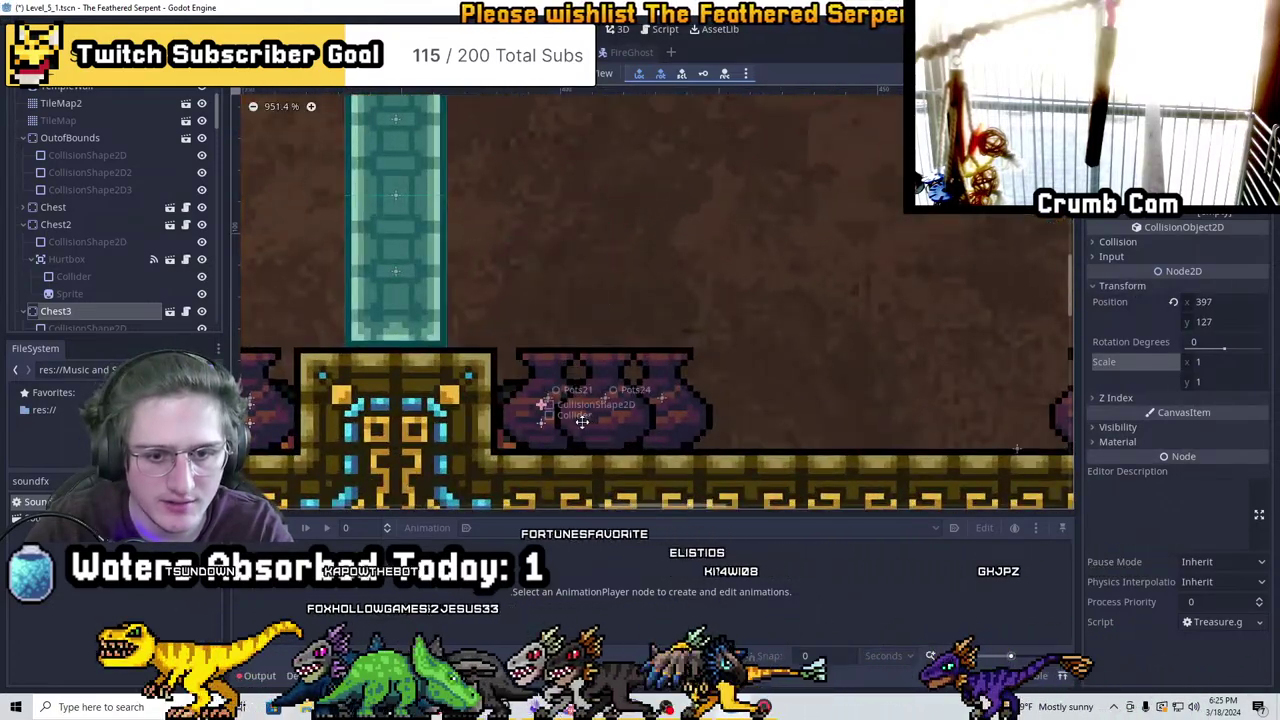
pyautogui.scroll(-10, 581, 421)
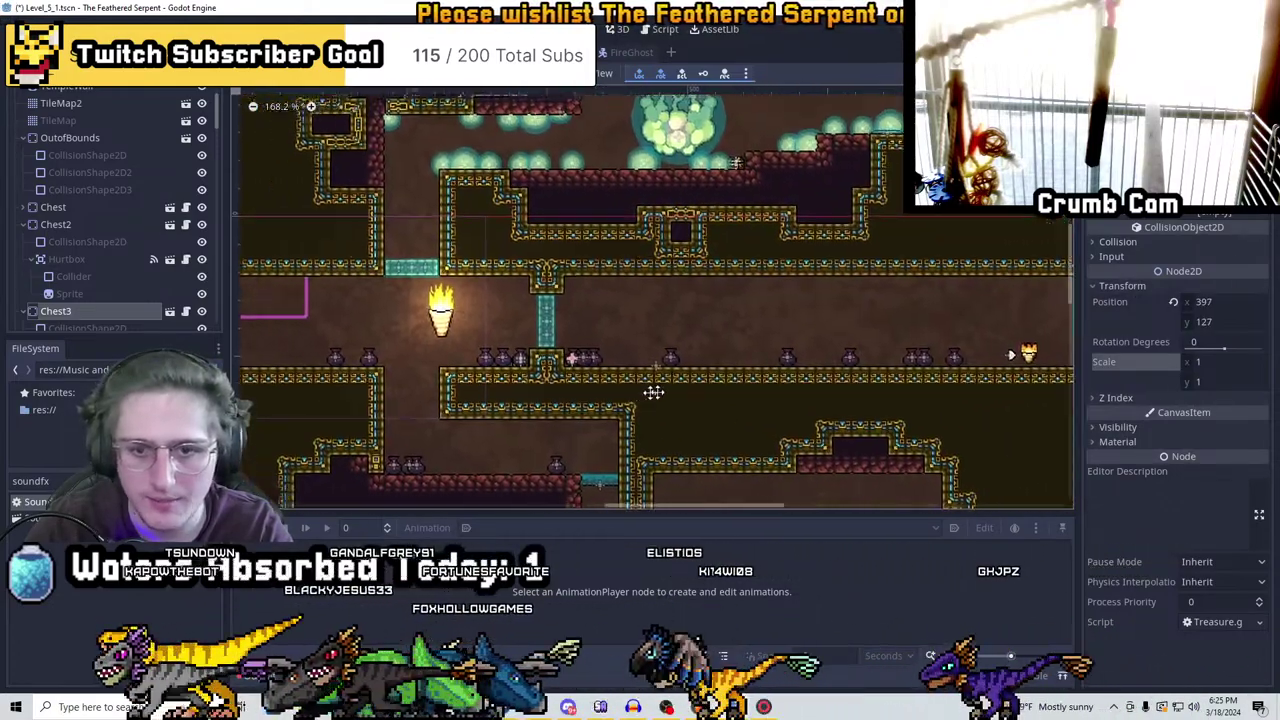
# Save the level scene and centre the view on the torch area
pyautogui.moveTo(653, 392); pyautogui.dragTo(817, 354, button='middle')
pyautogui.hotkey('ctrl', 's')
pyautogui.scroll(-4, 750, 168)
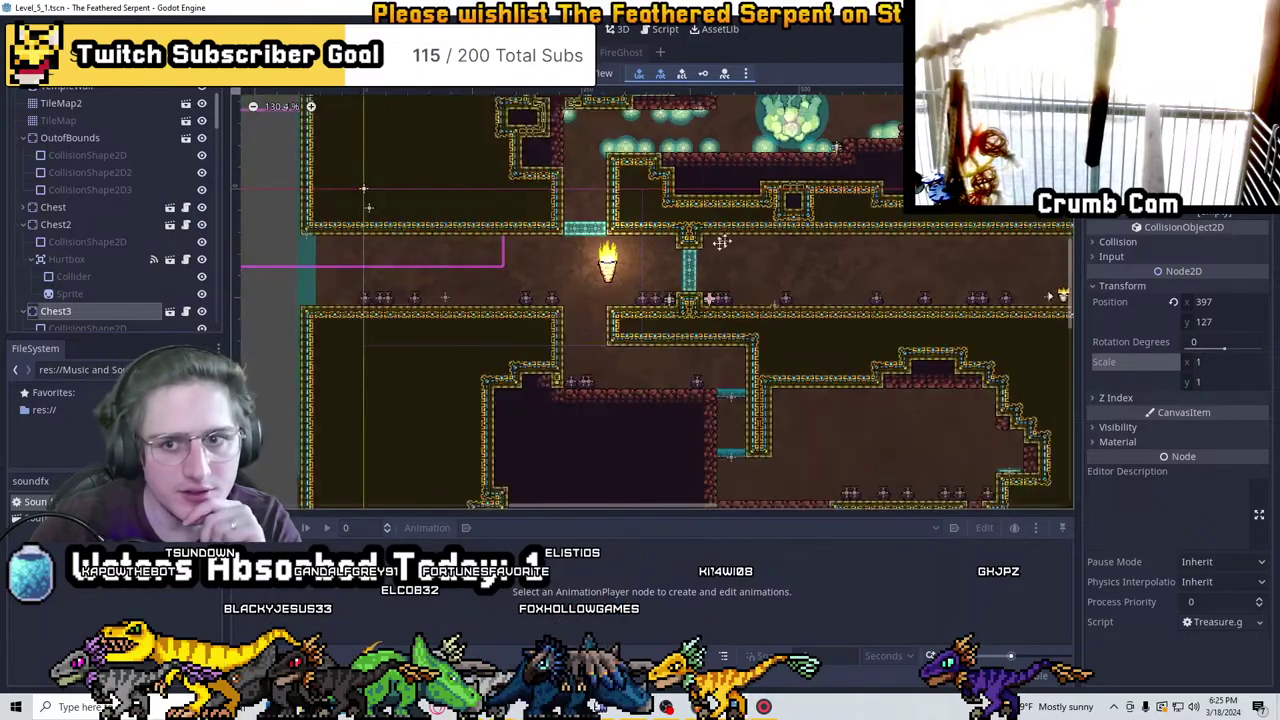
pyautogui.moveTo(801, 208); pyautogui.dragTo(773, 292, button='middle')
pyautogui.moveTo(598, 338); pyautogui.dragTo(551, 273, button='middle')
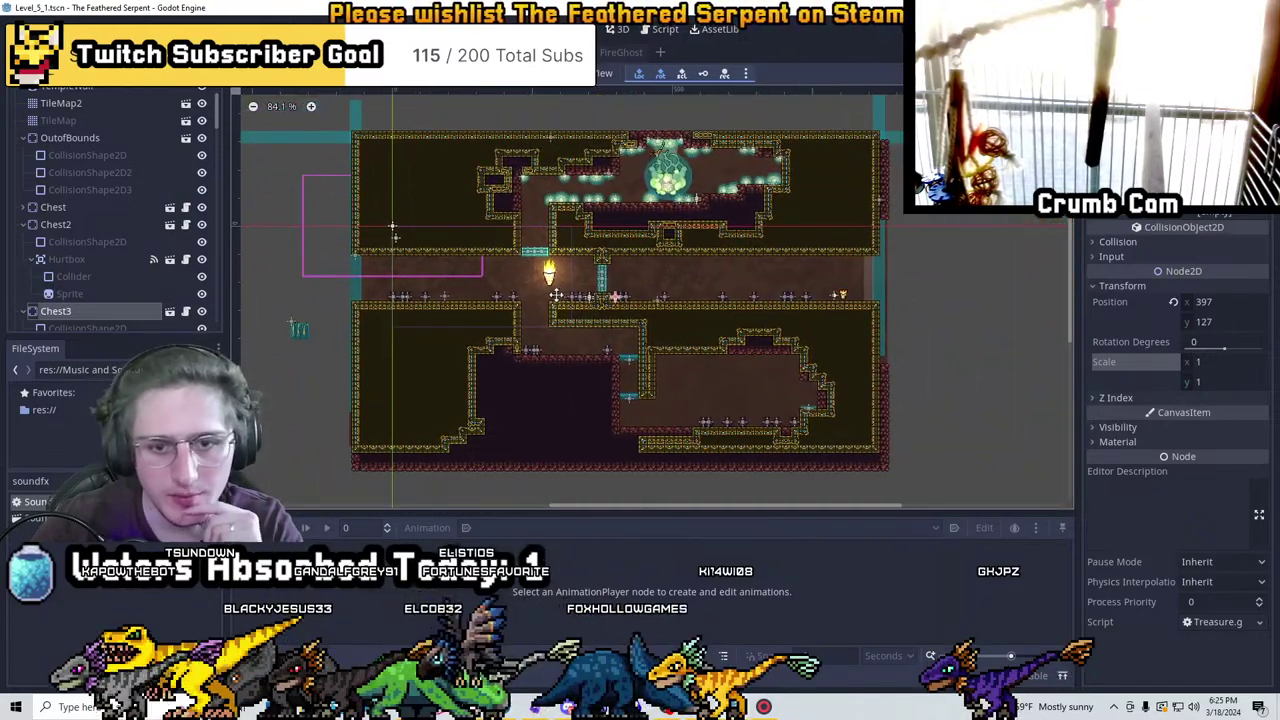
pyautogui.scroll(4, 551, 273)
pyautogui.moveTo(617, 338); pyautogui.dragTo(498, 210, button='middle')
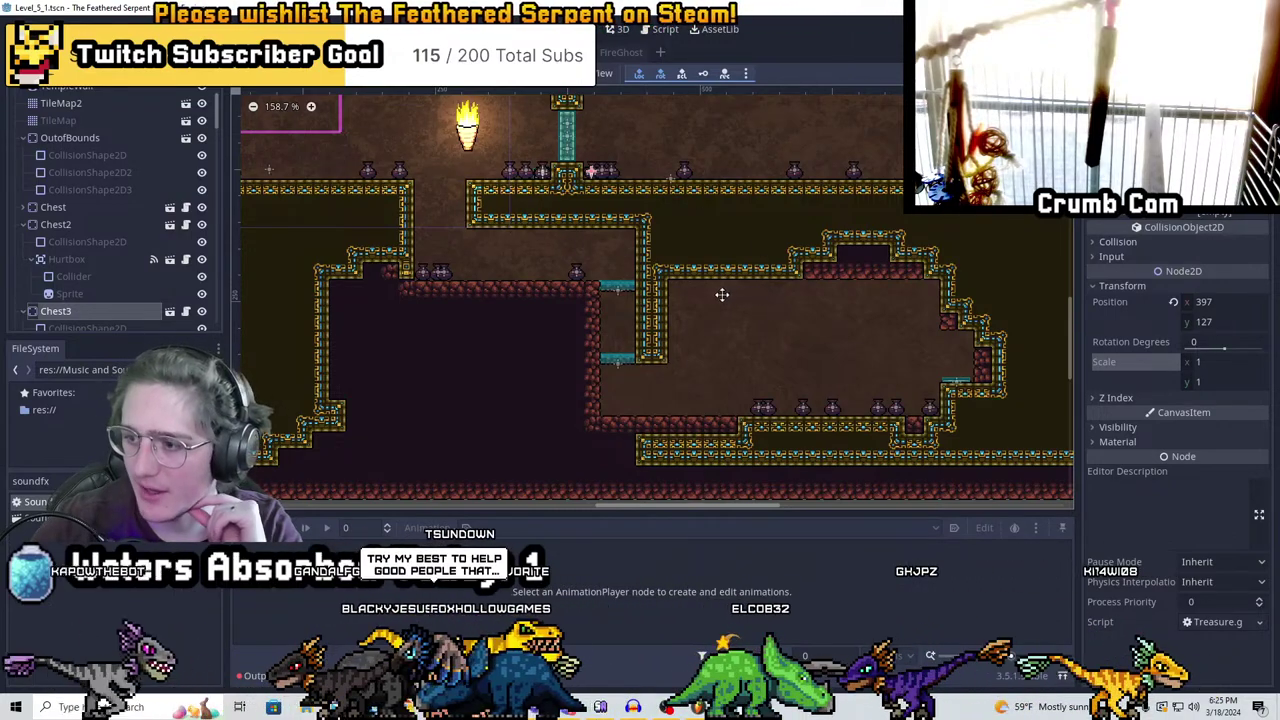
# Look over the lower chambers and bring the torch corridor into closer view
pyautogui.moveTo(620, 285); pyautogui.dragTo(580, 354, button='middle')
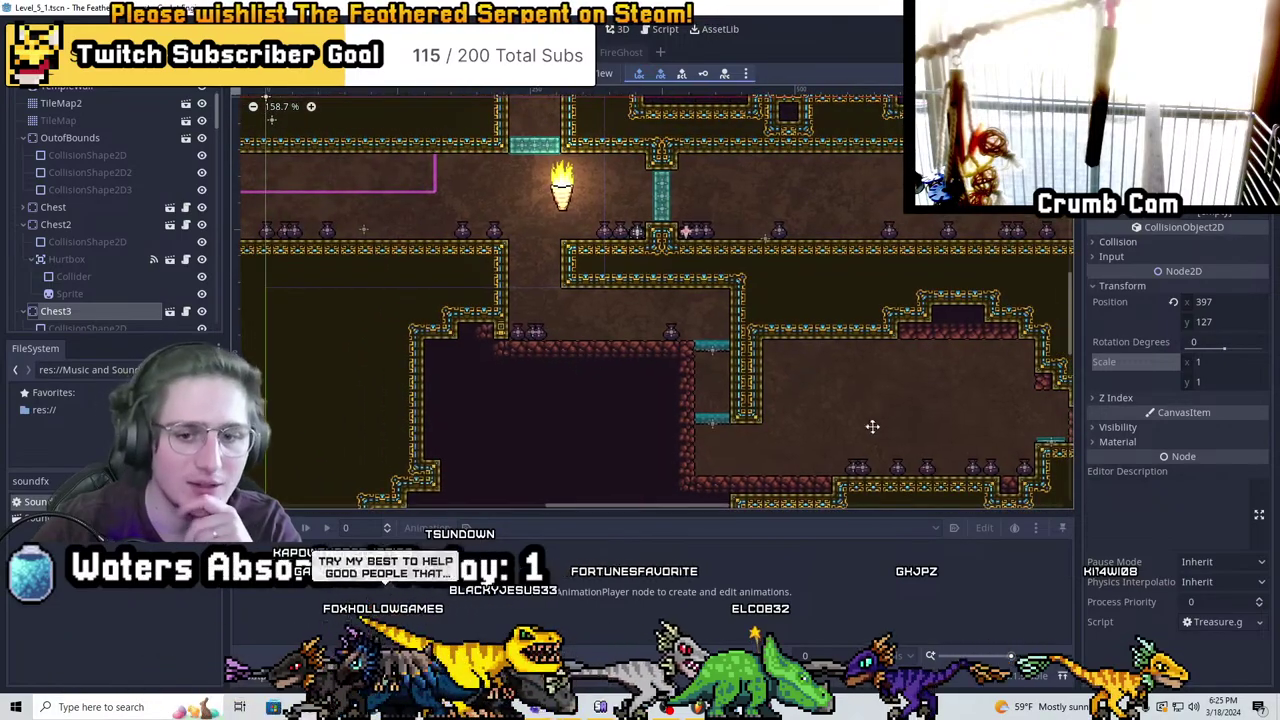
pyautogui.moveTo(871, 426); pyautogui.dragTo(563, 337, button='middle')
pyautogui.scroll(-10, 130, 225)
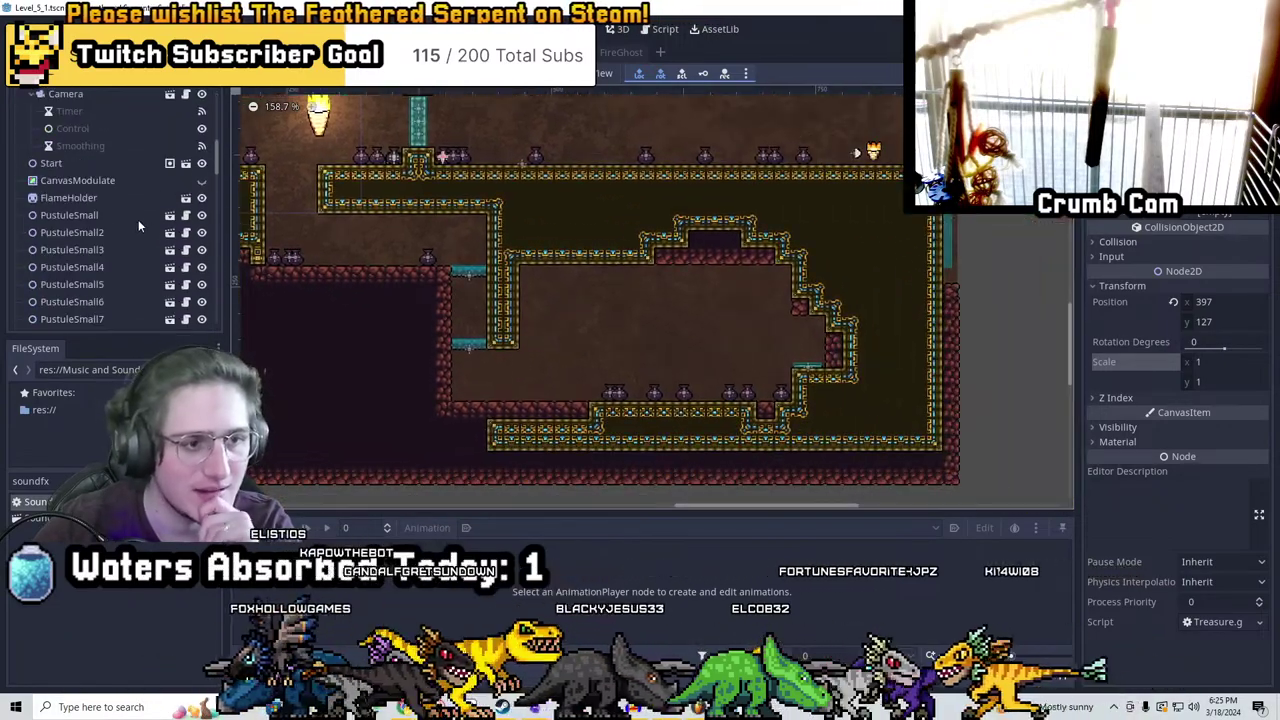
pyautogui.scroll(-2, 124, 265)
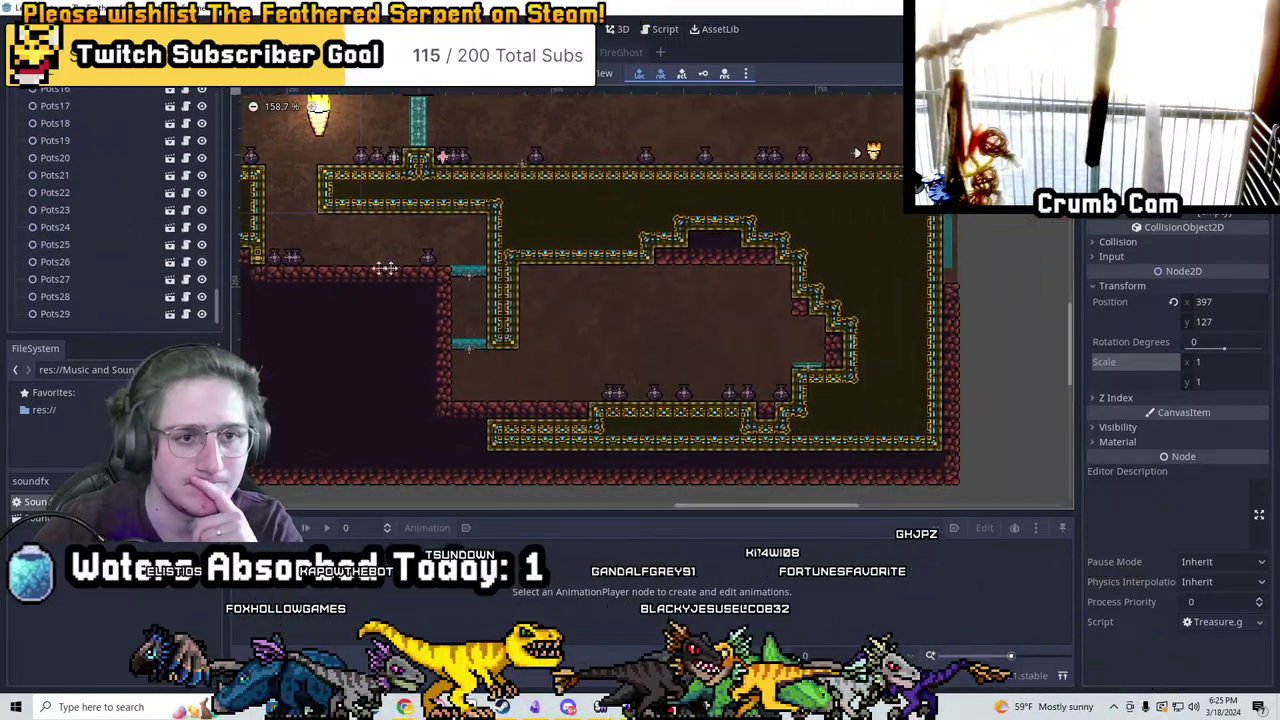
pyautogui.scroll(3, 357, 268)
pyautogui.moveTo(357, 268); pyautogui.dragTo(464, 280, button='middle')
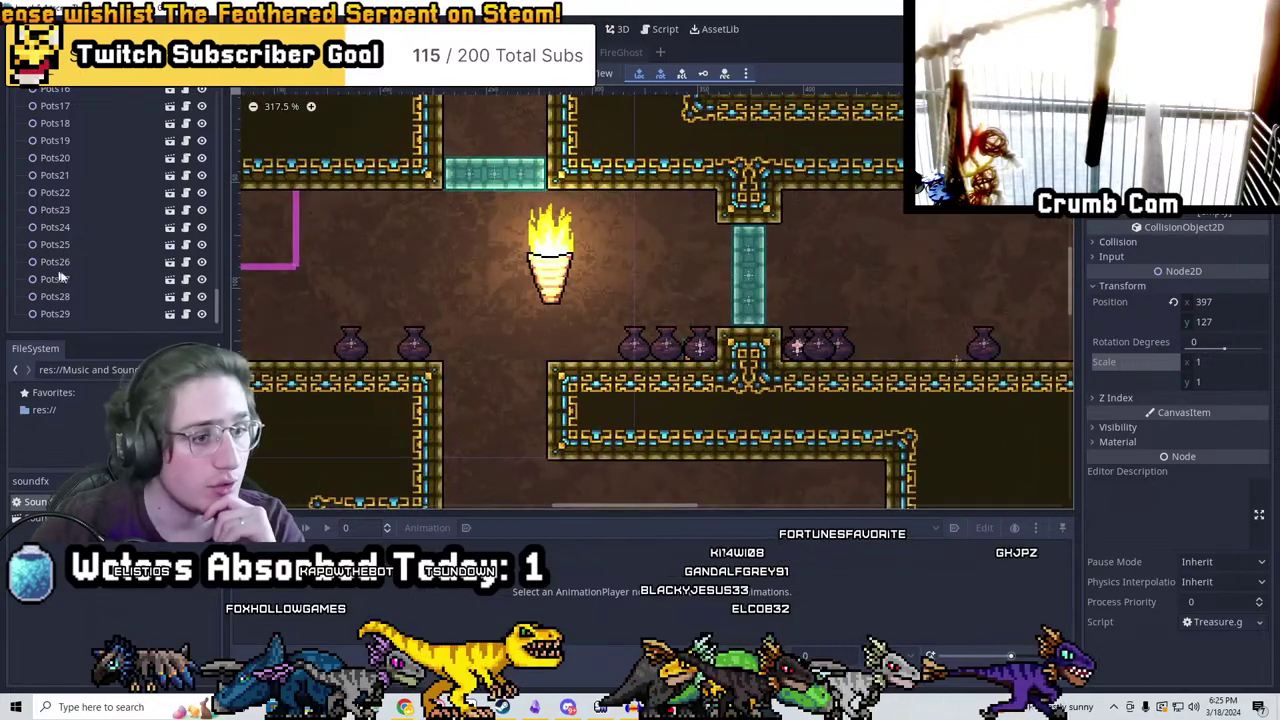
pyautogui.scroll(-10, 110, 240)
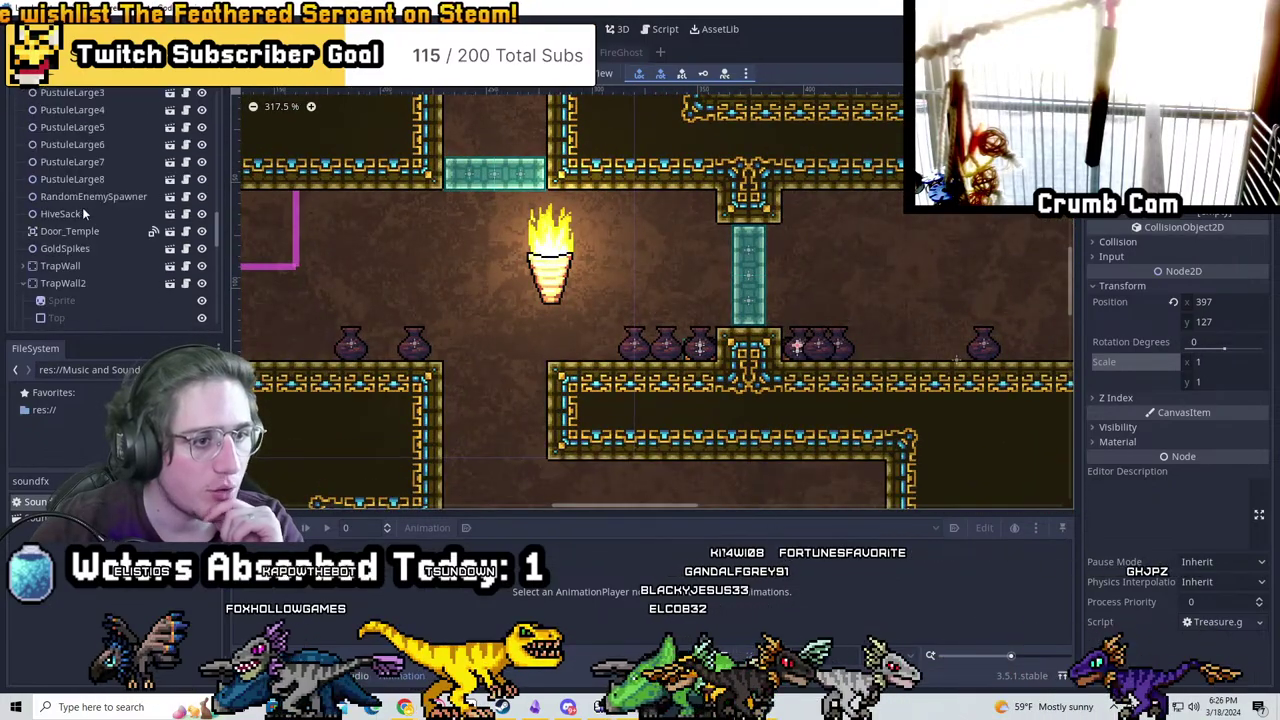
# Zoom in on GoldSpikes and drag it down-left onto the floor against the left wall
pyautogui.doubleClick(65, 248)
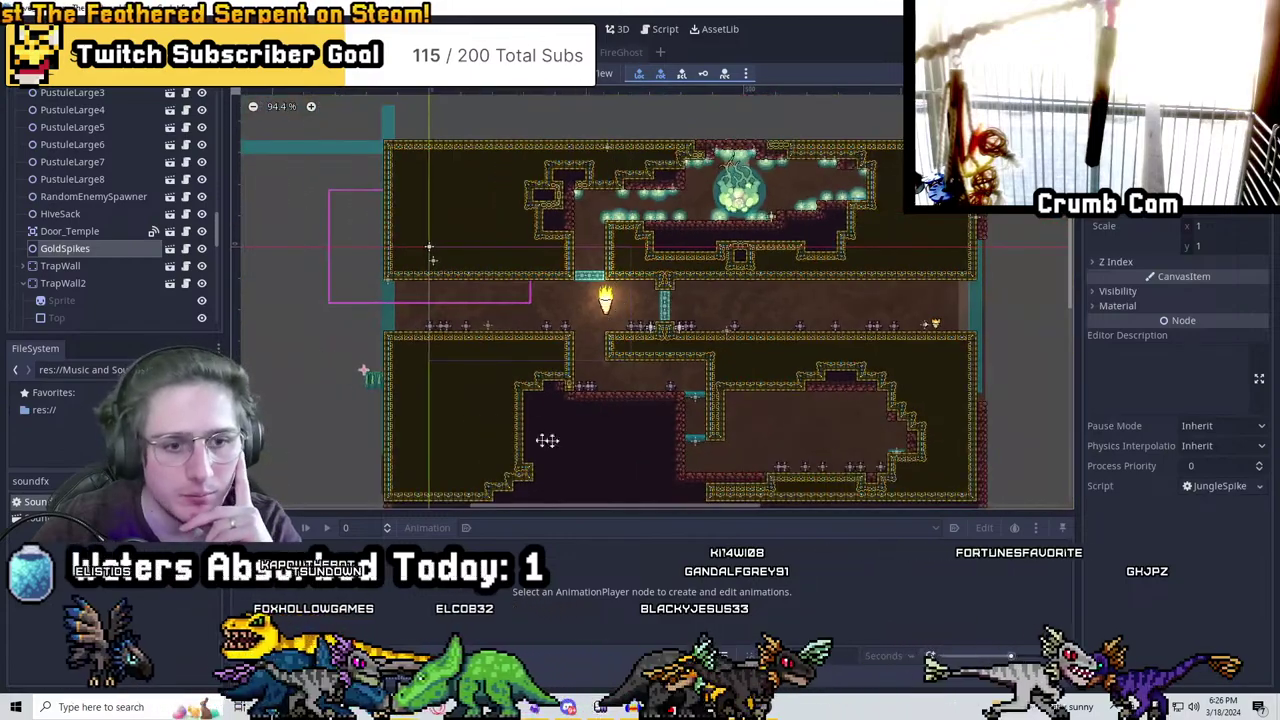
pyautogui.moveTo(888, 500); pyautogui.dragTo(797, 440, button='middle')
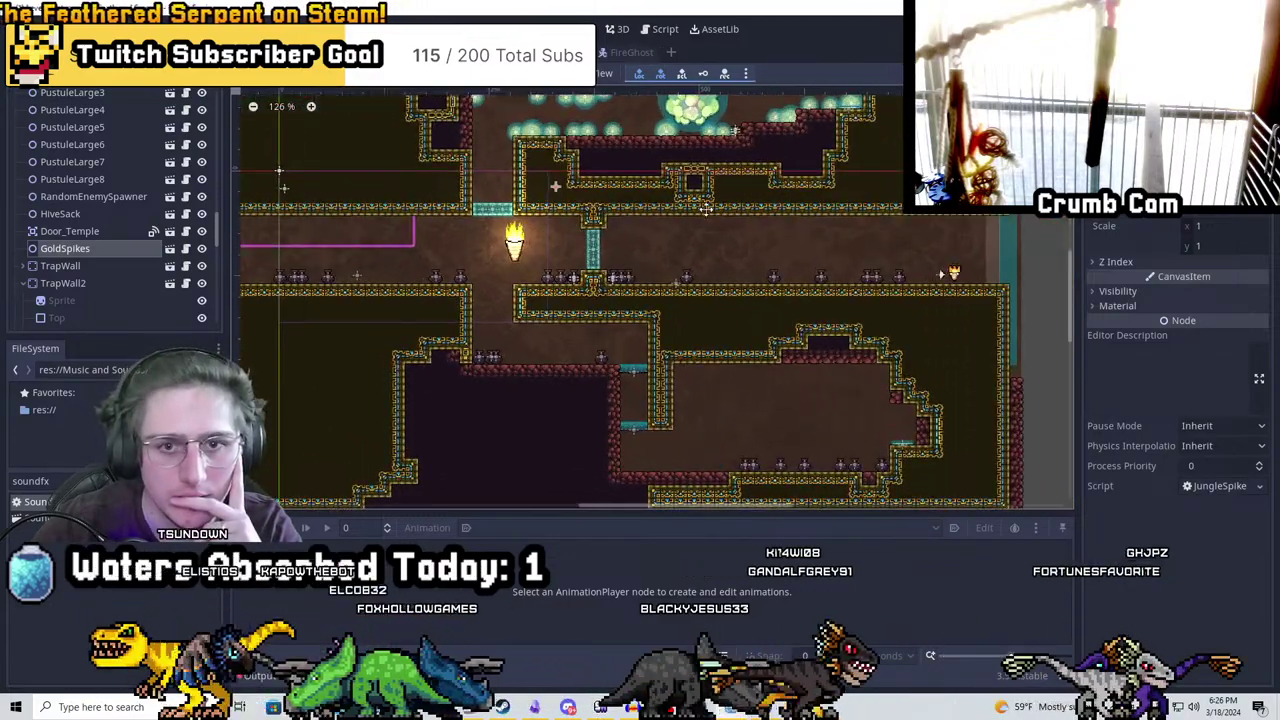
pyautogui.scroll(1, 520, 430)
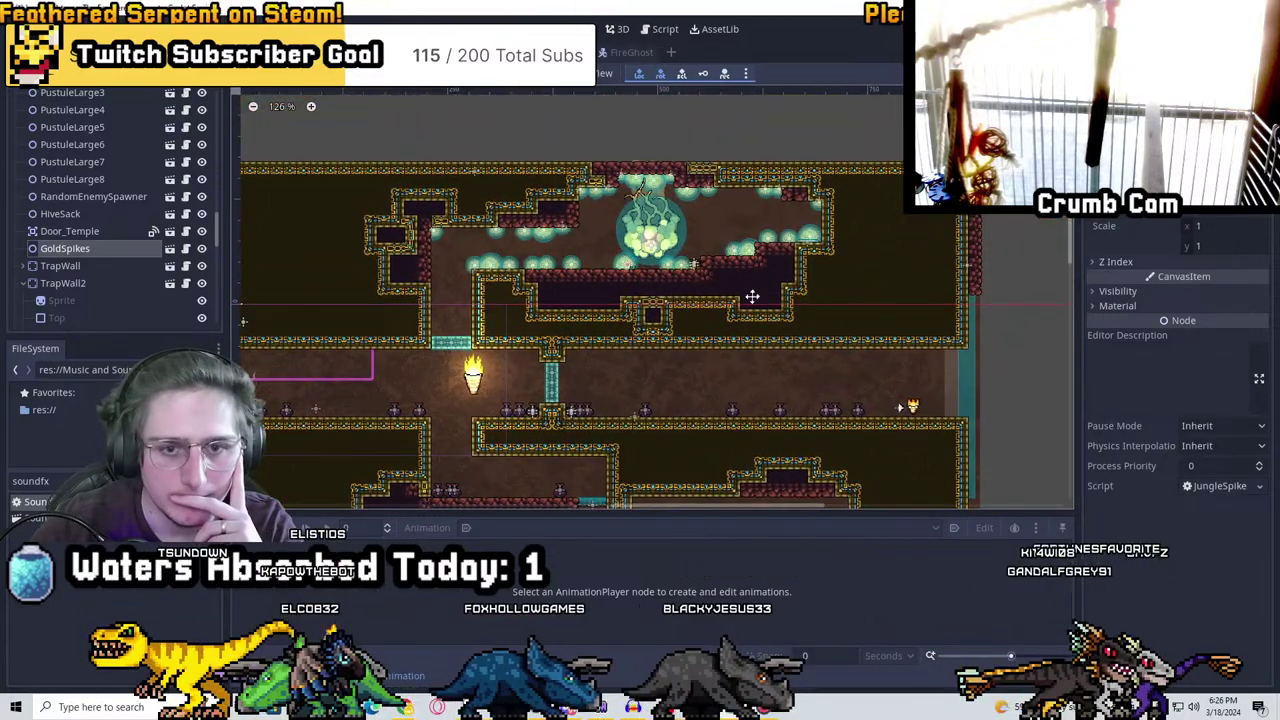
pyautogui.moveTo(677, 505); pyautogui.dragTo(592, 336, button='middle')
pyautogui.scroll(3, 728, 380)
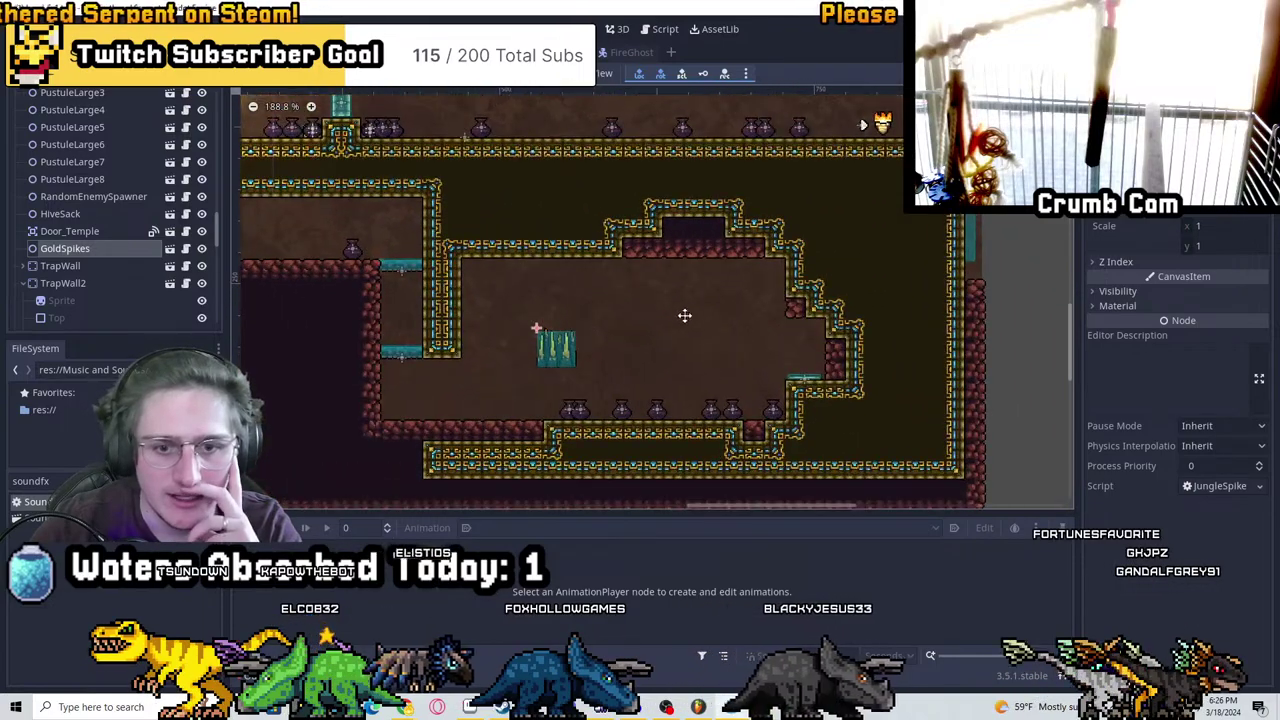
pyautogui.moveTo(746, 277); pyautogui.dragTo(609, 340, button='middle')
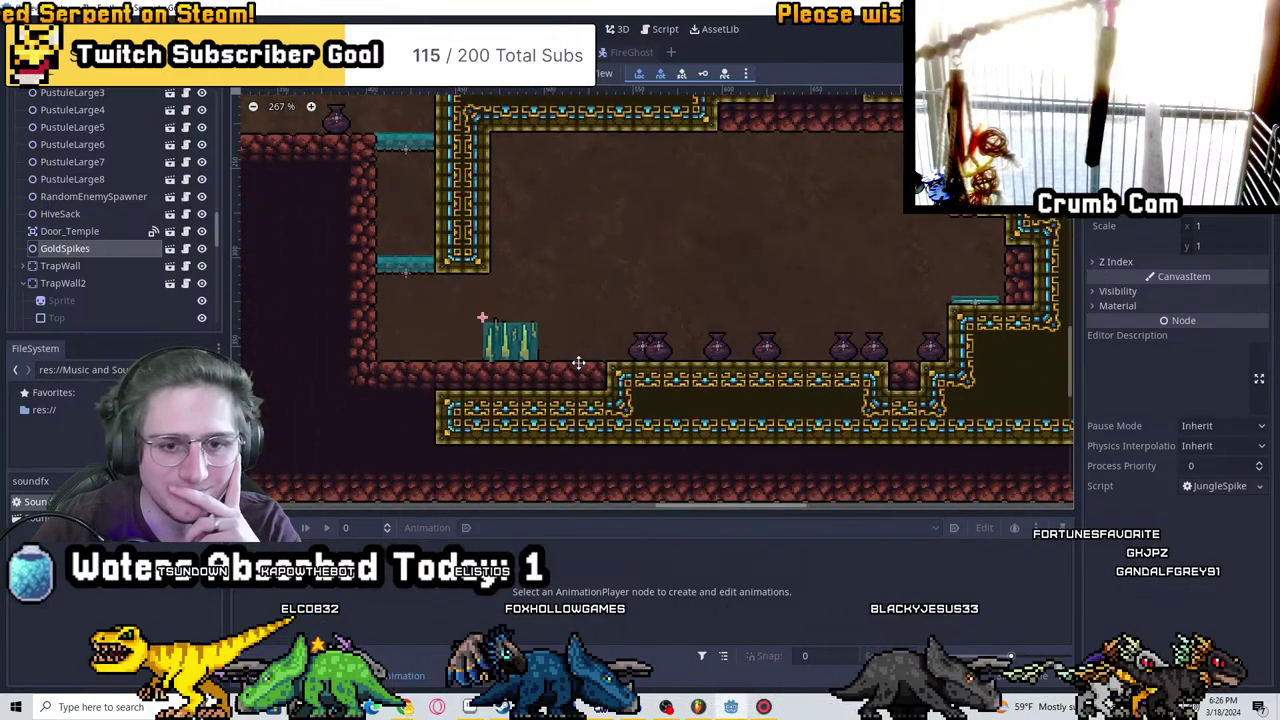
pyautogui.moveTo(613, 334); pyautogui.dragTo(469, 386)
pyautogui.scroll(10, 127, 99)
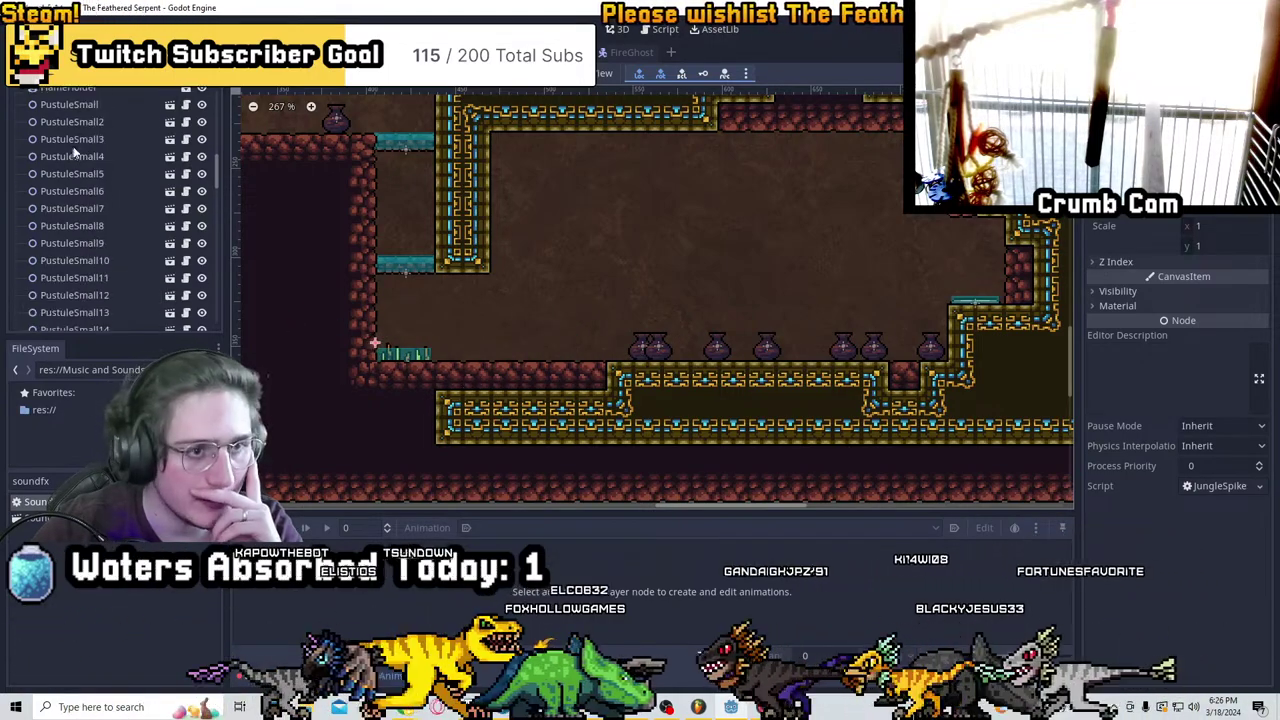
pyautogui.scroll(3, 110, 120)
# Inspect the TileMap and TileMap2 layer nodes in the level
pyautogui.click(94, 146)
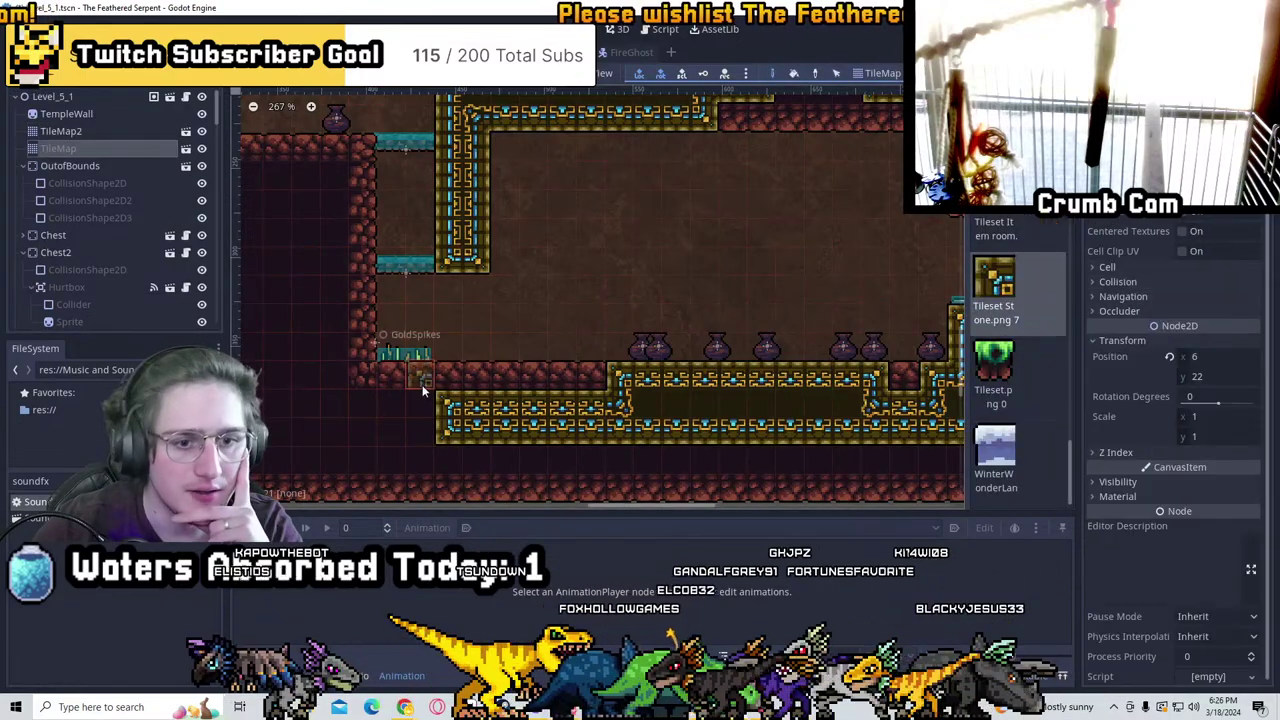
pyautogui.click(62, 131)
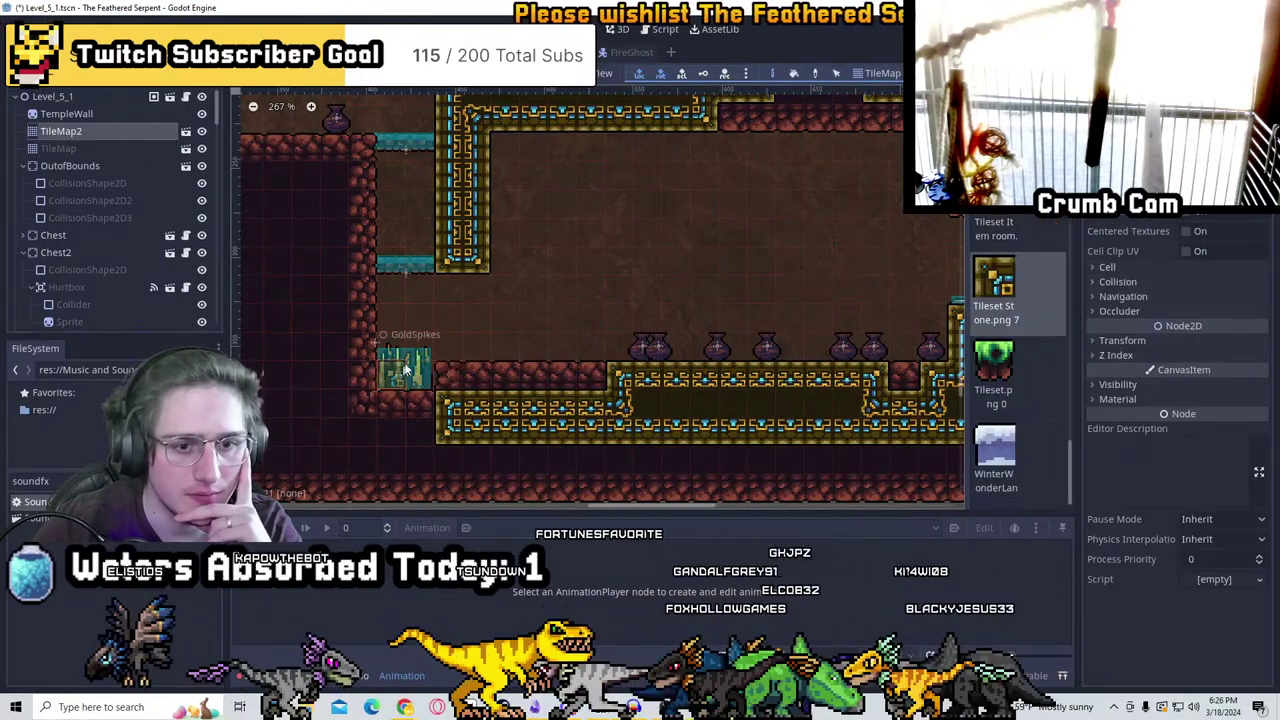
pyautogui.click(405, 368)
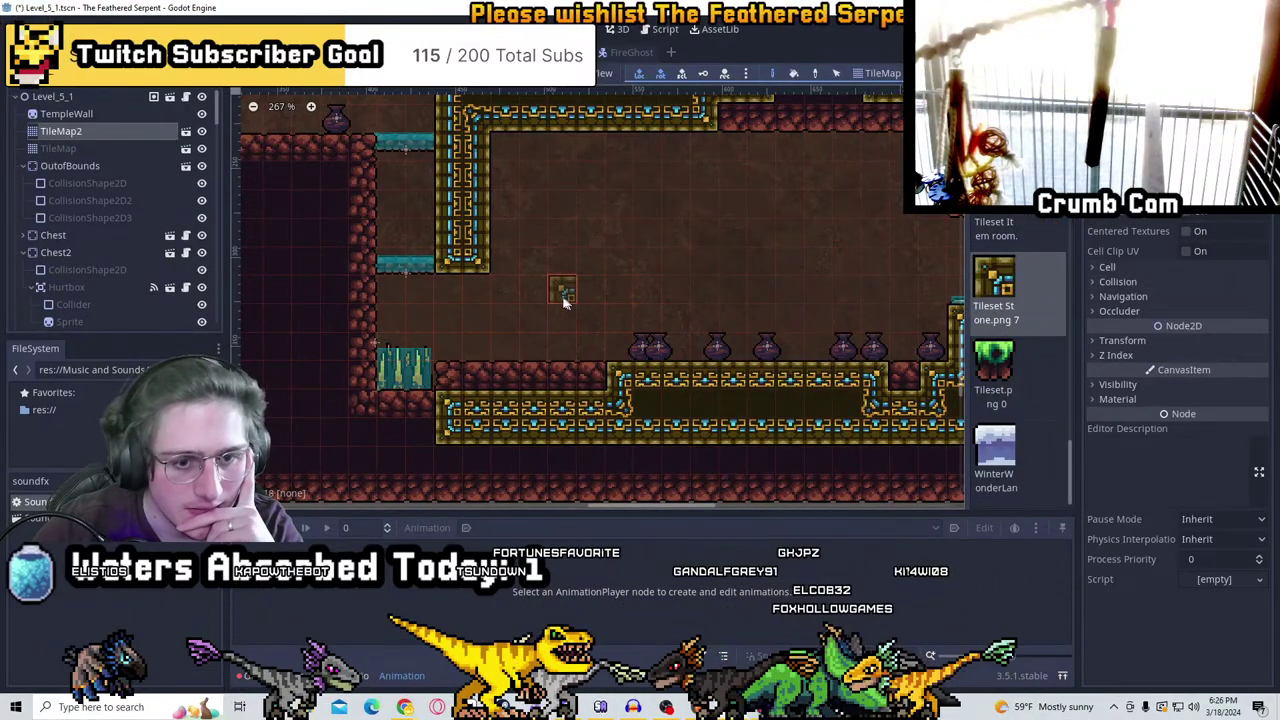
pyautogui.scroll(3, 468, 349)
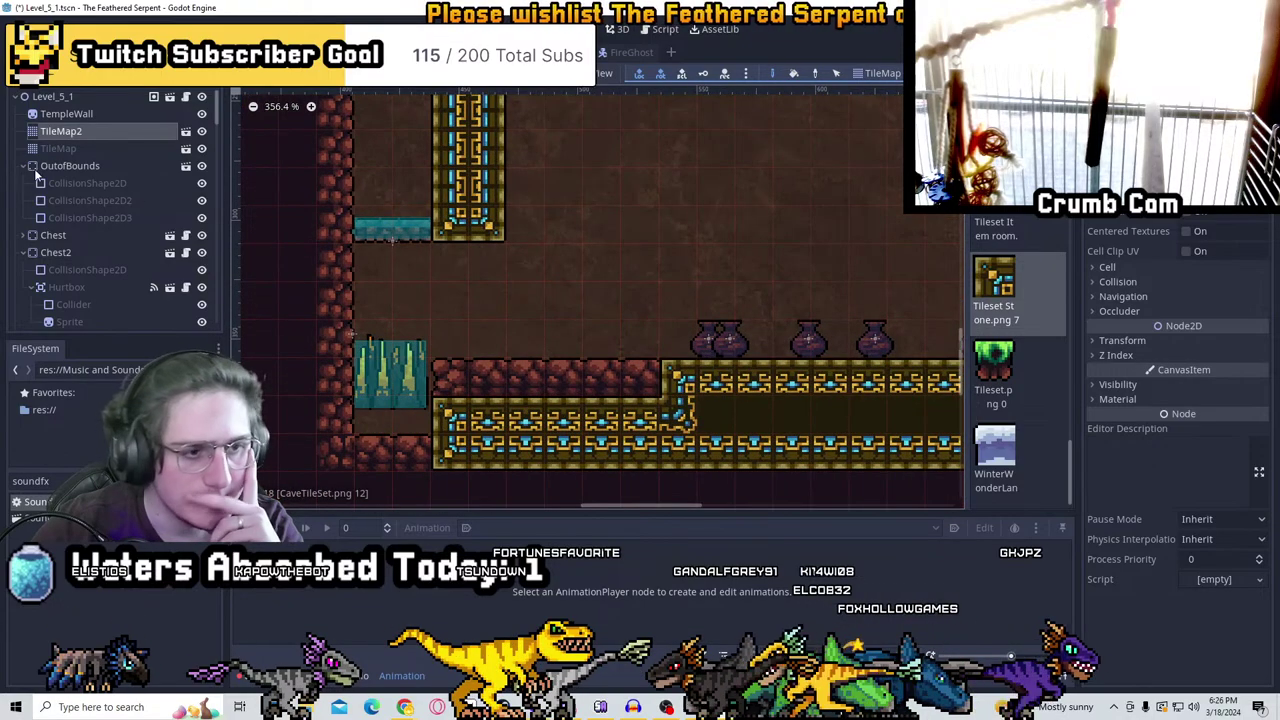
pyautogui.scroll(-15, 120, 260)
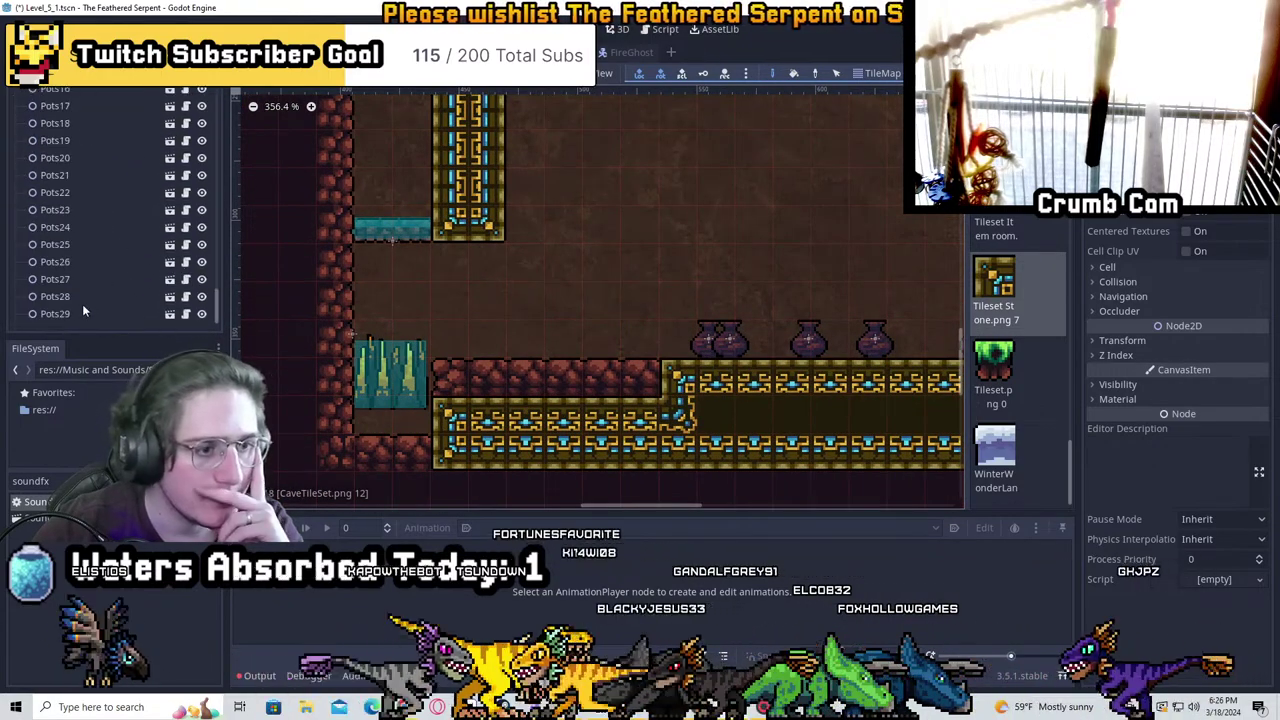
pyautogui.scroll(10, 83, 242)
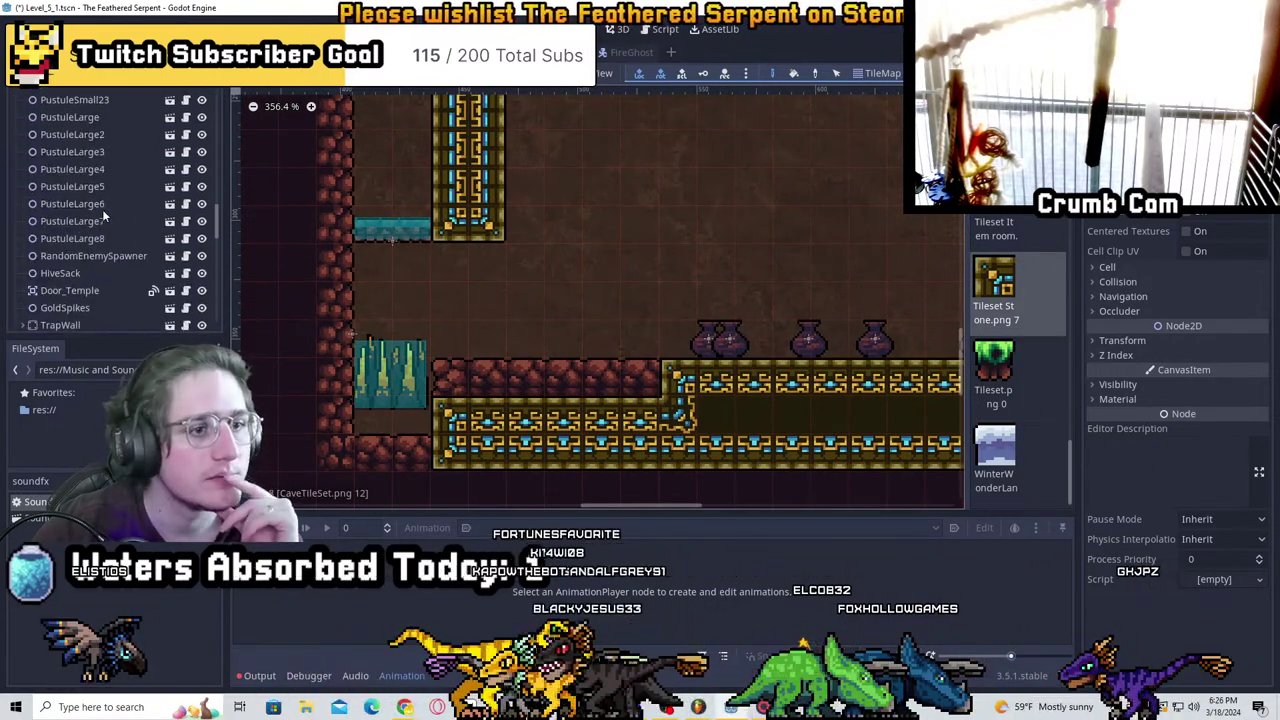
pyautogui.scroll(5, 115, 235)
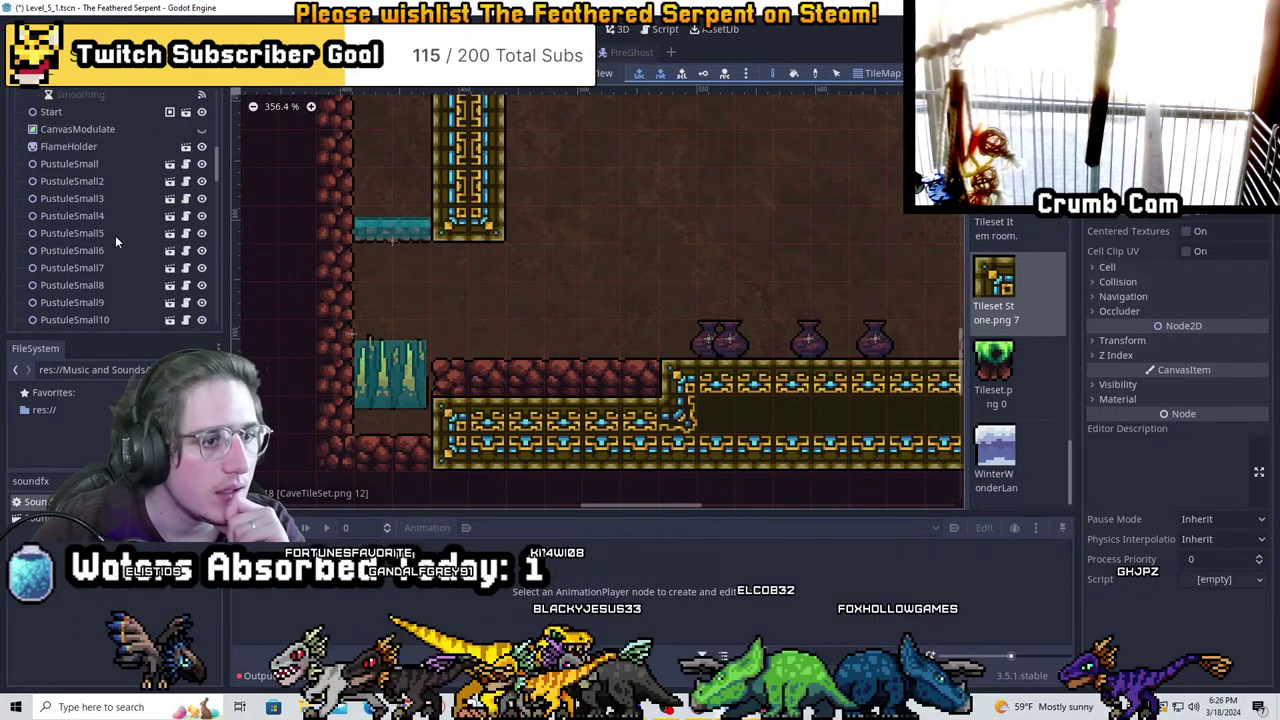
pyautogui.scroll(10, 115, 235)
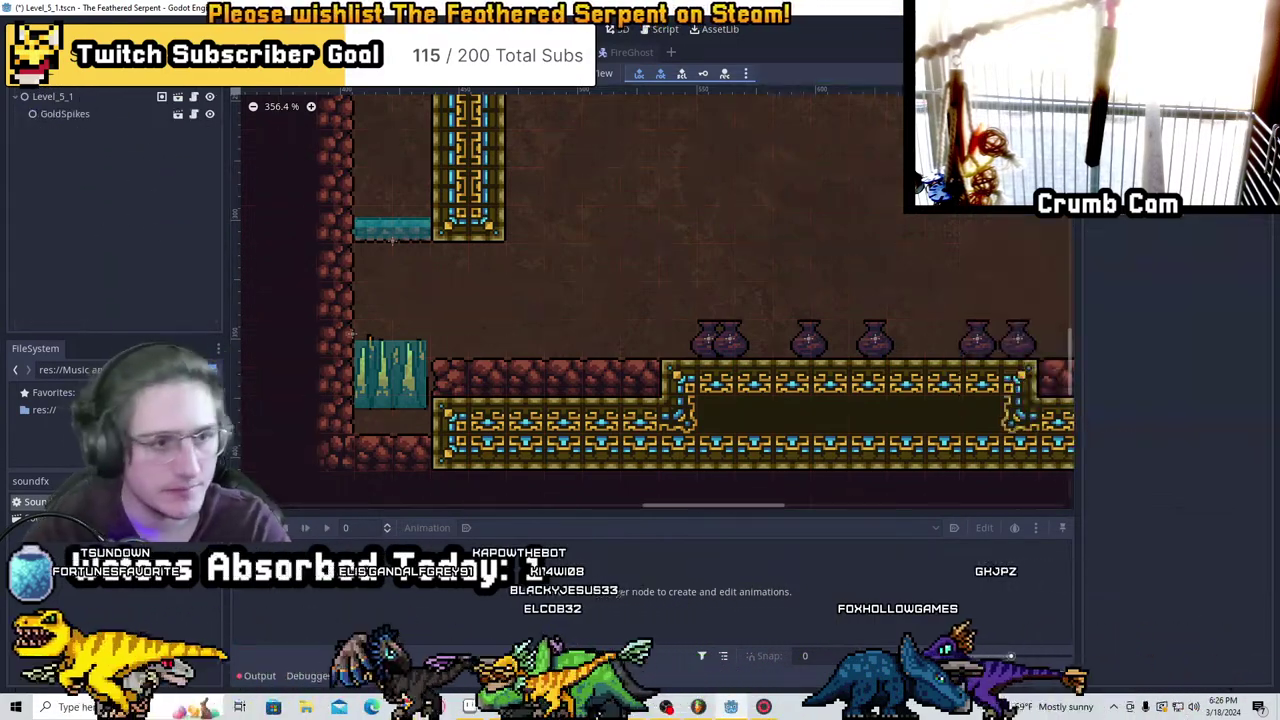
# Nudge GoldSpikes a few pixels down into the floor gap and save the level
pyautogui.click(65, 113)
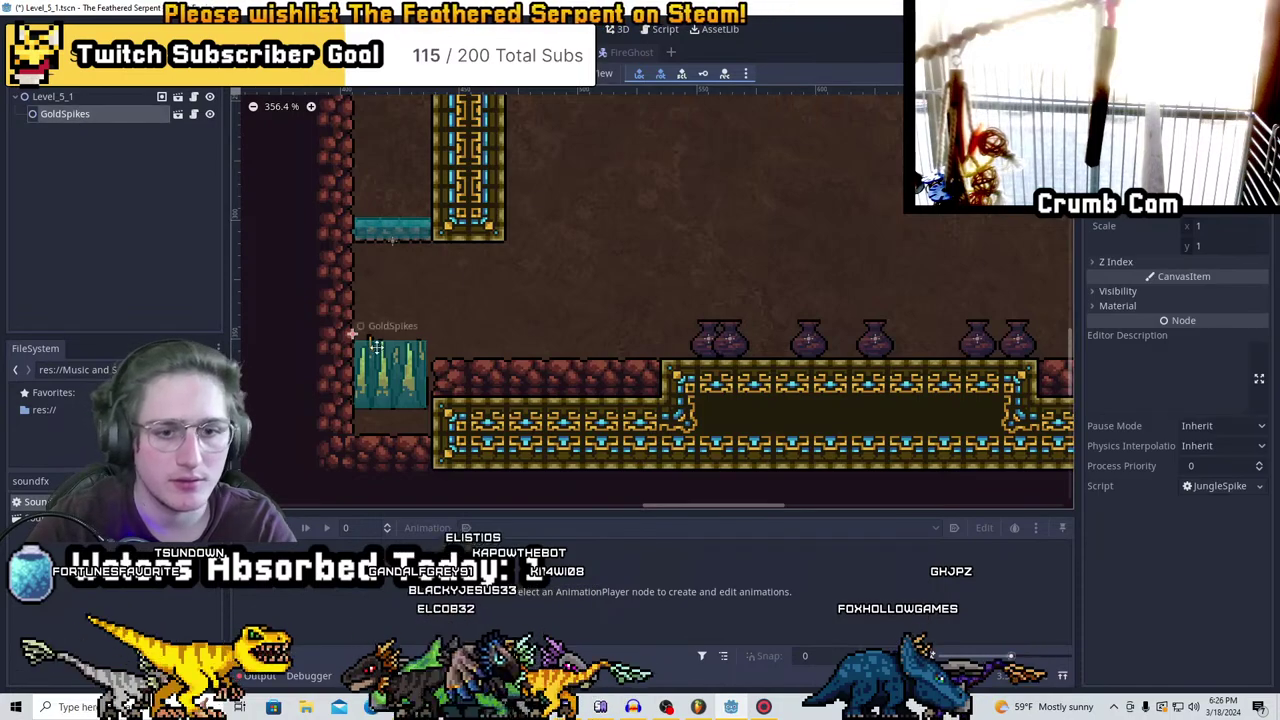
pyautogui.scroll(5, 564, 320)
pyautogui.moveTo(564, 320); pyautogui.dragTo(566, 328)
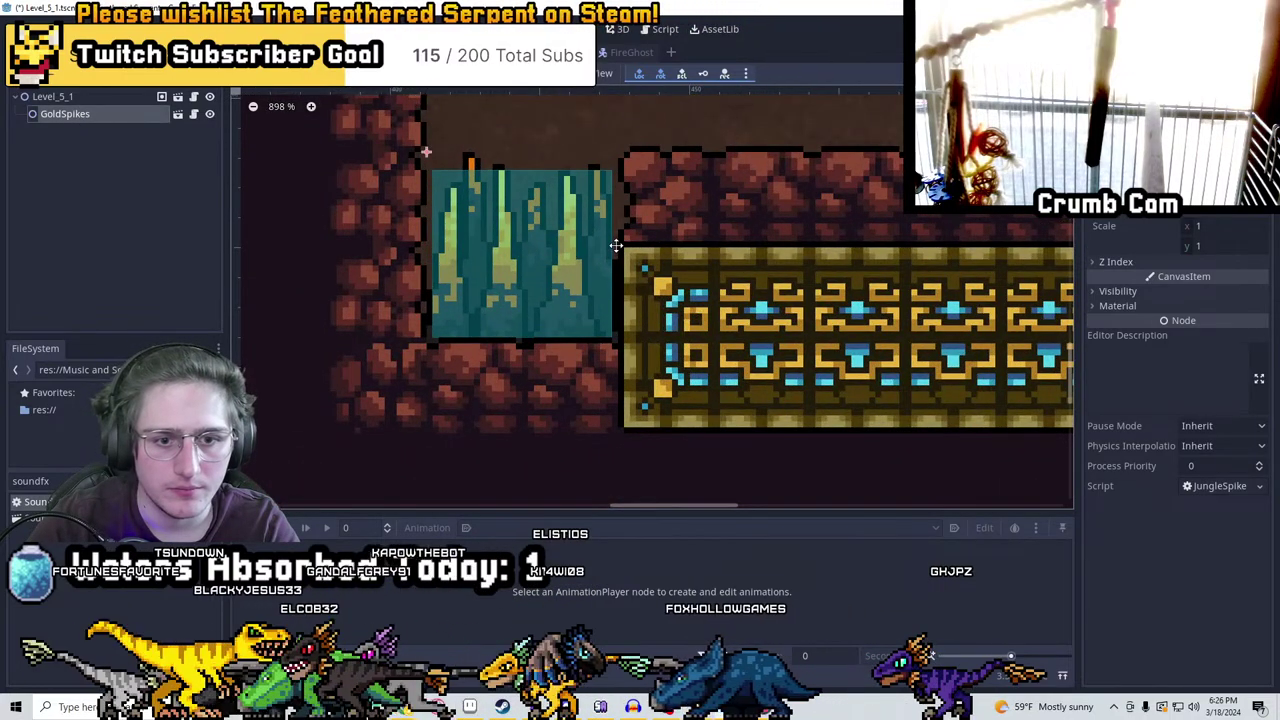
pyautogui.scroll(-8, 616, 245)
pyautogui.hotkey('ctrl', 's')
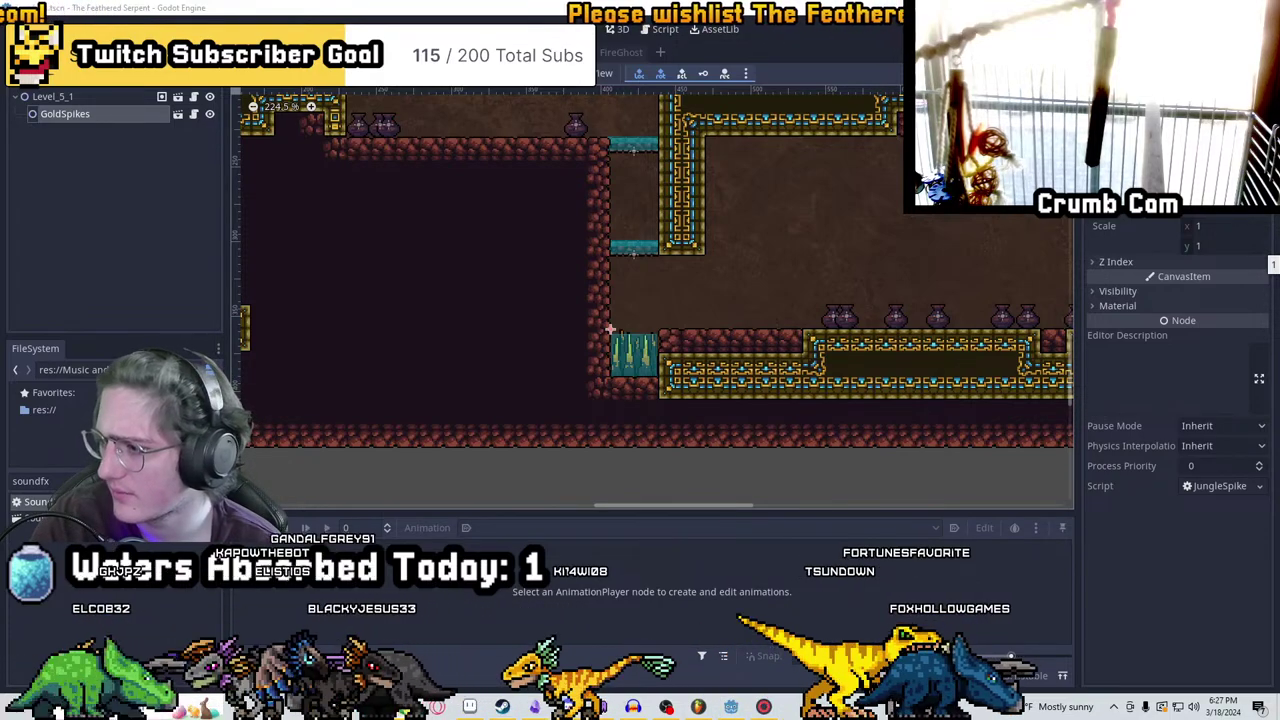
# Collapse the OutOfBounds node's children and frame the FlameHolder torch area in the viewport
pyautogui.moveTo(667, 97); pyautogui.dragTo(583, 291, button='middle')
pyautogui.scroll(3, 697, 248)
pyautogui.moveTo(697, 248); pyautogui.dragTo(633, 358, button='middle')
pyautogui.scroll(-3, 423, 274)
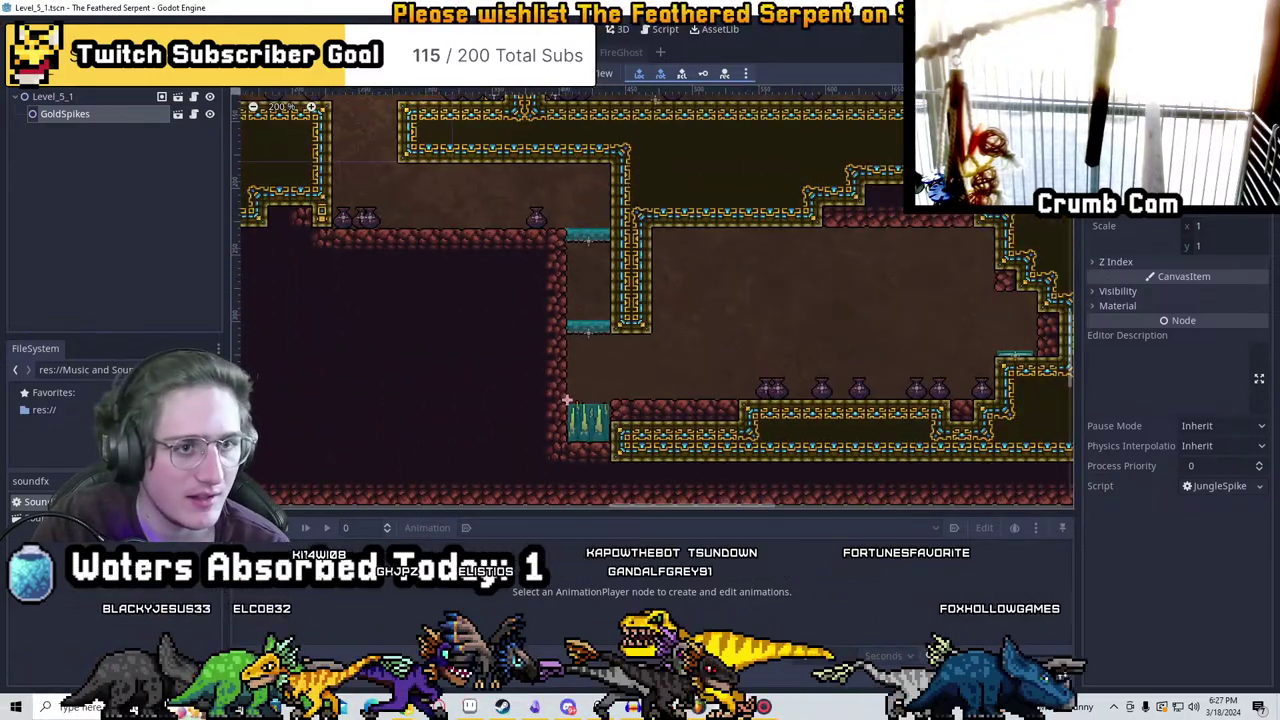
pyautogui.click(60, 335)
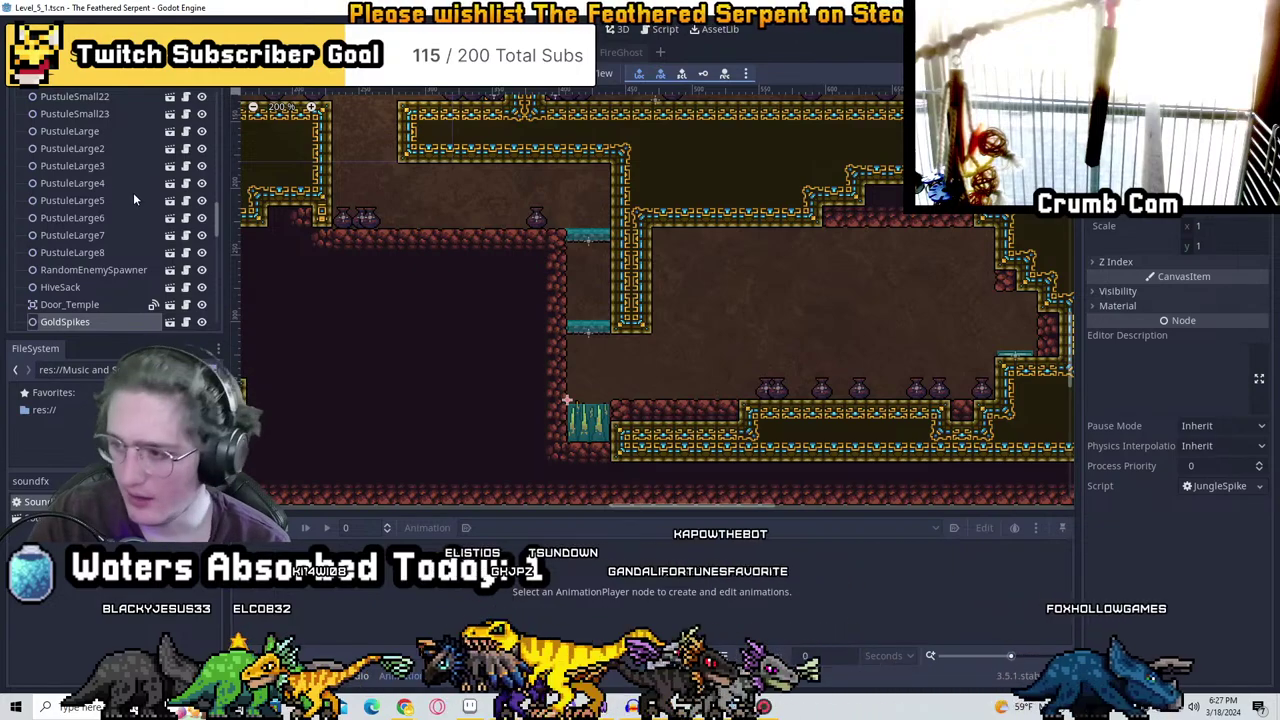
pyautogui.scroll(3, 85, 195)
pyautogui.scroll(5, 40, 160)
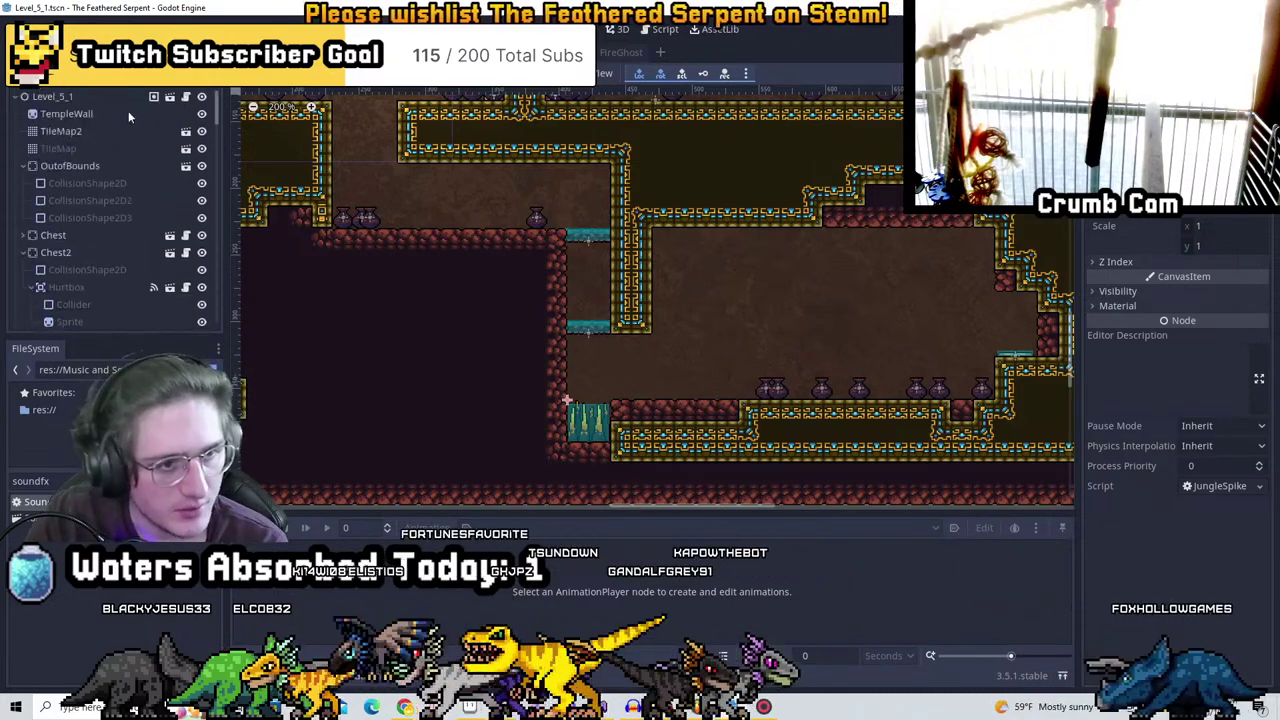
pyautogui.click(23, 168)
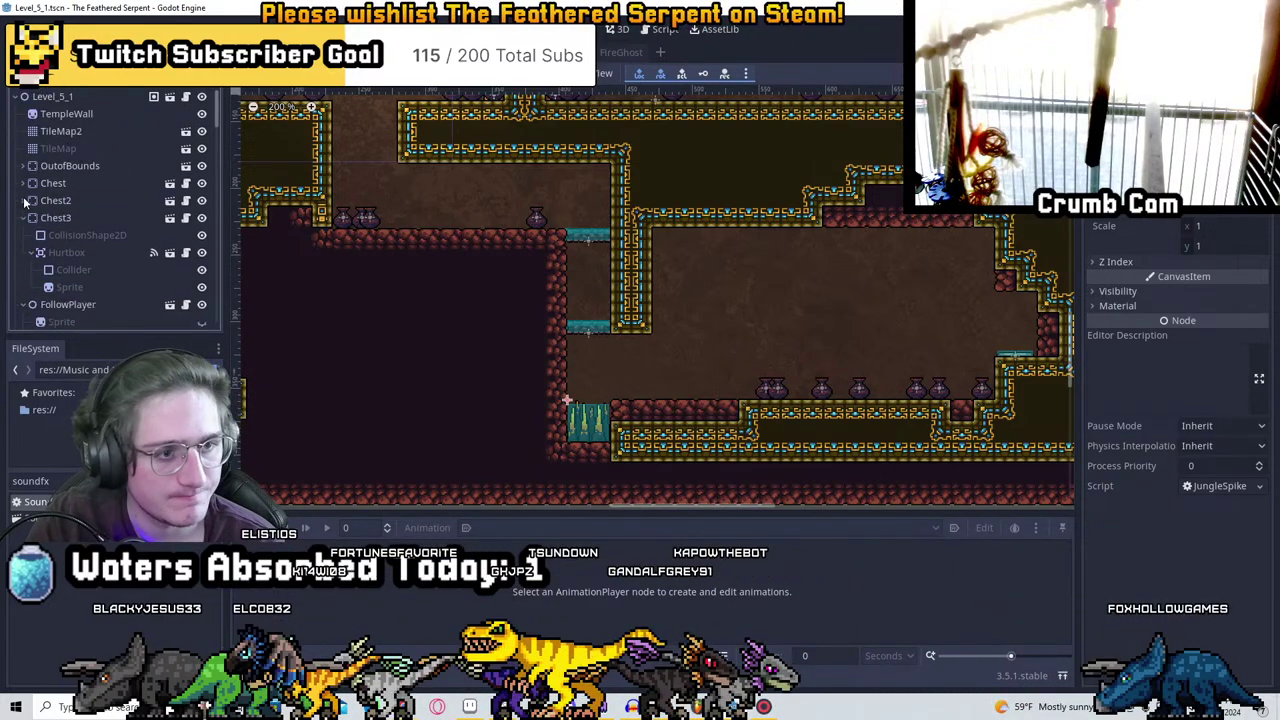
pyautogui.scroll(-1, 40, 258)
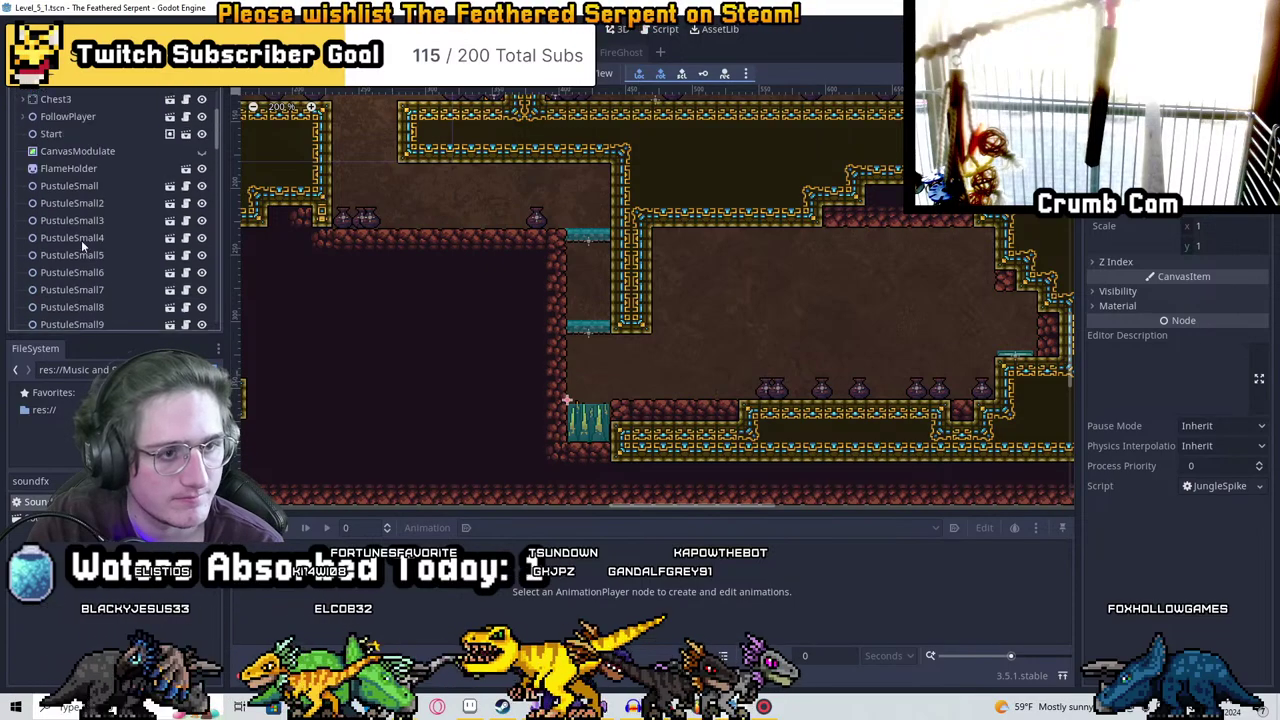
pyautogui.scroll(-2, 614, 297)
pyautogui.moveTo(614, 365); pyautogui.dragTo(774, 425, button='middle')
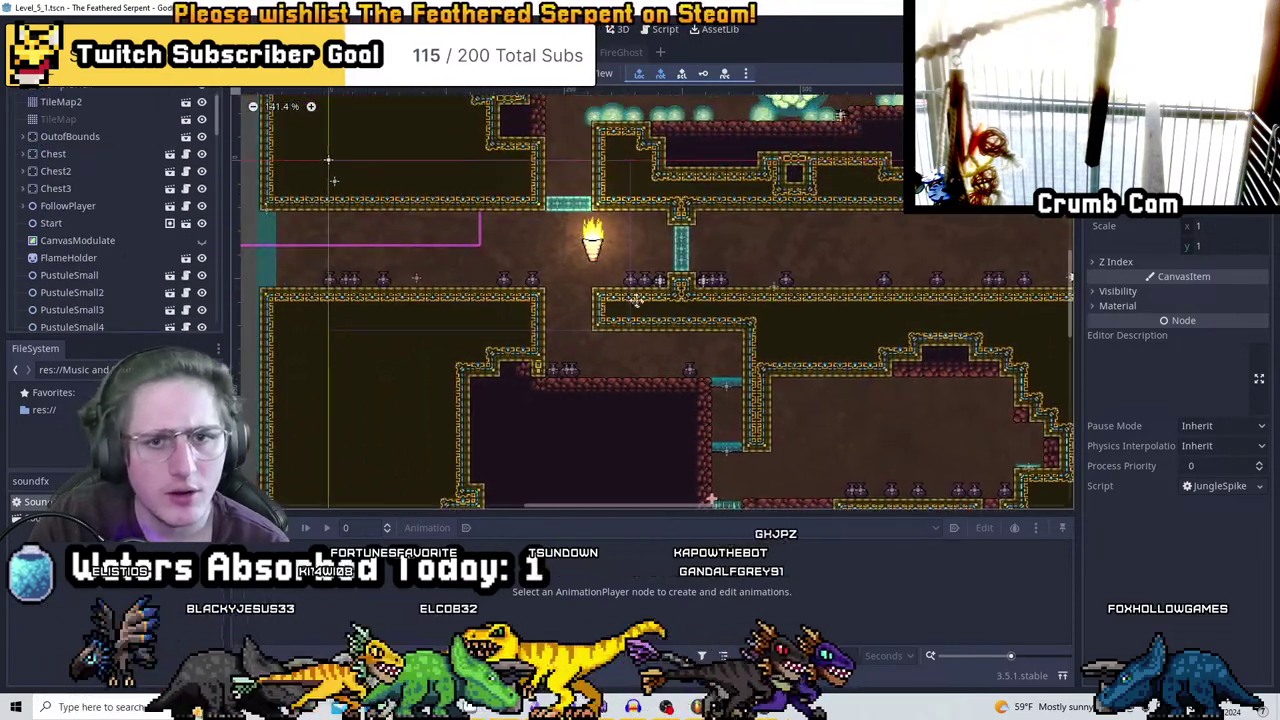
pyautogui.scroll(2, 497, 256)
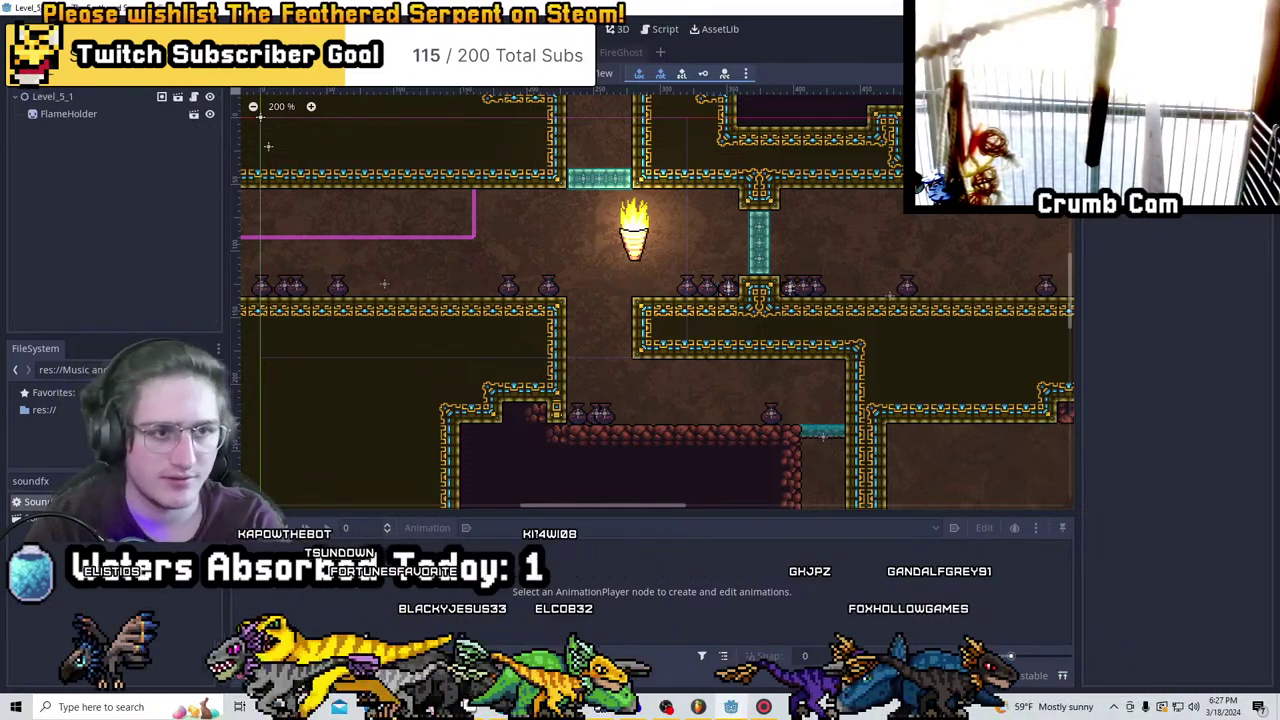
# Move the FlameHolder torch slightly left and down
pyautogui.click(110, 114)
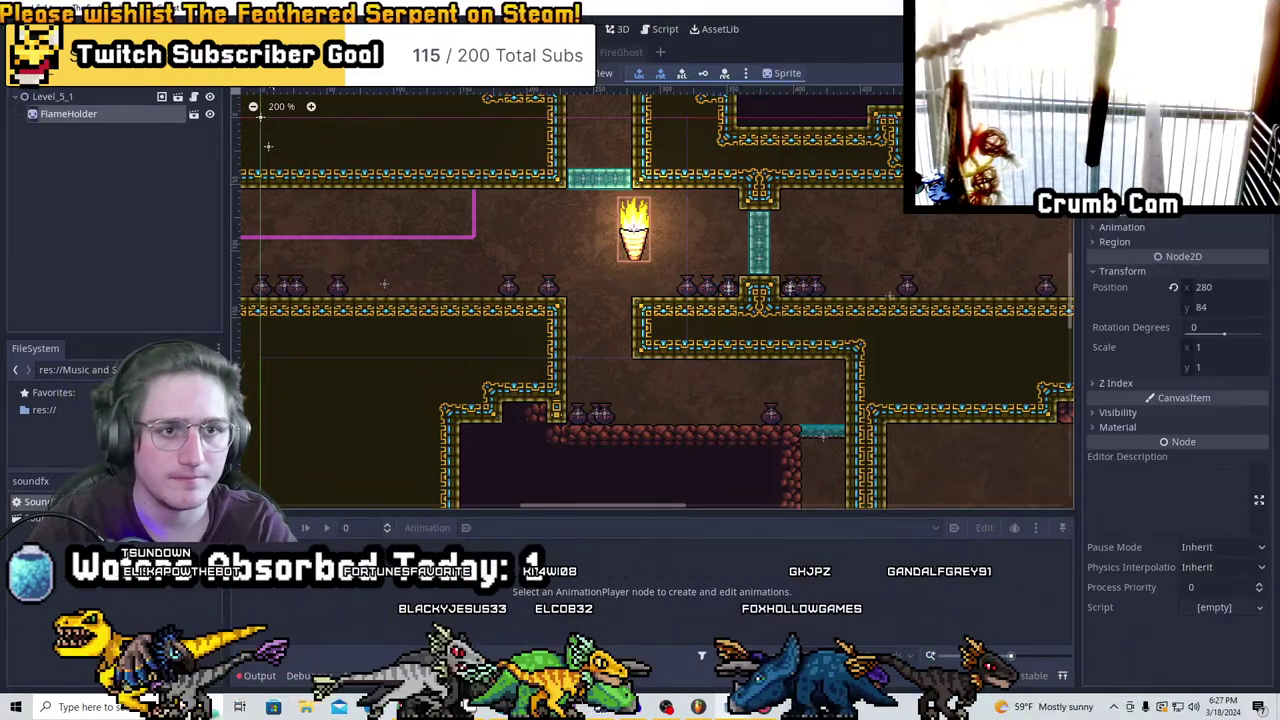
pyautogui.scroll(3, 683, 277)
pyautogui.moveTo(633, 305); pyautogui.dragTo(735, 265)
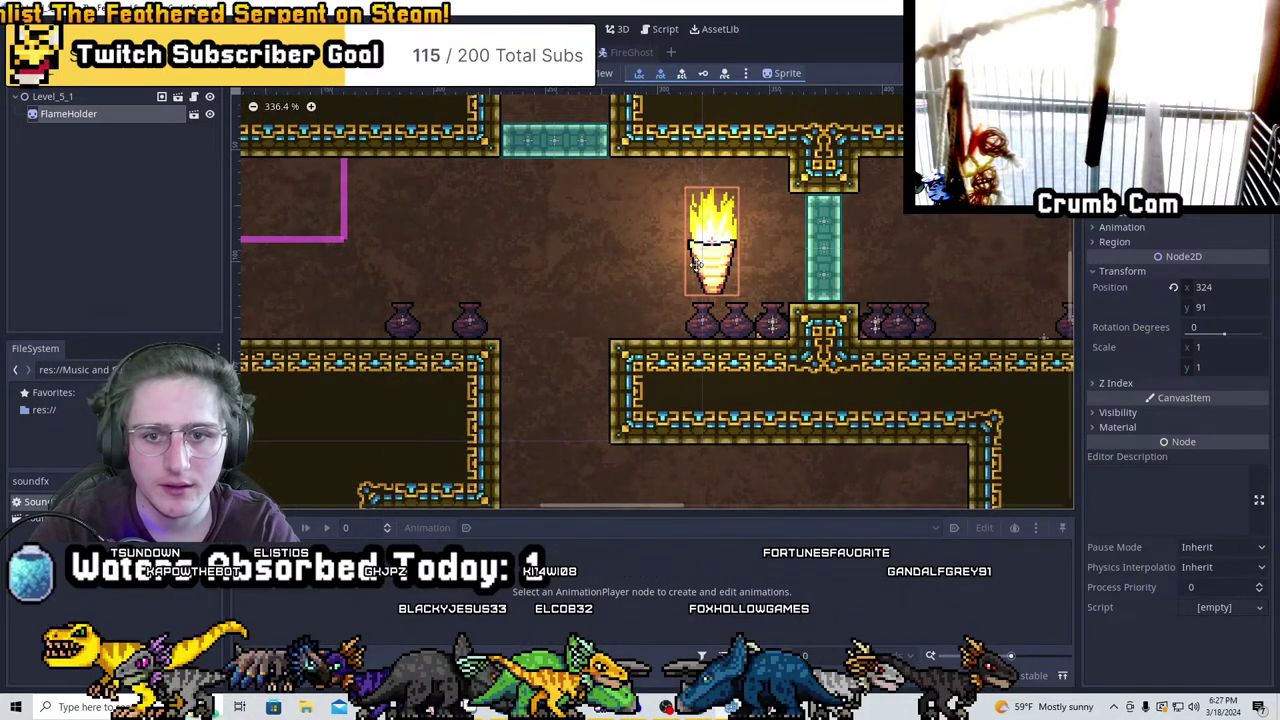
pyautogui.scroll(-1, 609, 280)
pyautogui.scroll(2, 620, 265)
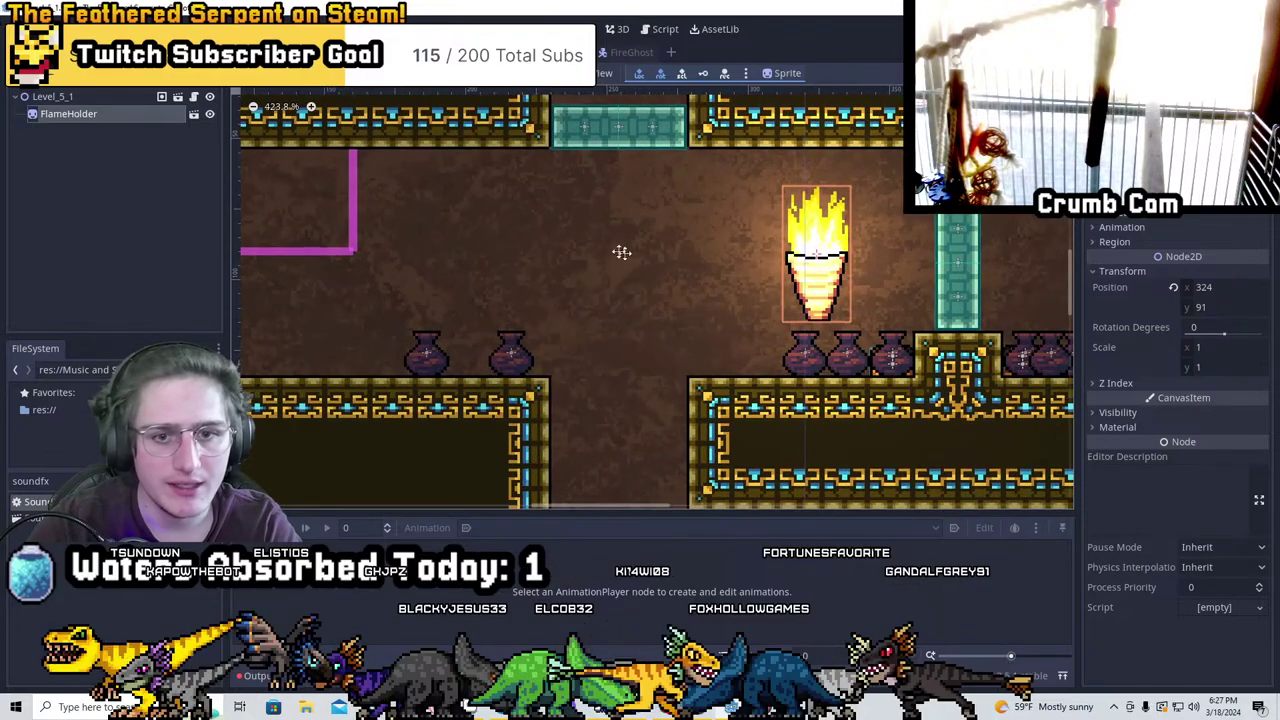
# Search the instanceable scenes for 'templebrea' without adding any, then recentre the view
pyautogui.click(60, 97)
pyautogui.hotkey('ctrl', 'shift', 'a')
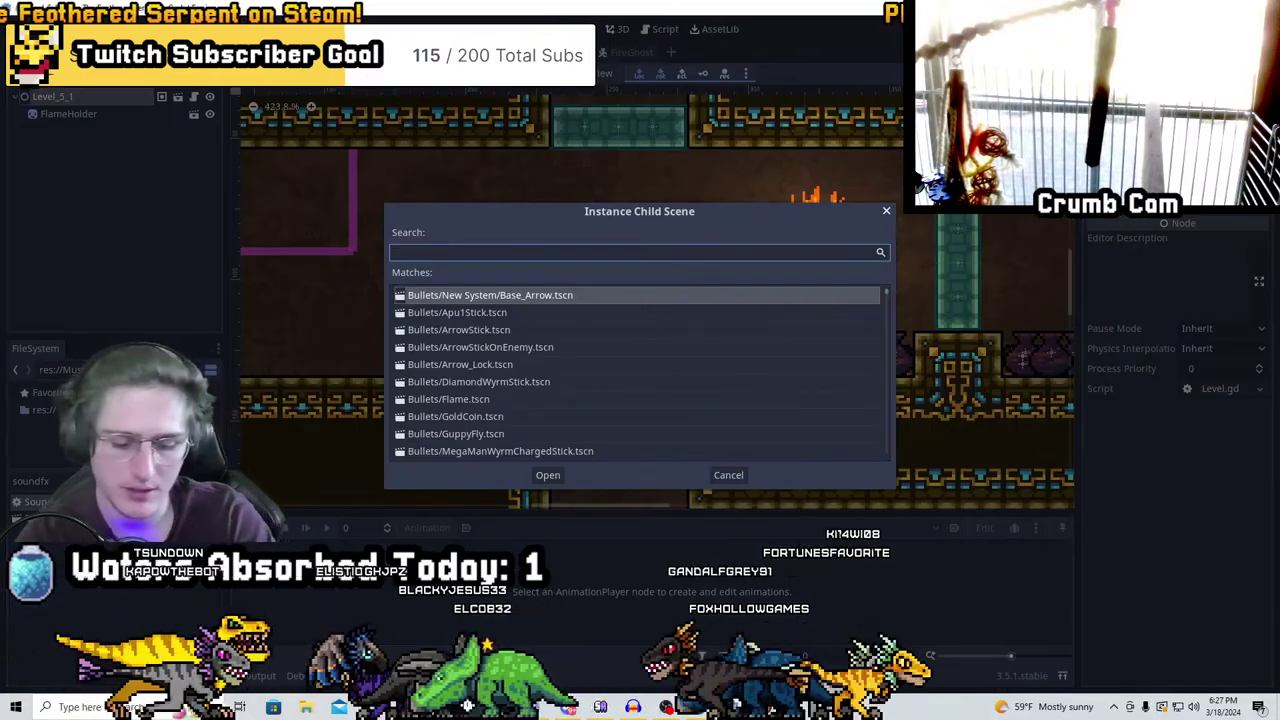
pyautogui.write('temple')
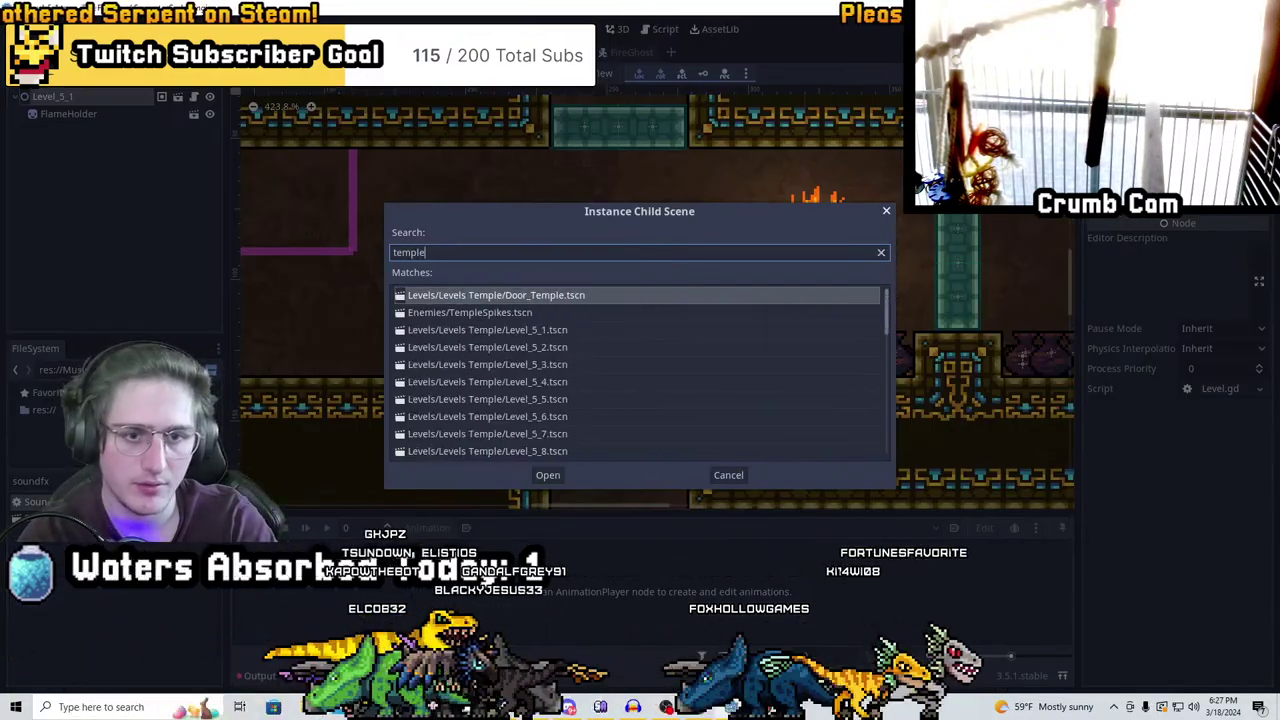
pyautogui.write('brea')
pyautogui.press('Escape')
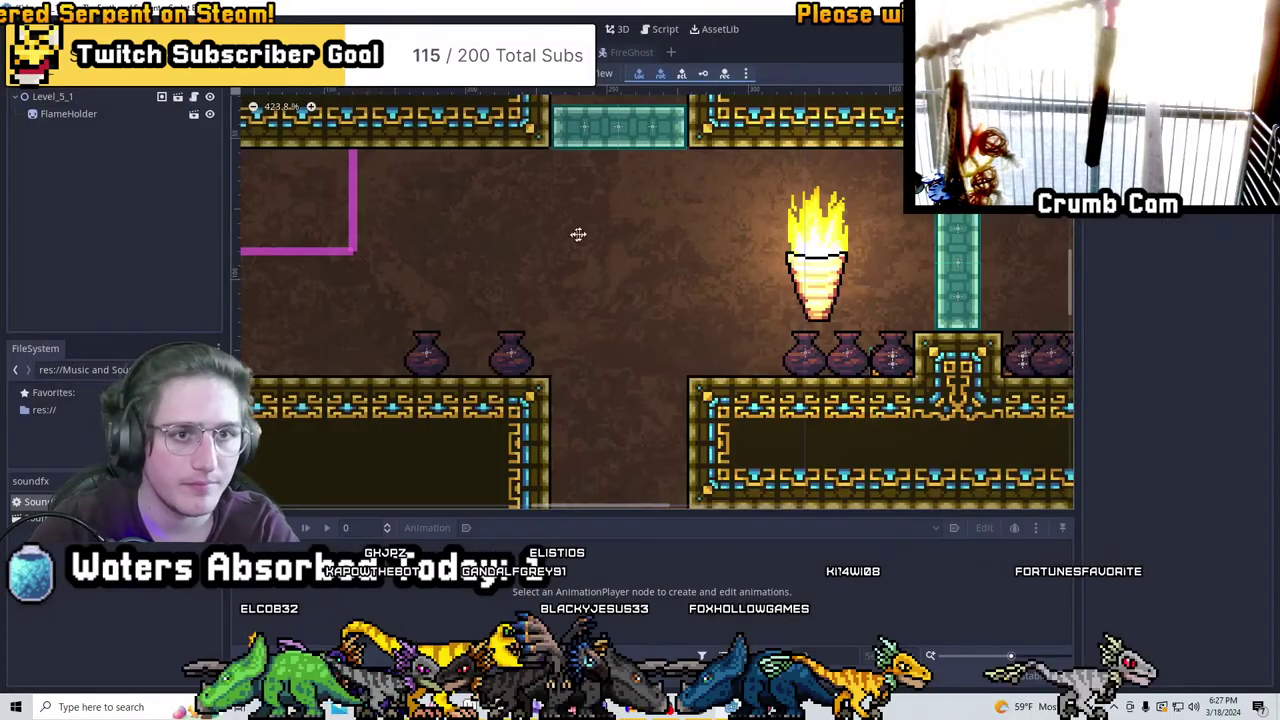
pyautogui.press('f')
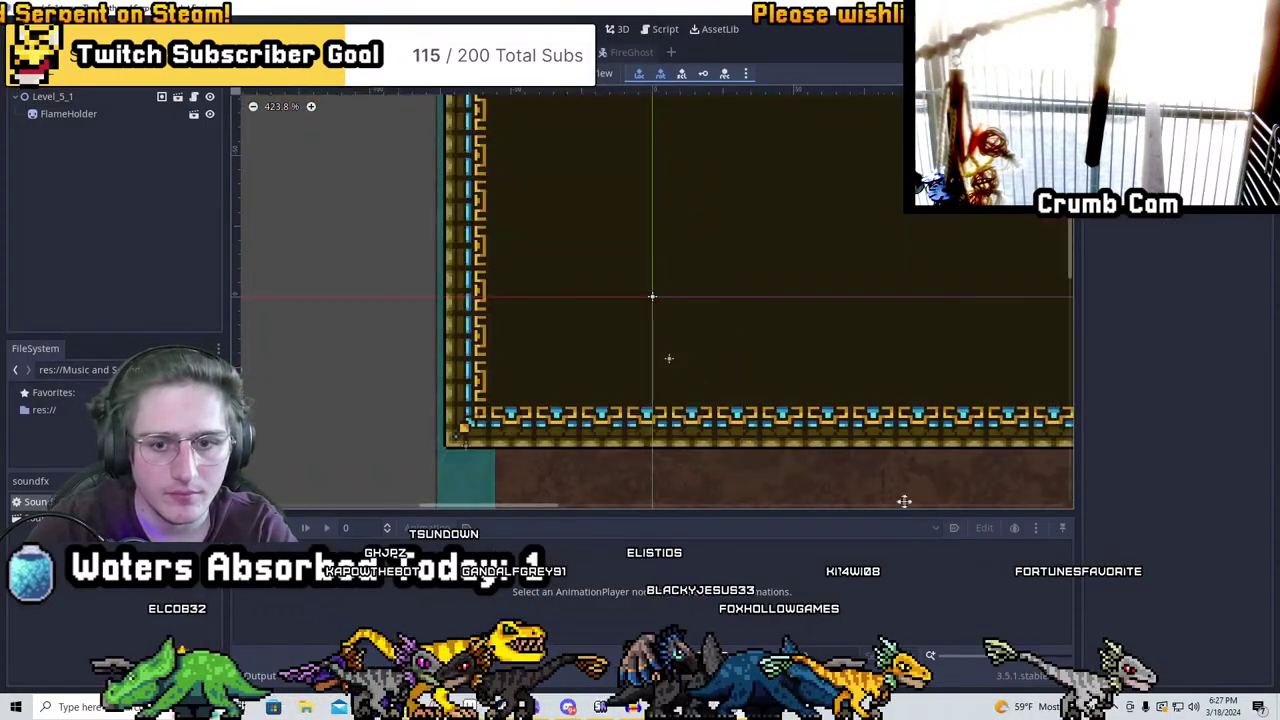
pyautogui.scroll(-2, 790, 440)
pyautogui.moveTo(860, 441); pyautogui.dragTo(836, 411, button='middle')
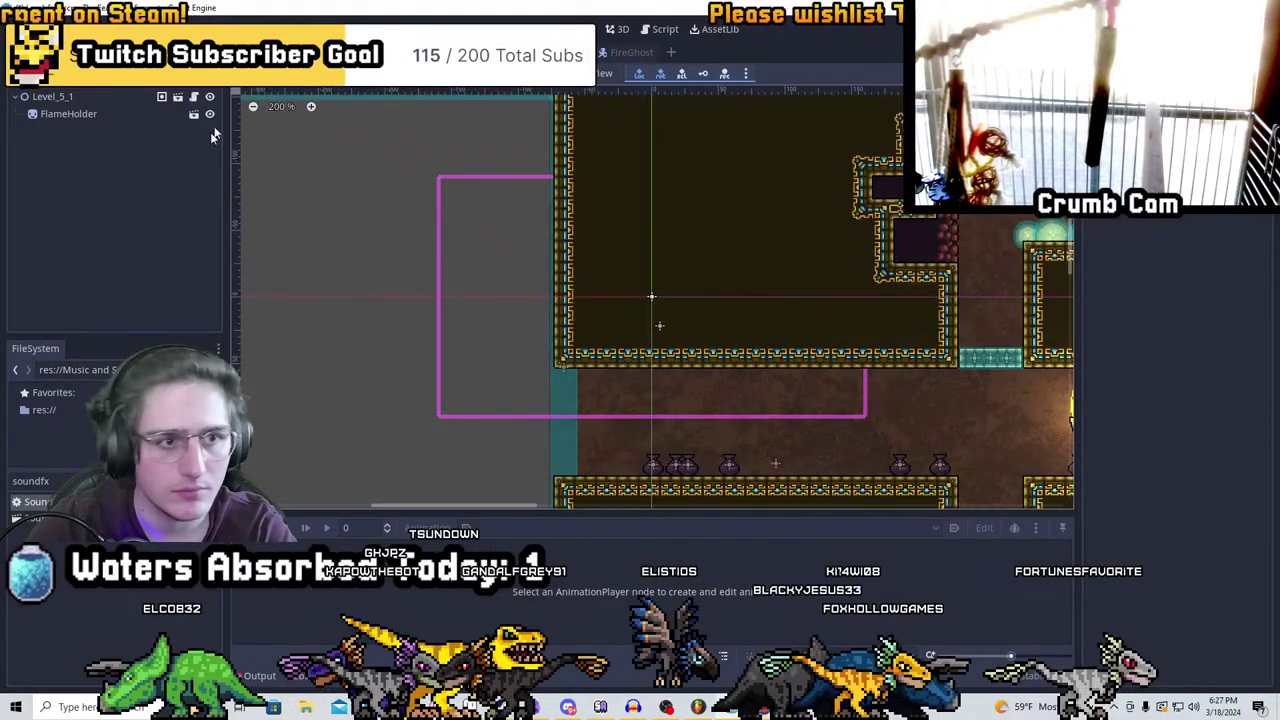
# Filter the Scene tree by 'temple' and lower TempleBreakingPlatform3 between the ledges above the vases
pyautogui.click(215, 88)
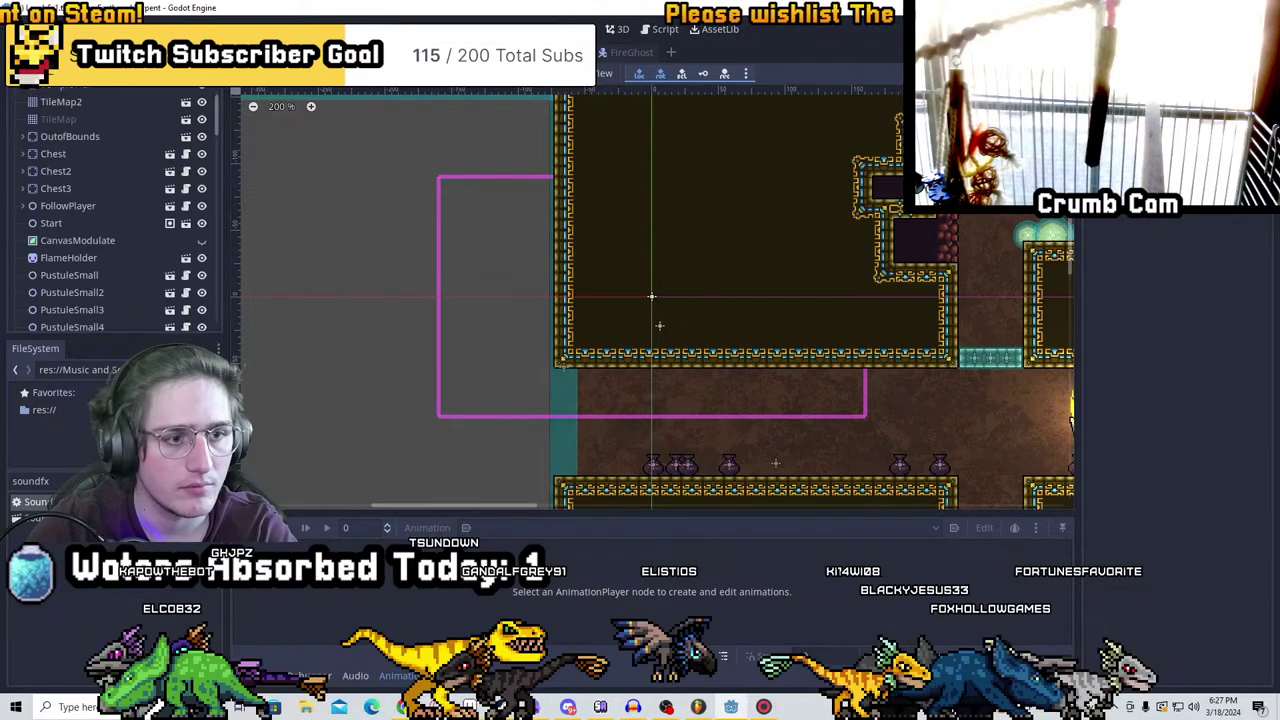
pyautogui.write('temple')
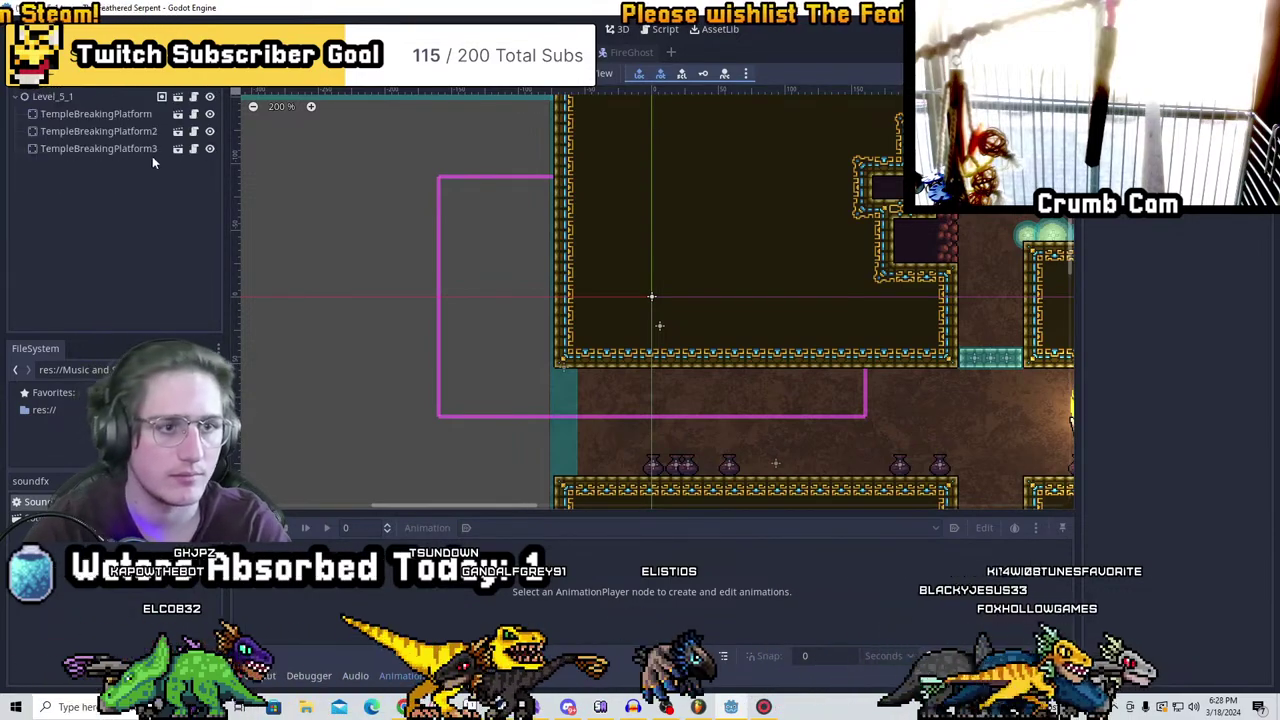
pyautogui.doubleClick(160, 149)
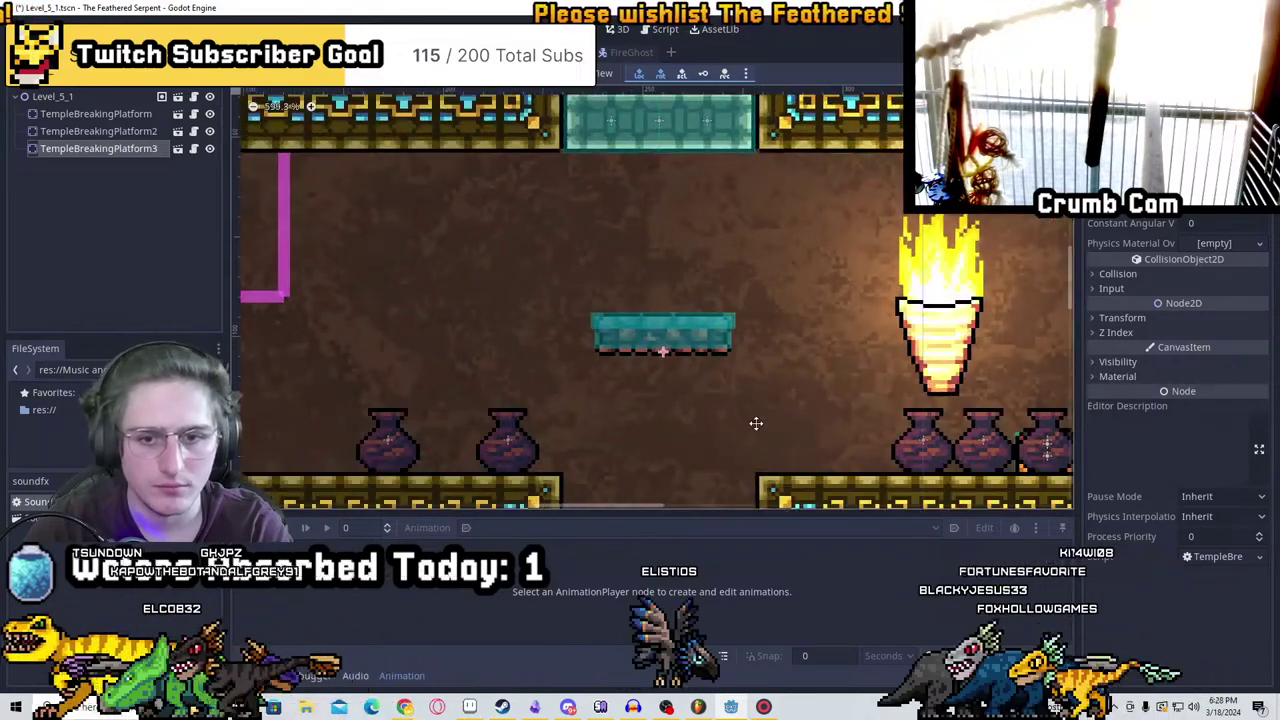
pyautogui.moveTo(770, 397); pyautogui.dragTo(768, 404)
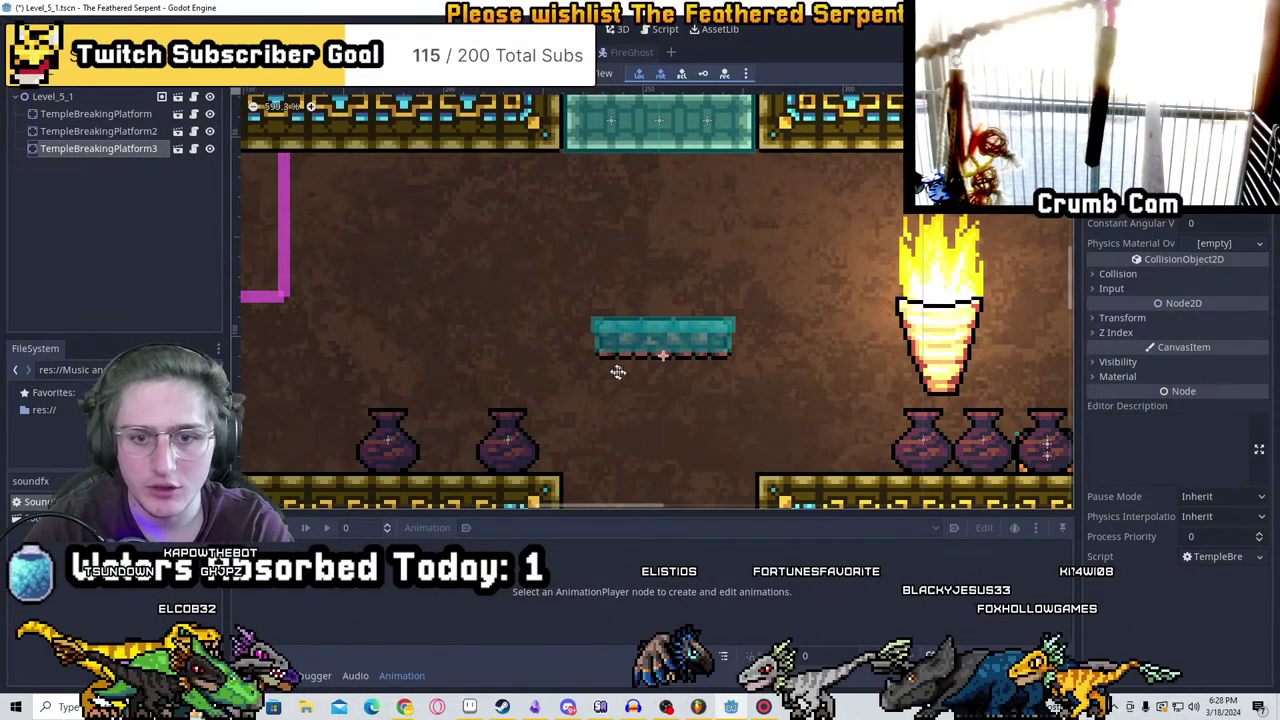
pyautogui.scroll(6, 518, 350)
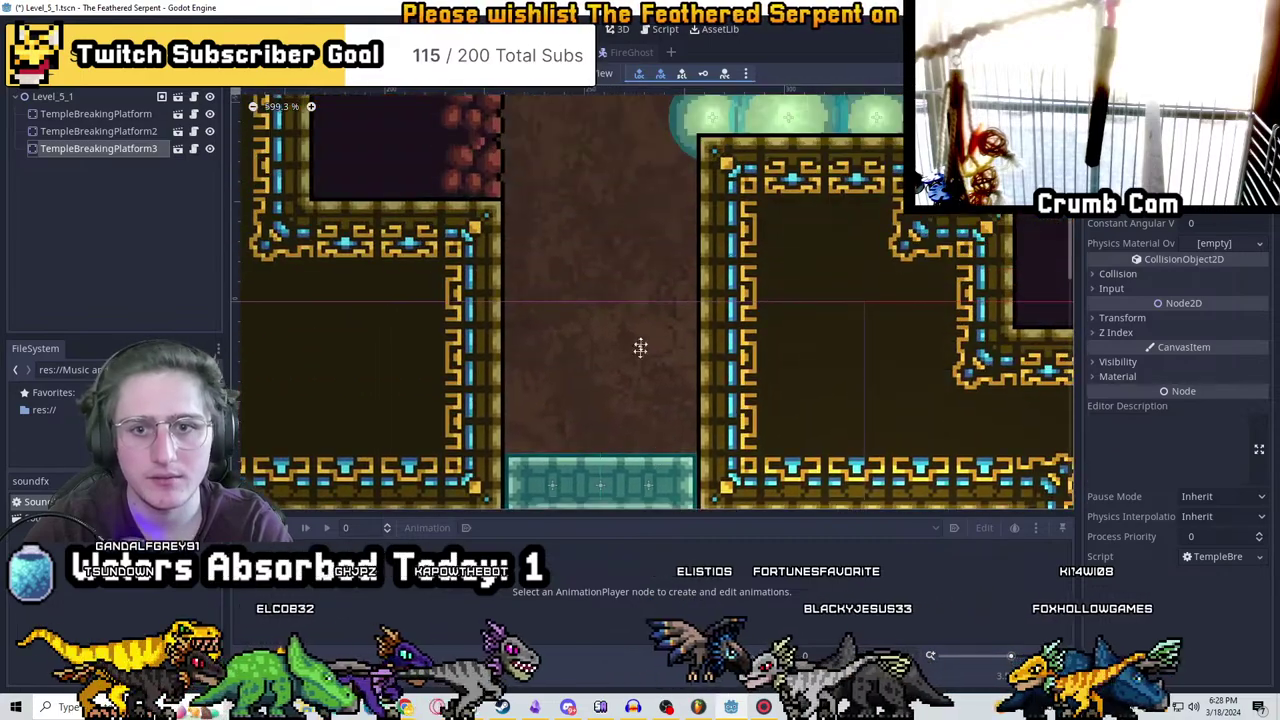
pyautogui.scroll(-3, 703, 451)
pyautogui.keyDown('ctrl'); pyautogui.scroll(2, 671, 240); pyautogui.keyUp('ctrl')
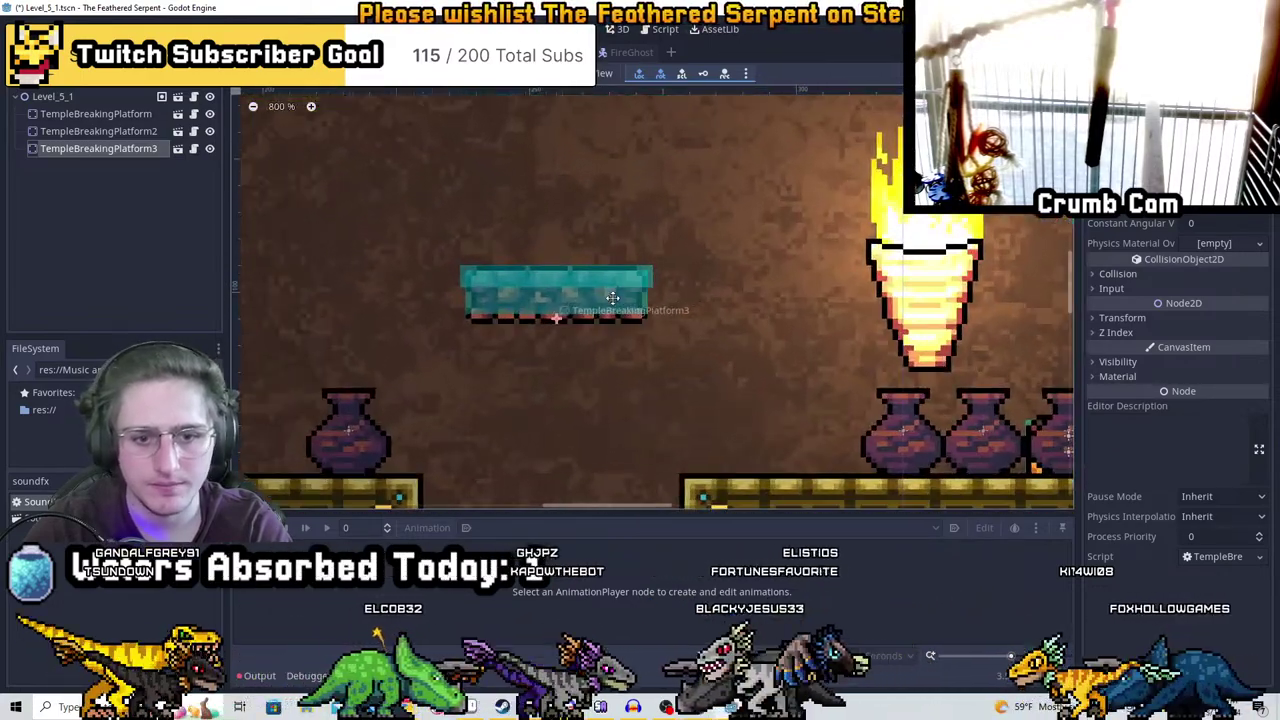
pyautogui.moveTo(615, 297); pyautogui.dragTo(569, 392)
pyautogui.scroll(-2, 630, 430)
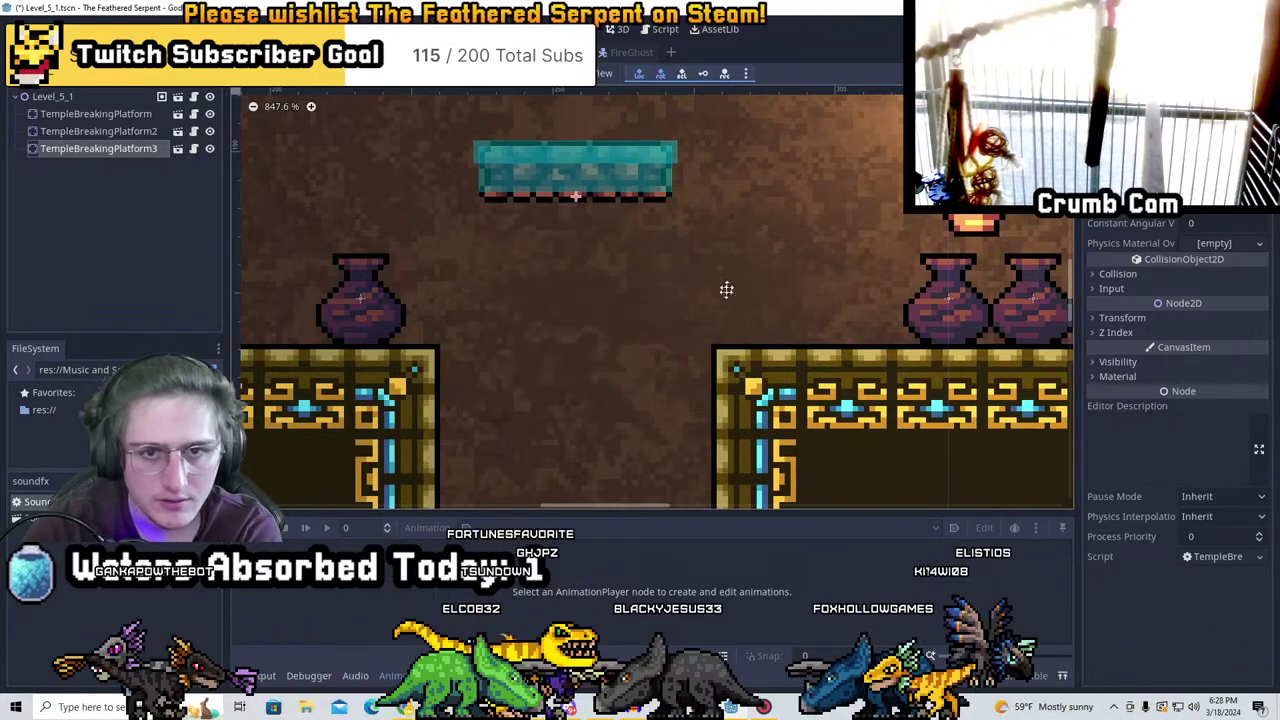
pyautogui.scroll(-3, 745, 390)
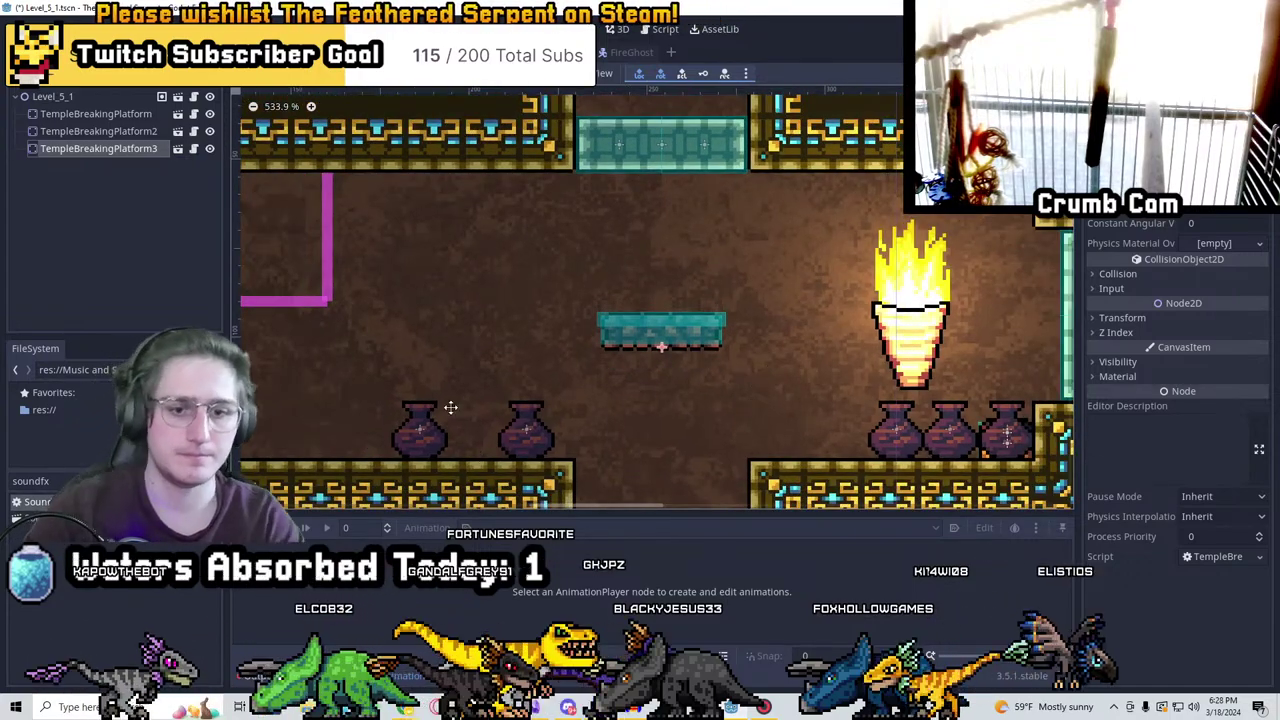
pyautogui.moveTo(449, 409); pyautogui.dragTo(758, 263, button='middle')
pyautogui.scroll(-4, 758, 263)
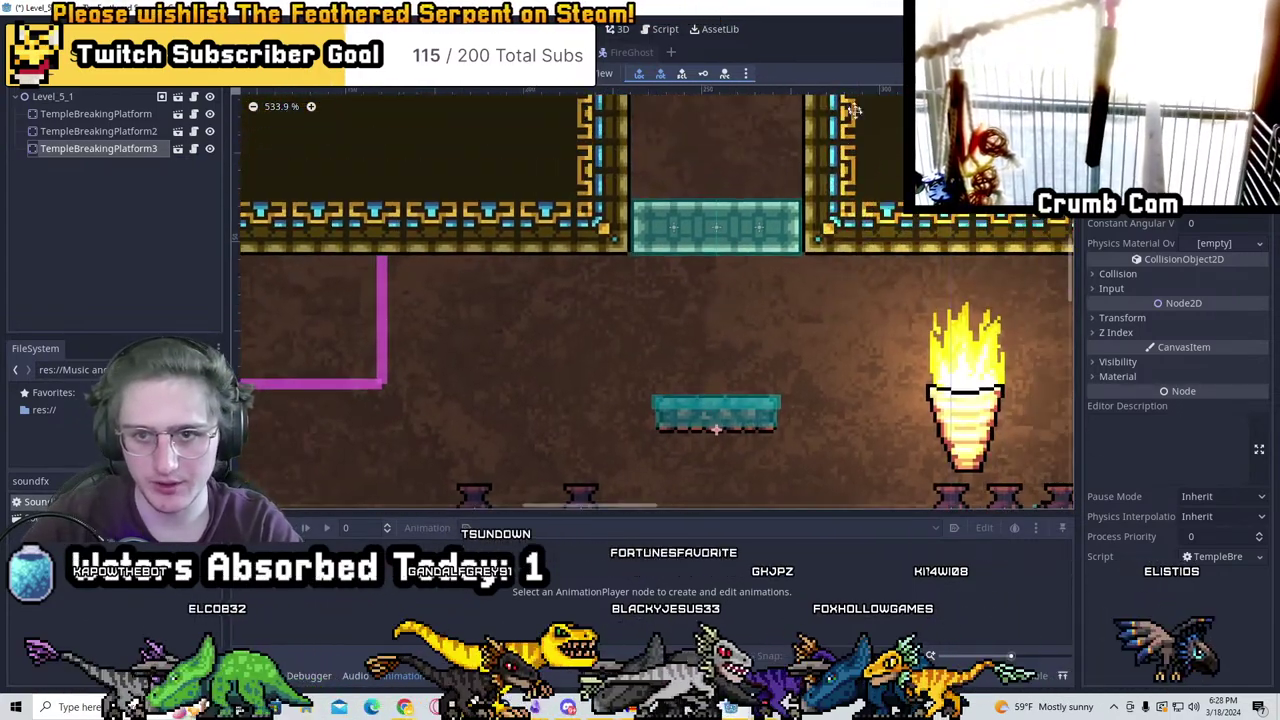
pyautogui.moveTo(859, 411); pyautogui.dragTo(628, 192, button='middle')
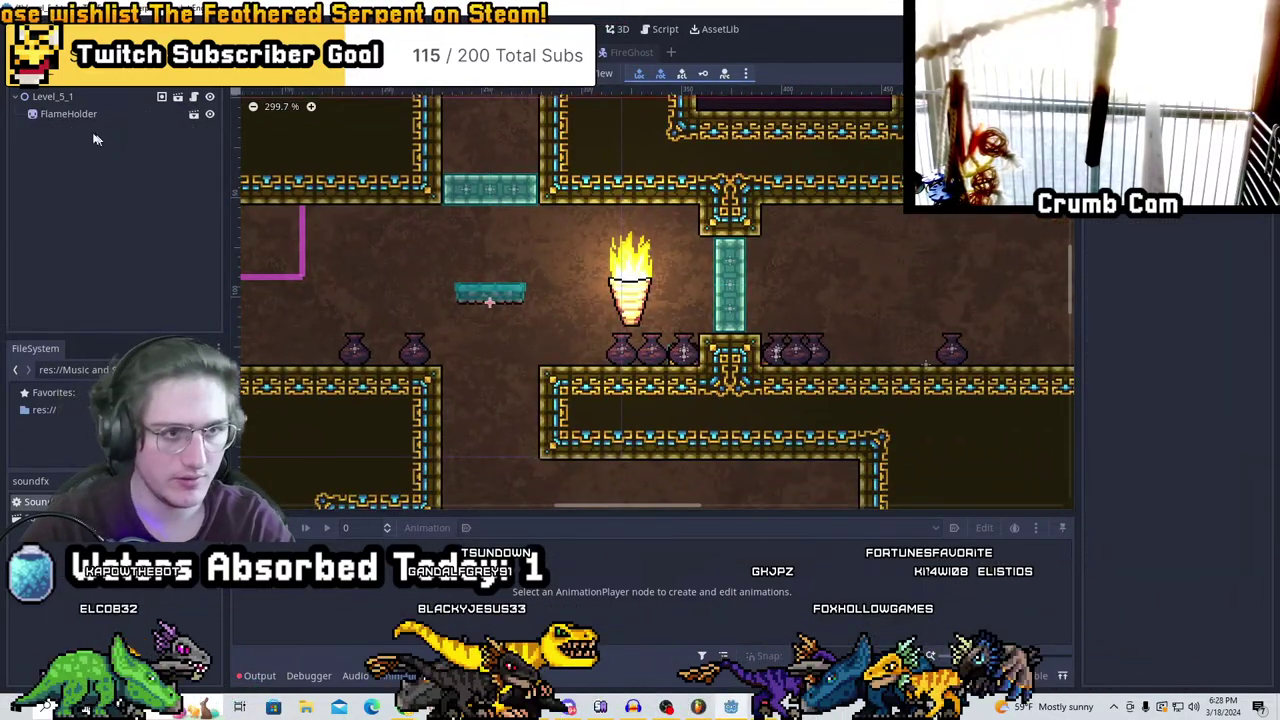
# Duplicate FlameHolder and settle FlameHolder2 in the middle of a lower room
pyautogui.click(68, 114)
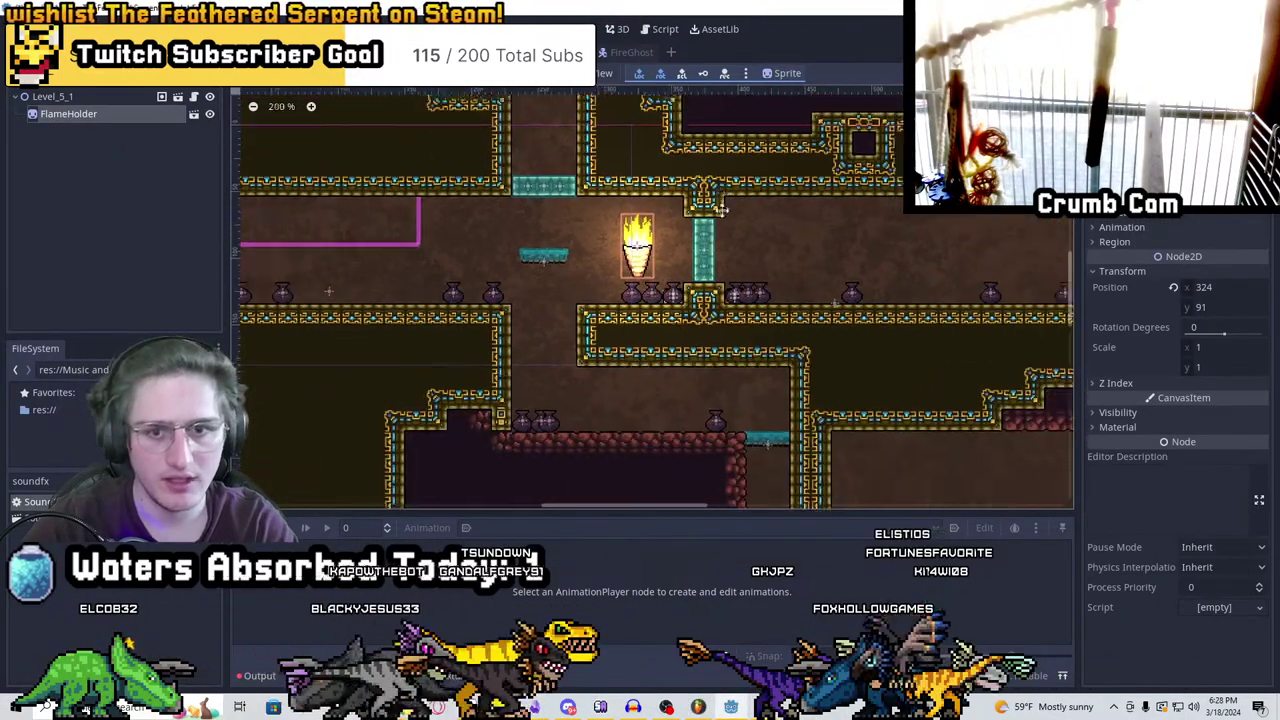
pyautogui.scroll(-4, 745, 278)
pyautogui.moveTo(745, 278); pyautogui.dragTo(763, 166, button='middle')
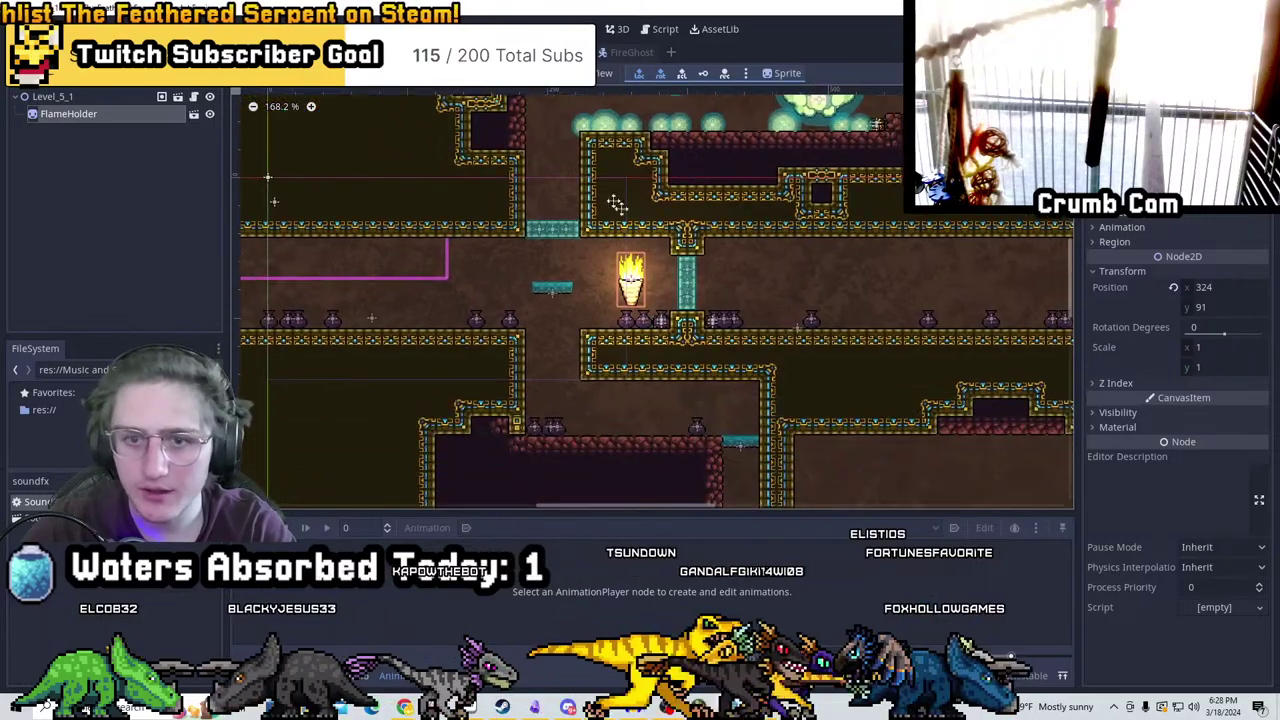
pyautogui.hotkey('ctrl', 'd')
pyautogui.moveTo(716, 252); pyautogui.dragTo(771, 402)
pyautogui.moveTo(771, 402); pyautogui.dragTo(724, 234, button='middle')
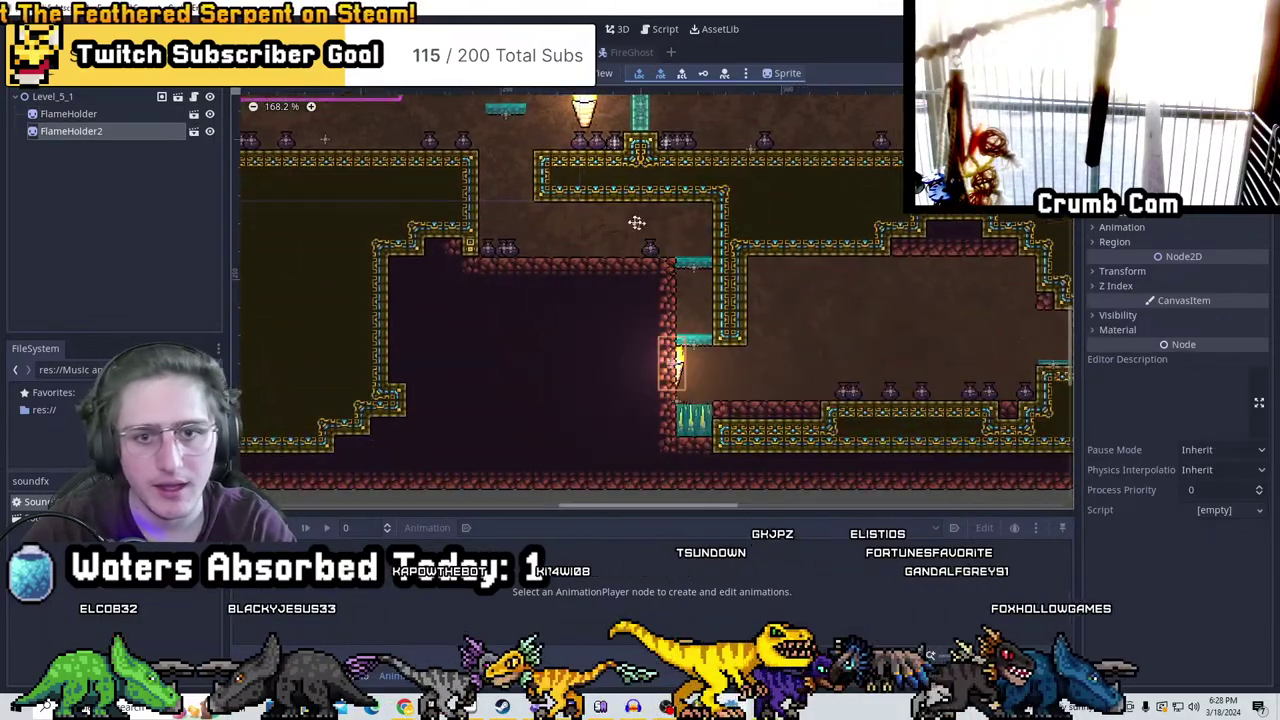
pyautogui.moveTo(718, 346); pyautogui.dragTo(493, 345, button='middle')
pyautogui.moveTo(493, 345); pyautogui.dragTo(640, 346)
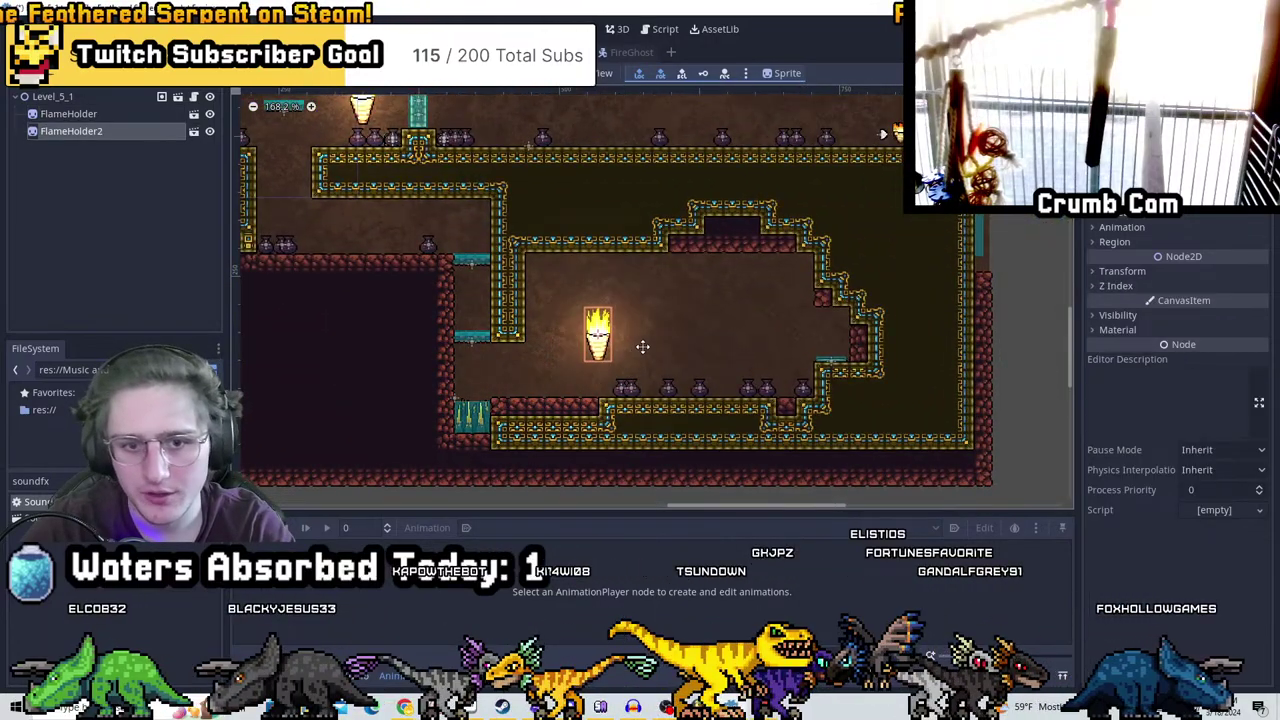
pyautogui.scroll(1, 624, 332)
pyautogui.scroll(3, 624, 332)
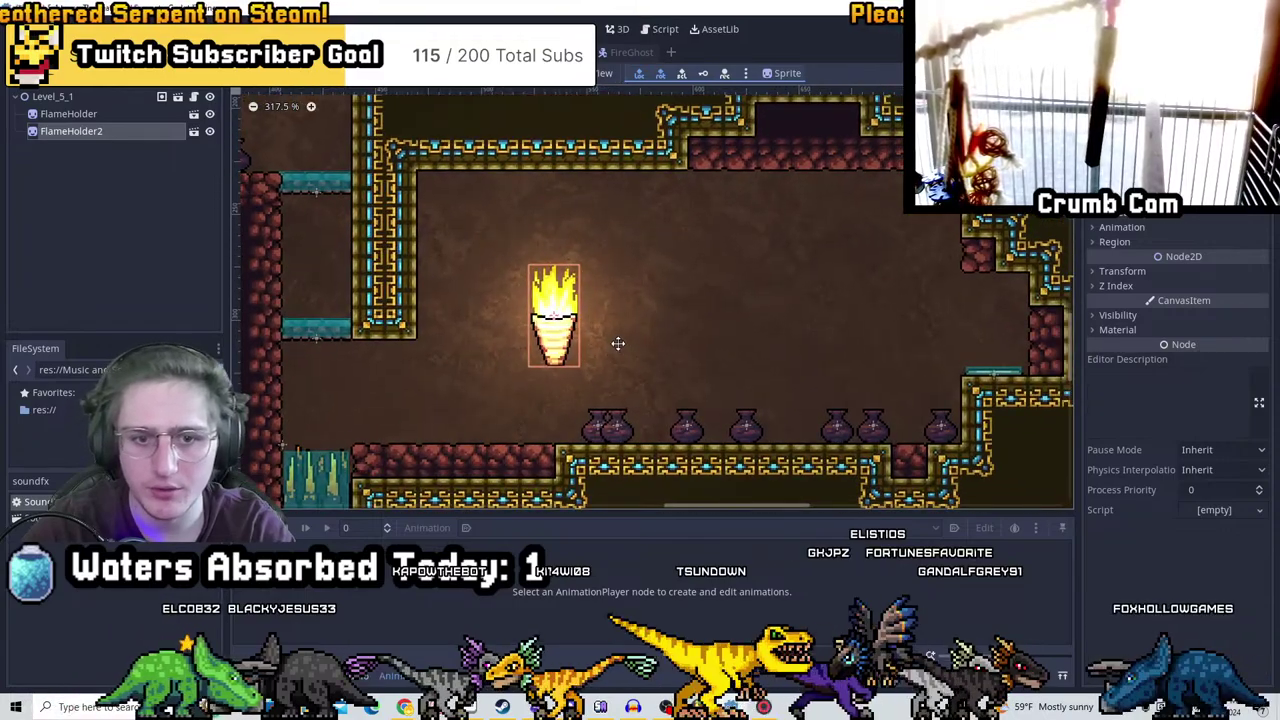
# Add FlameHolder3 beside the first torch and place FlameHolder4 near the corridor pillar
pyautogui.hotkey('ctrl', 'd')
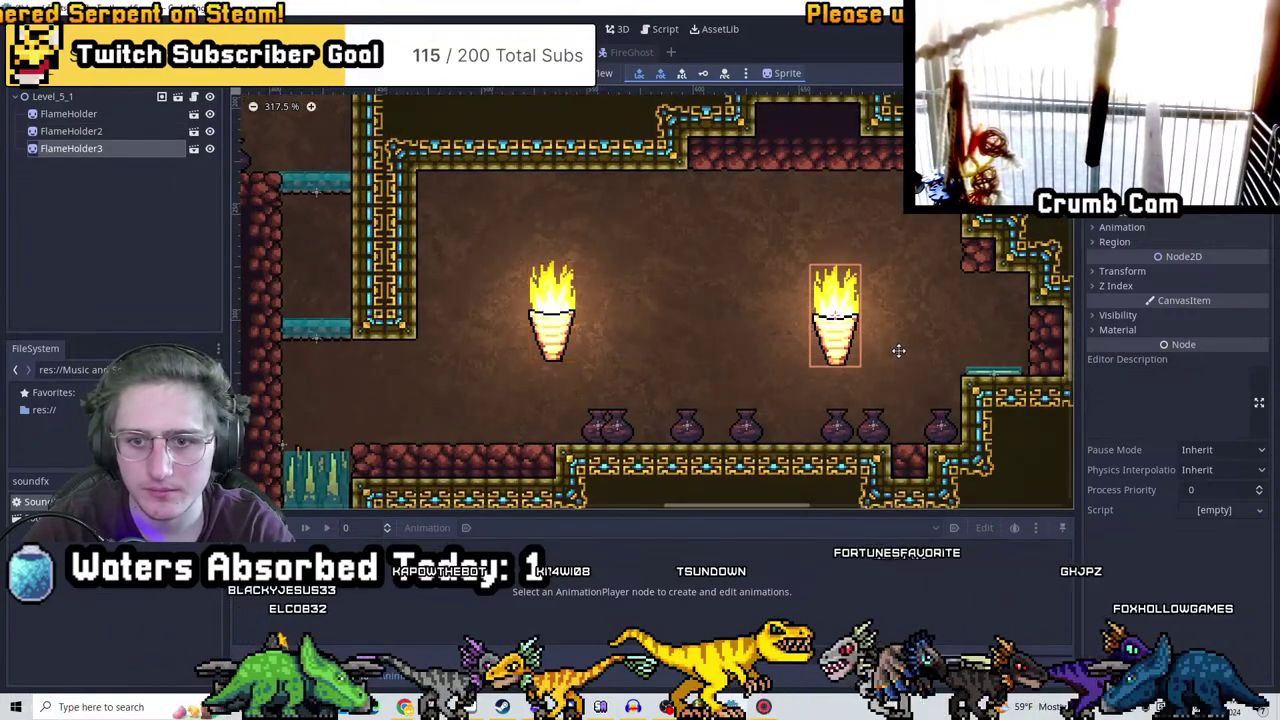
pyautogui.scroll(-5, 898, 350)
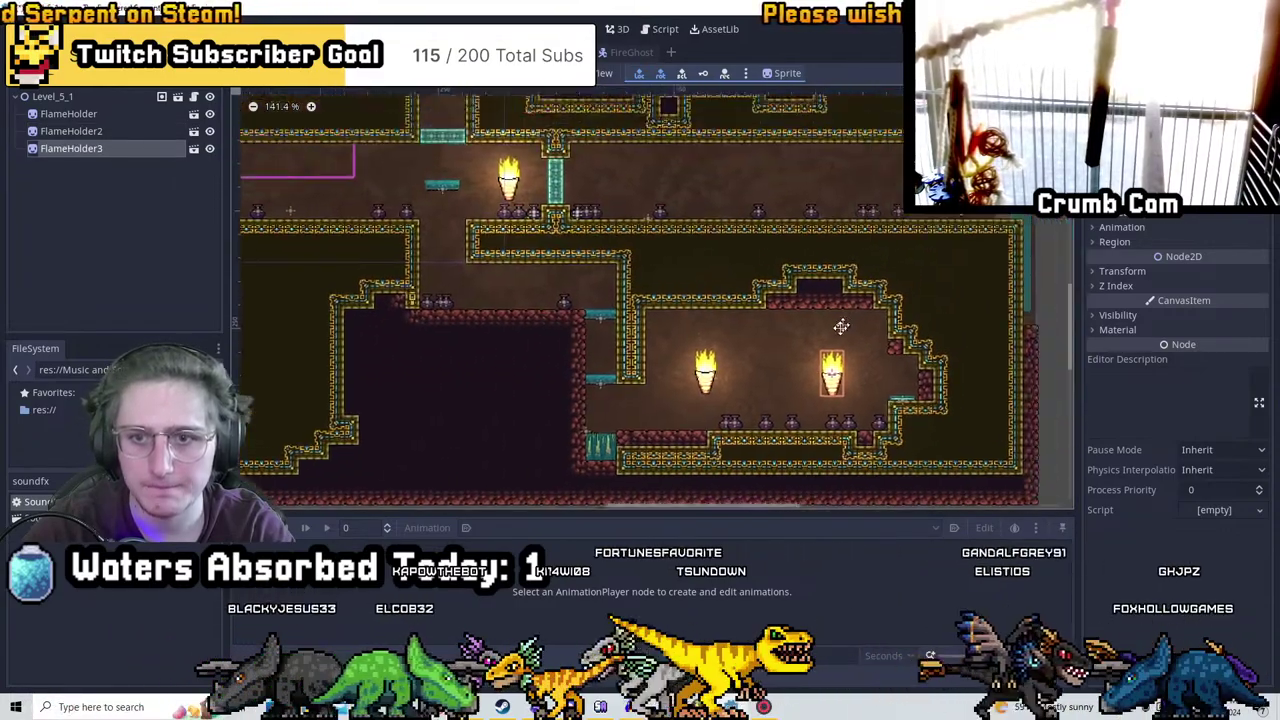
pyautogui.moveTo(840, 357); pyautogui.dragTo(789, 406, button='middle')
pyautogui.hotkey('ctrl', 'd')
pyautogui.moveTo(789, 406); pyautogui.dragTo(600, 233)
pyautogui.scroll(5, 590, 233)
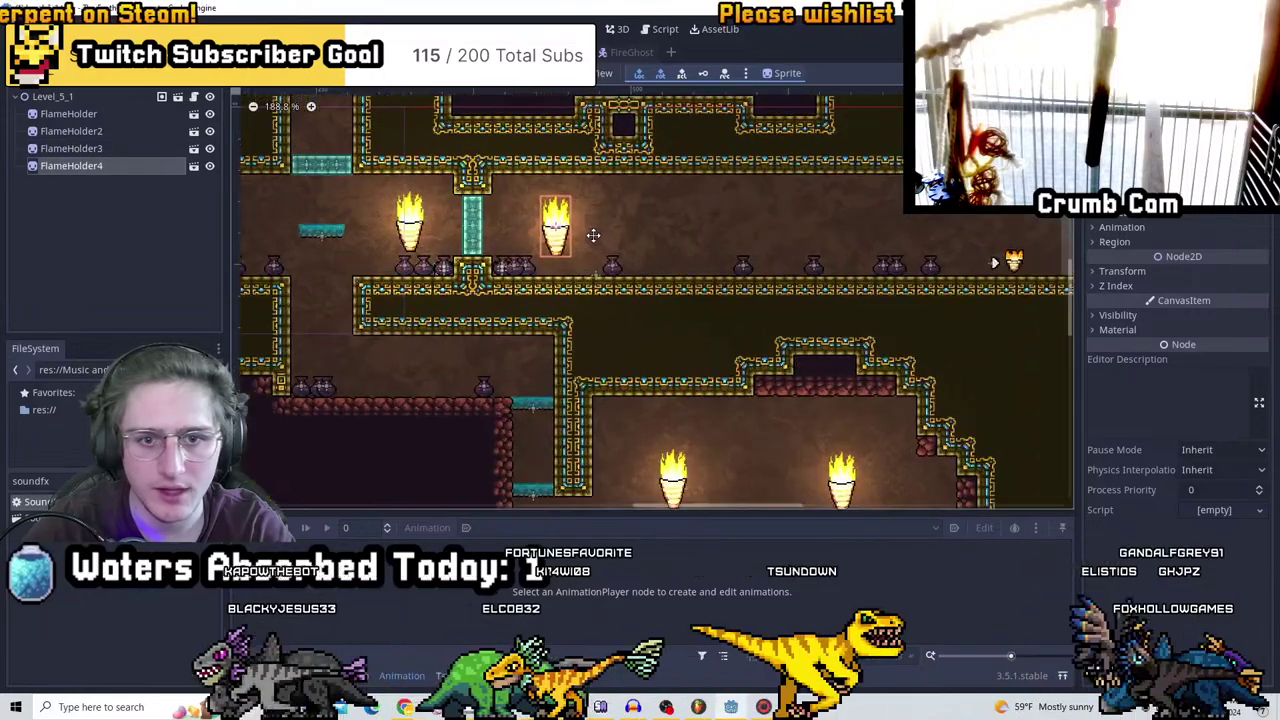
pyautogui.press('Up')
pyautogui.press('Up')
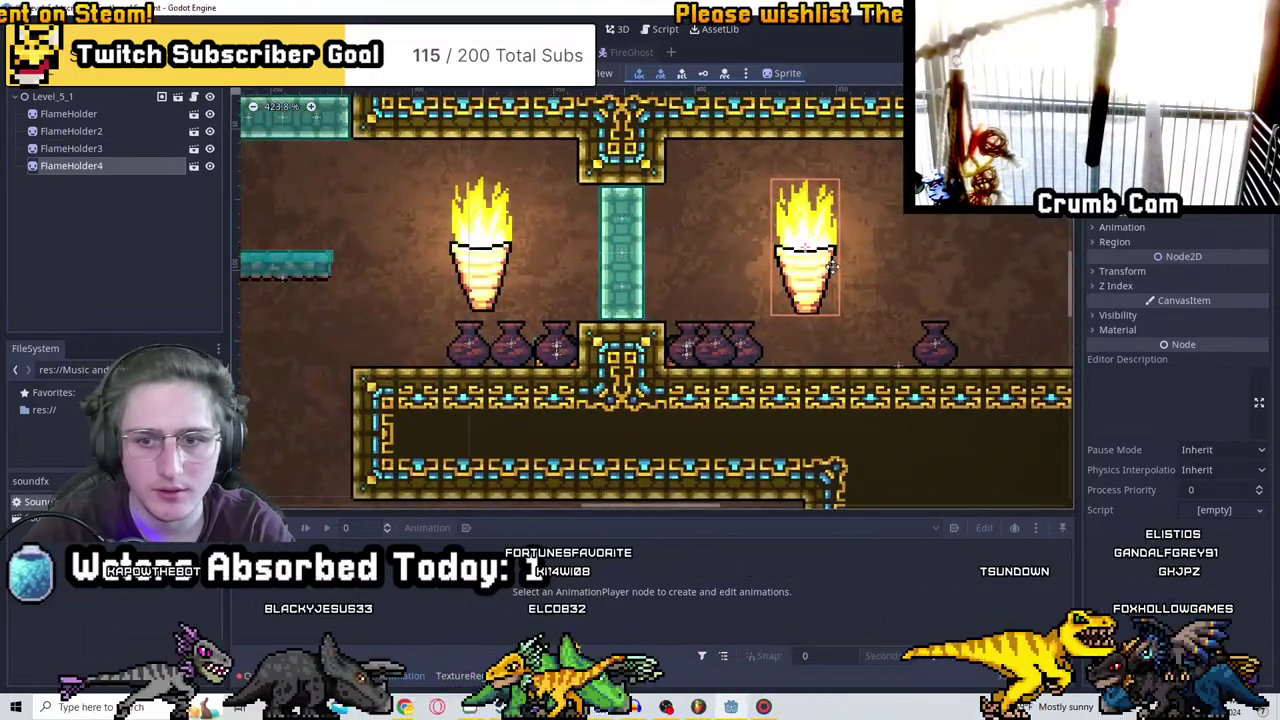
pyautogui.press('Right')
pyautogui.moveTo(833, 265); pyautogui.dragTo(790, 267)
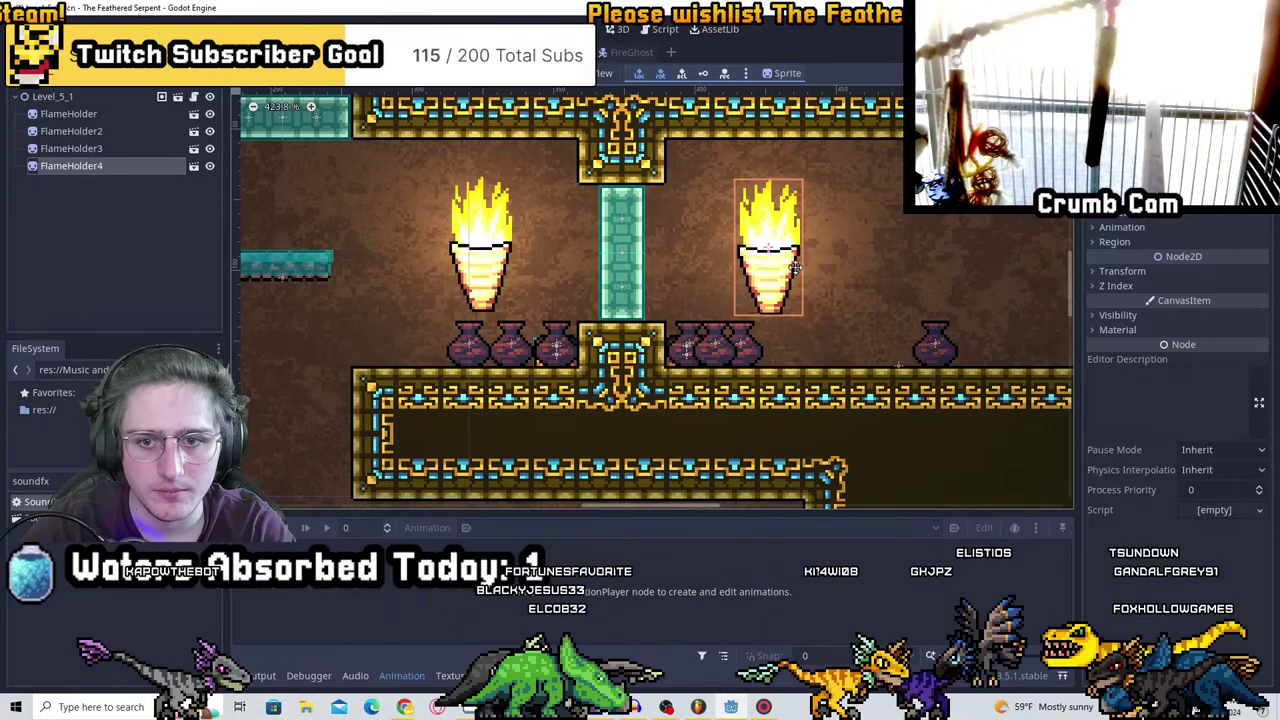
# Add FlameHolder5 further right along the temple corridor
pyautogui.scroll(-2, 848, 271)
pyautogui.moveTo(848, 271); pyautogui.dragTo(446, 263, button='middle')
pyautogui.hotkey('ctrl', 'd')
pyautogui.moveTo(446, 263); pyautogui.dragTo(967, 264)
pyautogui.moveTo(967, 264); pyautogui.dragTo(845, 276, button='middle')
pyautogui.scroll(-2, 845, 276)
pyautogui.scroll(1, 859, 281)
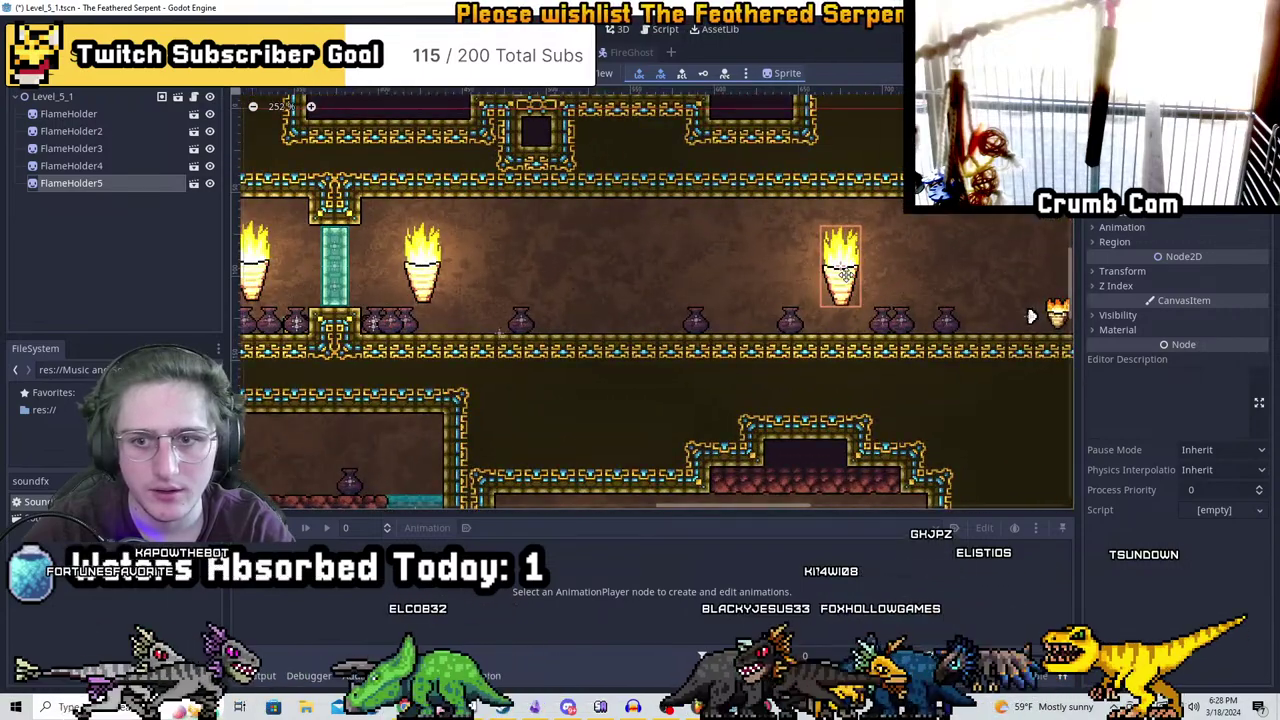
pyautogui.scroll(-8, 850, 295)
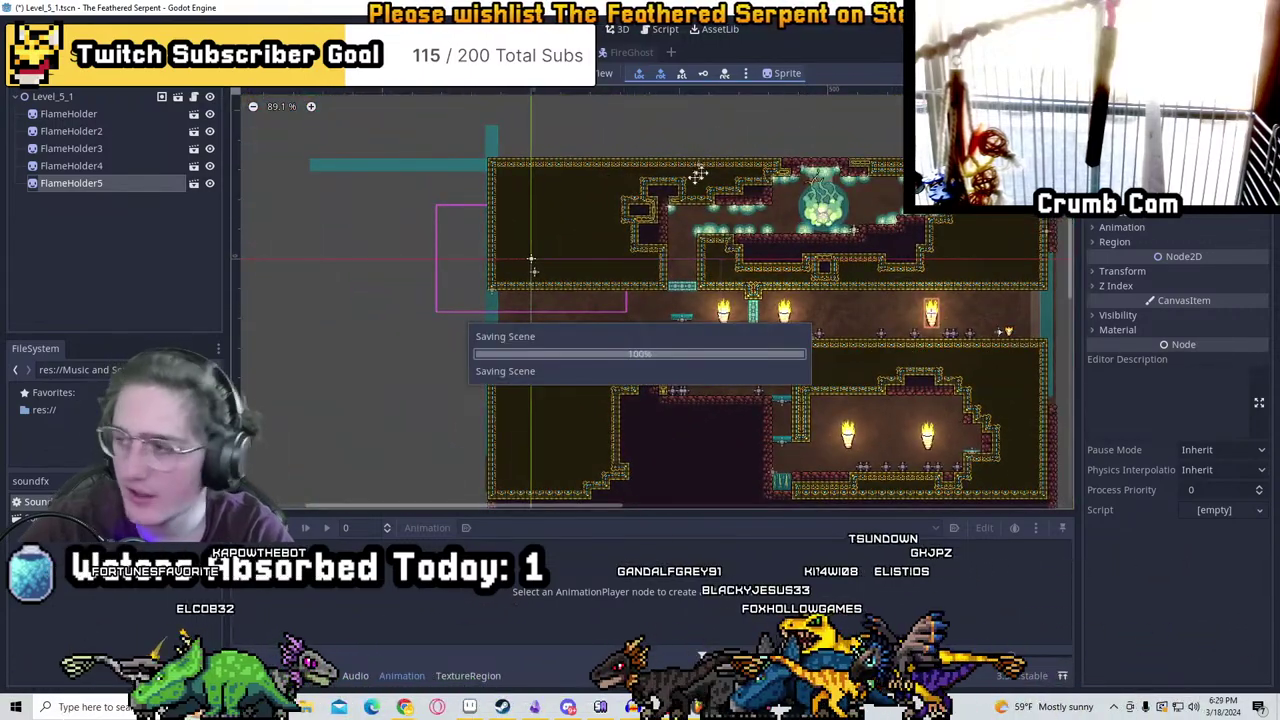
pyautogui.scroll(10, 815, 270)
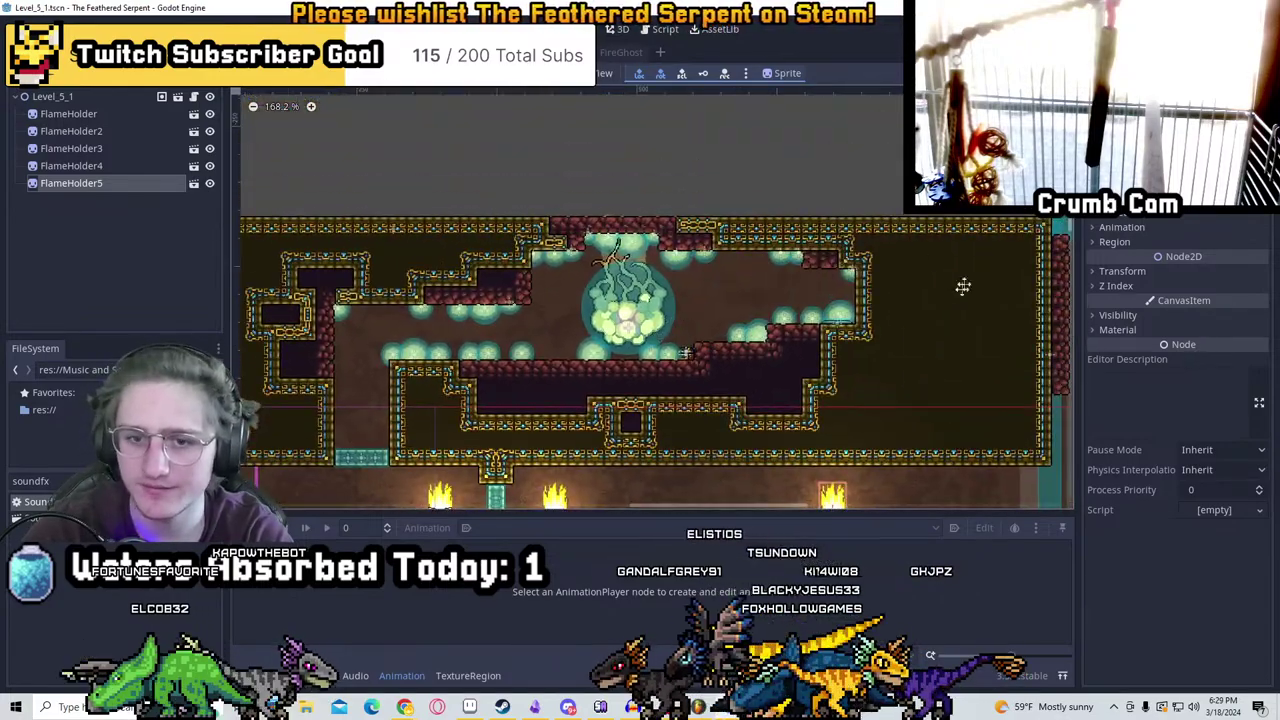
pyautogui.moveTo(962, 287); pyautogui.dragTo(1194, 162, button='middle')
pyautogui.click(190, 90)
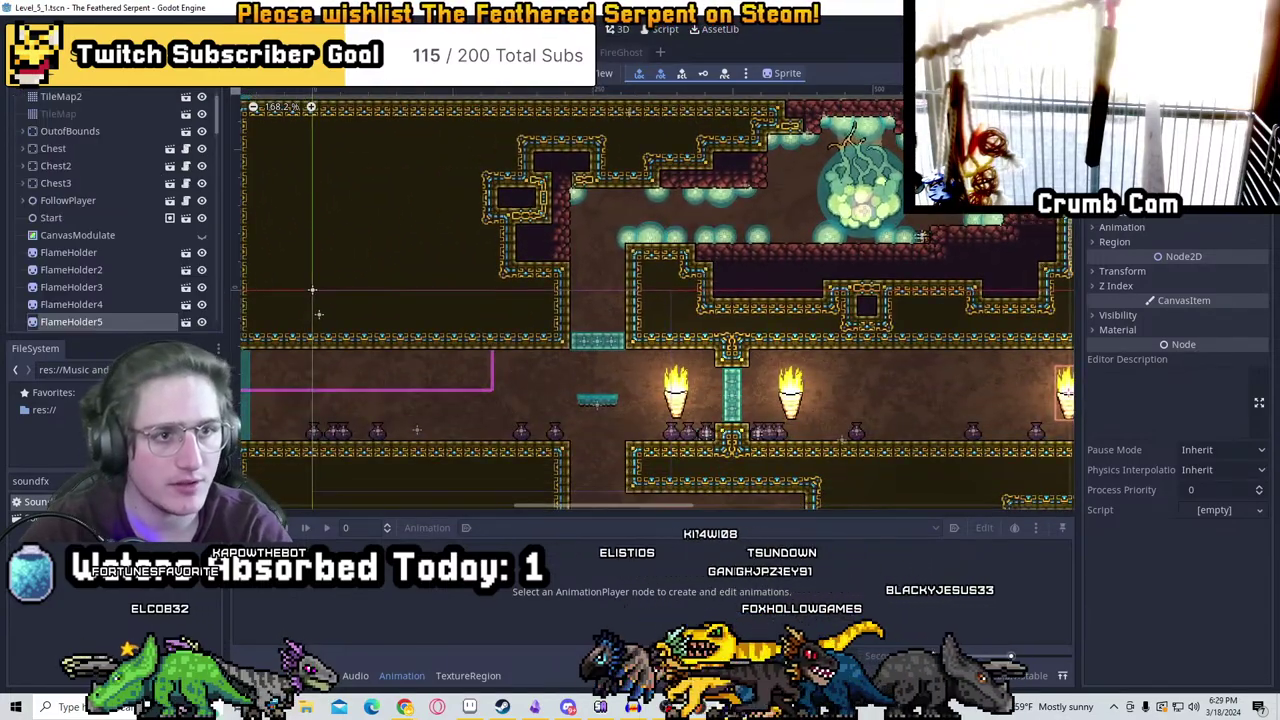
pyautogui.write('random')
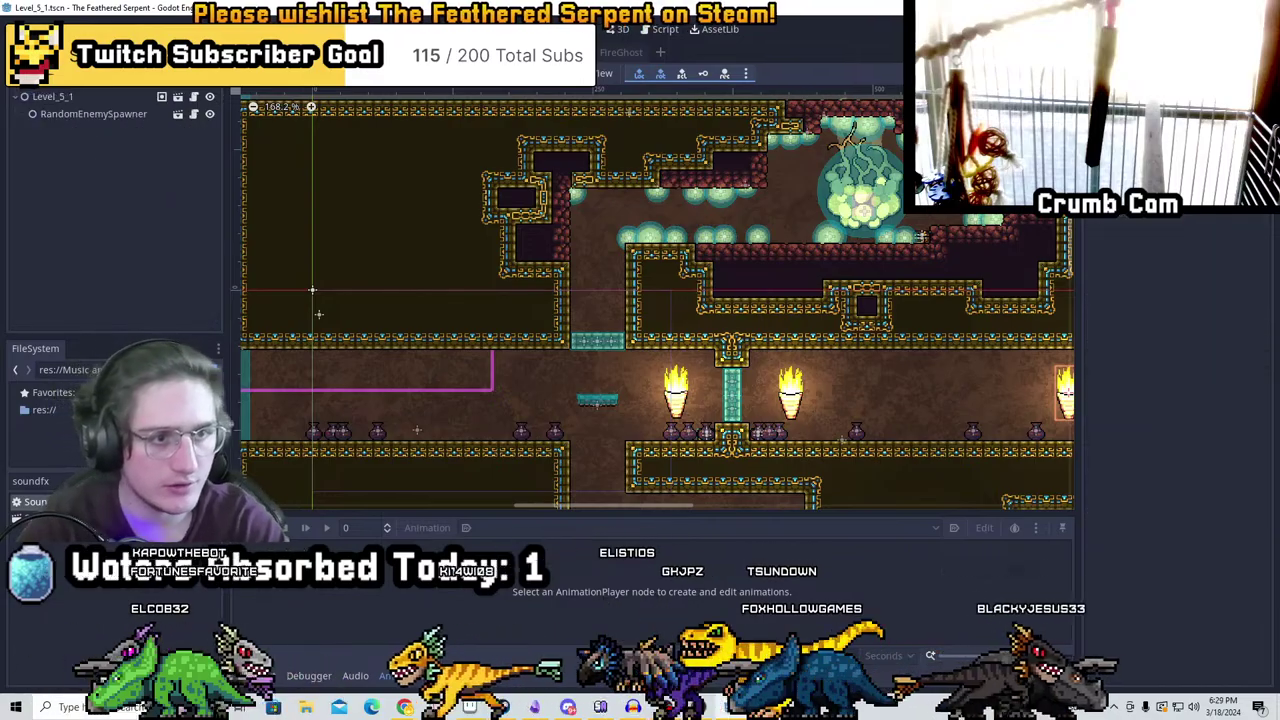
pyautogui.click(93, 113)
pyautogui.hotkey('shift', 'f')
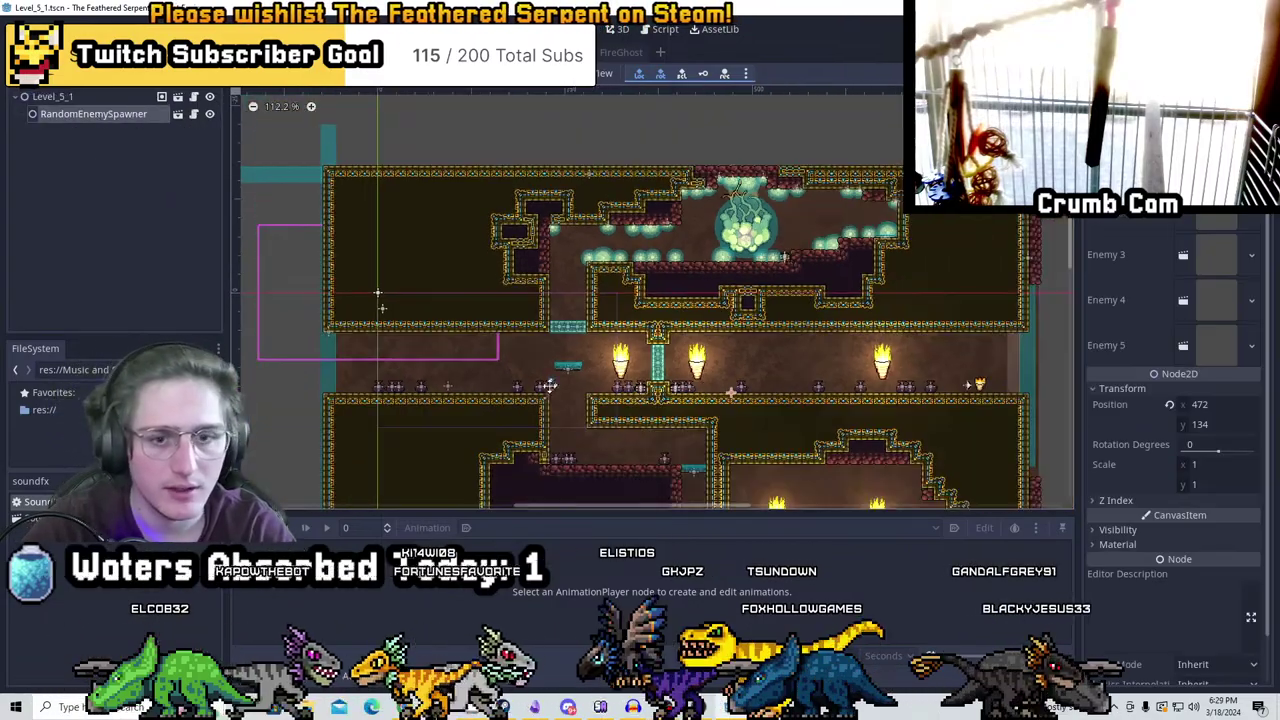
pyautogui.scroll(3, 651, 371)
pyautogui.scroll(8, 462, 311)
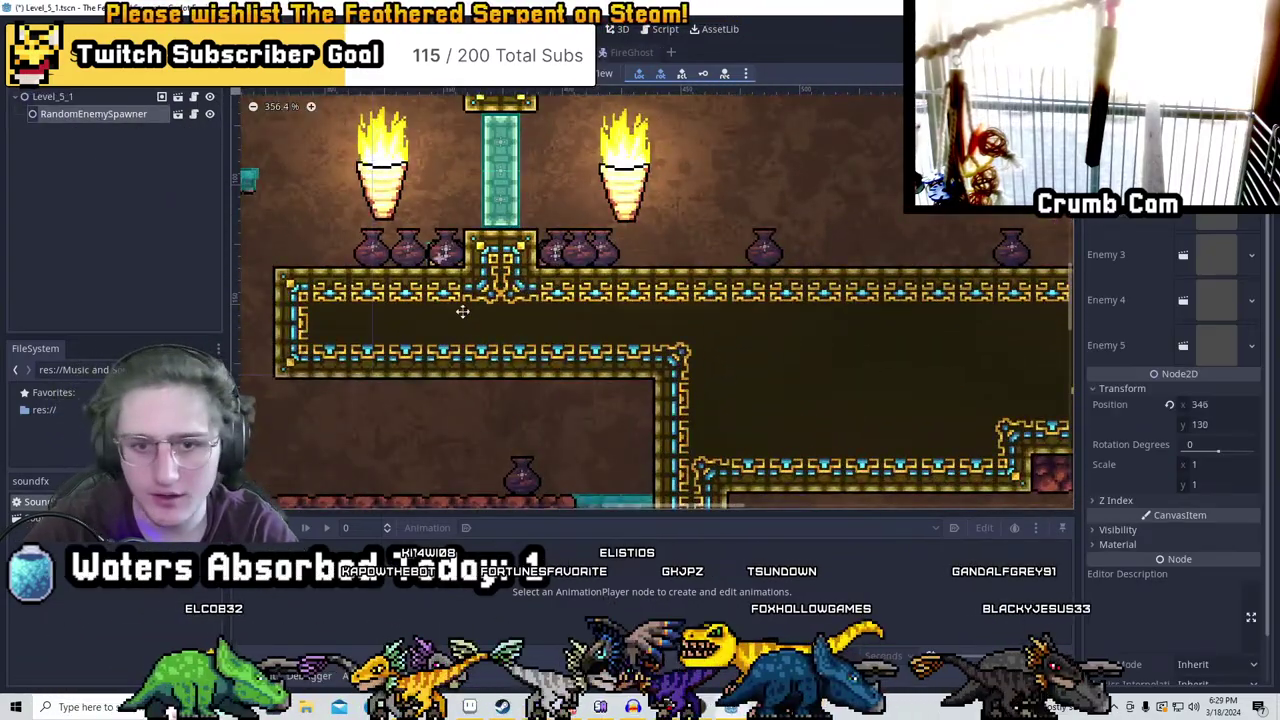
pyautogui.moveTo(462, 311); pyautogui.dragTo(825, 455)
pyautogui.scroll(3, 790, 482)
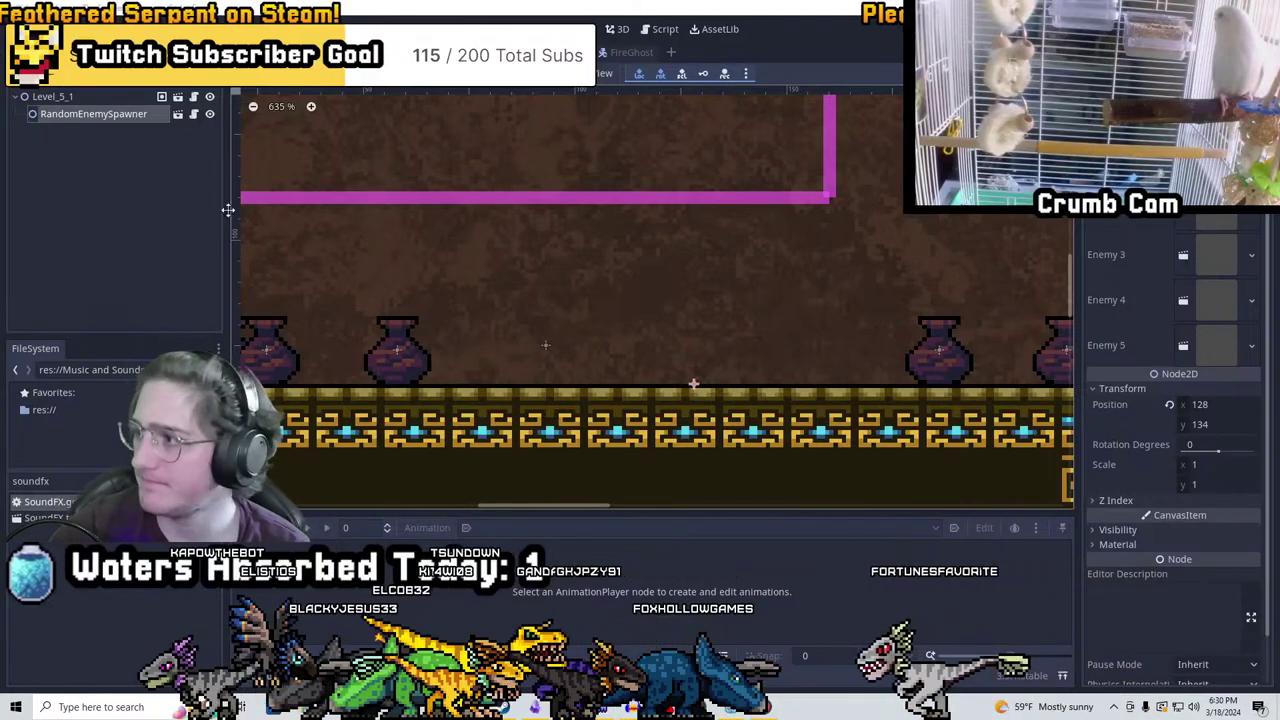
pyautogui.scroll(-5, 714, 263)
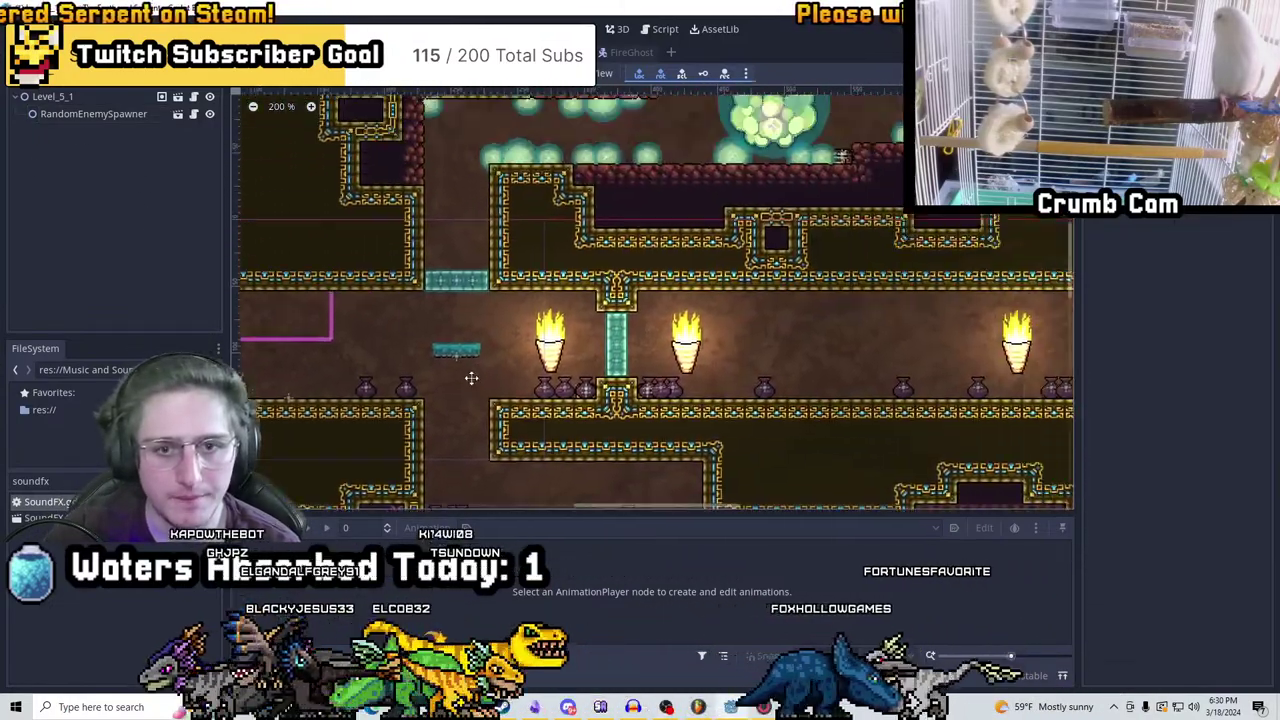
pyautogui.scroll(-5, 729, 357)
pyautogui.moveTo(729, 357); pyautogui.dragTo(643, 371, button='middle')
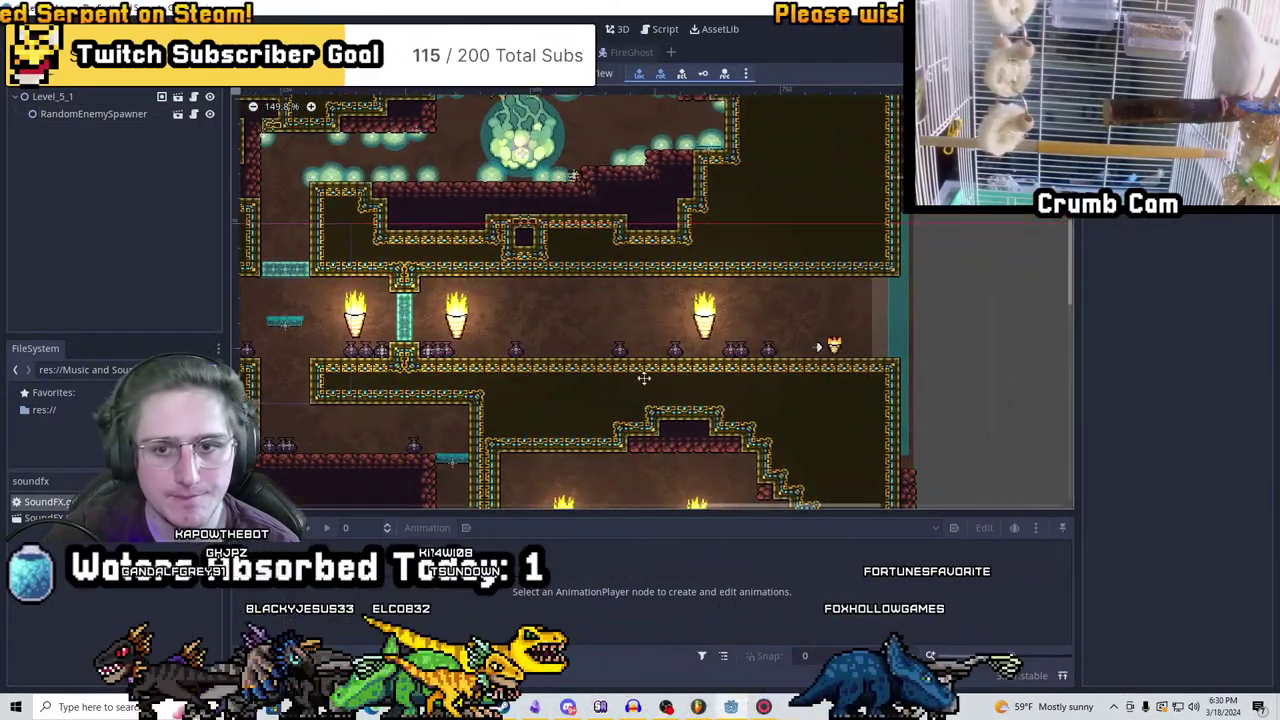
pyautogui.scroll(6, 694, 354)
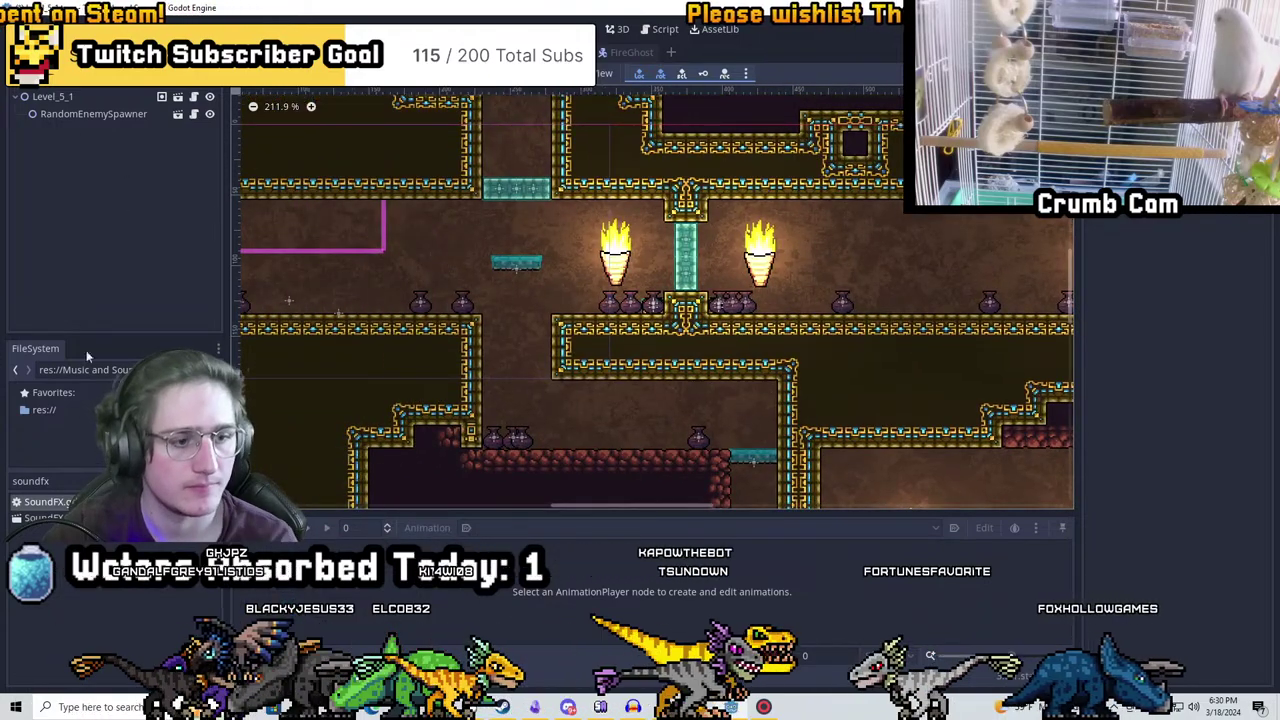
pyautogui.hotkey('ctrl', 's')
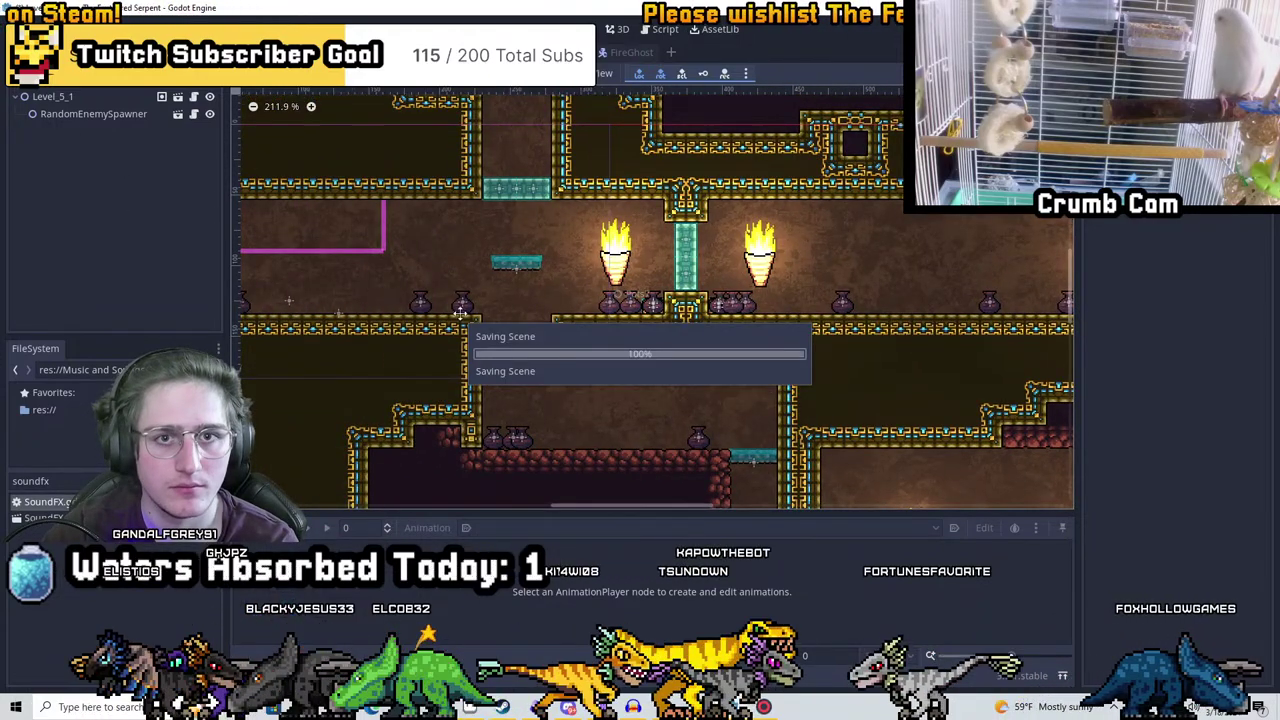
pyautogui.hotkey('ctrl', 'a')
pyautogui.write('level')
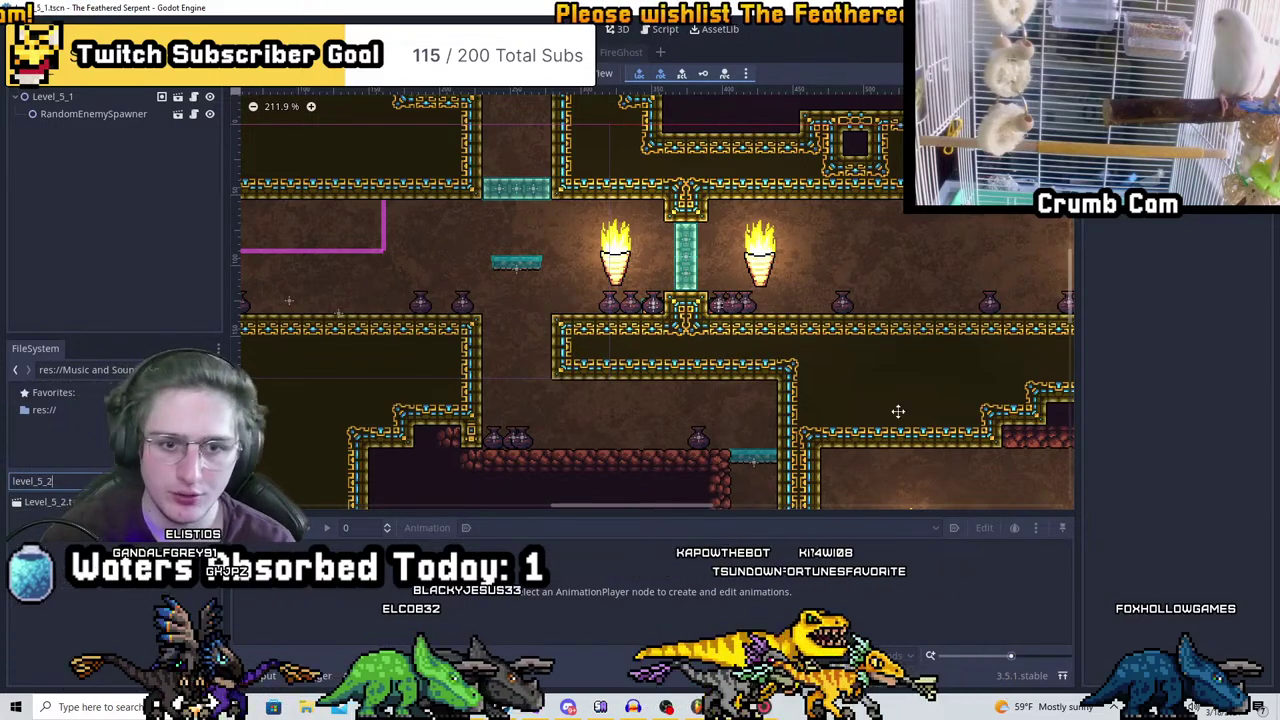
pyautogui.scroll(-7, 674, 253)
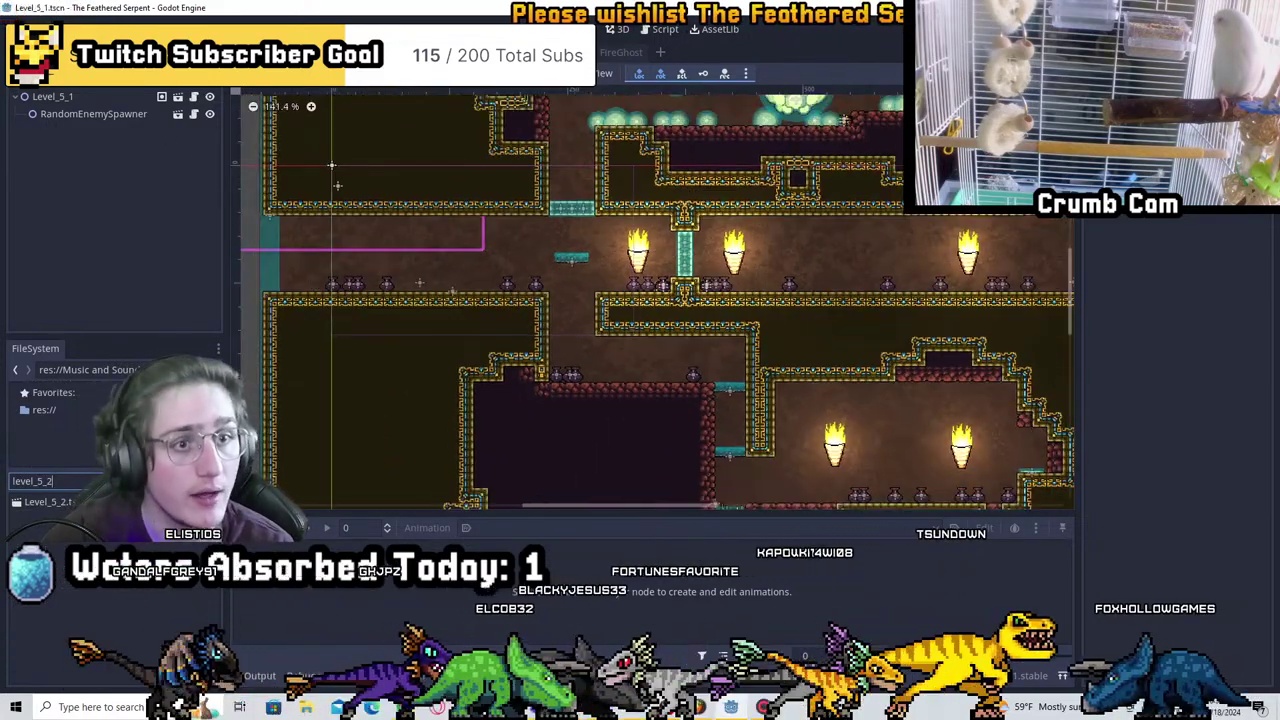
pyautogui.scroll(-6, 815, 208)
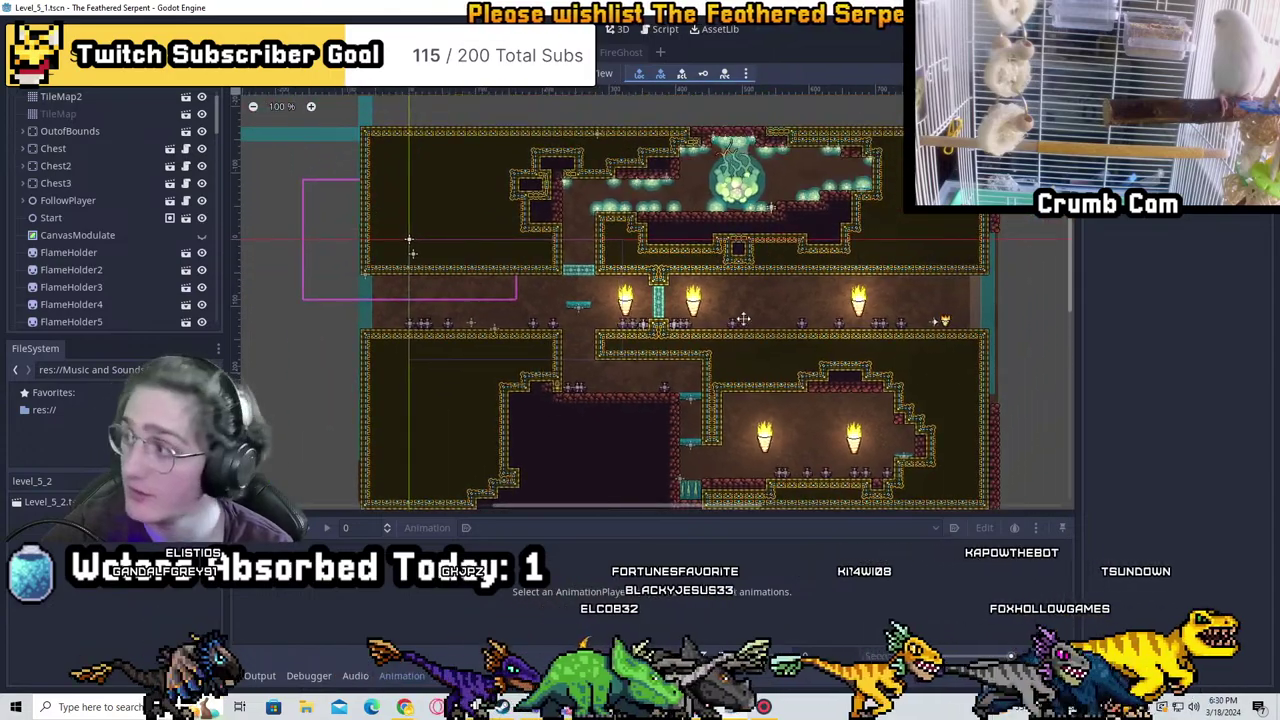
pyautogui.moveTo(743, 319); pyautogui.dragTo(691, 258, button='middle')
pyautogui.scroll(-15, 110, 220)
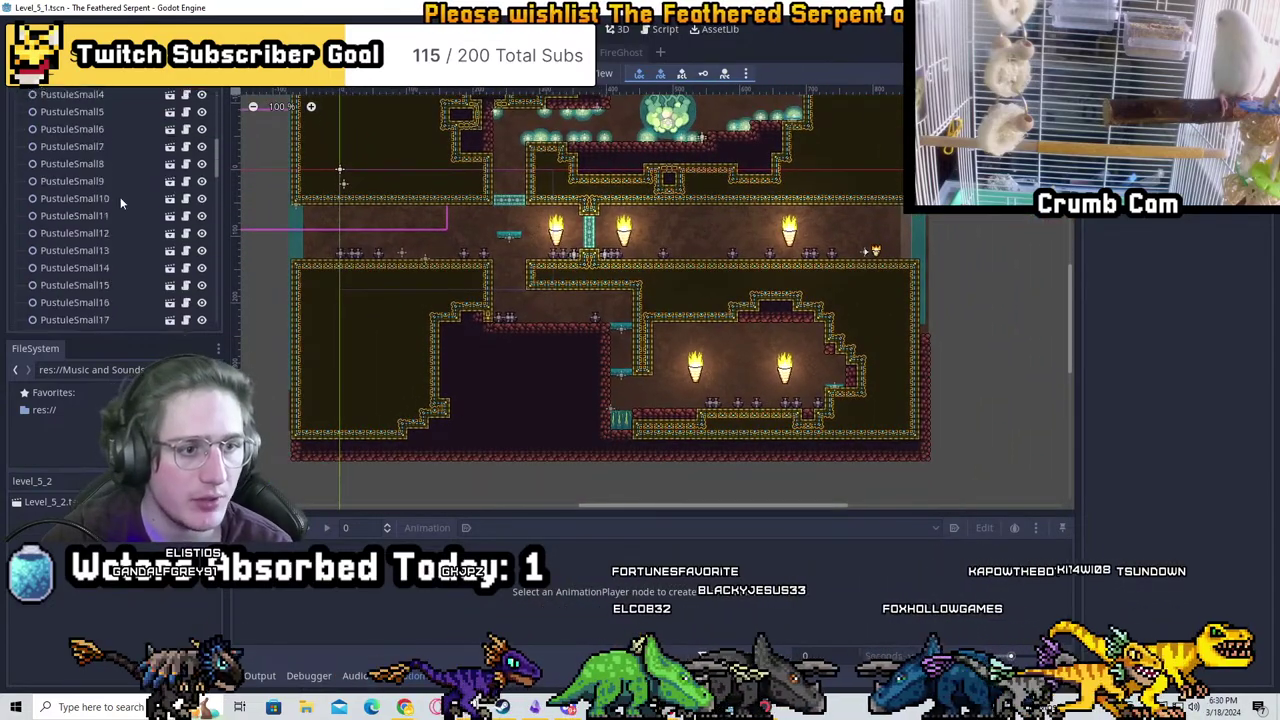
pyautogui.scroll(4, 140, 225)
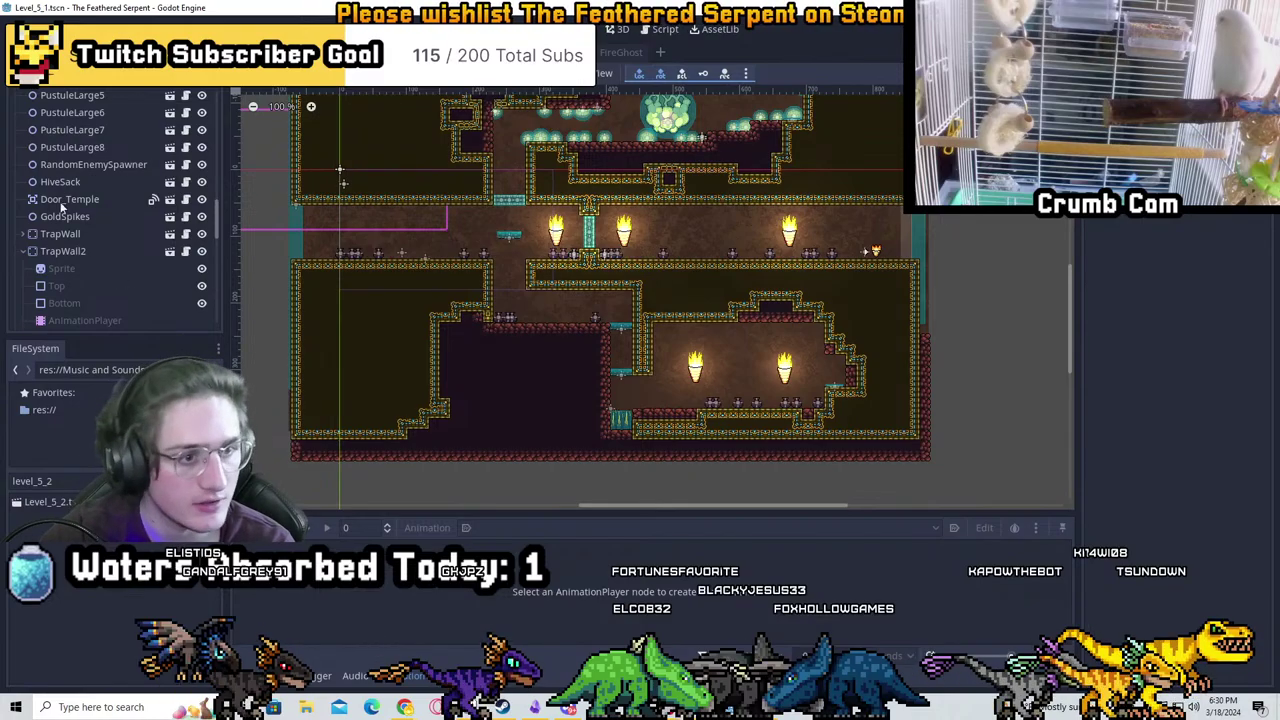
# Select the RandomEnemySpawner and filter the FileSystem for Cultist files
pyautogui.doubleClick(76, 166)
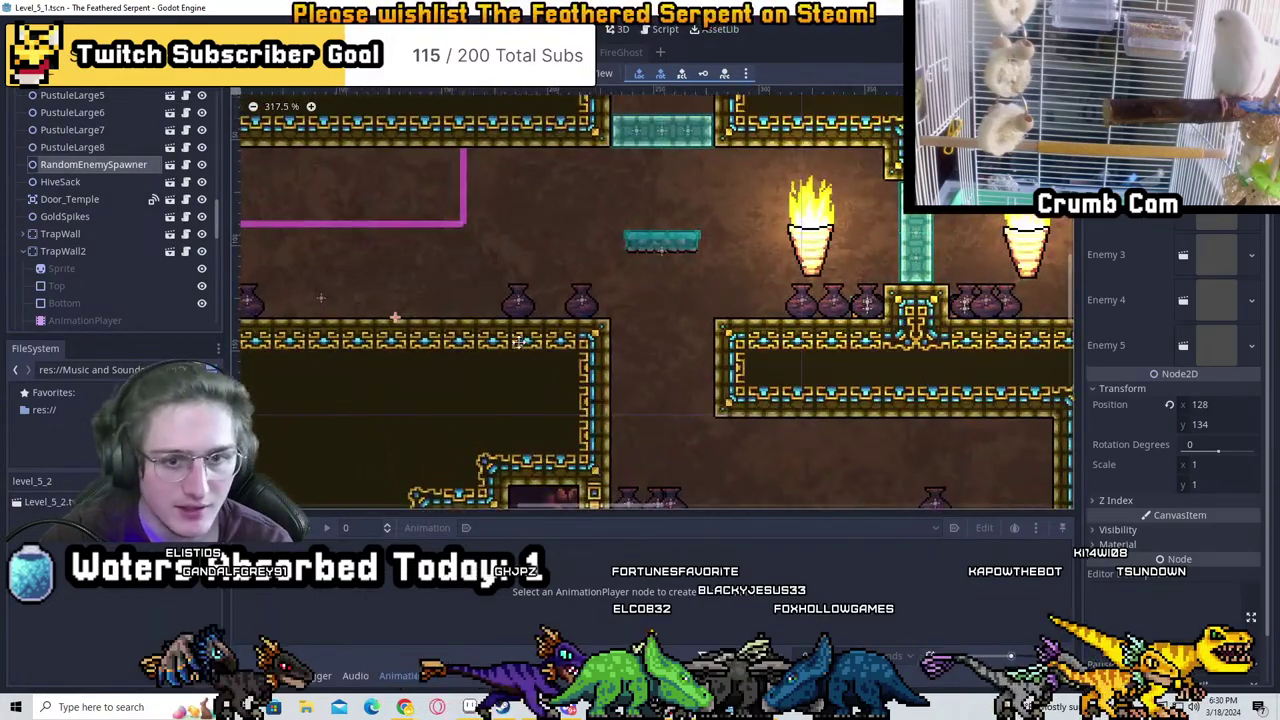
pyautogui.scroll(2, 760, 300)
pyautogui.scroll(-4, 790, 320)
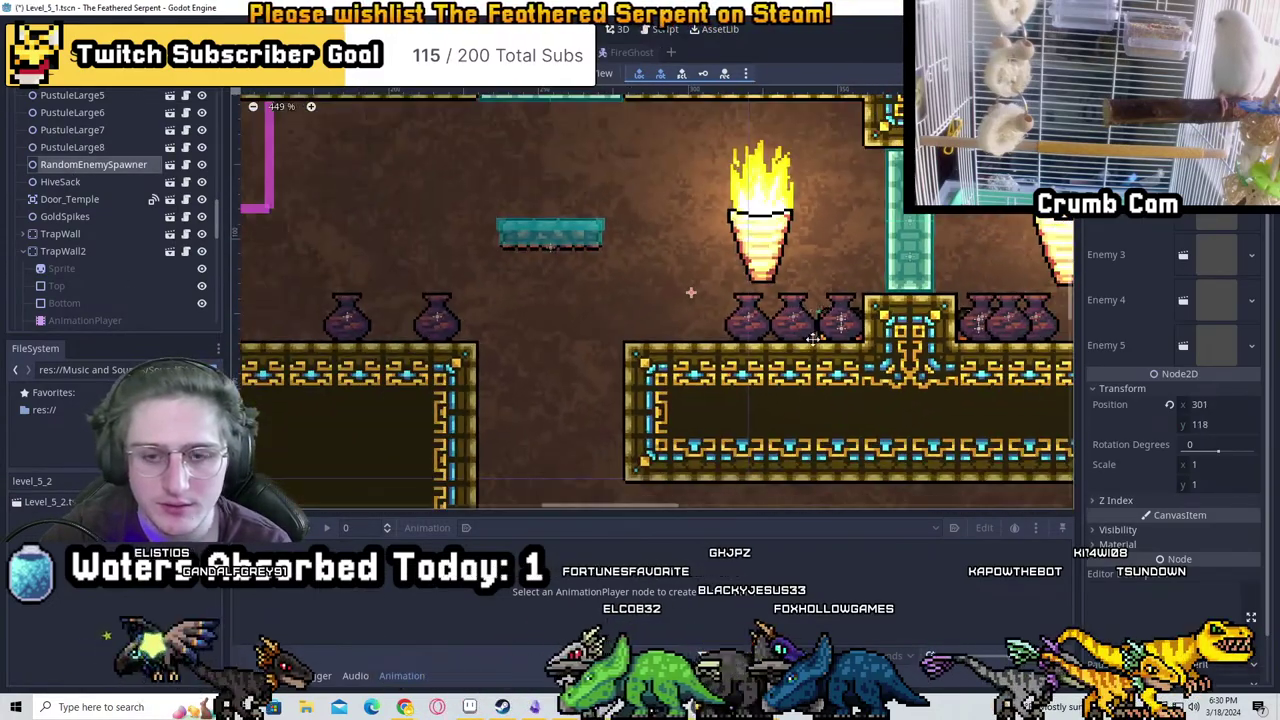
pyautogui.scroll(4, 534, 402)
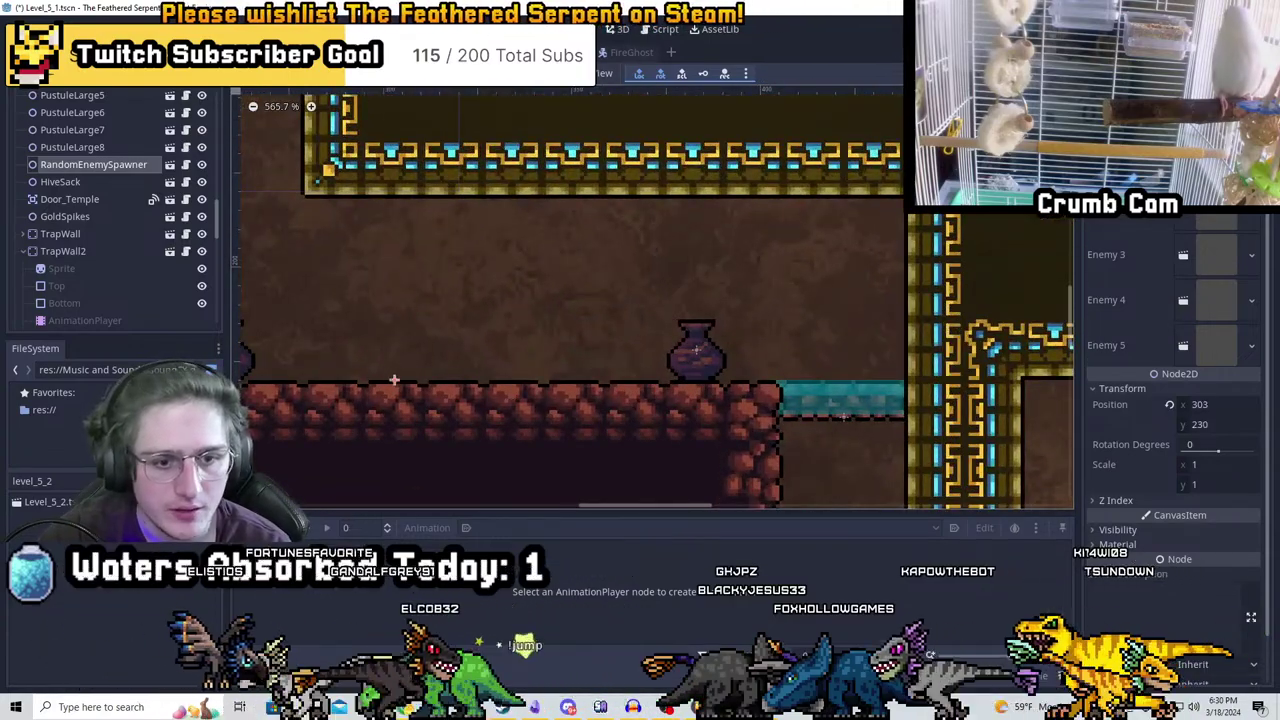
pyautogui.write('cultisttor')
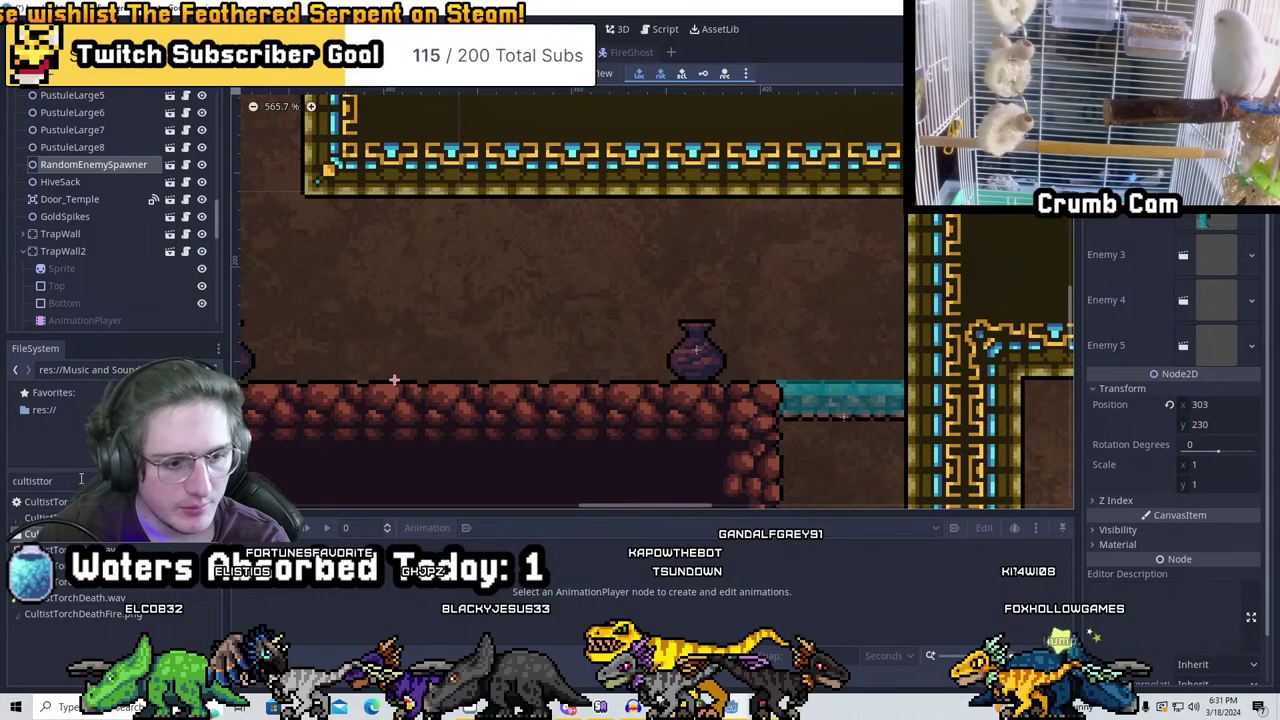
pyautogui.press('BackSpace')
pyautogui.press('BackSpace')
pyautogui.press('BackSpace')
pyautogui.press('BackSpace')
pyautogui.press('BackSpace')
pyautogui.press('BackSpace')
pyautogui.press('BackSpace')
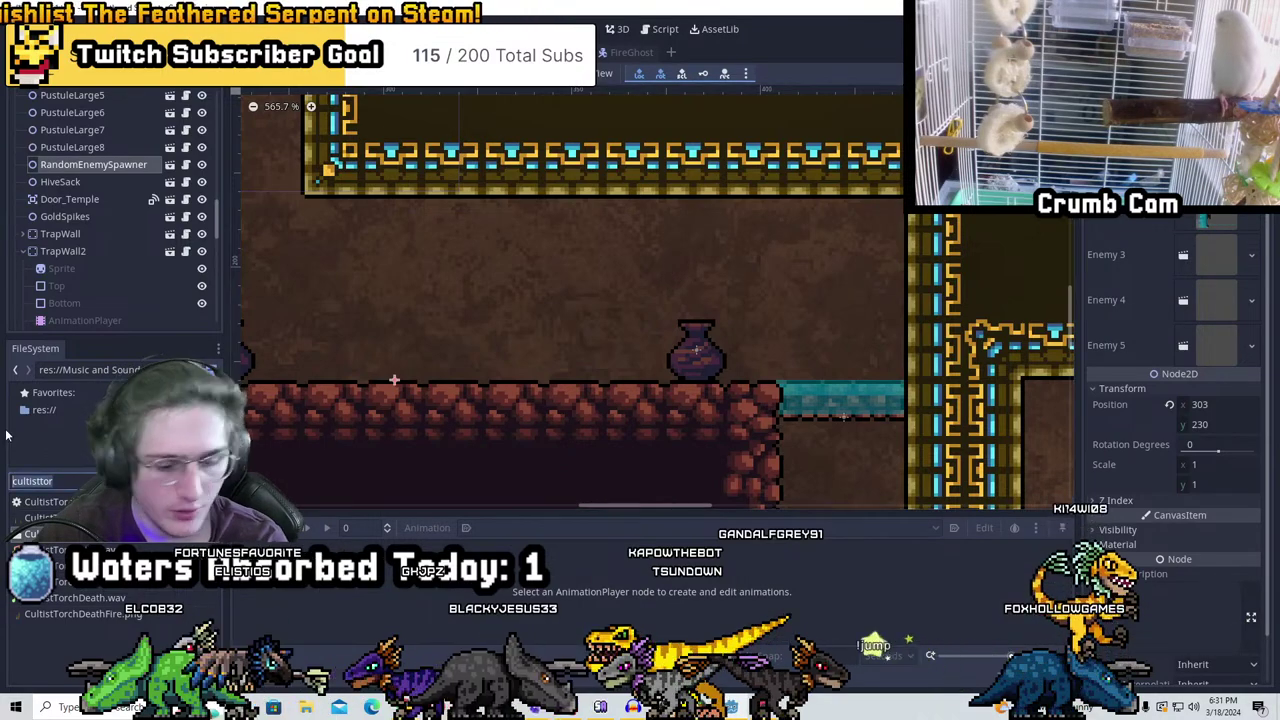
pyautogui.scroll(4, 119, 596)
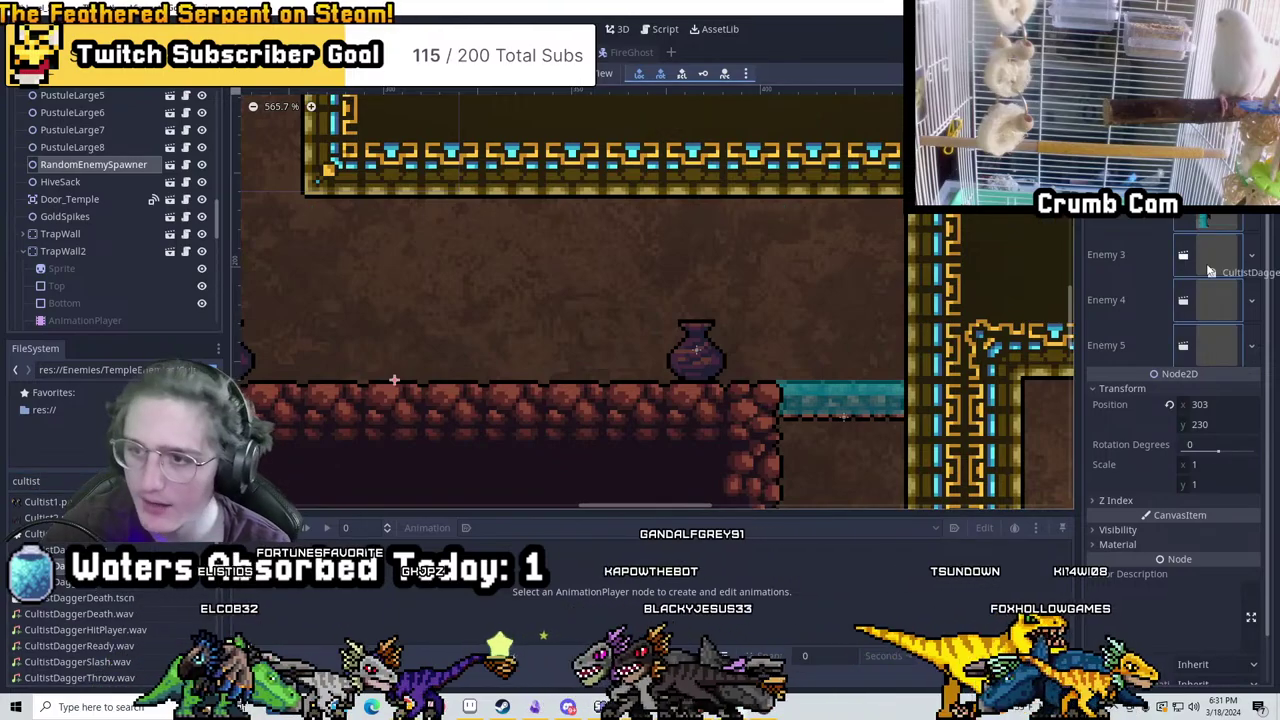
# Duplicate the spawner into RandomEnemySpawner2 under a pot and RandomEnemySpawner3 near the torches
pyautogui.moveTo(731, 271); pyautogui.dragTo(874, 255, button='middle')
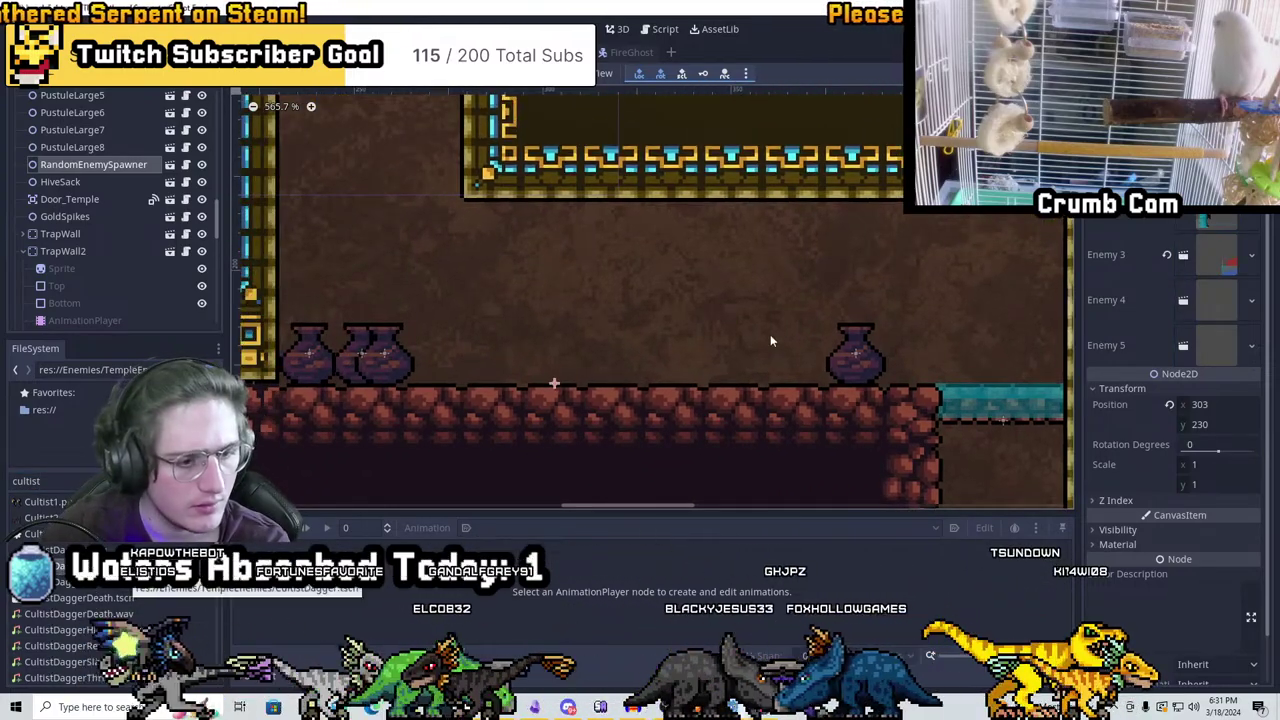
pyautogui.moveTo(865, 327); pyautogui.dragTo(877, 317, button='middle')
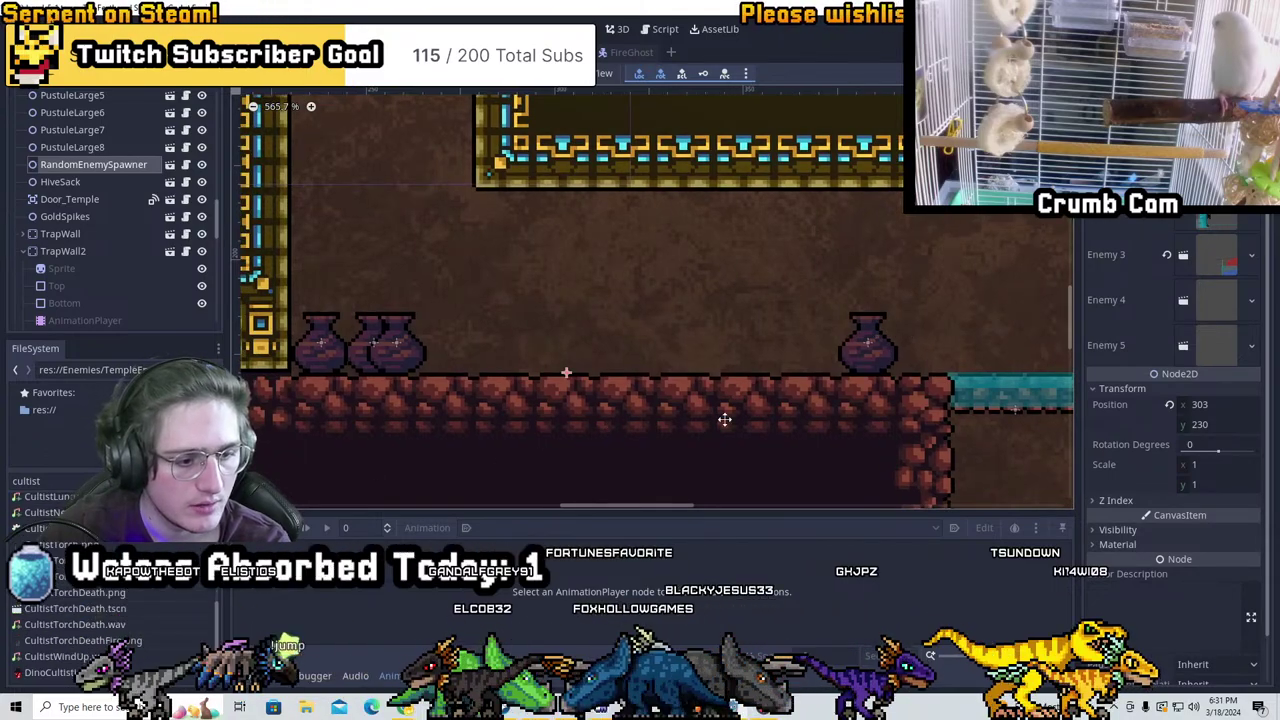
pyautogui.moveTo(723, 417); pyautogui.dragTo(657, 328, button='middle')
pyautogui.hotkey('ctrl', 'd')
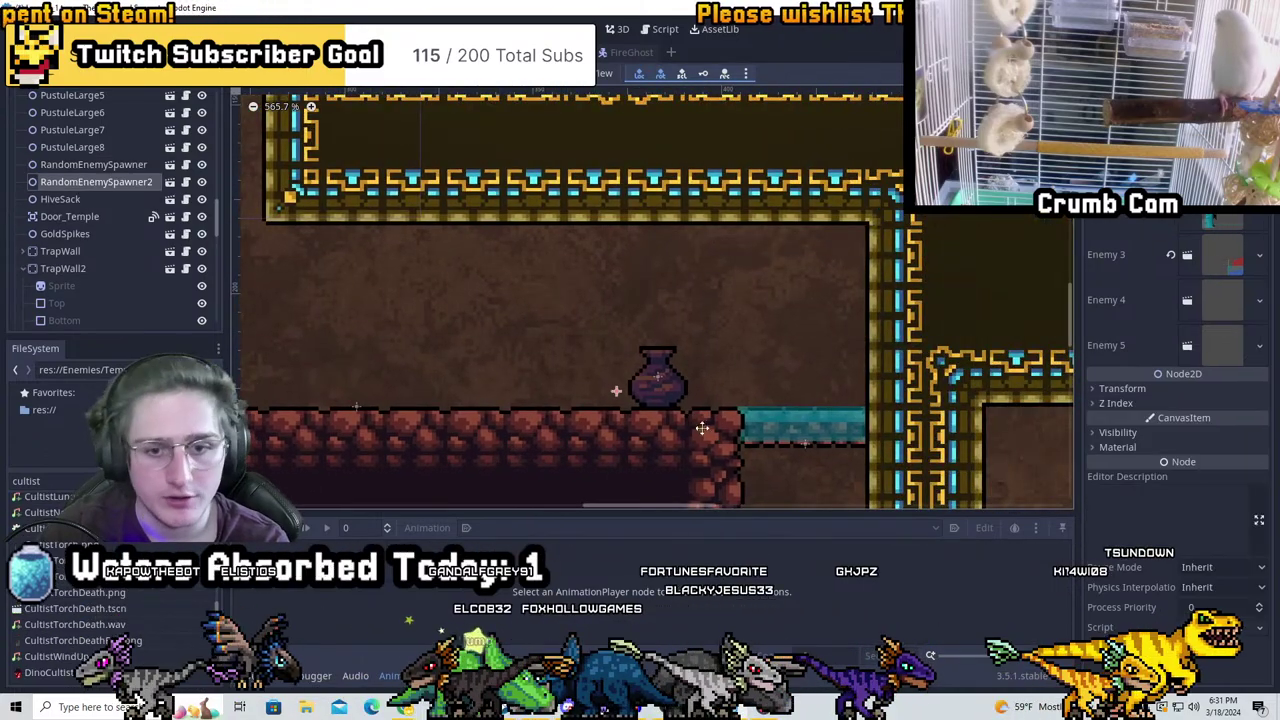
pyautogui.moveTo(726, 437); pyautogui.dragTo(733, 437)
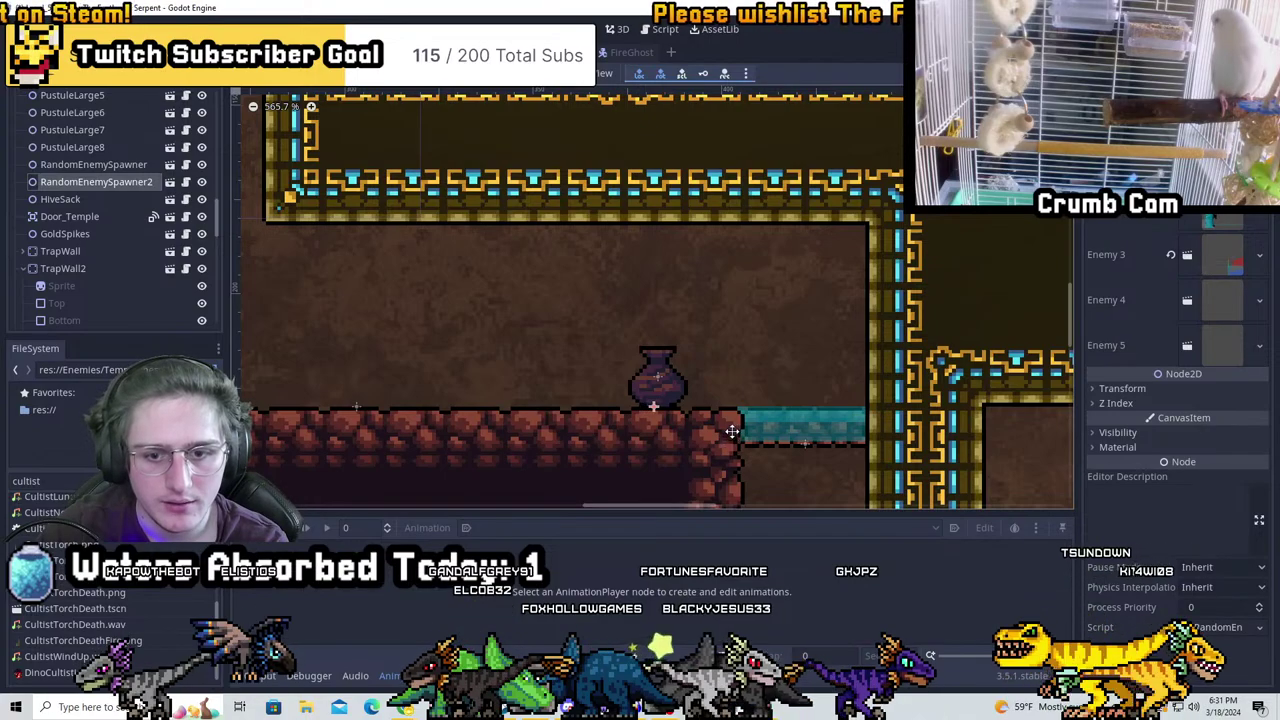
pyautogui.scroll(-5, 732, 431)
pyautogui.moveTo(783, 280); pyautogui.dragTo(497, 222, button='middle')
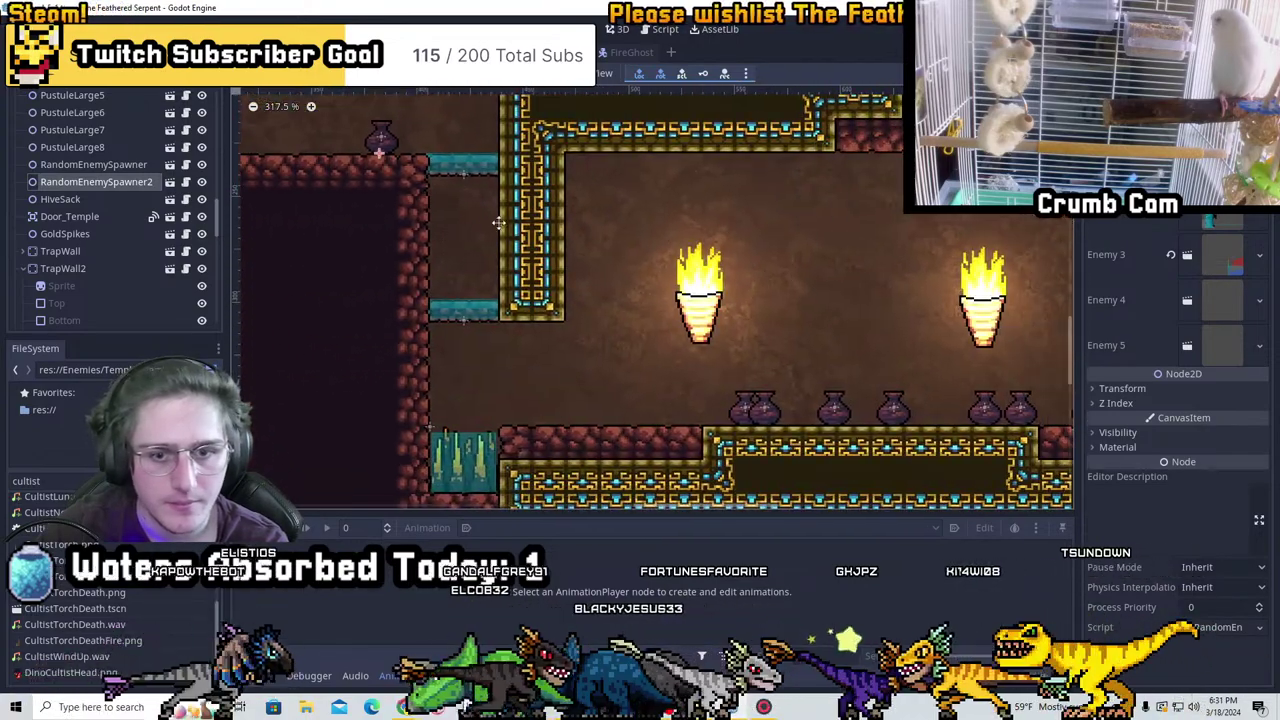
pyautogui.hotkey('ctrl', 'd')
# Add RandomEnemySpawner4 by a fourth pot and save Level_5_1
pyautogui.scroll(8, 700, 430)
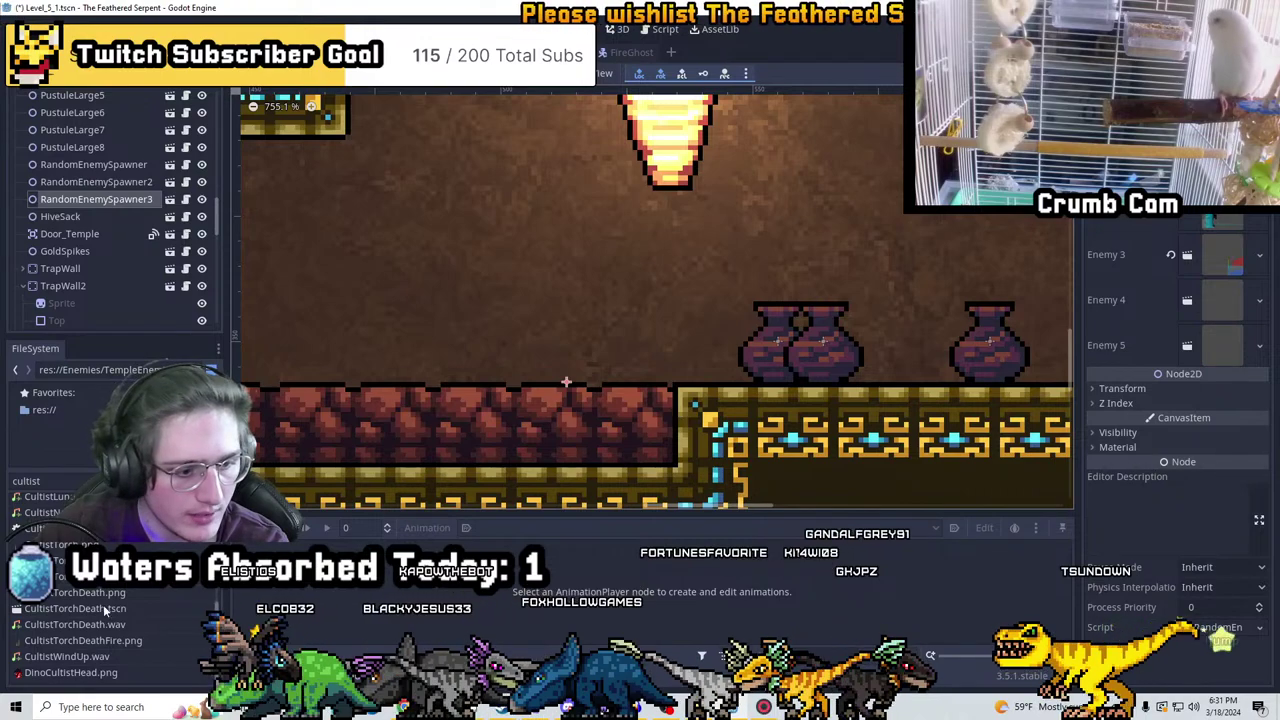
pyautogui.scroll(4, 119, 598)
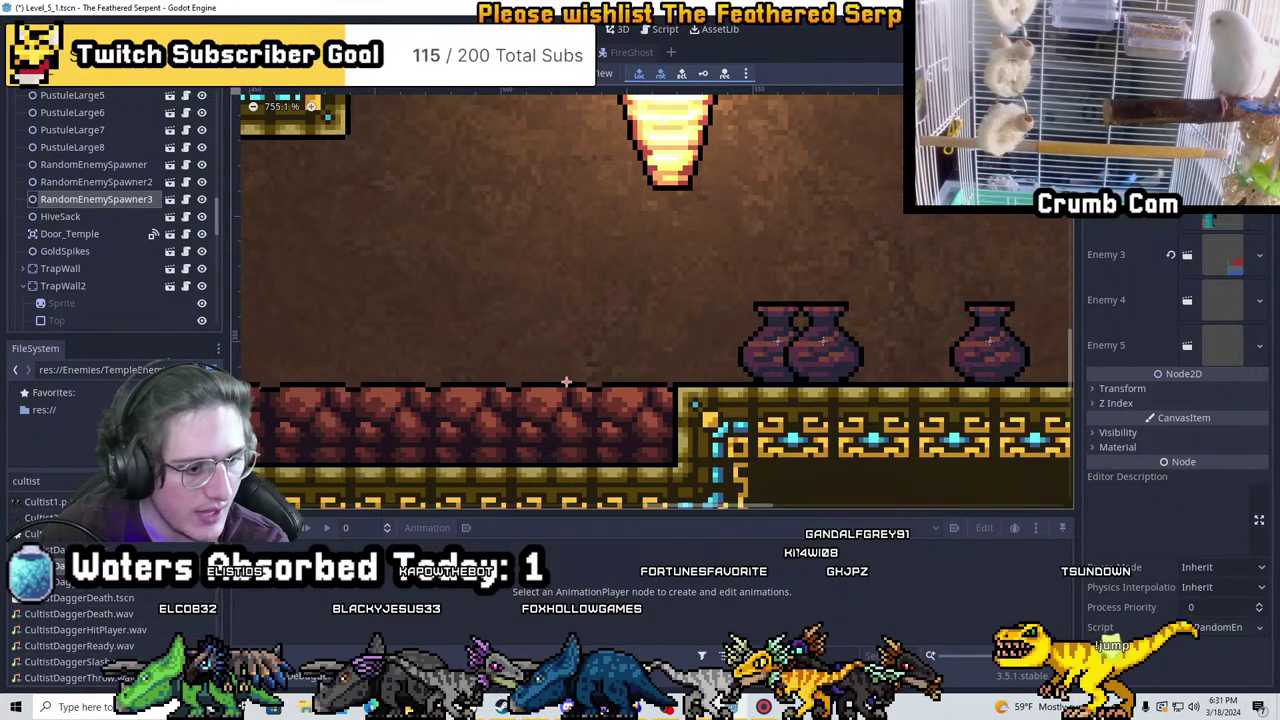
pyautogui.moveTo(778, 316); pyautogui.dragTo(533, 316, button='middle')
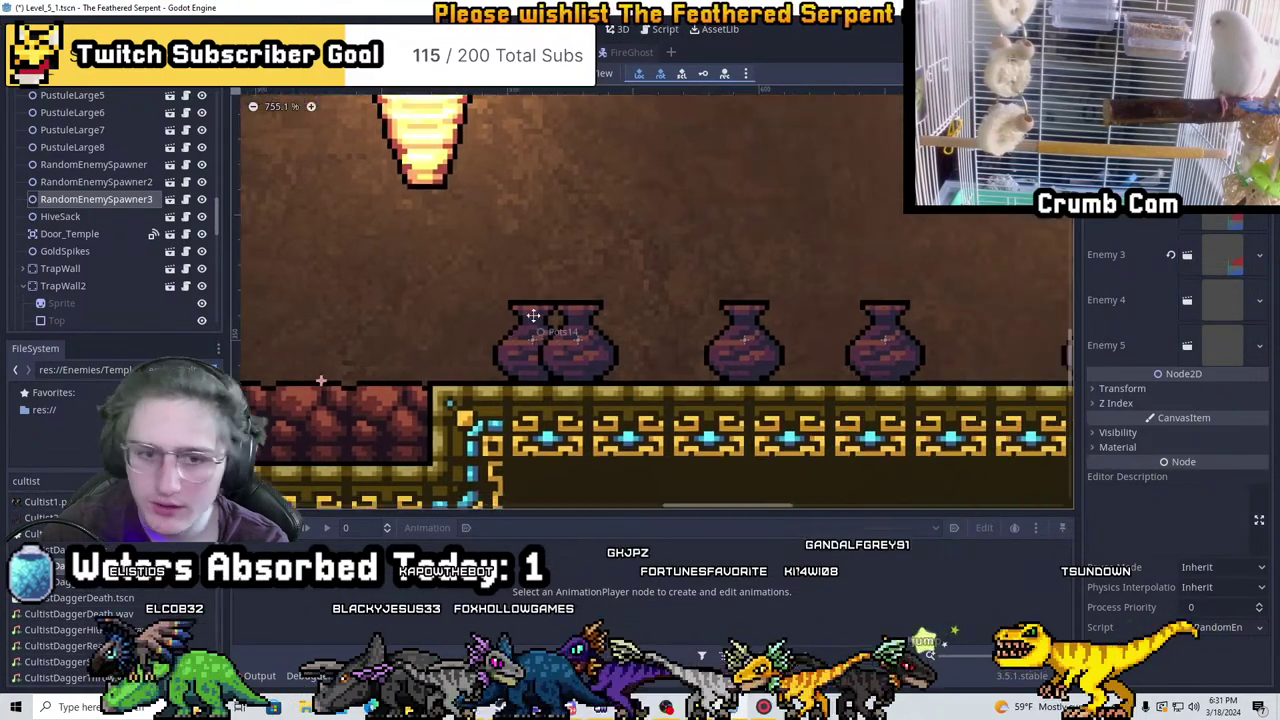
pyautogui.scroll(-1, 533, 316)
pyautogui.hotkey('ctrl', 'd')
pyautogui.scroll(2, 855, 413)
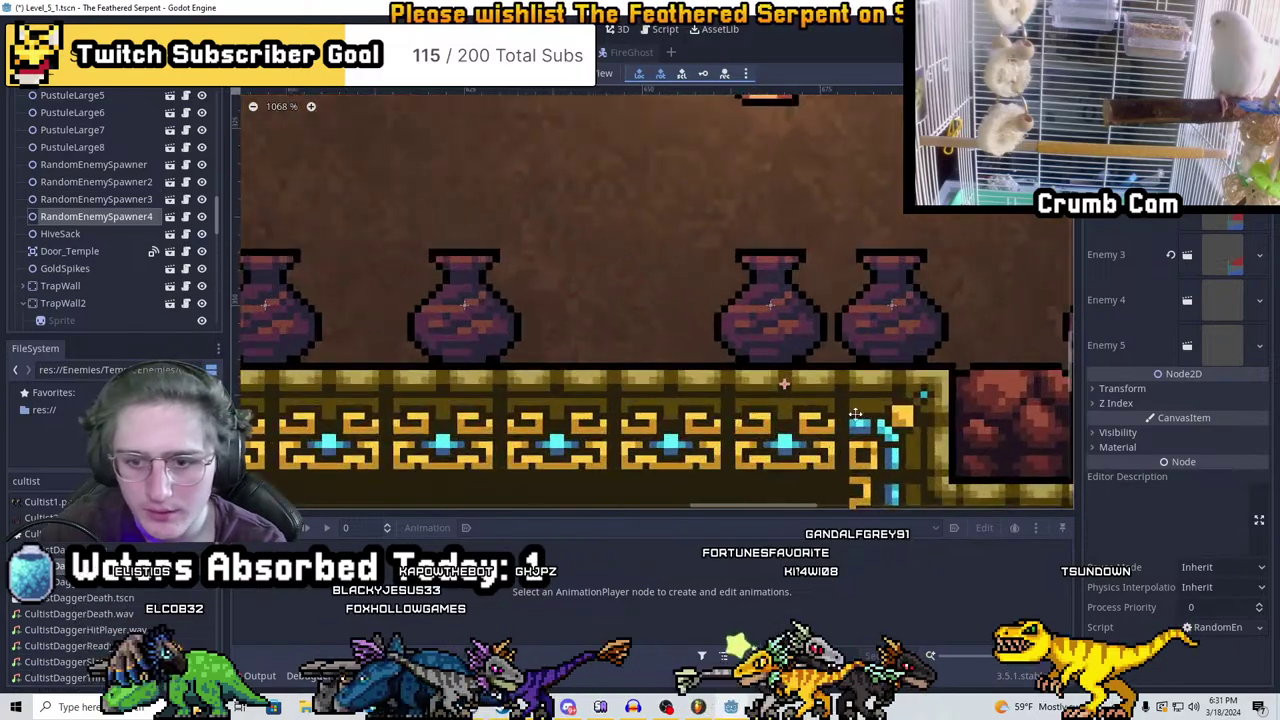
pyautogui.scroll(-2, 800, 386)
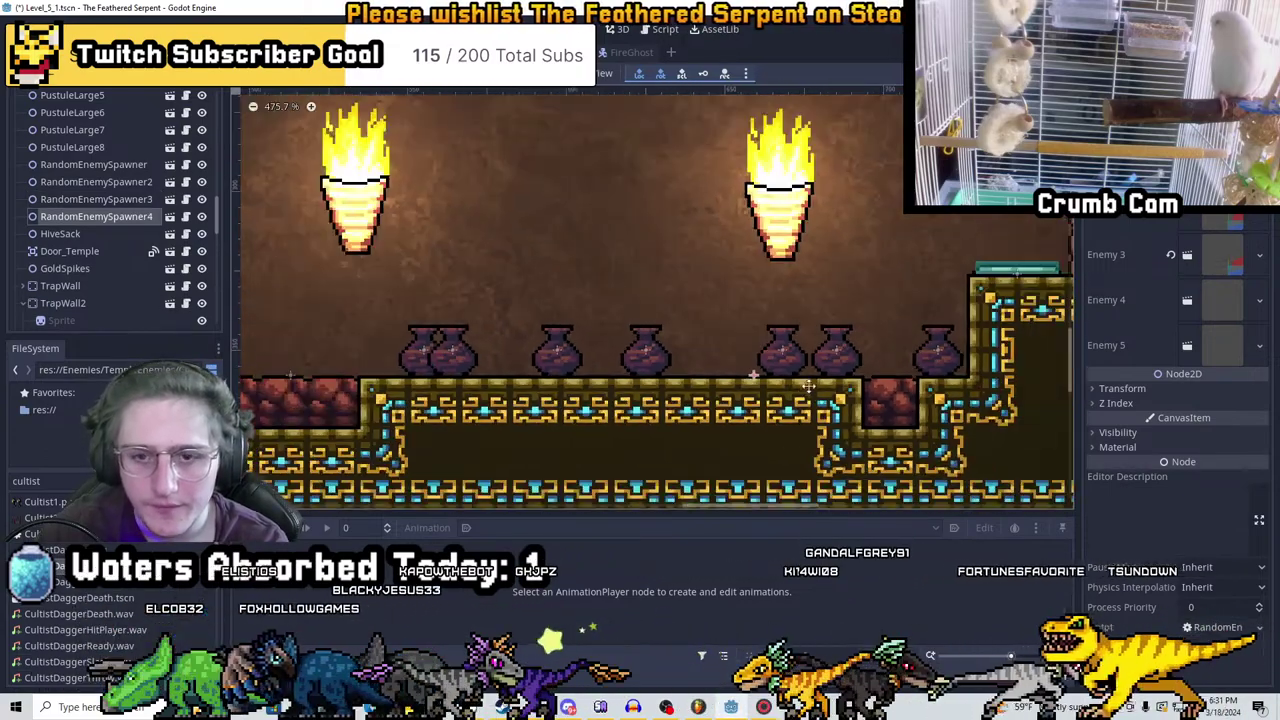
pyautogui.scroll(-2, 808, 386)
pyautogui.hotkey('ctrl', 's')
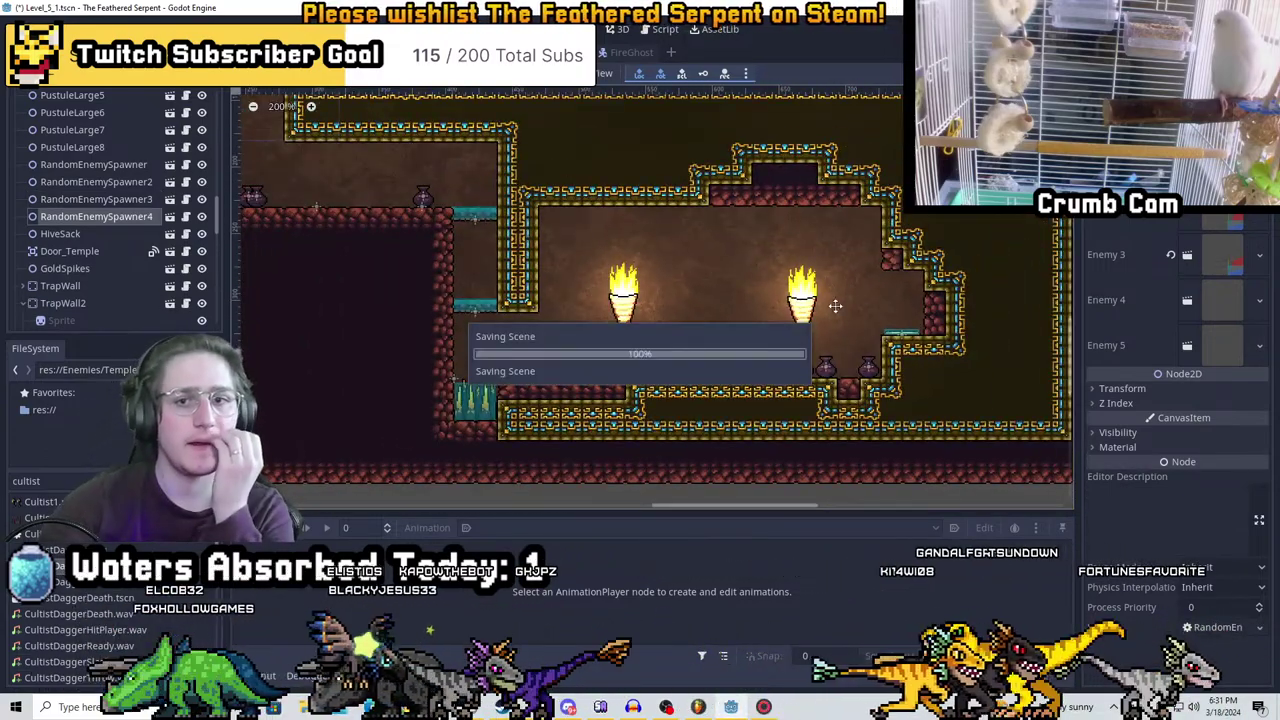
# Filter the files for 'armoredrapt' and open ArmoredRaptor.tscn
pyautogui.scroll(-2, 745, 480)
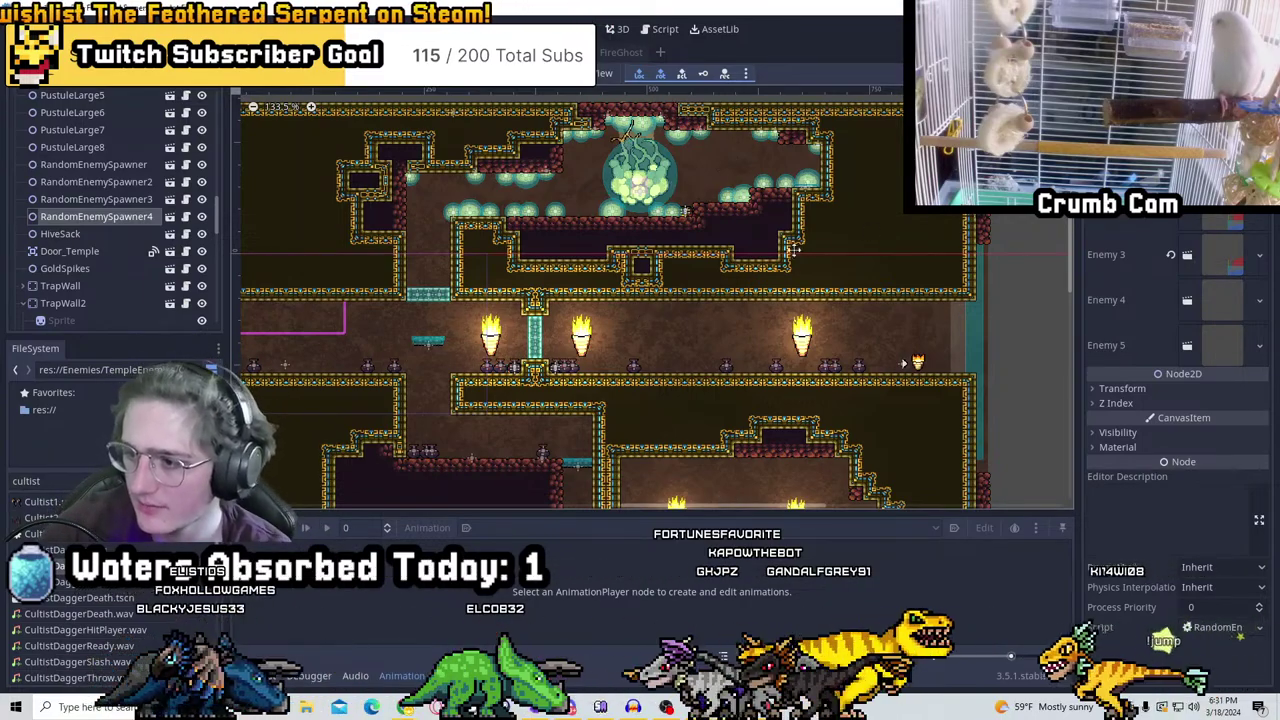
pyautogui.doubleClick(10, 481)
pyautogui.write('armor')
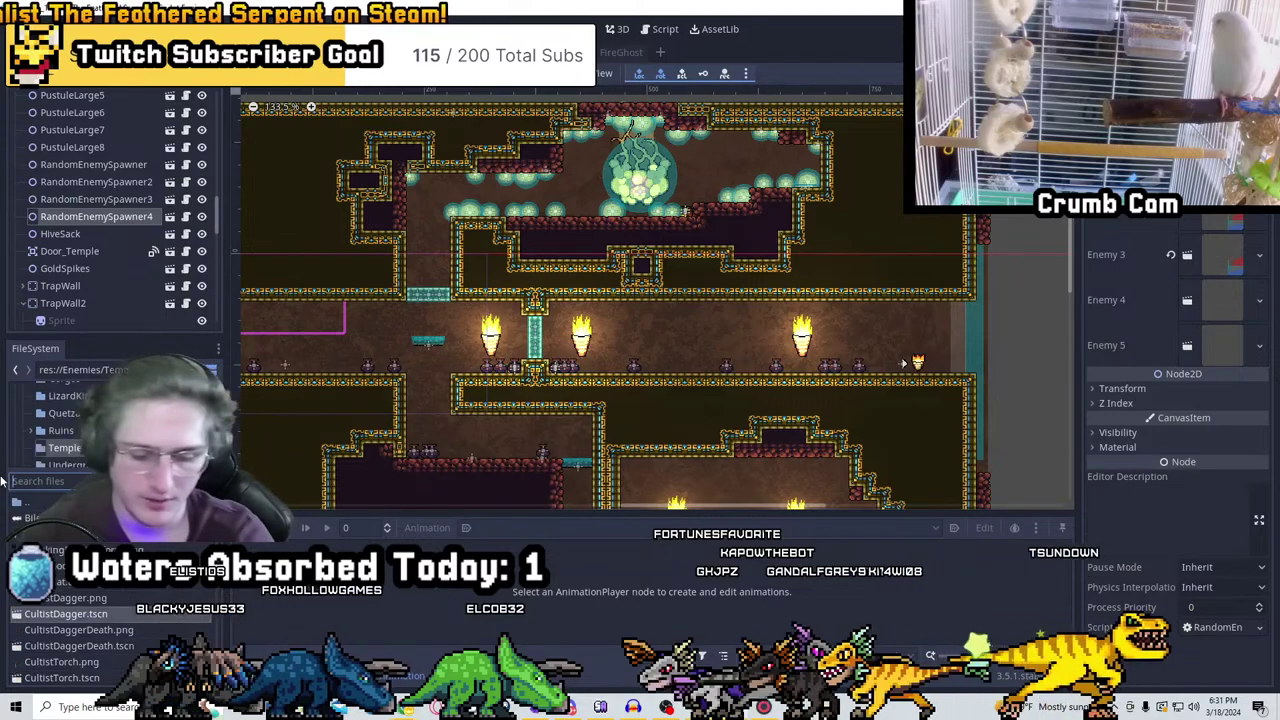
pyautogui.write('edrapt')
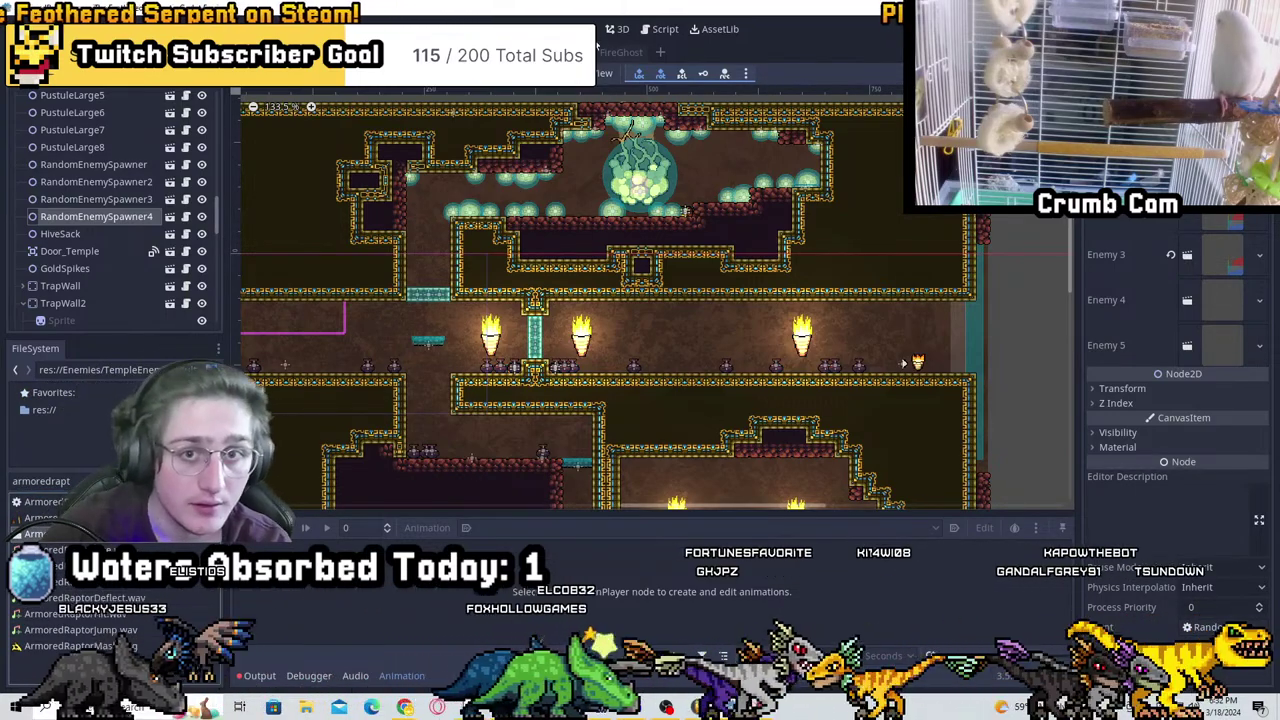
pyautogui.doubleClick(50, 501)
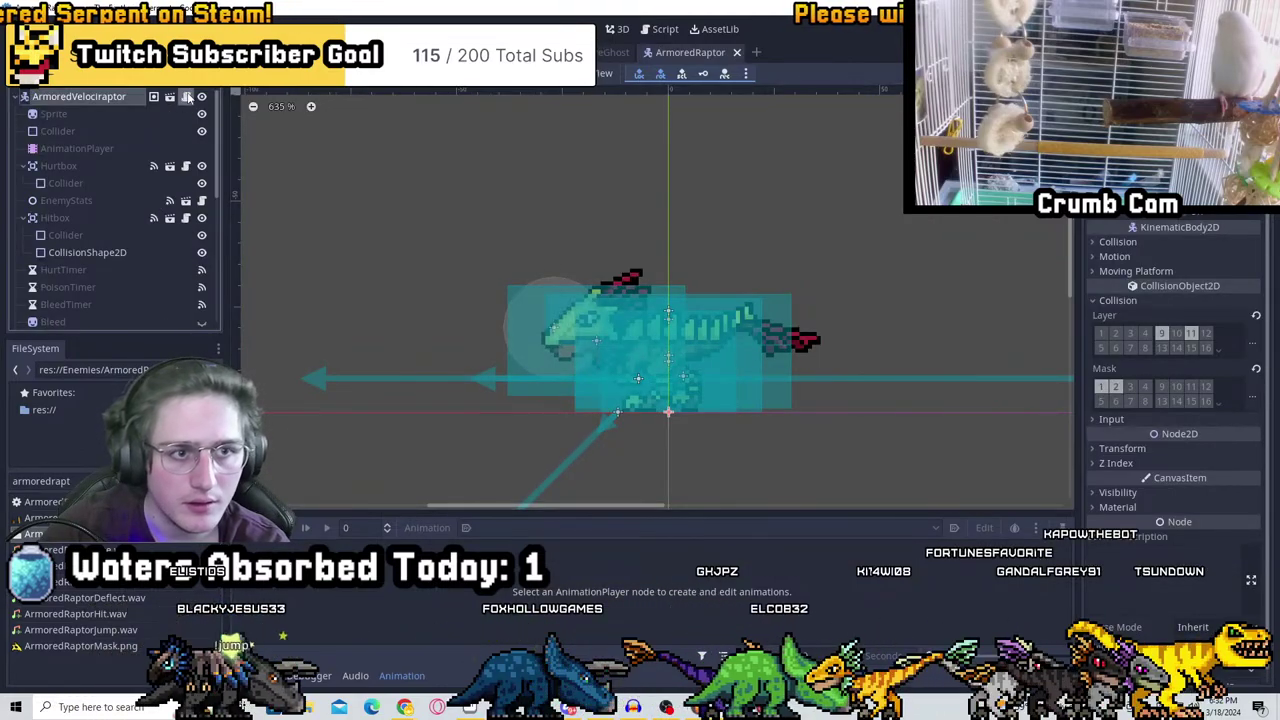
# Look over the ArmoredRaptor script, then return to the 2D view
pyautogui.click(187, 97)
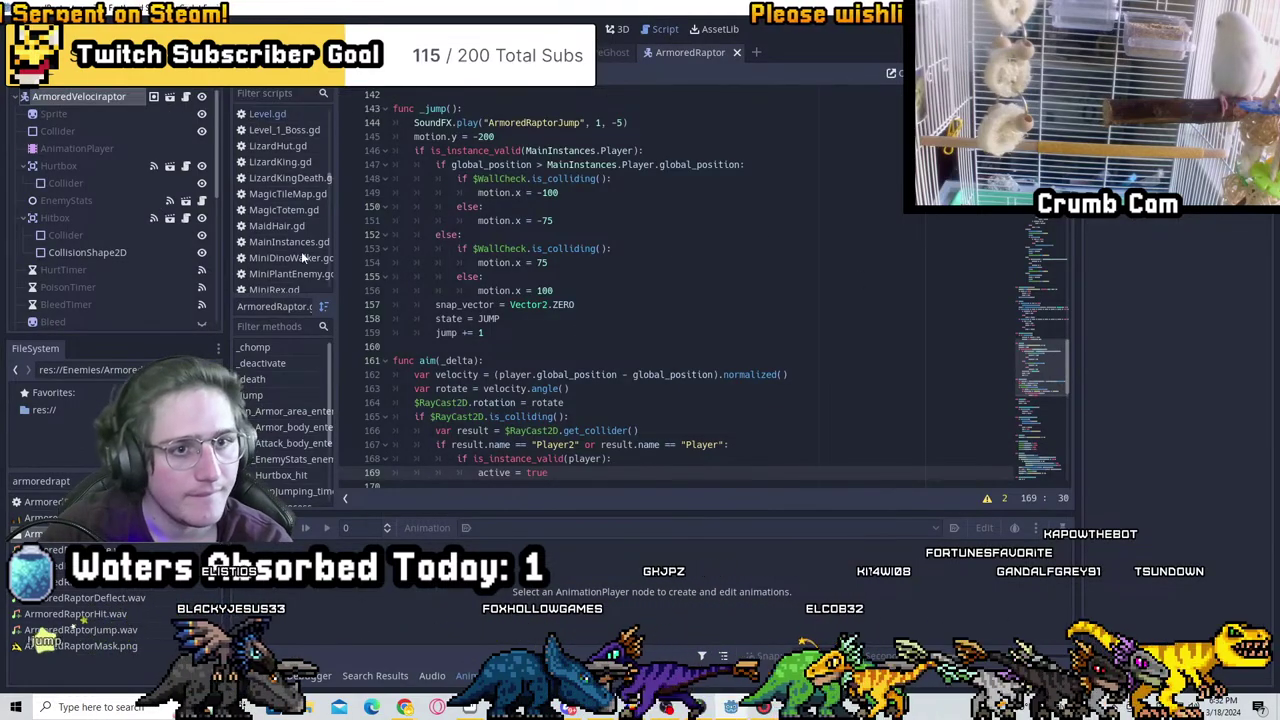
pyautogui.scroll(-10, 290, 250)
pyautogui.scroll(-5, 618, 325)
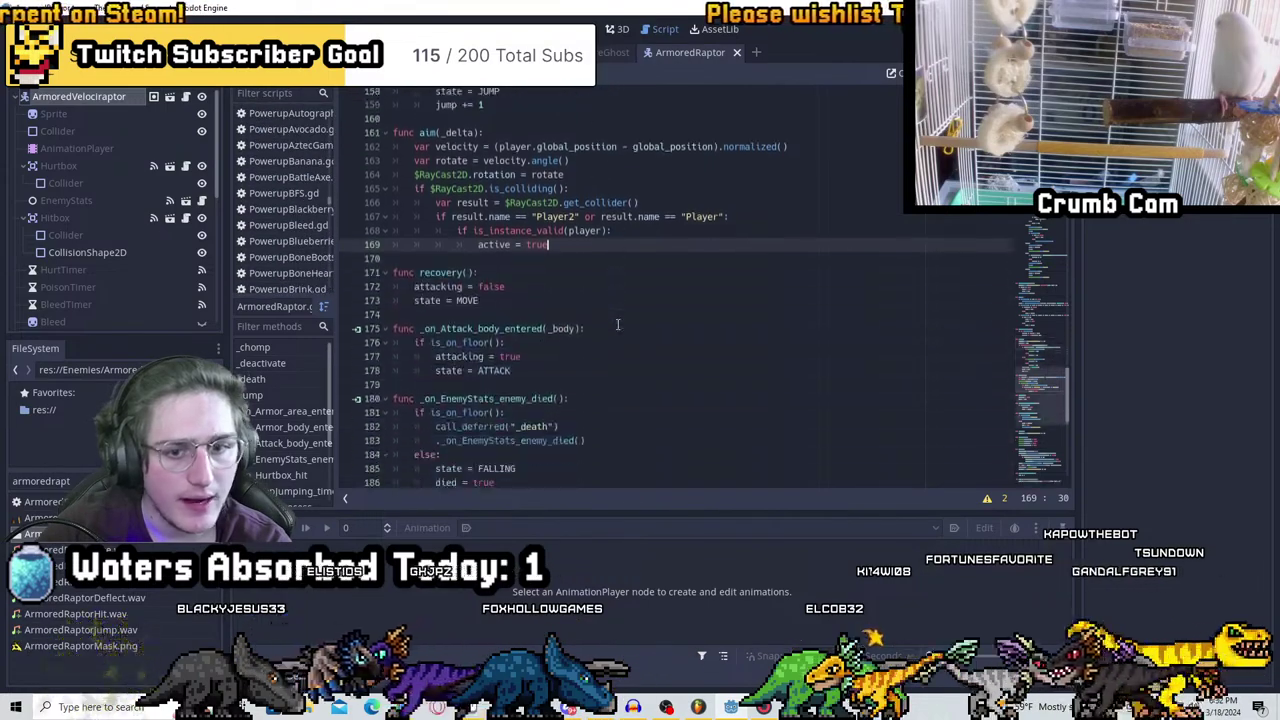
pyautogui.scroll(-2, 618, 325)
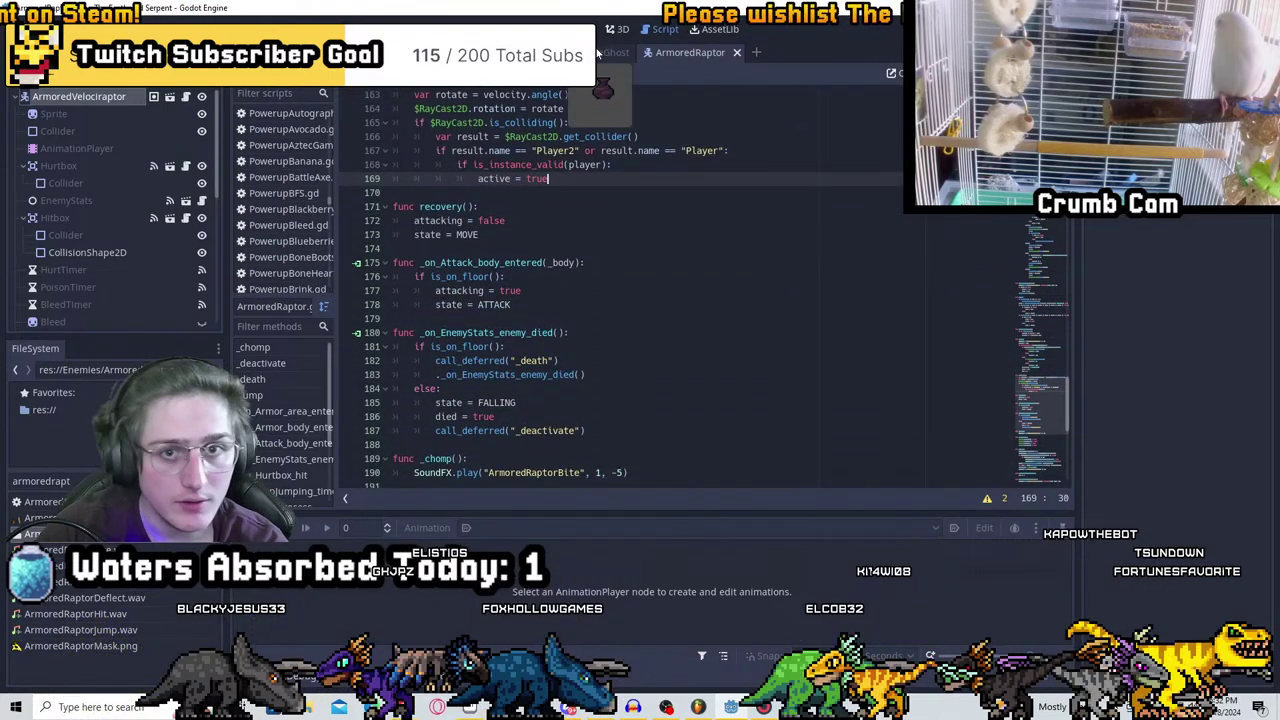
pyautogui.hotkey('ctrl', 'F1')
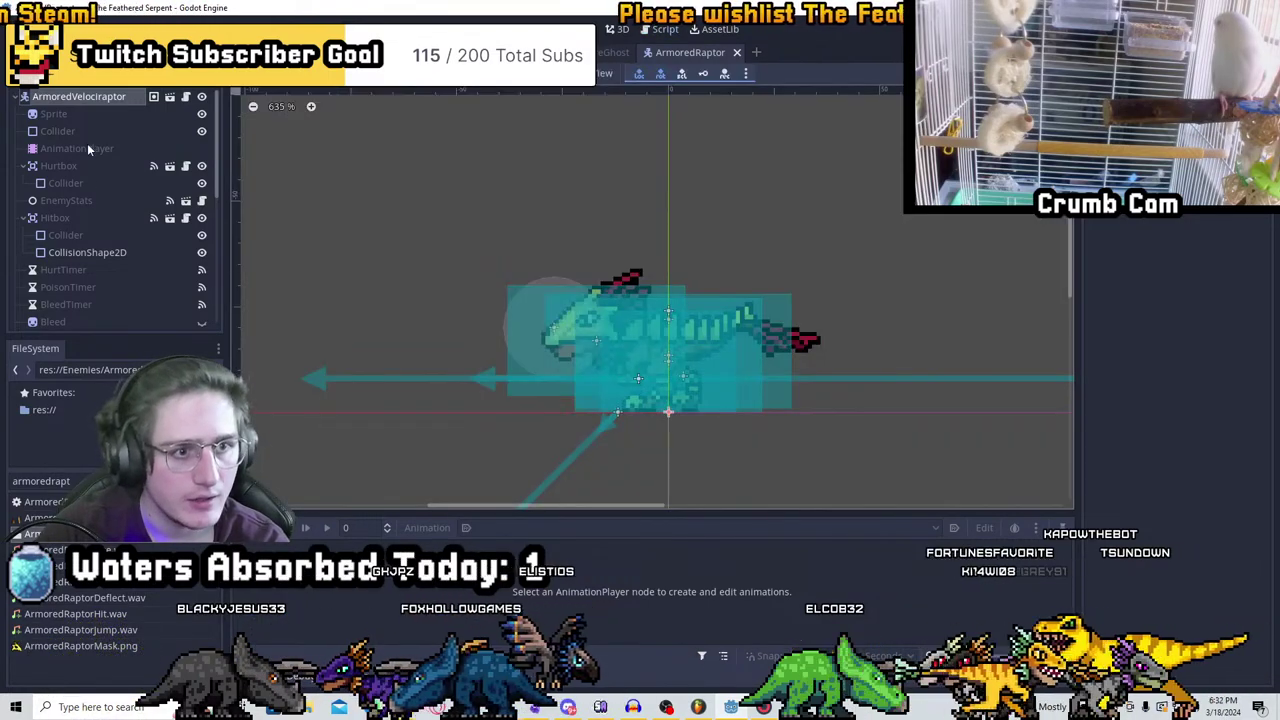
# Preview the armored raptor's Attack animation from the AnimationPlayer
pyautogui.click(80, 148)
pyautogui.click(755, 551)
pyautogui.hotkey('shift', 'd')
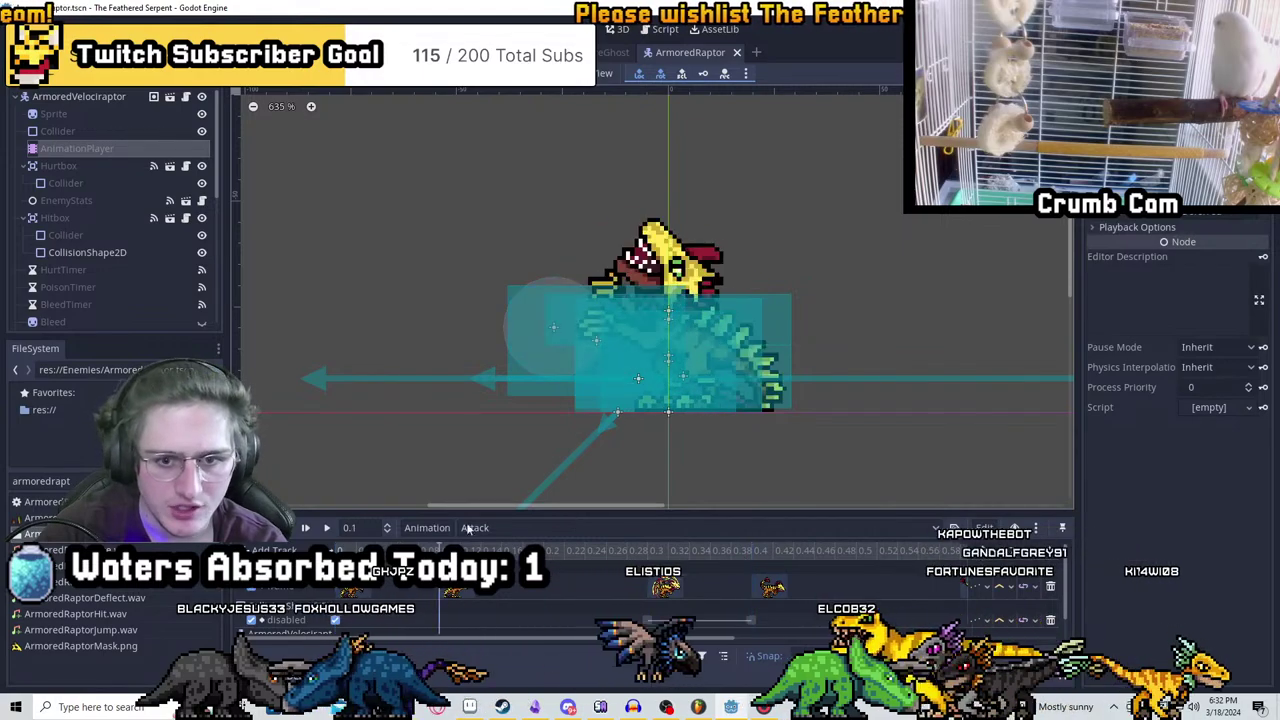
pyautogui.click(50, 95)
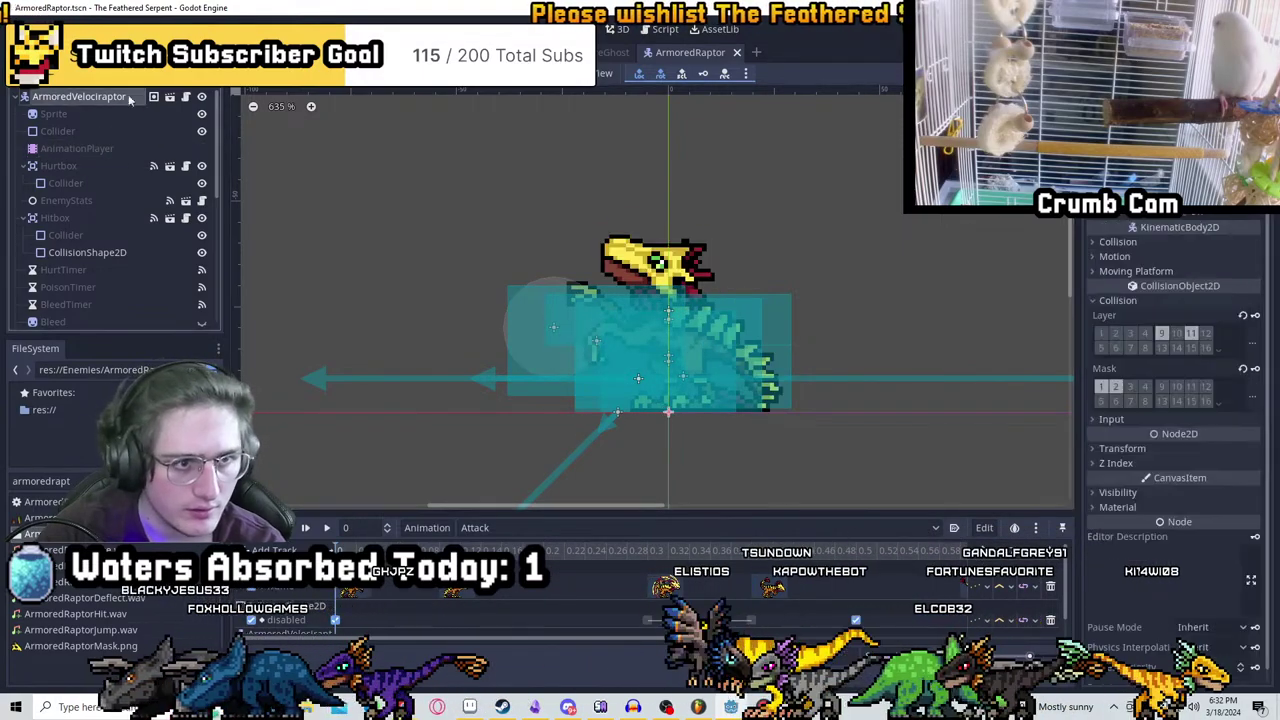
pyautogui.scroll(-3, 553, 264)
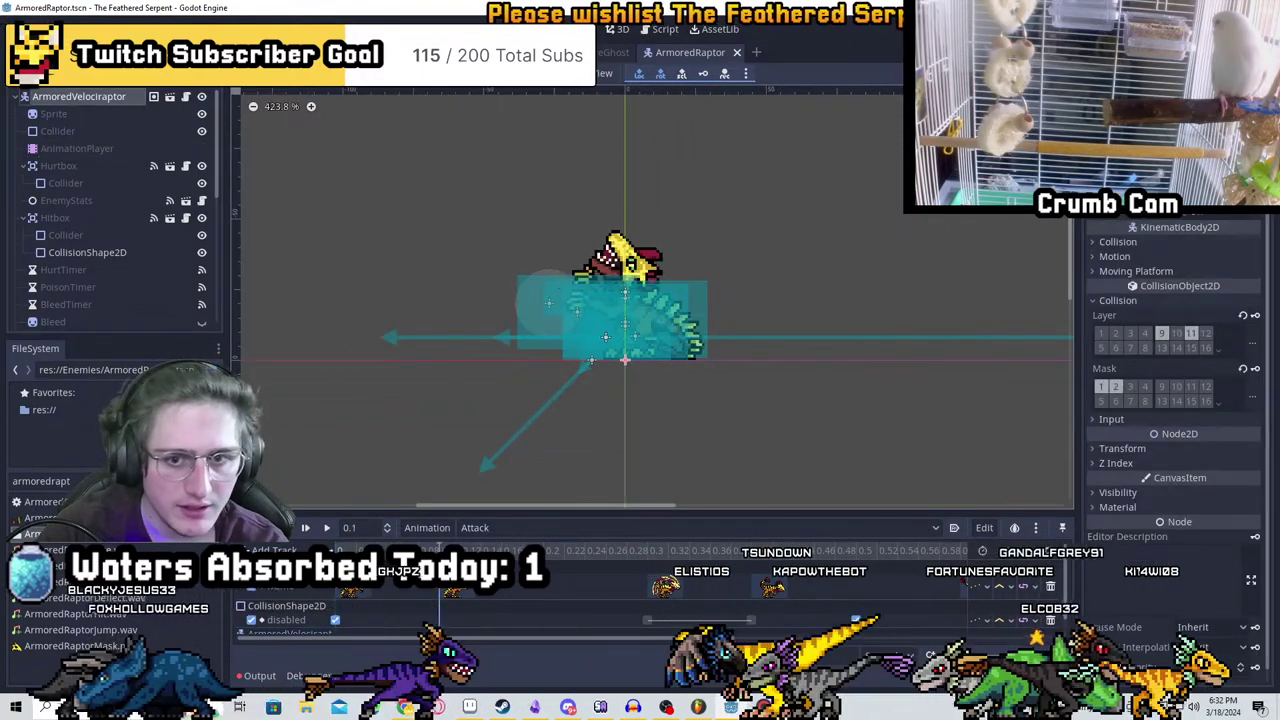
pyautogui.scroll(1, 605, 234)
pyautogui.scroll(5, 650, 296)
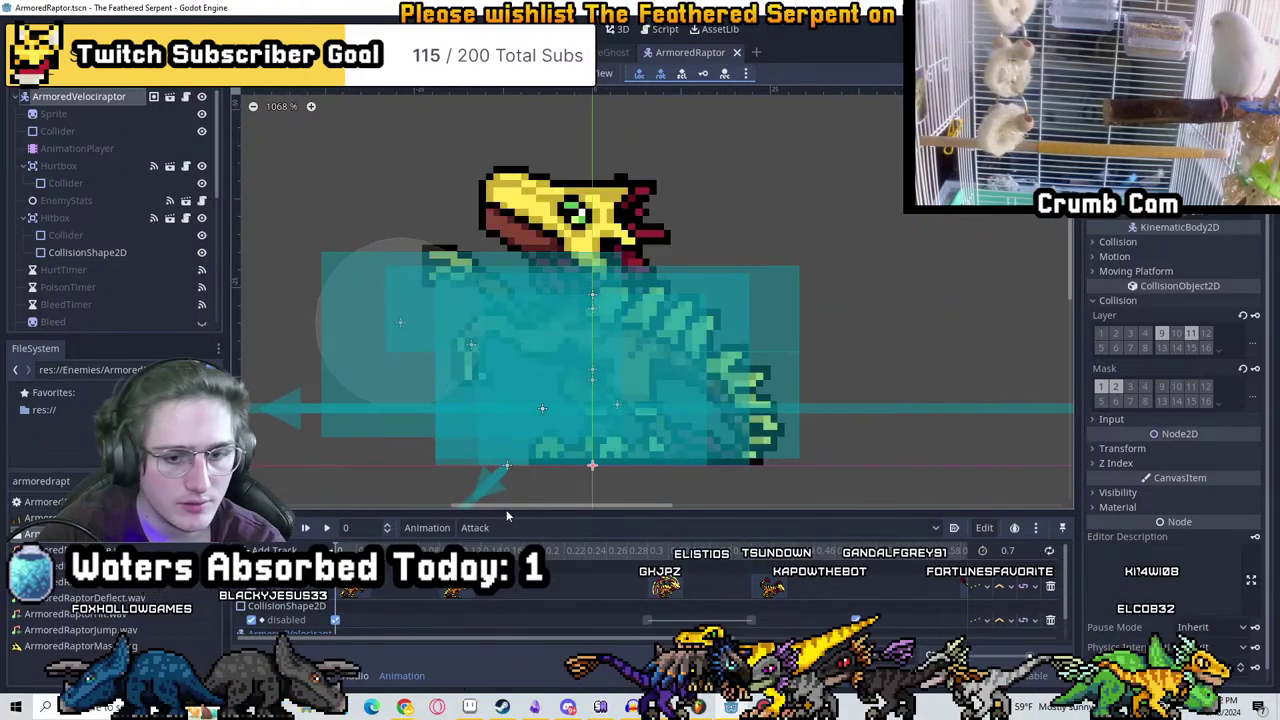
# Switch the animation to RESET, save the scene, and select Armor's CollisionShape2D
pyautogui.click(506, 527)
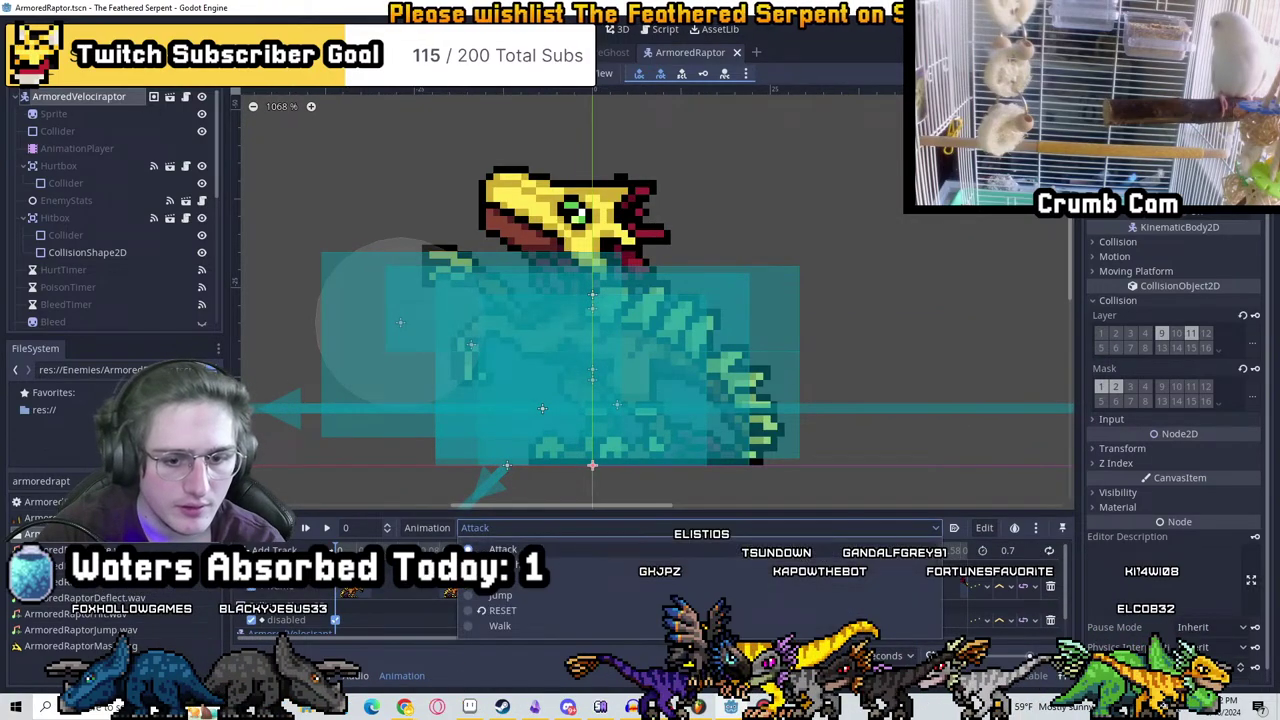
pyautogui.click(502, 611)
pyautogui.scroll(-2, 754, 426)
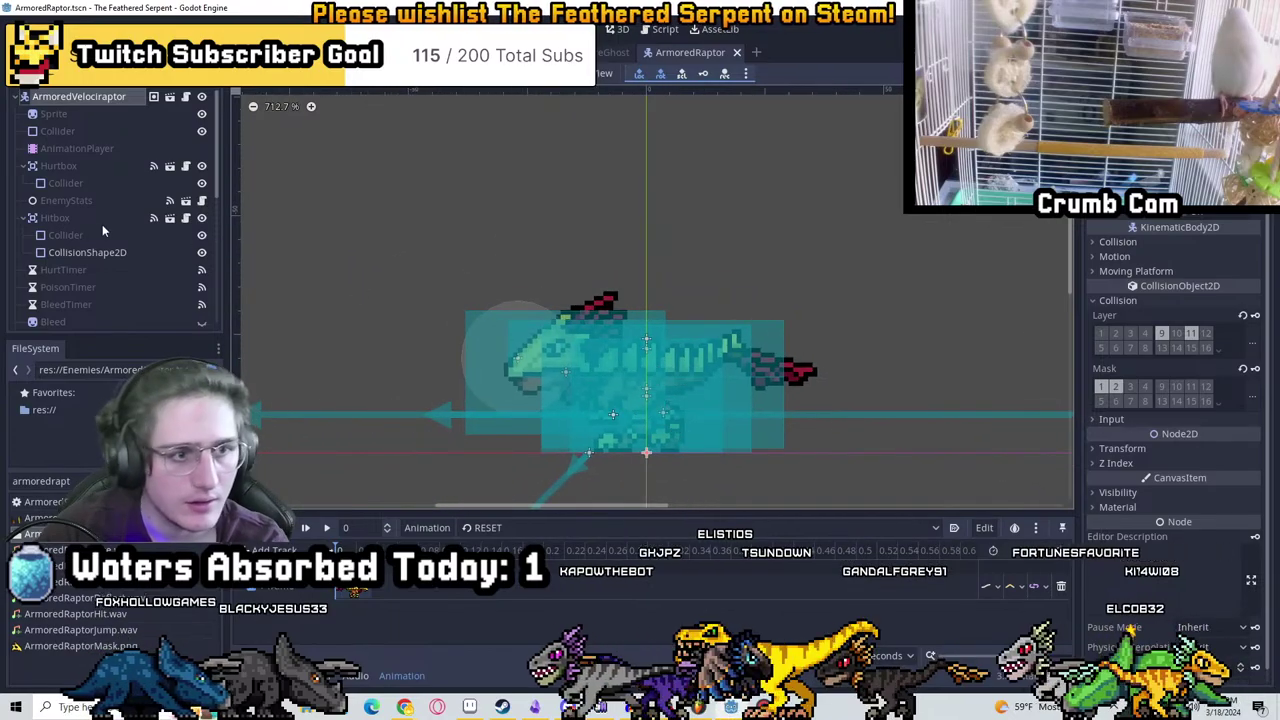
pyautogui.hotkey('ctrl', 's')
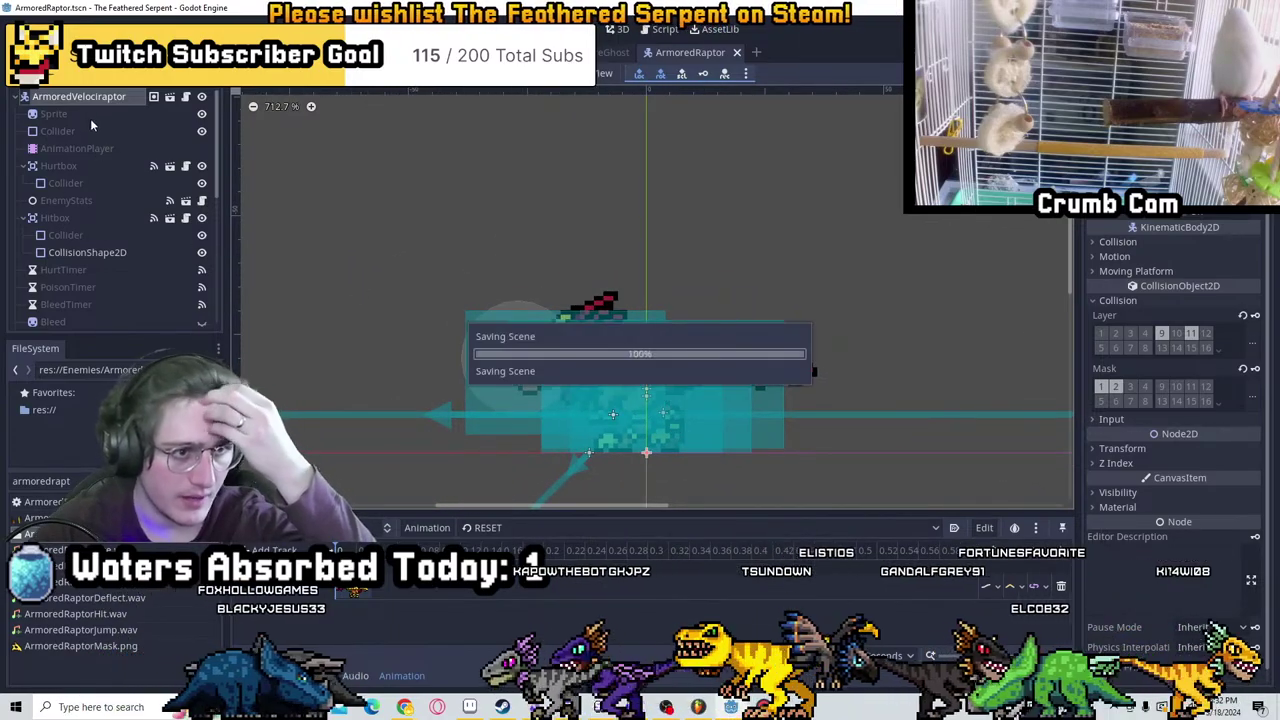
pyautogui.scroll(-5, 89, 184)
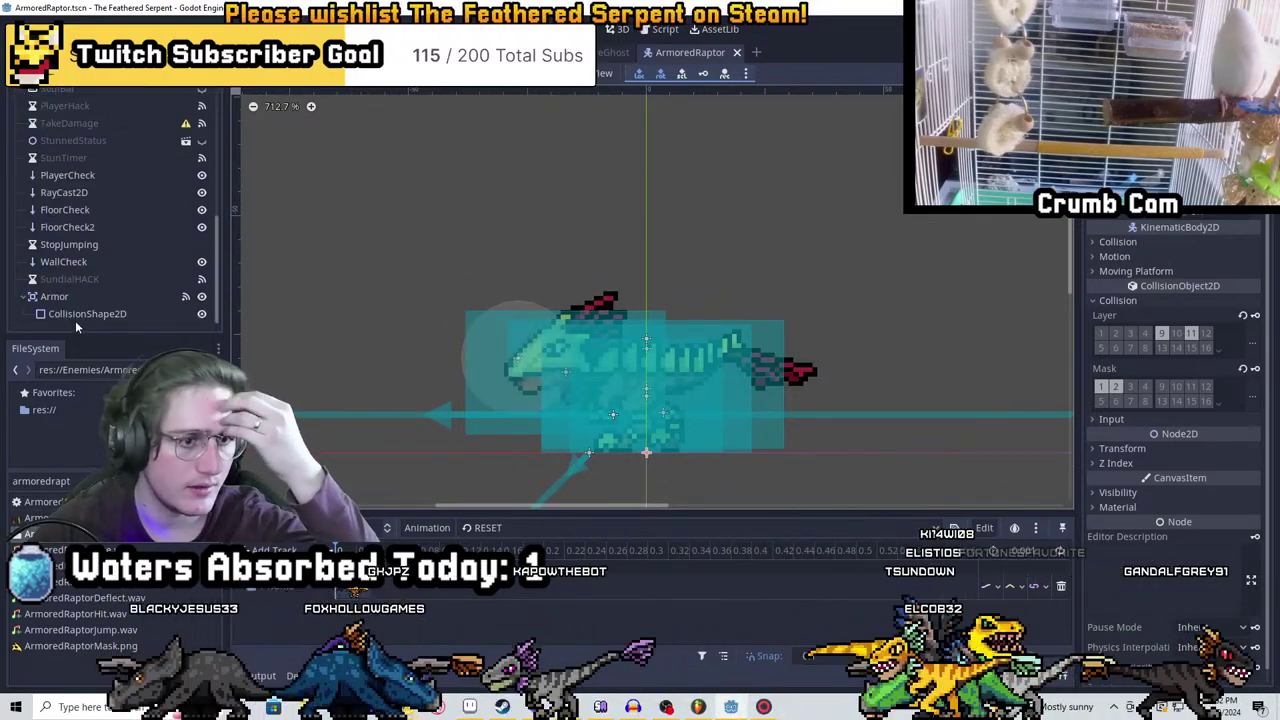
pyautogui.click(82, 315)
pyautogui.scroll(3, 771, 306)
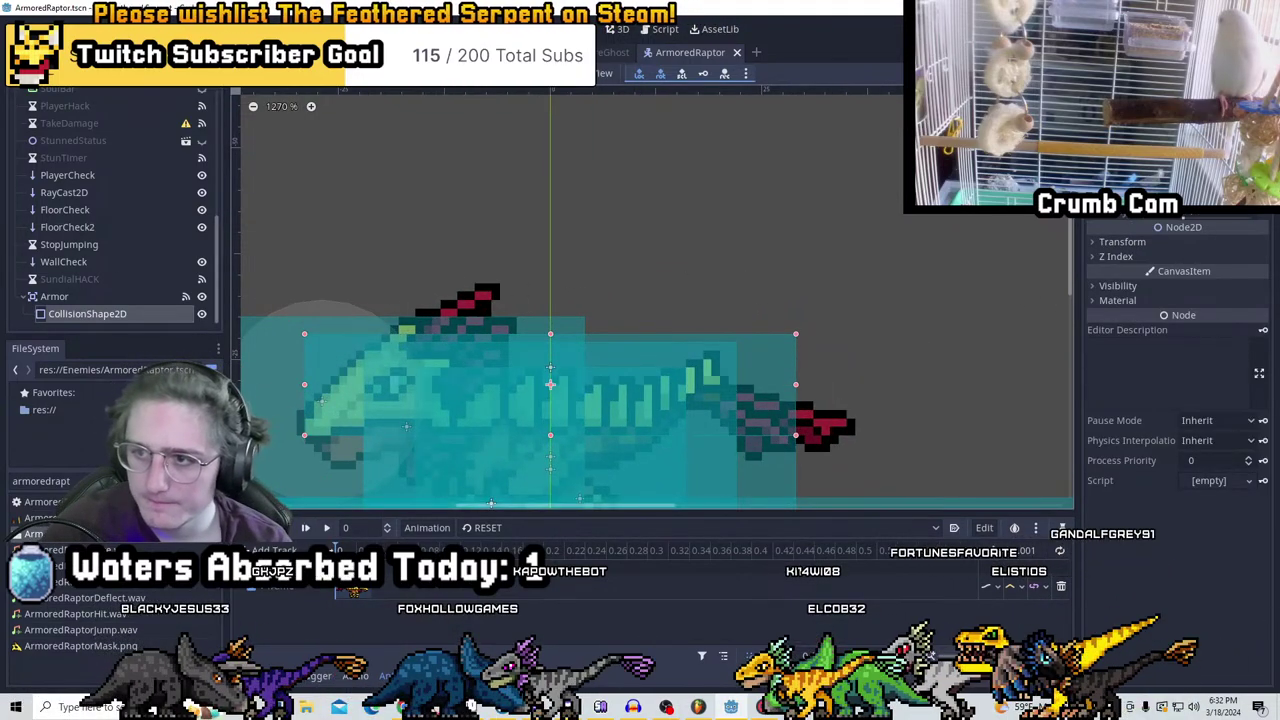
pyautogui.scroll(-4, 341, 372)
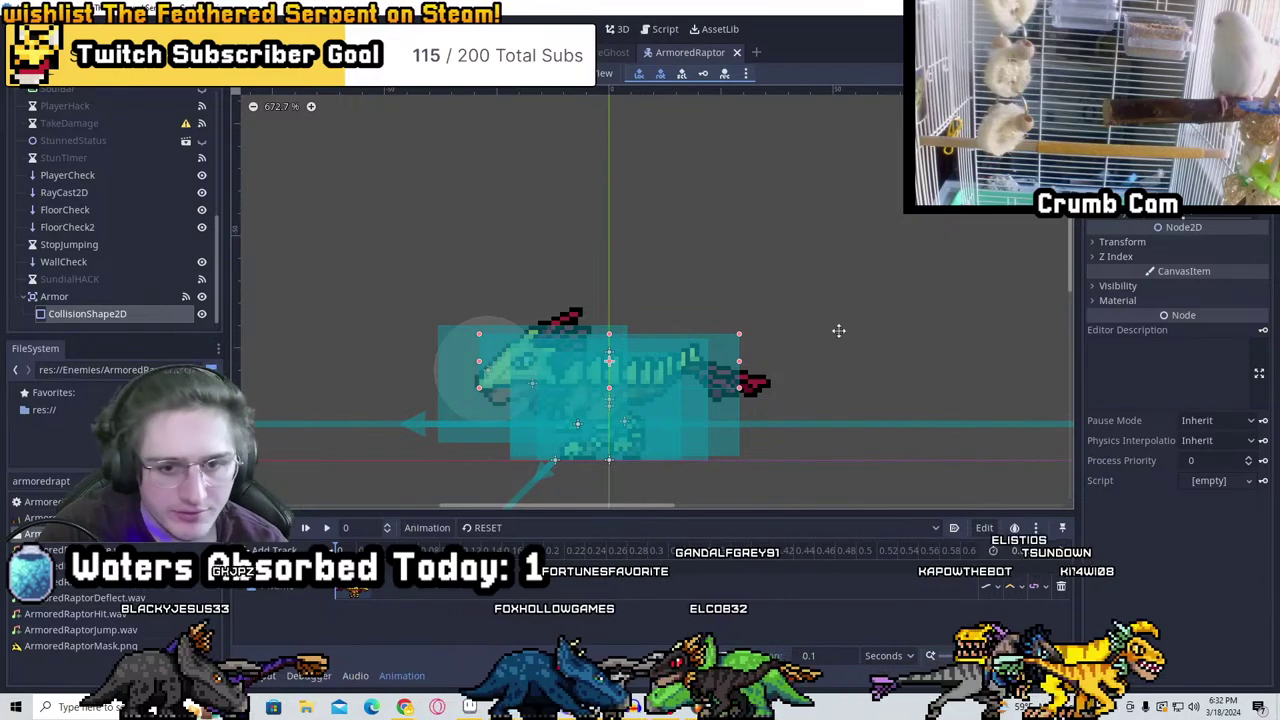
pyautogui.scroll(5, 79, 197)
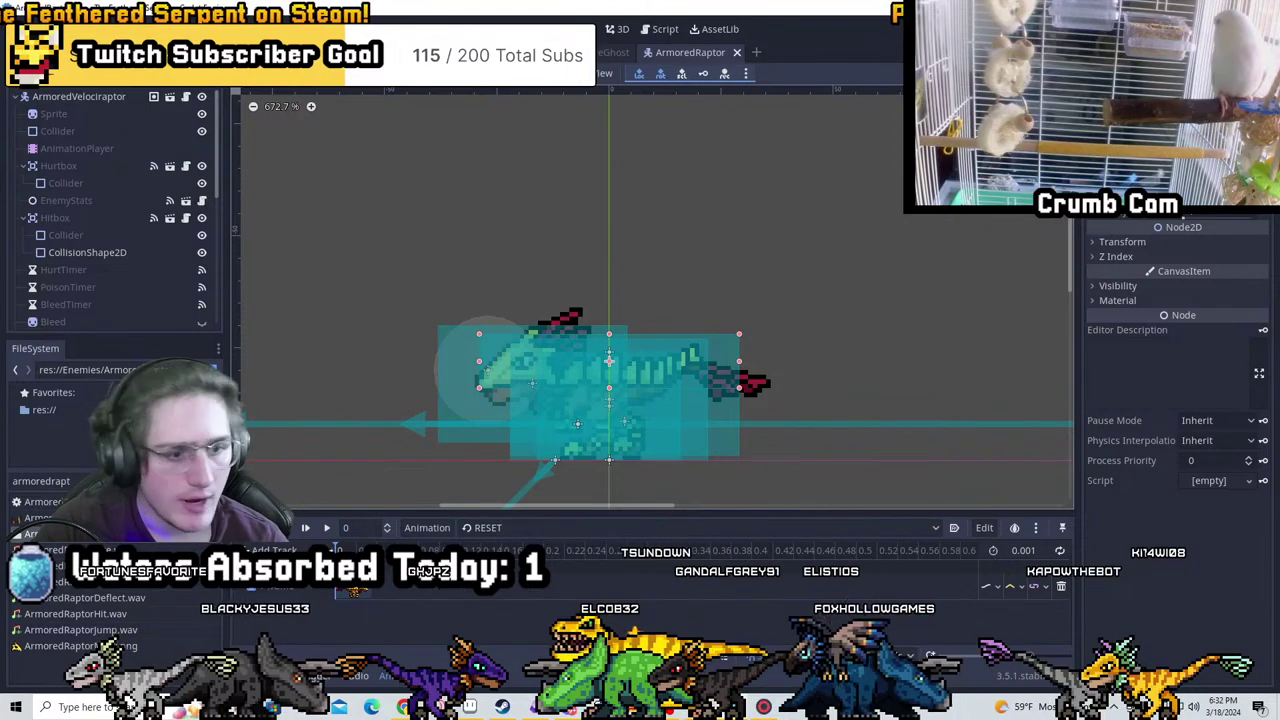
# Filter the FileSystem for 'vel' to find the Velociraptor scene
pyautogui.click(6, 480)
pyautogui.write('derad')
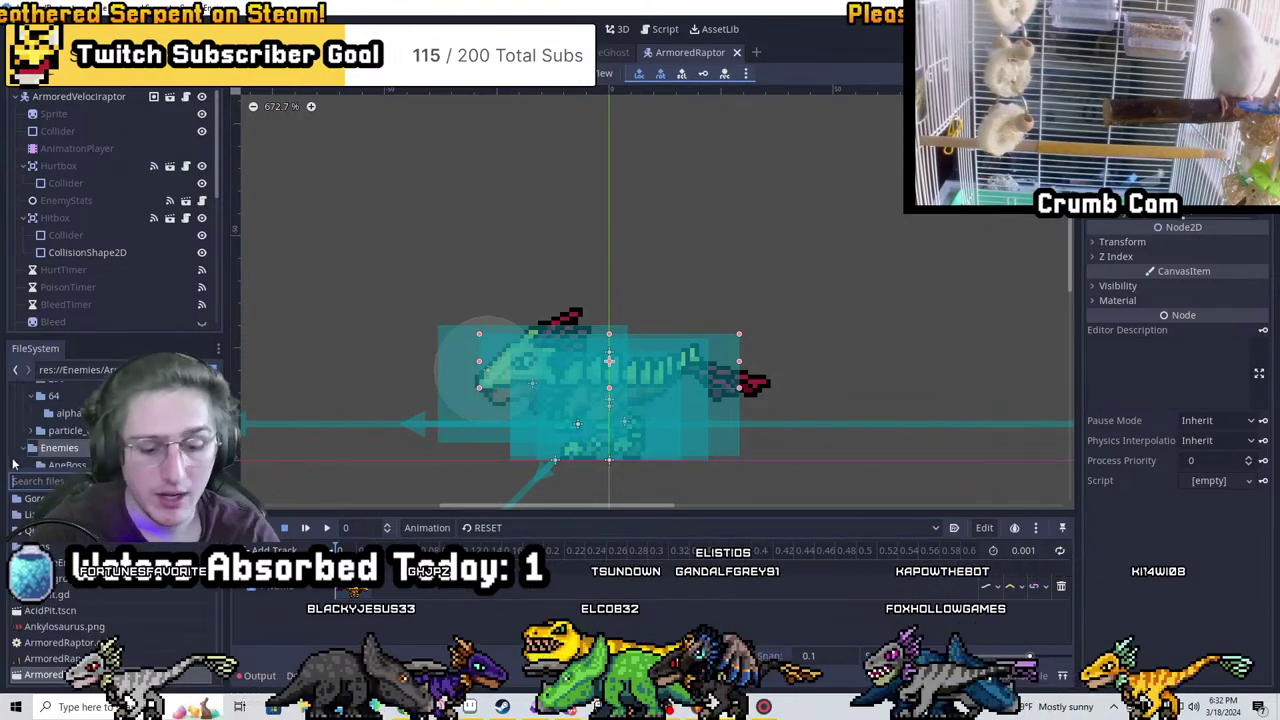
pyautogui.press('BackSpace')
pyautogui.press('BackSpace')
pyautogui.press('BackSpace')
pyautogui.press('BackSpace')
pyautogui.write('readrex')
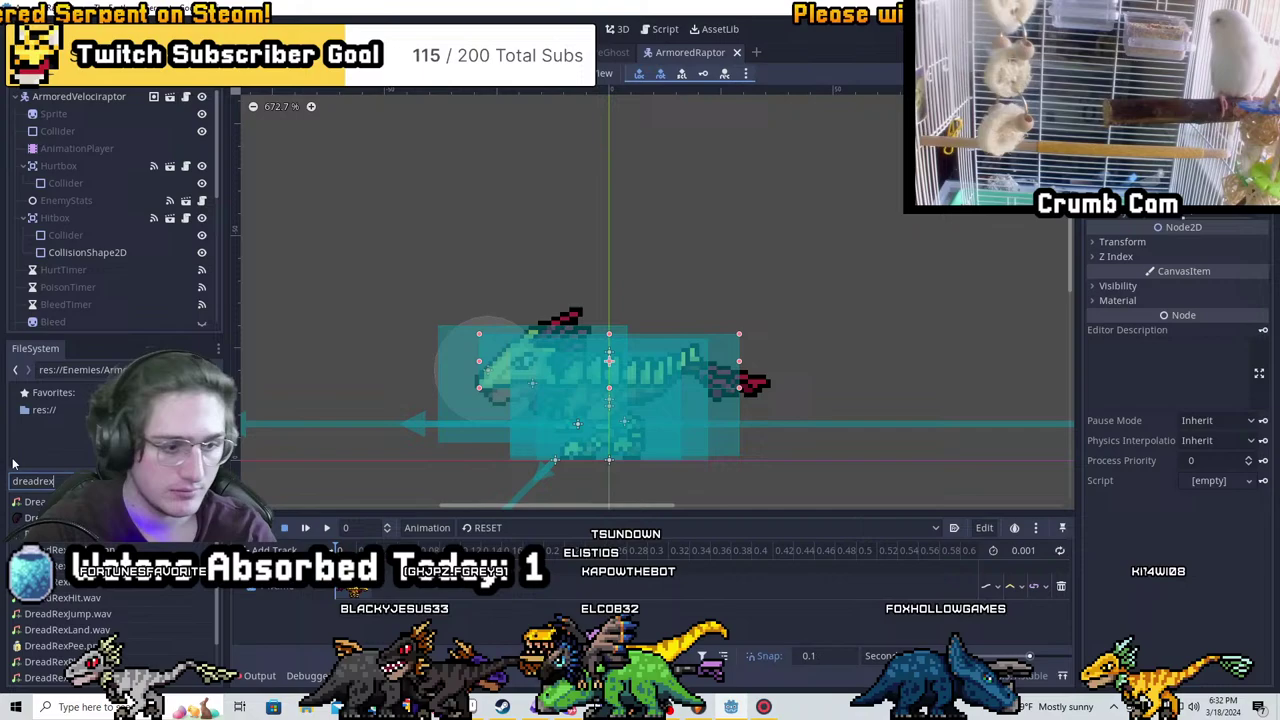
pyautogui.scroll(-1, 184, 655)
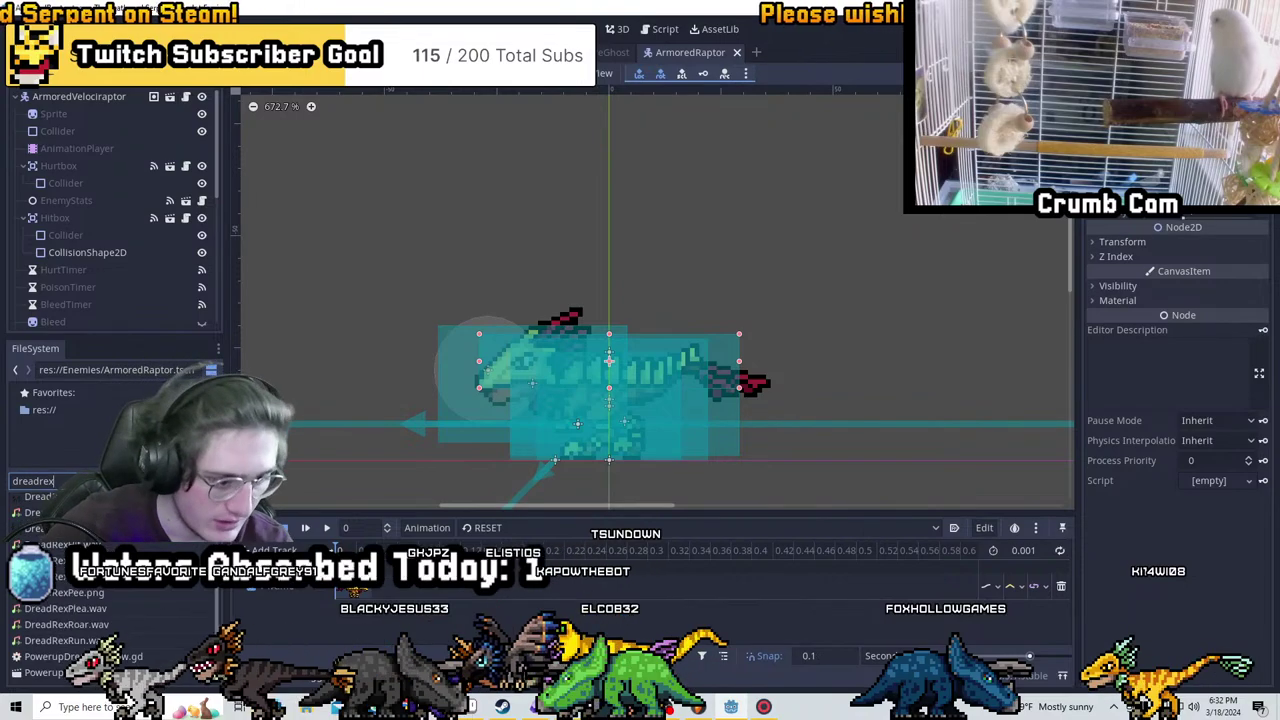
pyautogui.press('BackSpace')
pyautogui.press('BackSpace')
pyautogui.press('BackSpace')
pyautogui.press('BackSpace')
pyautogui.press('BackSpace')
pyautogui.press('BackSpace')
pyautogui.press('BackSpace')
pyautogui.press('BackSpace')
pyautogui.write('velociraptor')
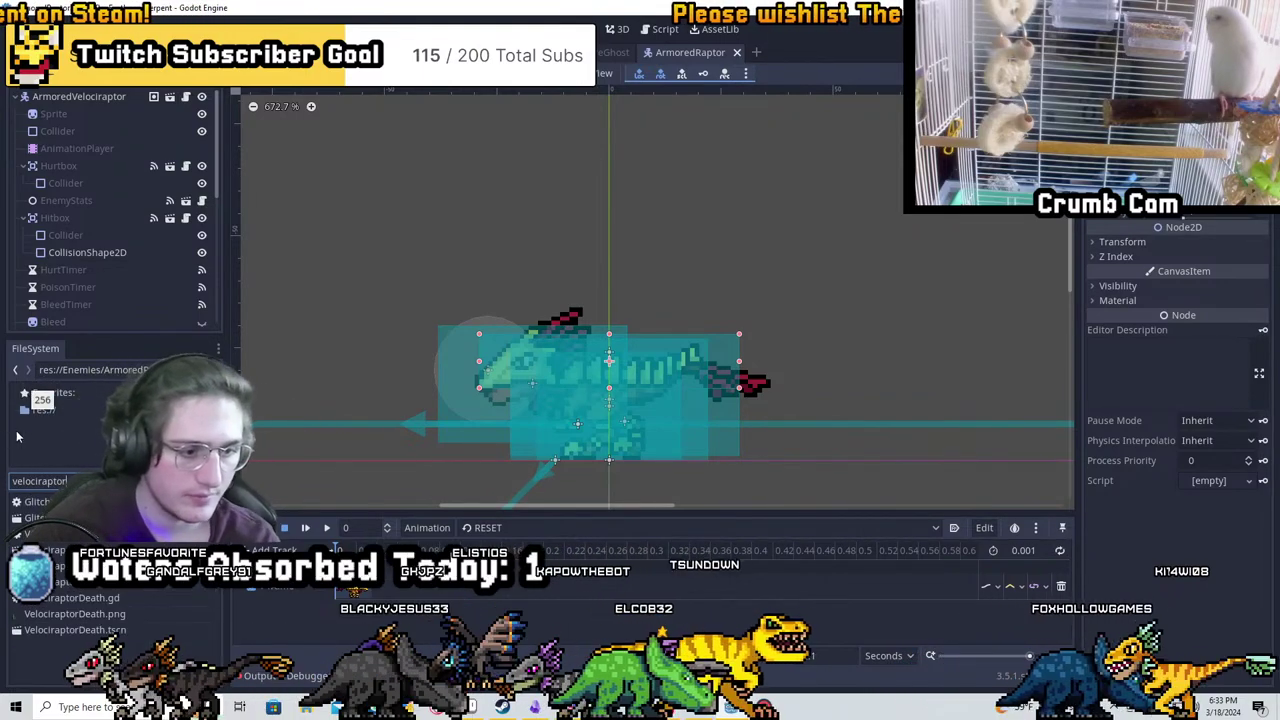
# Duplicate Velociraptor.tscn as DreadRex.tscn
pyautogui.rightClick(88, 613)
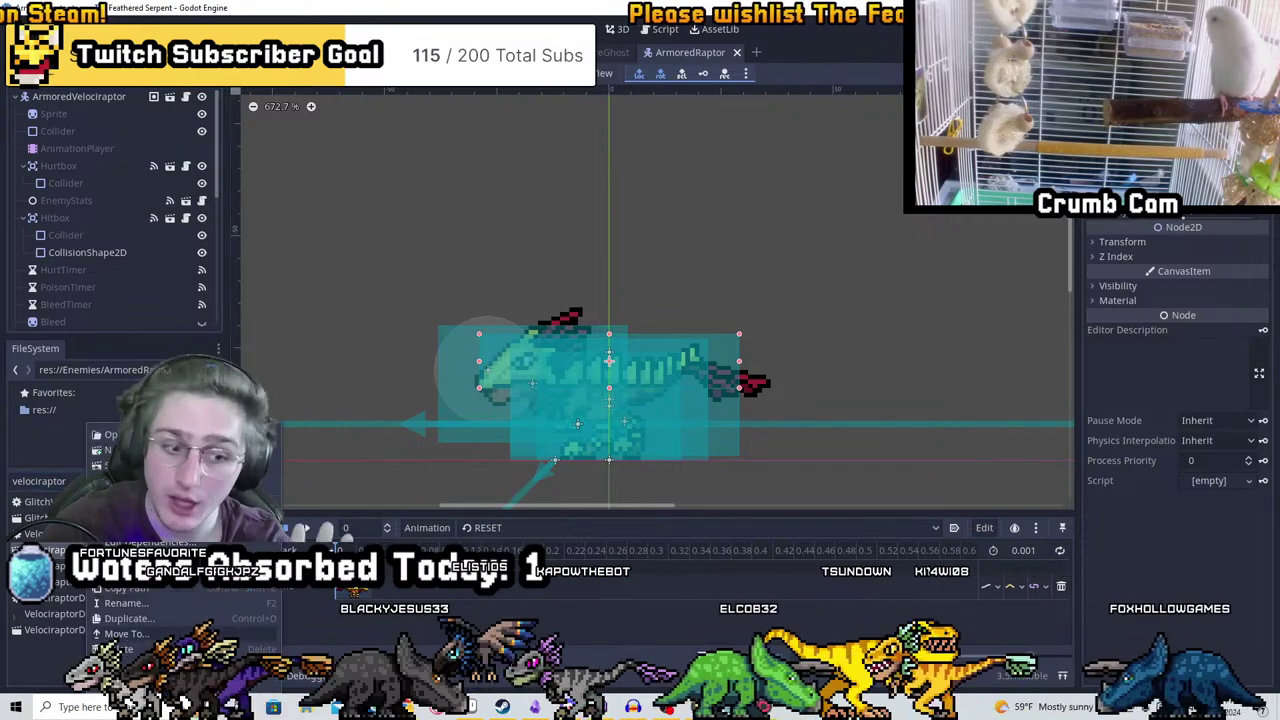
pyautogui.click(128, 618)
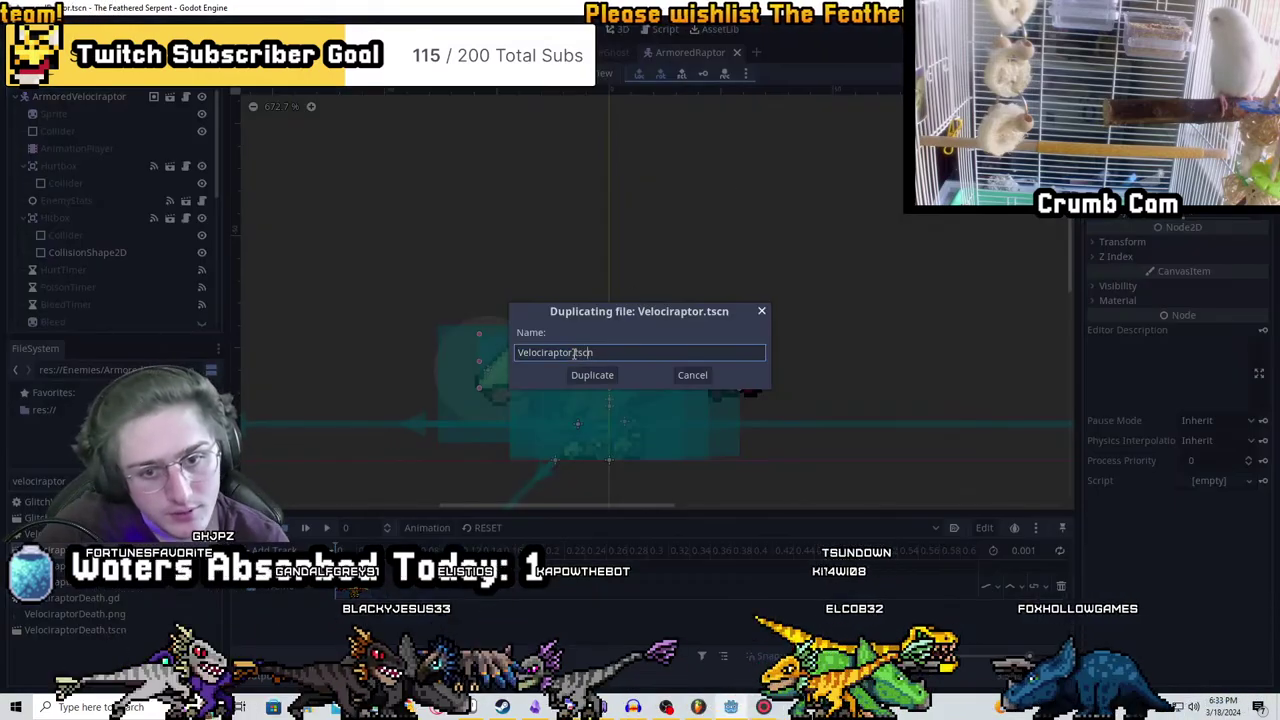
pyautogui.write('DreadR')
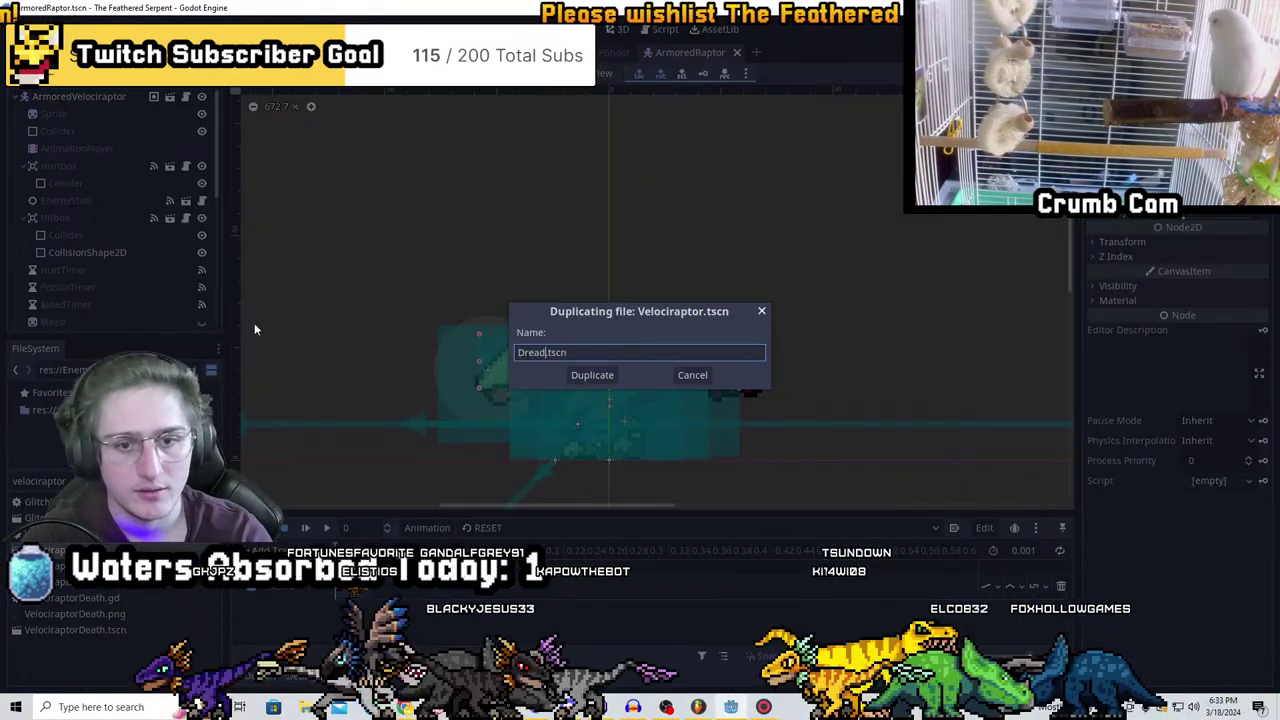
pyautogui.write('apto')
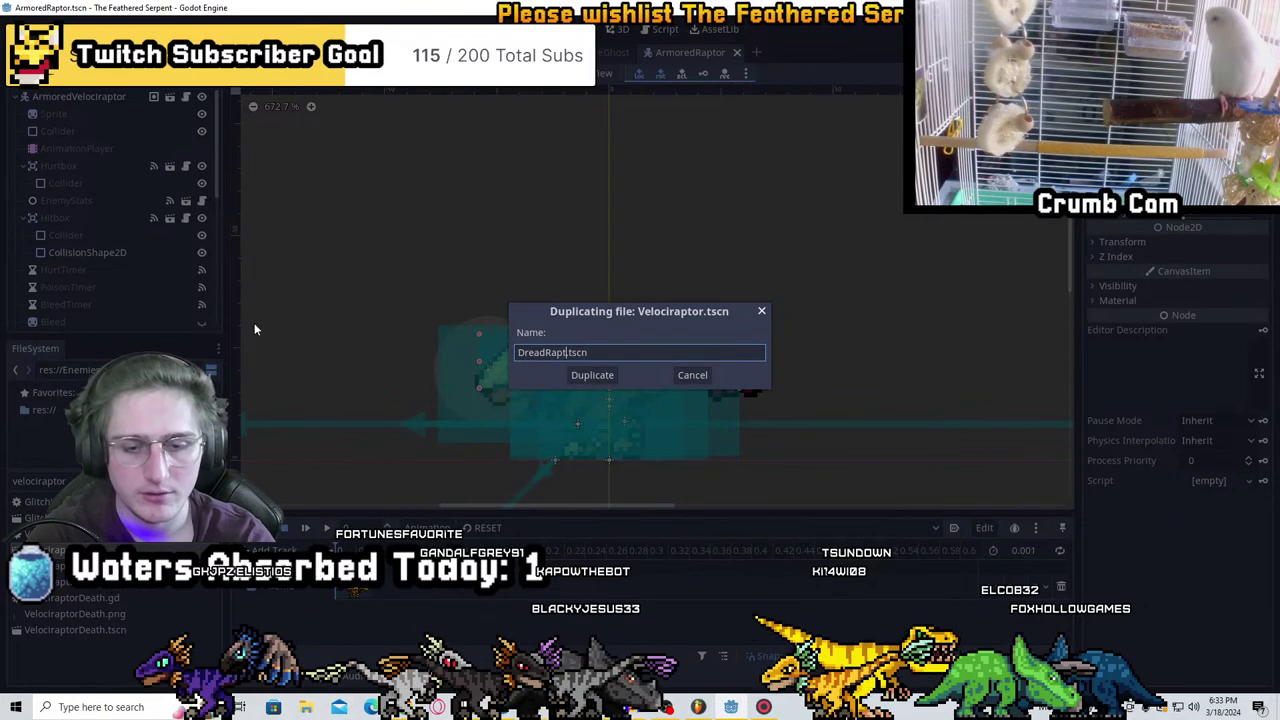
pyautogui.press('BackSpace')
pyautogui.press('BackSpace')
pyautogui.press('BackSpace')
pyautogui.press('BackSpace')
pyautogui.write('ex')
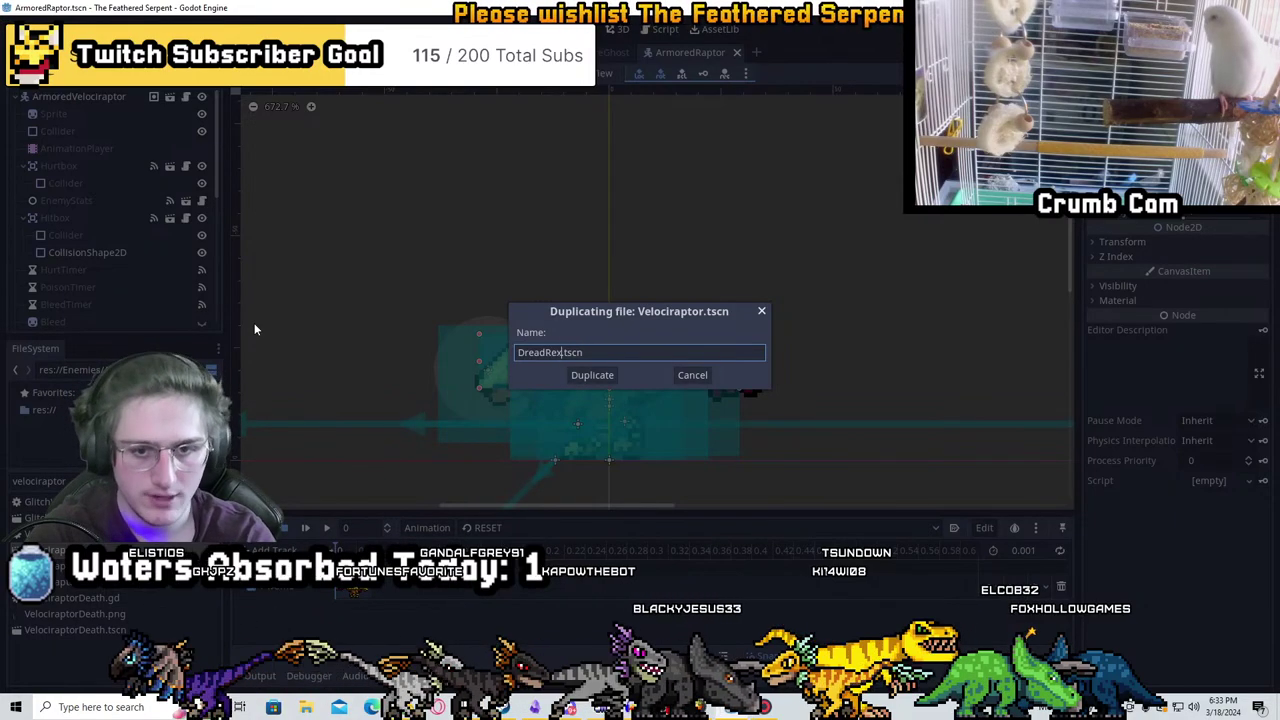
pyautogui.click(586, 375)
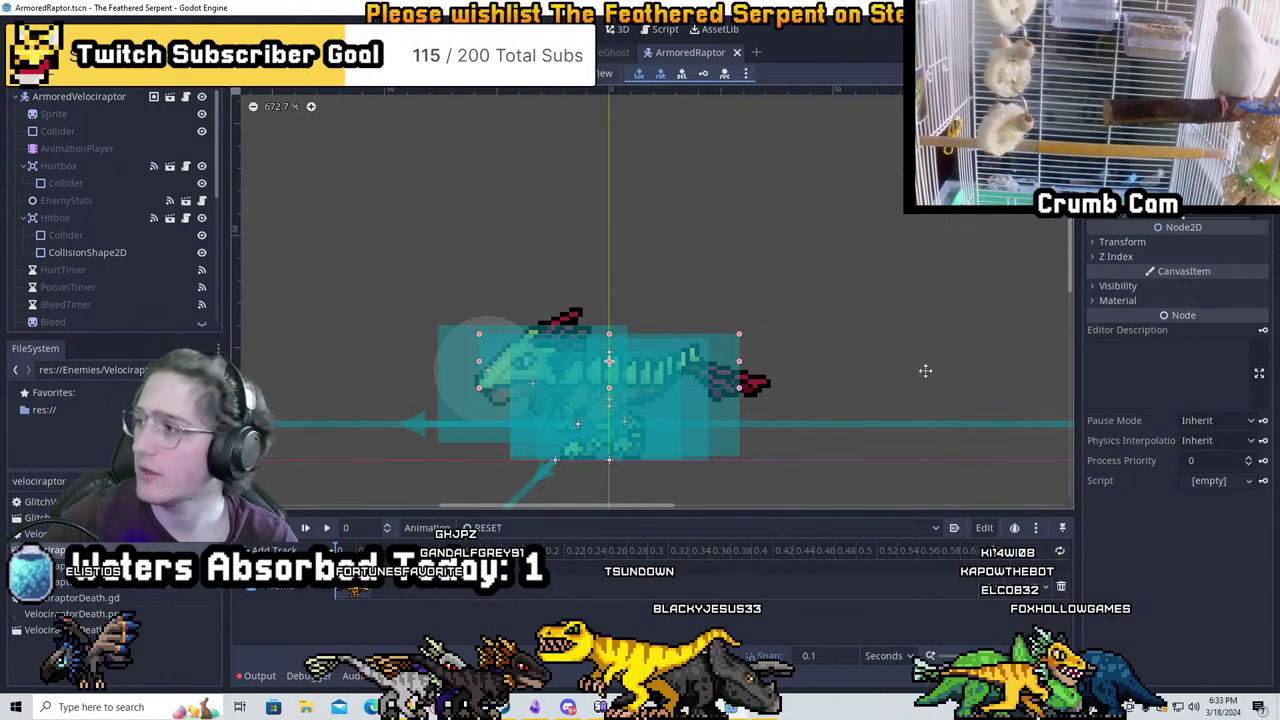
pyautogui.doubleClick(30, 481)
# Filter files for 'drea' and rename the scene's root node to DreadRex
pyautogui.write('dreadrex')
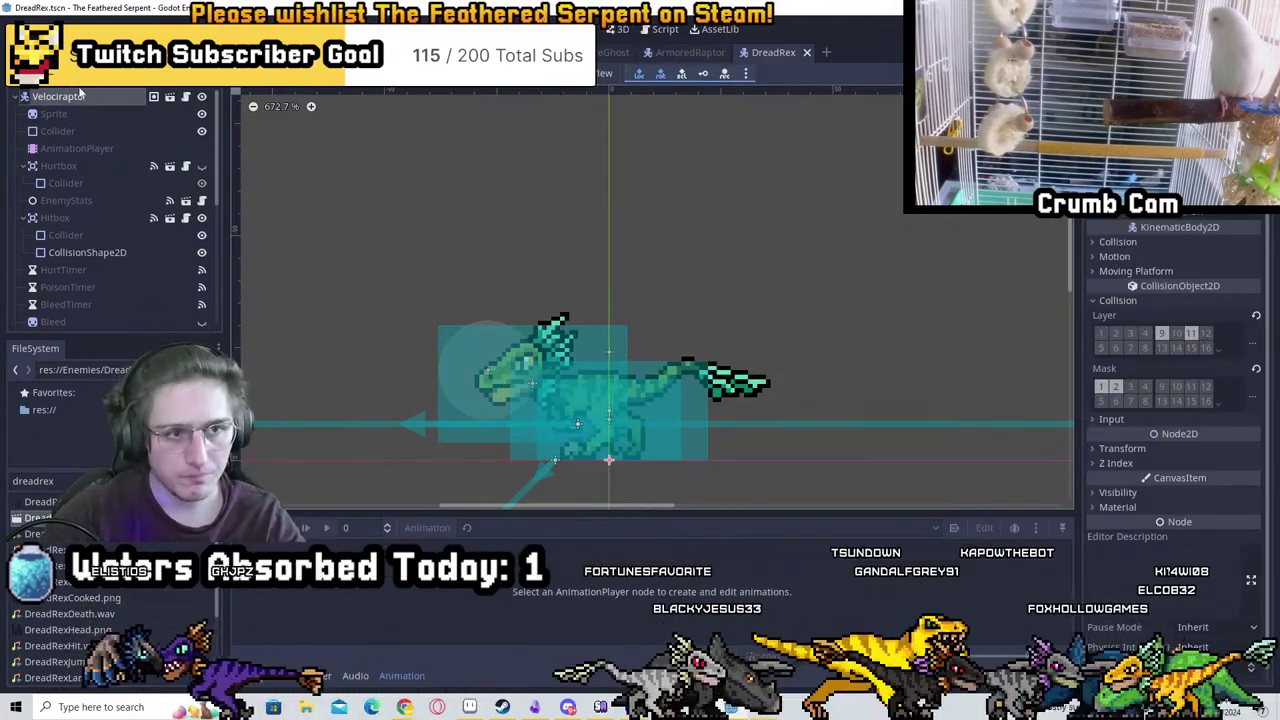
pyautogui.doubleClick(83, 98)
pyautogui.write('DreadRex')
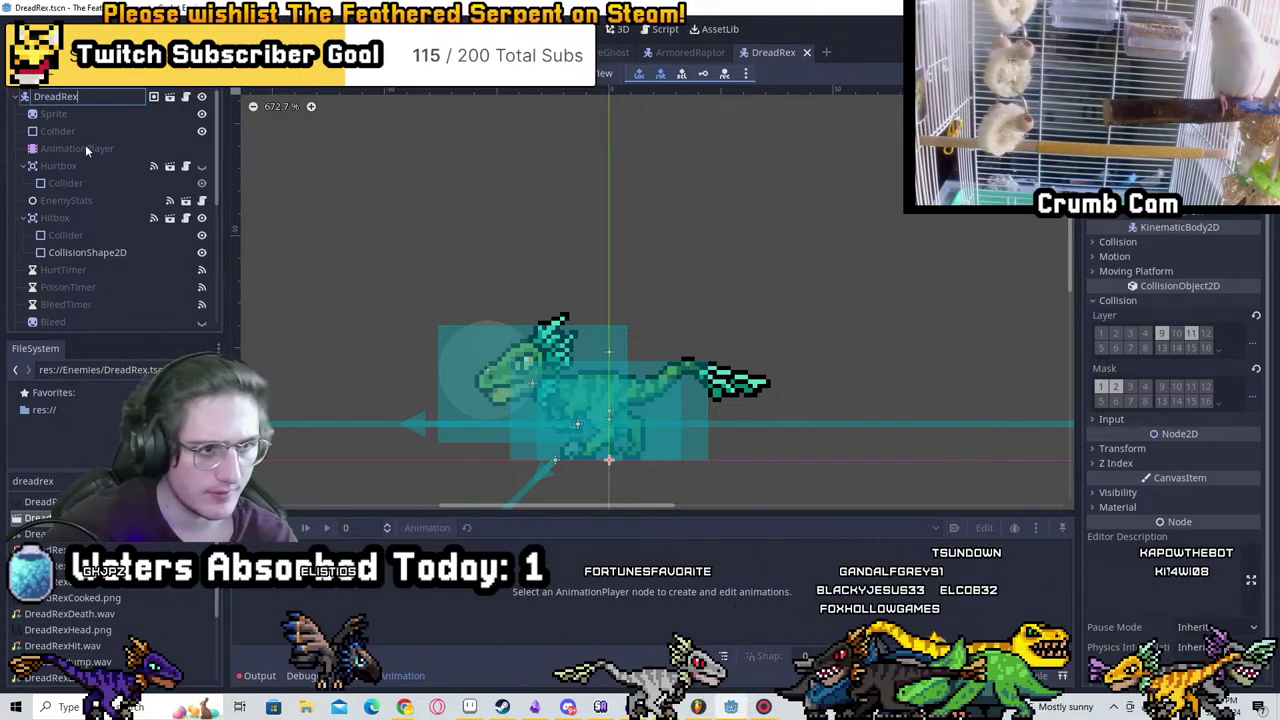
# Give the Sprite the T-rex art and nudge it up to y -36
pyautogui.click(82, 115)
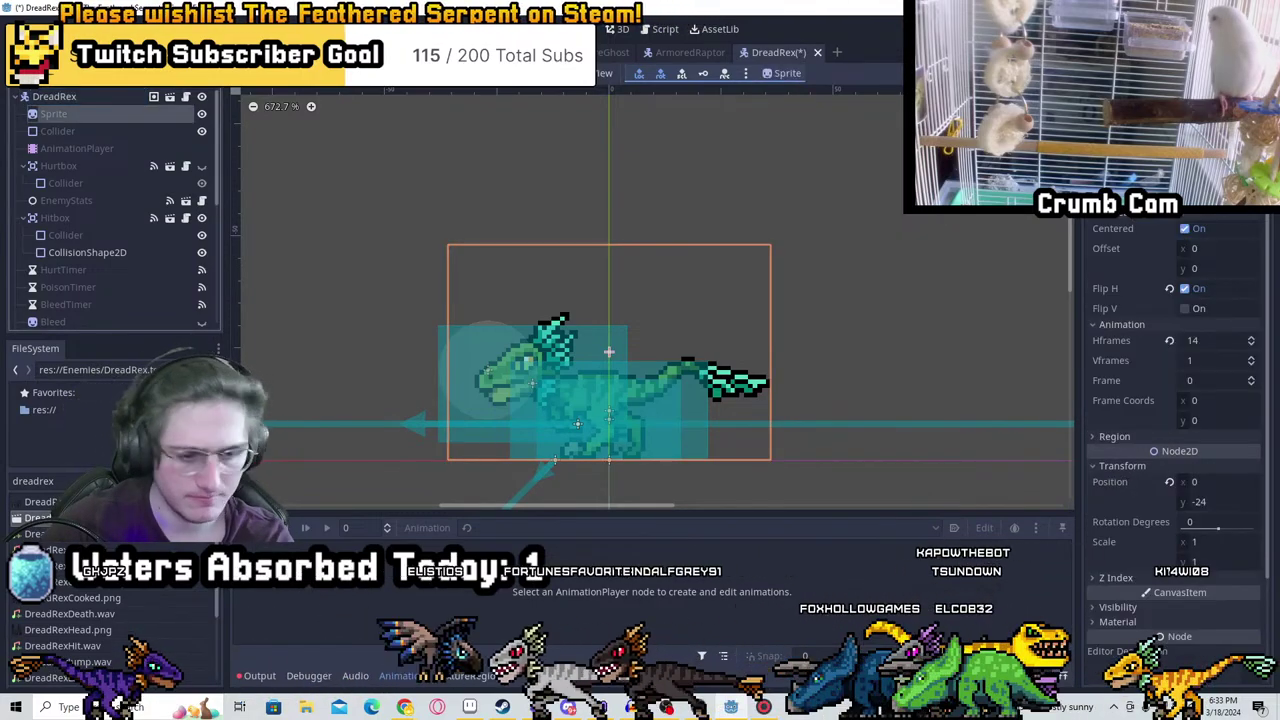
pyautogui.scroll(-3, 880, 350)
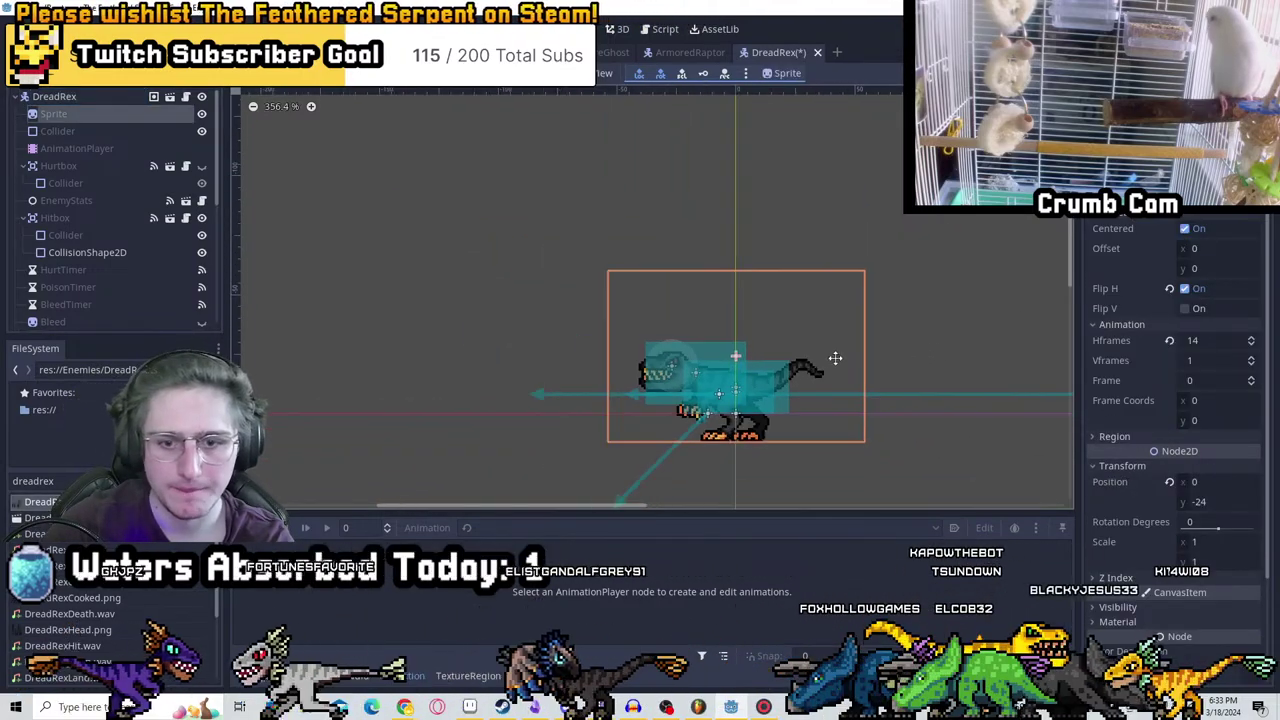
pyautogui.moveTo(826, 357); pyautogui.dragTo(720, 349, button='middle')
pyautogui.scroll(2, 426, 357)
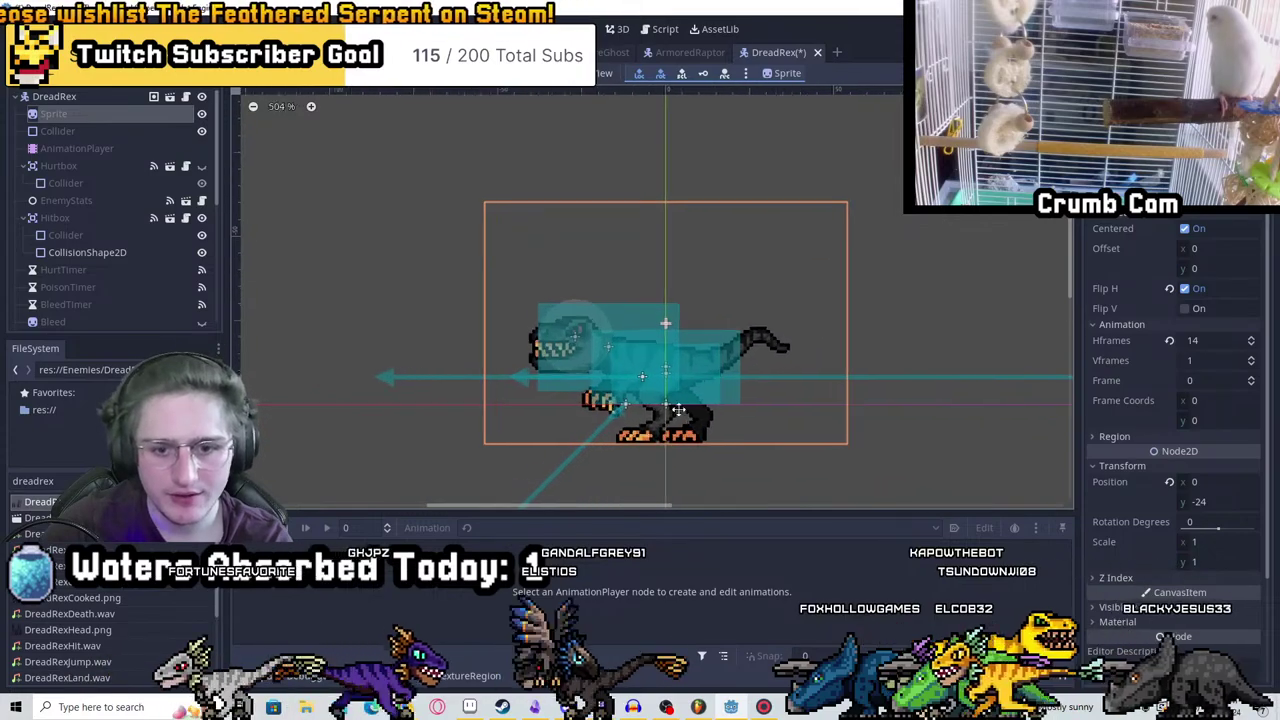
pyautogui.scroll(1, 678, 410)
pyautogui.press('Up')
pyautogui.press('Up')
pyautogui.press('Up')
pyautogui.press('Up')
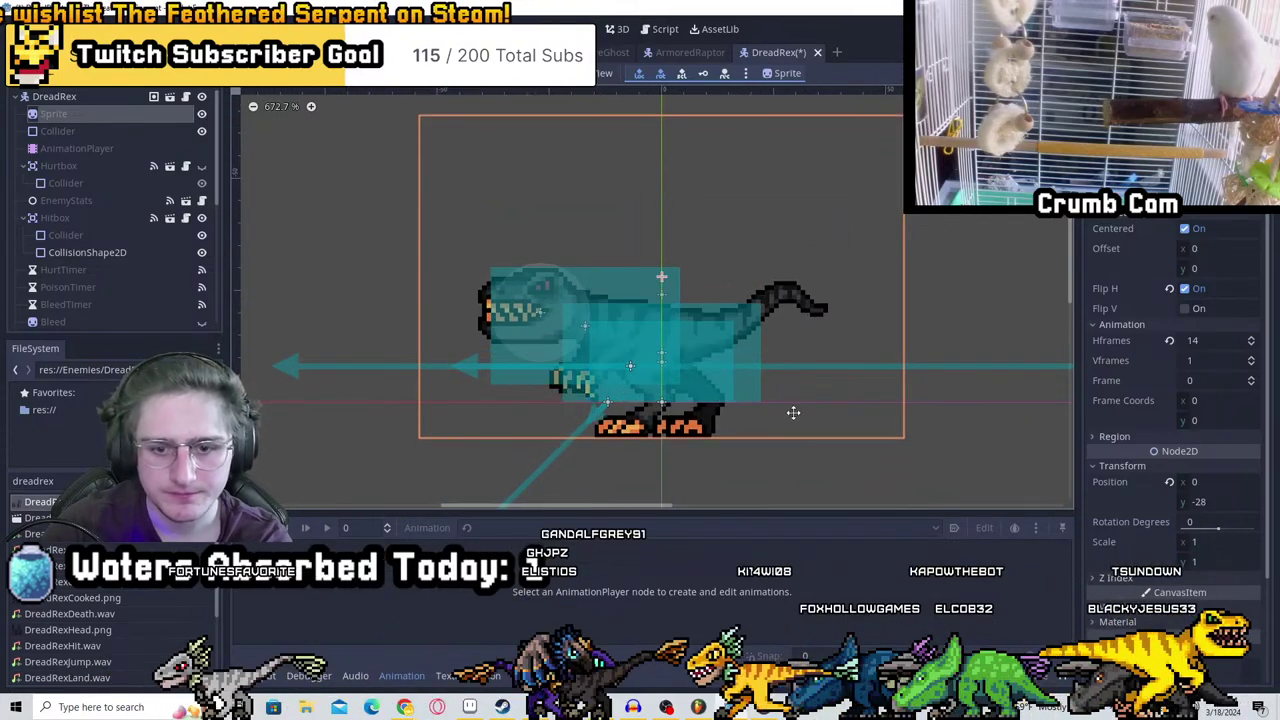
pyautogui.press('Up')
pyautogui.press('Up')
pyautogui.press('Up')
pyautogui.press('Up')
pyautogui.press('Up')
pyautogui.press('Up')
pyautogui.press('Up')
pyautogui.press('Up')
pyautogui.moveTo(839, 288); pyautogui.dragTo(757, 321, button='middle')
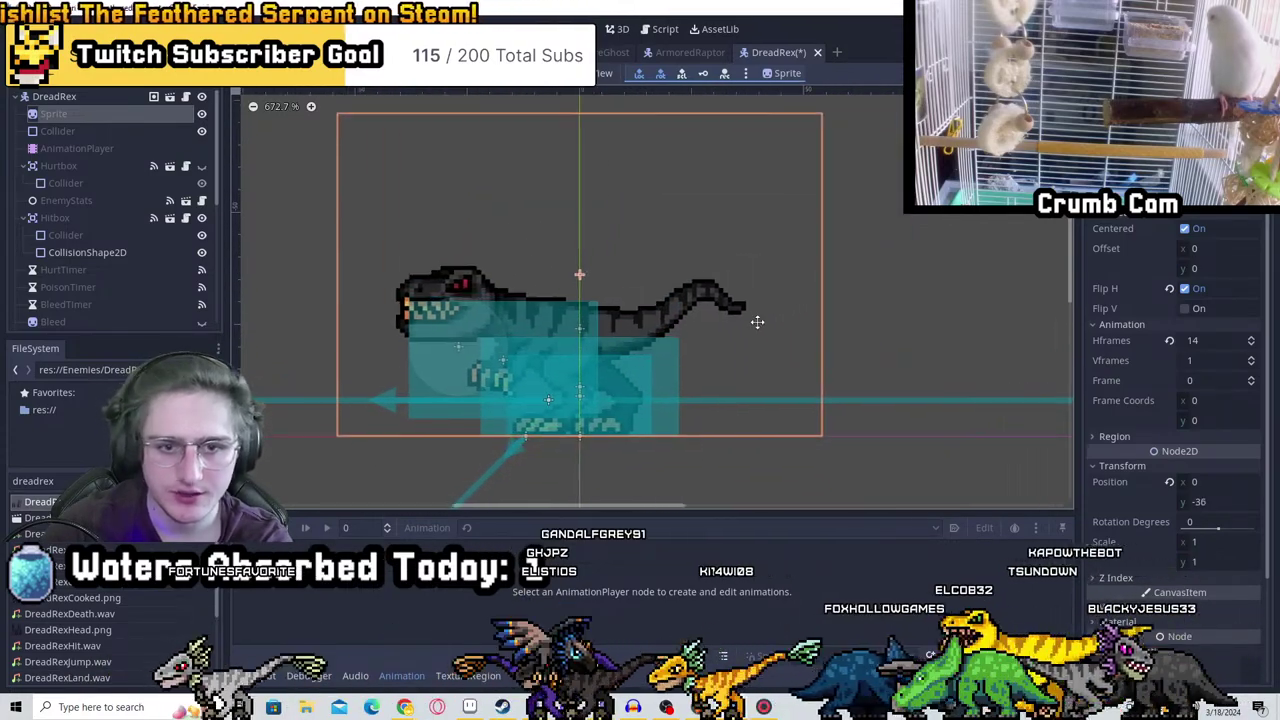
# Select the body Collider and hide the Hurtbox, Hitbox and Attack shapes
pyautogui.click(76, 128)
pyautogui.scroll(2, 607, 338)
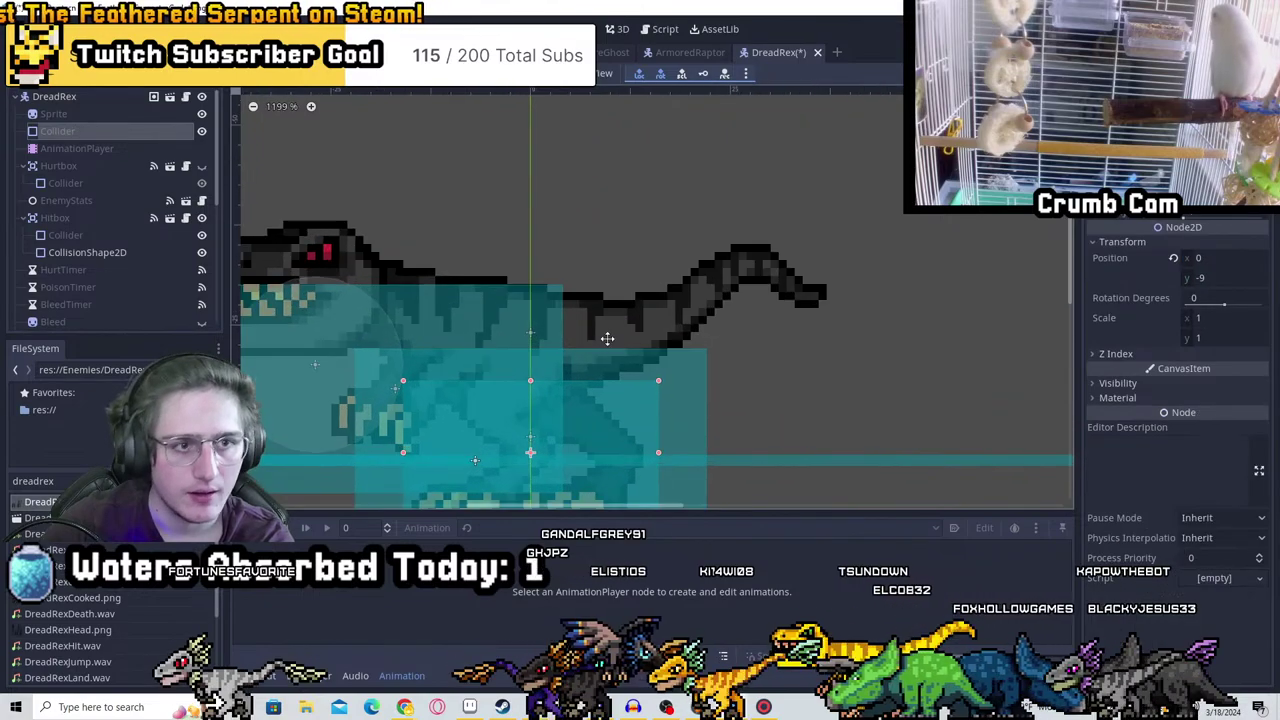
pyautogui.scroll(-3, 848, 256)
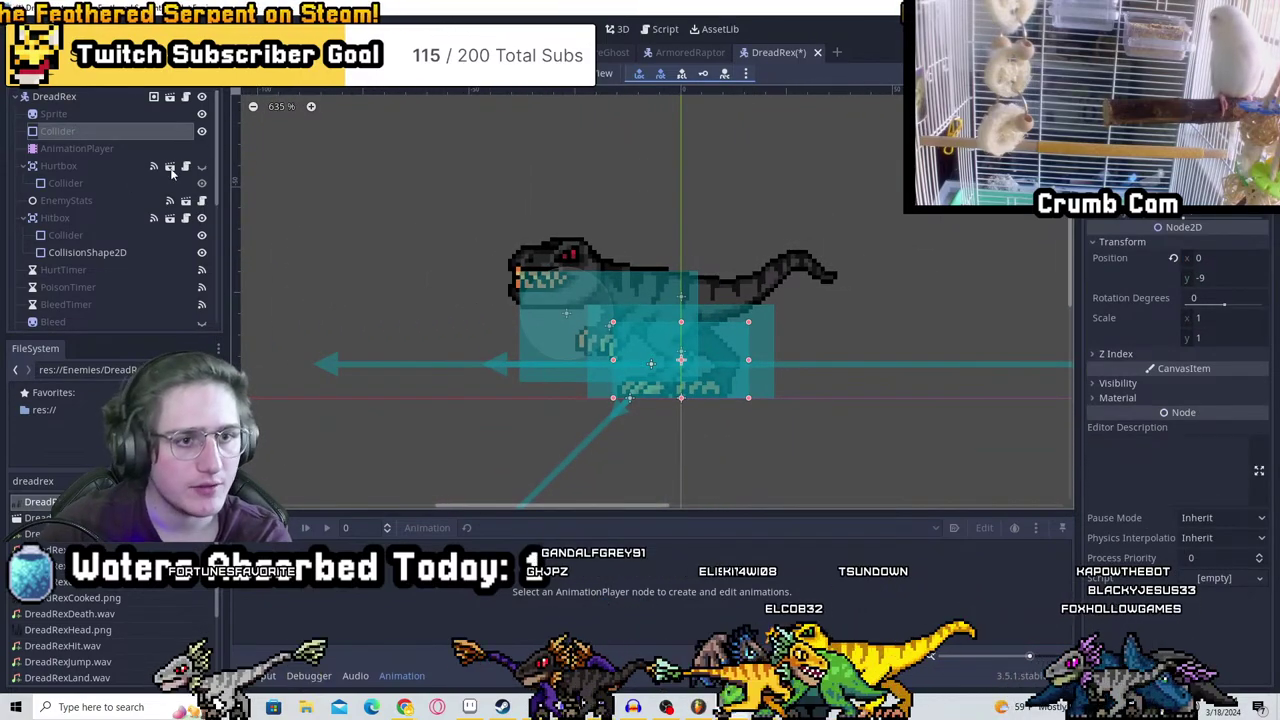
pyautogui.click(201, 167)
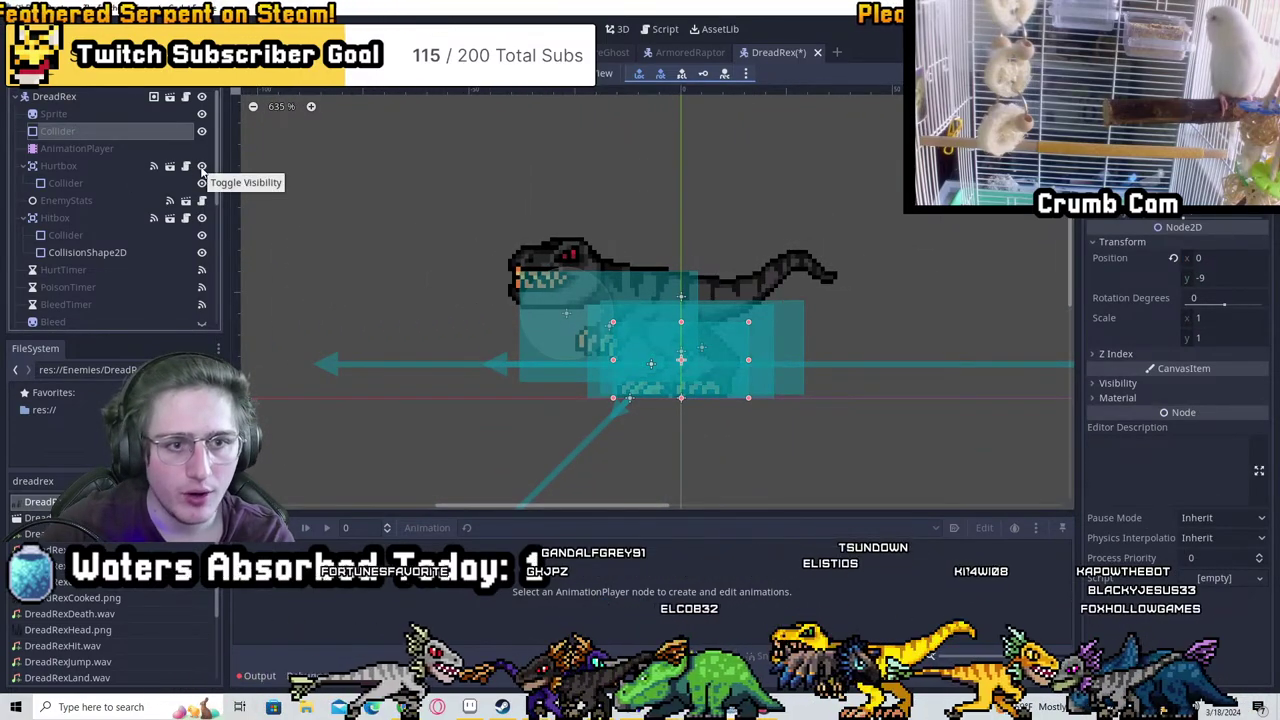
pyautogui.click(201, 167)
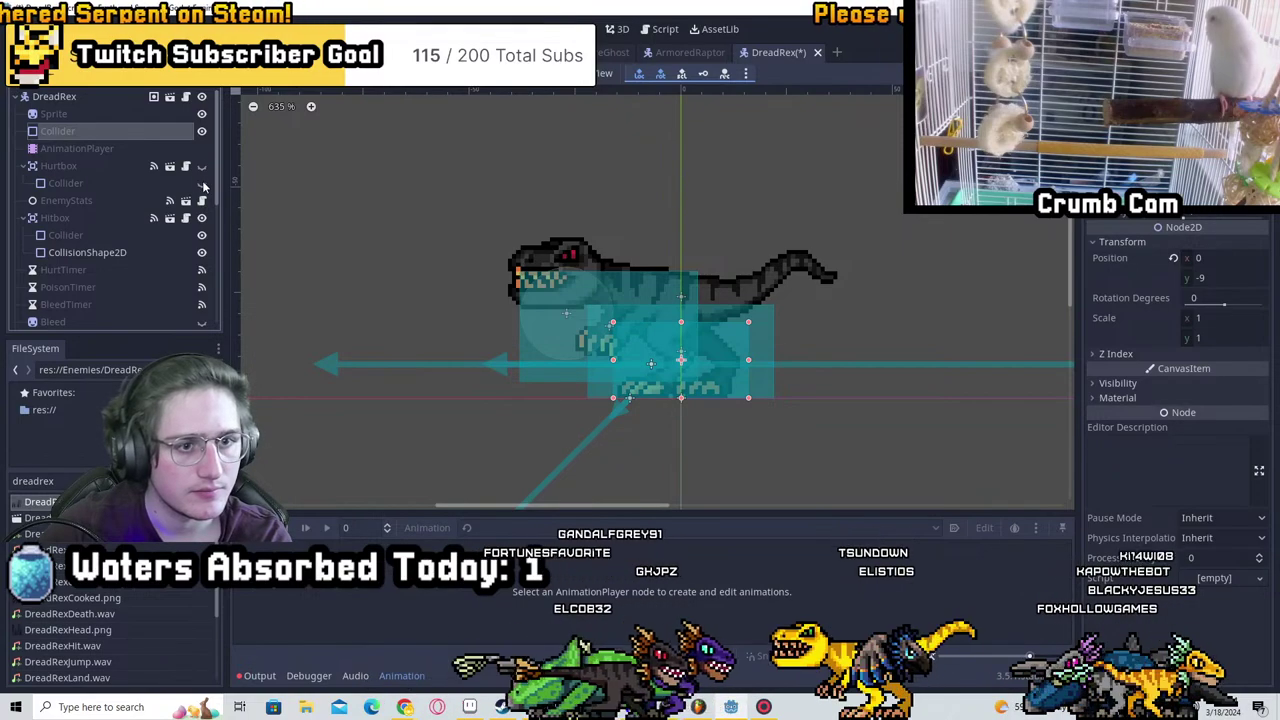
pyautogui.click(201, 235)
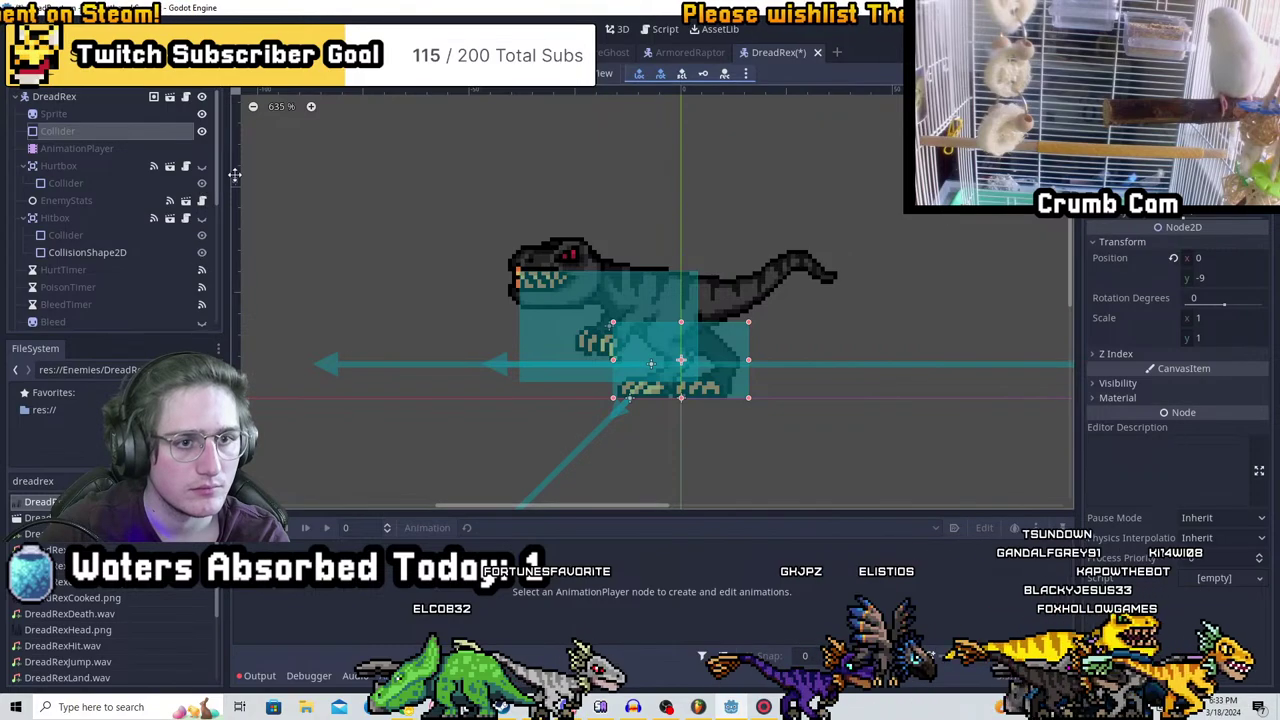
pyautogui.click(201, 132)
pyautogui.click(201, 132)
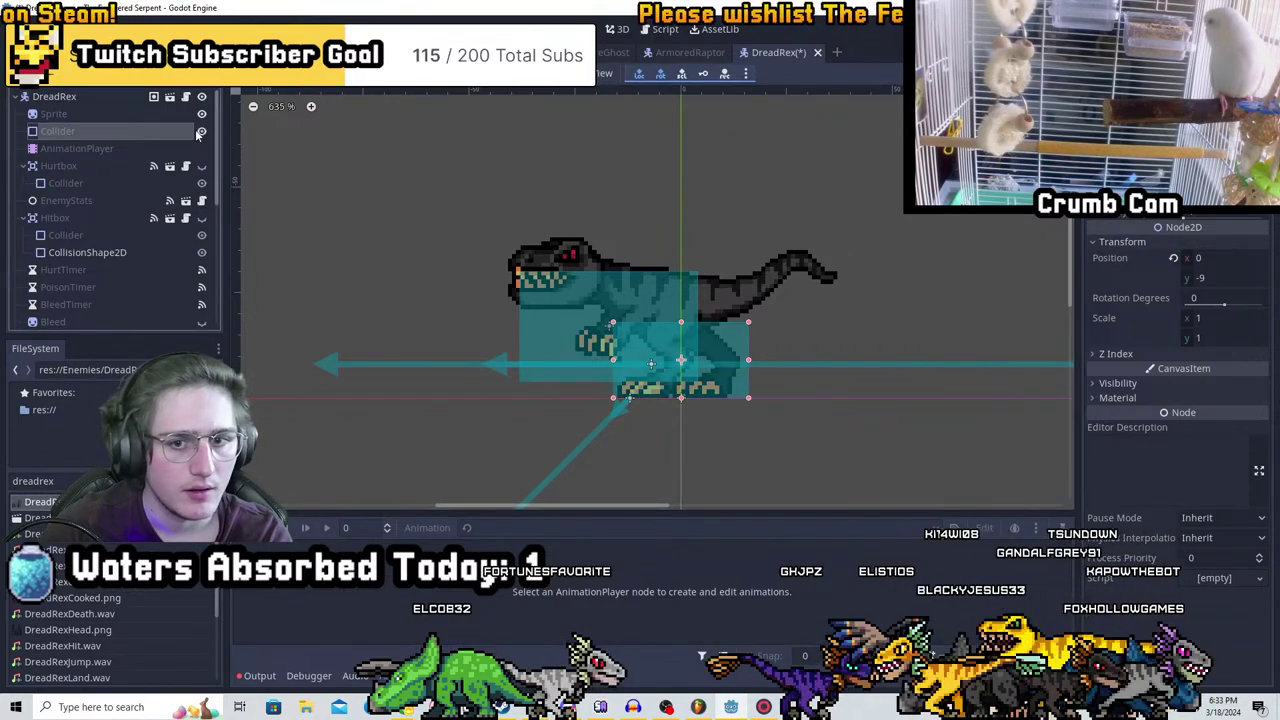
pyautogui.scroll(-3, 170, 228)
pyautogui.click(201, 222)
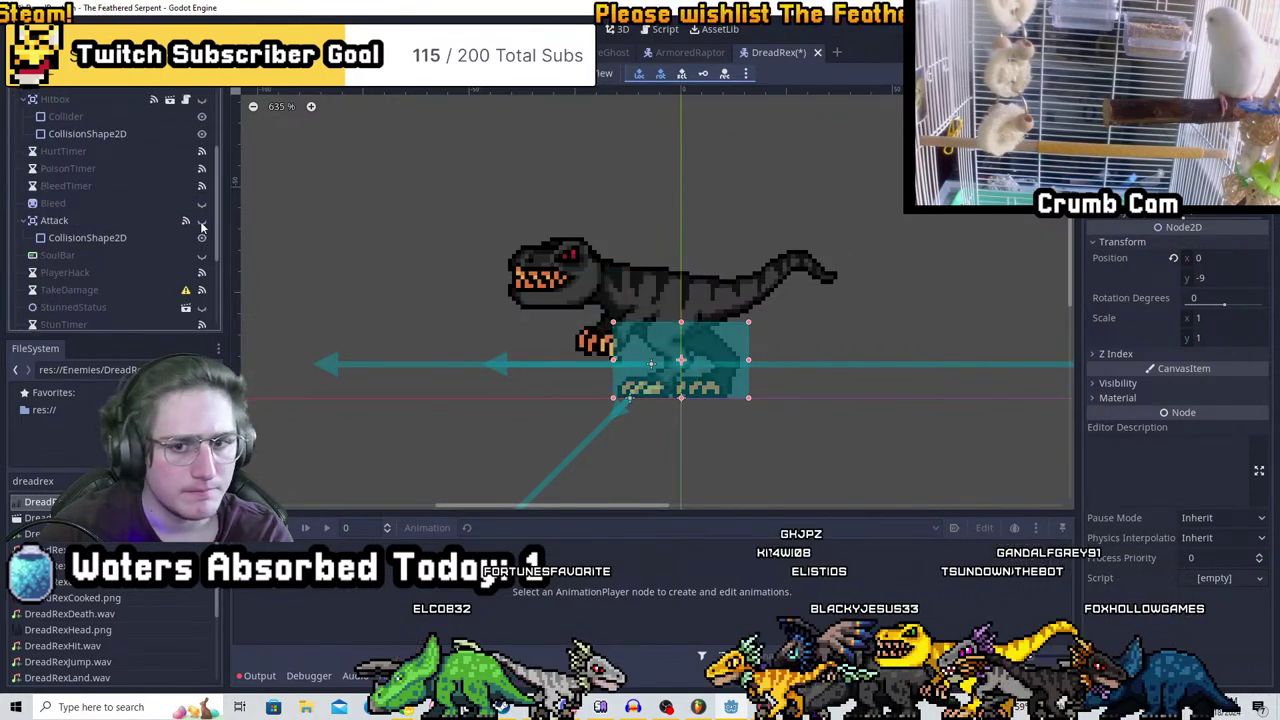
pyautogui.scroll(3, 117, 184)
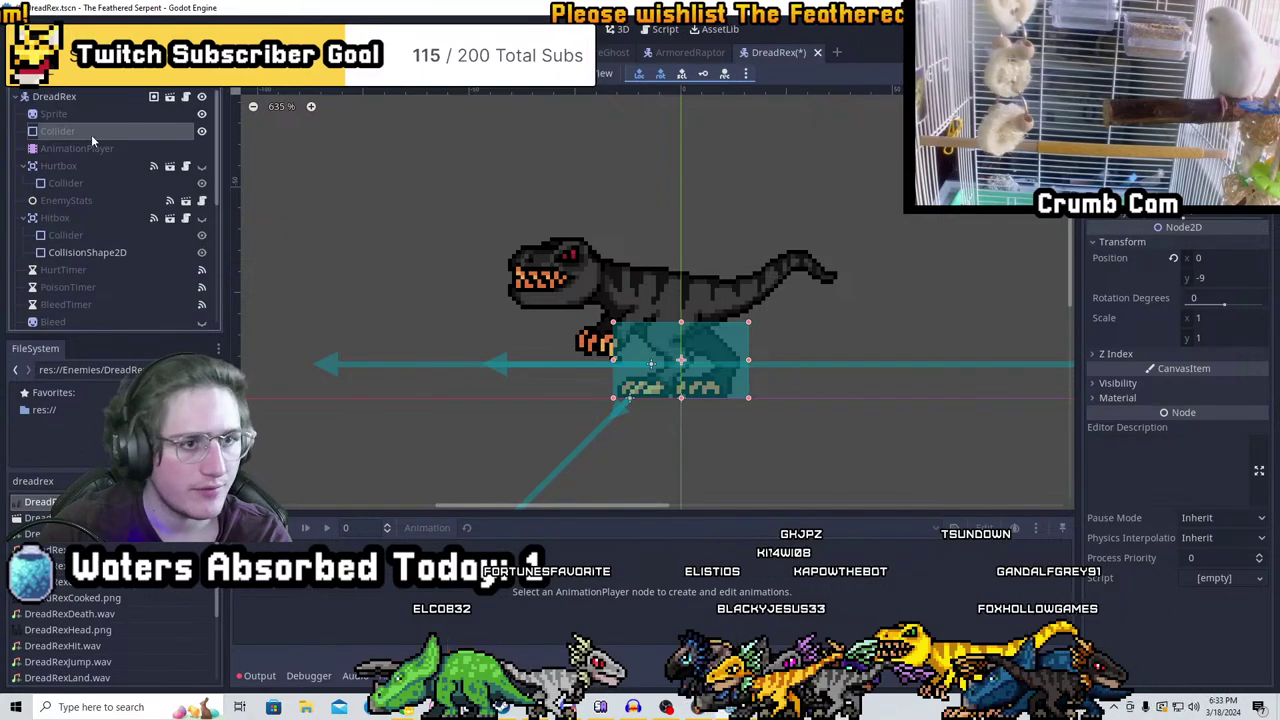
pyautogui.scroll(5, 700, 330)
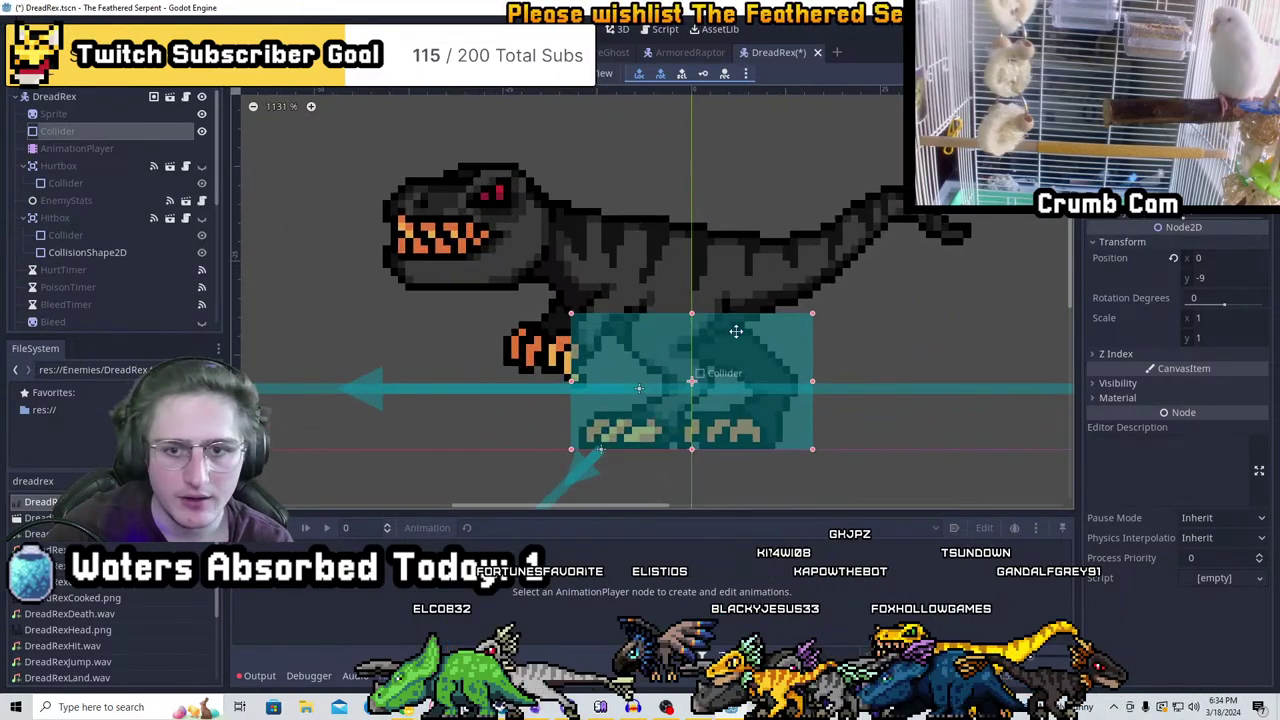
# Raise and widen the body Collider to cover the T-rex's torso and legs
pyautogui.moveTo(592, 302); pyautogui.dragTo(590, 232)
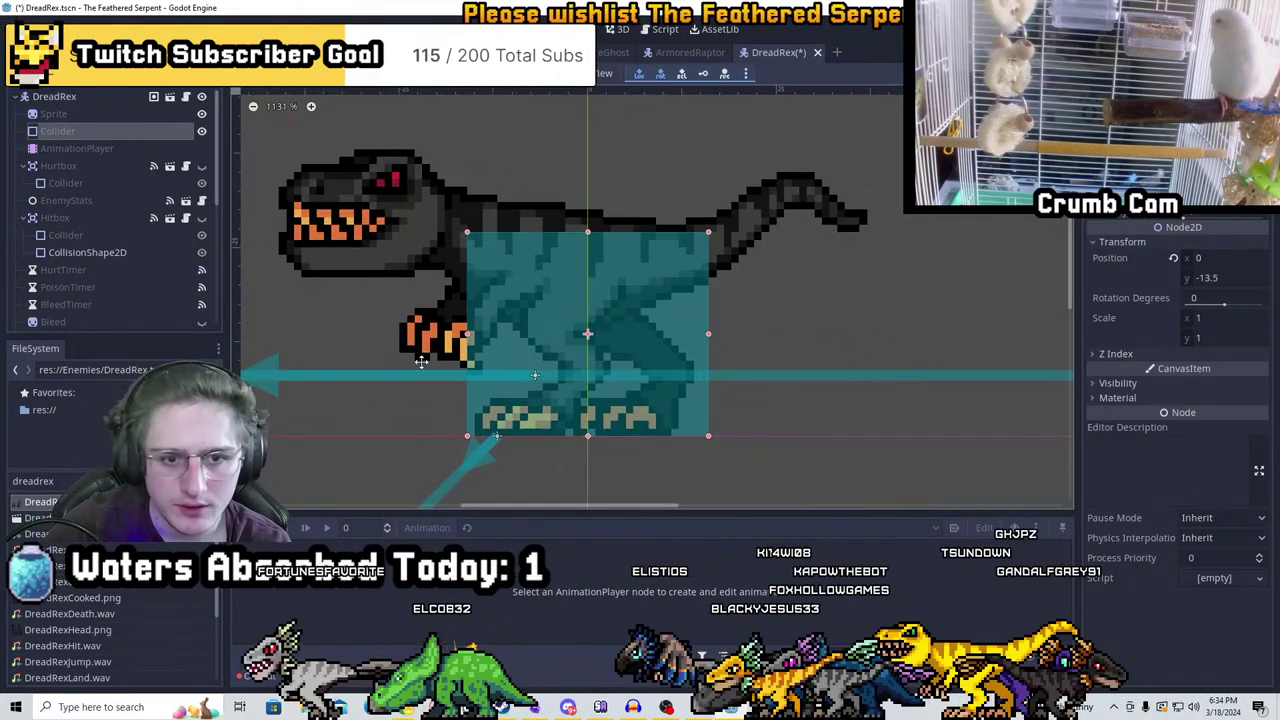
pyautogui.moveTo(467, 335); pyautogui.dragTo(414, 335)
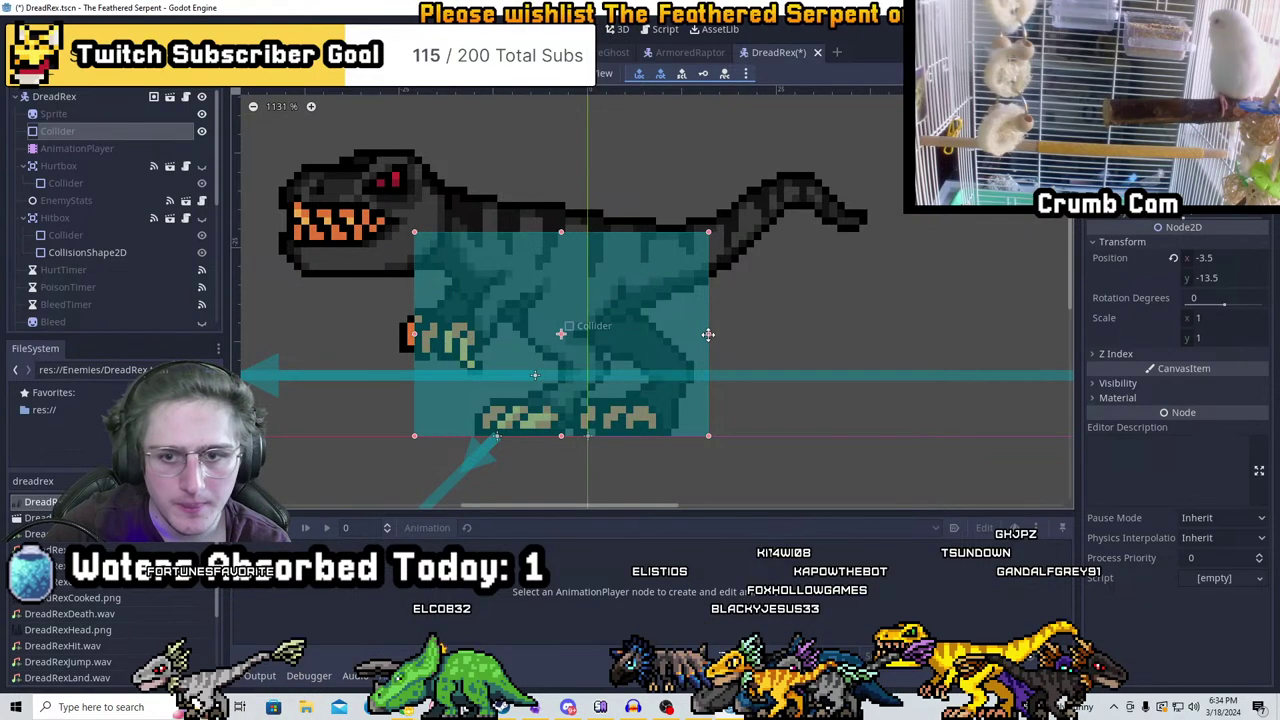
pyautogui.moveTo(708, 333); pyautogui.dragTo(763, 332)
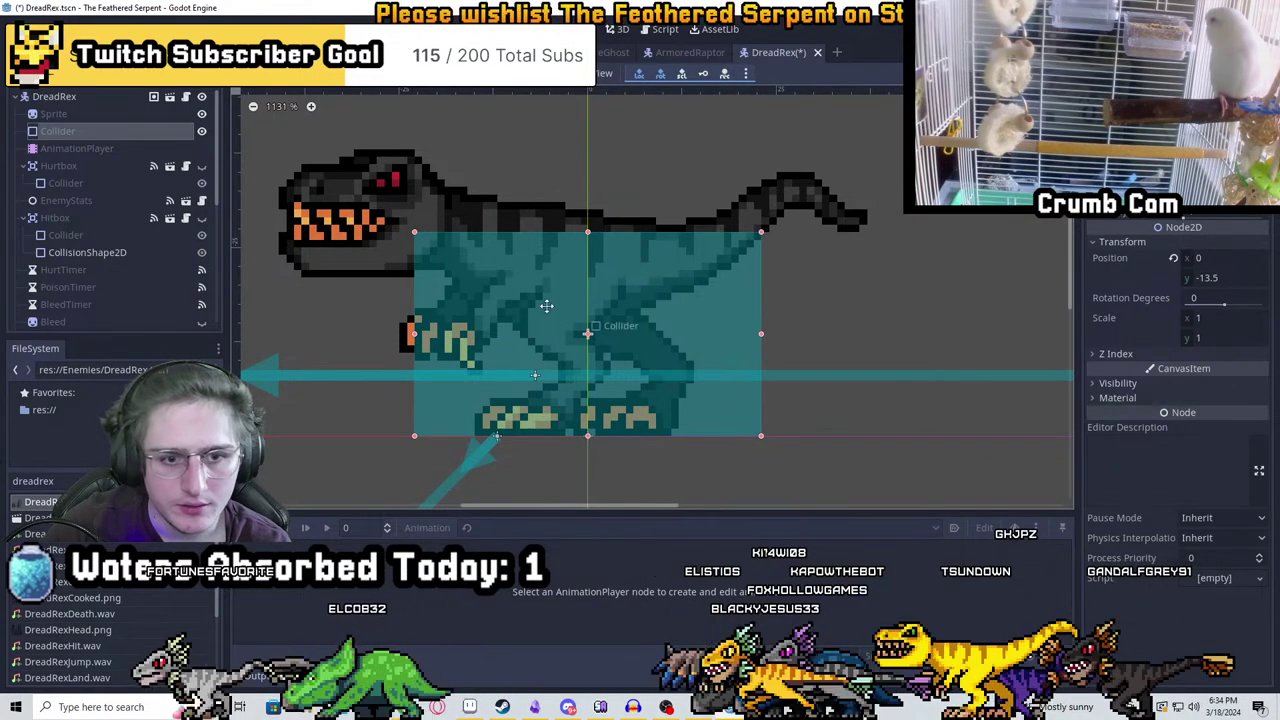
pyautogui.scroll(-5, 553, 325)
pyautogui.scroll(2, 493, 320)
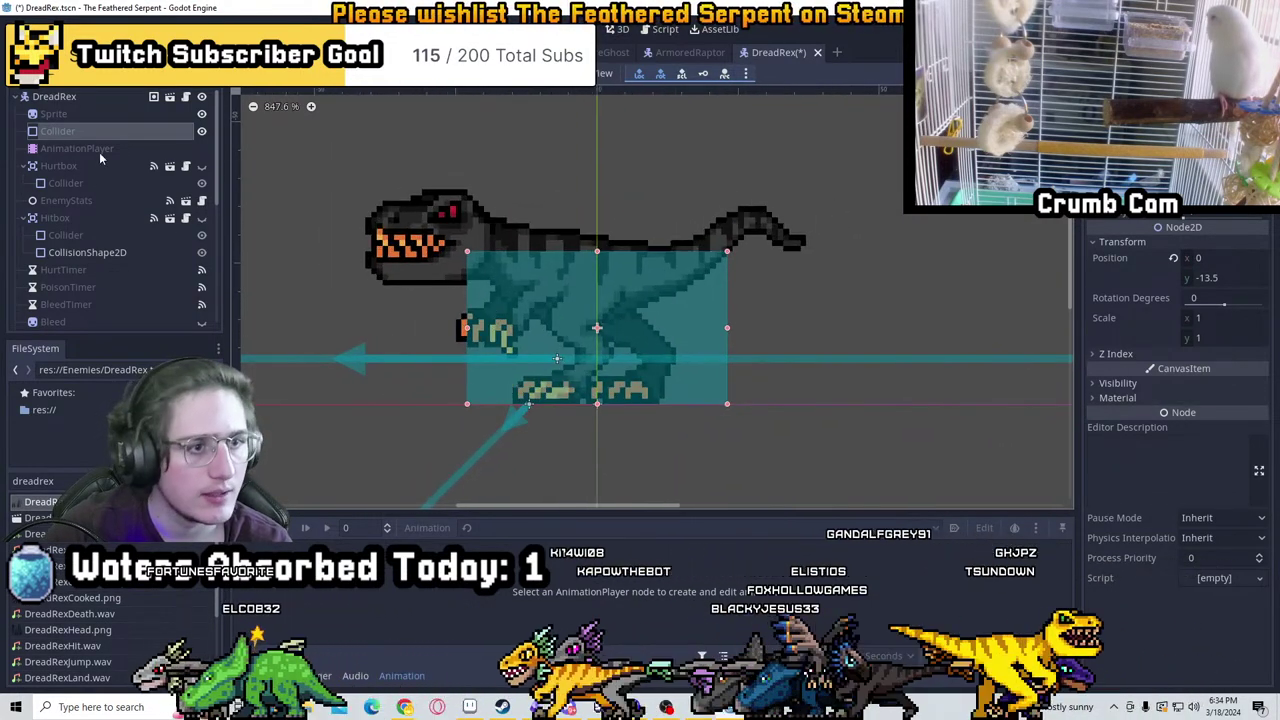
pyautogui.click(202, 131)
pyautogui.click(202, 131)
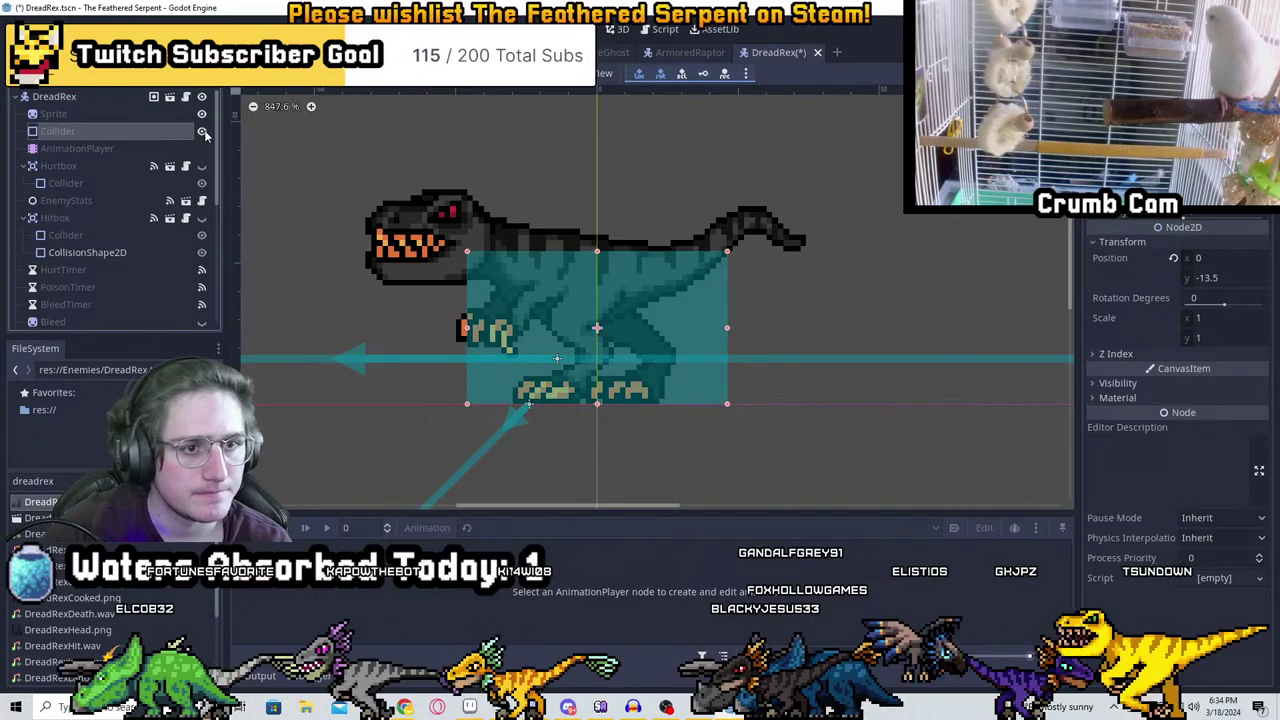
pyautogui.click(202, 131)
pyautogui.click(92, 167)
pyautogui.click(202, 131)
pyautogui.click(202, 166)
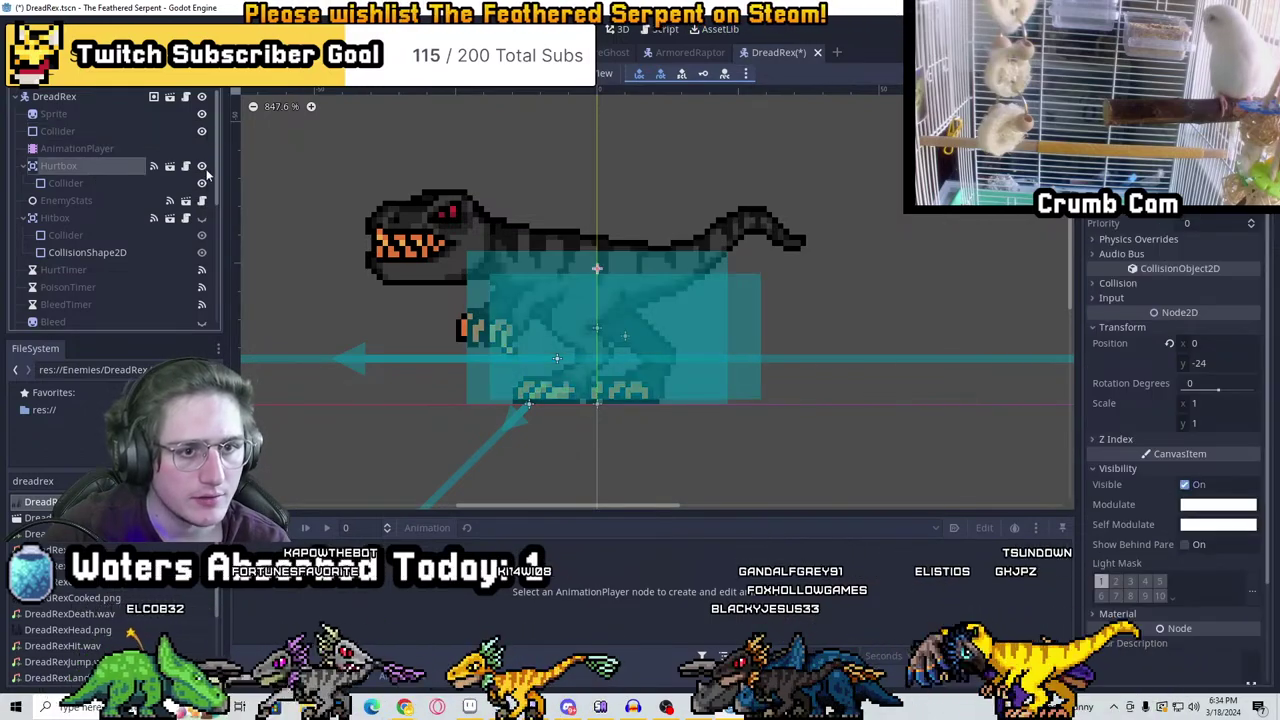
# Stretch the Hurtbox Collider taller and wider, from the rex's head to its tail
pyautogui.click(188, 183)
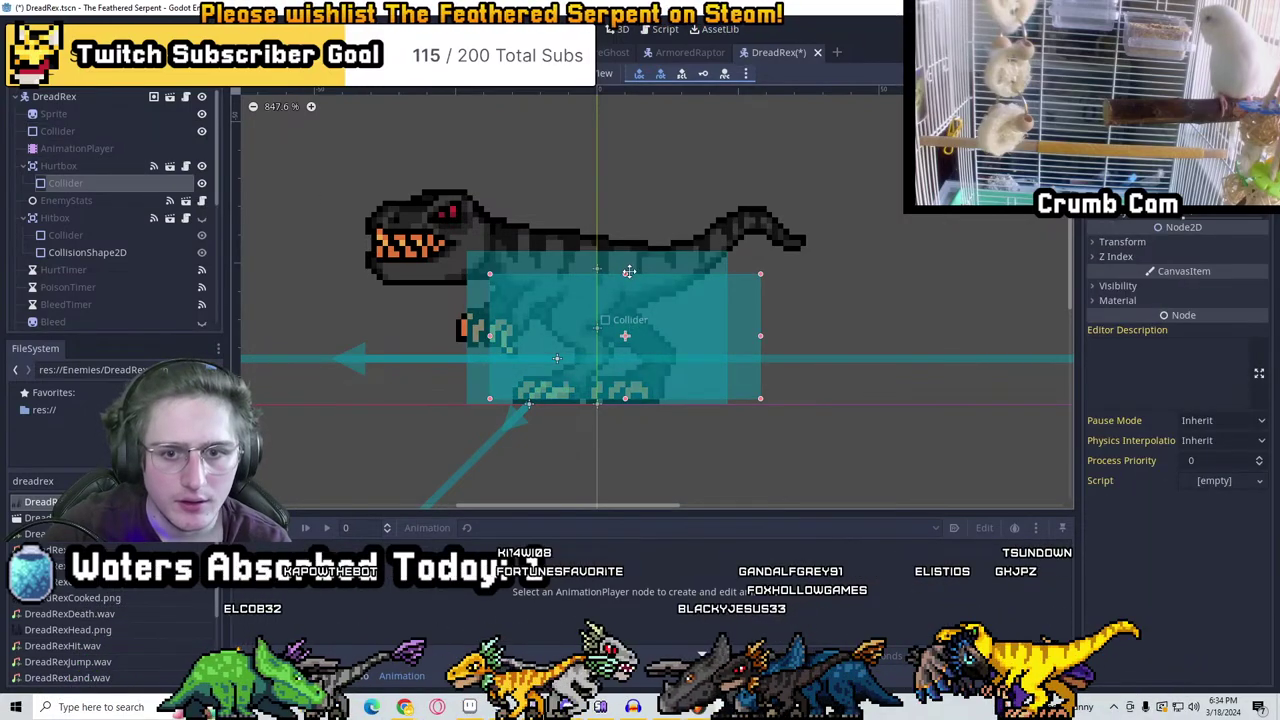
pyautogui.moveTo(489, 336); pyautogui.dragTo(444, 336)
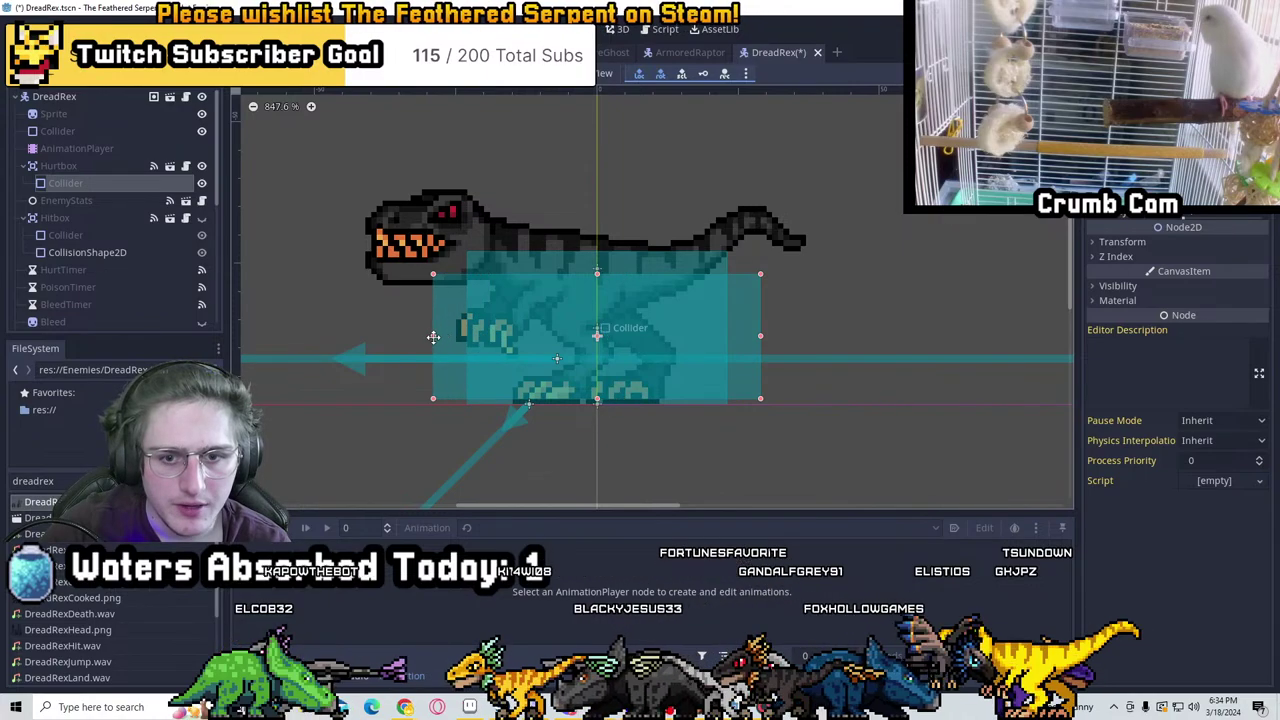
pyautogui.moveTo(597, 271); pyautogui.dragTo(599, 189)
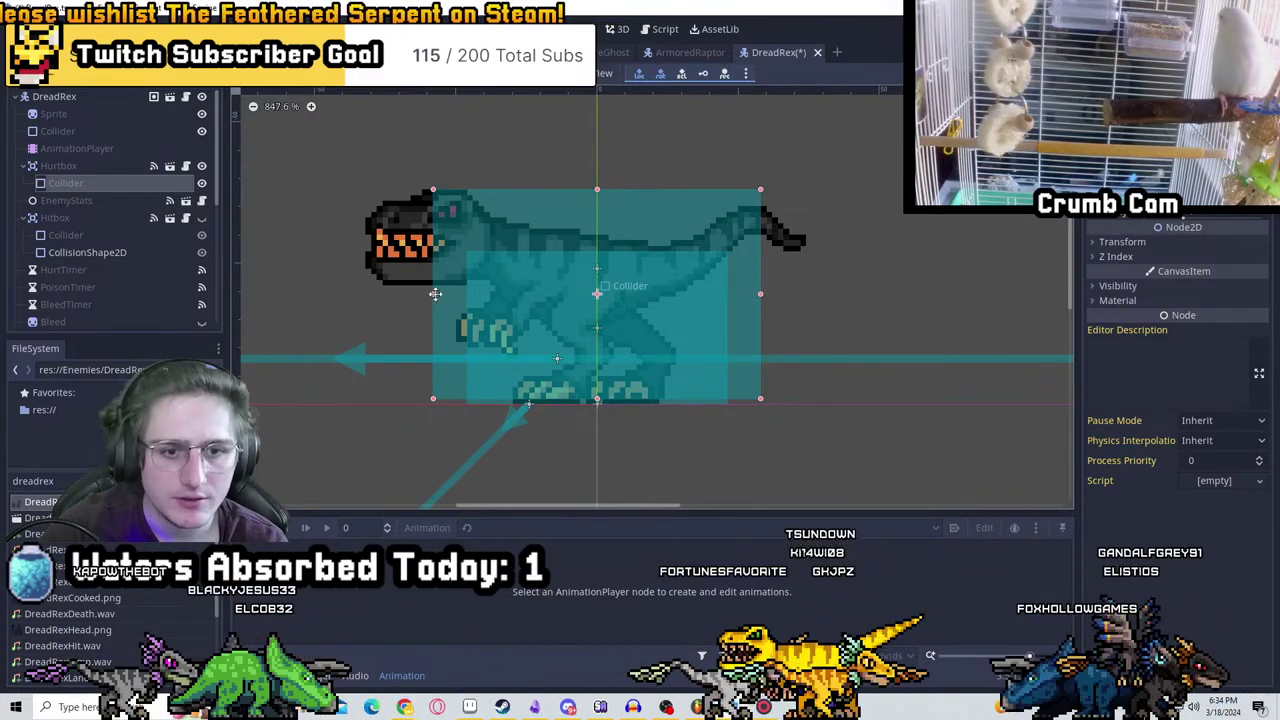
pyautogui.moveTo(430, 293); pyautogui.dragTo(410, 293)
pyautogui.moveTo(760, 294)
pyautogui.mouseDown()
pyautogui.moveTo(777, 293)
pyautogui.moveTo(726, 304)
pyautogui.moveTo(764, 306)
pyautogui.mouseUp()
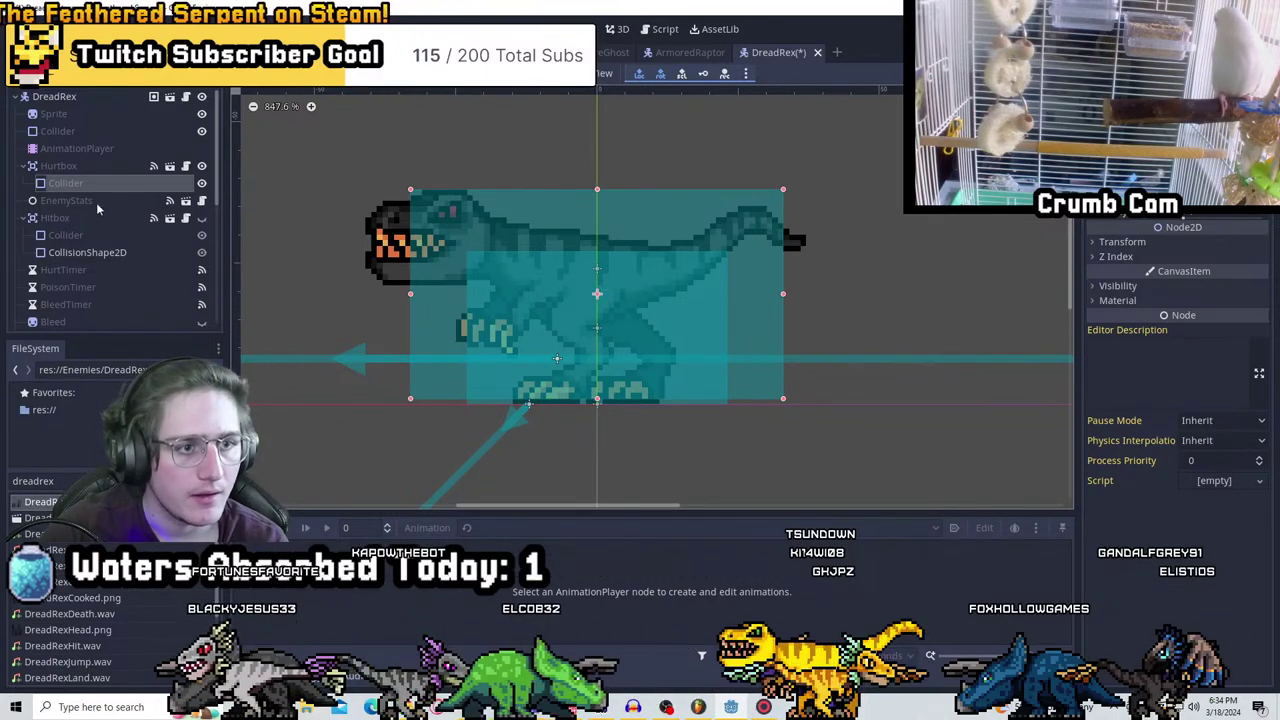
# Show the Hitbox shapes again, reselect the Hurtbox Collider, and filter files for 'velocirapt'
pyautogui.click(92, 234)
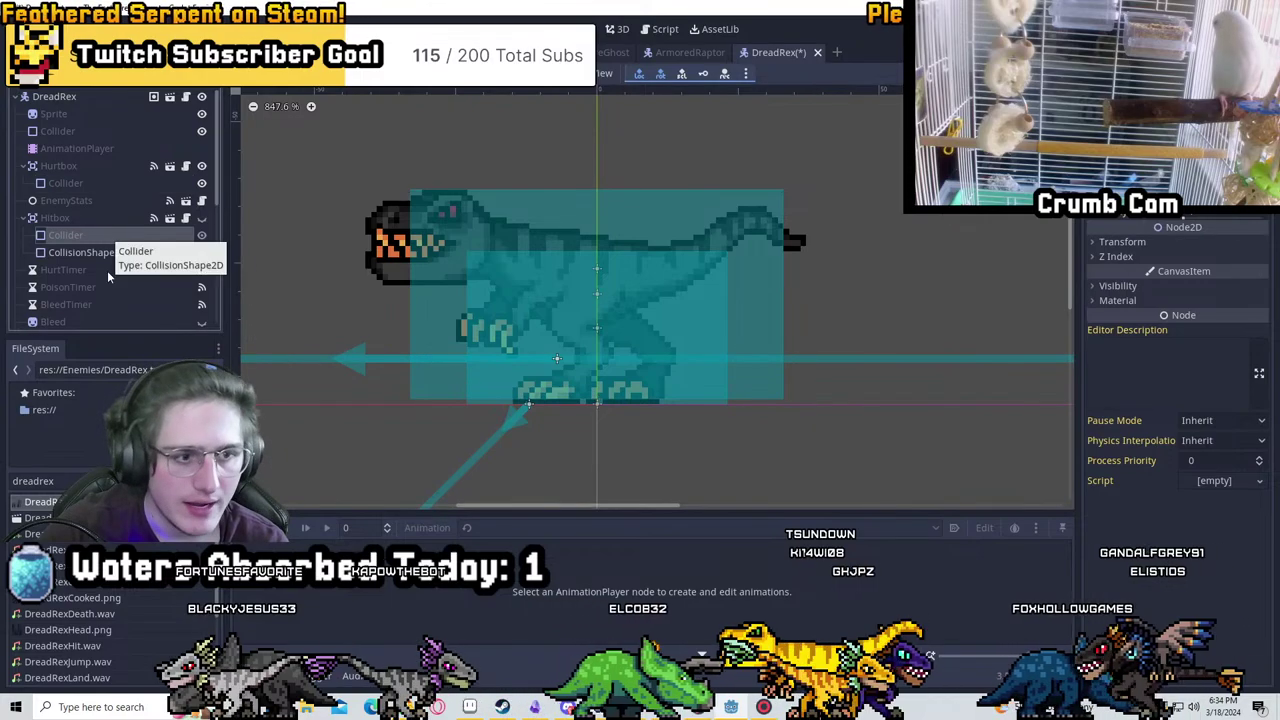
pyautogui.click(202, 220)
pyautogui.click(202, 218)
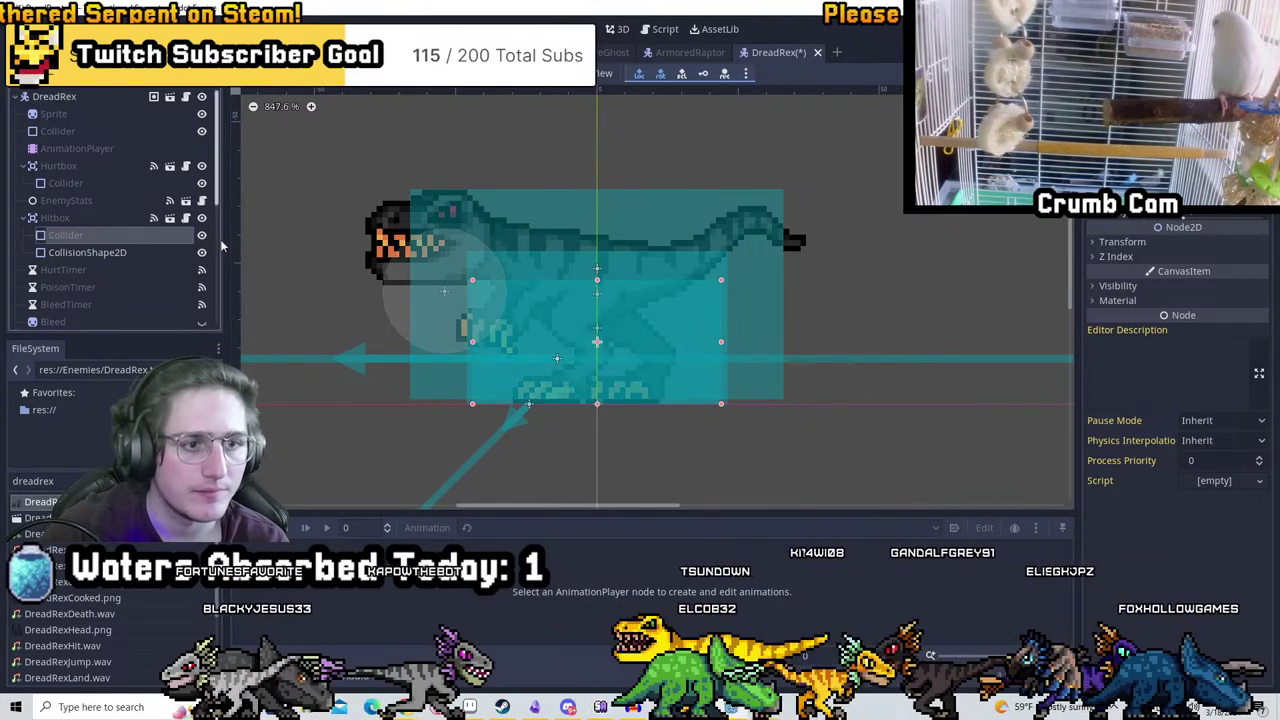
pyautogui.moveTo(65, 234); pyautogui.dragTo(617, 285)
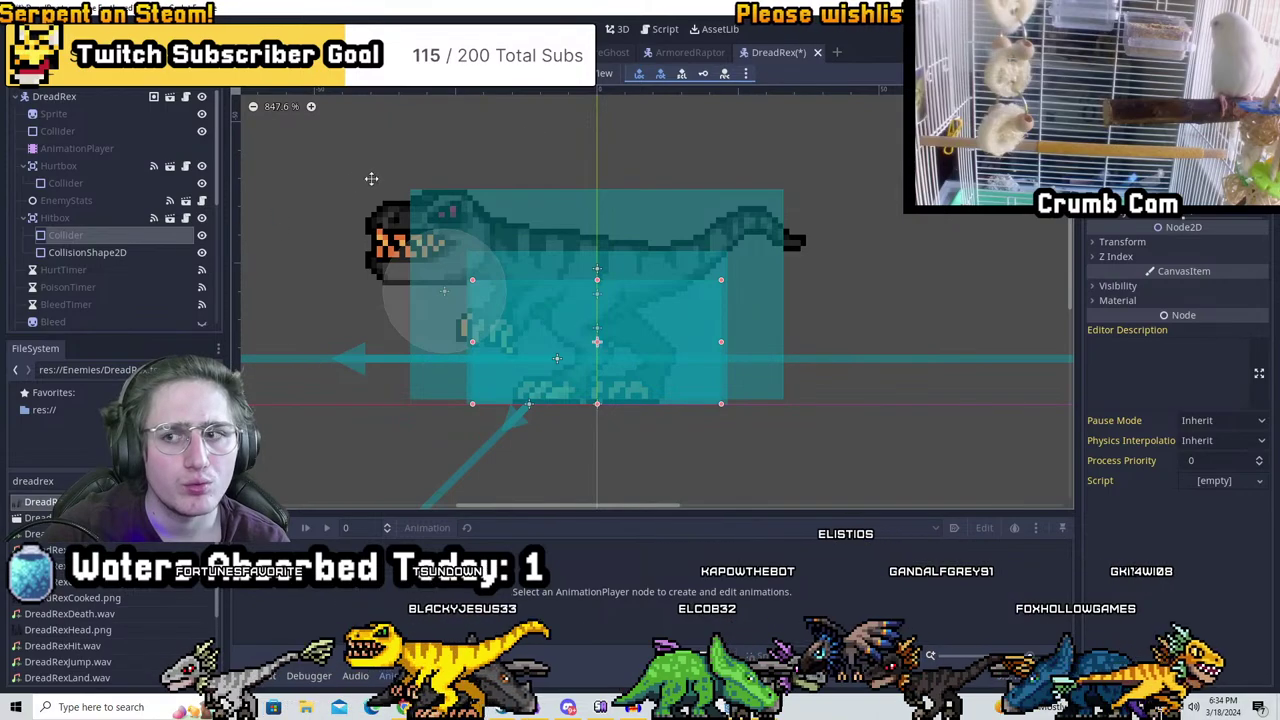
pyautogui.click(86, 183)
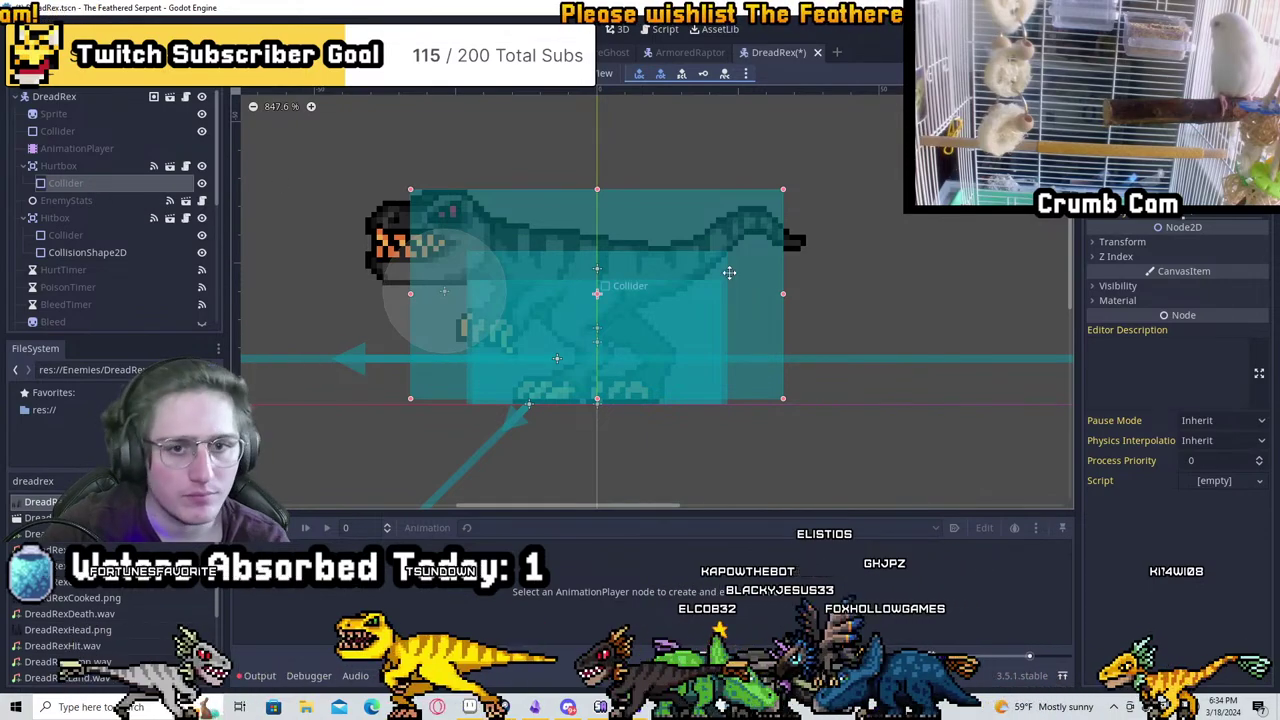
pyautogui.click(30, 481)
pyautogui.write('veloci')
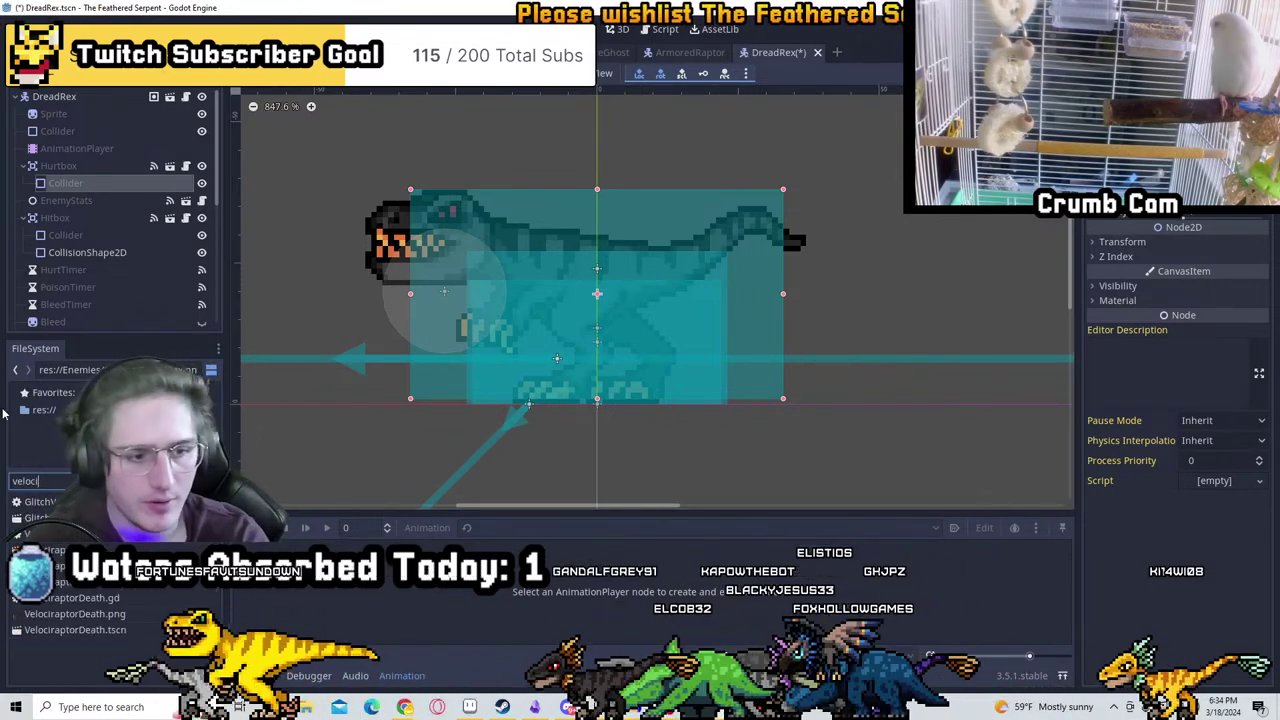
pyautogui.write('rapt')
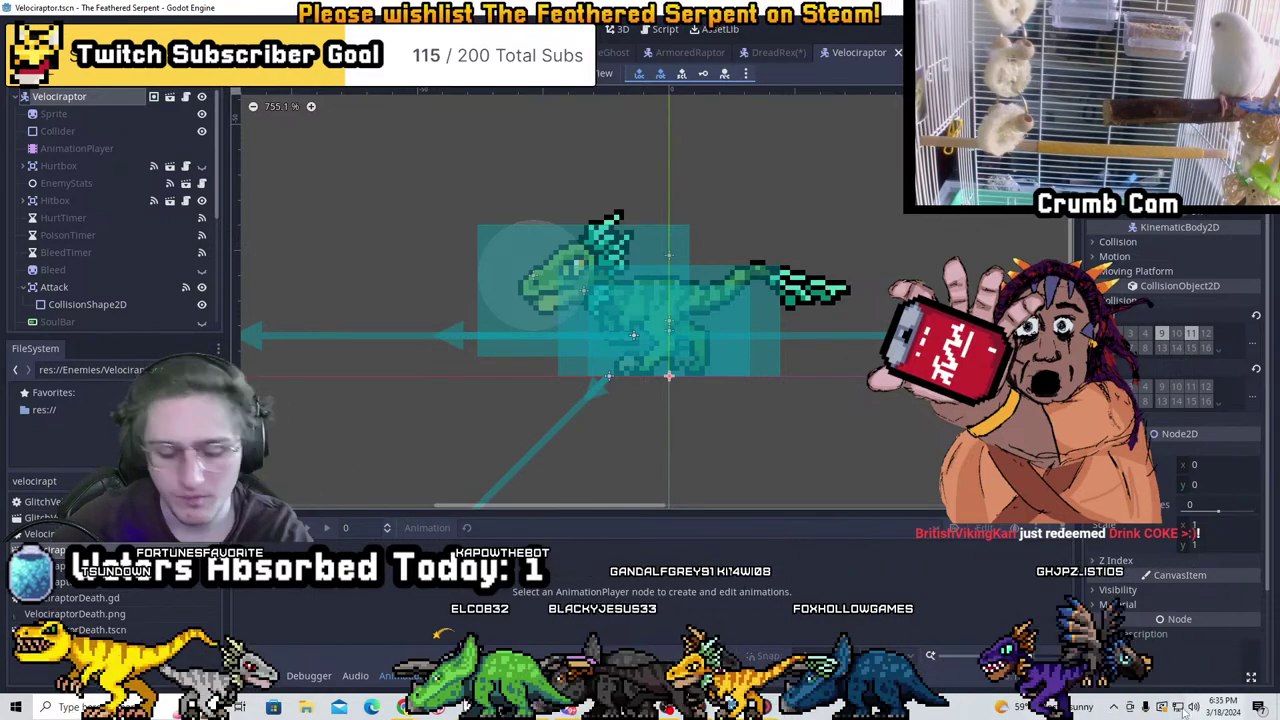
pyautogui.scroll(2, 707, 252)
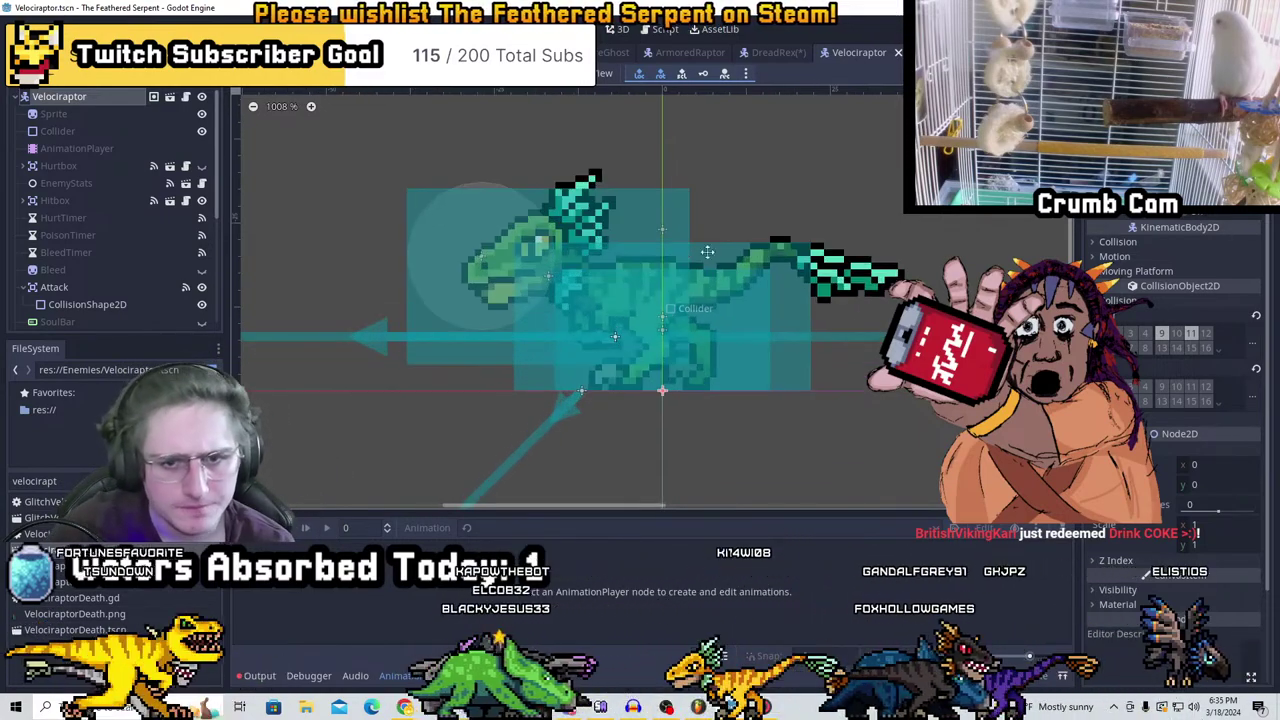
pyautogui.scroll(-1, 840, 272)
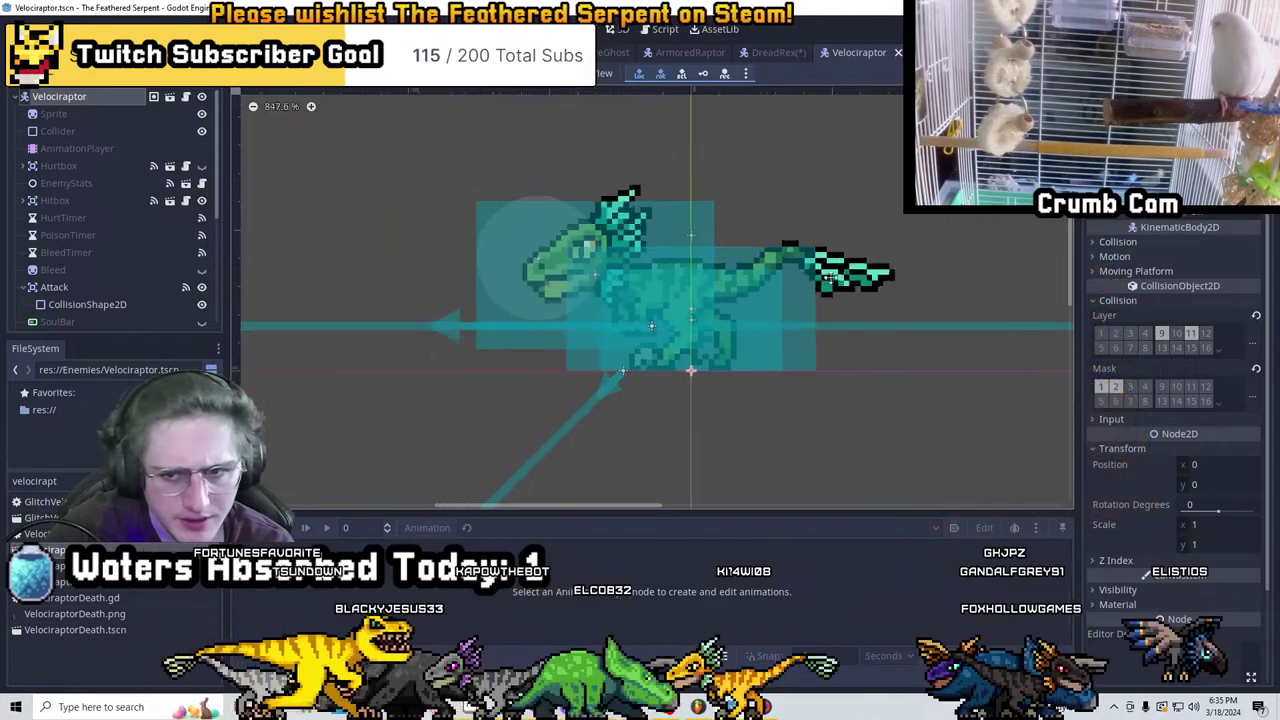
pyautogui.scroll(-2, 634, 180)
pyautogui.scroll(1, 634, 180)
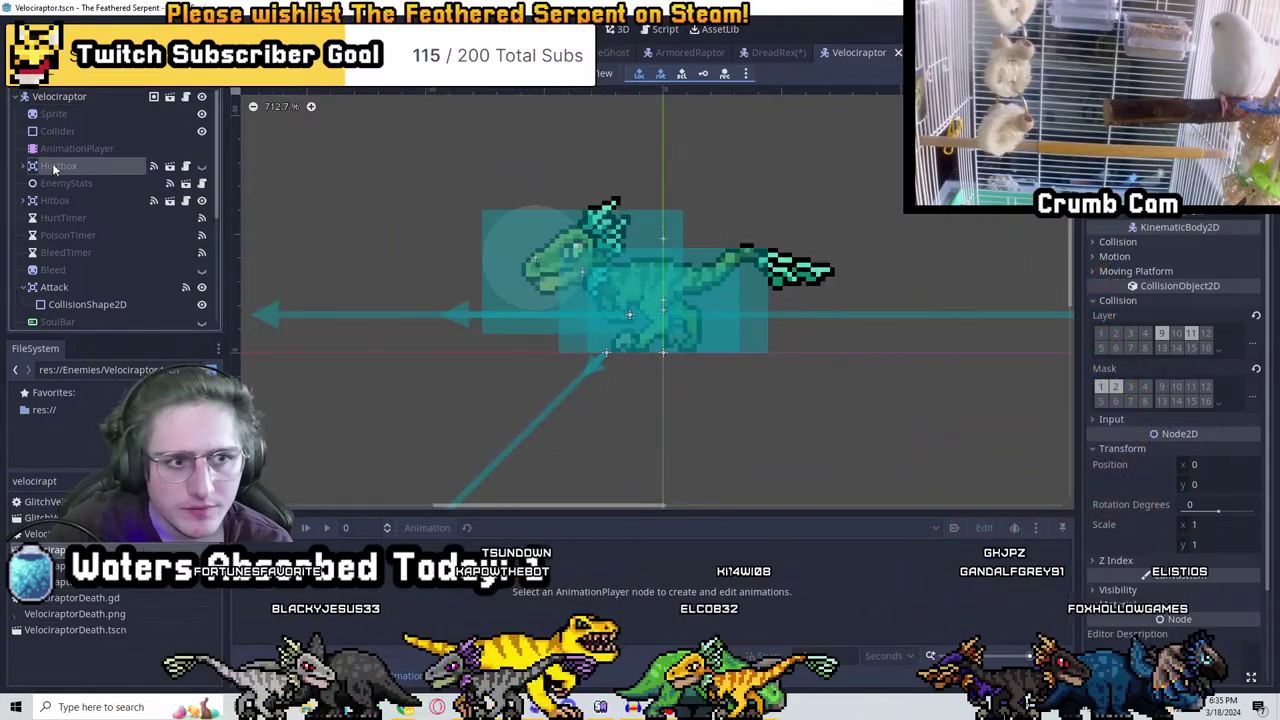
pyautogui.click(54, 170)
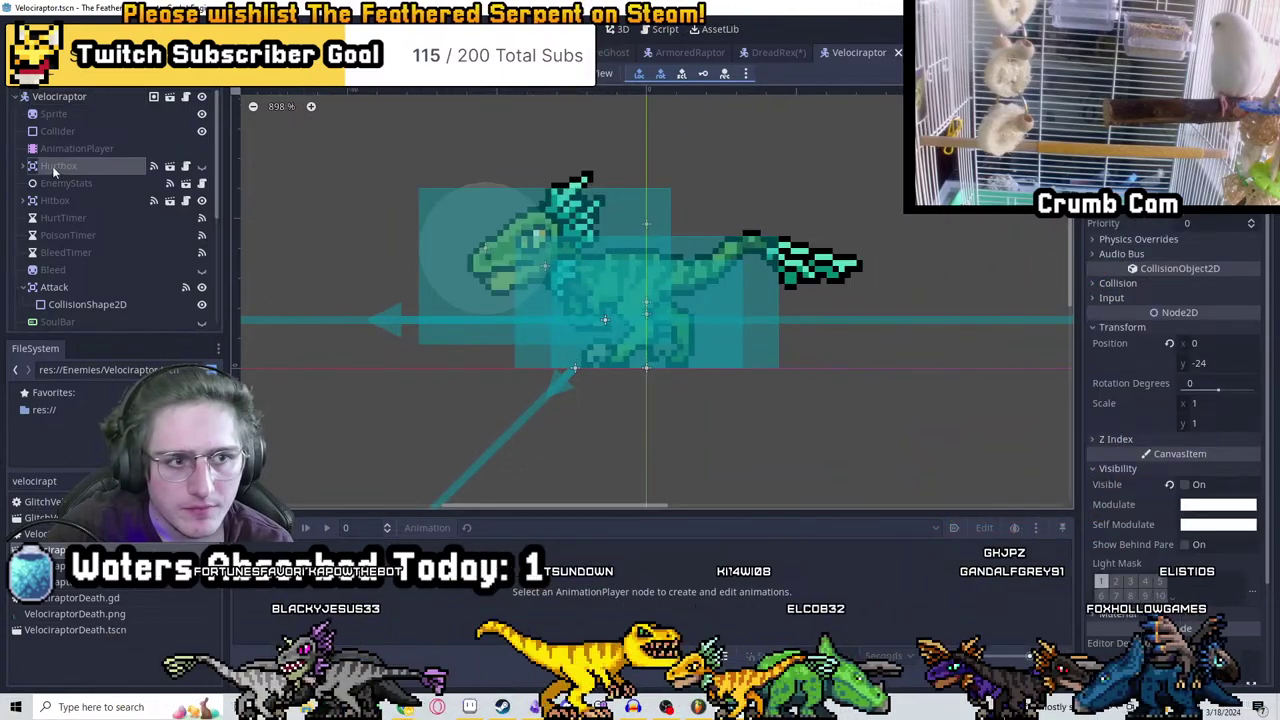
pyautogui.click(203, 167)
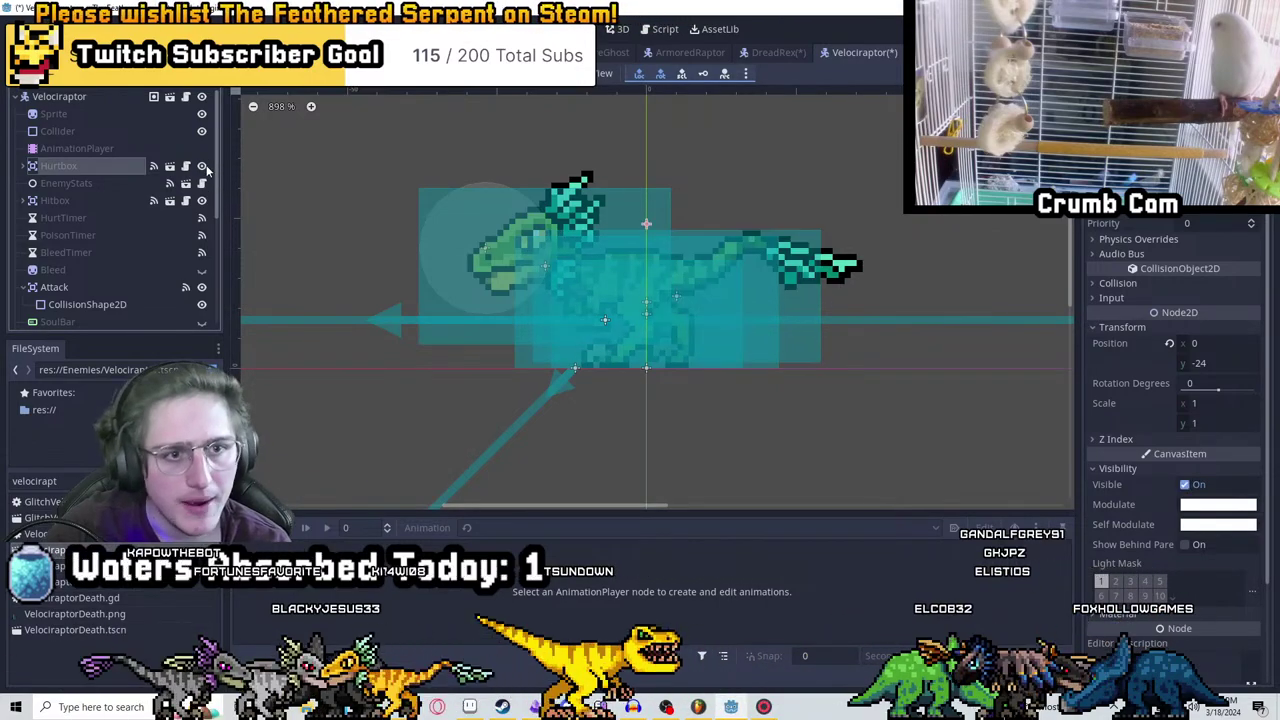
pyautogui.scroll(-1, 523, 178)
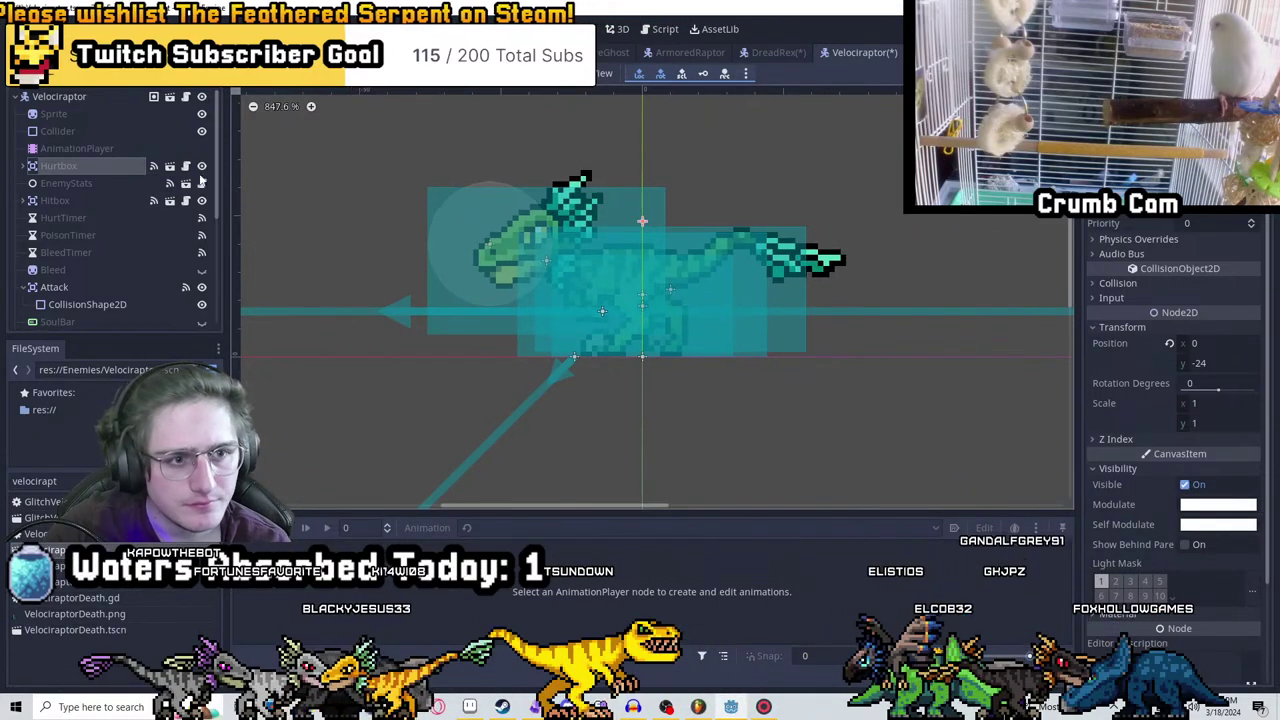
pyautogui.scroll(-1, 704, 305)
pyautogui.hotkey('ctrl', 'shift', 'w')
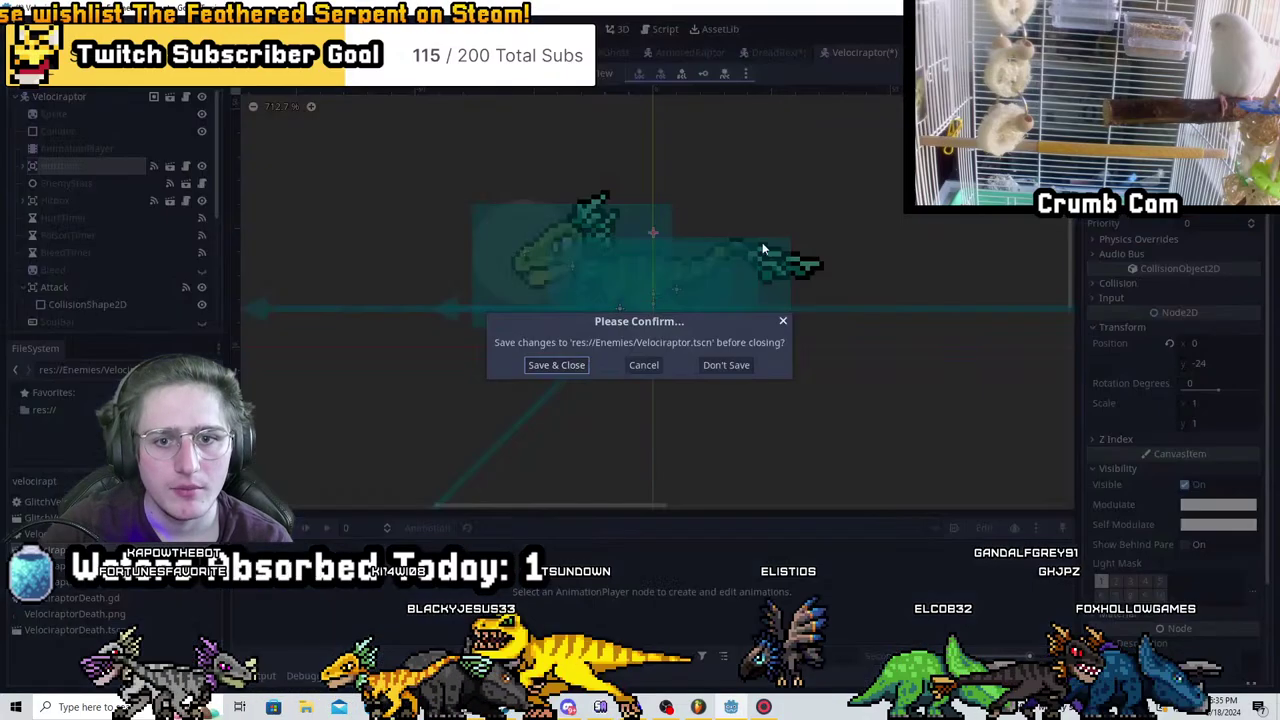
pyautogui.press('Return')
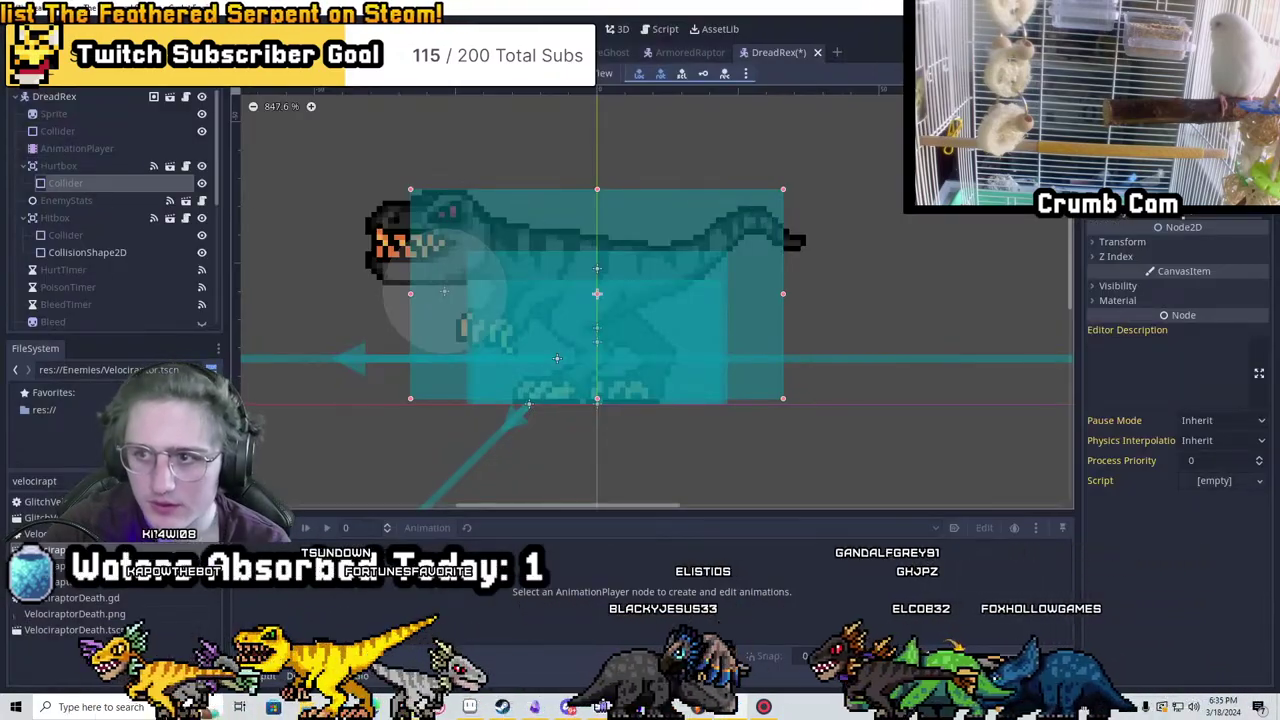
# Make the Hurtbox Collider and body Collider shapes unique
pyautogui.click(1190, 160)
pyautogui.click(1157, 372)
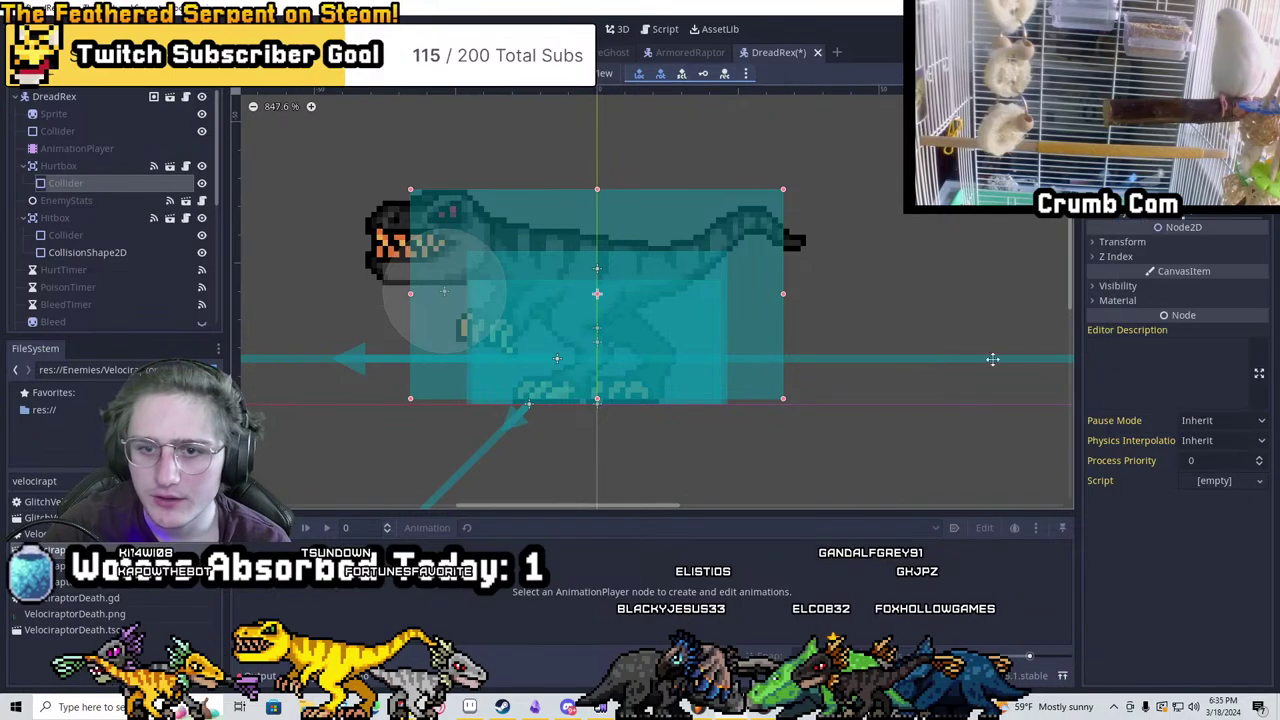
pyautogui.click(60, 131)
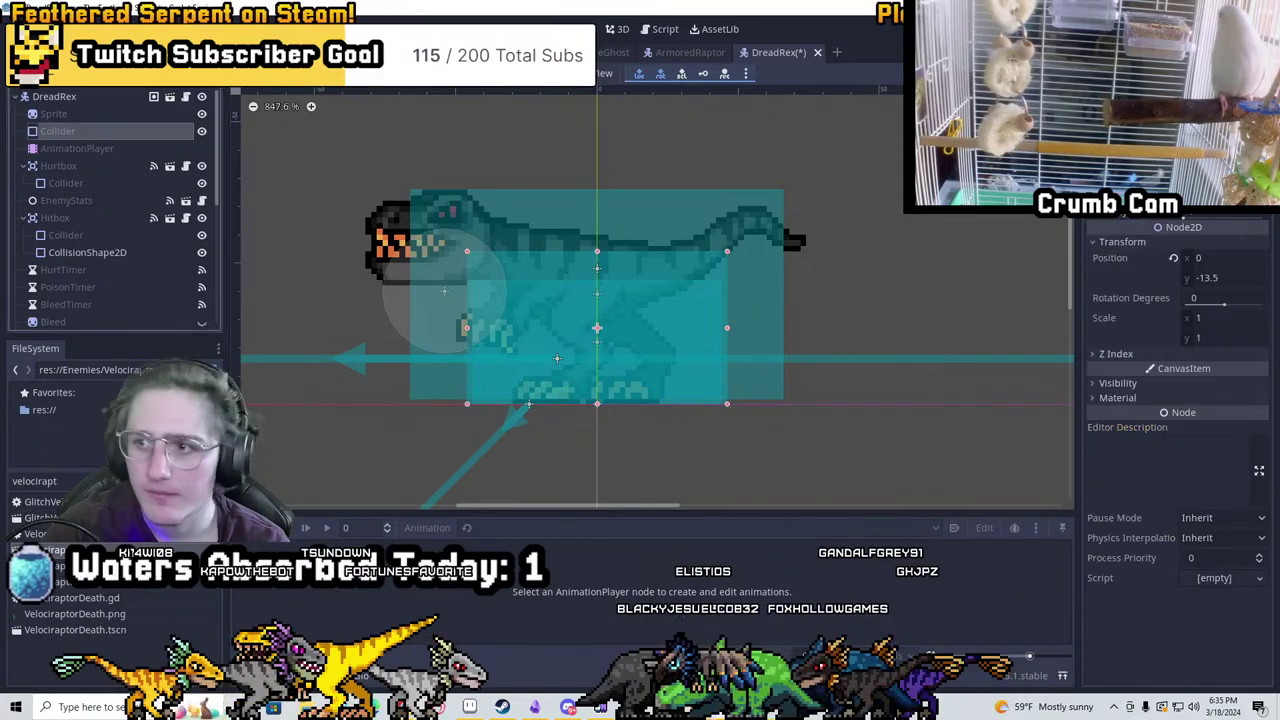
pyautogui.click(1190, 160)
pyautogui.click(1166, 376)
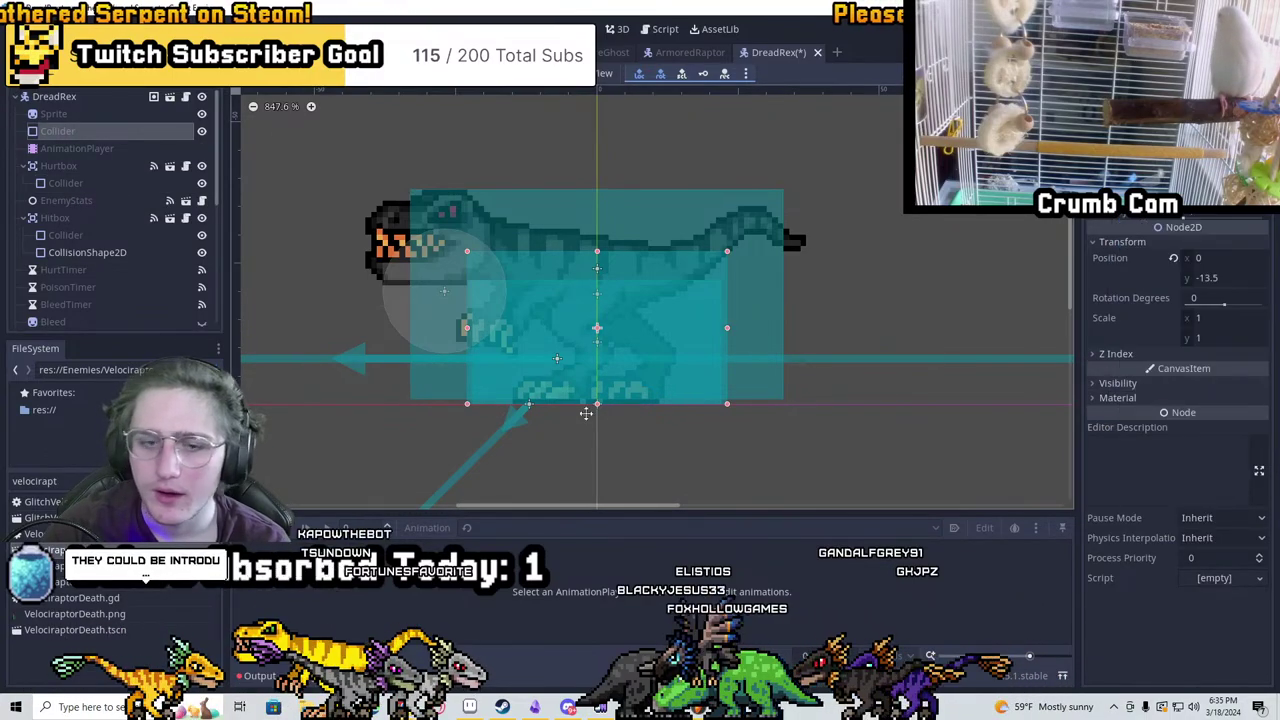
# Make the Hitbox's Collider and CollisionShape2D shapes unique, then view the ArmoredRaptor scene
pyautogui.click(118, 235)
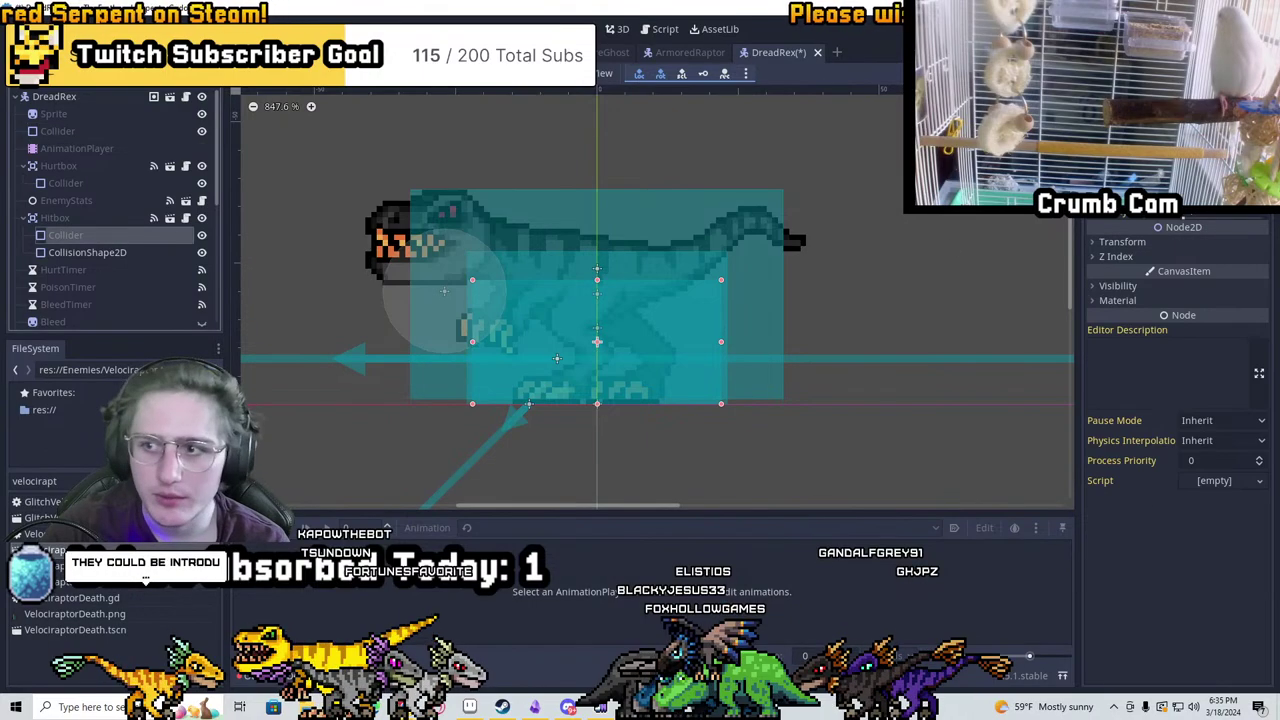
pyautogui.click(1190, 160)
pyautogui.click(1152, 372)
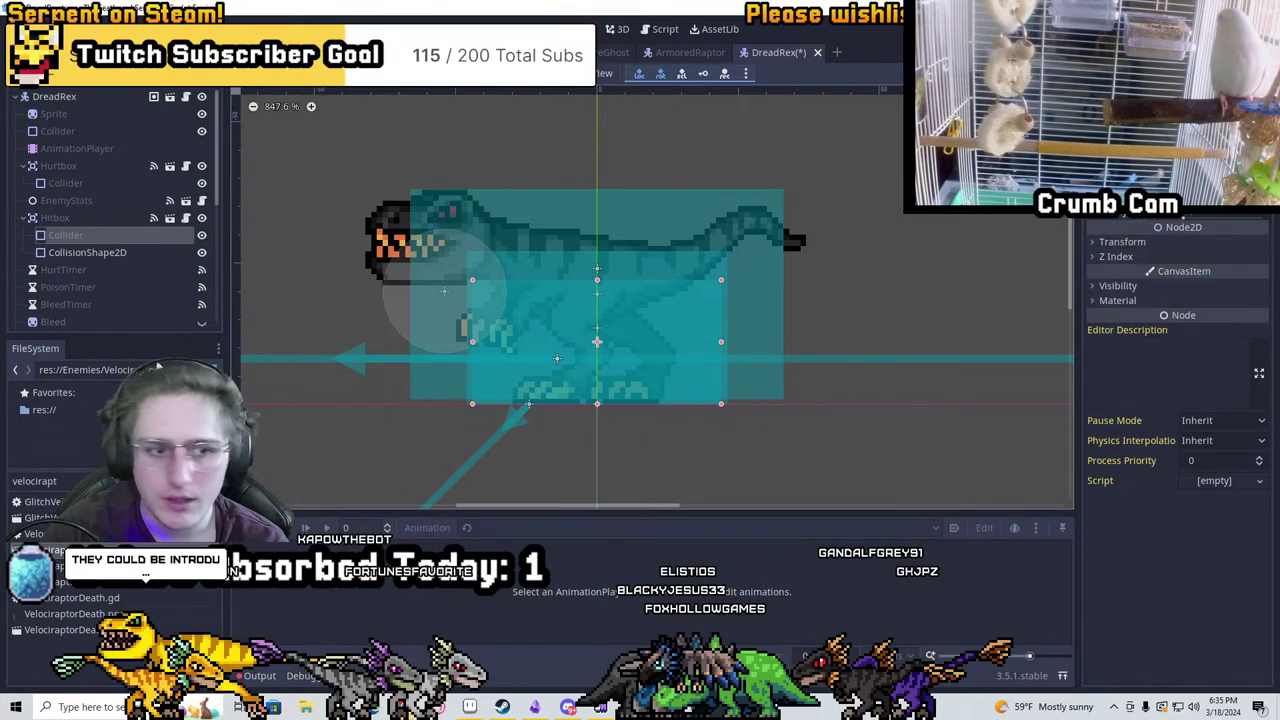
pyautogui.click(104, 254)
pyautogui.click(1190, 160)
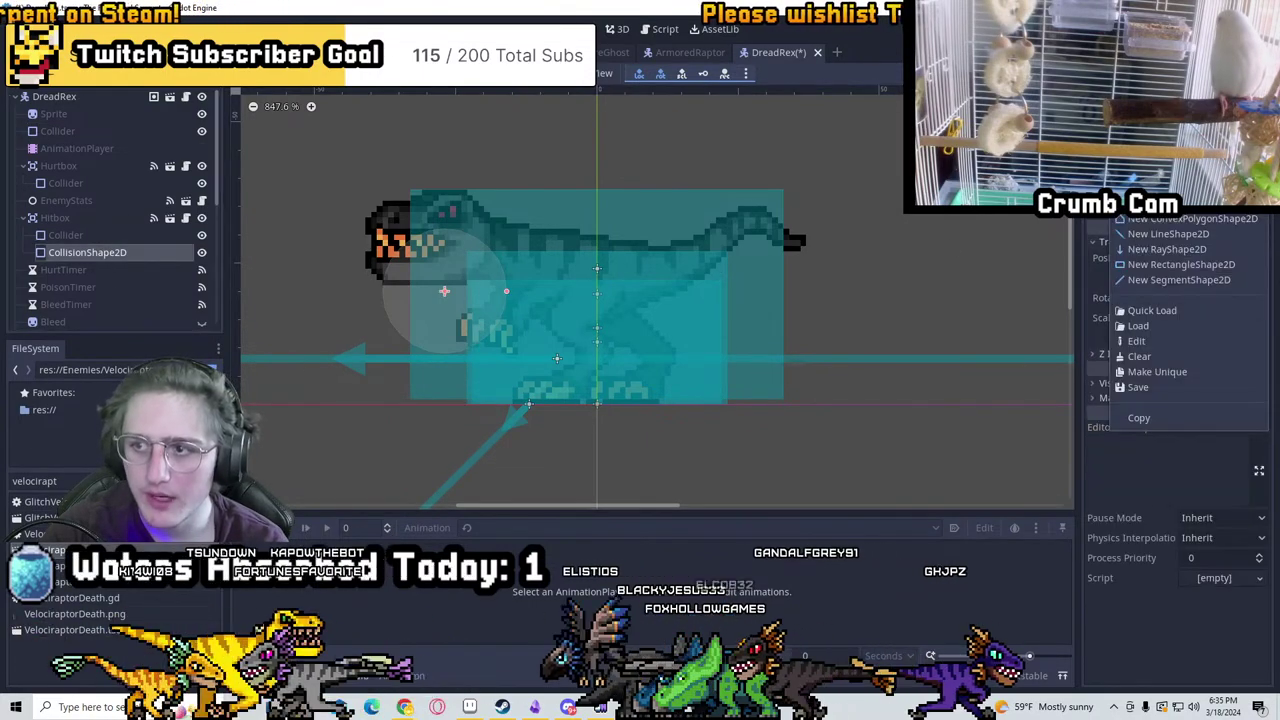
pyautogui.click(1160, 372)
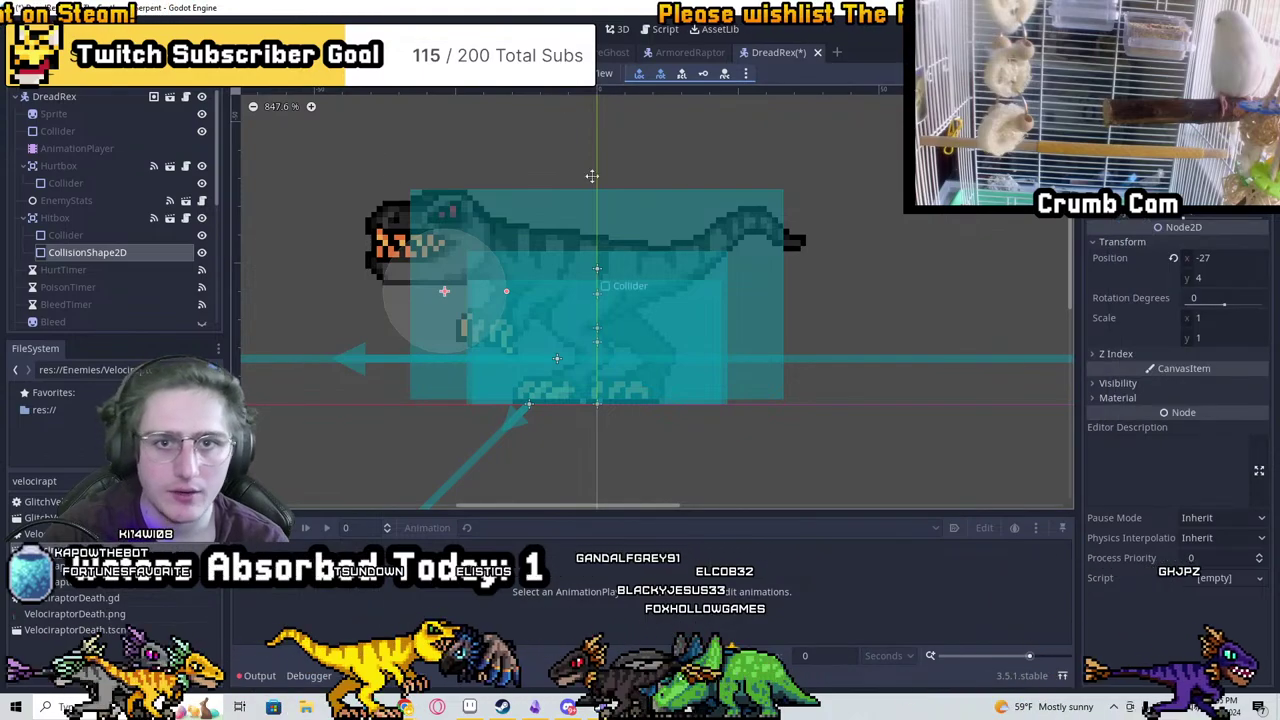
pyautogui.click(684, 52)
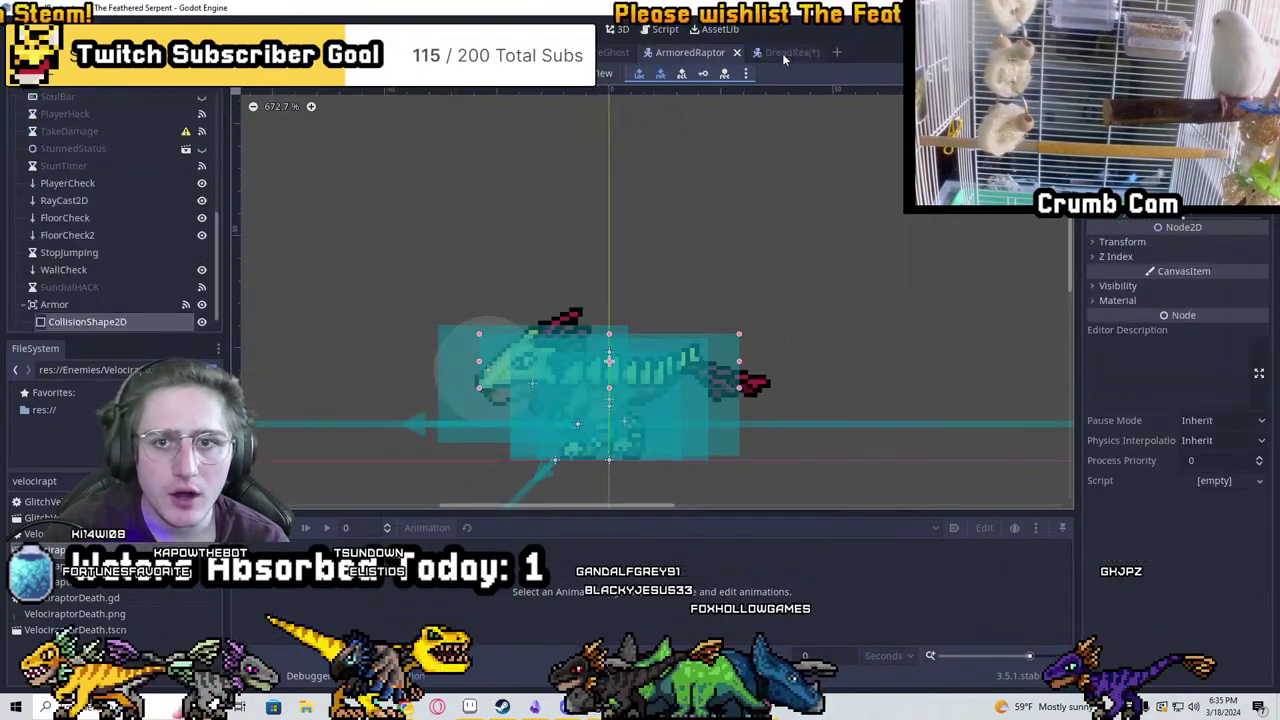
# Toggle the Velociraptor hurtbox's visibility, then close Velociraptor.tscn without saving
pyautogui.hotkey('ctrl', 'Tab')
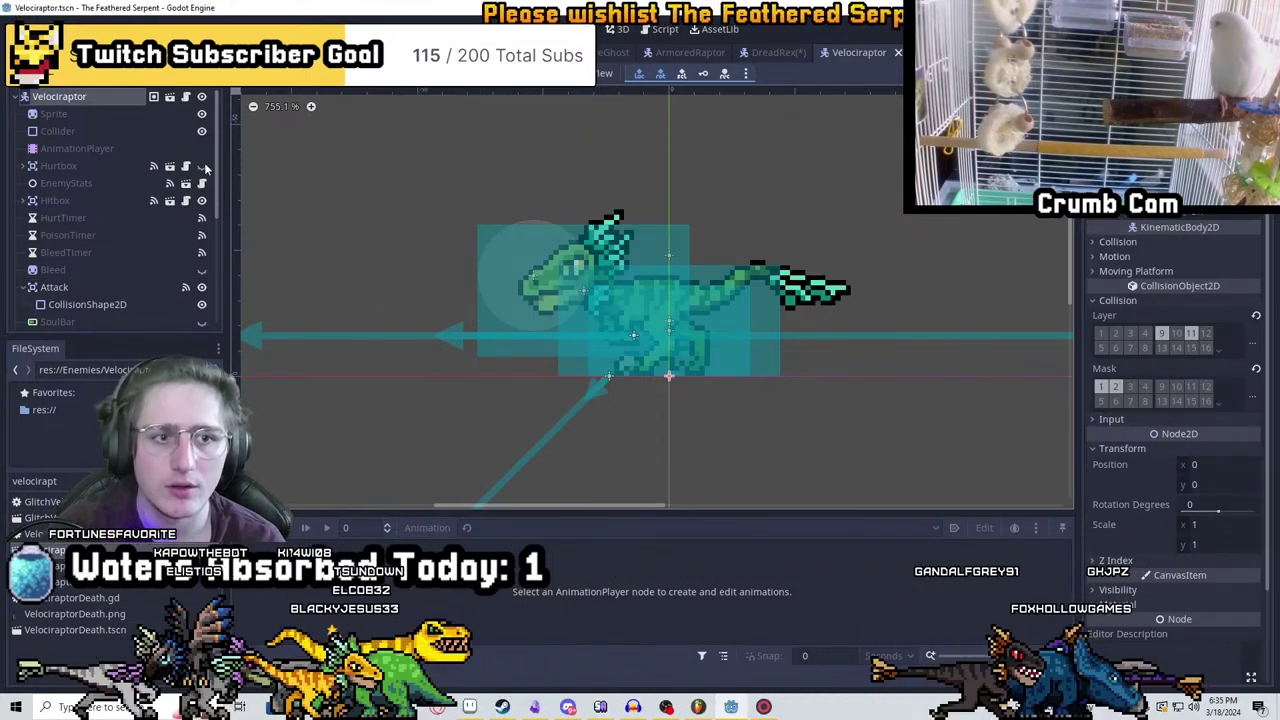
pyautogui.click(202, 166)
pyautogui.click(202, 166)
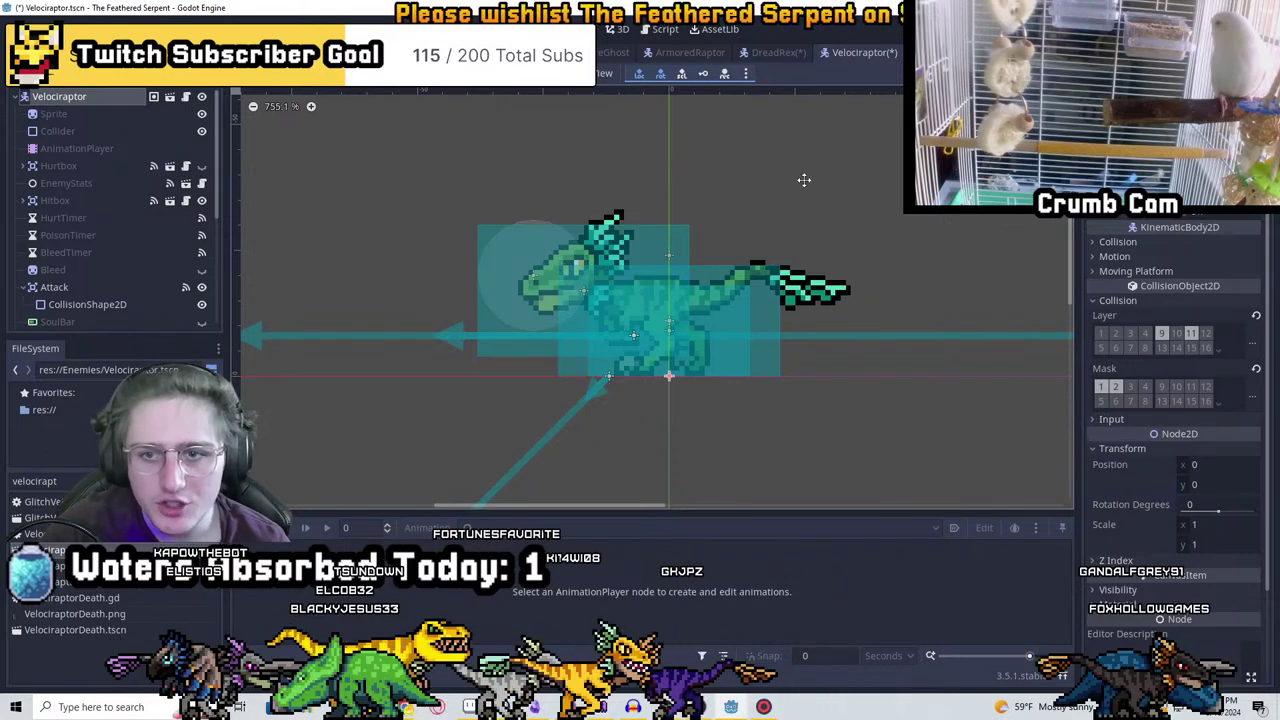
pyautogui.hotkey('ctrl', 'w')
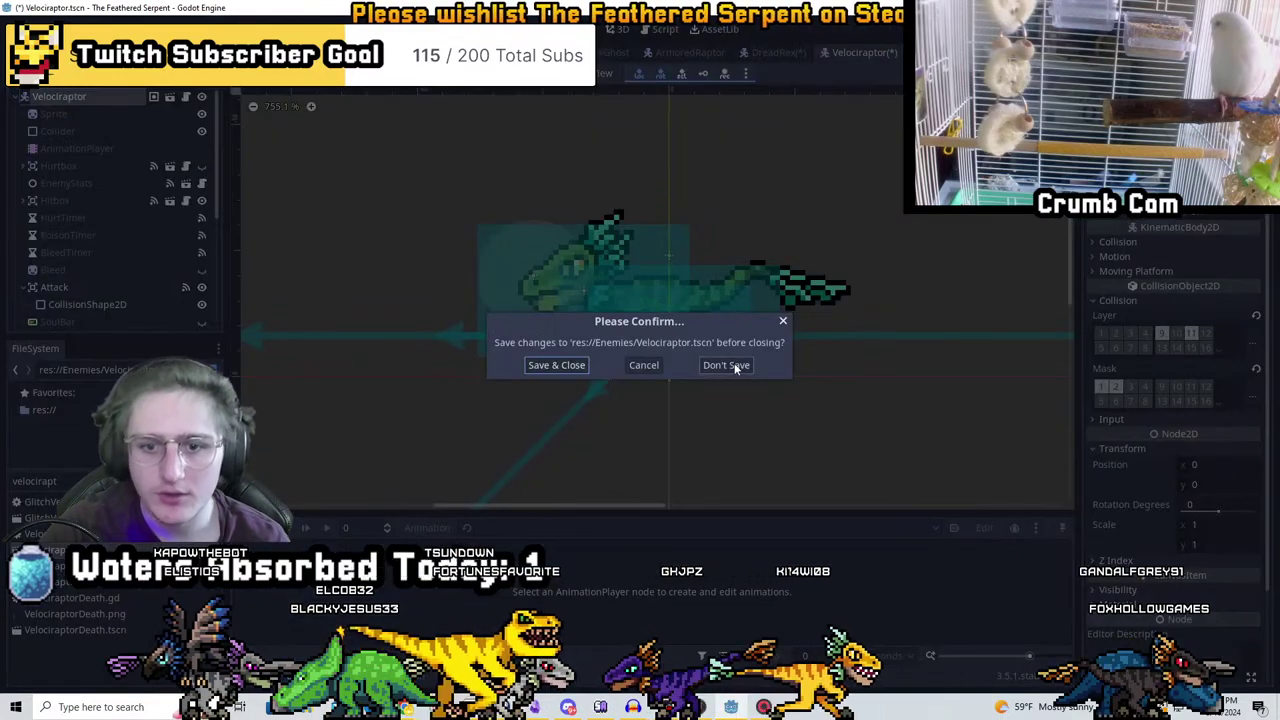
pyautogui.press('Return')
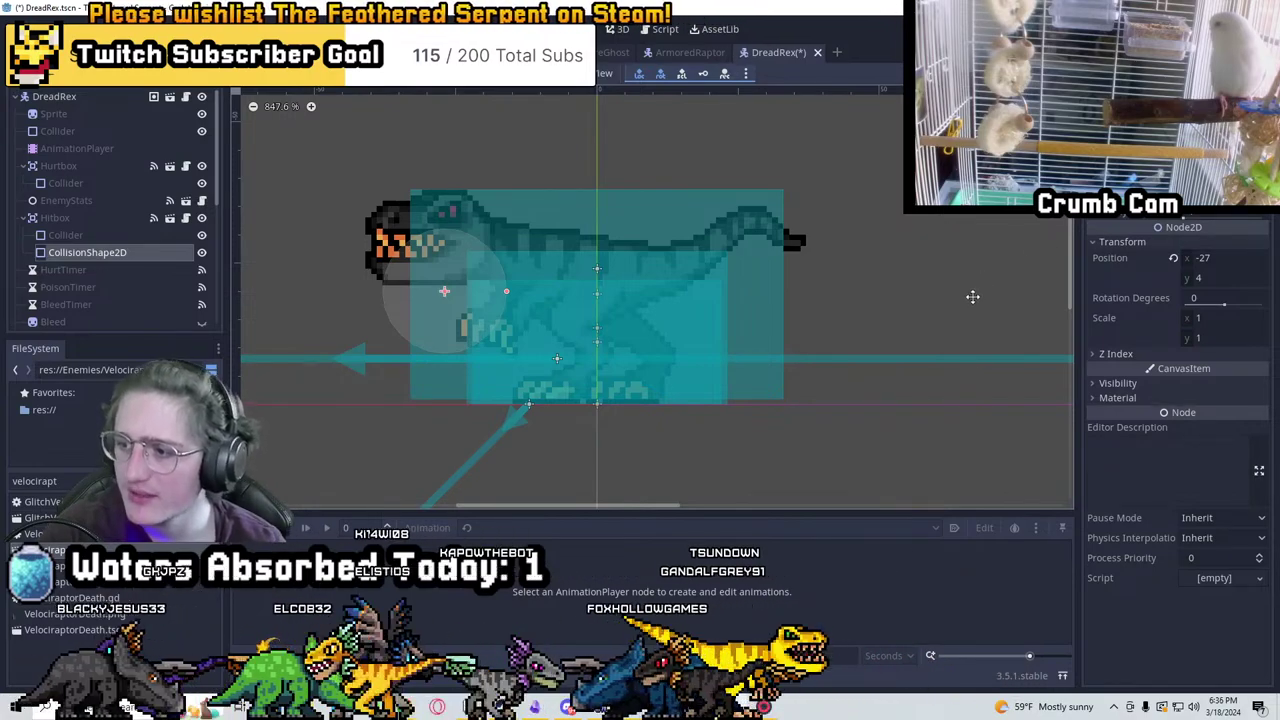
# Resize the Hitbox Collider: top edge raised over the back, right edge widened toward the tail
pyautogui.scroll(-2, 995, 305)
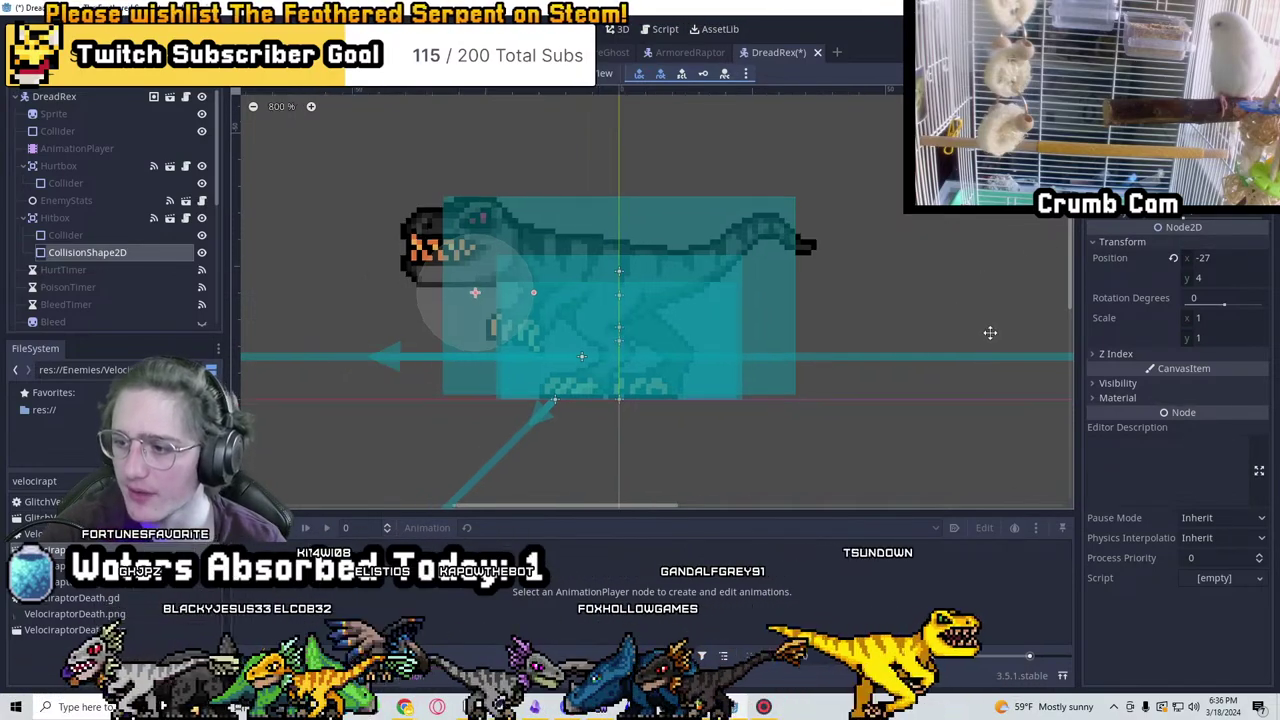
pyautogui.scroll(4, 914, 304)
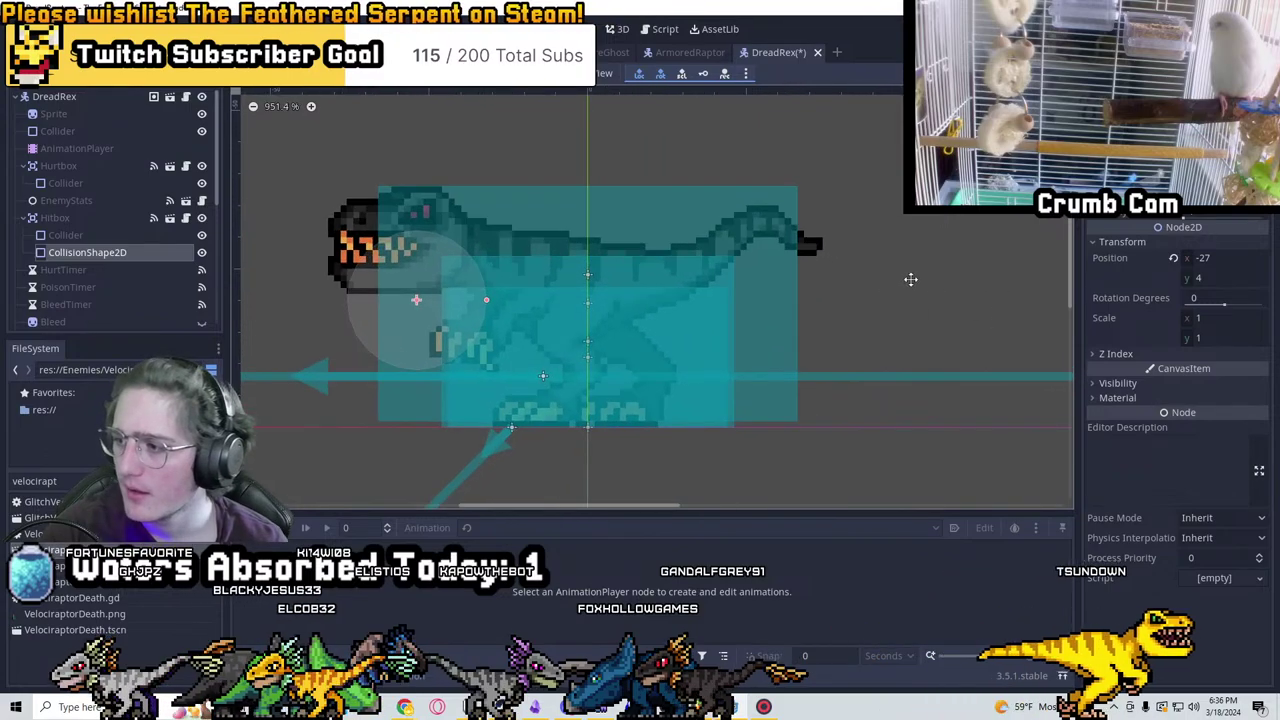
pyautogui.scroll(-3, 731, 316)
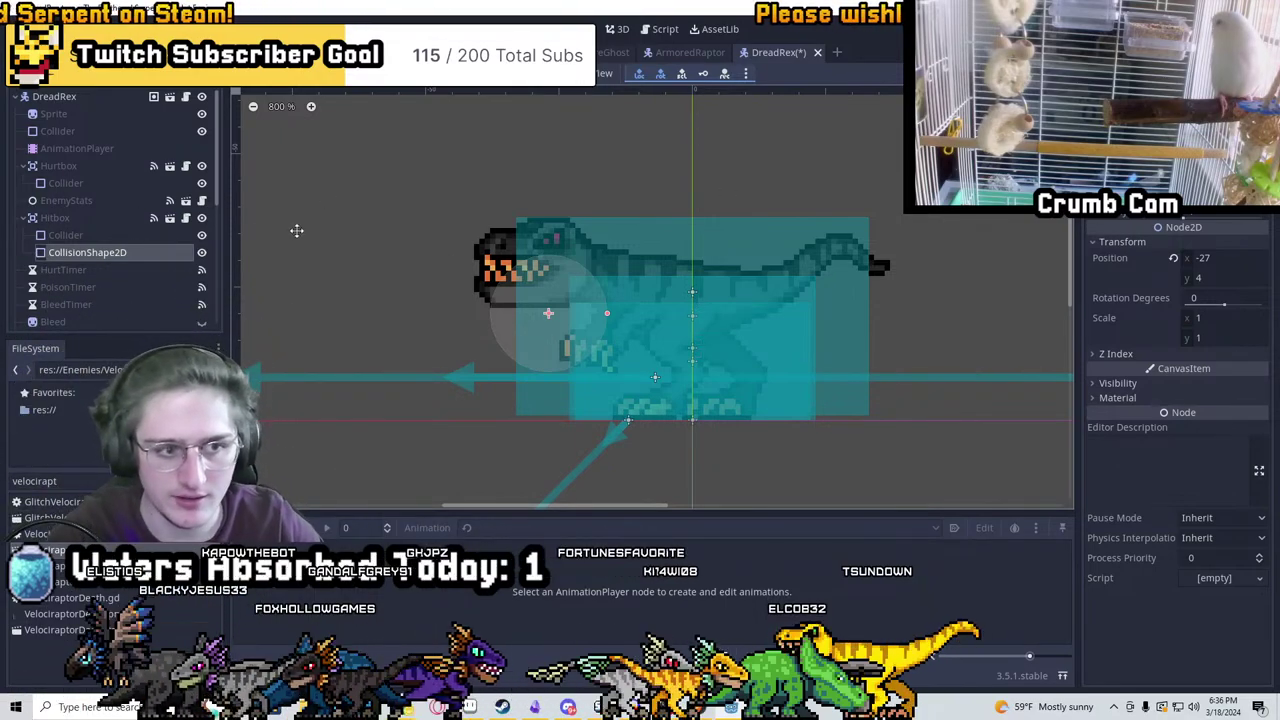
pyautogui.scroll(-5, 120, 240)
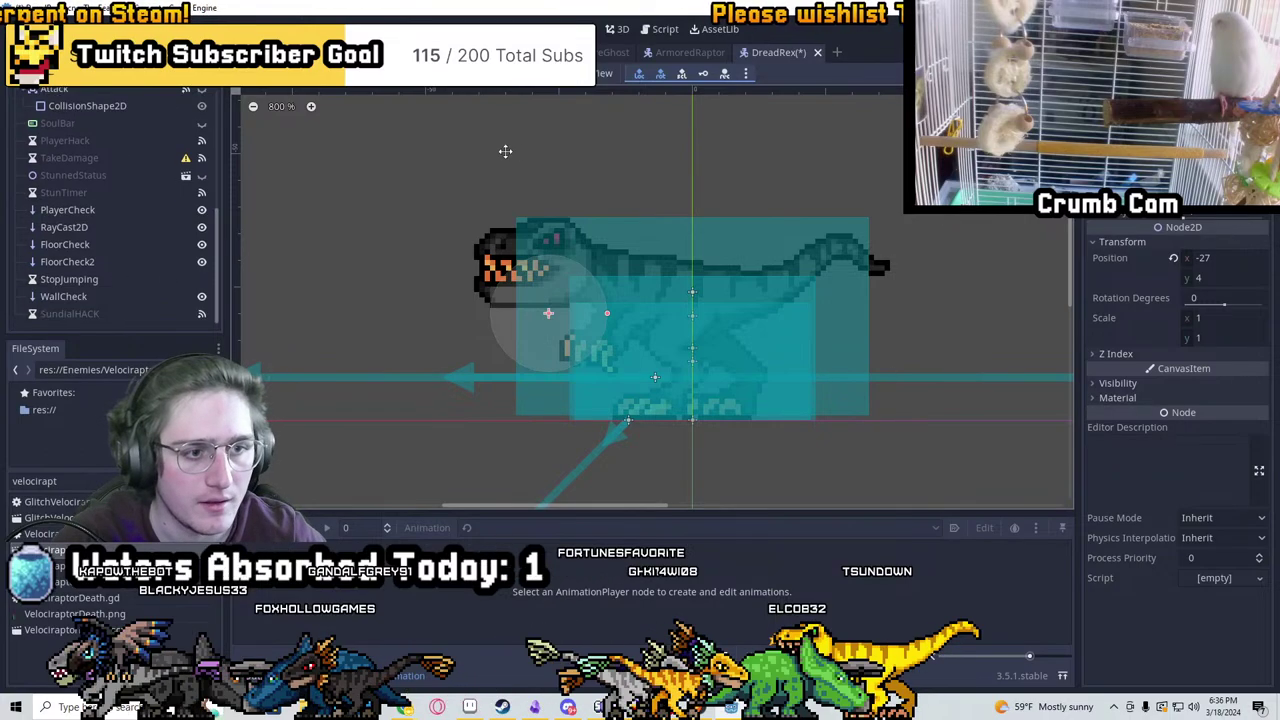
pyautogui.scroll(-4, 540, 180)
pyautogui.scroll(5, 486, 214)
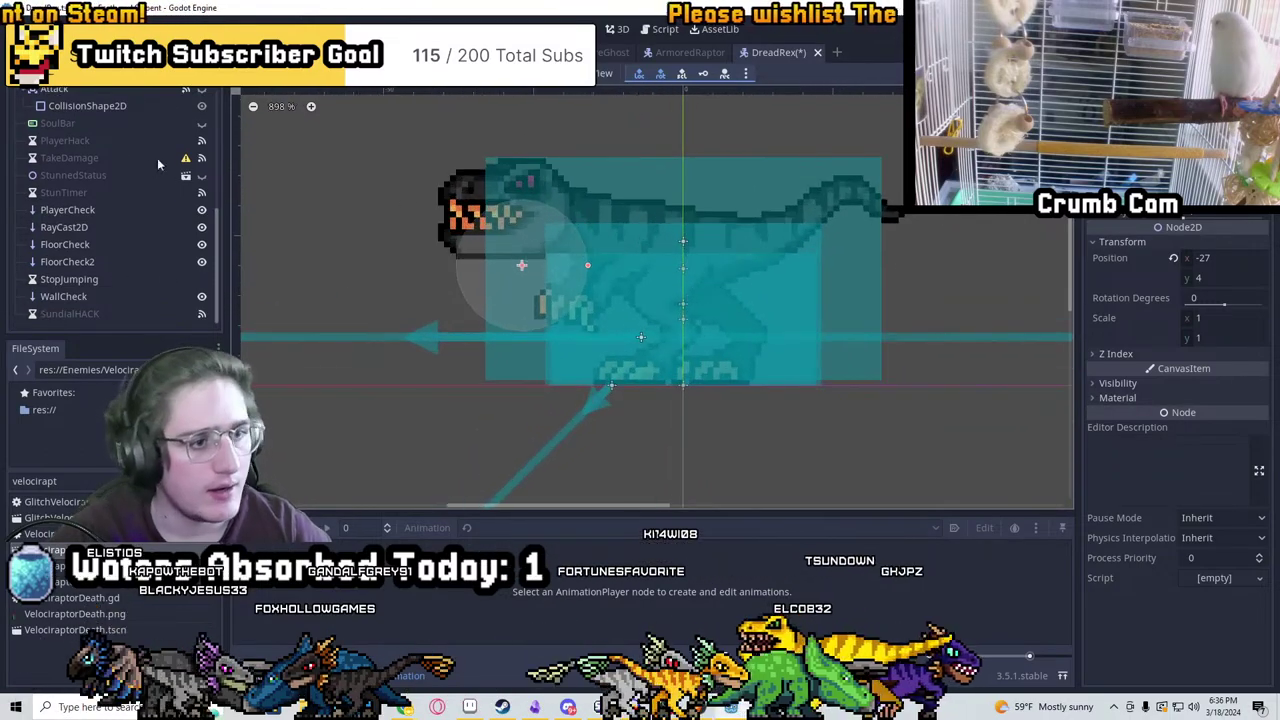
pyautogui.scroll(5, 155, 160)
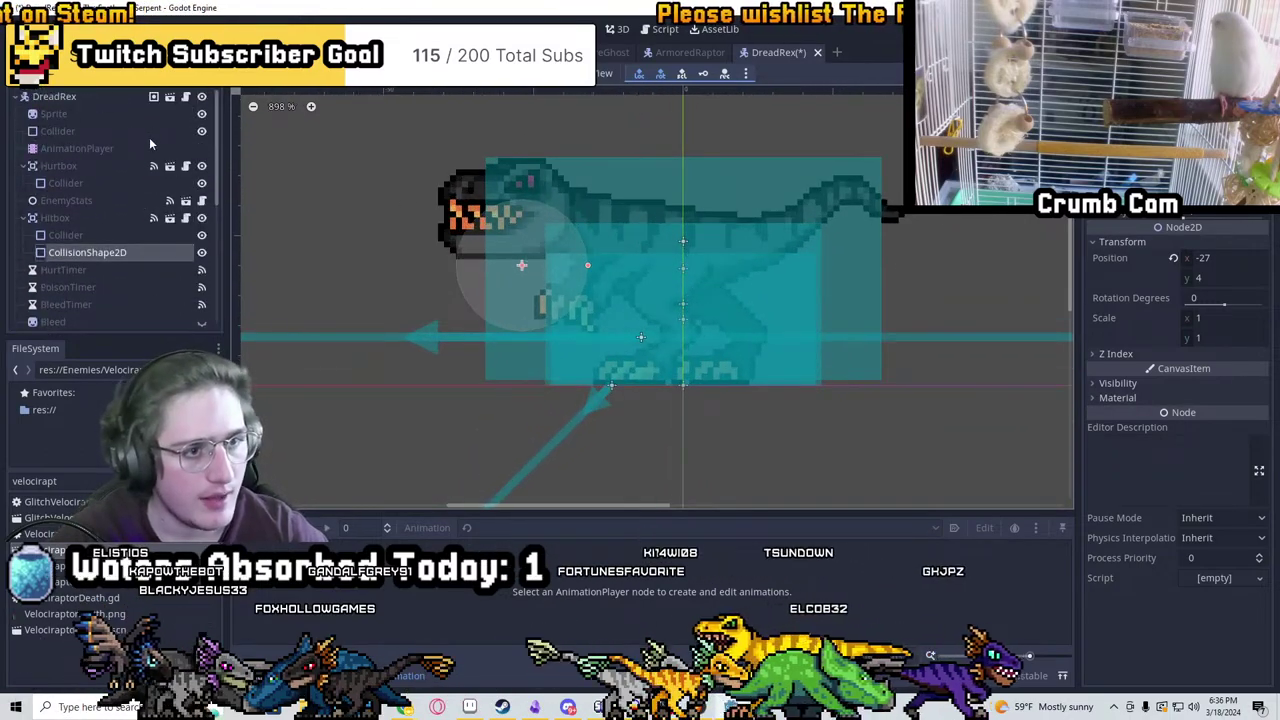
pyautogui.click(65, 235)
pyautogui.scroll(2, 700, 294)
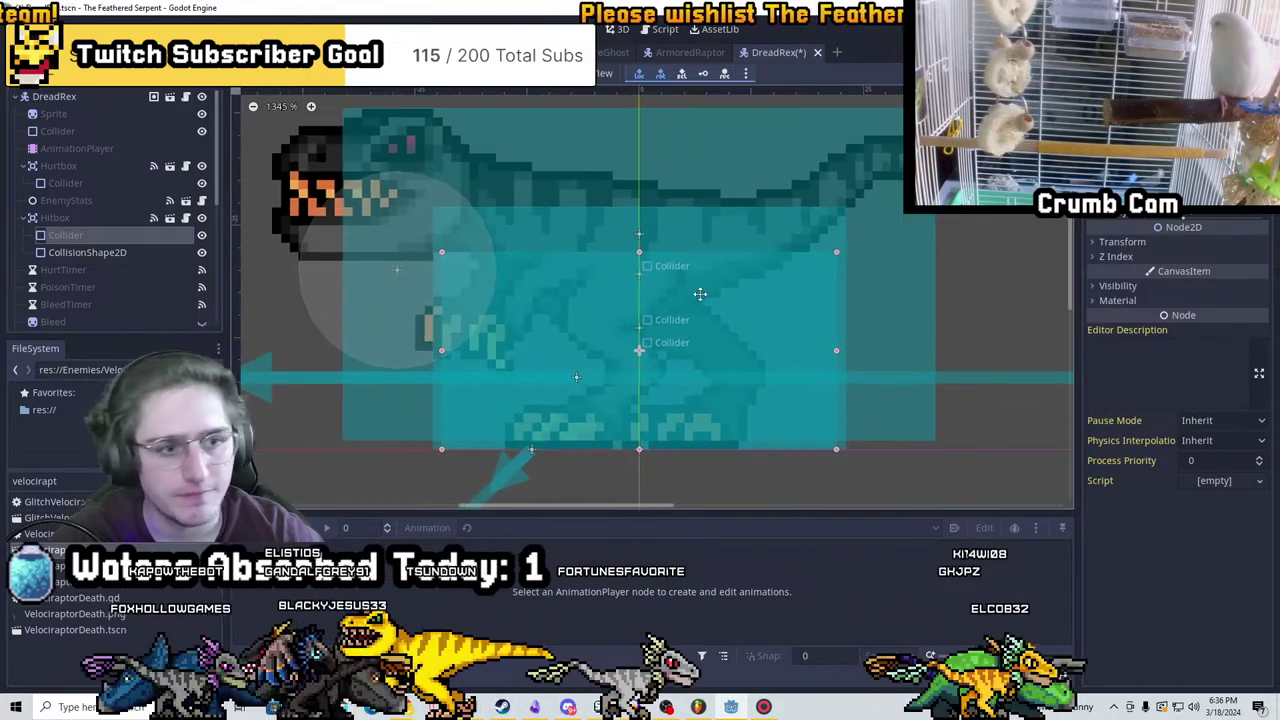
pyautogui.scroll(1, 697, 292)
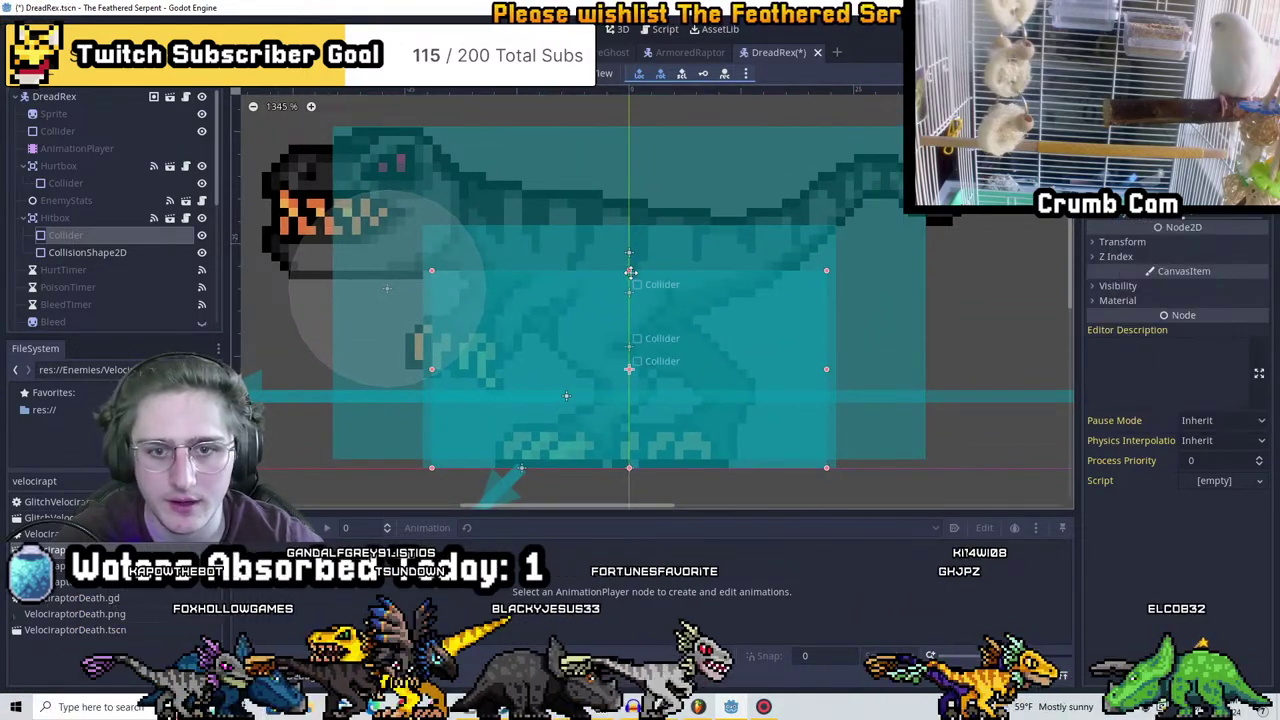
pyautogui.moveTo(618, 268); pyautogui.dragTo(630, 172)
pyautogui.moveTo(828, 332)
pyautogui.mouseDown()
pyautogui.moveTo(894, 320)
pyautogui.moveTo(880, 318)
pyautogui.mouseUp()
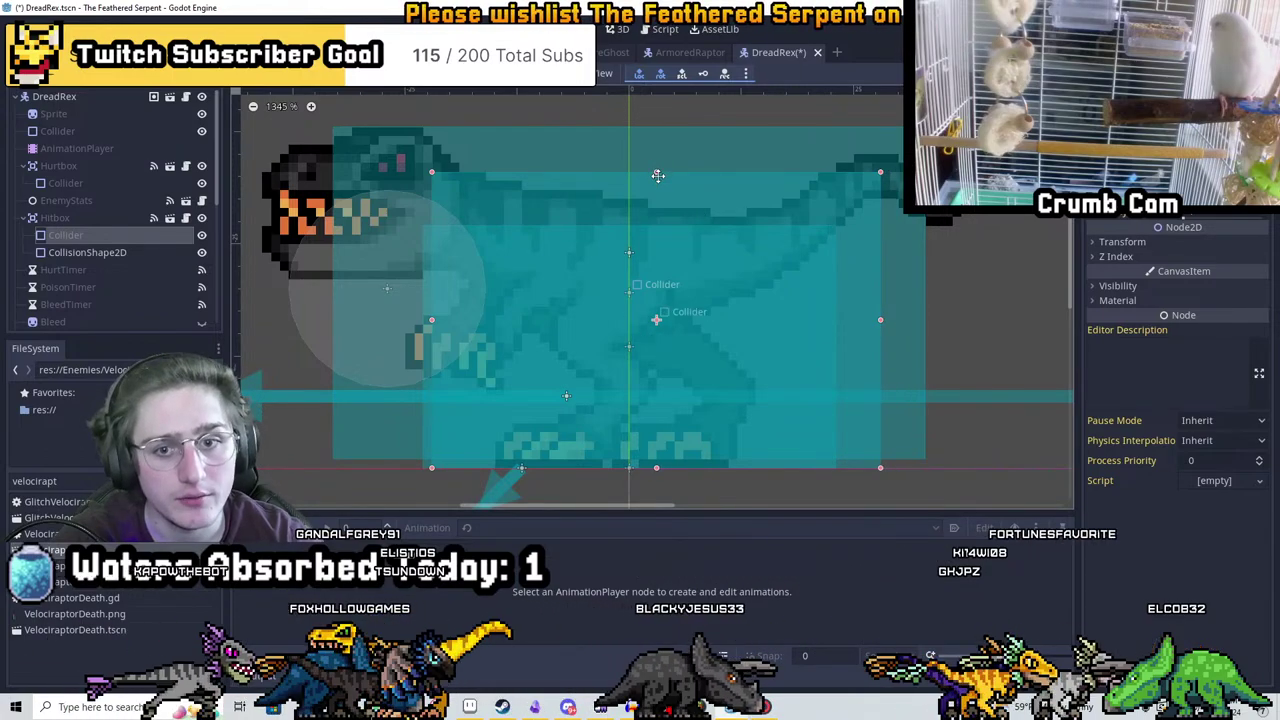
pyautogui.moveTo(657, 175); pyautogui.dragTo(659, 209)
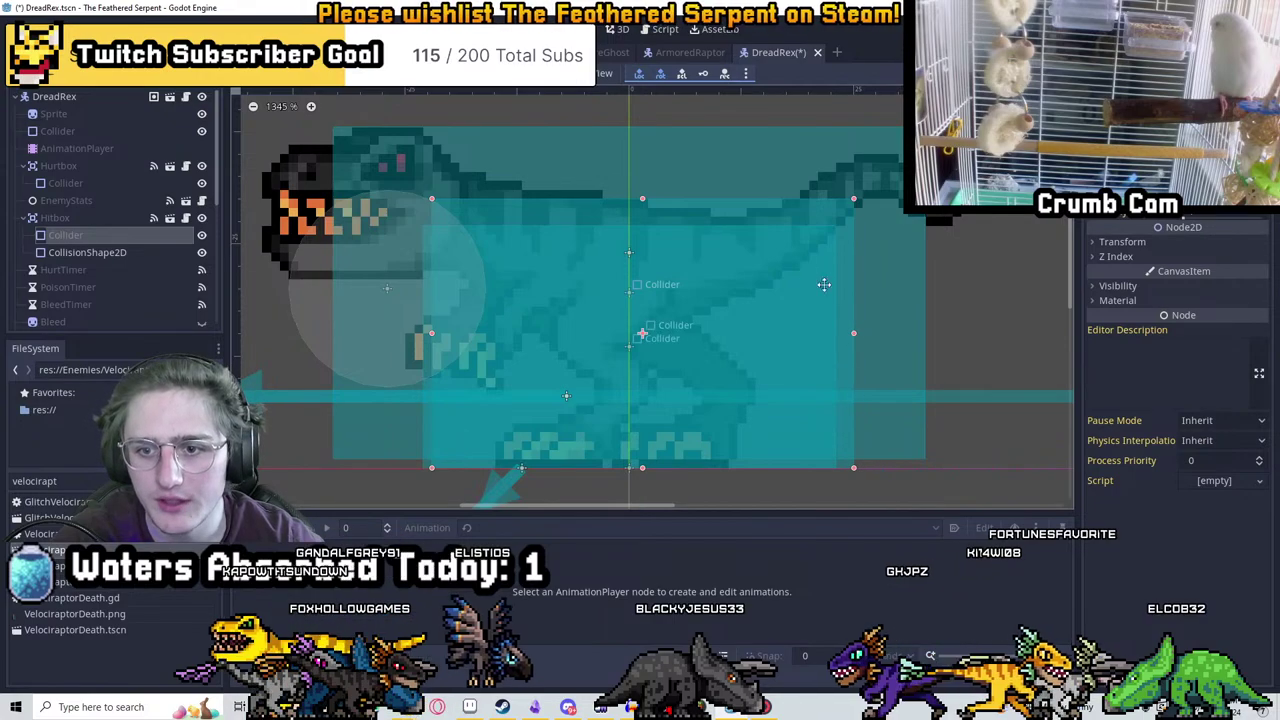
pyautogui.moveTo(637, 198); pyautogui.dragTo(640, 207)
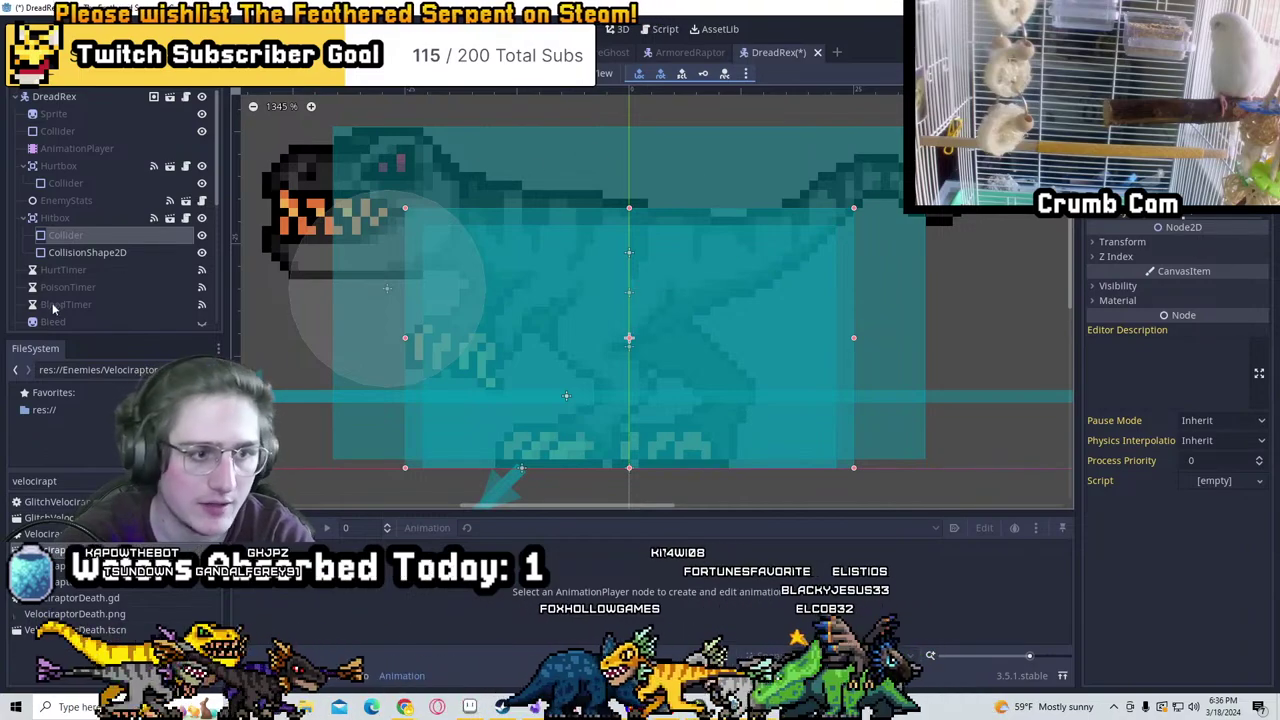
# Make the Attack collision shape's resource unique for DreadRex
pyautogui.scroll(-3, 53, 310)
pyautogui.click(90, 267)
pyautogui.scroll(-1, 638, 311)
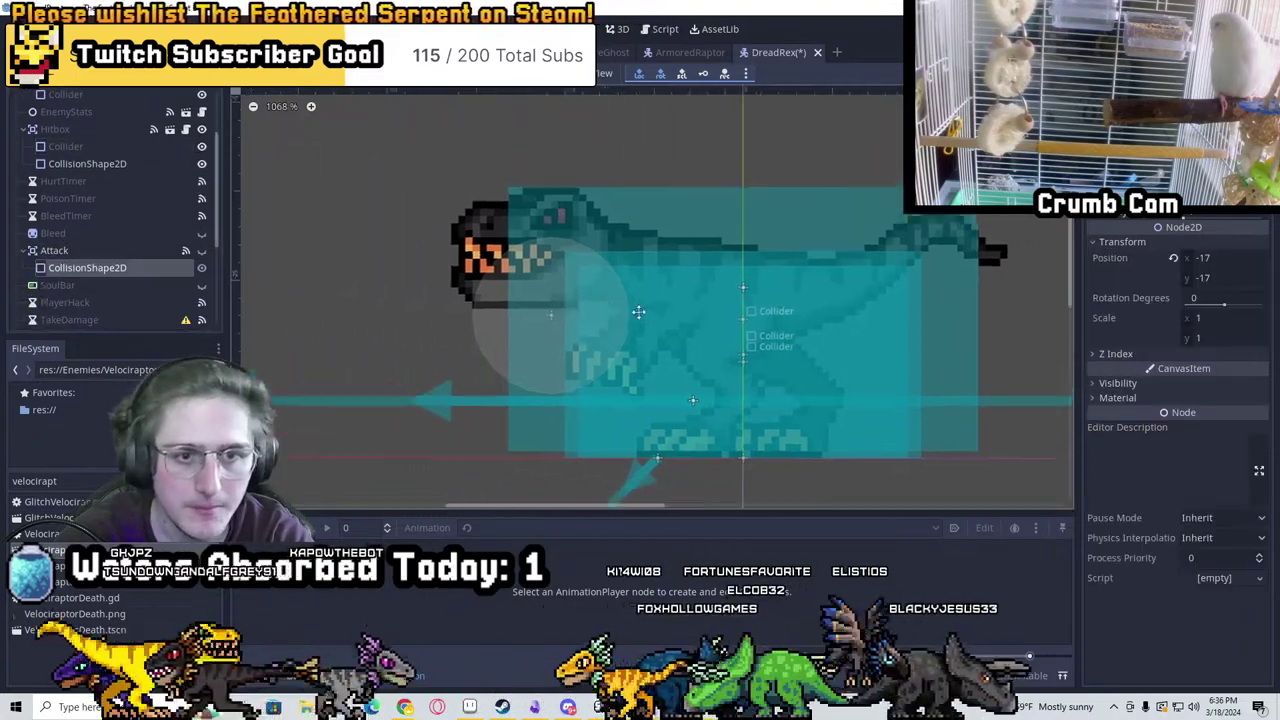
pyautogui.moveTo(638, 311); pyautogui.dragTo(740, 302, button='middle')
pyautogui.click(1193, 205)
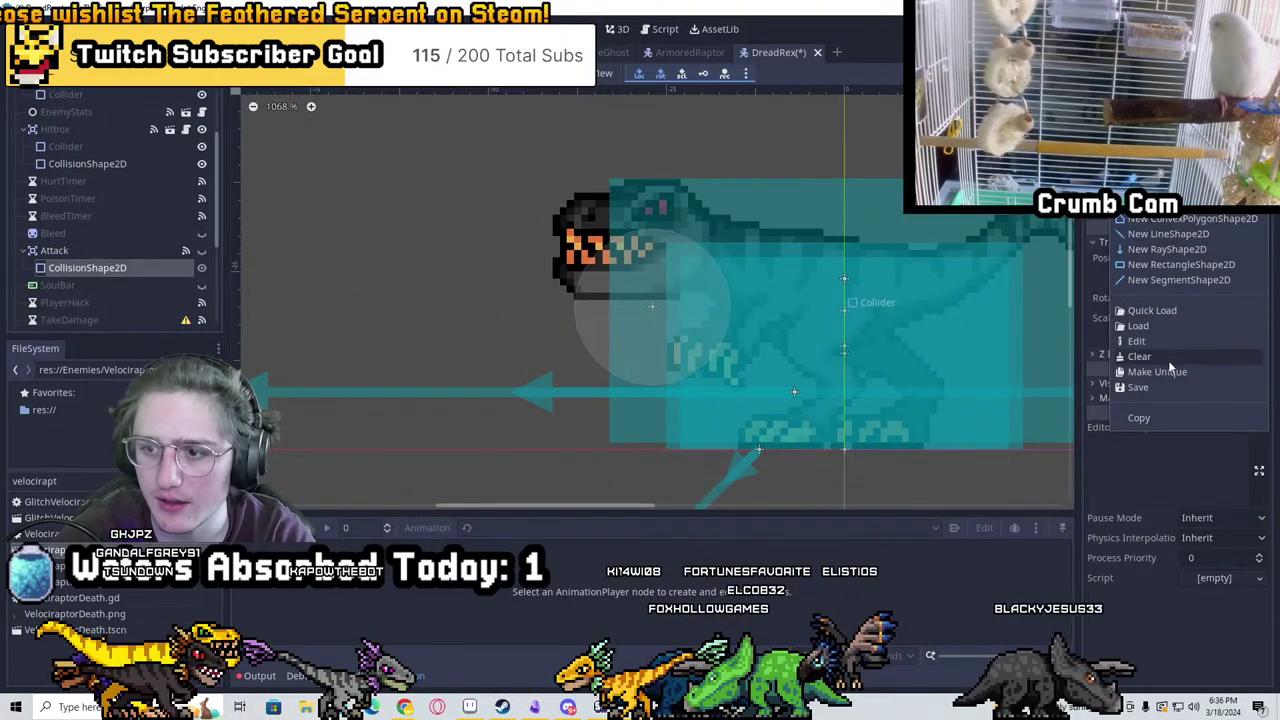
pyautogui.click(1097, 383)
# Show the AnimationPlayer's Attack animation at 0.4 seconds with the T-rex in attack pose
pyautogui.scroll(3, 38, 198)
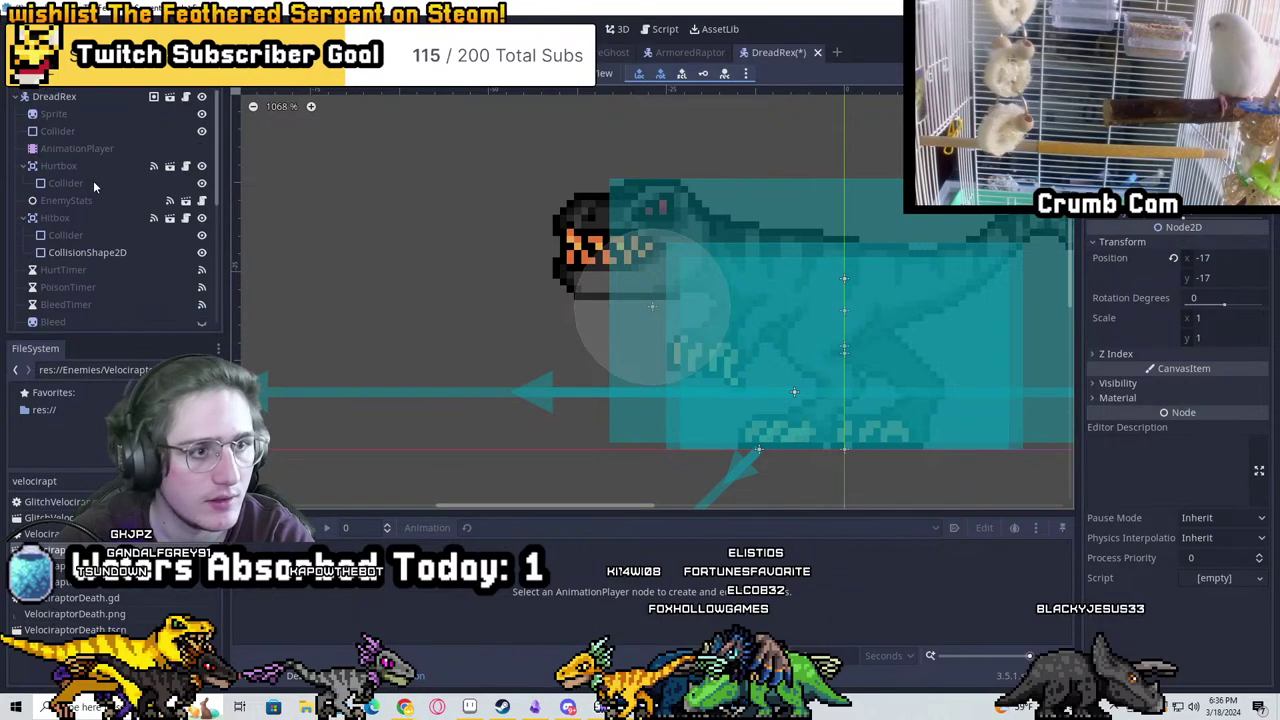
pyautogui.click(77, 148)
pyautogui.click(495, 528)
pyautogui.click(502, 549)
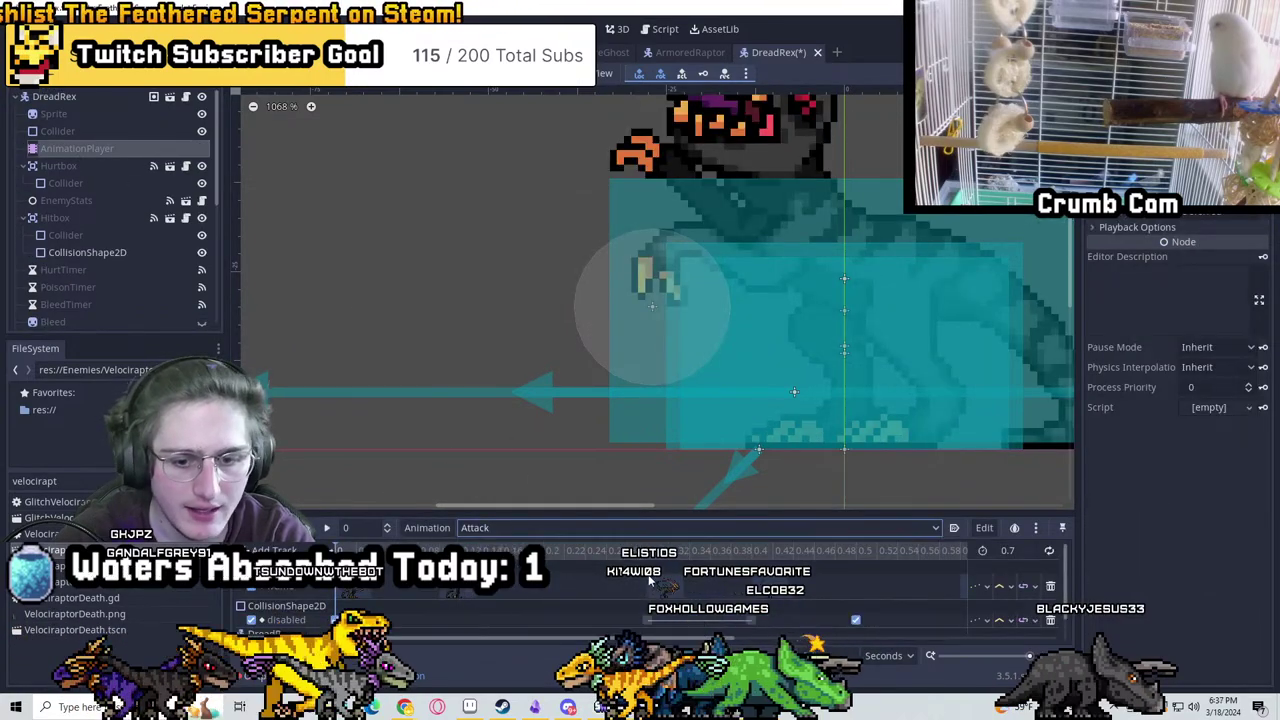
pyautogui.click(750, 550)
# Select the Attack area's CollisionShape2D to reveal its disabled track
pyautogui.scroll(-2, 123, 224)
pyautogui.scroll(-1, 123, 231)
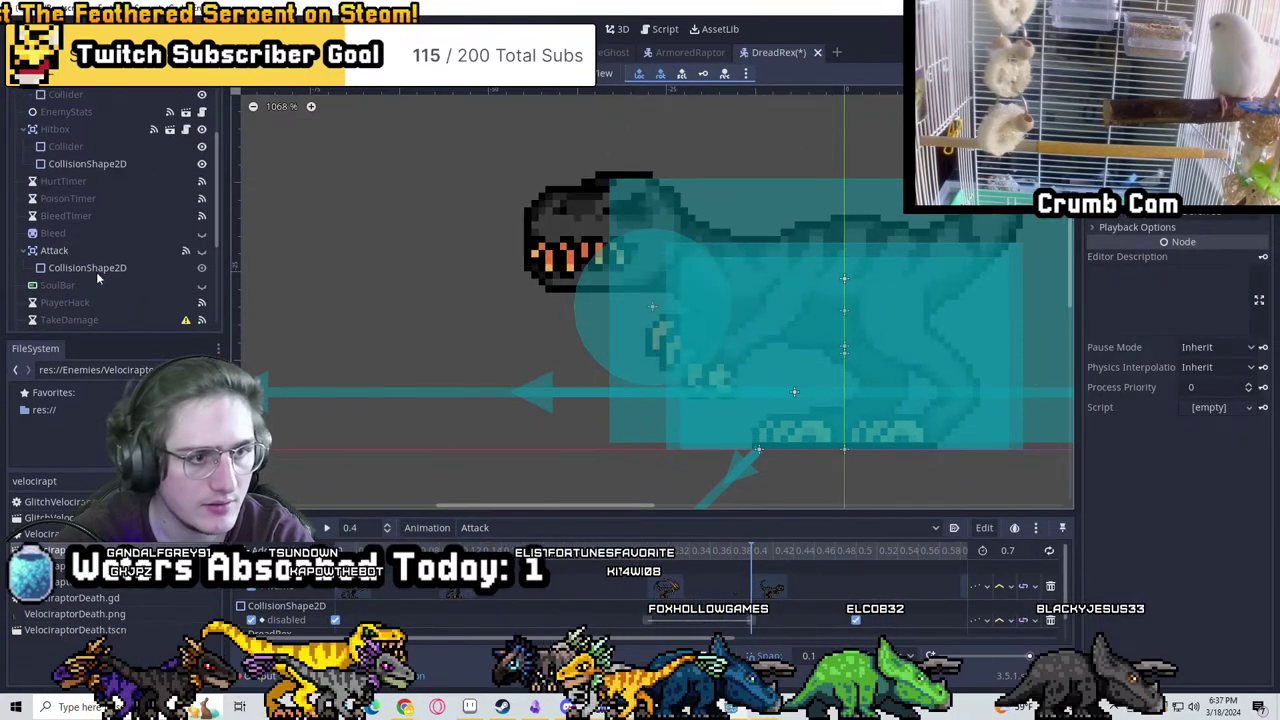
pyautogui.click(96, 268)
pyautogui.scroll(-1, 808, 325)
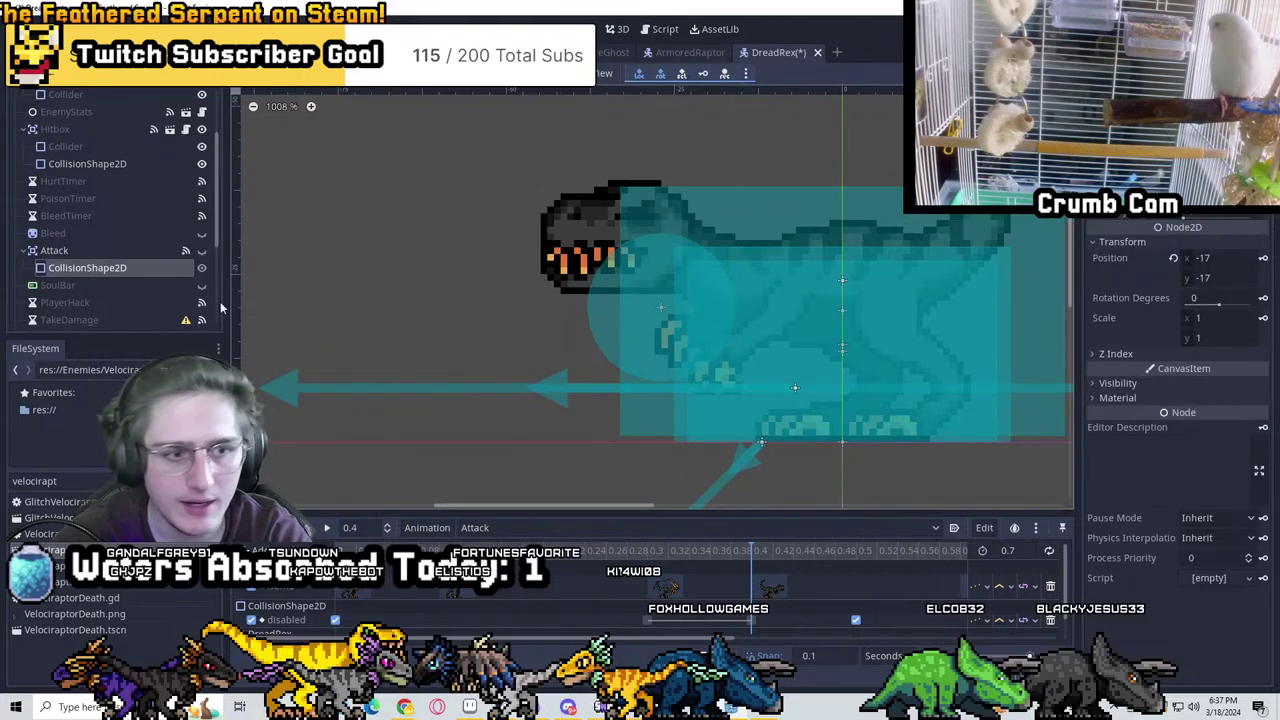
pyautogui.click(119, 251)
# Select the Hitbox collision circle and enlarge its radius to cover the T-rex head
pyautogui.click(201, 251)
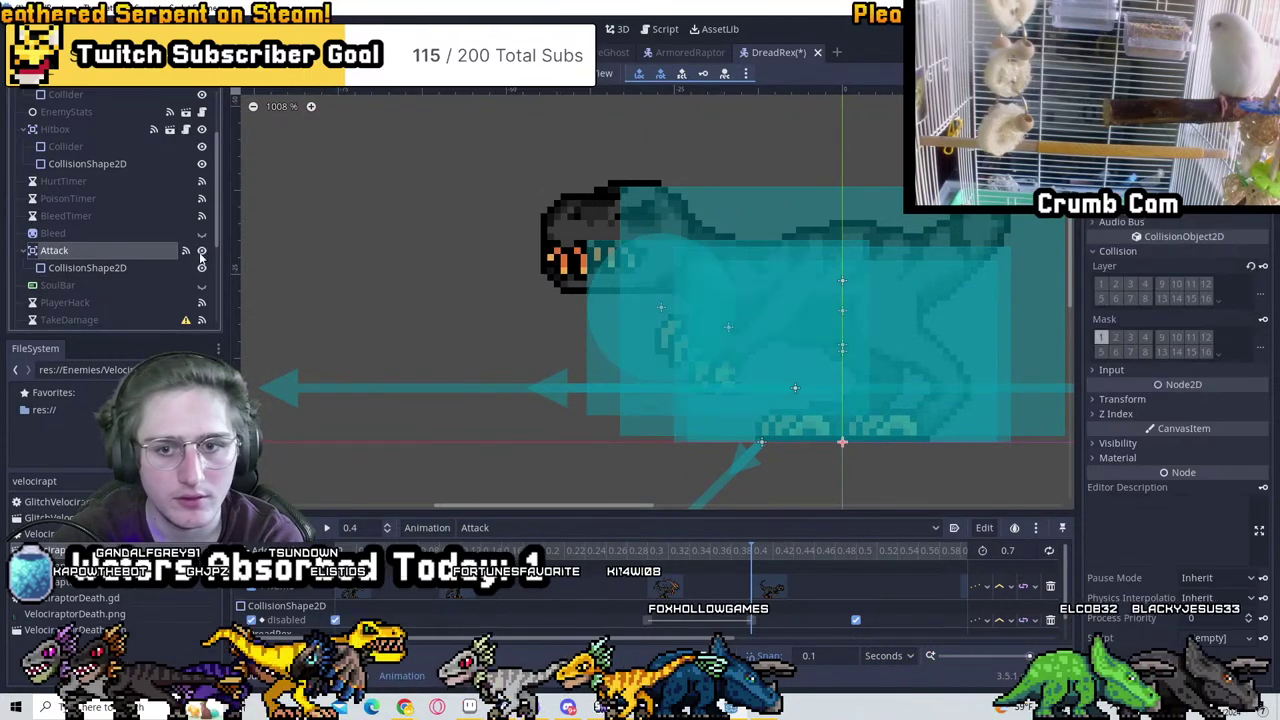
pyautogui.click(739, 314)
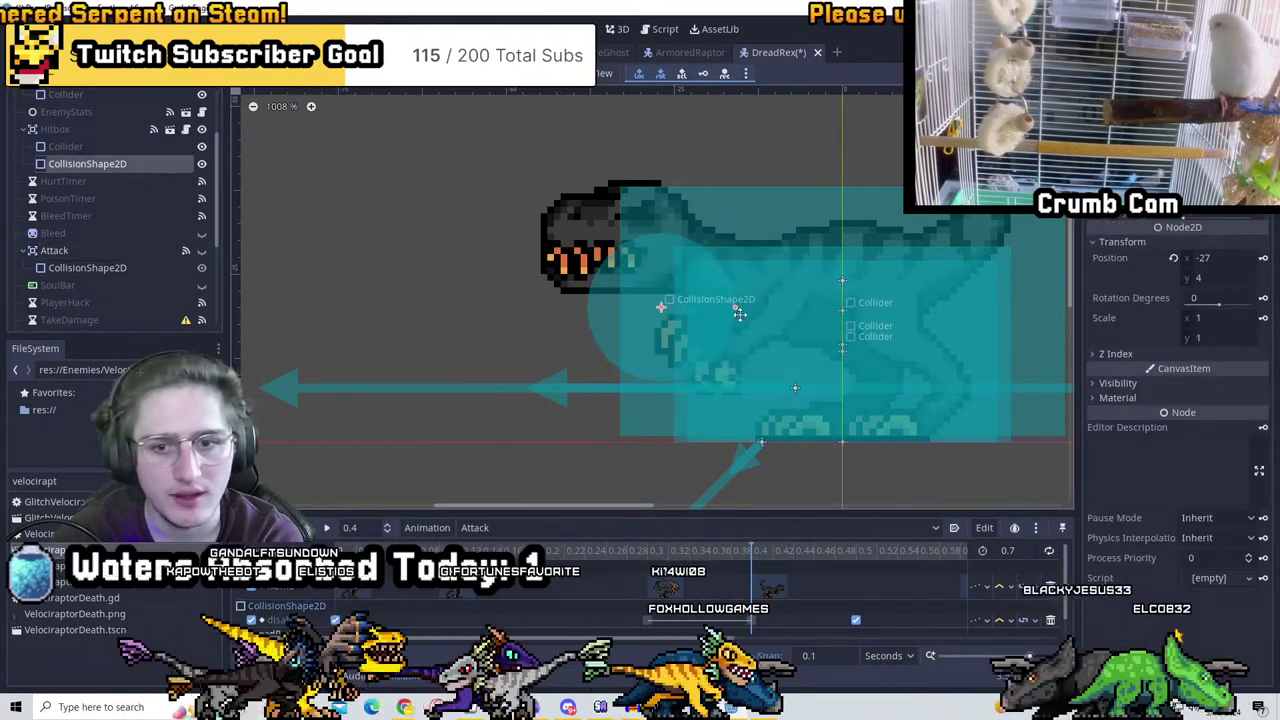
pyautogui.press('Left')
pyautogui.press('Left')
pyautogui.press('Left')
pyautogui.press('Left')
pyautogui.press('Left')
pyautogui.press('Left')
pyautogui.press('Left')
pyautogui.press('Left')
pyautogui.press('Left')
pyautogui.press('Left')
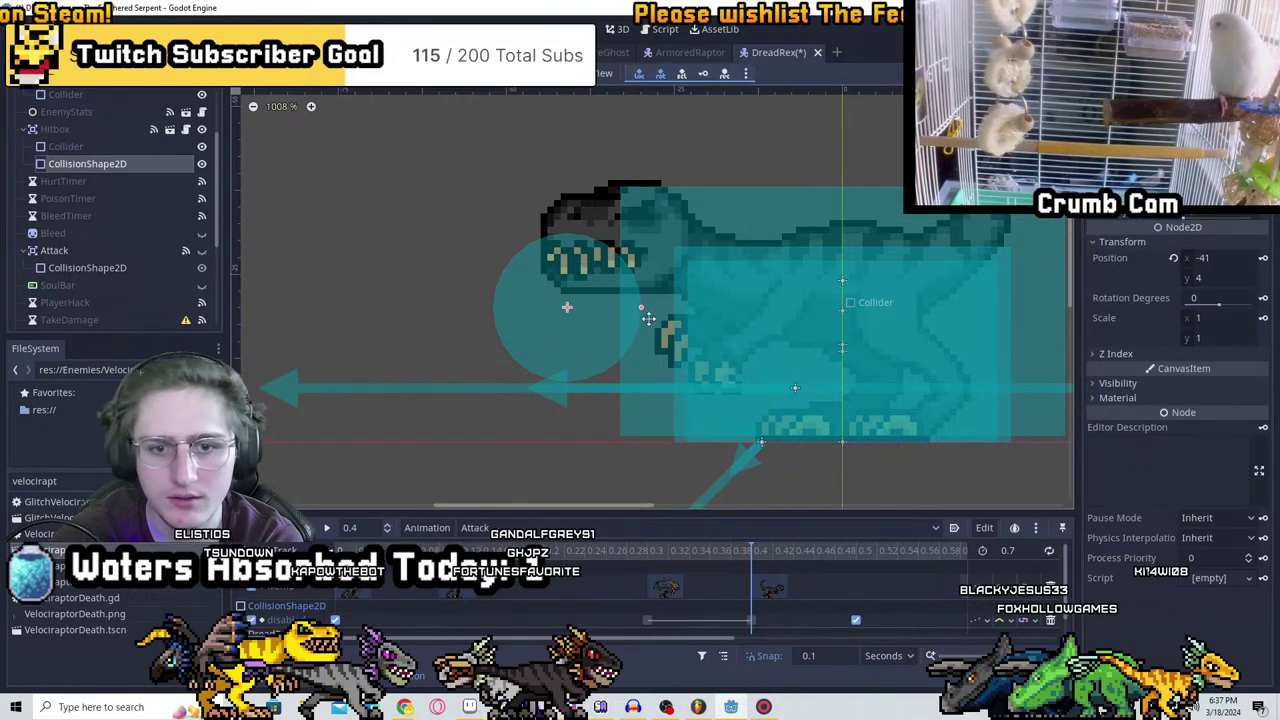
pyautogui.moveTo(640, 311)
pyautogui.mouseDown()
pyautogui.moveTo(700, 308)
pyautogui.moveTo(665, 310)
pyautogui.mouseUp()
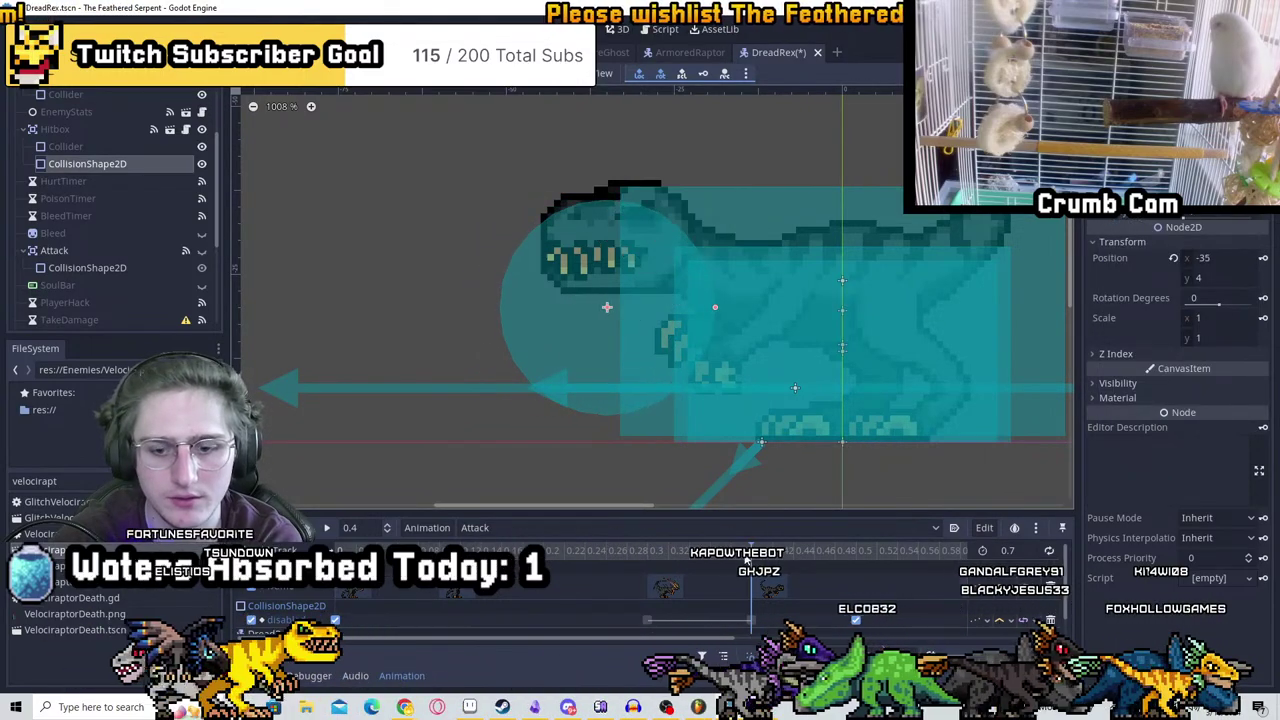
# Nudge the circle onto the head at position -33, 3, checking it against attack poses
pyautogui.click(652, 548)
pyautogui.moveTo(655, 548); pyautogui.dragTo(750, 548)
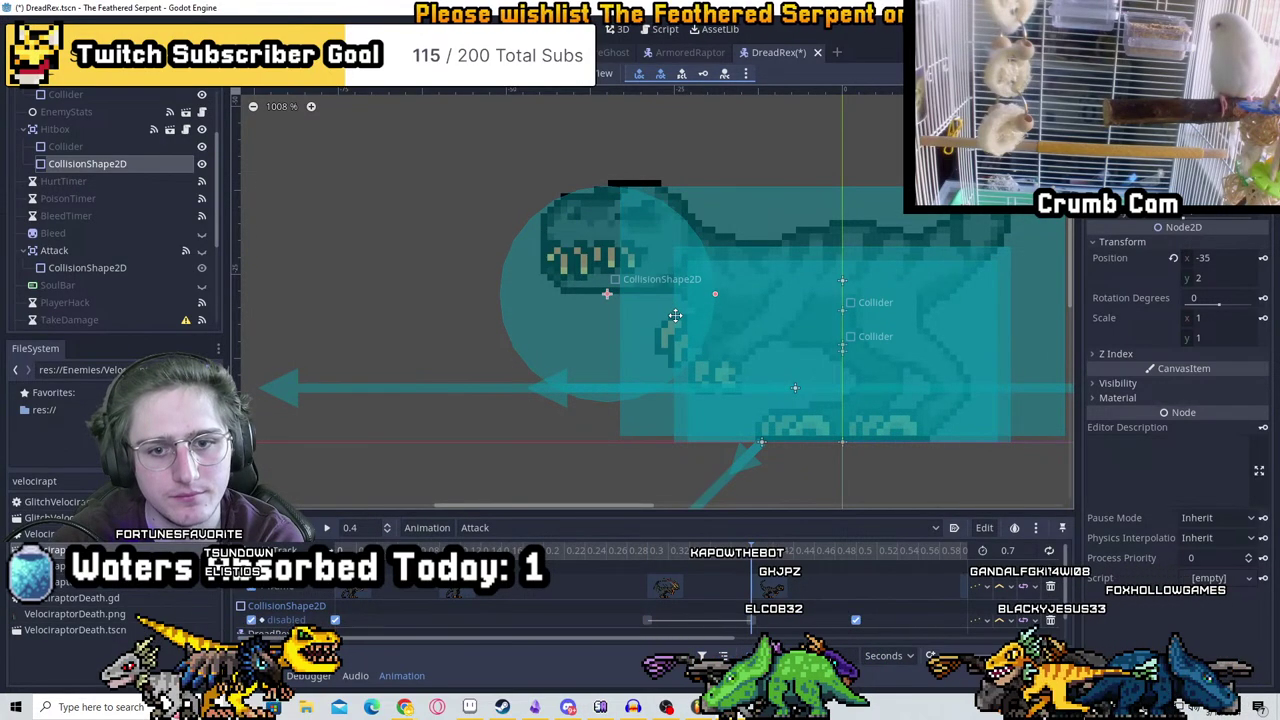
pyautogui.moveTo(609, 341); pyautogui.dragTo(629, 341)
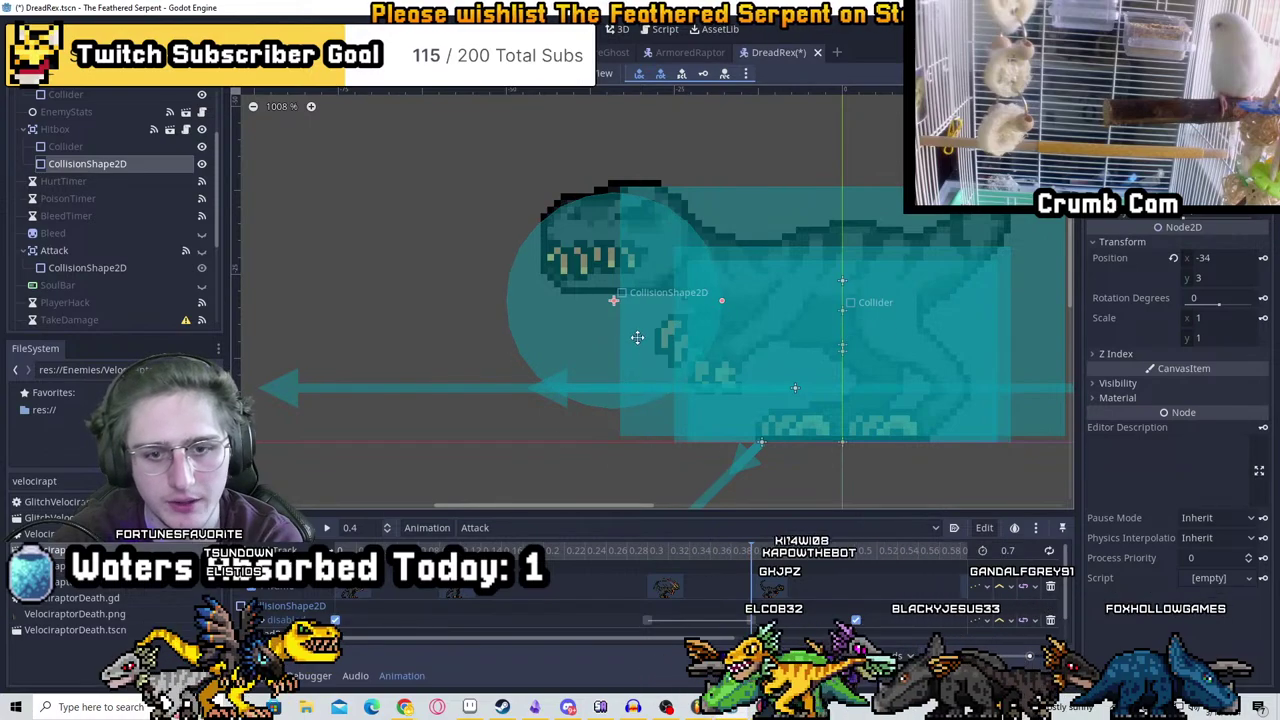
pyautogui.press('Up')
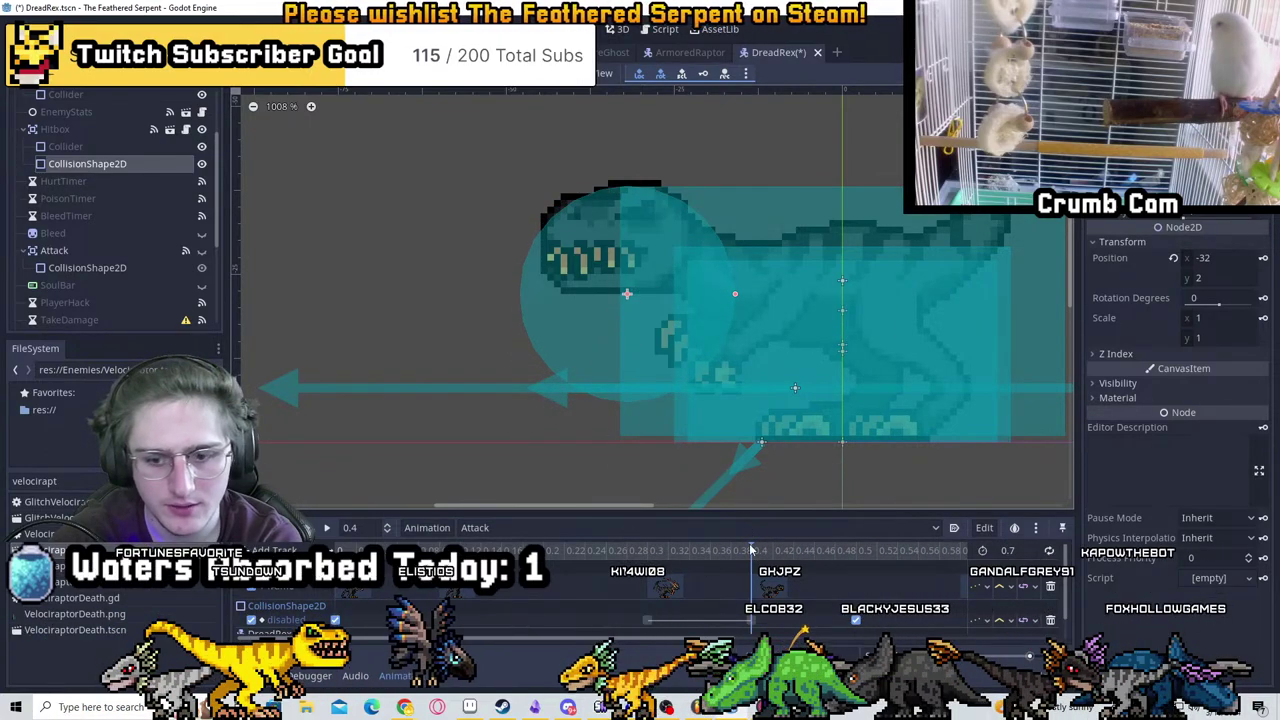
pyautogui.moveTo(752, 550); pyautogui.dragTo(340, 587)
pyautogui.press('Left')
pyautogui.press('Down')
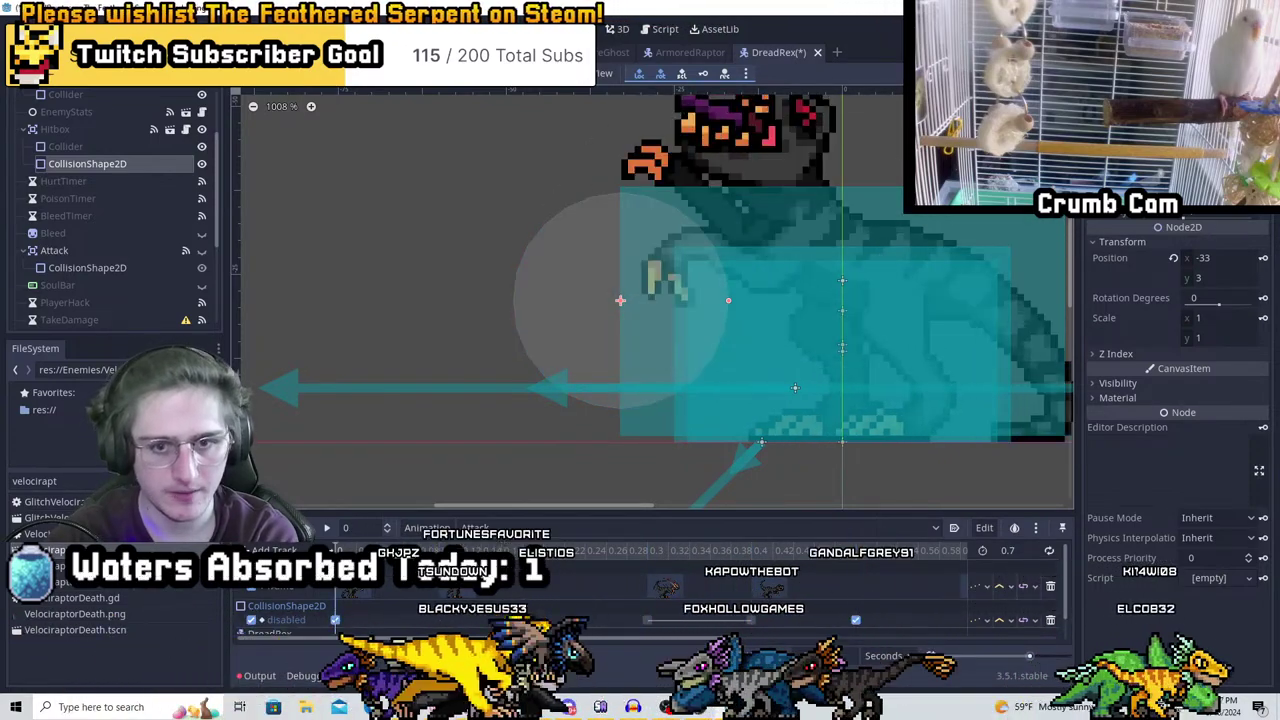
# Make the Attack area's rectangle shape unique, independent of the Velociraptor's
pyautogui.click(88, 267)
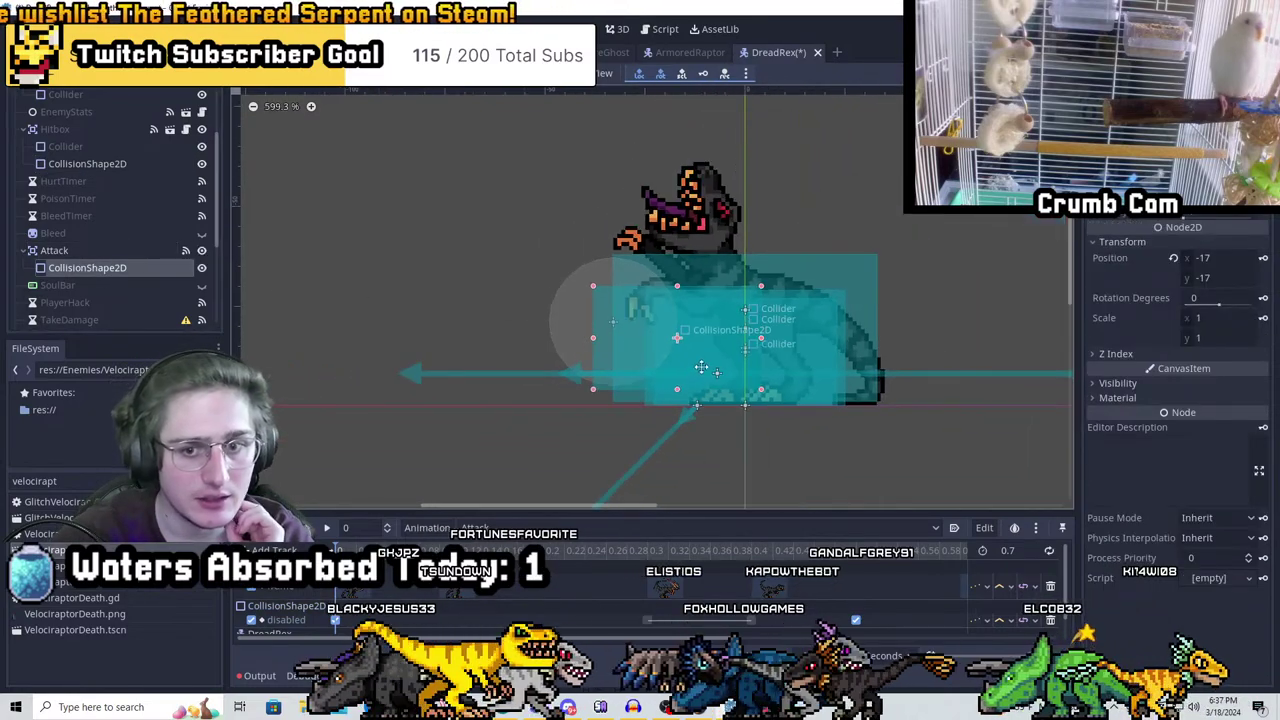
pyautogui.keyDown('shift'); pyautogui.hscroll(5, 610, 320); pyautogui.keyUp('shift')
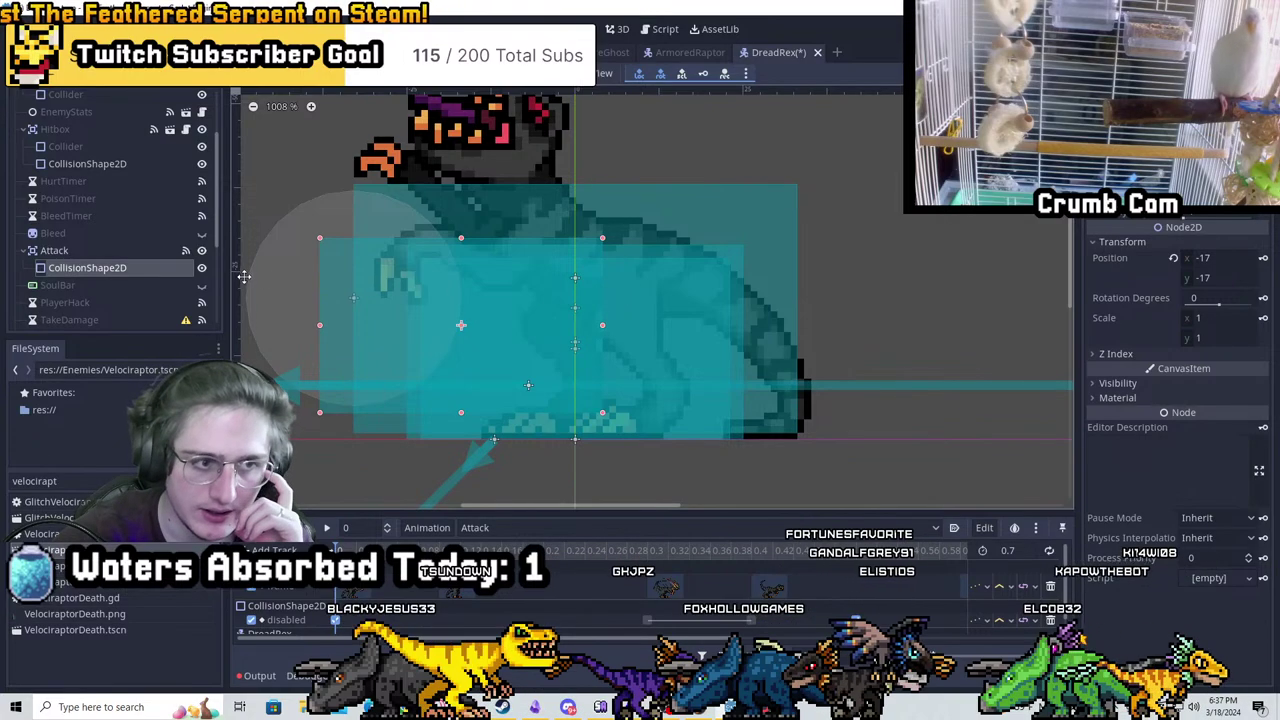
pyautogui.keyDown('shift'); pyautogui.hscroll(-5, 640, 260); pyautogui.keyUp('shift')
pyautogui.scroll(-1, 640, 260)
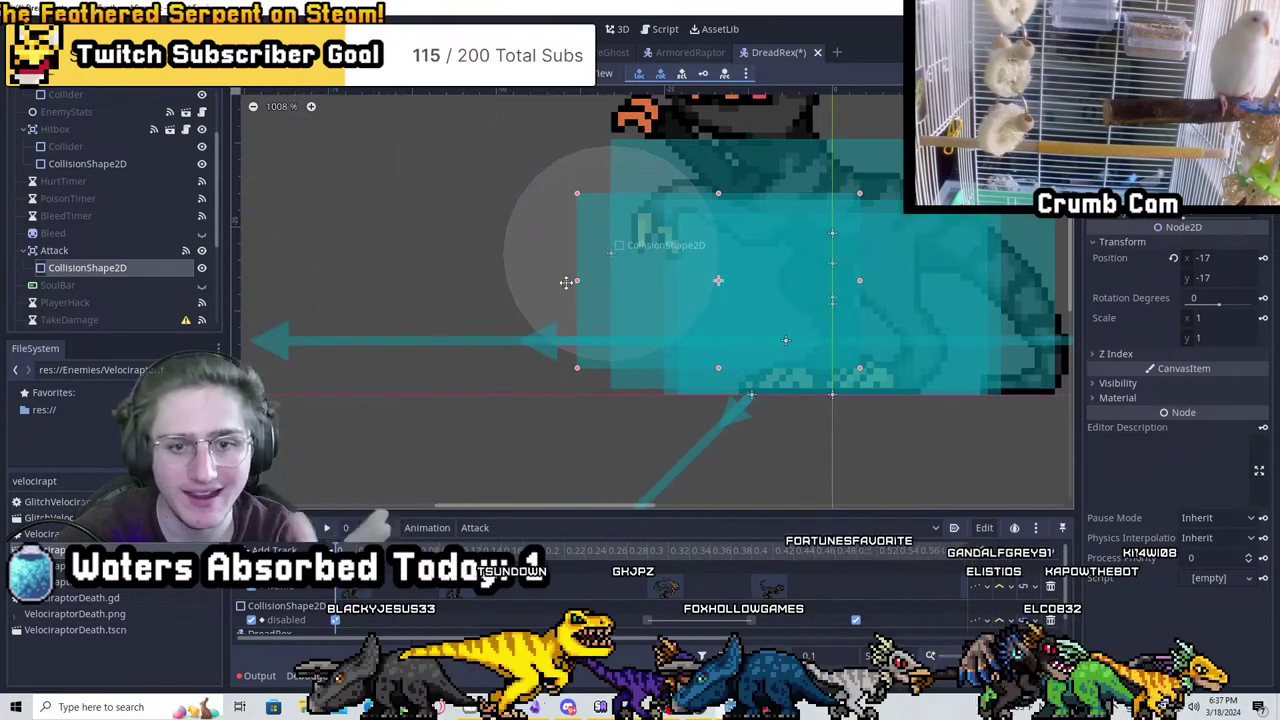
pyautogui.click(1262, 150)
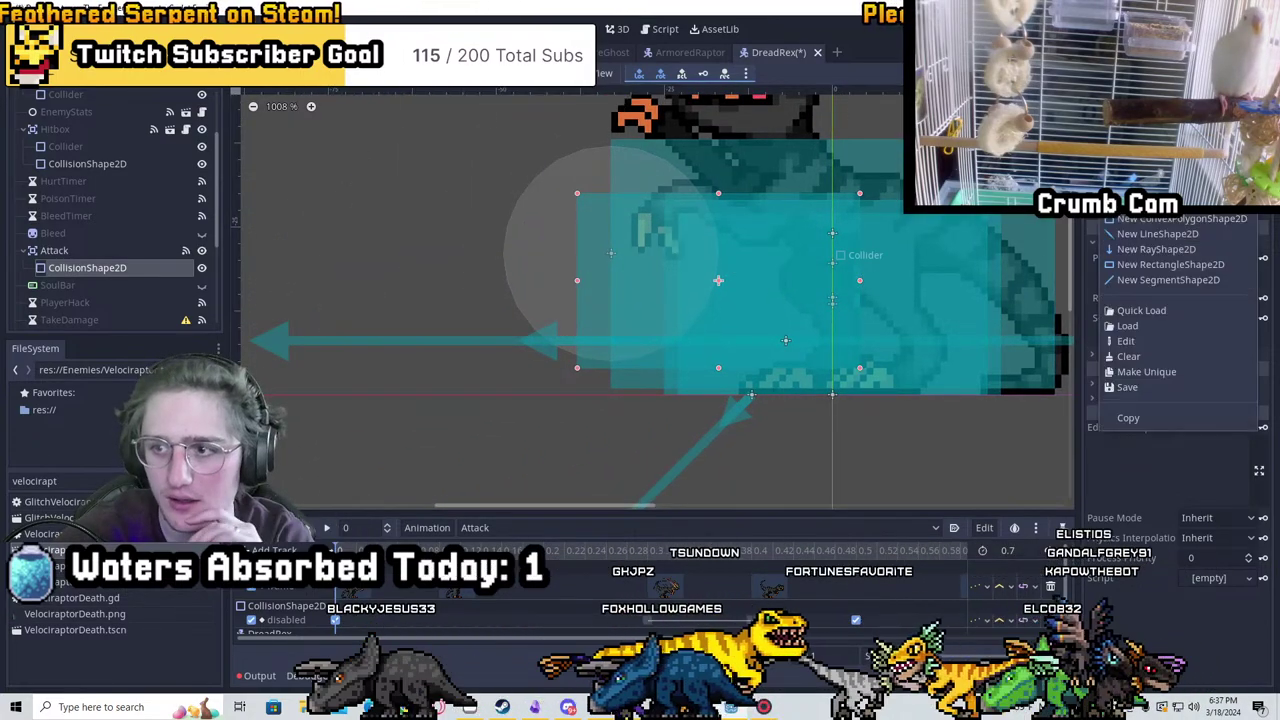
pyautogui.click(1150, 371)
# Resize the Attack rectangle over the rex's neck at -22.5, -13.5 and save the scene
pyautogui.moveTo(577, 280); pyautogui.dragTo(508, 297)
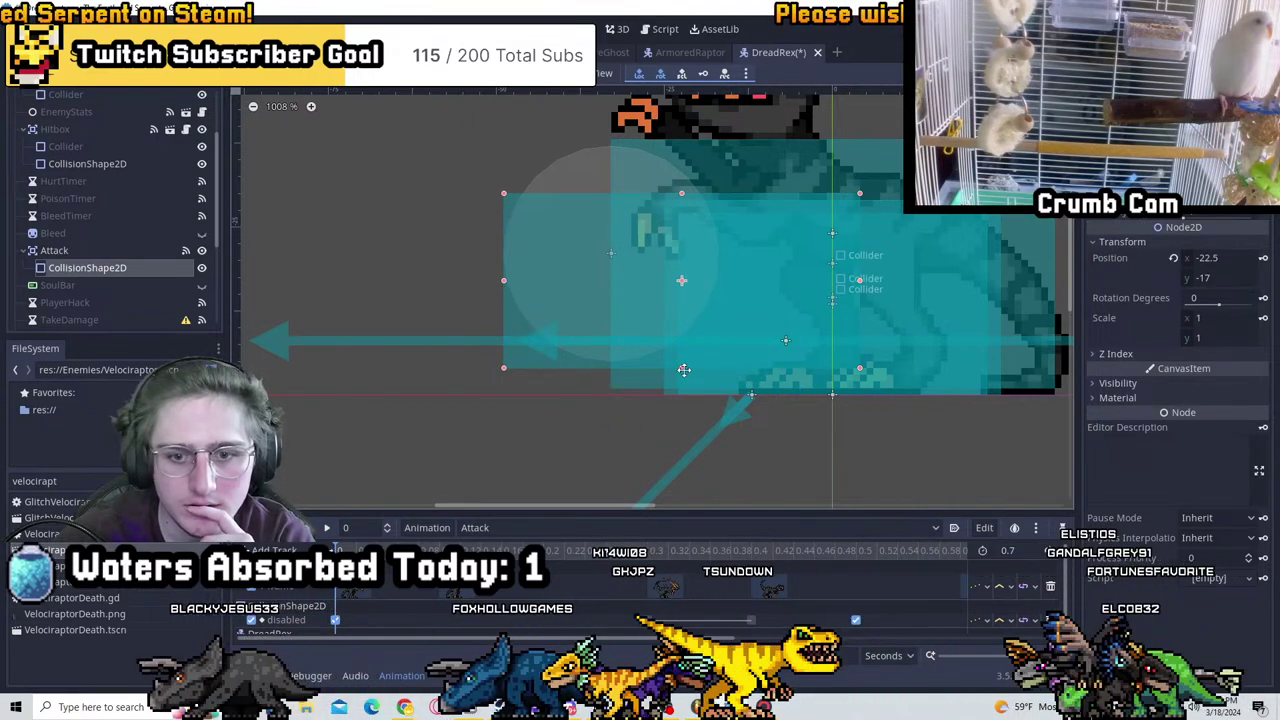
pyautogui.moveTo(679, 367); pyautogui.dragTo(680, 394)
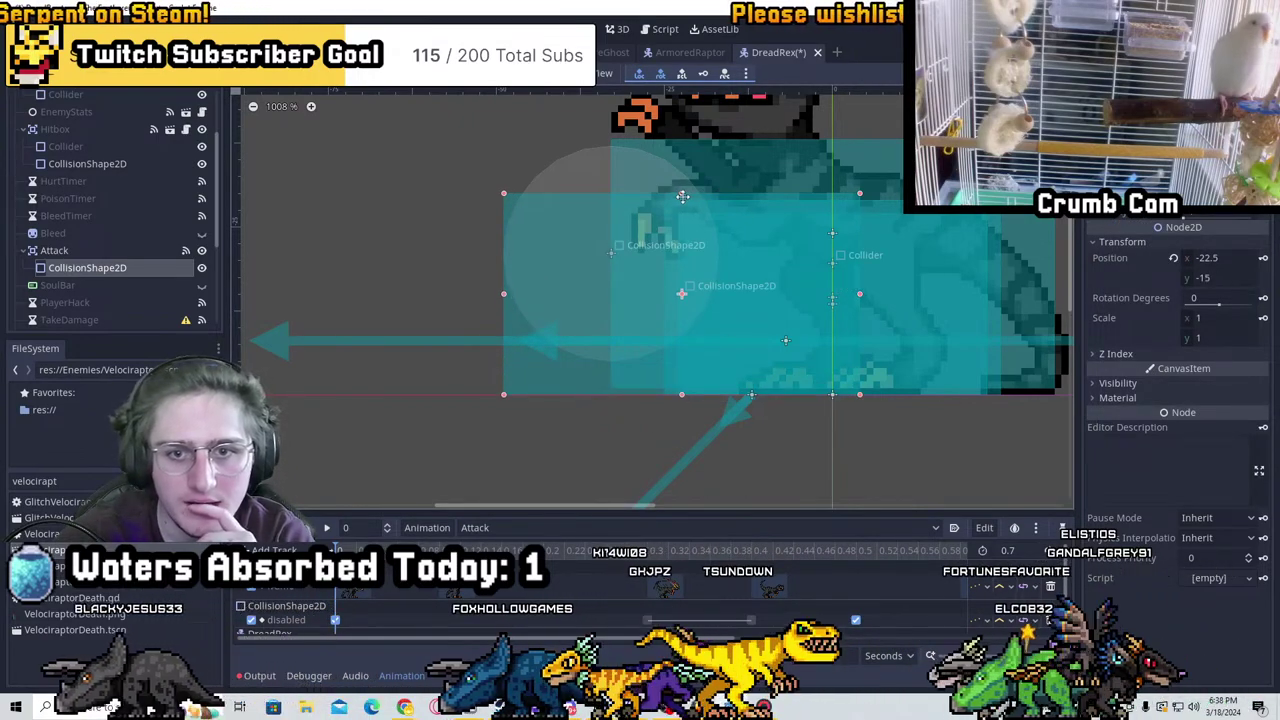
pyautogui.moveTo(681, 193); pyautogui.dragTo(697, 141)
pyautogui.scroll(-1, 720, 255)
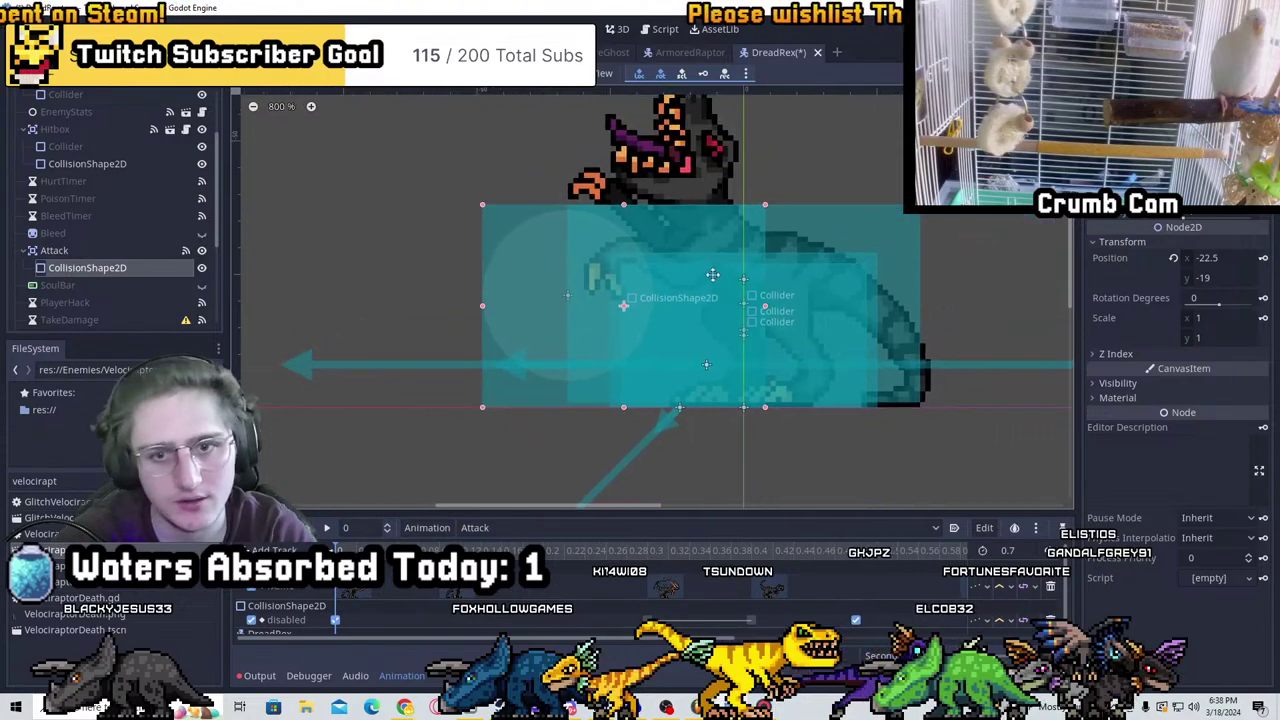
pyautogui.hotkey('ctrl', 's')
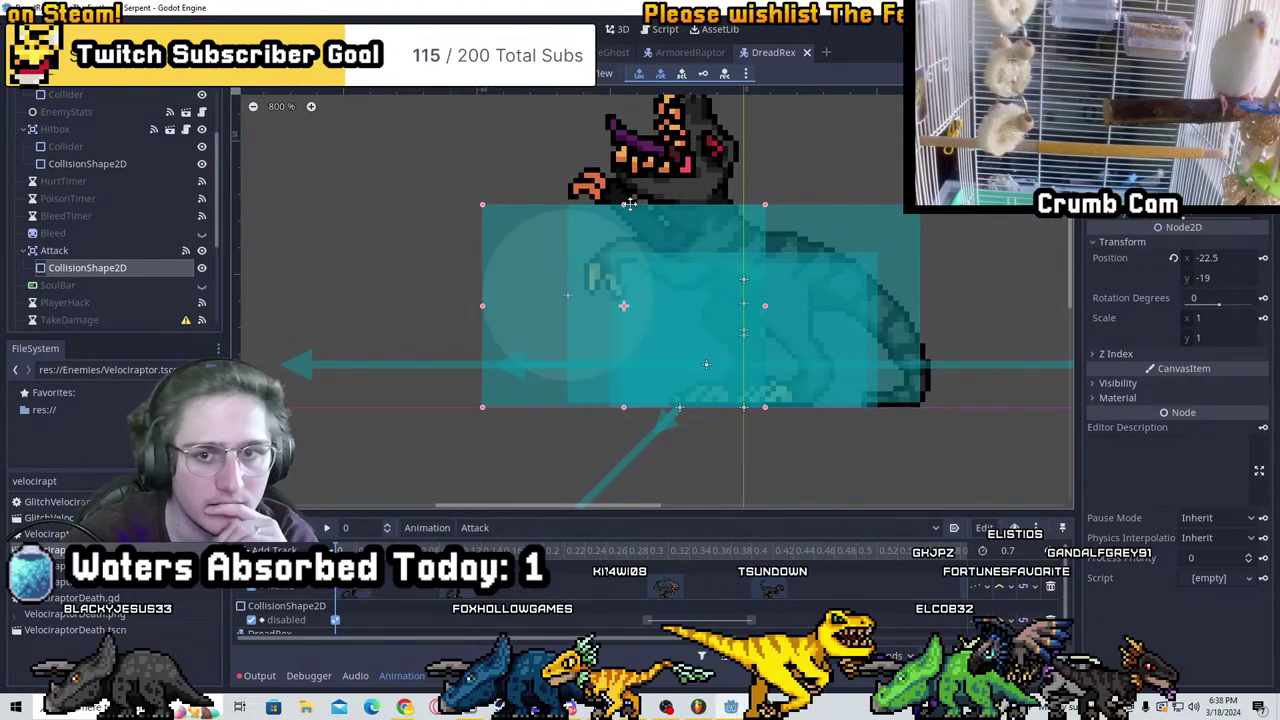
pyautogui.moveTo(625, 204); pyautogui.dragTo(629, 263)
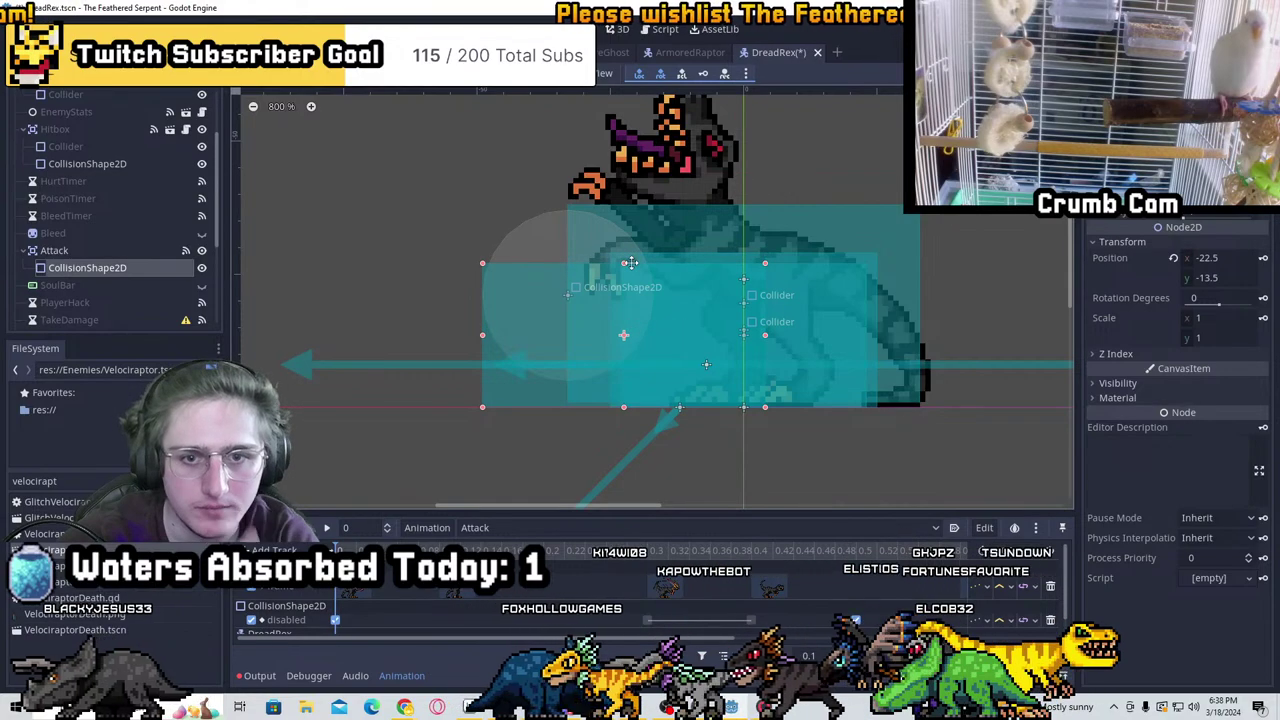
pyautogui.scroll(-1, 470, 268)
pyautogui.hotkey('ctrl', 's')
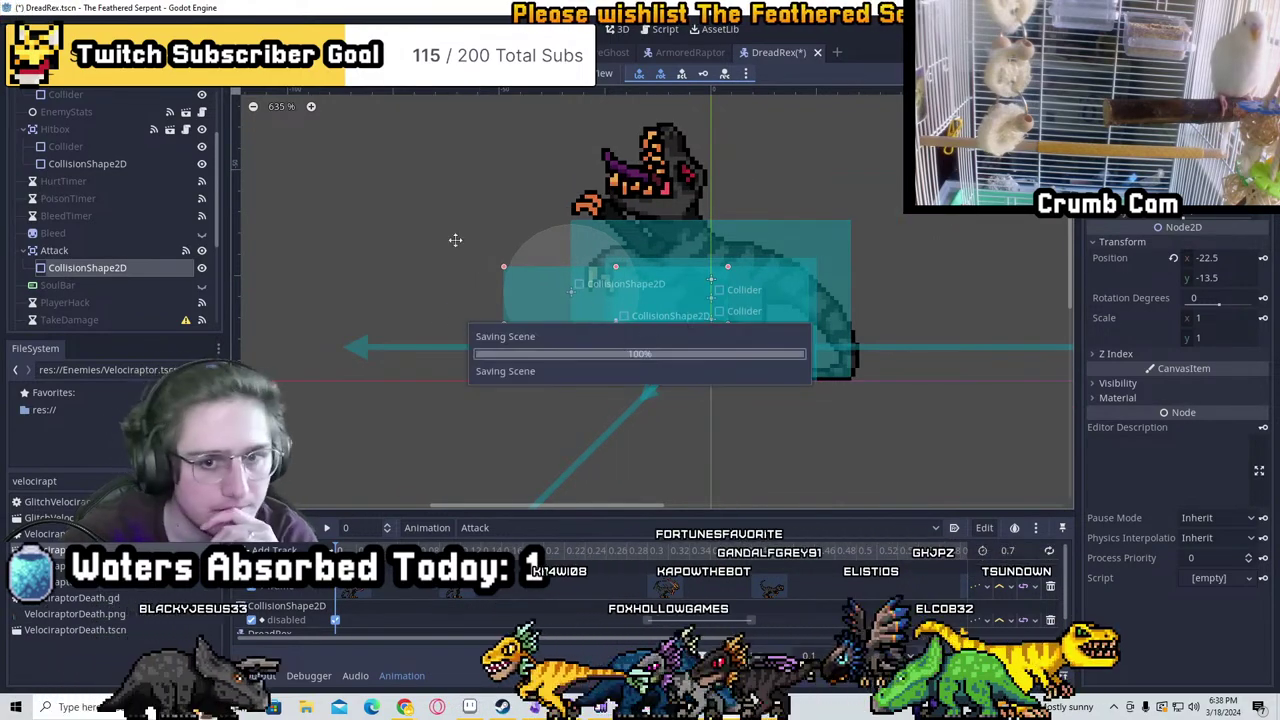
pyautogui.scroll(-3, 62, 185)
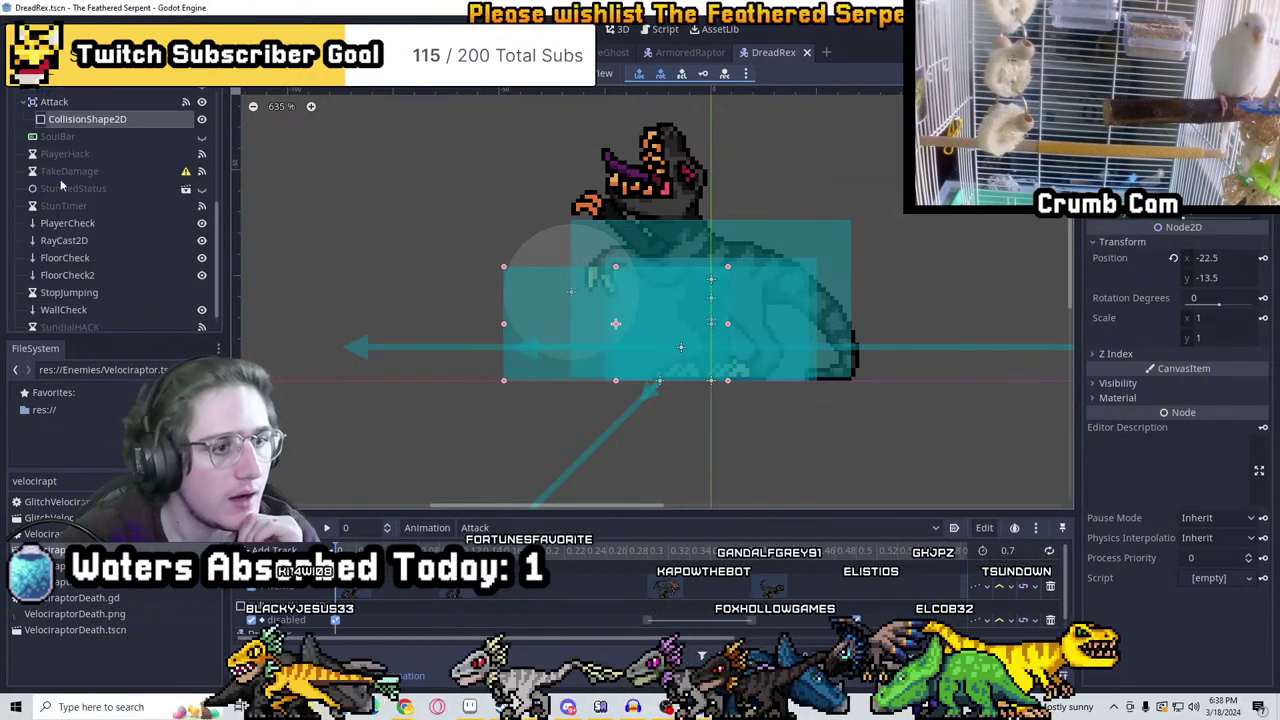
pyautogui.click(200, 137)
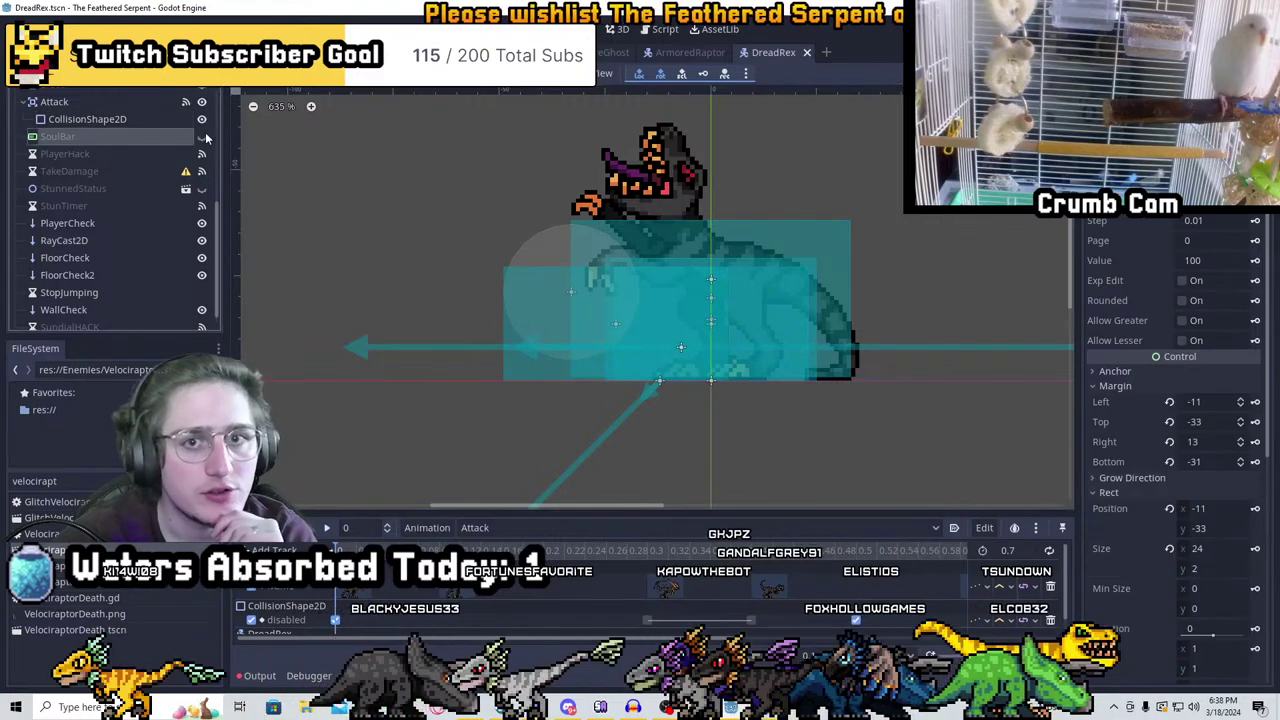
pyautogui.click(201, 137)
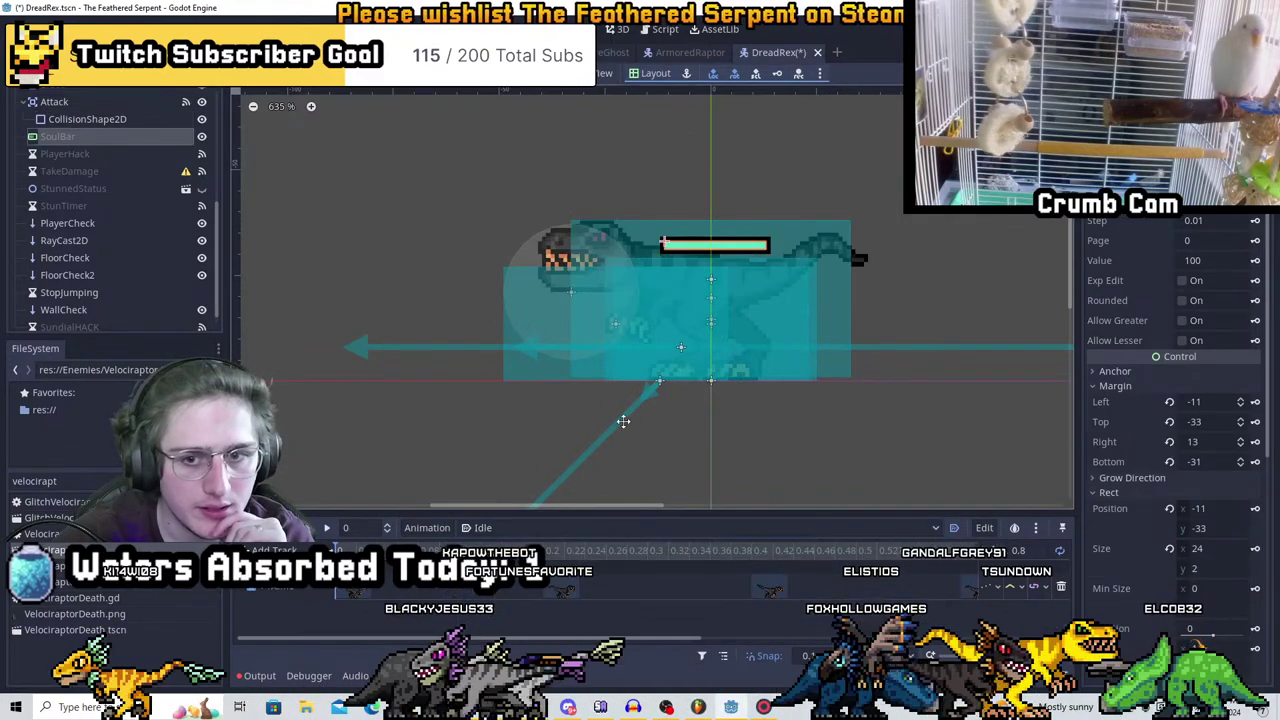
pyautogui.scroll(3, 124, 210)
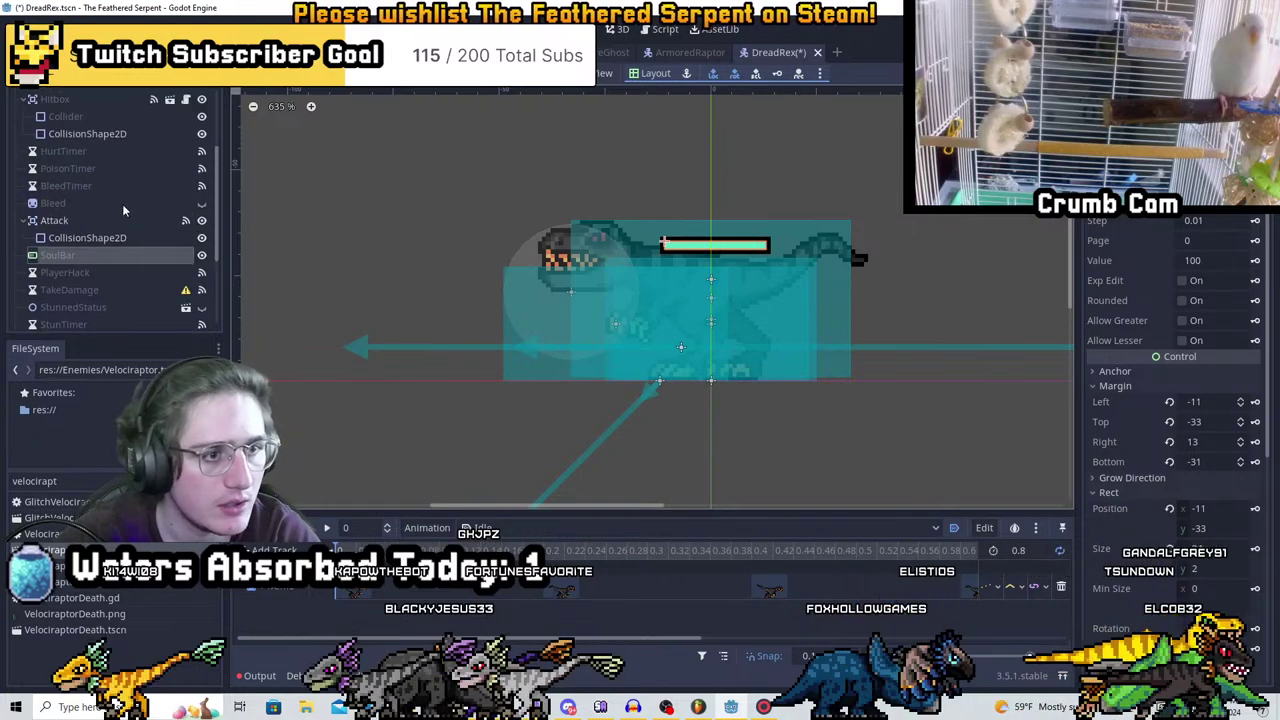
pyautogui.click(201, 203)
pyautogui.click(60, 203)
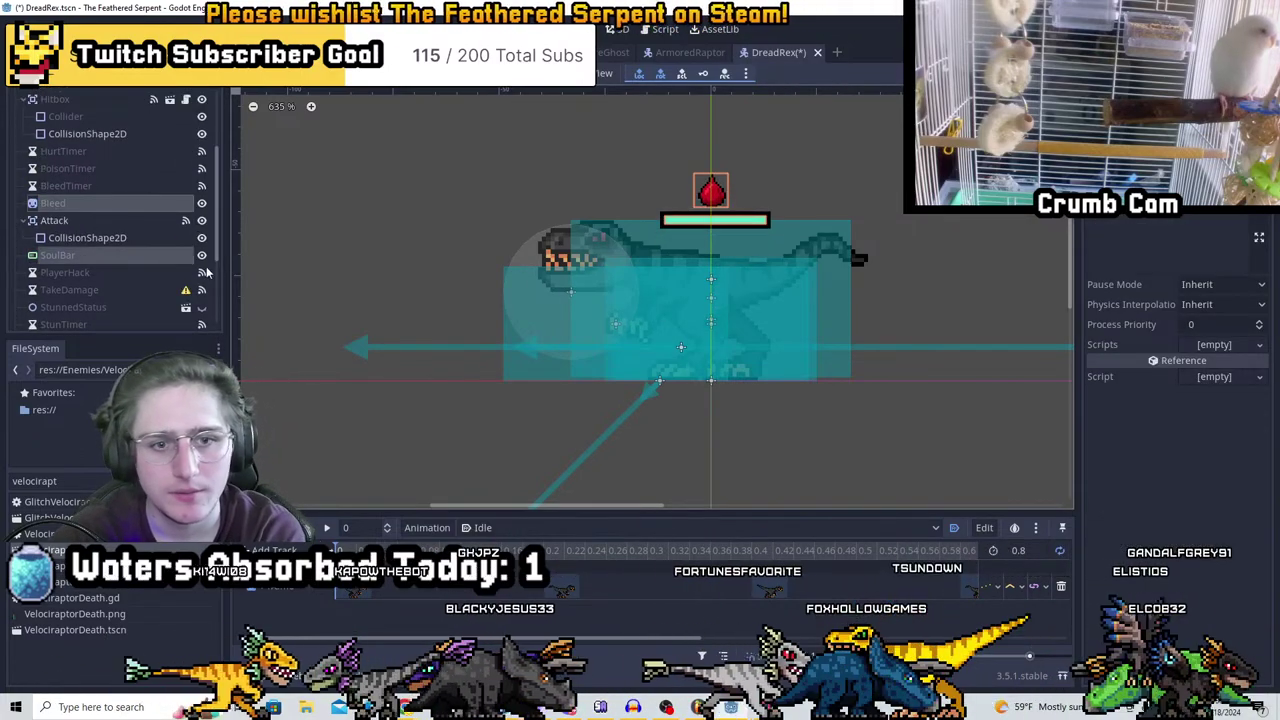
pyautogui.click(201, 255)
pyautogui.click(201, 203)
pyautogui.hotkey('ctrl', 's')
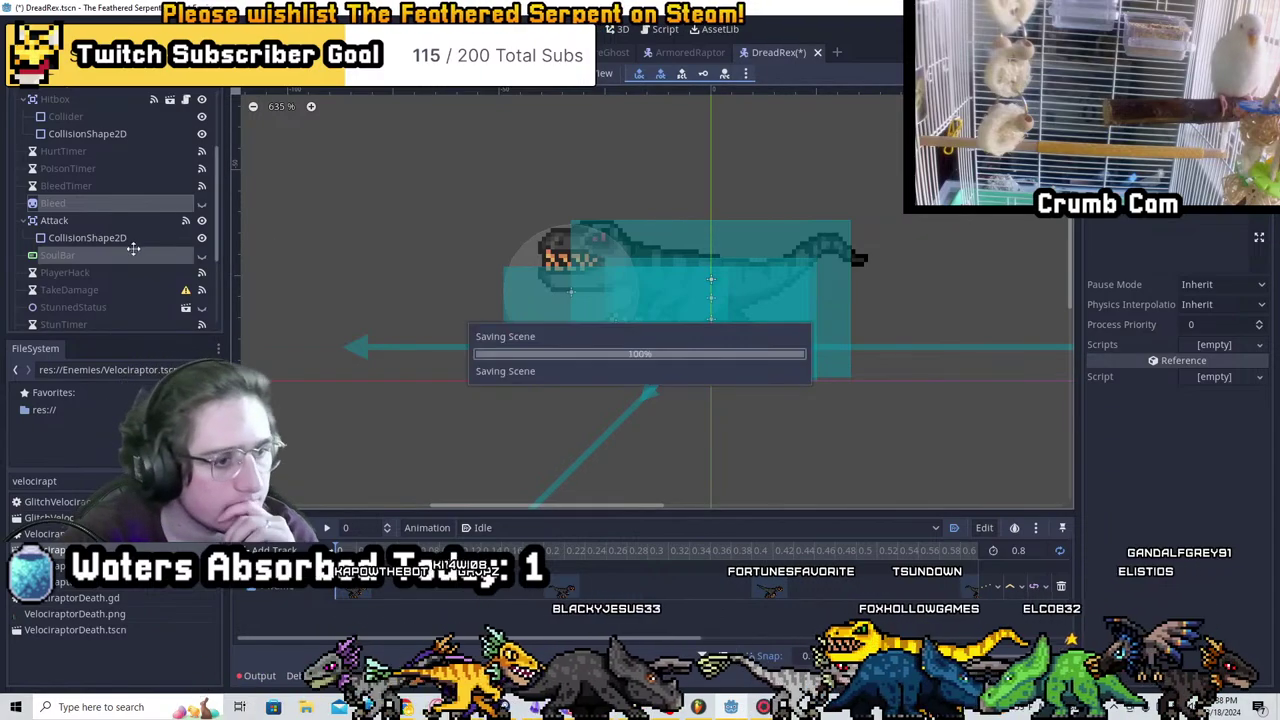
pyautogui.click(73, 307)
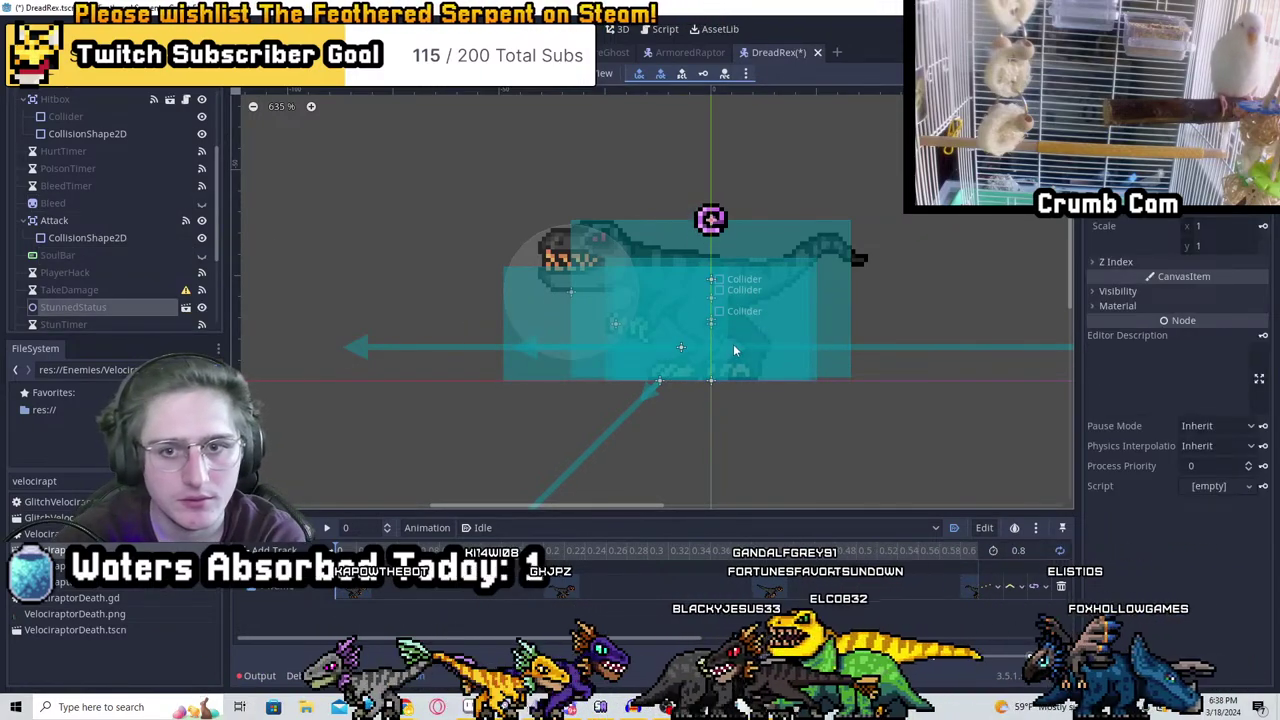
pyautogui.scroll(-2, 631, 316)
pyautogui.hotkey('ctrl', 's')
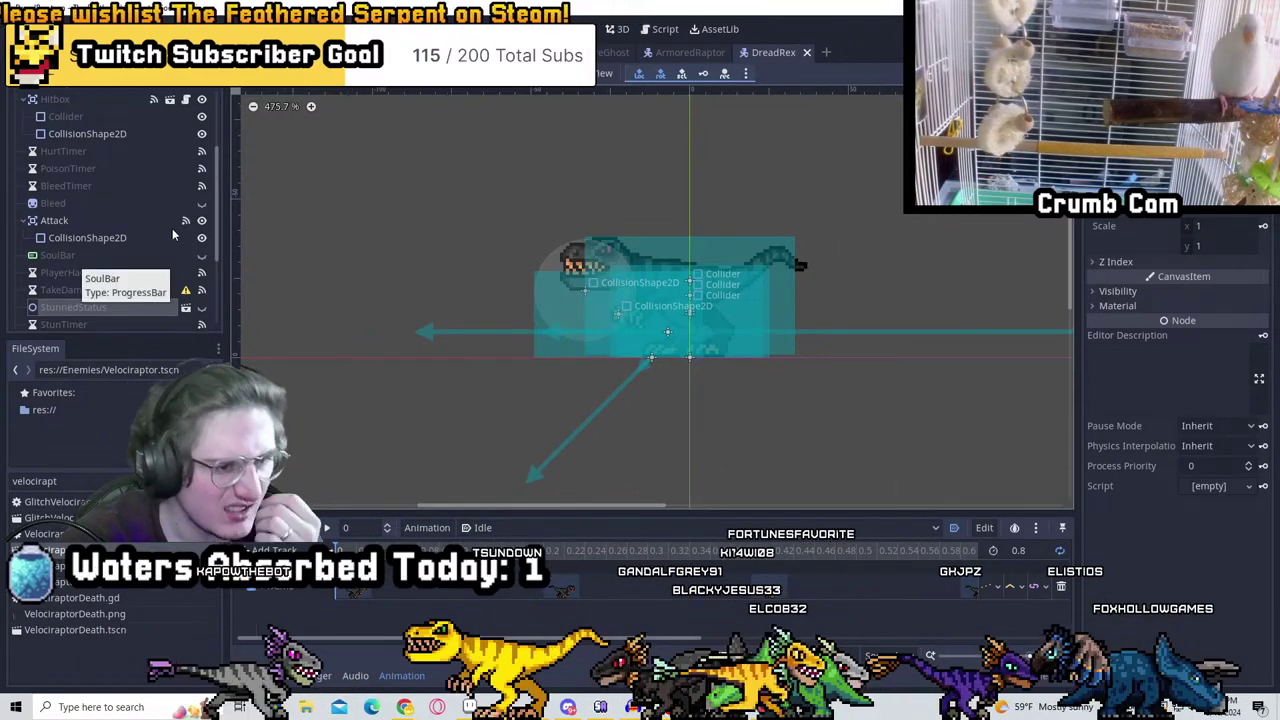
pyautogui.scroll(-4, 172, 235)
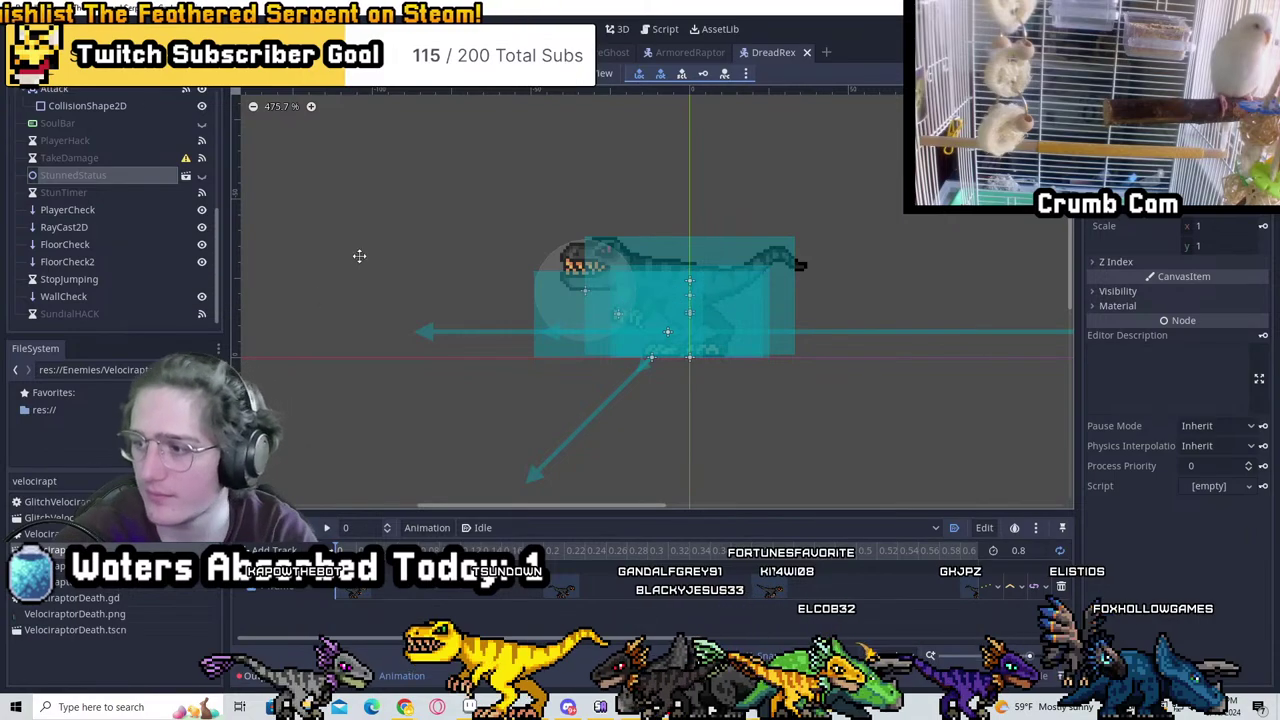
pyautogui.scroll(5, 139, 218)
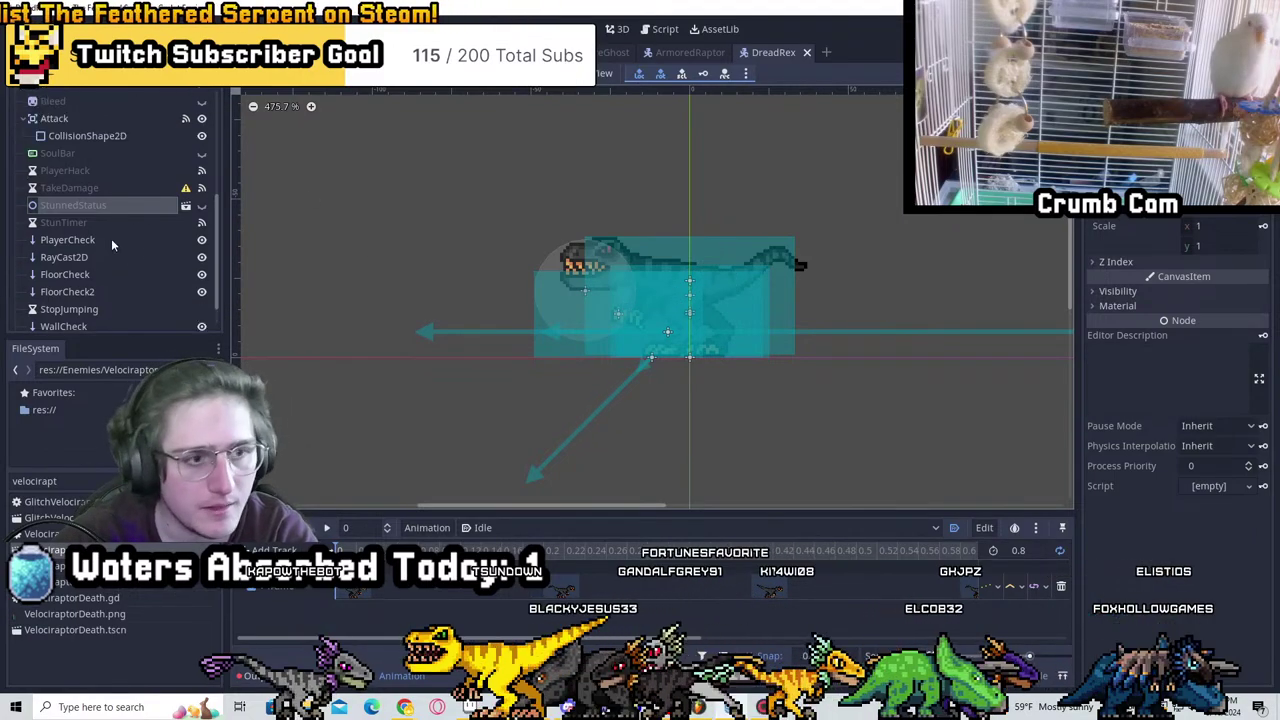
# Hide the Hurtbox, Hitbox and Attack collision shapes in the viewport
pyautogui.doubleClick(108, 130)
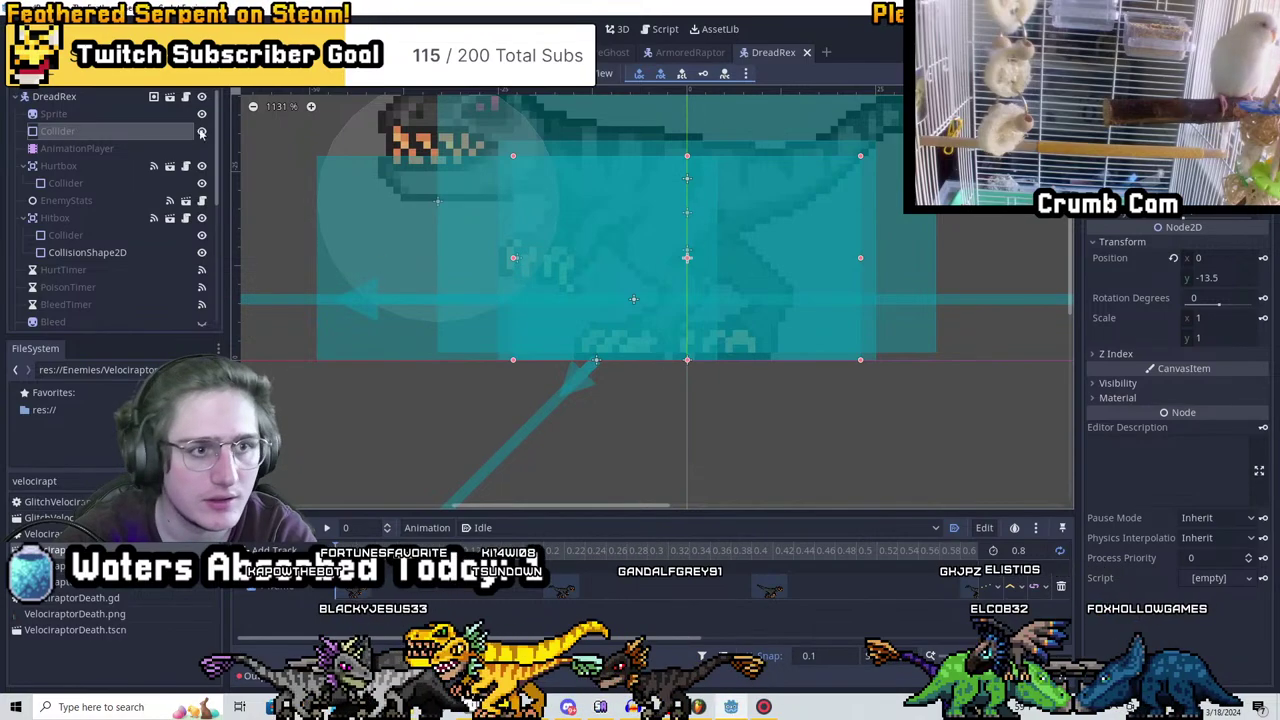
pyautogui.click(202, 167)
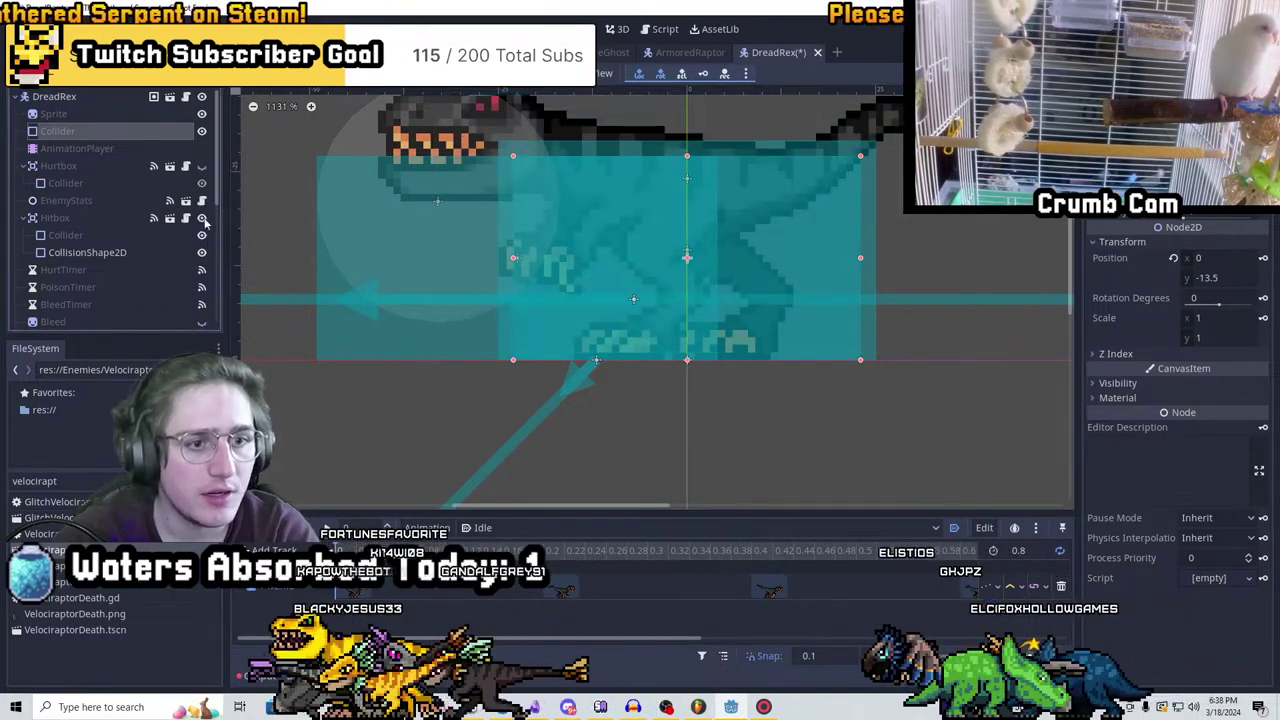
pyautogui.click(202, 218)
pyautogui.scroll(-3, 198, 280)
pyautogui.click(201, 252)
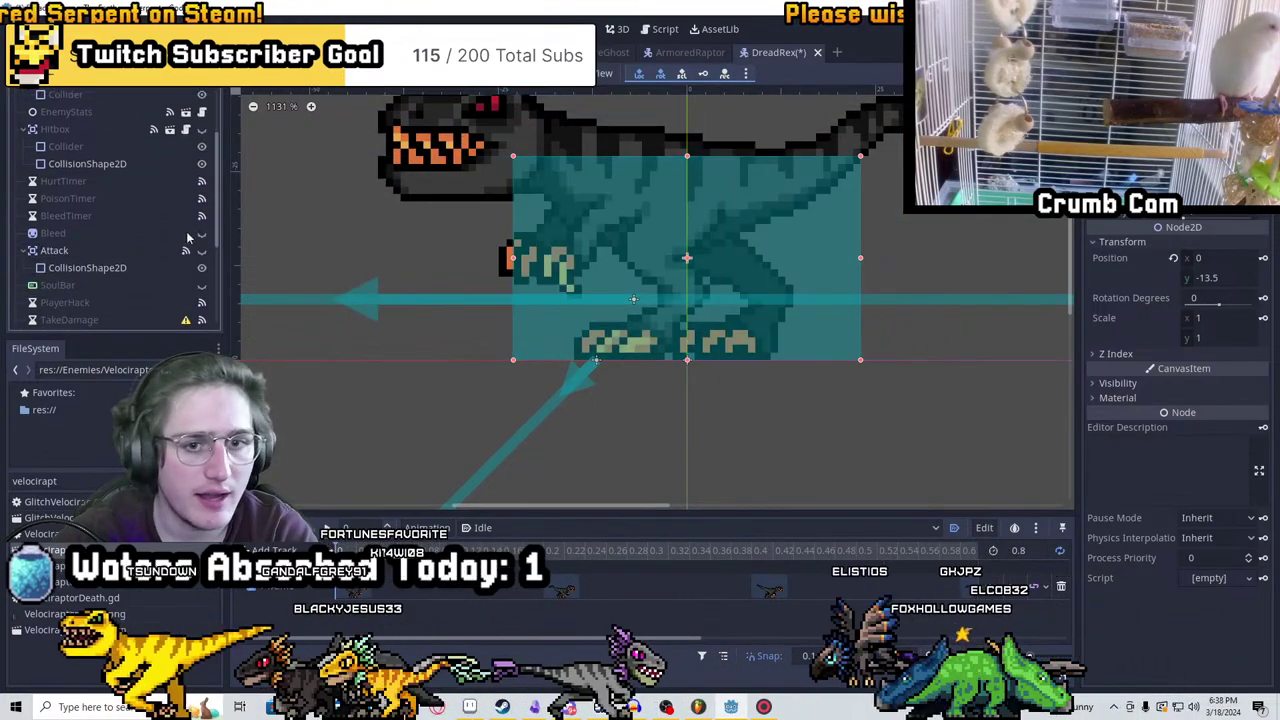
pyautogui.scroll(-4, 150, 250)
pyautogui.scroll(-2, 543, 230)
pyautogui.scroll(-1, 95, 245)
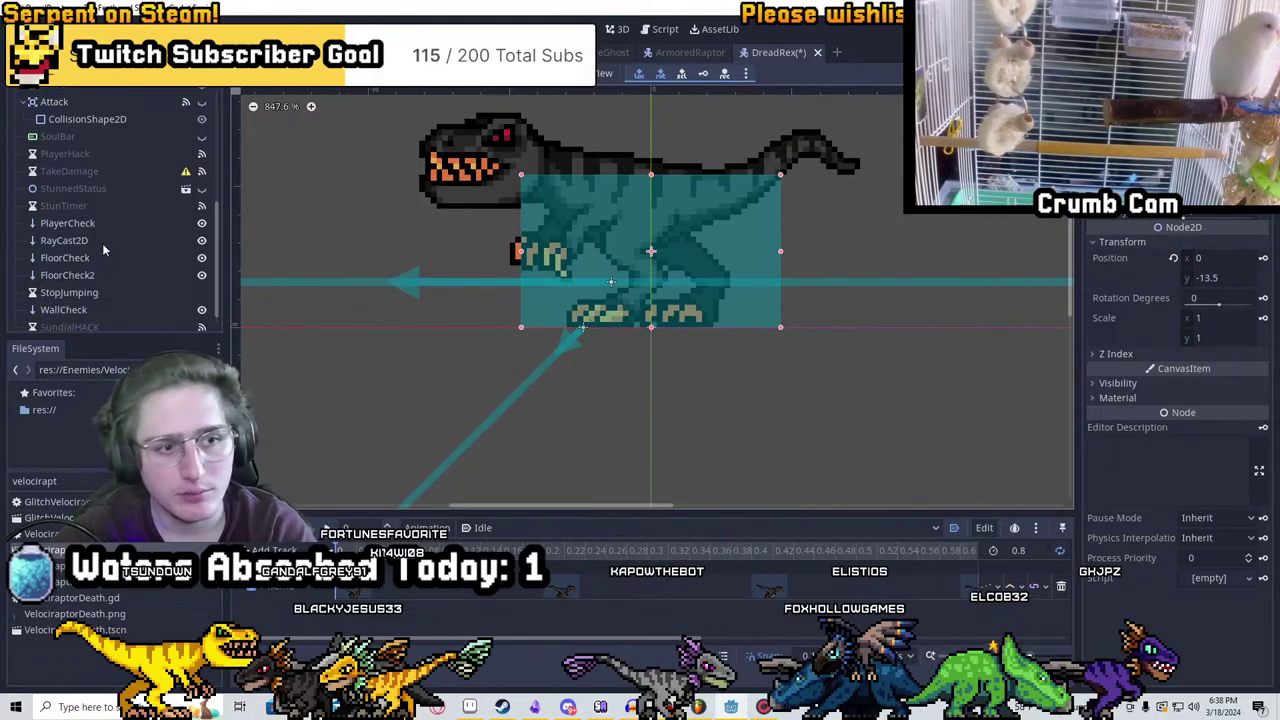
# Move both FloorCheck raycasts left toward the T-rex's front
pyautogui.click(65, 258)
pyautogui.keyDown('shift'); pyautogui.click(67, 275); pyautogui.keyUp('shift')
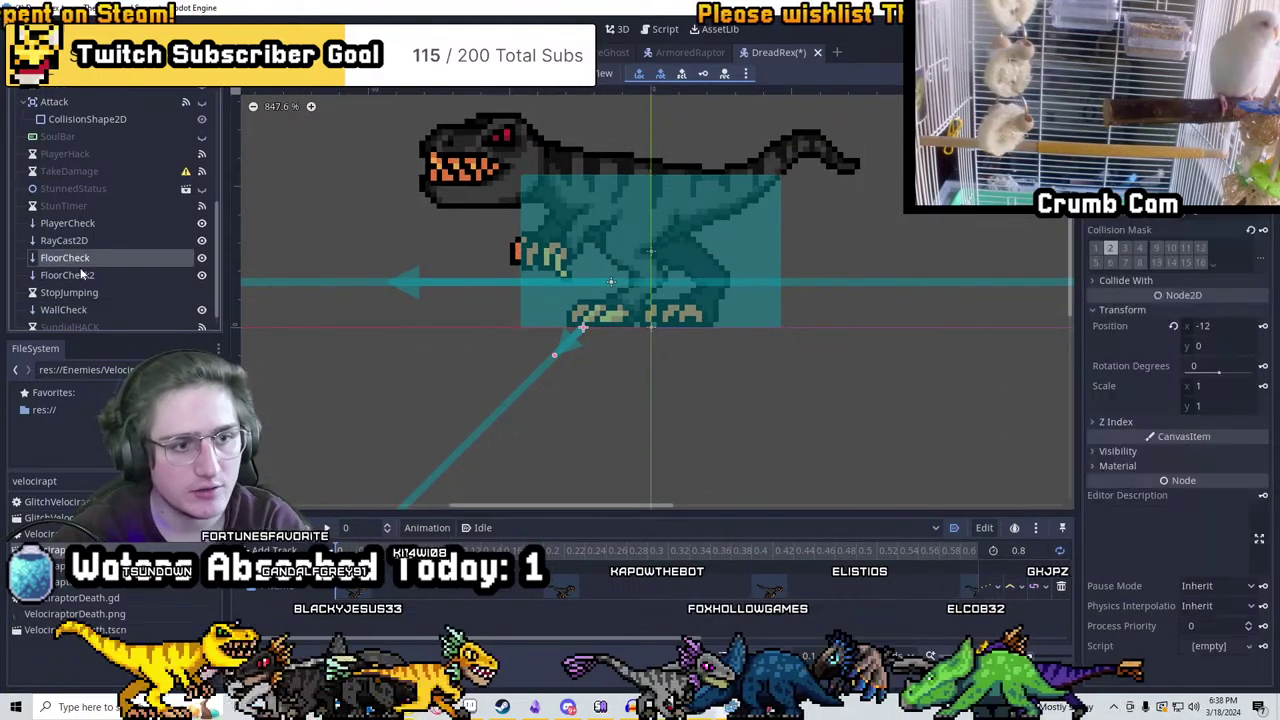
pyautogui.moveTo(638, 330); pyautogui.dragTo(581, 330)
pyautogui.scroll(2, 551, 345)
pyautogui.scroll(1, 510, 320)
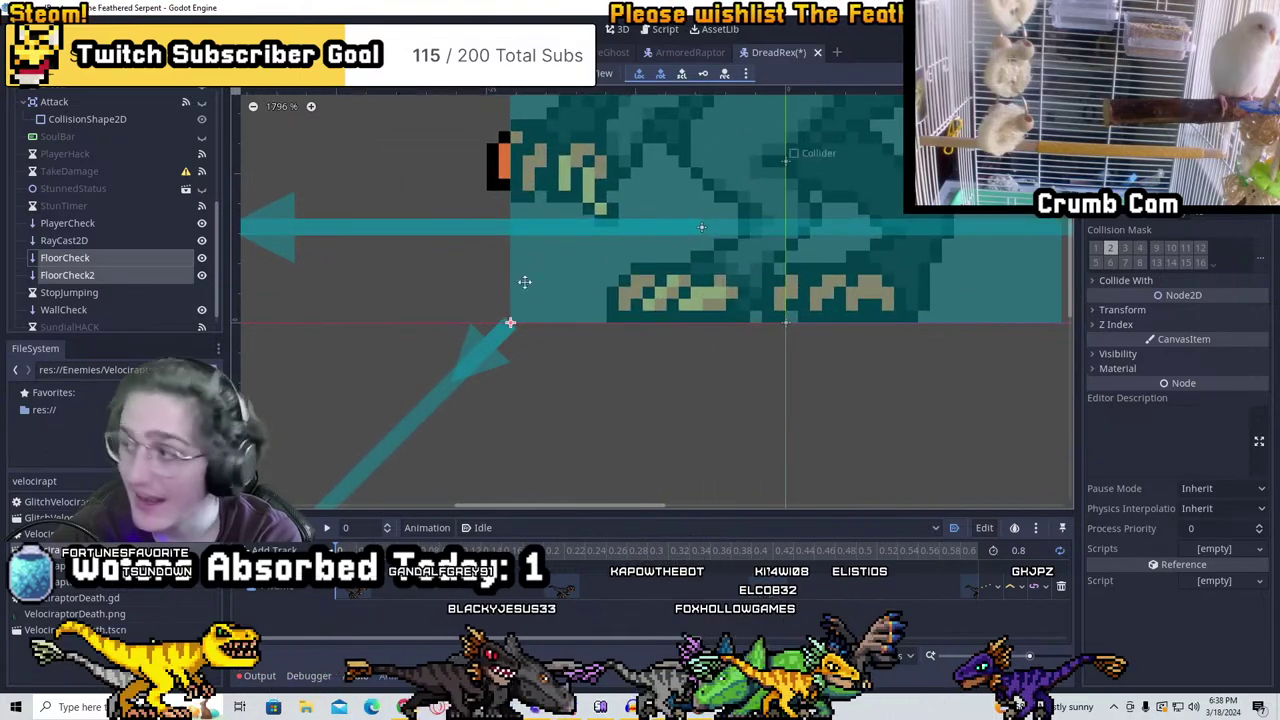
pyautogui.scroll(-3, 515, 315)
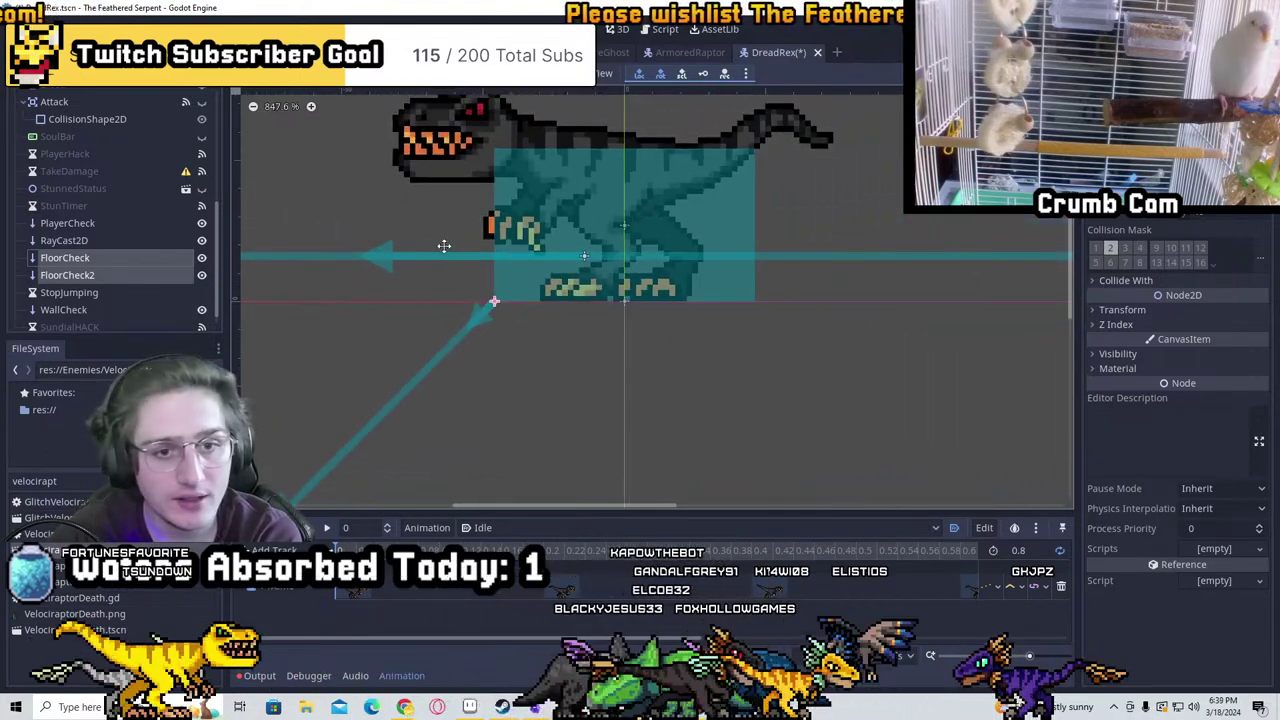
# Shift the WallCheck and PlayerCheck raycasts further left
pyautogui.click(104, 309)
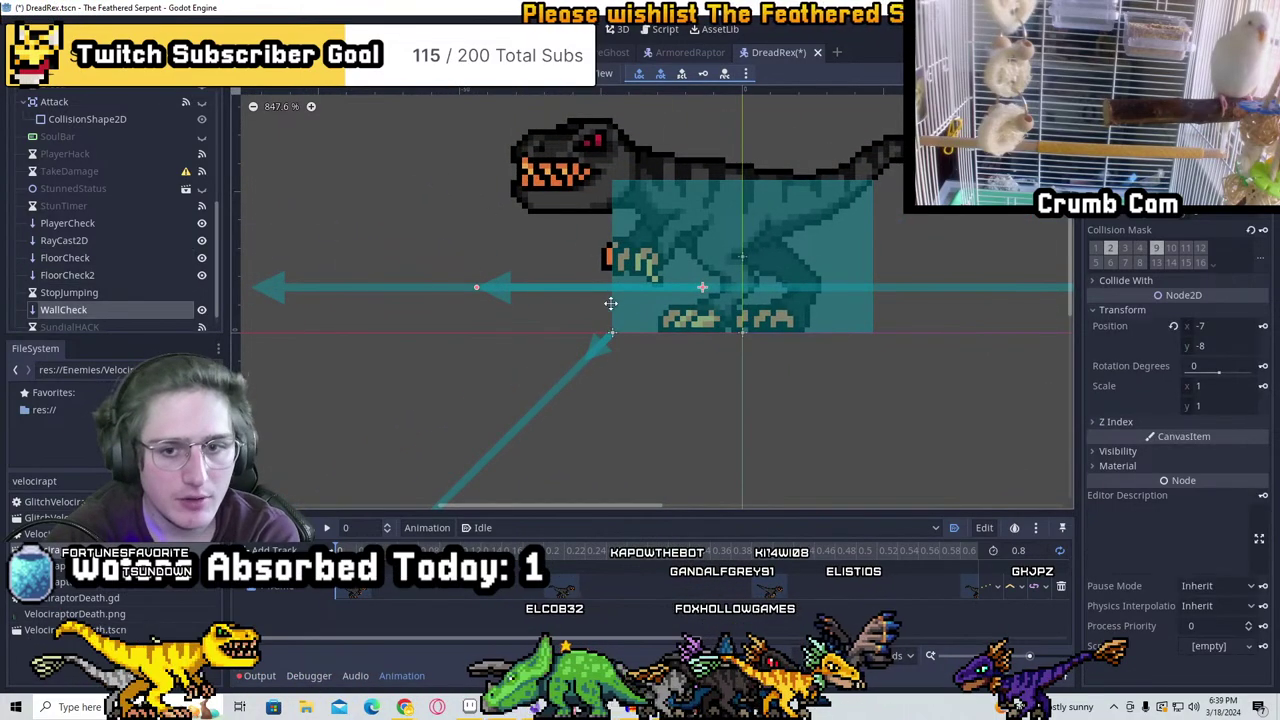
pyautogui.scroll(-1, 694, 305)
pyautogui.moveTo(694, 305); pyautogui.dragTo(758, 352, button='middle')
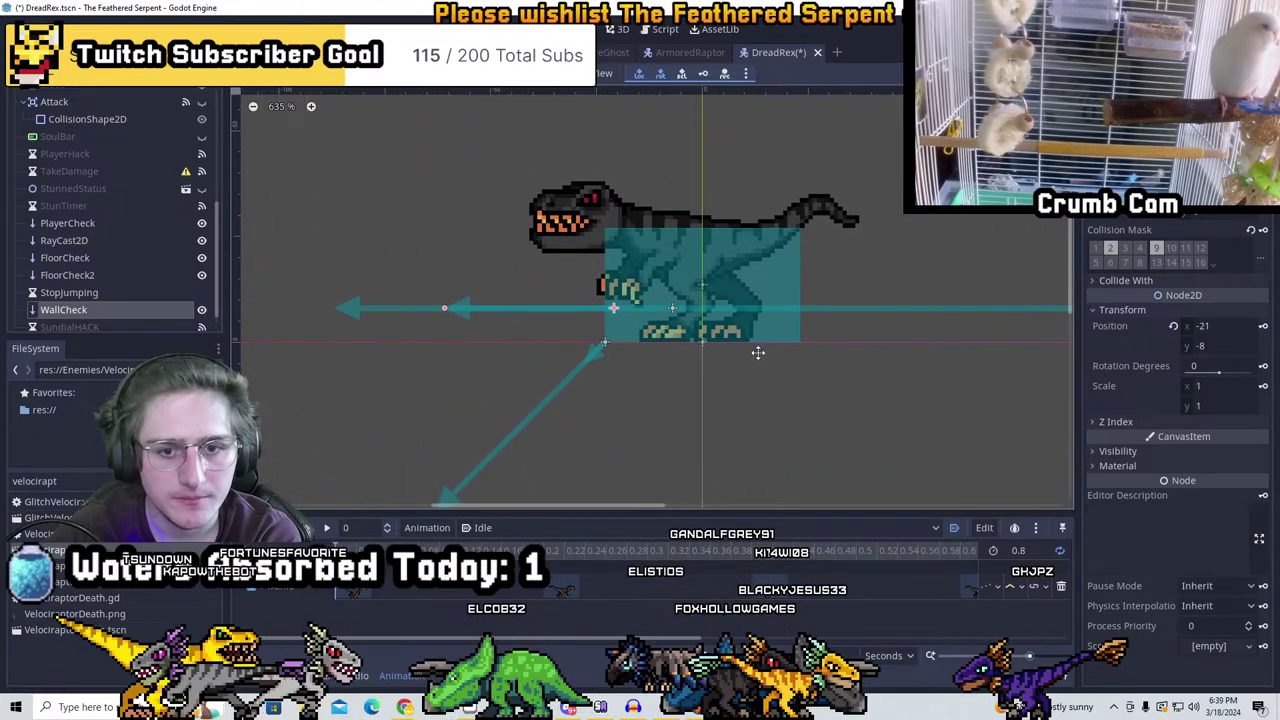
pyautogui.scroll(-1, 97, 250)
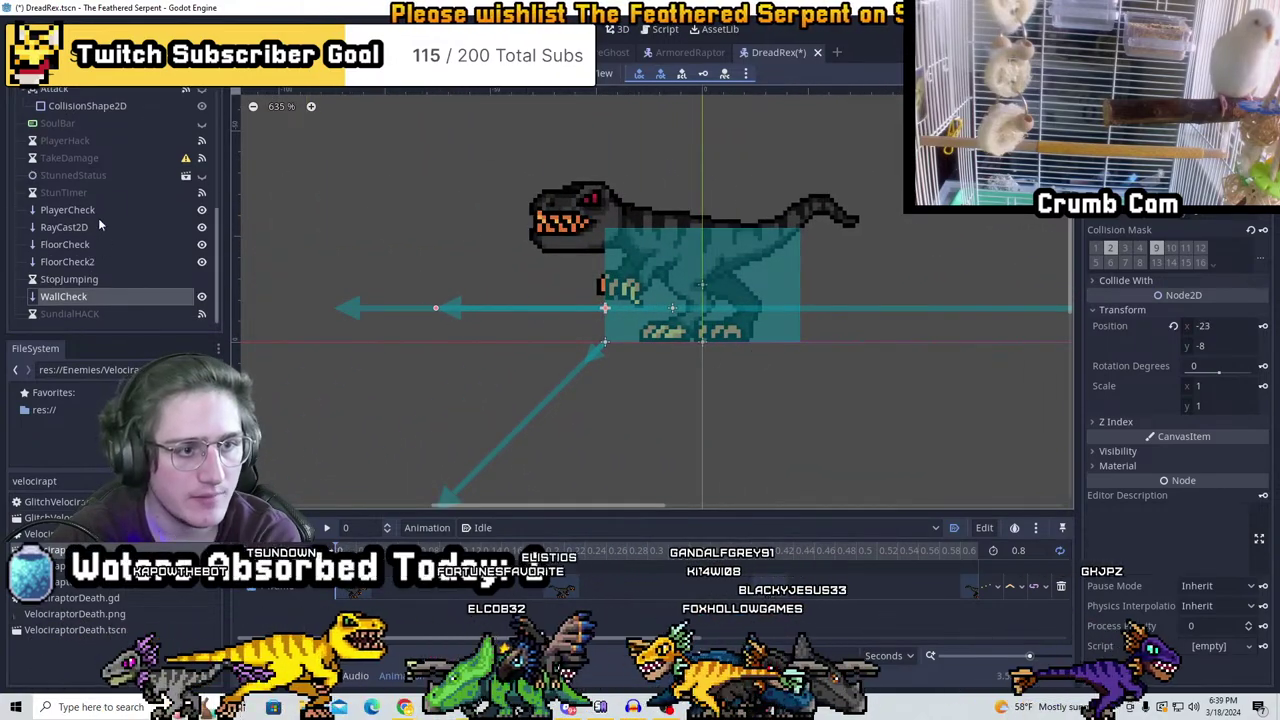
pyautogui.click(98, 212)
pyautogui.hotkey('shift', 'Left')
pyautogui.hotkey('shift', 'Left')
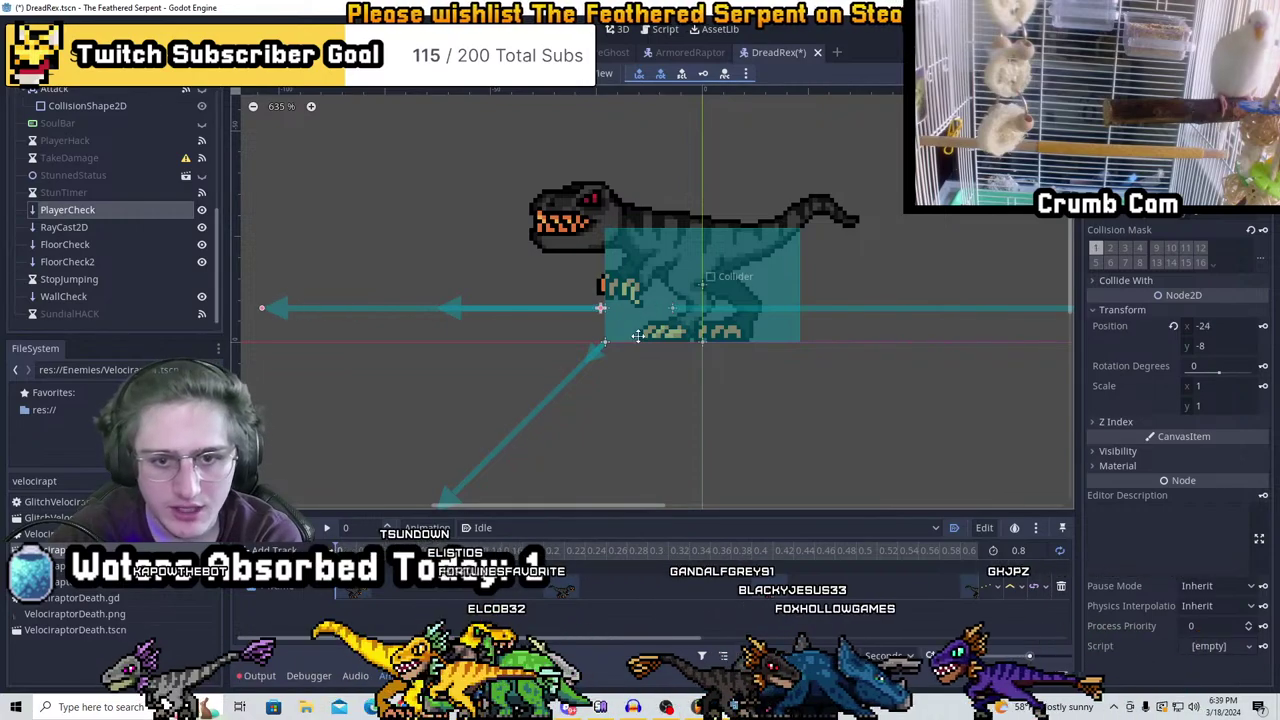
pyautogui.scroll(-2, 718, 340)
# Check the RayCast2D node across the whole T-rex and save the DreadRex scene
pyautogui.moveTo(820, 391); pyautogui.dragTo(457, 329, button='middle')
pyautogui.scroll(1, 457, 329)
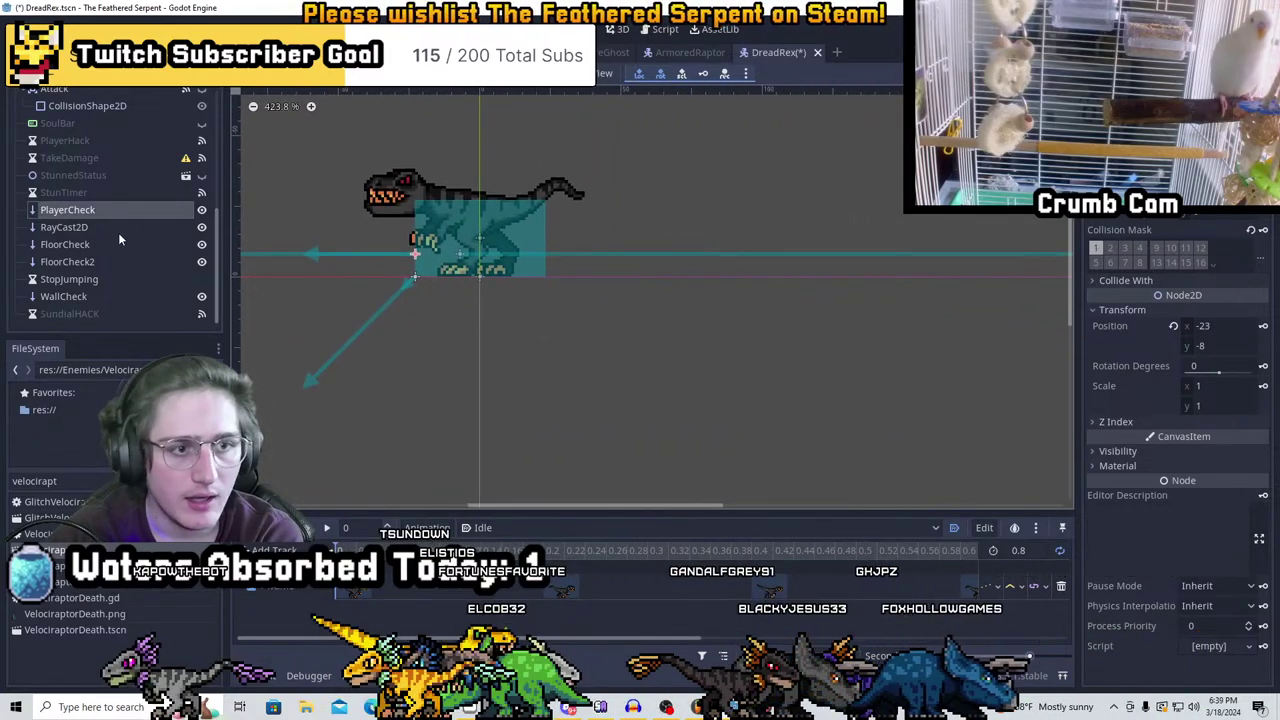
pyautogui.click(117, 231)
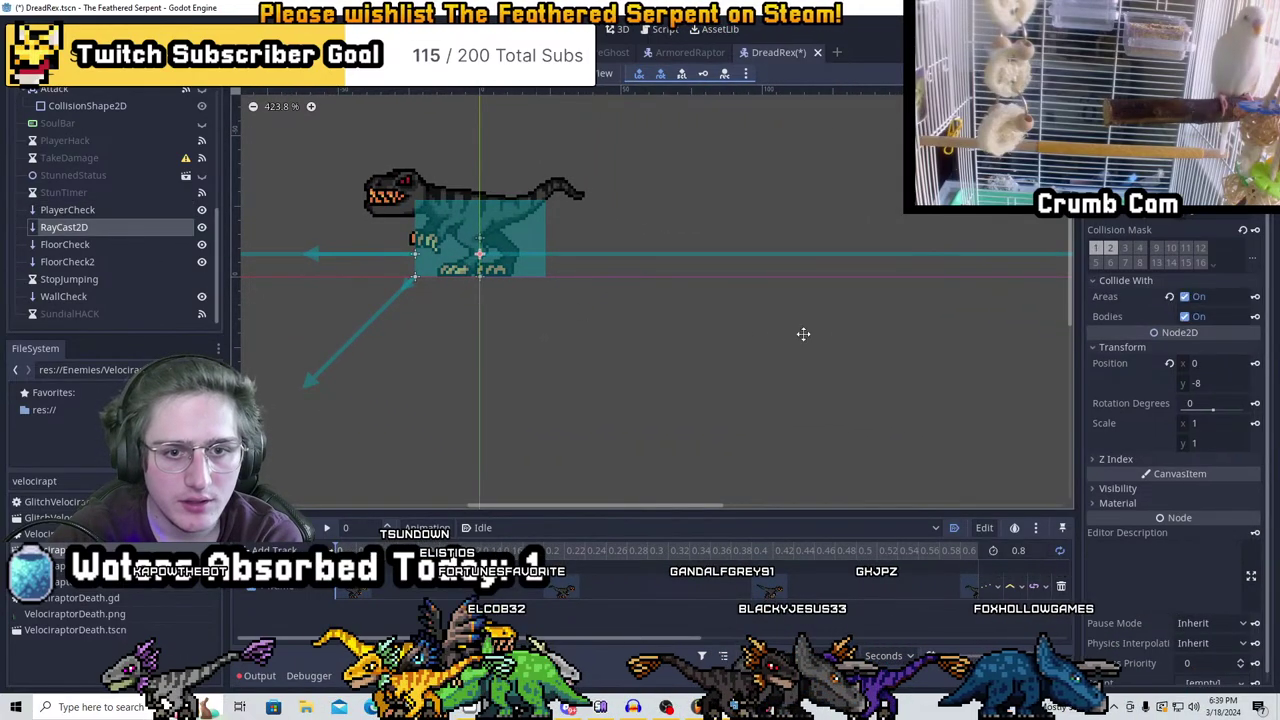
pyautogui.moveTo(803, 334); pyautogui.dragTo(959, 364, button='middle')
pyautogui.hscroll(-5, 301, 343)
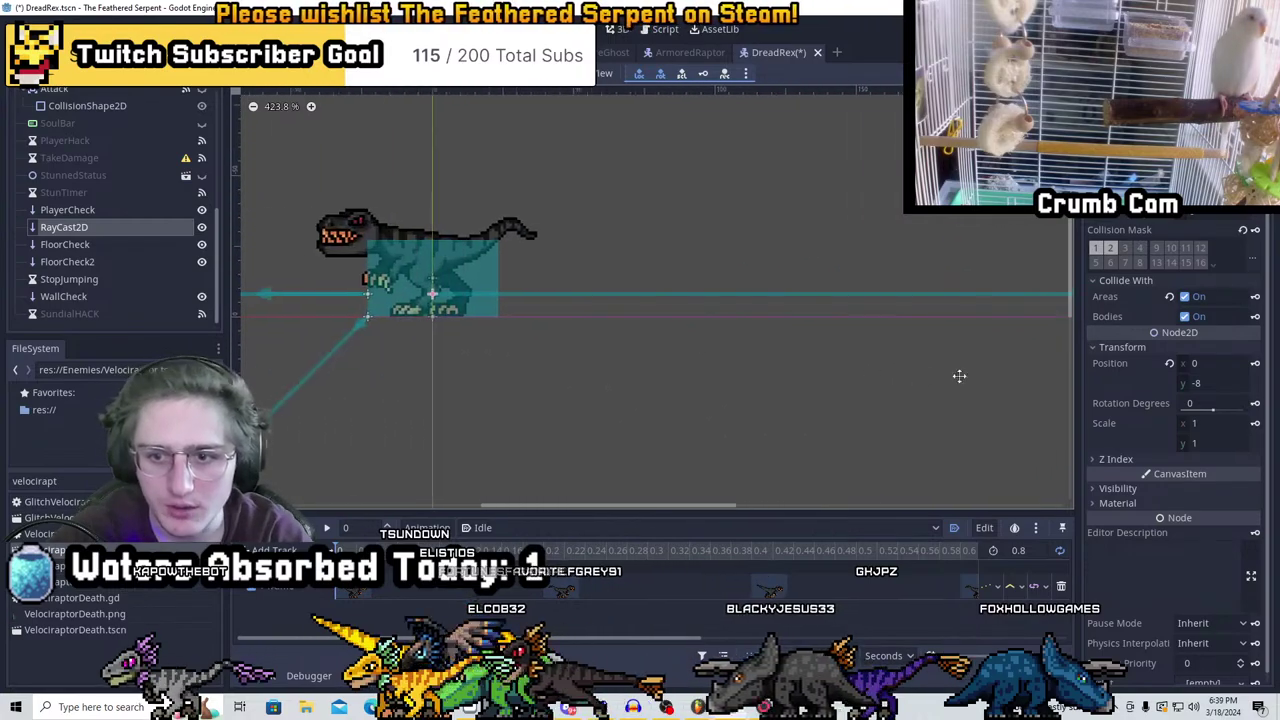
pyautogui.hotkey('ctrl', 's')
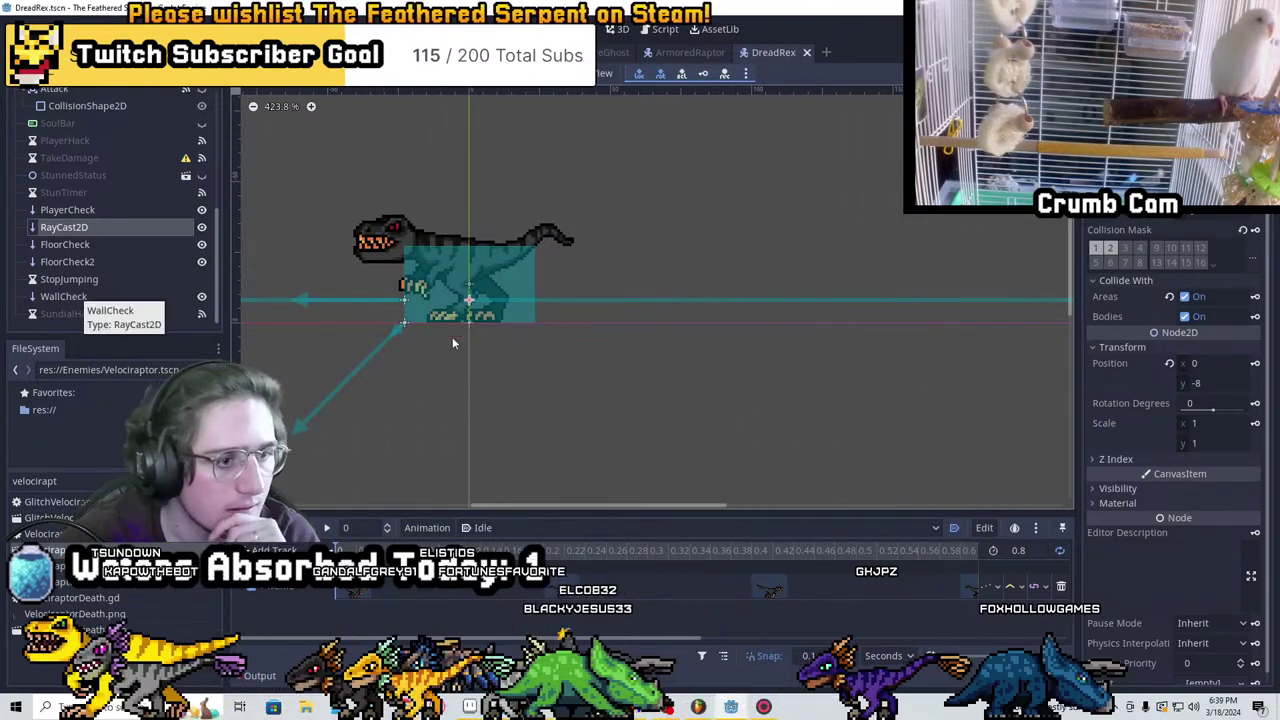
# Open DreadRex's raptor script in the script editor
pyautogui.hscroll(-4, 328, 273)
pyautogui.scroll(2, 730, 370)
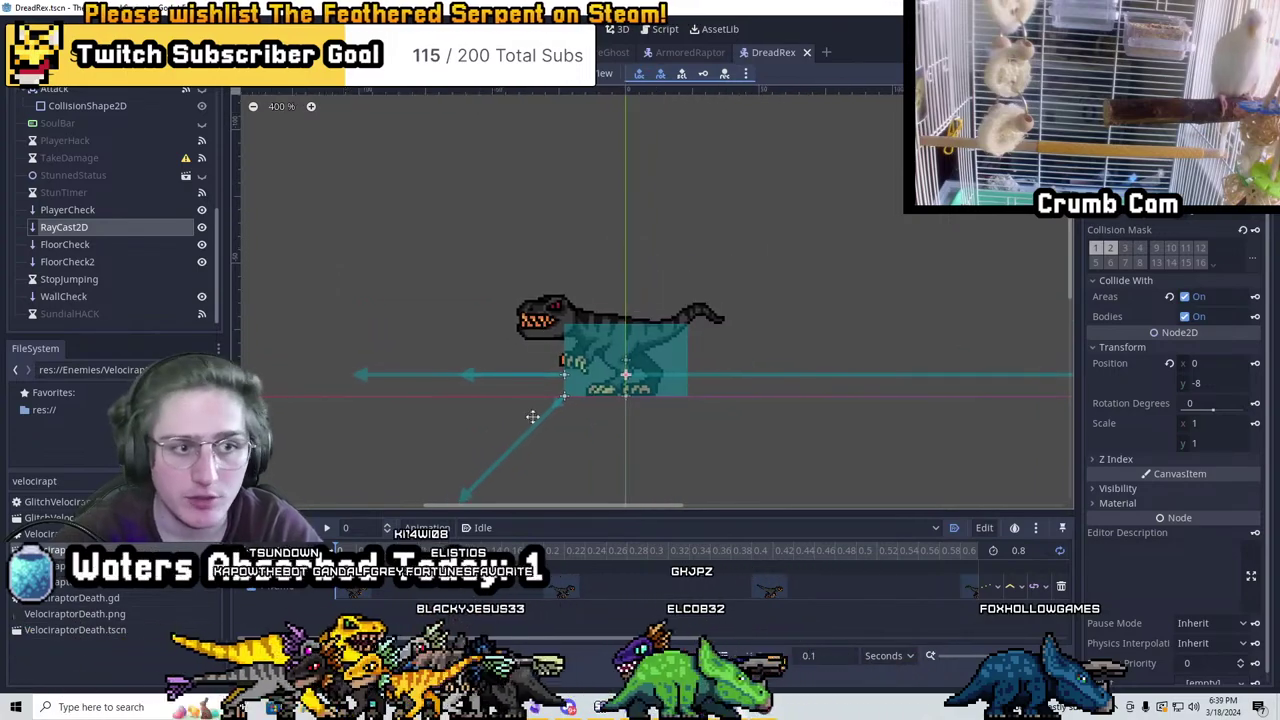
pyautogui.scroll(-2, 760, 410)
pyautogui.scroll(-2, 743, 382)
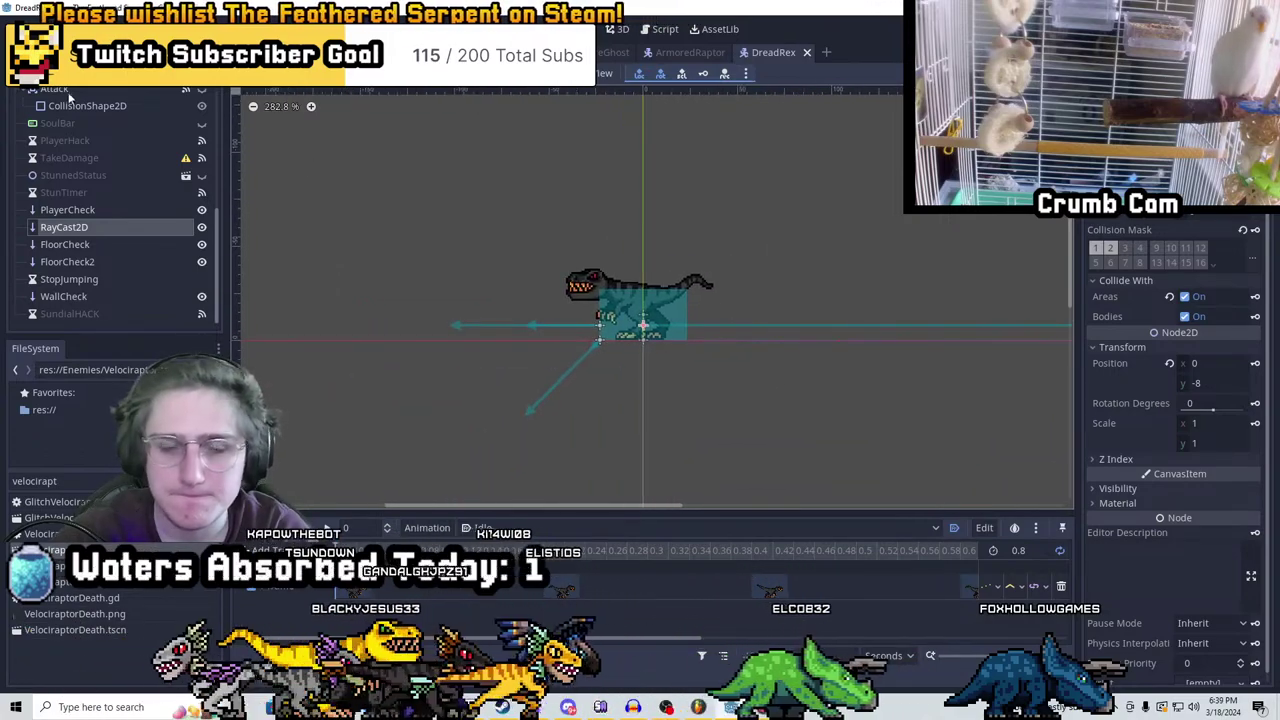
pyautogui.scroll(5, 123, 162)
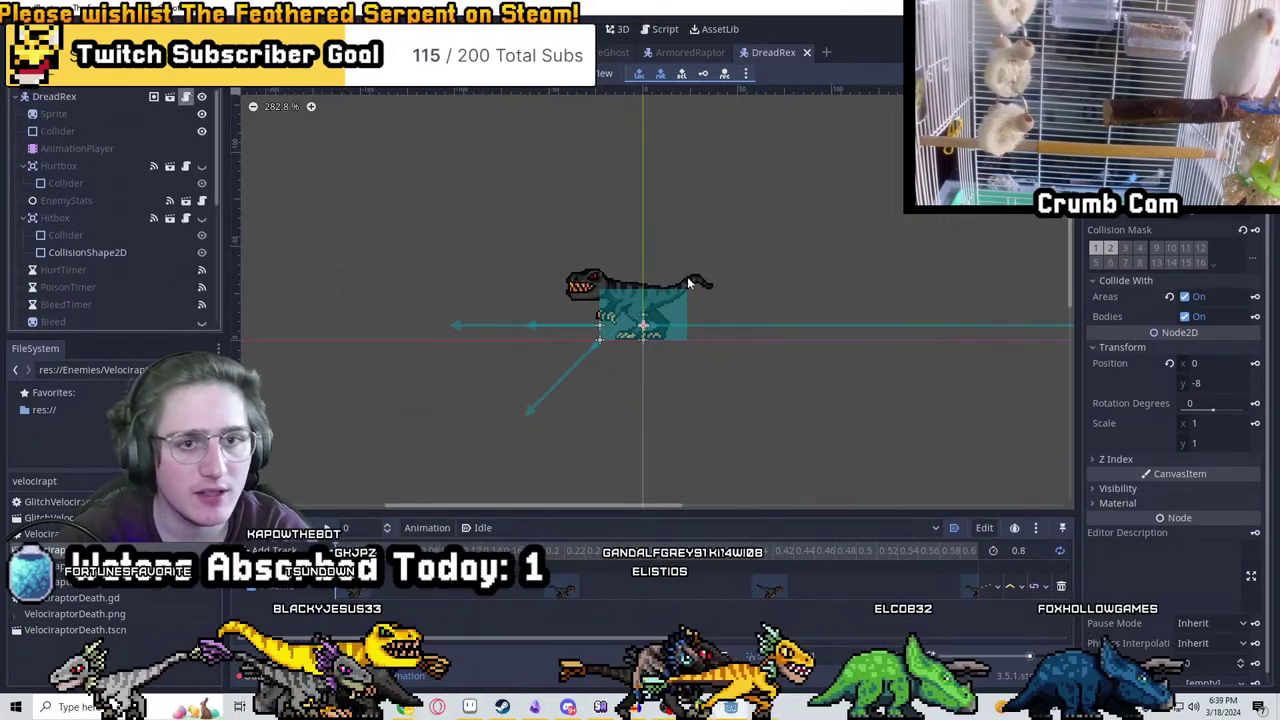
pyautogui.click(665, 29)
pyautogui.click(716, 222)
# Attach a new DreadRex.gd script to the DreadRex root and paste the copied raptor code
pyautogui.hotkey('ctrl', 'a')
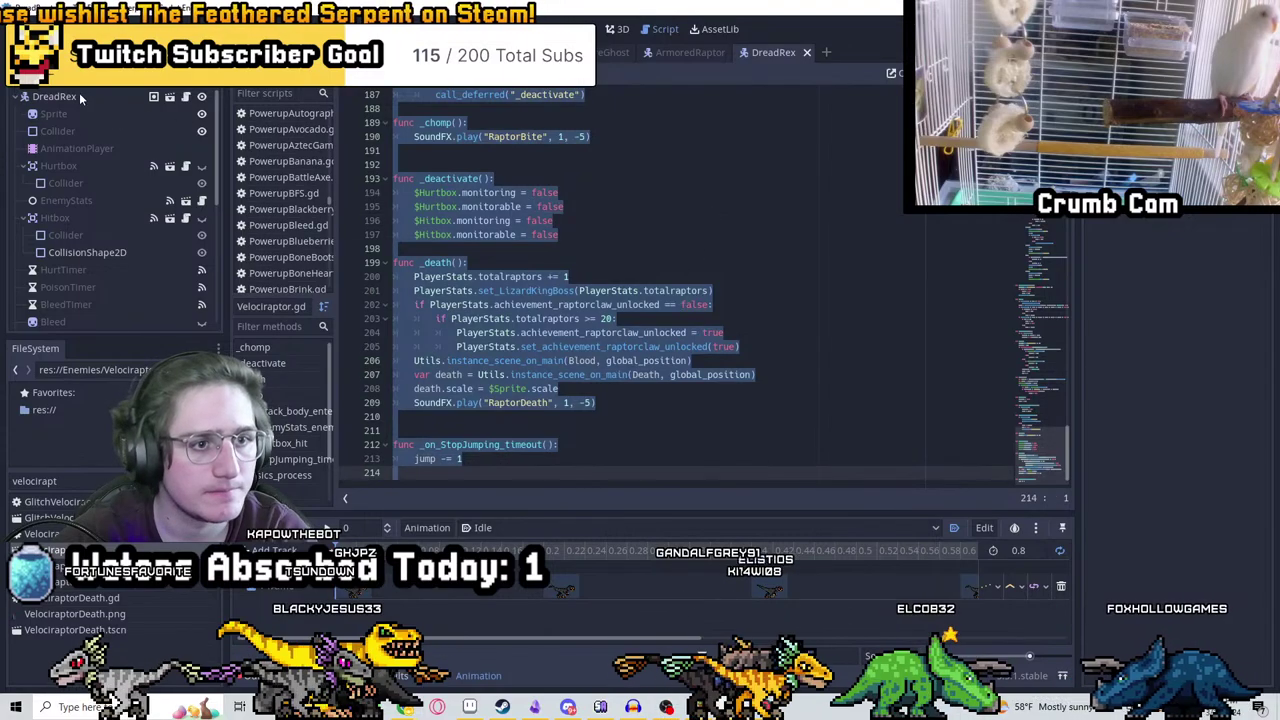
pyautogui.click(79, 93)
pyautogui.click(185, 75)
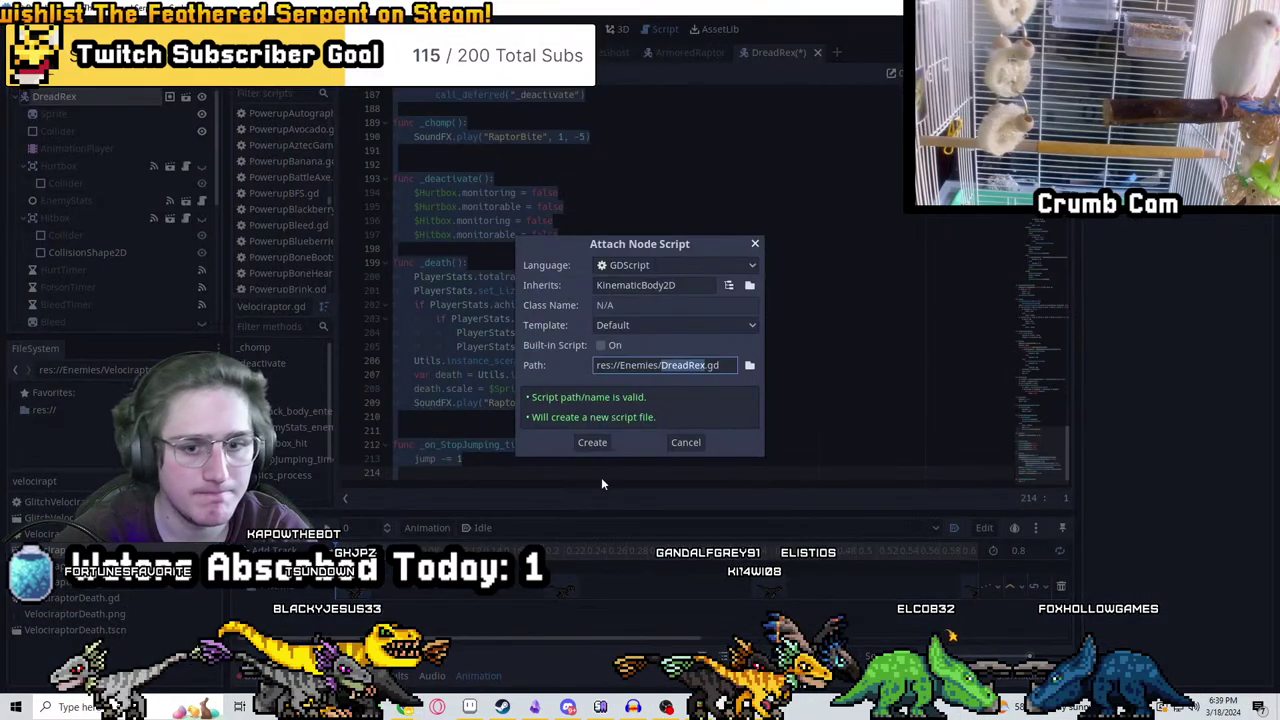
pyautogui.click(593, 442)
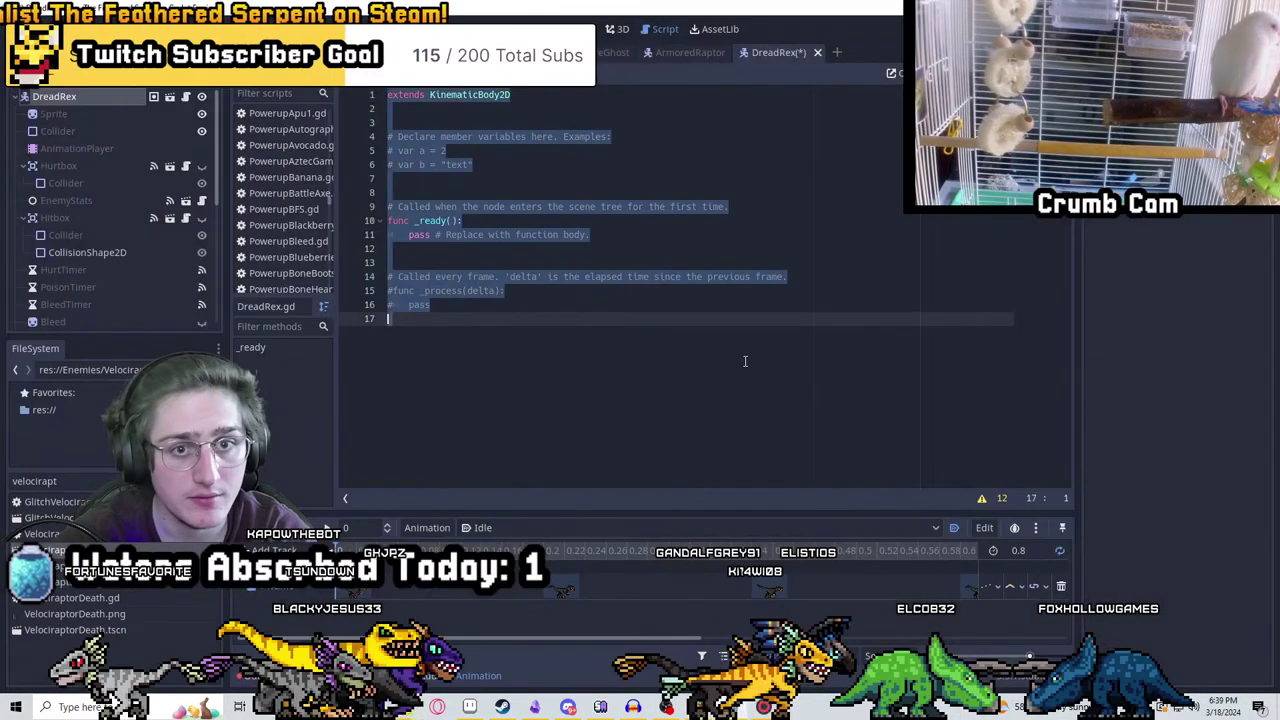
pyautogui.hotkey('ctrl', 'a')
pyautogui.hotkey('ctrl', 'v')
# Set ACCELERATION to 400 in DreadRex.gd and save
pyautogui.scroll(20, 543, 302)
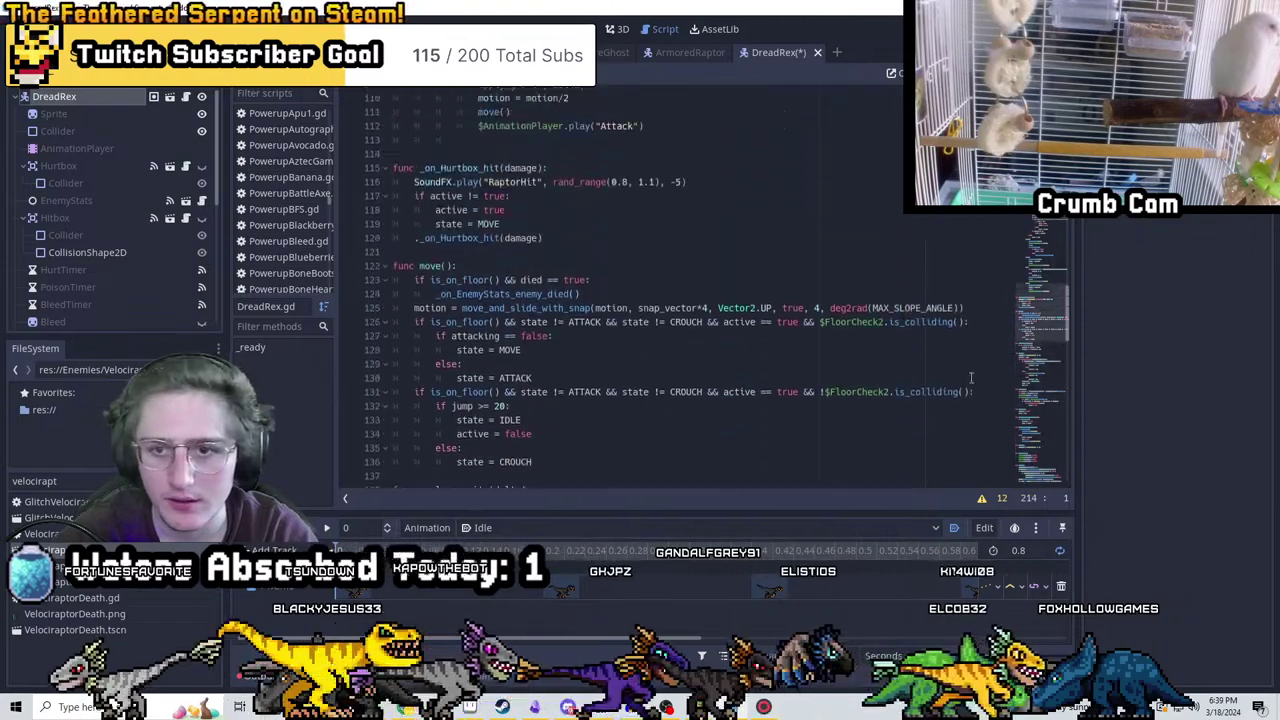
pyautogui.scroll(20, 585, 262)
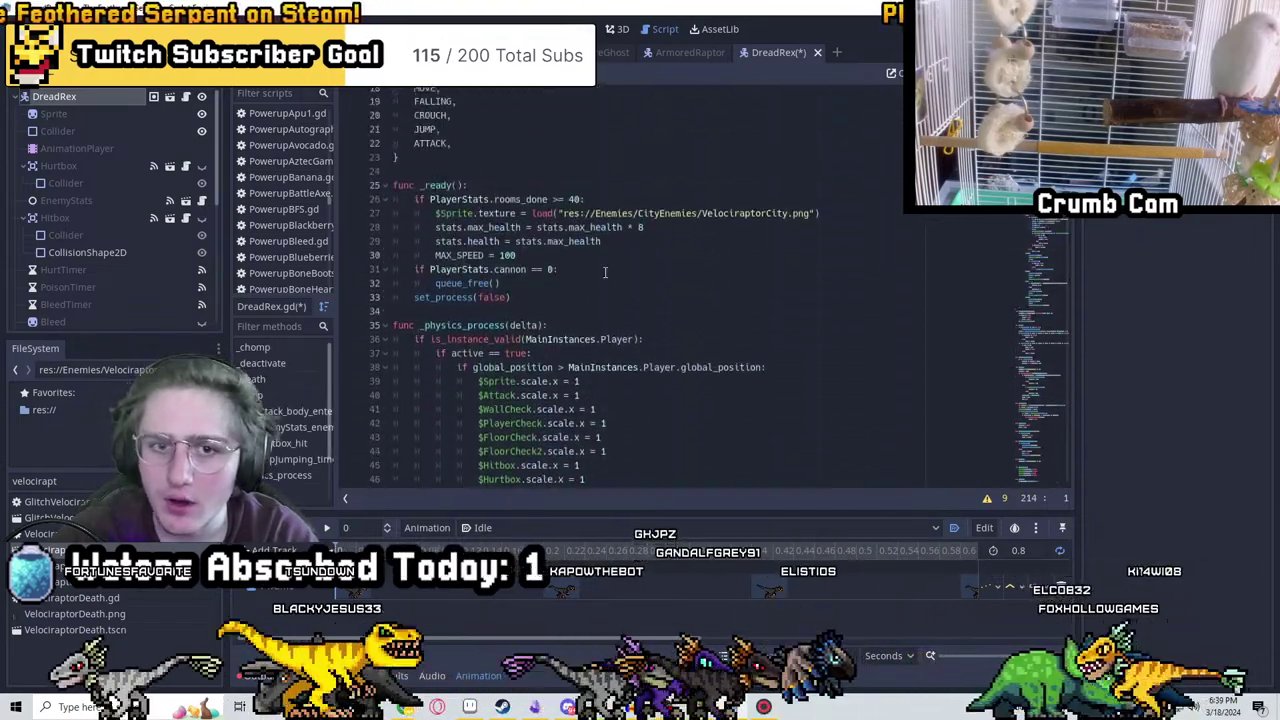
pyautogui.click(527, 178)
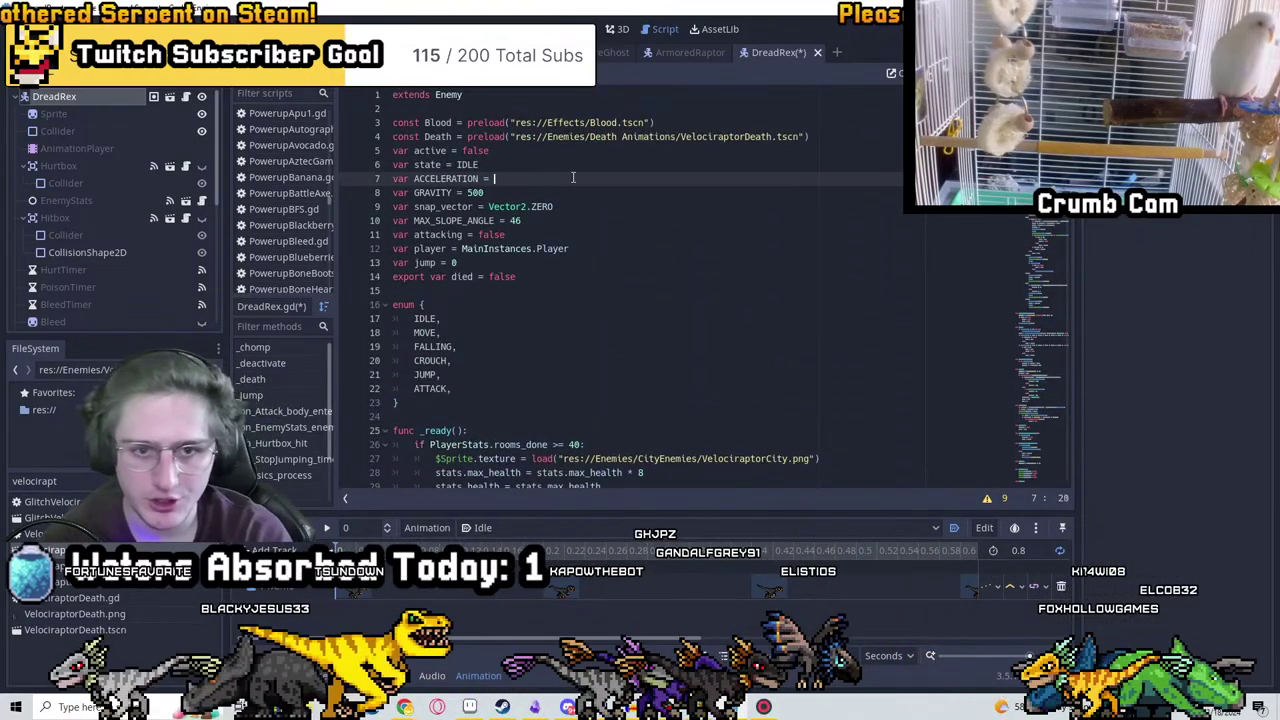
pyautogui.click(543, 220)
pyautogui.click(471, 262)
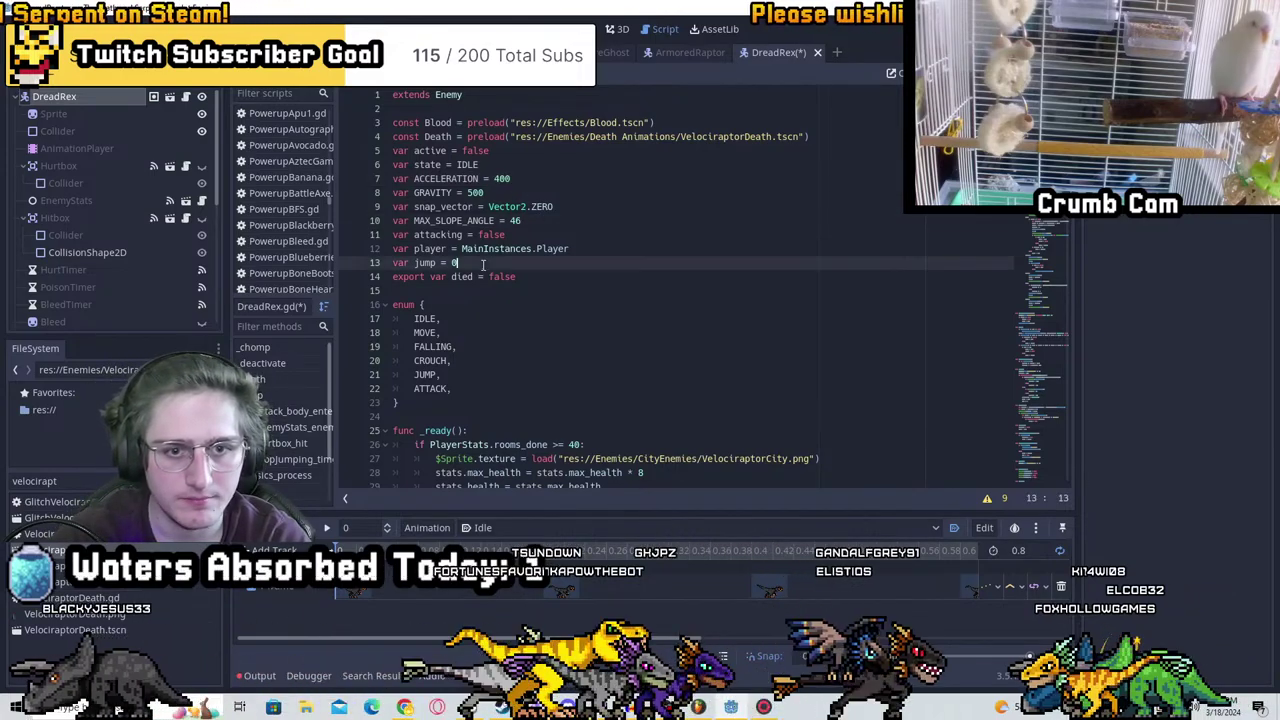
pyautogui.click(520, 178)
pyautogui.click(497, 178)
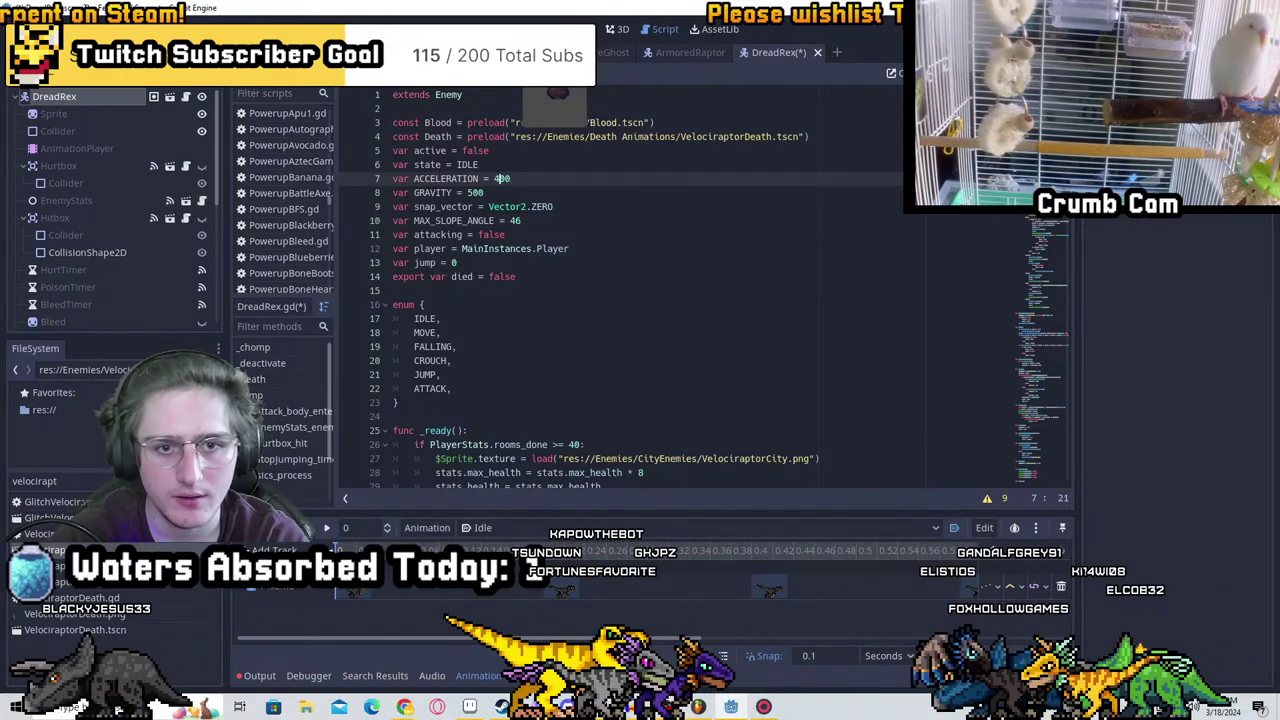
pyautogui.click(629, 288)
pyautogui.scroll(-7, 632, 266)
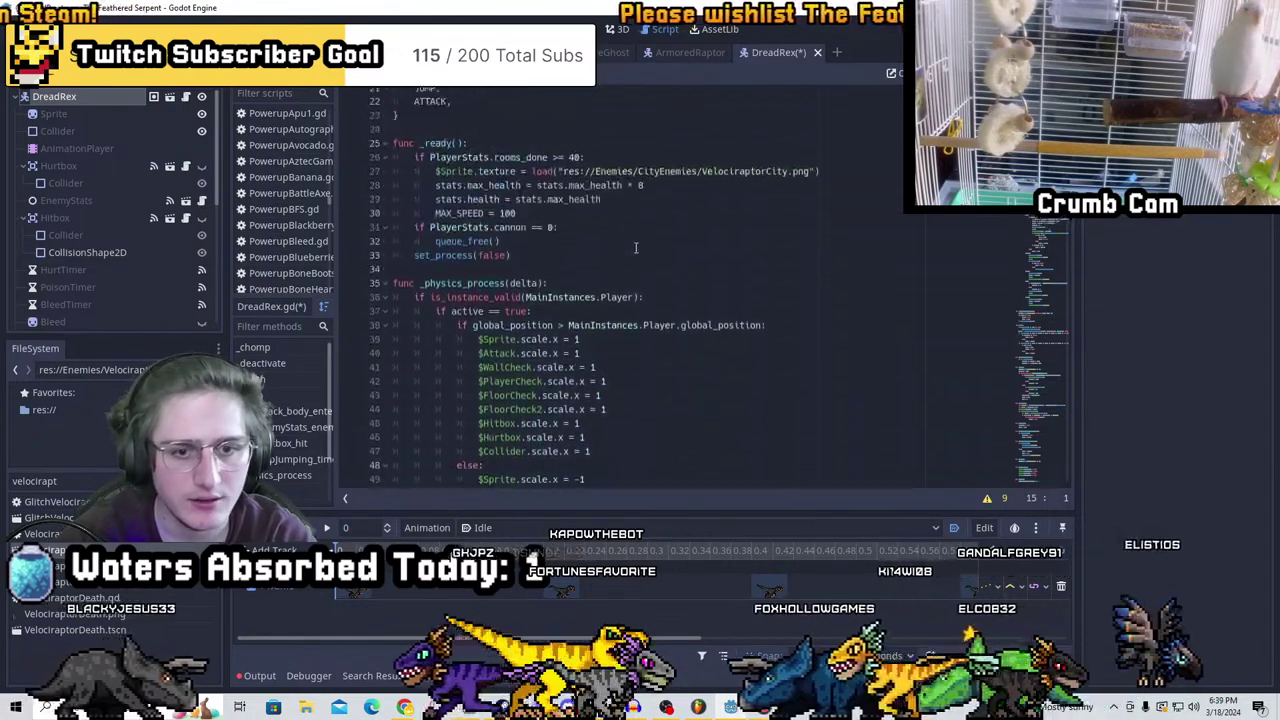
pyautogui.scroll(6, 635, 247)
pyautogui.hotkey('ctrl', 's')
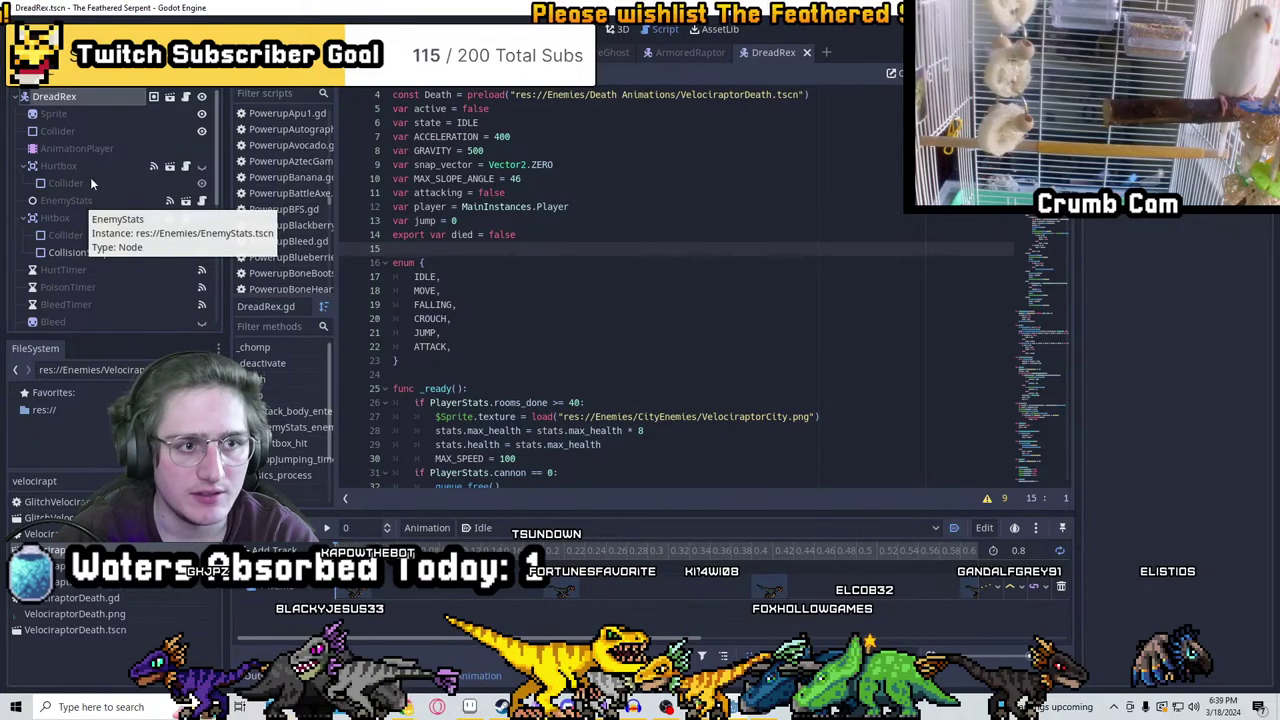
# Save the DreadRex scene again and switch to the ArmoredRaptor scene
pyautogui.click(80, 95)
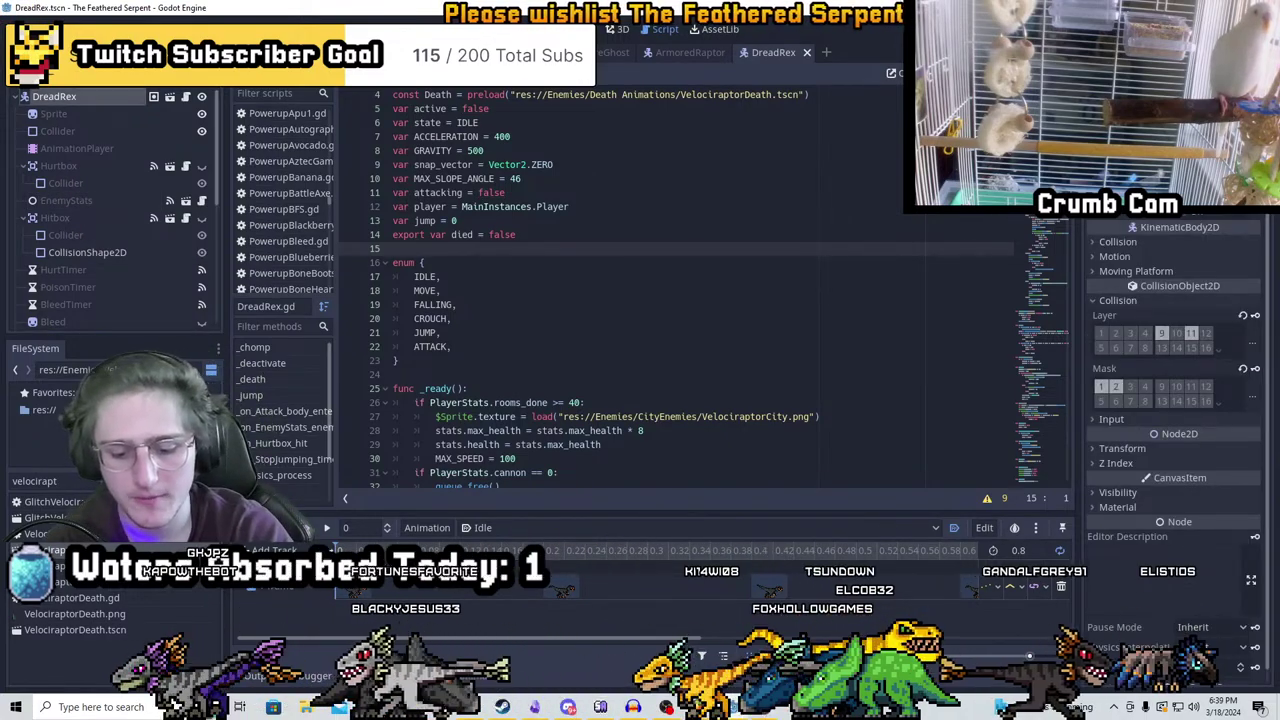
pyautogui.hotkey('ctrl', 's')
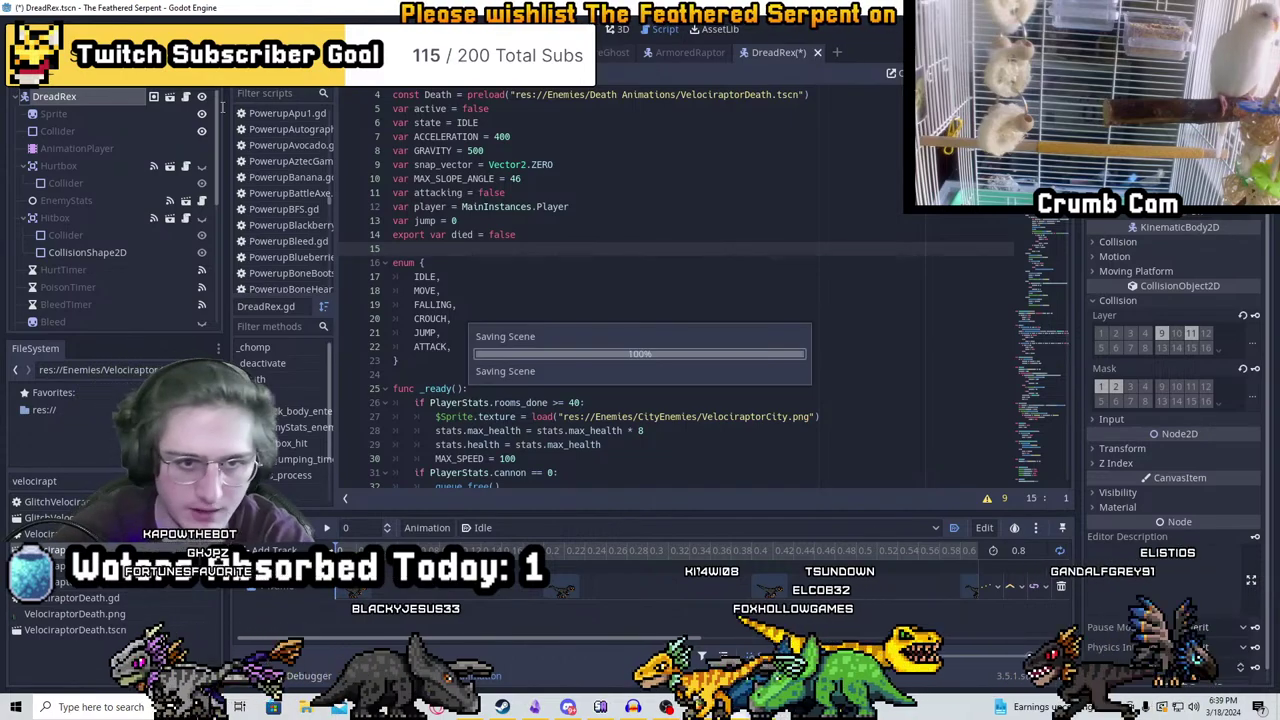
pyautogui.hotkey('ctrl', 'shift', 'Tab')
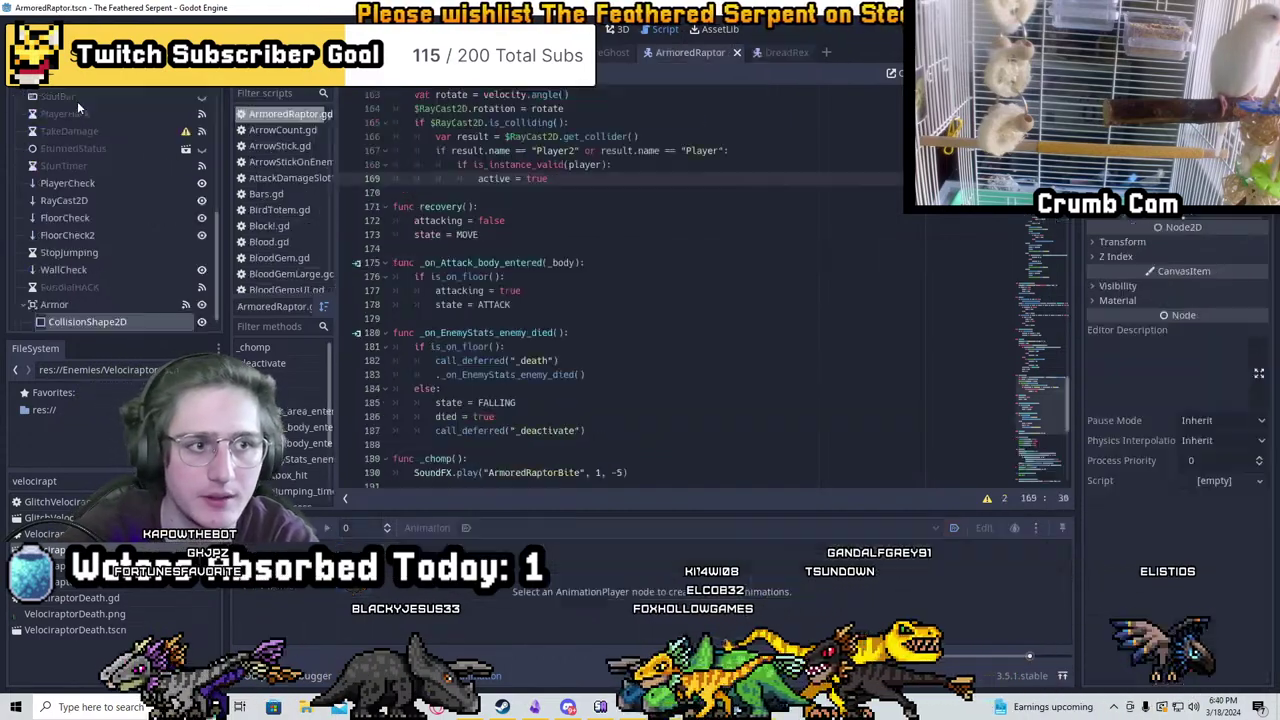
# Open the Velociraptor scene, check ArmoredRaptor's recovery function, and save DreadRex
pyautogui.scroll(5, 90, 118)
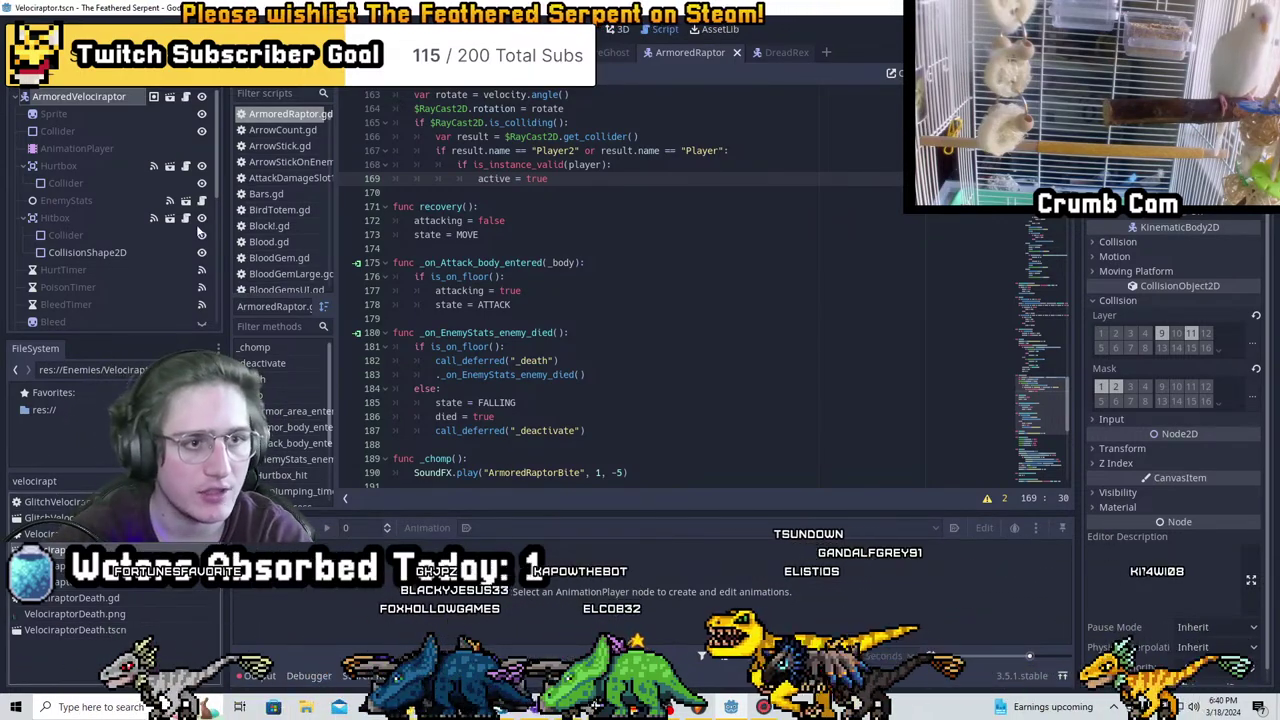
pyautogui.doubleClick(75, 630)
pyautogui.click(88, 98)
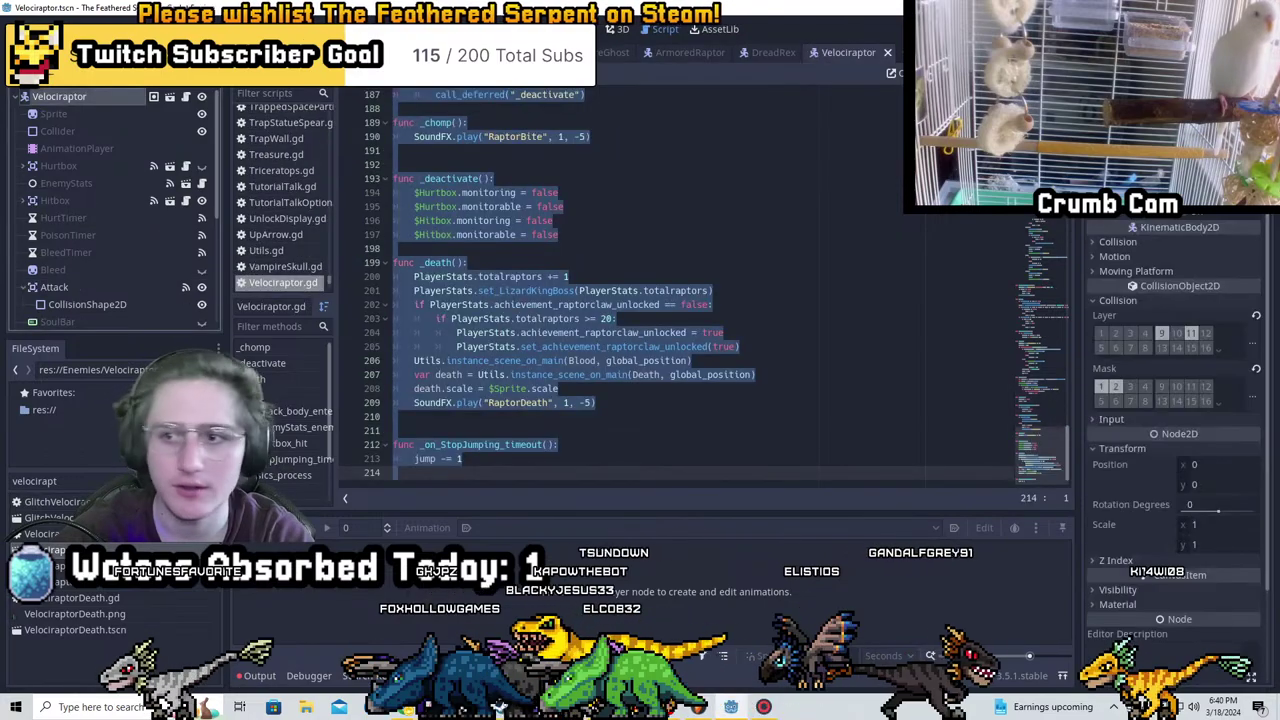
pyautogui.click(770, 52)
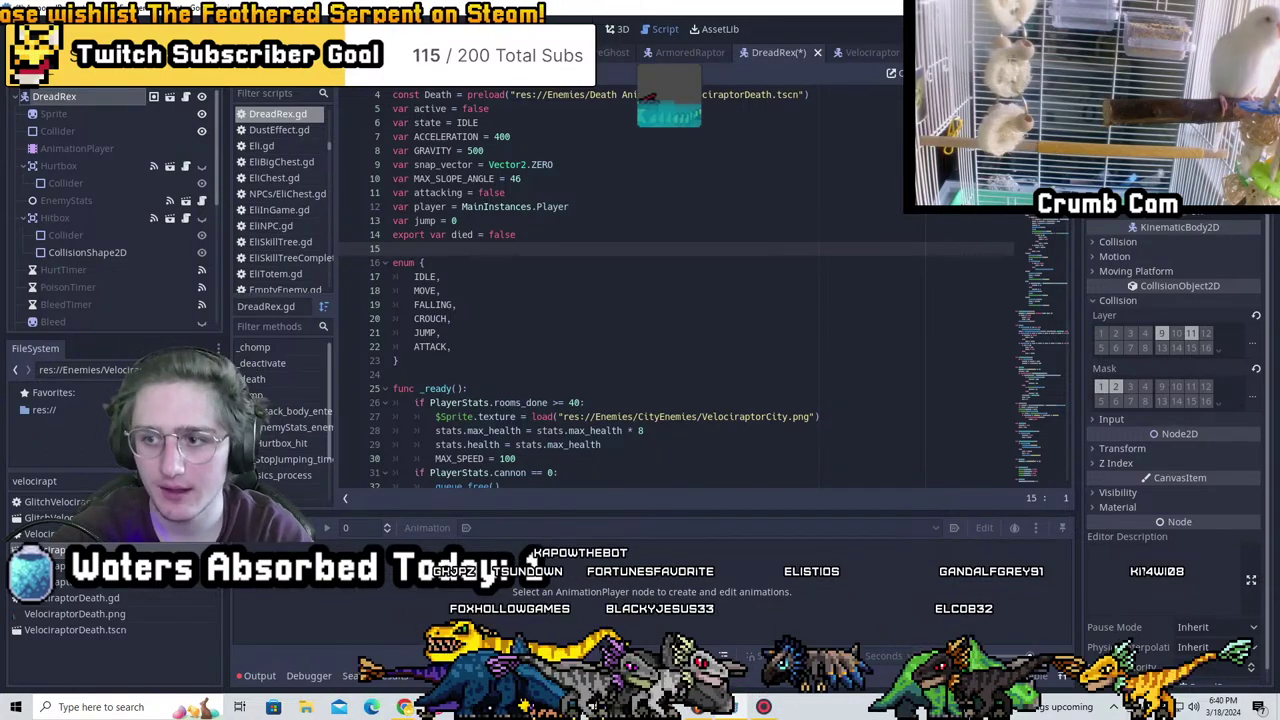
pyautogui.click(690, 52)
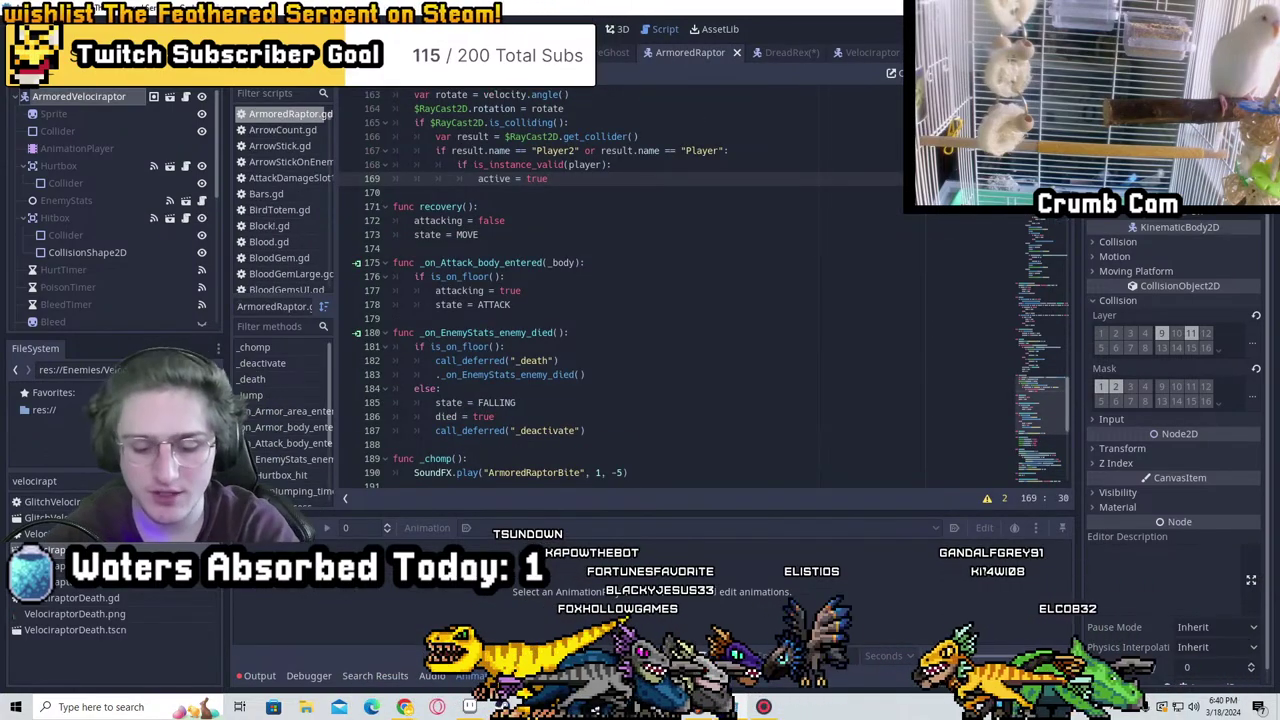
pyautogui.click(735, 210)
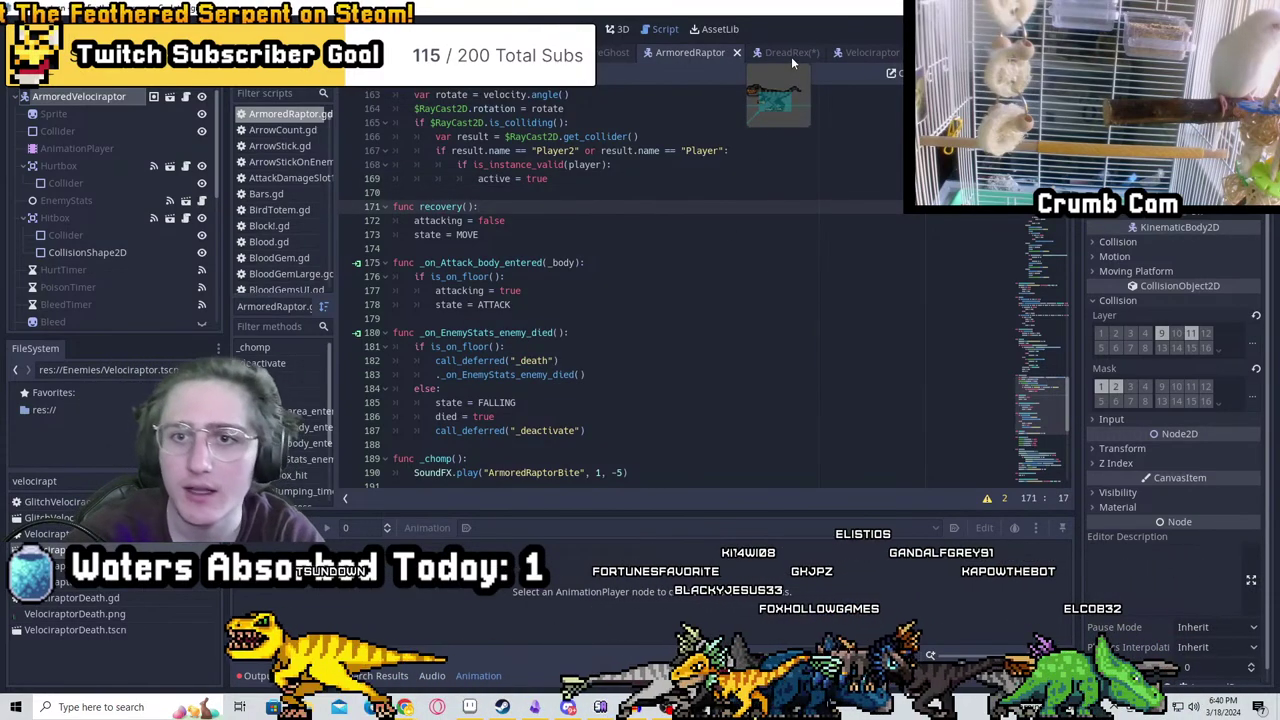
pyautogui.click(791, 53)
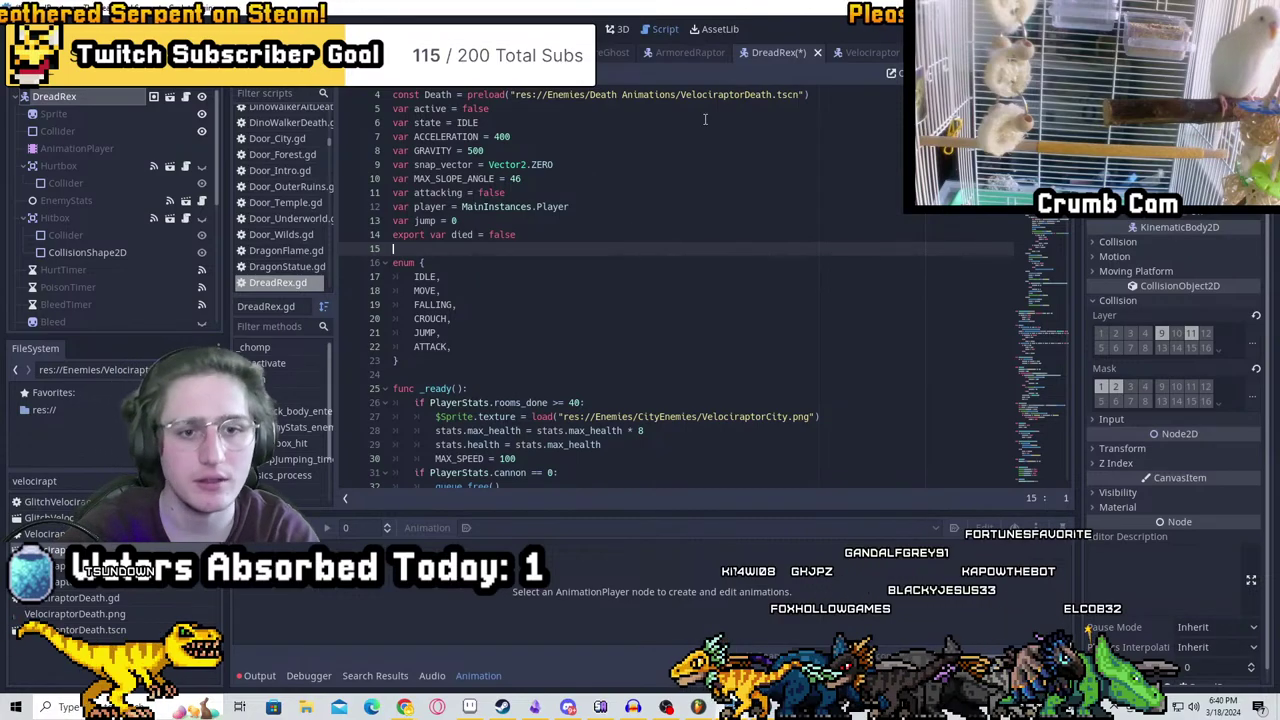
pyautogui.hotkey('ctrl', 's')
# Compare the ArmoredRaptor and DreadRex scripts by flipping between their tabs
pyautogui.click(692, 53)
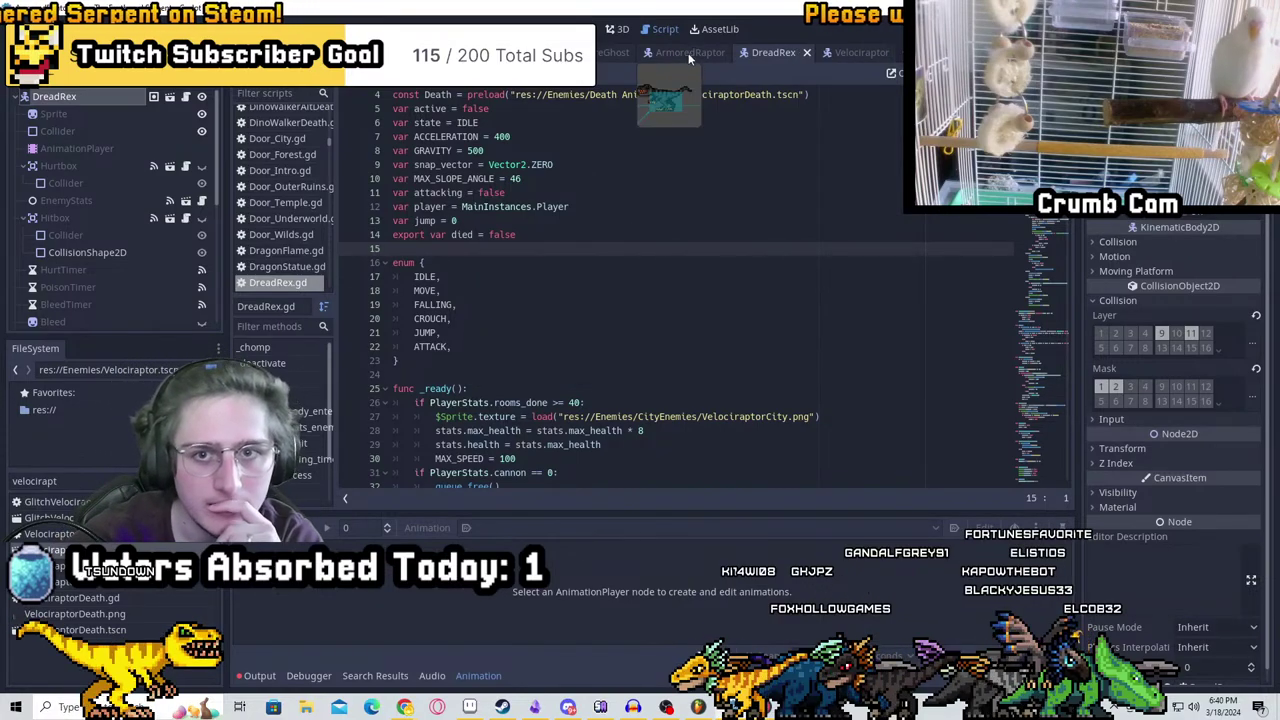
pyautogui.scroll(-5, 160, 161)
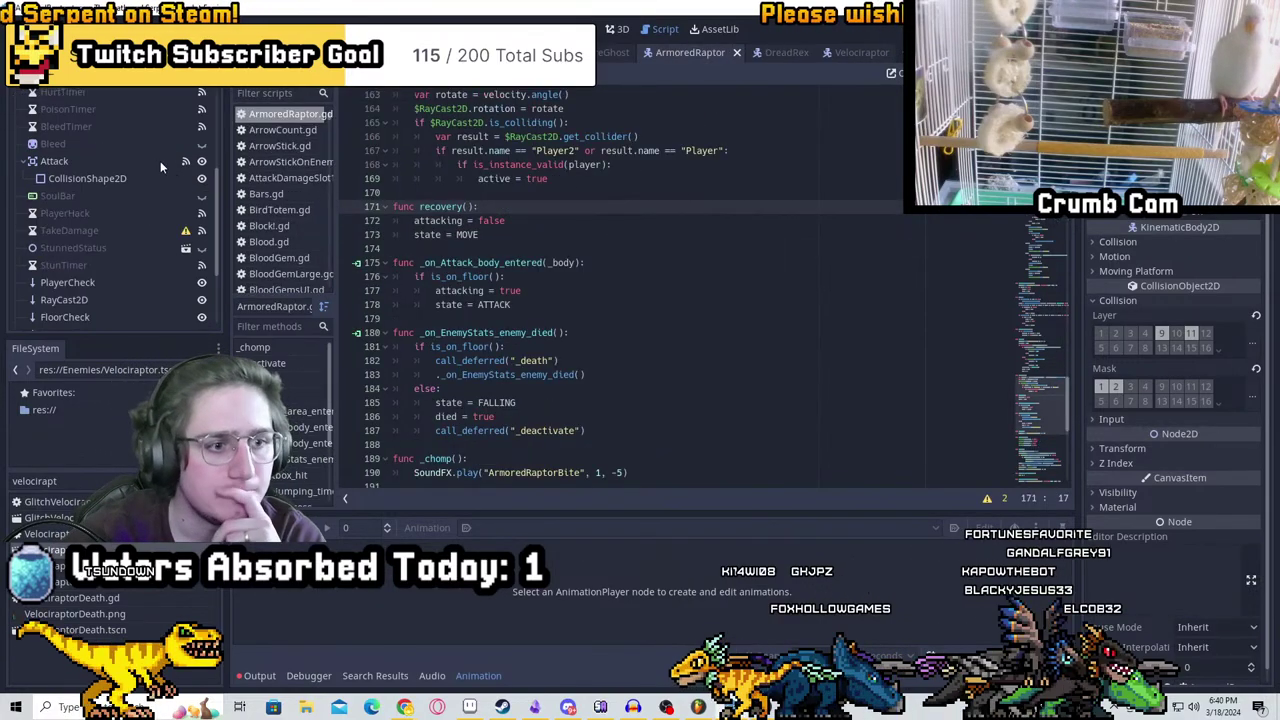
pyautogui.scroll(-3, 270, 200)
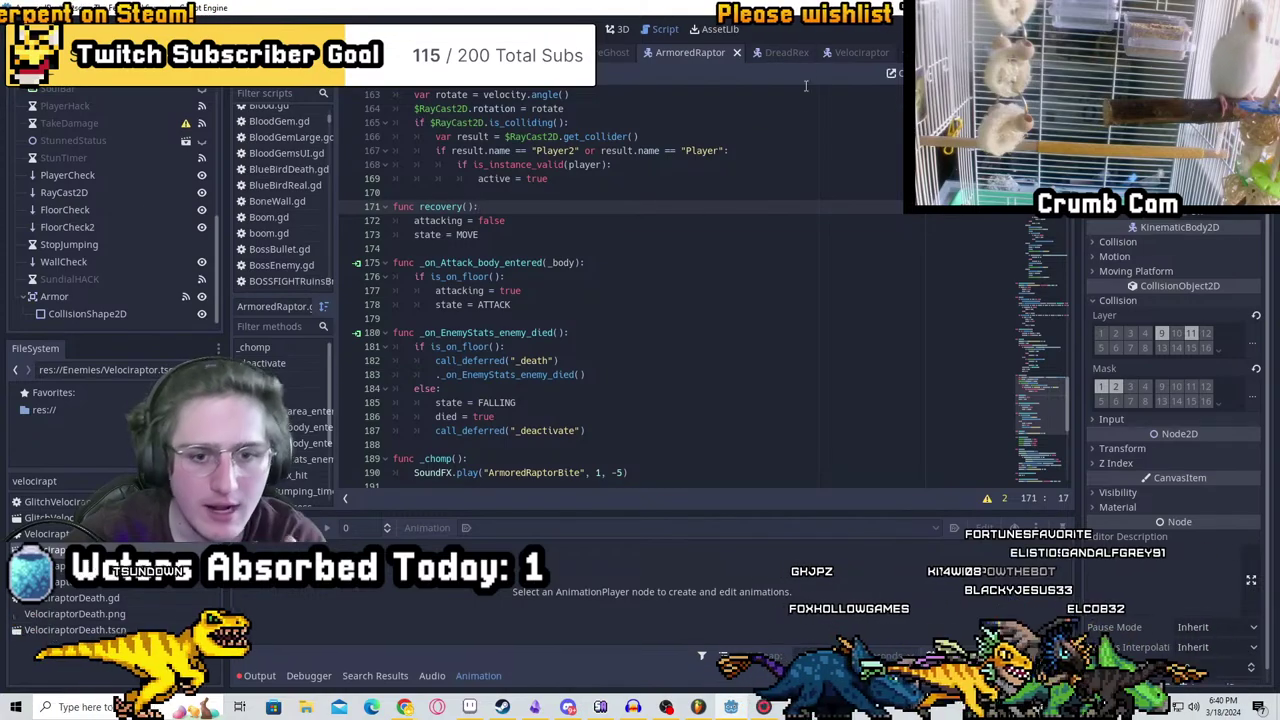
pyautogui.click(785, 52)
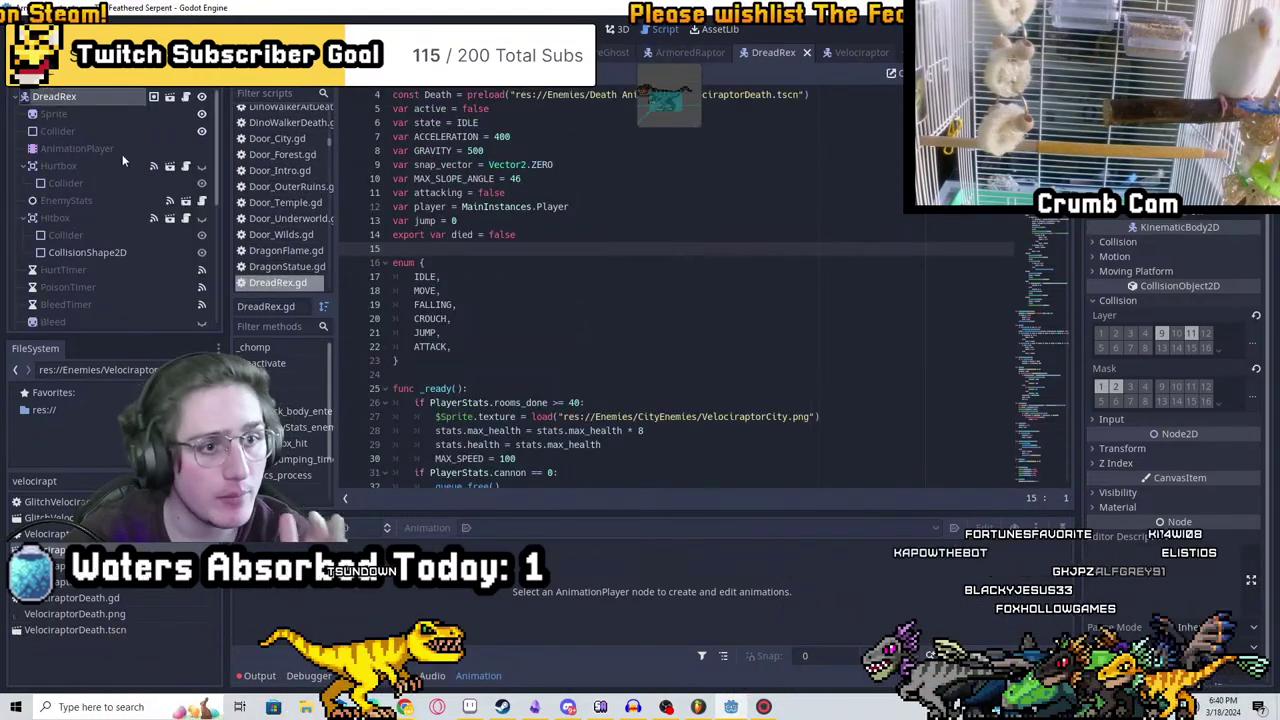
pyautogui.click(686, 52)
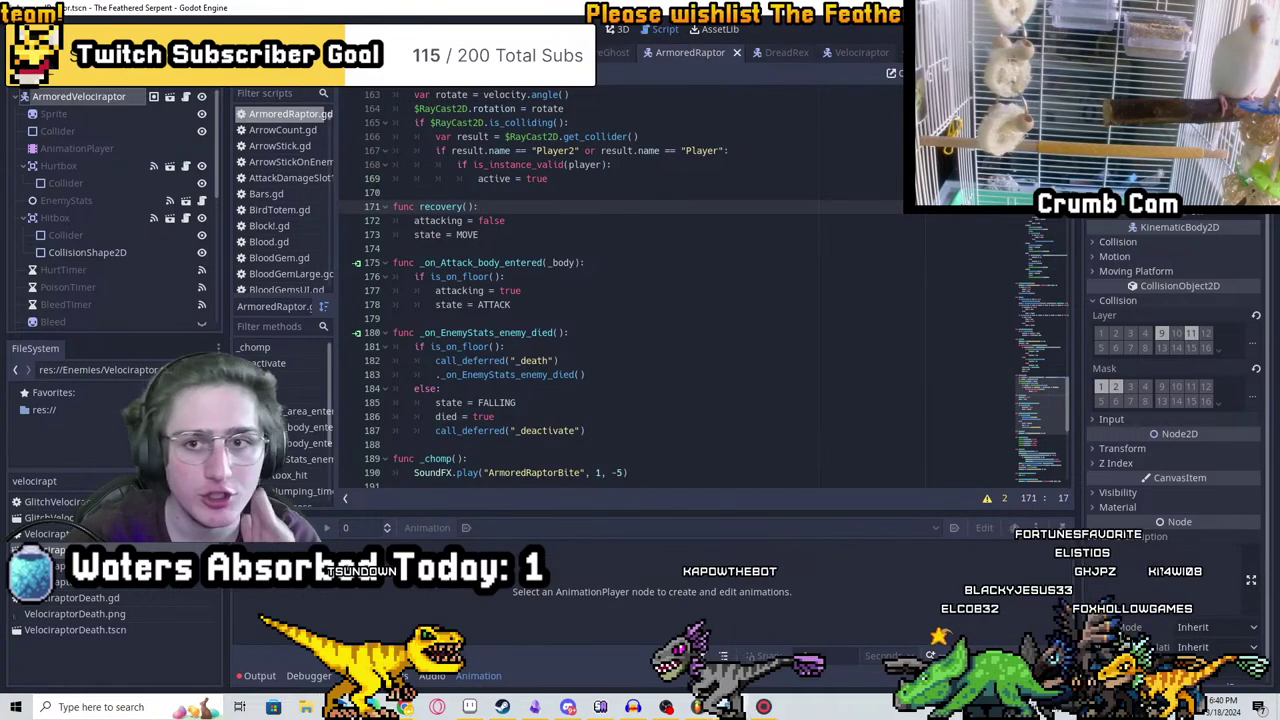
# Show the top of Velociraptor.gd and inspect the Velociraptor's EnemyStats node
pyautogui.click(853, 52)
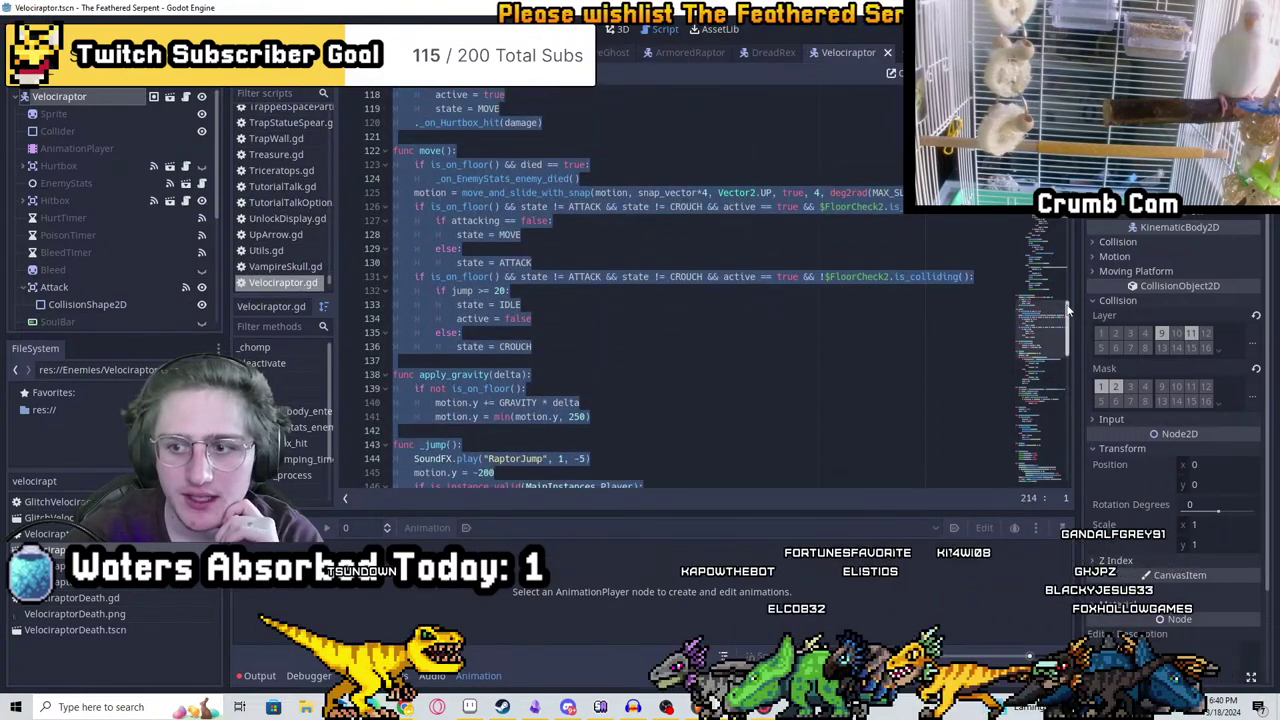
pyautogui.scroll(20, 619, 288)
pyautogui.click(619, 288)
pyautogui.scroll(-6, 619, 288)
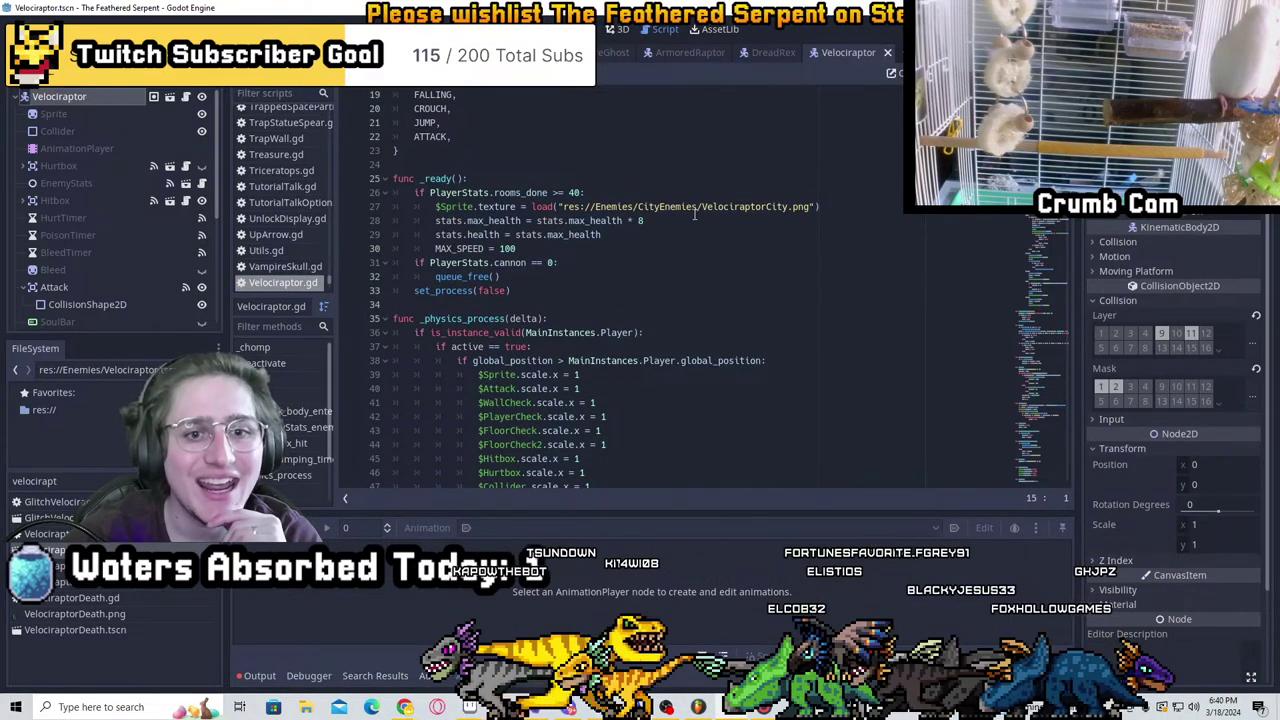
pyautogui.click(67, 182)
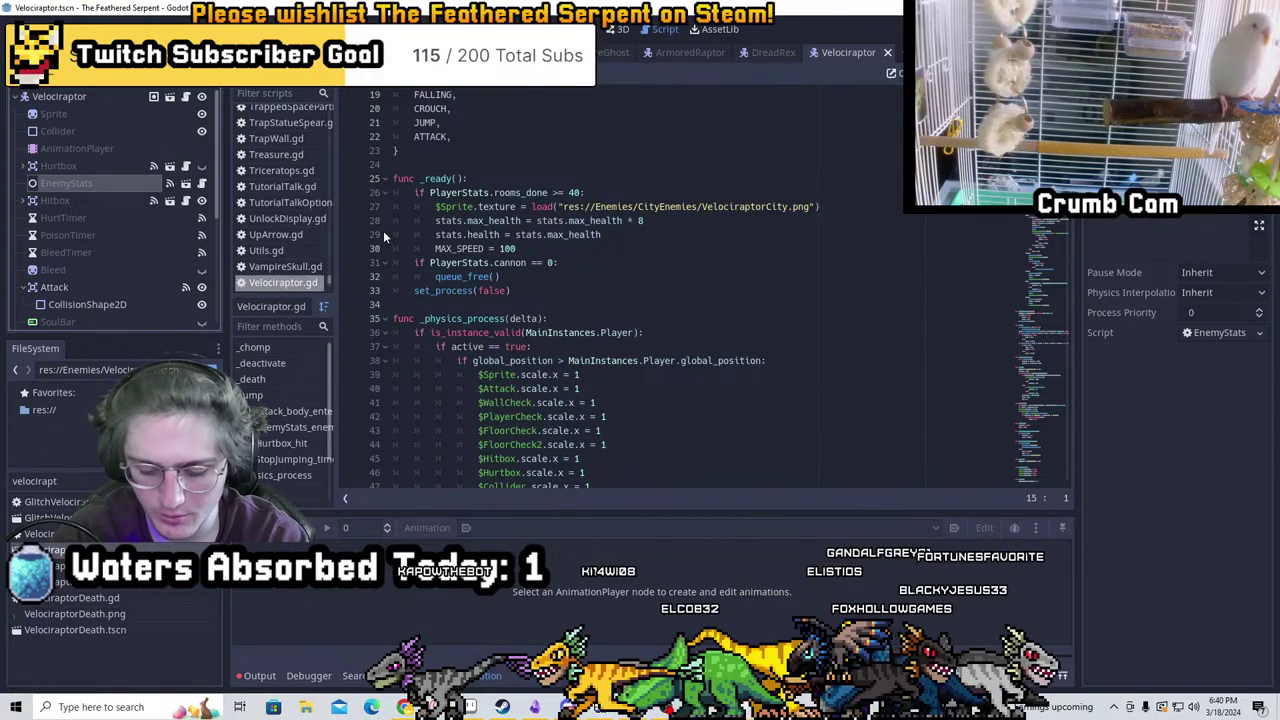
# Save the ArmoredRaptor scene after inspecting its EnemyStats node
pyautogui.click(775, 52)
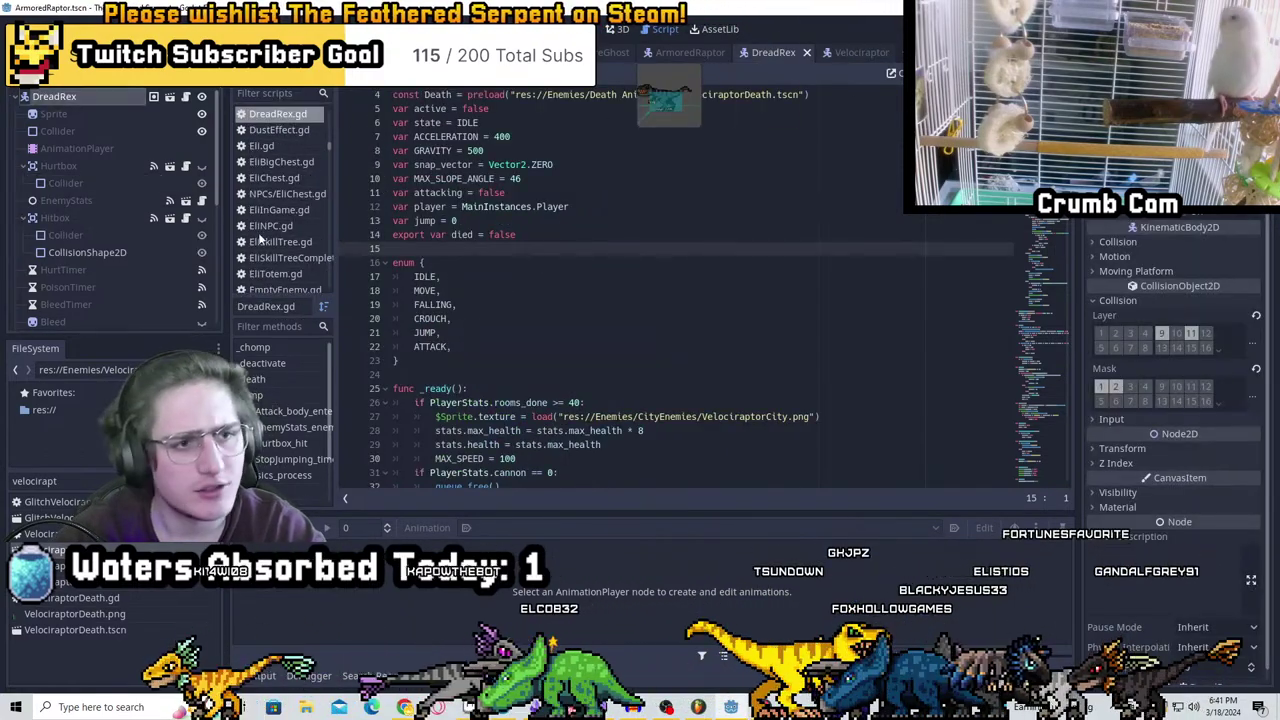
pyautogui.click(705, 53)
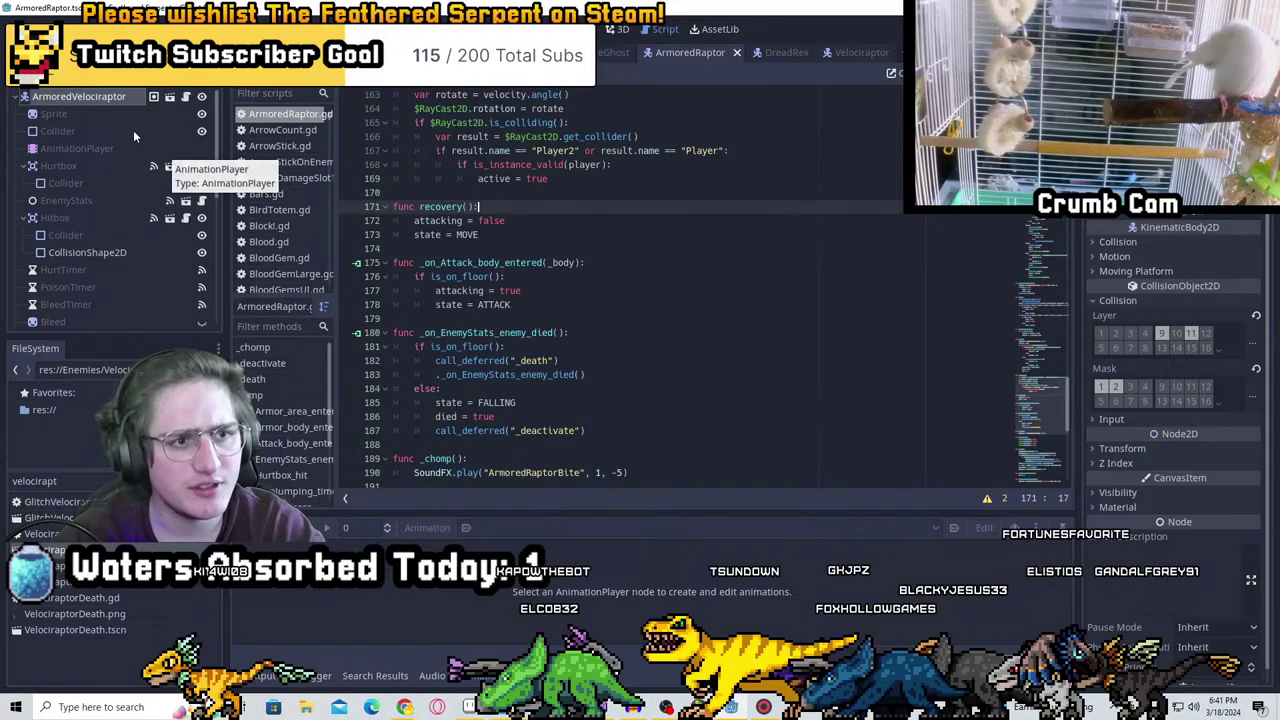
pyautogui.click(61, 198)
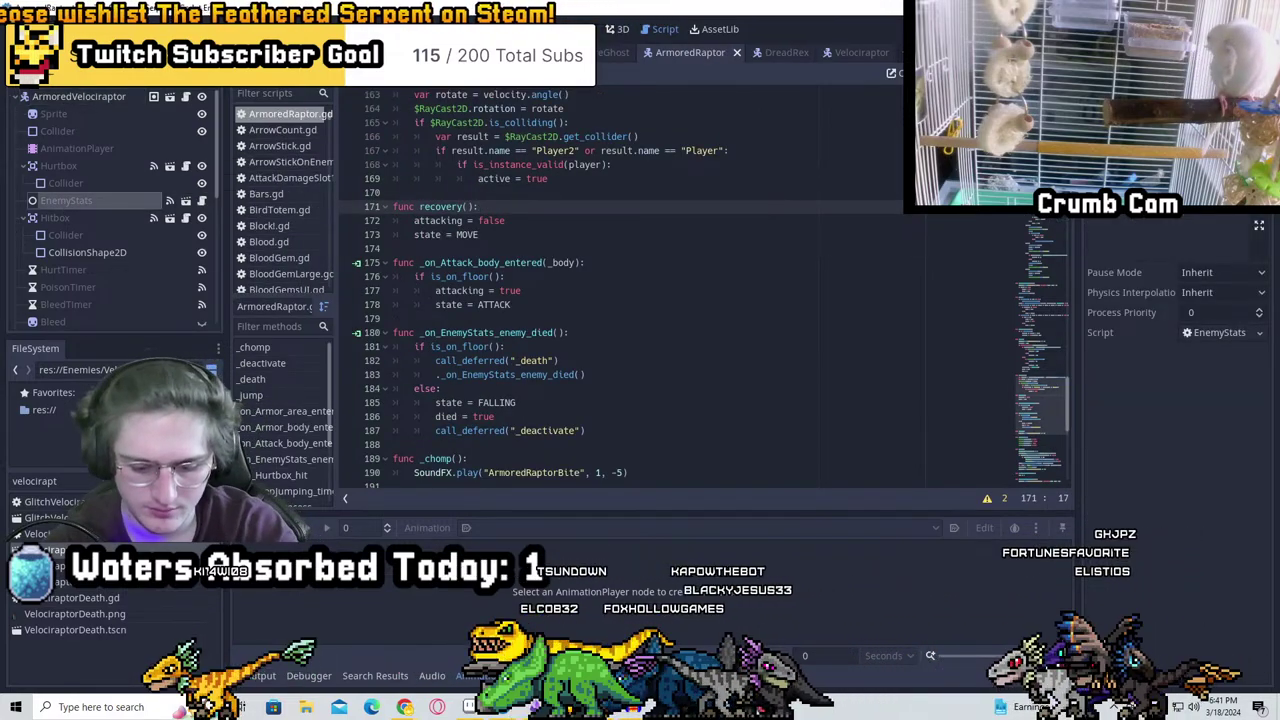
pyautogui.hotkey('ctrl', 's')
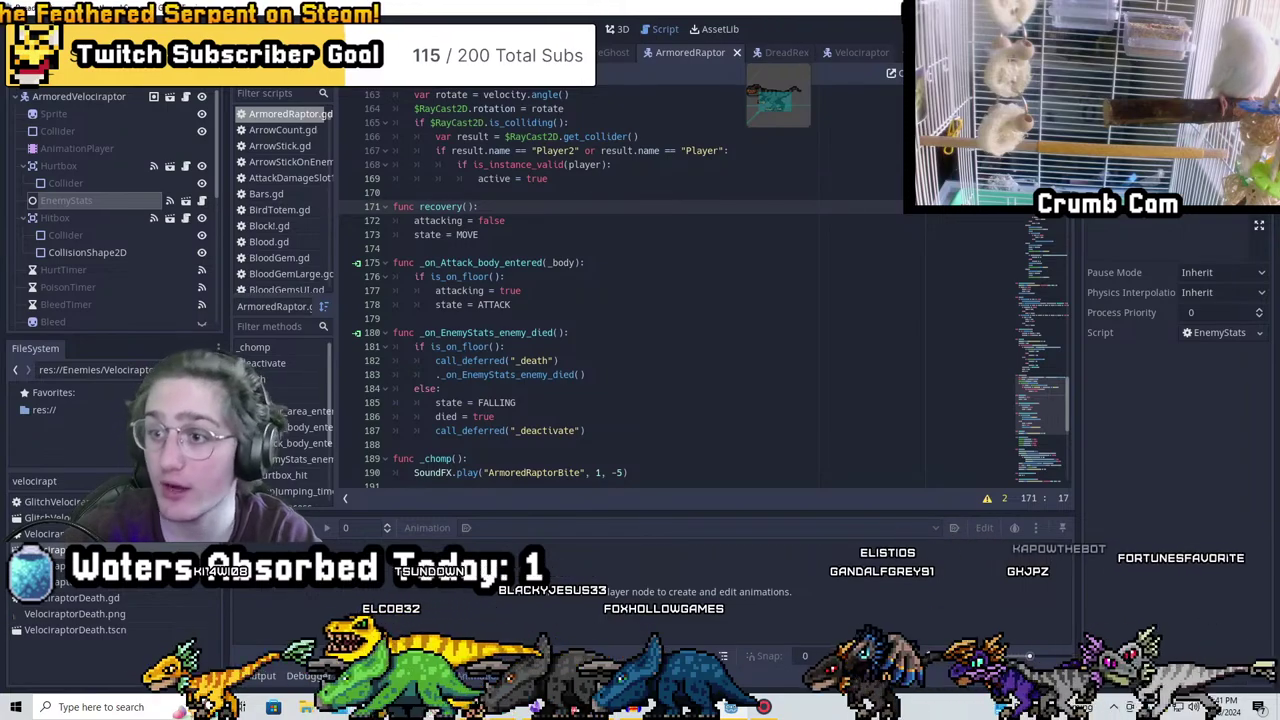
# Save the DreadRex scene after inspecting its EnemyStats node and DreadRex.gd script
pyautogui.click(785, 52)
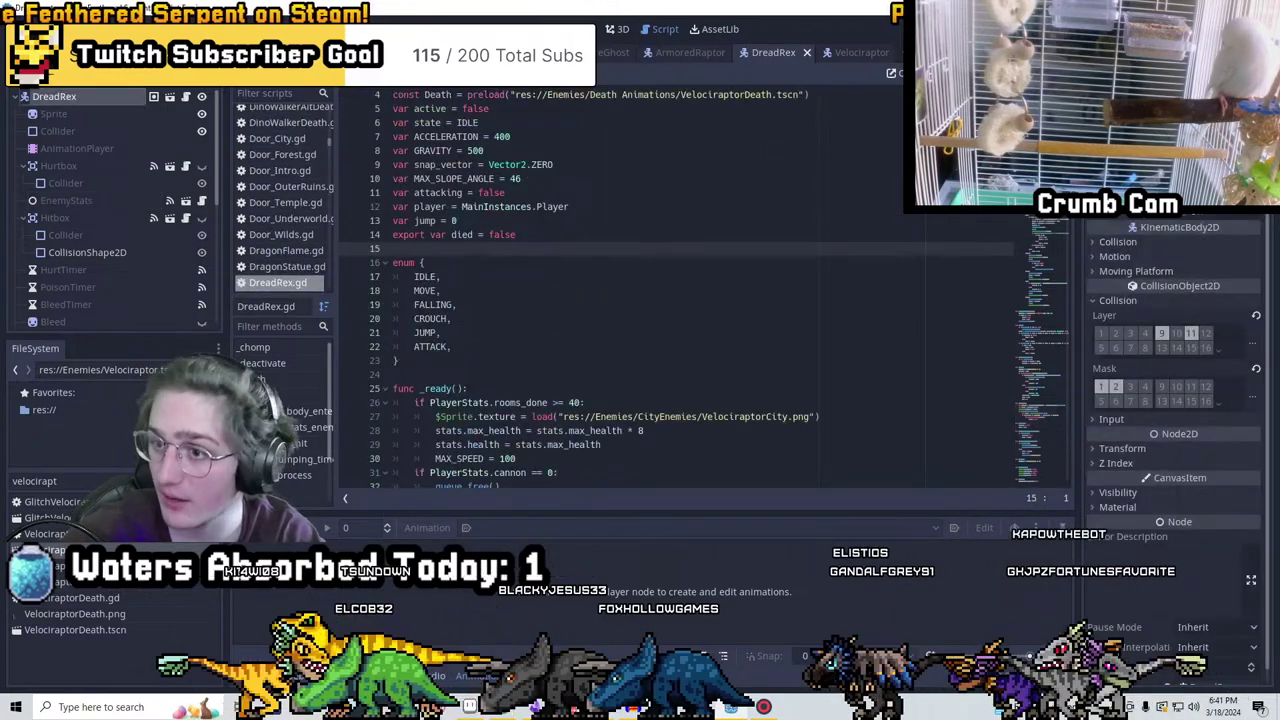
pyautogui.click(70, 200)
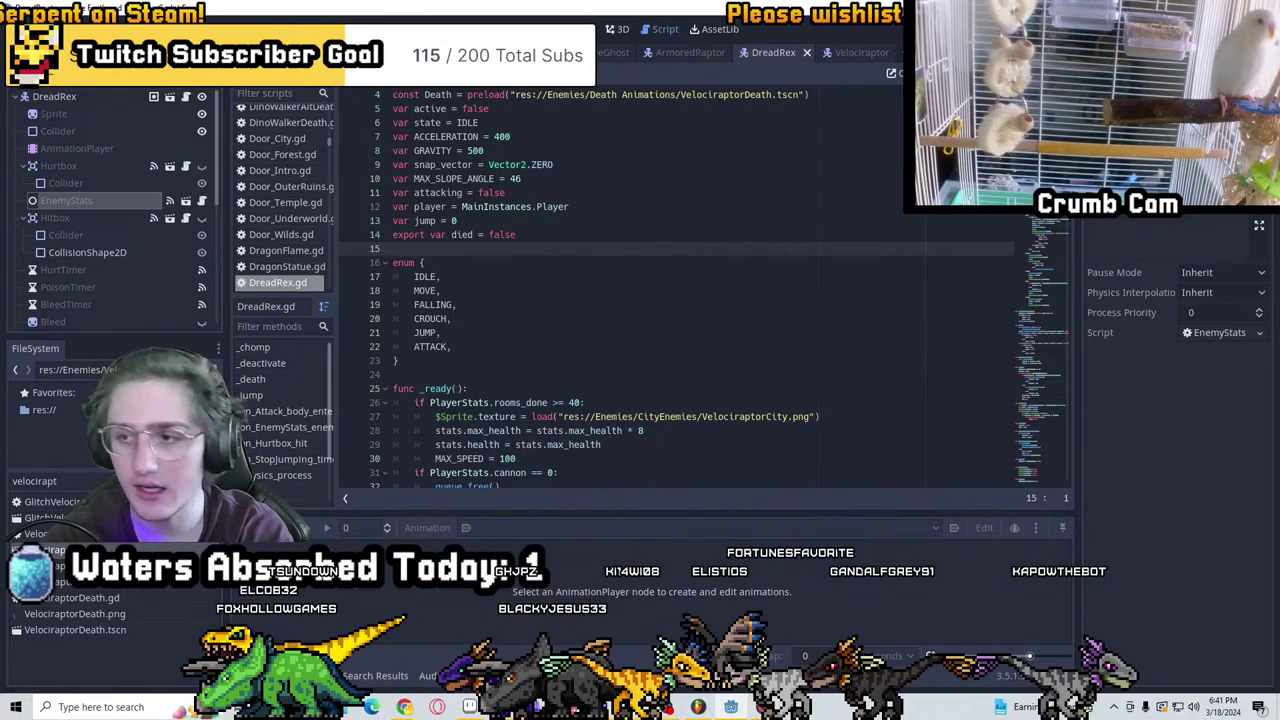
pyautogui.hotkey('ctrl', 's')
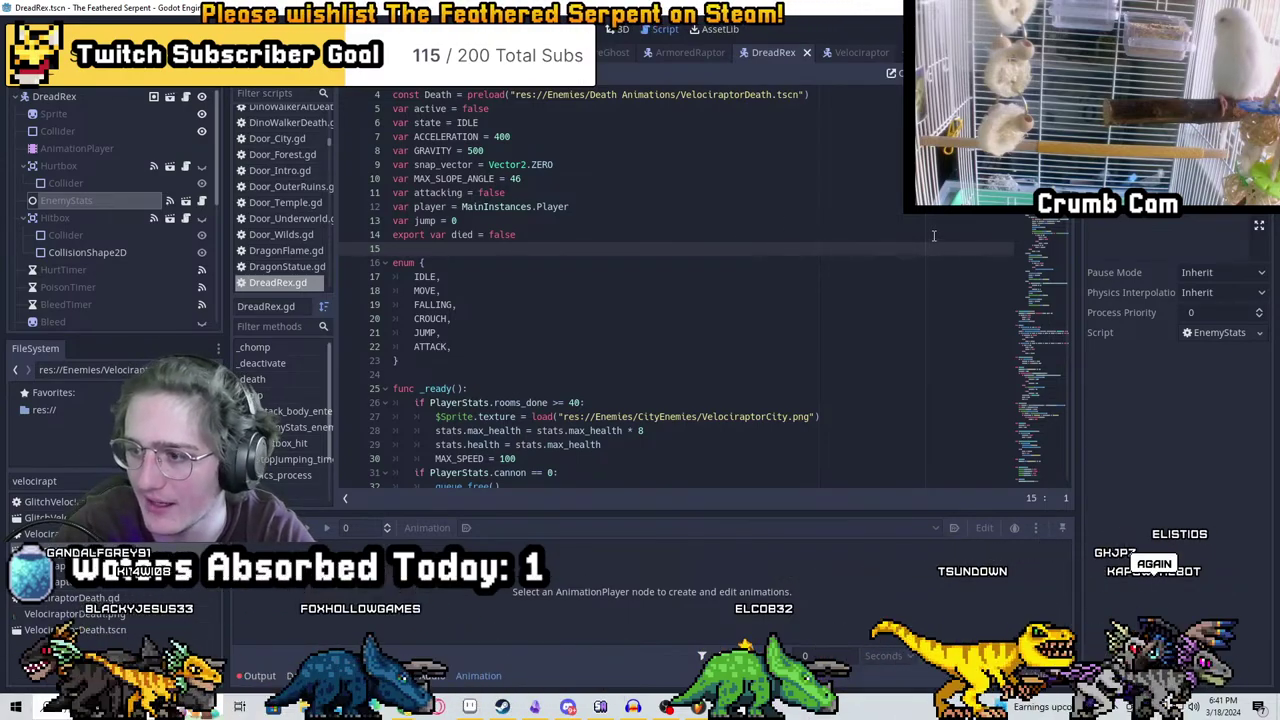
pyautogui.click(517, 222)
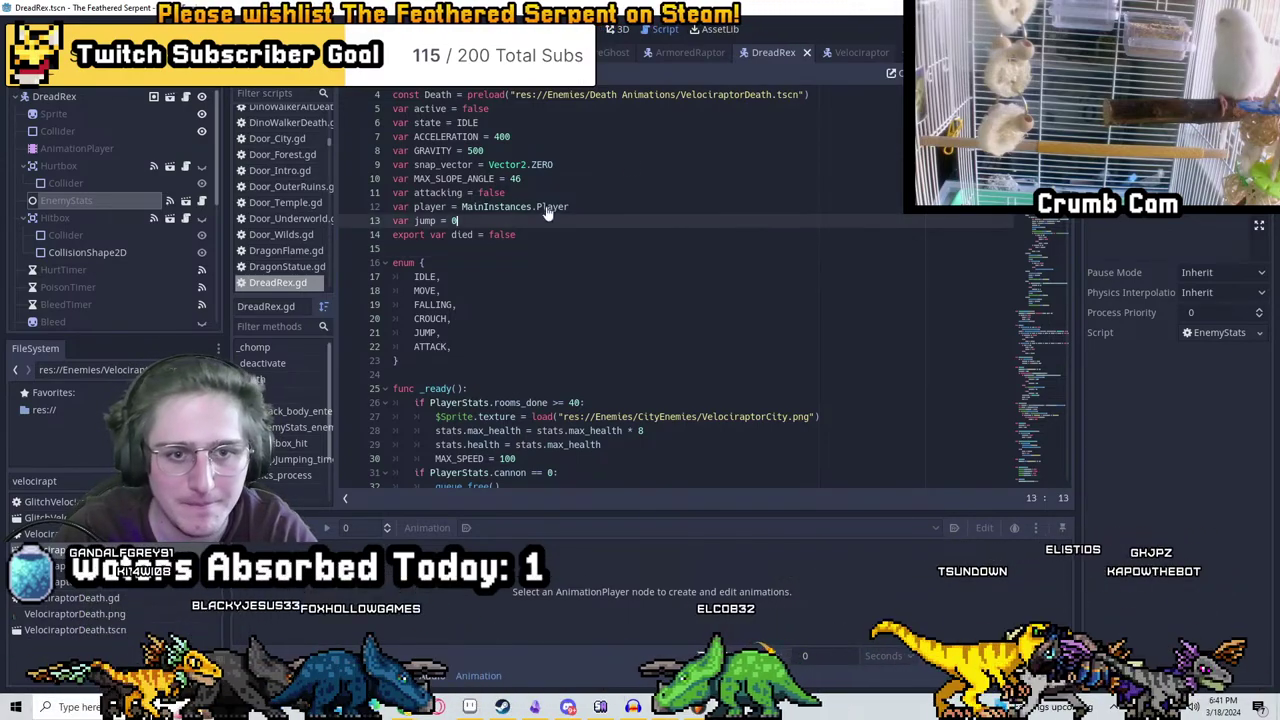
pyautogui.hotkey('ctrl', 's')
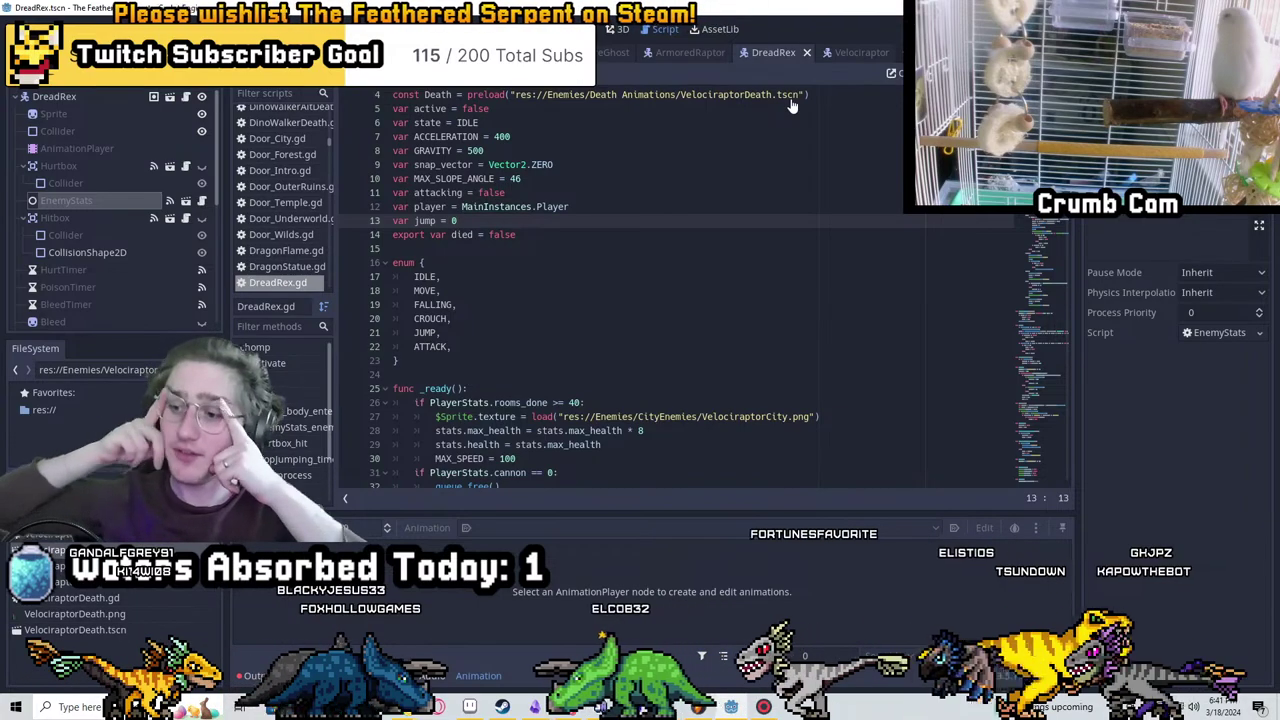
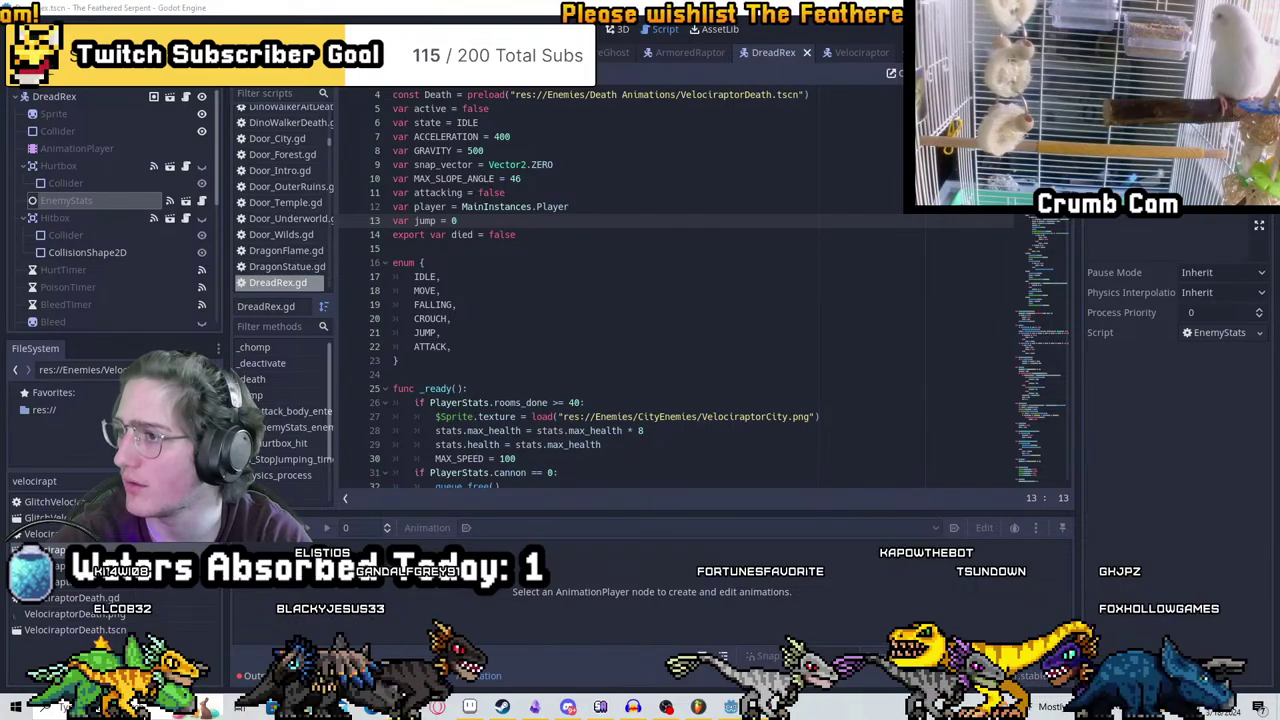
# Preview K'inich Yax K'uk' Mo' statue photos in Google Images, then return to the YAX sprite
pyautogui.hotkey('alt', 'Tab')
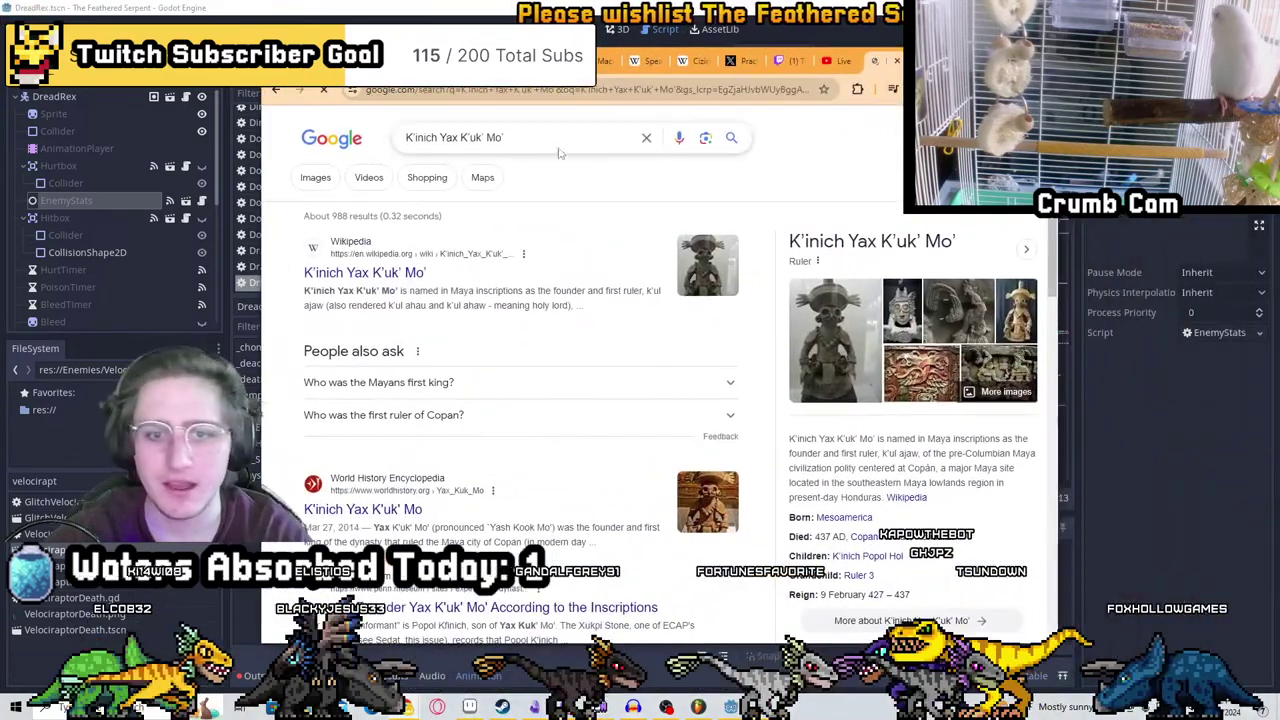
pyautogui.click(314, 177)
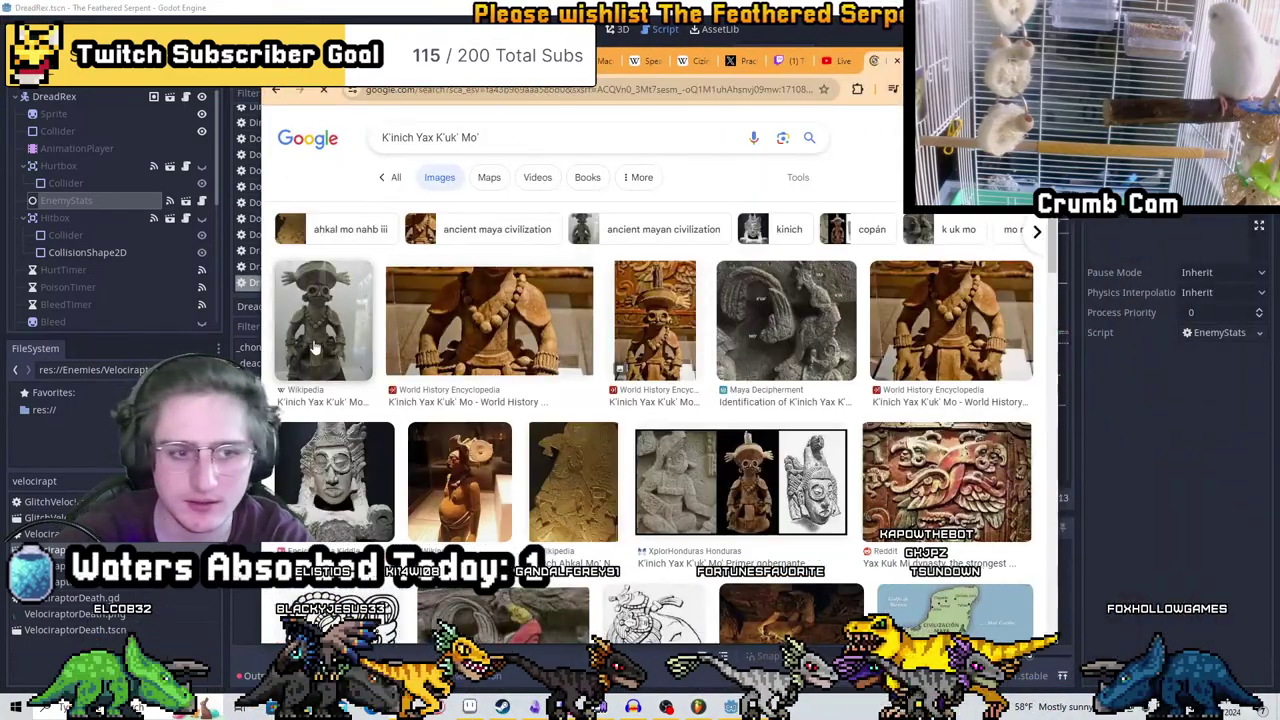
pyautogui.click(300, 340)
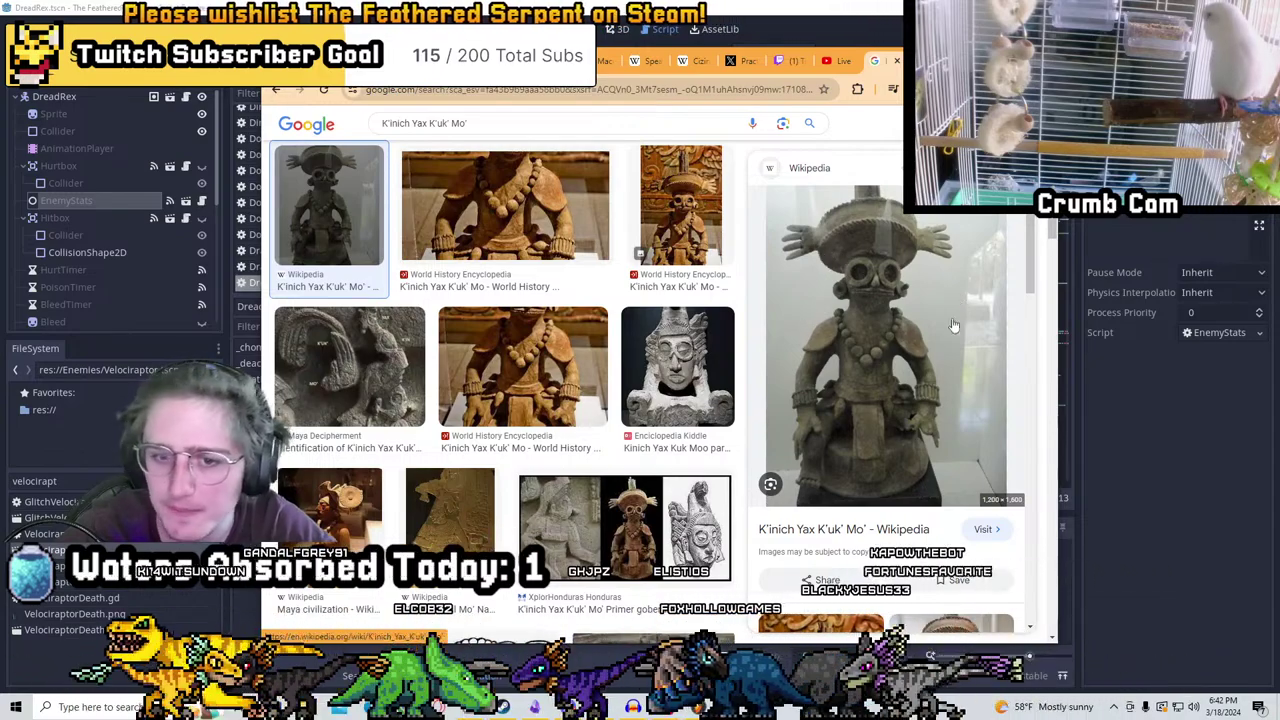
pyautogui.click(680, 205)
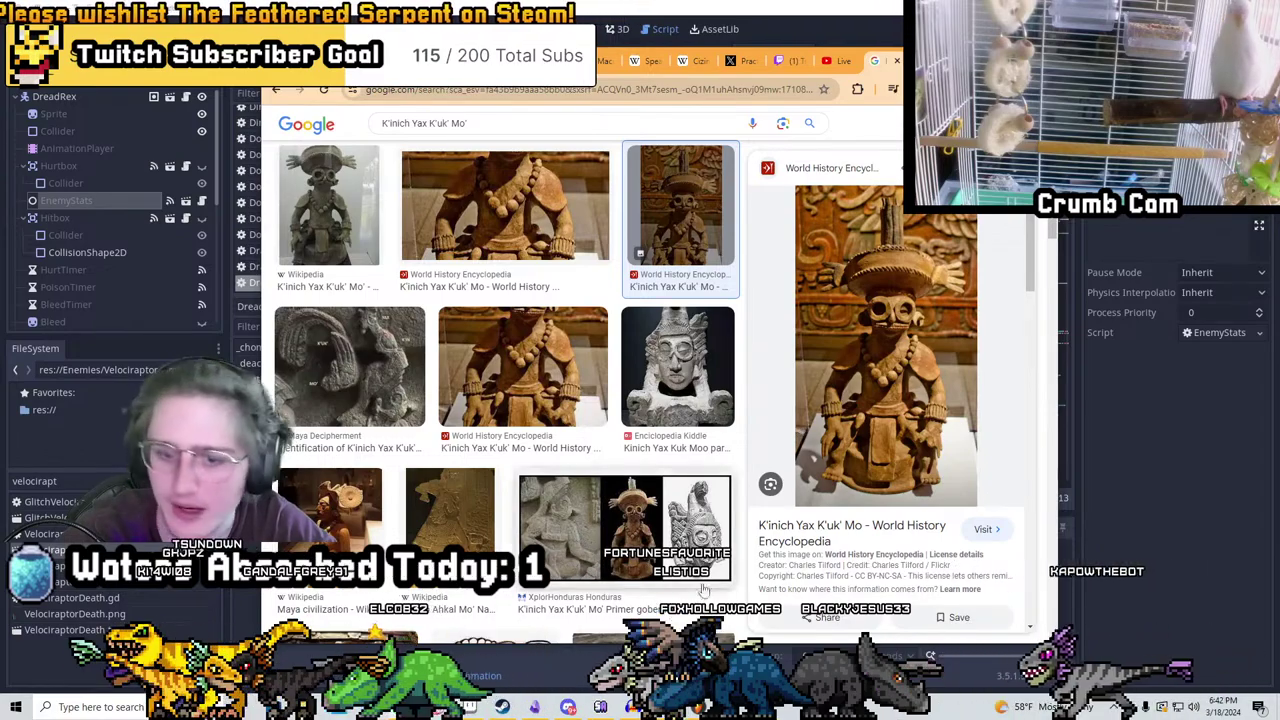
pyautogui.hotkey('alt', 'Tab')
pyautogui.hotkey('ctrl', 'Tab')
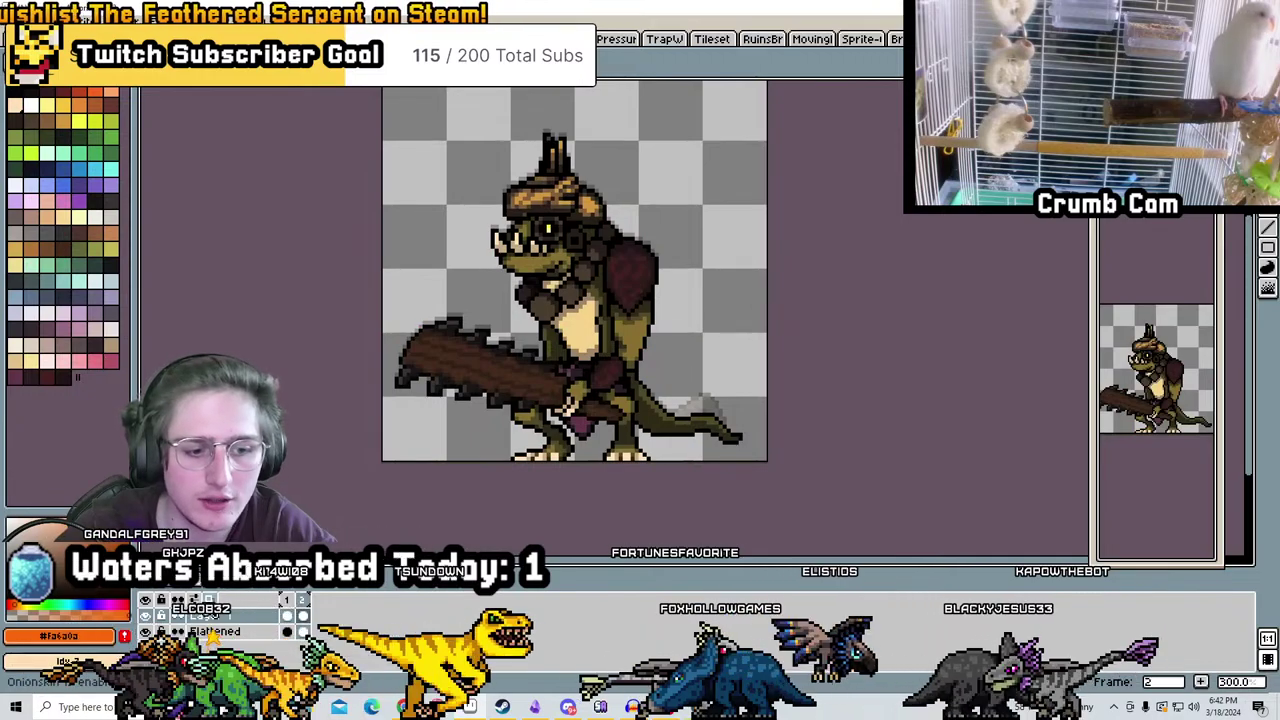
pyautogui.moveTo(574, 408); pyautogui.dragTo(673, 445, button='middle')
pyautogui.scroll(1, 745, 347)
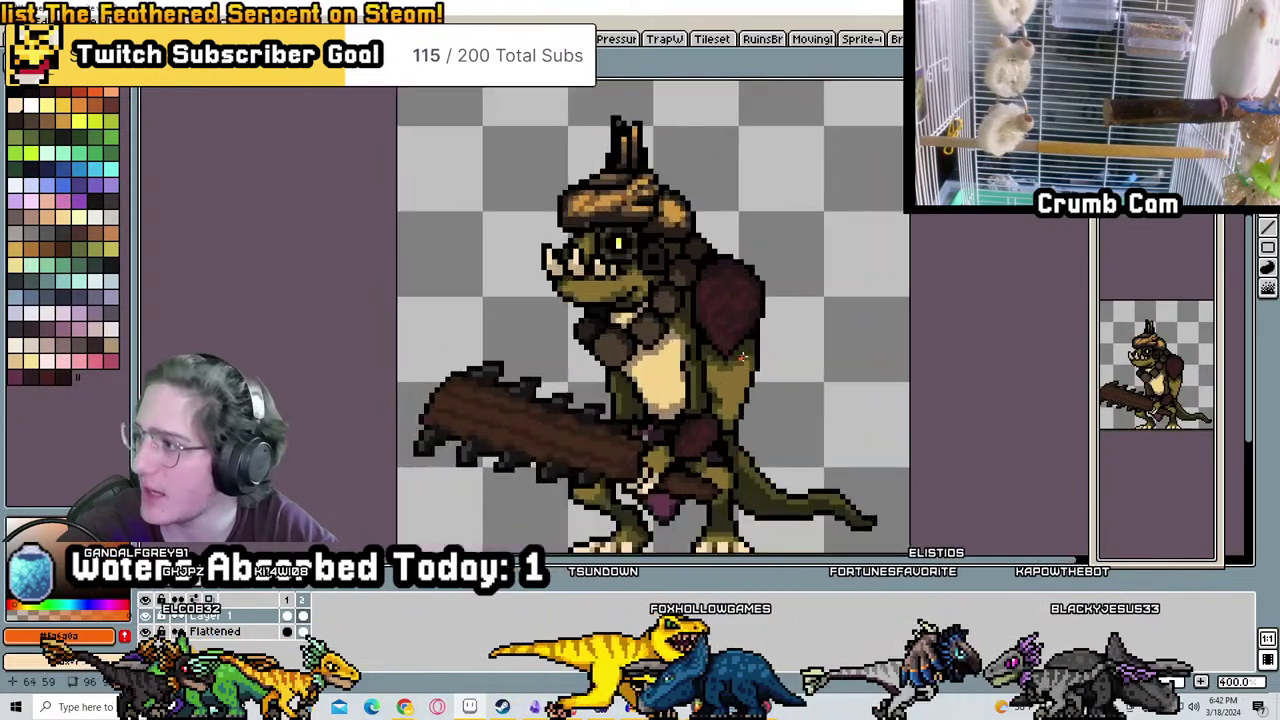
pyautogui.moveTo(916, 361); pyautogui.dragTo(769, 331, button='middle')
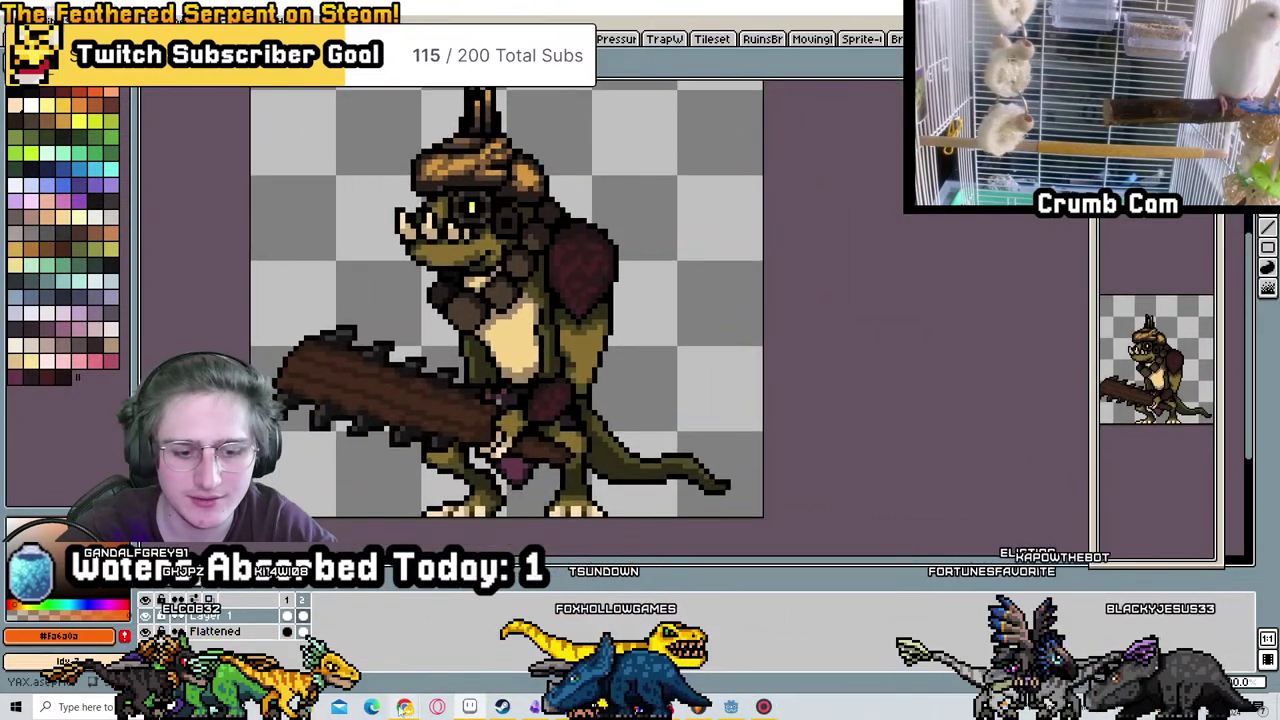
pyautogui.click(315, 648)
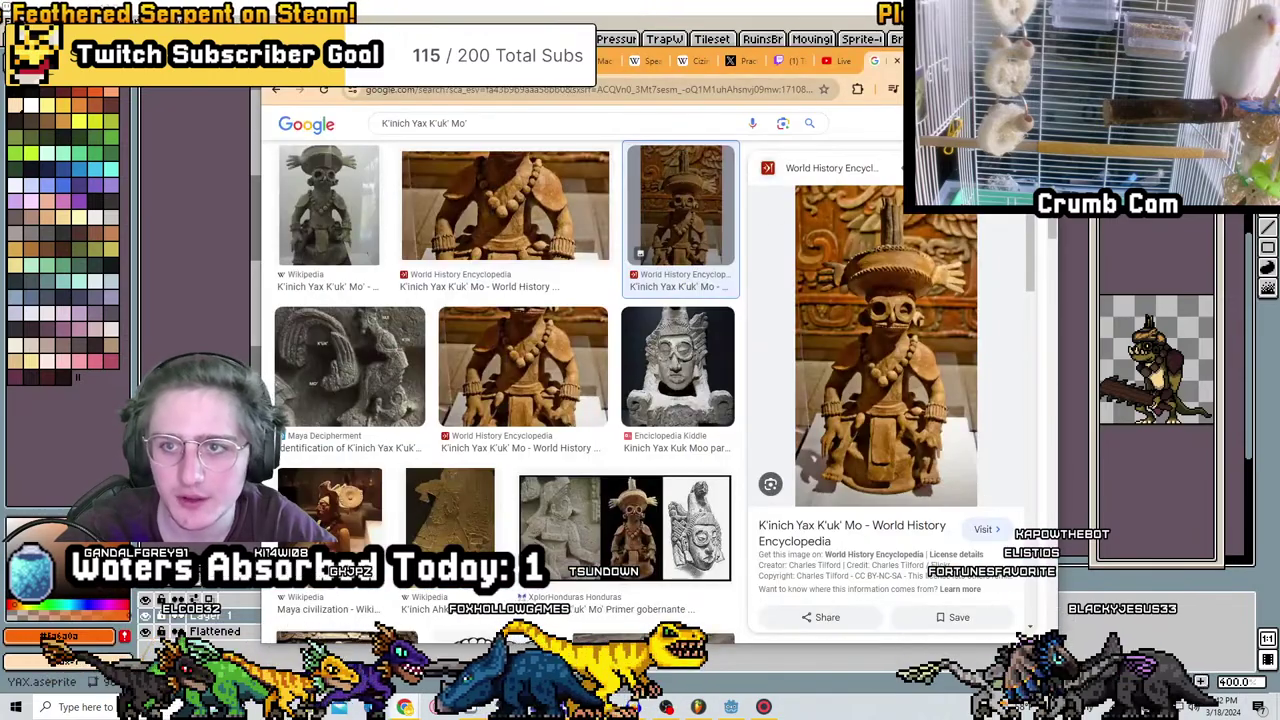
pyautogui.moveTo(700, 52); pyautogui.dragTo(905, 60)
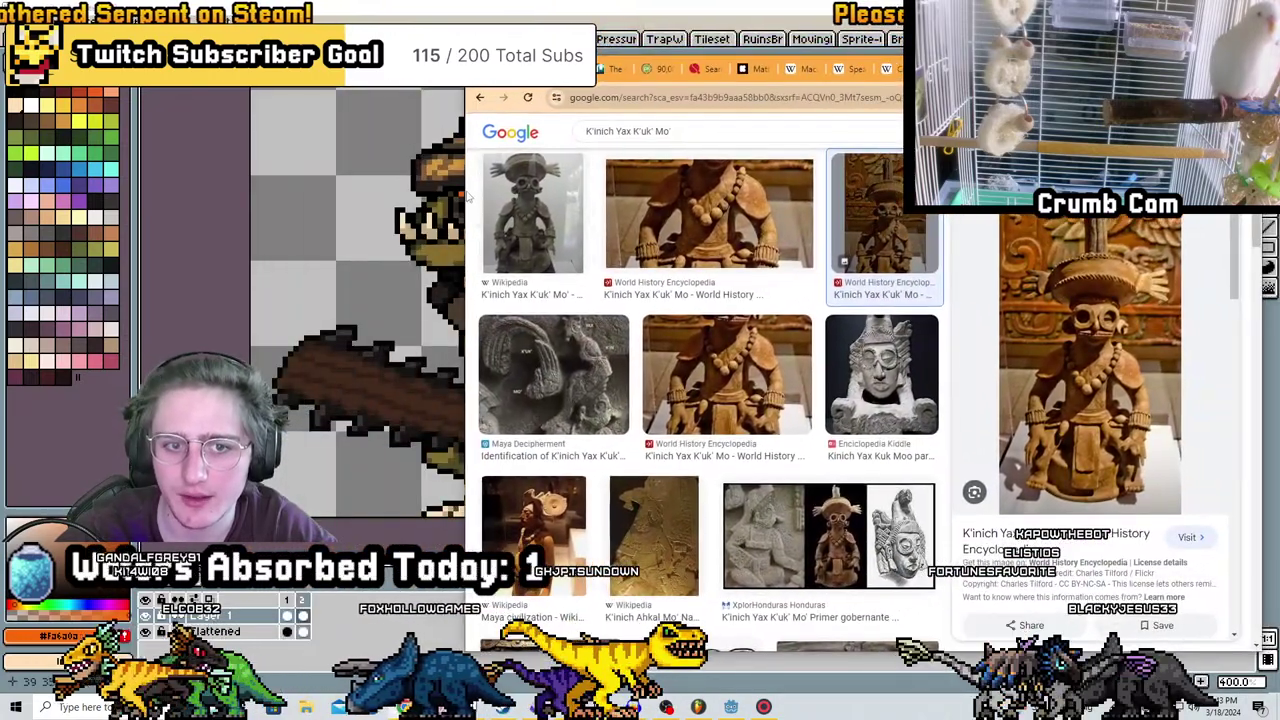
pyautogui.moveTo(463, 93); pyautogui.dragTo(778, 93)
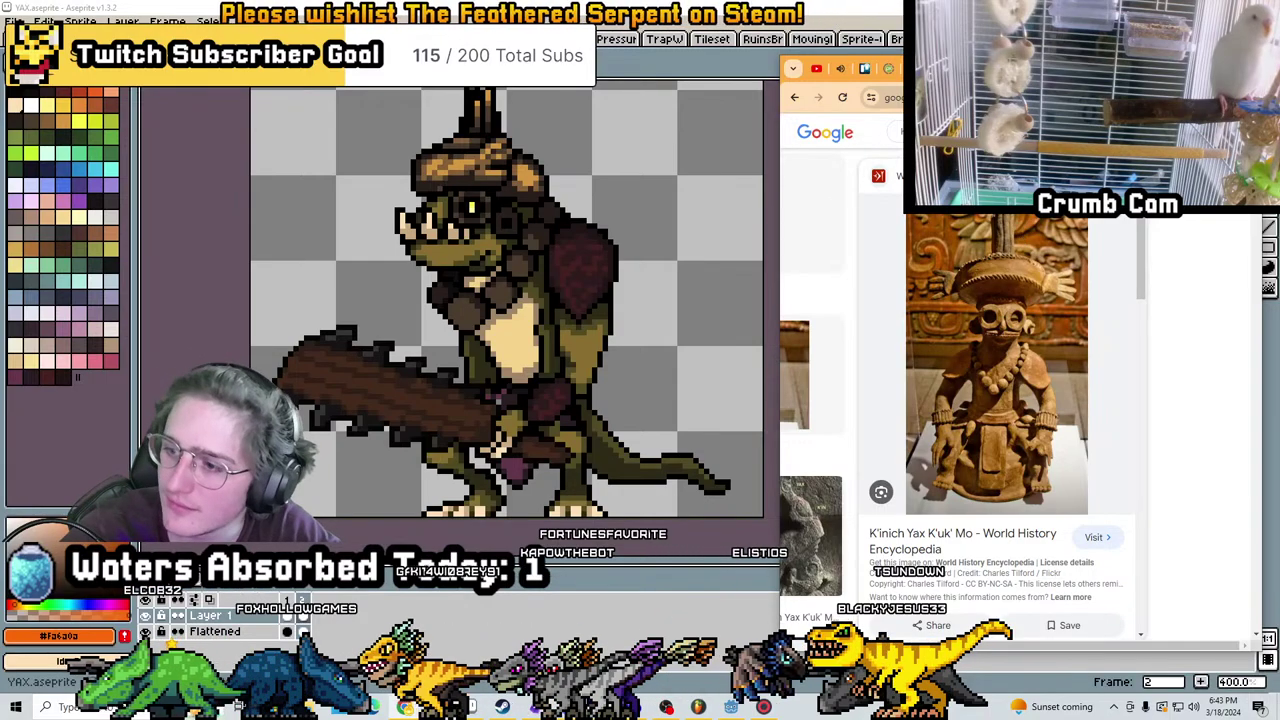
pyautogui.click(403, 707)
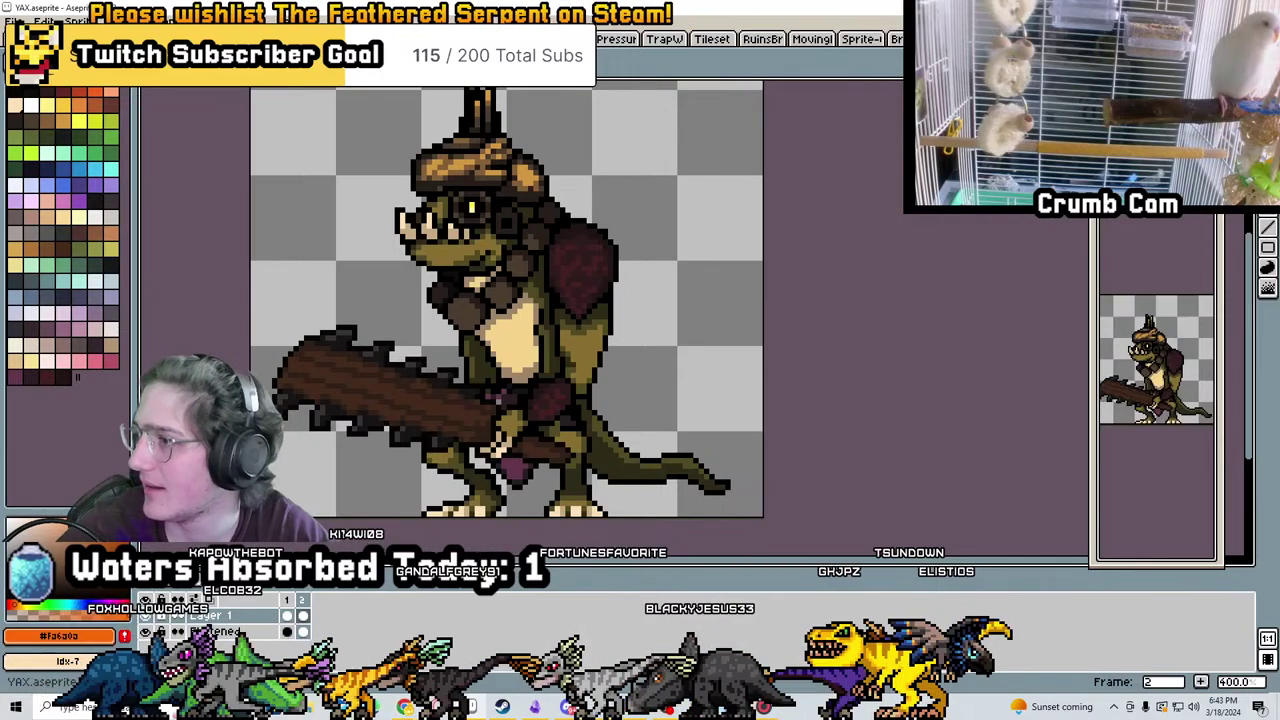
# Step a frame and start playback of the lizard warrior animation in Aseprite
pyautogui.scroll(-3, 803, 117)
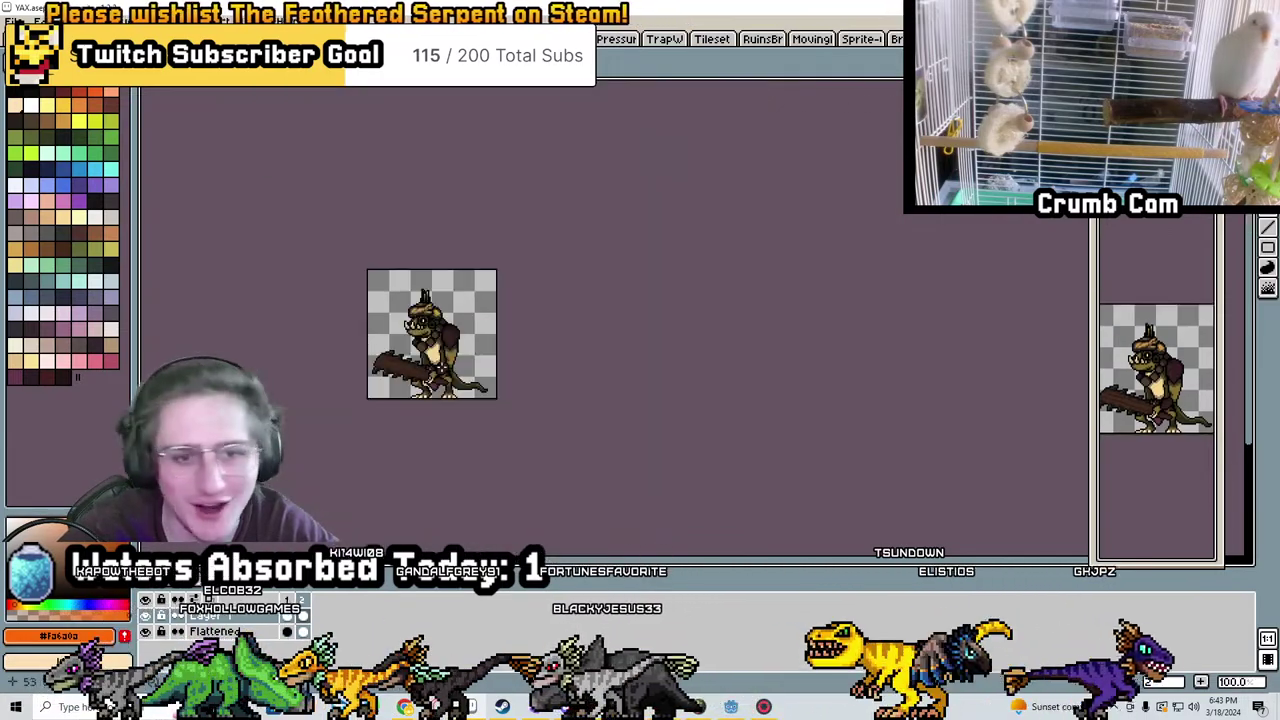
pyautogui.scroll(4, 543, 343)
pyautogui.scroll(-1, 600, 330)
pyautogui.press('Right')
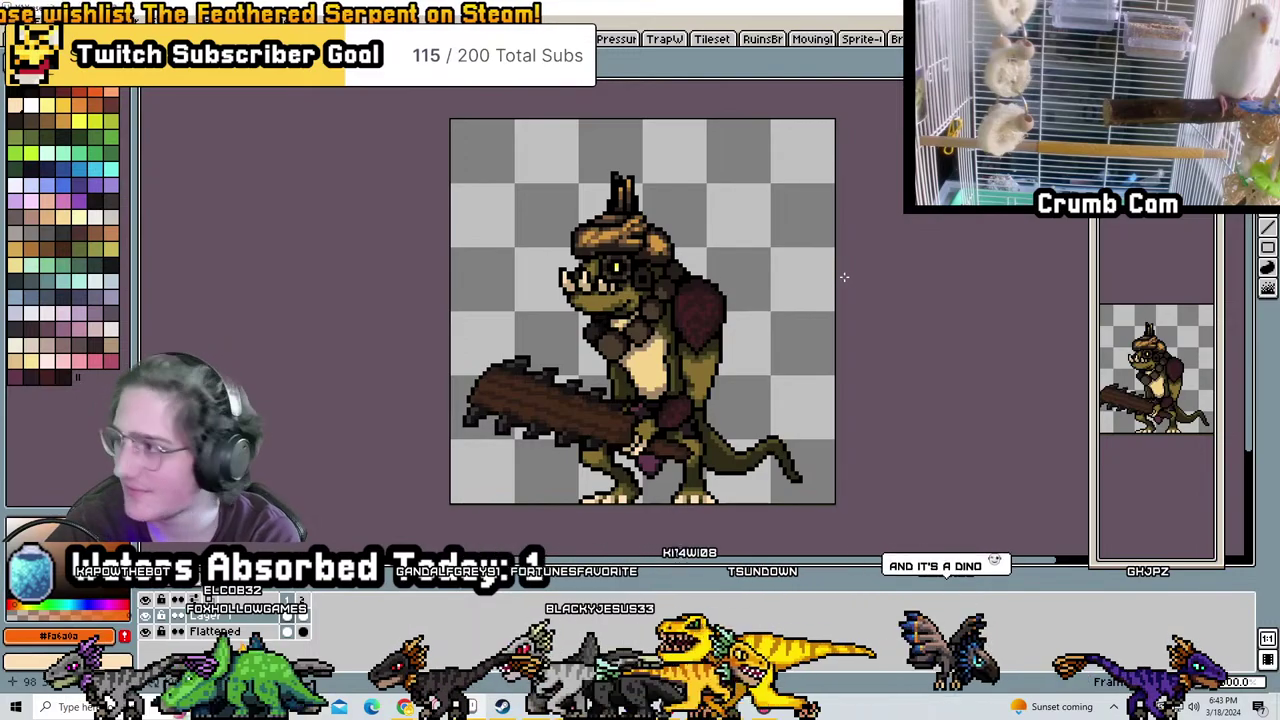
pyautogui.moveTo(842, 286); pyautogui.dragTo(793, 271, button='middle')
pyautogui.press('Return')
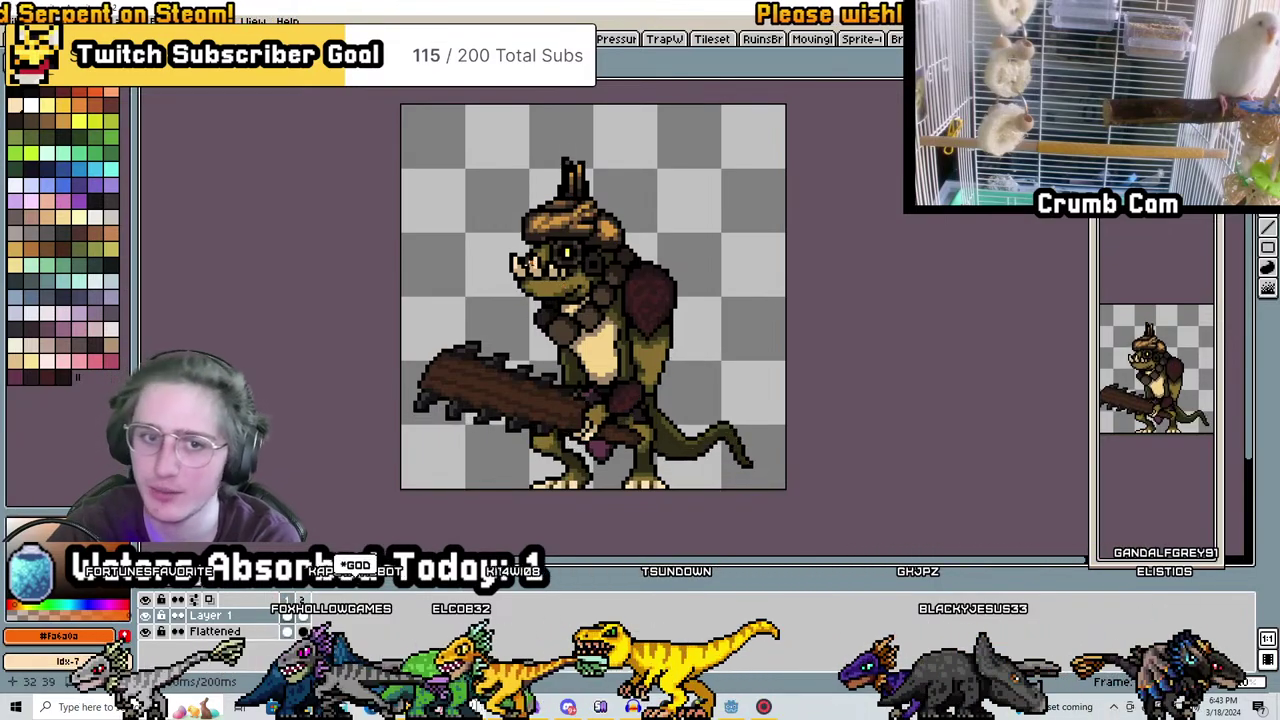
# Zoom in on the club during playback, then go back to DreadRex.gd in Godot
pyautogui.scroll(5, 510, 198)
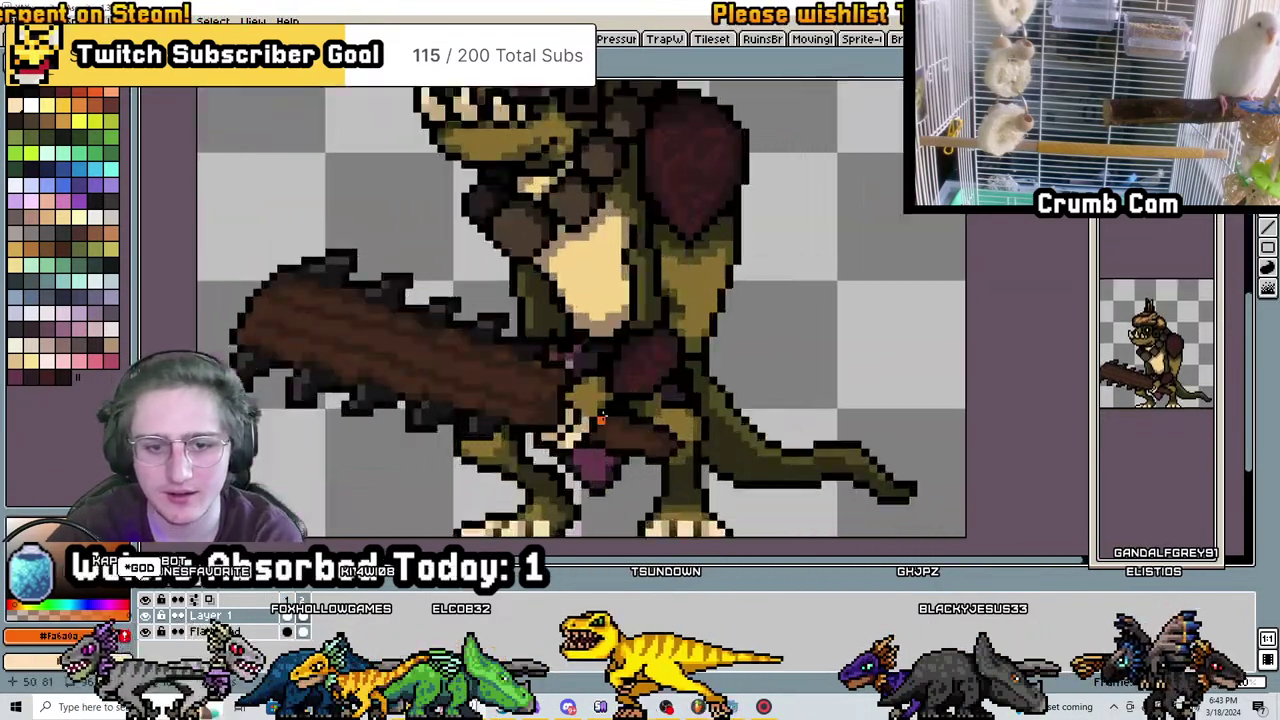
pyautogui.scroll(-3, 481, 190)
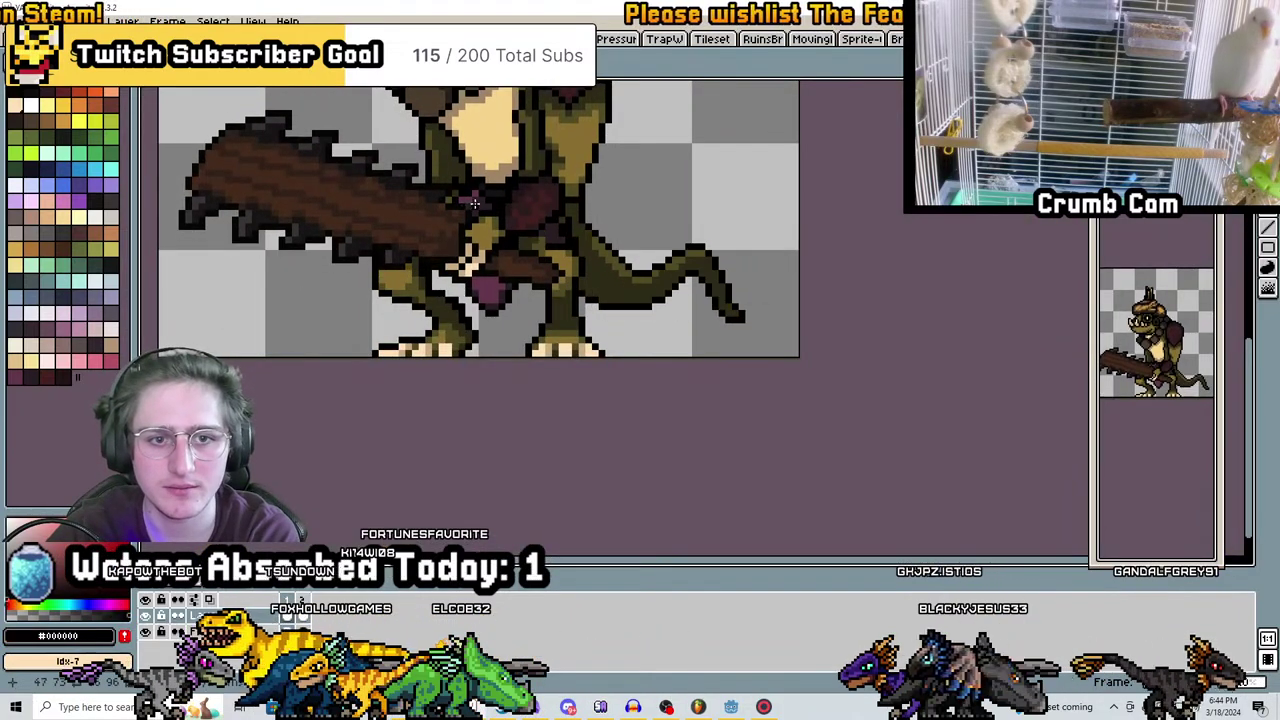
pyautogui.scroll(3, 409, 212)
pyautogui.scroll(-3, 502, 196)
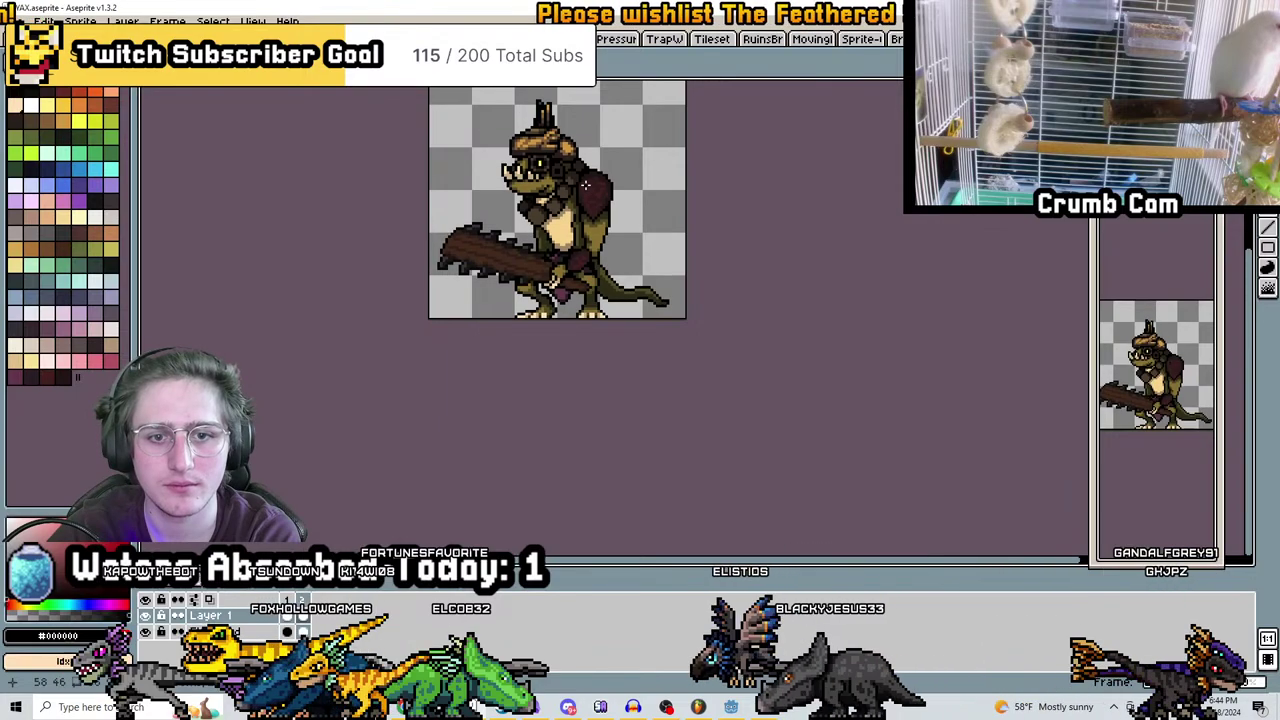
pyautogui.scroll(2, 548, 266)
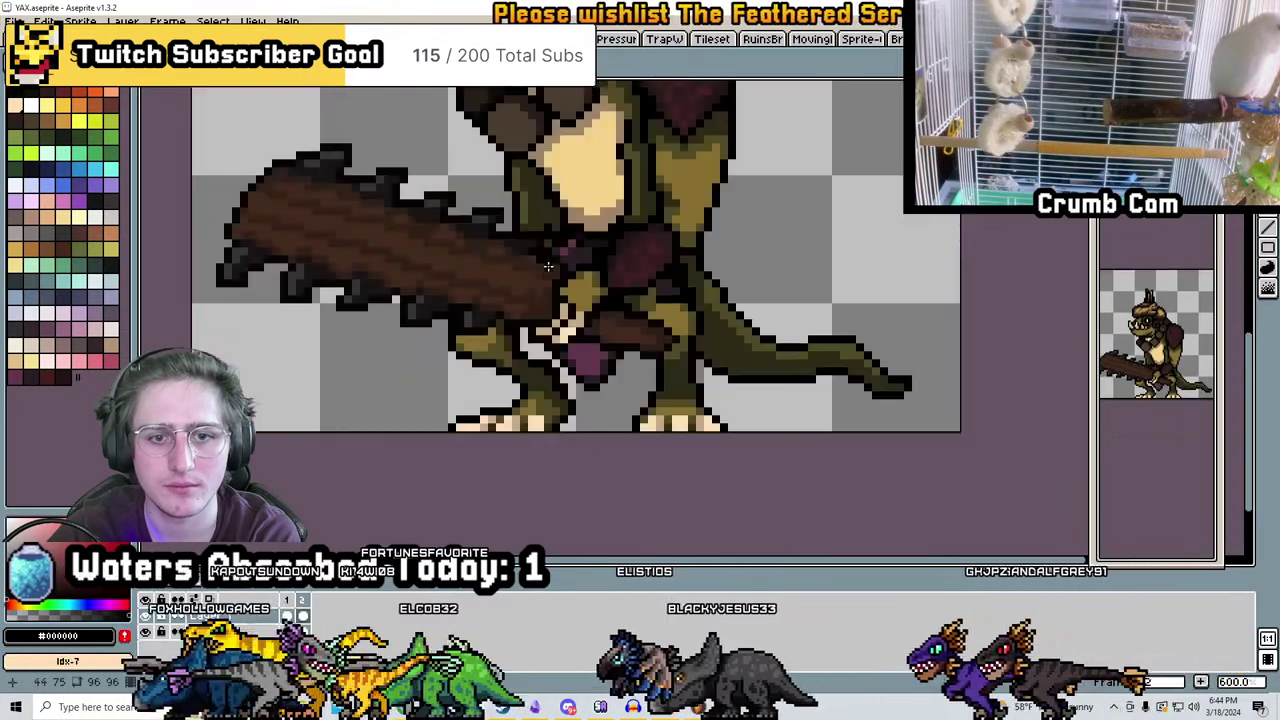
pyautogui.scroll(2, 594, 220)
pyautogui.scroll(-8, 581, 224)
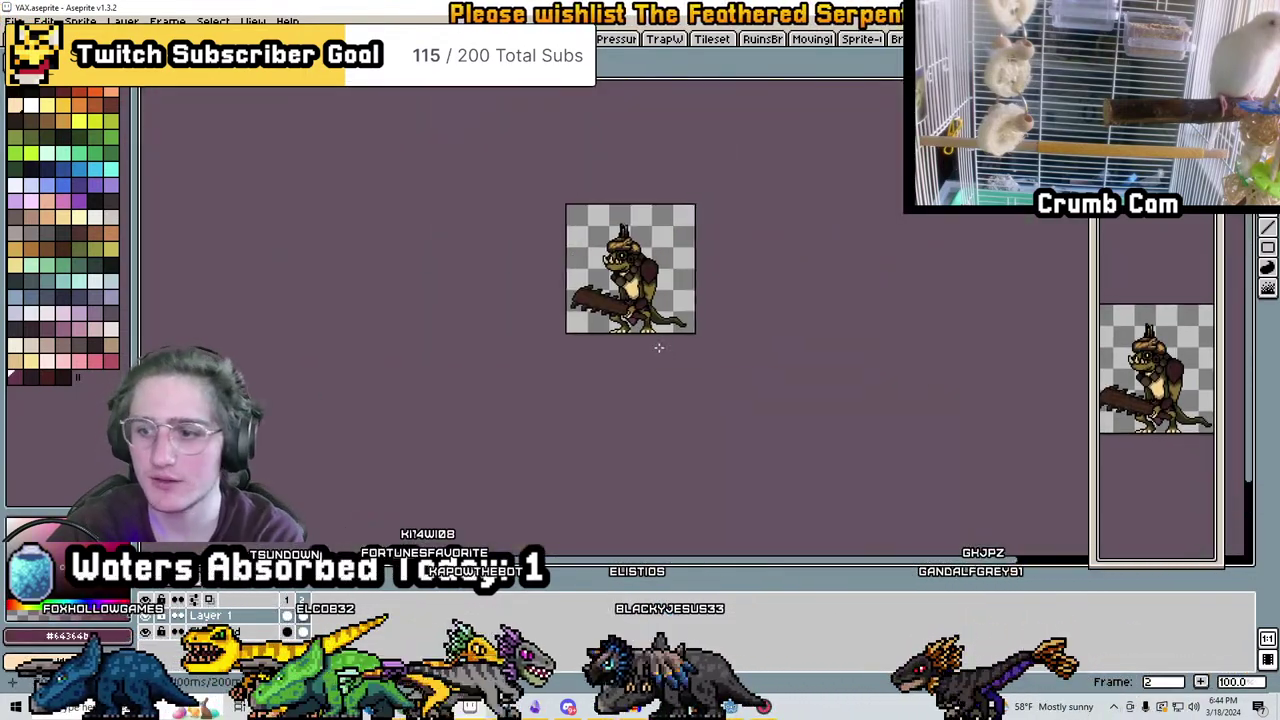
pyautogui.scroll(3, 742, 401)
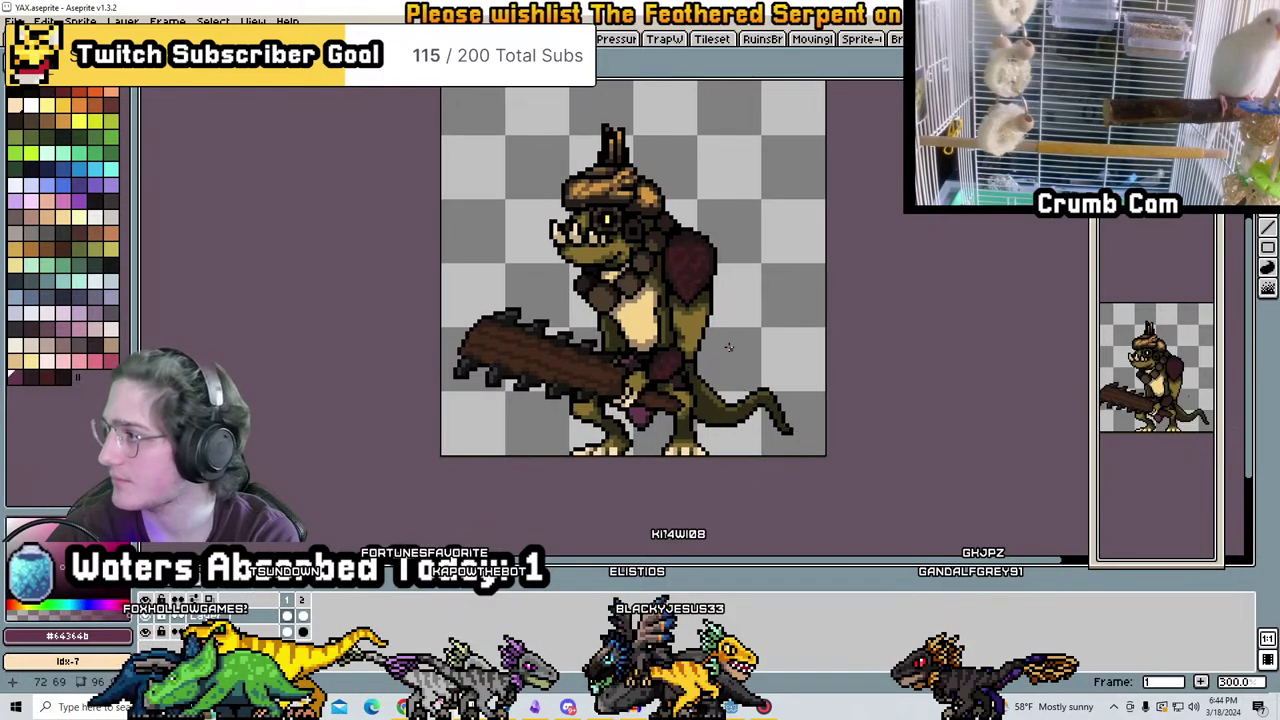
pyautogui.hotkey('alt', 'Tab')
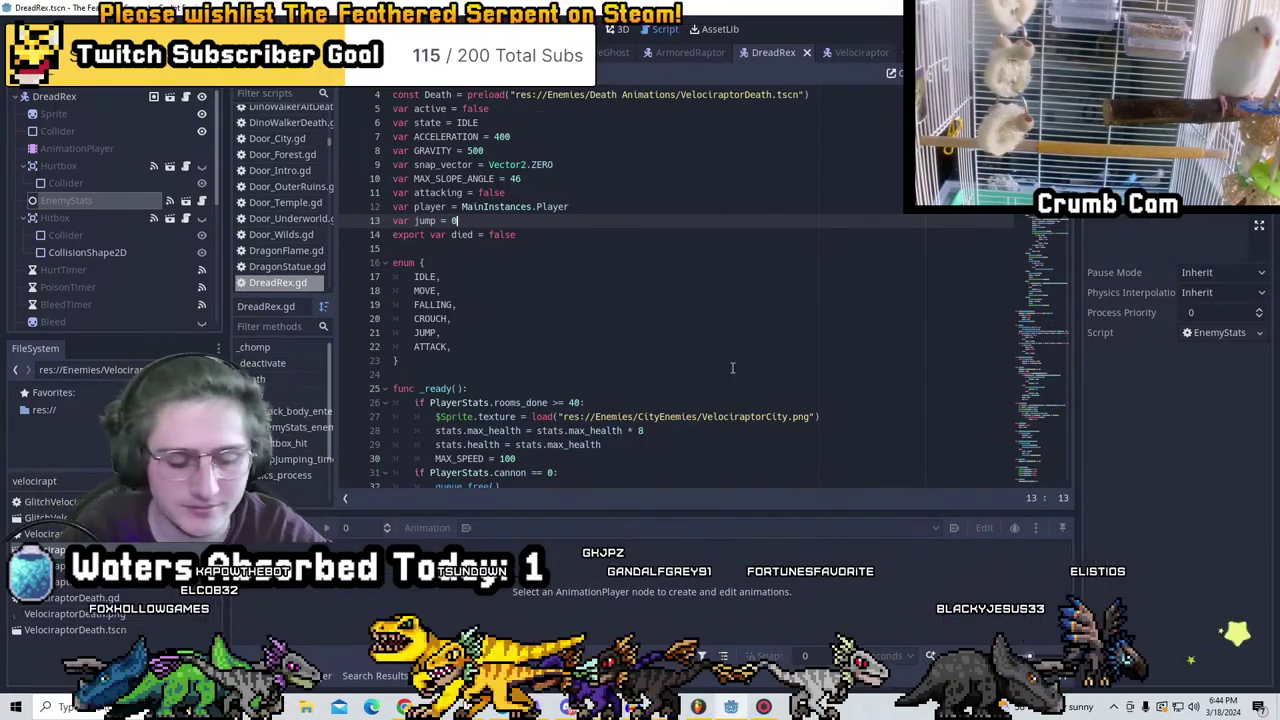
# Delete the rooms_done >= 40 block from DreadRex.gd
pyautogui.press('Down')
pyautogui.press('Down')
pyautogui.press('Down')
pyautogui.press('Down')
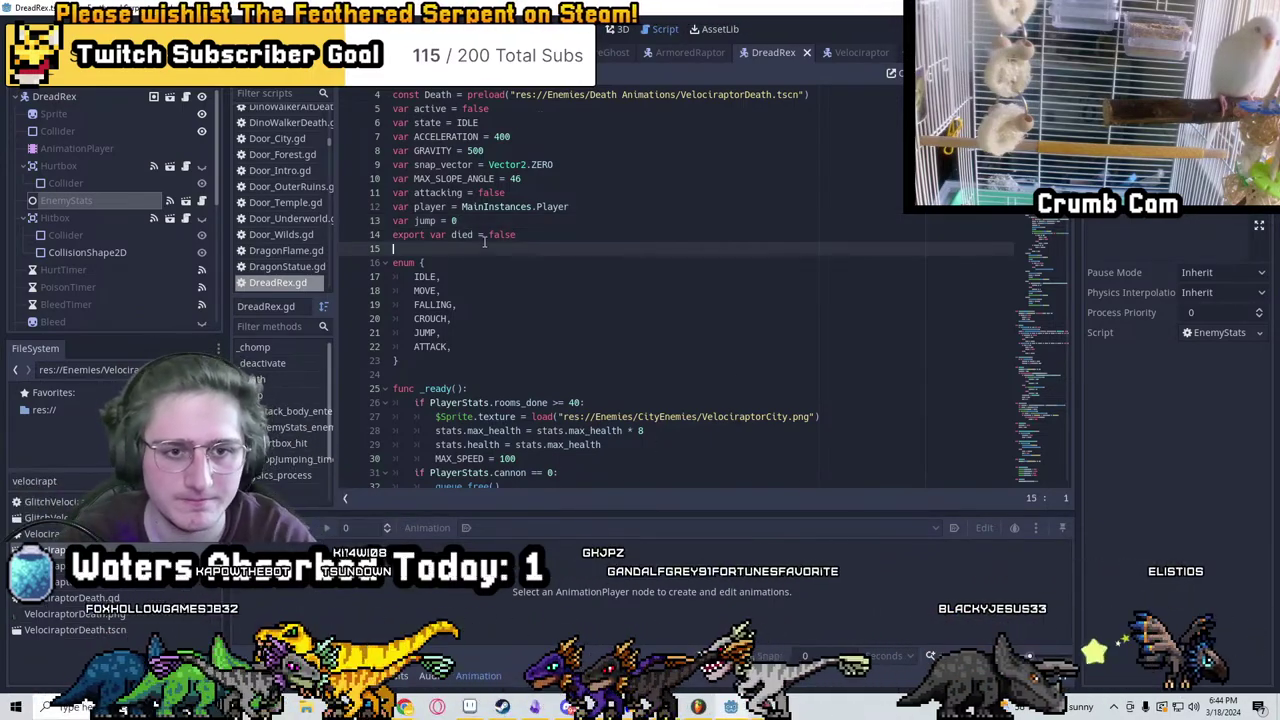
pyautogui.hotkey('ctrl', 's')
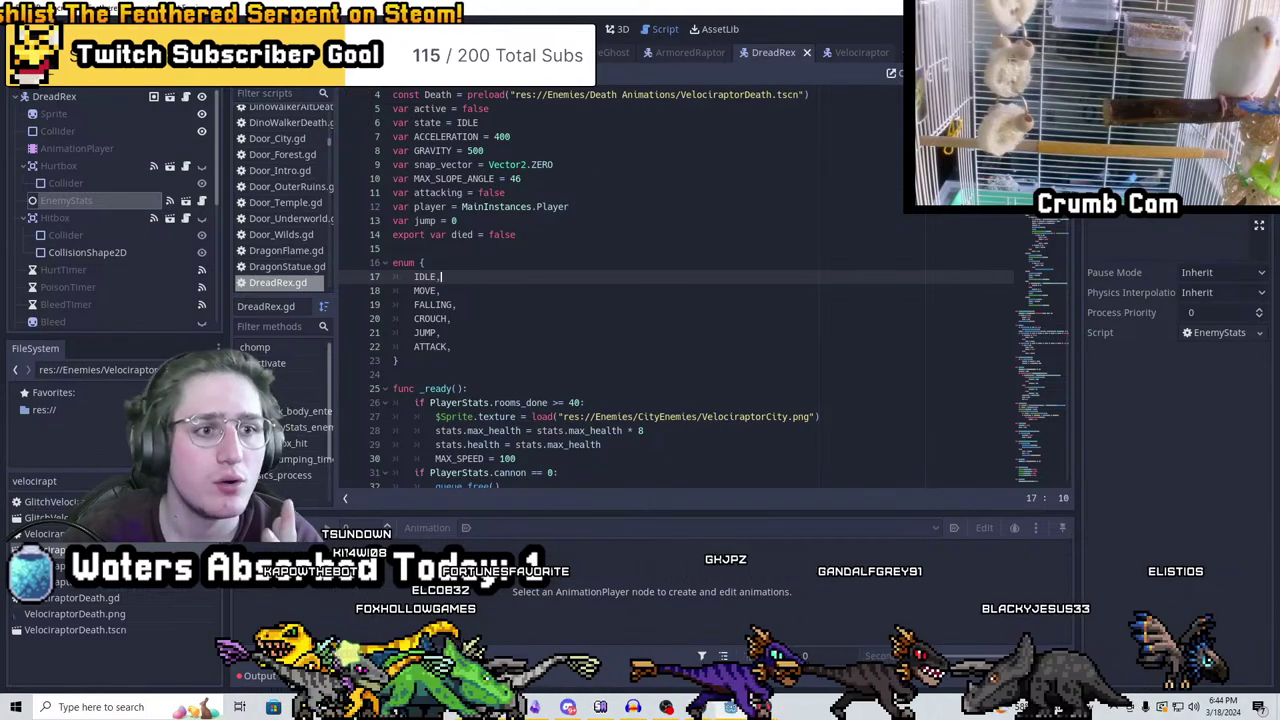
pyautogui.scroll(-5, 680, 290)
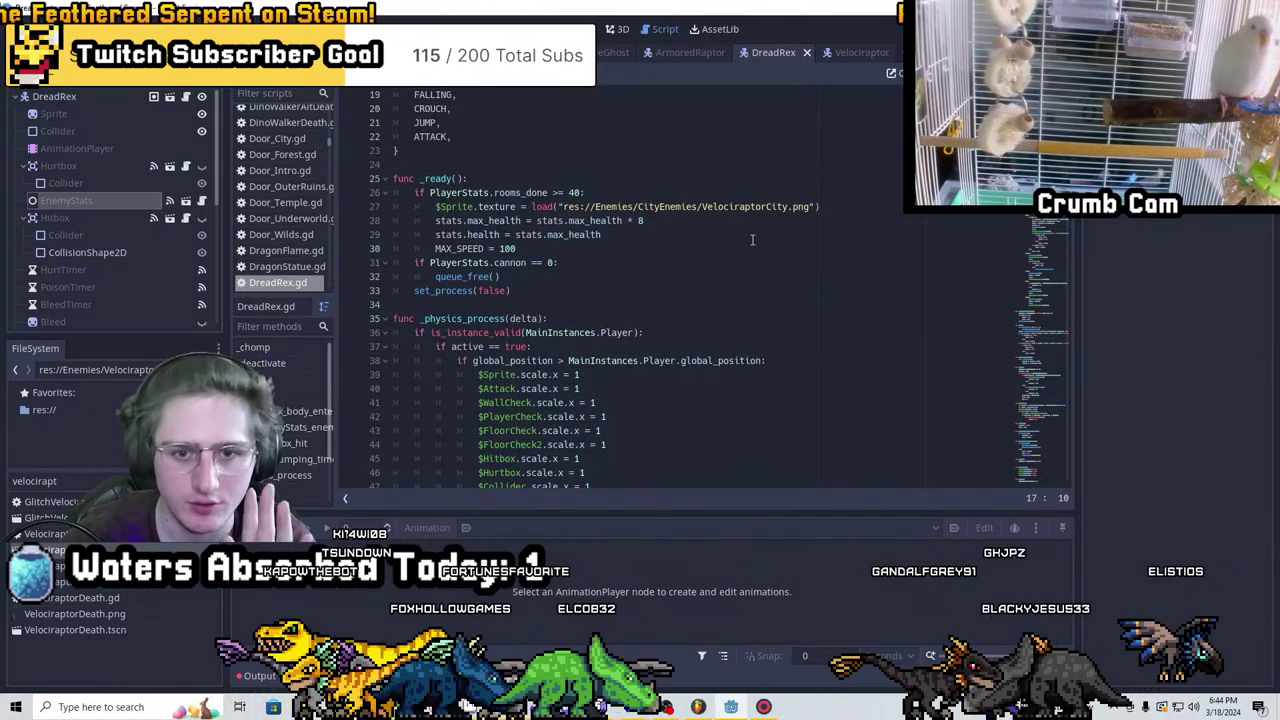
pyautogui.click(586, 192)
pyautogui.scroll(6, 549, 194)
pyautogui.scroll(-1, 549, 194)
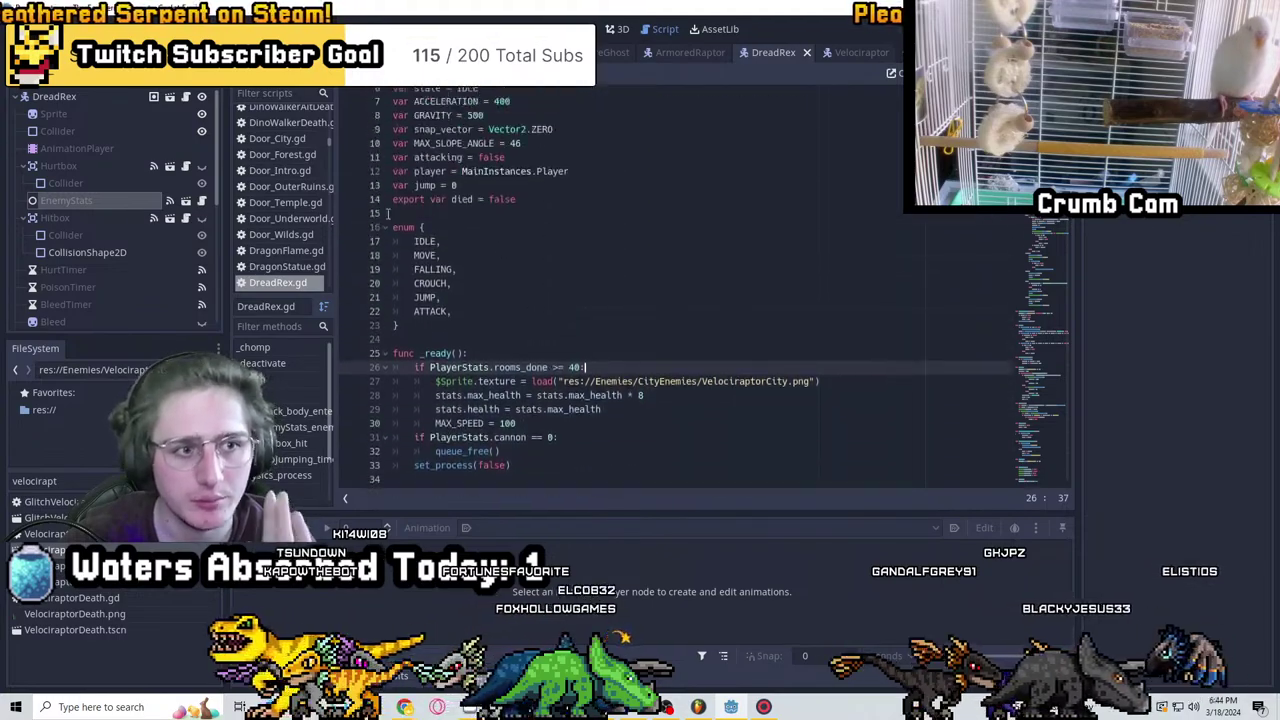
pyautogui.click(624, 348)
pyautogui.scroll(-3, 620, 345)
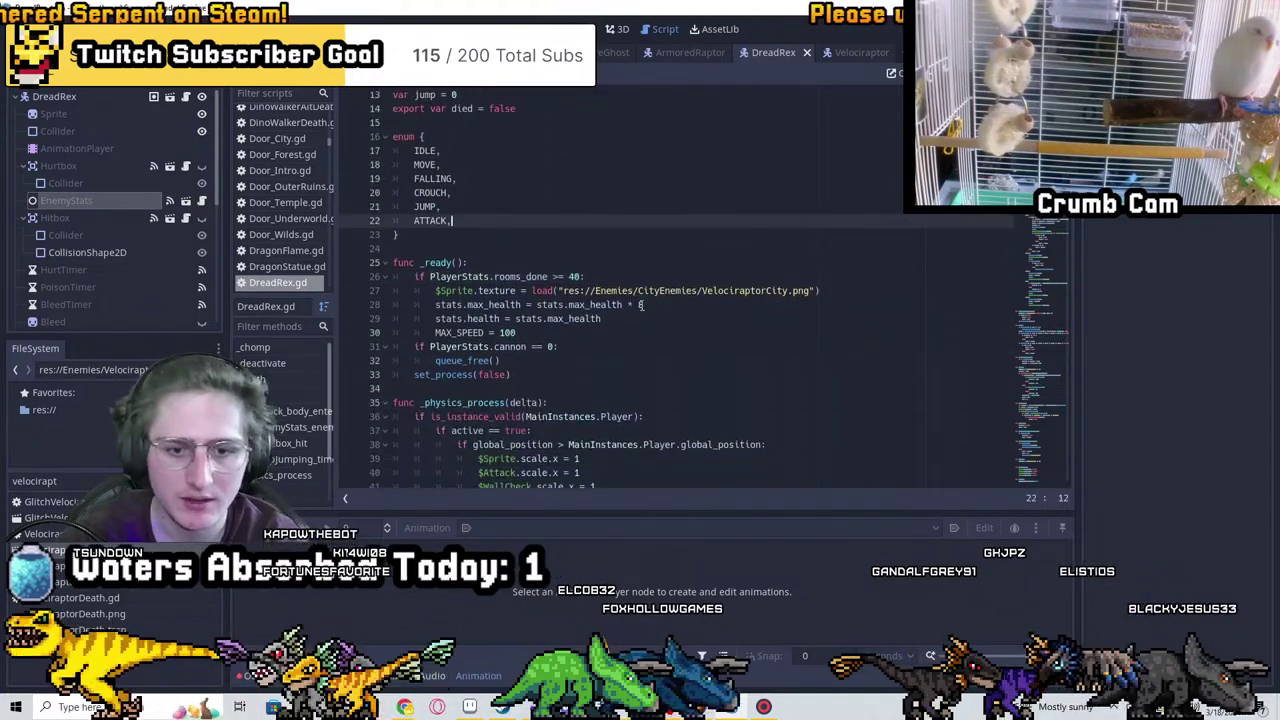
pyautogui.moveTo(603, 332); pyautogui.dragTo(540, 264)
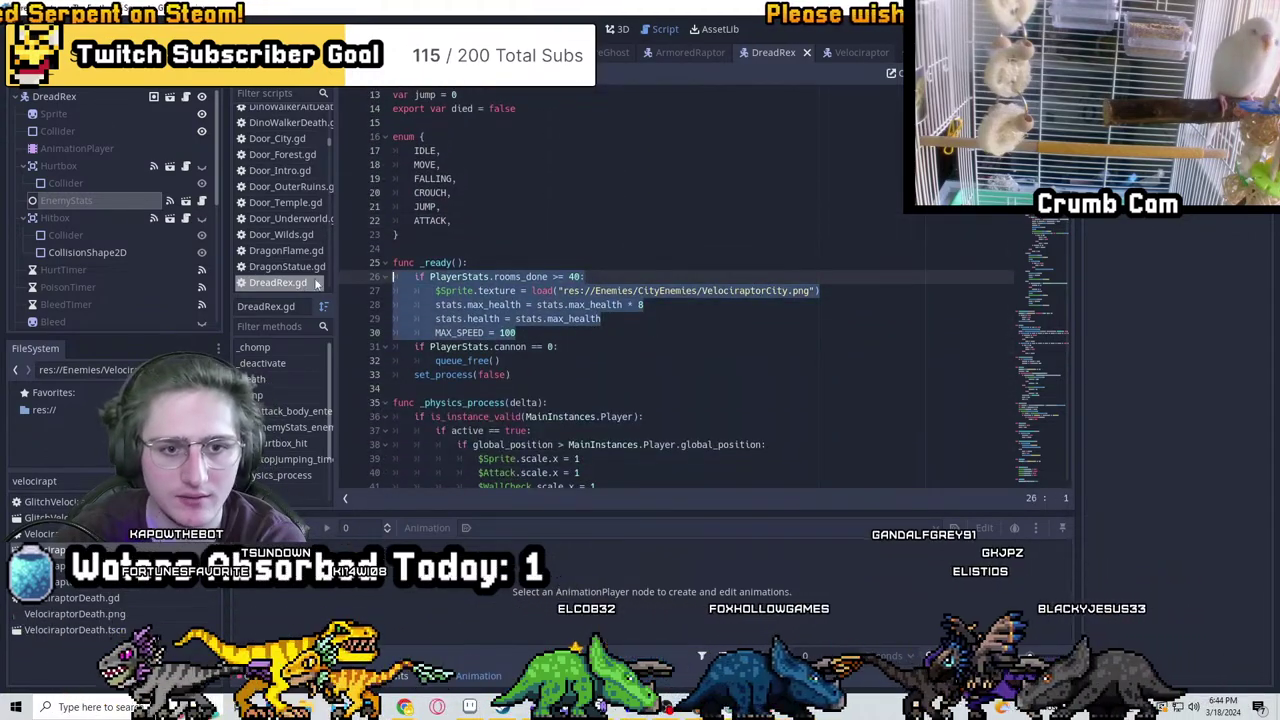
pyautogui.press('BackSpace')
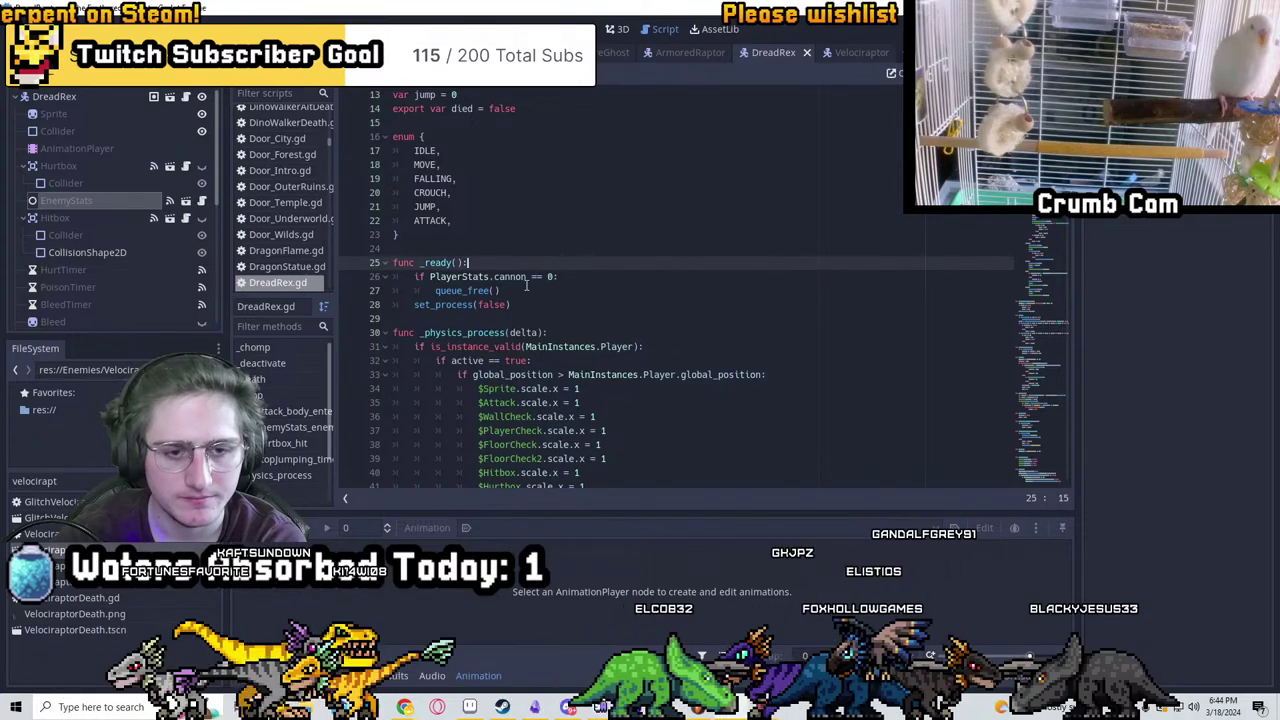
# Remove the PlayerStats.cannon check and its queue_free() from _ready, and save the script
pyautogui.click(599, 291)
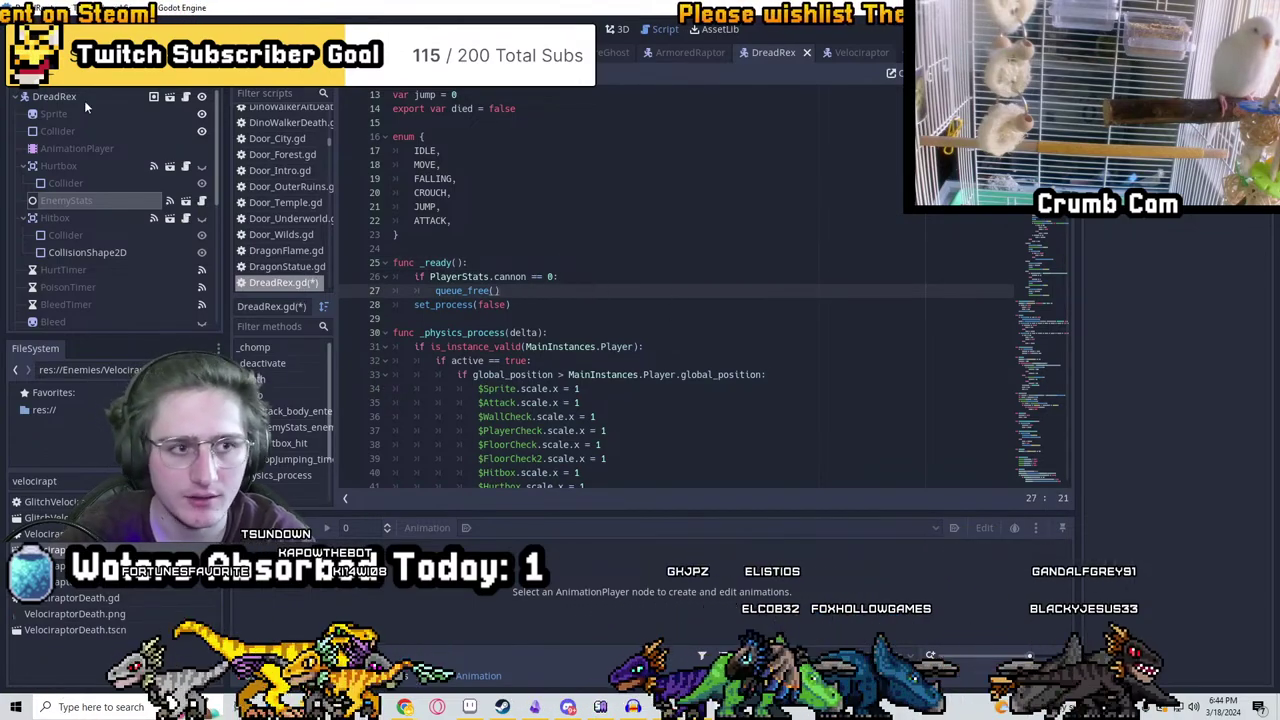
pyautogui.scroll(-4, 603, 282)
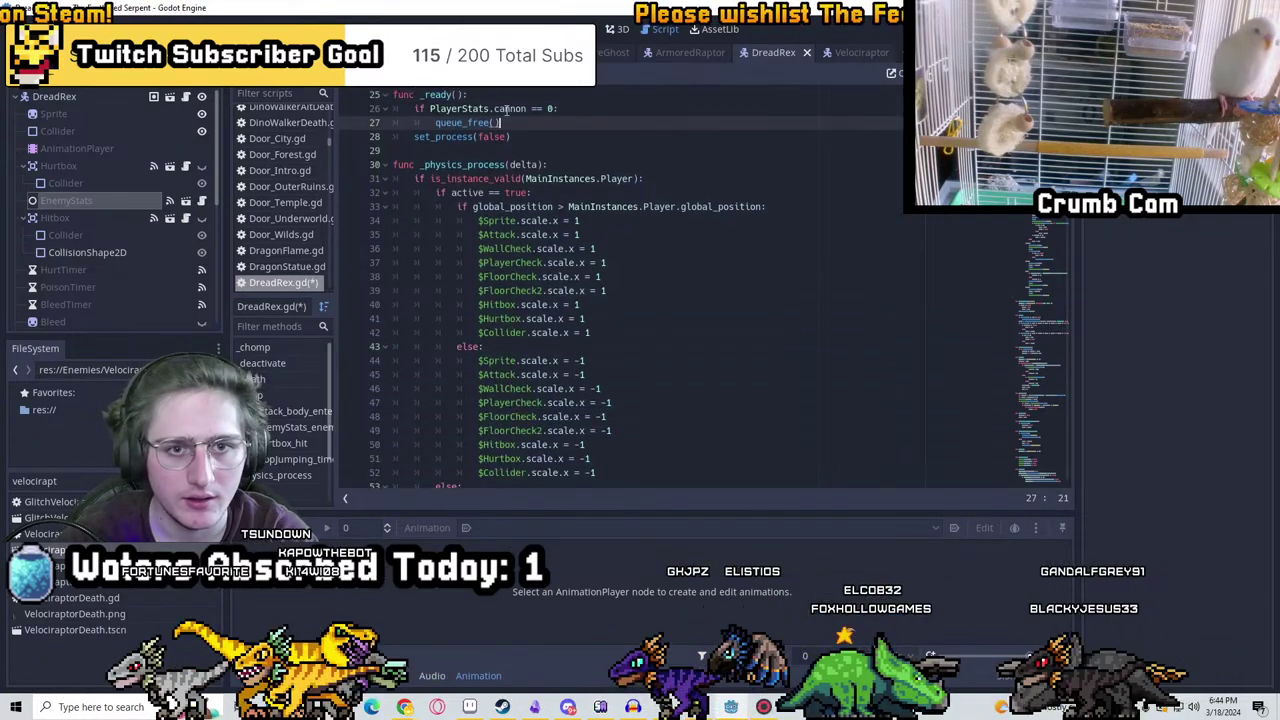
pyautogui.scroll(4, 585, 328)
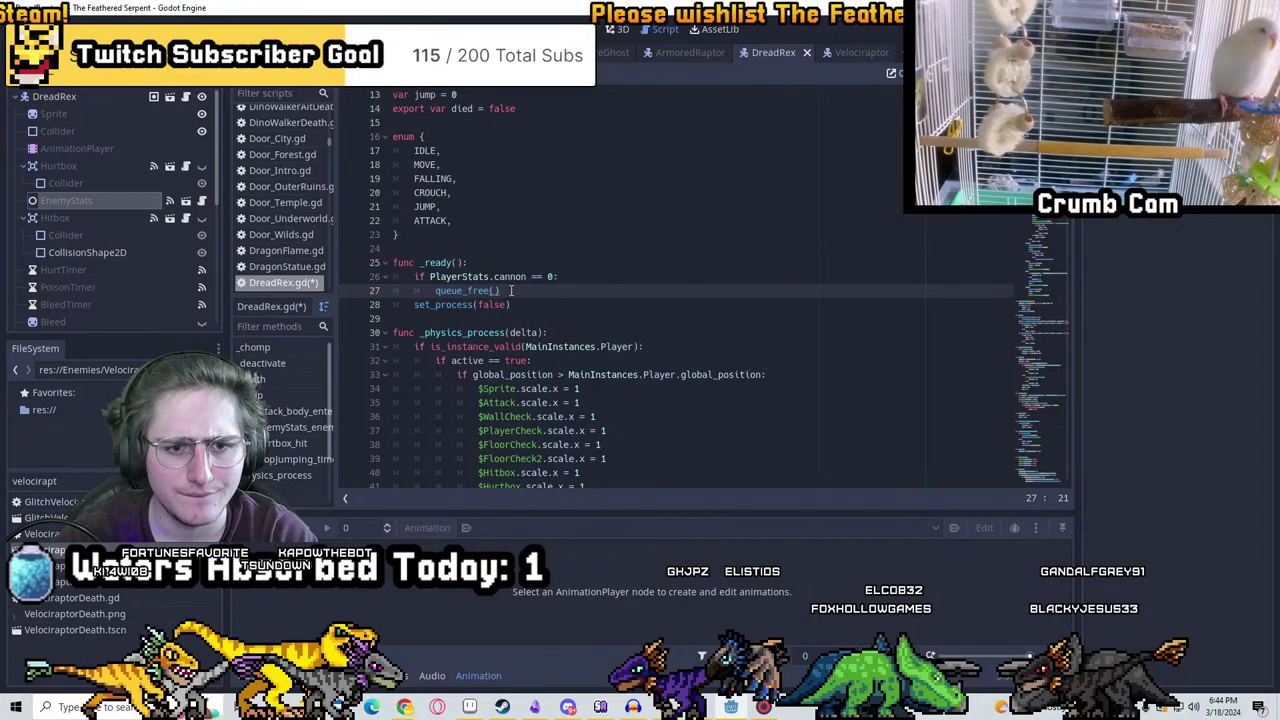
pyautogui.moveTo(505, 291); pyautogui.dragTo(345, 279)
pyautogui.press('BackSpace')
pyautogui.press('BackSpace')
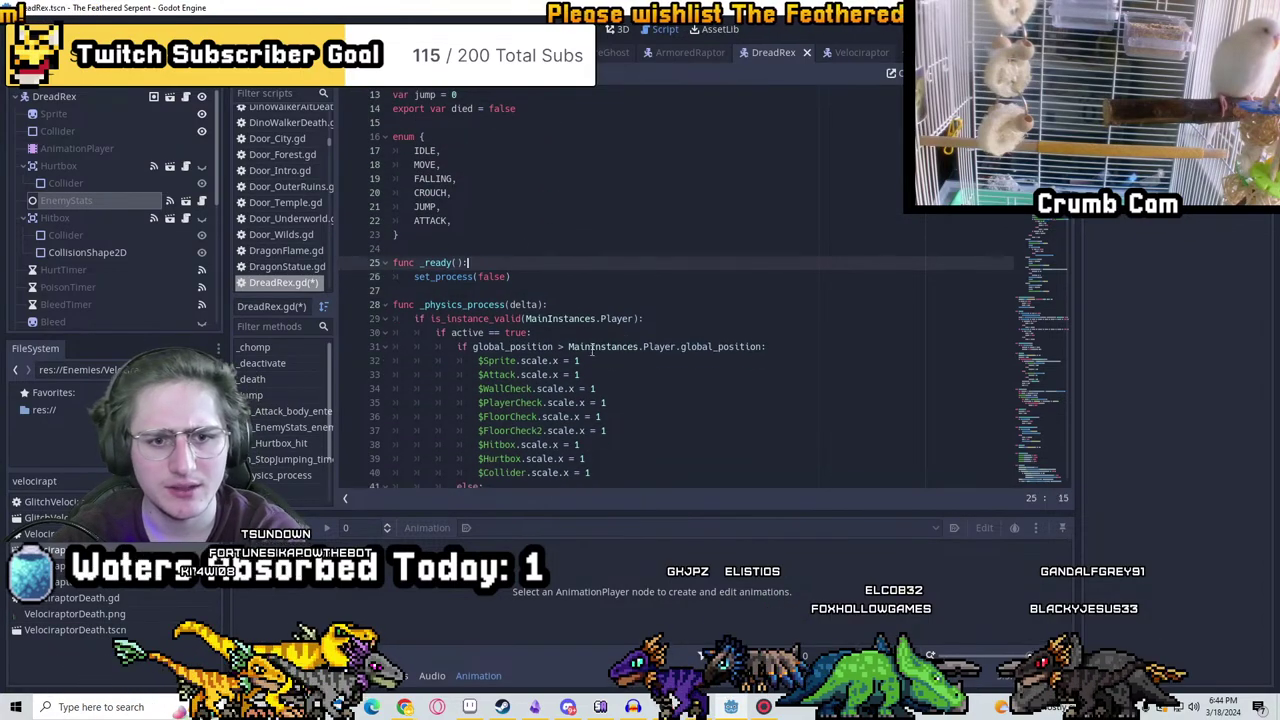
pyautogui.hotkey('ctrl', 's')
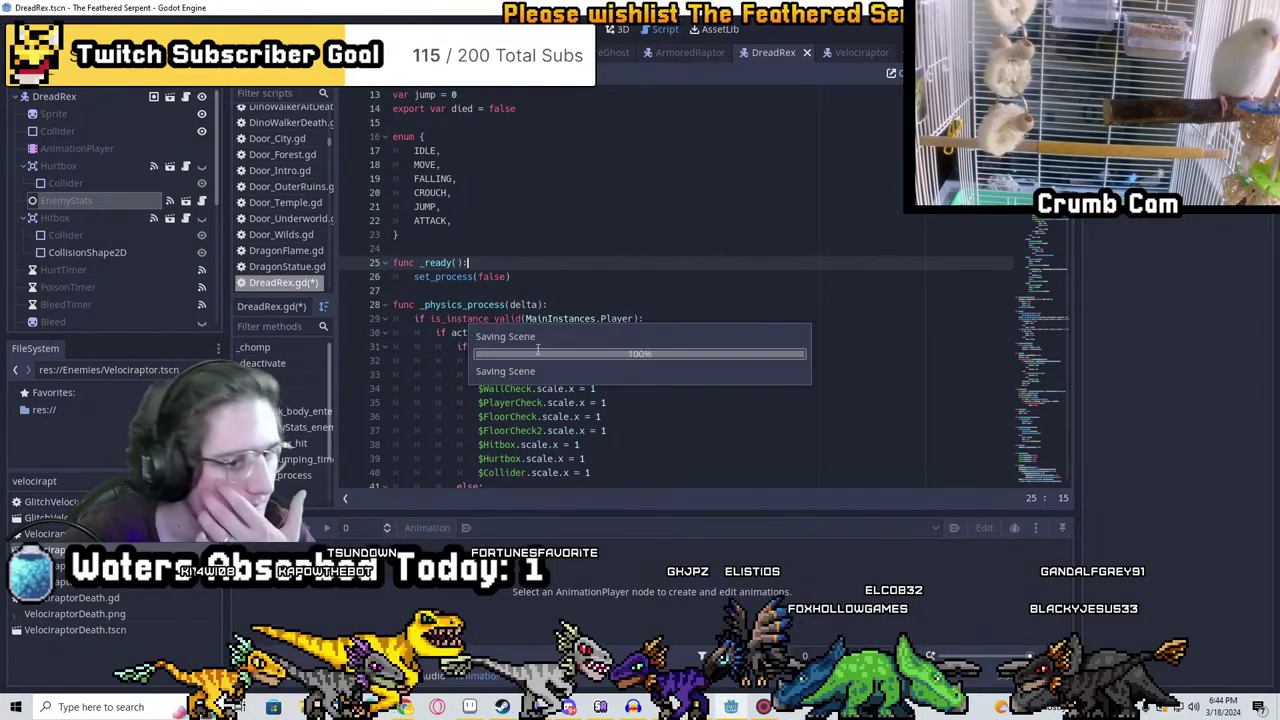
pyautogui.click(690, 52)
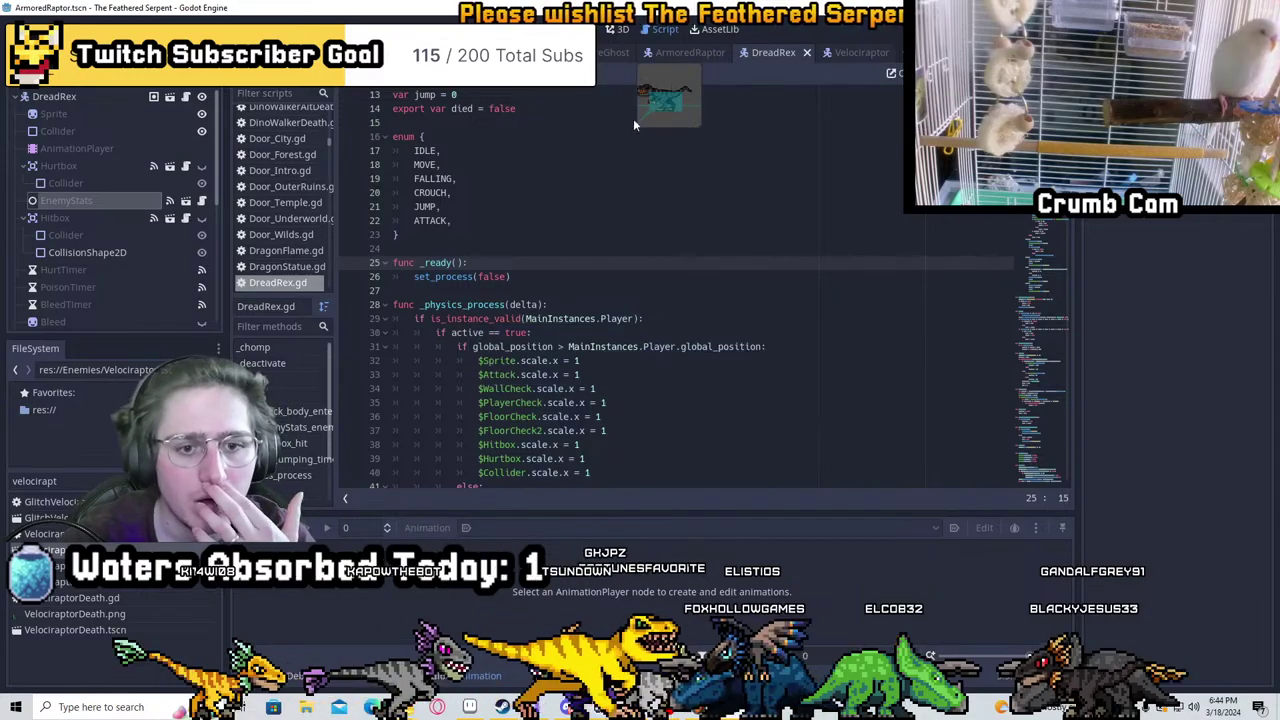
# Delete the cannon check lines and the rooms_done if-block from ArmoredRaptor's _ready
pyautogui.scroll(15, 508, 262)
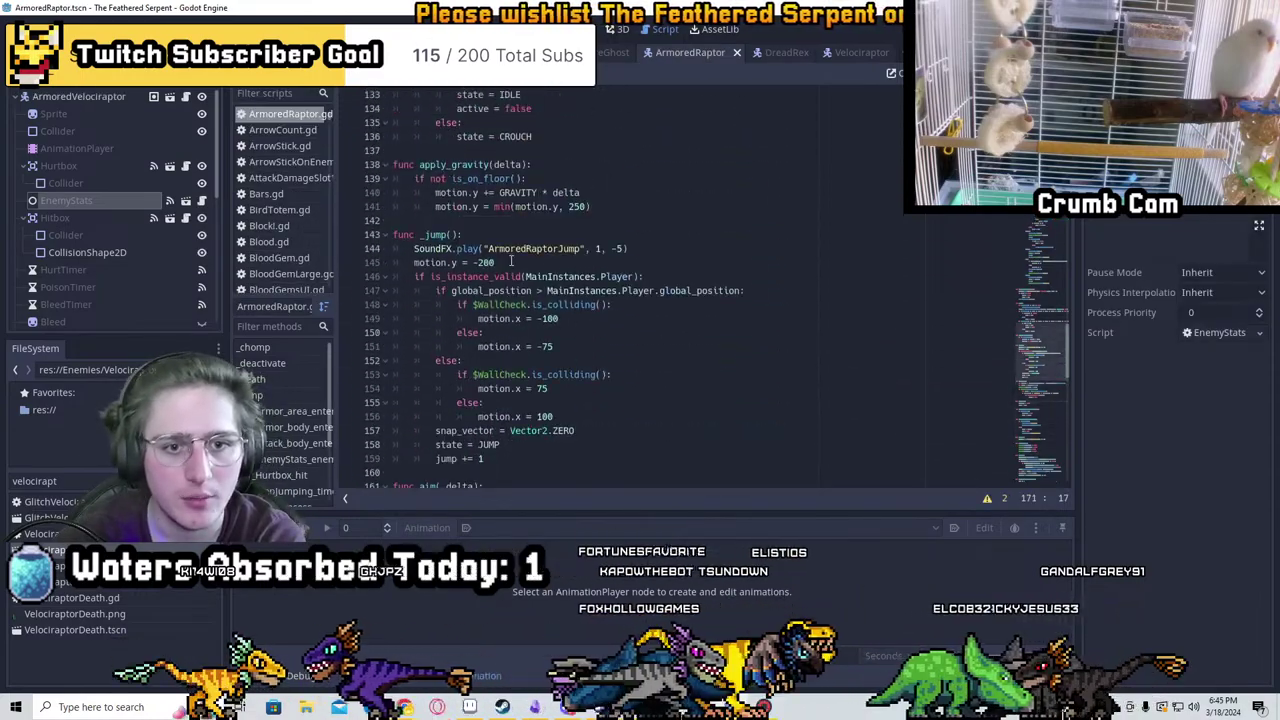
pyautogui.scroll(20, 511, 270)
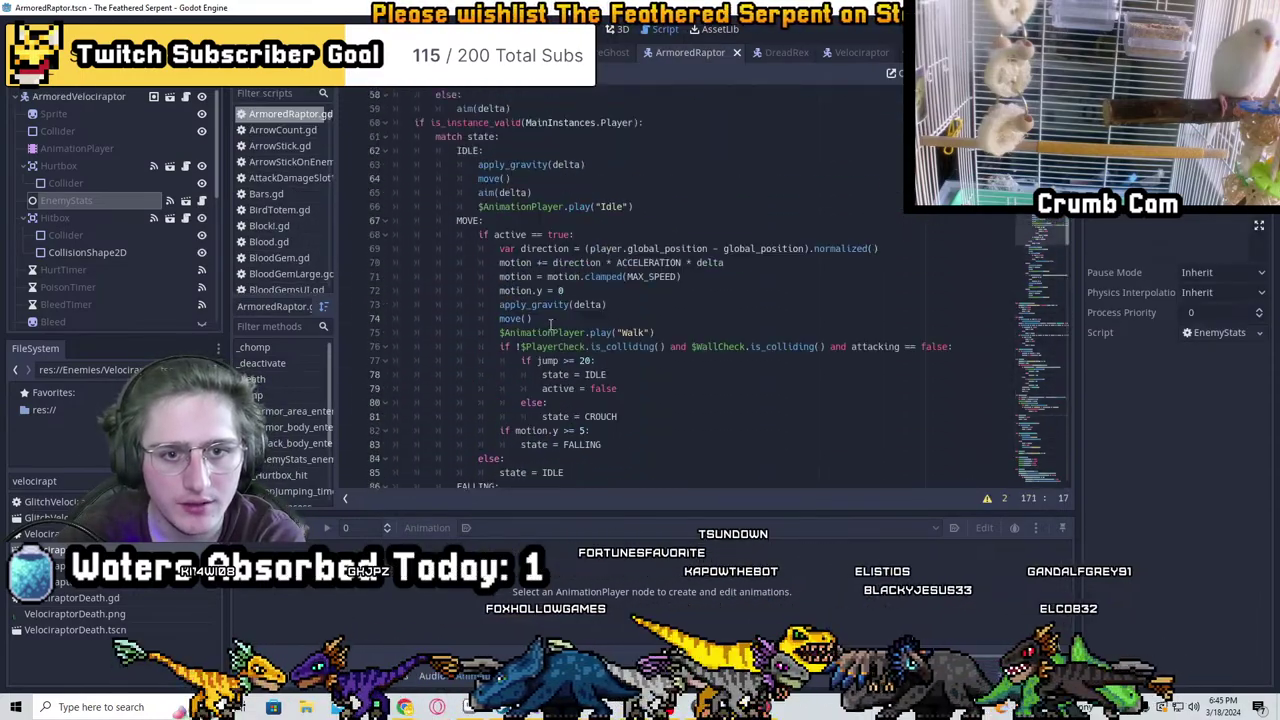
pyautogui.scroll(4, 565, 295)
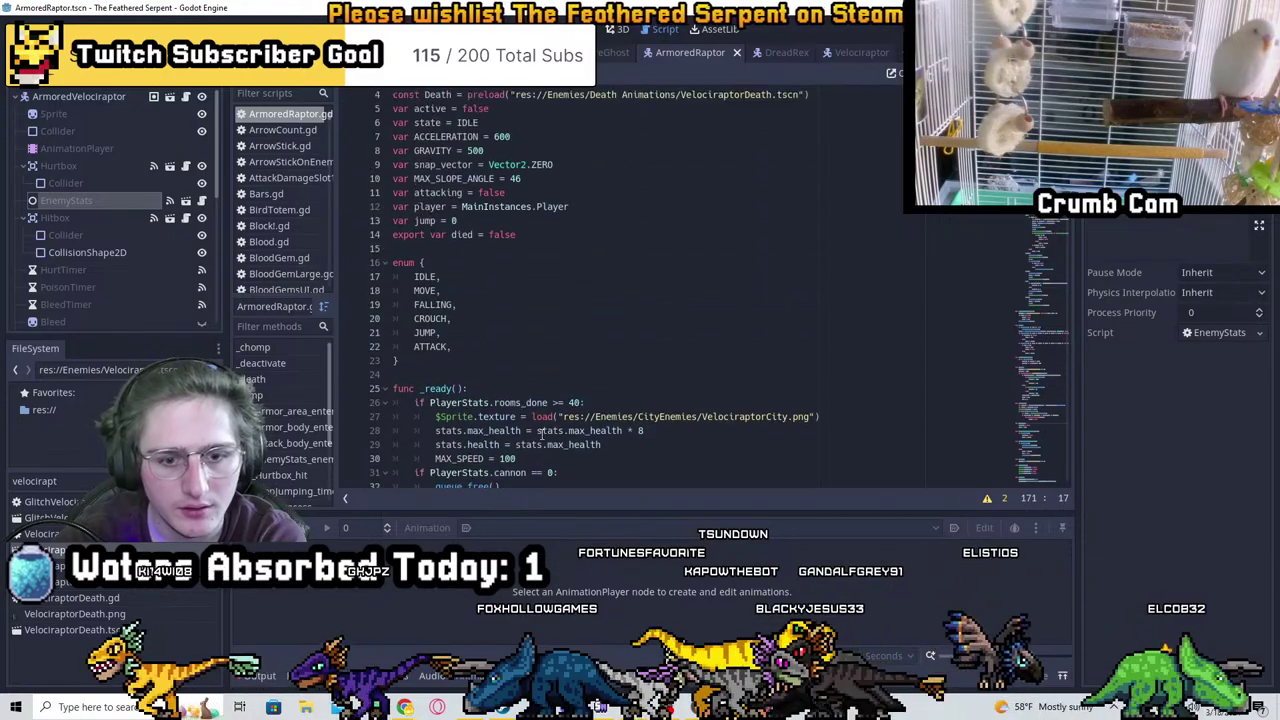
pyautogui.moveTo(520, 361); pyautogui.dragTo(343, 350)
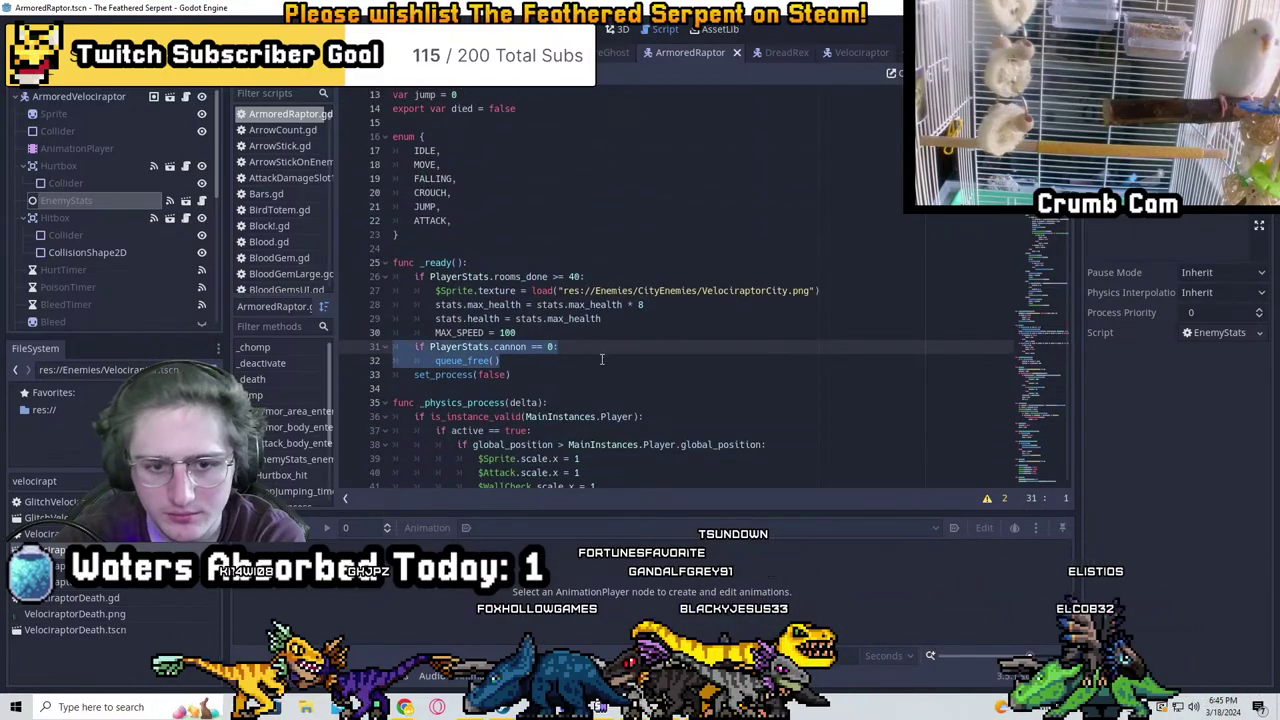
pyautogui.press('BackSpace')
pyautogui.press('BackSpace')
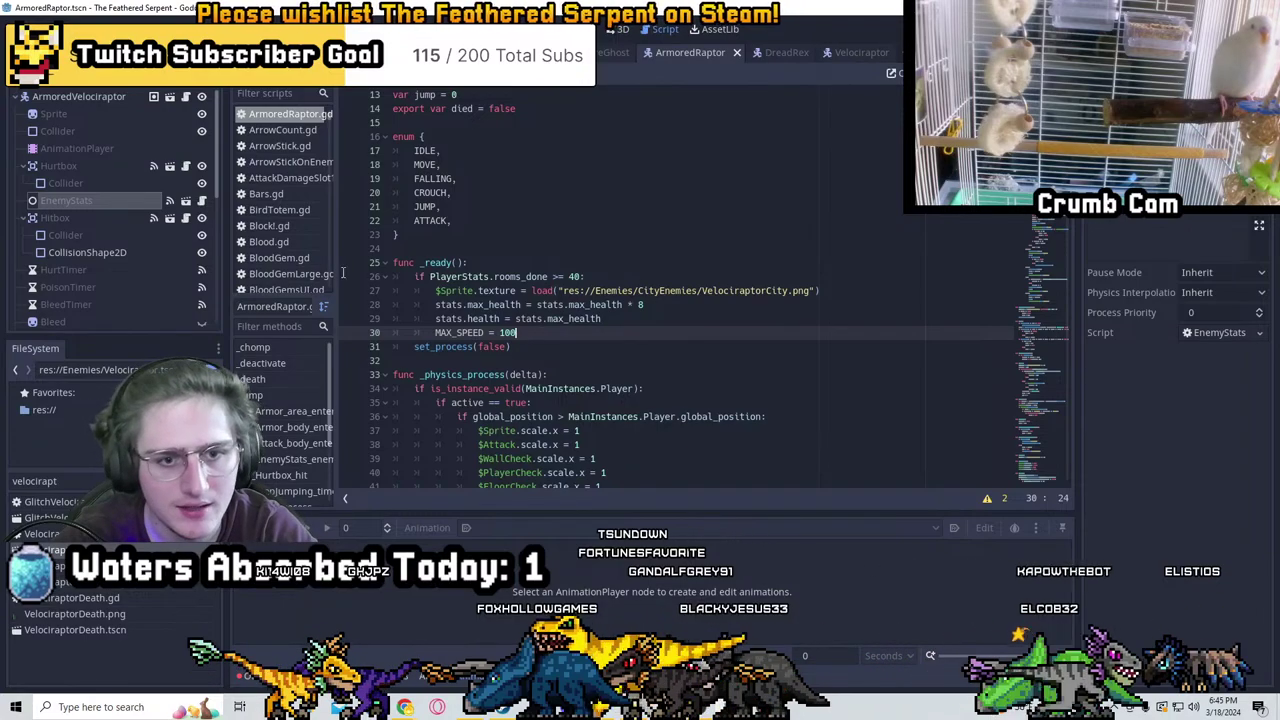
pyautogui.moveTo(601, 318); pyautogui.dragTo(356, 274)
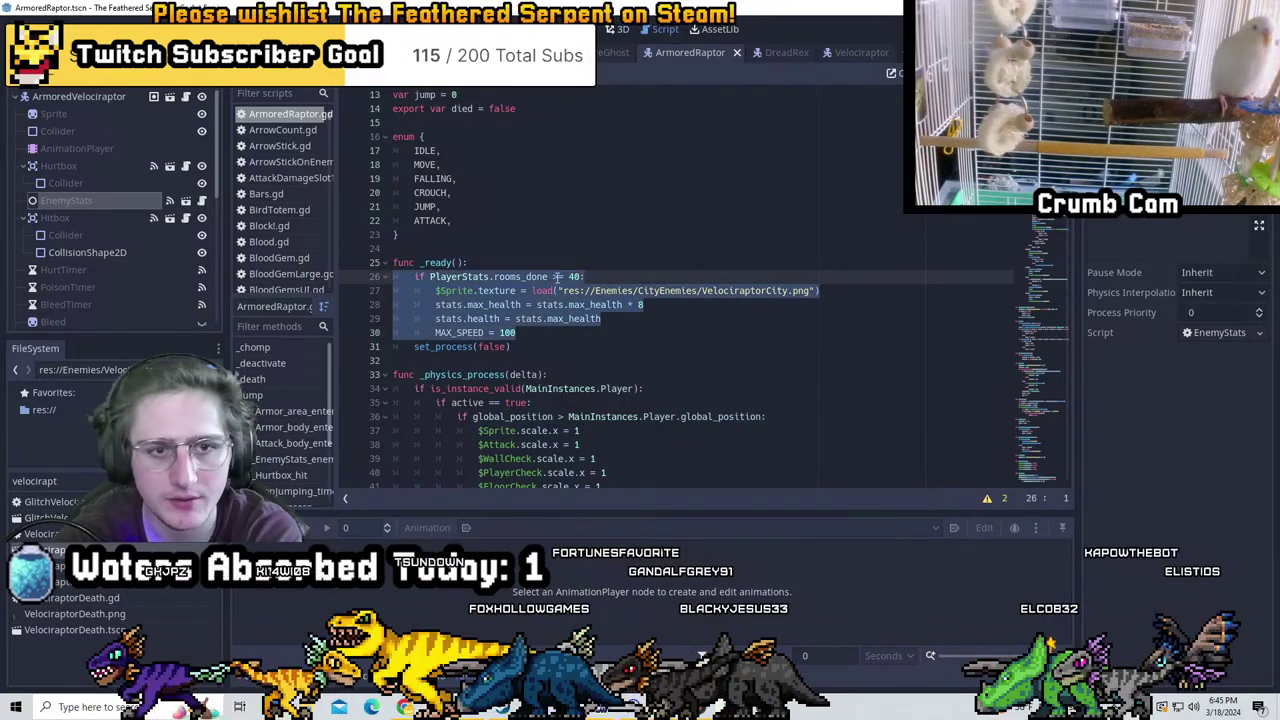
pyautogui.press('BackSpace')
pyautogui.press('BackSpace')
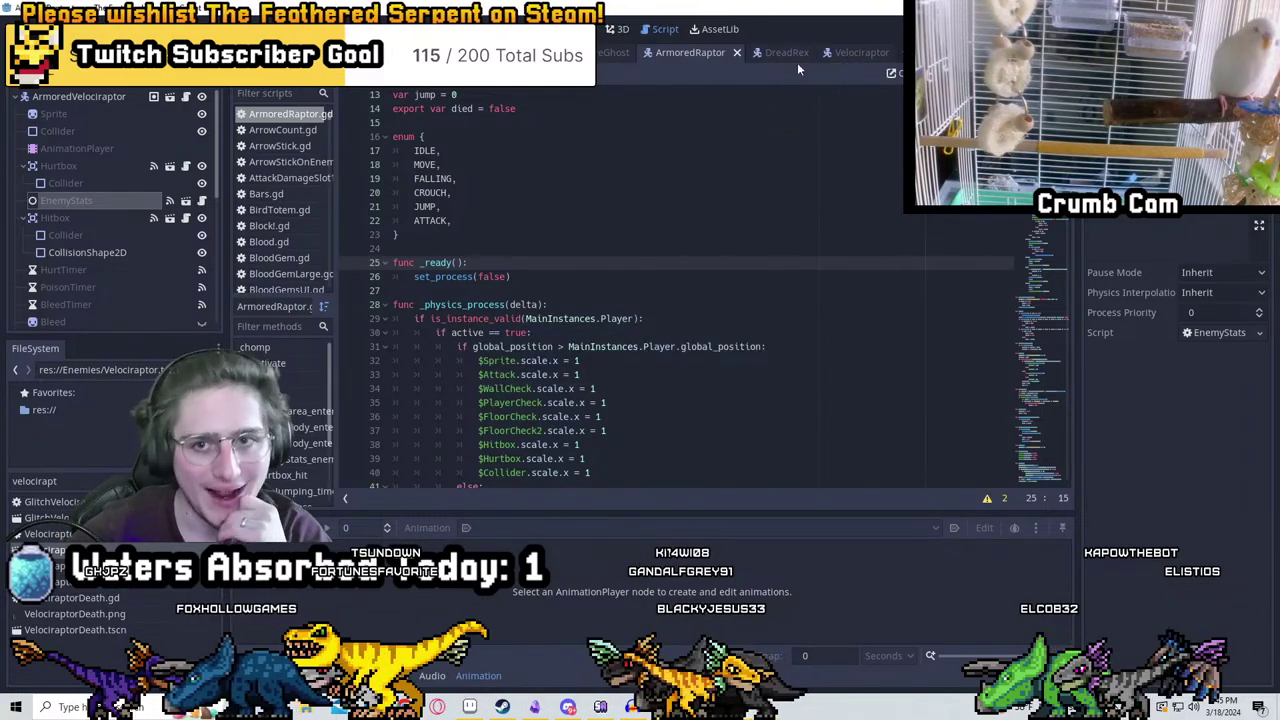
# Return to the DreadRex script and search it for 'Sound'
pyautogui.click(780, 52)
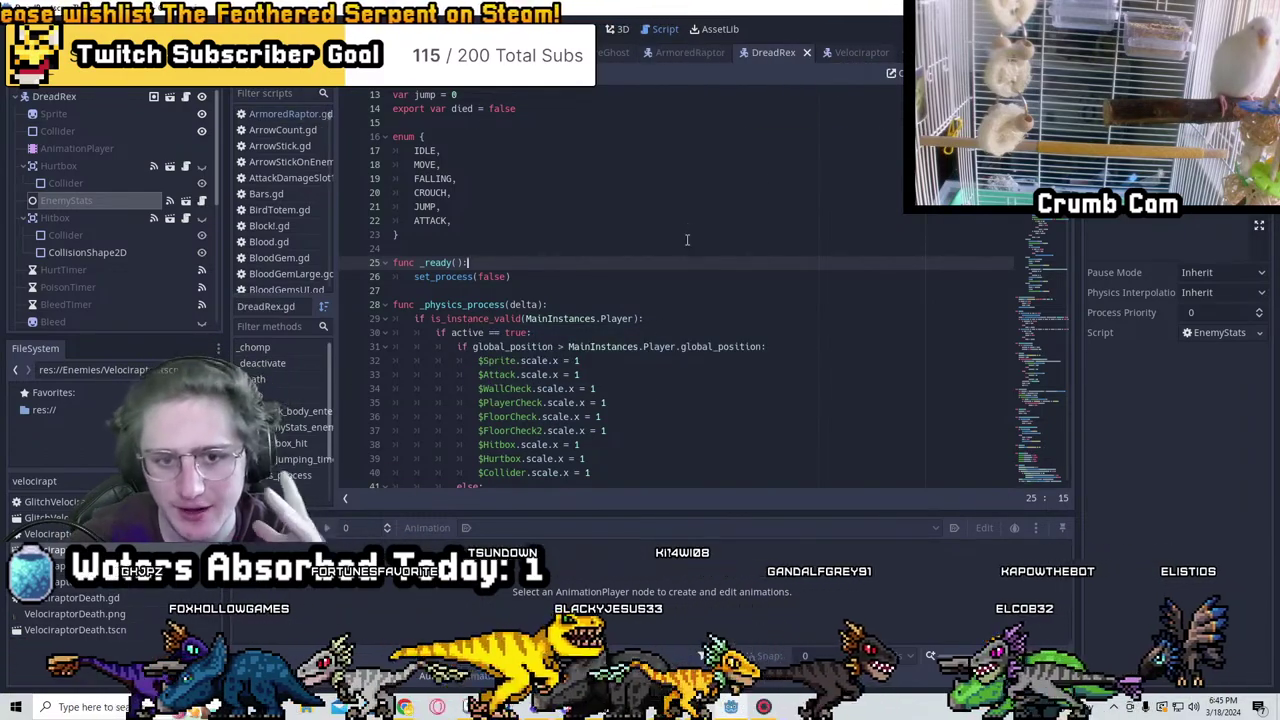
pyautogui.scroll(-9, 590, 355)
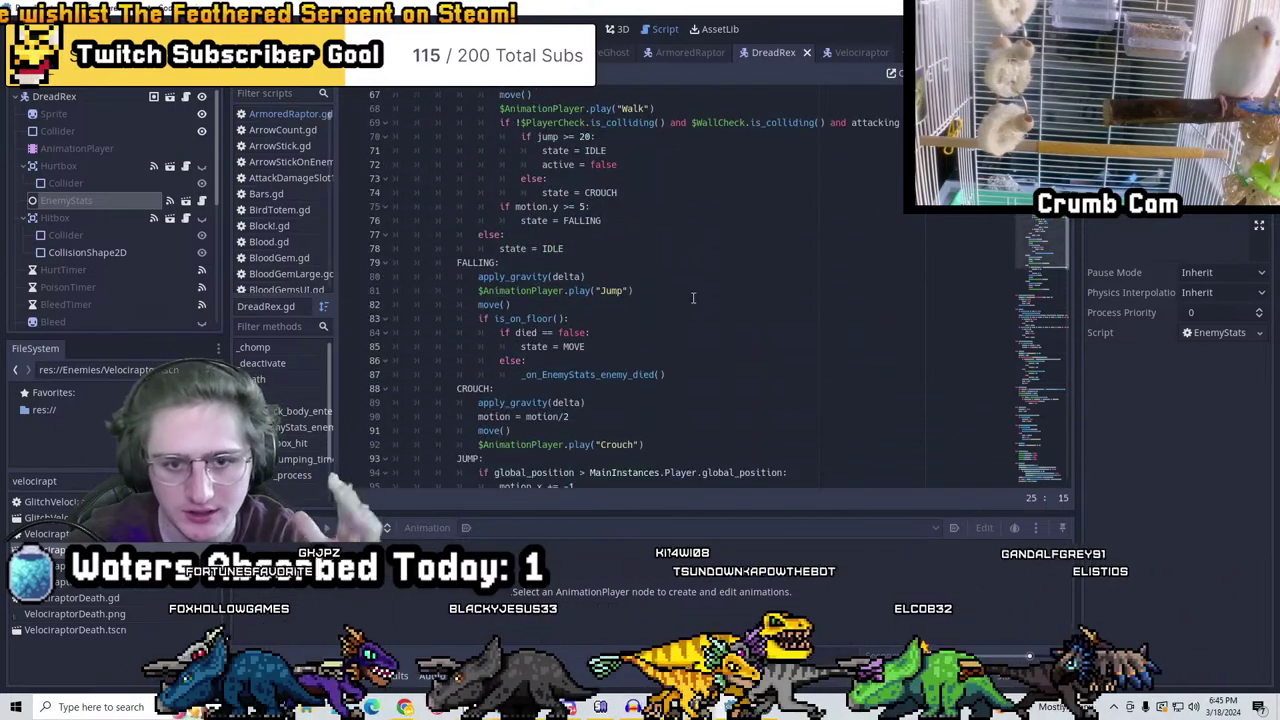
pyautogui.click(695, 292)
pyautogui.hotkey('ctrl', 'f')
pyautogui.write('SoundFX')
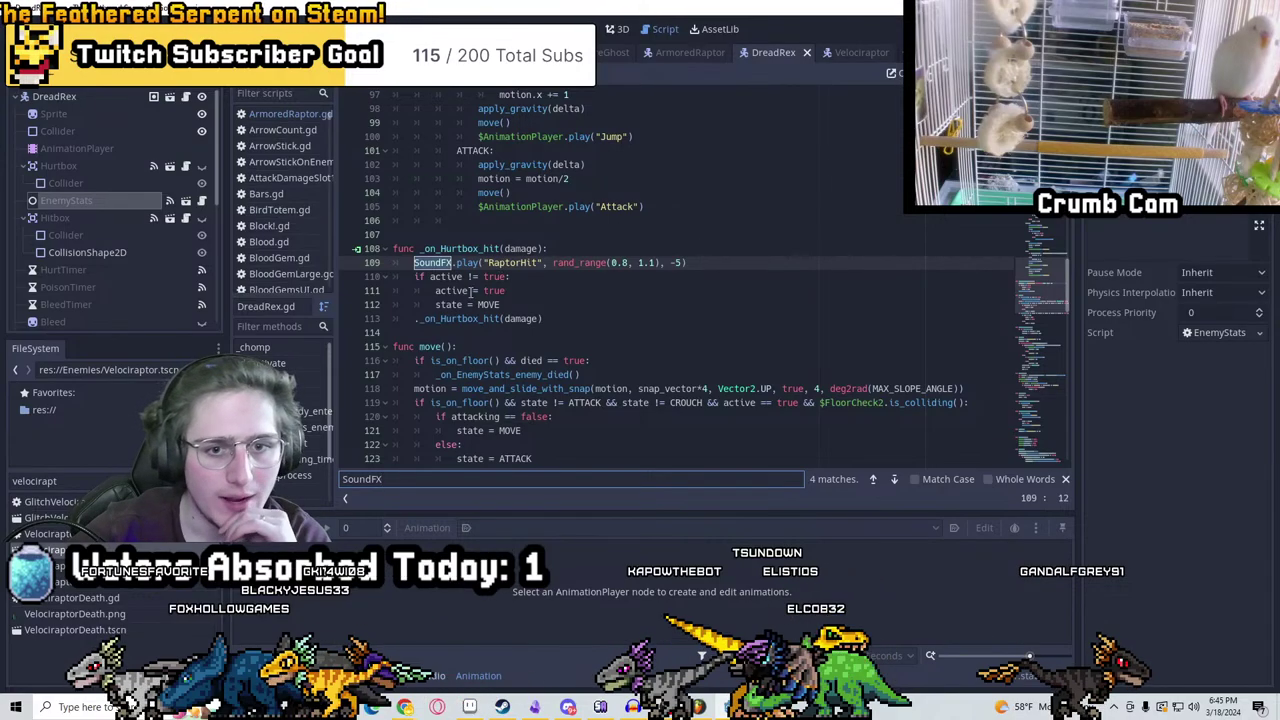
# Filter the FileSystem for 'soundfx', open SoundFX.gd and search it for 'dreadrex'
pyautogui.doubleClick(90, 481)
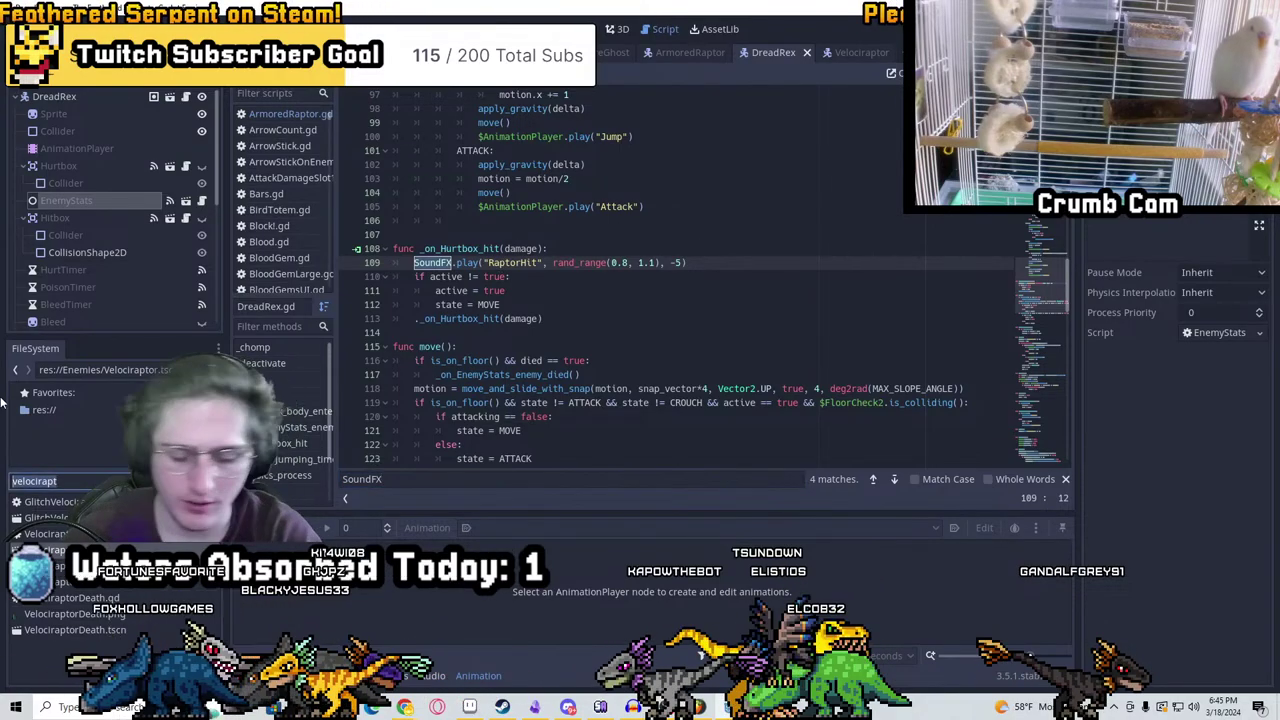
pyautogui.write('soundfx')
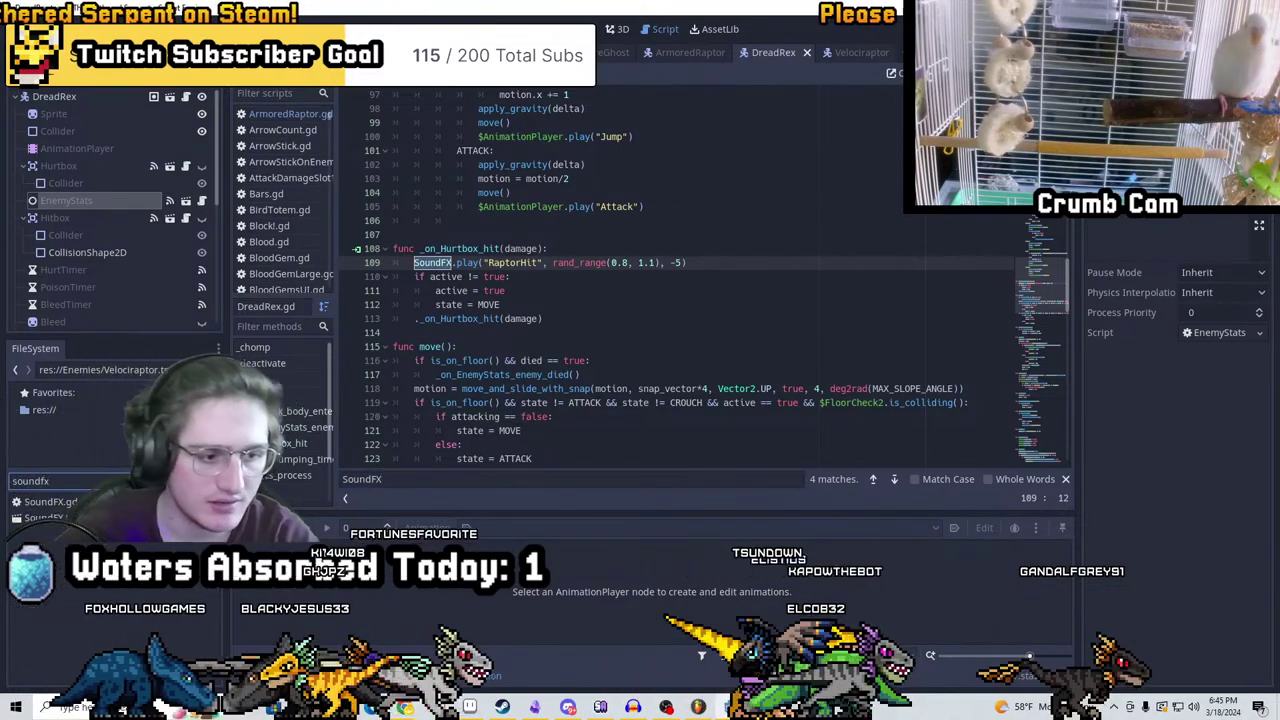
pyautogui.doubleClick(50, 501)
pyautogui.click(807, 325)
pyautogui.hotkey('ctrl', 'f')
pyautogui.write('dreadrex')
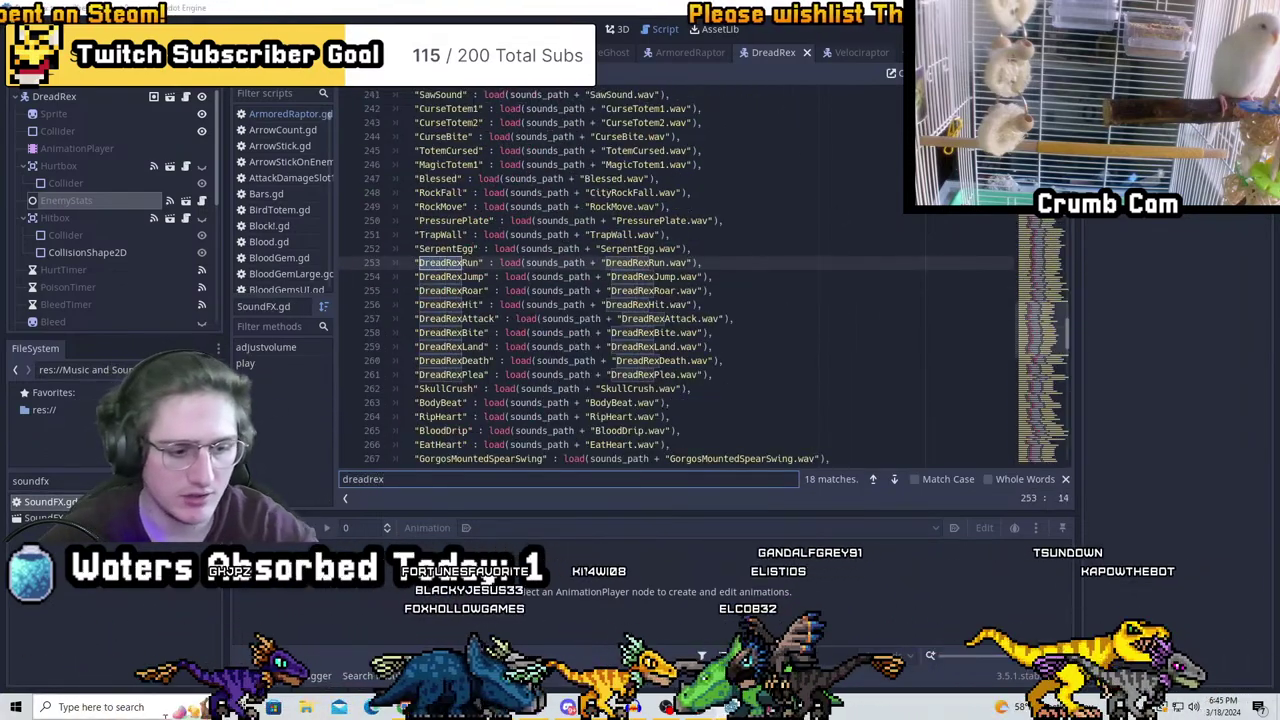
# Snip the list of DreadRex sound names with Snipping Tool
pyautogui.press('super')
pyautogui.write('snip')
pyautogui.click(75, 337)
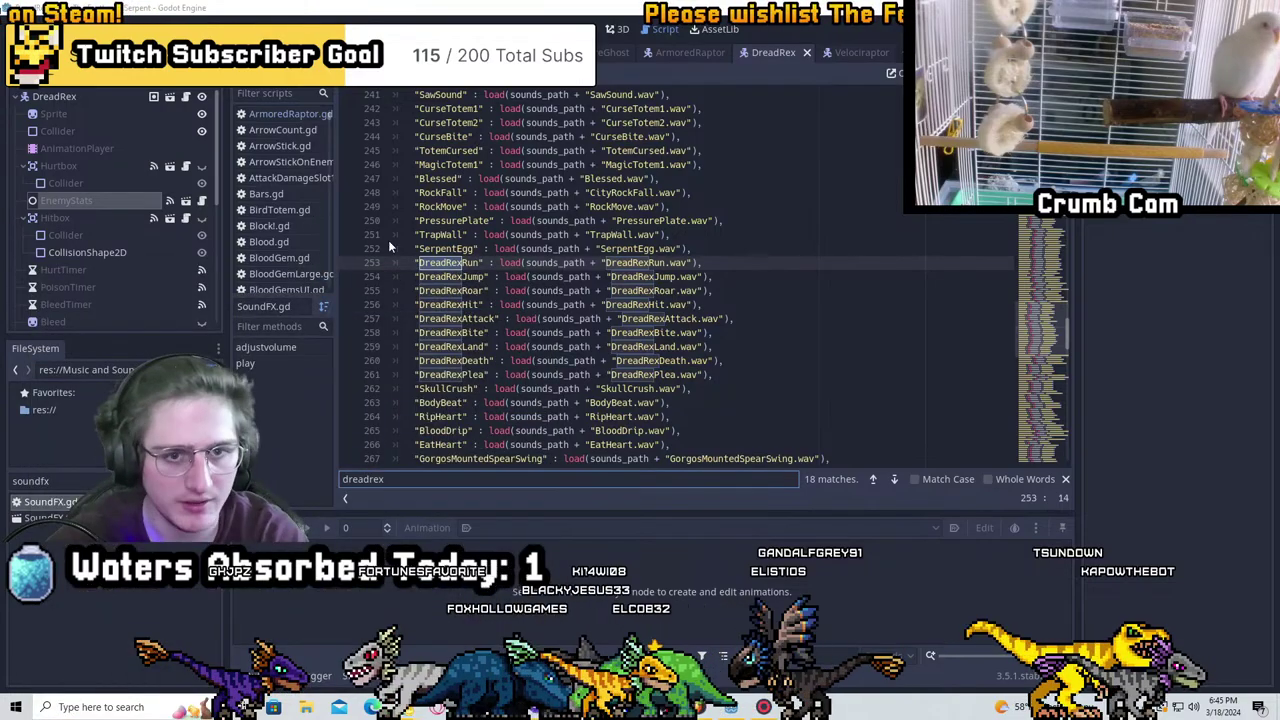
pyautogui.click(55, 75)
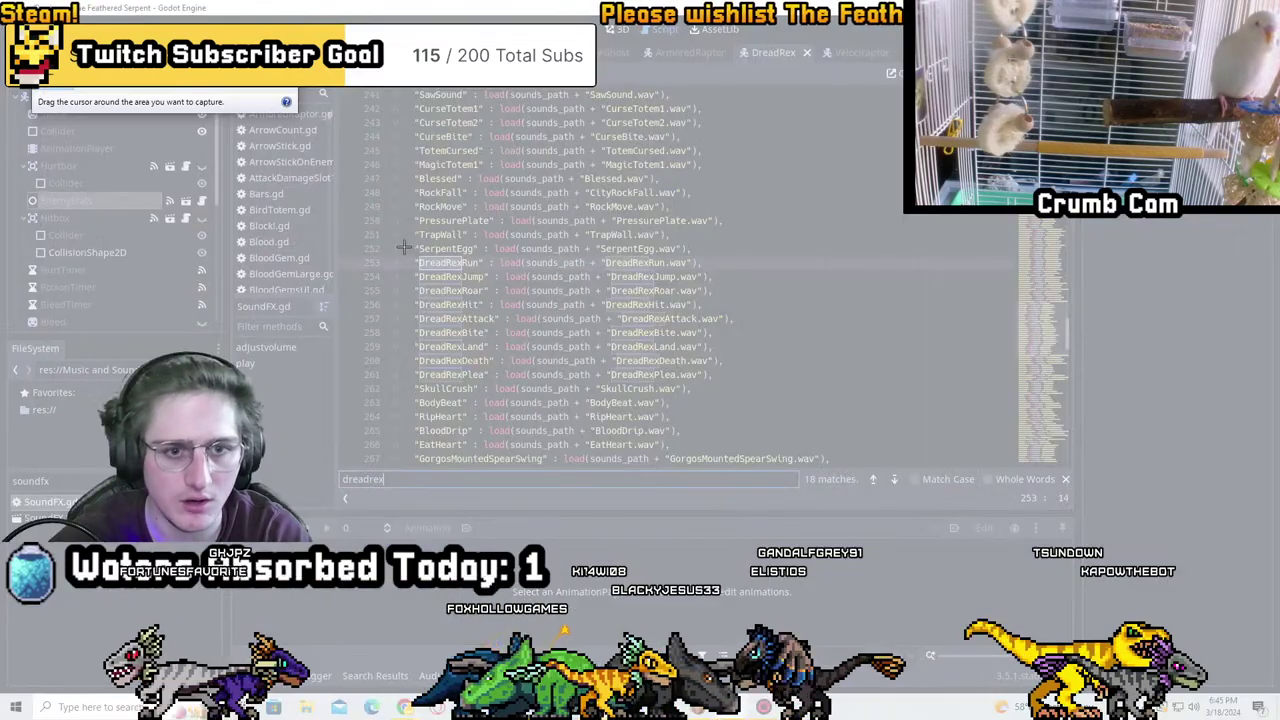
pyautogui.moveTo(404, 244); pyautogui.dragTo(507, 393)
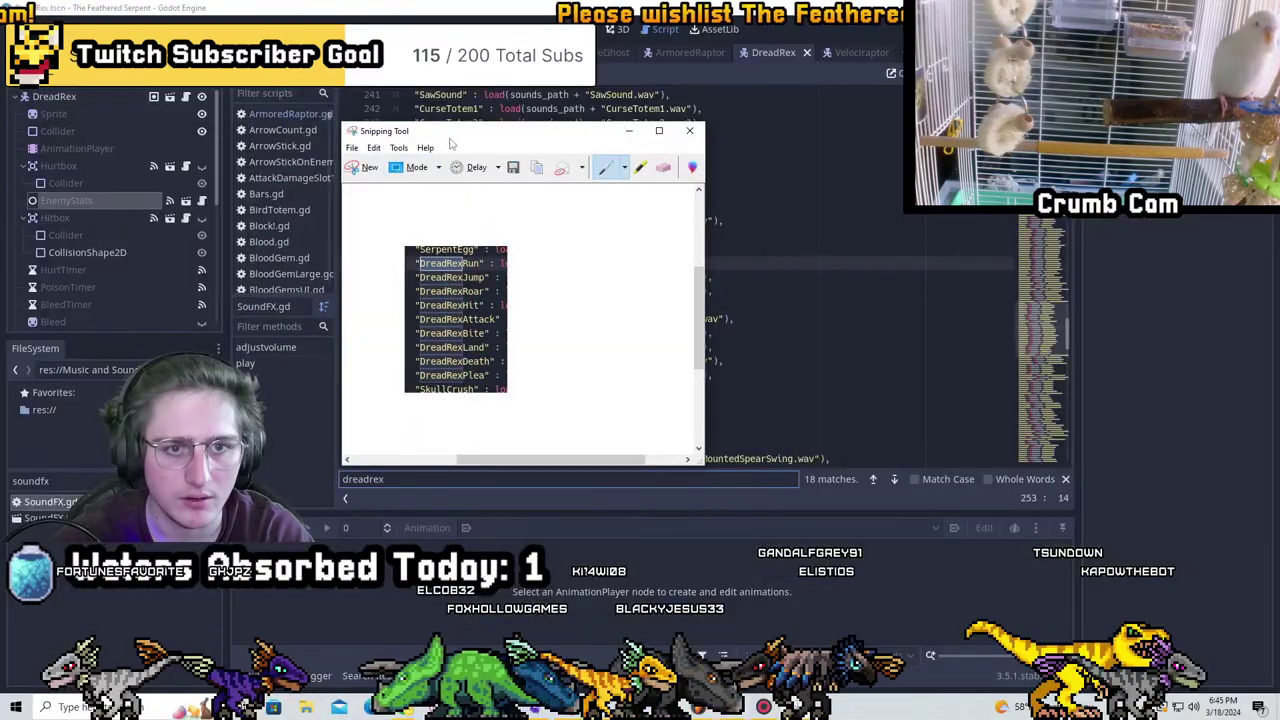
# Back in DreadRex.gd, search for 'SoundFX' to find its sound calls
pyautogui.hotkey('alt', 'Tab')
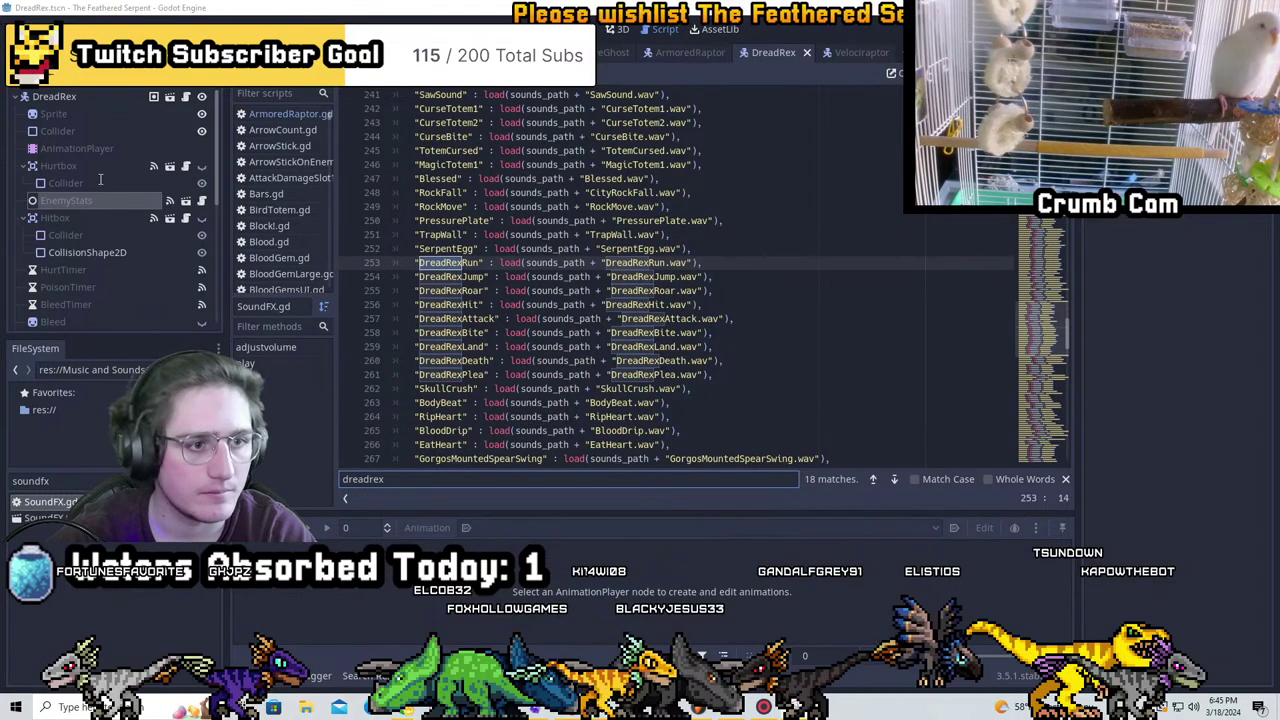
pyautogui.hotkey('ctrl', 'f')
pyautogui.write('SoundFX')
pyautogui.hotkey('alt', 'Left')
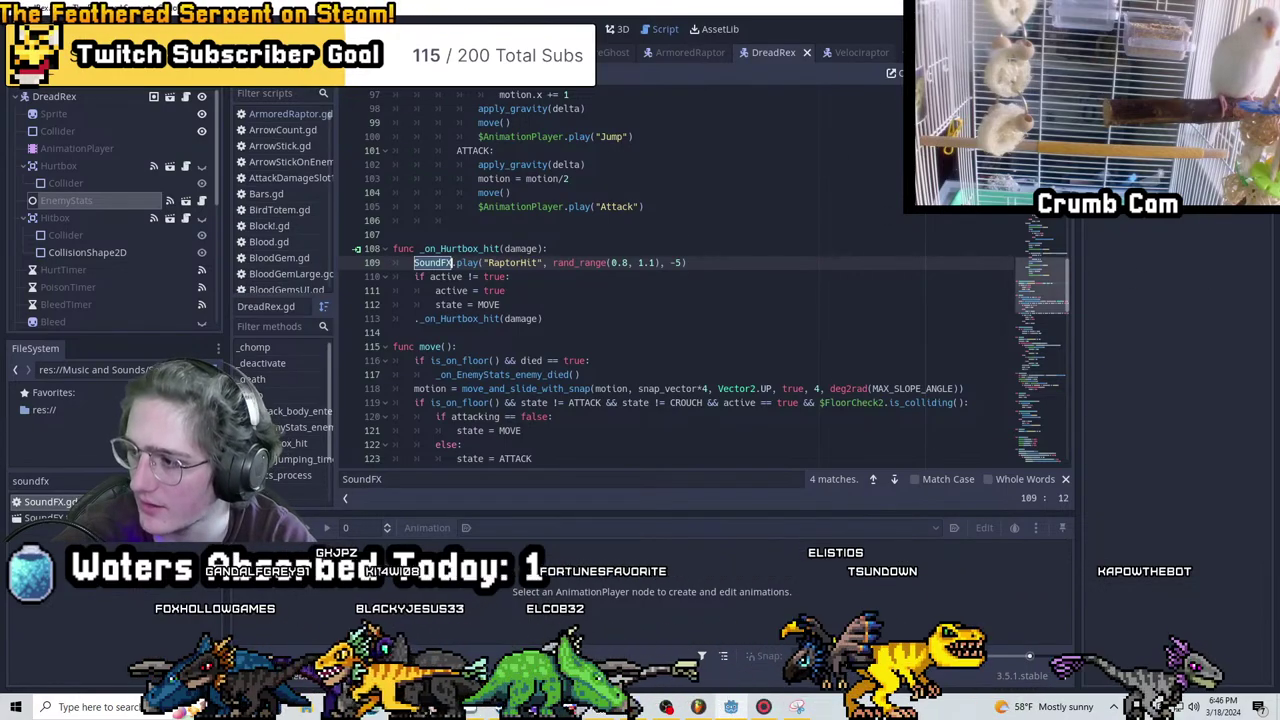
# Review the hurtbox hit handler and delete the blank line before _on_Hurtbox_hit
pyautogui.click(560, 310)
pyautogui.press('Up')
pyautogui.press('Up')
pyautogui.press('Up')
pyautogui.press('Up')
pyautogui.press('Down')
pyautogui.press('Down')
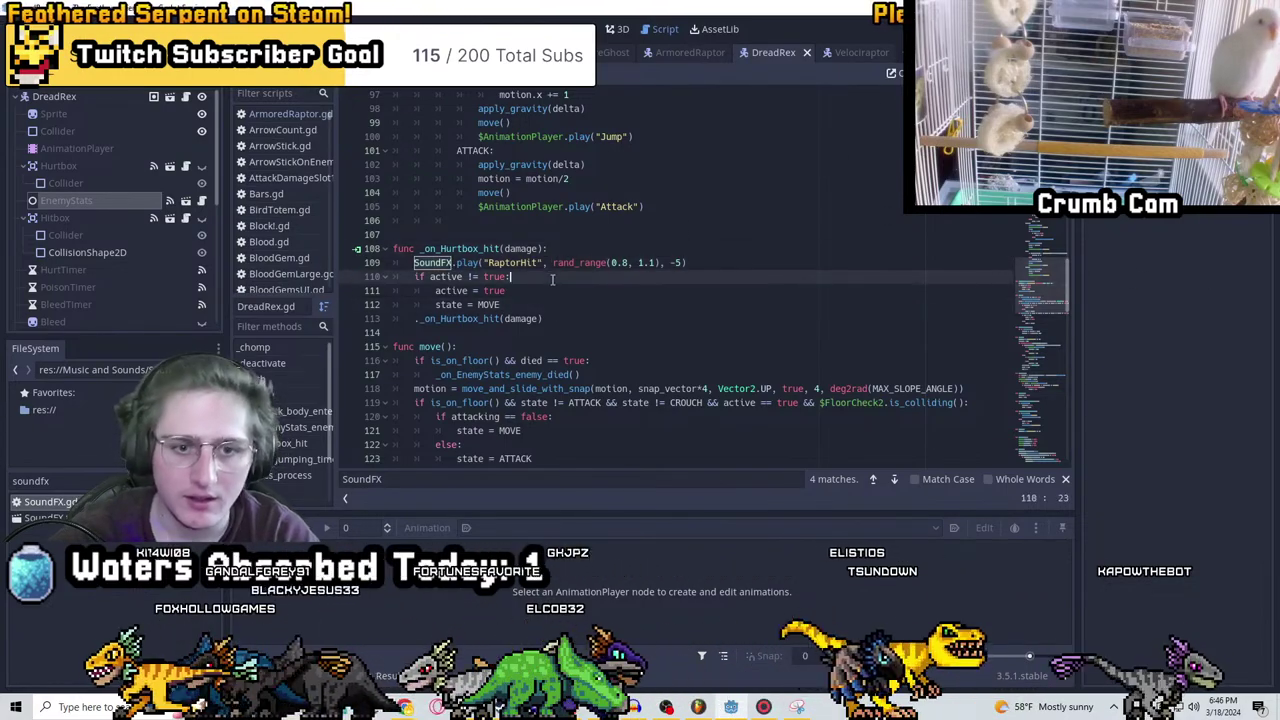
pyautogui.press('Down')
pyautogui.press('Down')
pyautogui.click(577, 276)
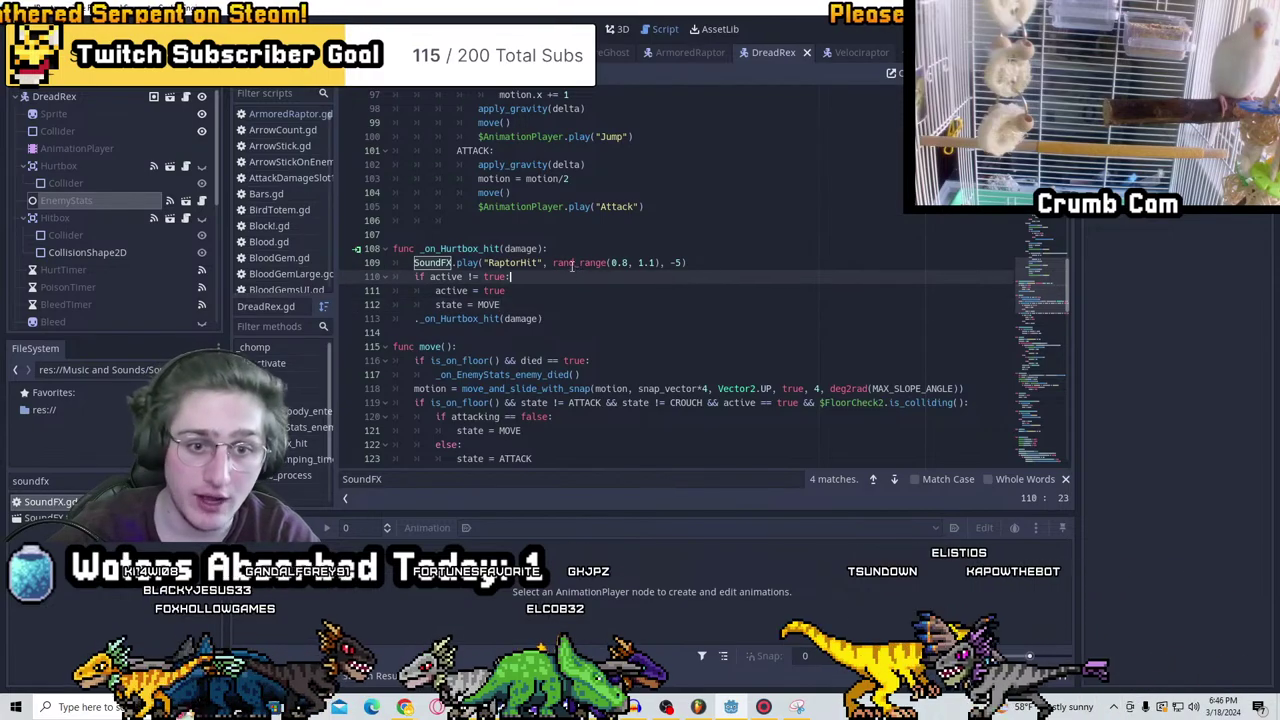
pyautogui.click(543, 248)
pyautogui.press('Down')
pyautogui.press('Down')
pyautogui.press('Down')
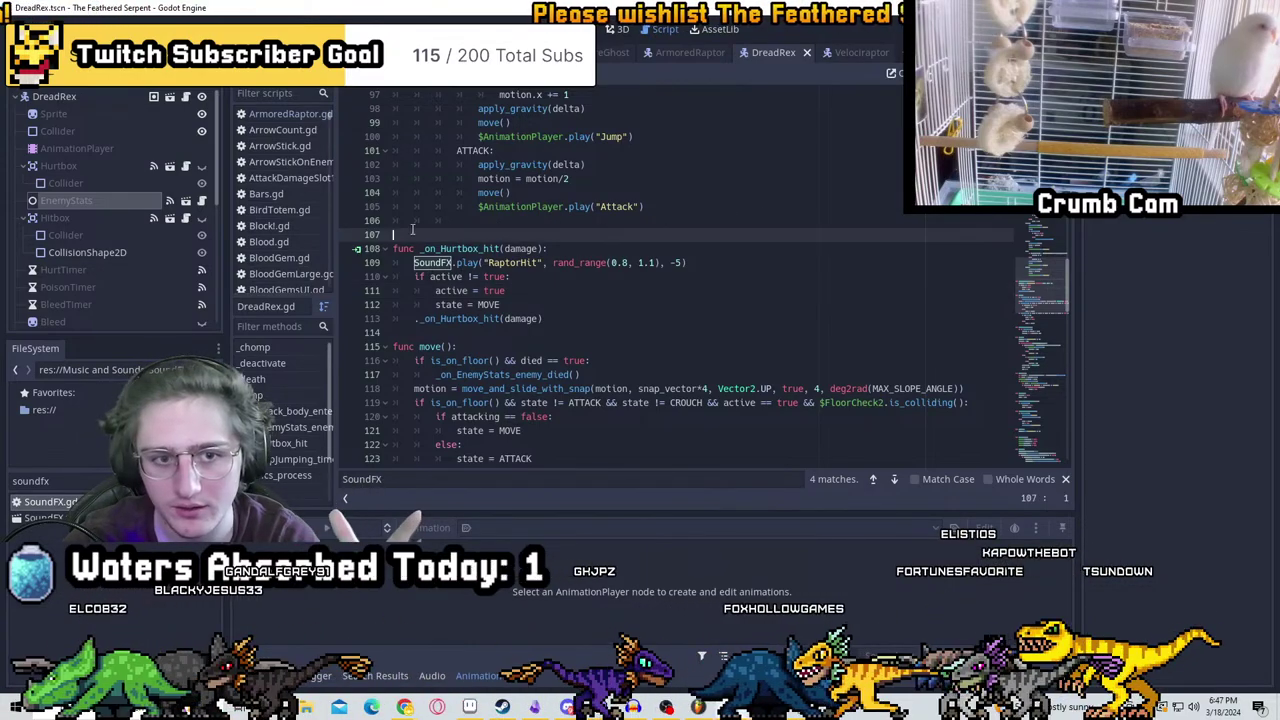
pyautogui.click(379, 225)
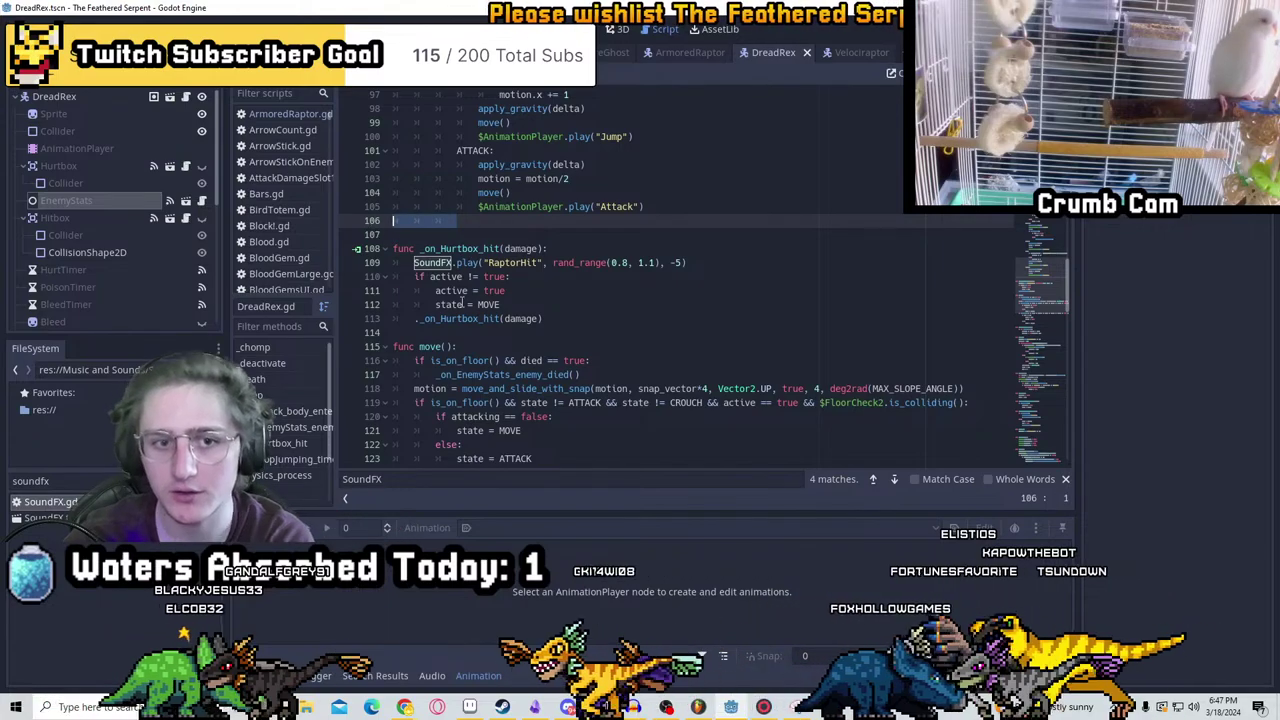
pyautogui.press('BackSpace')
pyautogui.press('BackSpace')
pyautogui.press('BackSpace')
pyautogui.press('BackSpace')
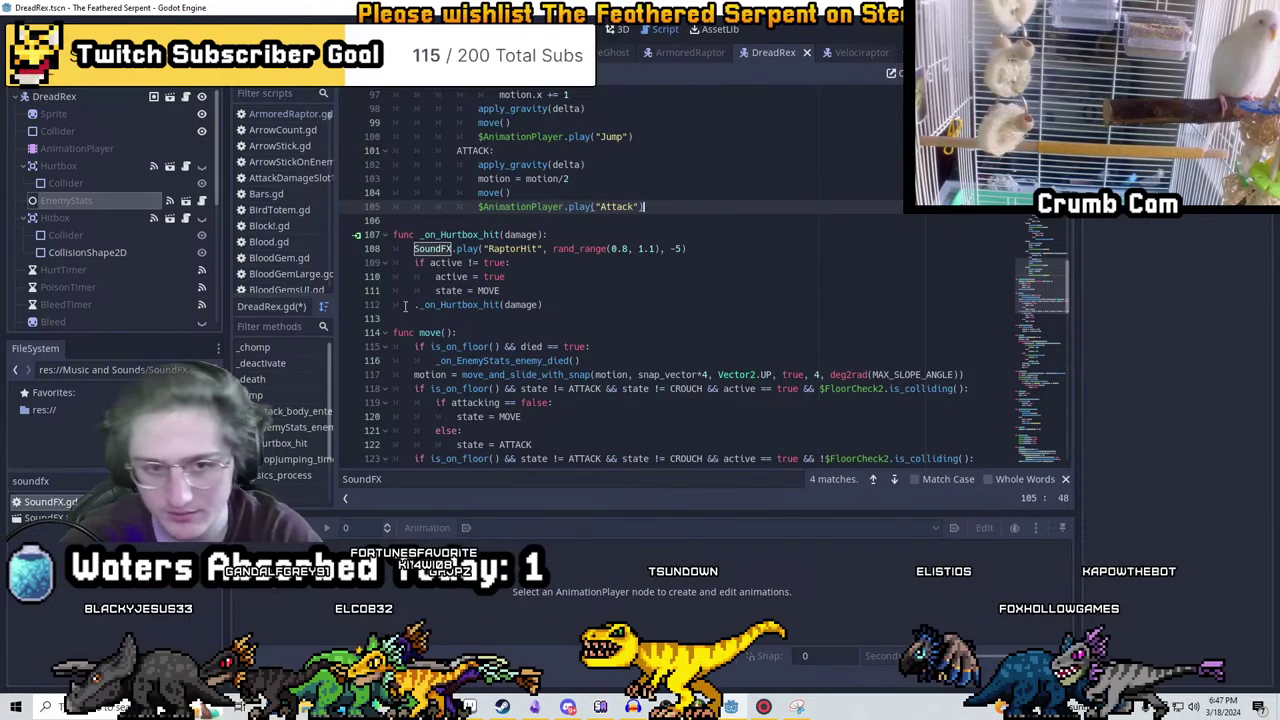
# Replace RaptorHit with DreadRexHit in the handler's SoundFX.play call and save
pyautogui.click(522, 221)
pyautogui.click(493, 309)
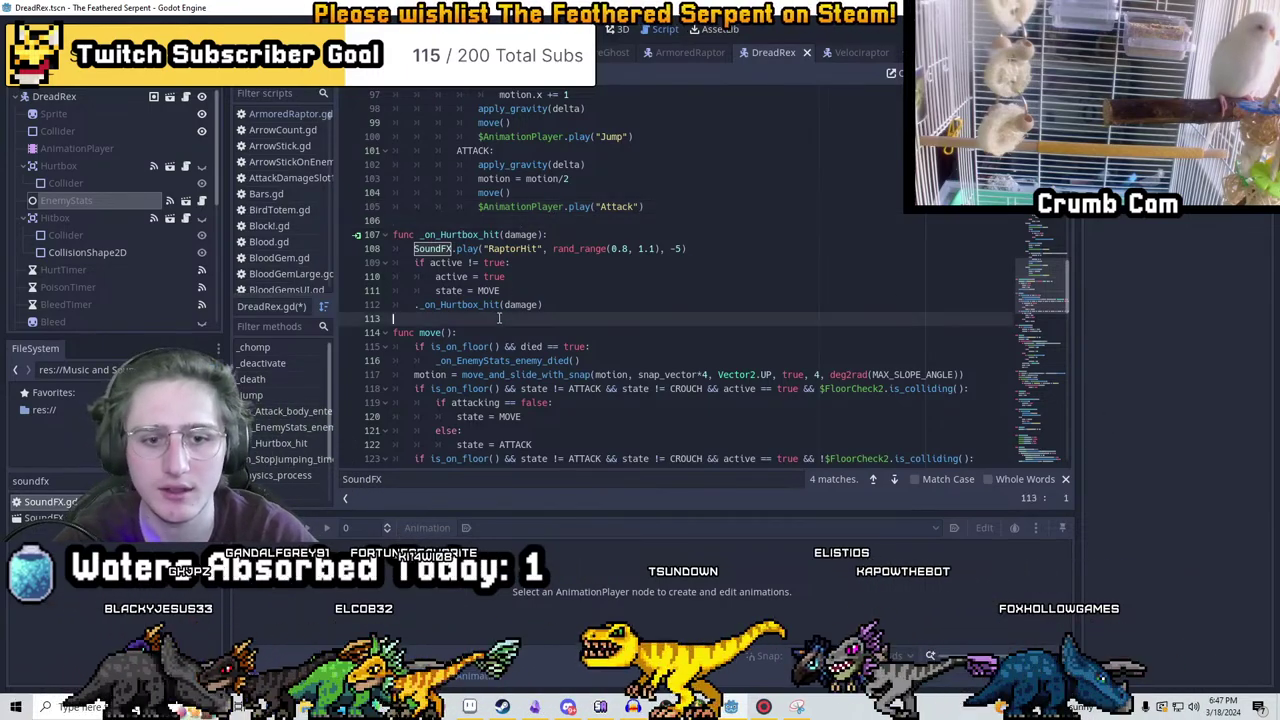
pyautogui.click(564, 296)
pyautogui.click(573, 267)
pyautogui.click(568, 282)
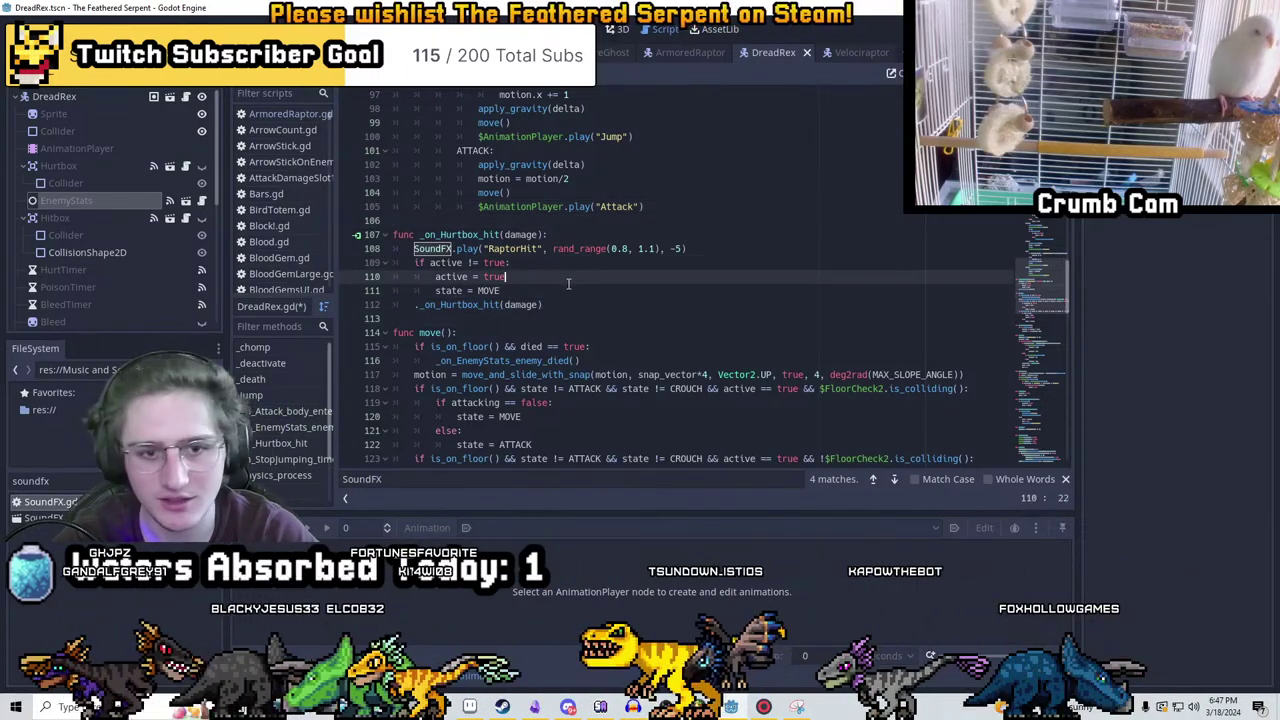
pyautogui.click(547, 263)
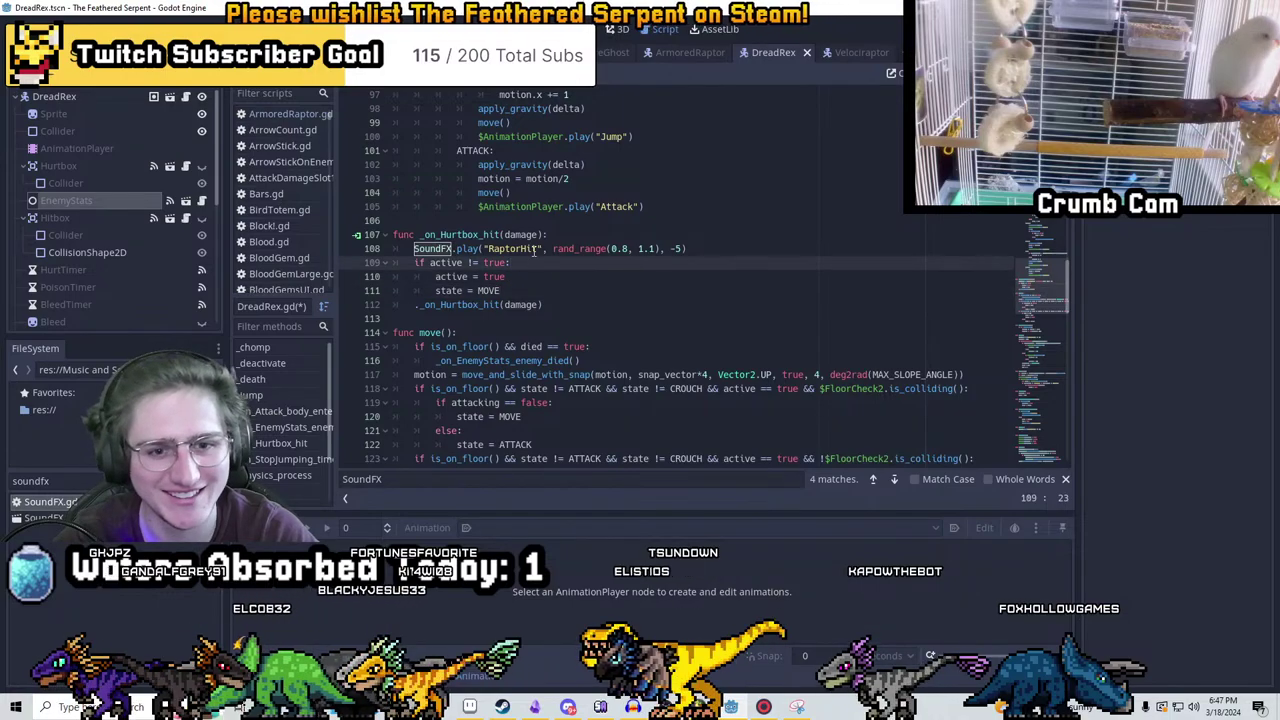
pyautogui.click(526, 249)
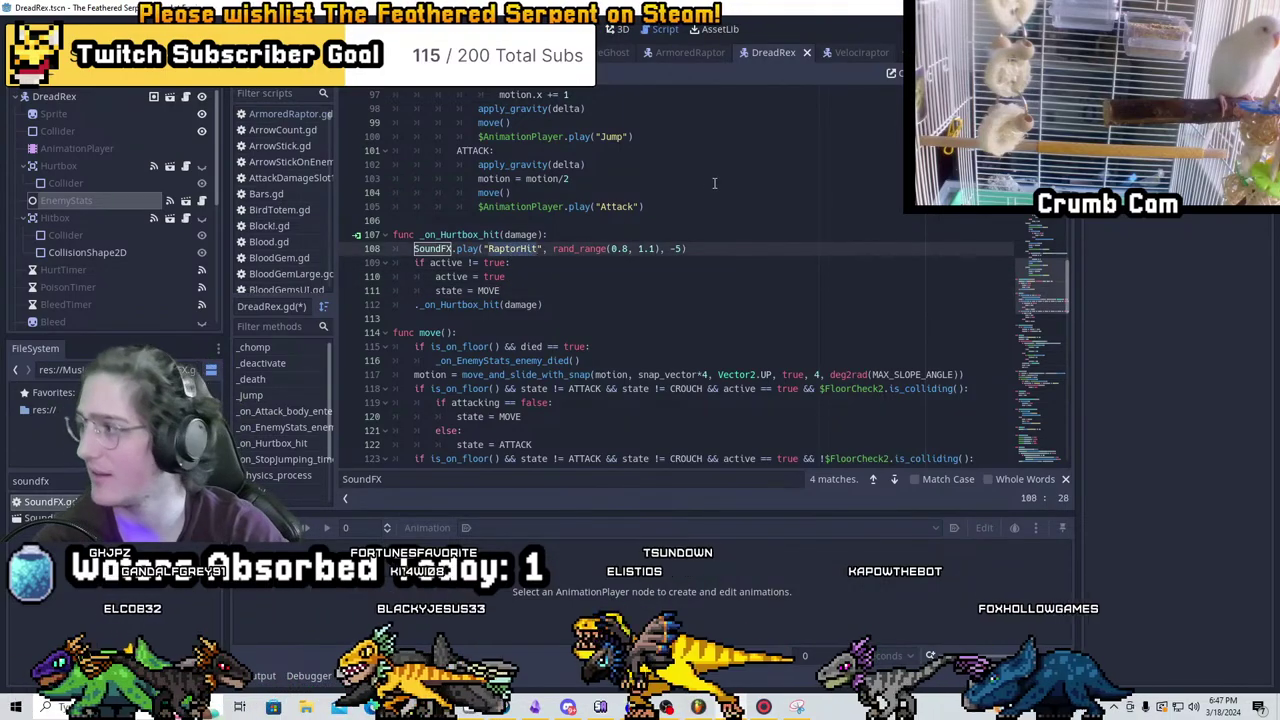
pyautogui.write('DreadRexHit')
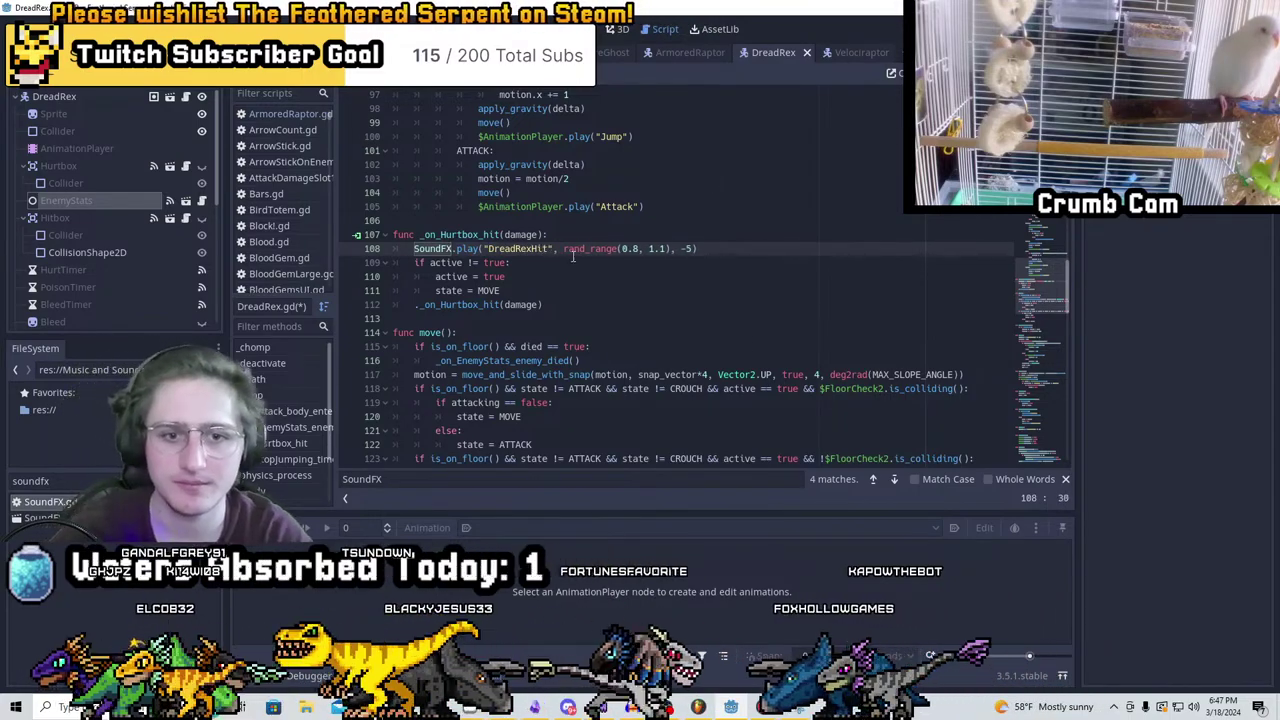
pyautogui.click(573, 258)
pyautogui.hotkey('ctrl', 's')
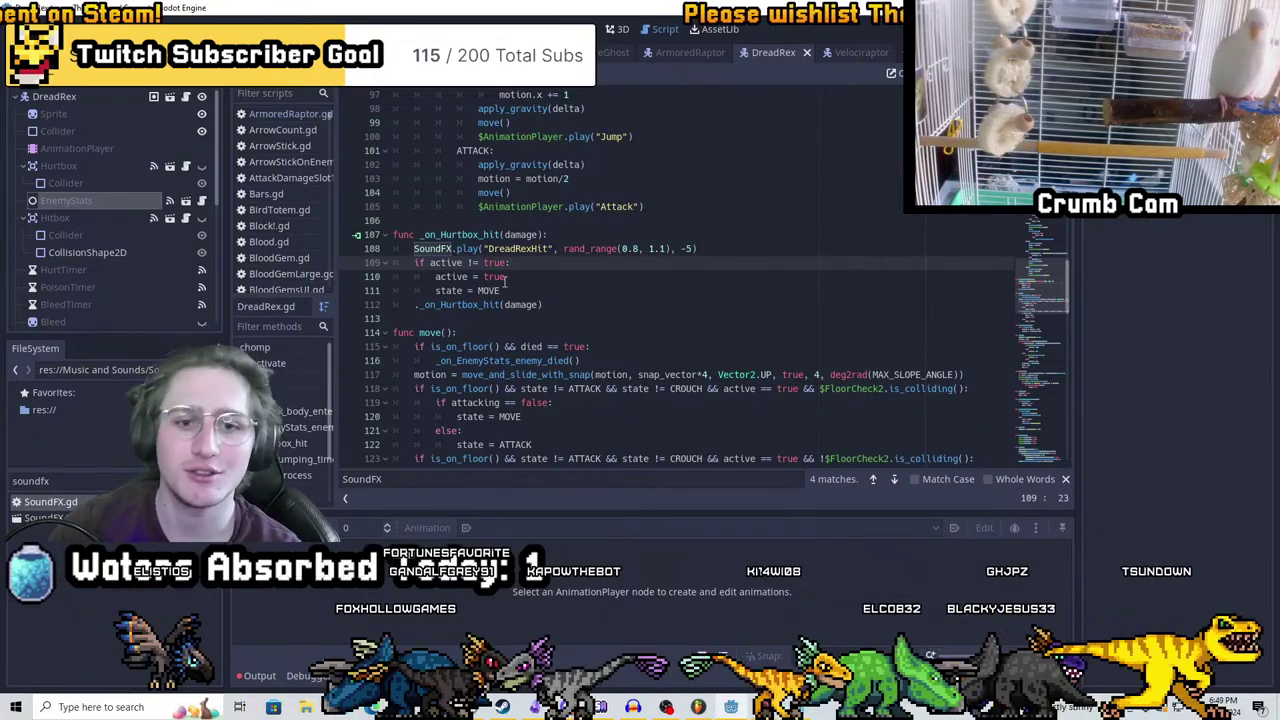
# Change the line-136 jump sound from RaptorJump to DreadRexJump and save
pyautogui.scroll(1, 549, 240)
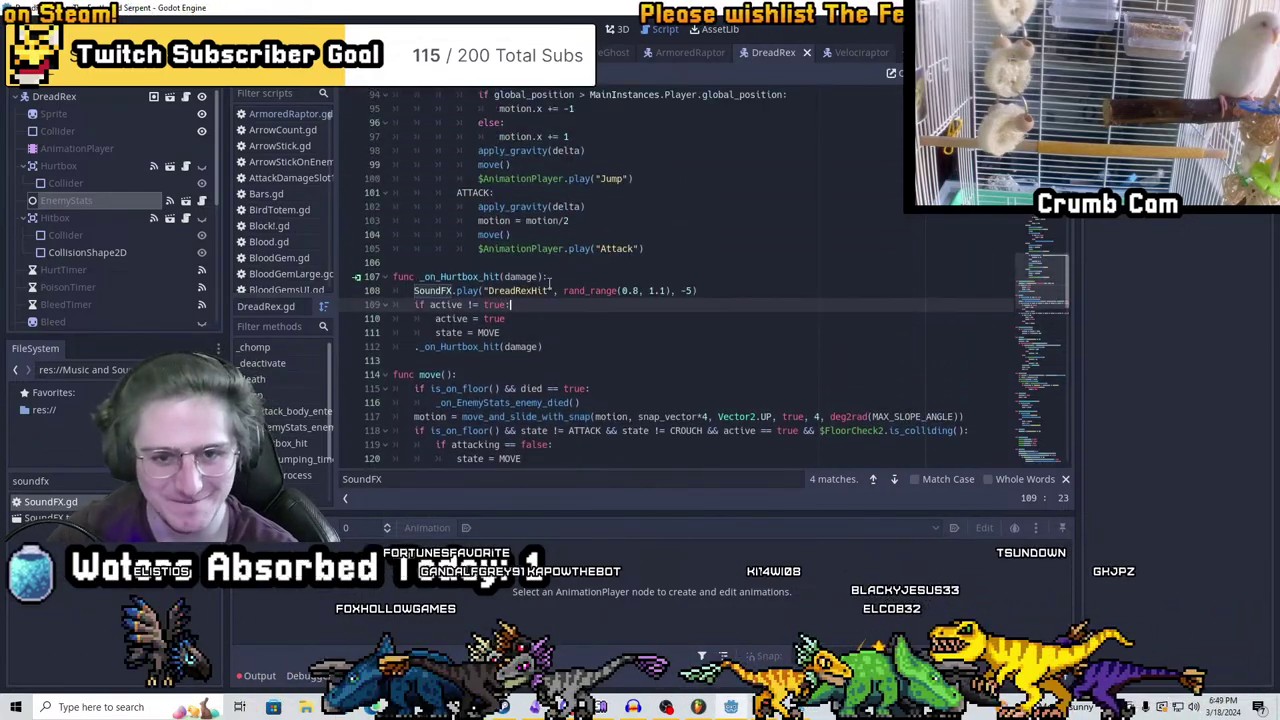
pyautogui.press('F3')
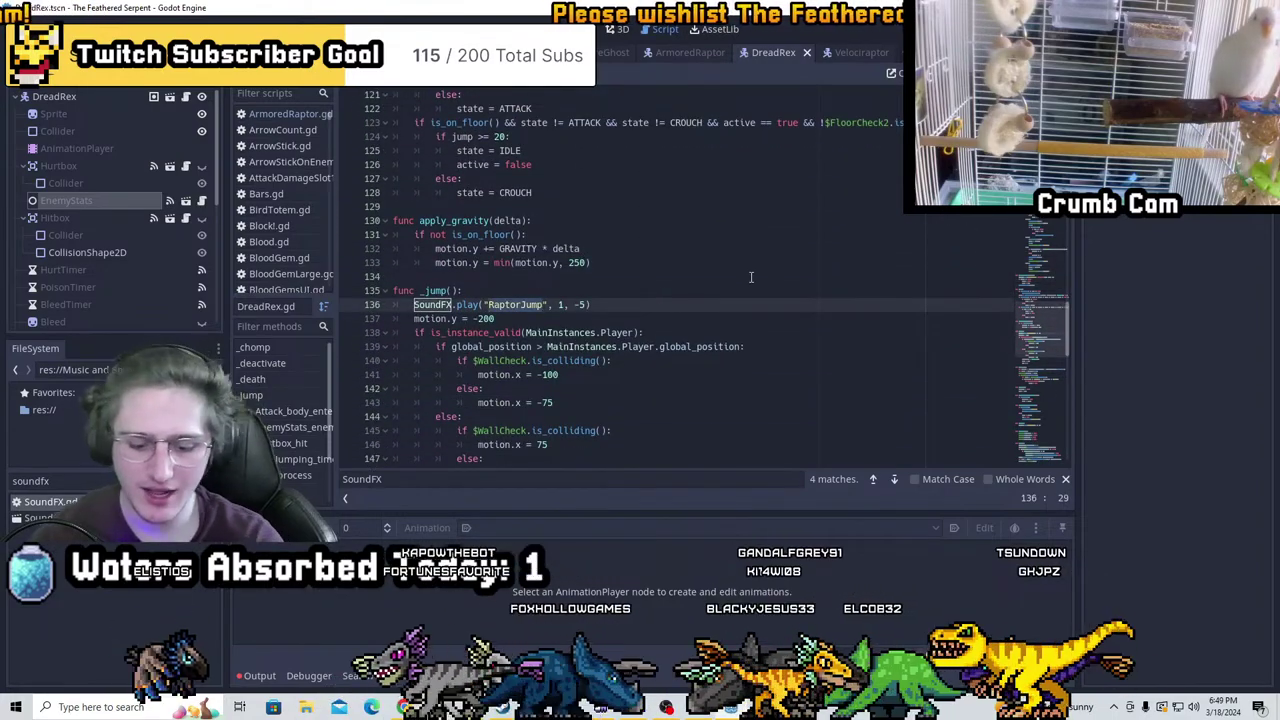
pyautogui.hotkey('ctrl', 'BackSpace')
pyautogui.write('R')
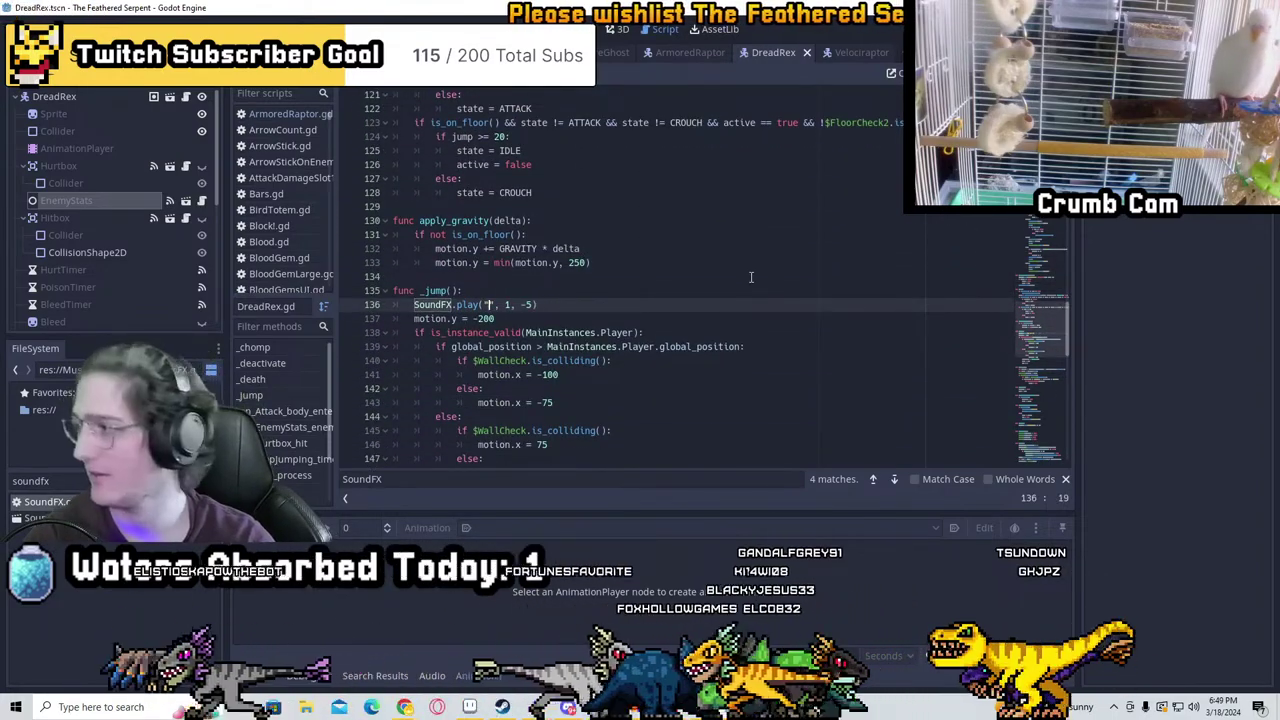
pyautogui.write('DreadRexJump')
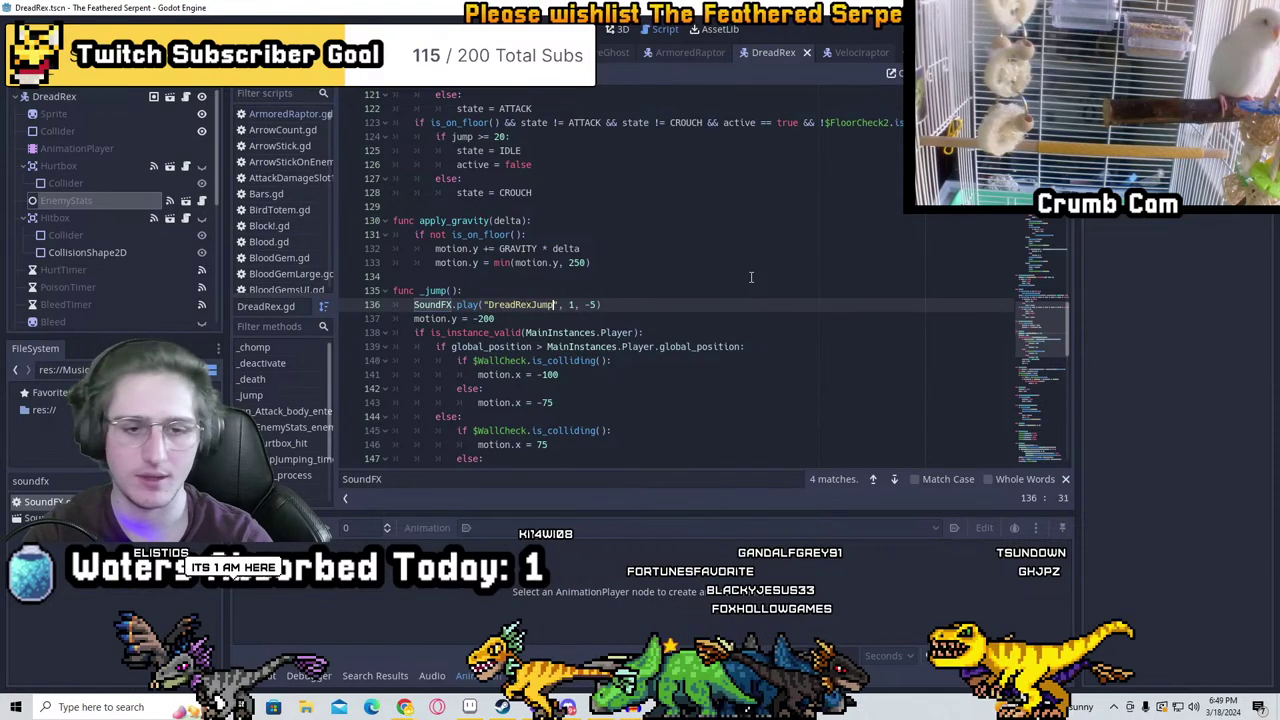
pyautogui.press('Down')
pyautogui.hotkey('ctrl', 's')
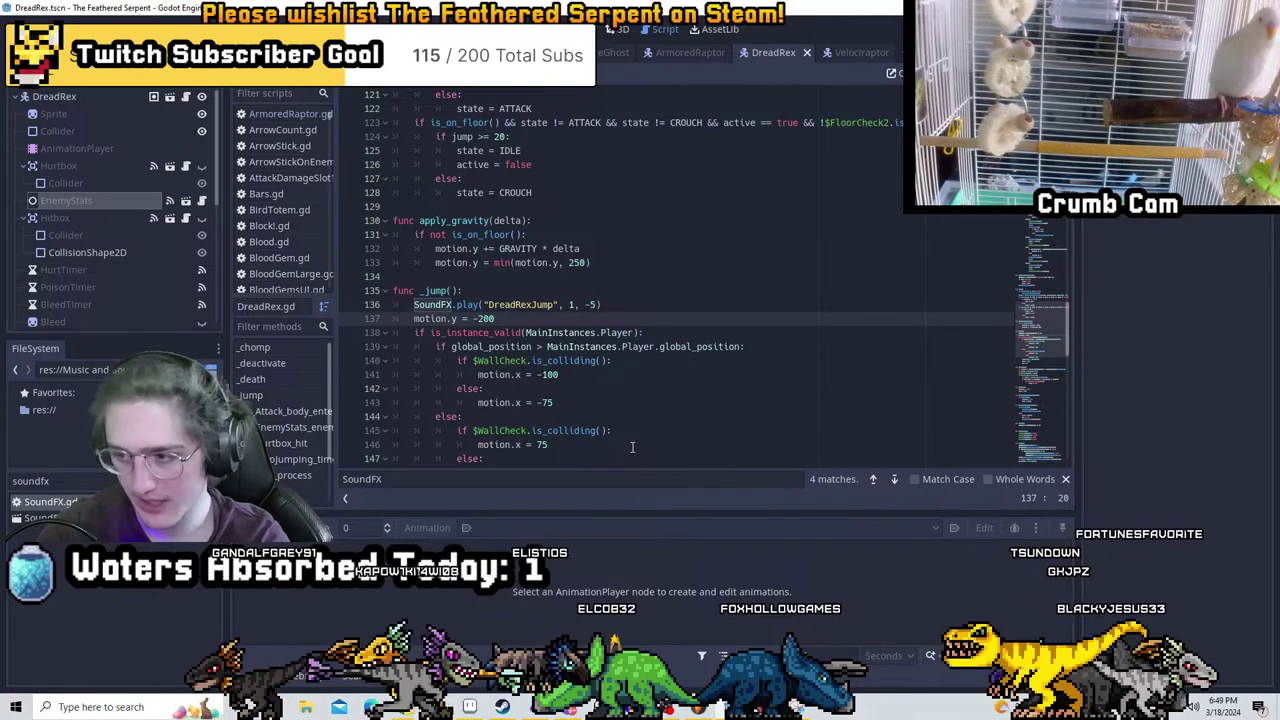
# Switch the _chomp and _death sounds to DreadRexBite and DreadRexDeath, and save
pyautogui.scroll(-3, 634, 328)
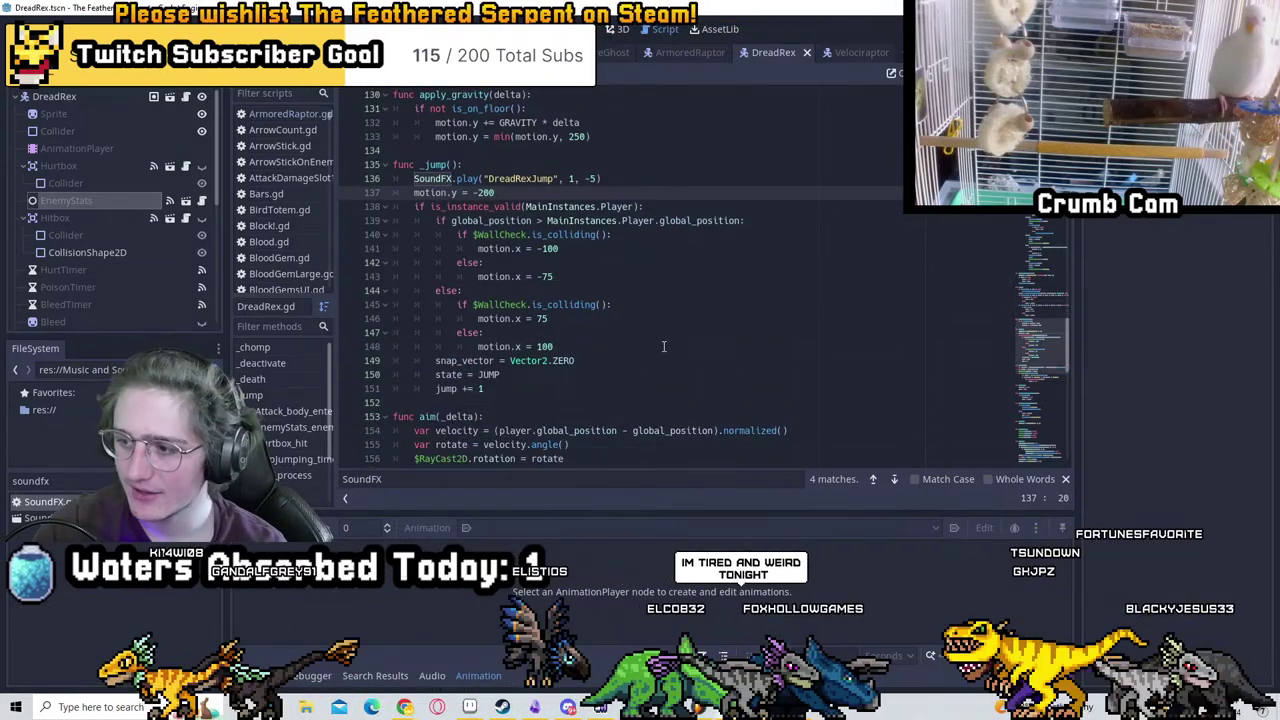
pyautogui.scroll(-14, 640, 320)
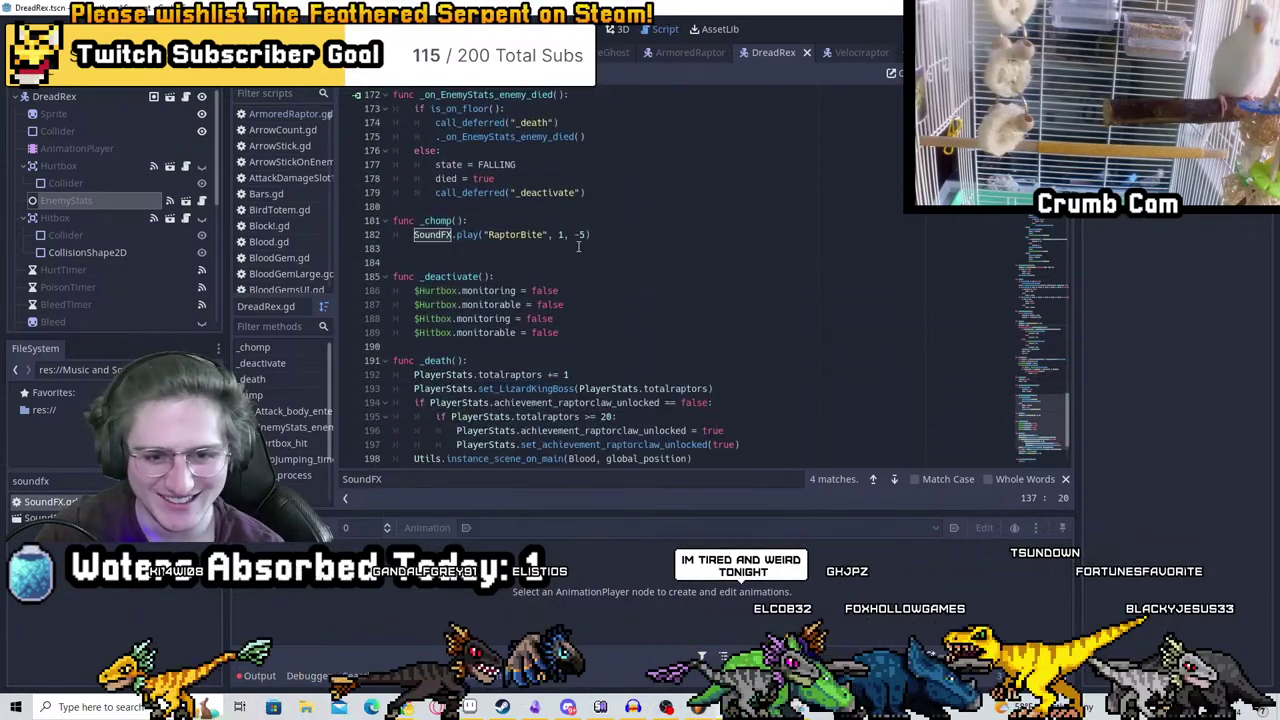
pyautogui.scroll(3, 578, 246)
pyautogui.scroll(-4, 463, 161)
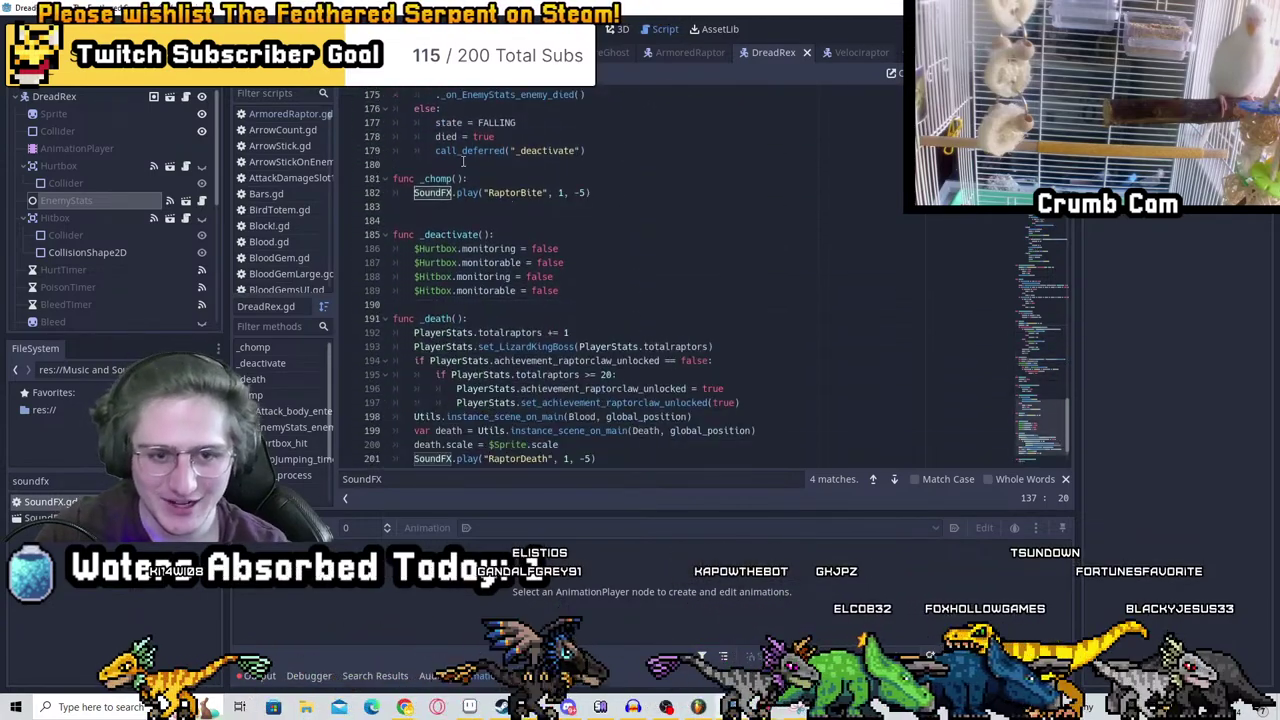
pyautogui.click(540, 193)
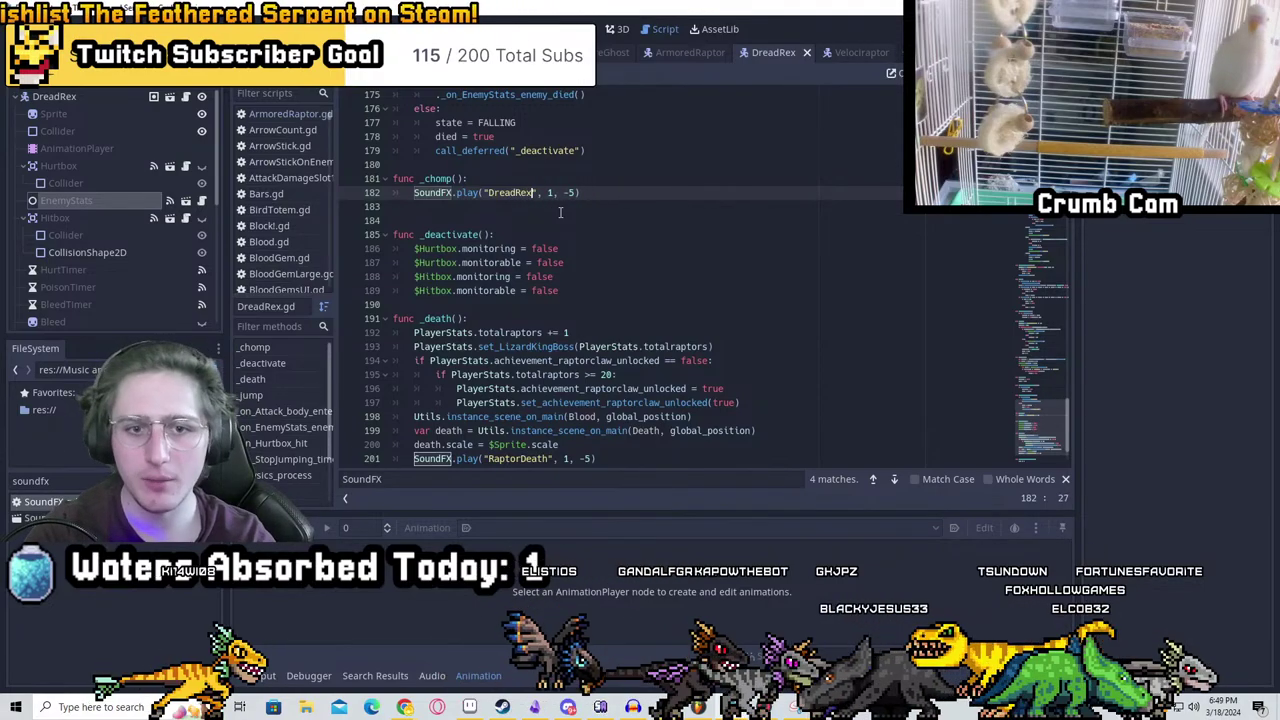
pyautogui.press('BackSpace')
pyautogui.press('BackSpace')
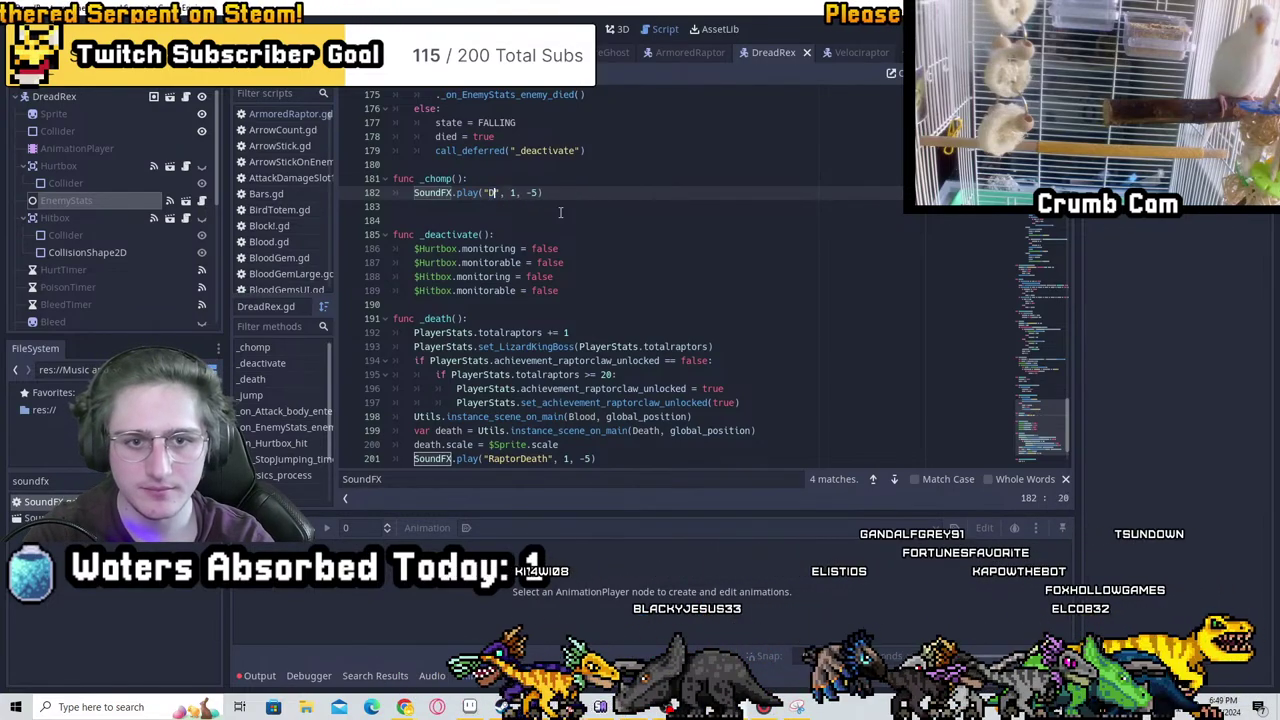
pyautogui.hotkey('ctrl', 'z')
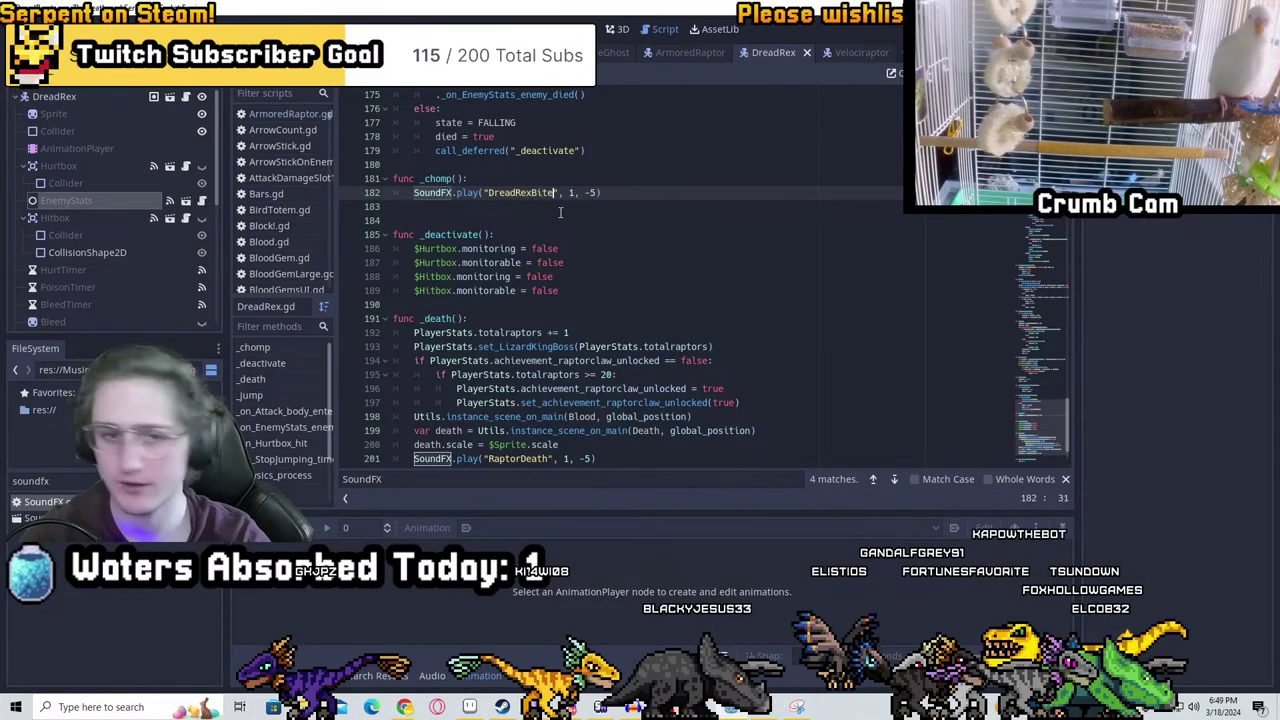
pyautogui.scroll(-2, 563, 312)
pyautogui.click(511, 388)
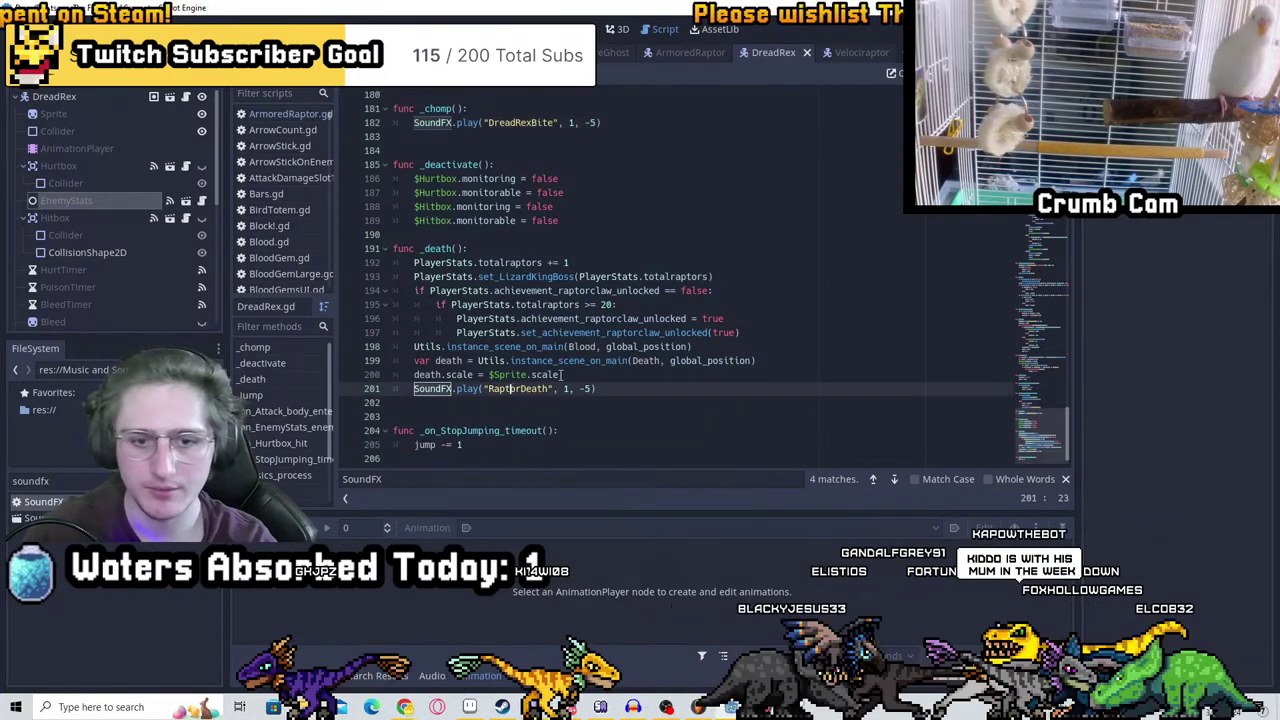
pyautogui.write('Rex')
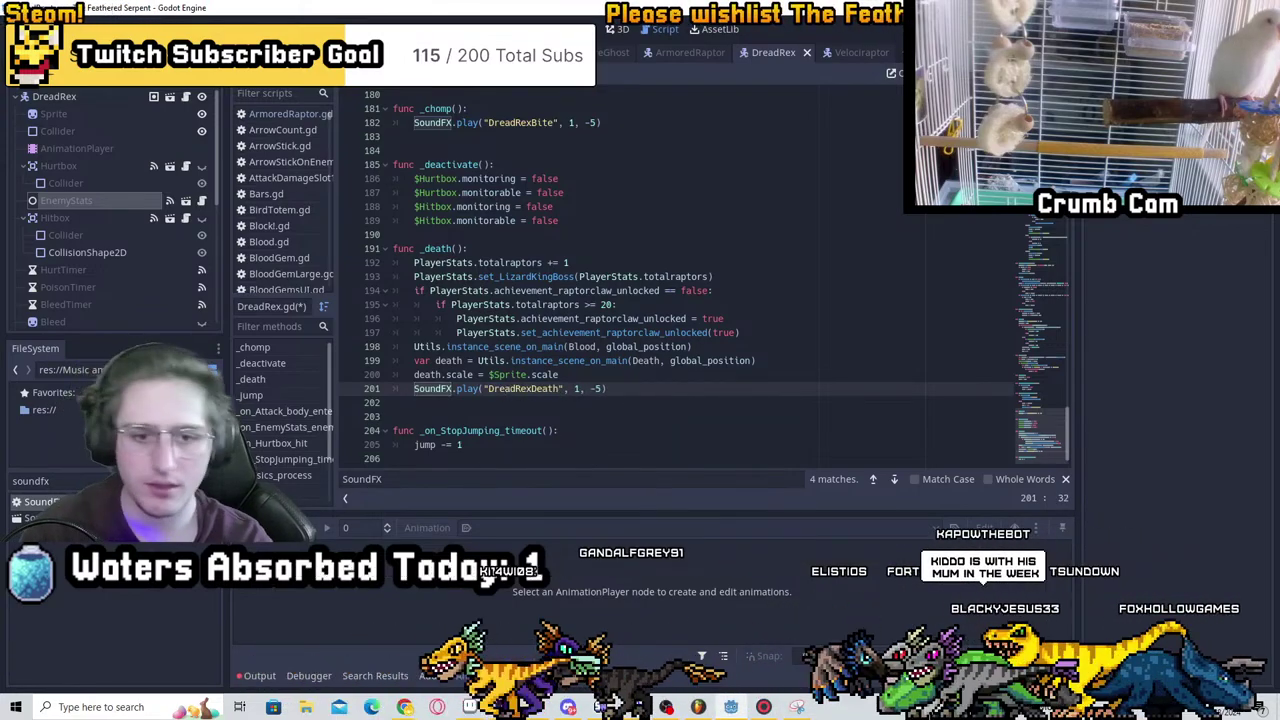
pyautogui.press('Up')
pyautogui.hotkey('ctrl', 's')
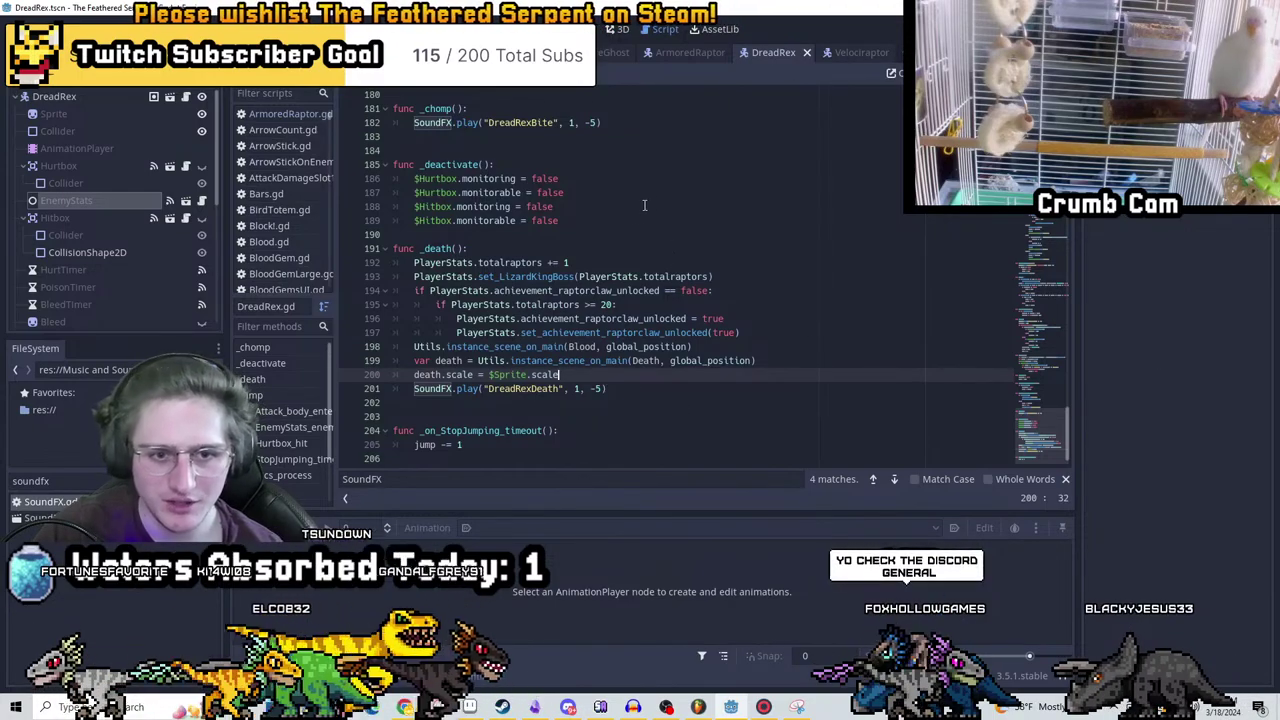
# Remove the extra blank line above _deactivate in DreadRex.gd, then switch to Discord
pyautogui.click(740, 220)
pyautogui.press('Up')
pyautogui.press('Up')
pyautogui.press('Up')
pyautogui.press('Up')
pyautogui.press('Up')
pyautogui.press('Up')
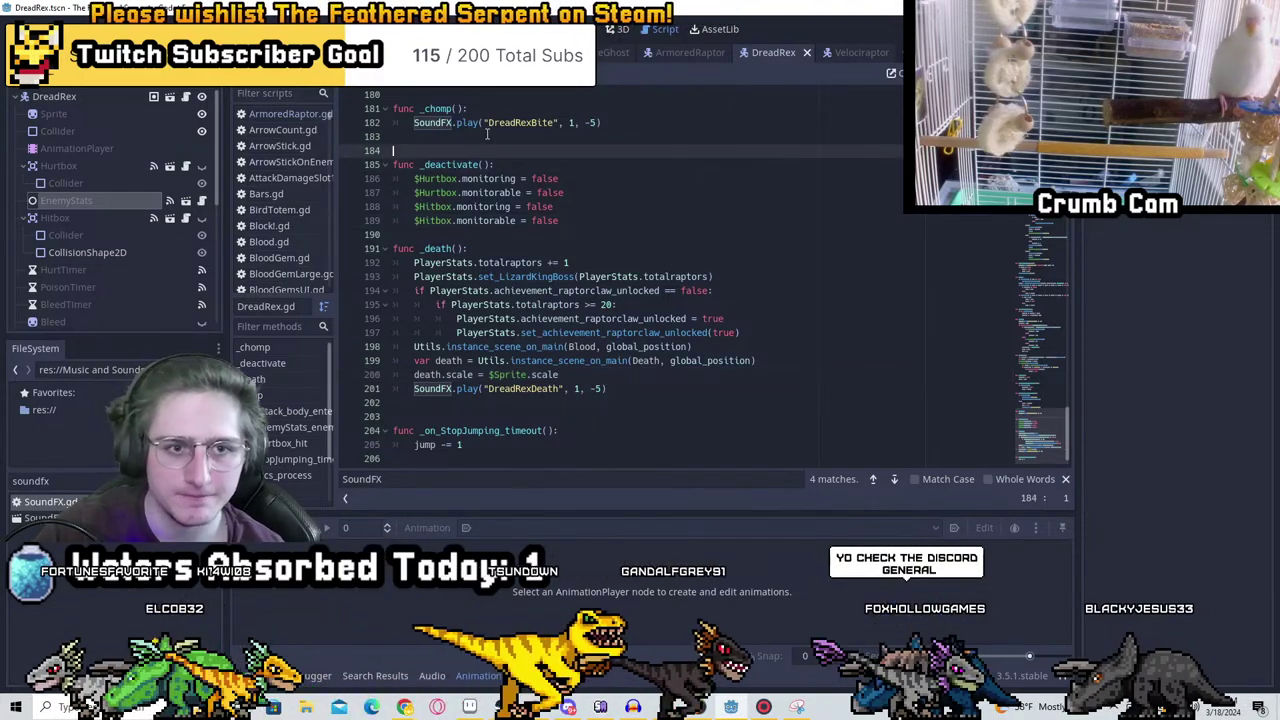
pyautogui.scroll(3, 461, 192)
pyautogui.press('Up')
pyautogui.press('Up')
pyautogui.press('Up')
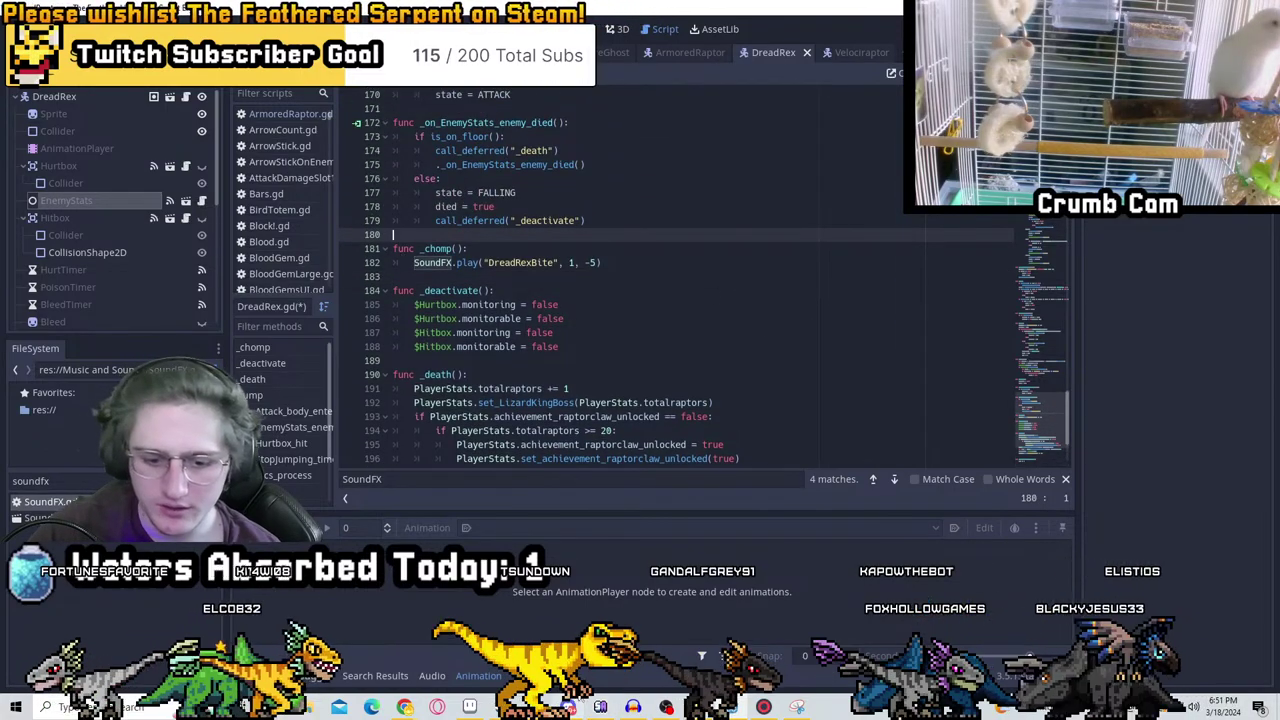
pyautogui.moveTo(570, 707)
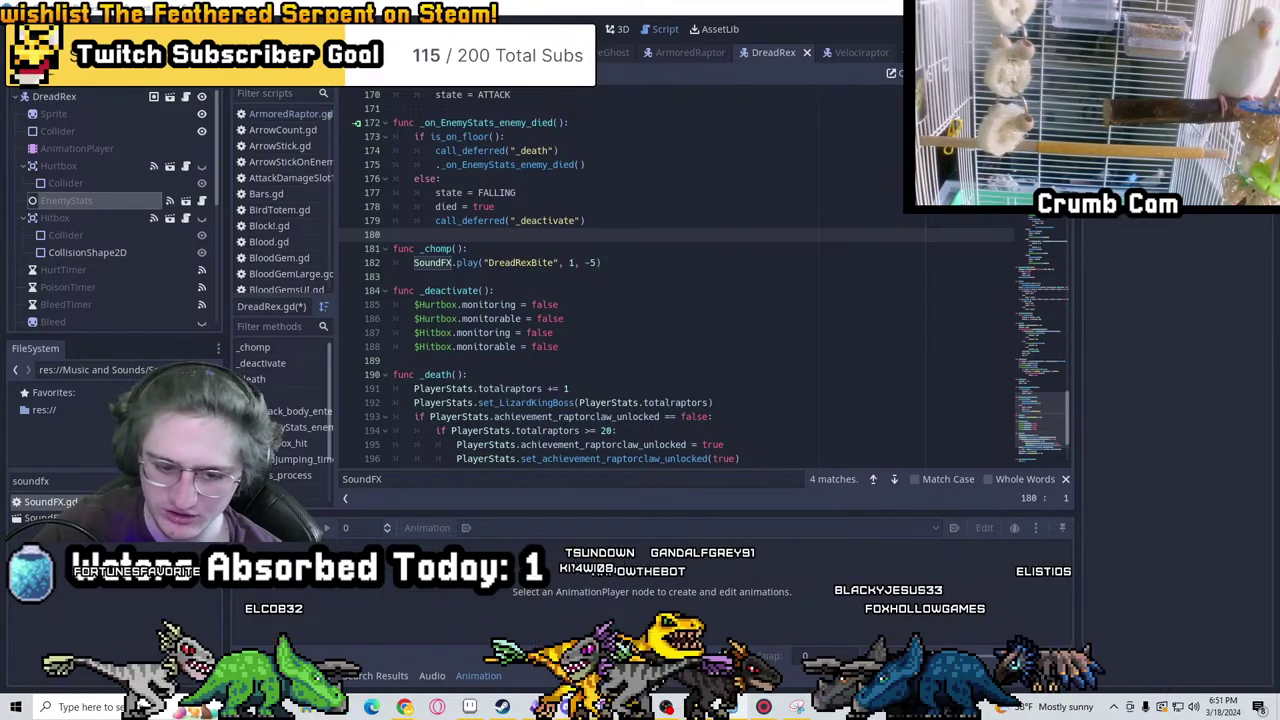
pyautogui.hotkey('alt', 'Tab')
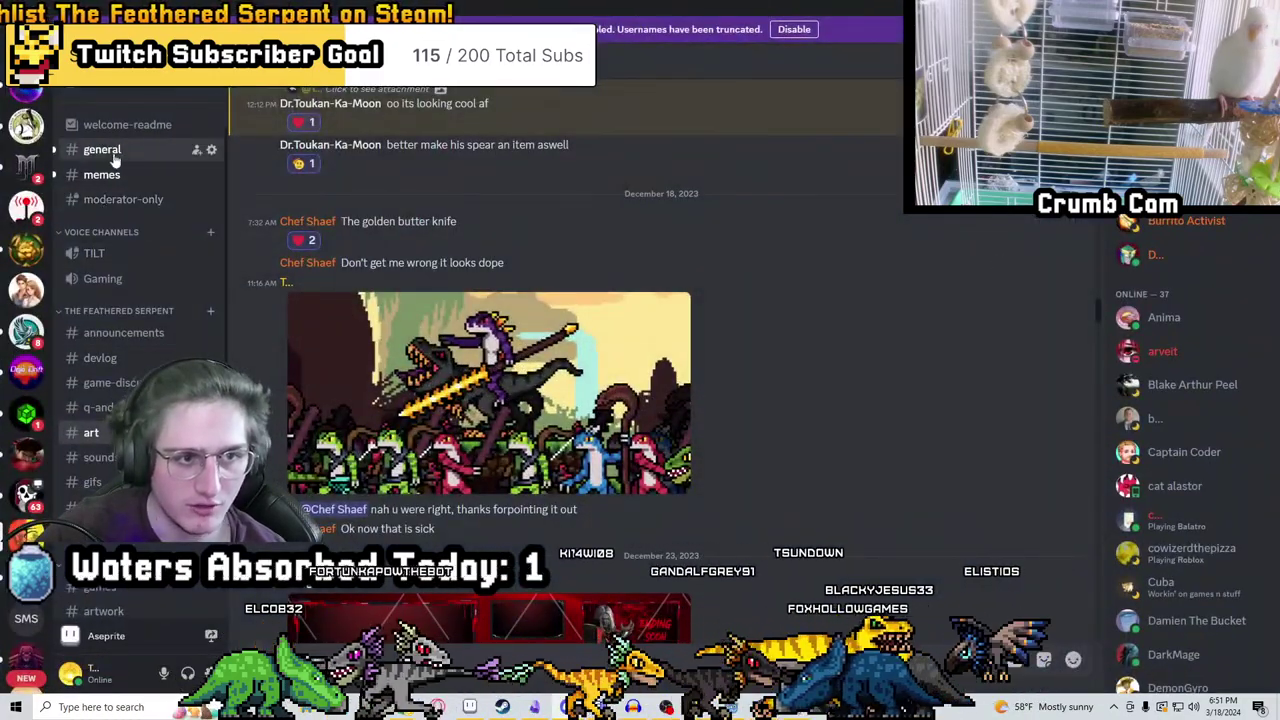
# Open #general and view the posted cake photo enlarged twice, then go back to Godot
pyautogui.click(102, 149)
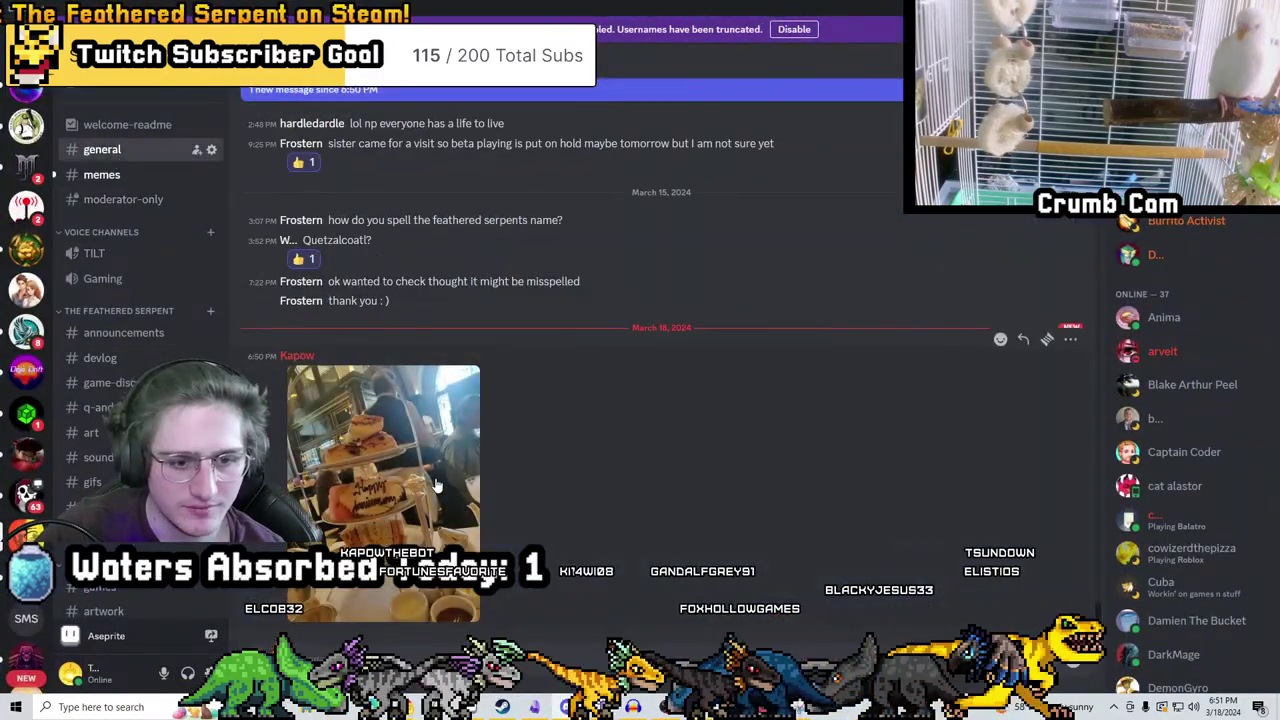
pyautogui.click(420, 472)
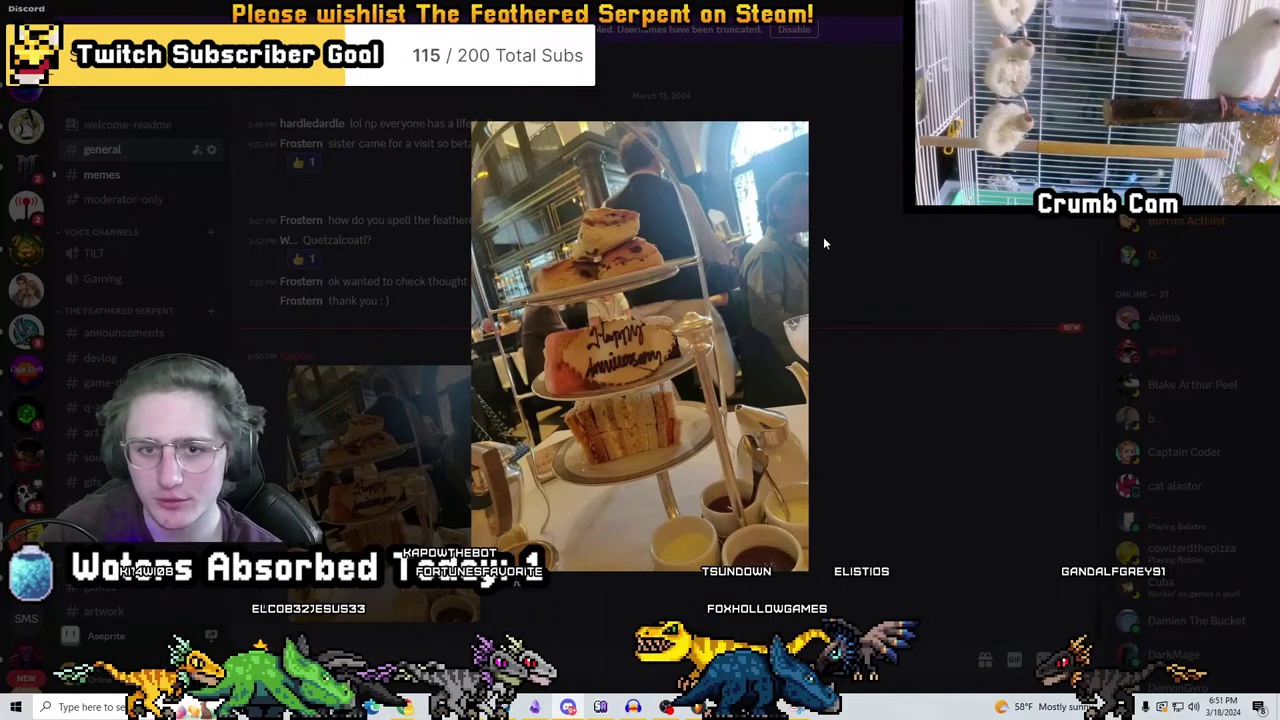
pyautogui.click(881, 403)
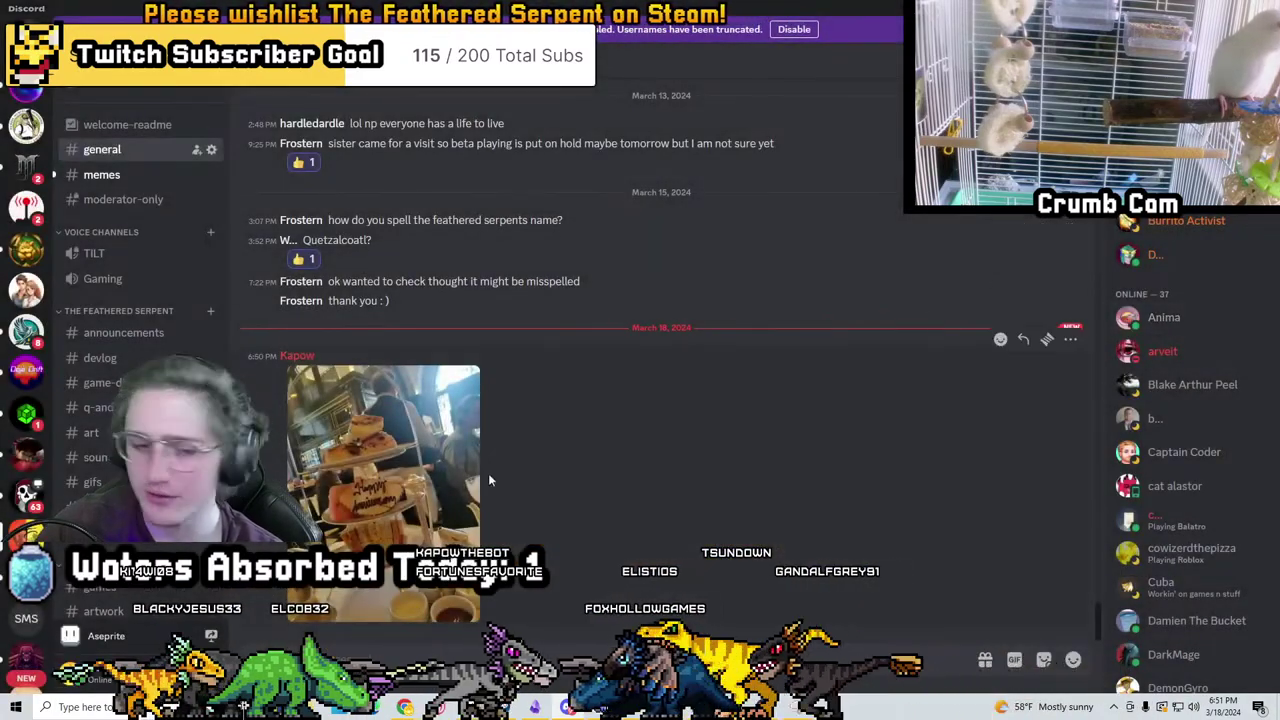
pyautogui.click(440, 493)
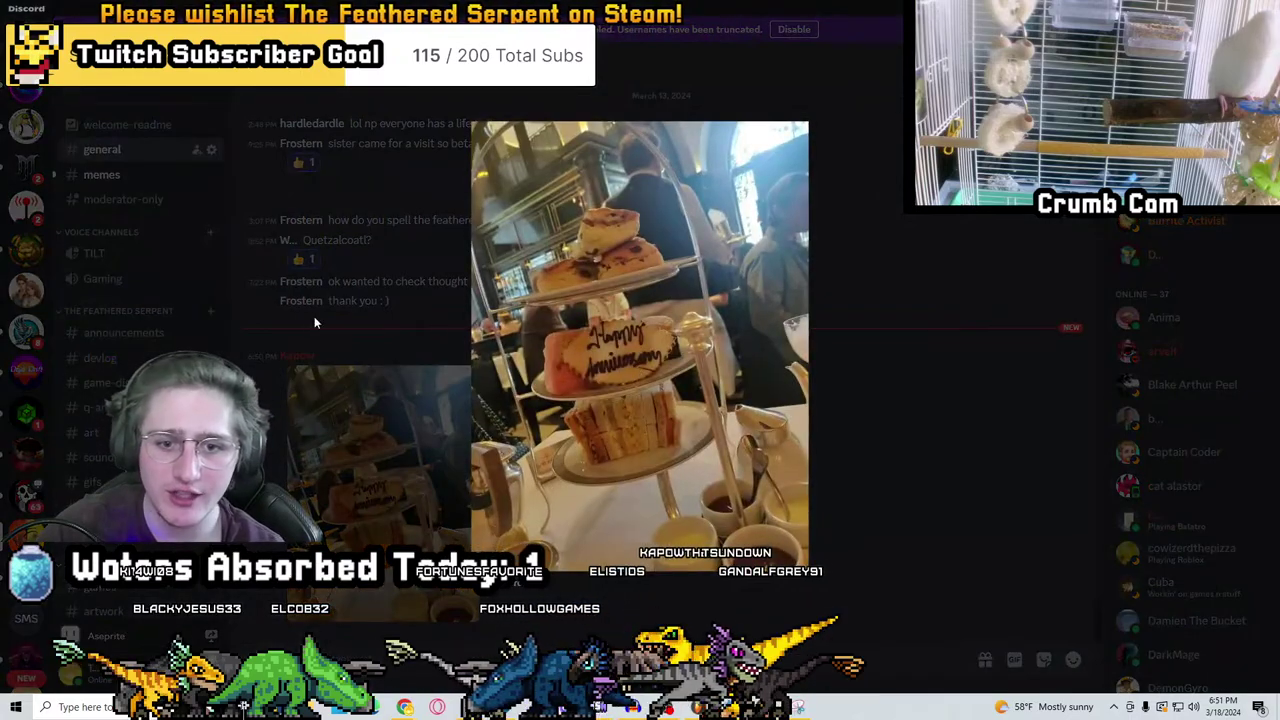
pyautogui.click(966, 340)
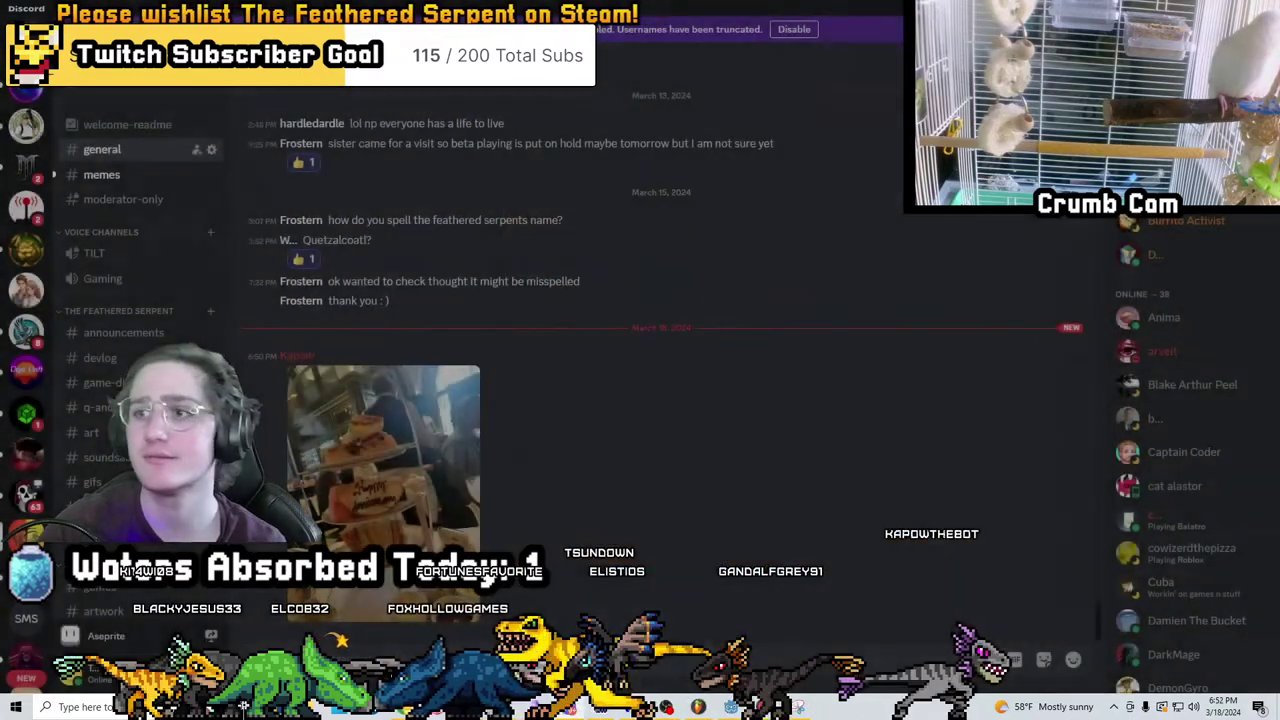
pyautogui.hotkey('alt', 'Tab')
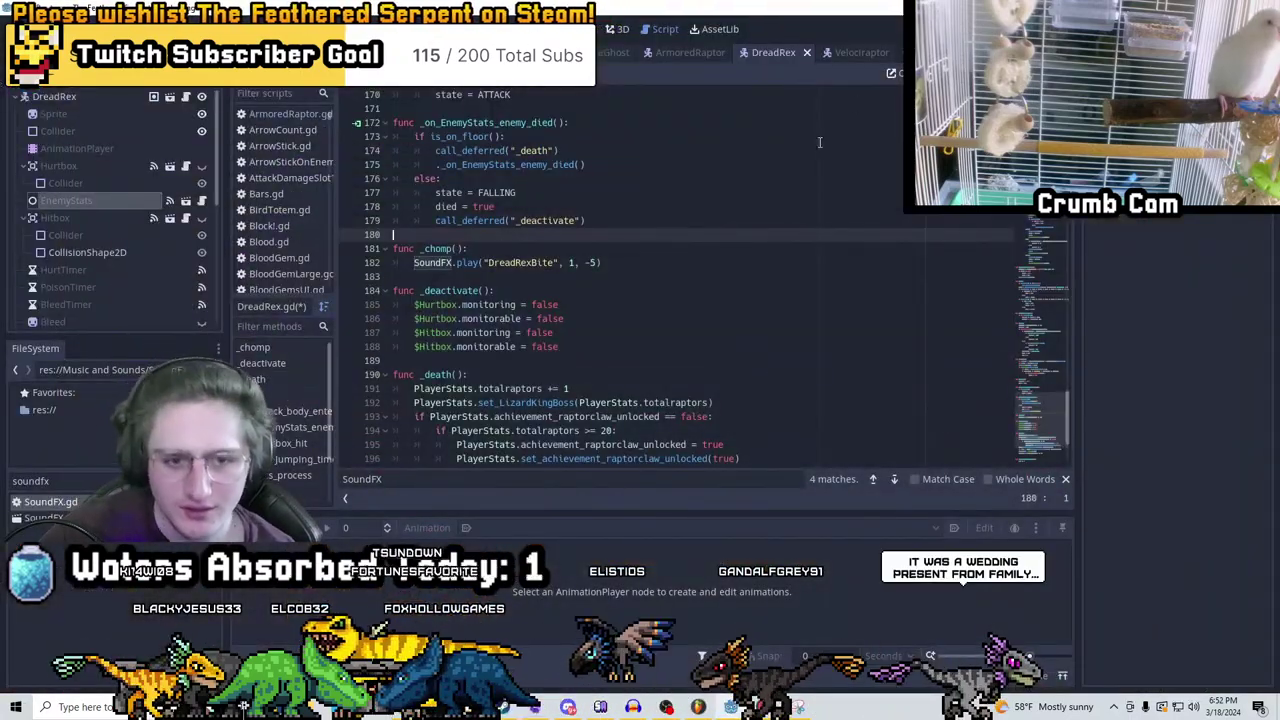
pyautogui.scroll(-3, 785, 320)
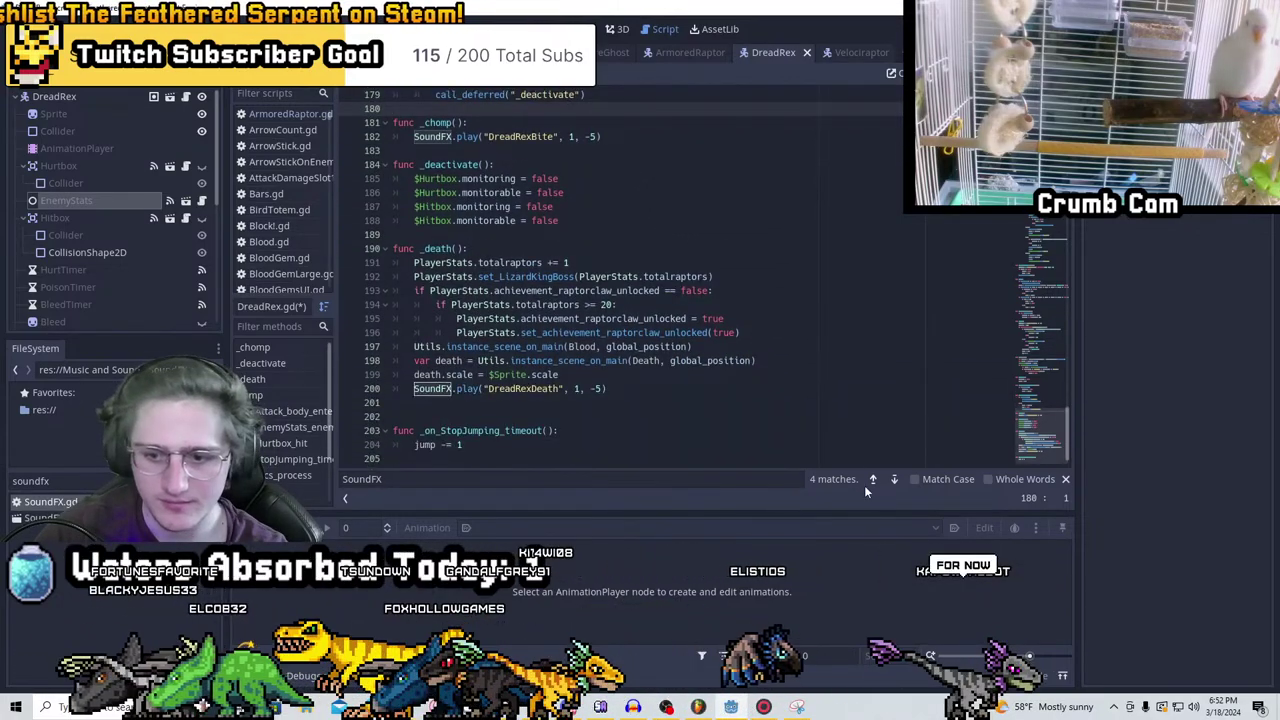
pyautogui.click(871, 480)
pyautogui.click(871, 480)
pyautogui.click(871, 480)
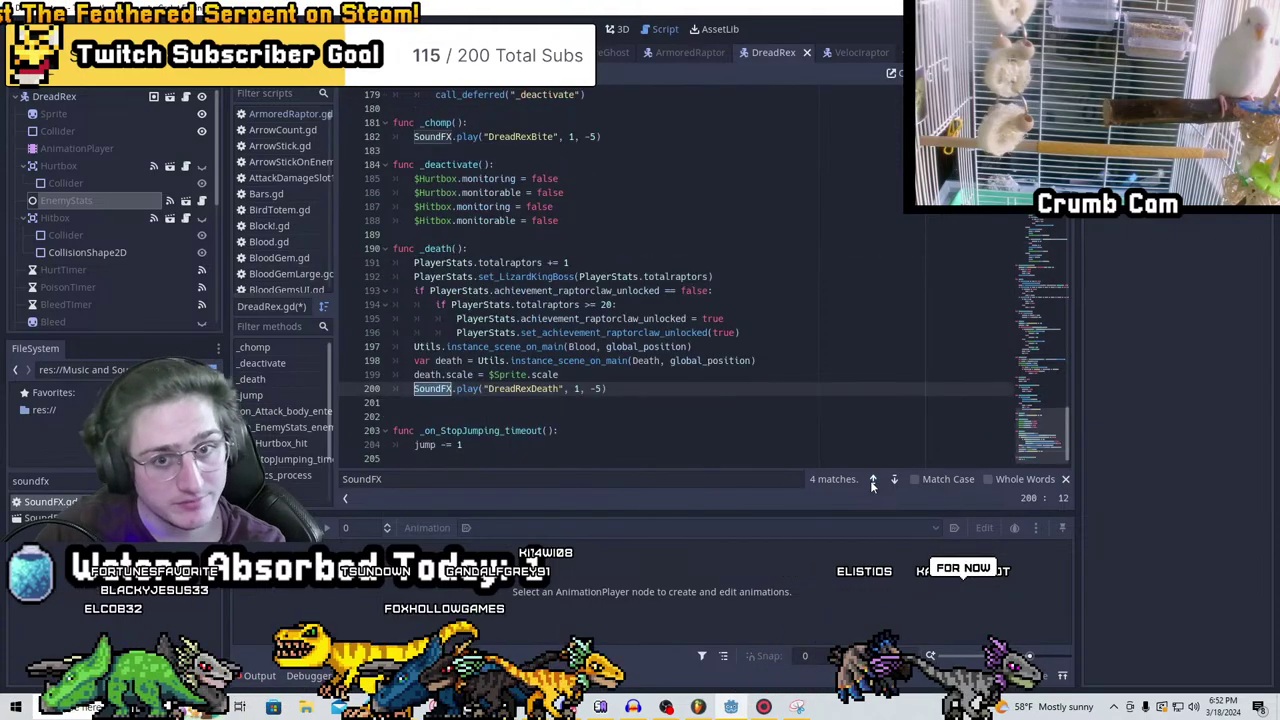
pyautogui.click(871, 480)
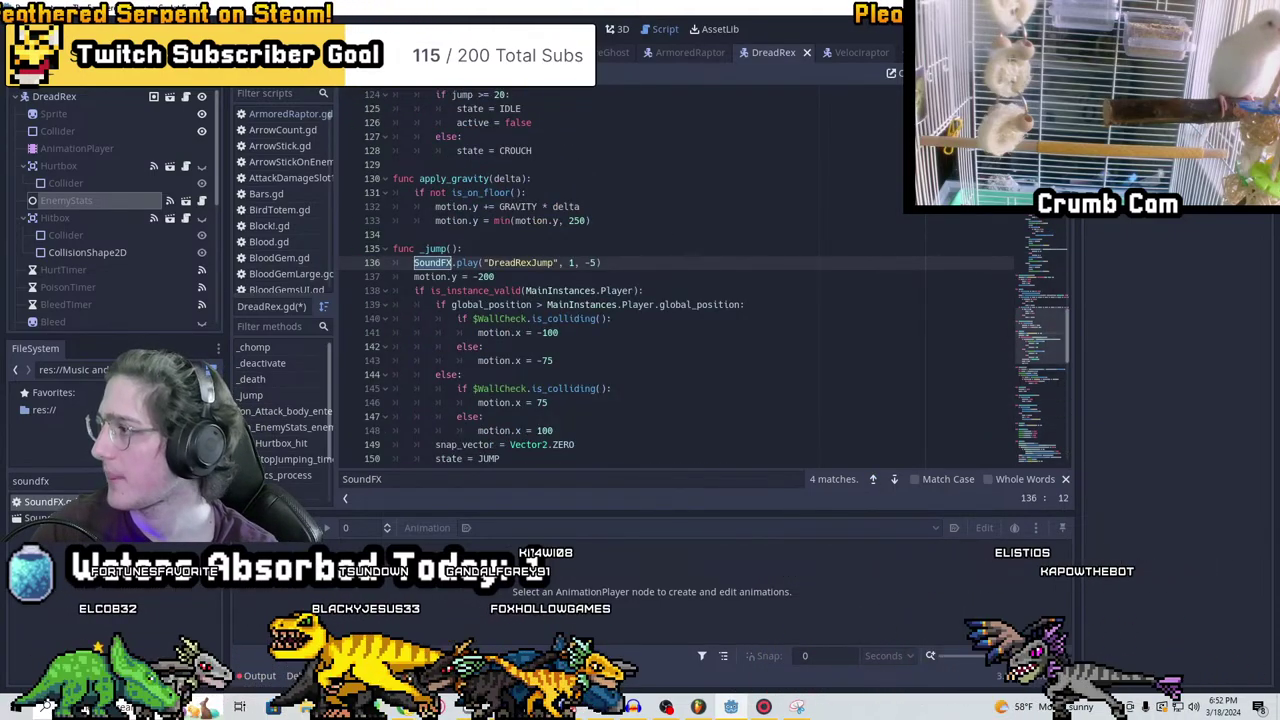
pyautogui.scroll(15, 597, 232)
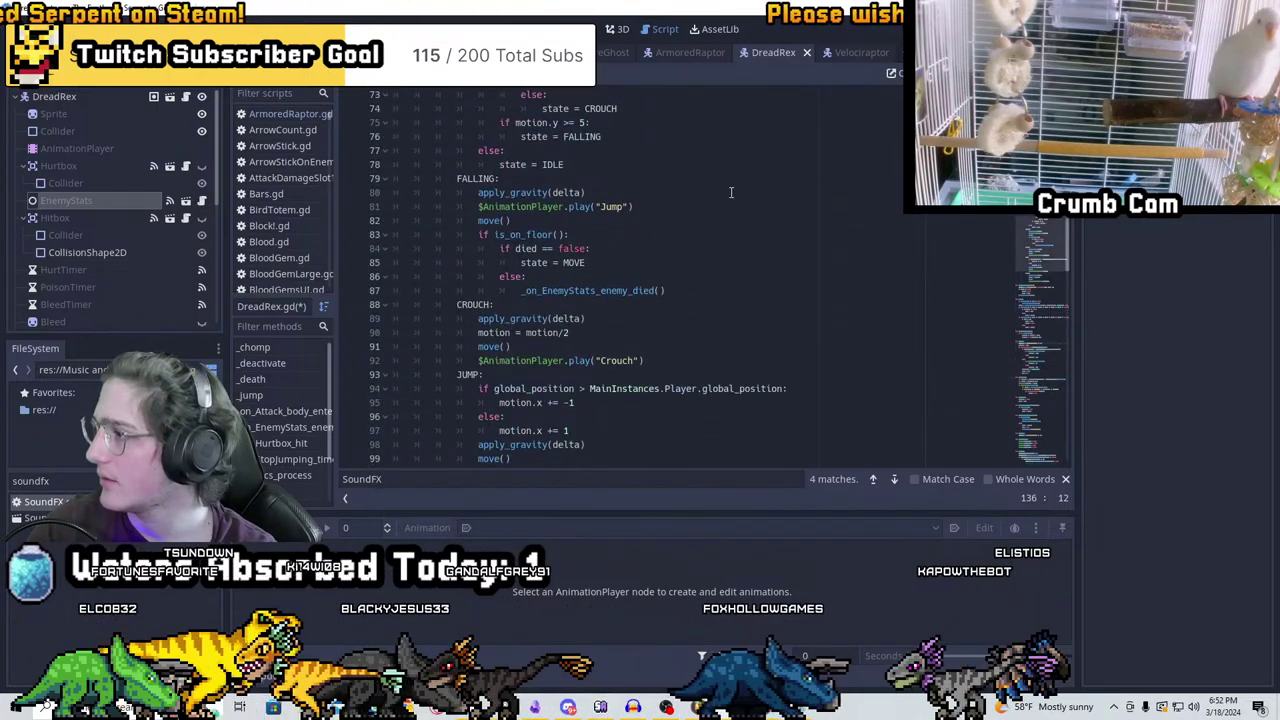
pyautogui.scroll(10, 700, 215)
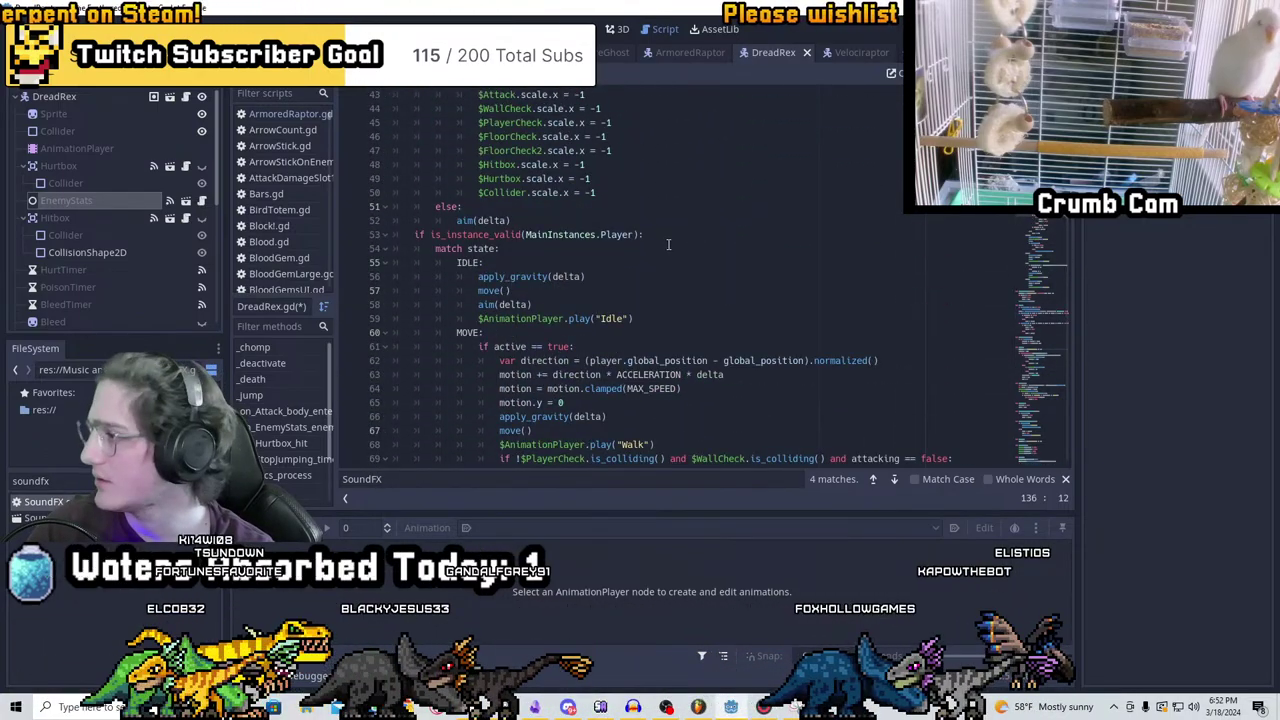
pyautogui.scroll(7, 745, 267)
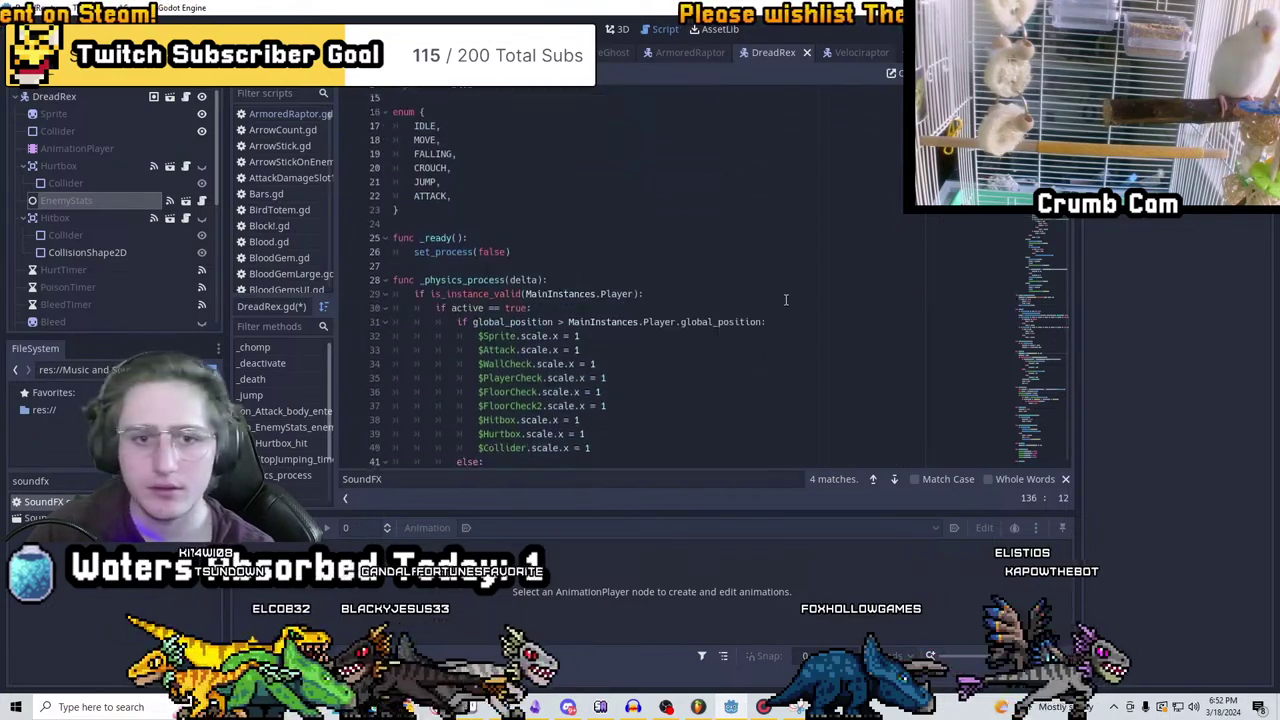
pyautogui.scroll(-11, 800, 315)
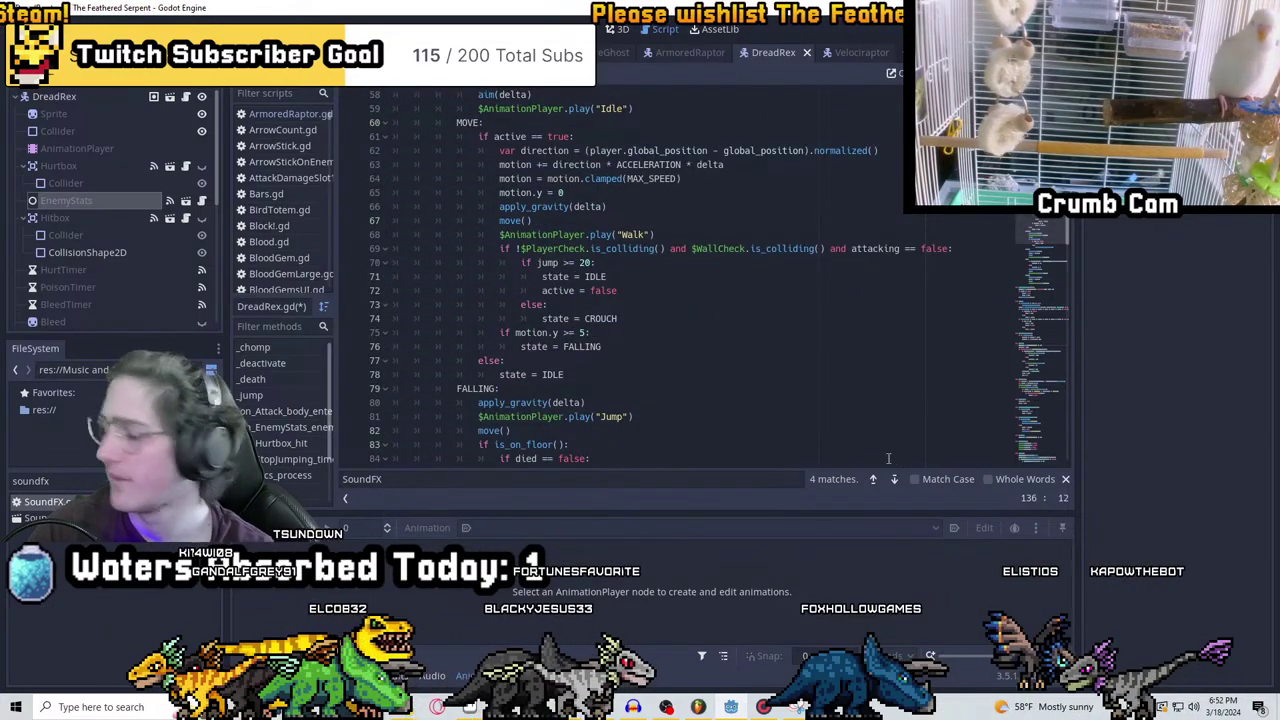
# In Audacity, start importing audio and browse through Downloads, This PC and Desktop
pyautogui.hotkey('alt', 'Tab')
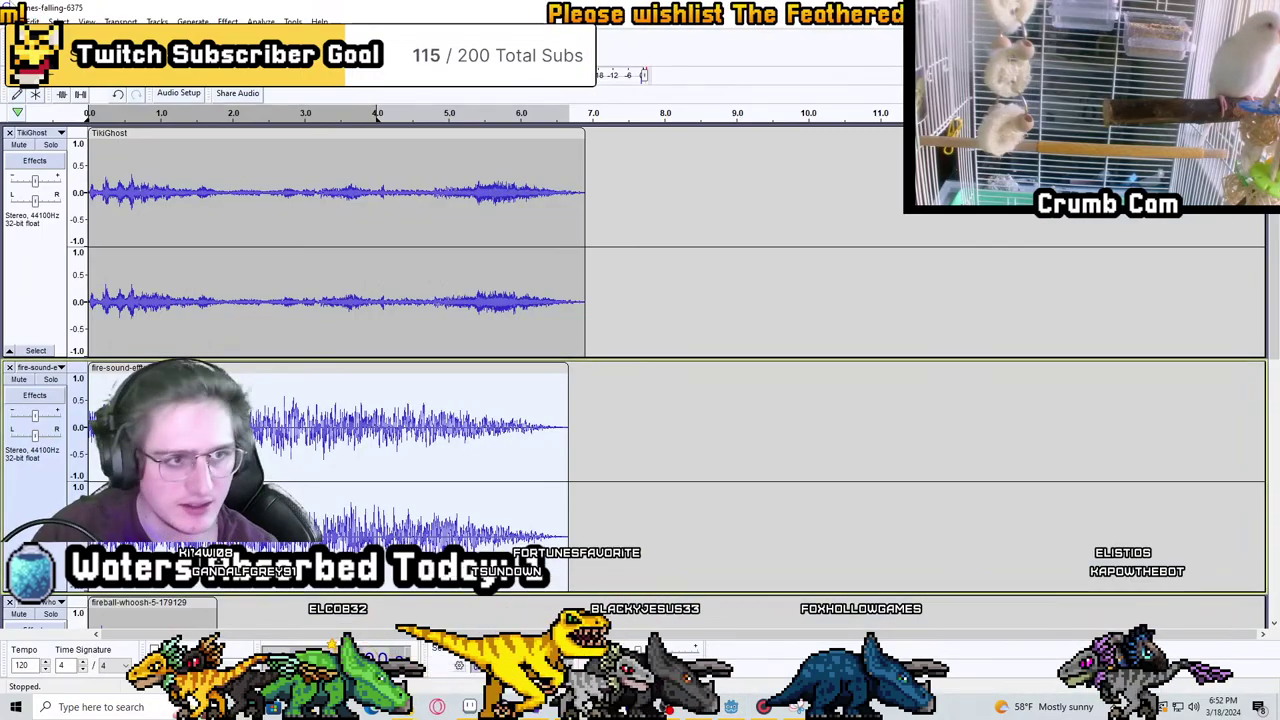
pyautogui.hotkey('alt', 'f')
pyautogui.press('i')
pyautogui.press('a')
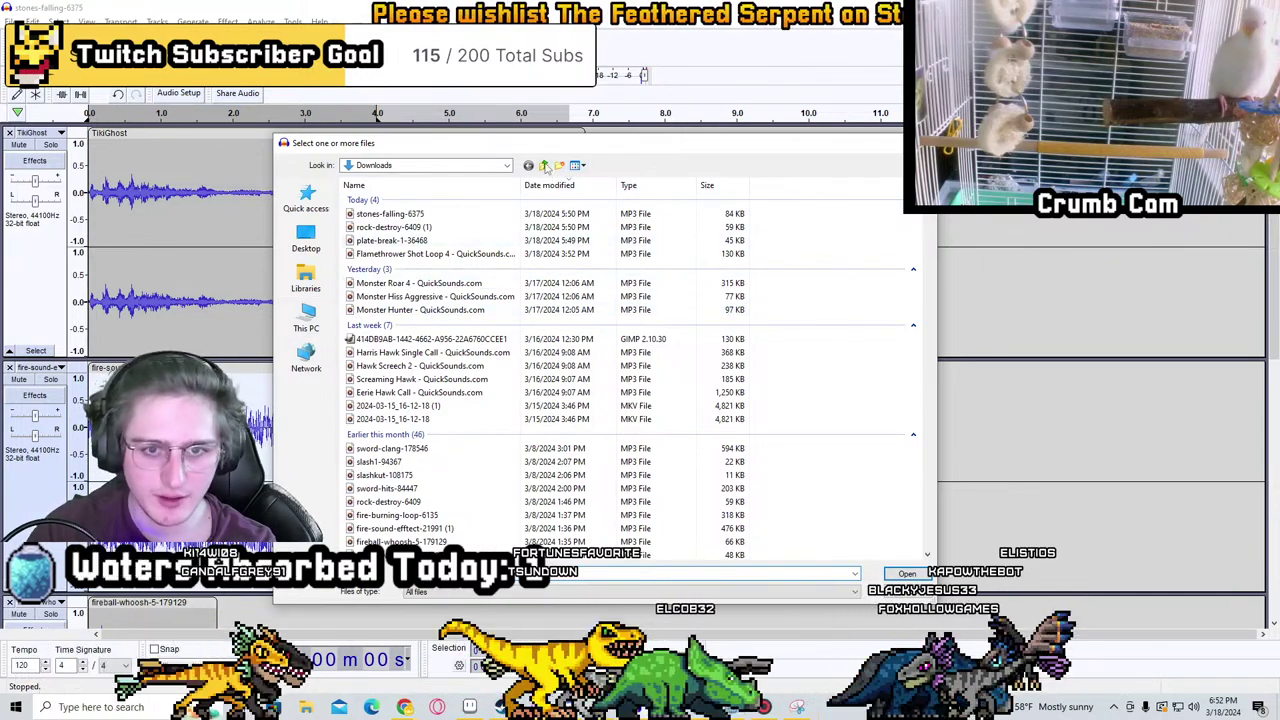
pyautogui.click(544, 166)
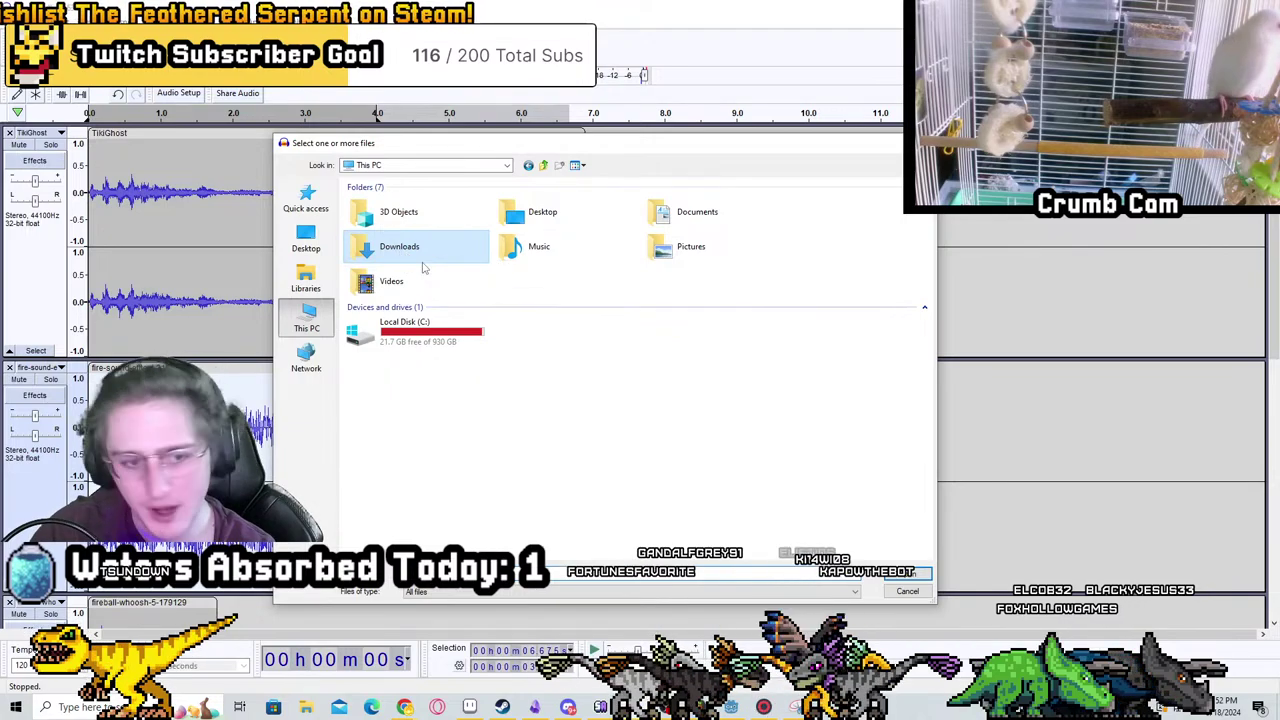
pyautogui.doubleClick(455, 248)
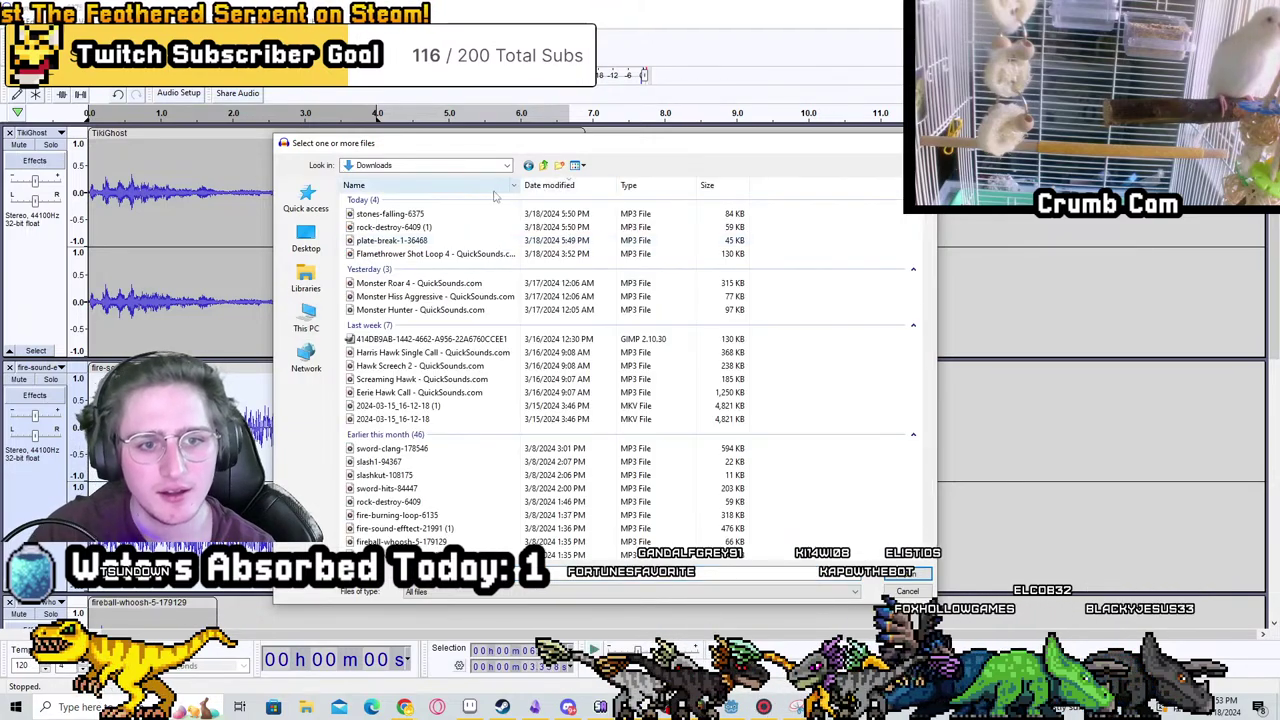
pyautogui.click(543, 165)
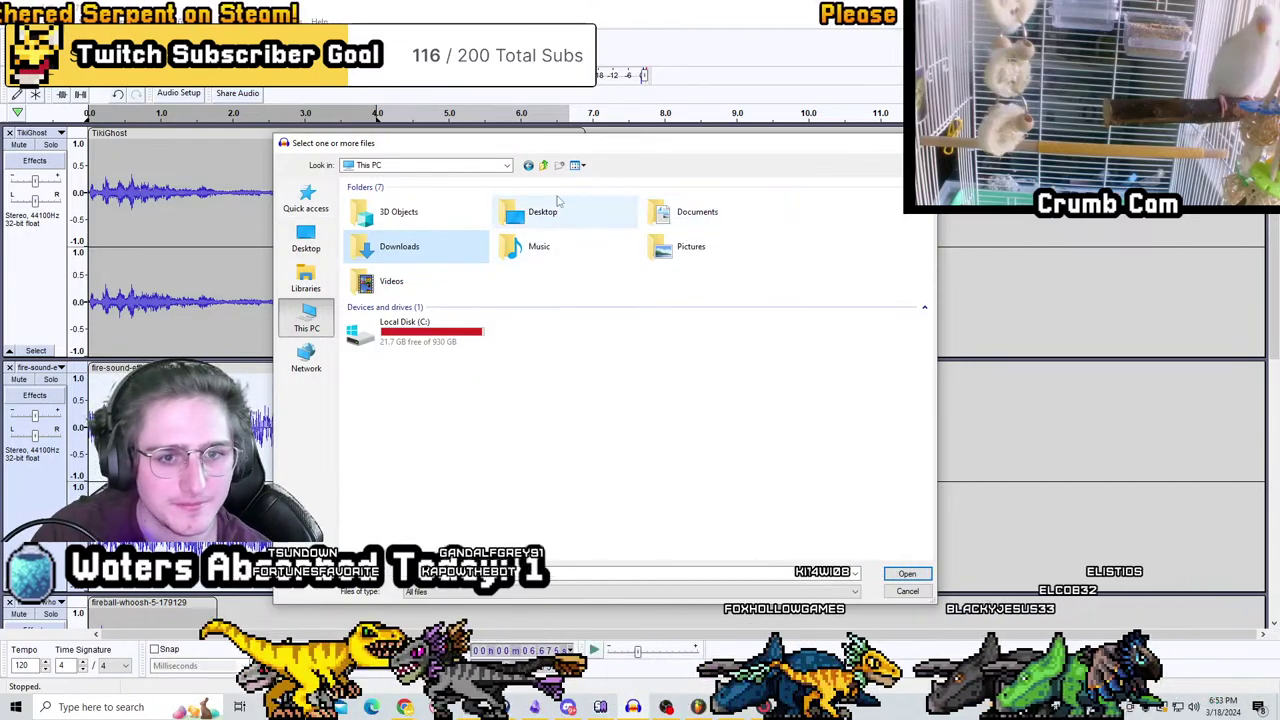
pyautogui.doubleClick(540, 213)
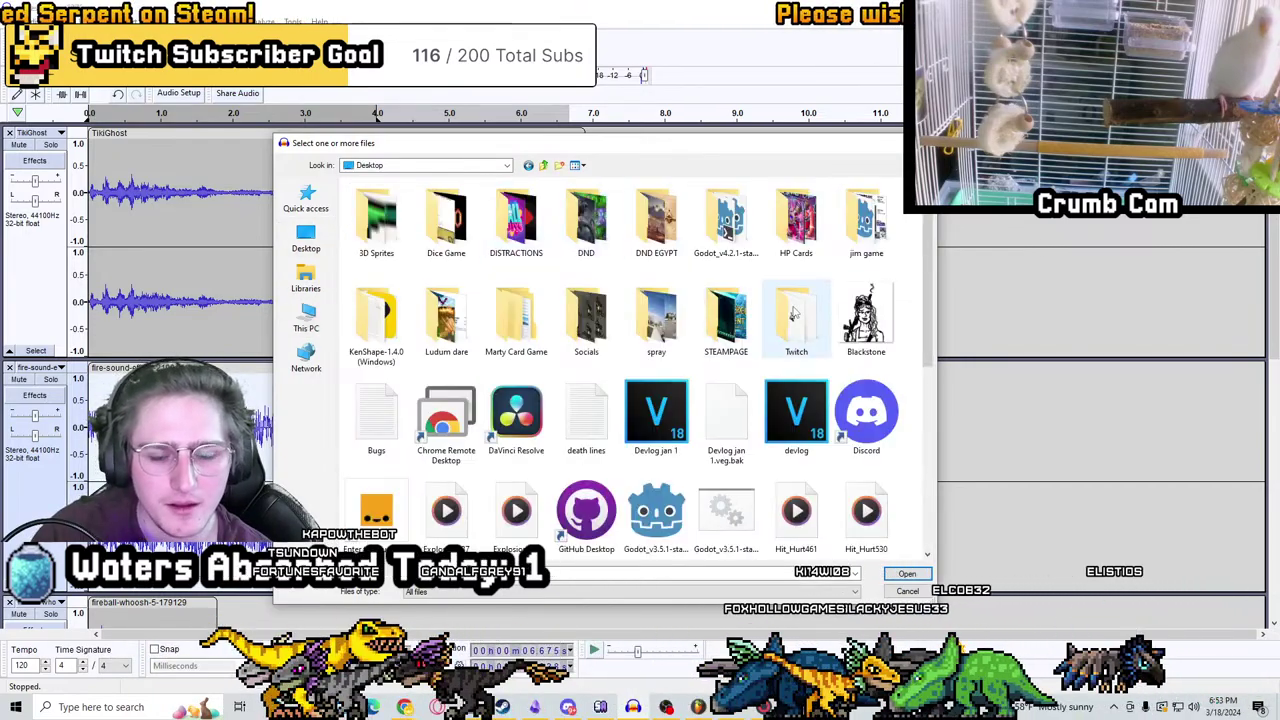
# Browse to Documents/The-Feathered-Serpent/Music and Sounds and try the DreadRex sound, dismissing the error
pyautogui.click(318, 272)
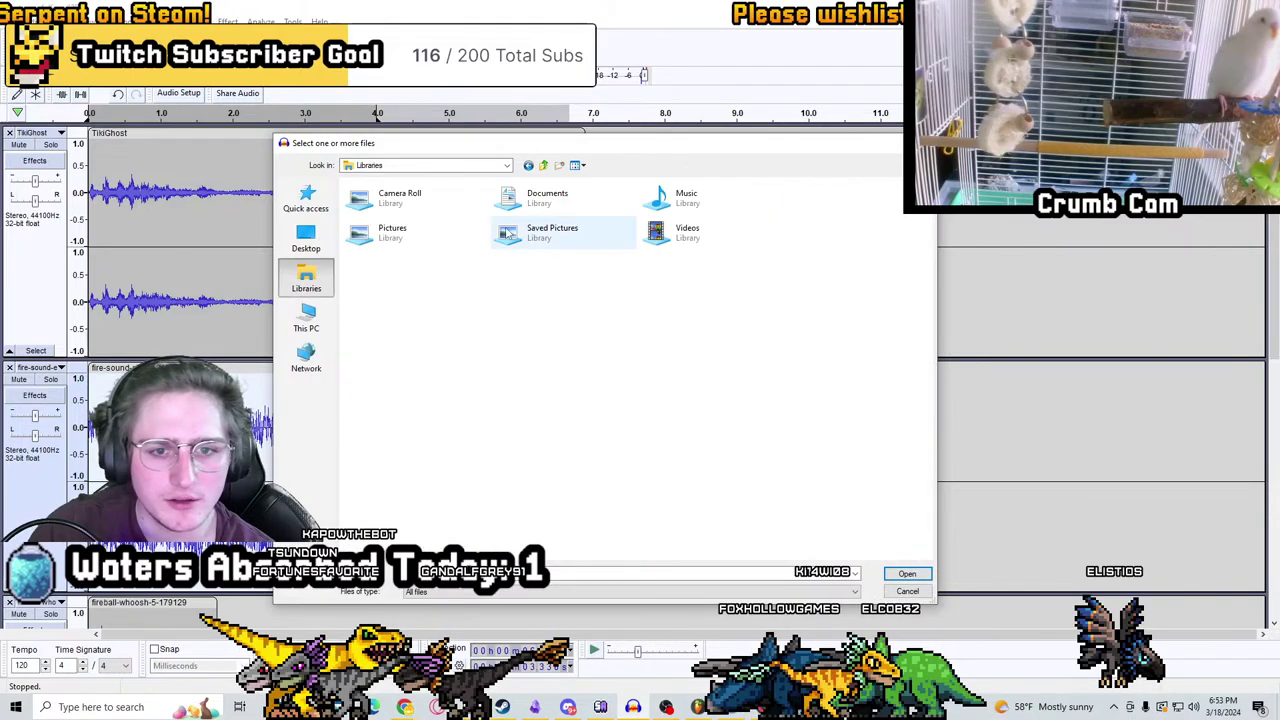
pyautogui.doubleClick(515, 200)
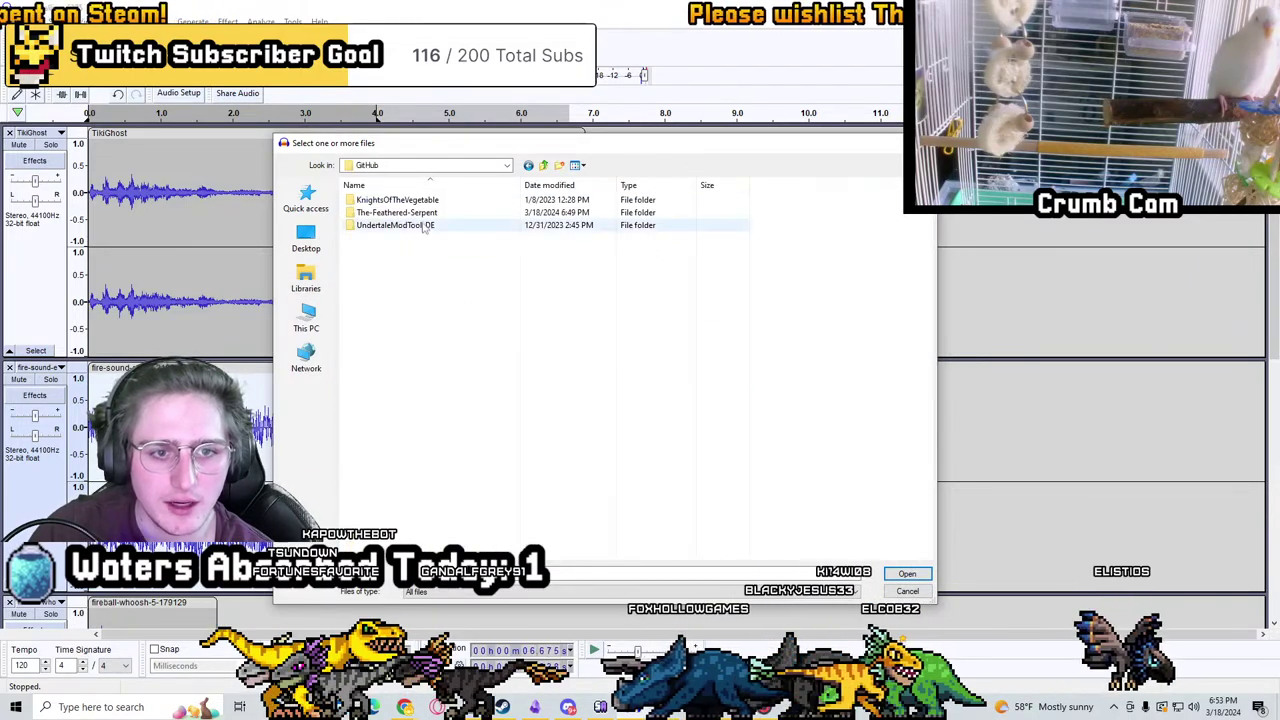
pyautogui.doubleClick(396, 212)
pyautogui.click(400, 389)
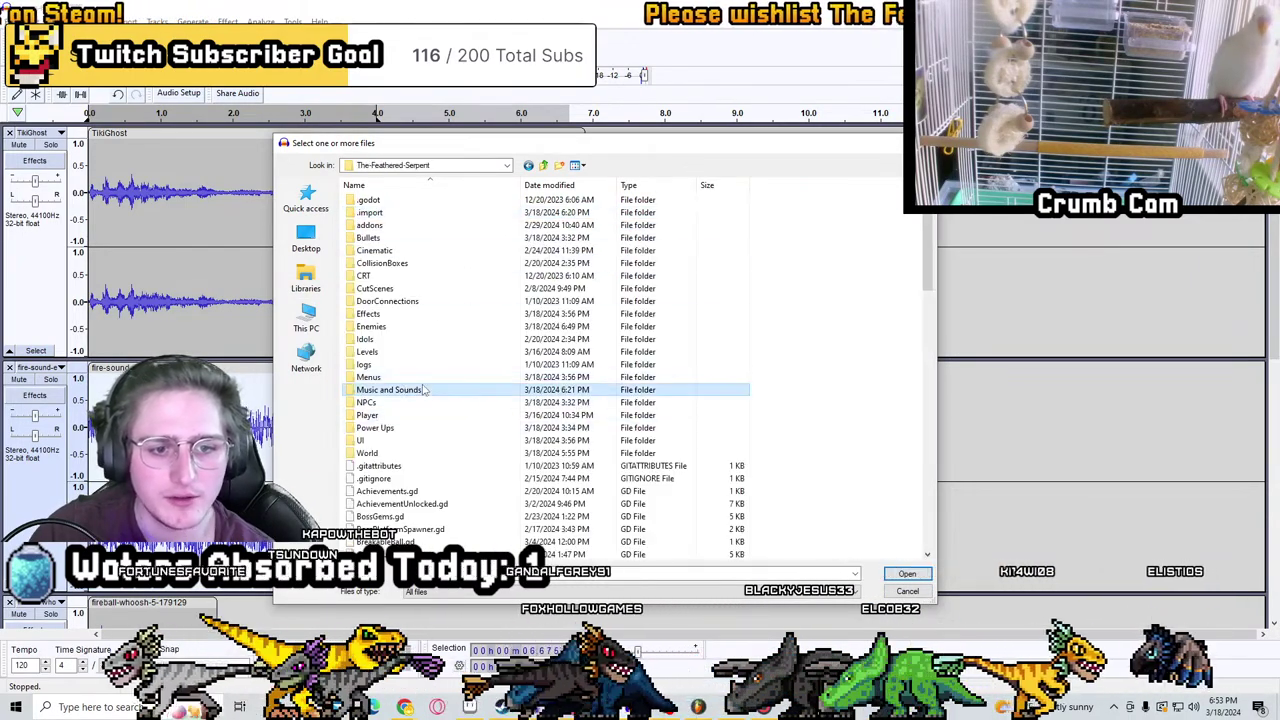
pyautogui.doubleClick(424, 389)
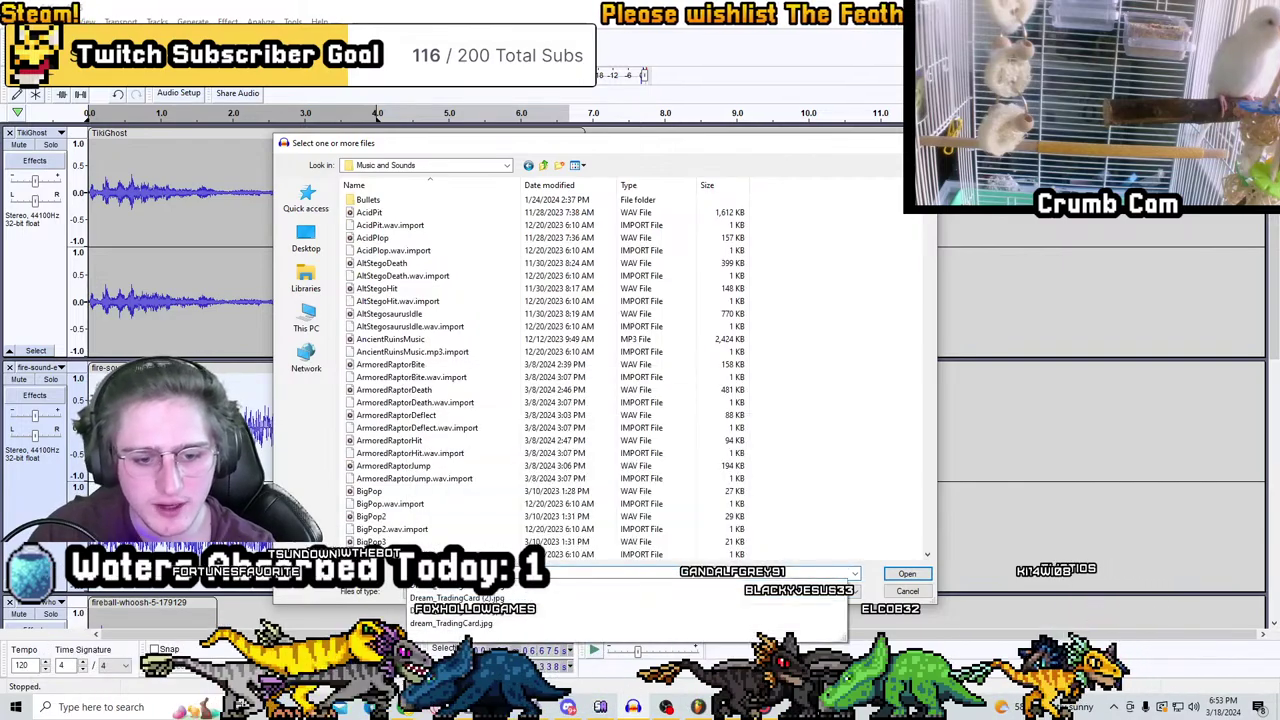
pyautogui.doubleClick(372, 516)
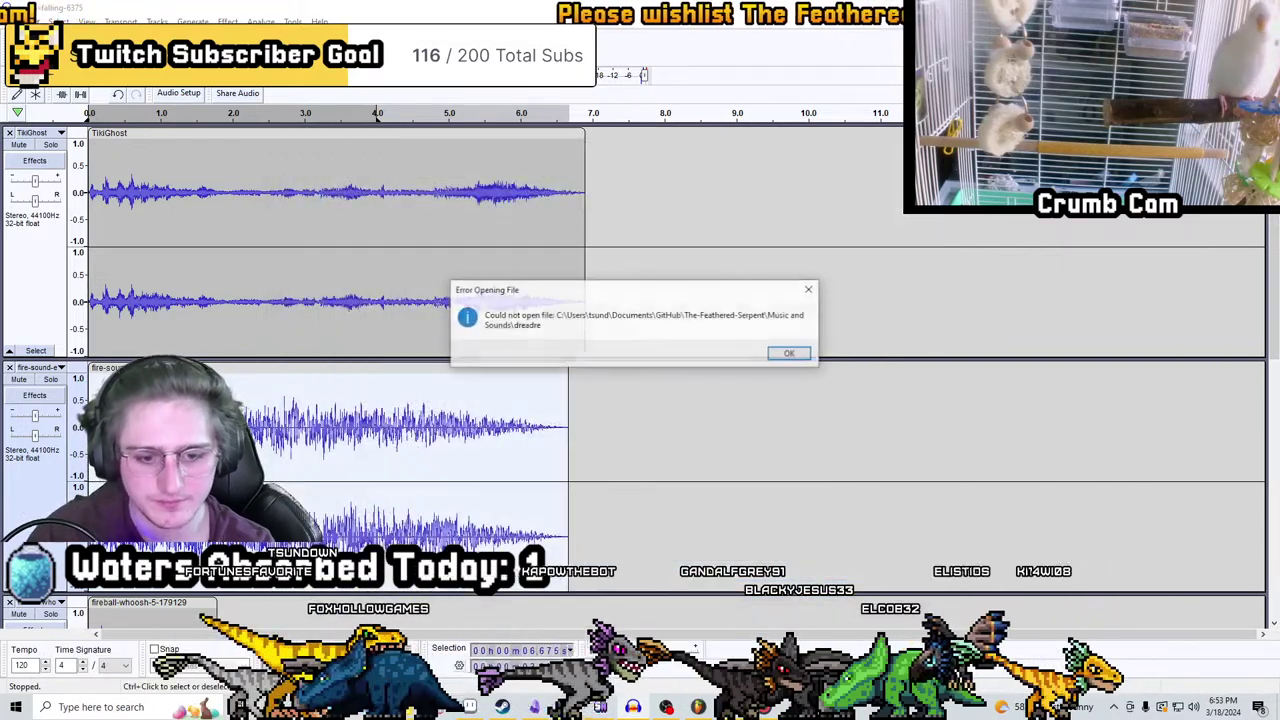
pyautogui.click(789, 351)
# Open DreadRexDeath.wav from the File menu and fit the whole clip in view
pyautogui.click(12, 21)
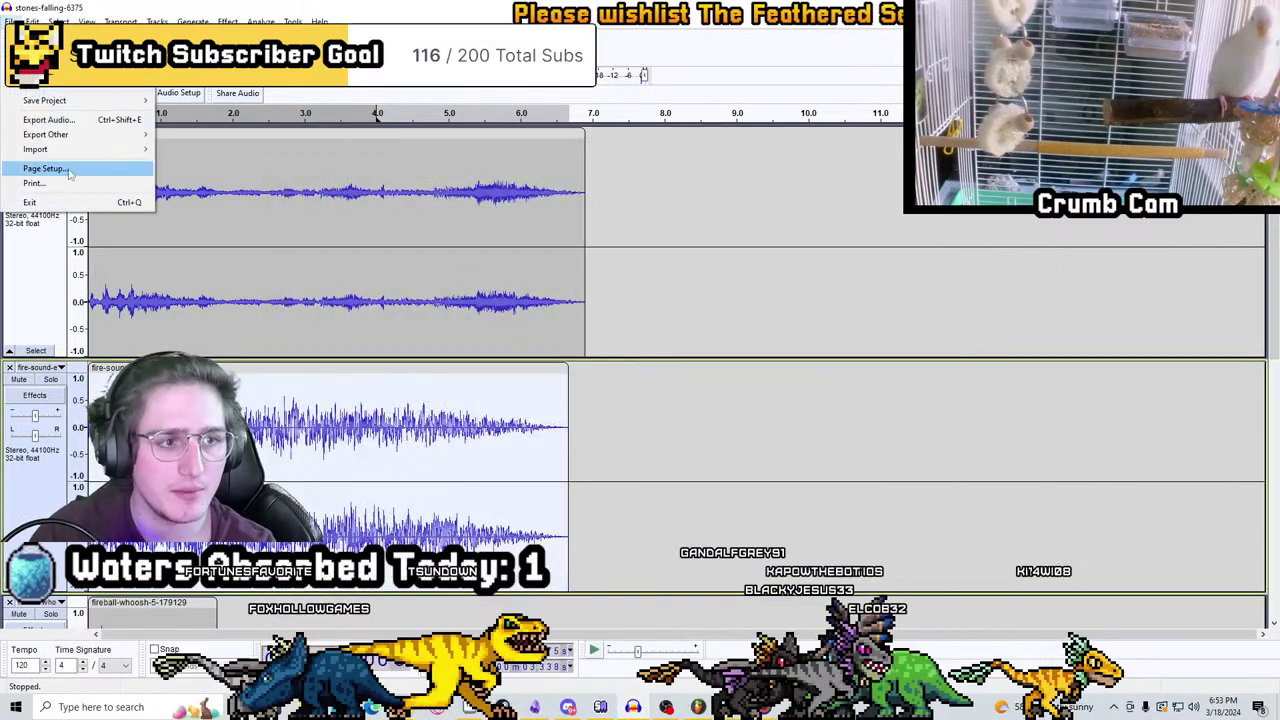
pyautogui.write('o')
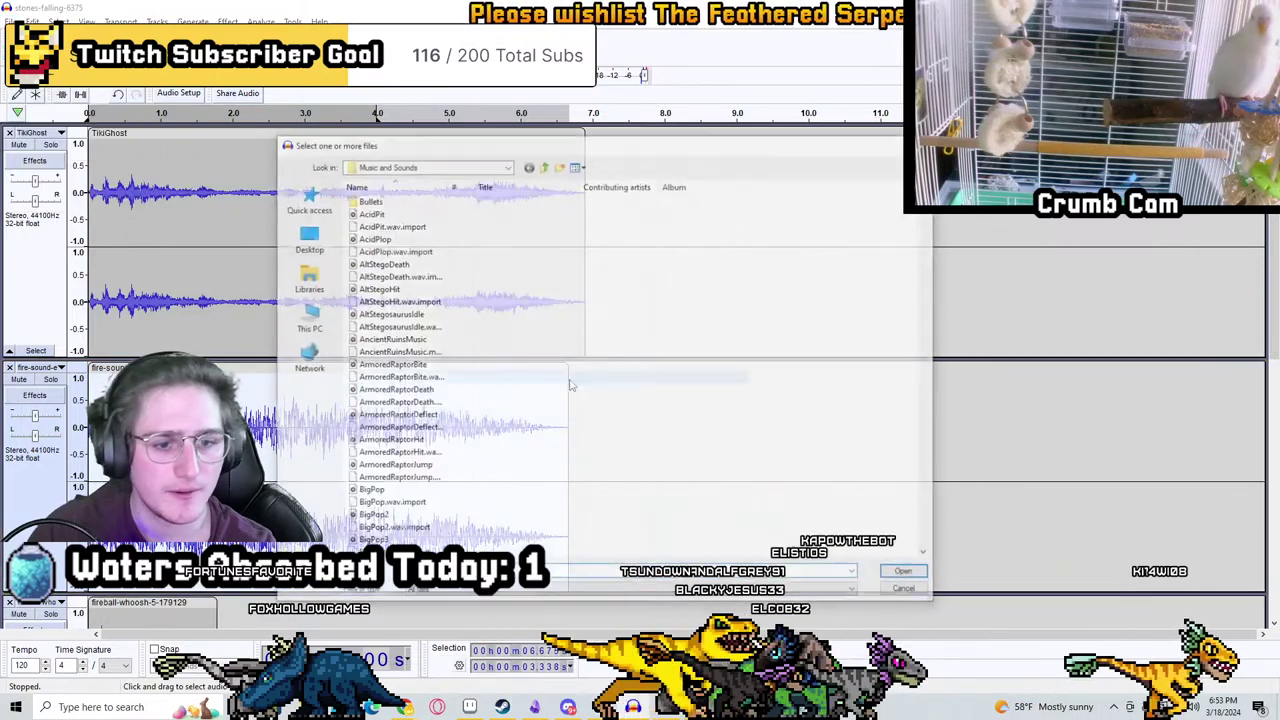
pyautogui.write('dreadrexdeath')
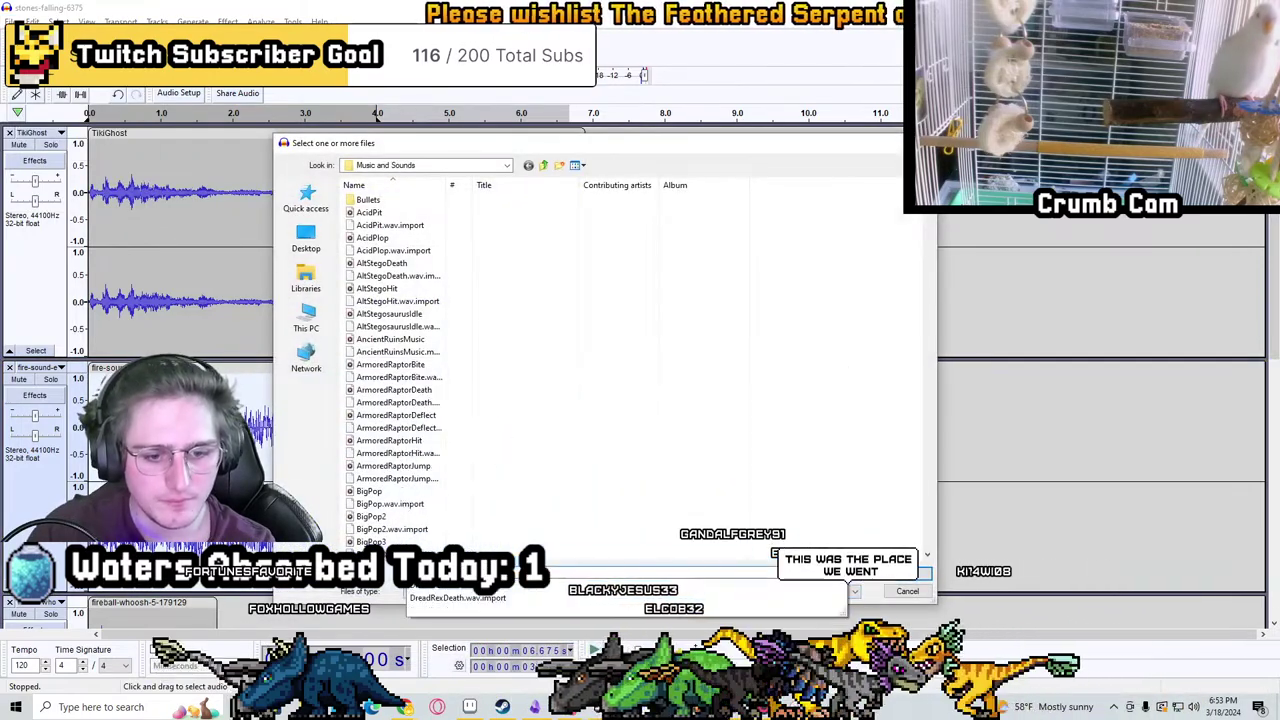
pyautogui.press('Return')
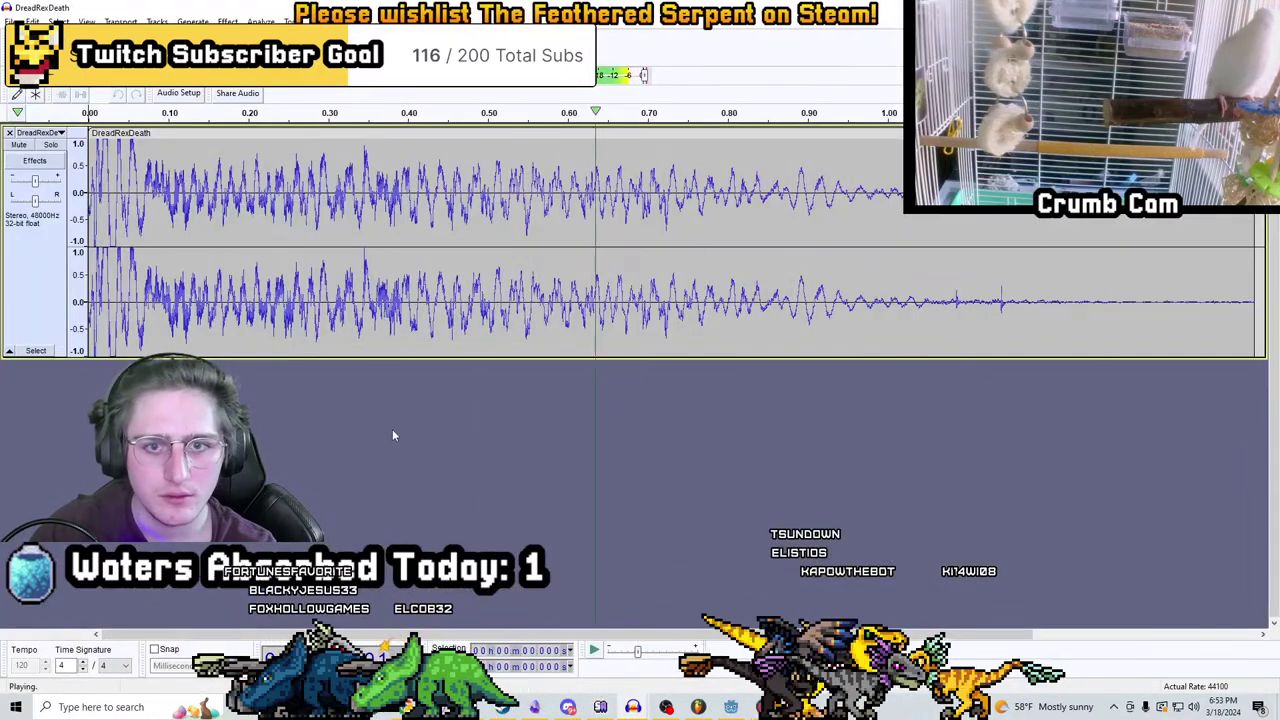
pyautogui.hotkey('ctrl', '3')
pyautogui.hotkey('ctrl', '3')
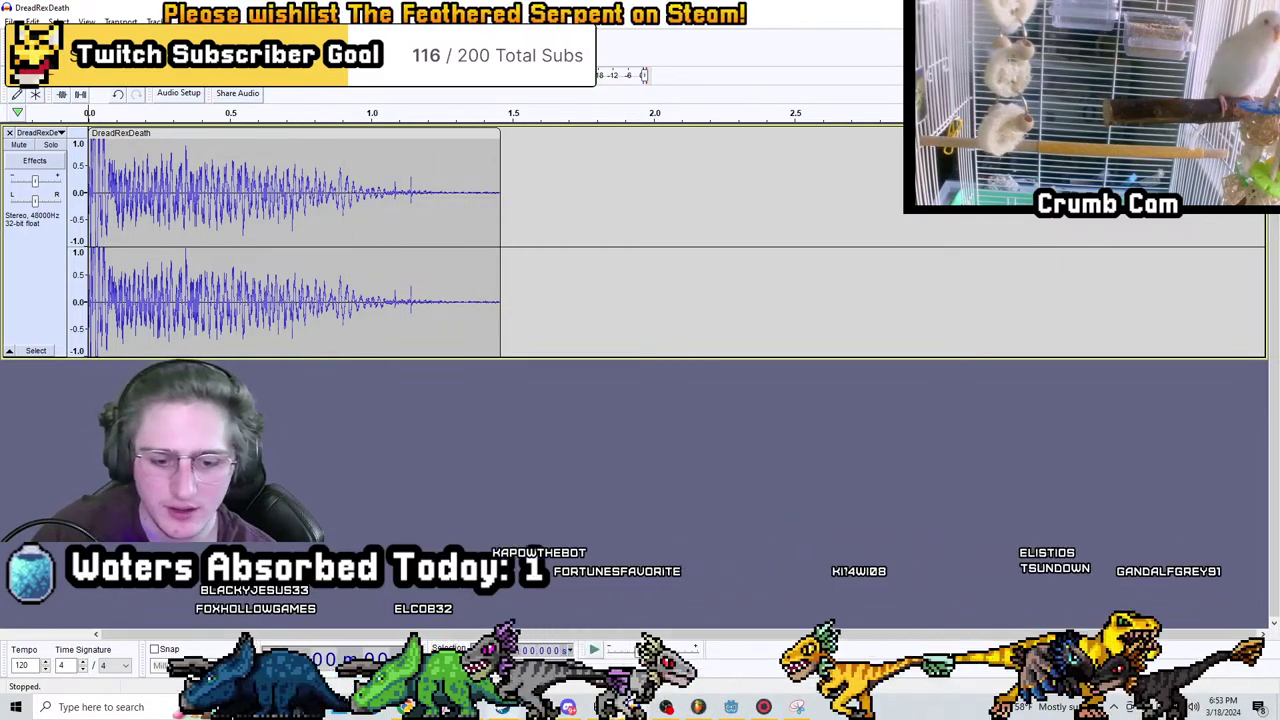
pyautogui.hotkey('alt', 'Tab')
# In Aseprite, open the DreadRex collapse sprite sheet from the Enemies/Gorgos folder
pyautogui.hotkey('alt', 'f')
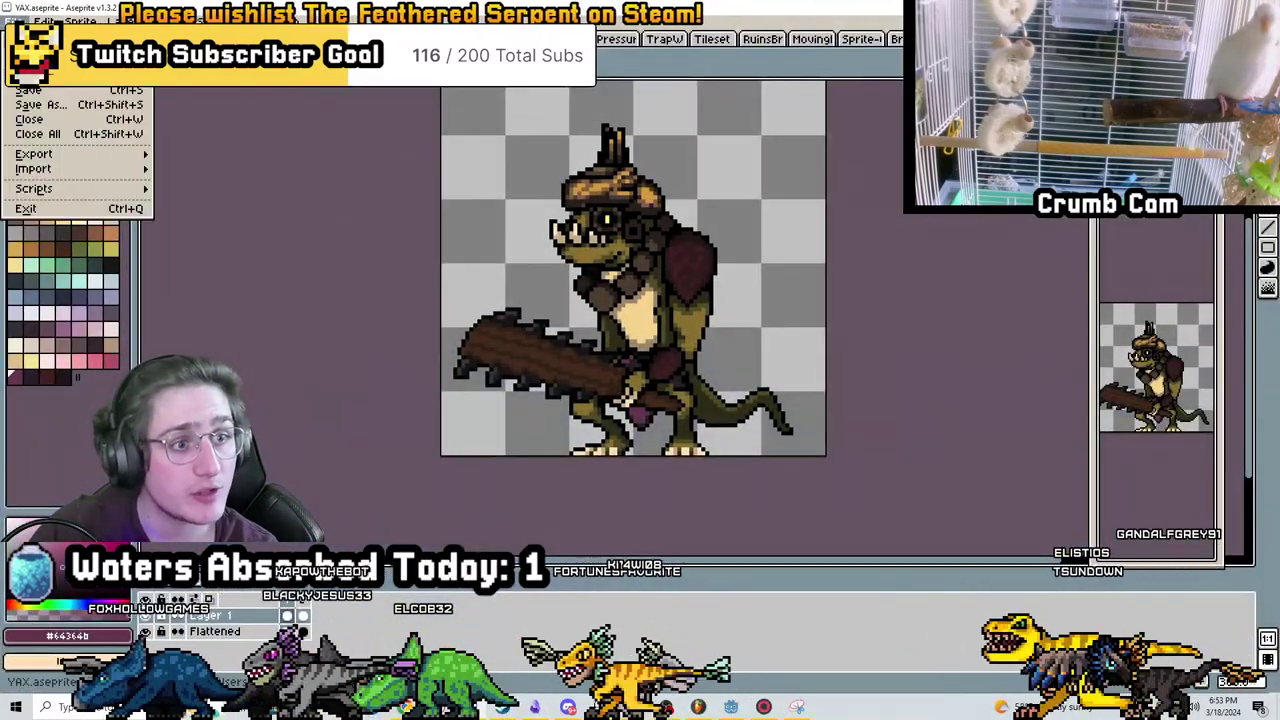
pyautogui.hotkey('ctrl', 'o')
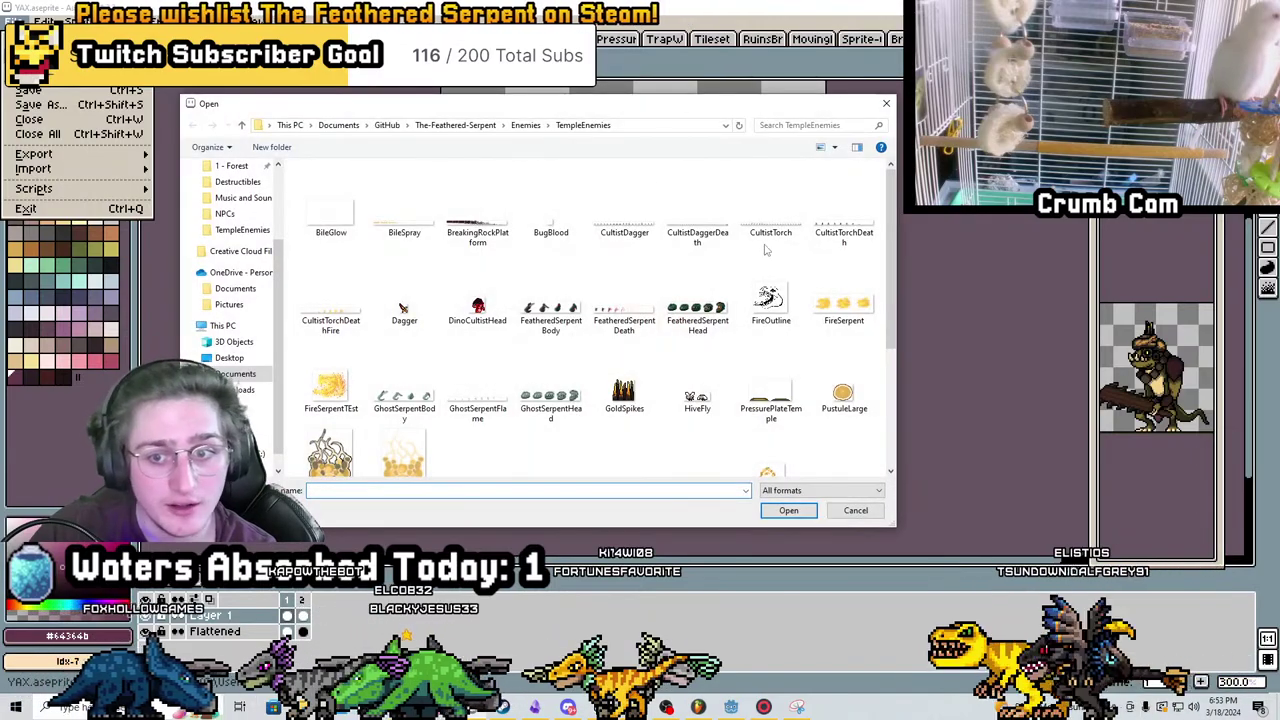
pyautogui.scroll(-2, 755, 287)
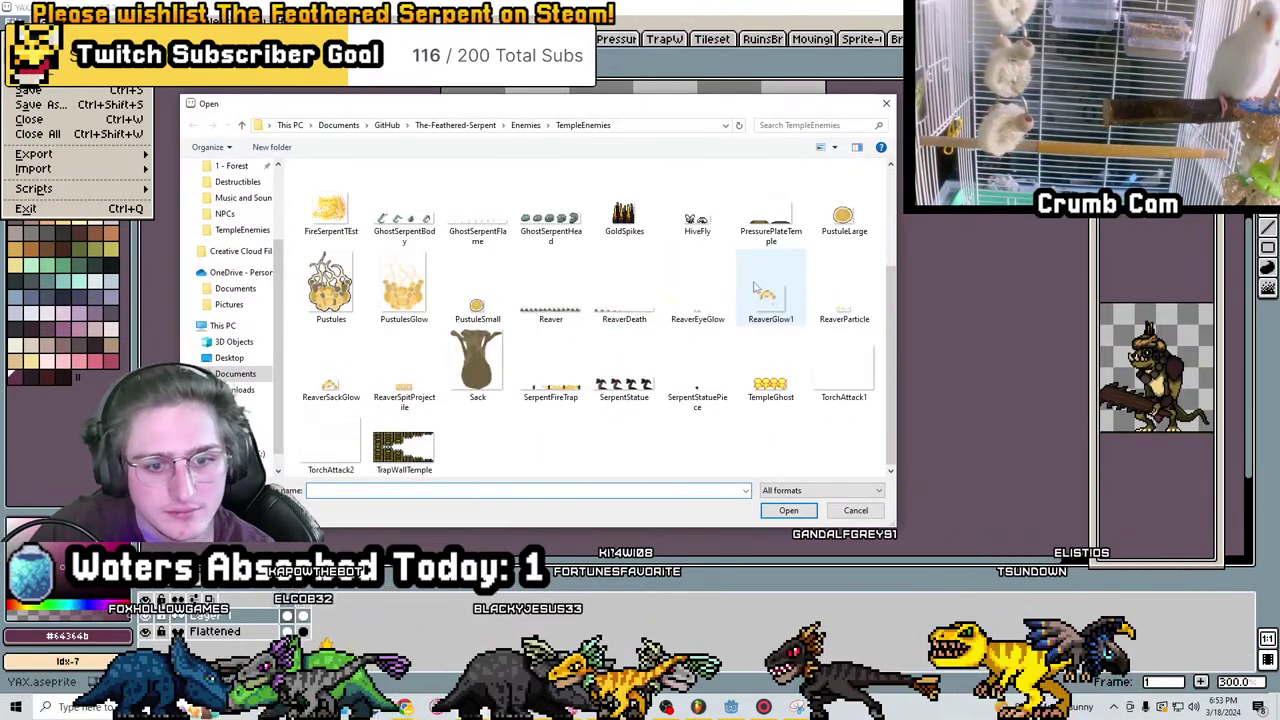
pyautogui.scroll(2, 590, 222)
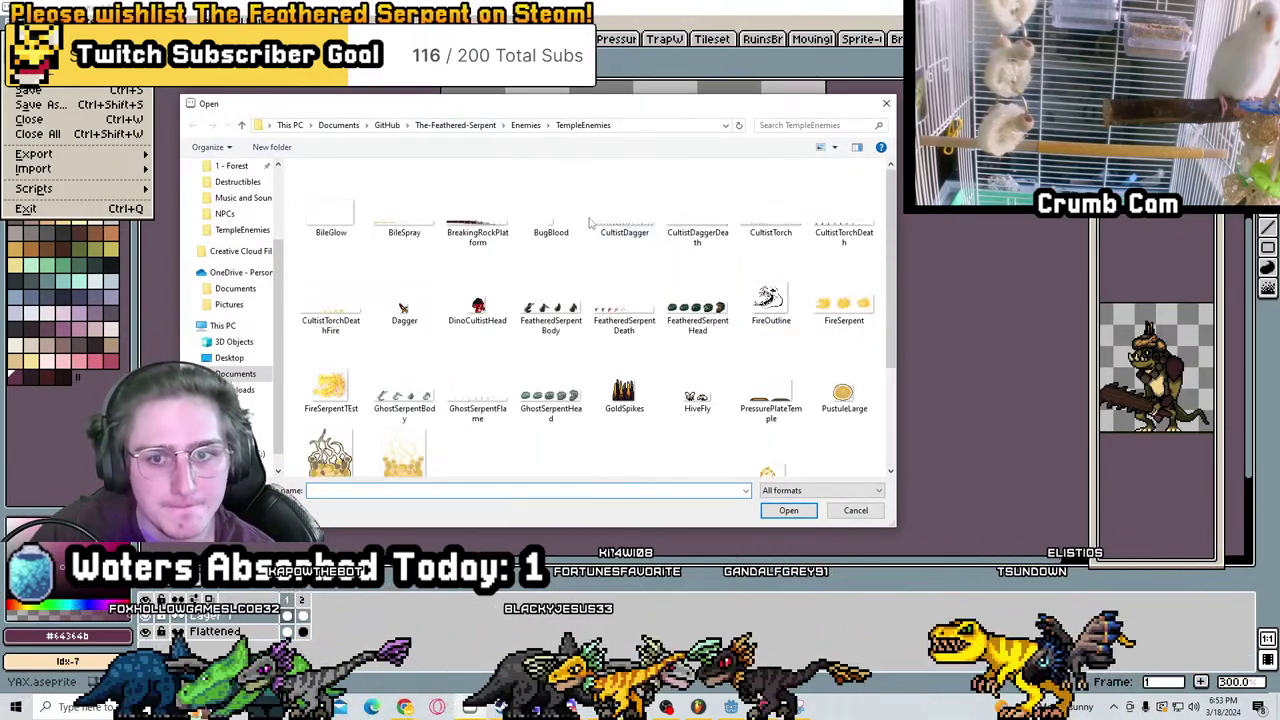
pyautogui.click(525, 128)
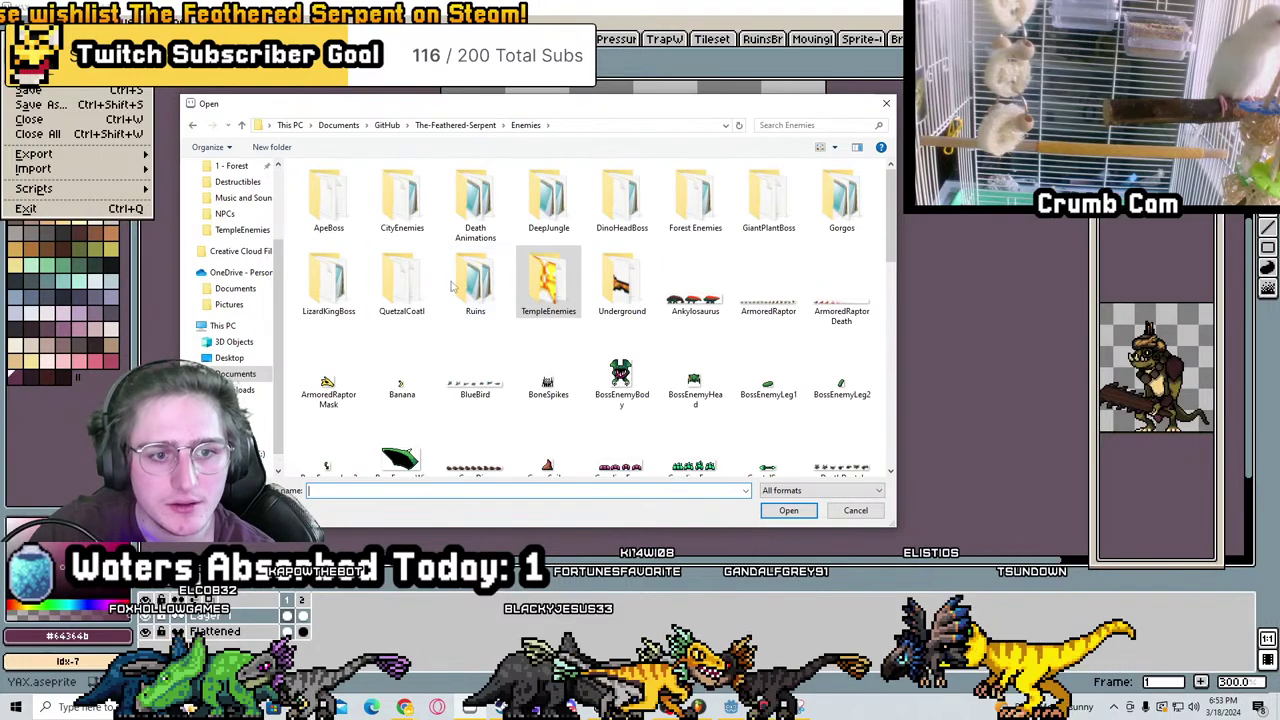
pyautogui.click(836, 216)
pyautogui.doubleClick(848, 214)
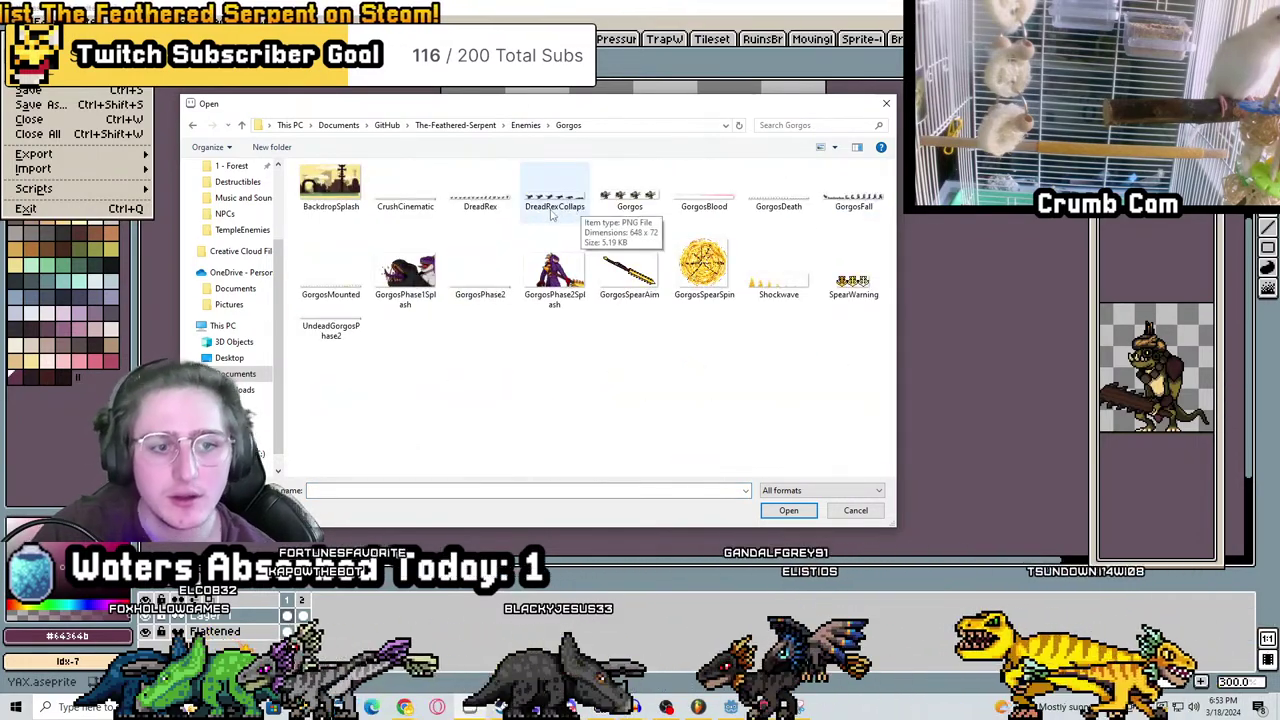
pyautogui.doubleClick(550, 215)
# Zoom and pan through the collapsing dino frames, then switch to the DreadRexDeath recording in Audacity
pyautogui.scroll(-2, 790, 320)
pyautogui.scroll(4, 738, 320)
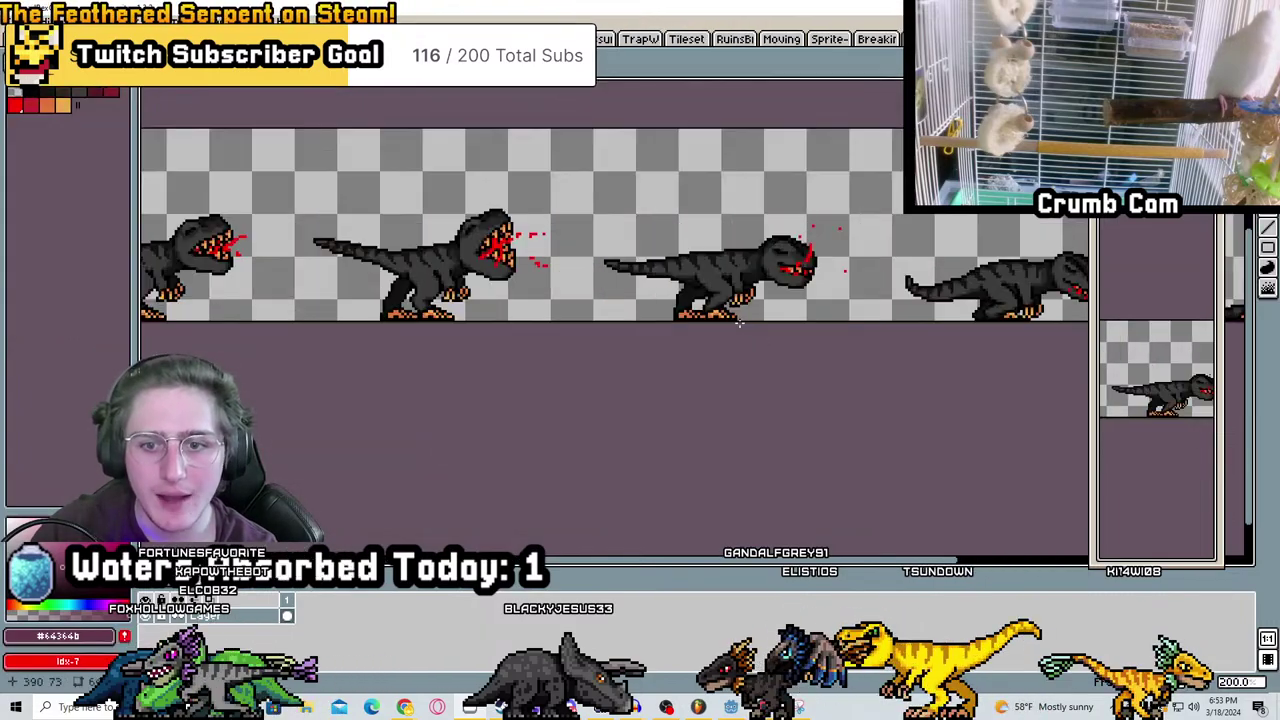
pyautogui.hscroll(-2, 609, 286)
pyautogui.scroll(2, 777, 363)
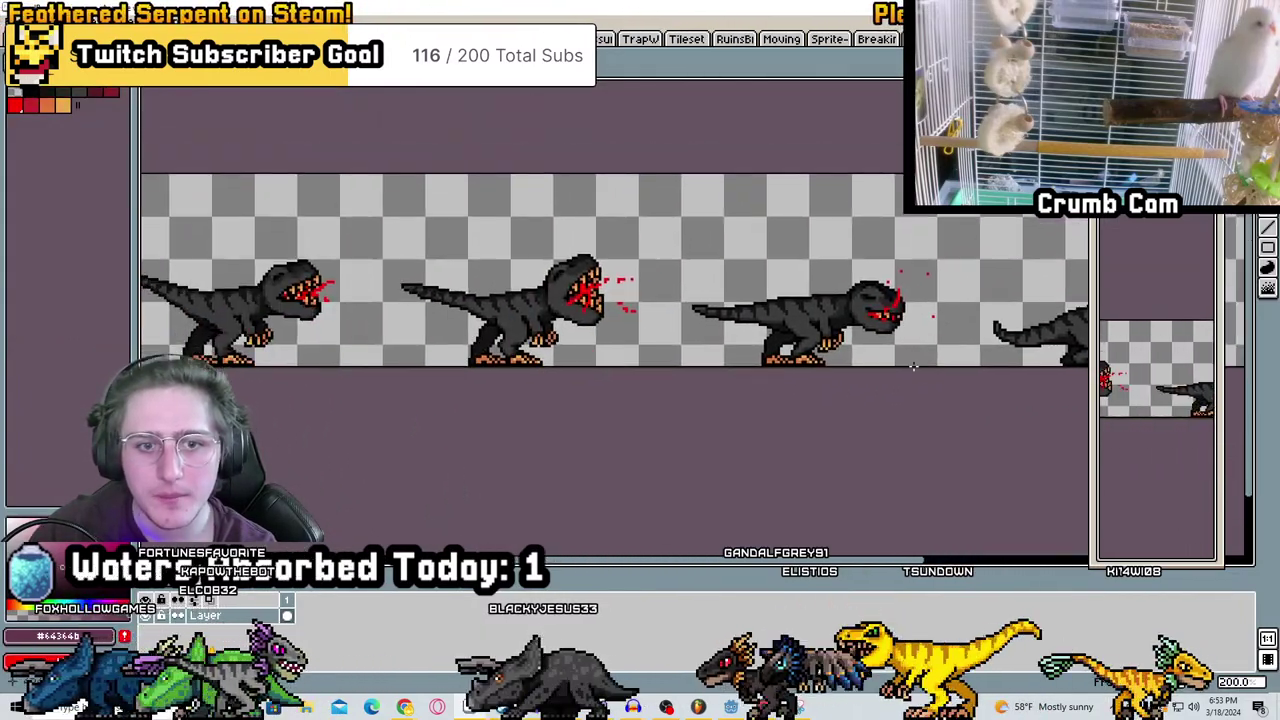
pyautogui.hscroll(-3, 881, 291)
pyautogui.scroll(1, 881, 291)
pyautogui.hscroll(3, 837, 428)
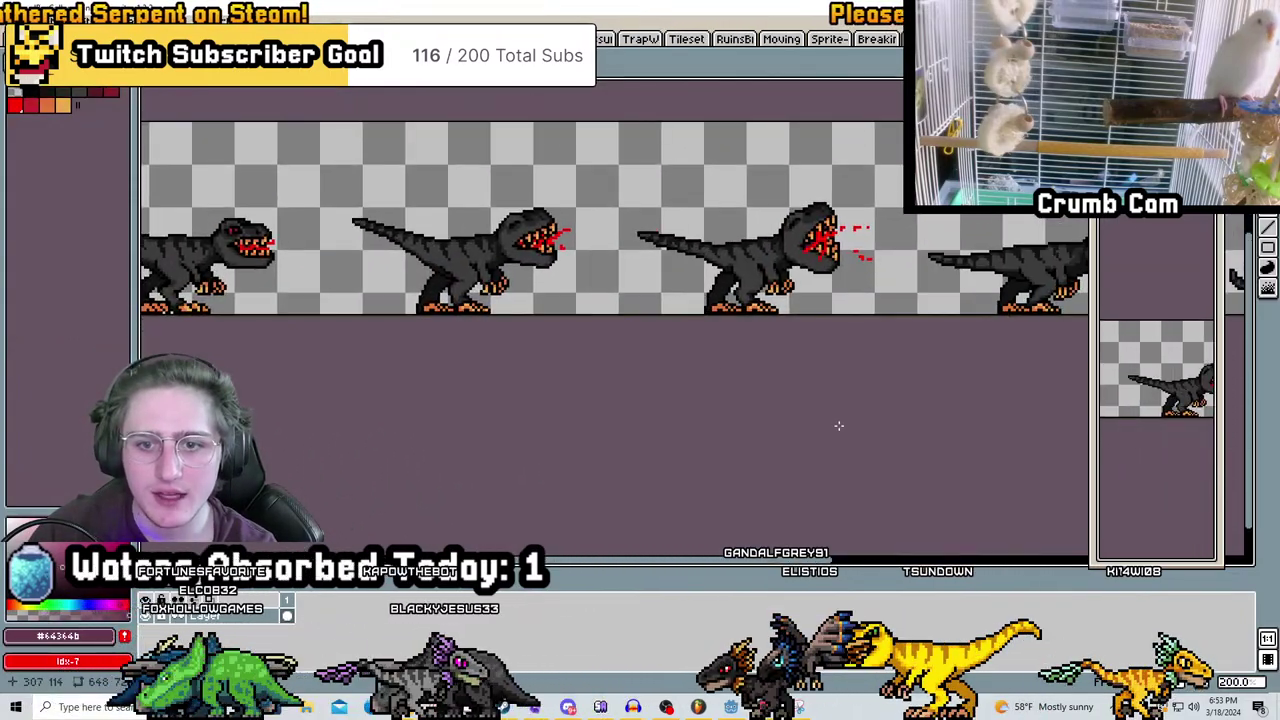
pyautogui.scroll(-2, 886, 443)
pyautogui.scroll(1, 716, 402)
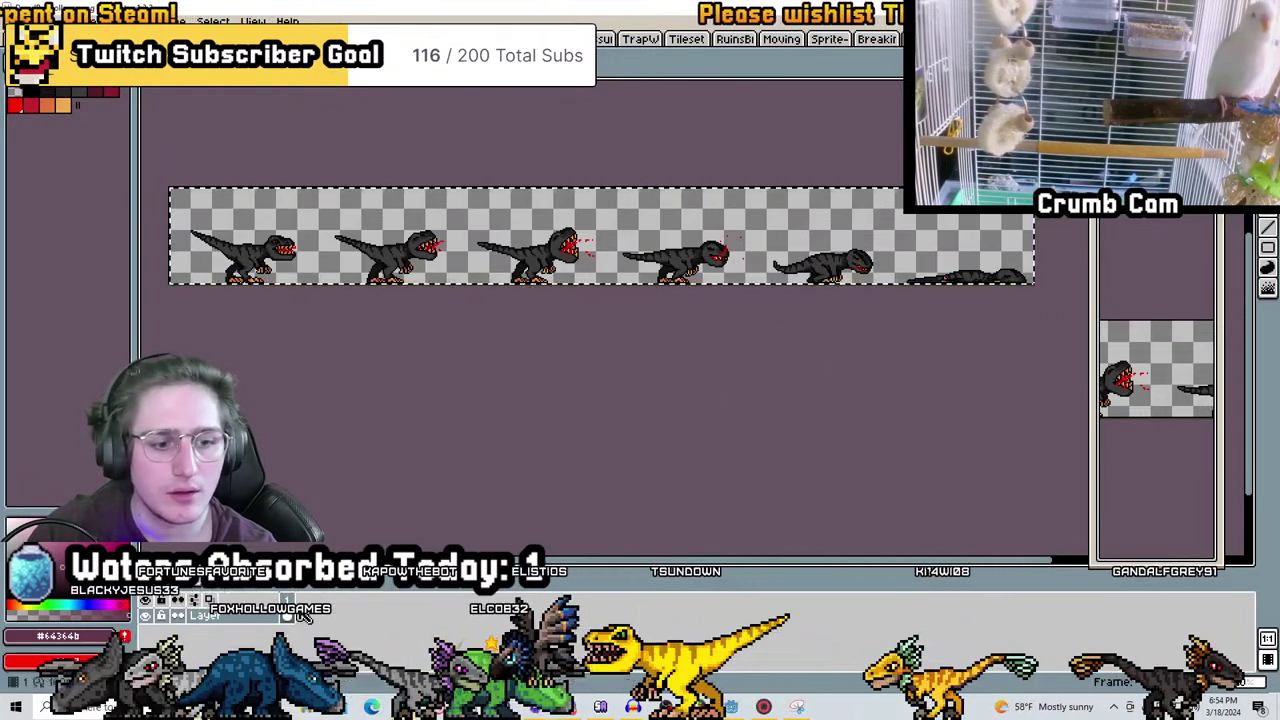
pyautogui.scroll(1, 468, 394)
pyautogui.hscroll(2, 549, 320)
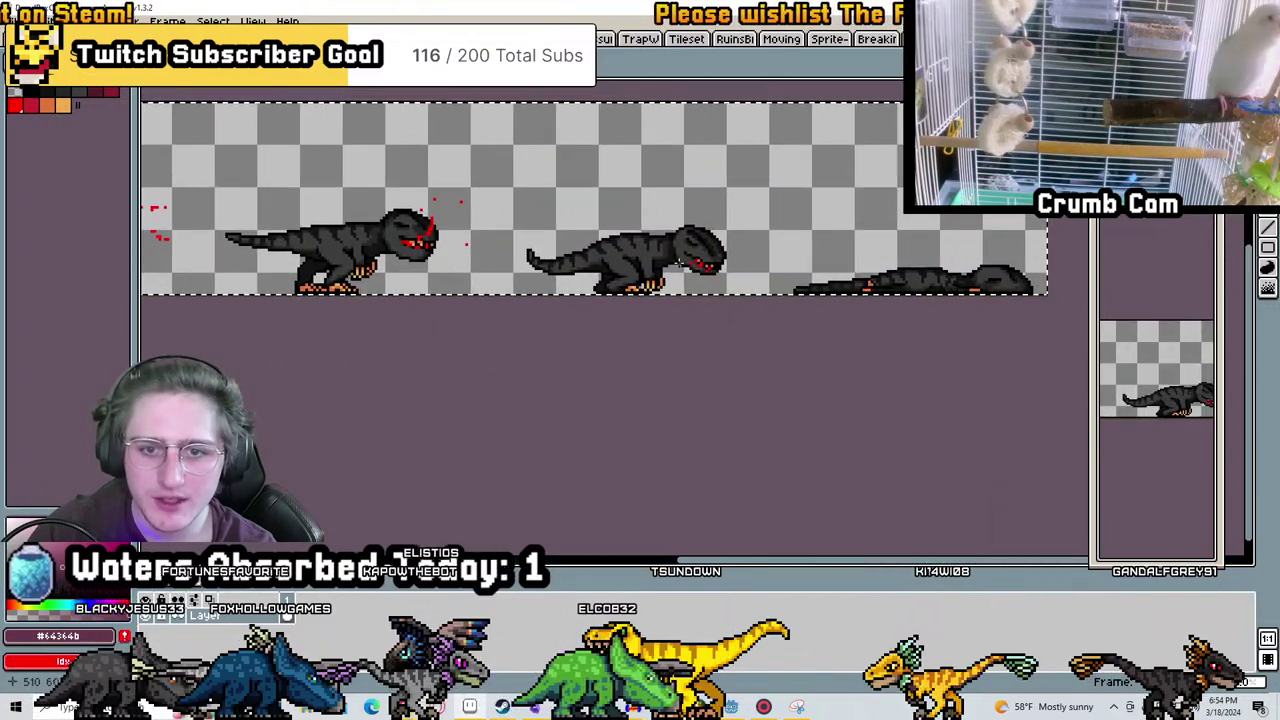
pyautogui.scroll(-3, 850, 259)
pyautogui.scroll(4, 794, 300)
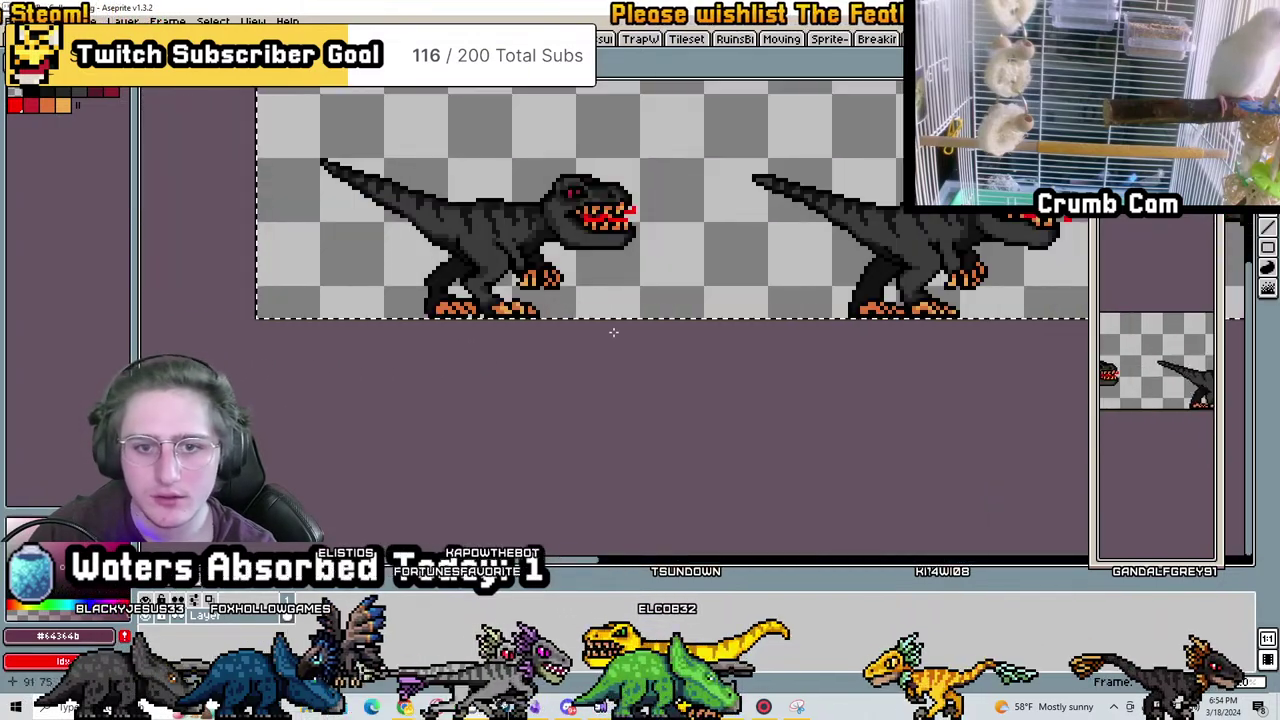
pyautogui.scroll(-1, 917, 443)
pyautogui.moveTo(917, 443); pyautogui.dragTo(658, 432, button='middle')
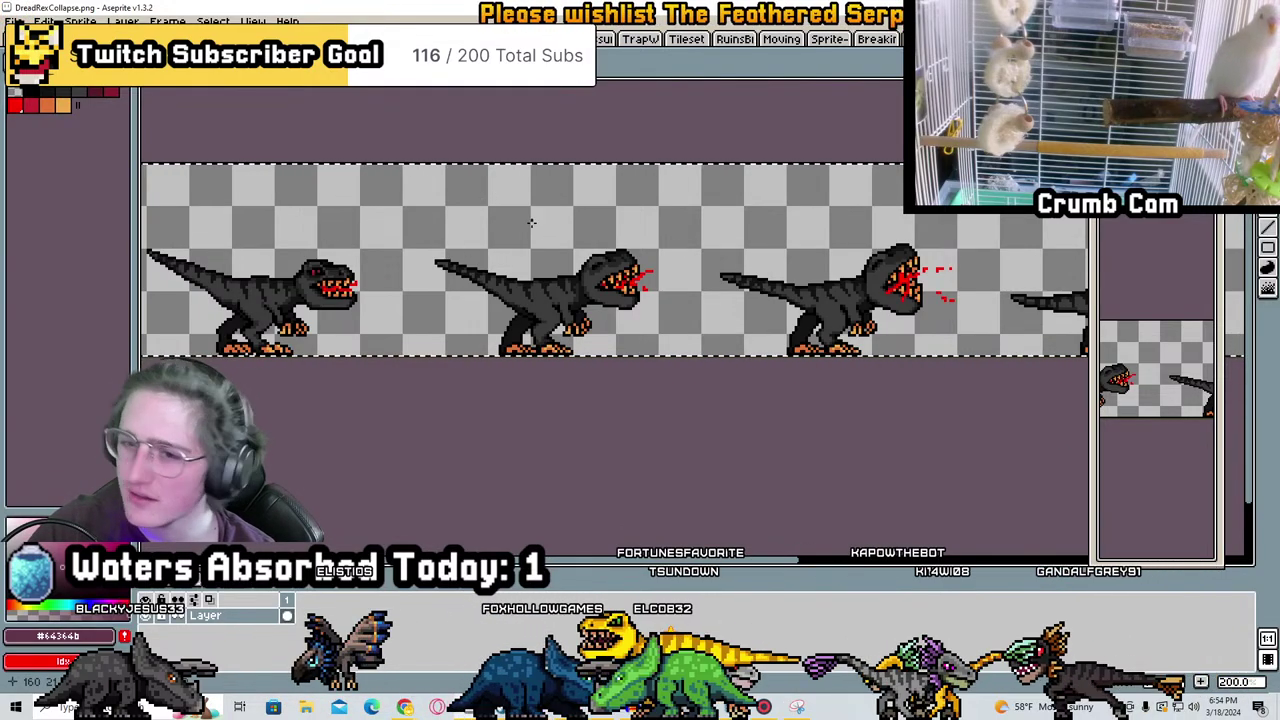
pyautogui.moveTo(451, 326); pyautogui.dragTo(296, 312, button='middle')
pyautogui.moveTo(793, 345); pyautogui.dragTo(468, 307, button='middle')
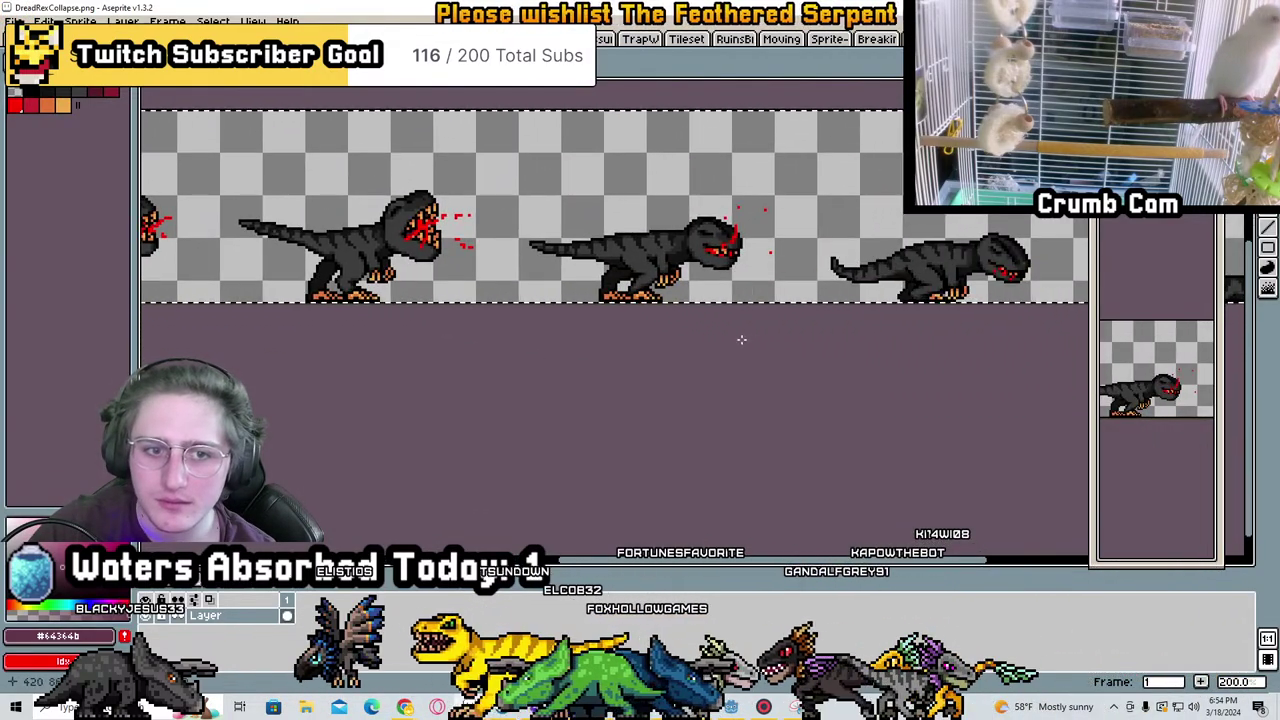
pyautogui.moveTo(736, 333); pyautogui.dragTo(389, 303, button='middle')
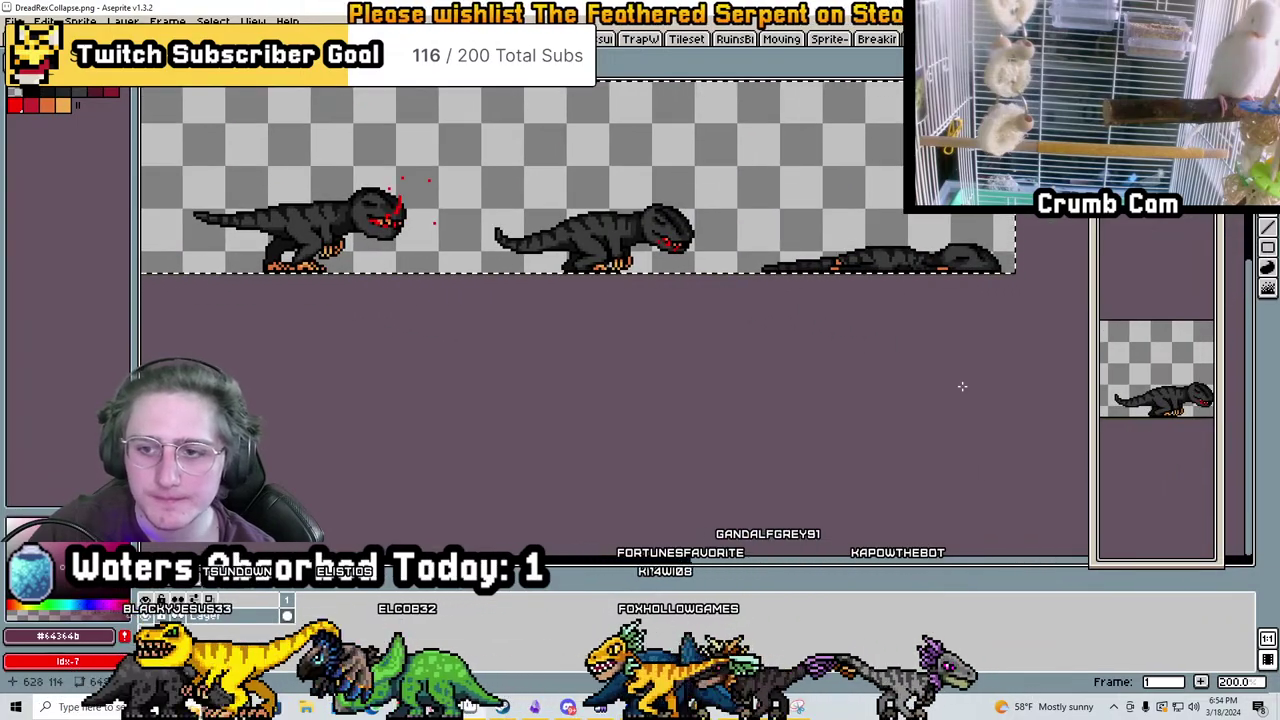
pyautogui.scroll(3, 844, 372)
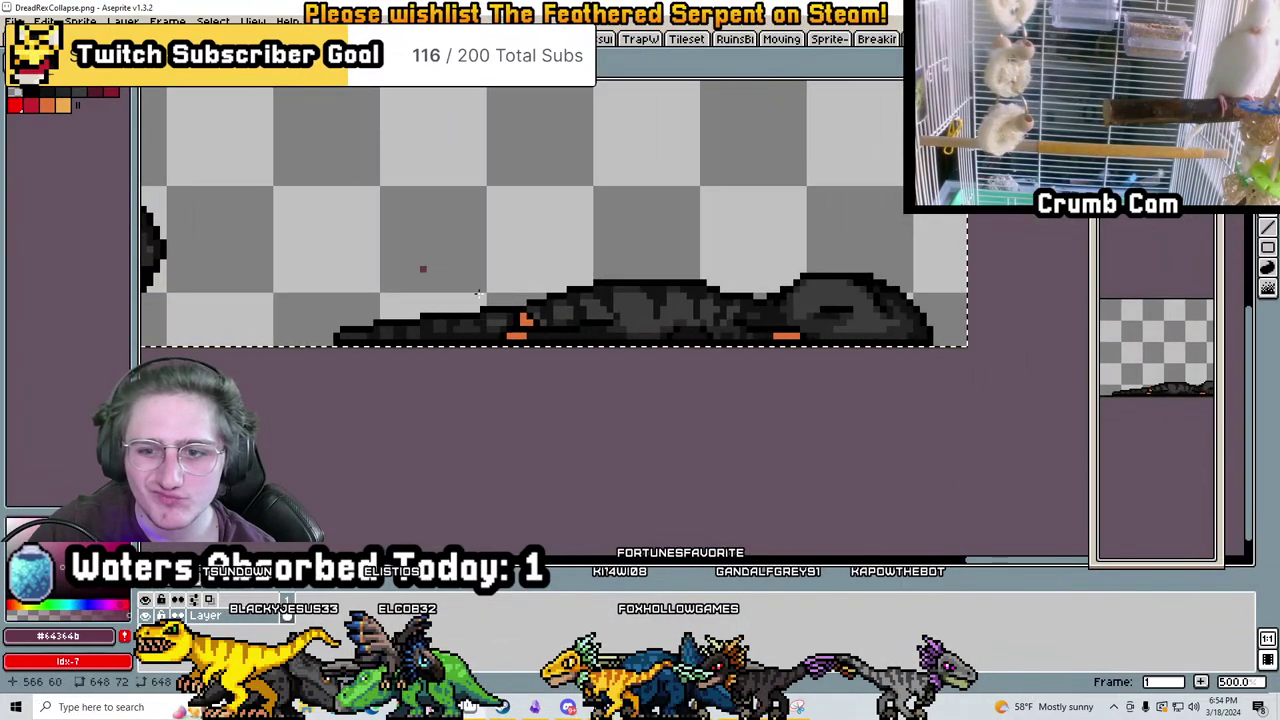
pyautogui.scroll(-3, 777, 348)
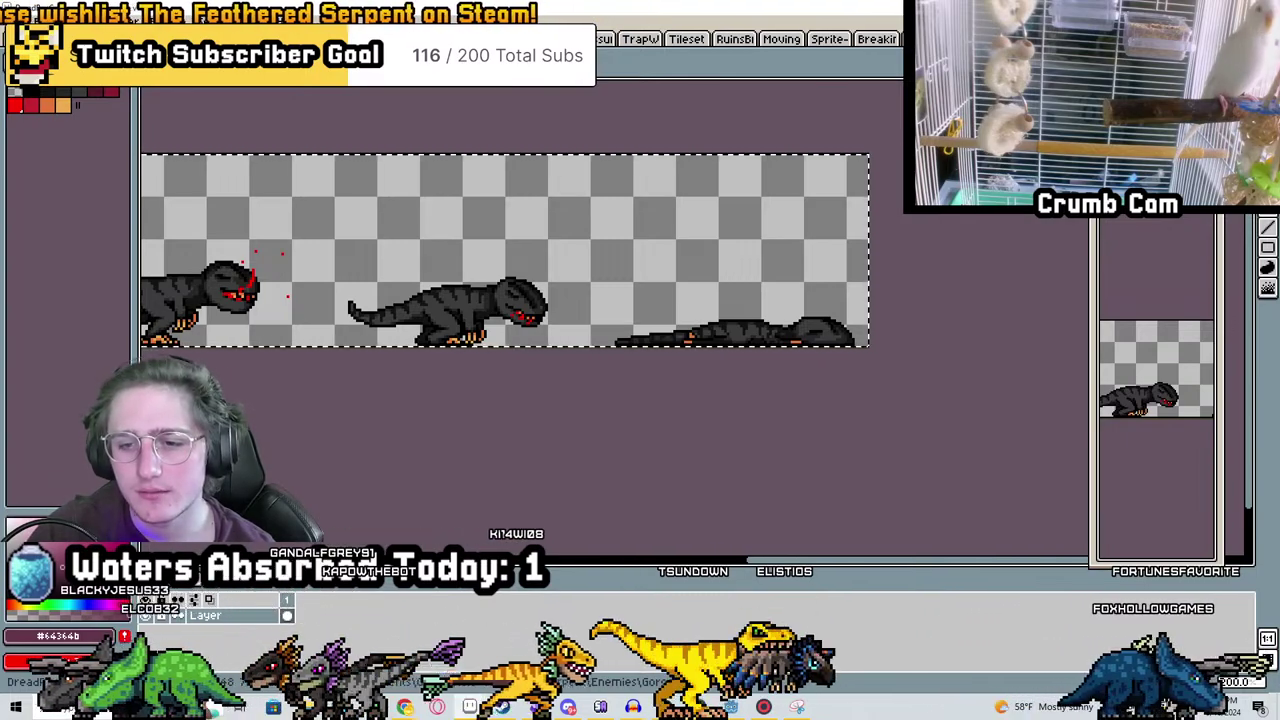
pyautogui.hotkey('alt', 'Tab')
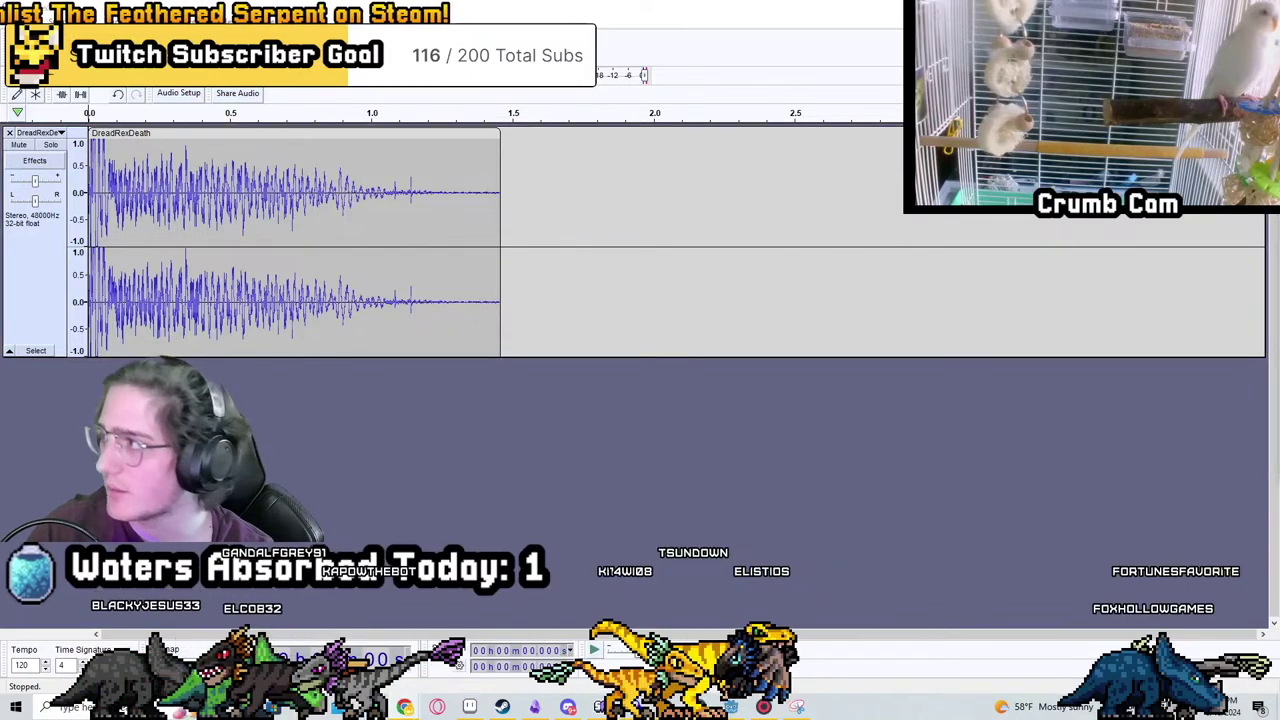
# Briefly view and close a restaurant photo, then bring Godot's DreadRex scene to the front
pyautogui.hotkey('alt', 'Tab')
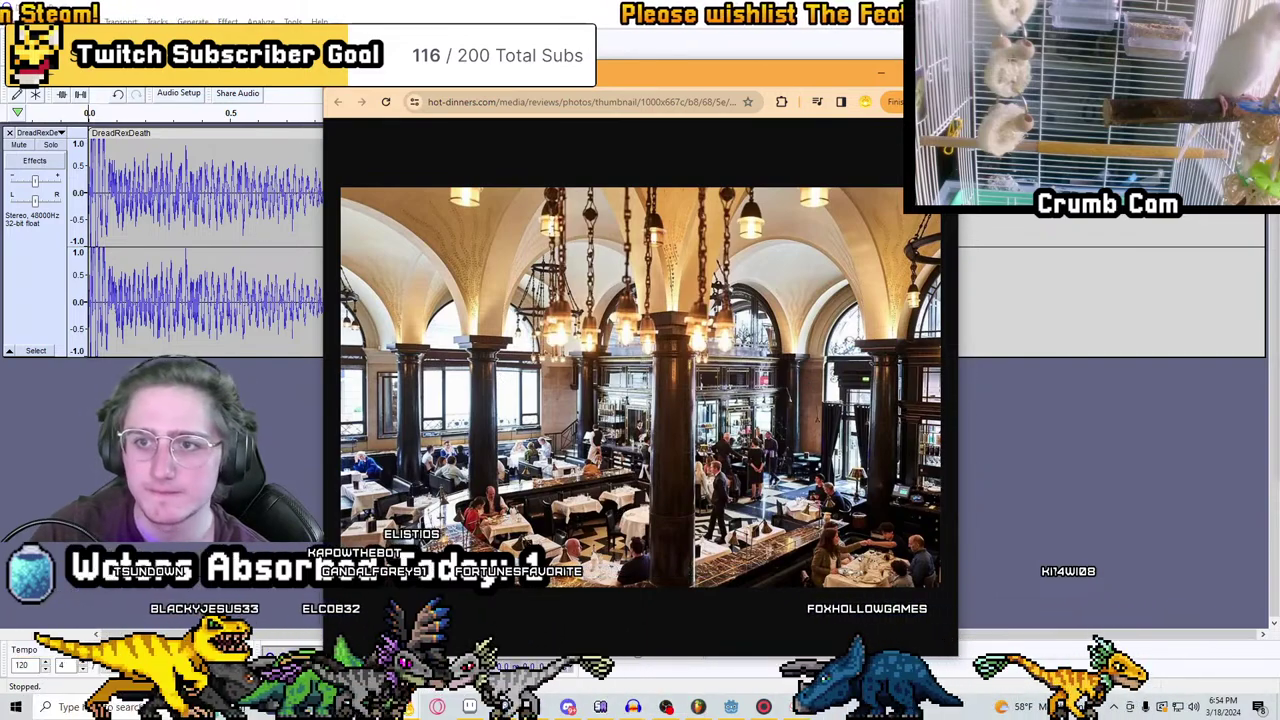
pyautogui.hotkey('ctrl', 'w')
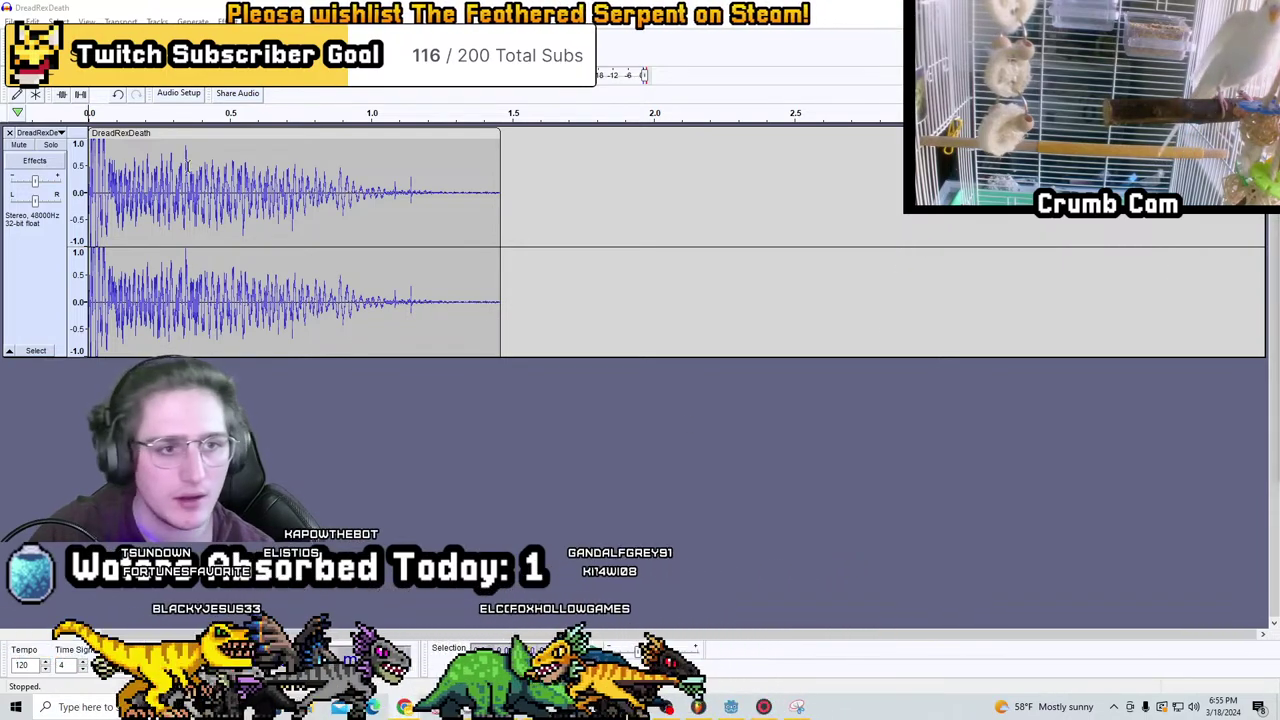
pyautogui.click(744, 704)
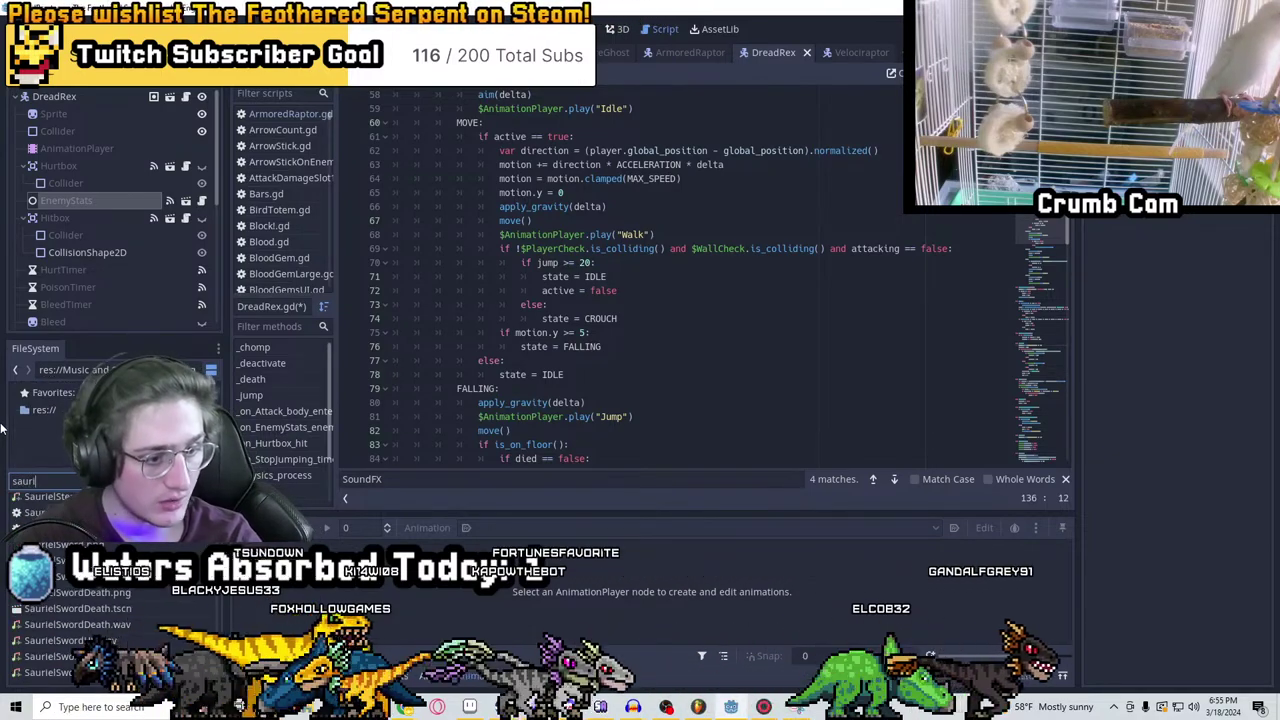
# Filter the FileSystem dock with 'aurielswordde' to locate SaurielSwordDeath.tscn
pyautogui.press('BackSpace')
pyautogui.press('BackSpace')
pyautogui.write('el')
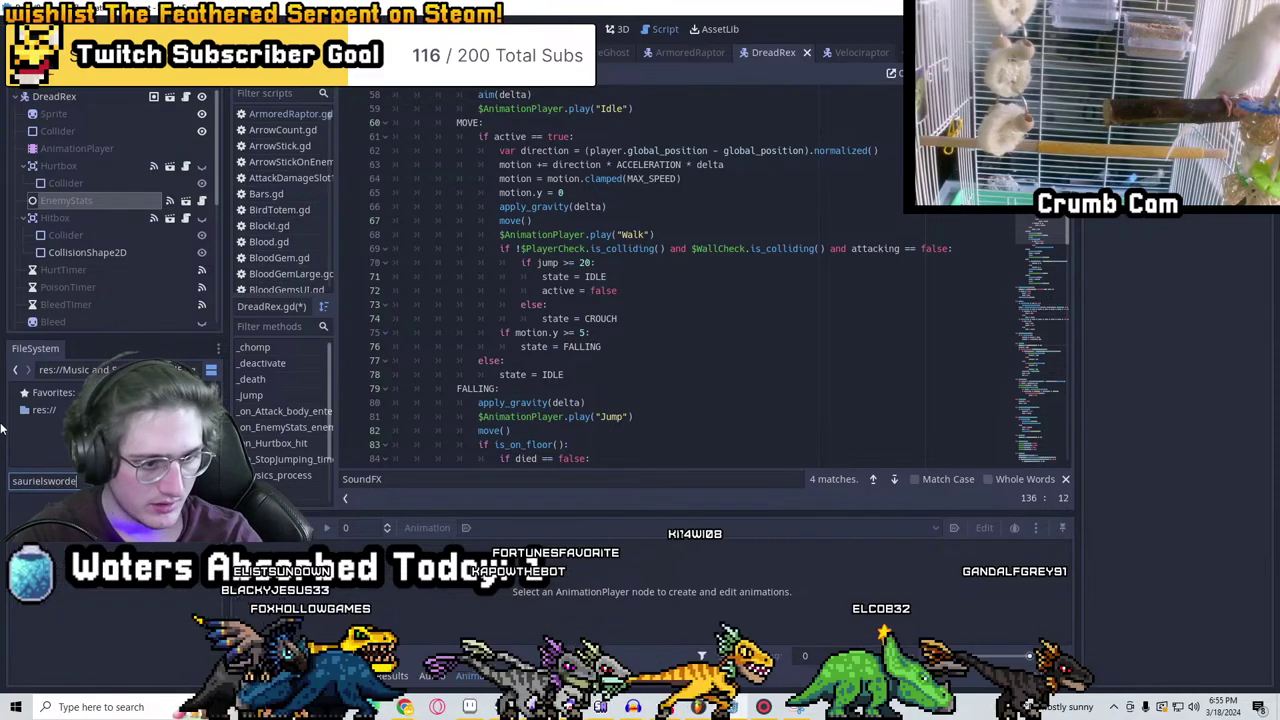
pyautogui.write('sw')
pyautogui.press('BackSpace')
pyautogui.press('BackSpace')
pyautogui.press('BackSpace')
pyautogui.press('BackSpace')
pyautogui.press('BackSpace')
pyautogui.press('BackSpace')
pyautogui.press('BackSpace')
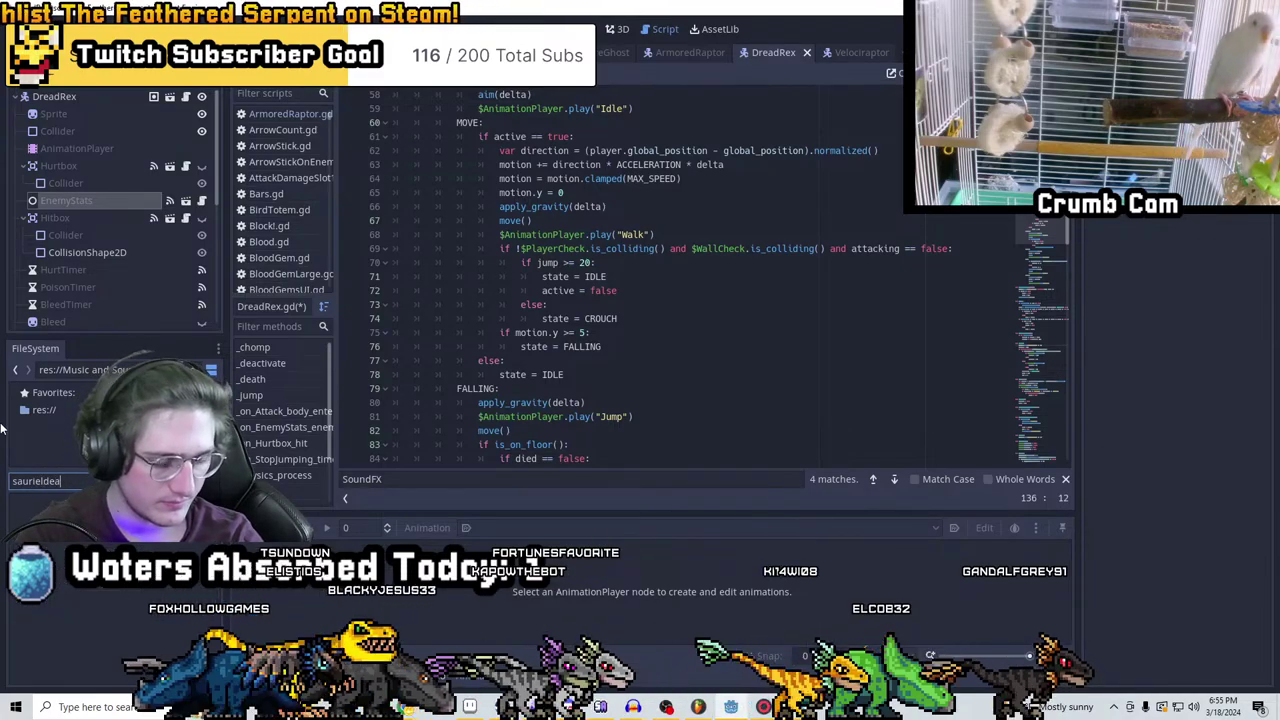
pyautogui.write('uriansw')
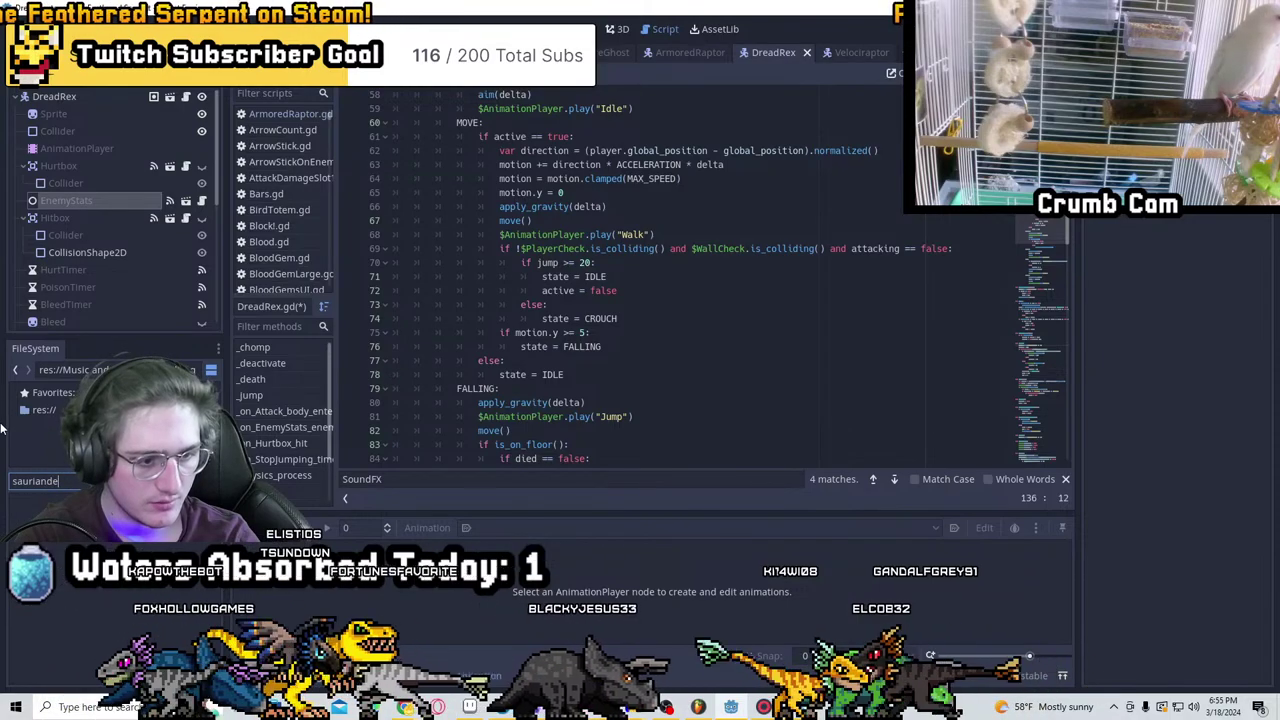
pyautogui.press('BackSpace')
pyautogui.press('BackSpace')
pyautogui.press('BackSpace')
pyautogui.press('BackSpace')
pyautogui.press('BackSpace')
pyautogui.press('BackSpace')
pyautogui.press('BackSpace')
pyautogui.press('BackSpace')
pyautogui.write('auriels')
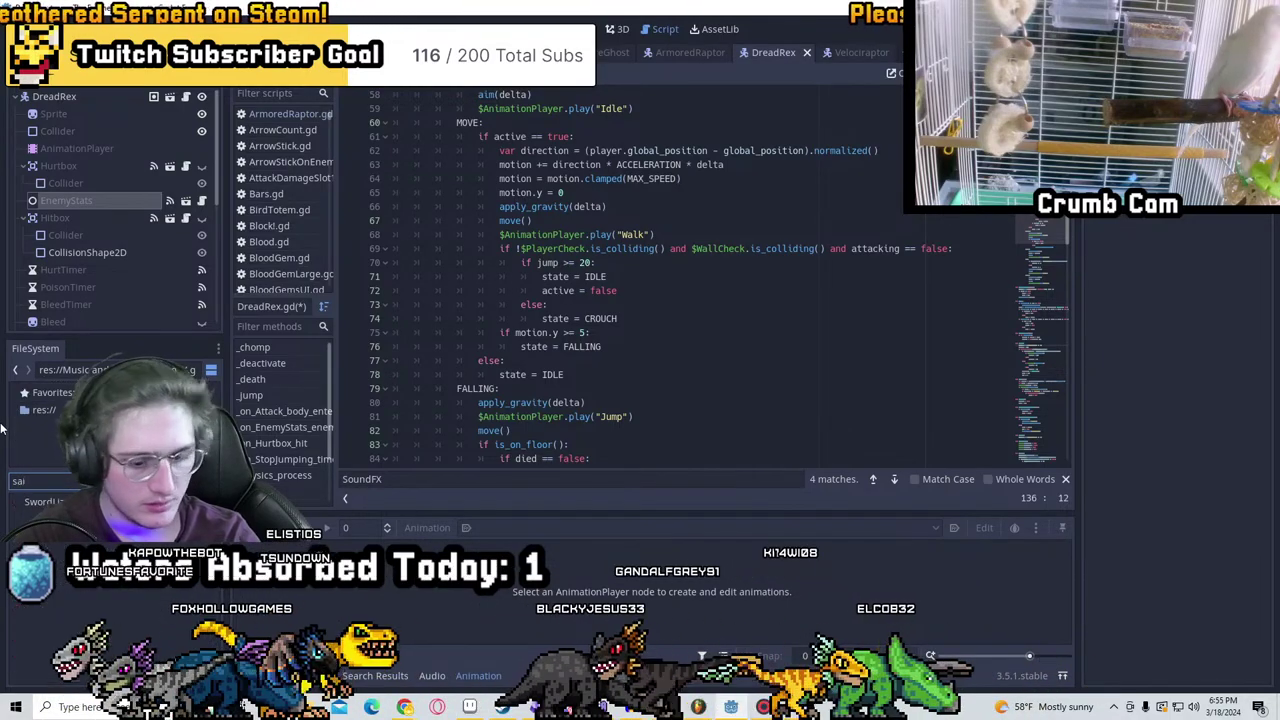
pyautogui.write('wordde')
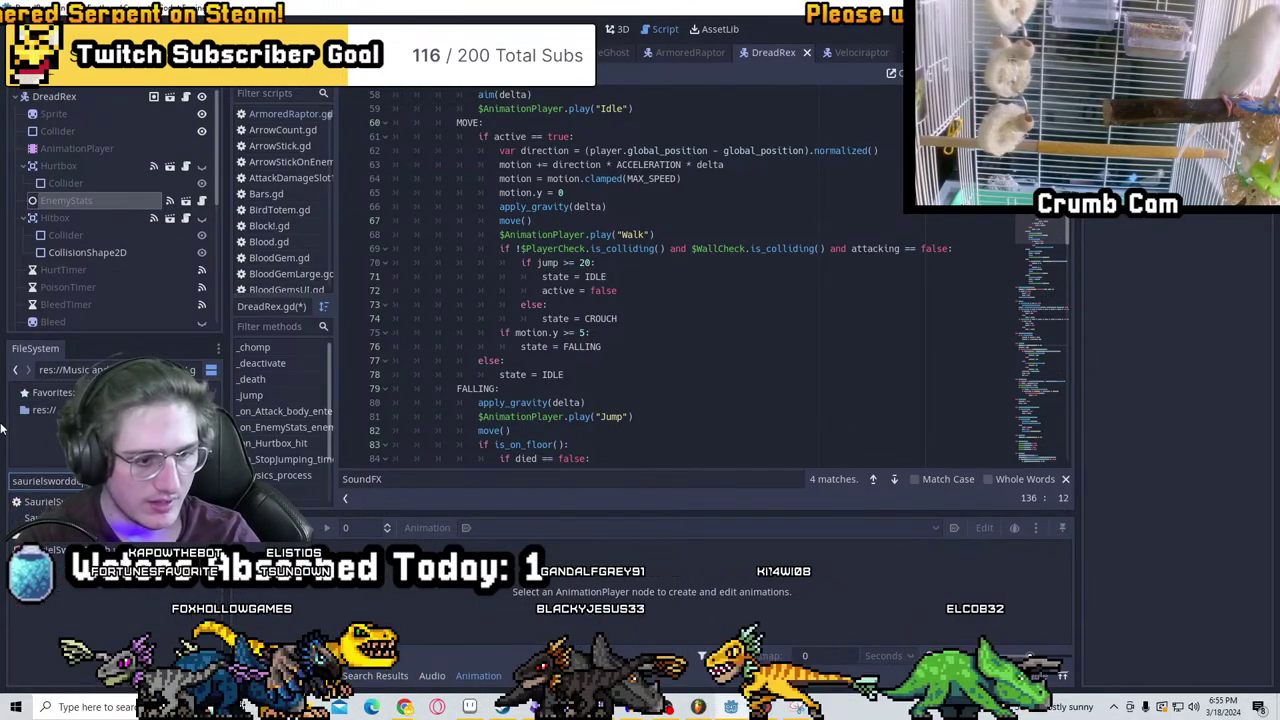
# Duplicate SaurielSwordDeath.tscn as DreadRexDeath.tscn and filter files for 'dreadrexd'
pyautogui.rightClick(82, 517)
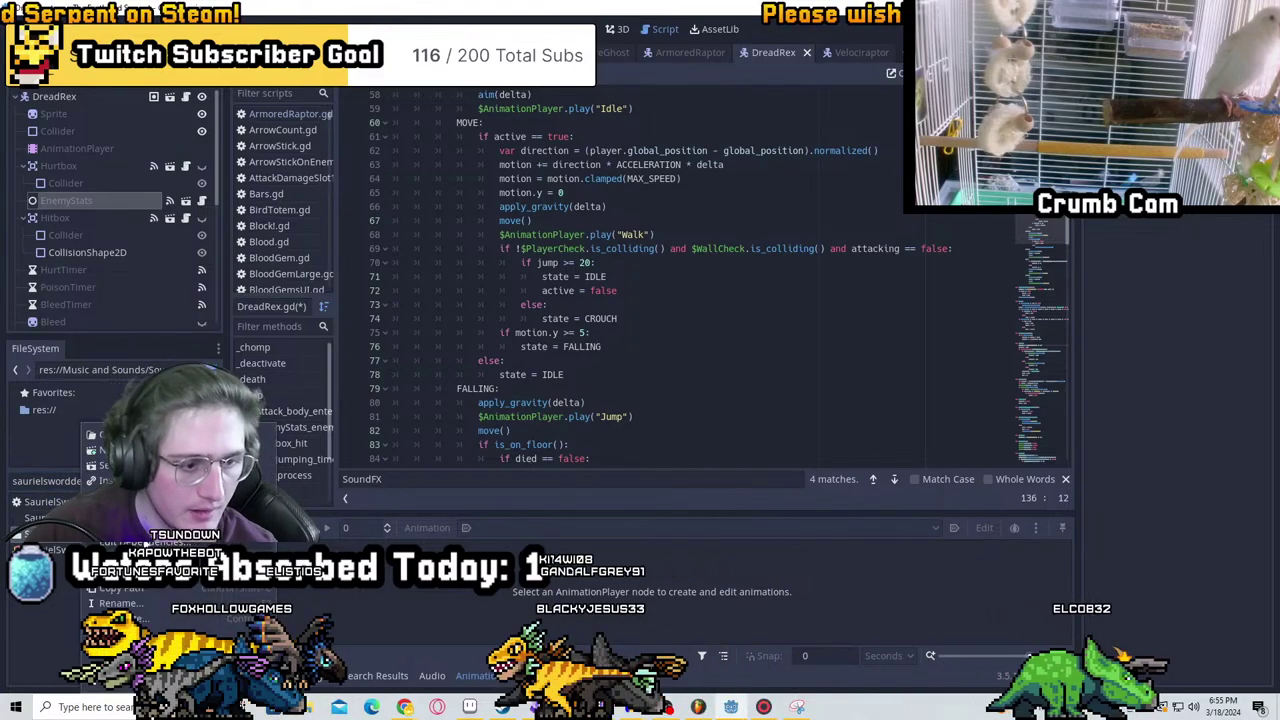
pyautogui.click(123, 618)
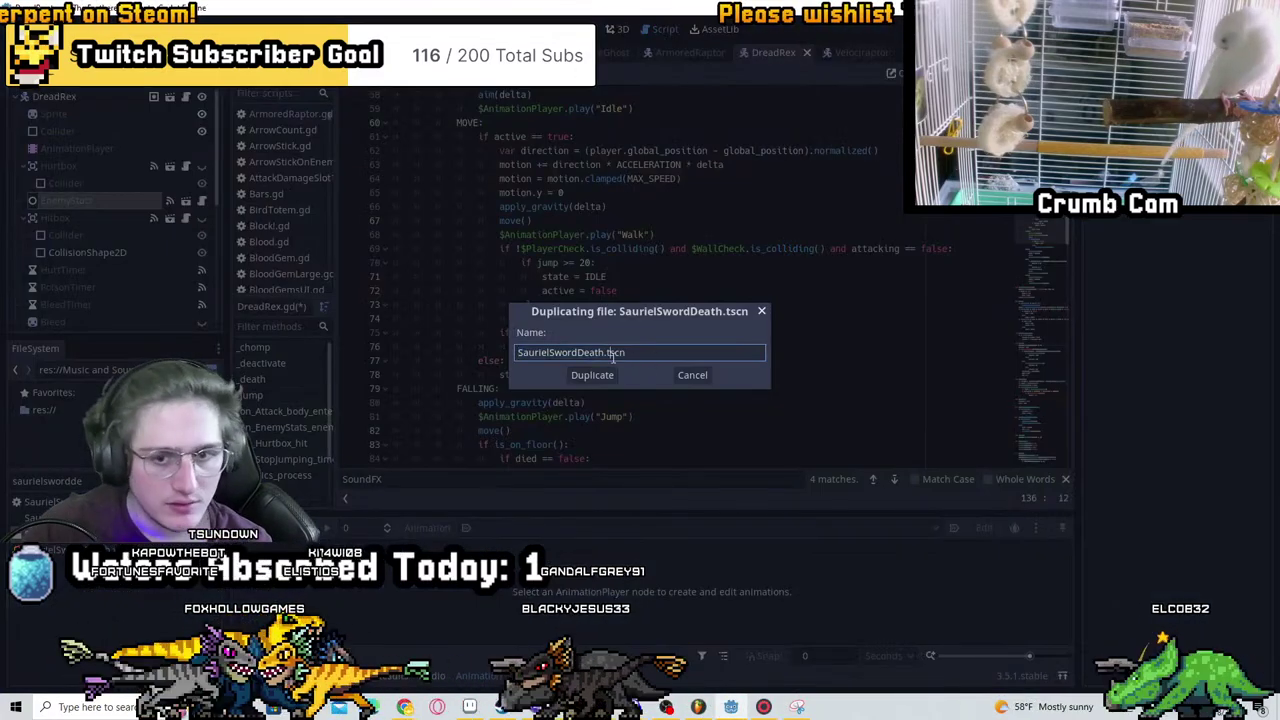
pyautogui.write('DreadRex')
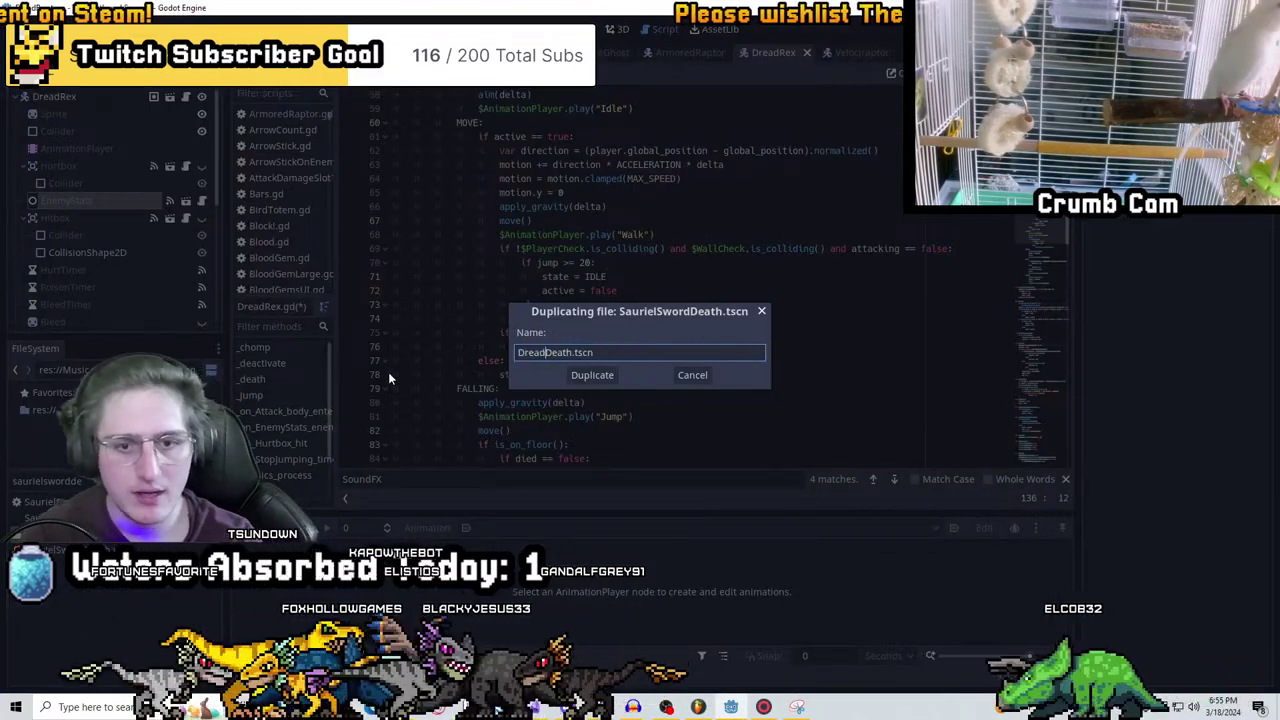
pyautogui.click(592, 375)
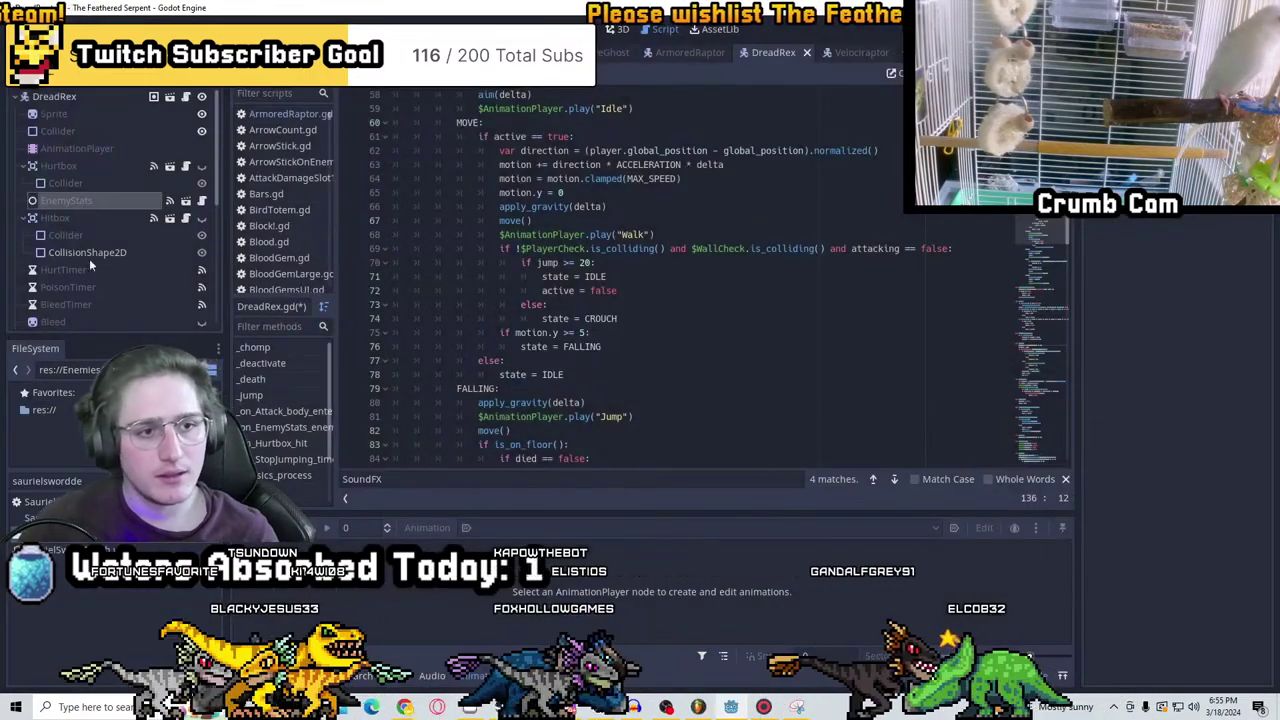
pyautogui.click(30, 481)
pyautogui.write('dreadrex')
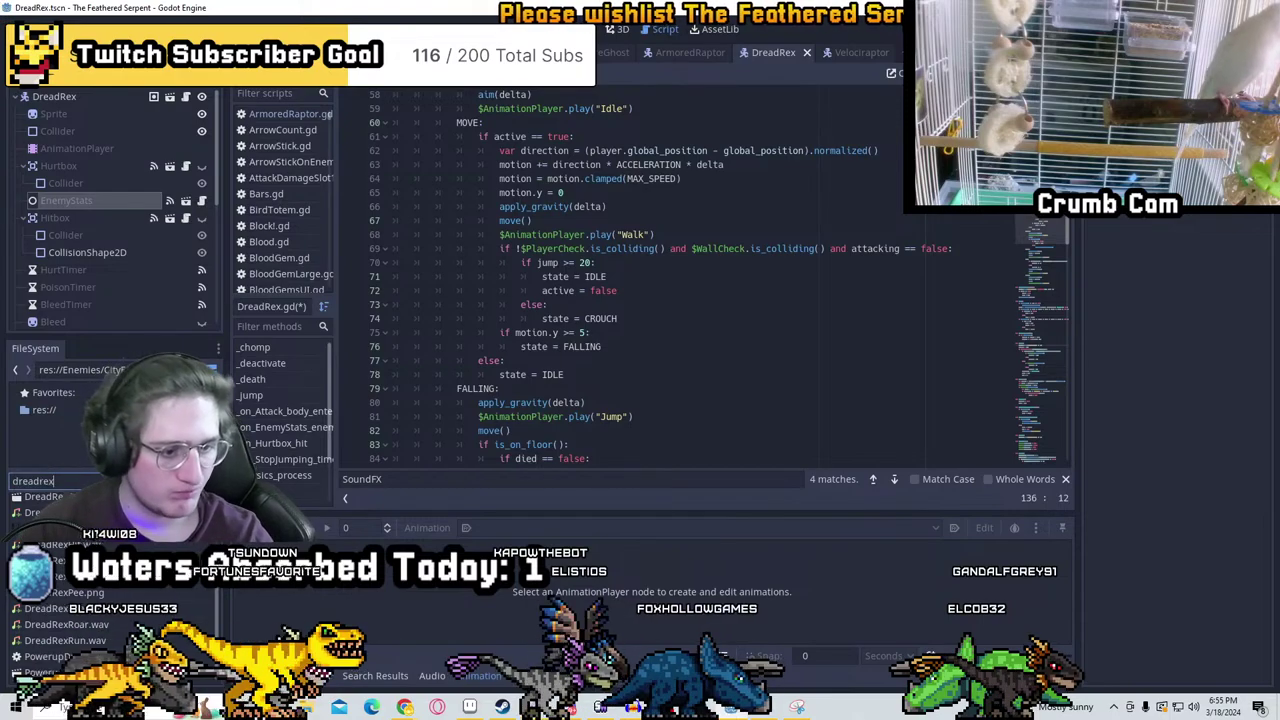
pyautogui.write('d')
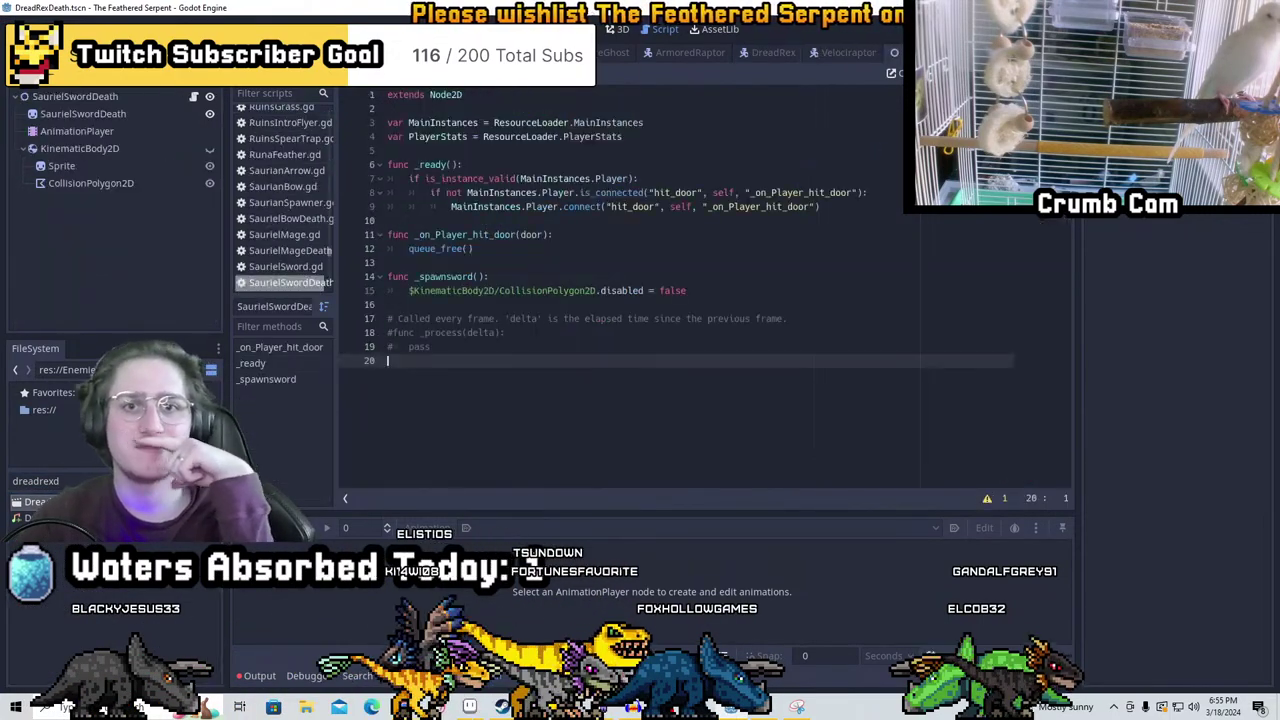
# In the 2D view, move the scene's character onto the scene origin
pyautogui.click(585, 29)
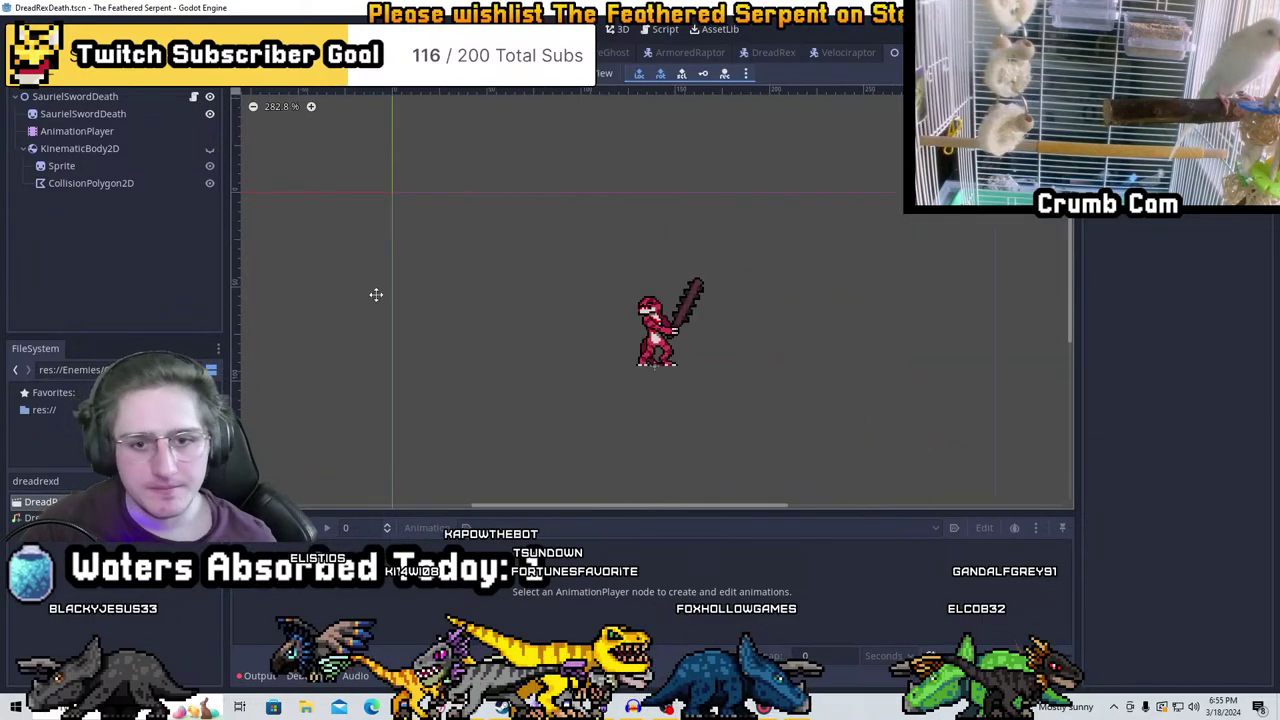
pyautogui.click(61, 96)
pyautogui.moveTo(771, 357); pyautogui.dragTo(426, 211)
pyautogui.moveTo(426, 211); pyautogui.dragTo(709, 357, button='middle')
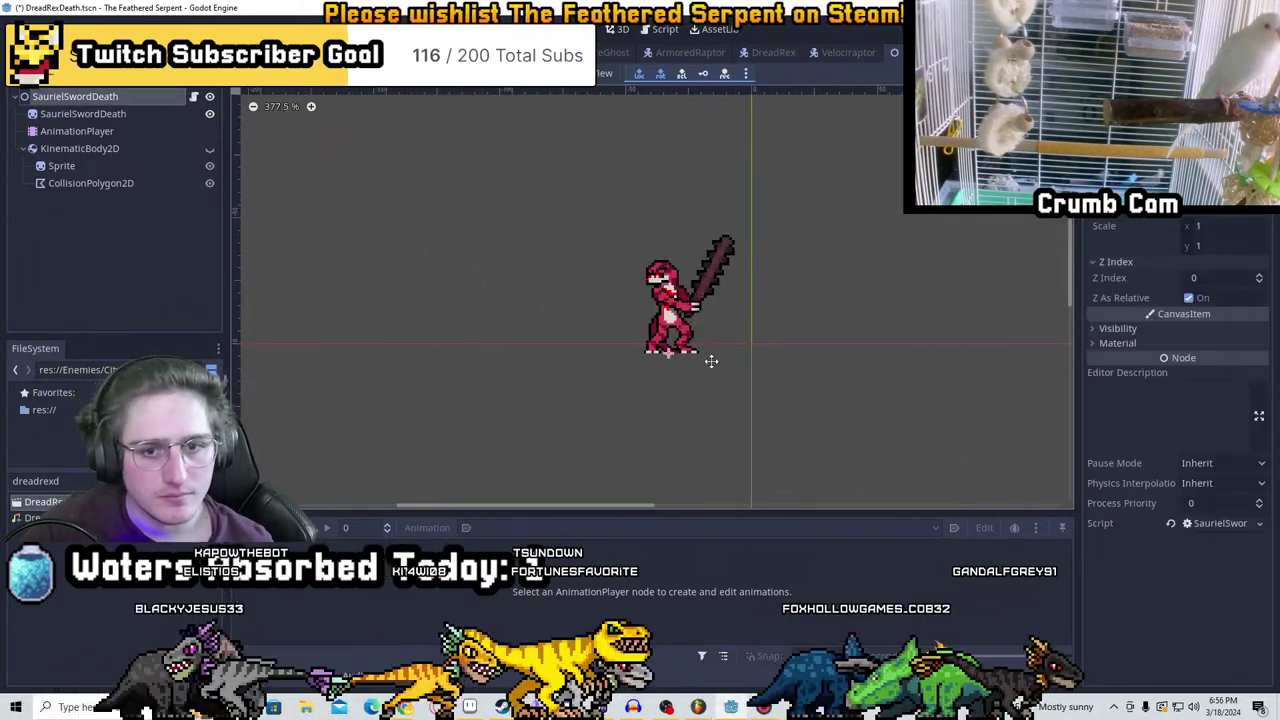
pyautogui.scroll(5, 743, 357)
pyautogui.moveTo(743, 357); pyautogui.dragTo(856, 340)
pyautogui.scroll(-2, 856, 340)
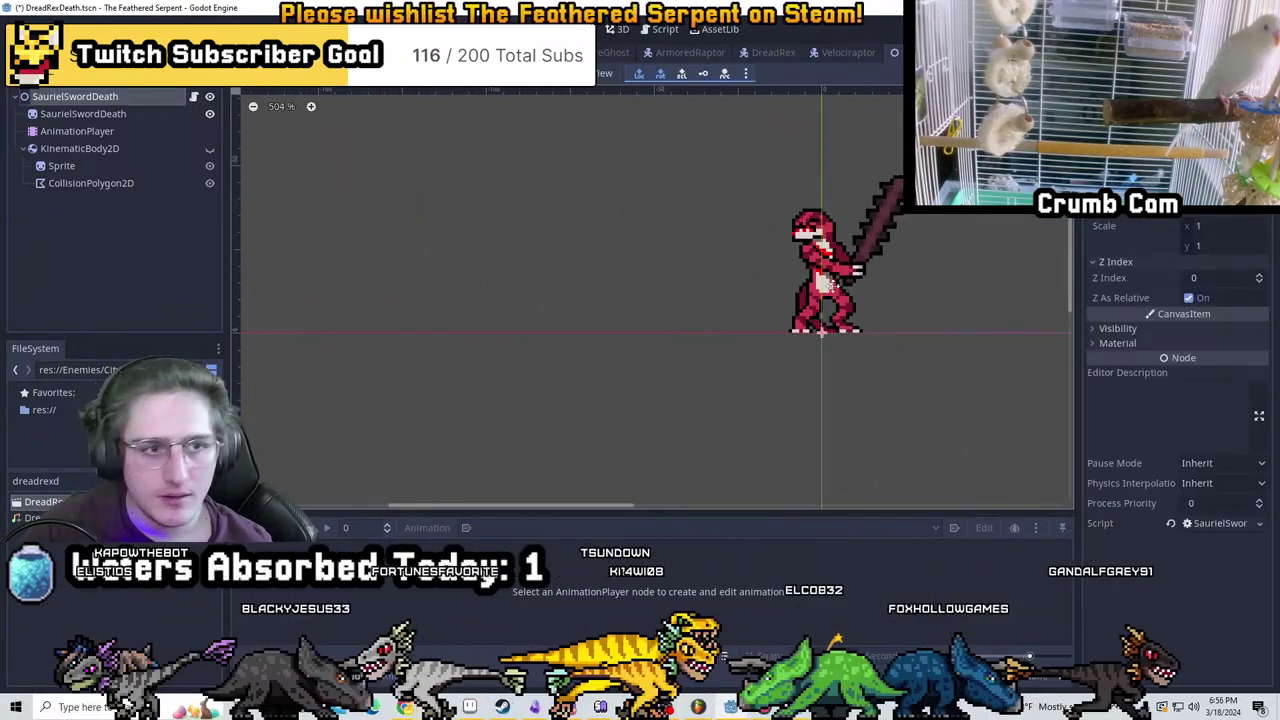
pyautogui.moveTo(599, 217); pyautogui.dragTo(249, 193, button='middle')
# Rename the root node to DreadRexDeath and attach a new script containing the pasted death code
pyautogui.doubleClick(116, 96)
pyautogui.write('Dr')
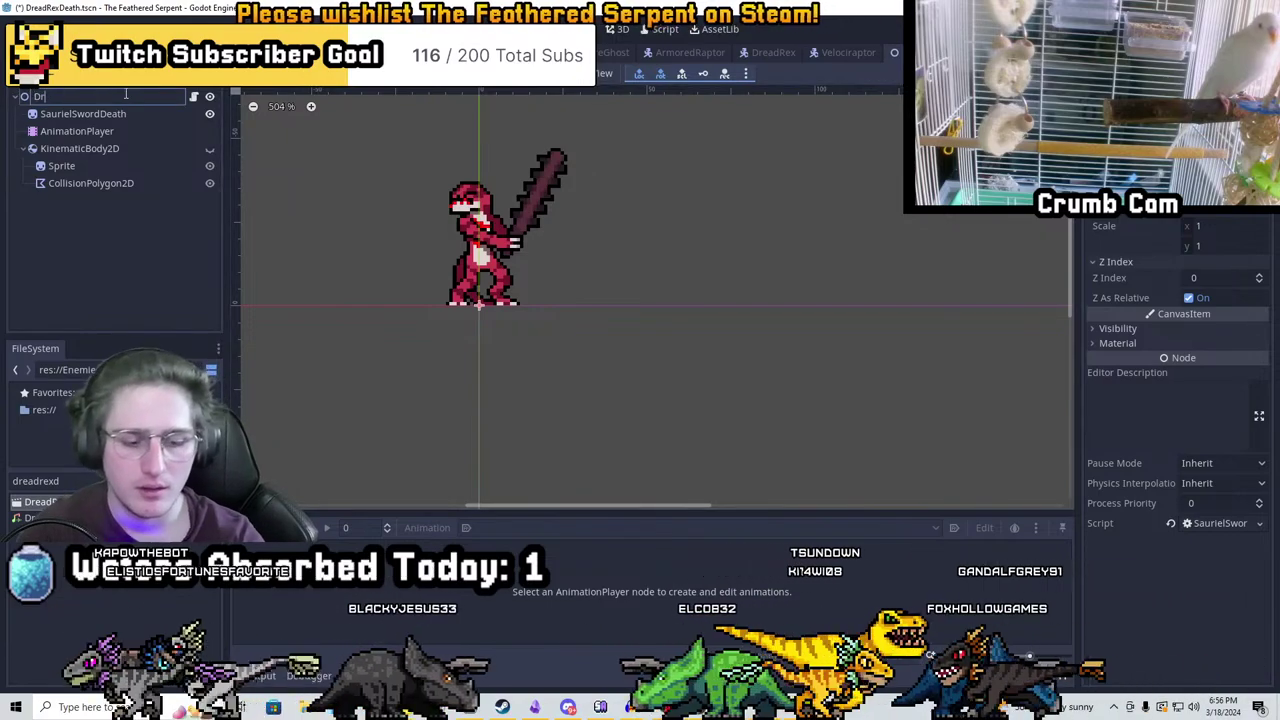
pyautogui.write('eadRexDeath')
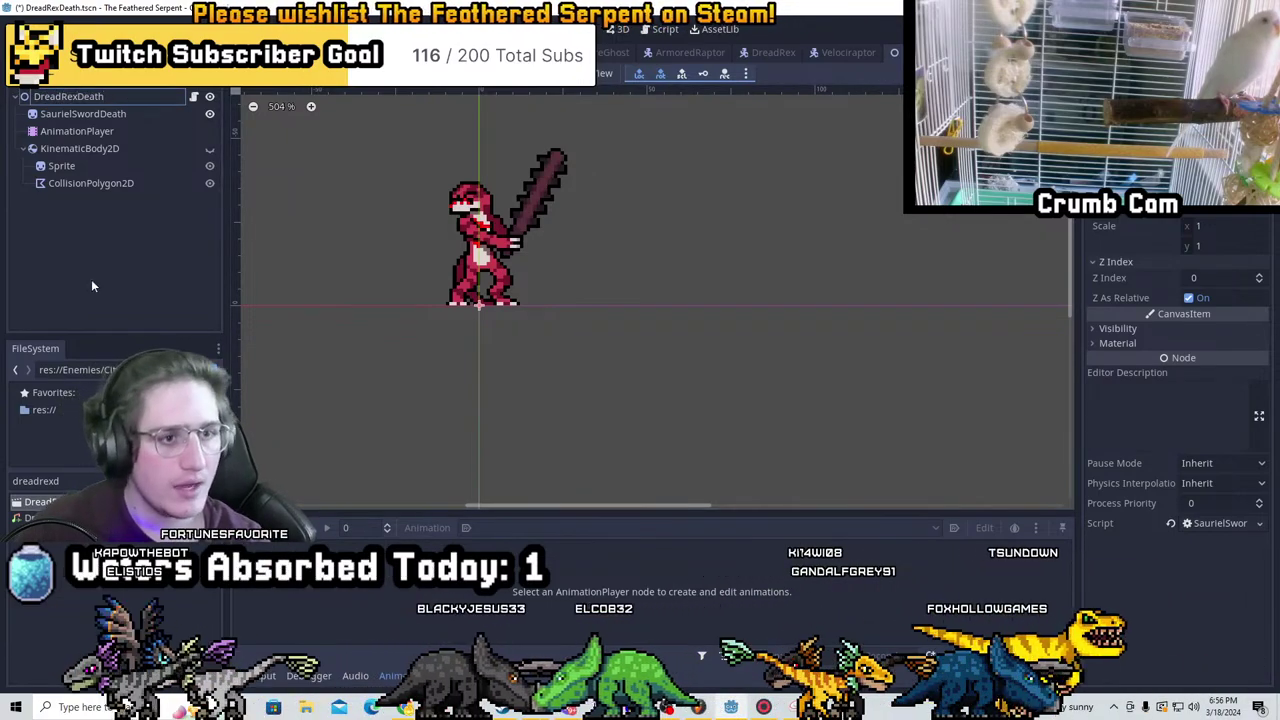
pyautogui.press('Return')
pyautogui.click(194, 96)
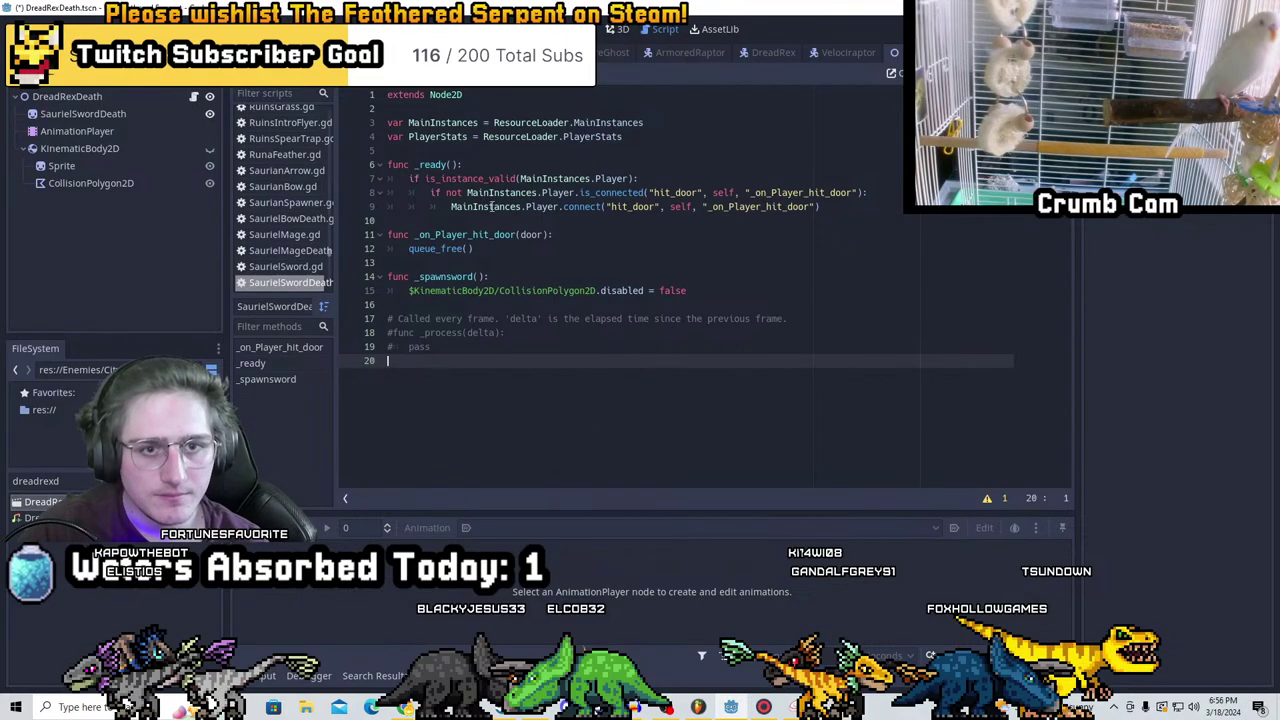
pyautogui.moveTo(388, 262); pyautogui.dragTo(356, 94)
pyautogui.hotkey('ctrl', 'c')
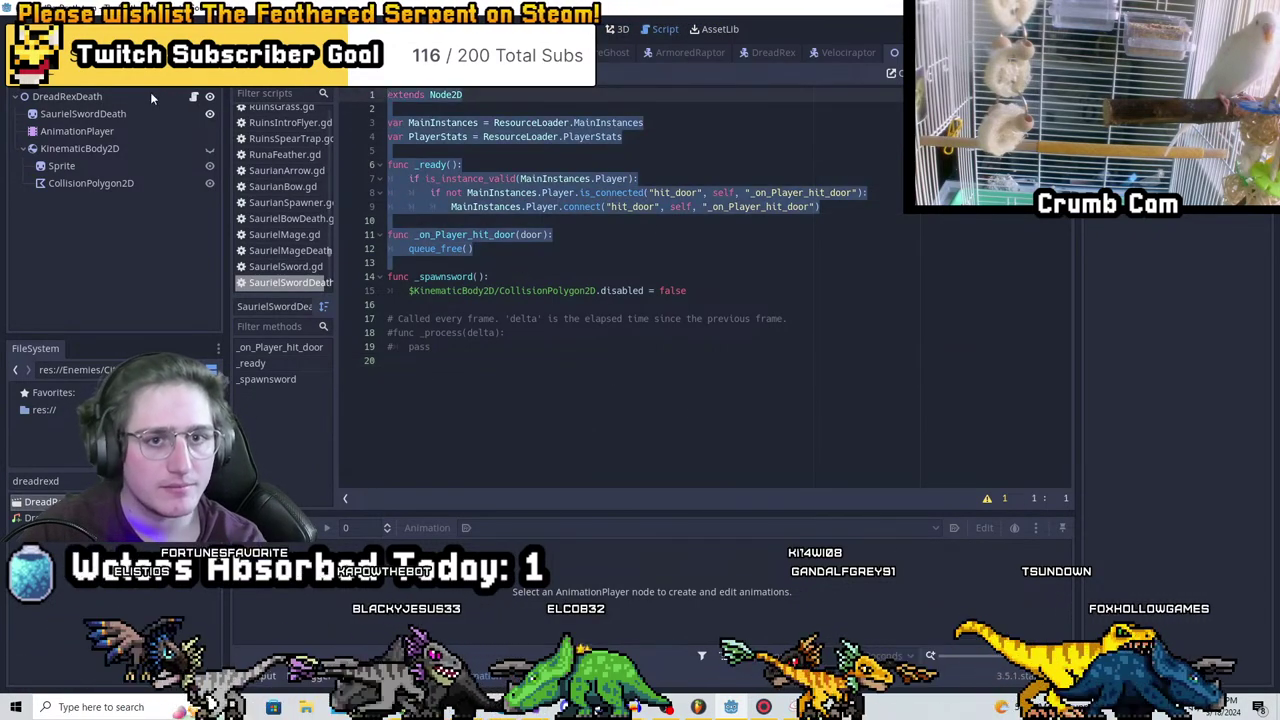
pyautogui.click(148, 92)
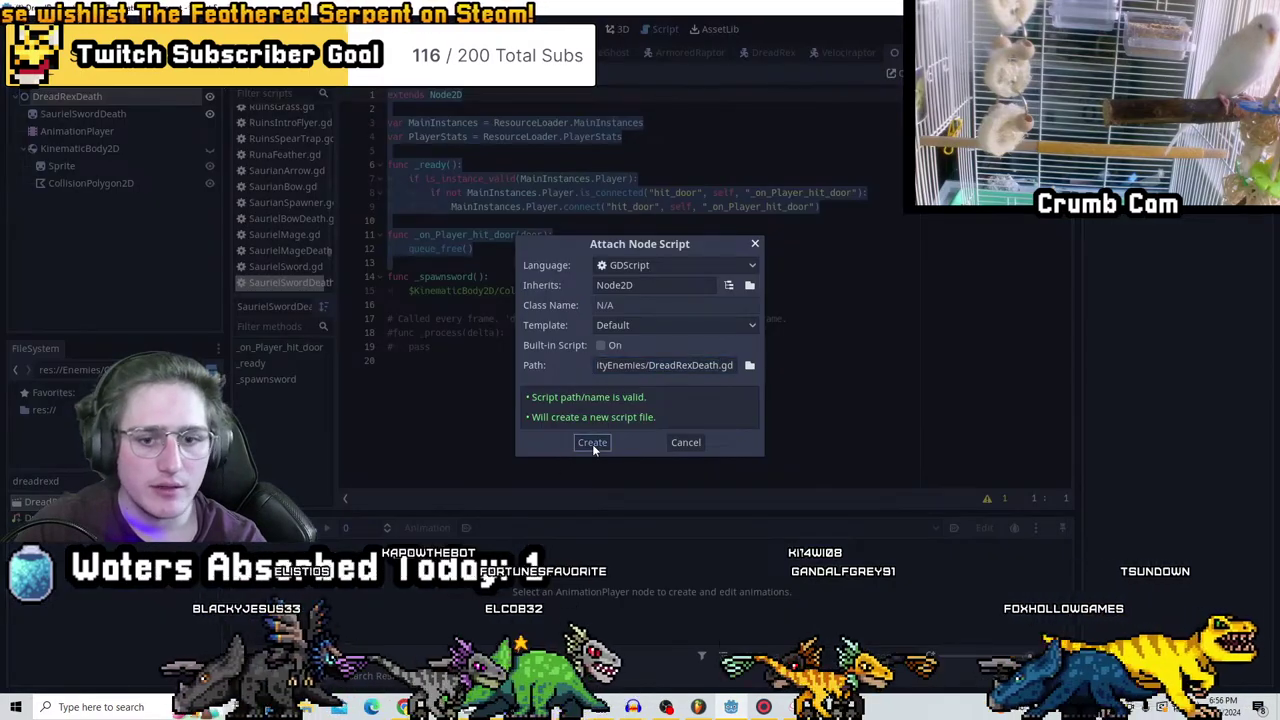
pyautogui.click(592, 444)
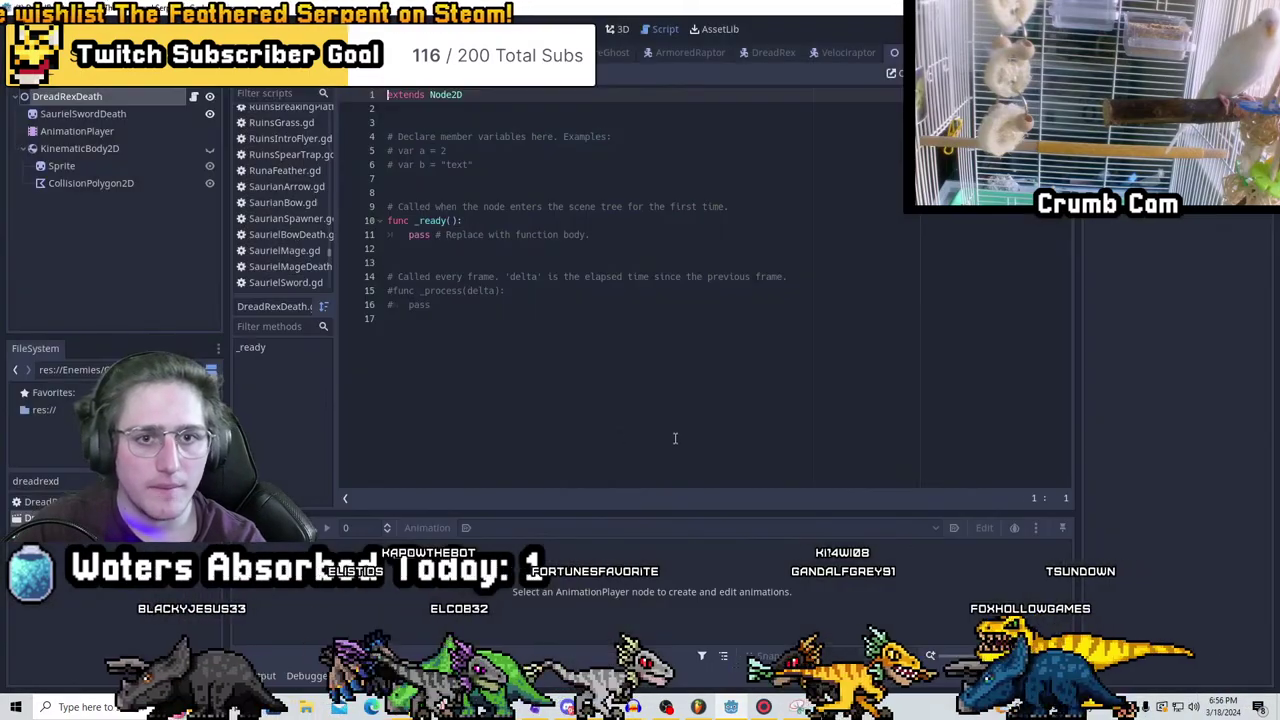
pyautogui.hotkey('ctrl', 'a')
pyautogui.hotkey('ctrl', 'v')
# Rename the SaurielSwordDeath sprite node to Death
pyautogui.hotkey('ctrl', 'F1')
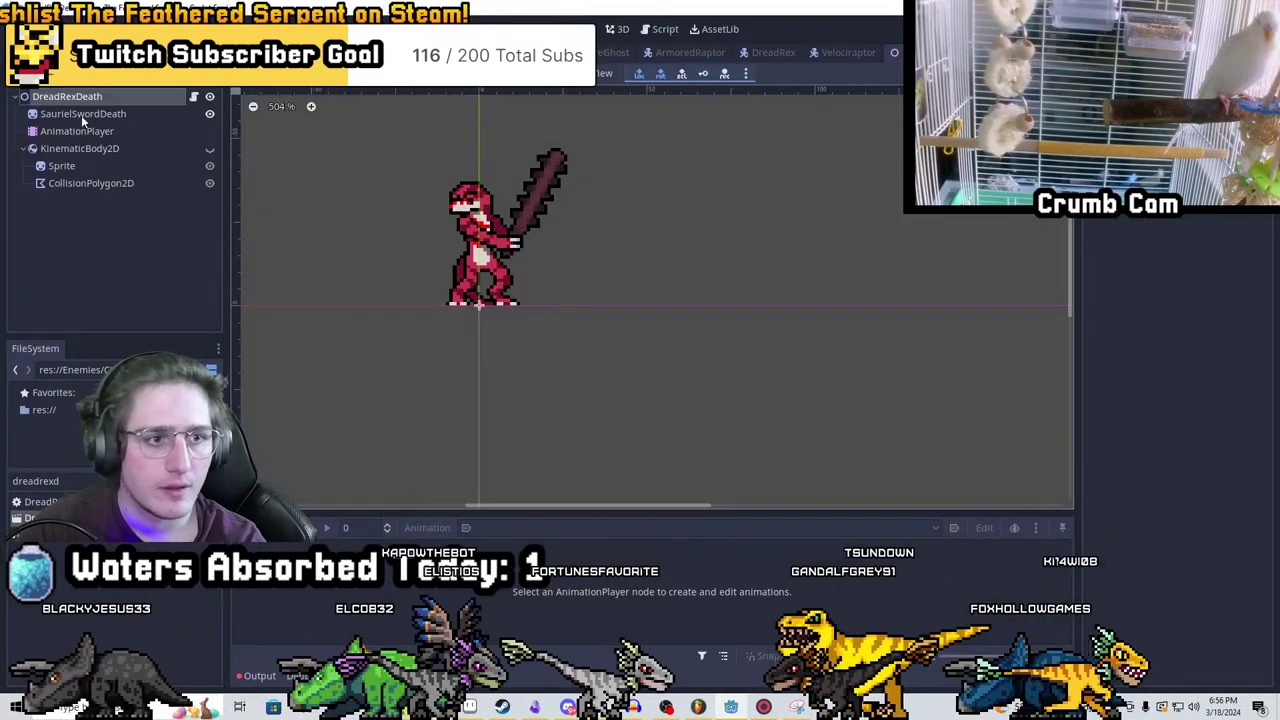
pyautogui.click(81, 114)
pyautogui.click(137, 114)
pyautogui.write('Deast')
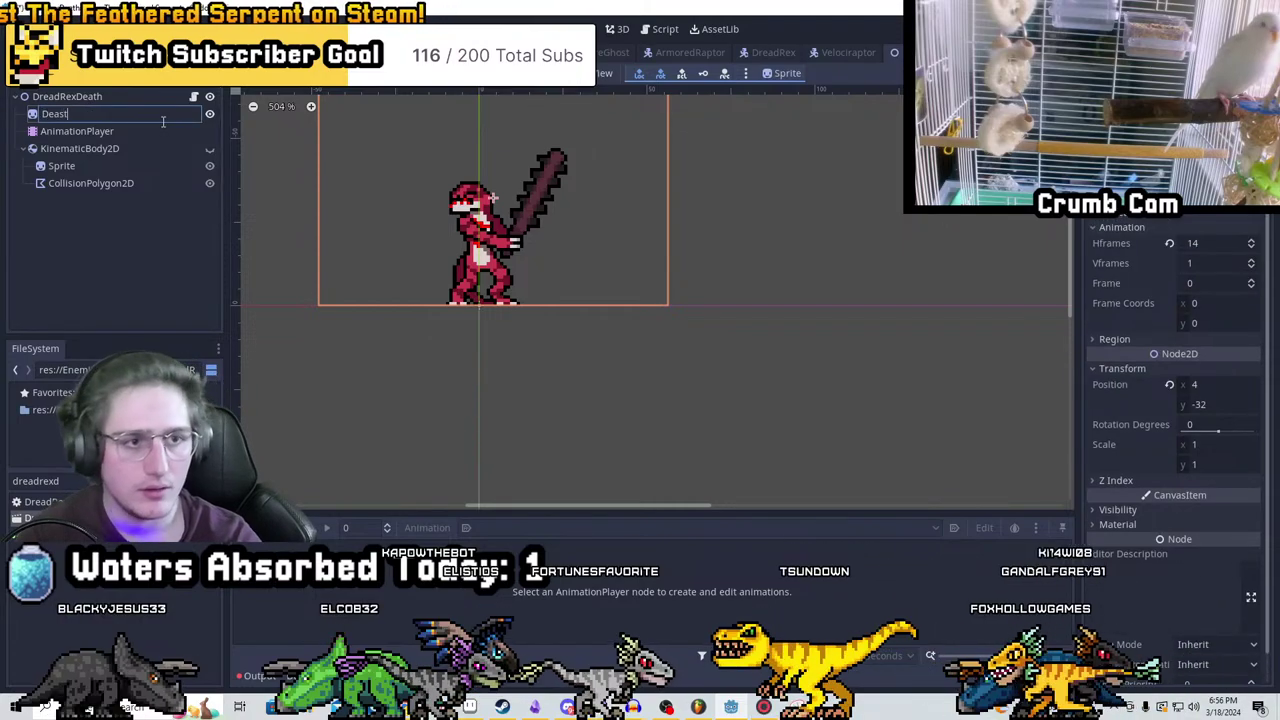
pyautogui.press('Return')
# Give the Death sprite the DreadRexCollapse texture and set Hframes to 6
pyautogui.click(50, 481)
pyautogui.press('BackSpace')
pyautogui.press('BackSpace')
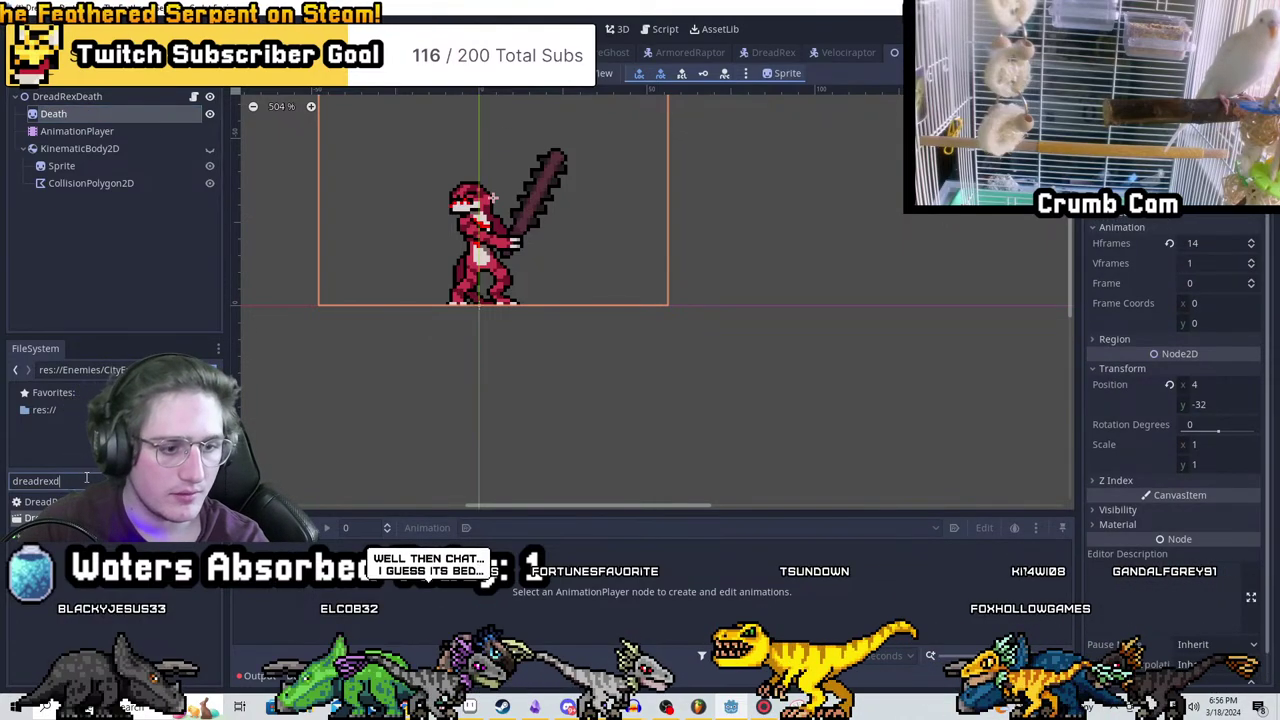
pyautogui.write('xc')
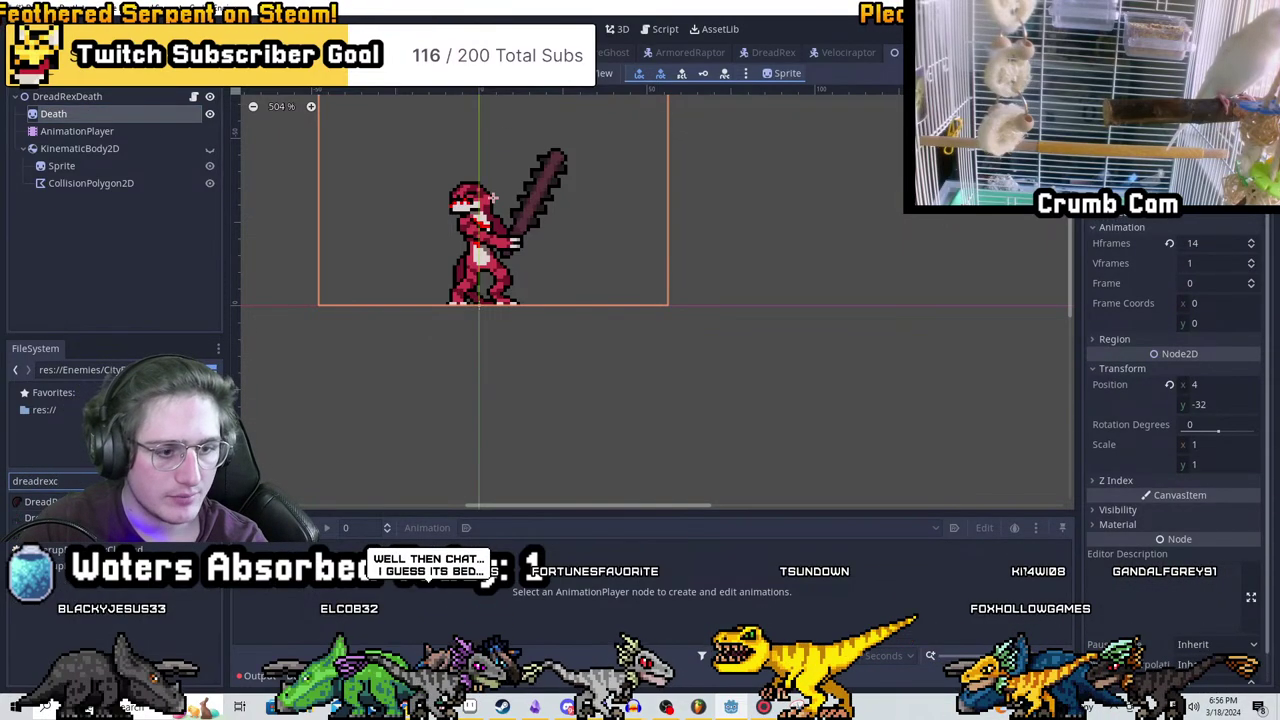
pyautogui.moveTo(30, 517); pyautogui.dragTo(1180, 150)
pyautogui.scroll(-8, 600, 300)
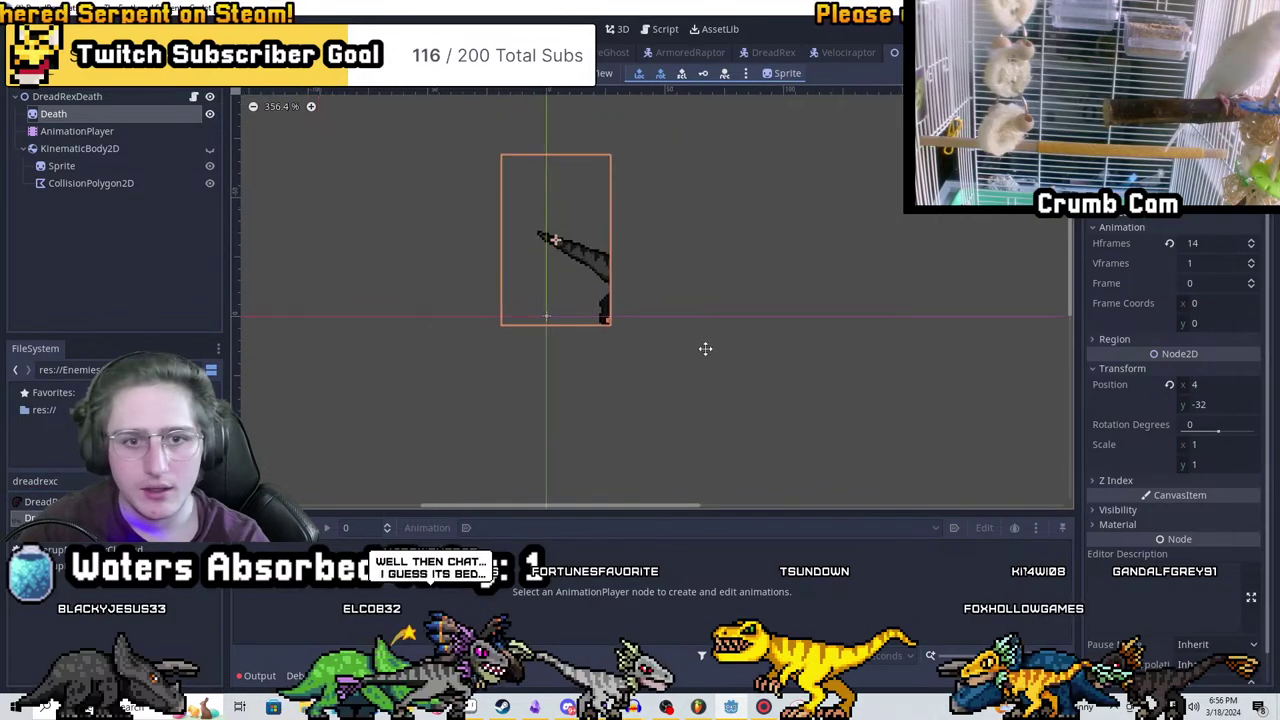
pyautogui.click(1170, 243)
pyautogui.scroll(-2, 900, 305)
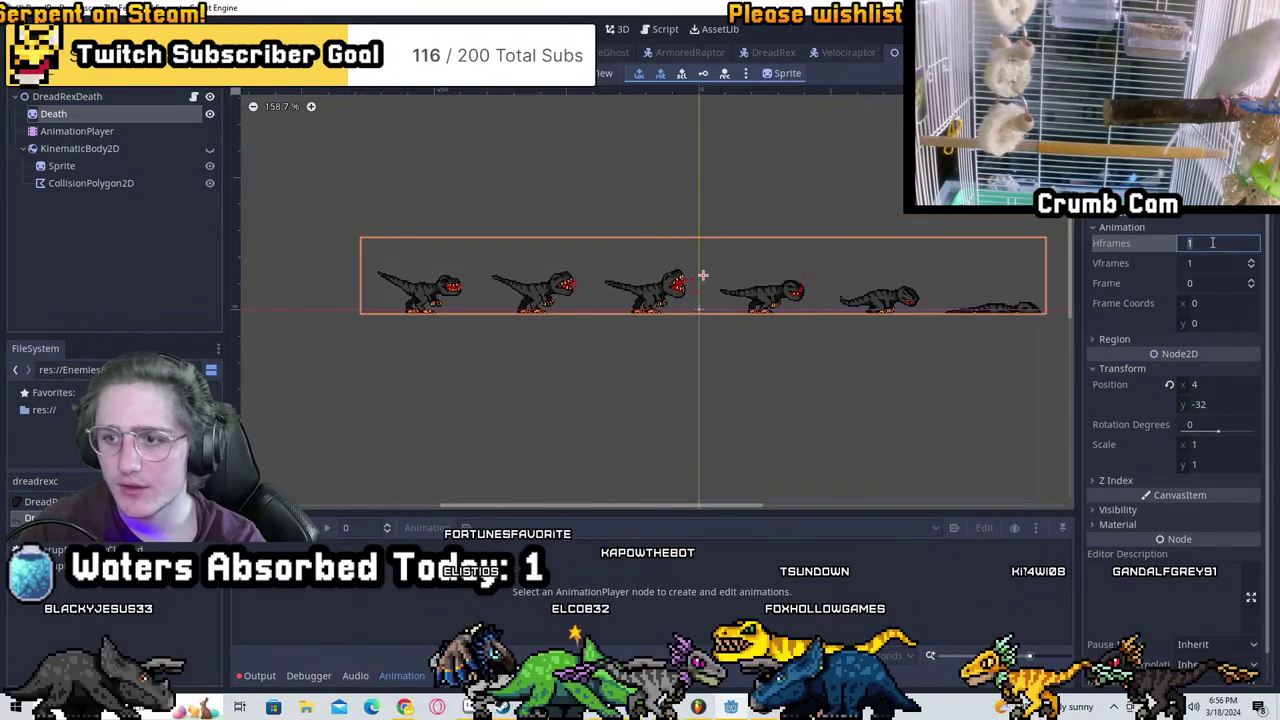
pyautogui.write('6')
pyautogui.press('Return')
pyautogui.scroll(1, 875, 347)
pyautogui.scroll(8, 780, 300)
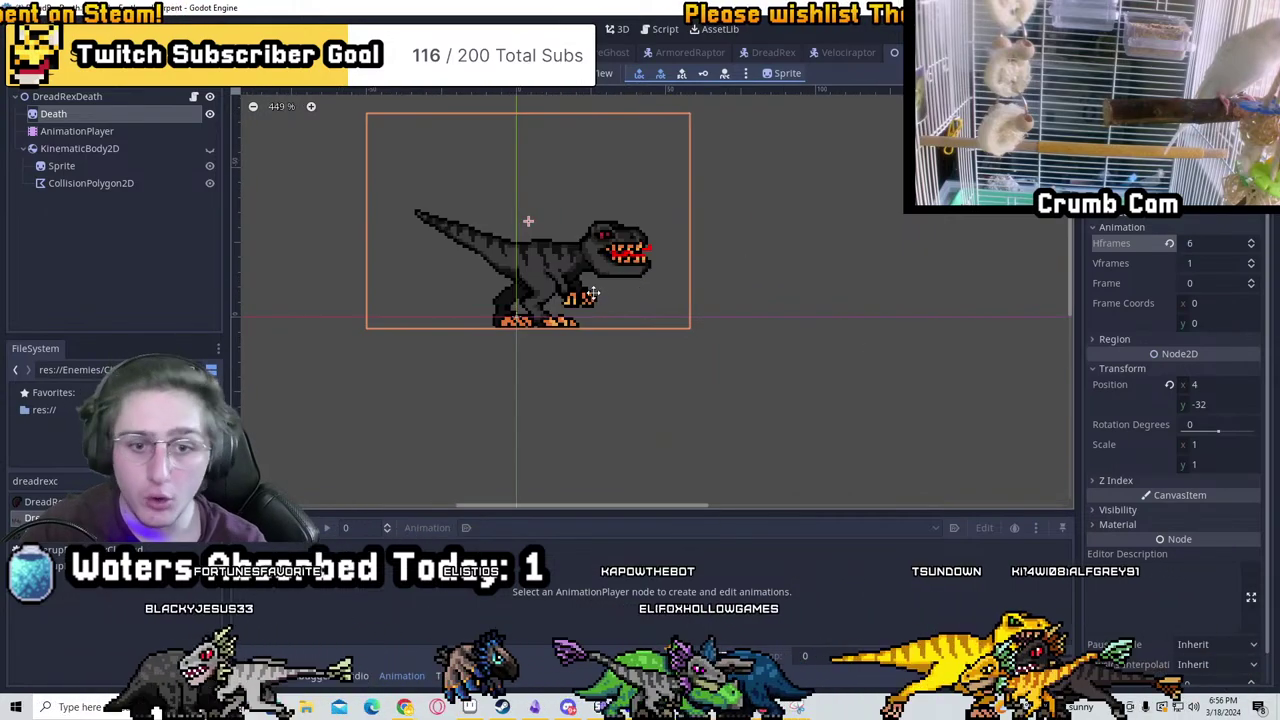
pyautogui.click(77, 131)
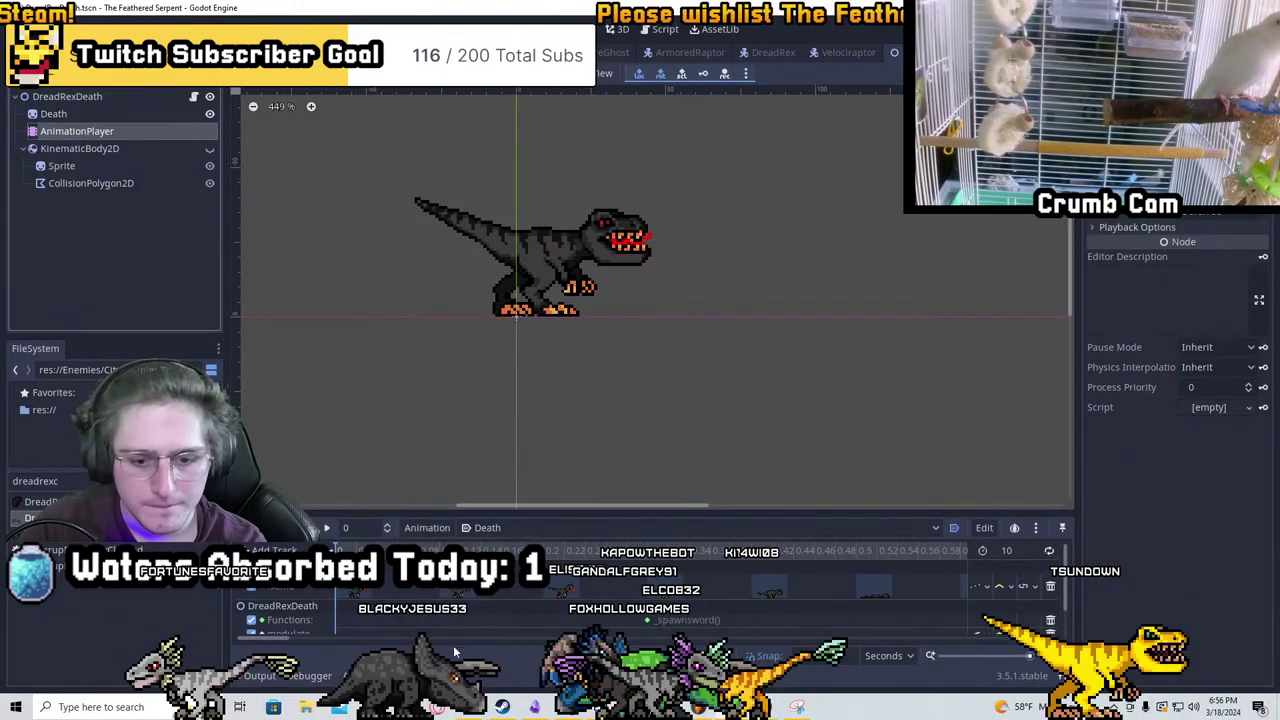
# Remove the extra frame keys, the spawnsword() function key and the visible track from Death
pyautogui.keyDown('ctrl'); pyautogui.scroll(-3, 790, 598); pyautogui.keyUp('ctrl')
pyautogui.click(768, 587)
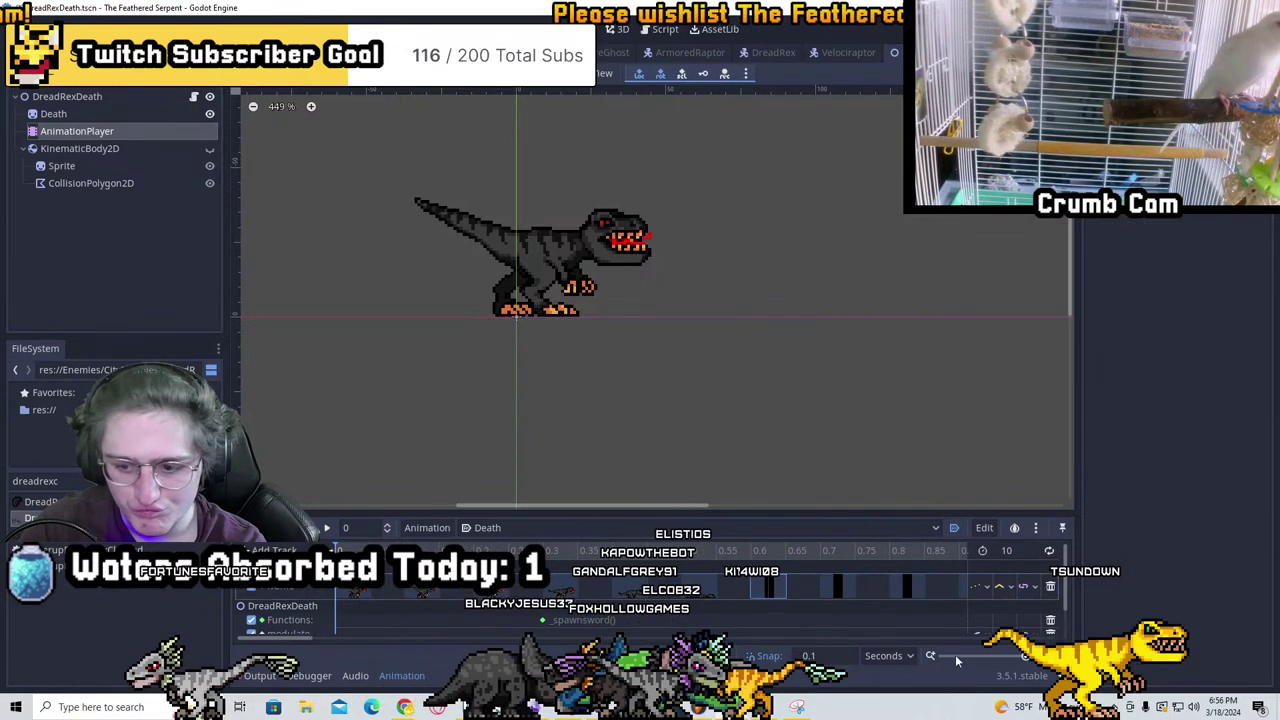
pyautogui.moveTo(738, 515); pyautogui.dragTo(738, 295)
pyautogui.hscroll(5, 650, 380)
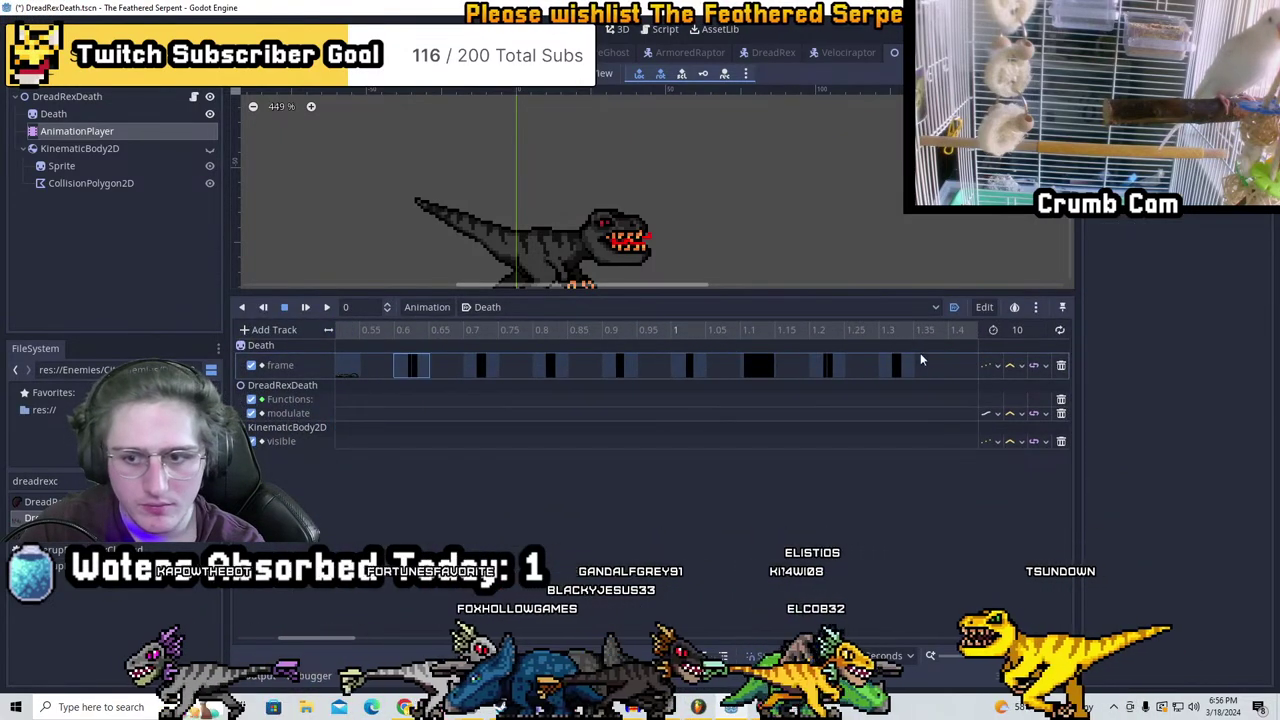
pyautogui.moveTo(937, 365); pyautogui.dragTo(415, 438)
pyautogui.hscroll(-6, 470, 450)
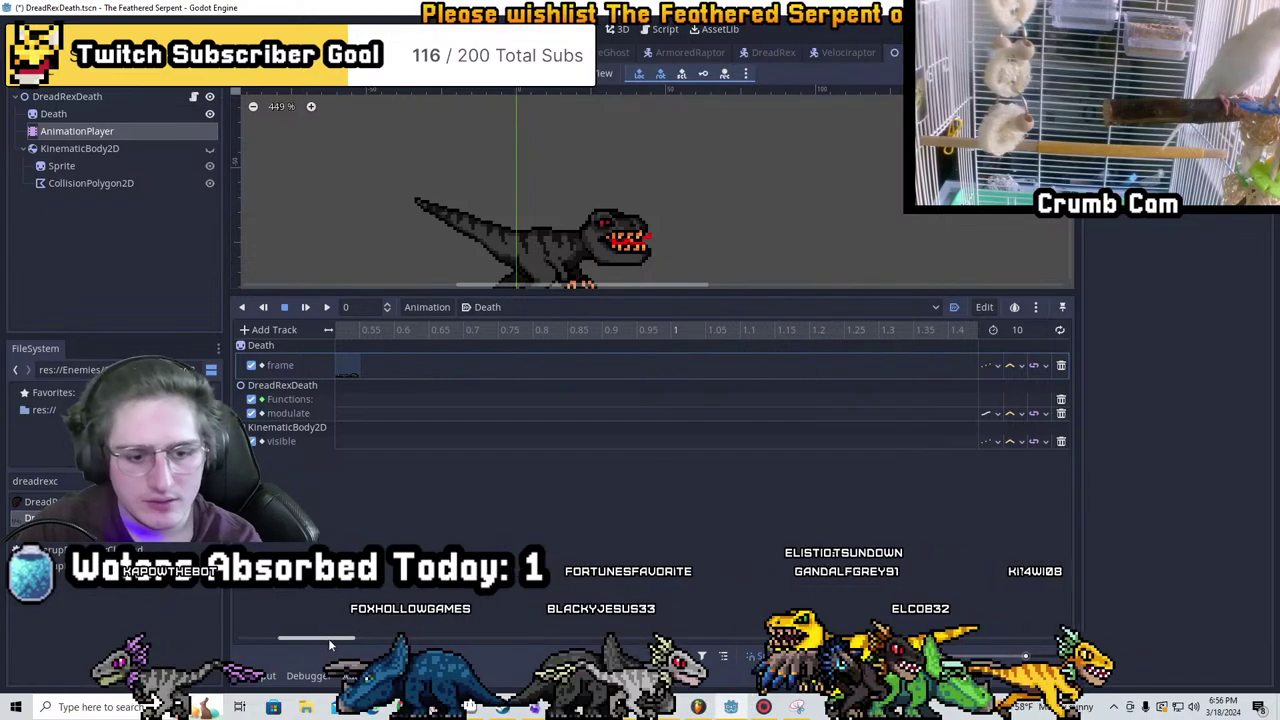
pyautogui.click(542, 400)
pyautogui.press('Delete')
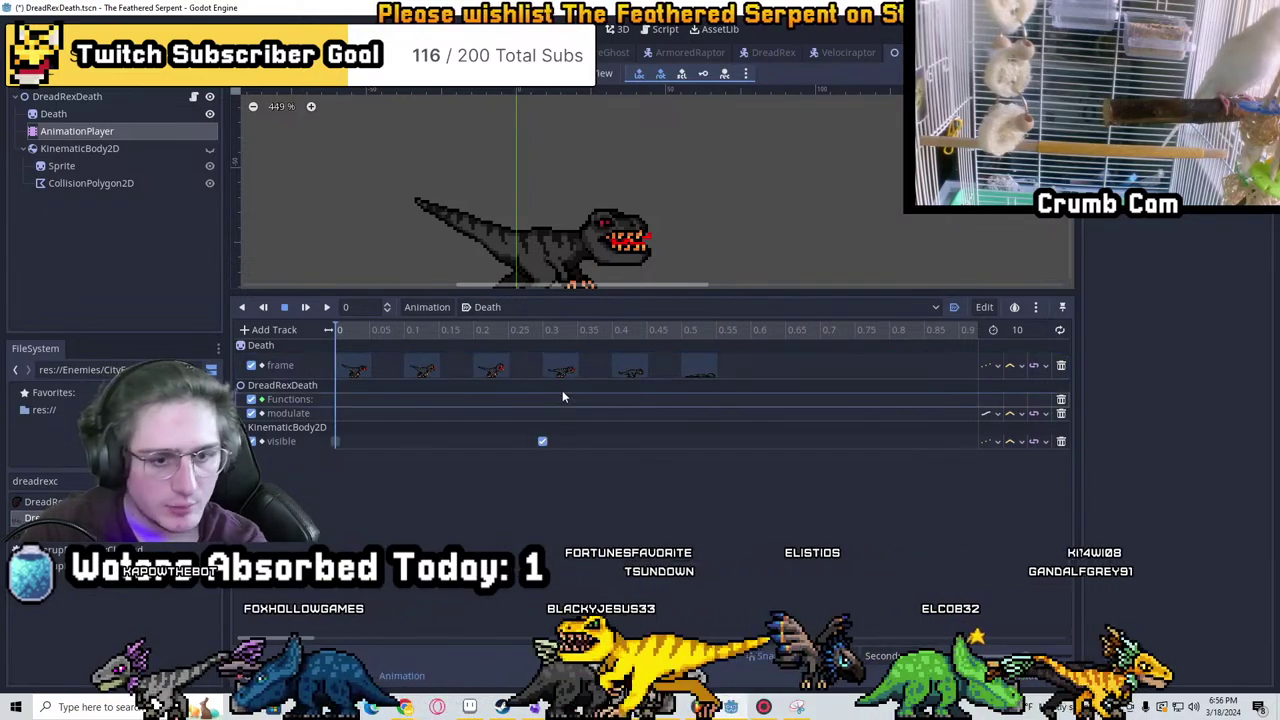
pyautogui.click(1062, 441)
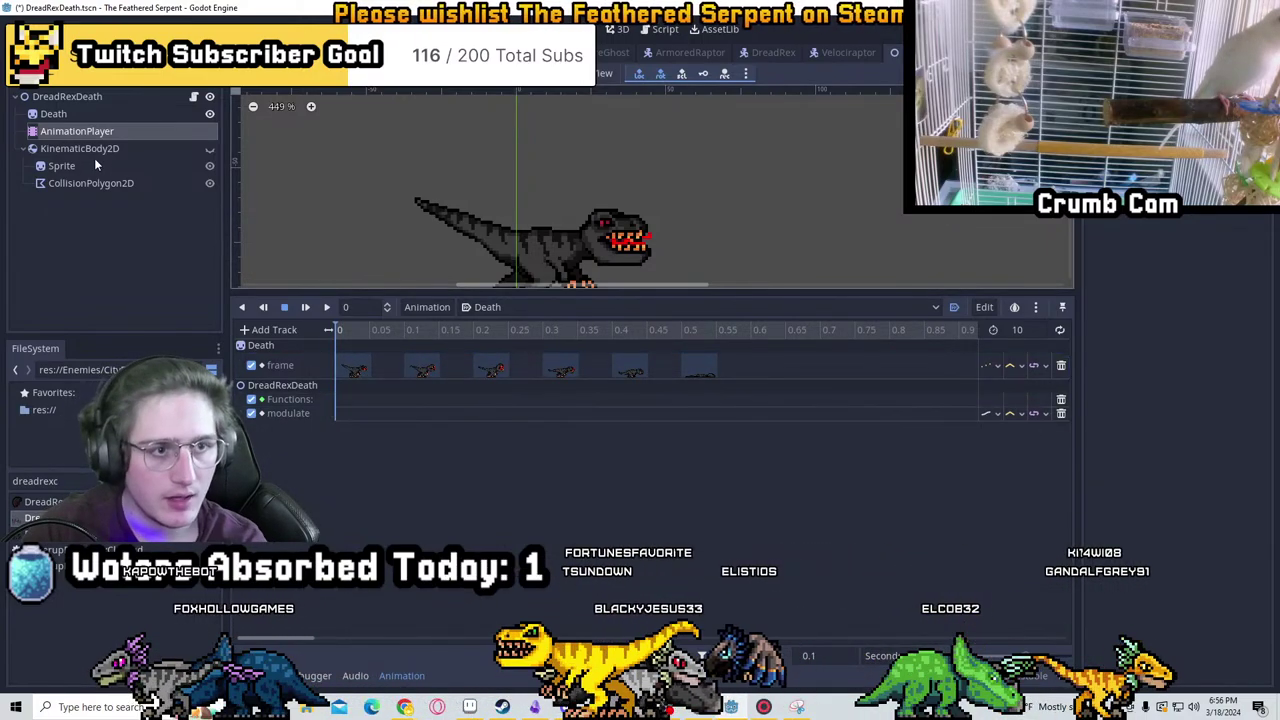
# Delete the KinematicBody2D node with its children, then scrub the Death animation to preview it
pyautogui.click(94, 158)
pyautogui.press('Delete')
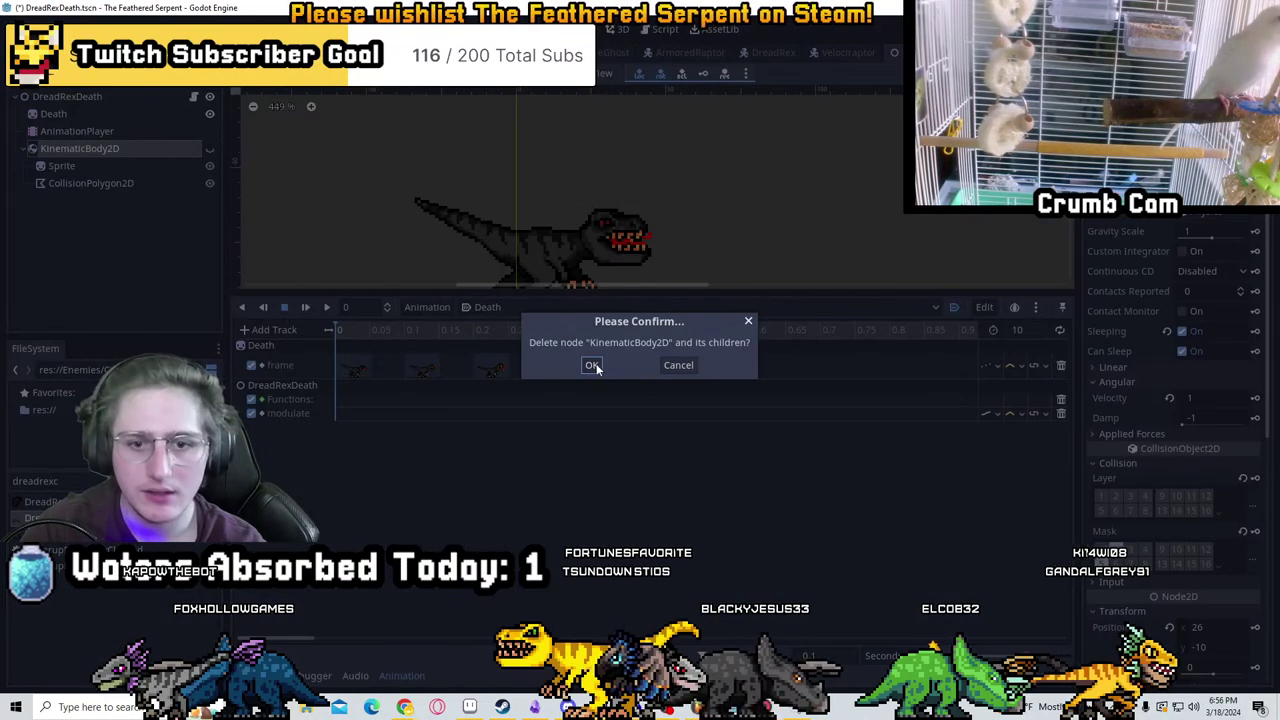
pyautogui.click(591, 365)
pyautogui.moveTo(452, 328); pyautogui.dragTo(322, 632)
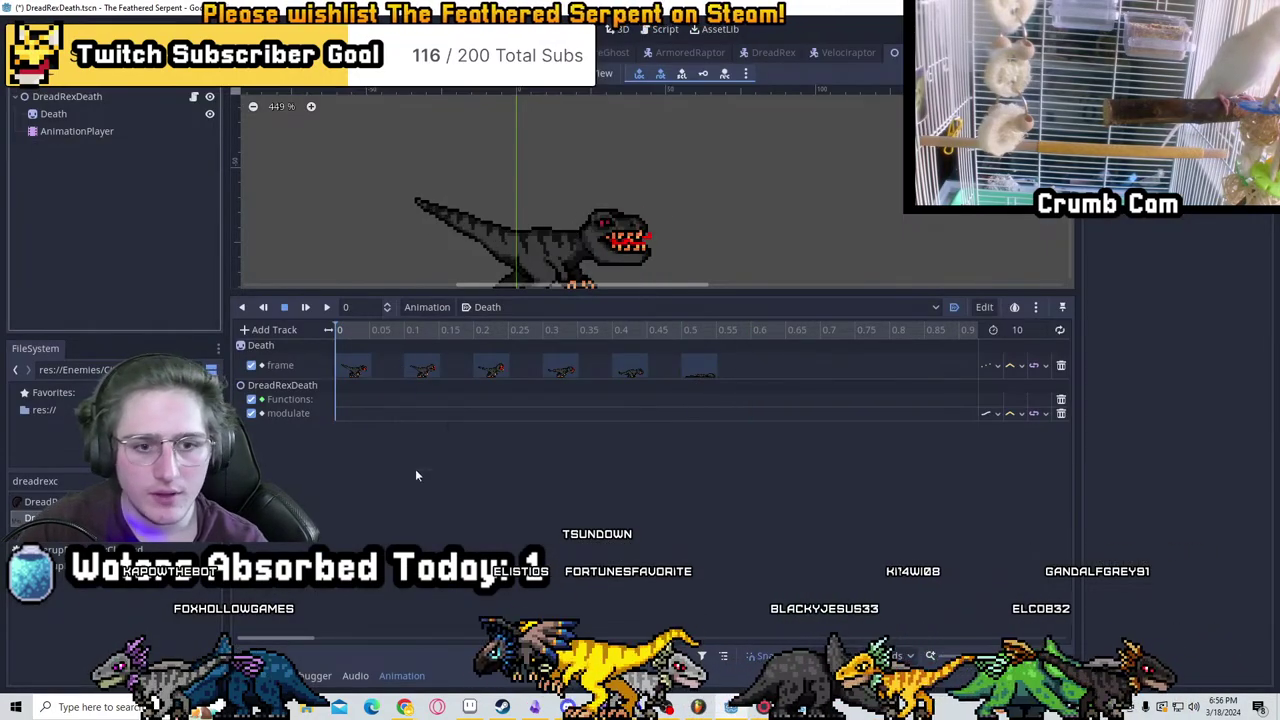
pyautogui.moveTo(608, 291); pyautogui.dragTo(605, 414)
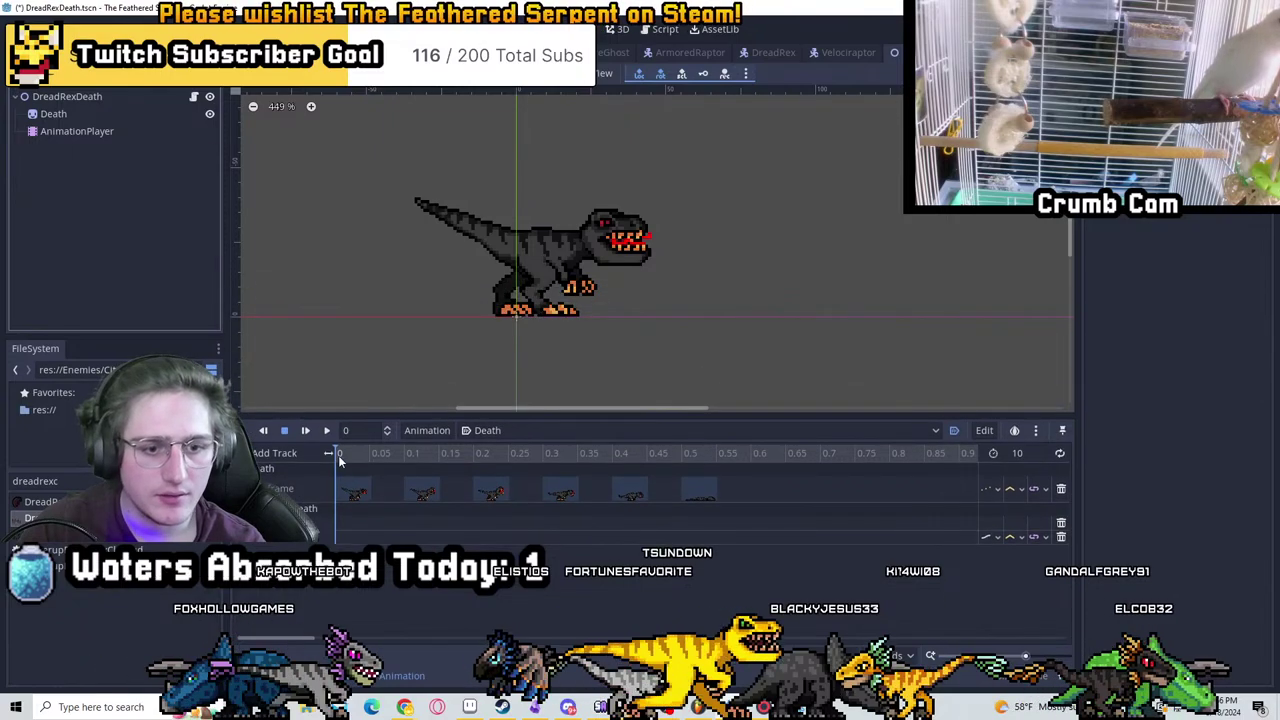
pyautogui.click(545, 453)
pyautogui.moveTo(545, 453); pyautogui.dragTo(406, 455)
# Filter for 'cultistdaggerdea' and open the CultistDaggerDeath scene
pyautogui.doubleClick(74, 480)
pyautogui.write('cu')
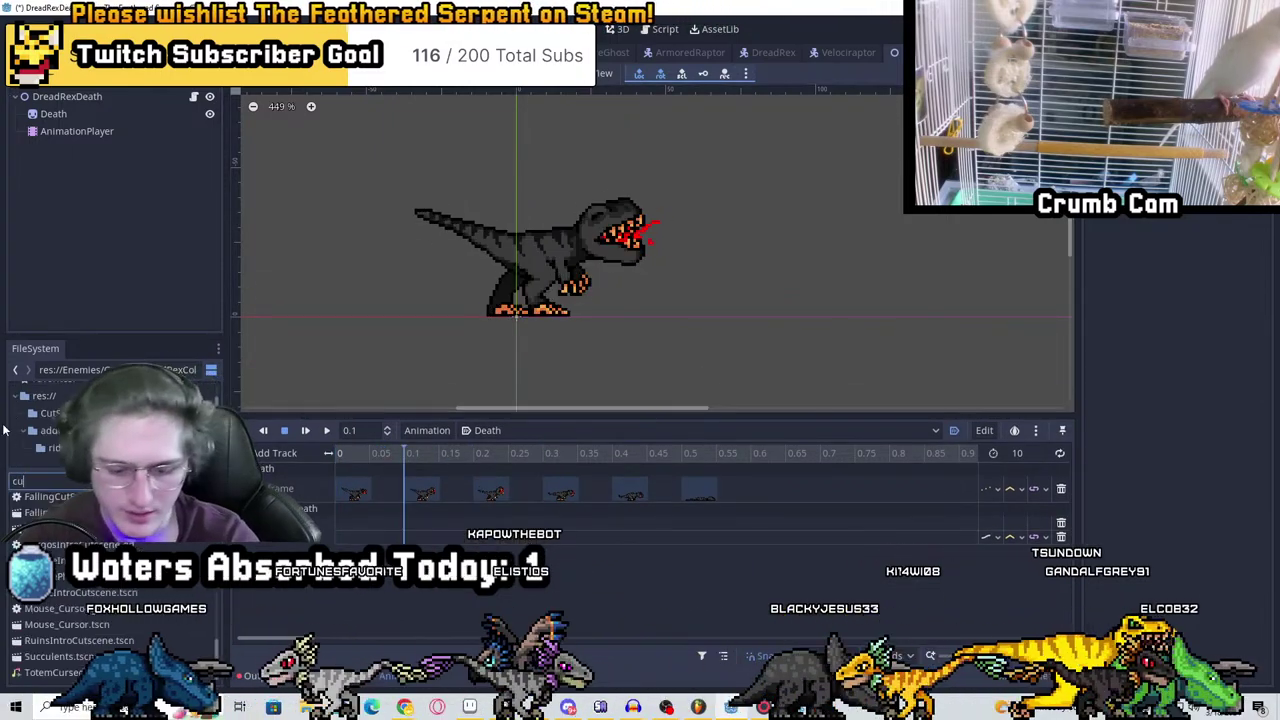
pyautogui.write('ltistdaggerdea')
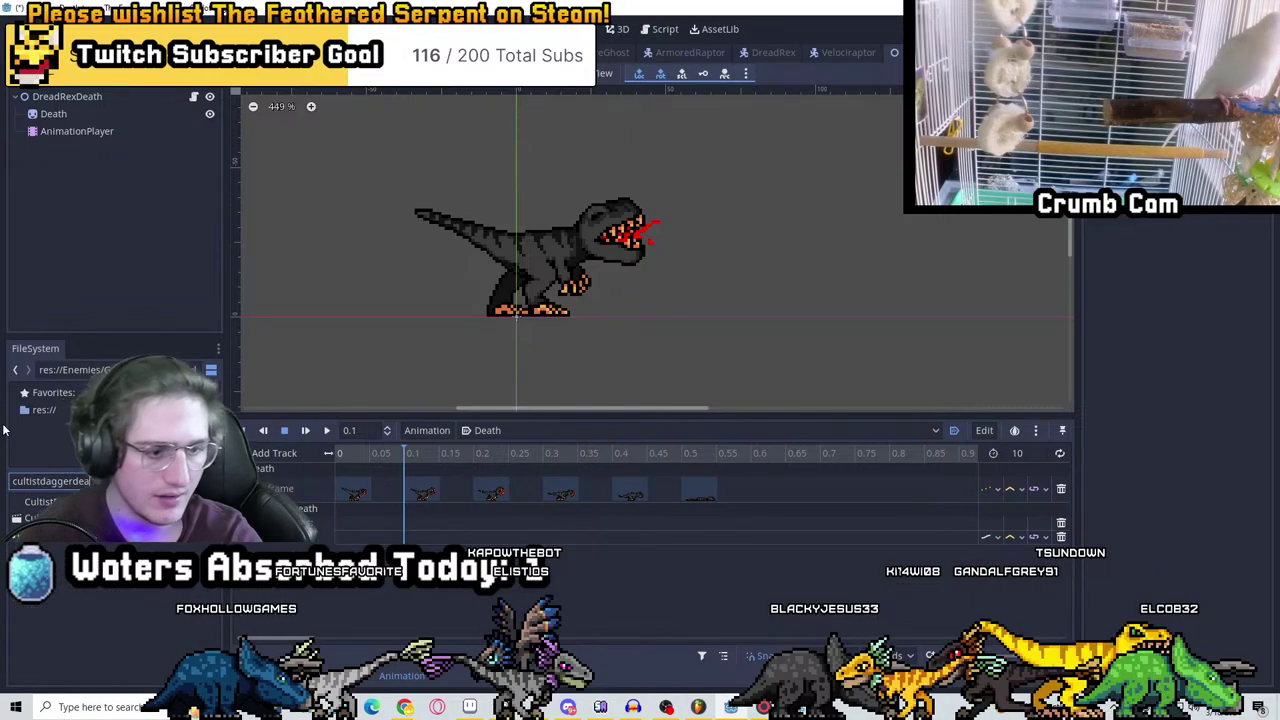
pyautogui.doubleClick(45, 501)
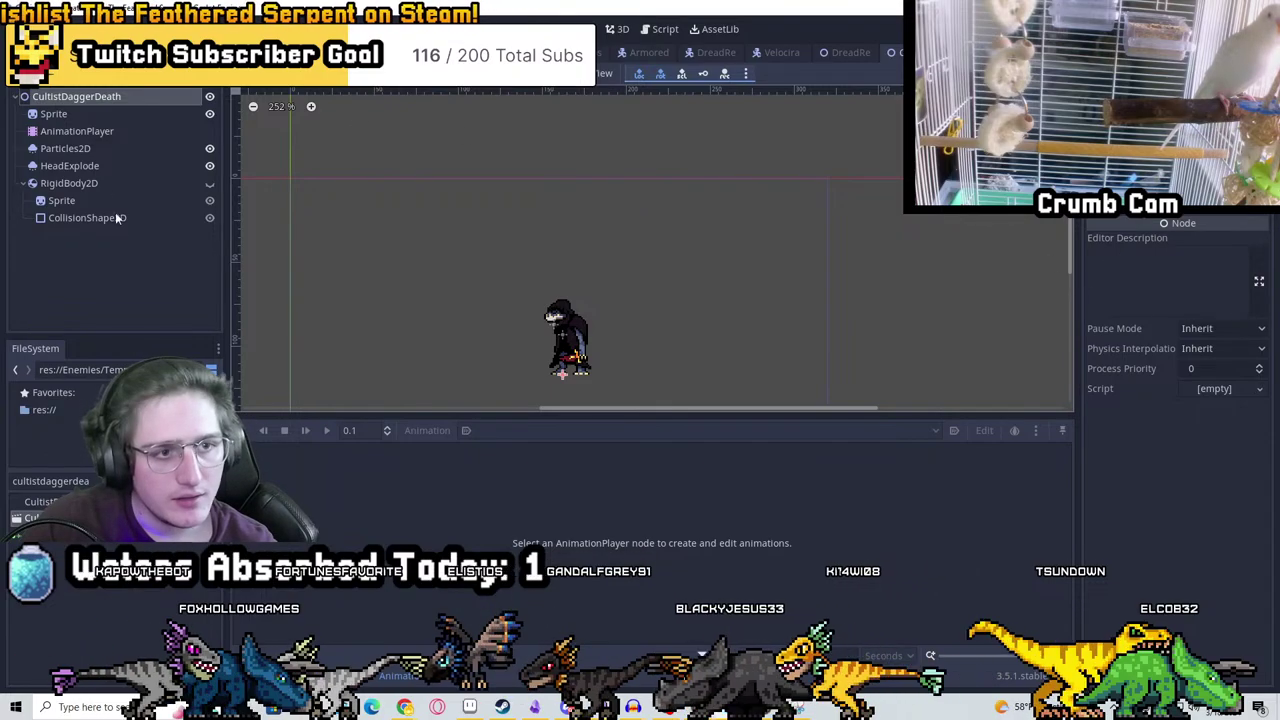
# Copy the HeadExplode particles node from the Scene dock
pyautogui.click(77, 150)
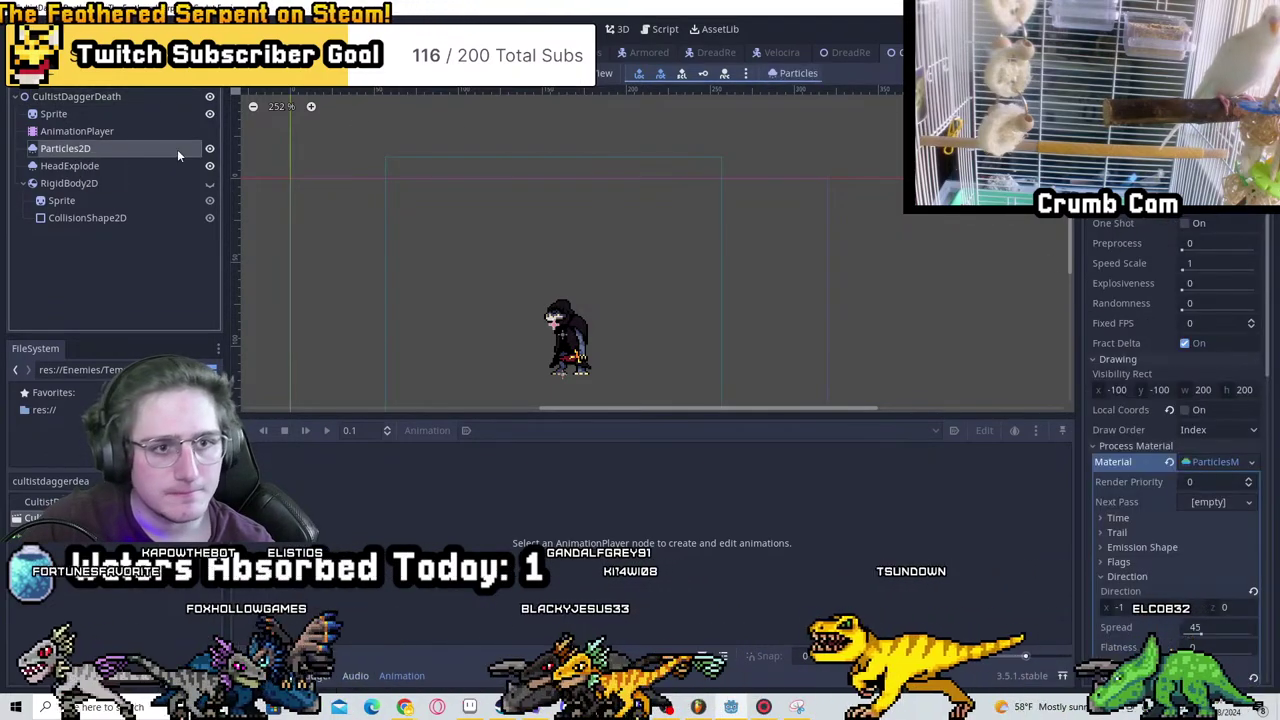
pyautogui.rightClick(80, 150)
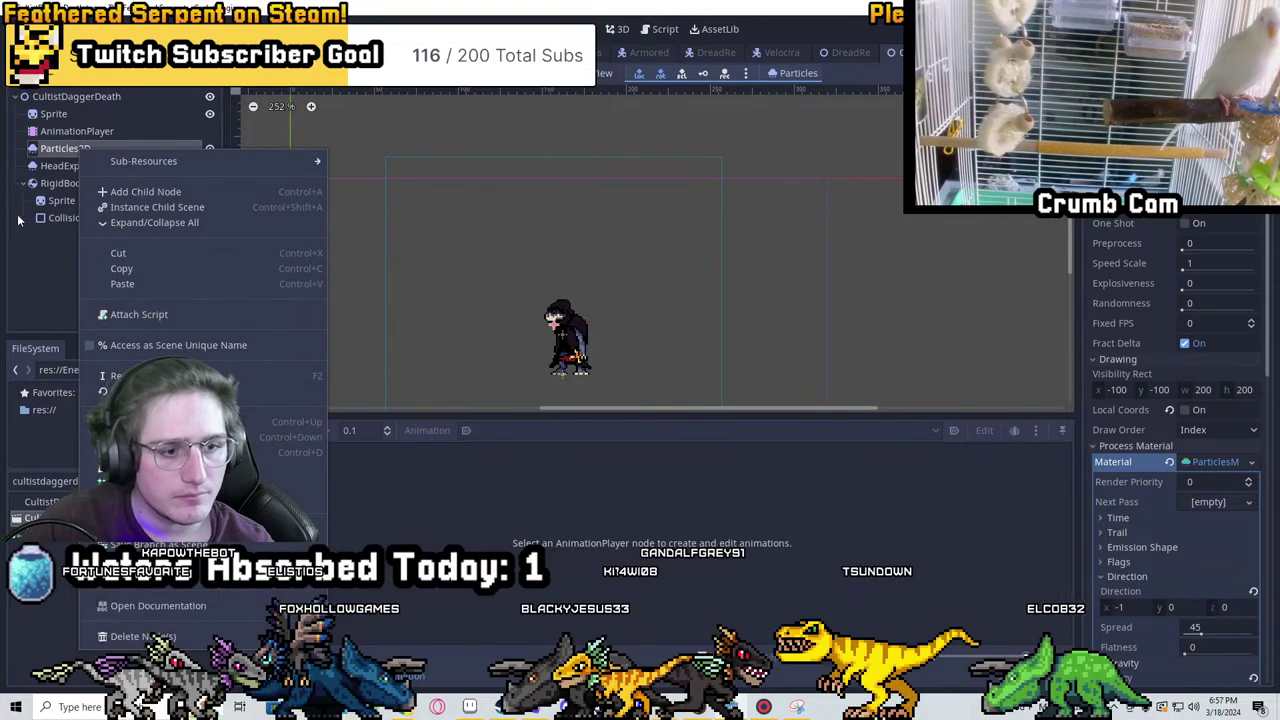
pyautogui.click(46, 167)
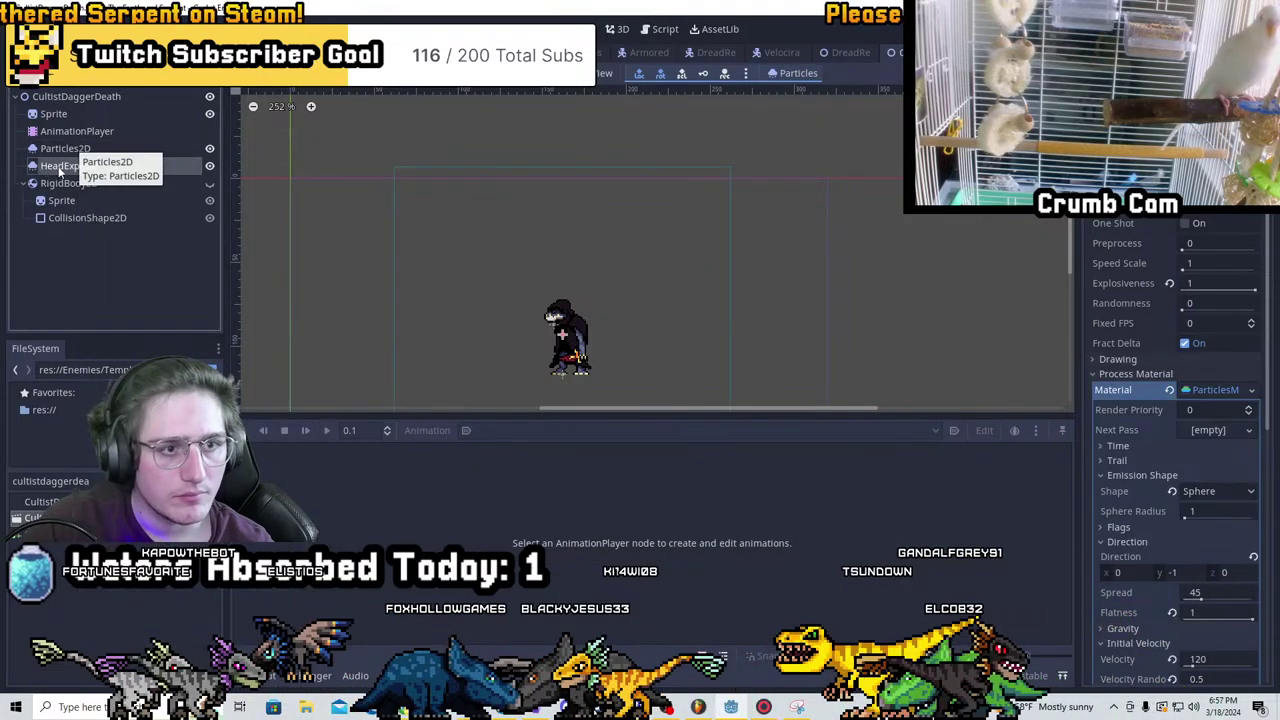
pyautogui.rightClick(59, 167)
pyautogui.click(111, 286)
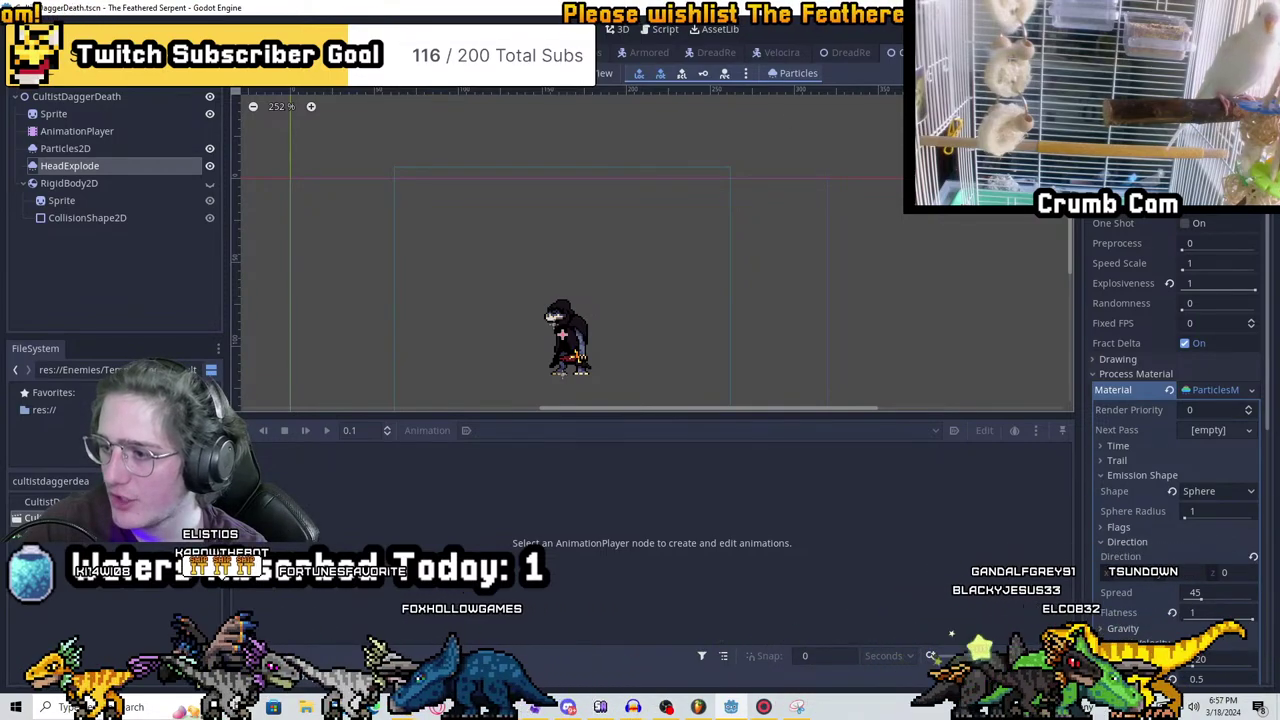
# Paste the copied HeadExplode node under the DreadRexDeath root node
pyautogui.click(845, 53)
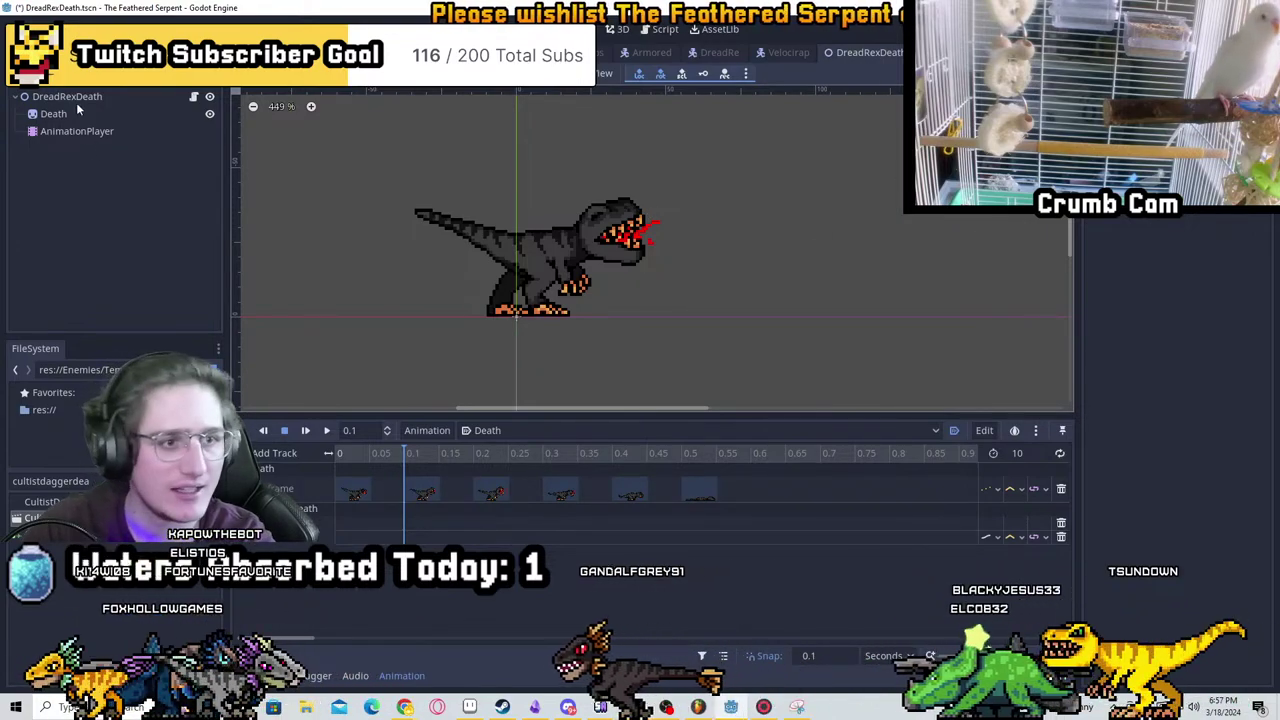
pyautogui.rightClick(44, 97)
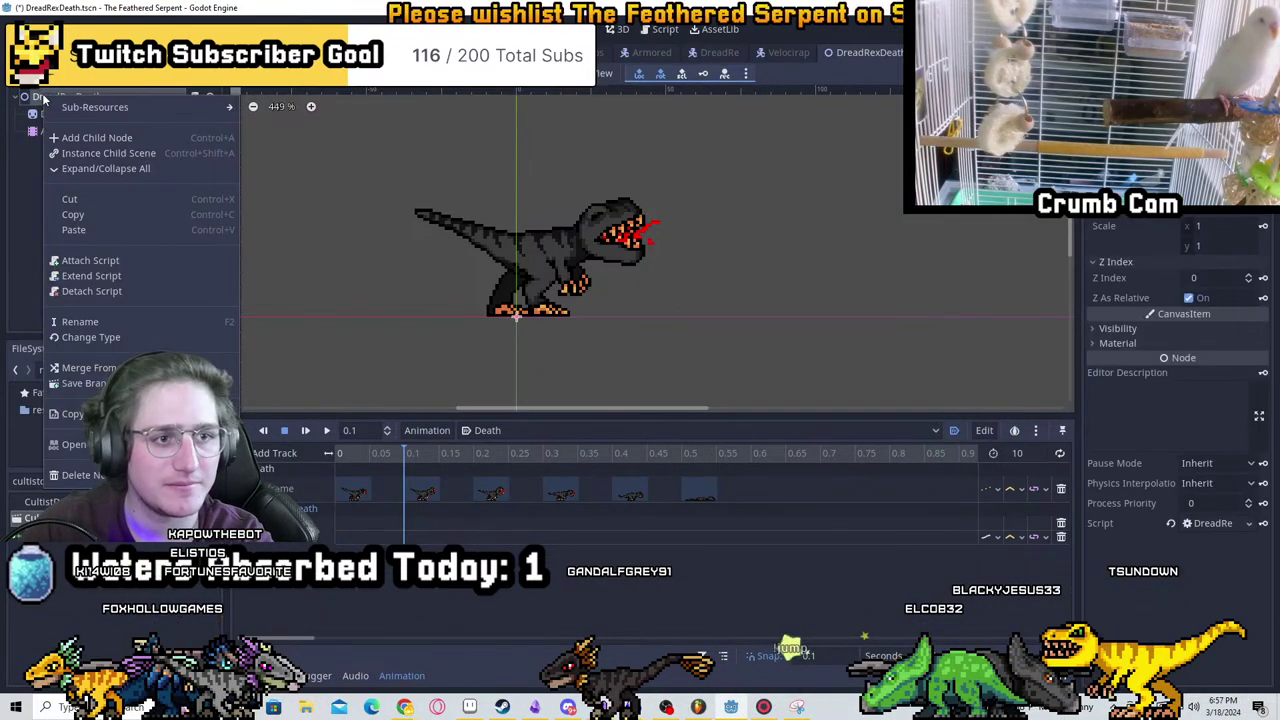
pyautogui.click(74, 230)
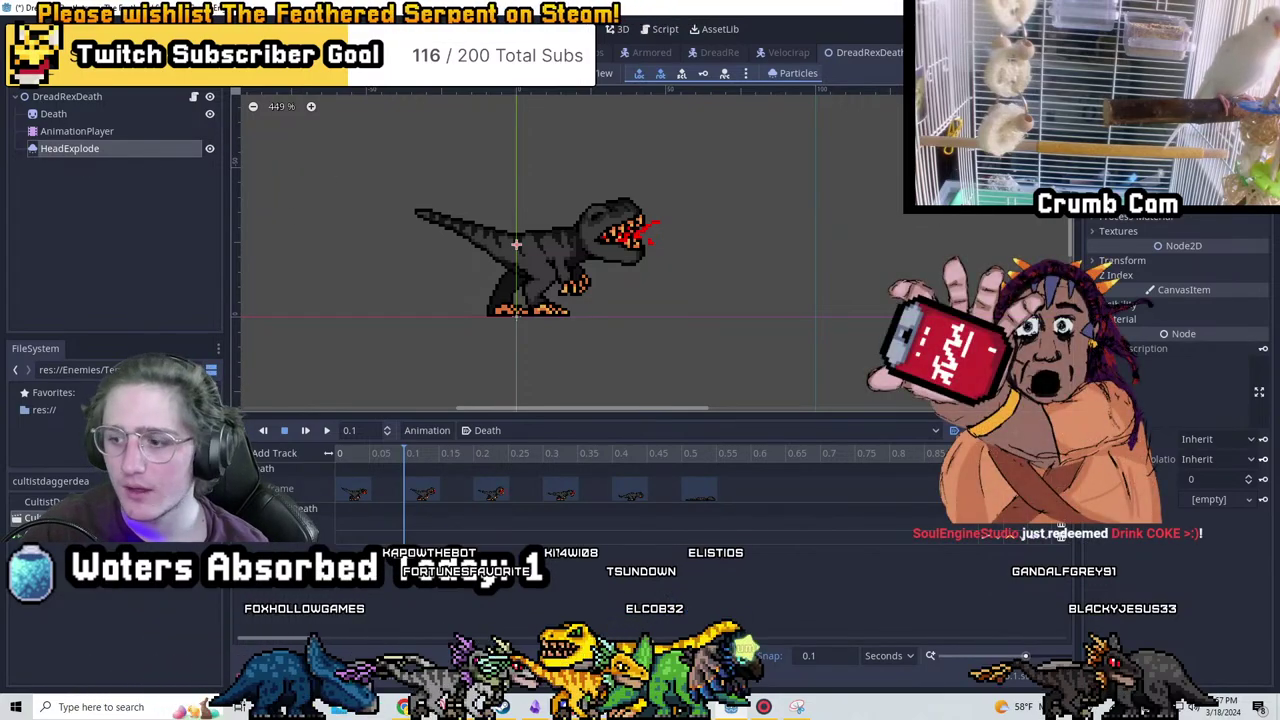
pyautogui.scroll(4, 1180, 400)
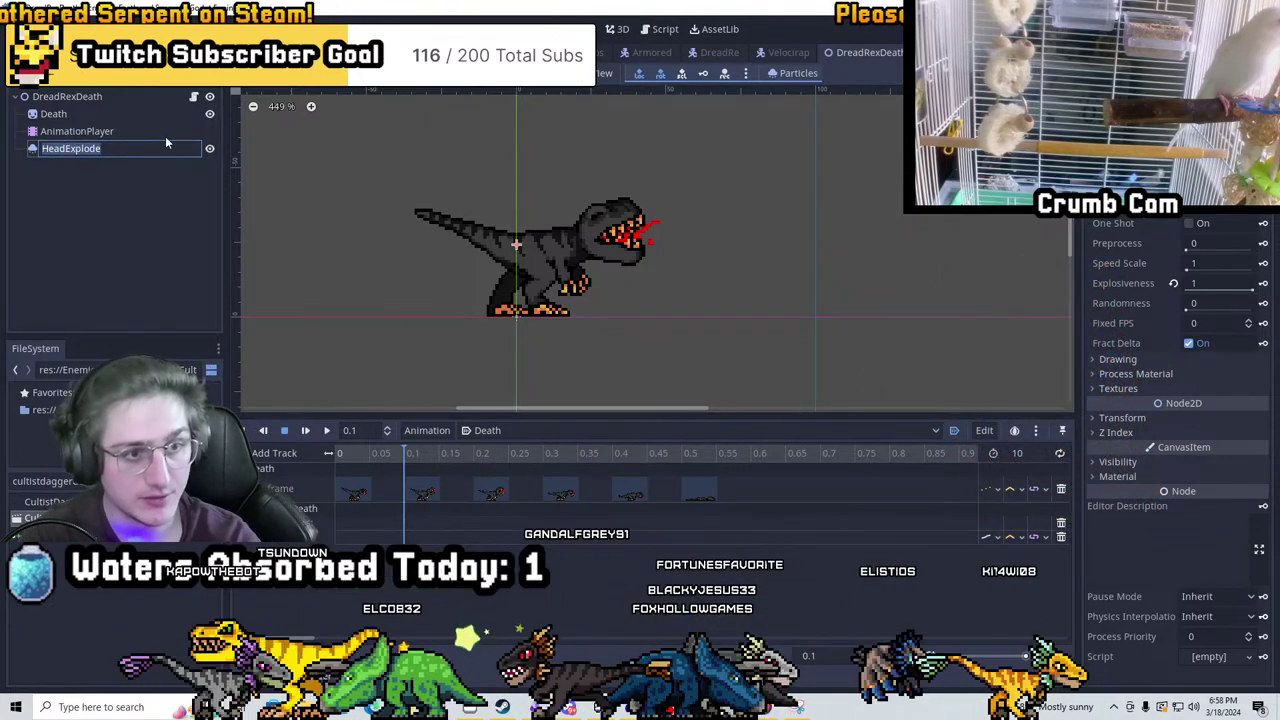
# Rename the pasted particles node to Blood
pyautogui.write('Blood')
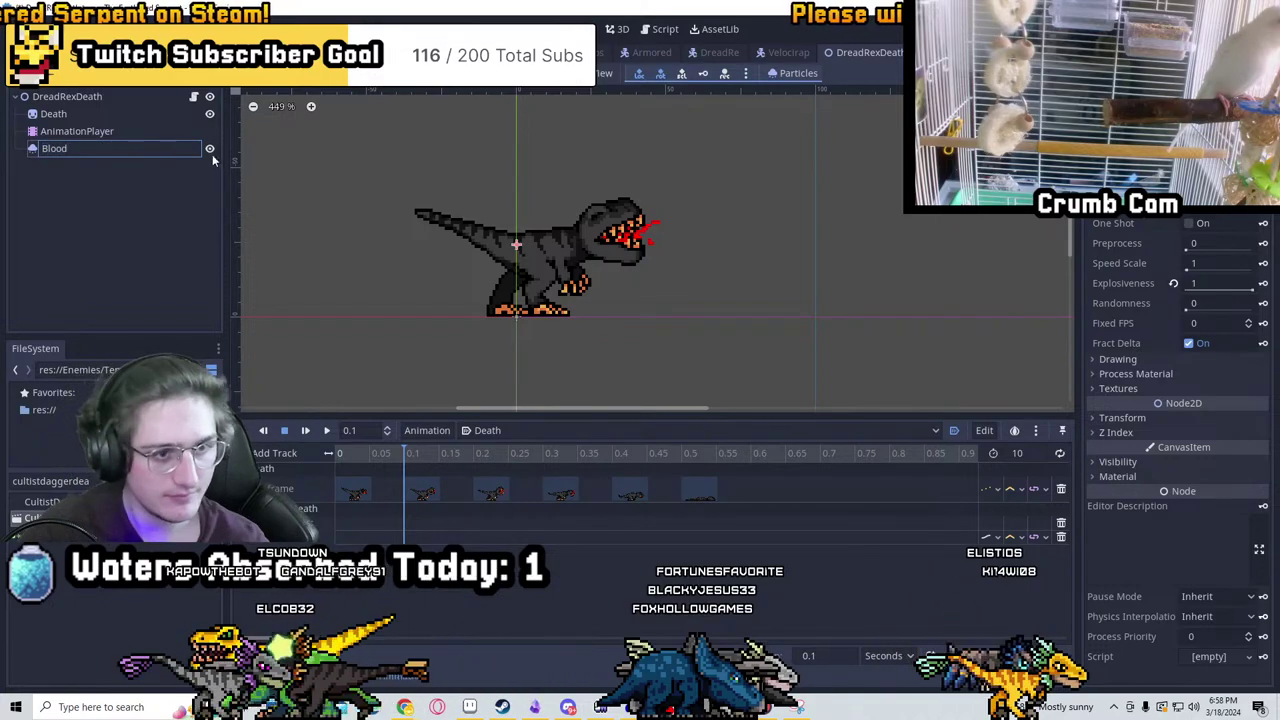
pyautogui.press('Return')
pyautogui.click(148, 147)
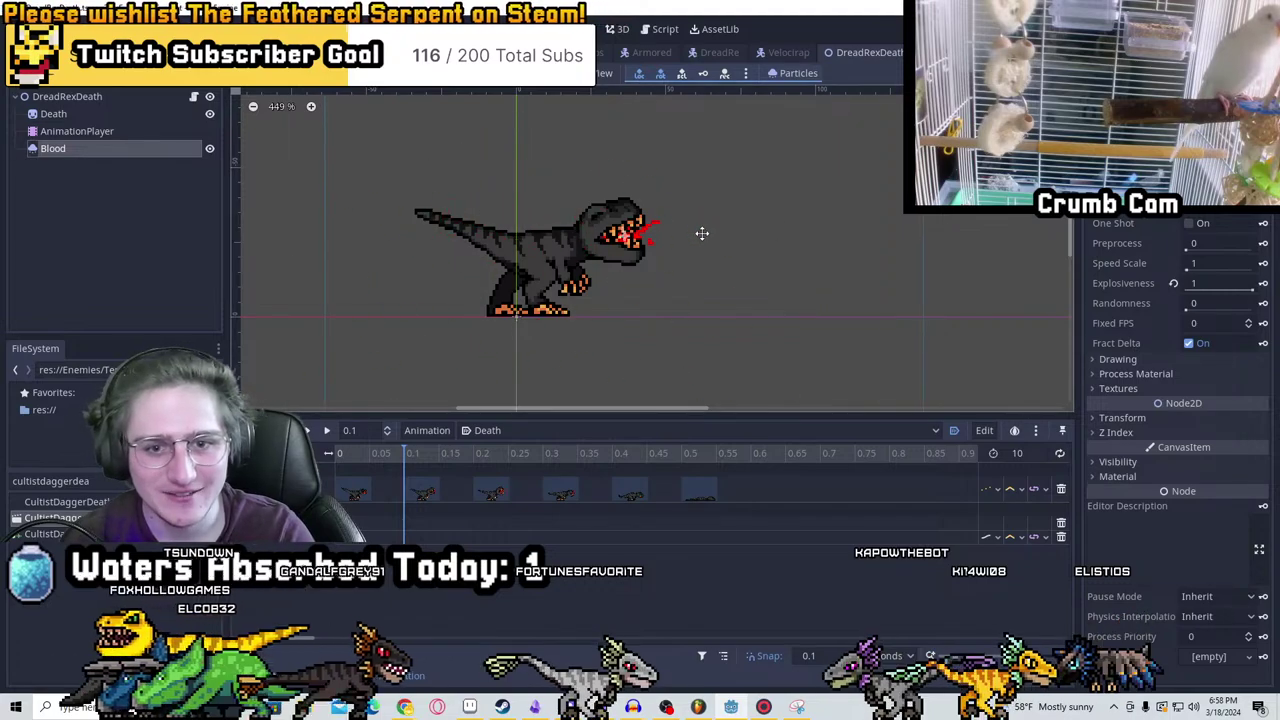
# Expand the Blood process material to show its Emission Shape and Direction settings
pyautogui.scroll(4, 800, 248)
pyautogui.click(1200, 374)
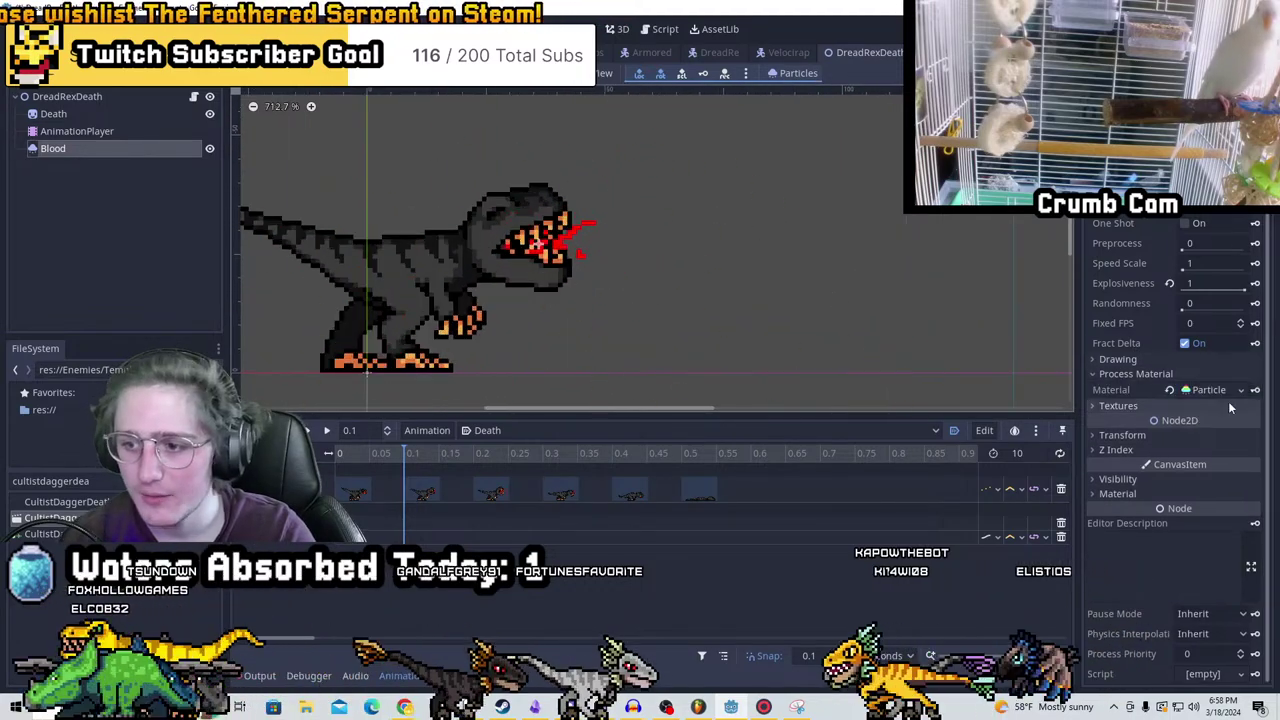
pyautogui.click(1241, 390)
pyautogui.click(1196, 412)
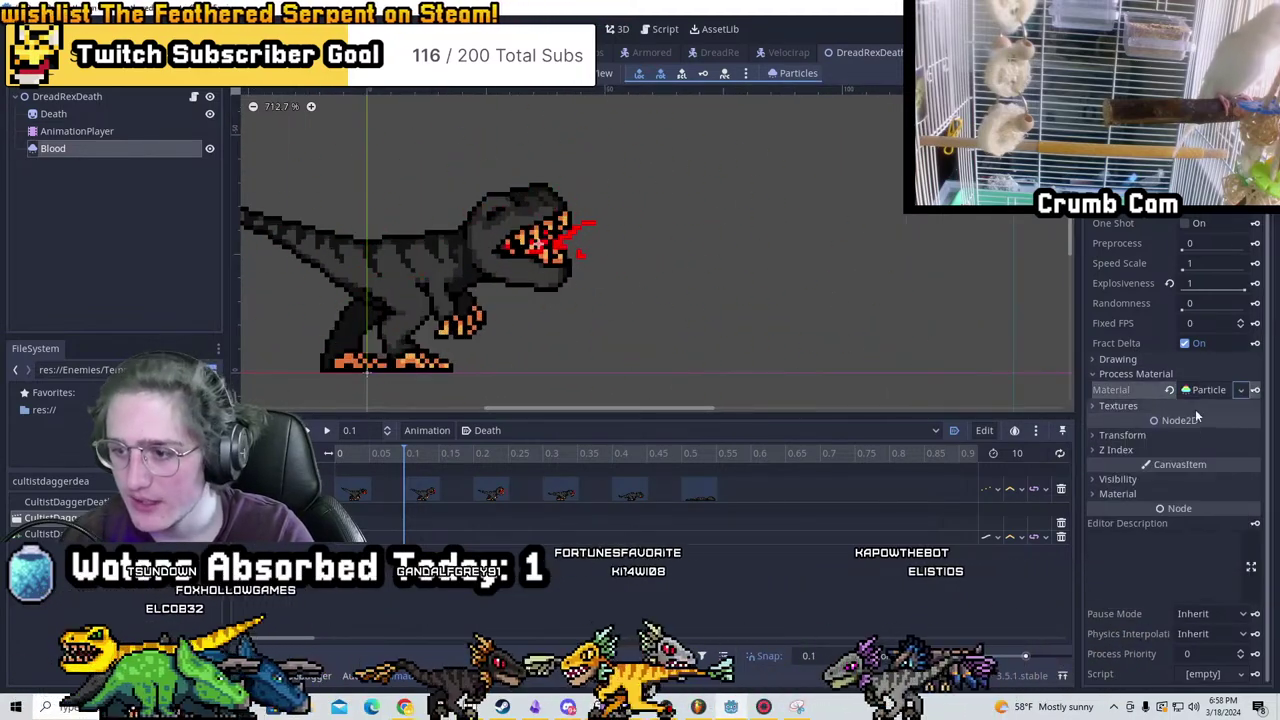
pyautogui.click(1207, 390)
pyautogui.click(1180, 475)
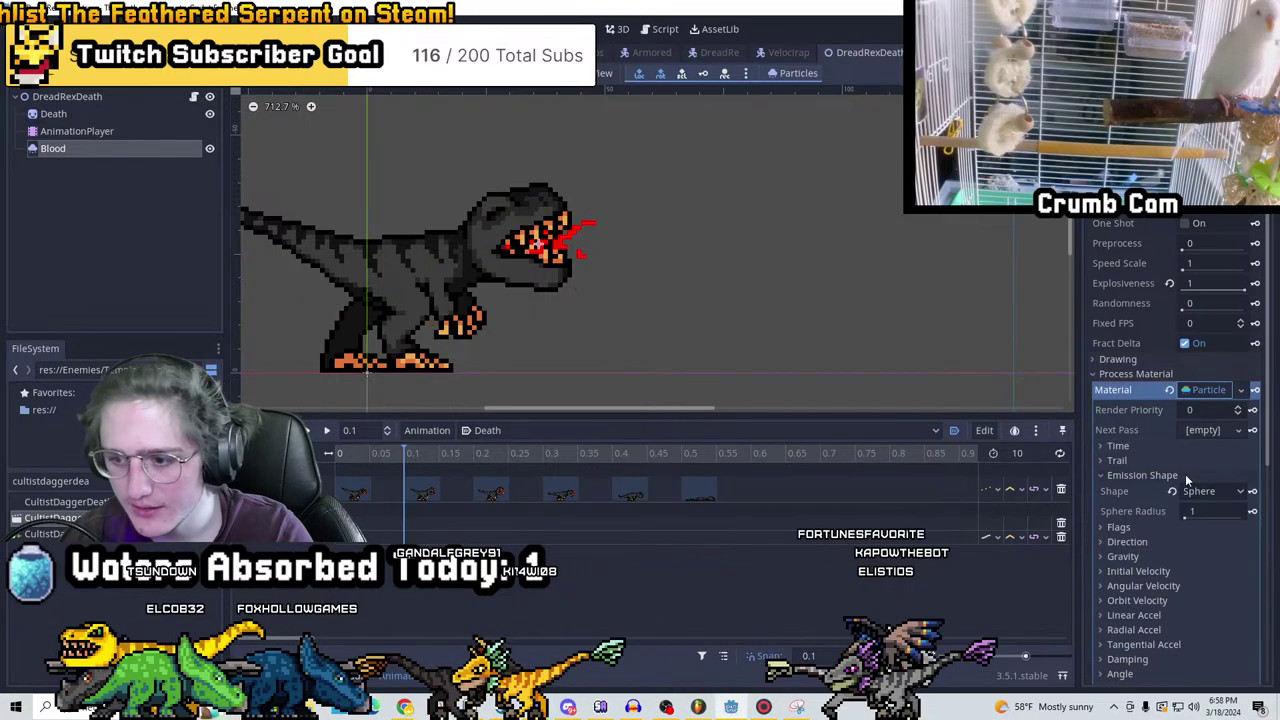
pyautogui.click(1140, 545)
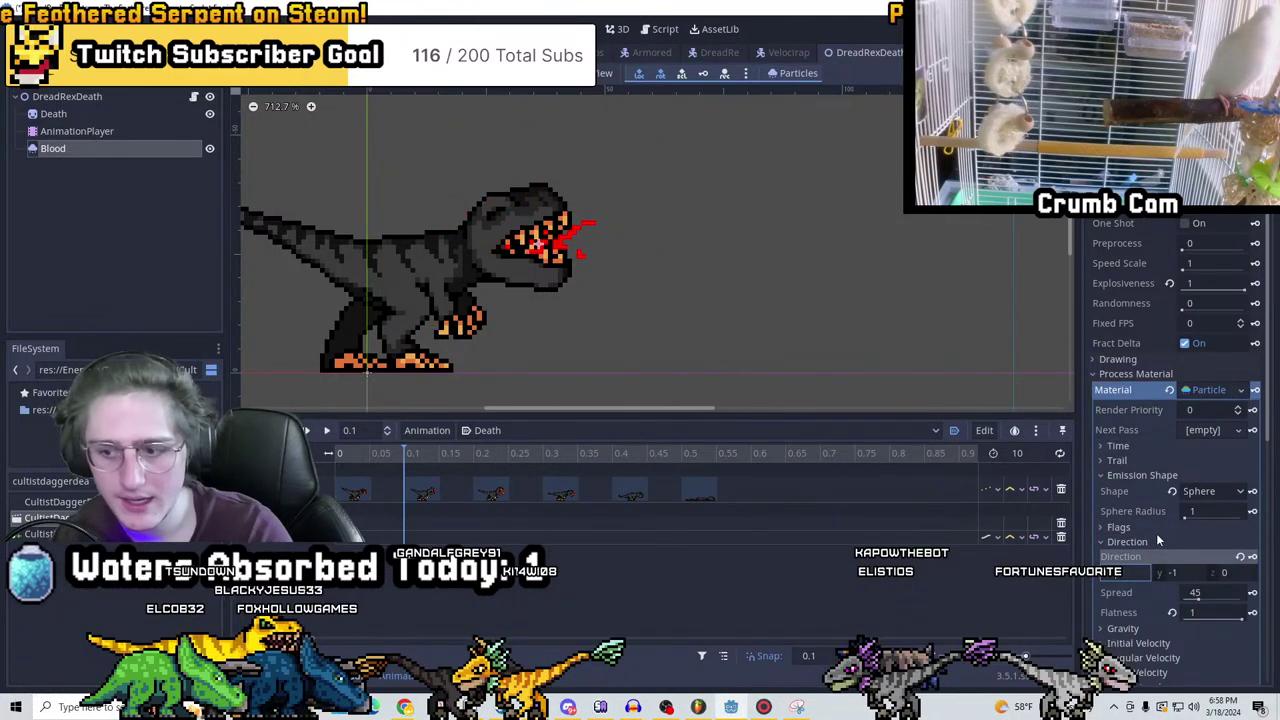
pyautogui.scroll(-2, 795, 254)
pyautogui.scroll(-1, 870, 260)
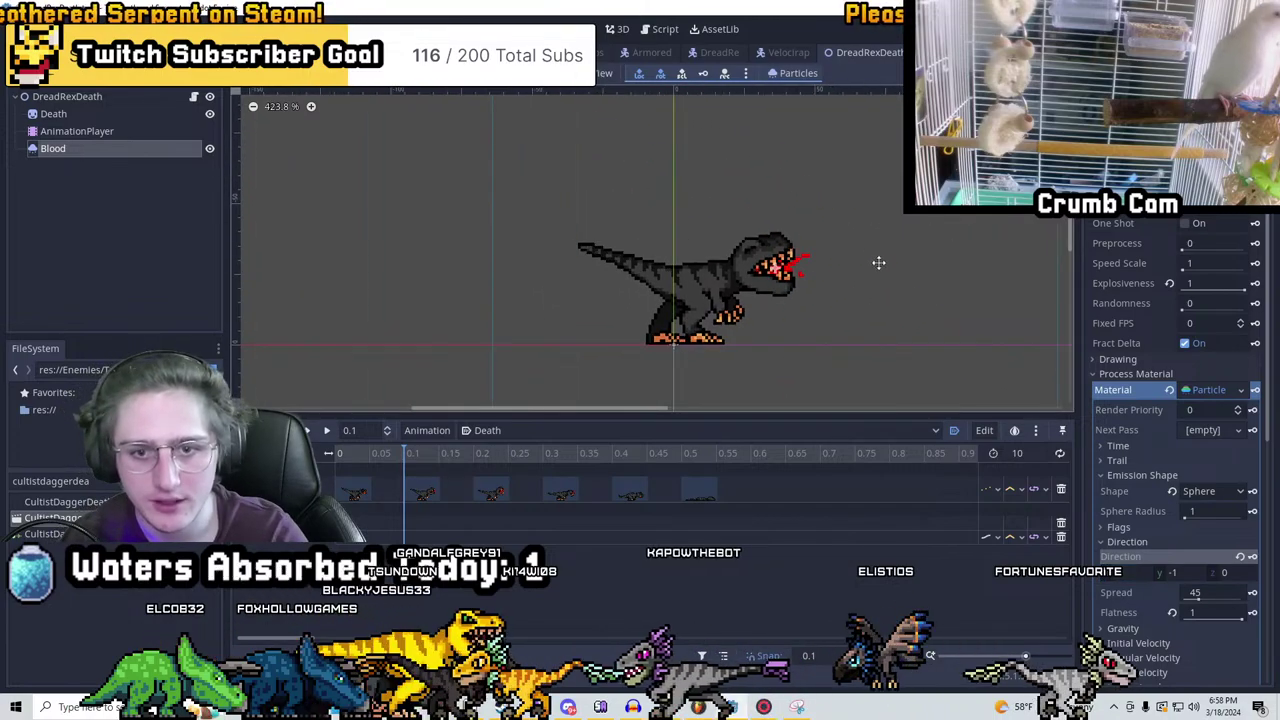
pyautogui.scroll(3, 843, 249)
pyautogui.scroll(-2, 804, 245)
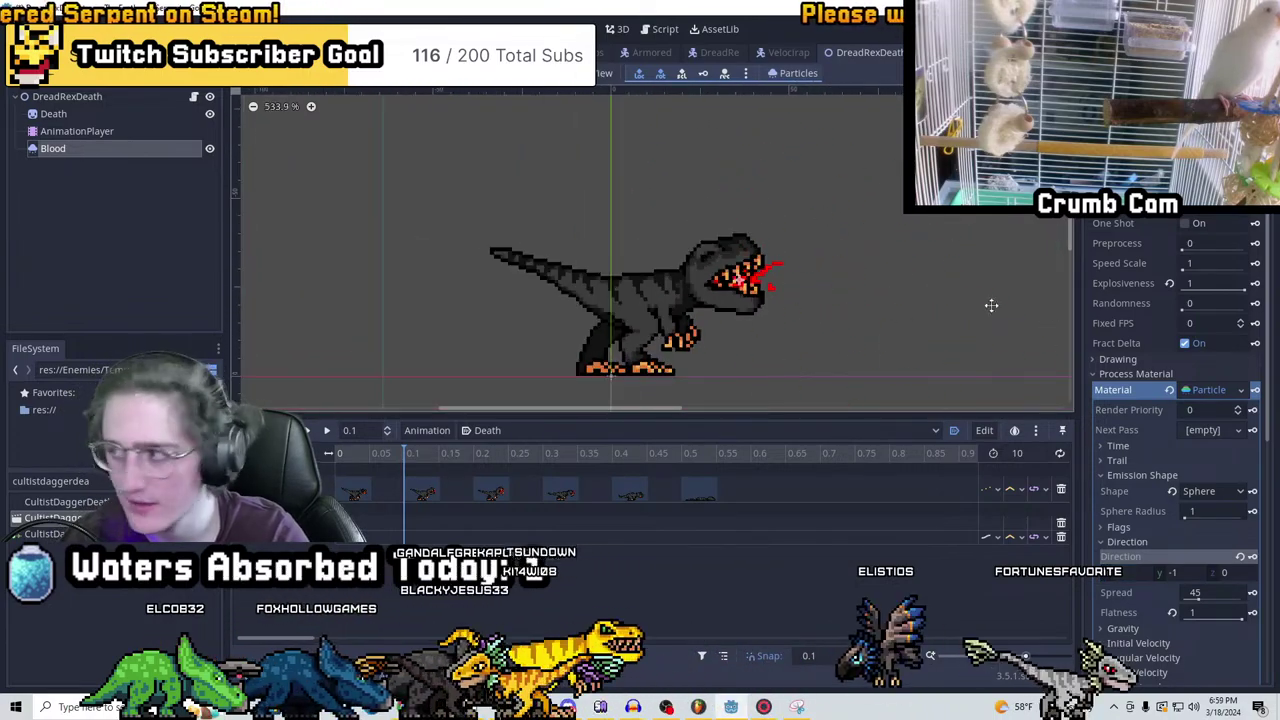
# Scrub the Death animation to 0.5 to see the dinosaur lying flat, then reselect Blood
pyautogui.moveTo(937, 283); pyautogui.dragTo(897, 265, button='middle')
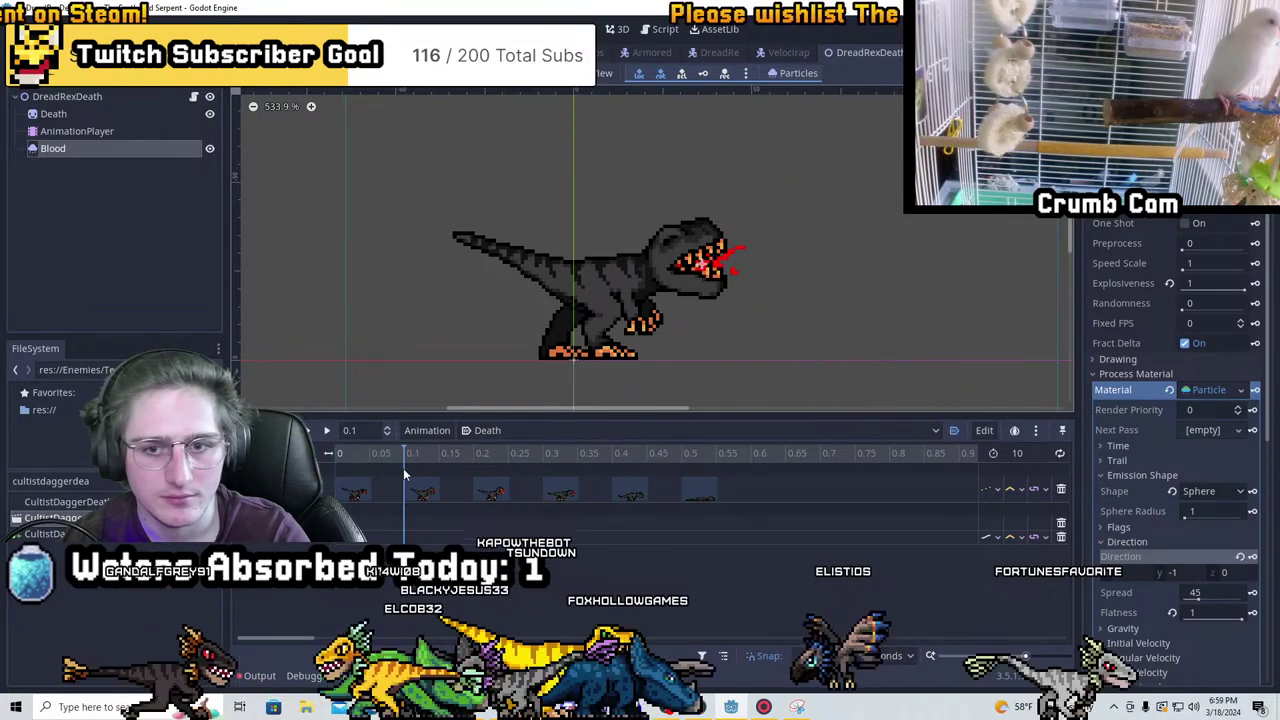
pyautogui.moveTo(405, 466); pyautogui.dragTo(718, 539)
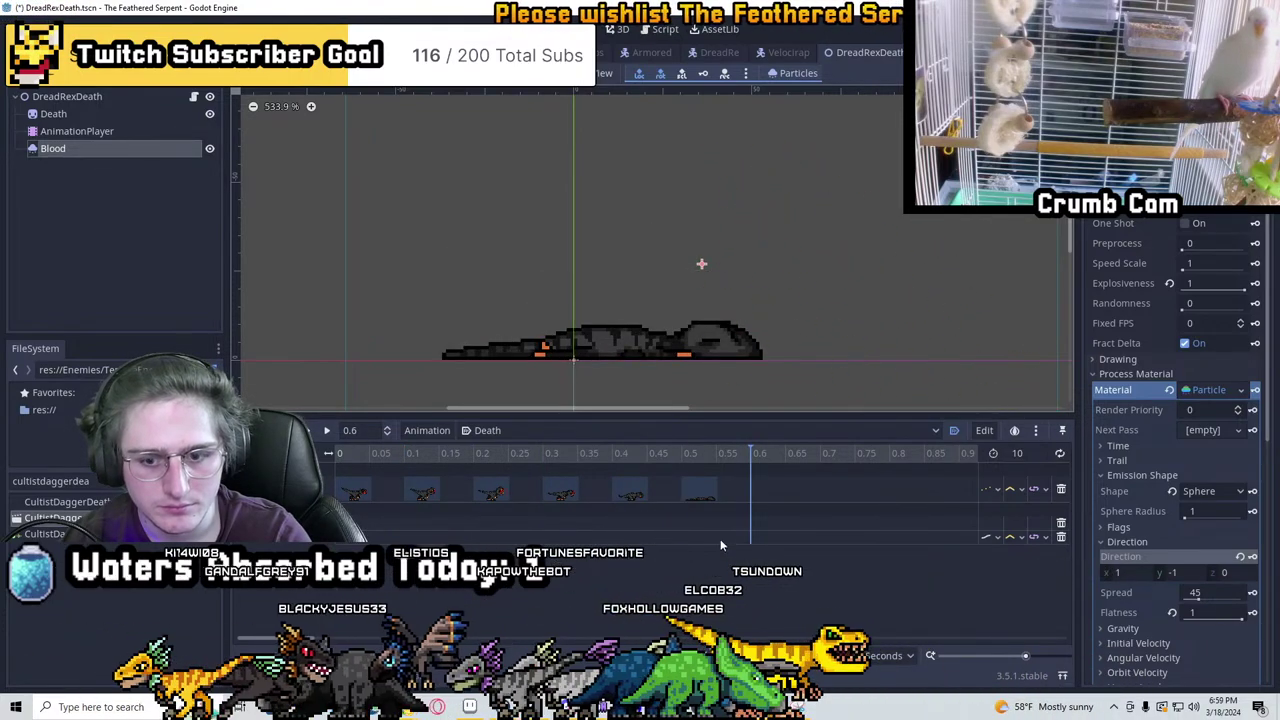
pyautogui.moveTo(736, 545); pyautogui.dragTo(433, 515)
pyautogui.click(682, 504)
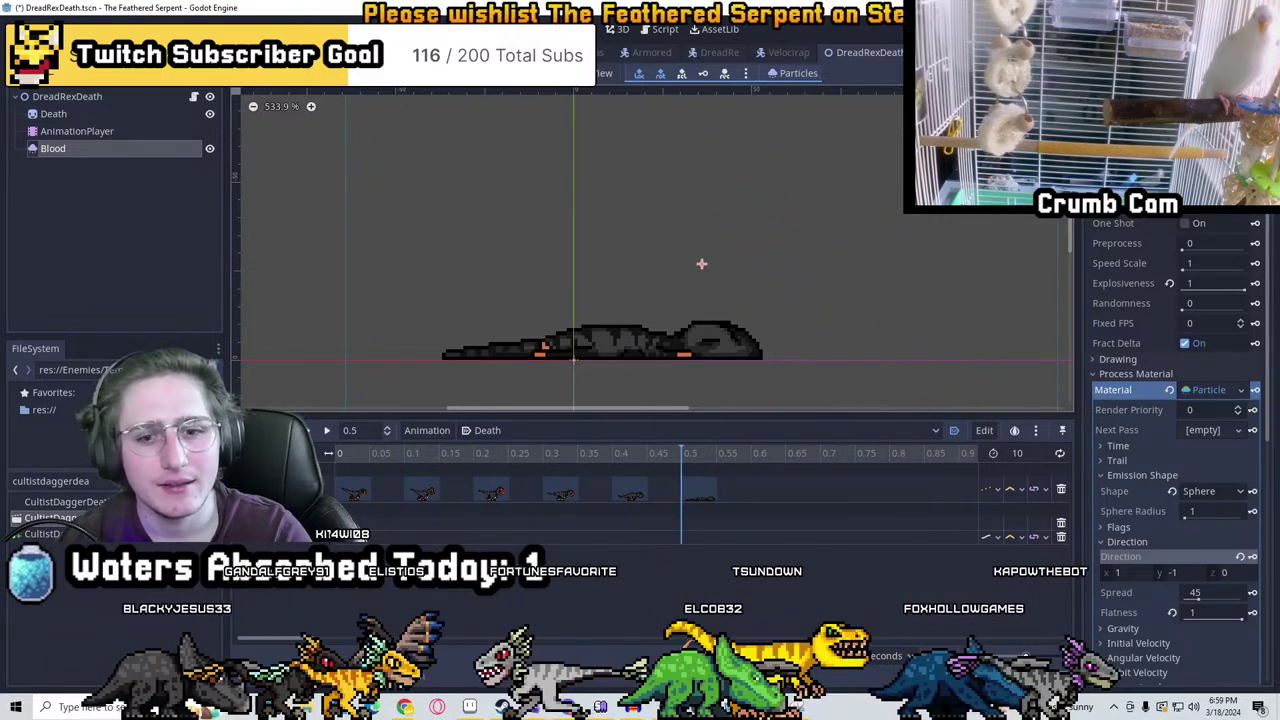
pyautogui.moveTo(628, 478); pyautogui.dragTo(686, 462)
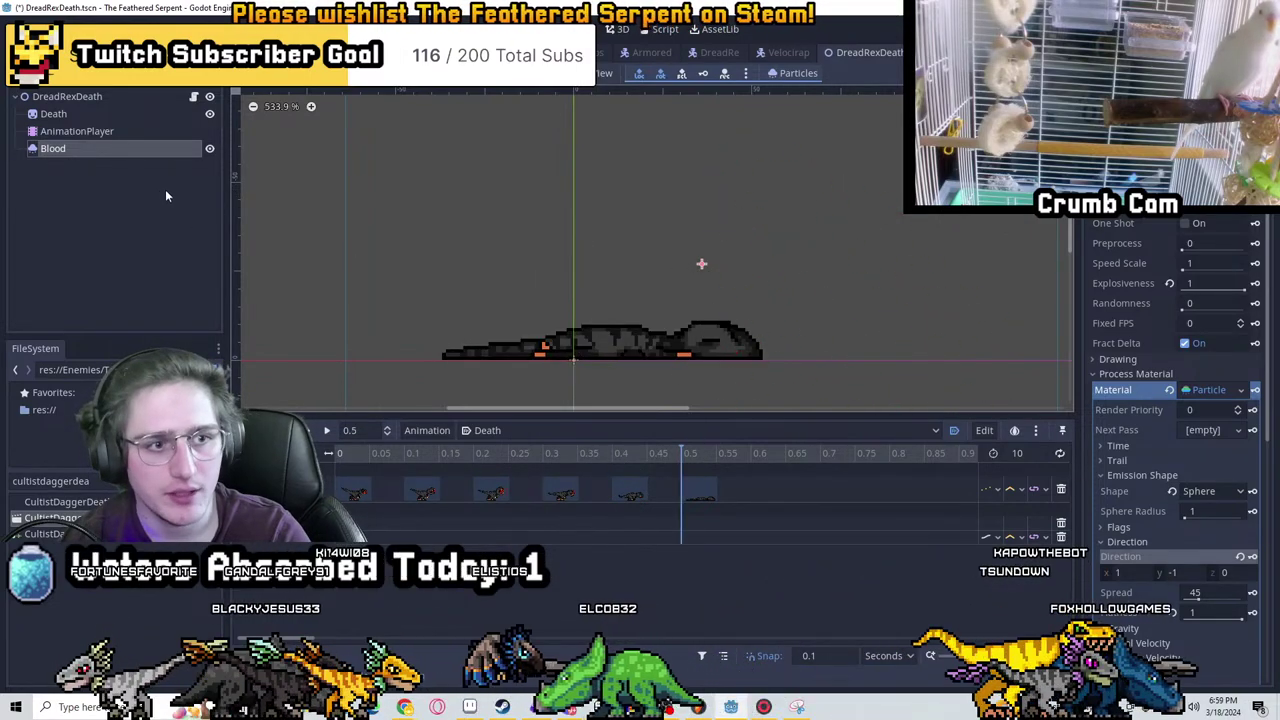
pyautogui.click(93, 134)
pyautogui.click(91, 149)
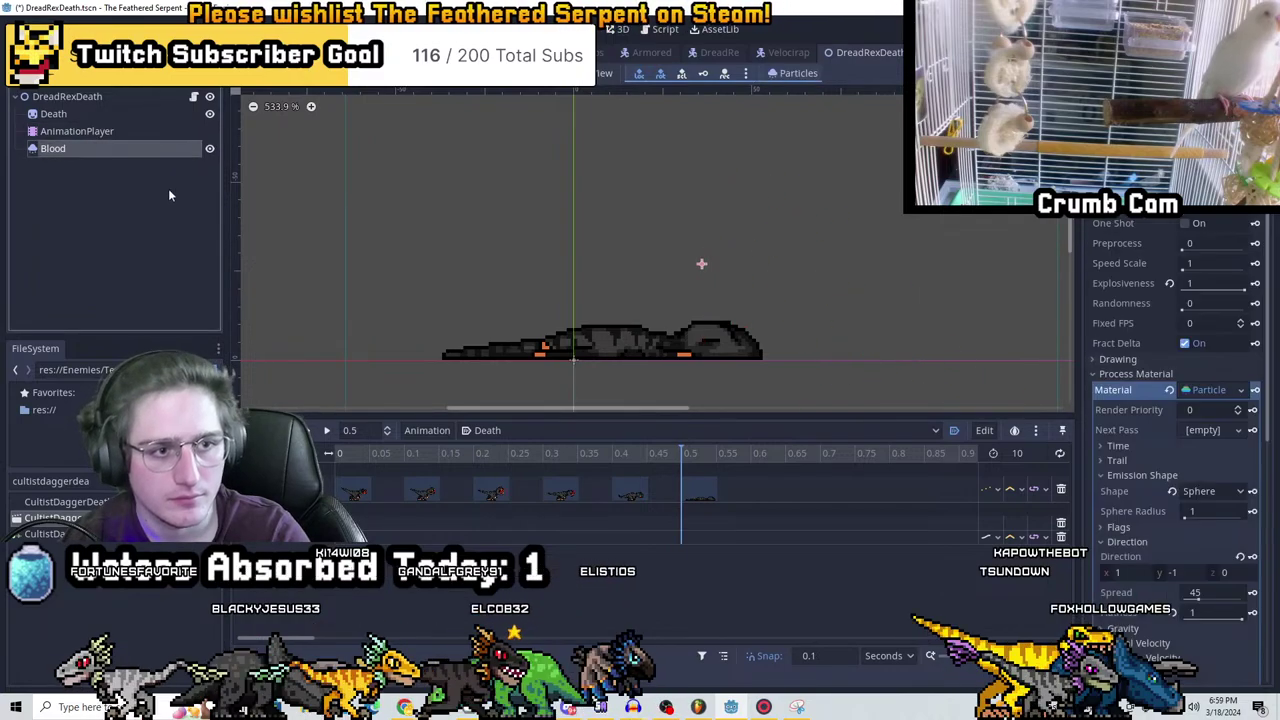
# Duplicate Blood as Blood2, move it onto the fallen rex's body, and make its material unique
pyautogui.hotkey('ctrl', 'd')
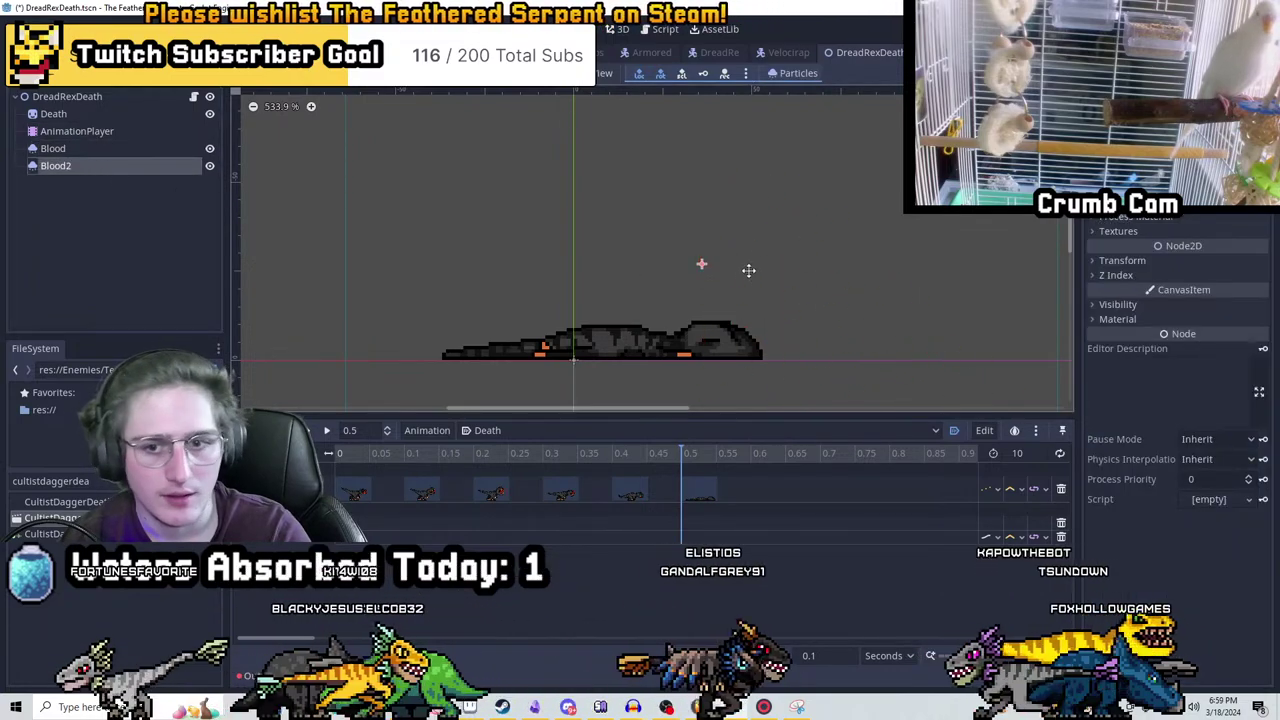
pyautogui.moveTo(749, 271)
pyautogui.mouseDown()
pyautogui.moveTo(651, 363)
pyautogui.moveTo(616, 368)
pyautogui.mouseUp()
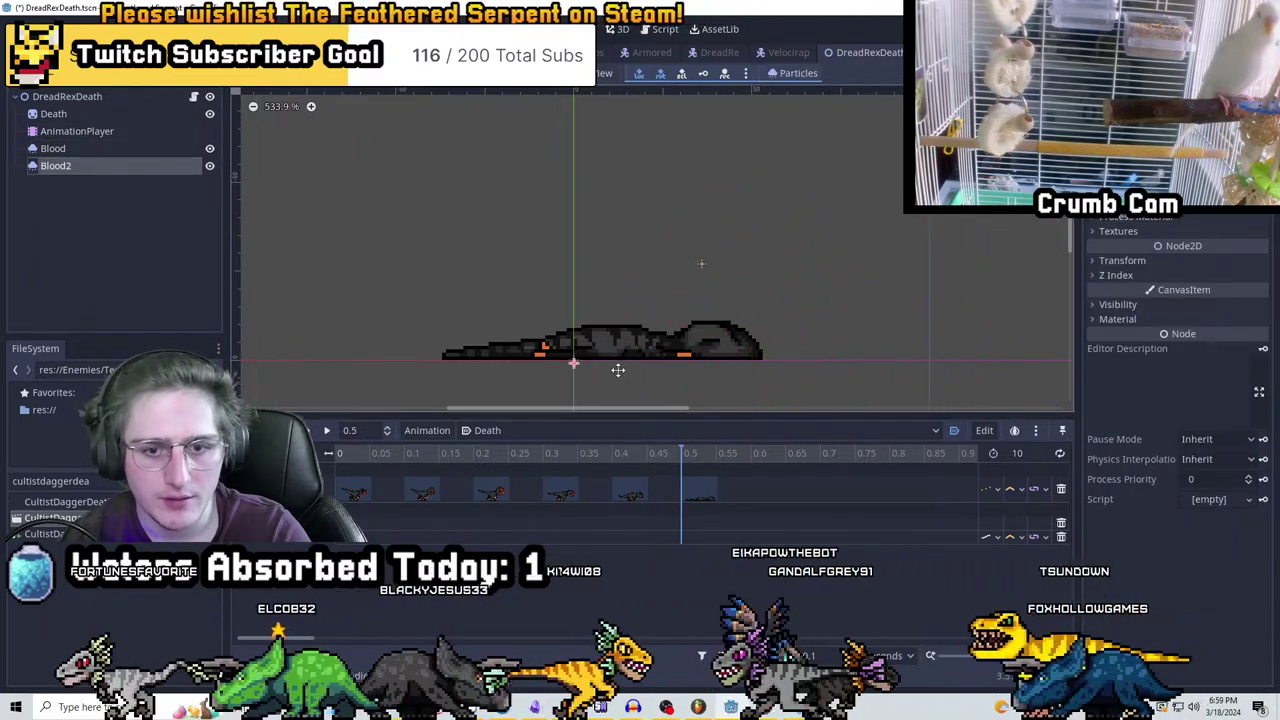
pyautogui.click(1150, 218)
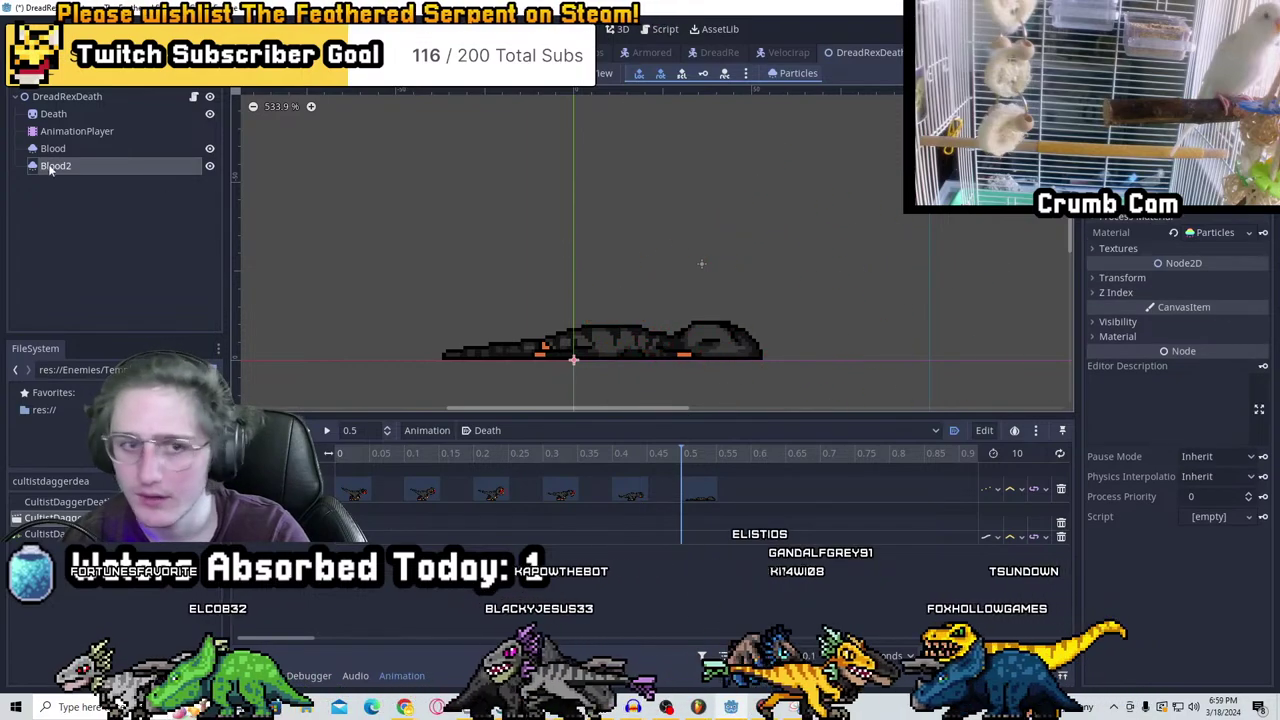
pyautogui.click(1248, 233)
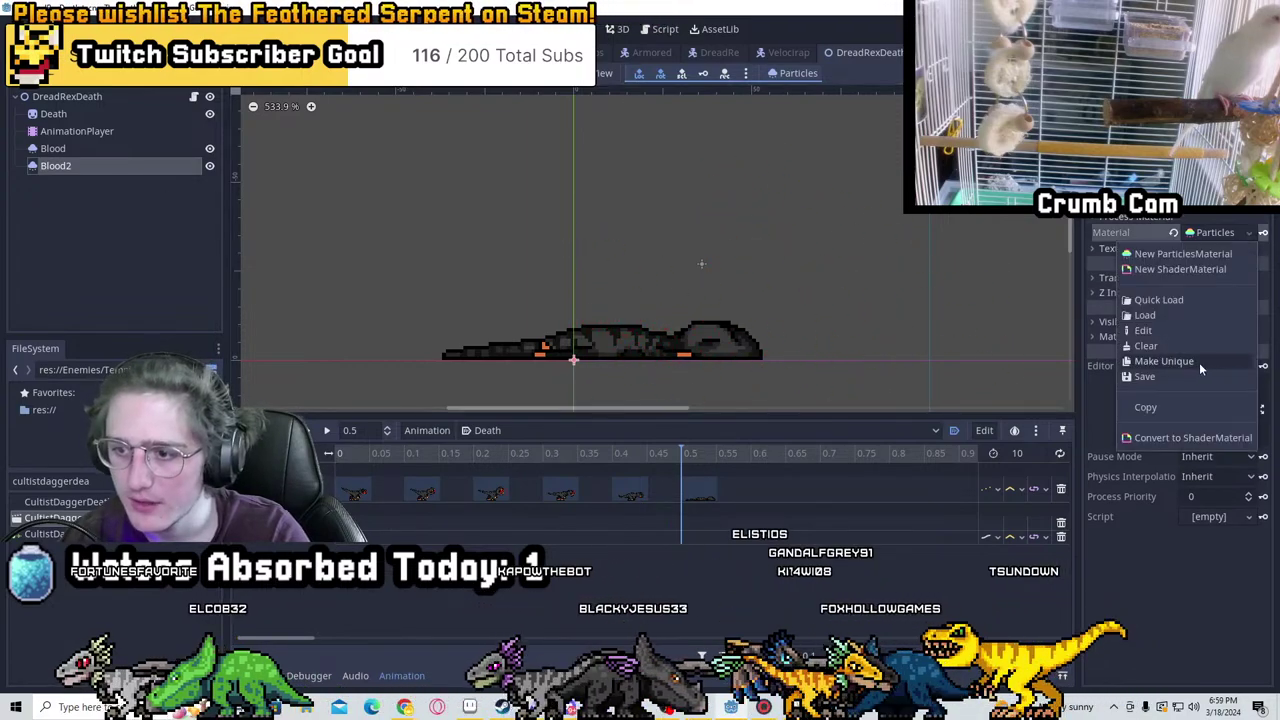
pyautogui.click(1199, 362)
pyautogui.click(1180, 232)
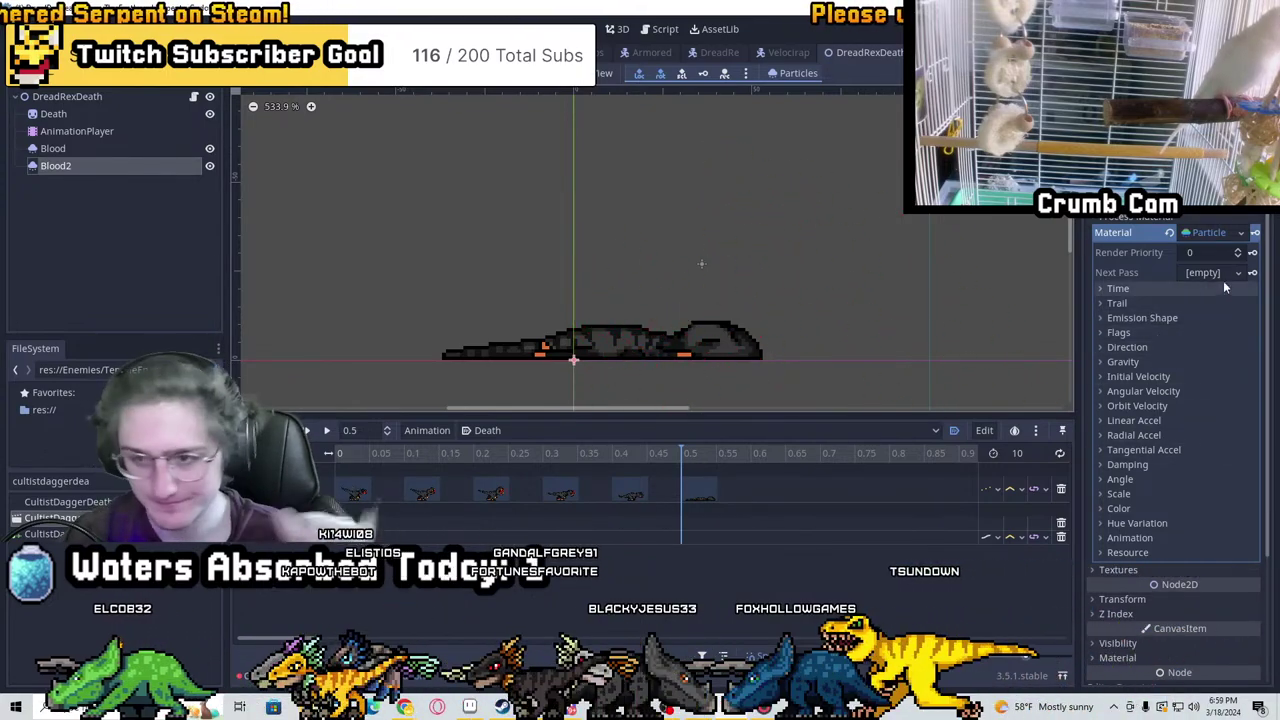
# Set Blood2's initial velocity to 120
pyautogui.click(1186, 318)
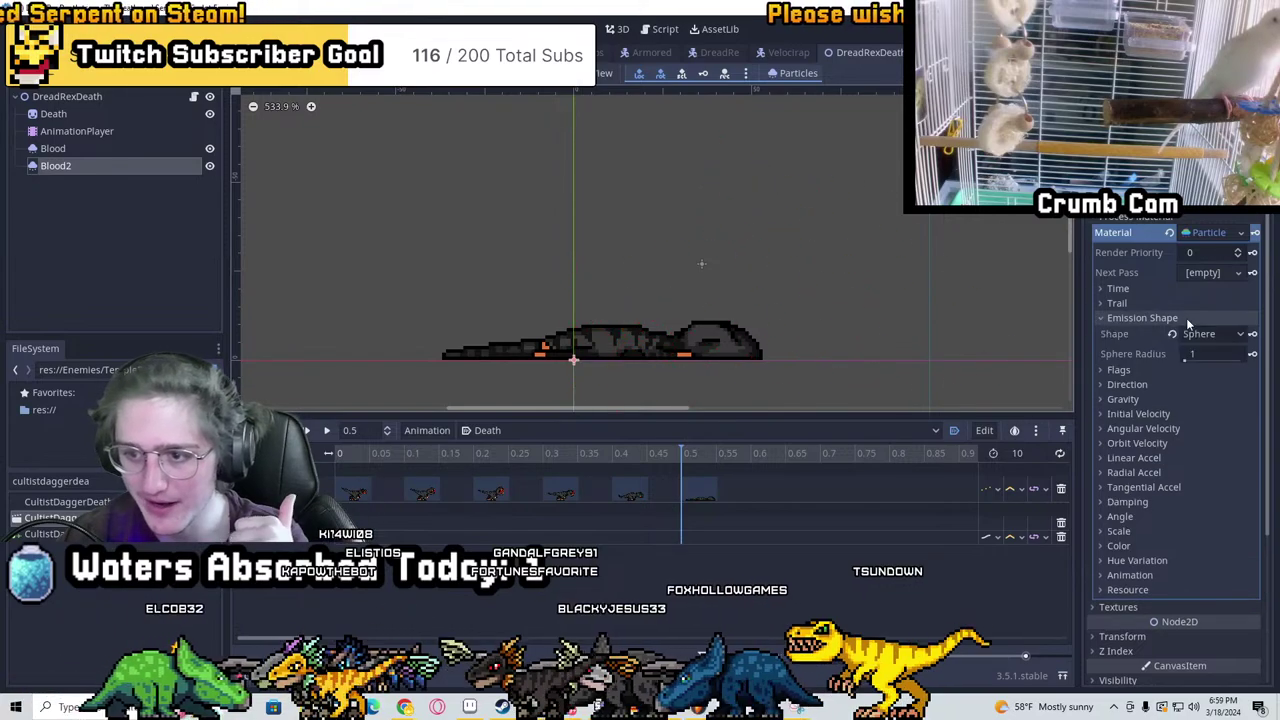
pyautogui.click(1160, 320)
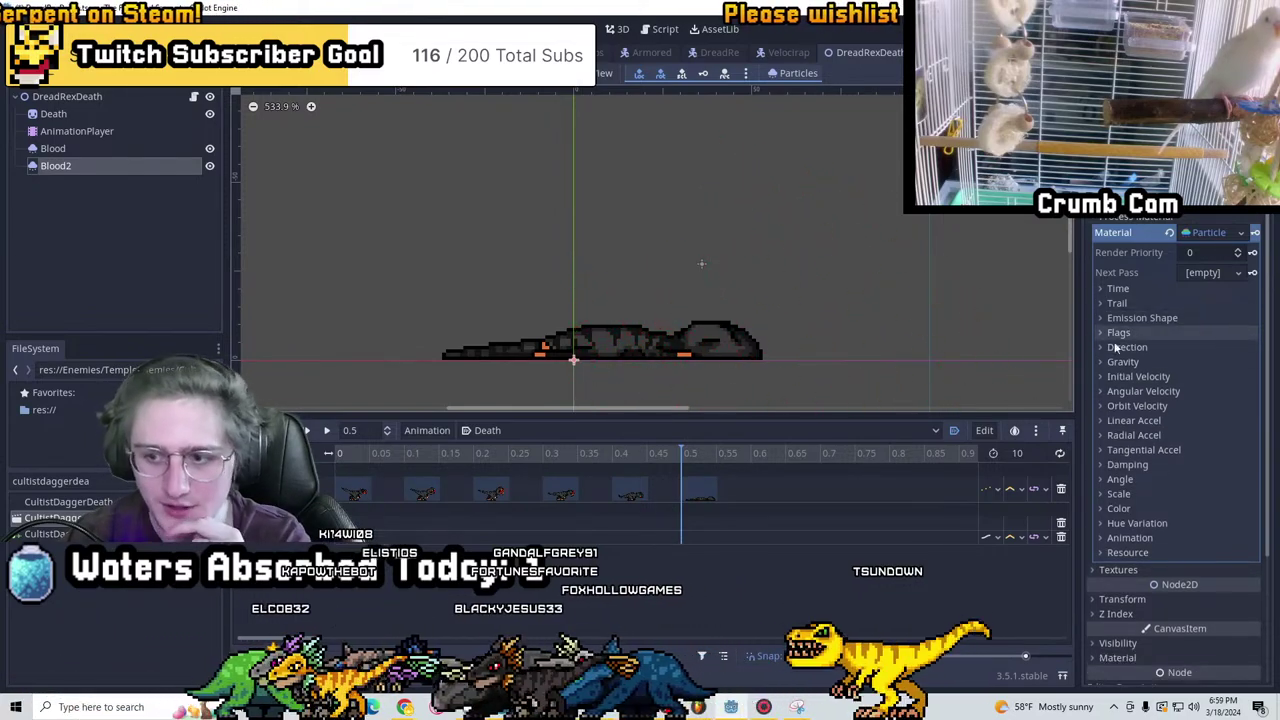
pyautogui.click(1127, 347)
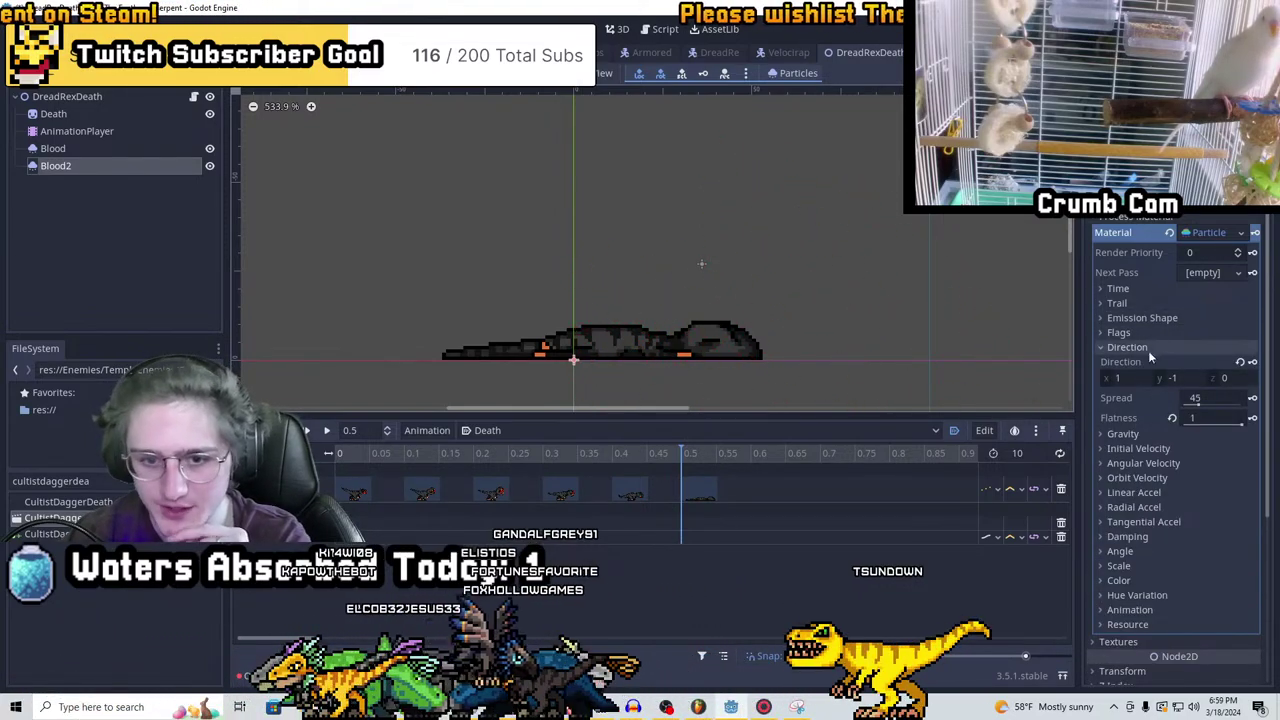
pyautogui.click(1155, 346)
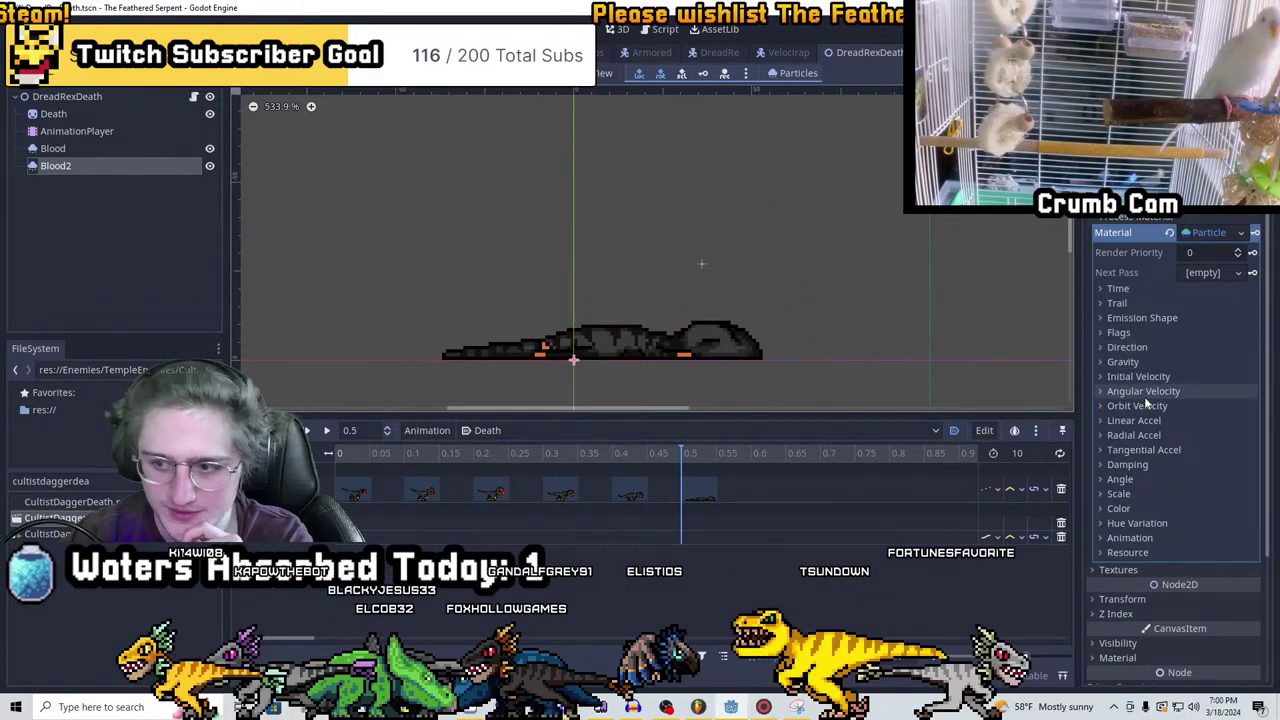
pyautogui.click(1138, 376)
pyautogui.click(1210, 392)
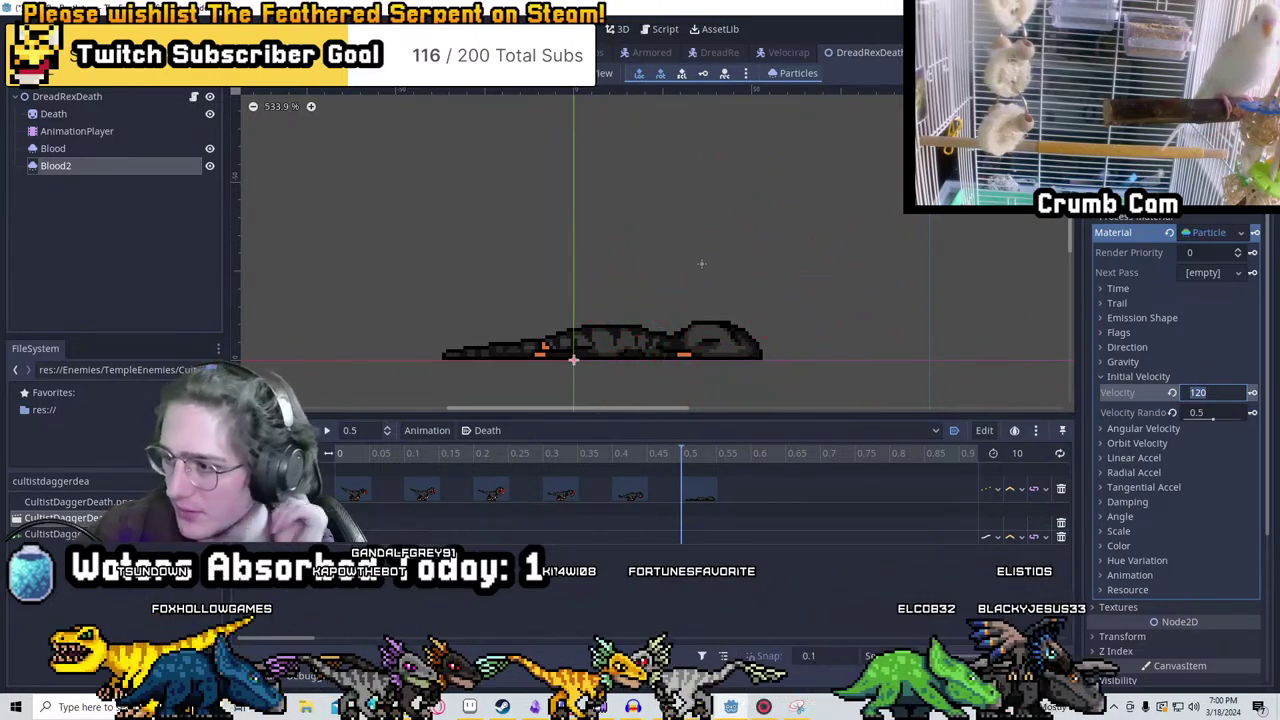
pyautogui.press('Return')
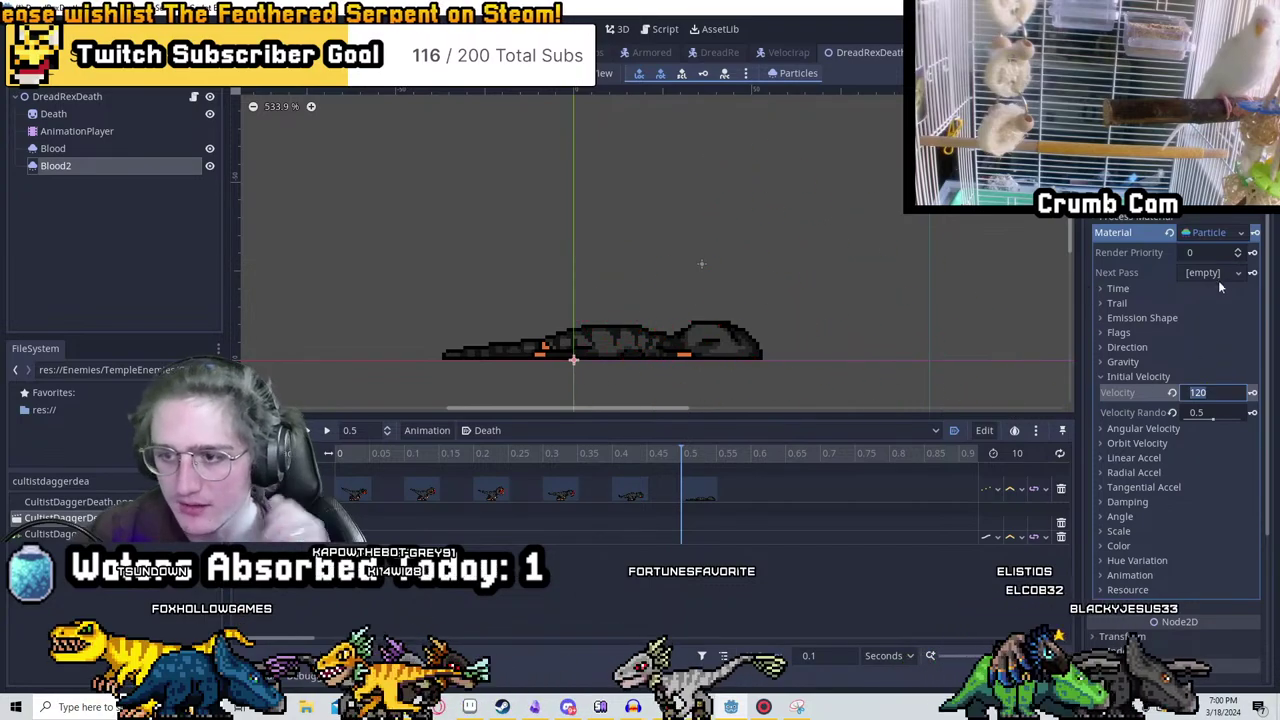
# Set Blood2's particle direction x to 0 so the blood sprays upward
pyautogui.scroll(2, 1200, 300)
pyautogui.click(1140, 384)
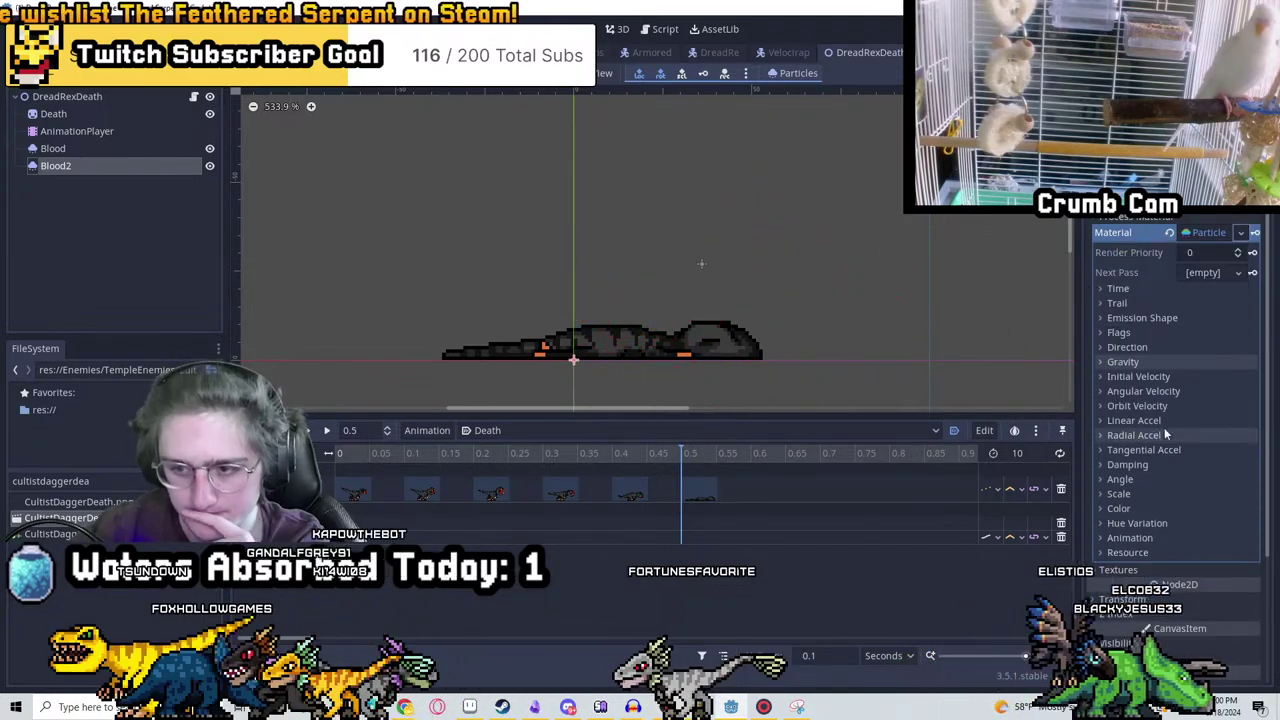
pyautogui.click(1127, 347)
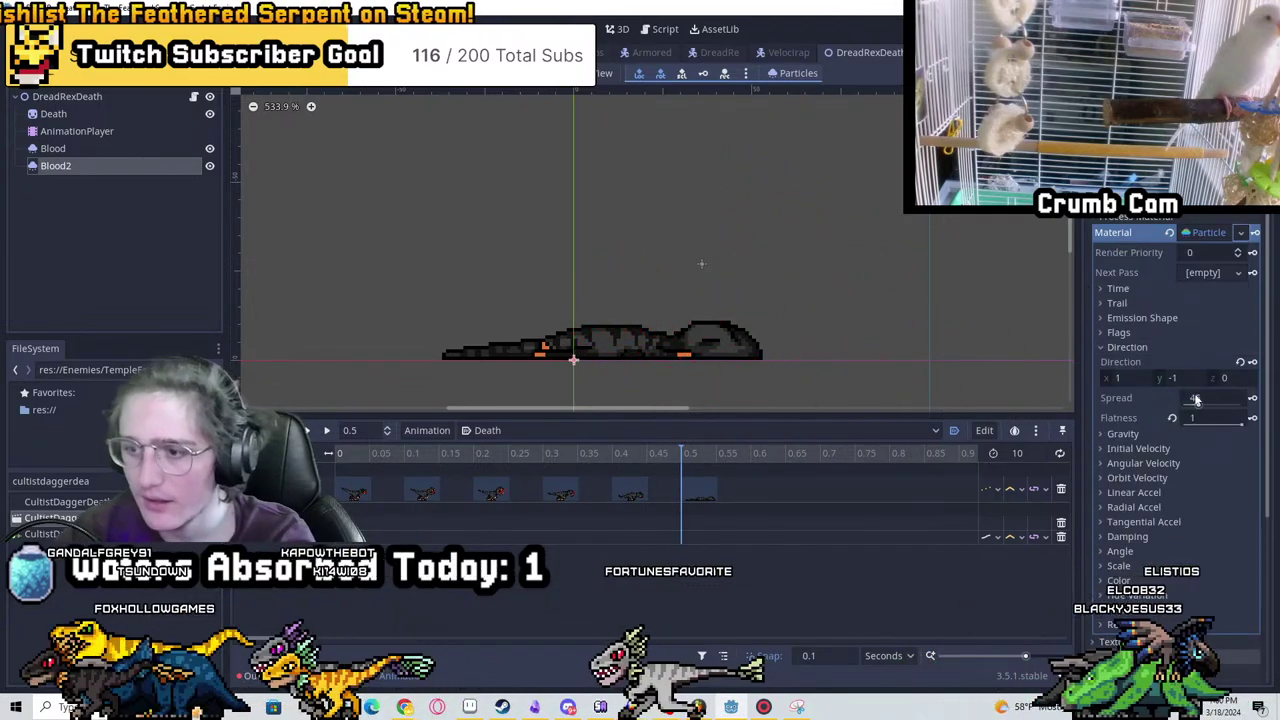
pyautogui.click(1118, 377)
pyautogui.write('0')
pyautogui.press('Return')
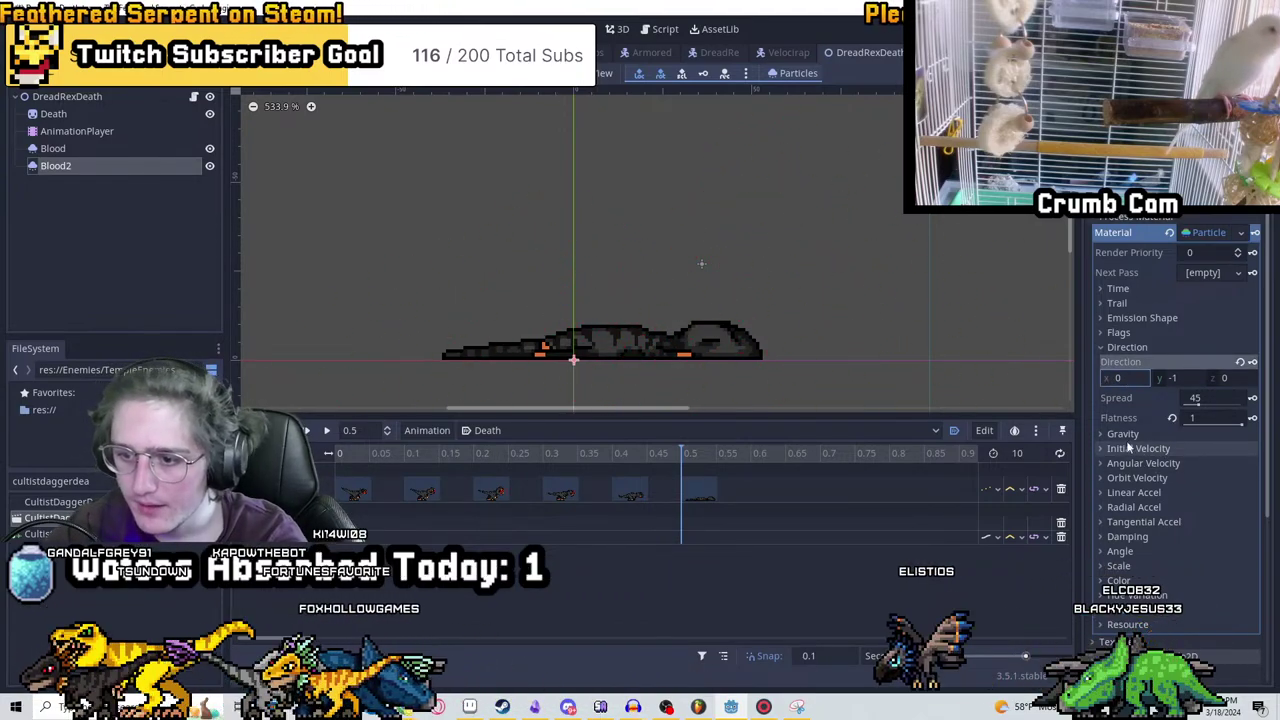
# Switch the emission shape to Box, trying box widths of 32, 48 and 42
pyautogui.click(1130, 318)
pyautogui.click(1215, 334)
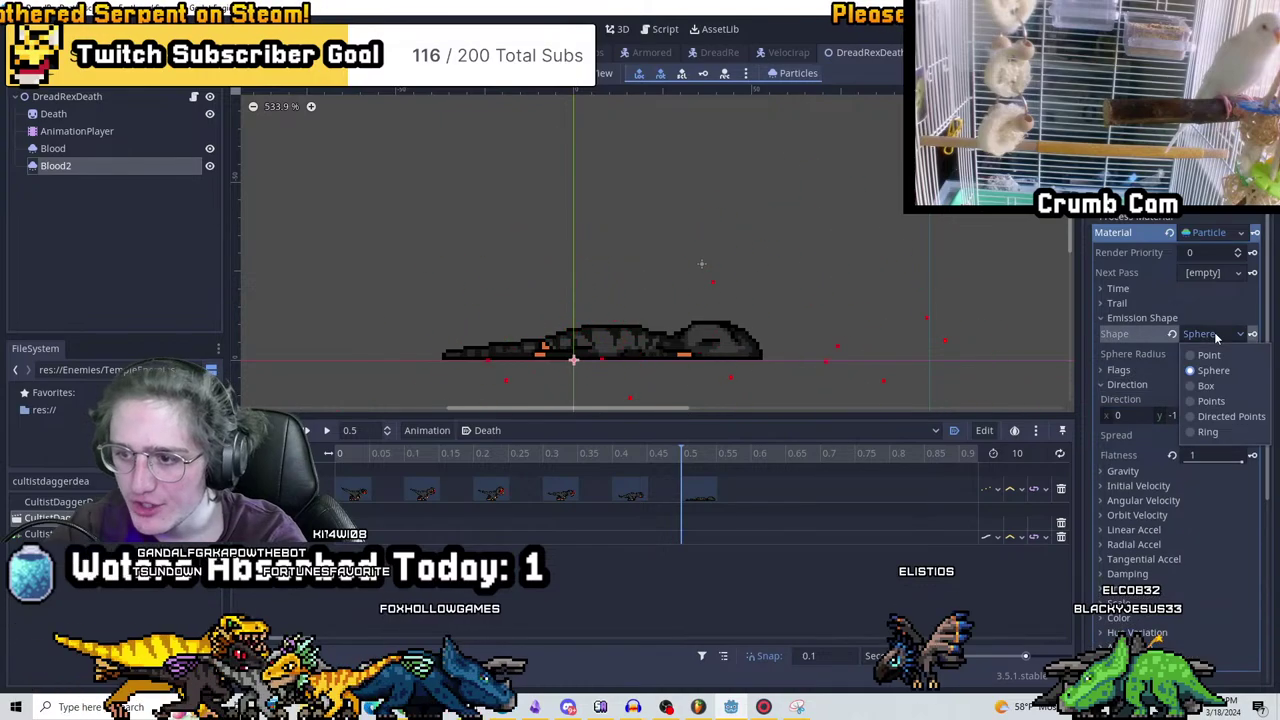
pyautogui.click(1203, 385)
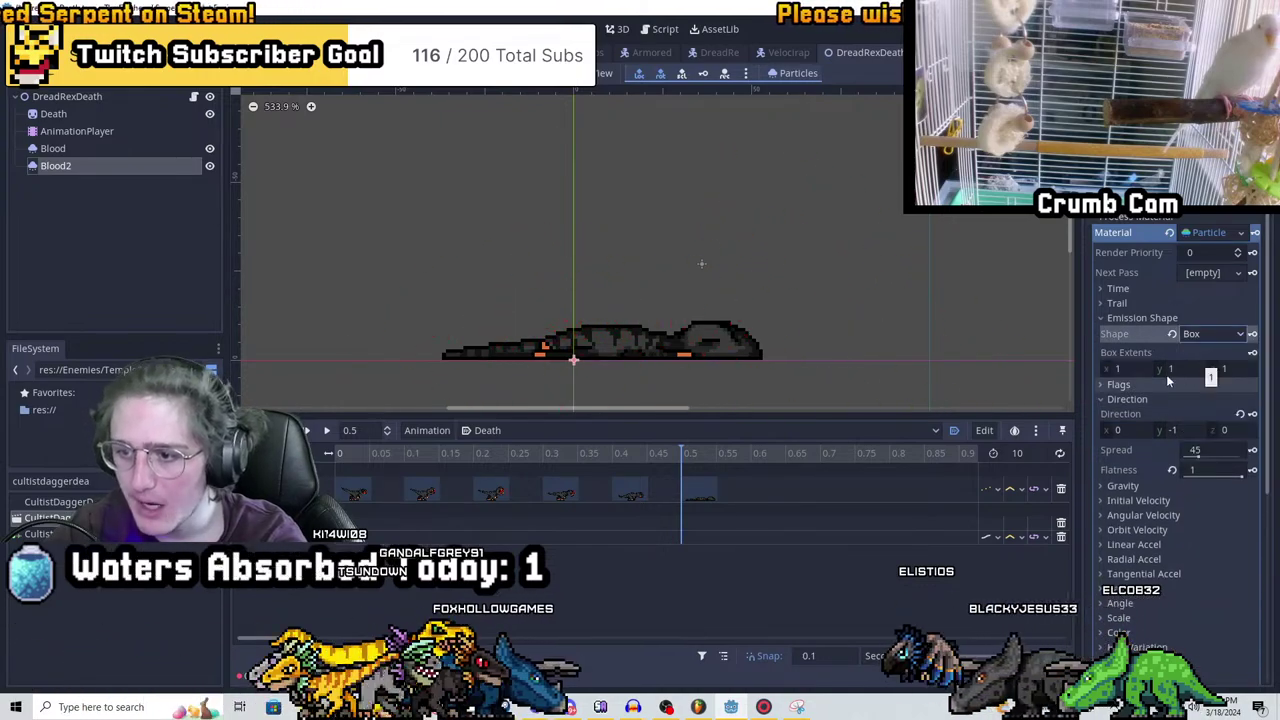
pyautogui.click(1178, 369)
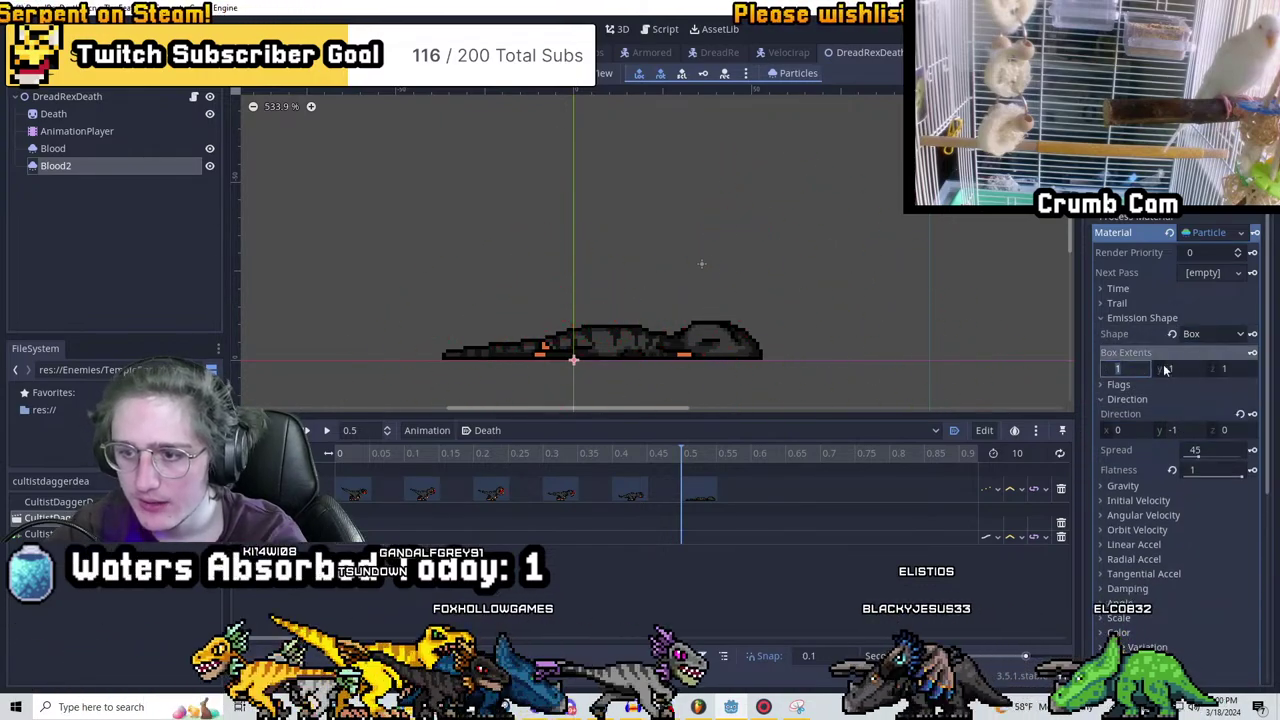
pyautogui.press('Return')
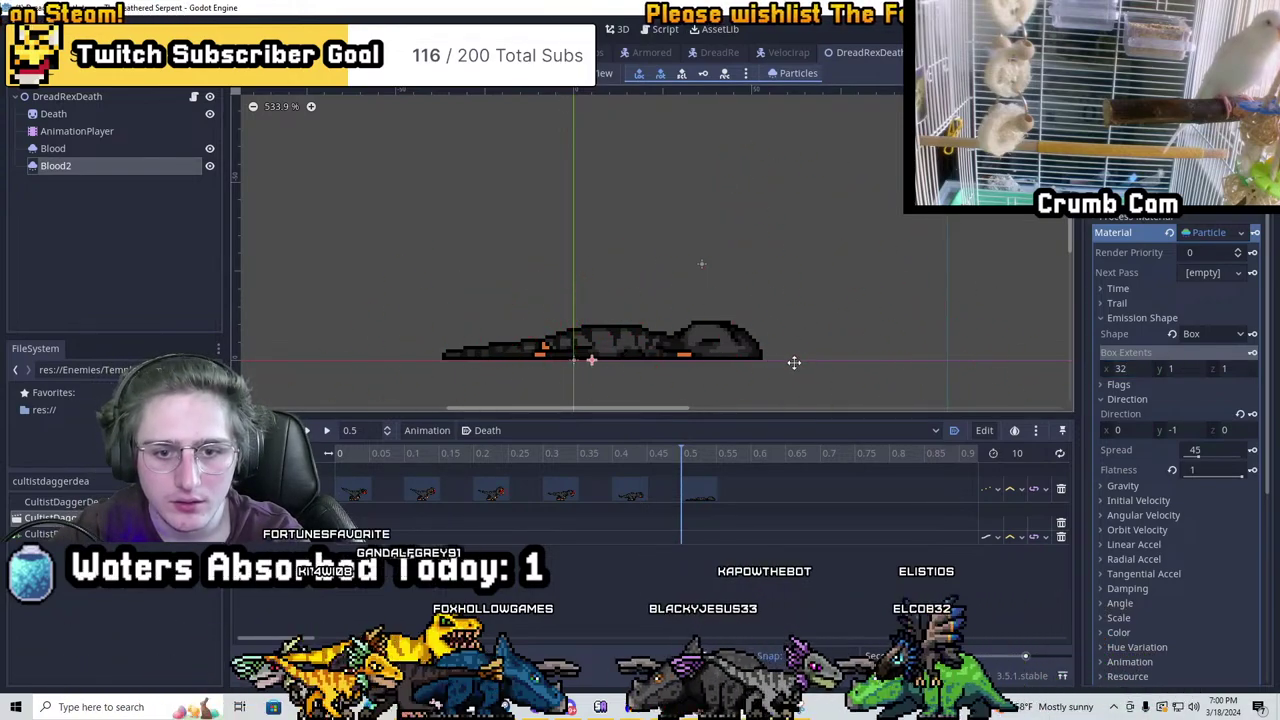
pyautogui.click(1143, 368)
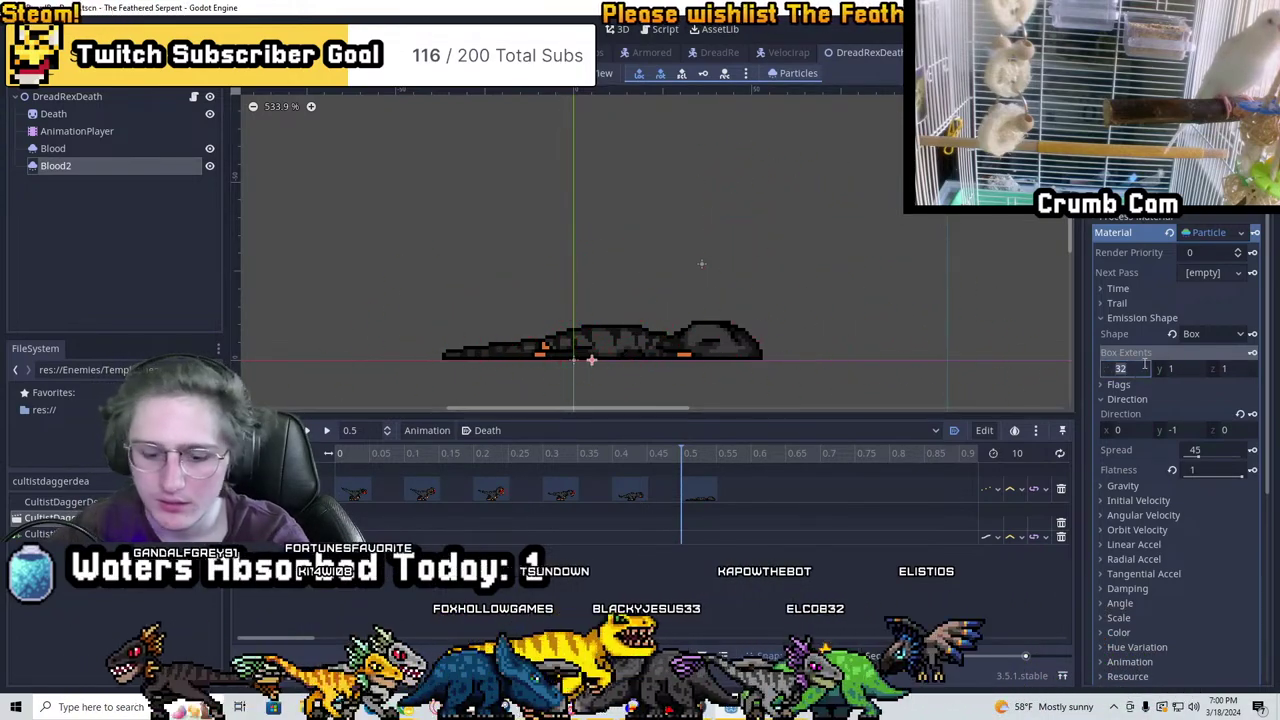
pyautogui.write('48')
pyautogui.press('Return')
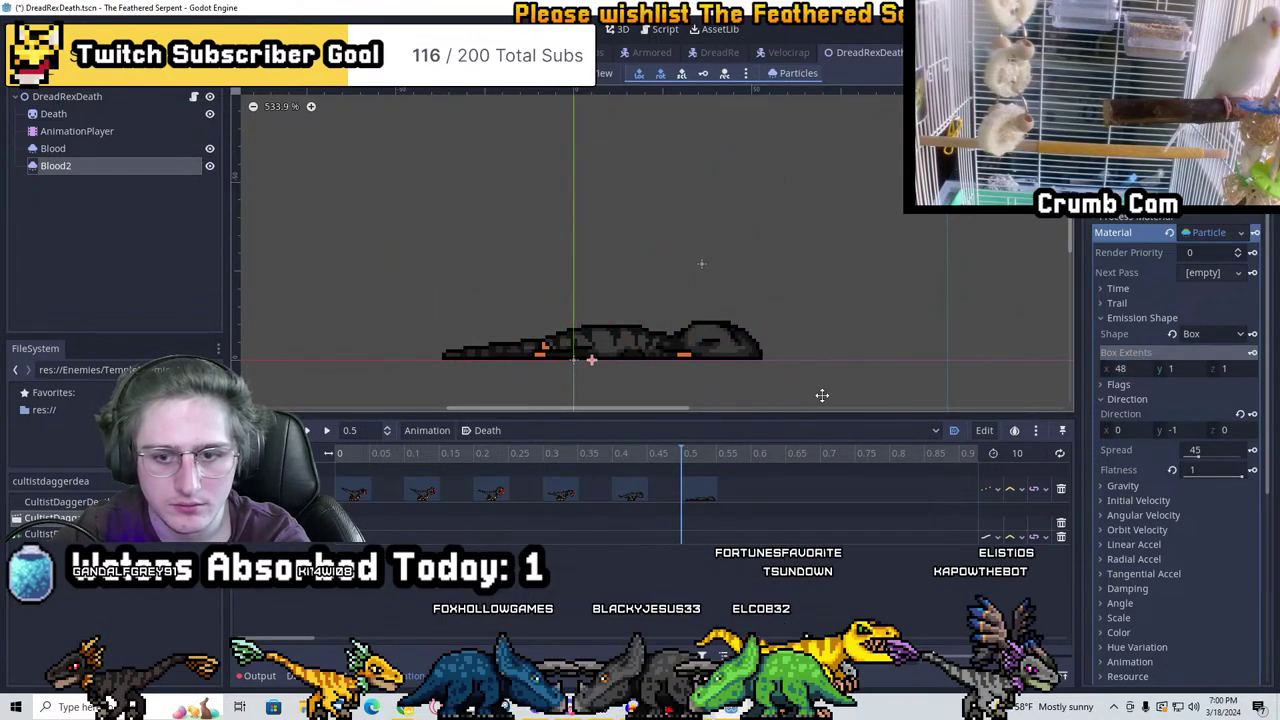
pyautogui.click(1133, 370)
pyautogui.write('42')
pyautogui.press('Return')
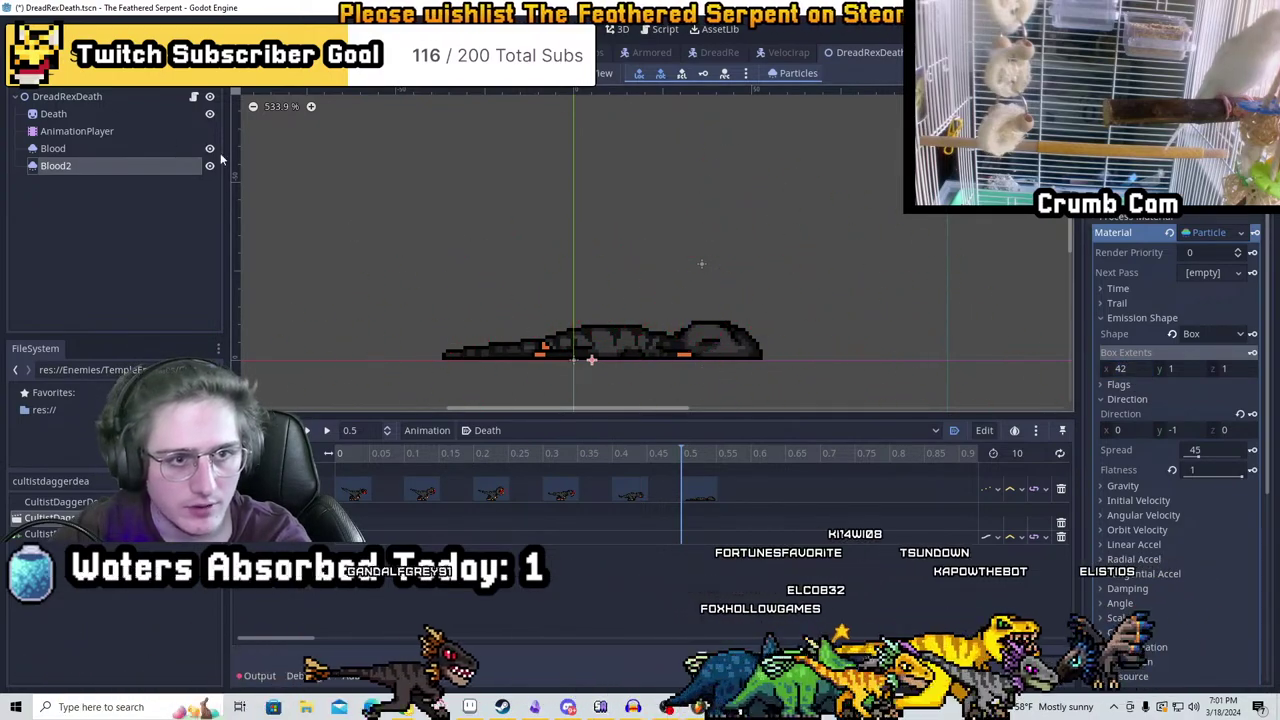
# Hide the Blood particles and change Blood2's spread angle from 25 to 35
pyautogui.click(210, 149)
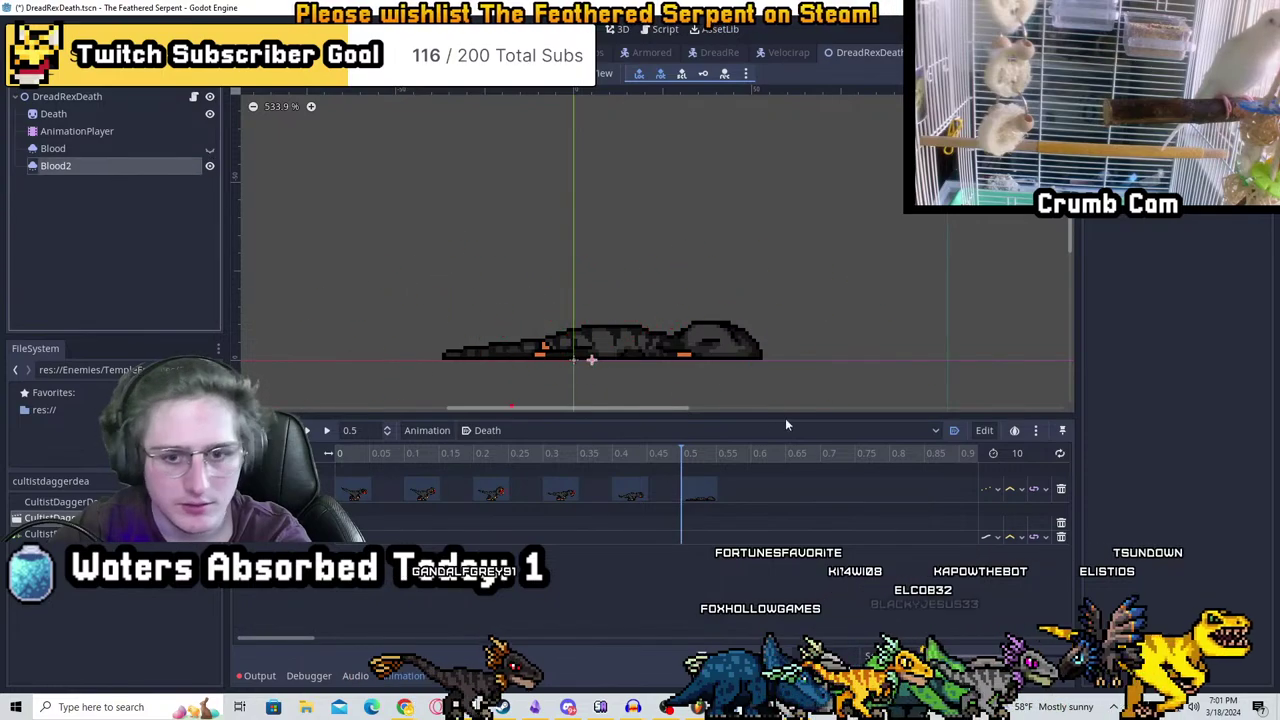
pyautogui.click(585, 385)
pyautogui.moveTo(695, 375); pyautogui.dragTo(777, 280, button='middle')
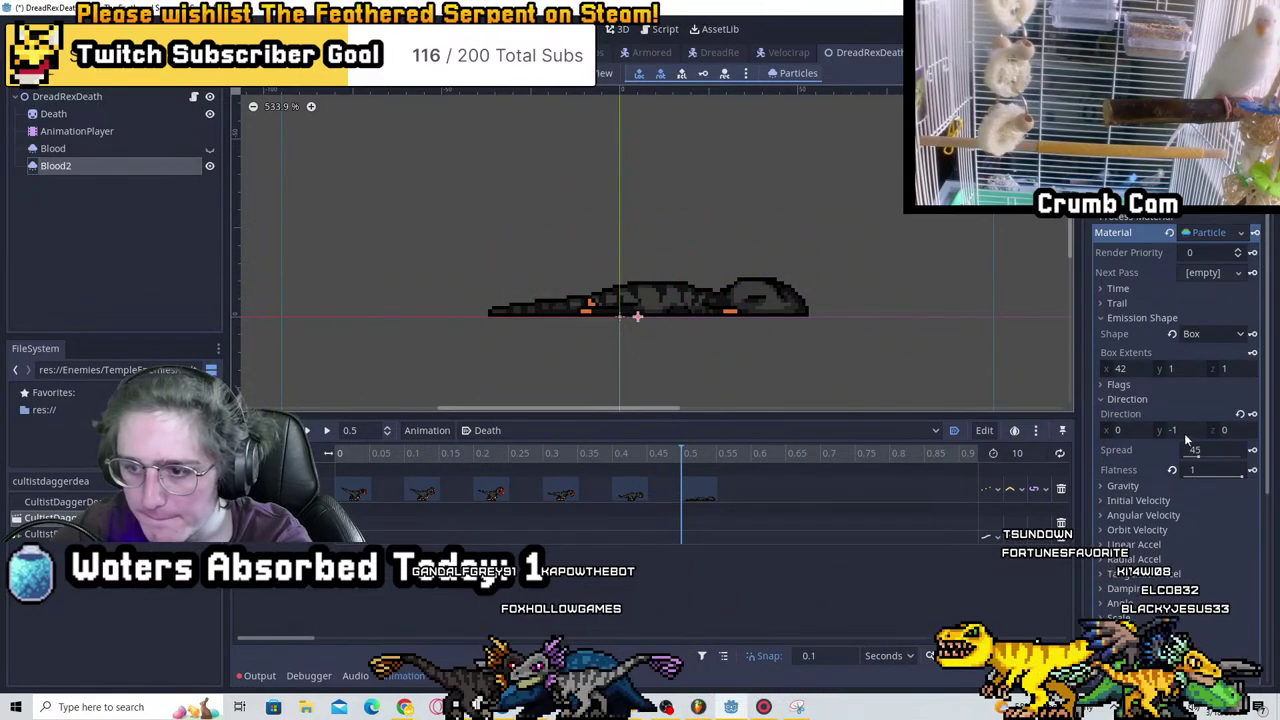
pyautogui.click(1213, 446)
pyautogui.write('25')
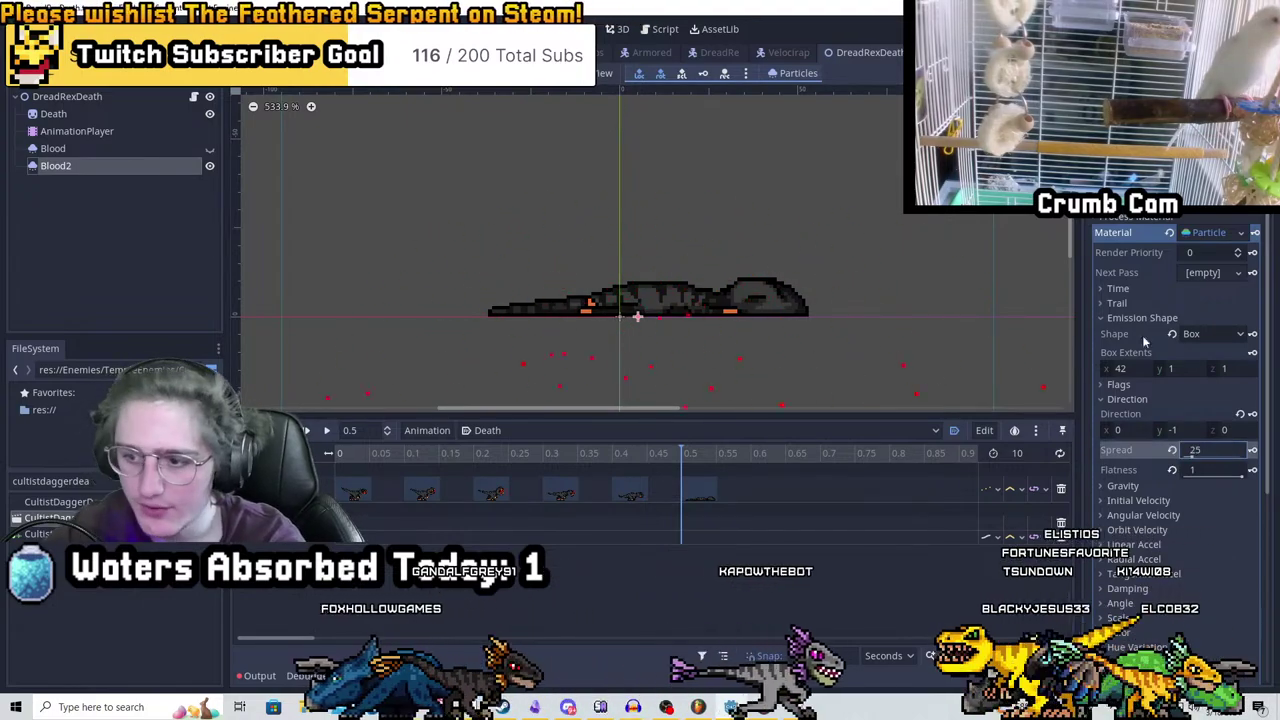
pyautogui.press('Return')
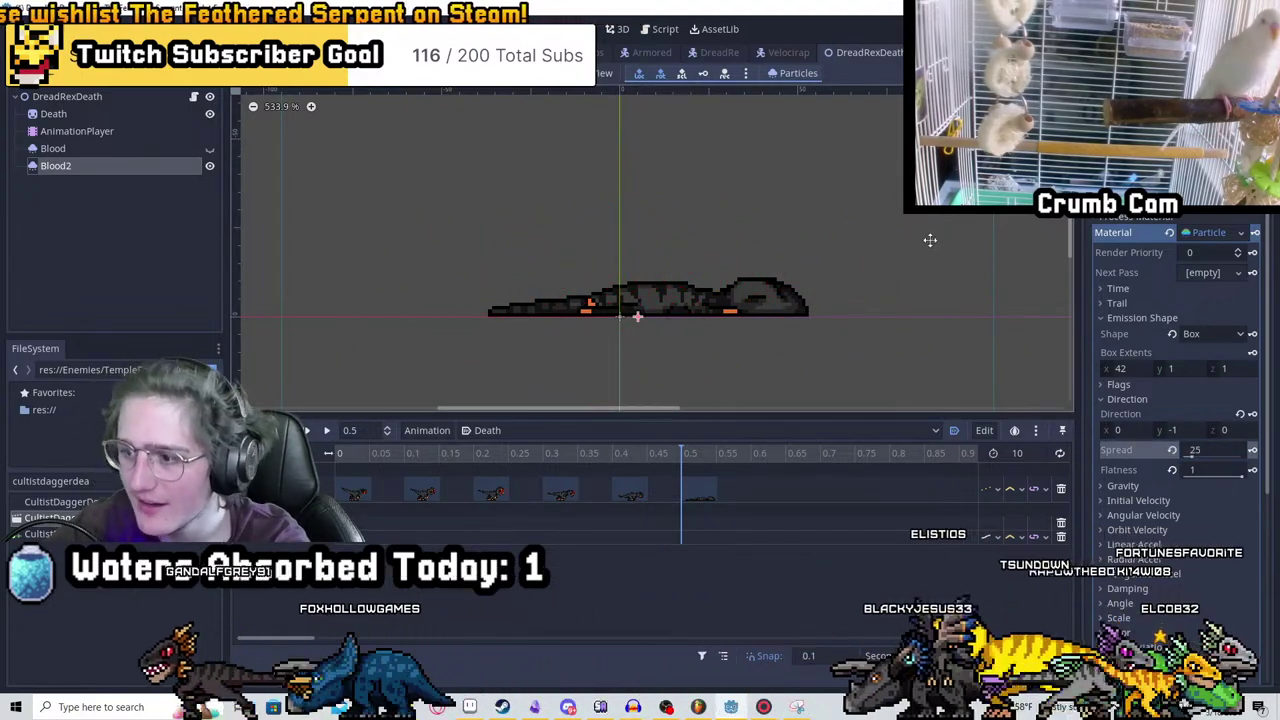
pyautogui.moveTo(894, 234); pyautogui.dragTo(866, 269, button='middle')
pyautogui.scroll(2, 706, 354)
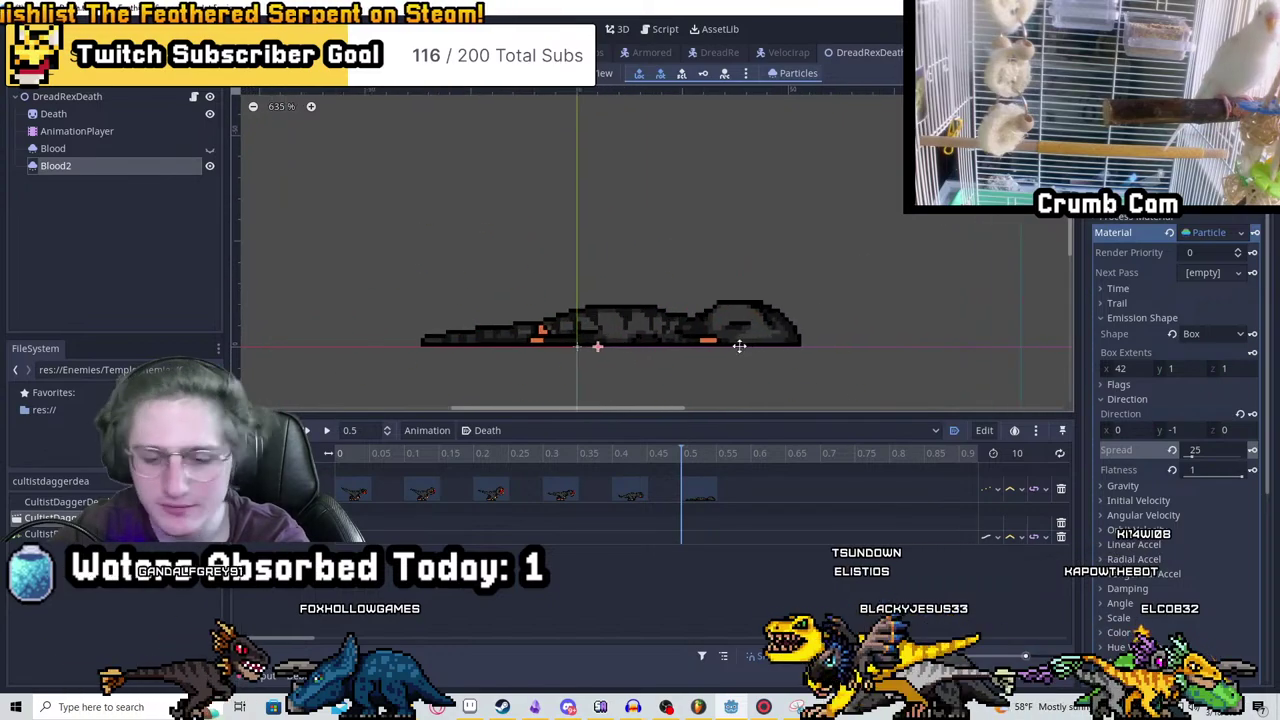
pyautogui.click(1224, 449)
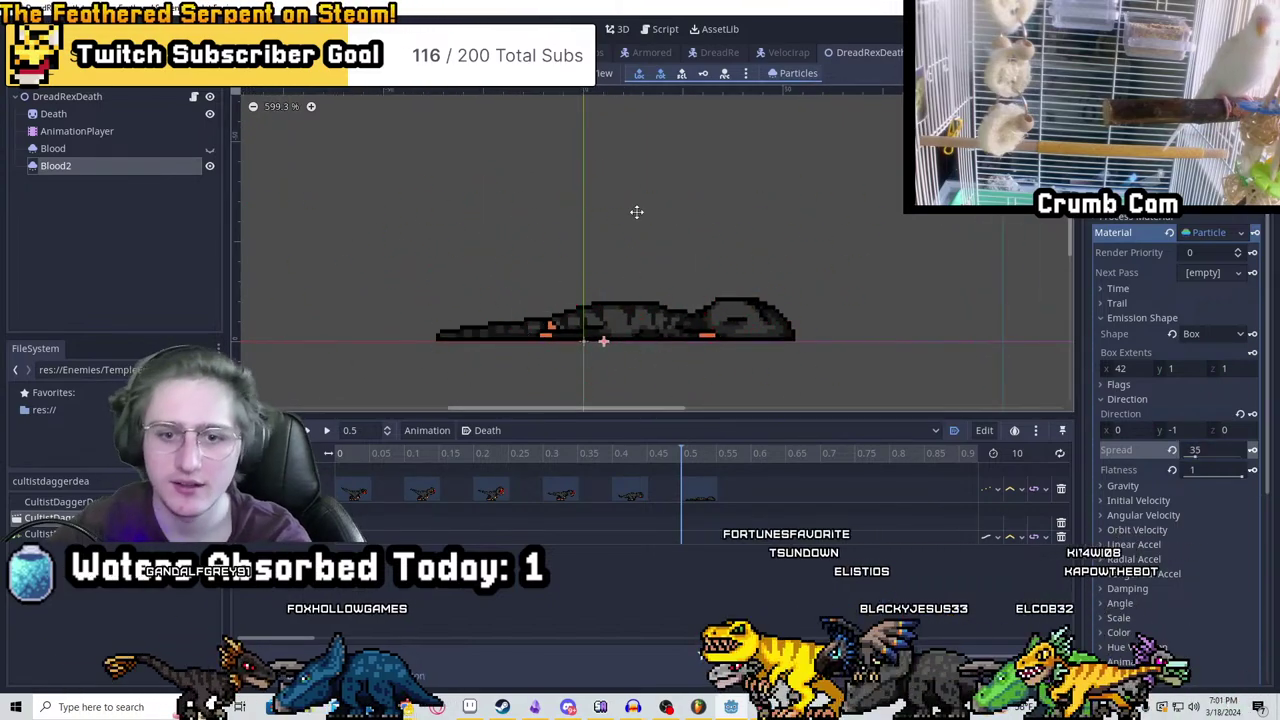
pyautogui.scroll(-4, 719, 303)
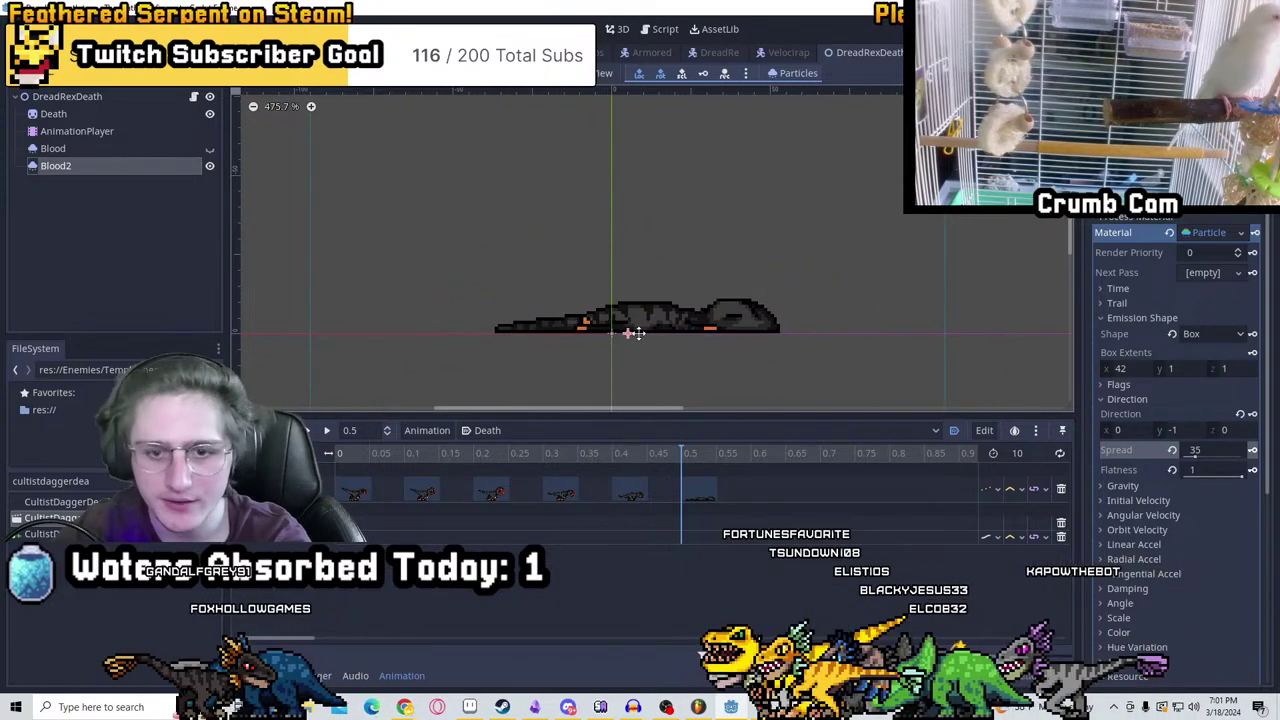
pyautogui.scroll(5, 637, 333)
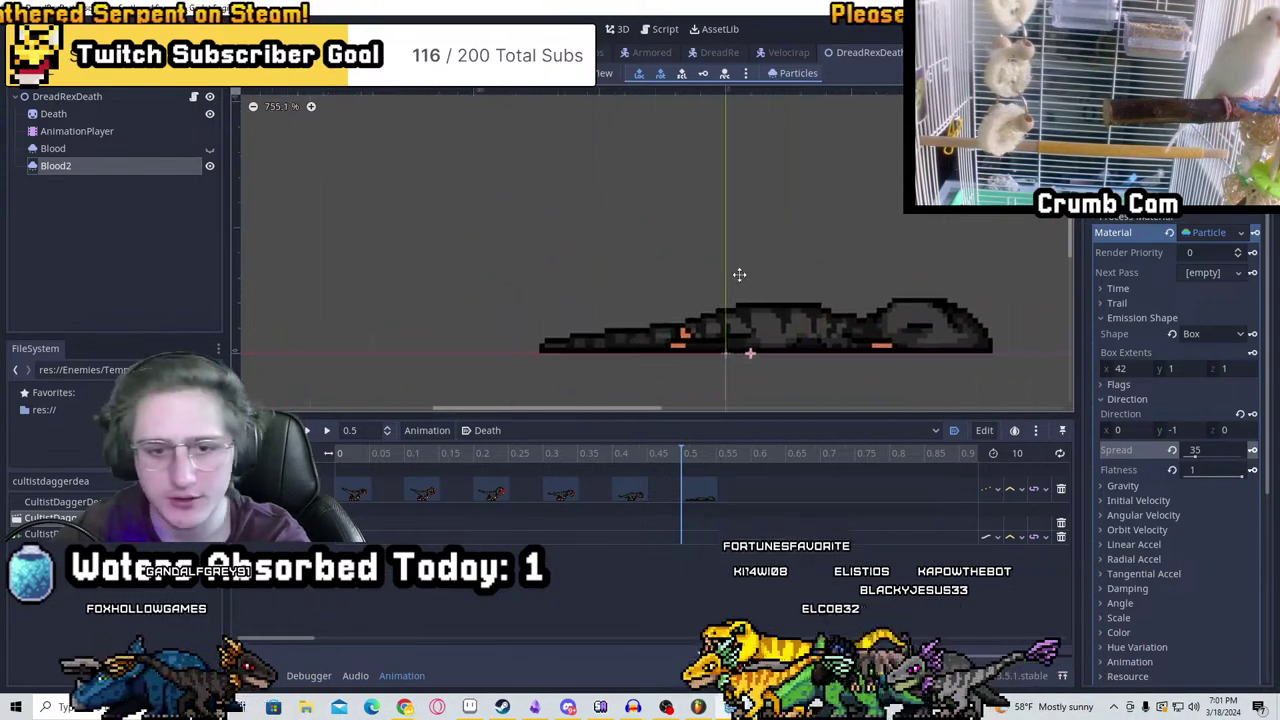
pyautogui.scroll(-2, 626, 277)
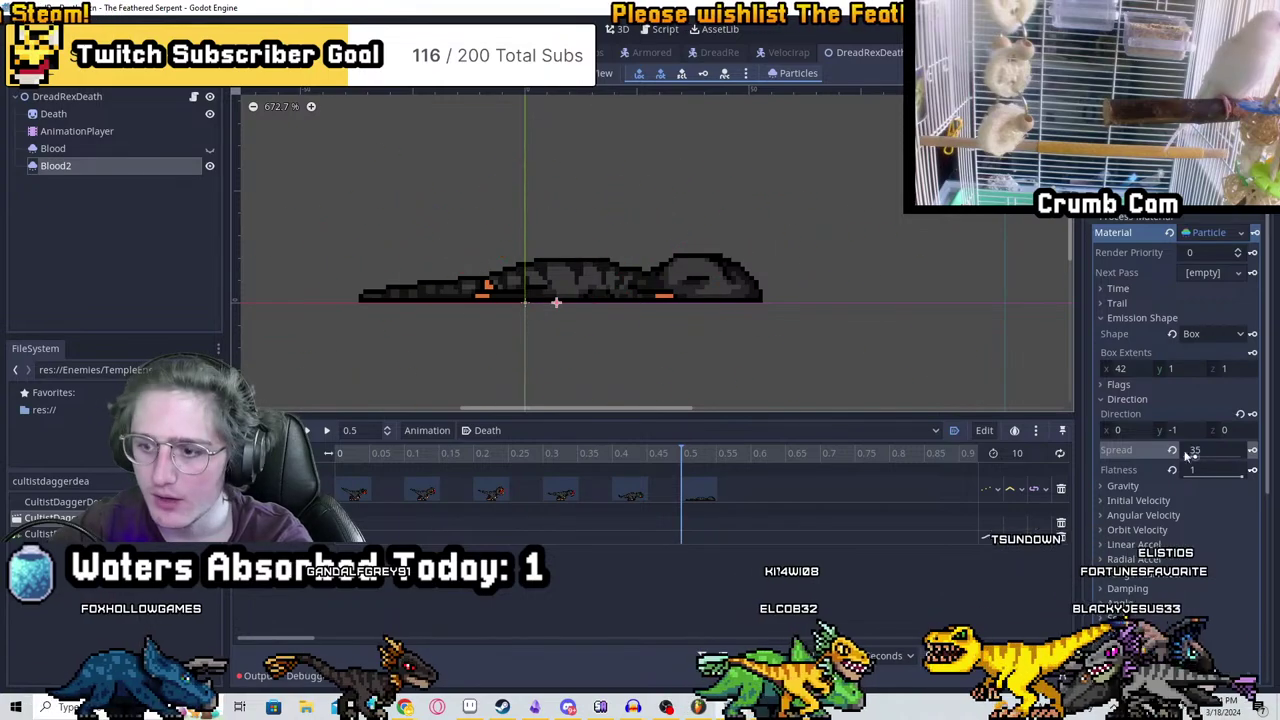
# Set the emission box width to 46
pyautogui.click(1135, 370)
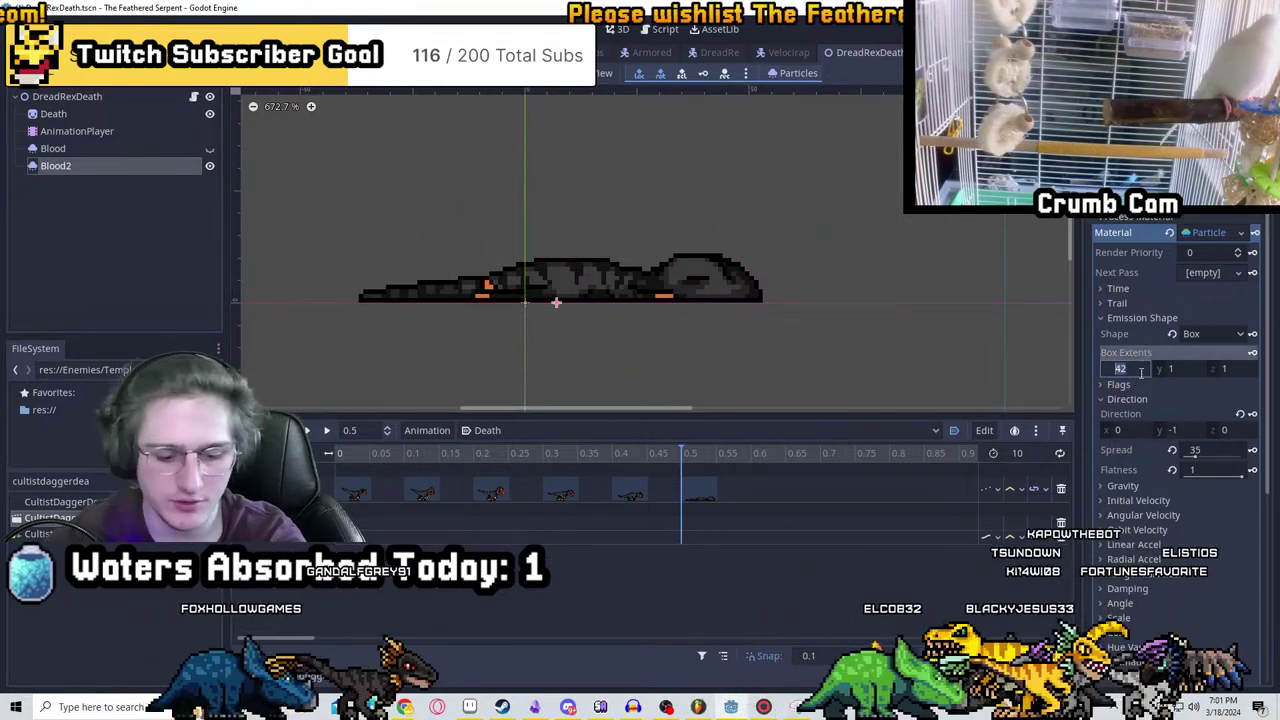
pyautogui.press('Return')
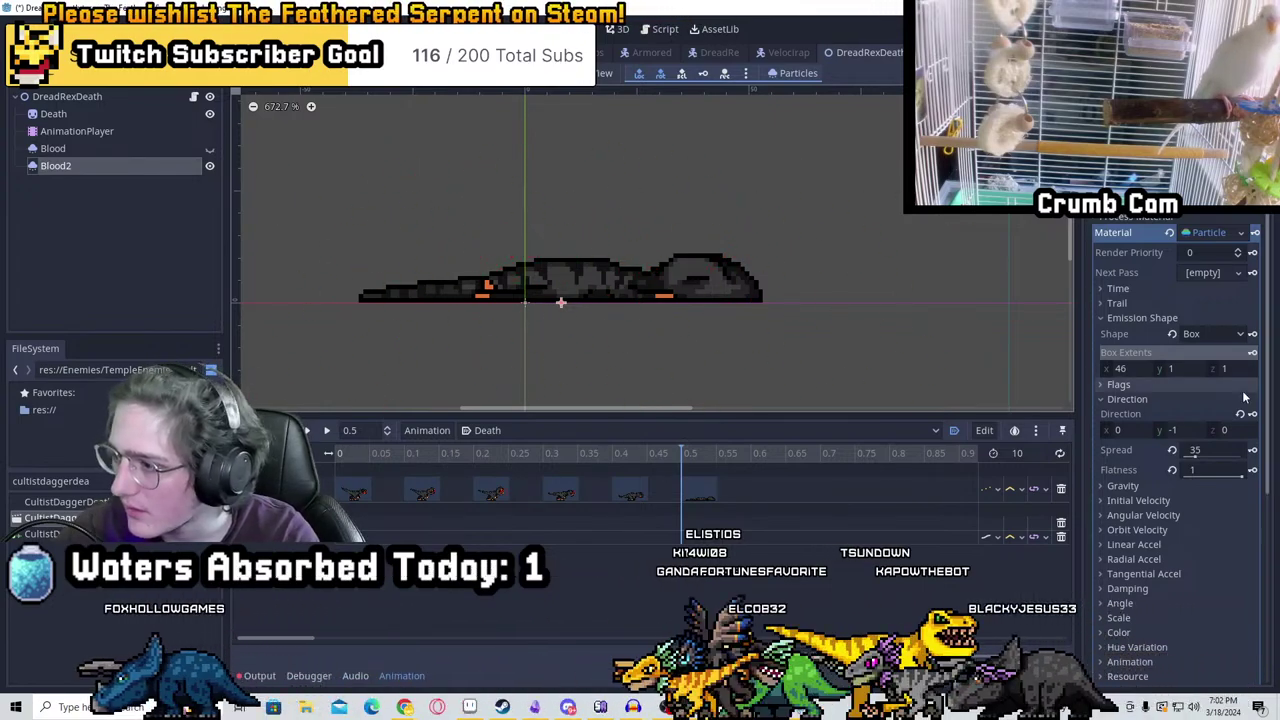
pyautogui.moveTo(760, 304); pyautogui.dragTo(808, 326, button='middle')
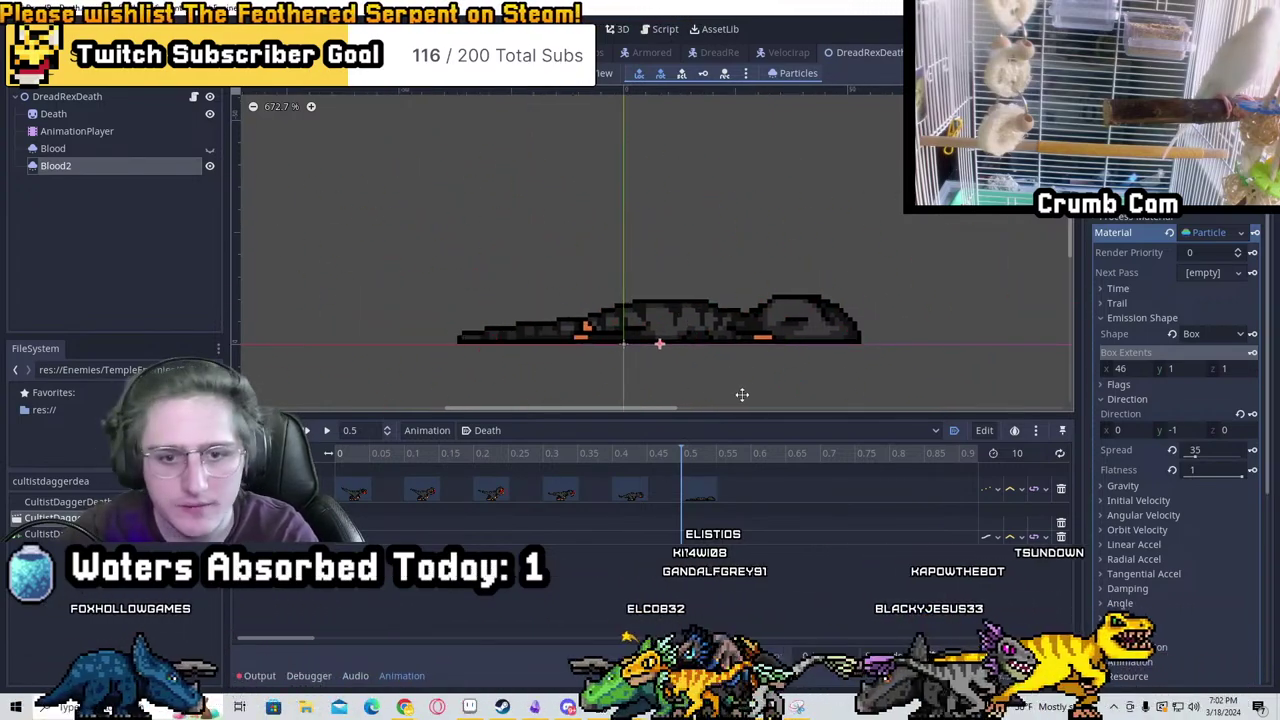
pyautogui.scroll(-2, 763, 377)
pyautogui.moveTo(684, 359); pyautogui.dragTo(665, 335, button='middle')
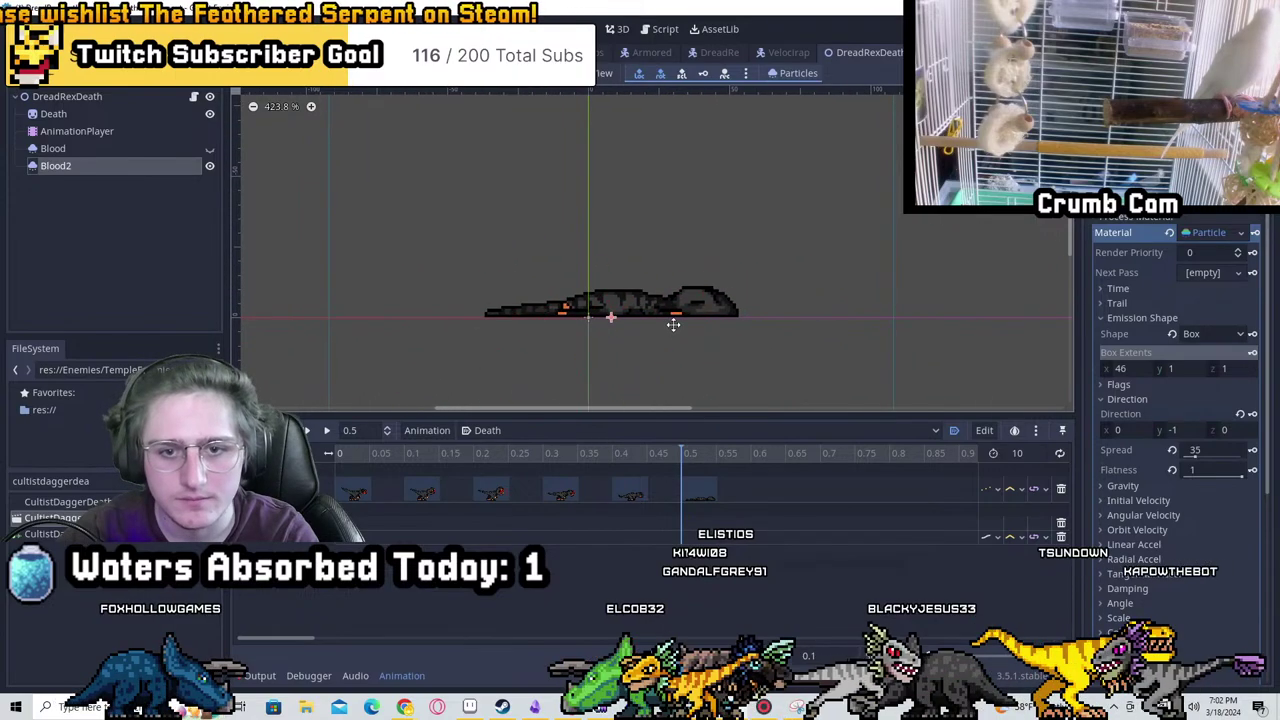
pyautogui.scroll(3, 700, 292)
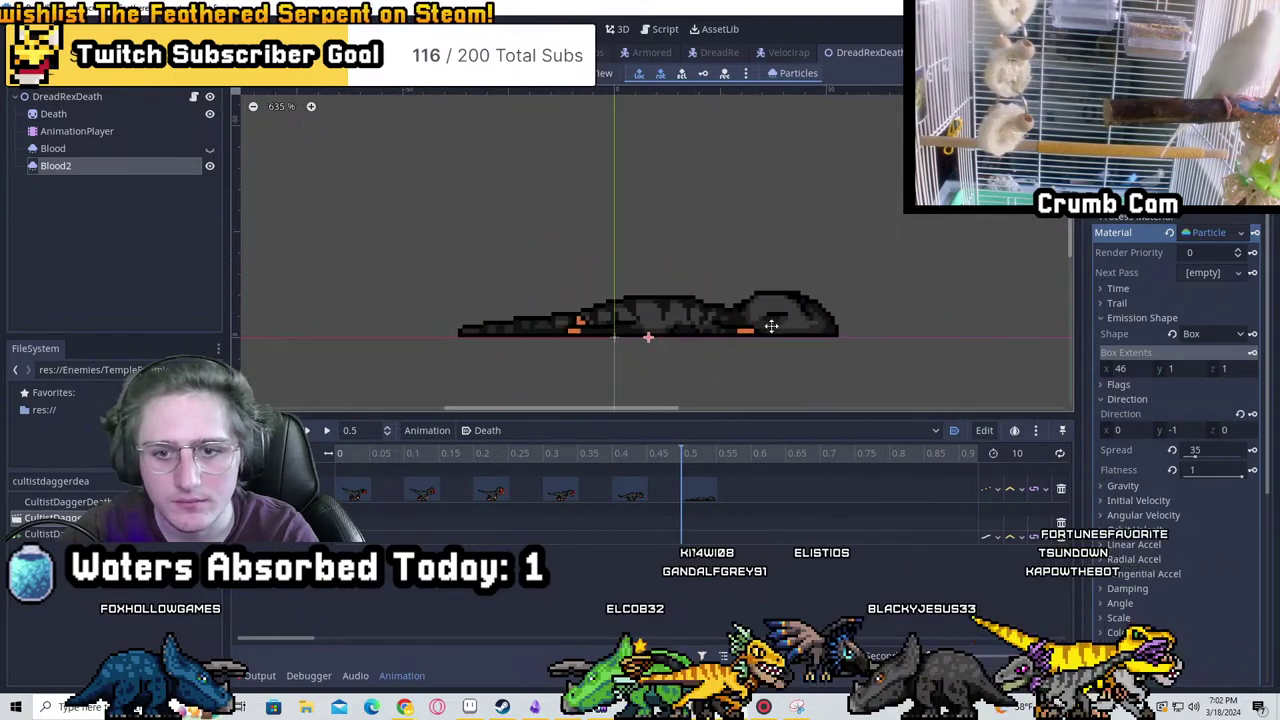
pyautogui.scroll(-1, 688, 254)
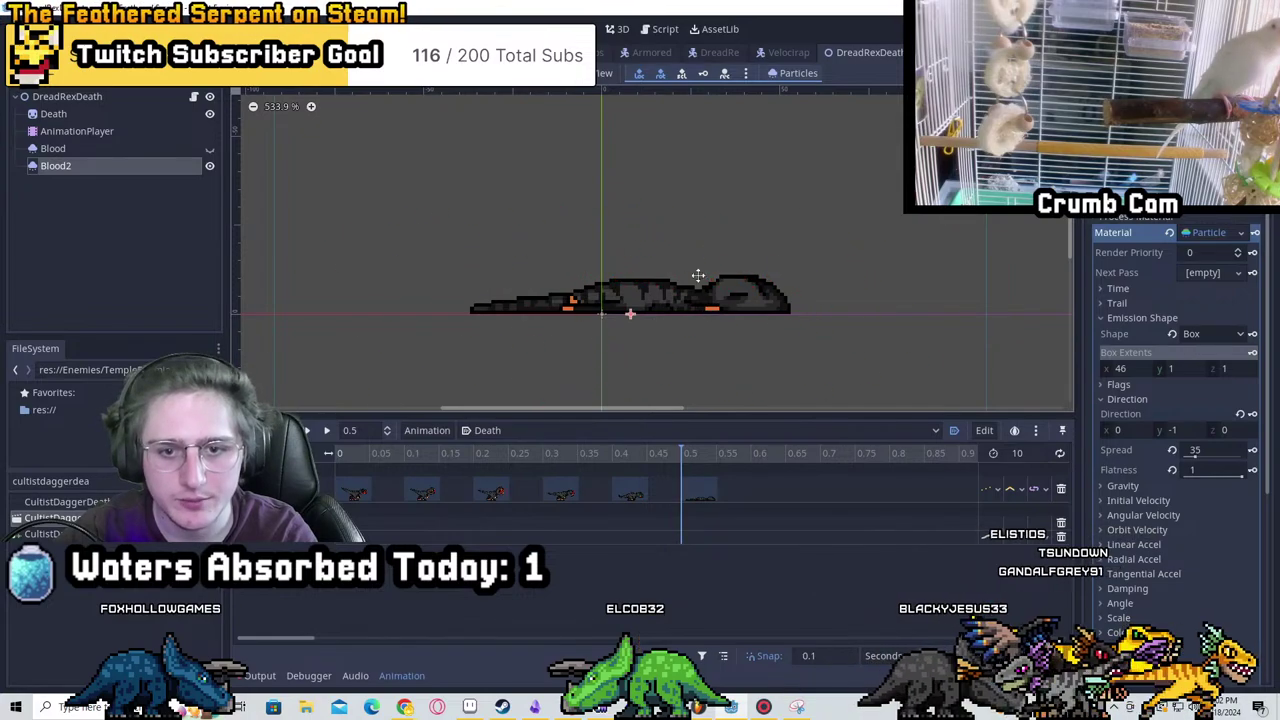
# Add a Sprite under DreadRexDeath with the blood texture and position it under the rex's body at 0.5 s
pyautogui.click(65, 96)
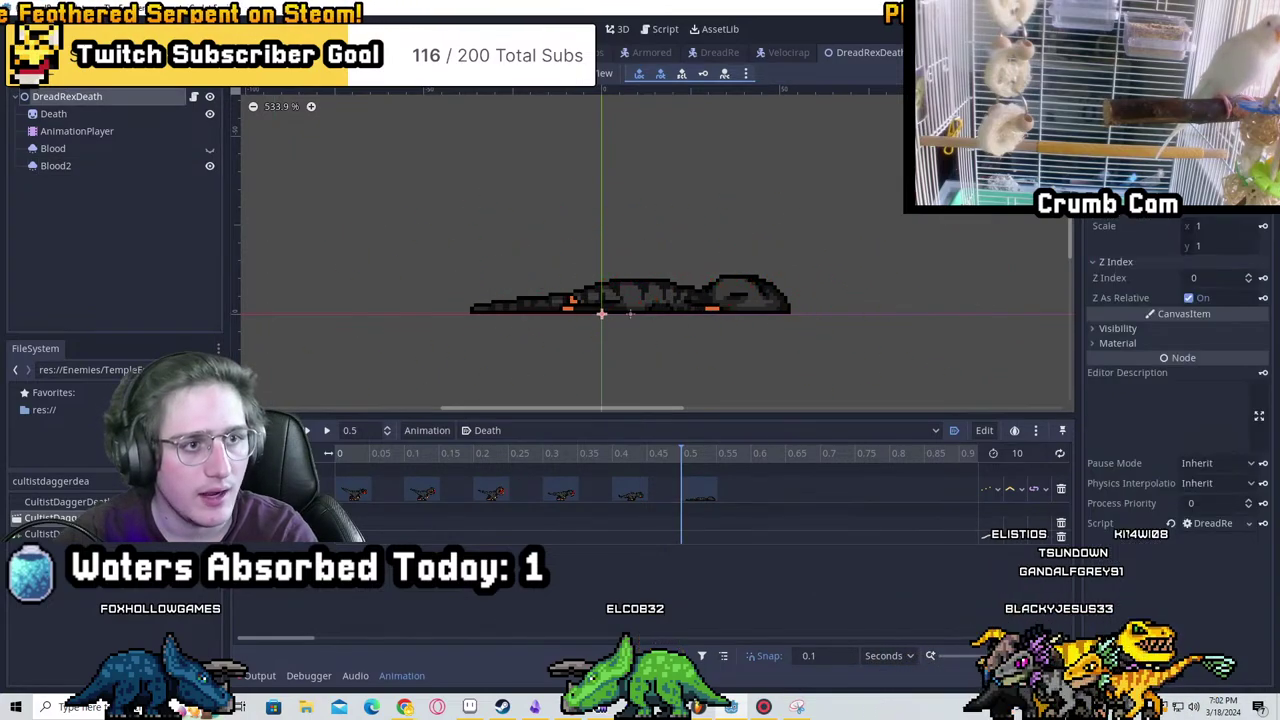
pyautogui.hotkey('ctrl', 'a')
pyautogui.write('sprite')
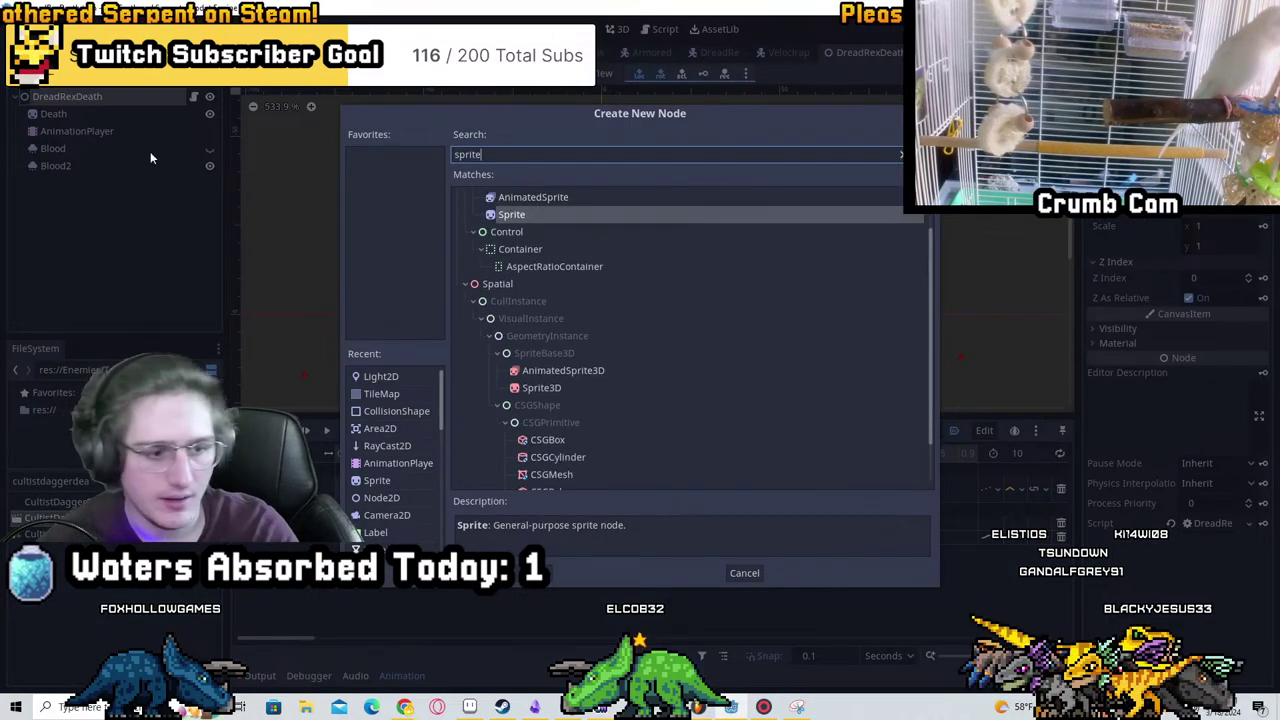
pyautogui.press('Return')
pyautogui.click(40, 481)
pyautogui.write('blood')
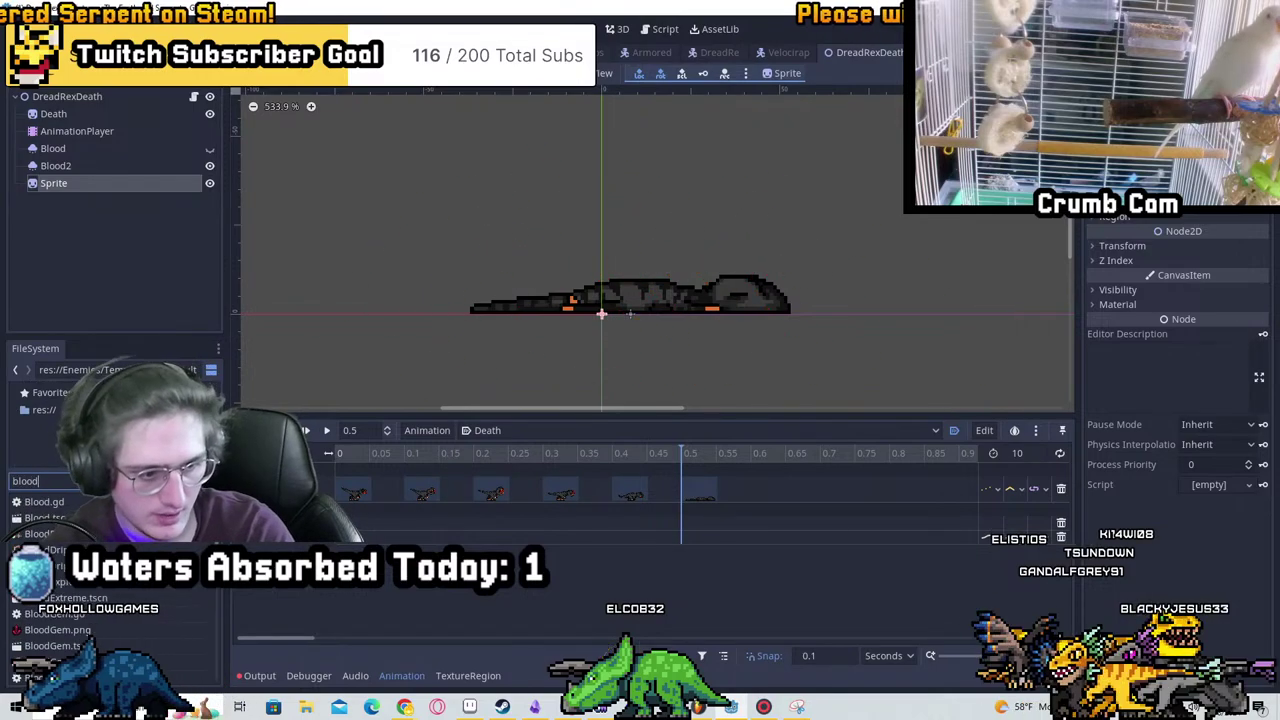
pyautogui.scroll(-3, 90, 622)
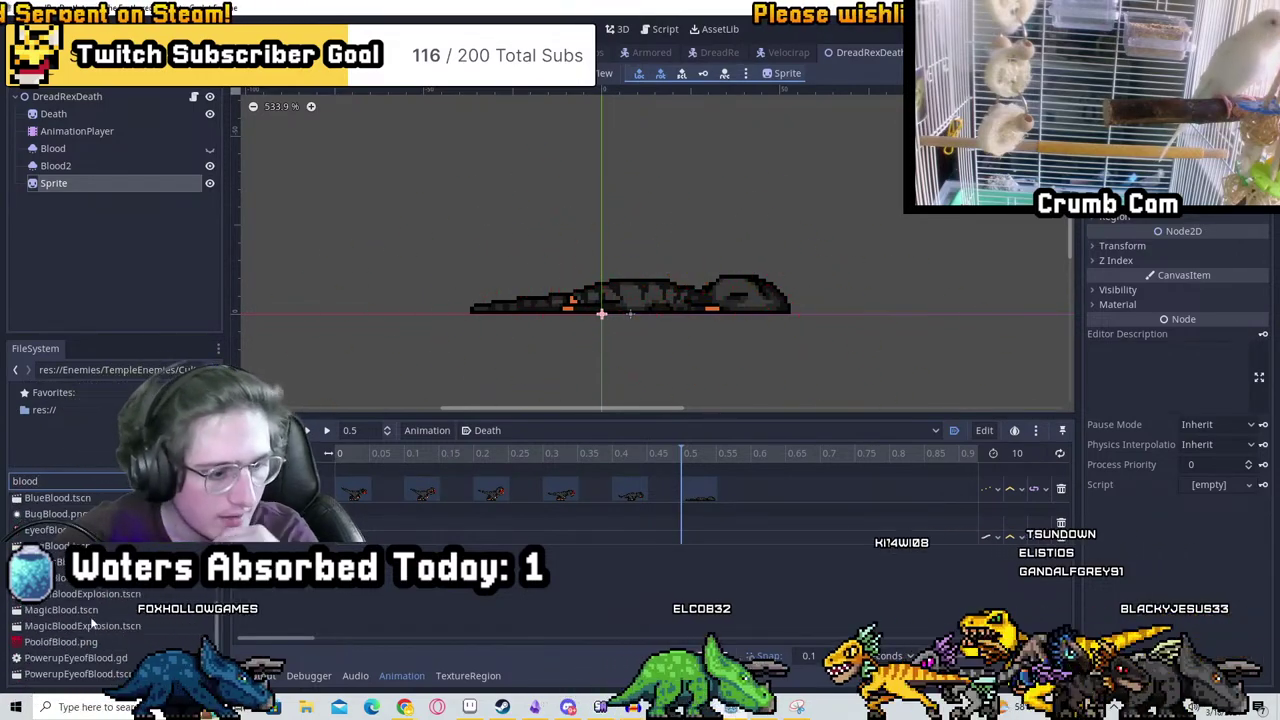
pyautogui.scroll(3, 90, 622)
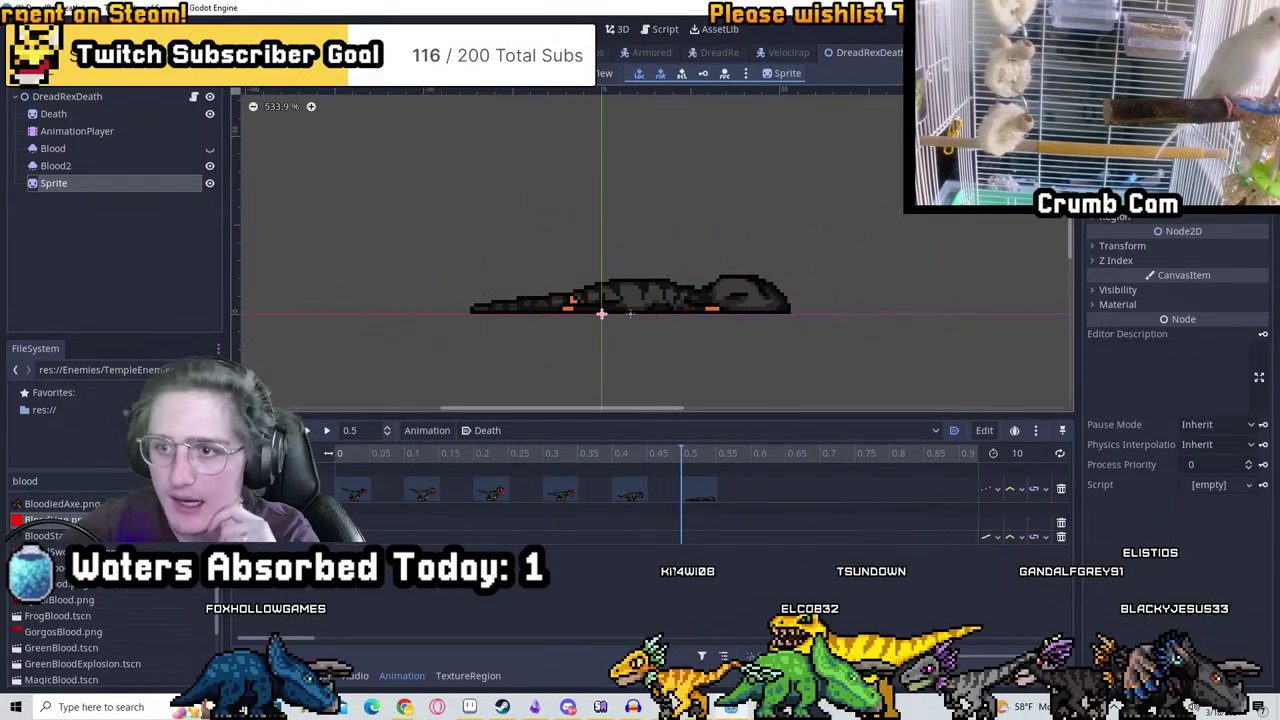
pyautogui.scroll(2, 694, 331)
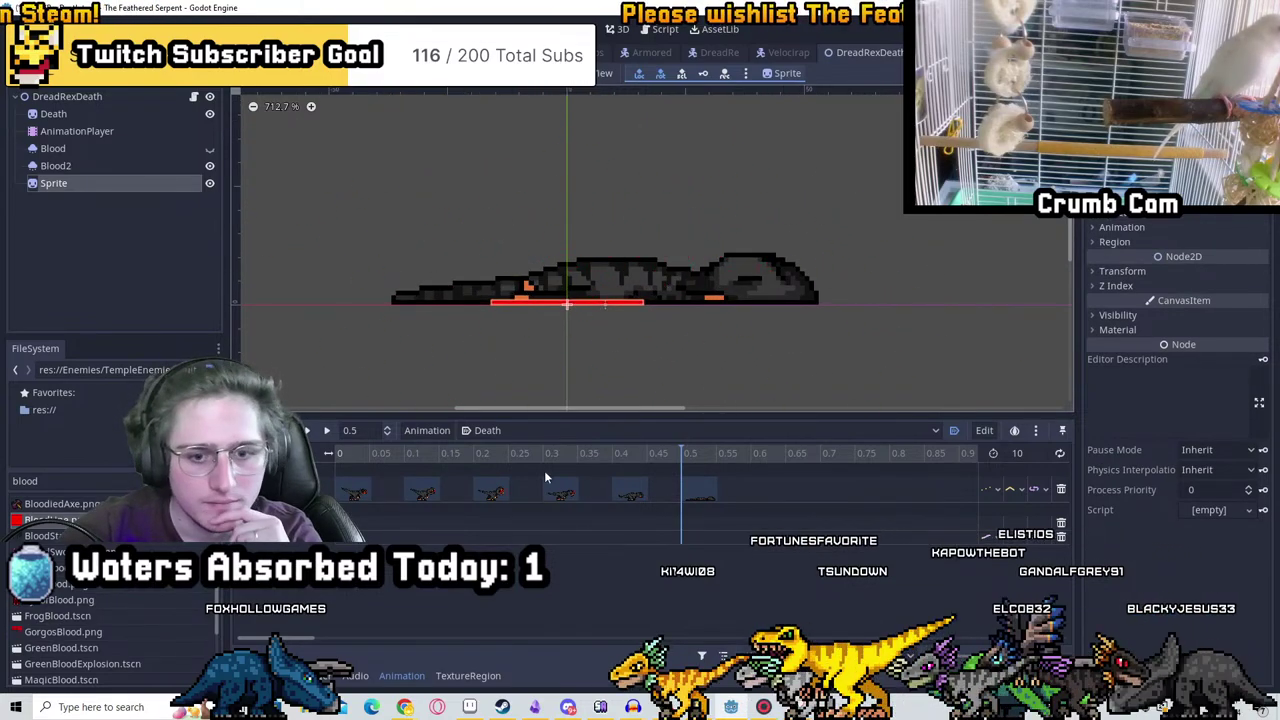
pyautogui.moveTo(524, 456); pyautogui.dragTo(674, 467)
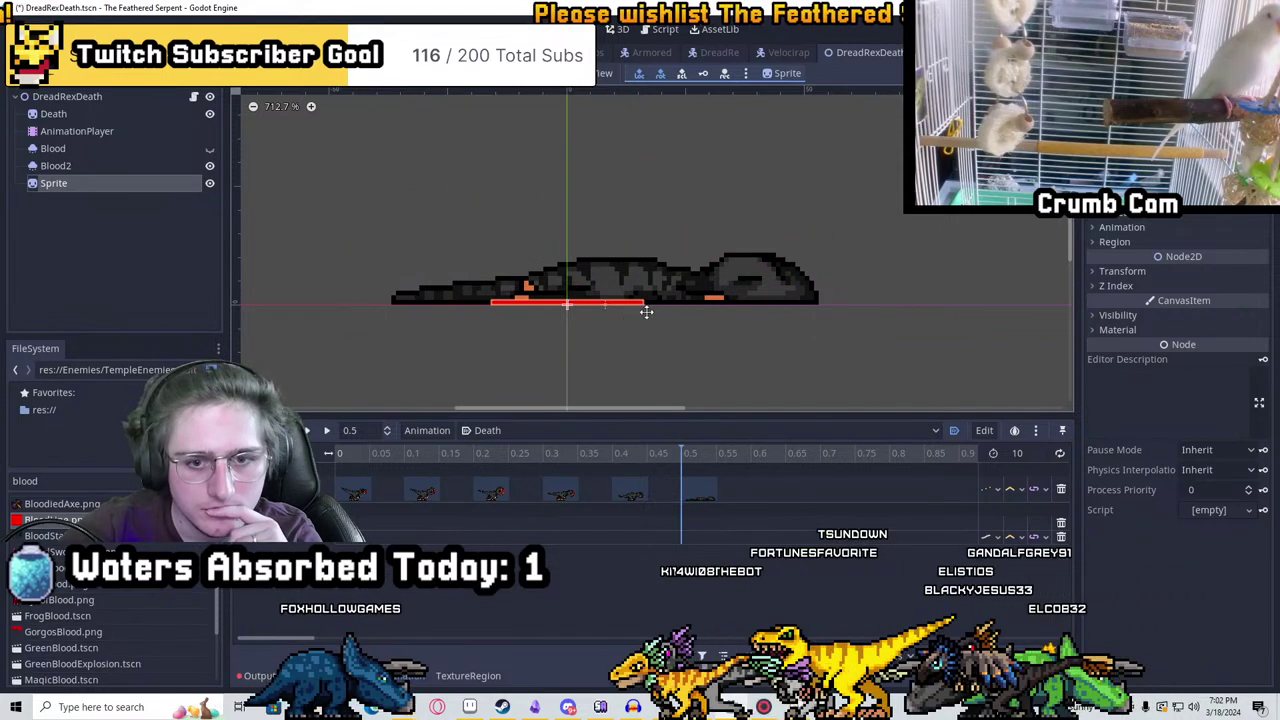
pyautogui.moveTo(646, 312); pyautogui.dragTo(684, 314)
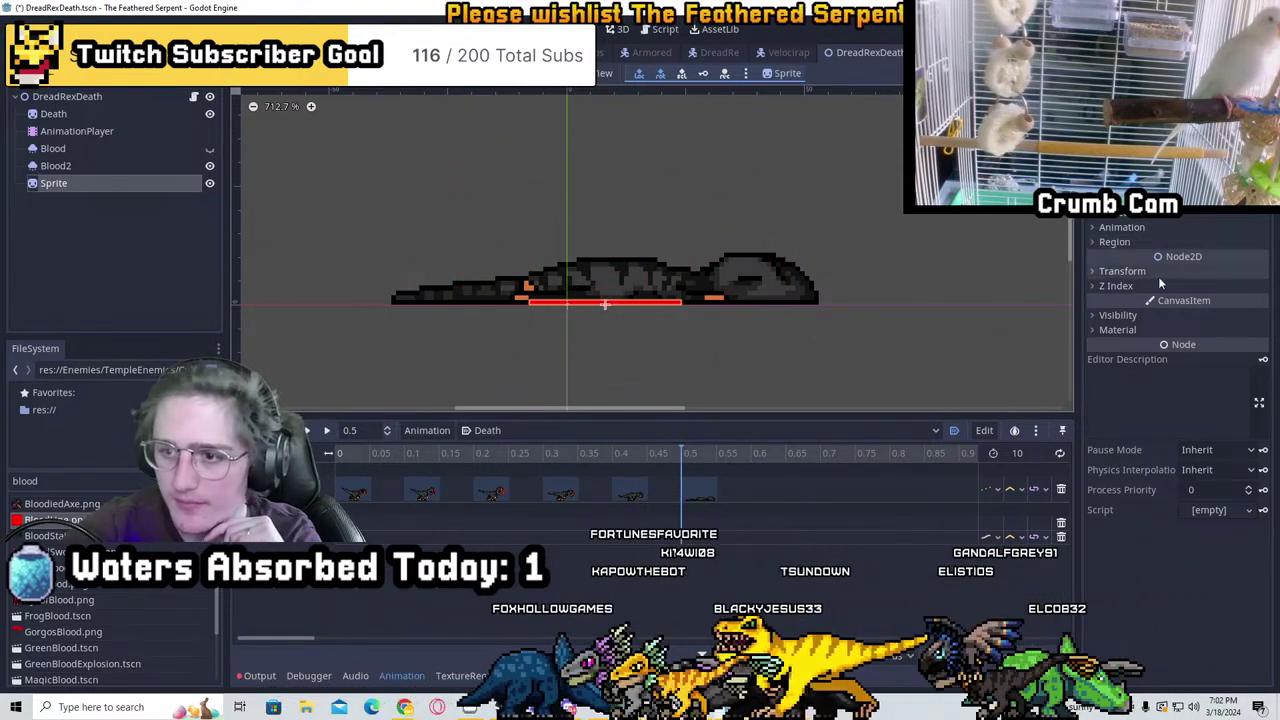
# Set the blood pool's horizontal scale to 0.5 and key it in the Death animation
pyautogui.click(1122, 271)
pyautogui.click(1231, 349)
pyautogui.write('0.5')
pyautogui.press('Return')
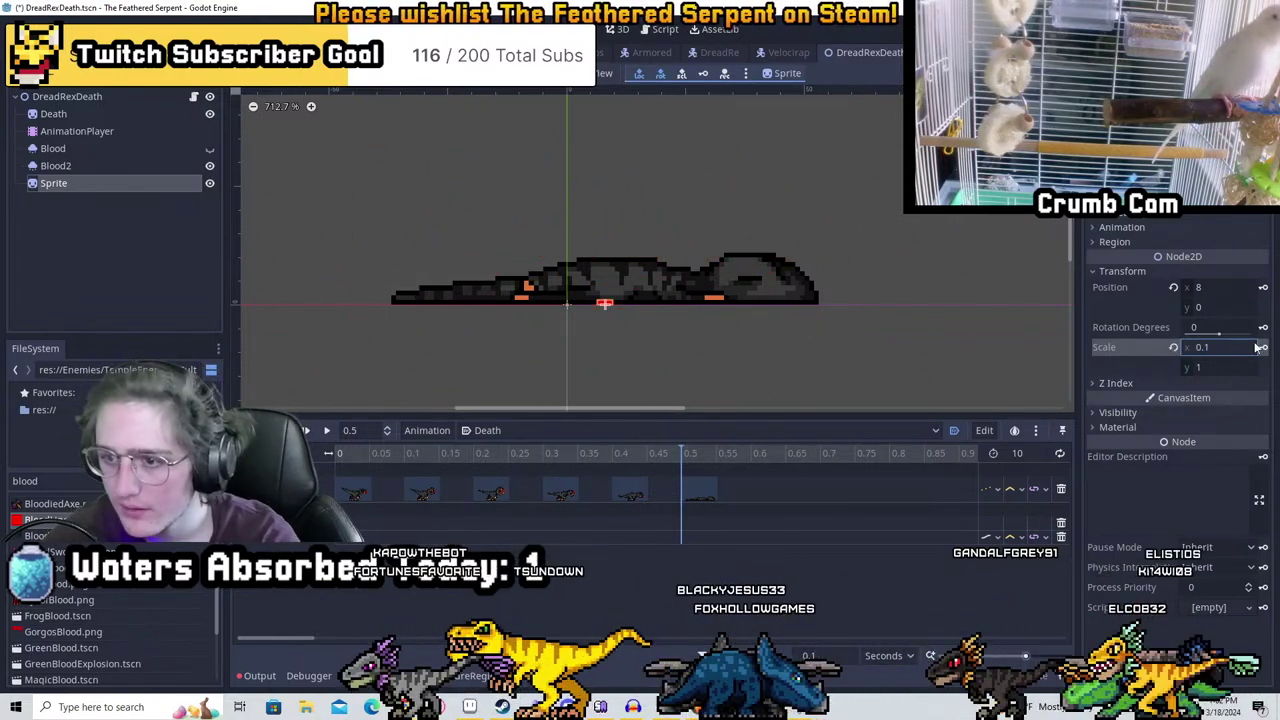
pyautogui.click(1263, 347)
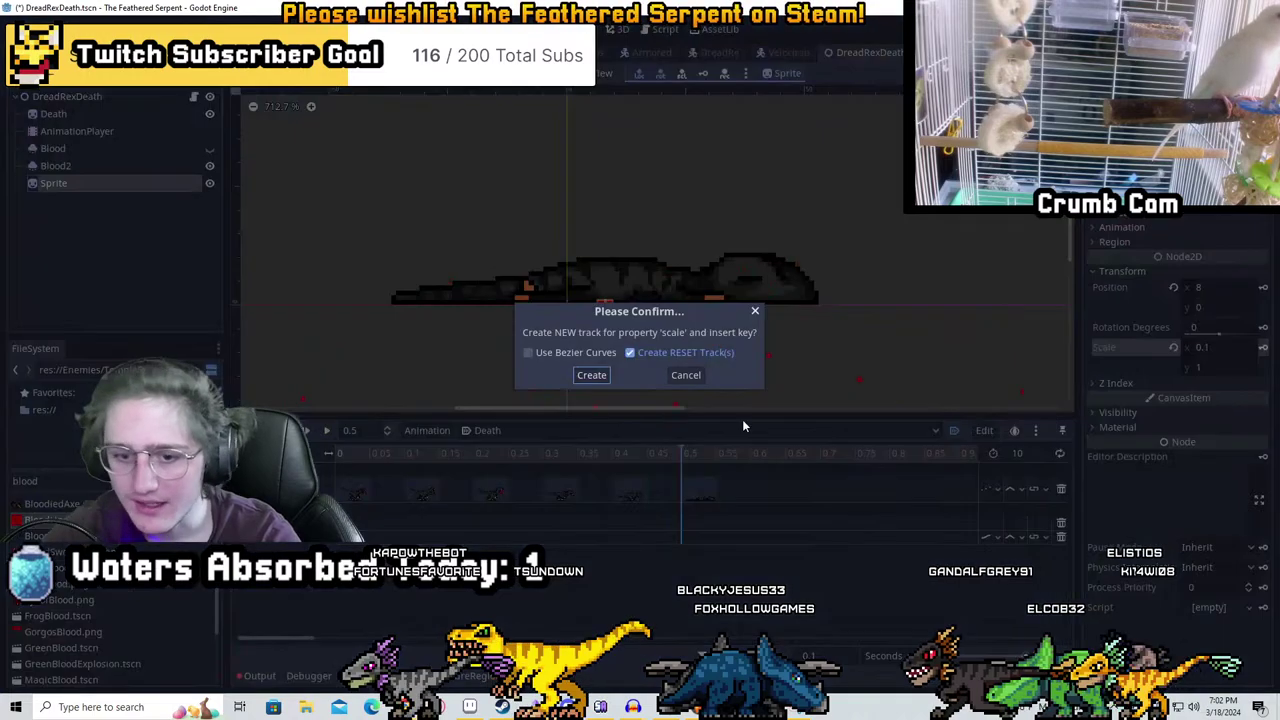
pyautogui.click(591, 375)
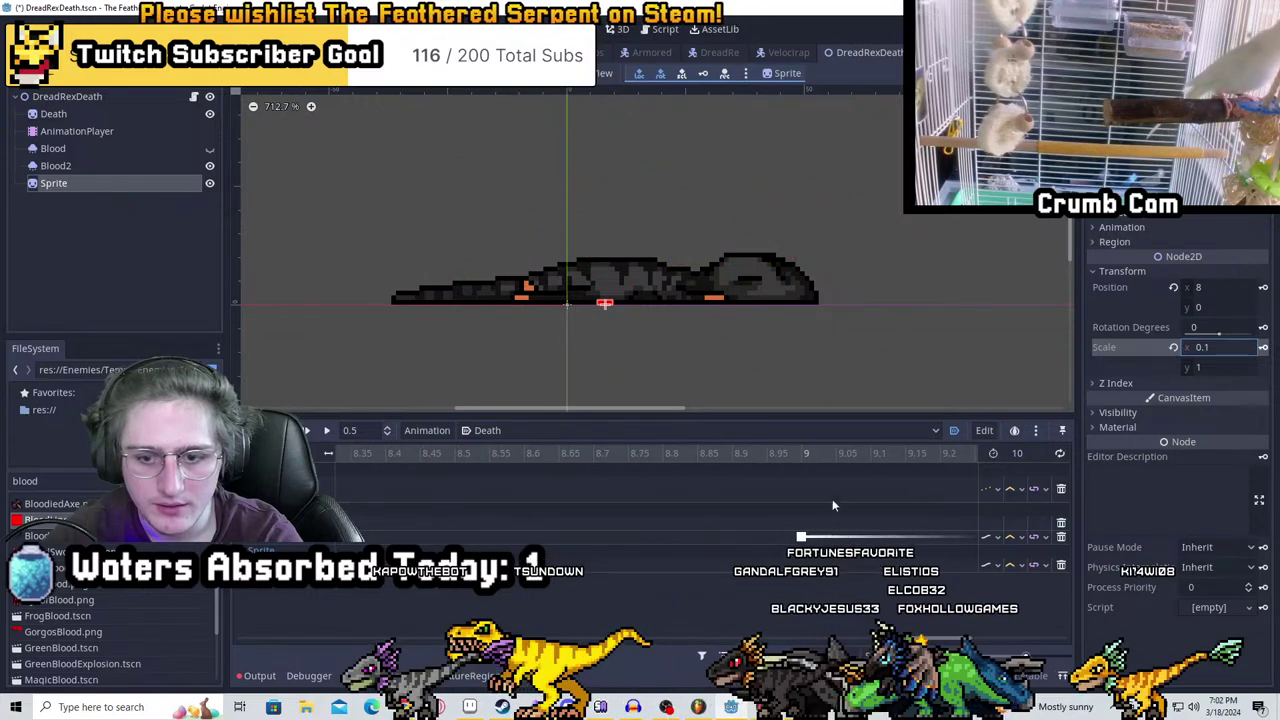
# Change the pool's horizontal scale at 9 seconds through 5 and 4, settling on 3
pyautogui.click(1205, 347)
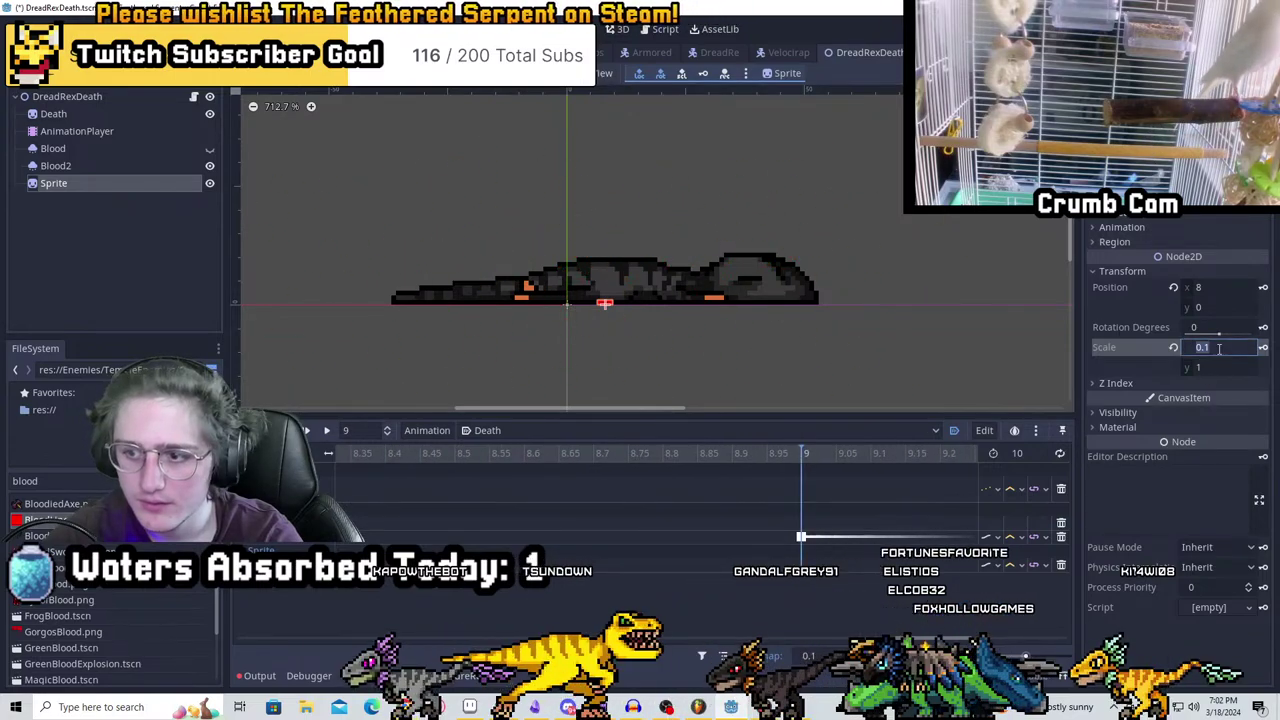
pyautogui.write('5')
pyautogui.press('Return')
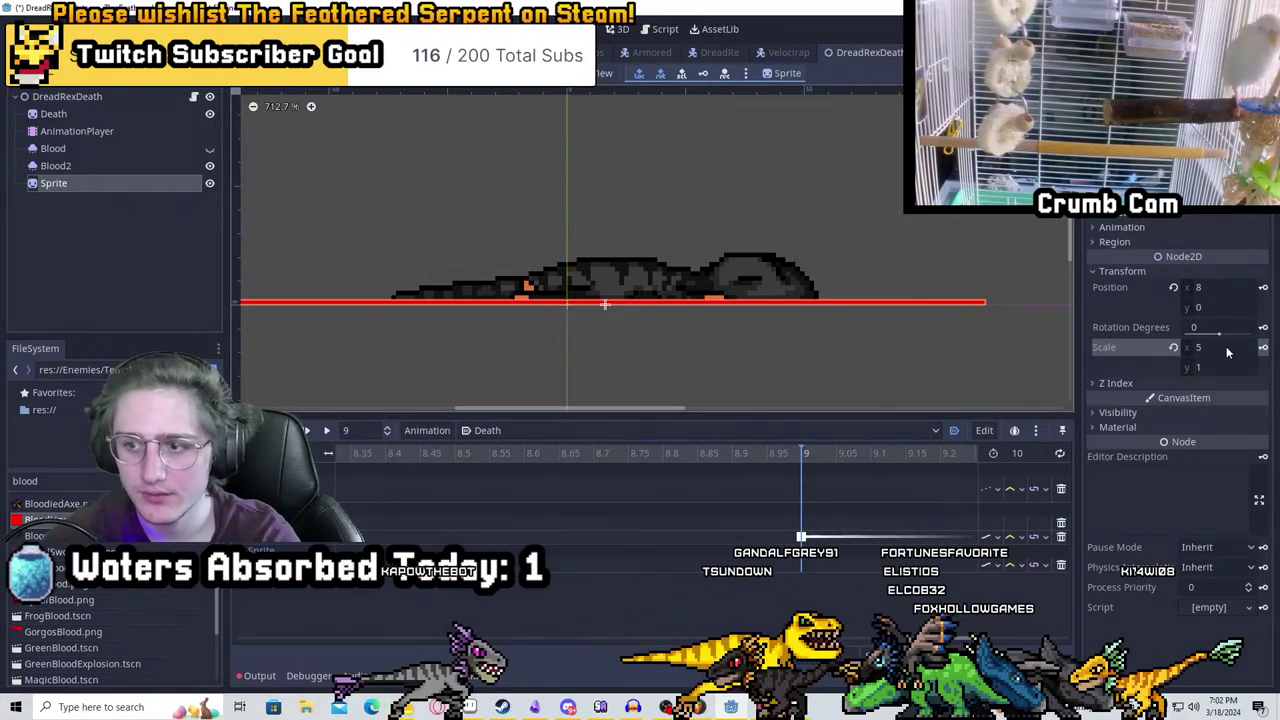
pyautogui.click(1215, 347)
pyautogui.write('4')
pyautogui.press('Return')
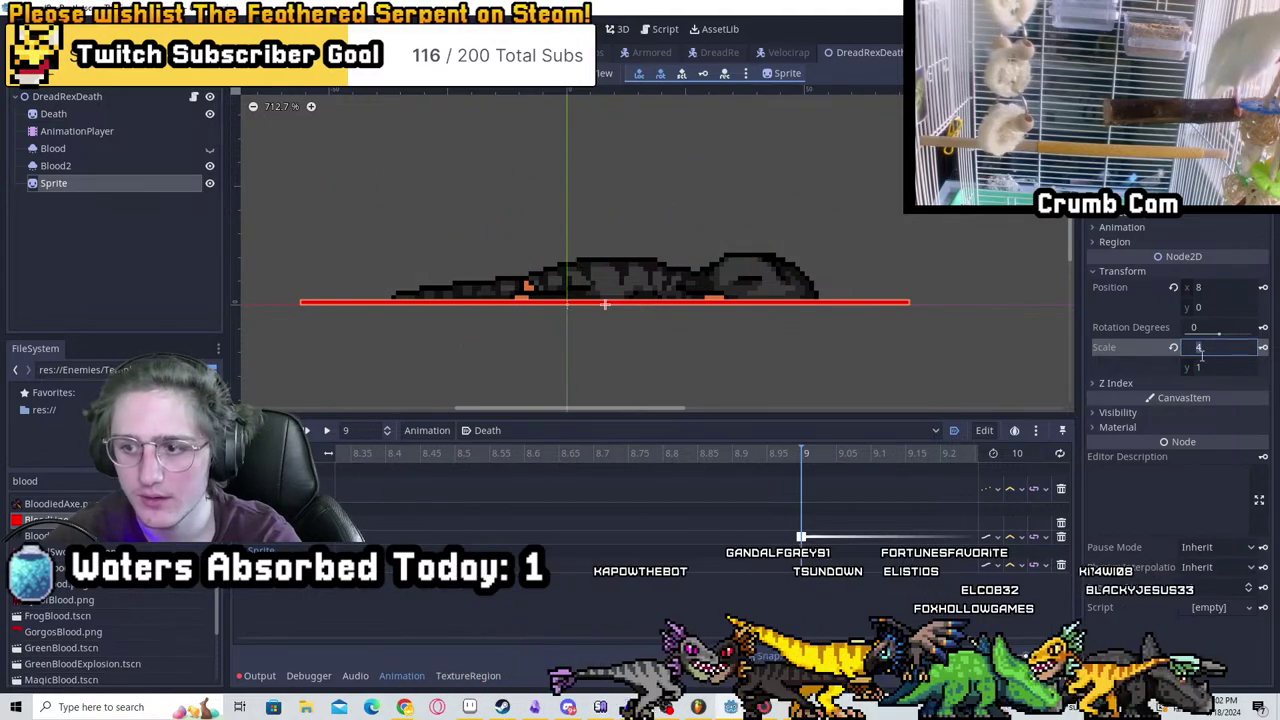
pyautogui.click(1215, 347)
pyautogui.write('3')
pyautogui.press('Return')
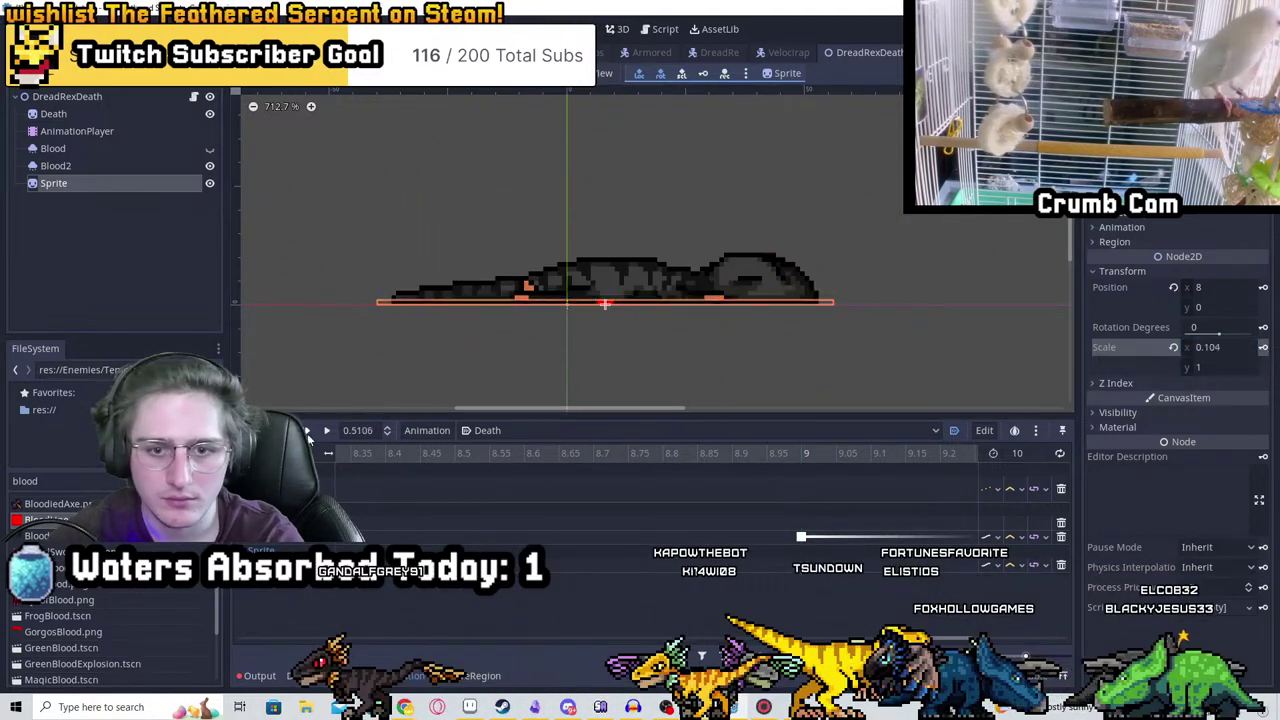
pyautogui.scroll(-3, 665, 291)
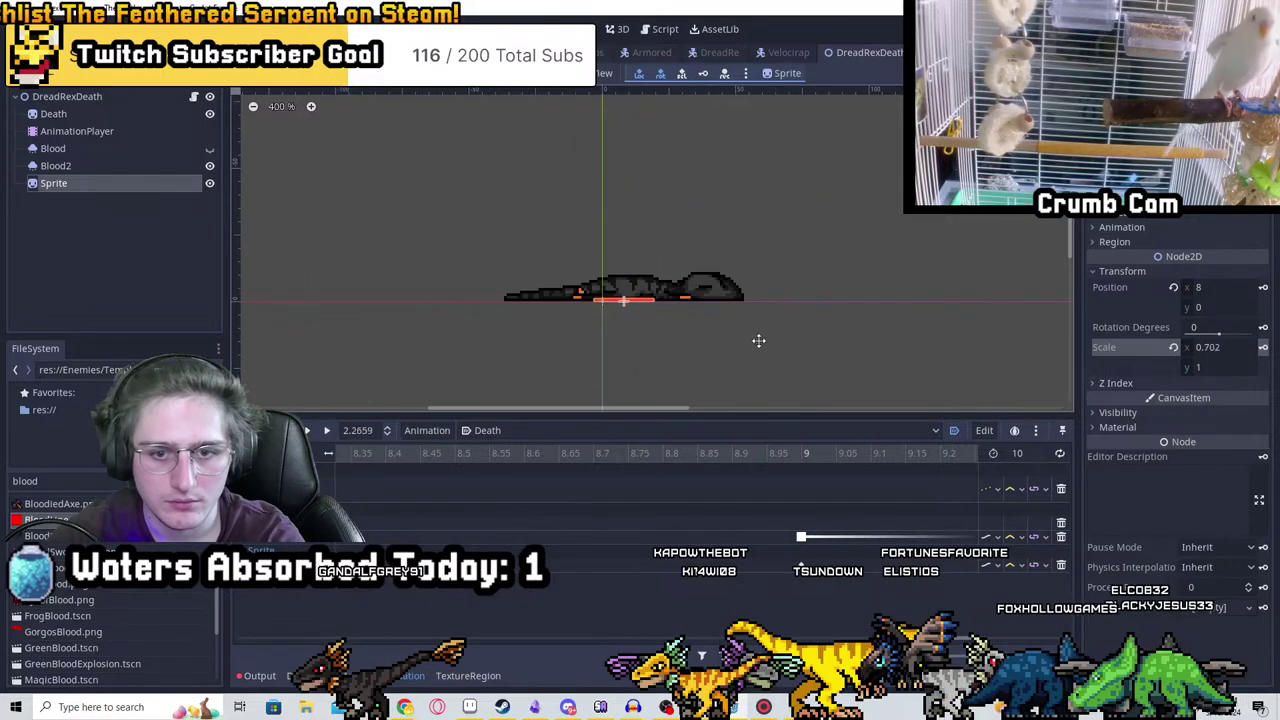
pyautogui.moveTo(674, 355); pyautogui.dragTo(736, 358, button='middle')
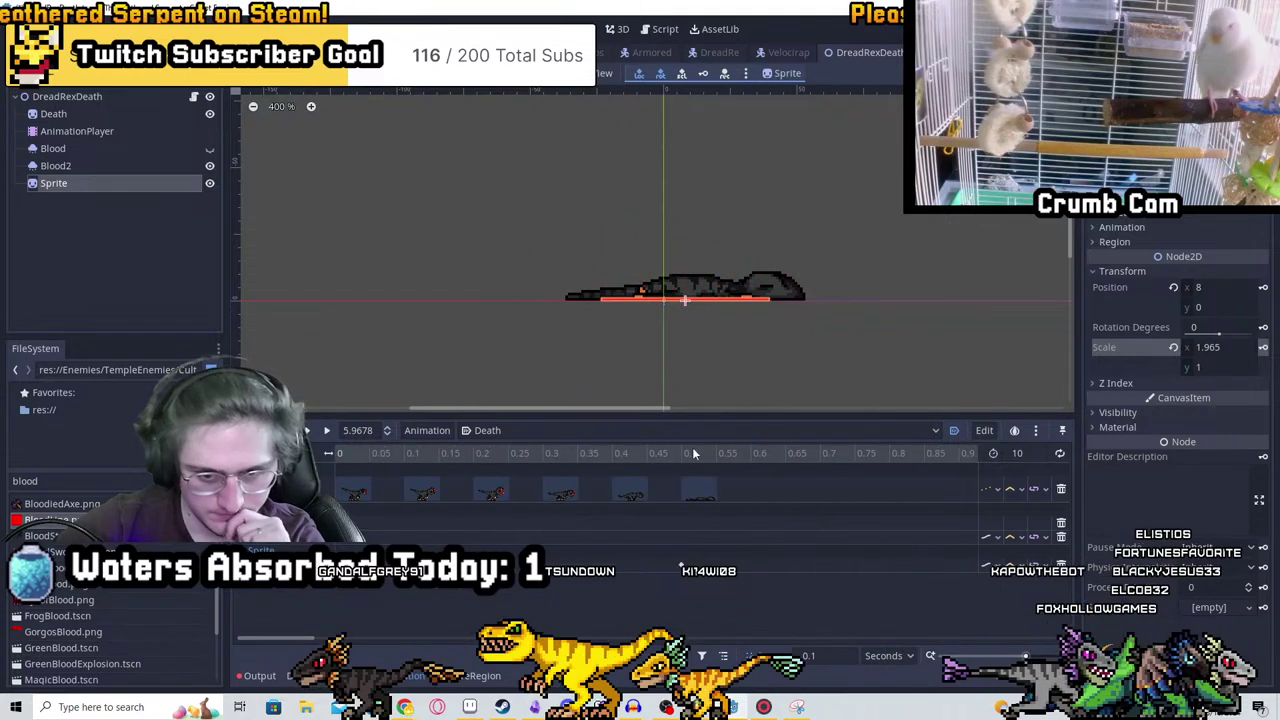
pyautogui.scroll(-3, 80, 594)
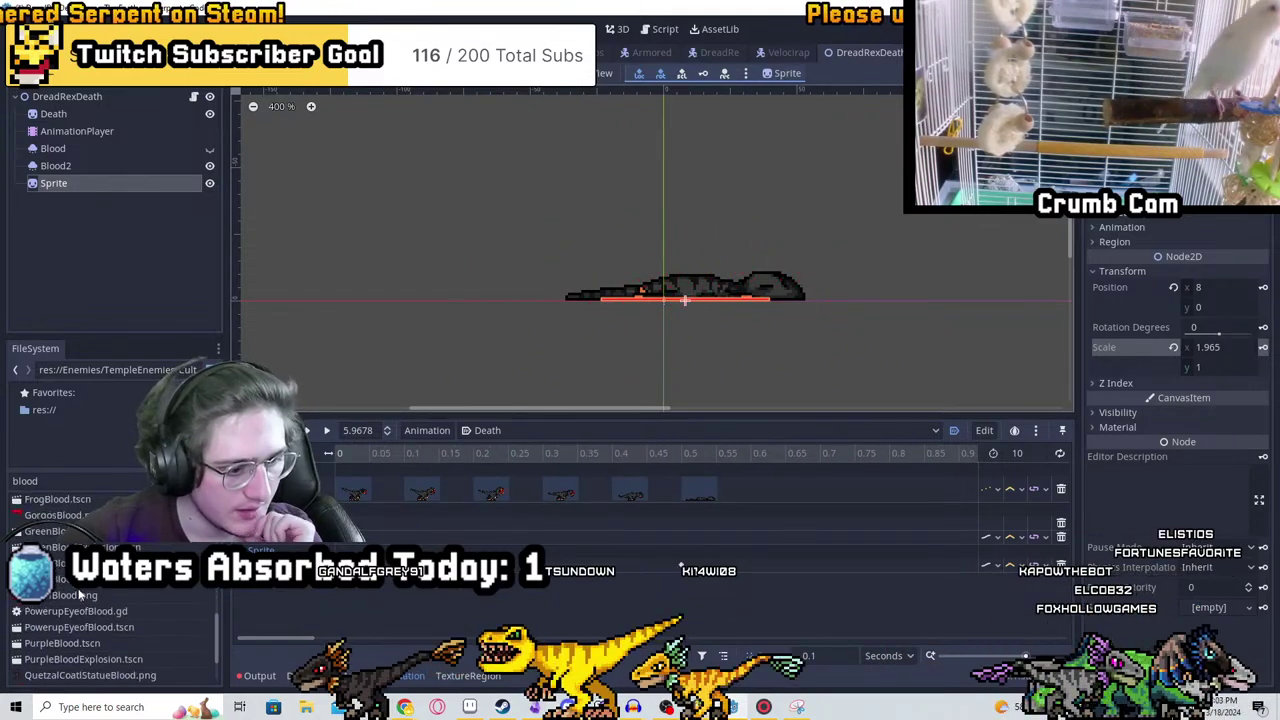
pyautogui.scroll(3, 116, 612)
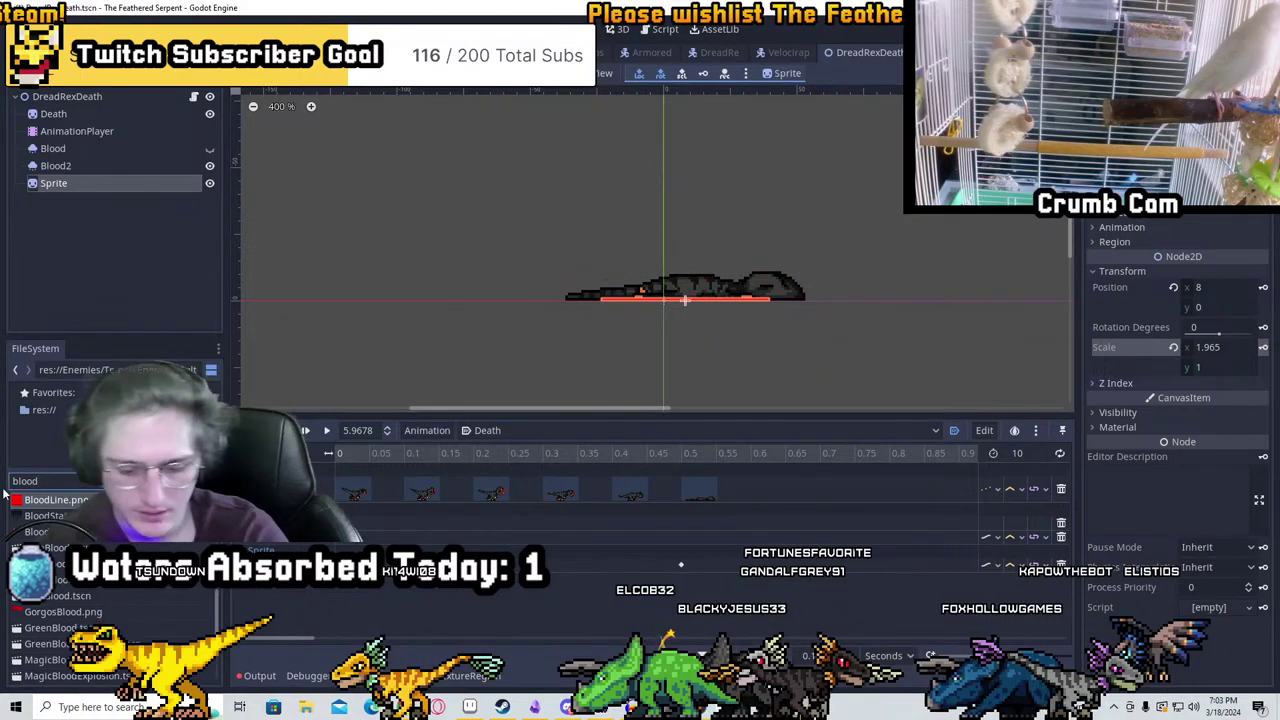
# Drop BloodDrips.png into the scene and make the BloodDrips sprite a child of the root
pyautogui.write('dr')
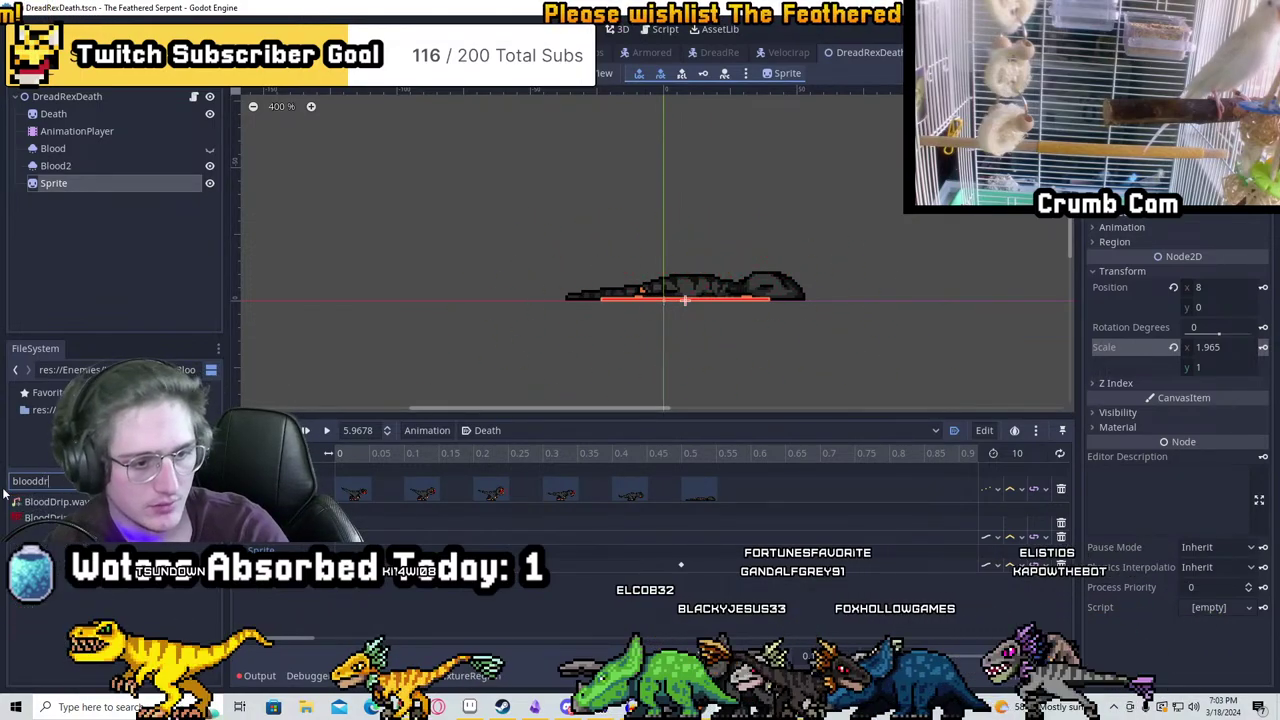
pyautogui.press('BackSpace')
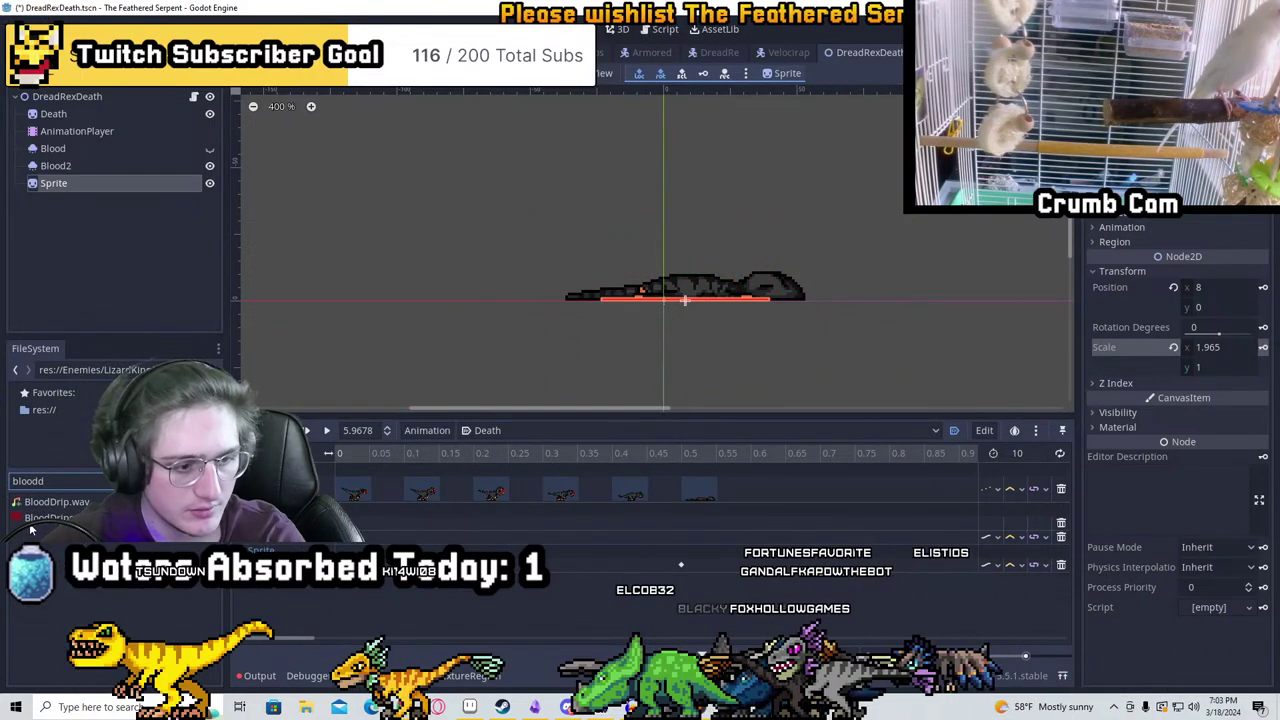
pyautogui.moveTo(30, 527); pyautogui.dragTo(680, 315)
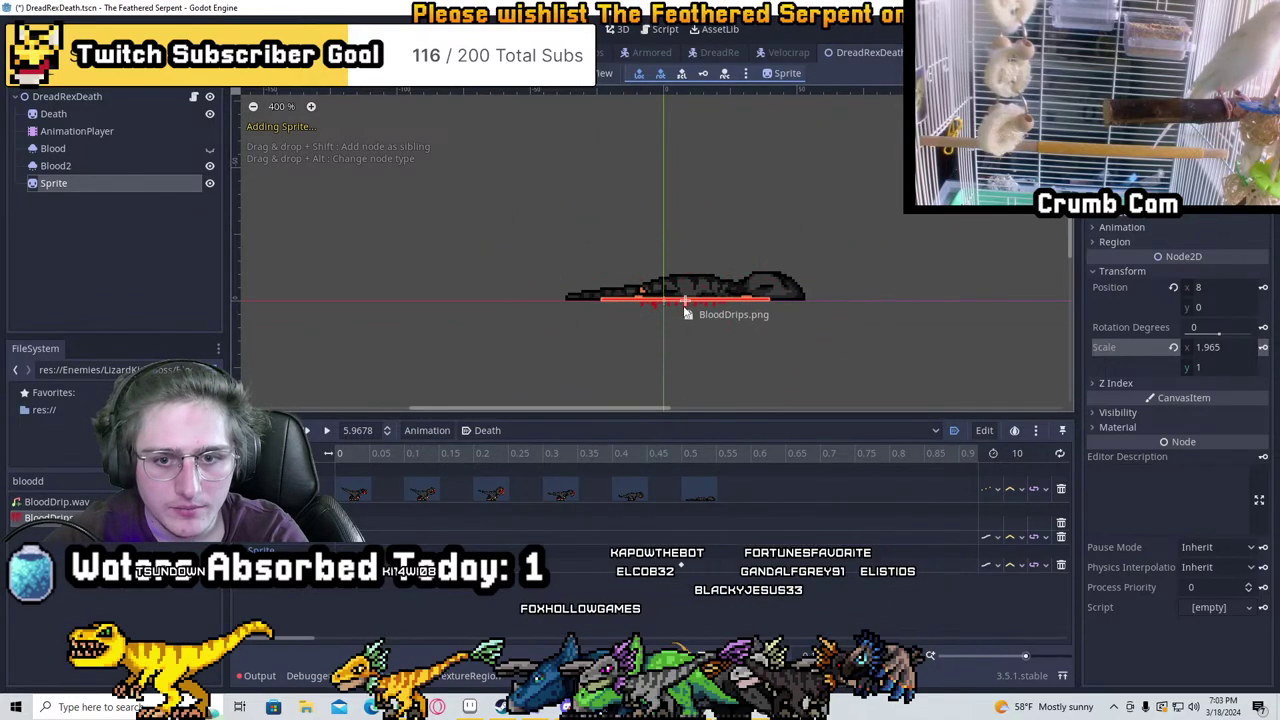
pyautogui.moveTo(683, 312); pyautogui.dragTo(627, 322)
pyautogui.moveTo(73, 200)
pyautogui.mouseDown()
pyautogui.moveTo(75, 179)
pyautogui.moveTo(61, 213)
pyautogui.mouseUp()
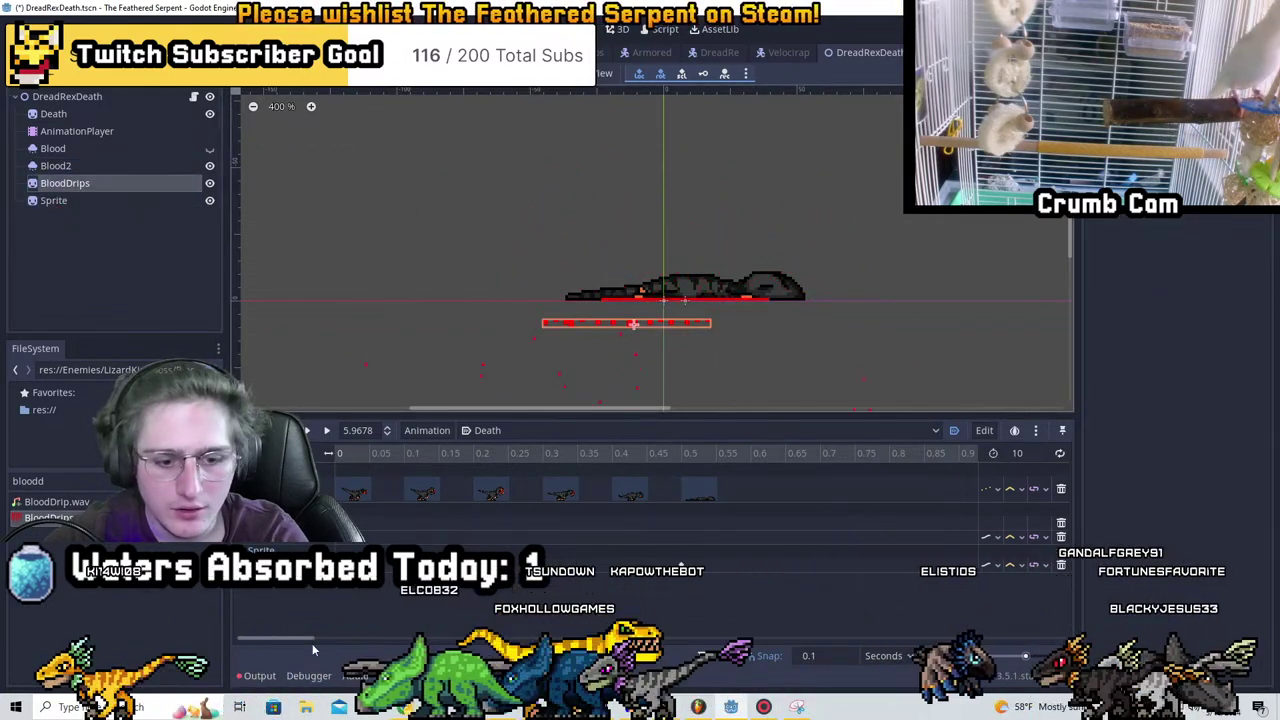
pyautogui.moveTo(251, 640); pyautogui.dragTo(555, 638)
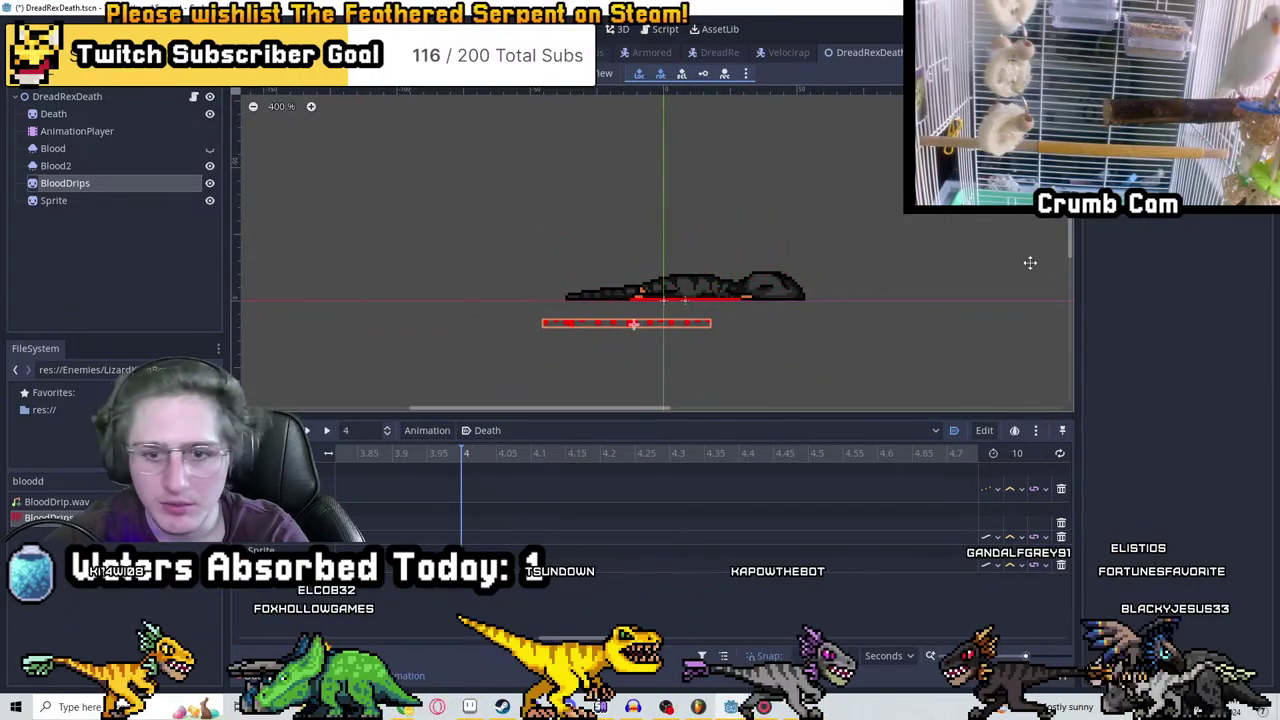
# Try a 0.1 scale on BloodDrips, then restore its vertical scale to 1
pyautogui.click(104, 184)
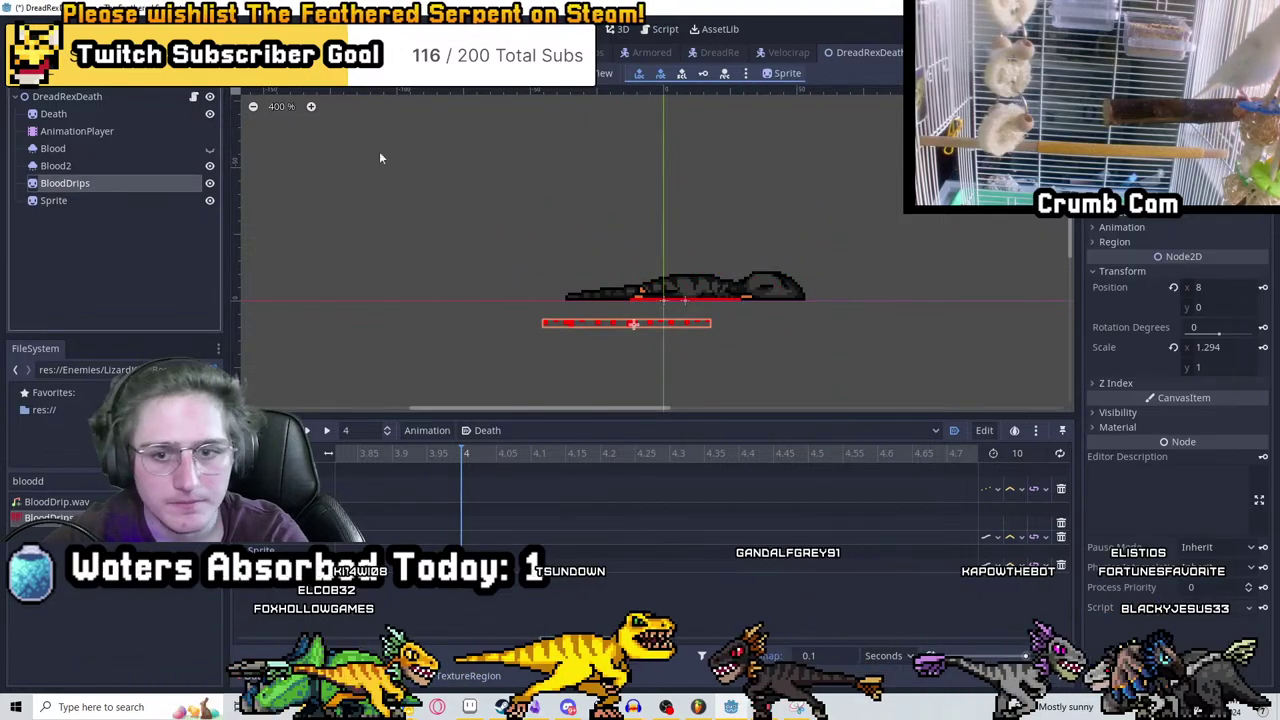
pyautogui.click(1121, 271)
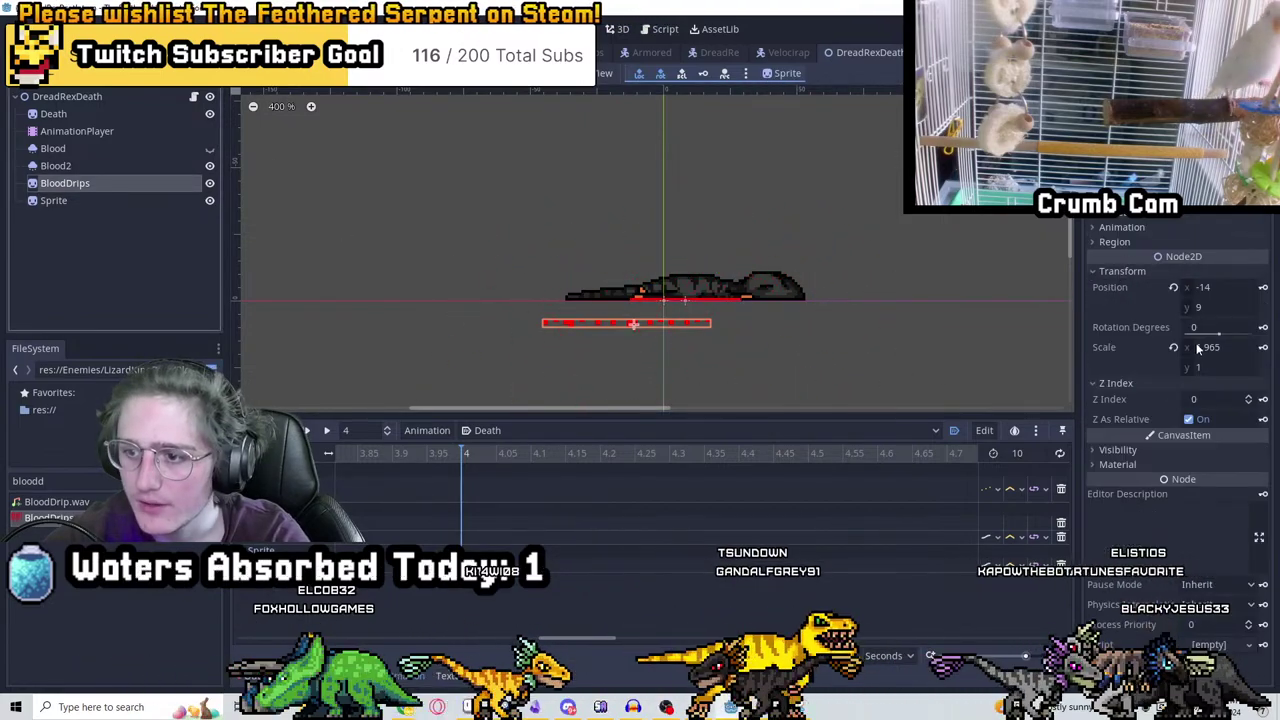
pyautogui.scroll(3, 700, 340)
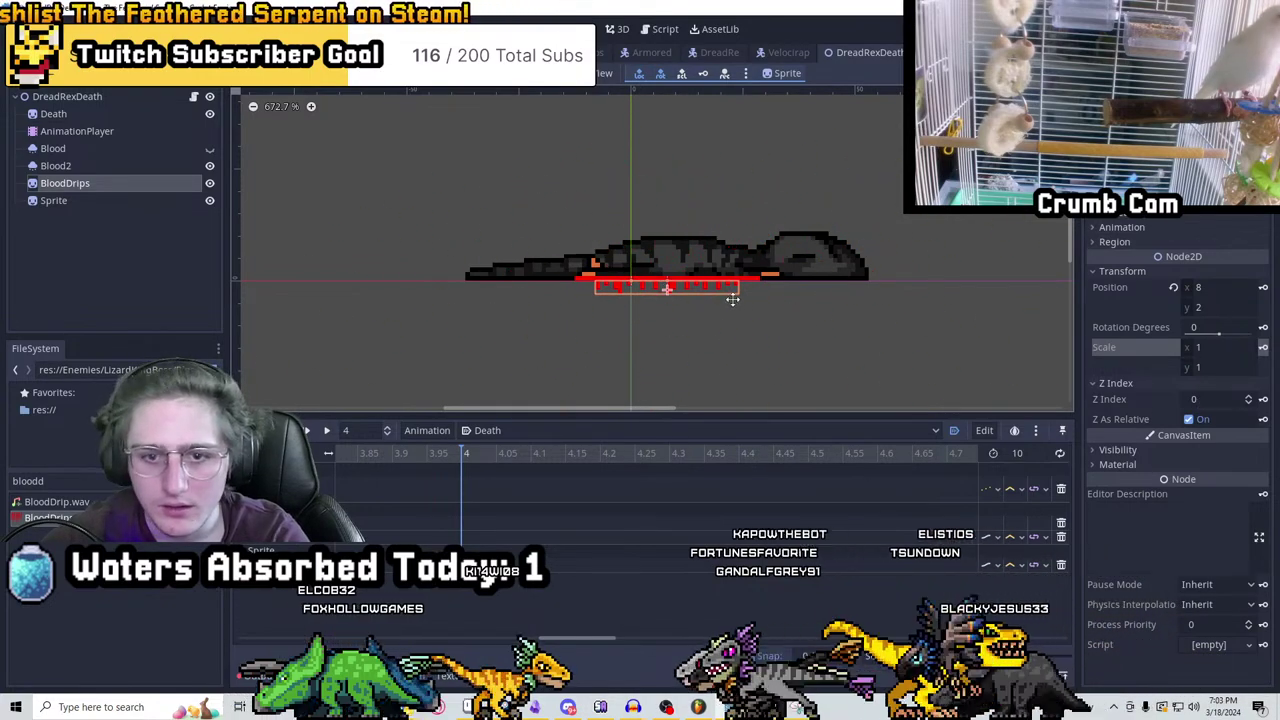
pyautogui.write('0.1')
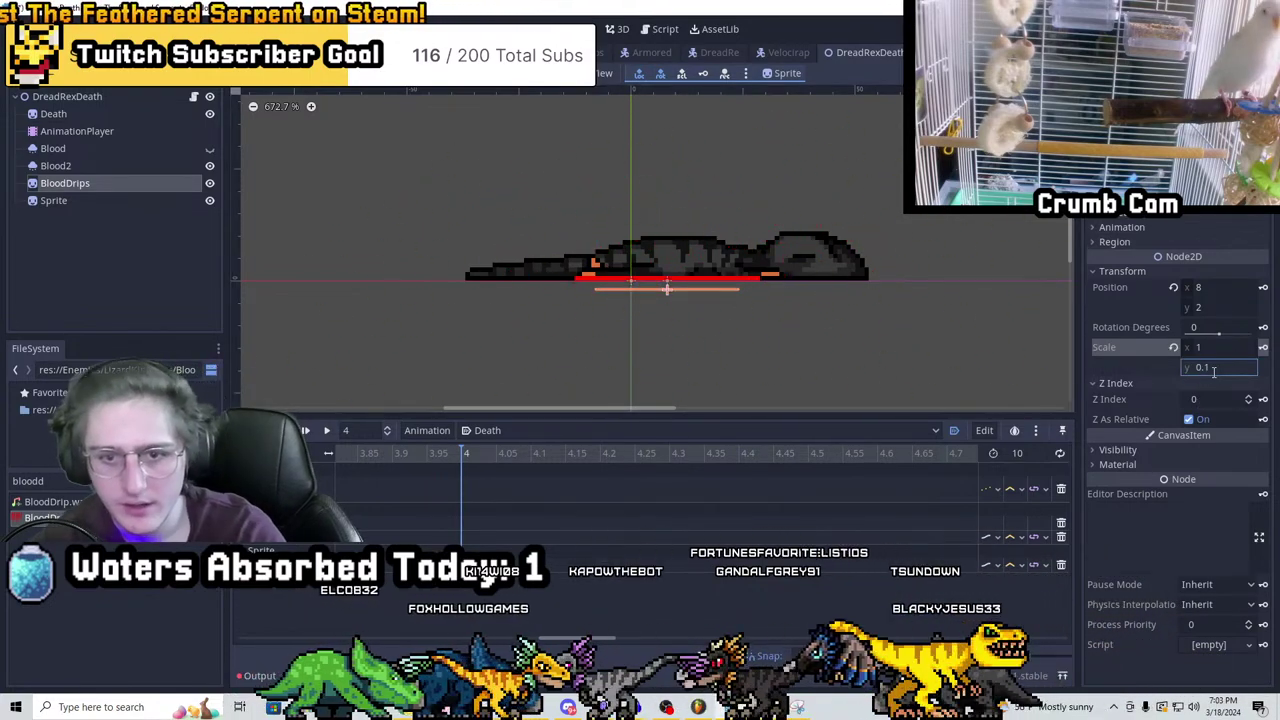
pyautogui.scroll(4, 675, 294)
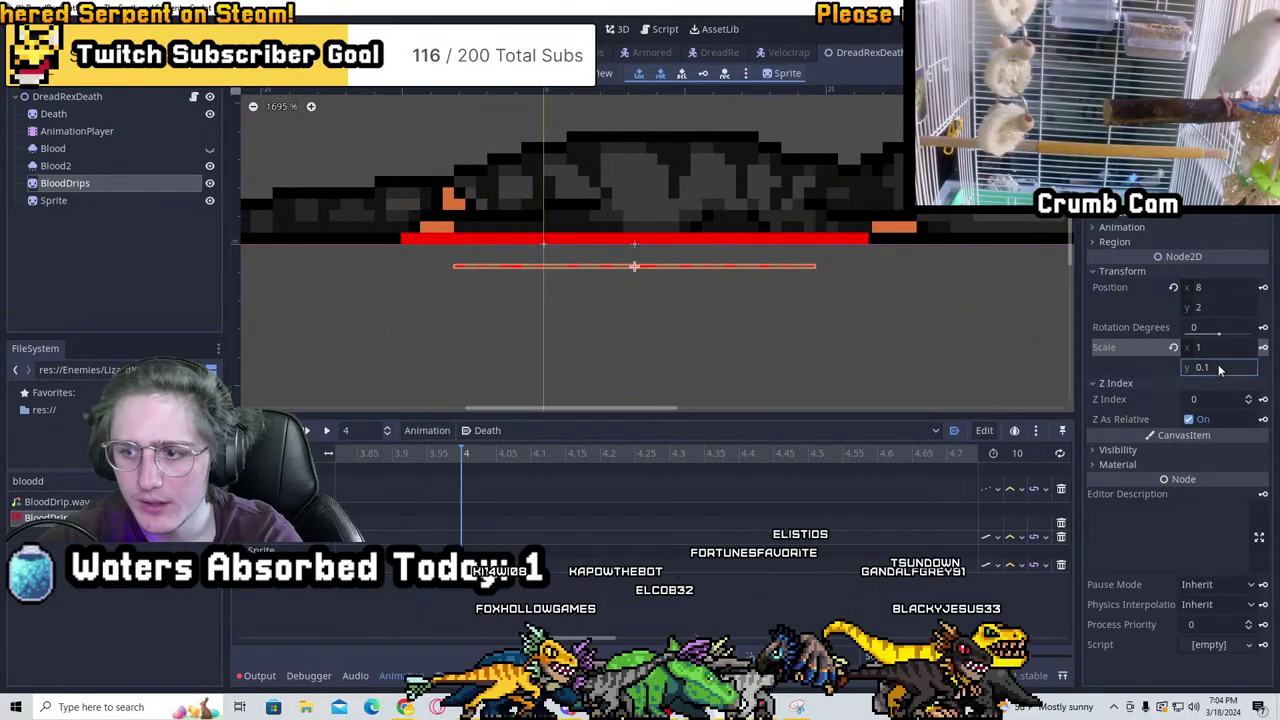
pyautogui.write('1')
pyautogui.press('Return')
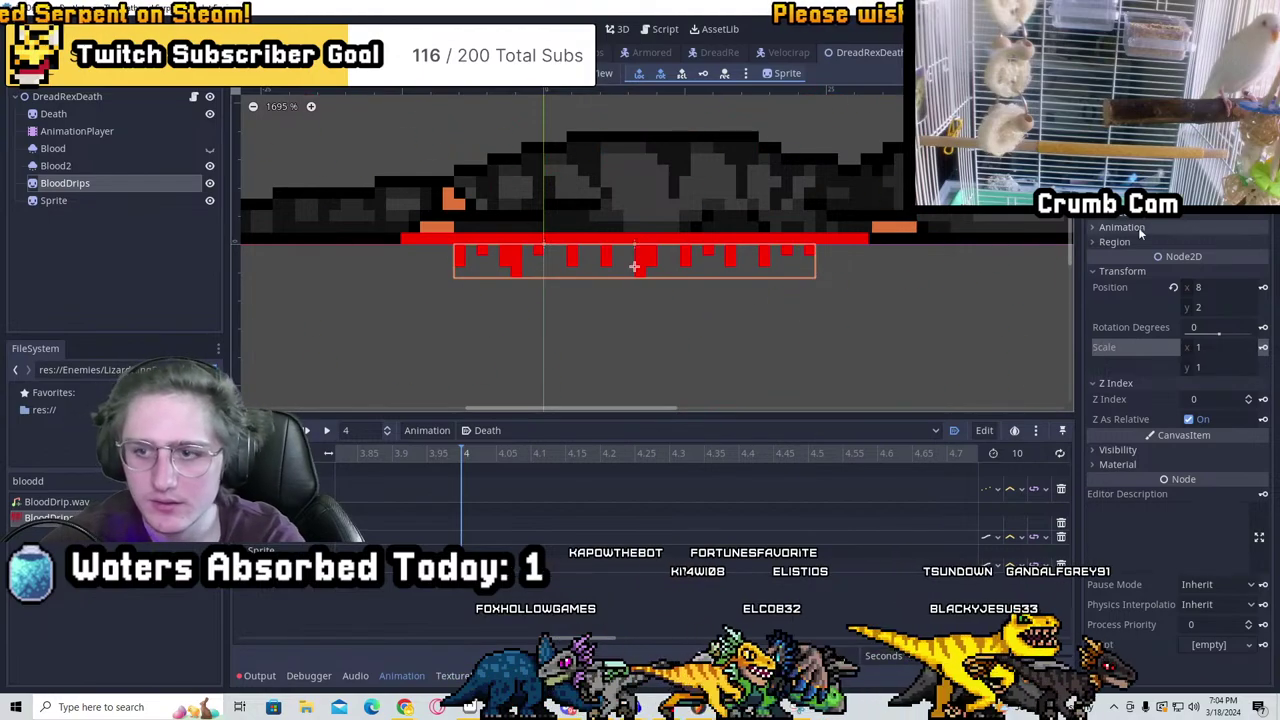
# Give BloodDrips an Offset y of 2 and Scale y of 0, then duplicate it
pyautogui.scroll(2, 1248, 260)
pyautogui.click(1205, 268)
pyautogui.write('-')
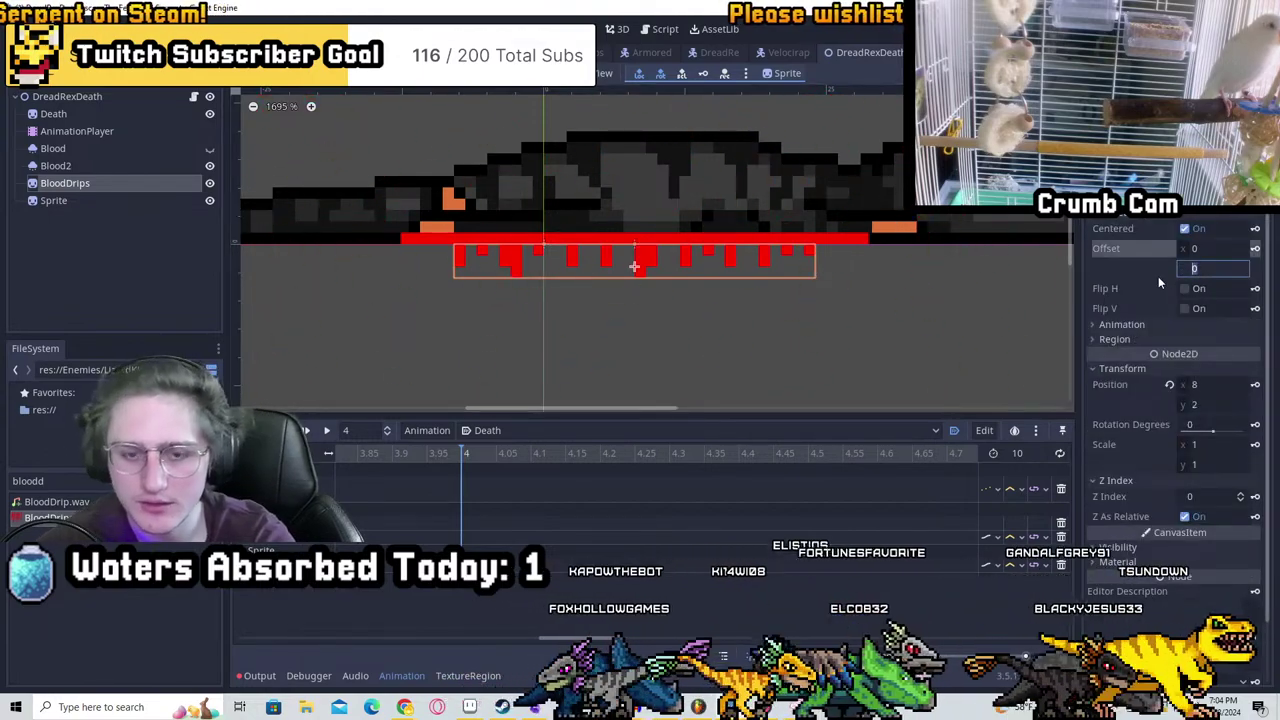
pyautogui.write('2')
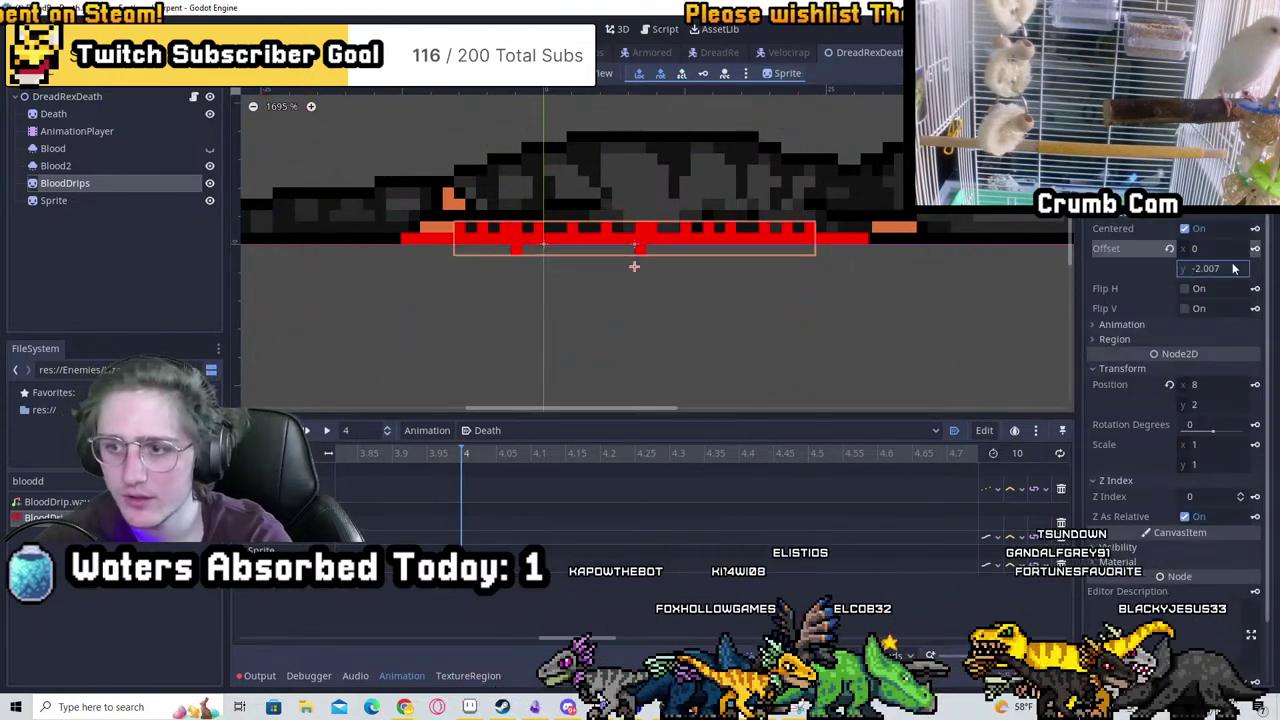
pyautogui.press('Return')
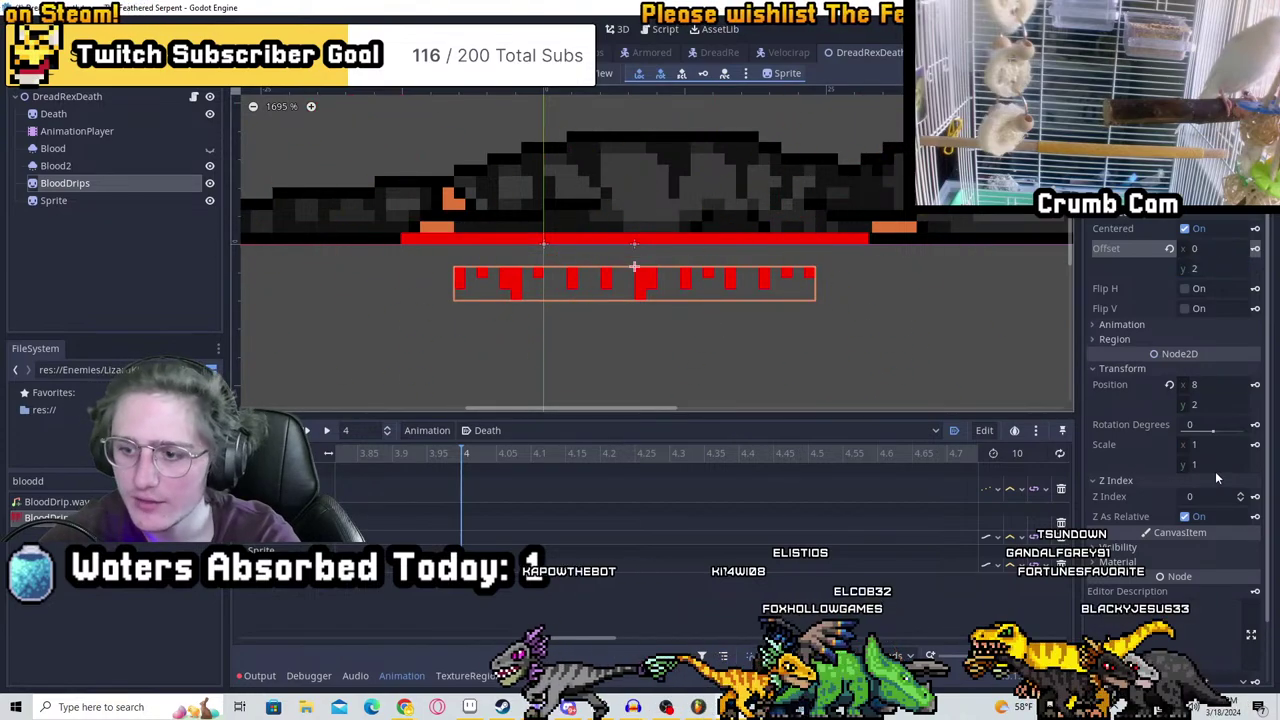
pyautogui.click(1210, 464)
pyautogui.write('4')
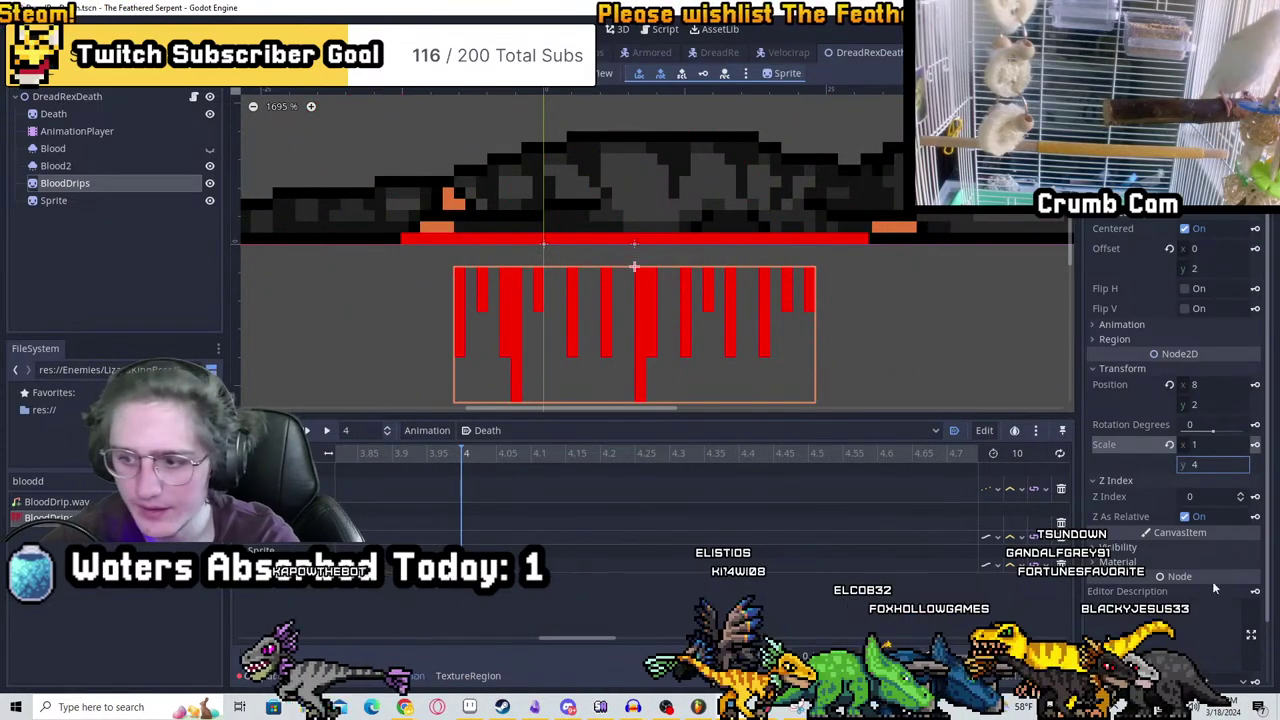
pyautogui.press('BackSpace')
pyautogui.write('0')
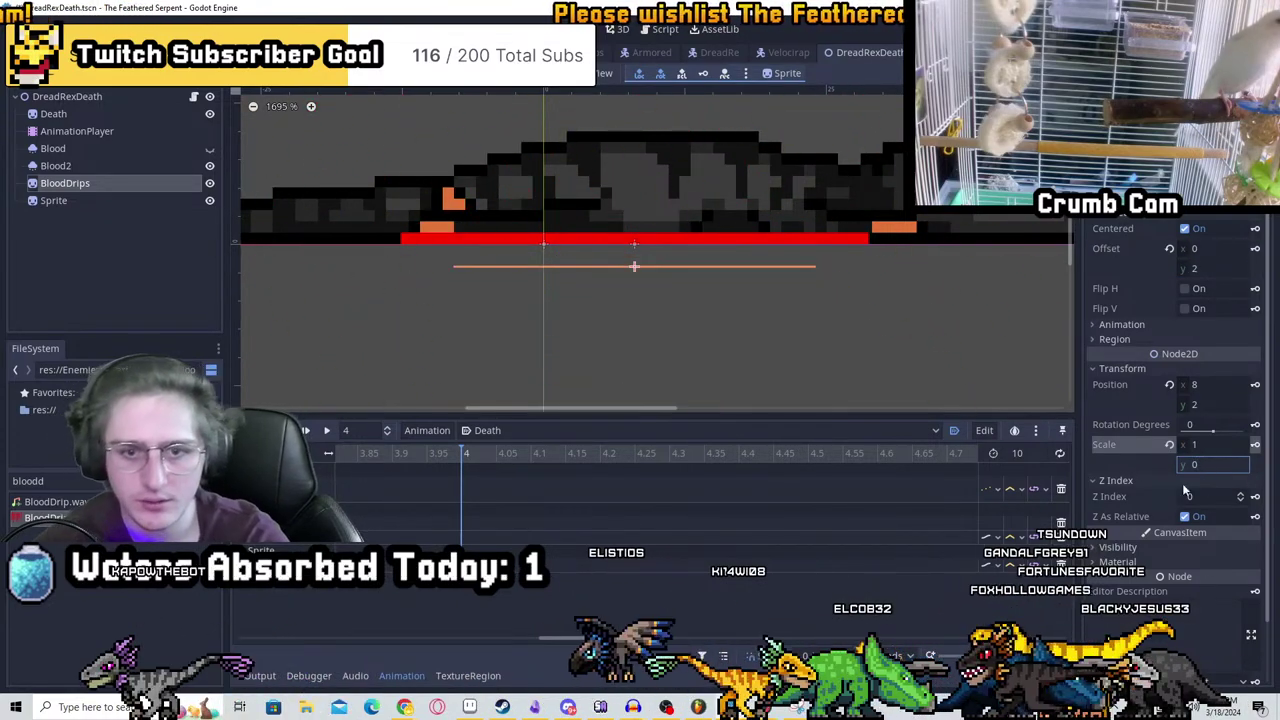
pyautogui.press('Return')
pyautogui.scroll(-2, 712, 290)
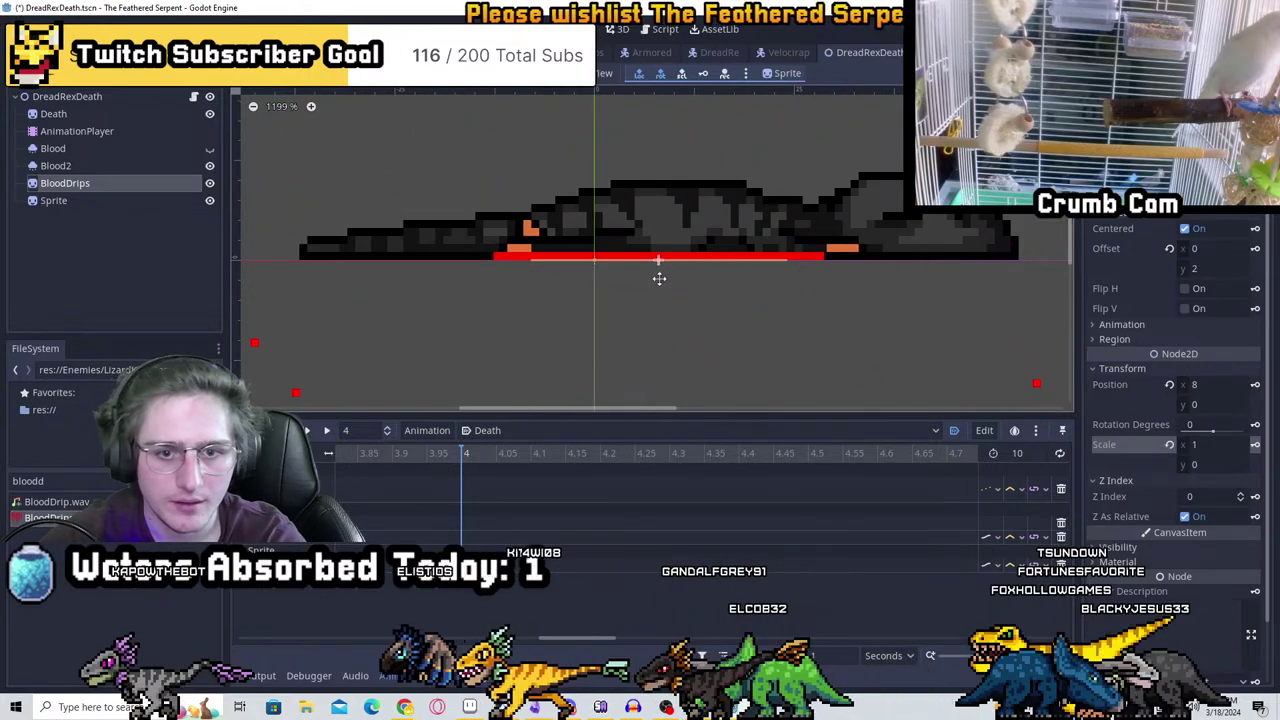
pyautogui.hotkey('ctrl', 'd')
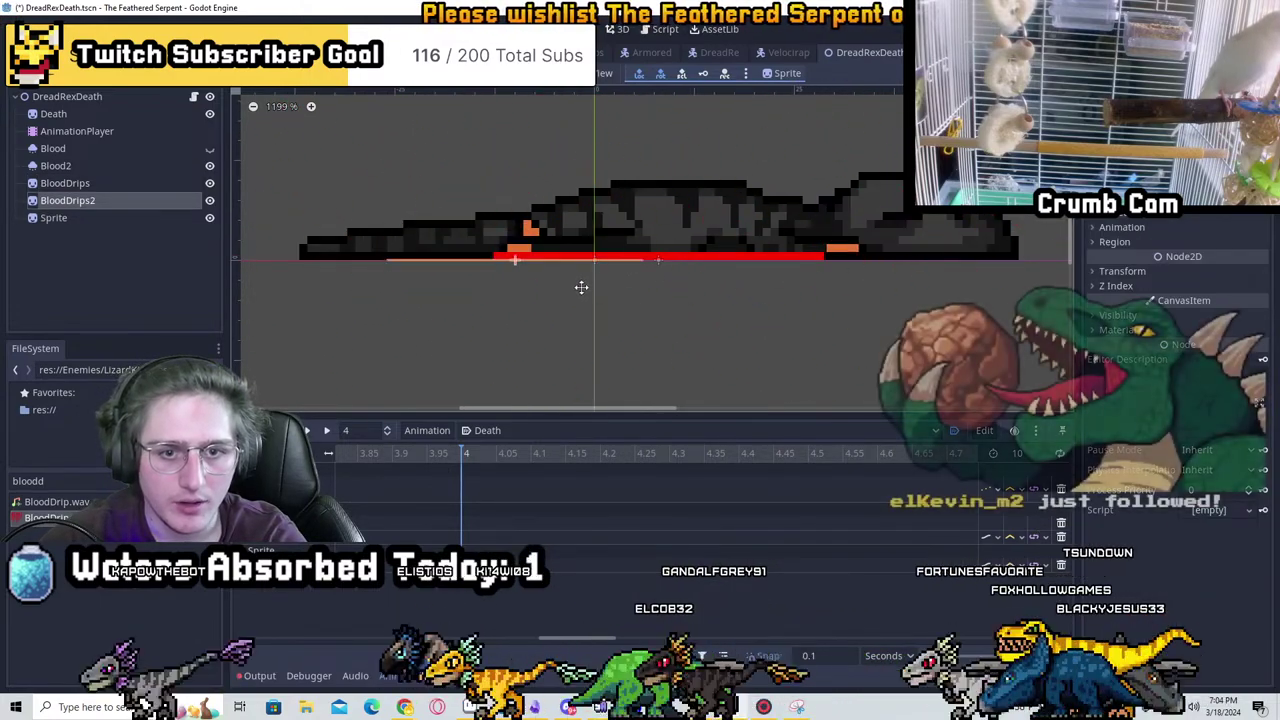
# Create BloodDrips3 and make BloodDrips2 and BloodDrips3 children of BloodDrips
pyautogui.hotkey('ctrl', 'd')
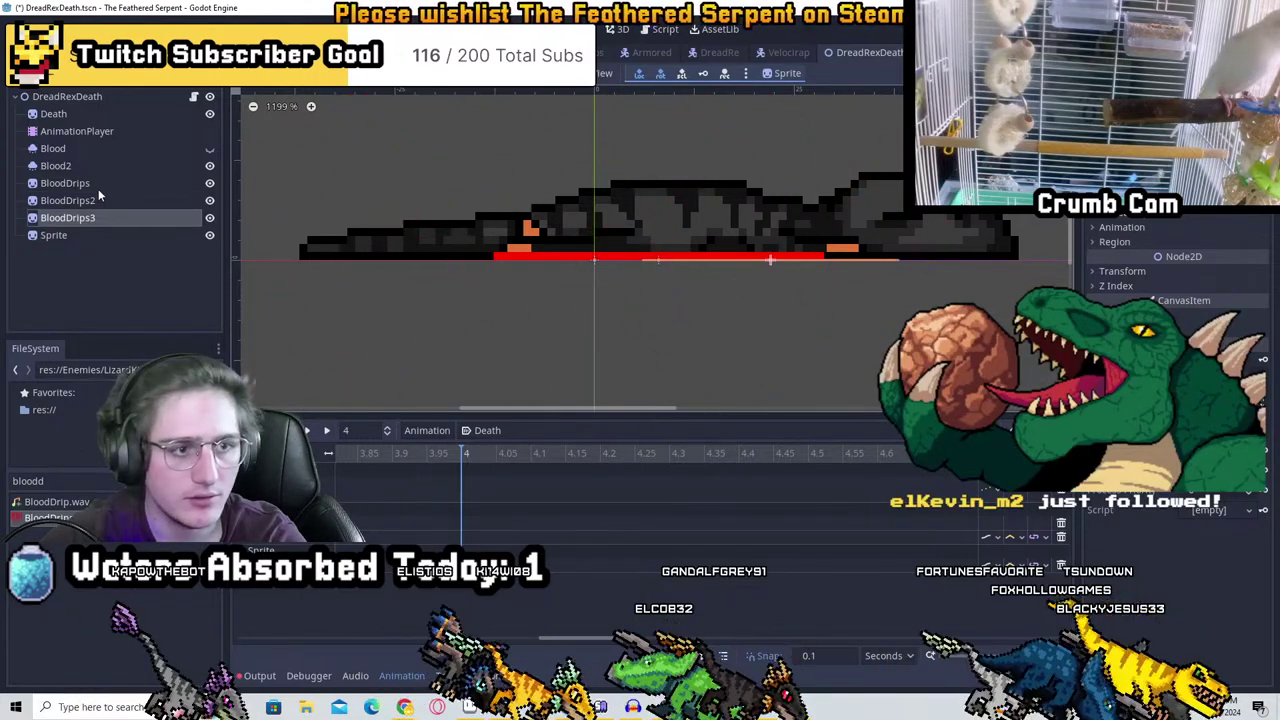
pyautogui.click(106, 198)
pyautogui.keyDown('shift'); pyautogui.click(100, 220); pyautogui.keyUp('shift')
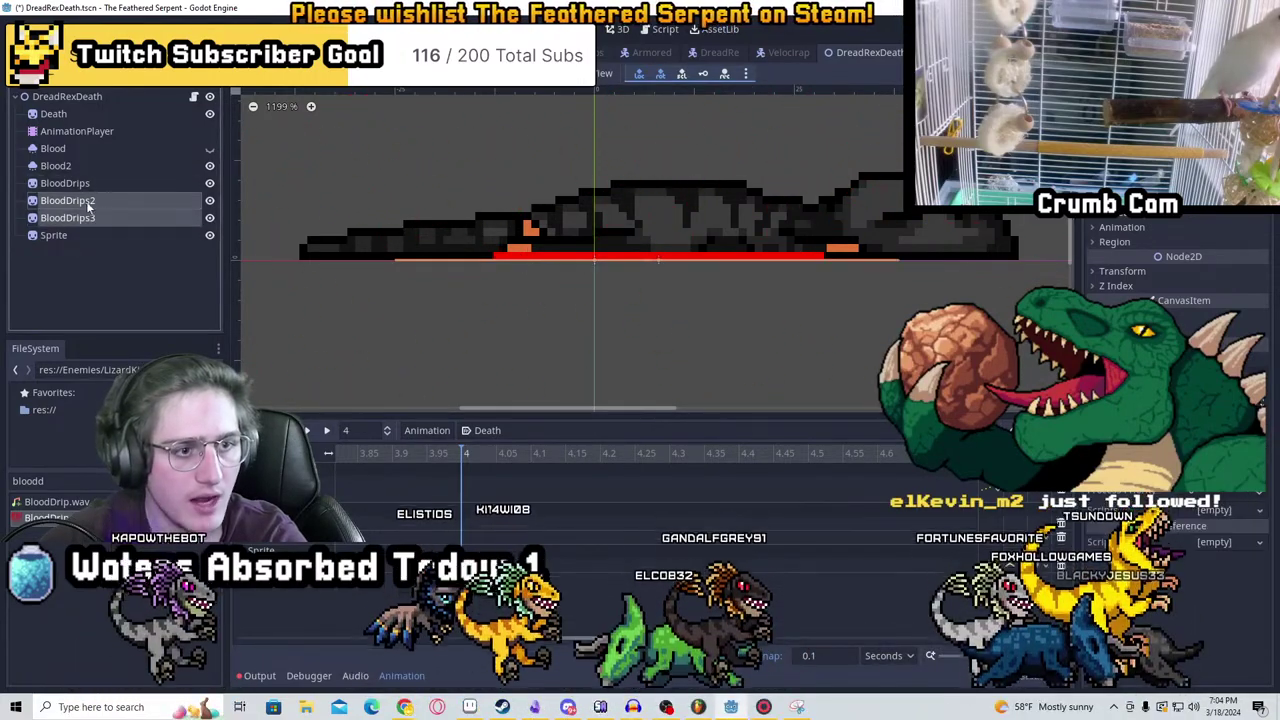
pyautogui.moveTo(86, 201); pyautogui.dragTo(92, 190)
pyautogui.click(92, 188)
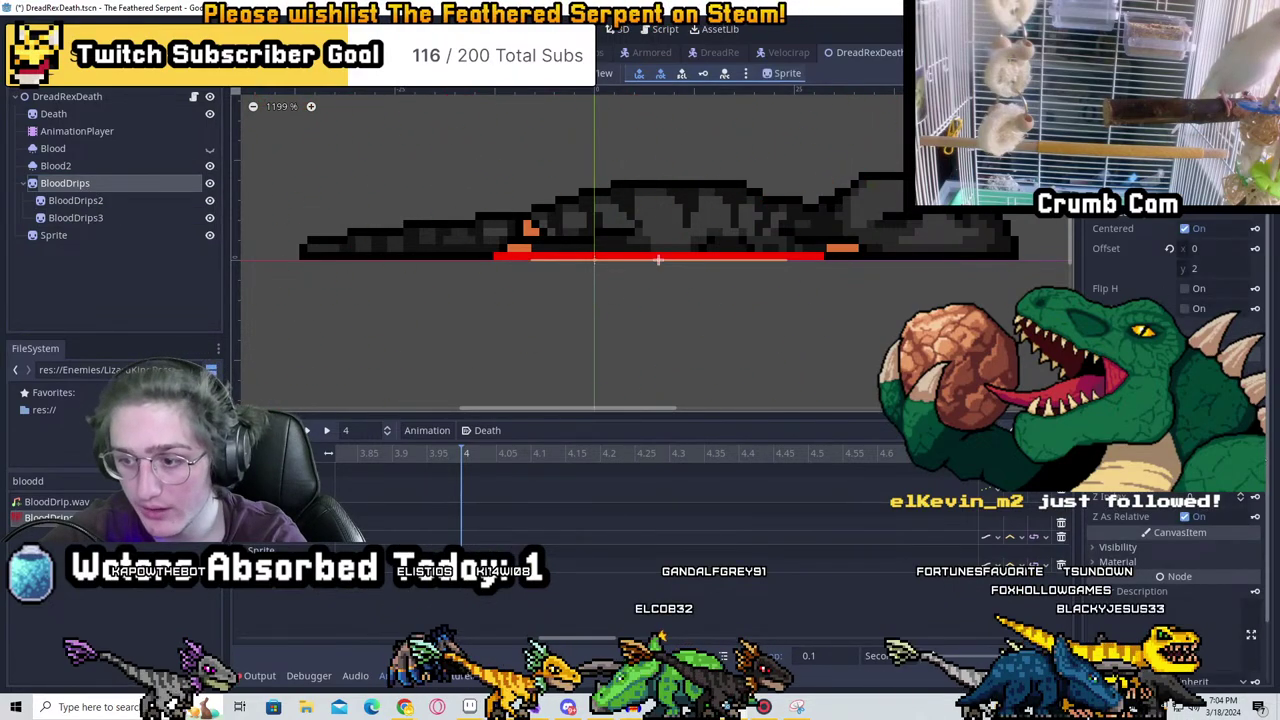
# Key BloodDrips' scale and set its vertical scale to 3 at the 9-second mark
pyautogui.click(1255, 447)
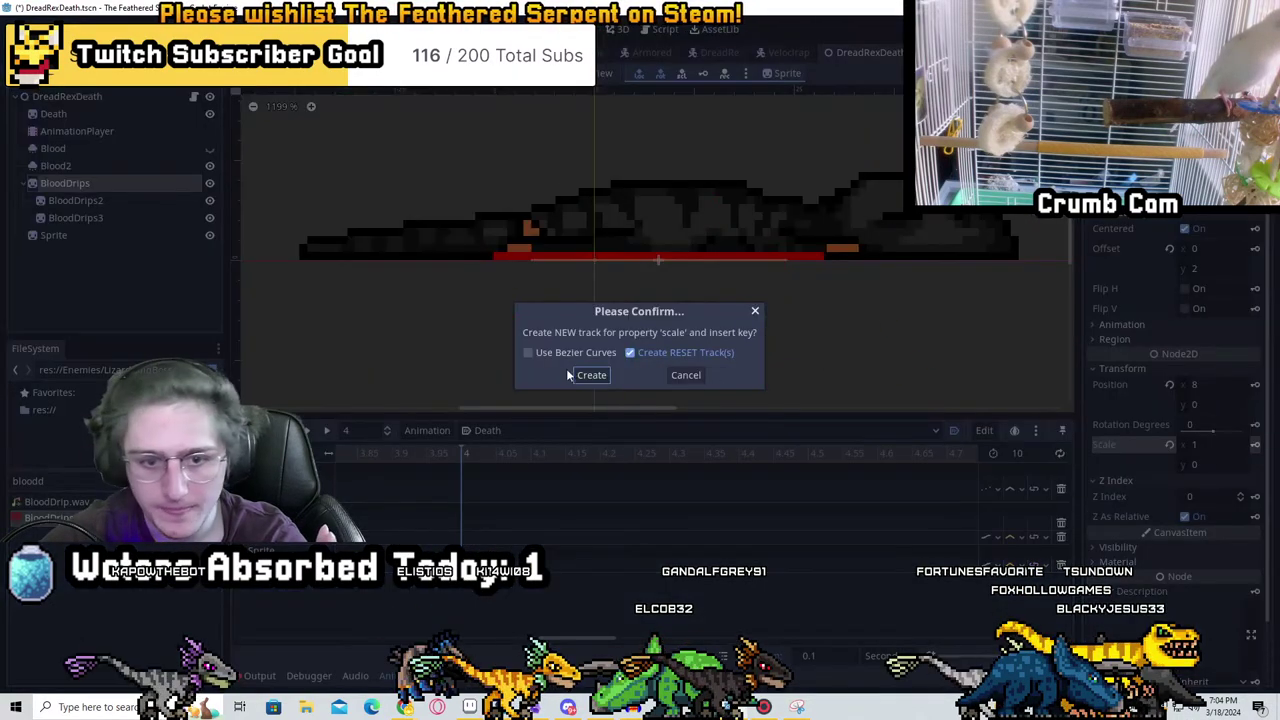
pyautogui.press('Return')
pyautogui.moveTo(572, 640); pyautogui.dragTo(962, 640)
pyautogui.click(510, 455)
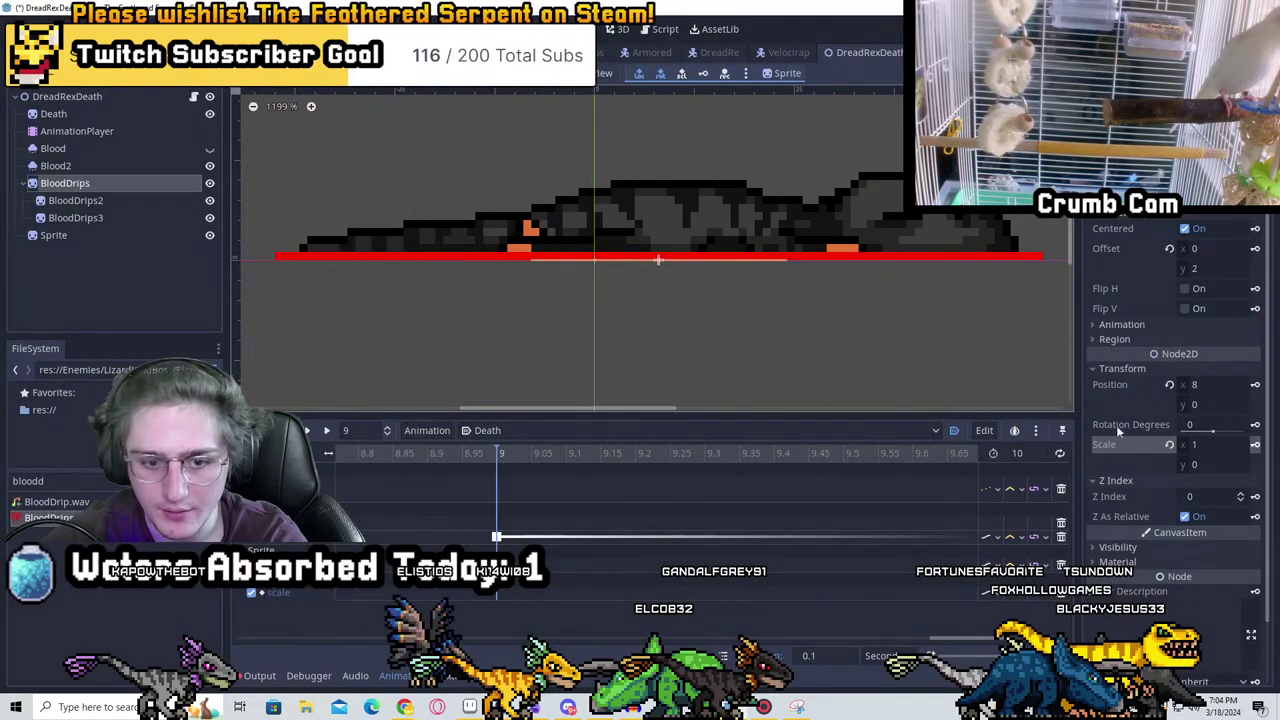
pyautogui.click(1207, 465)
pyautogui.write('3')
pyautogui.press('Return')
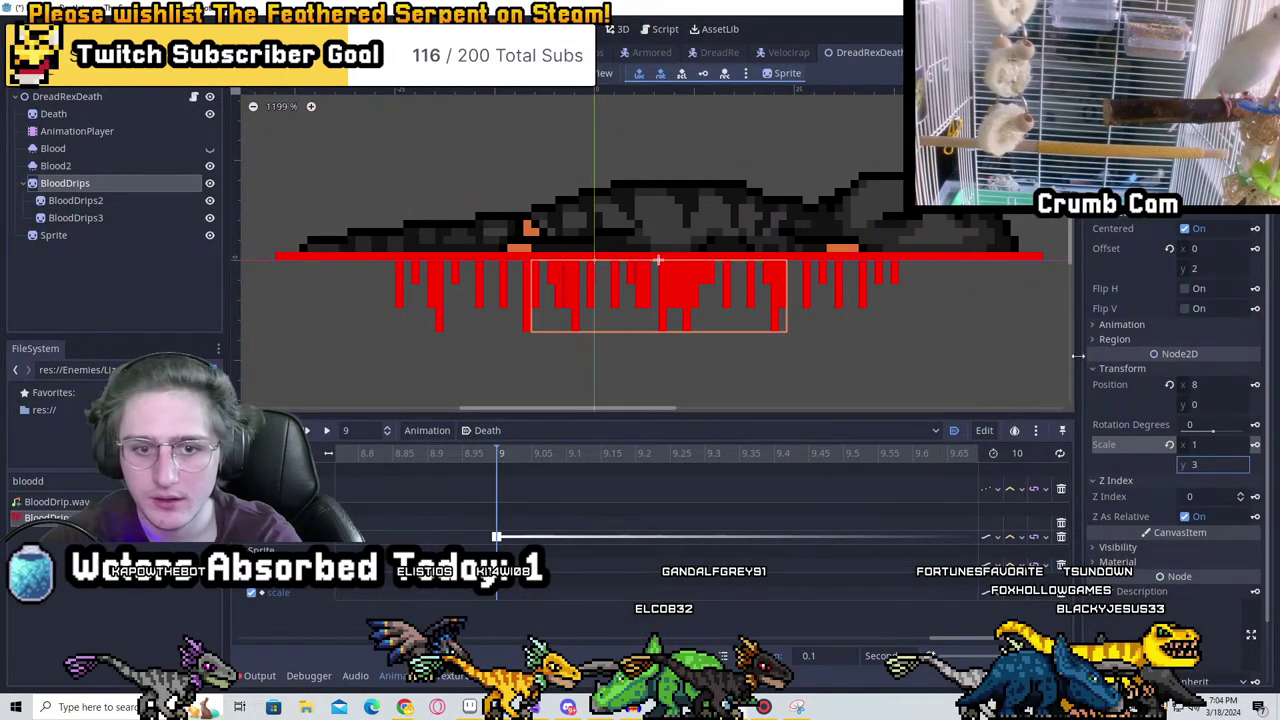
pyautogui.scroll(-2, 800, 320)
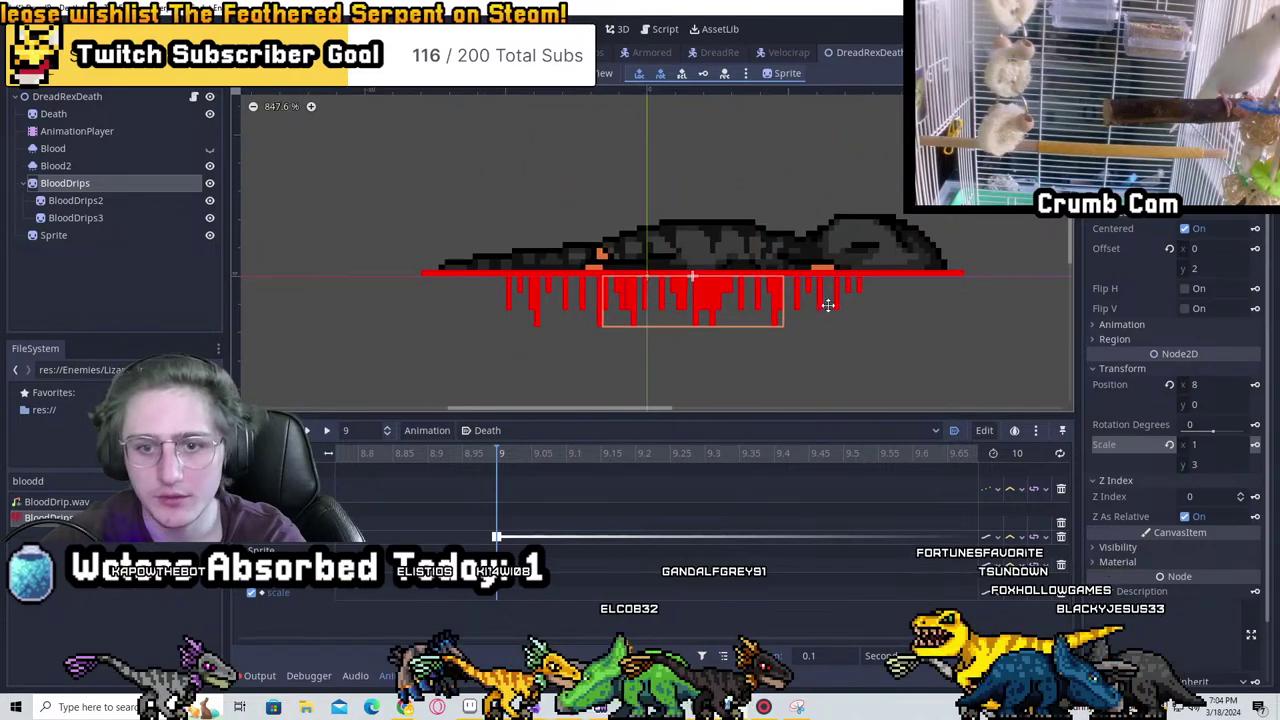
pyautogui.scroll(2, 828, 305)
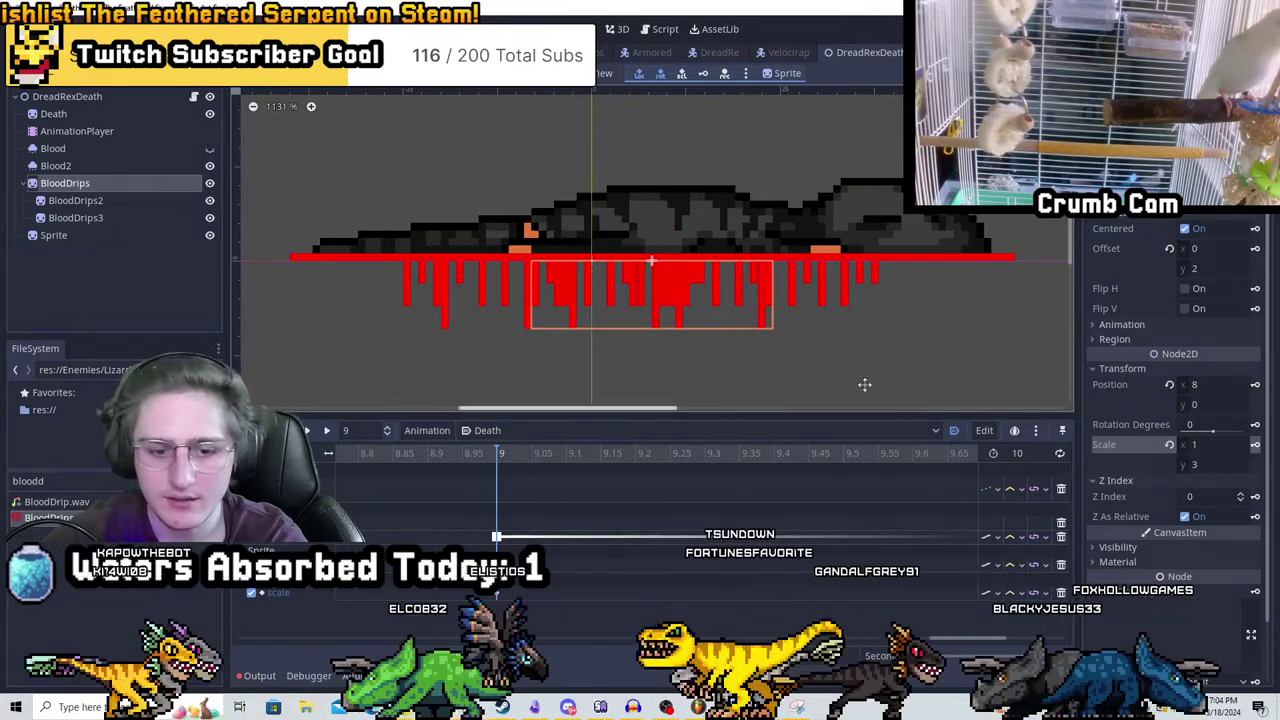
# Shift BloodDrips2 and BloodDrips3 slightly right along the pool and play the Death animation
pyautogui.click(100, 200)
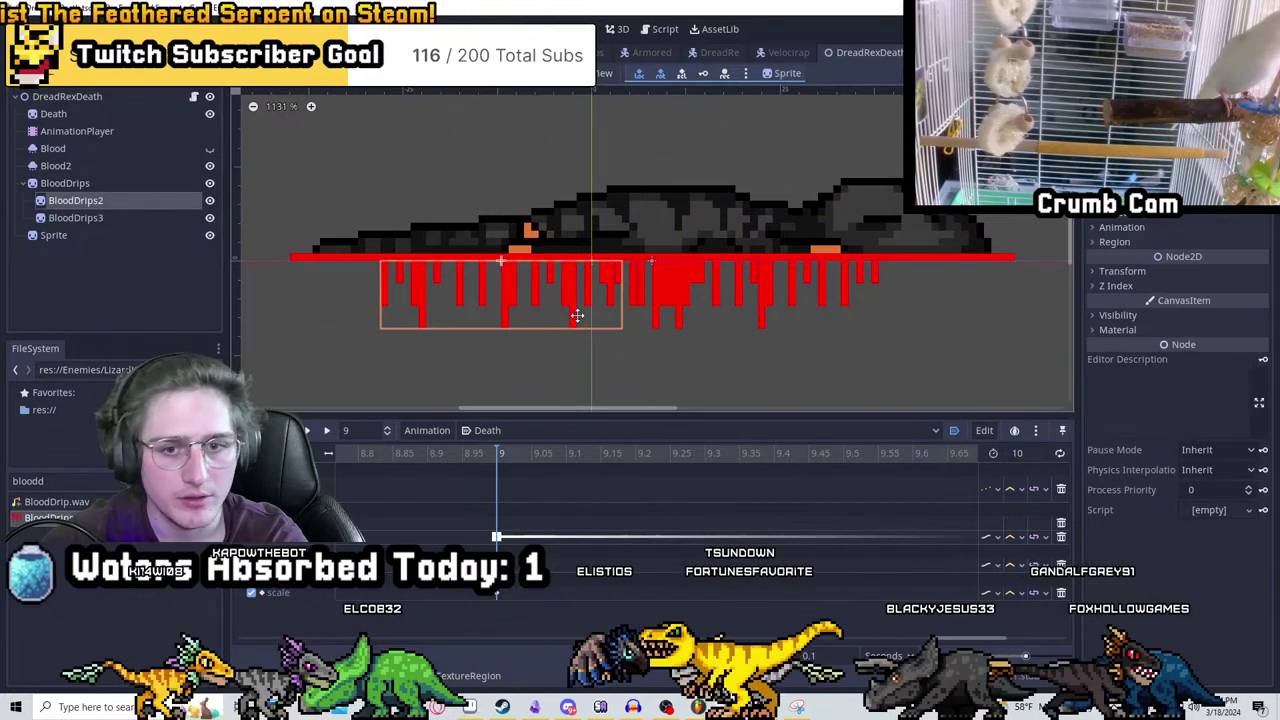
pyautogui.moveTo(577, 316); pyautogui.dragTo(585, 316)
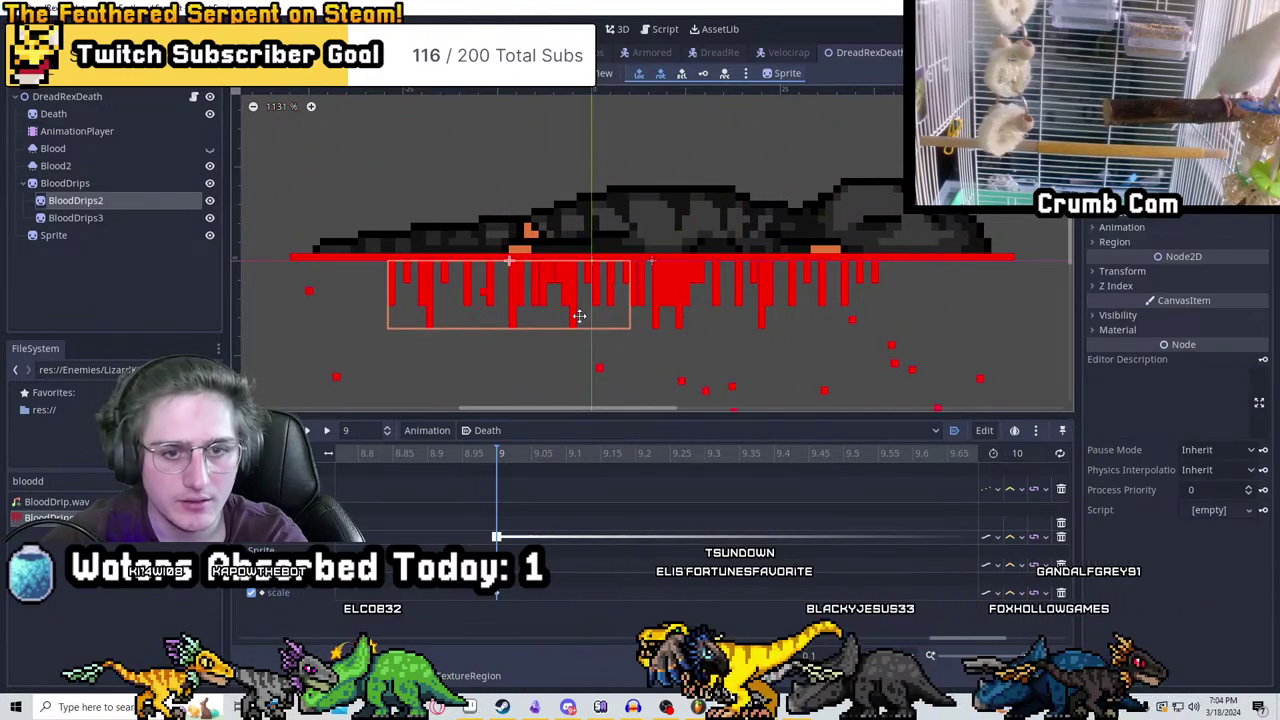
pyautogui.click(75, 218)
pyautogui.moveTo(760, 298); pyautogui.dragTo(779, 295)
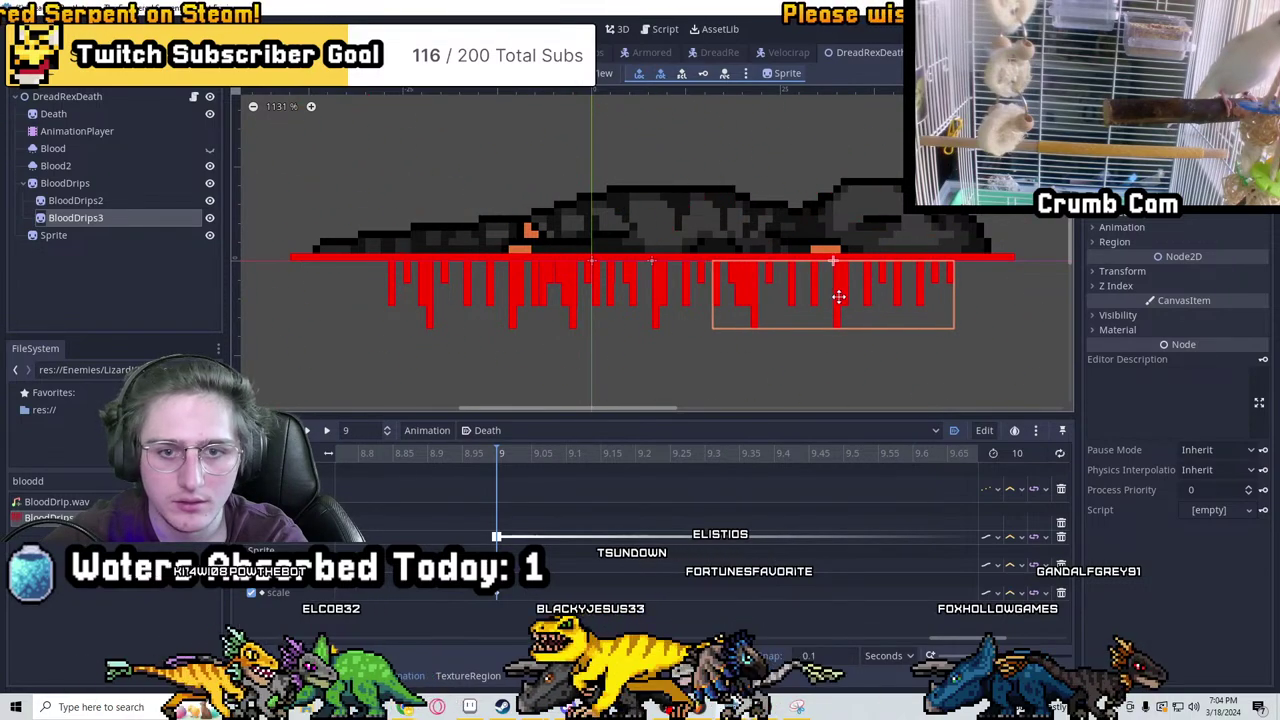
pyautogui.scroll(-5, 795, 303)
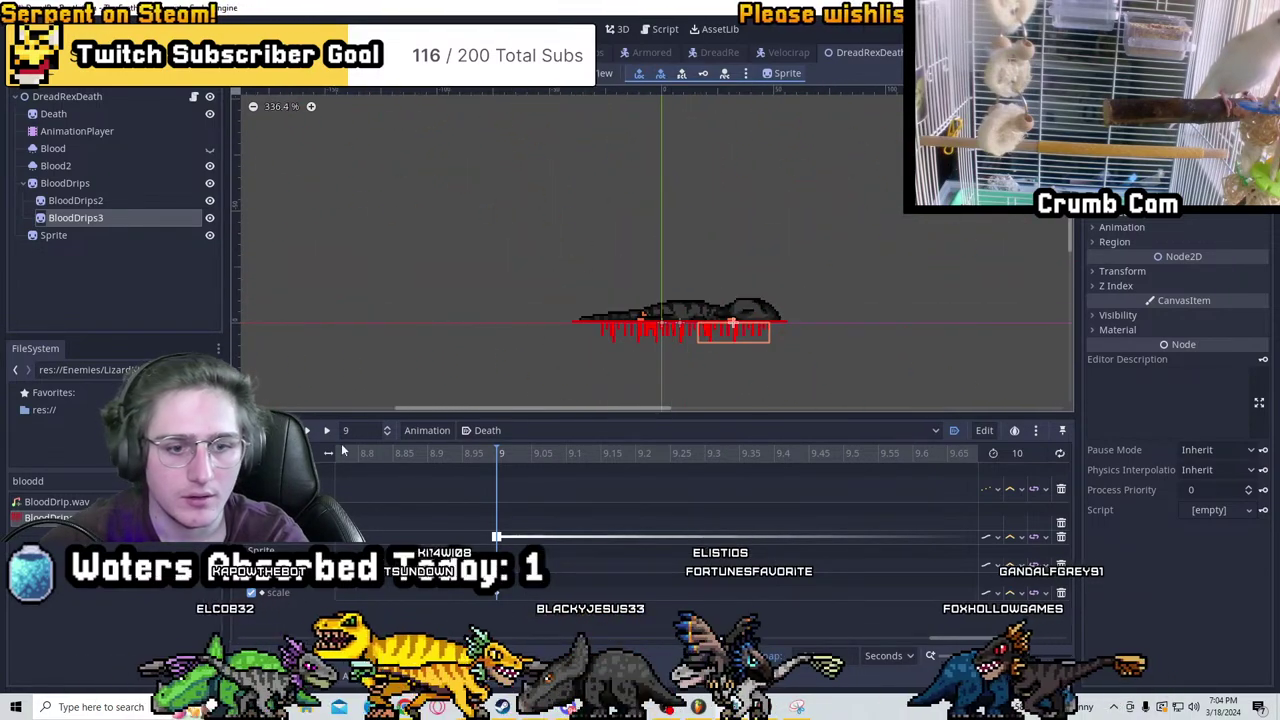
pyautogui.click(307, 430)
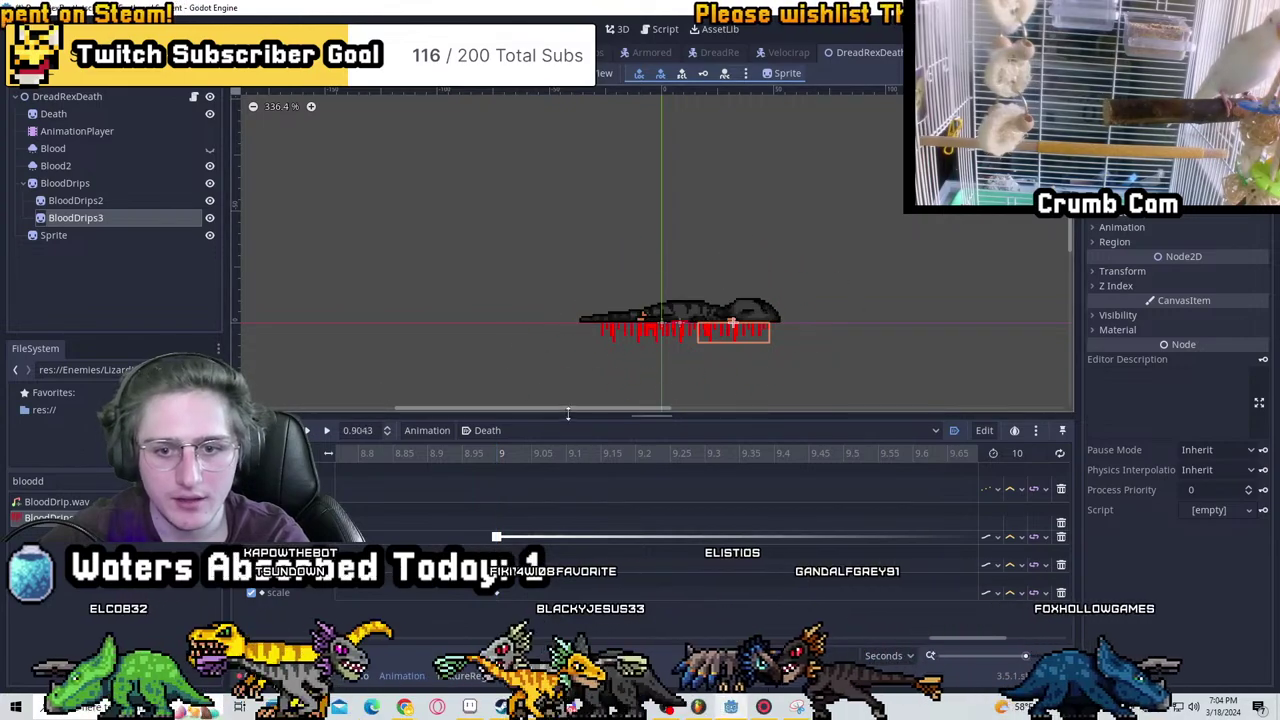
pyautogui.click(487, 430)
# Switch the AnimationPlayer to RESET, then back to the Death animation
pyautogui.click(485, 466)
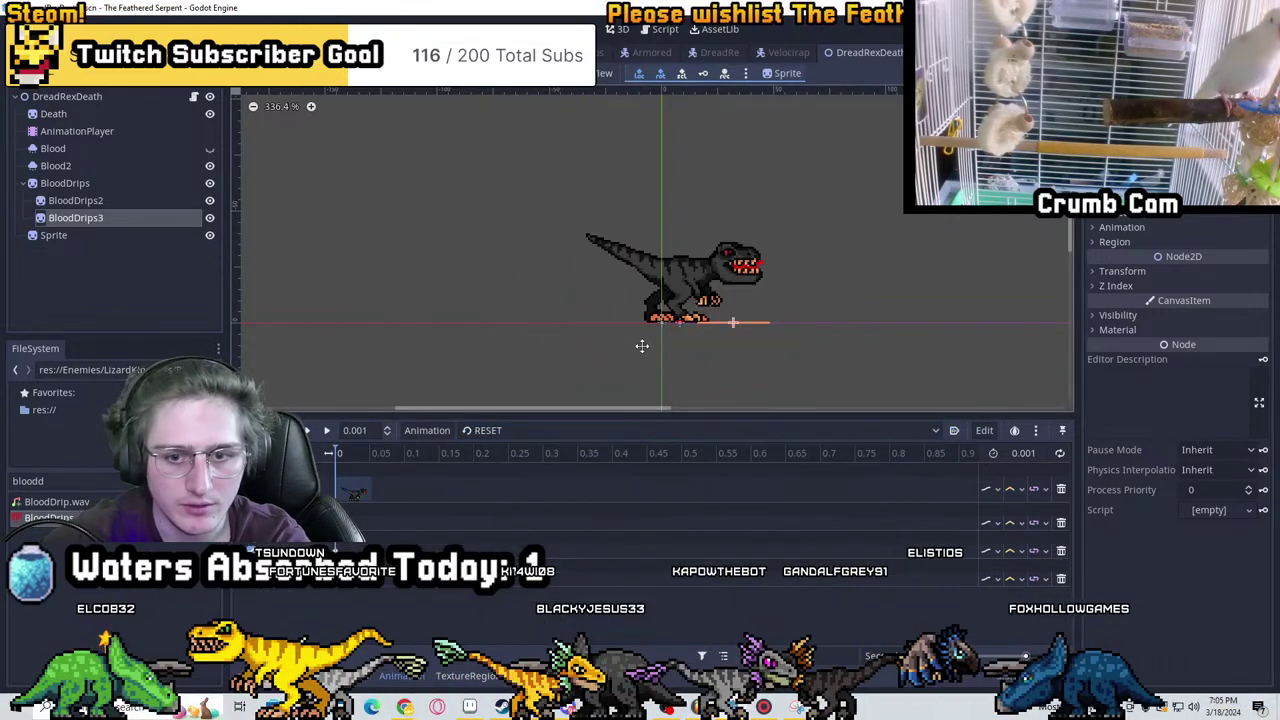
pyautogui.scroll(4, 675, 342)
pyautogui.scroll(4, 742, 301)
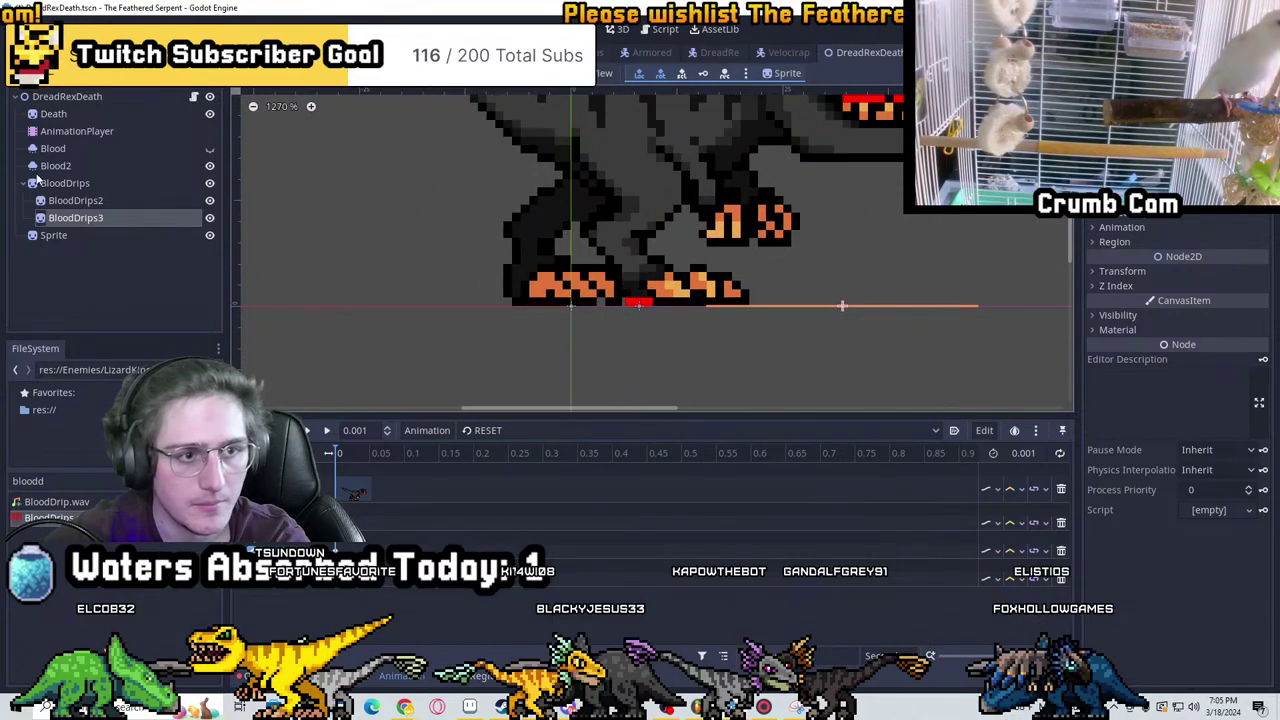
pyautogui.click(78, 201)
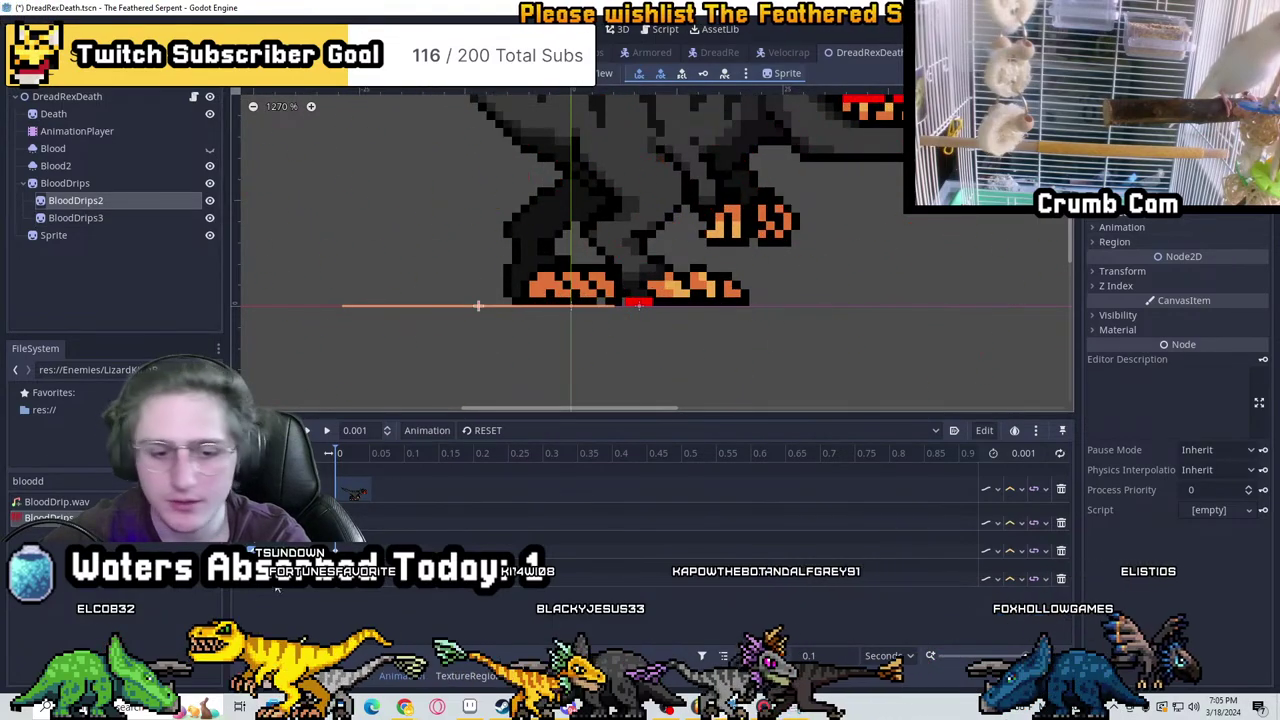
pyautogui.click(77, 131)
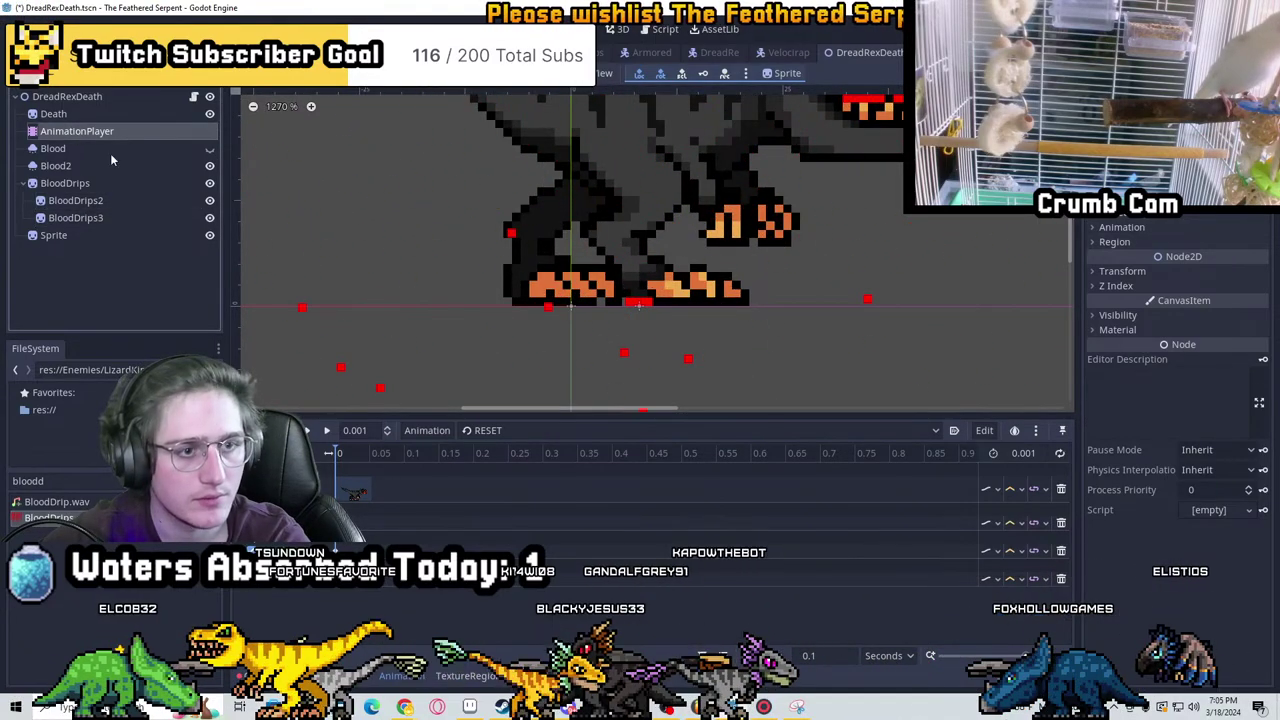
pyautogui.click(511, 430)
pyautogui.click(495, 449)
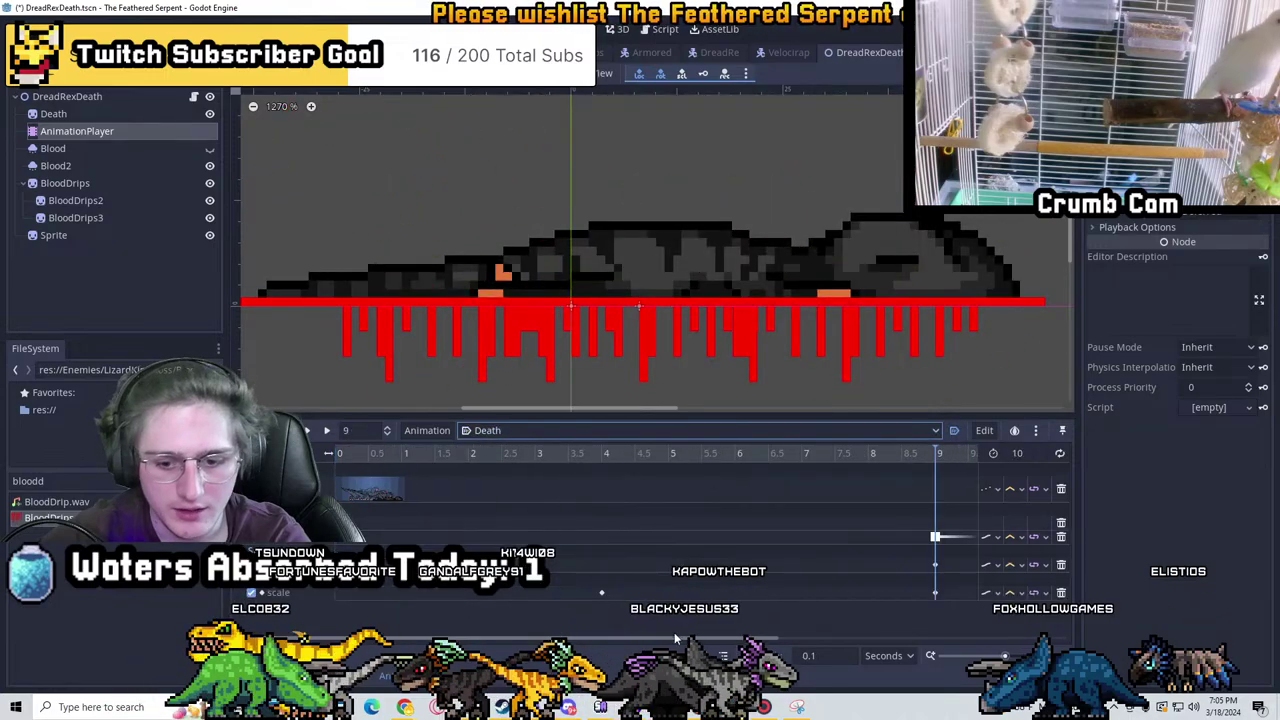
# Move the Death playhead to 0 and select the Blood particle emitter
pyautogui.click(375, 454)
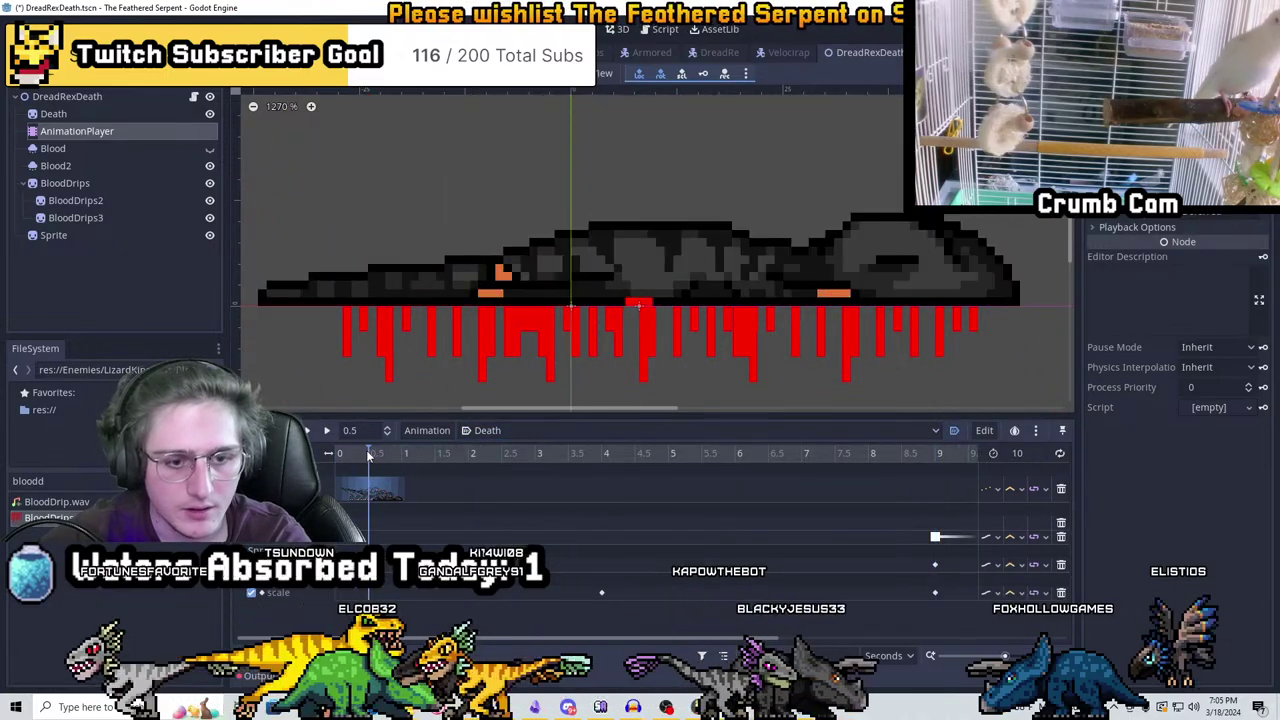
pyautogui.moveTo(369, 455); pyautogui.dragTo(345, 455)
pyautogui.keyDown('ctrl'); pyautogui.scroll(5, 345, 470); pyautogui.keyUp('ctrl')
pyautogui.click(340, 454)
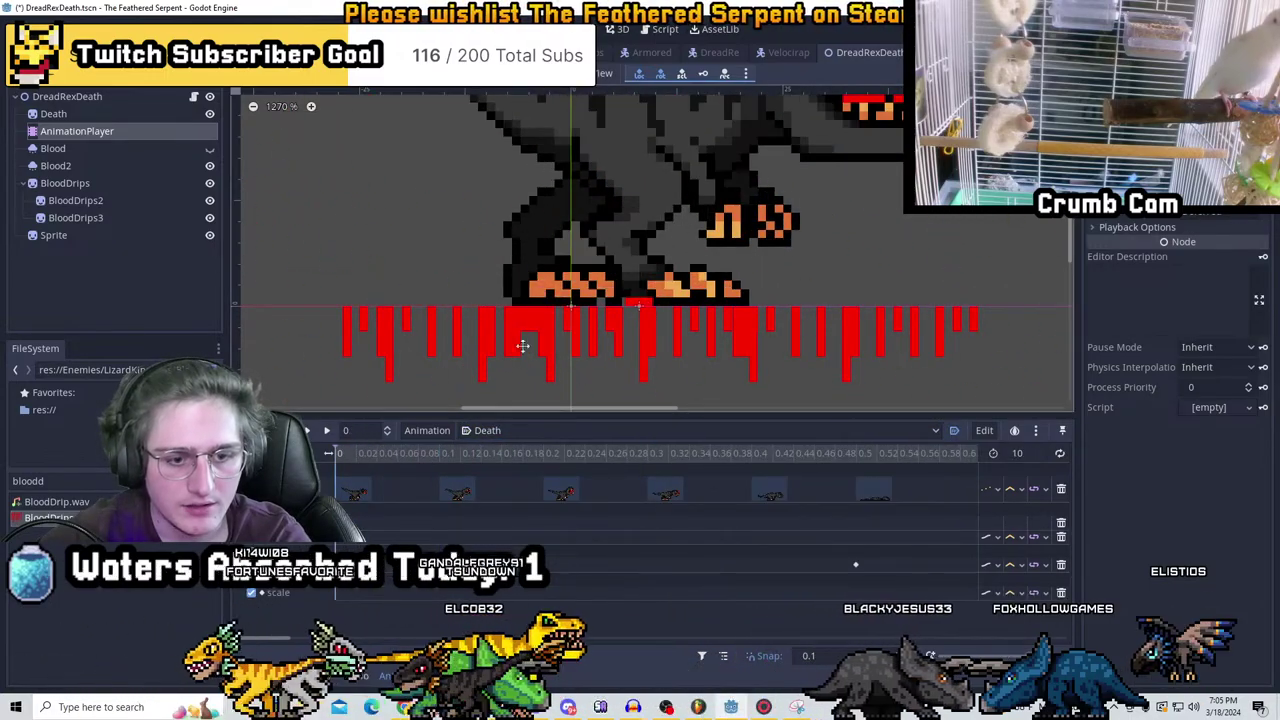
pyautogui.scroll(-4, 522, 345)
pyautogui.click(111, 150)
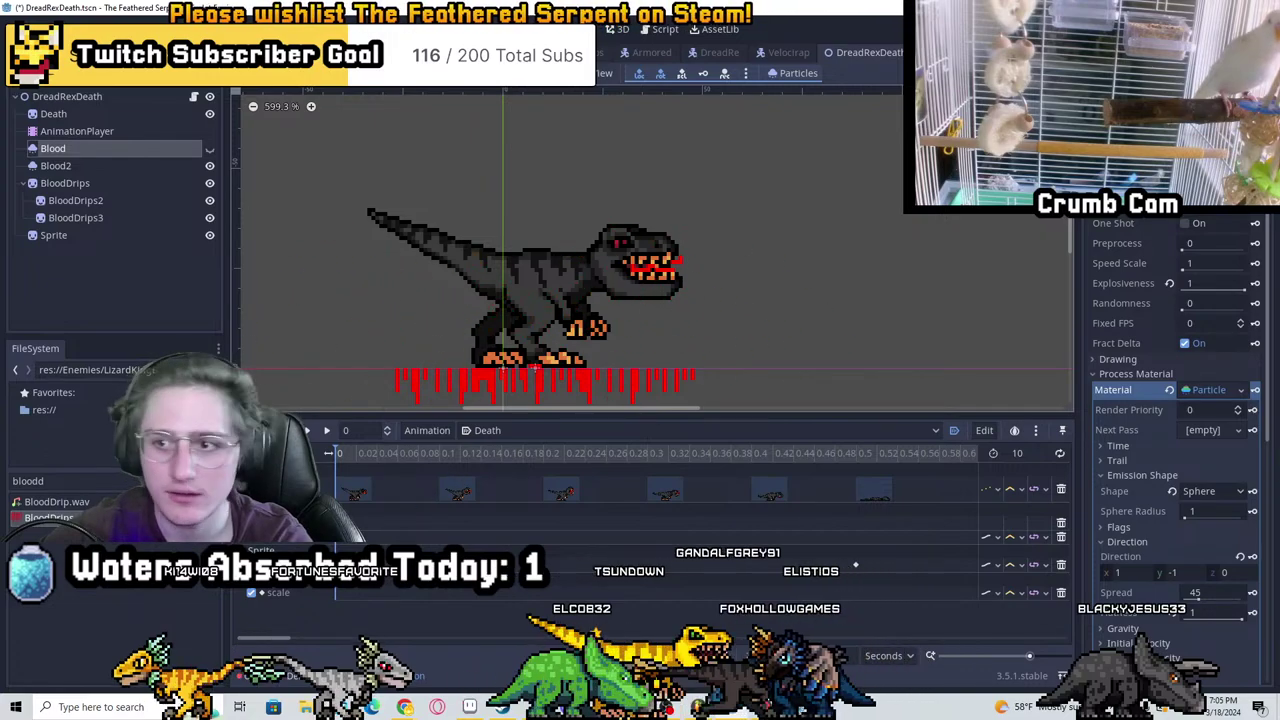
# Key the Blood emitter's emitting property, then move to 0.4 s and make Blood visible again
pyautogui.click(1255, 143)
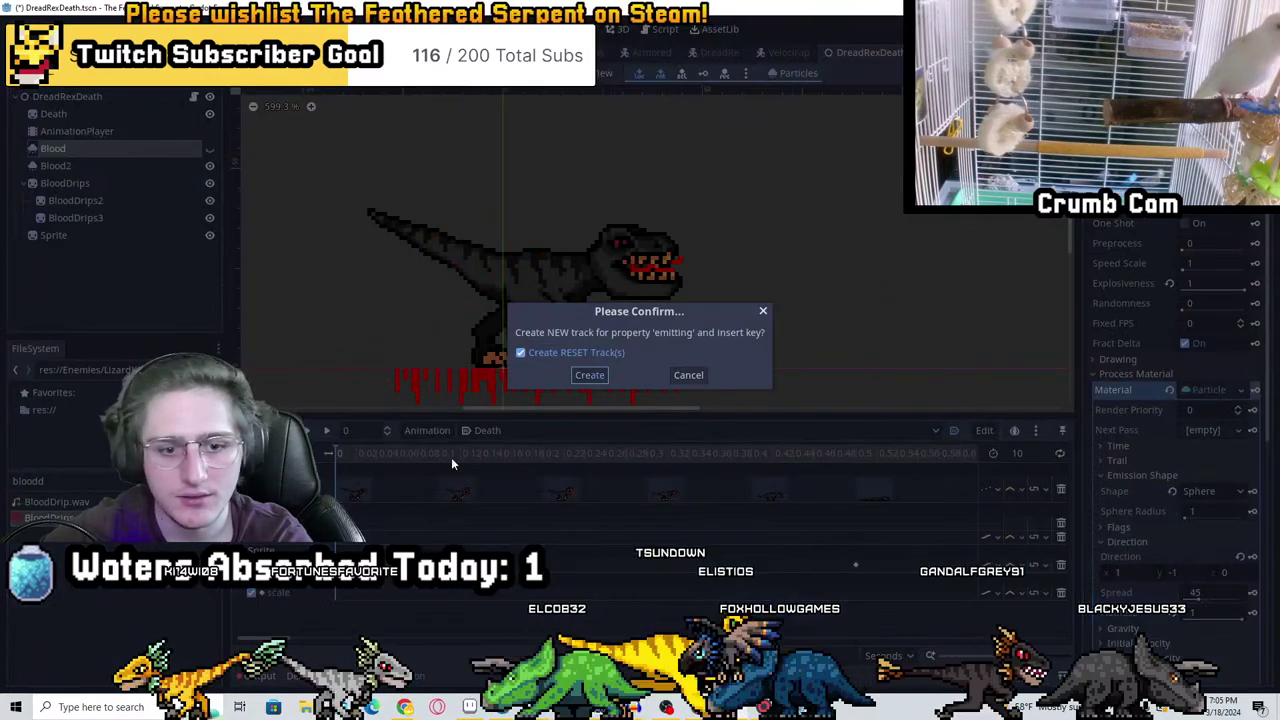
pyautogui.press('Return')
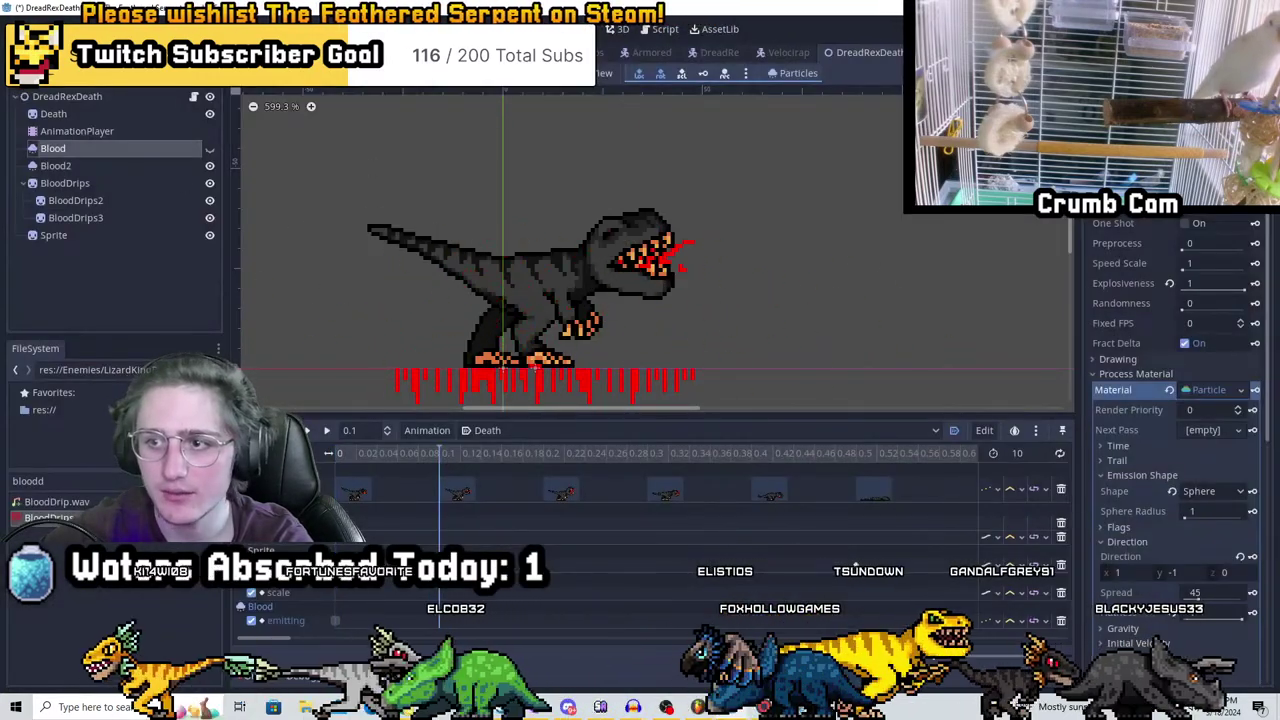
pyautogui.moveTo(540, 456)
pyautogui.mouseDown()
pyautogui.moveTo(775, 449)
pyautogui.moveTo(560, 451)
pyautogui.moveTo(752, 451)
pyautogui.mouseUp()
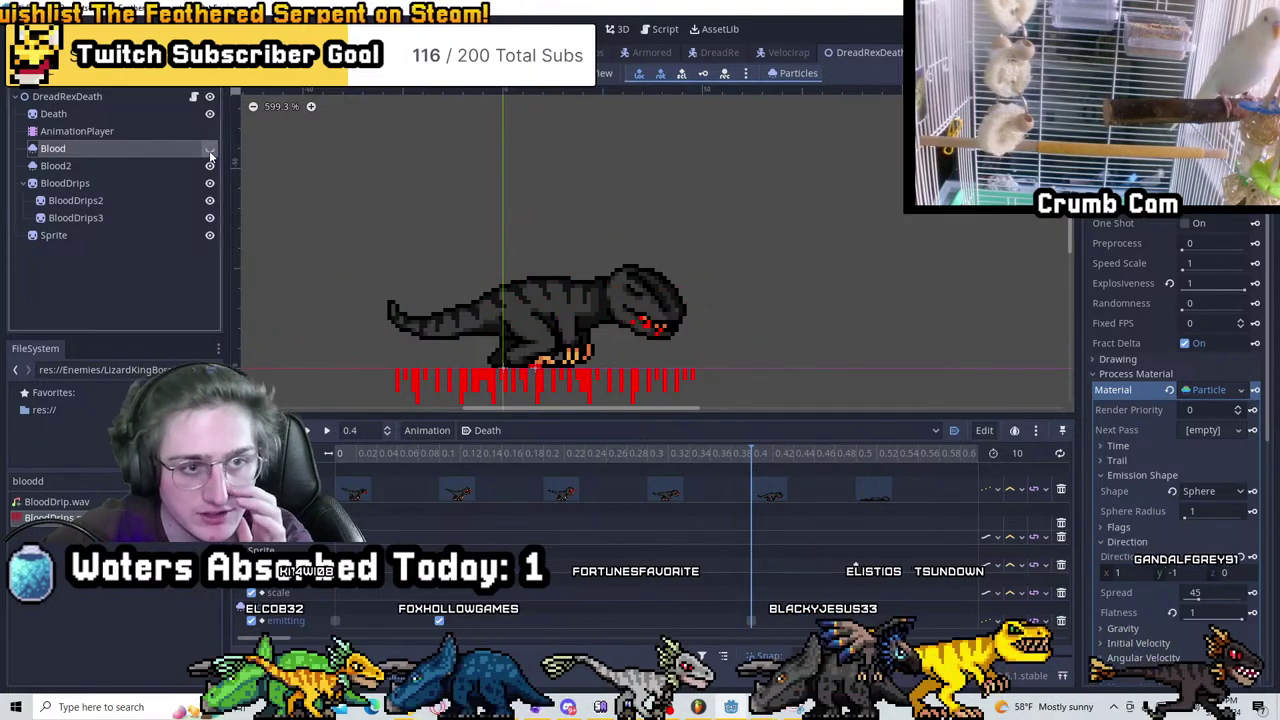
pyautogui.click(206, 149)
pyautogui.moveTo(265, 638); pyautogui.dragTo(305, 645)
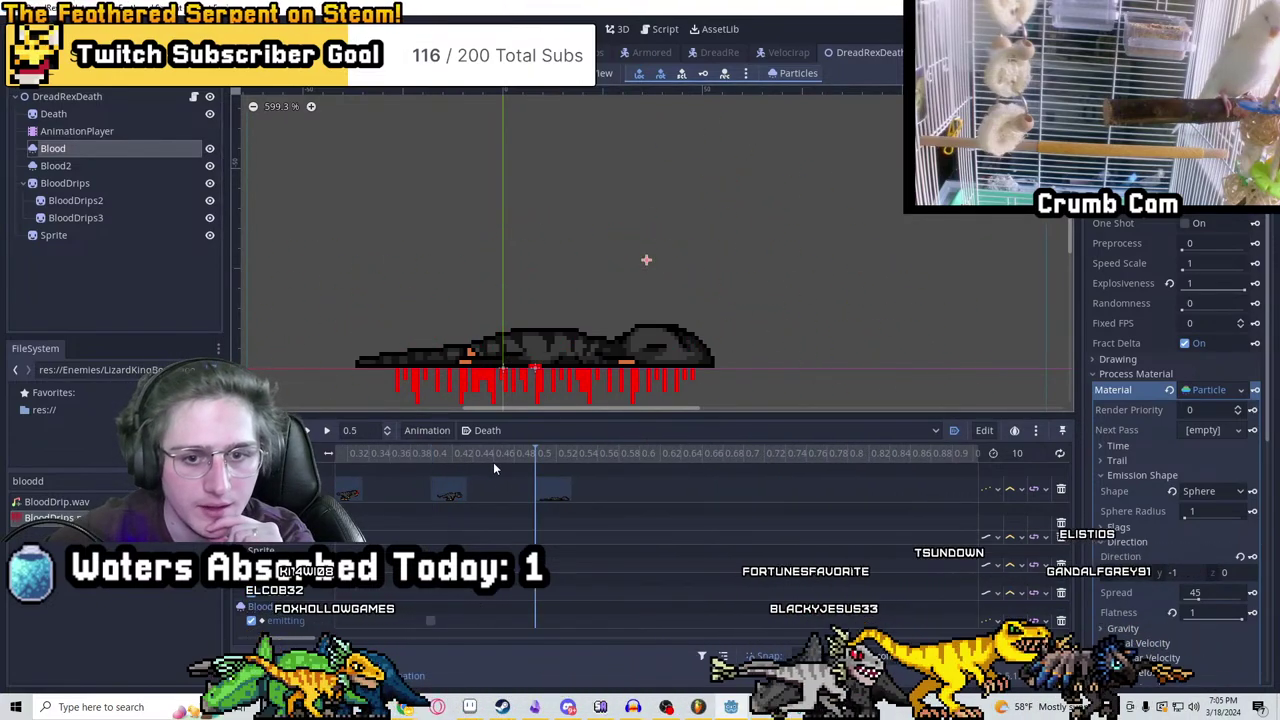
# Key Blood2's emitting property into the Death animation and move the playhead to 0.8 s
pyautogui.click(93, 168)
pyautogui.click(1253, 150)
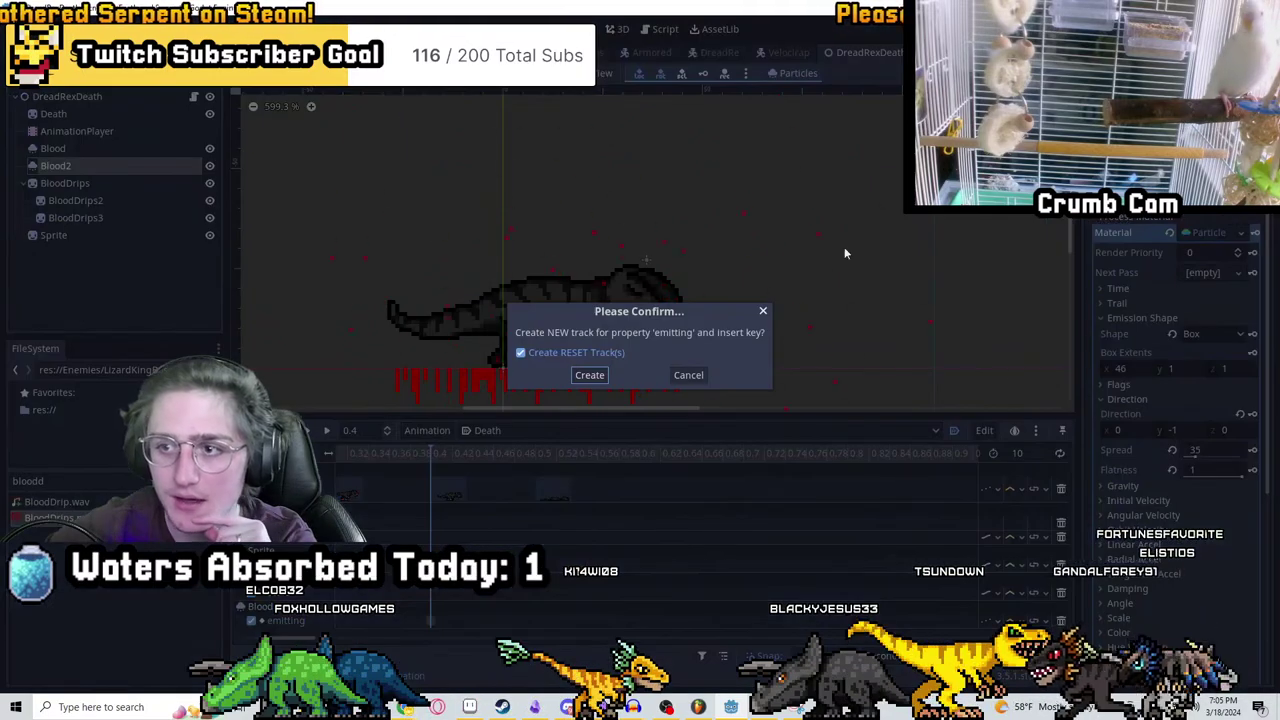
pyautogui.click(590, 376)
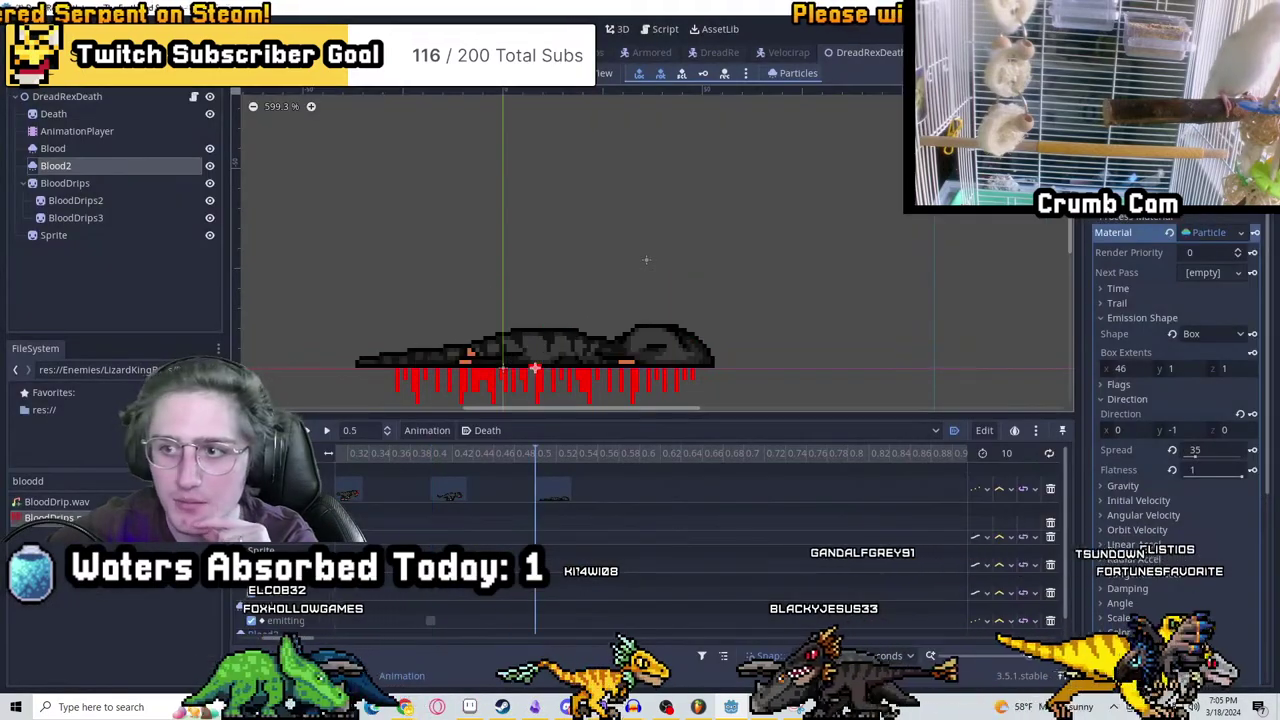
pyautogui.click(848, 453)
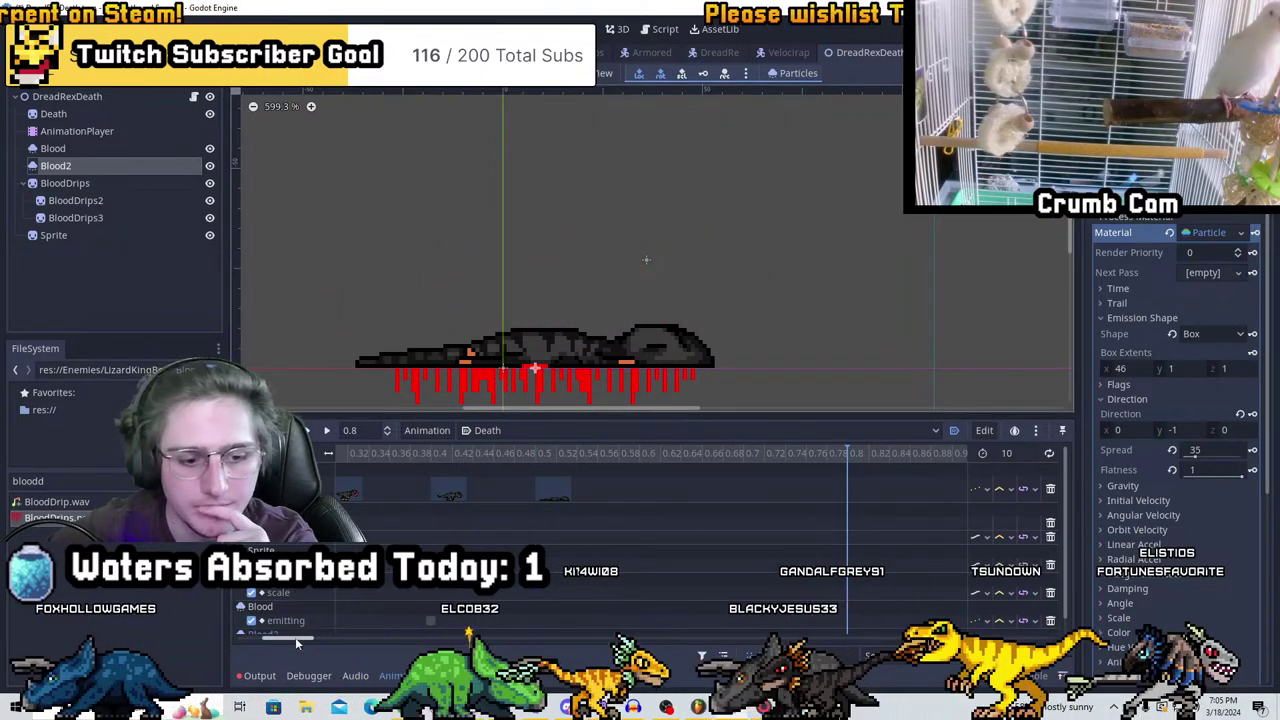
pyautogui.click(68, 182)
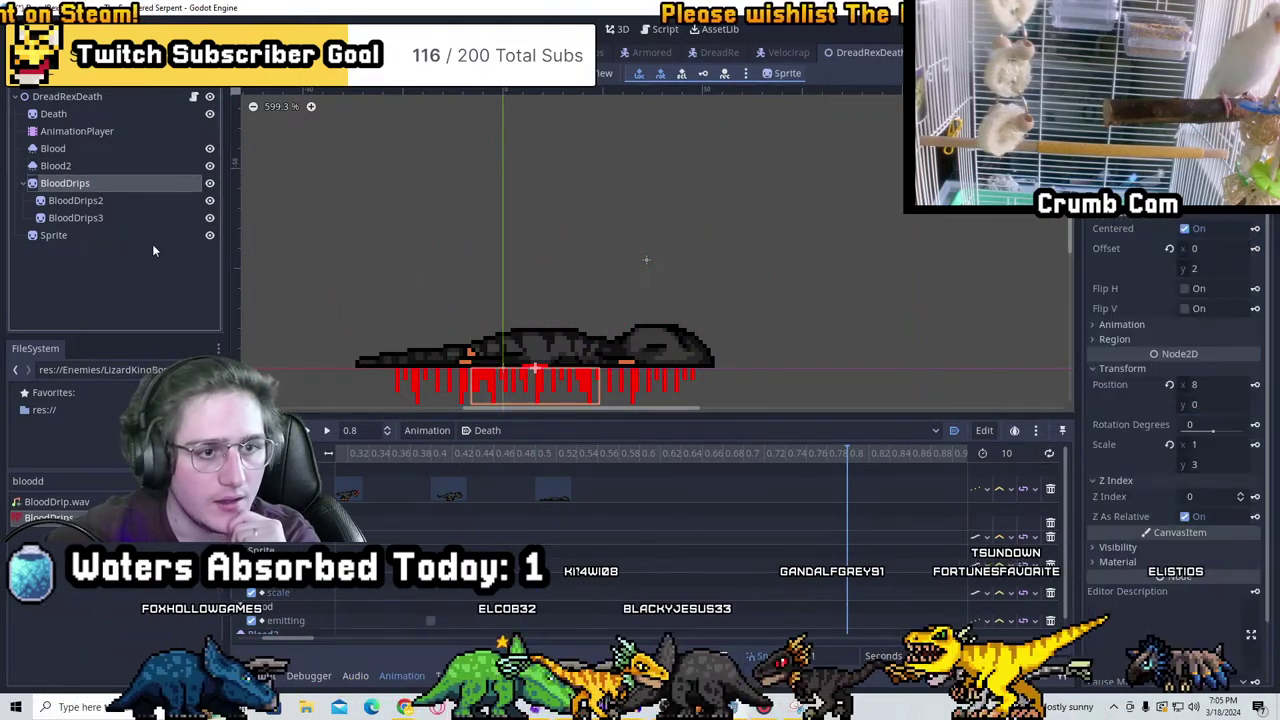
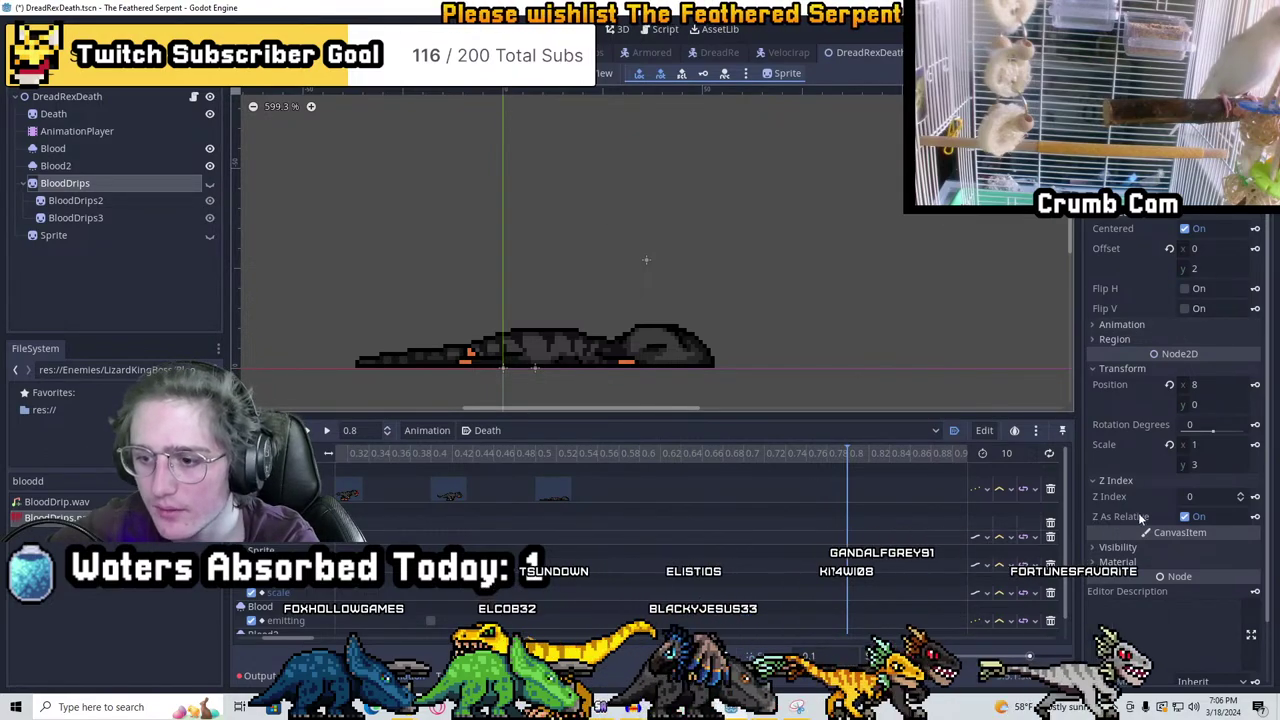
# Key BloodDrips' Visible property in the Death animation, creating its visibility track
pyautogui.click(1118, 547)
pyautogui.click(1185, 563)
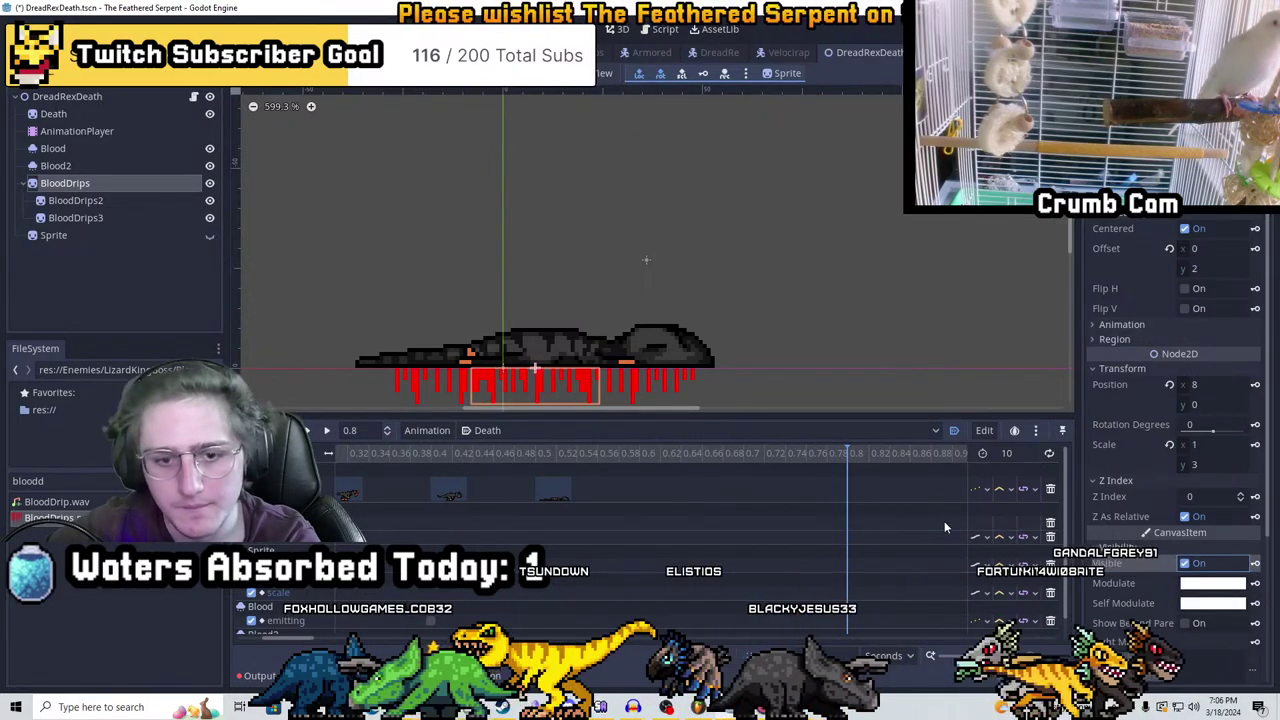
pyautogui.click(1185, 563)
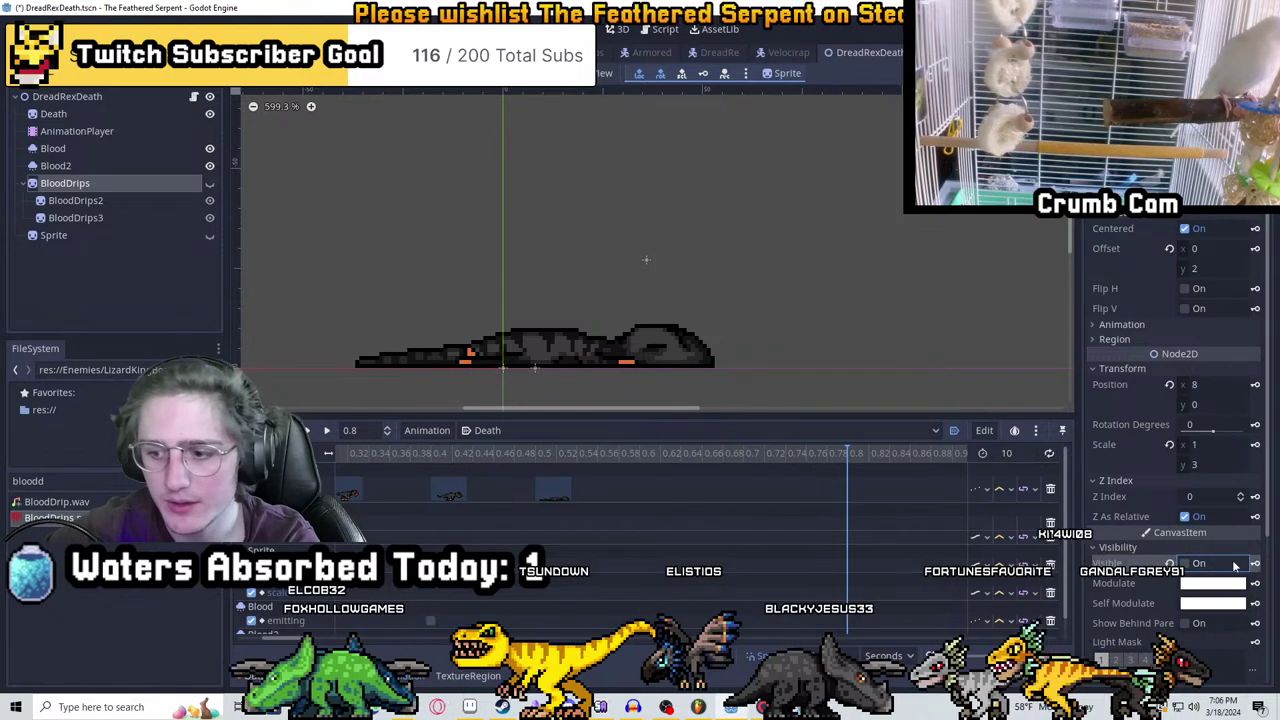
pyautogui.click(1255, 563)
pyautogui.click(586, 371)
# Key the Sprite's Visible property, creating its visibility track
pyautogui.click(102, 234)
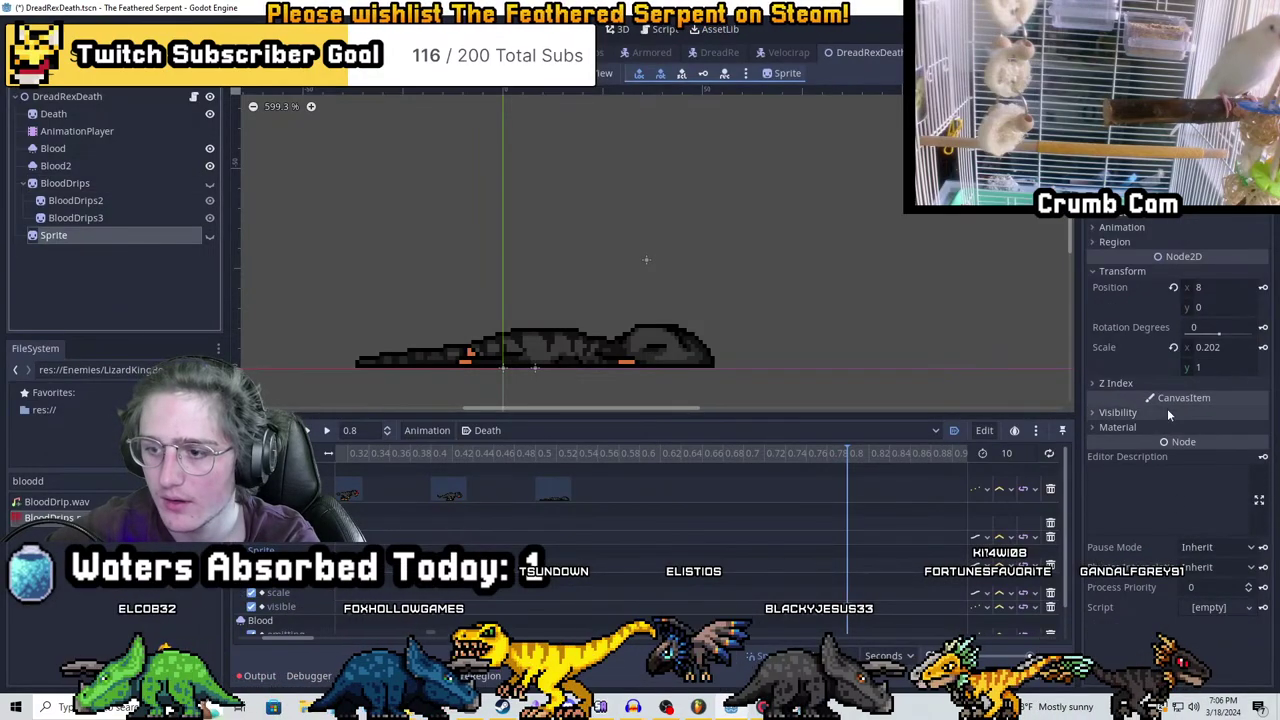
pyautogui.click(1117, 412)
pyautogui.click(1255, 428)
pyautogui.click(605, 379)
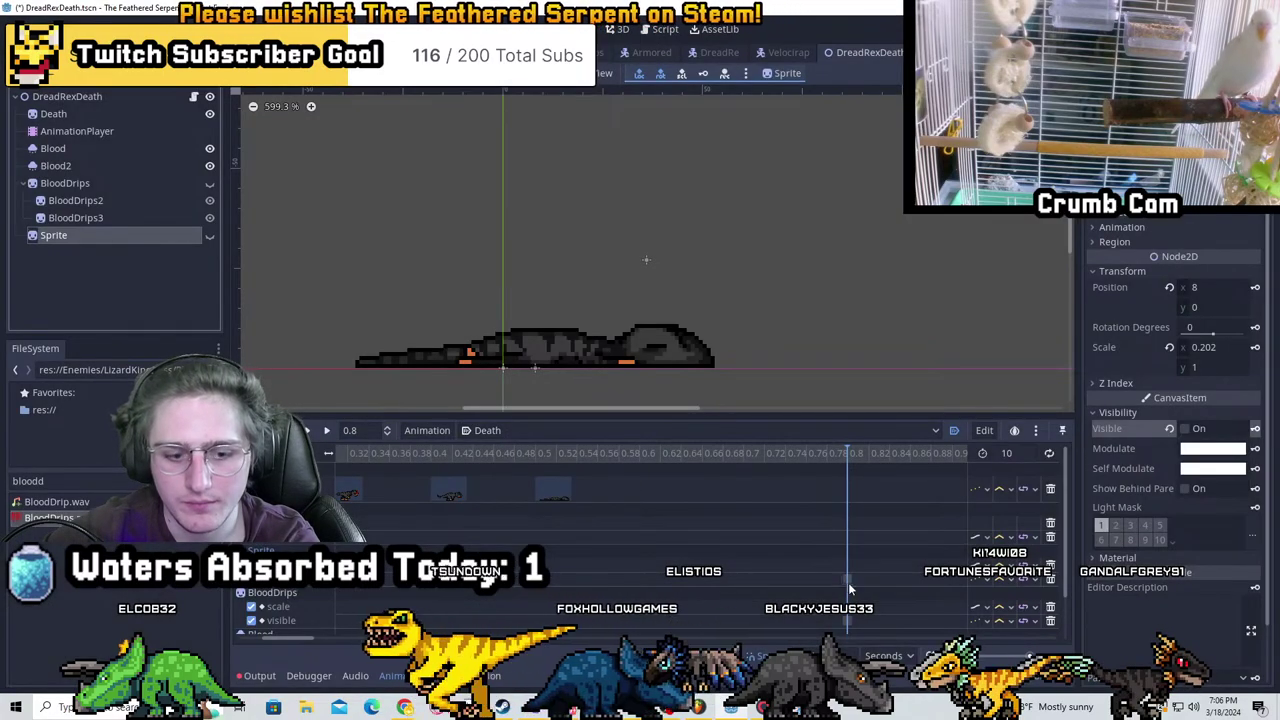
# Shift the visibility keys on both tracks to 0.5 s
pyautogui.keyDown('ctrl'); pyautogui.scroll(-3, 848, 582); pyautogui.keyUp('ctrl')
pyautogui.moveTo(665, 420); pyautogui.dragTo(600, 222)
pyautogui.moveTo(362, 393); pyautogui.dragTo(572, 388)
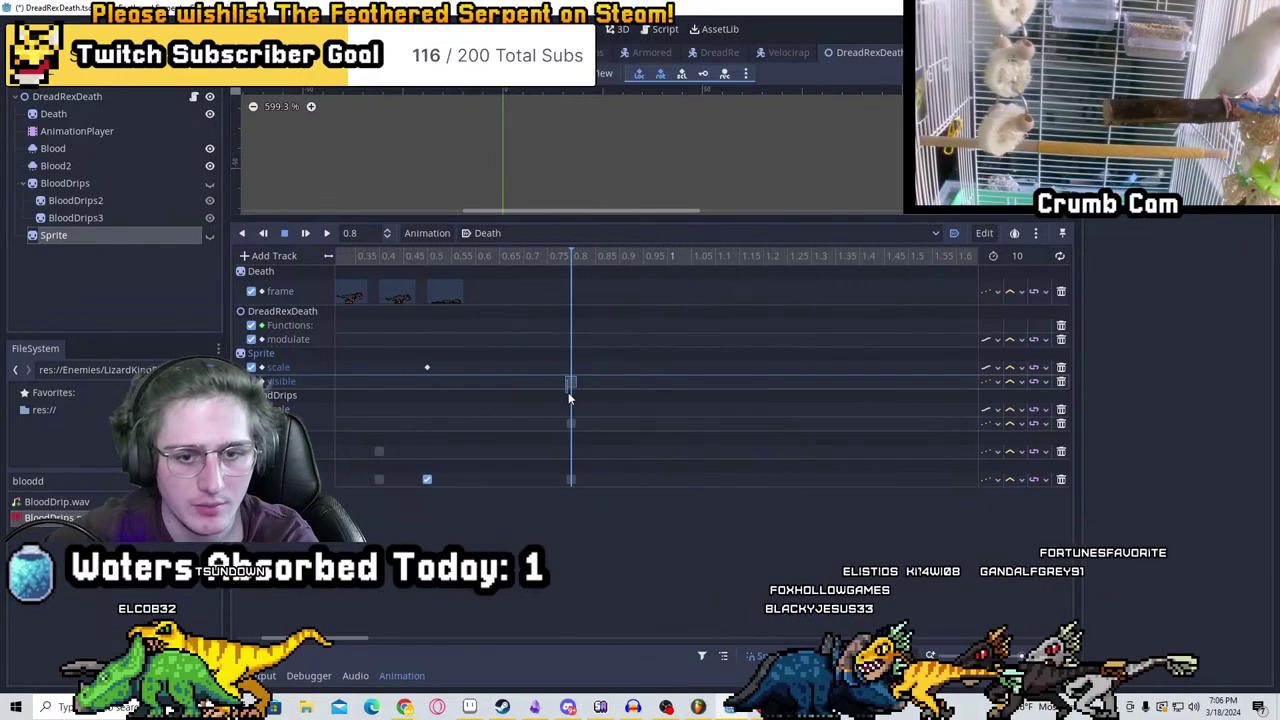
pyautogui.rightClick(378, 382)
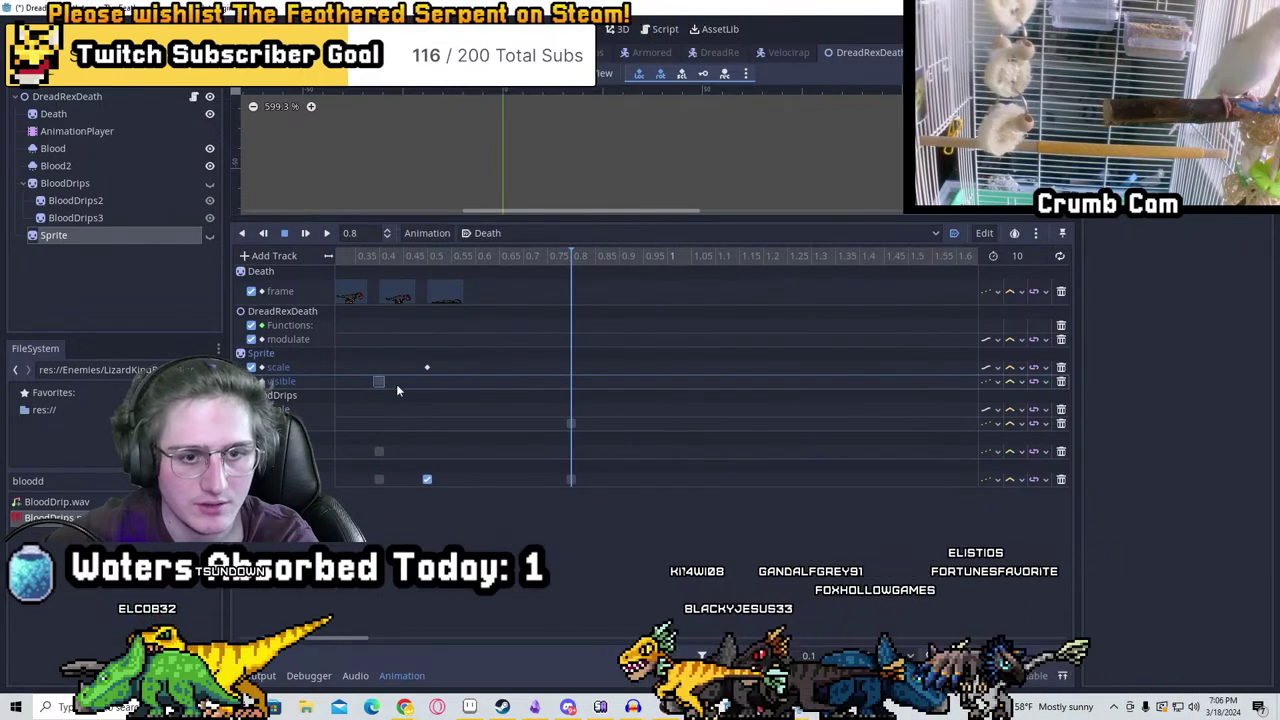
pyautogui.click(396, 386)
pyautogui.moveTo(570, 423); pyautogui.dragTo(378, 422)
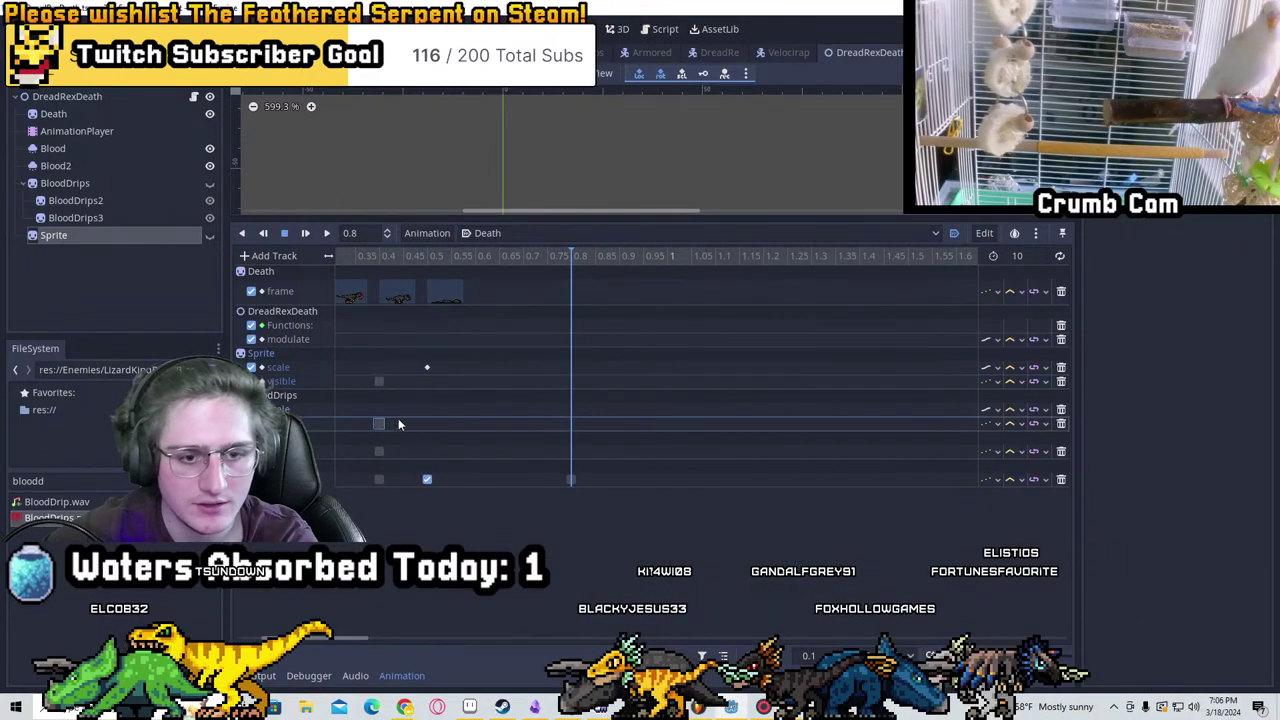
pyautogui.click(434, 253)
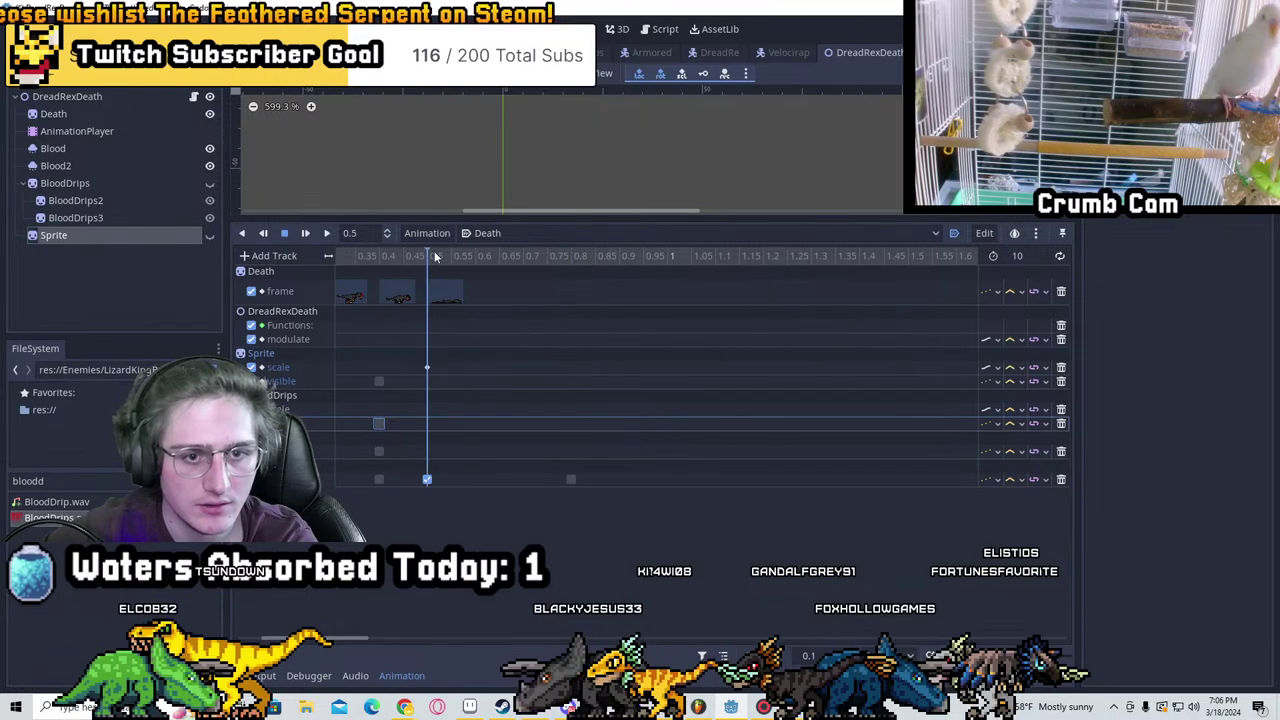
# Key BloodDrips and Sprite visibility at the 0.5 s mark
pyautogui.click(92, 170)
pyautogui.click(65, 183)
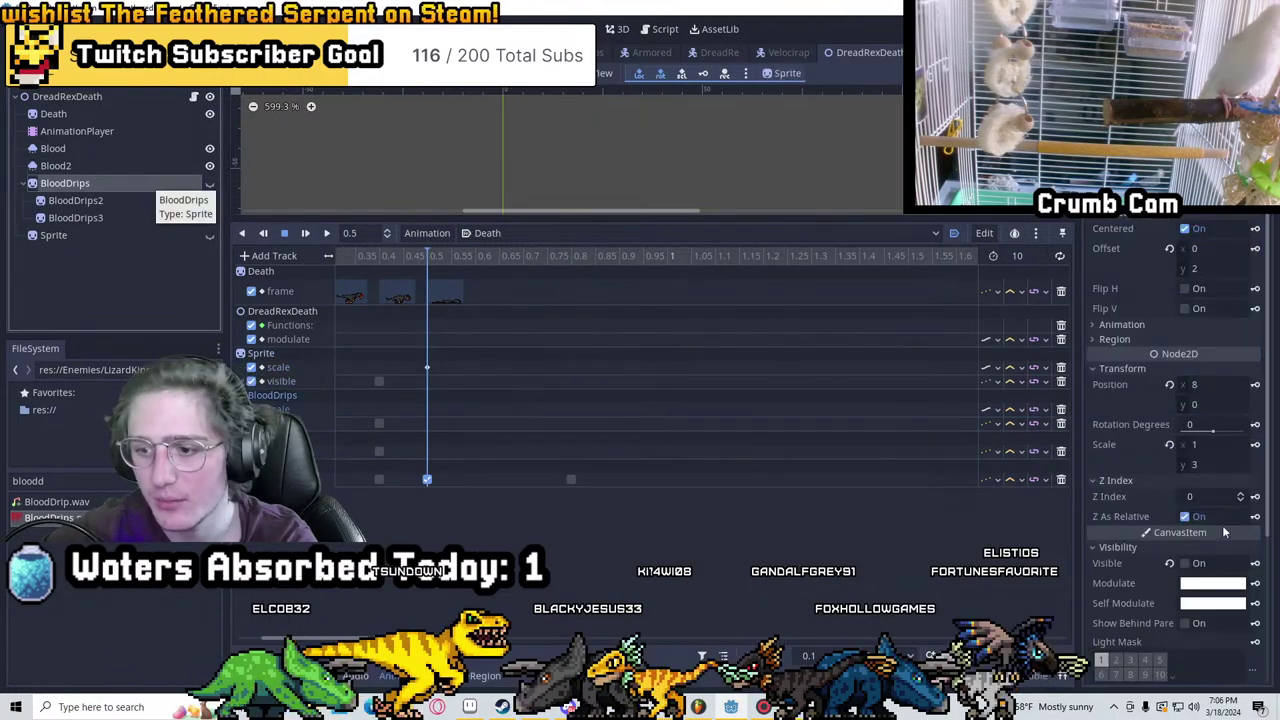
pyautogui.click(1103, 547)
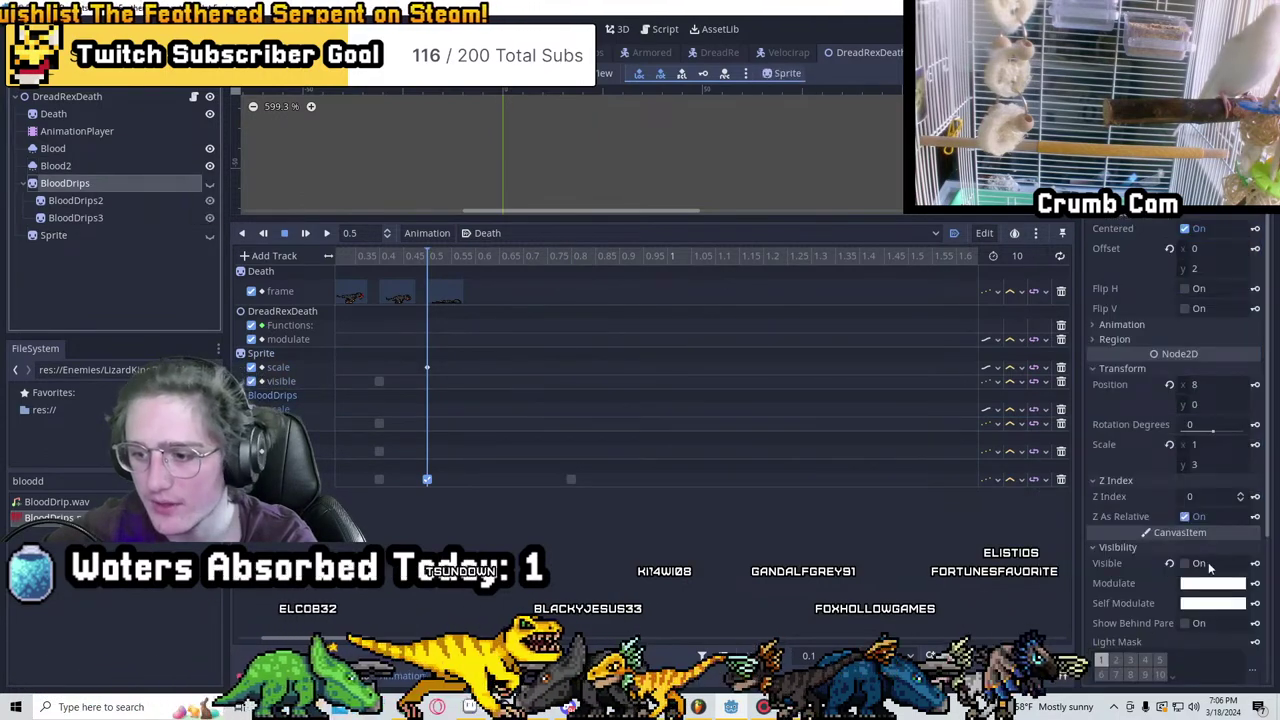
pyautogui.click(81, 244)
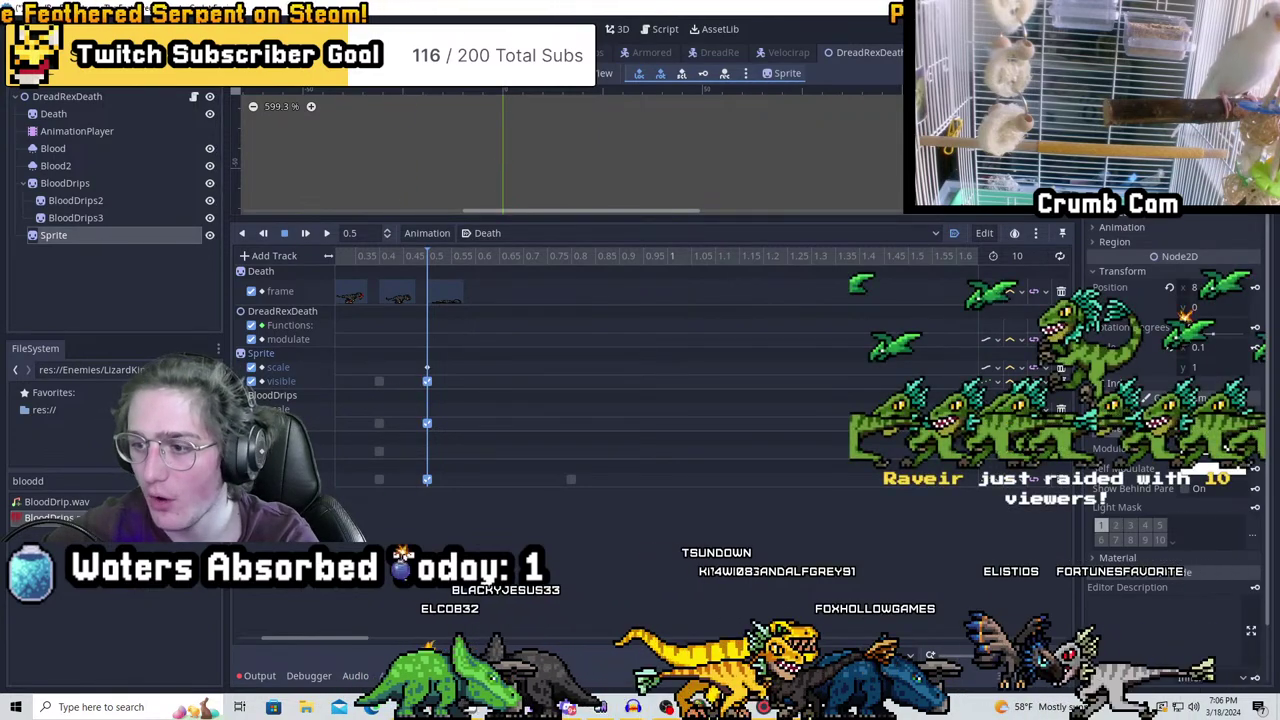
pyautogui.moveTo(617, 217); pyautogui.dragTo(617, 510)
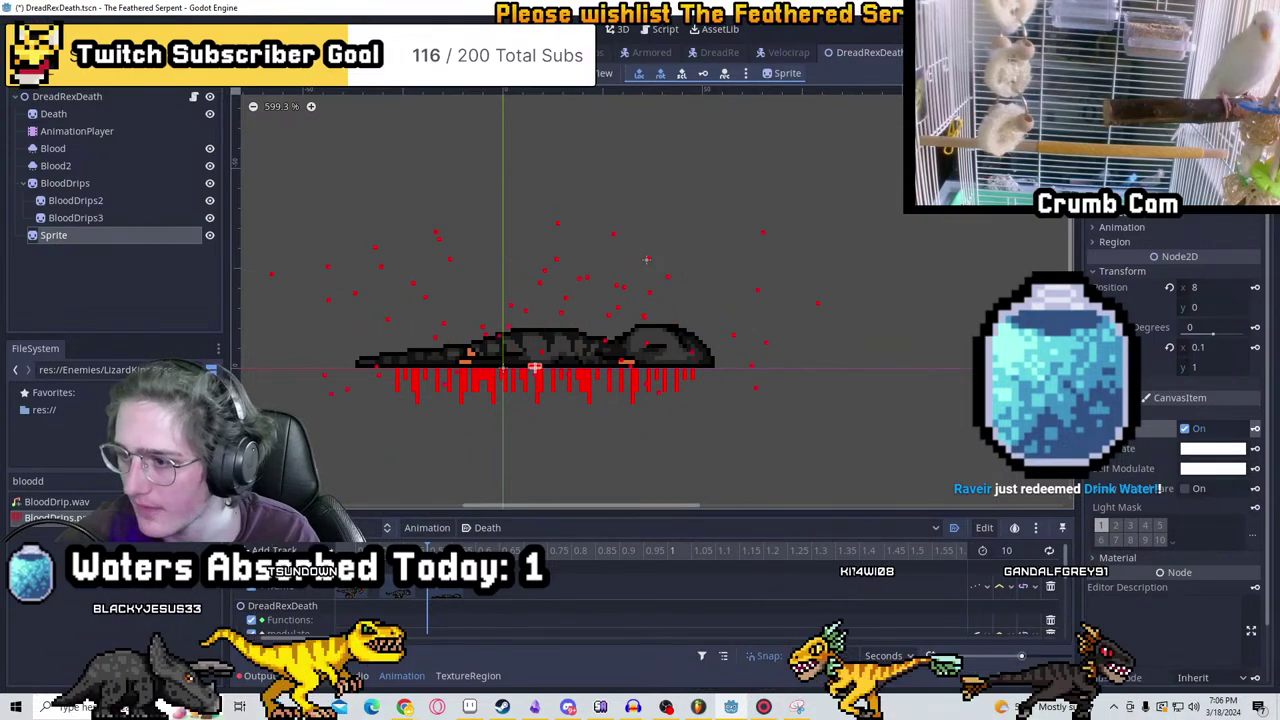
# Load the Death animation from the Animation dropdown with the root node selected
pyautogui.scroll(-3, 790, 300)
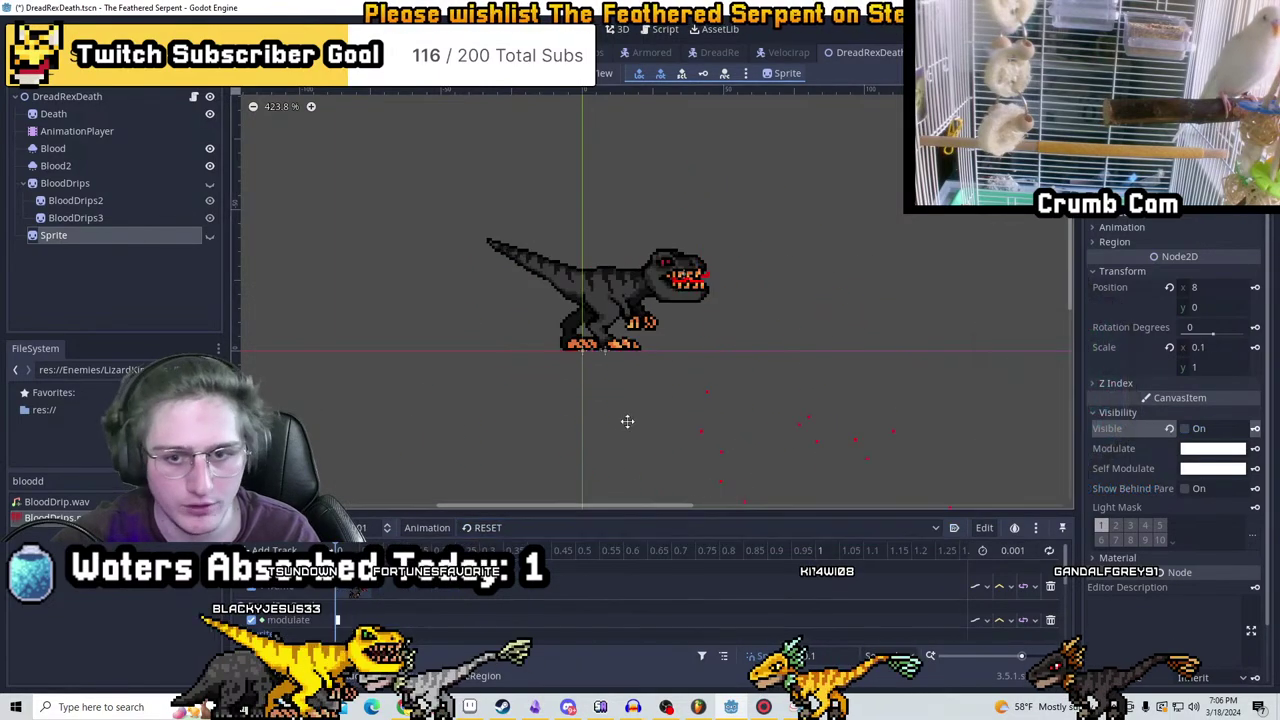
pyautogui.scroll(-1, 627, 421)
pyautogui.click(610, 527)
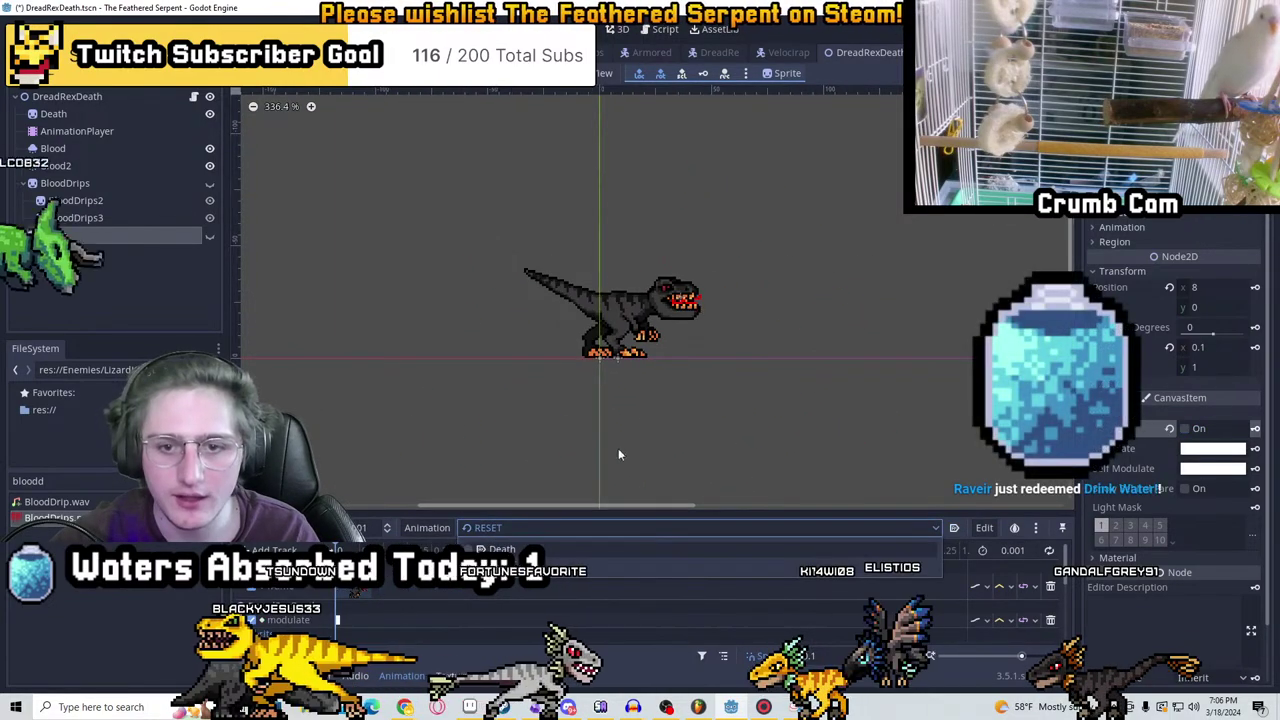
pyautogui.click(502, 549)
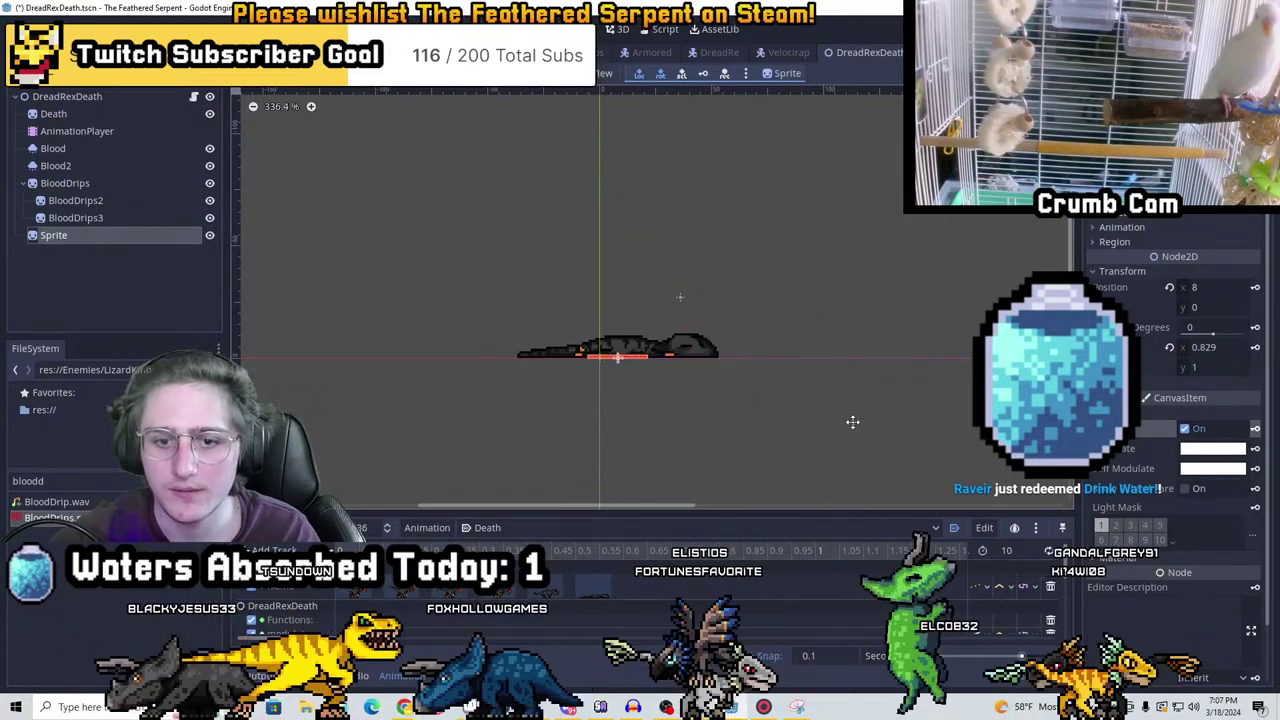
pyautogui.click(720, 406)
pyautogui.scroll(2, 701, 413)
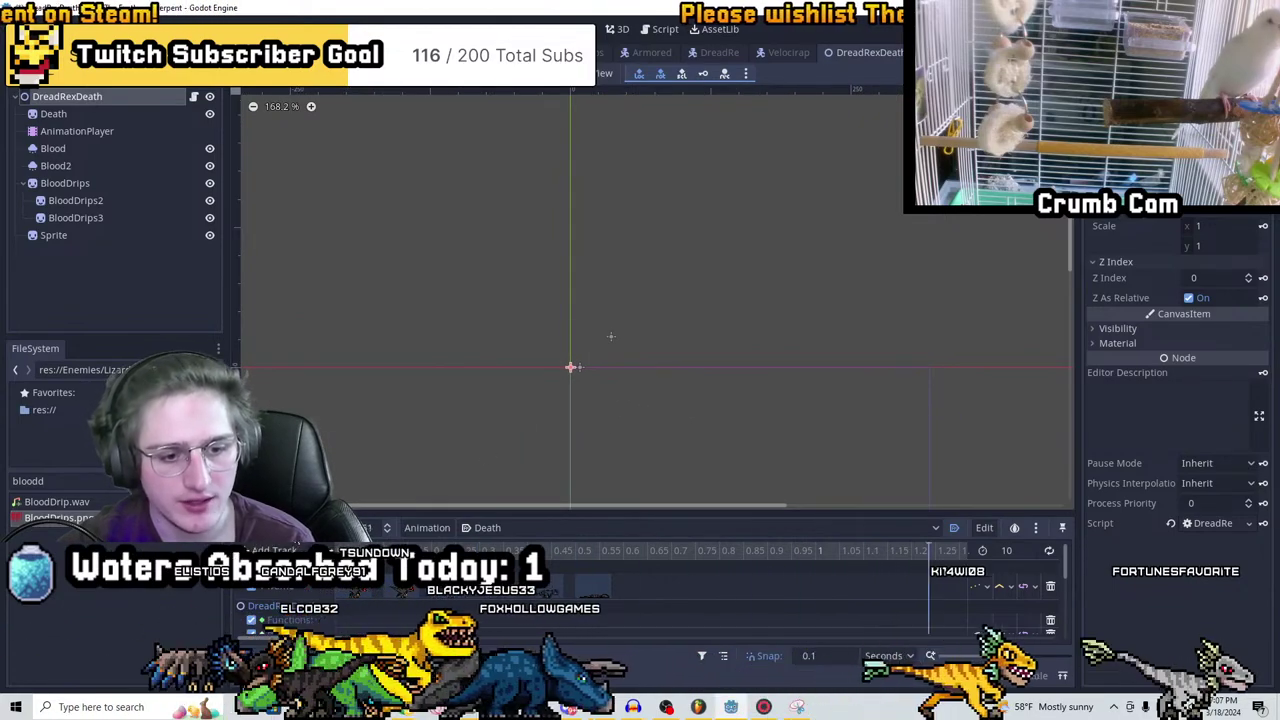
# Play Death, switch to the RESET pose, then return to Death and replay it
pyautogui.click(700, 527)
pyautogui.click(497, 549)
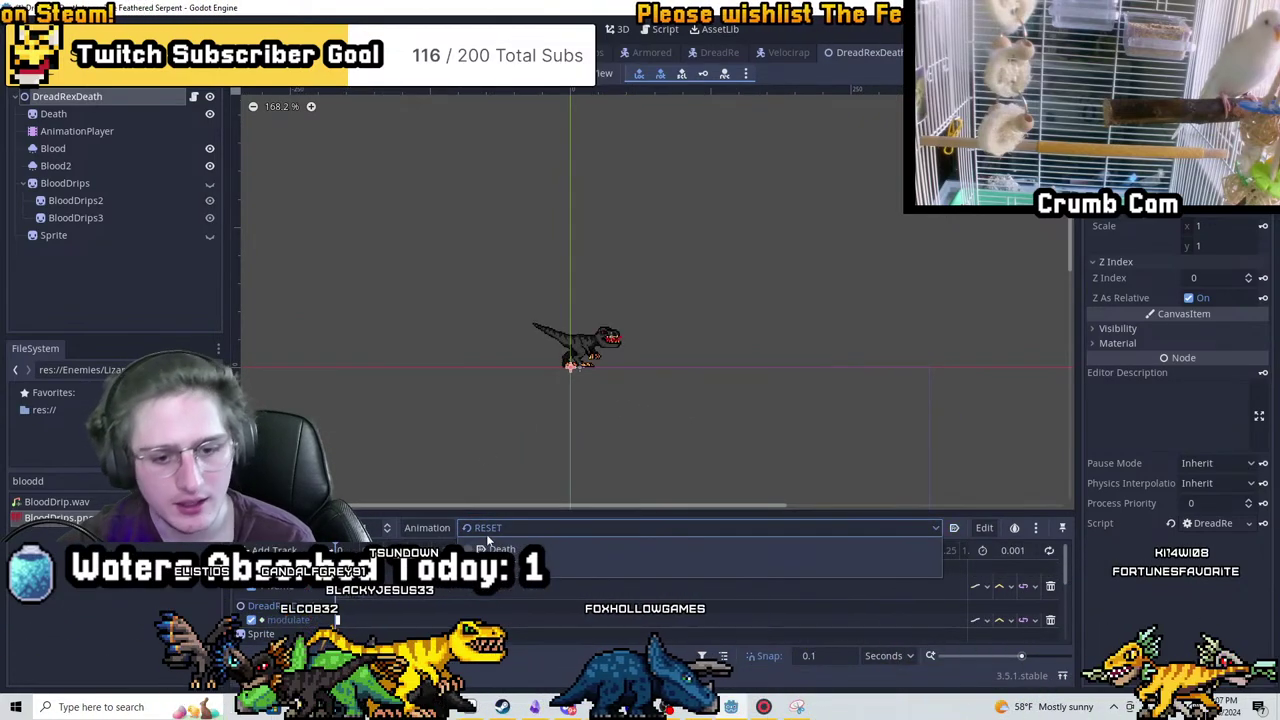
pyautogui.hotkey('shift', 'd')
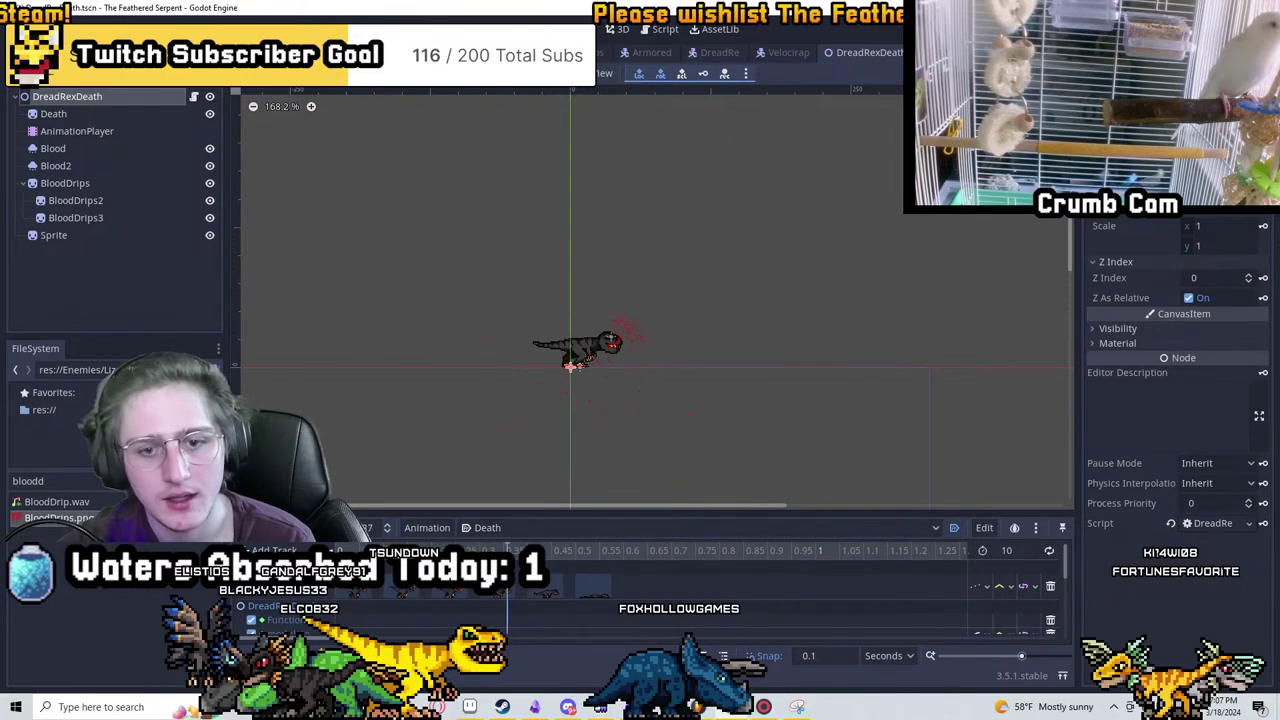
pyautogui.click(700, 527)
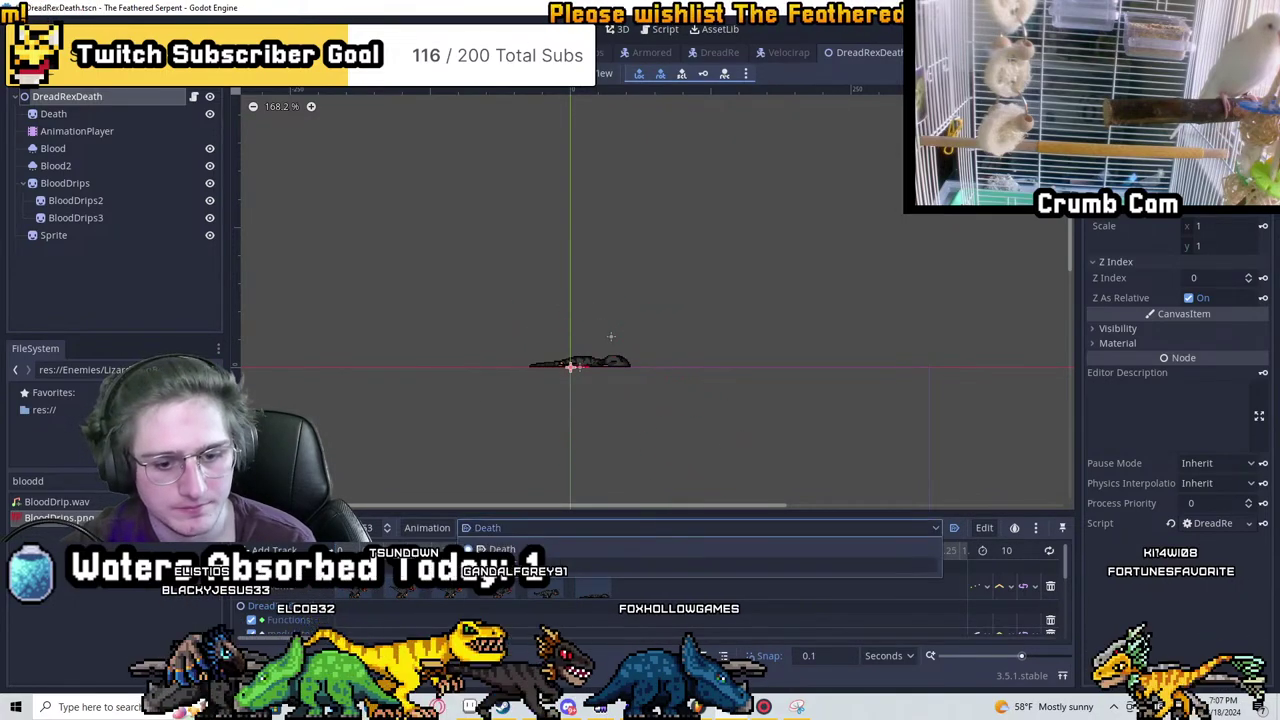
pyautogui.click(497, 569)
pyautogui.click(493, 528)
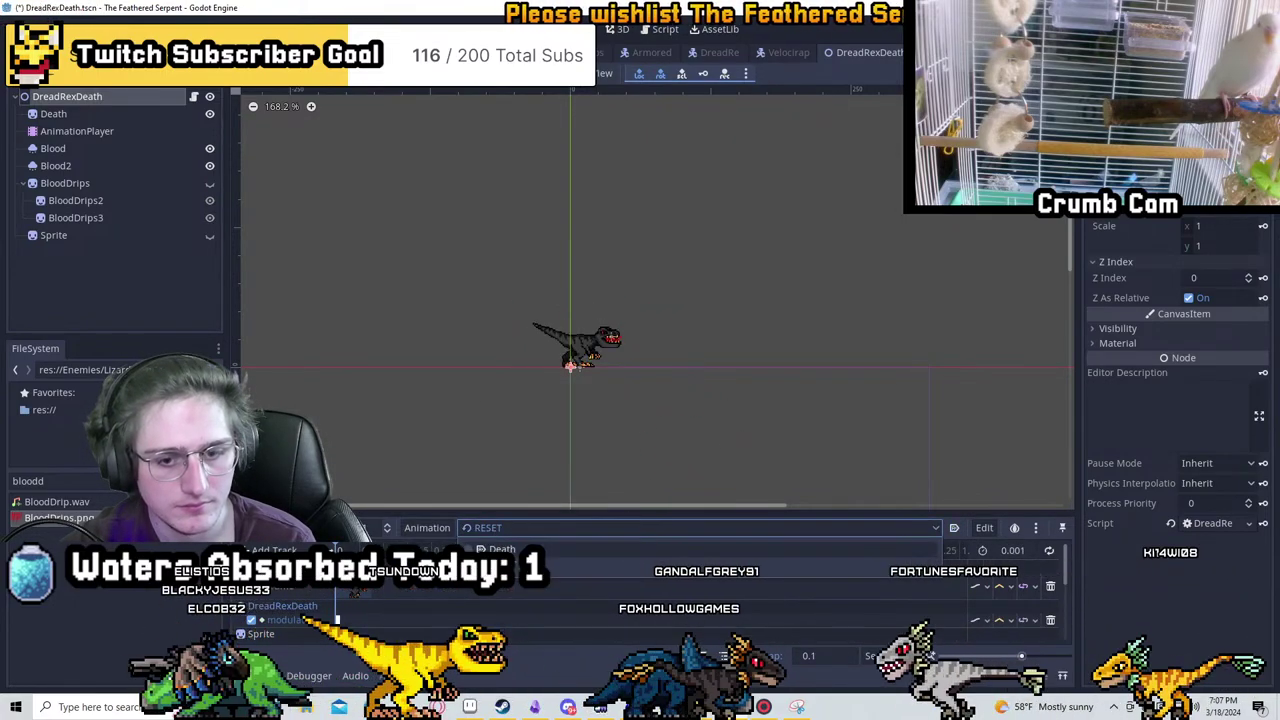
pyautogui.click(497, 549)
pyautogui.hotkey('shift', 'd')
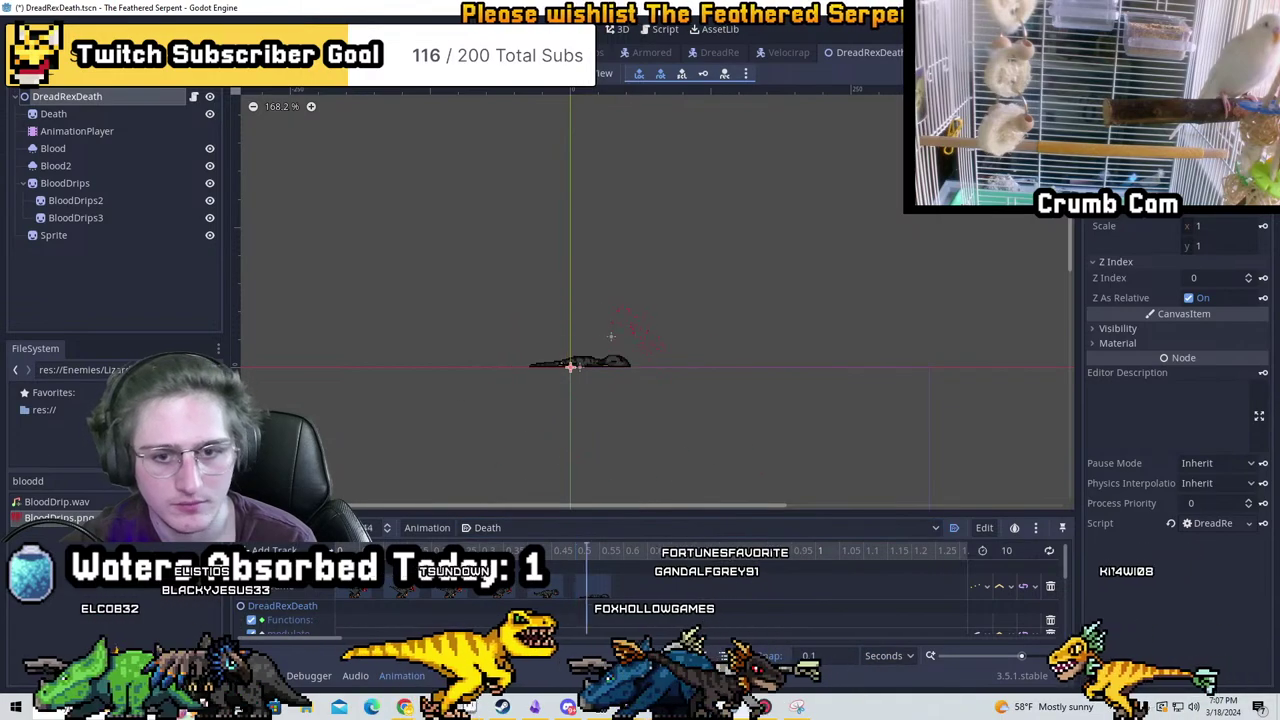
# Clear the selection and save the DreadRexDeath scene
pyautogui.scroll(5, 555, 370)
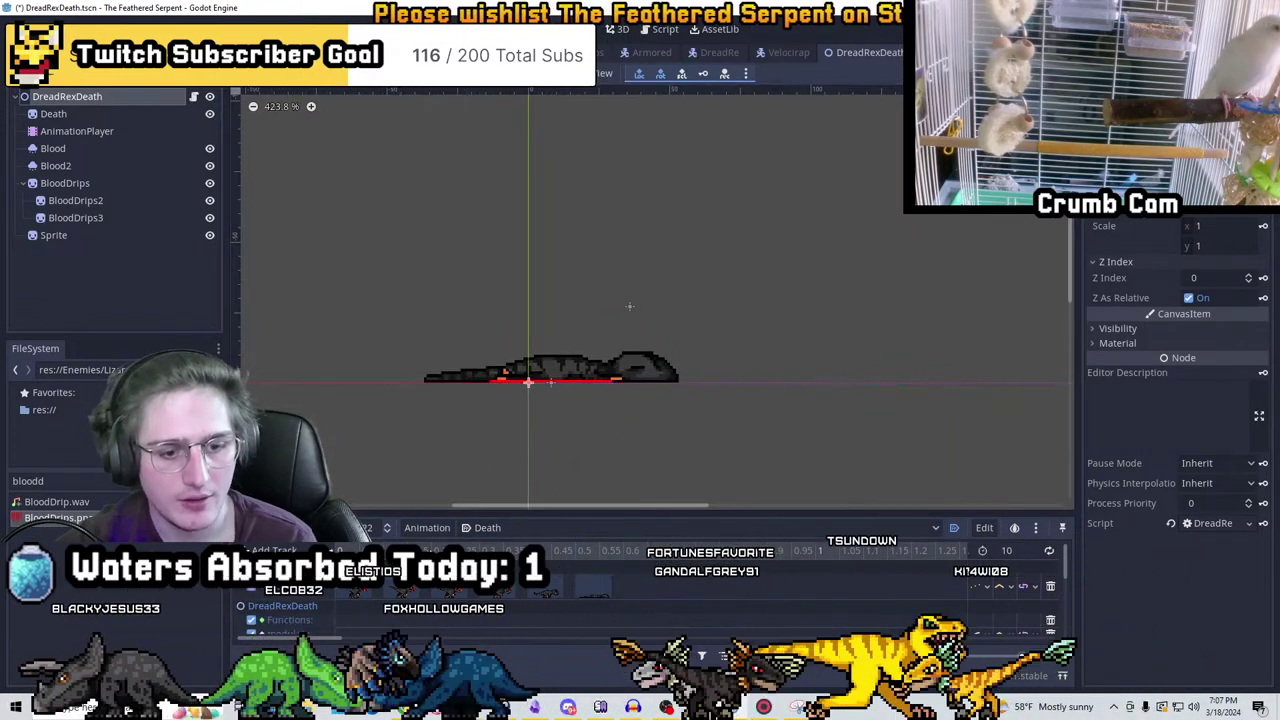
pyautogui.click(102, 297)
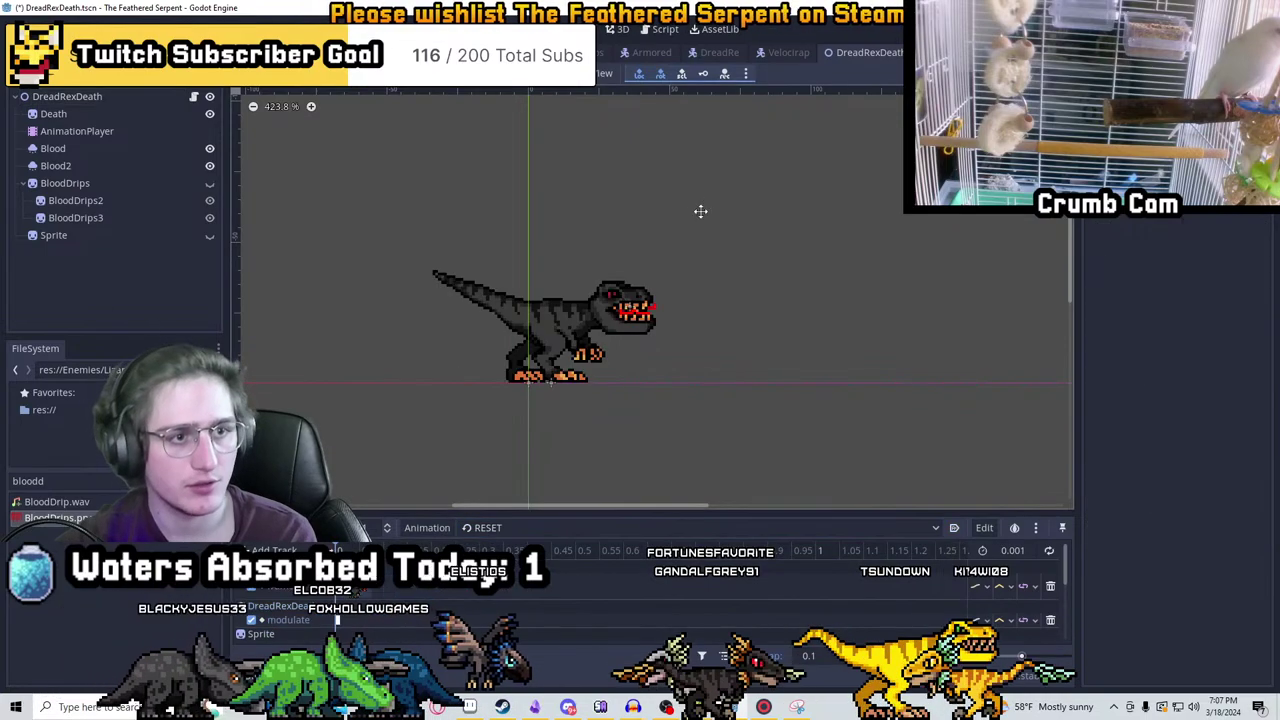
pyautogui.hotkey('ctrl', 's')
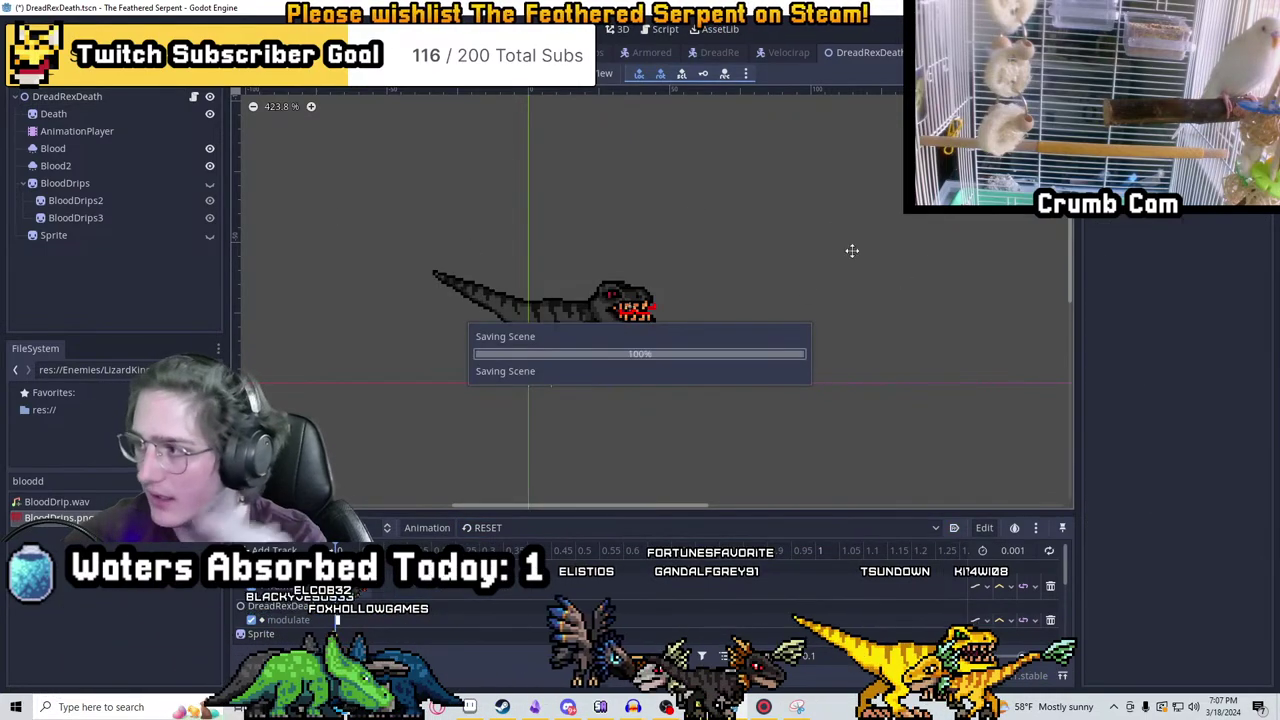
# Open the DreadRex script and copy the DreadRexDeath.tscn path, found by filtering 'dreadrexde'
pyautogui.click(722, 52)
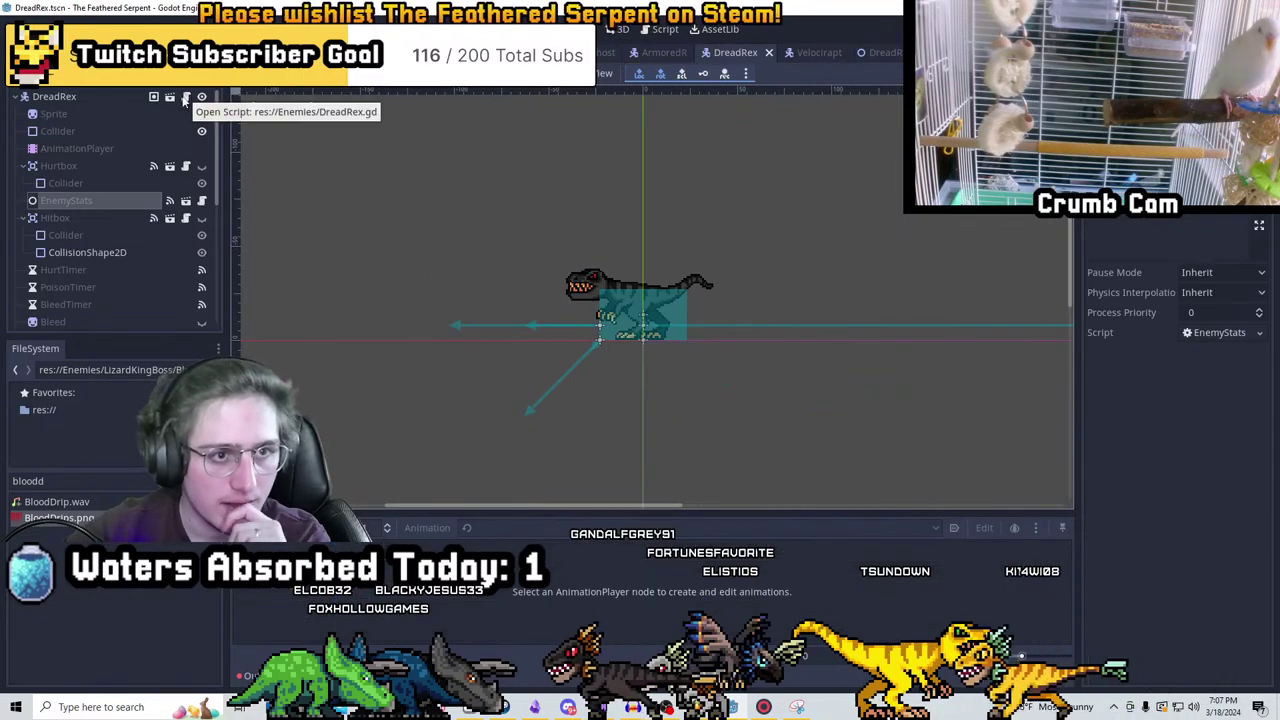
pyautogui.click(186, 100)
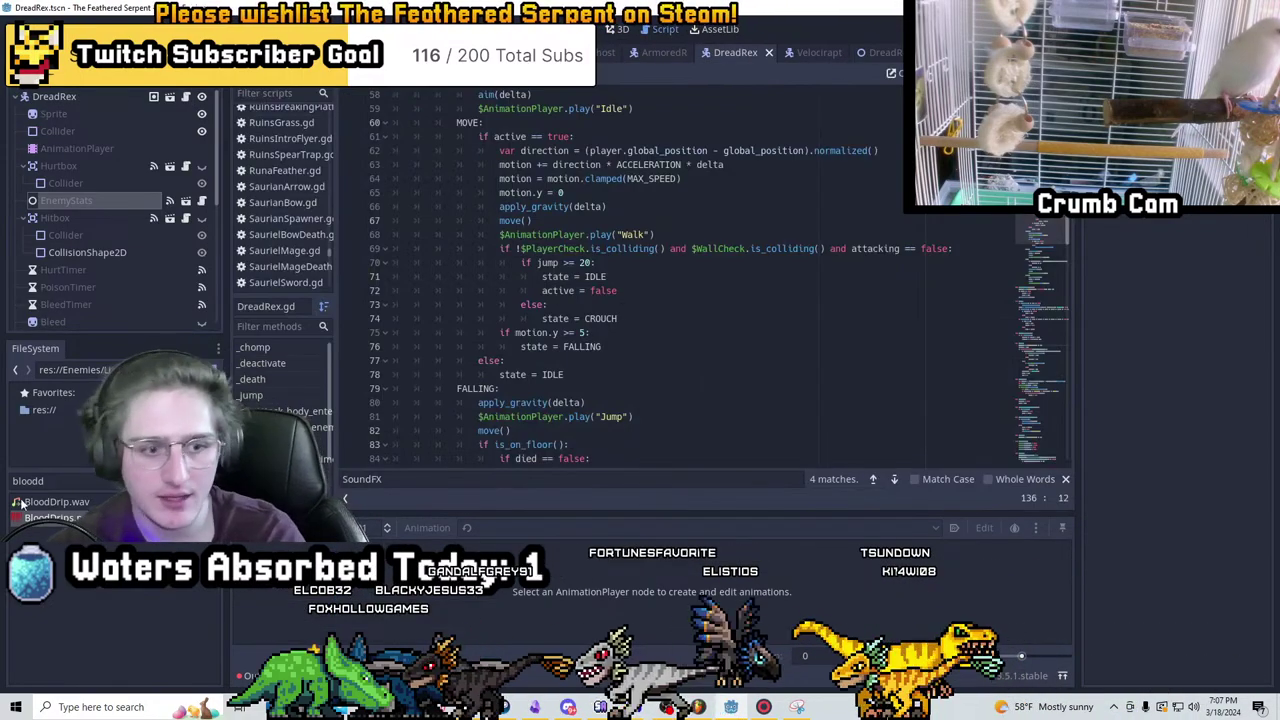
pyautogui.doubleClick(61, 489)
pyautogui.write('deathan')
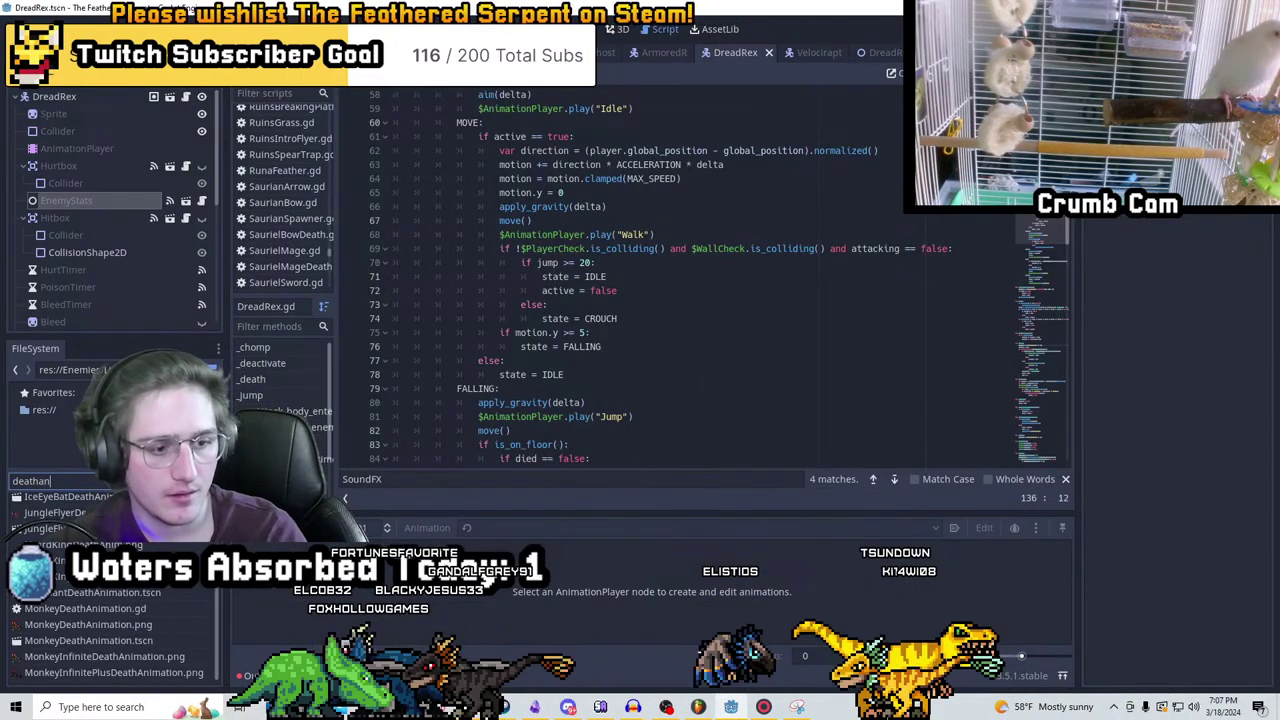
pyautogui.write('im')
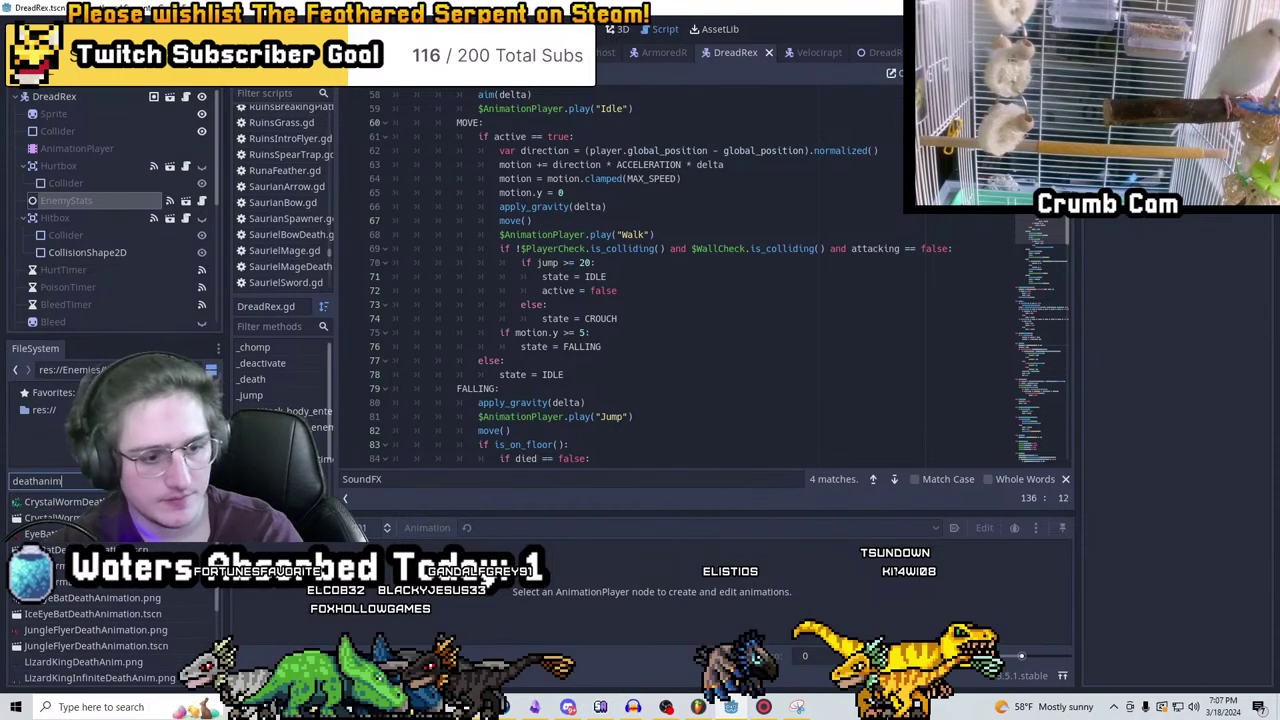
pyautogui.doubleClick(84, 484)
pyautogui.write('dreadrexde')
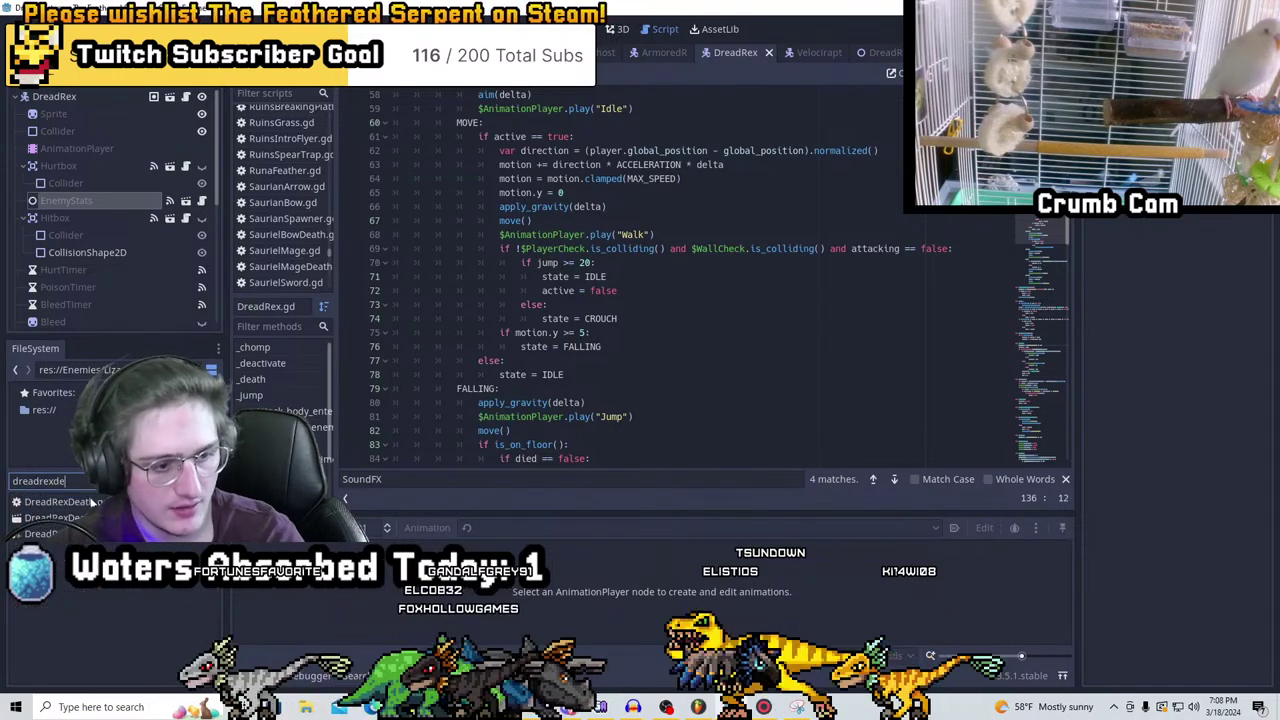
pyautogui.rightClick(108, 518)
# Paste the path over the line 4 Death preload, save, and switch to the ArmoredRaptor script
pyautogui.scroll(15, 396, 425)
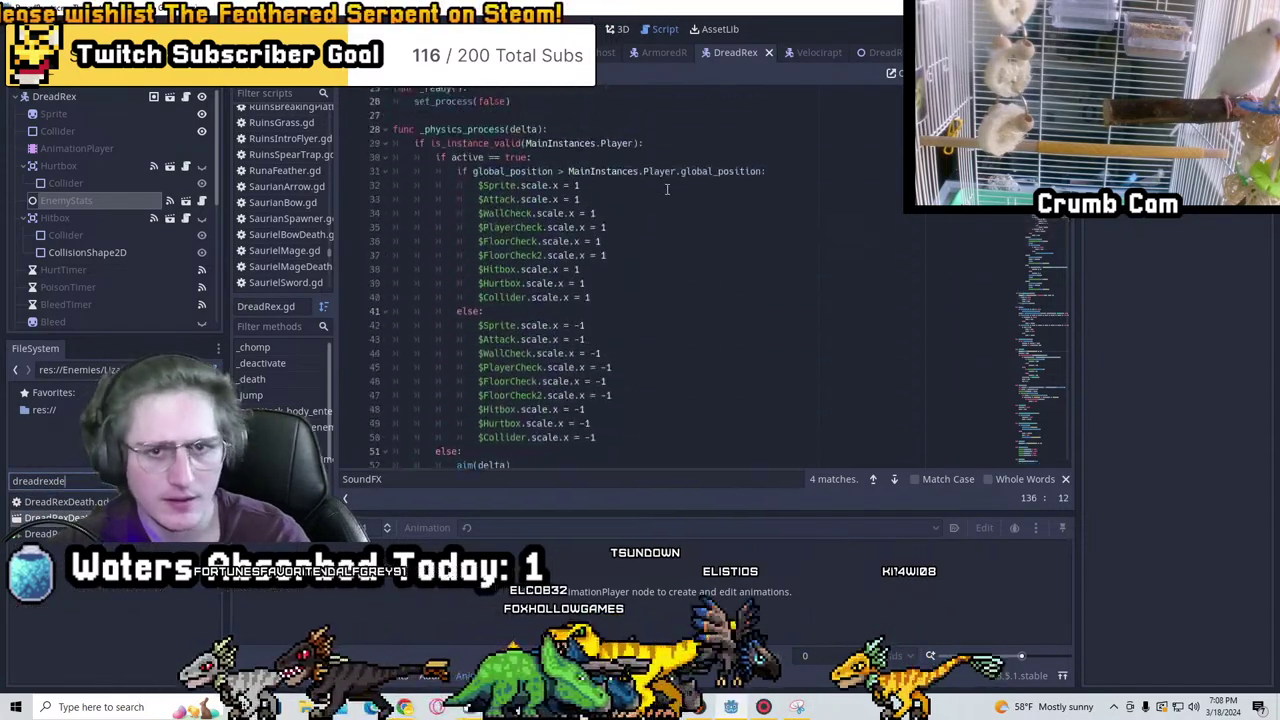
pyautogui.moveTo(514, 140); pyautogui.dragTo(718, 140)
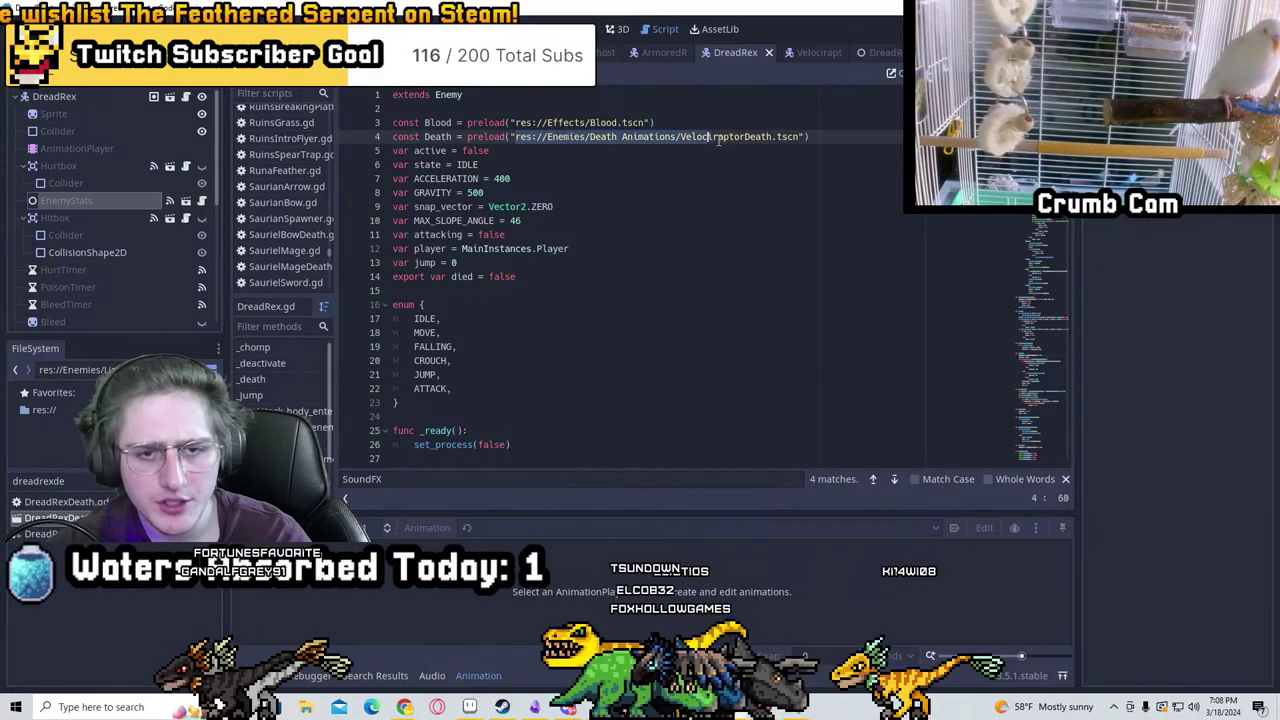
pyautogui.write('res://Enemies/CityEnemies/DreadRexDeath.tscn')
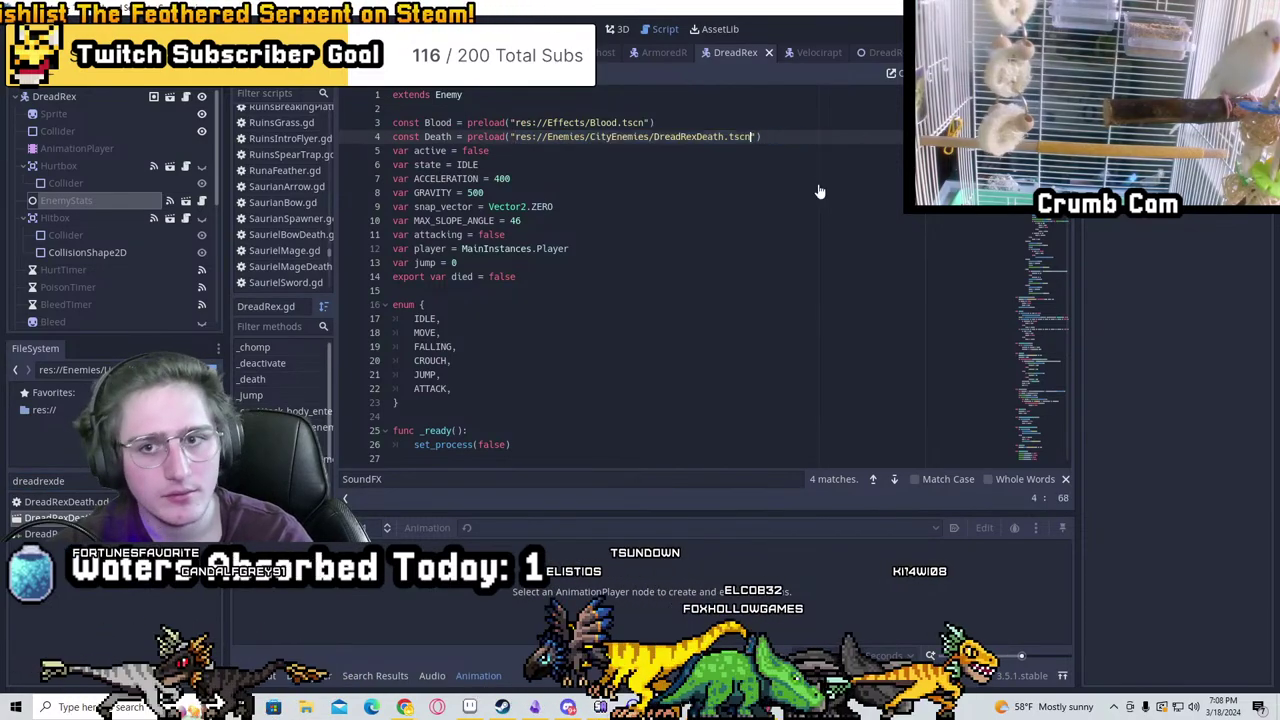
pyautogui.hotkey('ctrl', 's')
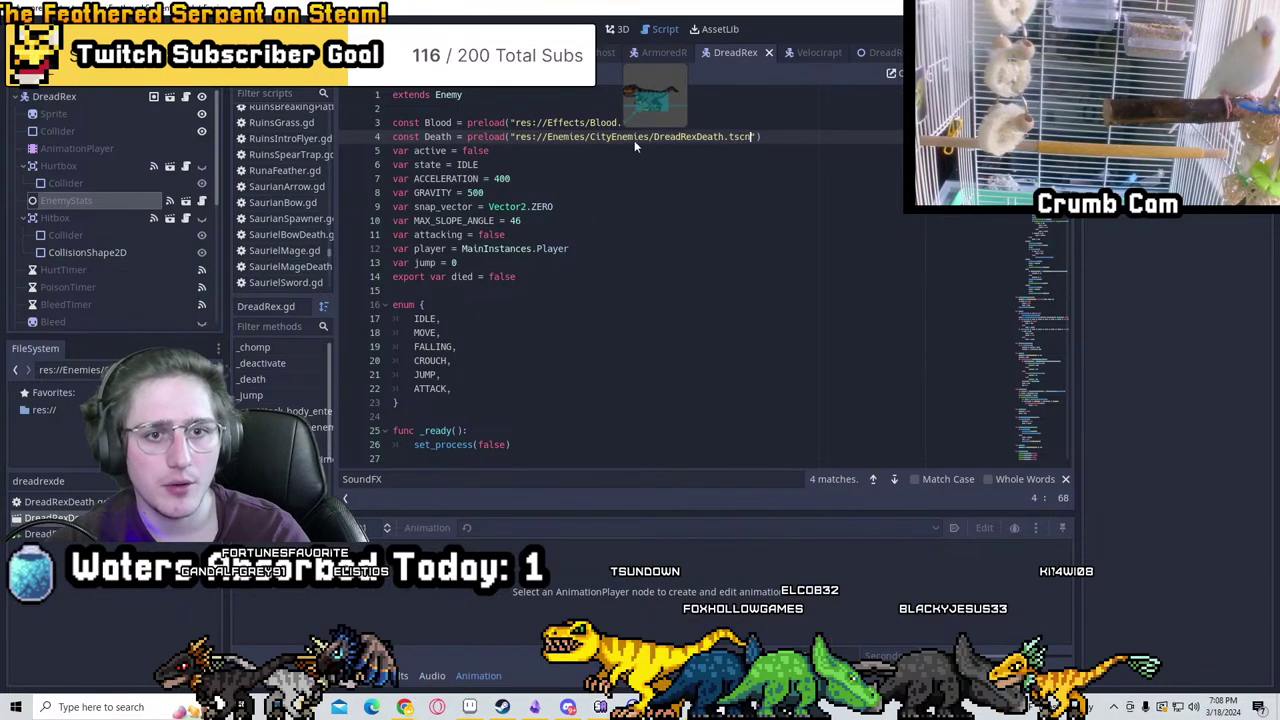
pyautogui.click(662, 52)
pyautogui.scroll(4, 605, 168)
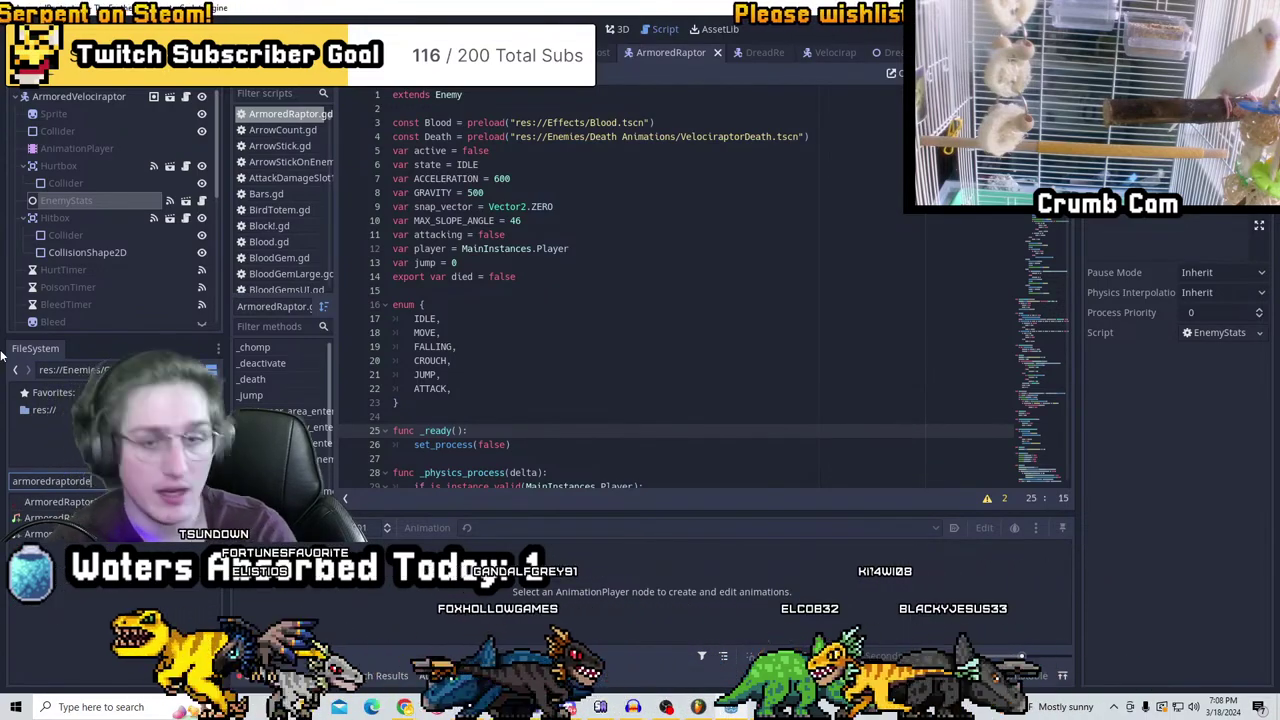
# Duplicate VelociraptorDeath.tscn, found by filtering 'veloci', as ArmoredRaptorDeath.tscn
pyautogui.hotkey('ctrl', 'a')
pyautogui.write('veloci')
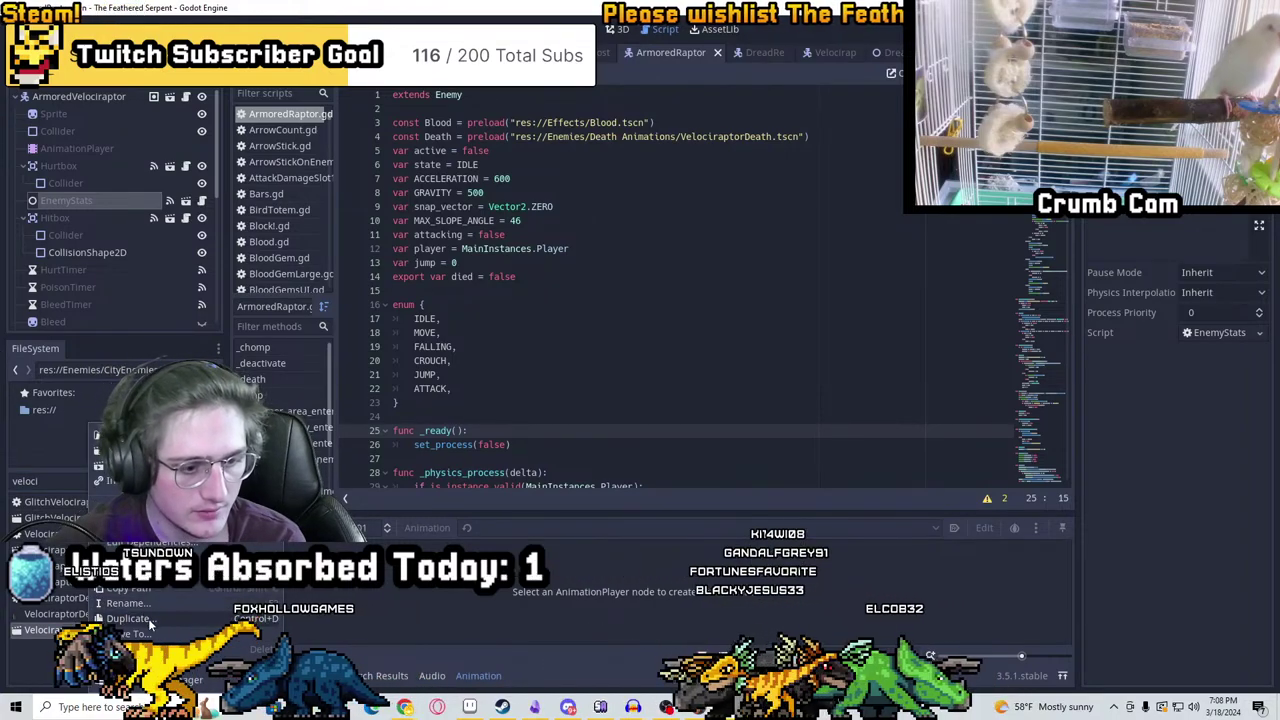
pyautogui.click(128, 619)
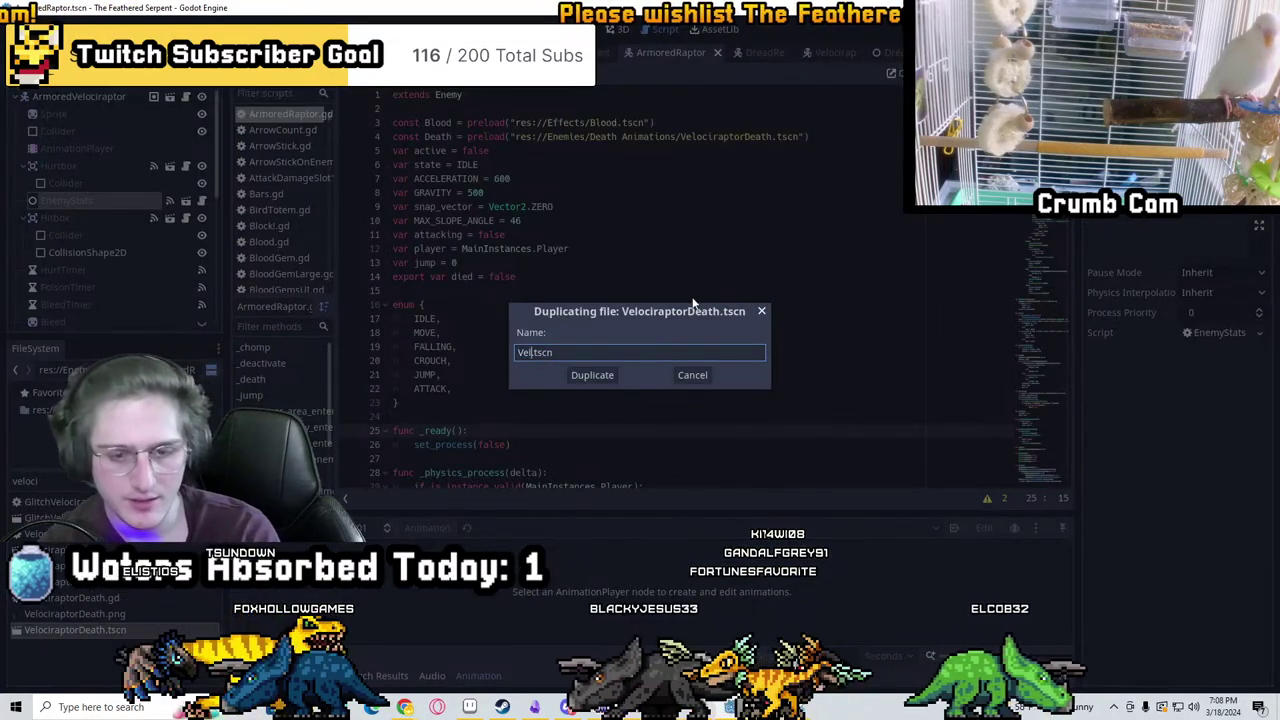
pyautogui.write('ArmoredRaptorDeath')
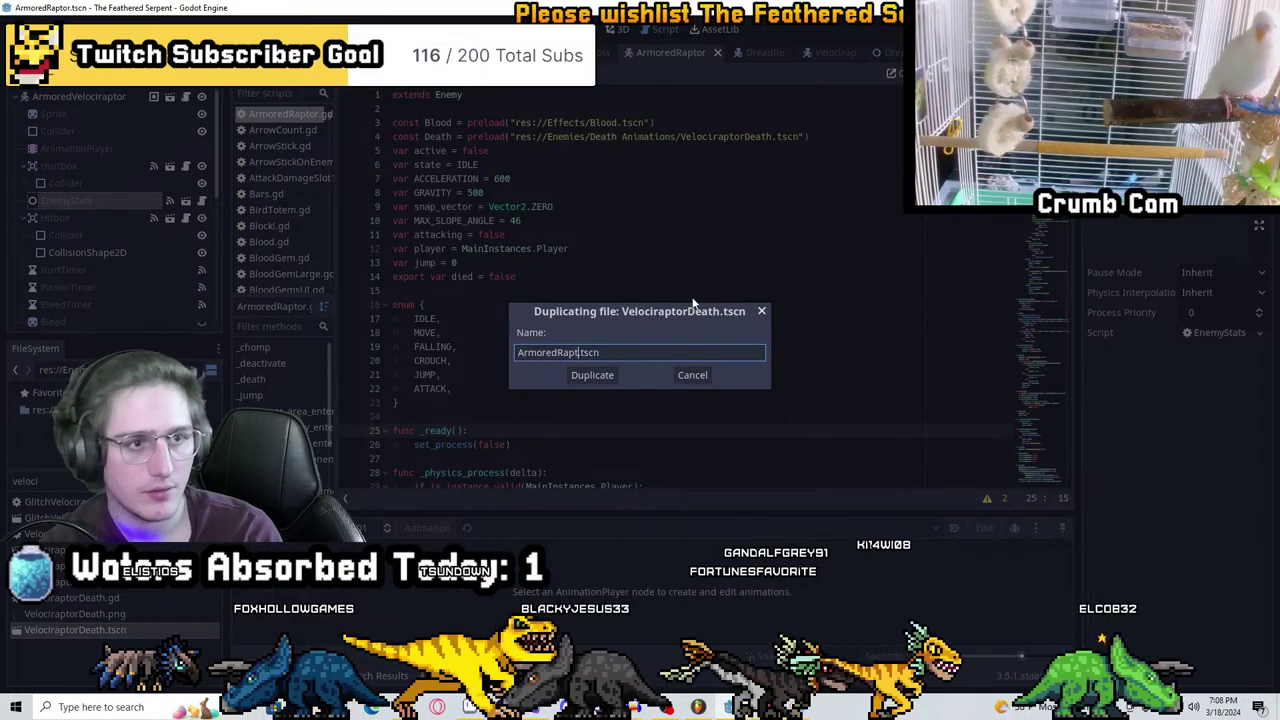
pyautogui.click(594, 376)
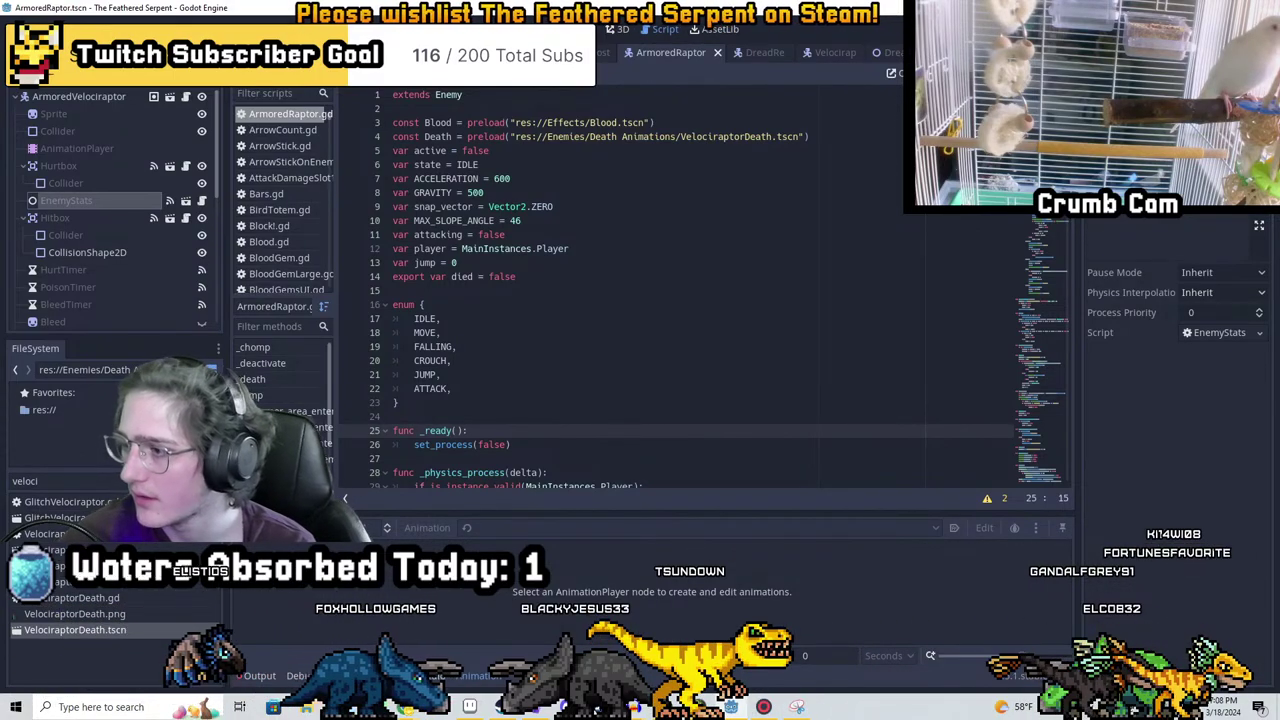
# Switch to the 2D workspace and centre the raptor sprite in view
pyautogui.hotkey('ctrl', 'F1')
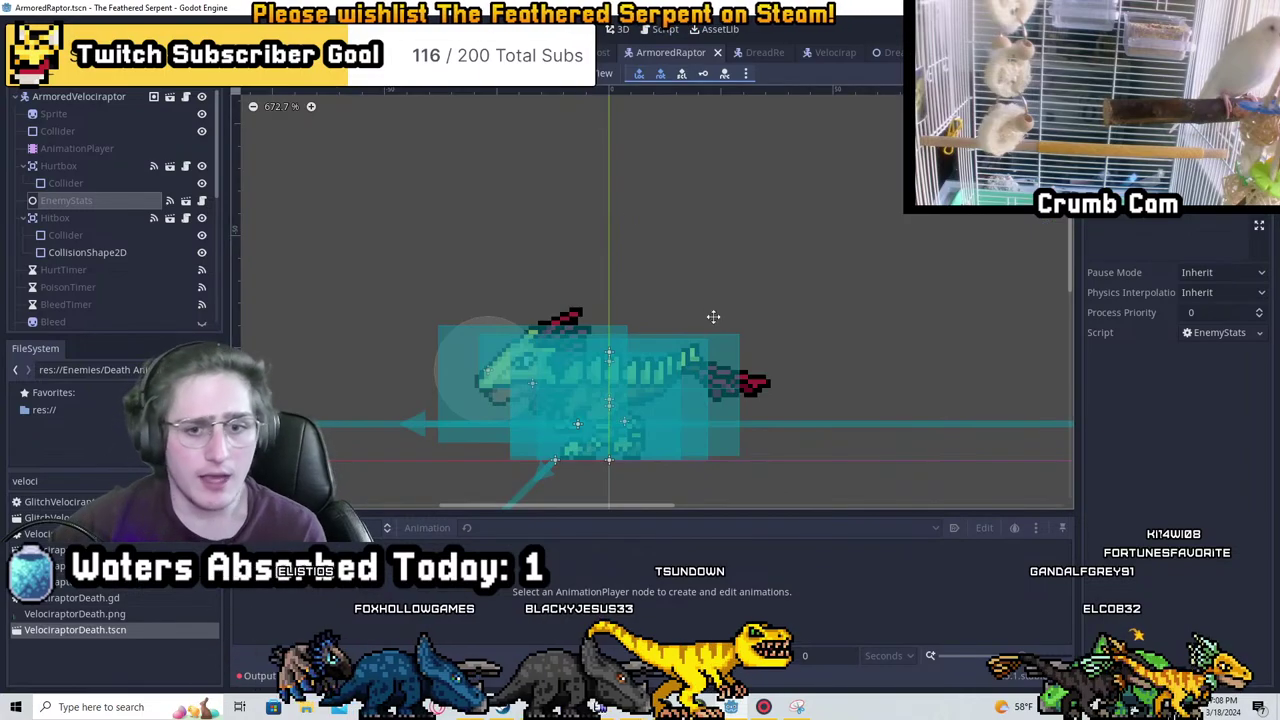
pyautogui.scroll(-2, 703, 371)
pyautogui.scroll(-1, 654, 323)
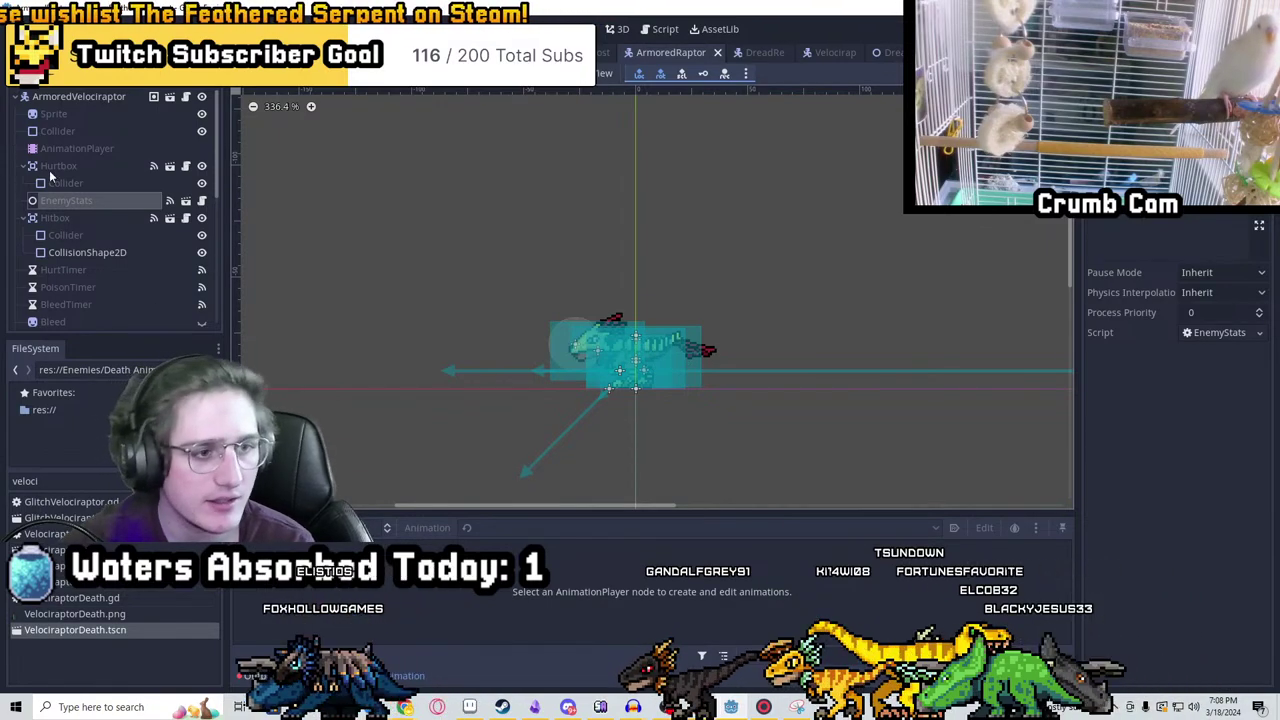
pyautogui.scroll(3, 592, 403)
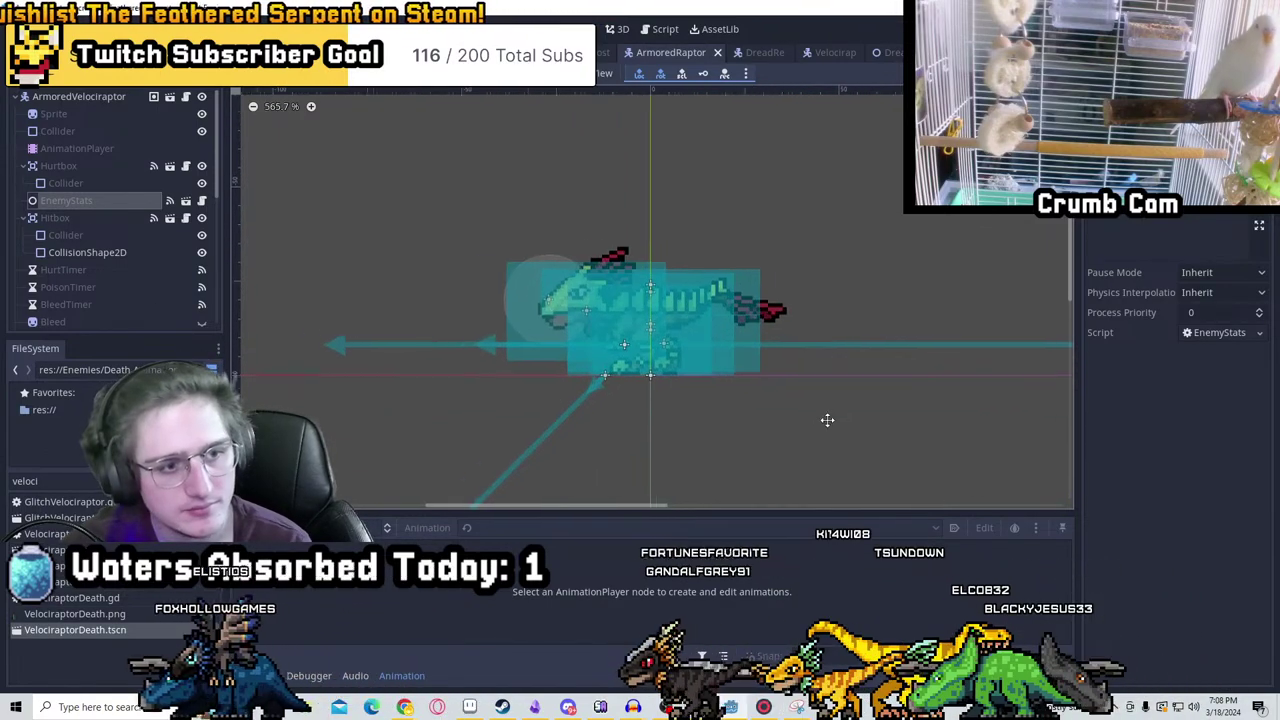
pyautogui.moveTo(826, 420); pyautogui.dragTo(733, 392, button='middle')
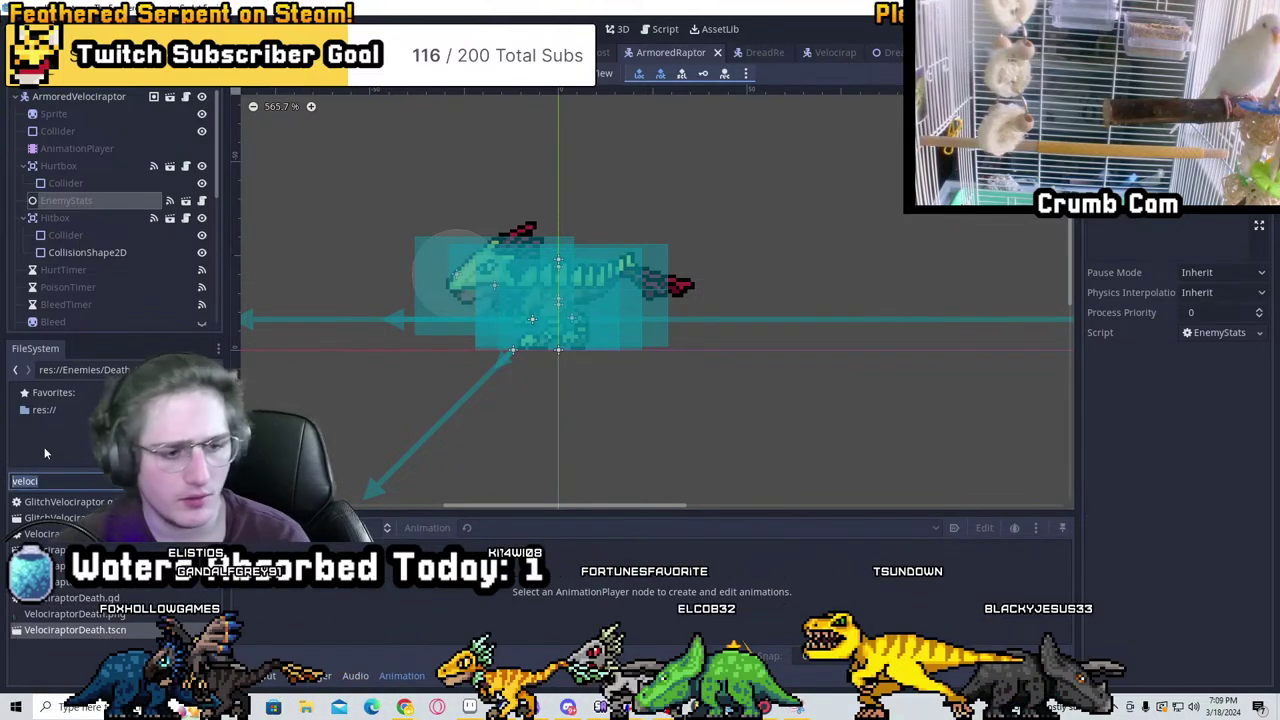
# Filter for 'armoredraptordea', open ArmoredRaptorDeath.tscn, and begin renaming its root node
pyautogui.write('armoredraptor')
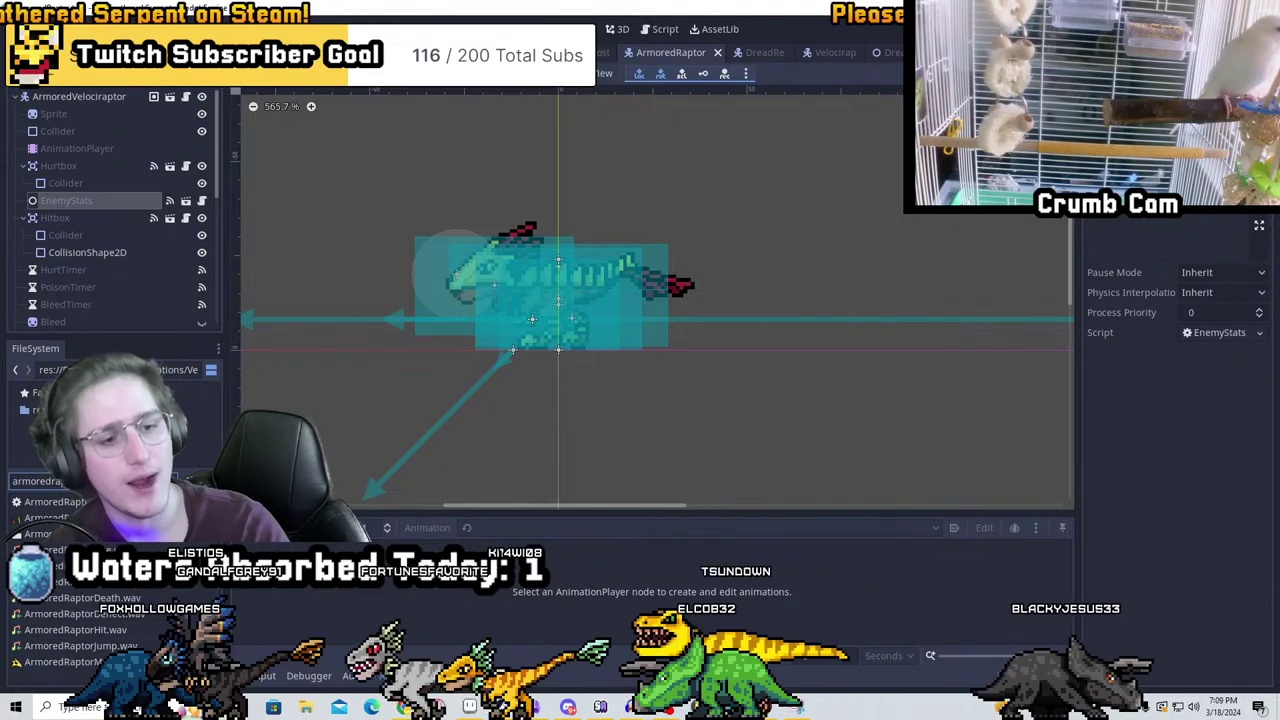
pyautogui.write('dea')
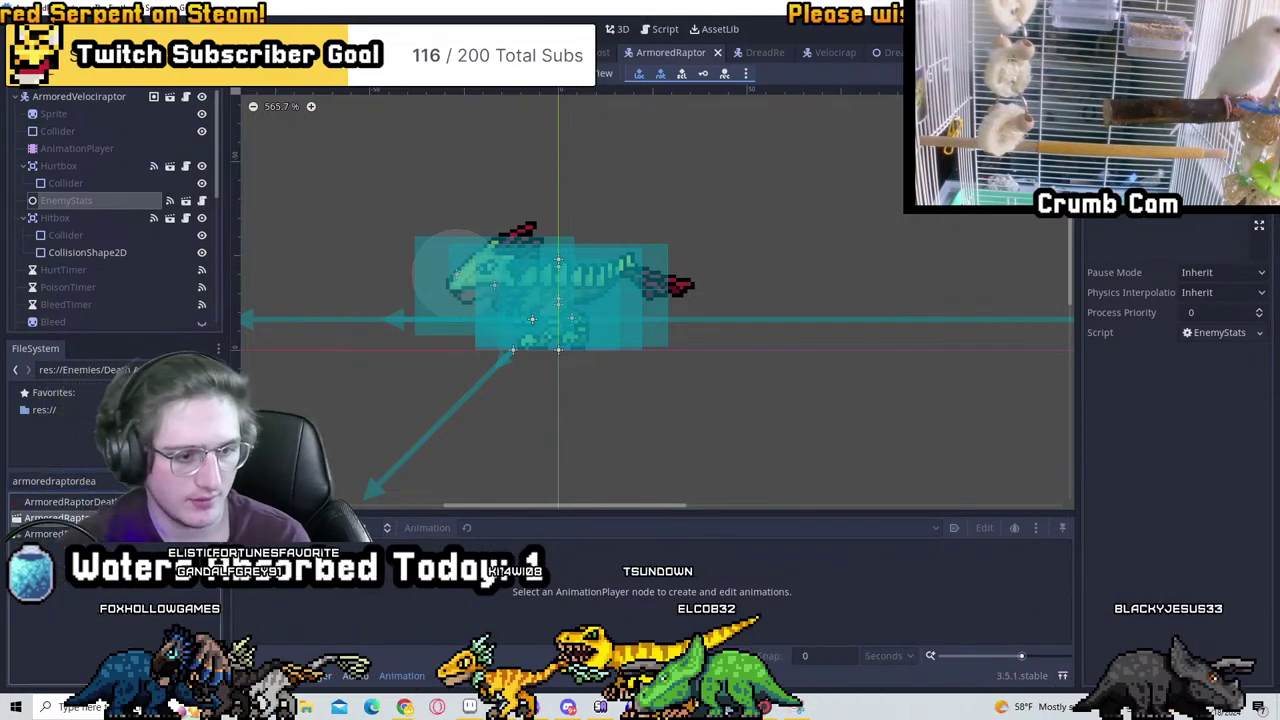
pyautogui.doubleClick(60, 517)
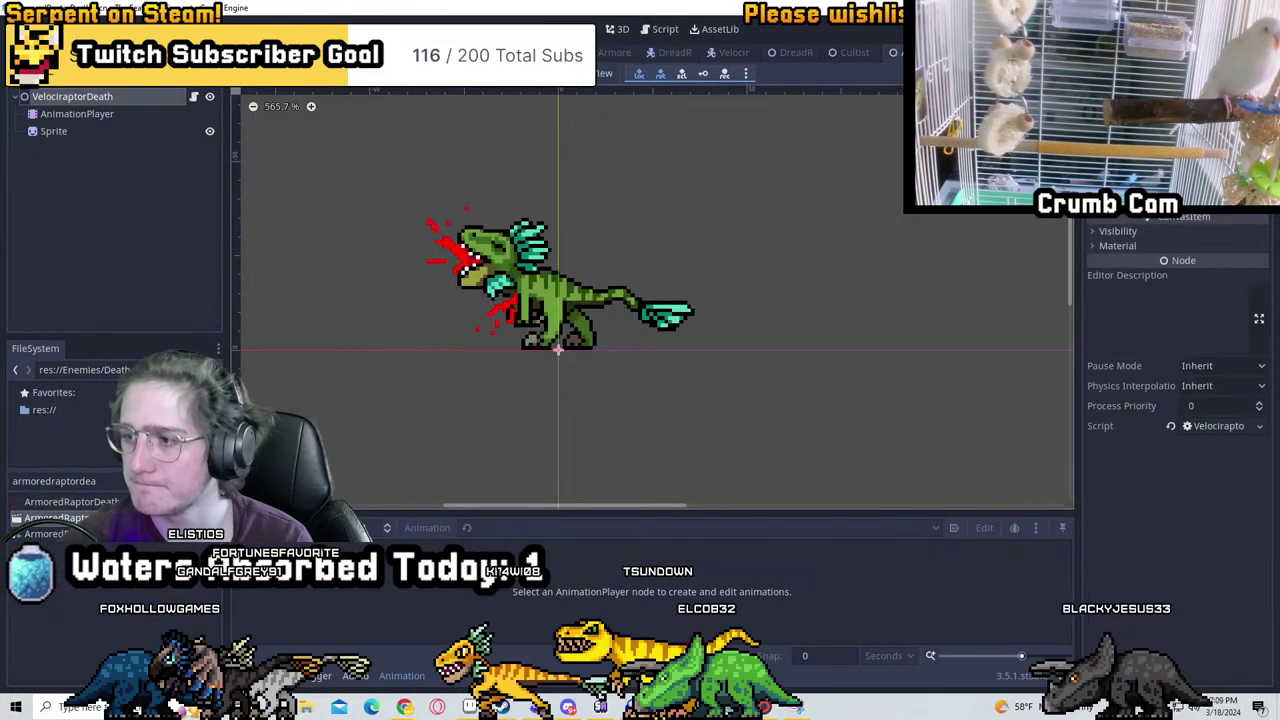
pyautogui.scroll(2, 250, 118)
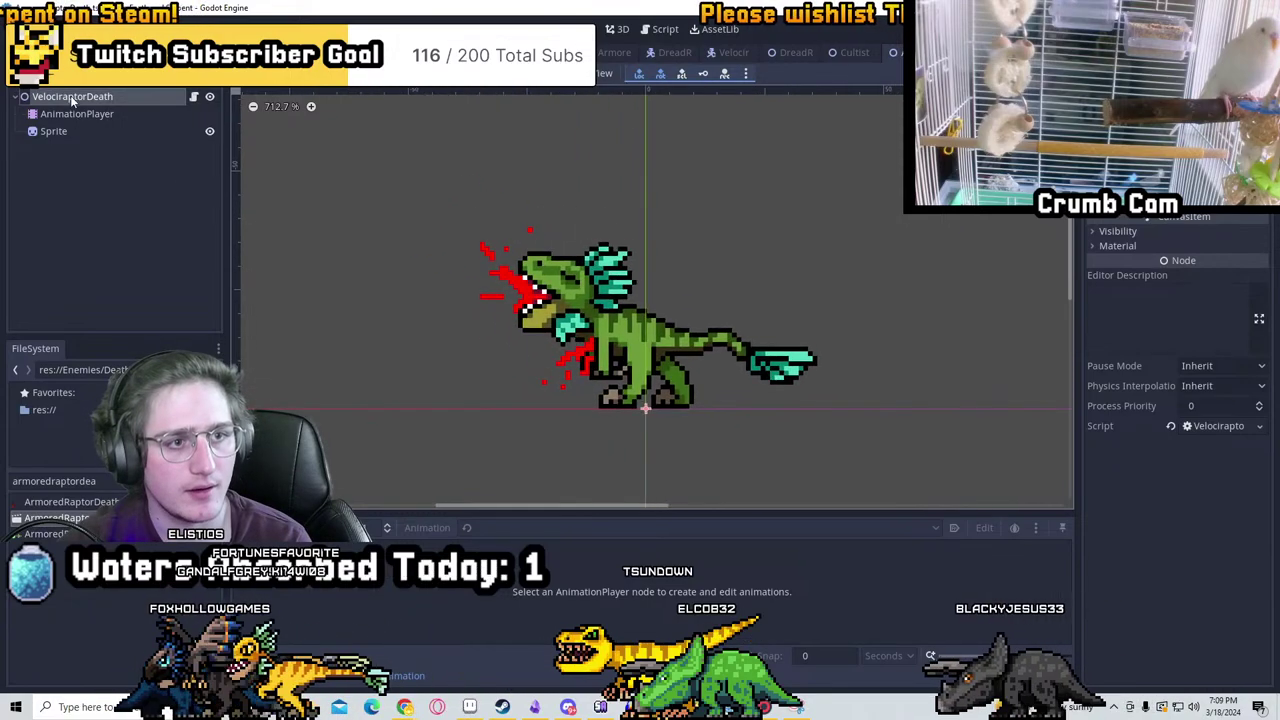
pyautogui.doubleClick(72, 97)
# Rename the root to ArmoredVelociraptorDeath and apply the ArmoredRaptorDeath image as the Sprite texture
pyautogui.write('Armored')
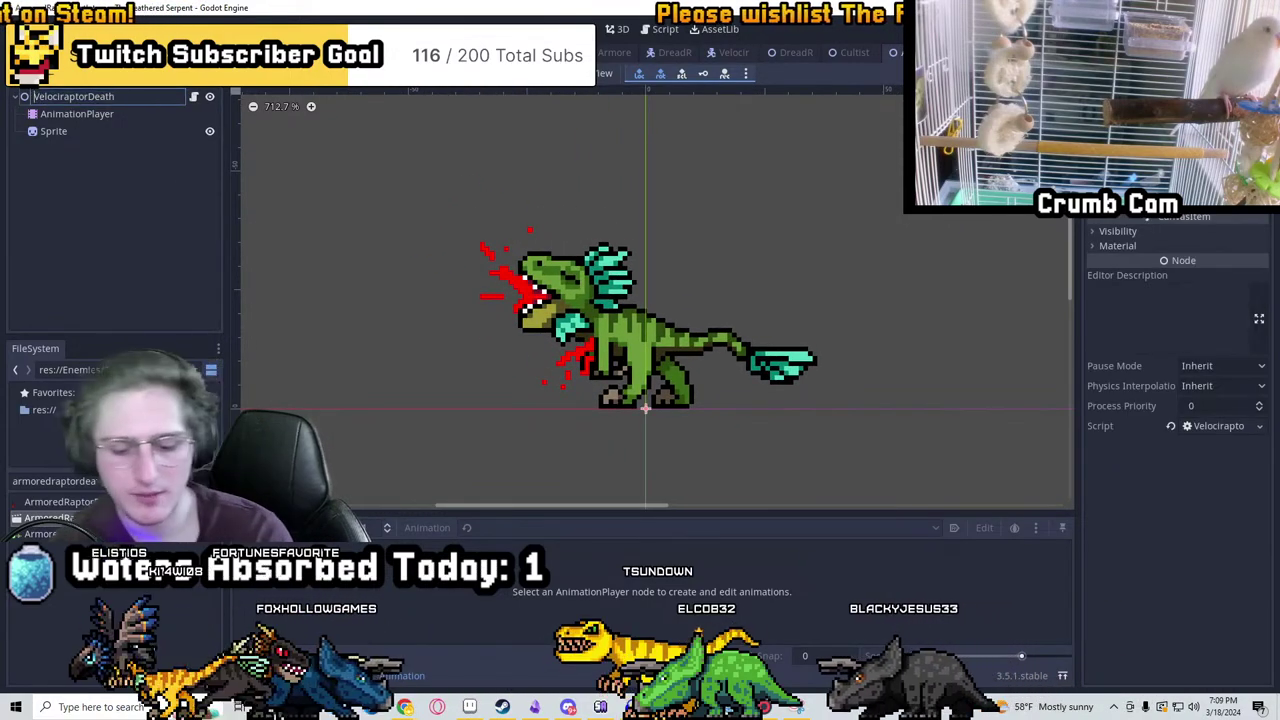
pyautogui.click(149, 136)
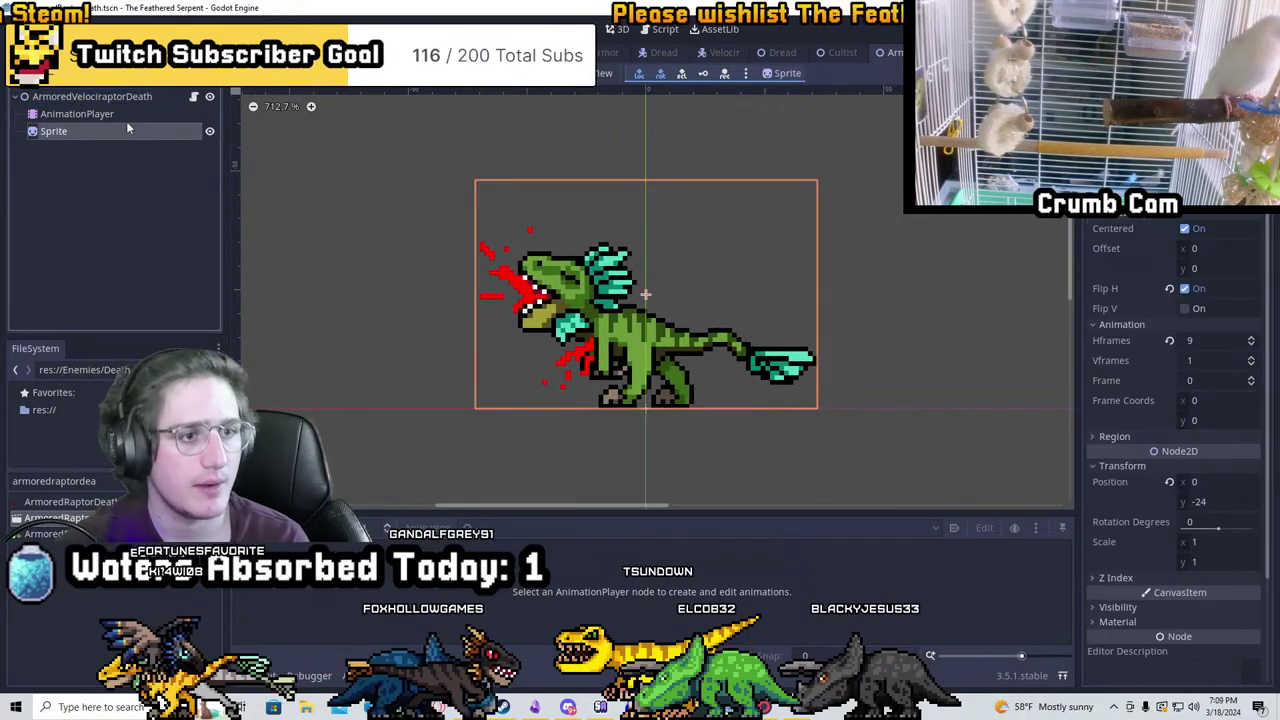
pyautogui.click(124, 116)
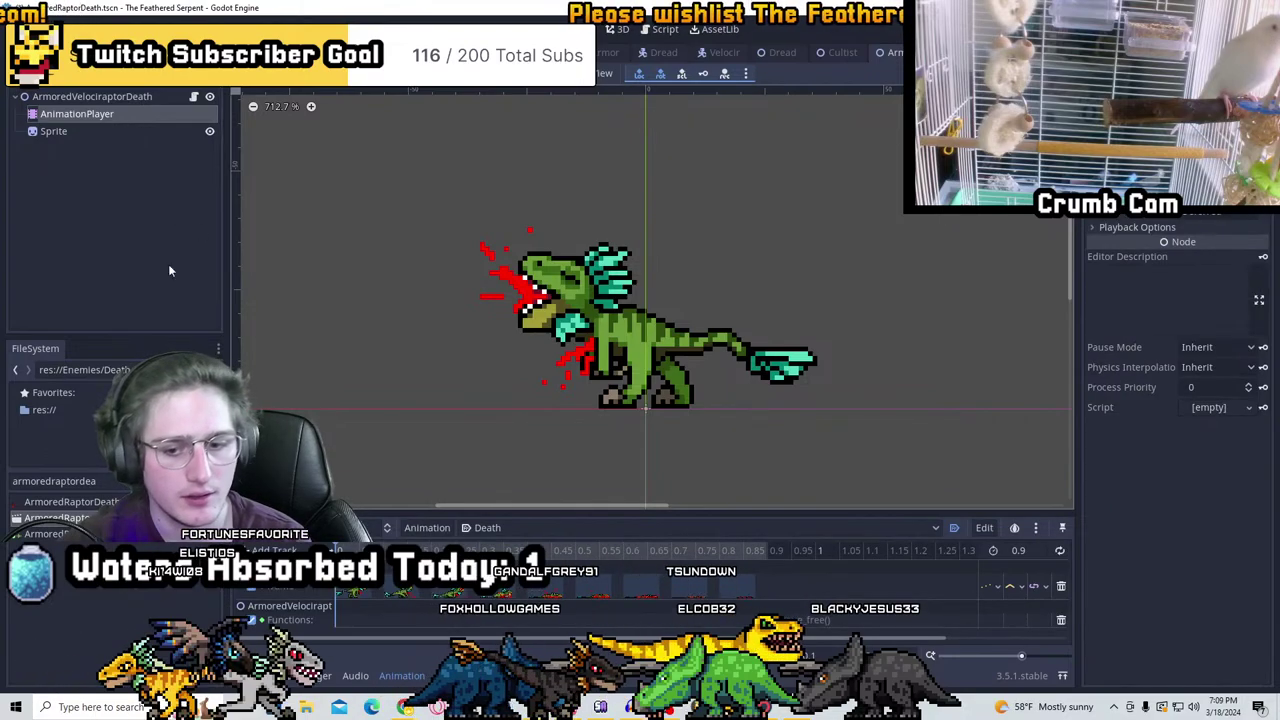
pyautogui.click(70, 501)
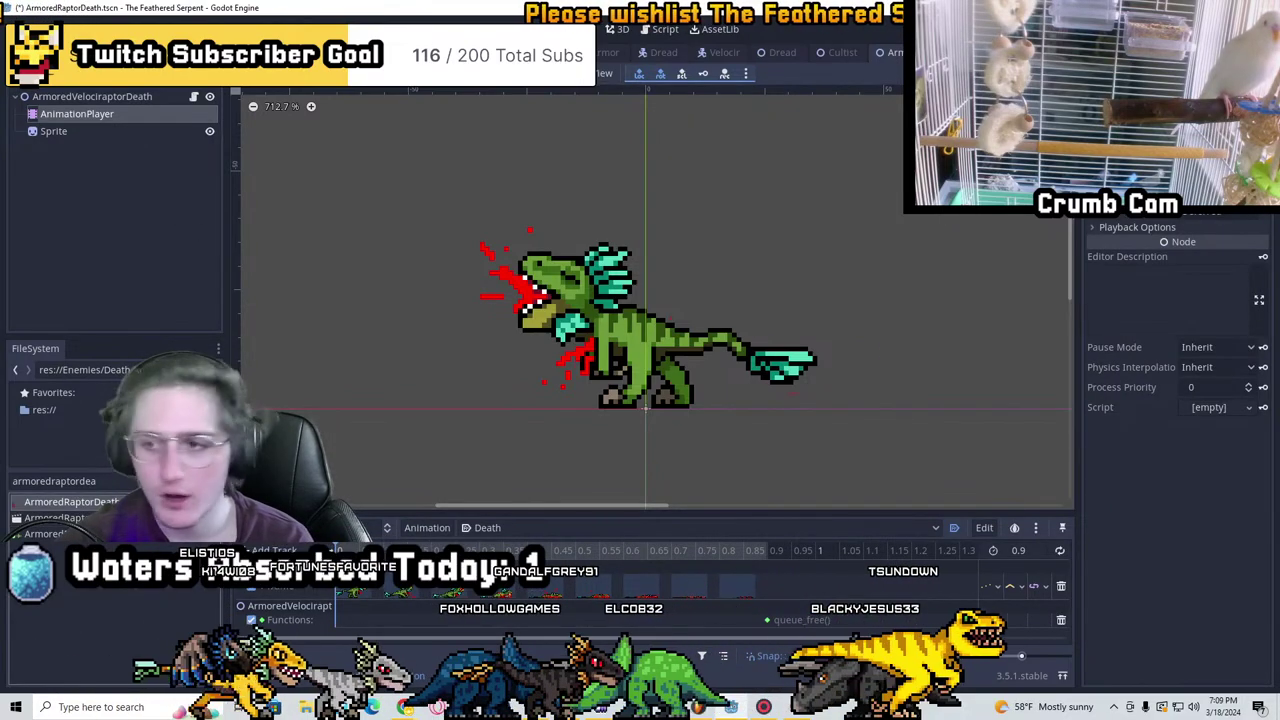
pyautogui.moveTo(70, 501); pyautogui.dragTo(68, 483)
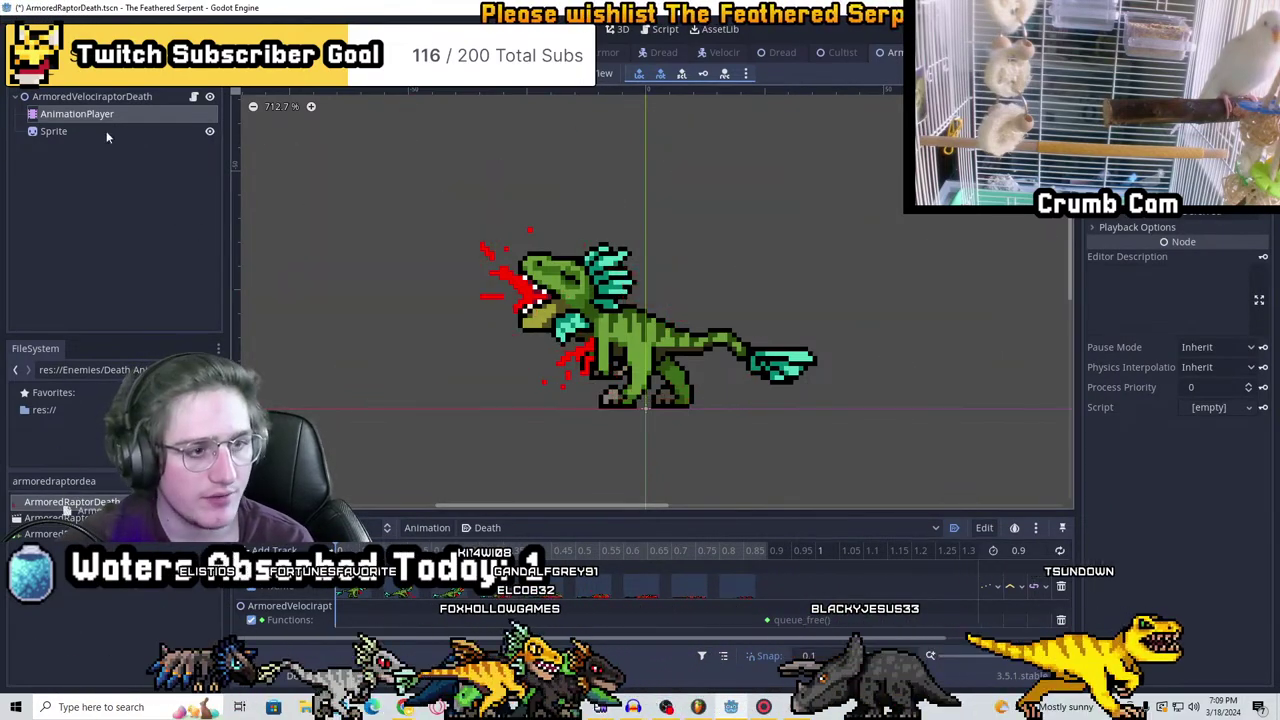
pyautogui.click(73, 130)
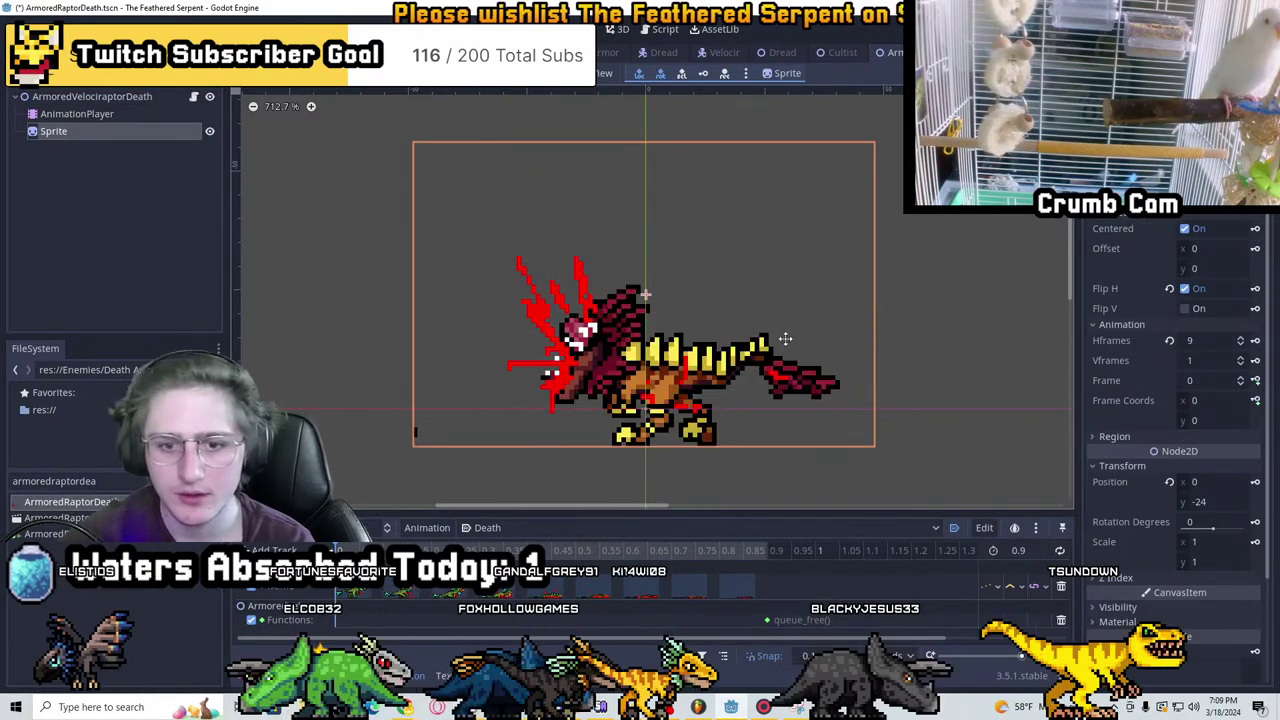
# Preview the Death animation with the new armored raptor texture
pyautogui.scroll(-4, 683, 449)
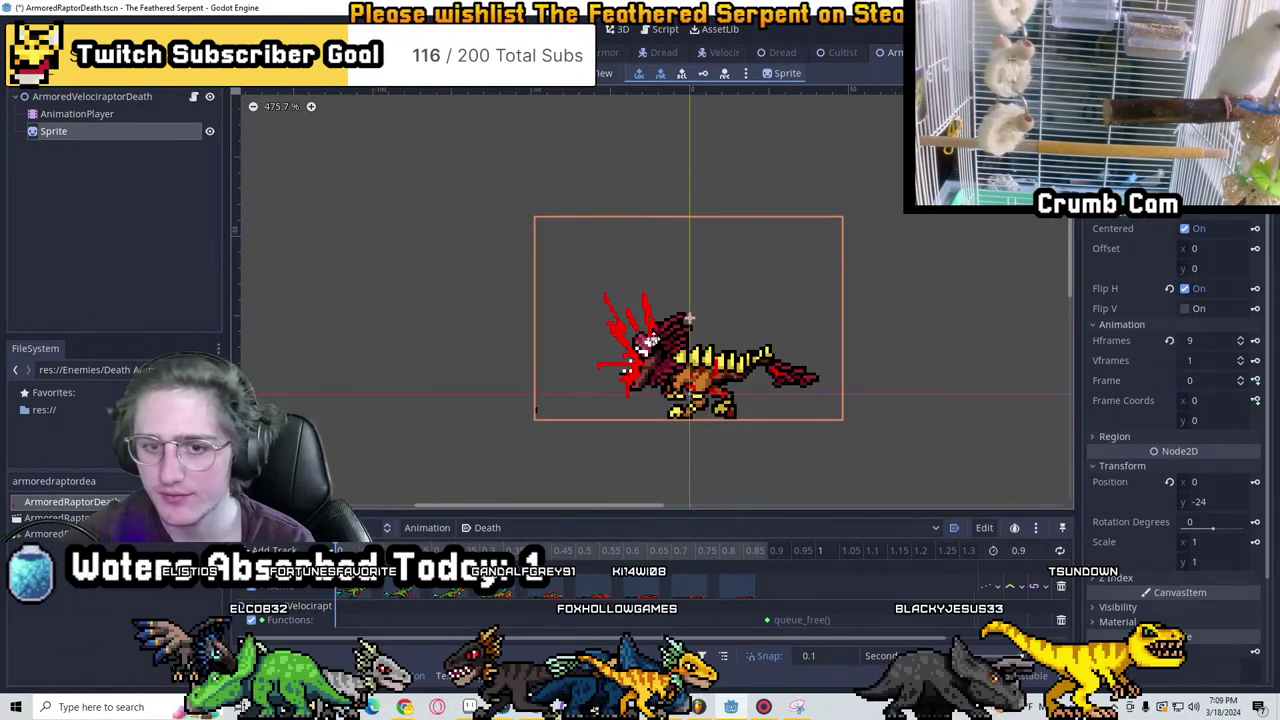
pyautogui.scroll(6, 610, 311)
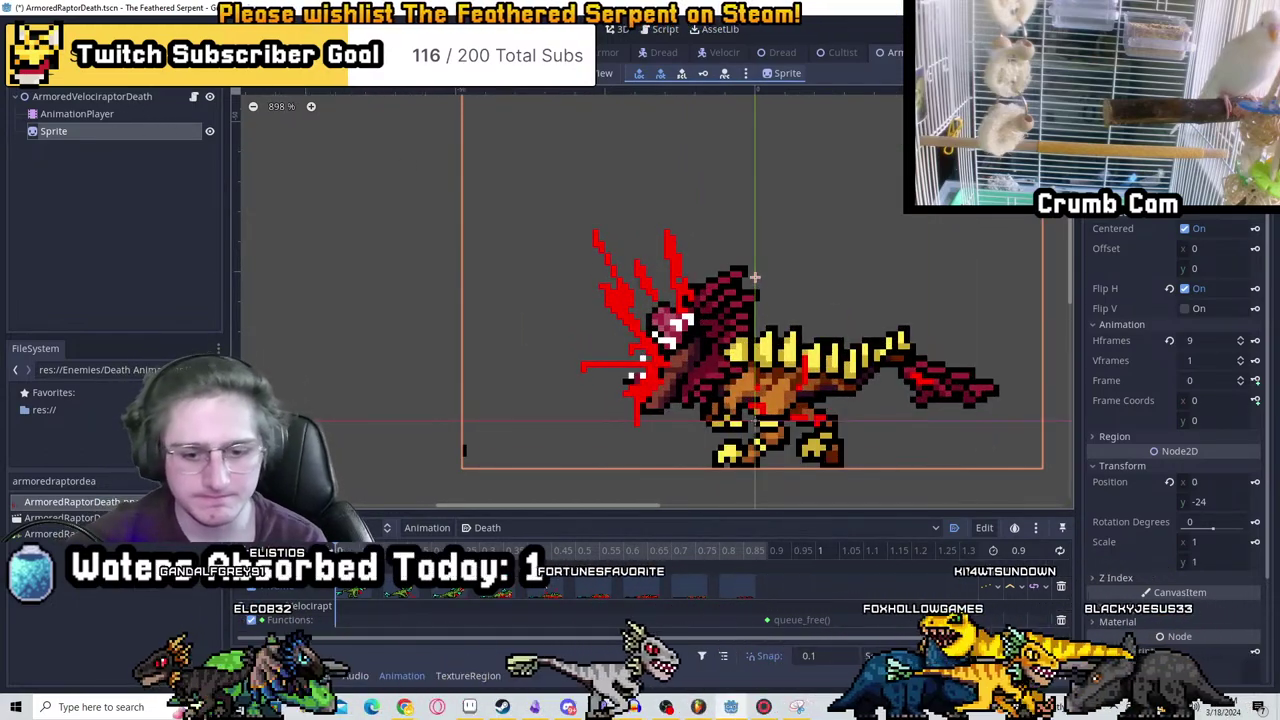
pyautogui.hotkey('shift', 'd')
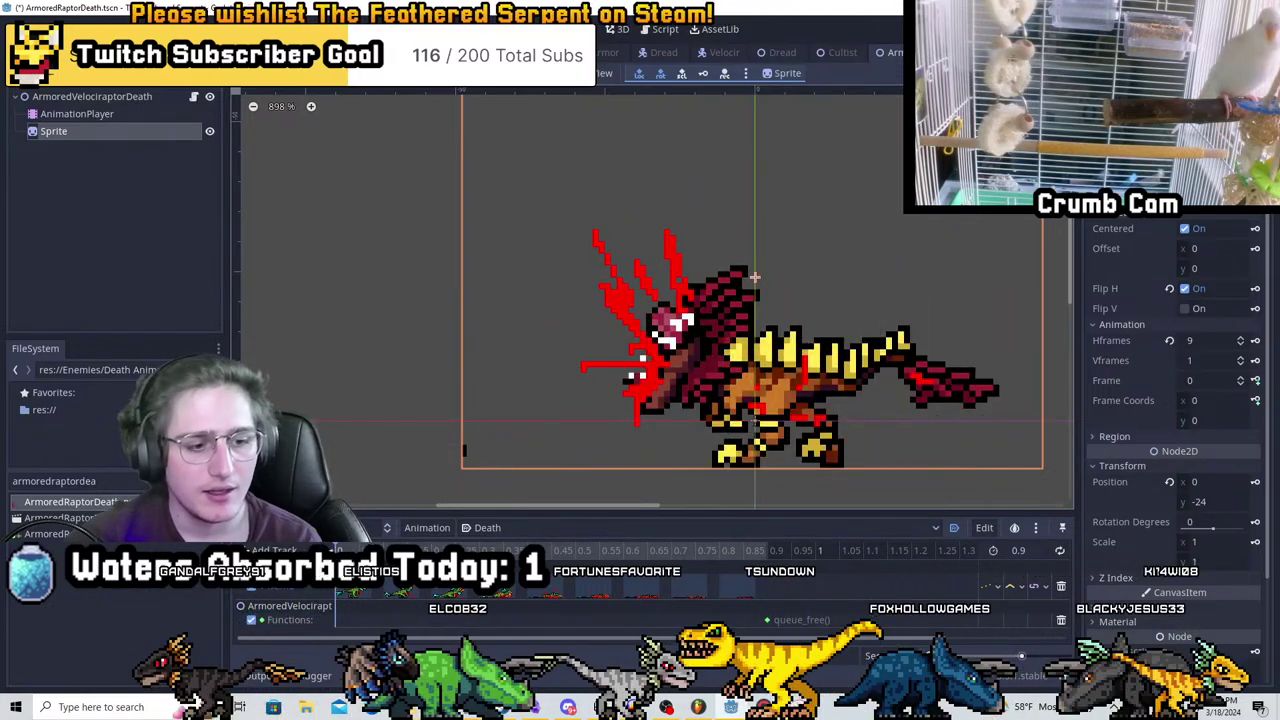
pyautogui.press('super+Tab')
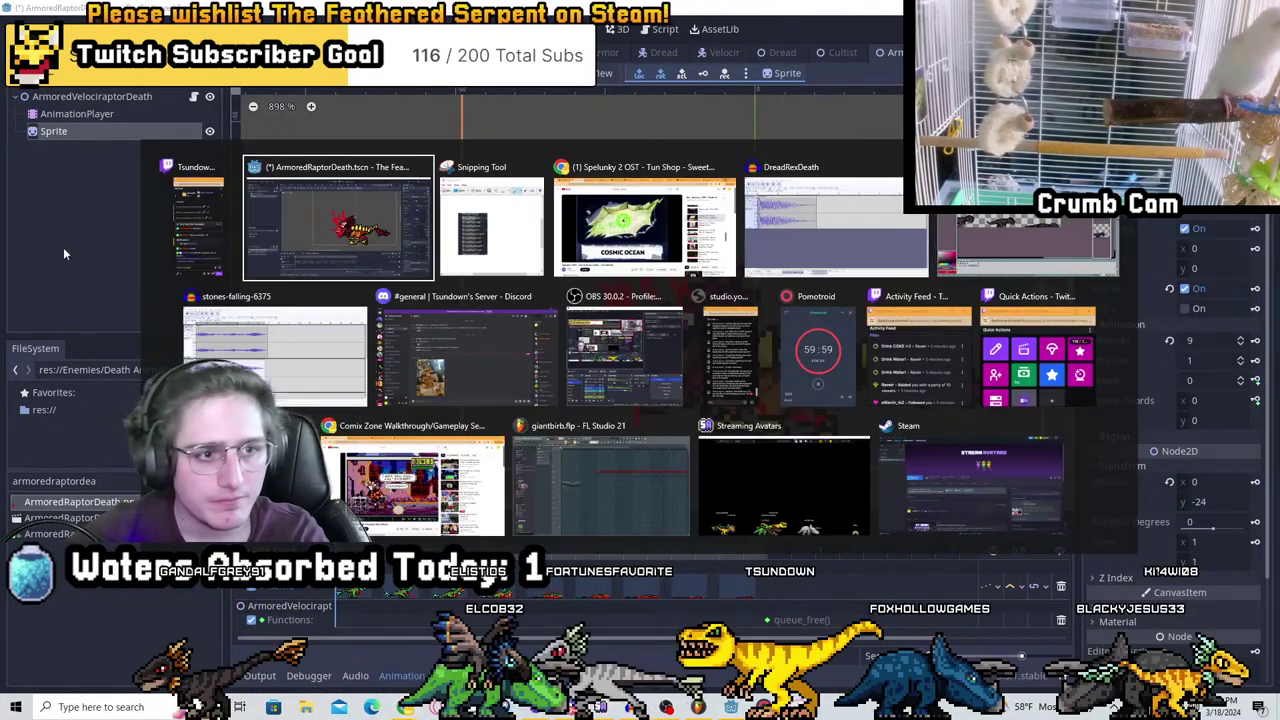
pyautogui.click(63, 253)
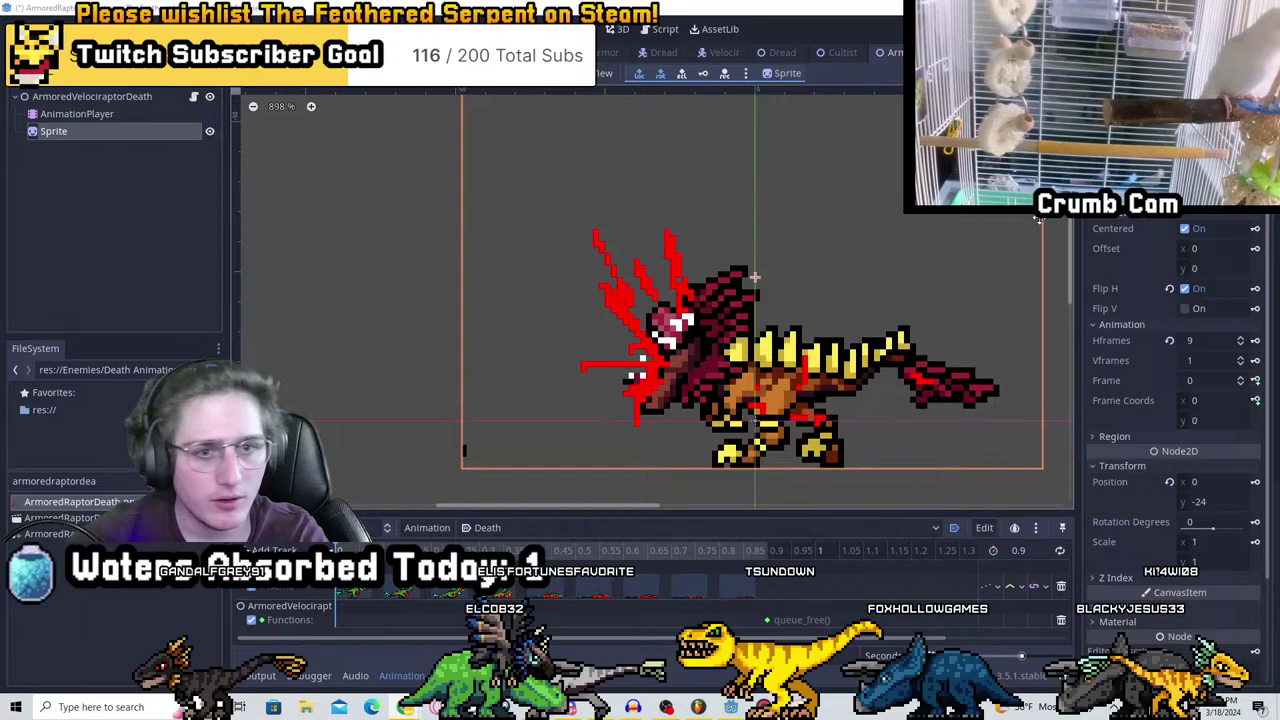
pyautogui.click(1169, 341)
pyautogui.scroll(-8, 740, 320)
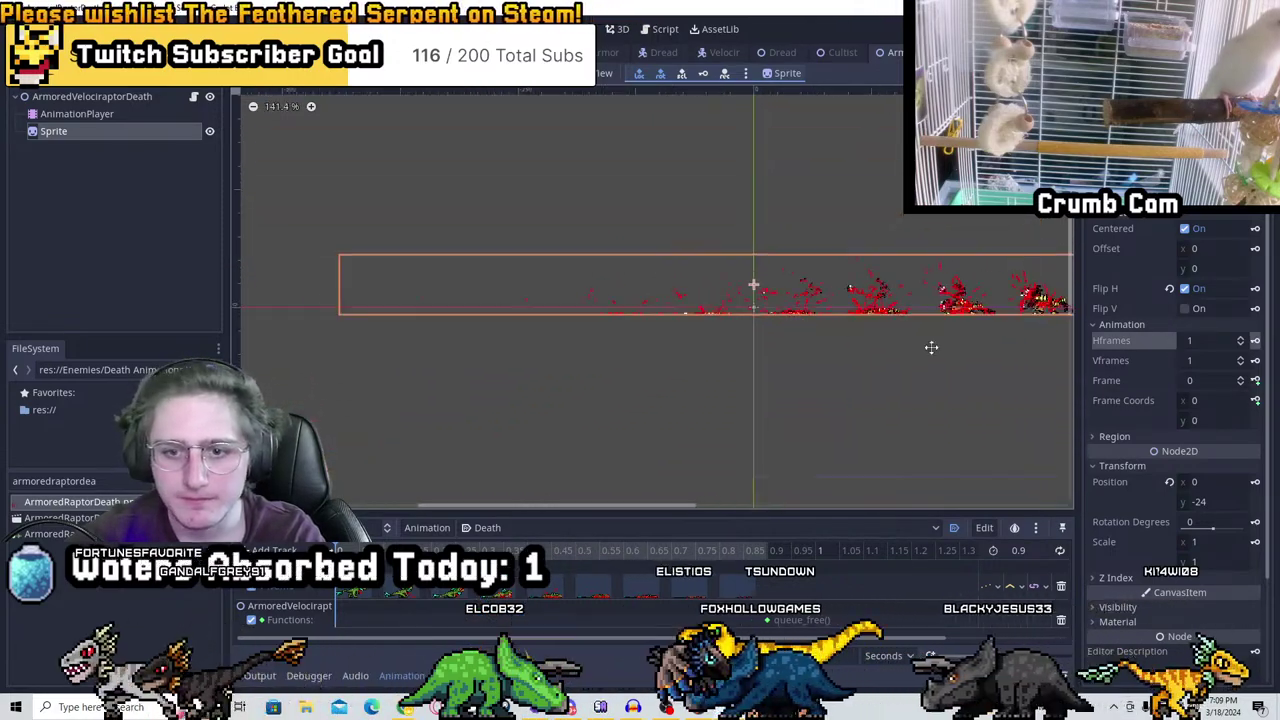
pyautogui.moveTo(931, 347); pyautogui.dragTo(729, 417, button='middle')
pyautogui.scroll(2, 920, 280)
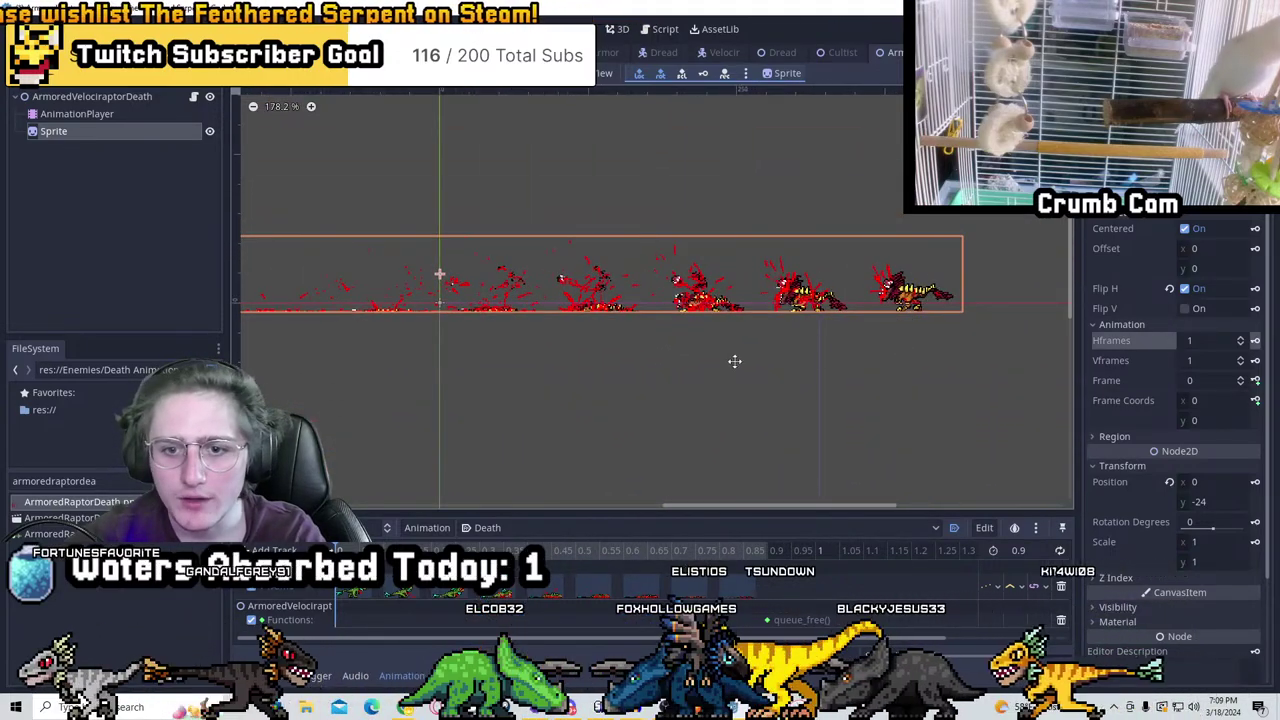
pyautogui.moveTo(577, 363); pyautogui.dragTo(688, 385, button='middle')
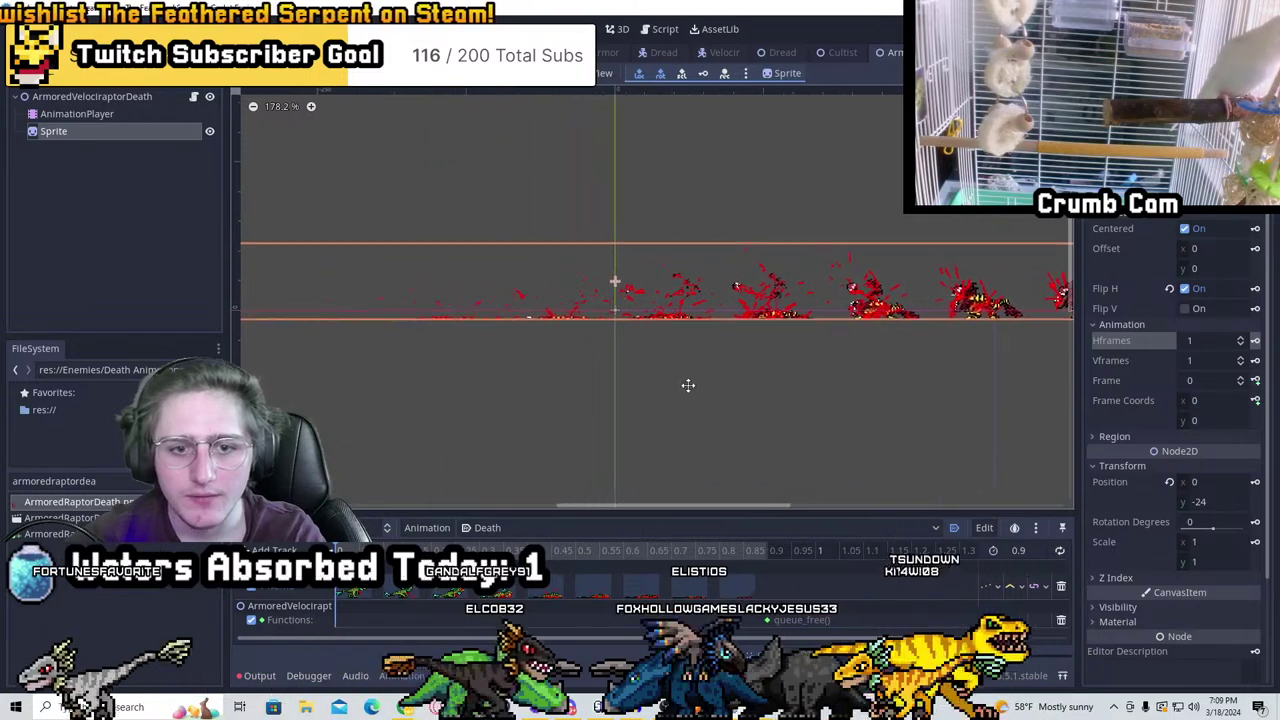
pyautogui.keyDown('shift'); pyautogui.hscroll(-2, 663, 386); pyautogui.keyUp('shift')
pyautogui.keyDown('shift'); pyautogui.hscroll(-2, 535, 375); pyautogui.keyUp('shift')
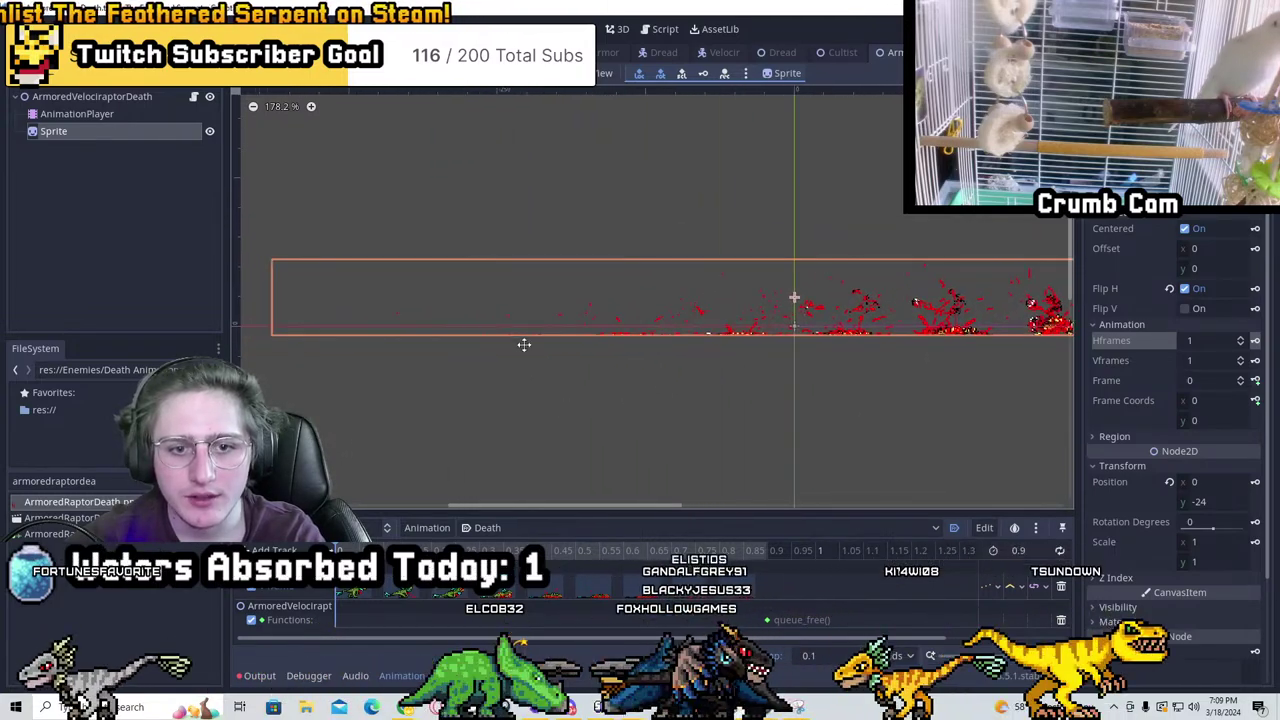
pyautogui.scroll(-1, 524, 344)
pyautogui.keyDown('shift'); pyautogui.hscroll(-1, 360, 303); pyautogui.keyUp('shift')
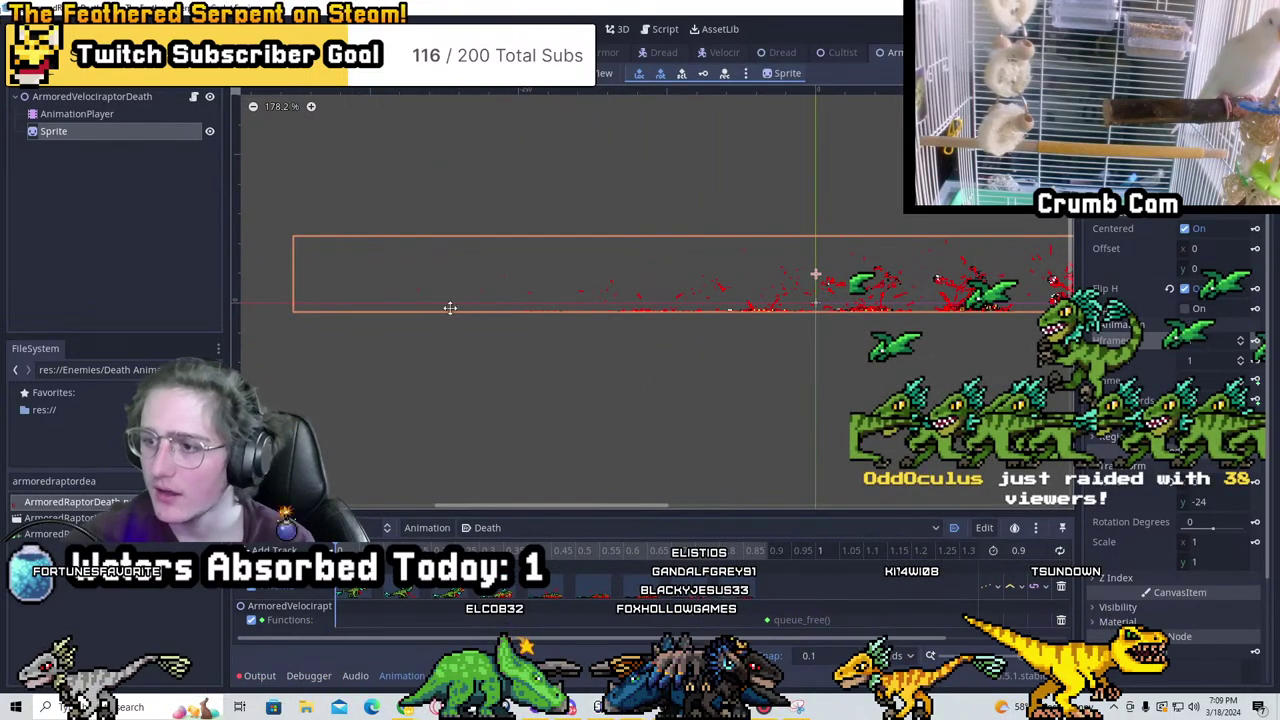
pyautogui.keyDown('shift'); pyautogui.hscroll(2, 844, 338); pyautogui.keyUp('shift')
pyautogui.scroll(1, 844, 338)
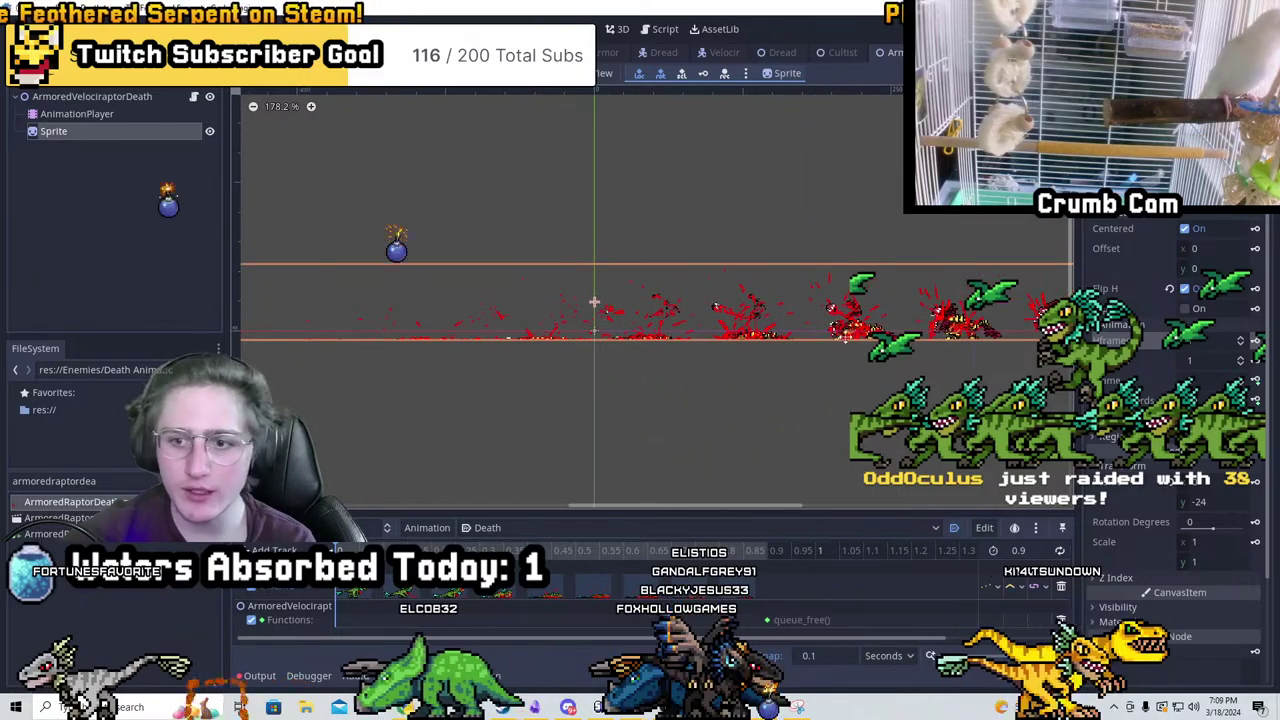
pyautogui.keyDown('shift'); pyautogui.hscroll(2, 800, 360); pyautogui.keyUp('shift')
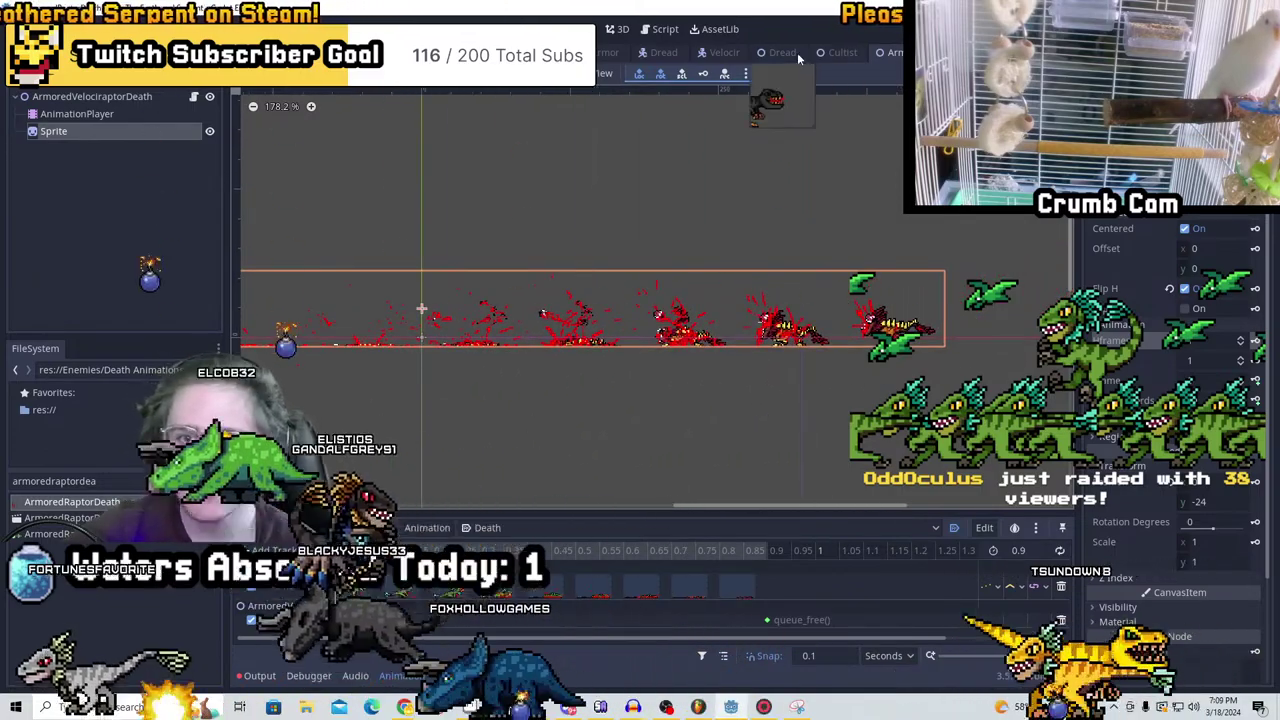
# Switch to the DreadRexDeath tab and zoom and pan around the rex sprite
pyautogui.click(783, 52)
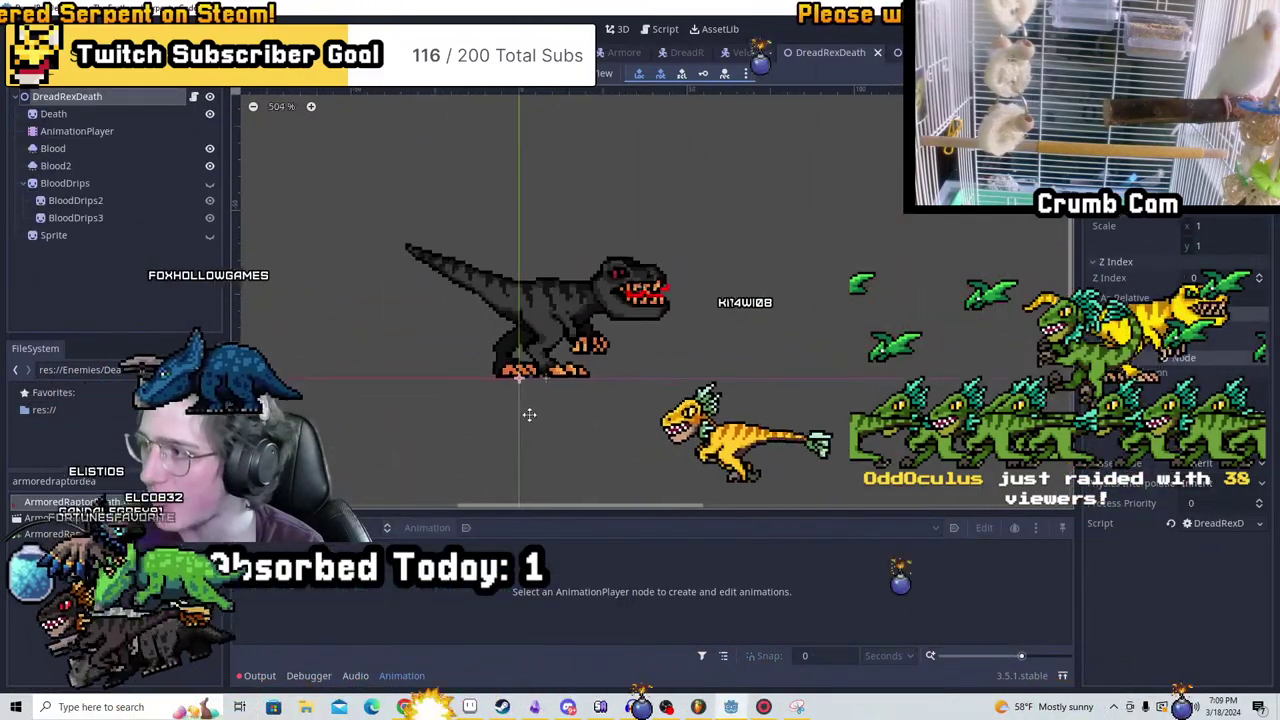
pyautogui.scroll(1, 529, 414)
pyautogui.moveTo(529, 414); pyautogui.dragTo(714, 429, button='middle')
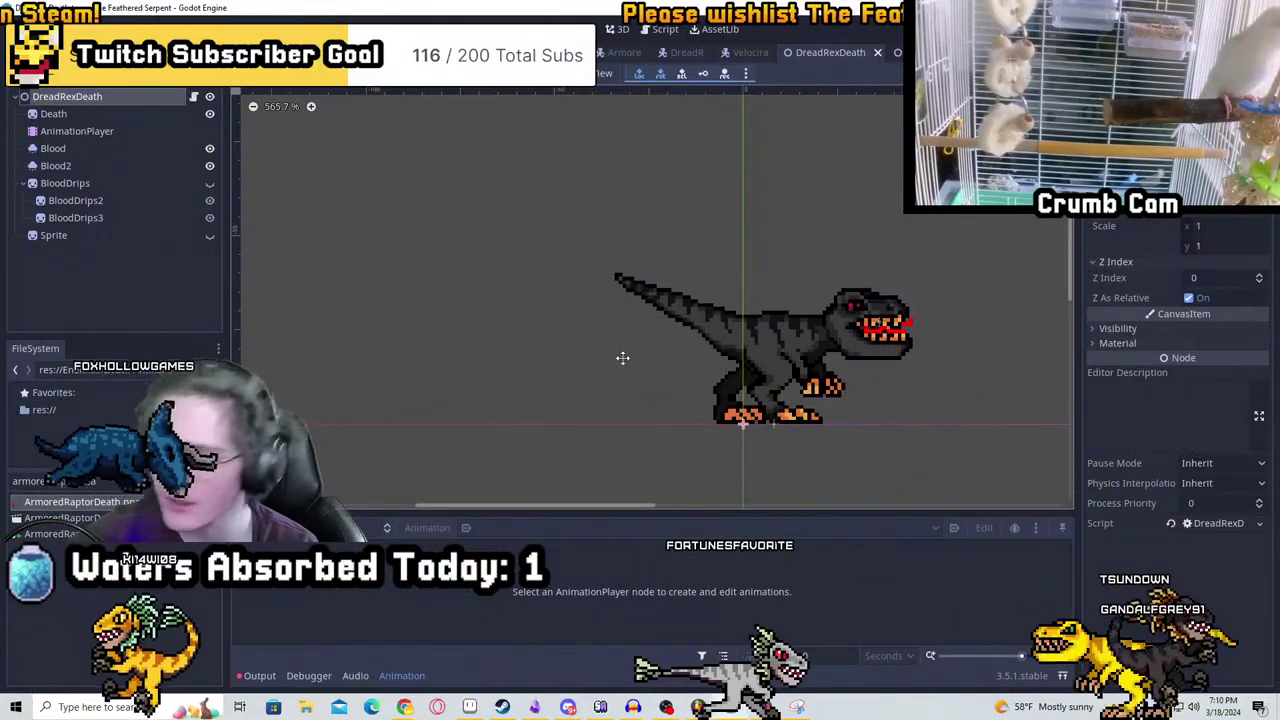
pyautogui.scroll(-1, 835, 340)
pyautogui.moveTo(920, 303); pyautogui.dragTo(703, 314, button='middle')
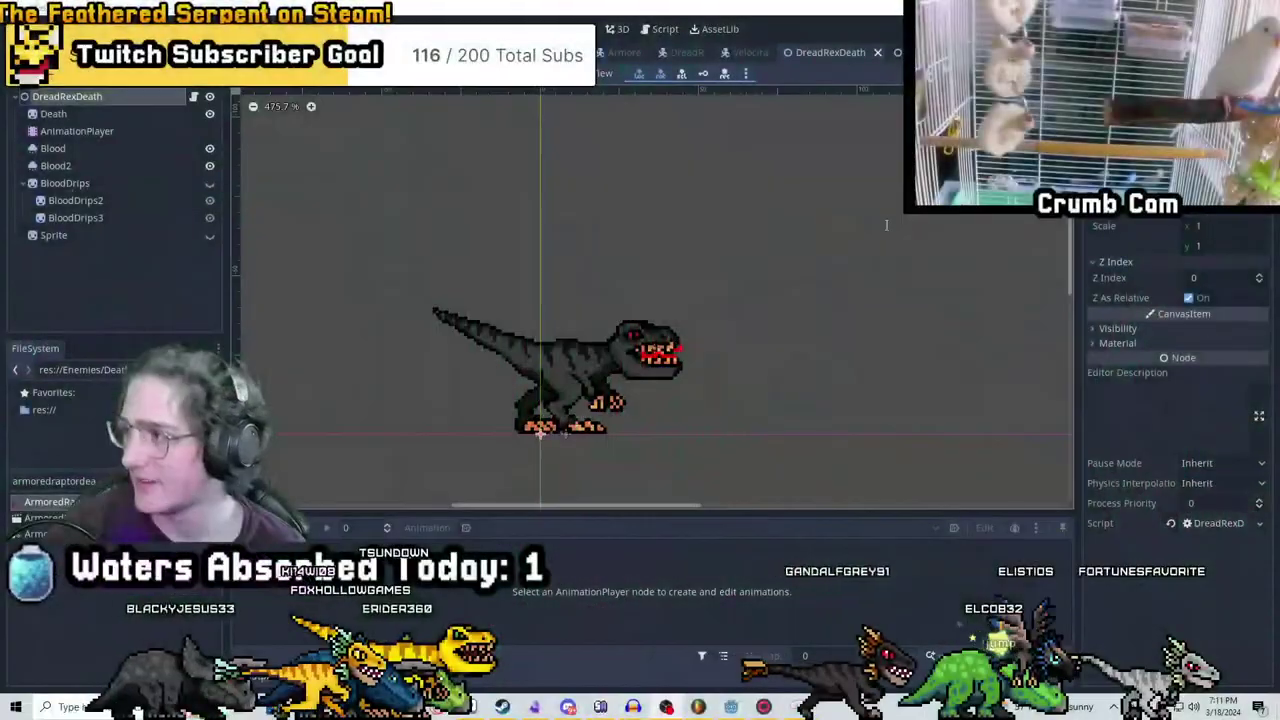
pyautogui.hscroll(-3, 740, 234)
pyautogui.scroll(-3, 749, 274)
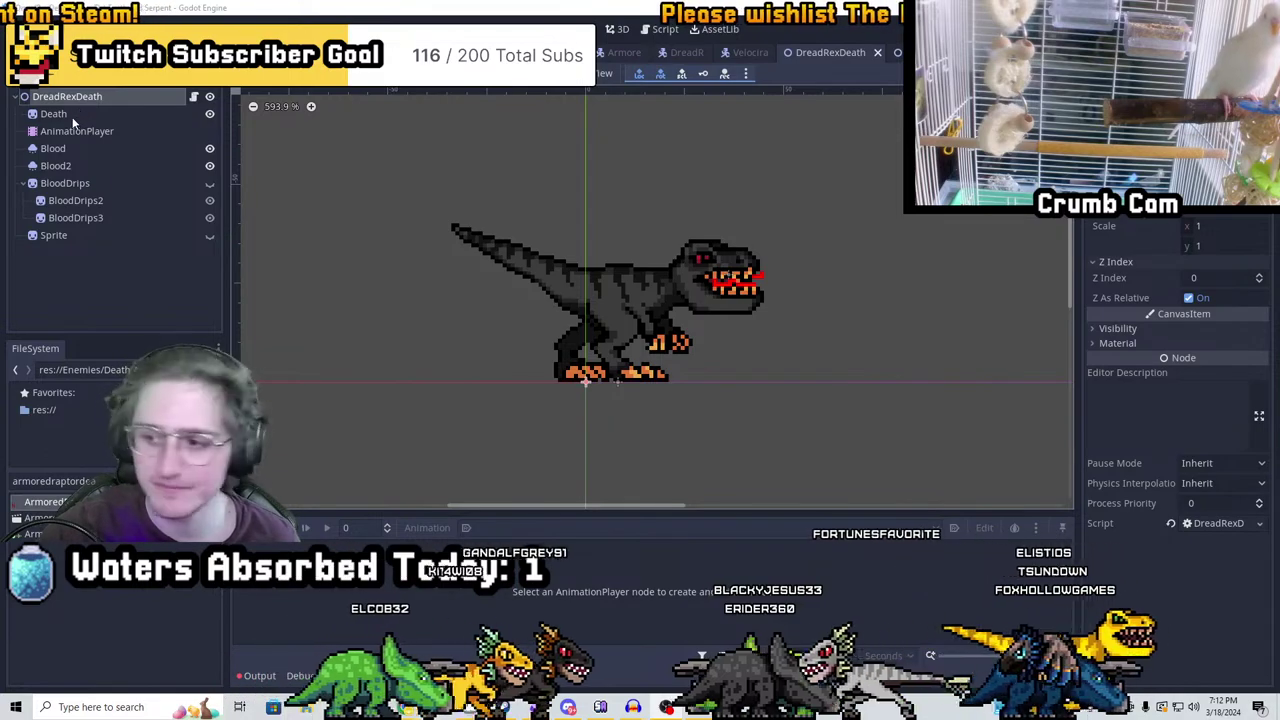
# Inspect the rex's Death sprite and AnimationPlayer nodes
pyautogui.click(69, 116)
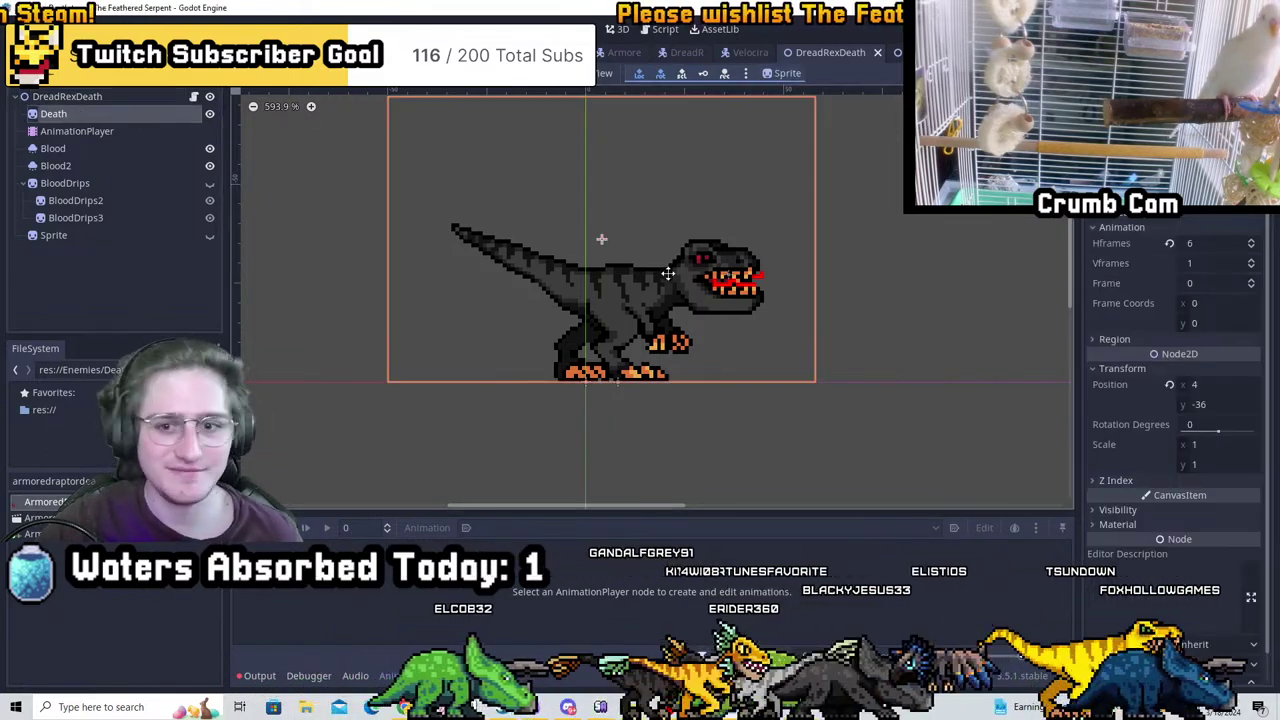
pyautogui.scroll(2, 668, 273)
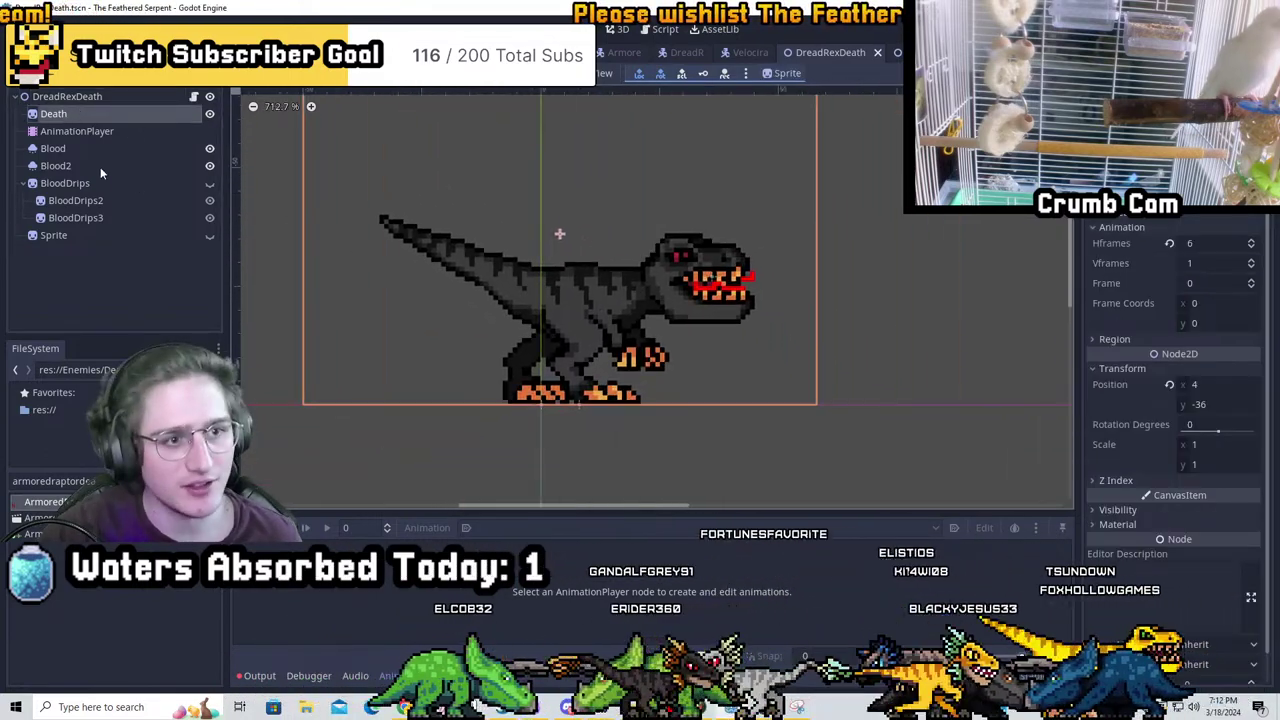
pyautogui.moveTo(709, 318); pyautogui.dragTo(718, 314, button='middle')
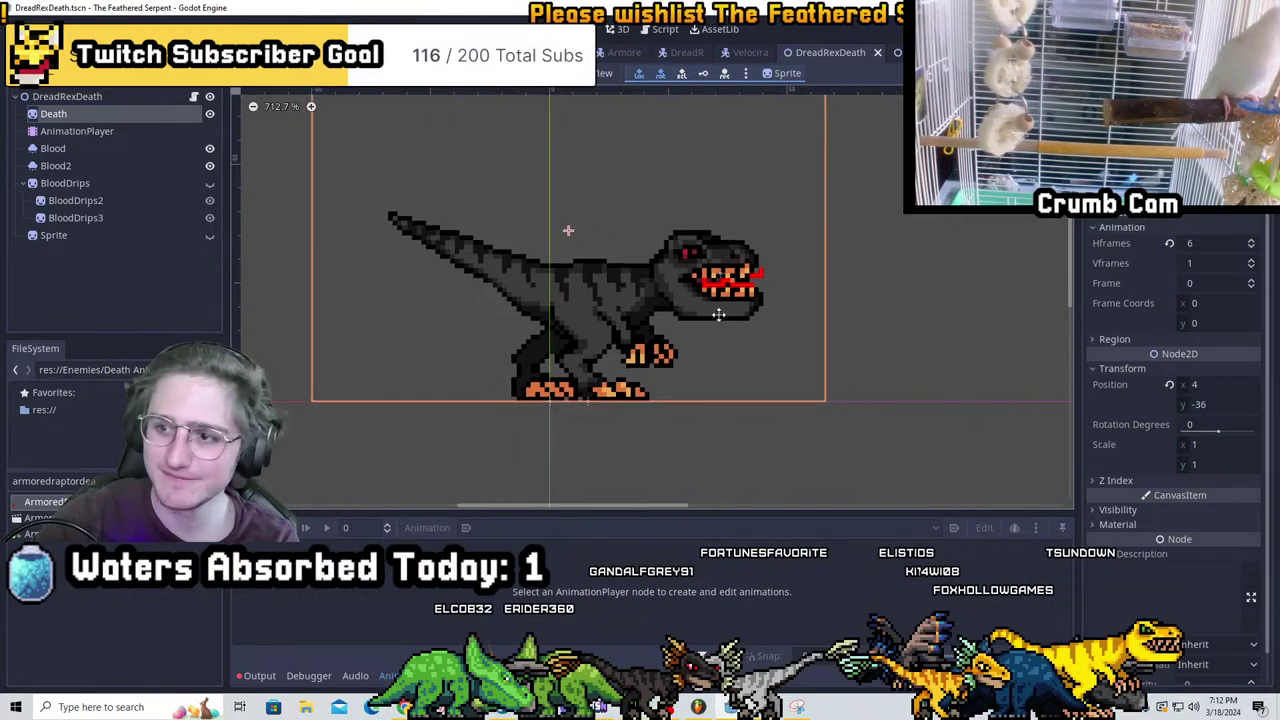
pyautogui.scroll(2, 718, 314)
pyautogui.scroll(-4, 690, 300)
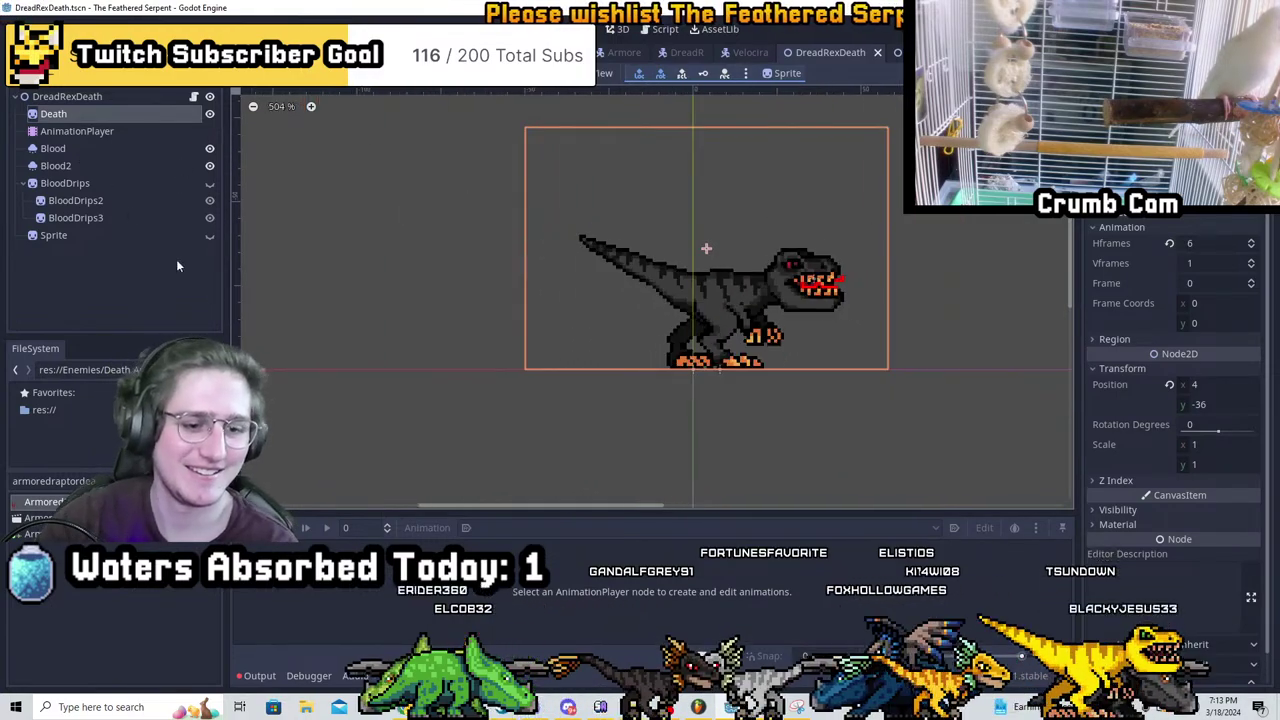
pyautogui.click(77, 131)
pyautogui.click(53, 113)
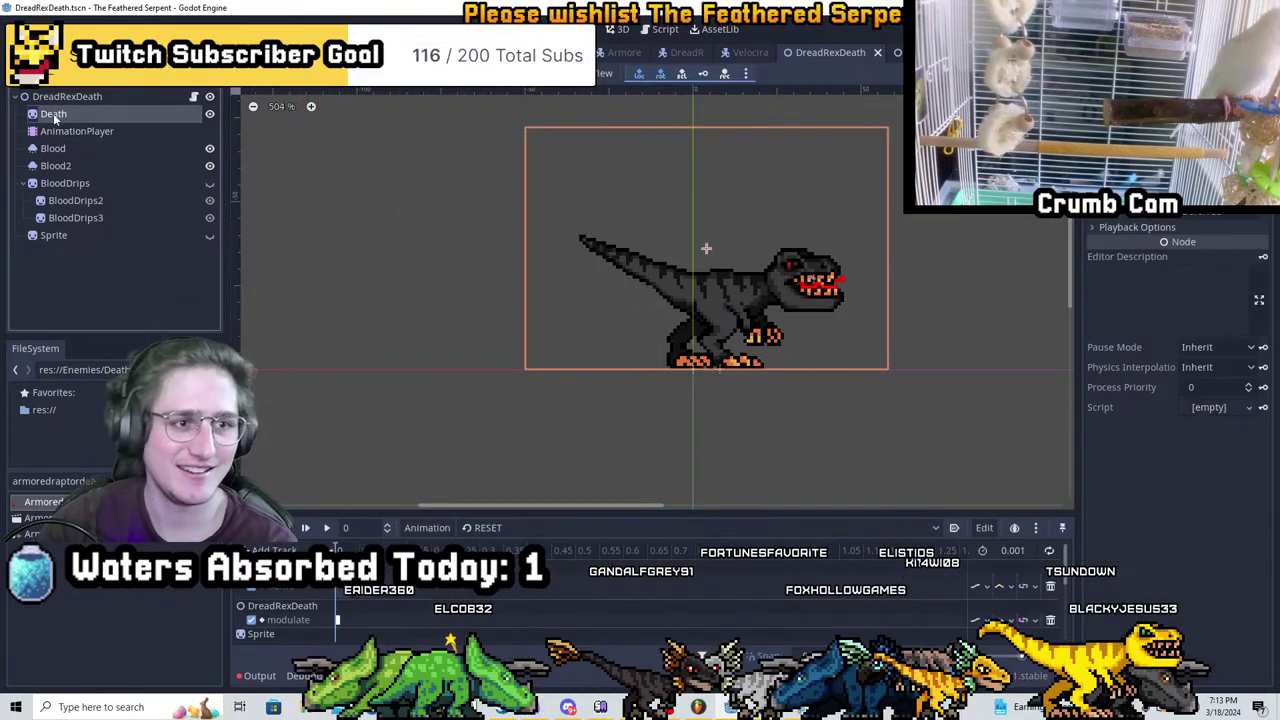
# Load the Death animation and scrub it to 0.2 s and back to the start
pyautogui.click(487, 527)
pyautogui.click(490, 568)
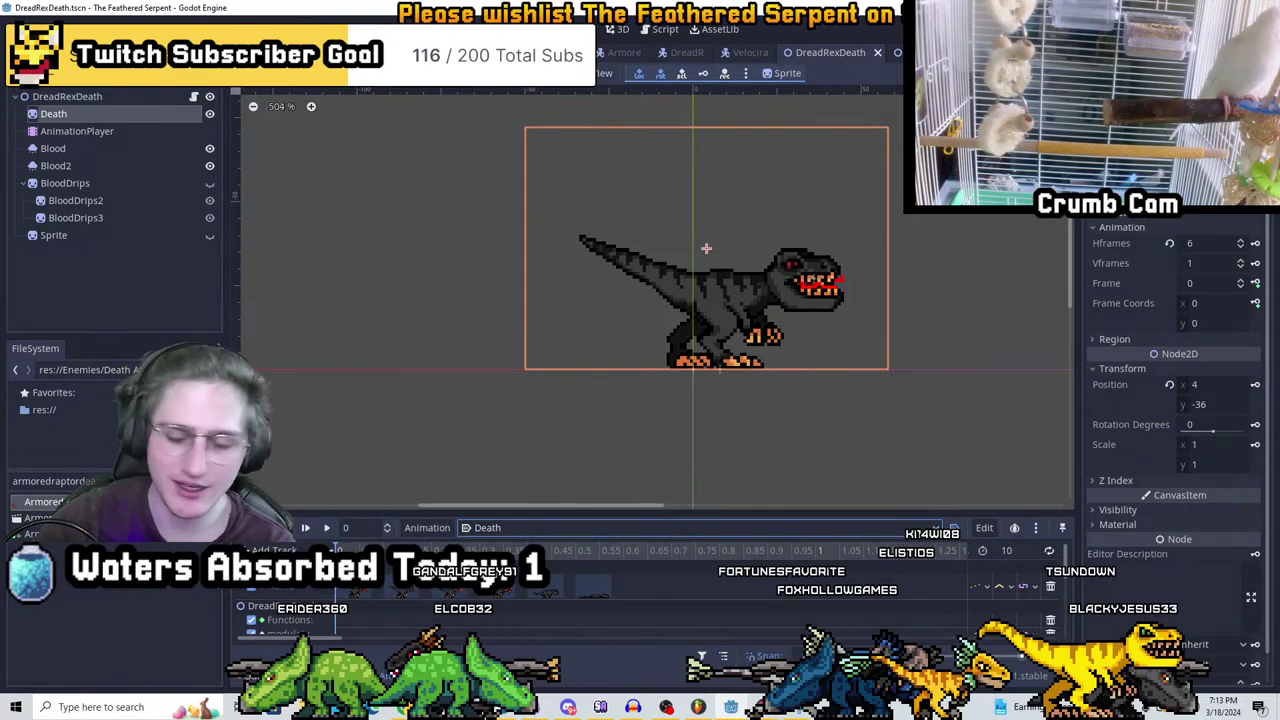
pyautogui.press('d')
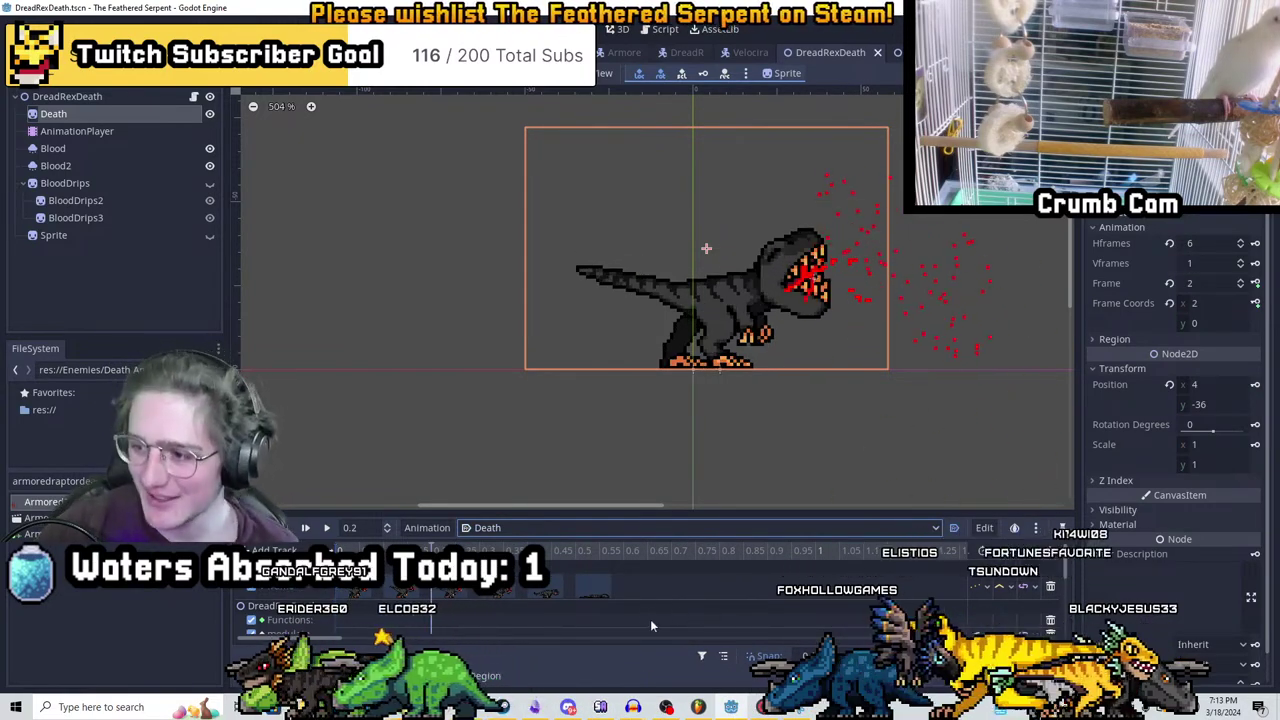
pyautogui.click(338, 550)
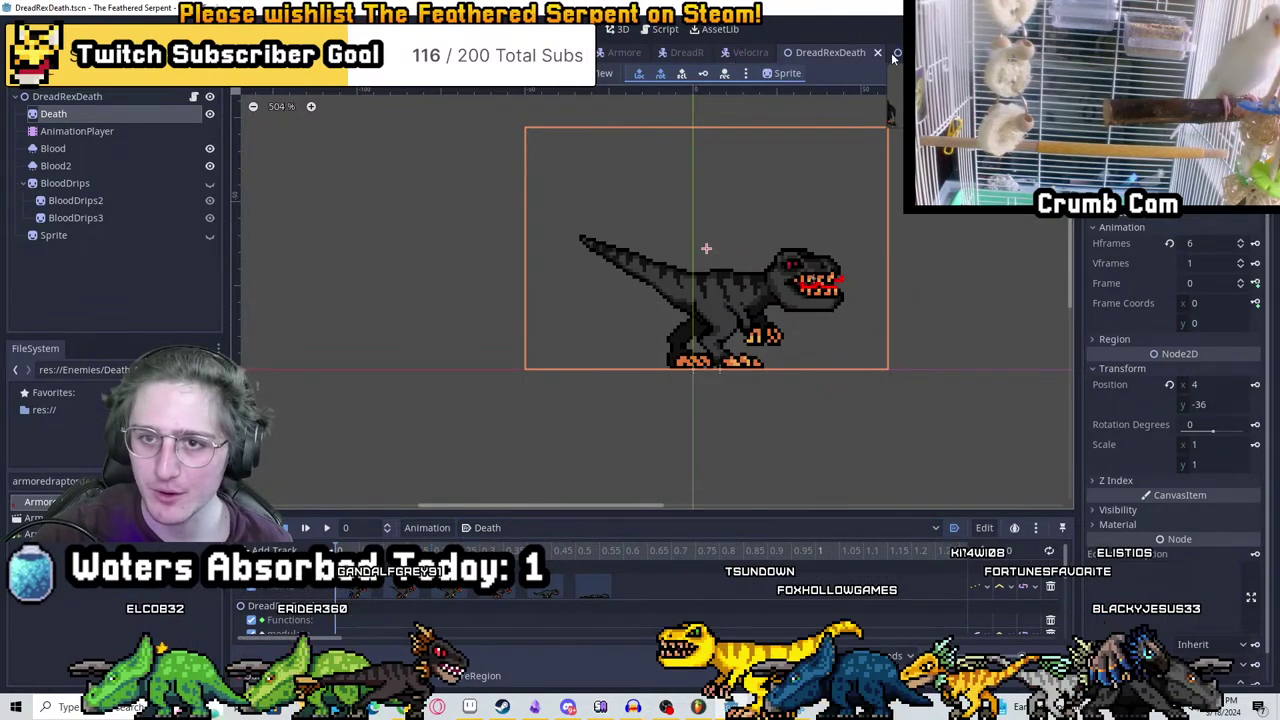
pyautogui.click(490, 527)
pyautogui.click(495, 549)
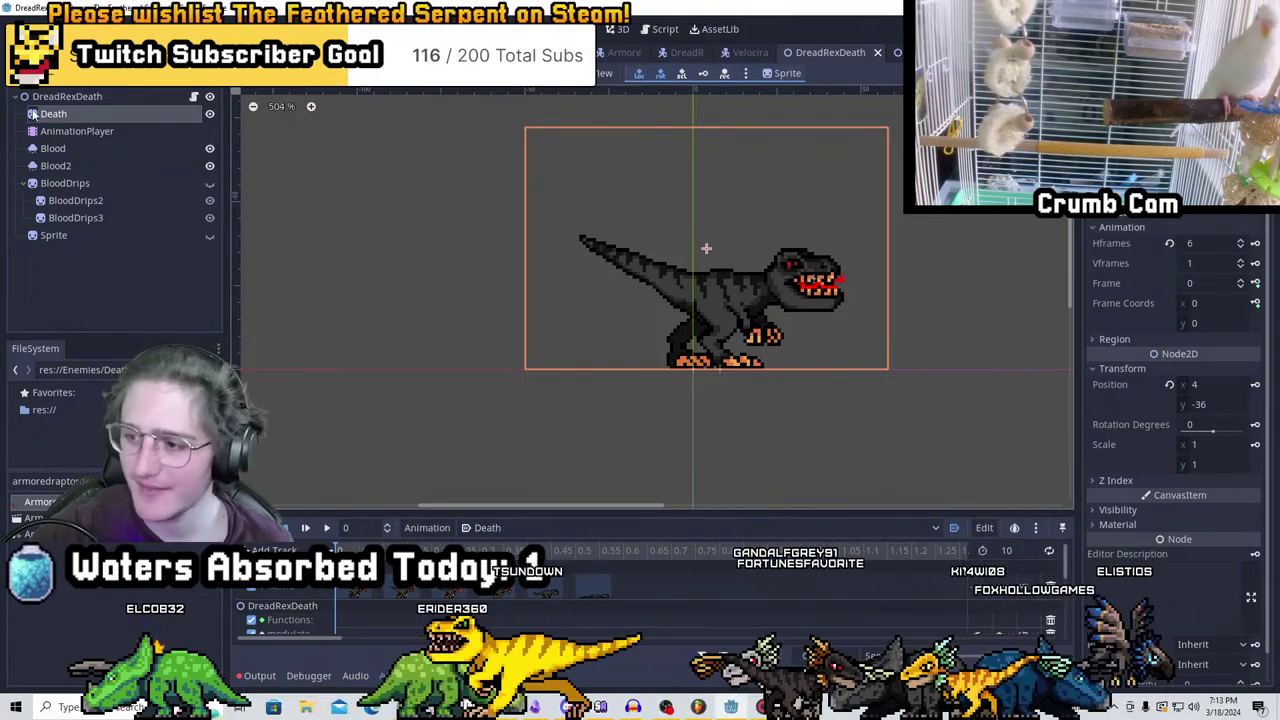
# Review the root, BloodDrips and Sprite node settings for reference
pyautogui.click(70, 97)
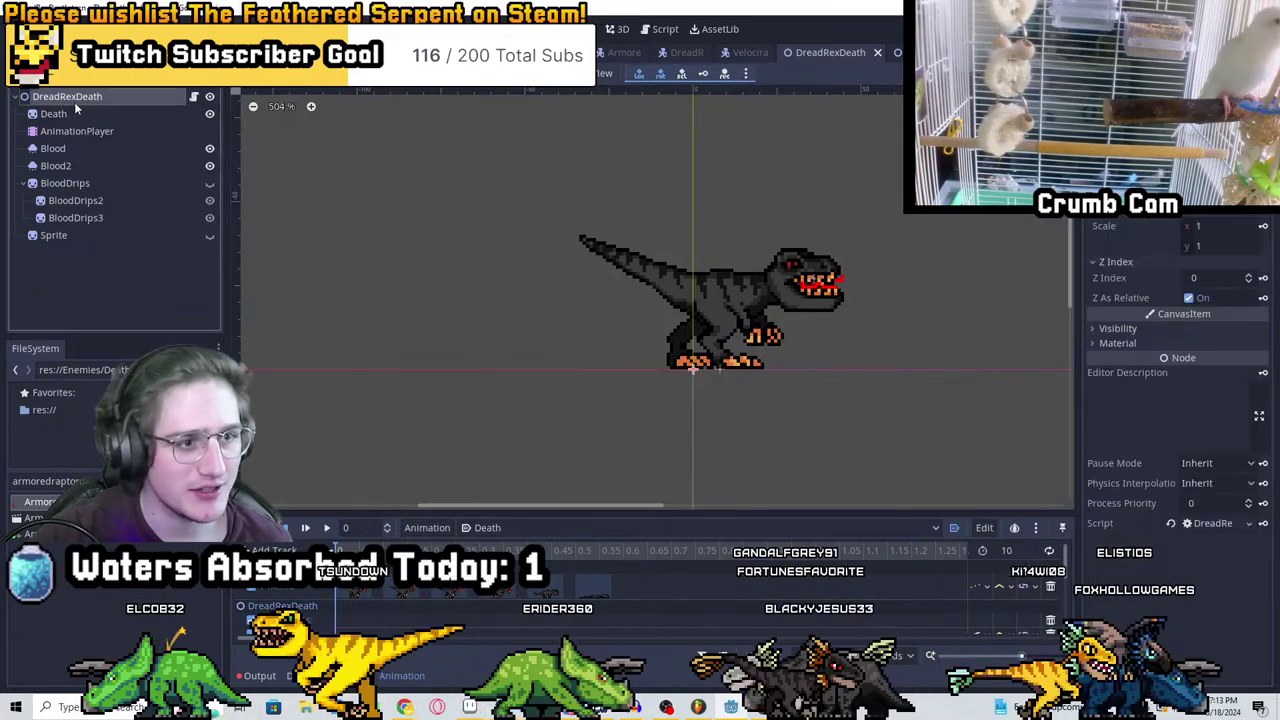
pyautogui.click(108, 183)
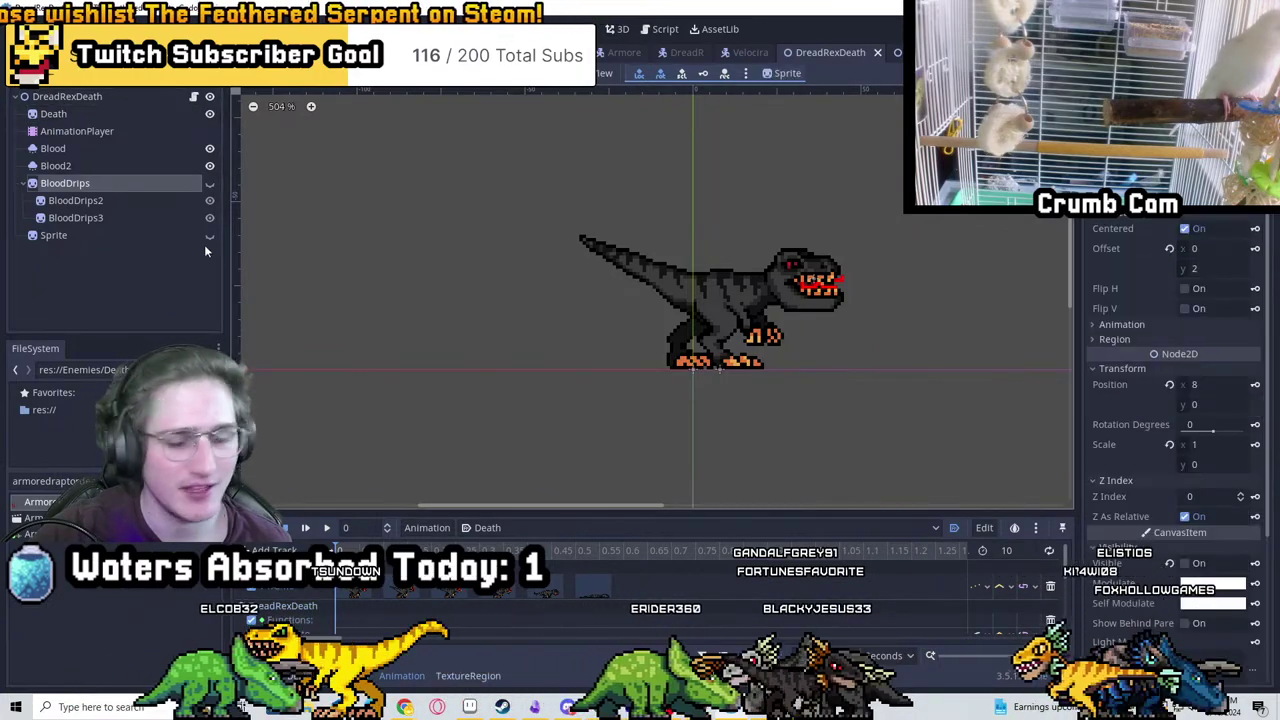
pyautogui.click(66, 234)
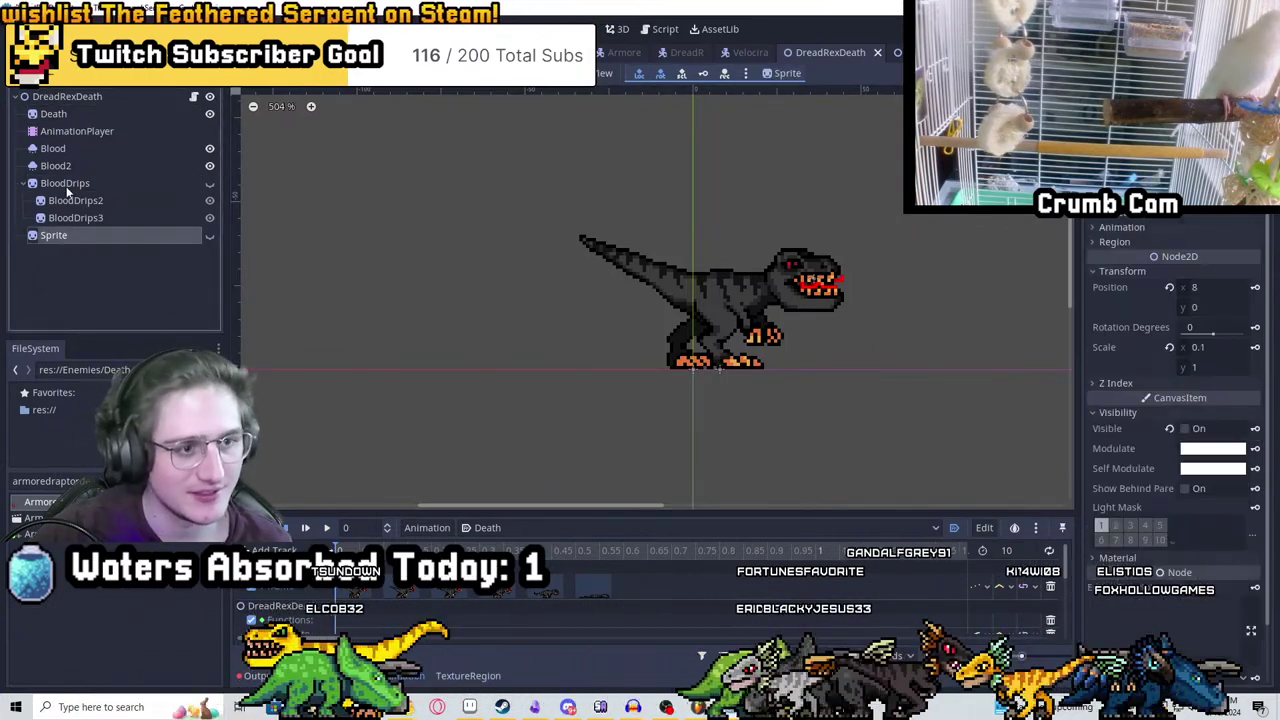
pyautogui.click(72, 183)
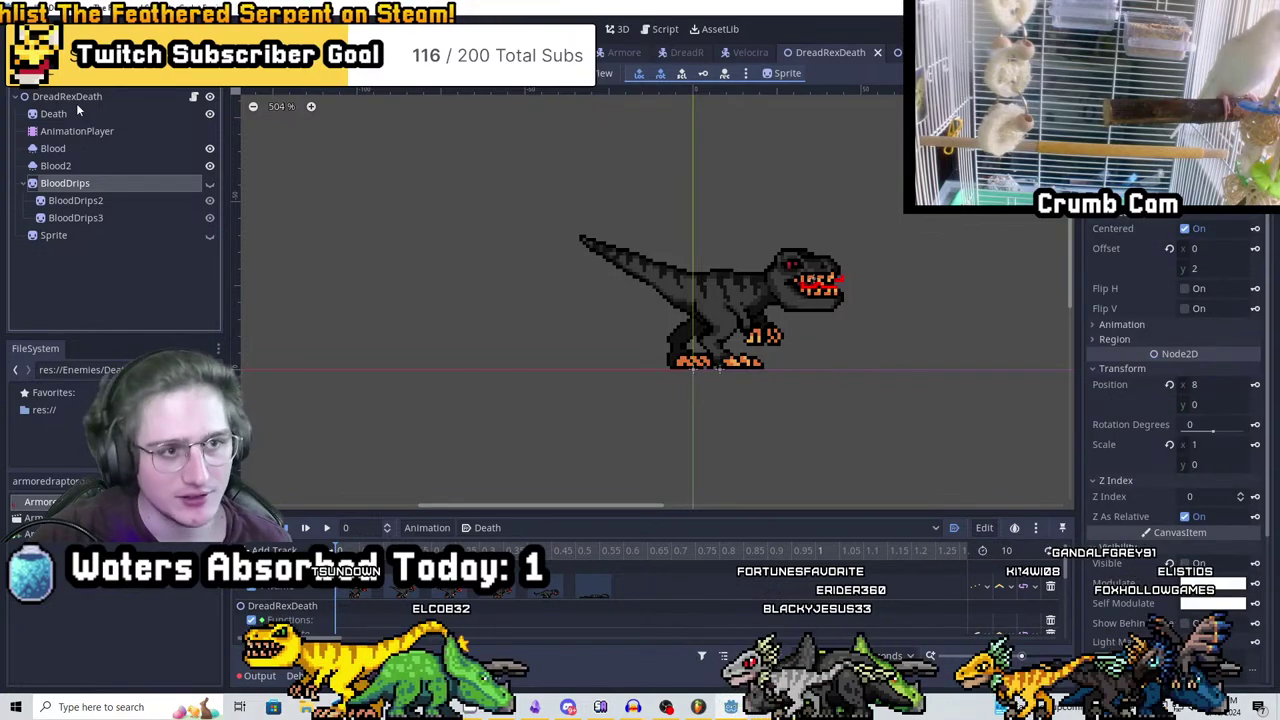
pyautogui.click(76, 101)
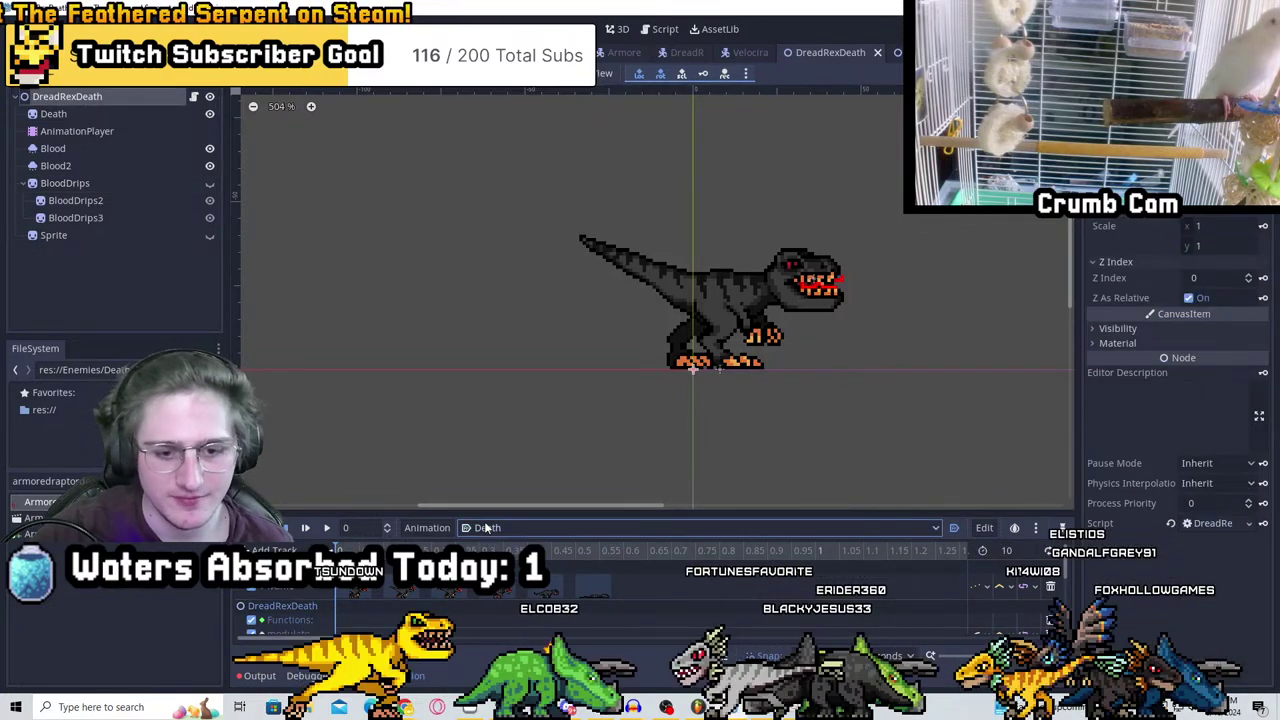
pyautogui.moveTo(480, 490); pyautogui.dragTo(164, 442, button='middle')
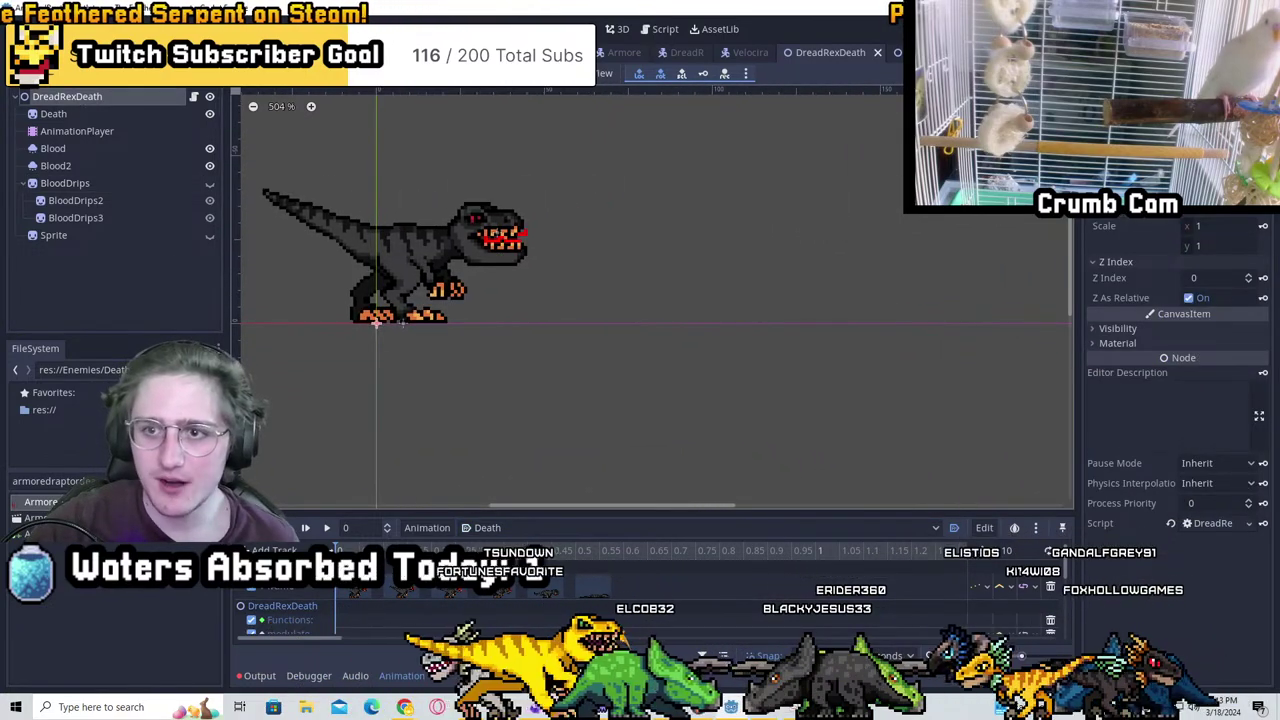
# In the armored raptor death scene, set the Sprite's Hframes to 10
pyautogui.hotkey('ctrl', 'Tab')
pyautogui.scroll(1, 863, 277)
pyautogui.moveTo(863, 277); pyautogui.dragTo(643, 271, button='middle')
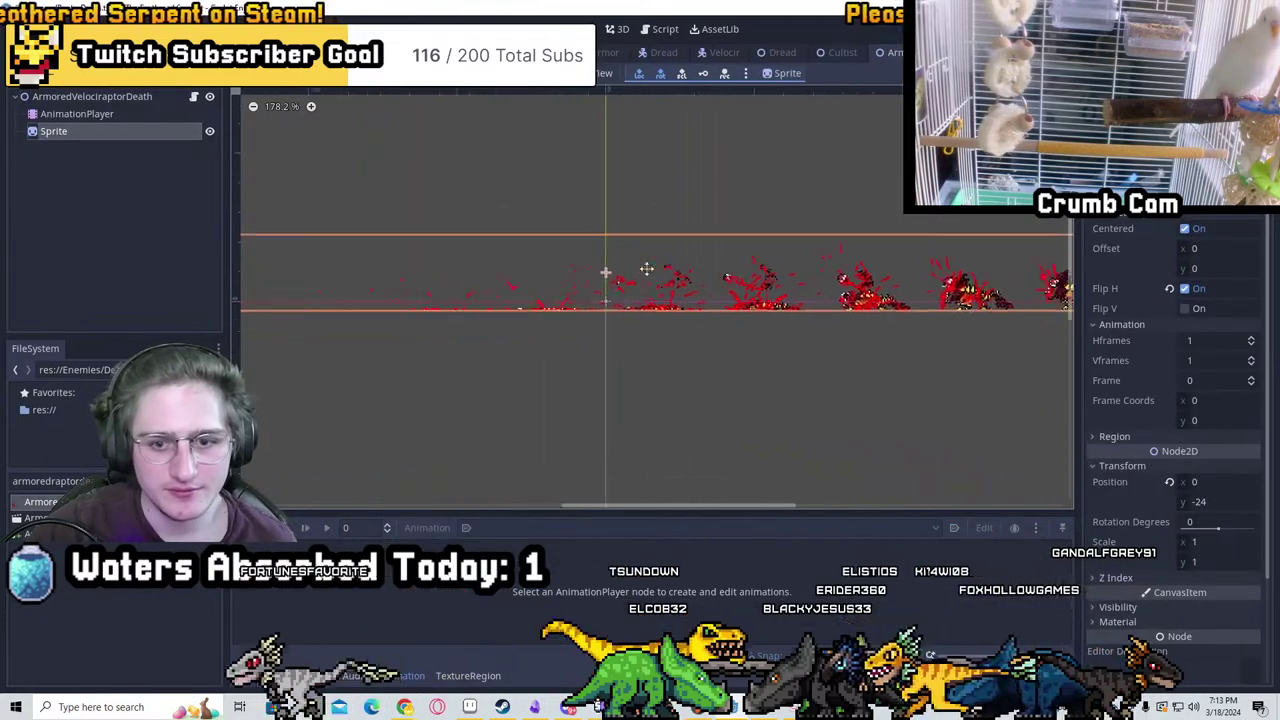
pyautogui.scroll(-1, 883, 283)
pyautogui.moveTo(891, 312); pyautogui.dragTo(984, 334, button='middle')
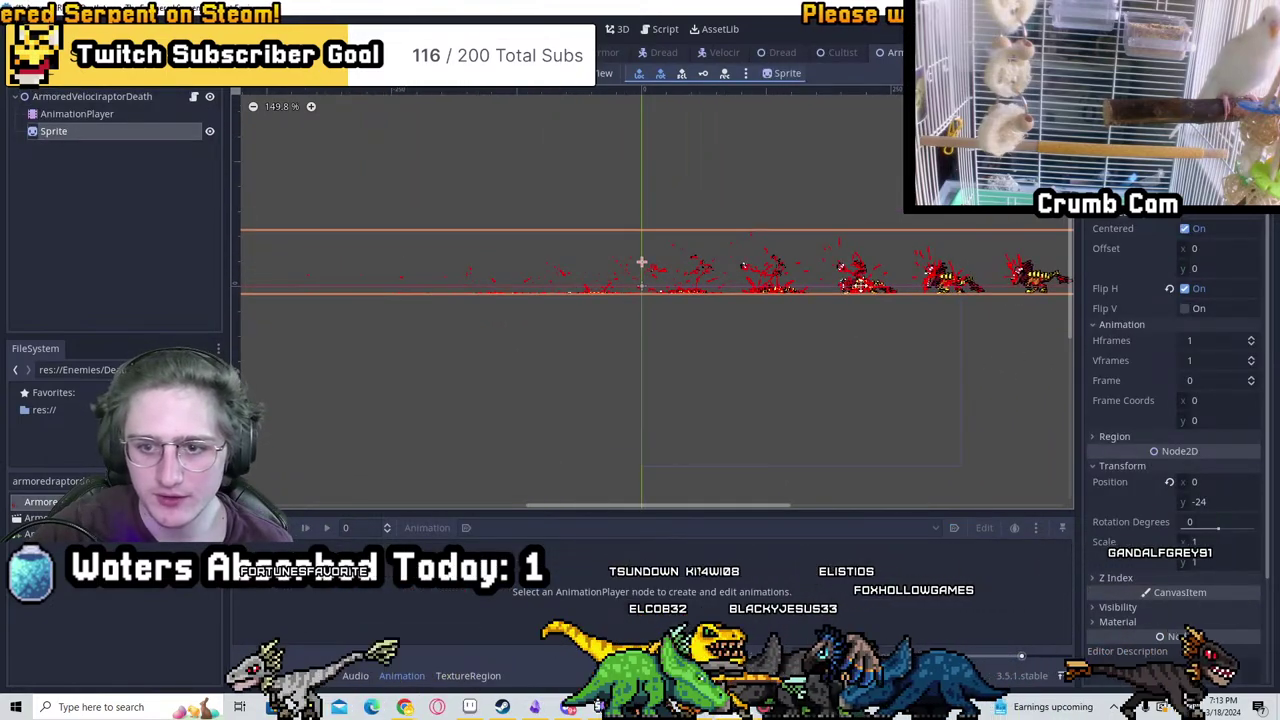
pyautogui.hscroll(-2, 643, 306)
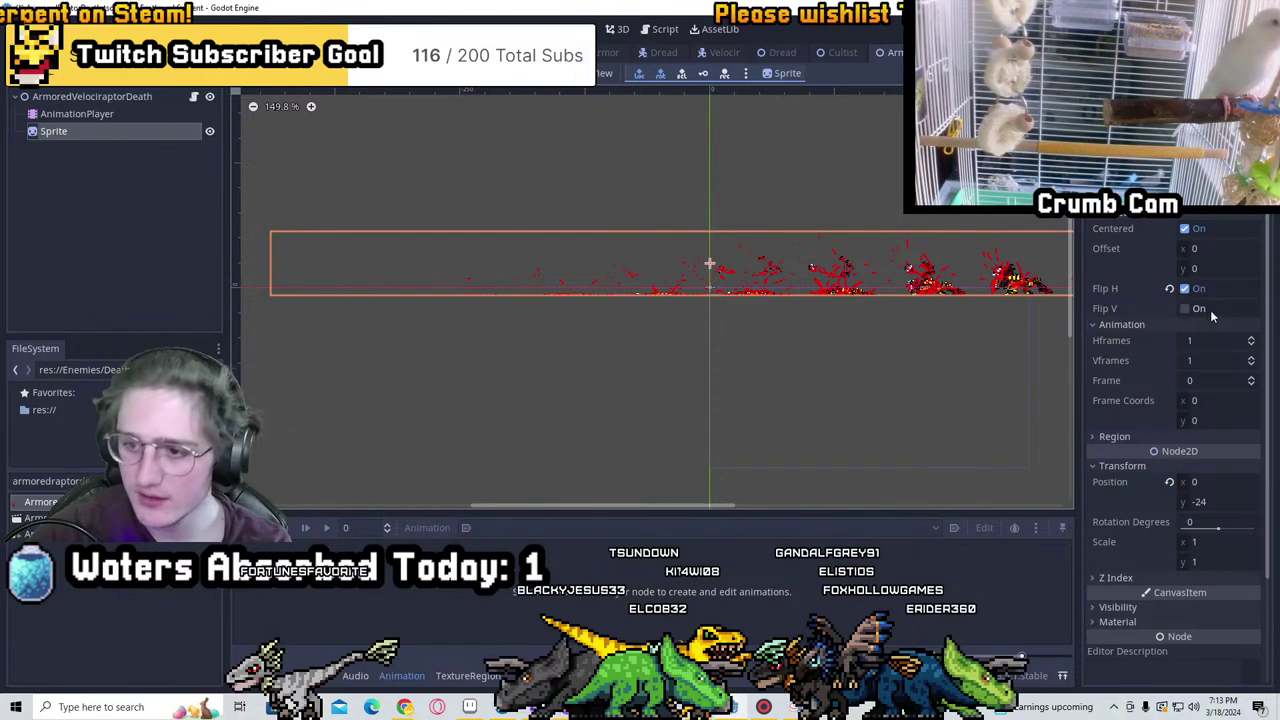
pyautogui.click(1201, 341)
pyautogui.write('10')
pyautogui.press('Return')
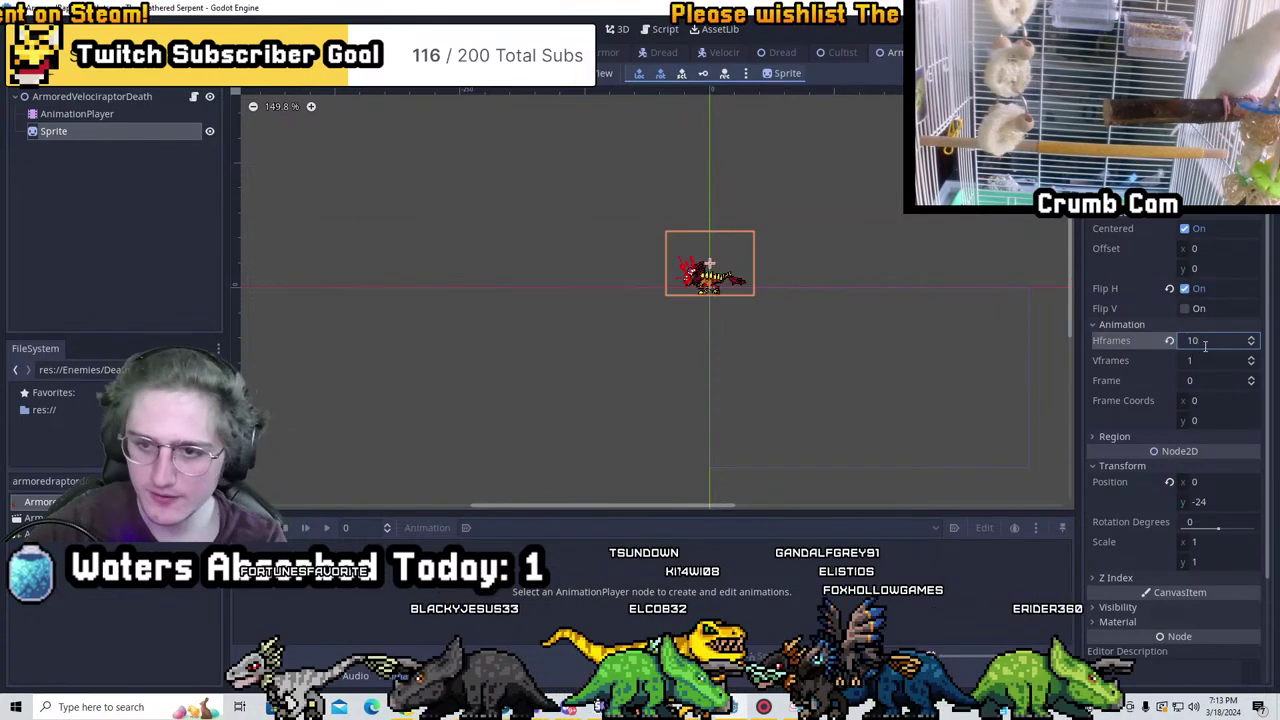
# Move the sprite to Position y −32, save the scene, and switch to Aseprite
pyautogui.scroll(4, 711, 310)
pyautogui.moveTo(801, 217); pyautogui.dragTo(791, 314, button='middle')
pyautogui.moveTo(713, 322); pyautogui.dragTo(713, 297)
pyautogui.scroll(3, 713, 297)
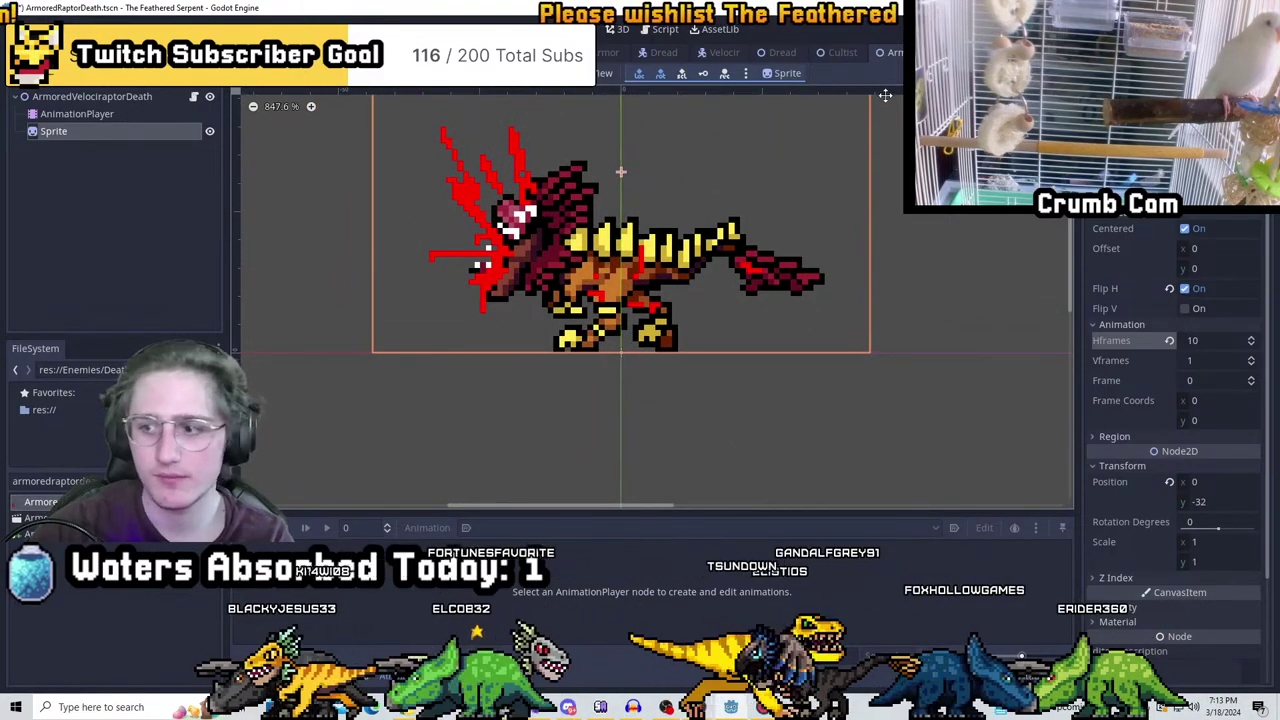
pyautogui.hotkey('ctrl', 's')
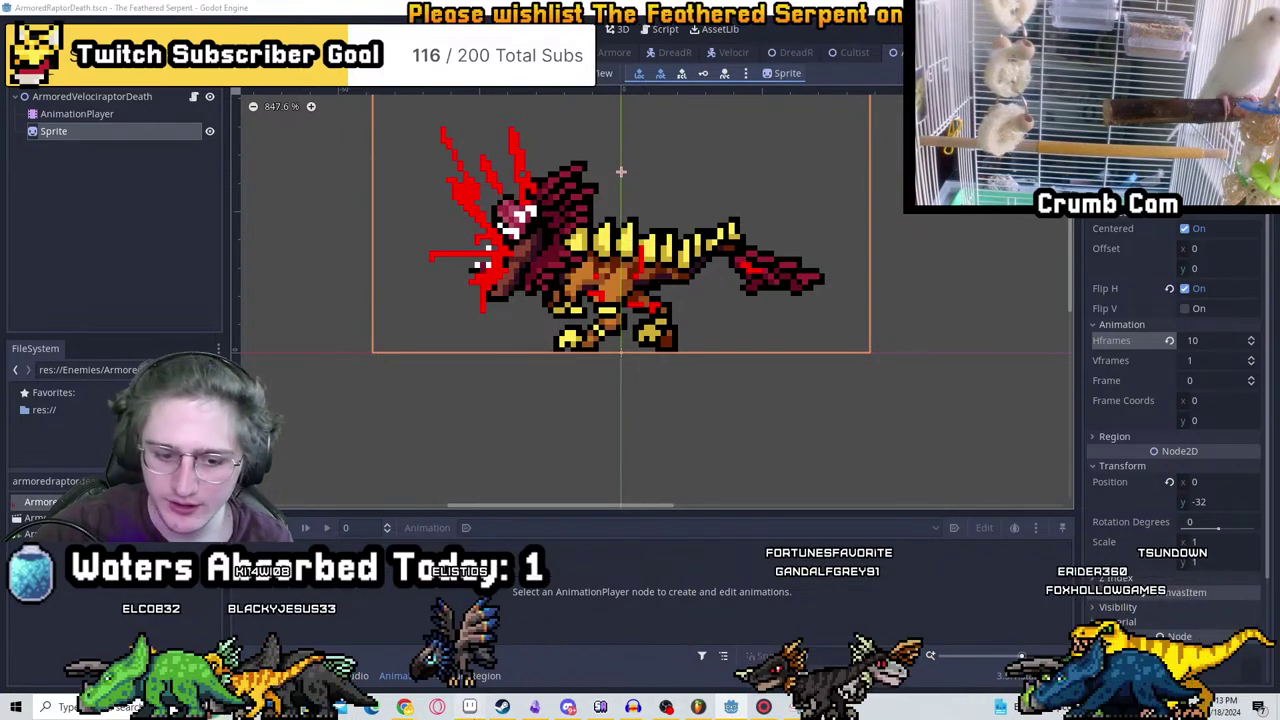
pyautogui.click(600, 706)
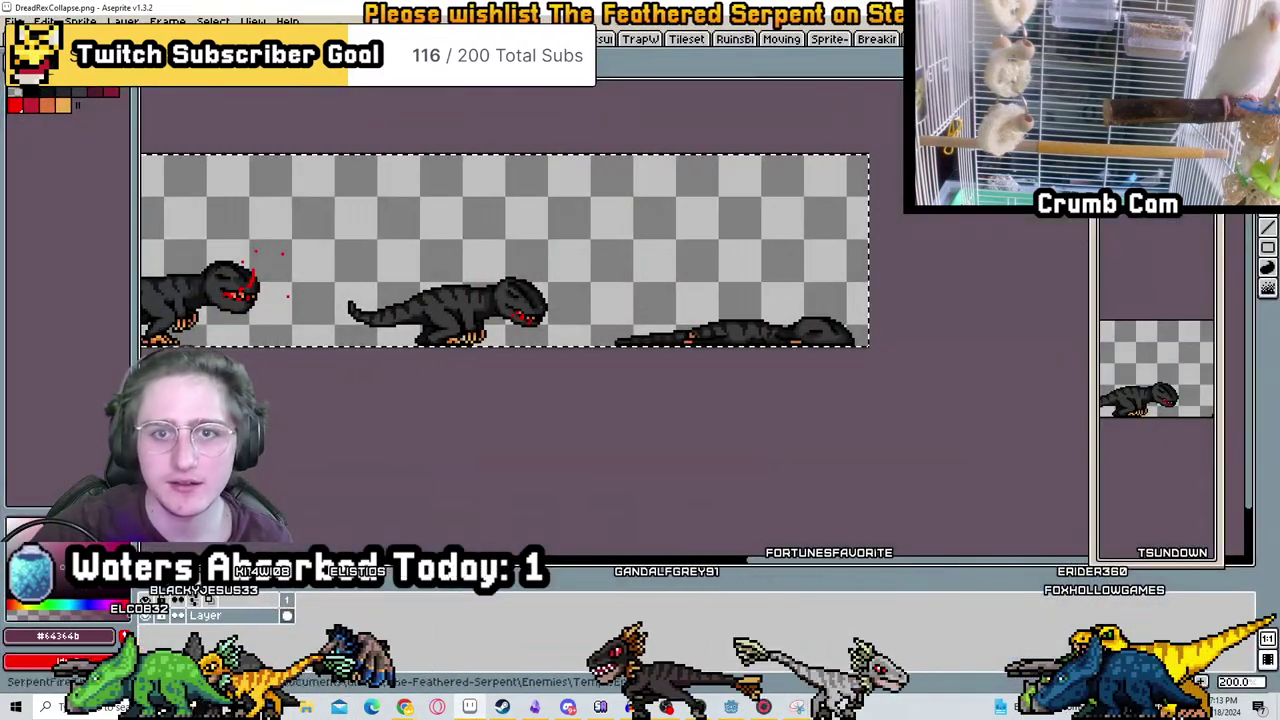
# Switch to the Sprite-0033 tab, zoom out, and play its fire-breath animation
pyautogui.hotkey('ctrl', 'Tab')
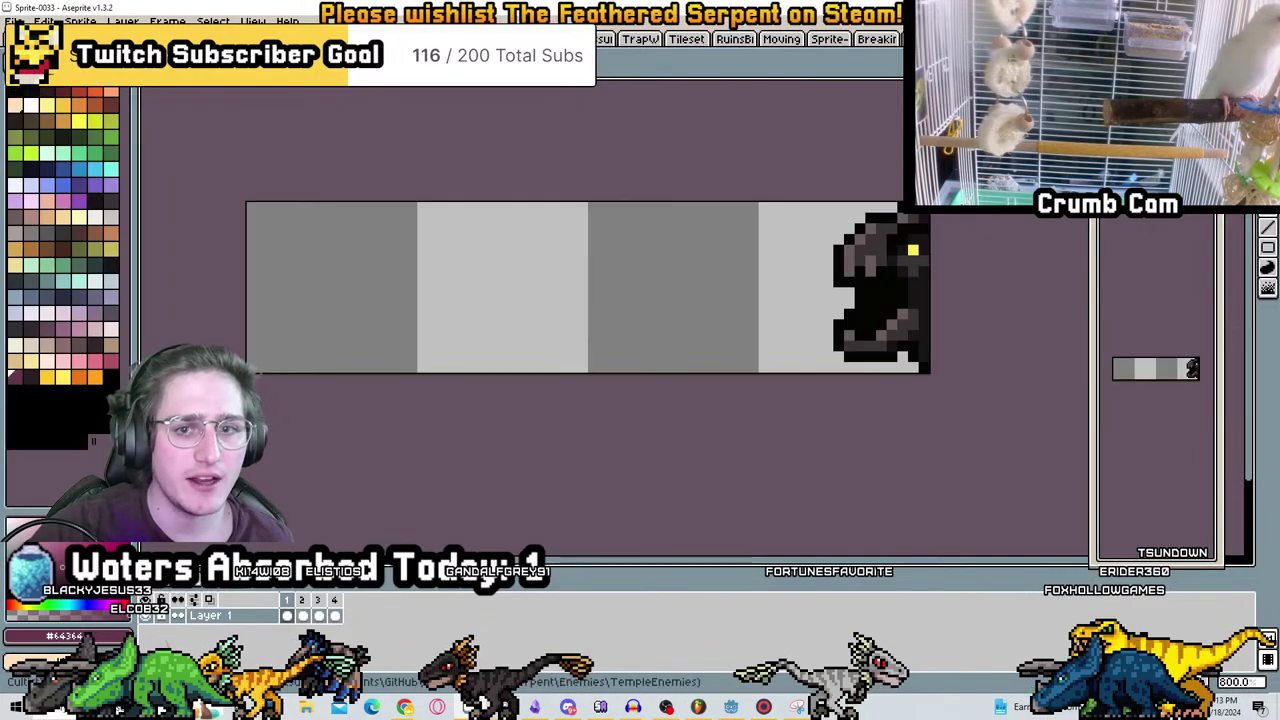
pyautogui.hotkey('ctrl', 'Tab')
pyautogui.hotkey('ctrl', 'shift', 'Tab')
pyautogui.press('-')
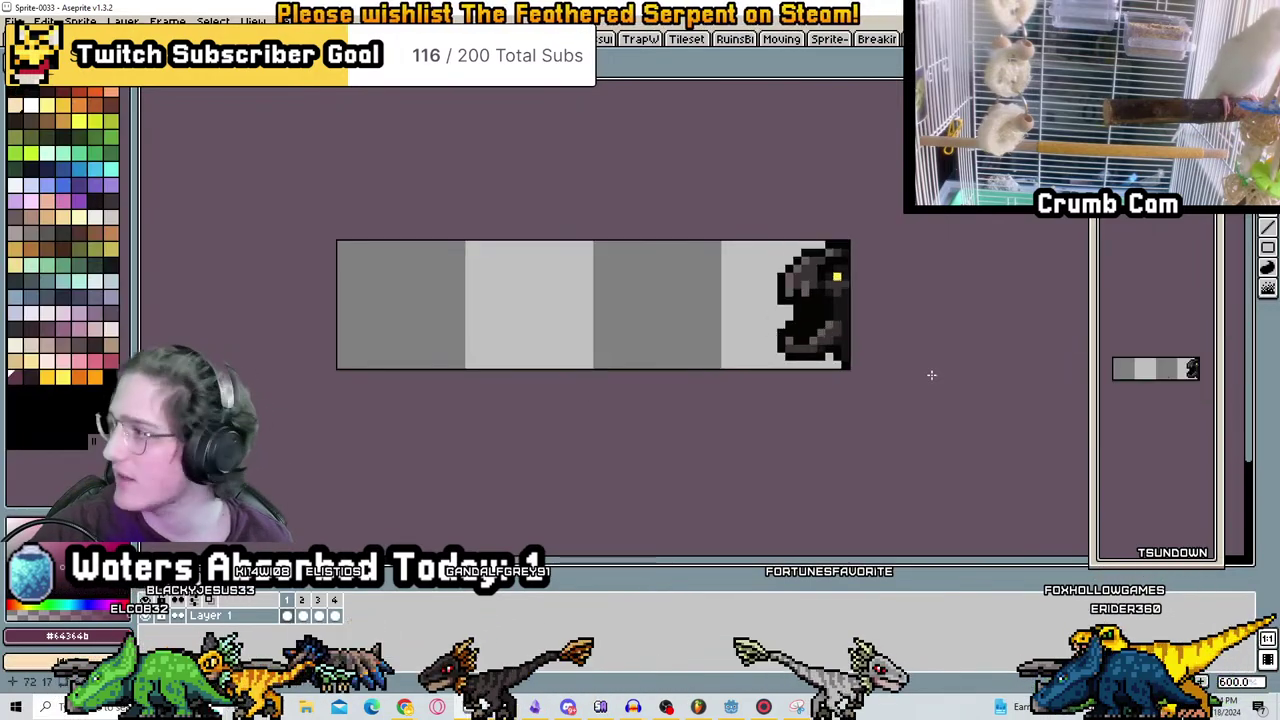
pyautogui.click(177, 600)
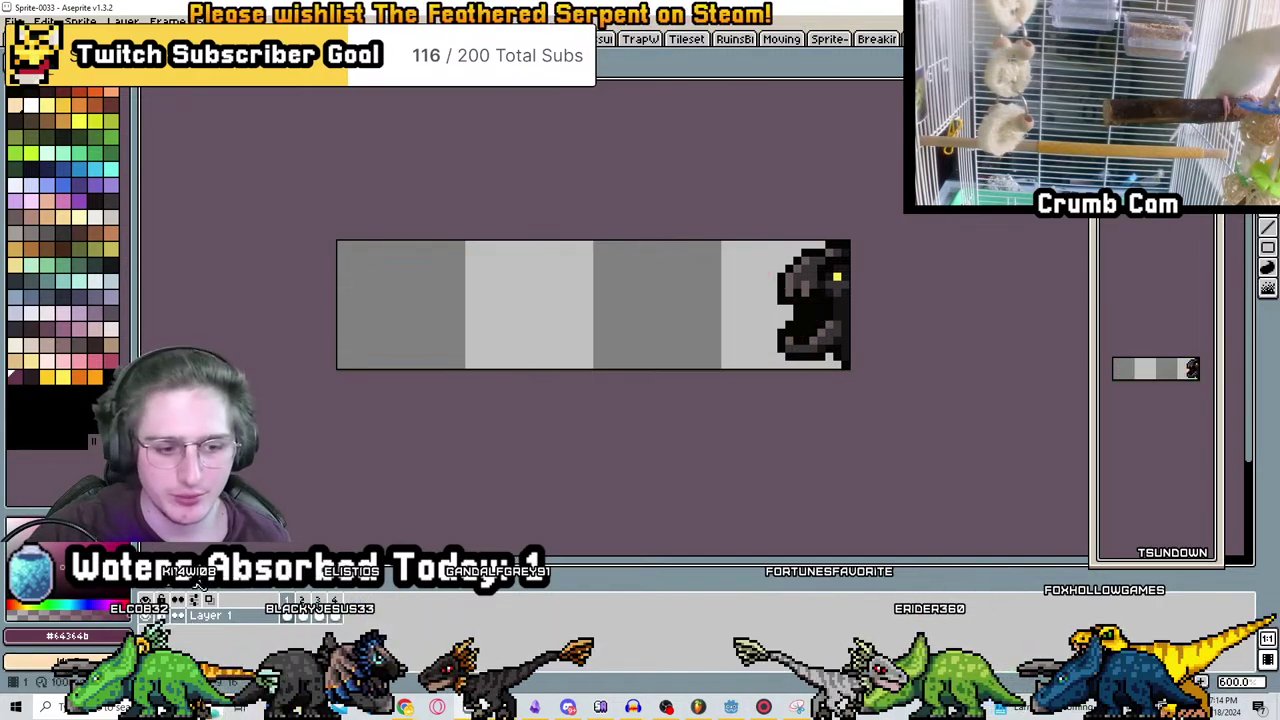
# Preview the raptor's Death animation, scrubbing it to 0.7 seconds and playing it from the start
pyautogui.hotkey('alt', 'Tab')
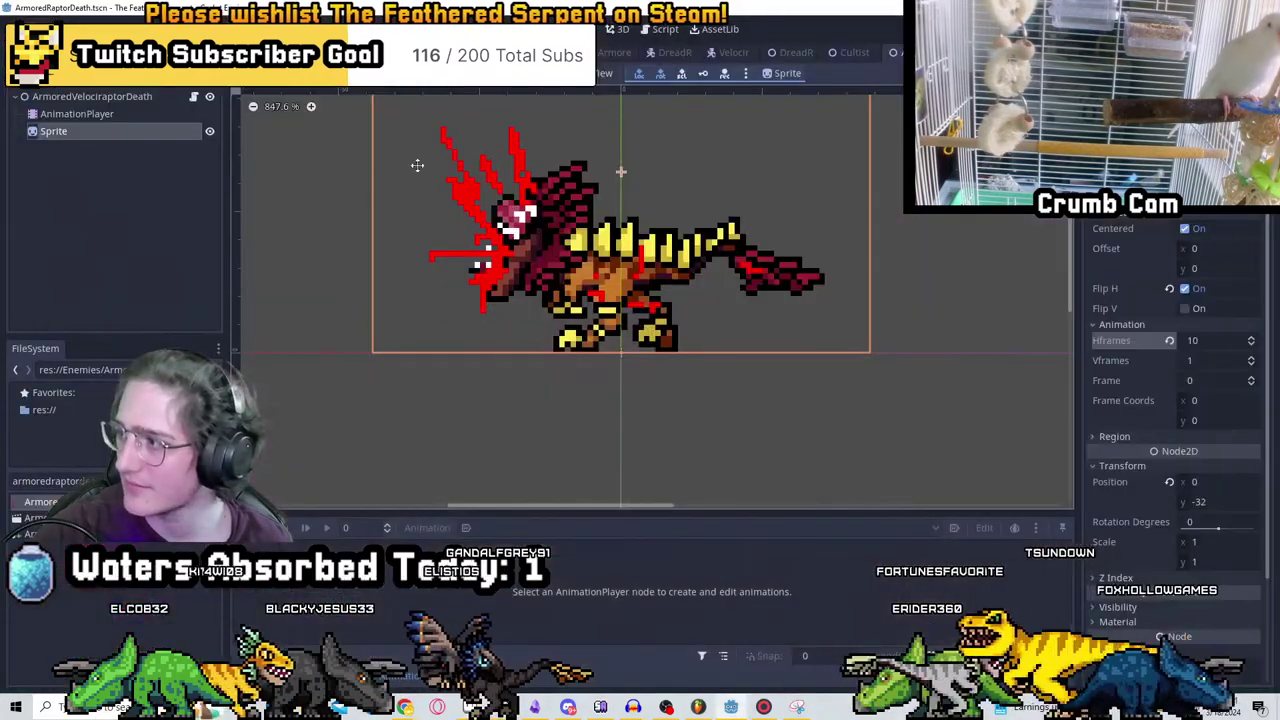
pyautogui.moveTo(512, 303); pyautogui.dragTo(675, 395, button='middle')
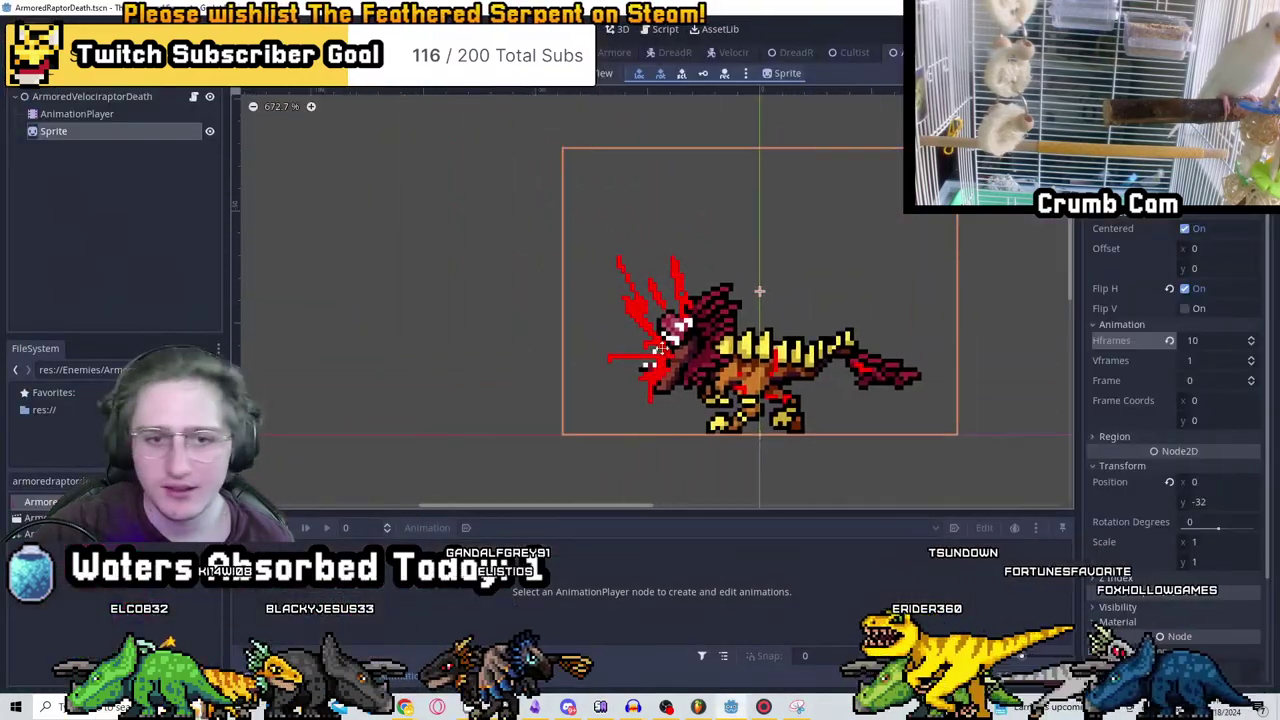
pyautogui.click(113, 100)
pyautogui.click(90, 113)
pyautogui.moveTo(702, 348); pyautogui.dragTo(641, 362, button='middle')
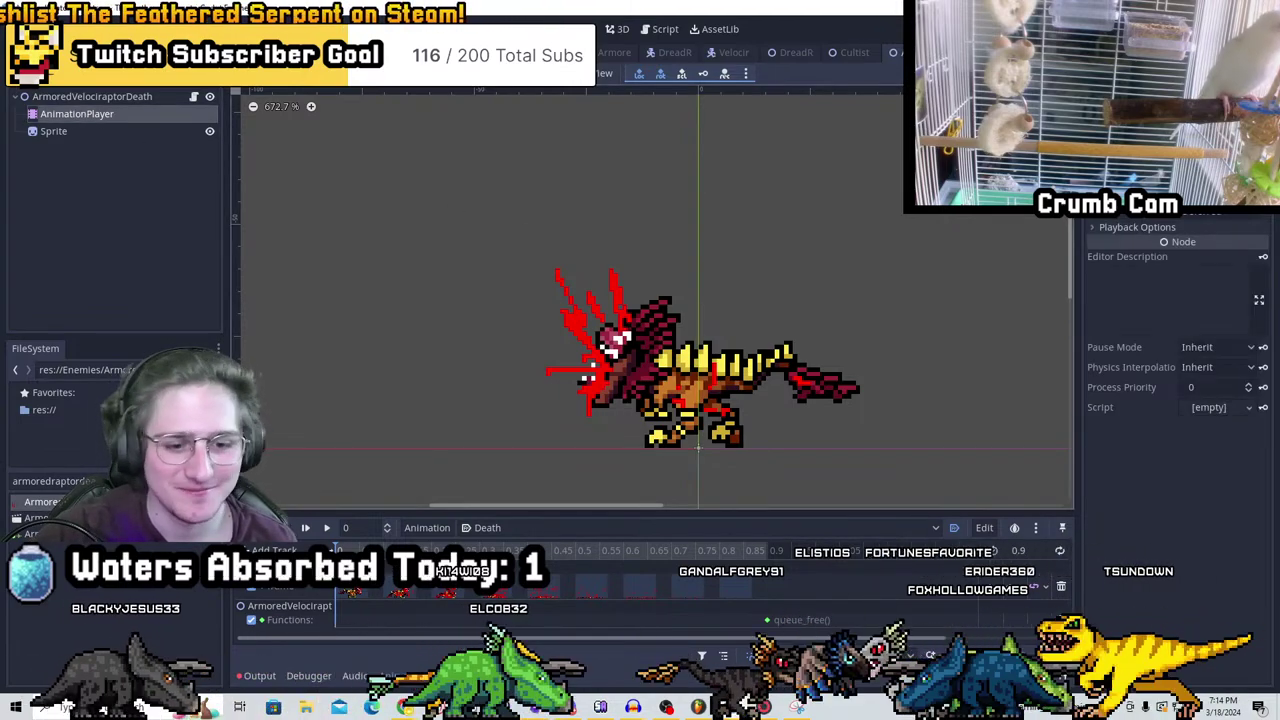
pyautogui.moveTo(450, 552); pyautogui.dragTo(661, 568)
pyautogui.click(326, 527)
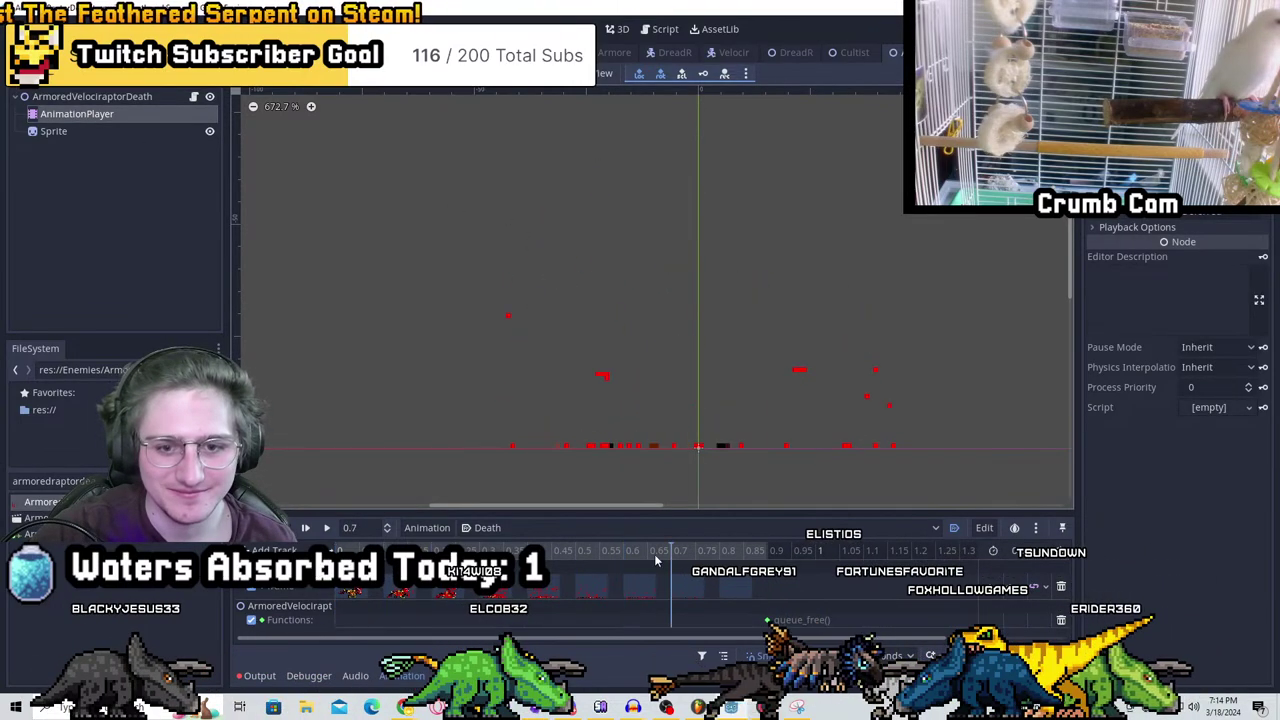
# Select the ArmoredVelociraptorDeath root node and begin adding a child node under it
pyautogui.click(60, 97)
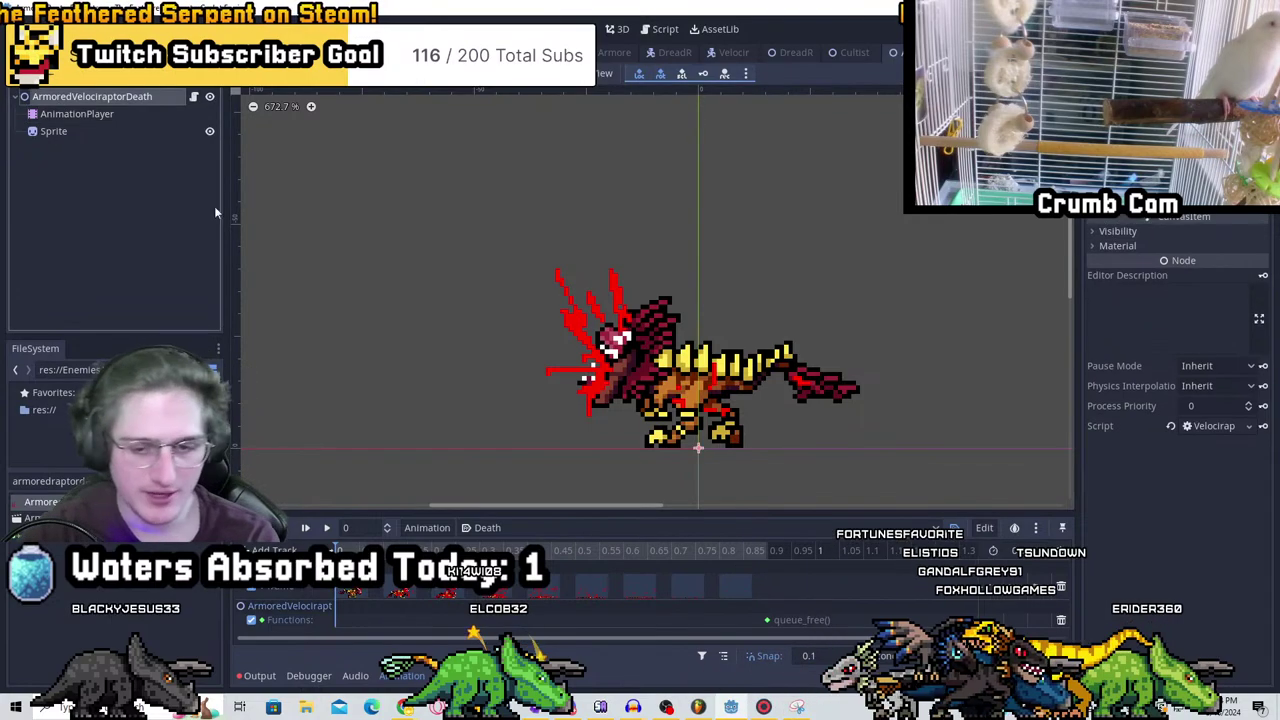
pyautogui.scroll(1, 631, 362)
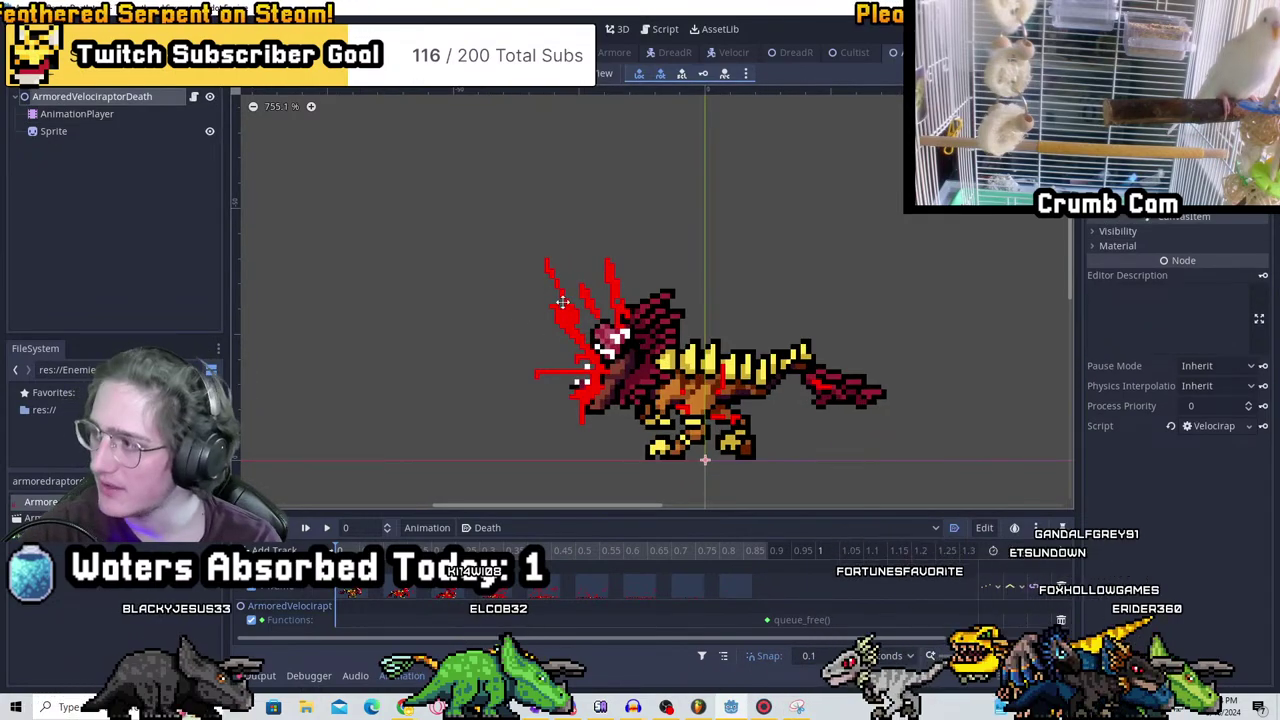
pyautogui.moveTo(492, 315); pyautogui.dragTo(497, 301, button='middle')
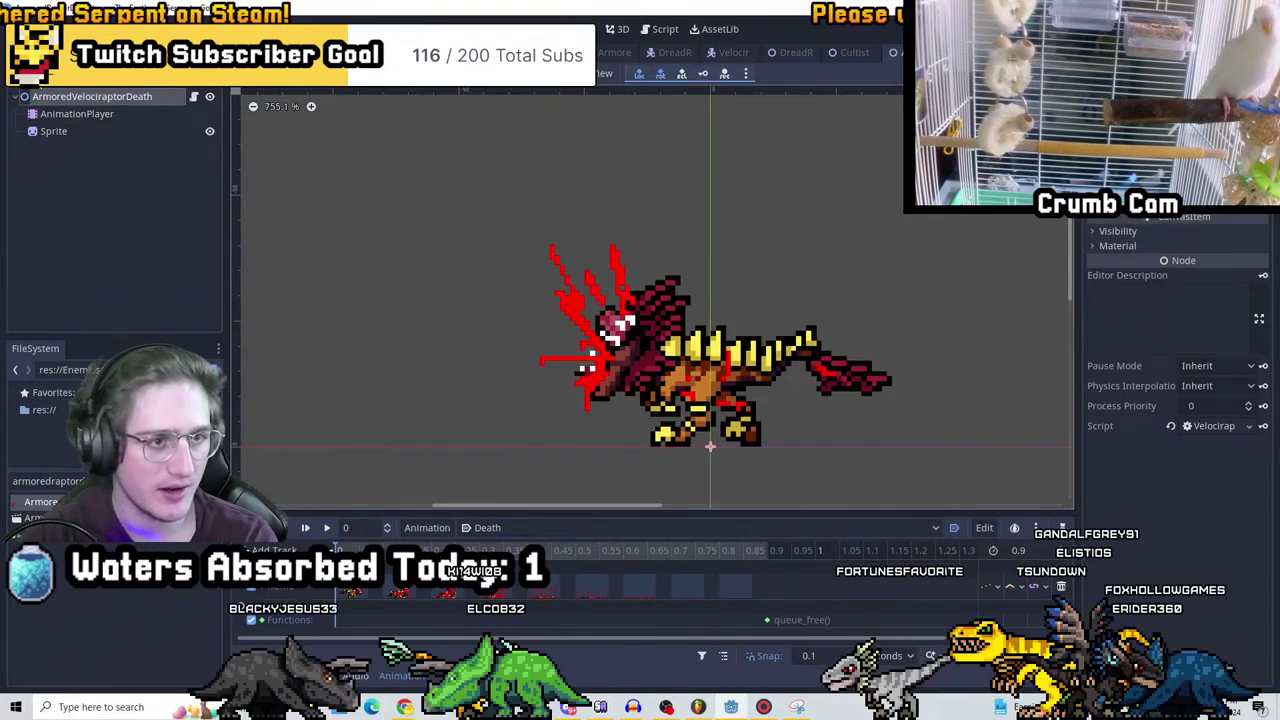
pyautogui.click(15, 88)
# Add a KinematicBody2D node under the scene root by searching 'kinematic'
pyautogui.write('kinemat')
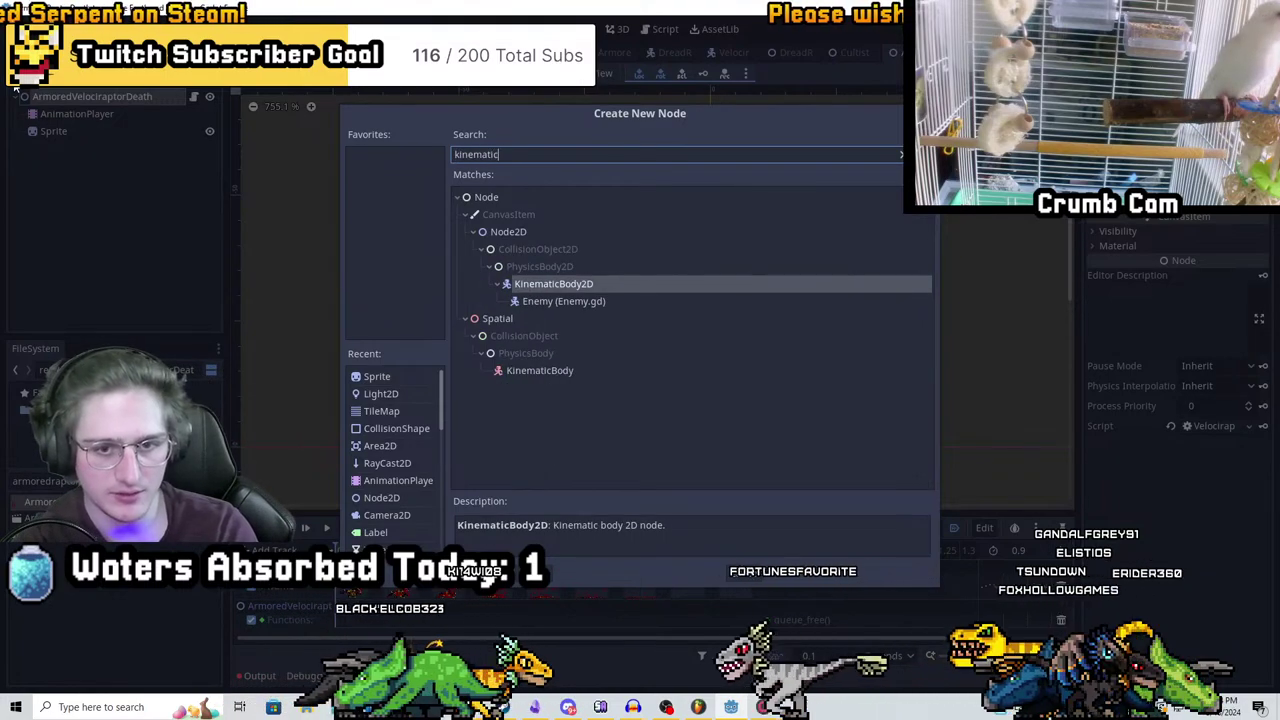
pyautogui.write('ic')
pyautogui.press('Return')
pyautogui.rightClick(81, 152)
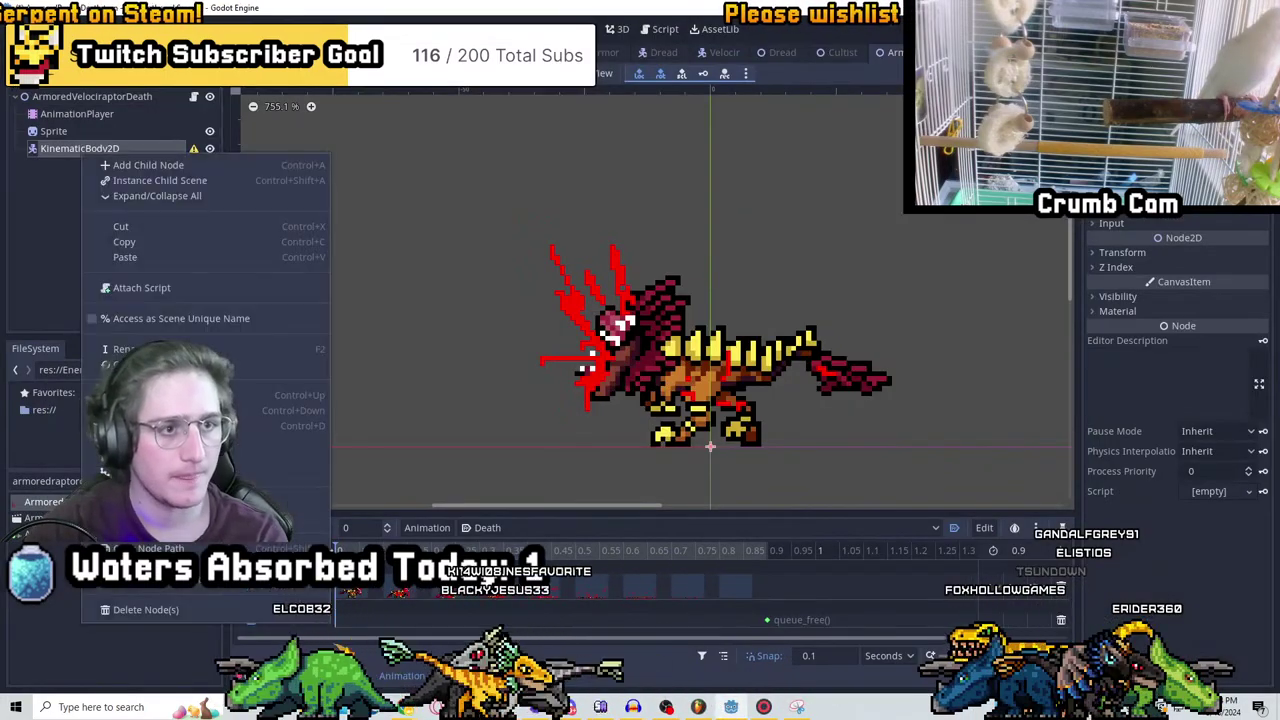
pyautogui.press('Escape')
pyautogui.hotkey('ctrl', 'a')
pyautogui.press('Escape')
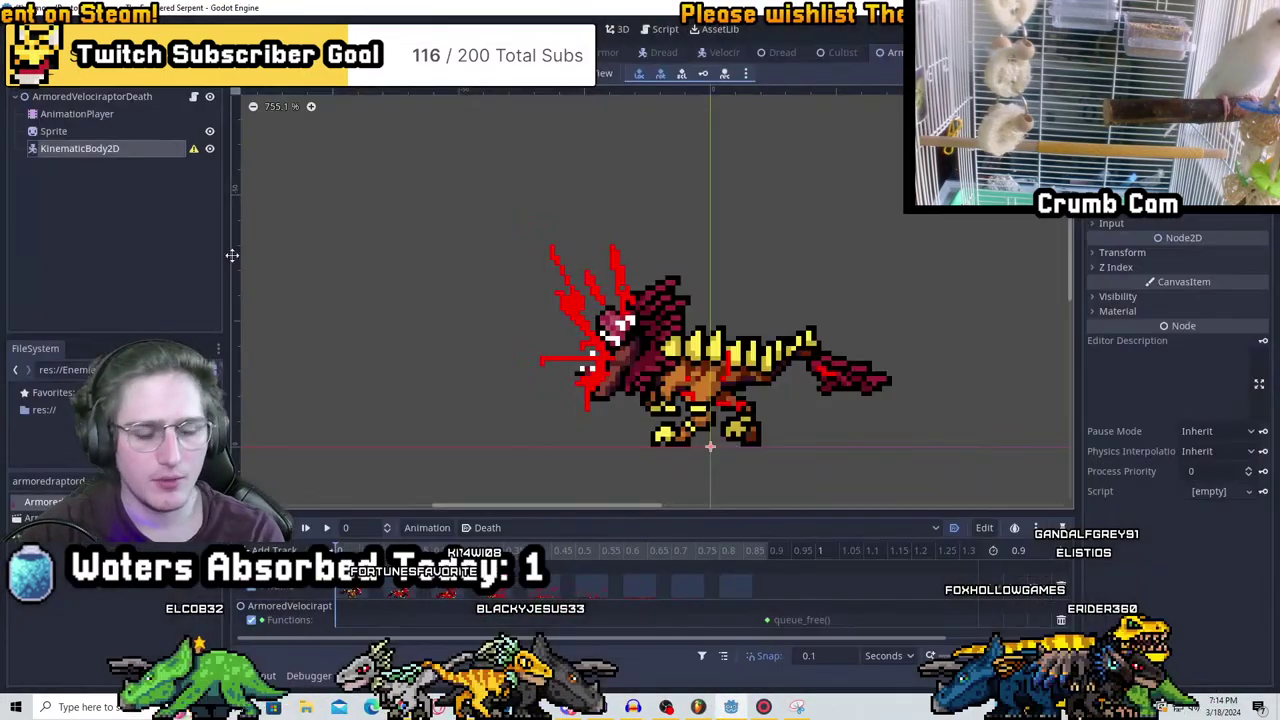
# Change the KinematicBody2D node's type to RigidBody2D
pyautogui.rightClick(76, 153)
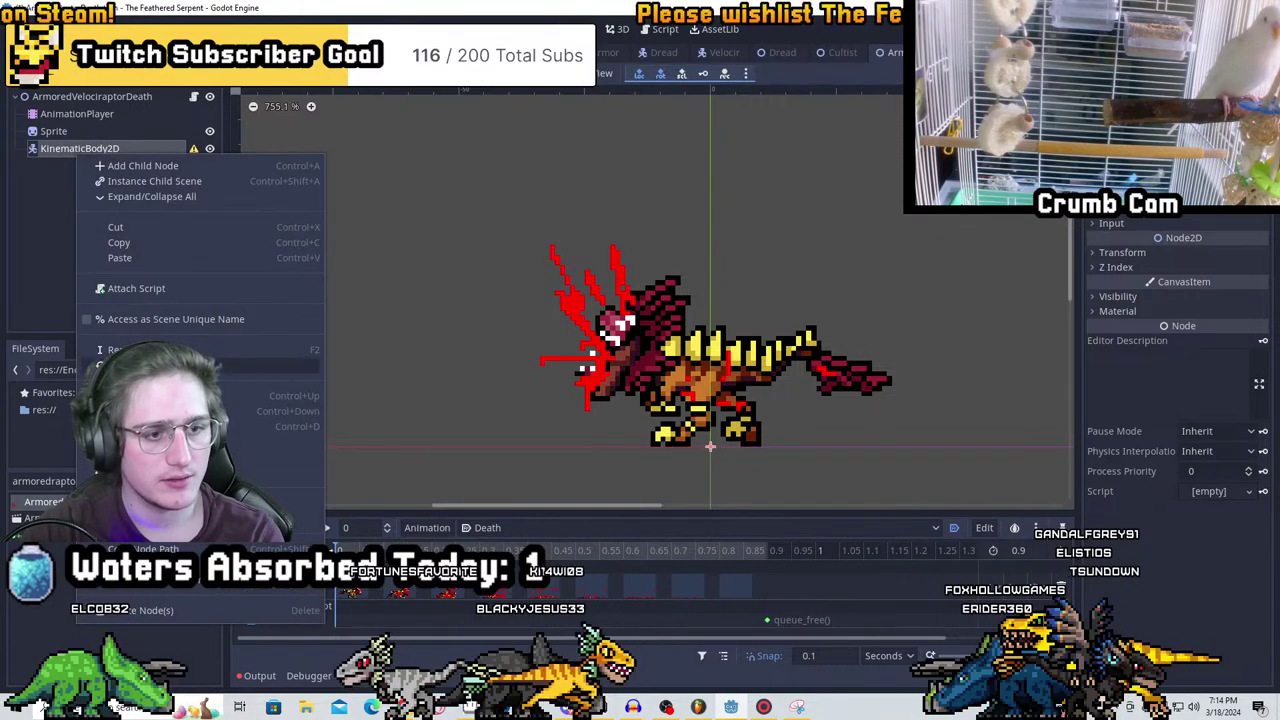
pyautogui.click(296, 364)
pyautogui.write('rigid')
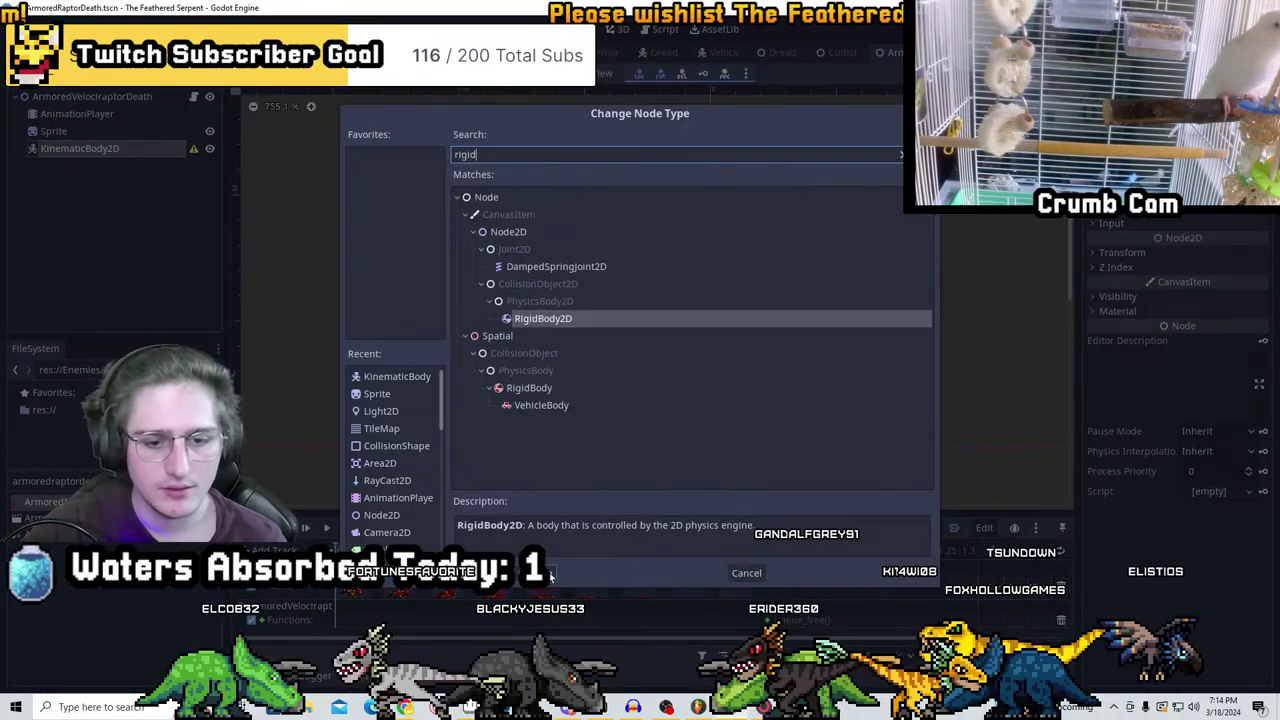
pyautogui.press('Return')
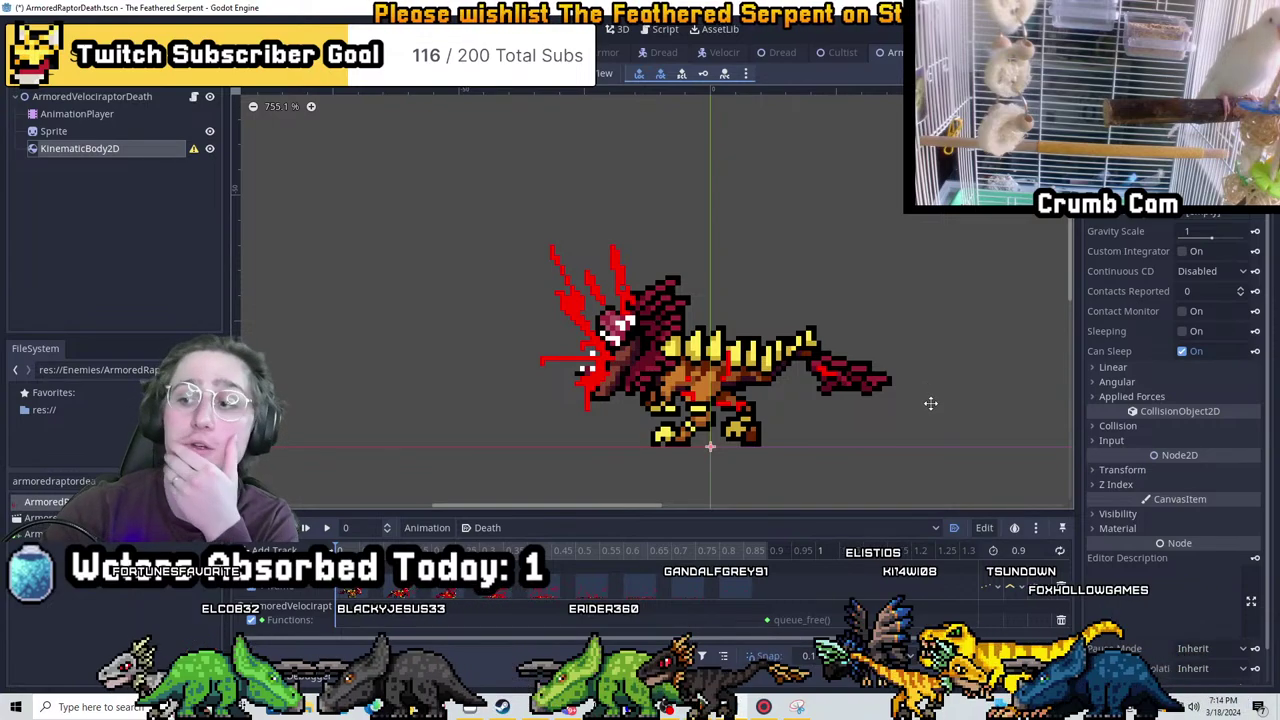
# Open SerpentHead.png from The-Feathered-Serpent/Enemies/QuetzalCoatl and zoom in on its canvas
pyautogui.click(469, 706)
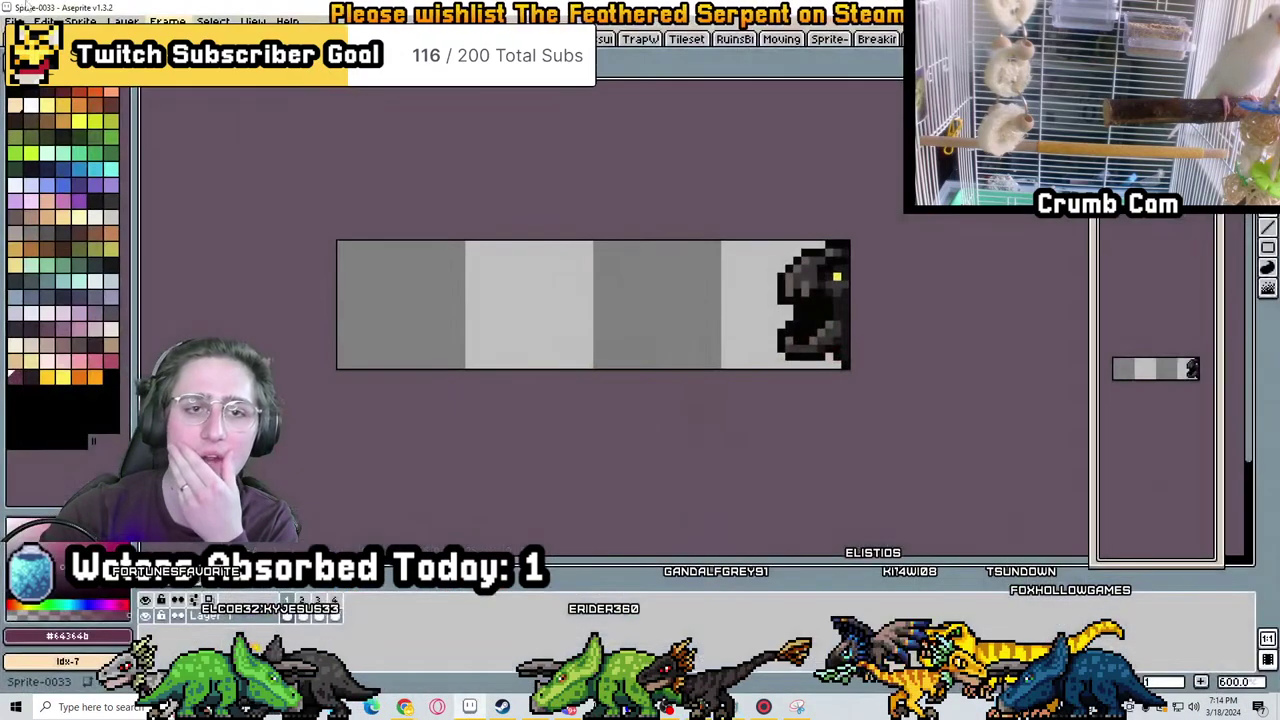
pyautogui.click(15, 21)
pyautogui.click(30, 75)
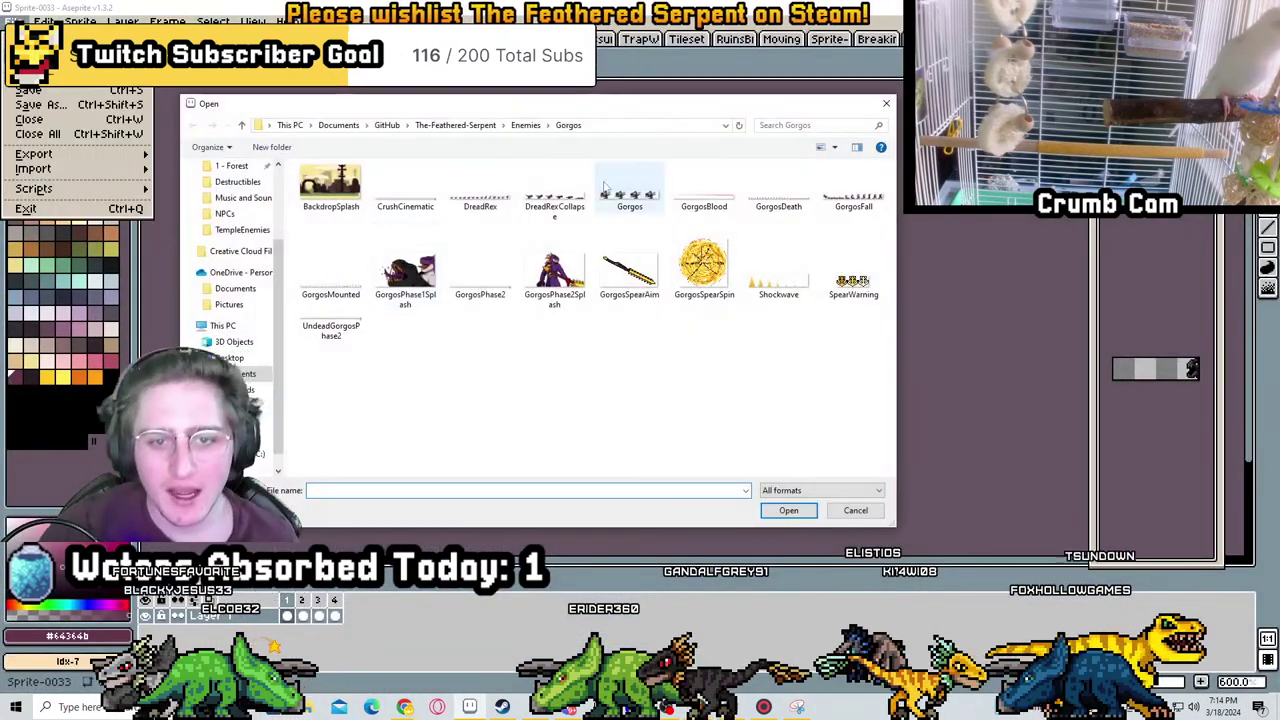
pyautogui.click(456, 125)
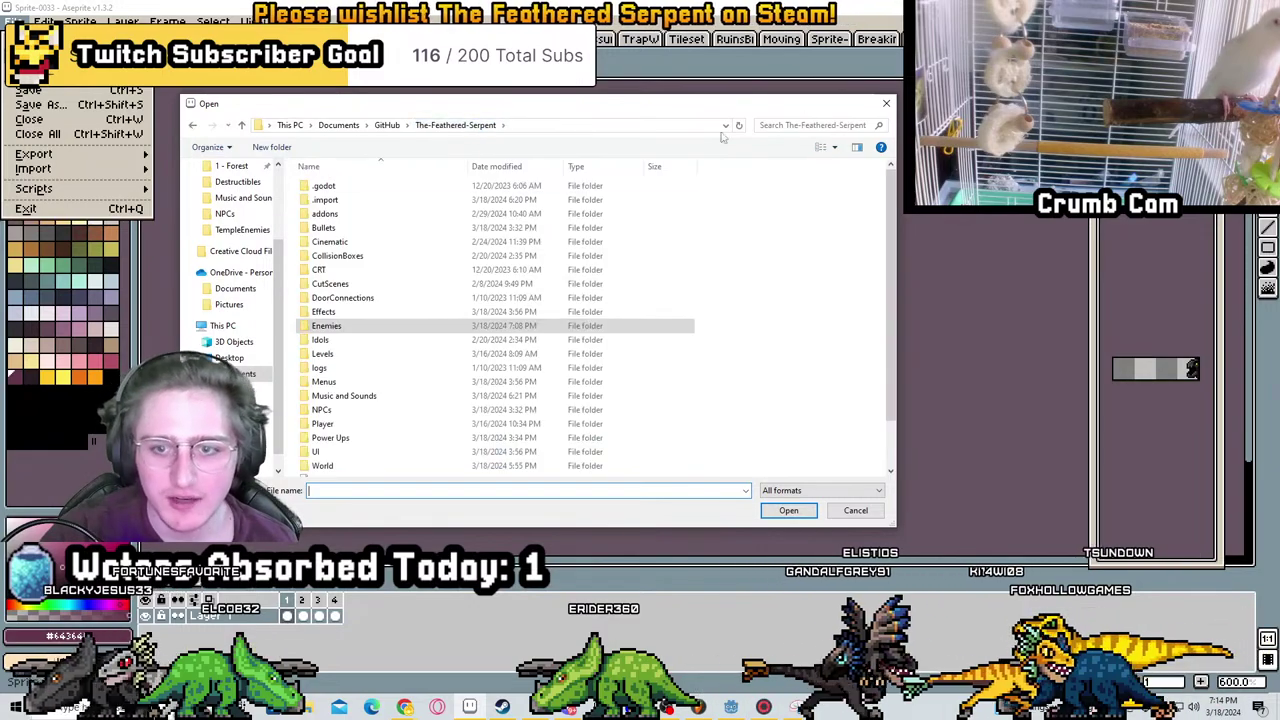
pyautogui.doubleClick(342, 326)
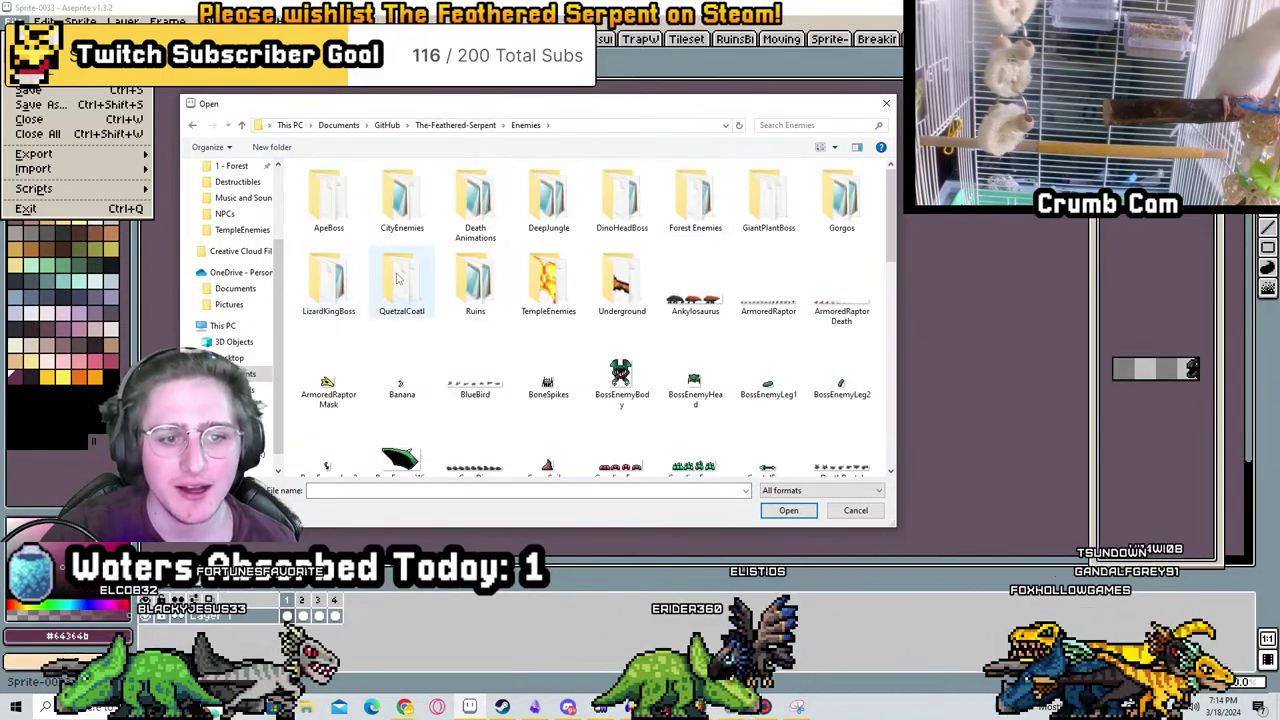
pyautogui.doubleClick(401, 285)
pyautogui.click(684, 202)
pyautogui.doubleClick(630, 205)
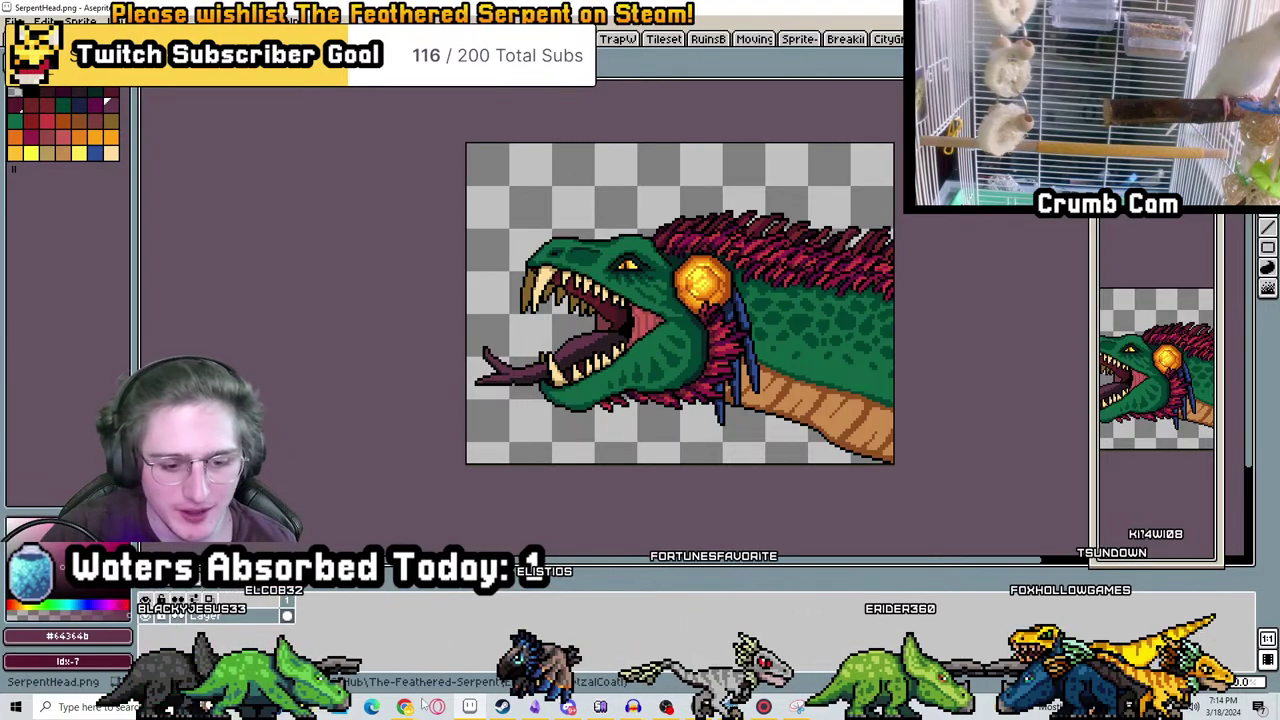
pyautogui.click(165, 640)
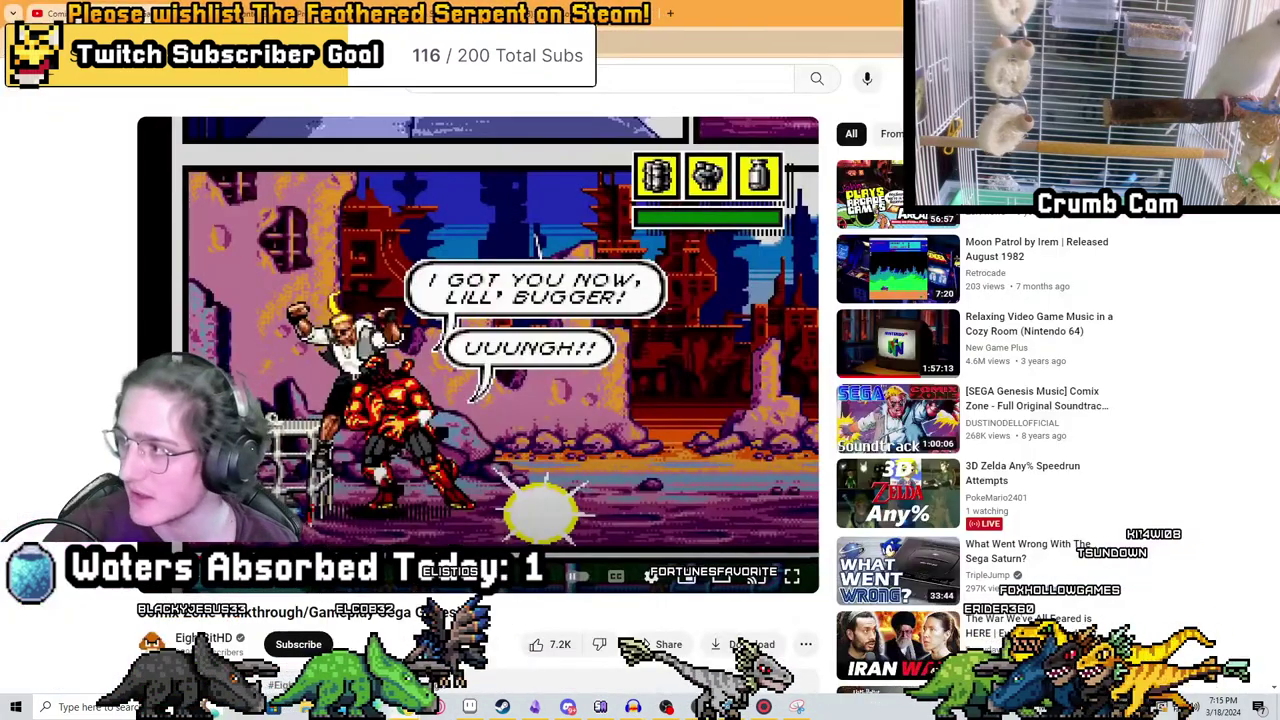
pyautogui.hotkey('alt', 'Tab')
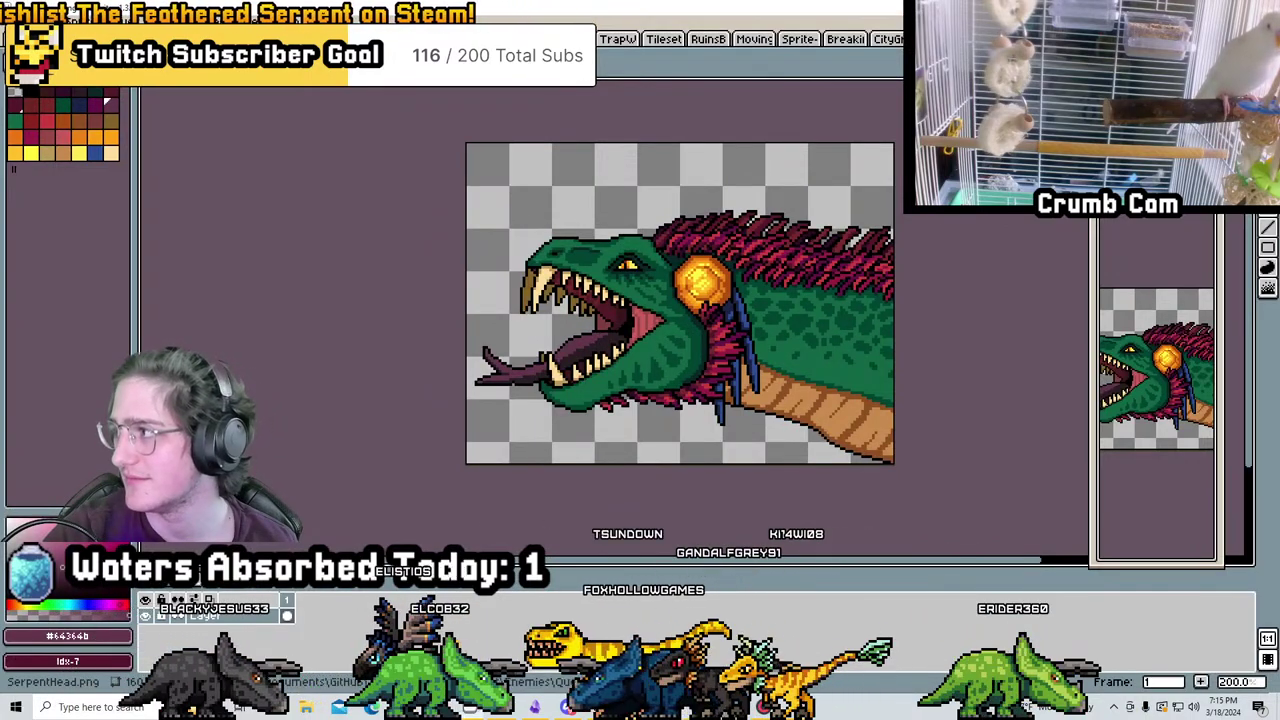
pyautogui.scroll(1, 642, 293)
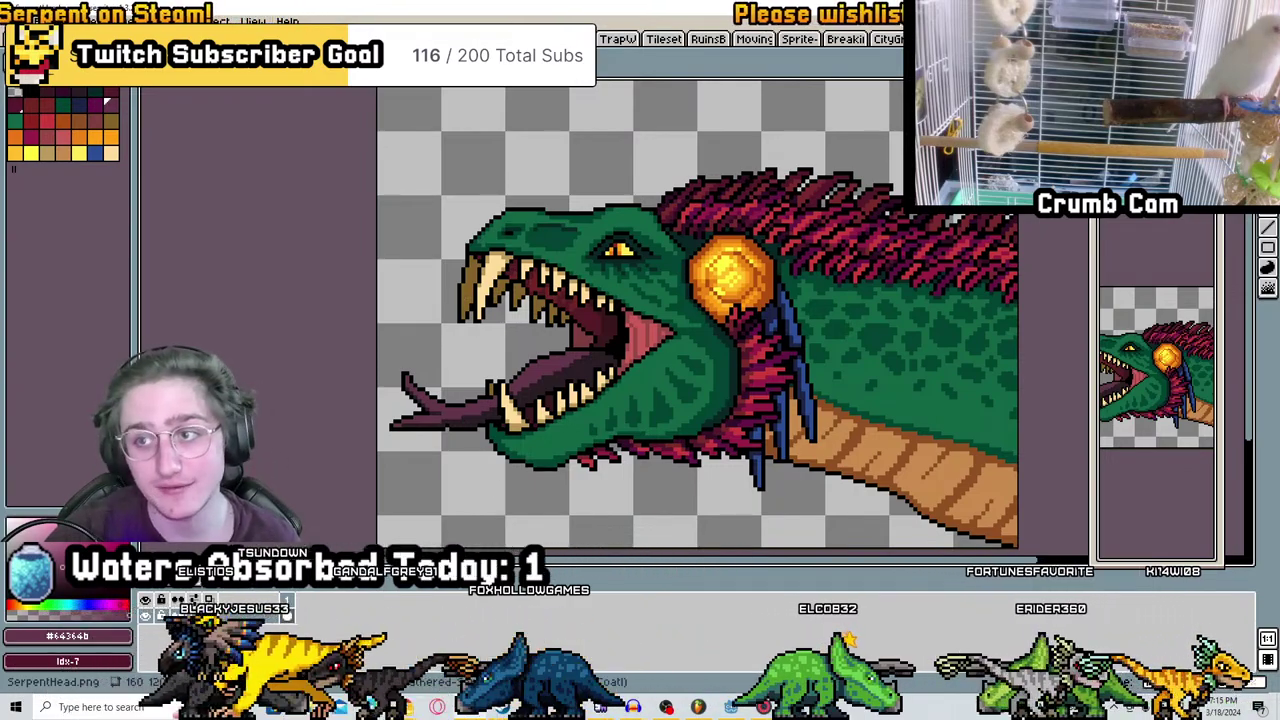
pyautogui.hotkey('alt', 'Tab')
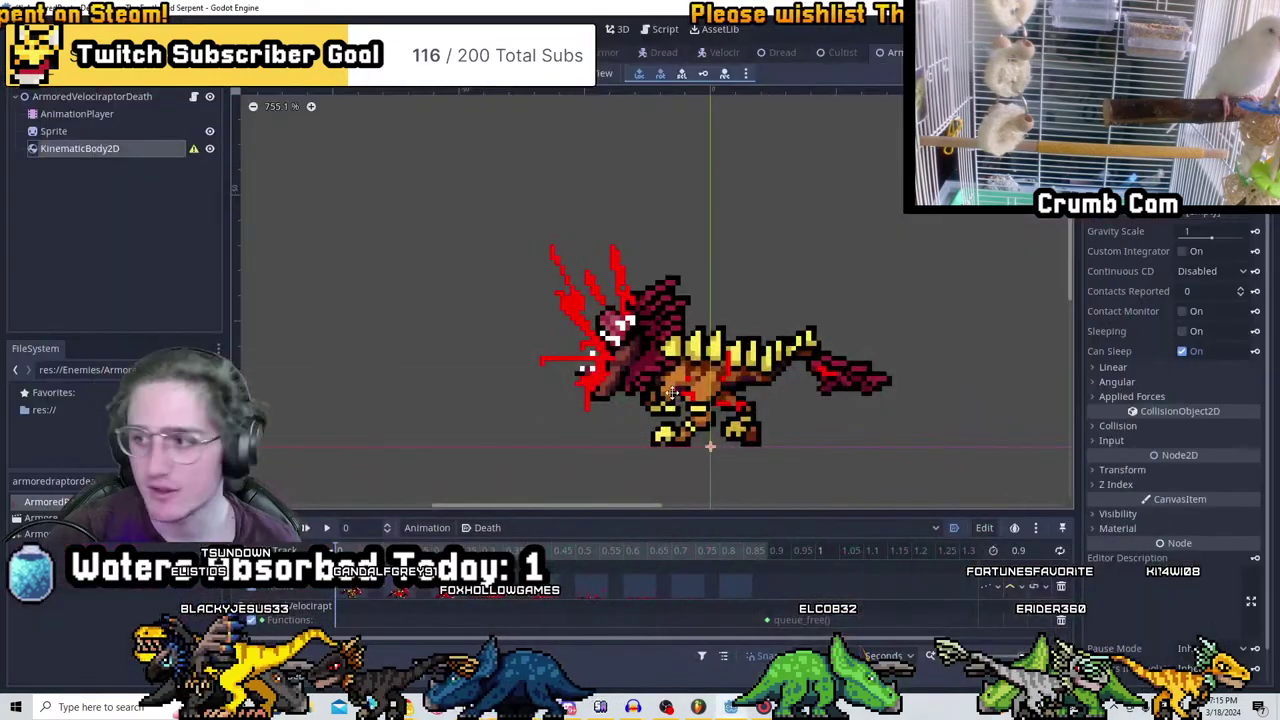
pyautogui.scroll(2, 700, 290)
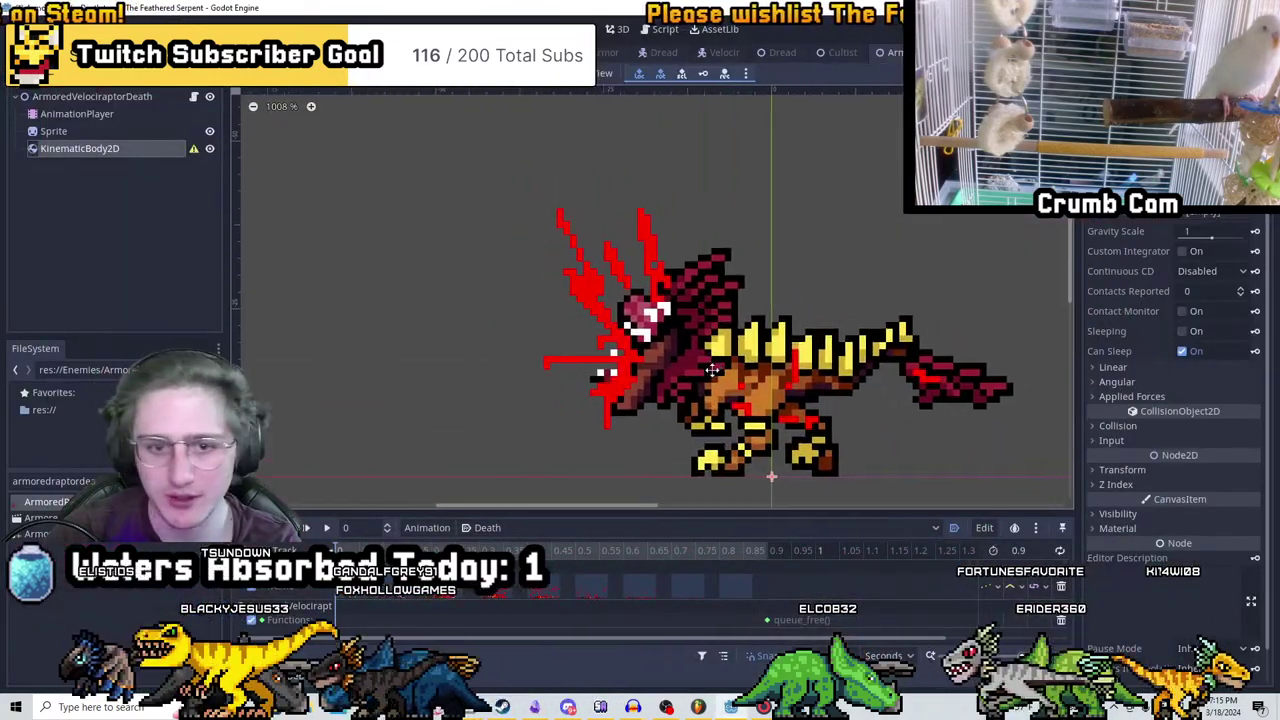
pyautogui.moveTo(586, 379)
pyautogui.mouseDown(button='middle')
pyautogui.moveTo(505, 352)
pyautogui.moveTo(484, 314)
pyautogui.mouseUp(button='middle')
pyautogui.scroll(-2, 484, 314)
pyautogui.moveTo(500, 430); pyautogui.dragTo(652, 424, button='middle')
pyautogui.scroll(1, 655, 418)
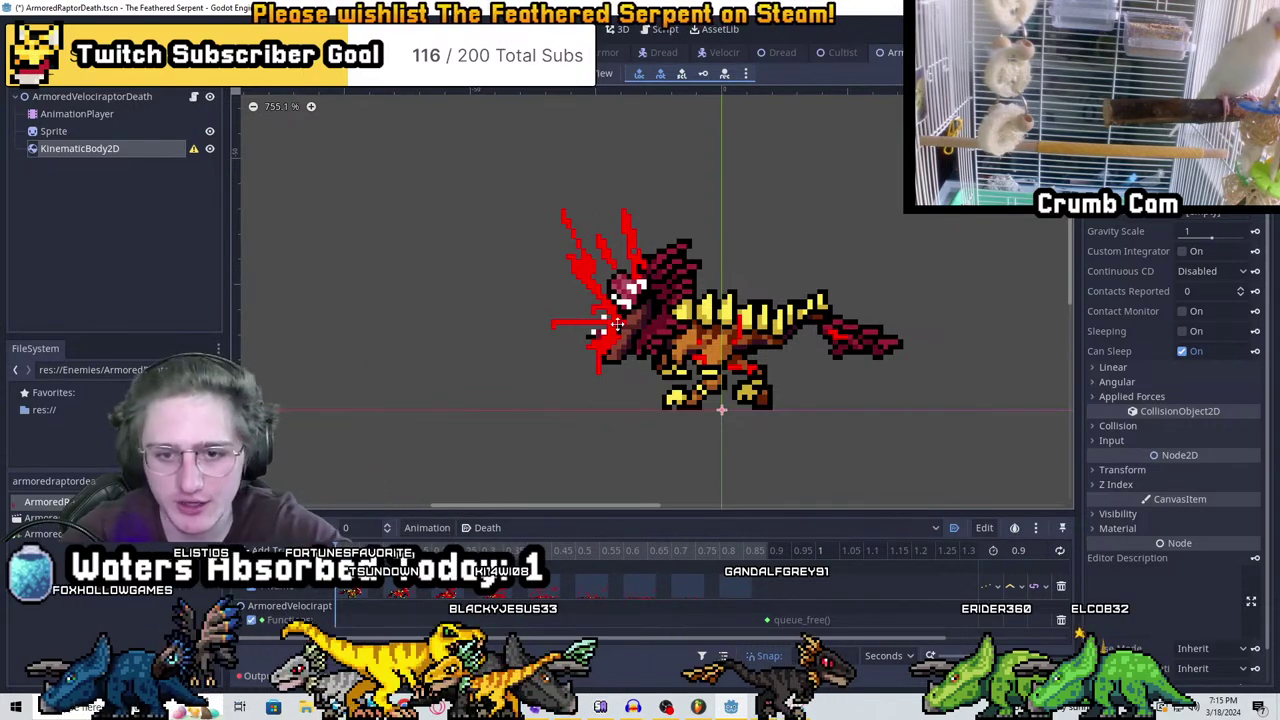
pyautogui.click(50, 131)
pyautogui.click(72, 148)
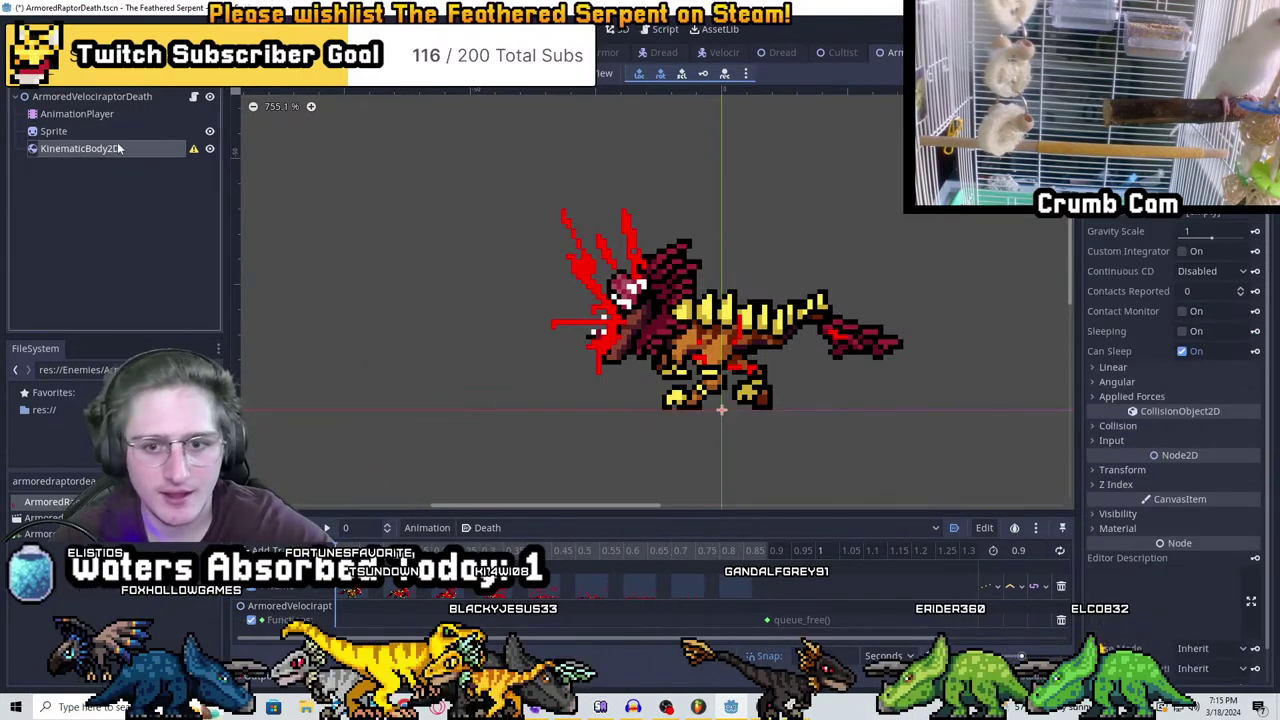
pyautogui.moveTo(721, 273); pyautogui.dragTo(729, 256, button='middle')
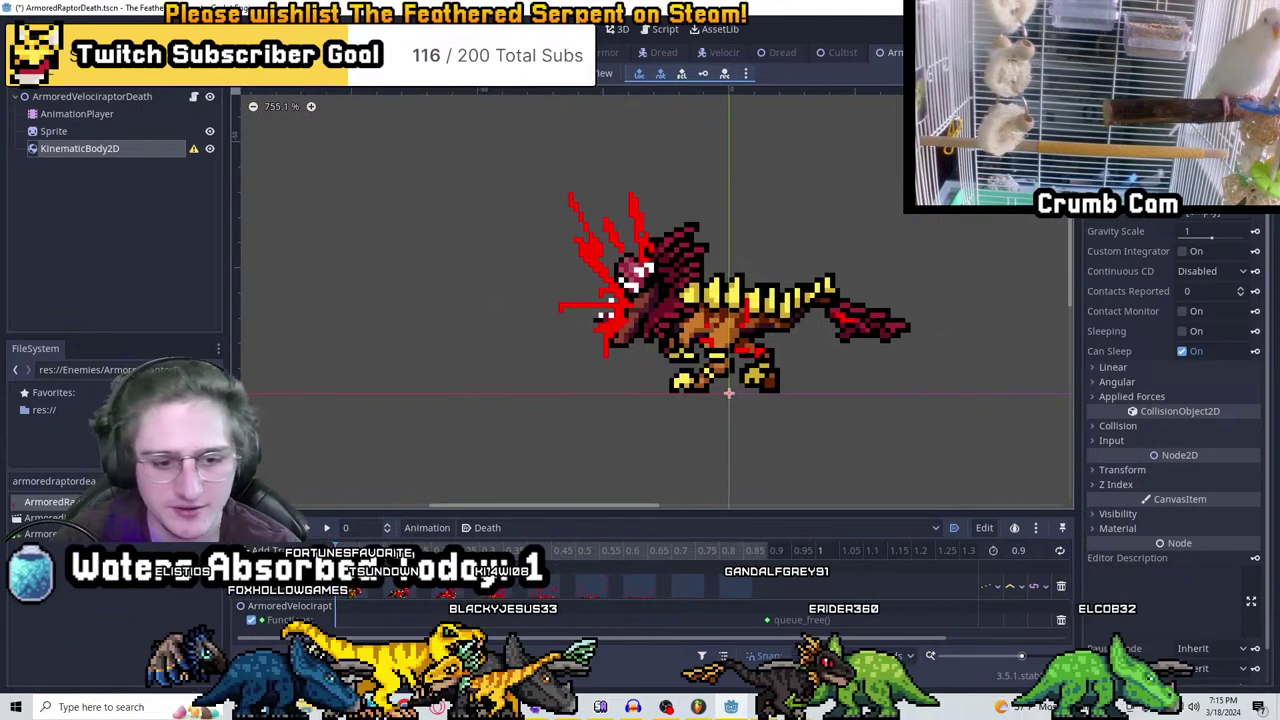
pyautogui.scroll(-2, 296, 355)
pyautogui.scroll(1, 440, 243)
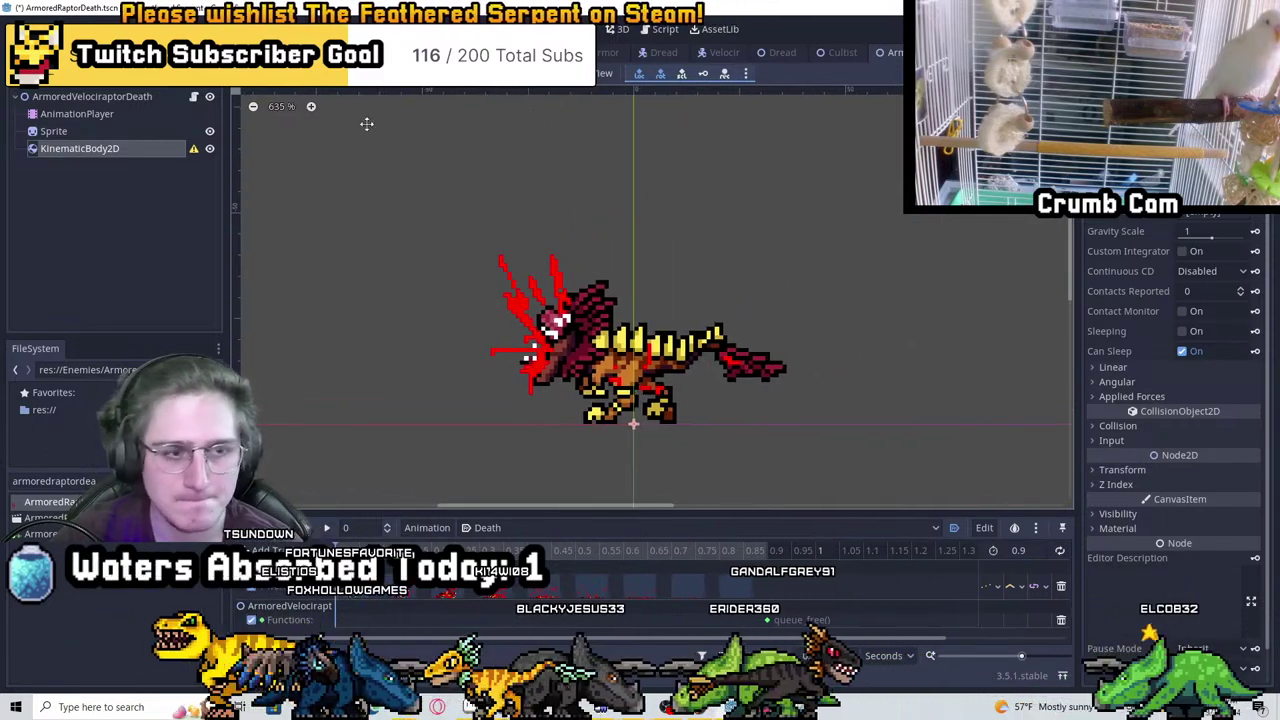
pyautogui.scroll(1, 862, 265)
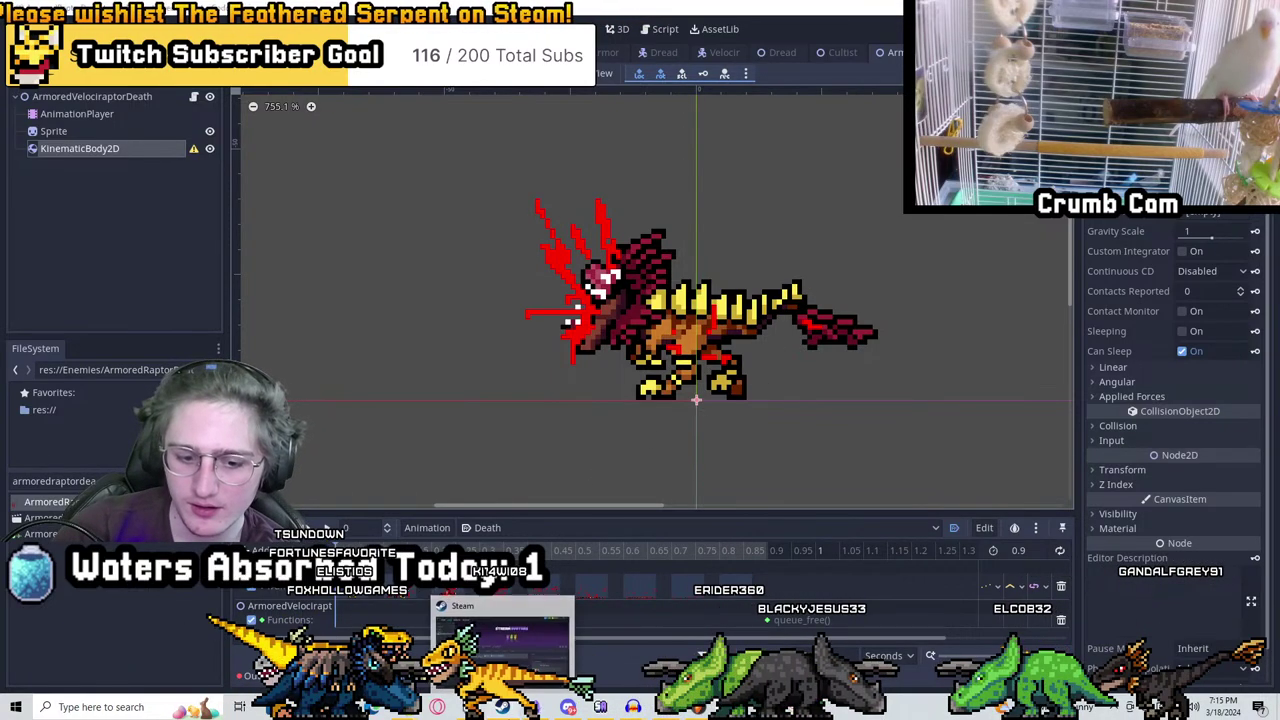
# Find Dead Cells via a 'dead cel' store search and view its main screenshot full size
pyautogui.click(502, 635)
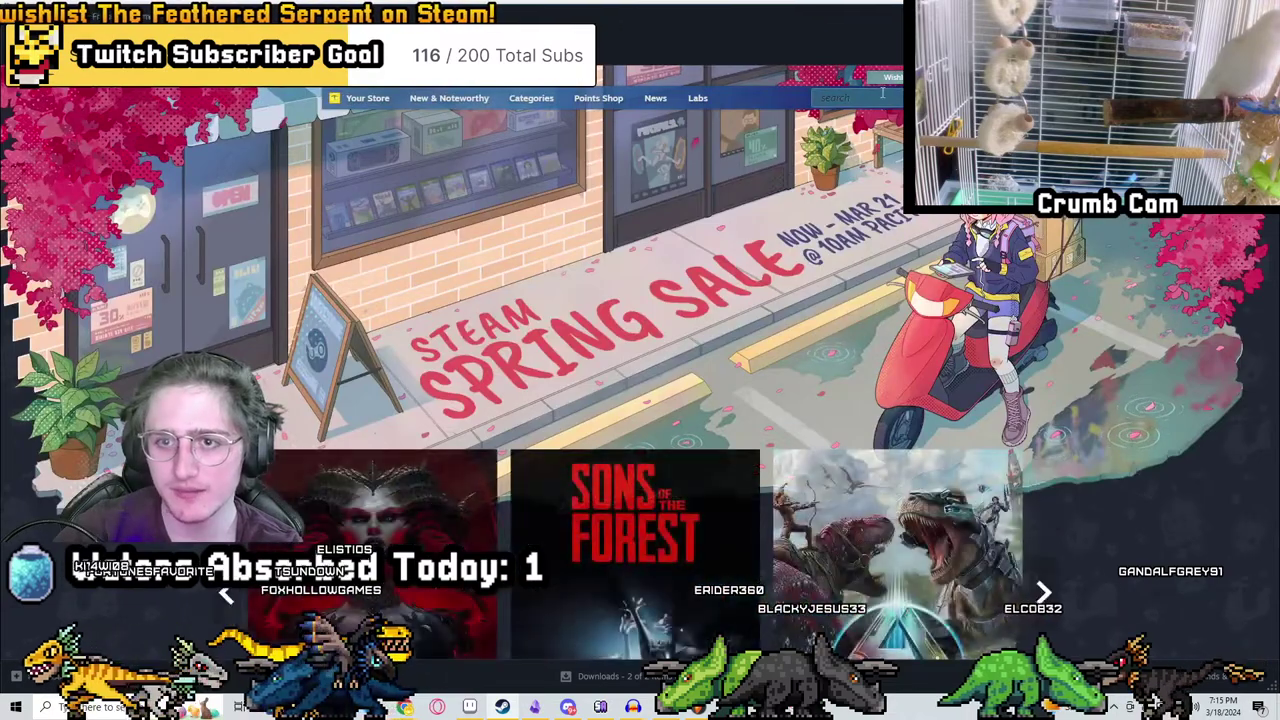
pyautogui.click(883, 94)
pyautogui.write('dead')
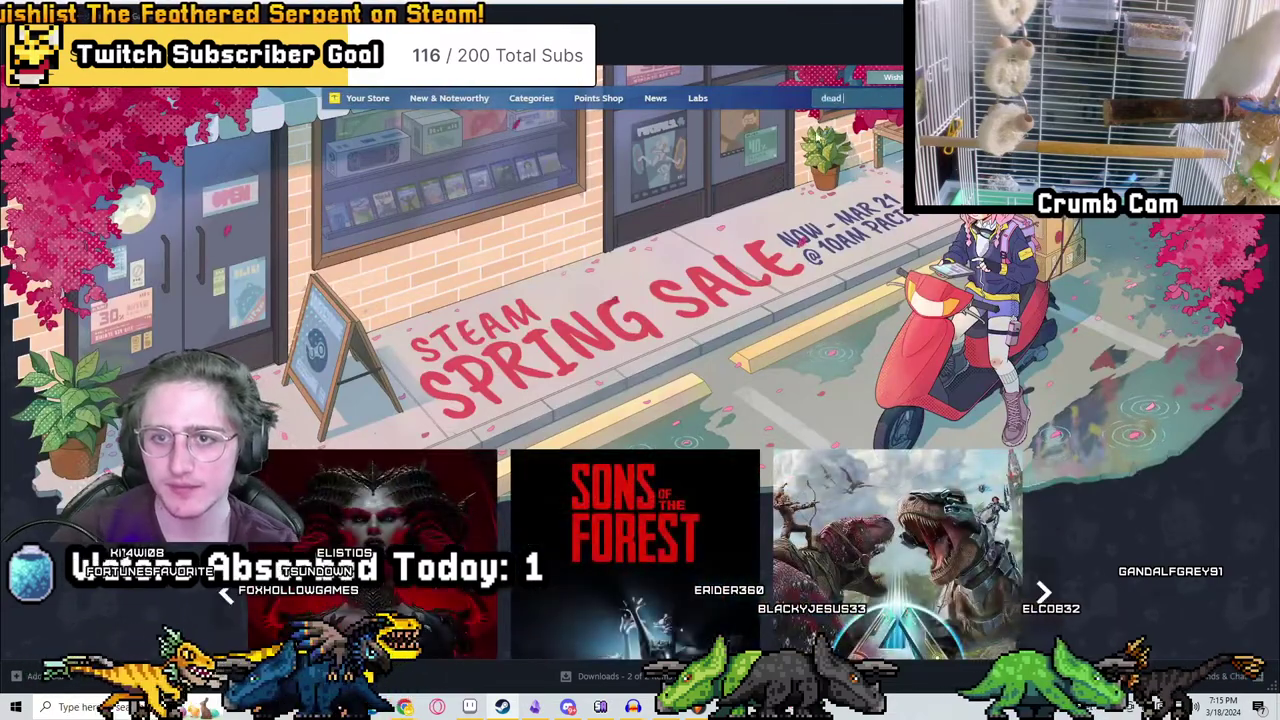
pyautogui.write(' cells')
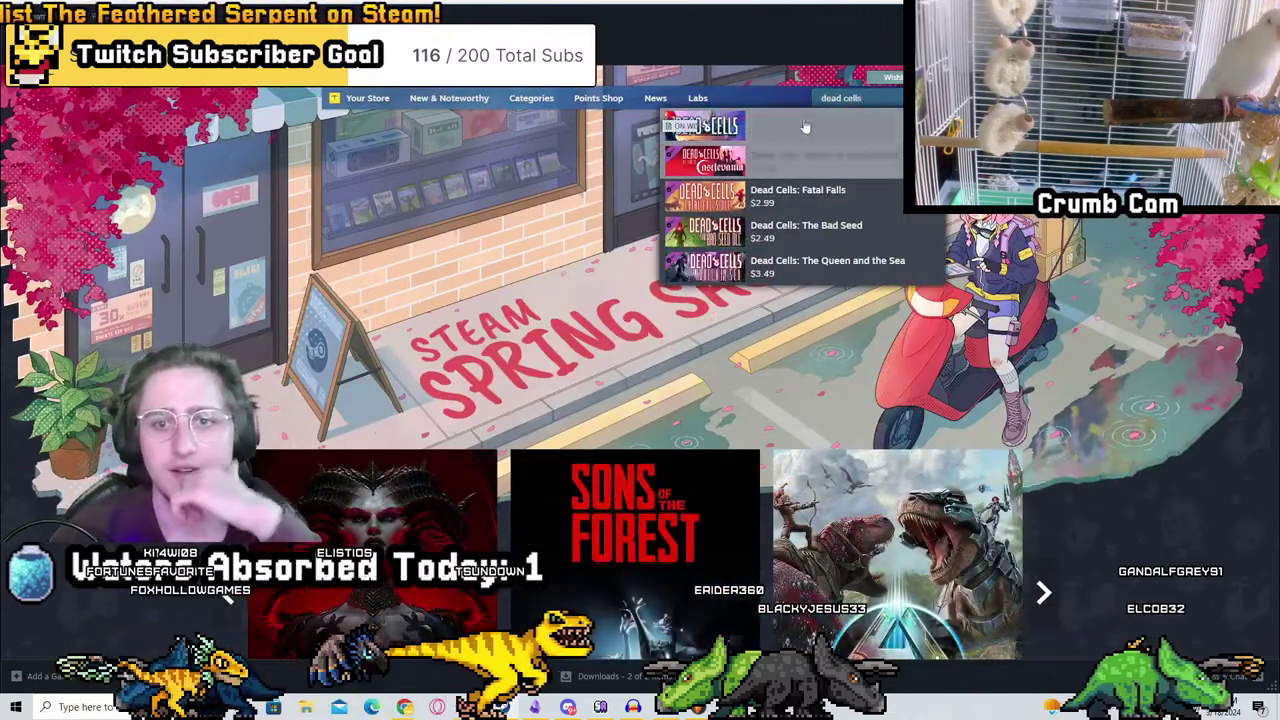
pyautogui.click(773, 124)
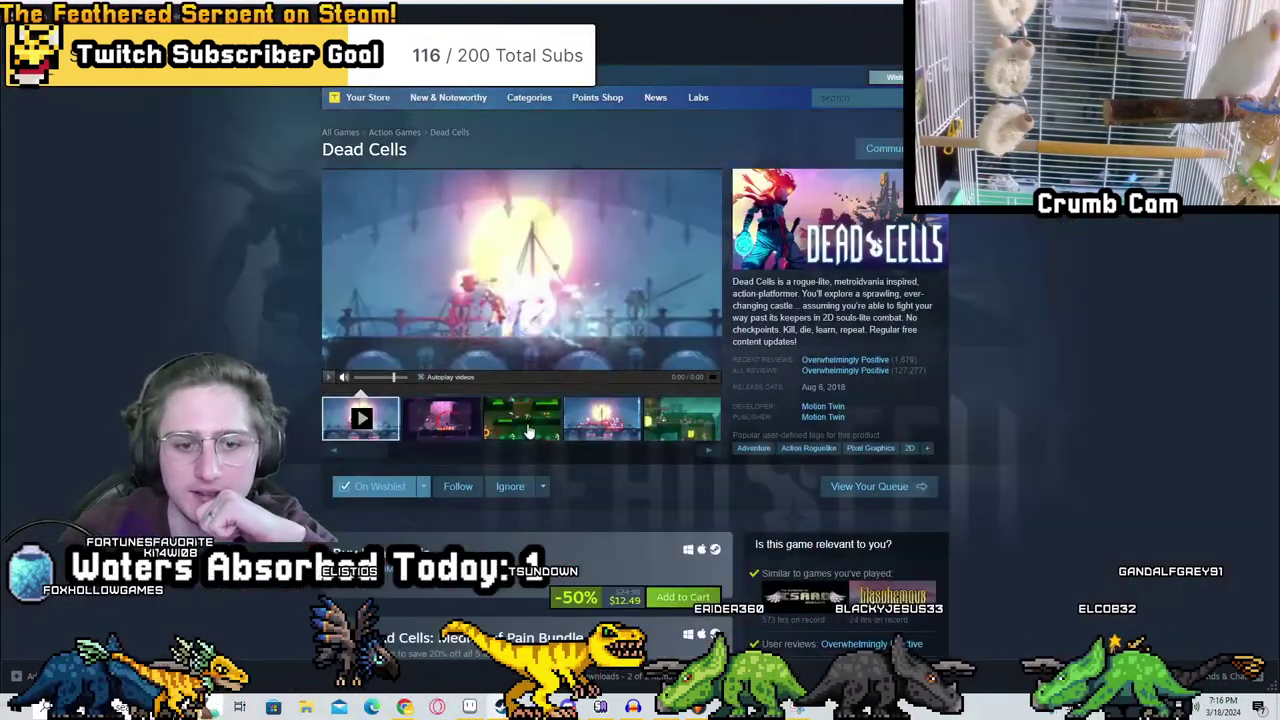
pyautogui.click(703, 385)
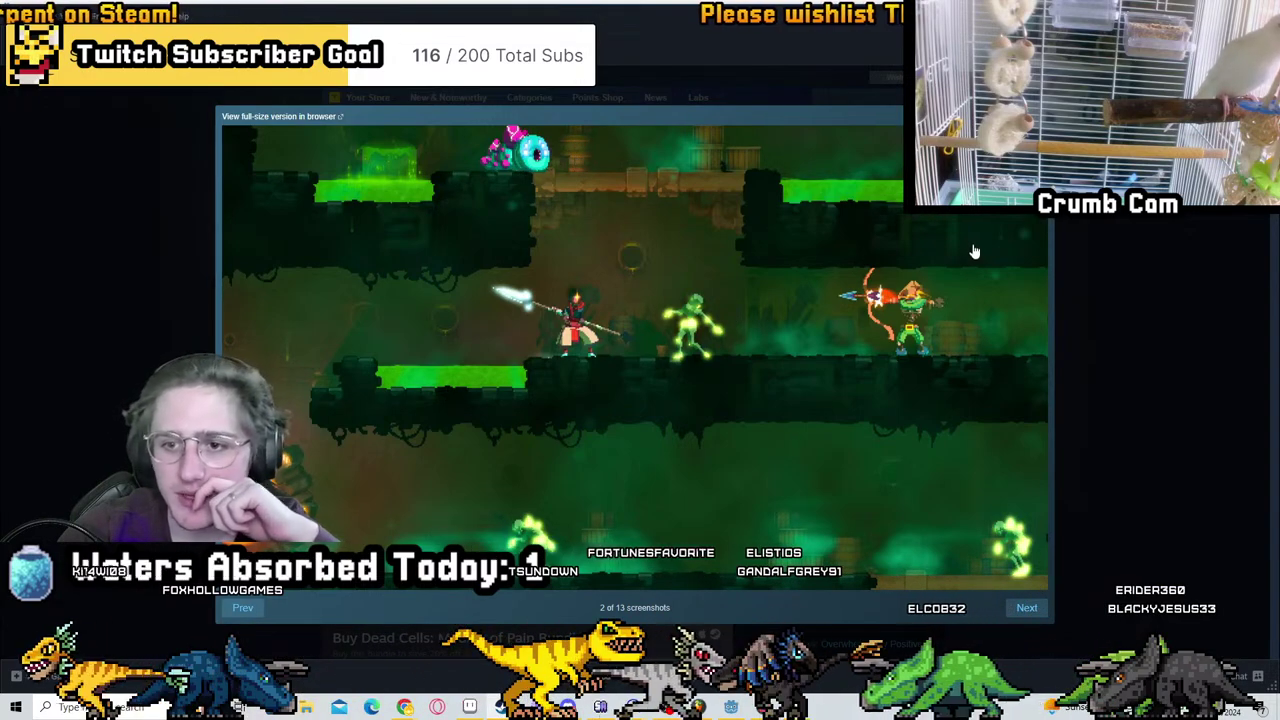
pyautogui.click(1175, 406)
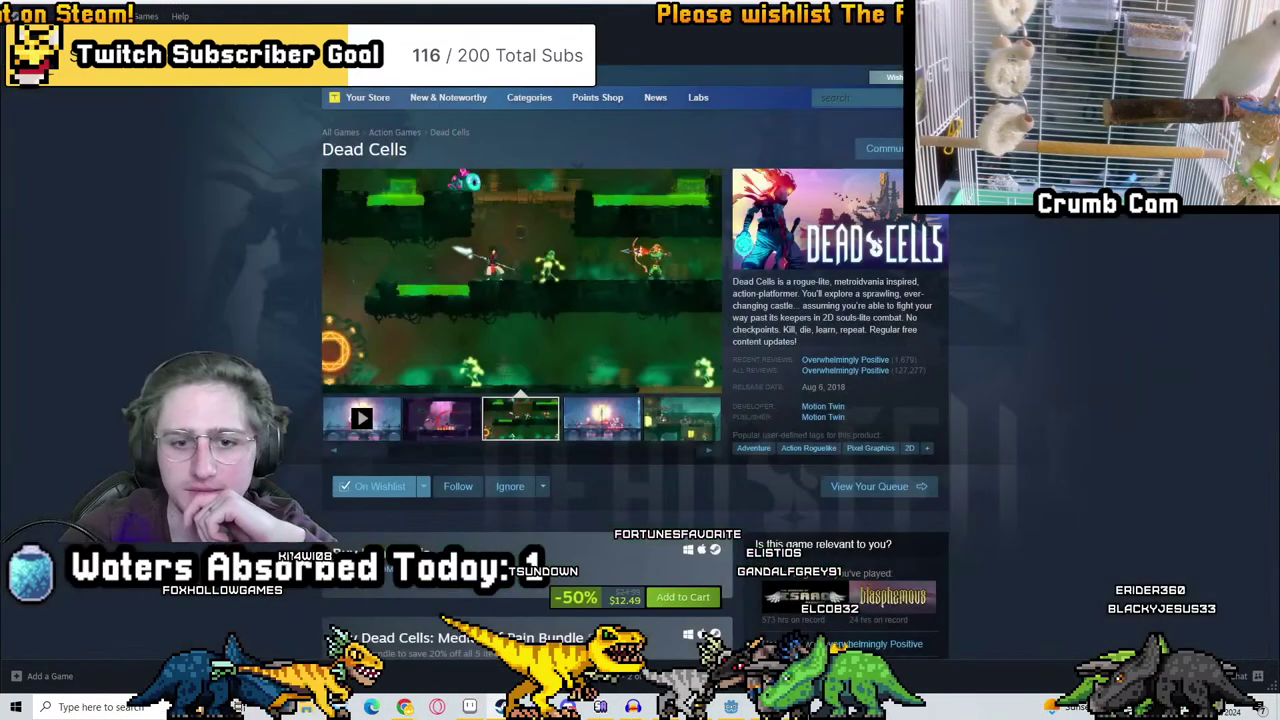
pyautogui.hotkey('alt', 'Tab')
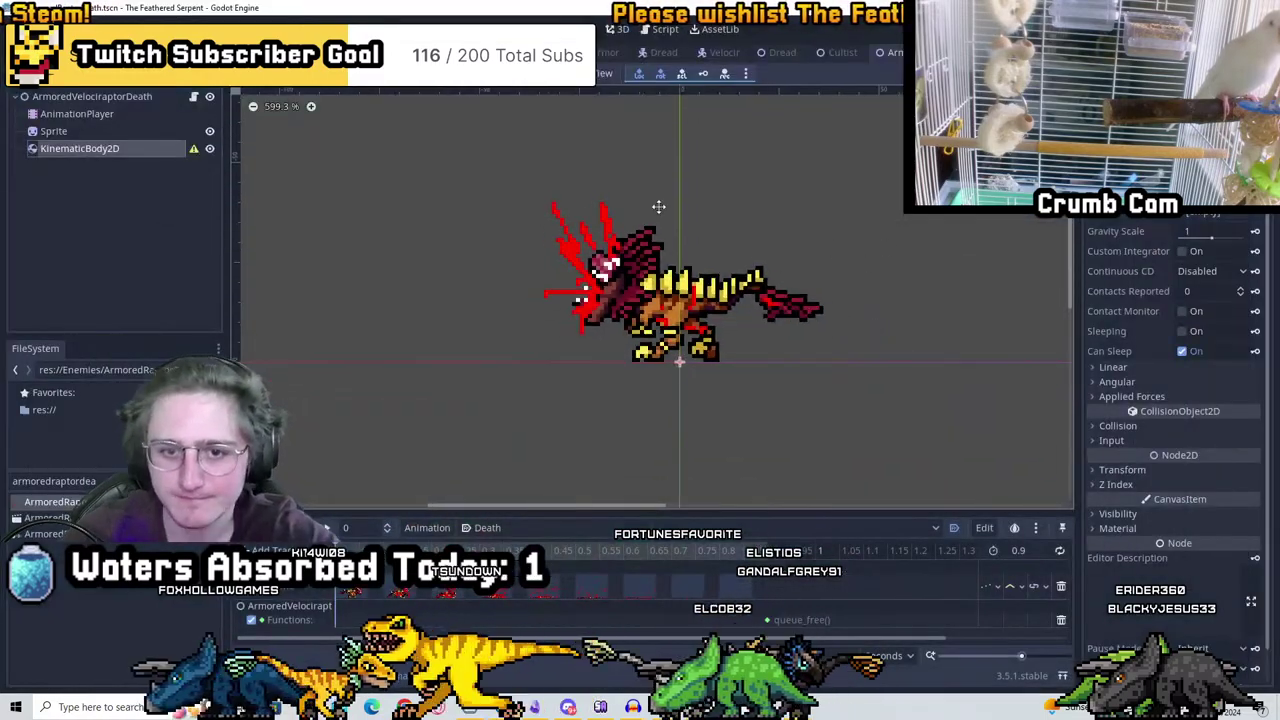
pyautogui.scroll(1, 545, 300)
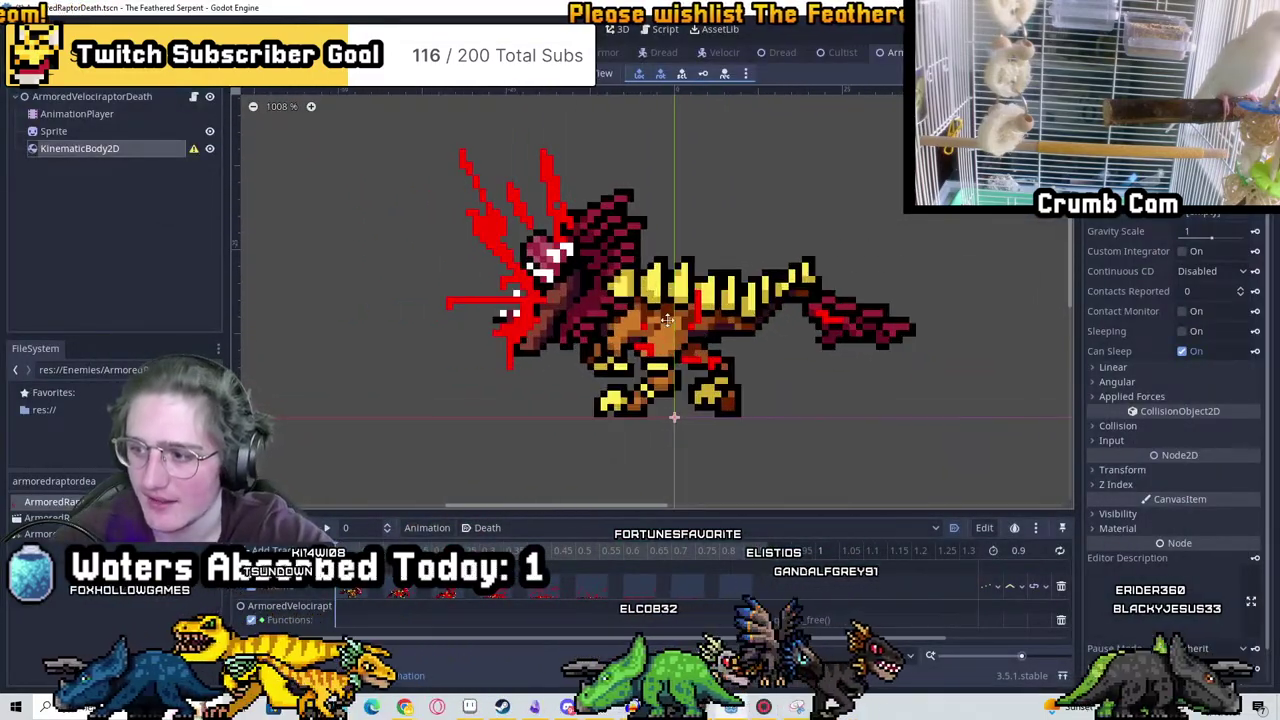
pyautogui.scroll(1, 549, 253)
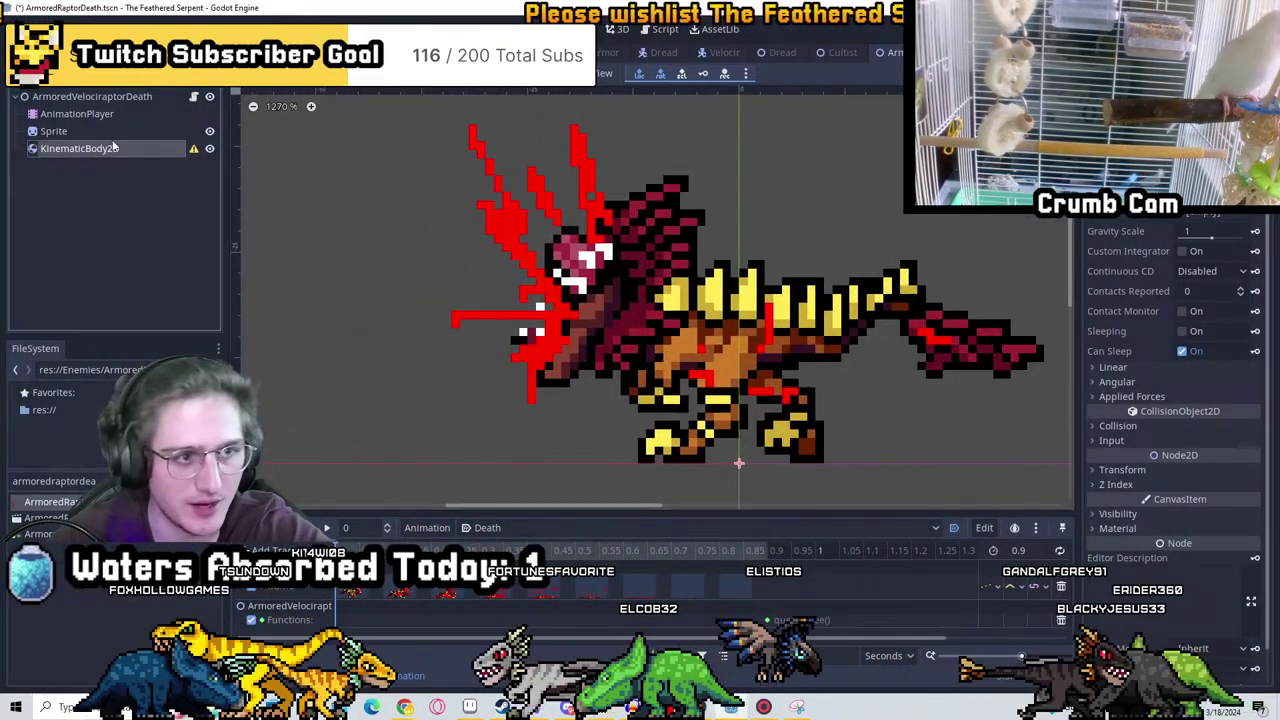
pyautogui.click(88, 131)
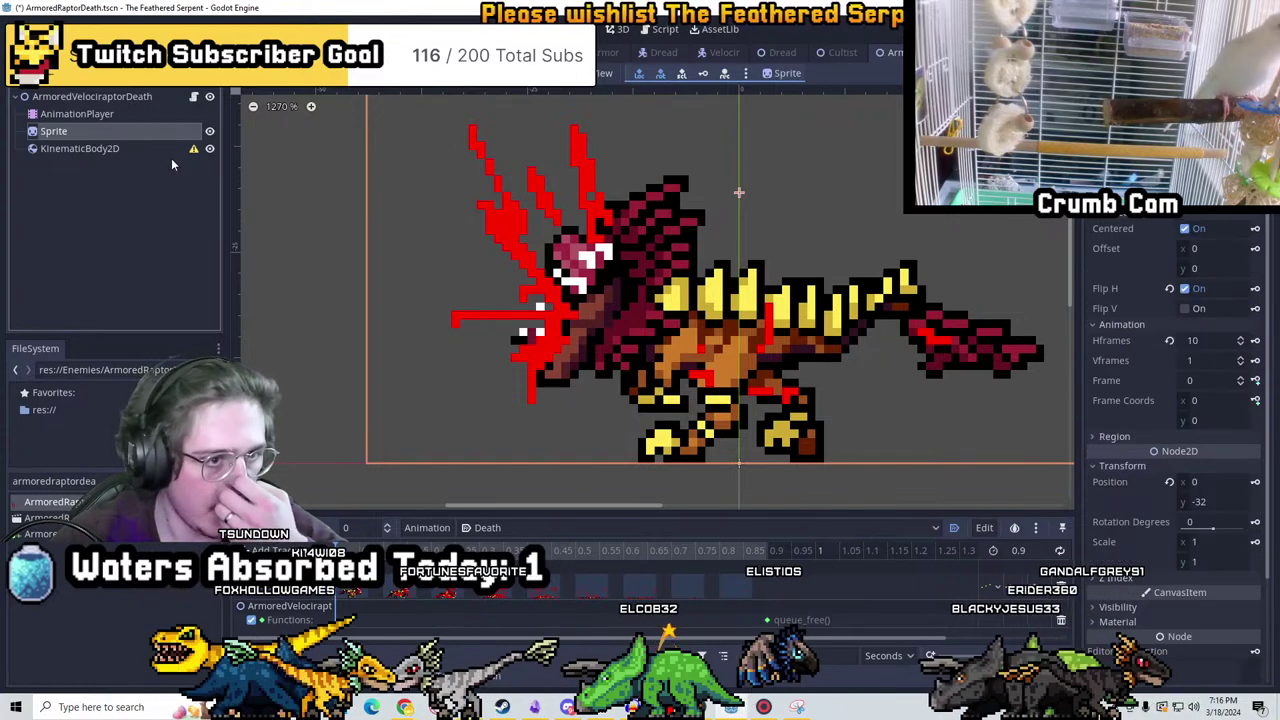
pyautogui.scroll(-3, 494, 379)
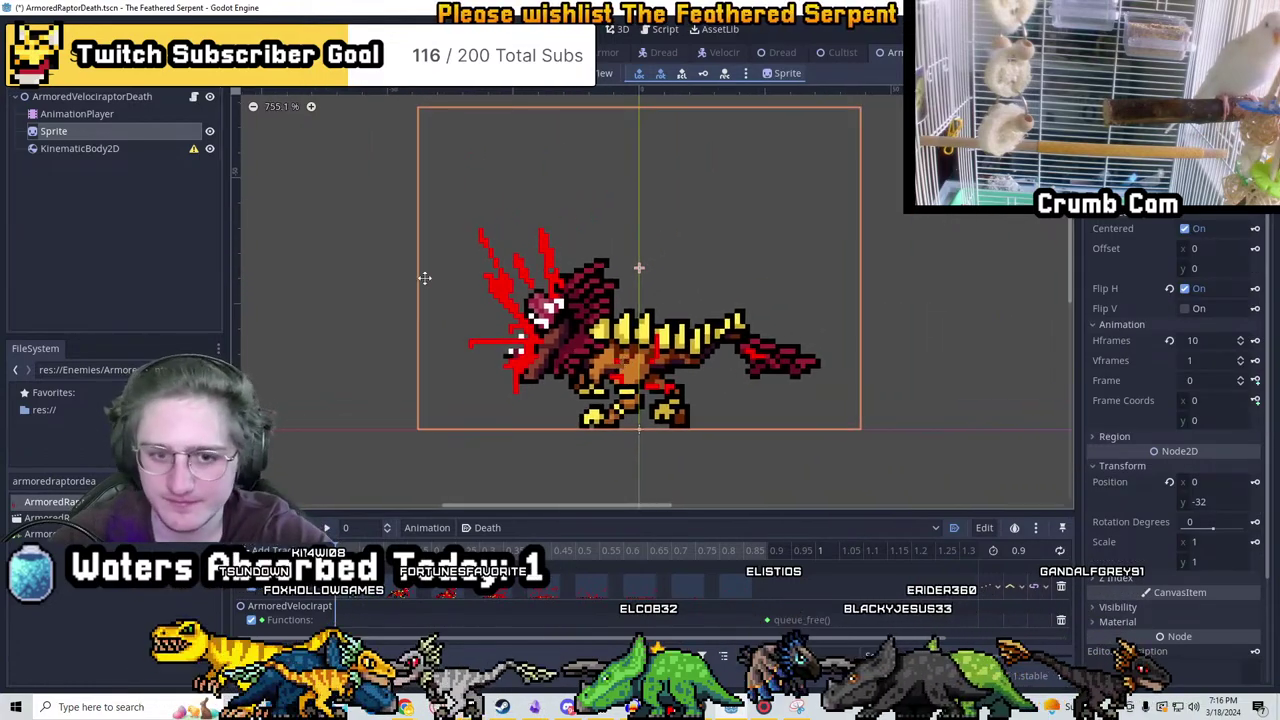
pyautogui.click(60, 148)
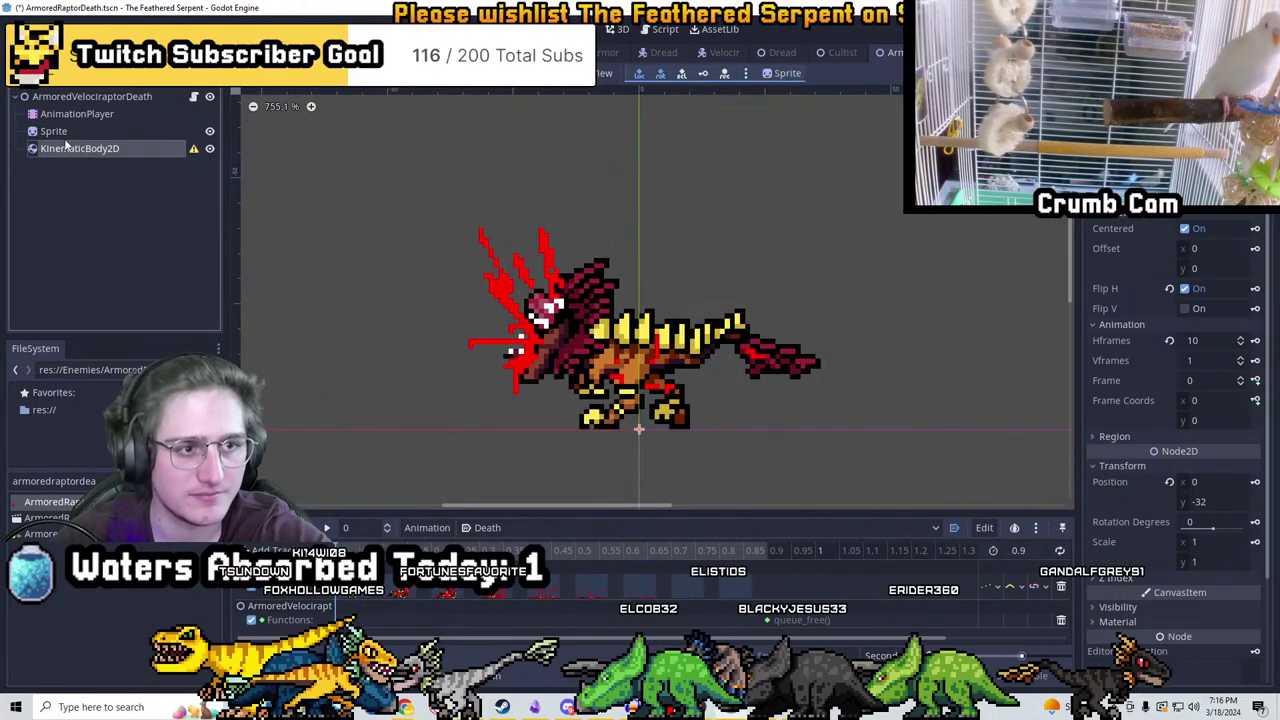
pyautogui.click(80, 133)
pyautogui.click(84, 148)
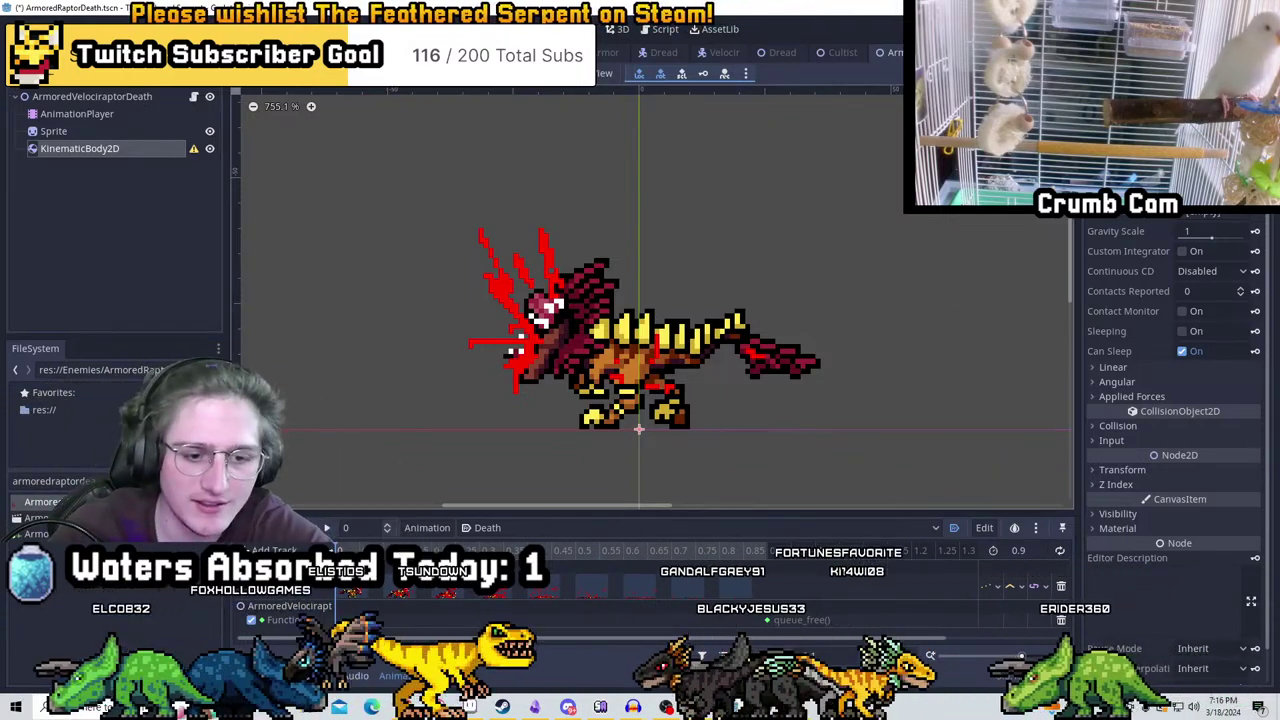
pyautogui.moveTo(520, 553); pyautogui.dragTo(350, 560)
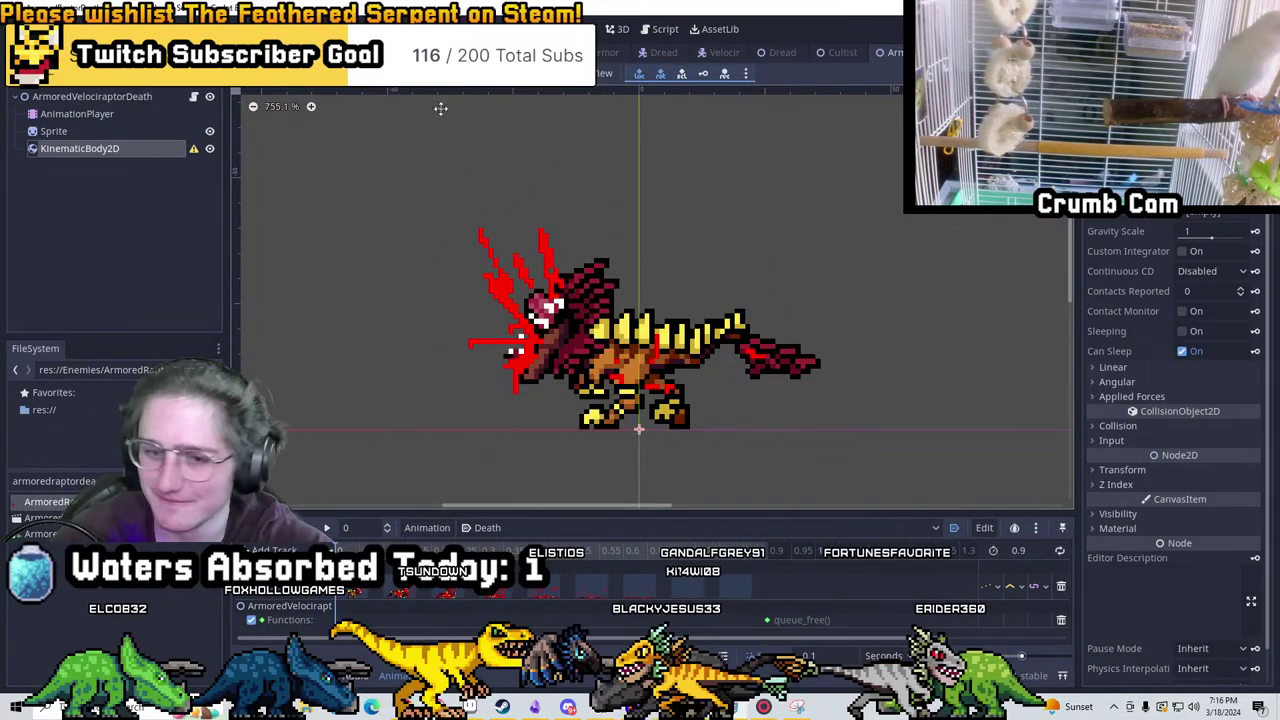
# Add a CollisionShape2D and a Sprite as children of KinematicBody2D
pyautogui.hotkey('ctrl', 'a')
pyautogui.write('coll')
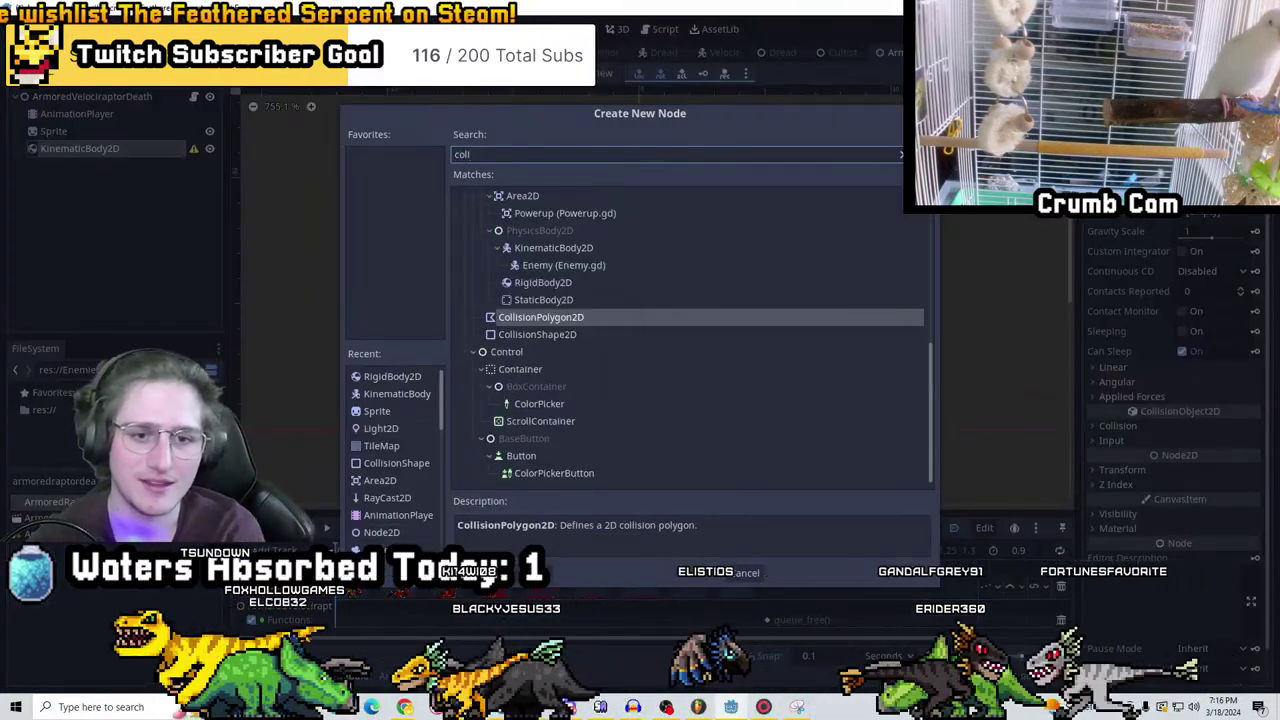
pyautogui.press('Down')
pyautogui.press('Return')
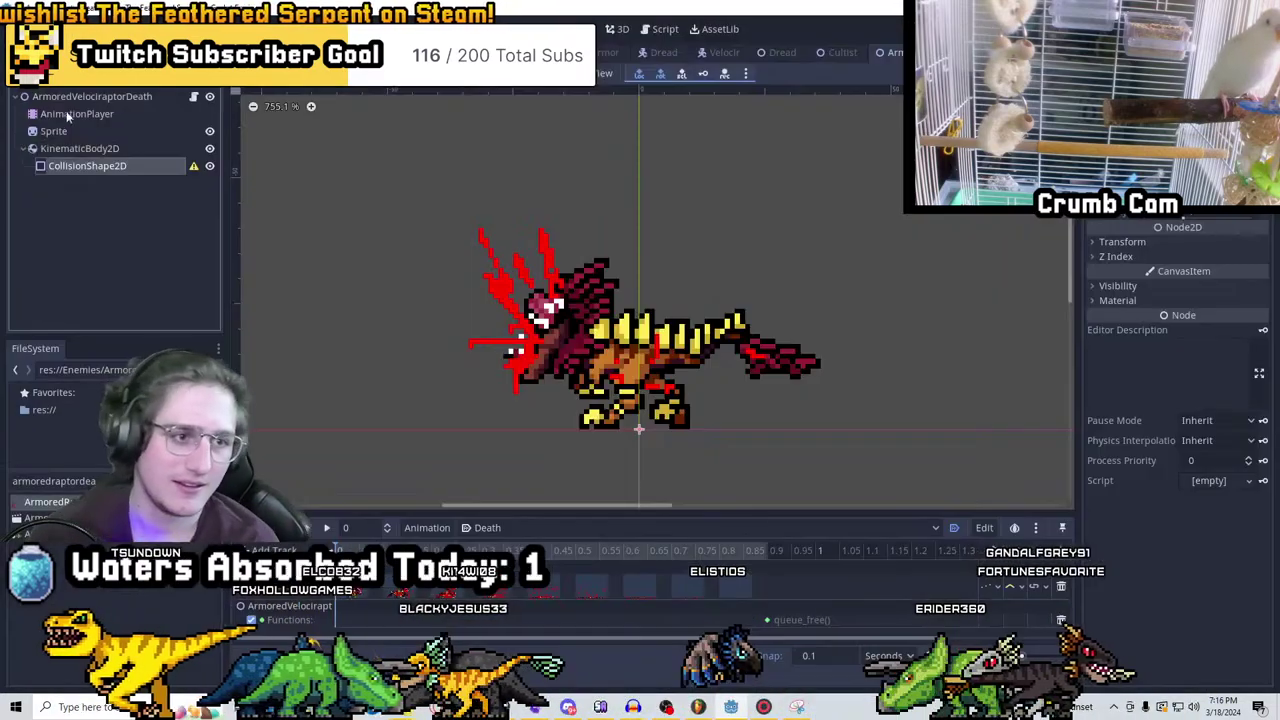
pyautogui.hotkey('ctrl', 'a')
pyautogui.write('s')
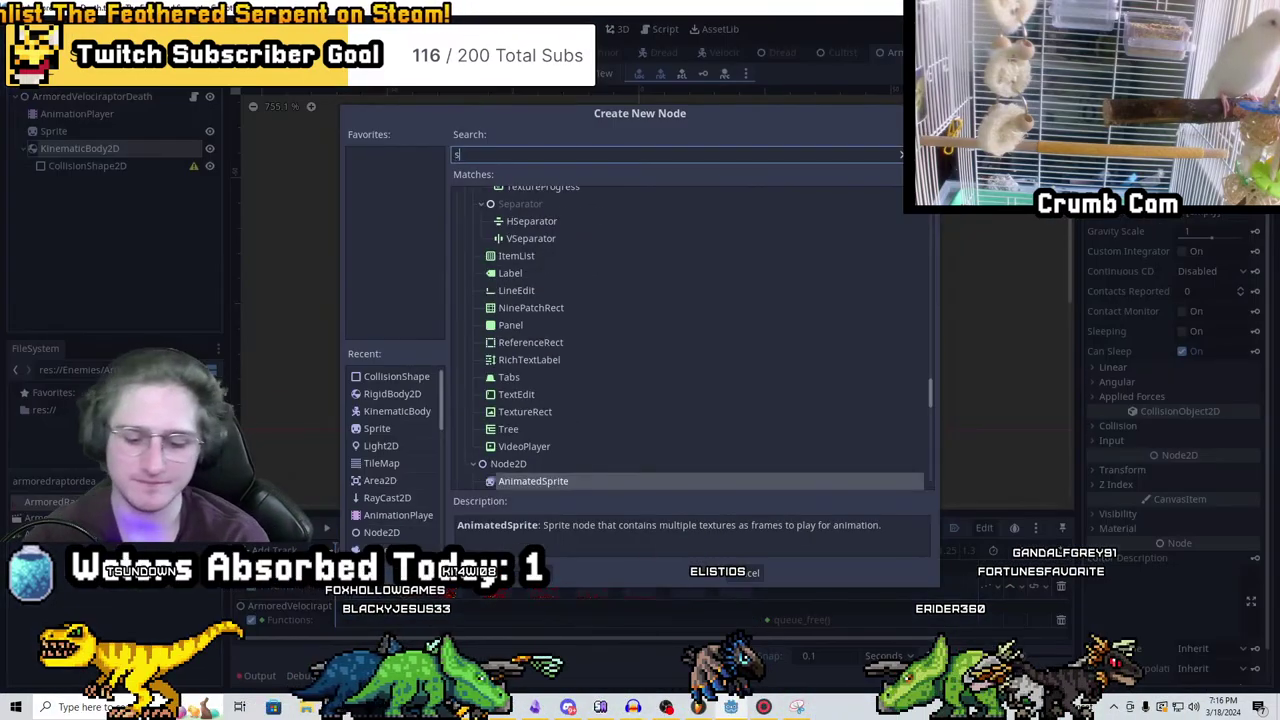
pyautogui.write('prite')
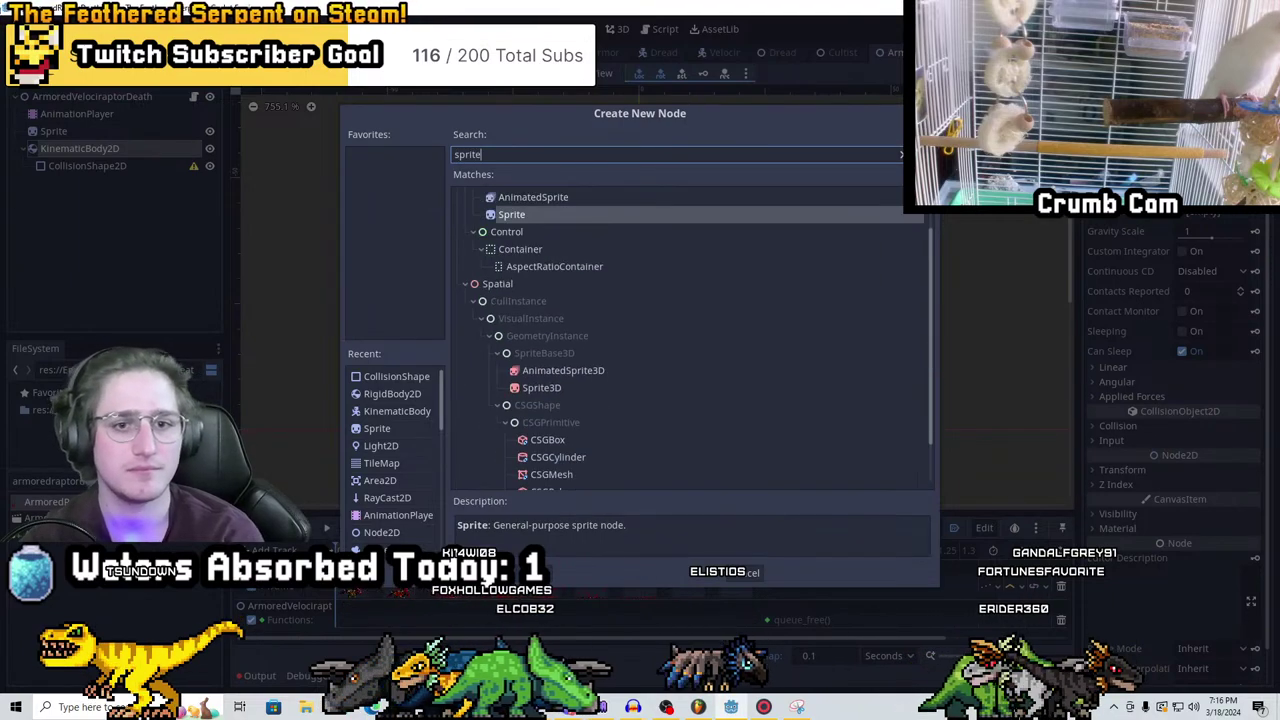
pyautogui.press('Return')
# Delete the CollisionShape2D and add a CollisionPolygon2D under KinematicBody2D instead
pyautogui.click(126, 167)
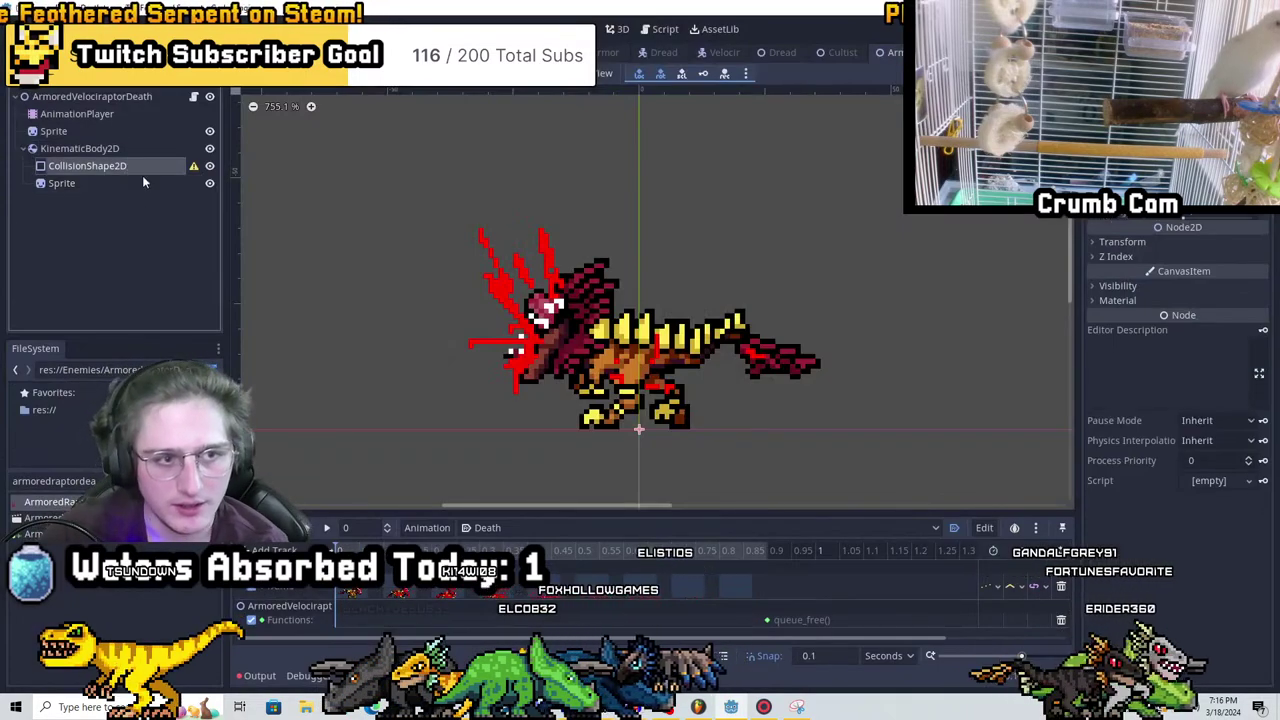
pyautogui.press('Delete')
pyautogui.press('Return')
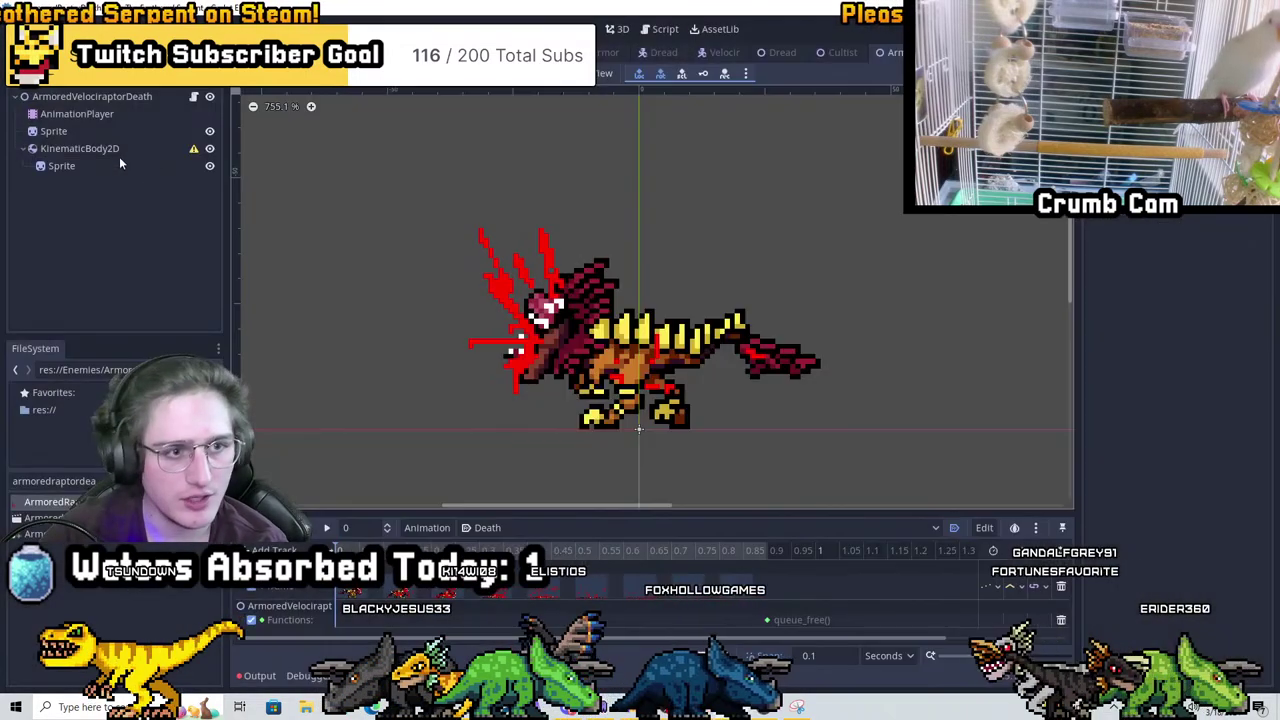
pyautogui.hotkey('ctrl', 'a')
pyautogui.write('col')
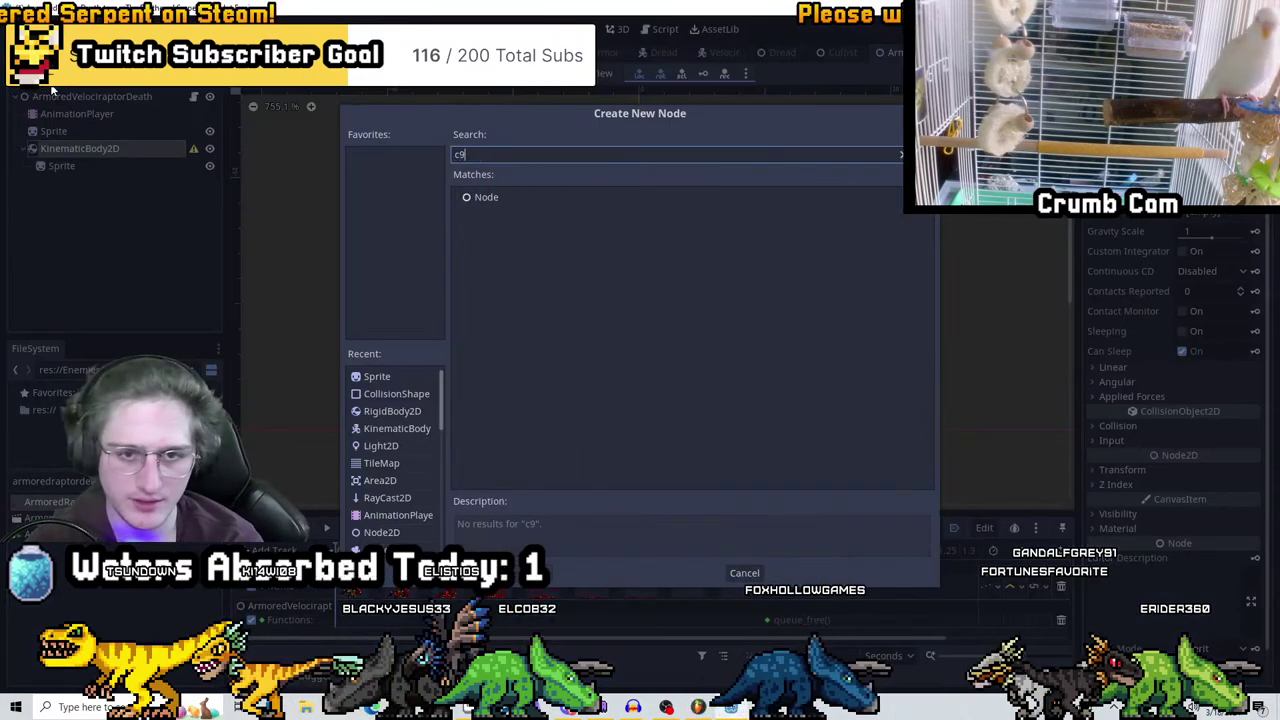
pyautogui.write('lisi')
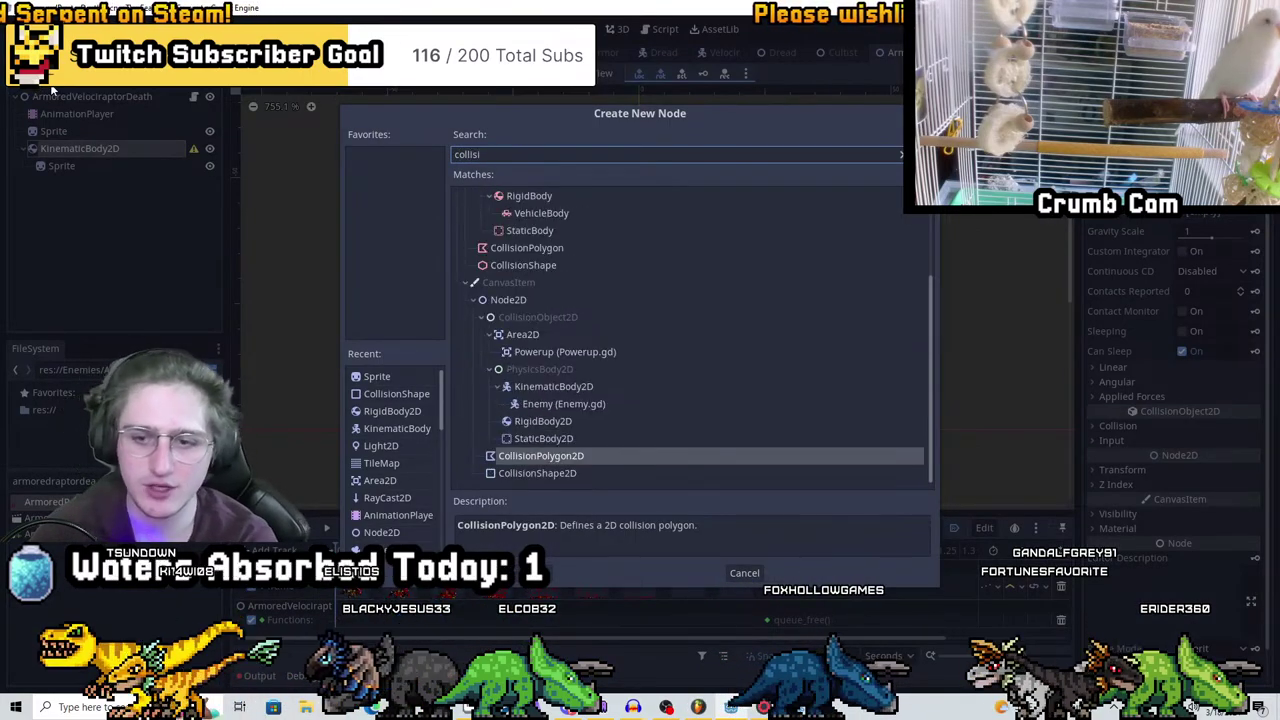
pyautogui.press('Return')
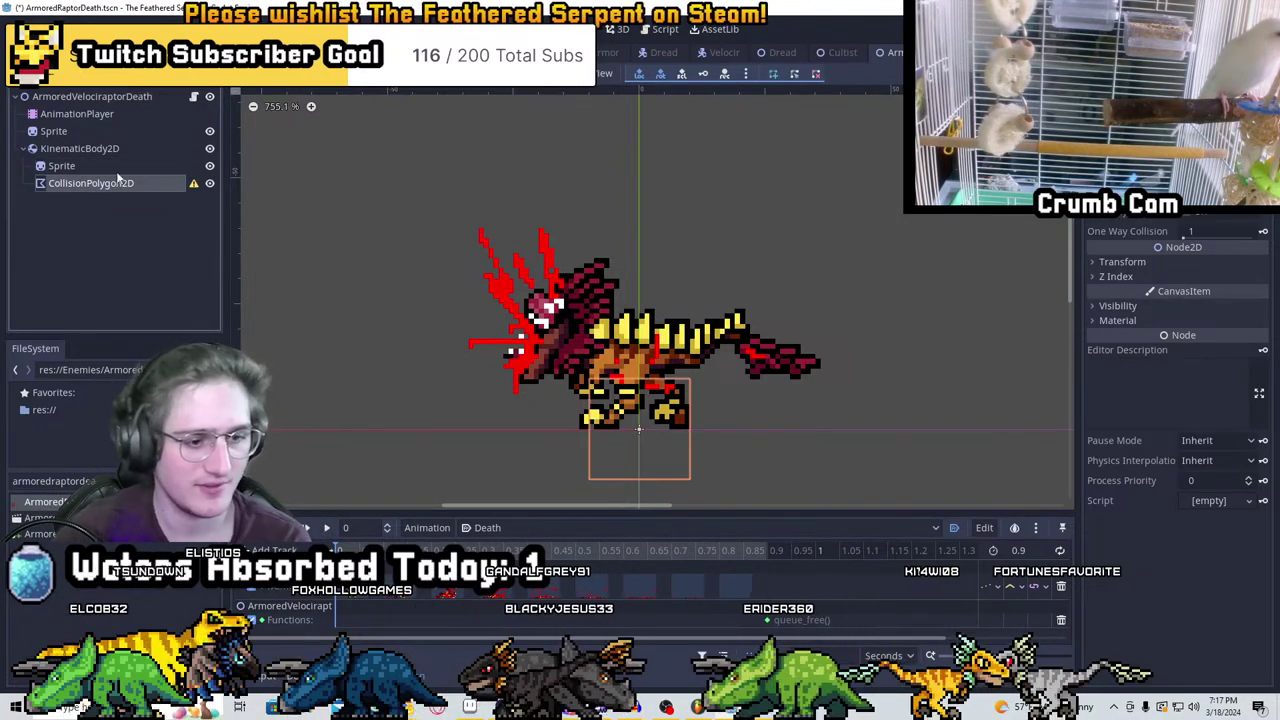
# Select the body's Sprite and filter the project files for the 'armor' raptor assets
pyautogui.click(70, 166)
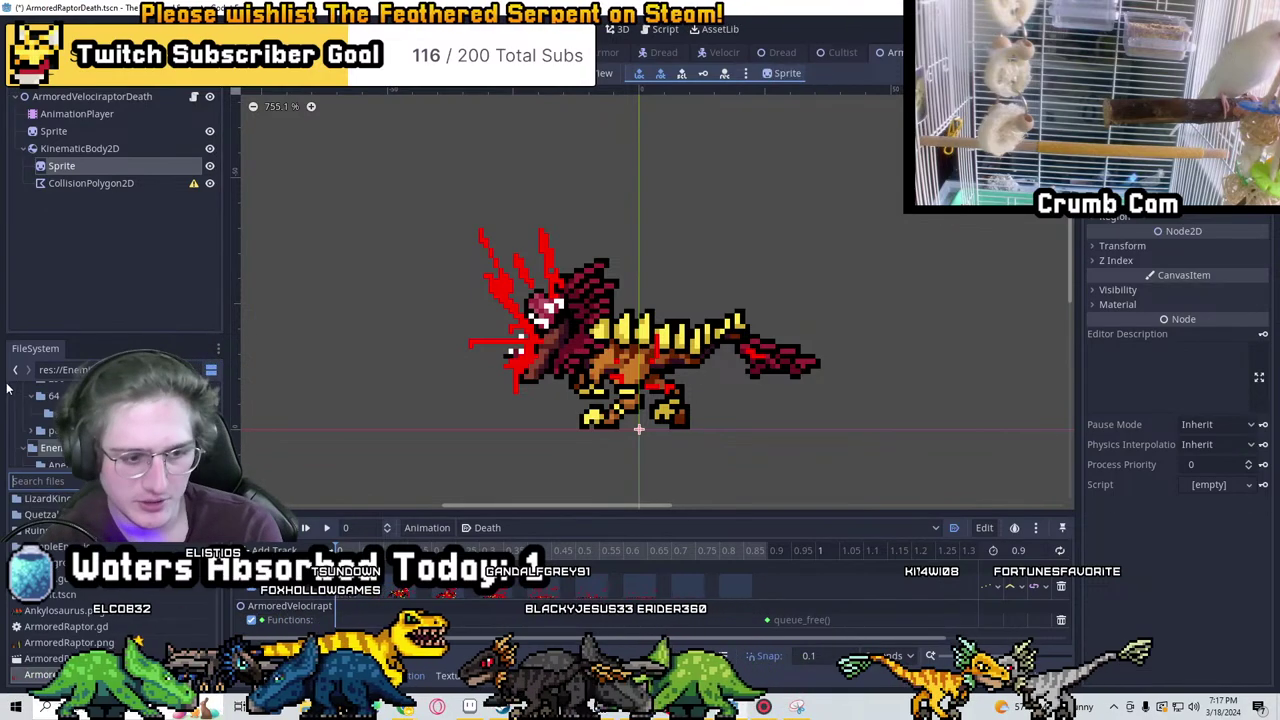
pyautogui.press('BackSpace')
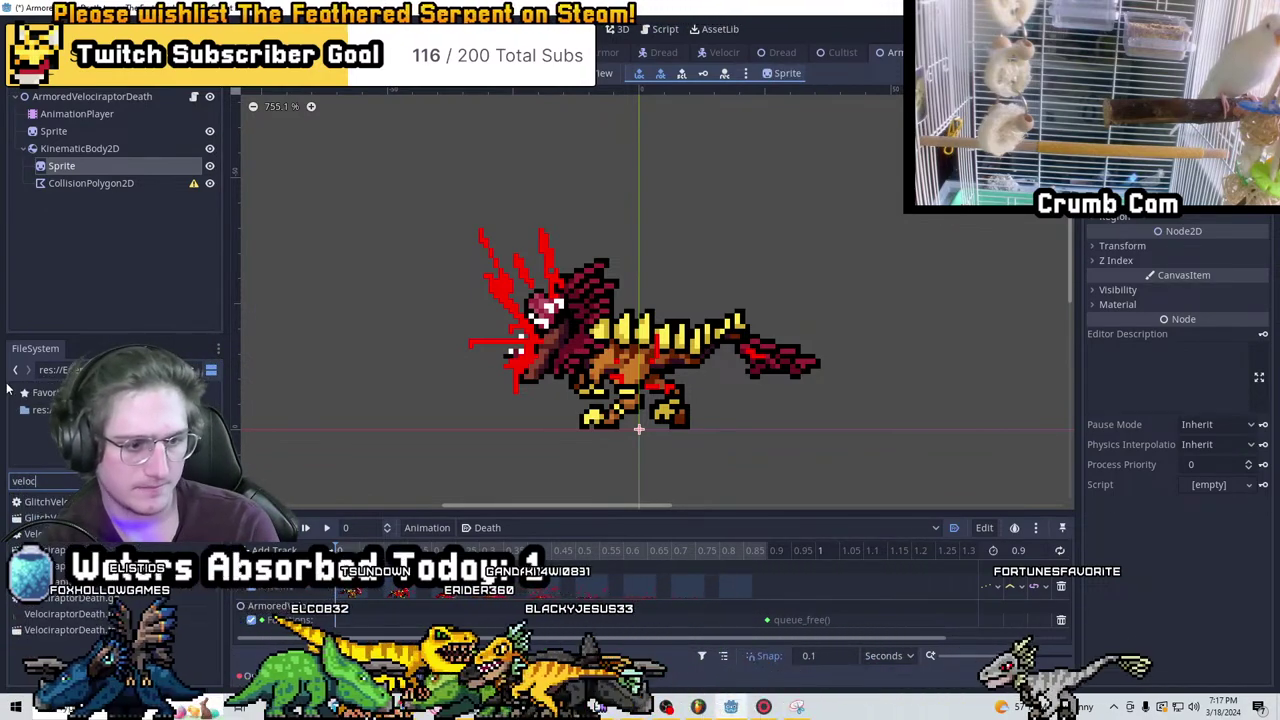
pyautogui.press('BackSpace')
pyautogui.press('BackSpace')
pyautogui.press('BackSpace')
pyautogui.press('BackSpace')
pyautogui.press('BackSpace')
pyautogui.write('amored')
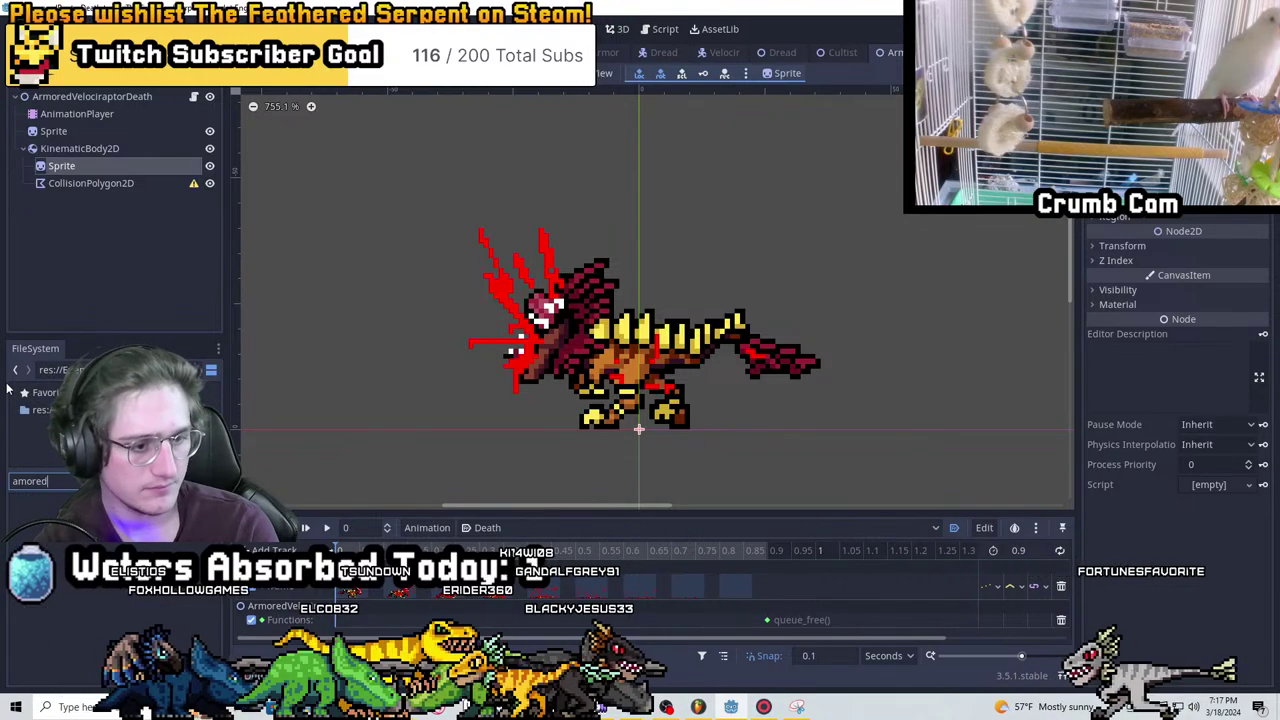
pyautogui.press('BackSpace')
pyautogui.press('BackSpace')
pyautogui.press('BackSpace')
pyautogui.press('BackSpace')
pyautogui.press('BackSpace')
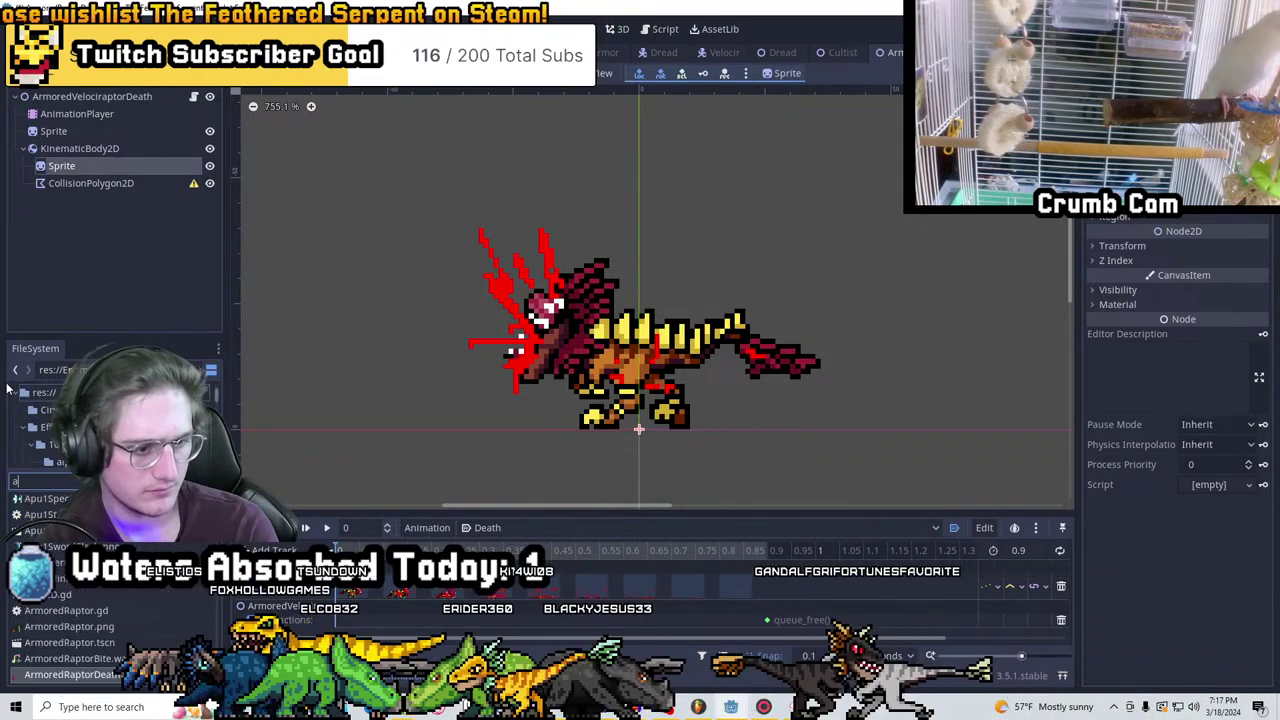
pyautogui.write('rmoredr')
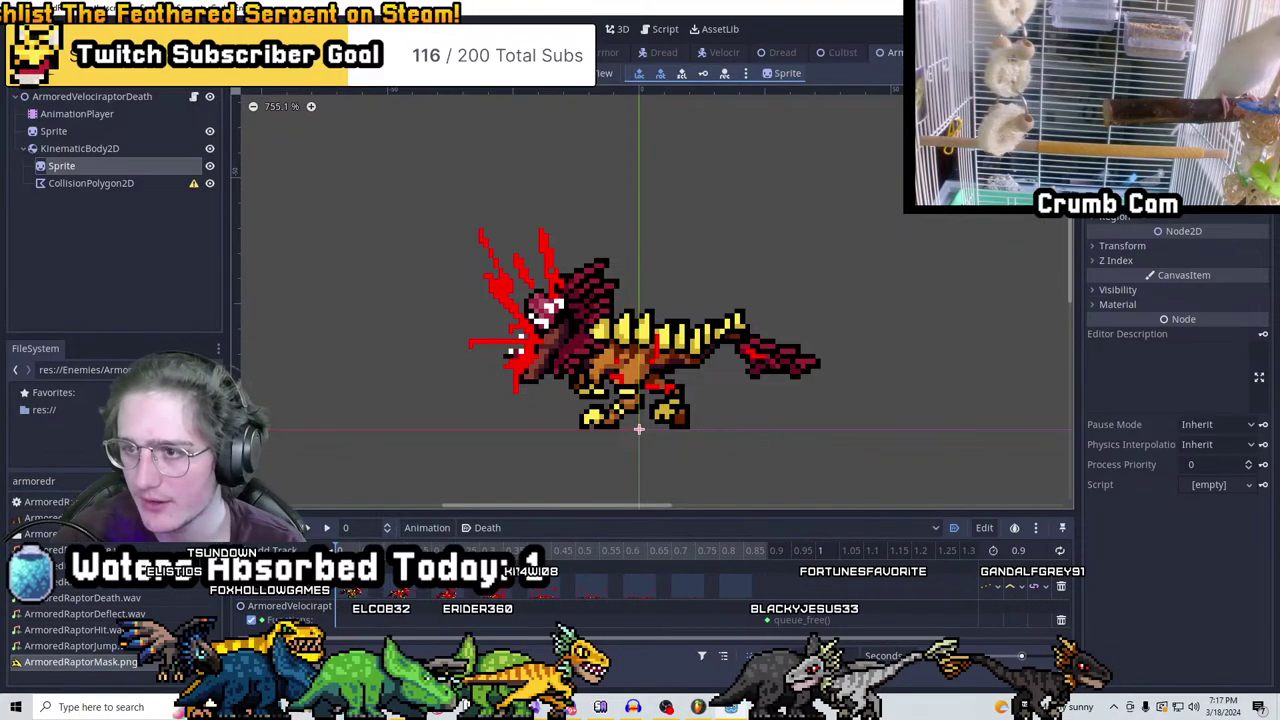
pyautogui.scroll(2, 850, 290)
pyautogui.scroll(-2, 776, 216)
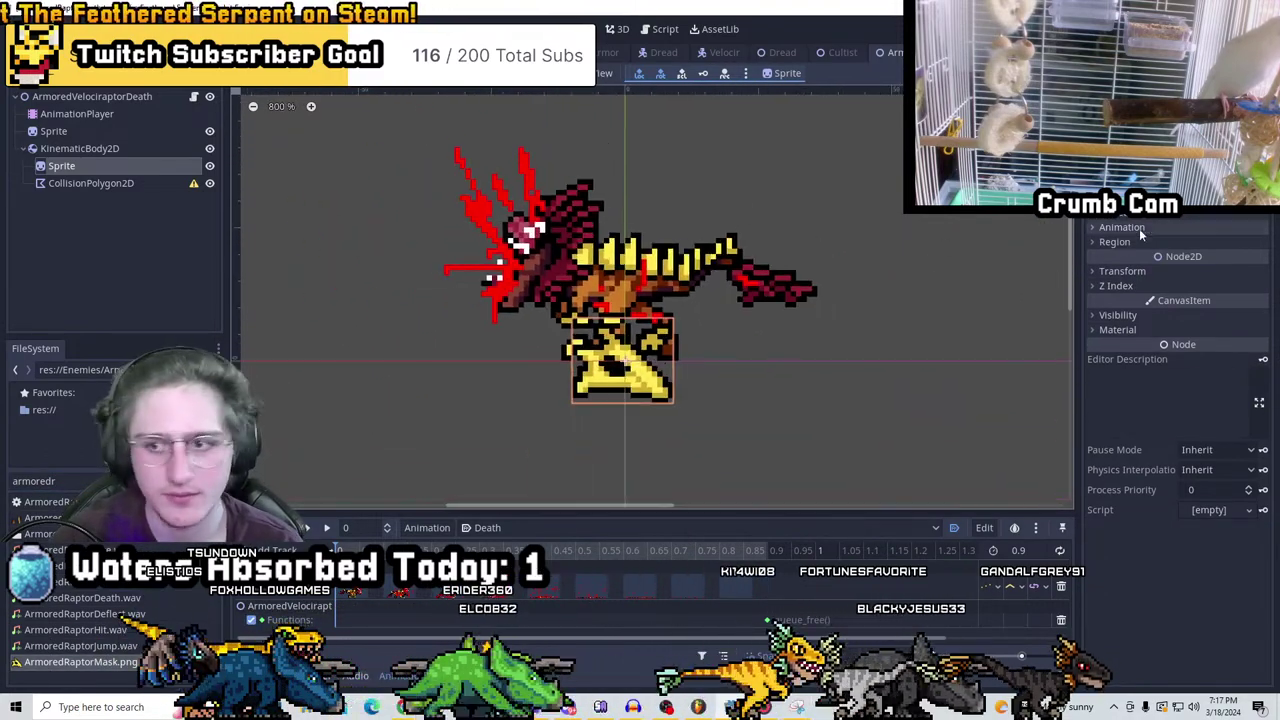
pyautogui.scroll(2, 1150, 232)
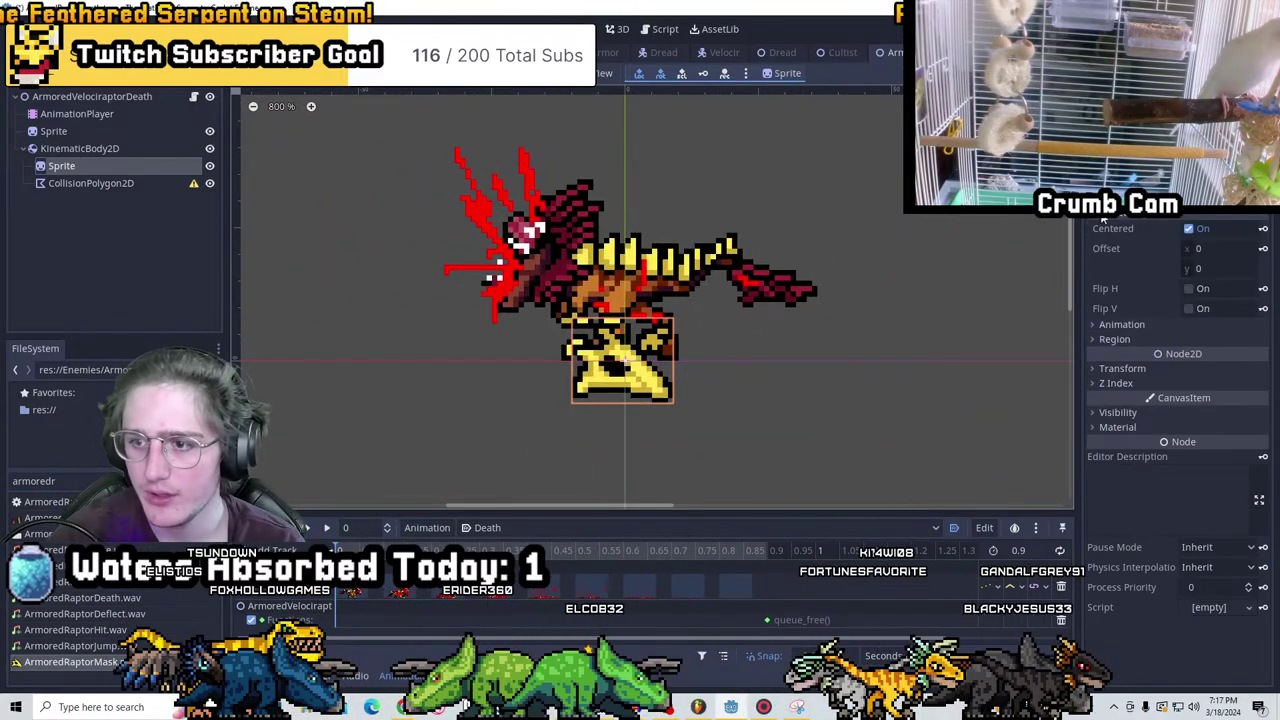
# Flip the head-mask sprite horizontally and drag it onto the raptor's head
pyautogui.click(1189, 289)
pyautogui.moveTo(666, 384); pyautogui.dragTo(536, 216)
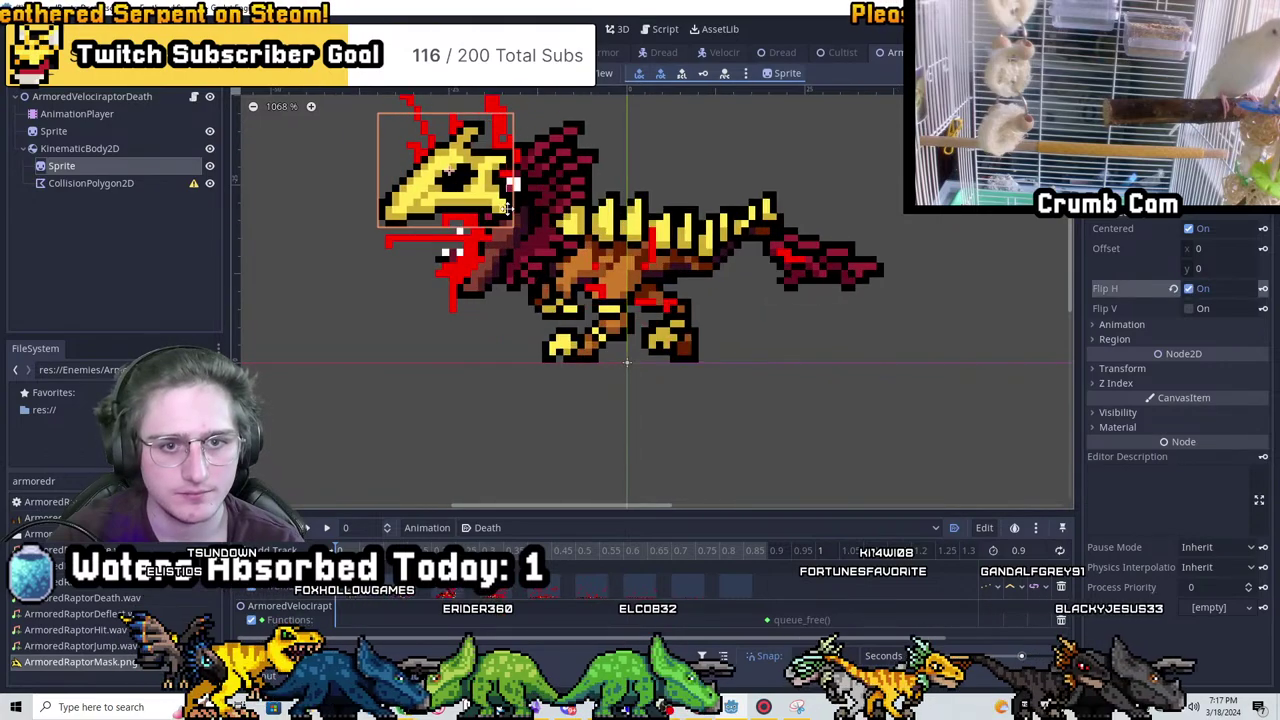
pyautogui.scroll(2, 536, 216)
pyautogui.click(115, 183)
pyautogui.moveTo(560, 250); pyautogui.dragTo(658, 282, button='middle')
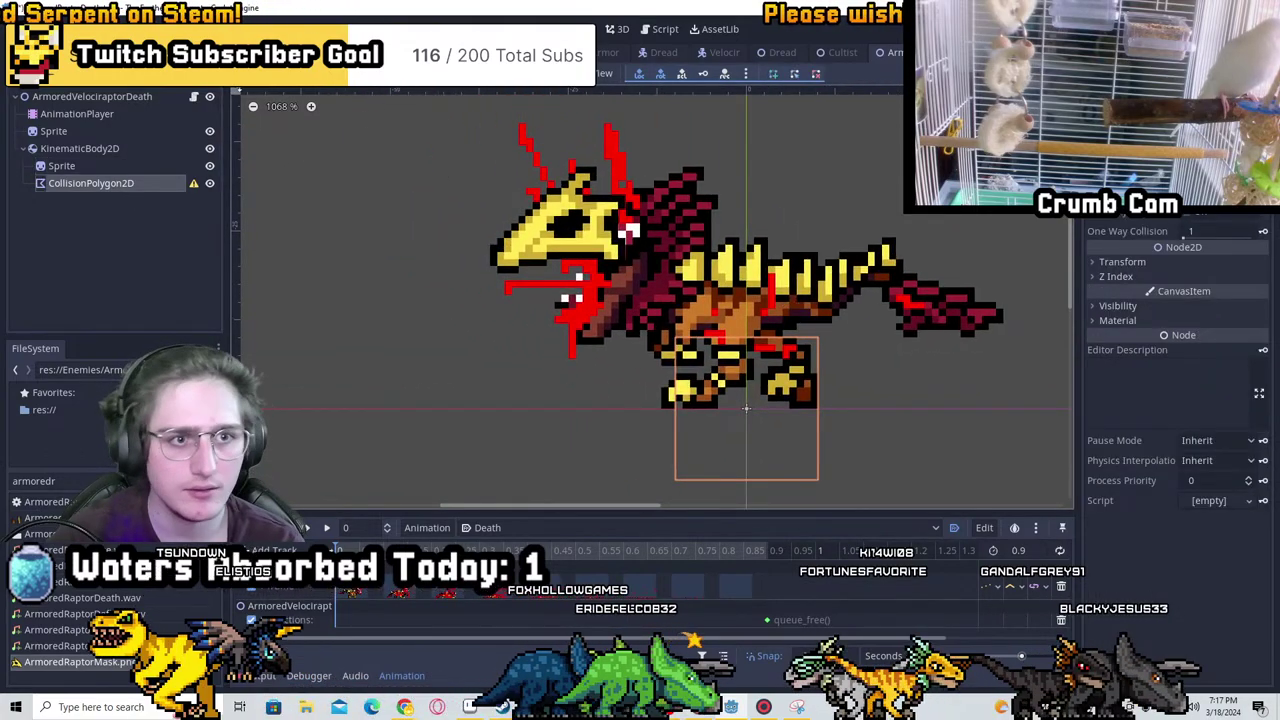
pyautogui.click(62, 165)
pyautogui.click(93, 150)
pyautogui.click(72, 167)
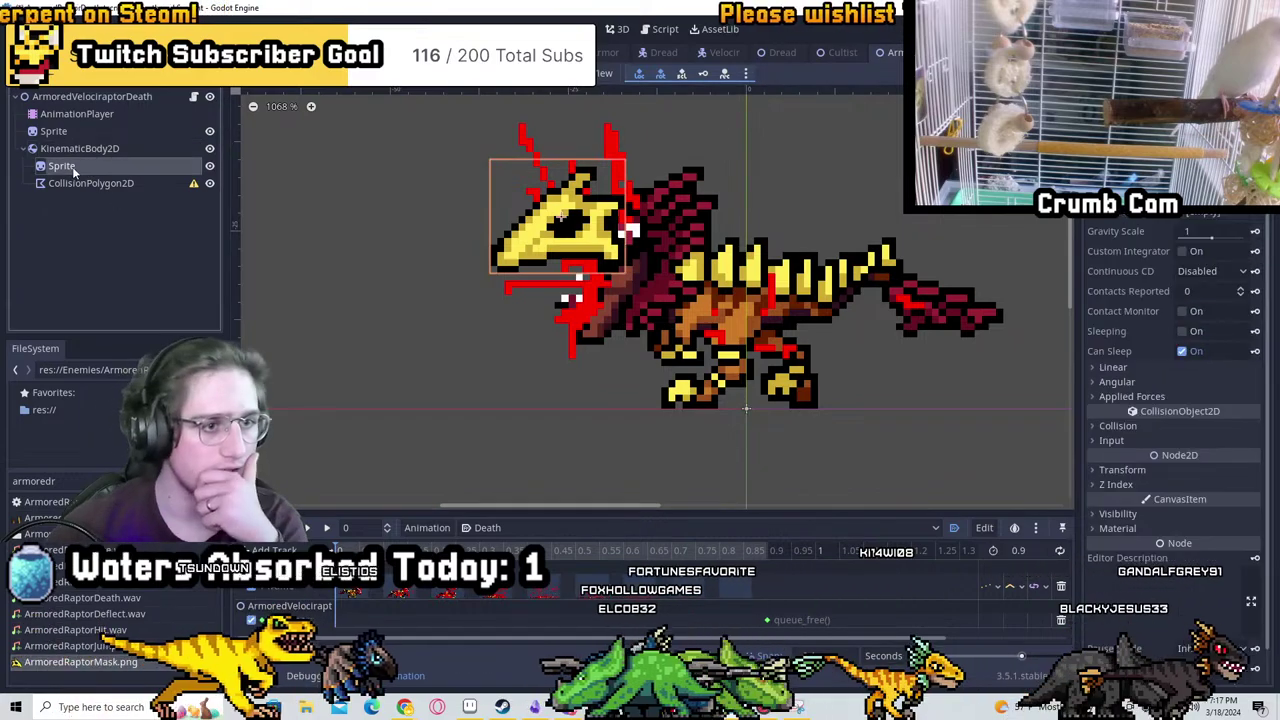
pyautogui.moveTo(715, 230); pyautogui.dragTo(826, 434)
pyautogui.moveTo(826, 434); pyautogui.dragTo(748, 304, button='middle')
pyautogui.click(79, 148)
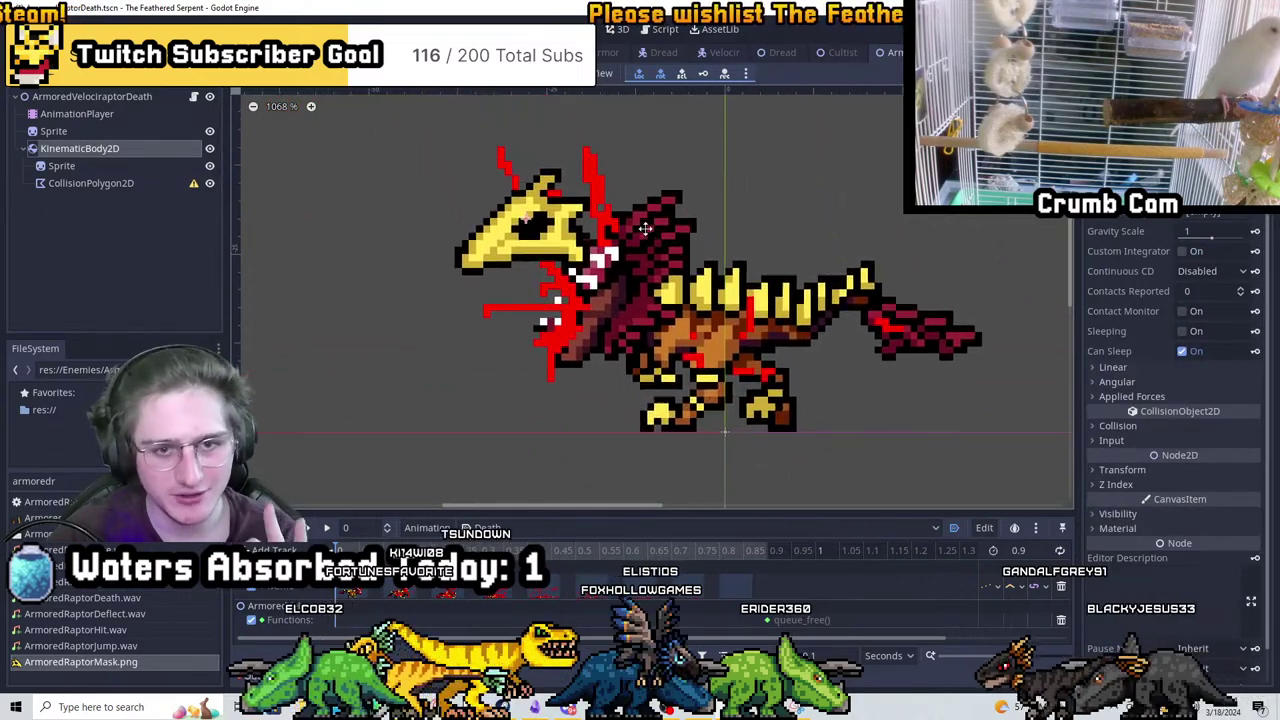
# Select CollisionPolygon2D and zoom in to frame the whole raptor head
pyautogui.click(103, 184)
pyautogui.scroll(3, 500, 191)
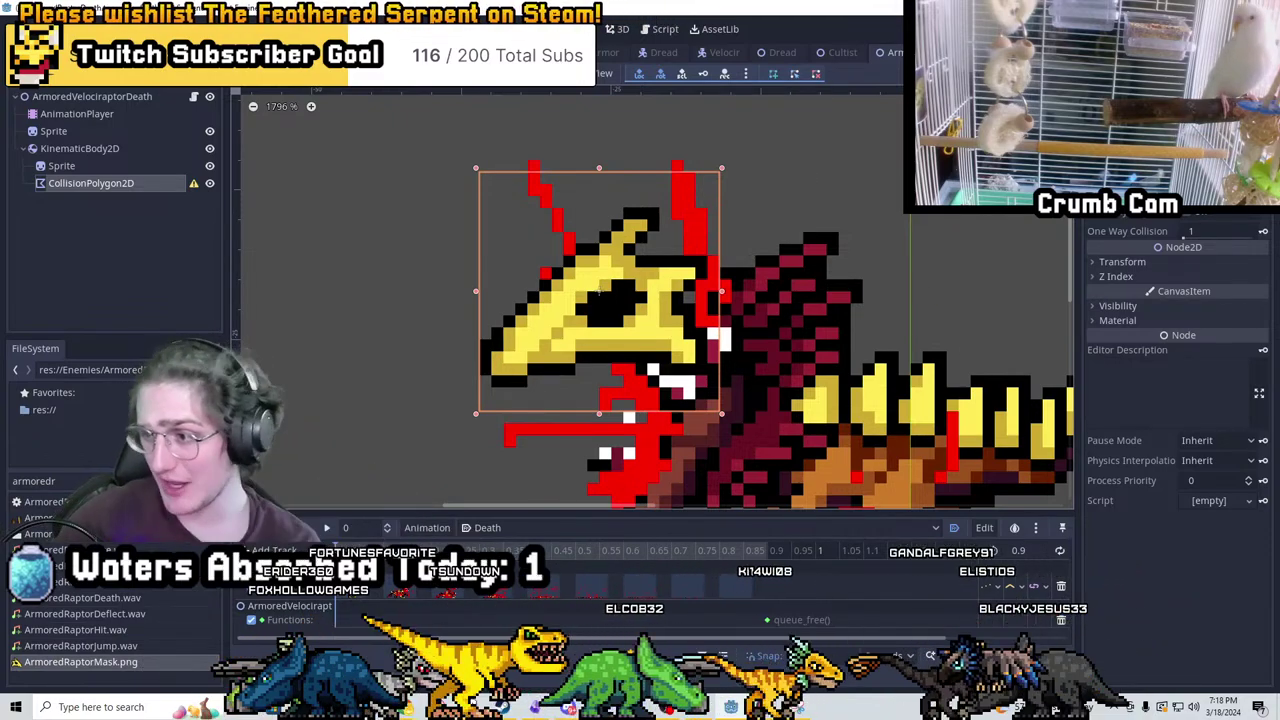
pyautogui.scroll(-4, 735, 276)
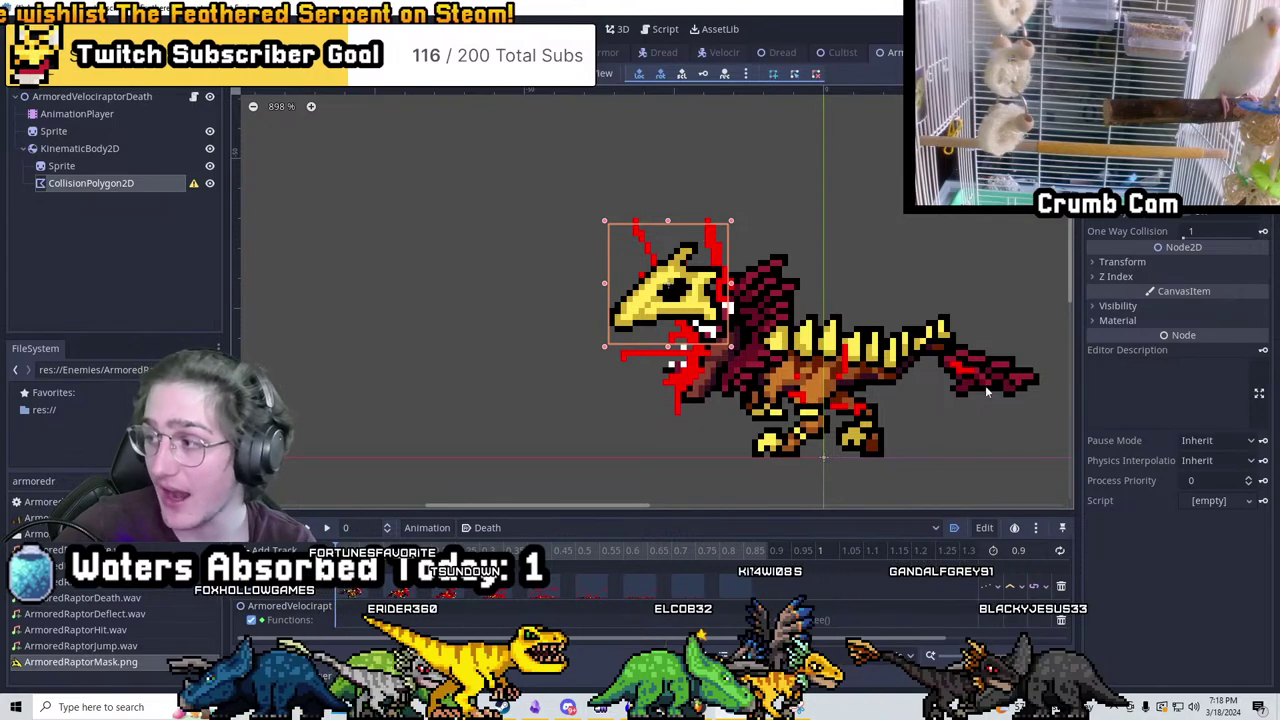
pyautogui.scroll(3, 641, 330)
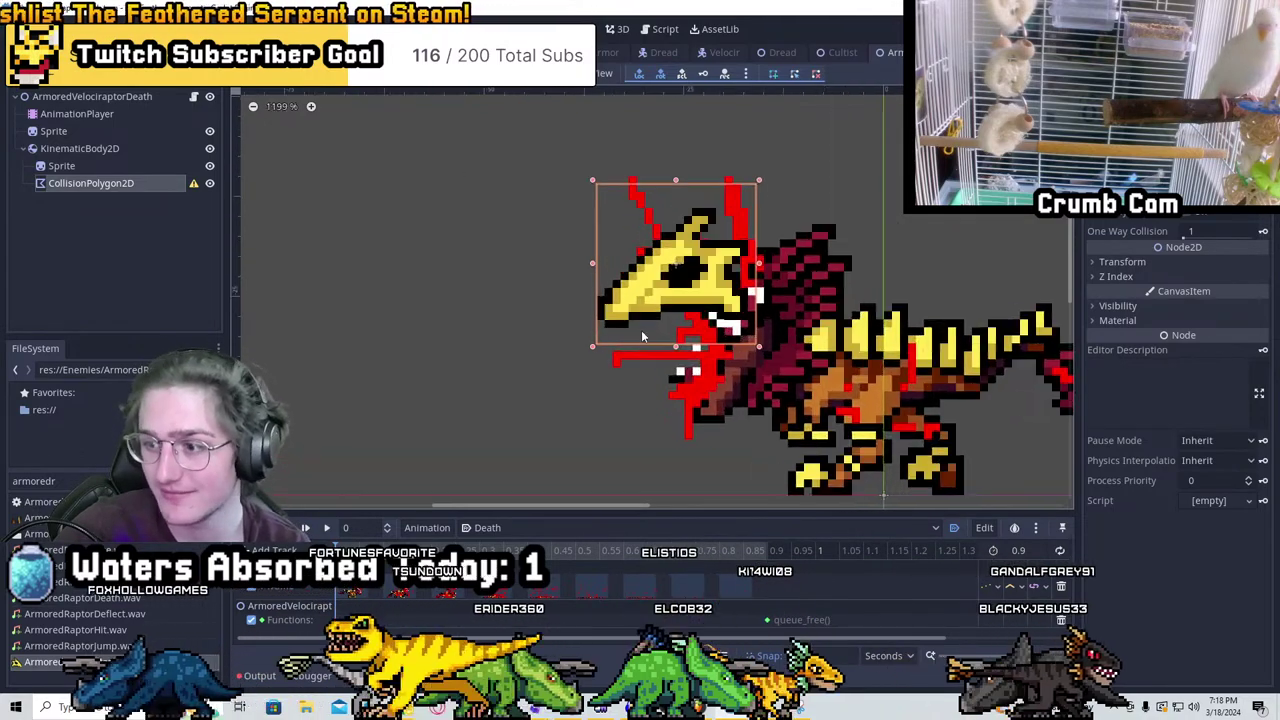
pyautogui.scroll(3, 604, 352)
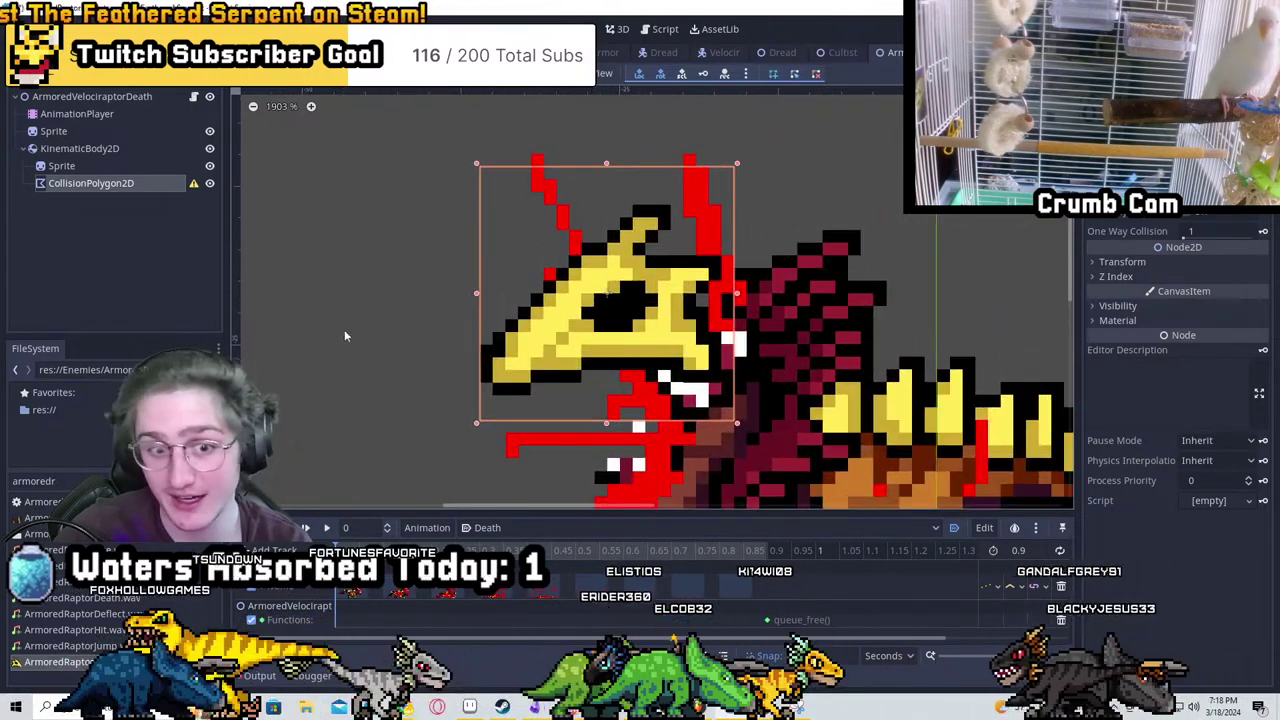
pyautogui.moveTo(445, 400); pyautogui.dragTo(581, 352, button='middle')
pyautogui.scroll(1, 581, 352)
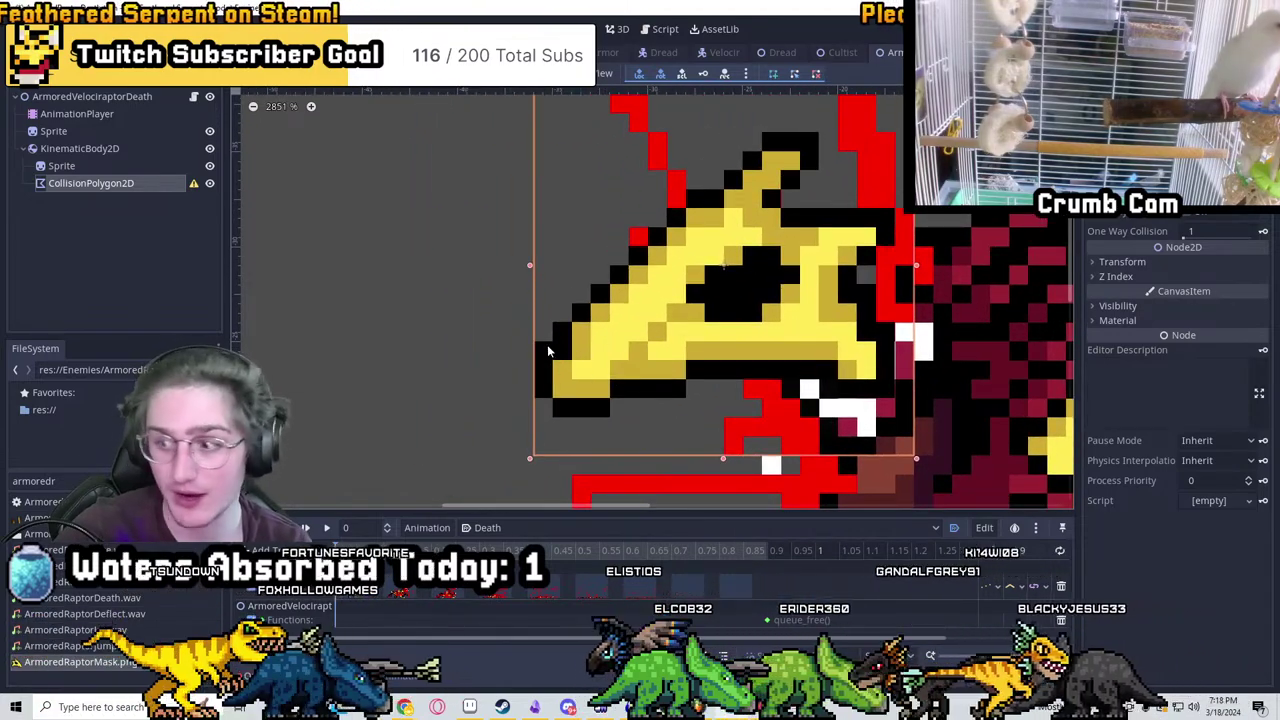
pyautogui.moveTo(560, 333); pyautogui.dragTo(450, 350, button='middle')
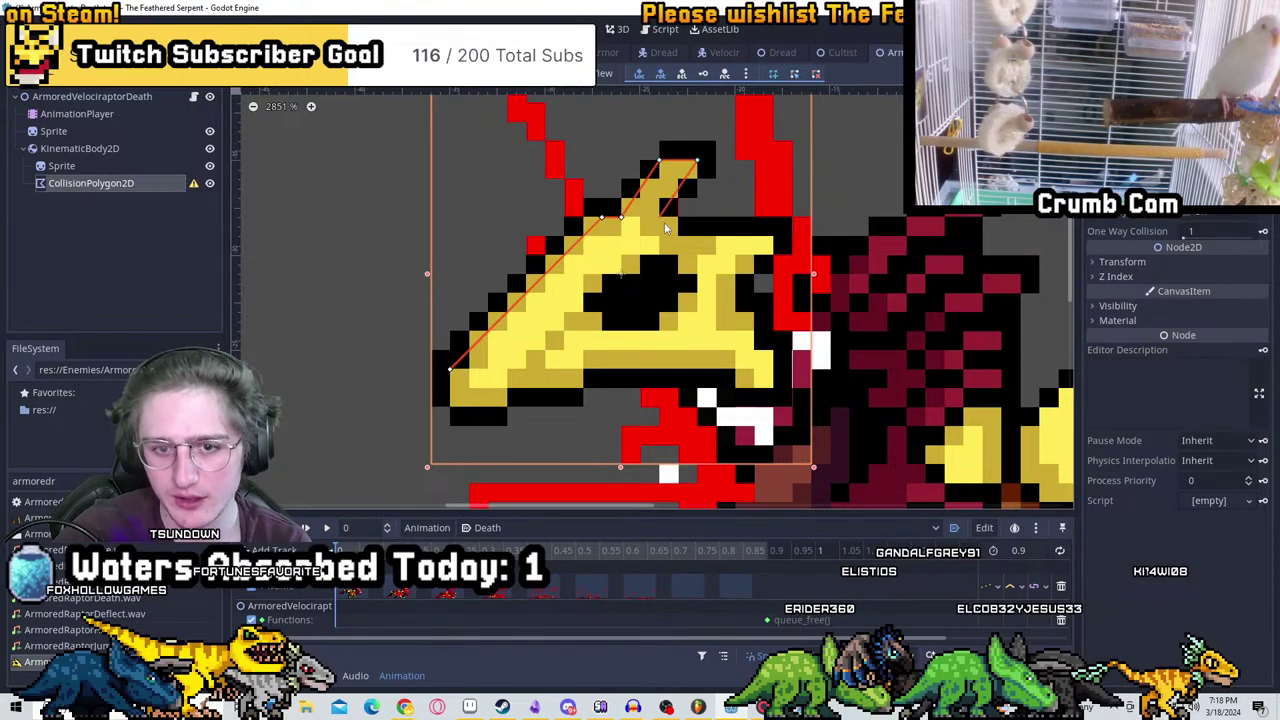
# Place four polygon points at the head's right notch, down its right edge and along the bottom
pyautogui.click(716, 312)
pyautogui.click(772, 353)
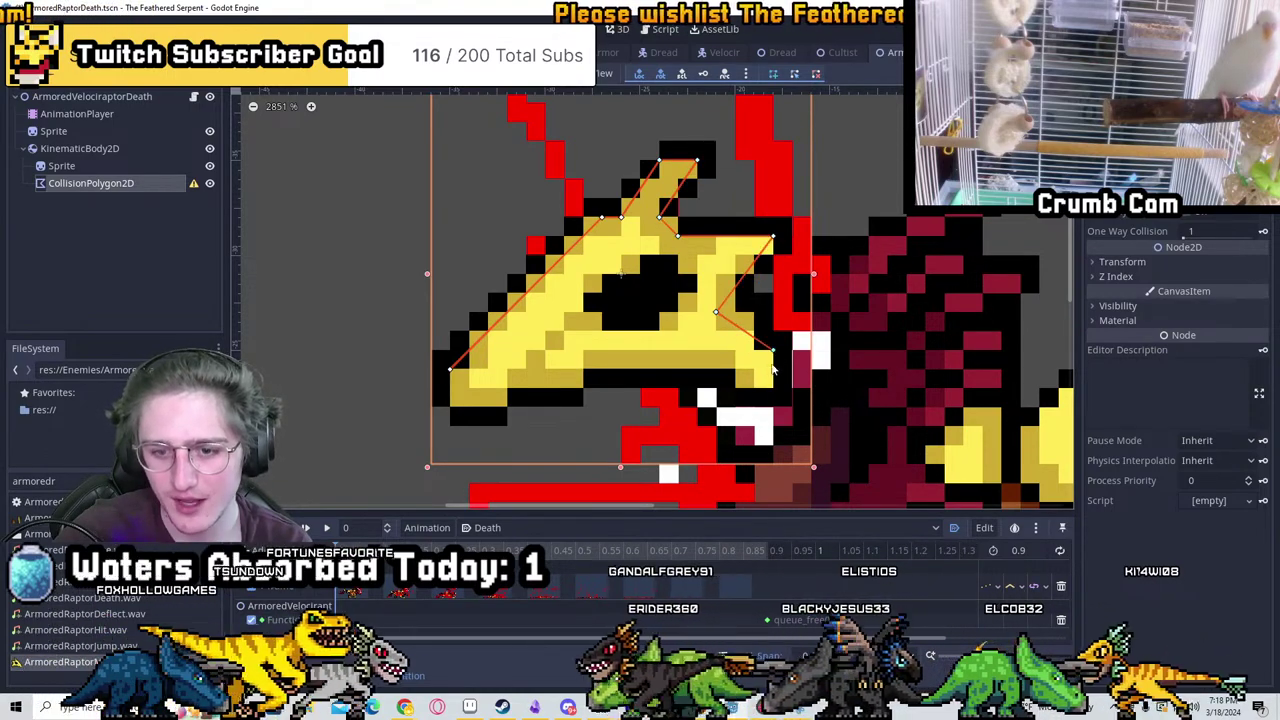
pyautogui.click(773, 385)
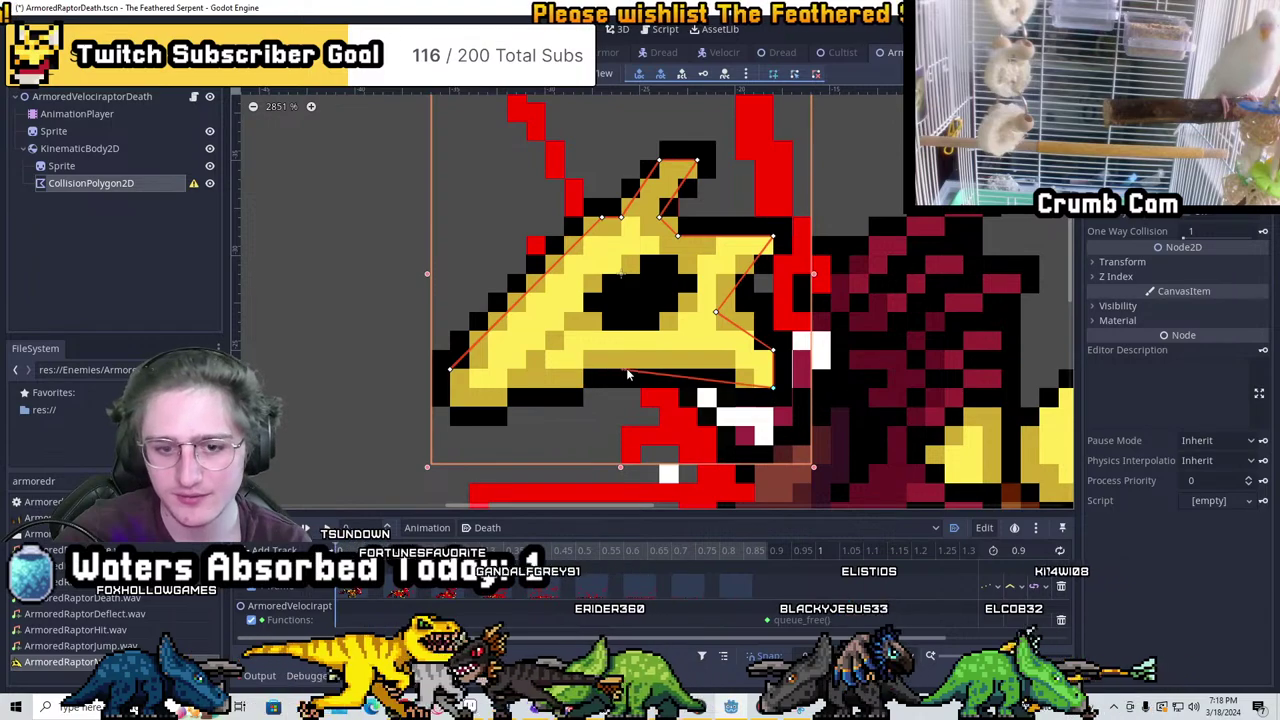
pyautogui.click(716, 371)
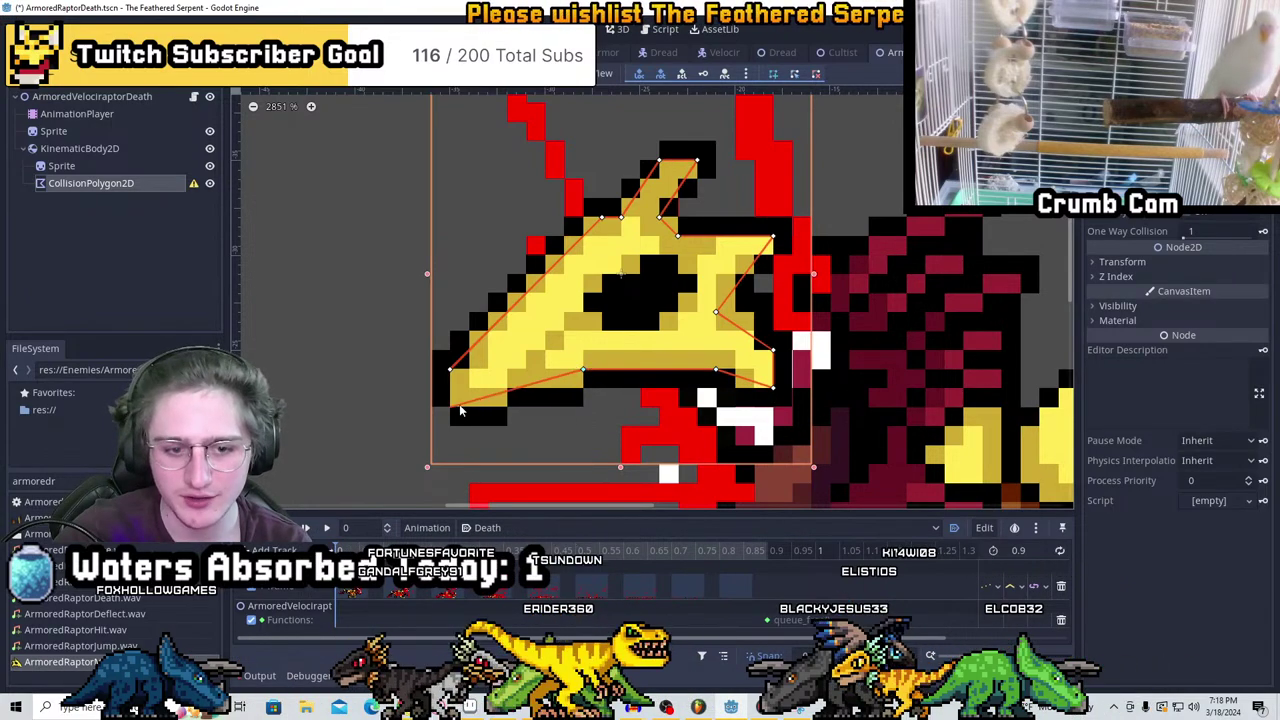
# Close the collision polygon and raise its crest and right corners to the mask edge
pyautogui.click(445, 371)
pyautogui.scroll(-3, 600, 300)
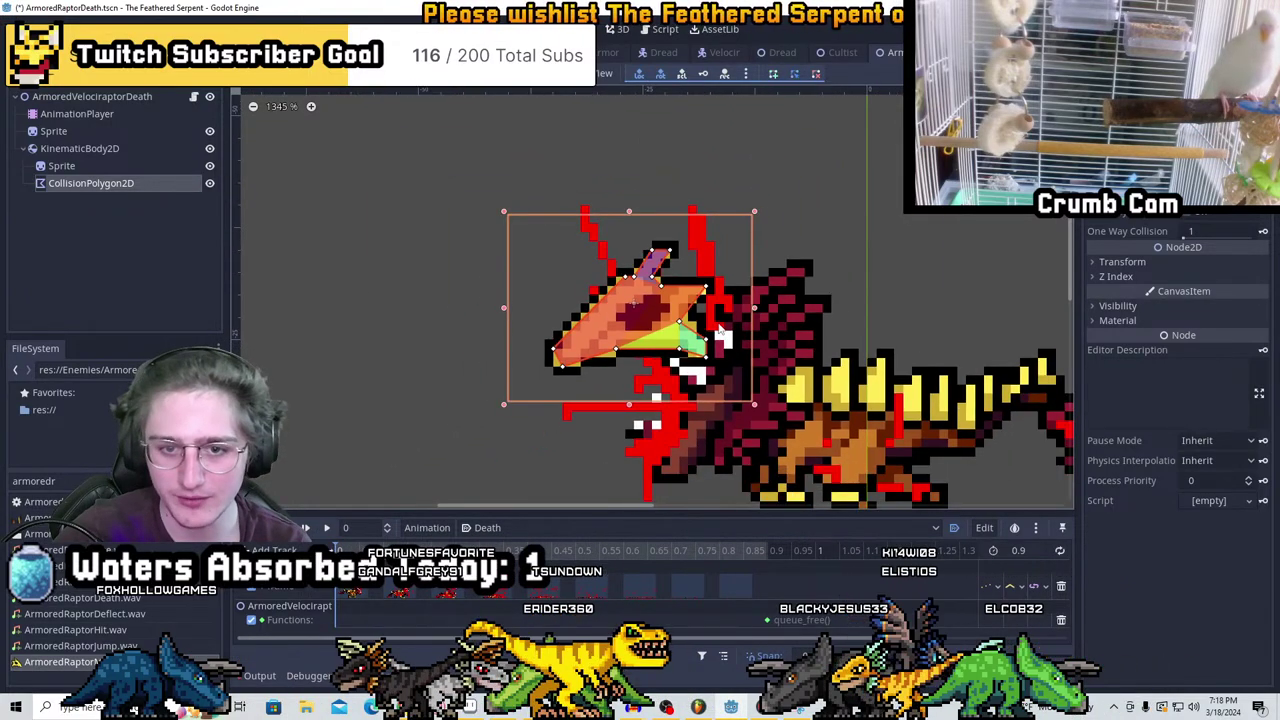
pyautogui.scroll(6, 638, 278)
pyautogui.scroll(2, 638, 278)
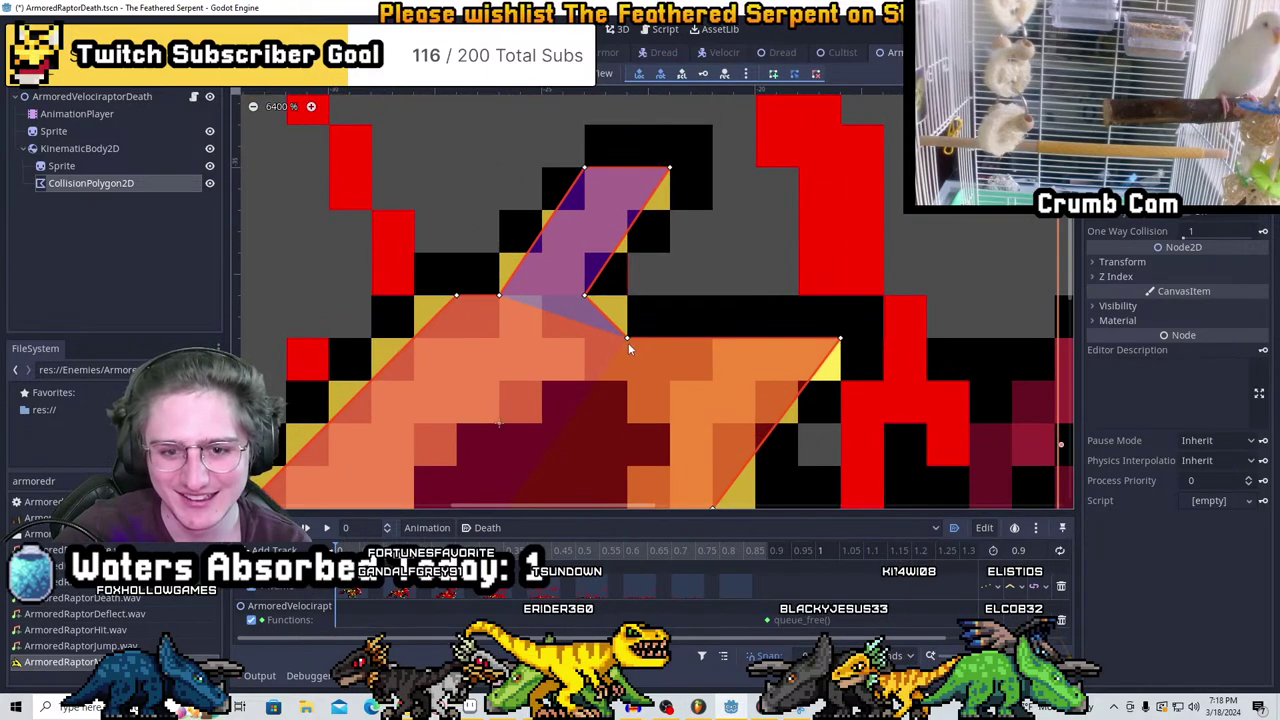
pyautogui.moveTo(628, 340); pyautogui.dragTo(669, 295)
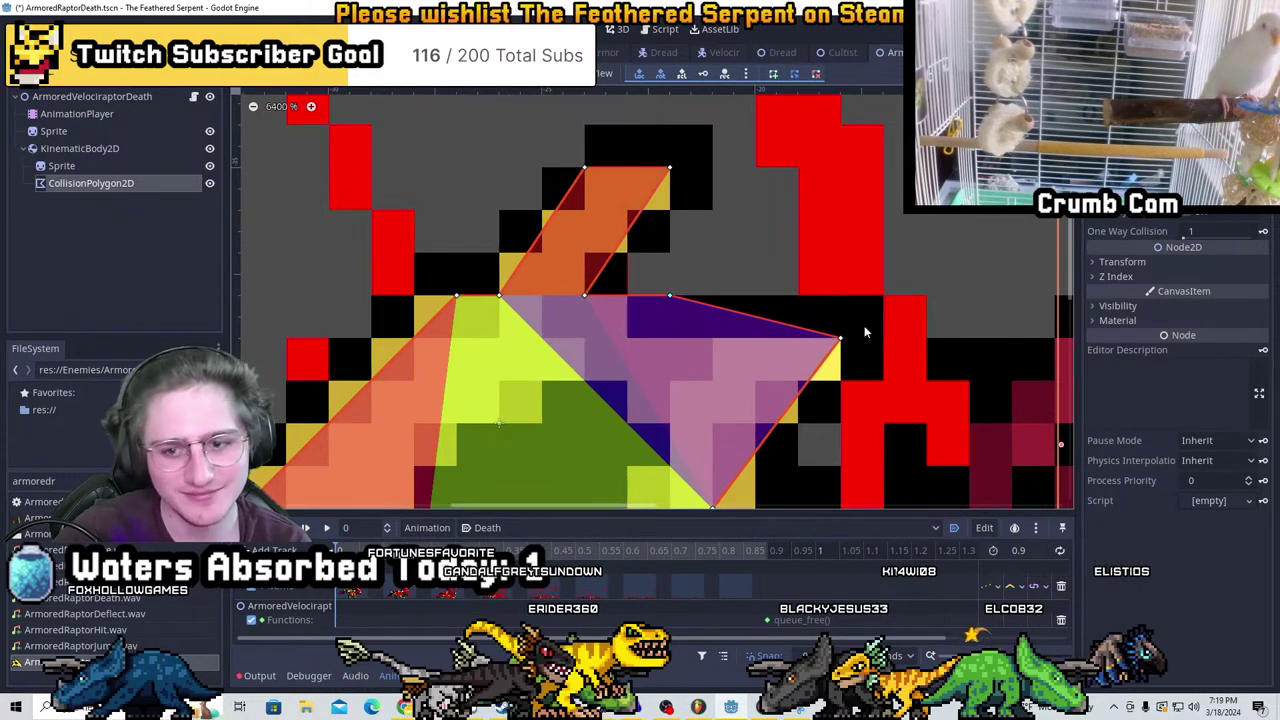
pyautogui.moveTo(840, 338); pyautogui.dragTo(883, 296)
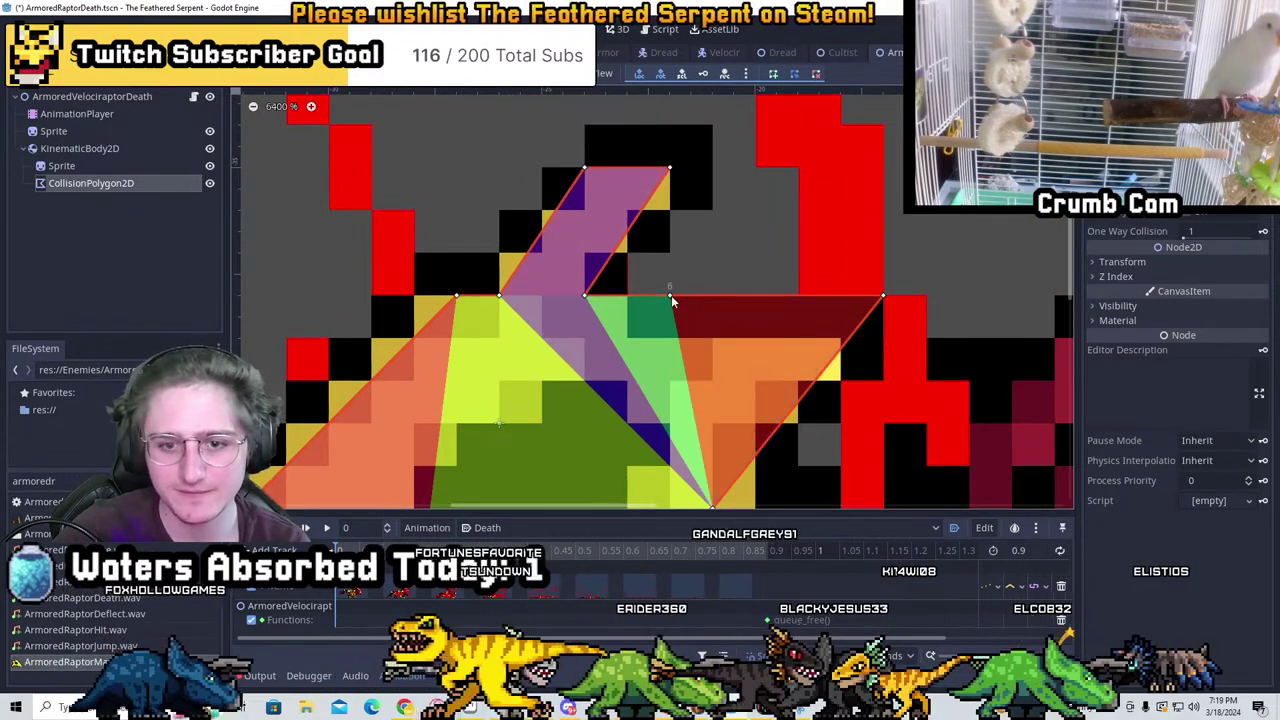
pyautogui.moveTo(770, 288); pyautogui.dragTo(620, 287, button='middle')
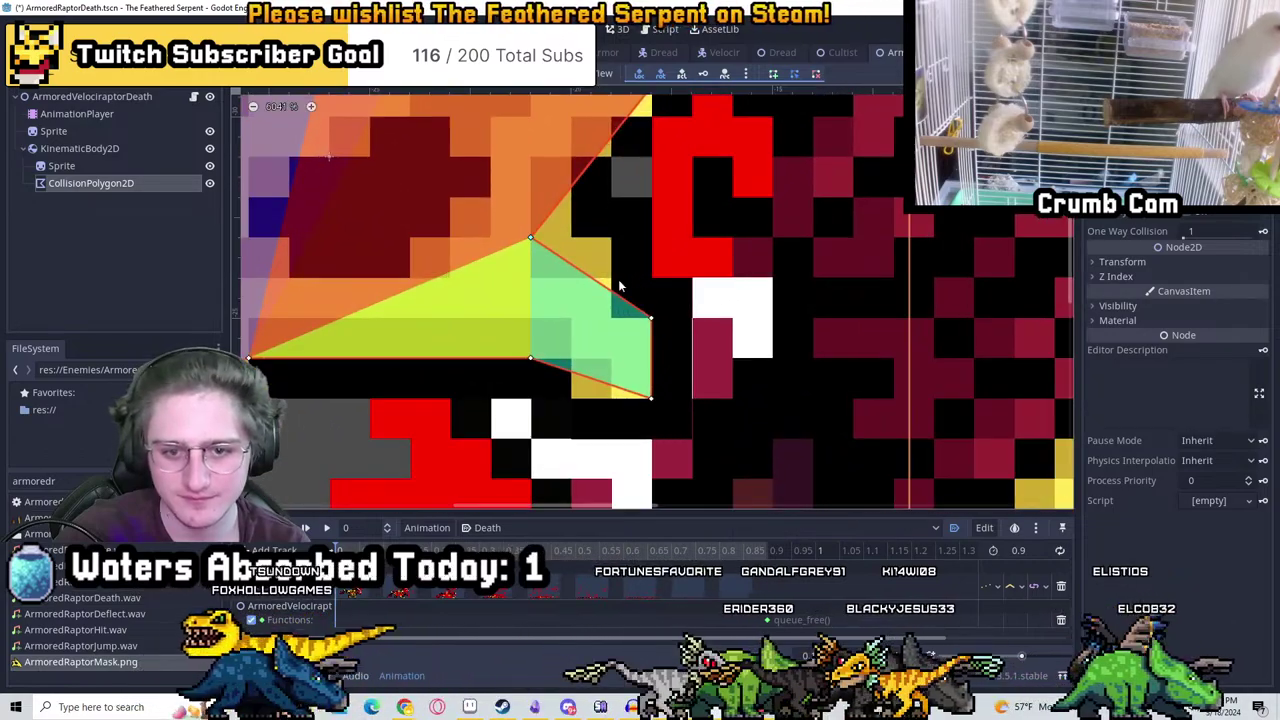
pyautogui.moveTo(533, 242); pyautogui.dragTo(616, 196)
# Fit the remaining polygon corners to the jaw and snout tip, then save the scene
pyautogui.scroll(-3, 665, 208)
pyautogui.scroll(3, 692, 250)
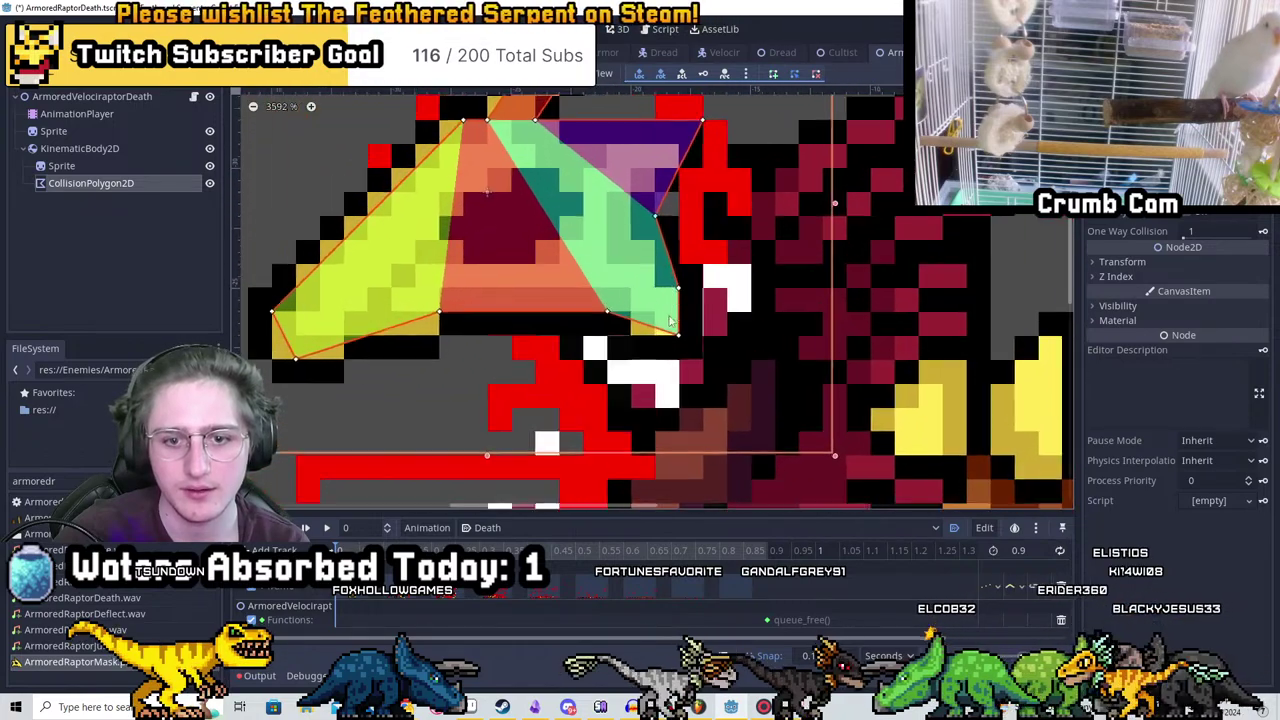
pyautogui.moveTo(684, 345); pyautogui.dragTo(705, 352)
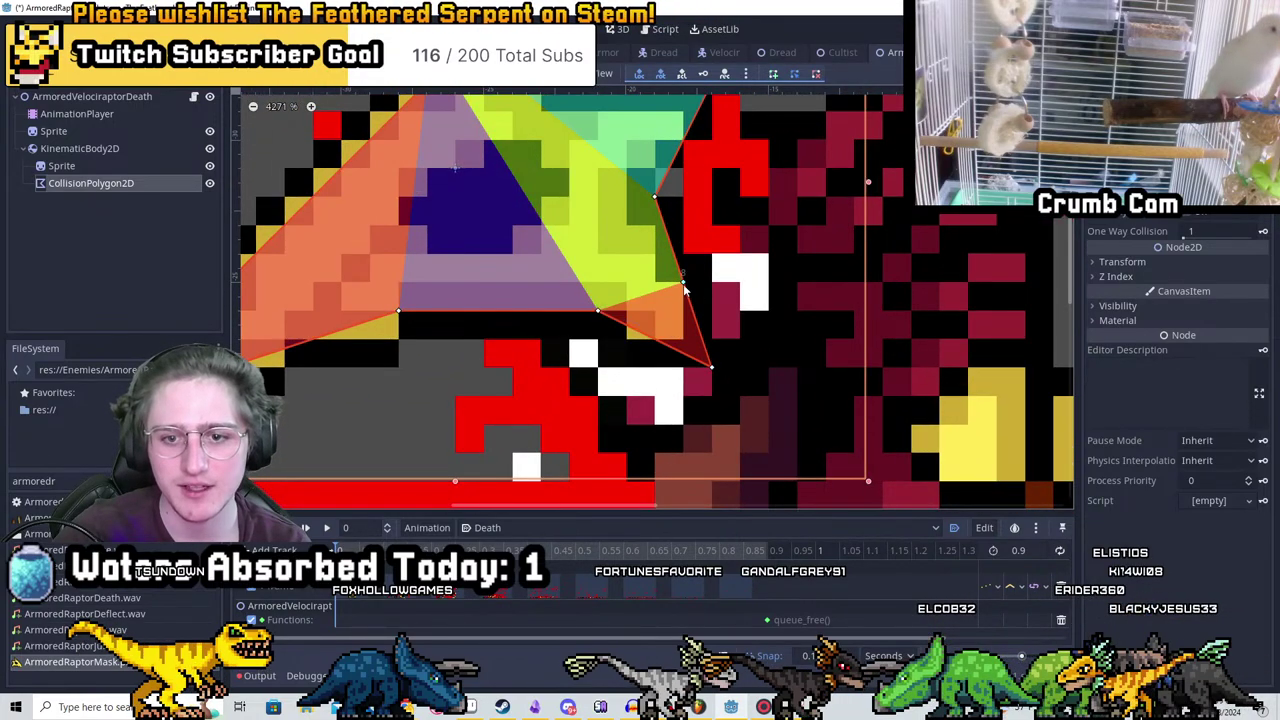
pyautogui.moveTo(684, 286); pyautogui.dragTo(711, 281)
pyautogui.moveTo(600, 313); pyautogui.dragTo(572, 313)
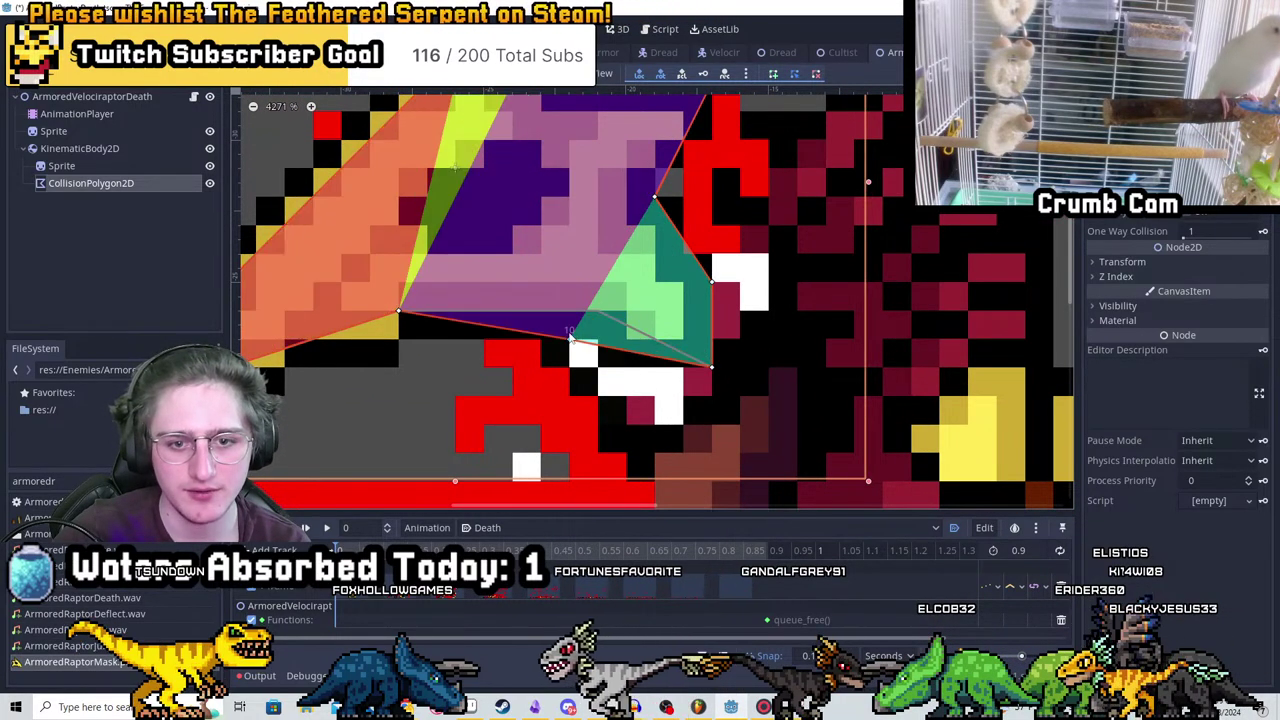
pyautogui.moveTo(575, 330); pyautogui.dragTo(763, 354, button='middle')
pyautogui.moveTo(803, 345); pyautogui.dragTo(802, 338)
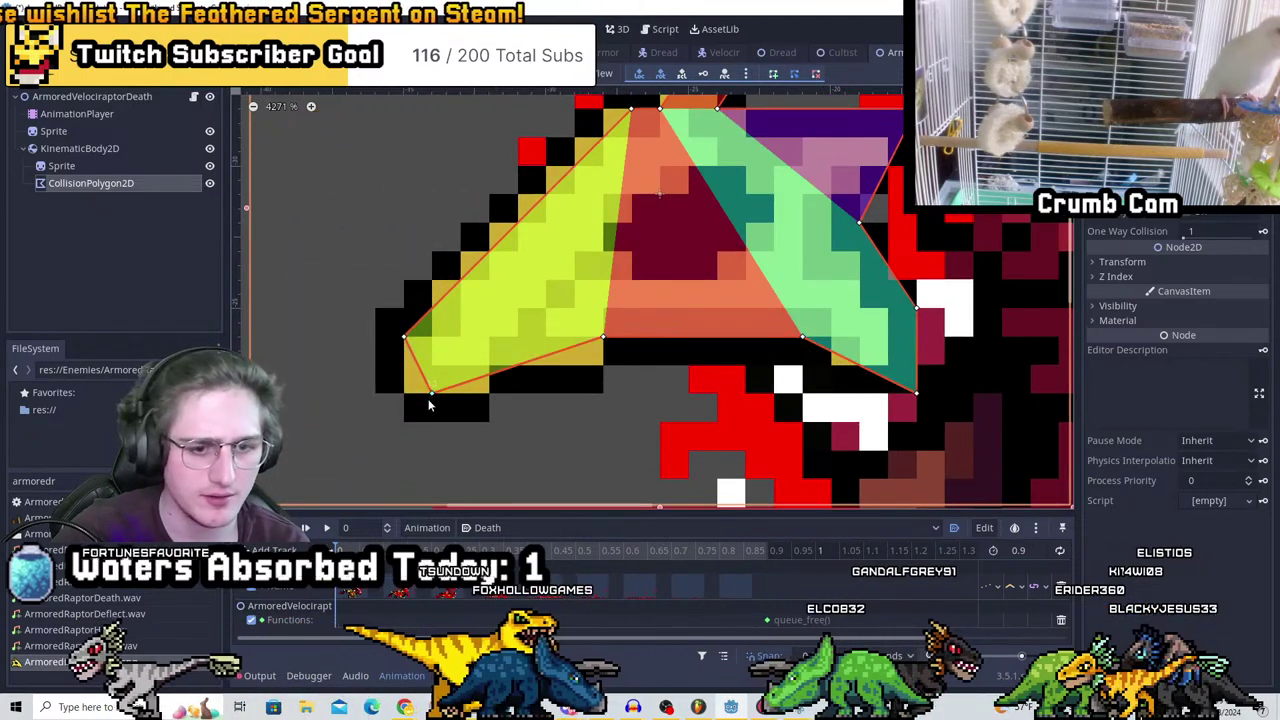
pyautogui.moveTo(431, 393); pyautogui.dragTo(431, 421)
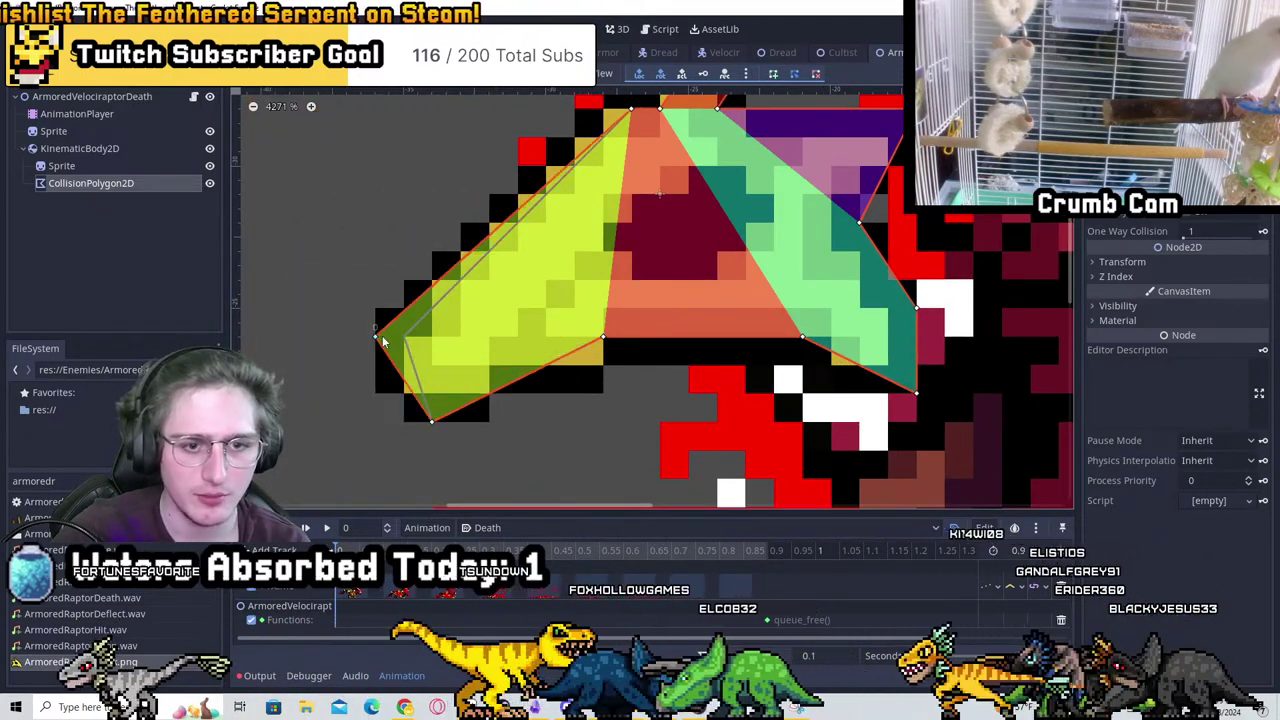
pyautogui.scroll(3, 551, 432)
pyautogui.moveTo(640, 266)
pyautogui.mouseDown()
pyautogui.moveTo(612, 266)
pyautogui.moveTo(643, 266)
pyautogui.mouseUp()
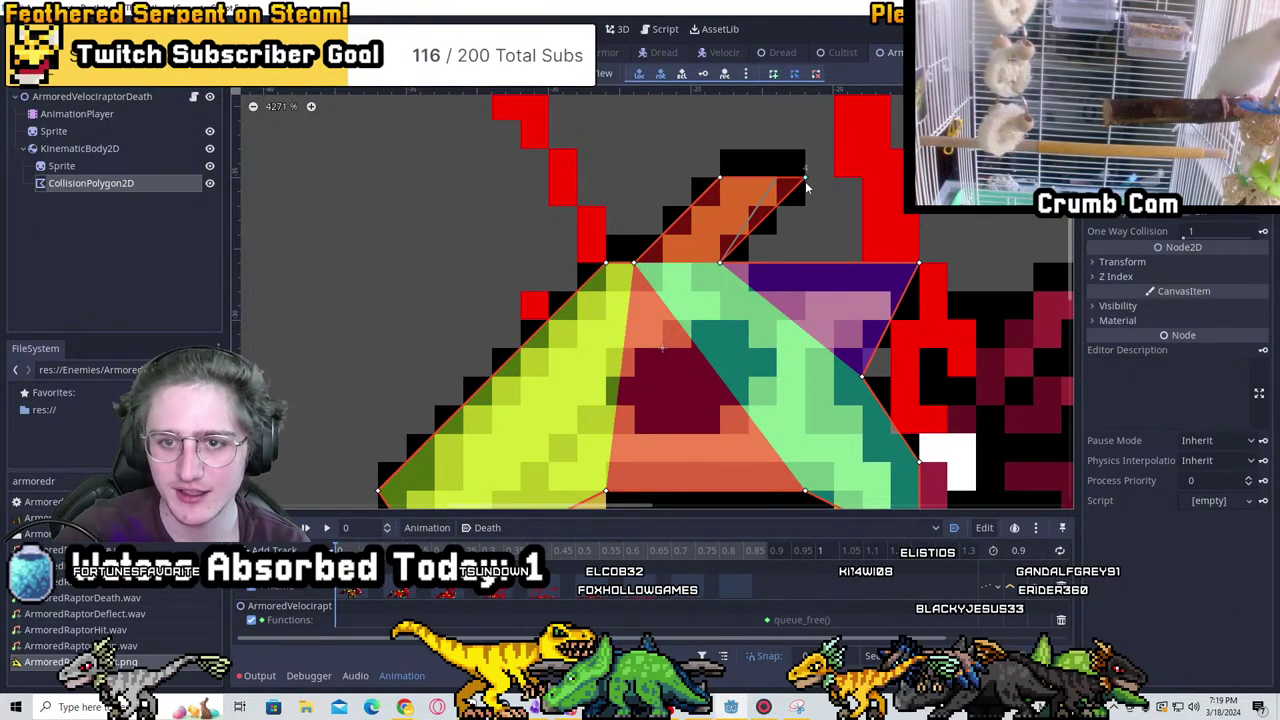
pyautogui.scroll(-6, 830, 221)
pyautogui.hotkey('ctrl', 's')
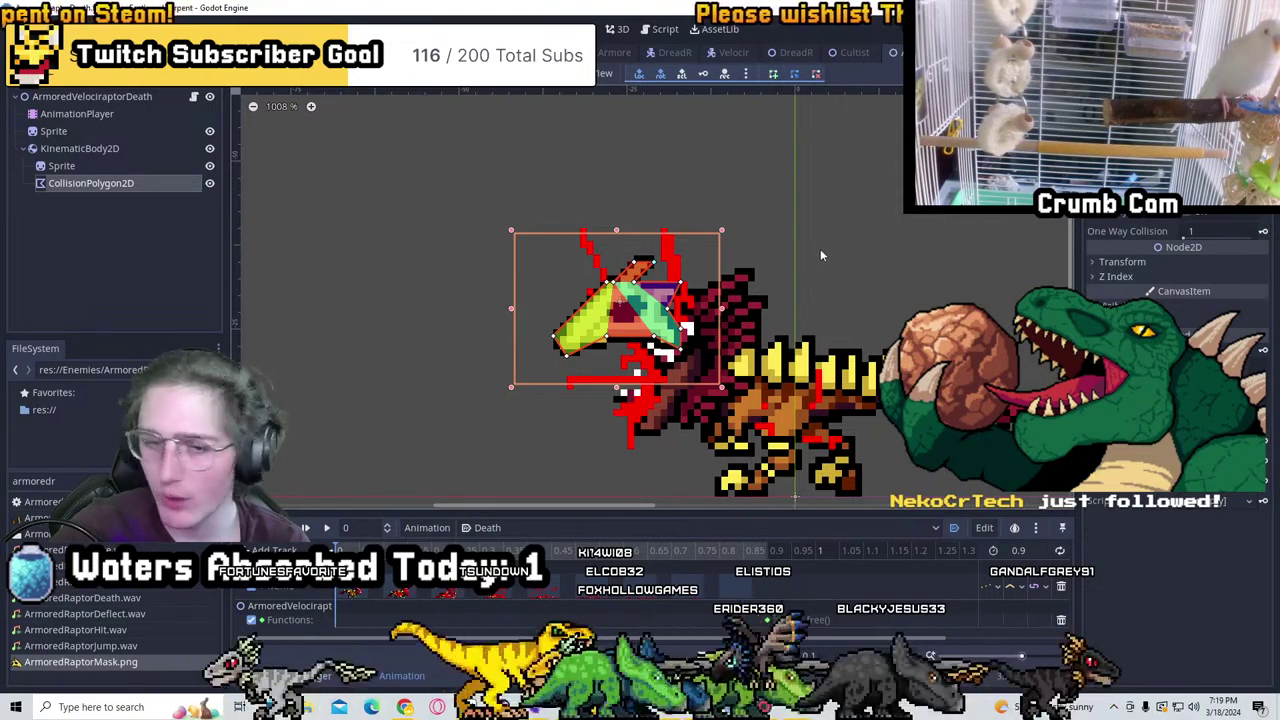
# Review the collision polygon's points and the KinematicBody2D's physics properties
pyautogui.scroll(5, 820, 248)
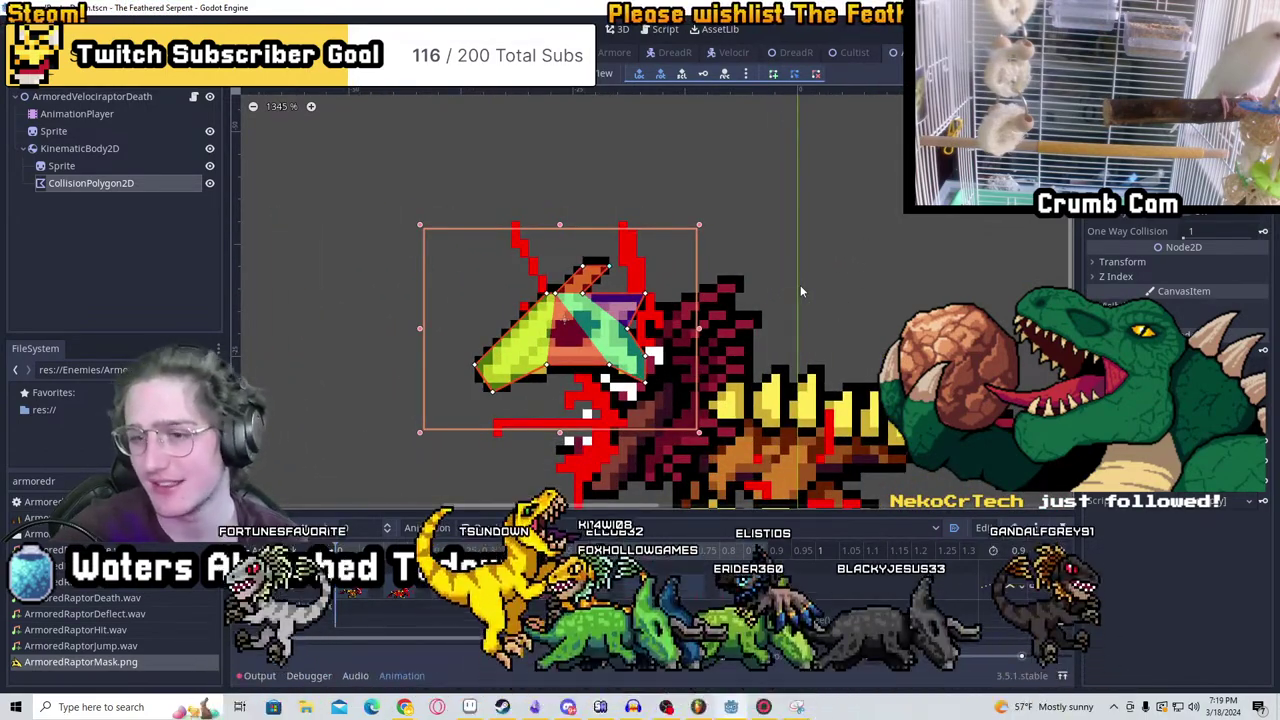
pyautogui.scroll(4, 687, 307)
pyautogui.click(87, 151)
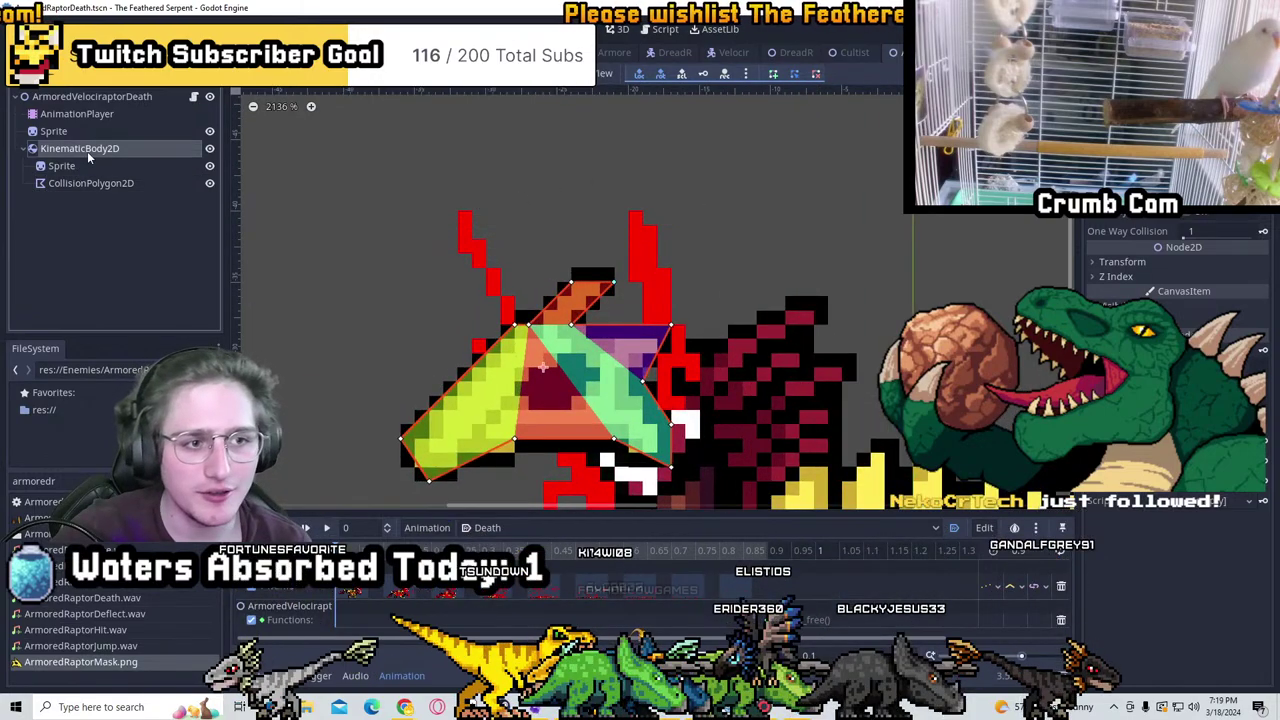
pyautogui.scroll(-4, 721, 315)
pyautogui.click(82, 187)
pyautogui.click(84, 187)
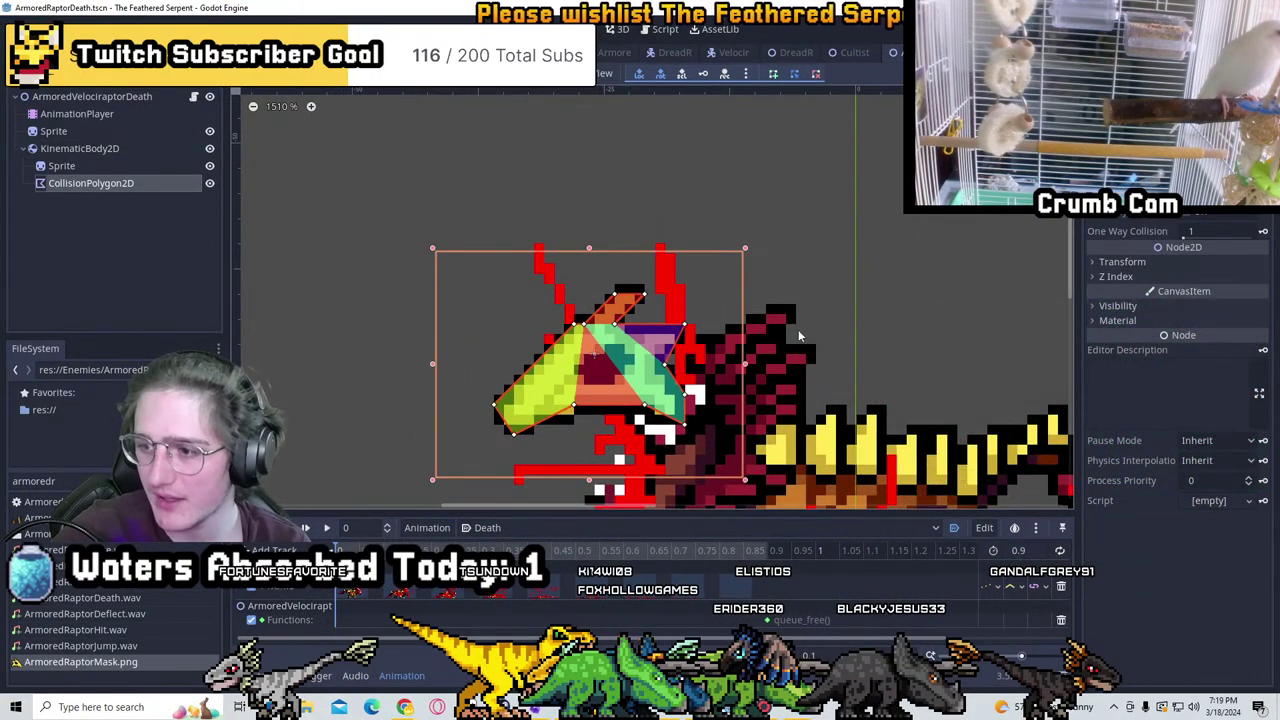
pyautogui.scroll(-2, 798, 336)
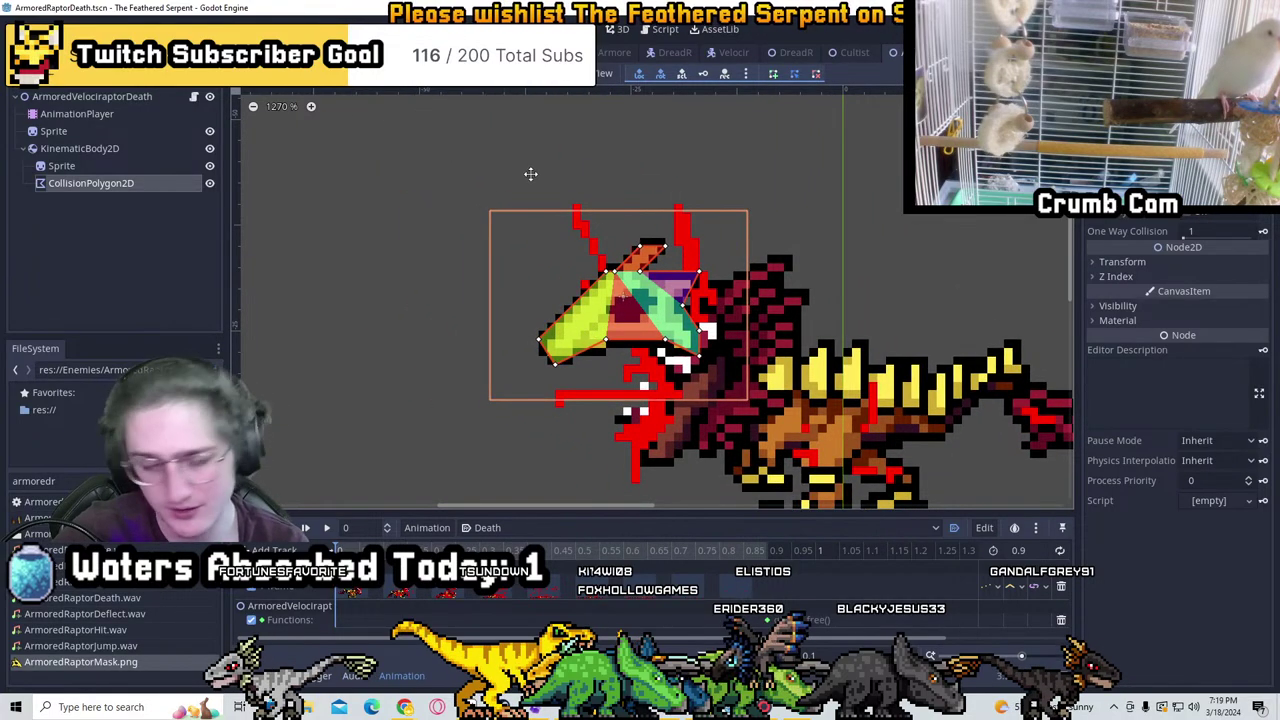
pyautogui.scroll(2, 530, 174)
pyautogui.click(79, 148)
pyautogui.scroll(-3, 708, 216)
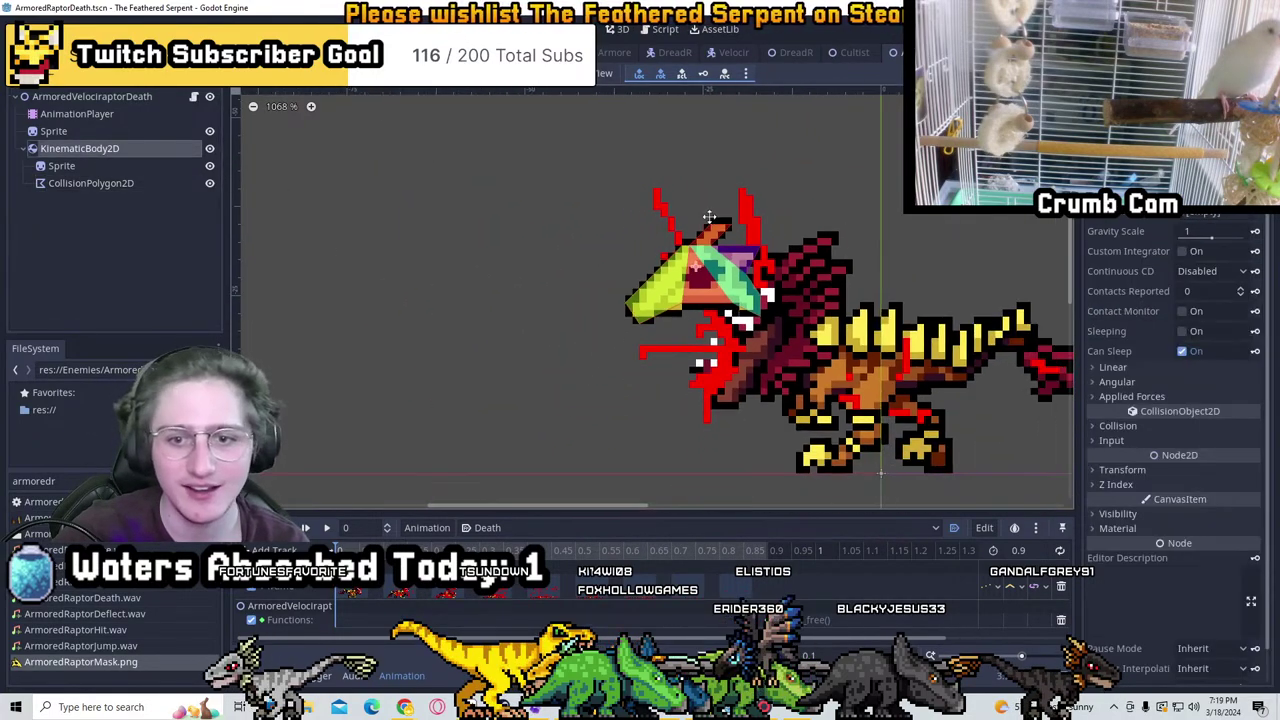
pyautogui.moveTo(837, 228); pyautogui.dragTo(693, 268, button='middle')
pyautogui.scroll(2, 824, 336)
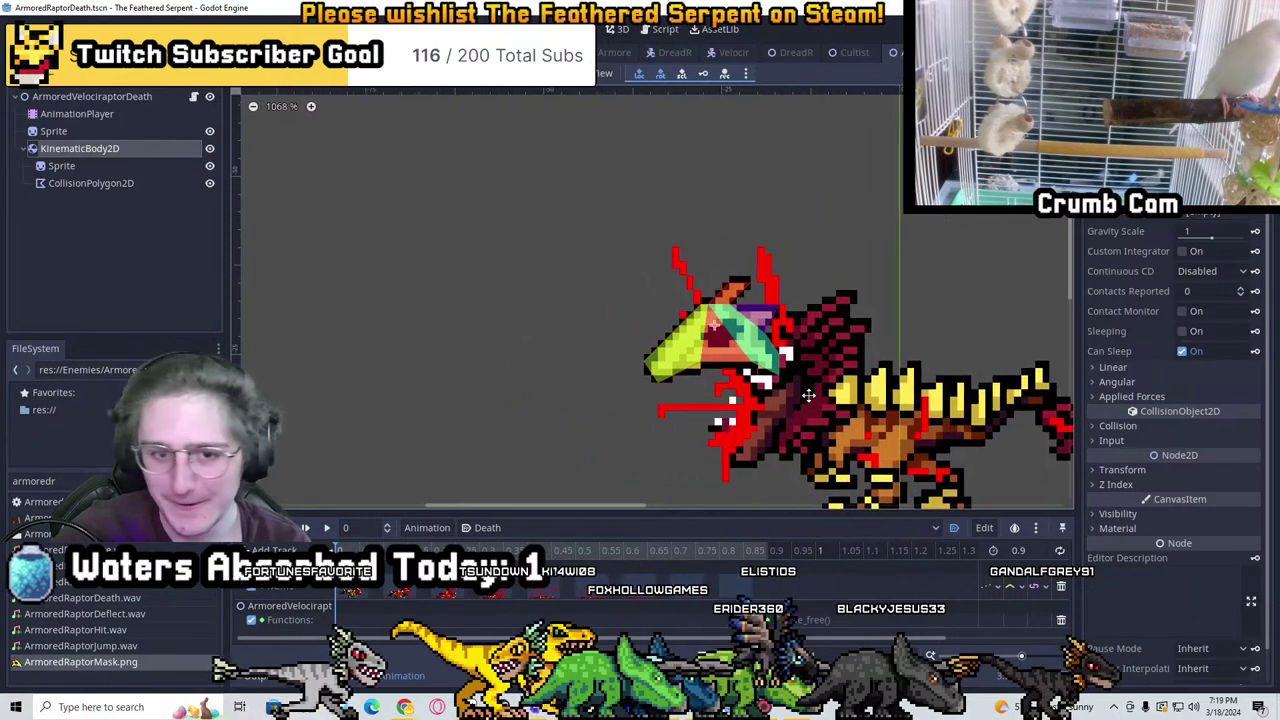
pyautogui.scroll(-5, 704, 343)
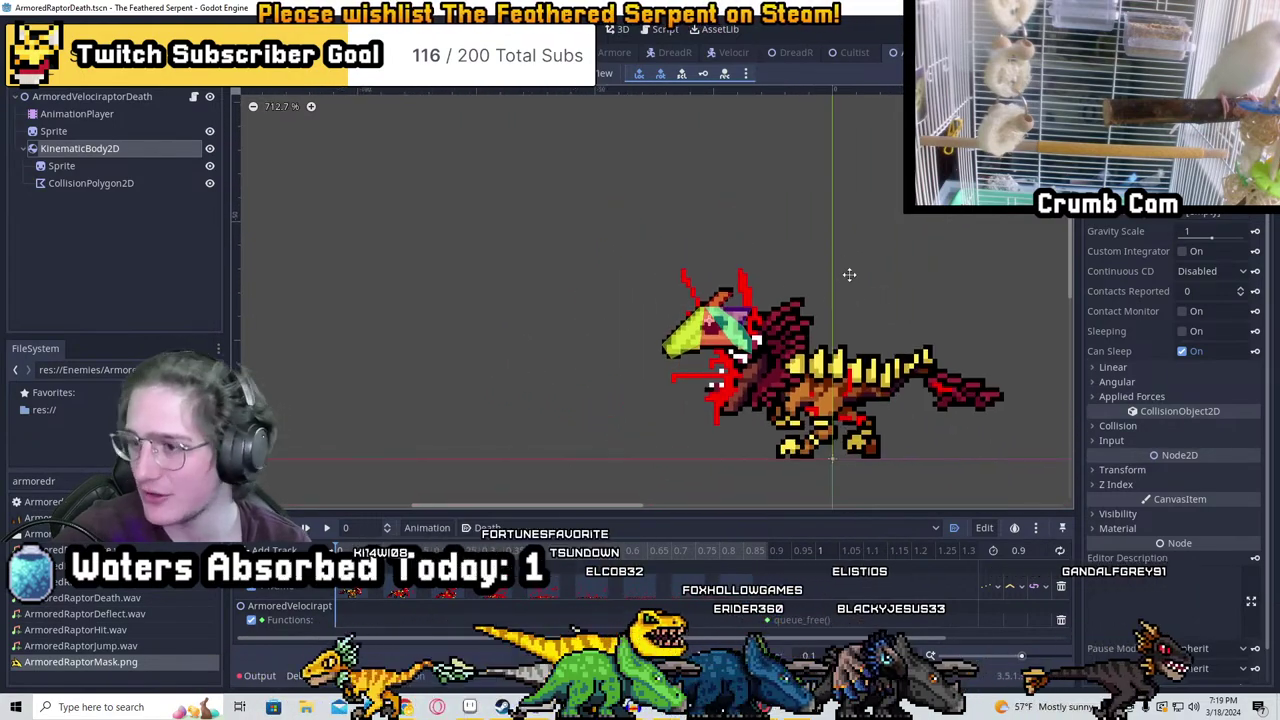
pyautogui.moveTo(908, 276); pyautogui.dragTo(878, 275, button='middle')
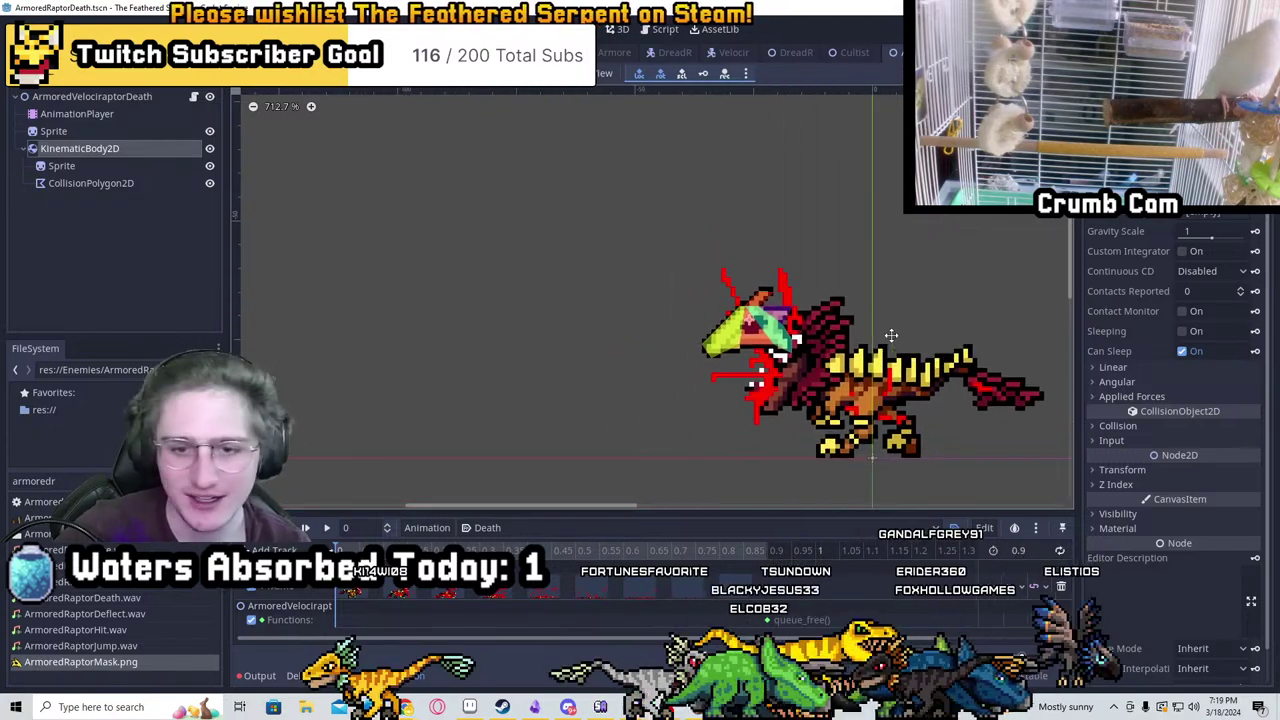
pyautogui.moveTo(889, 337); pyautogui.dragTo(247, 137, button='middle')
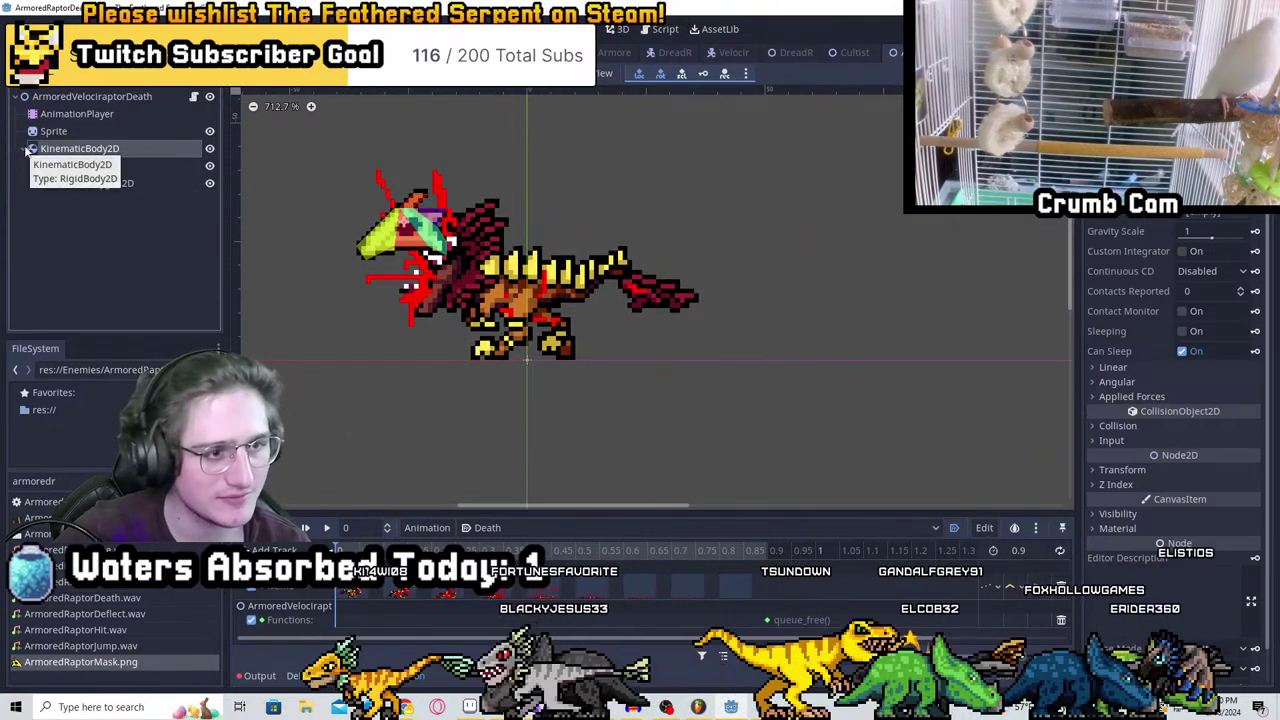
# Collapse KinematicBody2D's children and preview the Death animation at 0.1 seconds, then return to start
pyautogui.click(33, 148)
pyautogui.scroll(5, 390, 207)
pyautogui.scroll(1, 390, 207)
pyautogui.moveTo(390, 207); pyautogui.dragTo(611, 251, button='middle')
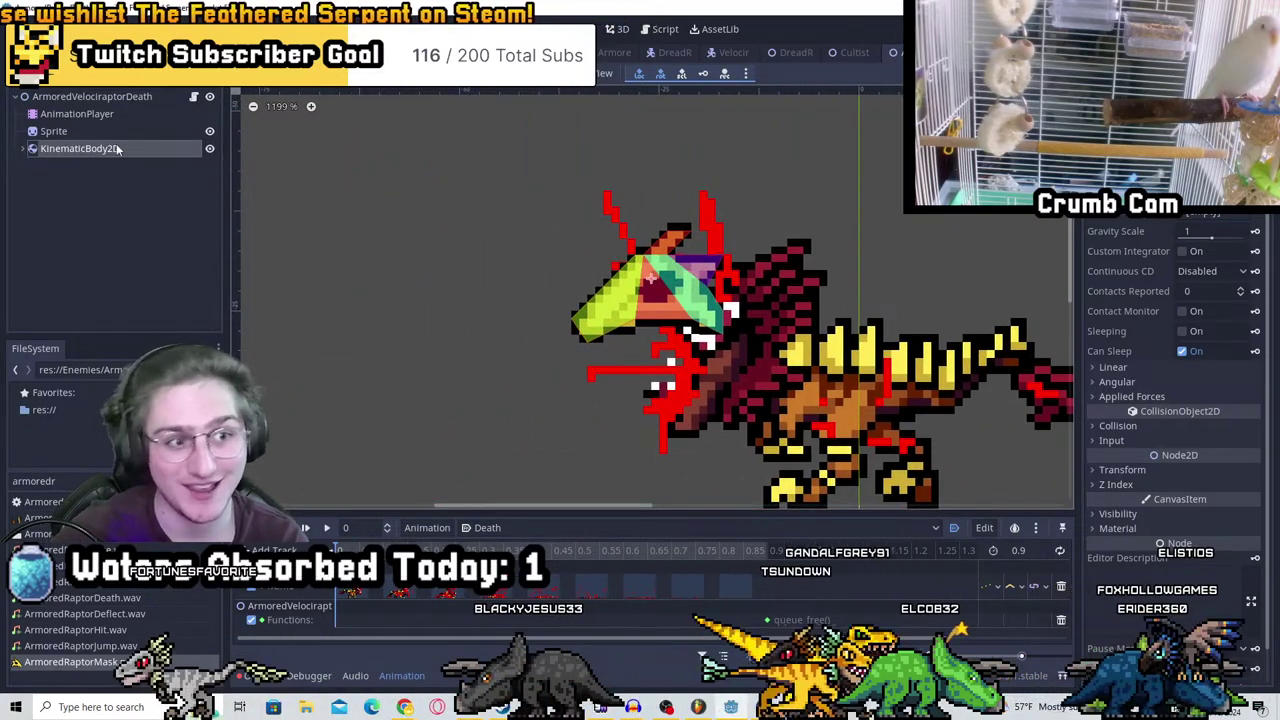
pyautogui.click(181, 115)
pyautogui.moveTo(717, 330); pyautogui.dragTo(628, 267, button='middle')
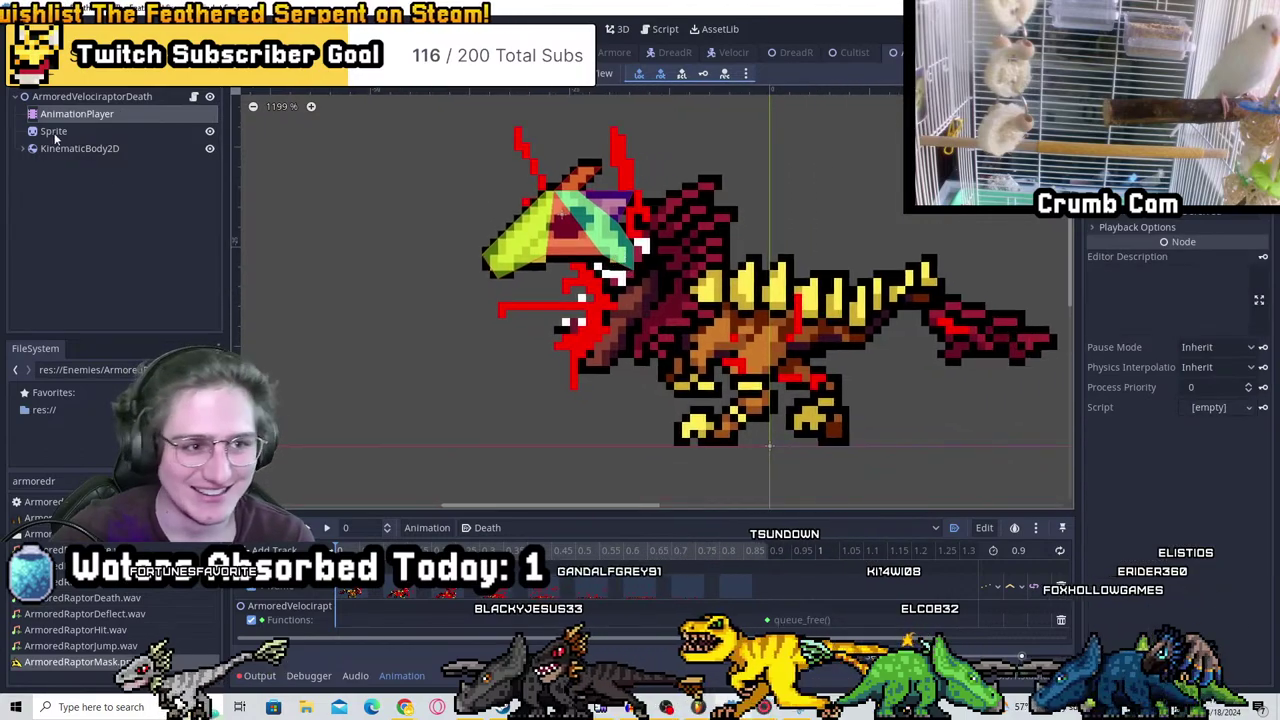
pyautogui.click(383, 552)
pyautogui.click(352, 552)
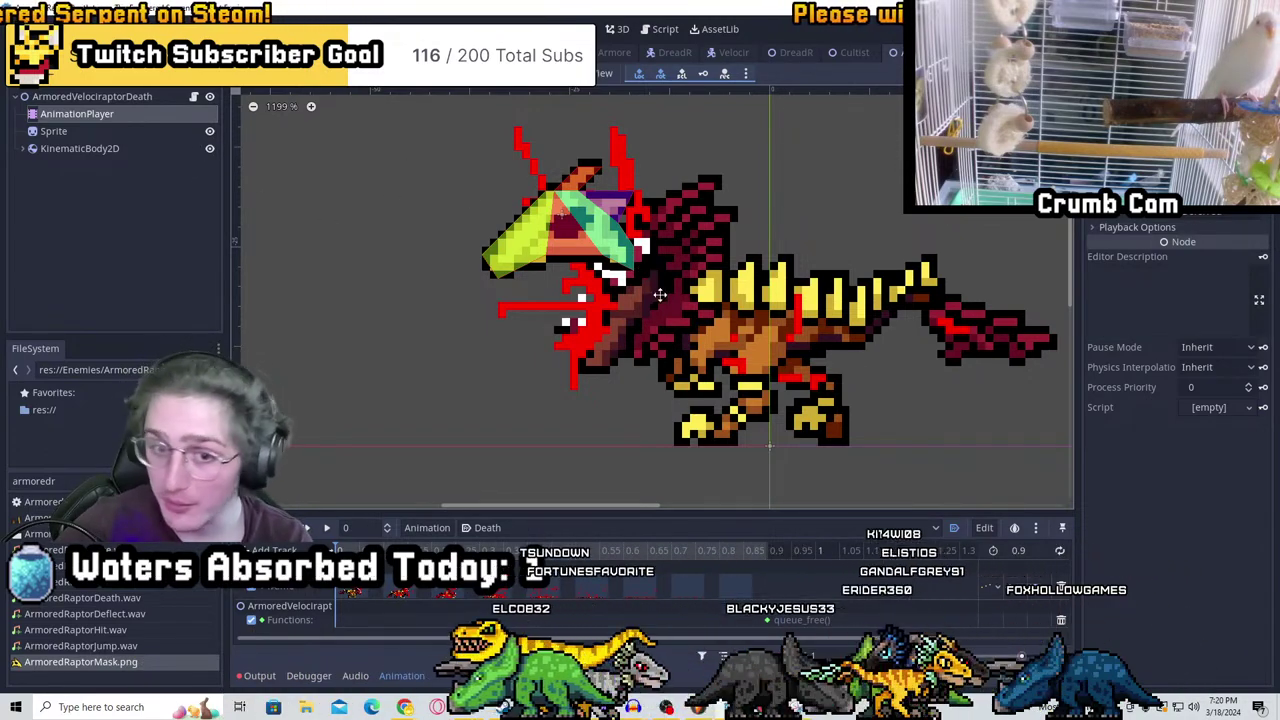
# Check the main Sprite's Flip H setting, then select KinematicBody2D to view its physics settings
pyautogui.scroll(-3, 660, 294)
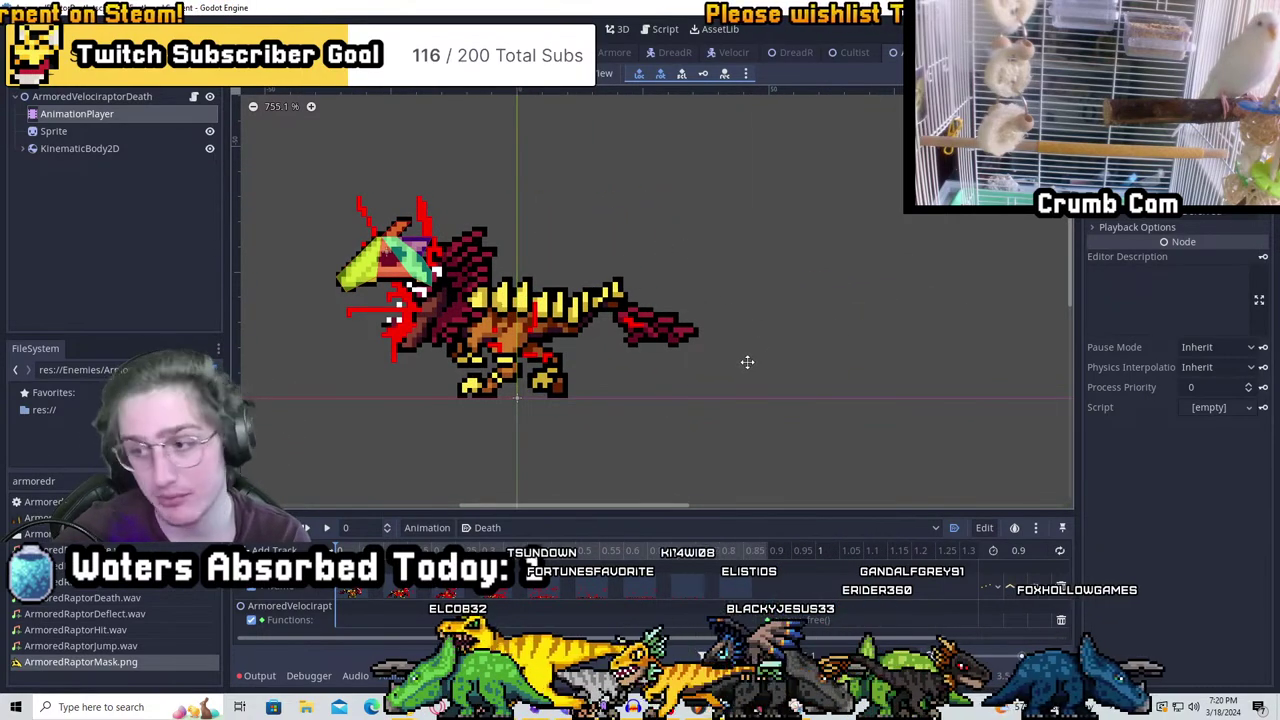
pyautogui.moveTo(746, 360); pyautogui.dragTo(743, 323, button='middle')
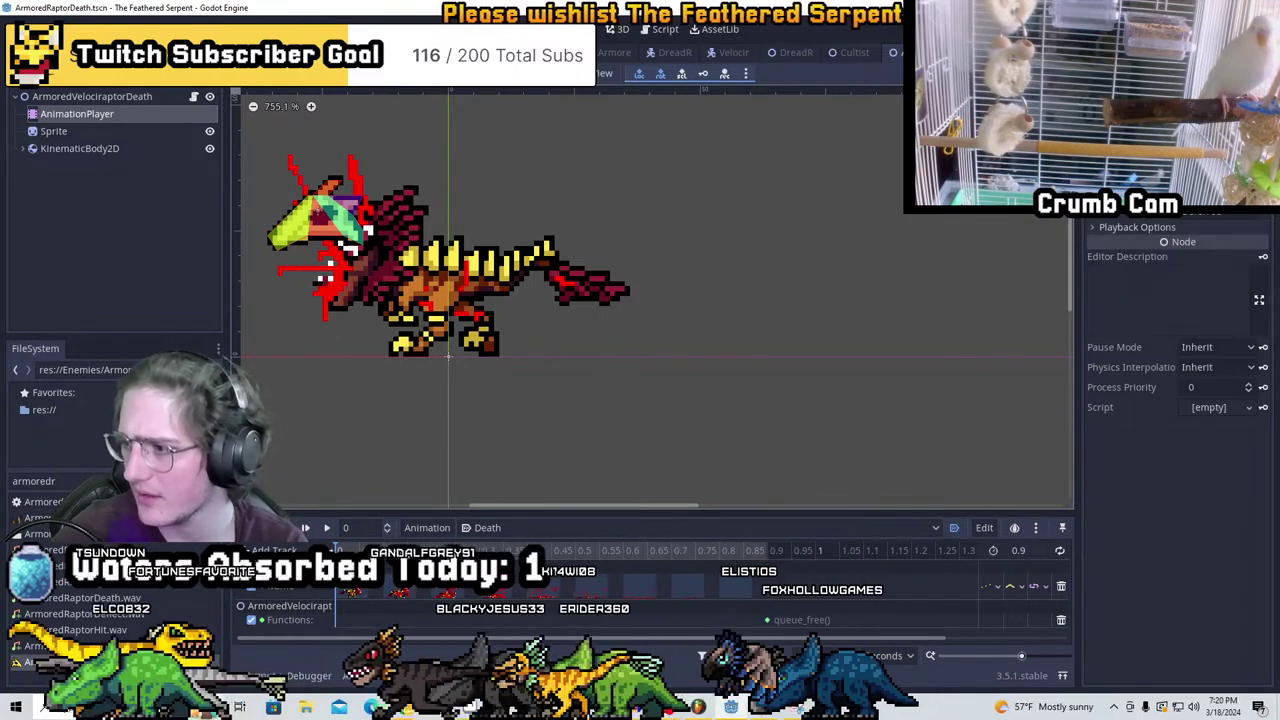
pyautogui.scroll(1, 526, 217)
pyautogui.moveTo(526, 217); pyautogui.dragTo(911, 306, button='middle')
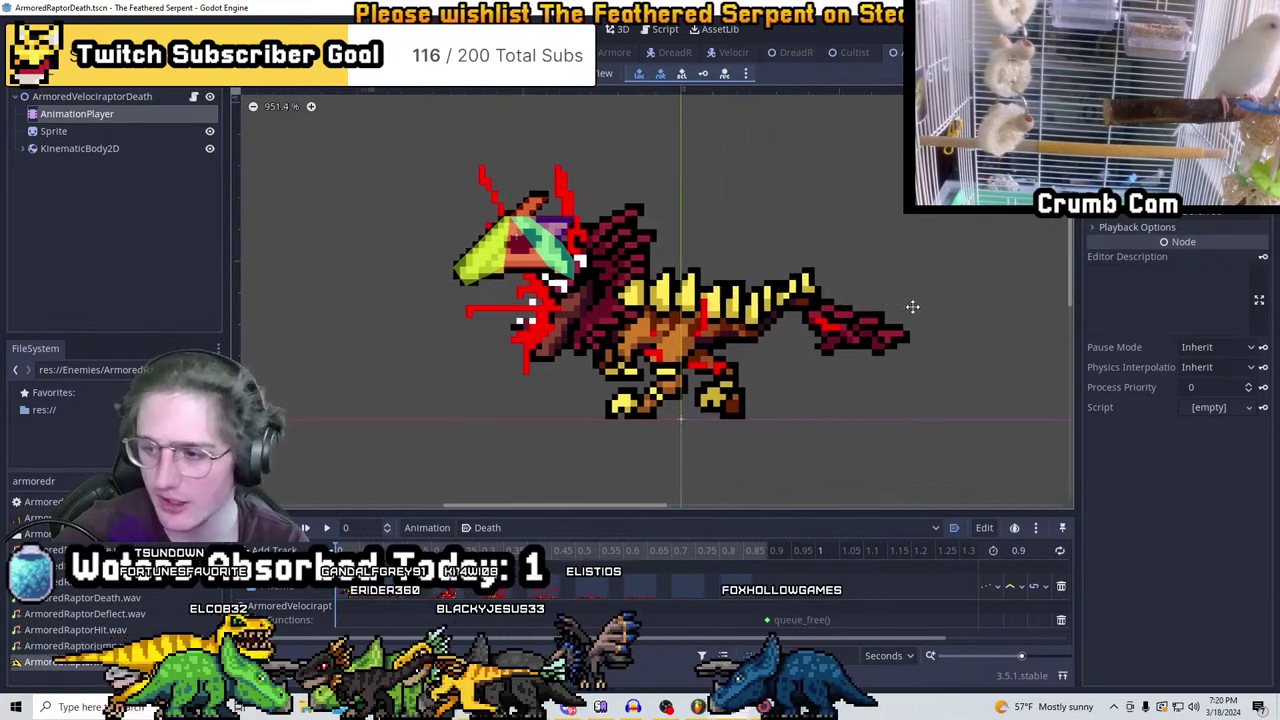
pyautogui.moveTo(737, 423); pyautogui.dragTo(787, 376, button='middle')
pyautogui.scroll(1, 640, 300)
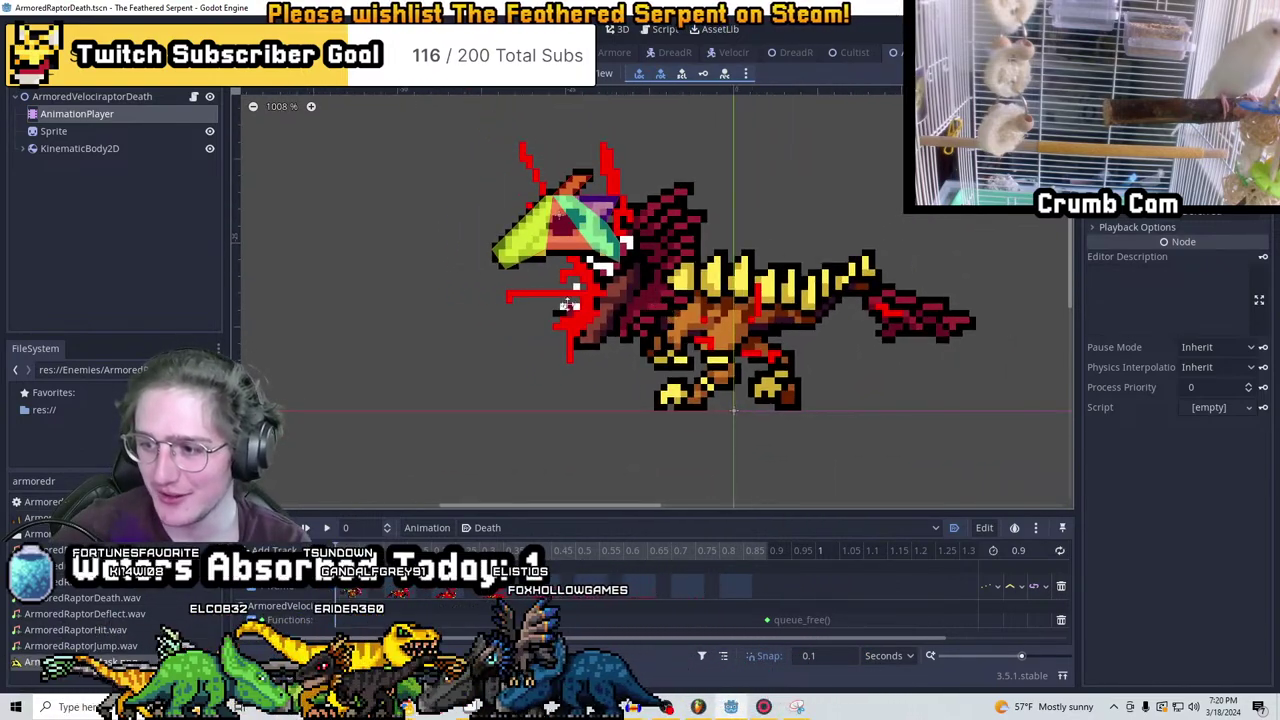
pyautogui.moveTo(566, 218); pyautogui.dragTo(381, 232, button='middle')
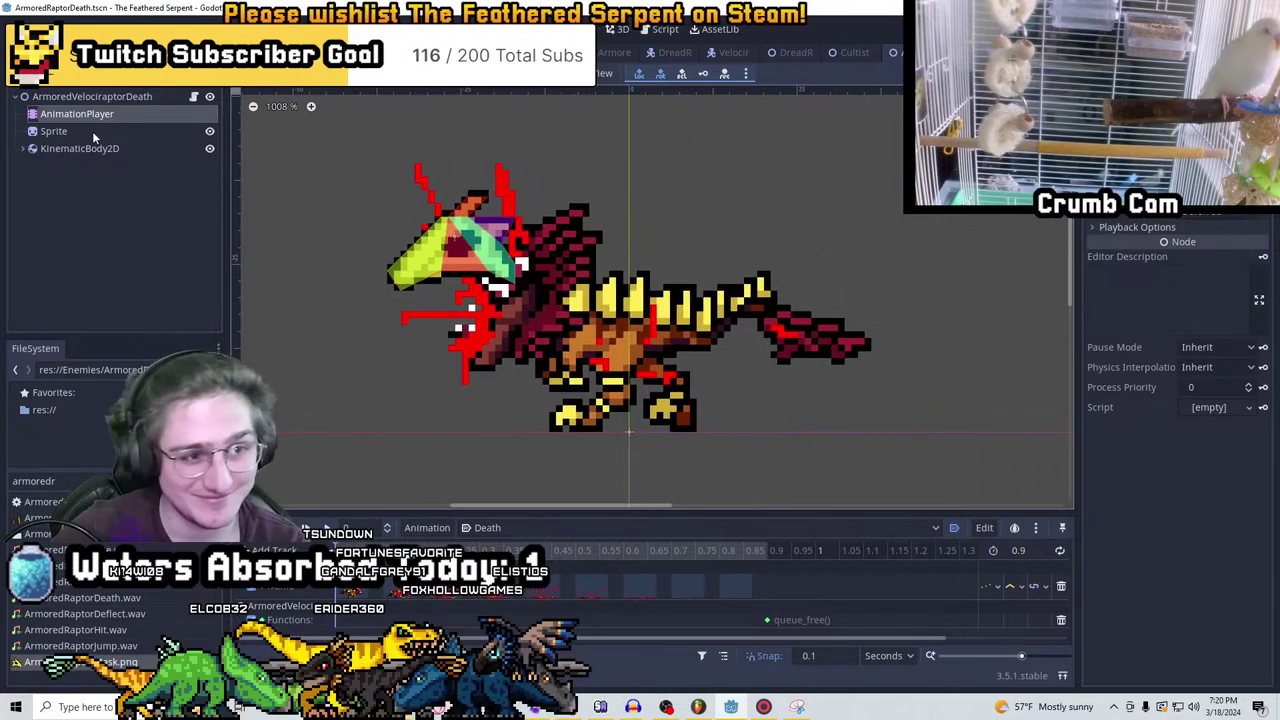
pyautogui.click(60, 131)
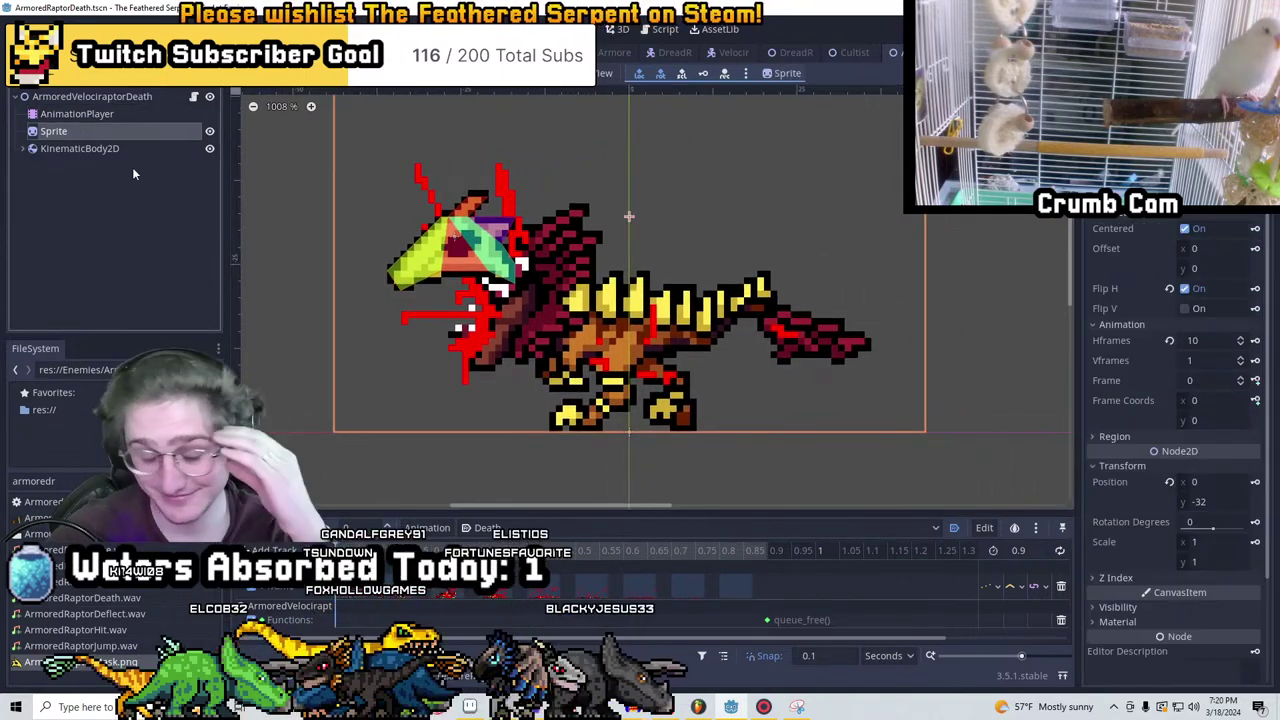
pyautogui.scroll(-3, 521, 327)
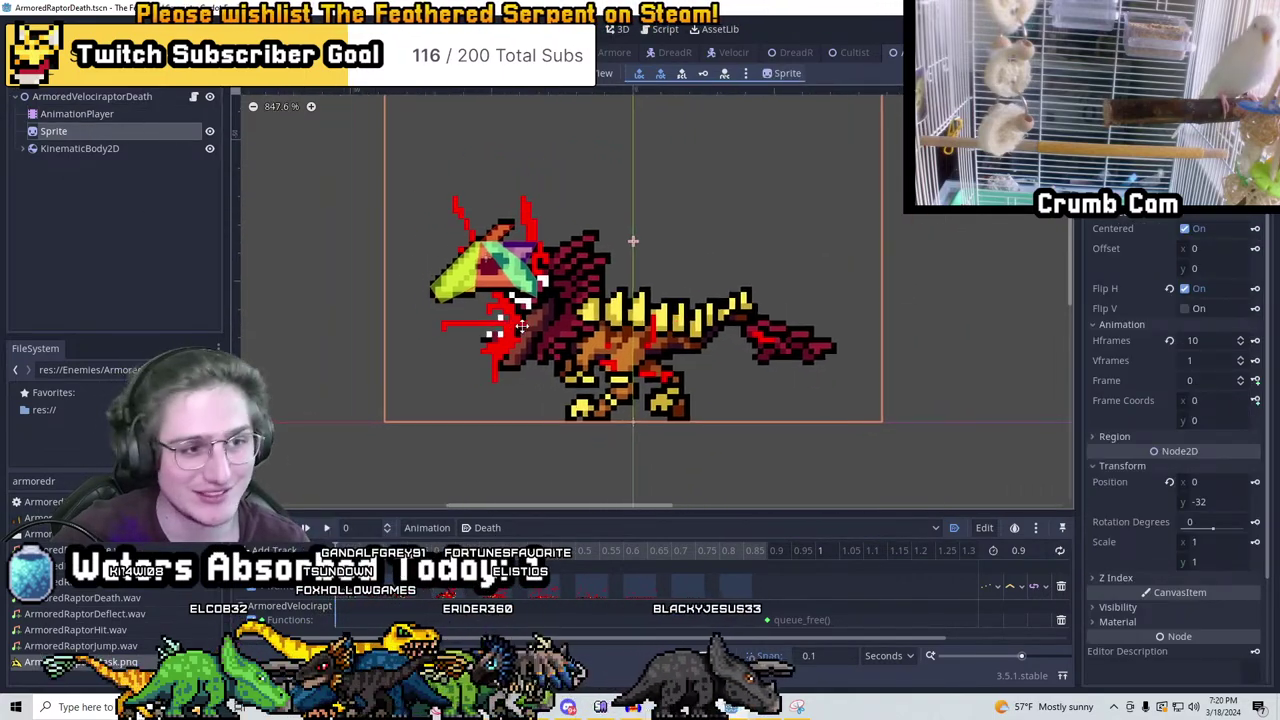
pyautogui.moveTo(521, 327); pyautogui.dragTo(541, 279, button='middle')
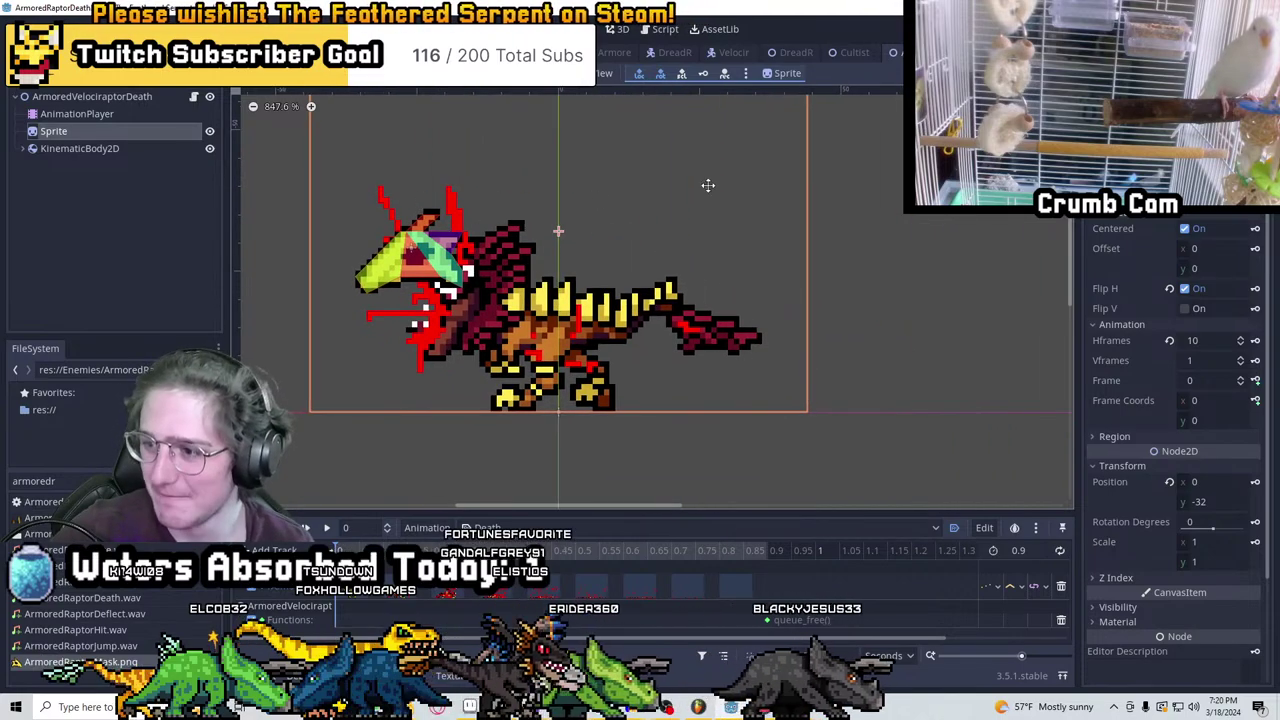
pyautogui.hscroll(-2, 660, 229)
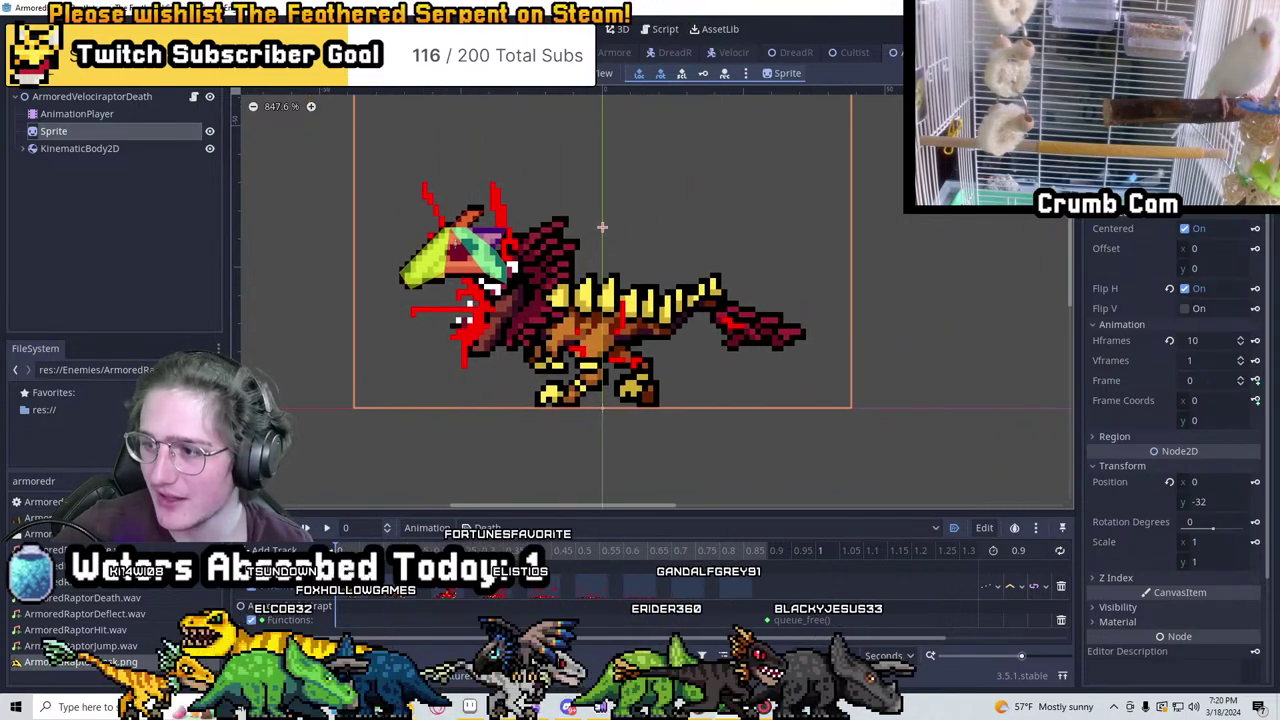
pyautogui.scroll(3, 698, 356)
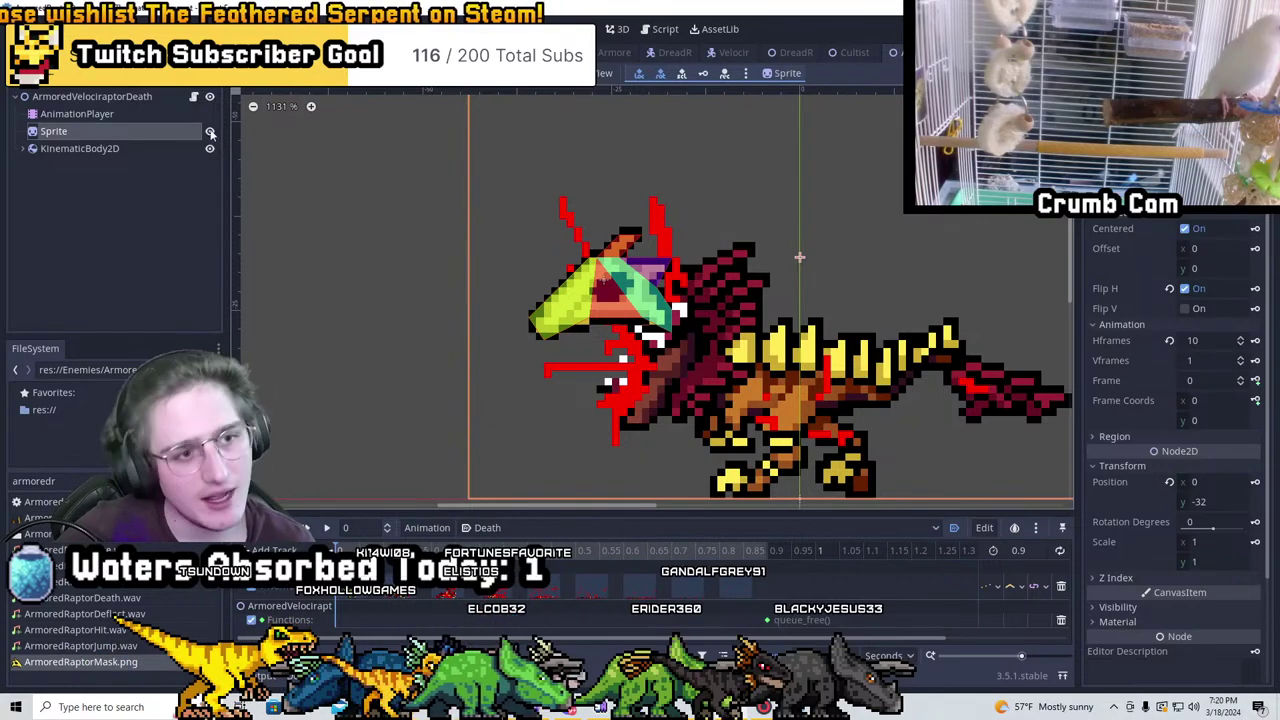
pyautogui.click(55, 148)
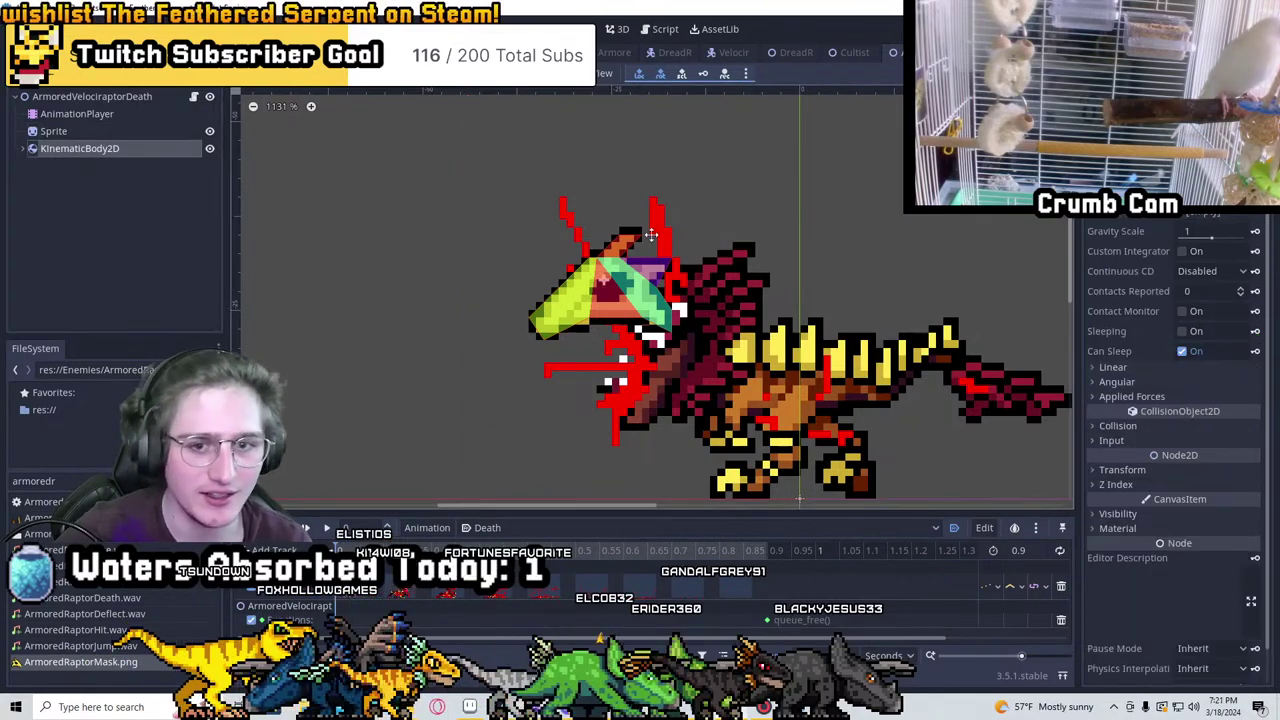
# Pan the raptor view and browse the body's Collision, Applied Forces and Angular Inspector sections
pyautogui.scroll(-1, 588, 305)
pyautogui.moveTo(655, 309); pyautogui.dragTo(535, 270, button='middle')
pyautogui.scroll(2, 536, 270)
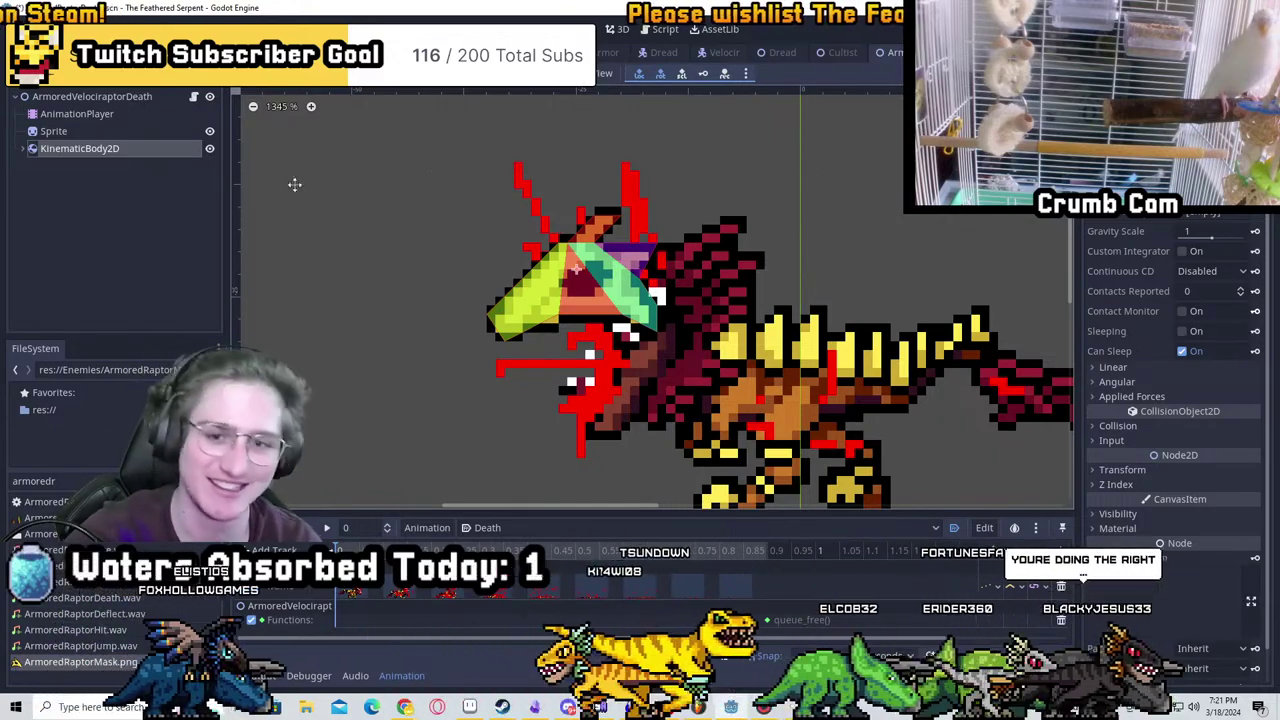
pyautogui.scroll(2, 740, 306)
pyautogui.scroll(4, 717, 214)
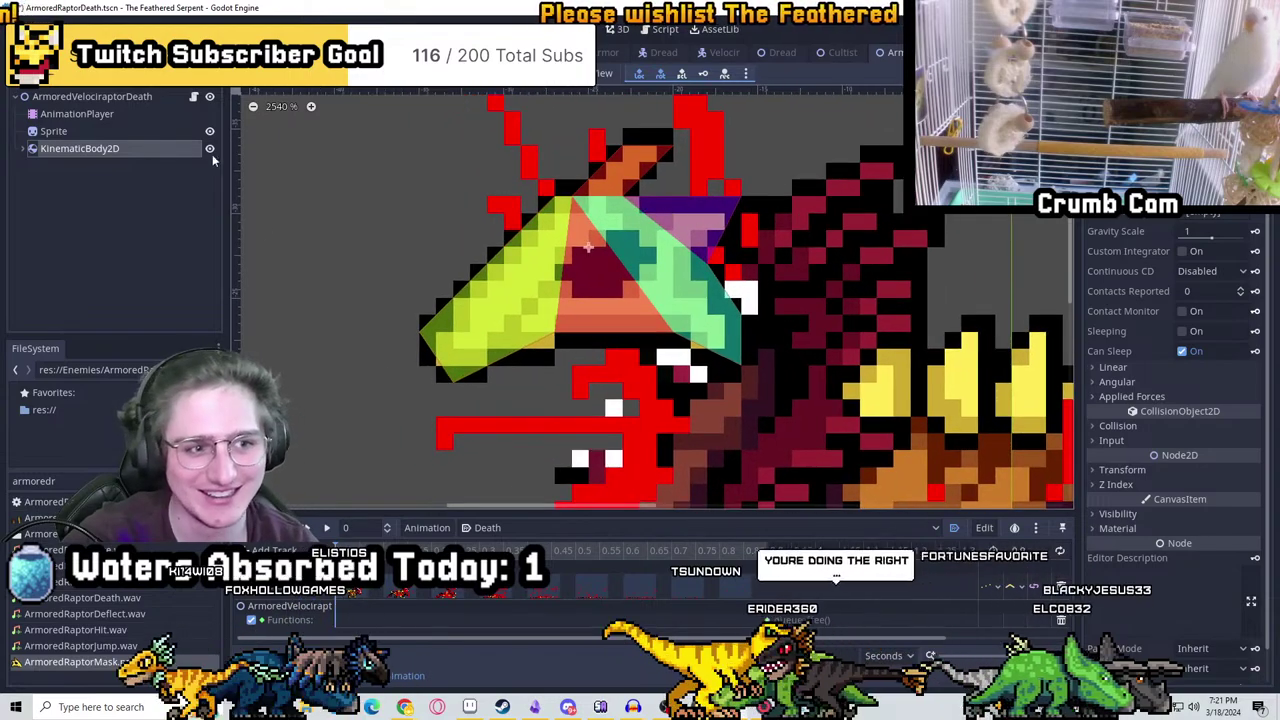
pyautogui.click(1118, 426)
pyautogui.click(1118, 426)
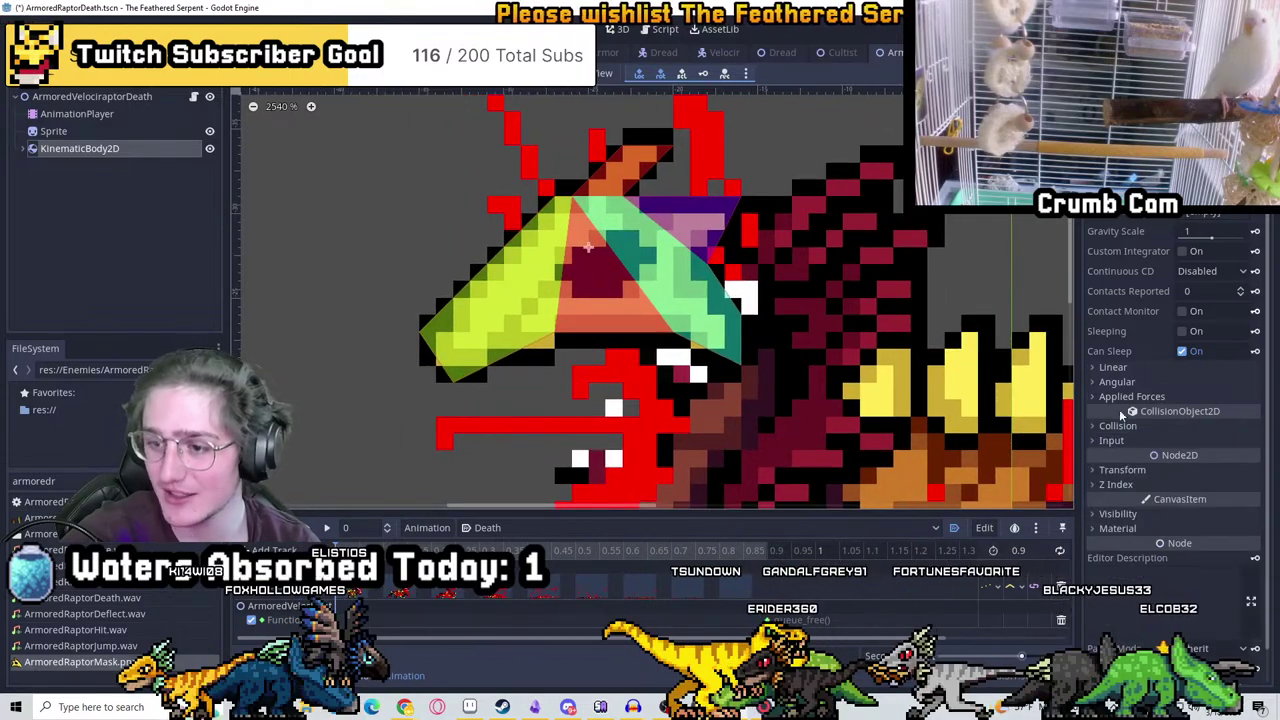
pyautogui.click(1125, 396)
pyautogui.click(1125, 396)
pyautogui.click(1110, 383)
pyautogui.click(1110, 383)
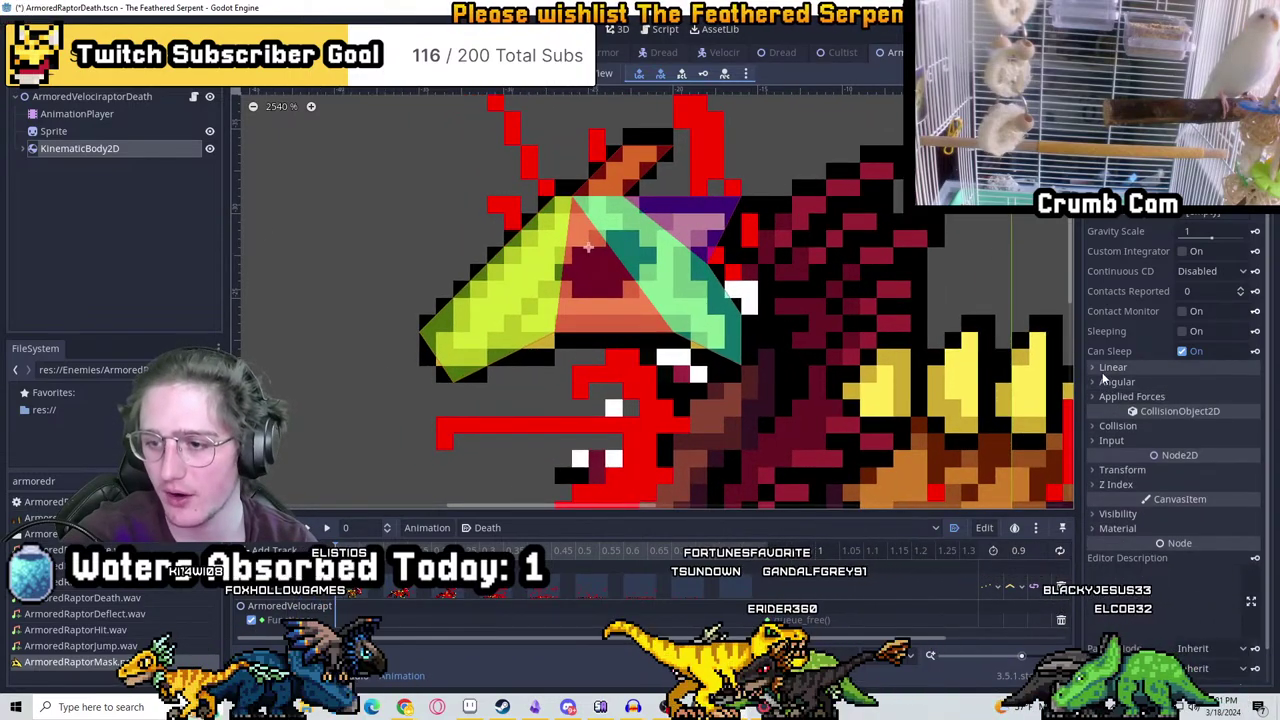
# Under Linear, keep velocity at 0, 0 and set Damp to -1
pyautogui.click(1105, 367)
pyautogui.click(1105, 367)
pyautogui.click(1105, 367)
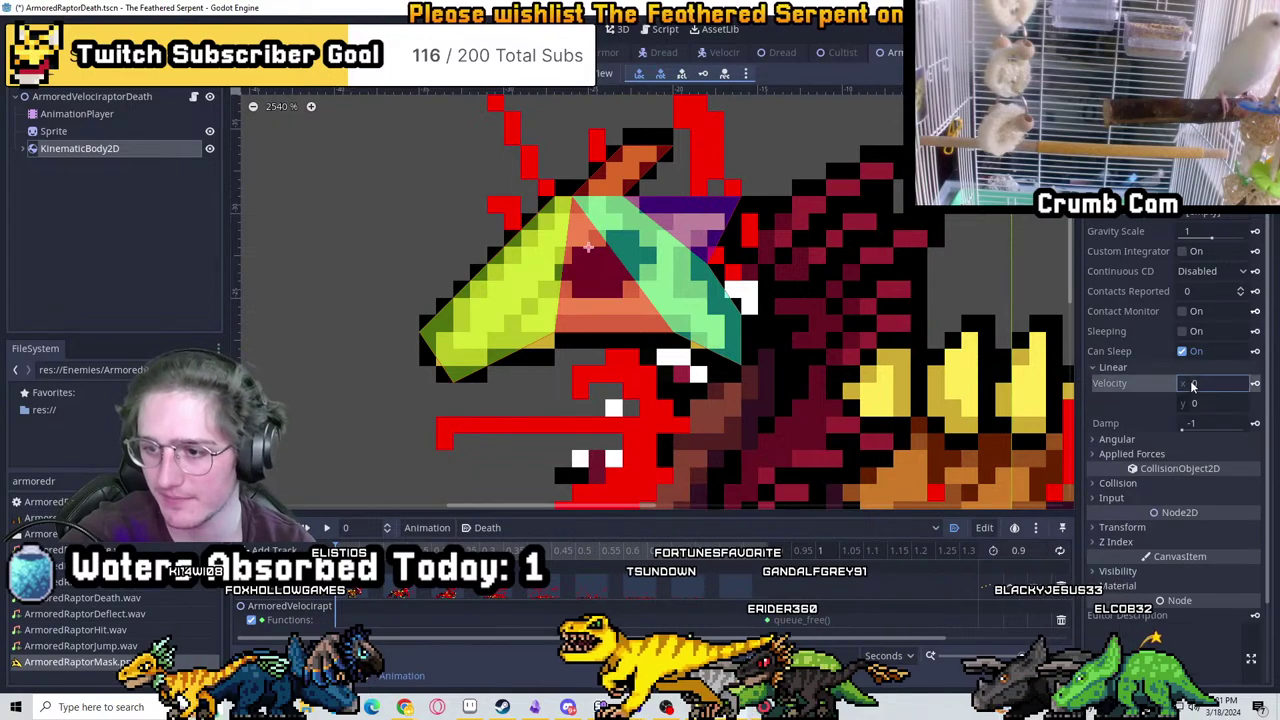
pyautogui.write('90')
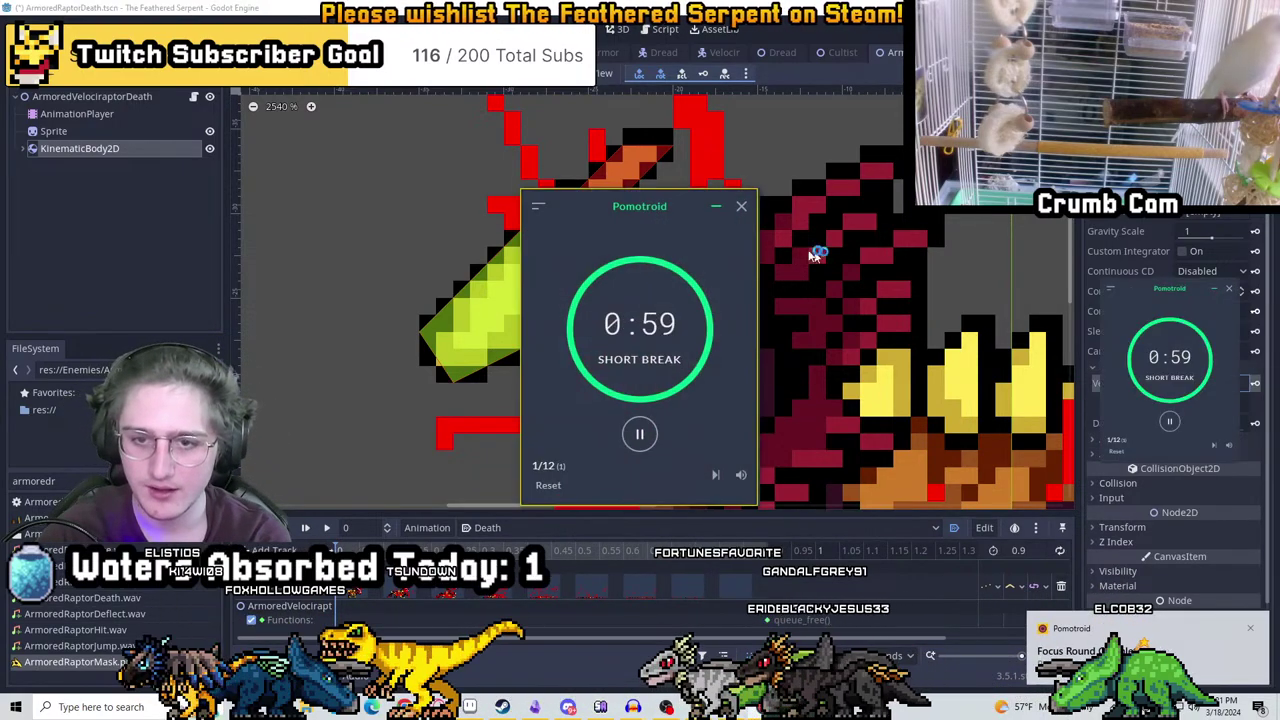
pyautogui.click(740, 206)
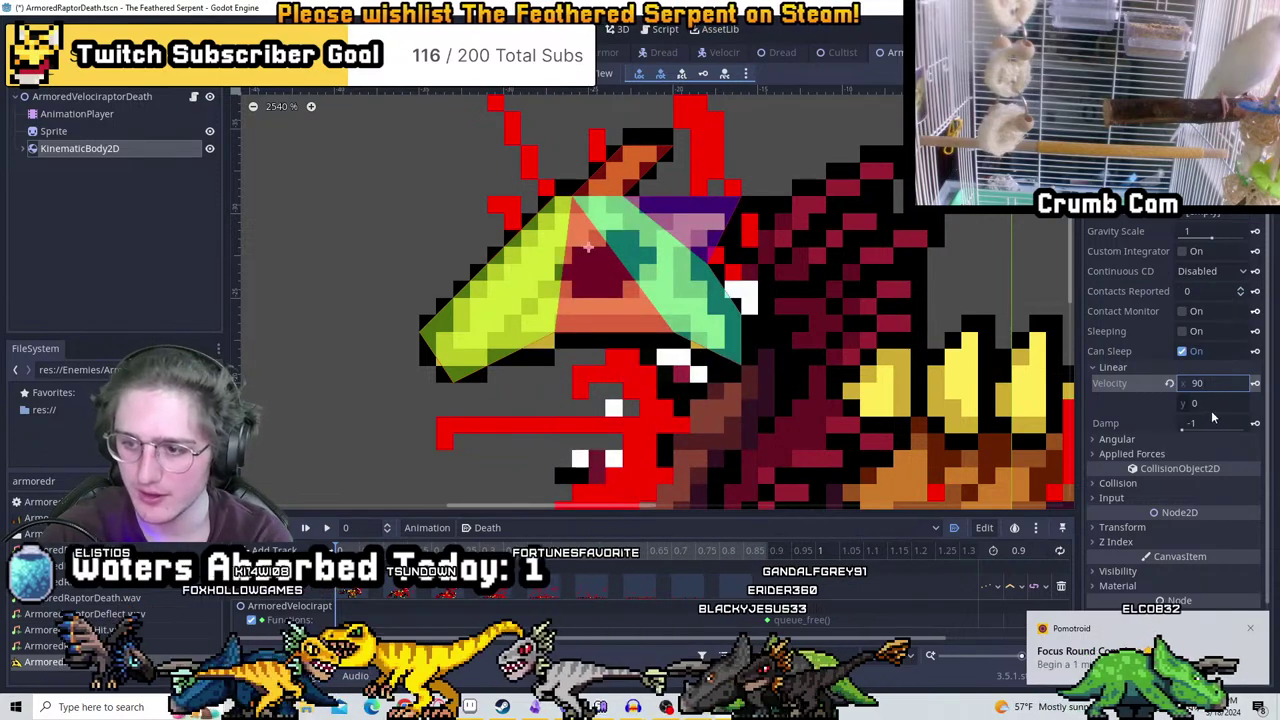
pyautogui.click(1218, 404)
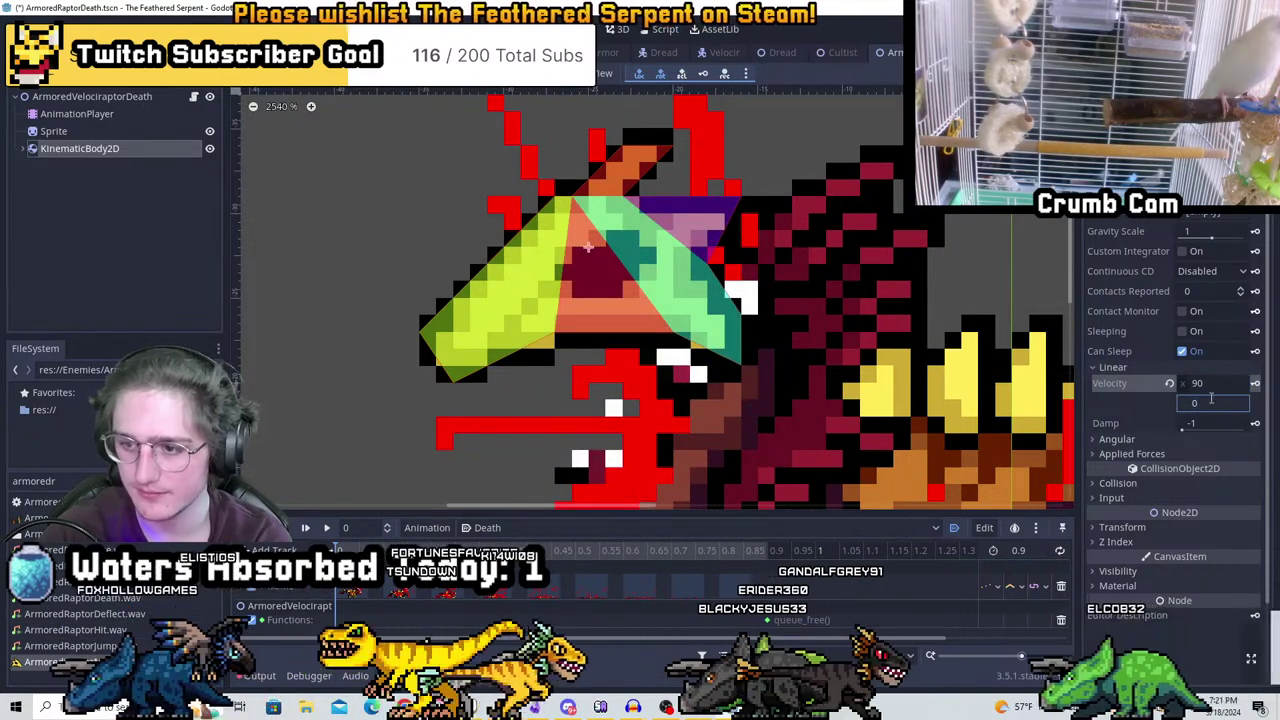
pyautogui.click(1211, 383)
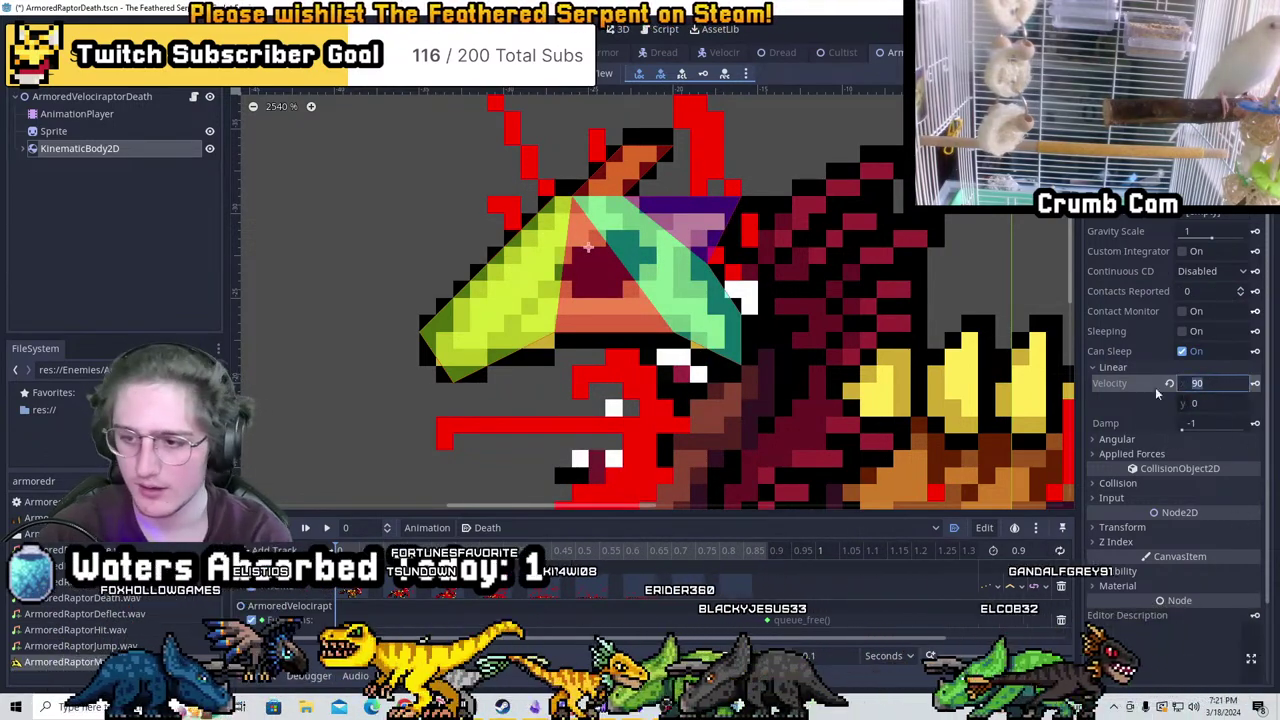
pyautogui.click(1205, 424)
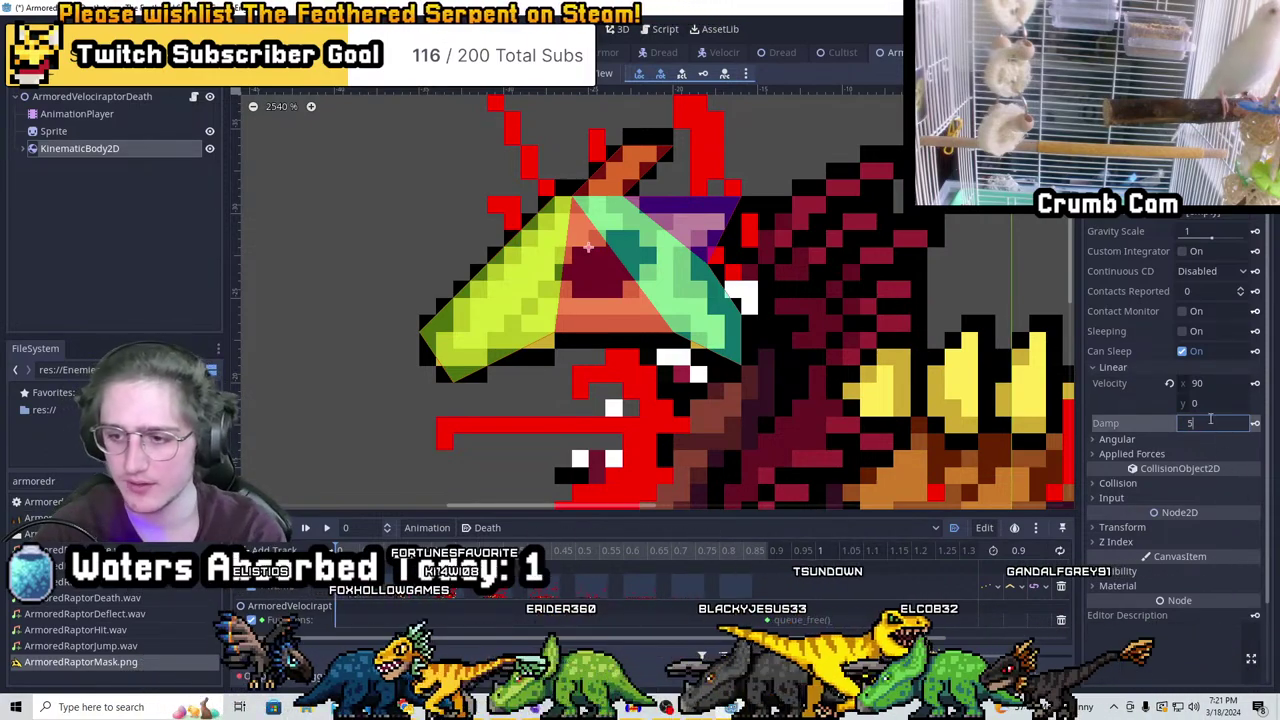
pyautogui.click(1170, 384)
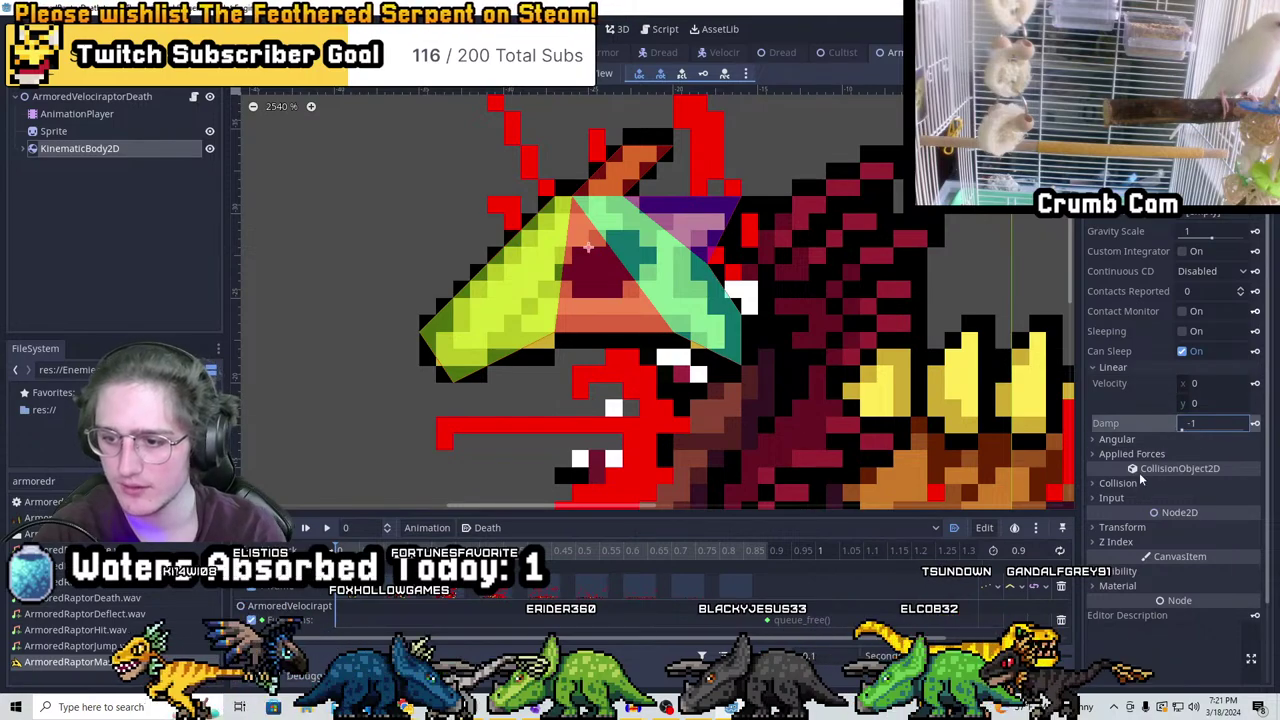
# Check that Applied Forces Force x and Linear Velocity x both read 0
pyautogui.click(1130, 455)
pyautogui.click(1210, 476)
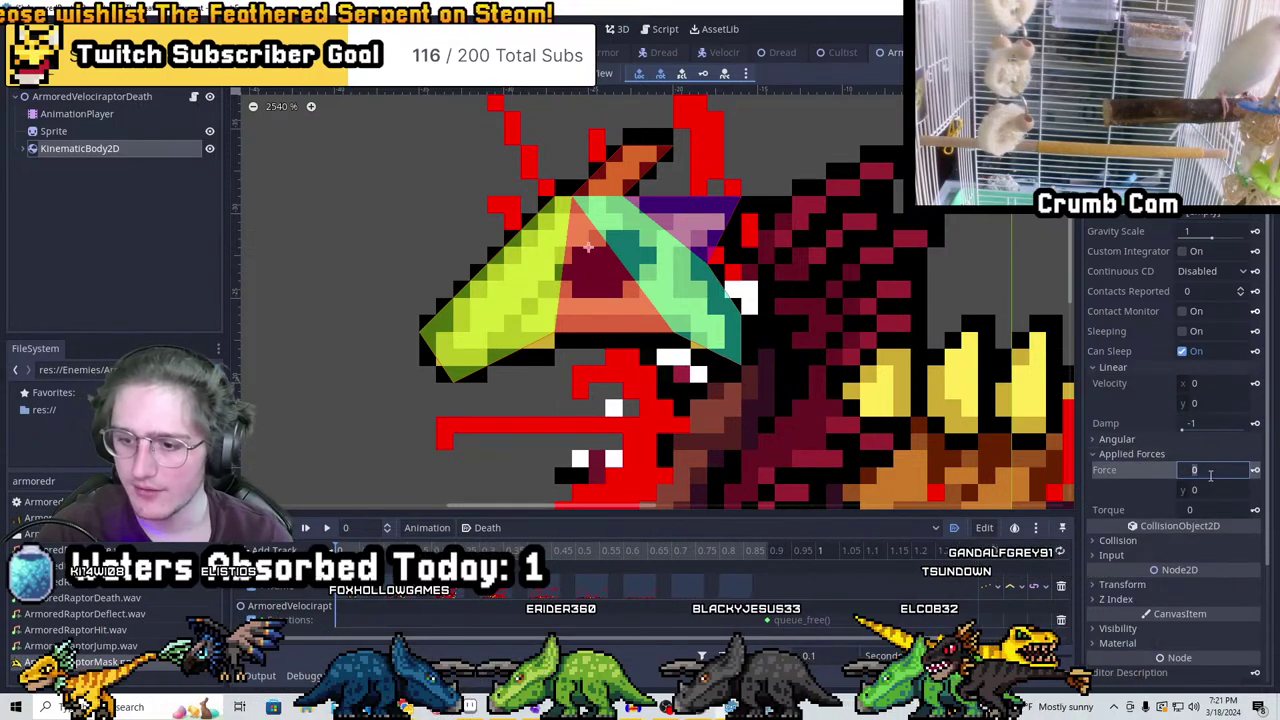
pyautogui.click(1210, 383)
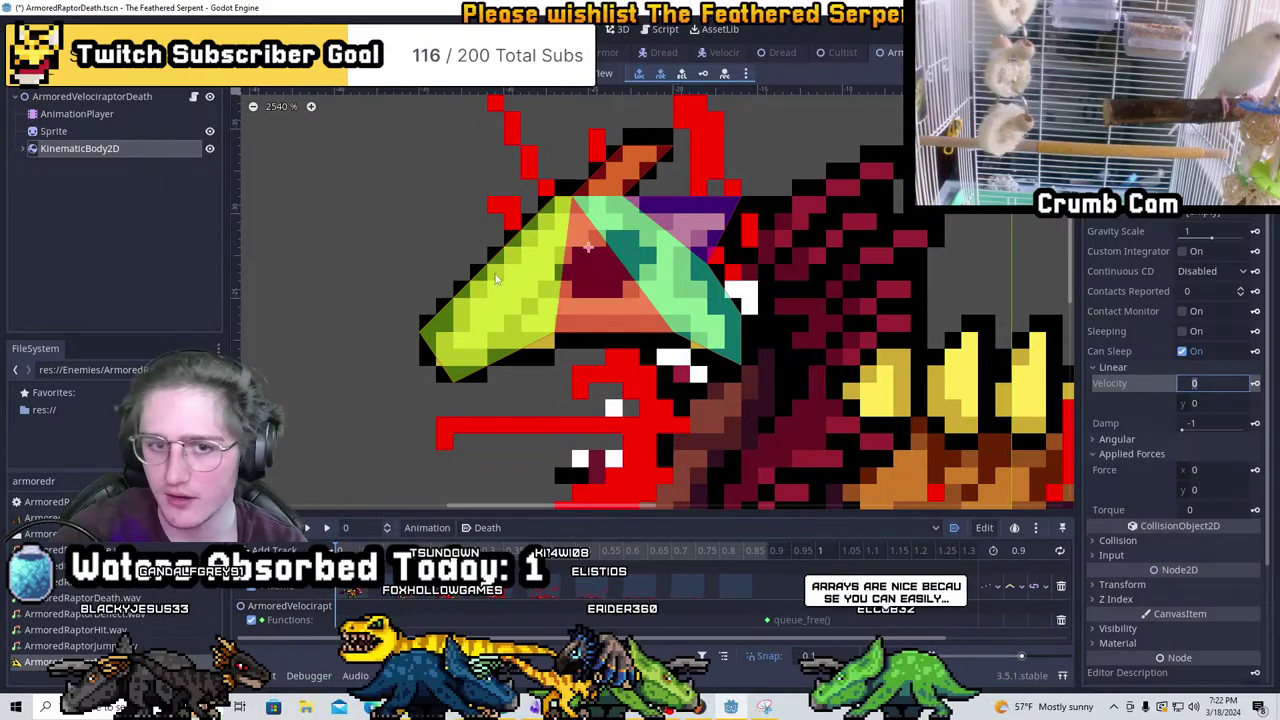
pyautogui.scroll(-3, 655, 276)
pyautogui.scroll(-2, 573, 265)
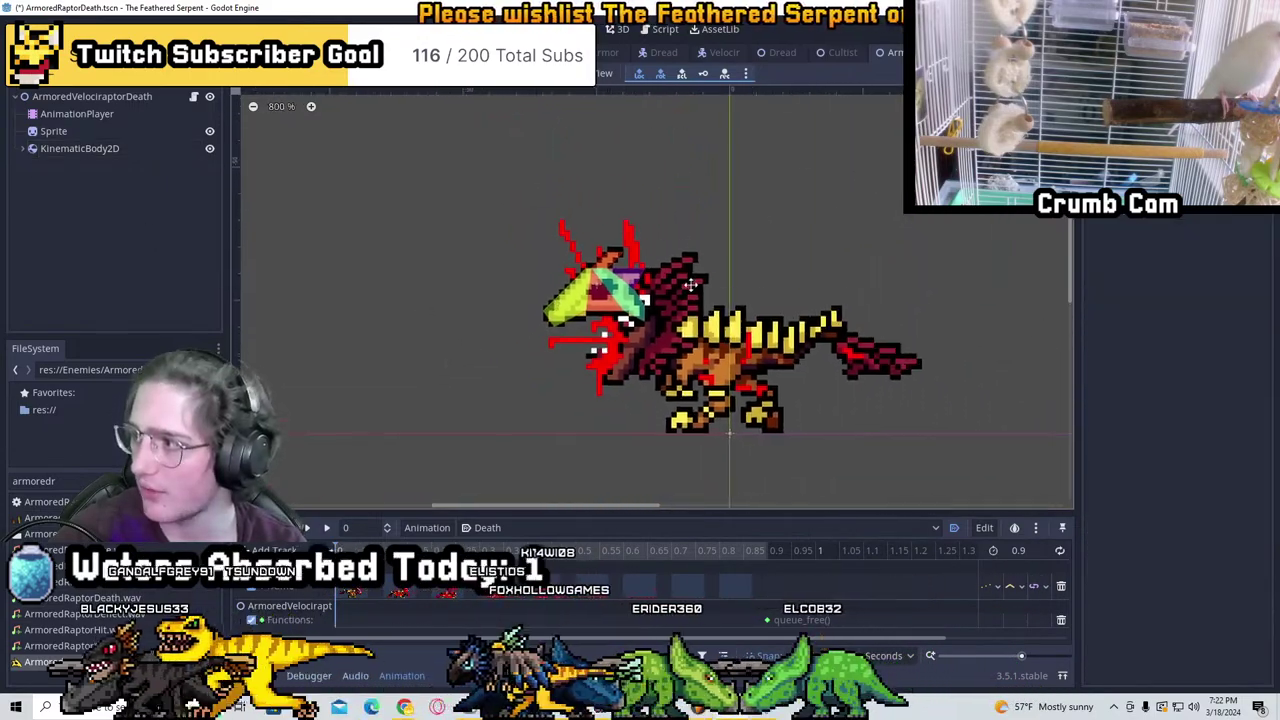
pyautogui.moveTo(870, 400); pyautogui.dragTo(672, 340, button='middle')
pyautogui.moveTo(535, 308); pyautogui.dragTo(690, 308, button='middle')
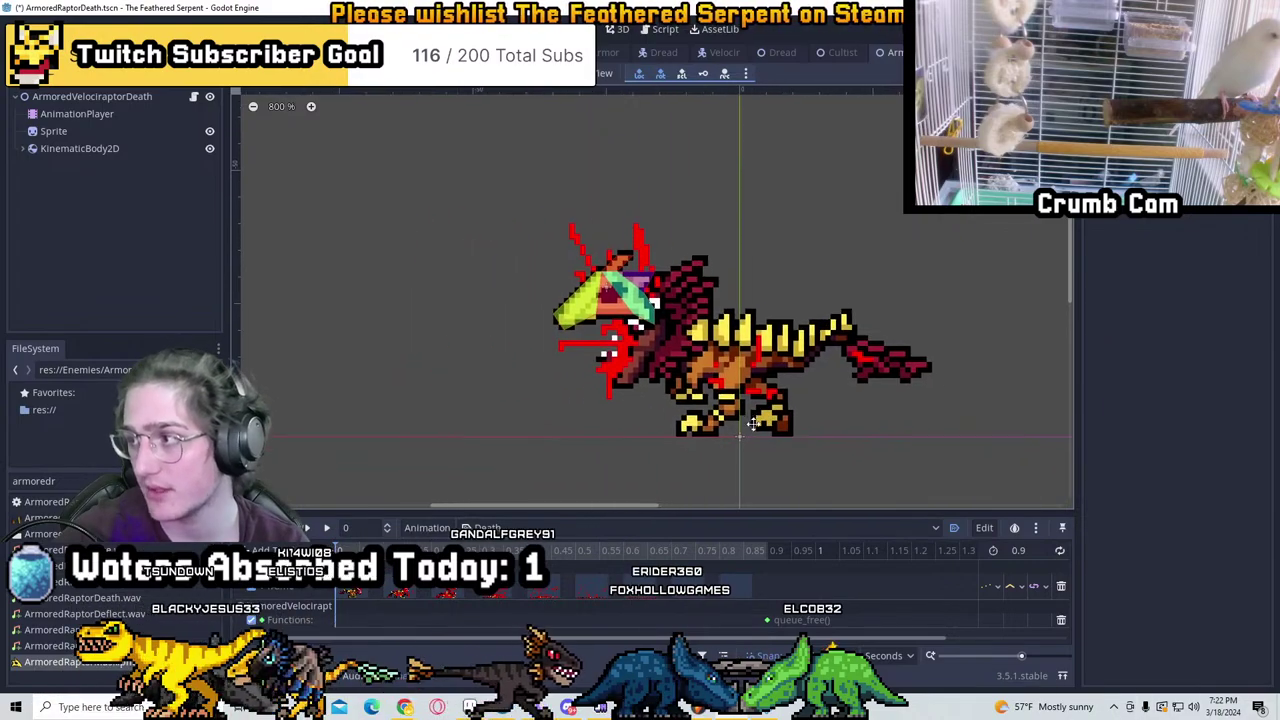
pyautogui.scroll(2, 690, 308)
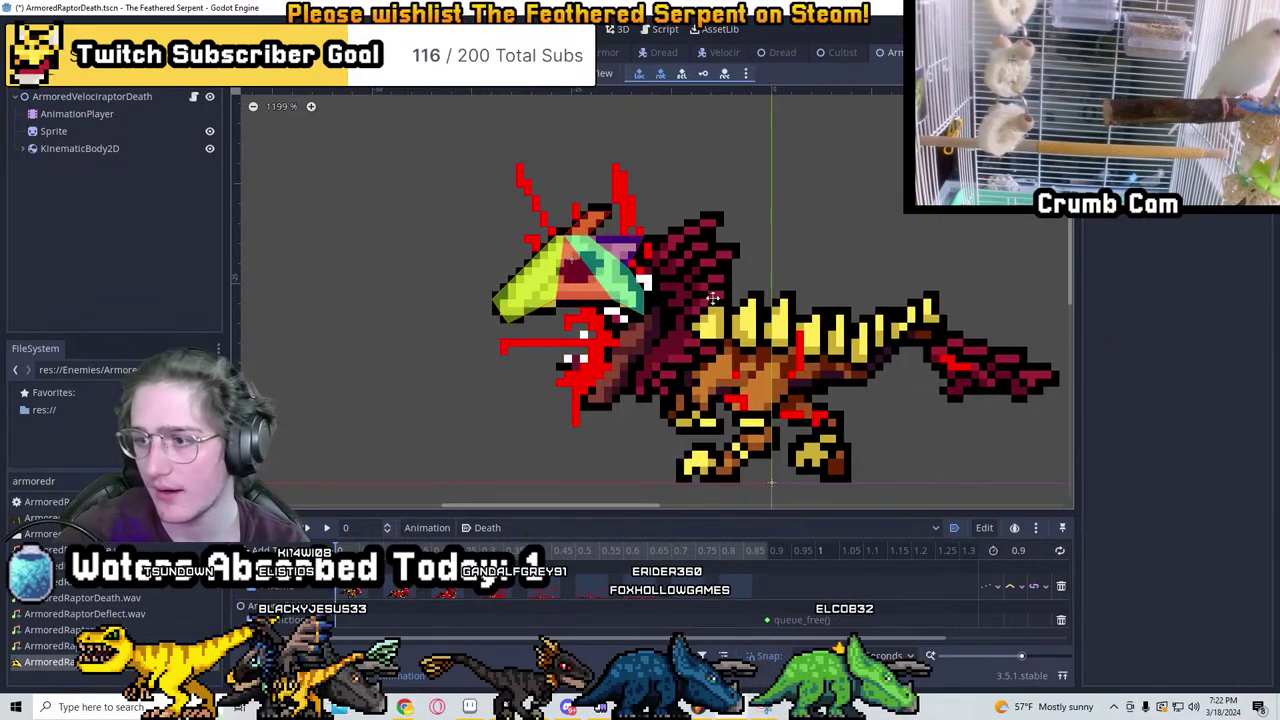
pyautogui.moveTo(793, 292); pyautogui.dragTo(741, 279, button='middle')
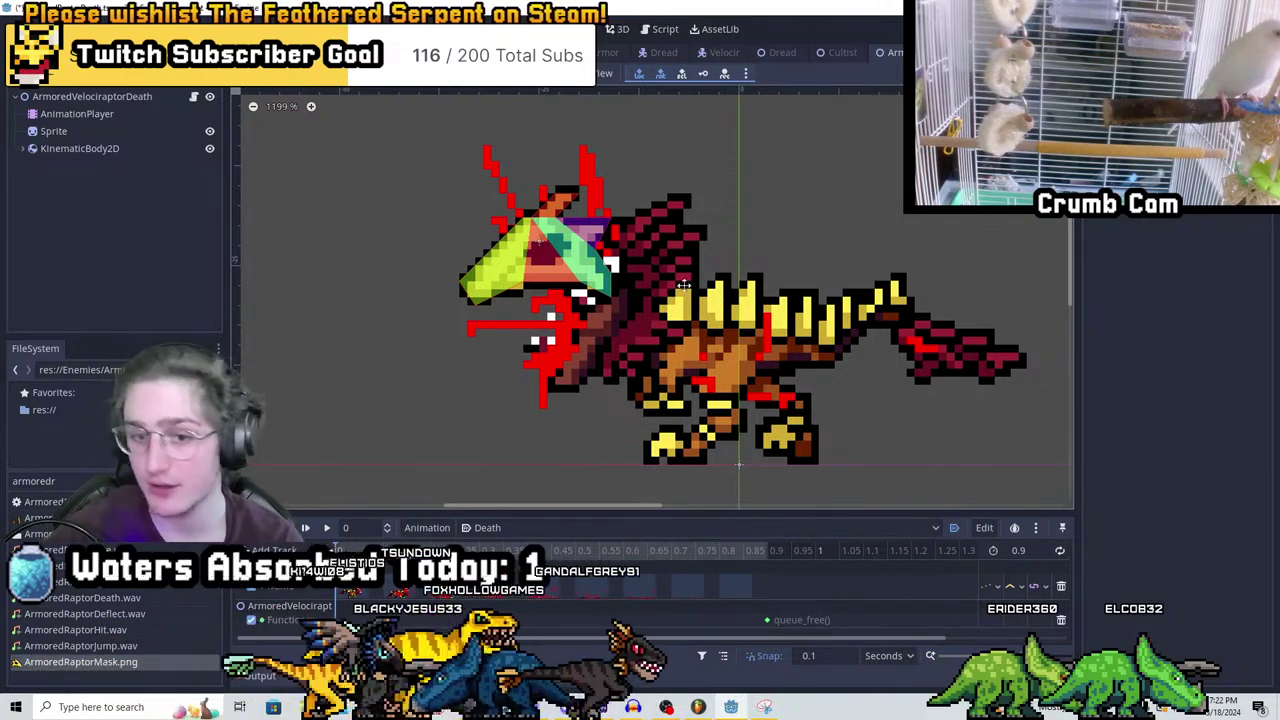
pyautogui.scroll(6, 450, 225)
pyautogui.click(79, 148)
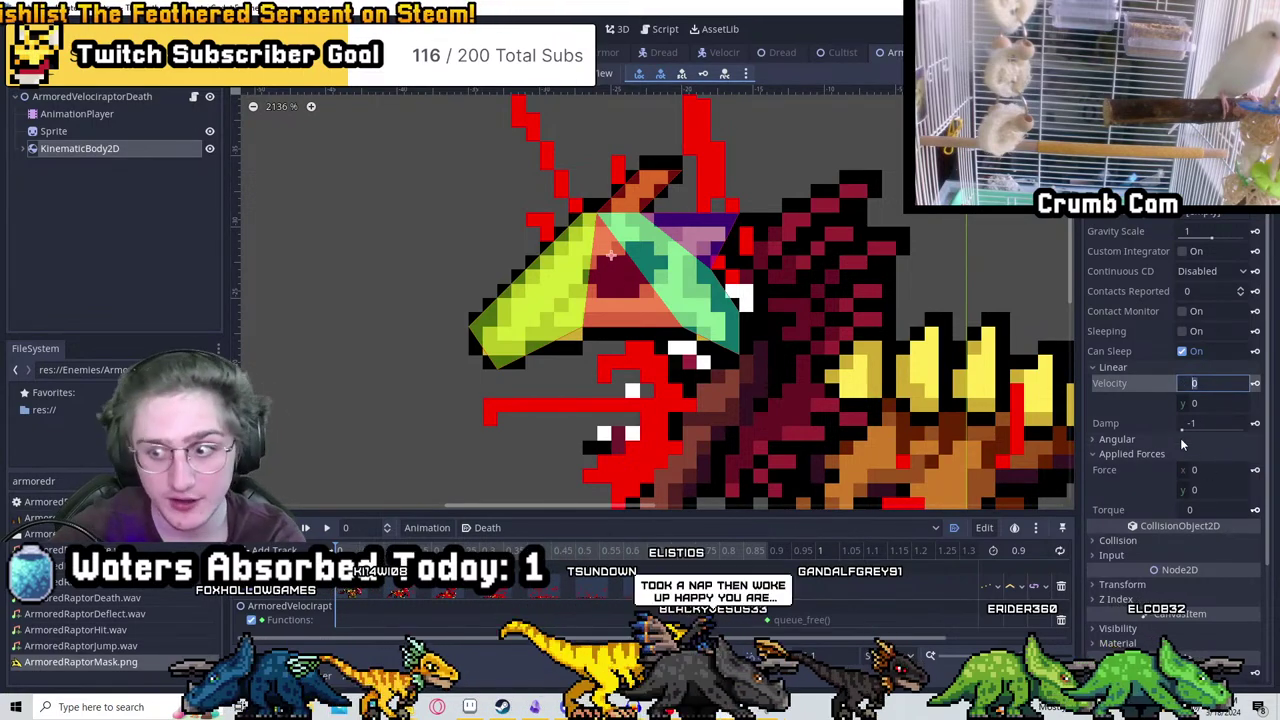
pyautogui.click(54, 131)
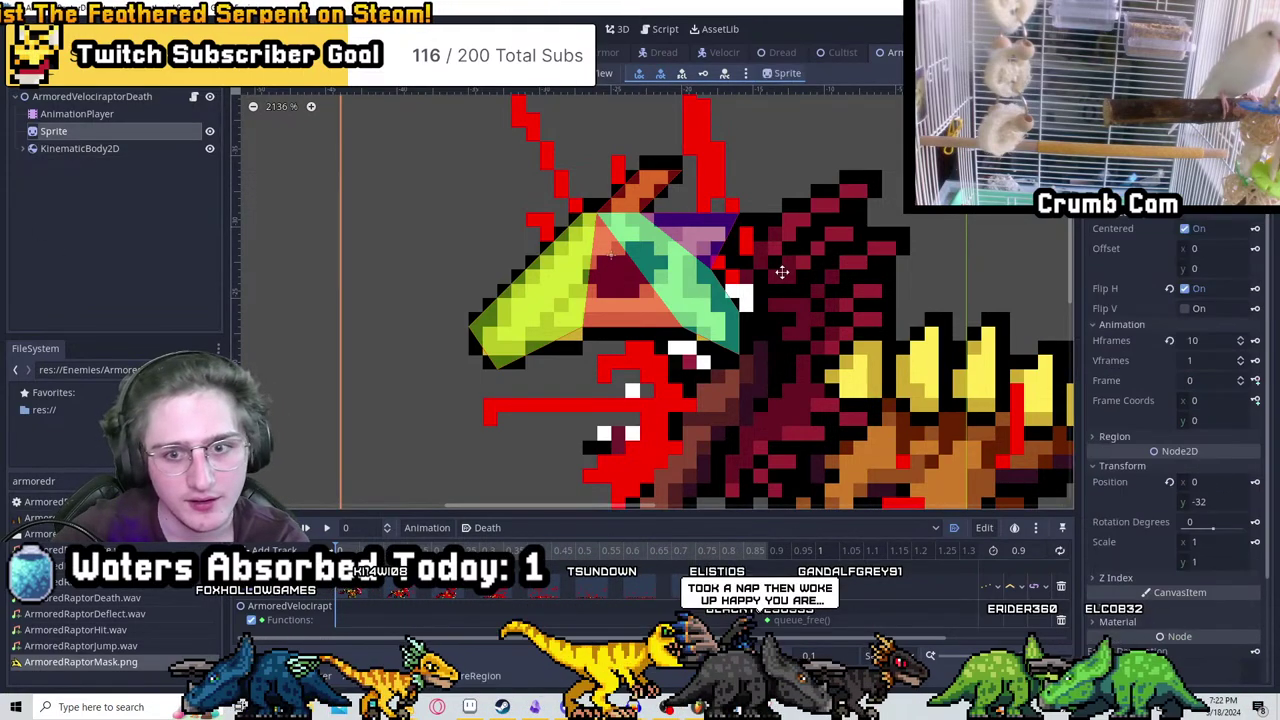
pyautogui.scroll(-7, 315, 228)
pyautogui.moveTo(345, 550); pyautogui.dragTo(702, 553)
pyautogui.moveTo(527, 551); pyautogui.dragTo(345, 551)
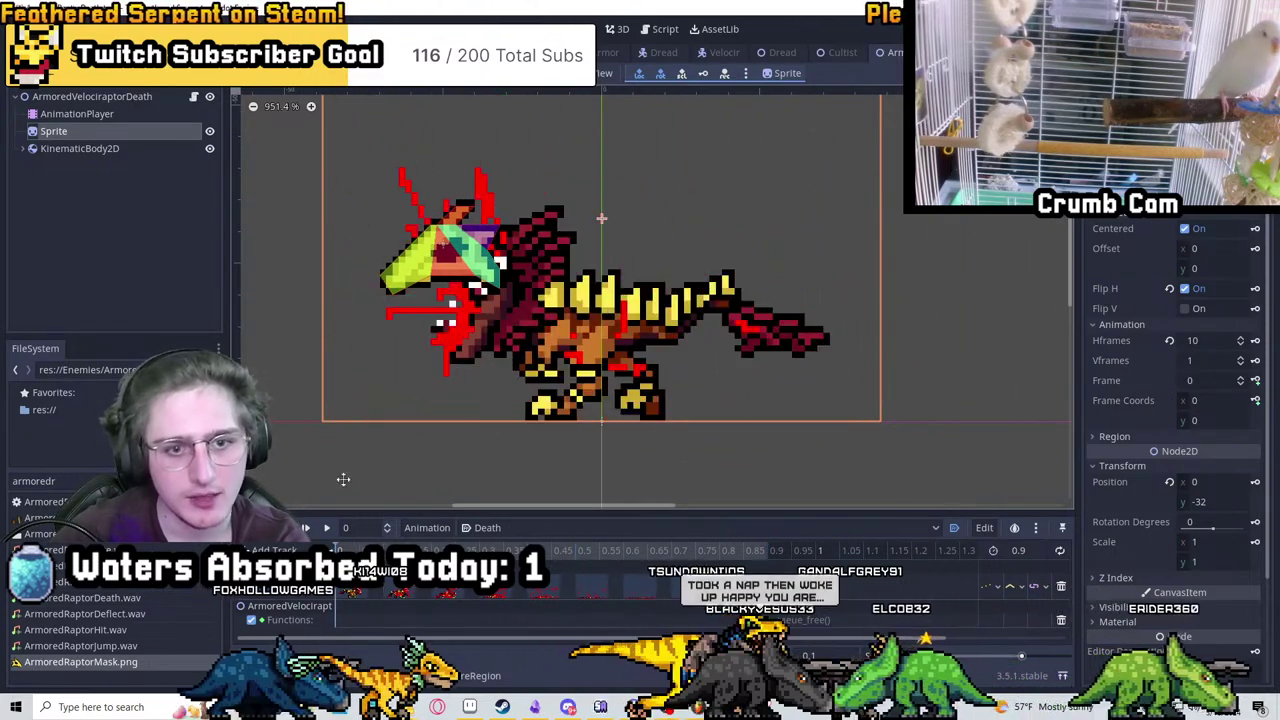
pyautogui.scroll(-3, 504, 284)
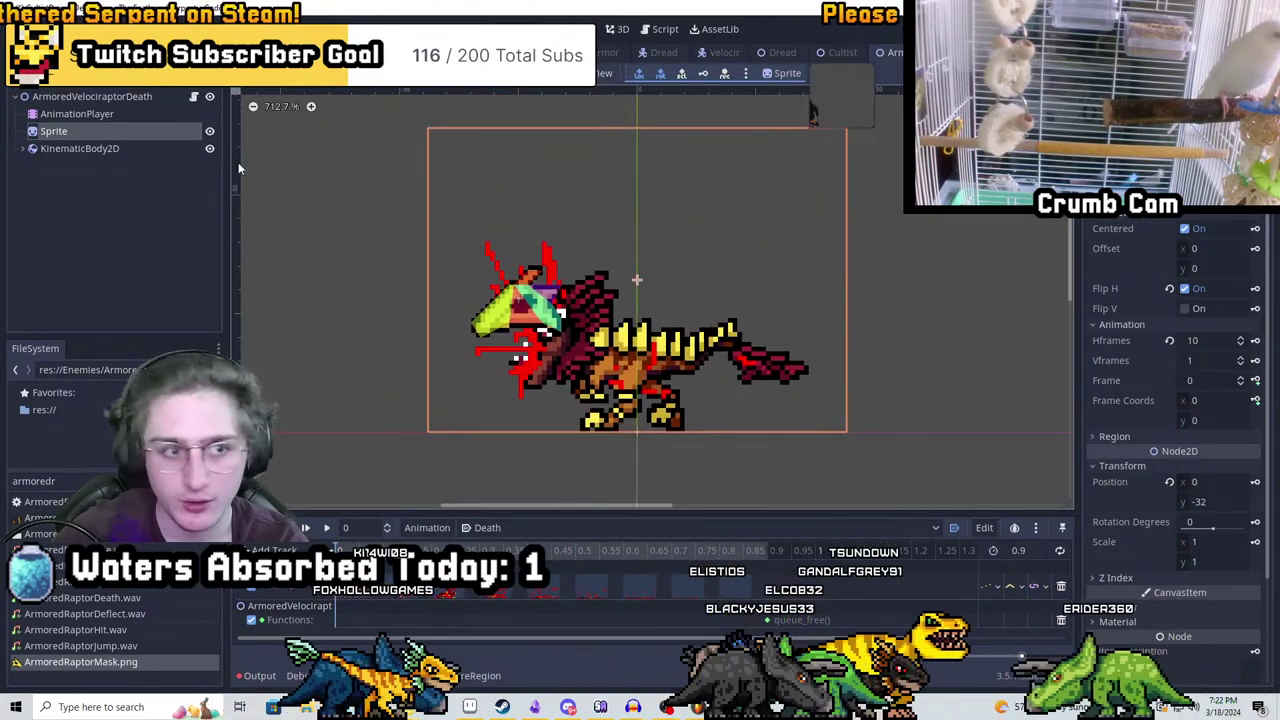
pyautogui.click(838, 52)
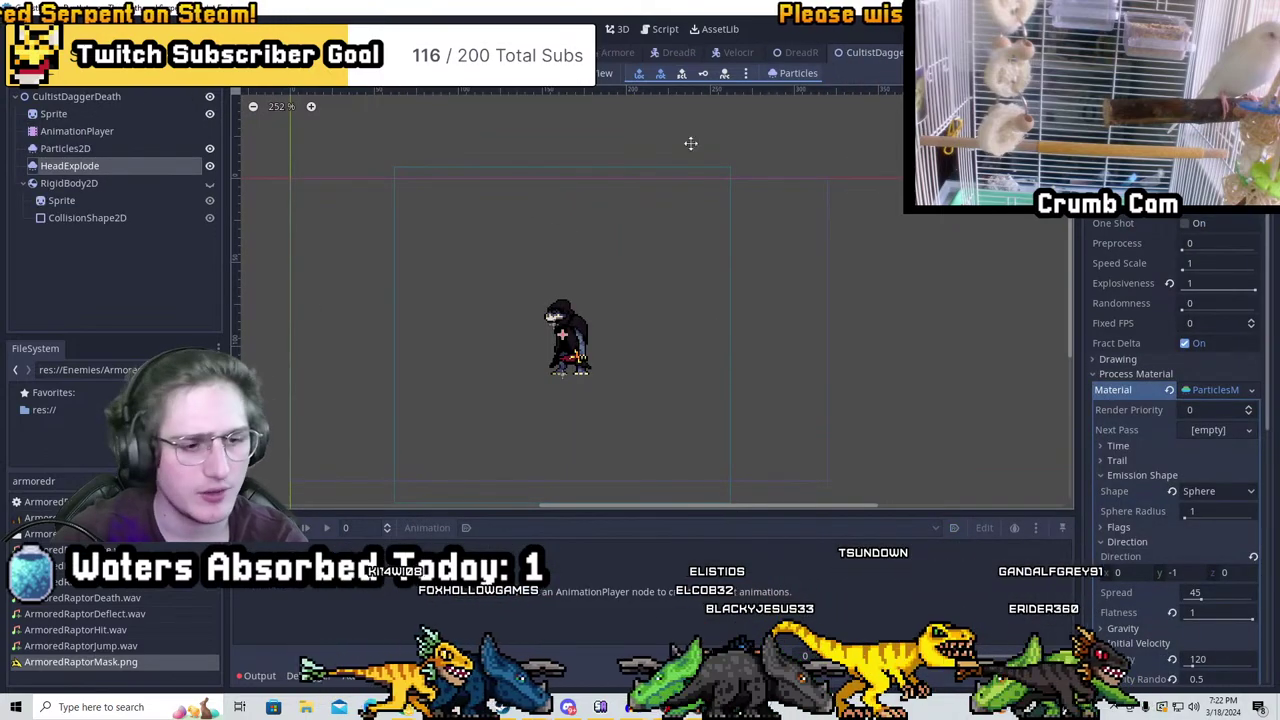
# Copy the Blood particle node from the DreadRexDeath scene
pyautogui.click(812, 53)
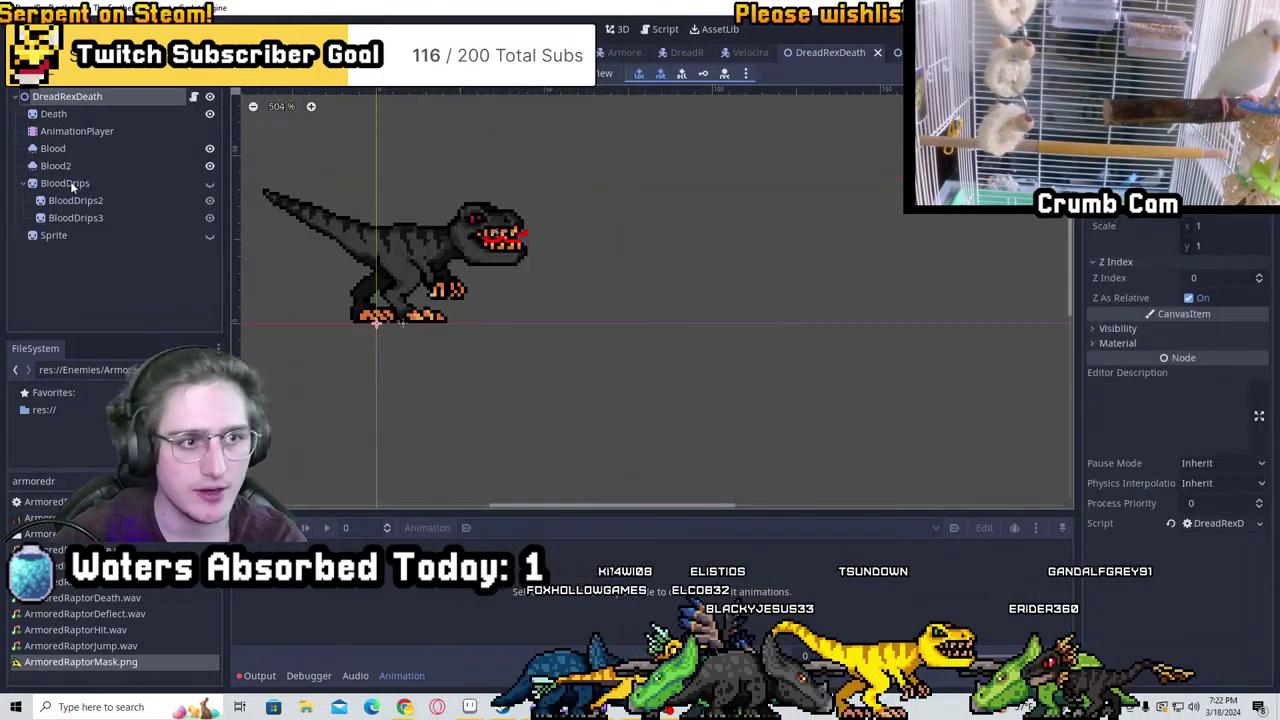
pyautogui.click(71, 133)
pyautogui.rightClick(48, 148)
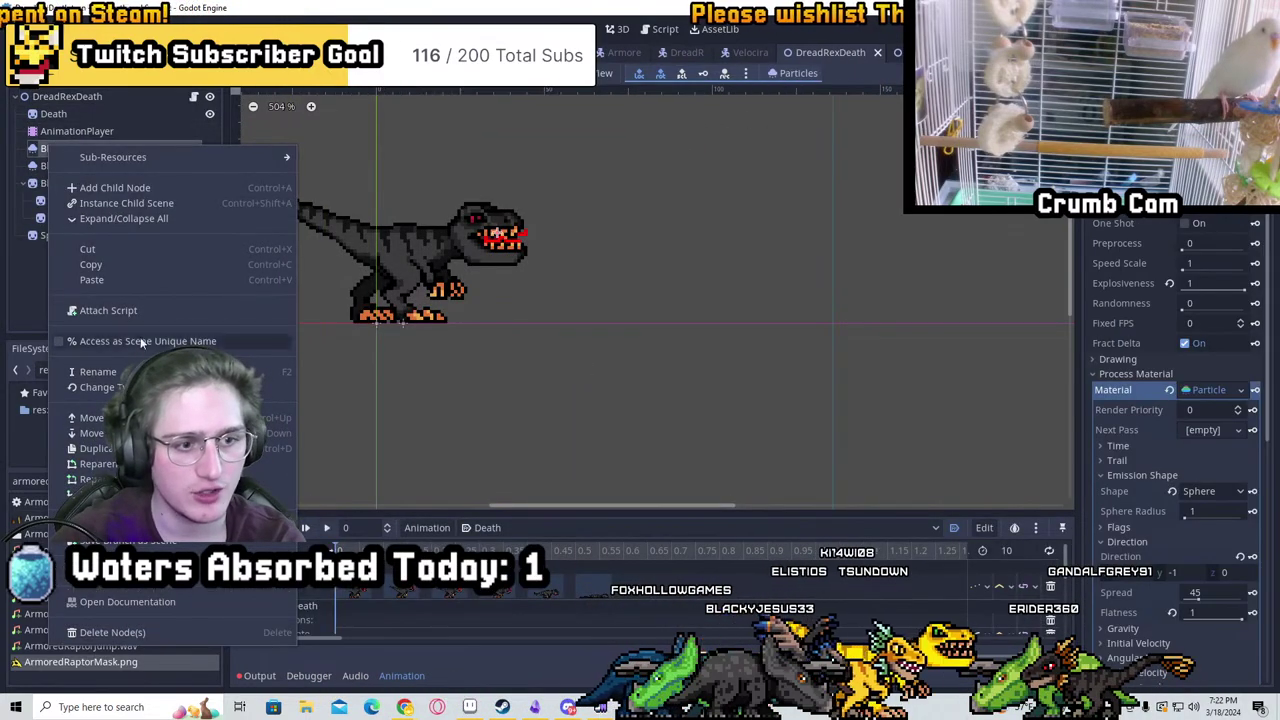
pyautogui.click(119, 262)
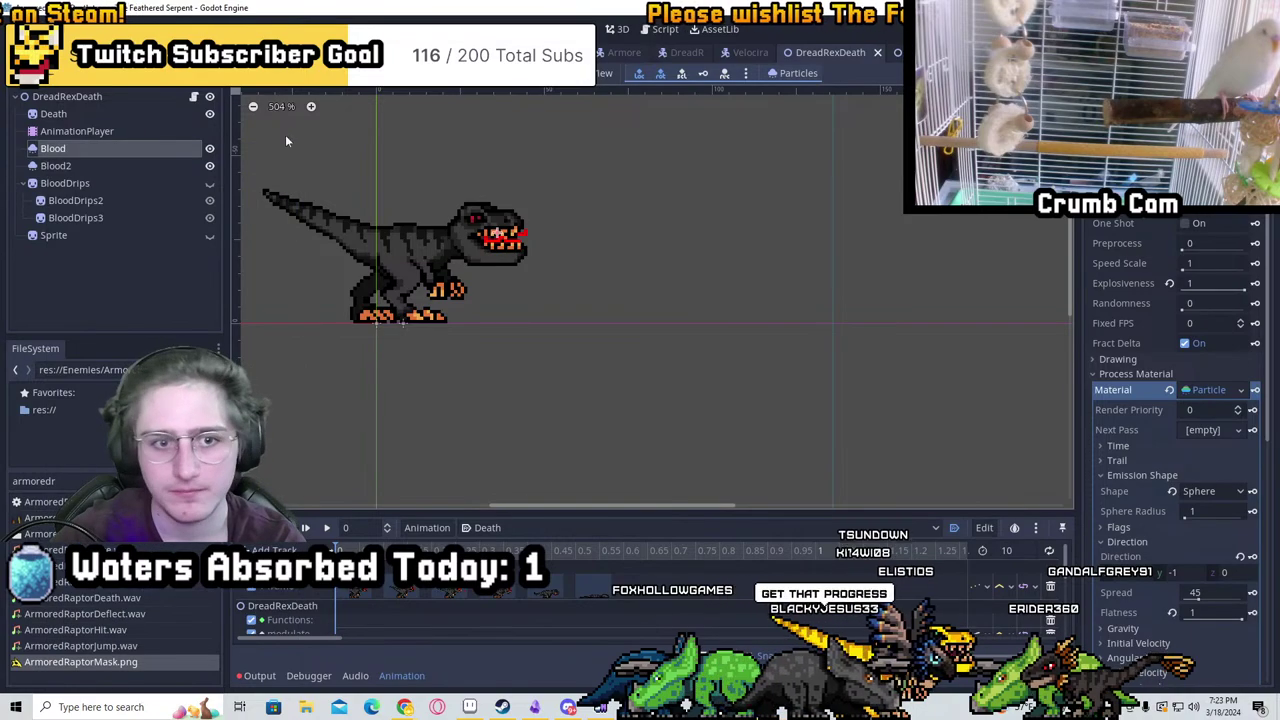
# Paste the Blood node under the ArmoredVelociraptorDeath scene's root node
pyautogui.hotkey('ctrl', 'Tab')
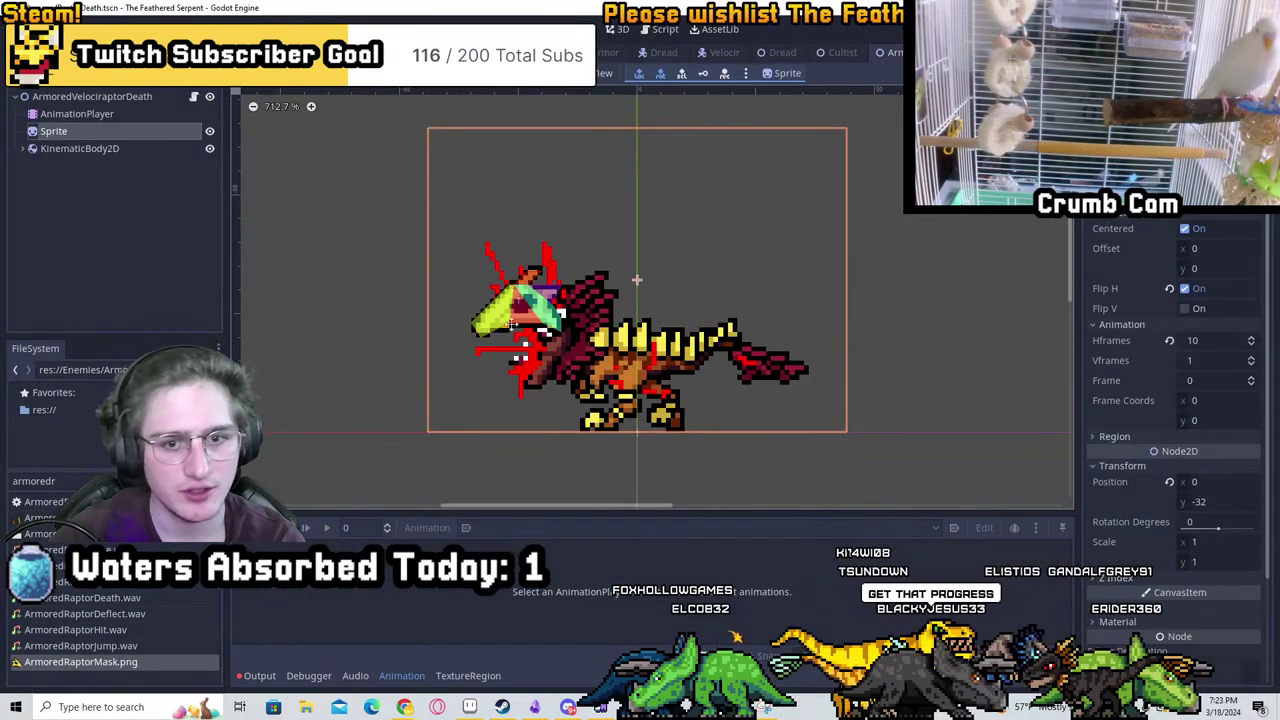
pyautogui.scroll(3, 495, 328)
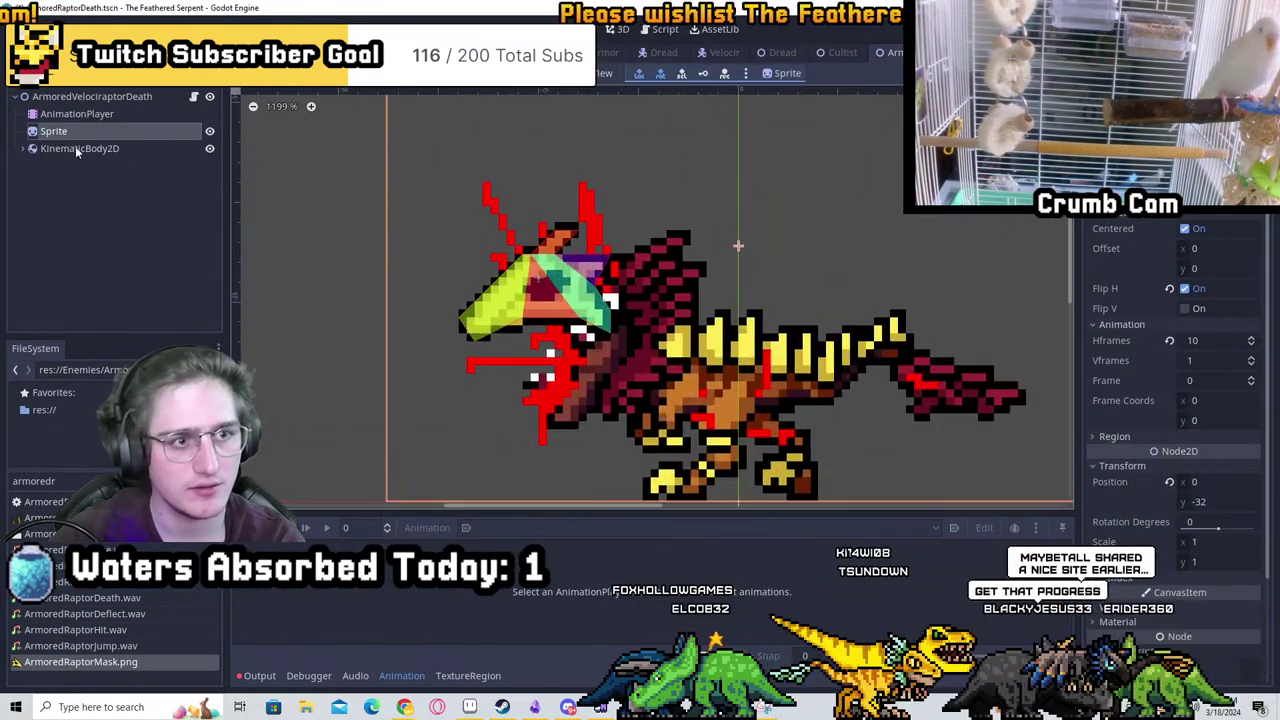
pyautogui.click(77, 113)
pyautogui.rightClick(95, 100)
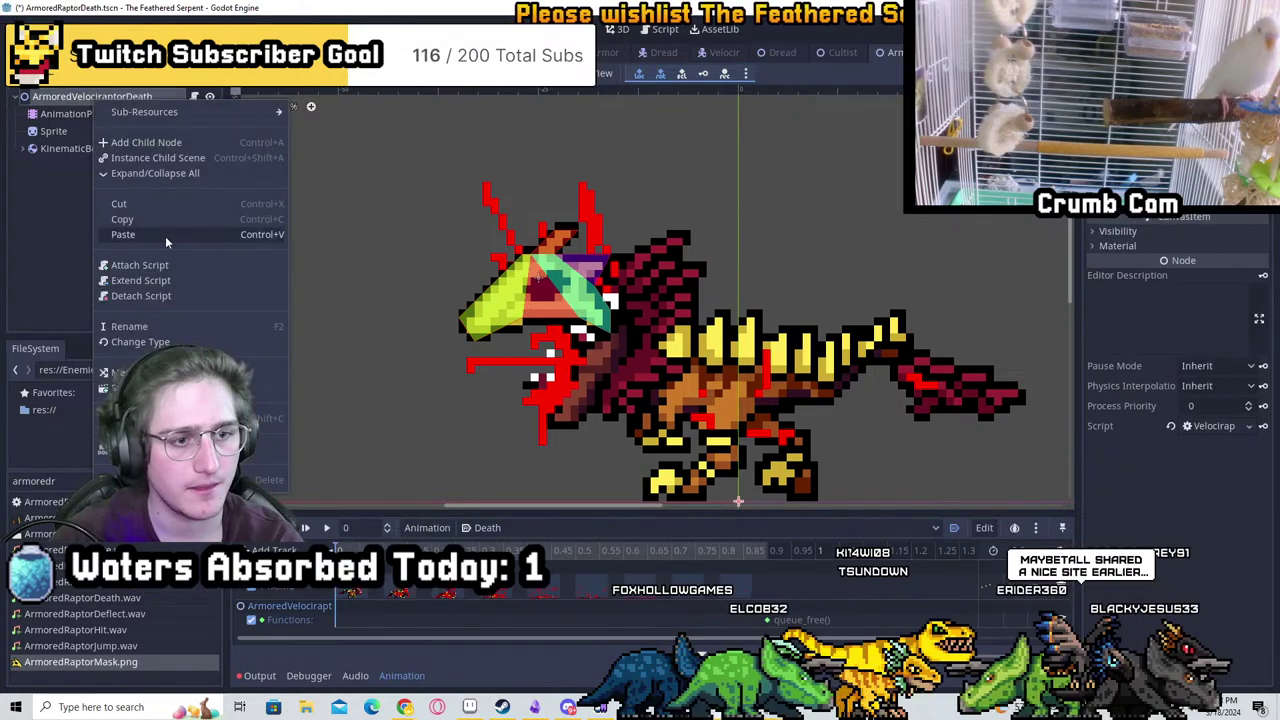
pyautogui.hotkey('ctrl', 'v')
pyautogui.scroll(-3, 880, 330)
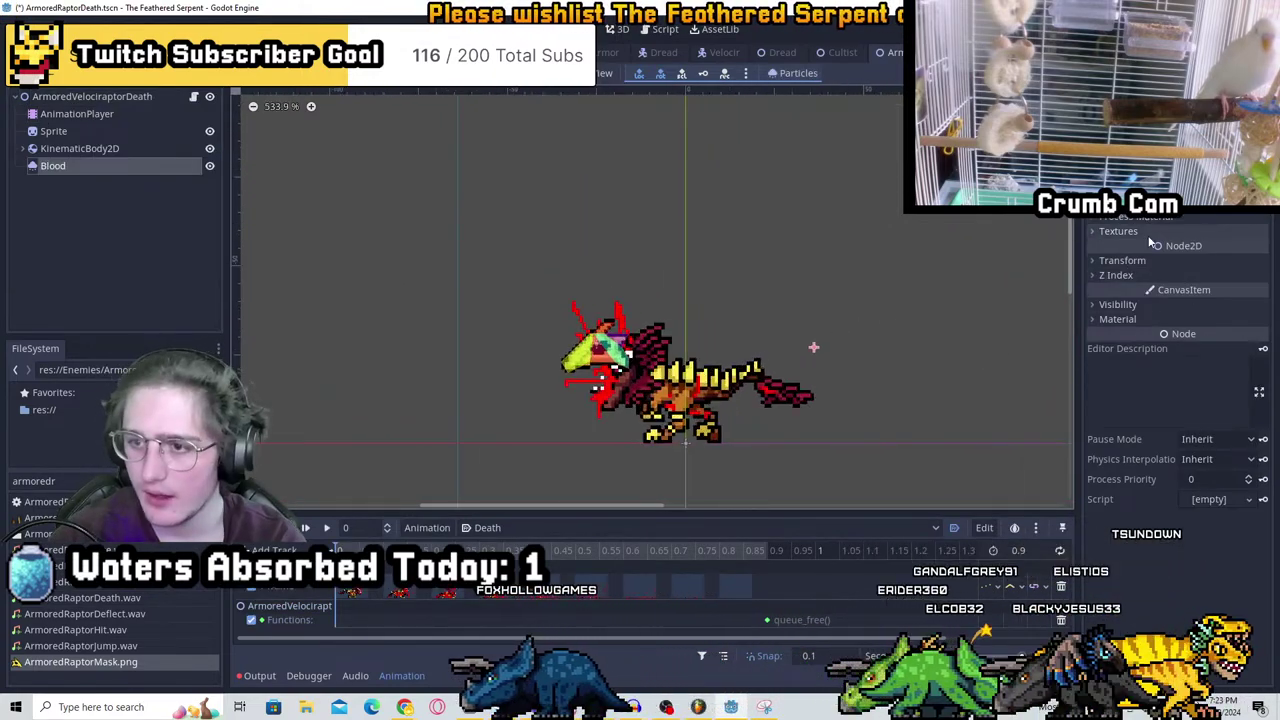
pyautogui.scroll(1, 1150, 246)
# Make the Blood's particle material unique and review its direction near the raptor's head
pyautogui.click(1249, 232)
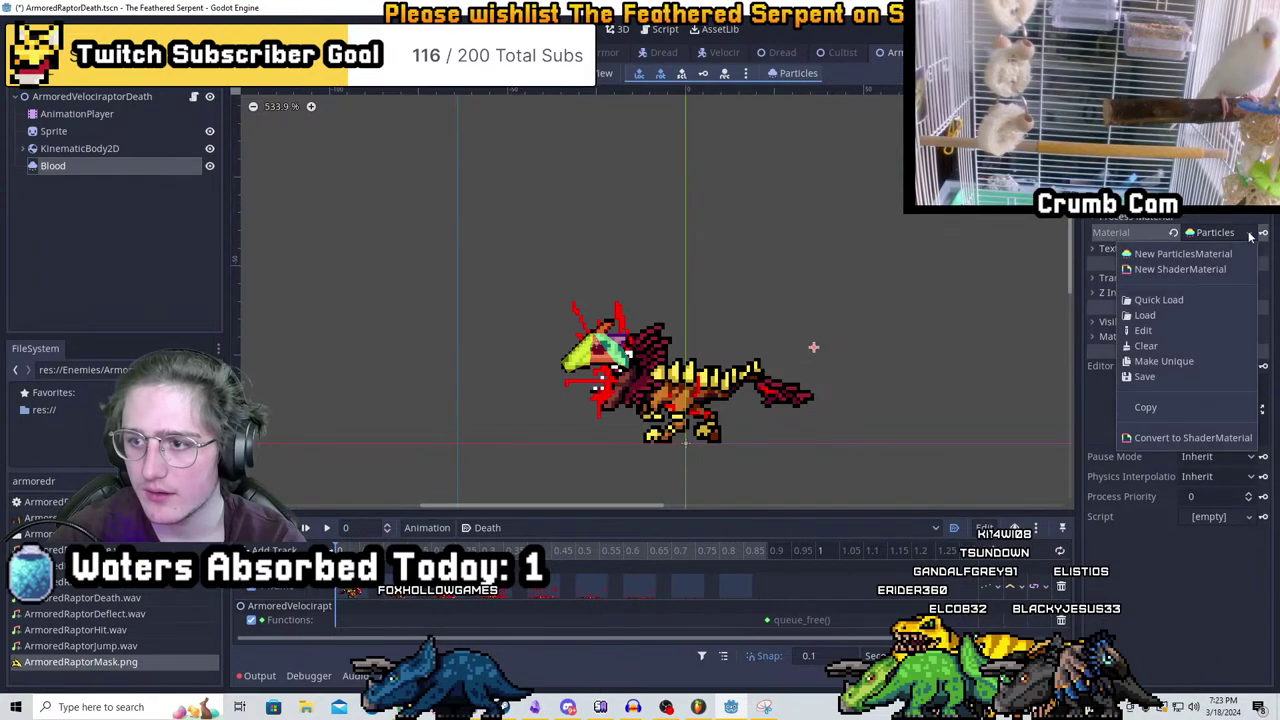
pyautogui.click(1167, 362)
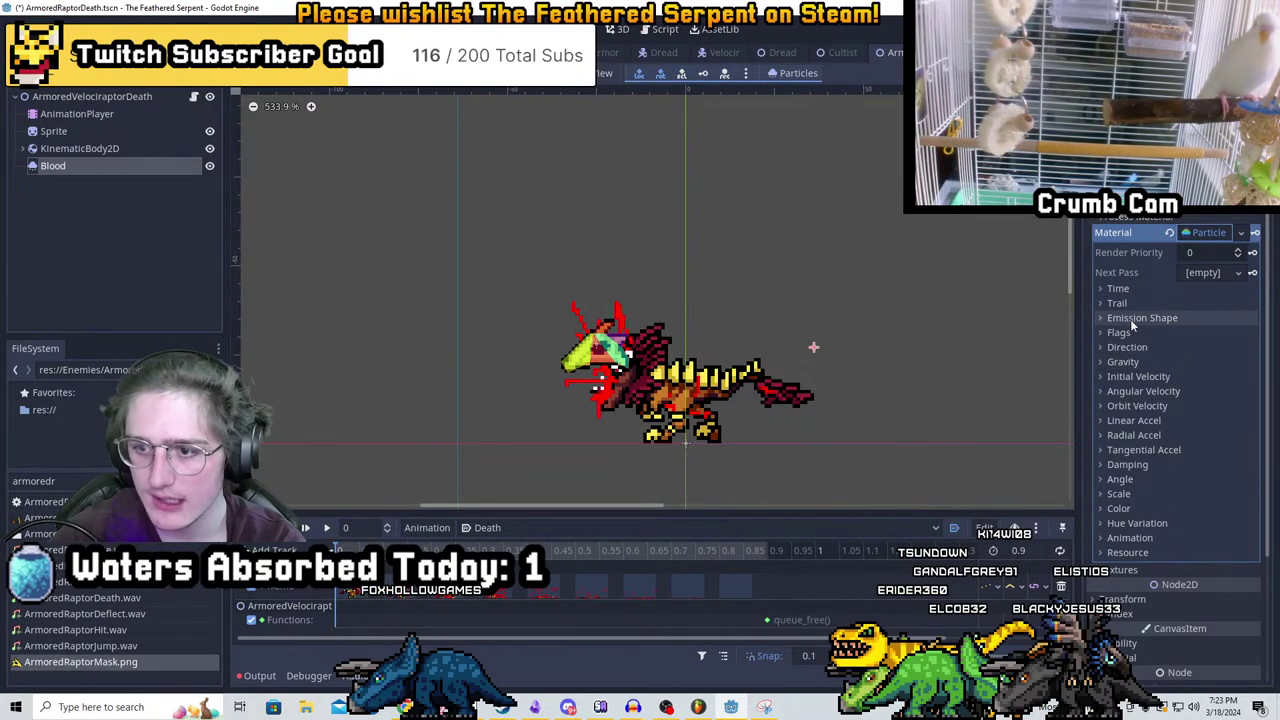
pyautogui.click(1126, 348)
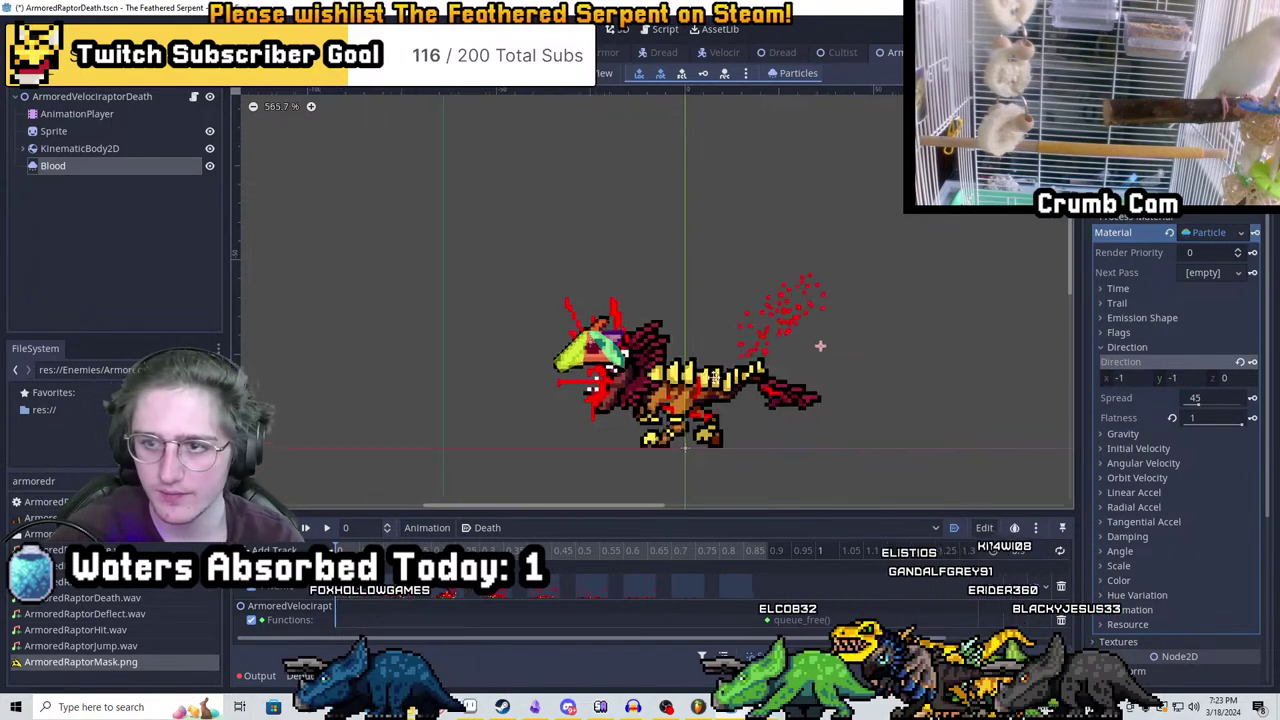
pyautogui.scroll(2, 814, 338)
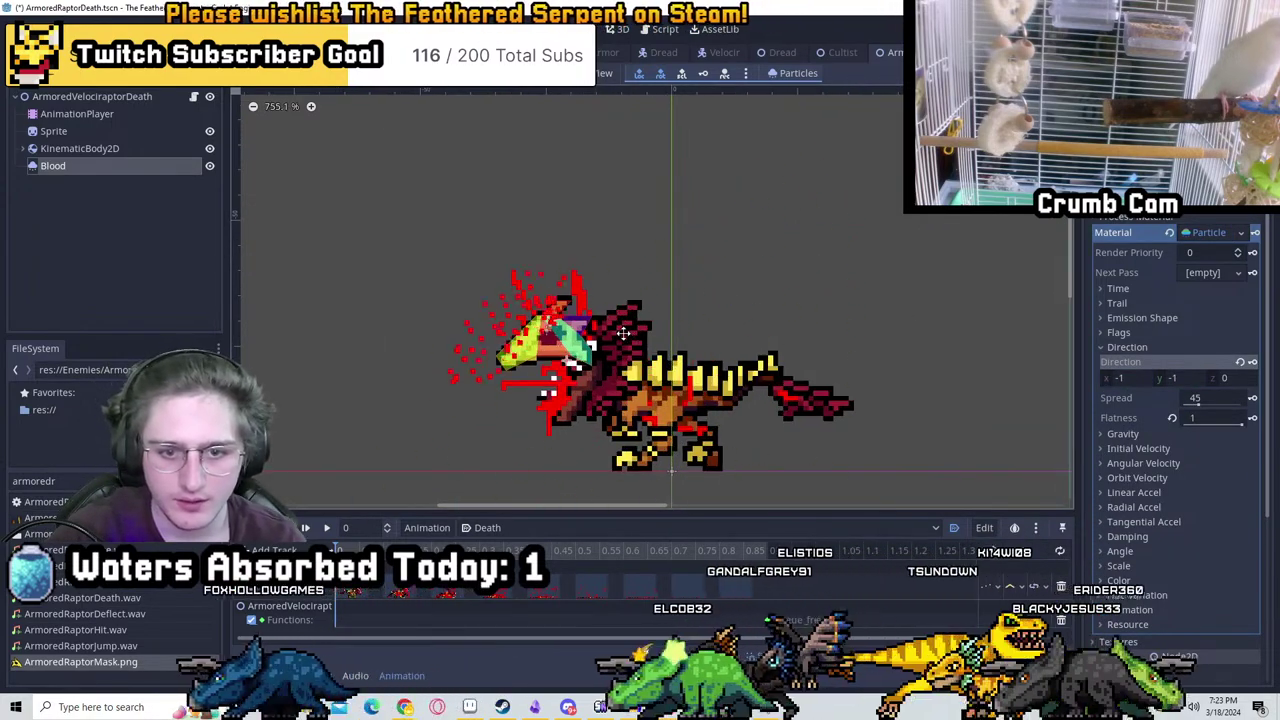
pyautogui.moveTo(656, 398); pyautogui.dragTo(740, 330, button='middle')
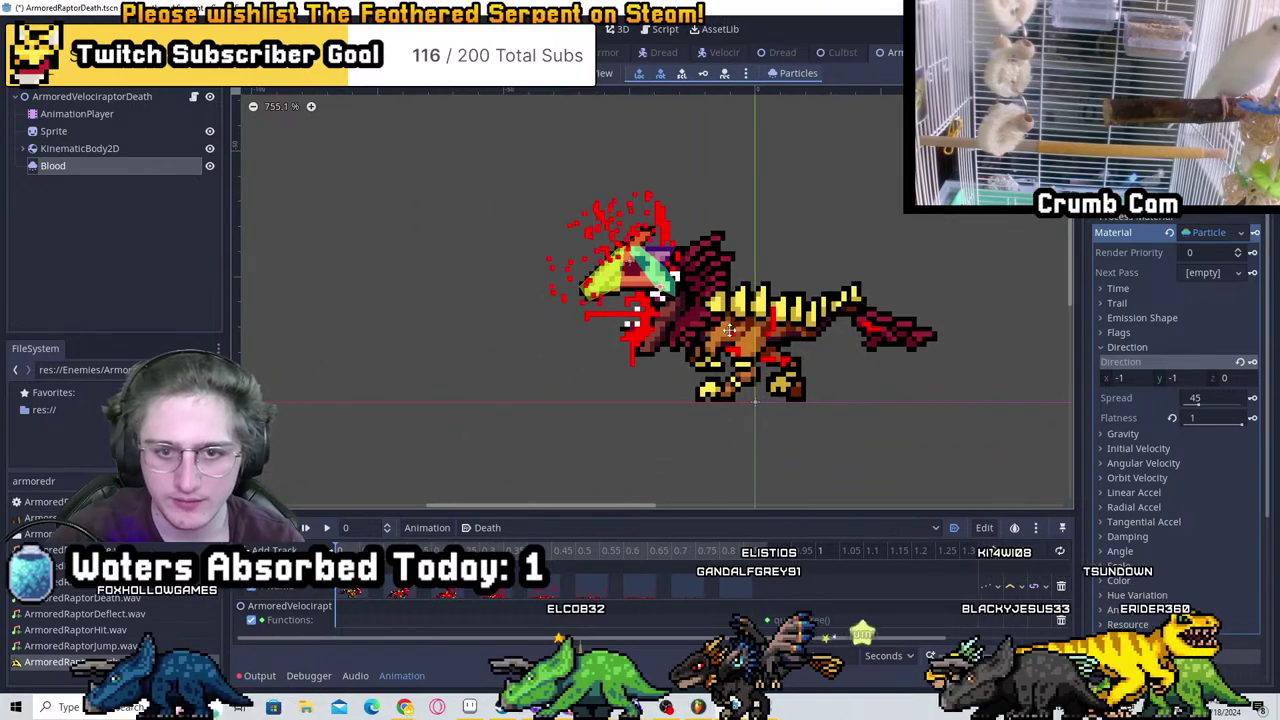
pyautogui.scroll(-5, 736, 320)
pyautogui.scroll(5, 620, 328)
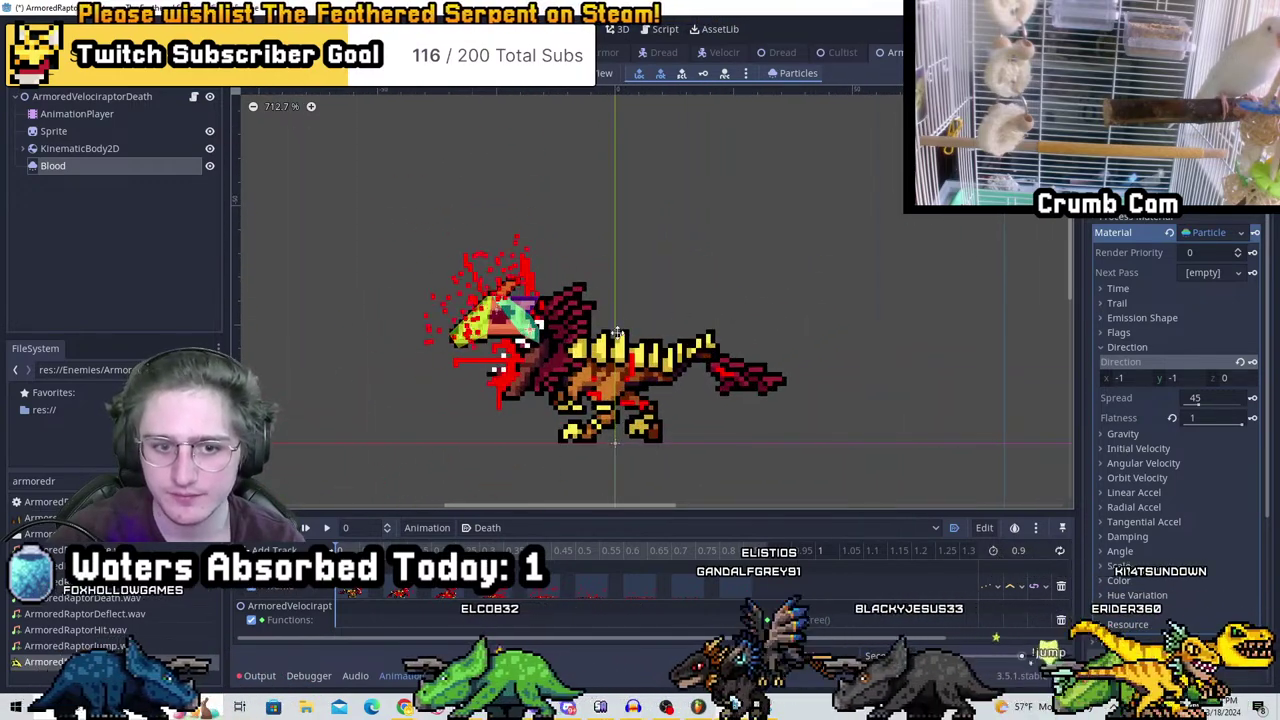
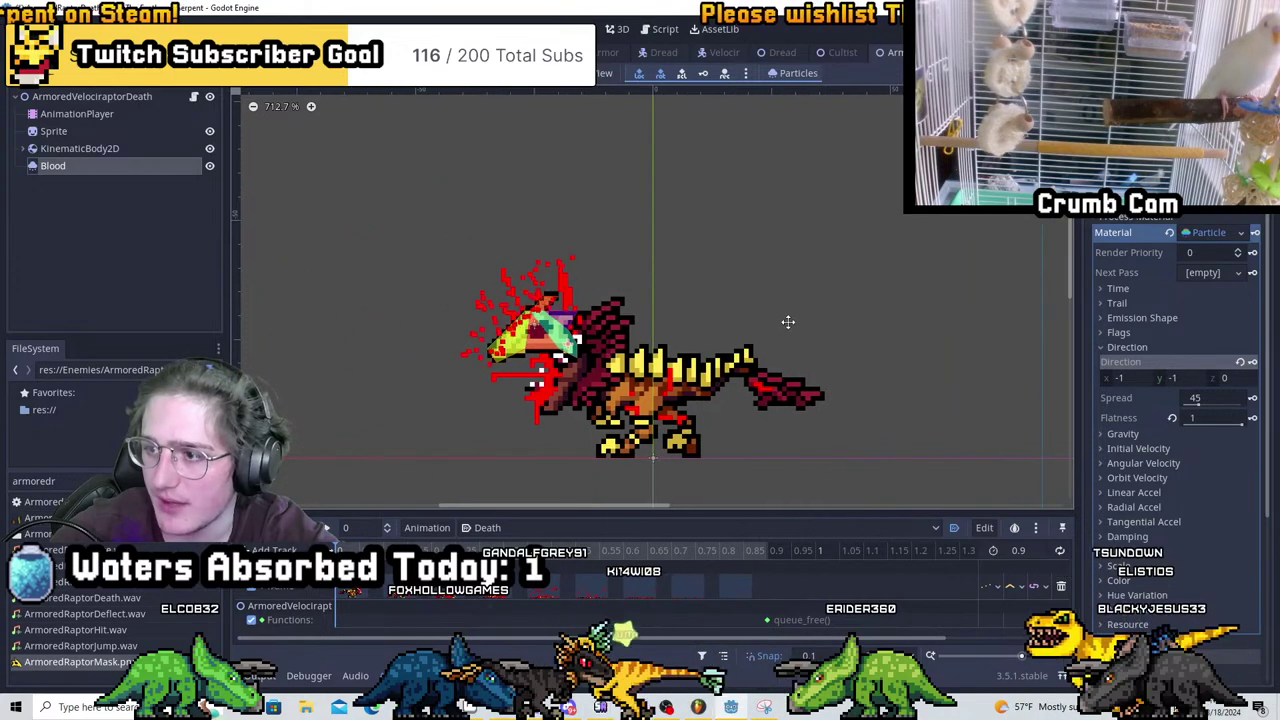
# Select the raptor's KinematicBody2D to view its physics properties
pyautogui.scroll(3, 512, 365)
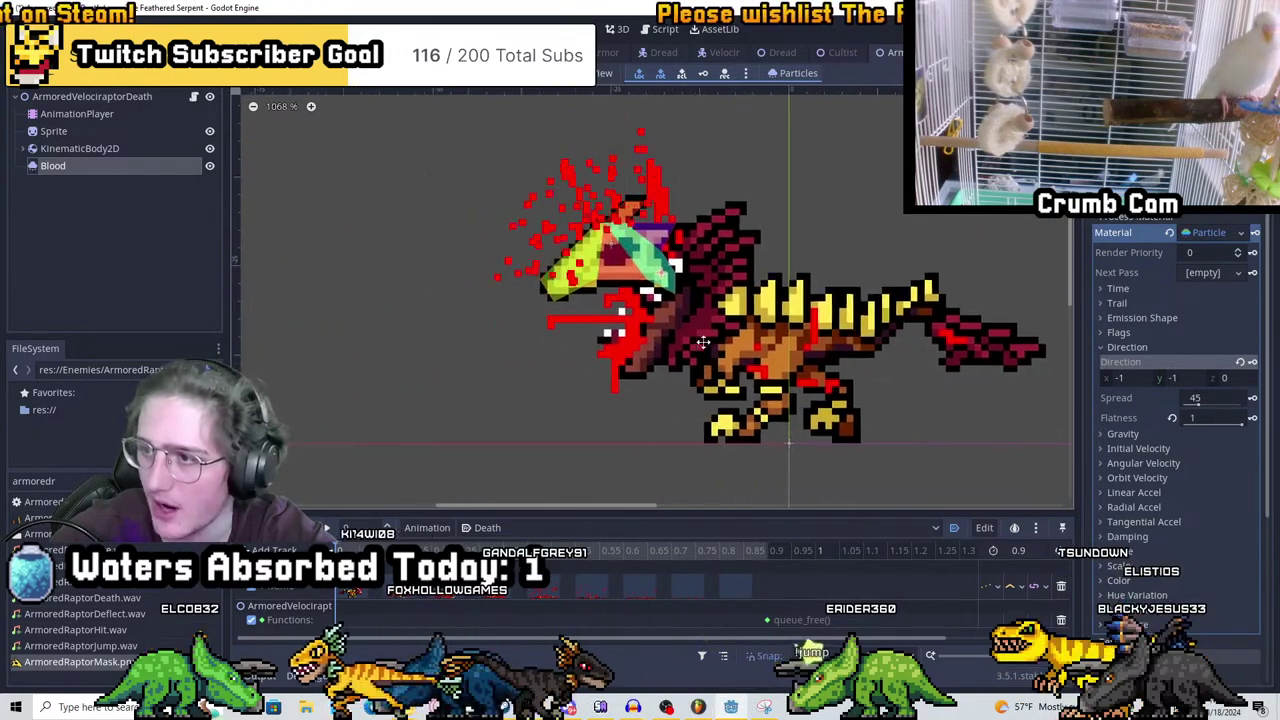
pyautogui.scroll(2, 390, 365)
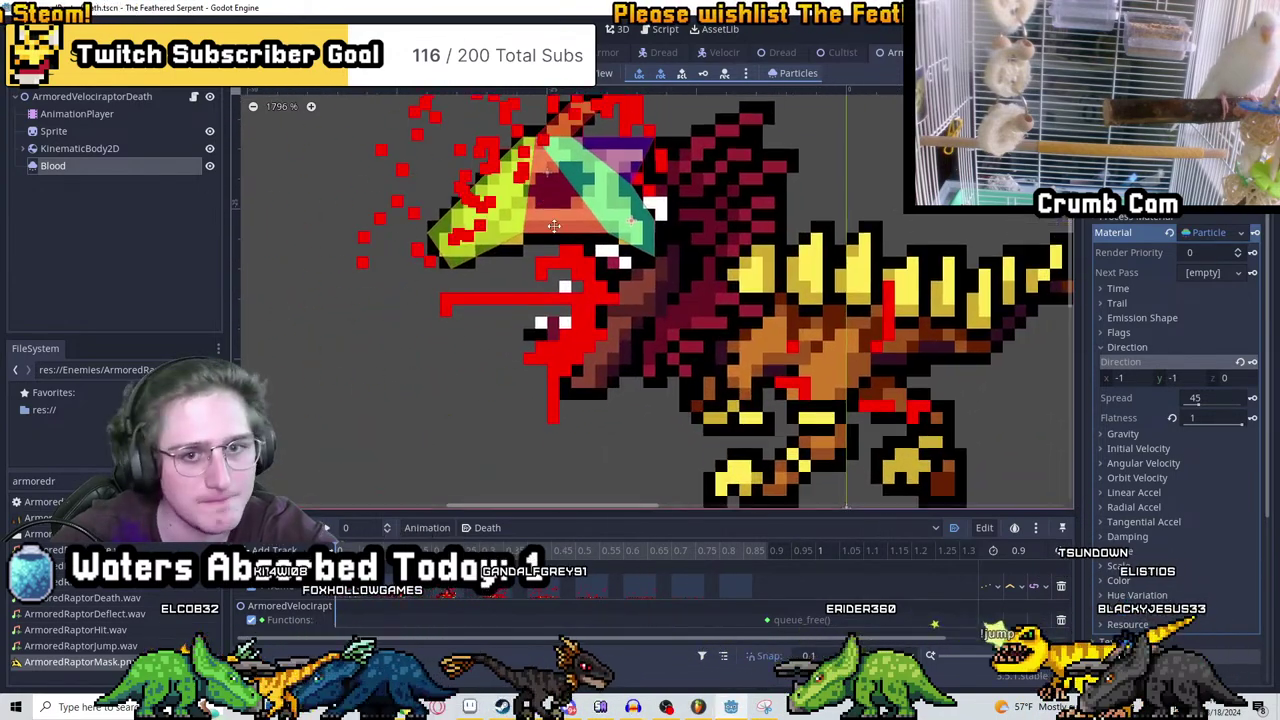
pyautogui.scroll(-6, 846, 345)
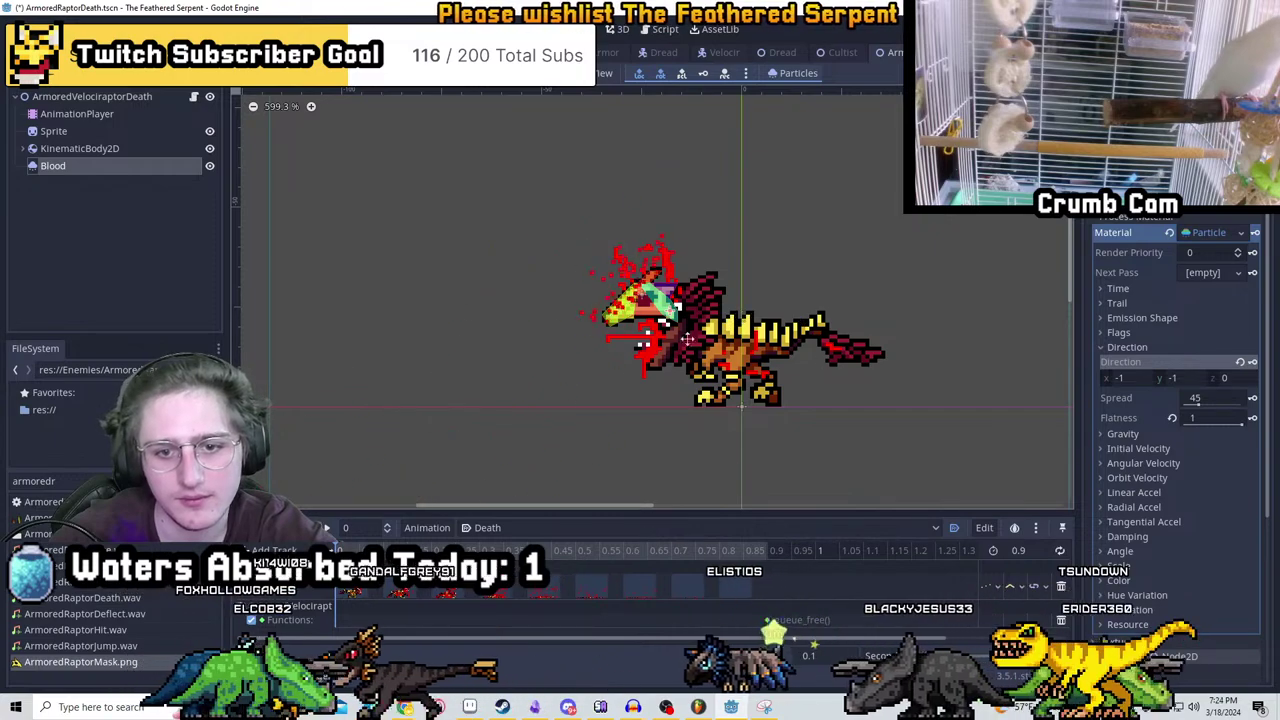
pyautogui.click(90, 150)
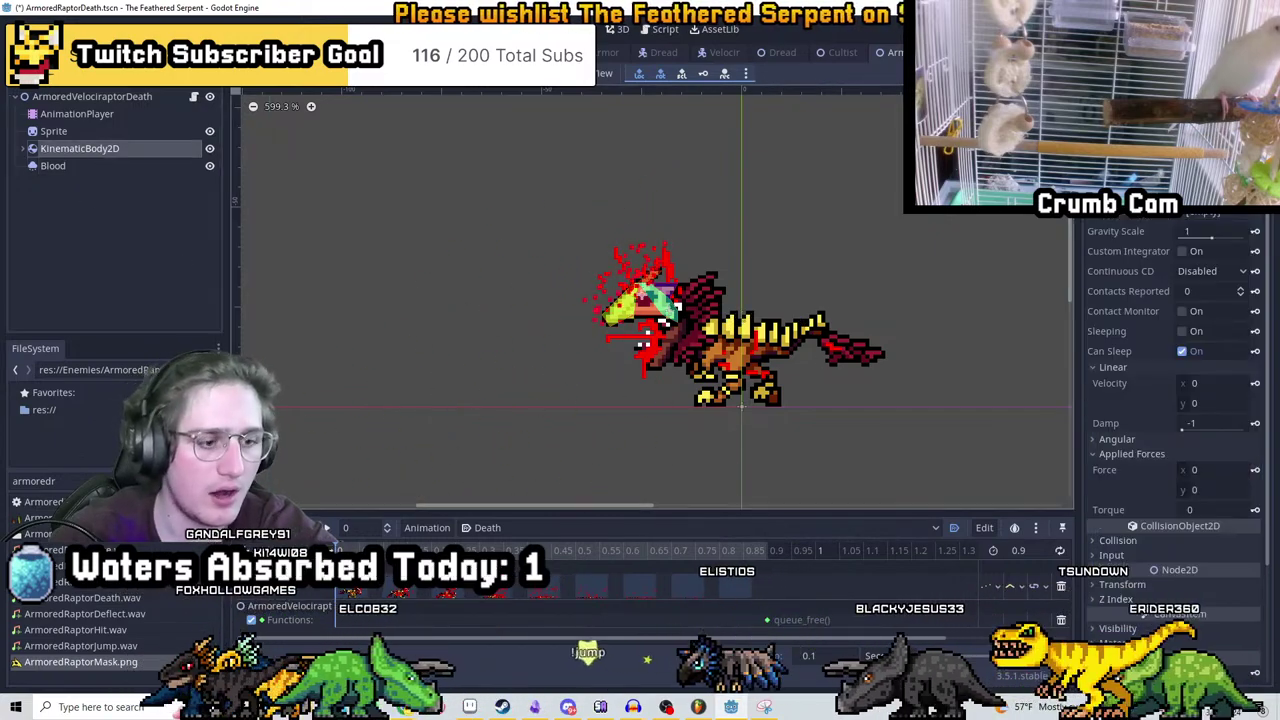
# Filter the FileSystem for 'monkey', then 'banana', to open the Banana scene
pyautogui.hotkey('ctrl', 'a')
pyautogui.write('mon')
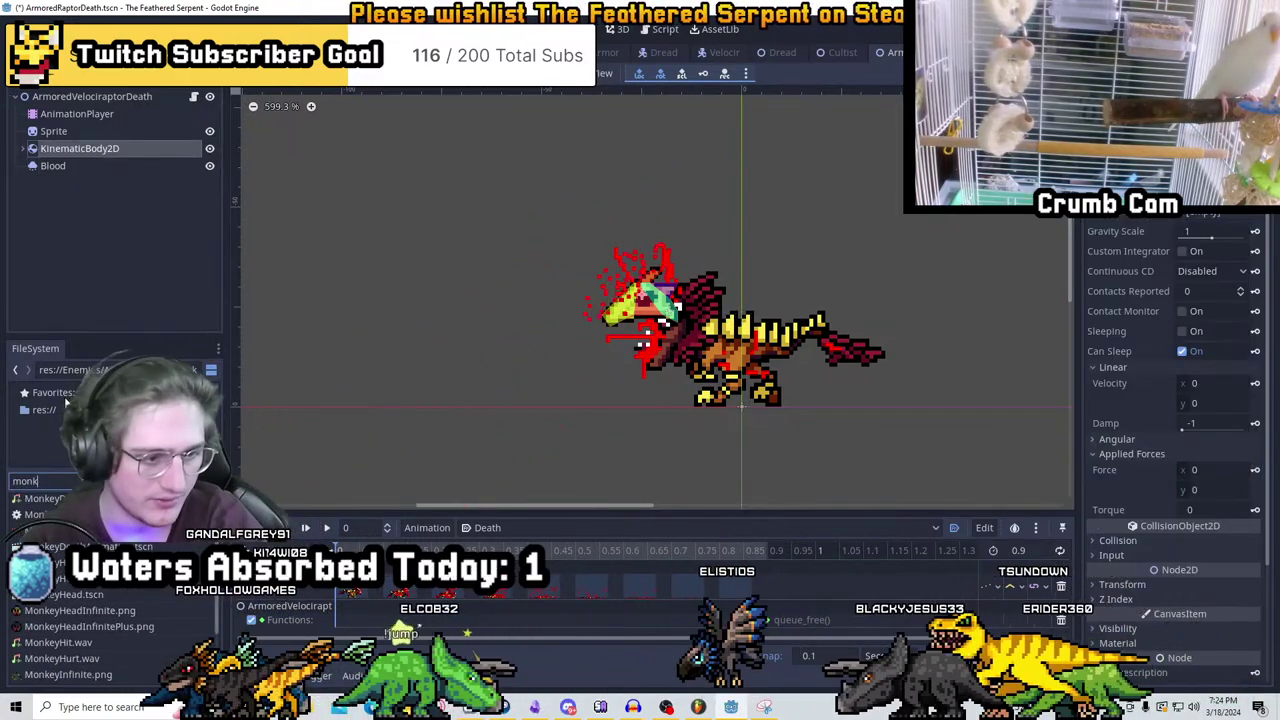
pyautogui.write('key')
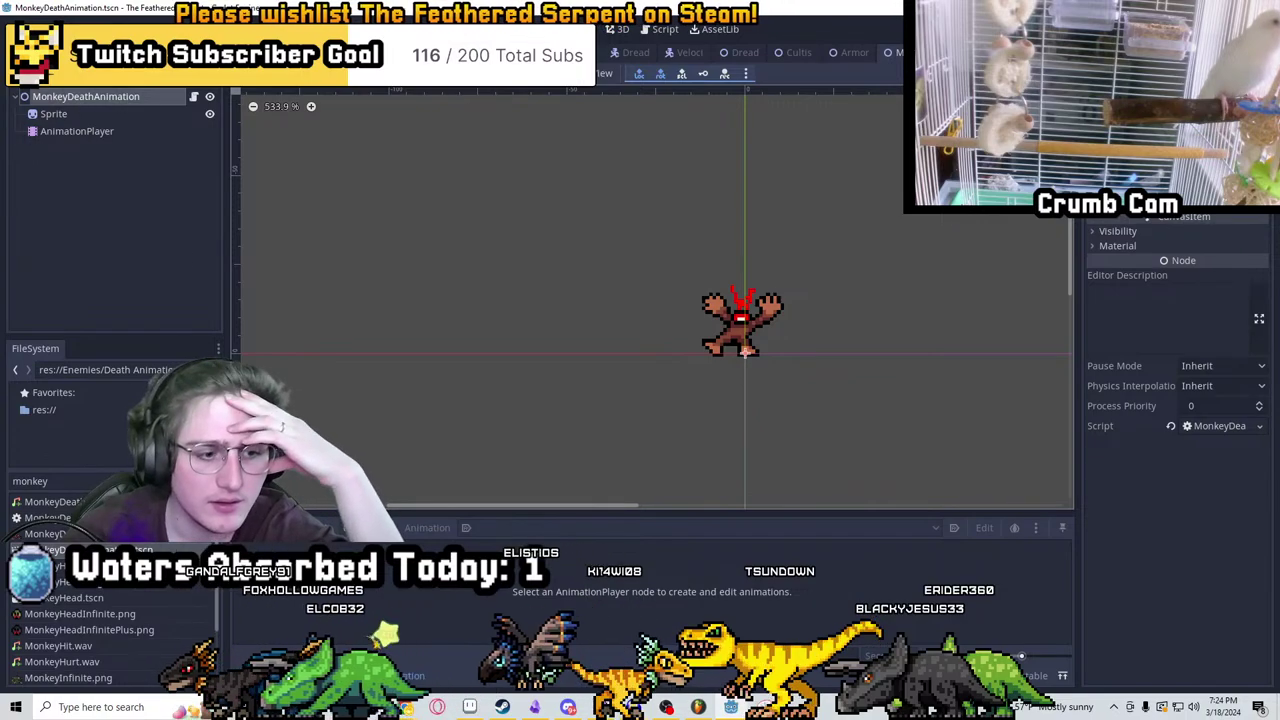
pyautogui.doubleClick(50, 481)
pyautogui.write('banana')
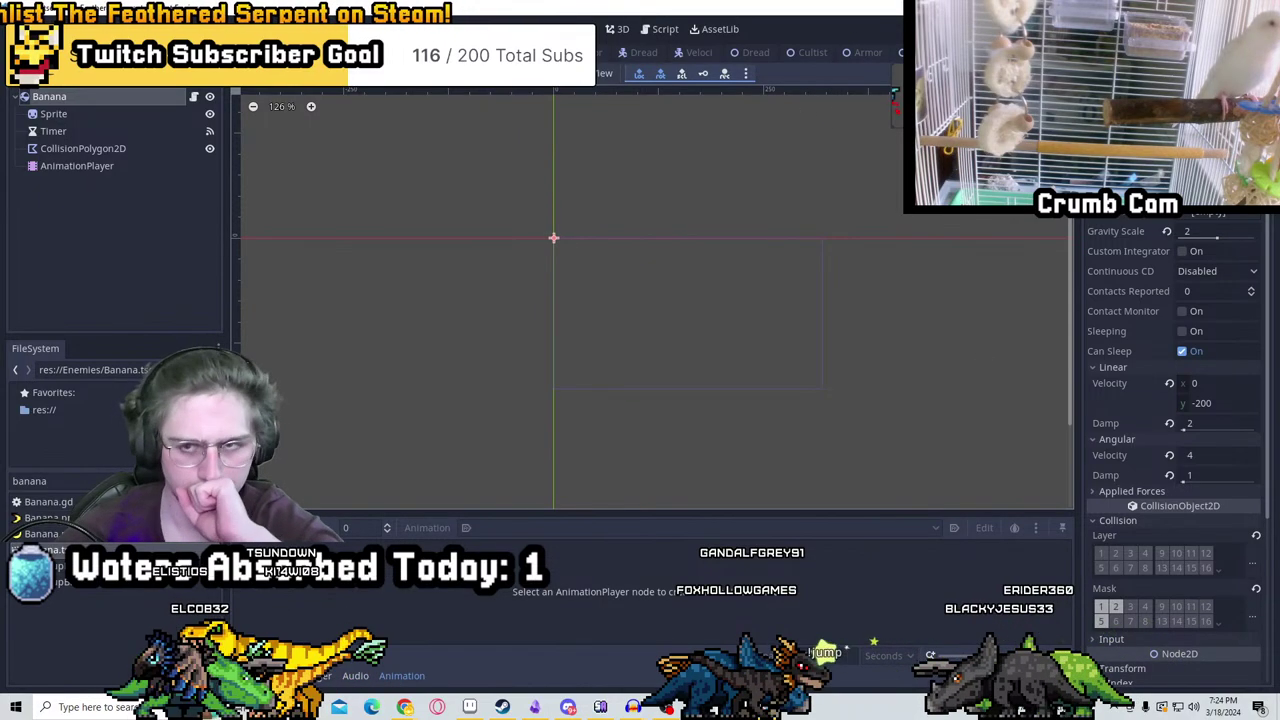
# In ArmoredRaptorDeath, set angular velocity 4, angular damp 1 and linear damp 2, then save
pyautogui.click(870, 53)
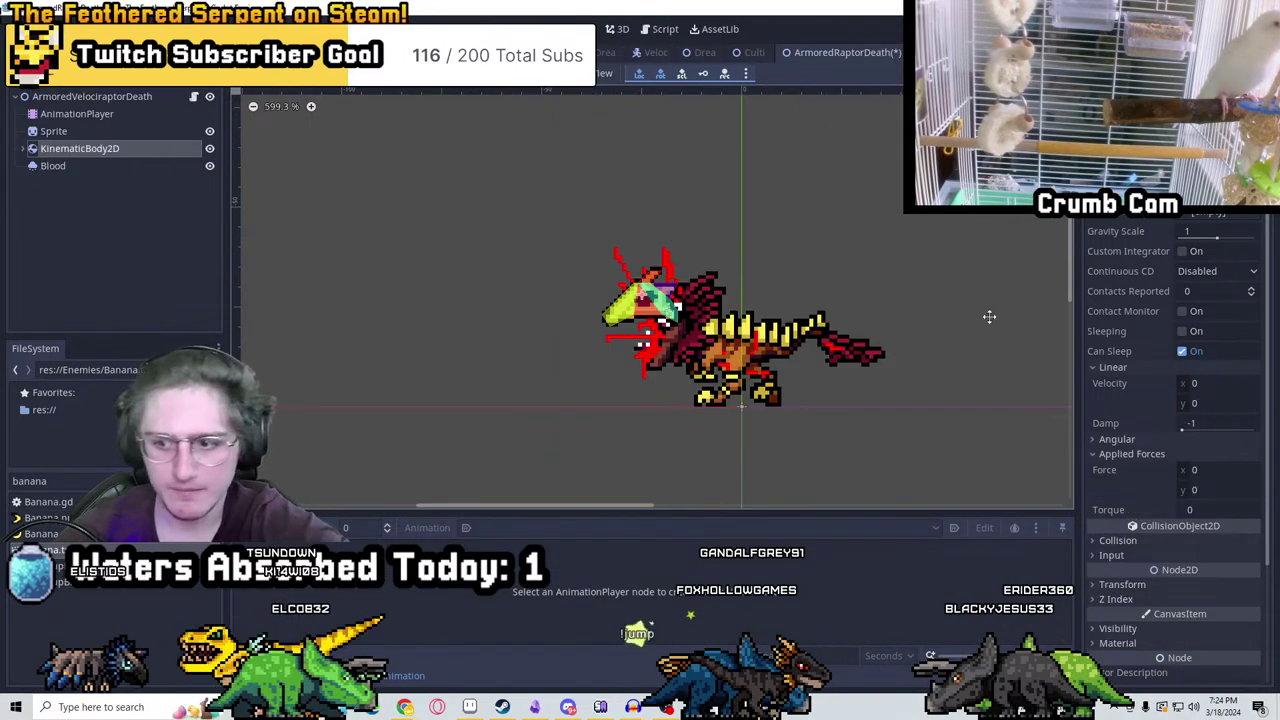
pyautogui.click(1160, 439)
pyautogui.click(1210, 455)
pyautogui.write('4')
pyautogui.press('Tab')
pyautogui.write('1')
pyautogui.click(1210, 422)
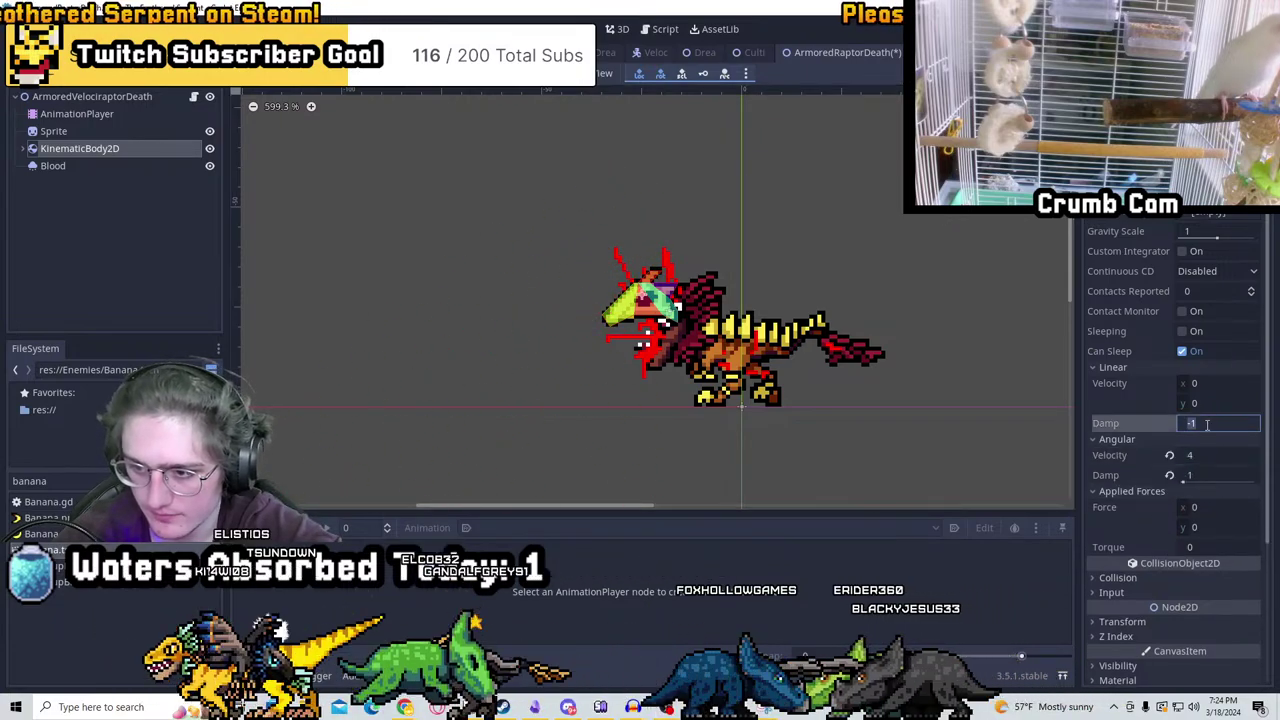
pyautogui.write('2')
pyautogui.click(1198, 404)
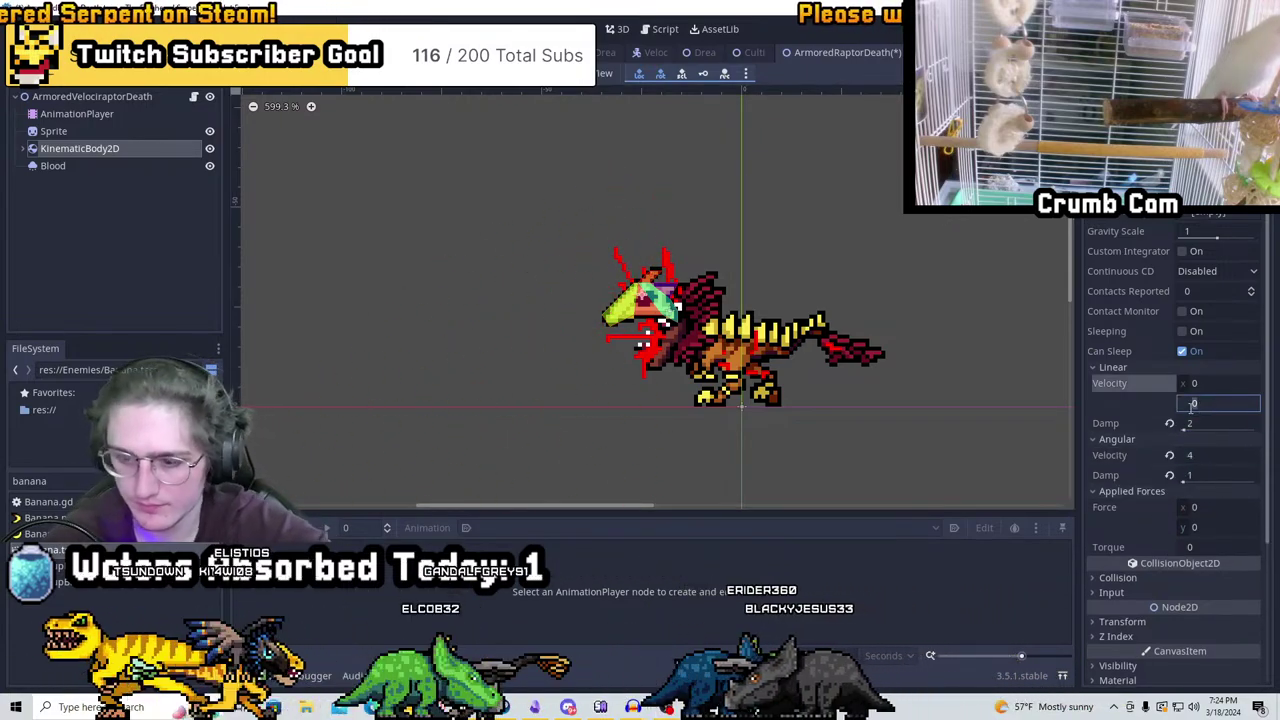
pyautogui.hotkey('ctrl', 's')
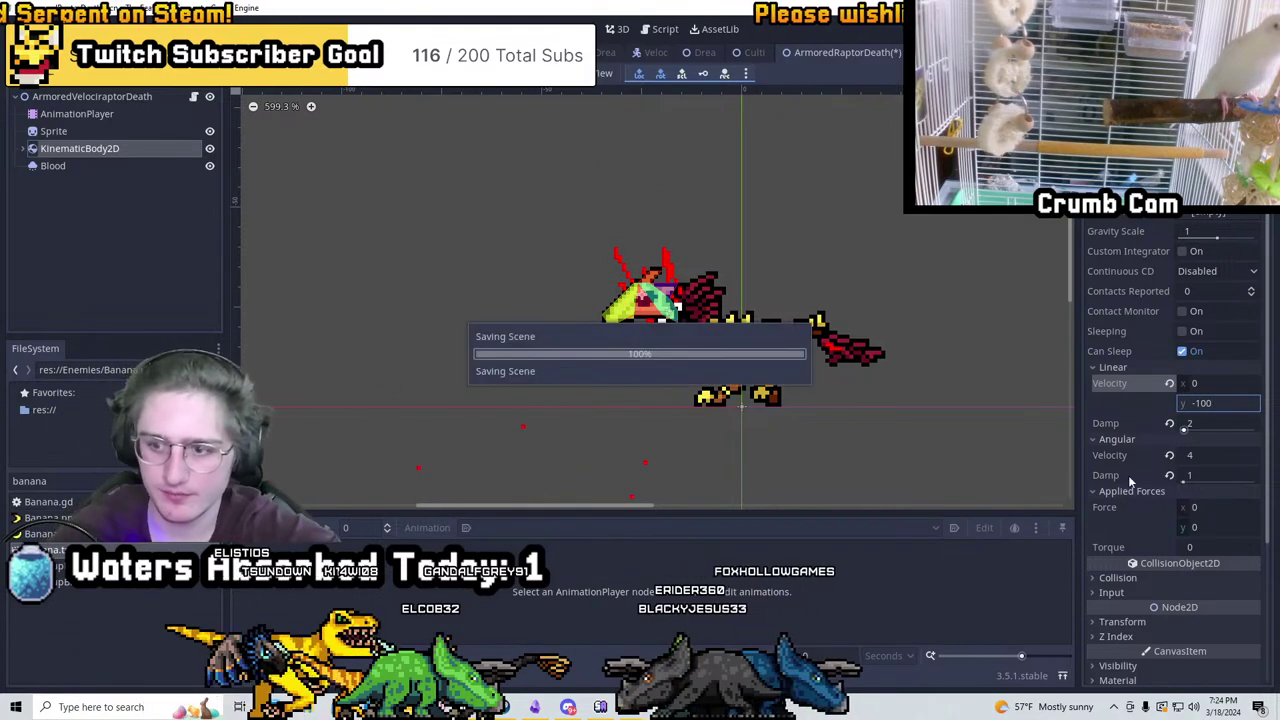
# Set the linear velocity x to -50 and save the scene again
pyautogui.click(1200, 456)
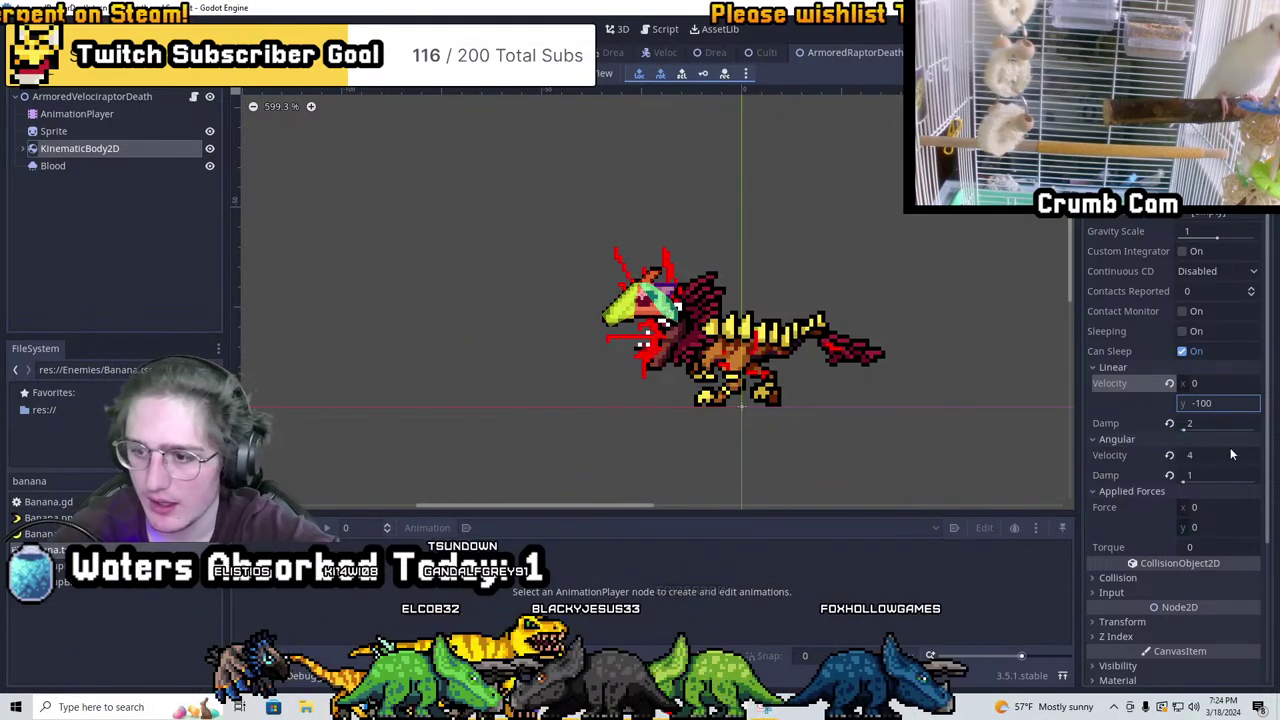
pyautogui.click(1228, 382)
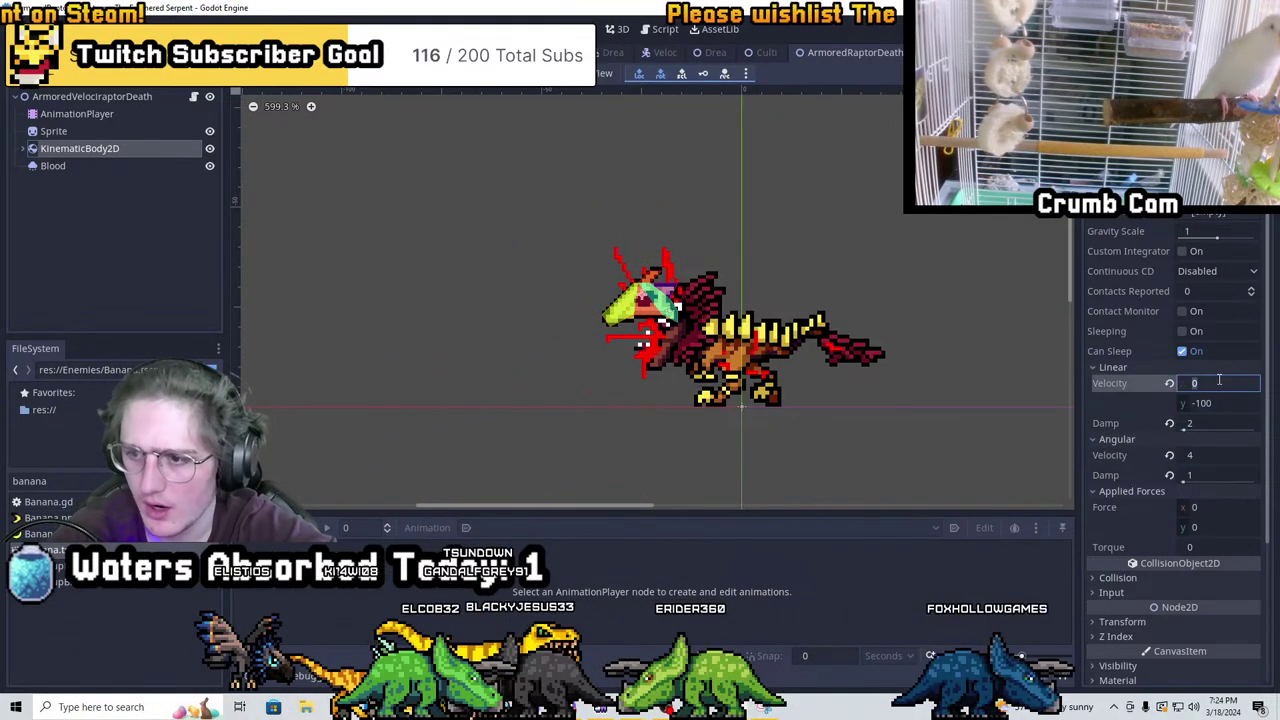
pyautogui.write('-50')
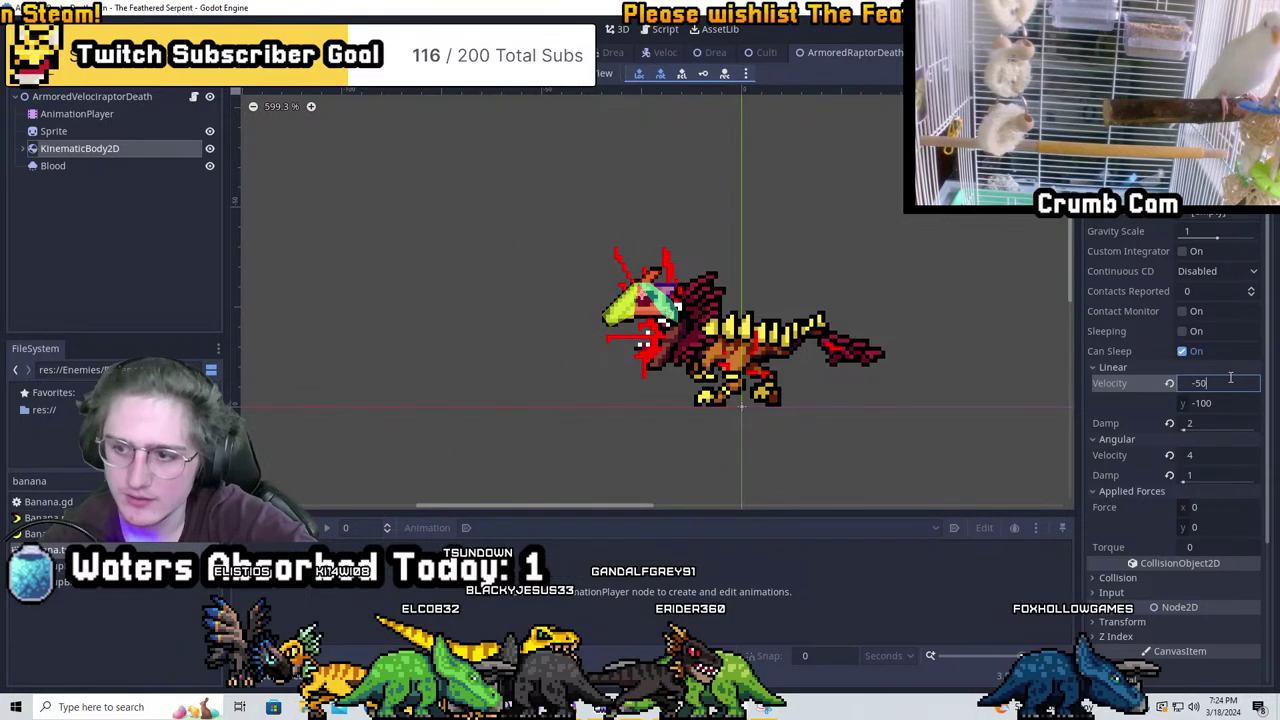
pyautogui.hotkey('ctrl', 's')
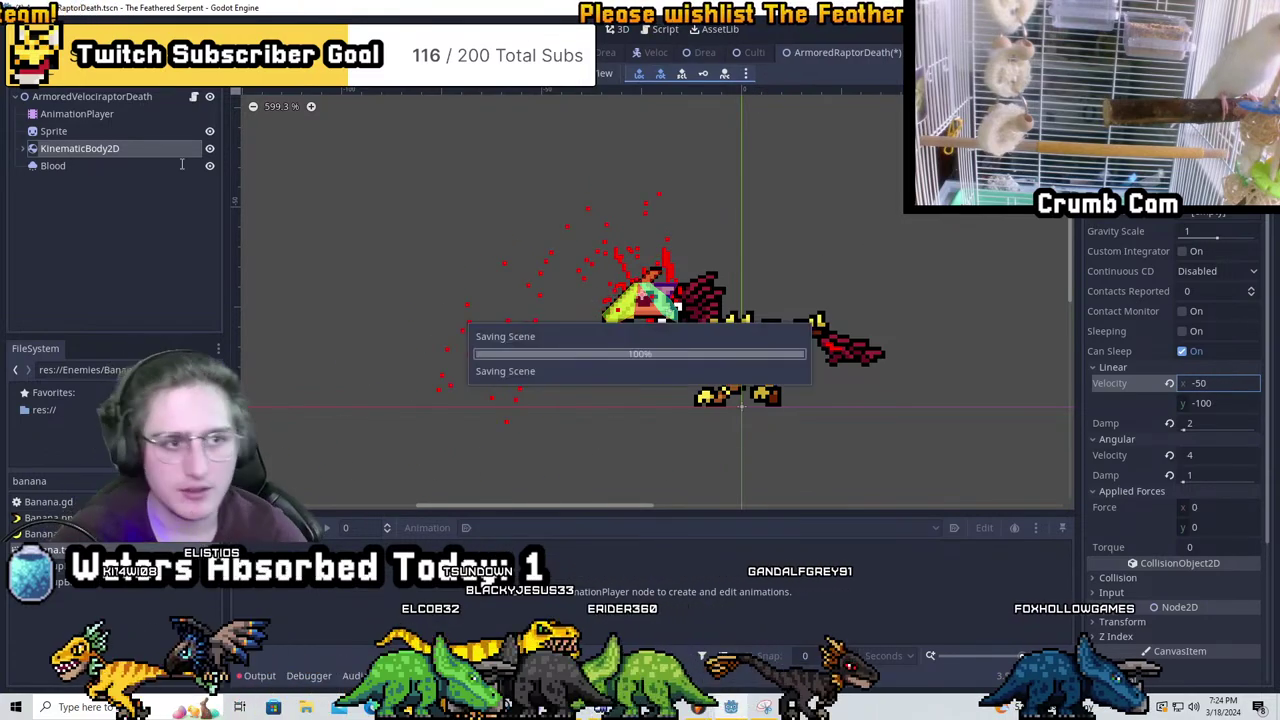
# Select the root ArmoredVelociraptorDeath node, save, and open its Death animation
pyautogui.click(361, 130)
pyautogui.scroll(-5, 543, 280)
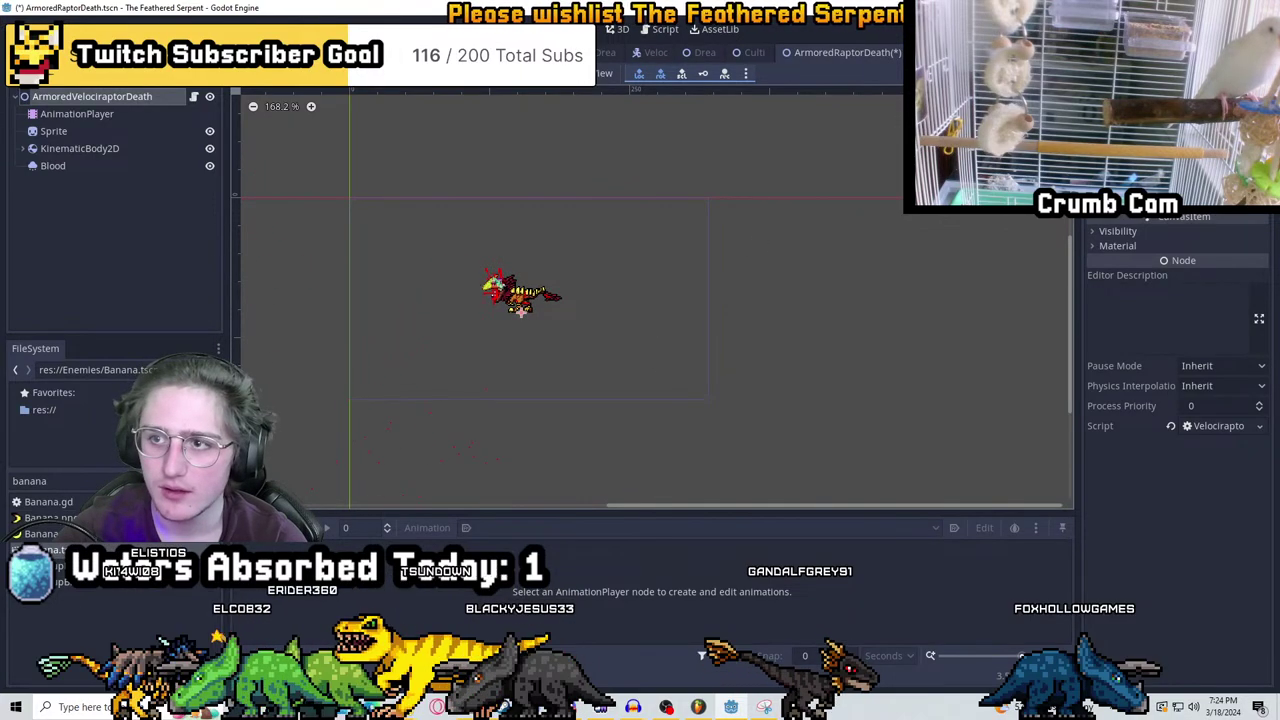
pyautogui.hotkey('ctrl', 's')
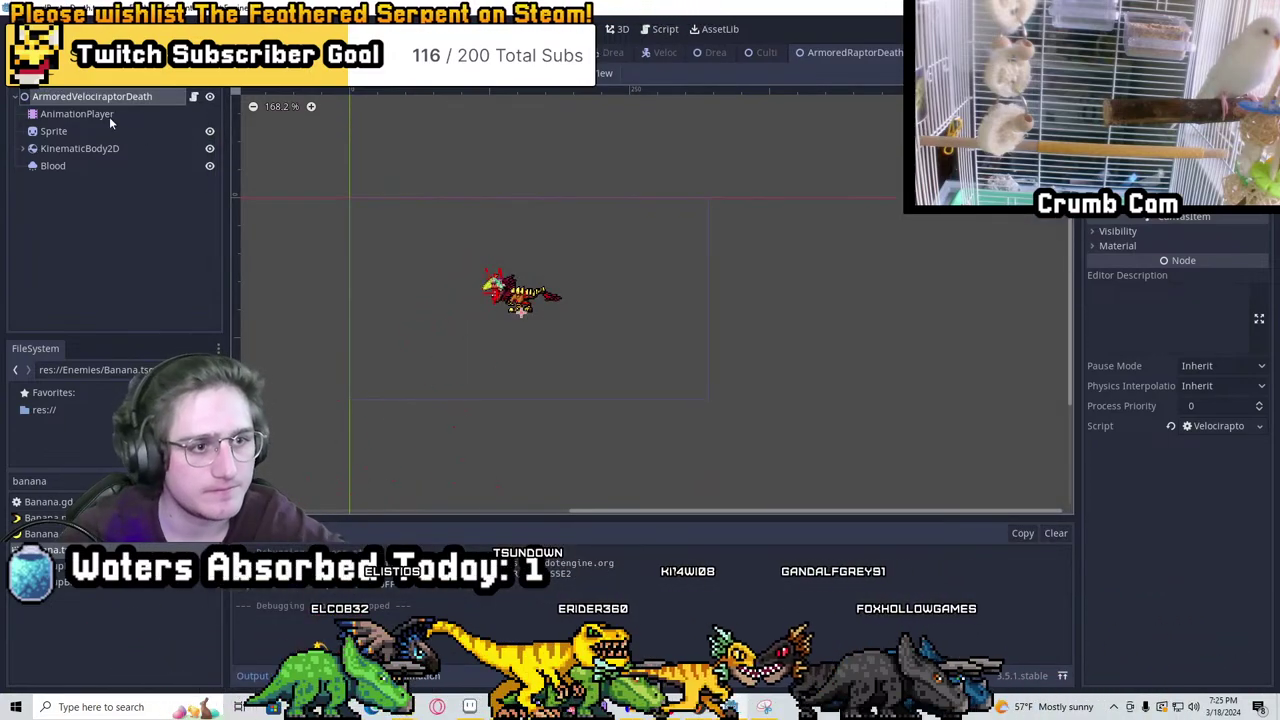
pyautogui.click(109, 116)
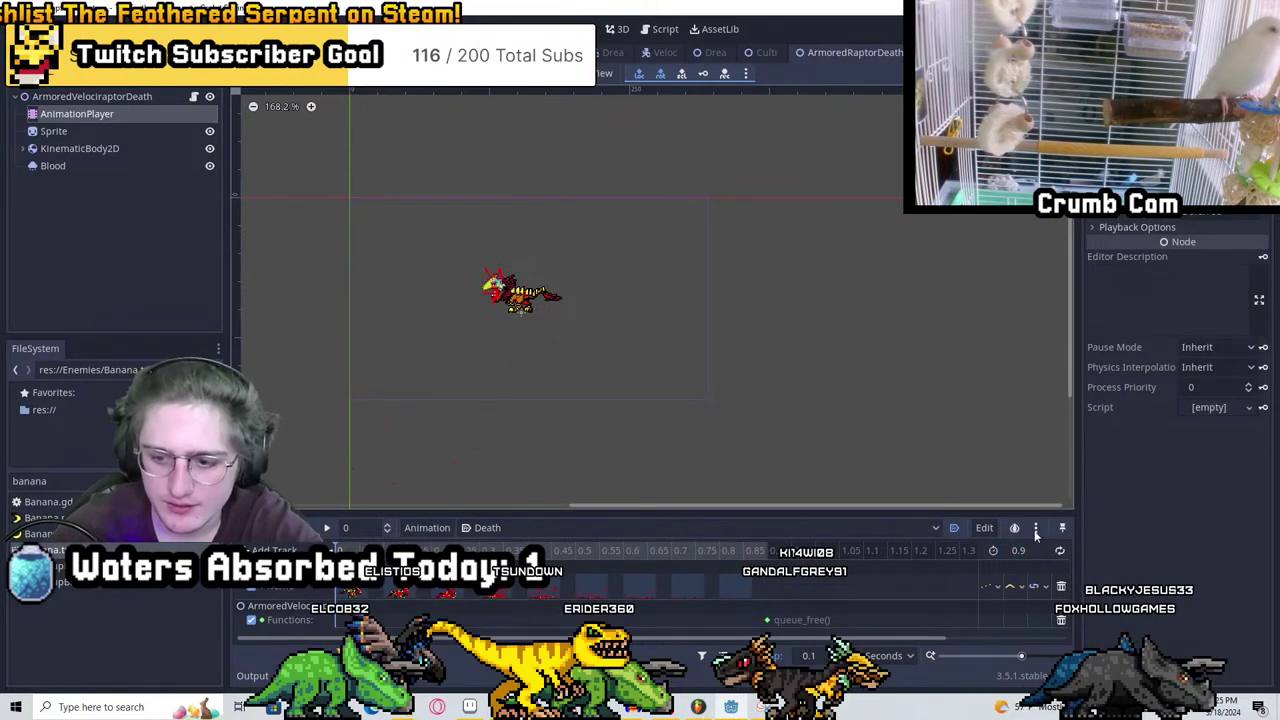
# Make the Death animation 10 seconds long and move the queue_free key to 10 seconds
pyautogui.write('0')
pyautogui.press('Return')
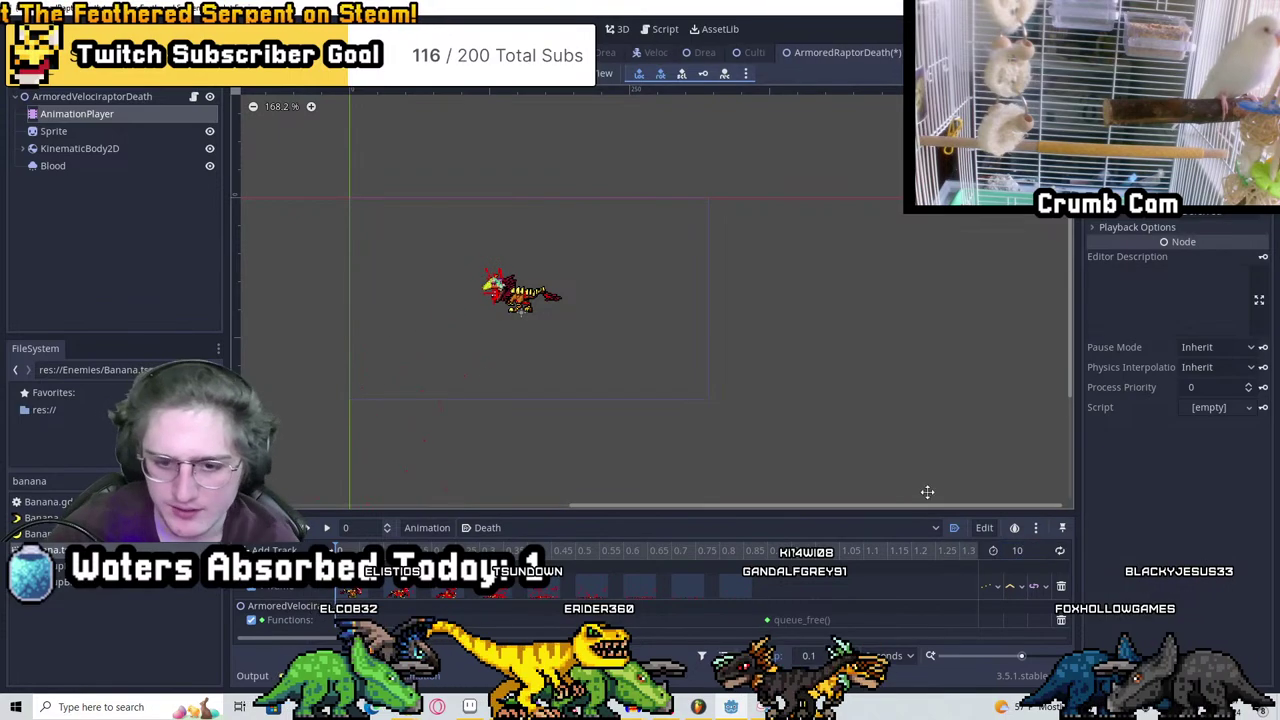
pyautogui.scroll(-1, 651, 406)
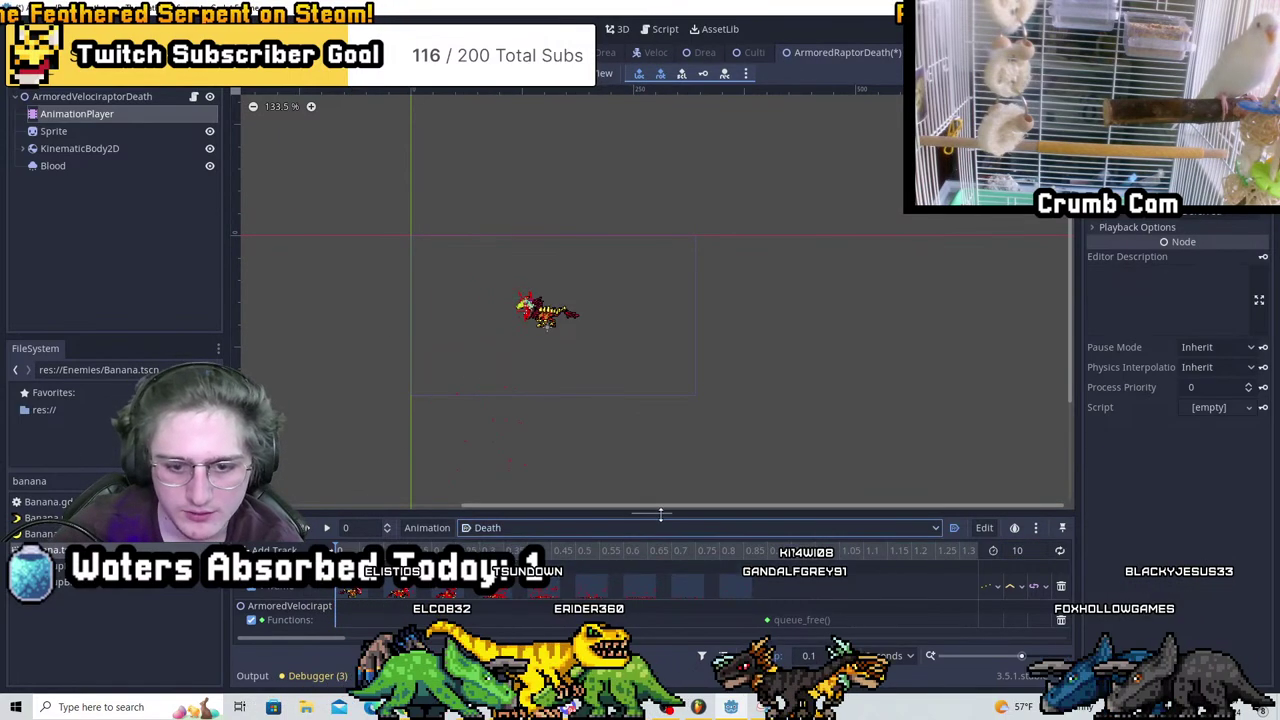
pyautogui.moveTo(645, 513); pyautogui.dragTo(645, 352)
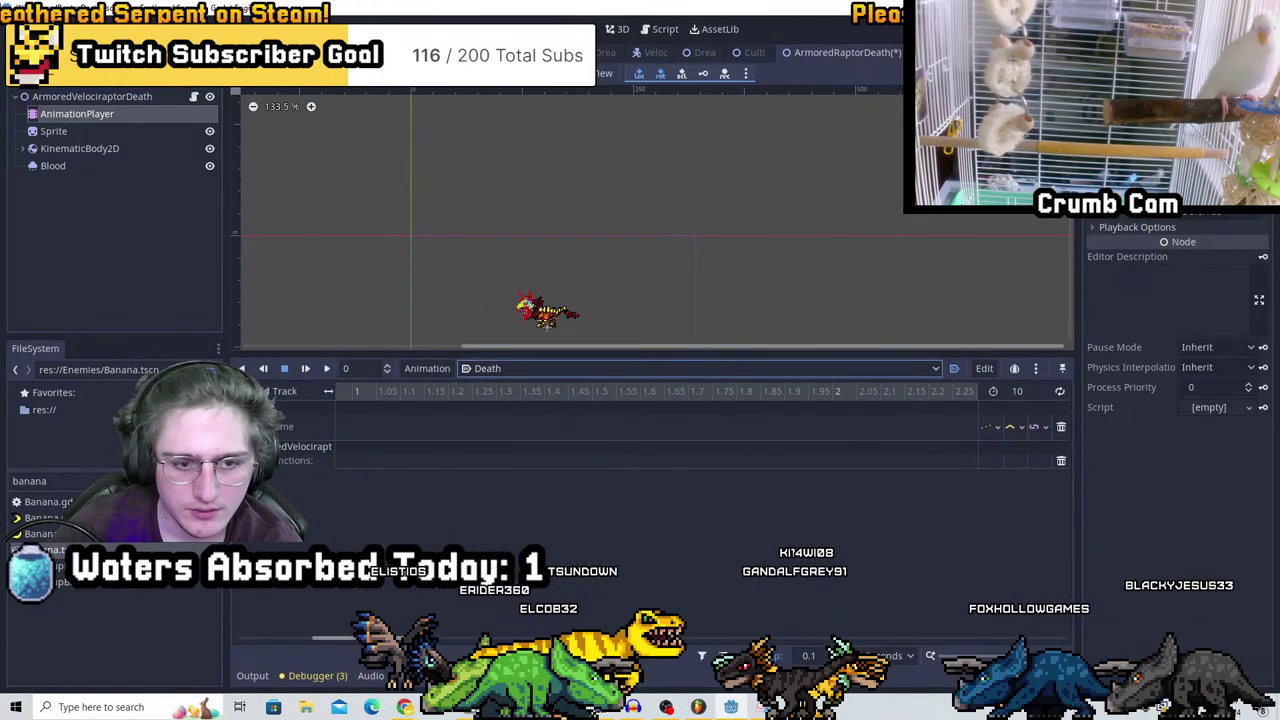
pyautogui.keyDown('ctrl'); pyautogui.scroll(-3, 454, 486); pyautogui.keyUp('ctrl')
pyautogui.keyDown('ctrl'); pyautogui.scroll(-2, 348, 463); pyautogui.keyUp('ctrl')
pyautogui.moveTo(348, 461); pyautogui.dragTo(953, 447)
# Add a root modulate track fading from opaque at 0 to transparent at 10 seconds
pyautogui.click(955, 397)
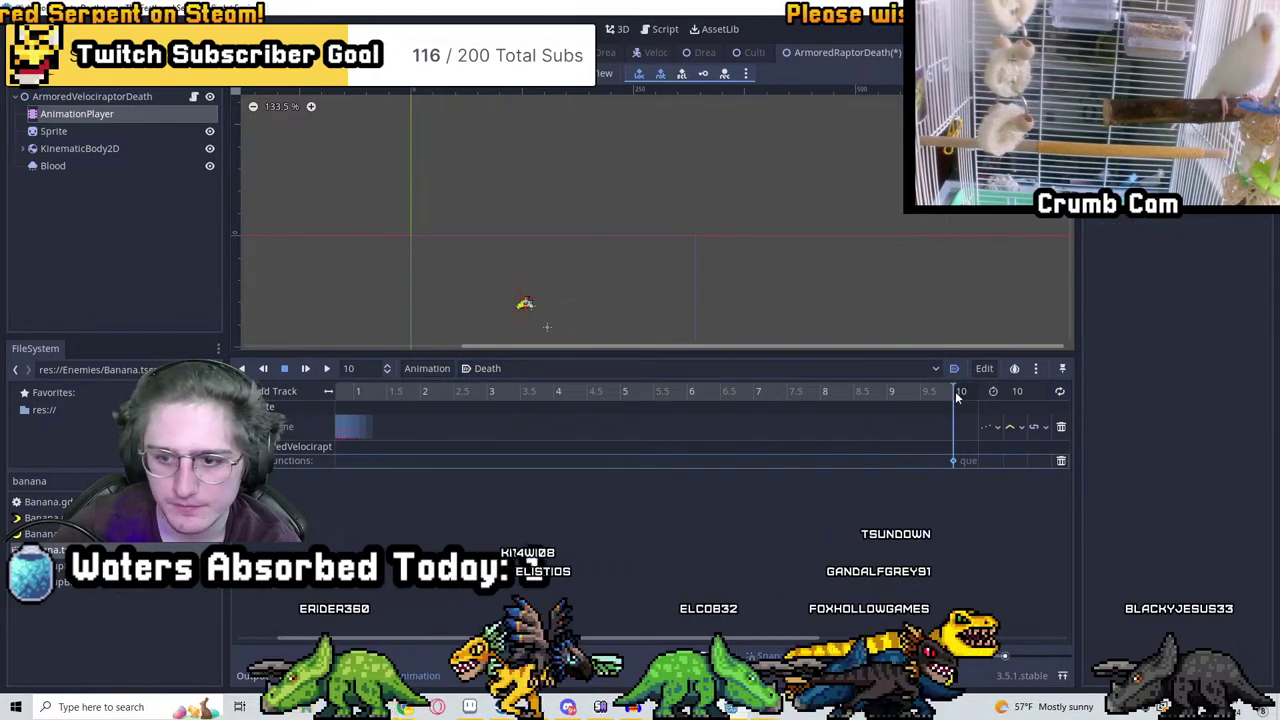
pyautogui.click(888, 391)
pyautogui.click(92, 96)
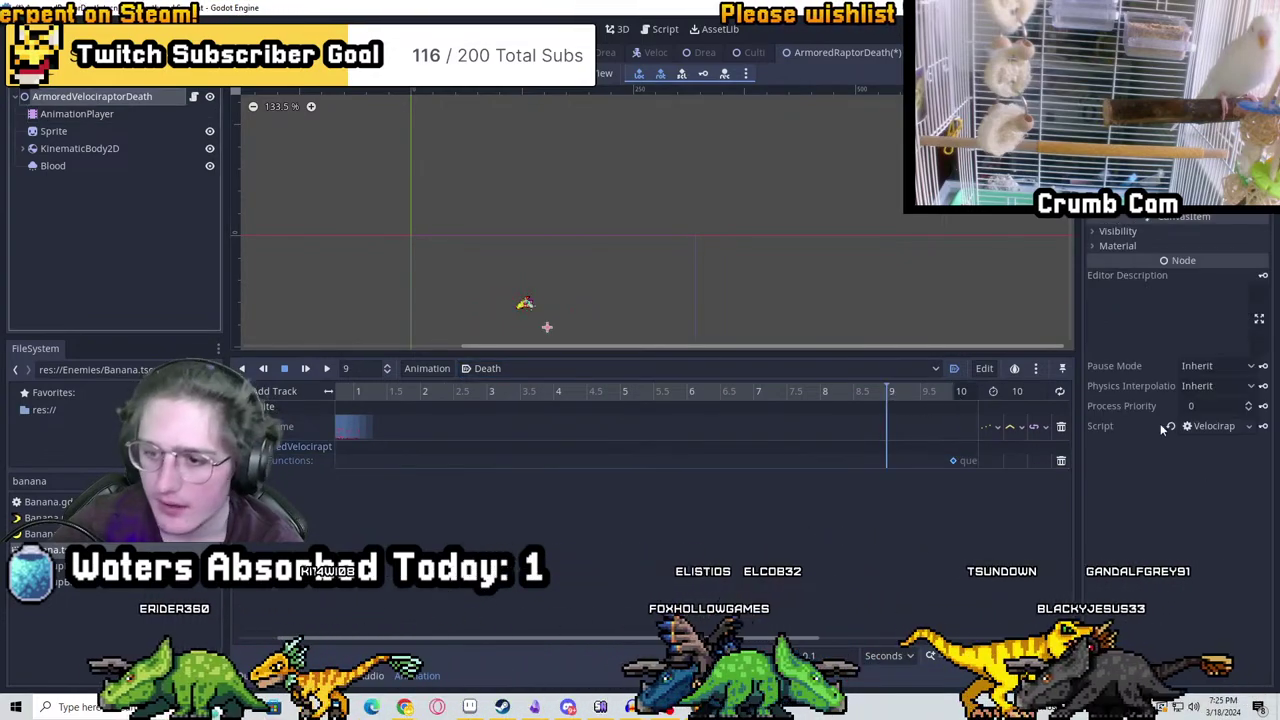
pyautogui.click(1263, 267)
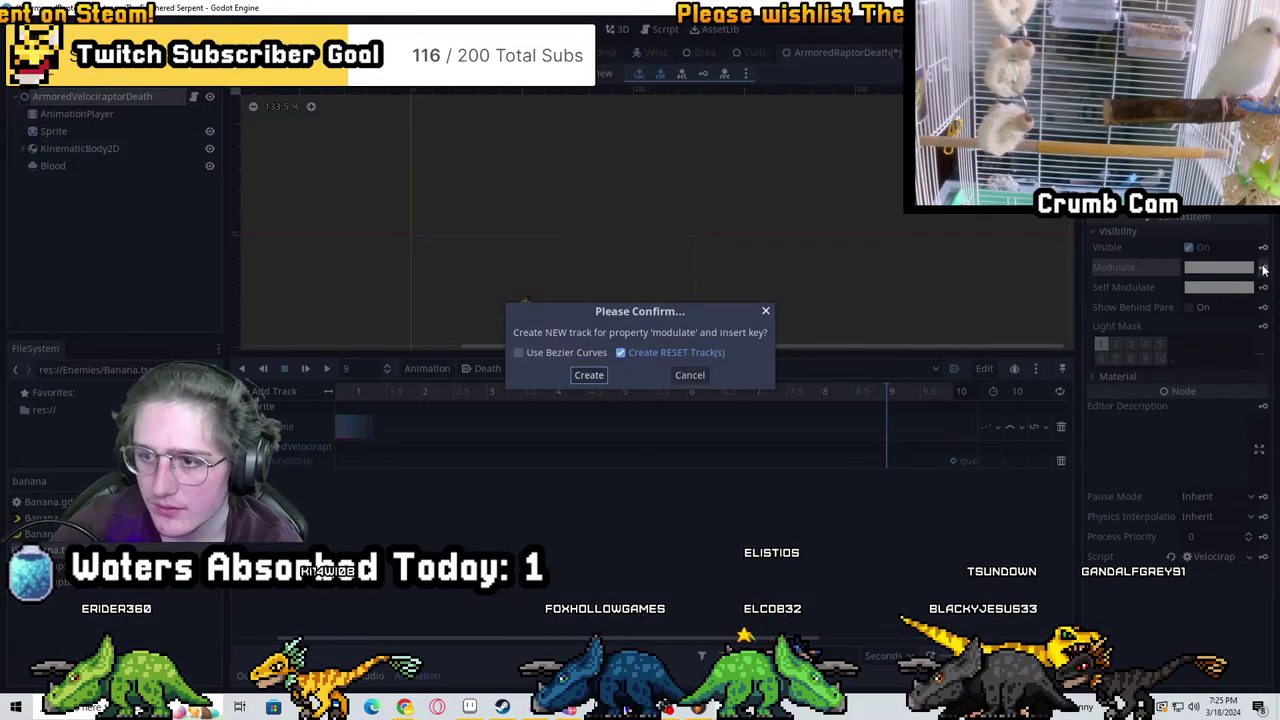
pyautogui.click(588, 376)
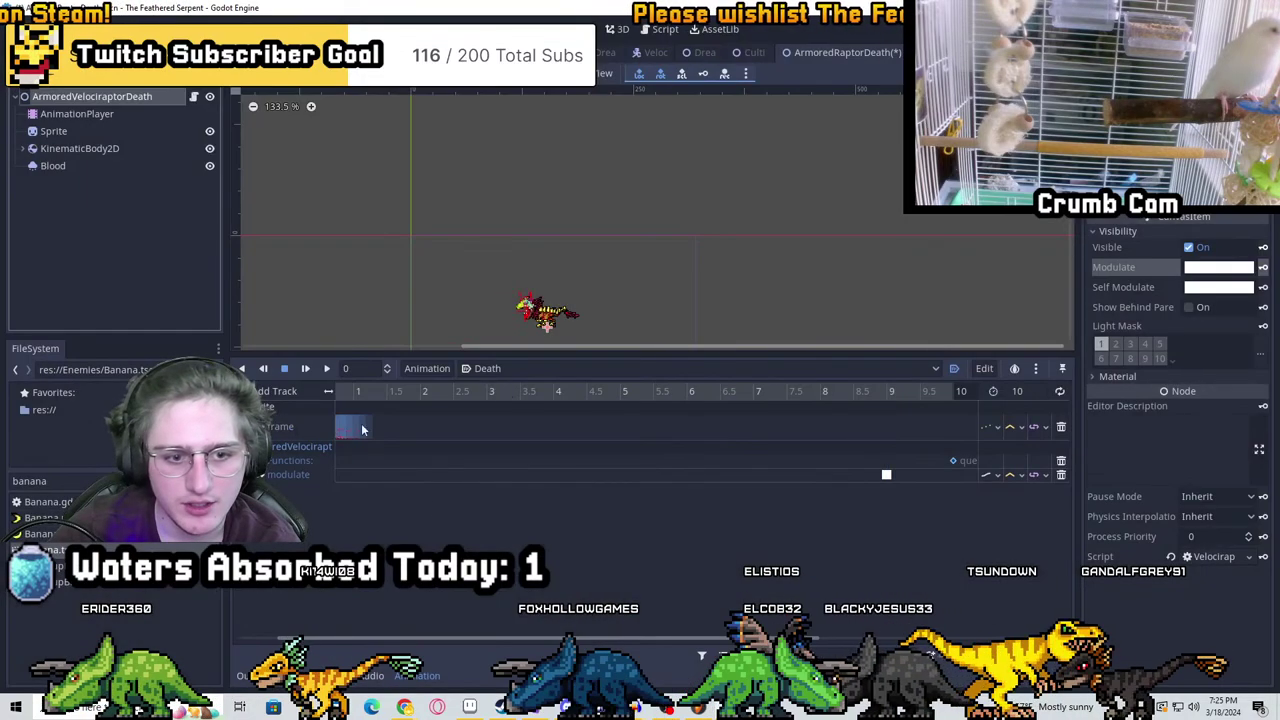
pyautogui.moveTo(350, 637); pyautogui.dragTo(288, 625)
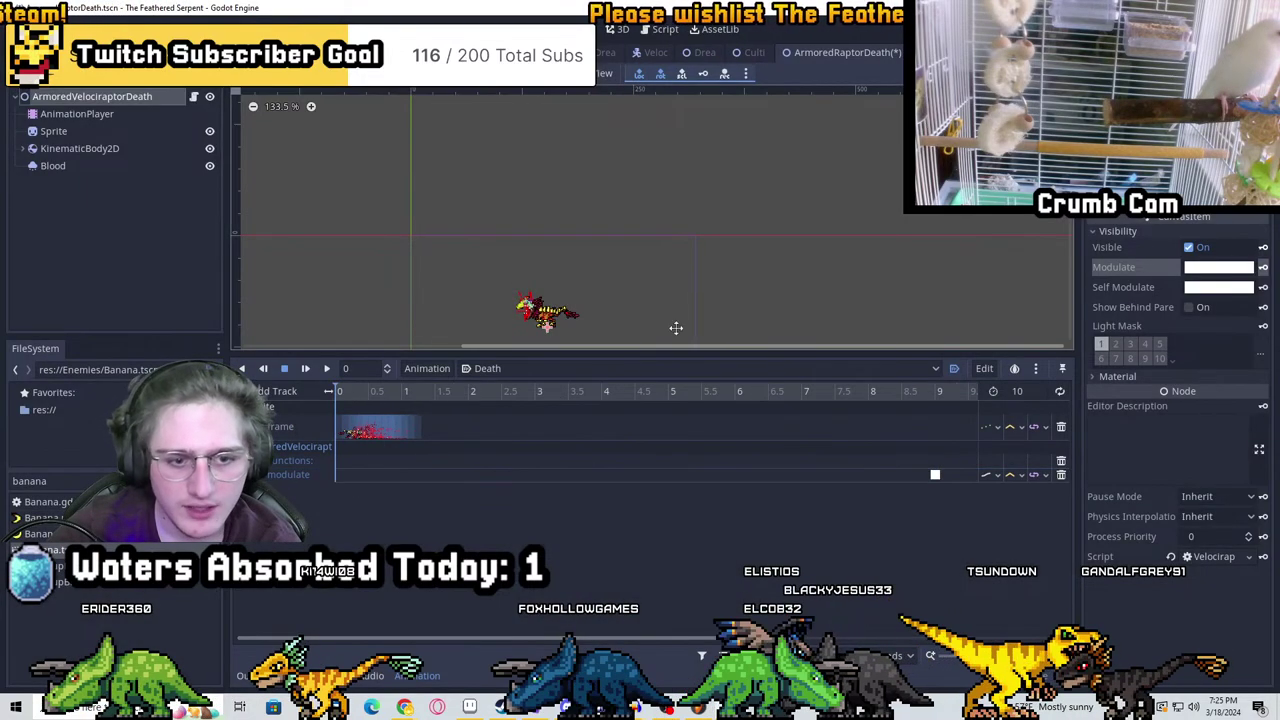
pyautogui.click(1263, 267)
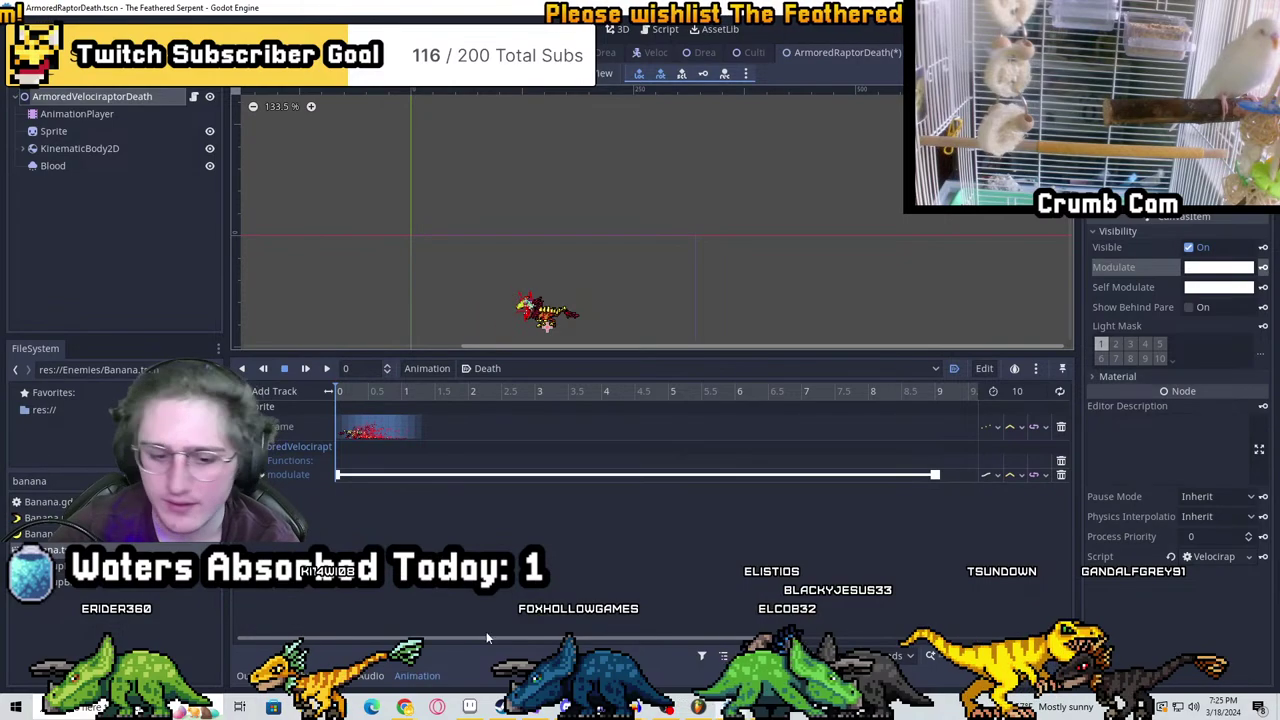
pyautogui.moveTo(471, 633); pyautogui.dragTo(685, 614)
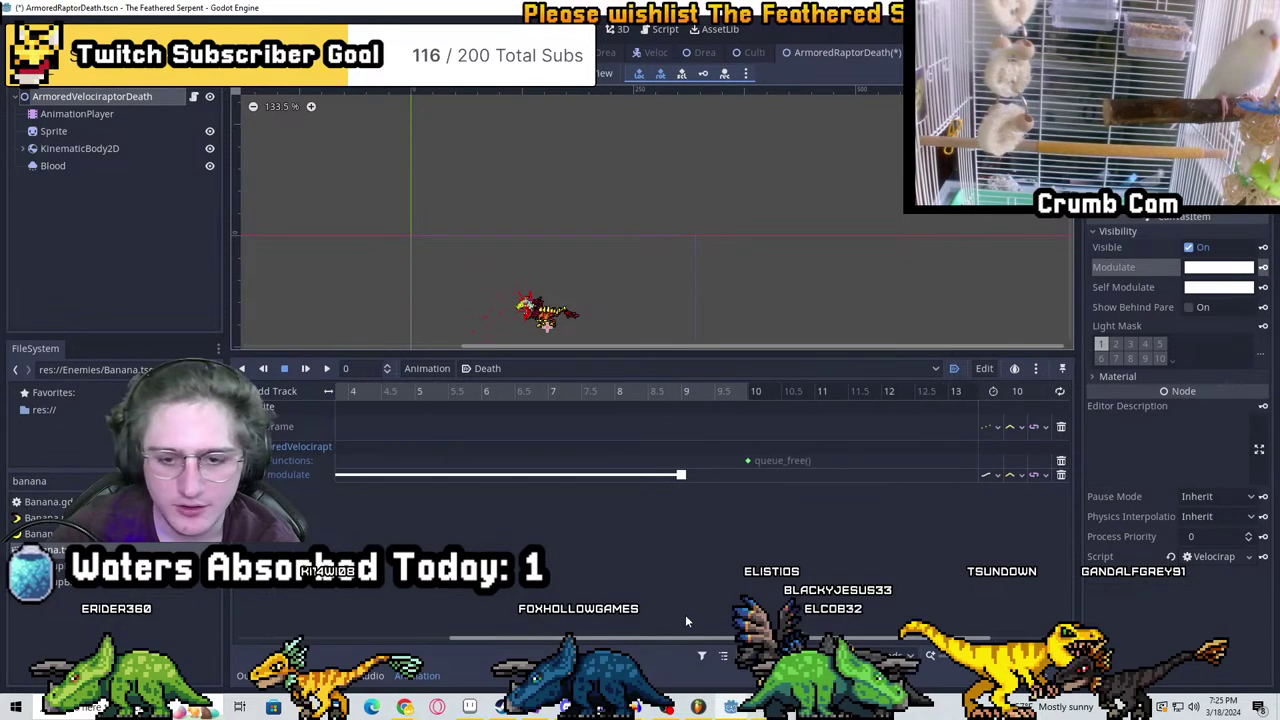
pyautogui.click(1215, 288)
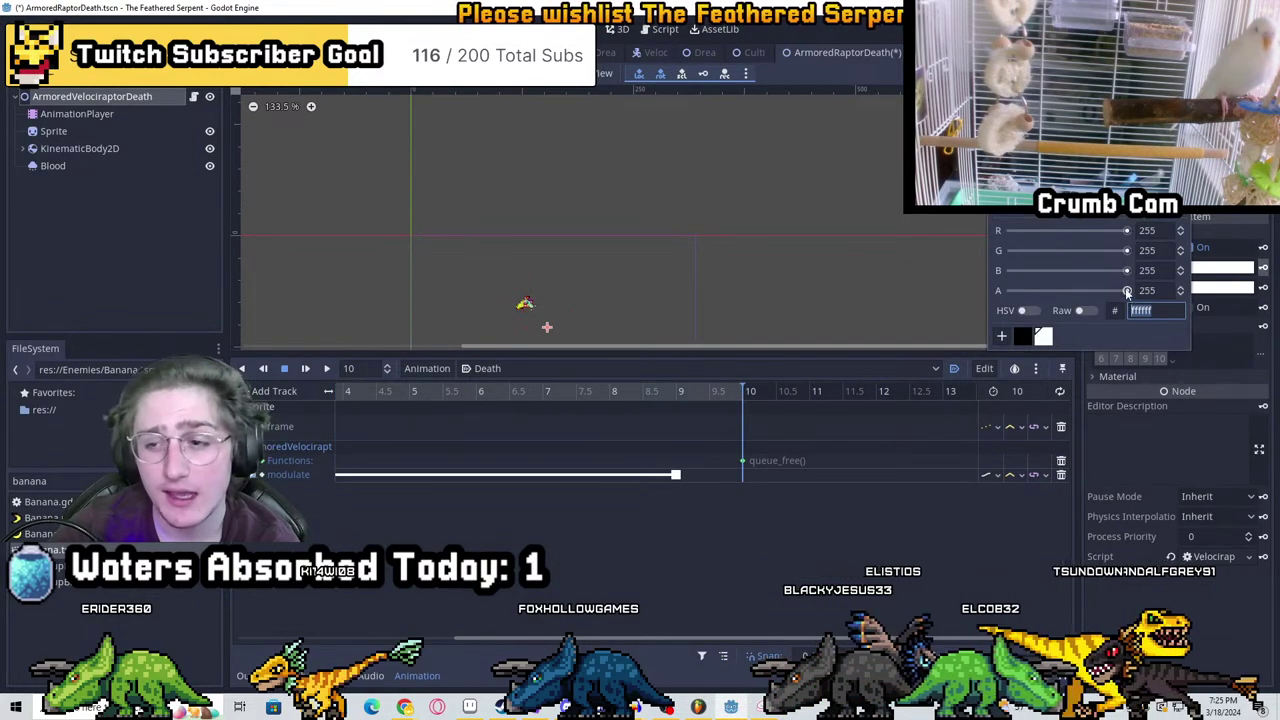
pyautogui.click(1263, 267)
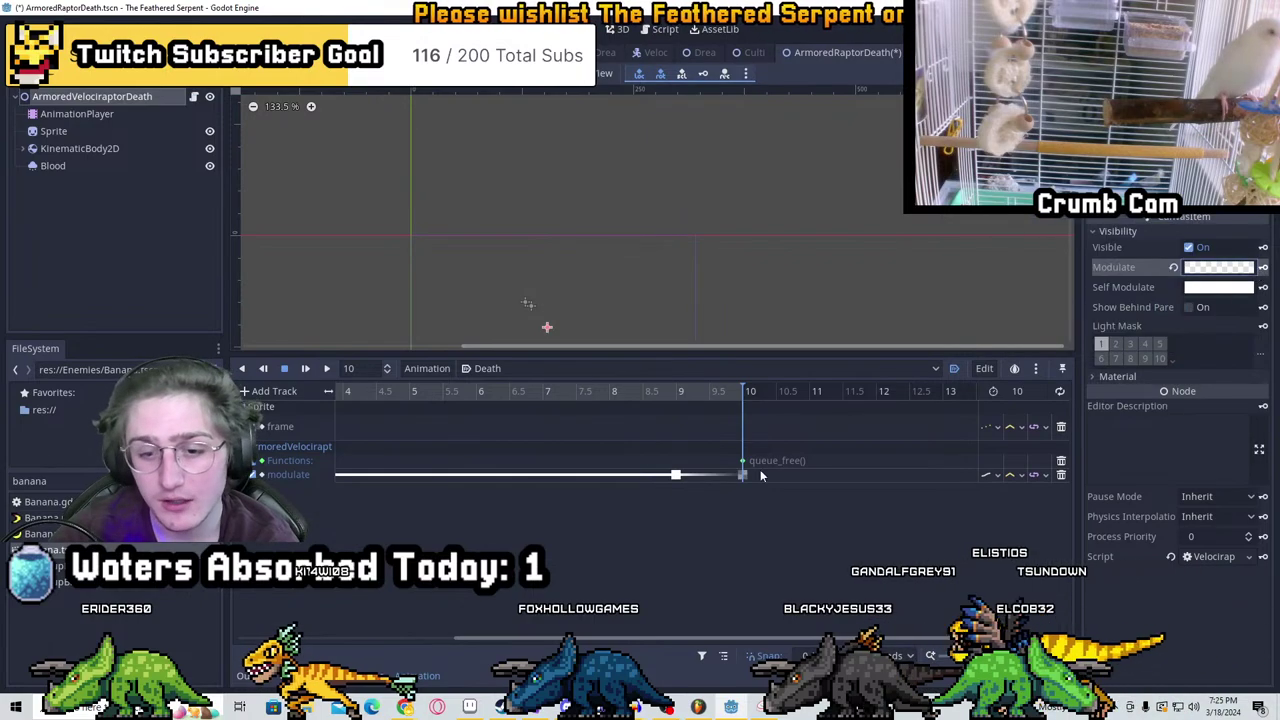
# Scrub through the fade-out and rewind the Death animation to 0
pyautogui.moveTo(742, 392); pyautogui.dragTo(414, 400)
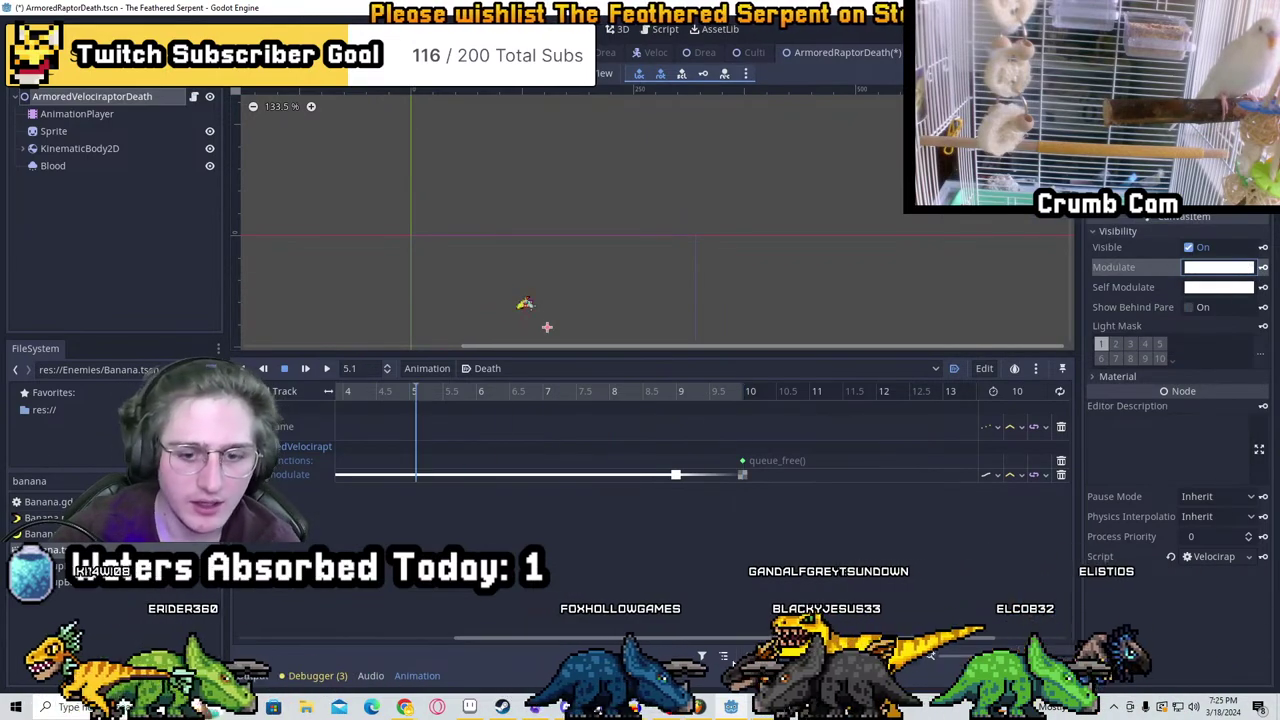
pyautogui.moveTo(485, 638); pyautogui.dragTo(424, 639)
pyautogui.moveTo(377, 397); pyautogui.dragTo(335, 397)
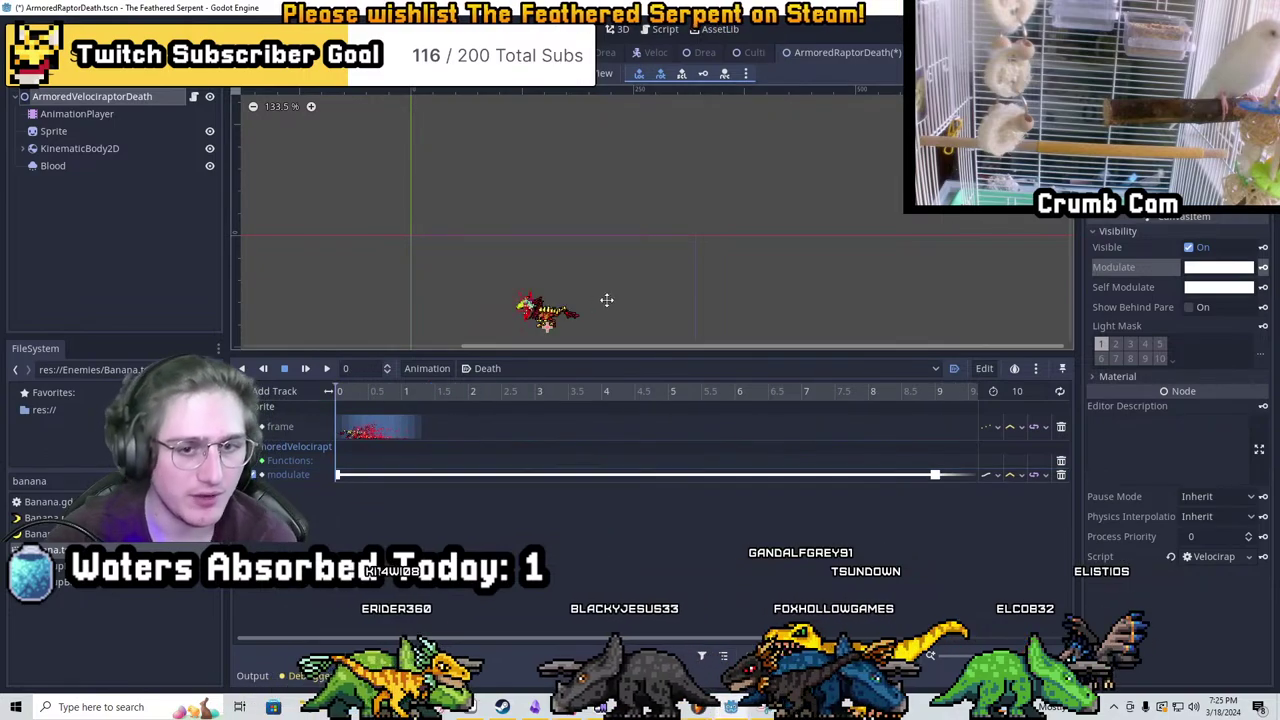
pyautogui.scroll(3, 657, 240)
# Save and test-run the raptor death scene, stop it with F8, and reopen the Death animation
pyautogui.hotkey('ctrl', 's')
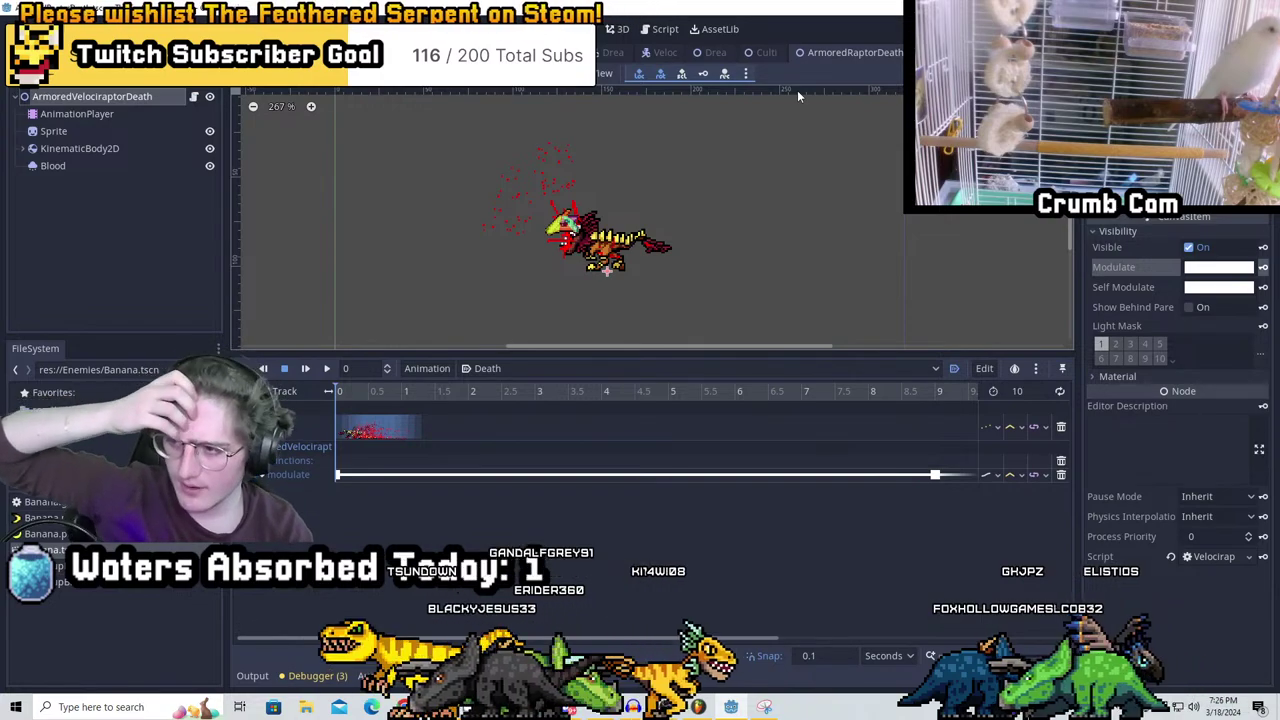
pyautogui.hotkey('ctrl', 's')
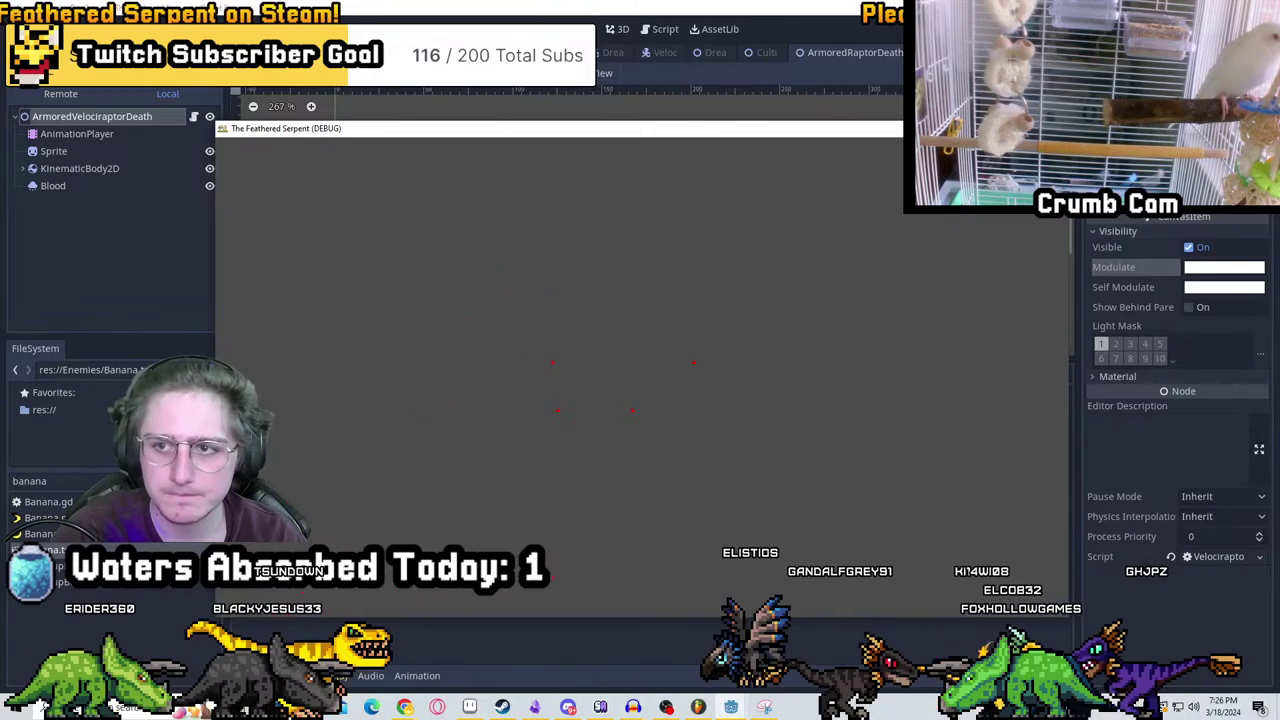
pyautogui.press('F8')
pyautogui.click(85, 113)
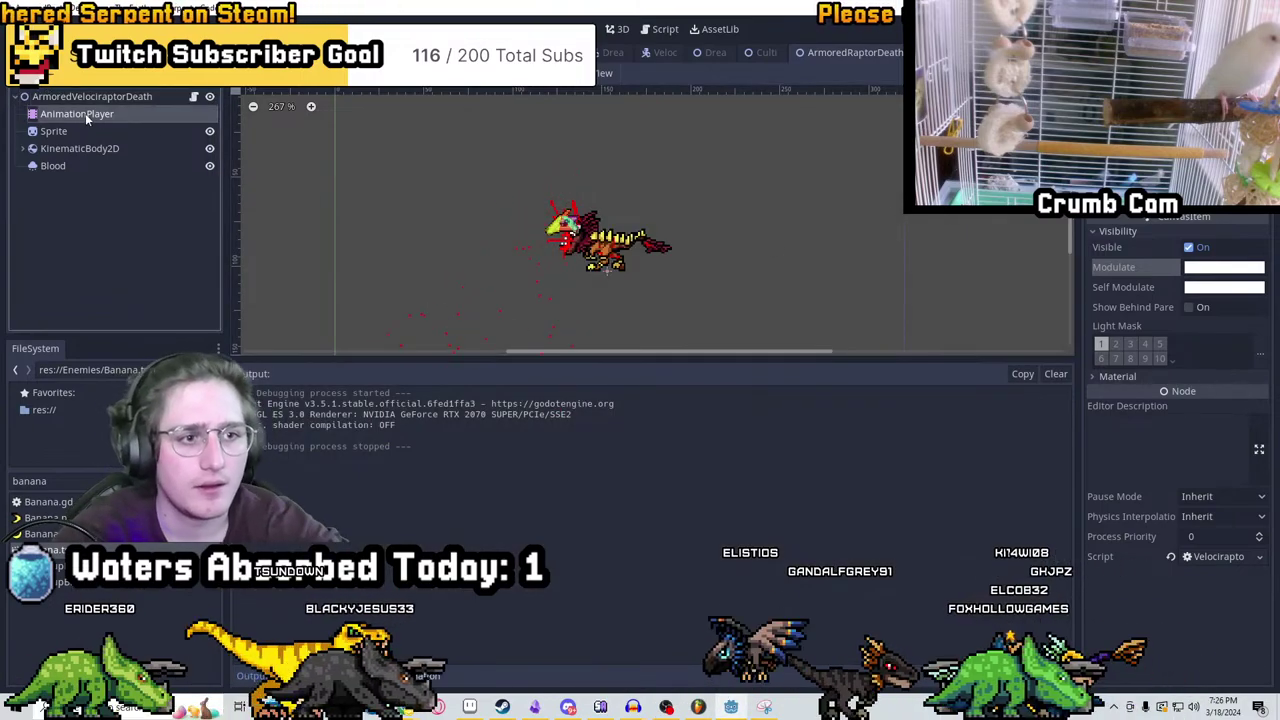
# Add a Sprite visible track that hides the raptor sprite at 0.9 seconds
pyautogui.click(92, 132)
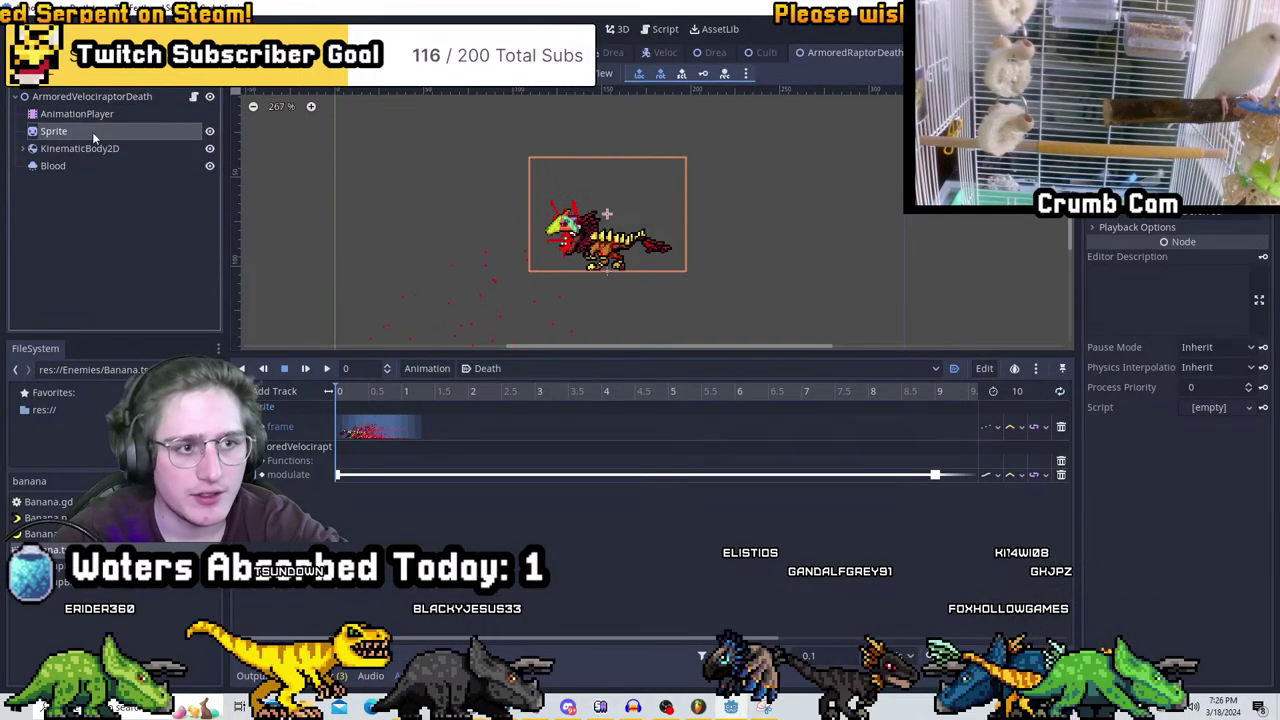
pyautogui.scroll(-3, 1224, 506)
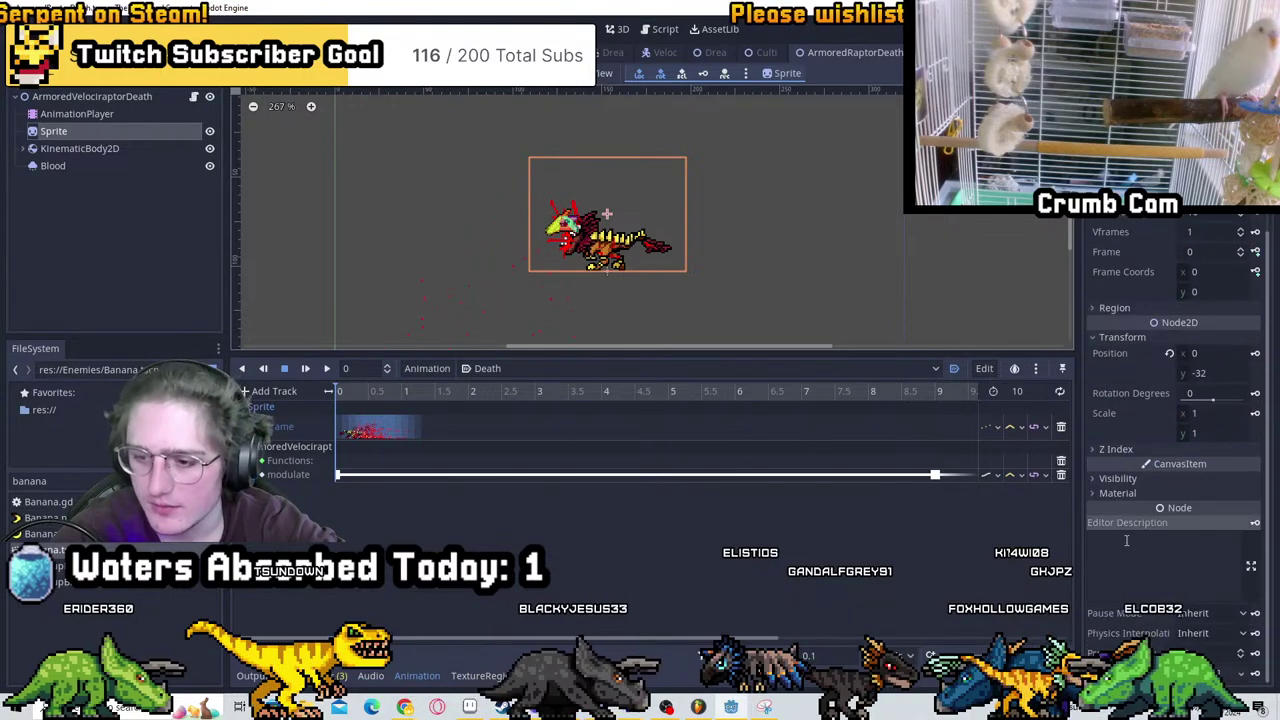
pyautogui.click(1120, 480)
pyautogui.click(1255, 494)
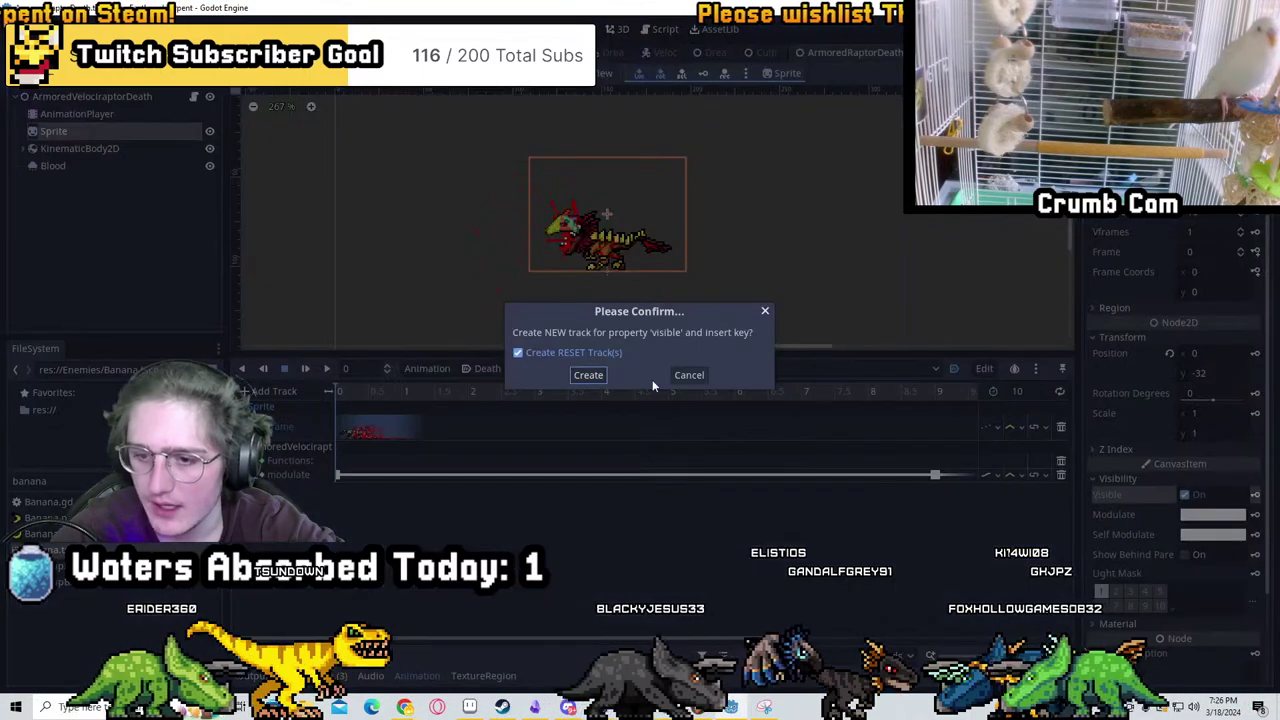
pyautogui.click(588, 375)
pyautogui.click(766, 391)
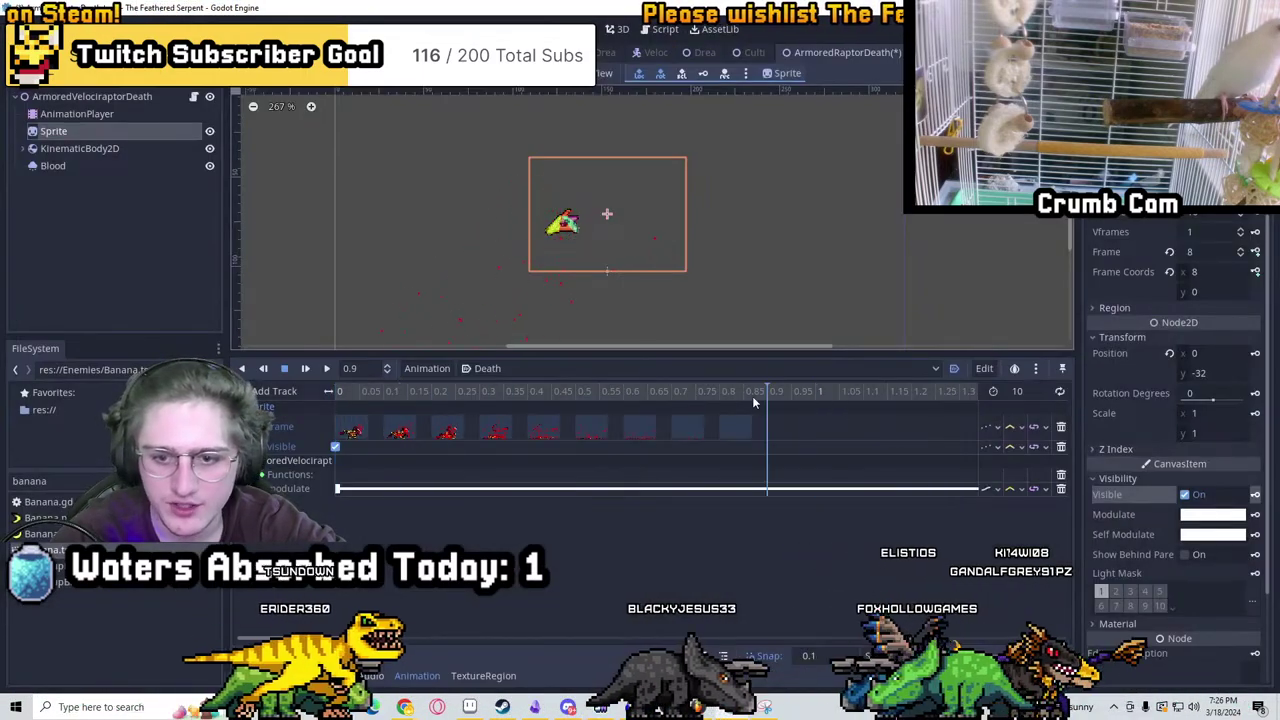
pyautogui.click(1199, 495)
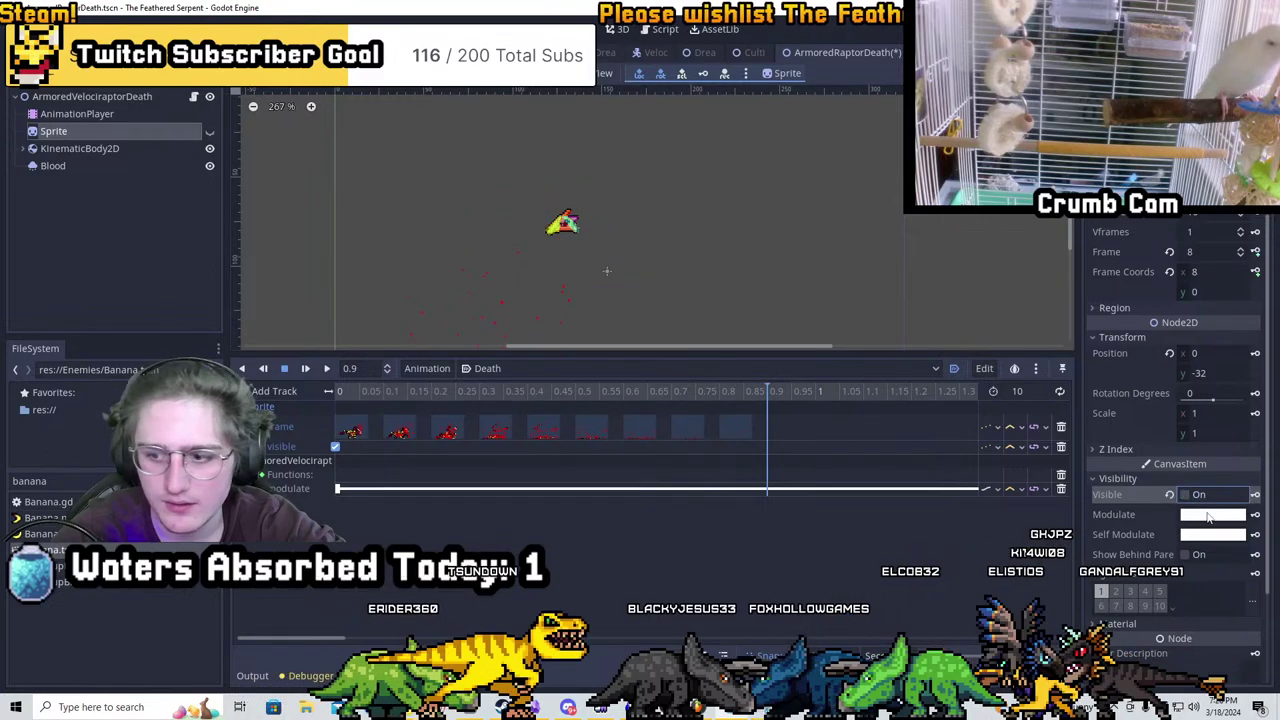
pyautogui.click(1197, 495)
pyautogui.click(1255, 495)
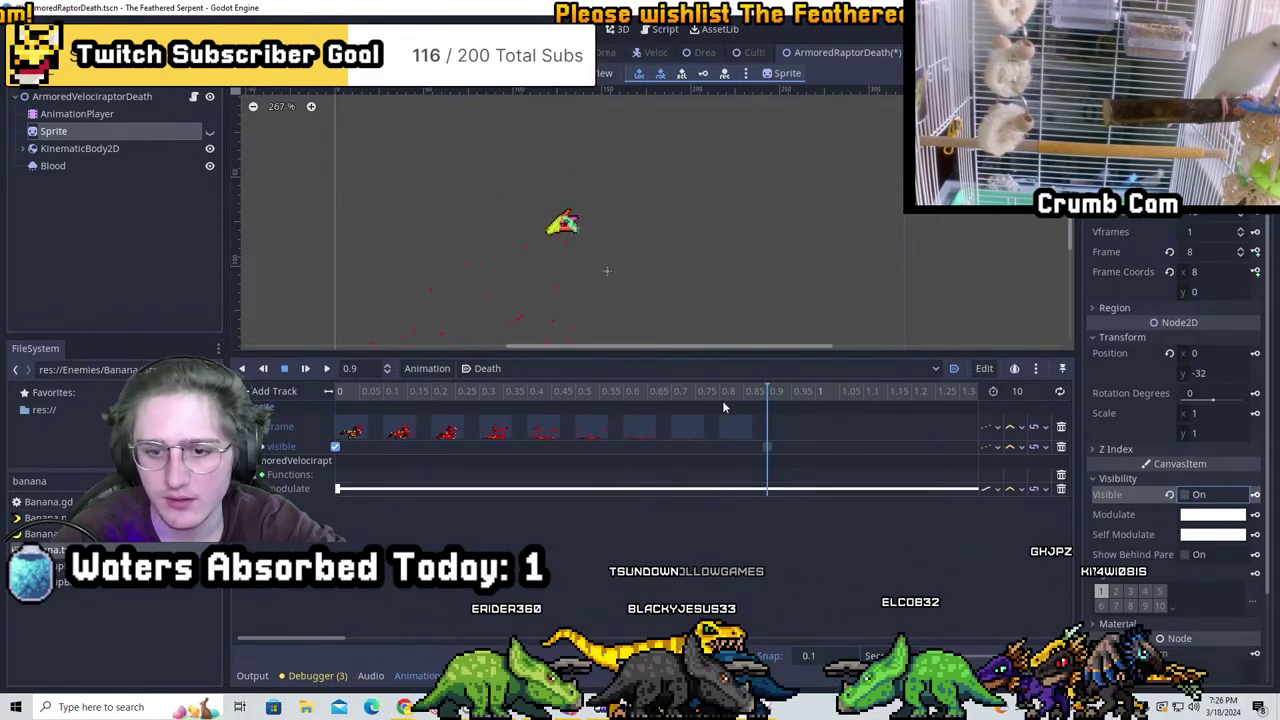
pyautogui.moveTo(722, 393); pyautogui.dragTo(335, 393)
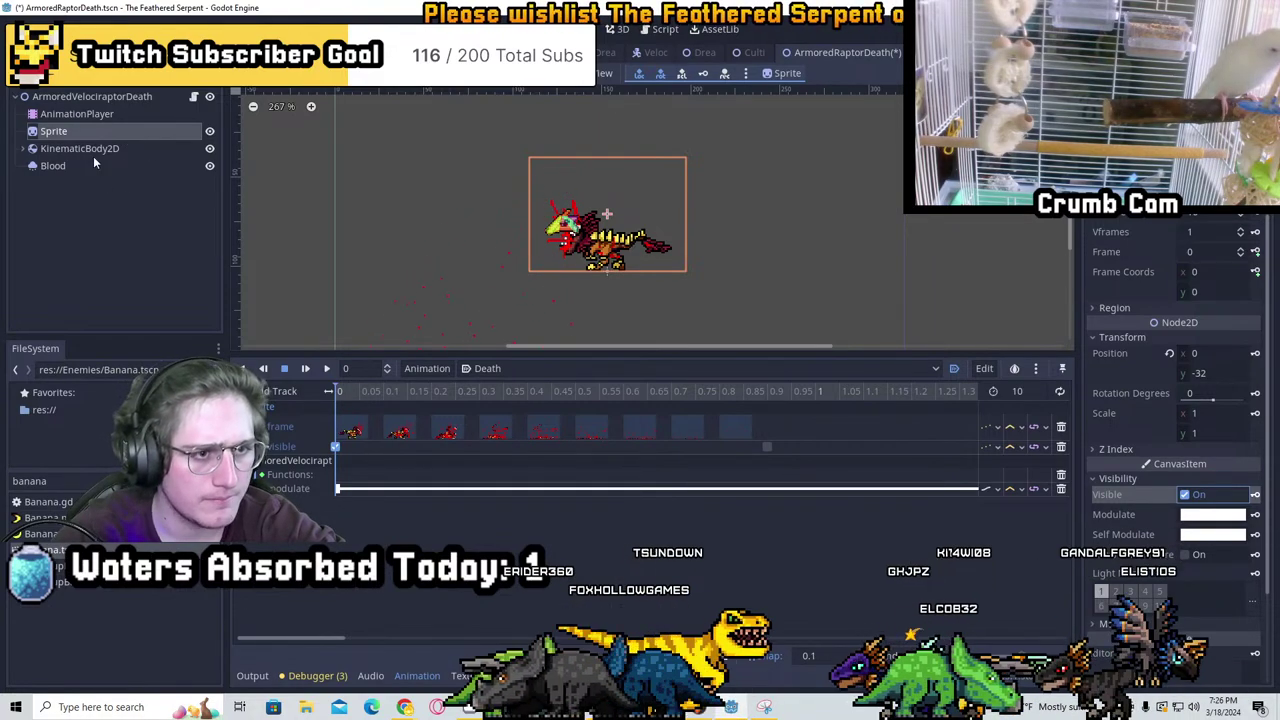
# Create an emitting track for the Blood particles, previewing at 0.9 seconds
pyautogui.click(58, 166)
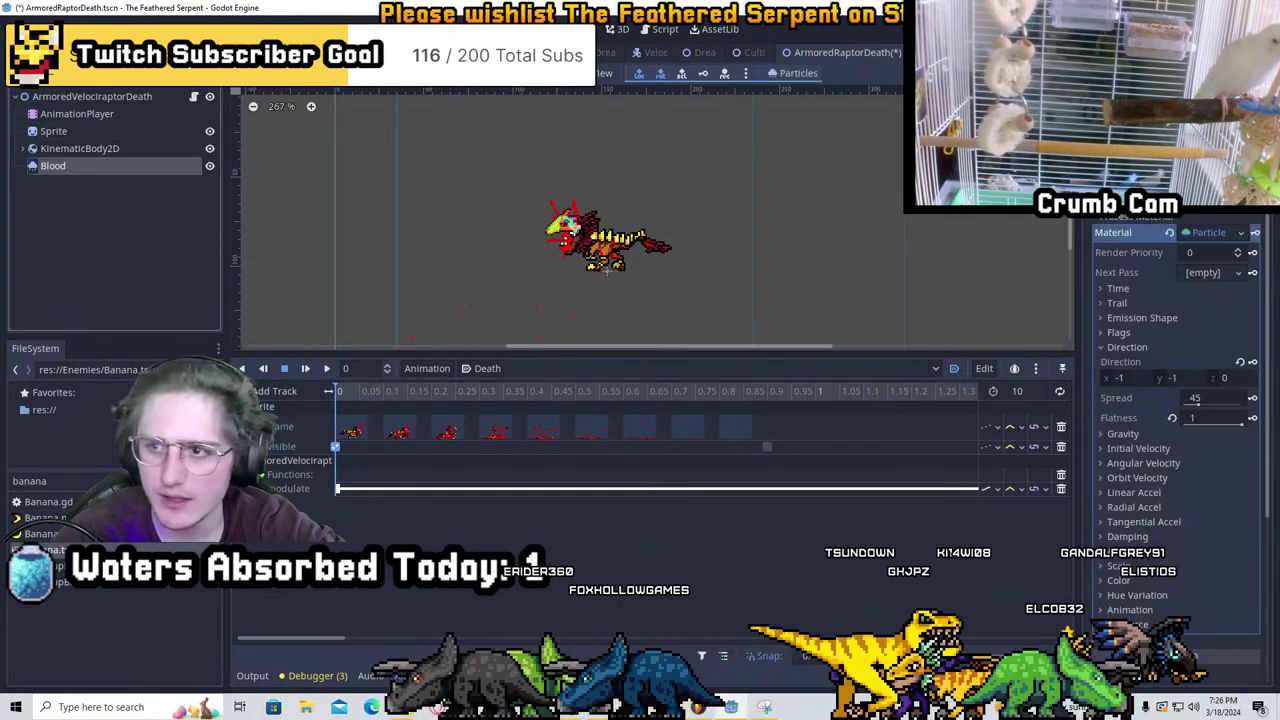
pyautogui.click(1245, 150)
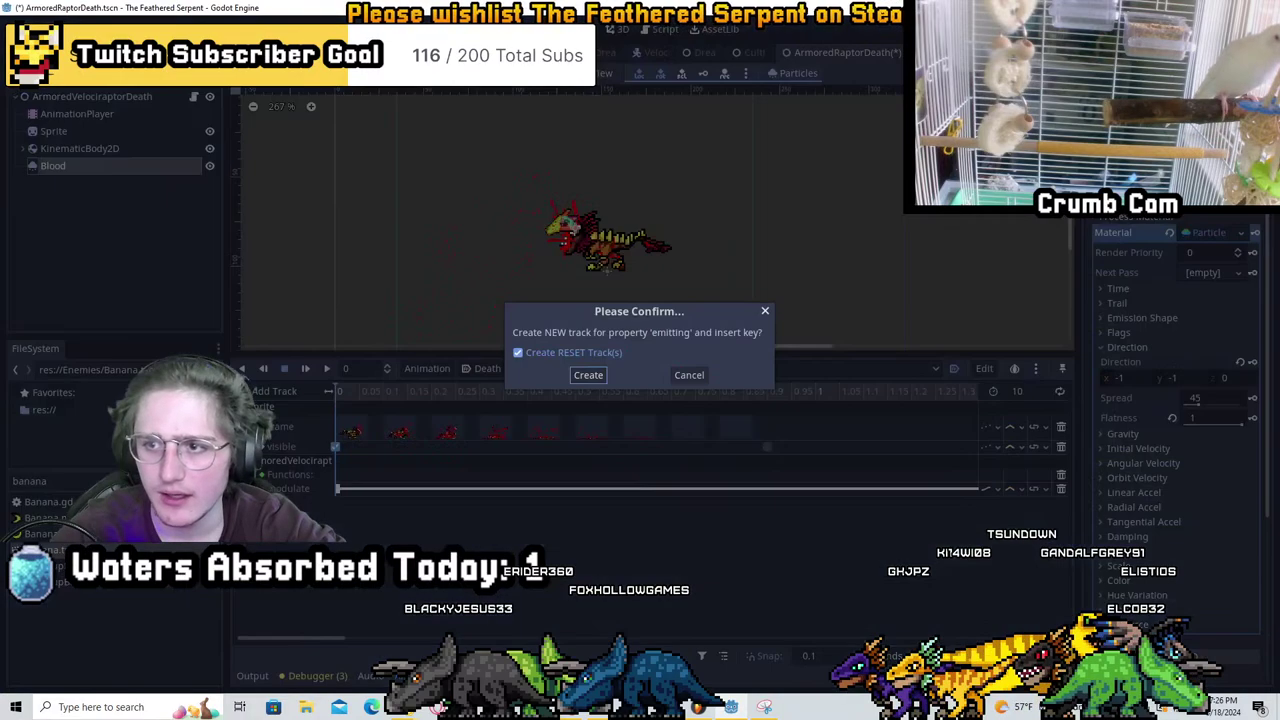
pyautogui.click(601, 376)
pyautogui.click(754, 396)
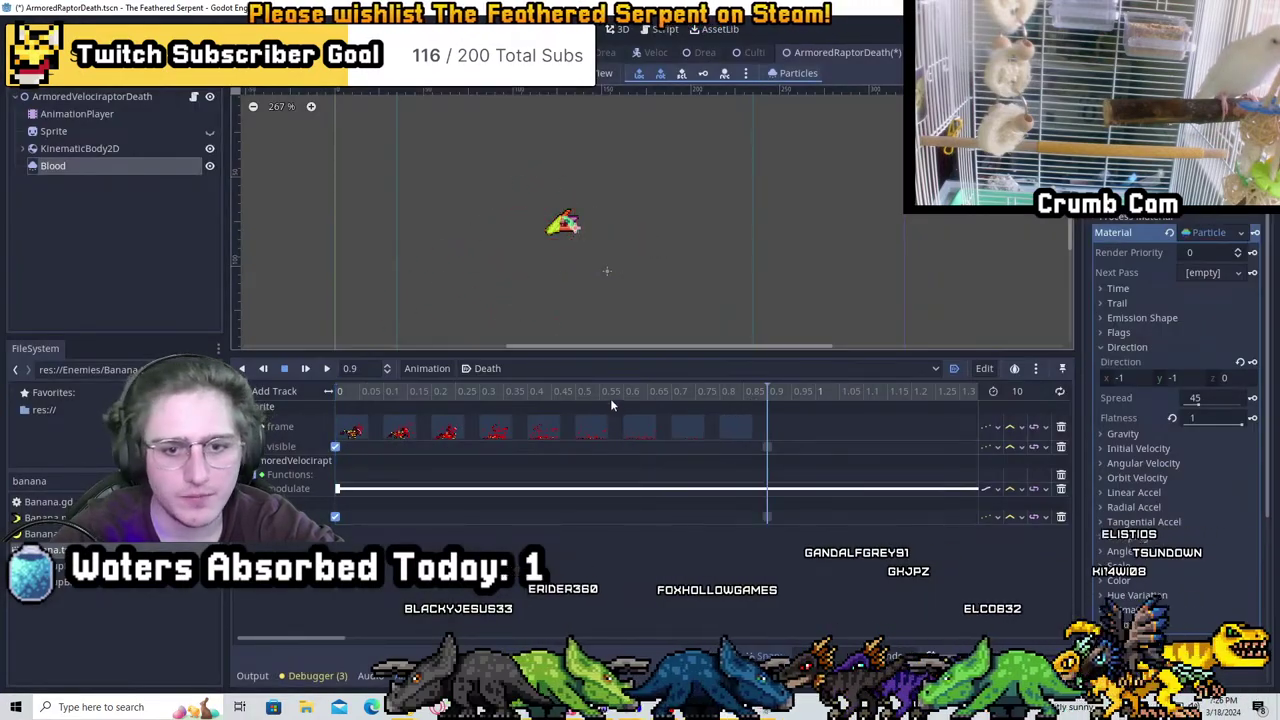
pyautogui.moveTo(612, 398); pyautogui.dragTo(300, 396)
pyautogui.click(70, 148)
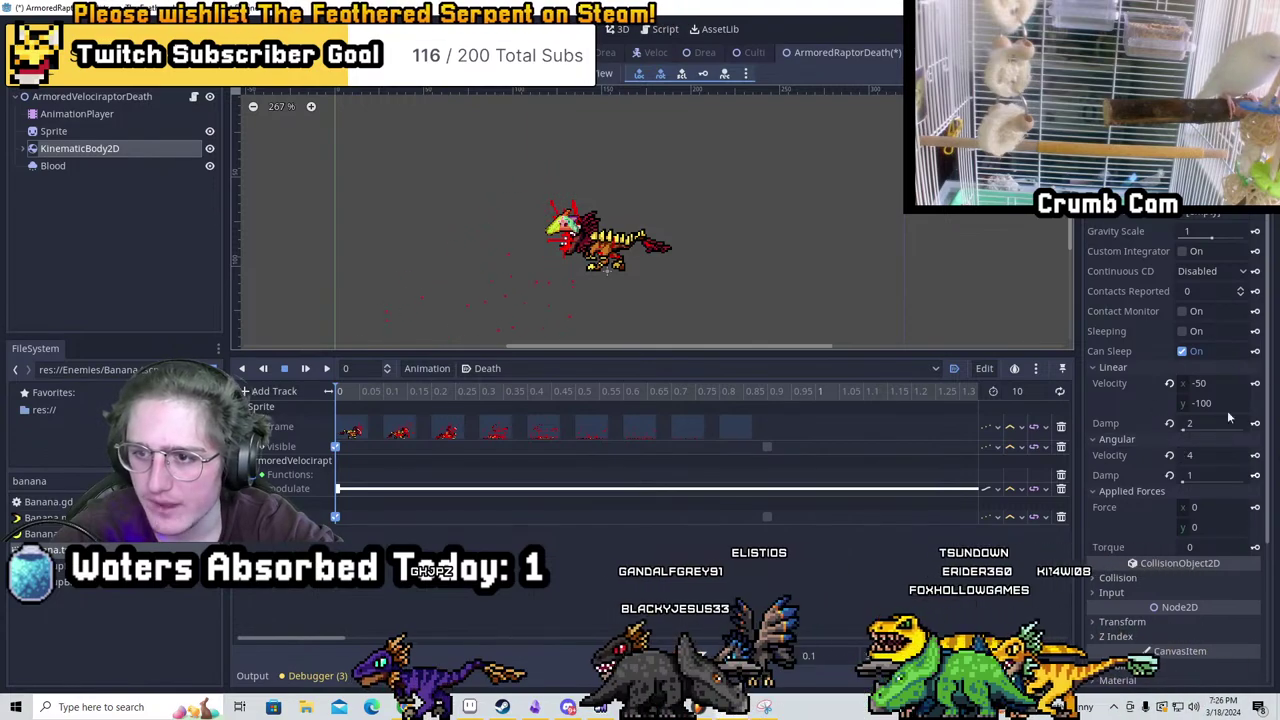
# Check the physics material, compare the Banana and MonkeyDeathAnimation scenes, and open MonkeyHead.tscn
pyautogui.click(1220, 218)
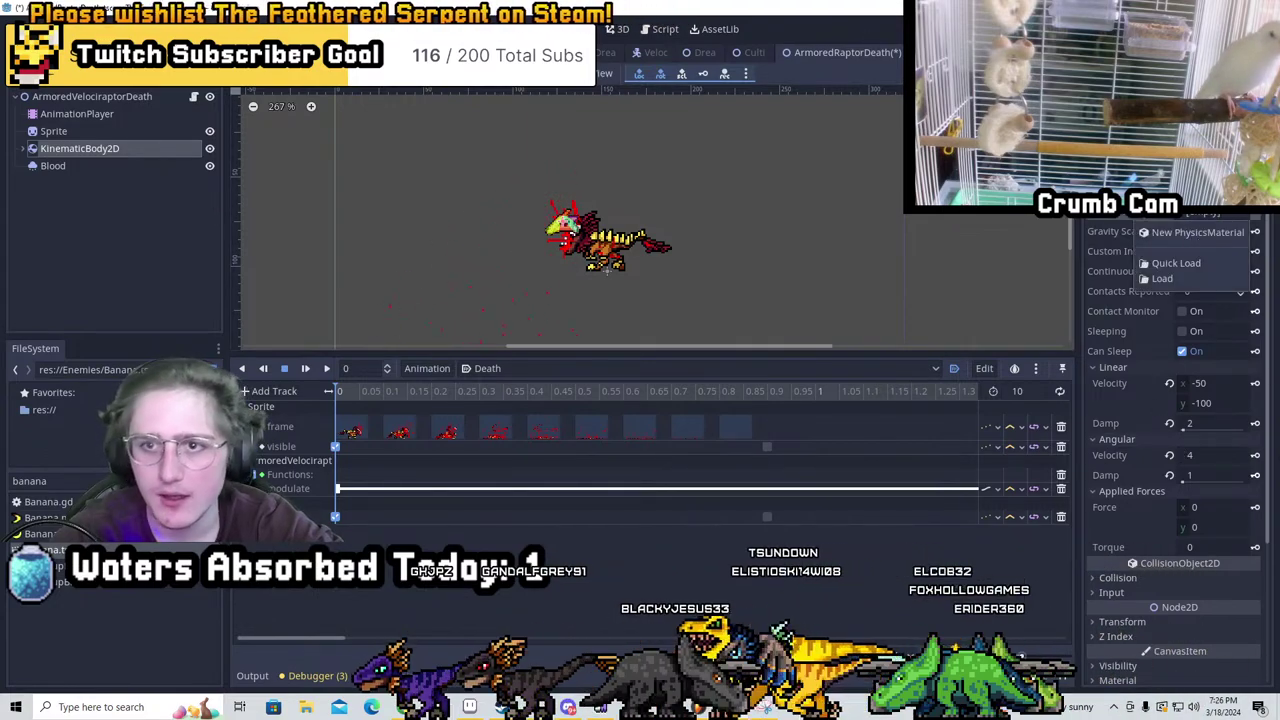
pyautogui.hotkey('ctrl', 'Tab')
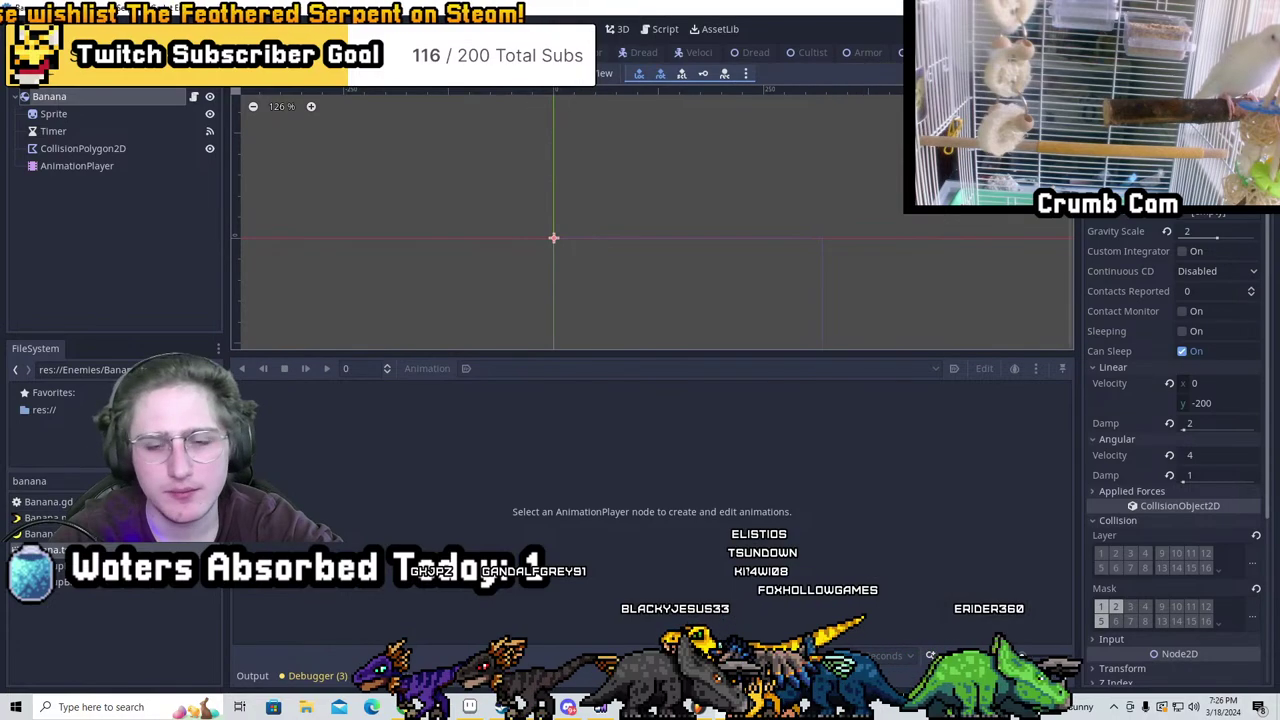
pyautogui.hotkey('ctrl', 'Tab')
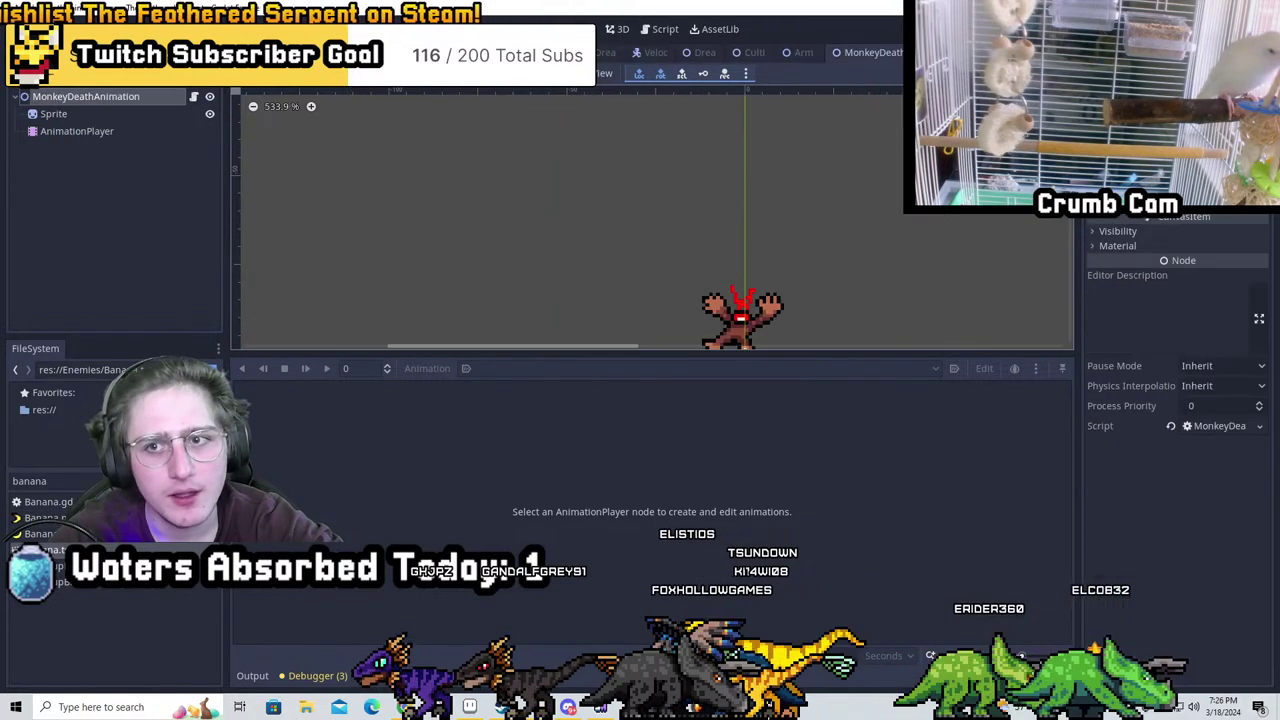
pyautogui.press('BackSpace')
pyautogui.press('BackSpace')
pyautogui.press('BackSpace')
pyautogui.press('BackSpace')
pyautogui.press('BackSpace')
pyautogui.press('BackSpace')
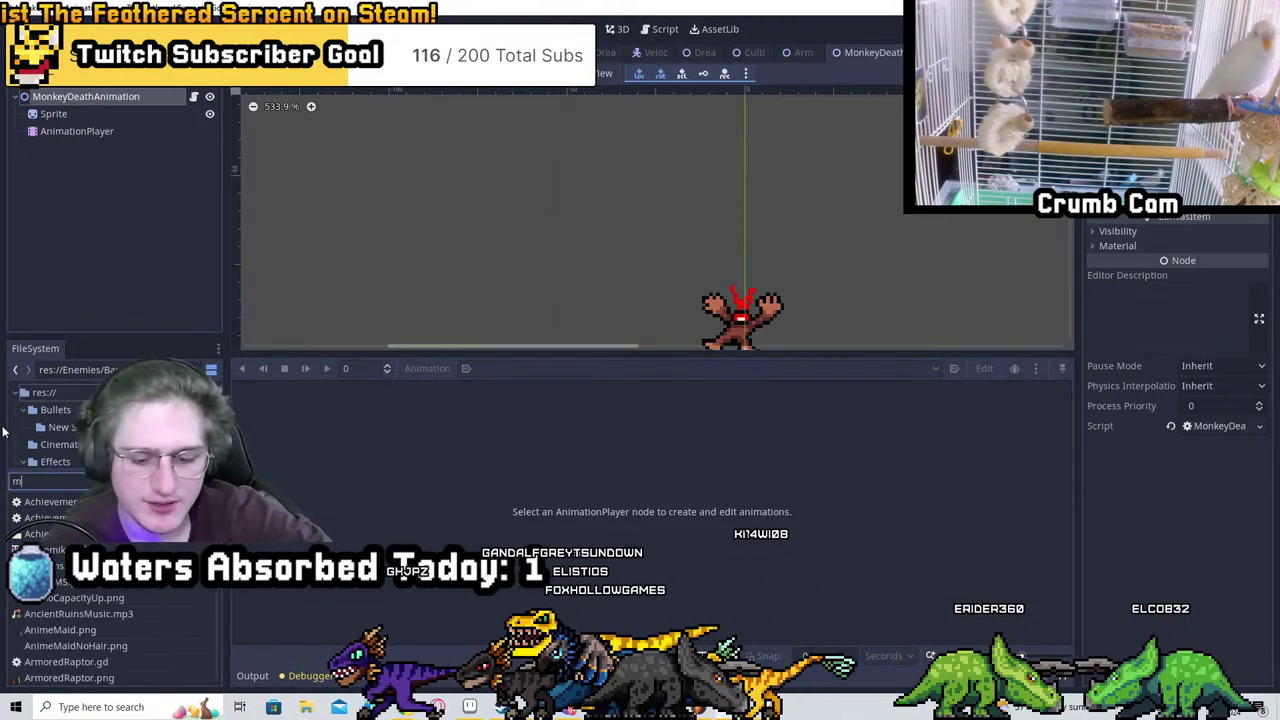
pyautogui.write('monkeyhead')
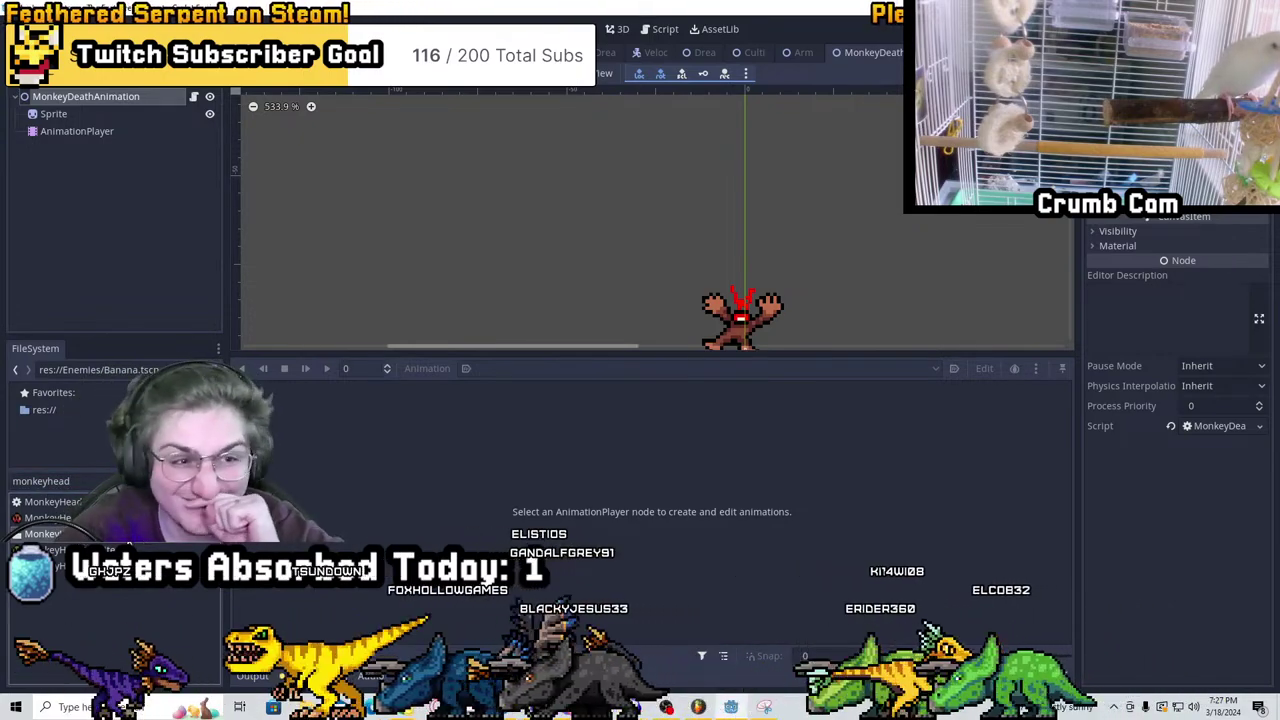
pyautogui.doubleClick(45, 533)
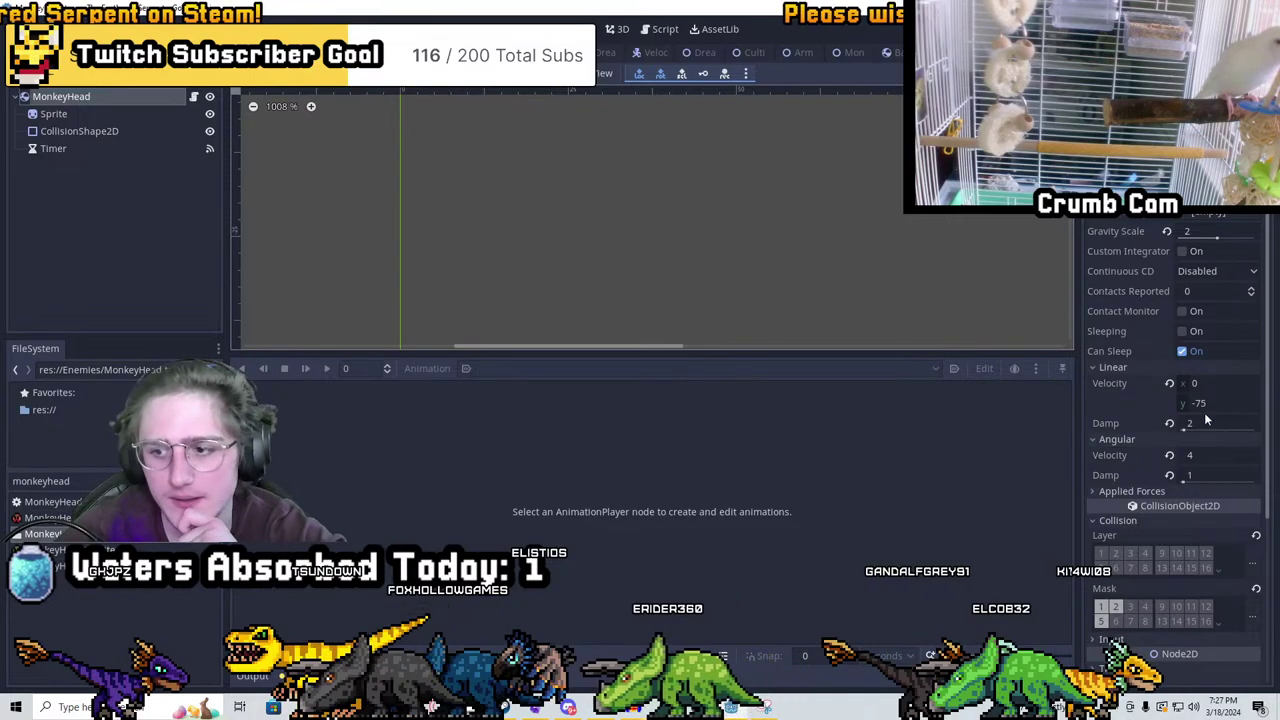
# Return to ArmoredRaptorDeath, shift its root node up and left, and save
pyautogui.click(849, 52)
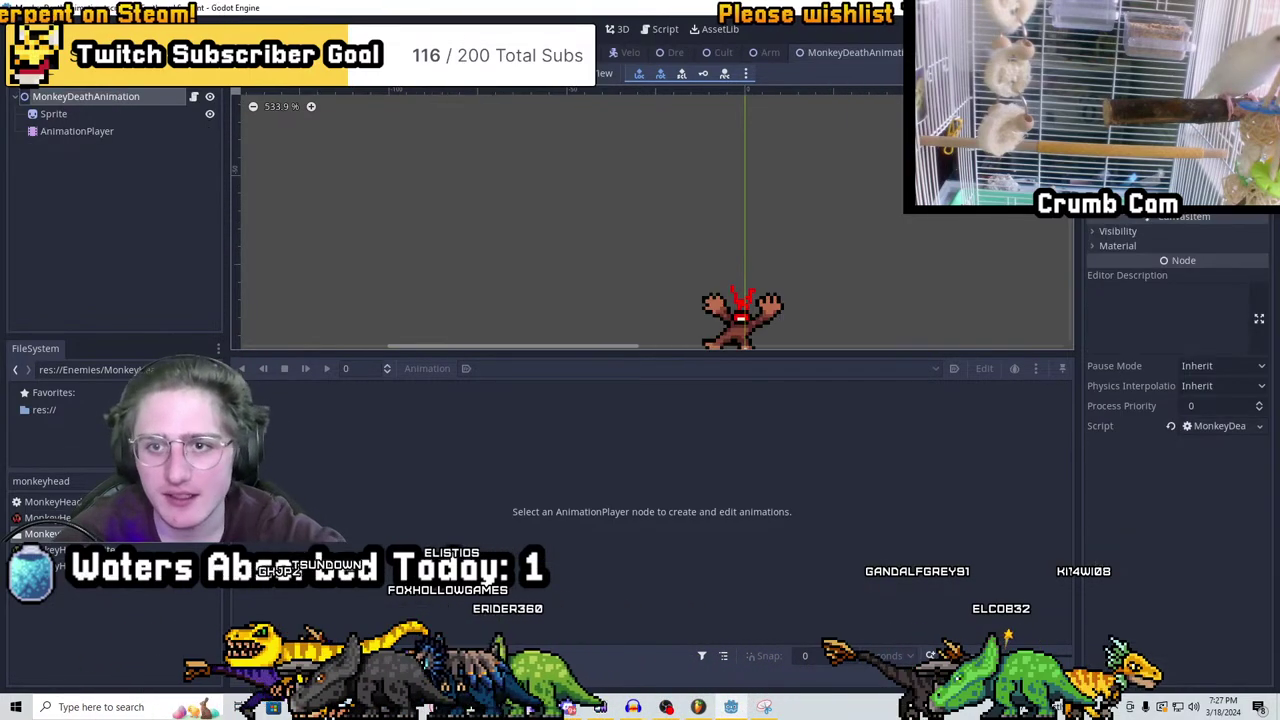
pyautogui.click(766, 52)
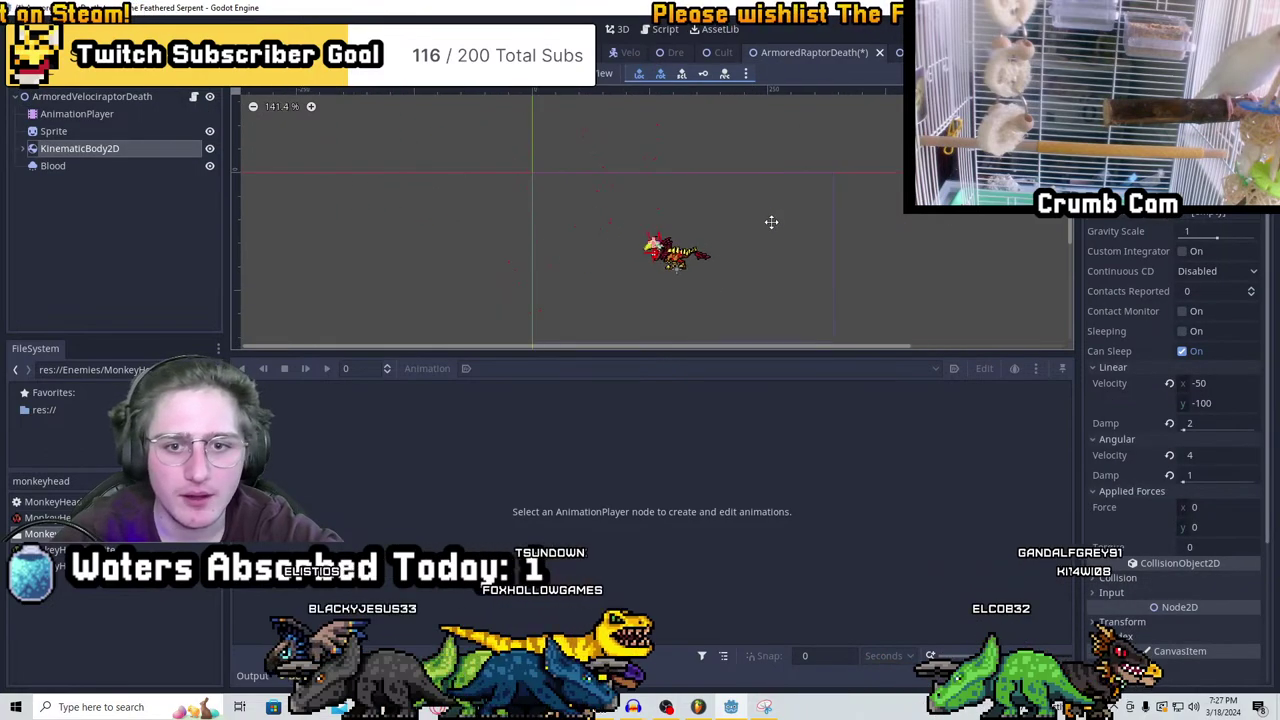
pyautogui.hotkey('ctrl', 's')
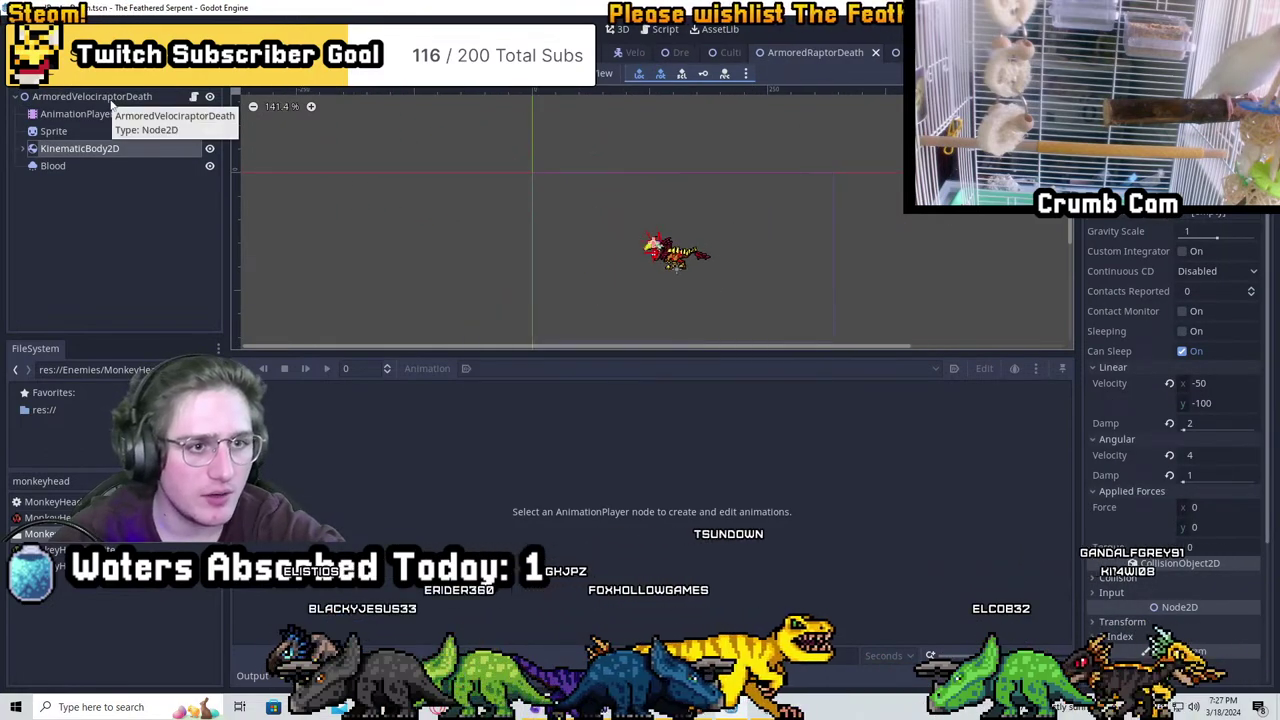
pyautogui.click(92, 96)
pyautogui.moveTo(678, 252); pyautogui.dragTo(528, 152)
pyautogui.scroll(3, 530, 165)
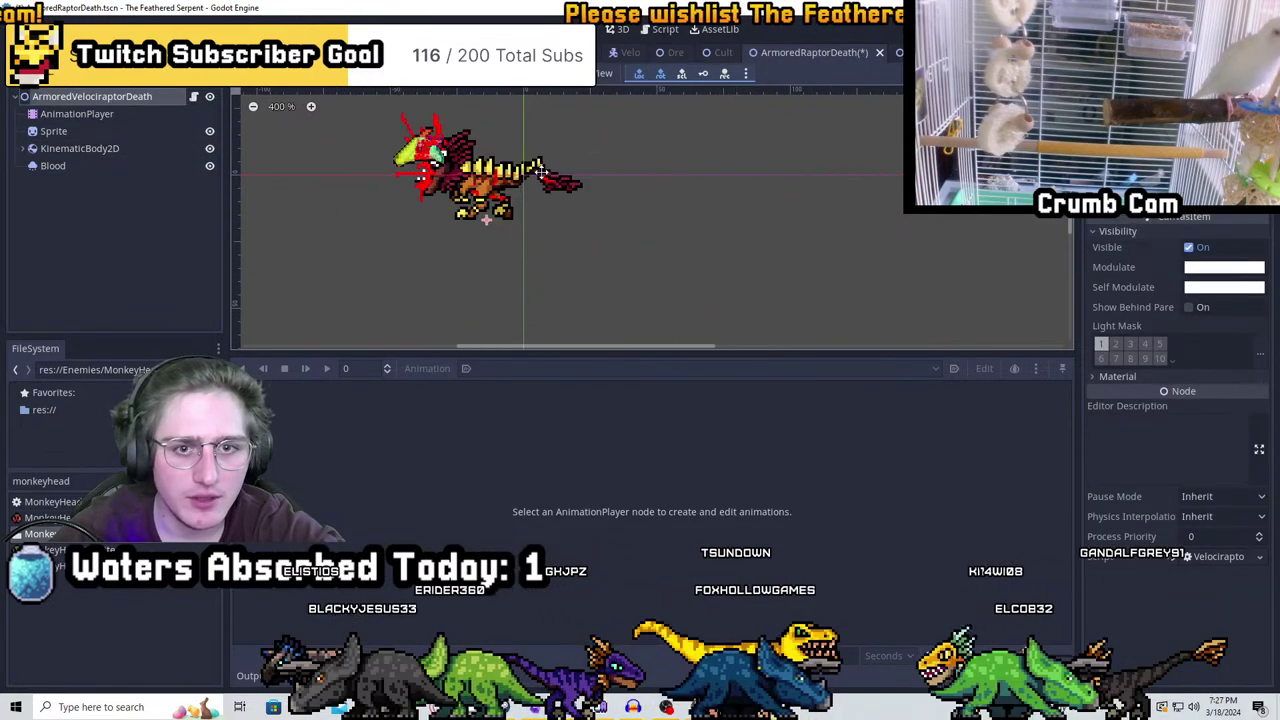
pyautogui.scroll(5, 540, 172)
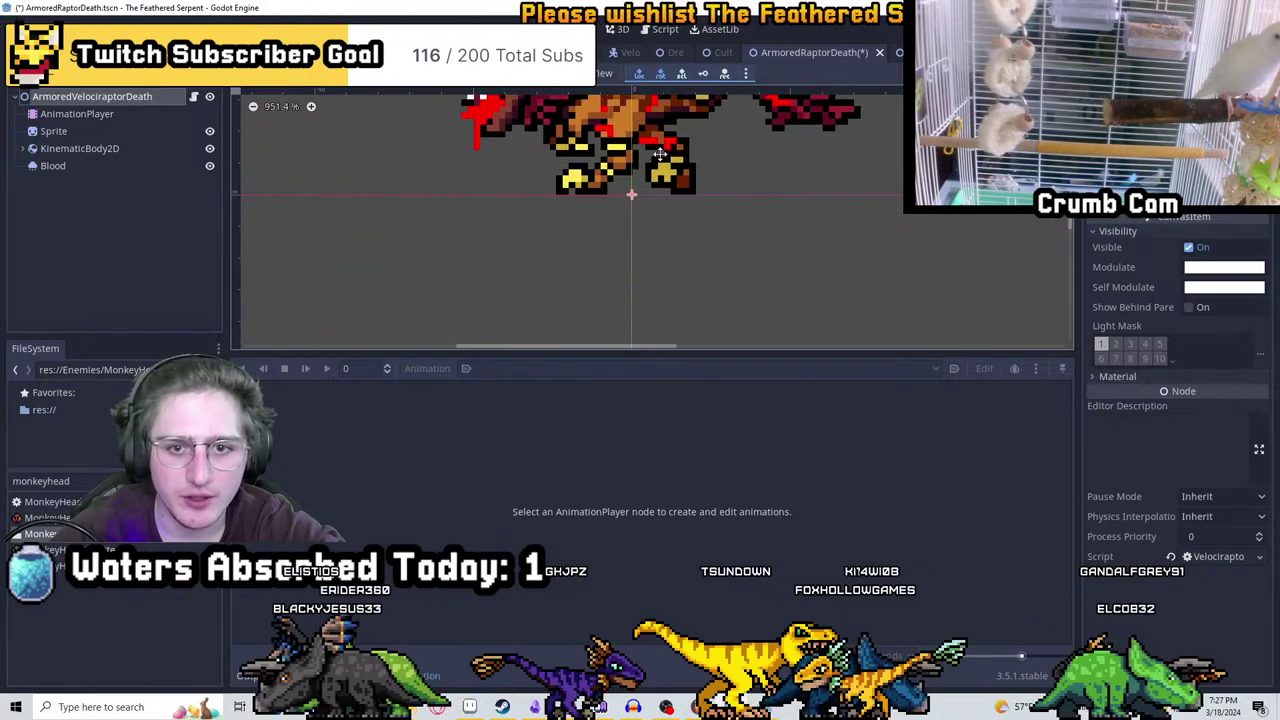
pyautogui.scroll(-3, 660, 153)
pyautogui.hotkey('ctrl', 's')
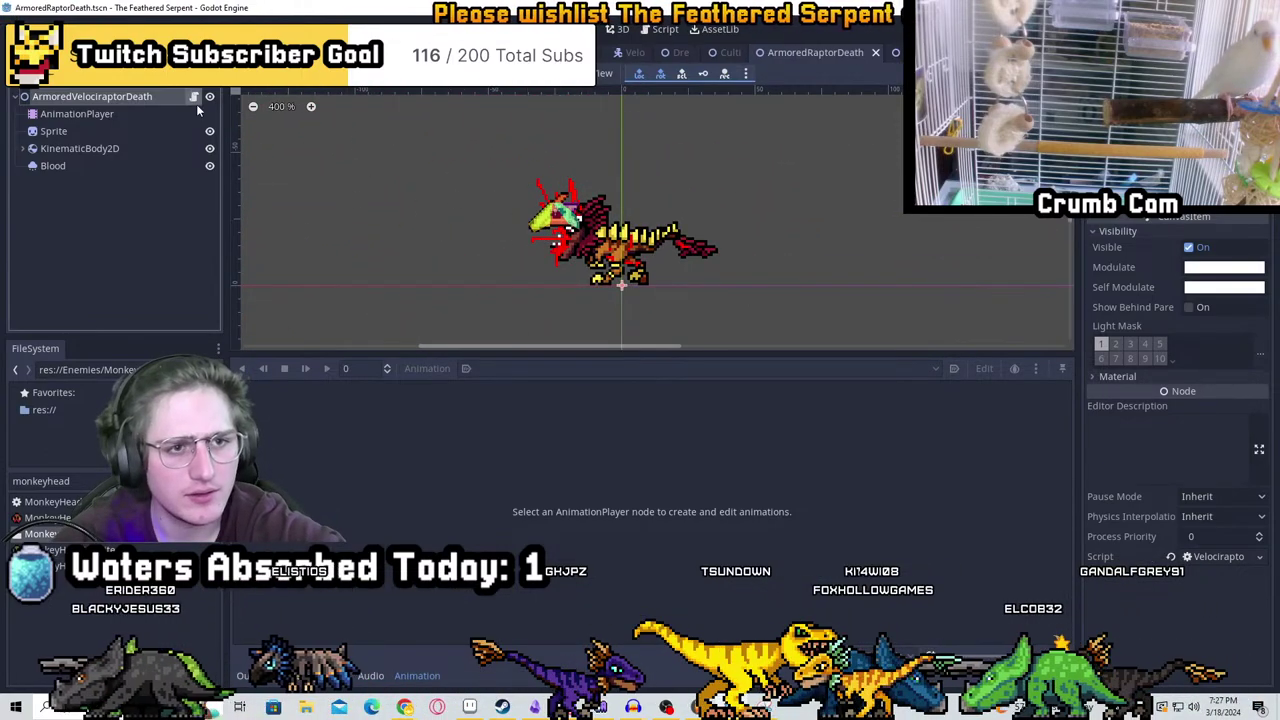
# Delete the rooms_done texture-swap if-block from ArmoredRaptorDeath.gd and save
pyautogui.click(194, 96)
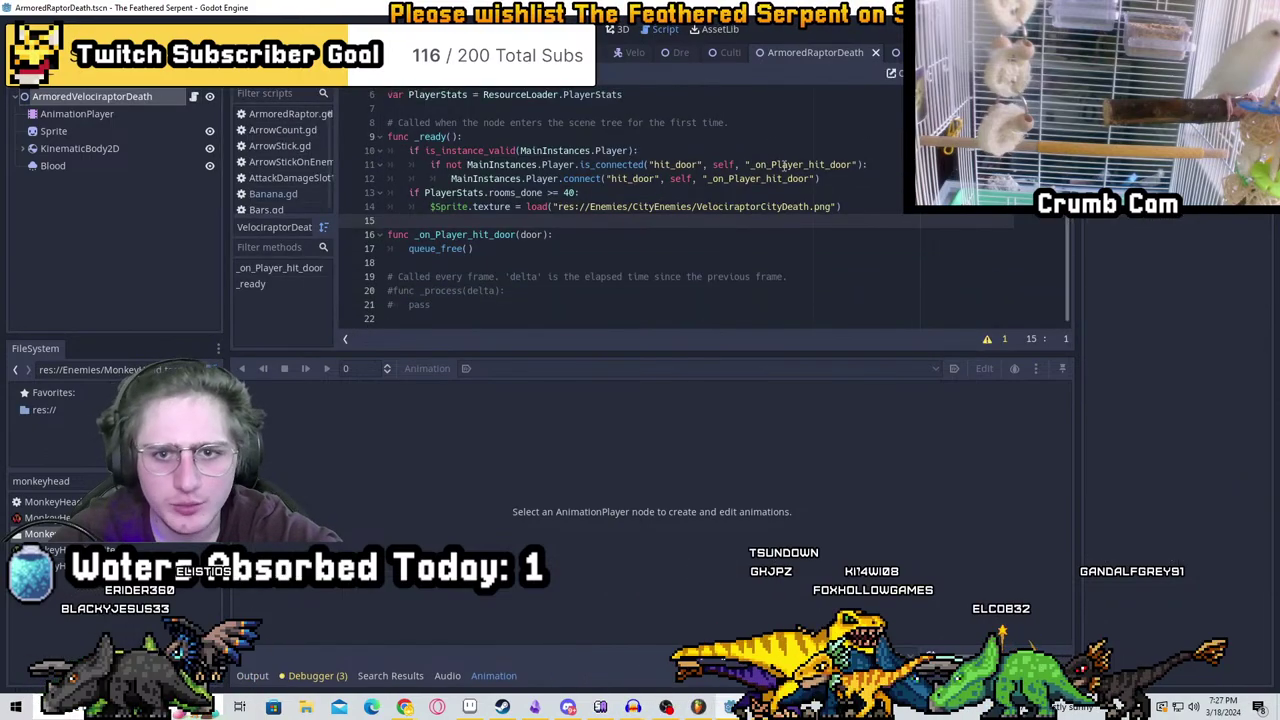
pyautogui.scroll(2, 558, 233)
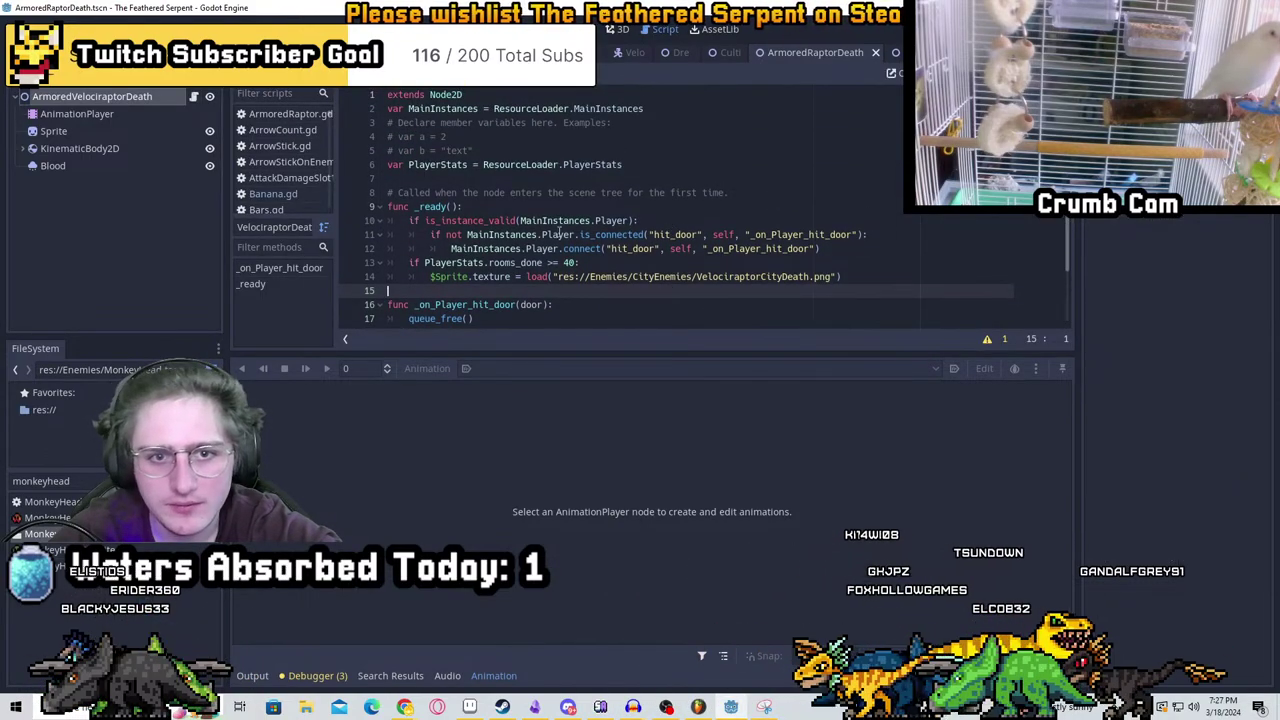
pyautogui.hotkey('ctrl', 's')
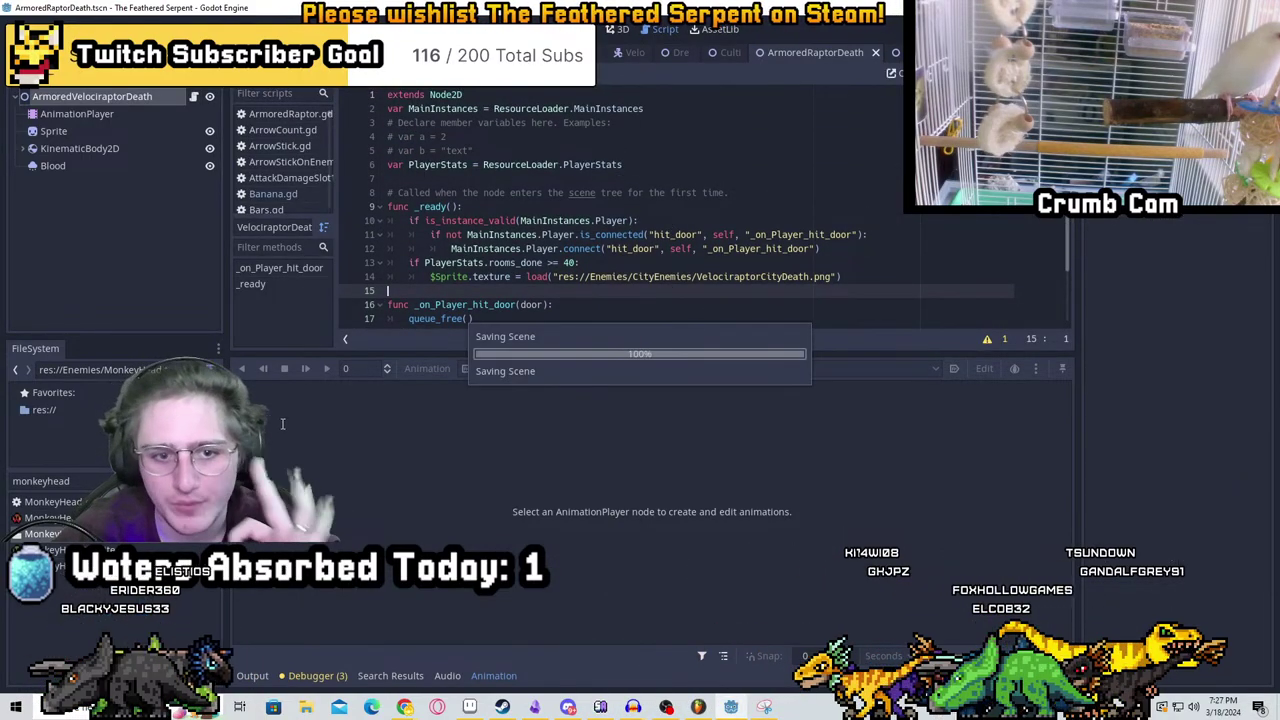
pyautogui.click(557, 276)
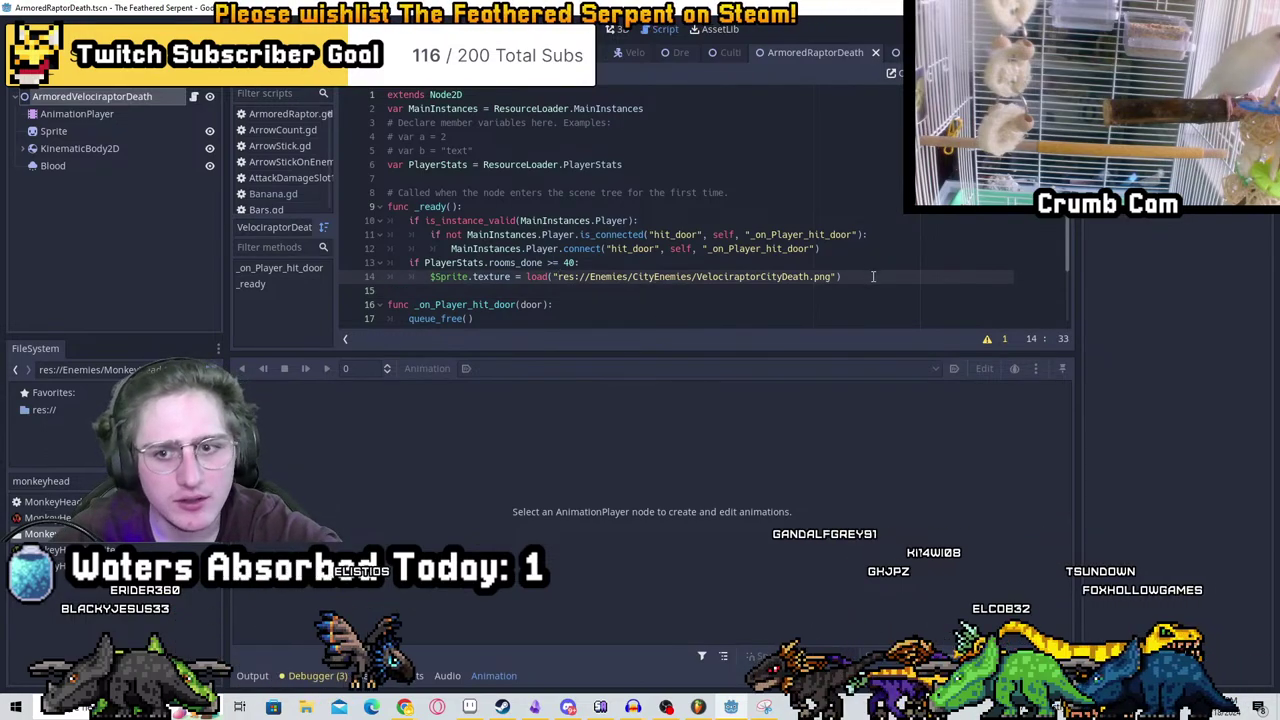
pyautogui.moveTo(873, 276); pyautogui.dragTo(430, 264)
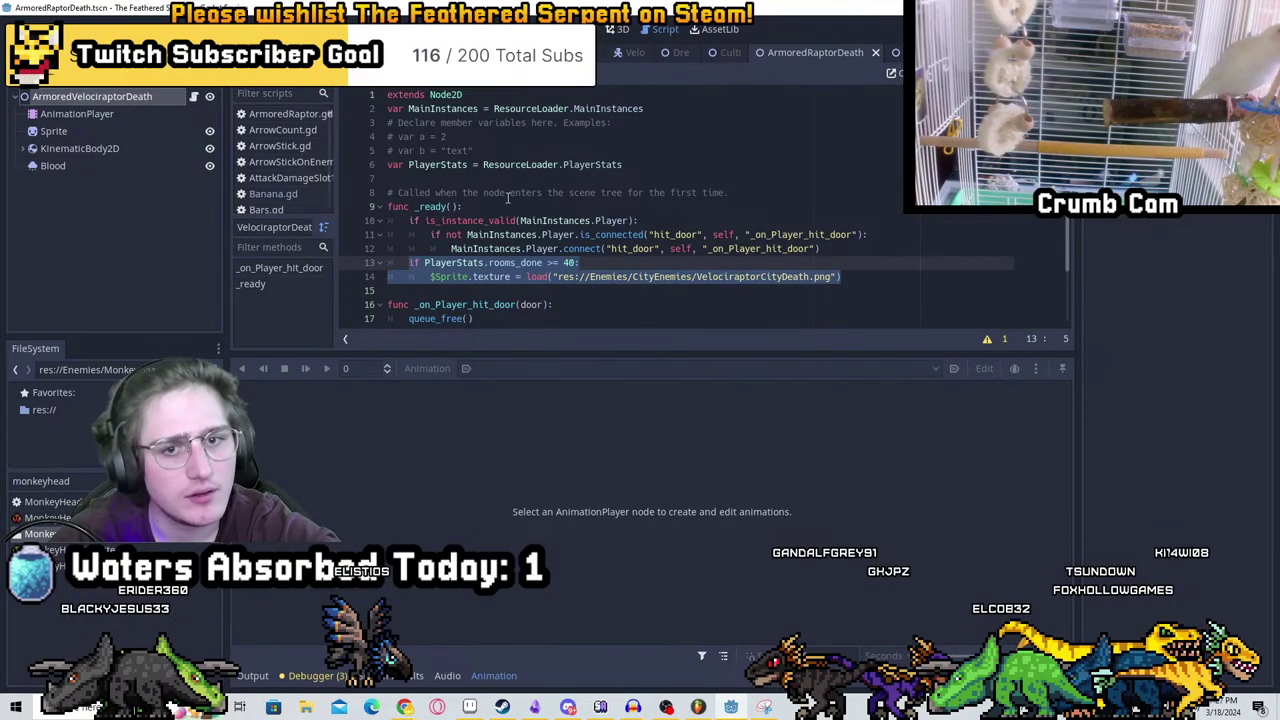
pyautogui.hotkey('ctrl', 'a')
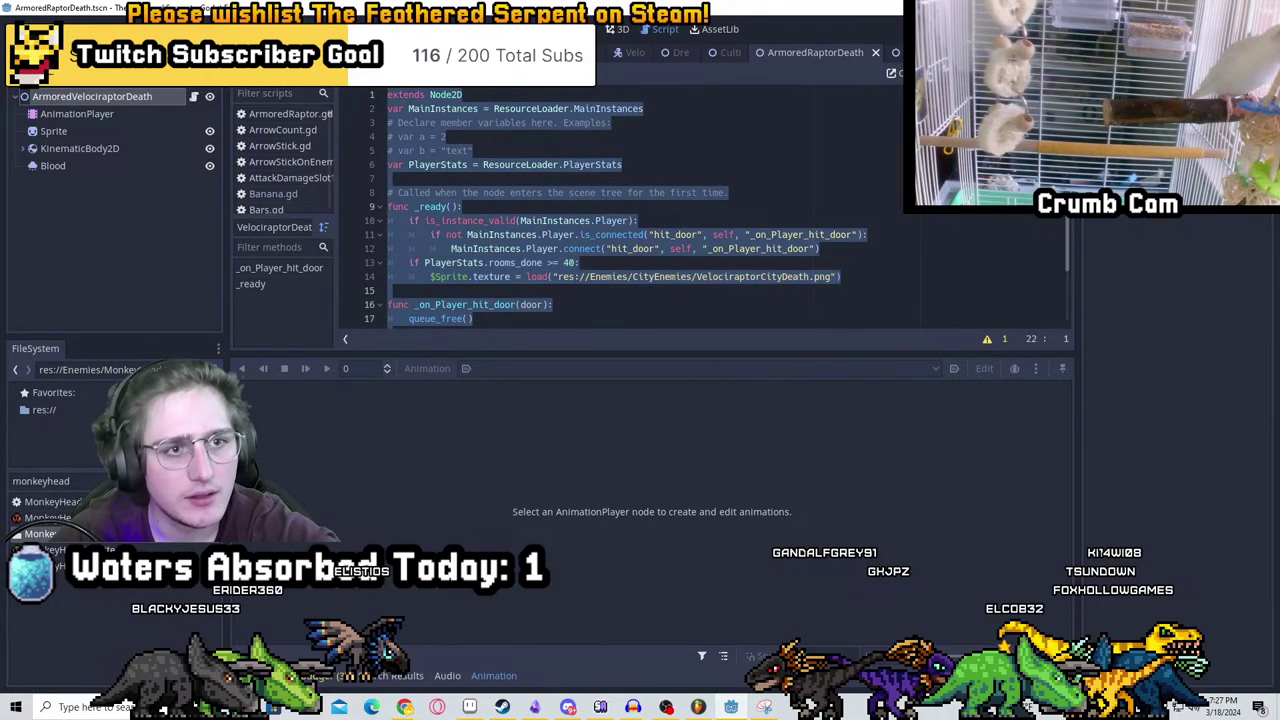
pyautogui.hotkey('ctrl', 'a')
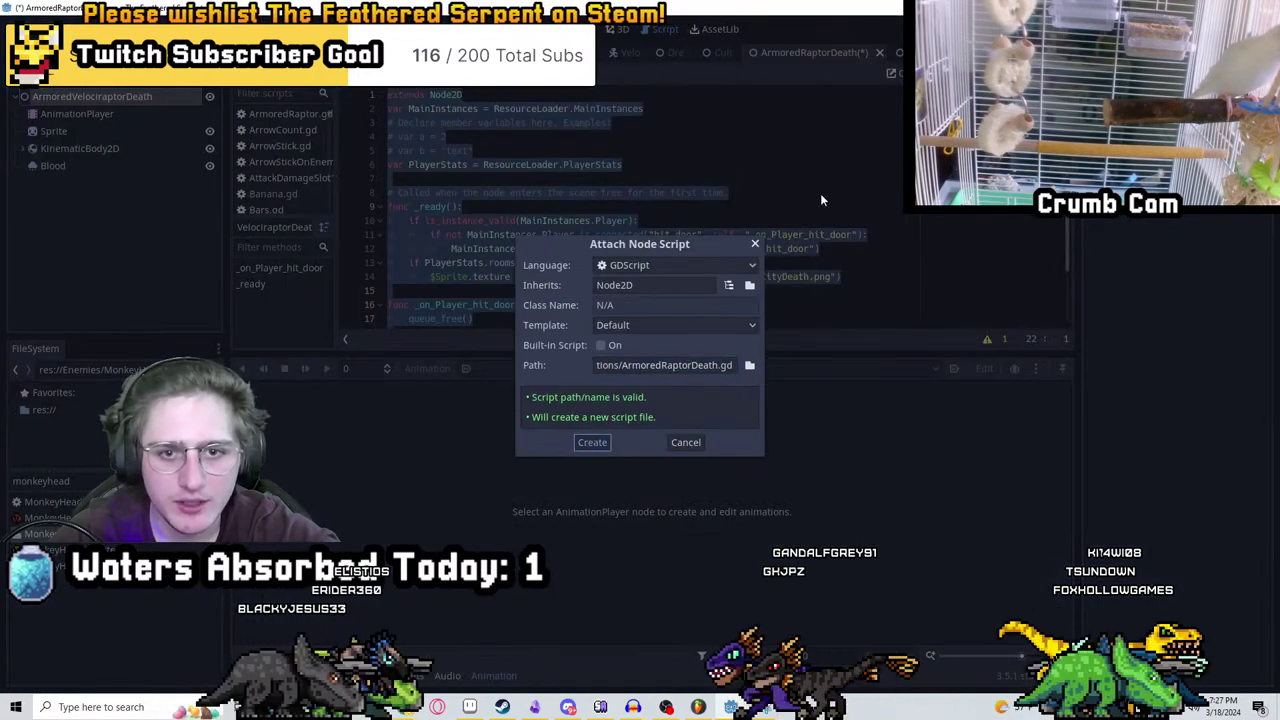
pyautogui.press('Escape')
pyautogui.scroll(-2, 835, 200)
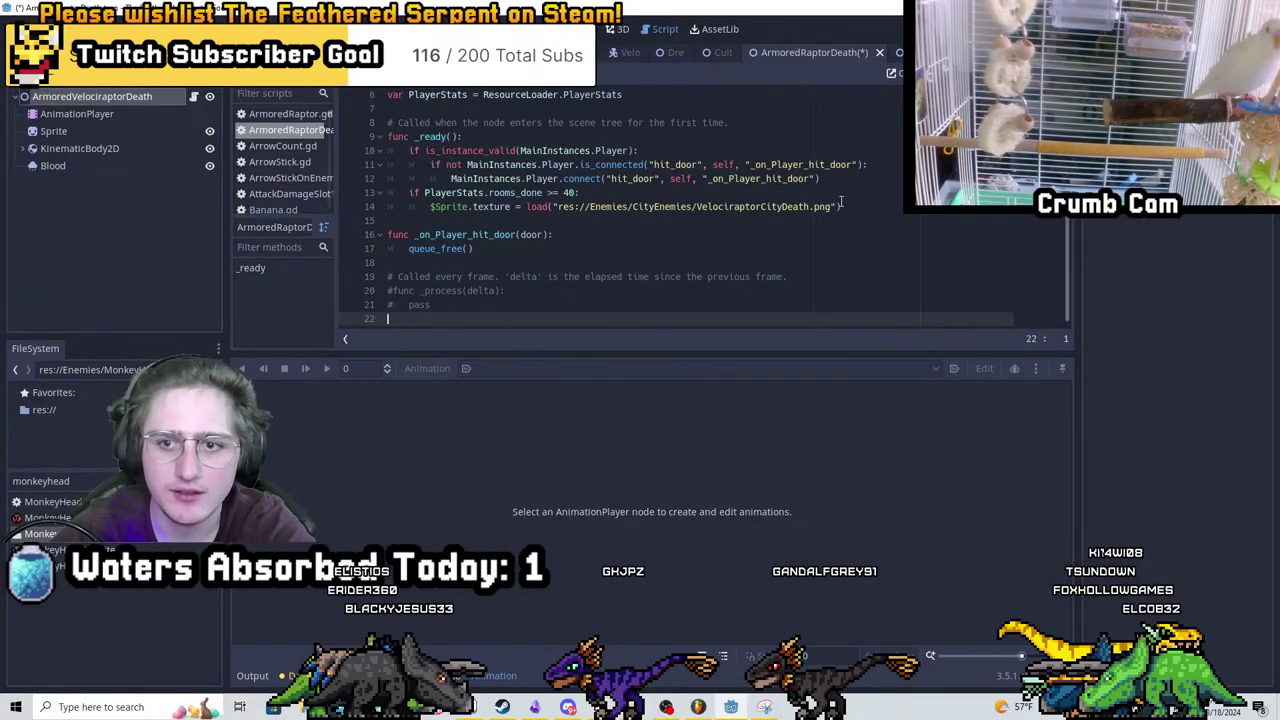
pyautogui.moveTo(840, 202); pyautogui.dragTo(292, 195)
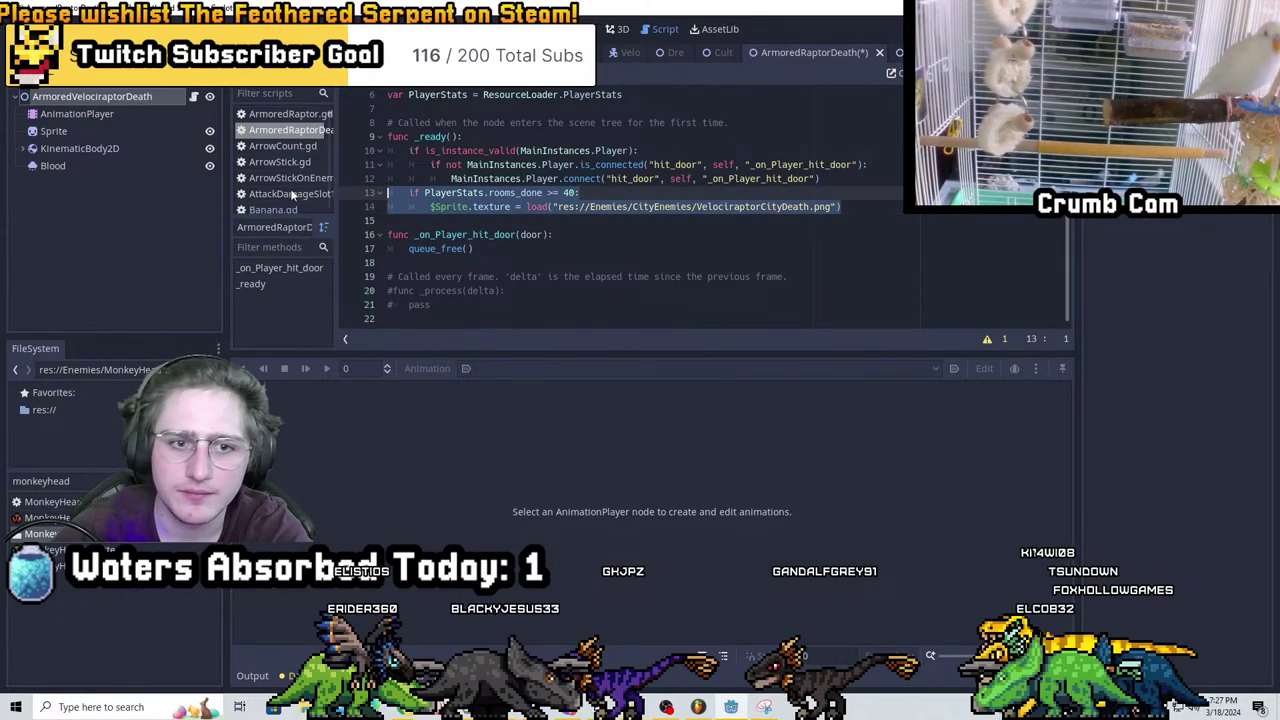
pyautogui.press('BackSpace')
pyautogui.press('BackSpace')
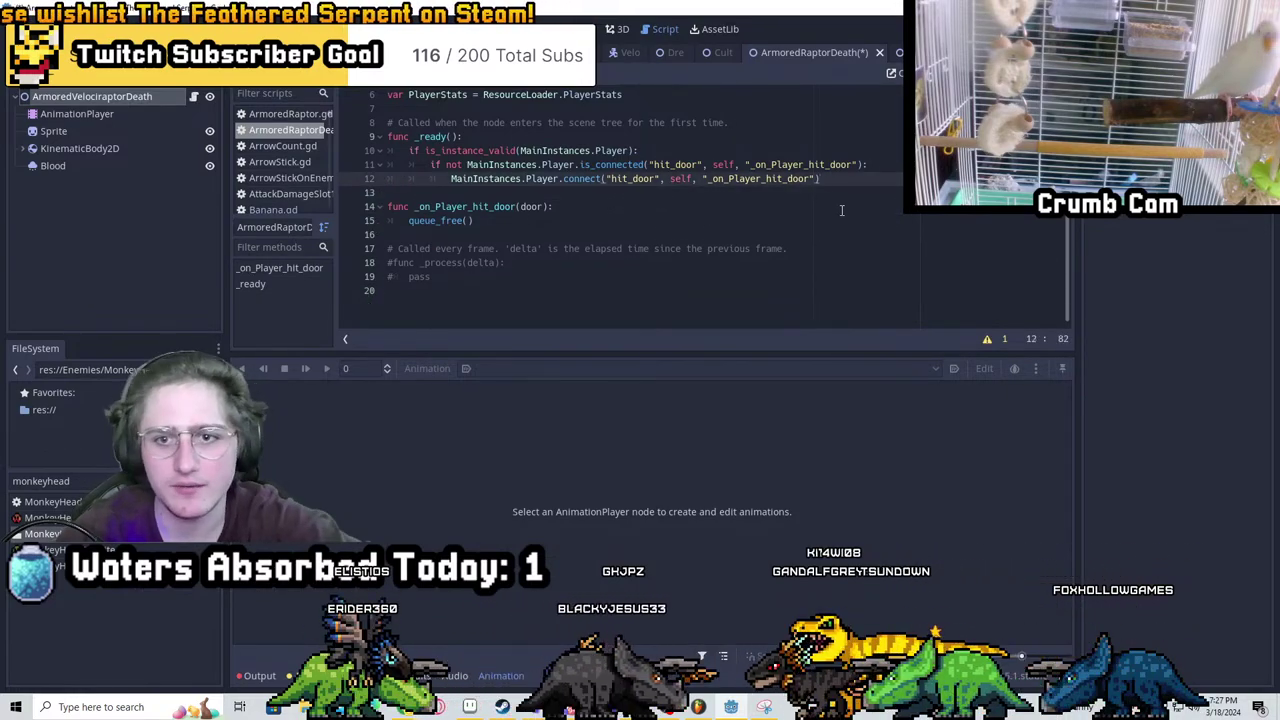
pyautogui.hotkey('ctrl', 's')
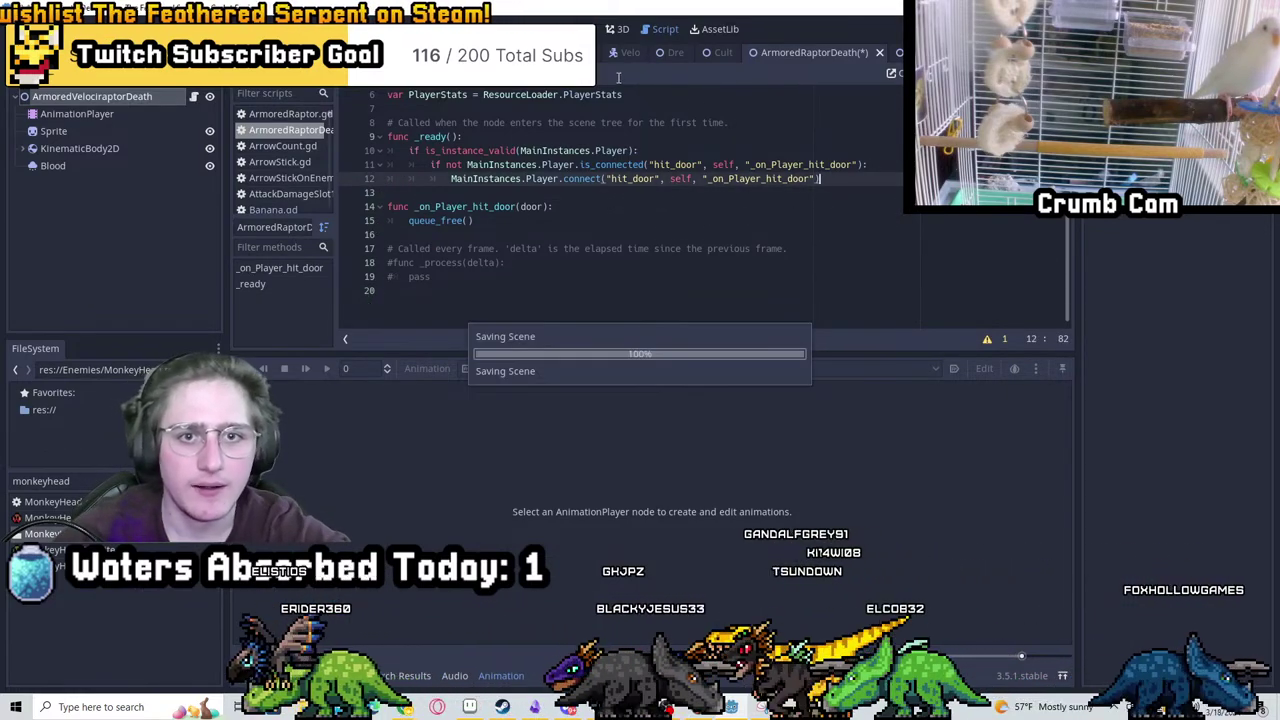
# Point ArmoredRaptor.gd's Death preload at ArmoredRaptorDeath.tscn, save, and view the Sprite in 2D
pyautogui.click(575, 52)
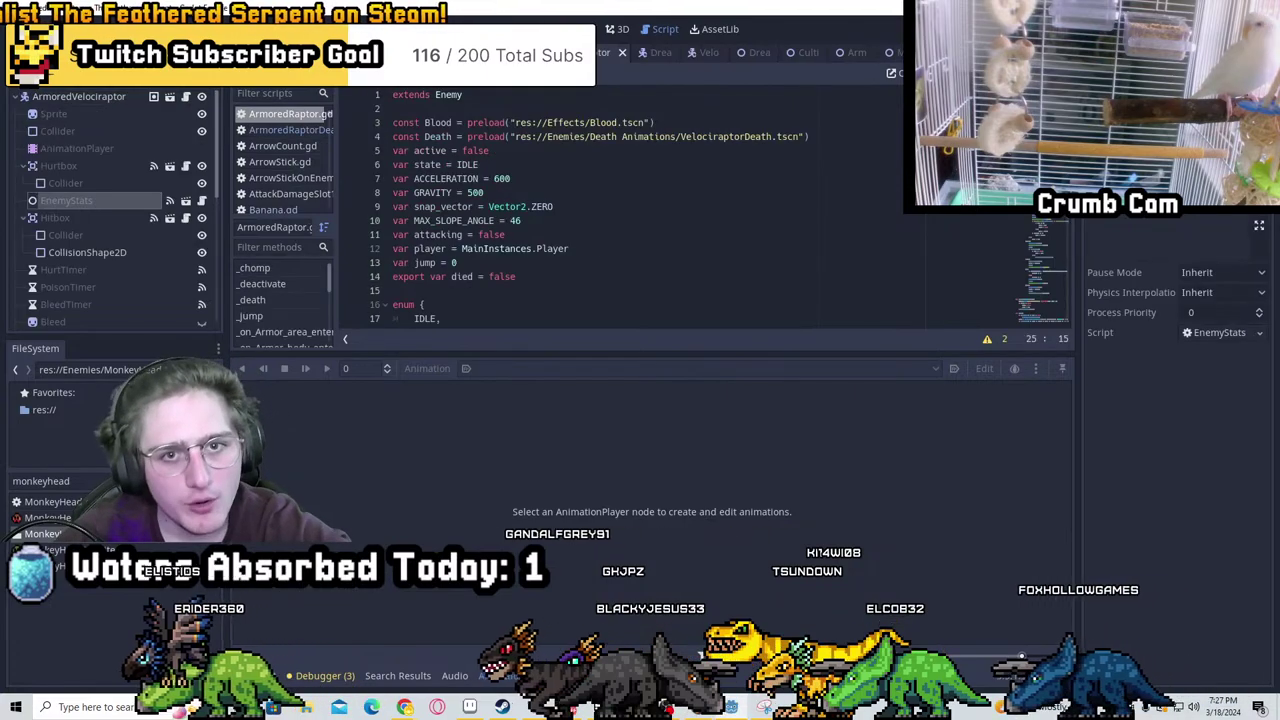
pyautogui.click(78, 96)
pyautogui.write('a')
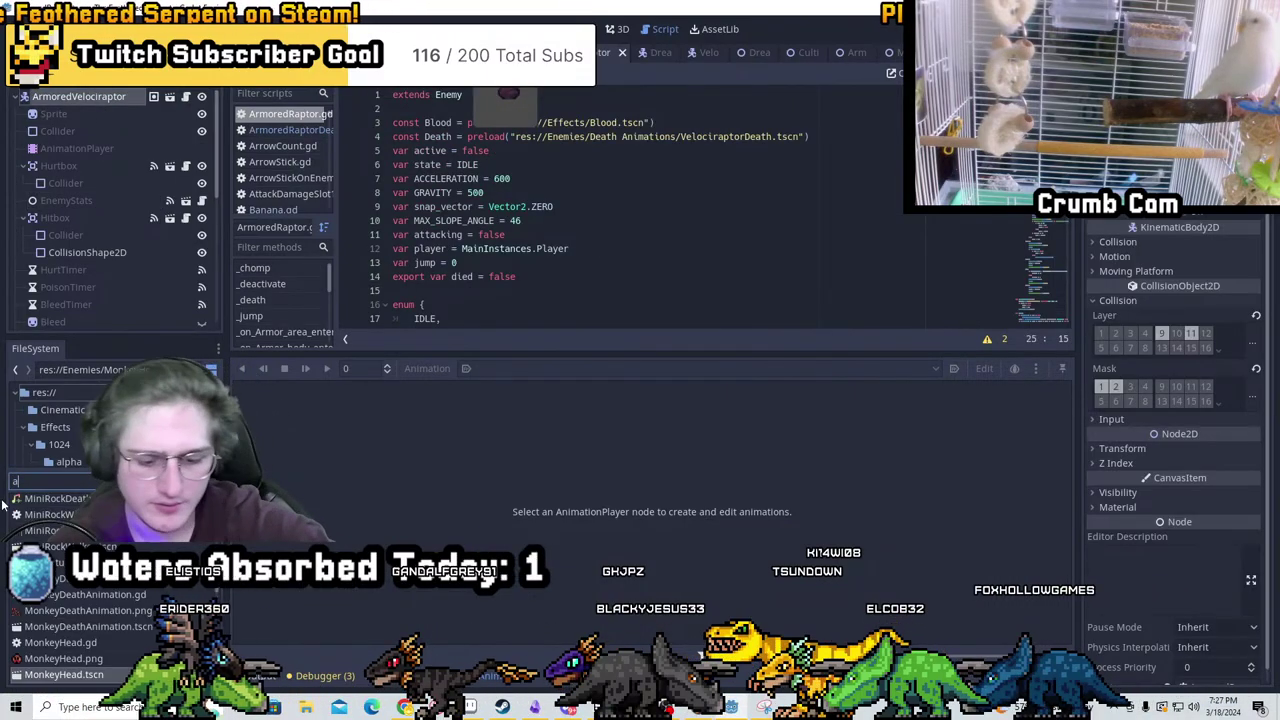
pyautogui.write('rmoredraptordea')
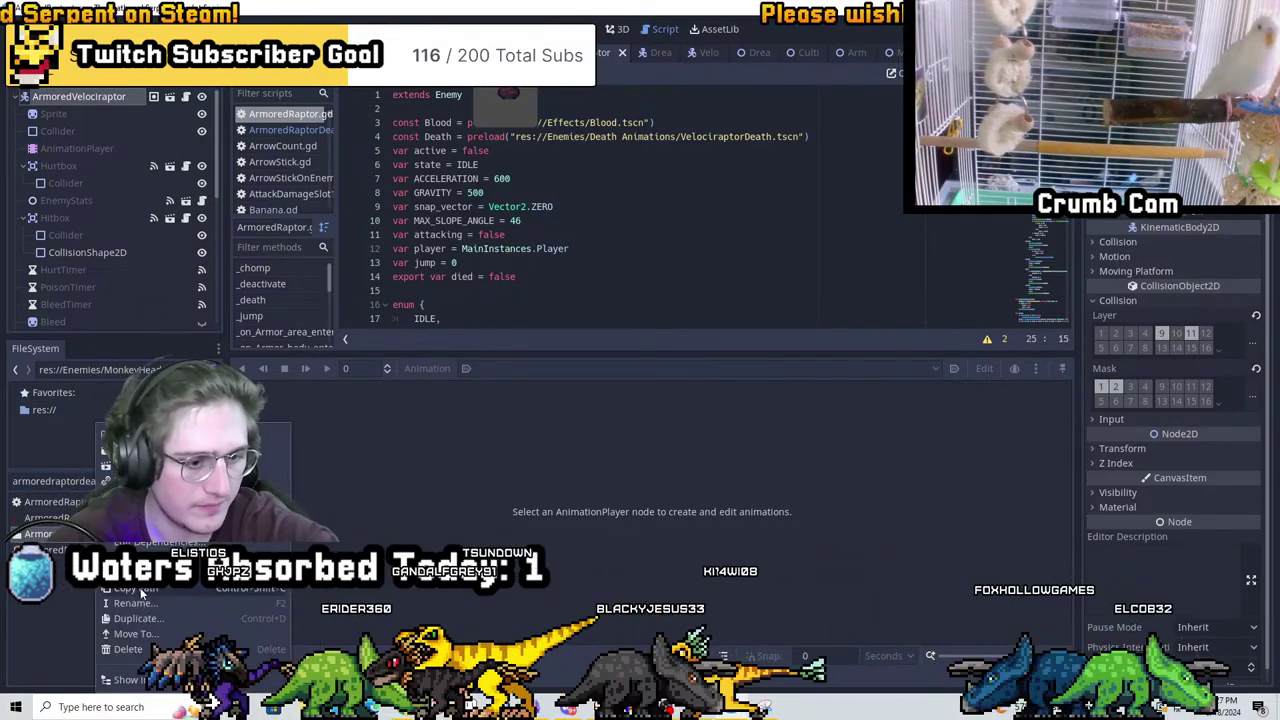
pyautogui.click(141, 590)
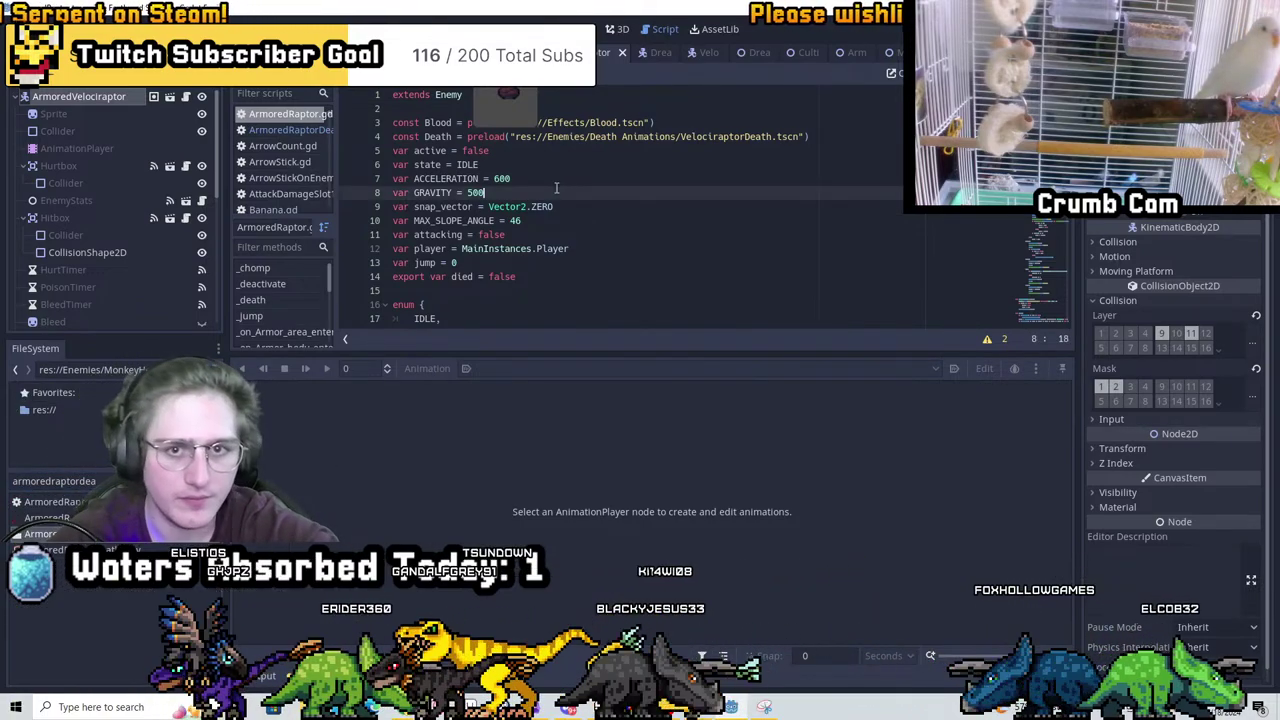
pyautogui.click(673, 136)
pyautogui.moveTo(673, 136); pyautogui.dragTo(800, 141)
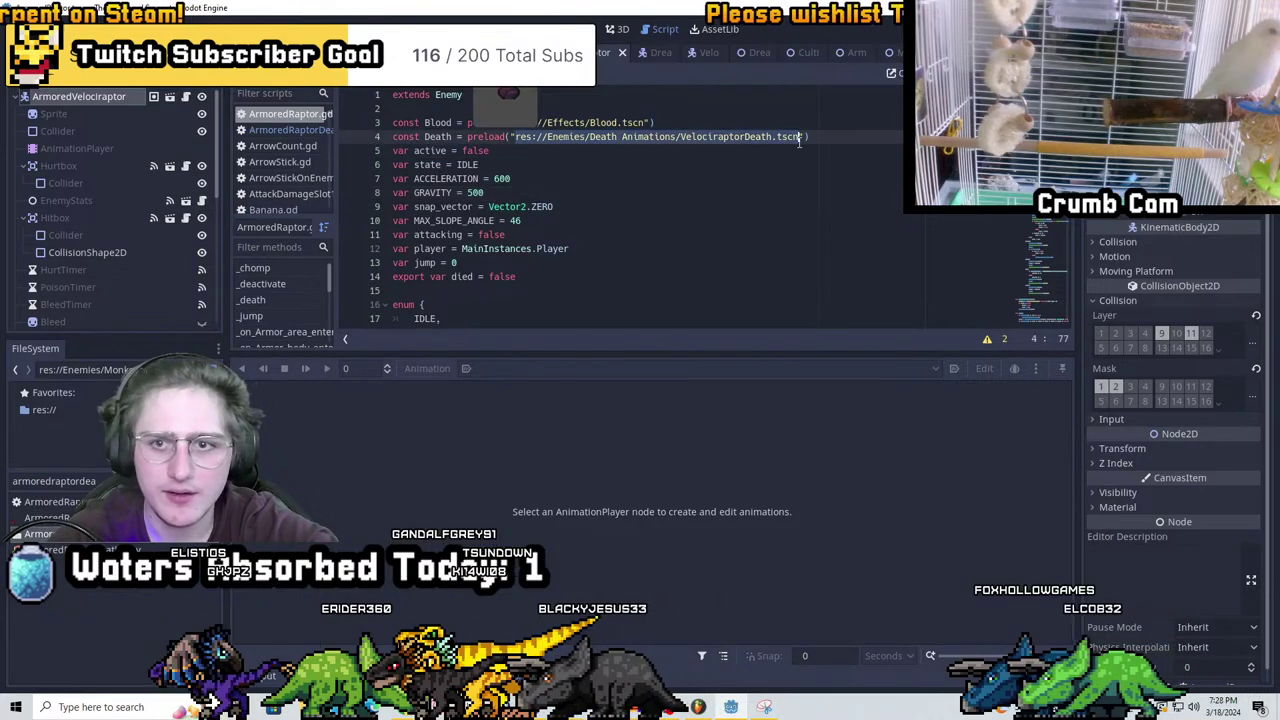
pyautogui.hotkey('ctrl', 's')
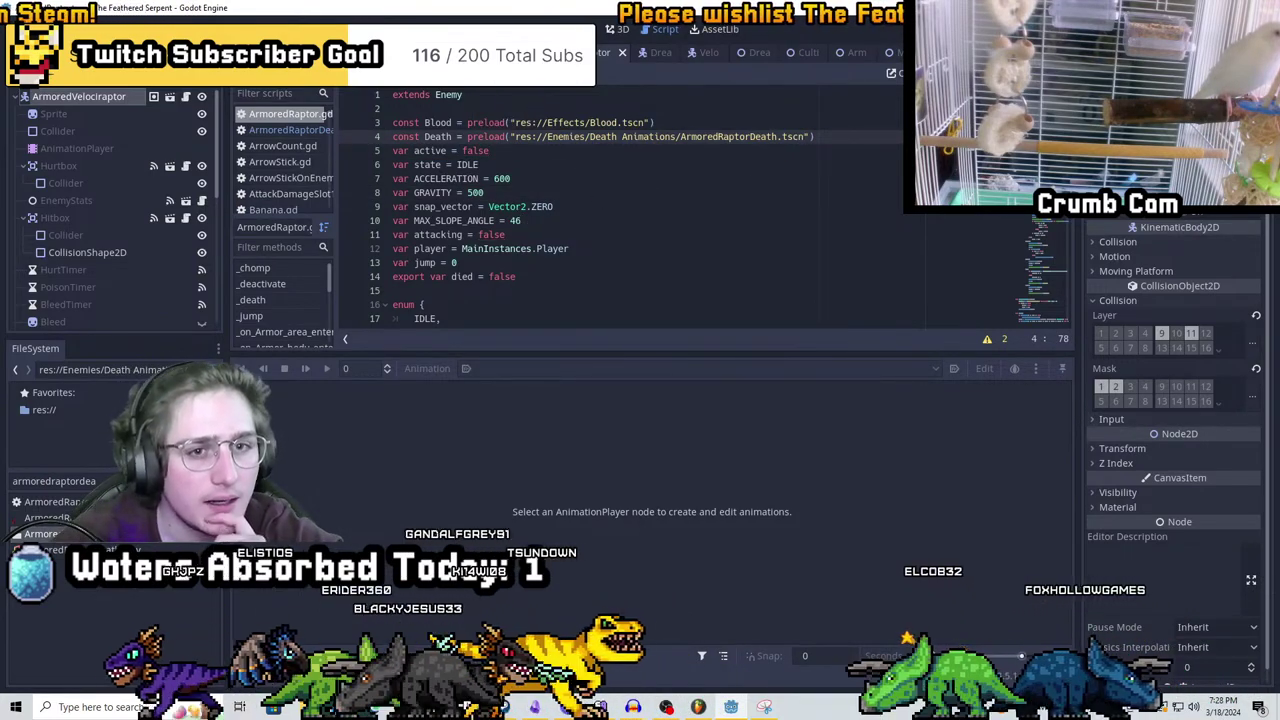
pyautogui.hotkey('ctrl', 'F1')
pyautogui.doubleClick(175, 117)
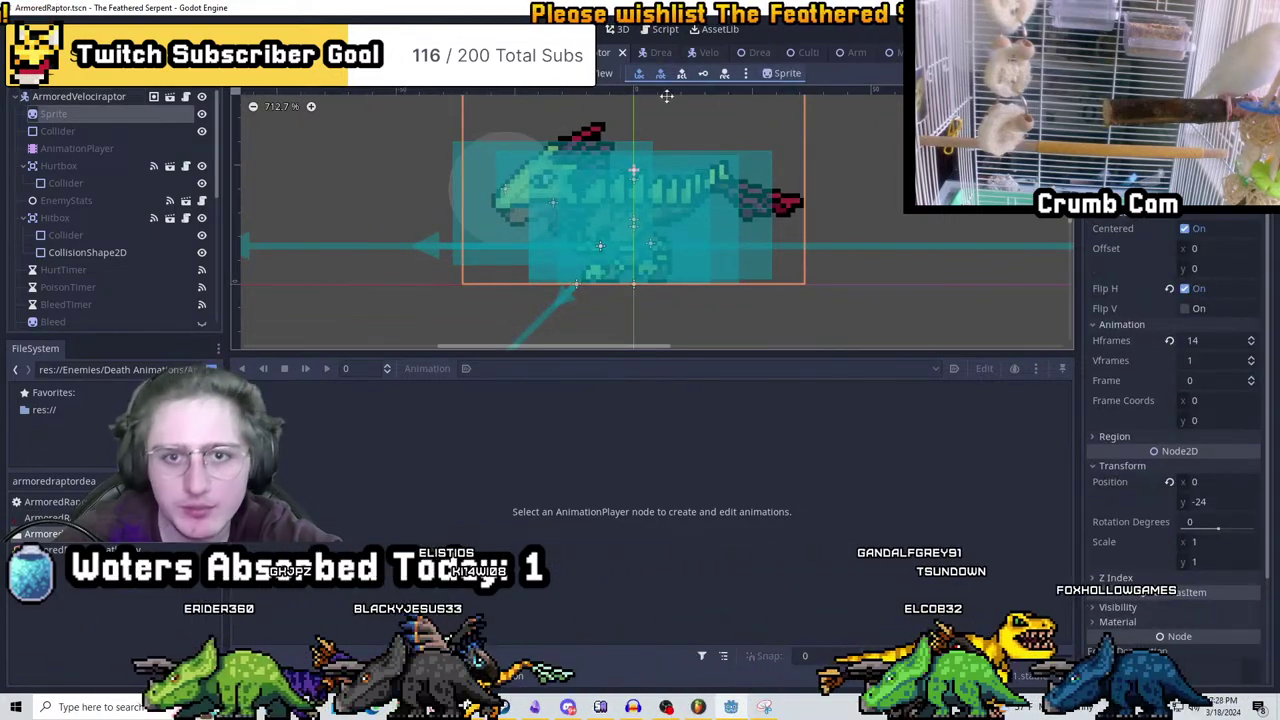
# Open DreadRex.gd, search 'death', and inspect the _death line setting death.scale
pyautogui.click(660, 52)
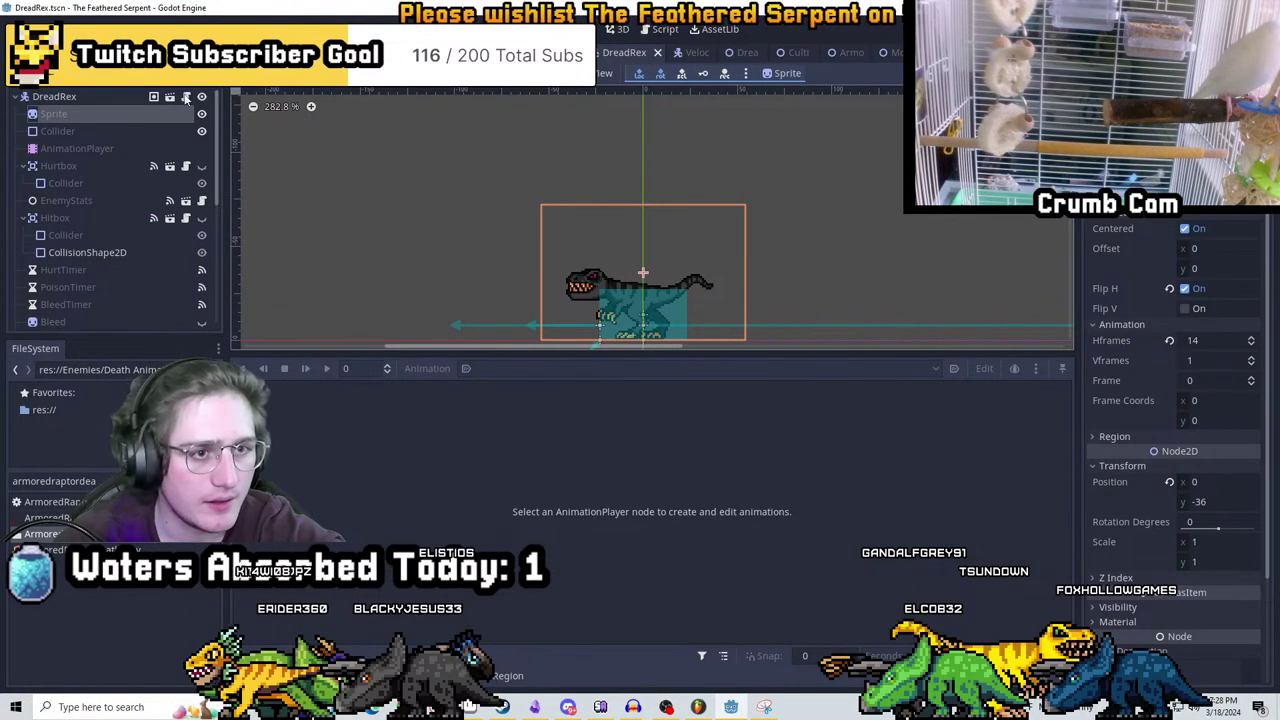
pyautogui.click(185, 97)
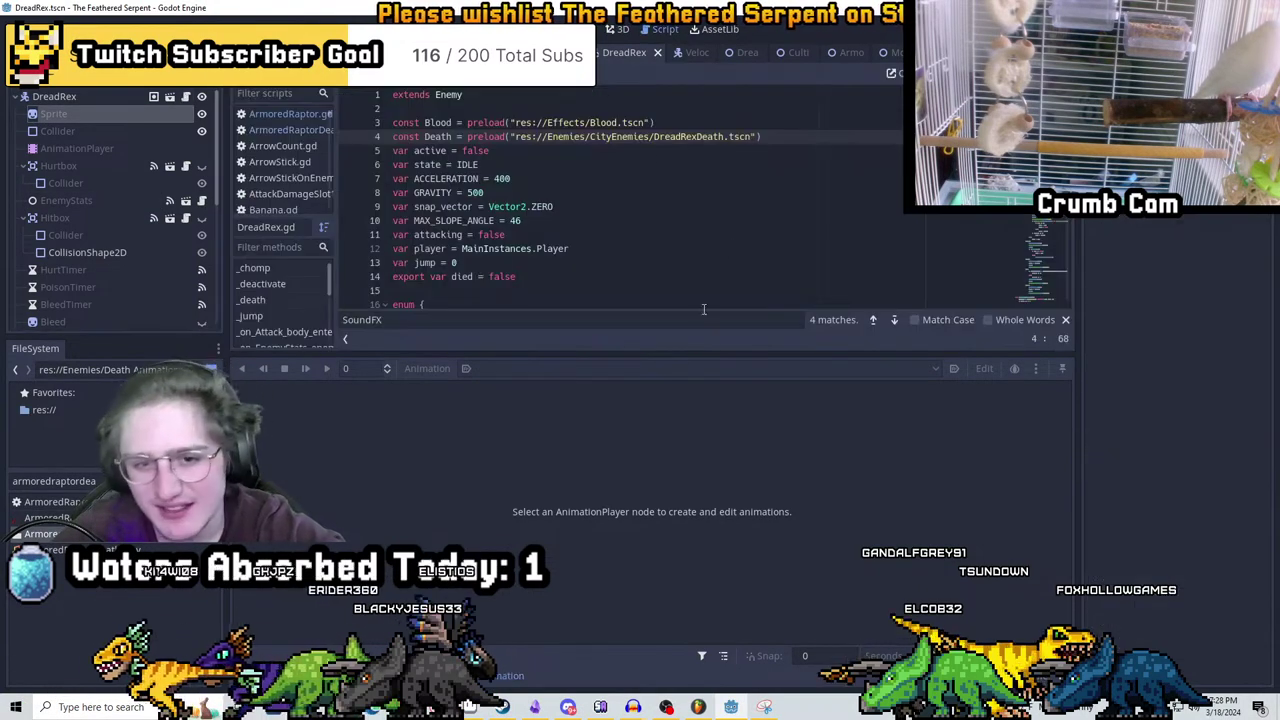
pyautogui.click(747, 52)
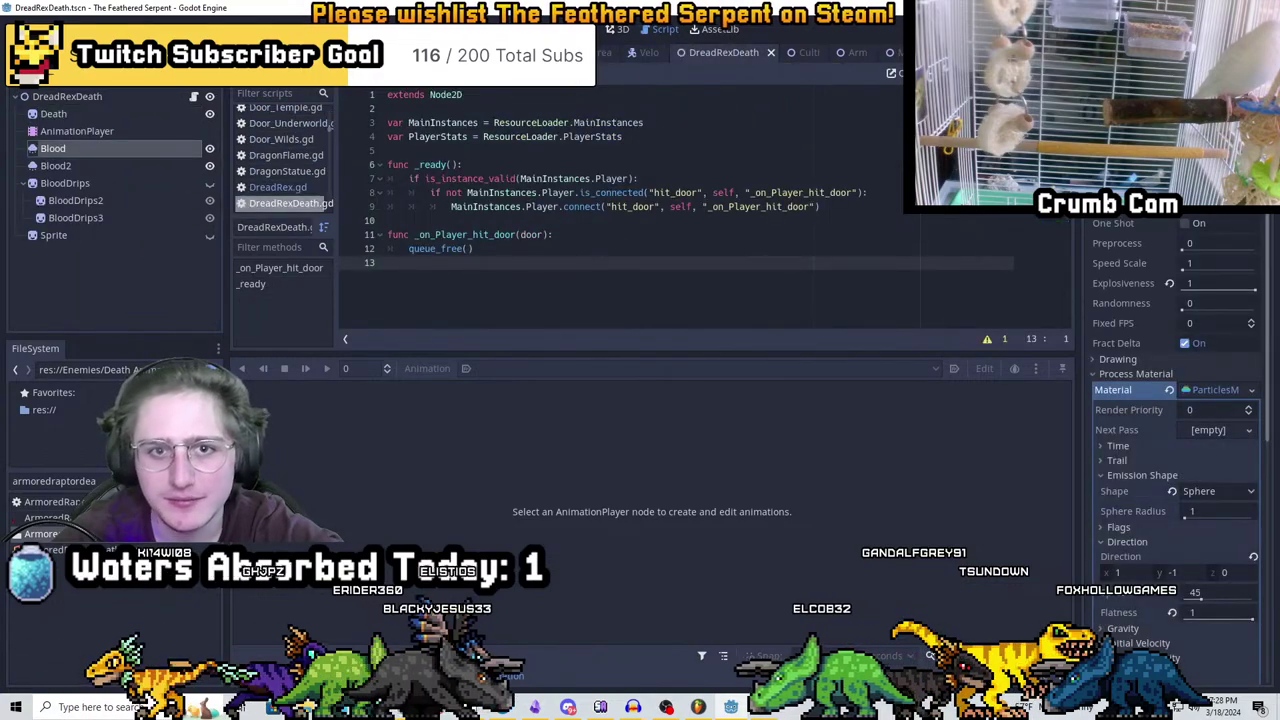
pyautogui.hotkey('ctrl', 'F1')
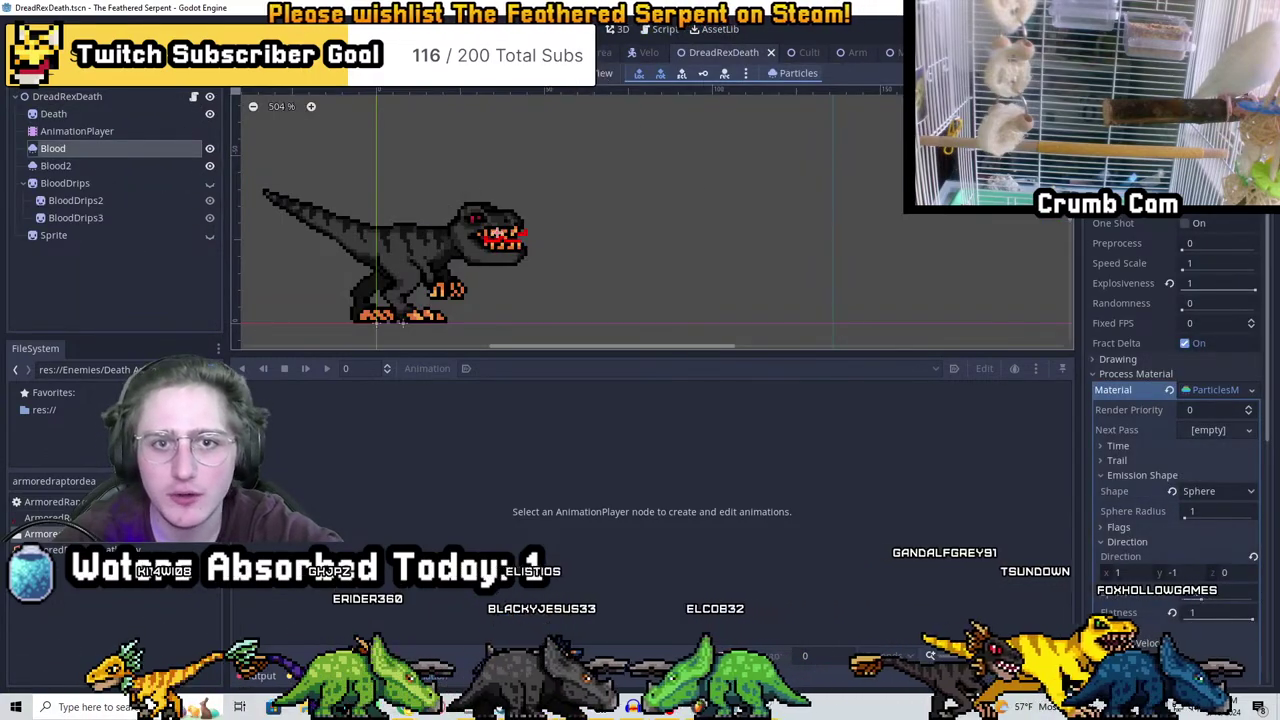
pyautogui.click(193, 96)
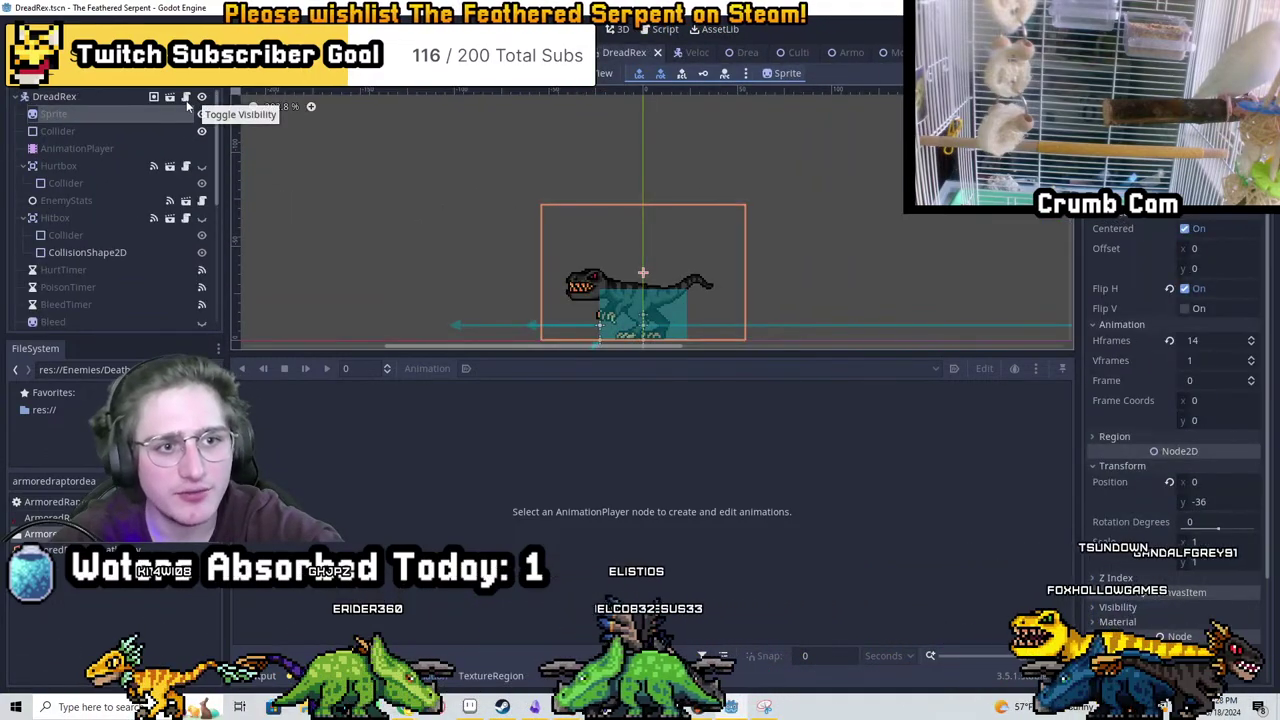
pyautogui.click(185, 96)
pyautogui.scroll(-6, 620, 220)
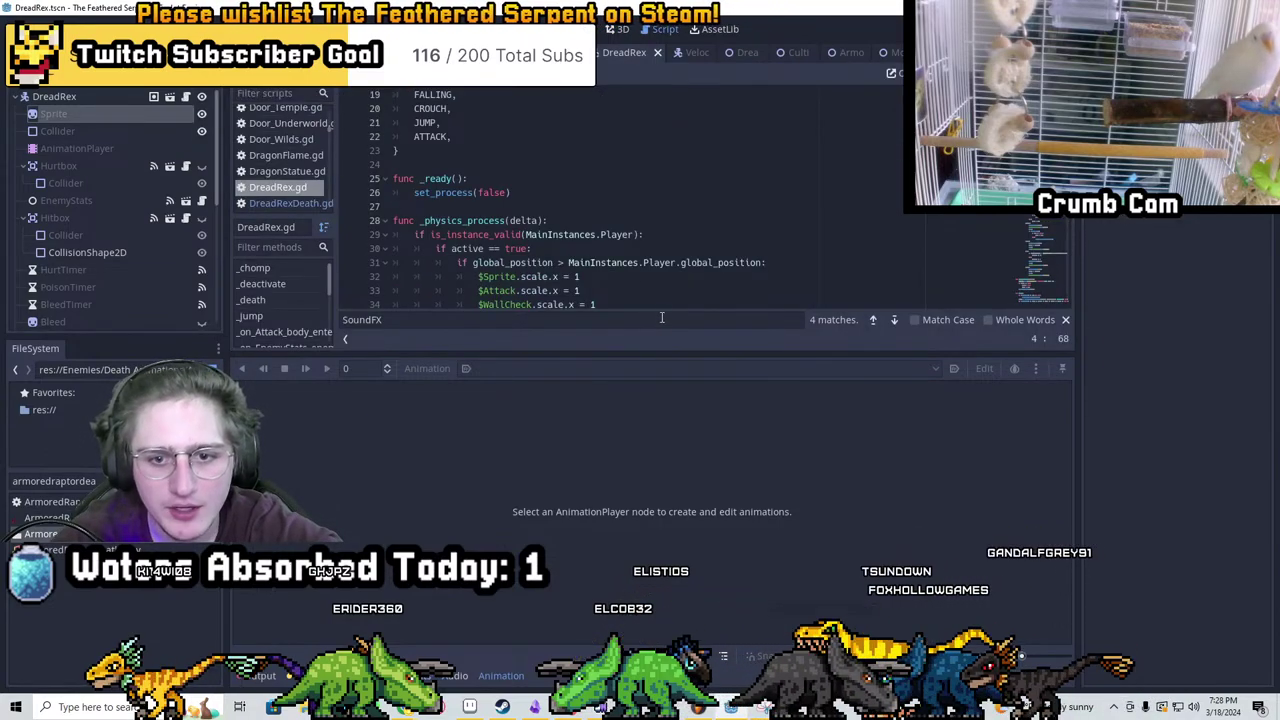
pyautogui.moveTo(651, 518); pyautogui.dragTo(651, 514)
pyautogui.hotkey('ctrl', 'f')
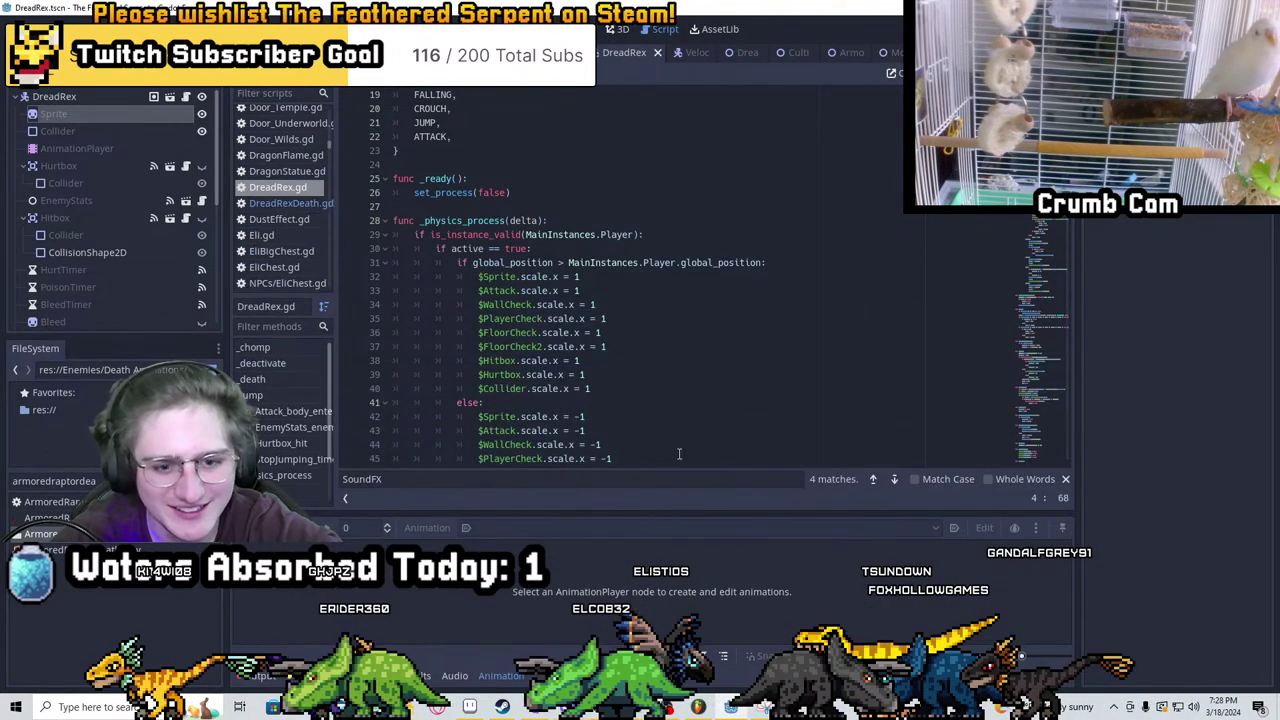
pyautogui.write('death')
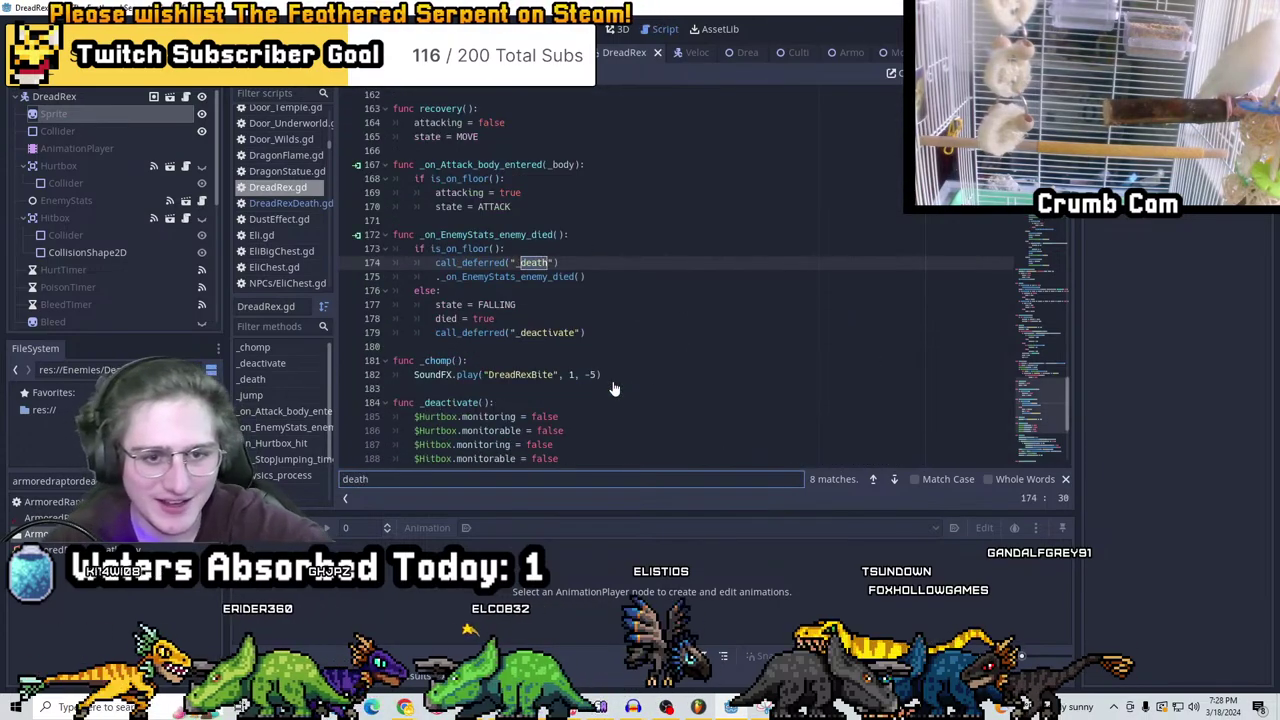
pyautogui.click(894, 479)
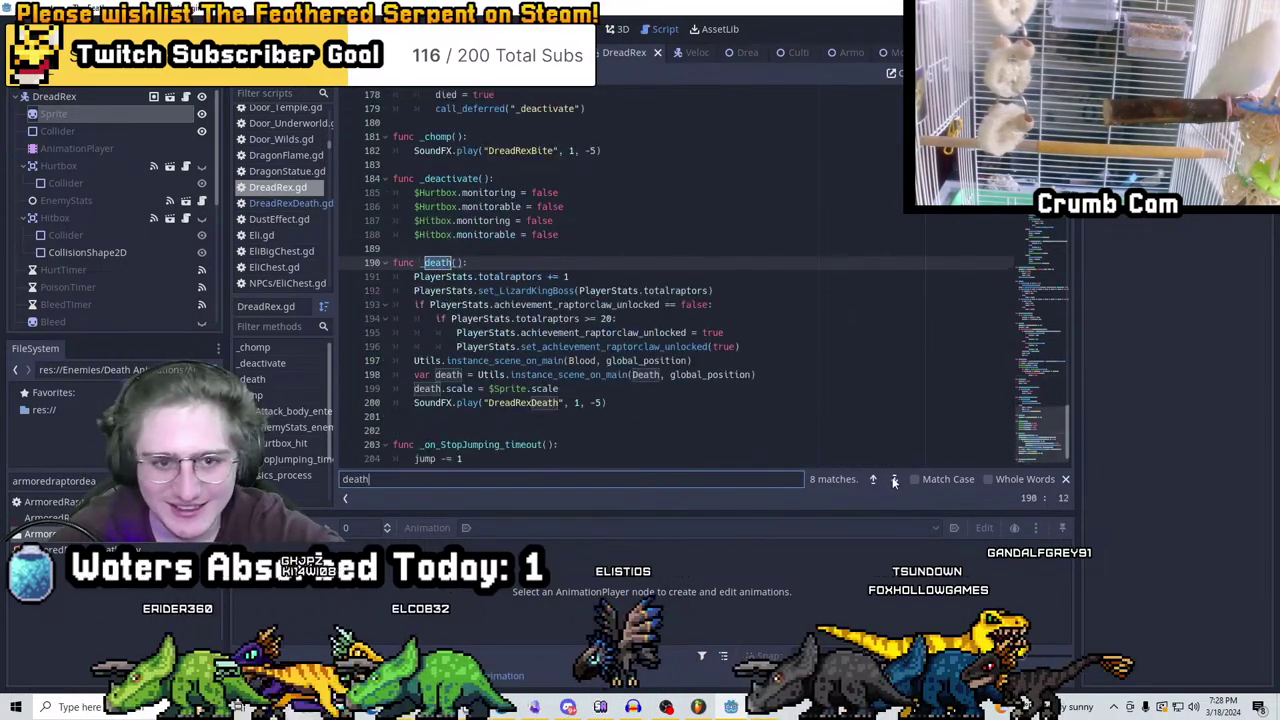
pyautogui.click(572, 388)
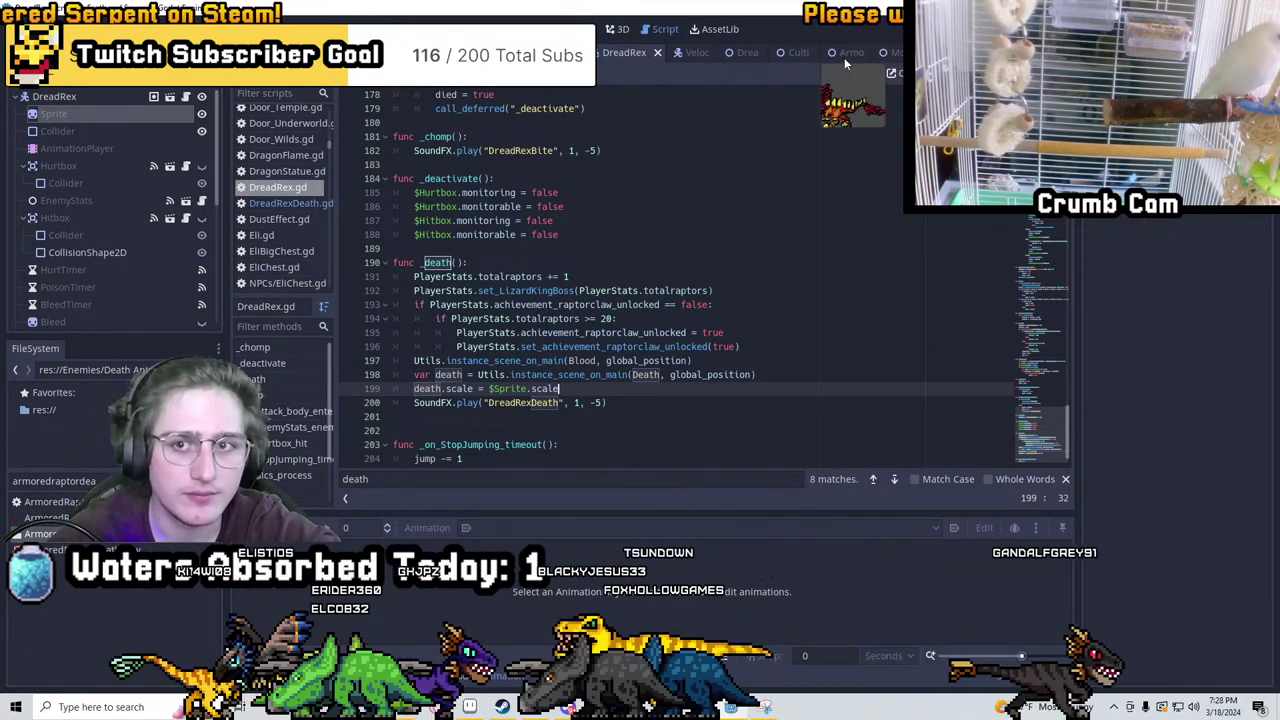
# Try flipping and uncentering the DreadRexDeath sprite, undo, save, then reopen the DreadRex script
pyautogui.click(746, 56)
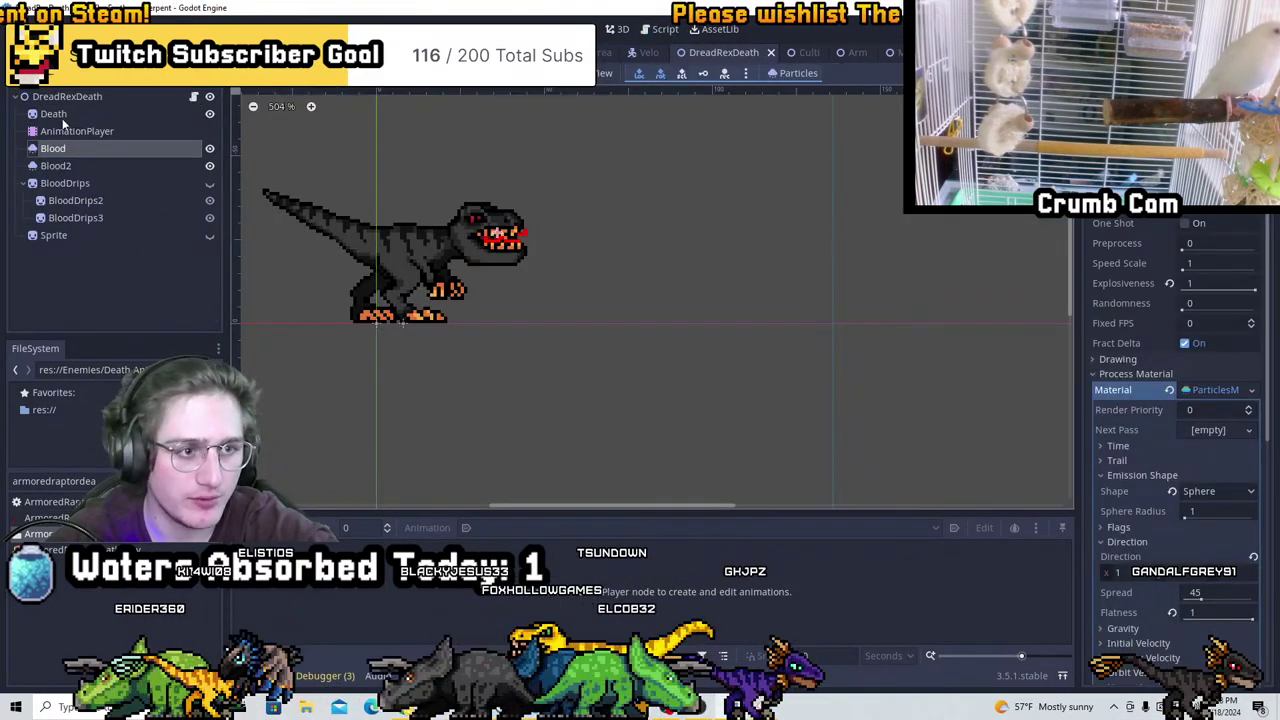
pyautogui.click(430, 240)
pyautogui.scroll(2, 770, 200)
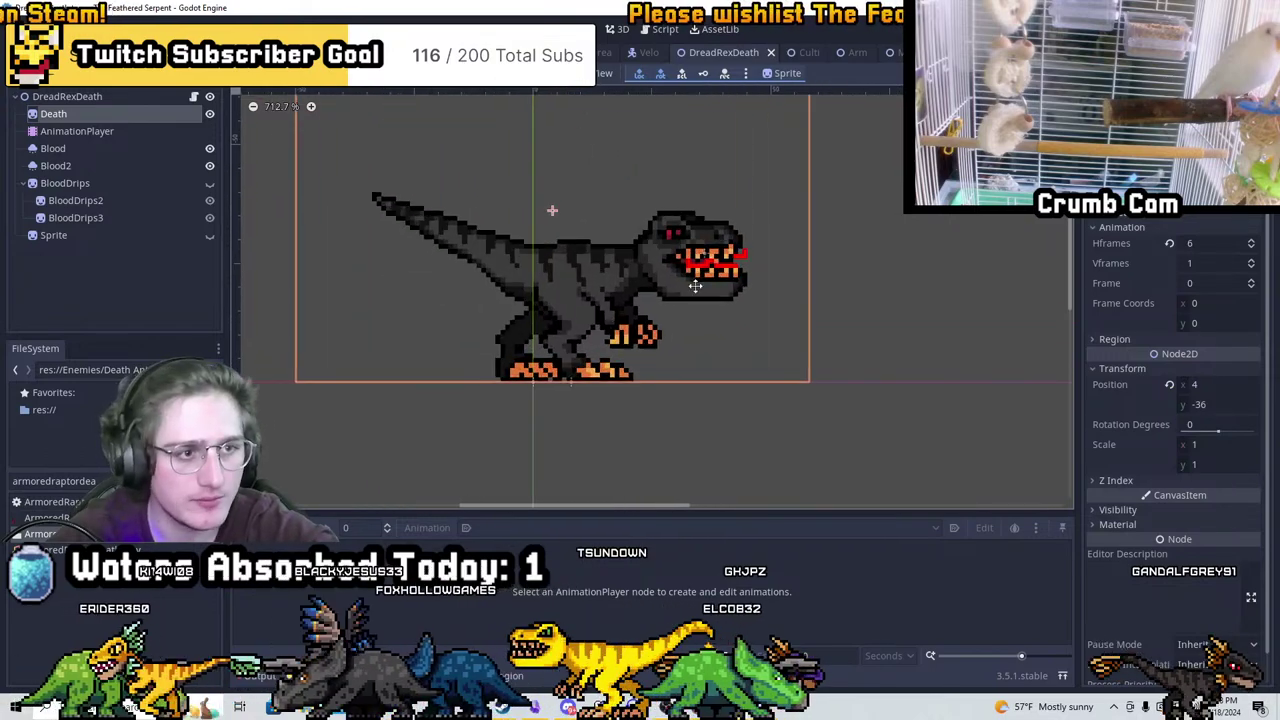
pyautogui.scroll(2, 1202, 292)
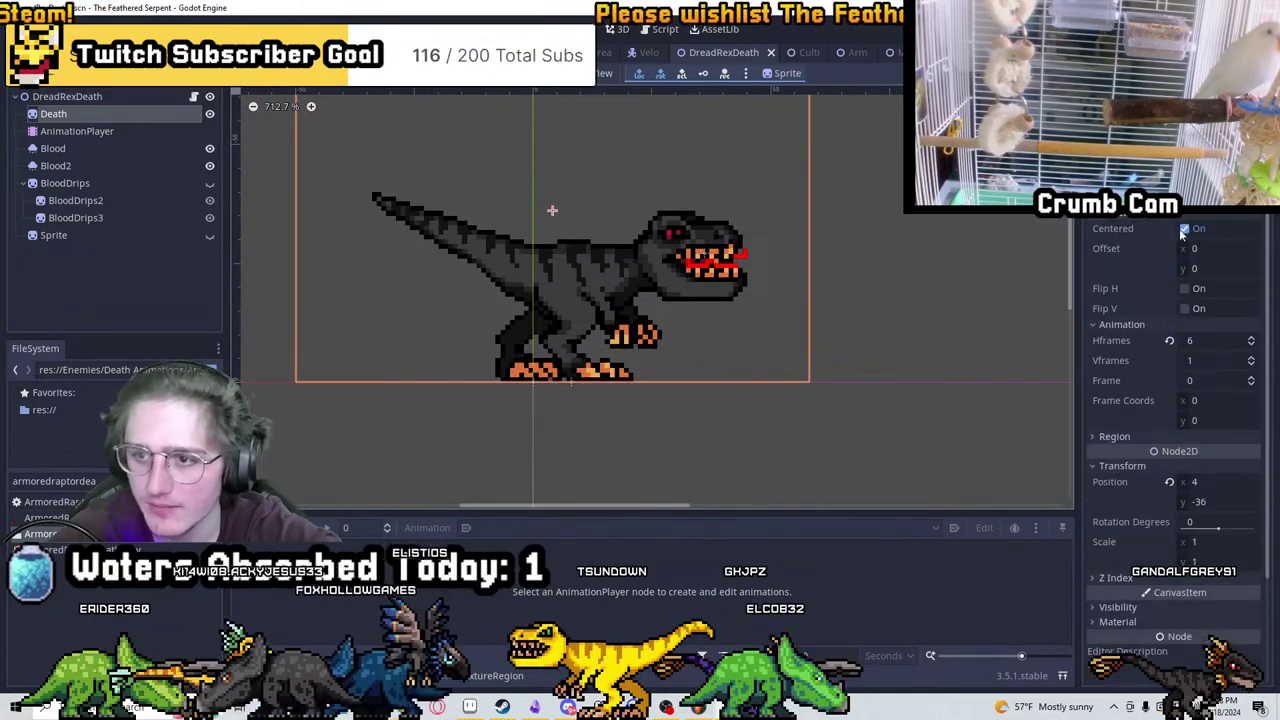
pyautogui.click(1202, 292)
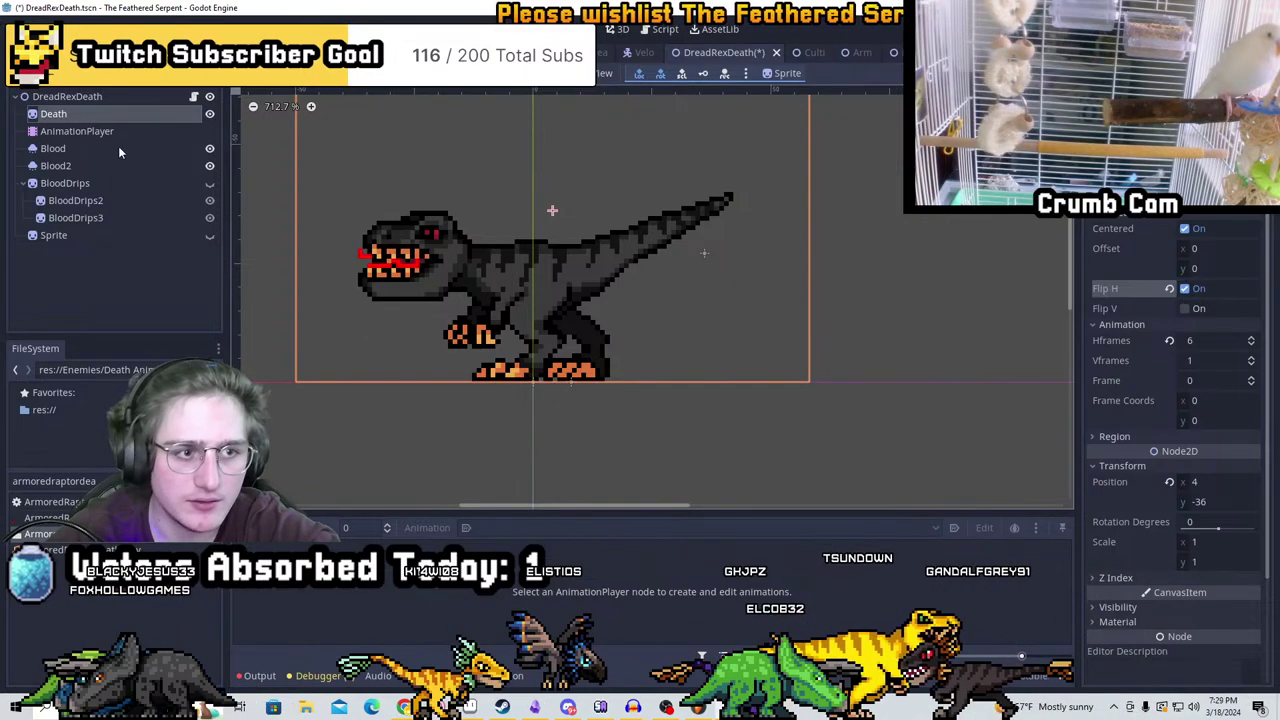
pyautogui.click(1203, 230)
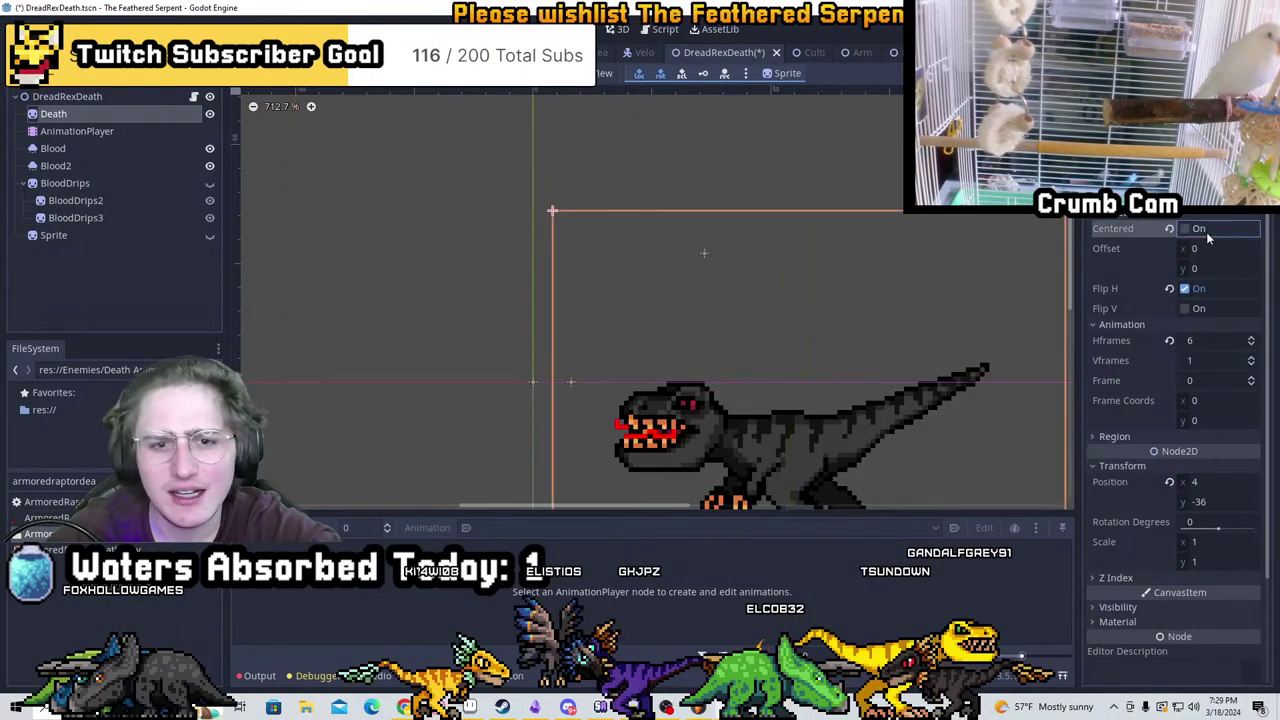
pyautogui.hotkey('ctrl', 'z')
pyautogui.hotkey('ctrl', 'z')
pyautogui.scroll(-4, 797, 311)
pyautogui.hotkey('ctrl', 's')
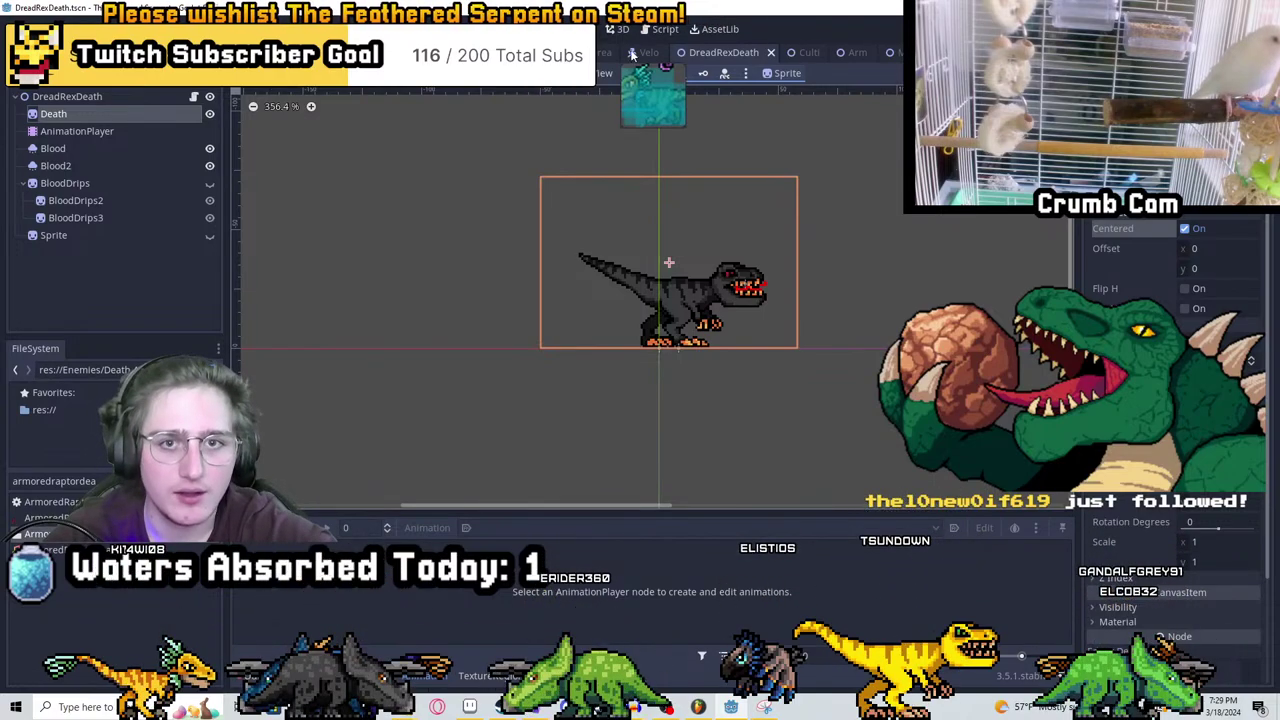
pyautogui.hotkey('ctrl', 'shift', 'Tab')
pyautogui.hotkey('ctrl', 'shift', 'Tab')
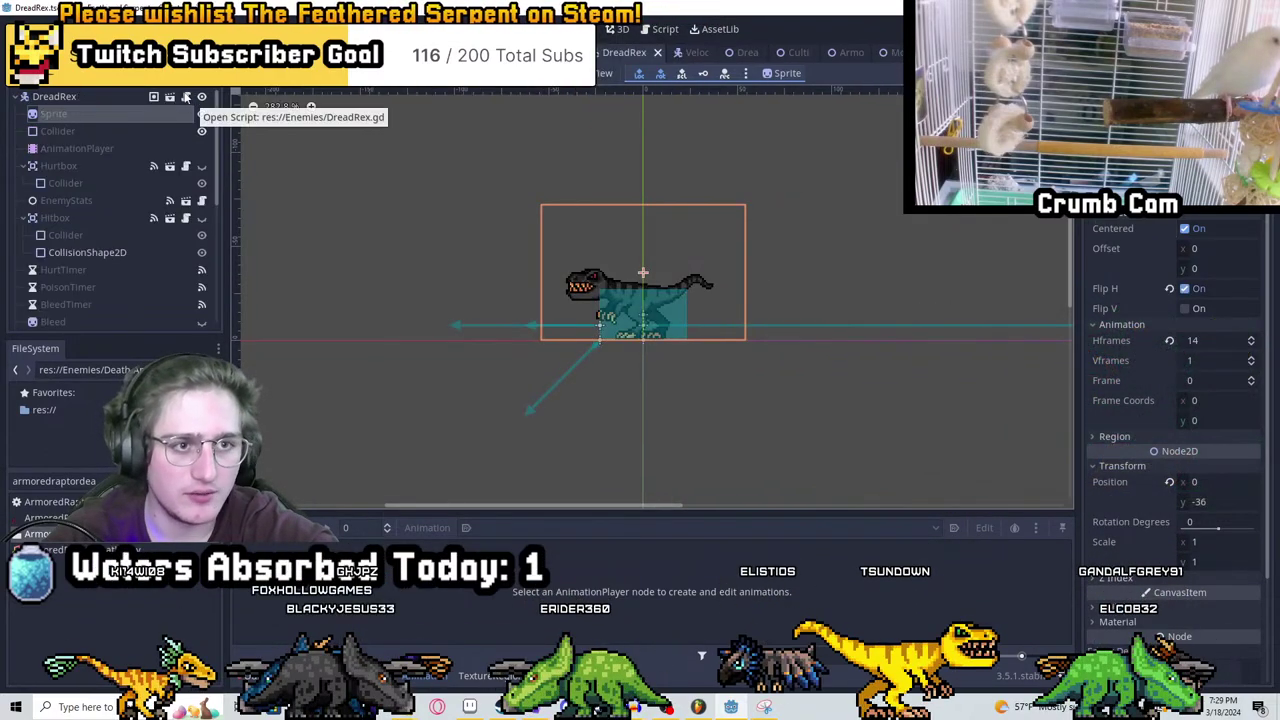
pyautogui.click(196, 100)
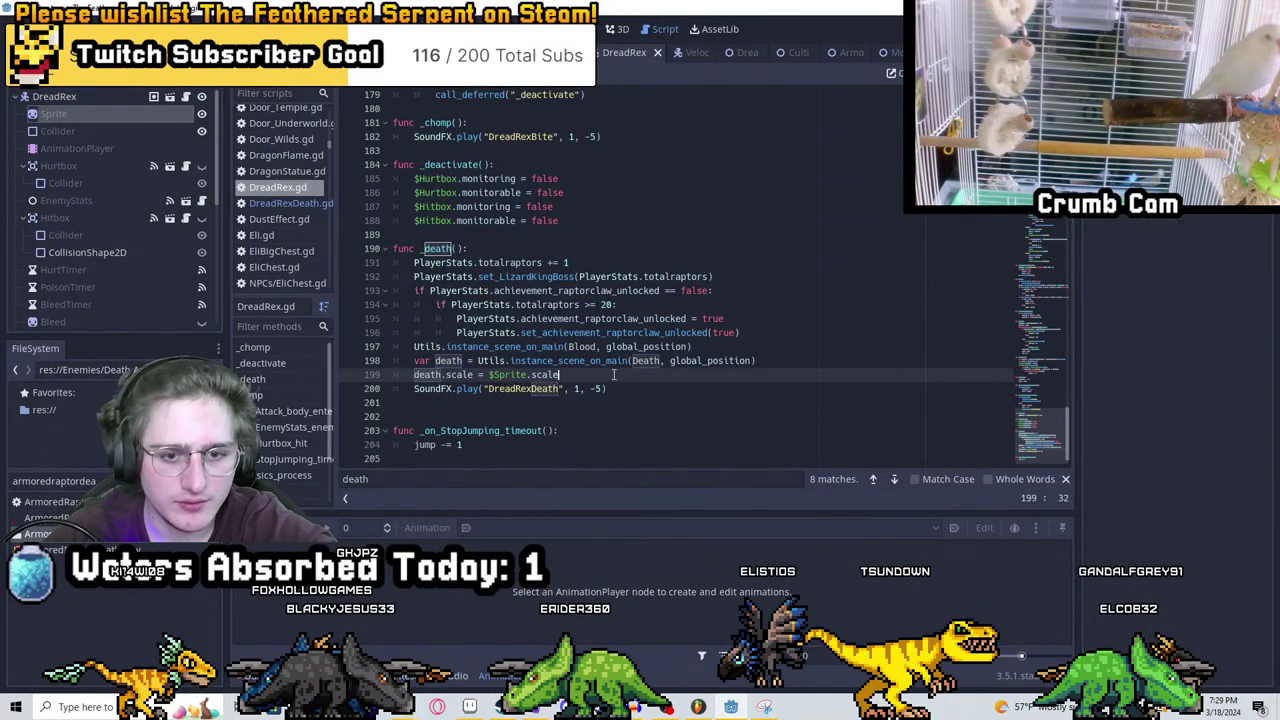
# Append ' * -1' to $Sprite.scale on line 199 and save DreadRex.gd
pyautogui.press('Return')
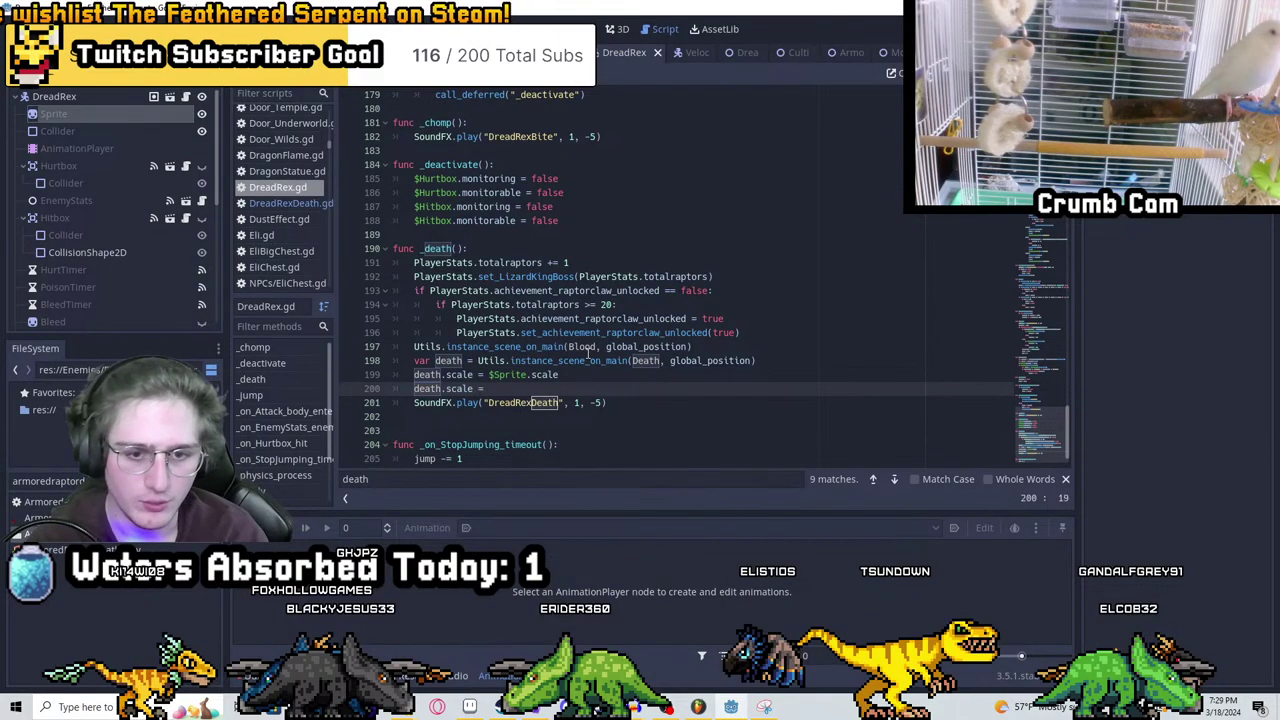
pyautogui.press('BackSpace')
pyautogui.press('BackSpace')
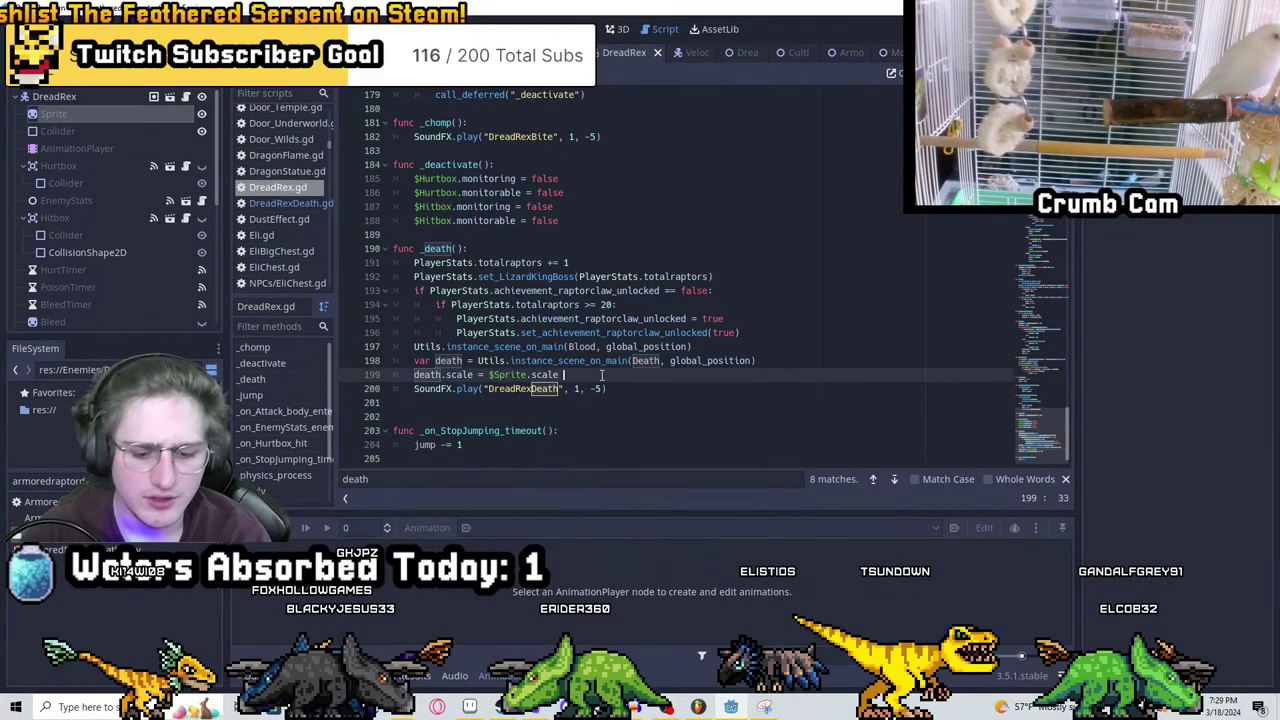
pyautogui.hotkey('ctrl', 's')
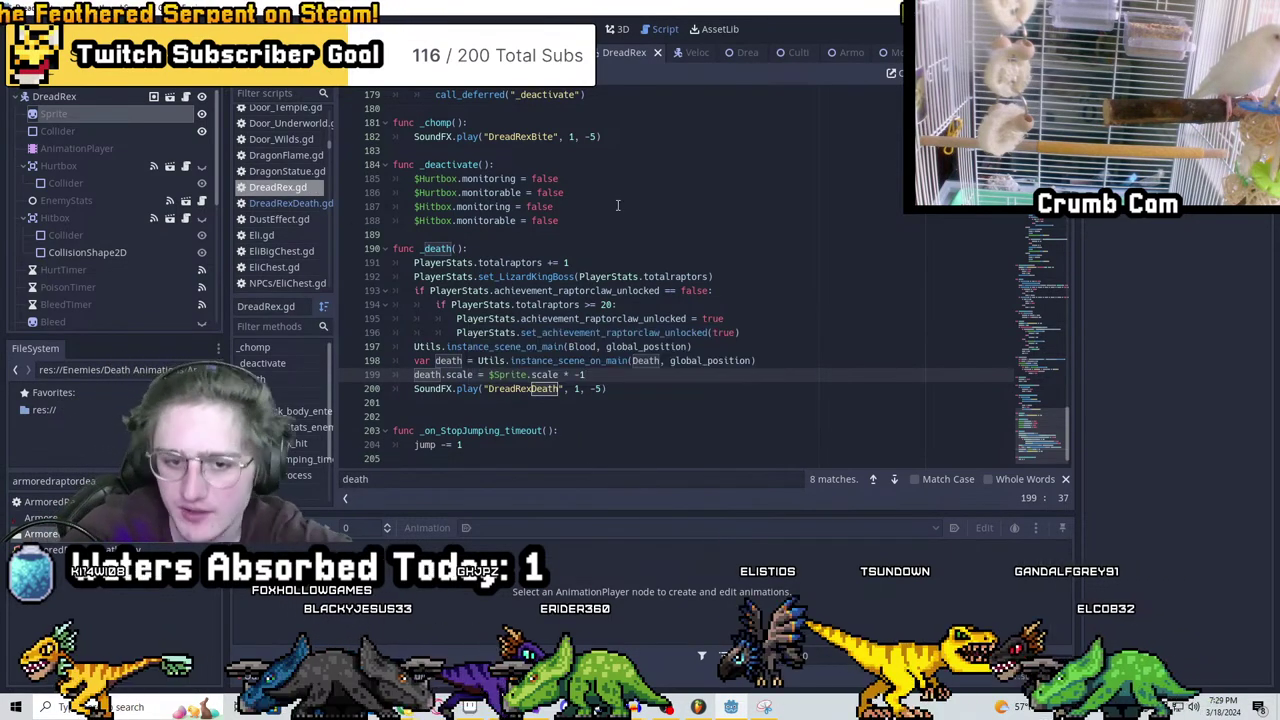
pyautogui.hotkey('ctrl', 's')
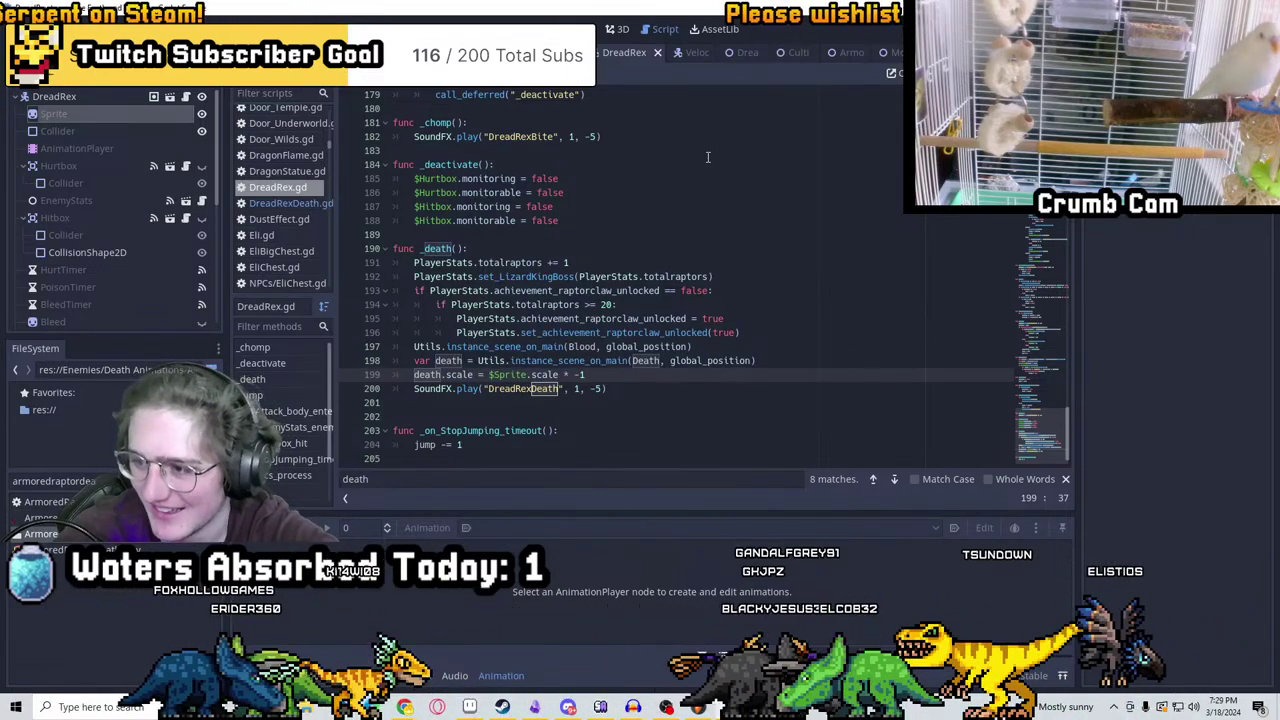
# Remove the extra blank lines in the script, including the one after _death, and save
pyautogui.click(476, 238)
pyautogui.hotkey('ctrl', 's')
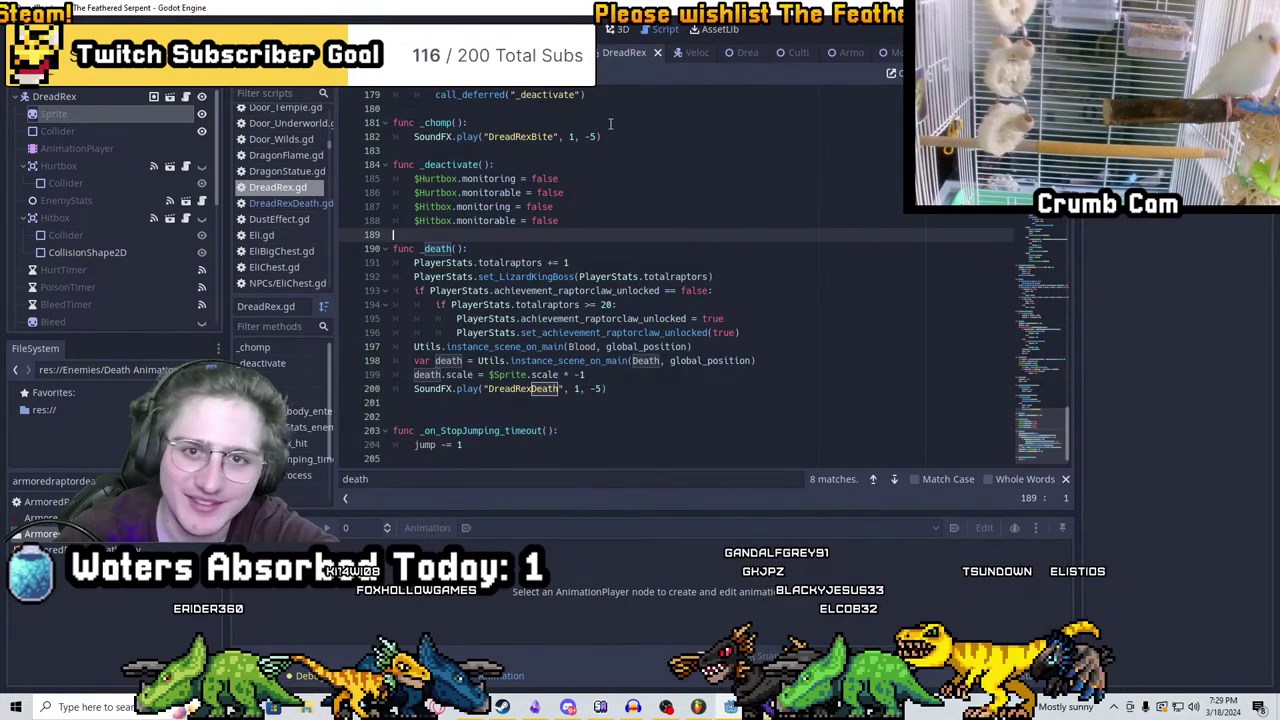
pyautogui.click(498, 108)
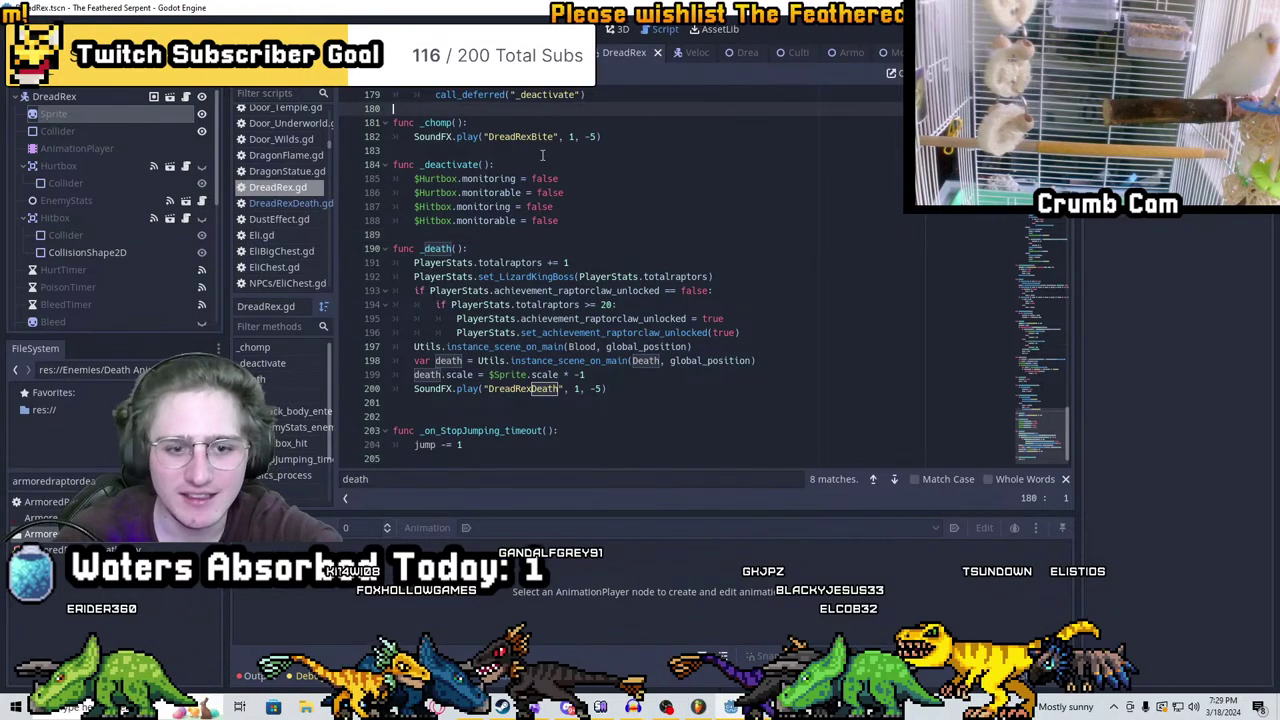
pyautogui.hotkey('ctrl', 's')
pyautogui.click(429, 416)
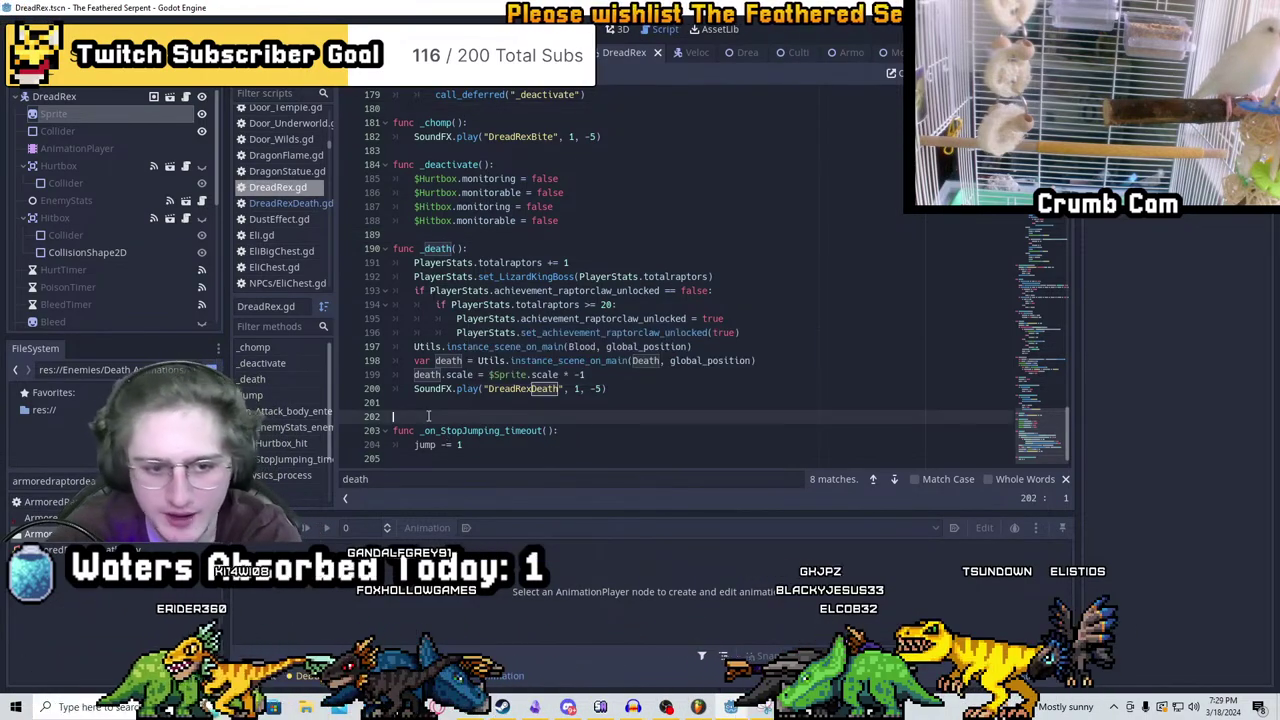
pyautogui.press('BackSpace')
pyautogui.scroll(15, 665, 336)
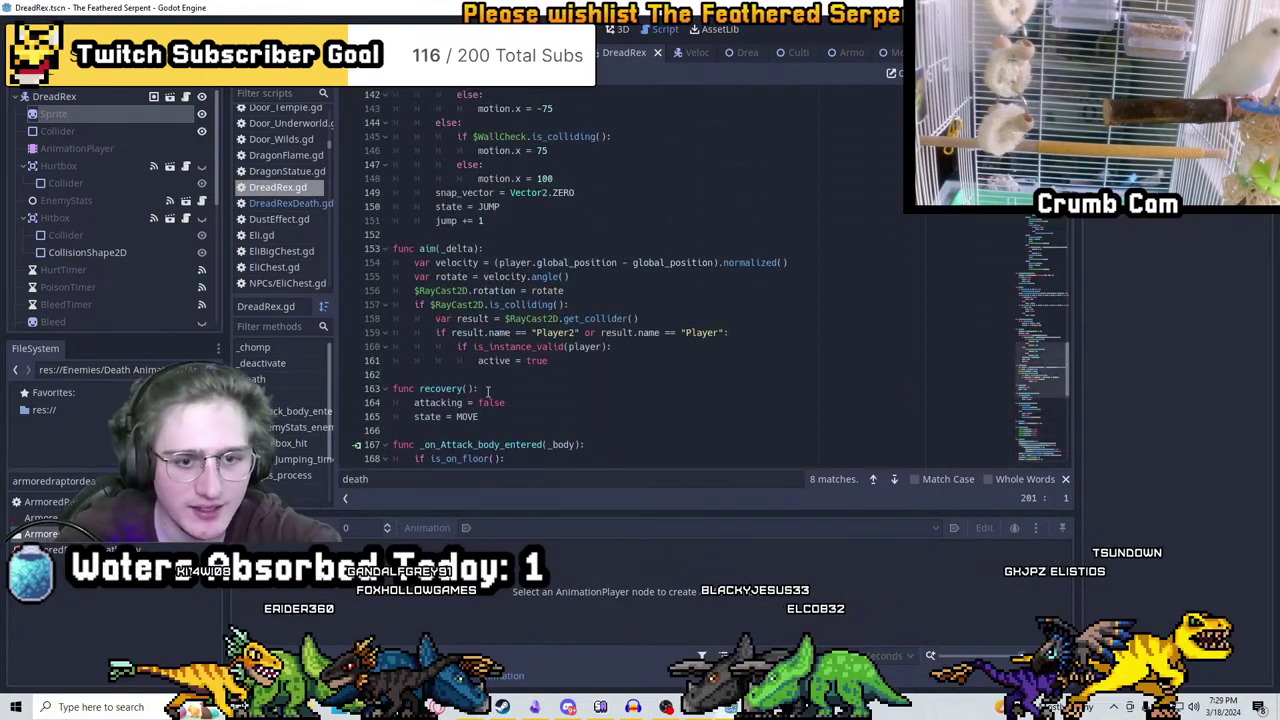
pyautogui.hotkey('ctrl', 's')
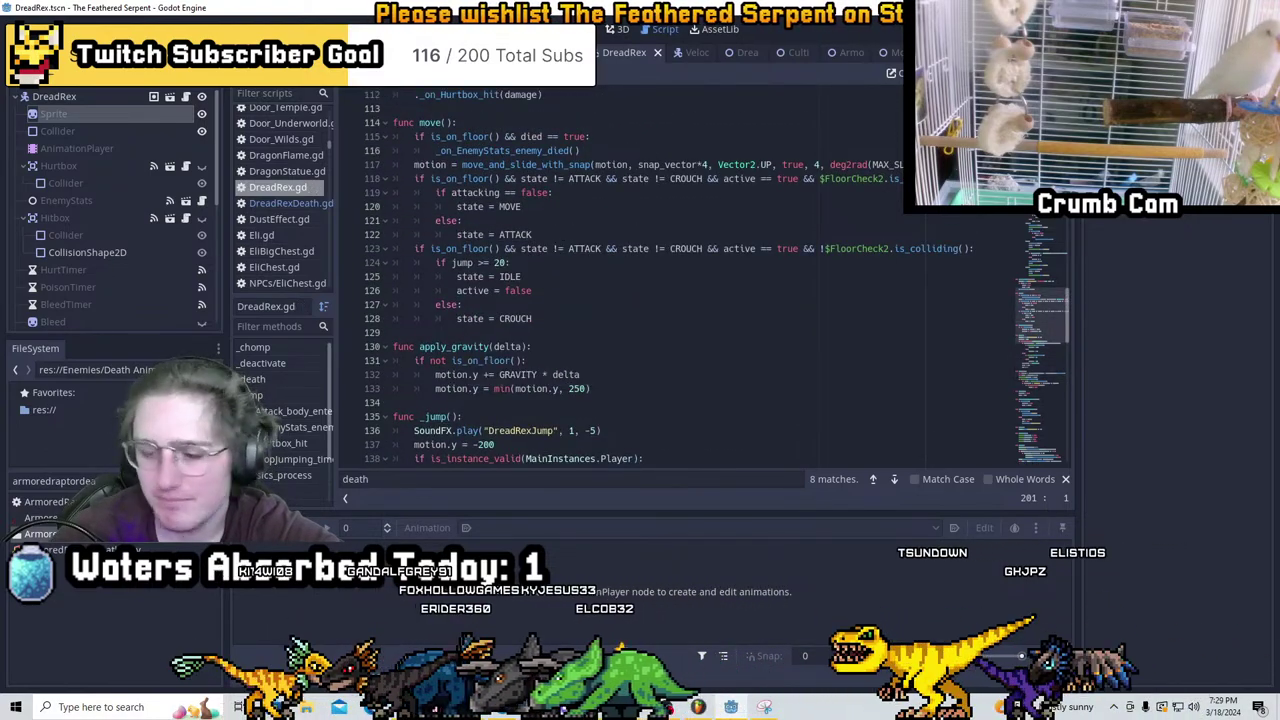
# Save the DreadRex scene and switch to the Level_5_Base level scene
pyautogui.click(588, 29)
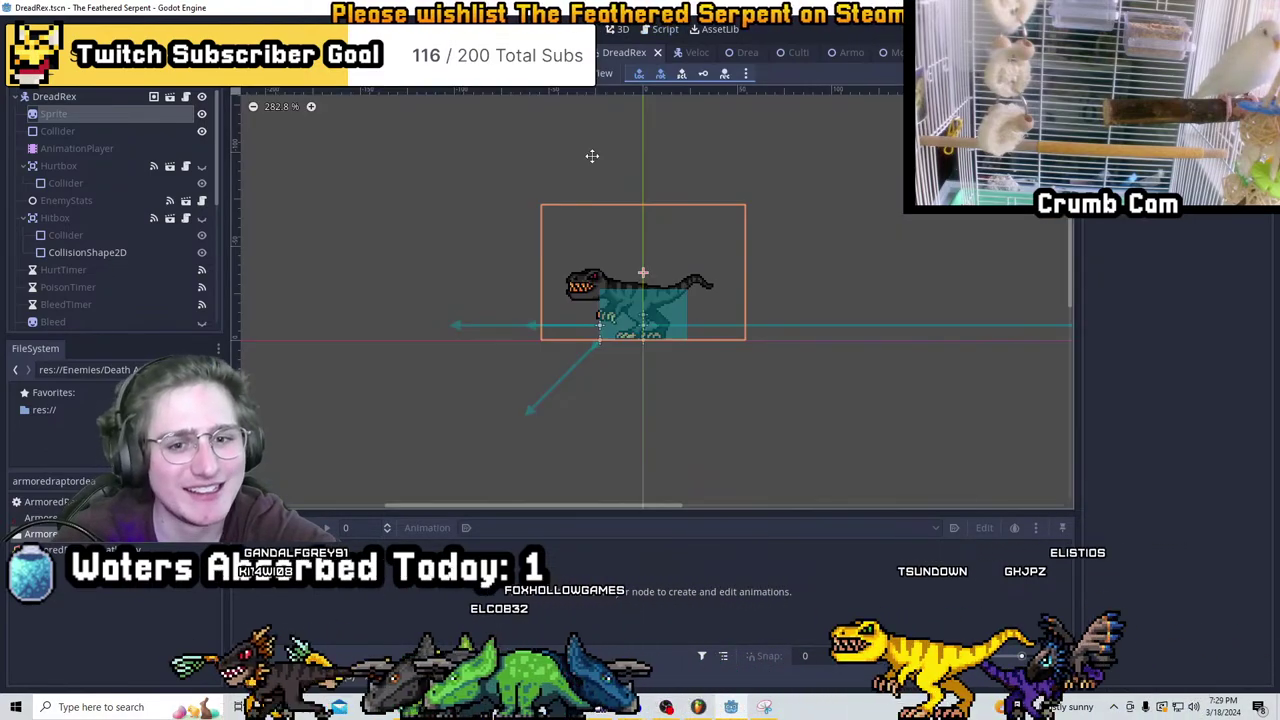
pyautogui.scroll(-2, 751, 254)
pyautogui.scroll(4, 711, 331)
pyautogui.hotkey('ctrl', 's')
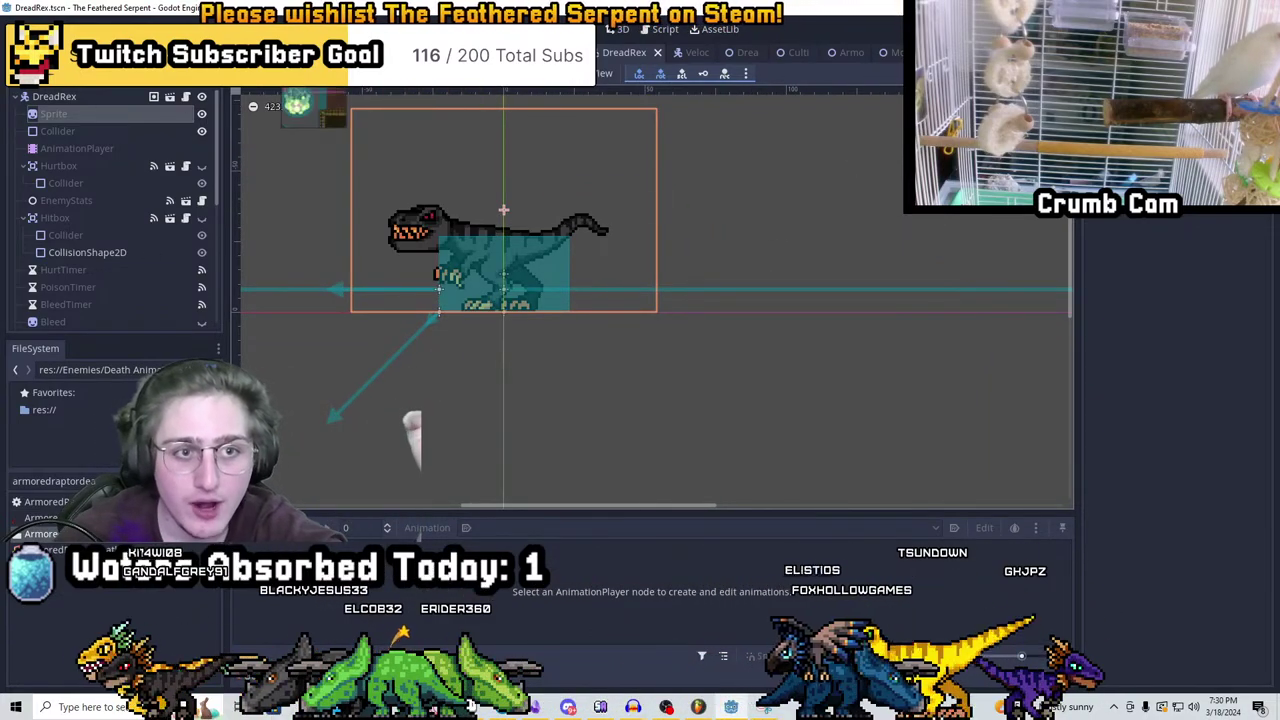
pyautogui.click(488, 52)
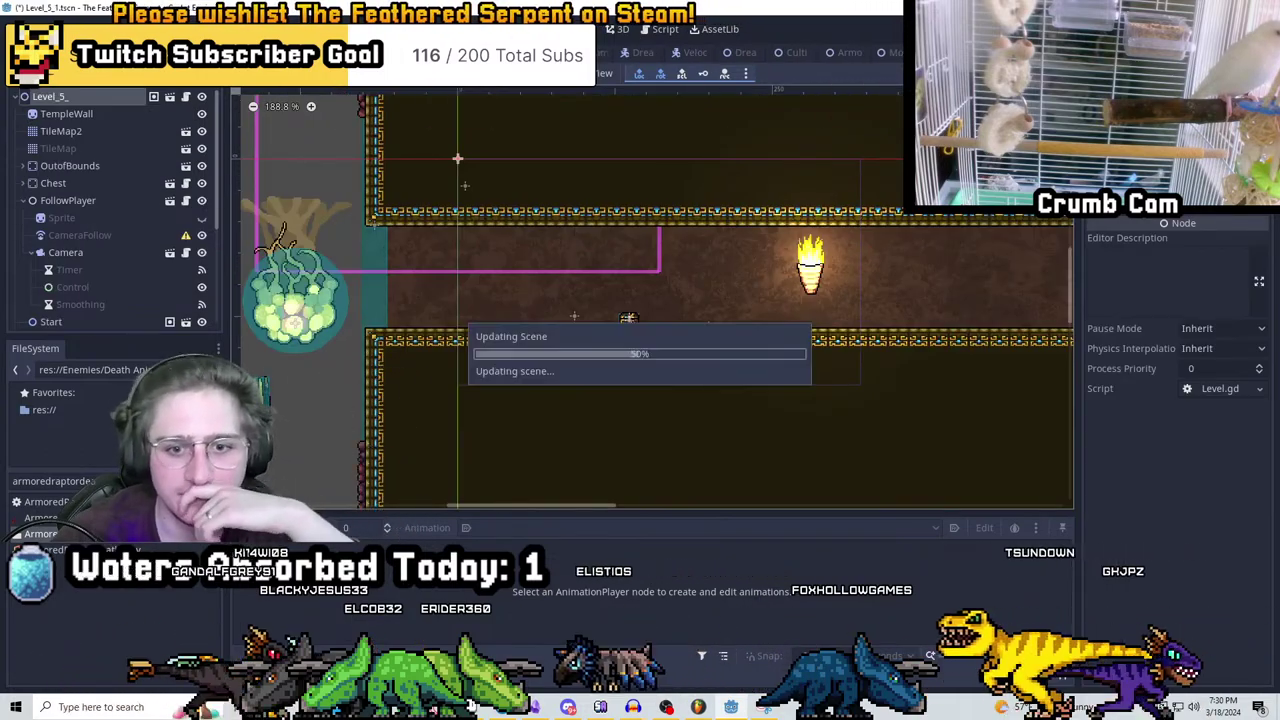
# Duplicate RandomEnemySpawner4 and move the copy left along the vase-lined torch room floor
pyautogui.scroll(2, 763, 378)
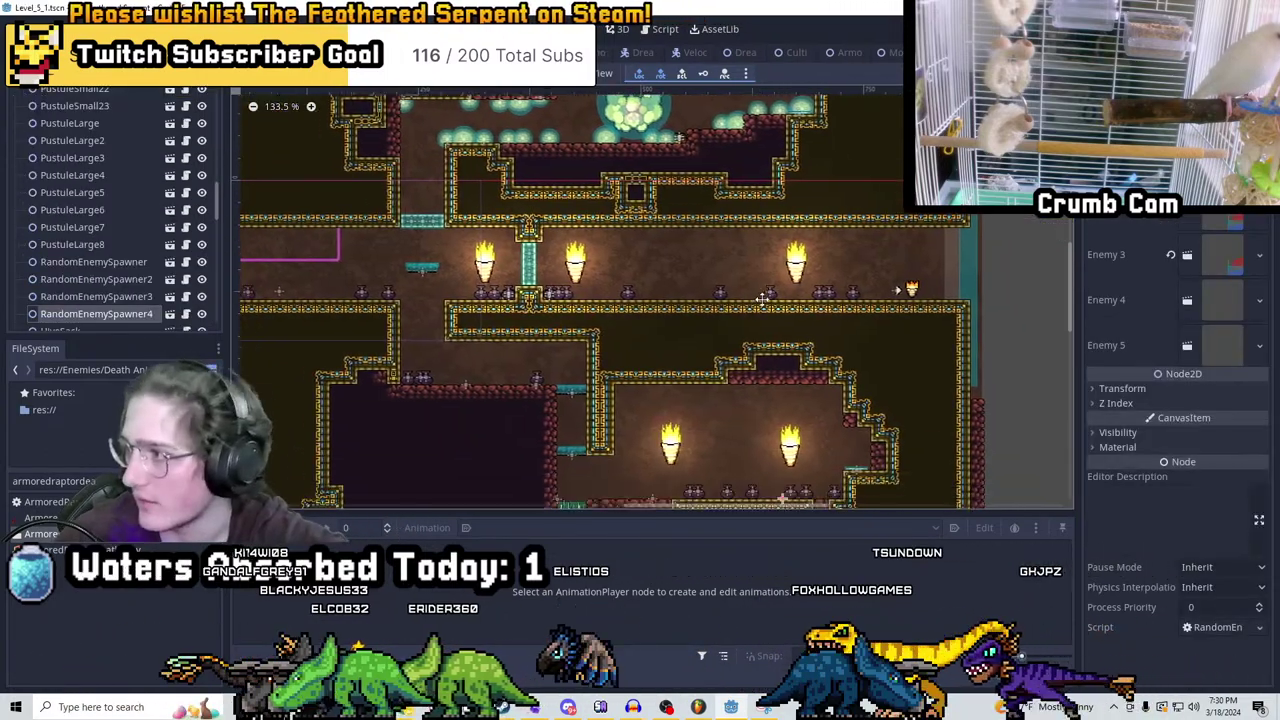
pyautogui.hscroll(-3, 800, 365)
pyautogui.scroll(4, 854, 350)
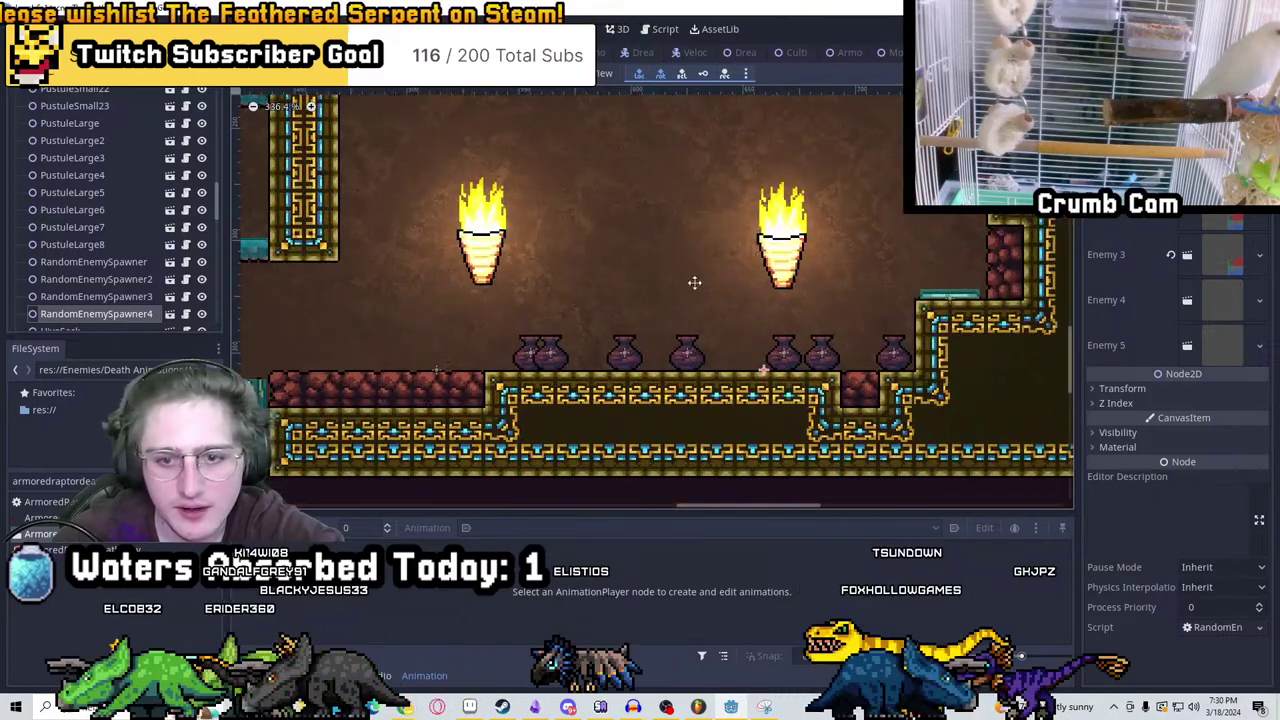
pyautogui.scroll(3, 845, 375)
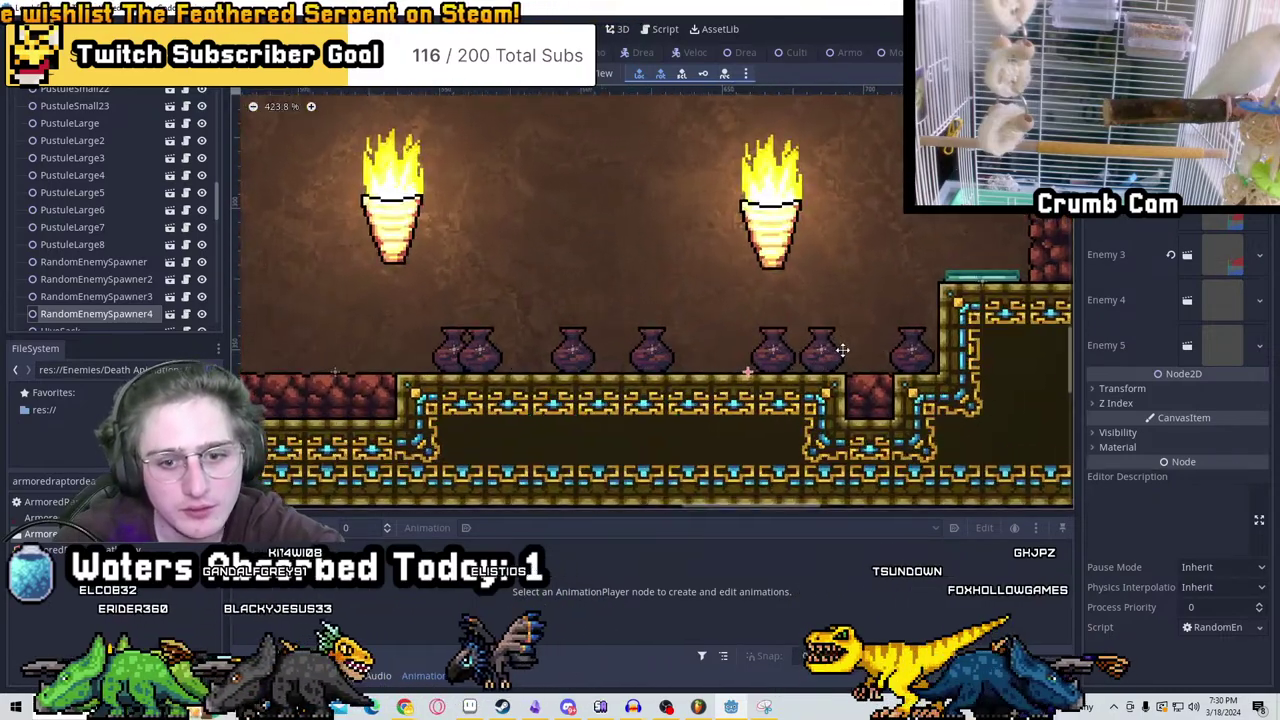
pyautogui.hotkey('ctrl', 'd')
pyautogui.moveTo(850, 390); pyautogui.dragTo(662, 390)
# Pan and zoom around the torch room and the green burst area to review placement
pyautogui.scroll(-5, 670, 385)
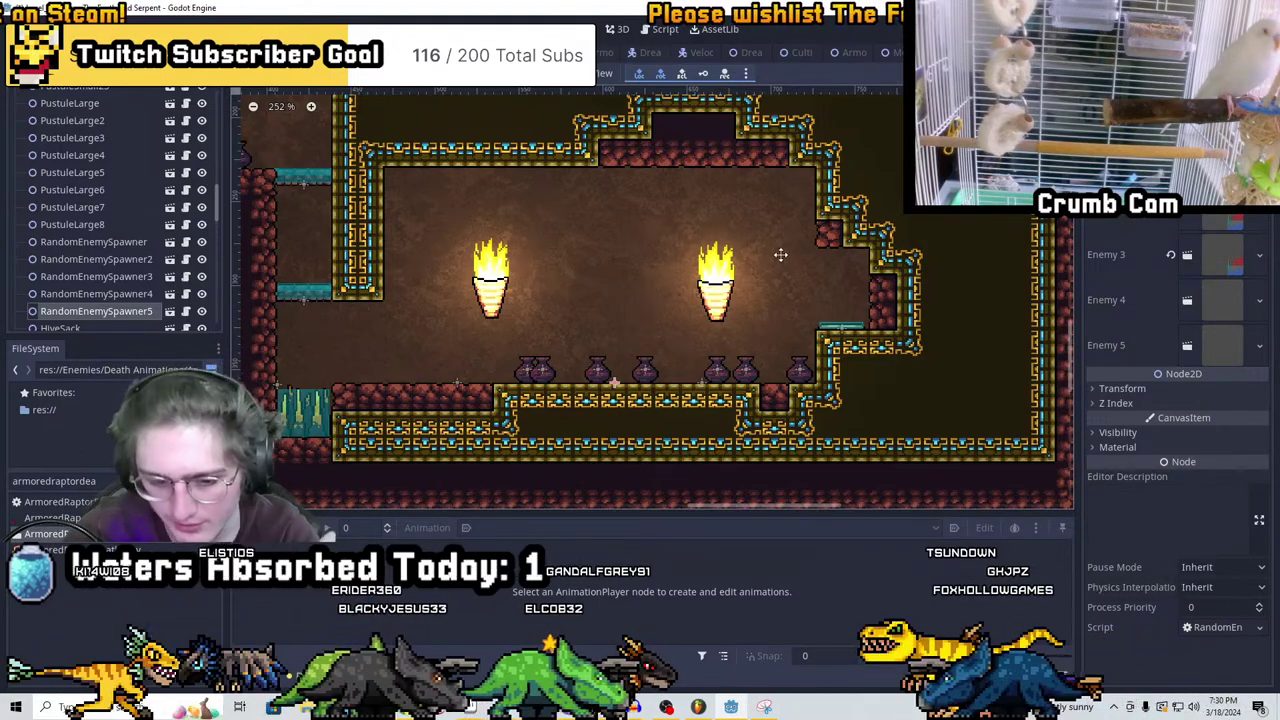
pyautogui.moveTo(725, 176); pyautogui.dragTo(837, 234, button='middle')
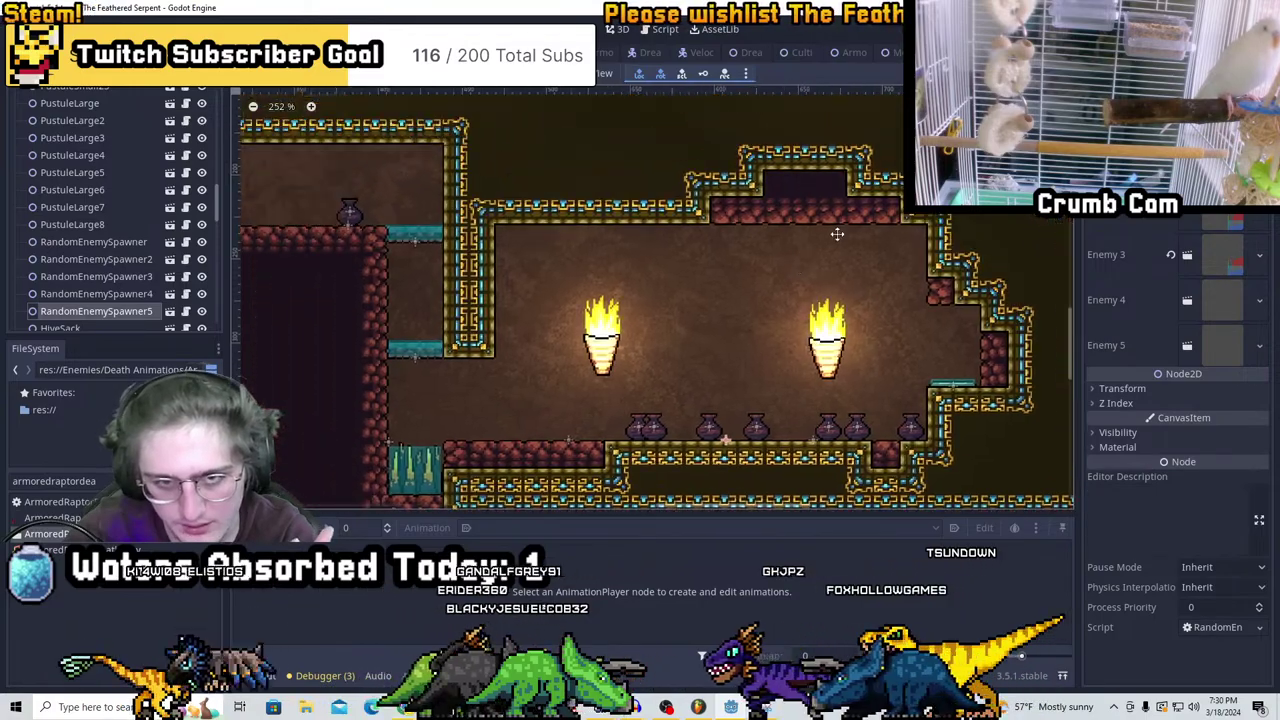
pyautogui.scroll(-3, 837, 234)
pyautogui.moveTo(825, 176); pyautogui.dragTo(640, 130, button='middle')
pyautogui.scroll(3, 652, 242)
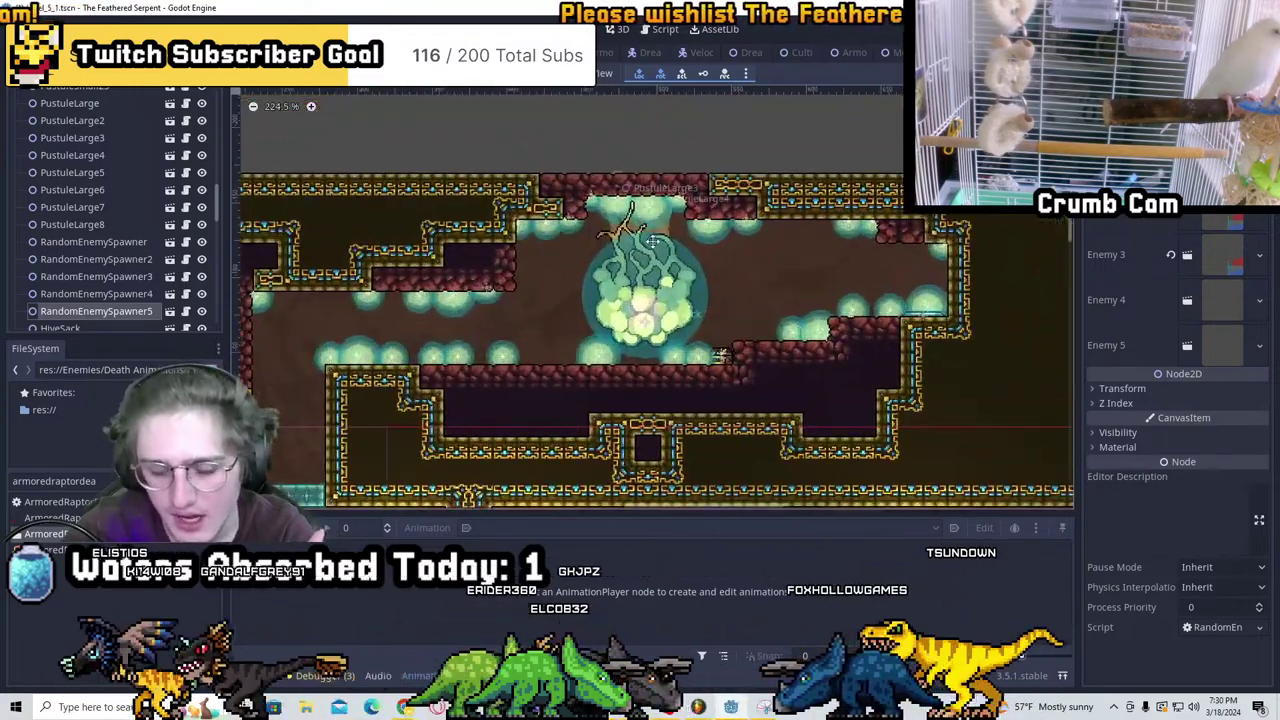
pyautogui.scroll(-3, 652, 242)
pyautogui.moveTo(694, 386); pyautogui.dragTo(619, 196, button='middle')
pyautogui.scroll(3, 651, 297)
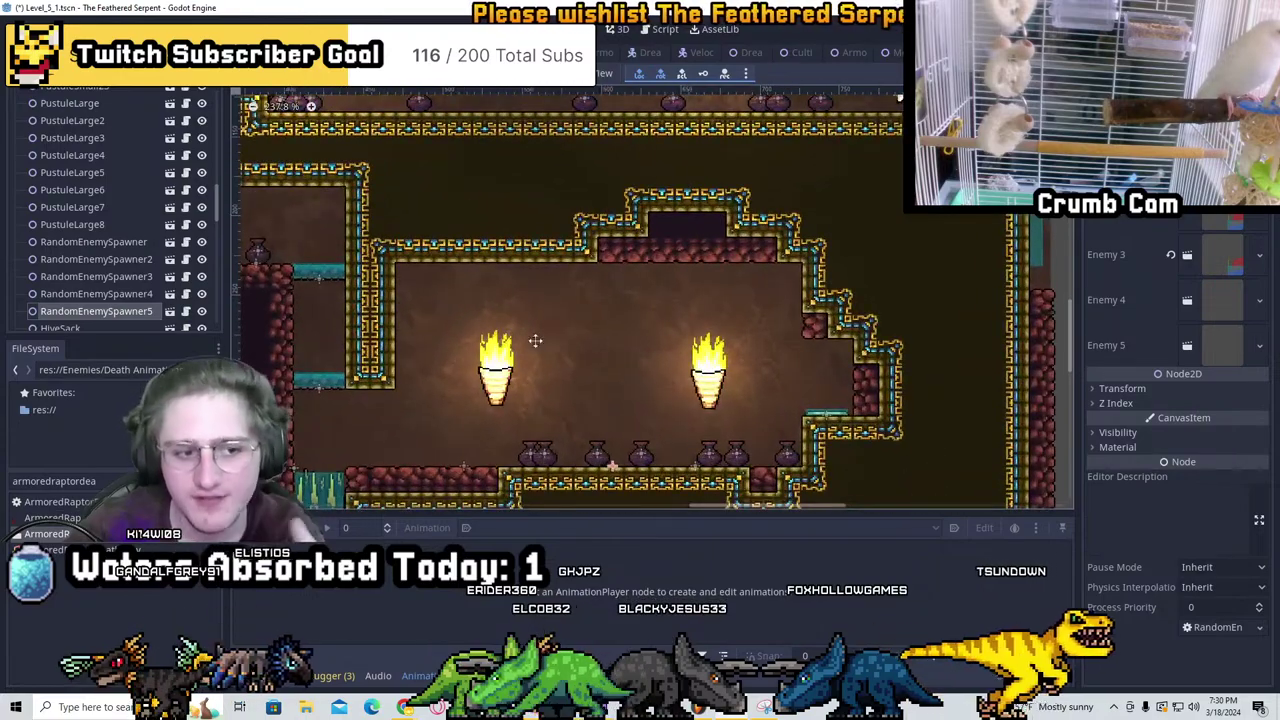
pyautogui.scroll(-2, 614, 366)
pyautogui.scroll(5, 651, 223)
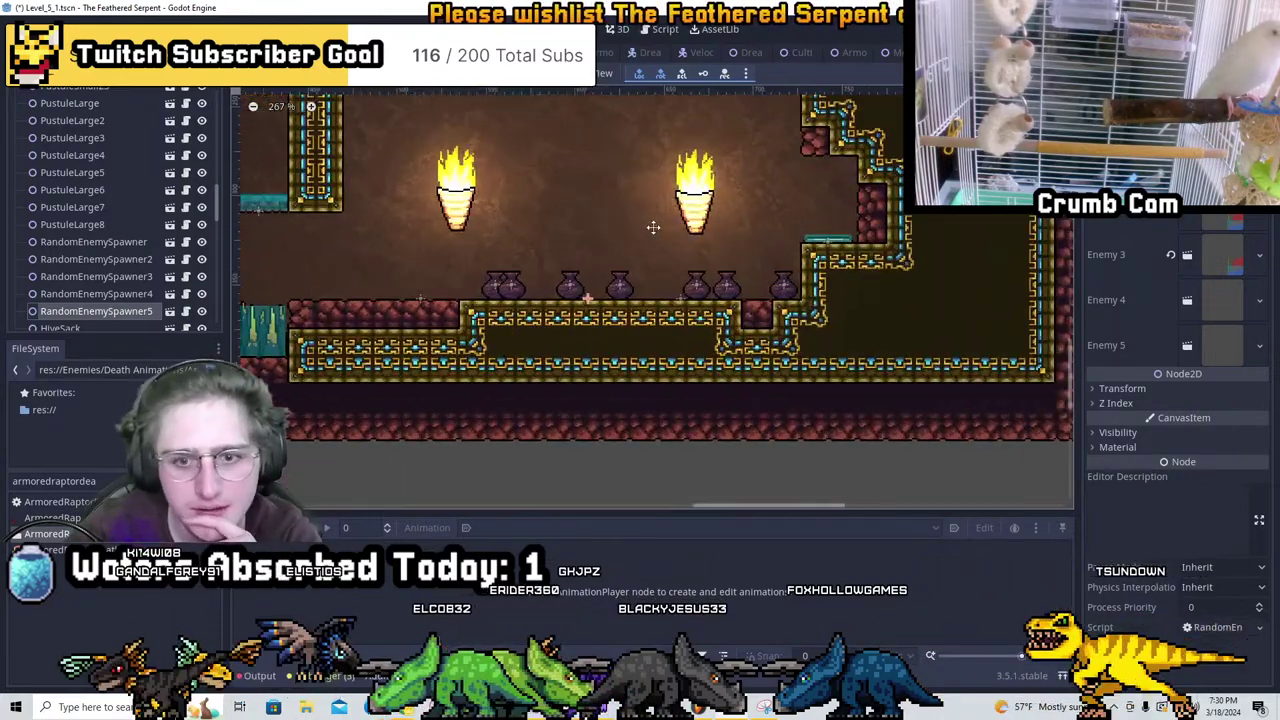
# Filter the FileSystem dock for 'emptyenem', then 'armoredraptor', and save the level
pyautogui.doubleClick(50, 481)
pyautogui.write('emptye')
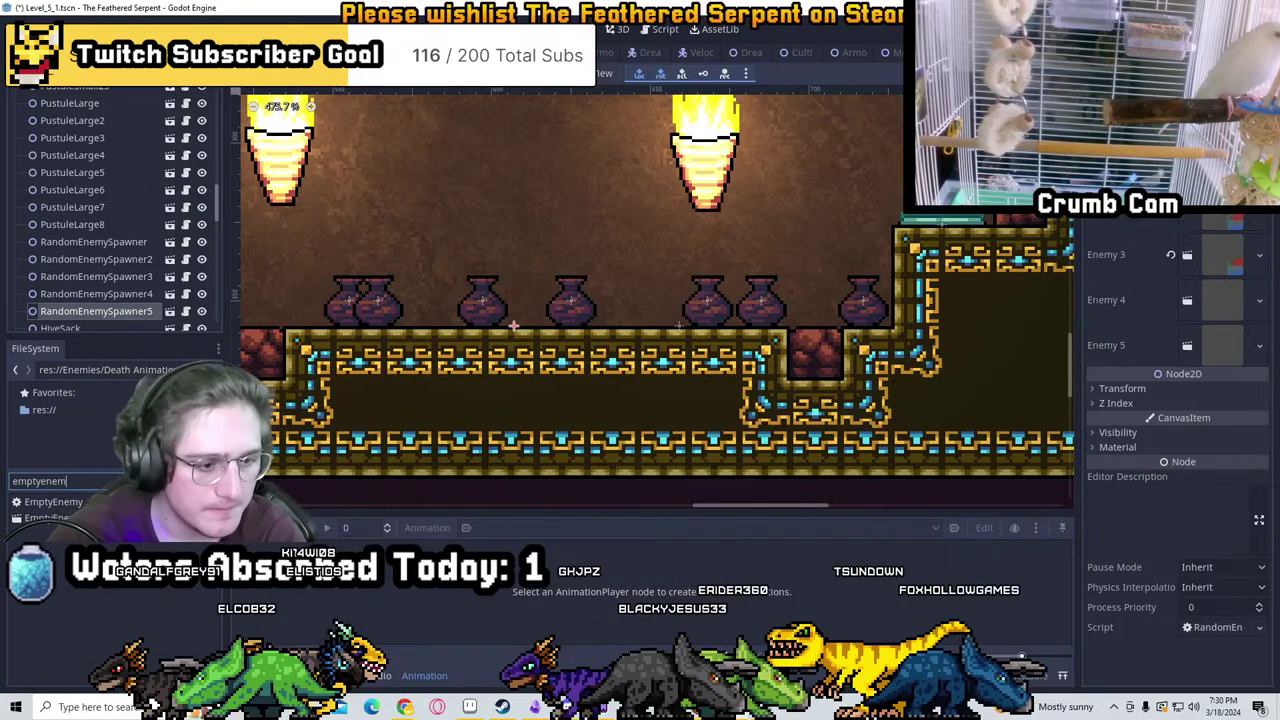
pyautogui.write('nem')
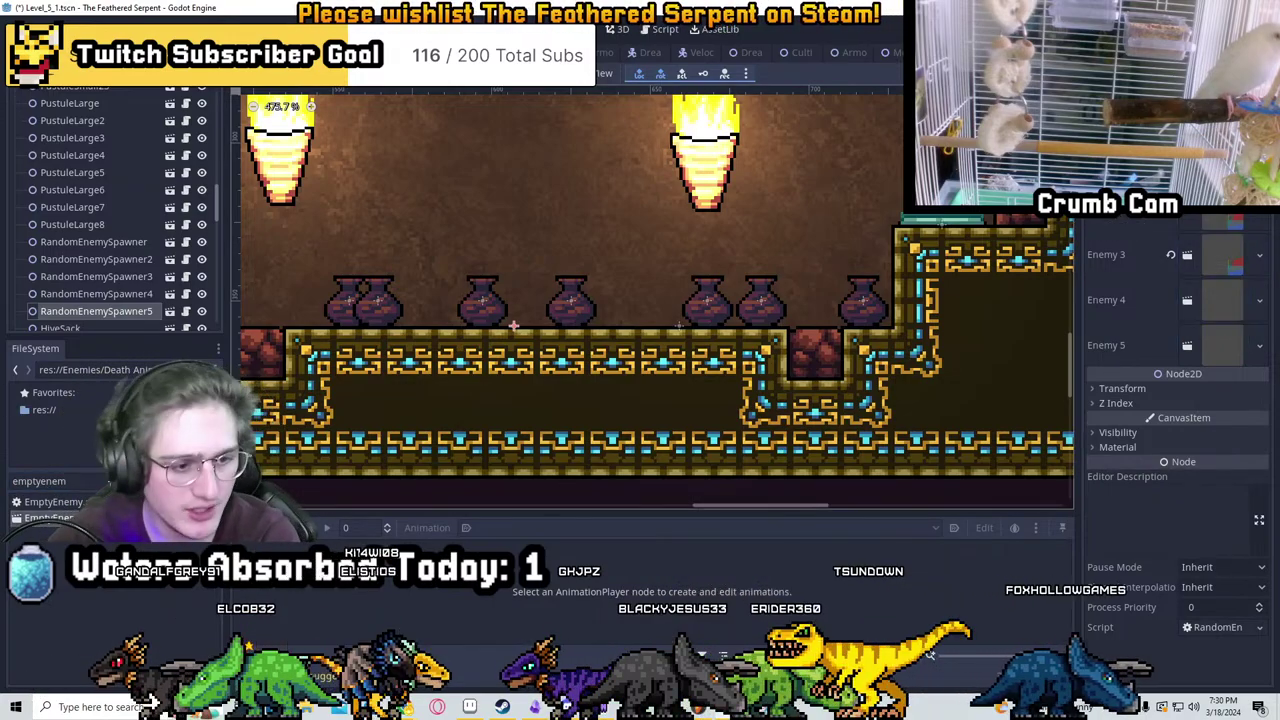
pyautogui.doubleClick(14, 481)
pyautogui.write('armoredraptor')
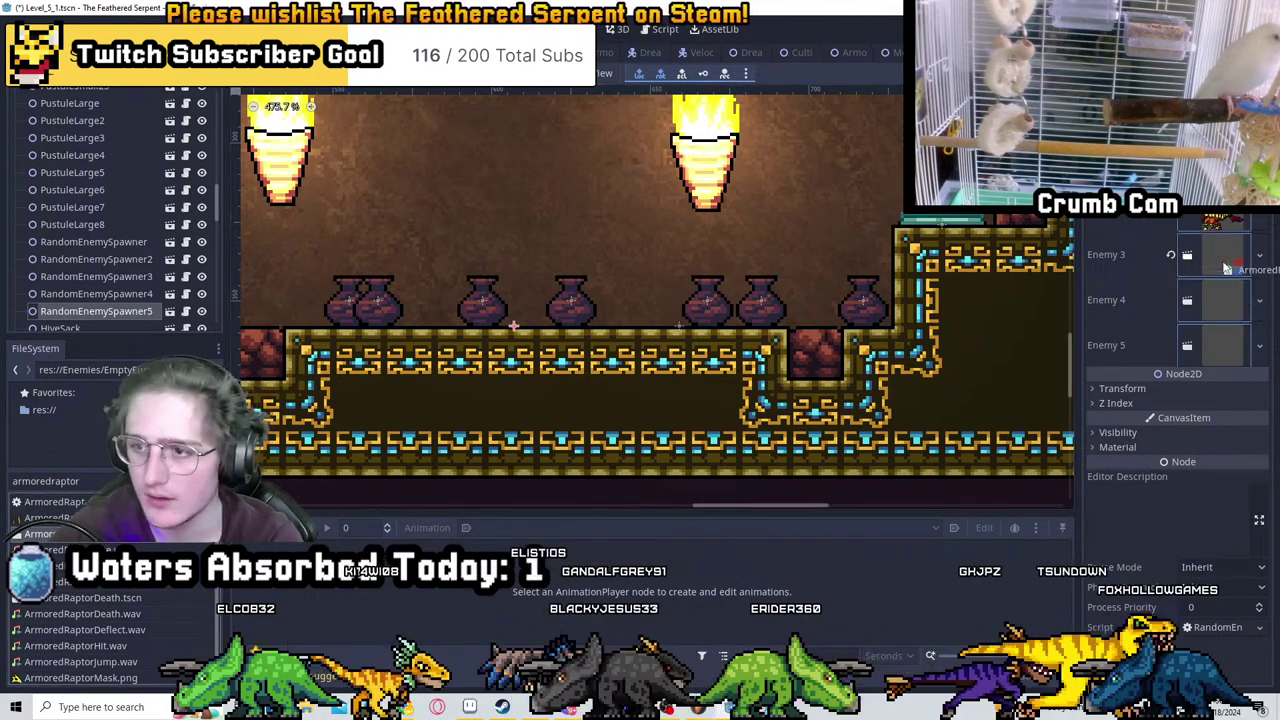
pyautogui.scroll(-4, 782, 323)
pyautogui.hotkey('ctrl', 's')
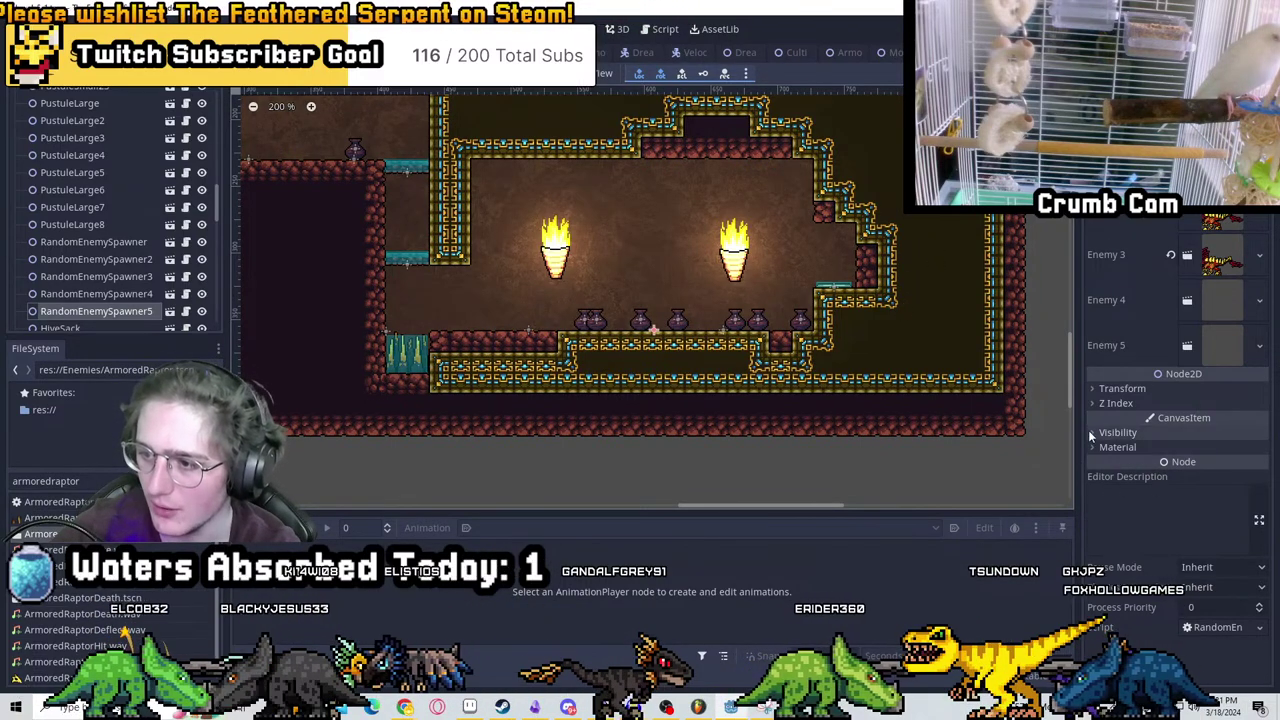
# Duplicate the fifth random enemy spawner near the vase-lined upper ledge
pyautogui.scroll(2, 600, 264)
pyautogui.scroll(2, 545, 288)
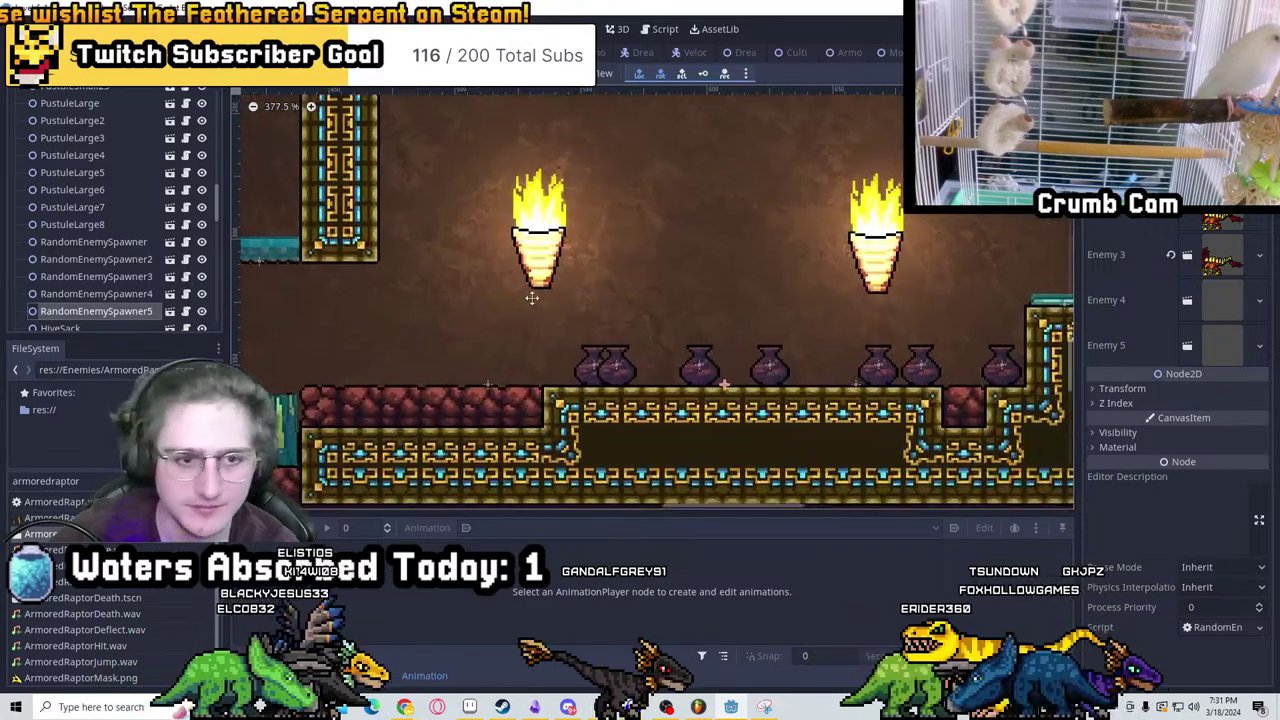
pyautogui.scroll(-1, 650, 320)
pyautogui.keyDown('shift'); pyautogui.hscroll(3, 530, 360); pyautogui.keyUp('shift')
pyautogui.keyDown('shift'); pyautogui.hscroll(-5, 600, 350); pyautogui.keyUp('shift')
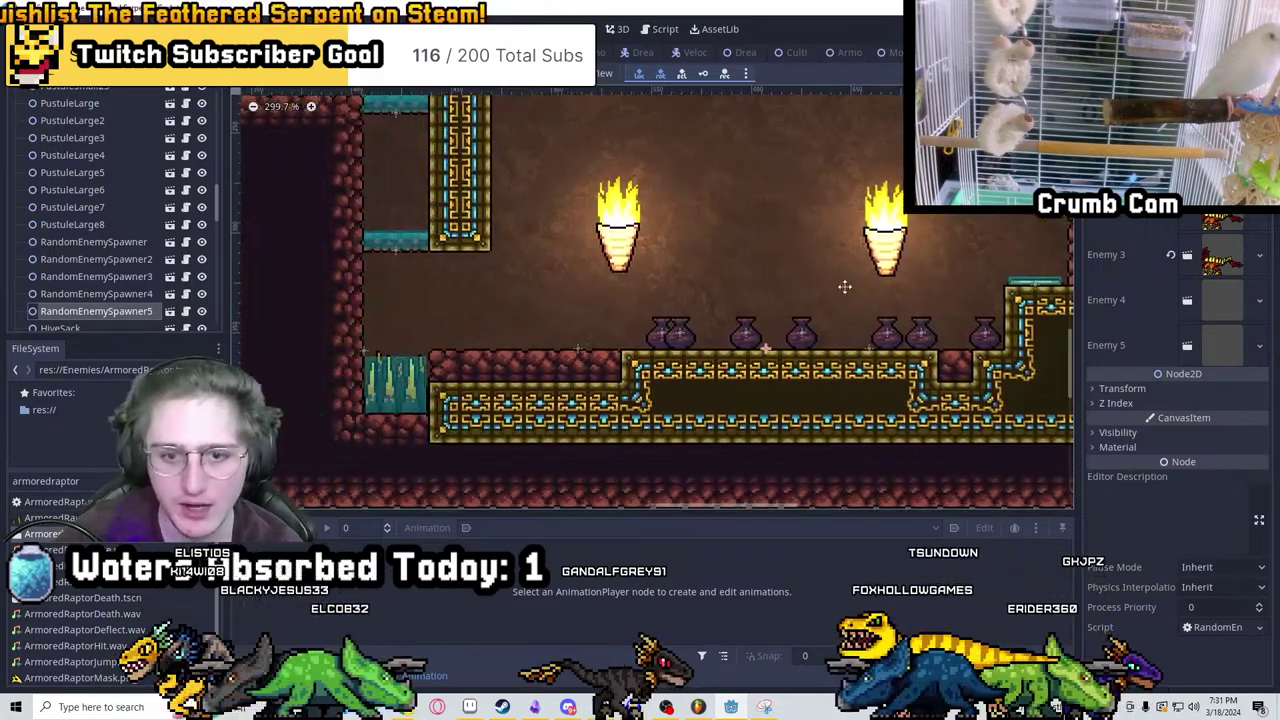
pyautogui.scroll(-3, 823, 266)
pyautogui.hotkey('ctrl', 'd')
pyautogui.scroll(-2, 677, 369)
pyautogui.scroll(1, 668, 180)
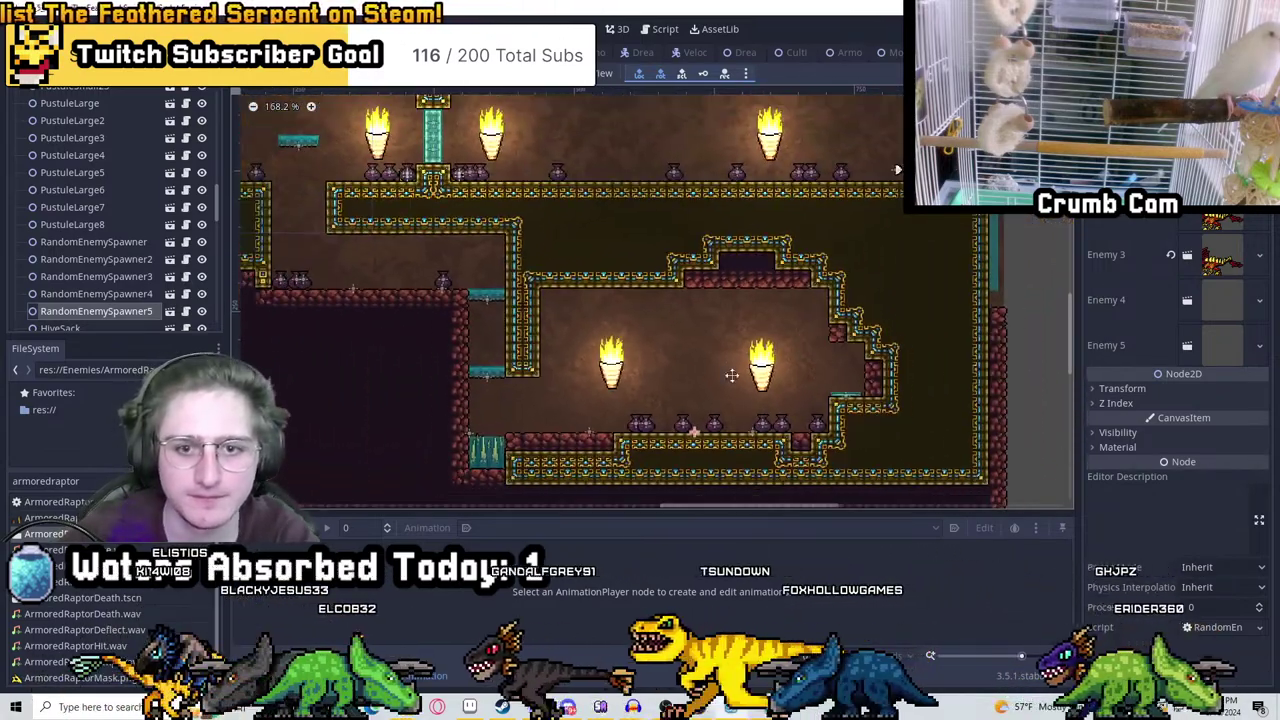
pyautogui.scroll(5, 668, 180)
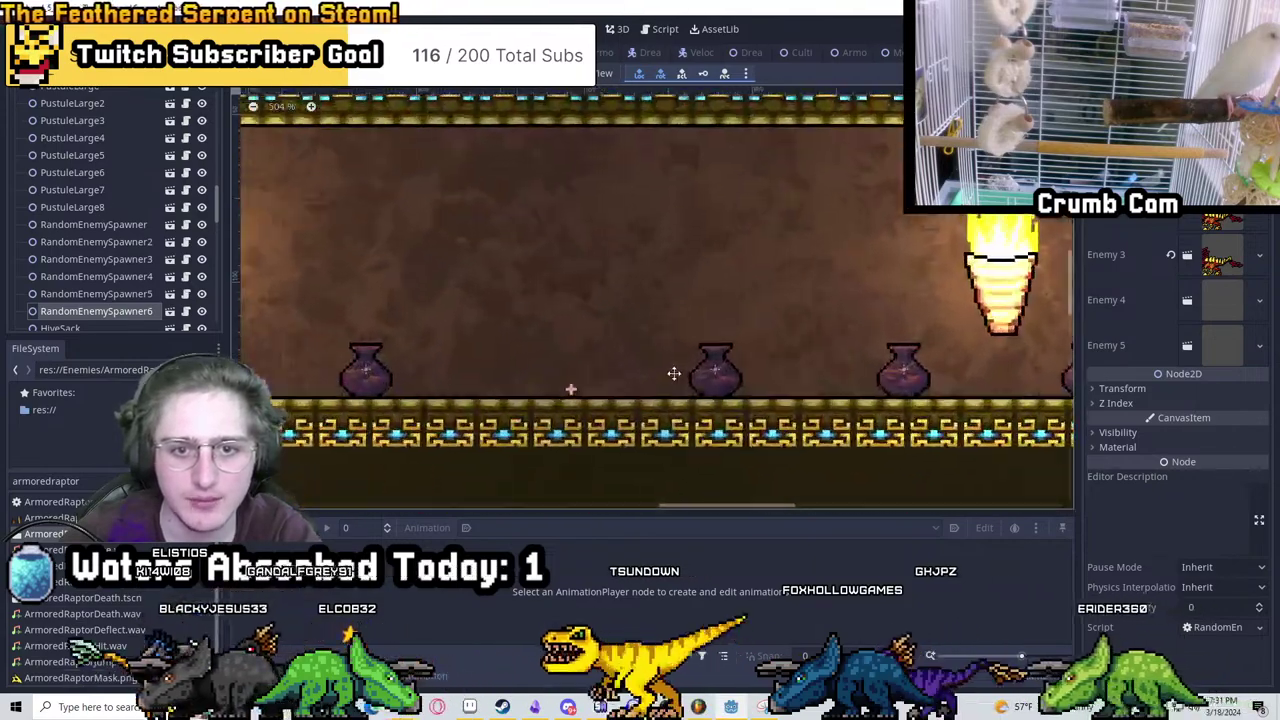
pyautogui.moveTo(683, 381); pyautogui.dragTo(575, 372, button='middle')
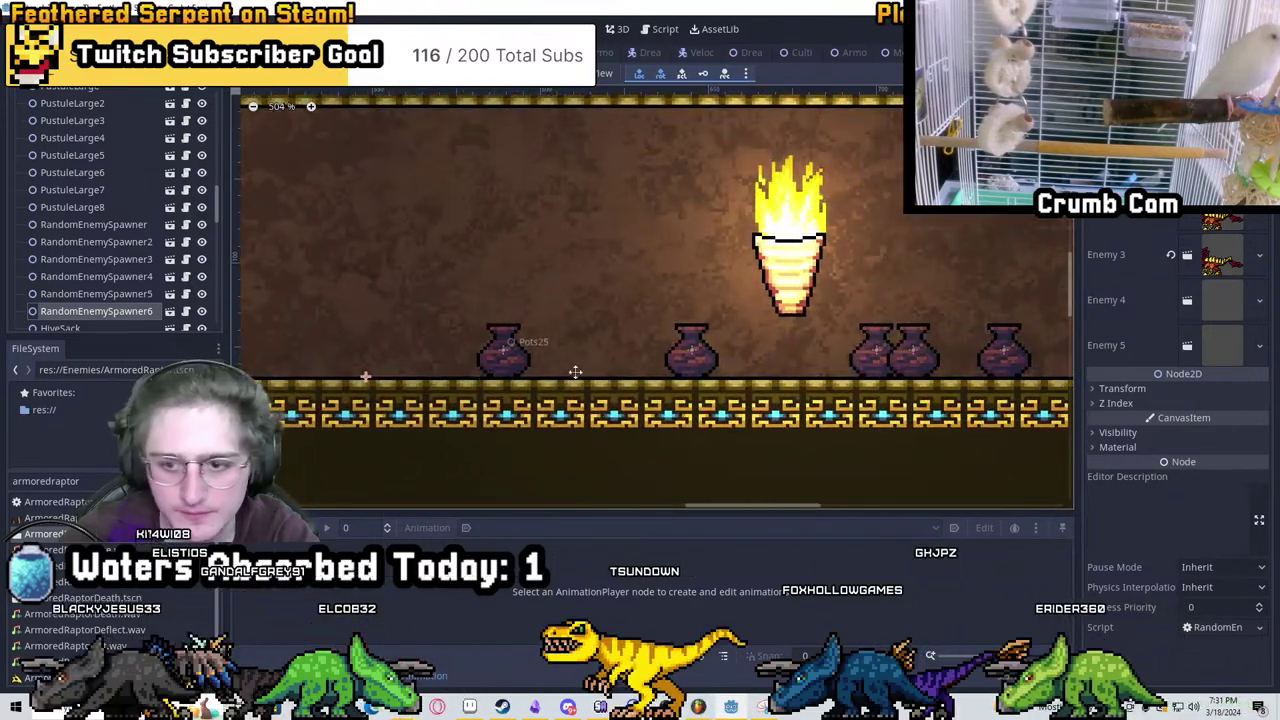
pyautogui.scroll(-3, 952, 379)
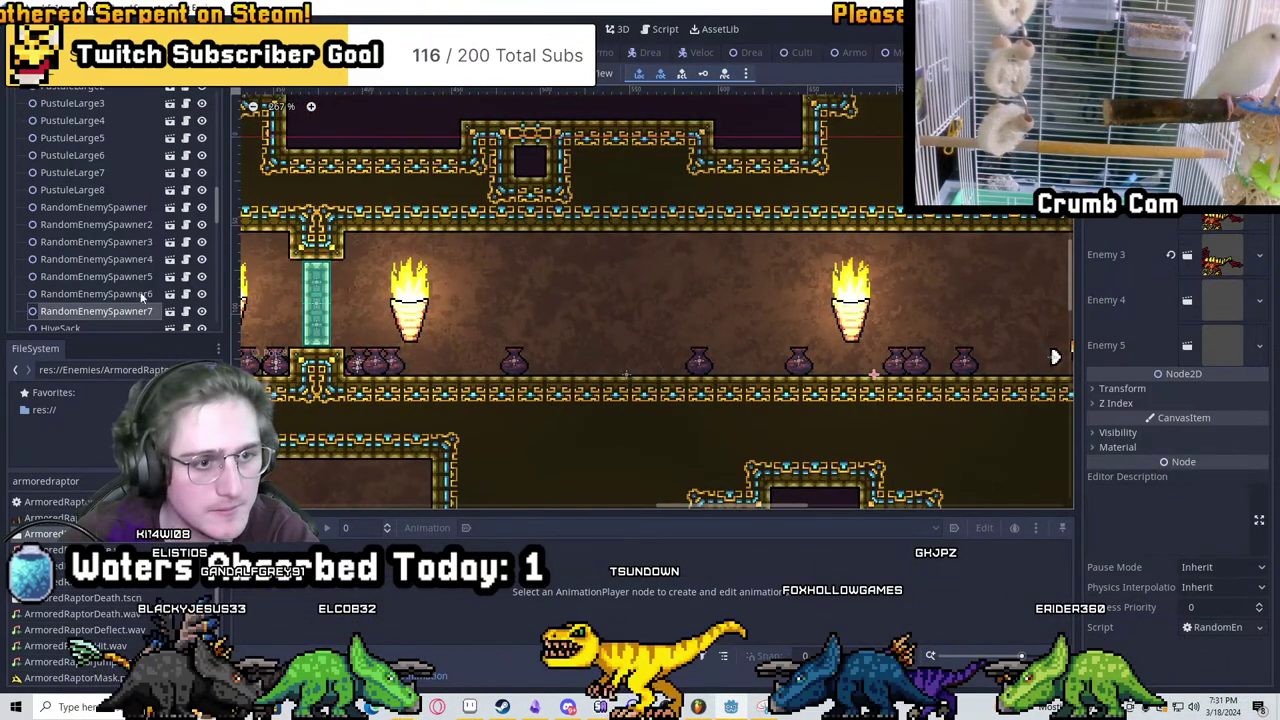
# Duplicate an existing spawner three more times along the corridor and save the scene
pyautogui.click(141, 260)
pyautogui.moveTo(734, 307); pyautogui.dragTo(703, 217, button='middle')
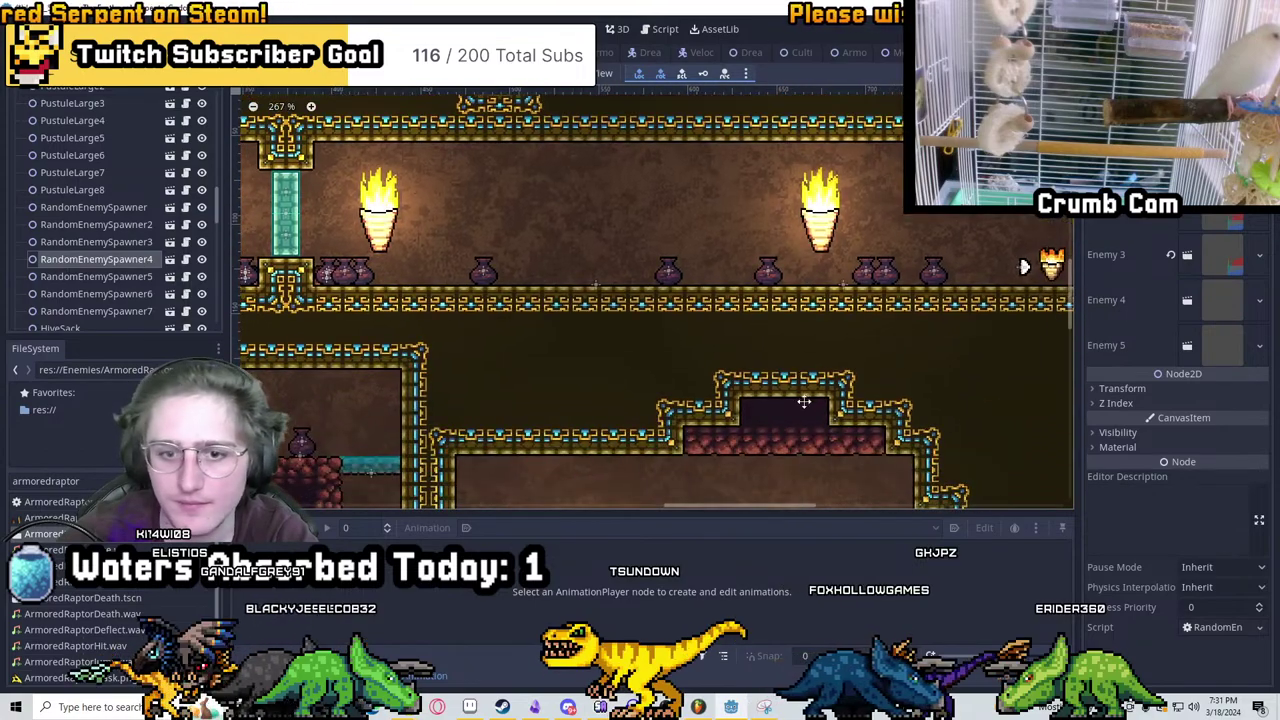
pyautogui.hotkey('ctrl', 'd')
pyautogui.scroll(6, 796, 311)
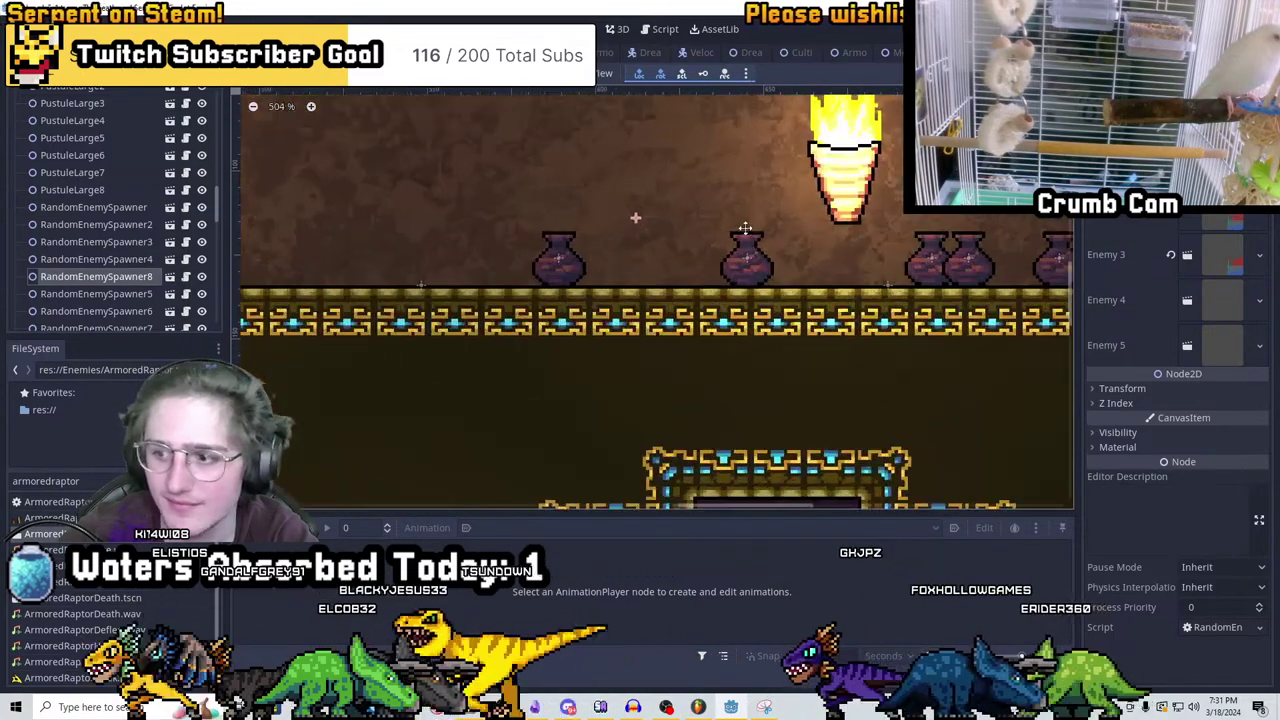
pyautogui.scroll(-1, 830, 363)
pyautogui.moveTo(830, 363); pyautogui.dragTo(993, 423, button='middle')
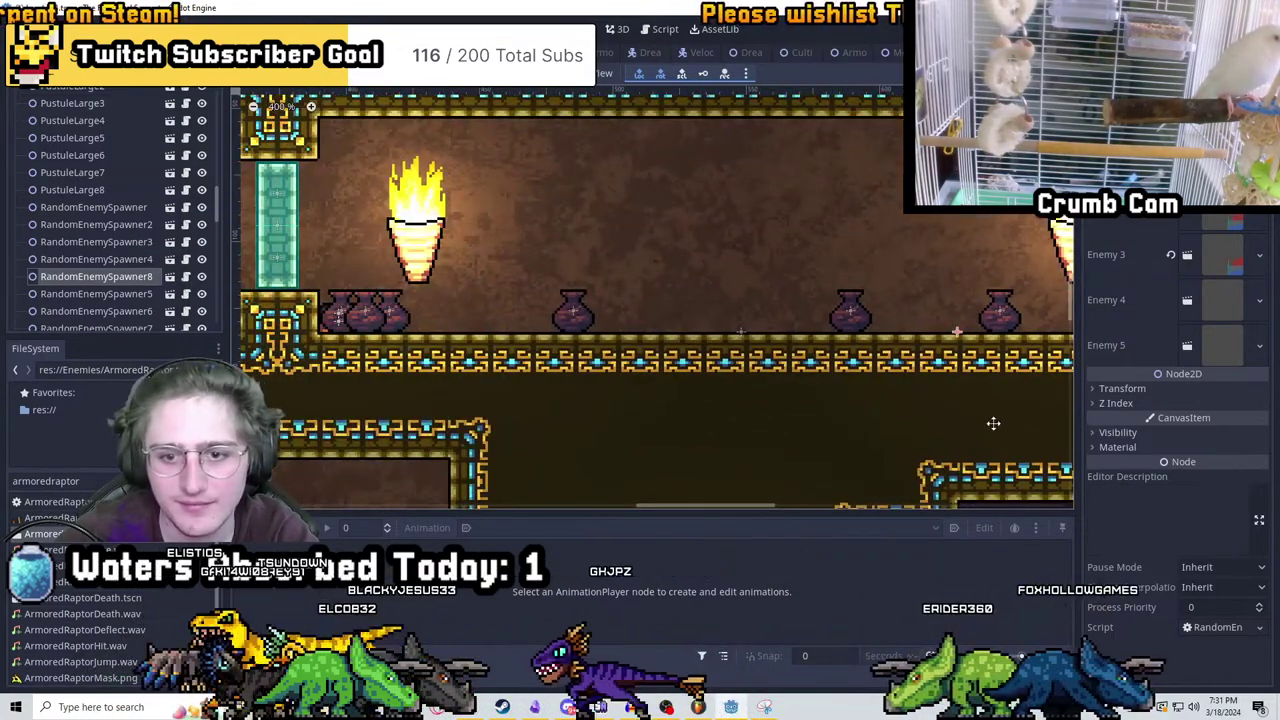
pyautogui.hotkey('ctrl', 'd')
pyautogui.scroll(-3, 640, 390)
pyautogui.scroll(2, 740, 386)
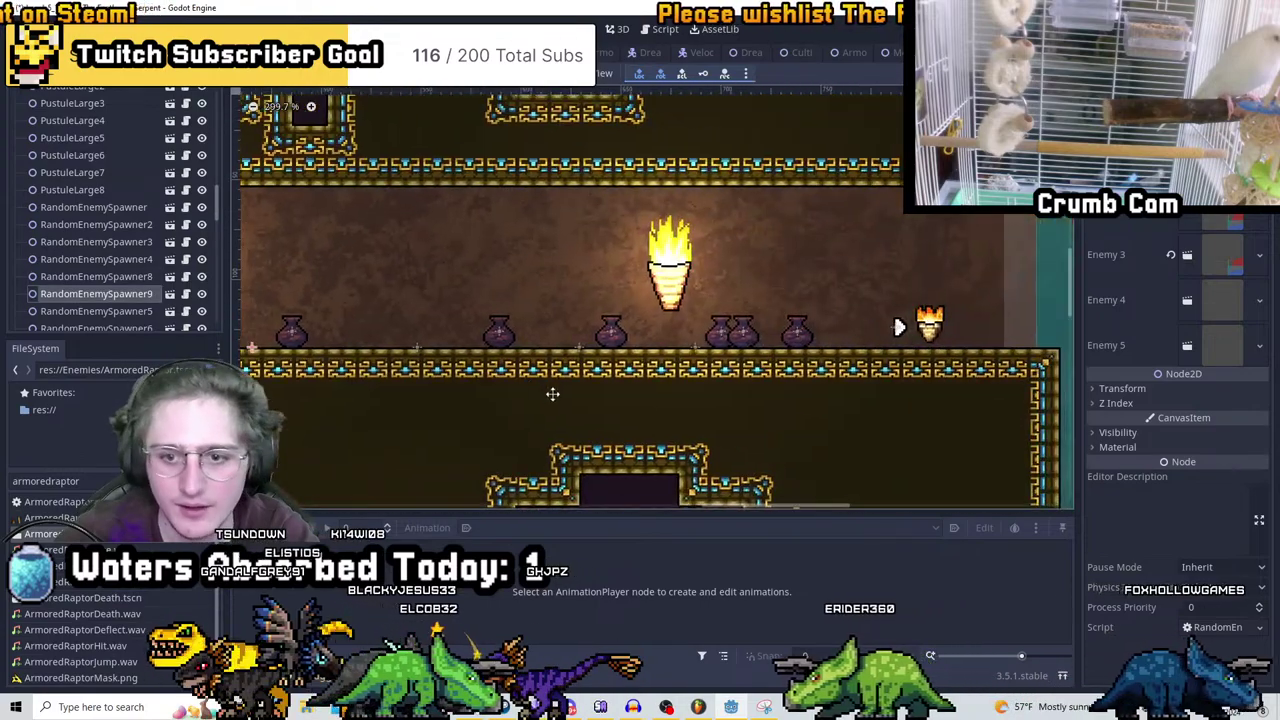
pyautogui.hotkey('ctrl', 'd')
pyautogui.scroll(5, 890, 360)
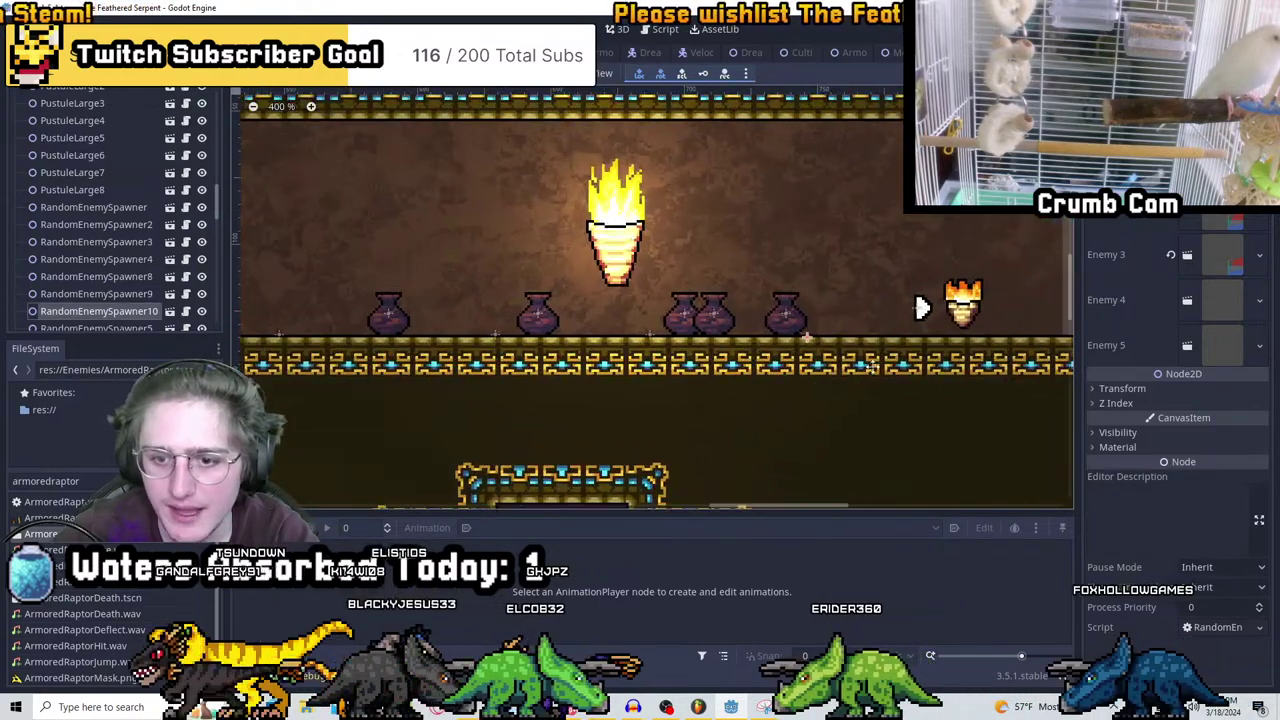
pyautogui.scroll(-9, 884, 332)
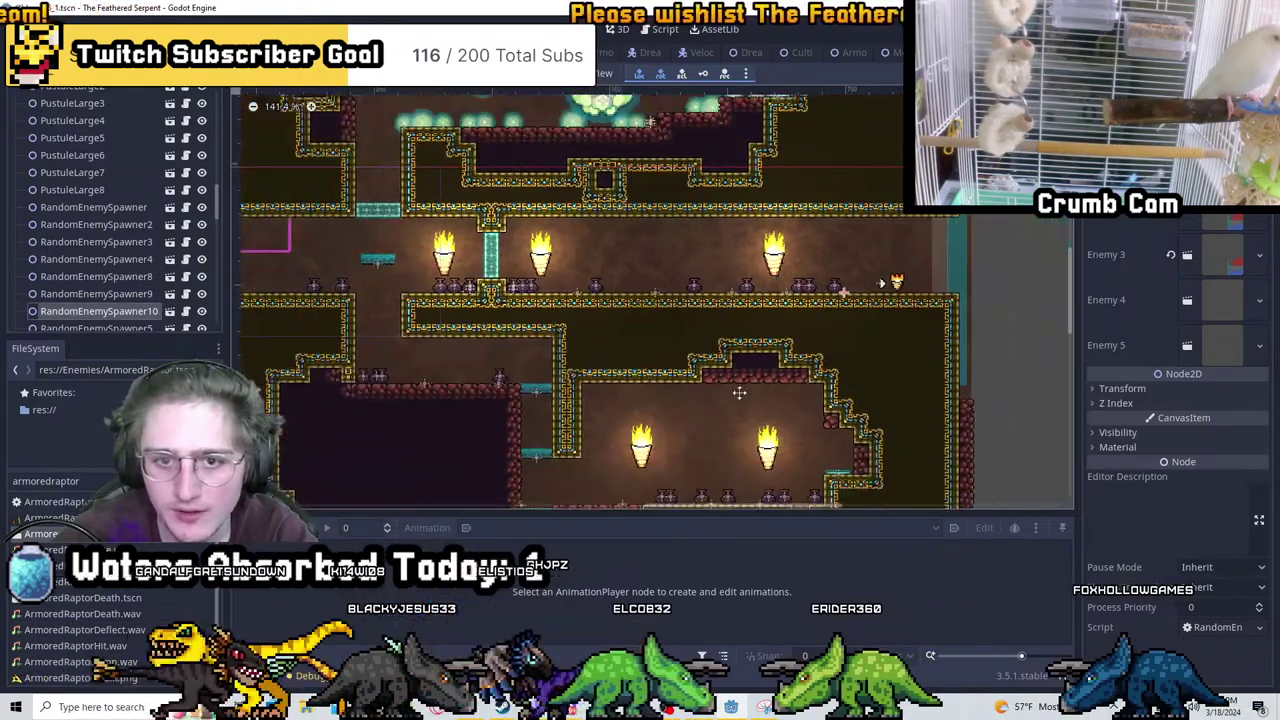
pyautogui.hotkey('ctrl', 's')
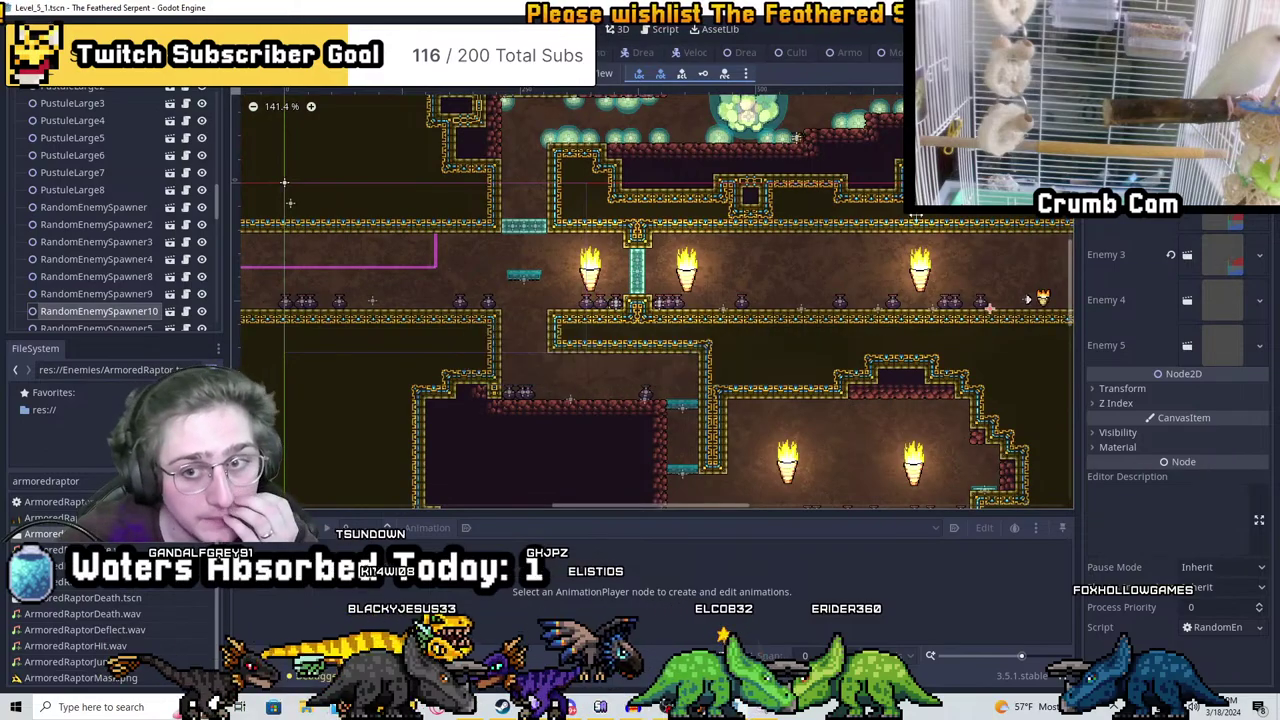
# Pan and zoom out to bring the whole level into view
pyautogui.moveTo(789, 234); pyautogui.dragTo(690, 248, button='middle')
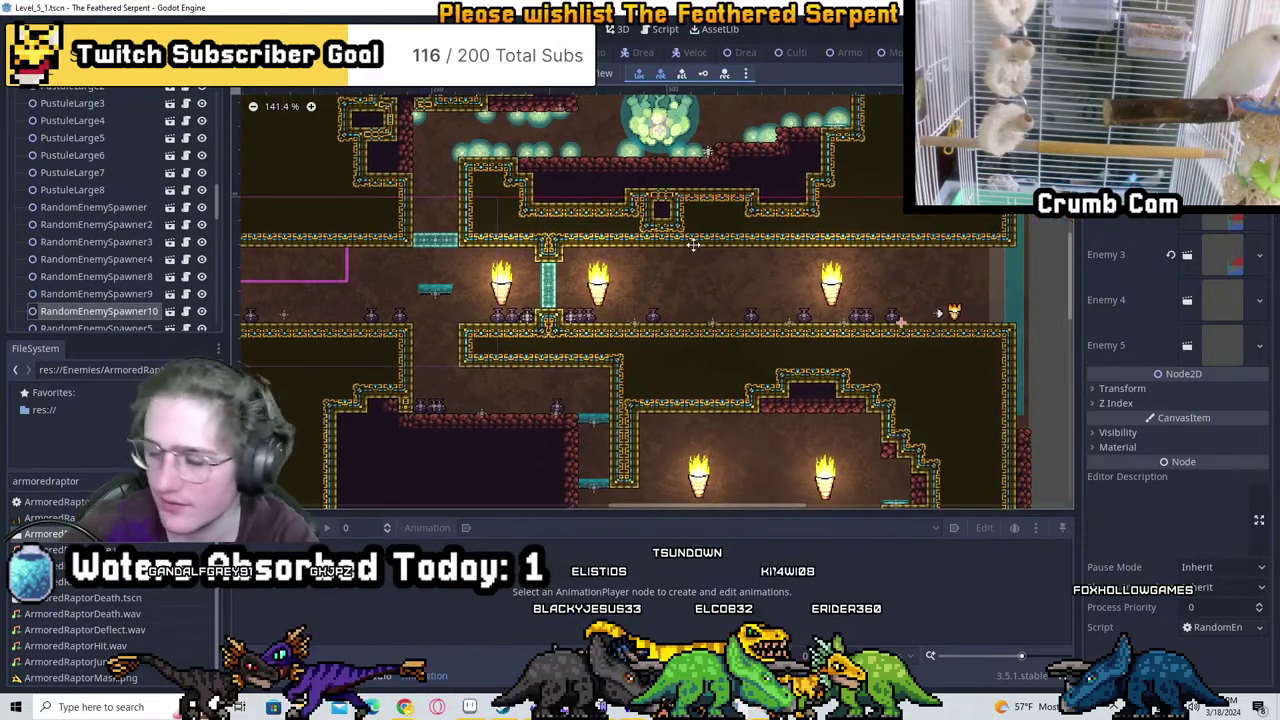
pyautogui.scroll(-2, 693, 243)
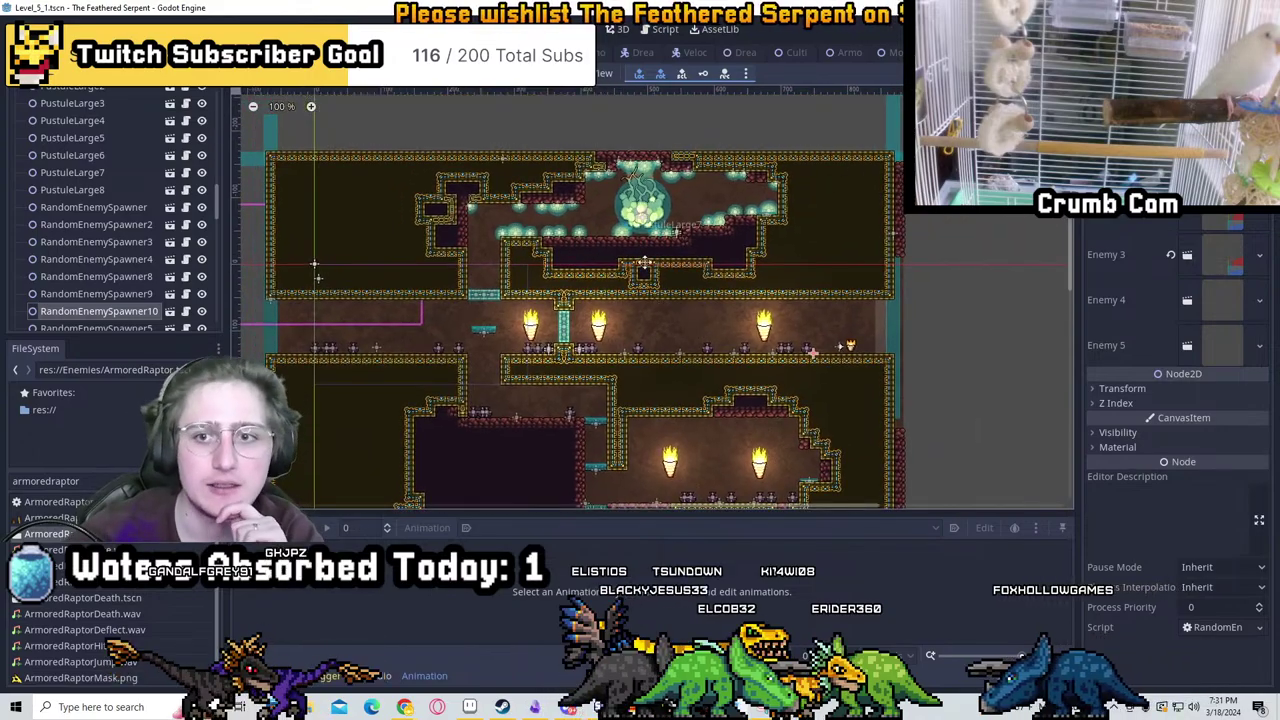
pyautogui.moveTo(893, 341); pyautogui.dragTo(939, 341, button='middle')
pyautogui.moveTo(838, 243); pyautogui.dragTo(750, 123, button='middle')
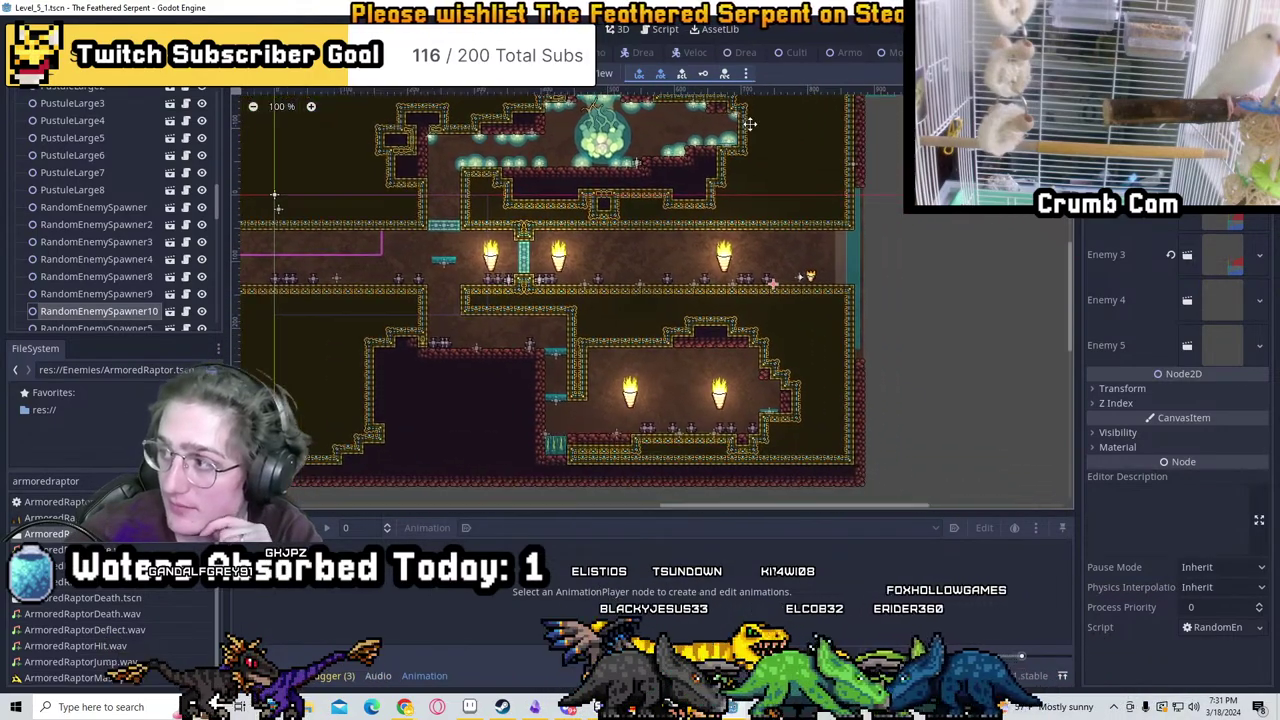
pyautogui.scroll(2, 607, 296)
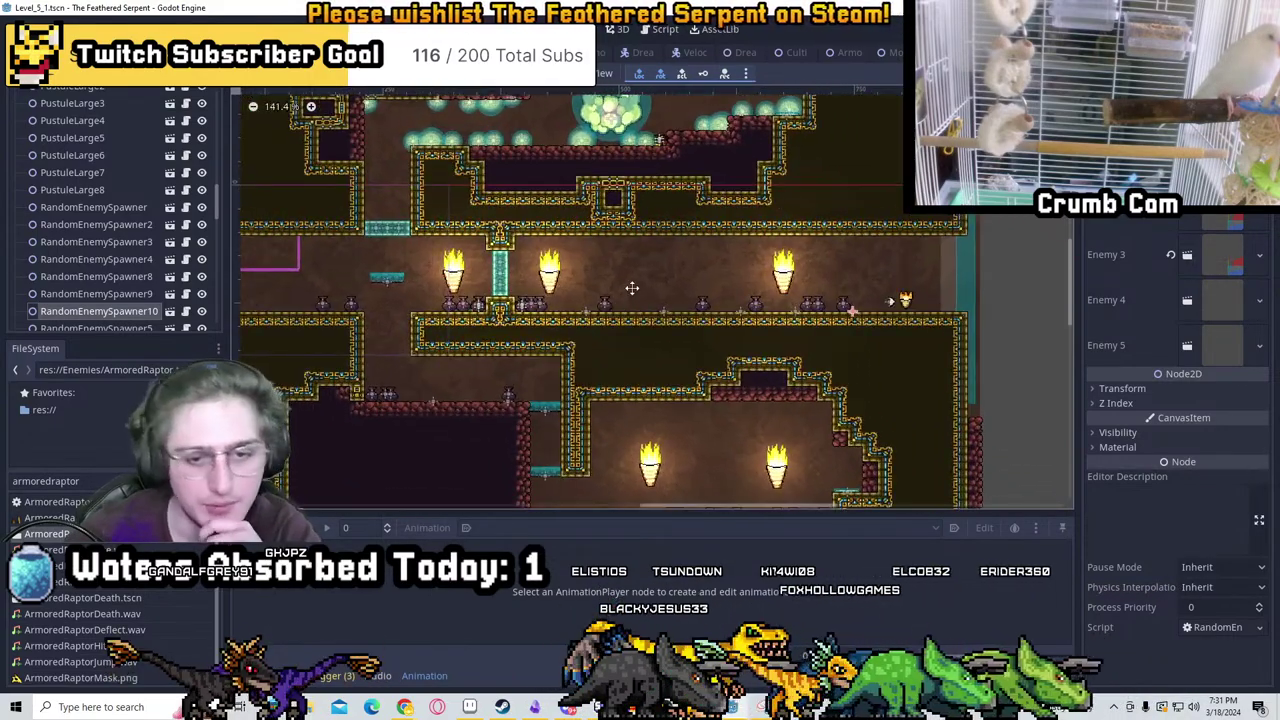
pyautogui.scroll(1, 776, 272)
pyautogui.scroll(1, 506, 299)
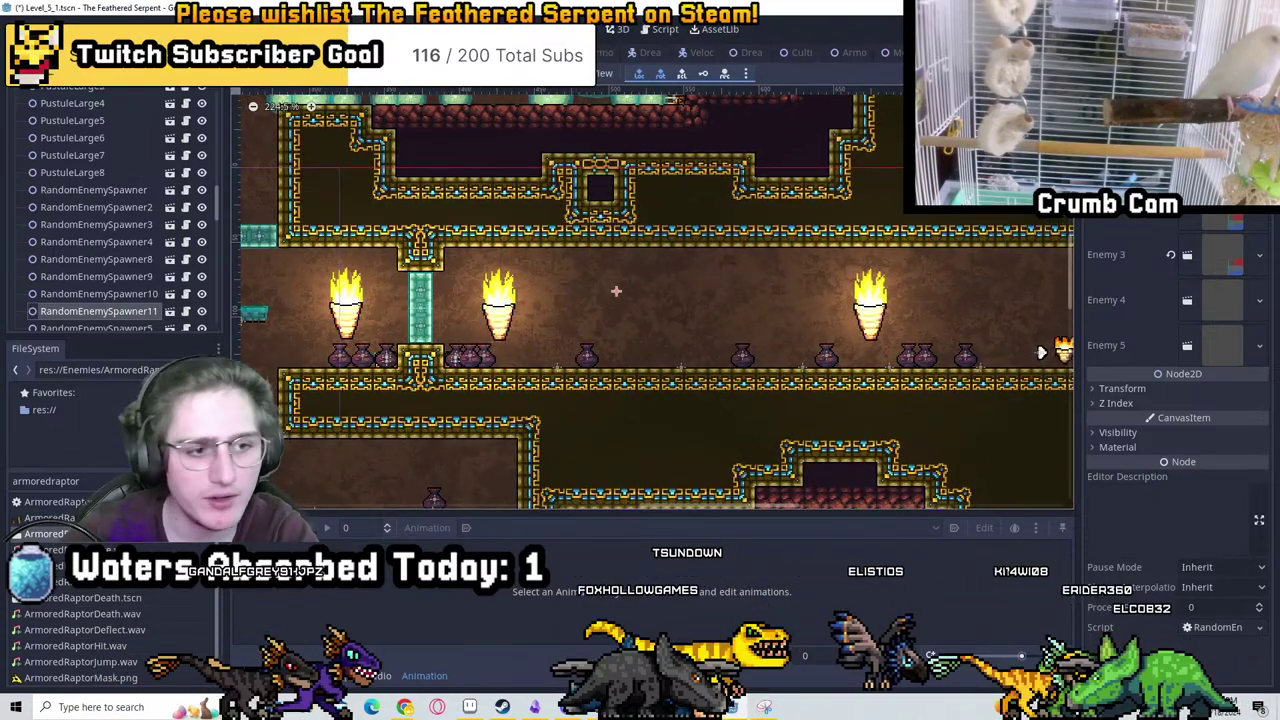
# Filter the FileSystem dock for 'emptyenem', then 'featheredserp', and view the lower room
pyautogui.doubleClick(103, 480)
pyautogui.write('emptyenem')
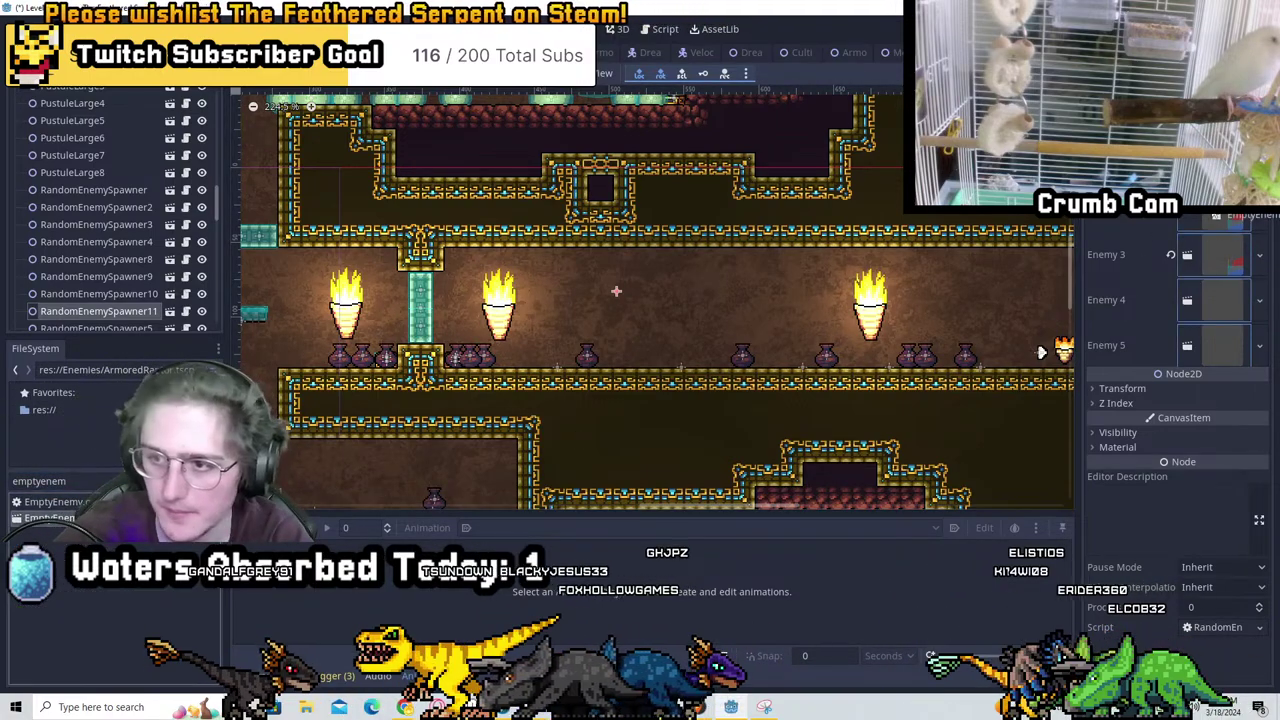
pyautogui.doubleClick(95, 482)
pyautogui.write('feather')
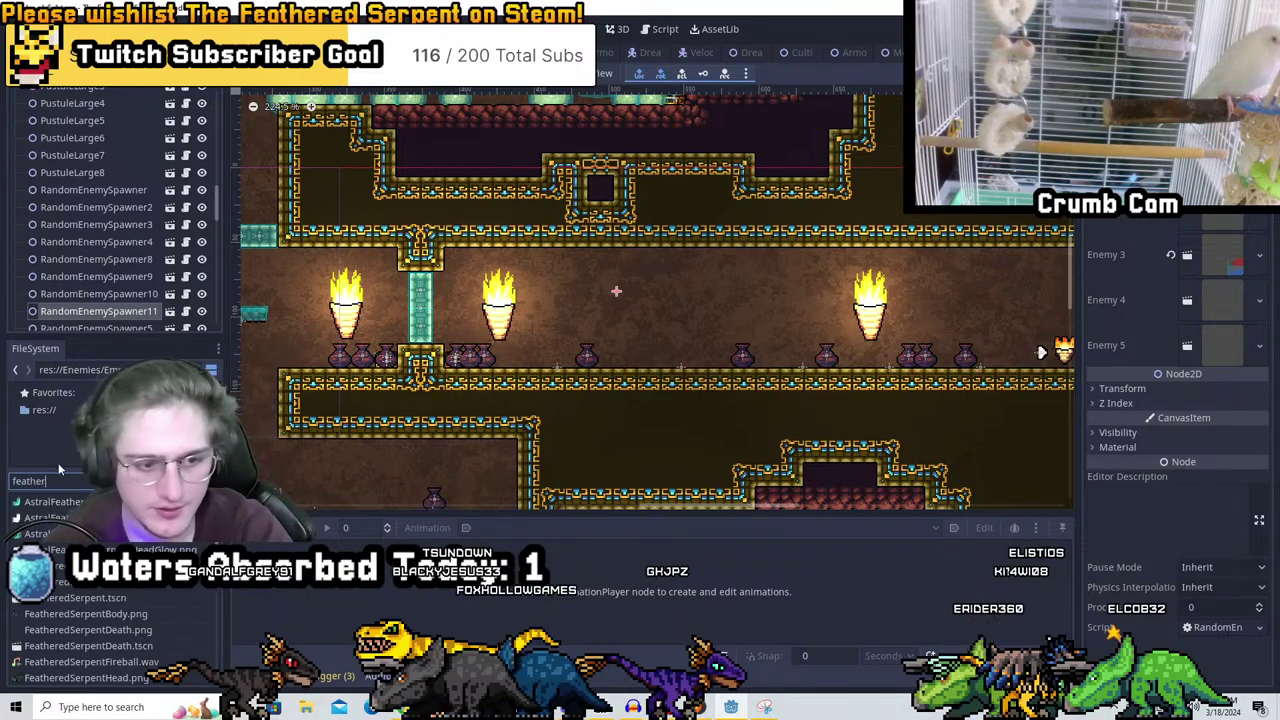
pyautogui.write('edserp')
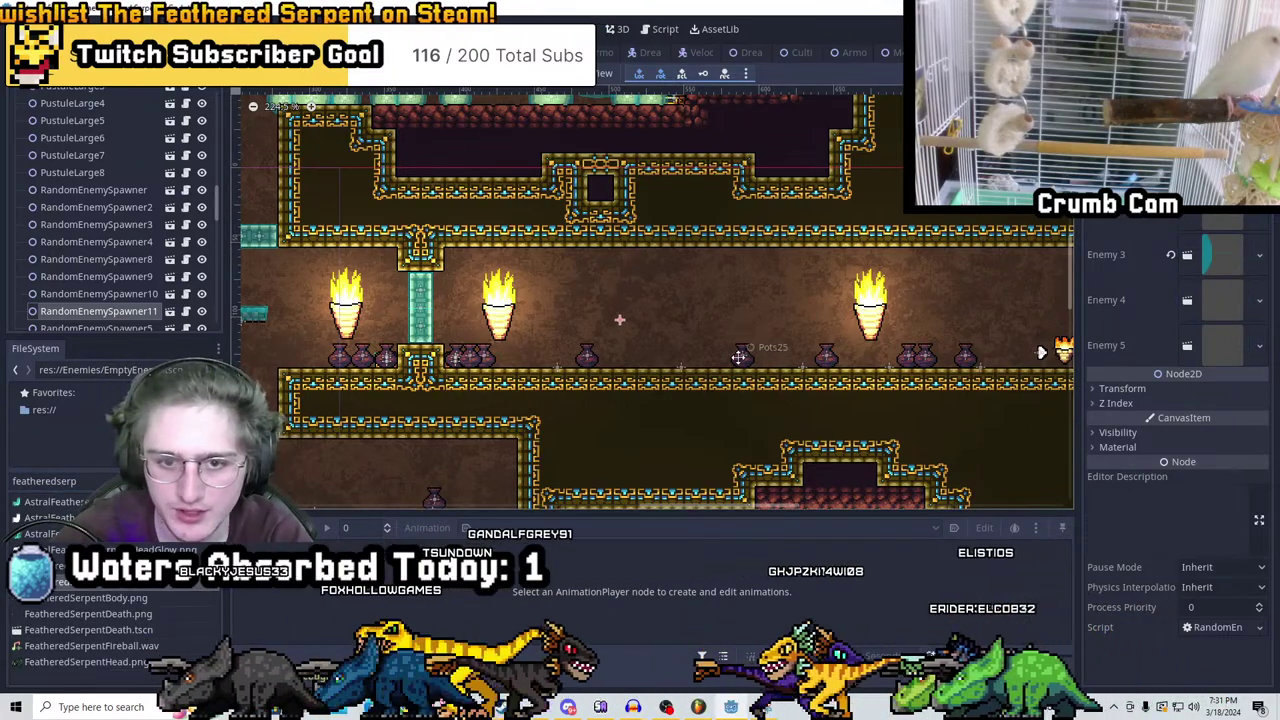
pyautogui.moveTo(745, 355); pyautogui.dragTo(741, 171, button='middle')
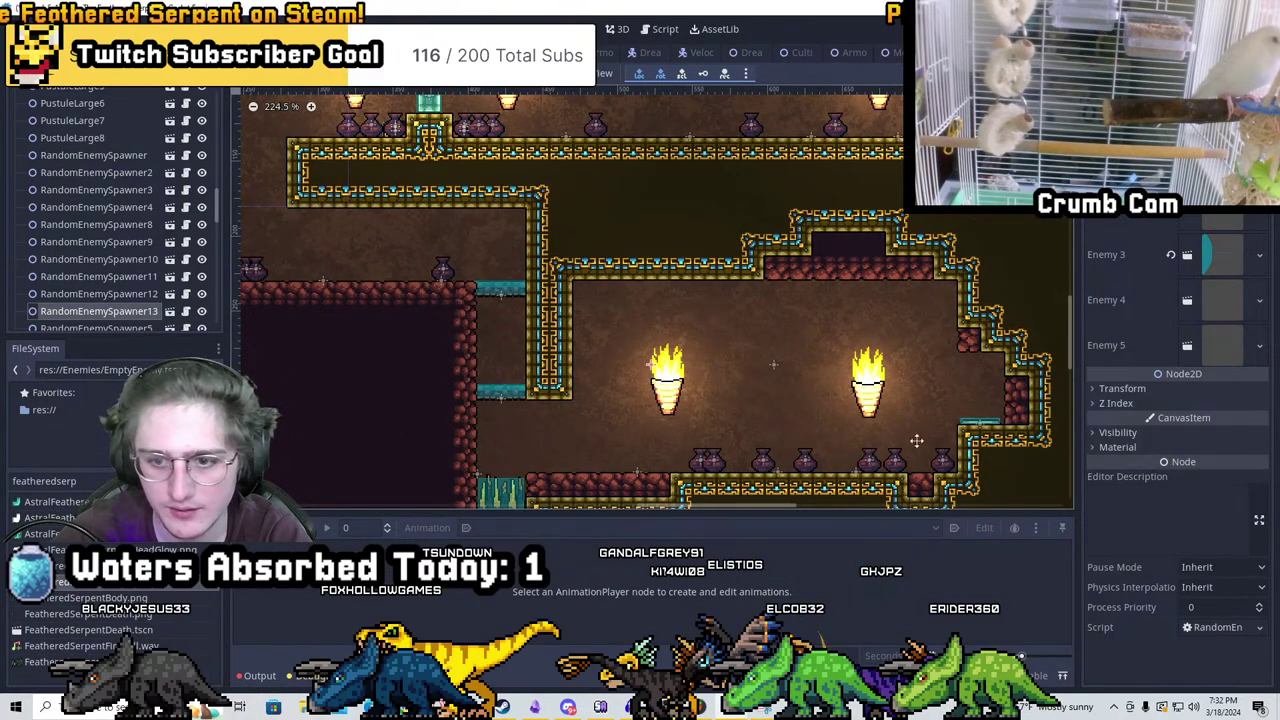
pyautogui.scroll(-4, 1013, 408)
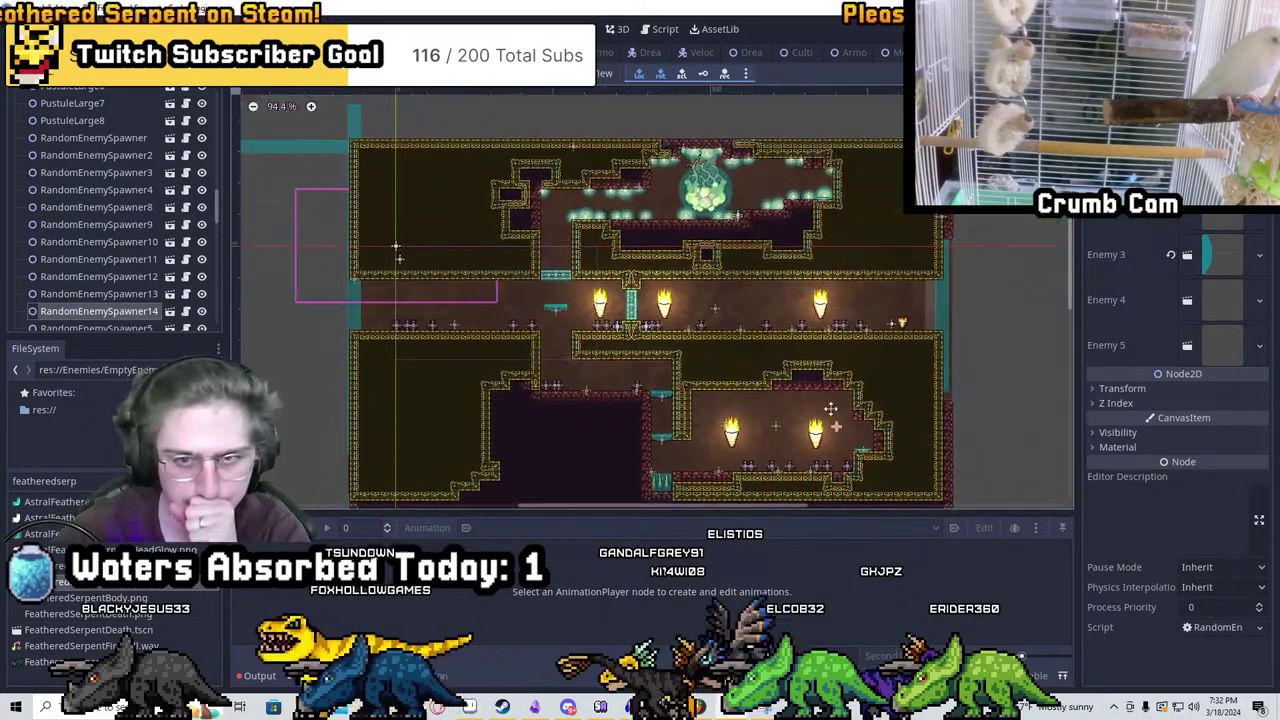
pyautogui.scroll(4, 665, 196)
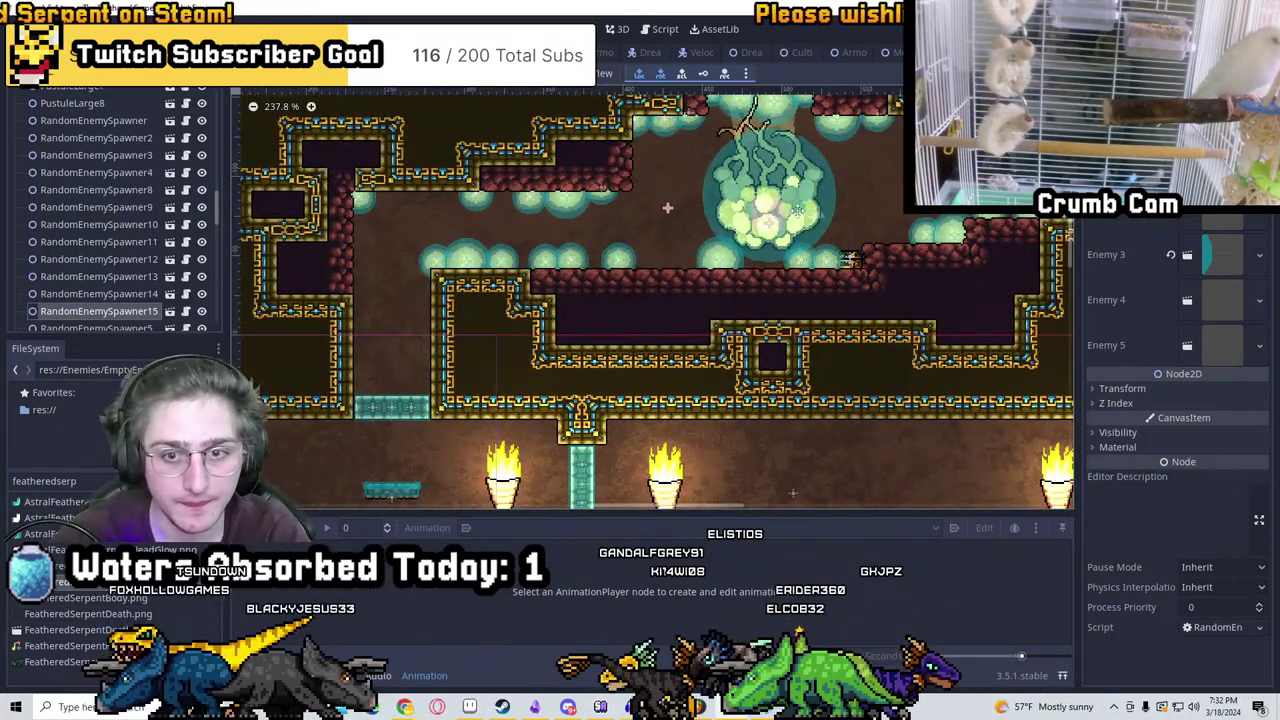
pyautogui.scroll(3, 757, 280)
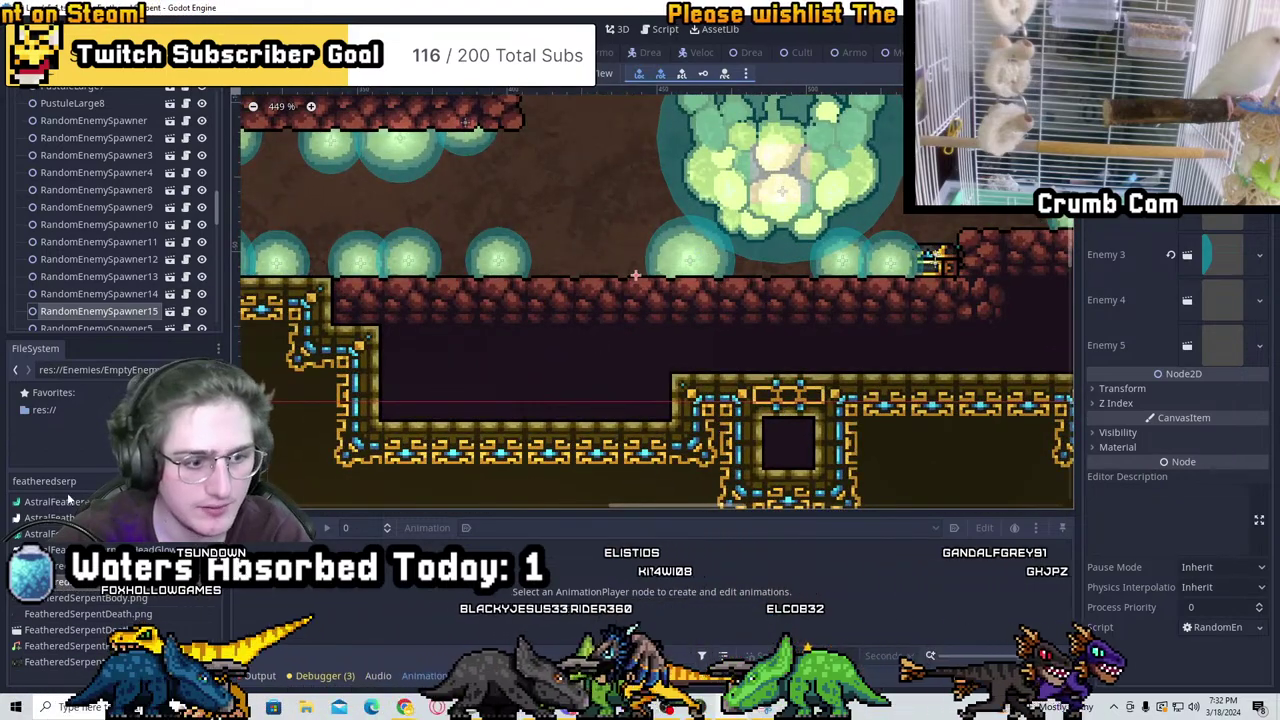
# Search files for 'reaver' and place a duplicated spawner on the rock ledge by the glowing plant
pyautogui.doubleClick(50, 481)
pyautogui.write('reaver')
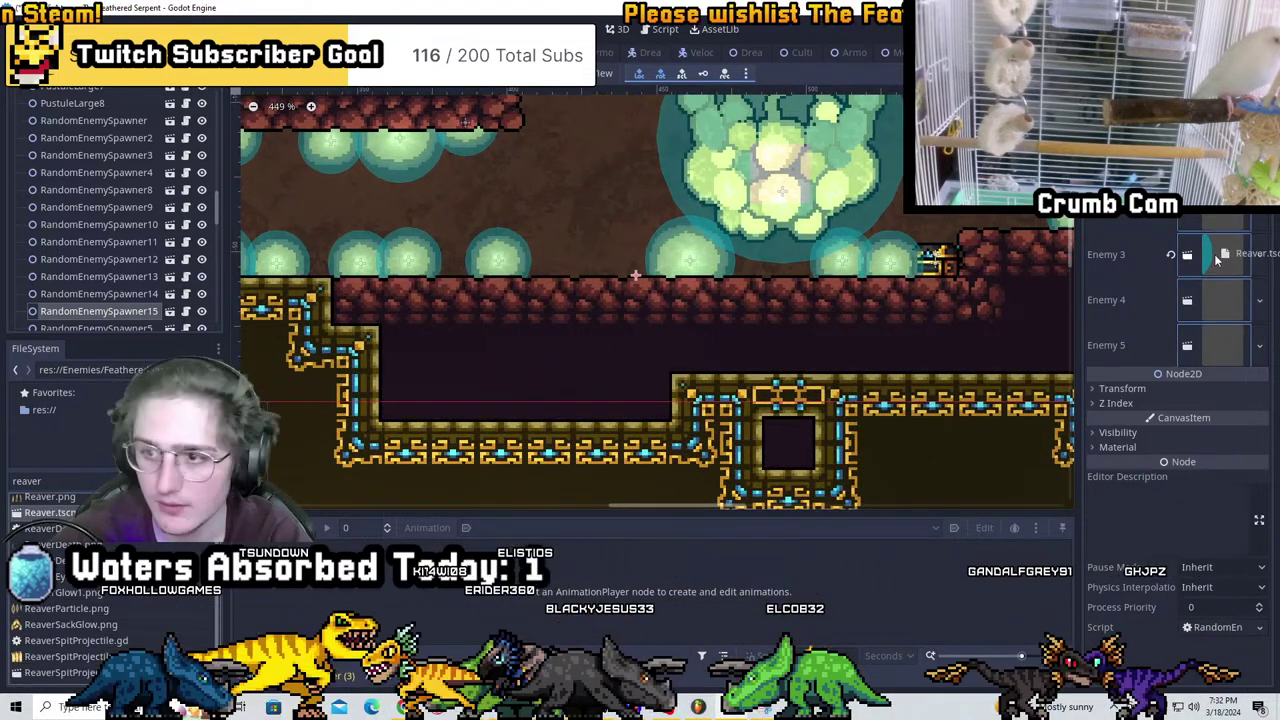
pyautogui.scroll(-3, 610, 370)
pyautogui.moveTo(610, 370); pyautogui.dragTo(755, 264, button='middle')
pyautogui.scroll(2, 755, 264)
pyautogui.moveTo(838, 266); pyautogui.dragTo(922, 335, button='middle')
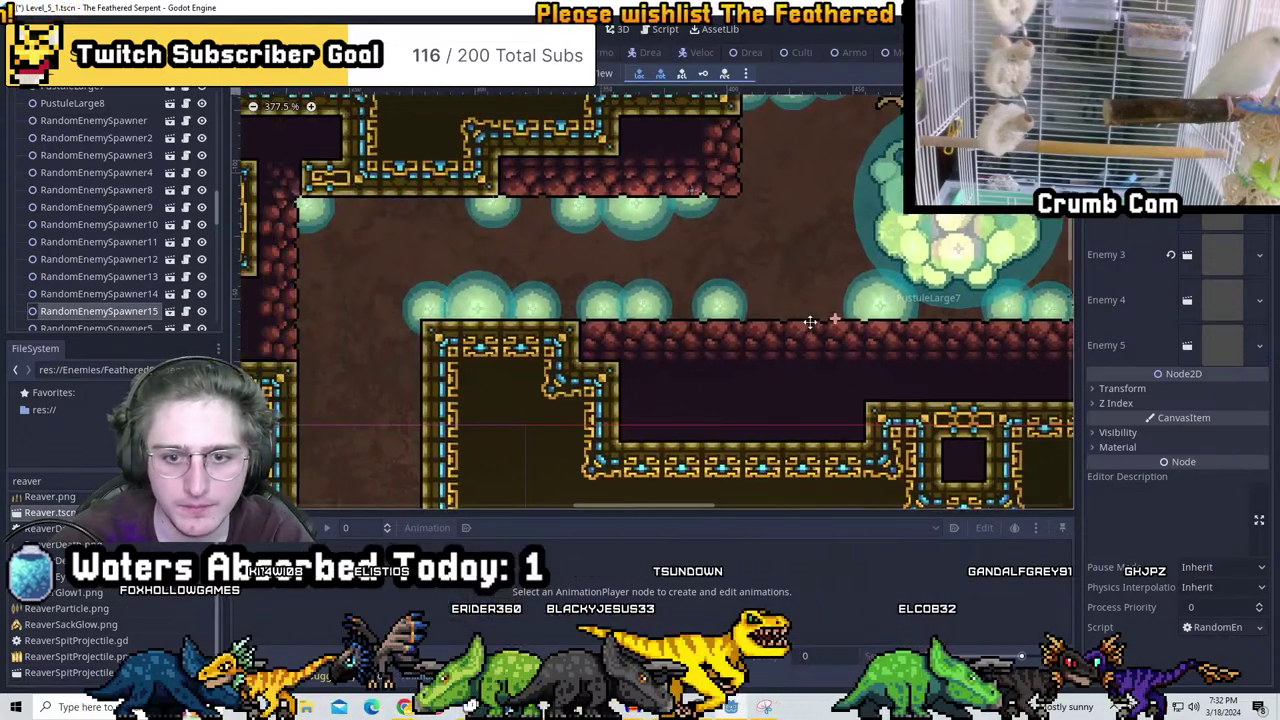
pyautogui.hotkey('ctrl', 'd')
pyautogui.moveTo(835, 320); pyautogui.dragTo(677, 318)
# Add two more spawner copies on the right ledge and near the plant, then search files for 'flye'
pyautogui.scroll(-1, 779, 329)
pyautogui.moveTo(1000, 300); pyautogui.dragTo(700, 285, button='middle')
pyautogui.scroll(3, 700, 300)
pyautogui.hotkey('ctrl', 'd')
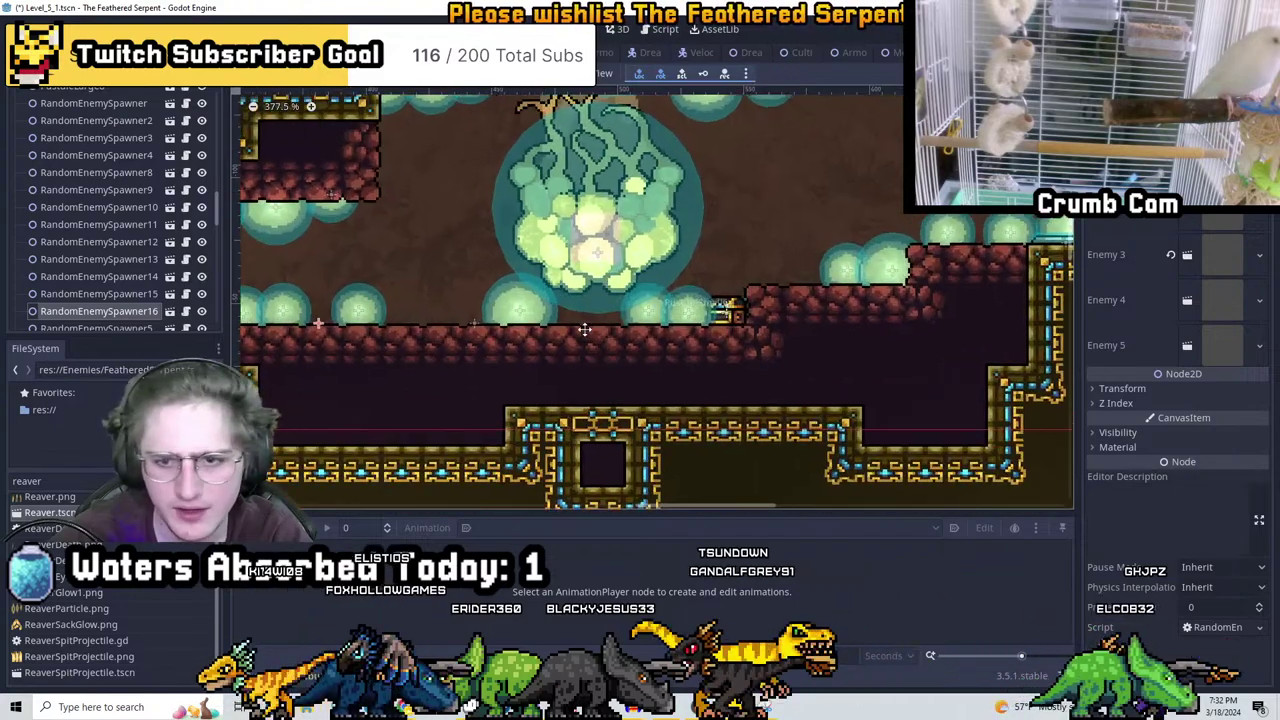
pyautogui.moveTo(724, 305); pyautogui.dragTo(775, 267)
pyautogui.scroll(3, 775, 267)
pyautogui.scroll(-1, 775, 267)
pyautogui.moveTo(775, 267); pyautogui.dragTo(522, 353, button='middle')
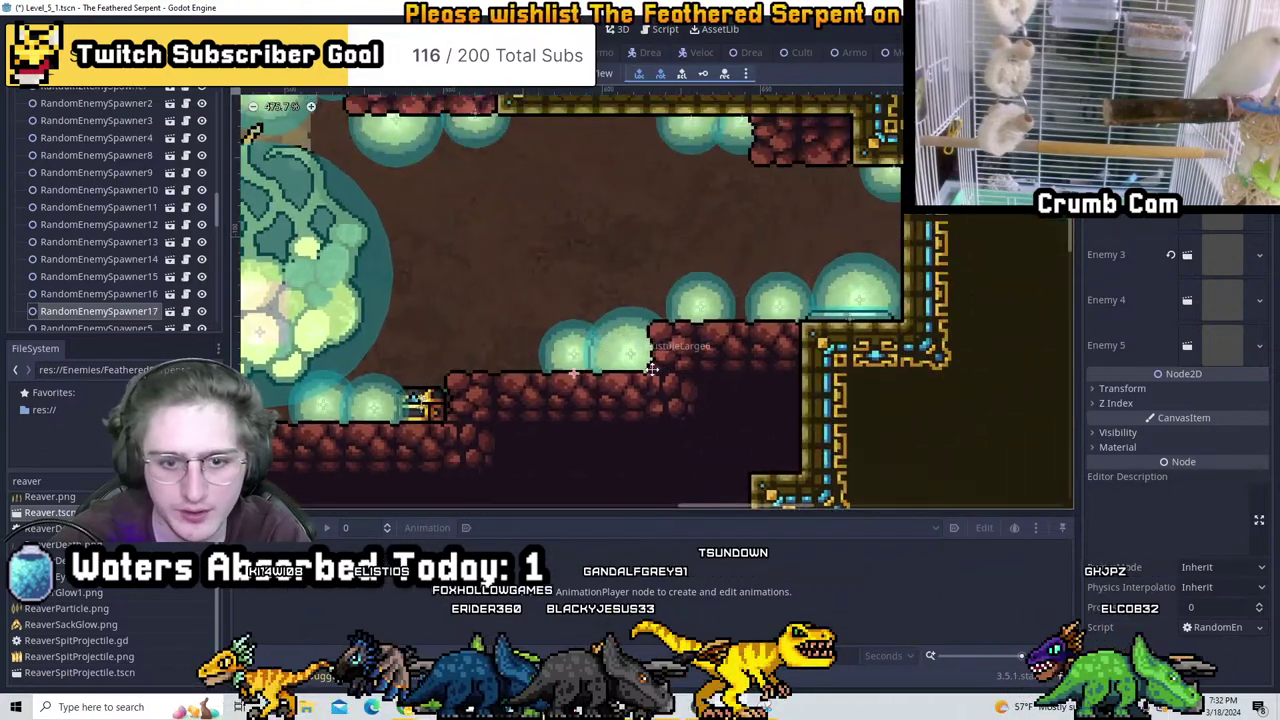
pyautogui.scroll(-8, 645, 368)
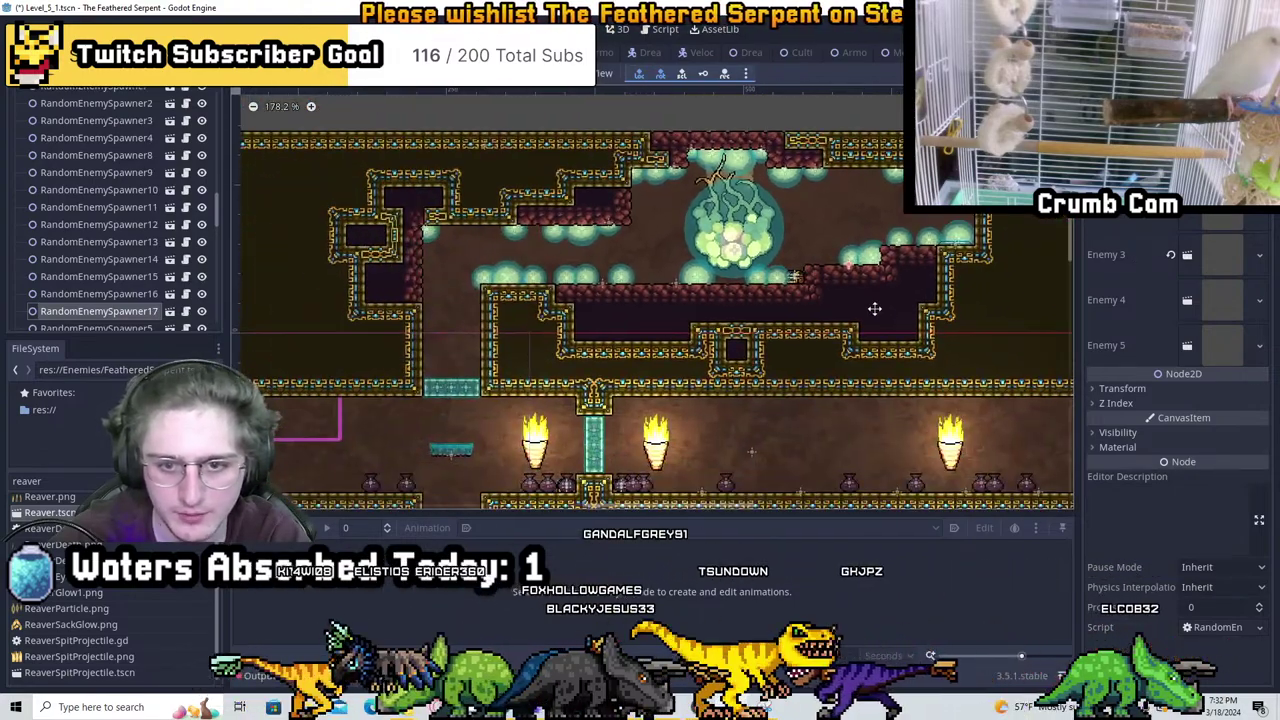
pyautogui.hotkey('ctrl', 'd')
pyautogui.scroll(5, 846, 363)
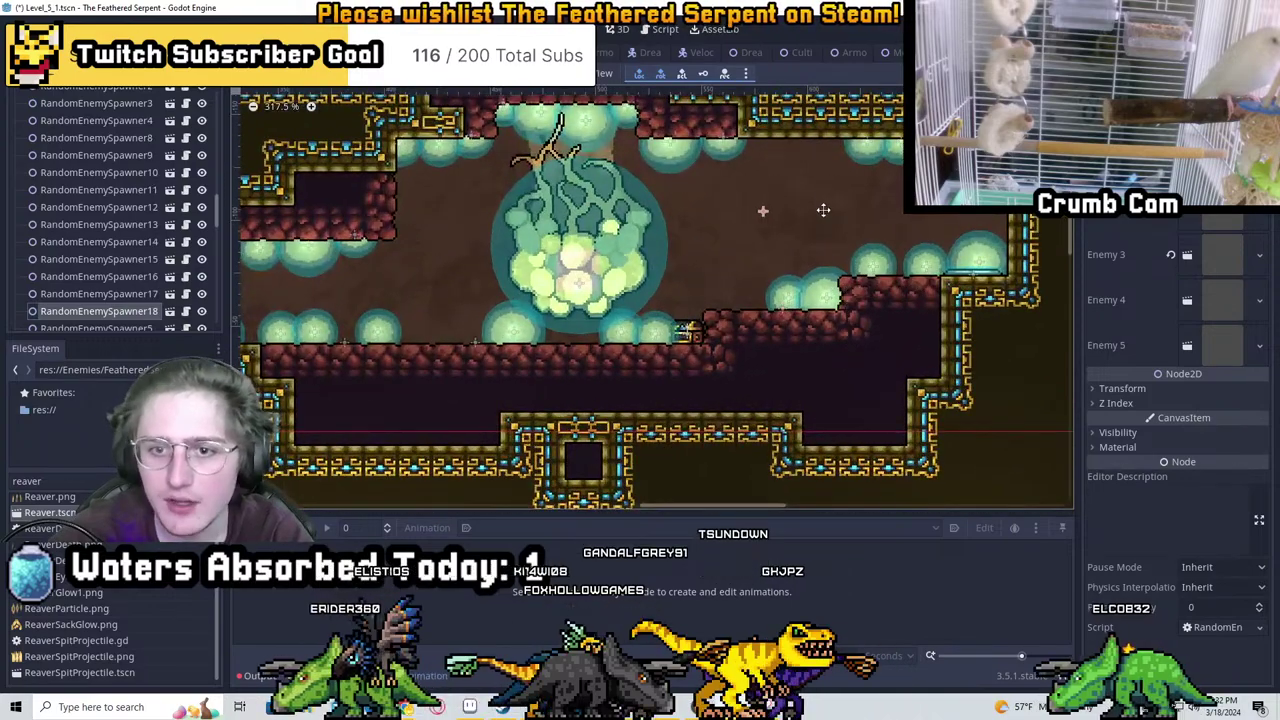
pyautogui.hotkey('ctrl', 'a')
pyautogui.write('flye')
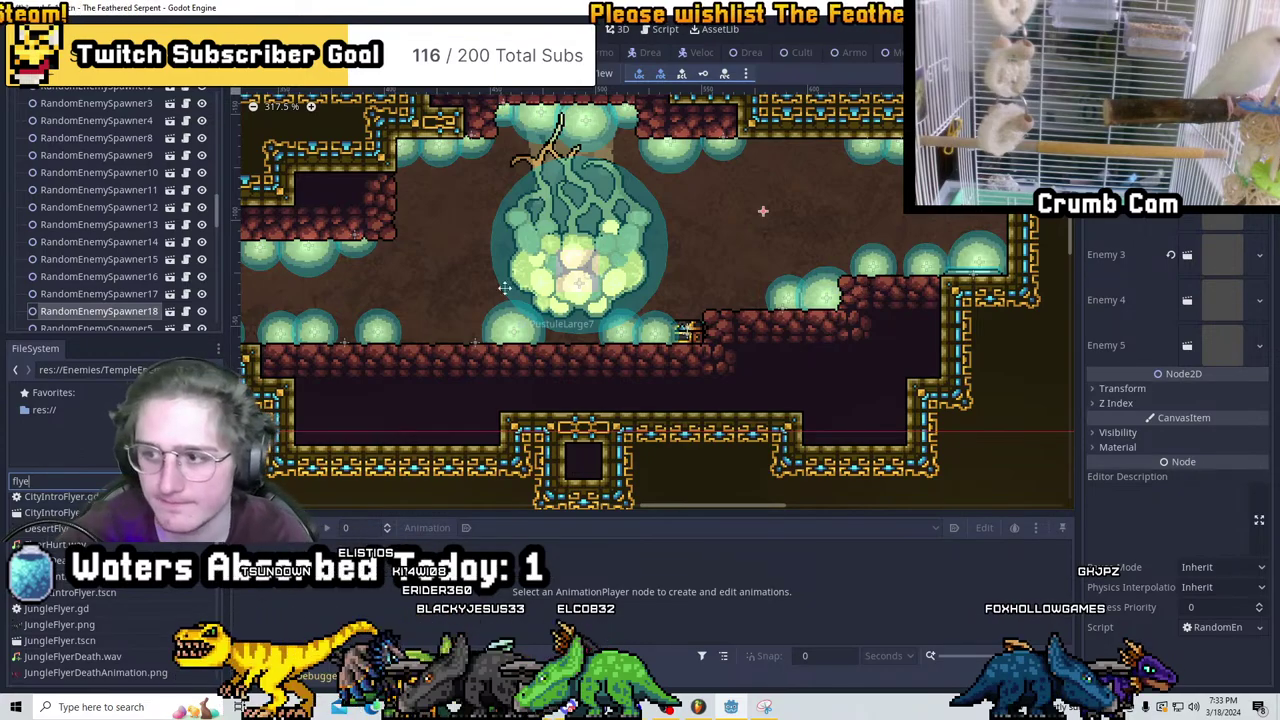
# Change the FileSystem search to 'hivefly'
pyautogui.scroll(-2, 796, 337)
pyautogui.scroll(3, 757, 295)
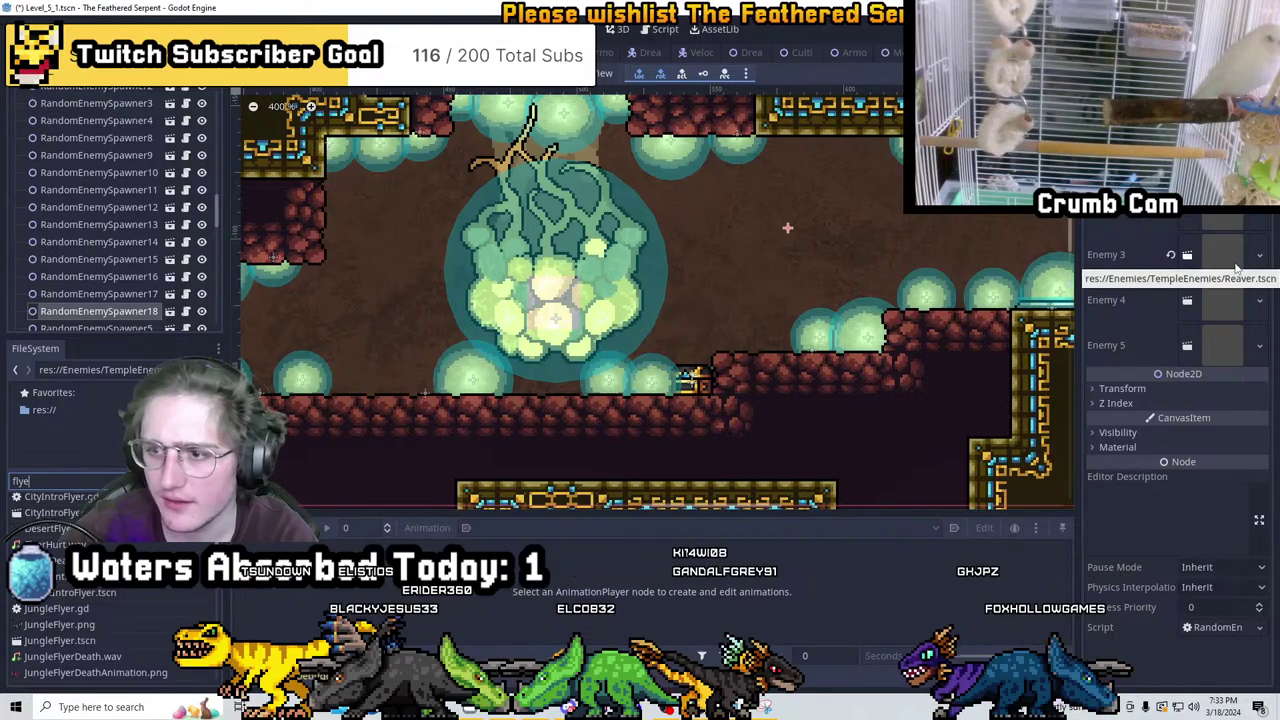
pyautogui.press('BackSpace')
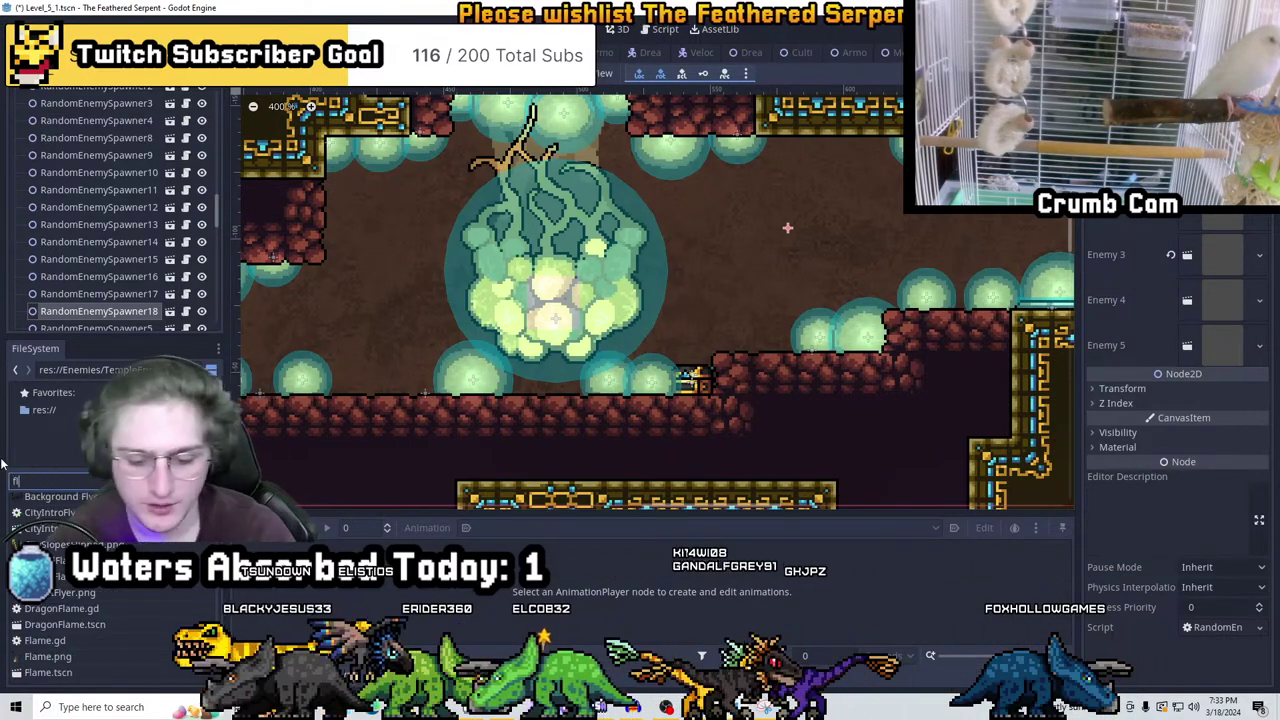
pyautogui.write('nb')
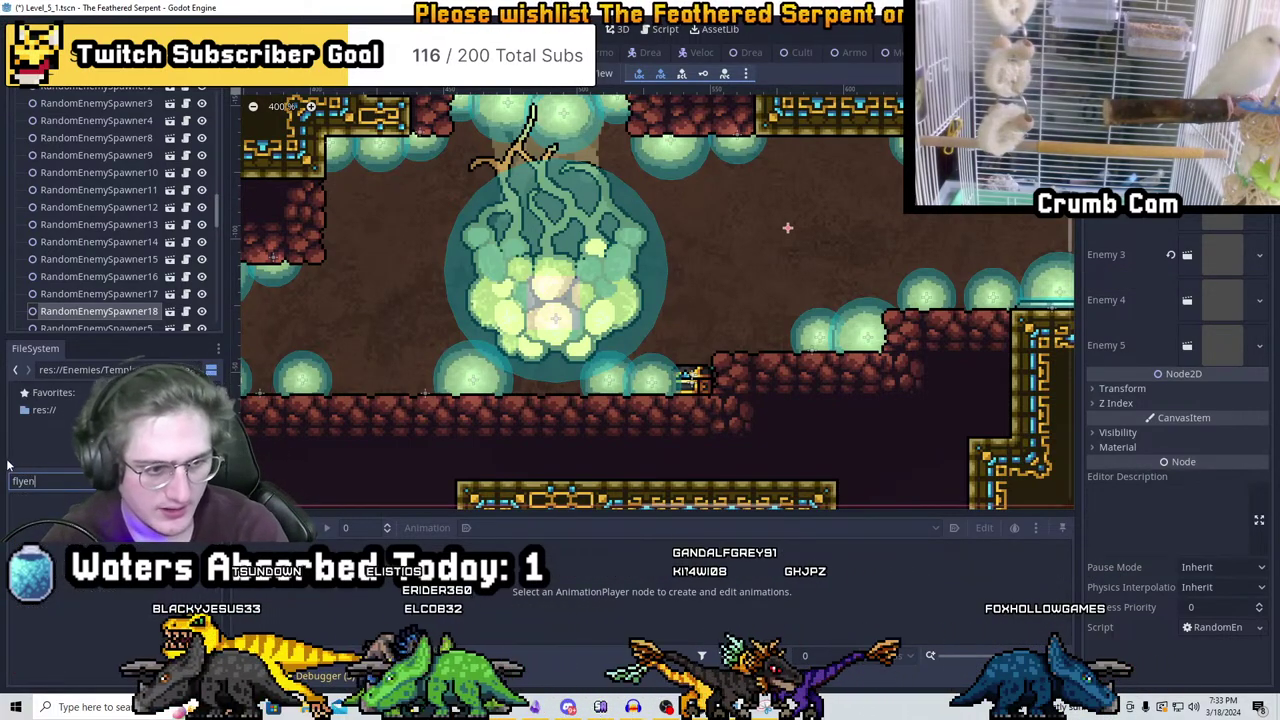
pyautogui.hotkey('ctrl', 'a')
pyautogui.write('hivefly')
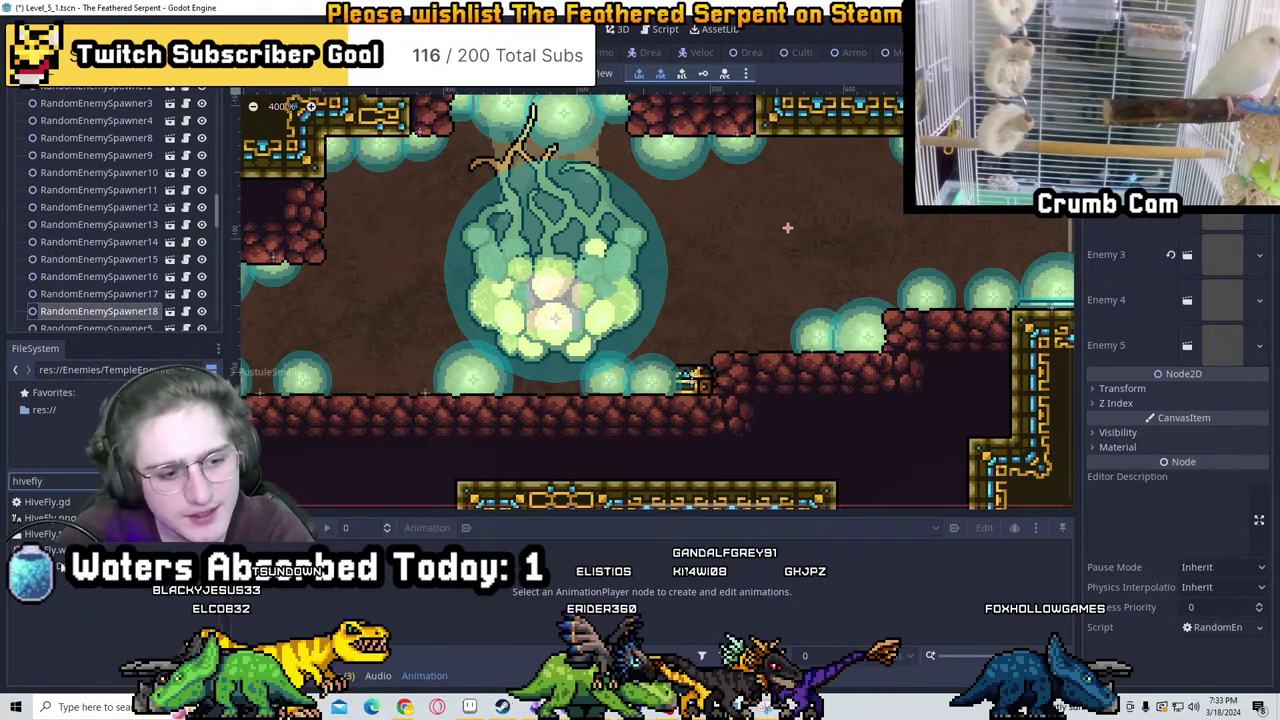
# Duplicate the spawner four times around the hive, move one lower in the corridor, and save
pyautogui.scroll(1, 987, 275)
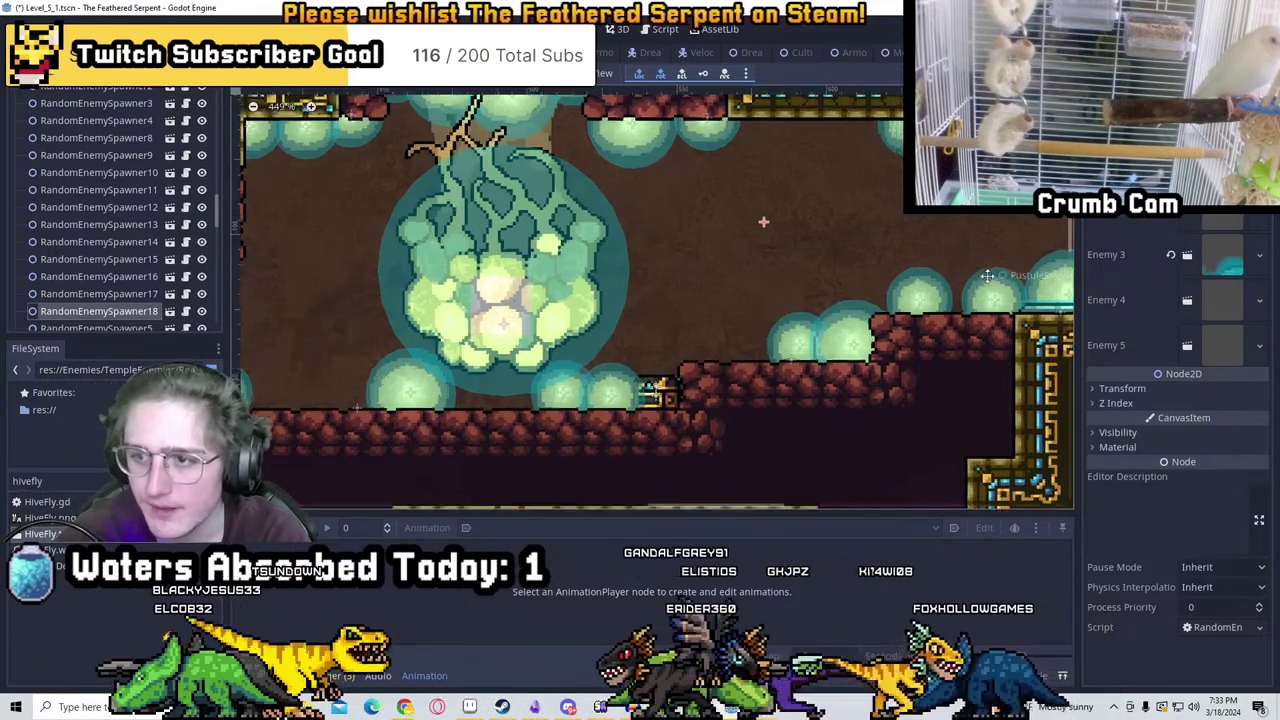
pyautogui.scroll(1, 987, 275)
pyautogui.hotkey('ctrl', 'd')
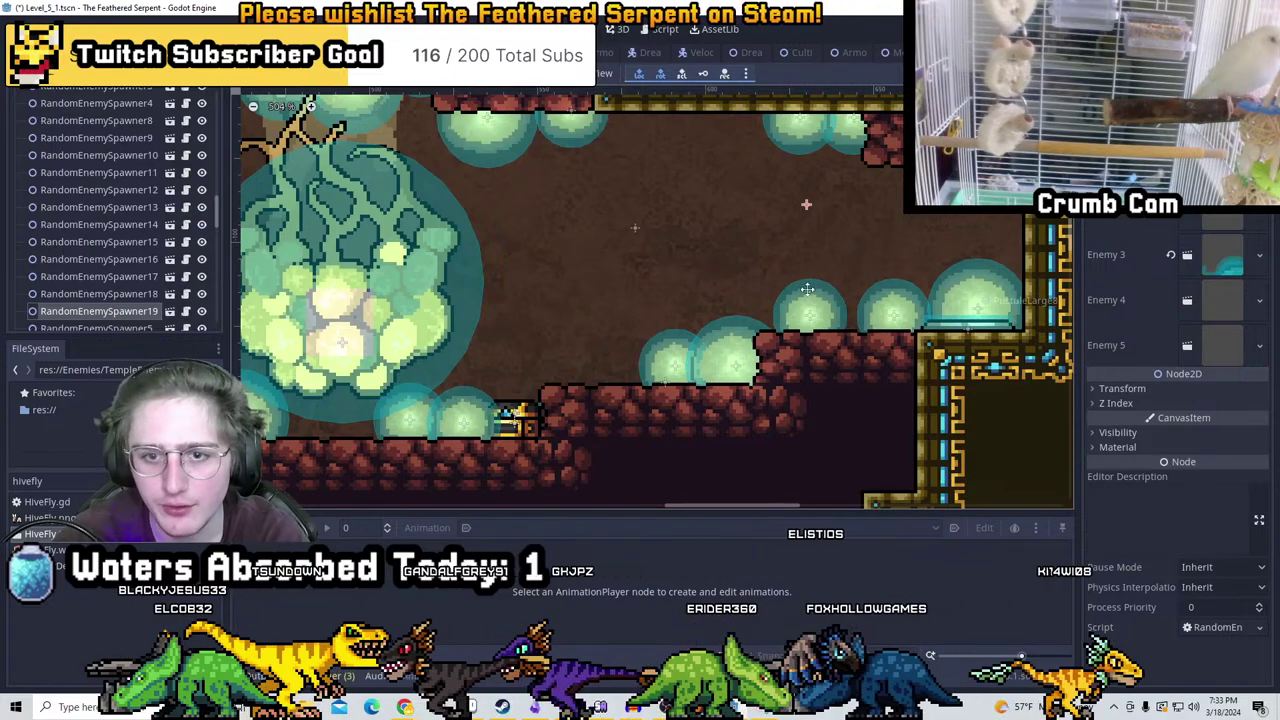
pyautogui.hotkey('ctrl', 'd')
pyautogui.scroll(-6, 811, 291)
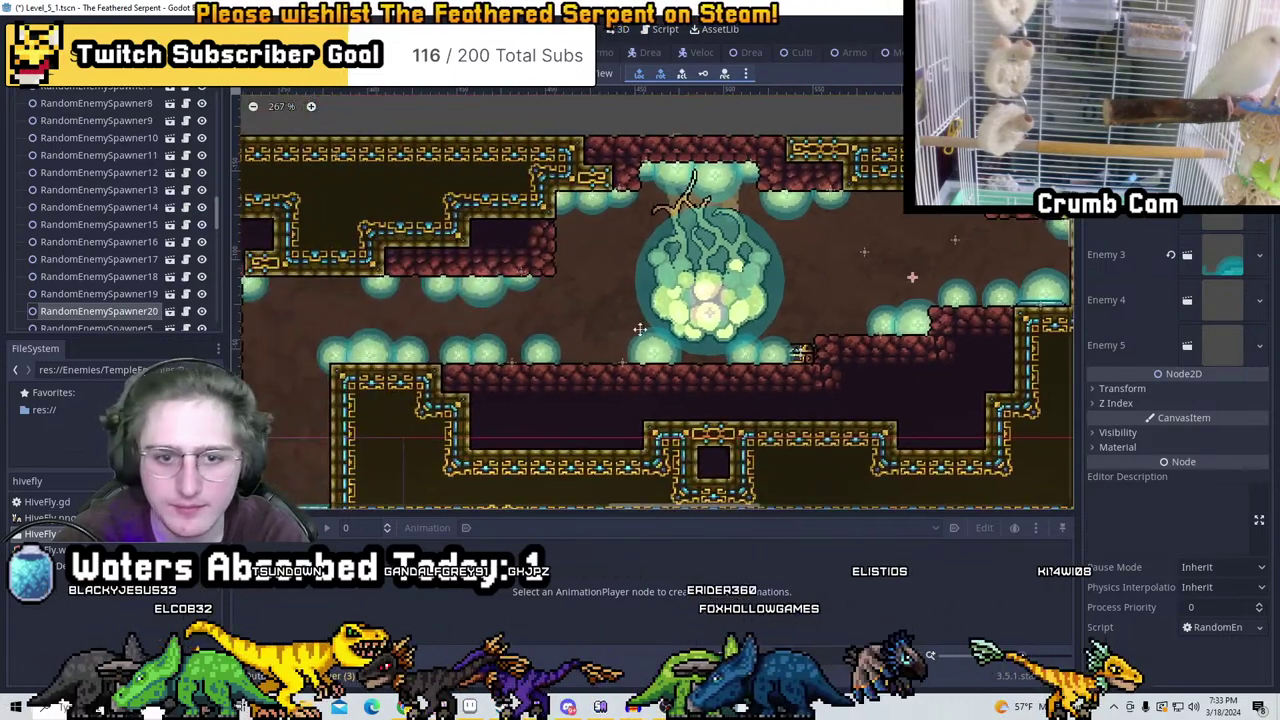
pyautogui.moveTo(601, 325); pyautogui.dragTo(792, 298, button='middle')
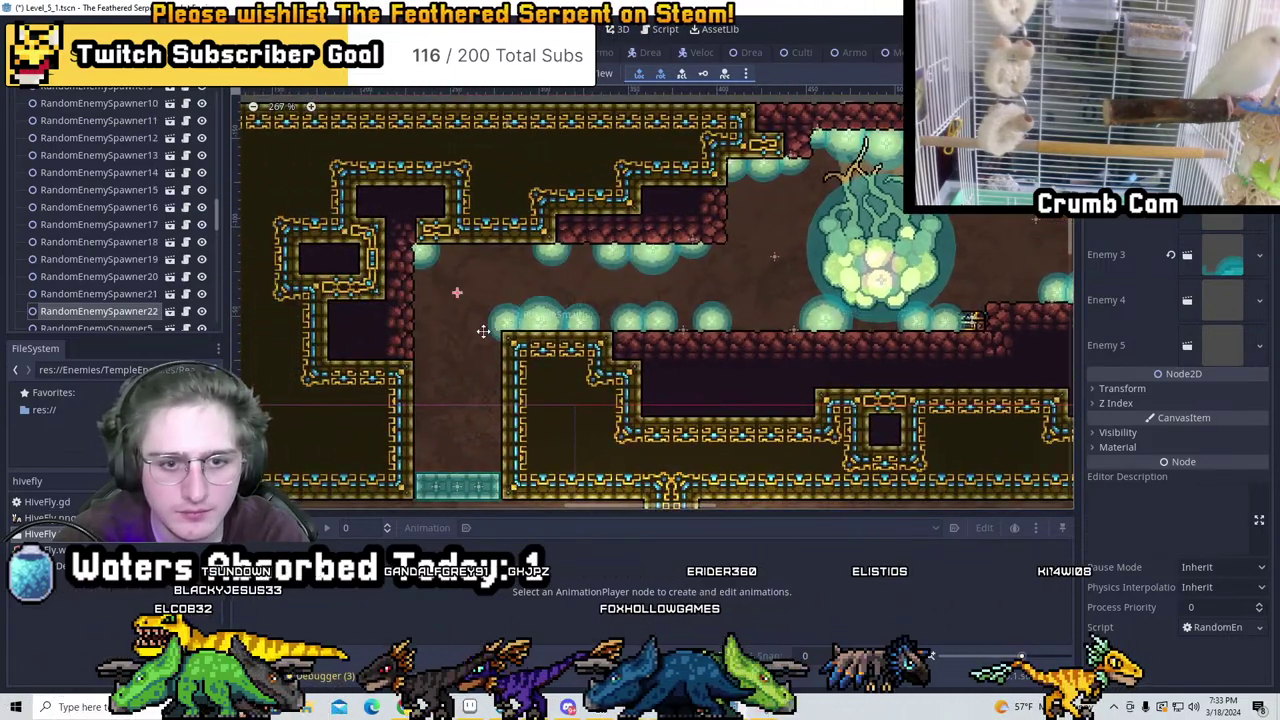
pyautogui.moveTo(483, 331); pyautogui.dragTo(576, 276, button='middle')
pyautogui.hotkey('ctrl', 'd')
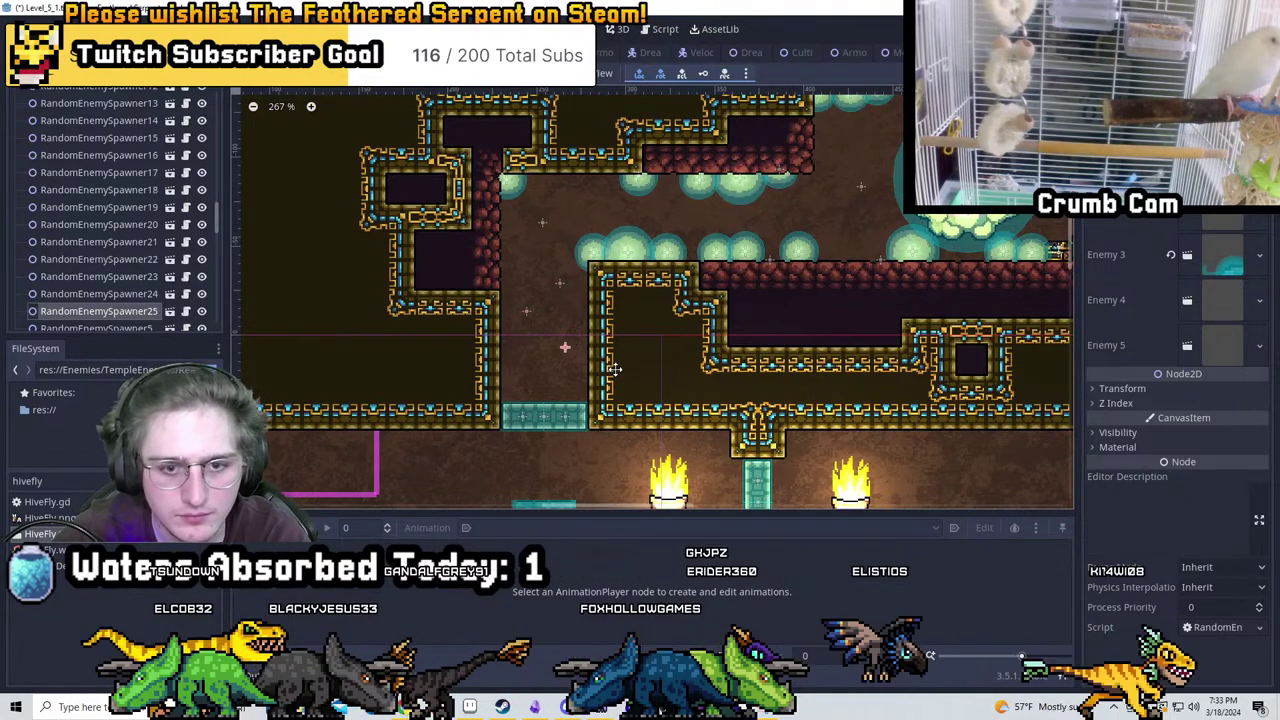
pyautogui.hotkey('ctrl', 'd')
pyautogui.moveTo(614, 369); pyautogui.dragTo(570, 401)
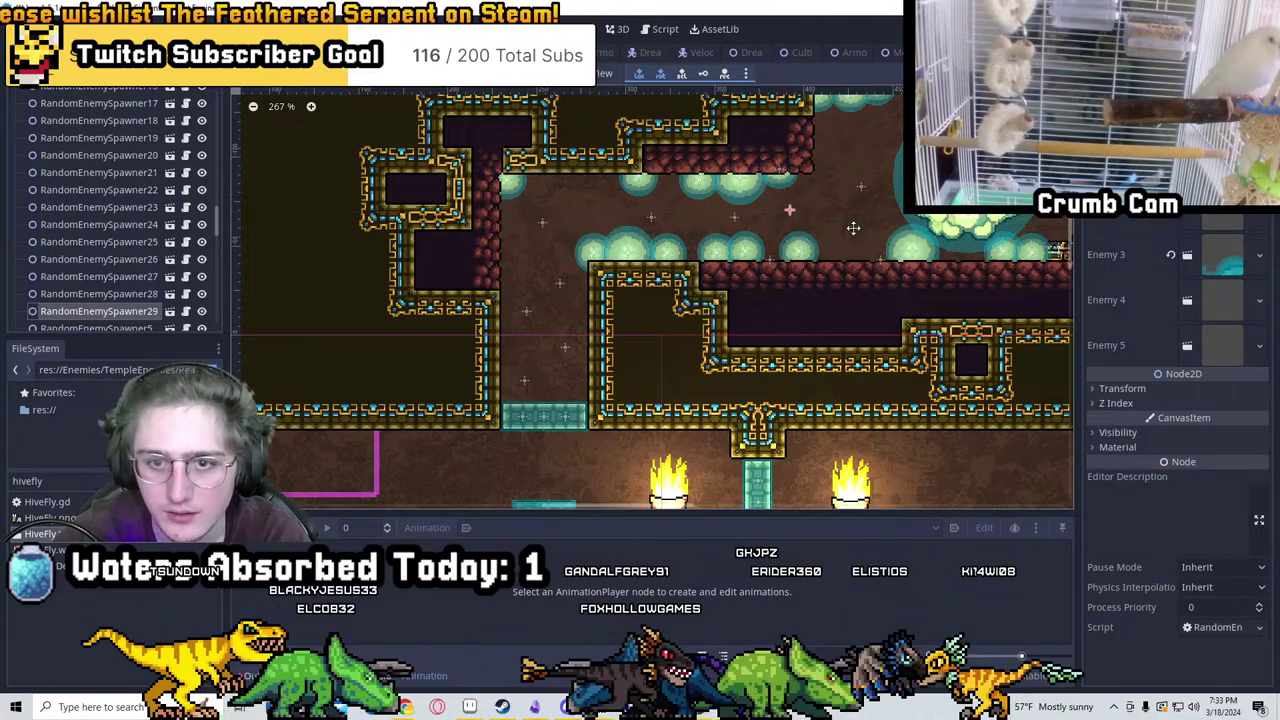
pyautogui.scroll(-8, 853, 228)
pyautogui.hotkey('ctrl', 's')
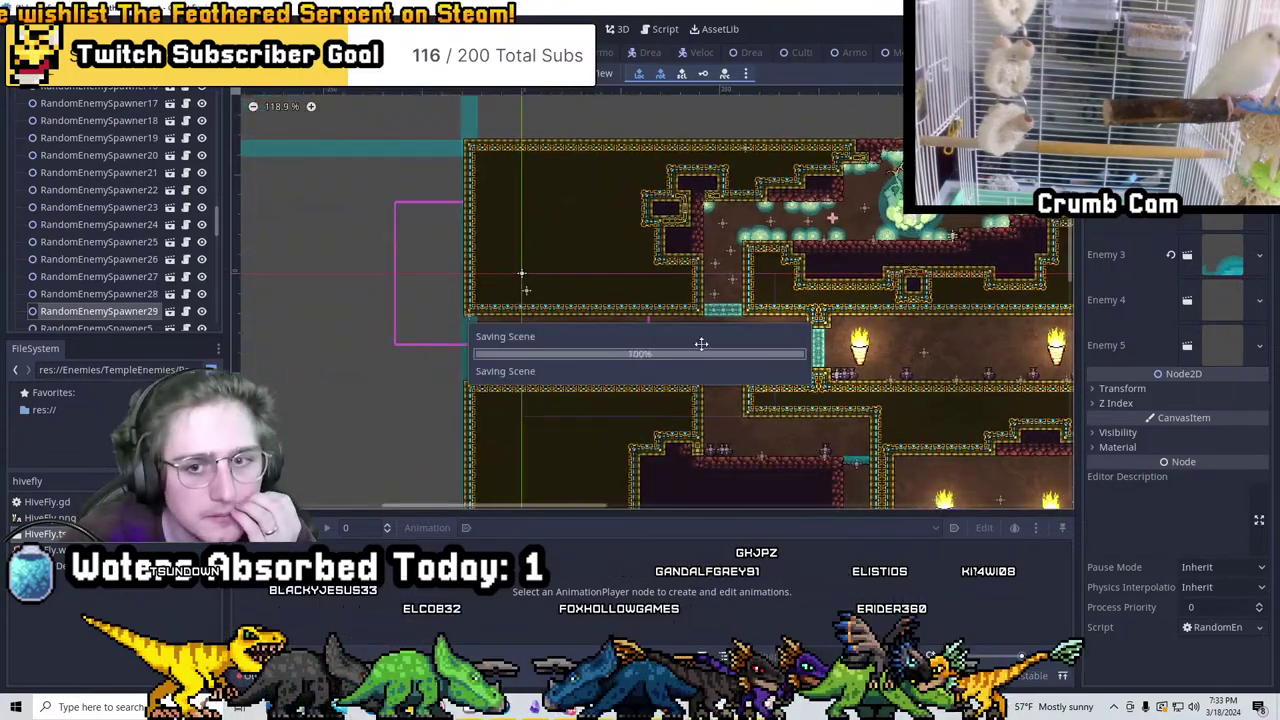
# Pan and zoom across the level to review the new spawners around the hive
pyautogui.moveTo(897, 367); pyautogui.dragTo(753, 293, button='middle')
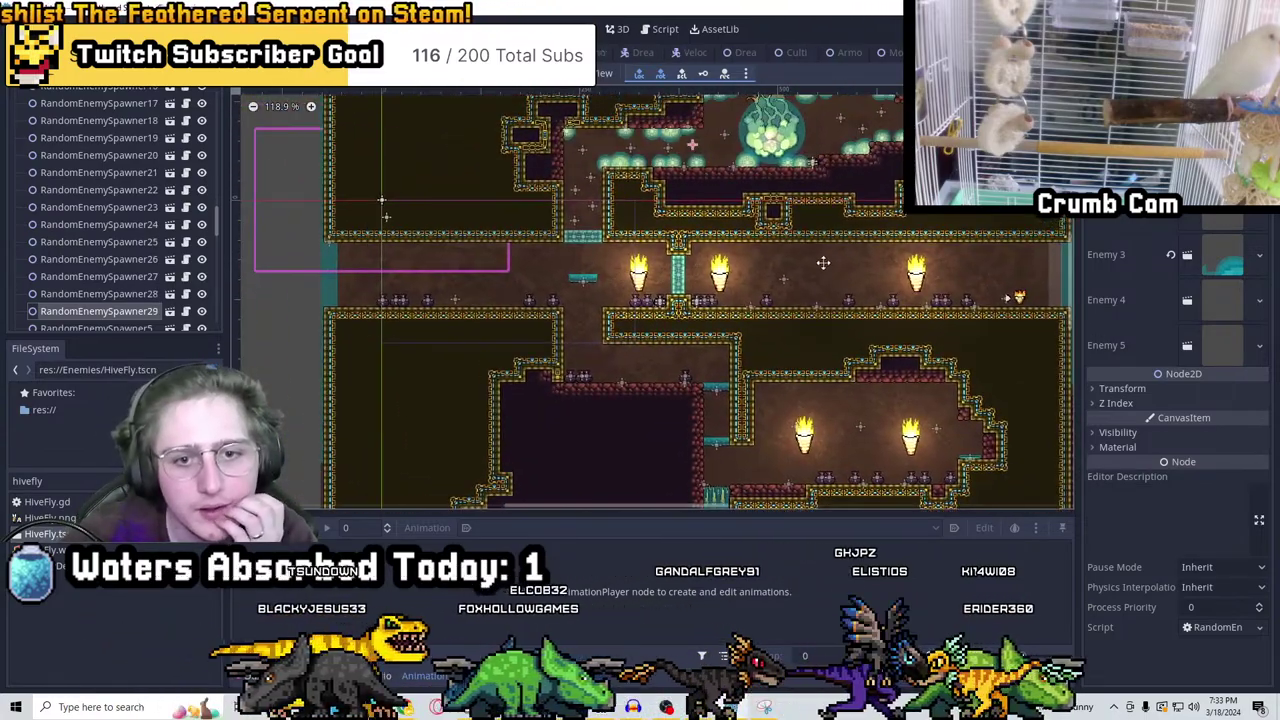
pyautogui.scroll(3, 757, 328)
pyautogui.scroll(-3, 757, 328)
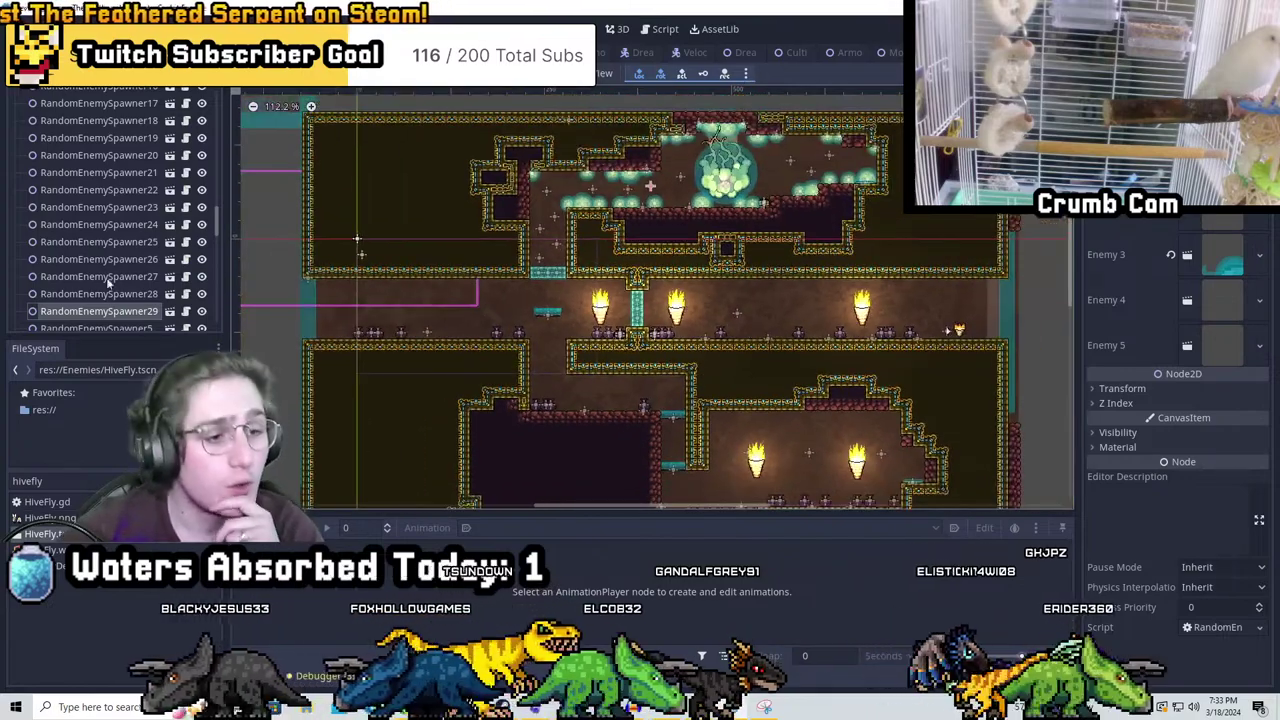
pyautogui.scroll(-5, 108, 285)
pyautogui.moveTo(780, 380); pyautogui.dragTo(728, 253, button='middle')
pyautogui.scroll(2, 668, 265)
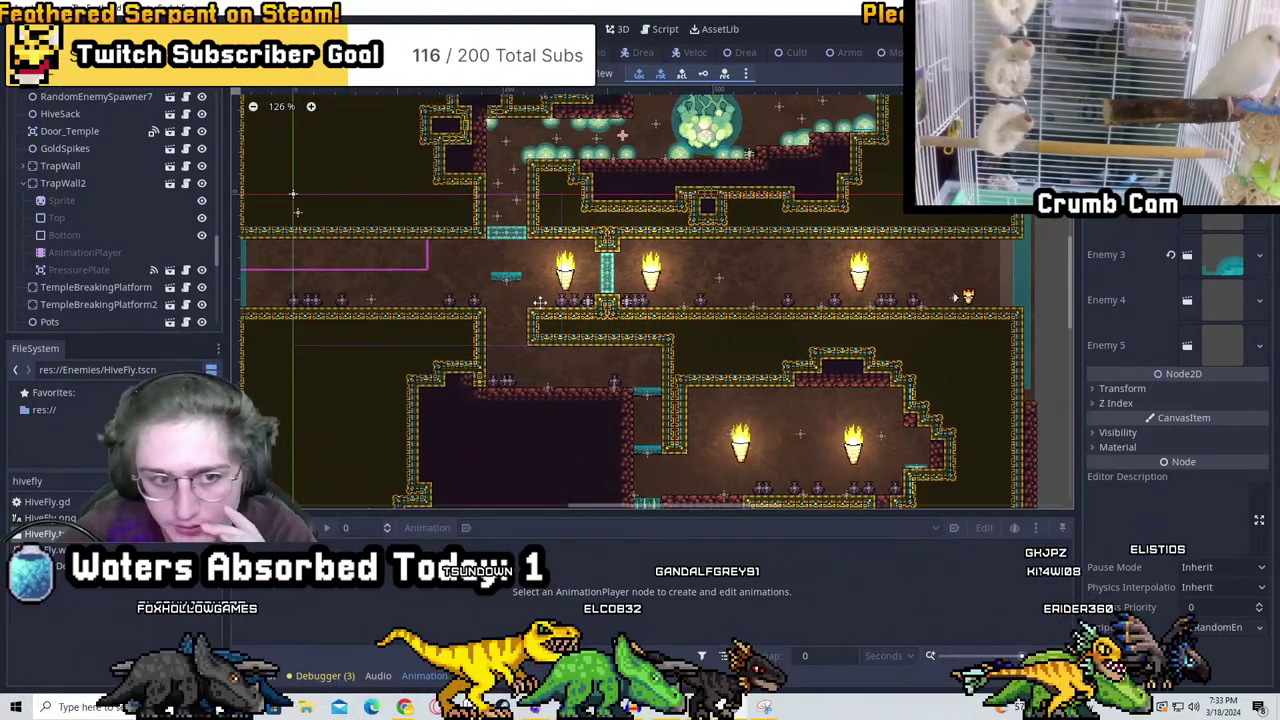
pyautogui.moveTo(540, 301); pyautogui.dragTo(703, 331, button='middle')
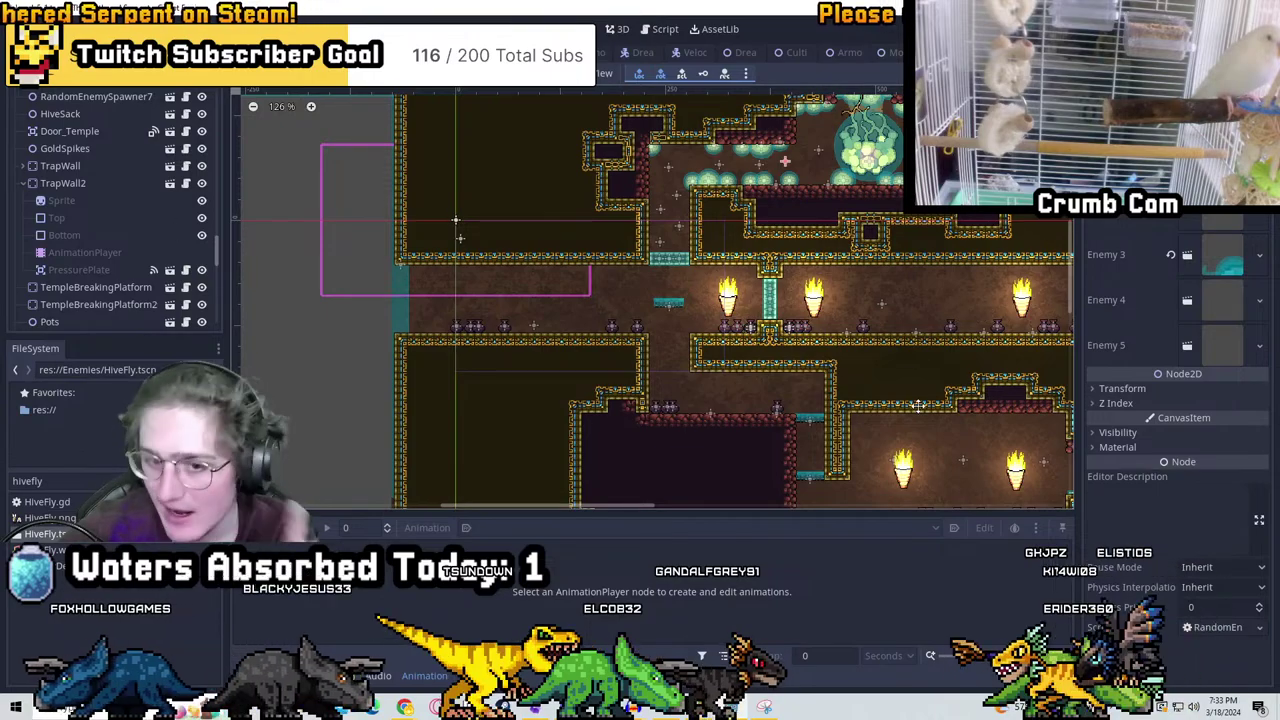
pyautogui.moveTo(917, 405); pyautogui.dragTo(790, 453, button='middle')
pyautogui.scroll(-4, 125, 202)
pyautogui.scroll(6, 117, 234)
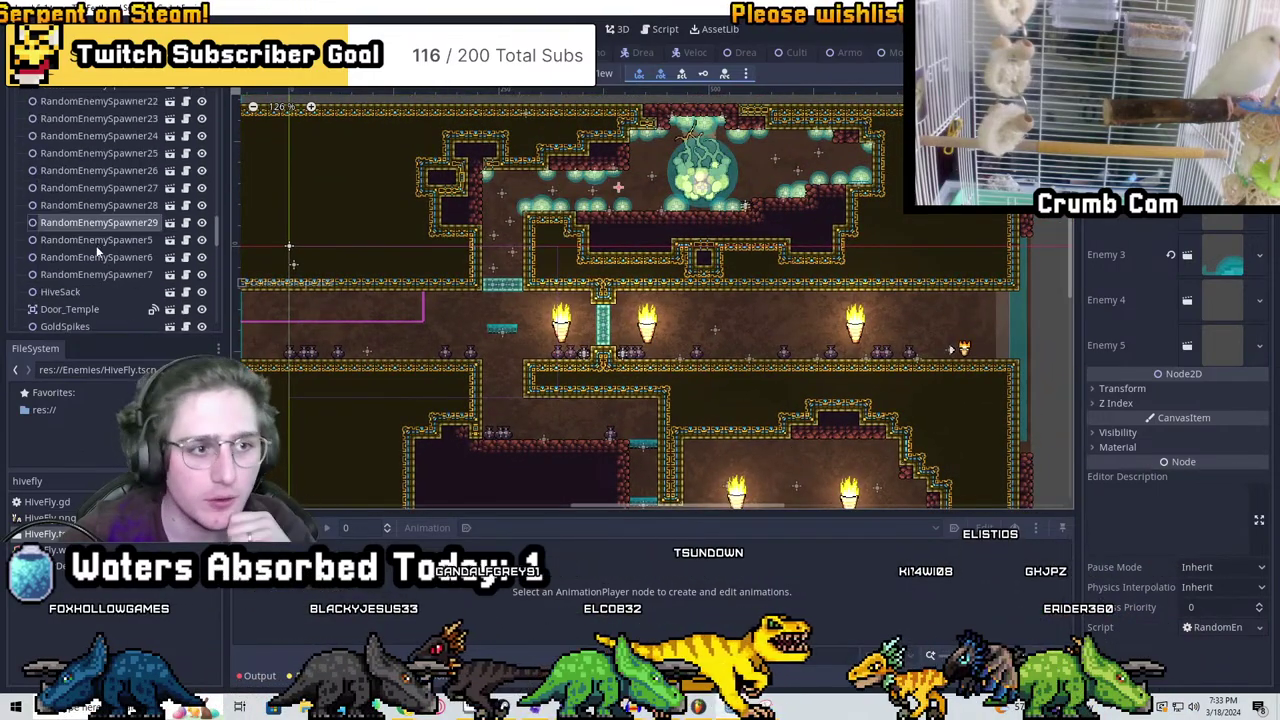
pyautogui.scroll(-3, 103, 225)
pyautogui.scroll(-5, 118, 216)
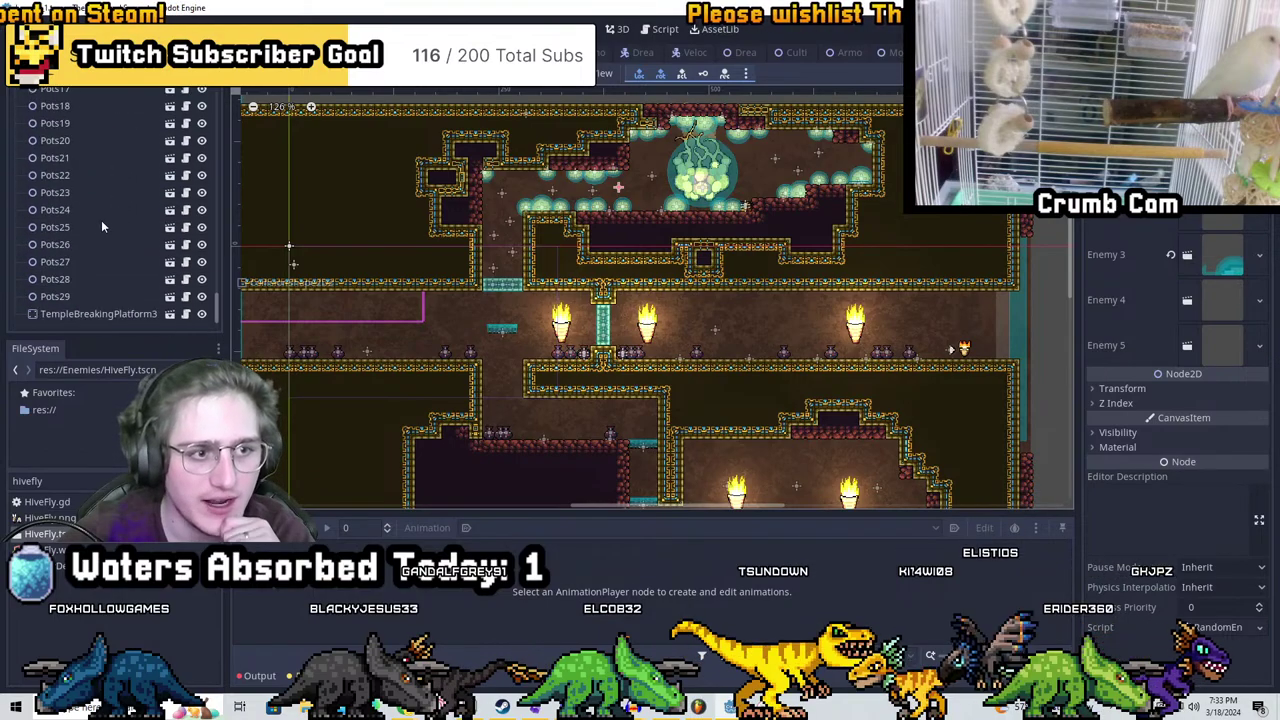
pyautogui.scroll(8, 105, 222)
pyautogui.scroll(10, 135, 243)
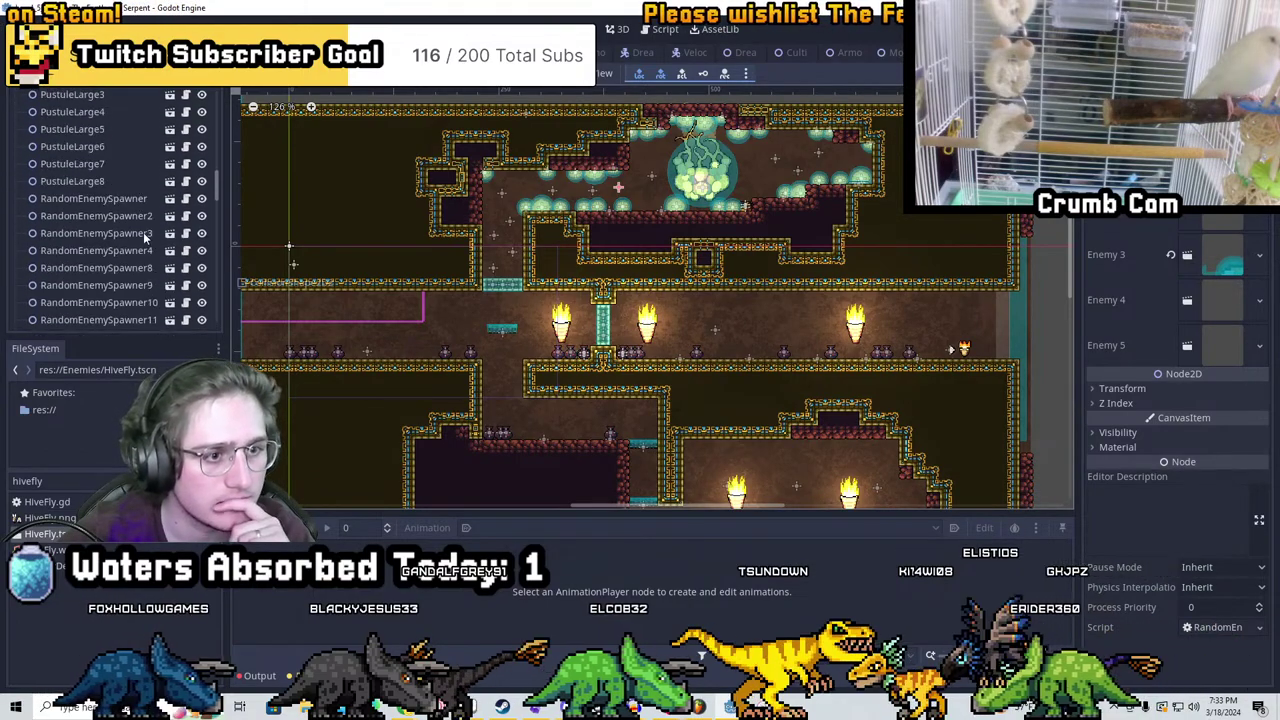
# Make CanvasModulate visible and pan the darkened level past the hive sack and torches
pyautogui.click(201, 269)
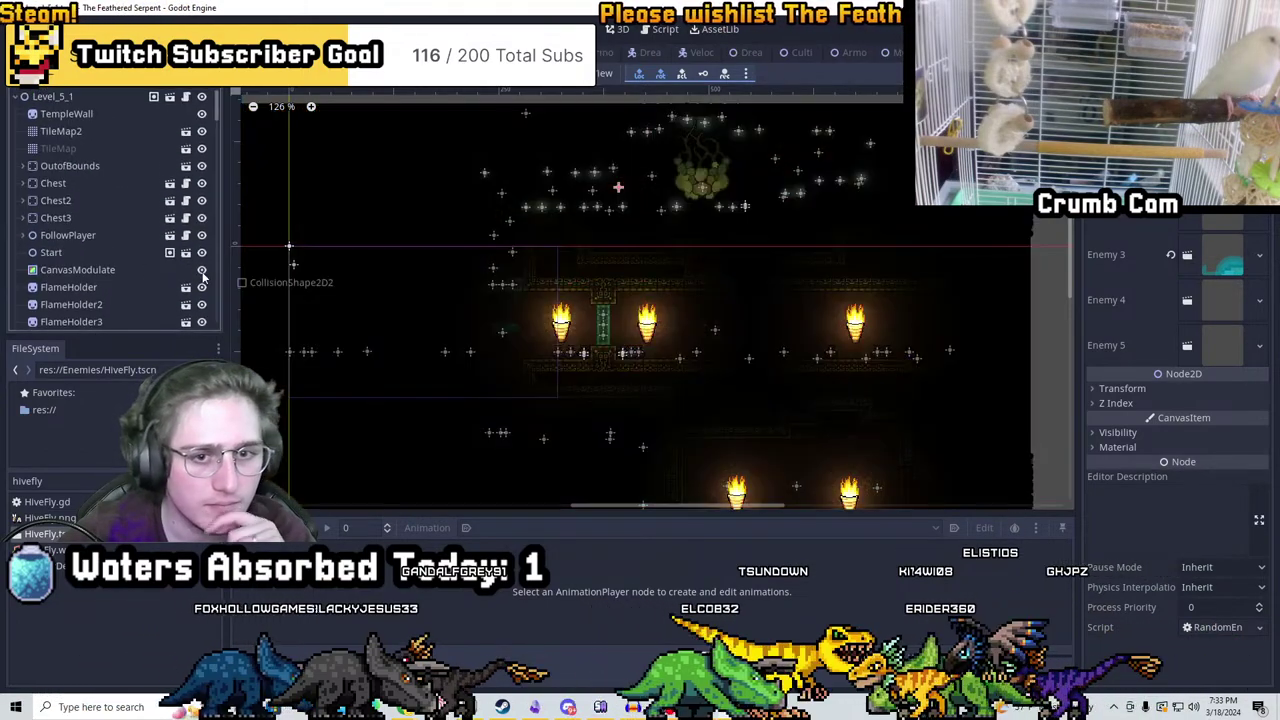
pyautogui.scroll(2, 584, 337)
pyautogui.moveTo(751, 433); pyautogui.dragTo(794, 369, button='middle')
pyautogui.scroll(2, 712, 290)
pyautogui.moveTo(712, 290); pyautogui.dragTo(692, 225, button='middle')
pyautogui.moveTo(759, 257); pyautogui.dragTo(886, 320, button='middle')
pyautogui.scroll(-1, 886, 320)
pyautogui.moveTo(824, 347); pyautogui.dragTo(803, 237, button='middle')
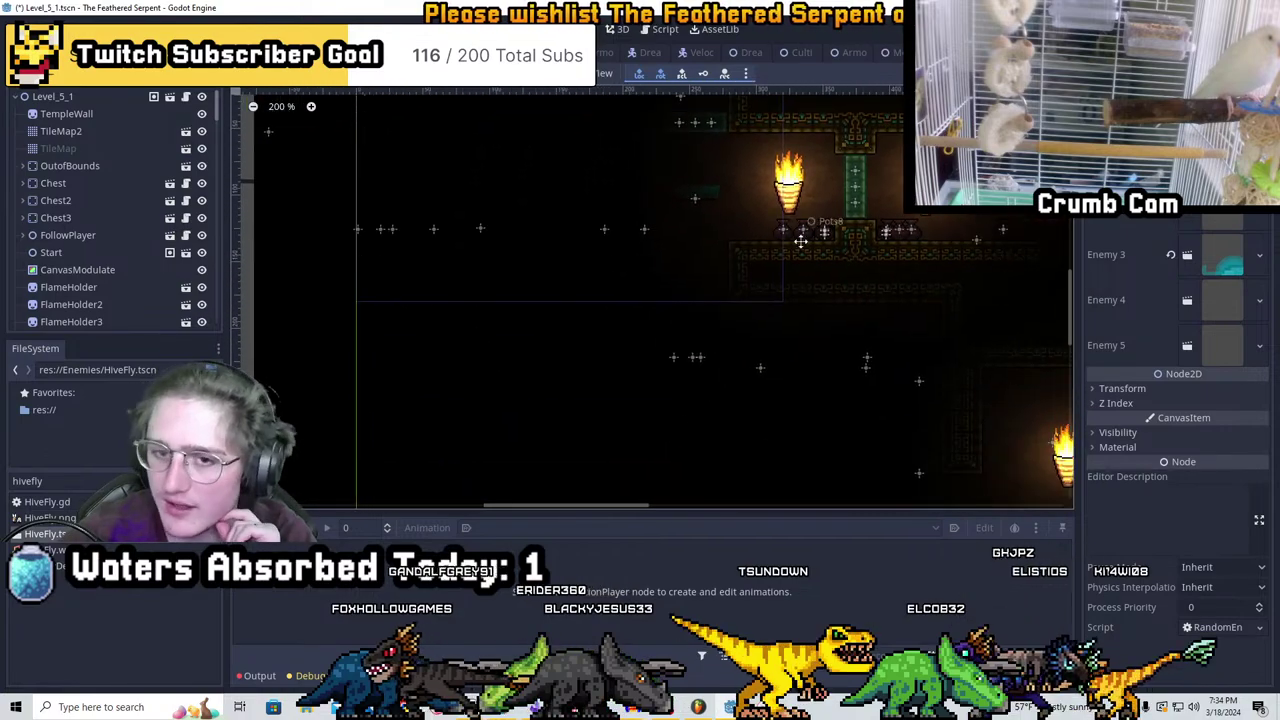
pyautogui.moveTo(911, 406); pyautogui.dragTo(485, 265, button='middle')
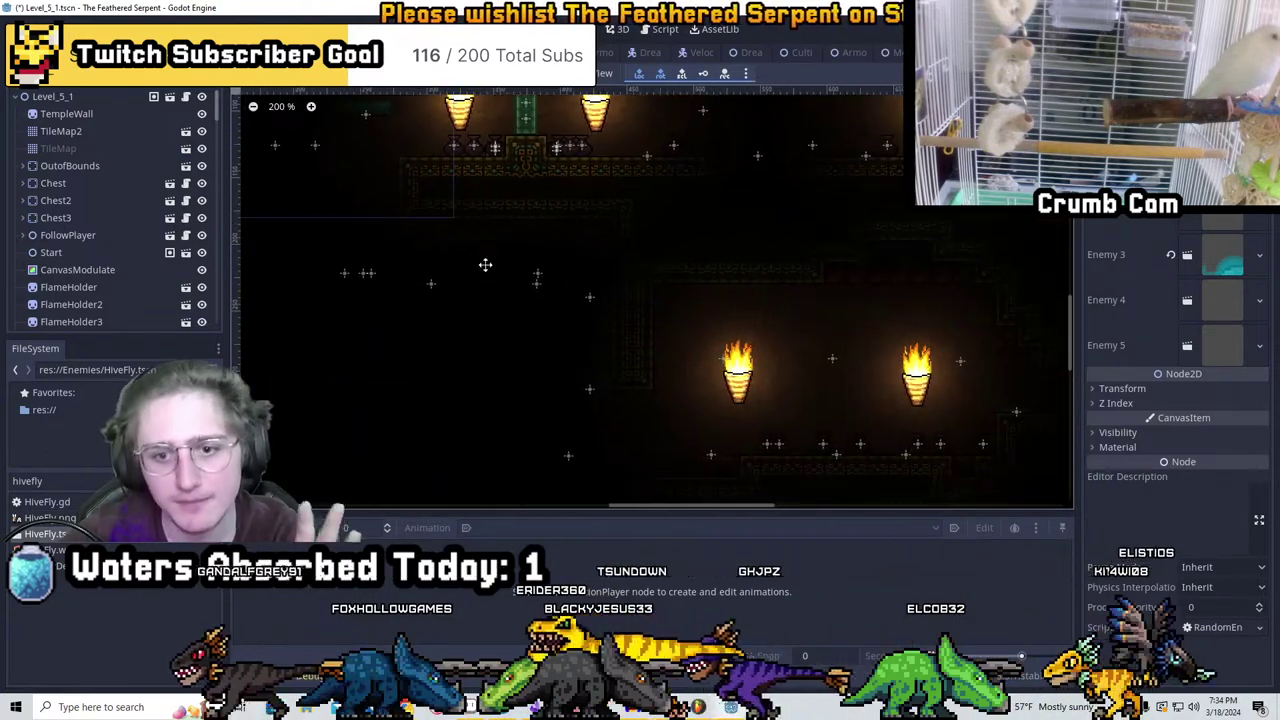
pyautogui.moveTo(632, 365); pyautogui.dragTo(768, 354, button='middle')
# Inspect the torch-lit tiles and three torches up close, then save the Level_5_1 scene
pyautogui.scroll(3, 809, 340)
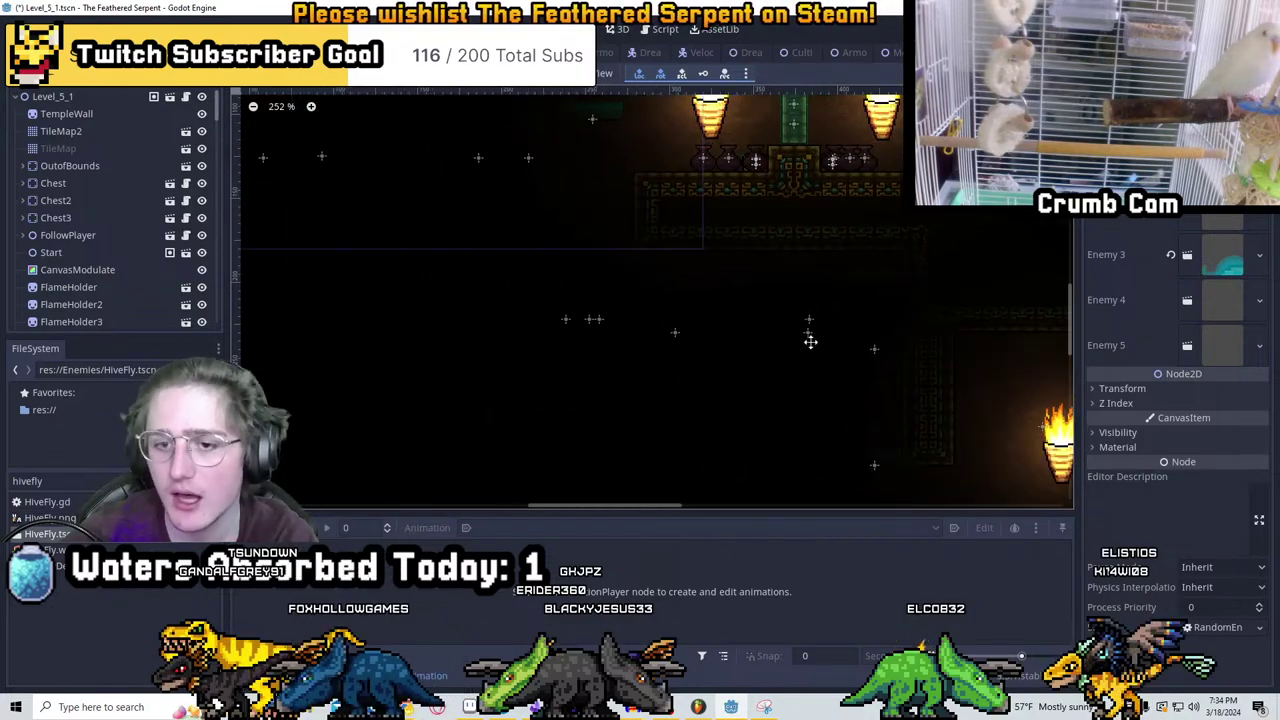
pyautogui.moveTo(791, 271); pyautogui.dragTo(685, 357, button='middle')
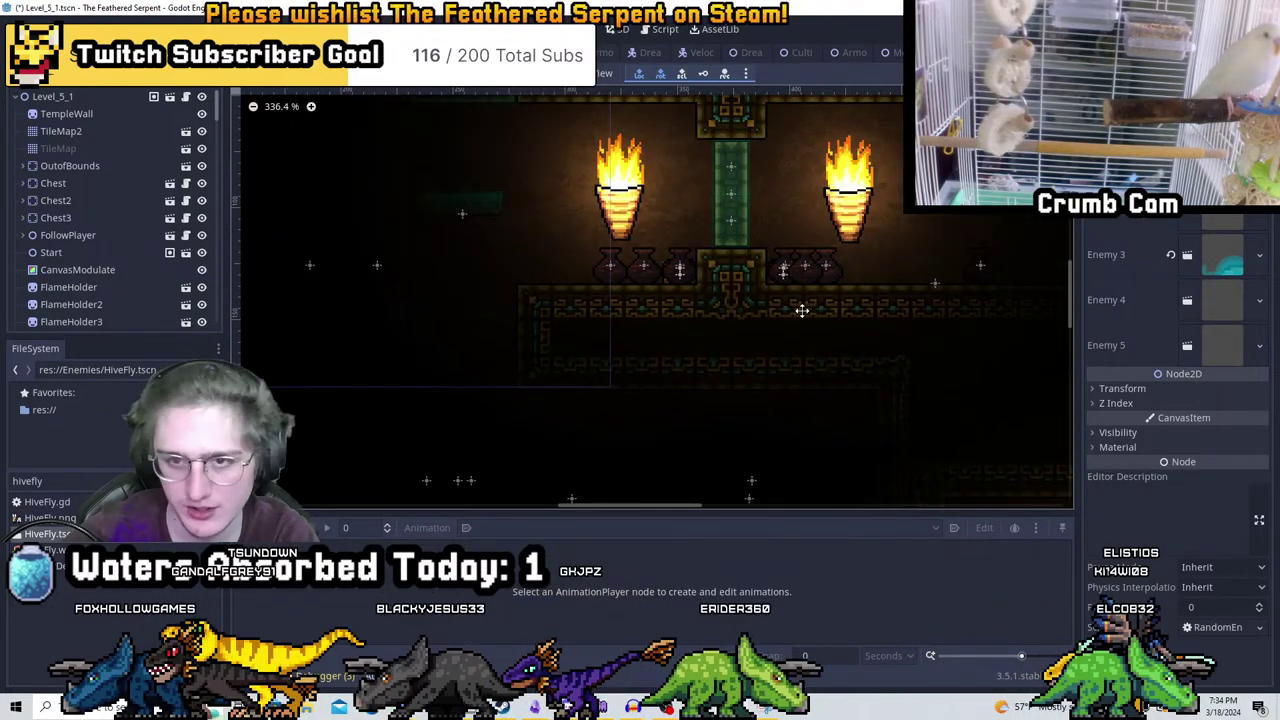
pyautogui.scroll(-3, 777, 288)
pyautogui.moveTo(777, 286); pyautogui.dragTo(432, 346, button='middle')
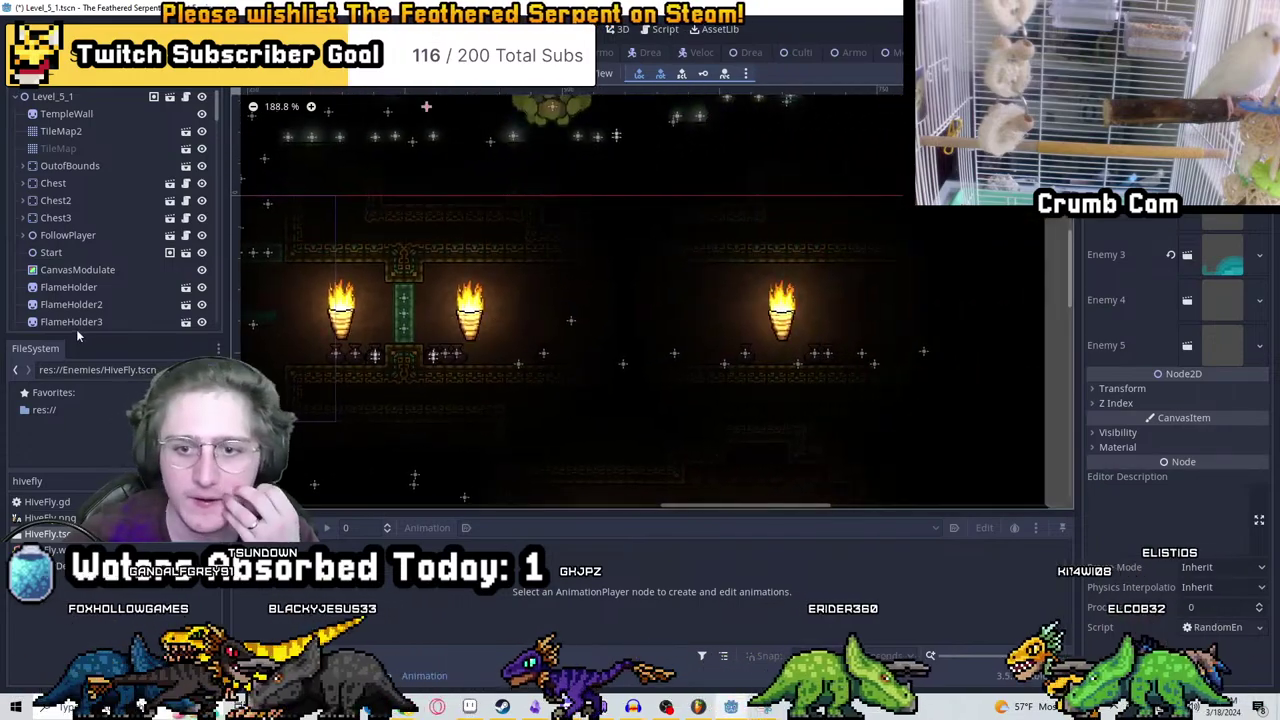
pyautogui.scroll(-4, 757, 337)
pyautogui.moveTo(593, 273); pyautogui.dragTo(743, 274, button='middle')
pyautogui.scroll(1, 443, 371)
pyautogui.moveTo(443, 371); pyautogui.dragTo(569, 340, button='middle')
pyautogui.hotkey('ctrl', 's')
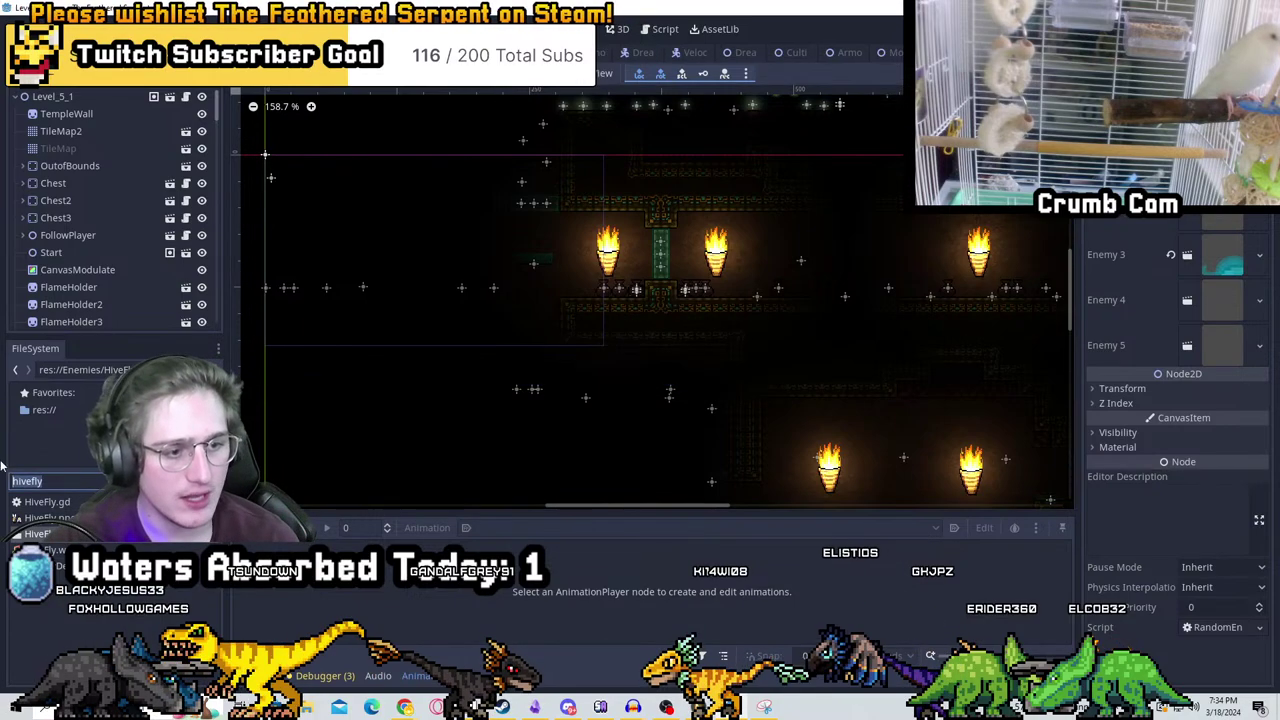
# Filter the file system for 'level_5_2' and open the Level_5_2.tscn scene
pyautogui.hotkey('ctrl', 'a')
pyautogui.write('level_5_2')
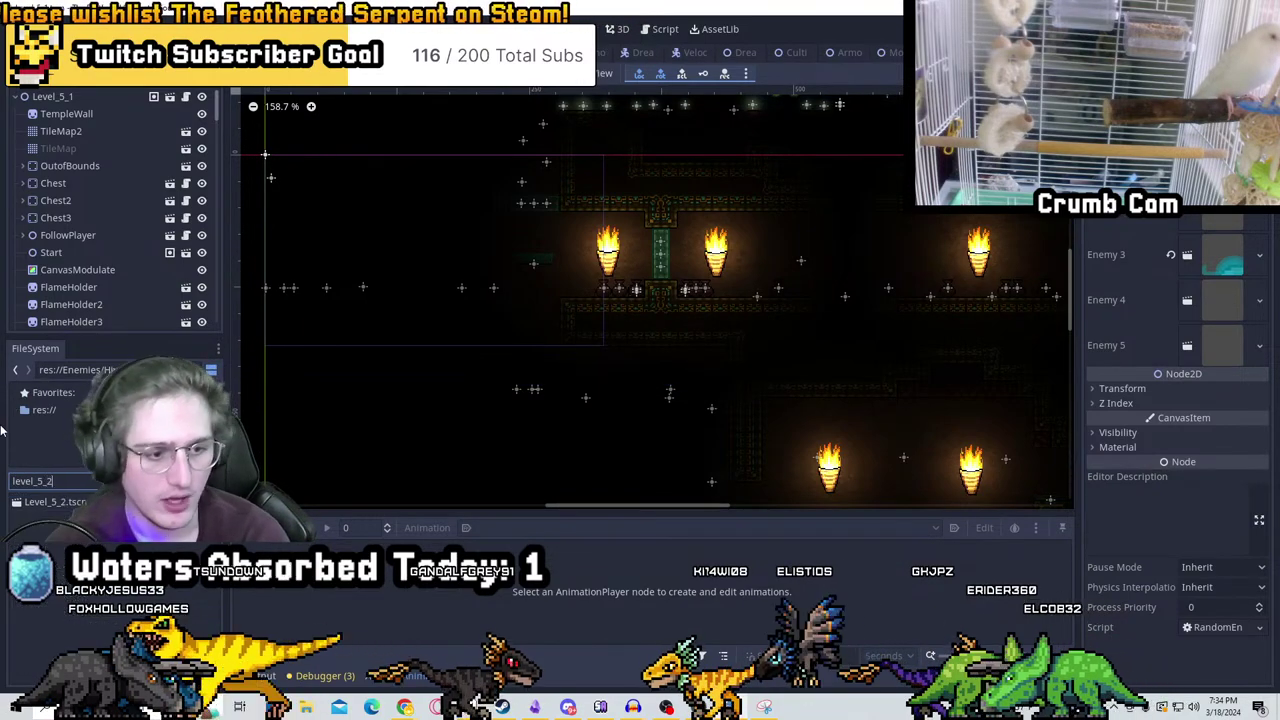
pyautogui.click(48, 502)
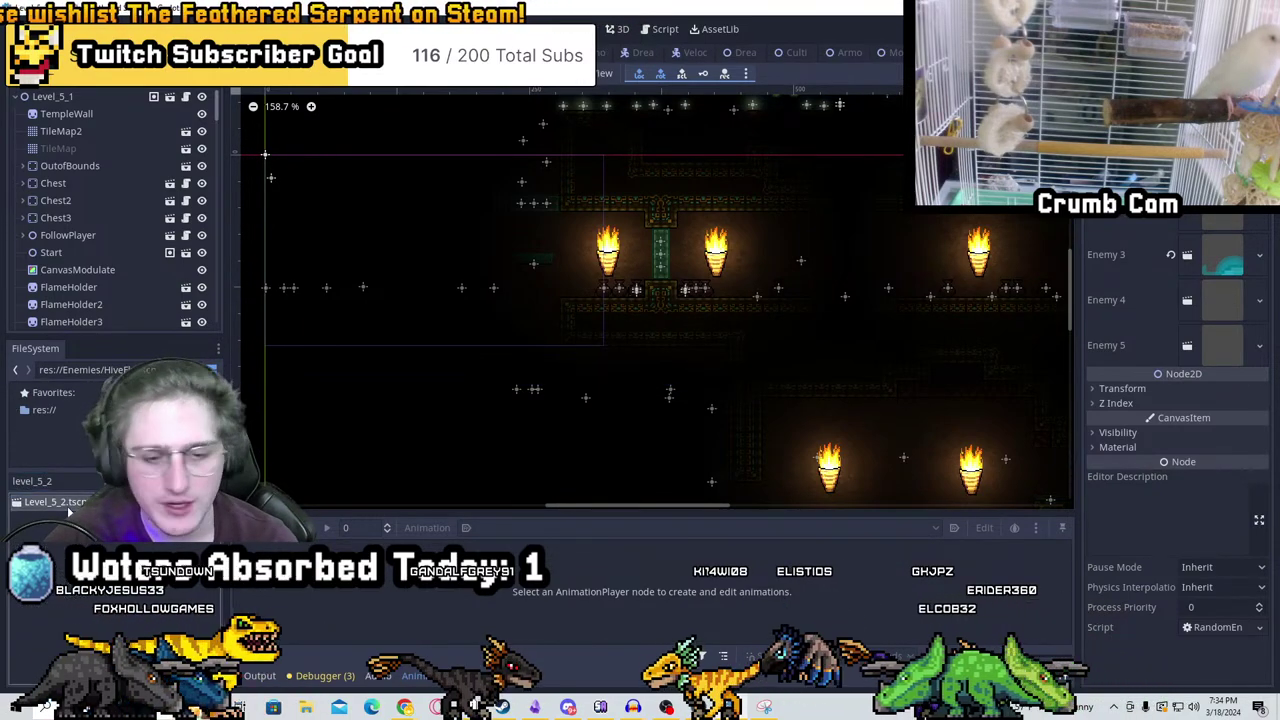
pyautogui.scroll(-2, 748, 271)
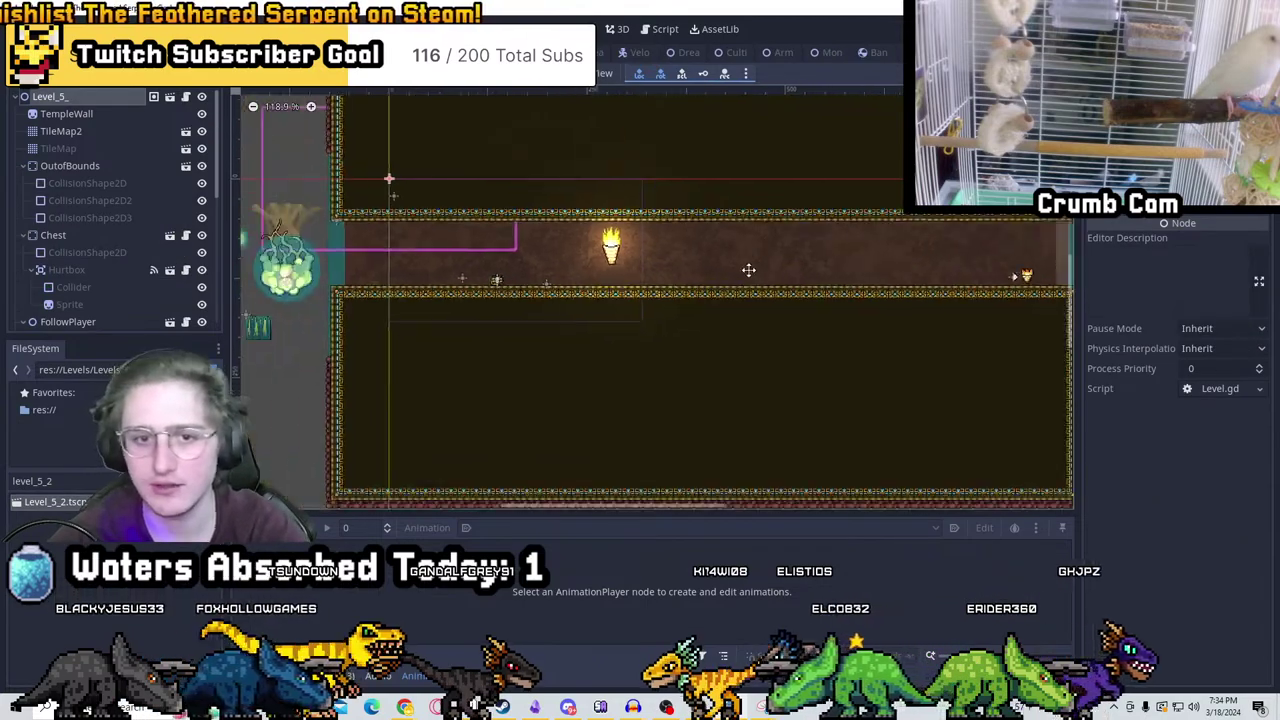
pyautogui.moveTo(748, 271); pyautogui.dragTo(829, 238, button='middle')
pyautogui.doubleClick(103, 100)
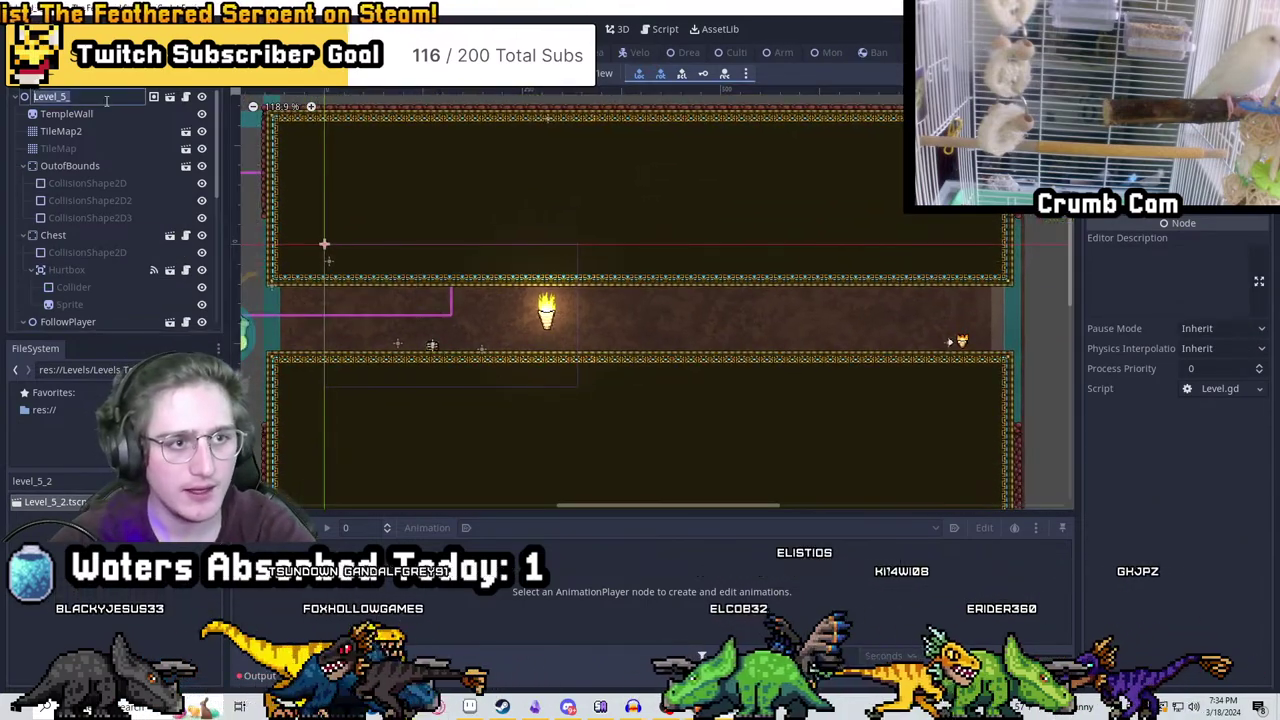
# Select the TileMap node and try a raised wall section above the corridor, then undo it
pyautogui.click(62, 131)
pyautogui.scroll(3, 372, 225)
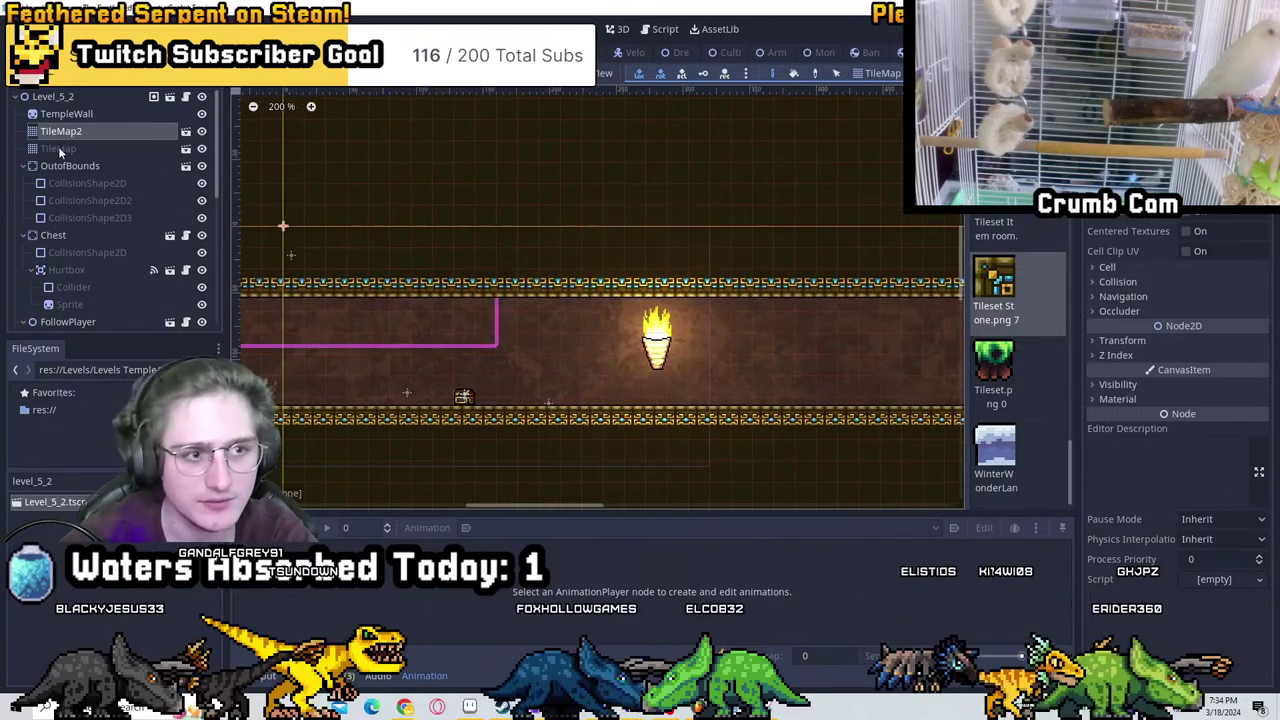
pyautogui.click(58, 148)
pyautogui.scroll(-3, 716, 315)
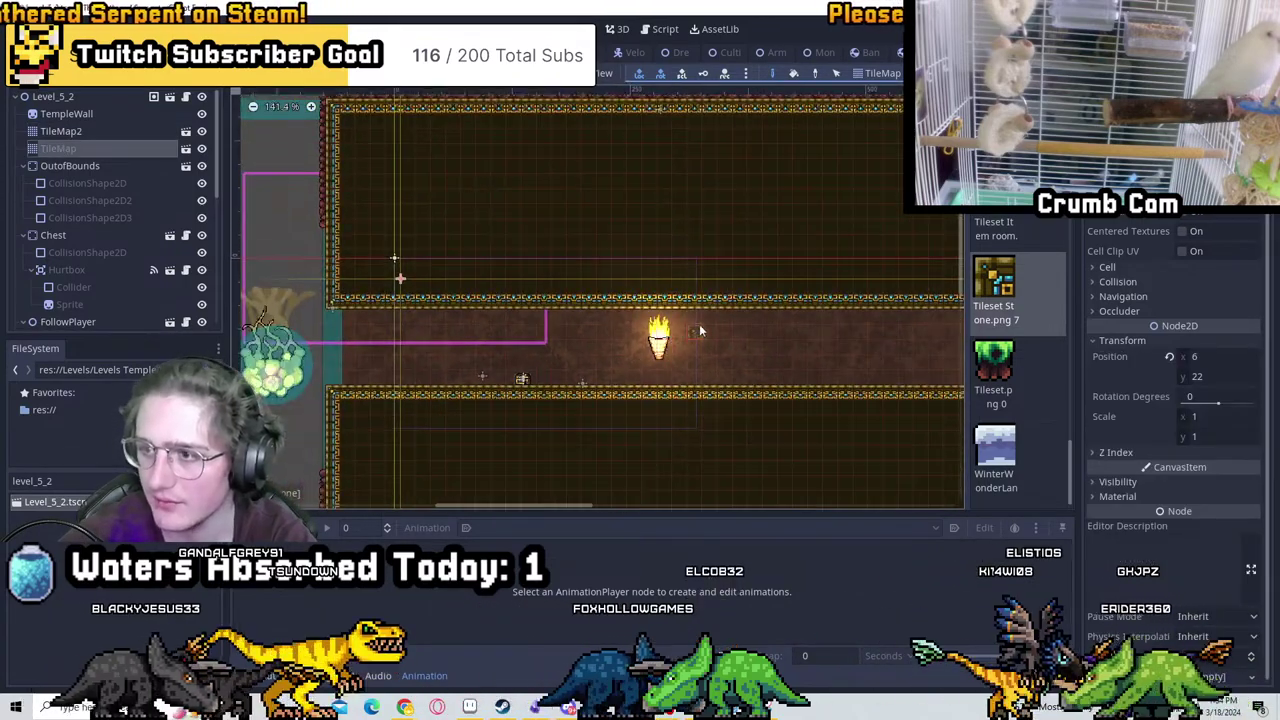
pyautogui.scroll(2, 434, 292)
pyautogui.moveTo(522, 287)
pyautogui.mouseDown()
pyautogui.moveTo(502, 348)
pyautogui.moveTo(460, 343)
pyautogui.moveTo(478, 268)
pyautogui.moveTo(588, 303)
pyautogui.moveTo(626, 209)
pyautogui.moveTo(658, 198)
pyautogui.mouseUp()
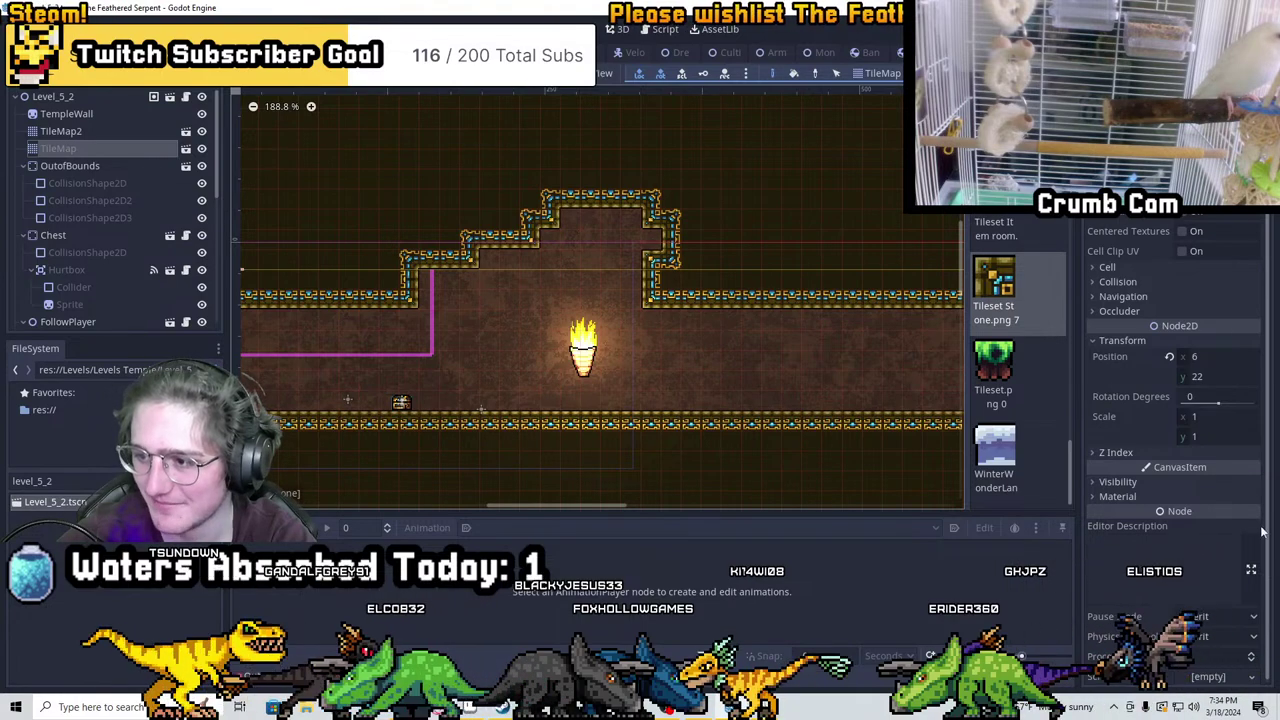
pyautogui.moveTo(600, 295)
pyautogui.mouseDown(button='middle')
pyautogui.moveTo(536, 322)
pyautogui.moveTo(713, 340)
pyautogui.mouseUp(button='middle')
pyautogui.hotkey('ctrl', 'z')
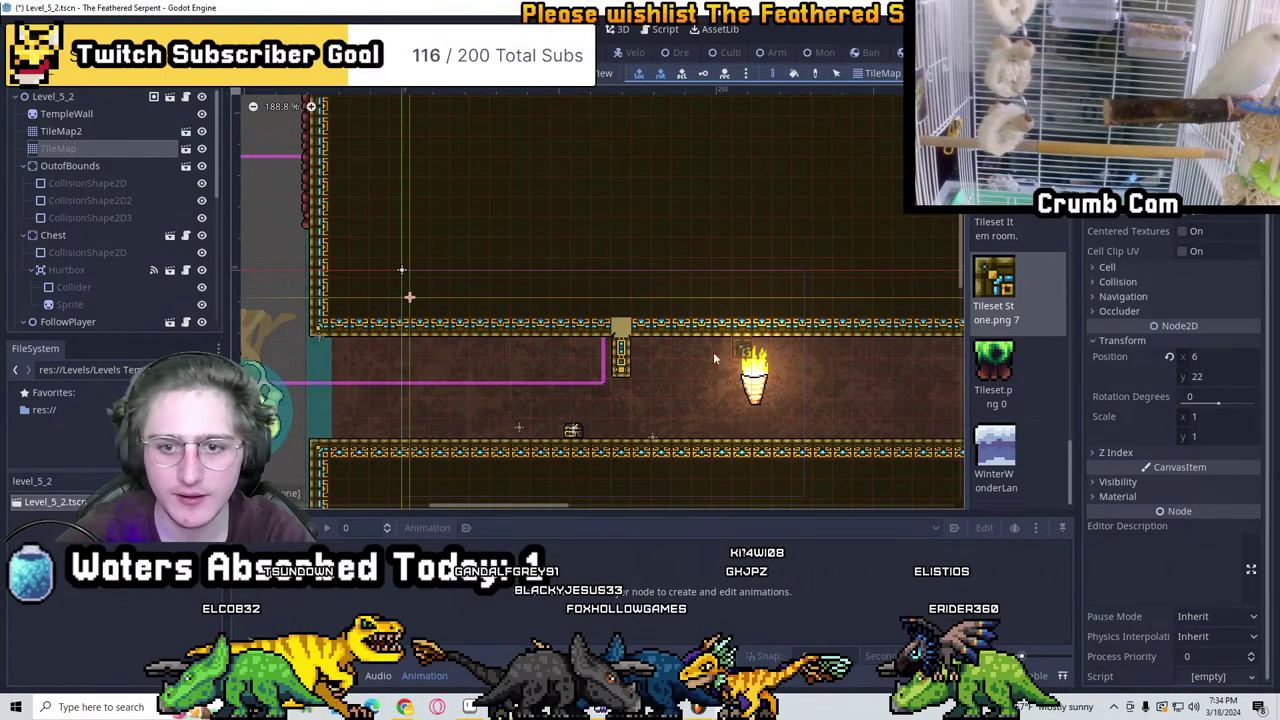
# Paint a wider, deeper U-shaped pit into the lower wall
pyautogui.moveTo(594, 434); pyautogui.dragTo(582, 372, button='middle')
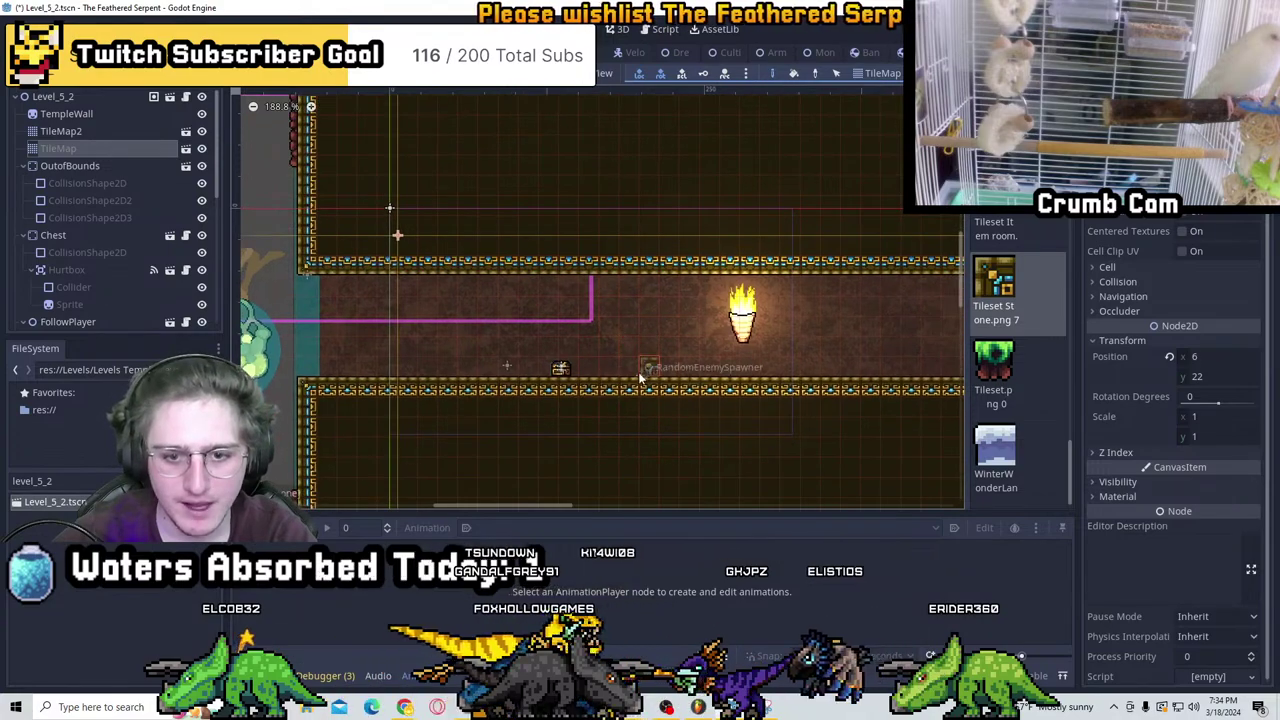
pyautogui.scroll(2, 640, 378)
pyautogui.moveTo(585, 355)
pyautogui.mouseDown()
pyautogui.moveTo(615, 425)
pyautogui.moveTo(648, 358)
pyautogui.moveTo(645, 440)
pyautogui.moveTo(616, 451)
pyautogui.mouseUp()
pyautogui.moveTo(616, 451); pyautogui.dragTo(556, 386, button='middle')
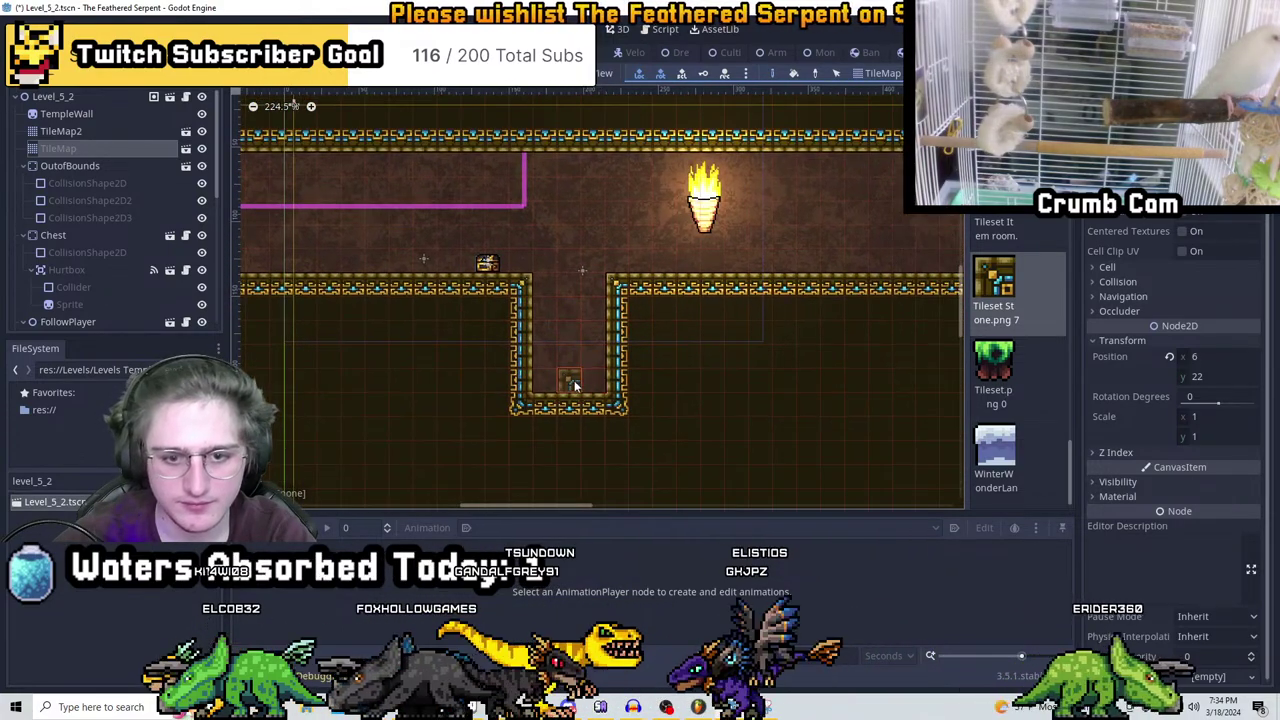
pyautogui.scroll(-2, 496, 297)
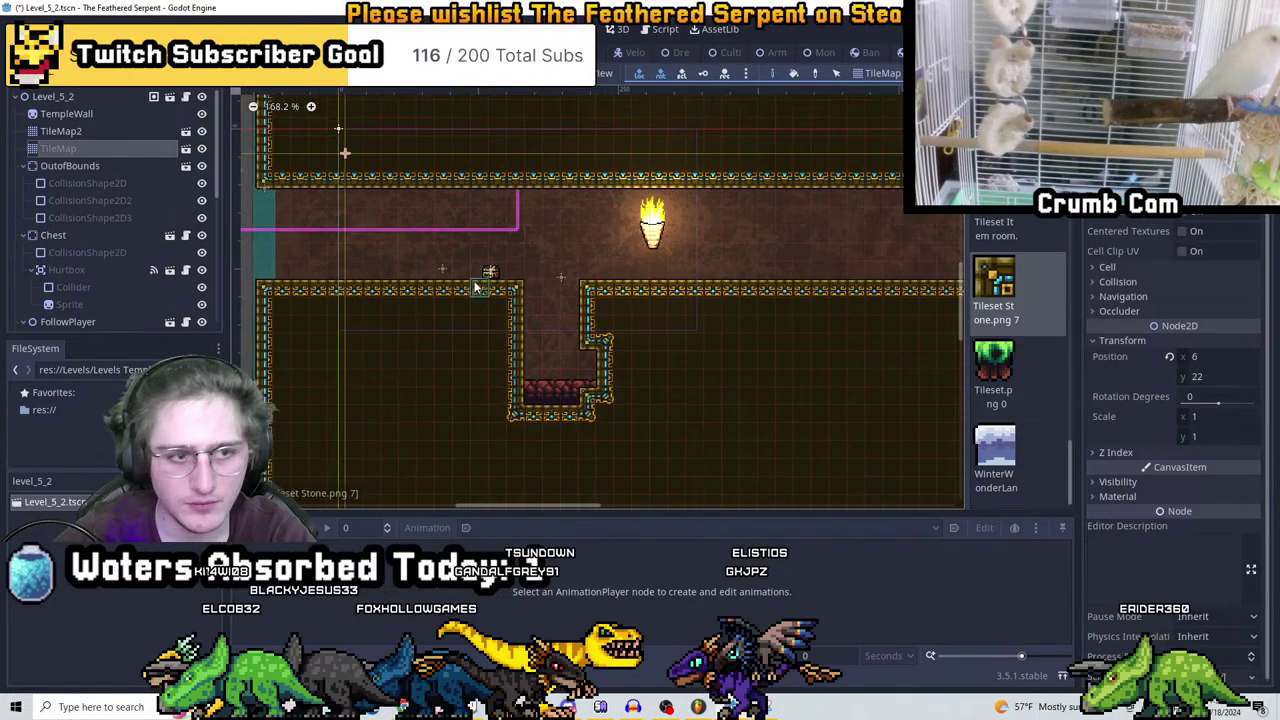
pyautogui.moveTo(496, 300); pyautogui.dragTo(639, 354, button='middle')
# Enlarge the lower alcove, move the red pit floor left, and extend the room's right end
pyautogui.click(133, 131)
pyautogui.scroll(12, 543, 311)
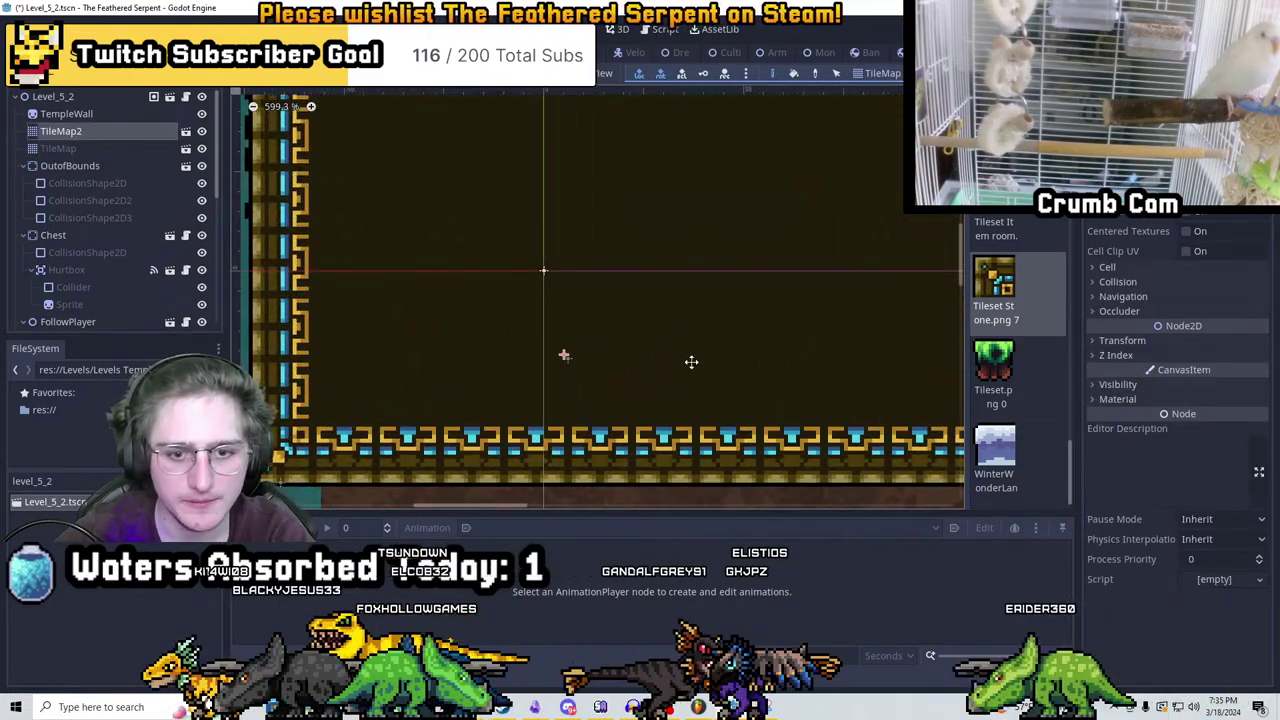
pyautogui.scroll(-12, 702, 359)
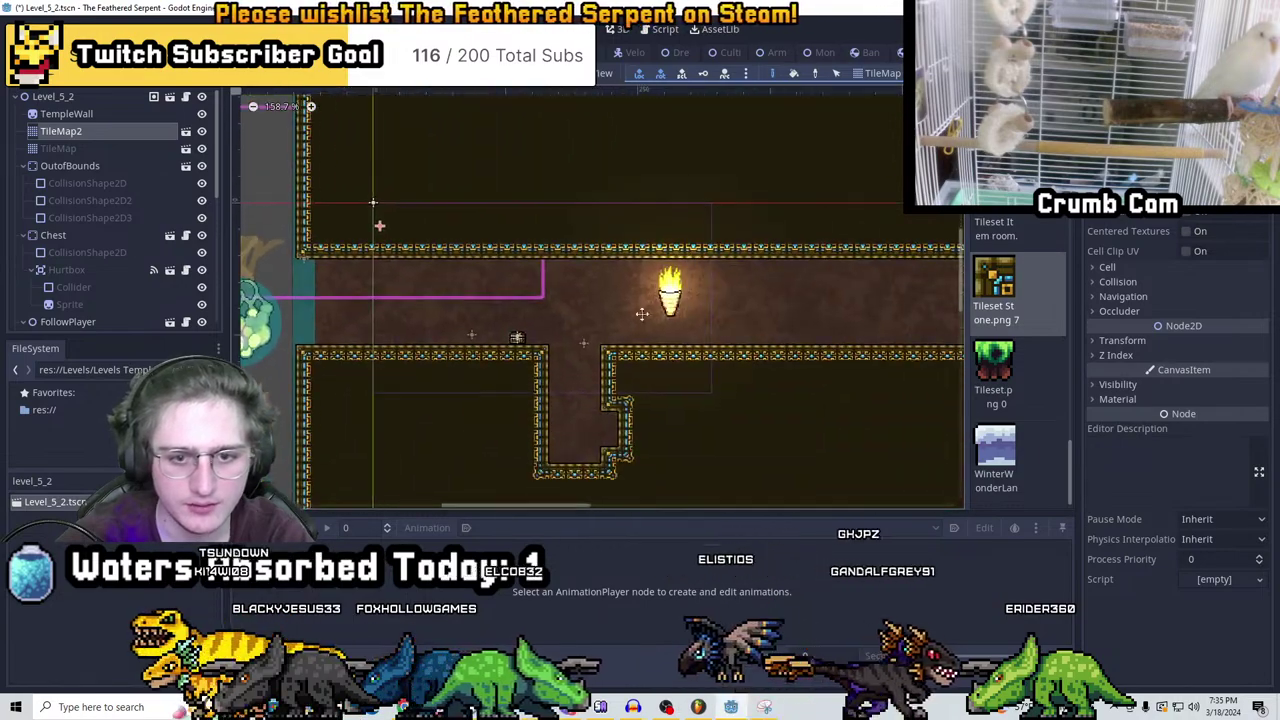
pyautogui.scroll(1, 555, 378)
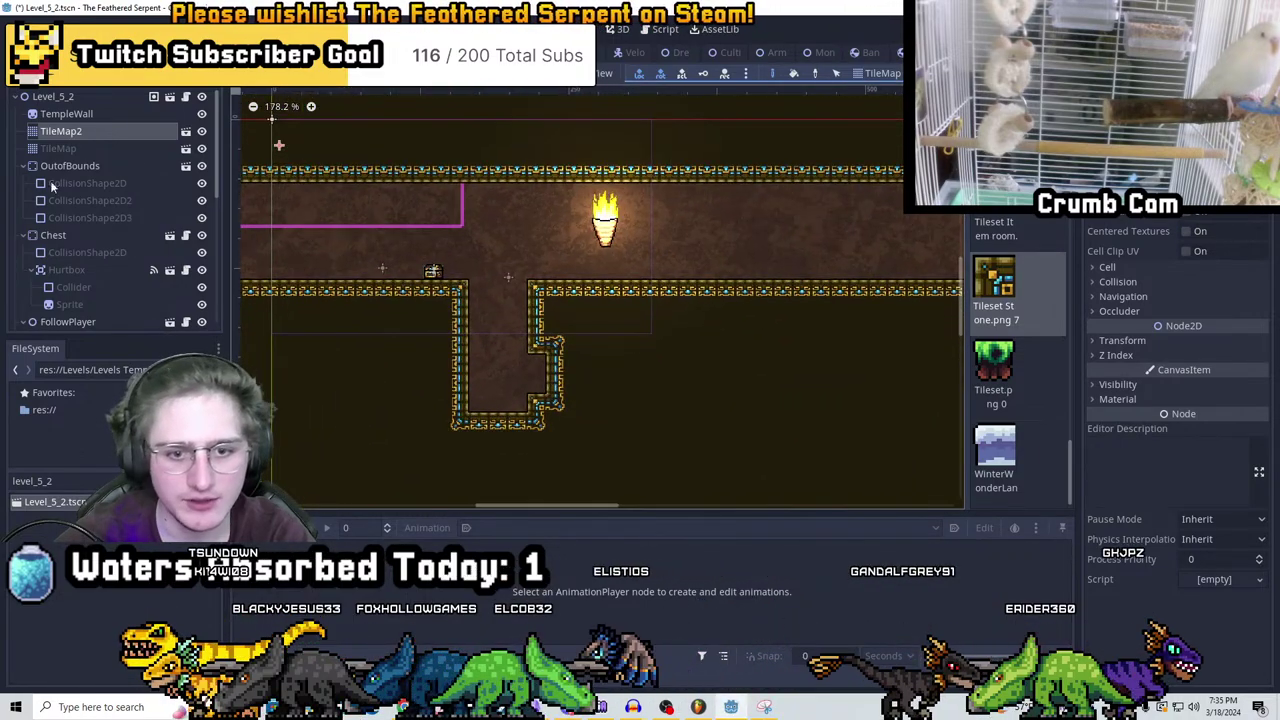
pyautogui.click(267, 230)
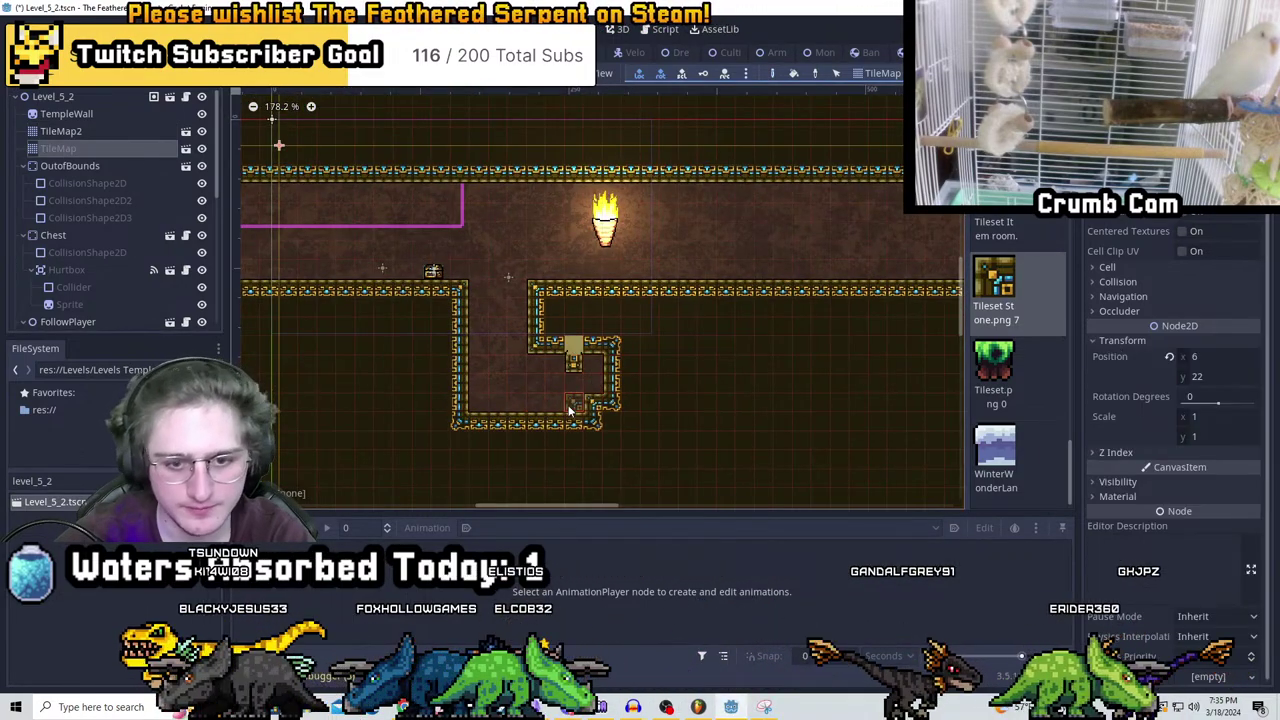
pyautogui.moveTo(580, 369); pyautogui.dragTo(470, 320, button='middle')
pyautogui.moveTo(470, 320)
pyautogui.mouseDown()
pyautogui.moveTo(466, 340)
pyautogui.moveTo(580, 350)
pyautogui.moveTo(630, 316)
pyautogui.moveTo(648, 333)
pyautogui.mouseUp()
pyautogui.moveTo(414, 352)
pyautogui.mouseDown()
pyautogui.moveTo(440, 372)
pyautogui.moveTo(680, 360)
pyautogui.moveTo(474, 364)
pyautogui.mouseUp()
pyautogui.moveTo(617, 360); pyautogui.dragTo(414, 372, button='middle')
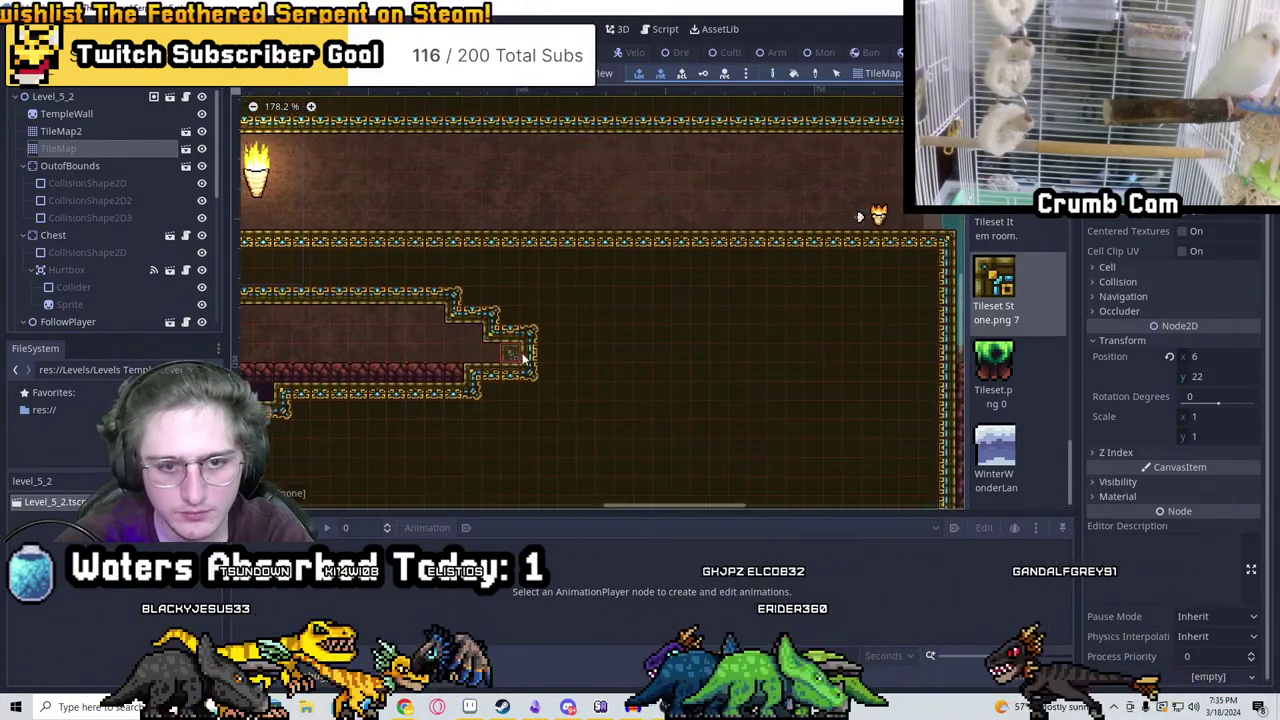
pyautogui.moveTo(494, 314)
pyautogui.mouseDown()
pyautogui.moveTo(500, 305)
pyautogui.moveTo(563, 336)
pyautogui.mouseUp()
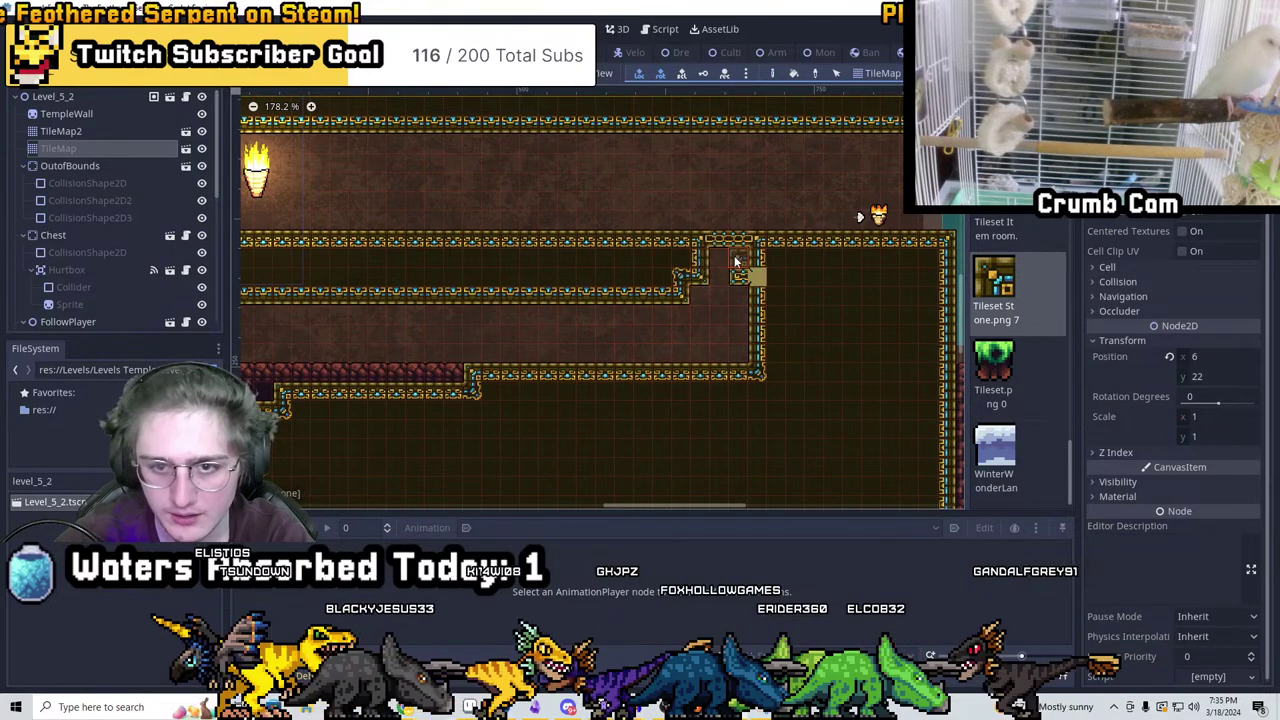
# Paint a vertical wall between the corridors to form a passage
pyautogui.moveTo(358, 218); pyautogui.dragTo(557, 308, button='middle')
pyautogui.scroll(2, 557, 308)
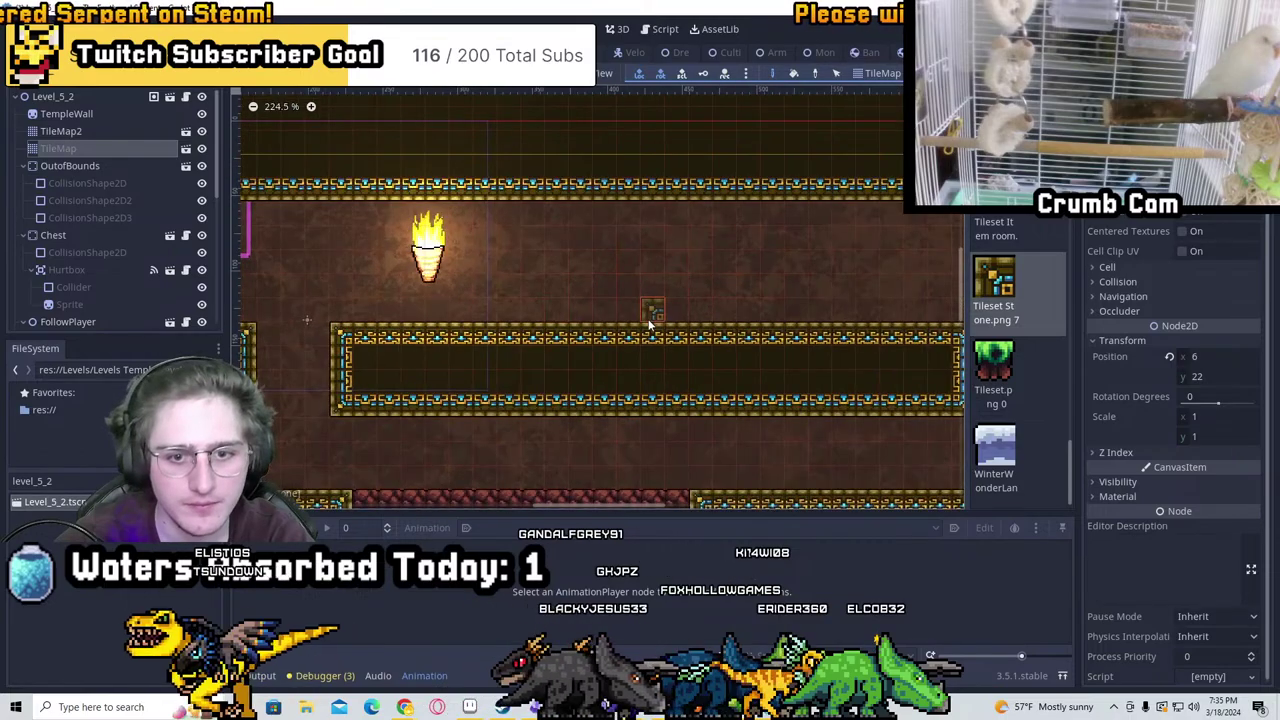
pyautogui.moveTo(537, 315); pyautogui.dragTo(530, 190)
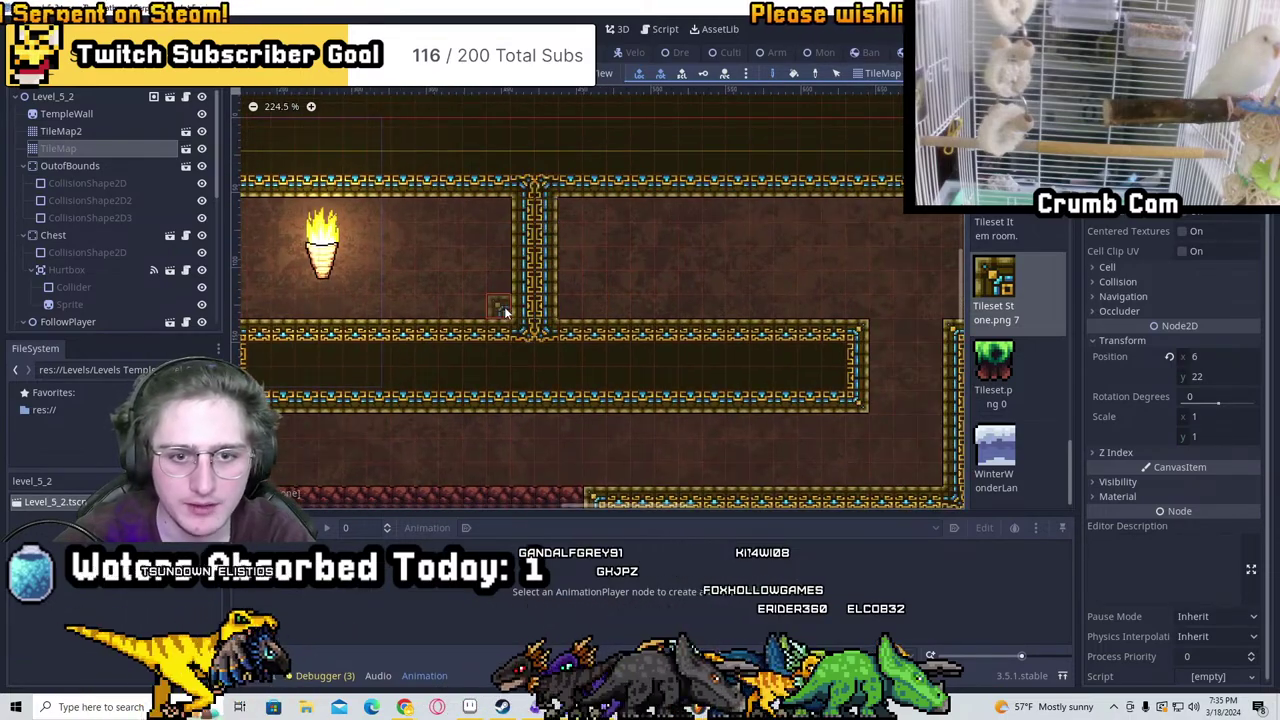
pyautogui.moveTo(500, 300); pyautogui.dragTo(510, 200)
pyautogui.scroll(-5, 596, 258)
pyautogui.scroll(3, 596, 258)
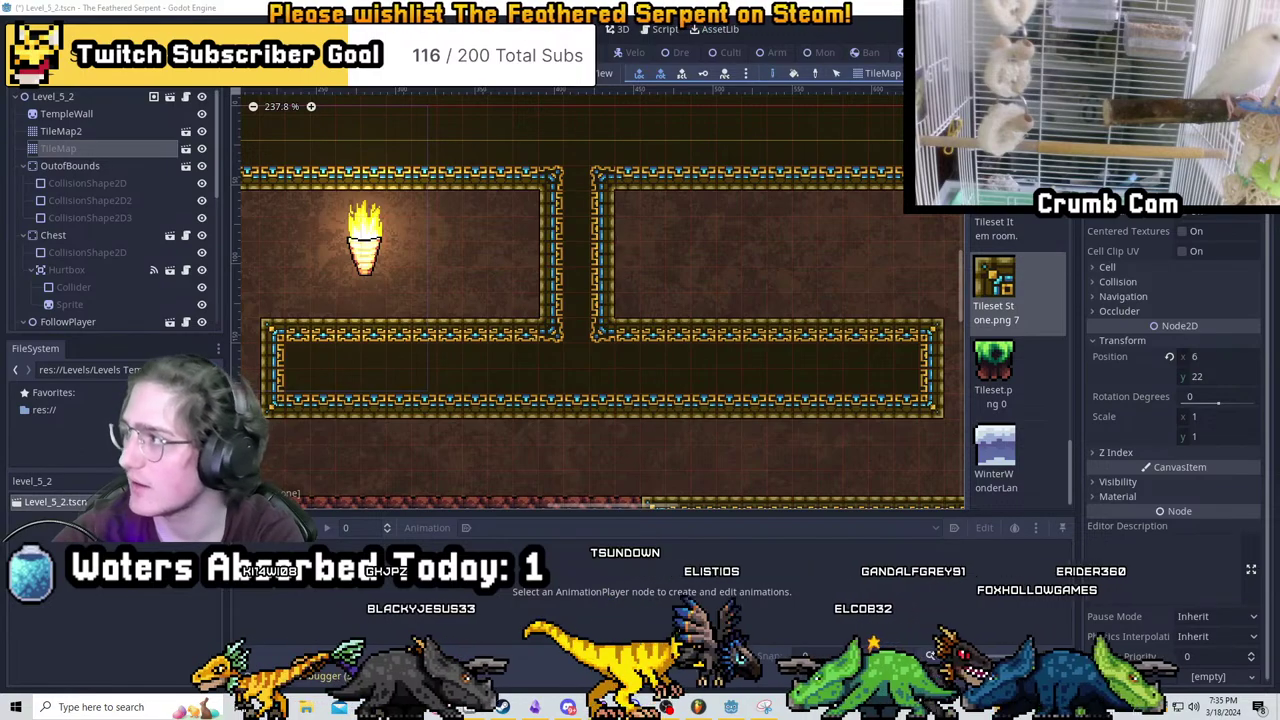
pyautogui.hotkey('alt', 'Tab')
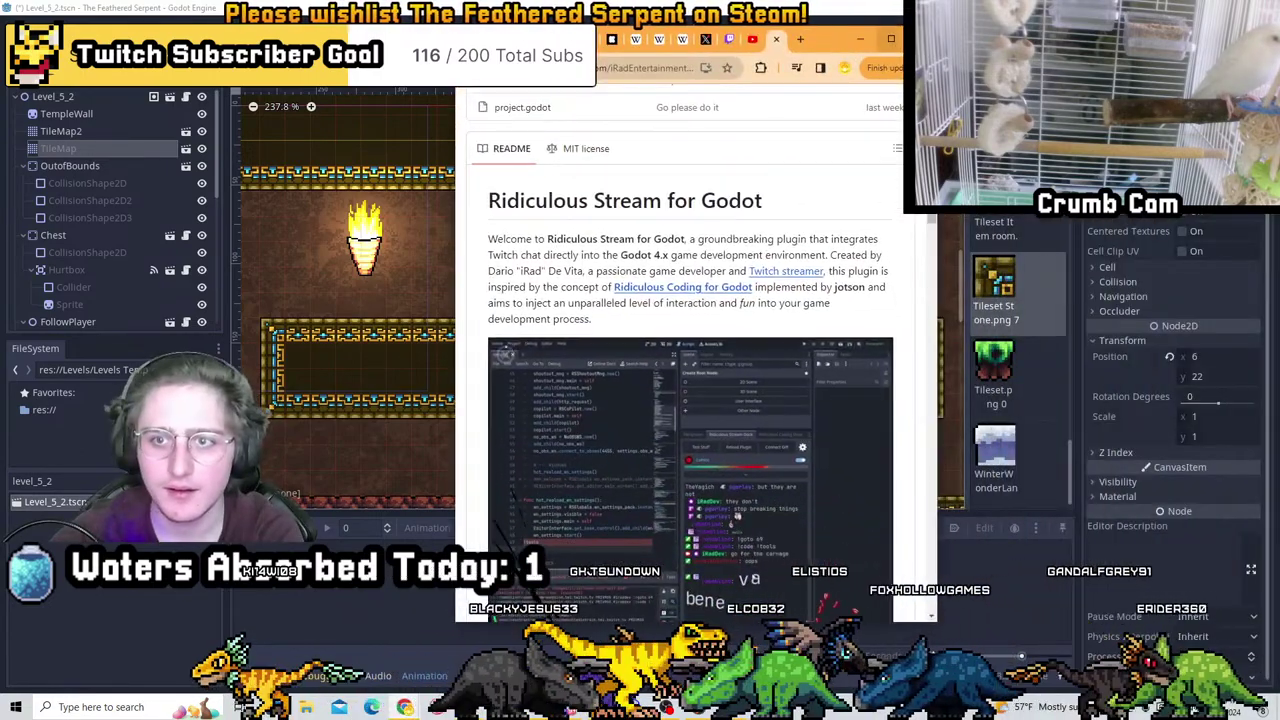
# Maximize the browser, scroll through the Ridiculous Stream for Godot README, and return to Godot
pyautogui.press('super+Up')
pyautogui.scroll(-3, 480, 318)
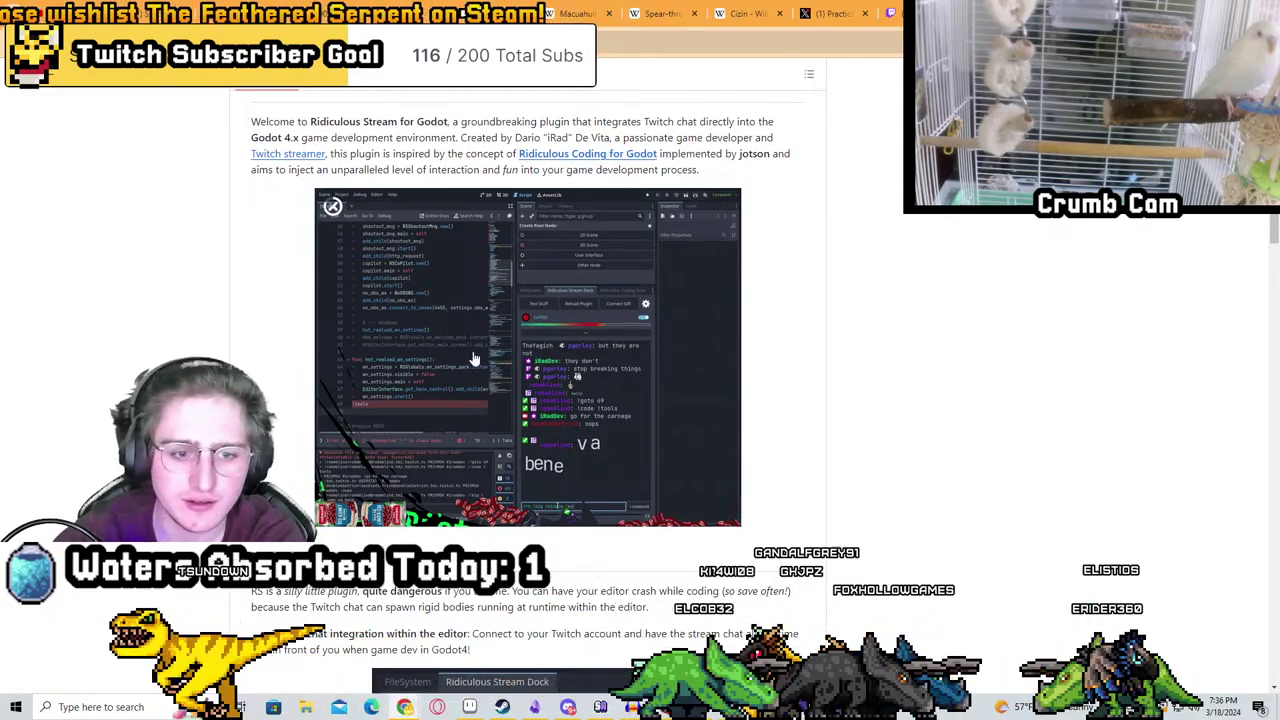
pyautogui.scroll(-3, 474, 358)
pyautogui.scroll(-3, 600, 326)
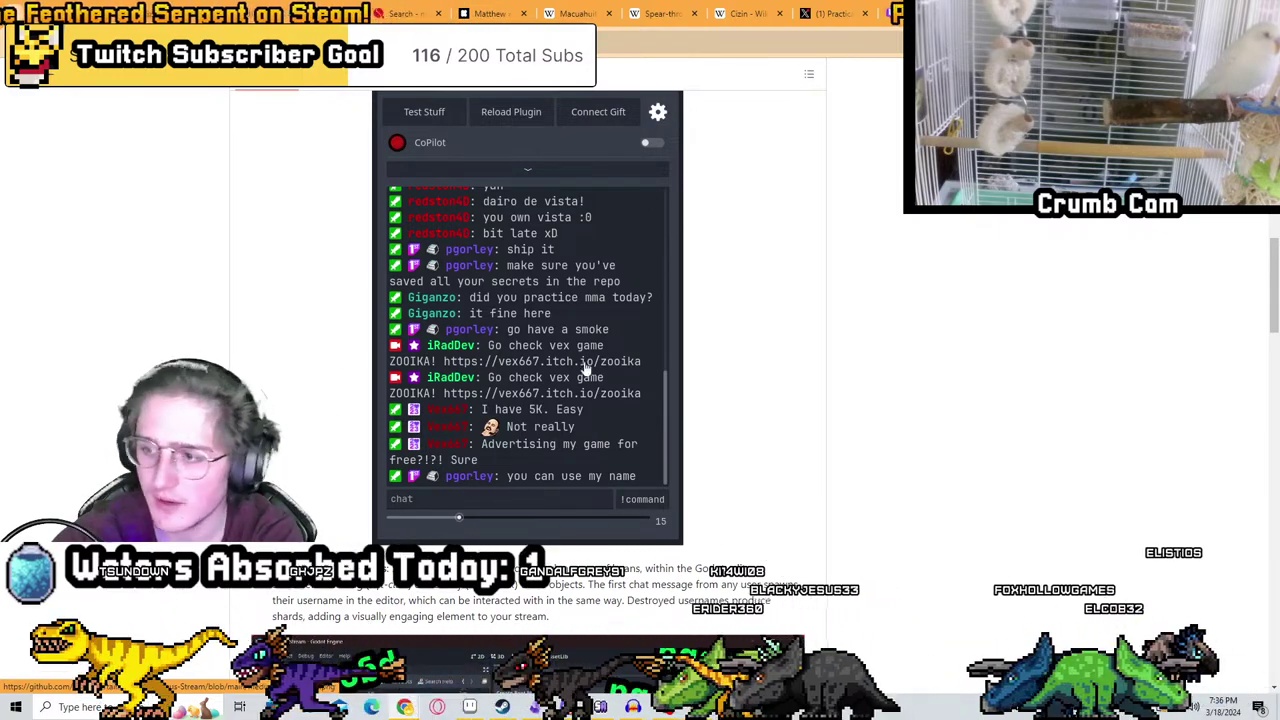
pyautogui.scroll(-5, 645, 212)
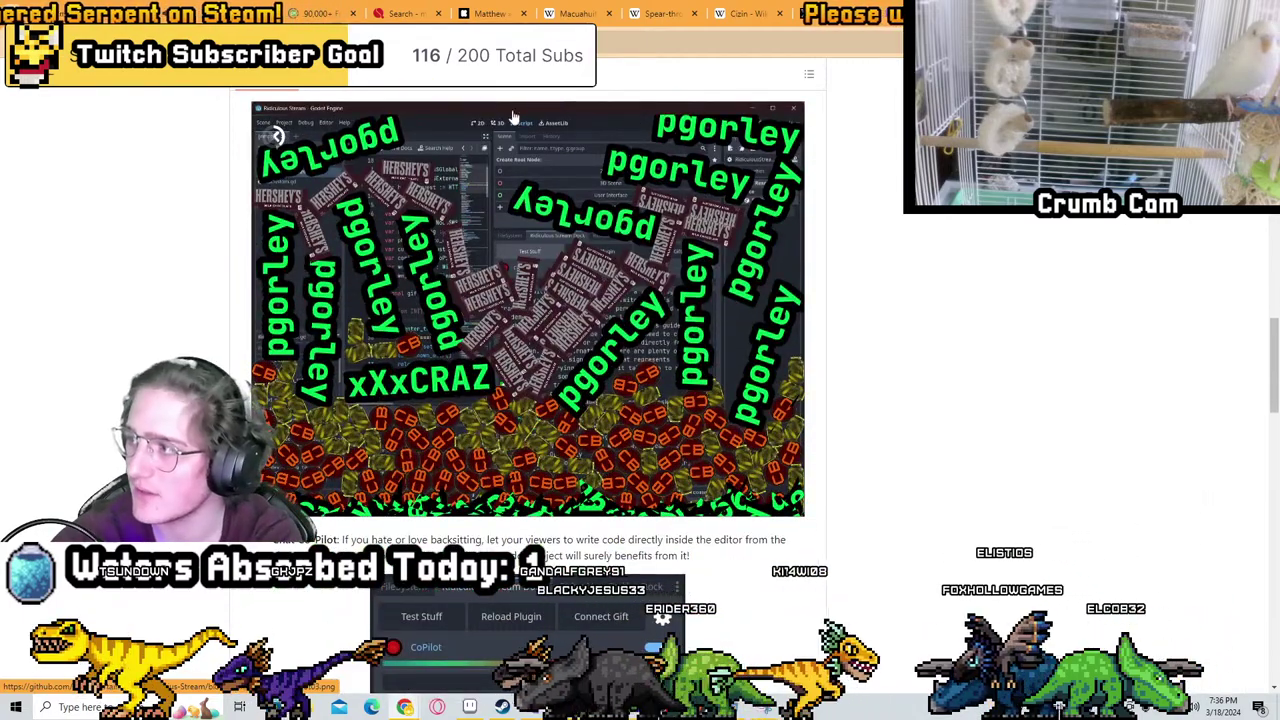
pyautogui.scroll(-3, 575, 427)
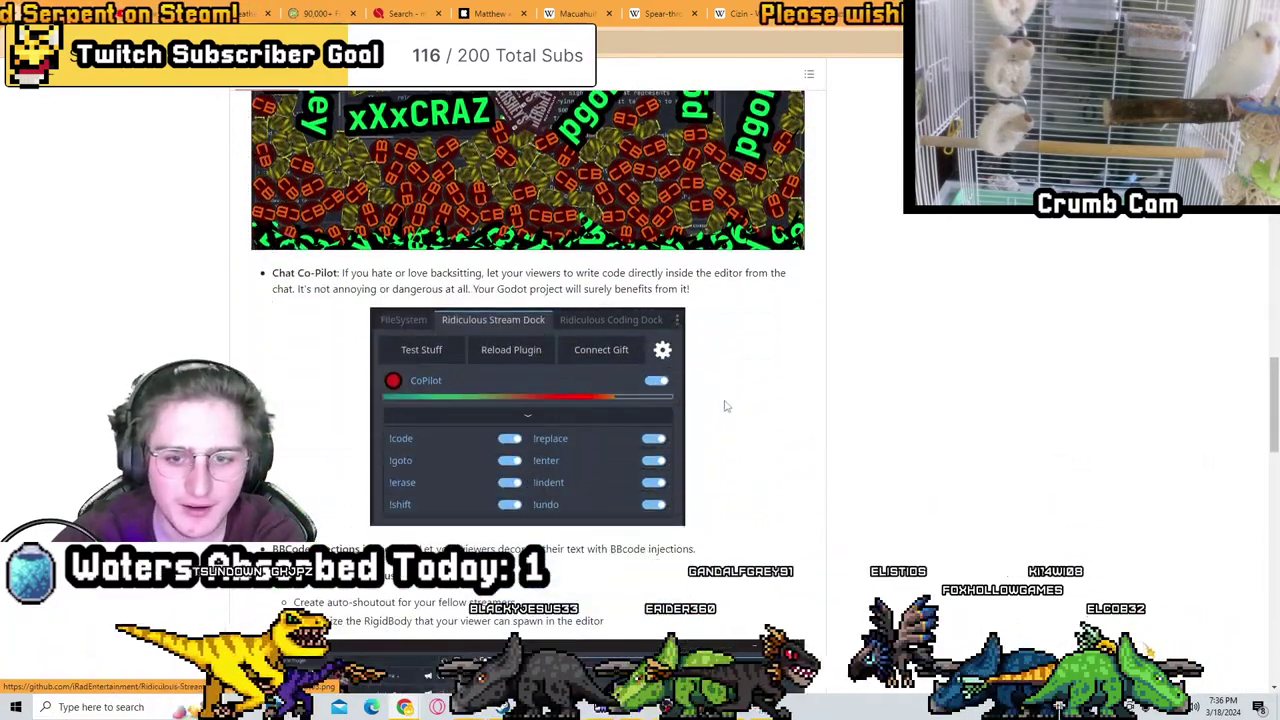
pyautogui.scroll(4, 723, 406)
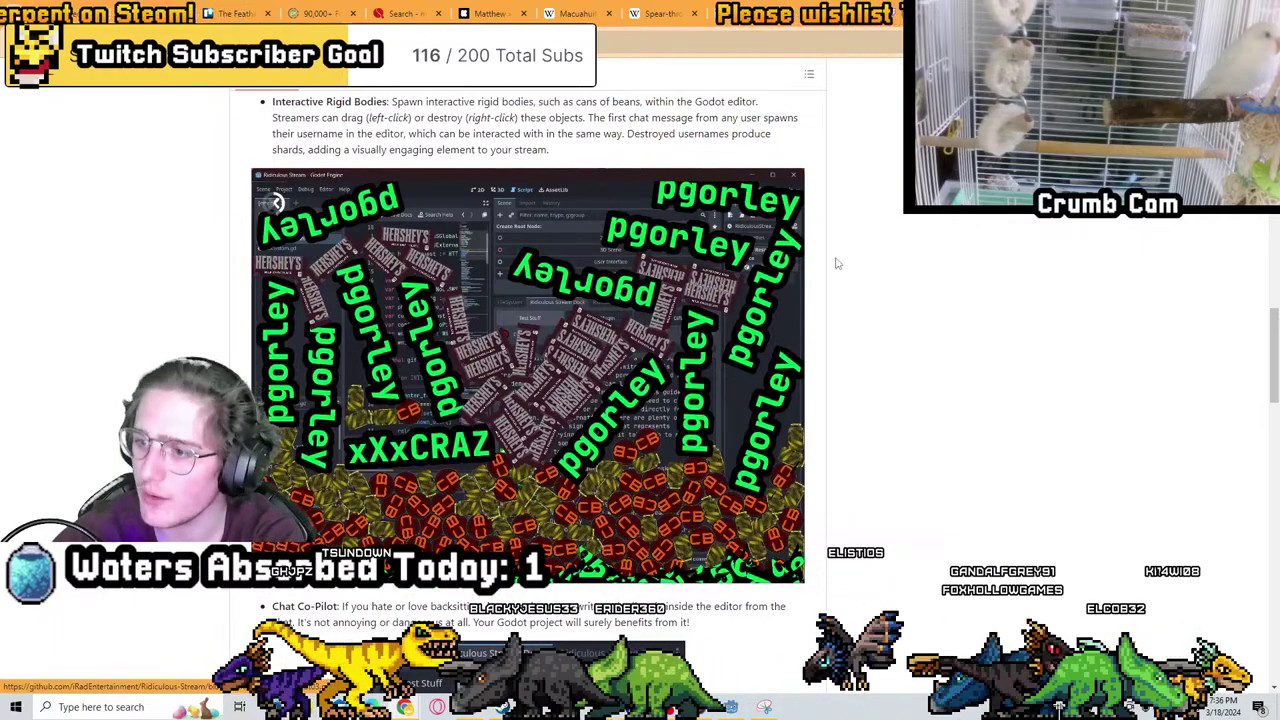
pyautogui.scroll(-2, 725, 300)
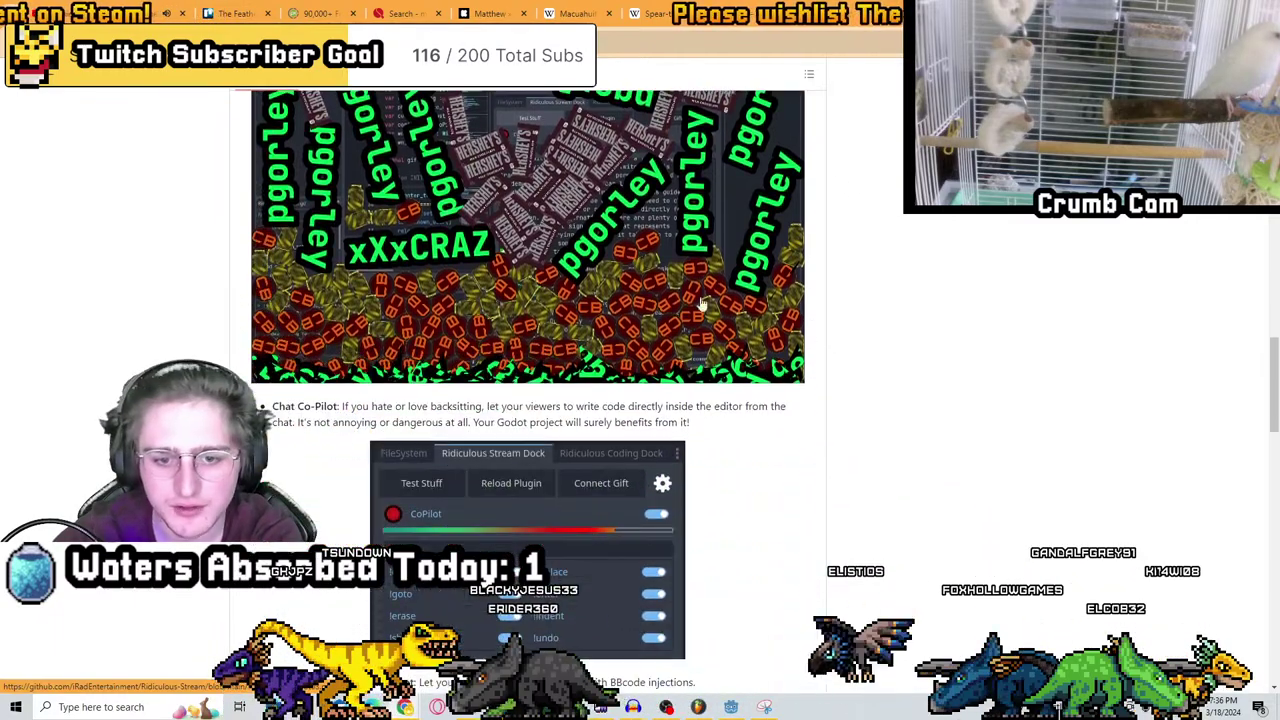
pyautogui.scroll(-3, 677, 300)
pyautogui.scroll(-2, 720, 241)
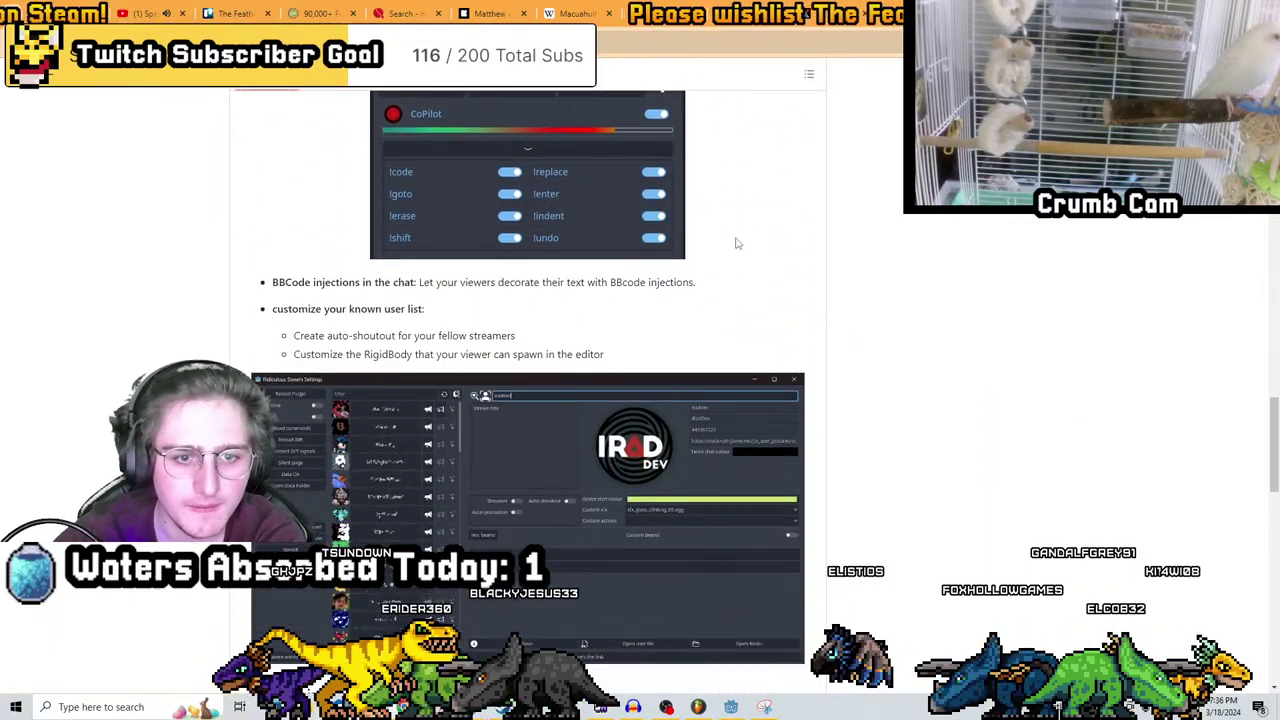
pyautogui.scroll(-9, 795, 173)
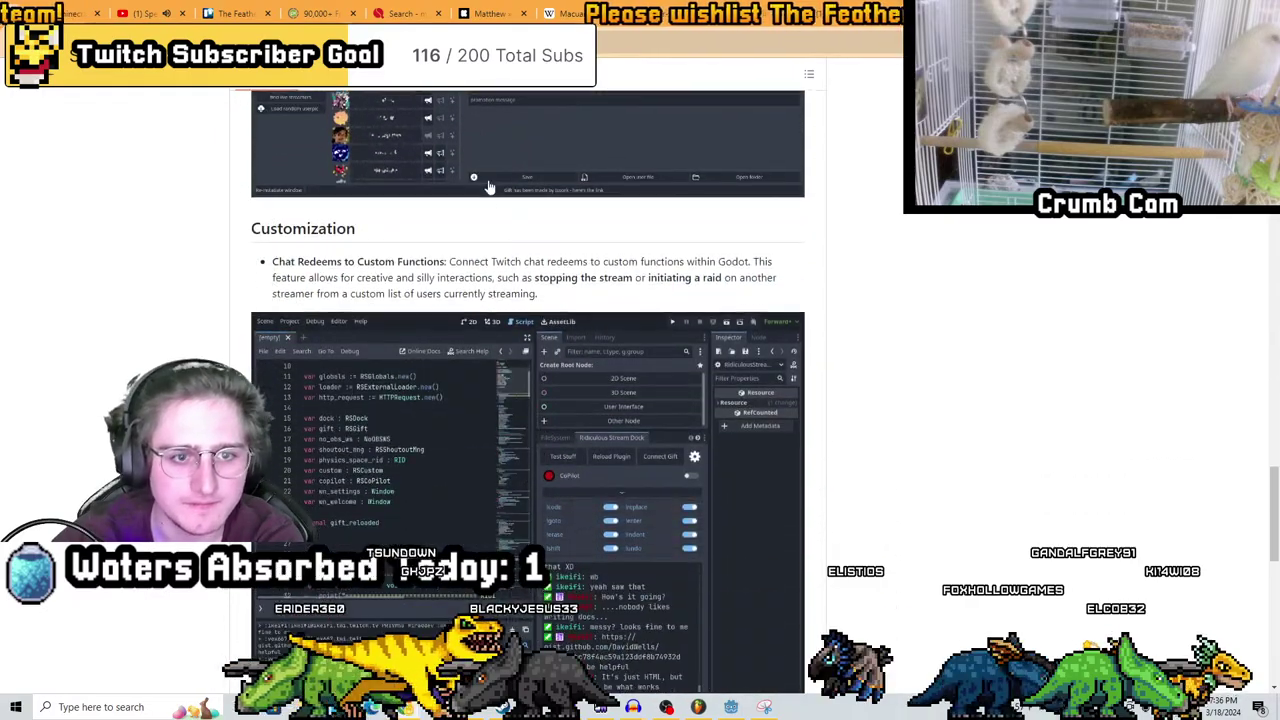
pyautogui.scroll(-3, 530, 232)
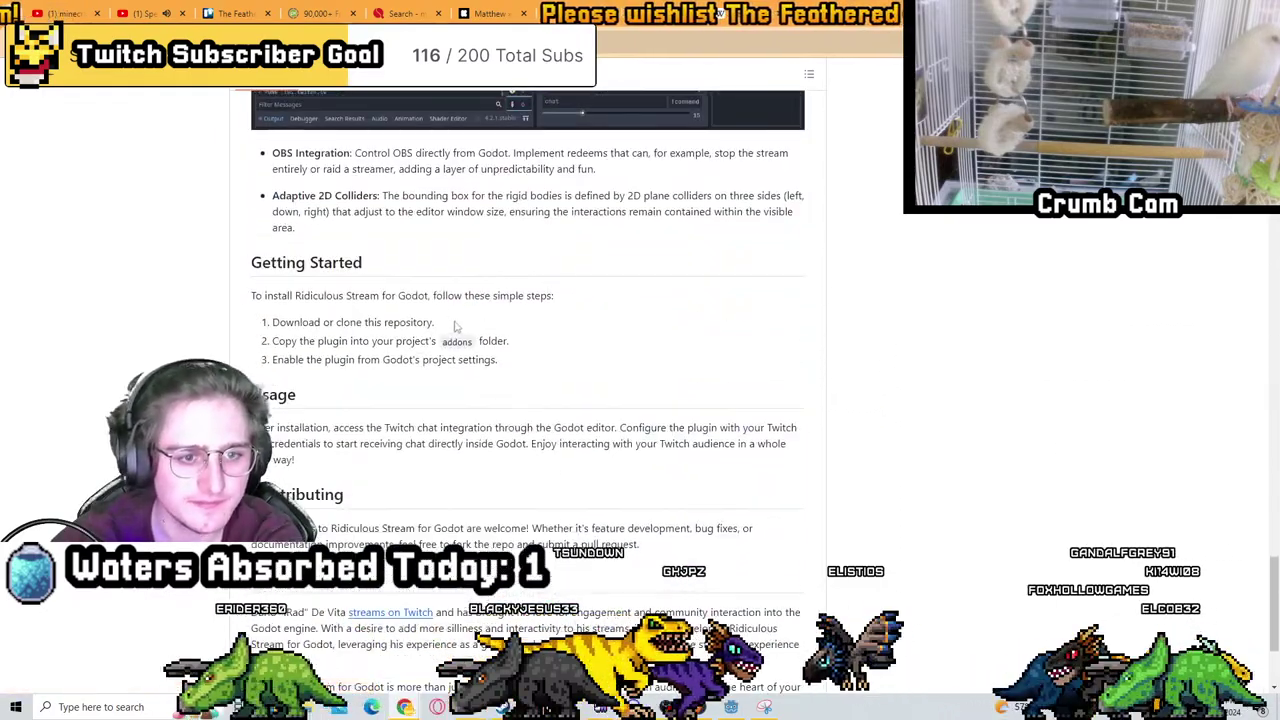
pyautogui.scroll(20, 374, 339)
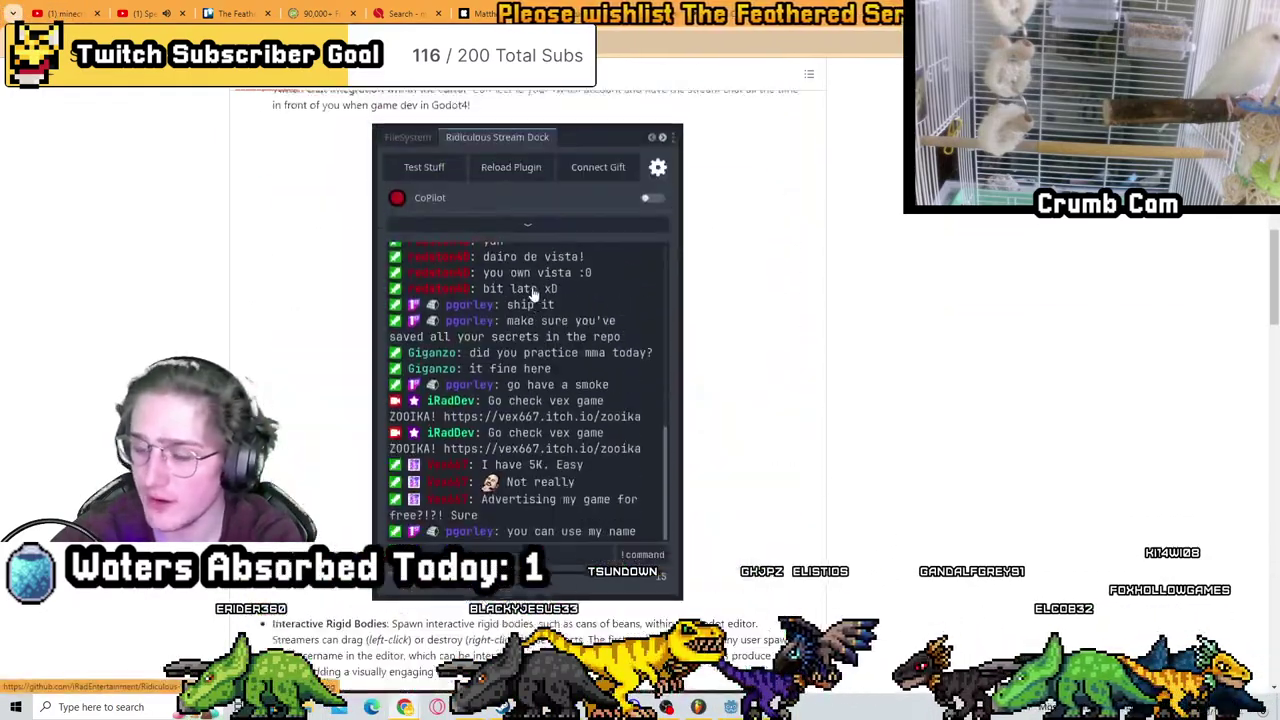
pyautogui.scroll(3, 600, 300)
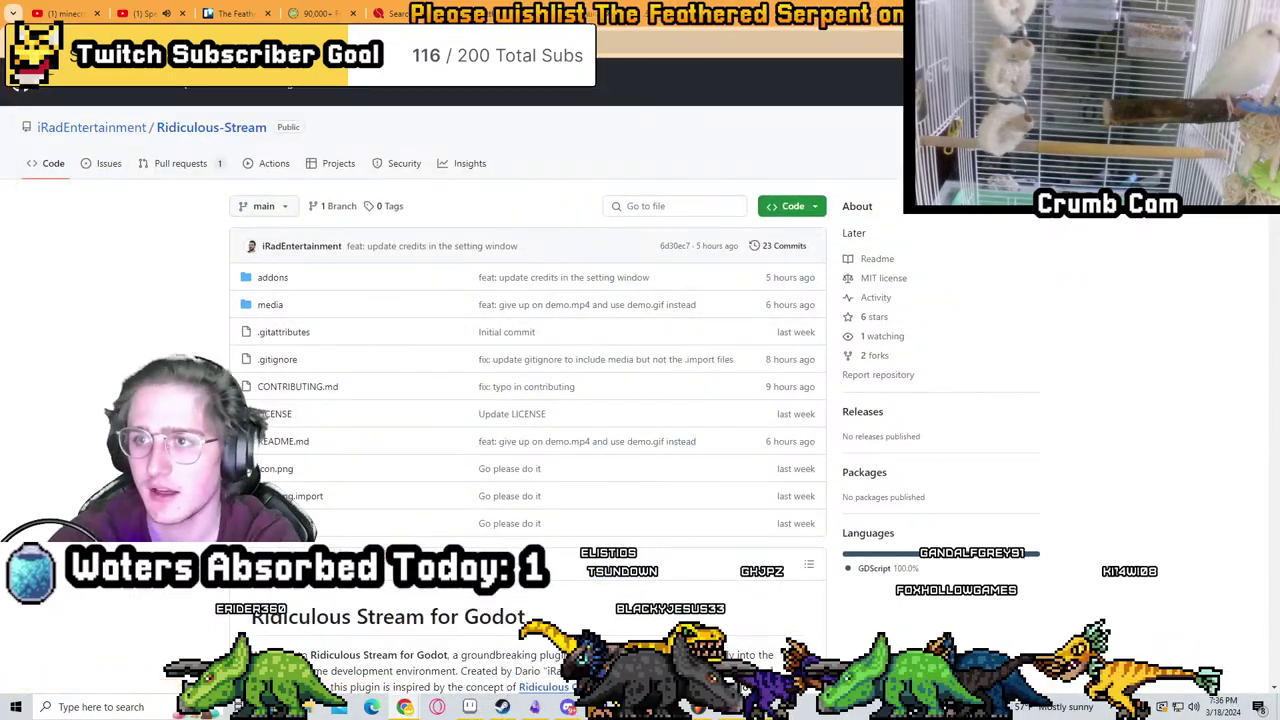
pyautogui.hotkey('alt', 'Tab')
pyautogui.scroll(-3, 575, 243)
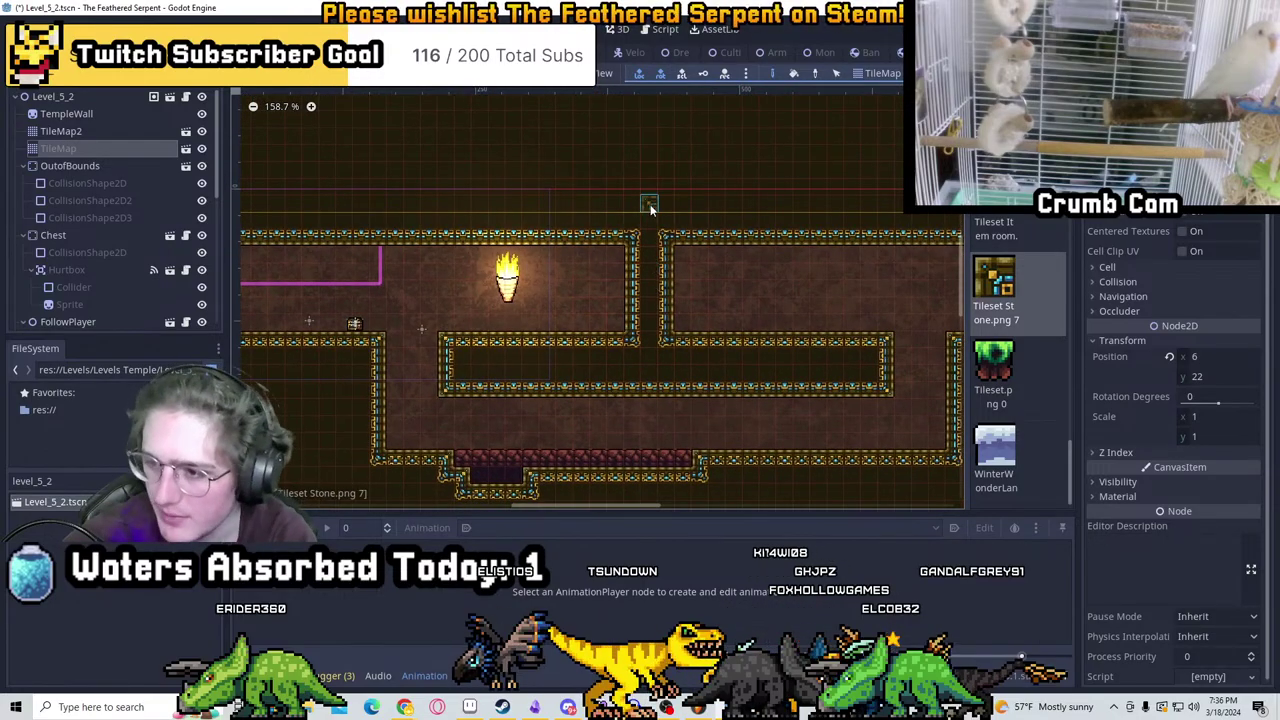
# Erase the jog in the vertical passage wall and repaint its right wall one tile further right
pyautogui.moveTo(835, 318); pyautogui.dragTo(722, 257, button='middle')
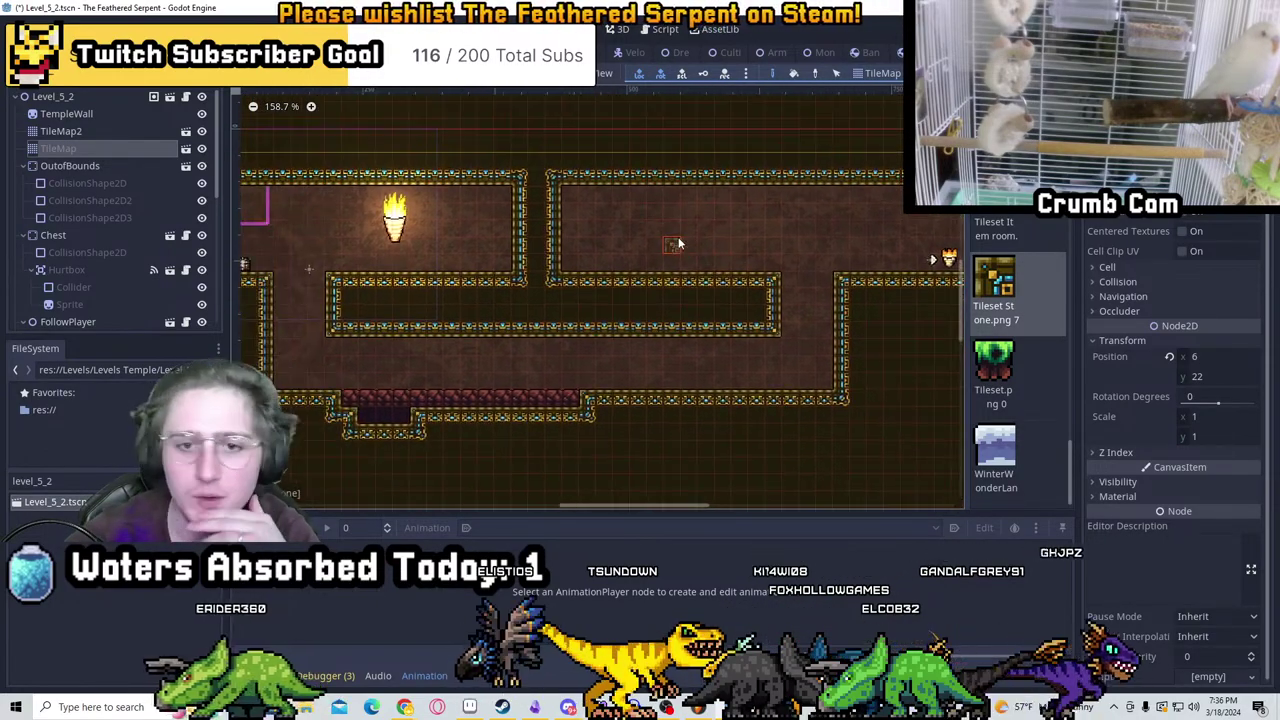
pyautogui.hscroll(-3, 680, 243)
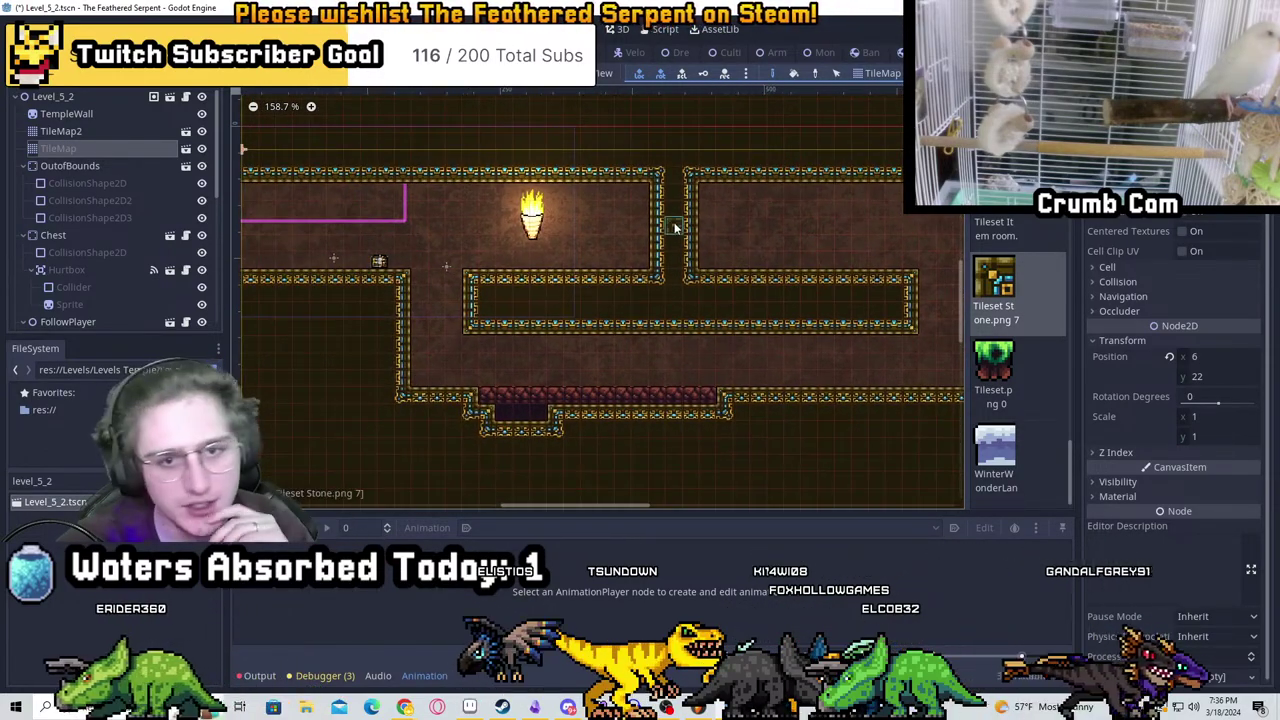
pyautogui.scroll(3, 671, 223)
pyautogui.moveTo(631, 264); pyautogui.dragTo(760, 149, button='right')
pyautogui.moveTo(760, 149); pyautogui.dragTo(737, 314)
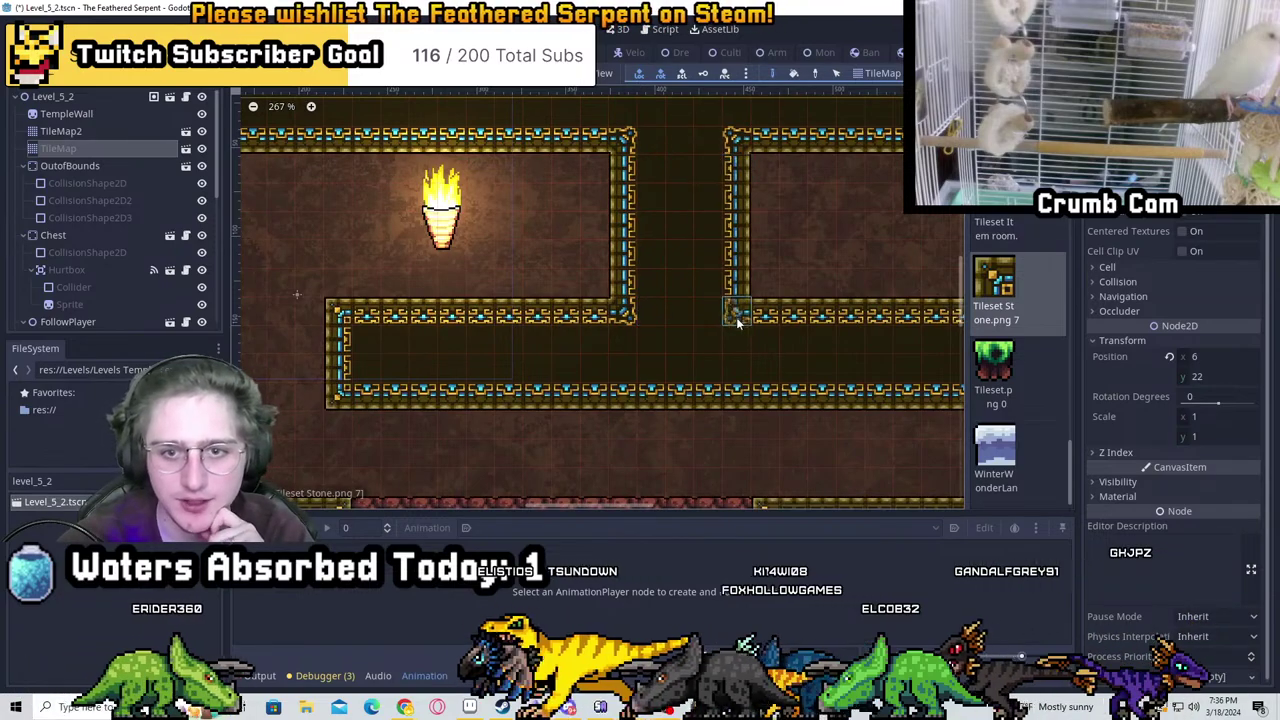
pyautogui.scroll(-2, 551, 263)
pyautogui.scroll(3, 548, 300)
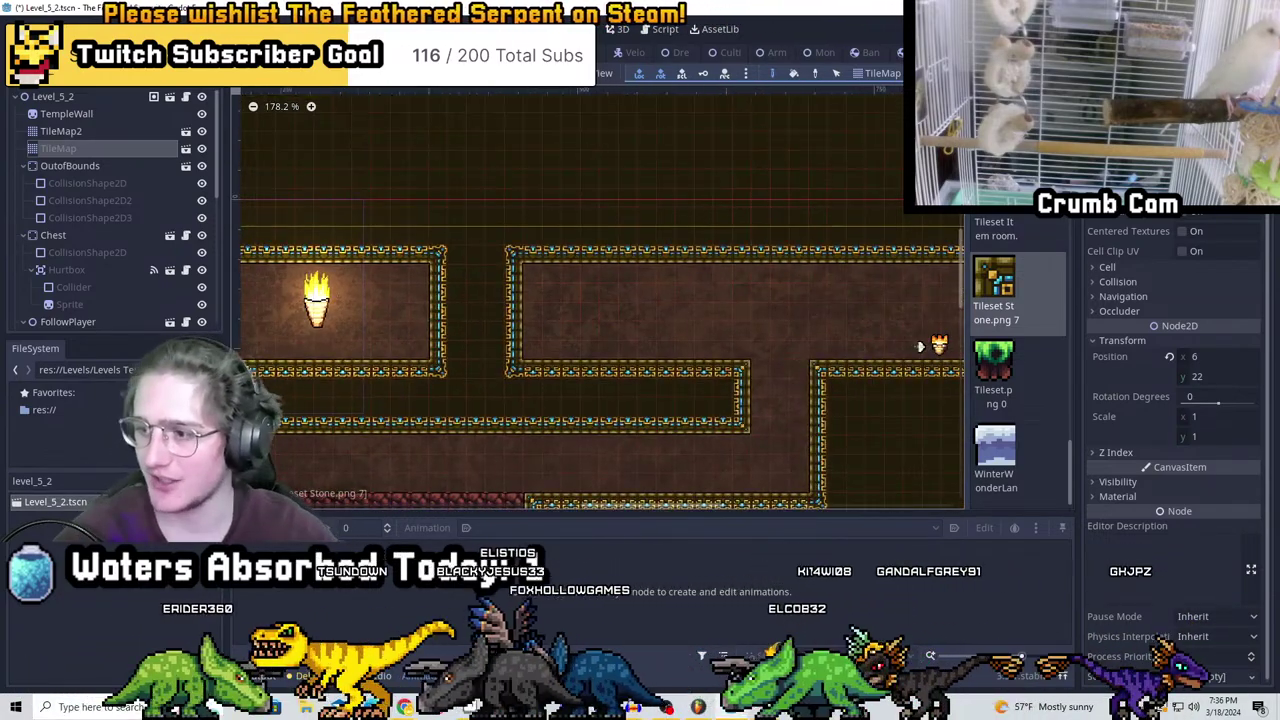
pyautogui.scroll(2, 815, 275)
pyautogui.moveTo(683, 313); pyautogui.dragTo(590, 218, button='middle')
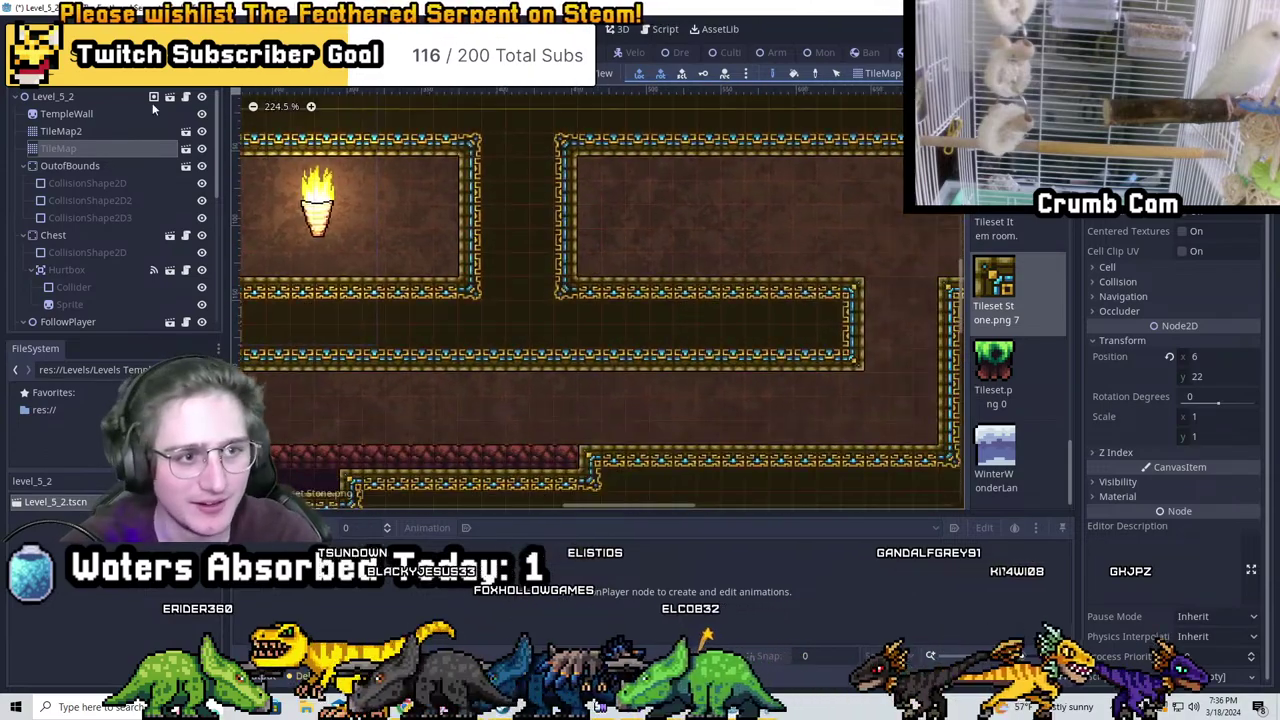
pyautogui.scroll(-2, 708, 314)
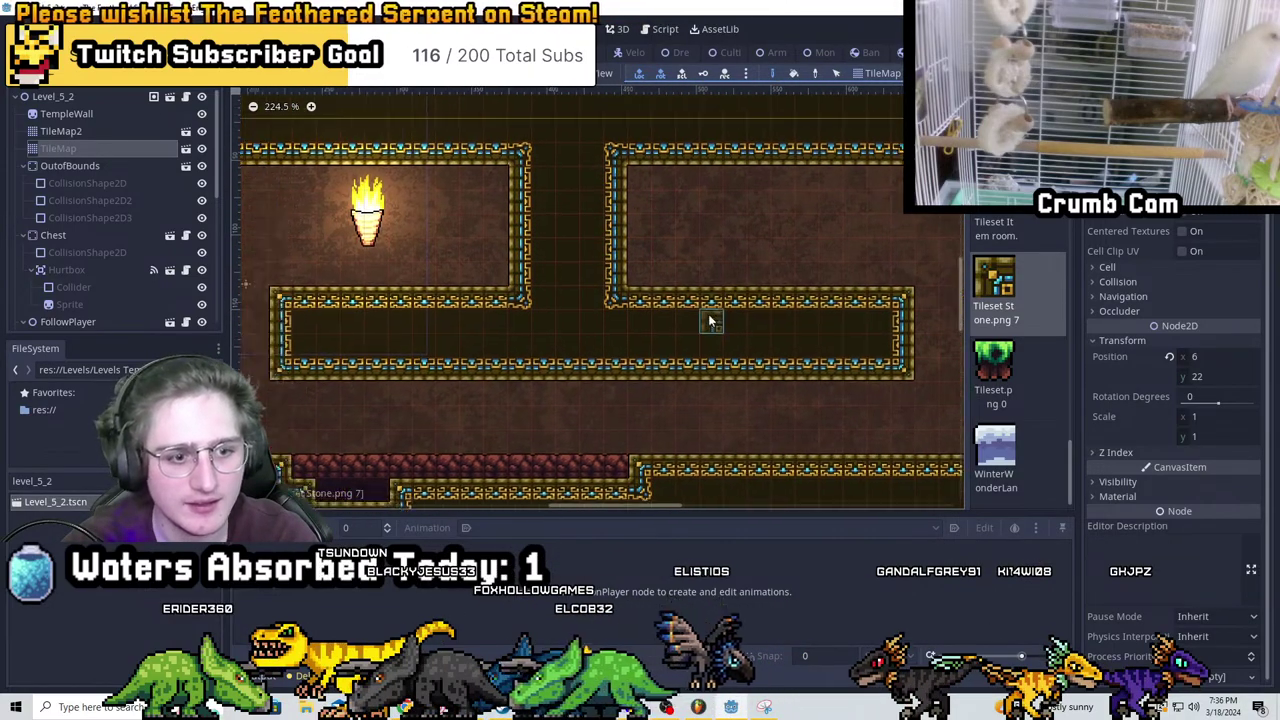
pyautogui.moveTo(708, 314); pyautogui.dragTo(622, 248, button='middle')
pyautogui.scroll(-1, 522, 272)
pyautogui.scroll(-4, 141, 228)
pyautogui.scroll(-3, 141, 230)
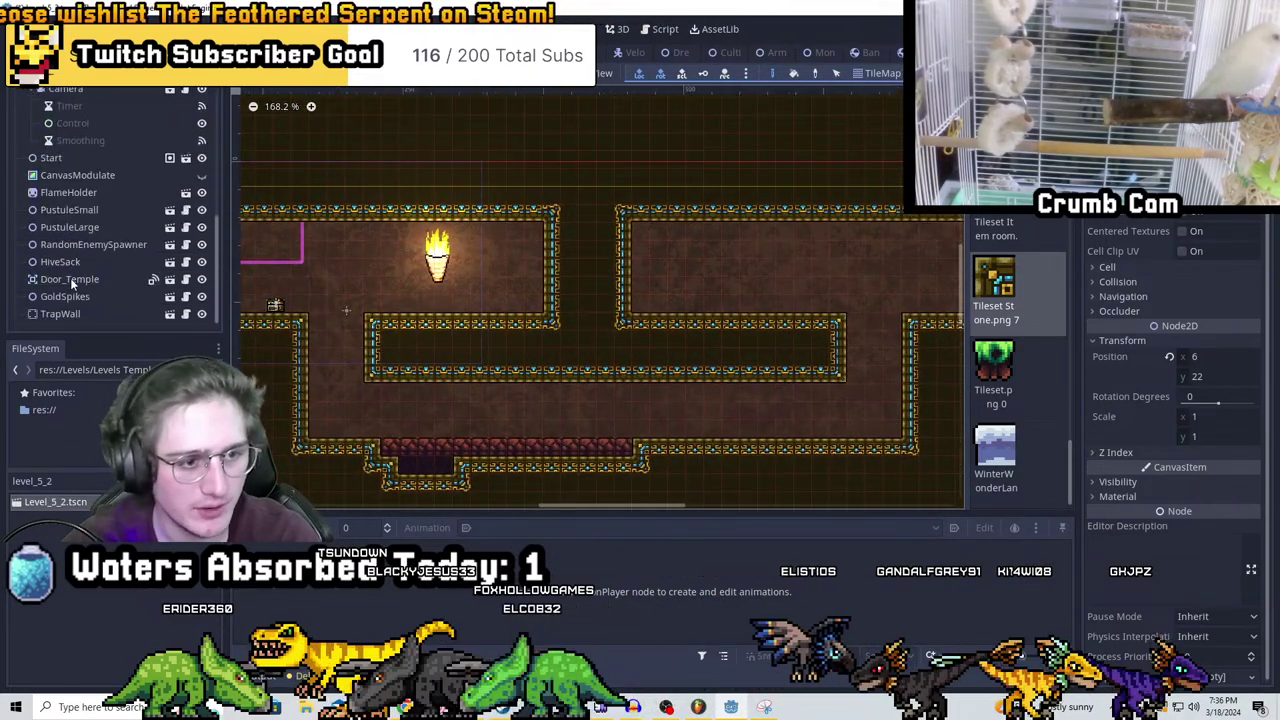
# Check the Door_Temple, GoldSpikes and HiveSack nodes, then select and nudge the FlameHolder torch
pyautogui.click(75, 312)
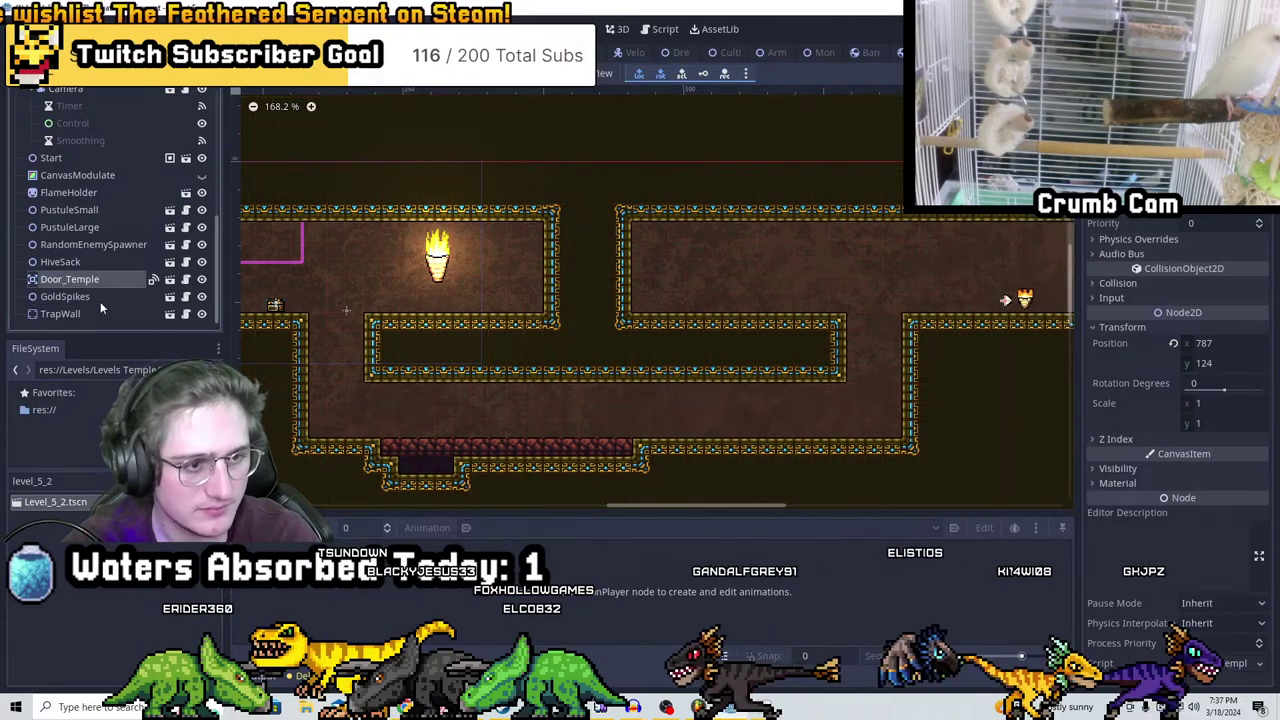
pyautogui.click(89, 297)
pyautogui.click(65, 261)
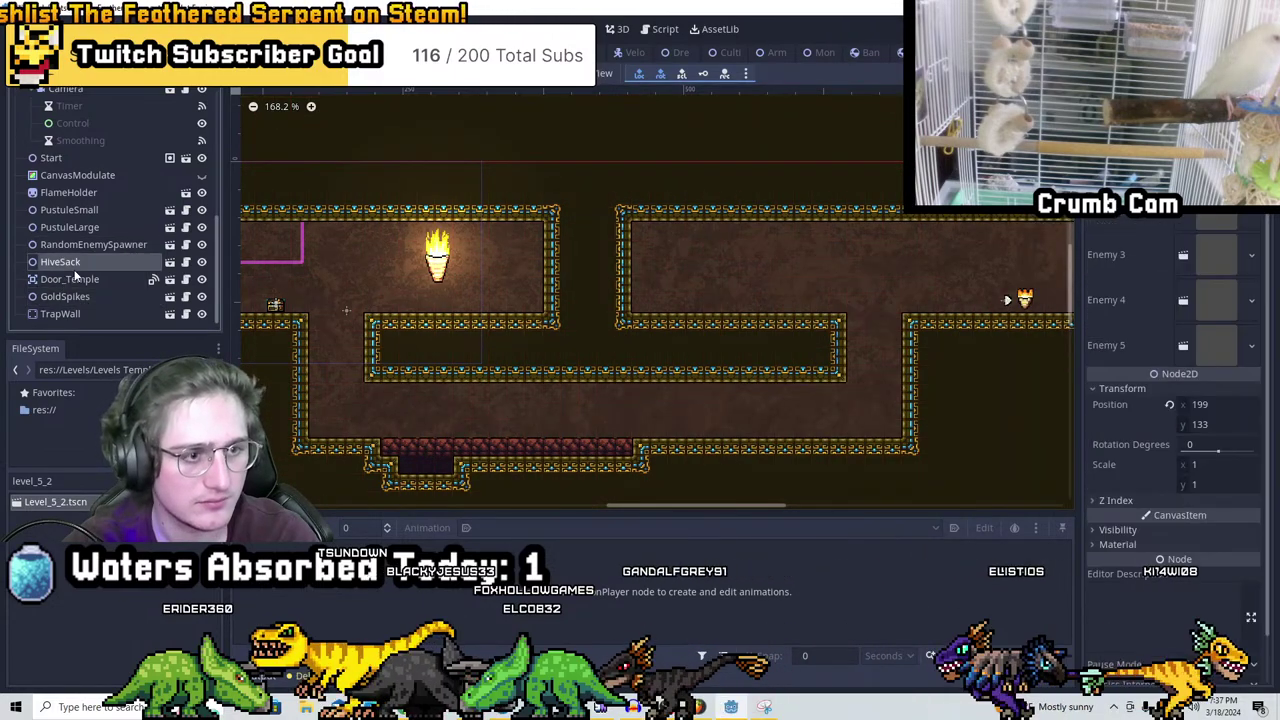
pyautogui.click(73, 190)
pyautogui.scroll(4, 500, 300)
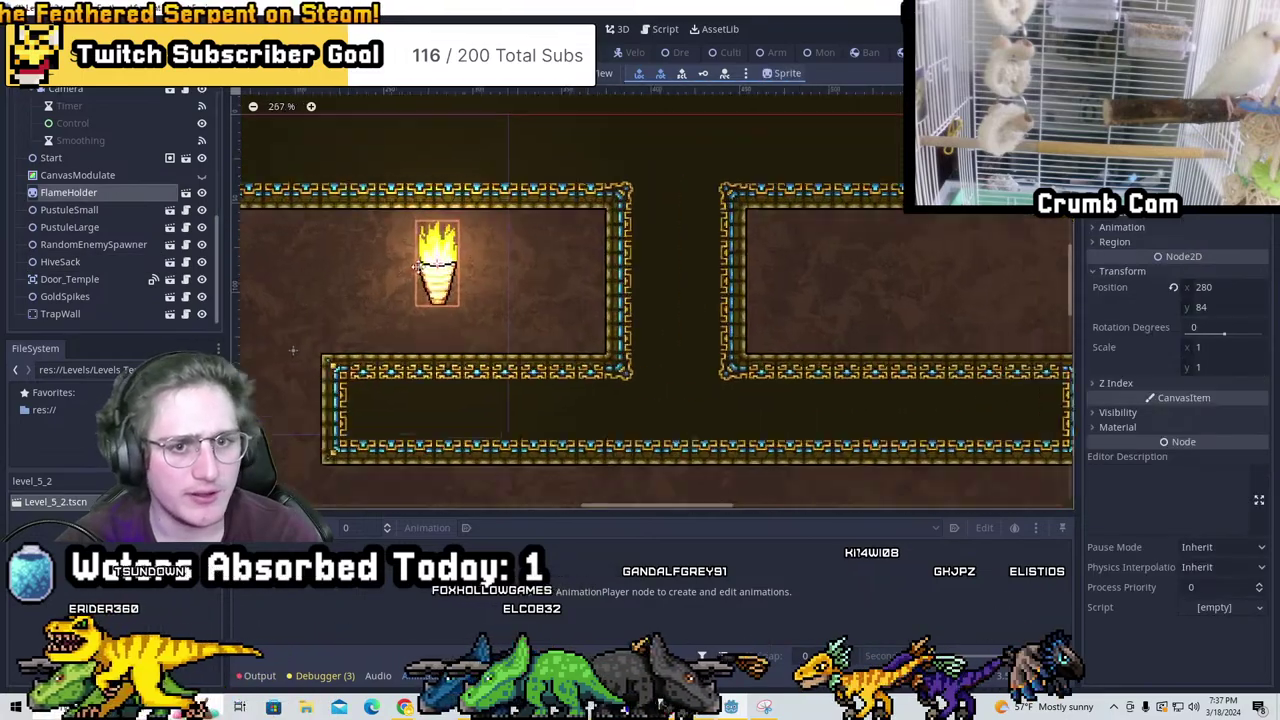
pyautogui.moveTo(585, 328); pyautogui.dragTo(580, 334)
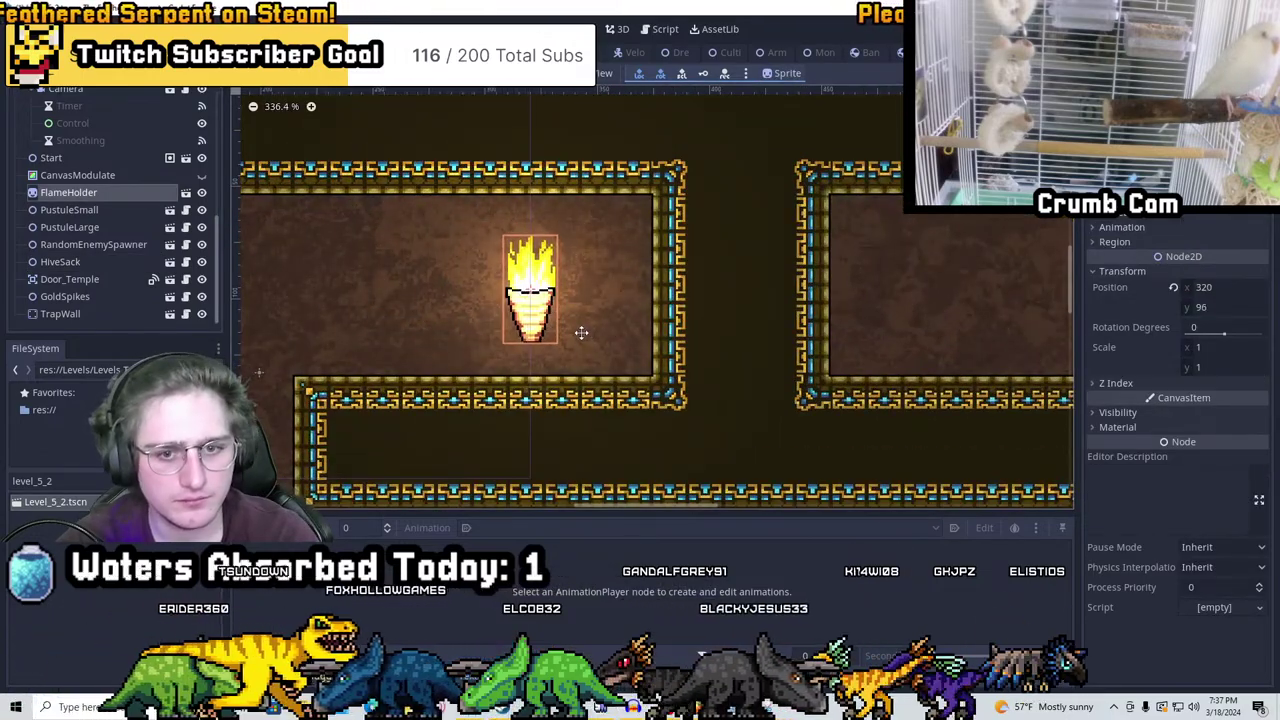
pyautogui.moveTo(580, 334); pyautogui.dragTo(538, 339, button='middle')
# Duplicate the torch with Ctrl+D and move FlameHolder2 four steps right into the right room
pyautogui.hotkey('ctrl', 'd')
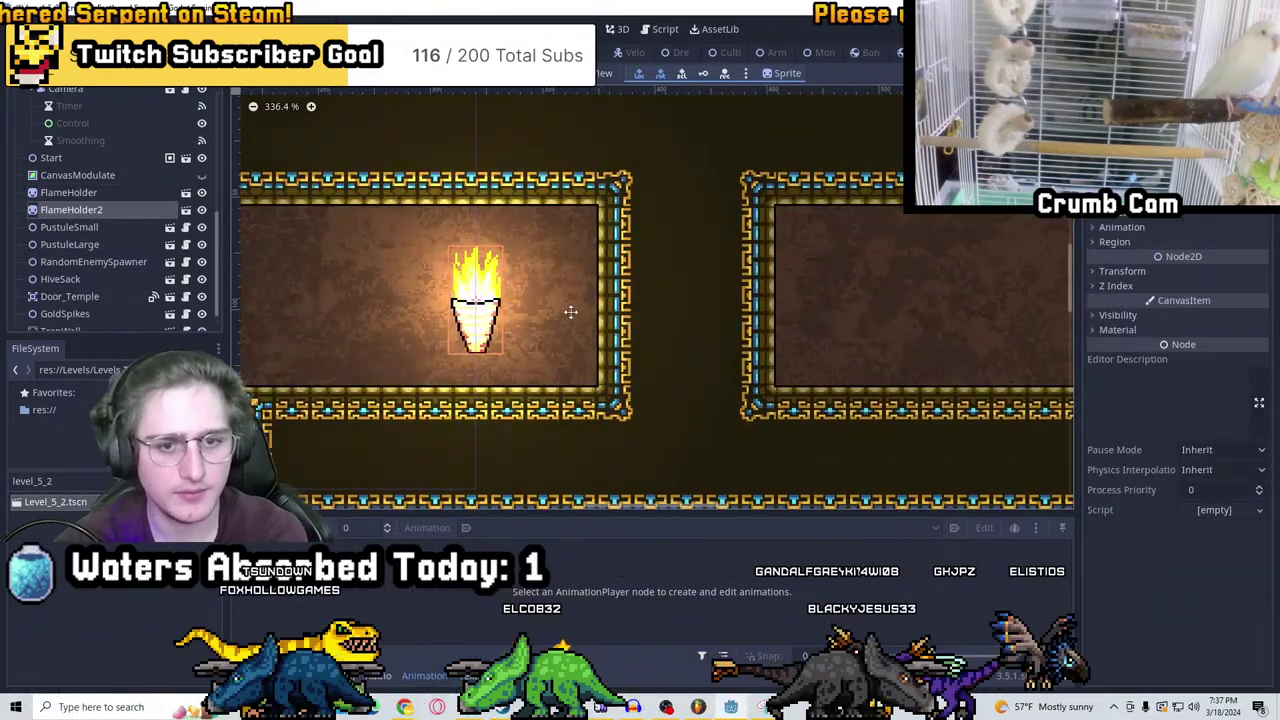
pyautogui.press('Right')
pyautogui.press('Right')
pyautogui.press('Right')
pyautogui.press('Right')
pyautogui.press('Right')
pyautogui.press('Right')
pyautogui.press('Right')
pyautogui.press('Right')
pyautogui.press('Right')
pyautogui.press('Right')
pyautogui.press('Right')
pyautogui.press('Right')
pyautogui.press('Right')
pyautogui.press('Right')
pyautogui.press('Right')
pyautogui.press('Right')
pyautogui.press('Right')
pyautogui.press('Right')
pyautogui.press('Right')
pyautogui.press('Right')
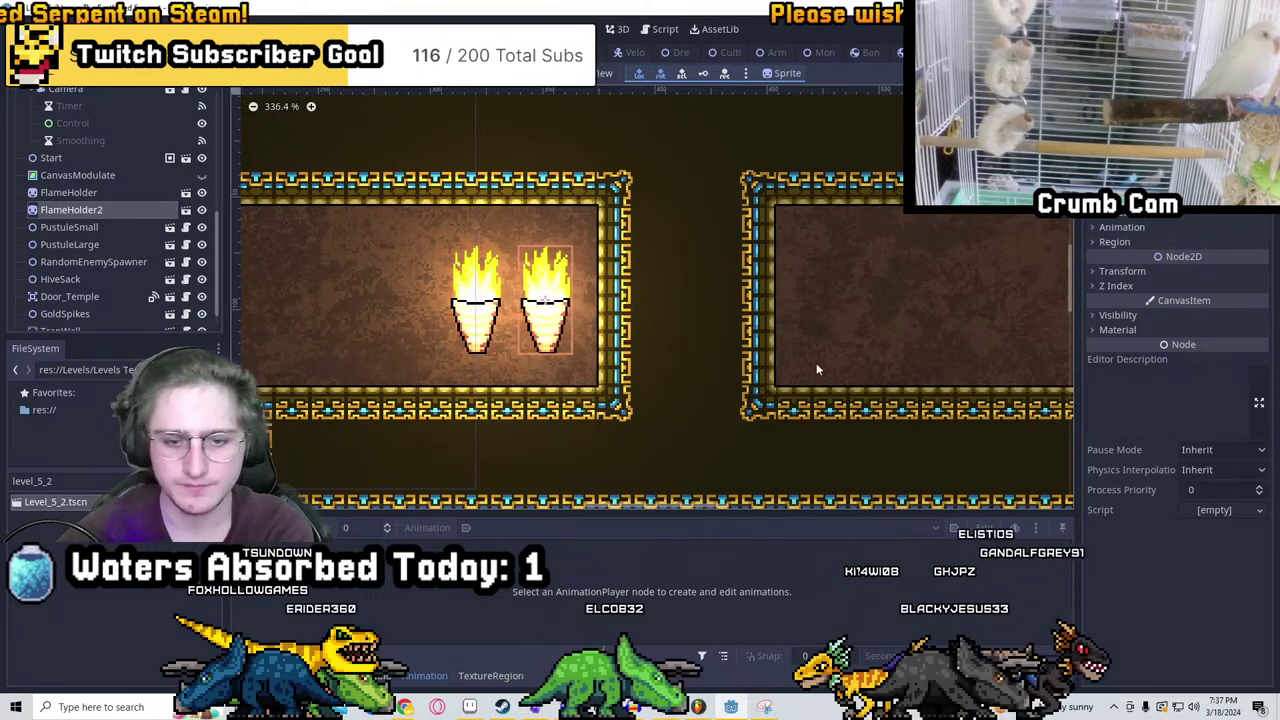
pyautogui.press('Right')
pyautogui.press('Right')
pyautogui.press('Right')
pyautogui.press('Right')
pyautogui.press('Right')
pyautogui.press('Right')
pyautogui.press('Right')
pyautogui.press('Right')
pyautogui.press('Right')
pyautogui.press('Right')
pyautogui.press('Right')
pyautogui.press('Right')
pyautogui.press('Right')
pyautogui.press('Right')
pyautogui.press('Right')
pyautogui.press('Right')
pyautogui.press('Right')
pyautogui.press('Right')
pyautogui.press('Right')
pyautogui.press('Right')
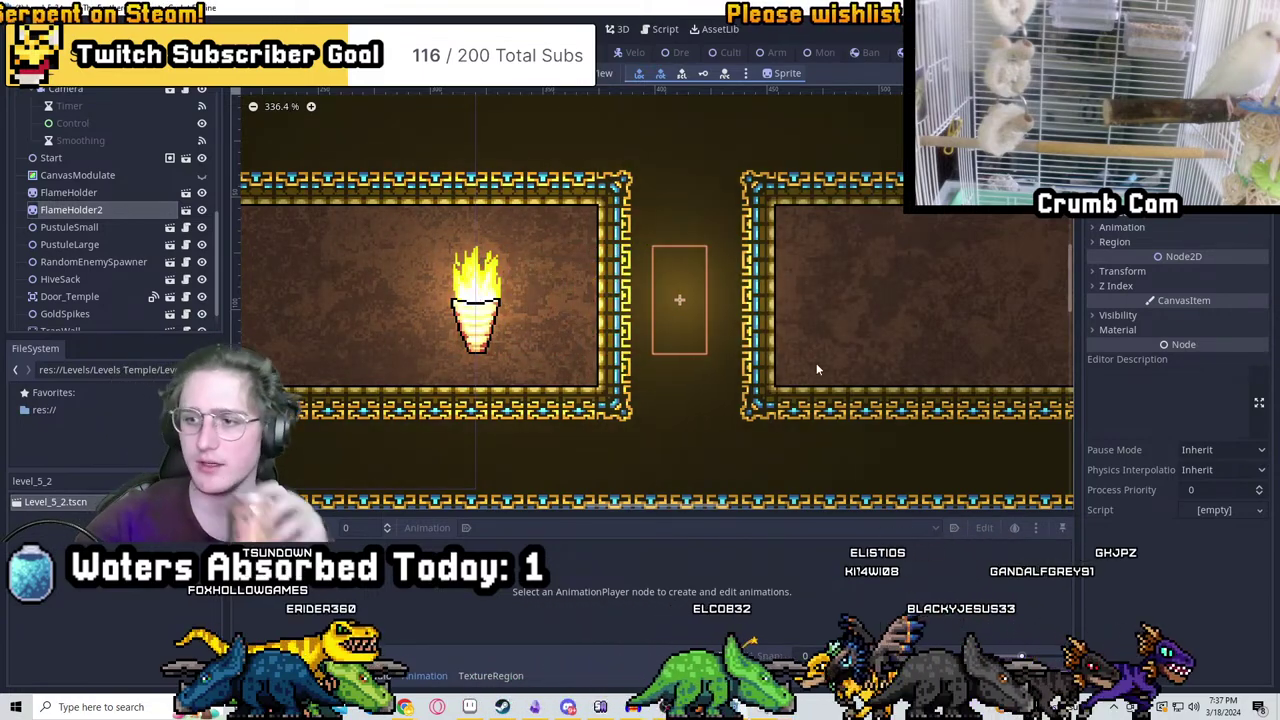
pyautogui.press('Right')
pyautogui.press('Right')
pyautogui.press('Right')
pyautogui.press('Right')
pyautogui.press('Right')
pyautogui.press('Right')
pyautogui.press('Right')
pyautogui.press('Right')
pyautogui.press('Right')
pyautogui.press('Right')
pyautogui.press('Right')
pyautogui.press('Right')
pyautogui.press('Right')
pyautogui.press('Right')
pyautogui.press('Right')
pyautogui.press('Right')
pyautogui.press('Right')
pyautogui.press('Right')
pyautogui.press('Right')
pyautogui.press('Right')
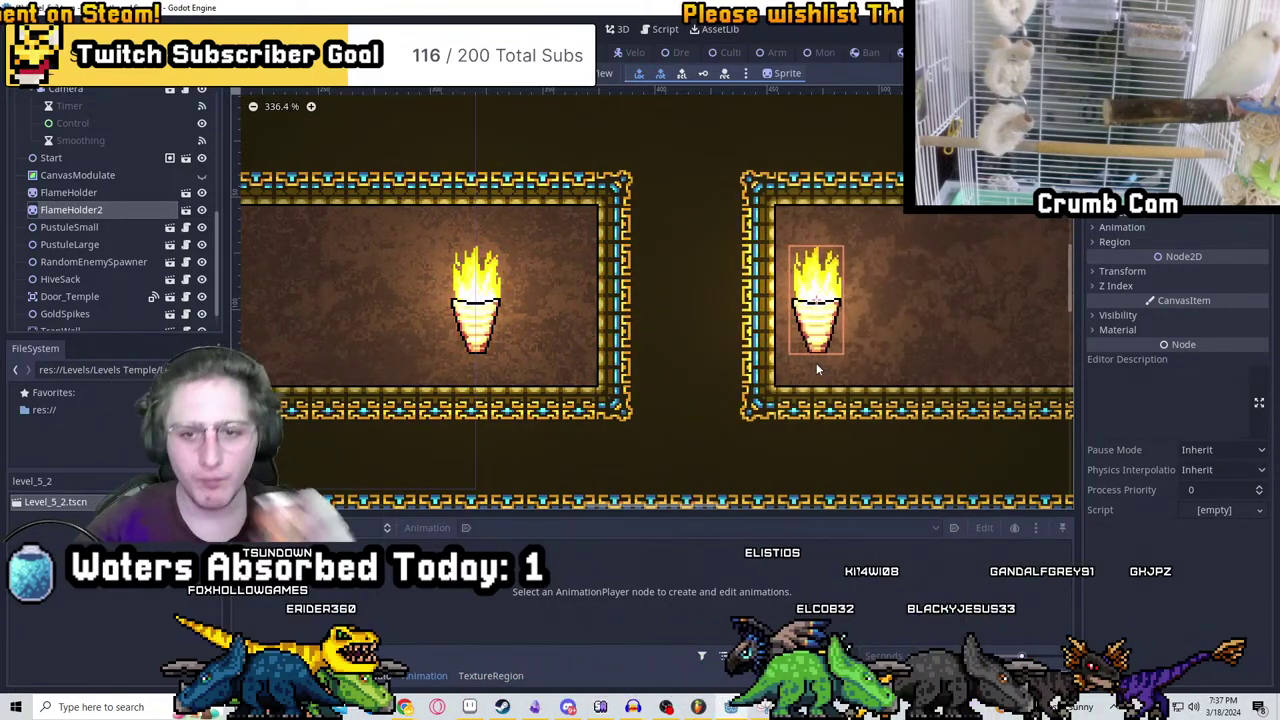
pyautogui.press('Right')
pyautogui.press('Right')
pyautogui.press('Right')
pyautogui.press('Right')
pyautogui.press('Right')
pyautogui.press('Right')
pyautogui.press('Right')
pyautogui.press('Right')
pyautogui.press('Right')
pyautogui.press('Right')
pyautogui.press('Right')
pyautogui.press('Right')
pyautogui.press('Right')
pyautogui.press('Right')
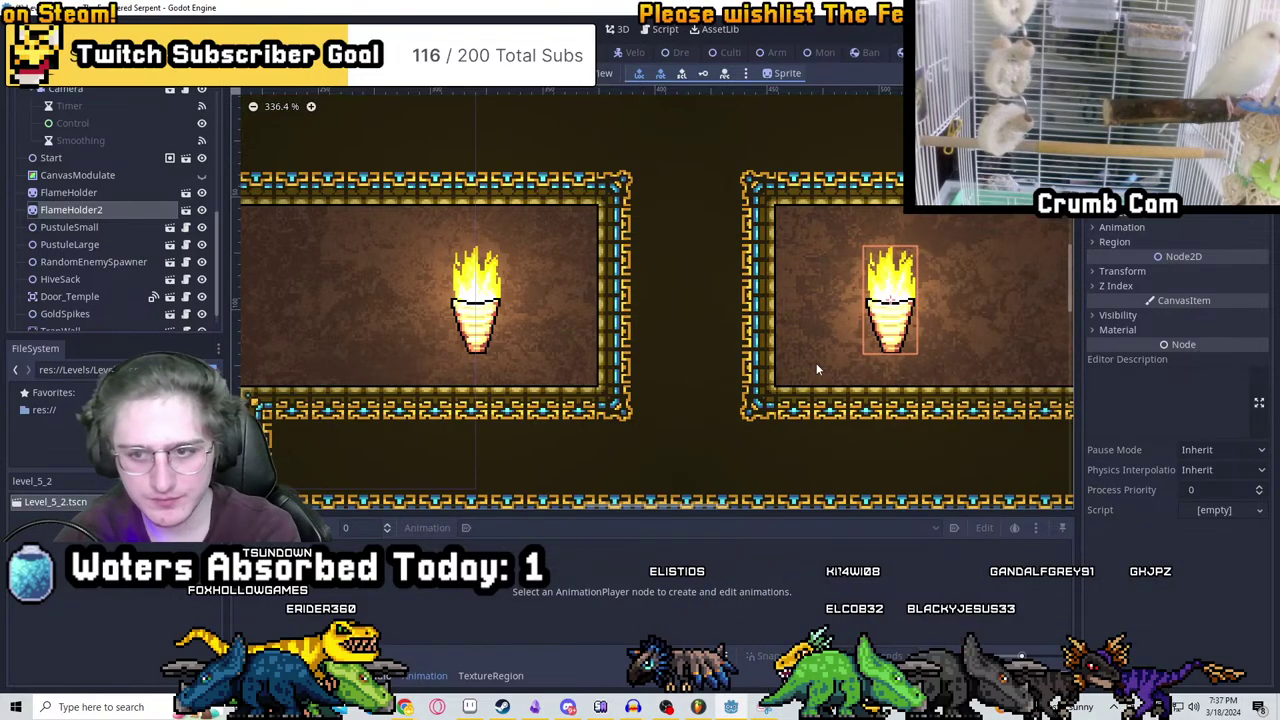
# Pan across the level to review both torches and the lower corridors
pyautogui.scroll(-3, 814, 349)
pyautogui.moveTo(823, 346); pyautogui.dragTo(634, 287, button='middle')
pyautogui.moveTo(719, 336); pyautogui.dragTo(754, 325, button='middle')
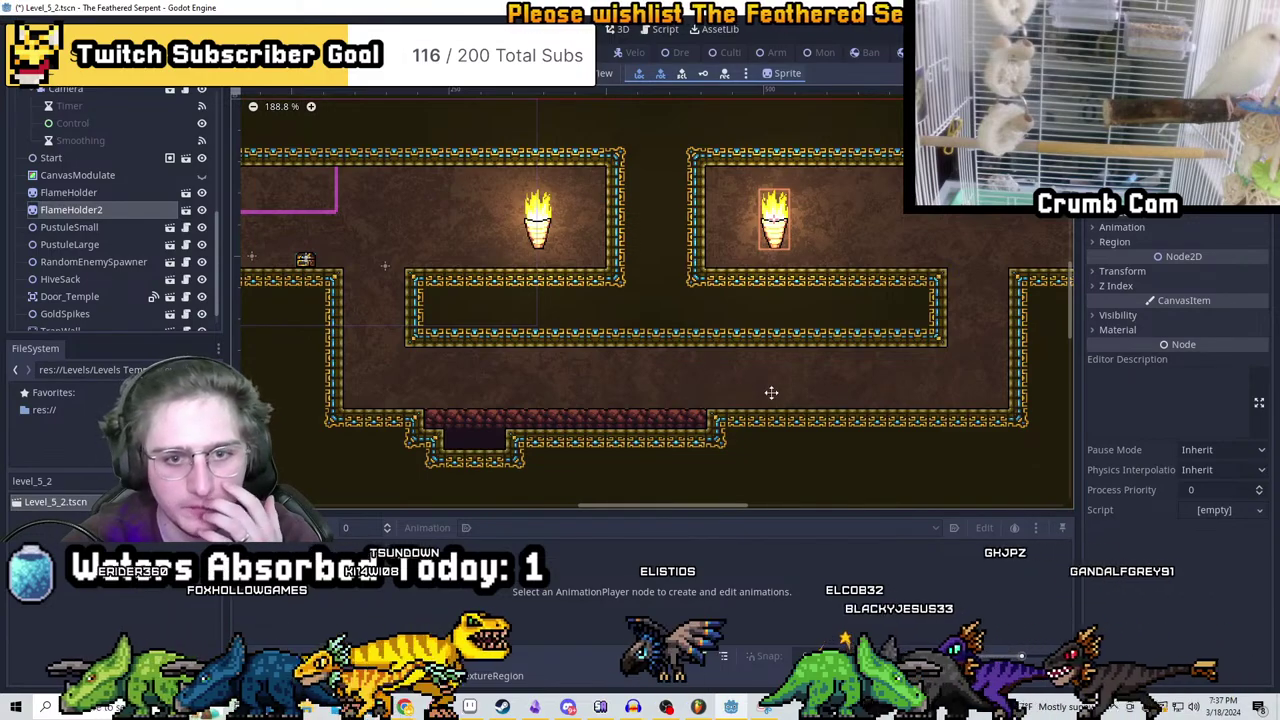
pyautogui.scroll(2, 560, 366)
pyautogui.scroll(-1, 551, 349)
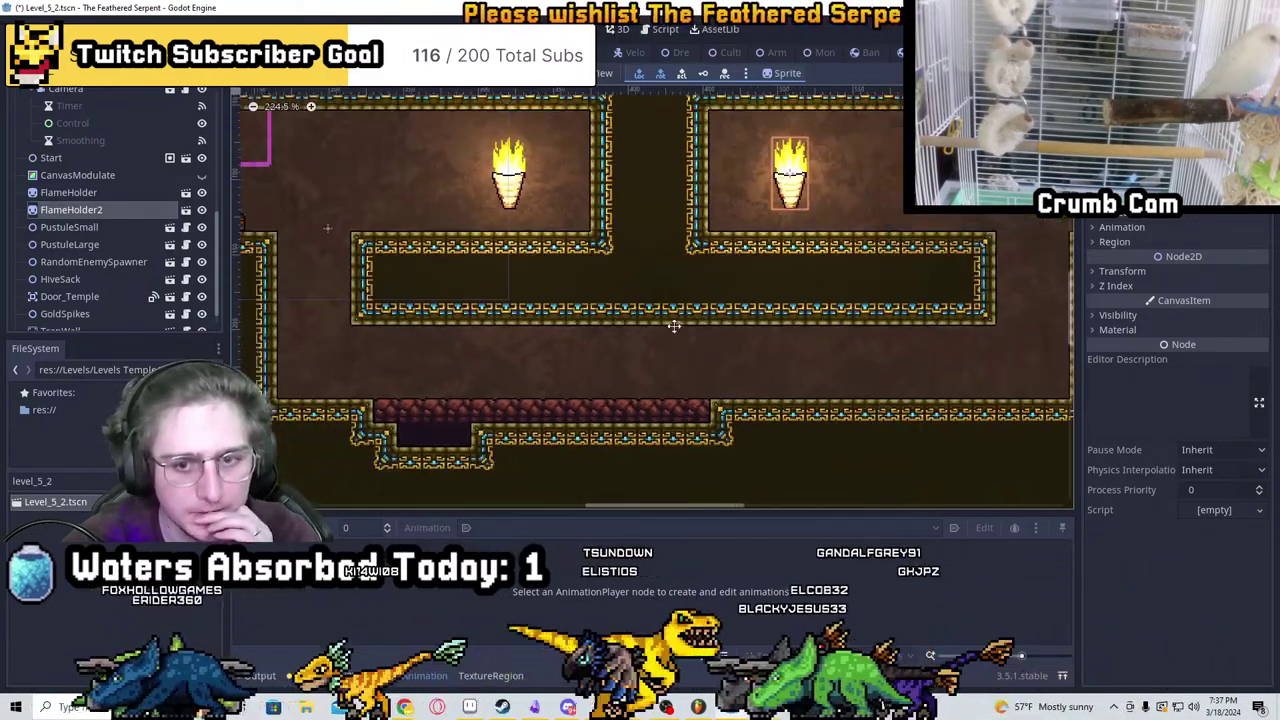
pyautogui.scroll(-2, 674, 326)
pyautogui.moveTo(831, 363); pyautogui.dragTo(844, 417, button='middle')
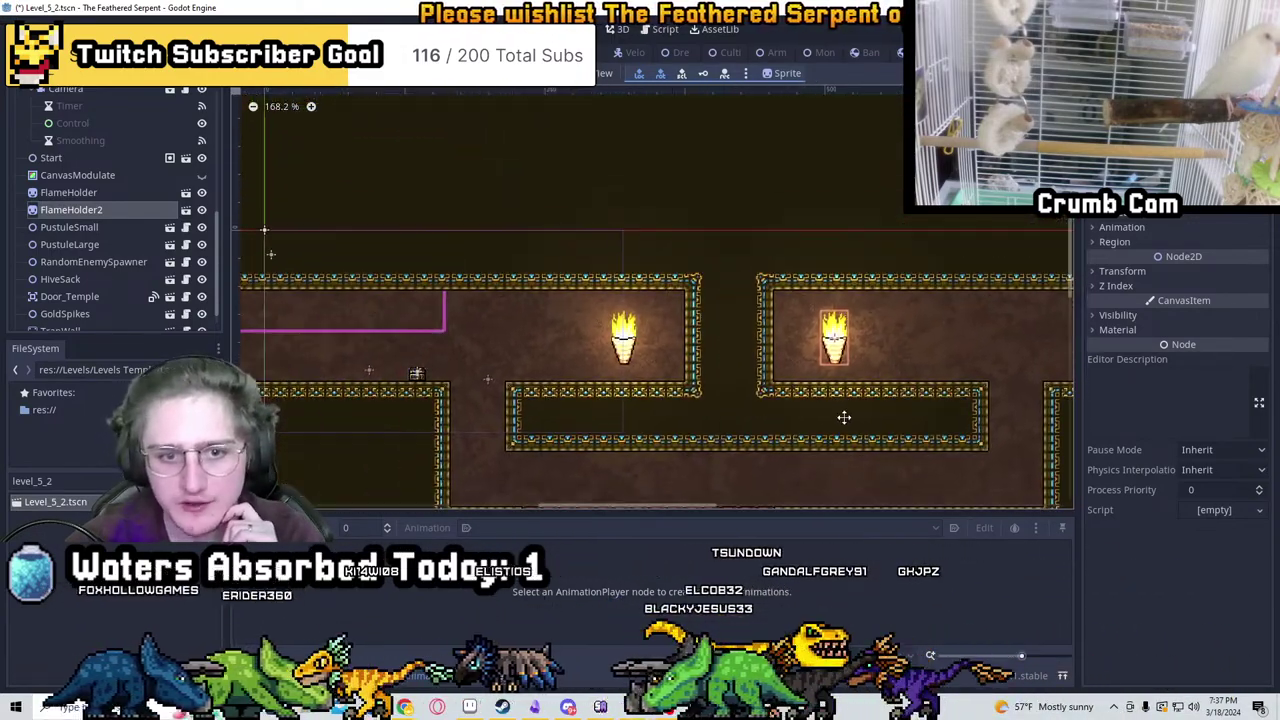
pyautogui.moveTo(718, 355); pyautogui.dragTo(570, 385, button='middle')
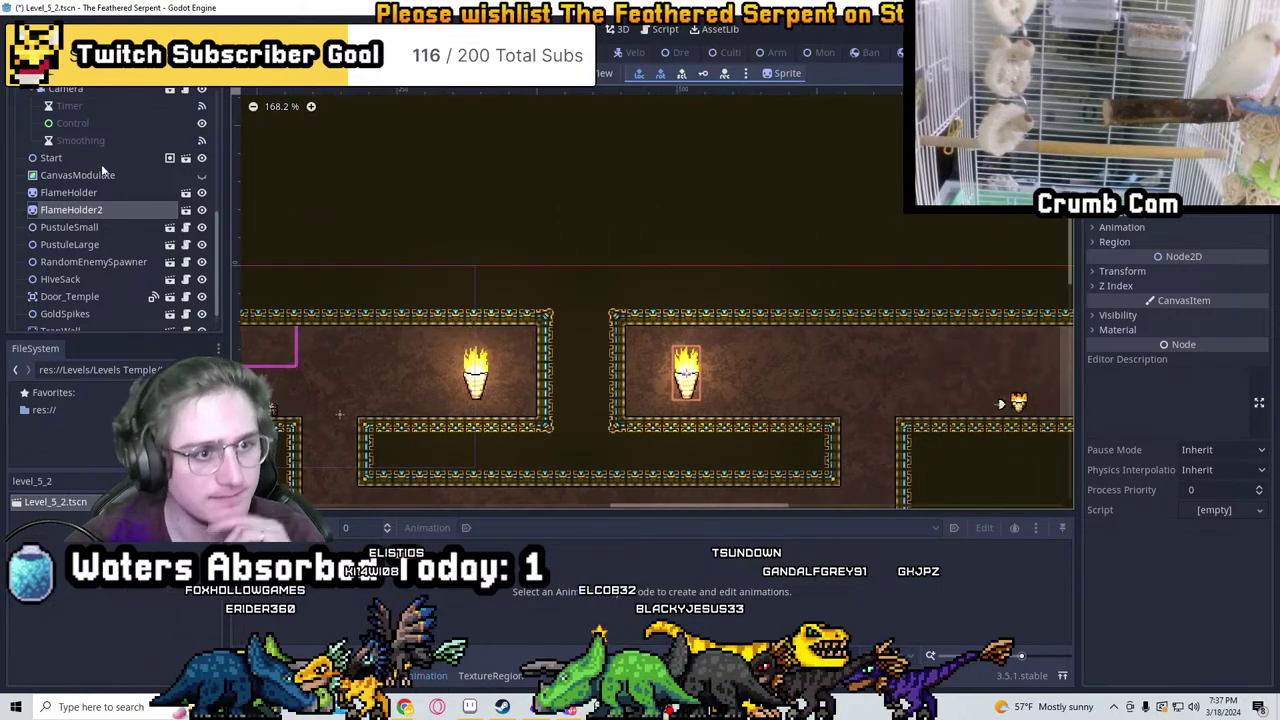
pyautogui.scroll(6, 110, 155)
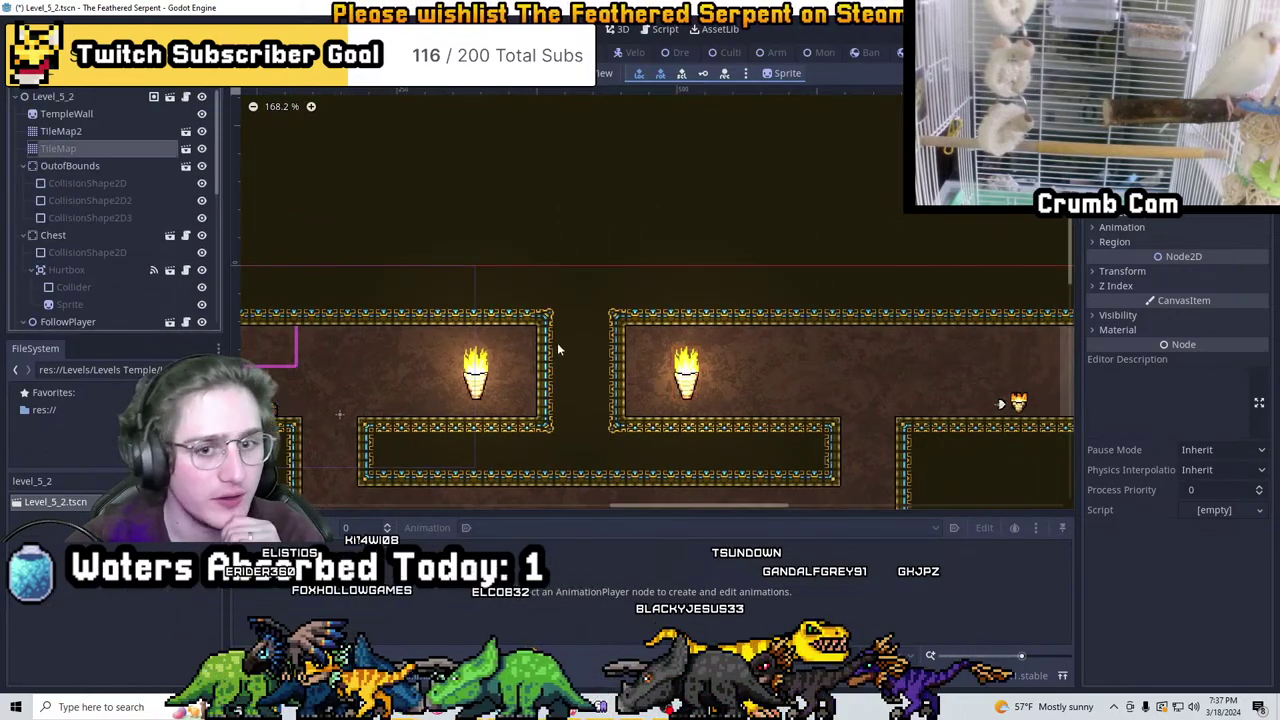
pyautogui.click(532, 316)
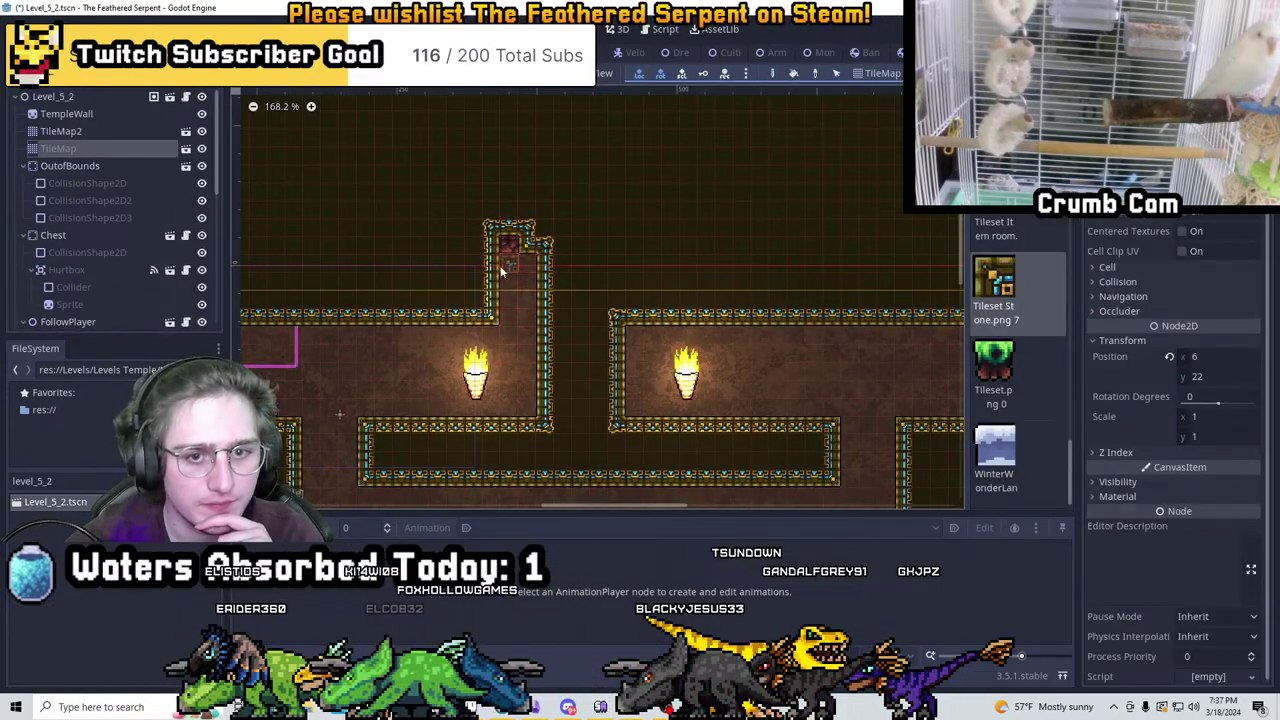
# Paint alcoves above both torch rooms, widen the upper room leftward, and add a narrow corridor
pyautogui.moveTo(497, 248); pyautogui.dragTo(500, 220)
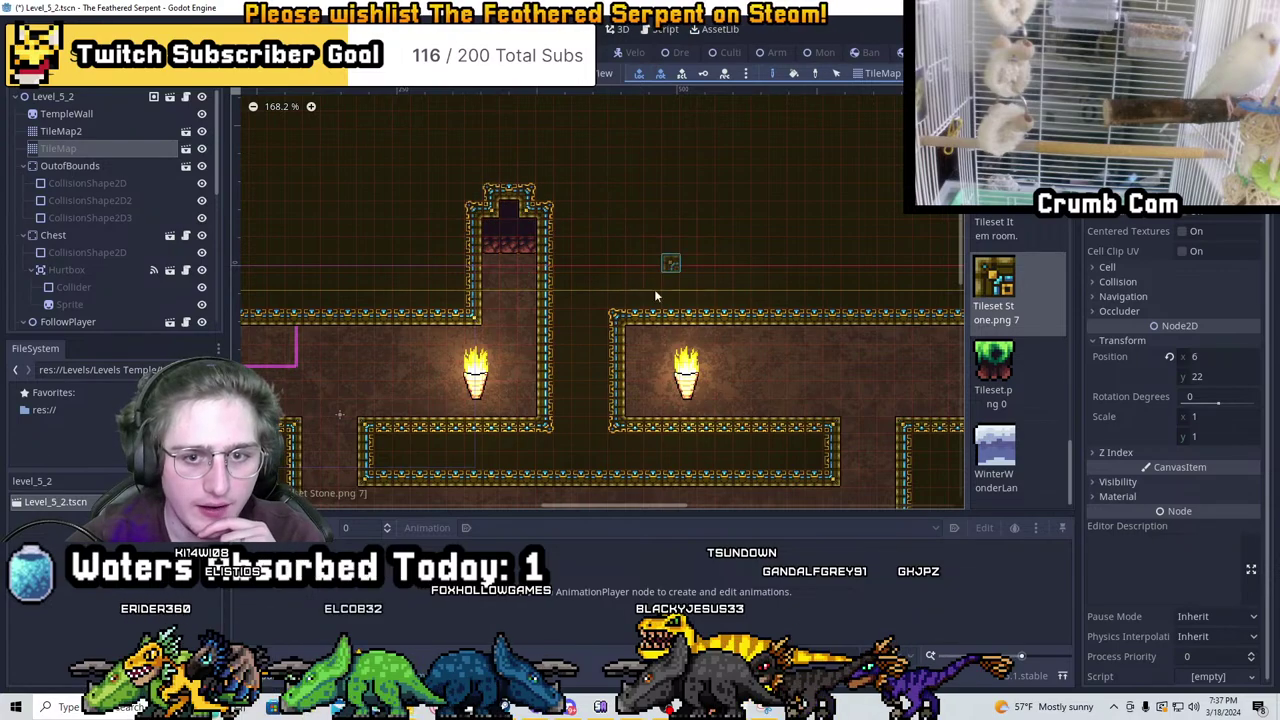
pyautogui.moveTo(650, 305); pyautogui.dragTo(668, 305)
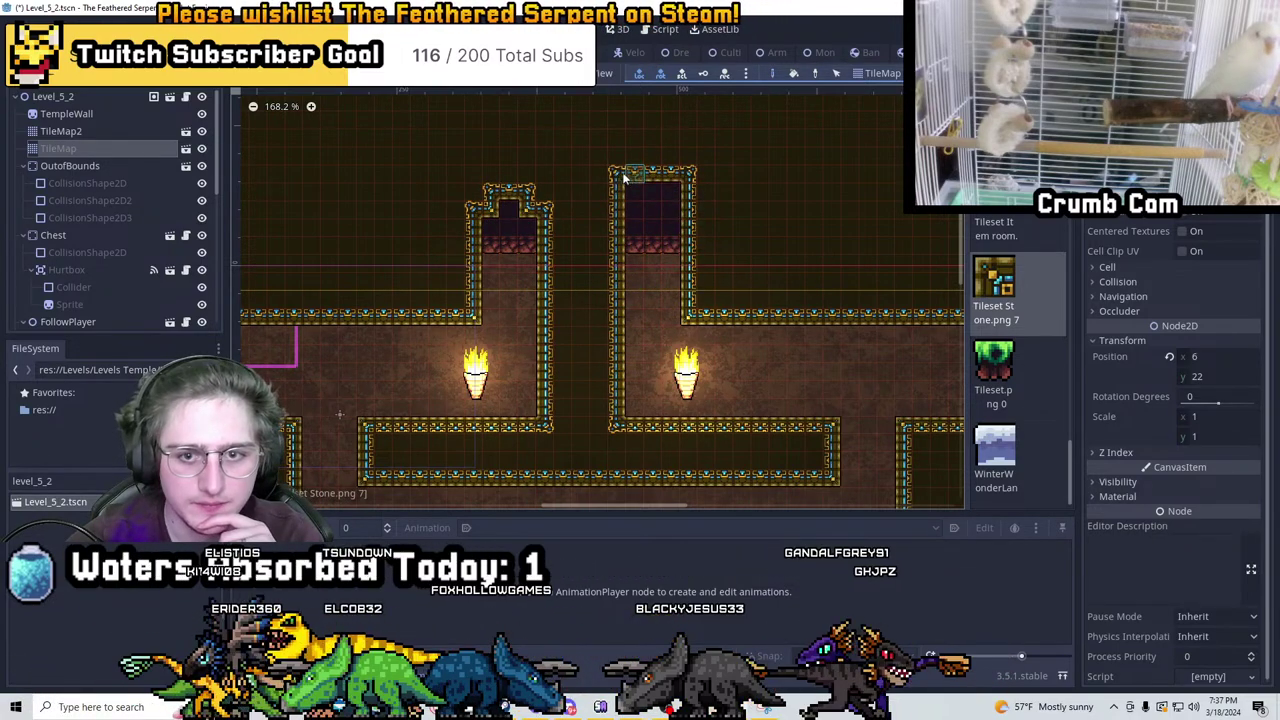
pyautogui.scroll(1, 528, 219)
pyautogui.moveTo(567, 226); pyautogui.dragTo(588, 283, button='middle')
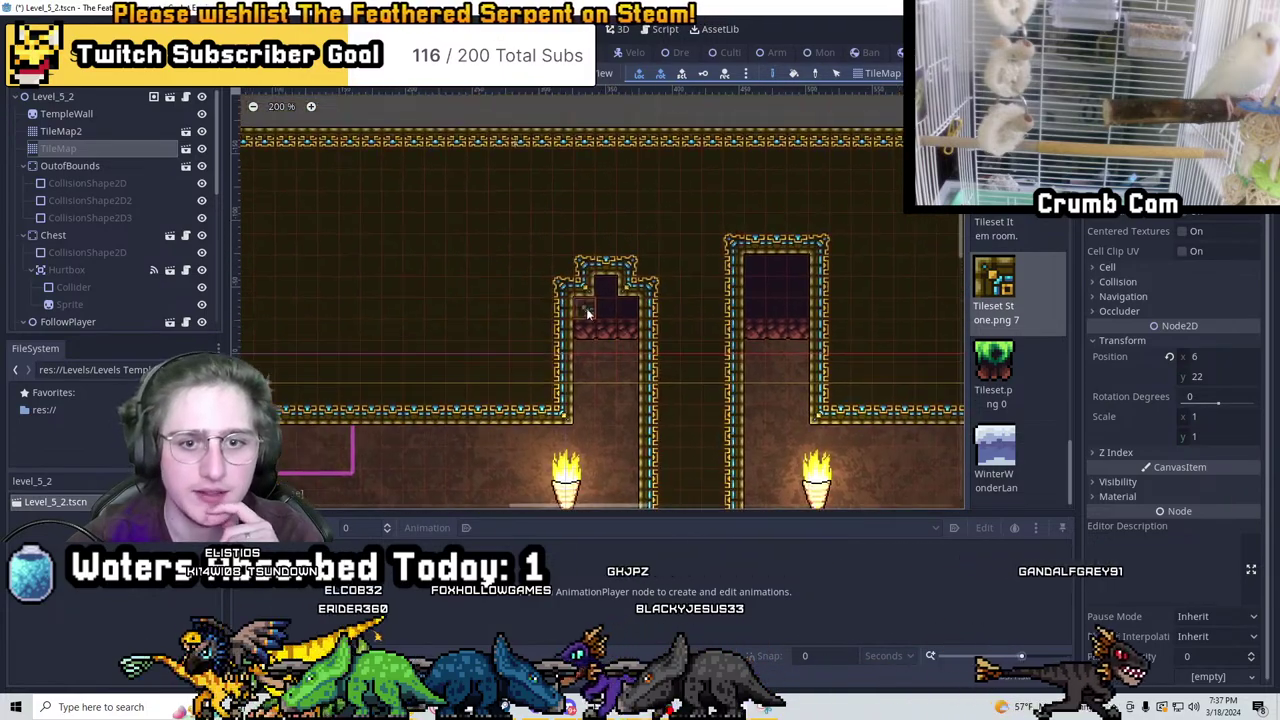
pyautogui.moveTo(588, 283); pyautogui.dragTo(566, 316)
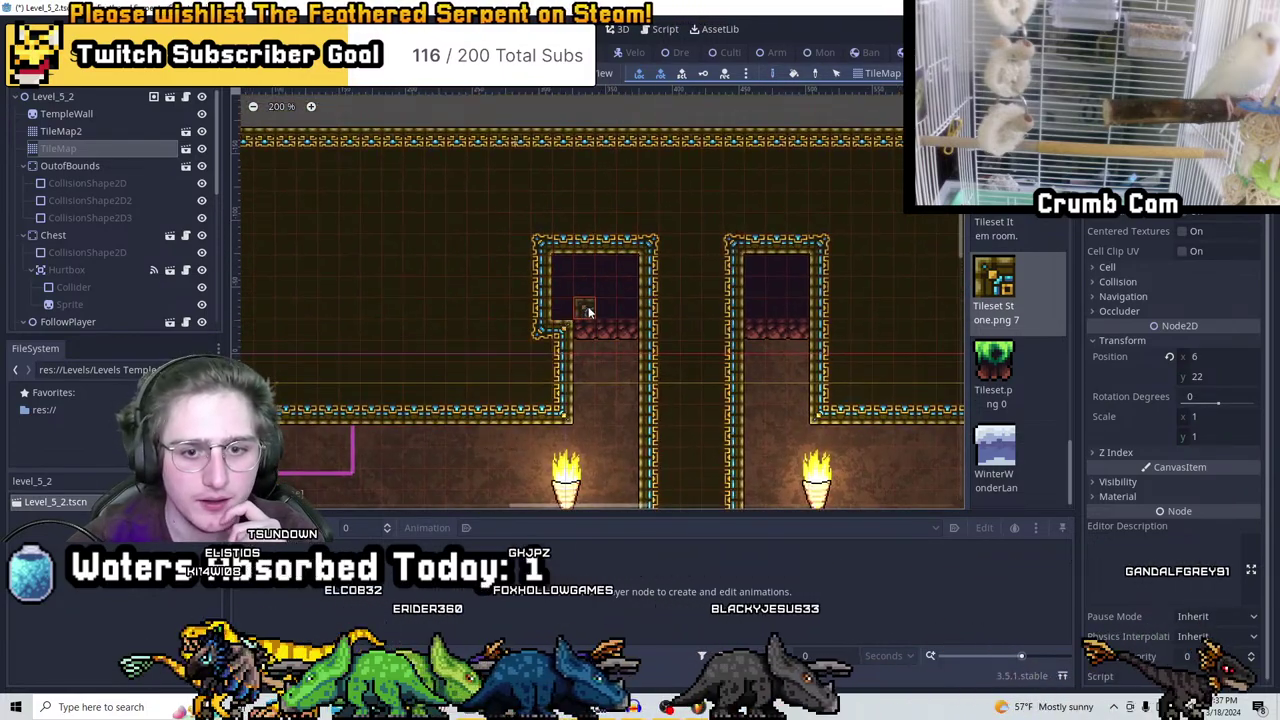
pyautogui.moveTo(514, 284)
pyautogui.mouseDown()
pyautogui.moveTo(470, 296)
pyautogui.moveTo(500, 300)
pyautogui.mouseUp()
pyautogui.moveTo(530, 286)
pyautogui.mouseDown(button='middle')
pyautogui.moveTo(631, 296)
pyautogui.moveTo(778, 271)
pyautogui.mouseUp(button='middle')
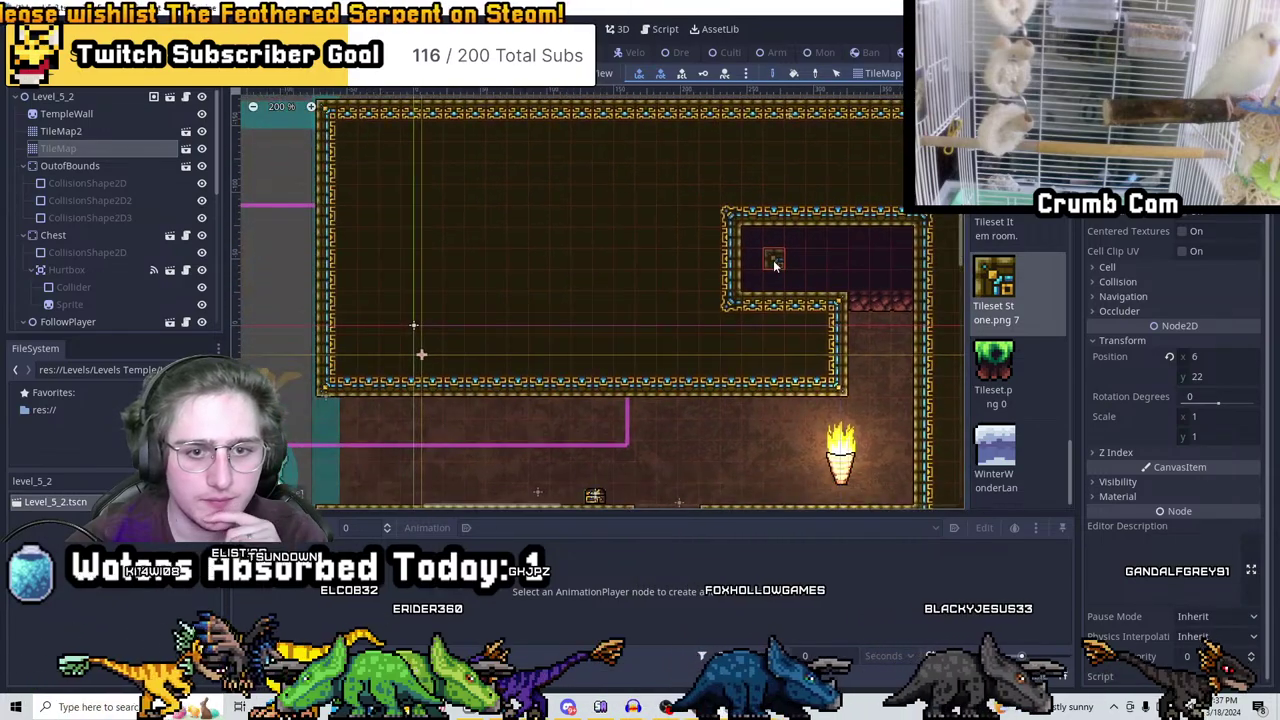
pyautogui.moveTo(736, 275)
pyautogui.mouseDown()
pyautogui.moveTo(720, 232)
pyautogui.moveTo(680, 282)
pyautogui.moveTo(537, 262)
pyautogui.moveTo(594, 248)
pyautogui.moveTo(559, 248)
pyautogui.moveTo(530, 200)
pyautogui.moveTo(630, 176)
pyautogui.mouseUp()
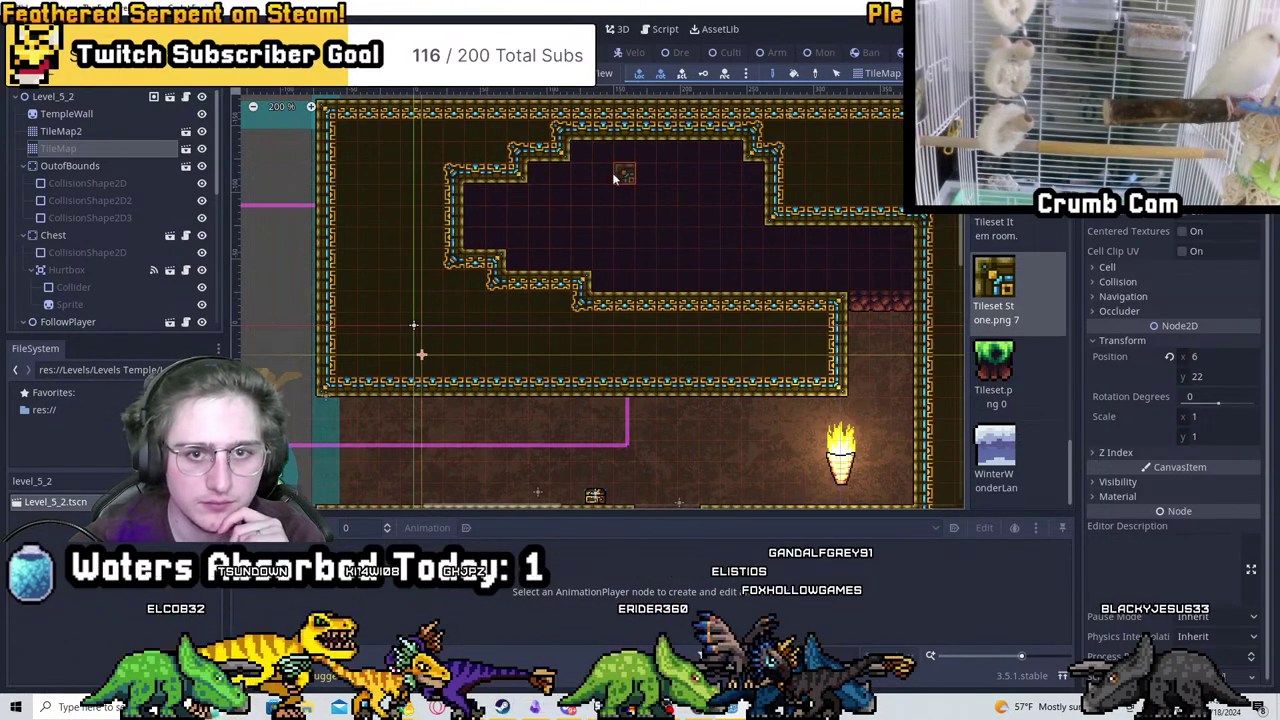
# Extend the upper room's top wall rightward with a notch, then review the reshaped rooms
pyautogui.moveTo(620, 171); pyautogui.dragTo(537, 237, button='middle')
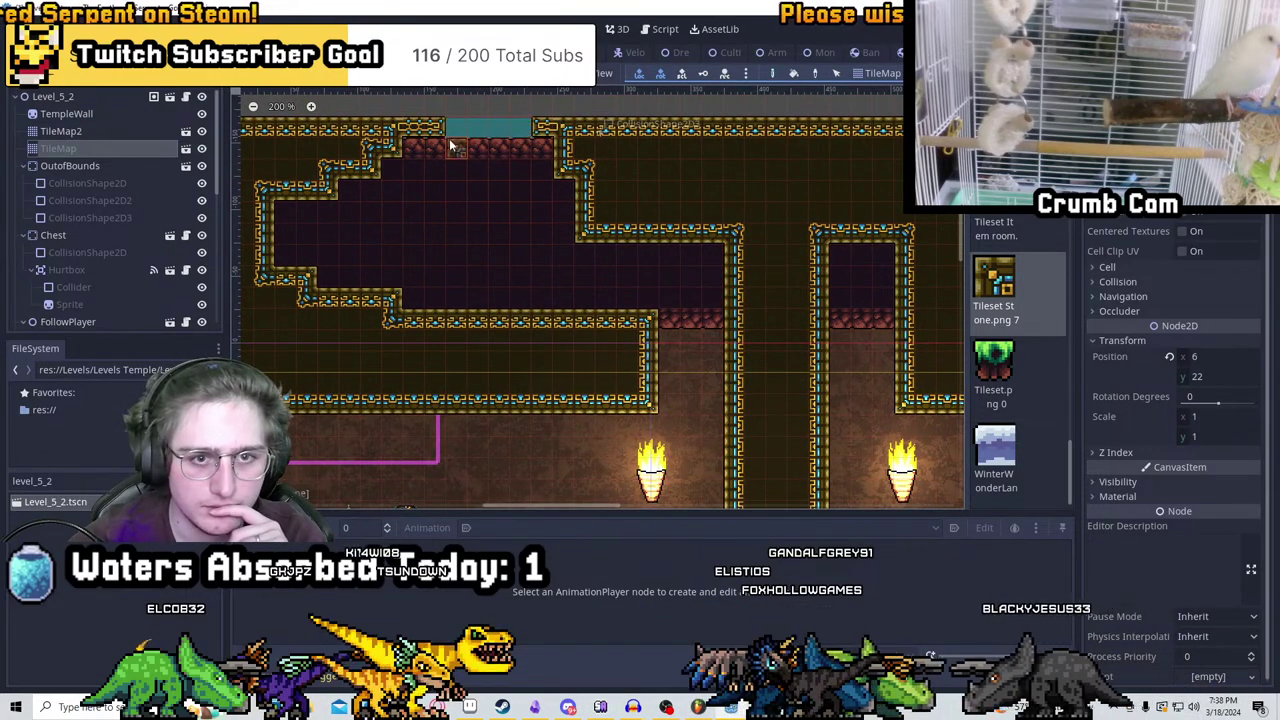
pyautogui.moveTo(517, 135); pyautogui.dragTo(580, 238, button='middle')
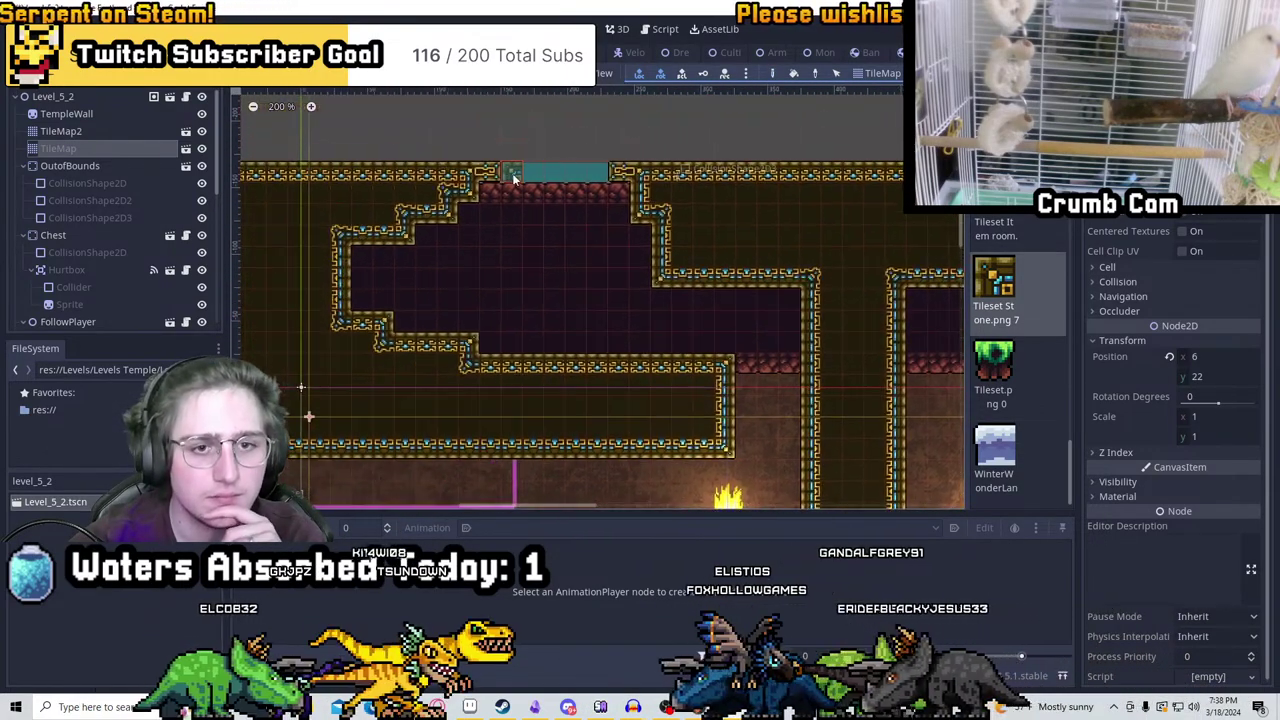
pyautogui.moveTo(624, 194); pyautogui.dragTo(493, 258, button='middle')
pyautogui.moveTo(447, 265)
pyautogui.mouseDown()
pyautogui.moveTo(462, 238)
pyautogui.moveTo(530, 200)
pyautogui.moveTo(527, 248)
pyautogui.mouseUp()
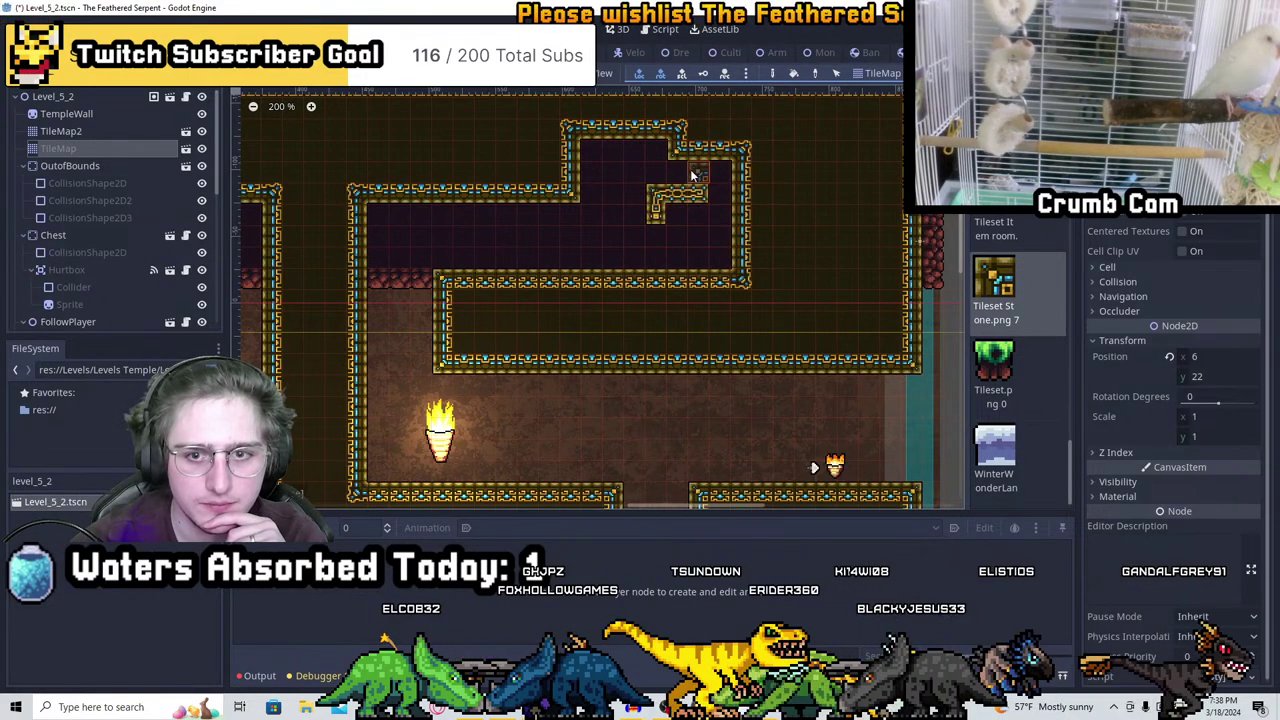
pyautogui.scroll(-3, 672, 200)
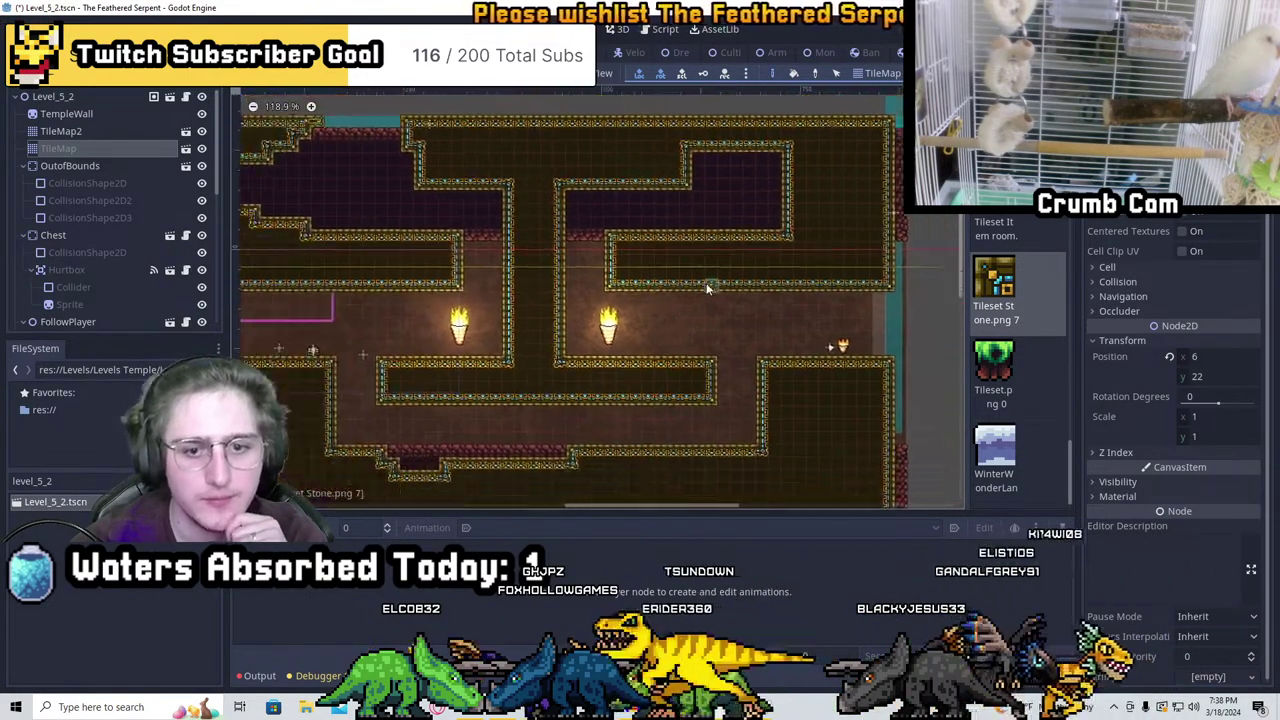
pyautogui.moveTo(705, 500); pyautogui.dragTo(703, 256, button='middle')
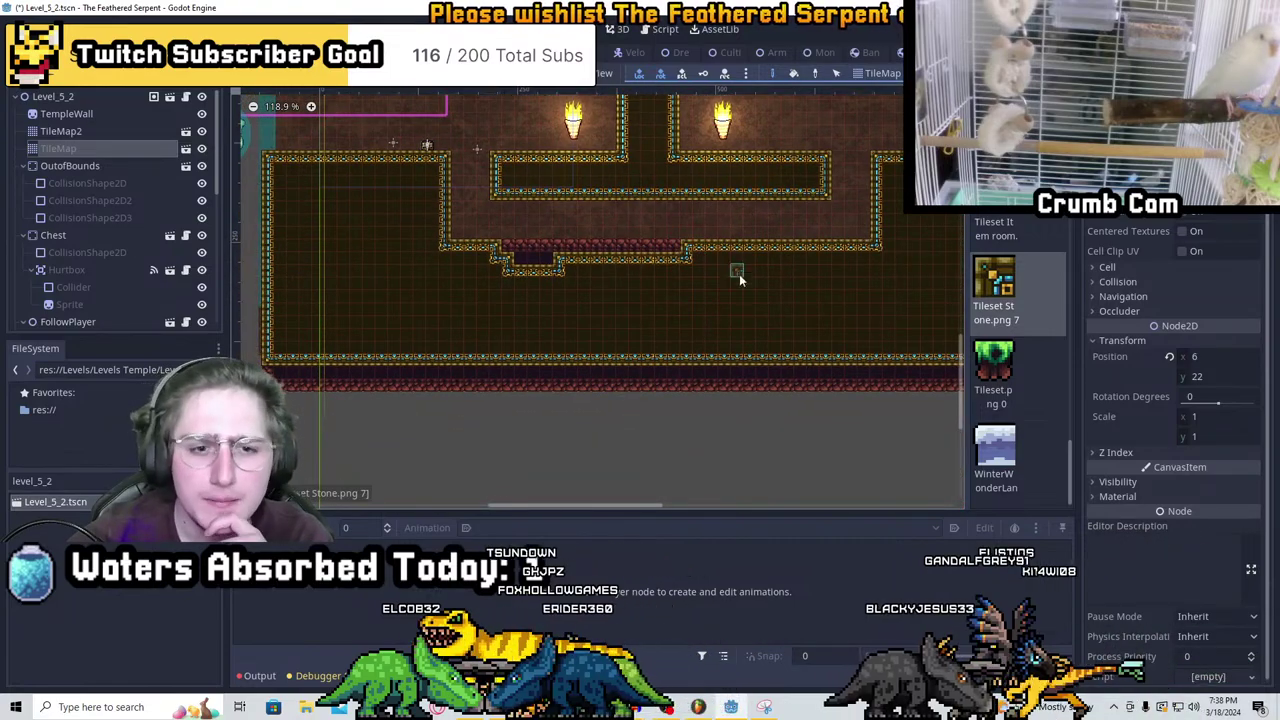
pyautogui.moveTo(631, 332); pyautogui.dragTo(566, 440, button='middle')
pyautogui.moveTo(584, 338); pyautogui.dragTo(529, 398, button='middle')
pyautogui.moveTo(685, 216); pyautogui.dragTo(766, 239, button='middle')
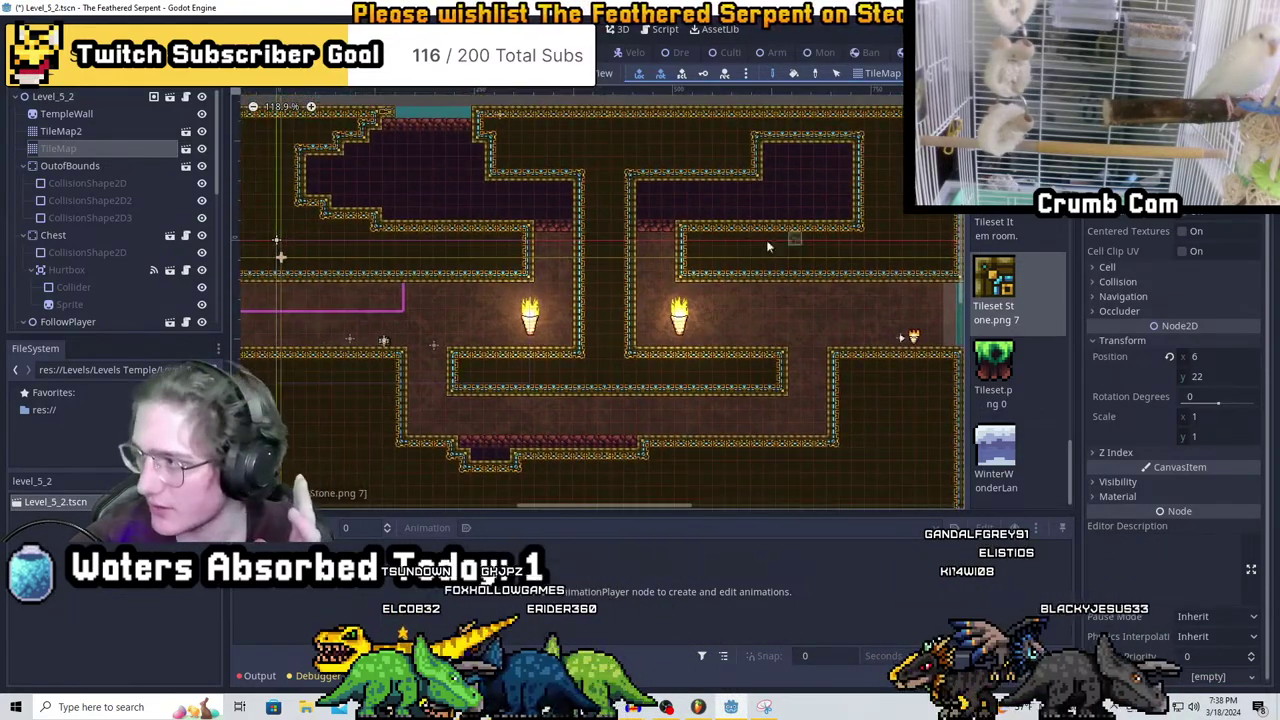
pyautogui.click(94, 98)
# Select the TrapWall and move it down into the lower corridor, nudging it up and right
pyautogui.scroll(-5, 49, 282)
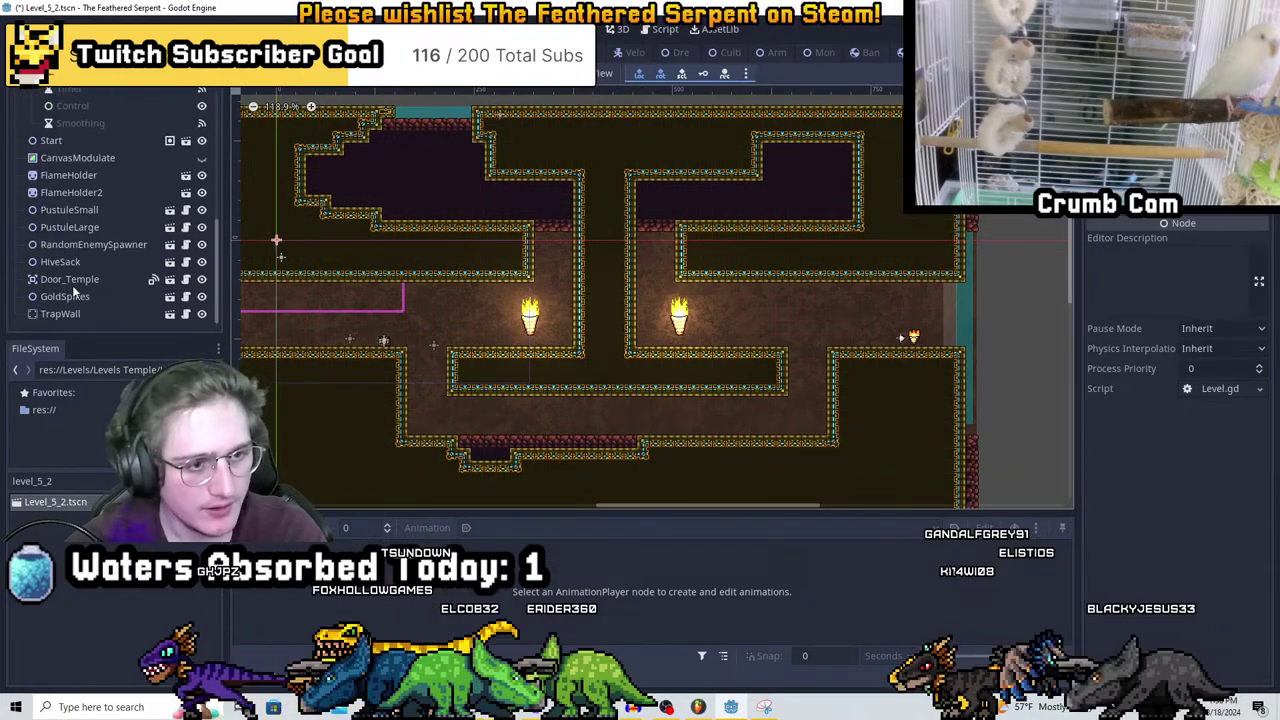
pyautogui.click(62, 314)
pyautogui.moveTo(466, 268); pyautogui.dragTo(700, 294, button='middle')
pyautogui.moveTo(700, 294); pyautogui.dragTo(603, 366)
pyautogui.scroll(1, 620, 350)
pyautogui.scroll(2, 714, 363)
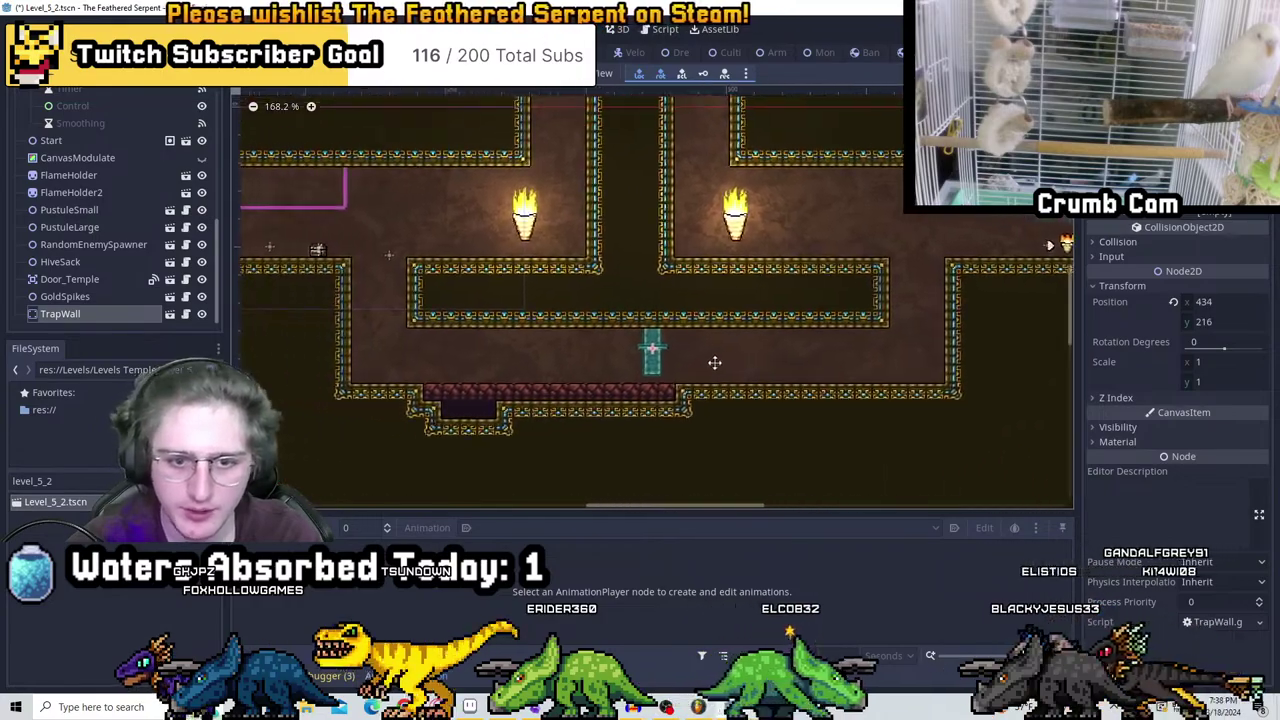
pyautogui.moveTo(714, 363); pyautogui.dragTo(771, 449, button='middle')
pyautogui.scroll(-2, 779, 408)
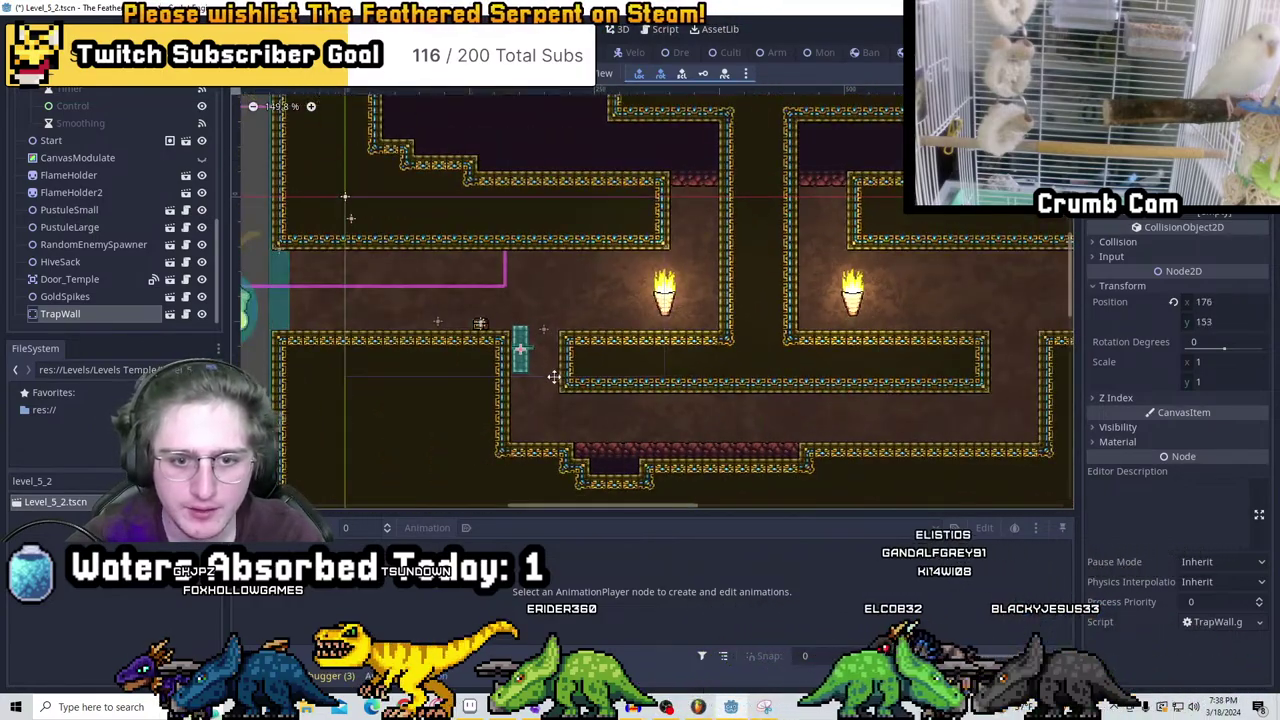
pyautogui.moveTo(554, 377); pyautogui.dragTo(566, 365)
# Reposition the TrapWall just right of the torch, settling it near position 702,110
pyautogui.scroll(4, 543, 339)
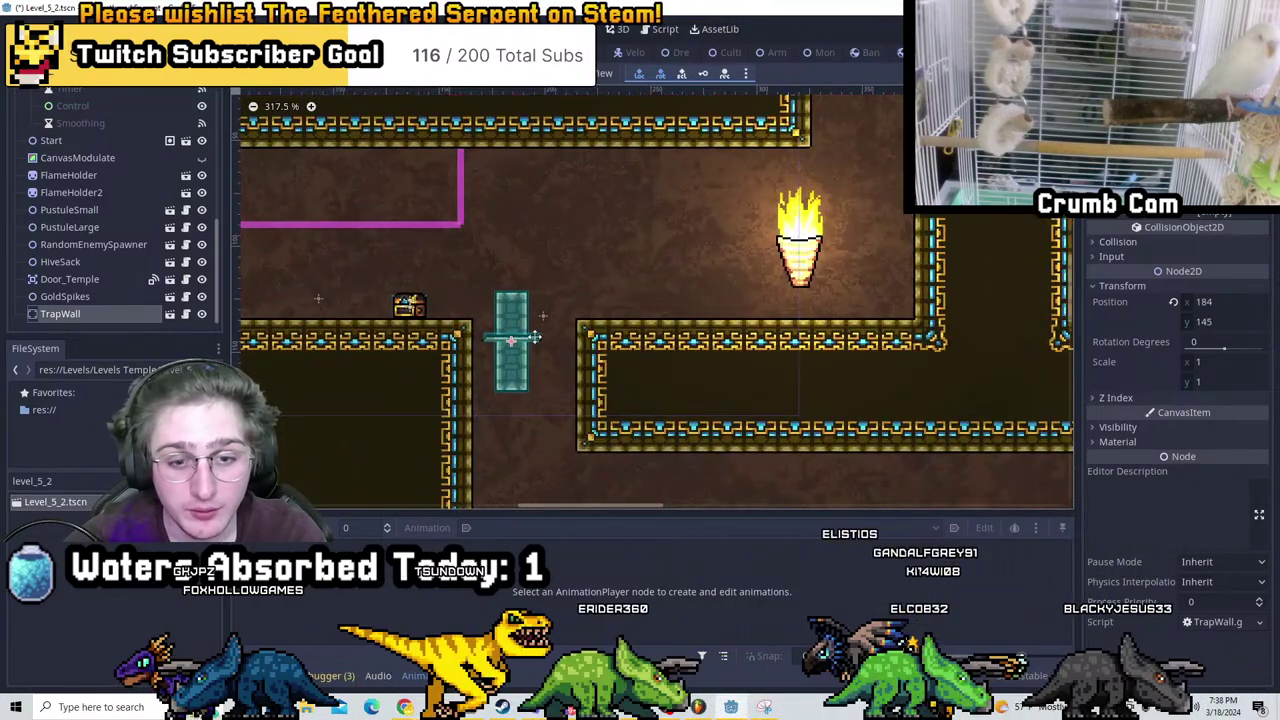
pyautogui.scroll(-4, 535, 338)
pyautogui.moveTo(569, 349); pyautogui.dragTo(400, 371, button='middle')
pyautogui.moveTo(400, 371); pyautogui.dragTo(680, 335)
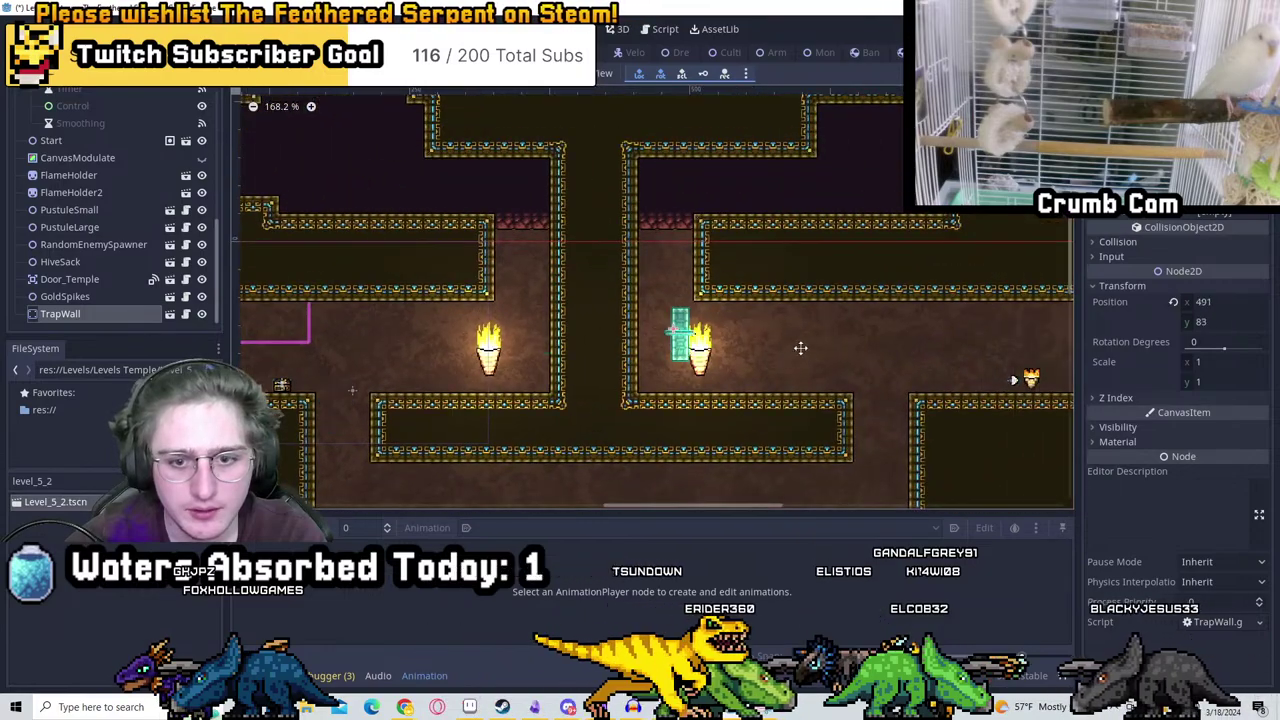
pyautogui.moveTo(800, 347); pyautogui.dragTo(723, 368)
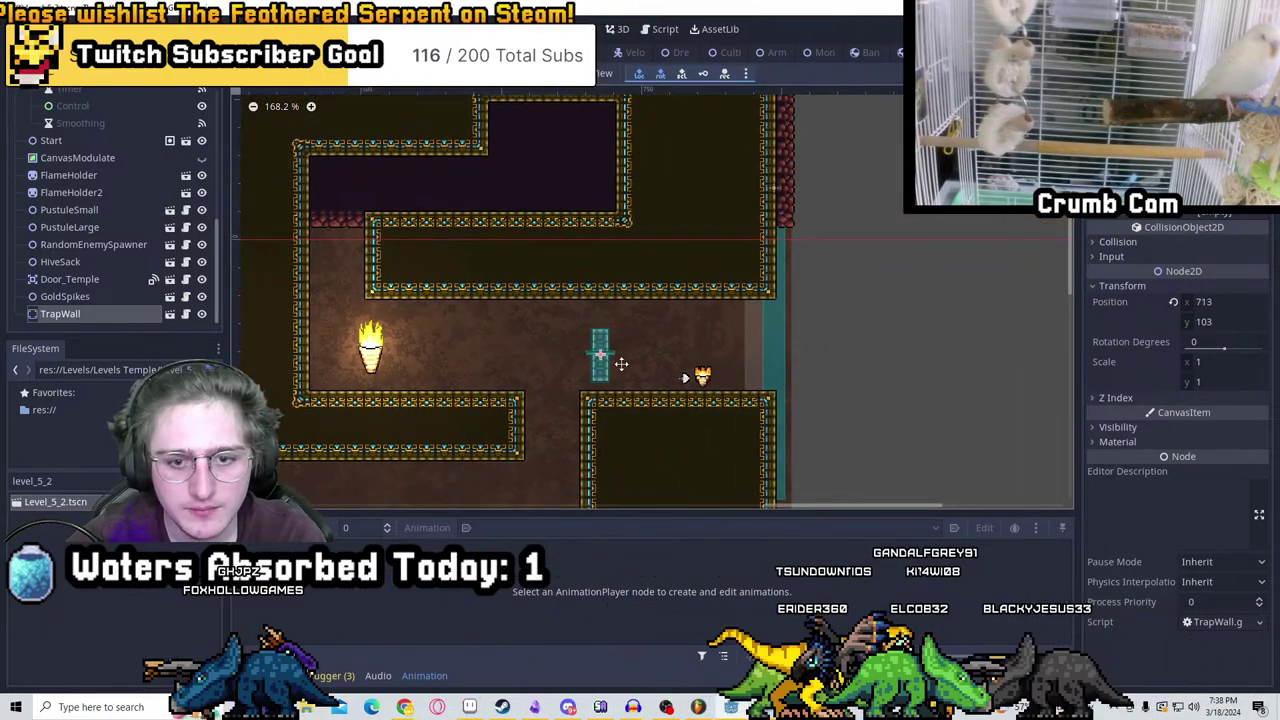
pyautogui.scroll(-2, 621, 364)
pyautogui.moveTo(621, 364); pyautogui.dragTo(740, 383, button='middle')
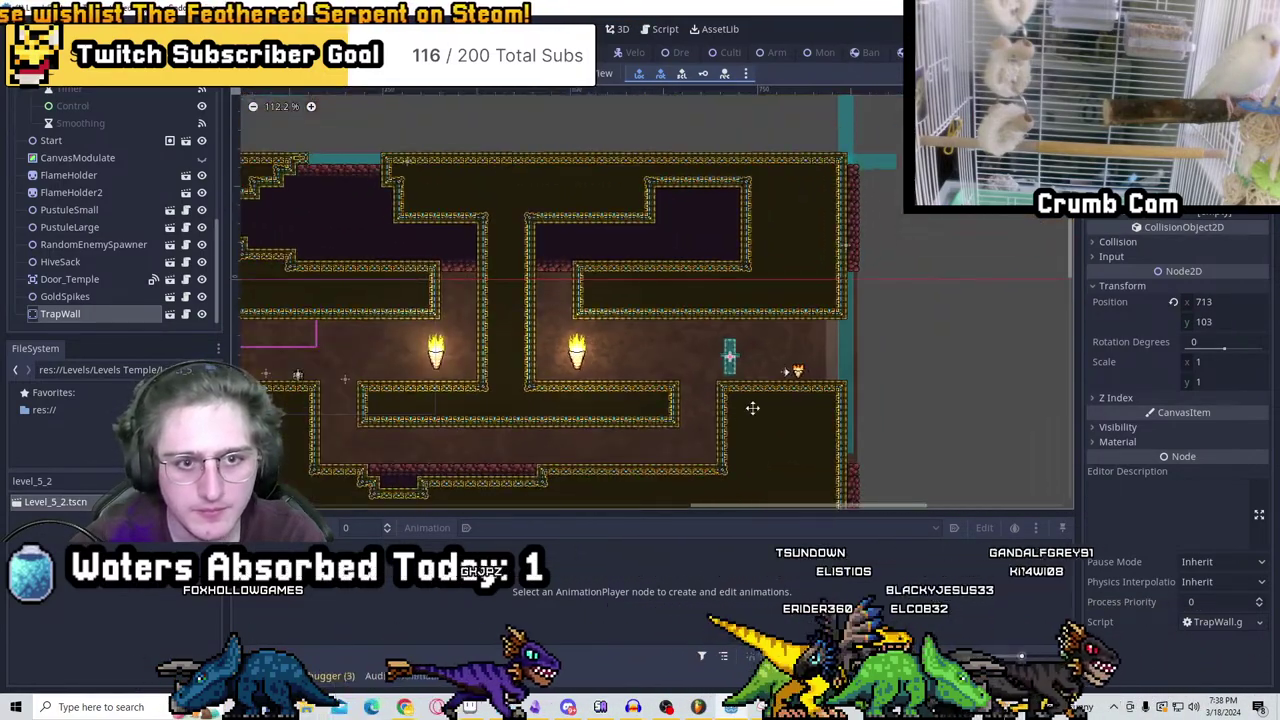
pyautogui.scroll(8, 740, 368)
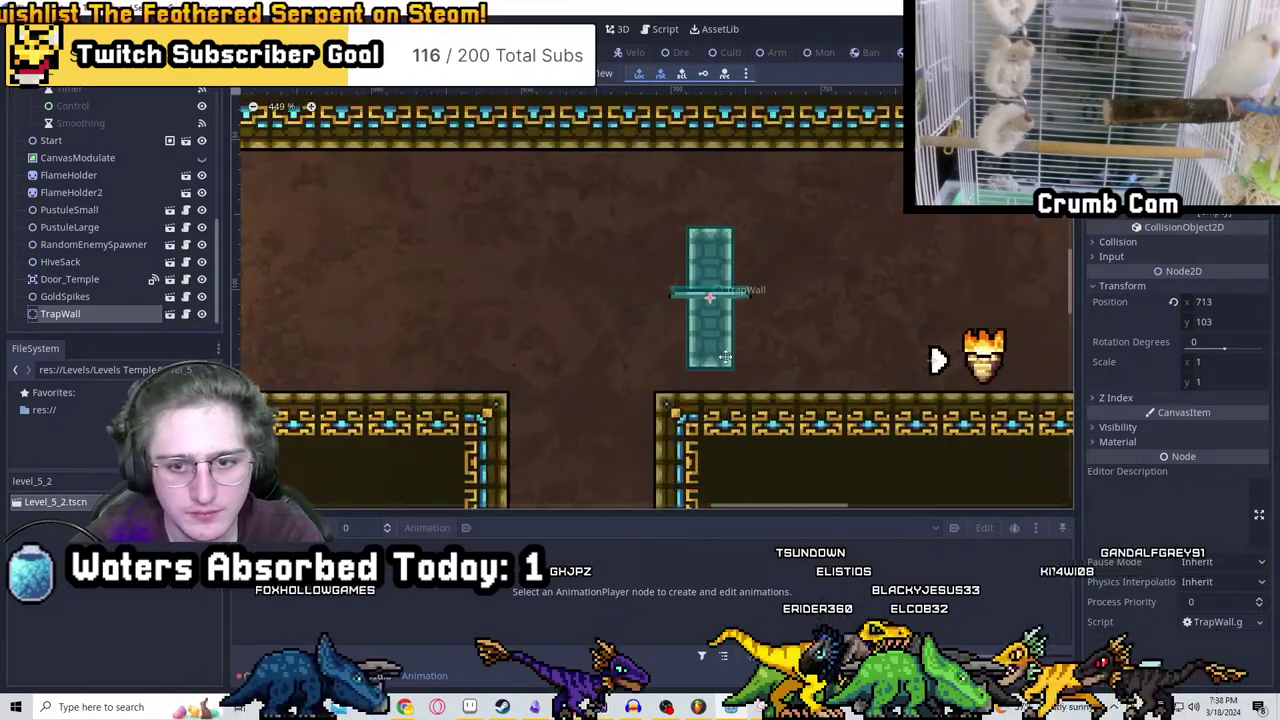
pyautogui.scroll(2, 725, 358)
pyautogui.moveTo(725, 358); pyautogui.dragTo(660, 403)
pyautogui.scroll(-5, 714, 329)
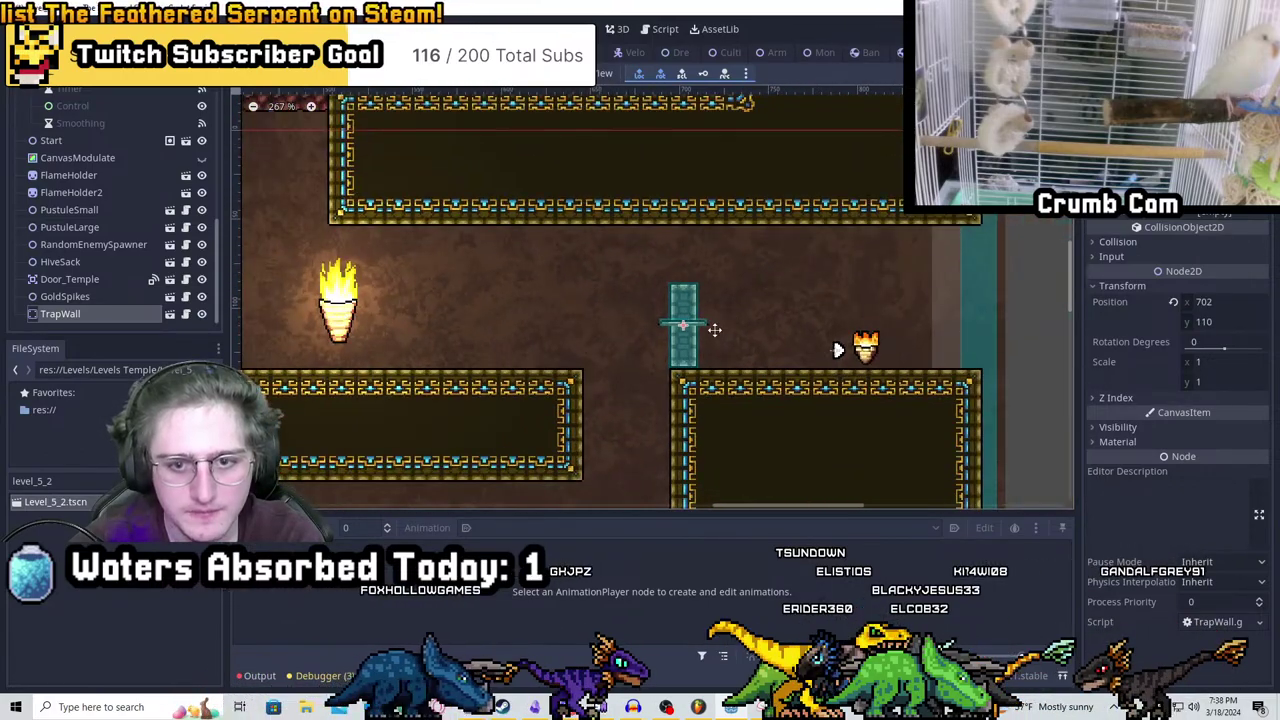
pyautogui.scroll(-3, 714, 329)
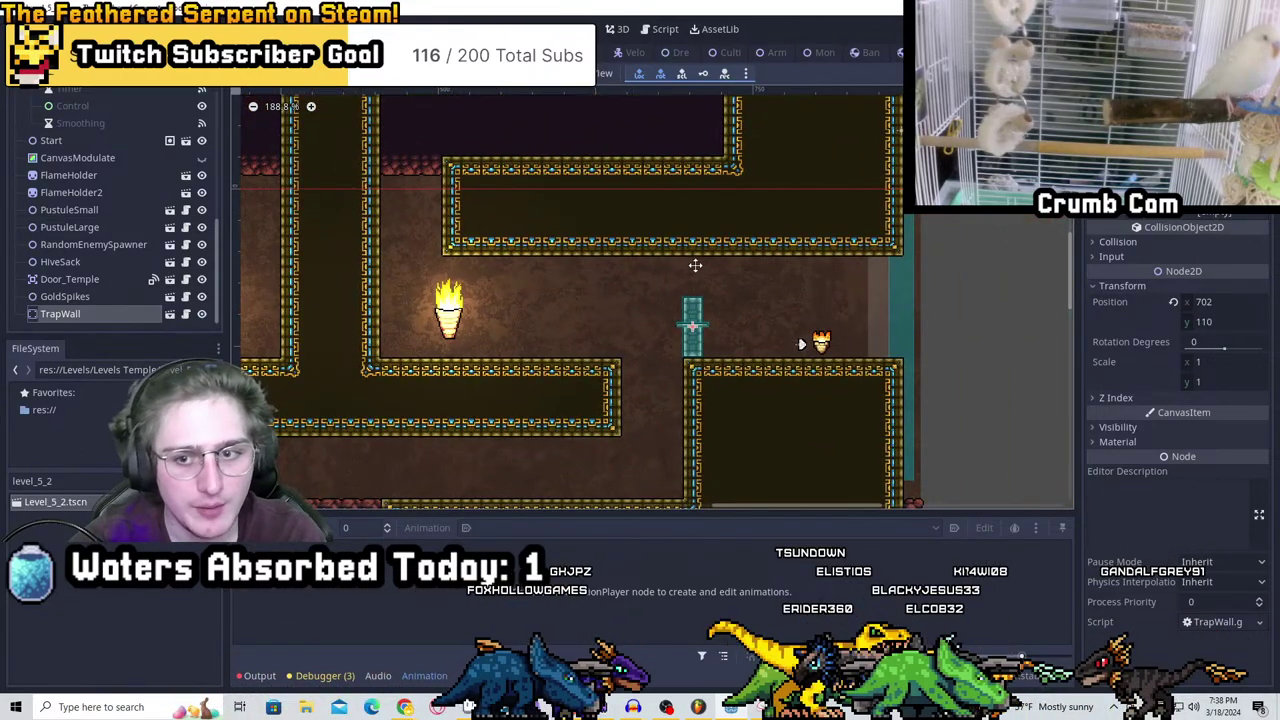
pyautogui.scroll(10, 110, 172)
# On TileMap2, paint a row of wall tiles, undo it, and repaint it with a short vertical end
pyautogui.click(113, 131)
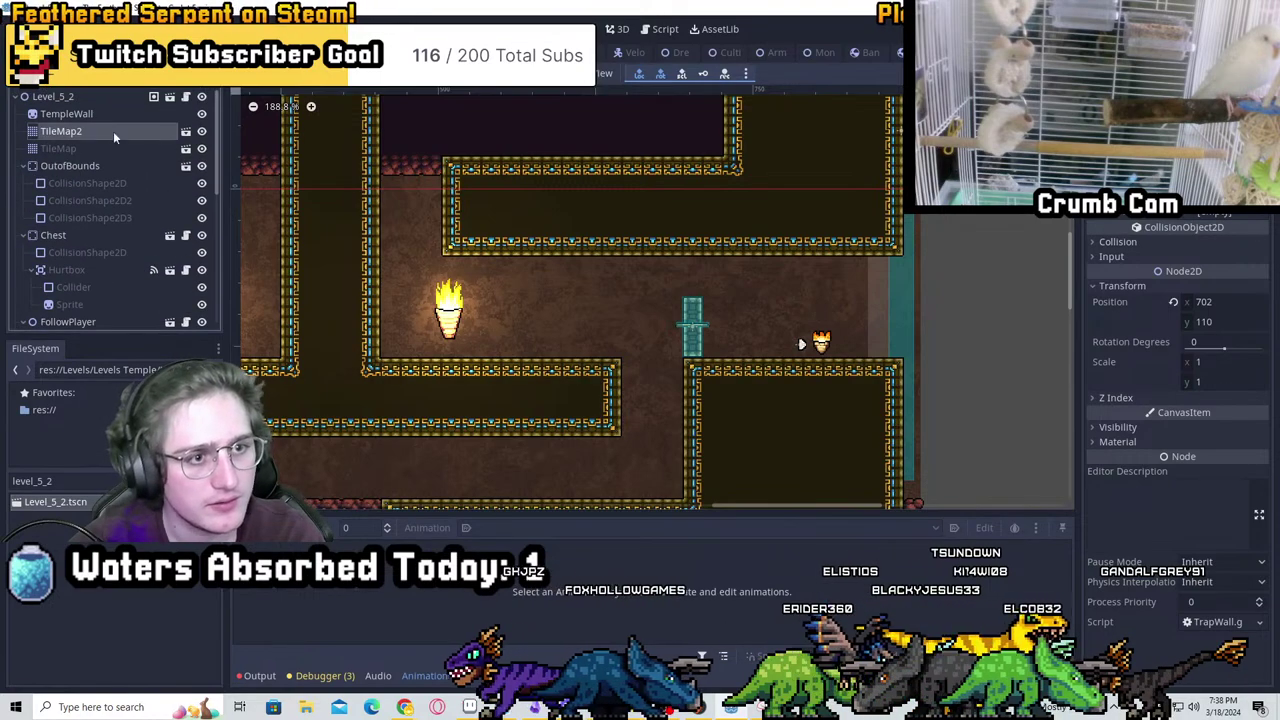
pyautogui.moveTo(690, 268); pyautogui.dragTo(855, 288)
pyautogui.hotkey('ctrl', 'z')
pyautogui.hotkey('ctrl', 'z')
pyautogui.hotkey('ctrl', 'z')
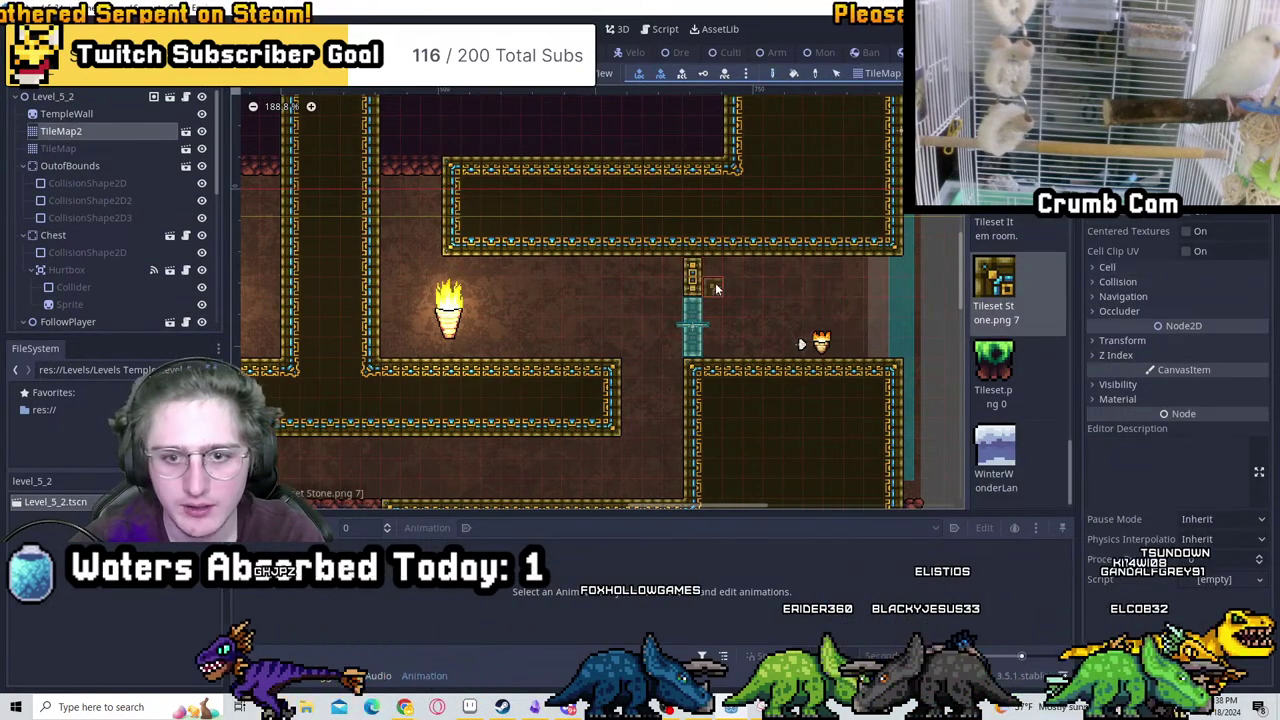
pyautogui.moveTo(700, 257)
pyautogui.mouseDown()
pyautogui.moveTo(751, 286)
pyautogui.moveTo(890, 288)
pyautogui.mouseUp()
pyautogui.scroll(-4, 887, 275)
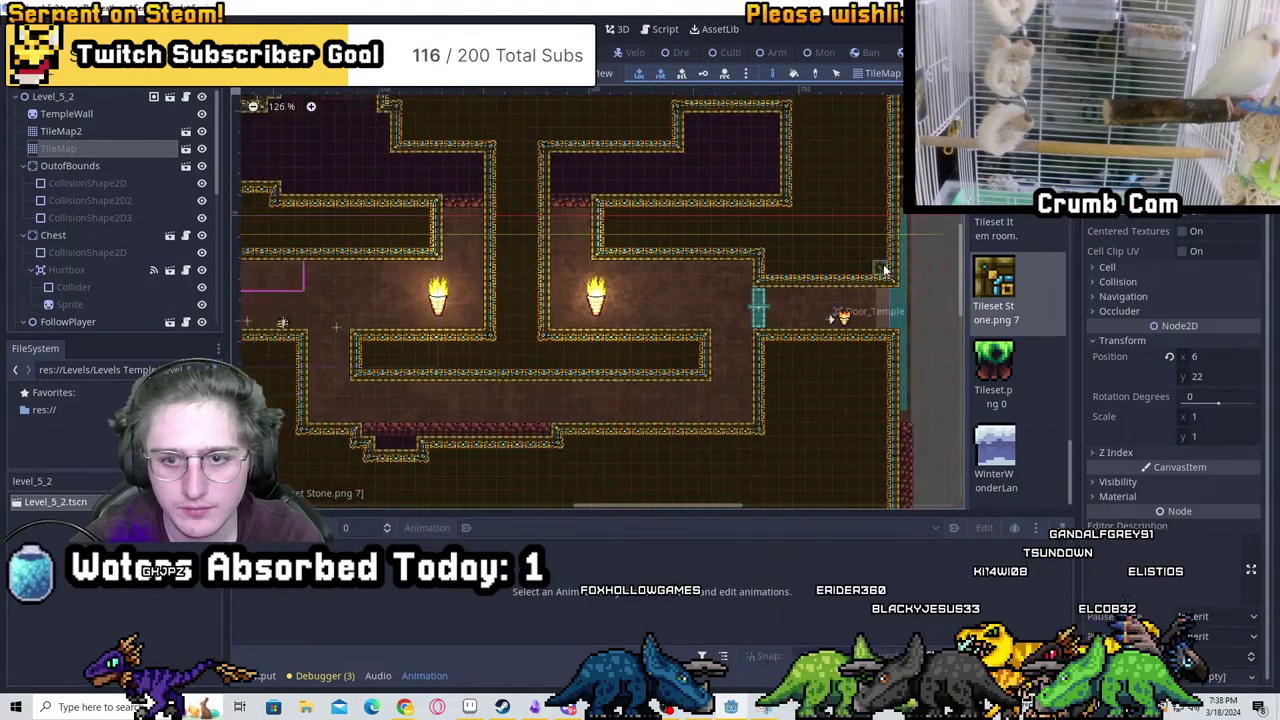
pyautogui.scroll(5, 764, 301)
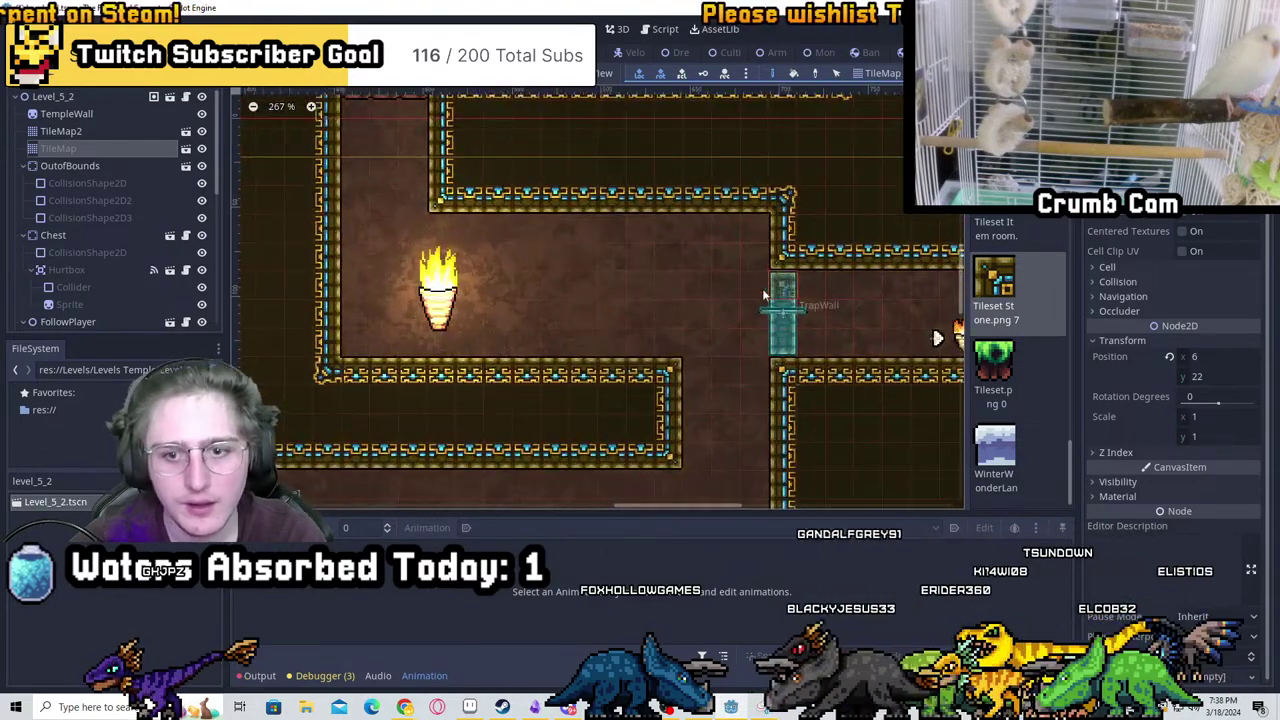
pyautogui.scroll(-1, 748, 318)
pyautogui.scroll(-5, 96, 260)
# Enable Editable Children on the TrapWall node and select its PressurePlate
pyautogui.click(60, 313)
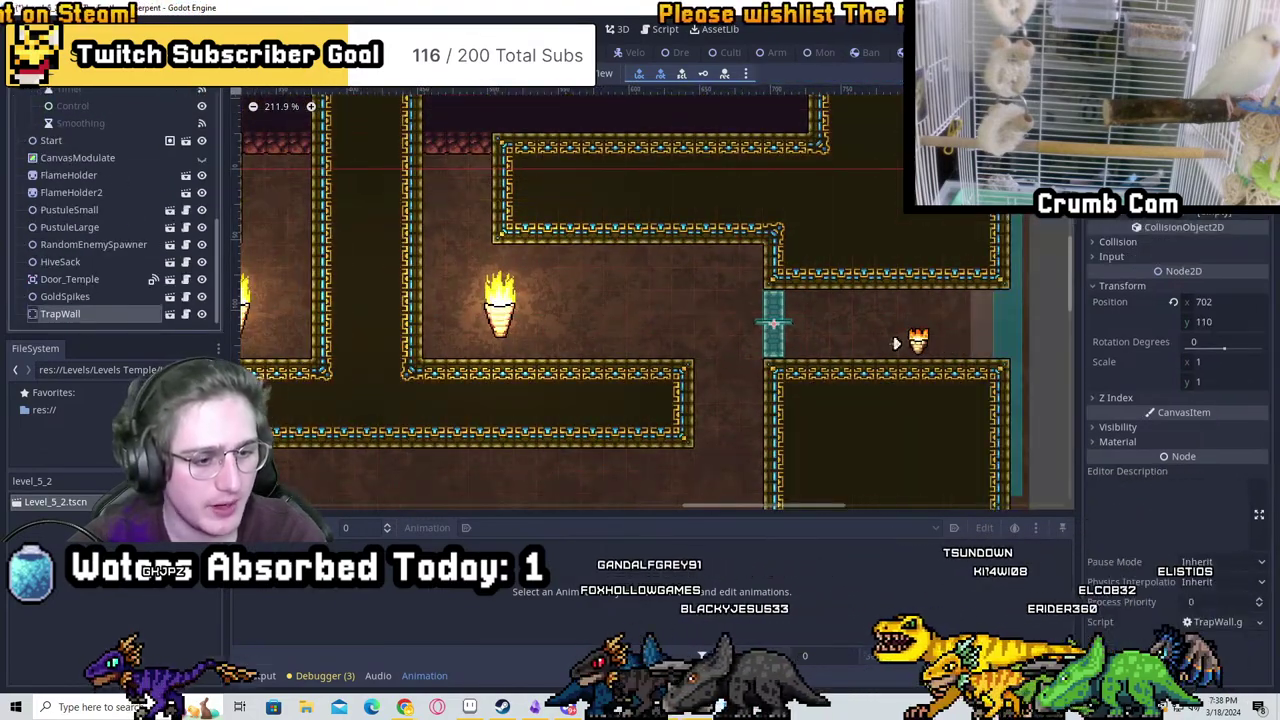
pyautogui.rightClick(60, 313)
pyautogui.click(90, 303)
pyautogui.click(105, 315)
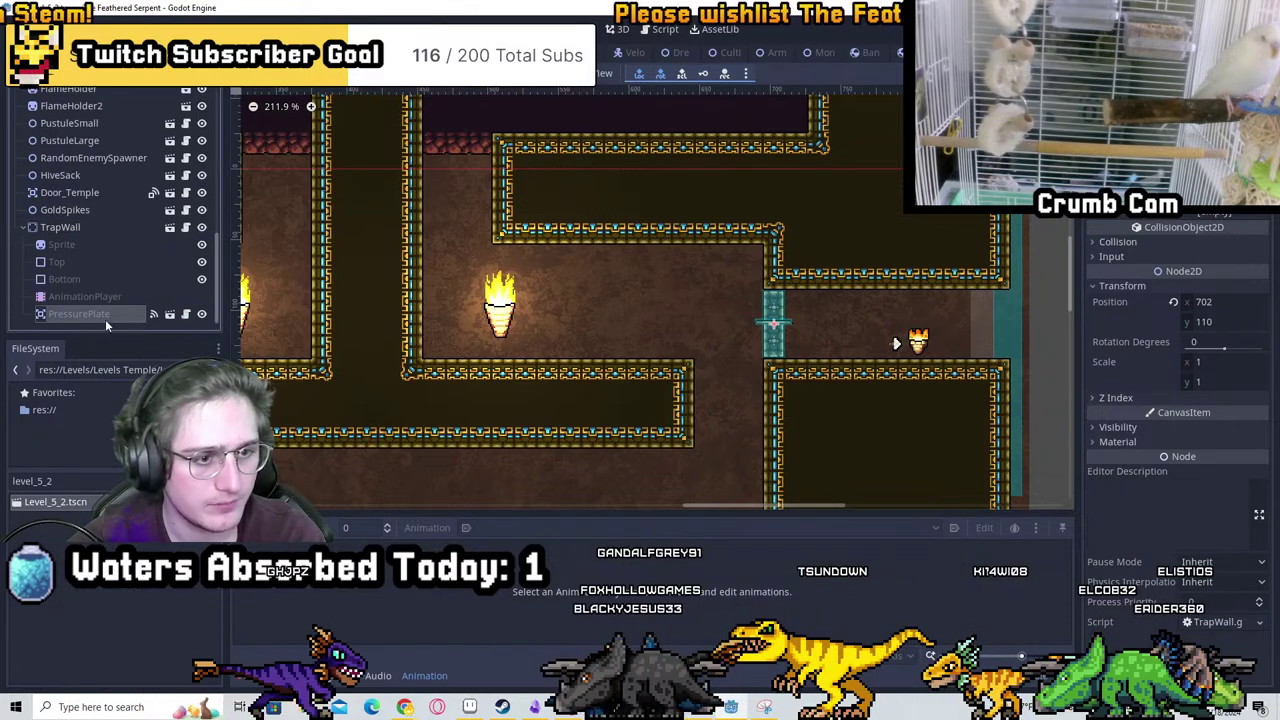
pyautogui.scroll(5, 895, 343)
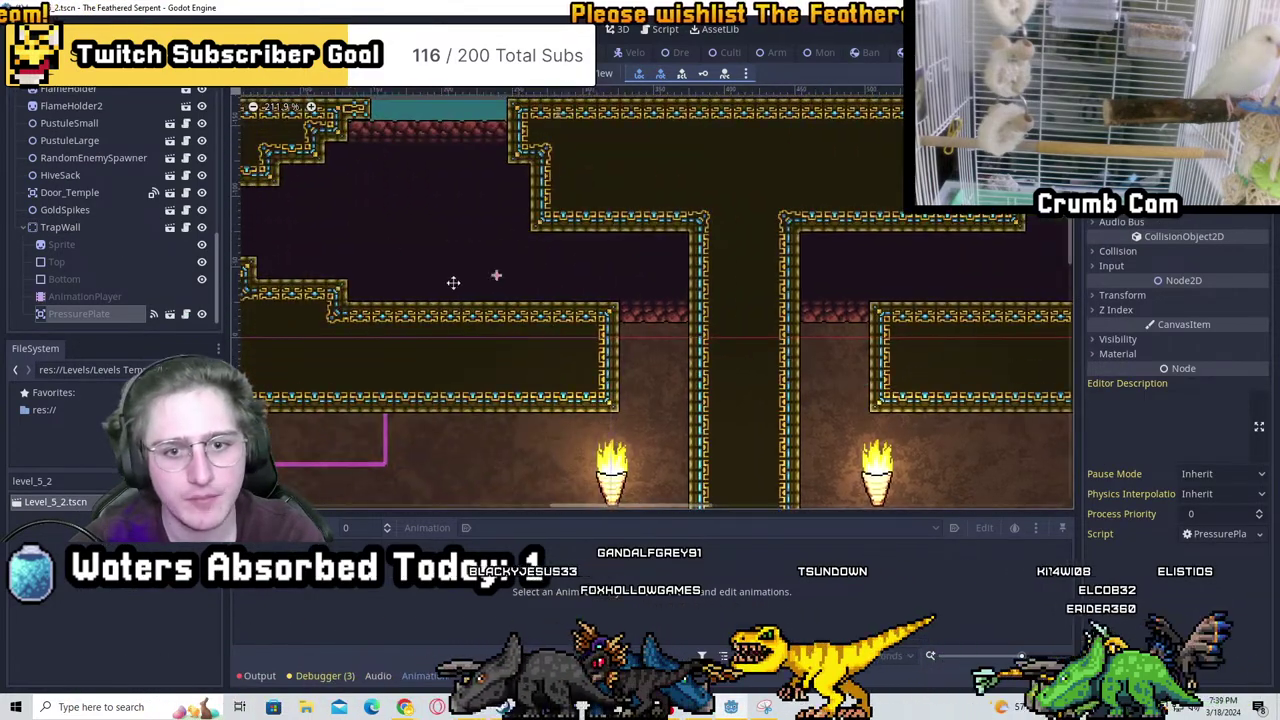
pyautogui.scroll(5, 60, 140)
# Paint red rock tiles on TileMap2 inside the alcove room and along its right side
pyautogui.click(60, 131)
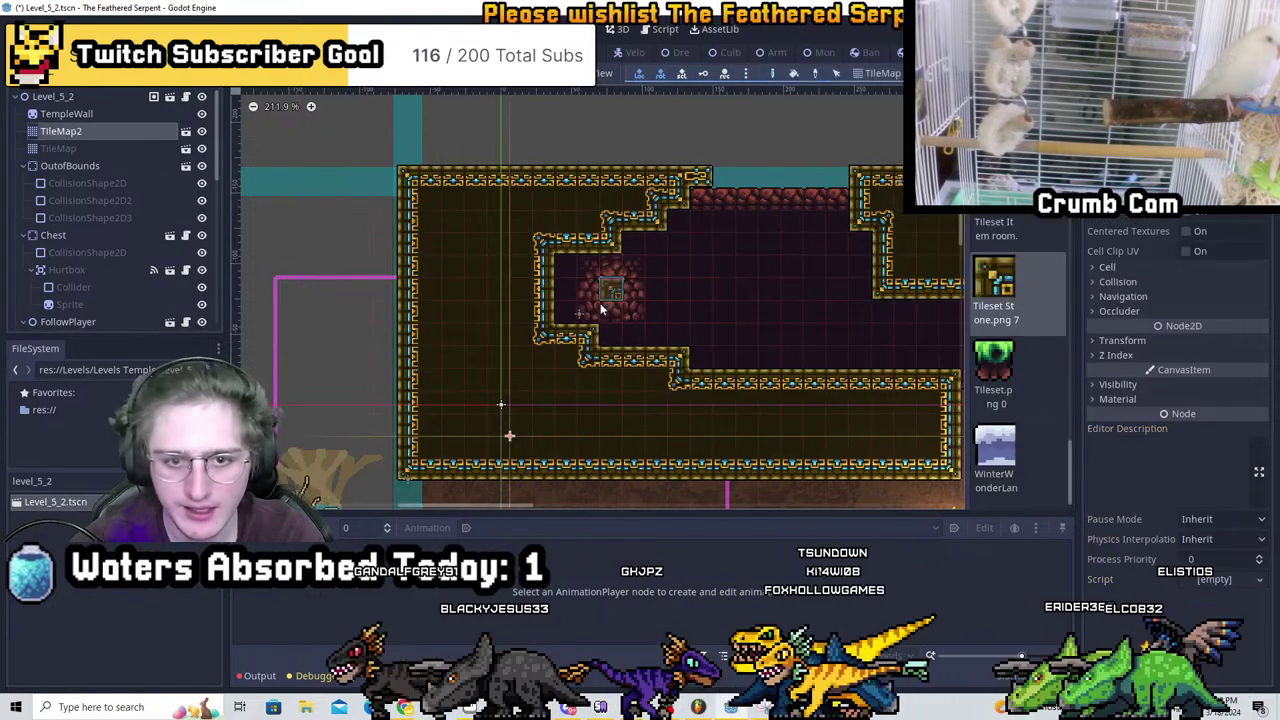
pyautogui.moveTo(601, 310); pyautogui.dragTo(565, 292)
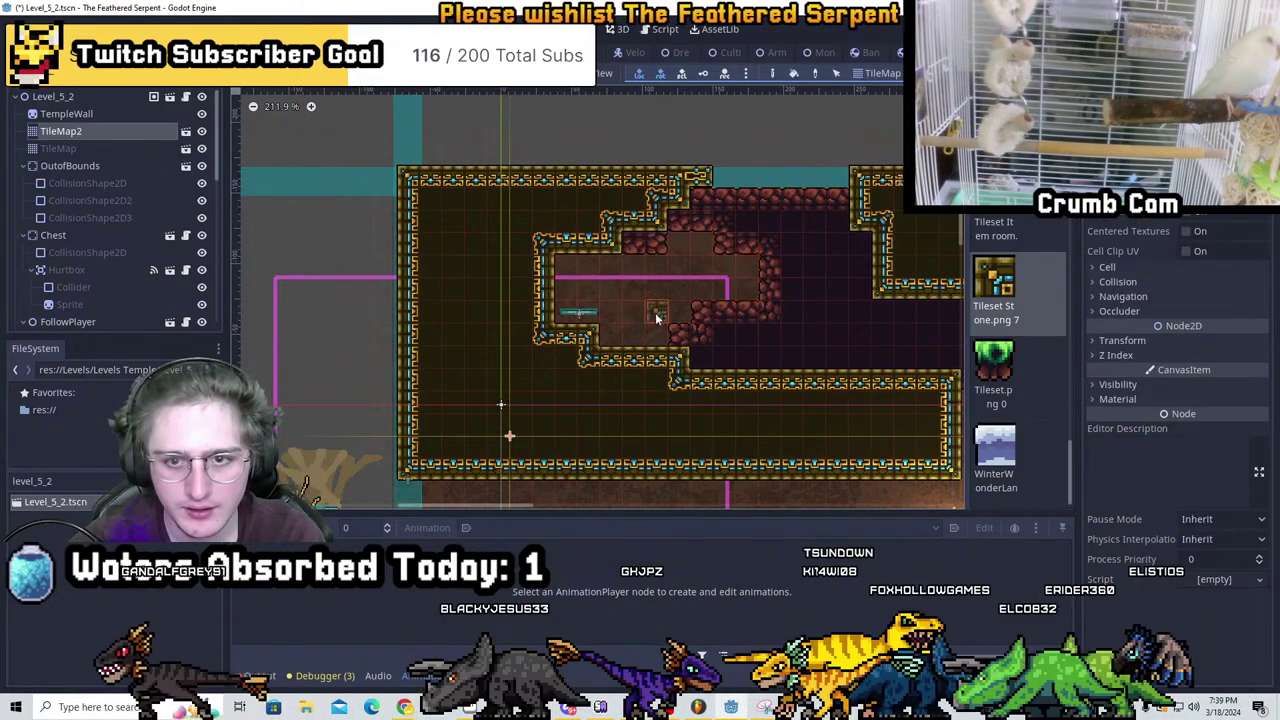
pyautogui.moveTo(657, 318); pyautogui.dragTo(835, 318)
pyautogui.scroll(10, 1000, 395)
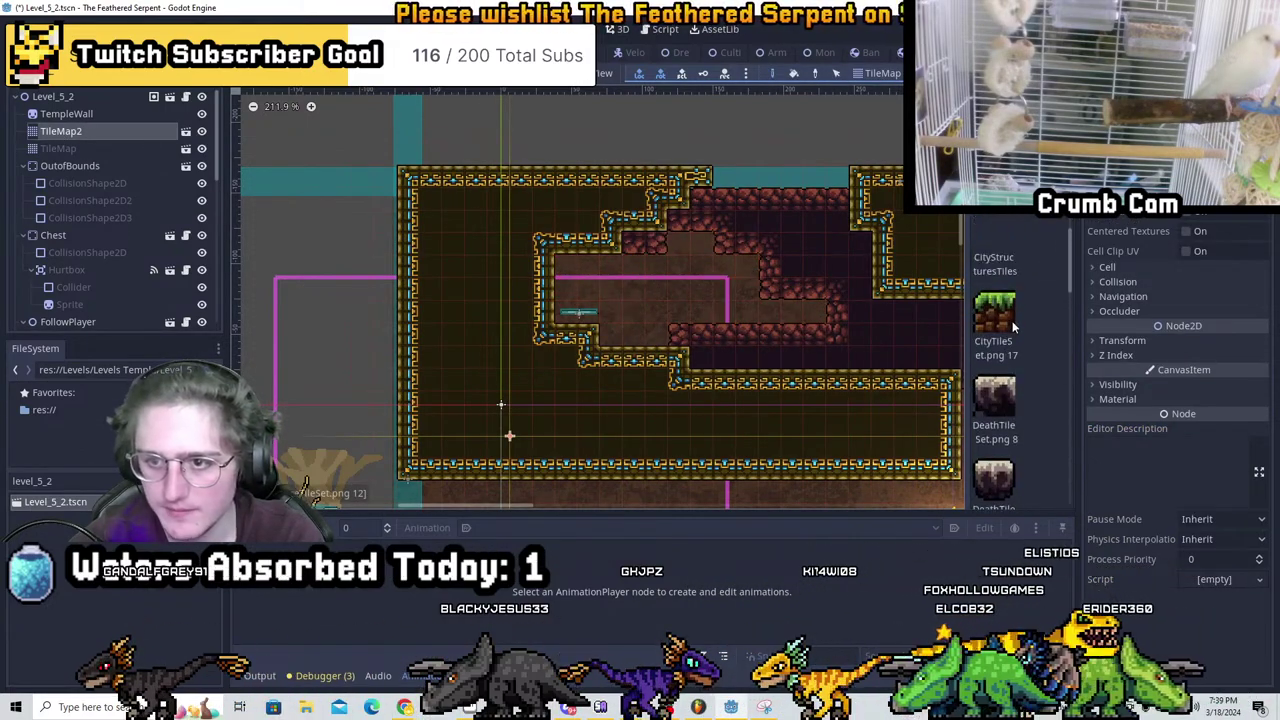
# Using CaveTileSet, extend the cave floor below the magenta line and erase stray cave tiles
pyautogui.click(995, 280)
pyautogui.moveTo(741, 212); pyautogui.dragTo(635, 205, button='middle')
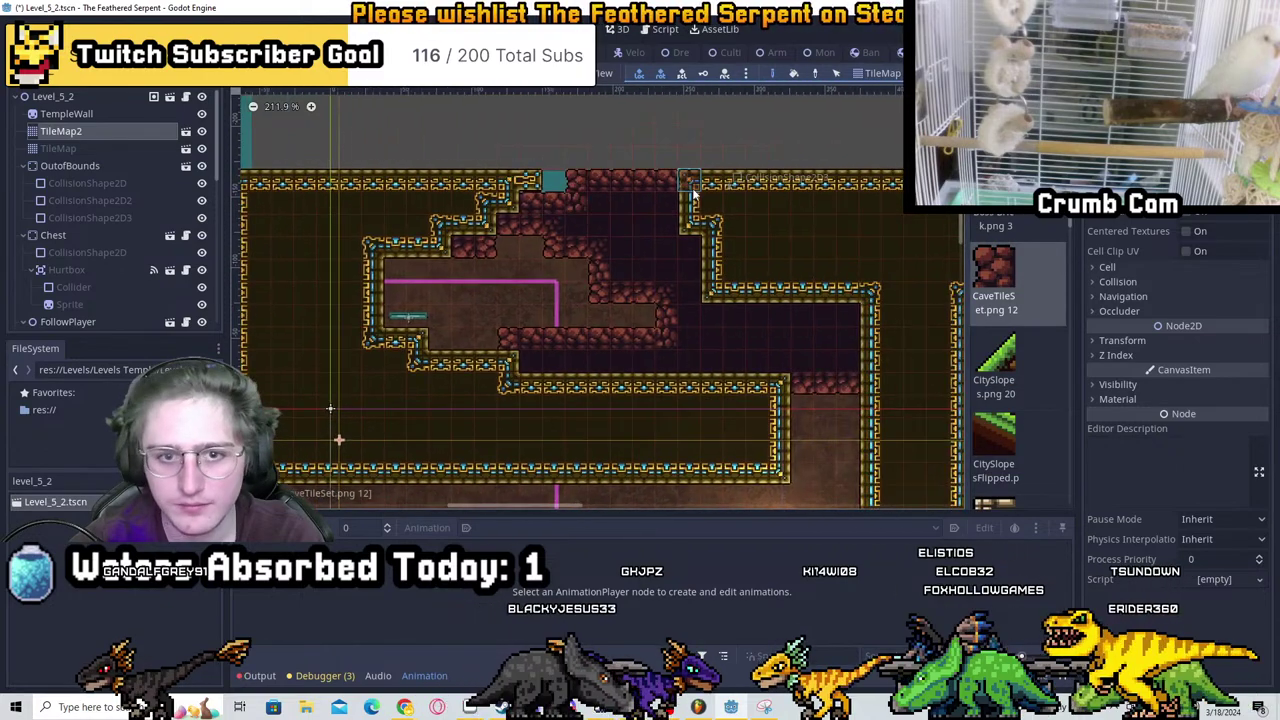
pyautogui.scroll(3, 568, 236)
pyautogui.moveTo(485, 322)
pyautogui.mouseDown()
pyautogui.moveTo(606, 363)
pyautogui.moveTo(686, 334)
pyautogui.moveTo(595, 344)
pyautogui.mouseUp()
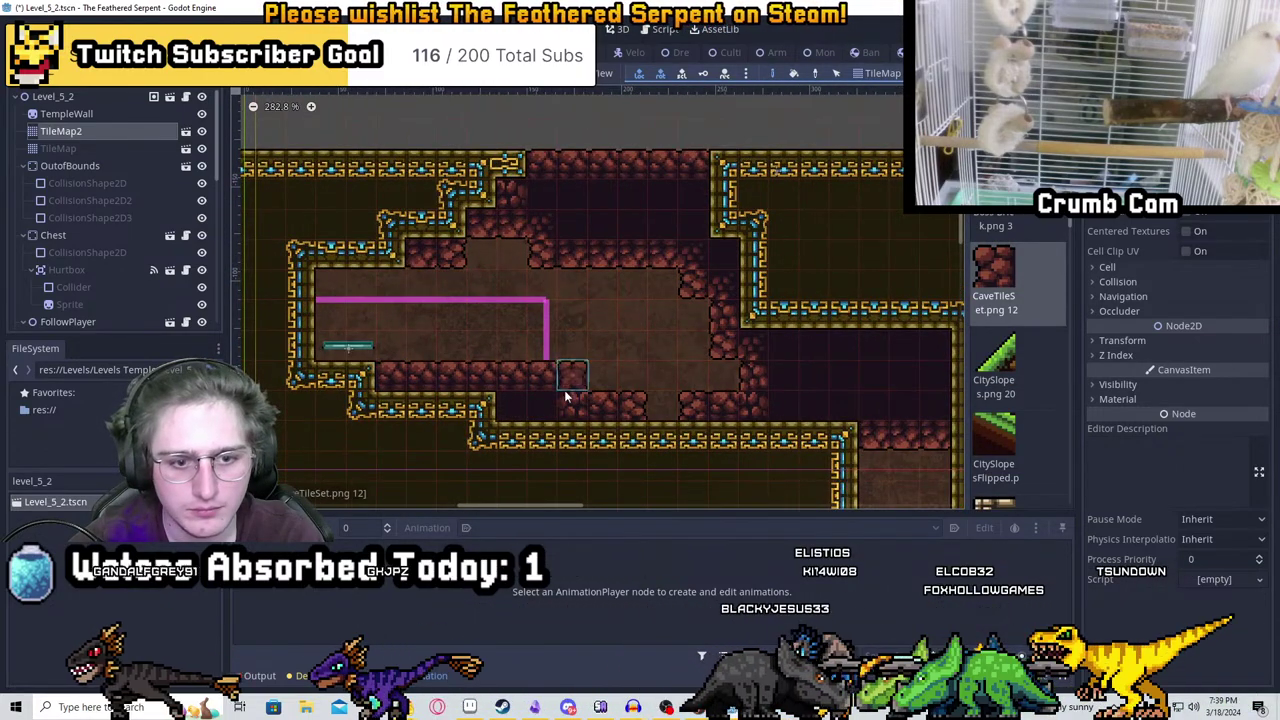
pyautogui.moveTo(552, 380); pyautogui.dragTo(578, 378)
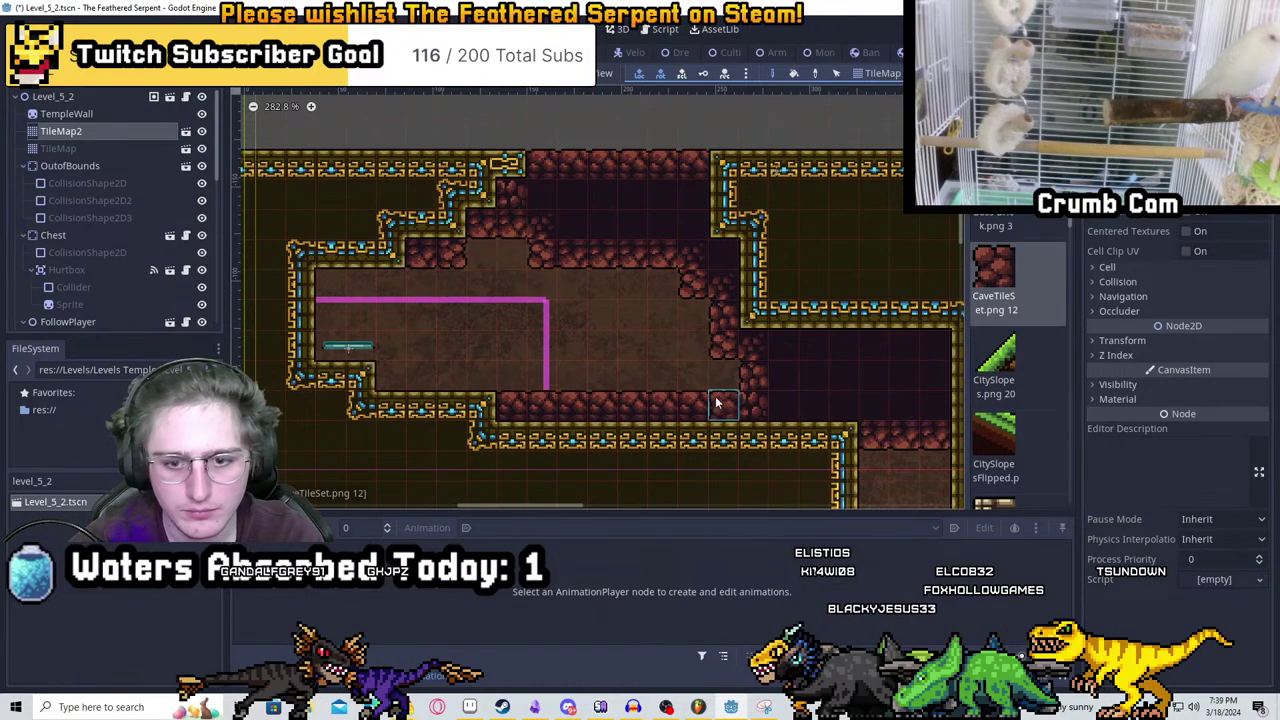
pyautogui.hscroll(5, 536, 264)
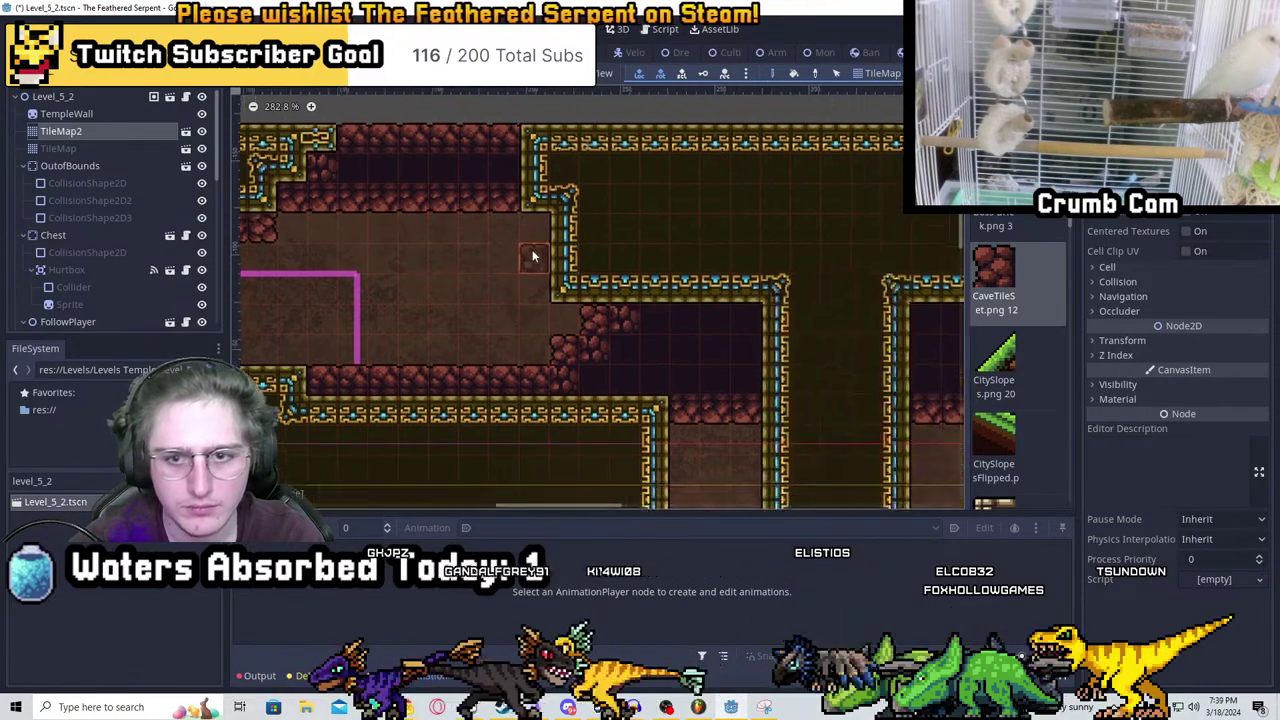
pyautogui.moveTo(660, 313)
pyautogui.mouseDown(button='right')
pyautogui.moveTo(560, 370)
pyautogui.moveTo(491, 371)
pyautogui.moveTo(690, 372)
pyautogui.moveTo(705, 400)
pyautogui.mouseUp(button='right')
# Paint cave floor across the lower corridor, adding single tiles at its end
pyautogui.hscroll(-6, 705, 400)
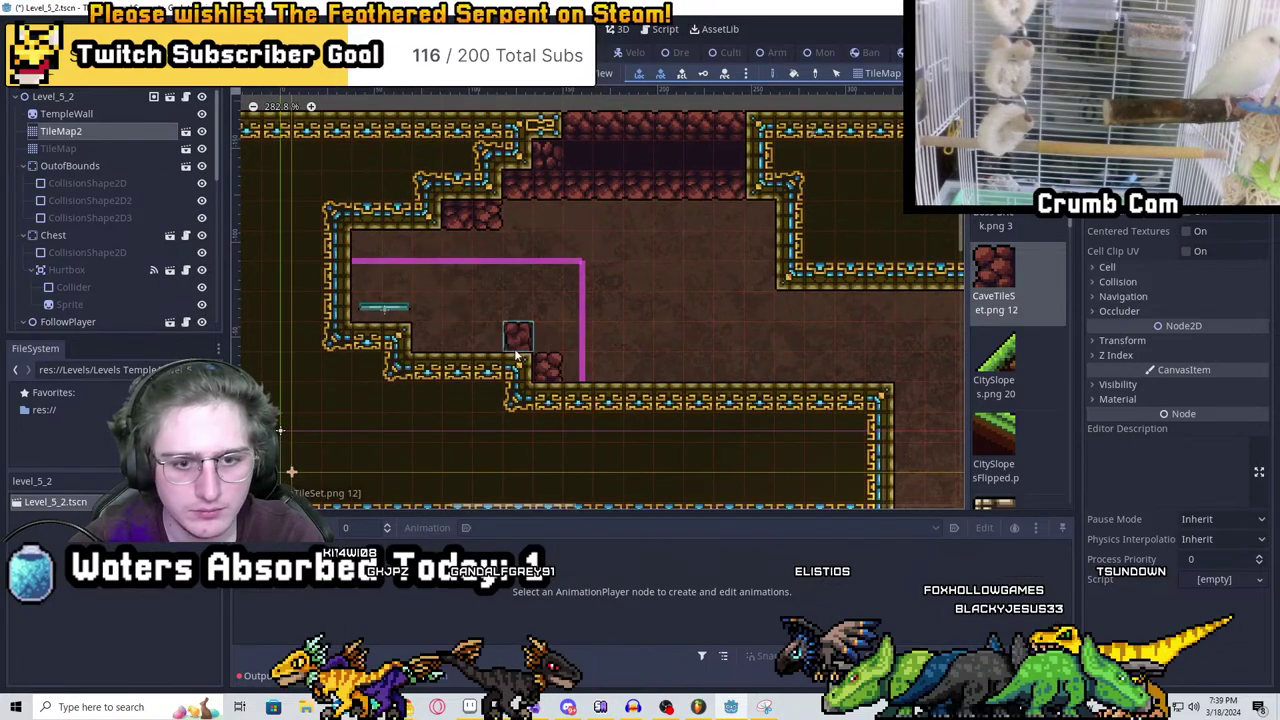
pyautogui.moveTo(494, 368)
pyautogui.mouseDown()
pyautogui.moveTo(563, 343)
pyautogui.moveTo(412, 345)
pyautogui.mouseUp()
pyautogui.hscroll(4, 563, 377)
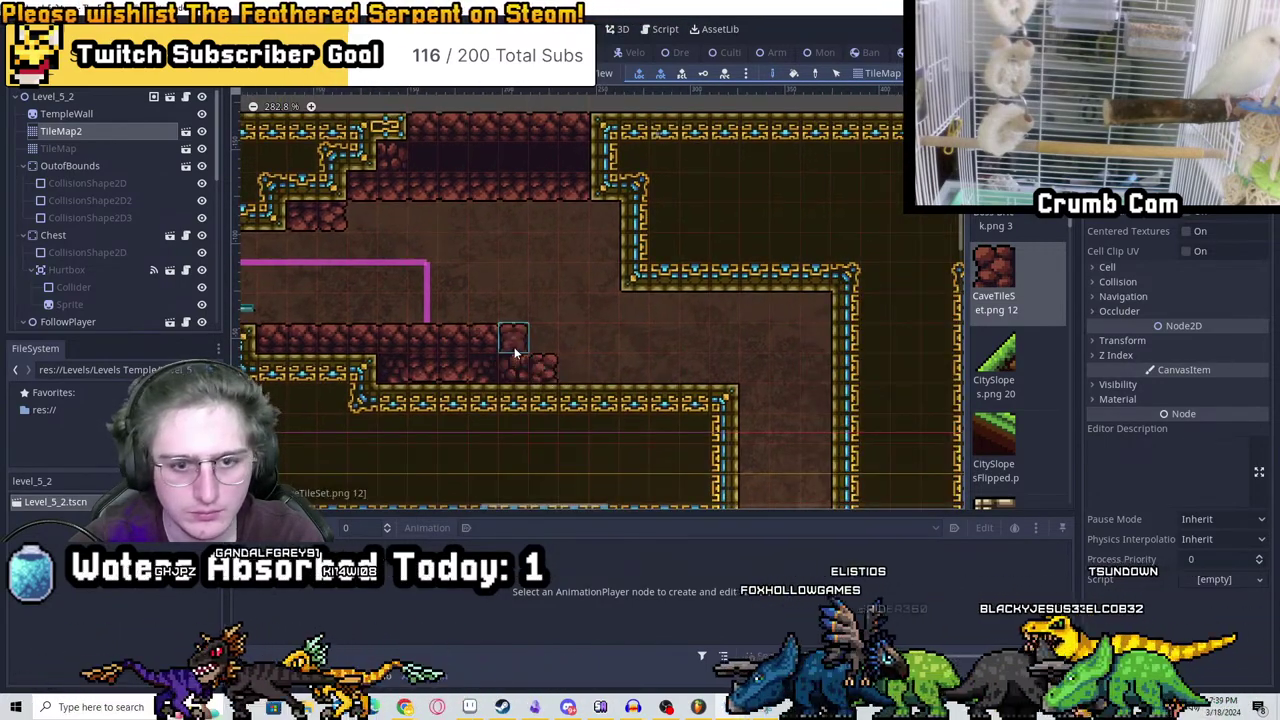
pyautogui.click(535, 385)
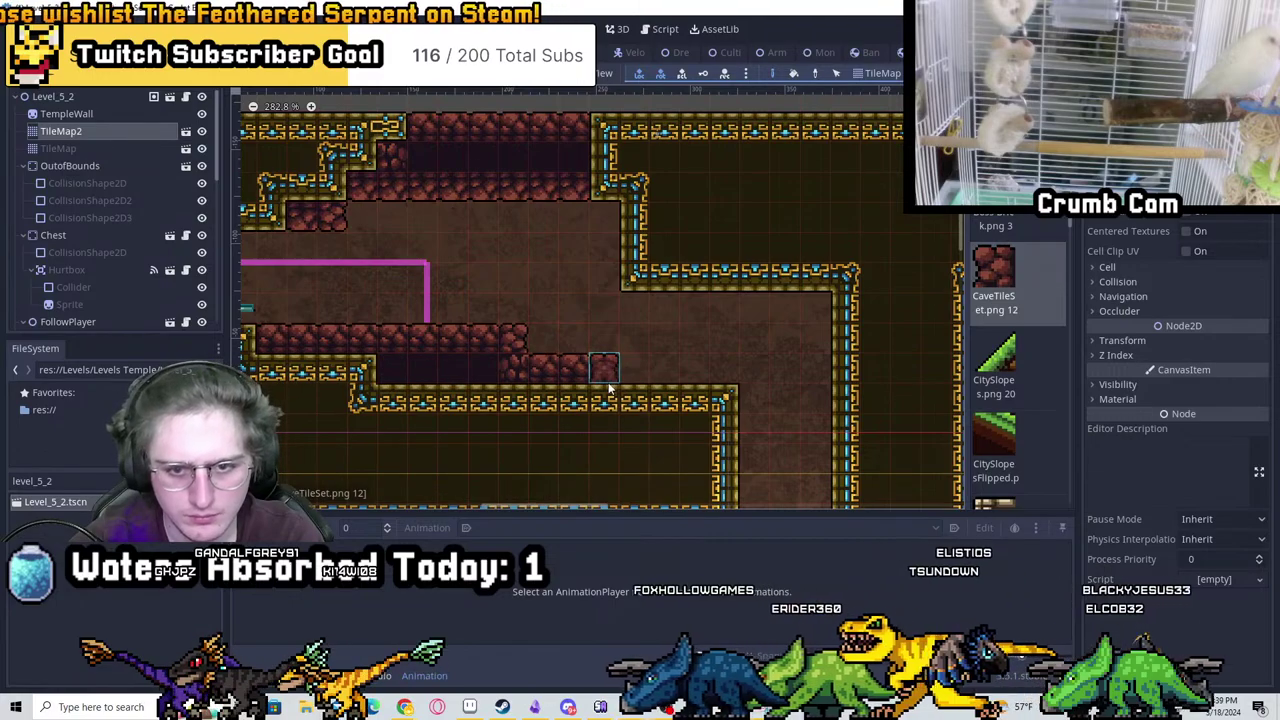
pyautogui.scroll(-4, 663, 334)
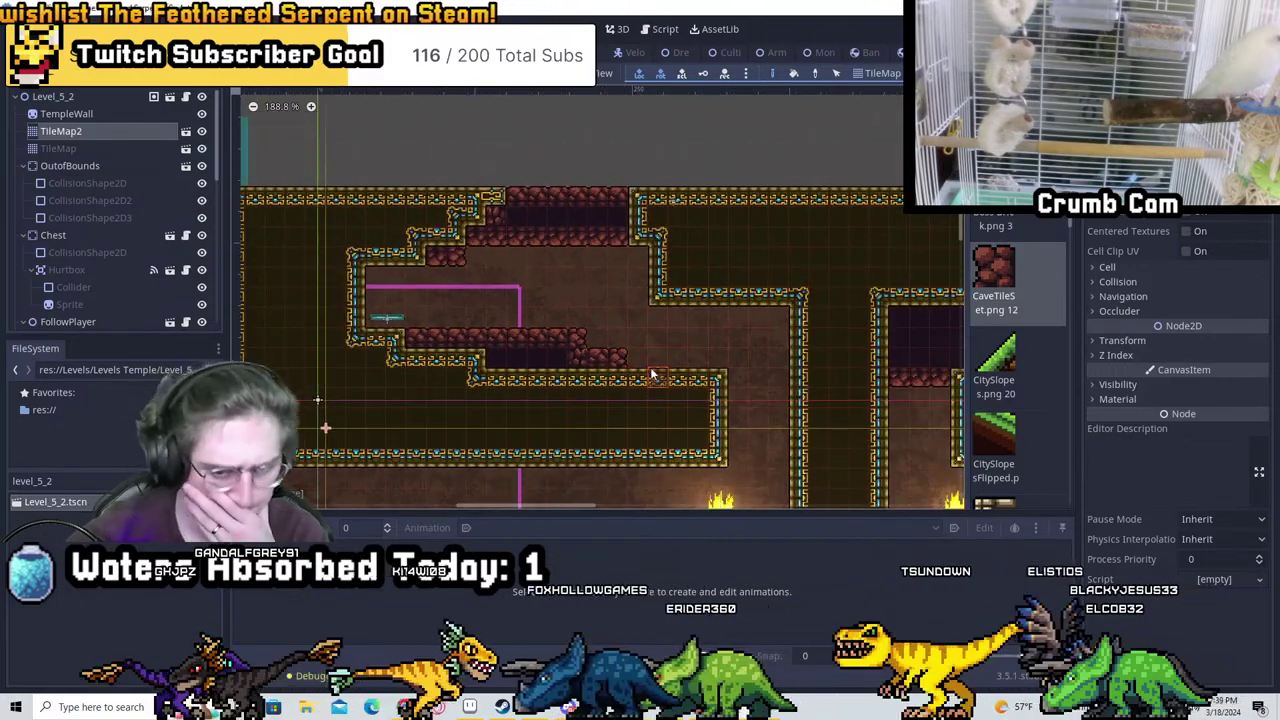
pyautogui.click(602, 352)
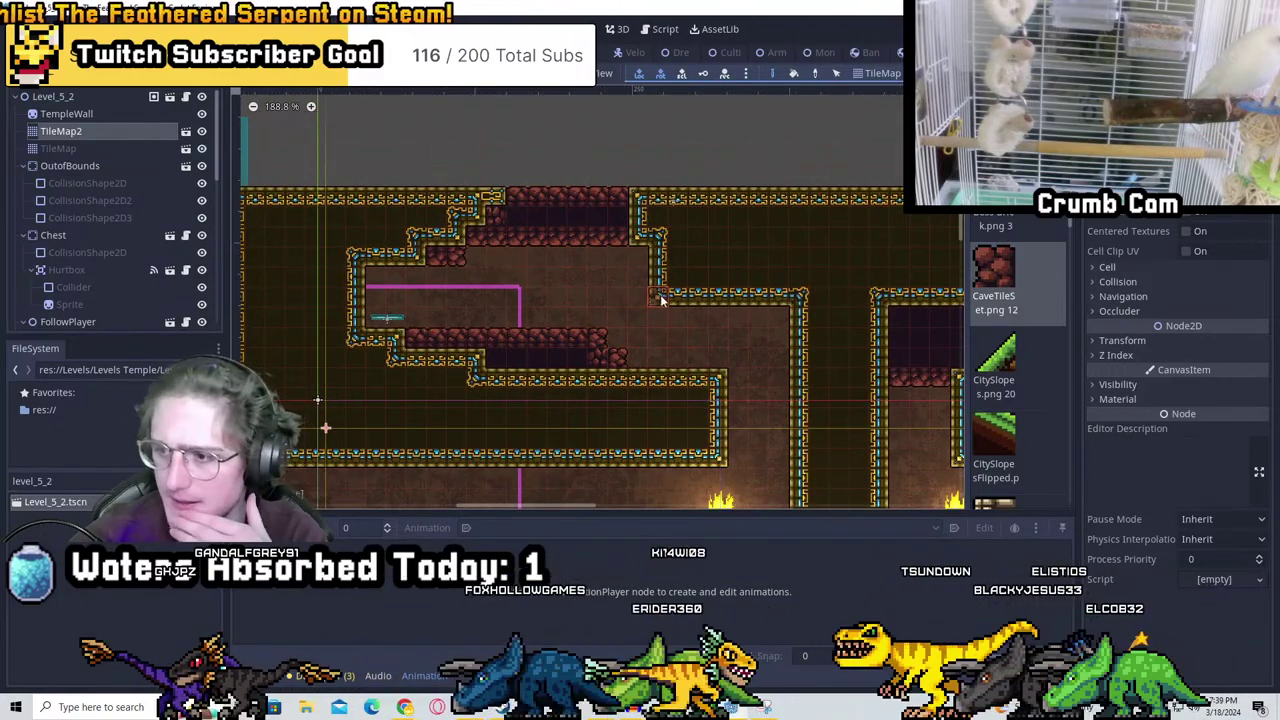
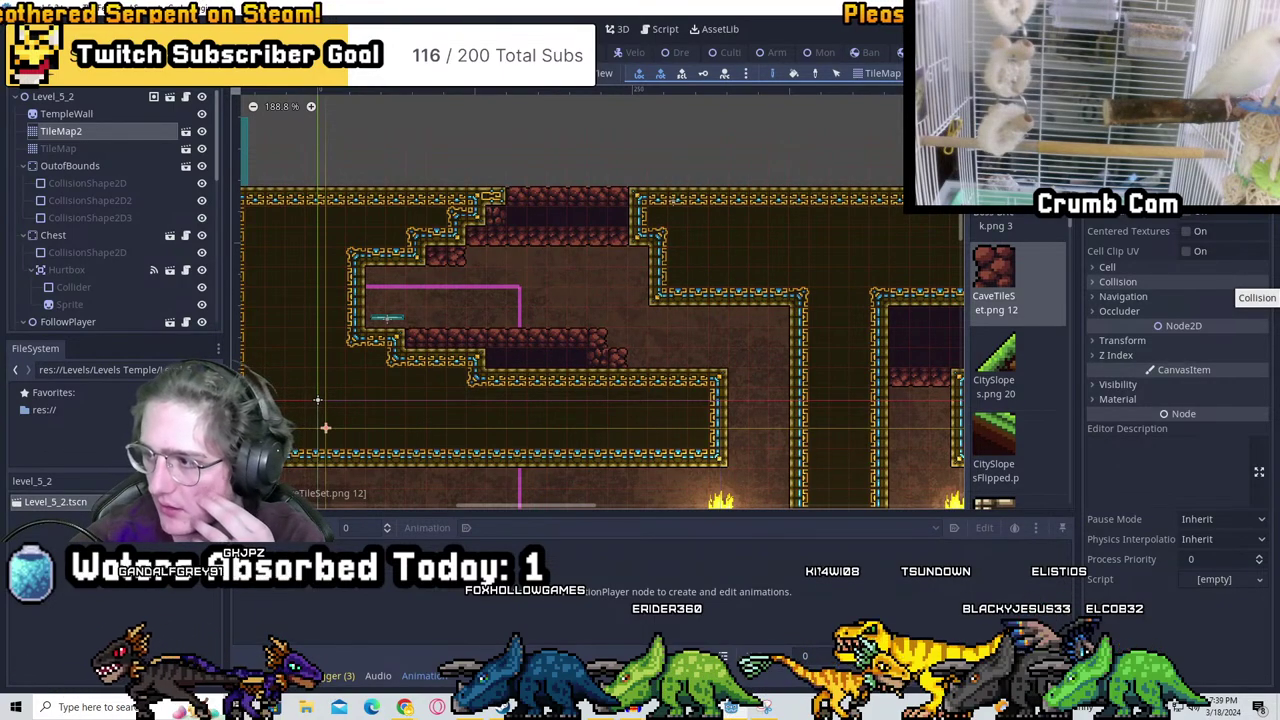
# Restore the rock tile row along the top of the dark upper room in TileMap2
pyautogui.scroll(5, 510, 285)
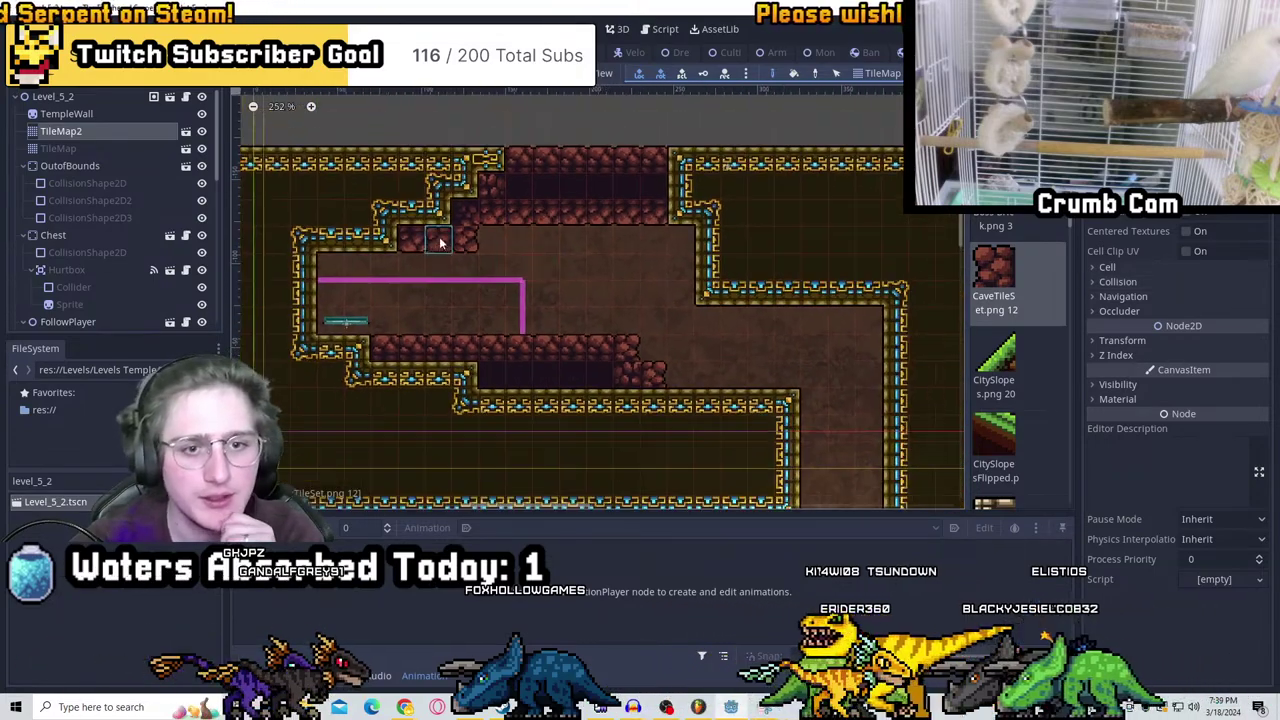
pyautogui.scroll(2, 633, 220)
pyautogui.moveTo(633, 214); pyautogui.dragTo(589, 243, button='middle')
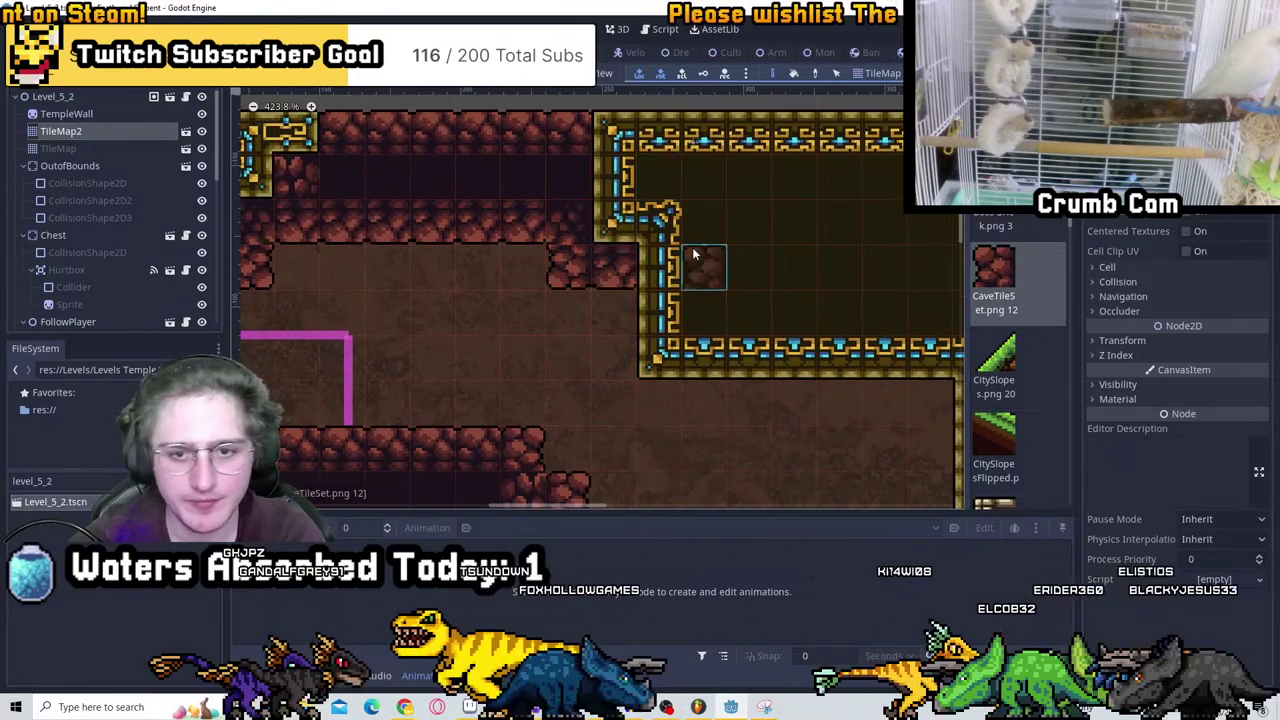
pyautogui.scroll(-5, 660, 240)
pyautogui.moveTo(656, 237); pyautogui.dragTo(524, 269, button='middle')
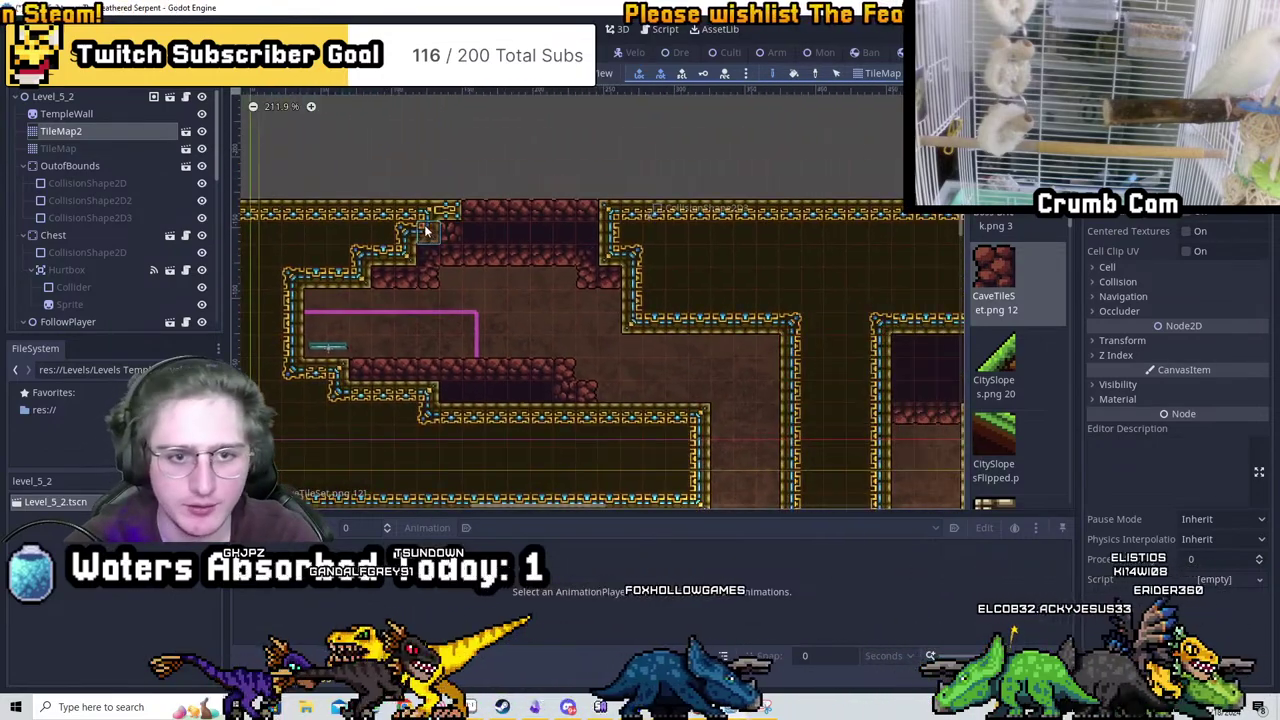
pyautogui.scroll(-3, 773, 315)
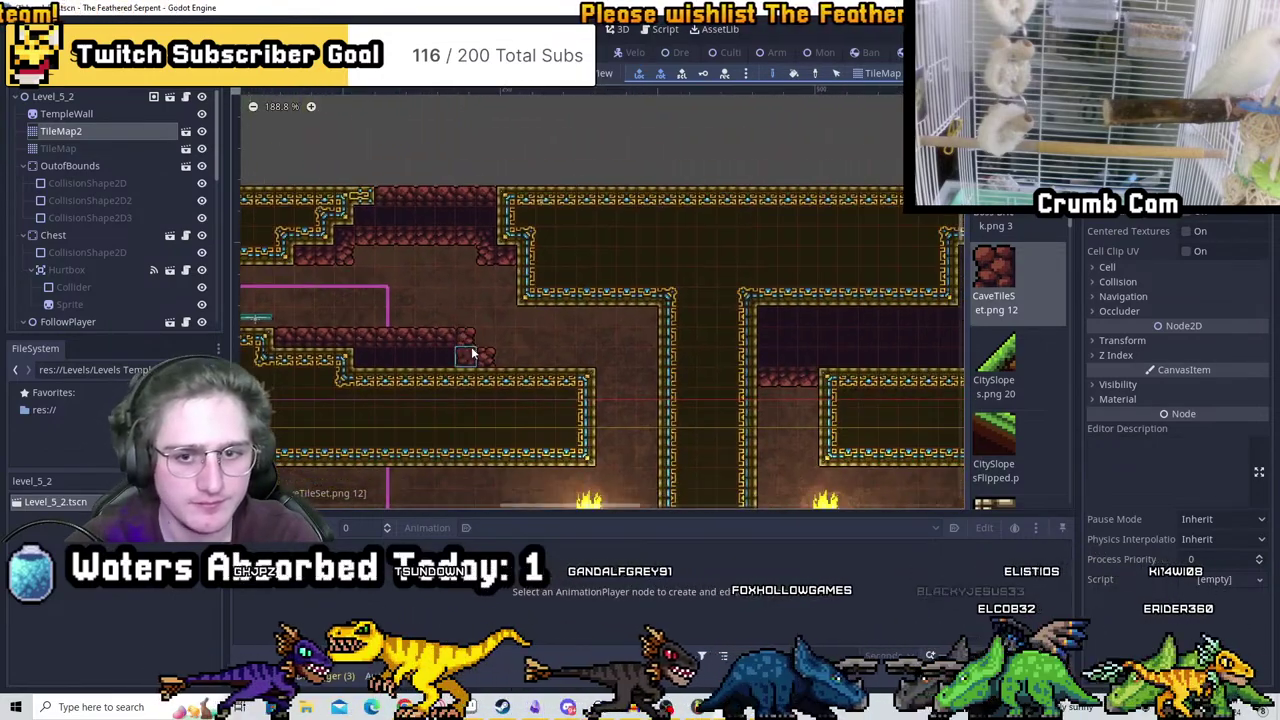
pyautogui.scroll(6, 617, 243)
pyautogui.scroll(-1, 648, 214)
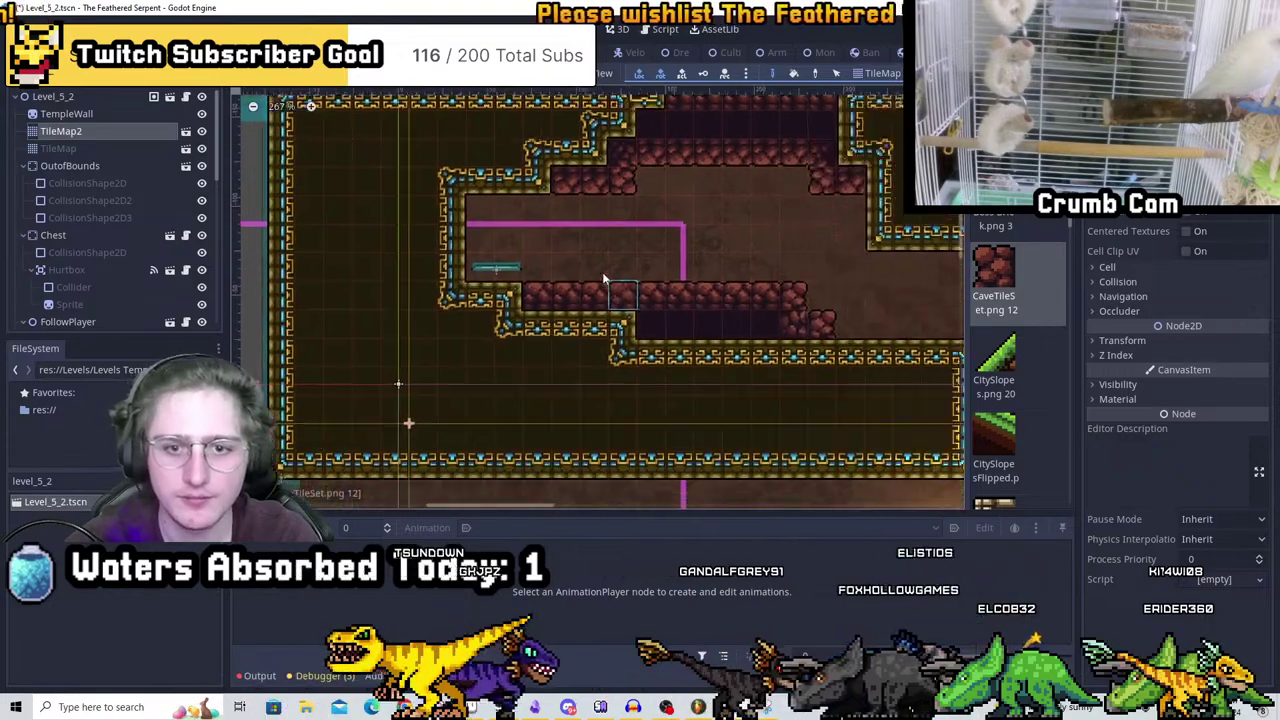
pyautogui.scroll(-3, 608, 277)
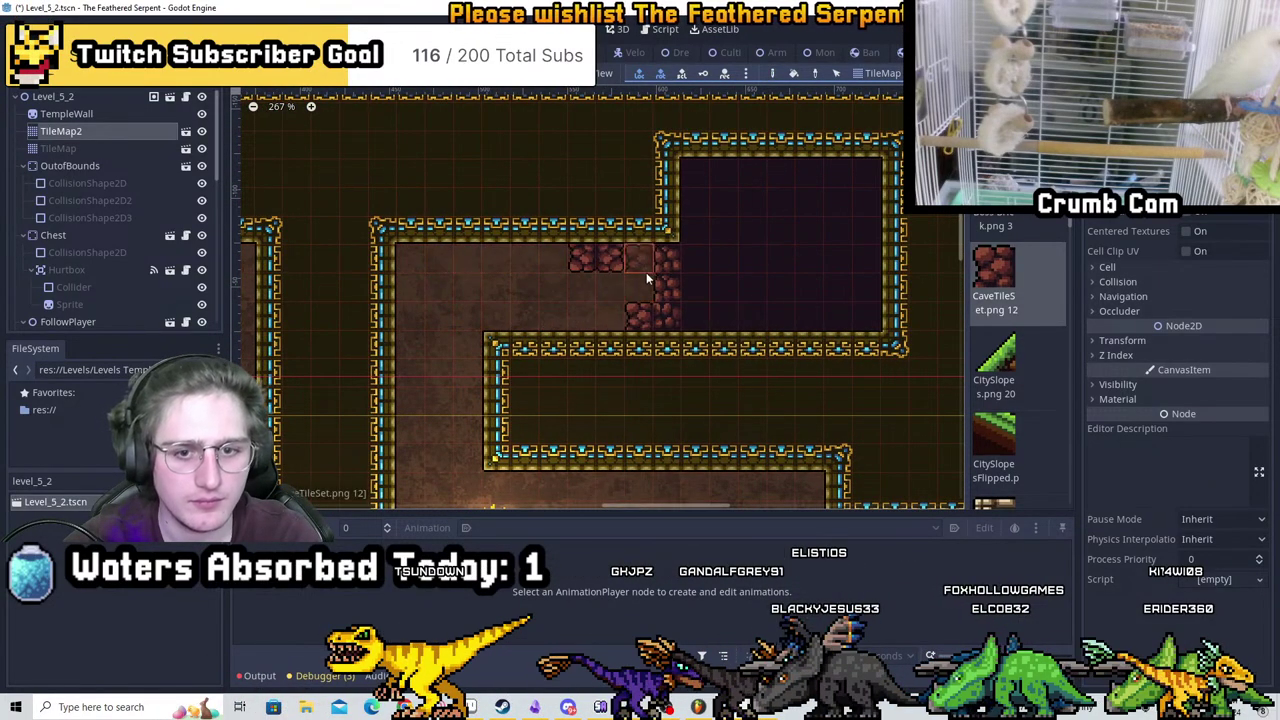
pyautogui.hotkey('ctrl', 'z')
pyautogui.hotkey('ctrl', 'z')
pyautogui.hotkey('ctrl', 'z')
pyautogui.hotkey('ctrl', 'z')
pyautogui.hotkey('ctrl', 'z')
pyautogui.hotkey('ctrl', 'z')
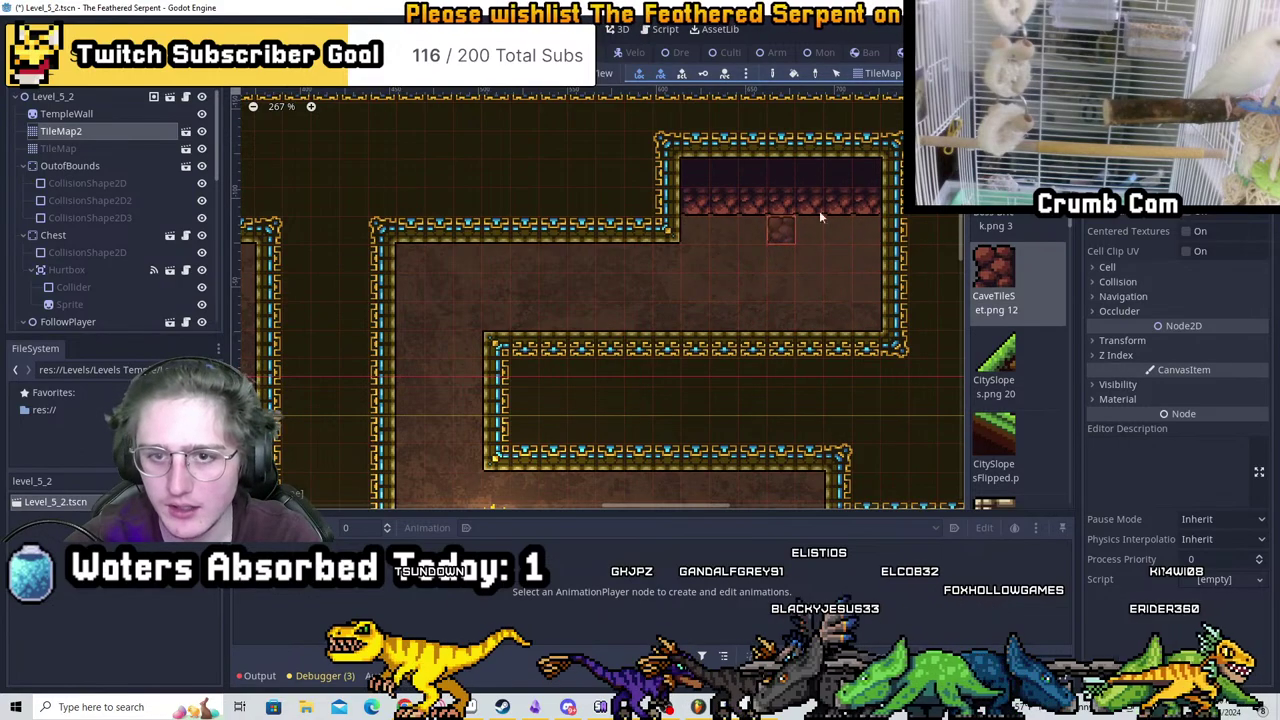
# Pan down to the corridor below the torches
pyautogui.scroll(-3, 872, 174)
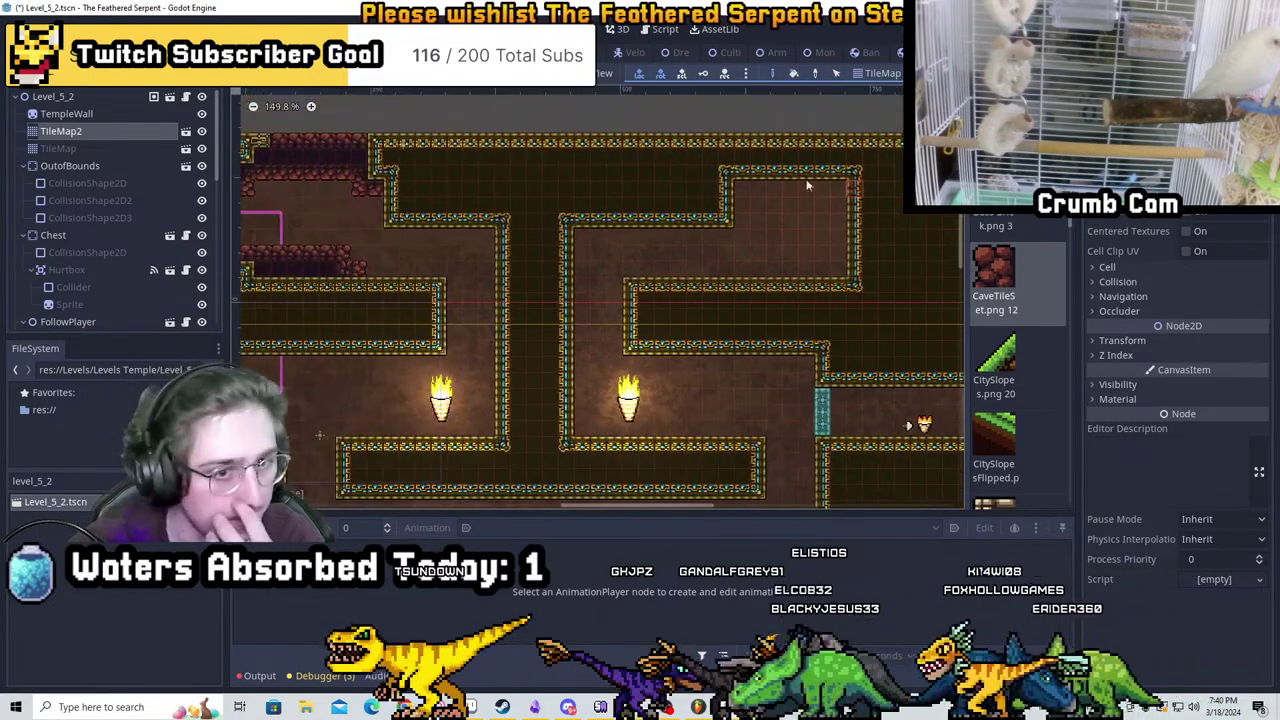
pyautogui.scroll(-5, 873, 208)
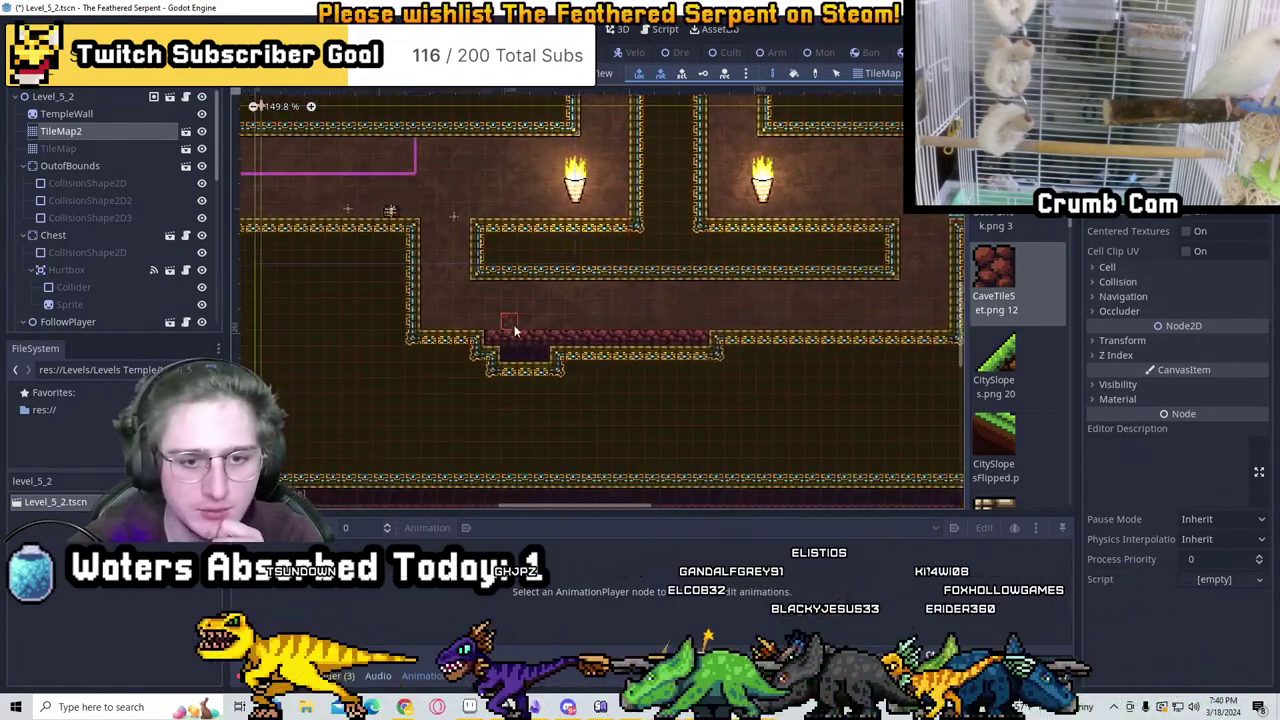
pyautogui.scroll(2, 558, 268)
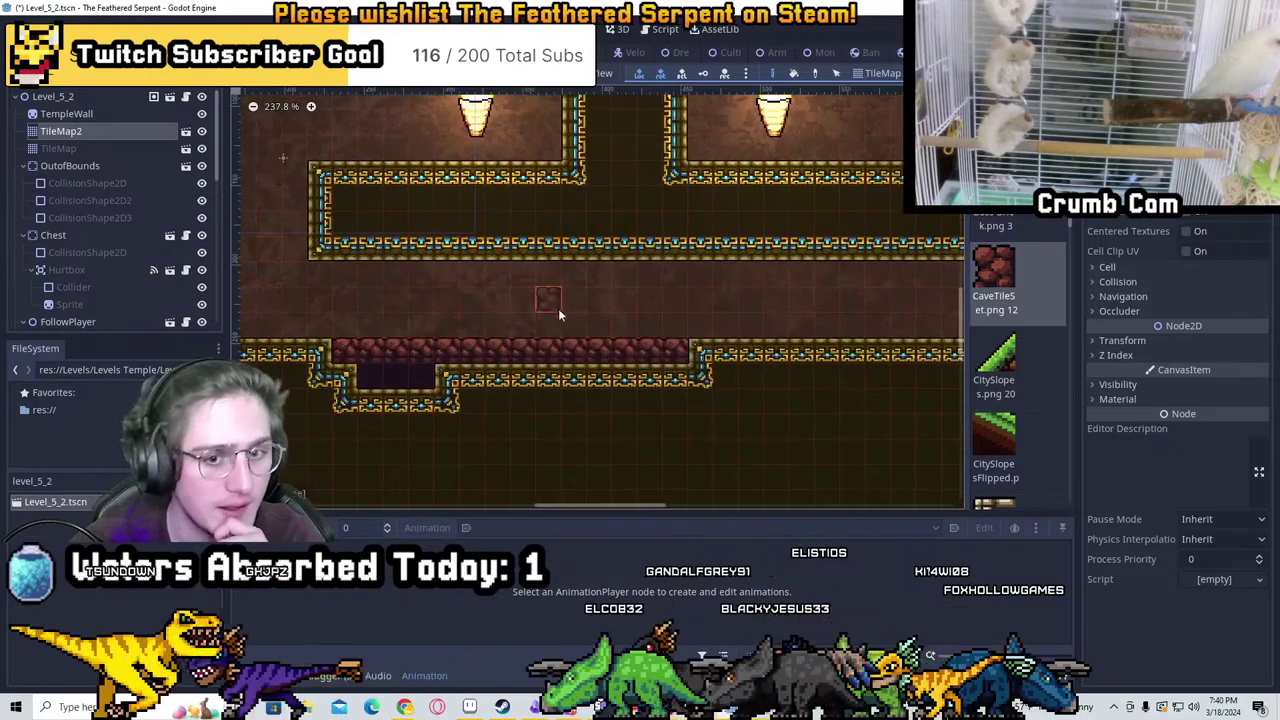
pyautogui.moveTo(557, 268); pyautogui.dragTo(386, 268, button='middle')
pyautogui.scroll(-2, 430, 268)
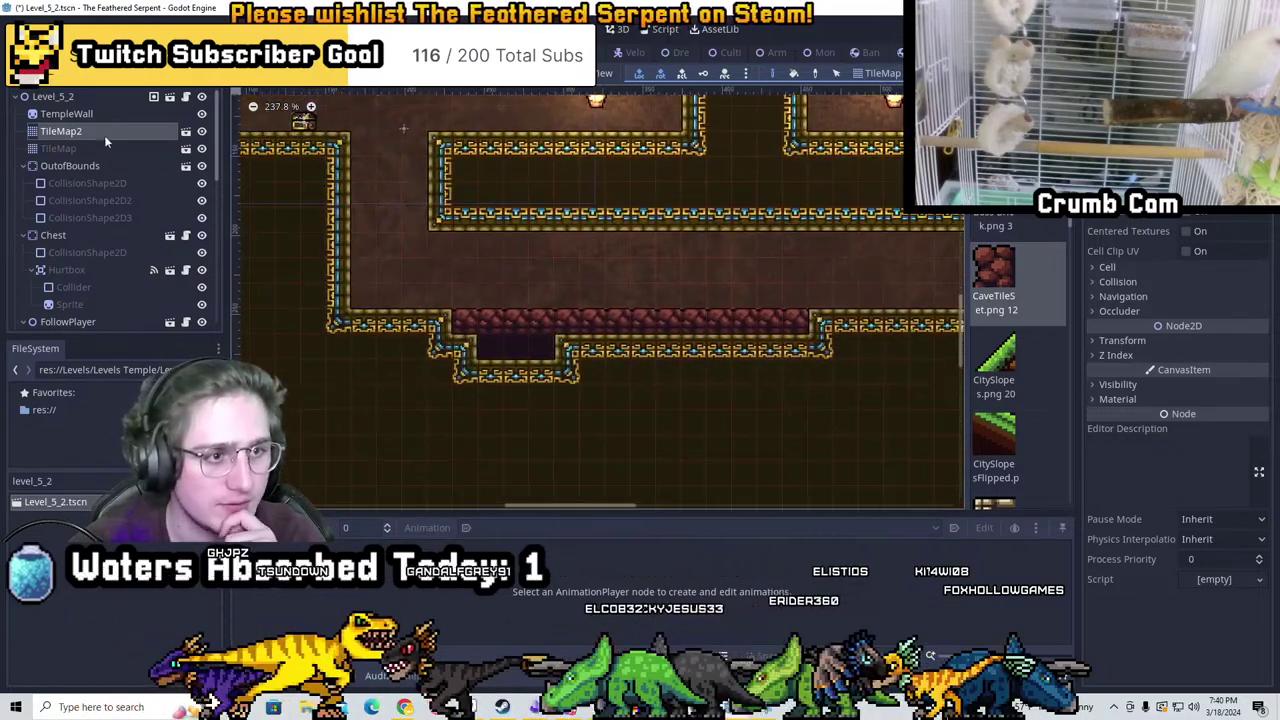
# On the TileMap layer, paint staircase wall tiles at the lower room's left
pyautogui.click(66, 113)
pyautogui.scroll(2, 500, 276)
pyautogui.click(91, 148)
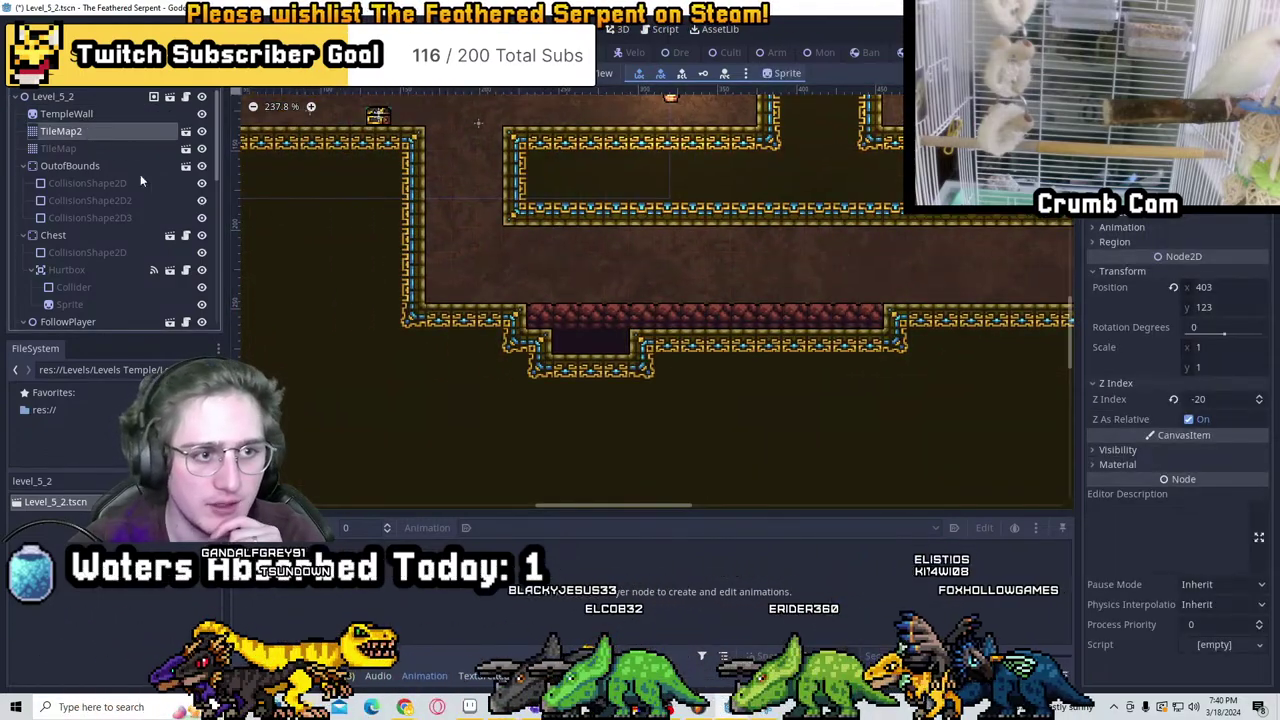
pyautogui.moveTo(405, 295)
pyautogui.mouseDown()
pyautogui.moveTo(340, 395)
pyautogui.moveTo(453, 380)
pyautogui.moveTo(407, 343)
pyautogui.moveTo(720, 350)
pyautogui.moveTo(700, 314)
pyautogui.mouseUp()
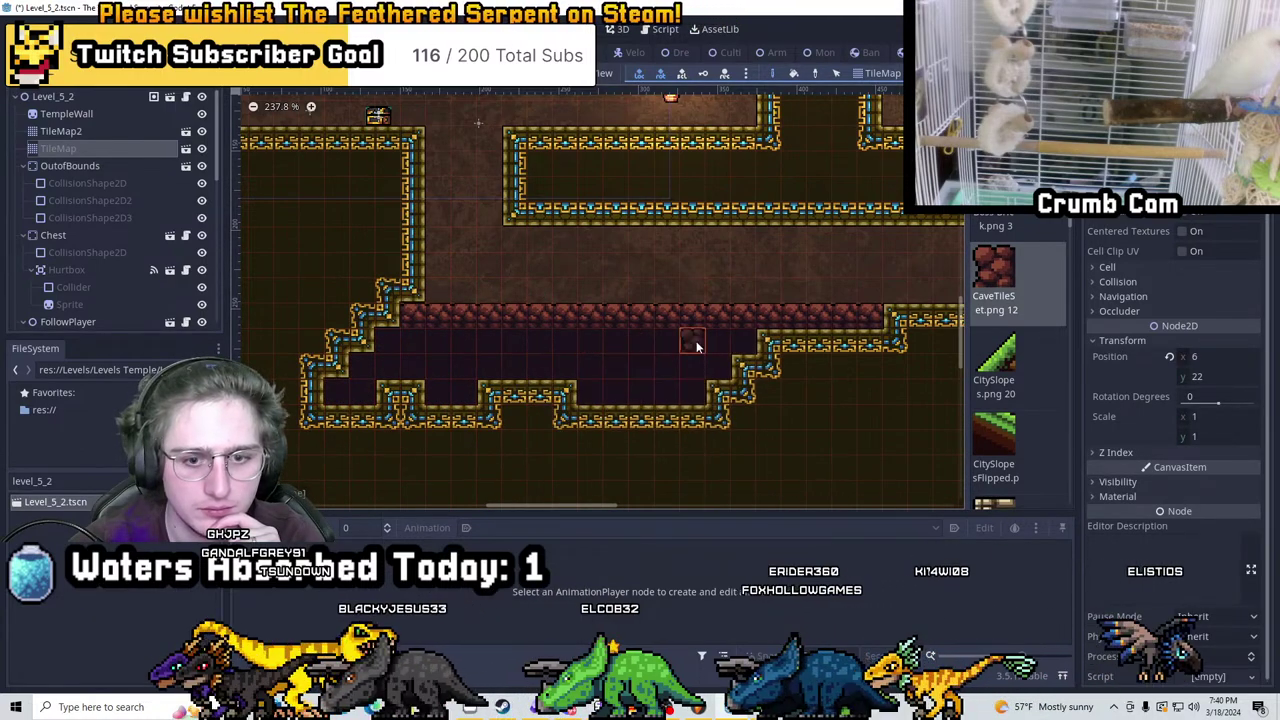
# Paint interior and brick tile rows across the lower room and along the corridor
pyautogui.hscroll(5, 694, 343)
pyautogui.moveTo(490, 370)
pyautogui.mouseDown()
pyautogui.moveTo(648, 397)
pyautogui.moveTo(812, 318)
pyautogui.mouseUp()
pyautogui.moveTo(845, 320); pyautogui.dragTo(422, 340, button='middle')
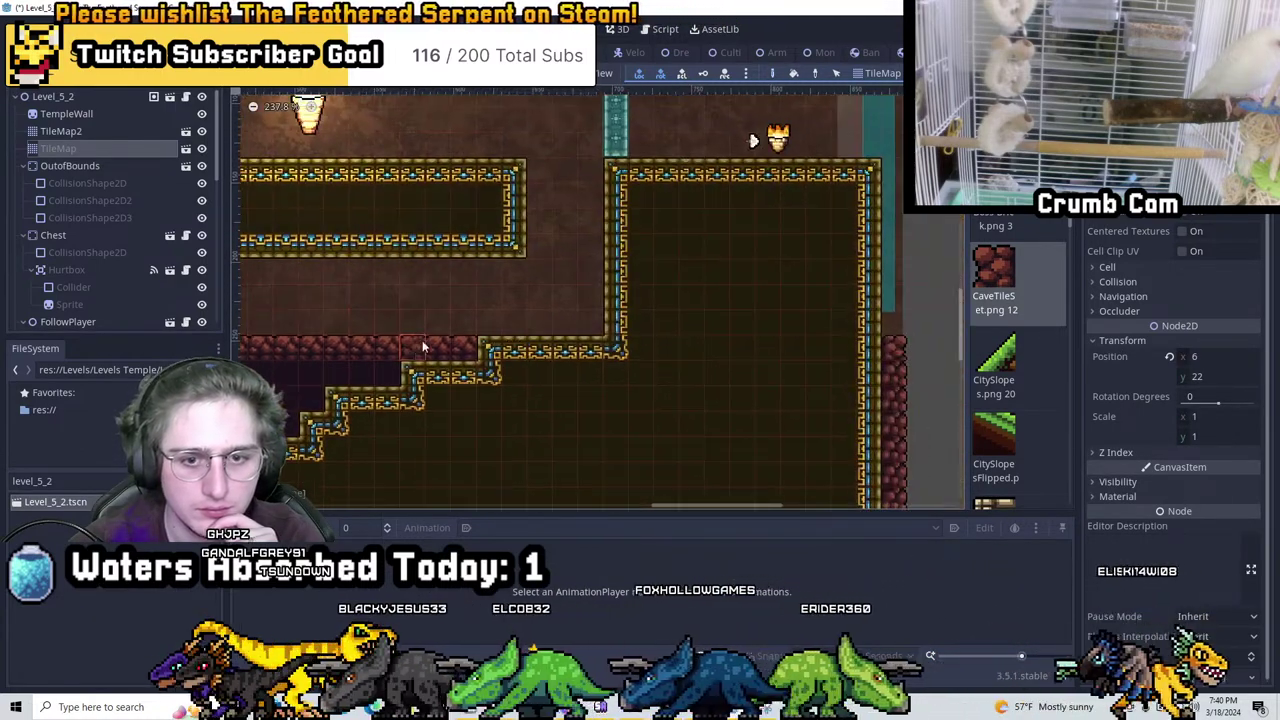
pyautogui.moveTo(422, 340)
pyautogui.mouseDown()
pyautogui.moveTo(588, 349)
pyautogui.moveTo(582, 401)
pyautogui.moveTo(586, 363)
pyautogui.moveTo(436, 284)
pyautogui.mouseUp()
pyautogui.scroll(-2, 582, 401)
pyautogui.scroll(10, 694, 302)
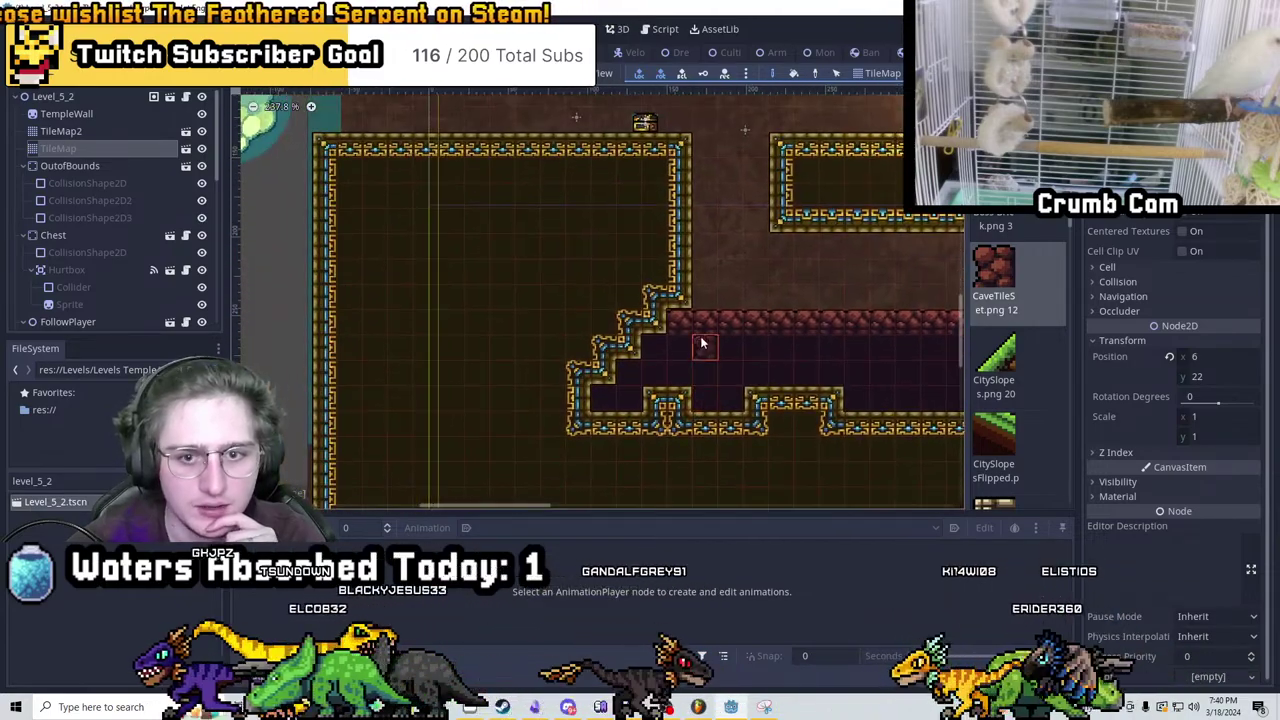
pyautogui.moveTo(700, 343); pyautogui.dragTo(481, 330)
# Bucket-fill the lower corridor area with brick, then return to TileMap2
pyautogui.keyDown('ctrl'); pyautogui.scroll(-2, 466, 173); pyautogui.keyUp('ctrl')
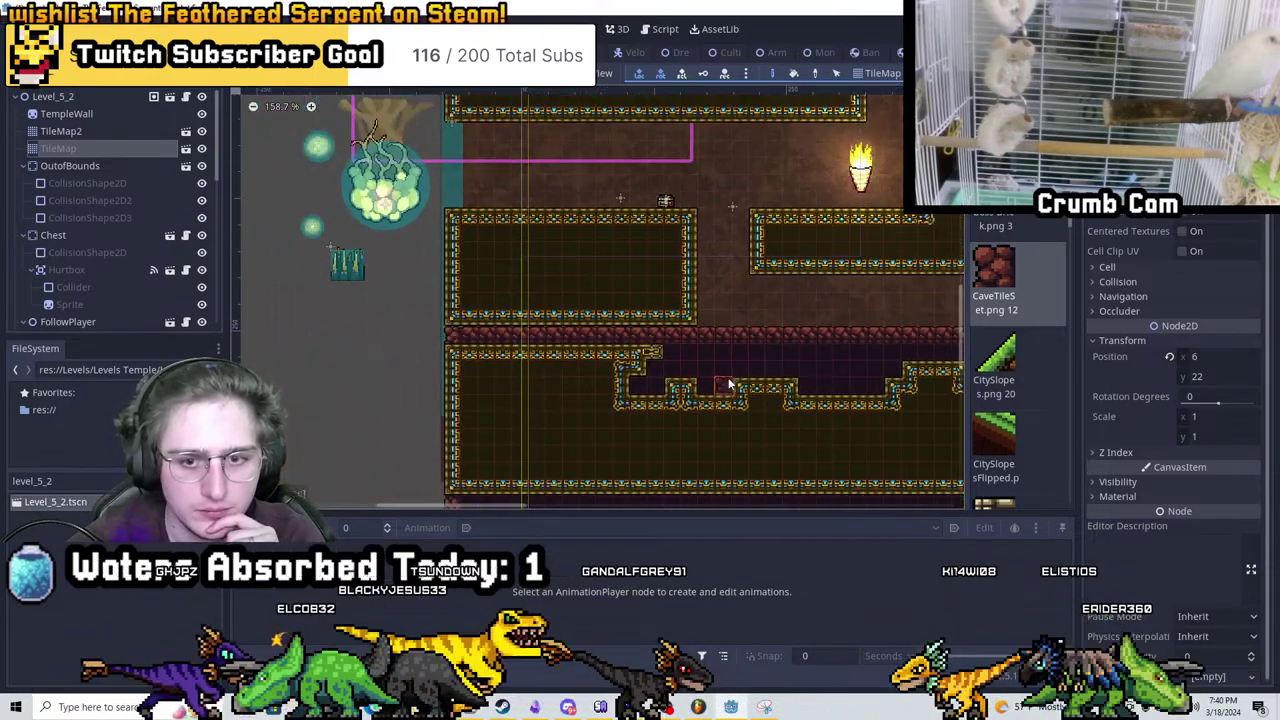
pyautogui.click(793, 75)
pyautogui.click(676, 316)
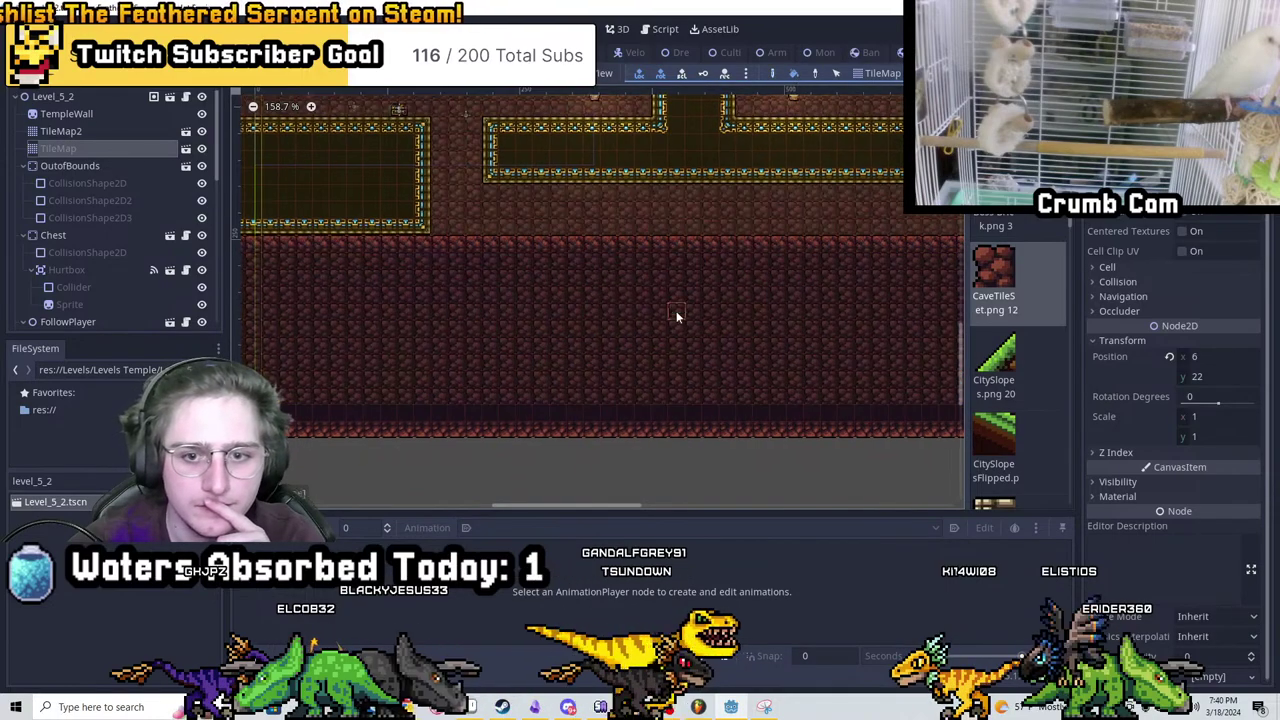
pyautogui.click(100, 133)
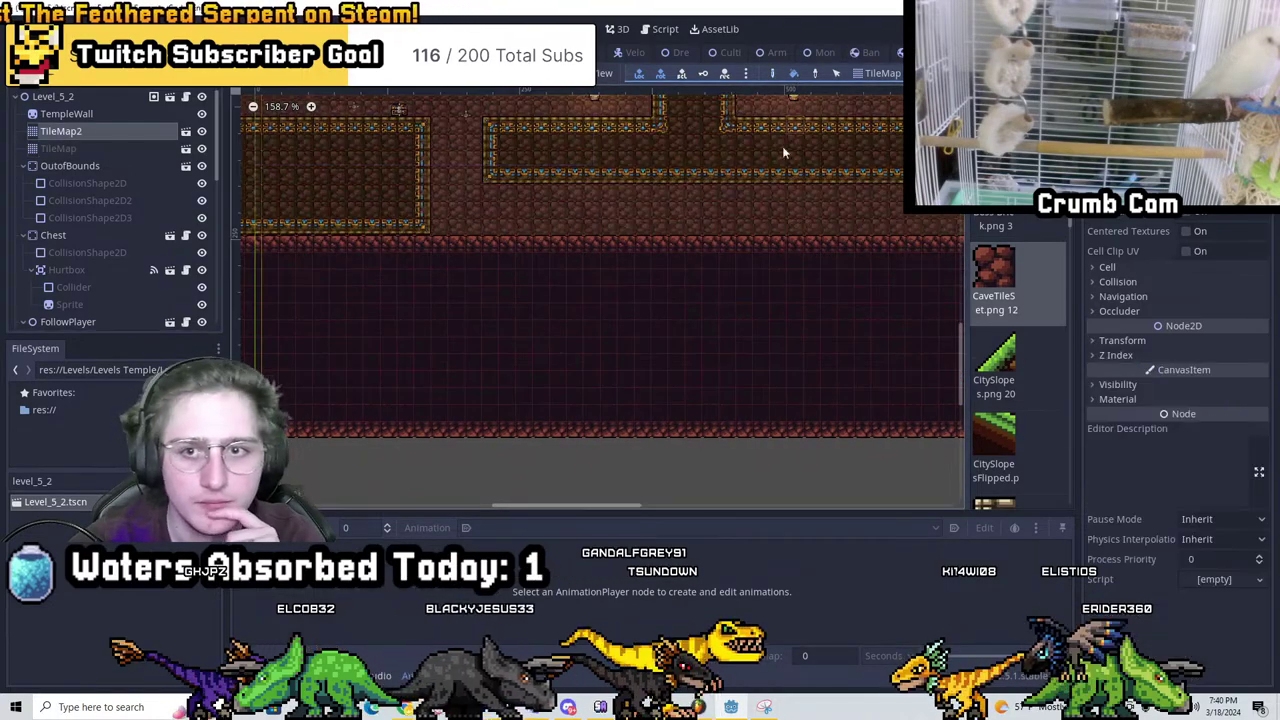
# Undo the brick fill over the upper rooms and reshape the brick floor edge beneath them
pyautogui.scroll(3, 633, 111)
pyautogui.hotkey('ctrl', 'z')
pyautogui.scroll(3, 575, 270)
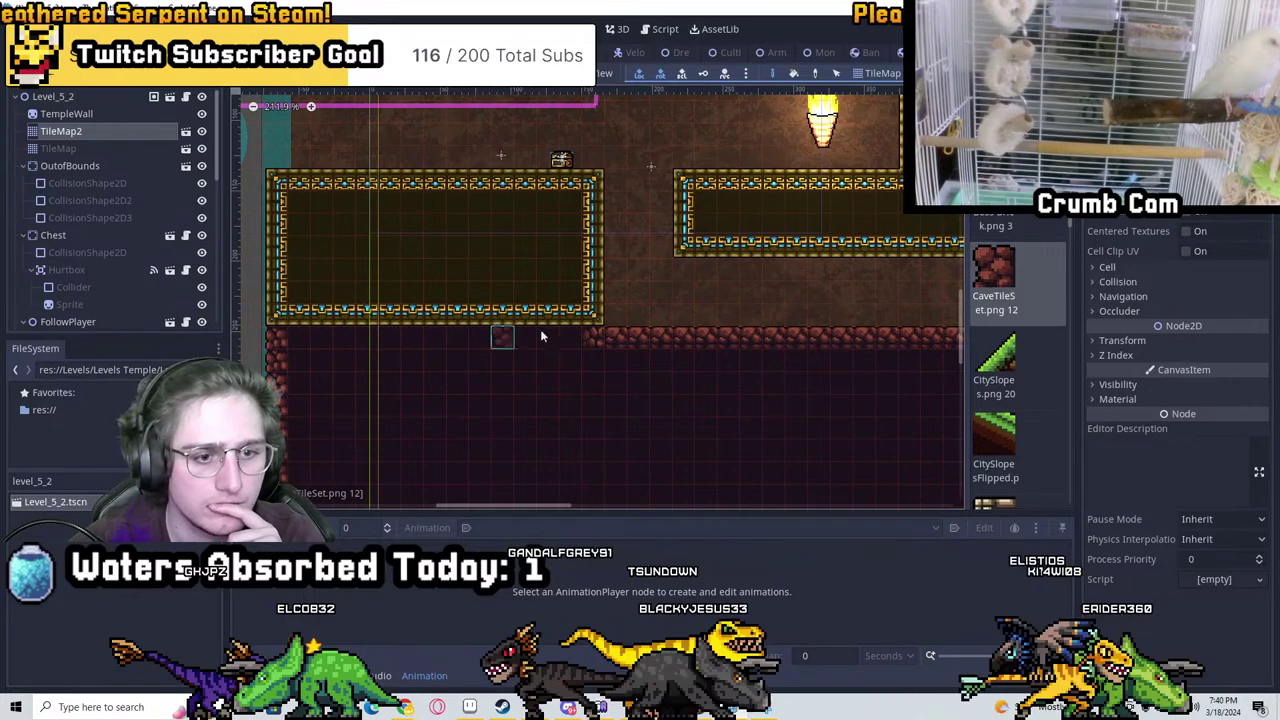
pyautogui.moveTo(541, 336); pyautogui.dragTo(667, 290, button='middle')
pyautogui.scroll(1, 553, 257)
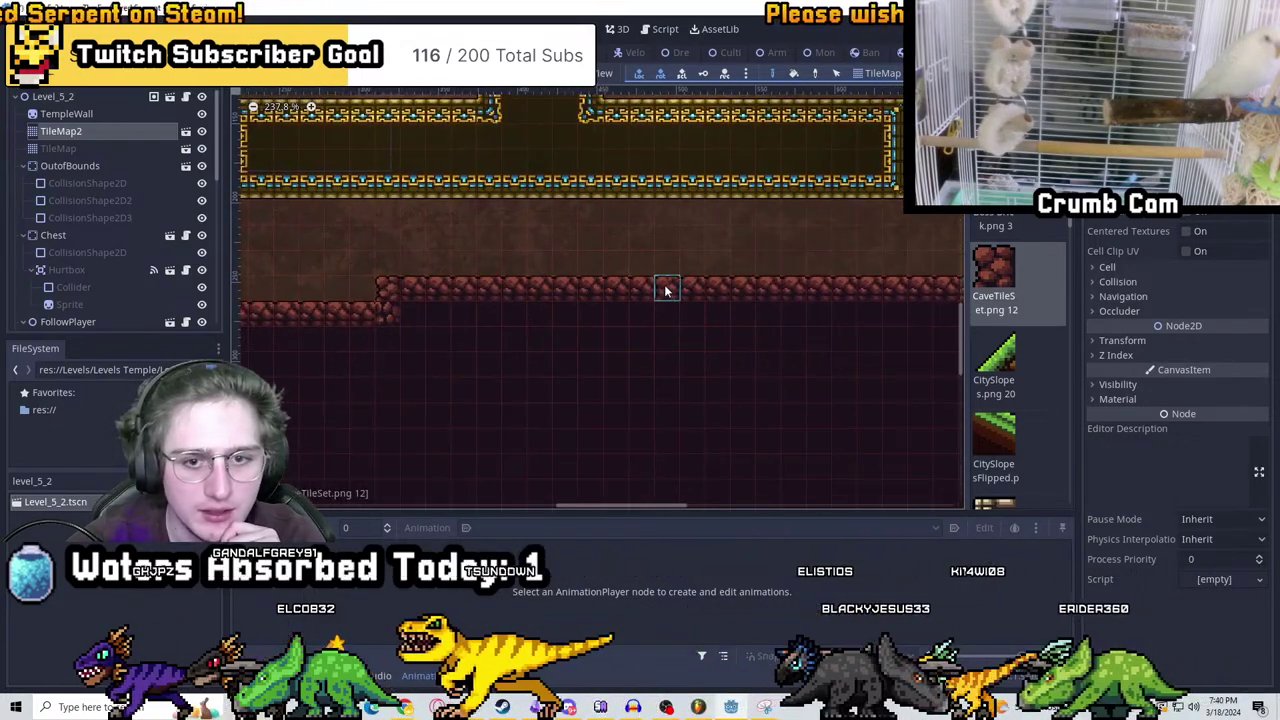
pyautogui.moveTo(667, 290); pyautogui.dragTo(894, 306)
pyautogui.moveTo(894, 306); pyautogui.dragTo(590, 298, button='middle')
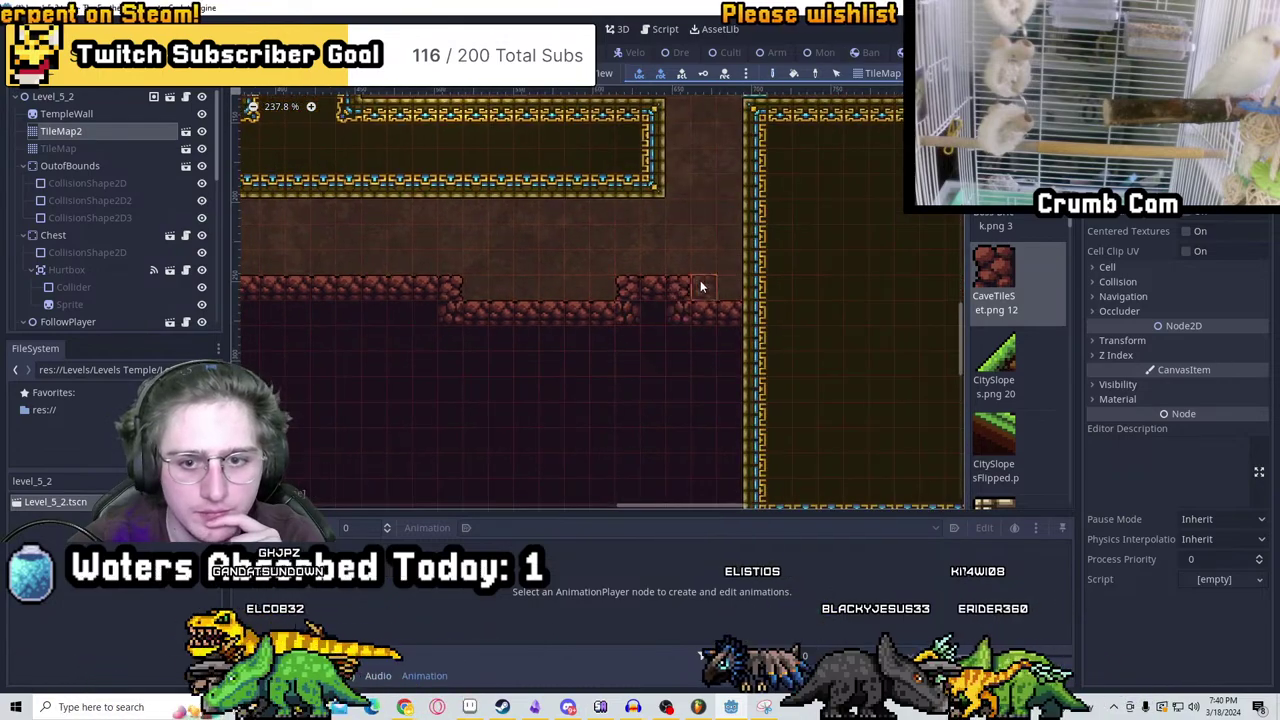
pyautogui.moveTo(725, 283); pyautogui.dragTo(763, 268)
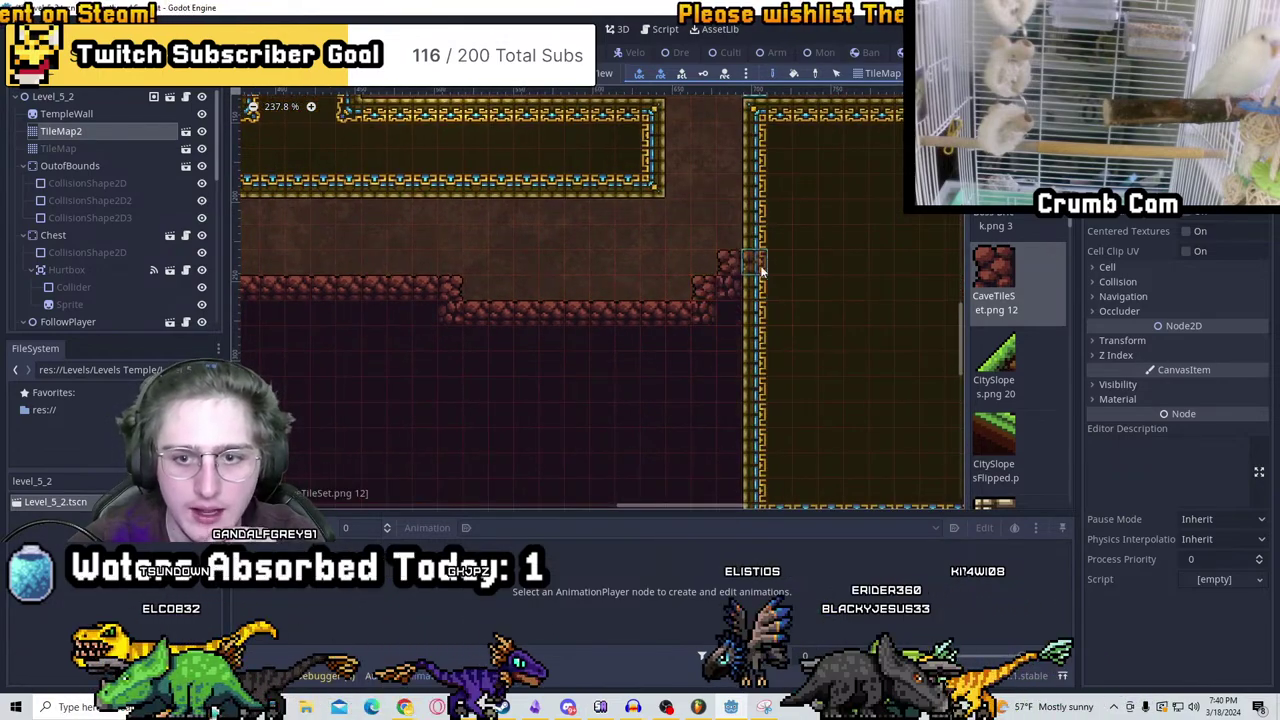
pyautogui.scroll(-3, 765, 278)
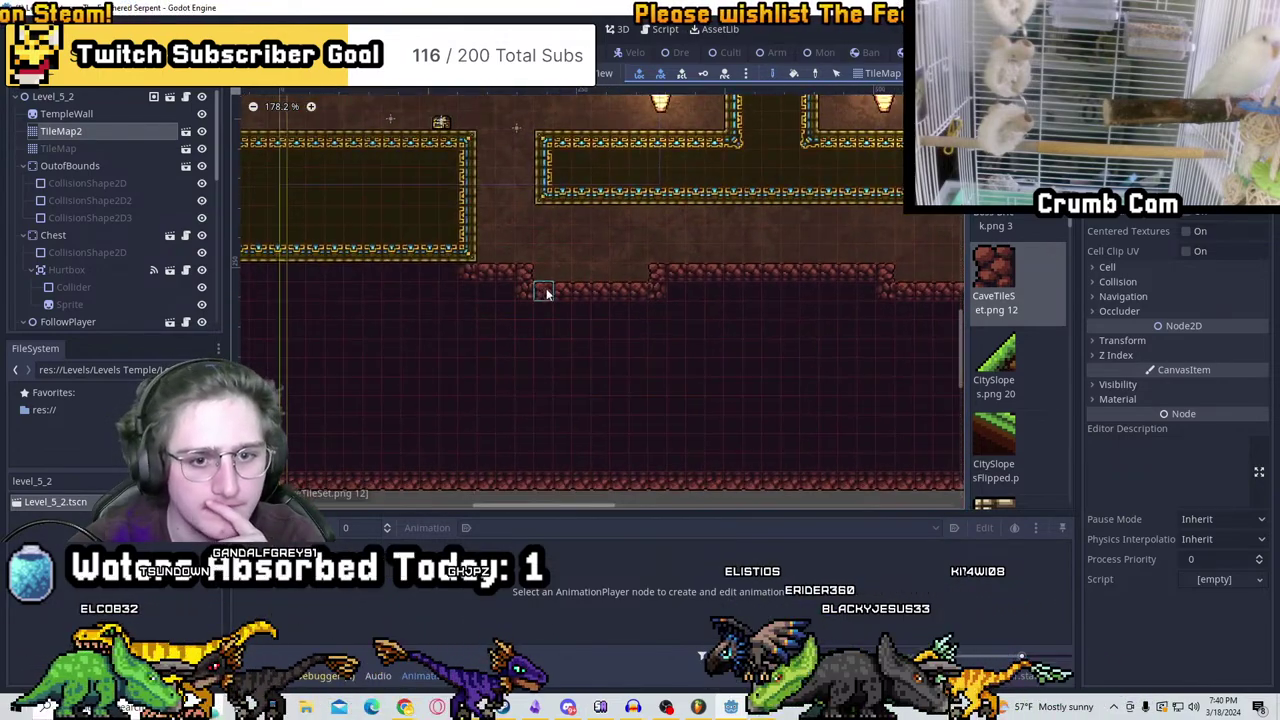
# Pan across the torch room and the walled brick stair room to inspect them
pyautogui.moveTo(737, 325); pyautogui.dragTo(626, 378, button='middle')
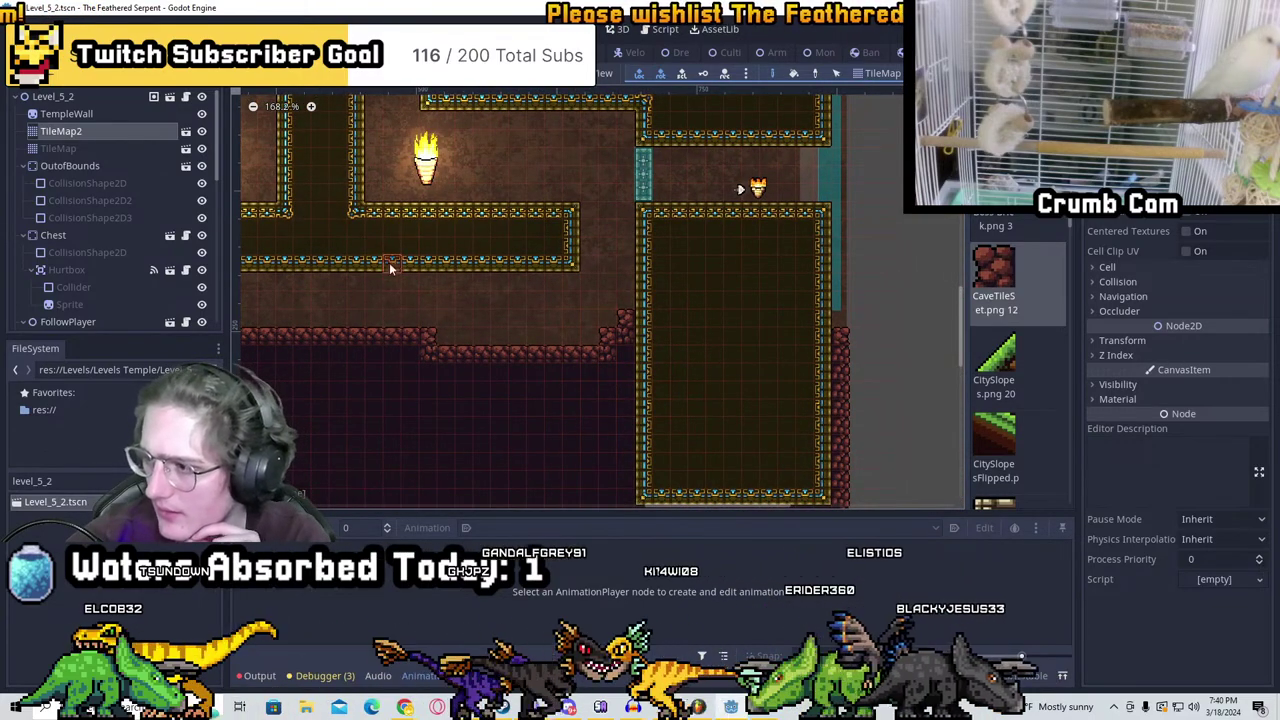
pyautogui.moveTo(440, 268); pyautogui.dragTo(650, 410, button='middle')
pyautogui.scroll(6, 607, 311)
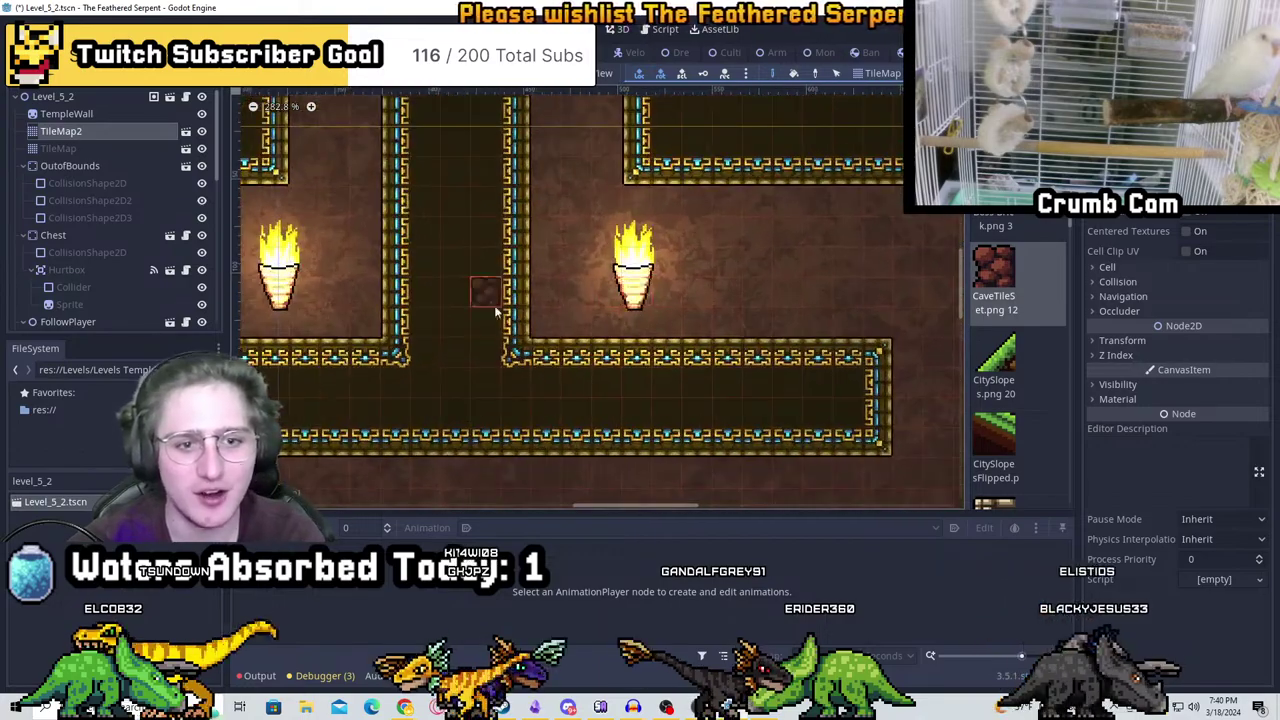
pyautogui.moveTo(607, 311); pyautogui.dragTo(766, 283, button='middle')
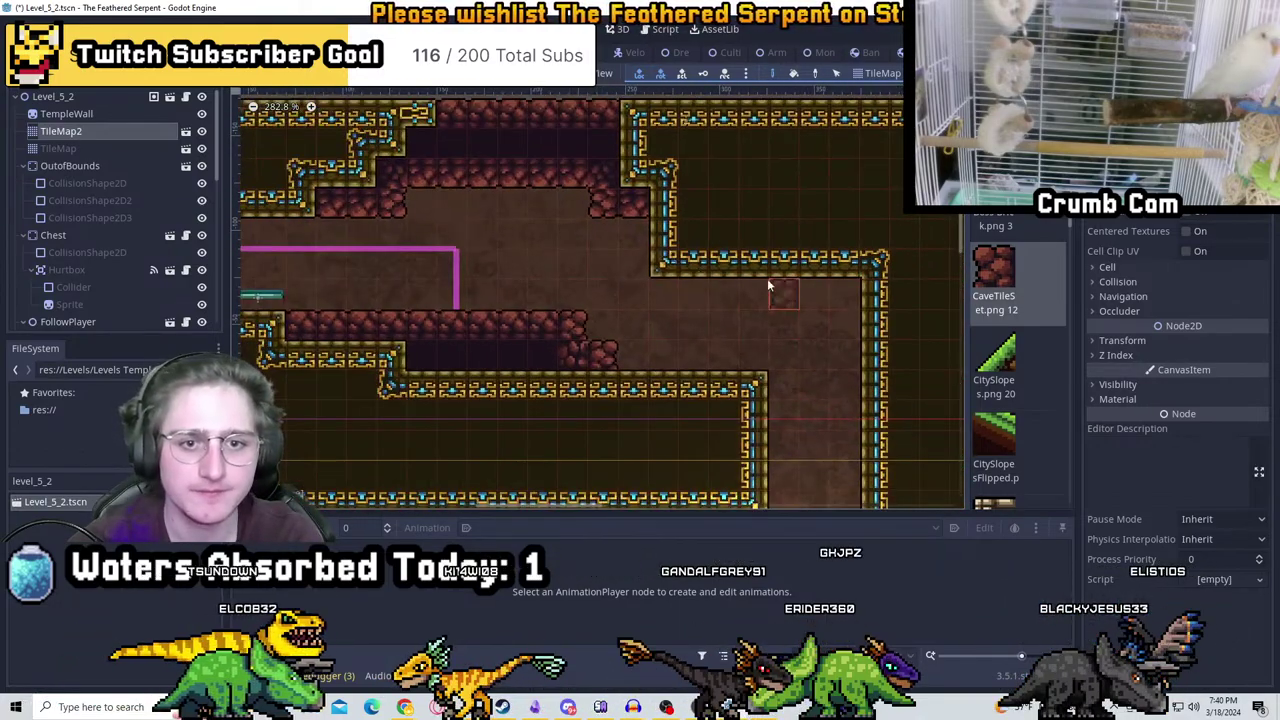
pyautogui.scroll(-4, 908, 309)
pyautogui.moveTo(908, 309); pyautogui.dragTo(728, 284, button='middle')
pyautogui.scroll(1, 585, 192)
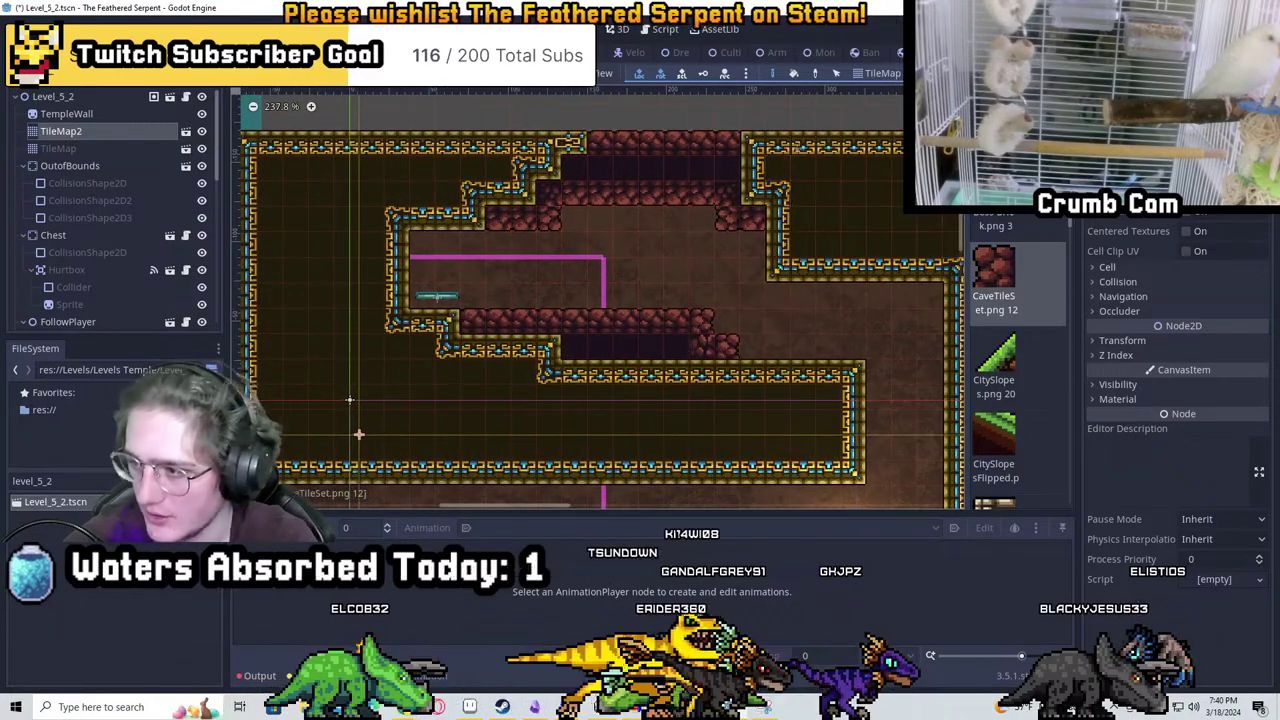
pyautogui.scroll(-4, 359, 434)
# Paint cave rock tiles along the upper room's edge
pyautogui.moveTo(359, 434); pyautogui.dragTo(582, 242, button='middle')
pyautogui.scroll(2, 582, 242)
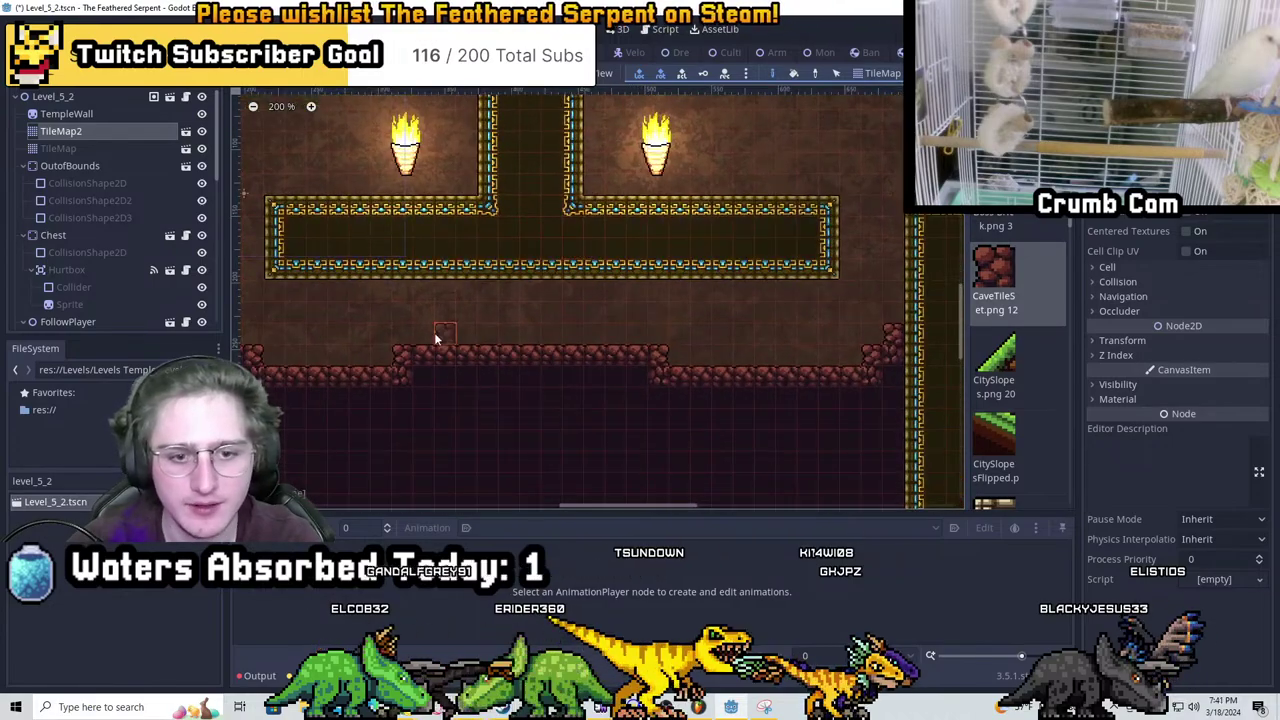
pyautogui.moveTo(478, 302); pyautogui.dragTo(664, 285, button='middle')
pyautogui.scroll(-2, 643, 288)
pyautogui.moveTo(557, 277); pyautogui.dragTo(429, 269, button='middle')
pyautogui.scroll(3, 568, 231)
pyautogui.moveTo(568, 231)
pyautogui.mouseDown()
pyautogui.moveTo(496, 207)
pyautogui.moveTo(619, 187)
pyautogui.mouseUp()
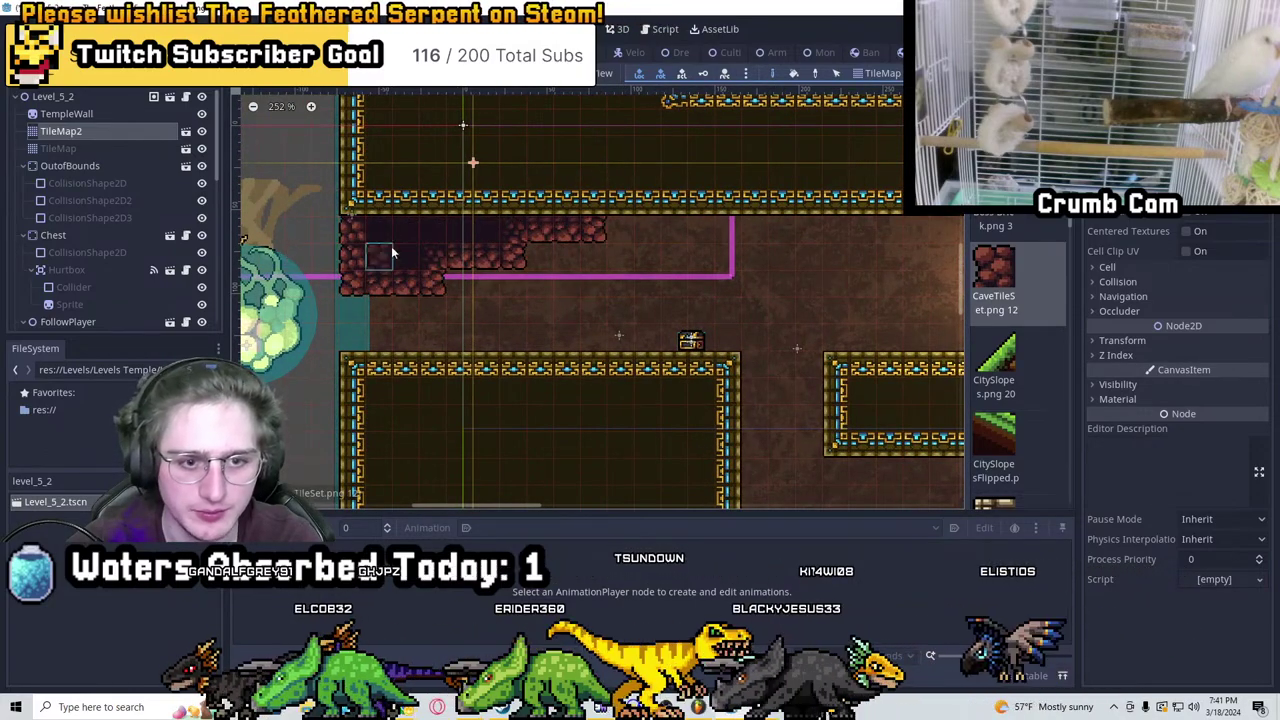
pyautogui.scroll(-3, 436, 293)
# Drag the Chest into the upper room near its top-left corner, at 655, −80
pyautogui.scroll(-2, 595, 320)
pyautogui.keyDown('shift'); pyautogui.hscroll(10, 560, 325); pyautogui.keyUp('shift')
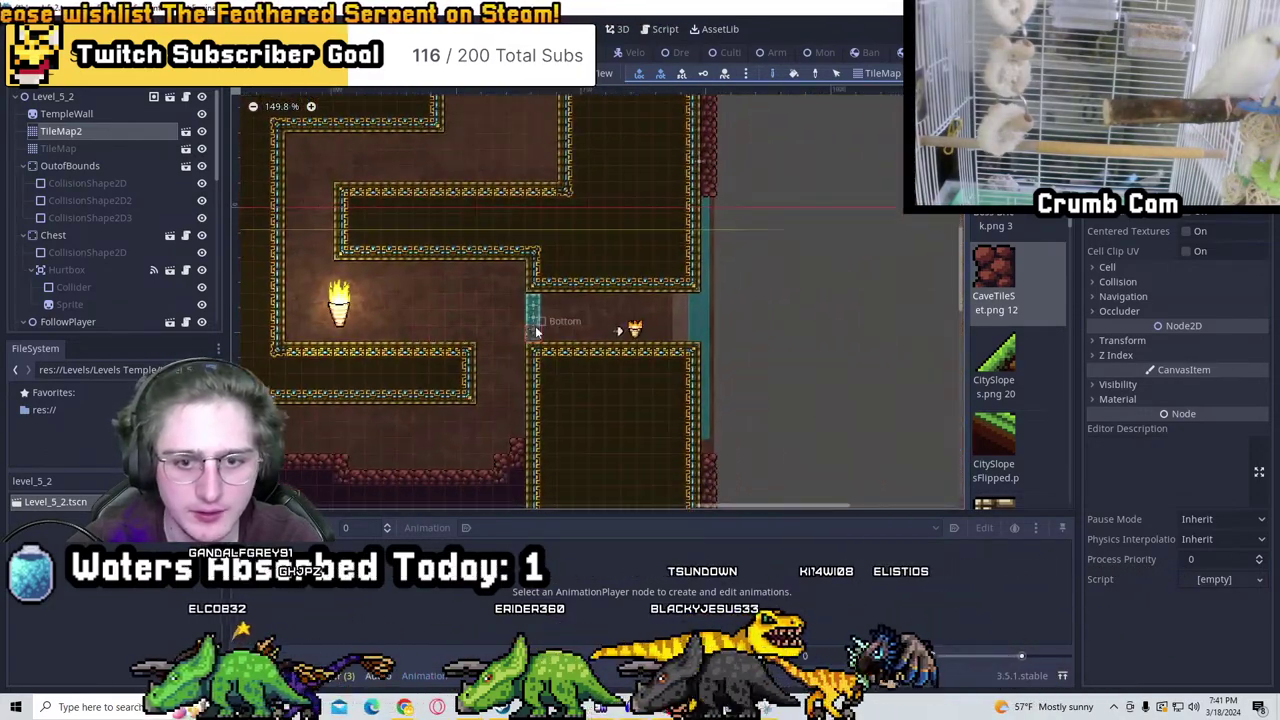
pyautogui.keyDown('shift'); pyautogui.hscroll(5, 540, 343); pyautogui.keyUp('shift')
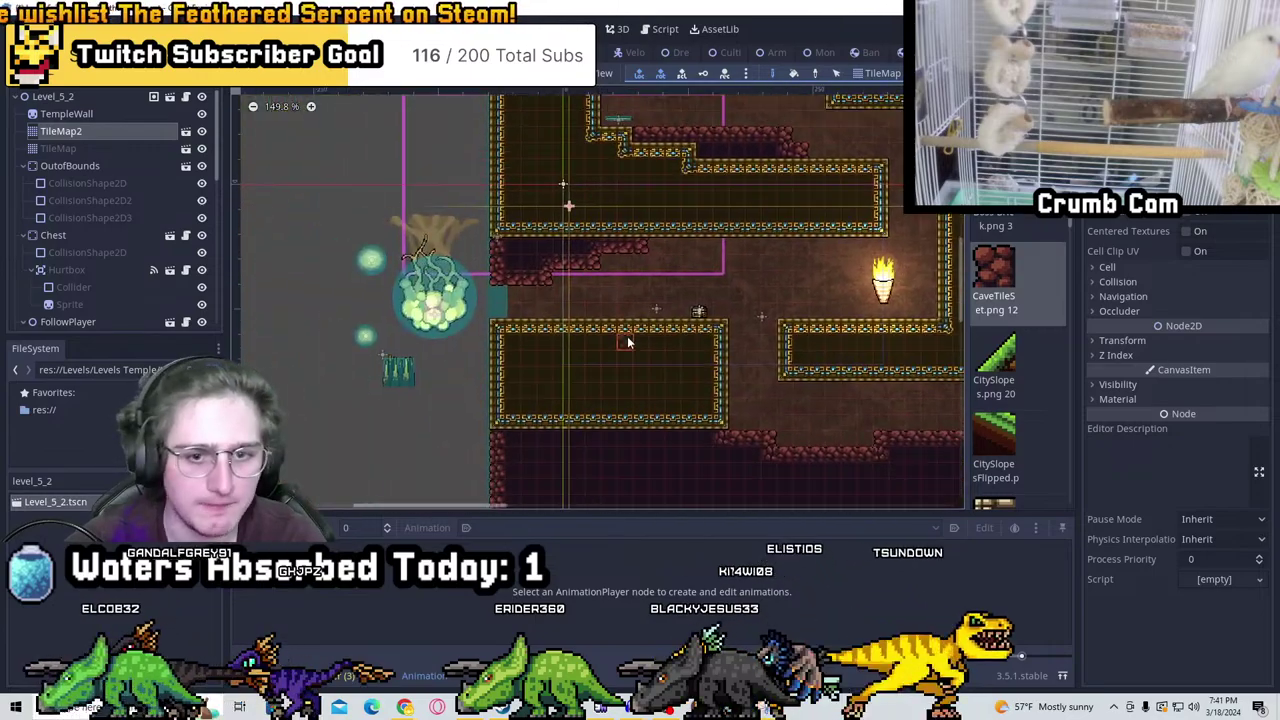
pyautogui.scroll(3, 515, 340)
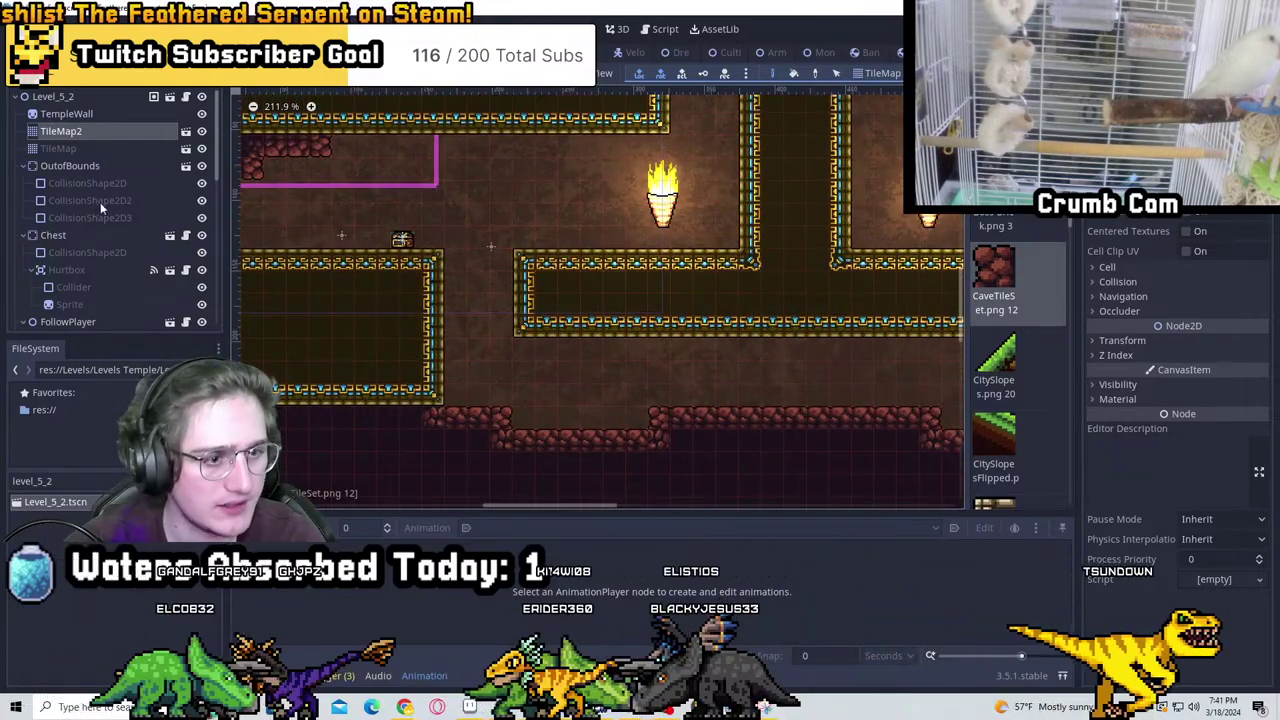
pyautogui.click(83, 240)
pyautogui.moveTo(491, 247); pyautogui.dragTo(694, 226)
pyautogui.scroll(-2, 720, 255)
pyautogui.scroll(2, 846, 271)
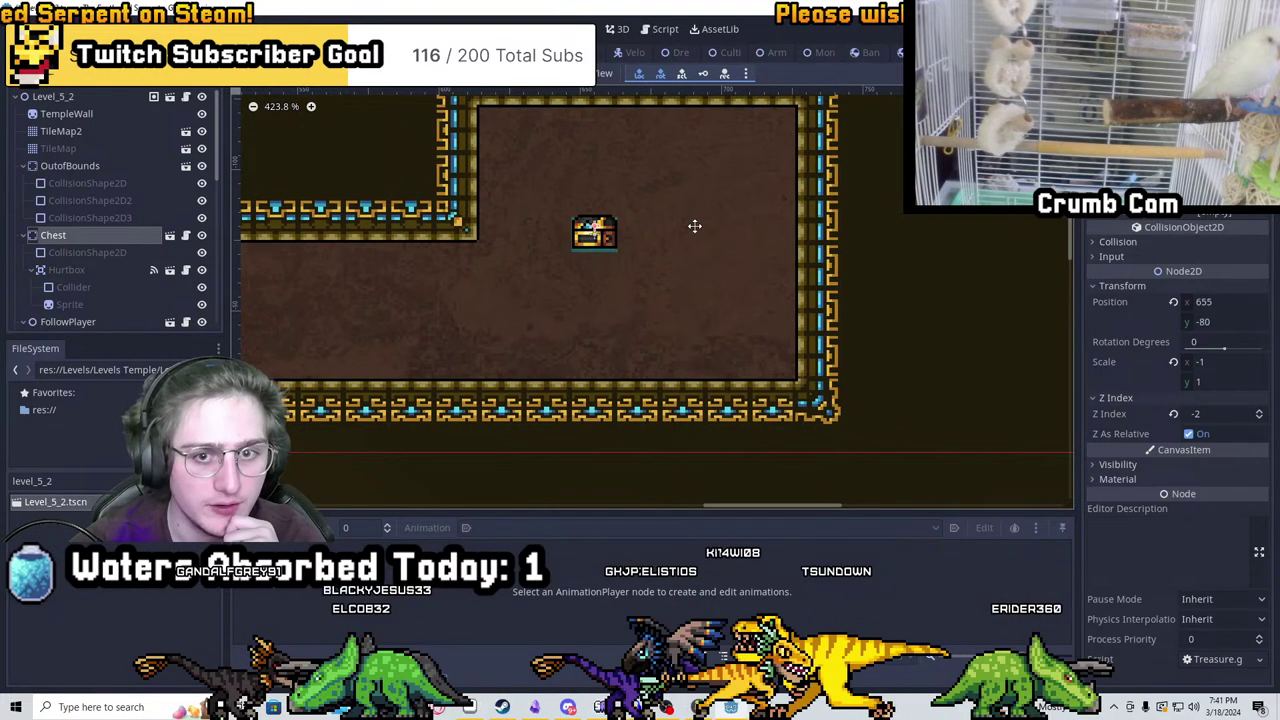
# On the TileMap layer, place a stone wall tile beside the chest and a column to the floor
pyautogui.click(86, 131)
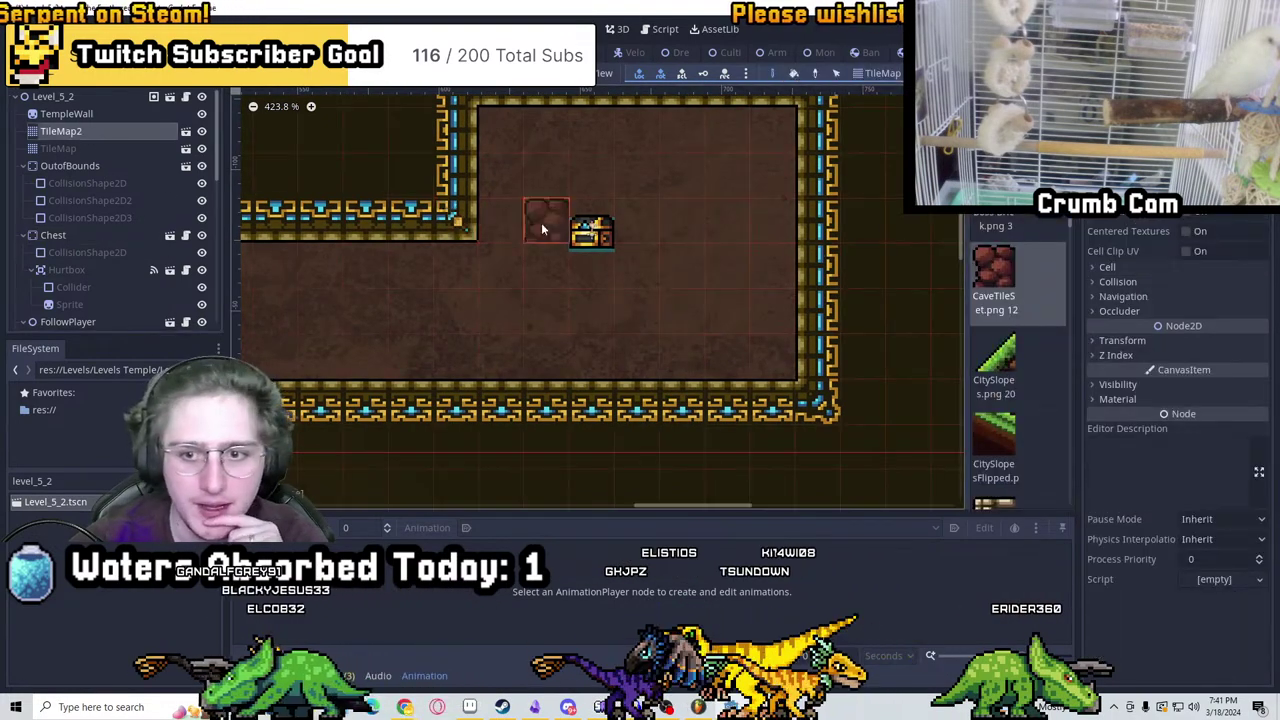
pyautogui.click(86, 148)
pyautogui.scroll(-6, 976, 311)
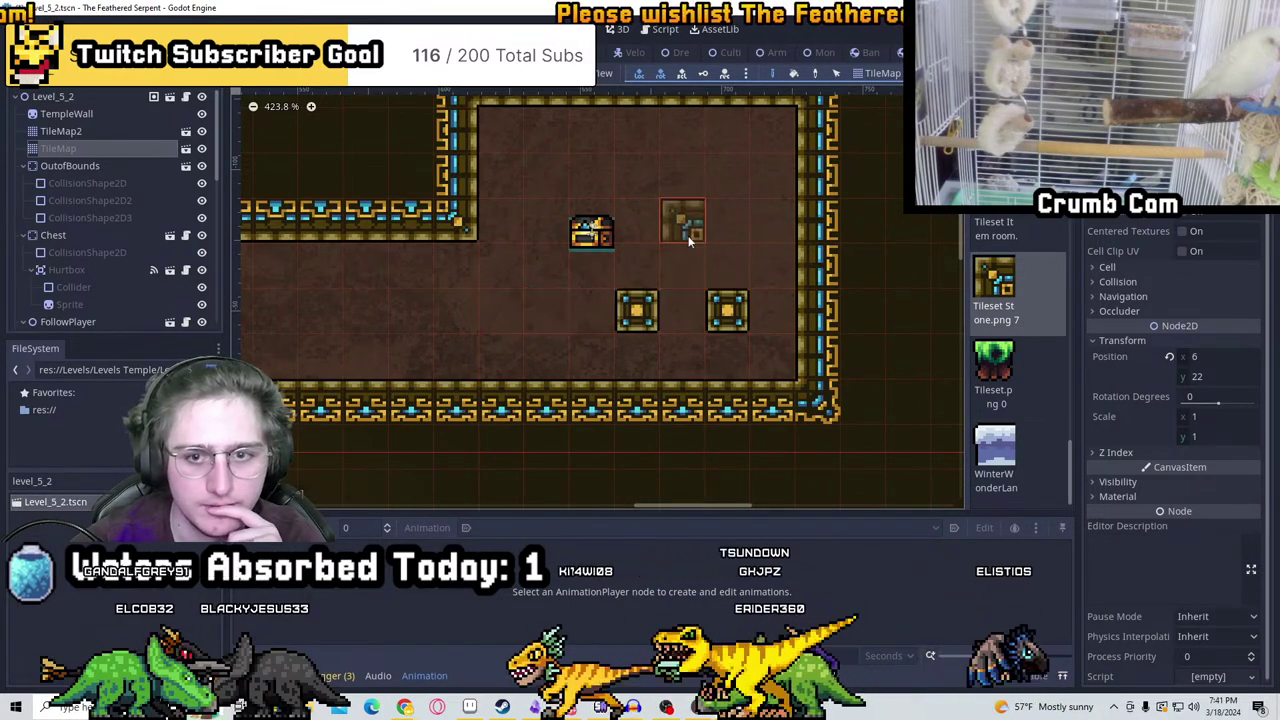
pyautogui.click(694, 235)
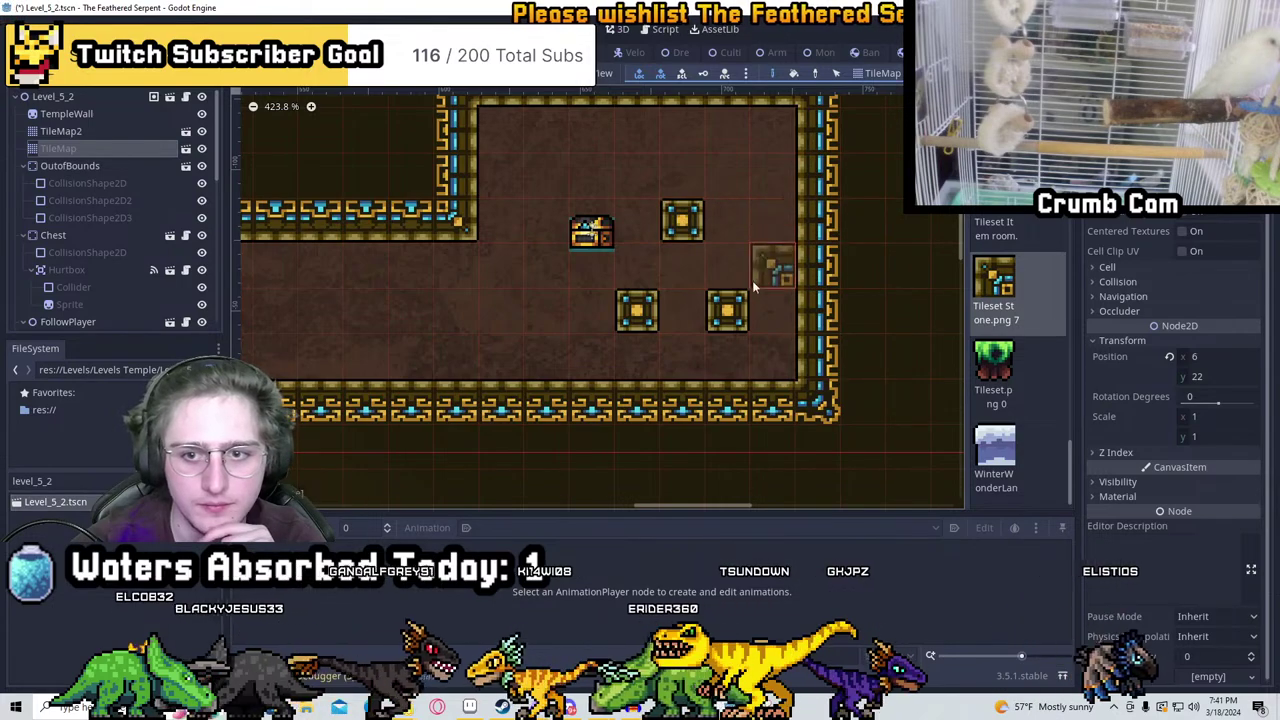
pyautogui.moveTo(695, 318); pyautogui.dragTo(684, 405)
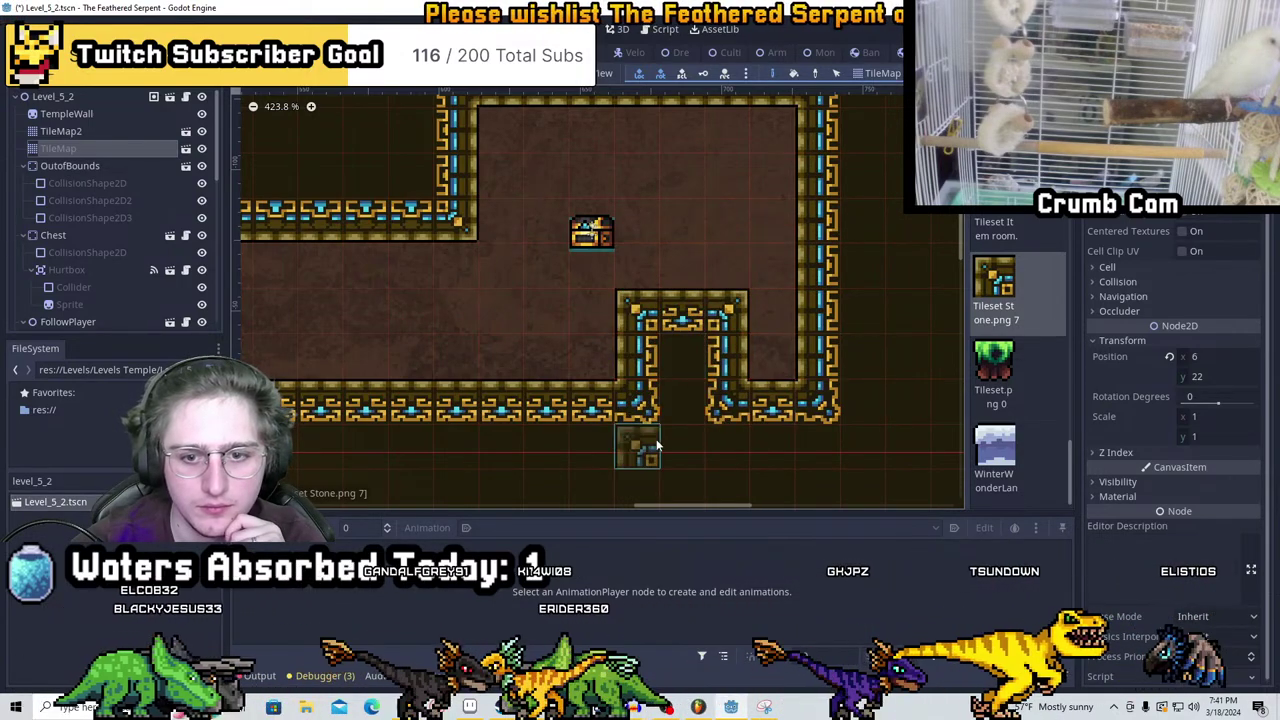
# Try out wall columns and a cross-shaped wall structure, erasing them again
pyautogui.moveTo(799, 311)
pyautogui.mouseDown(button='right')
pyautogui.moveTo(643, 320)
pyautogui.moveTo(735, 355)
pyautogui.mouseUp(button='right')
pyautogui.moveTo(722, 228)
pyautogui.mouseDown()
pyautogui.moveTo(694, 330)
pyautogui.moveTo(720, 275)
pyautogui.mouseUp()
pyautogui.moveTo(720, 275); pyautogui.dragTo(655, 260, button='right')
pyautogui.moveTo(608, 367); pyautogui.dragTo(629, 331)
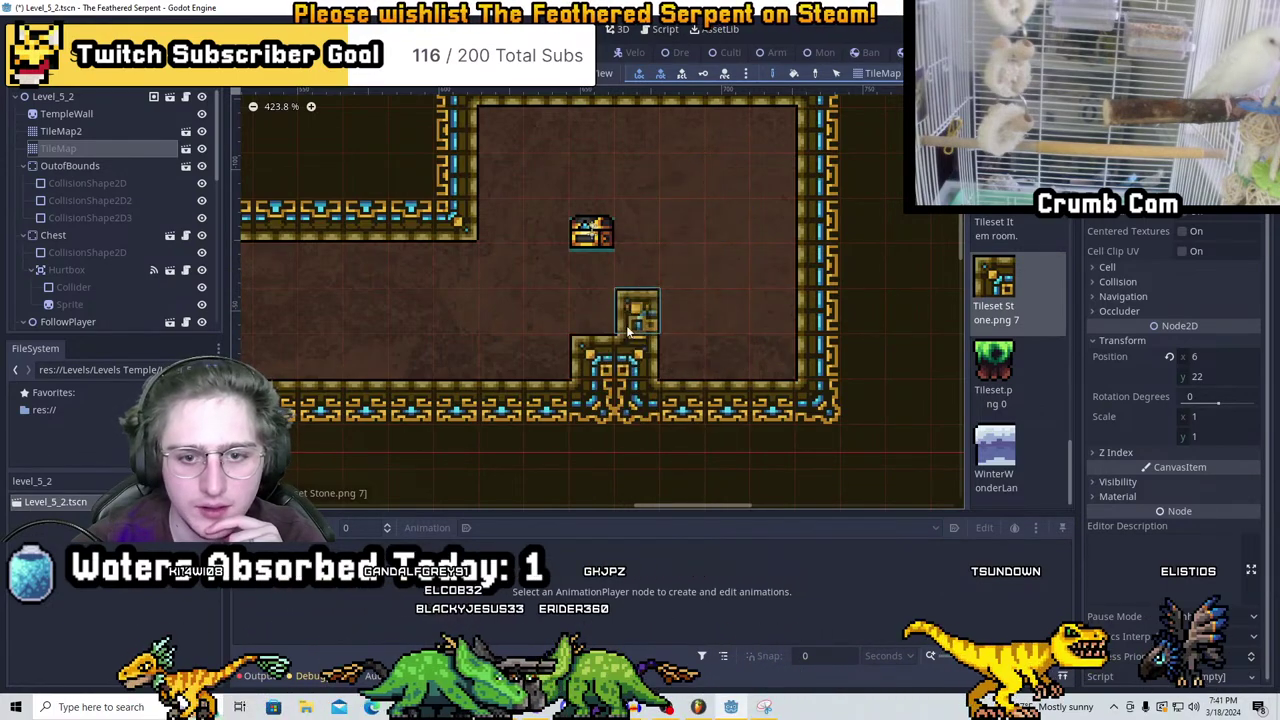
pyautogui.moveTo(632, 263); pyautogui.dragTo(568, 270)
pyautogui.moveTo(737, 280)
pyautogui.mouseDown(button='right')
pyautogui.moveTo(638, 222)
pyautogui.moveTo(640, 315)
pyautogui.moveTo(680, 350)
pyautogui.mouseUp(button='right')
# Try small stone wall blocks near the chest, then erase most of them
pyautogui.moveTo(661, 287); pyautogui.dragTo(694, 318)
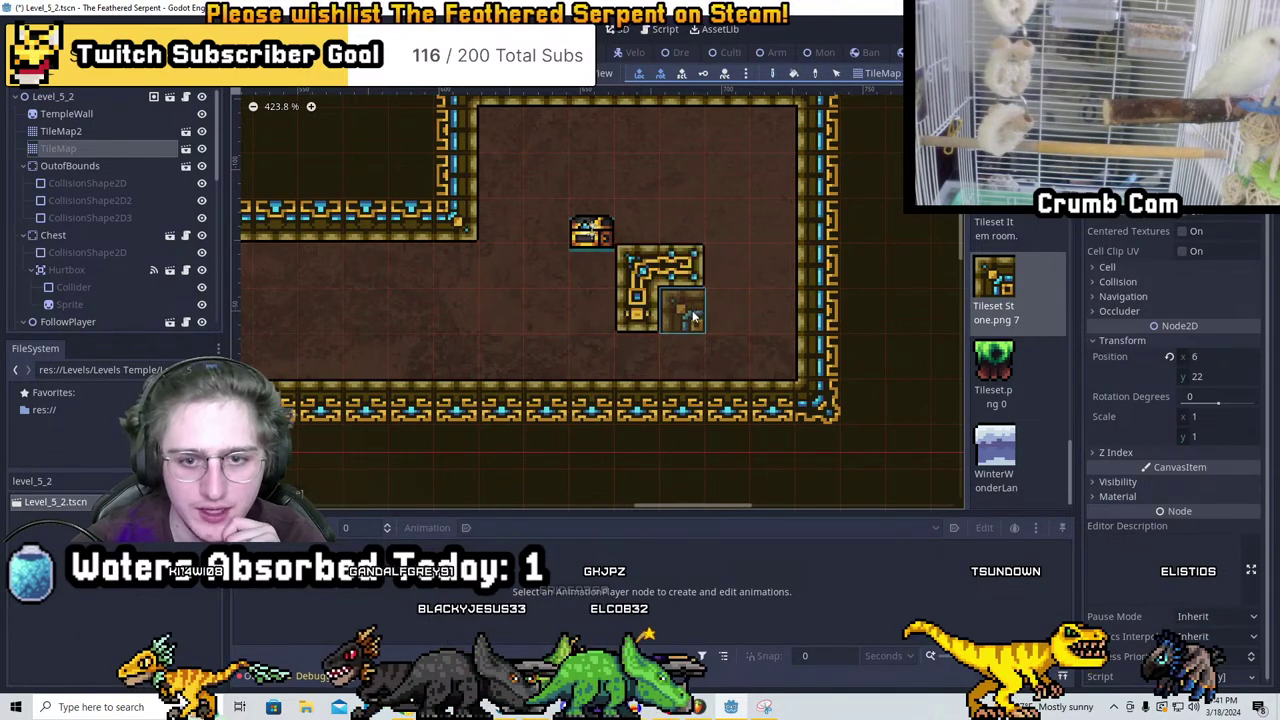
pyautogui.moveTo(690, 272); pyautogui.dragTo(670, 318)
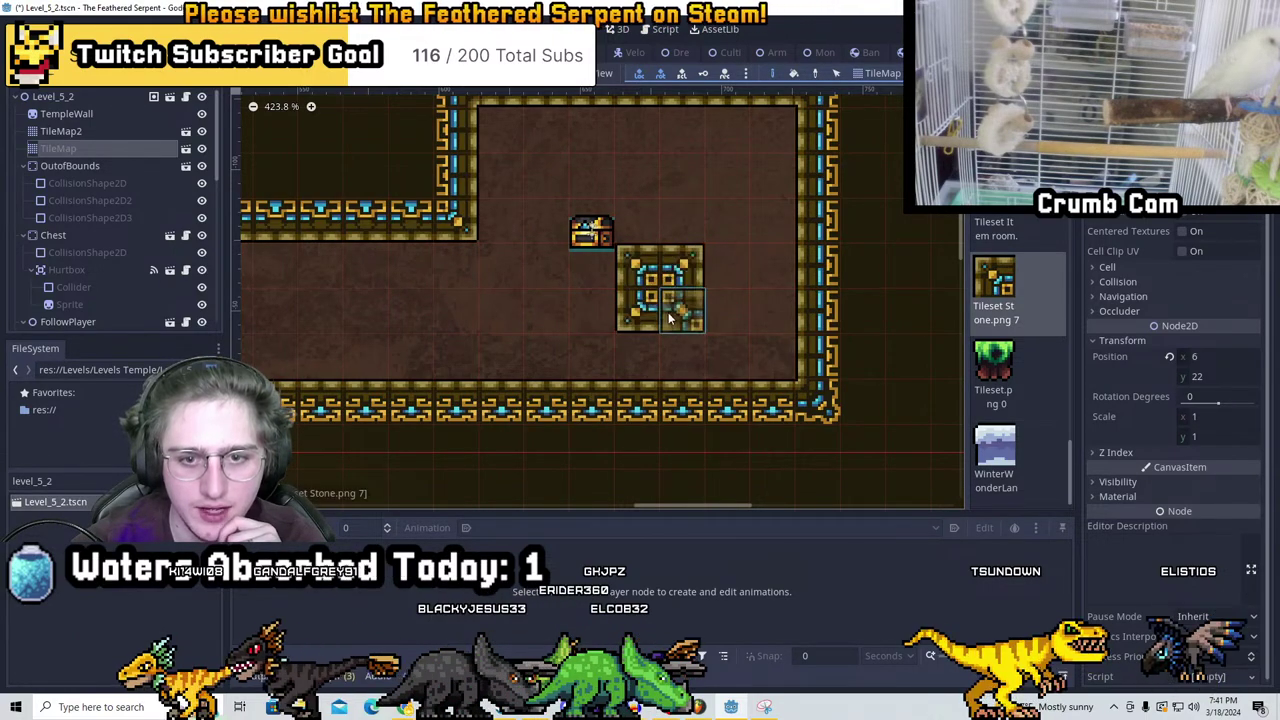
pyautogui.rightClick(634, 268)
pyautogui.moveTo(618, 255); pyautogui.dragTo(632, 268)
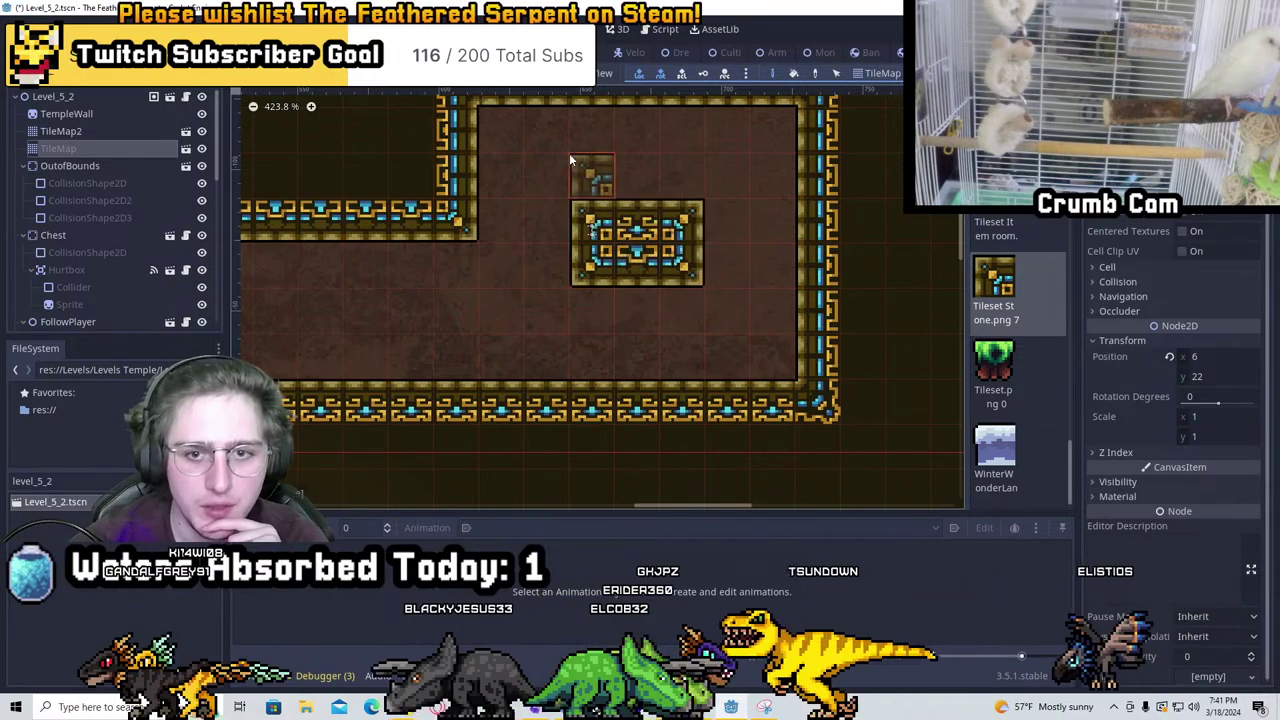
pyautogui.moveTo(680, 222); pyautogui.dragTo(631, 263, button='right')
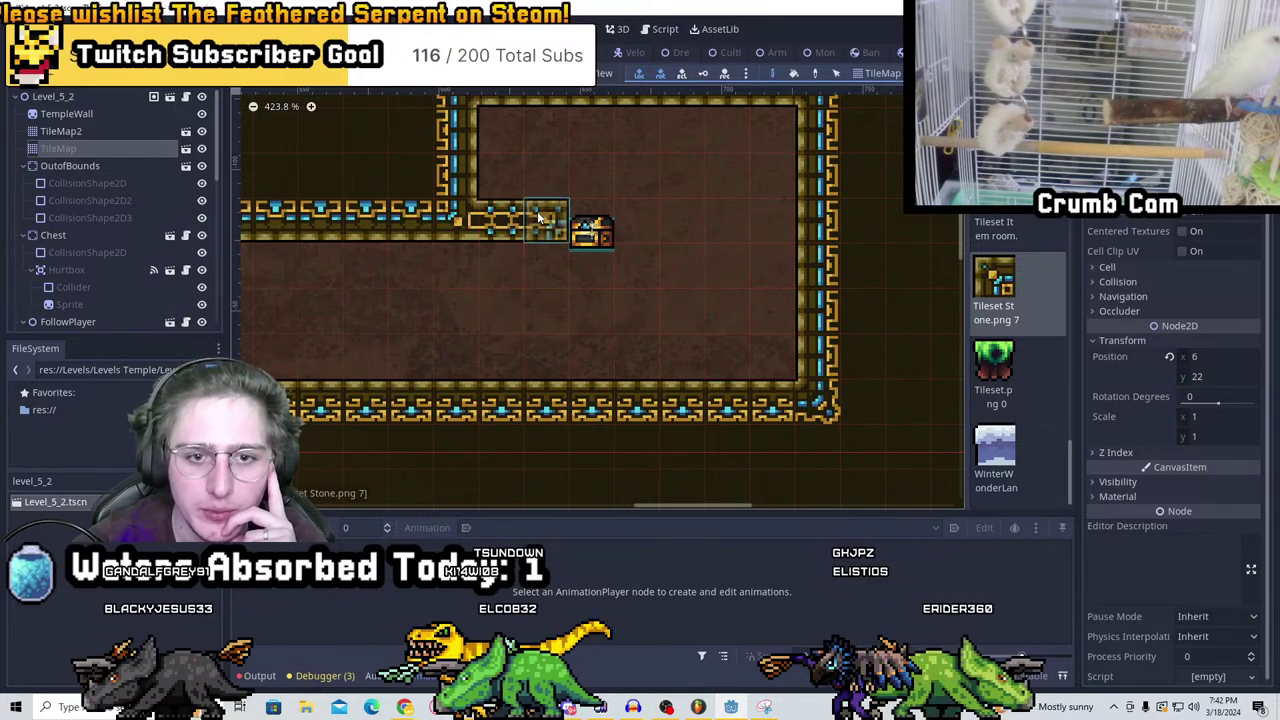
# Paint a Tileset Stone ledge beside the chest and extend the room's right wall
pyautogui.moveTo(748, 236); pyautogui.dragTo(822, 240)
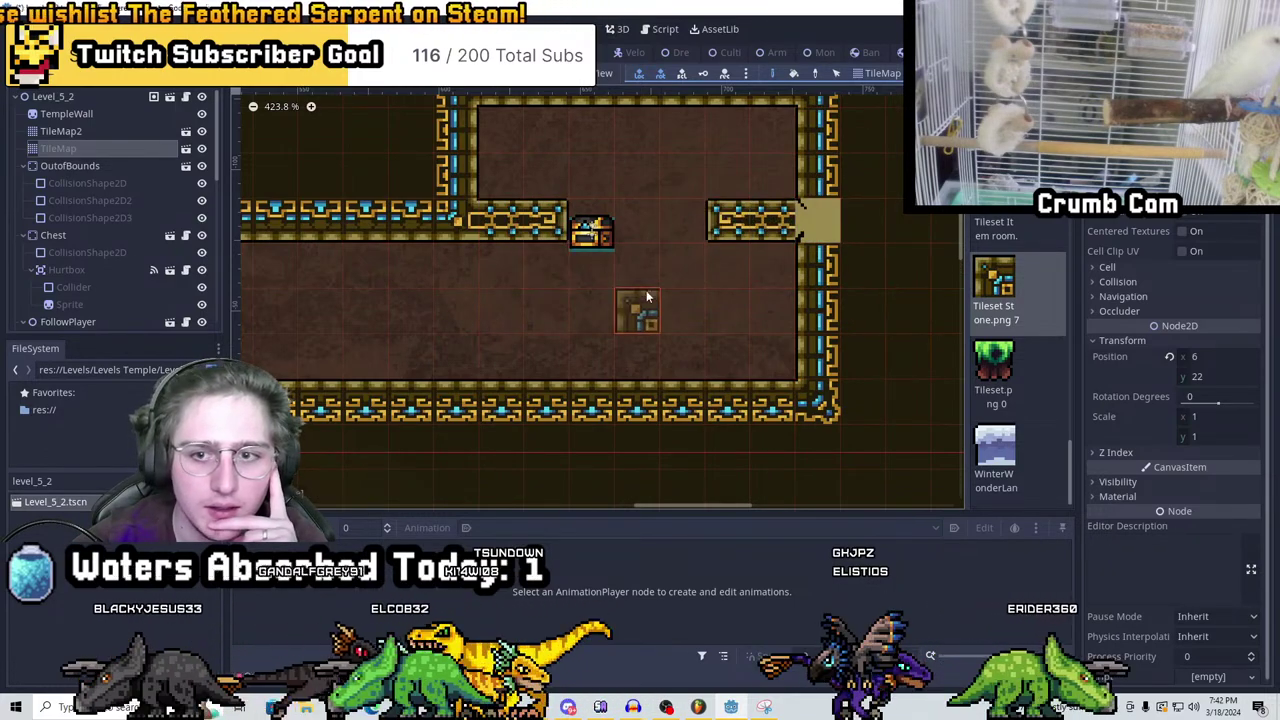
pyautogui.scroll(2, 733, 253)
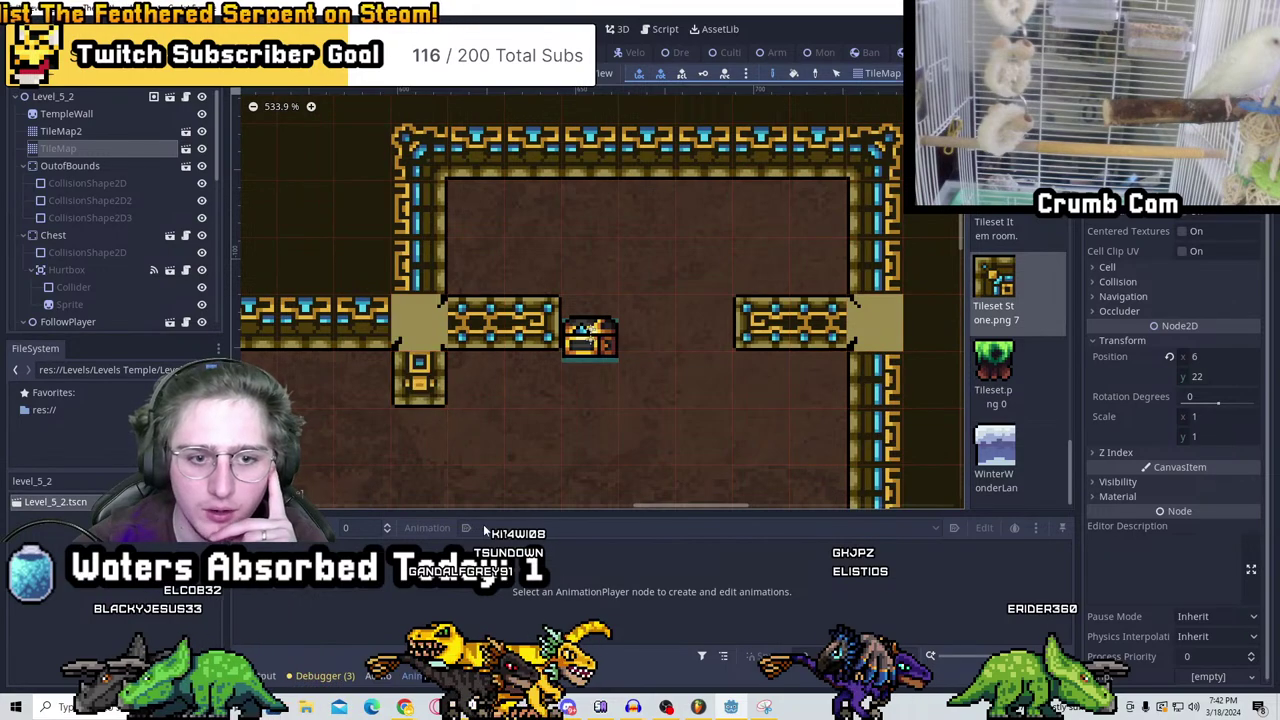
pyautogui.scroll(-3, 797, 398)
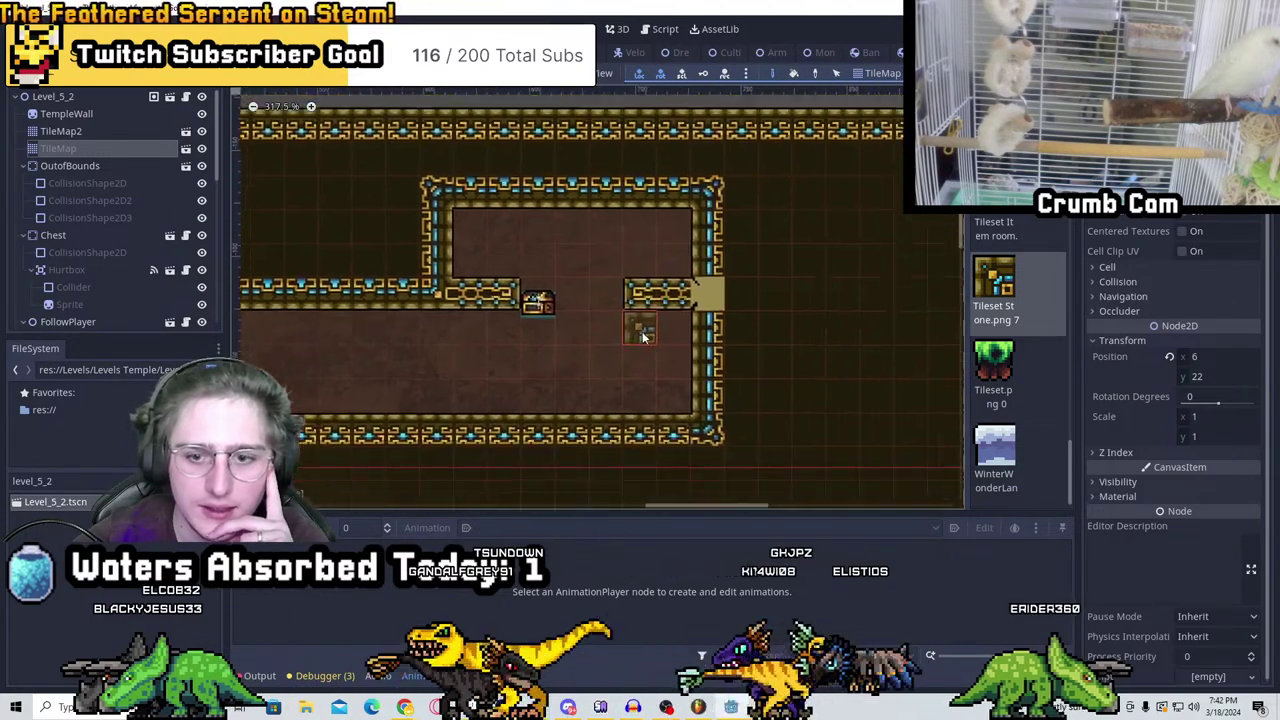
pyautogui.moveTo(617, 328)
pyautogui.mouseDown()
pyautogui.moveTo(680, 335)
pyautogui.moveTo(677, 380)
pyautogui.moveTo(756, 322)
pyautogui.moveTo(705, 385)
pyautogui.mouseUp()
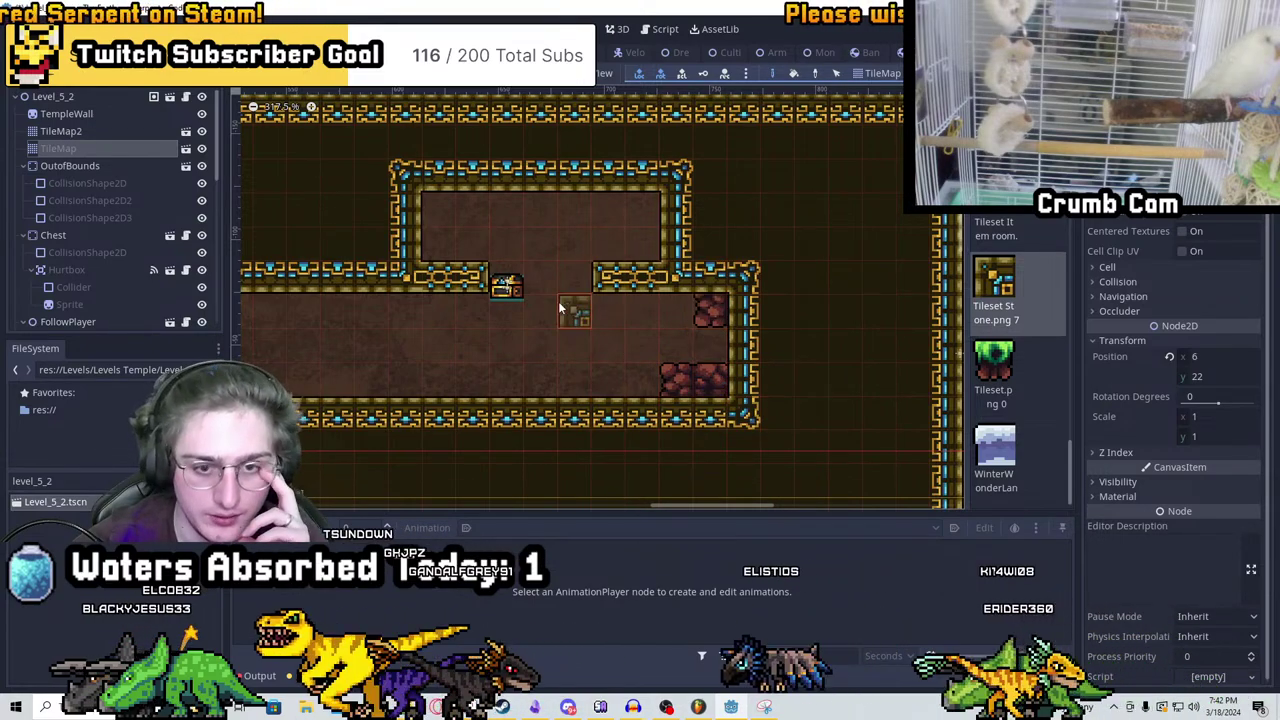
pyautogui.moveTo(574, 311); pyautogui.dragTo(629, 278, button='middle')
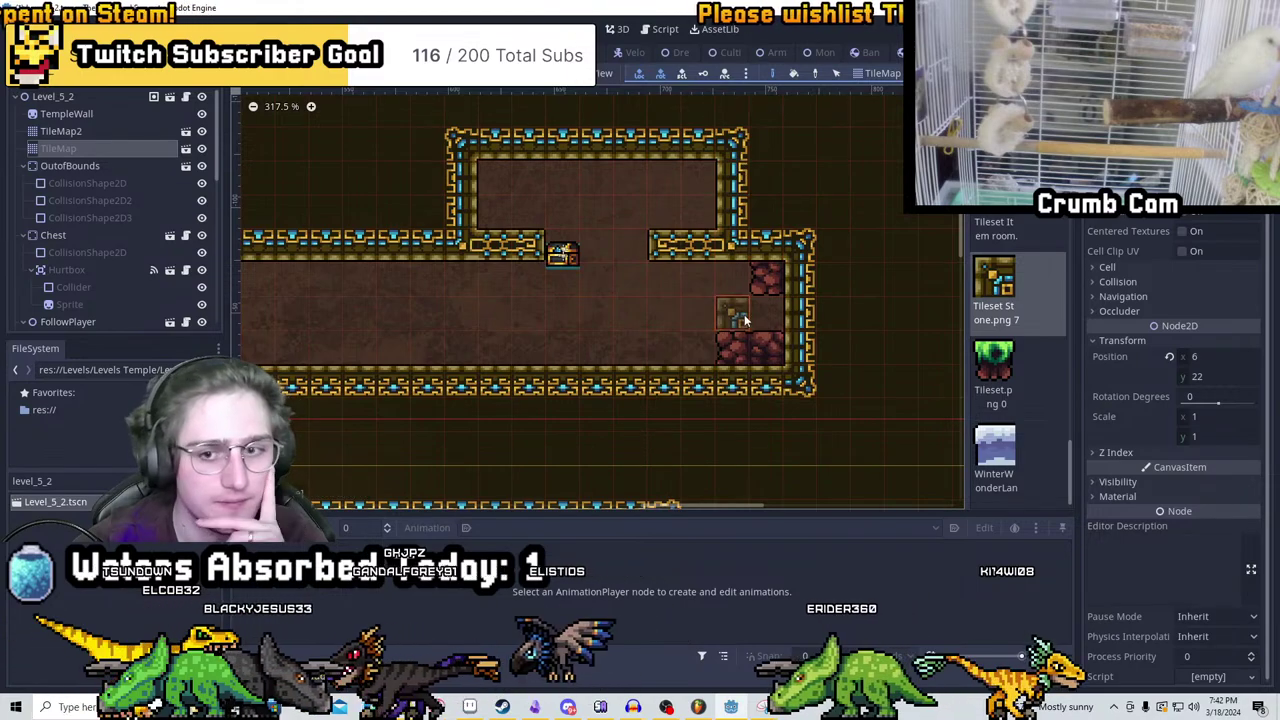
# Paint a cave rock column along the right wall, then undo the stray cave tiles
pyautogui.click(100, 131)
pyautogui.scroll(2, 727, 253)
pyautogui.scroll(1, 727, 253)
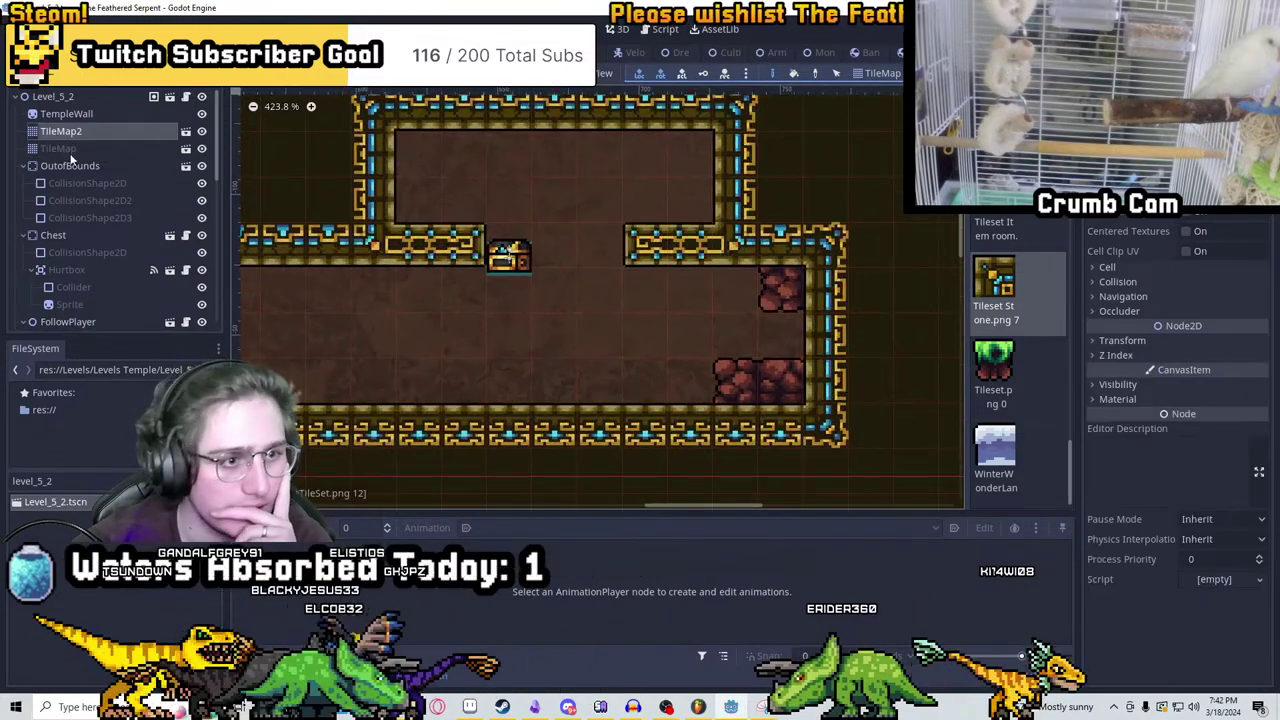
pyautogui.click(58, 148)
pyautogui.scroll(3, 1008, 364)
pyautogui.scroll(6, 1008, 364)
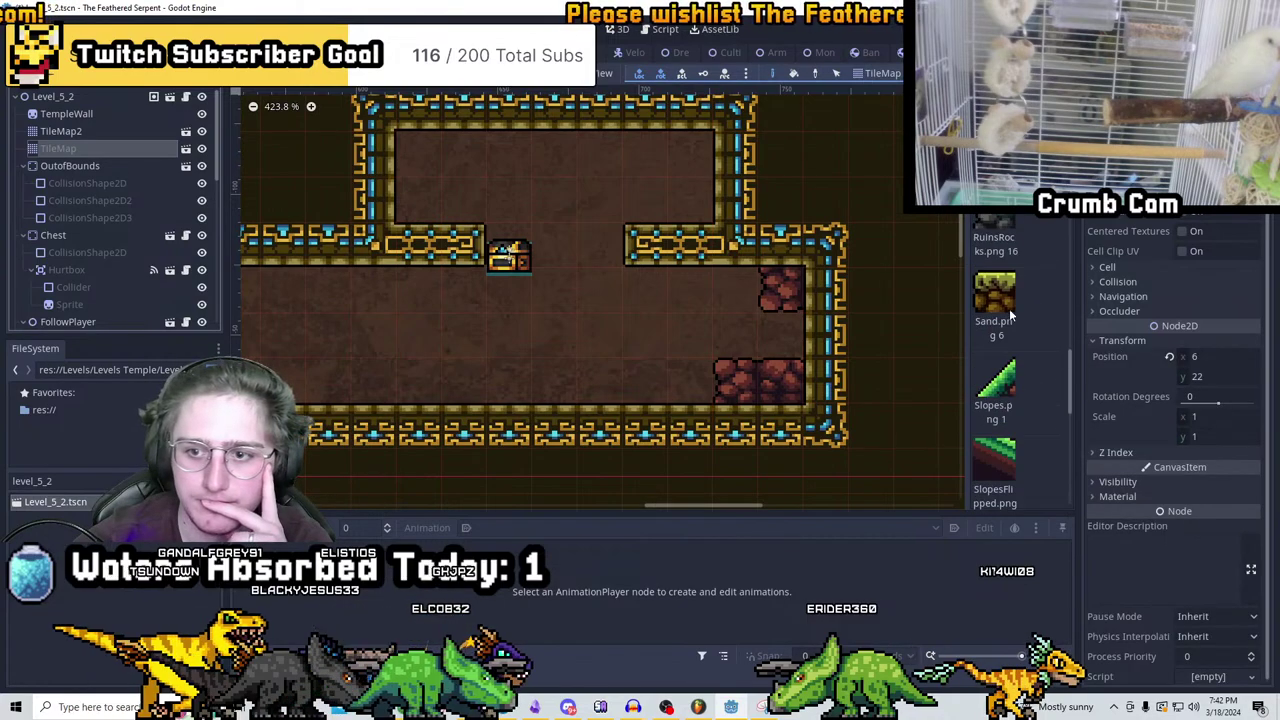
pyautogui.click(1010, 311)
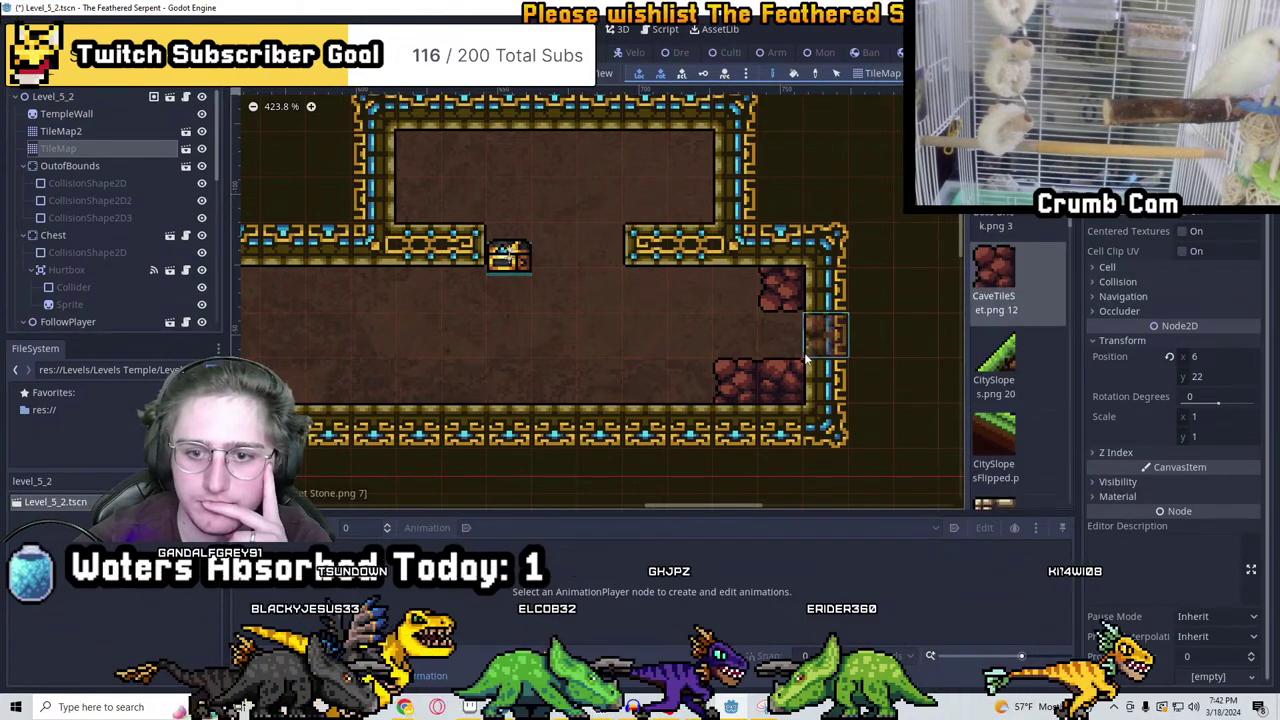
pyautogui.moveTo(830, 300)
pyautogui.mouseDown()
pyautogui.moveTo(909, 356)
pyautogui.moveTo(830, 380)
pyautogui.mouseUp()
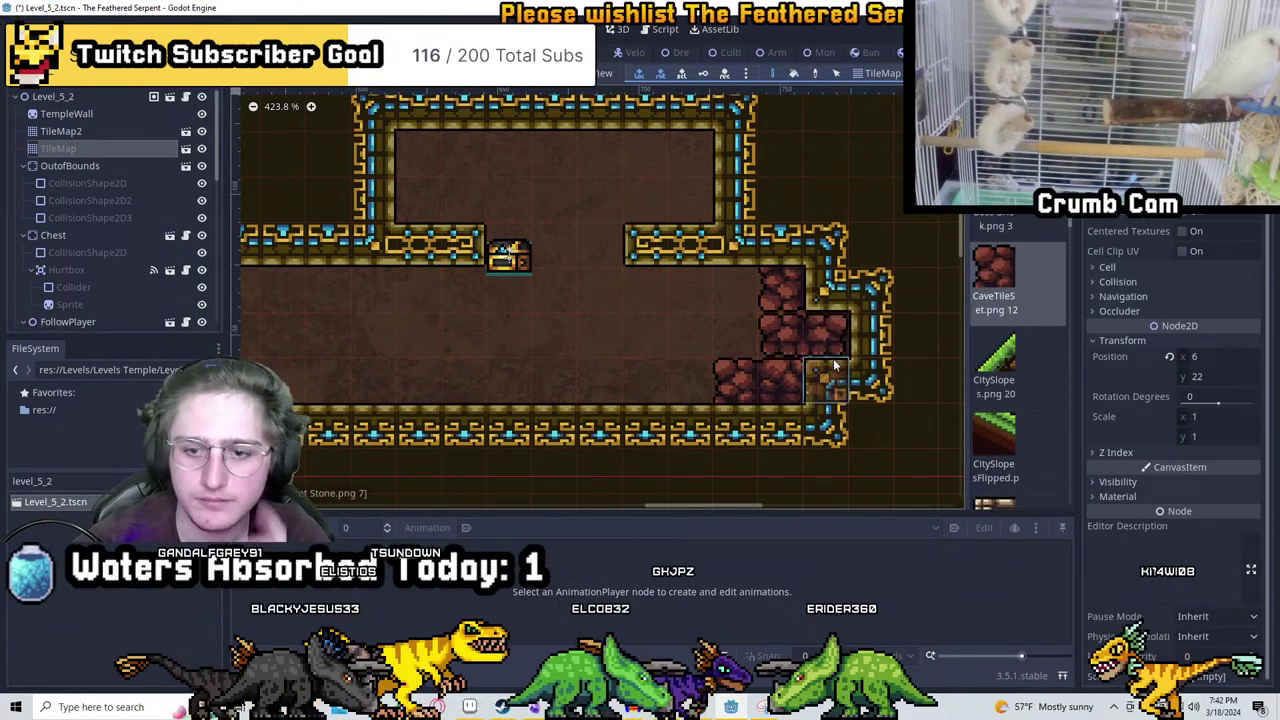
pyautogui.click(70, 131)
pyautogui.hotkey('ctrl', 'z')
pyautogui.hotkey('ctrl', 'z')
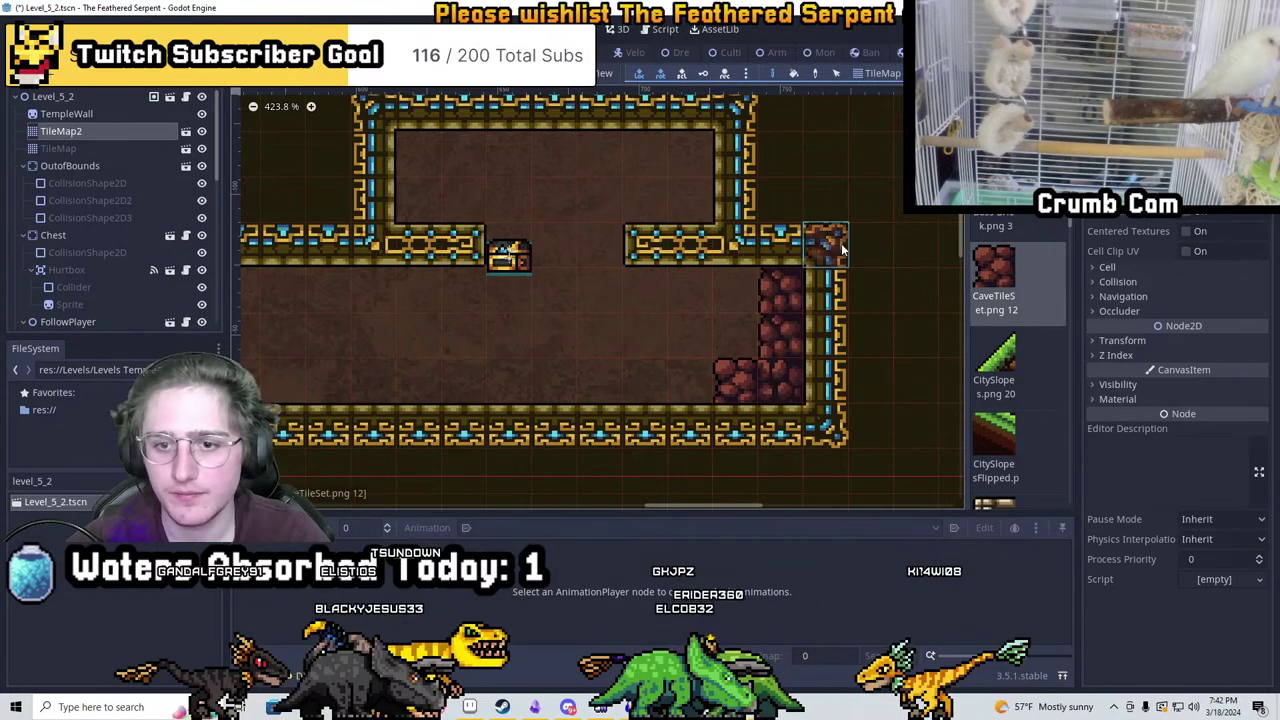
pyautogui.scroll(1, 828, 238)
pyautogui.scroll(-3, 129, 205)
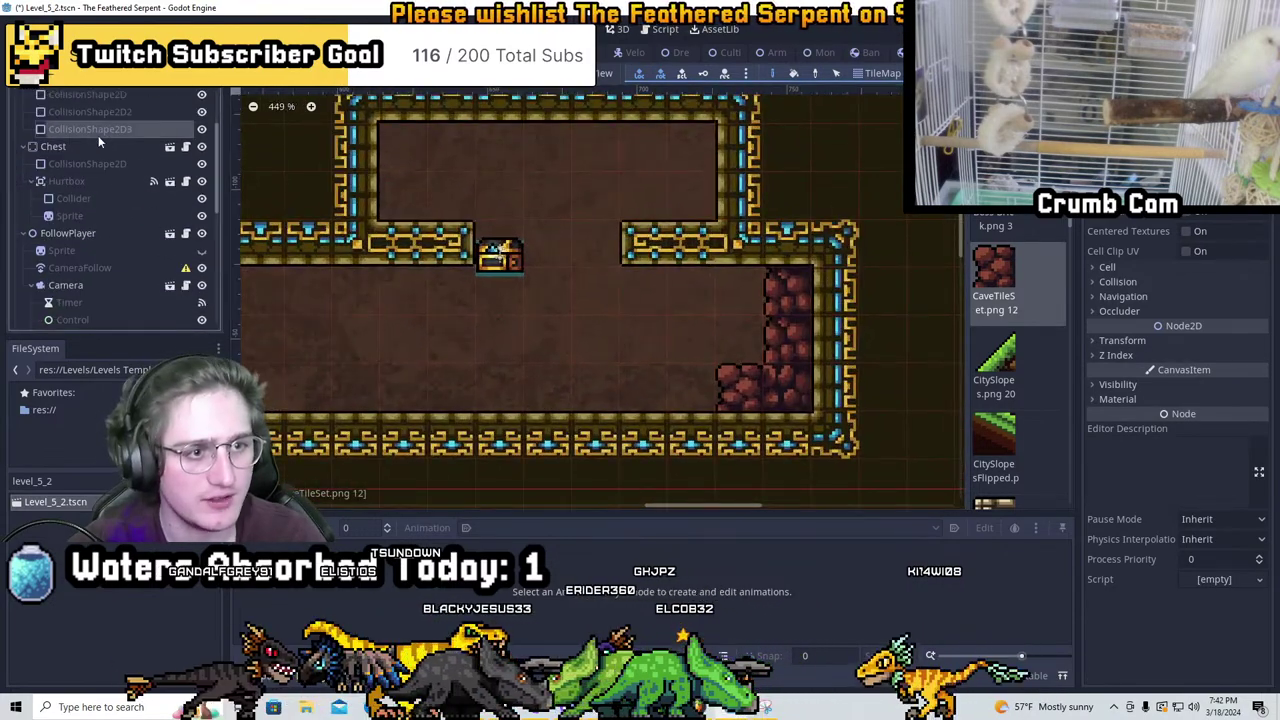
# Move the Chest down and settle it onto the ledge
pyautogui.click(100, 146)
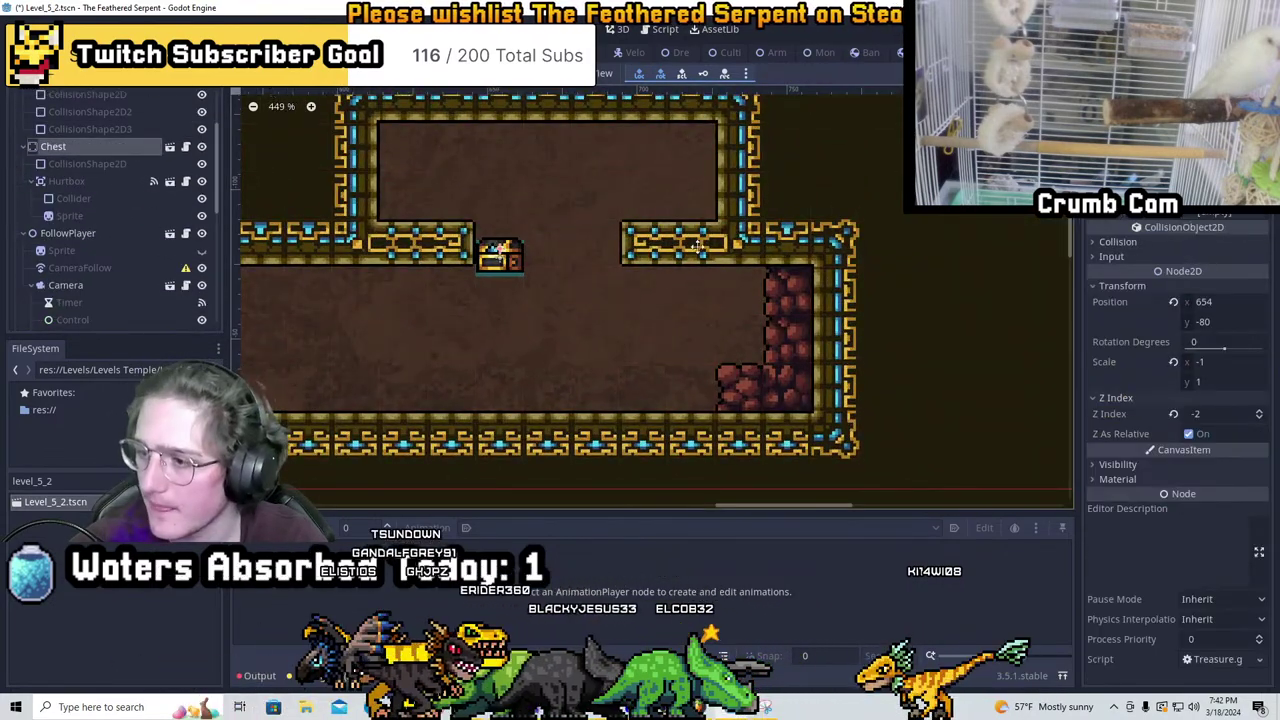
pyautogui.scroll(3, 800, 195)
pyautogui.moveTo(709, 226); pyautogui.dragTo(868, 345)
pyautogui.scroll(2, 845, 289)
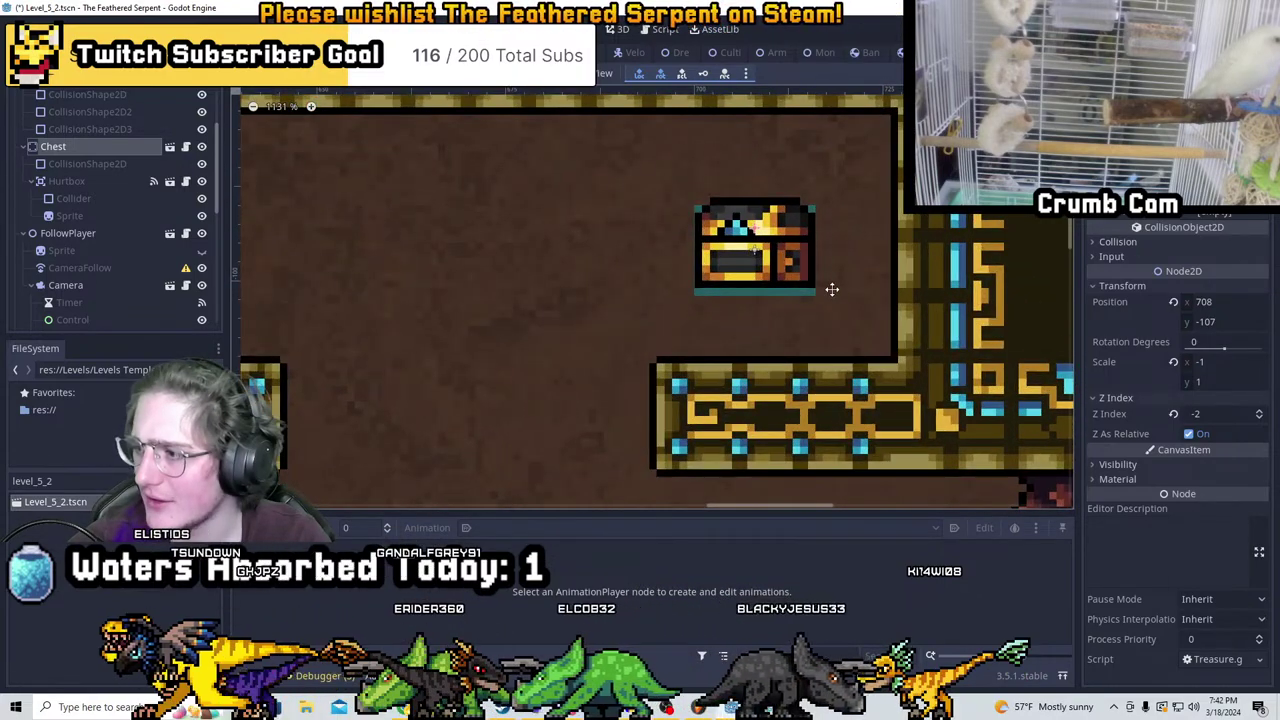
pyautogui.scroll(3, 772, 290)
pyautogui.moveTo(772, 290); pyautogui.dragTo(705, 374)
pyautogui.scroll(-3, 705, 374)
pyautogui.moveTo(717, 371); pyautogui.dragTo(657, 357, button='middle')
pyautogui.scroll(2, 868, 362)
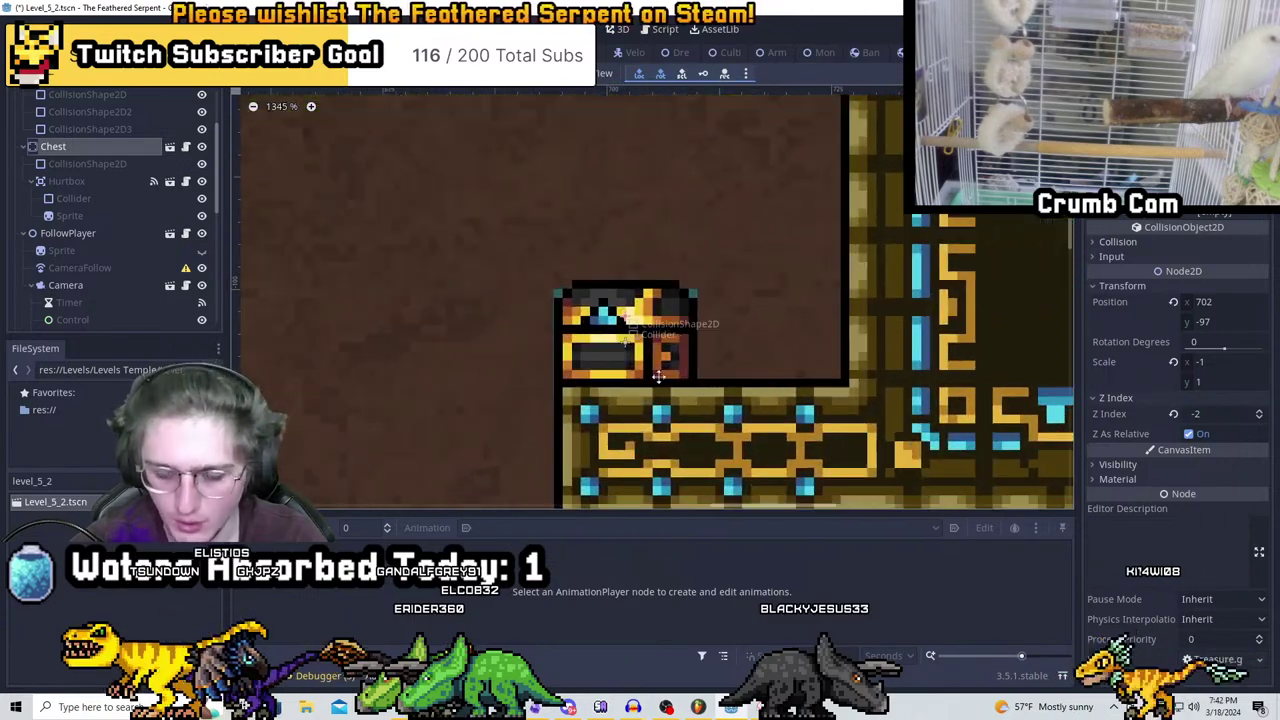
pyautogui.scroll(2, 617, 335)
# Duplicate the chest to make a pair on the ledge and nudge the pair slightly right
pyautogui.hotkey('ctrl', 'd')
pyautogui.moveTo(807, 353); pyautogui.dragTo(1005, 353)
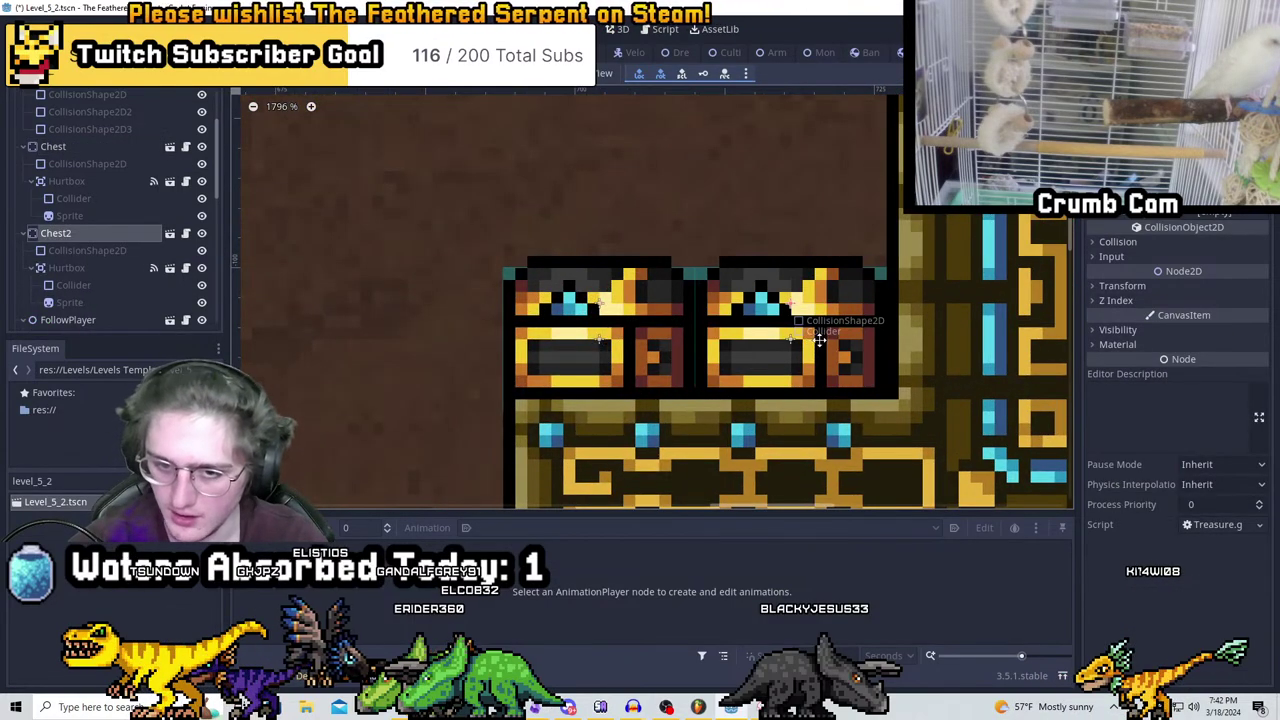
pyautogui.scroll(-2, 900, 350)
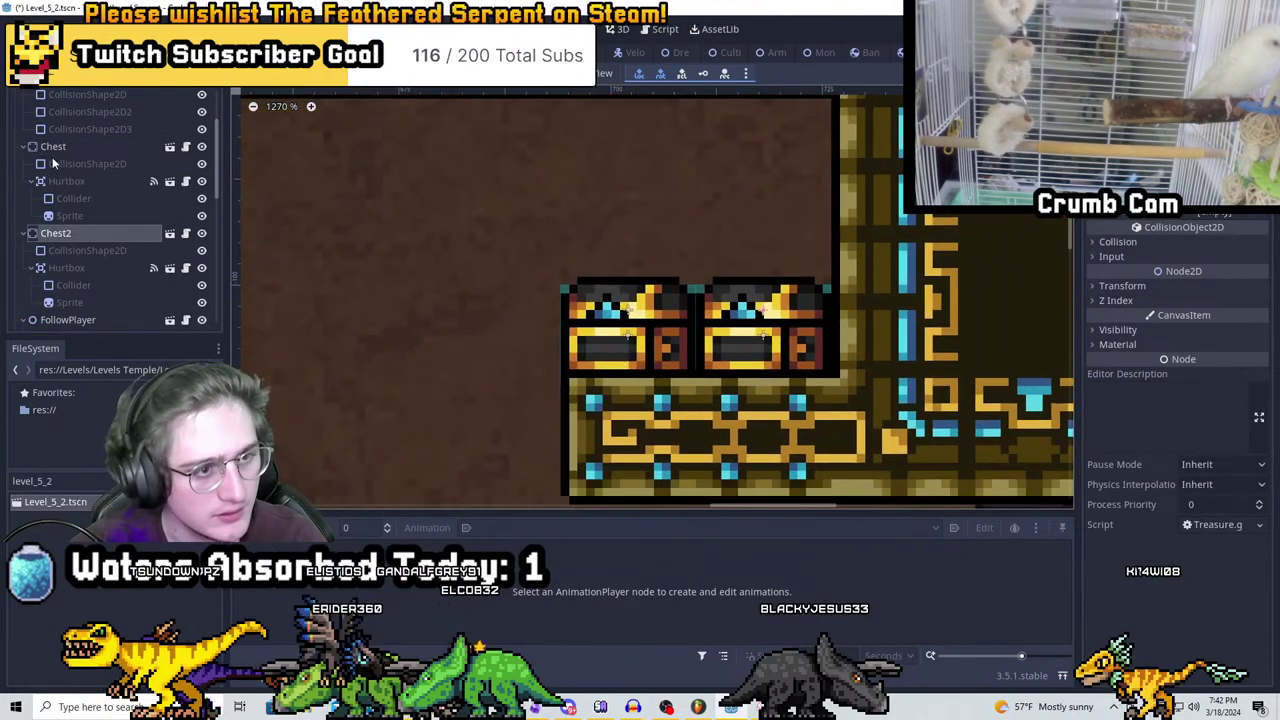
pyautogui.click(55, 163)
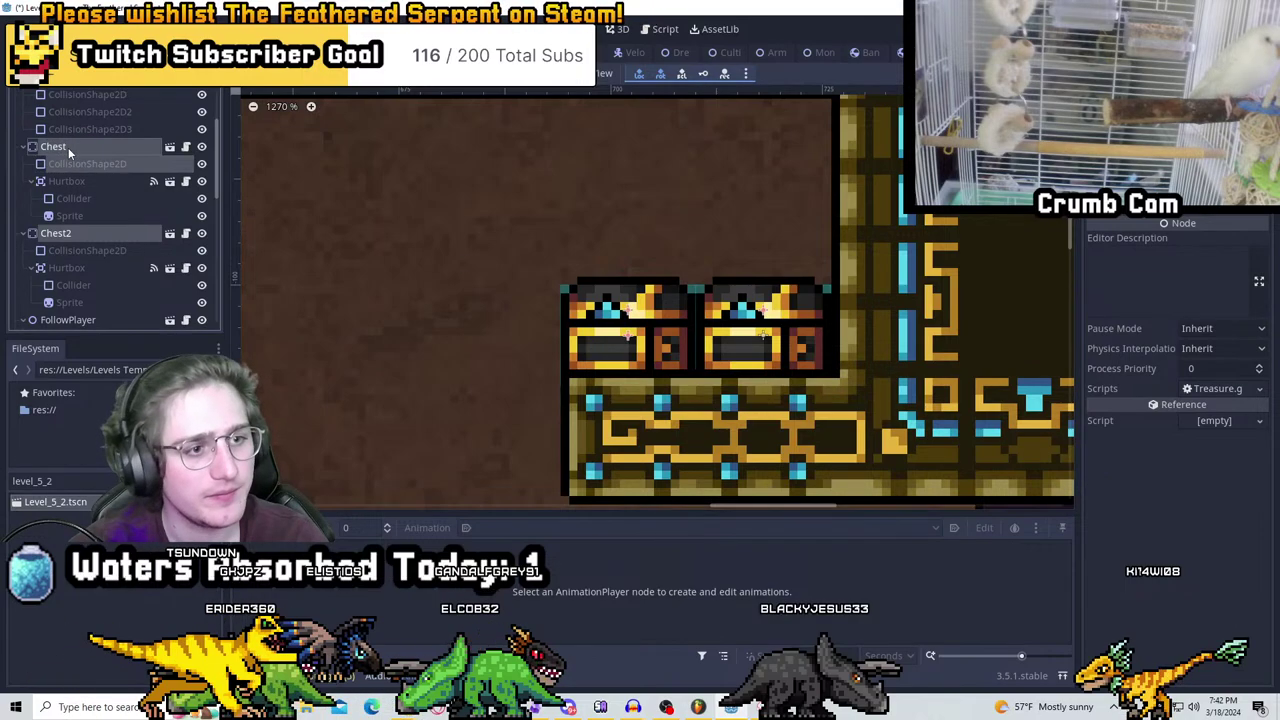
pyautogui.click(68, 147)
pyautogui.keyDown('ctrl'); pyautogui.click(74, 234); pyautogui.keyUp('ctrl')
pyautogui.moveTo(710, 350); pyautogui.dragTo(720, 350)
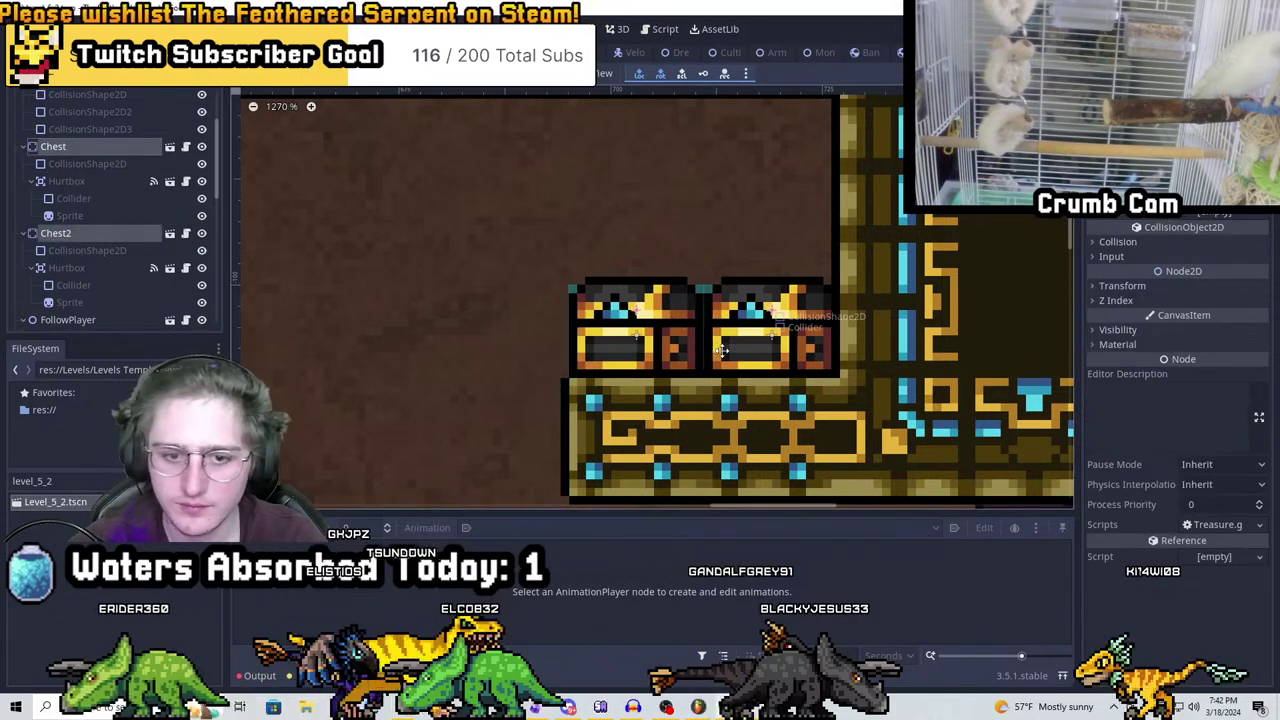
# Duplicate the chest pair to the left and set its Transform Scale x to 1
pyautogui.scroll(-1, 720, 350)
pyautogui.moveTo(505, 267); pyautogui.dragTo(670, 270, button='middle')
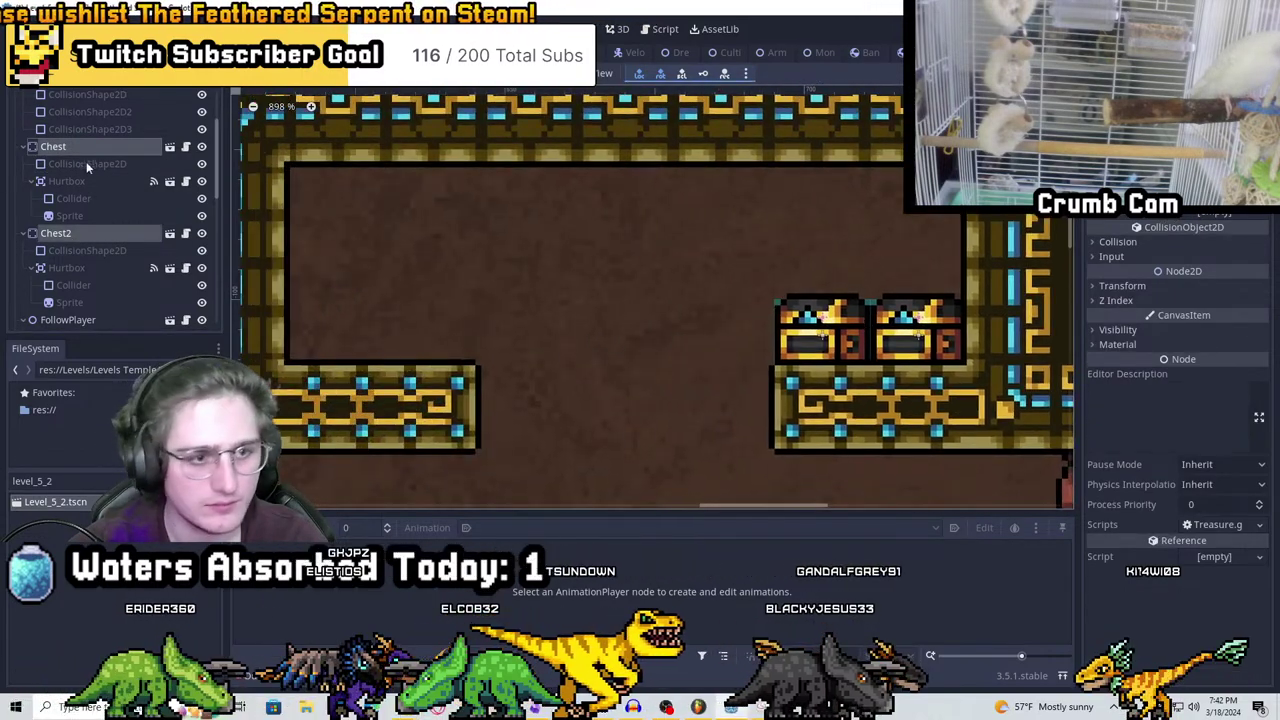
pyautogui.hotkey('ctrl', 'd')
pyautogui.moveTo(867, 330); pyautogui.dragTo(447, 318)
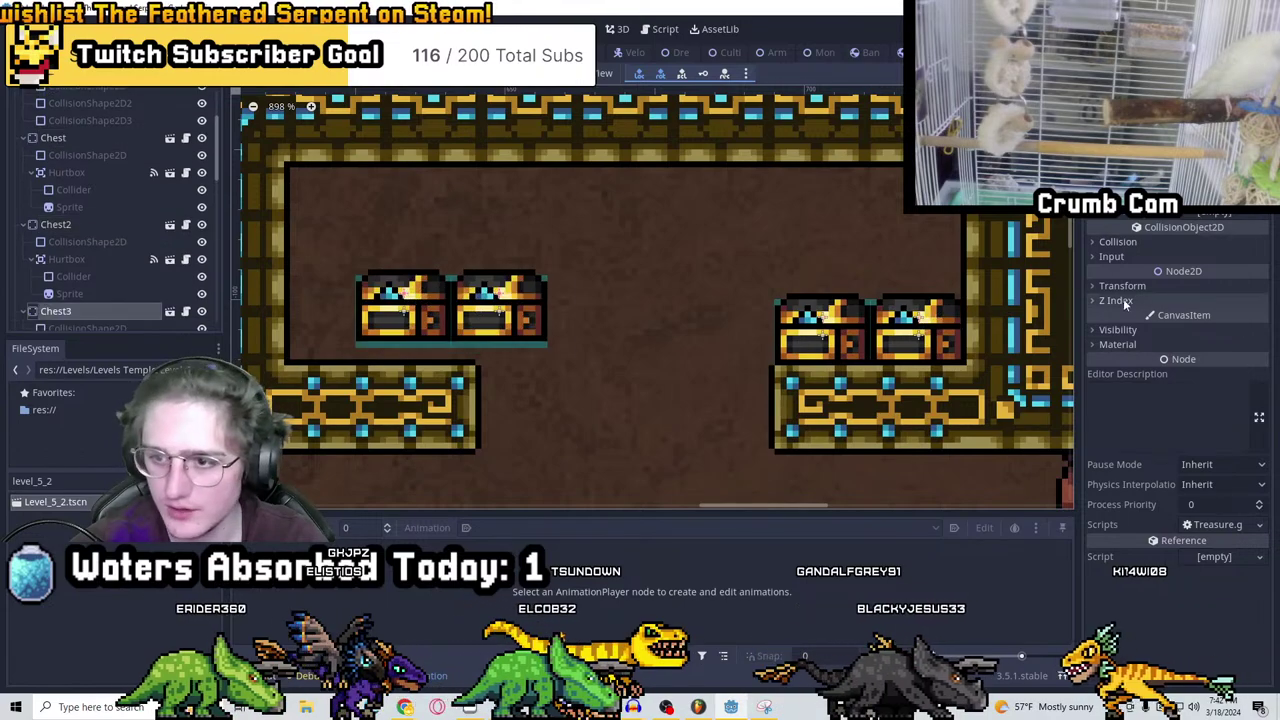
pyautogui.click(1115, 287)
pyautogui.click(1200, 362)
pyautogui.write('1')
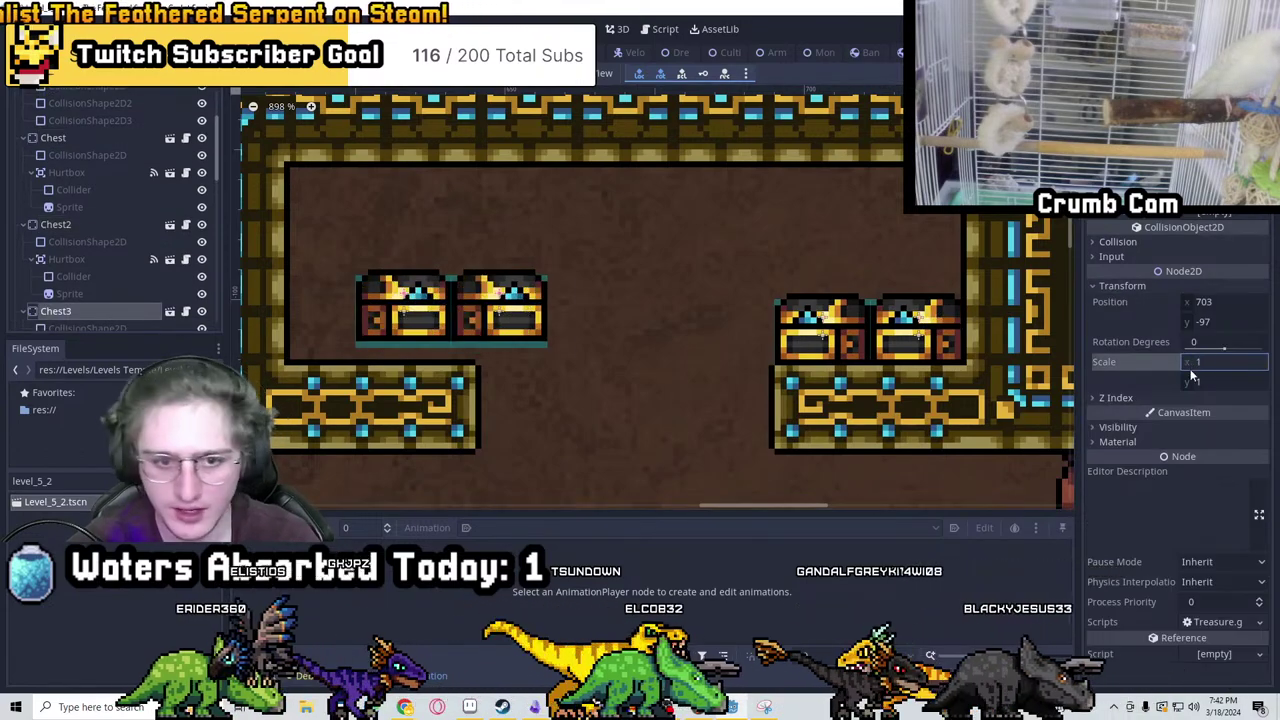
# Push the flipped chests against the left wall and save the level with Ctrl+S
pyautogui.scroll(2, 847, 378)
pyautogui.scroll(1, 847, 377)
pyautogui.moveTo(860, 280); pyautogui.dragTo(775, 312)
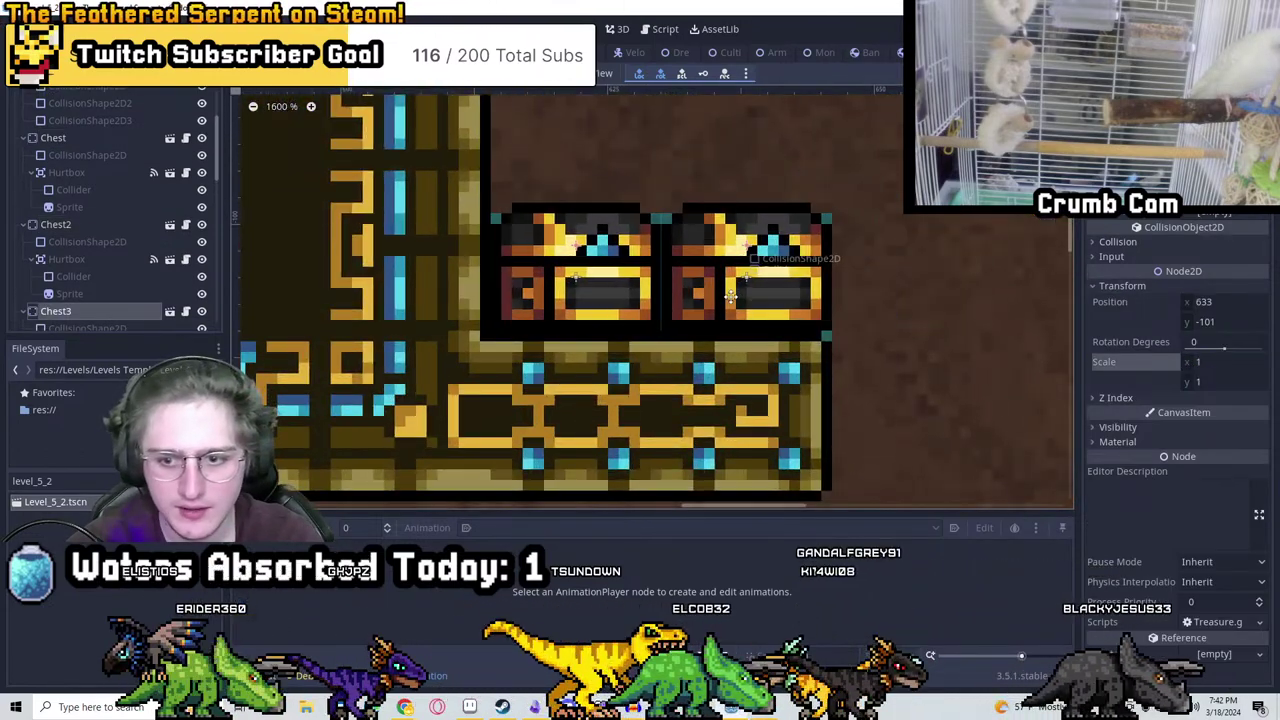
pyautogui.scroll(-1, 775, 312)
pyautogui.scroll(-5, 775, 312)
pyautogui.moveTo(871, 320); pyautogui.dragTo(600, 300, button='middle')
pyautogui.scroll(3, 522, 297)
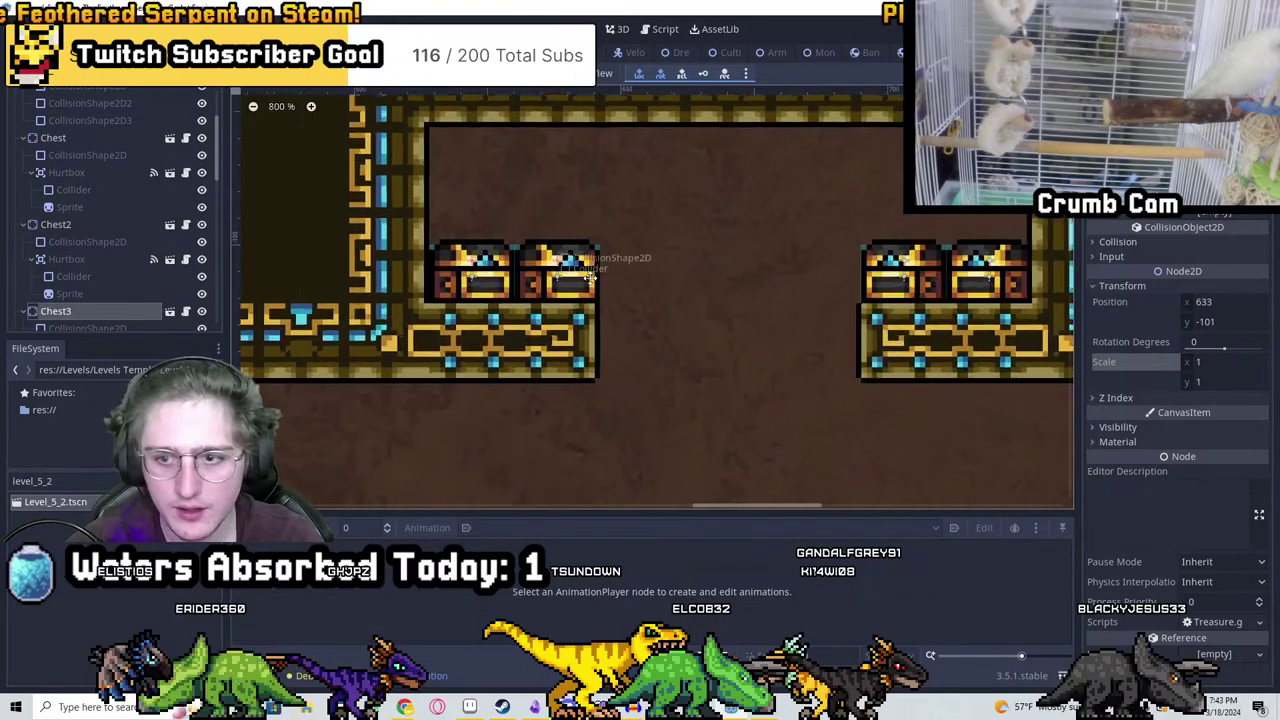
pyautogui.scroll(-8, 522, 297)
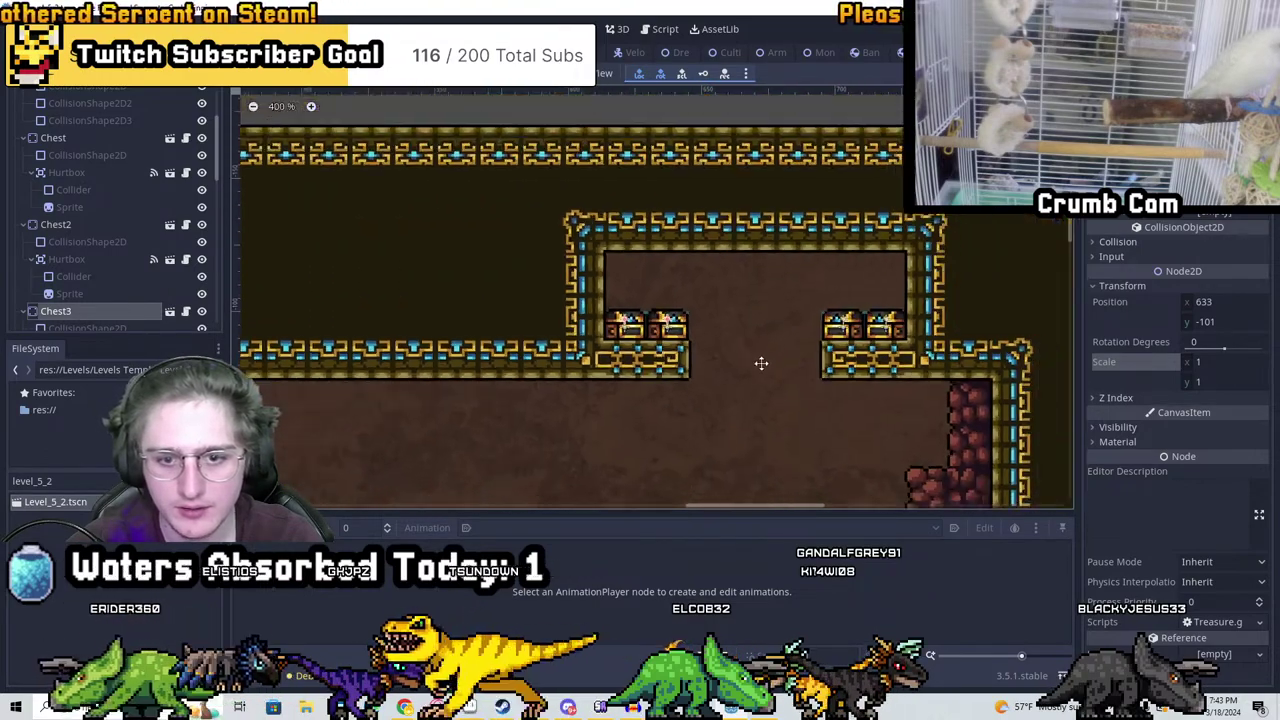
pyautogui.scroll(-2, 709, 355)
pyautogui.hotkey('ctrl', 's')
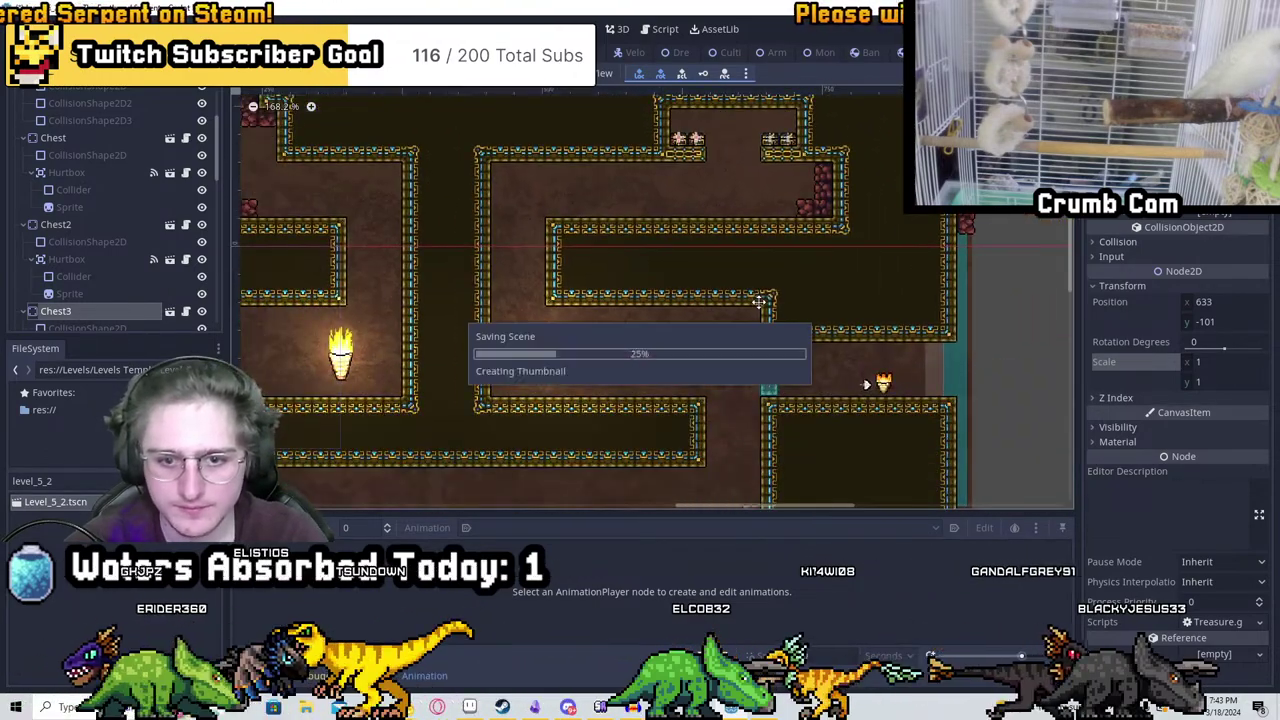
# Find the trap room, select TrapWall's PressurePlate and nudge it slightly up-left
pyautogui.moveTo(543, 295); pyautogui.dragTo(741, 397, button='middle')
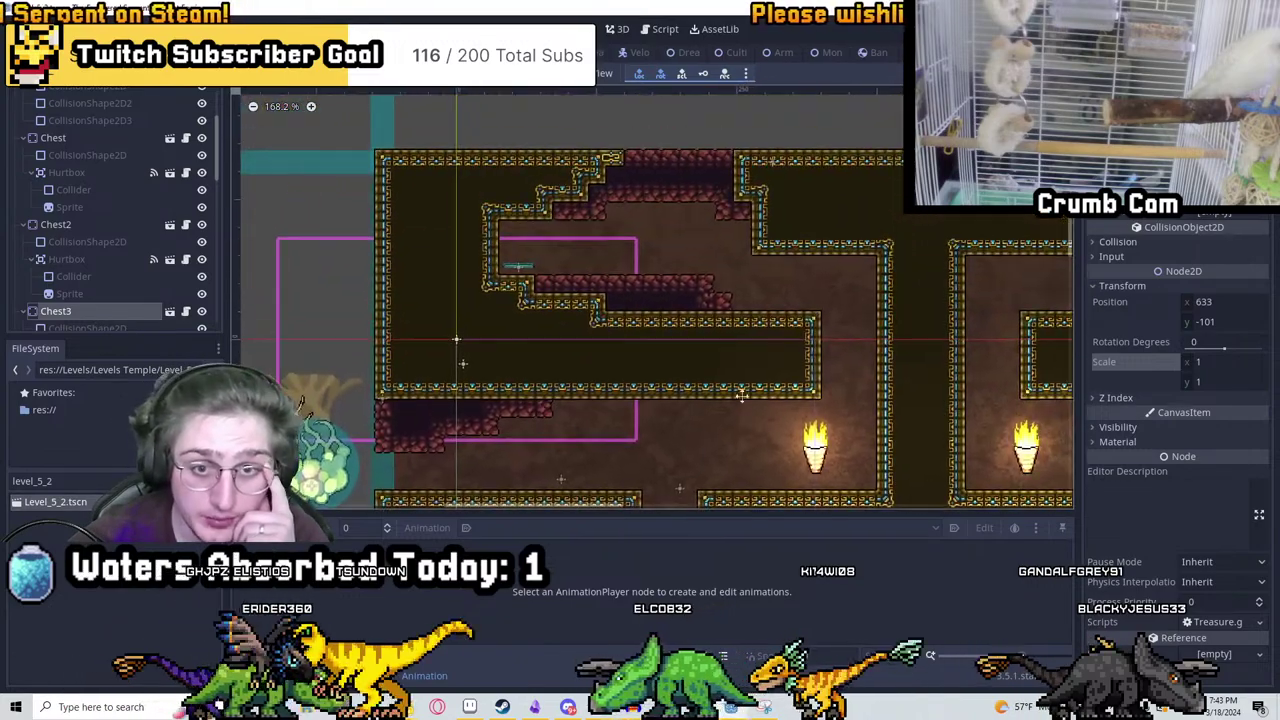
pyautogui.moveTo(510, 274); pyautogui.dragTo(533, 318, button='middle')
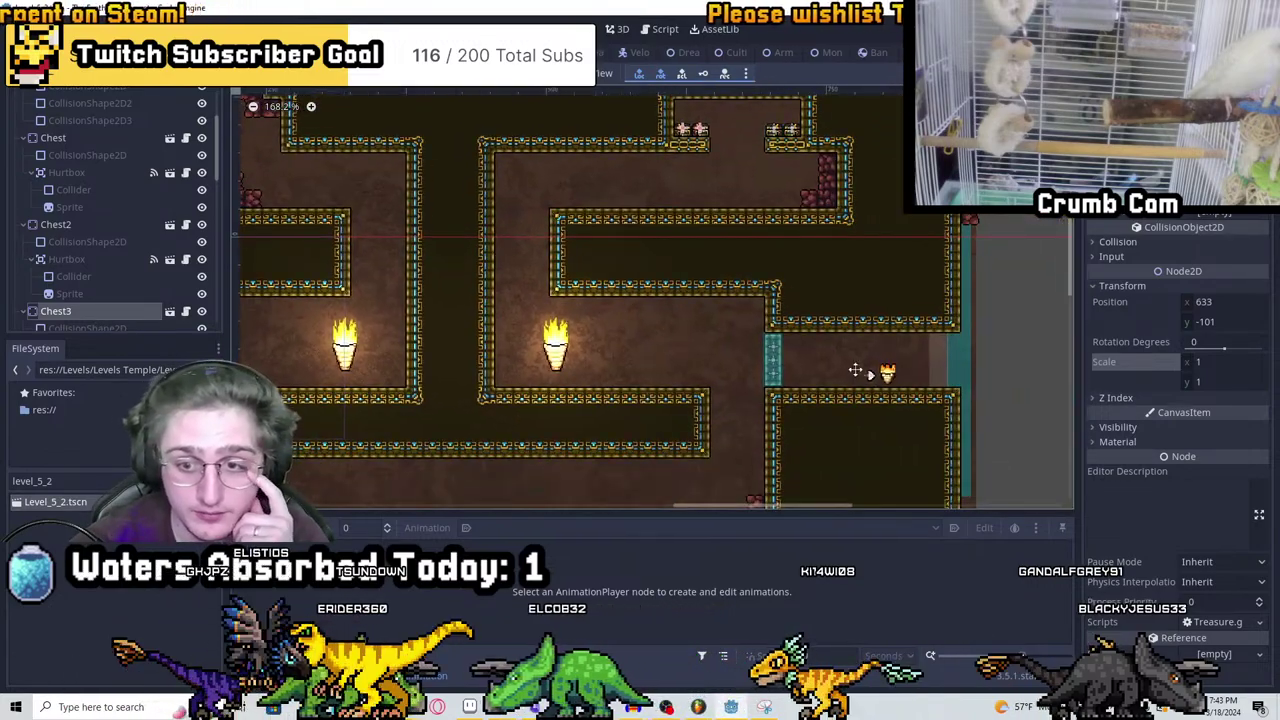
pyautogui.moveTo(812, 351); pyautogui.dragTo(901, 319, button='middle')
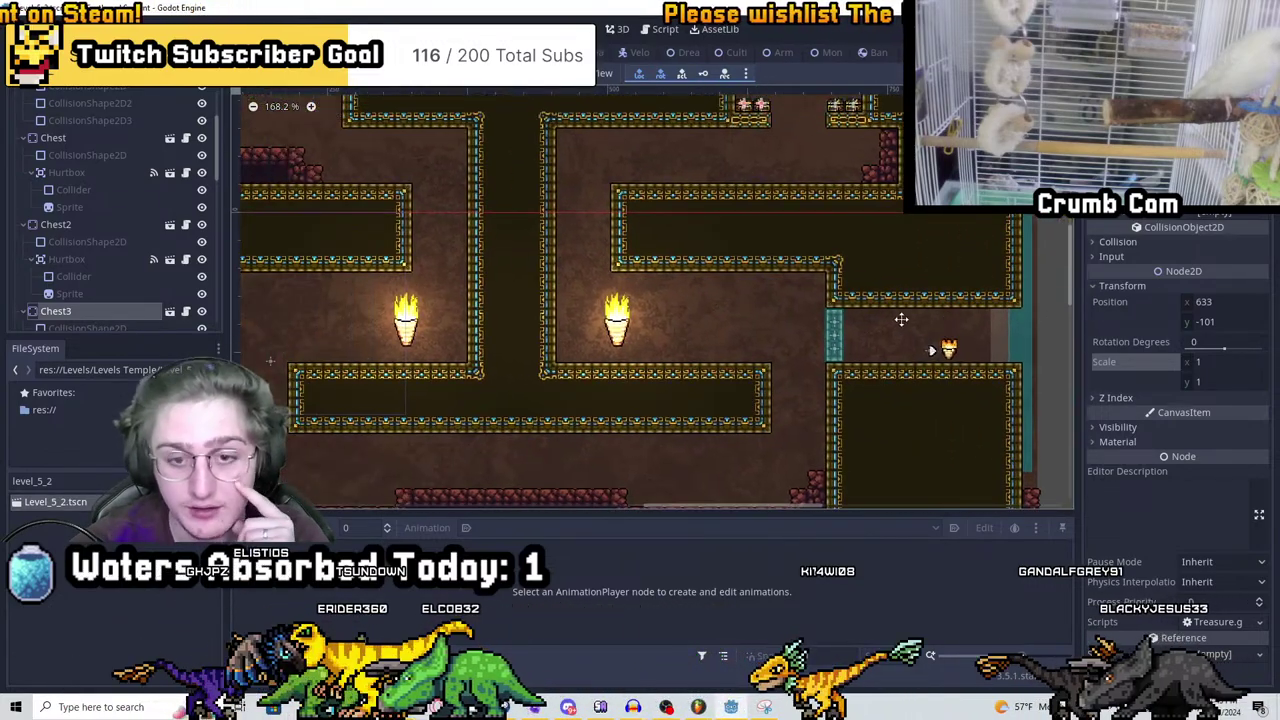
pyautogui.moveTo(645, 292); pyautogui.dragTo(820, 305, button='middle')
pyautogui.moveTo(872, 270); pyautogui.dragTo(845, 307, button='middle')
pyautogui.scroll(1, 657, 349)
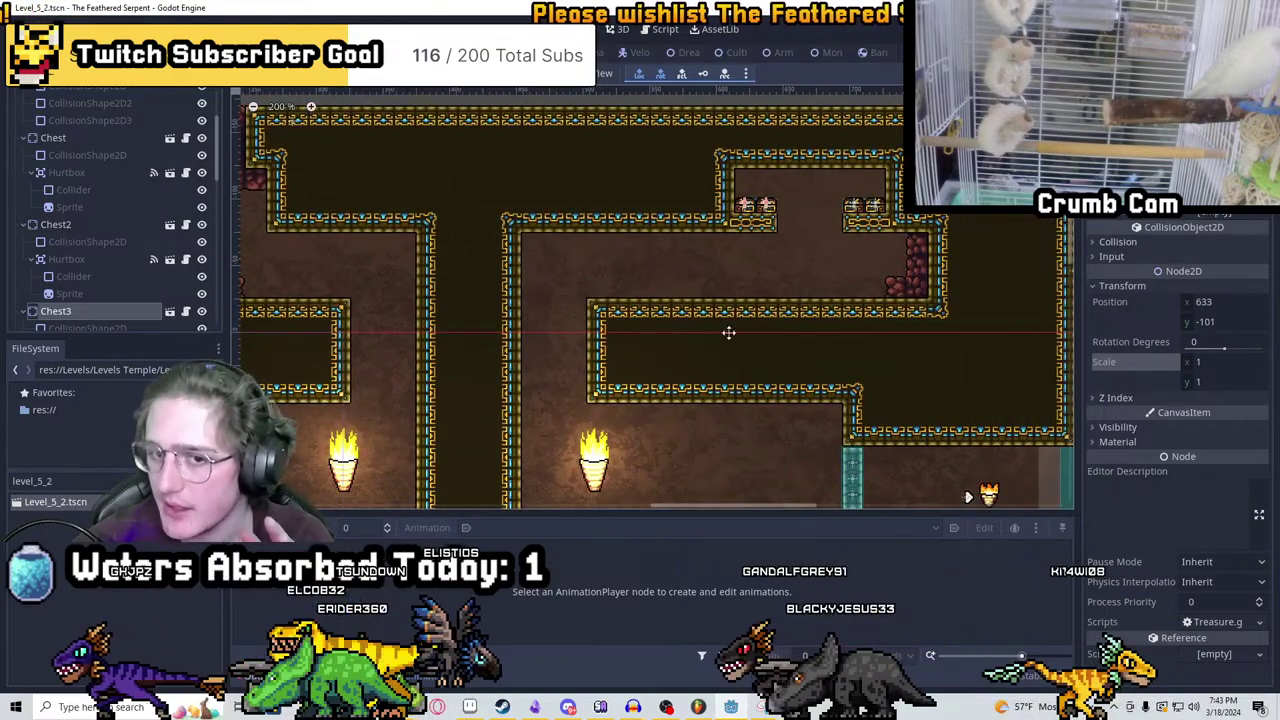
pyautogui.moveTo(728, 332); pyautogui.dragTo(655, 346, button='middle')
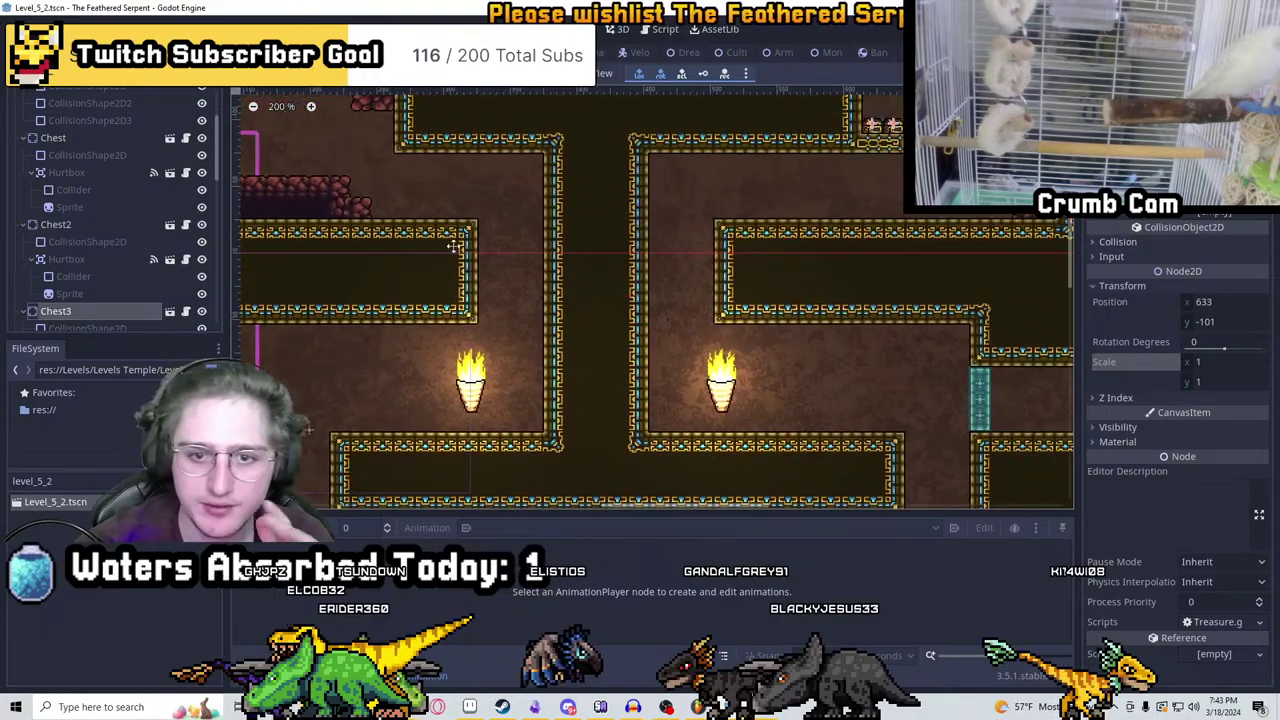
pyautogui.moveTo(963, 439); pyautogui.dragTo(698, 389, button='middle')
pyautogui.moveTo(686, 89); pyautogui.dragTo(929, 289, button='middle')
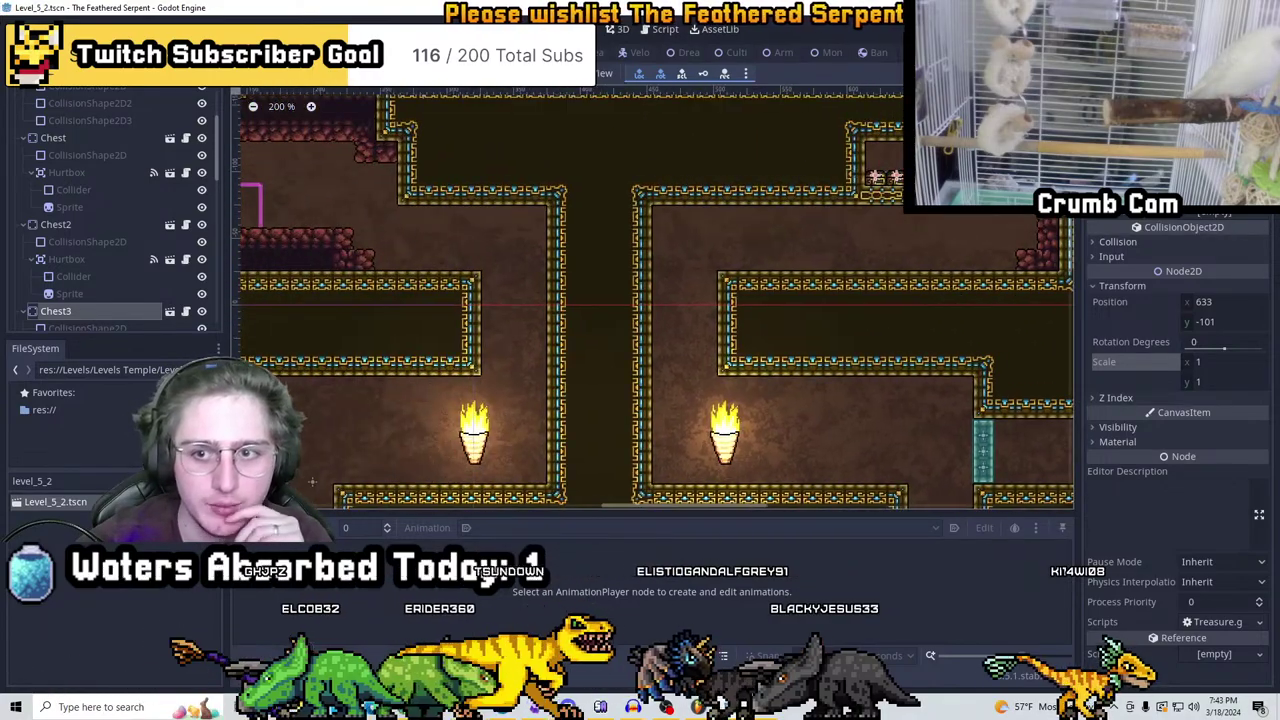
pyautogui.moveTo(752, 157); pyautogui.dragTo(671, 171, button='middle')
pyautogui.scroll(3, 720, 286)
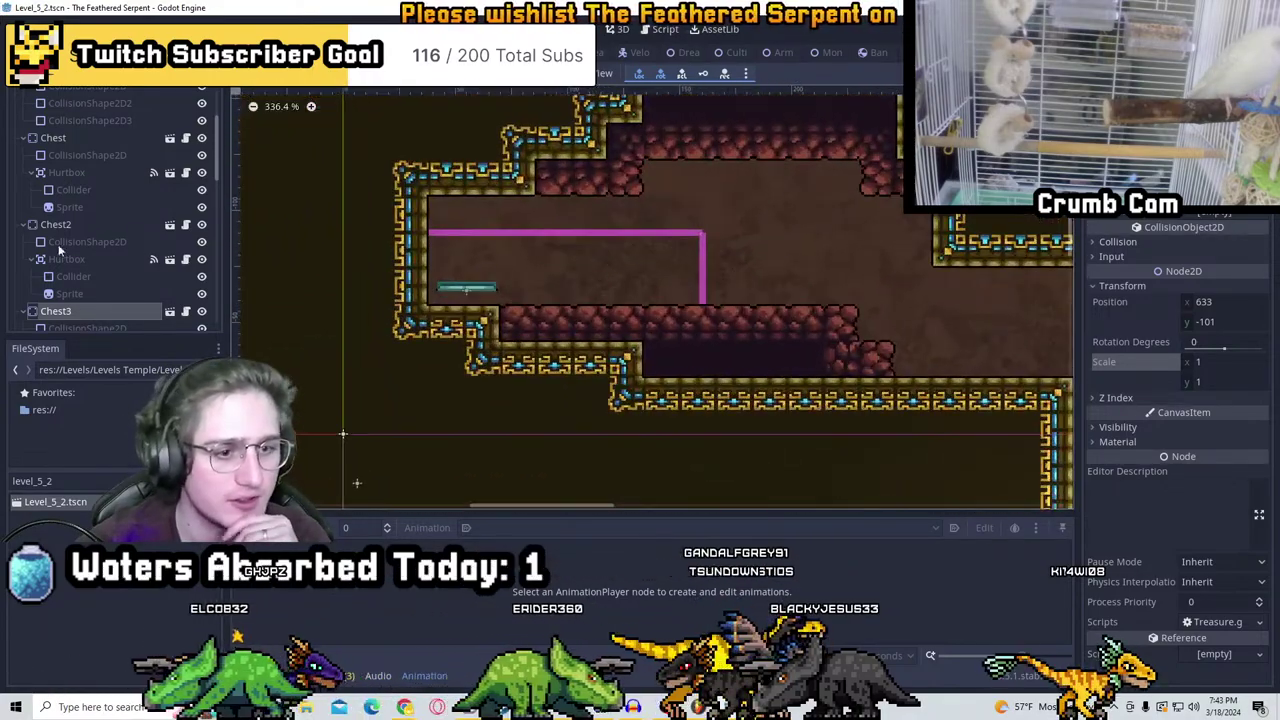
pyautogui.scroll(-3, 104, 264)
pyautogui.scroll(-5, 103, 270)
pyautogui.click(100, 312)
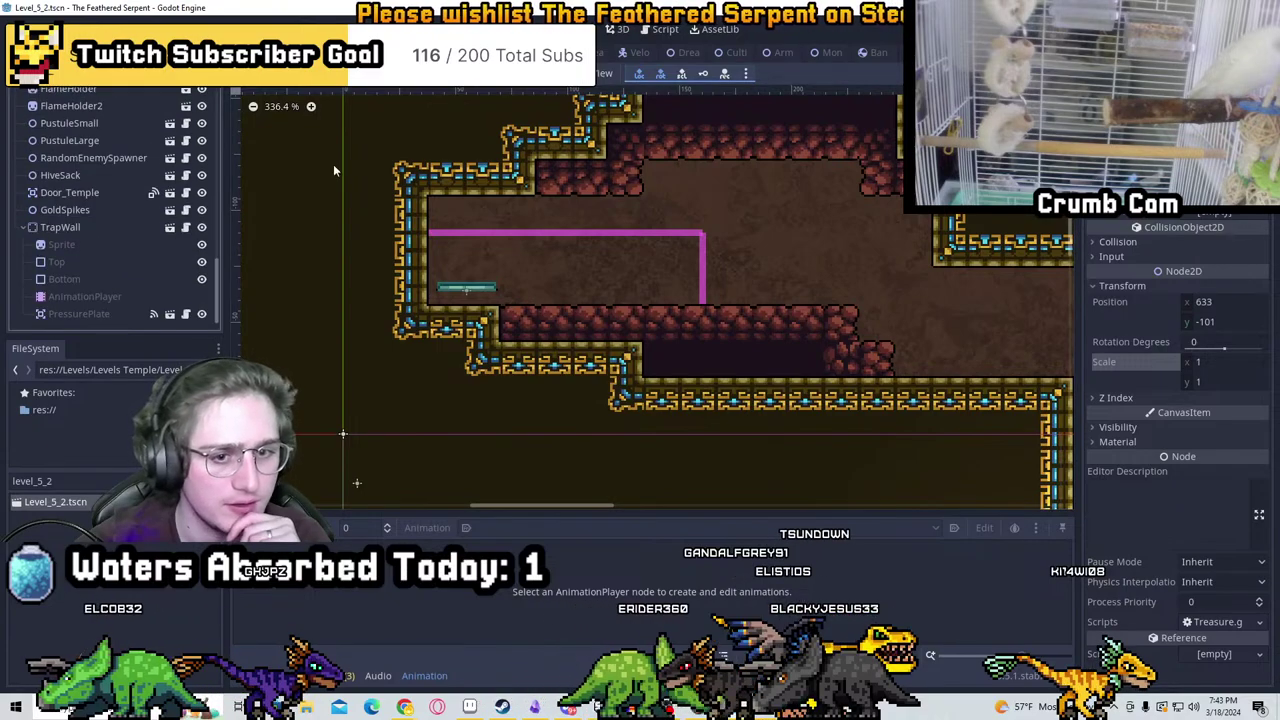
pyautogui.scroll(4, 490, 268)
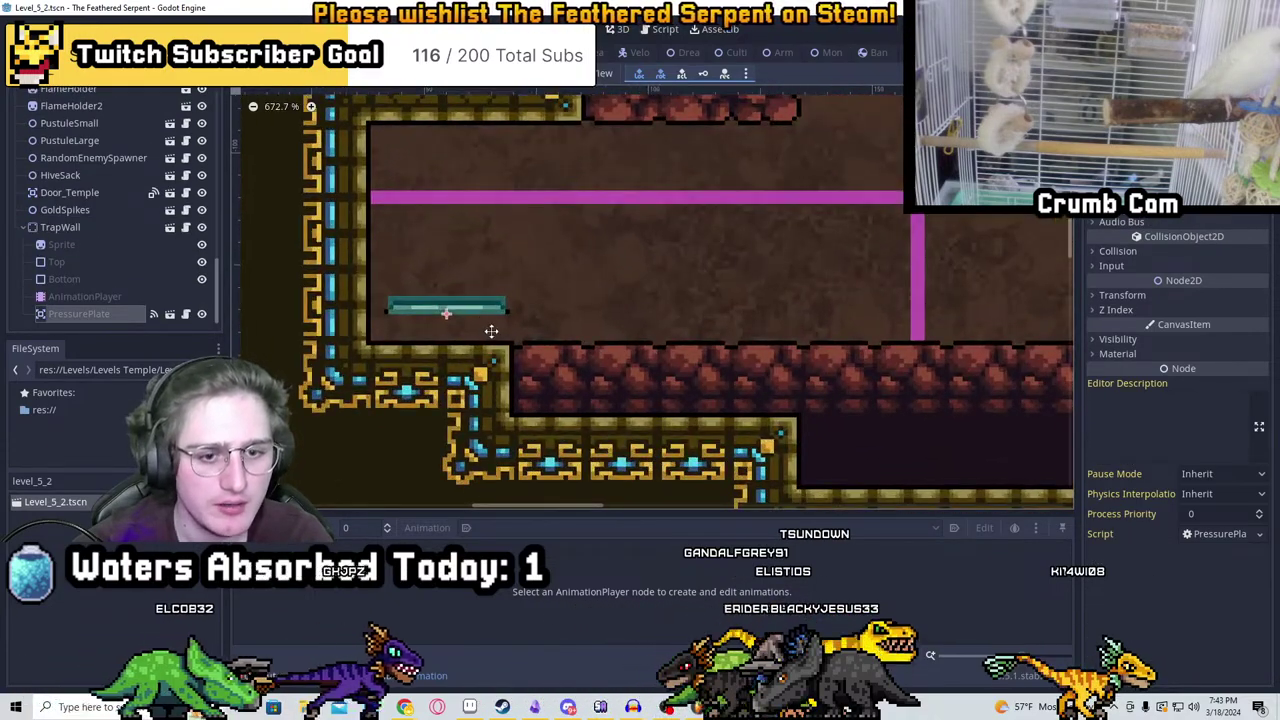
pyautogui.scroll(1, 491, 331)
pyautogui.moveTo(480, 220); pyautogui.dragTo(475, 208)
pyautogui.scroll(8, 90, 147)
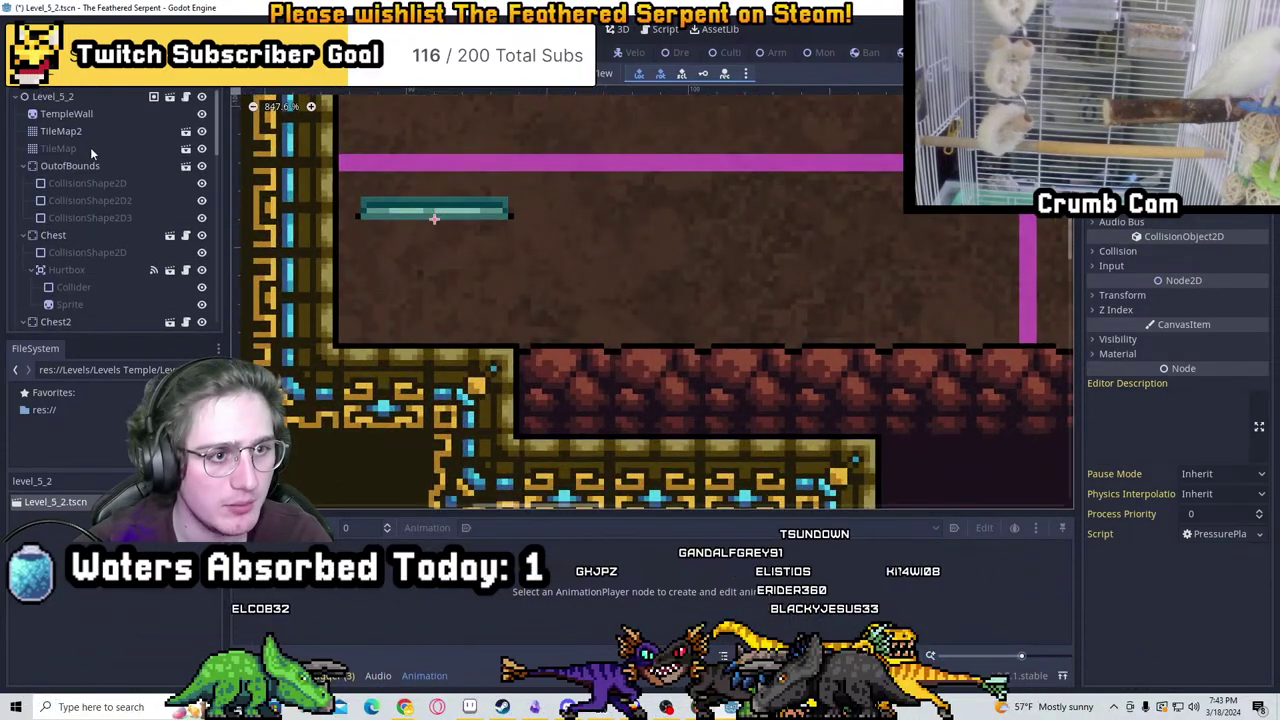
# Select the TileMap layer and pick the stone tile from the tileset palette
pyautogui.click(88, 138)
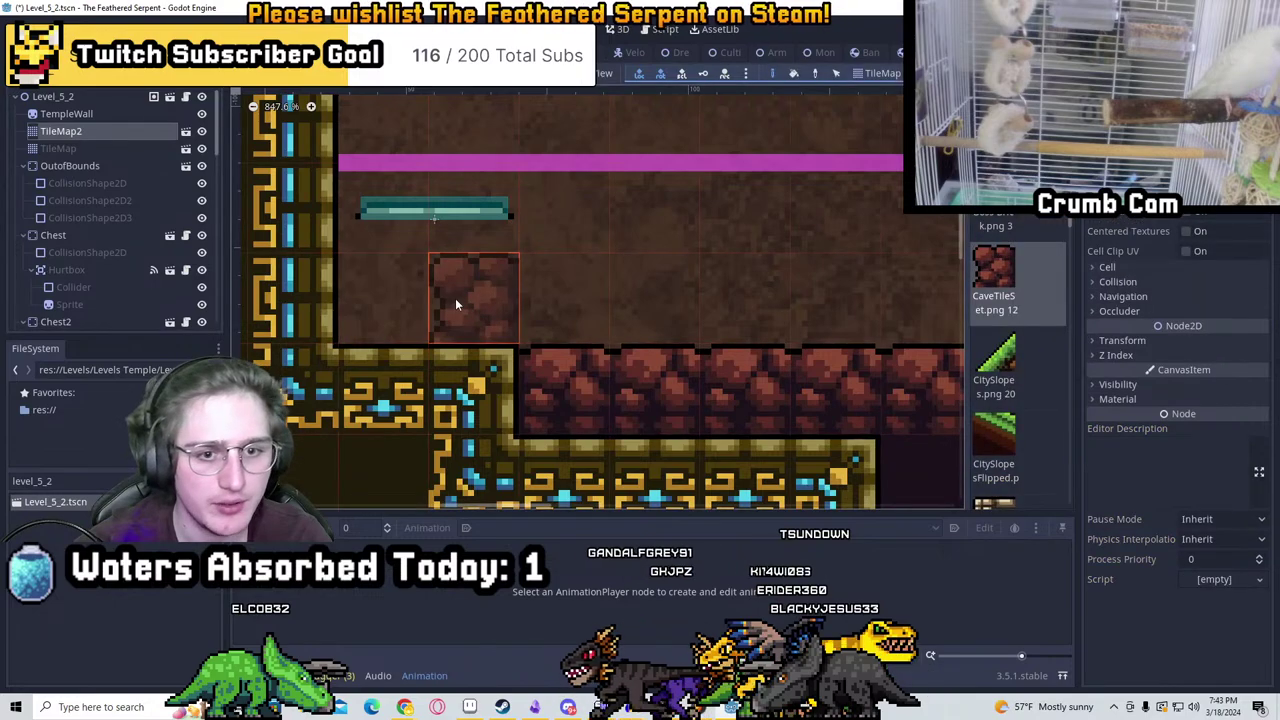
pyautogui.click(121, 150)
pyautogui.scroll(-5, 1018, 372)
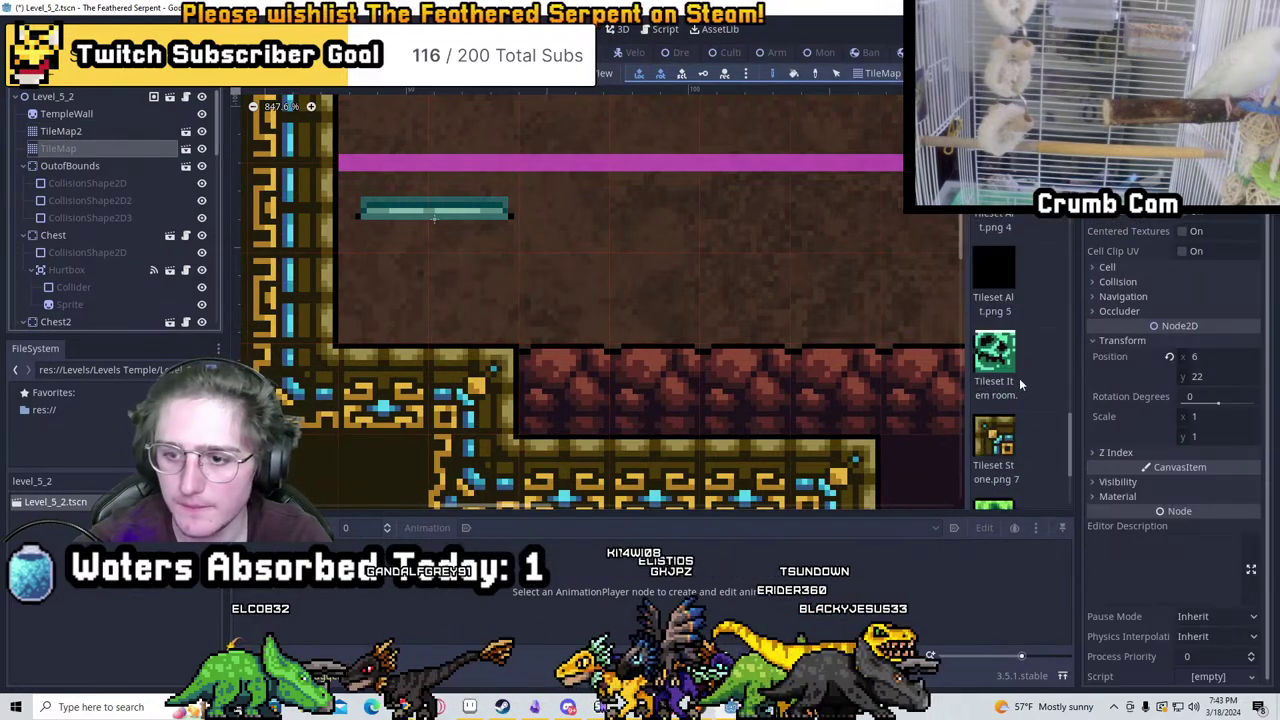
pyautogui.scroll(-3, 1019, 378)
pyautogui.click(994, 282)
pyautogui.scroll(-2, 620, 420)
pyautogui.scroll(-4, 84, 260)
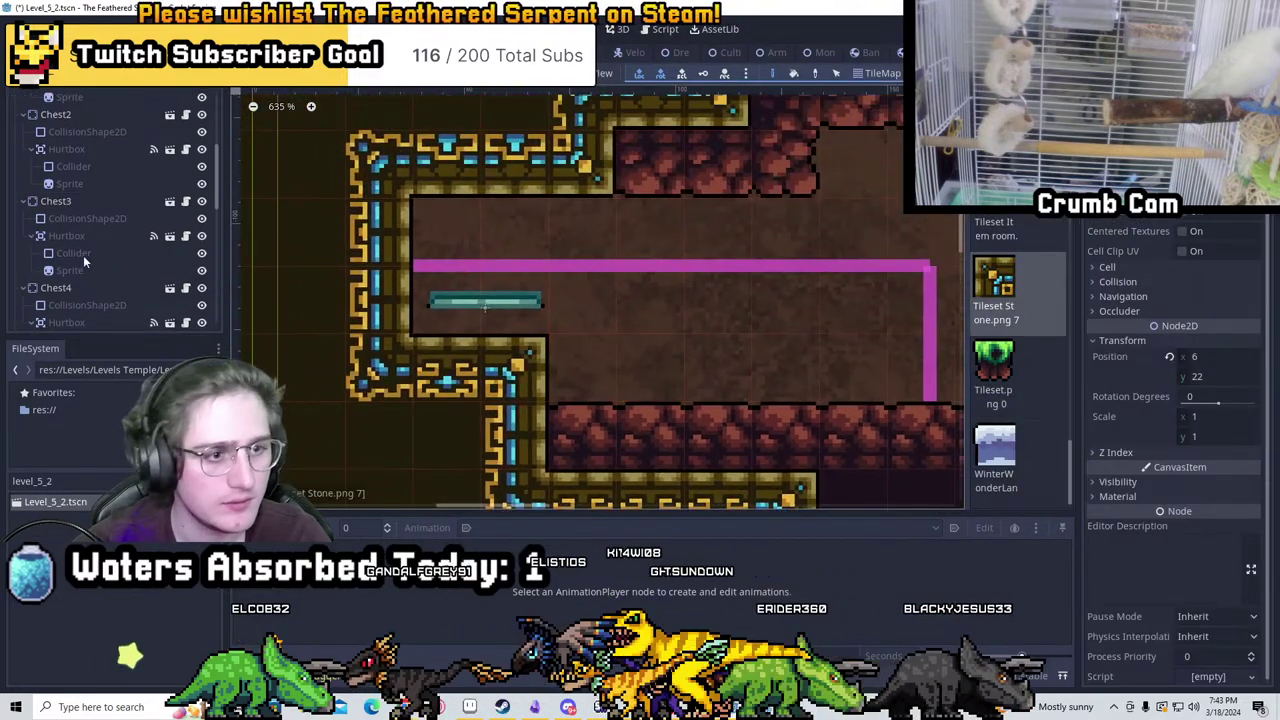
pyautogui.scroll(-5, 100, 280)
# Lower the PressurePlate onto the ledge floor and save the level
pyautogui.click(100, 313)
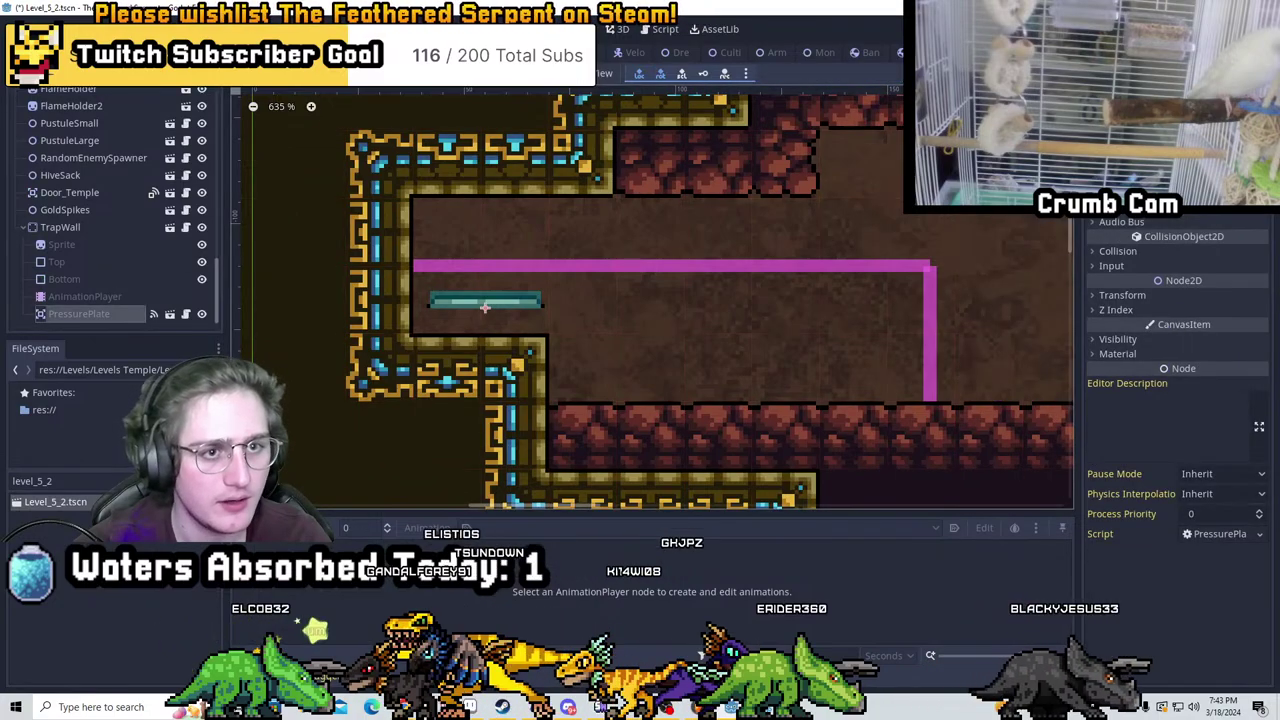
pyautogui.scroll(2, 502, 276)
pyautogui.moveTo(585, 305); pyautogui.dragTo(590, 349)
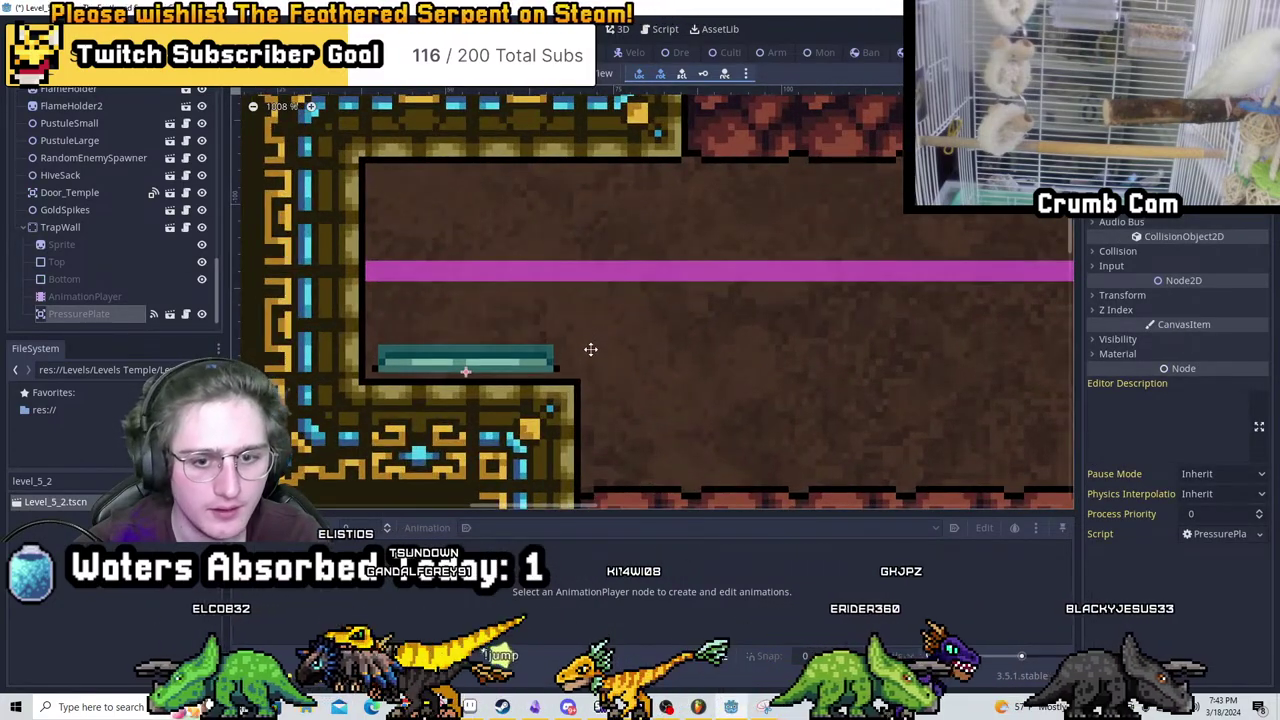
pyautogui.scroll(-8, 596, 352)
pyautogui.hotkey('ctrl', 's')
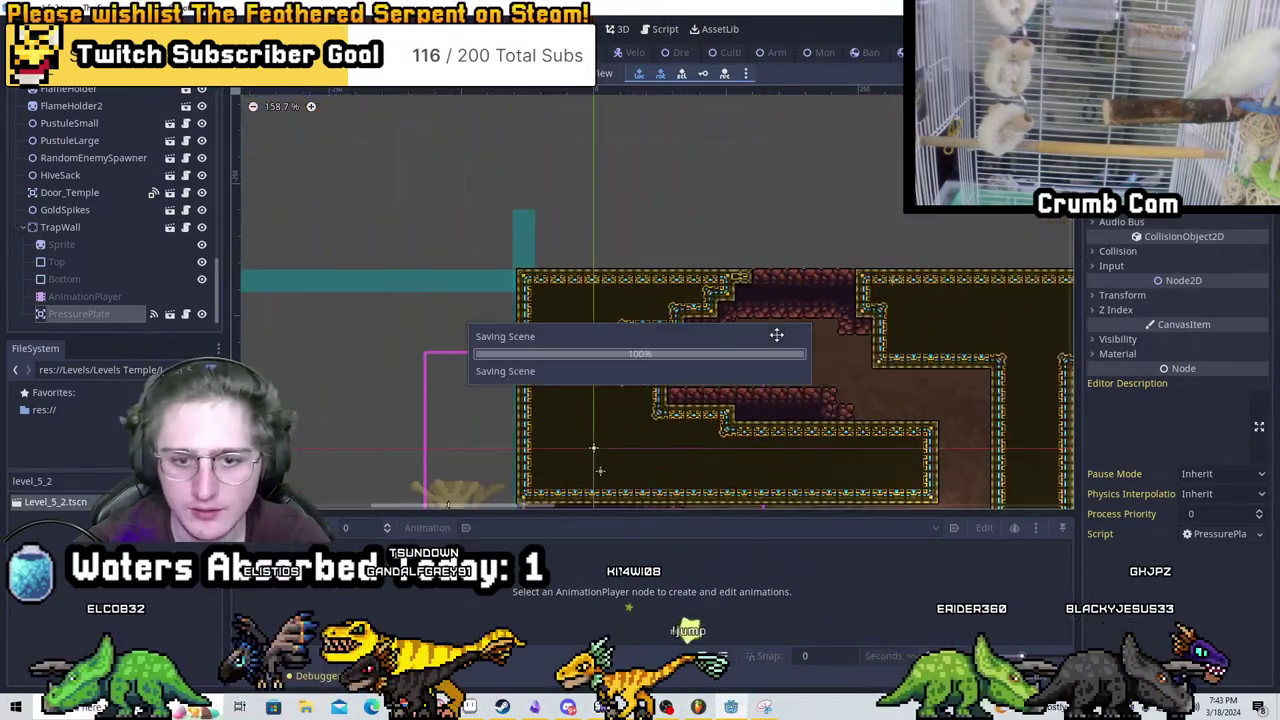
pyautogui.moveTo(961, 430); pyautogui.dragTo(526, 204, button='middle')
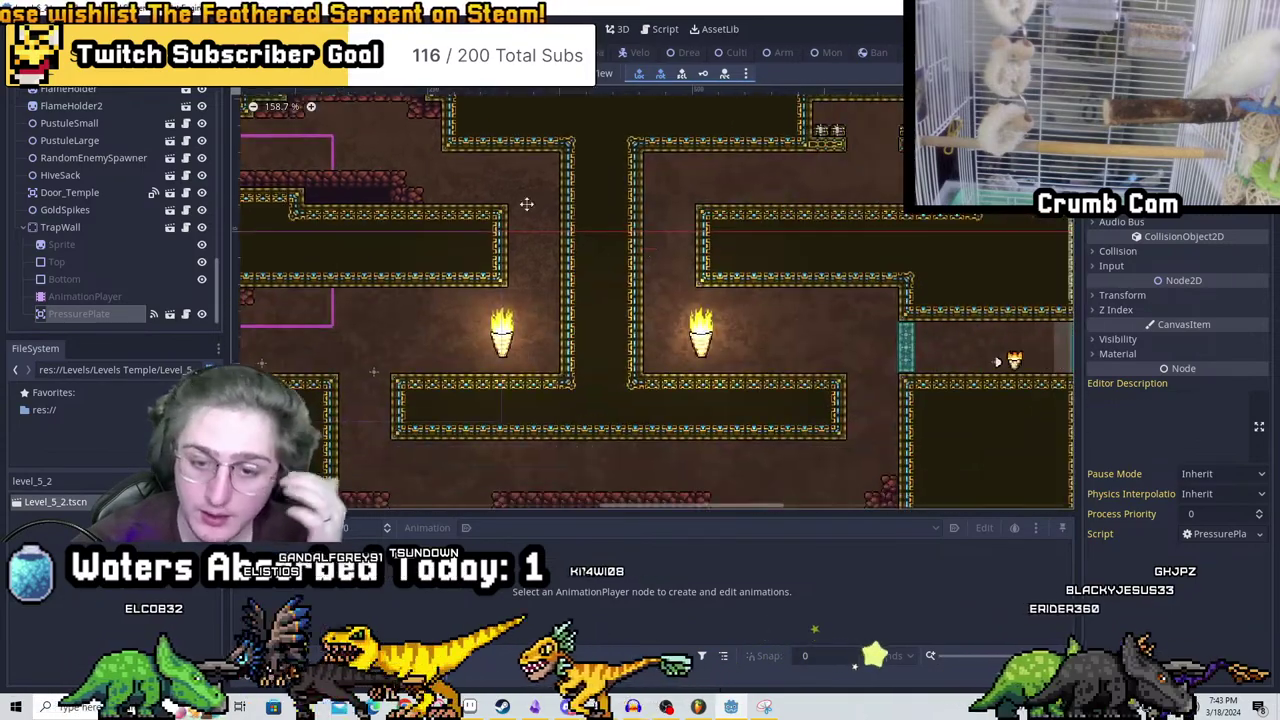
# On the TileMap layer, erase the wall stretch between the torches and a loose leftover tile
pyautogui.moveTo(737, 383); pyautogui.dragTo(734, 241, button='middle')
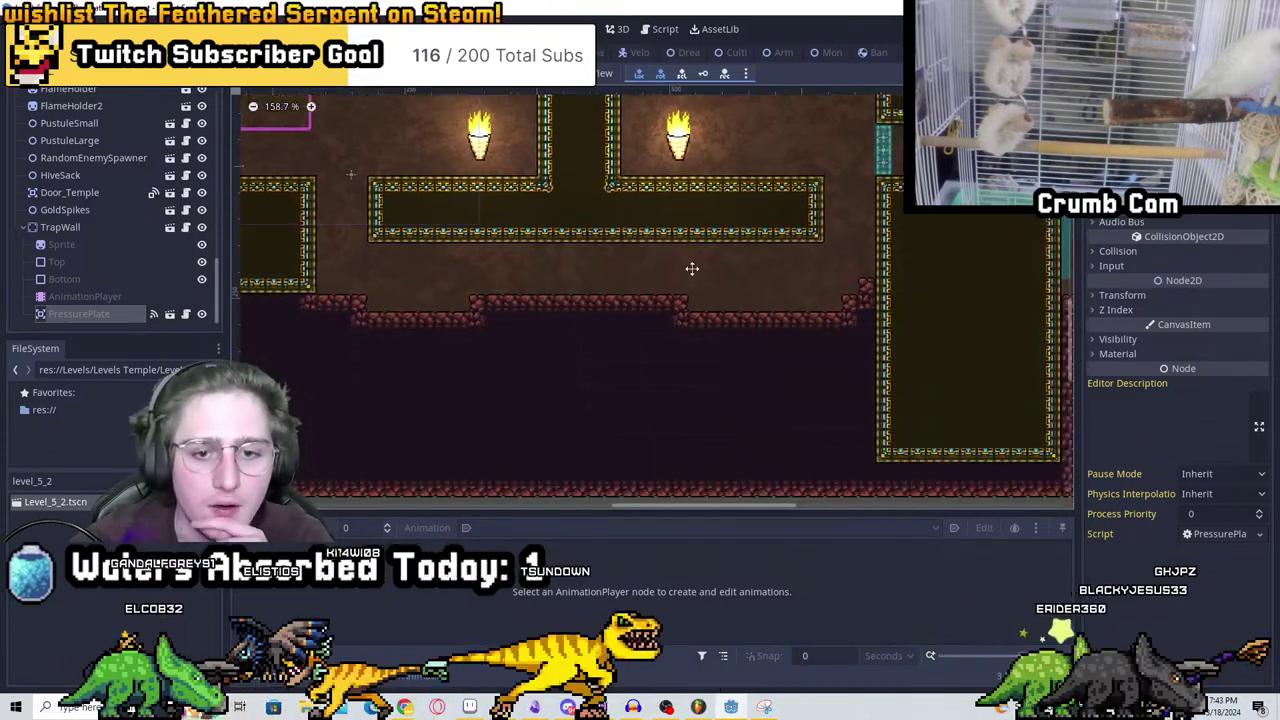
pyautogui.moveTo(634, 210); pyautogui.dragTo(649, 289, button='middle')
pyautogui.scroll(1, 468, 200)
pyautogui.scroll(4, 103, 145)
pyautogui.scroll(5, 102, 143)
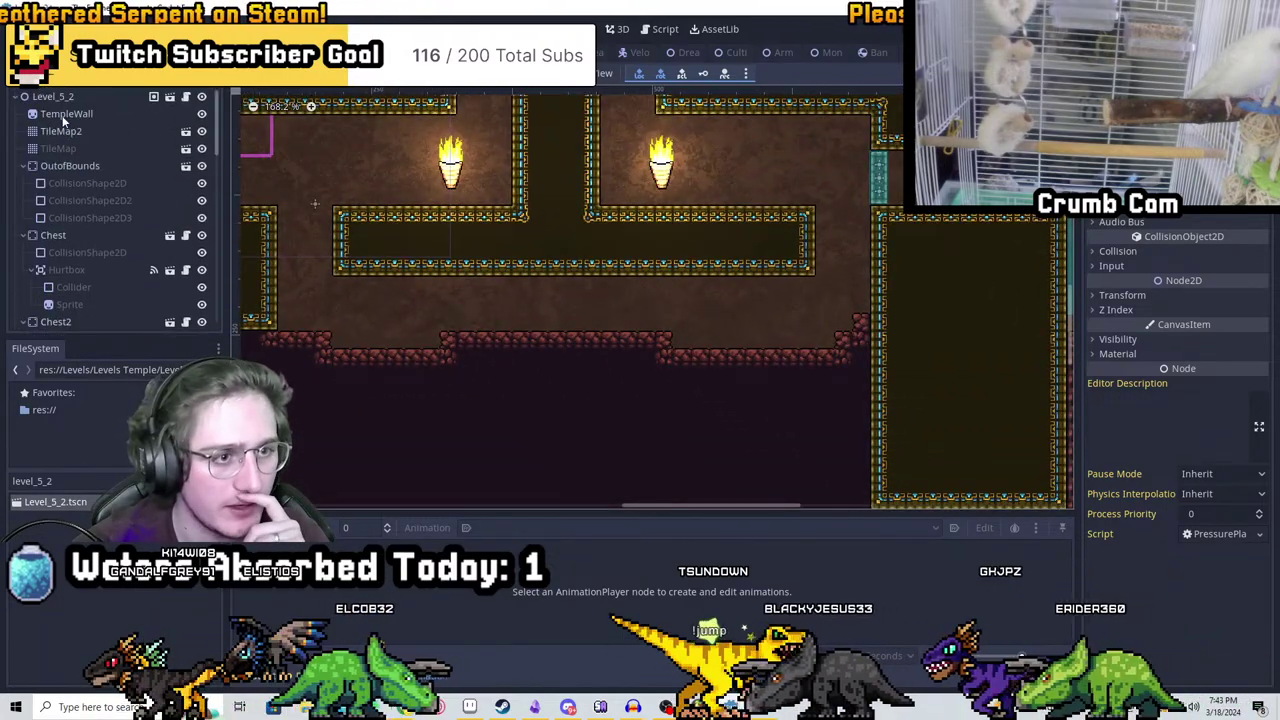
pyautogui.click(80, 113)
pyautogui.scroll(3, 593, 250)
pyautogui.click(70, 131)
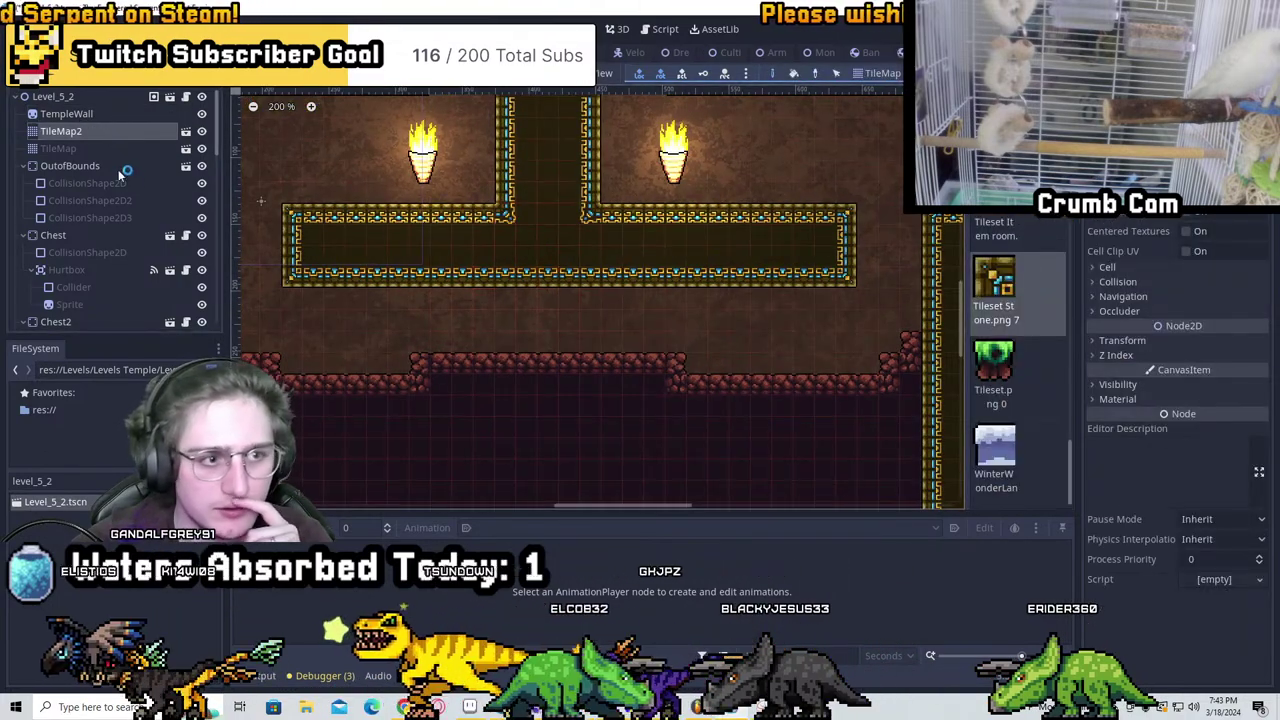
pyautogui.click(60, 148)
pyautogui.moveTo(445, 255); pyautogui.dragTo(520, 258, button='right')
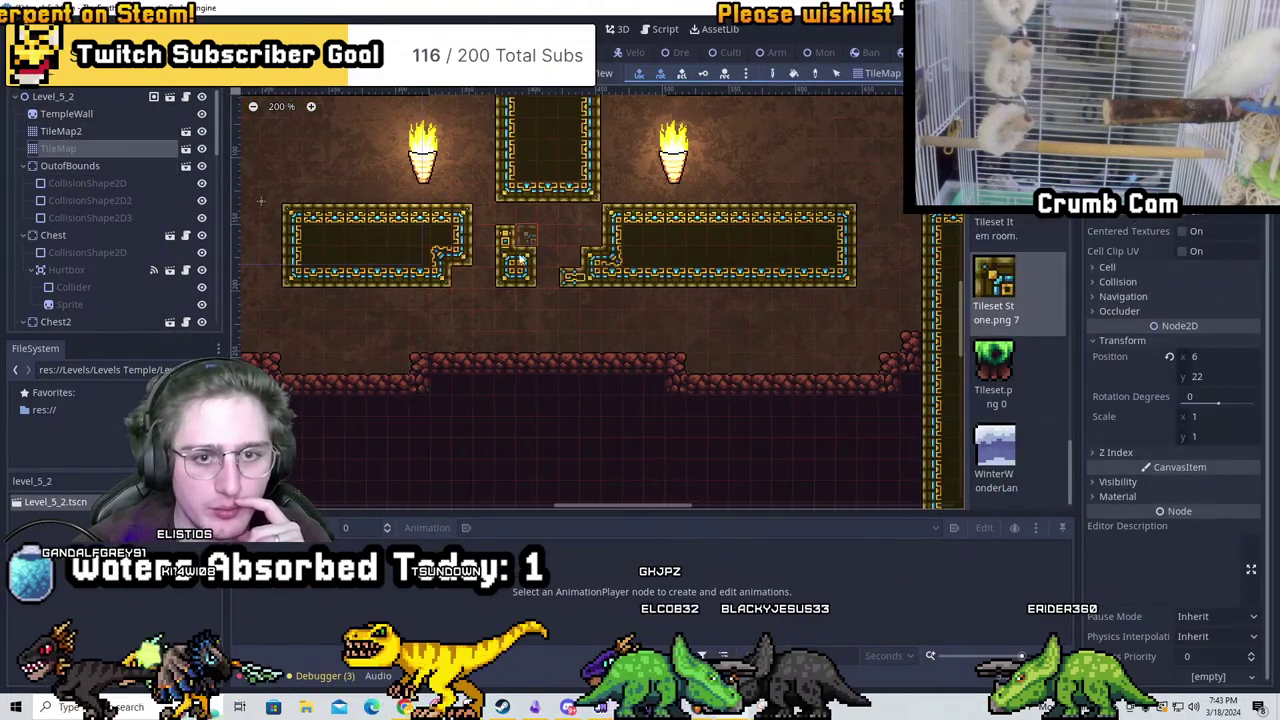
pyautogui.moveTo(505, 282); pyautogui.dragTo(530, 344, button='middle')
pyautogui.rightClick(648, 280)
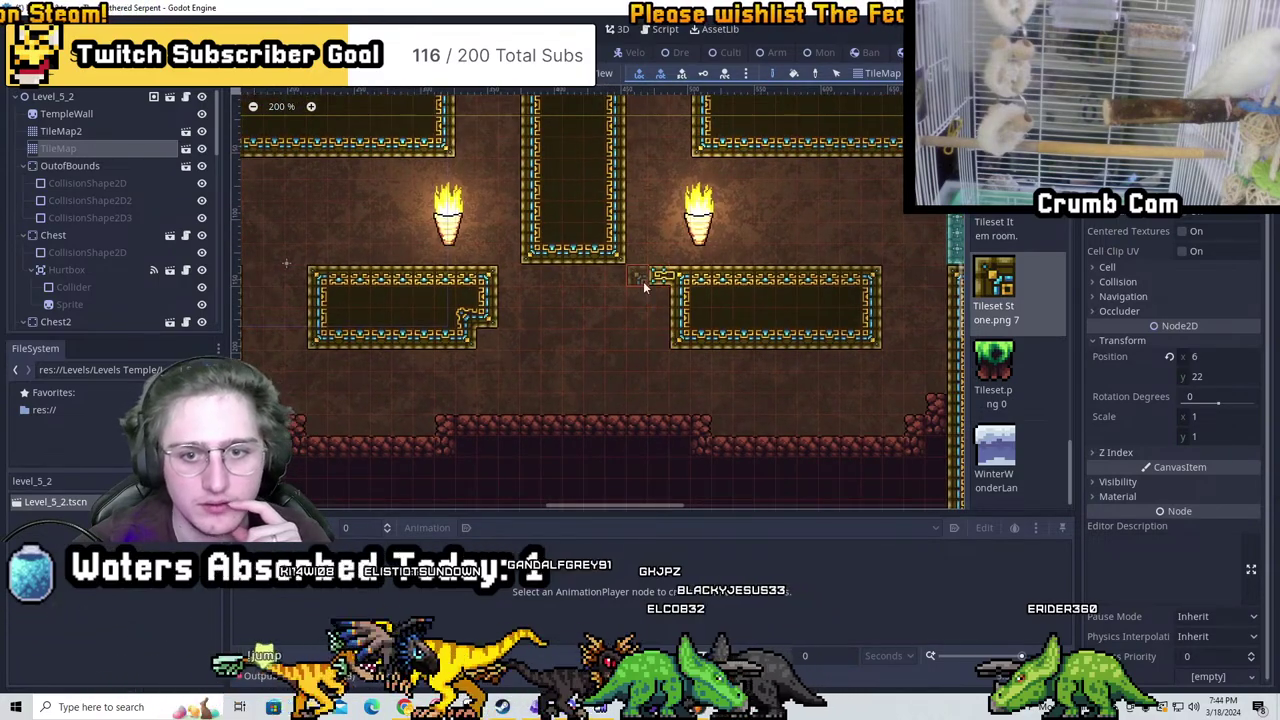
# Paint wall tiles above the corridor loop and reshape the vertical corridor's walls
pyautogui.moveTo(537, 295); pyautogui.dragTo(548, 349, button='middle')
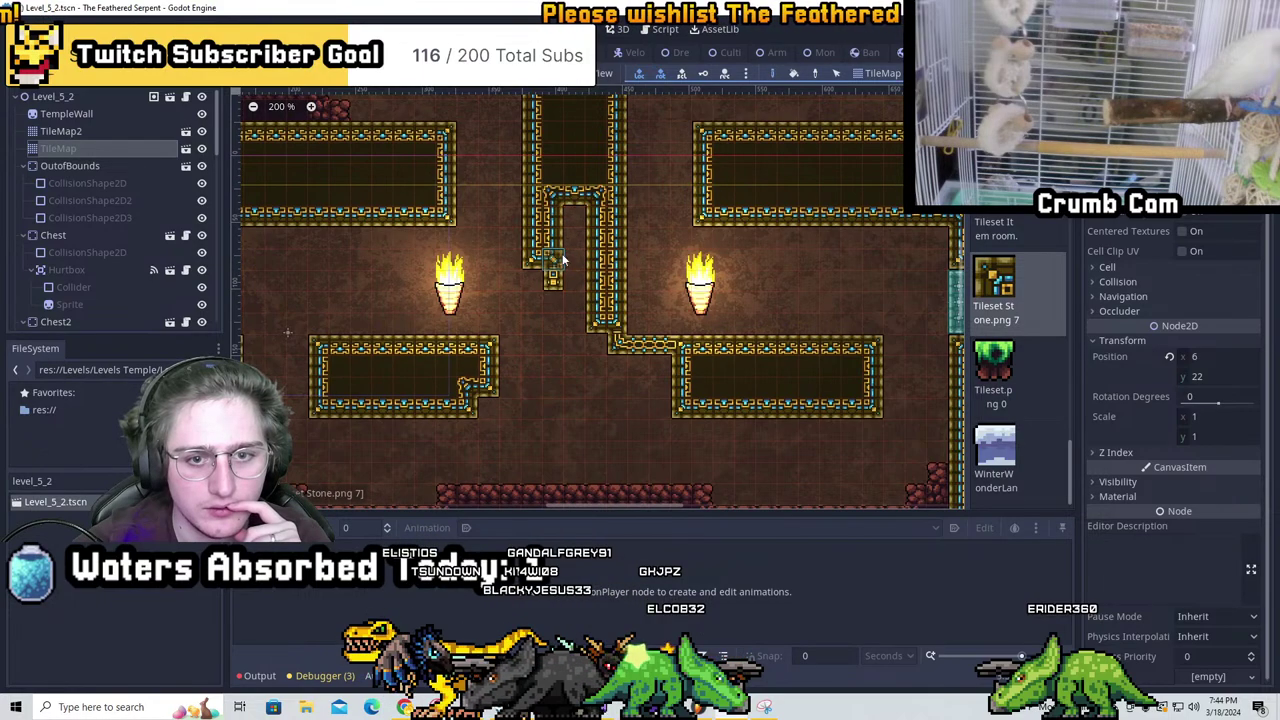
pyautogui.moveTo(539, 171); pyautogui.dragTo(517, 223, button='middle')
pyautogui.moveTo(560, 230); pyautogui.dragTo(585, 180)
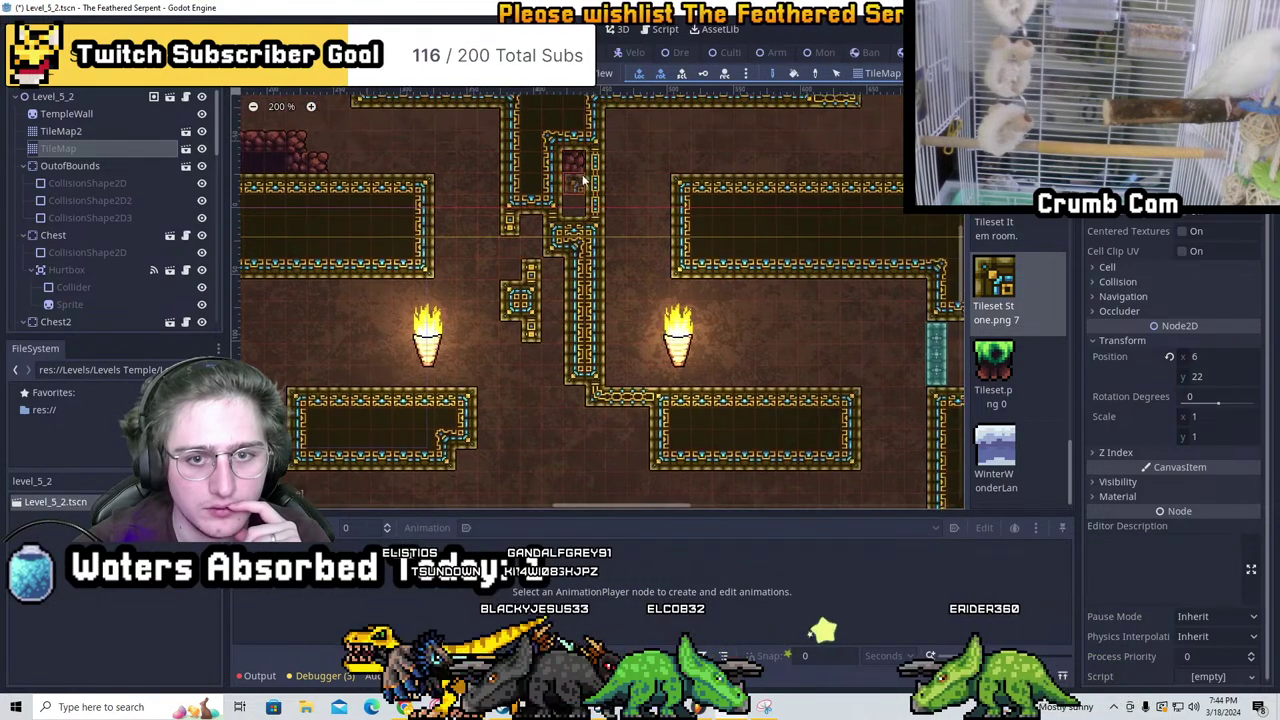
pyautogui.moveTo(585, 180); pyautogui.dragTo(600, 209, button='right')
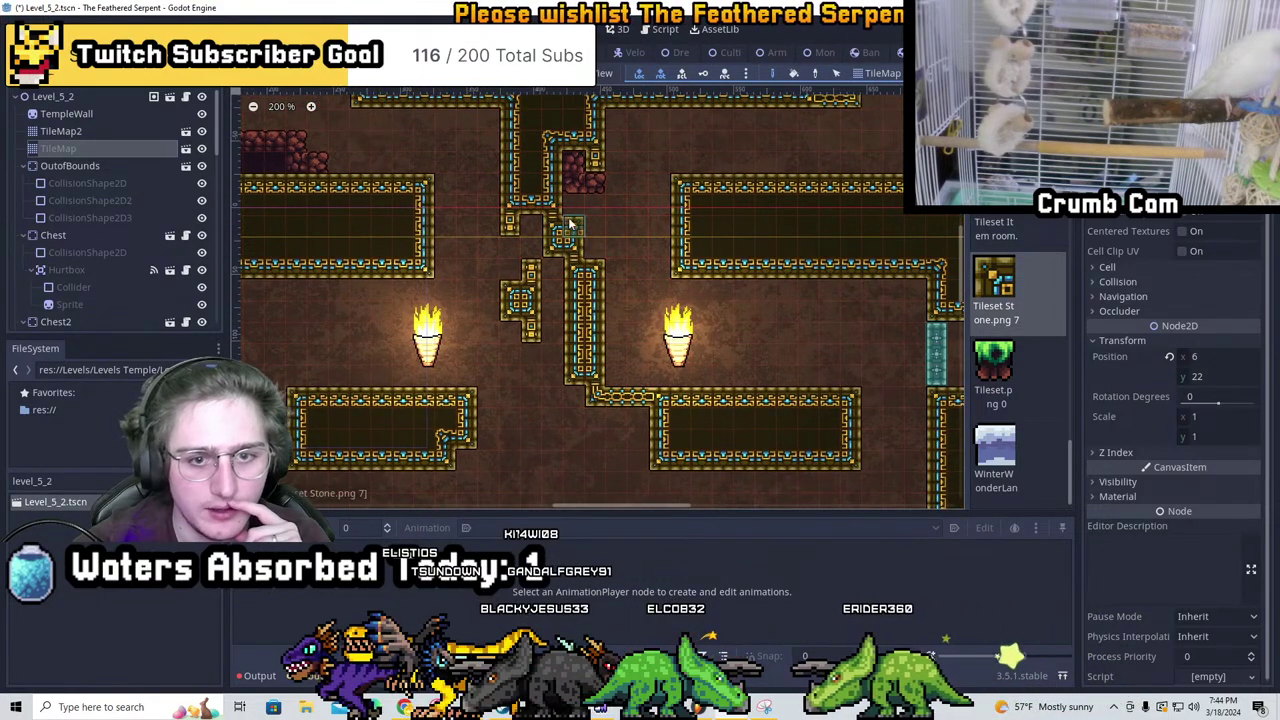
# On TileMap2, paint cave-brick into the vertical corridor and along both sides of its bottom
pyautogui.click(62, 131)
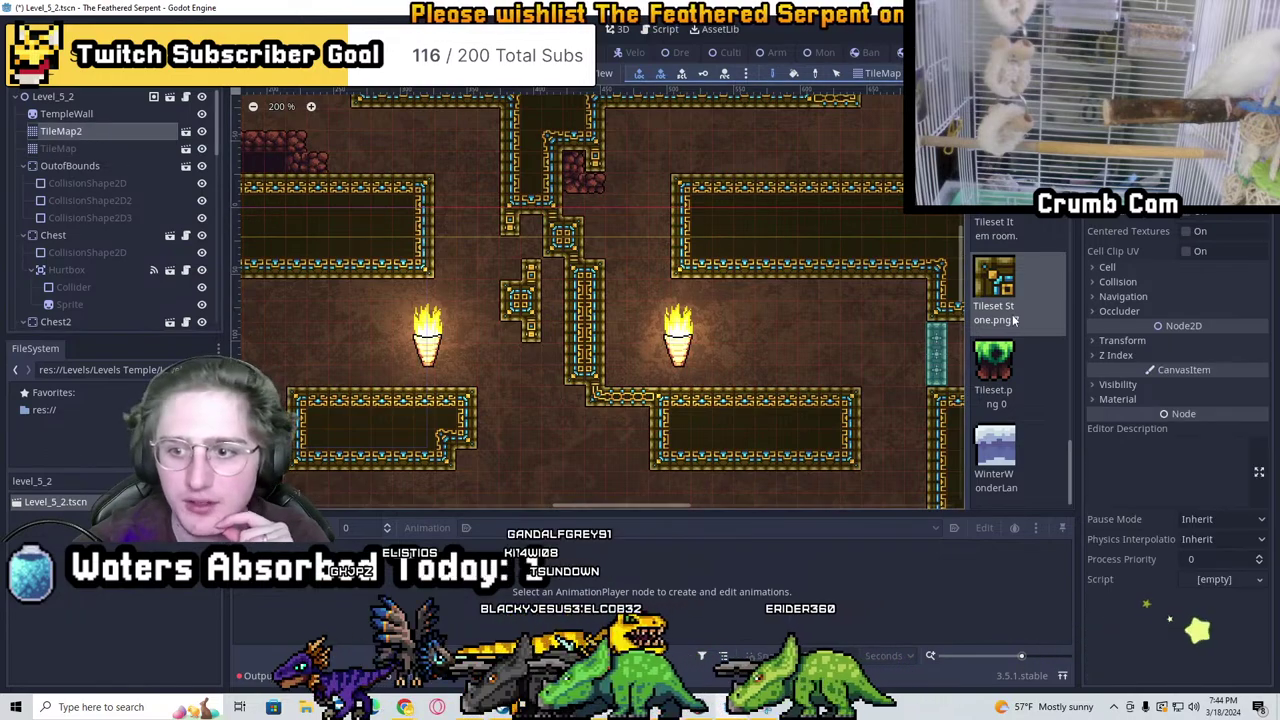
pyautogui.scroll(10, 1033, 363)
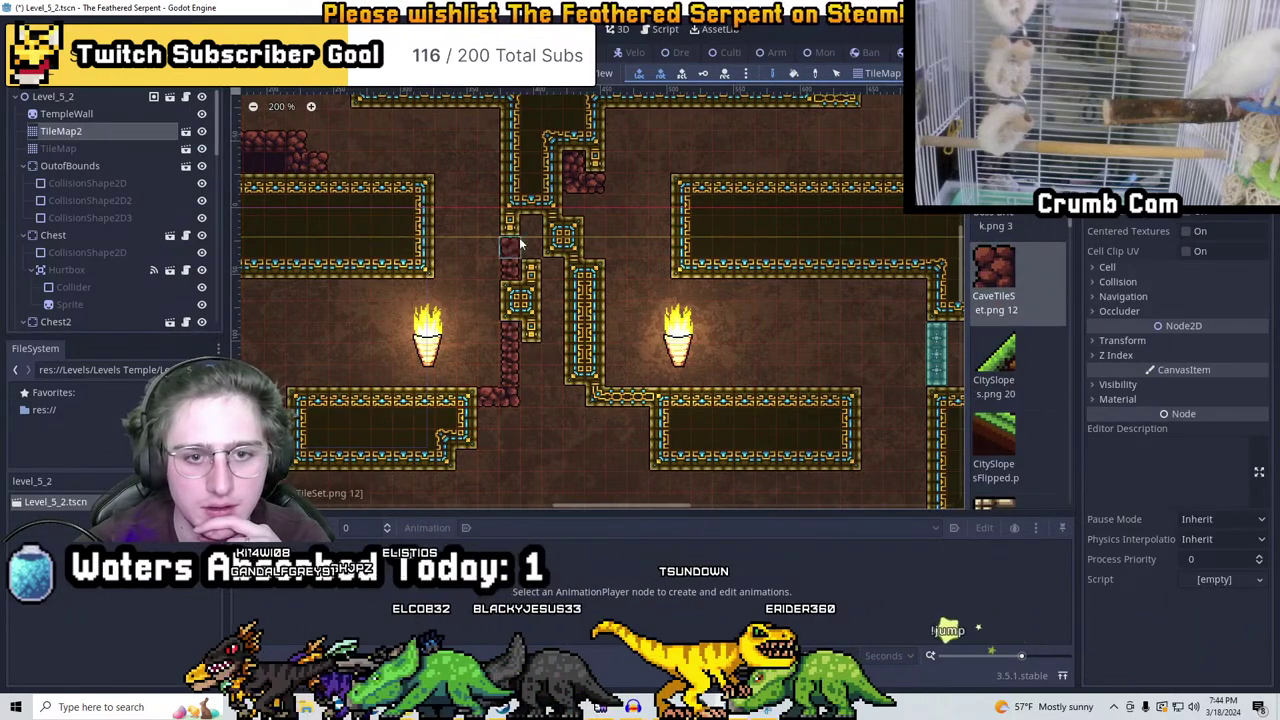
pyautogui.moveTo(582, 208)
pyautogui.mouseDown()
pyautogui.moveTo(588, 245)
pyautogui.moveTo(567, 293)
pyautogui.mouseUp()
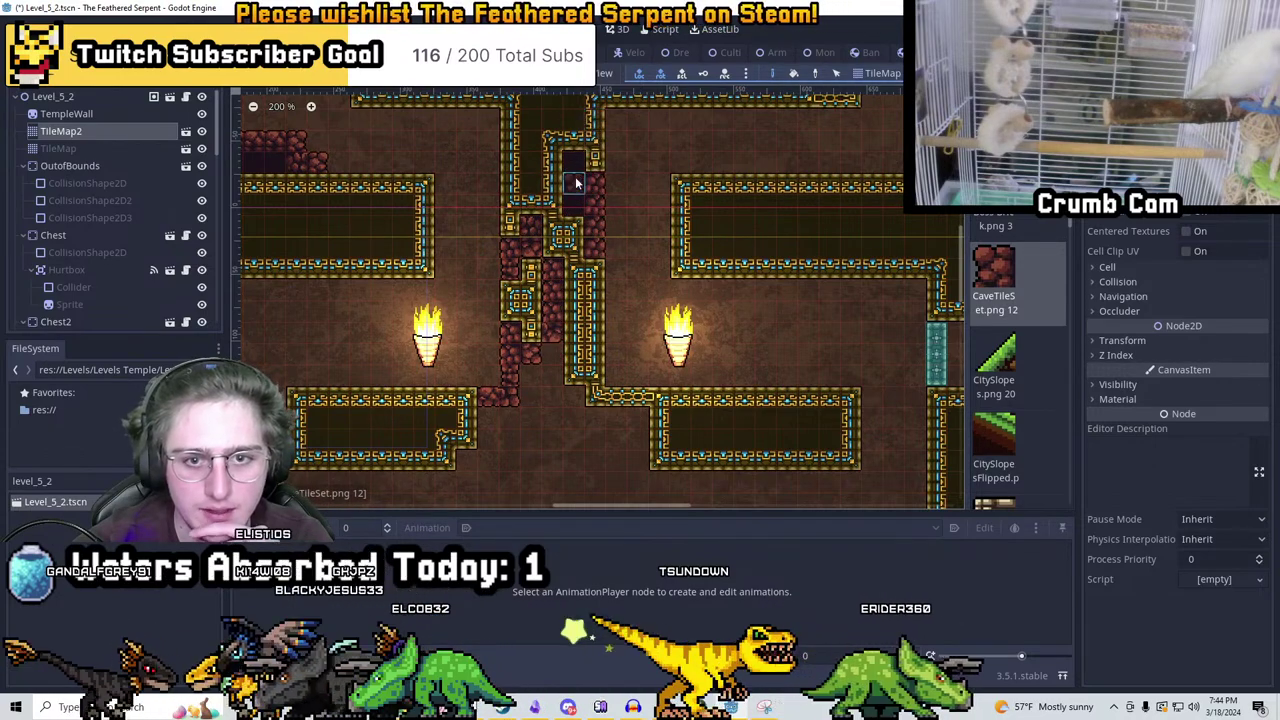
pyautogui.moveTo(560, 375)
pyautogui.mouseDown()
pyautogui.moveTo(575, 395)
pyautogui.moveTo(545, 400)
pyautogui.moveTo(559, 425)
pyautogui.mouseUp()
pyautogui.moveTo(559, 425); pyautogui.dragTo(564, 300, button='middle')
pyautogui.moveTo(564, 308)
pyautogui.mouseDown()
pyautogui.moveTo(652, 280)
pyautogui.moveTo(443, 320)
pyautogui.mouseUp()
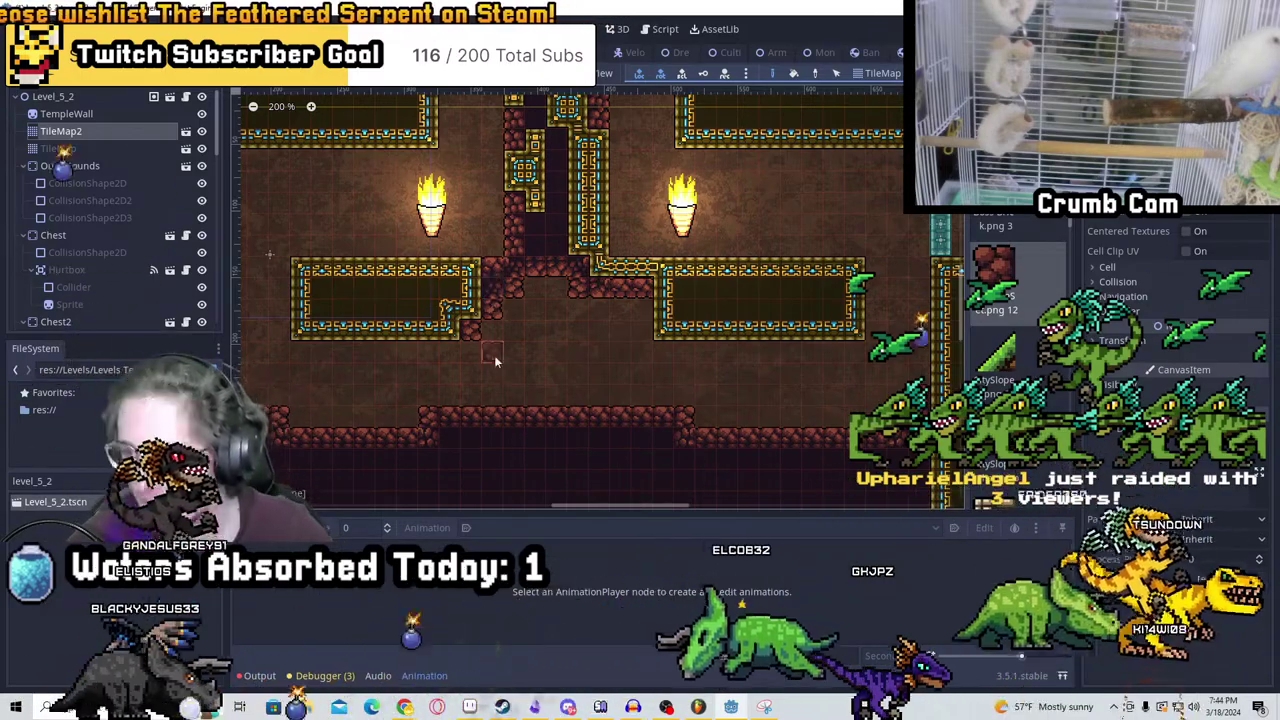
# Paint a row of cave-brick floor tiles in the area below the corridor
pyautogui.scroll(2, 628, 300)
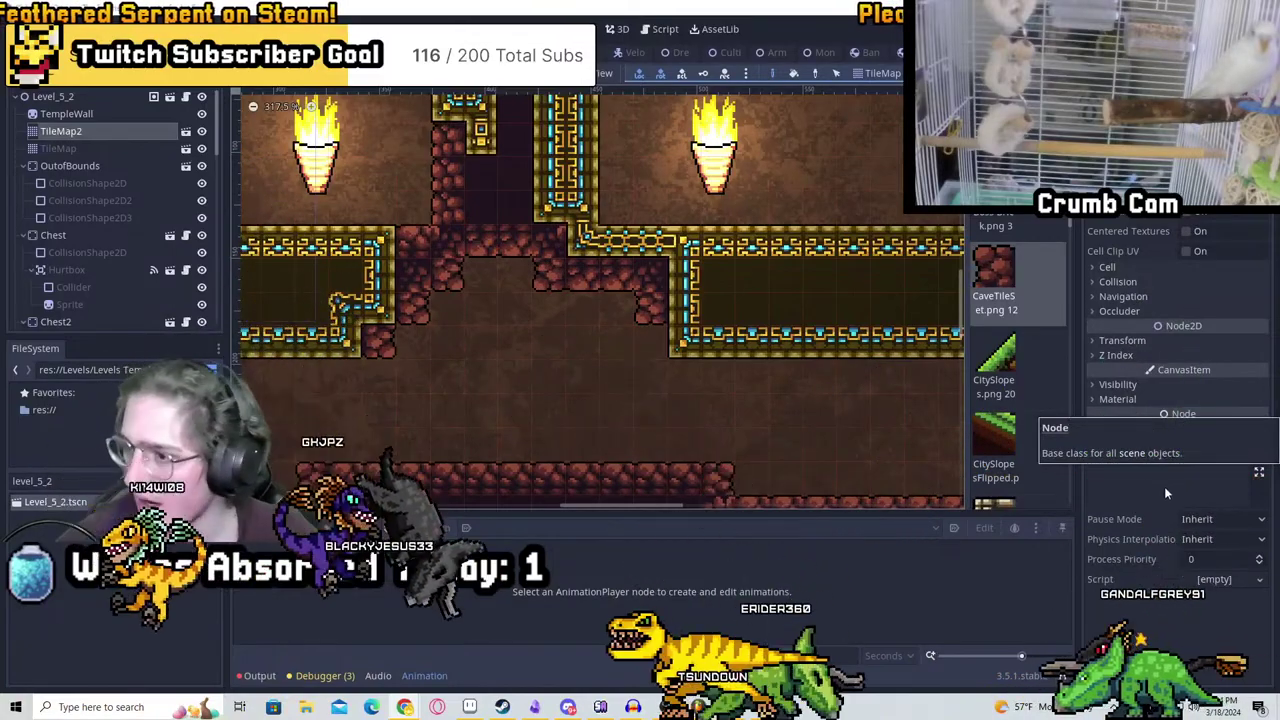
pyautogui.scroll(-2, 801, 290)
pyautogui.moveTo(801, 290); pyautogui.dragTo(866, 337, button='middle')
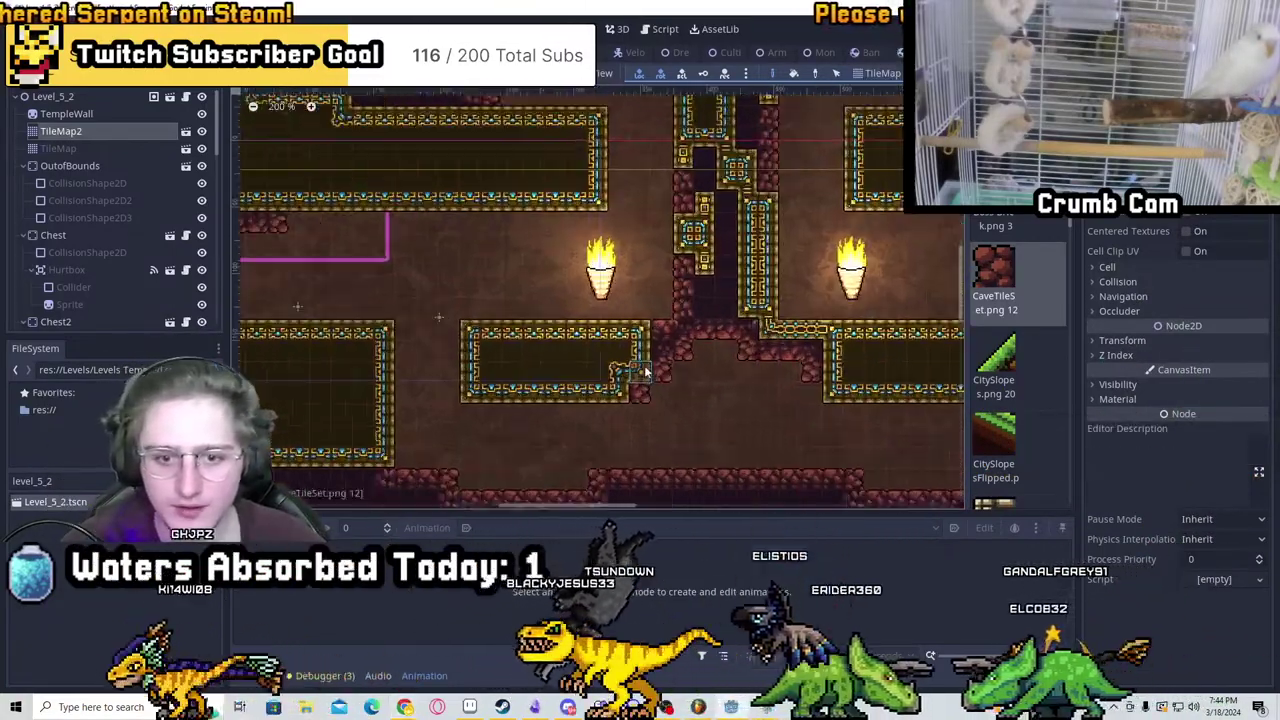
pyautogui.scroll(1, 648, 365)
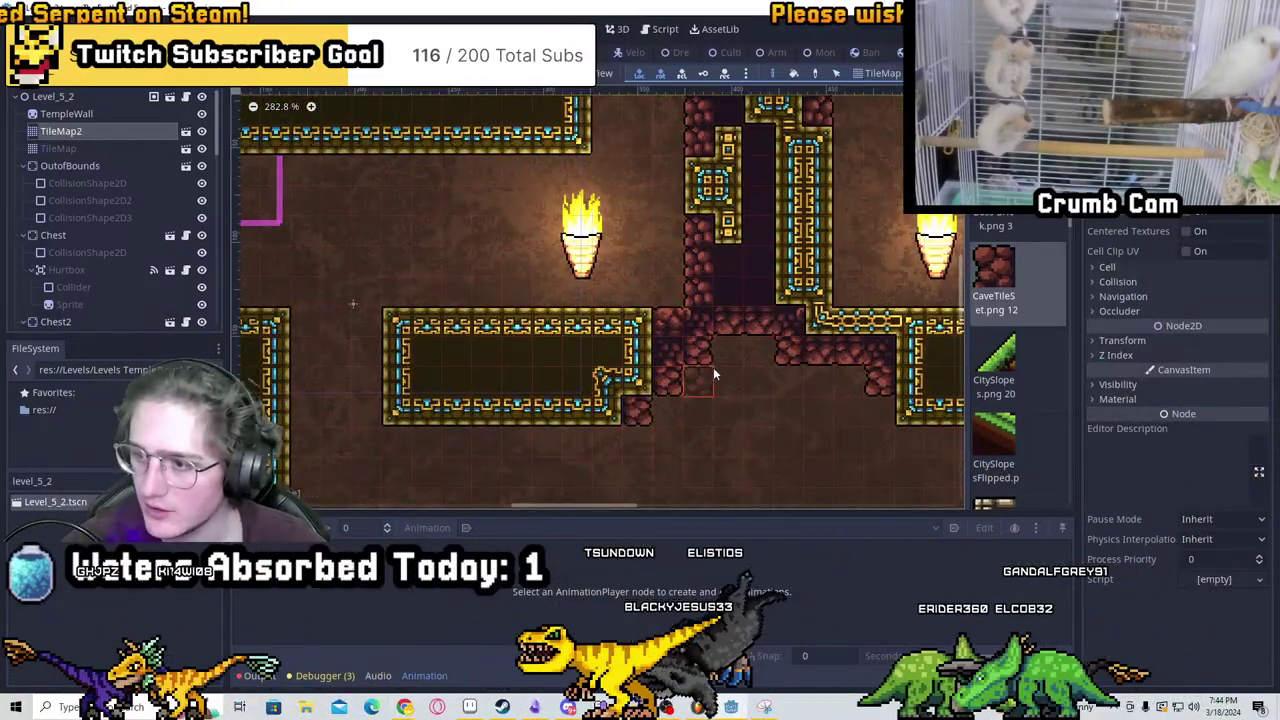
pyautogui.scroll(-2, 713, 370)
pyautogui.scroll(3, 650, 358)
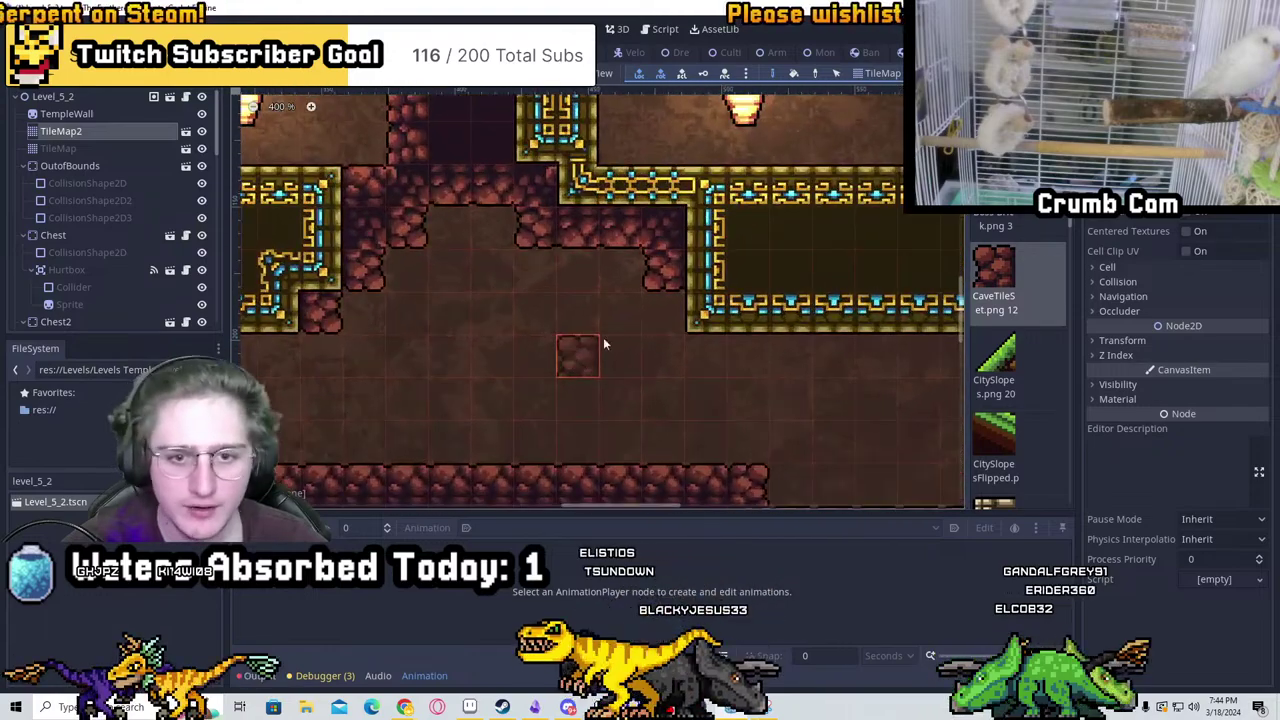
pyautogui.scroll(-2, 790, 300)
pyautogui.scroll(-1, 762, 285)
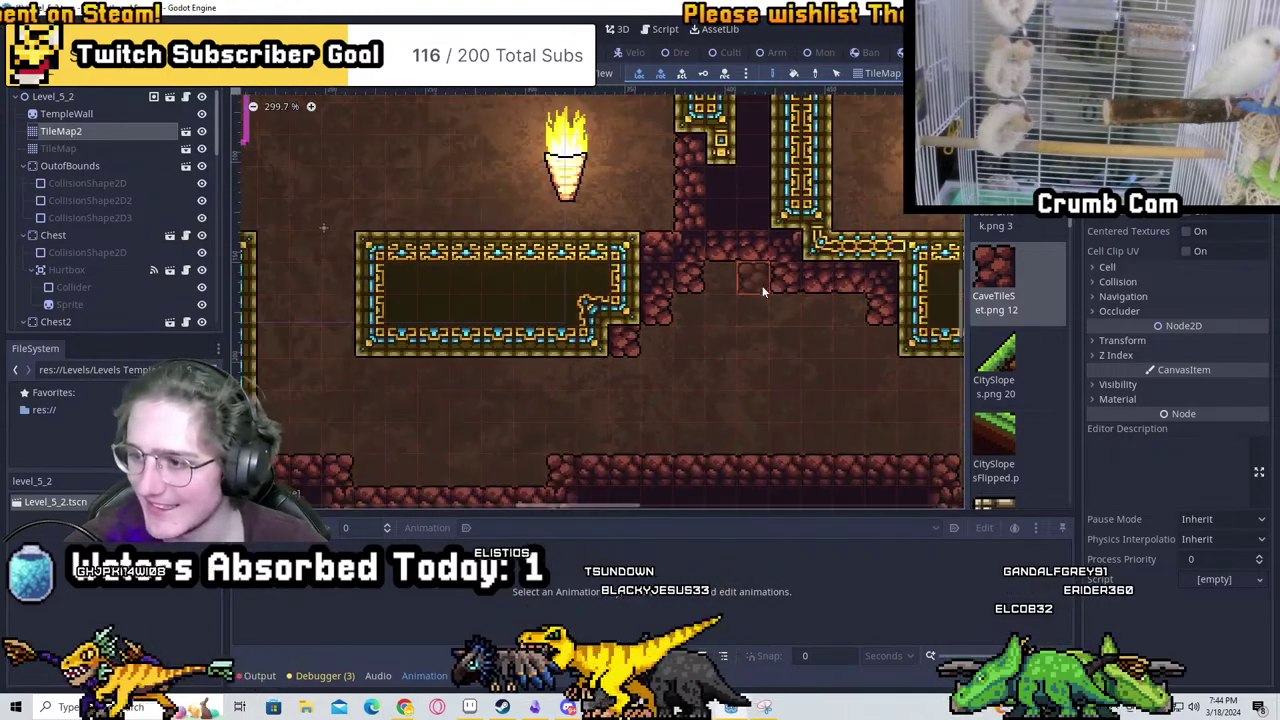
pyautogui.scroll(1, 695, 268)
pyautogui.scroll(1, 645, 370)
pyautogui.scroll(-1, 849, 360)
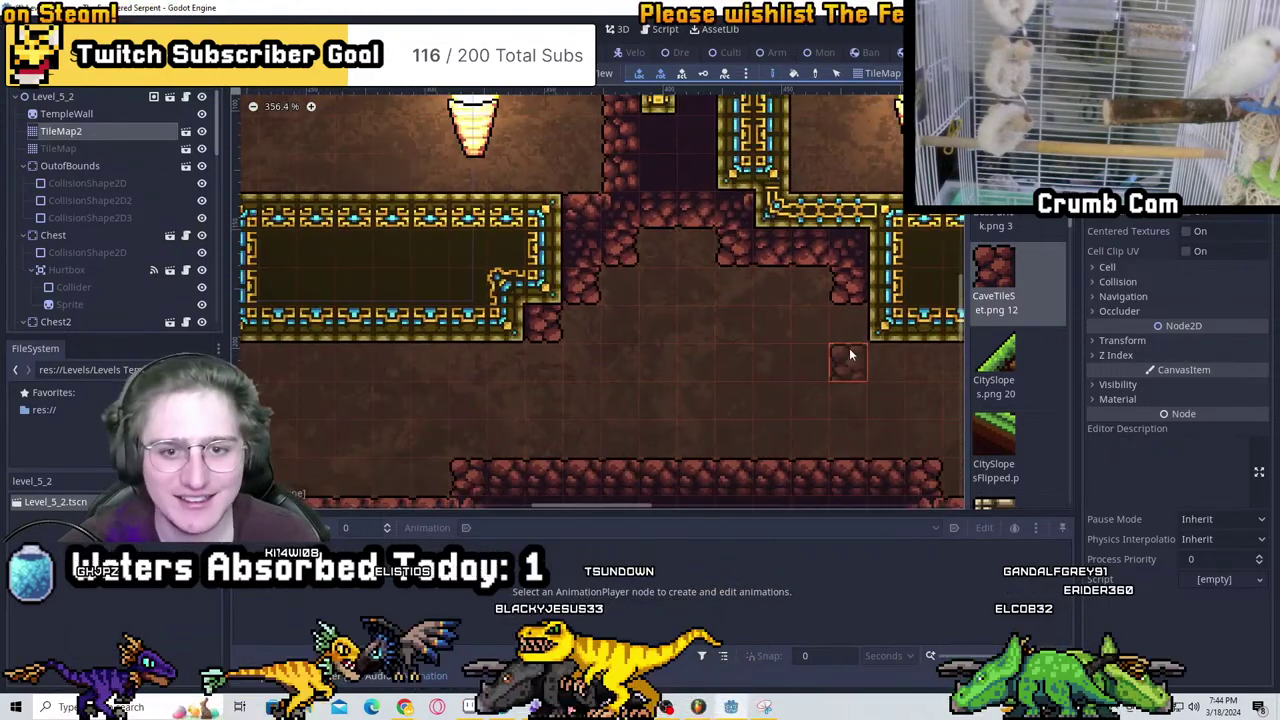
pyautogui.scroll(1, 626, 366)
pyautogui.scroll(1, 595, 370)
pyautogui.moveTo(329, 277)
pyautogui.mouseDown()
pyautogui.moveTo(823, 286)
pyautogui.moveTo(500, 363)
pyautogui.mouseUp()
pyautogui.scroll(-2, 740, 355)
pyautogui.scroll(1, 657, 294)
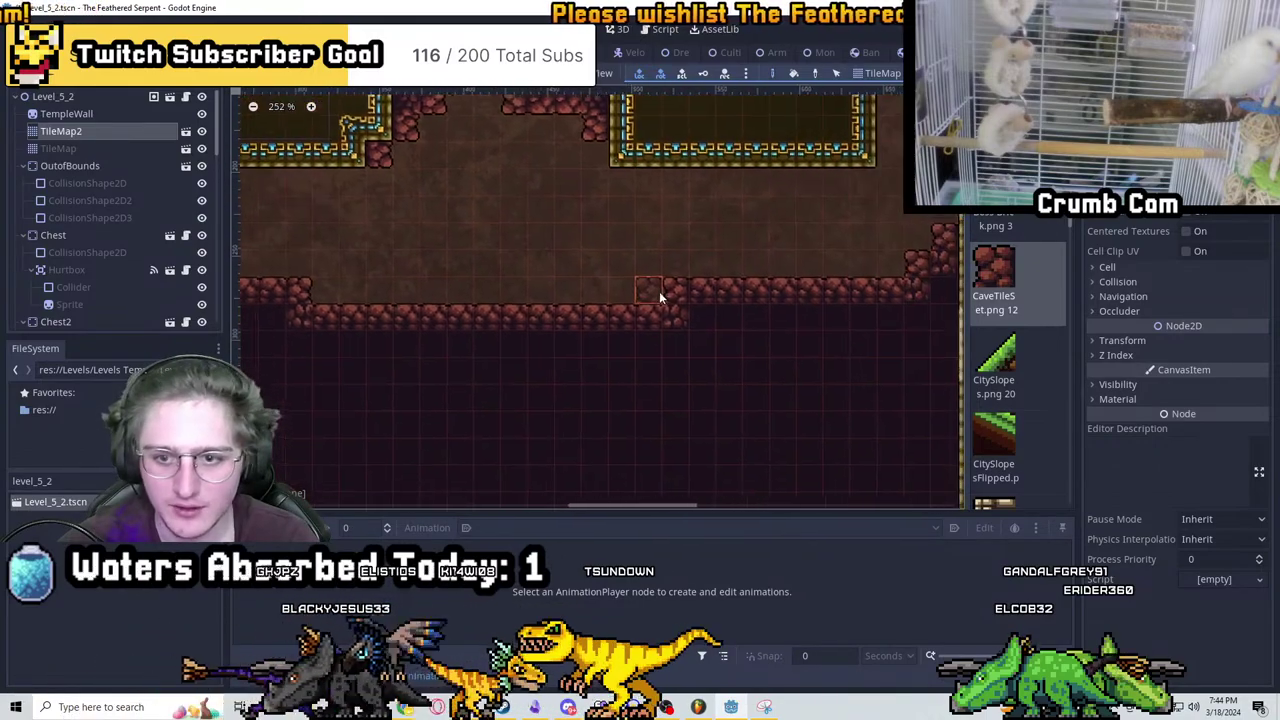
pyautogui.keyDown('shift'); pyautogui.hscroll(-3, 465, 265); pyautogui.keyUp('shift')
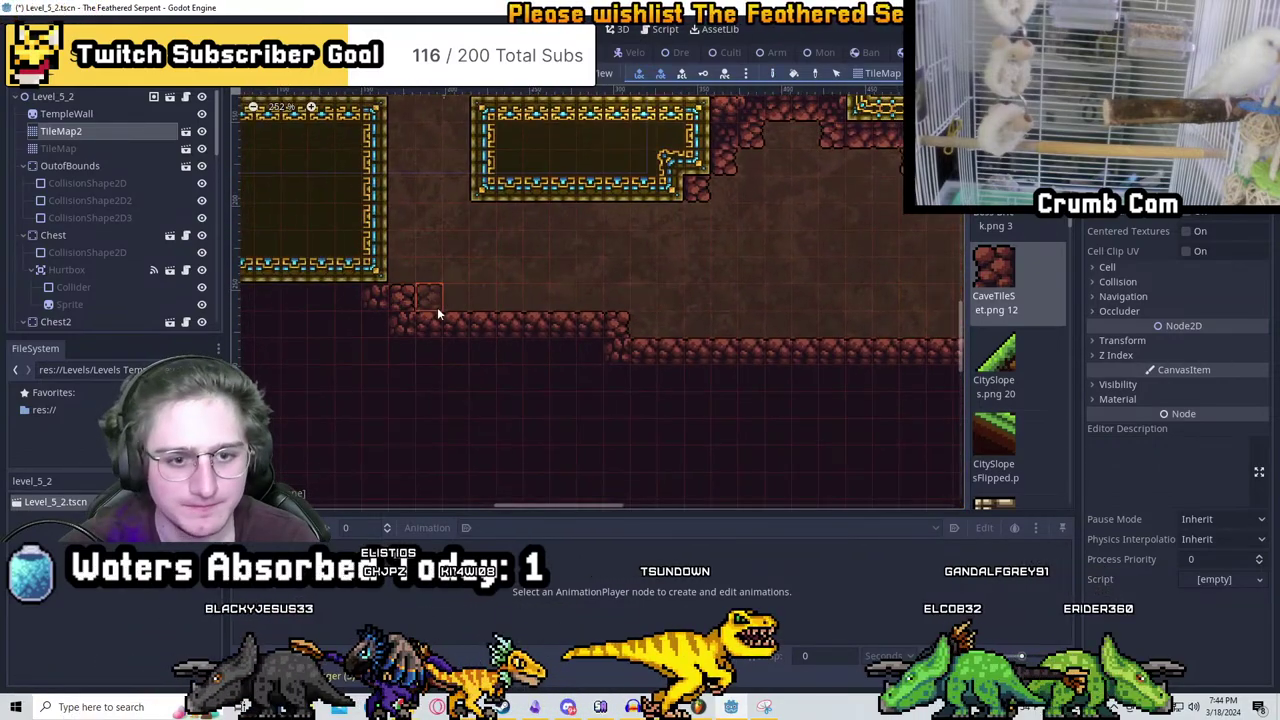
pyautogui.scroll(-2, 416, 297)
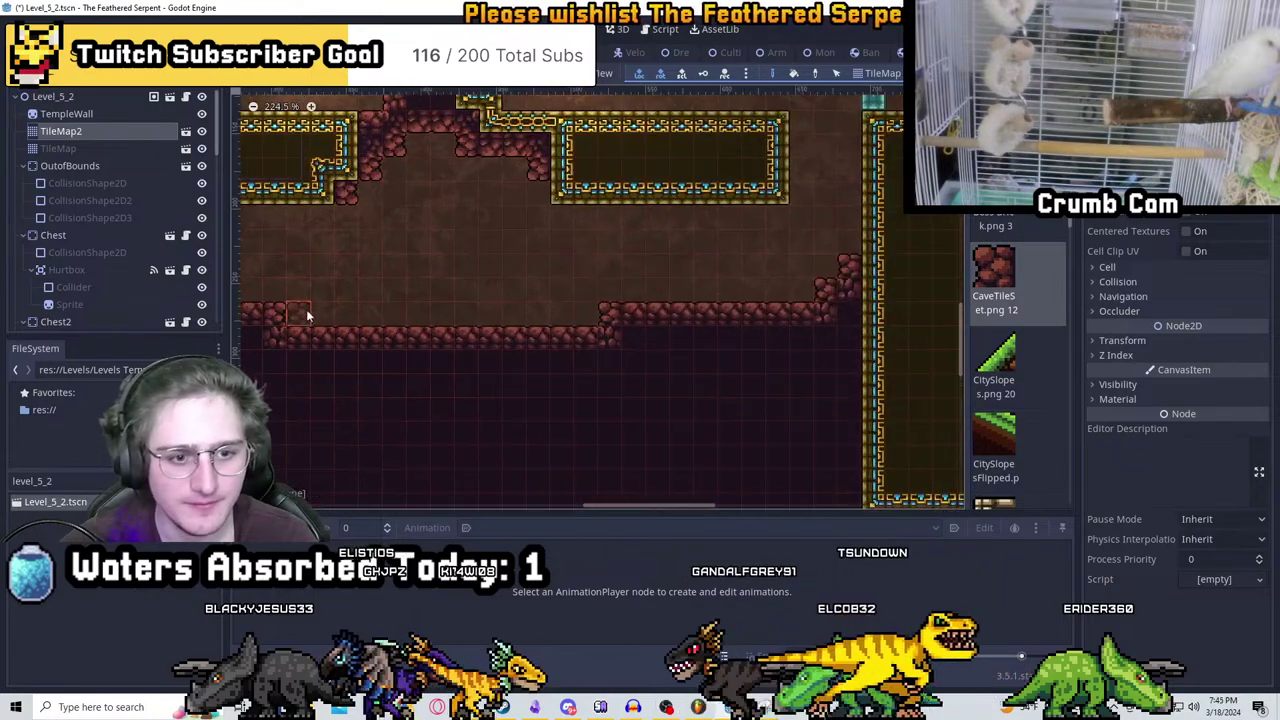
pyautogui.keyDown('shift'); pyautogui.hscroll(-2, 307, 316); pyautogui.keyUp('shift')
# Move the HiveSack node into the cave chamber under the central brick corridor, nudging it slightly right
pyautogui.click(30, 97)
pyautogui.scroll(-5, 449, 257)
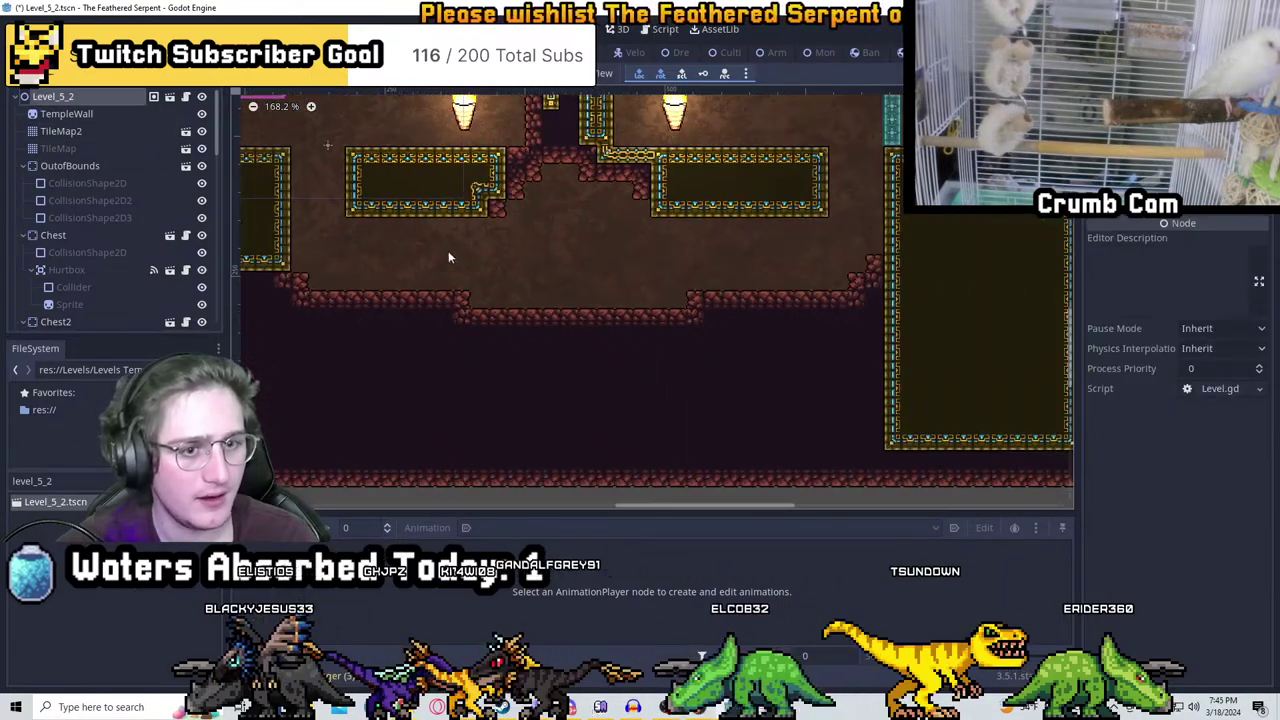
pyautogui.scroll(-3, 71, 292)
pyautogui.scroll(-5, 71, 292)
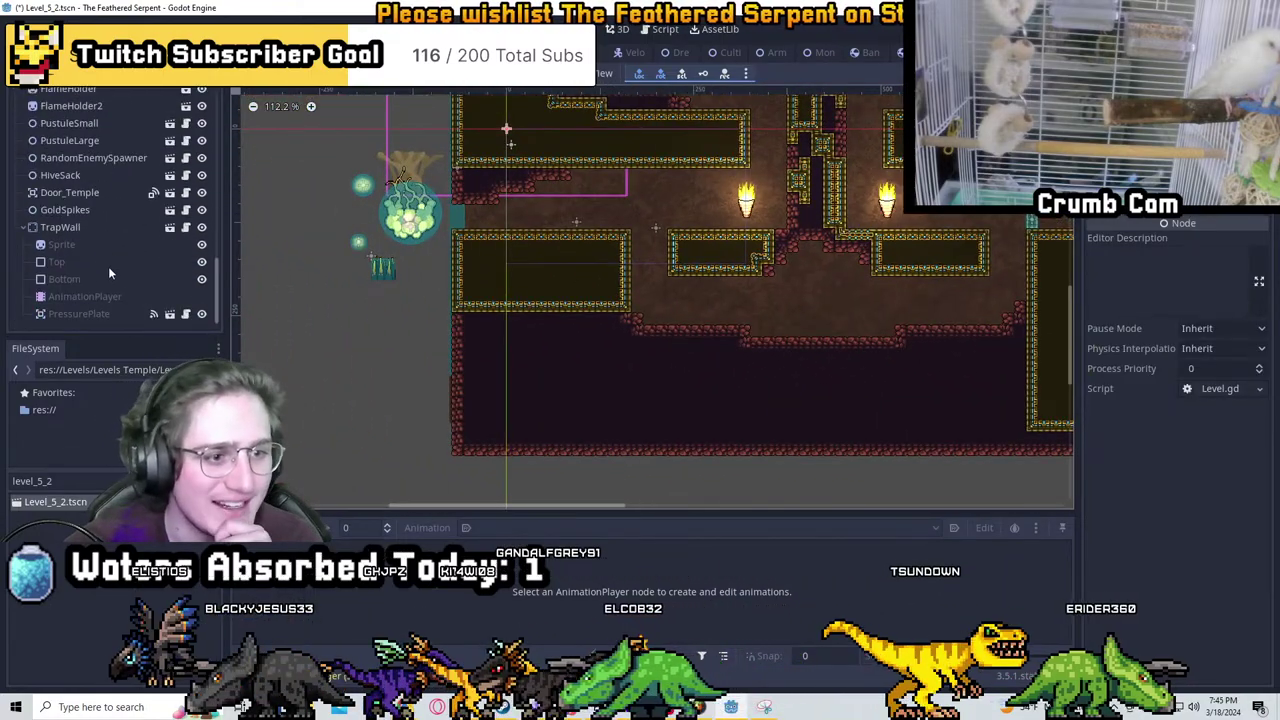
pyautogui.click(60, 175)
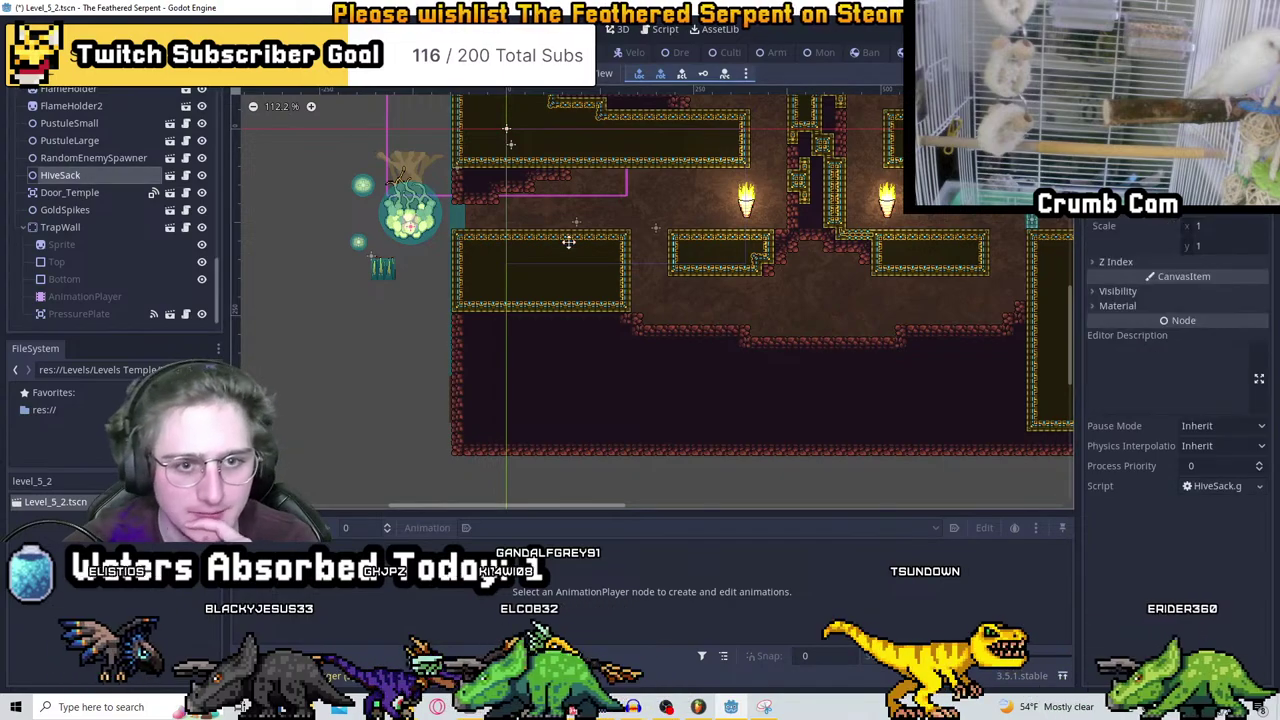
pyautogui.moveTo(410, 210); pyautogui.dragTo(786, 286)
pyautogui.scroll(3, 944, 292)
pyautogui.scroll(6, 794, 266)
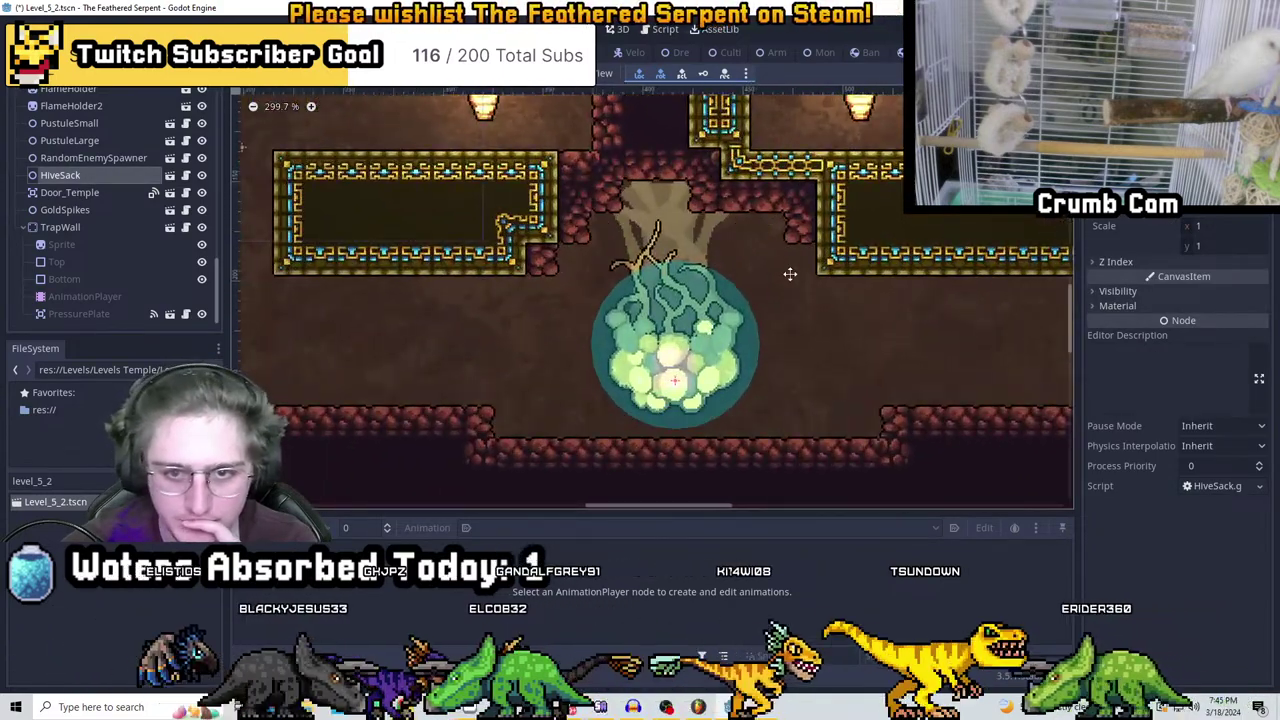
pyautogui.moveTo(794, 266); pyautogui.dragTo(796, 266)
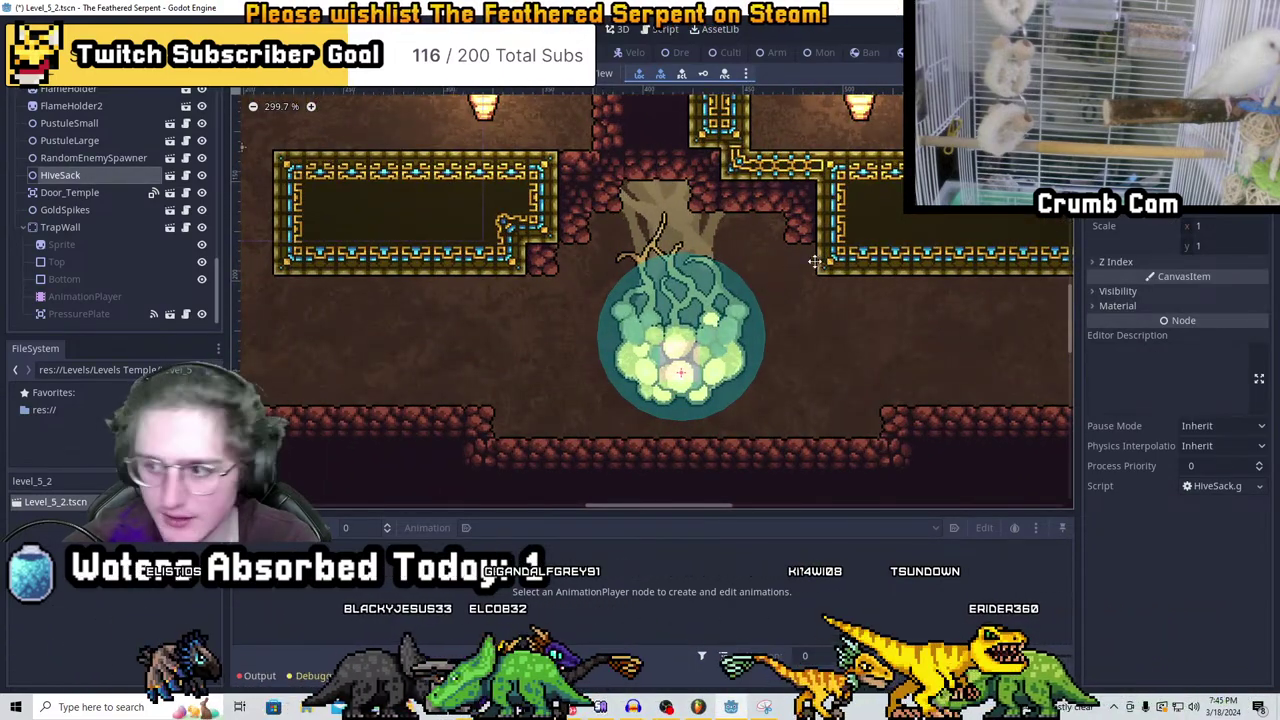
pyautogui.moveTo(815, 262); pyautogui.dragTo(693, 363, button='middle')
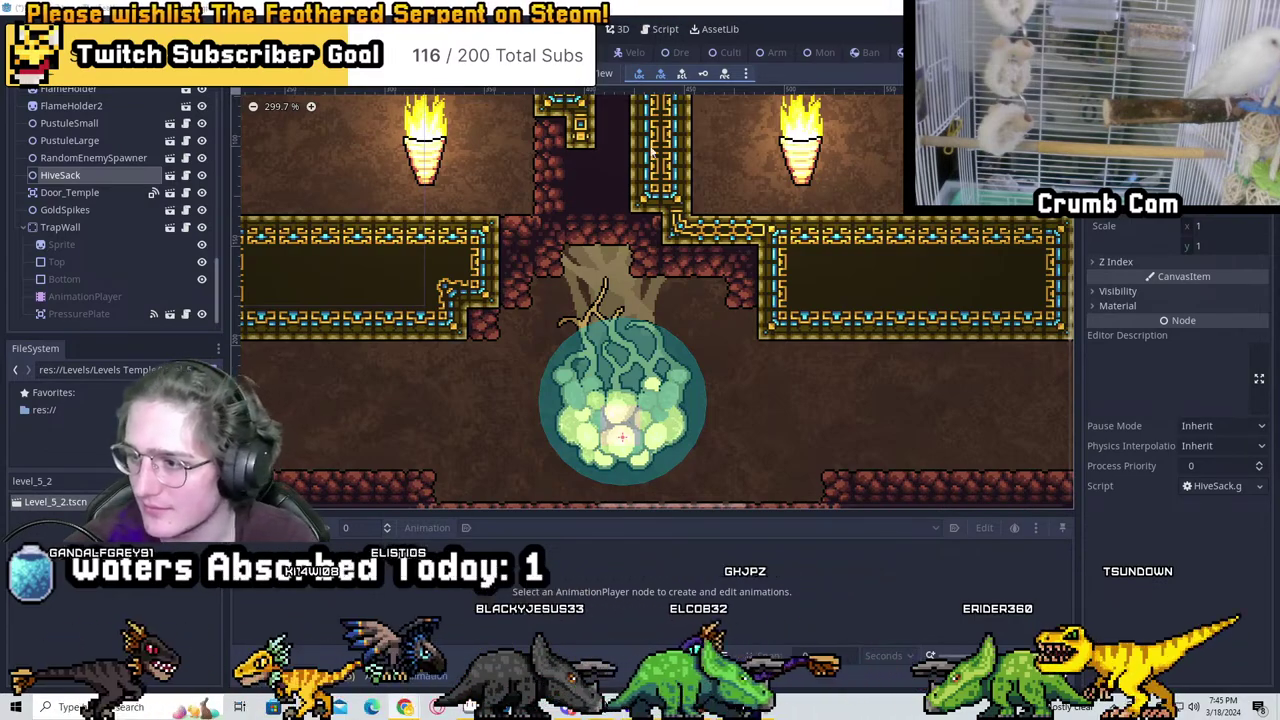
pyautogui.scroll(-3, 731, 311)
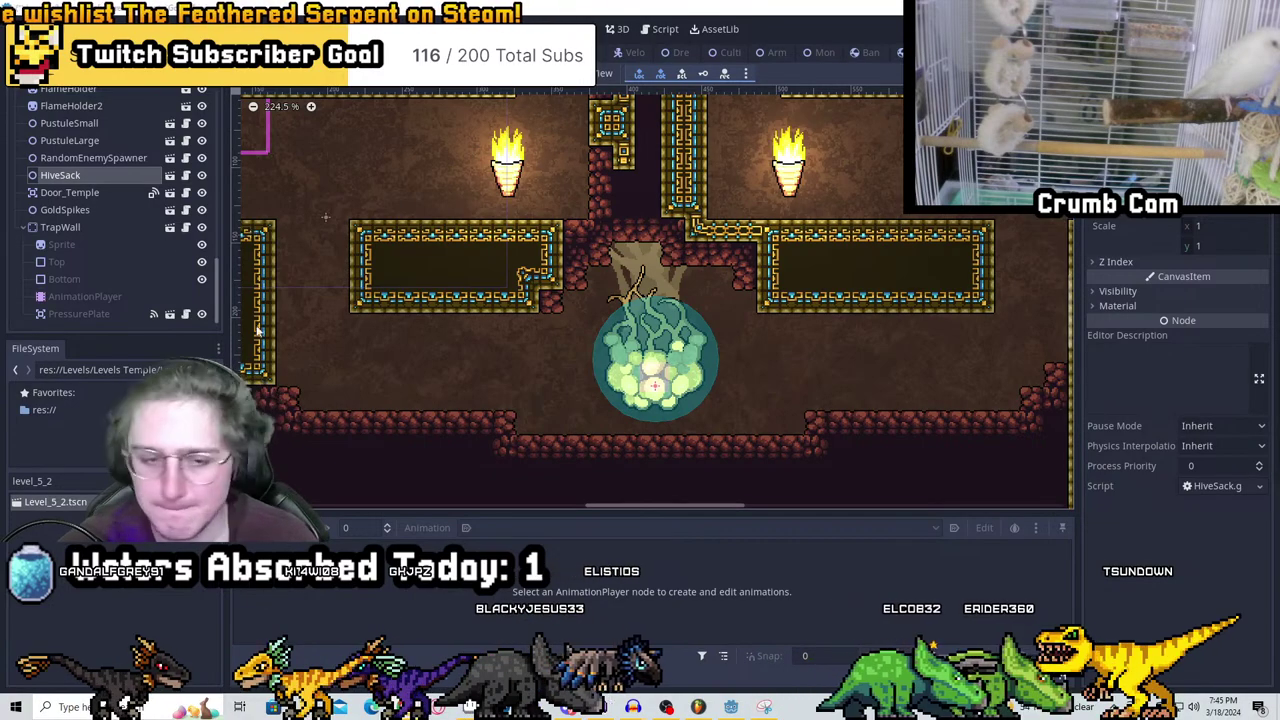
pyautogui.scroll(-1, 731, 337)
pyautogui.moveTo(731, 337); pyautogui.dragTo(834, 280, button='middle')
pyautogui.scroll(3, 820, 300)
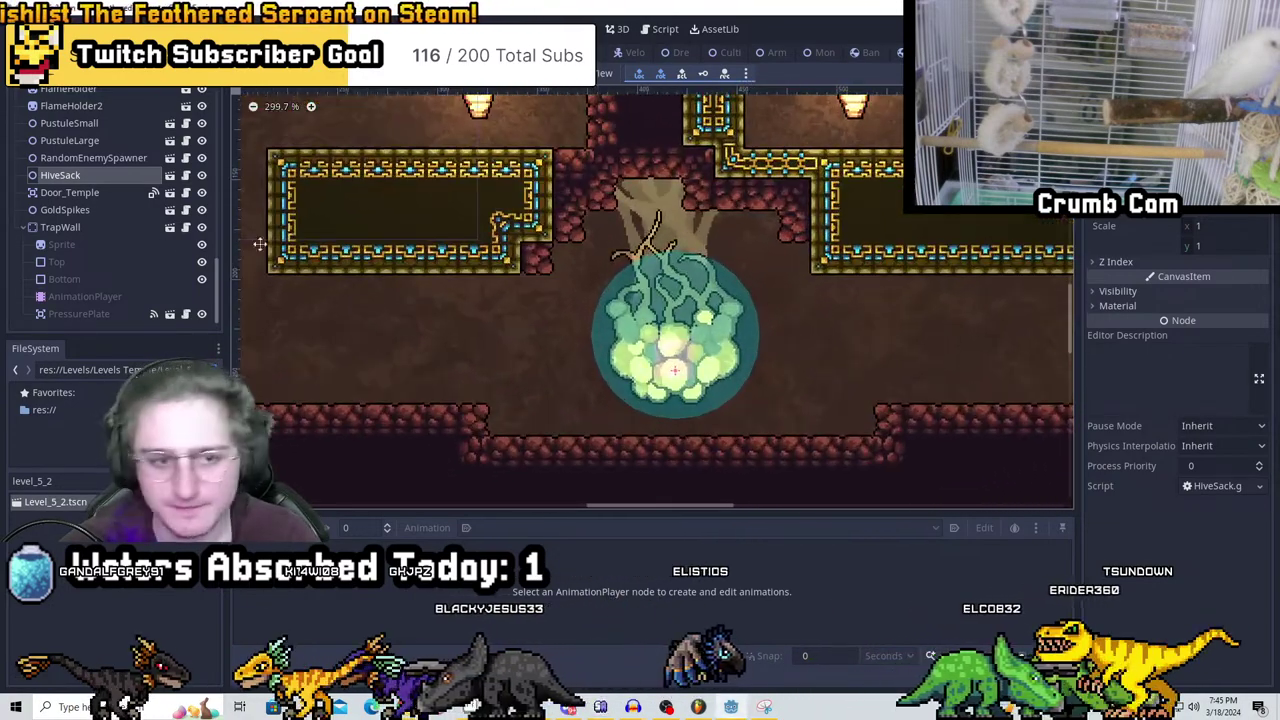
# Duplicate the small pustule repeatedly and place a copy under the temple ledge
pyautogui.click(71, 142)
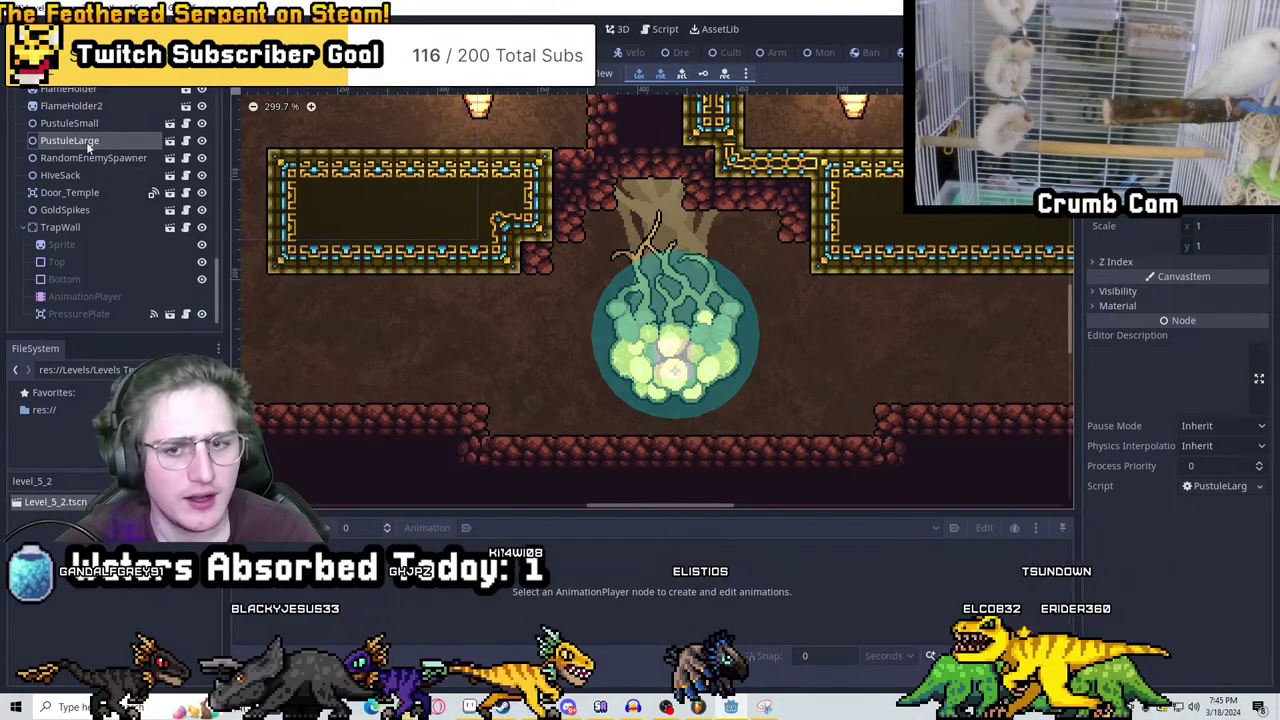
pyautogui.scroll(-2, 675, 330)
pyautogui.moveTo(422, 299); pyautogui.dragTo(769, 352, button='middle')
pyautogui.scroll(3, 74, 235)
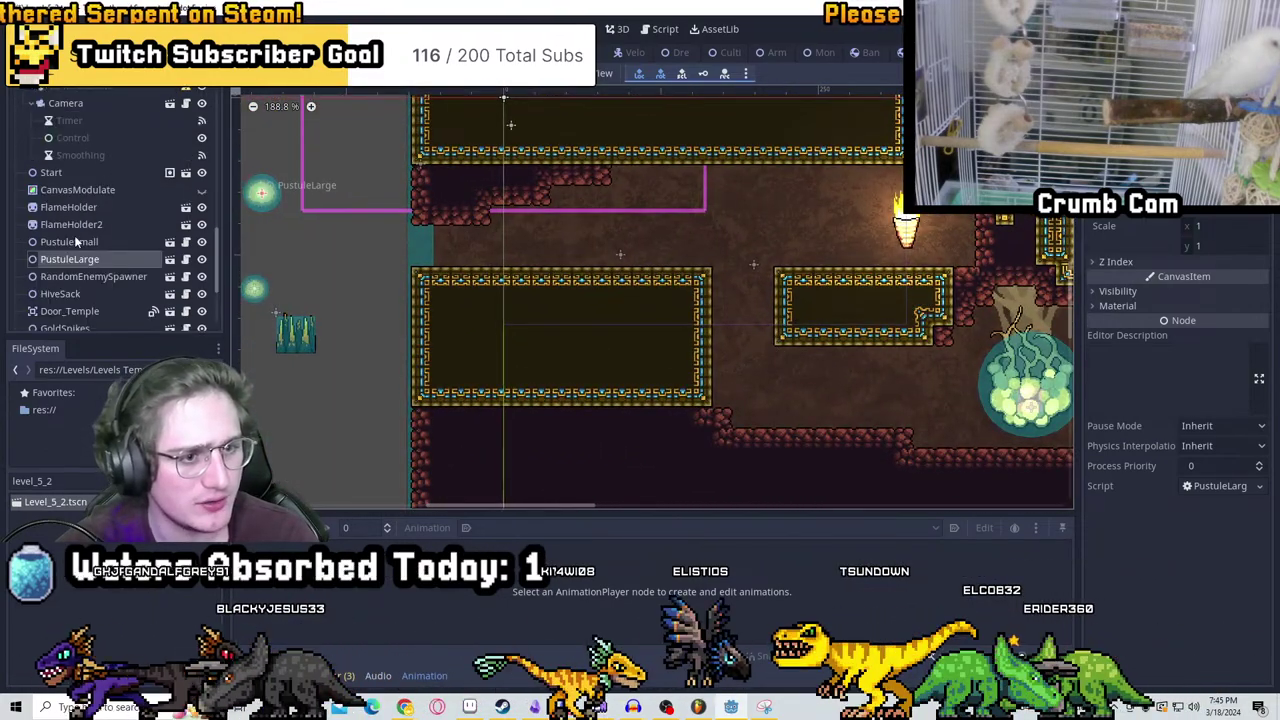
pyautogui.moveTo(950, 293); pyautogui.dragTo(620, 320, button='middle')
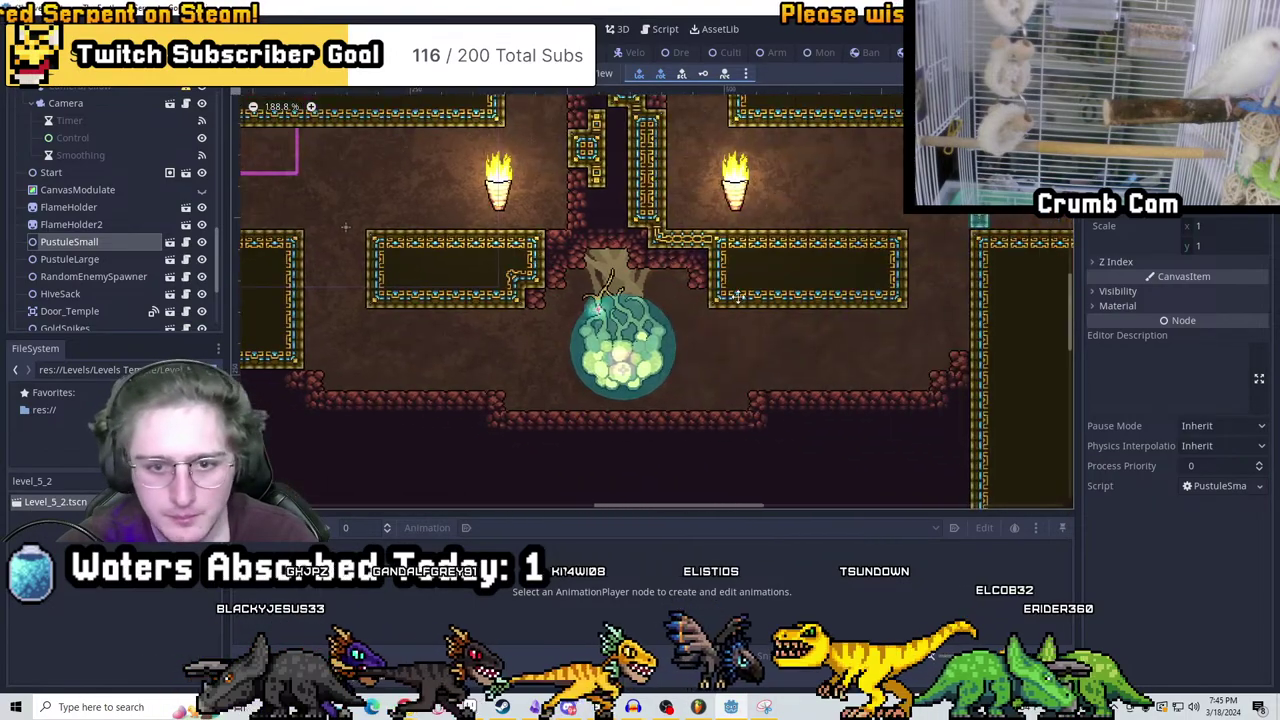
pyautogui.scroll(3, 505, 328)
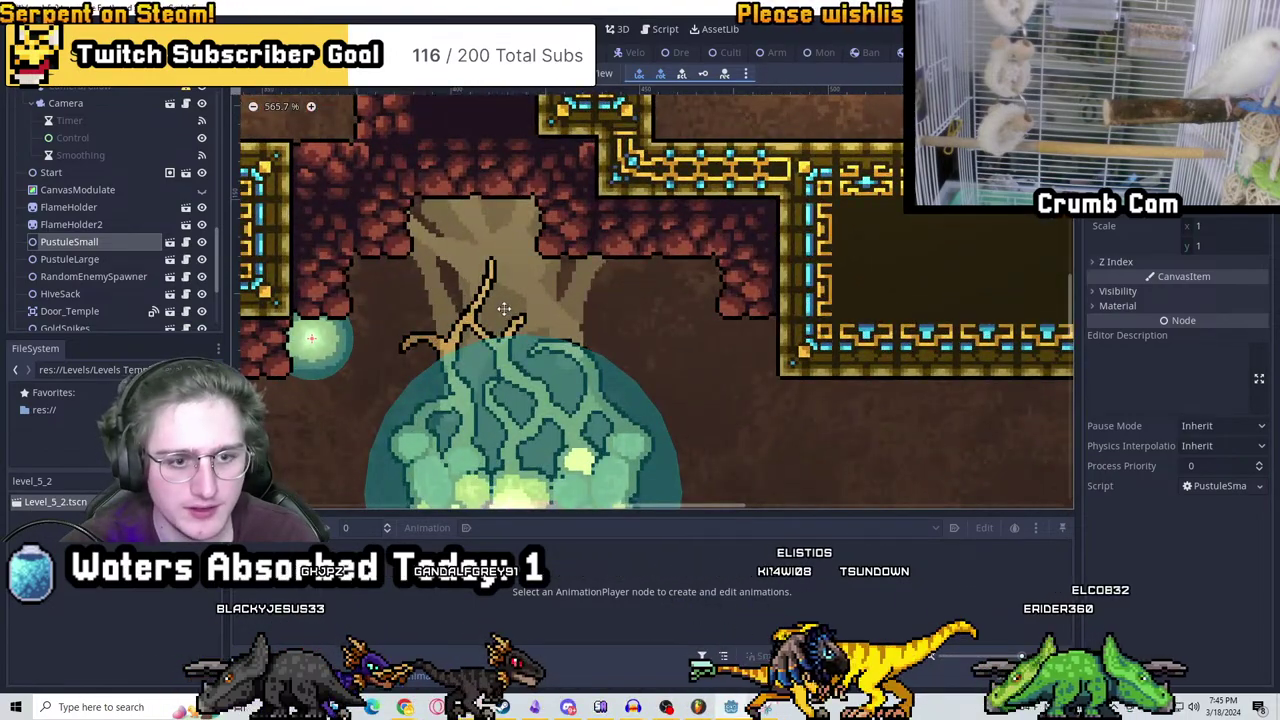
pyautogui.hotkey('ctrl', 'd')
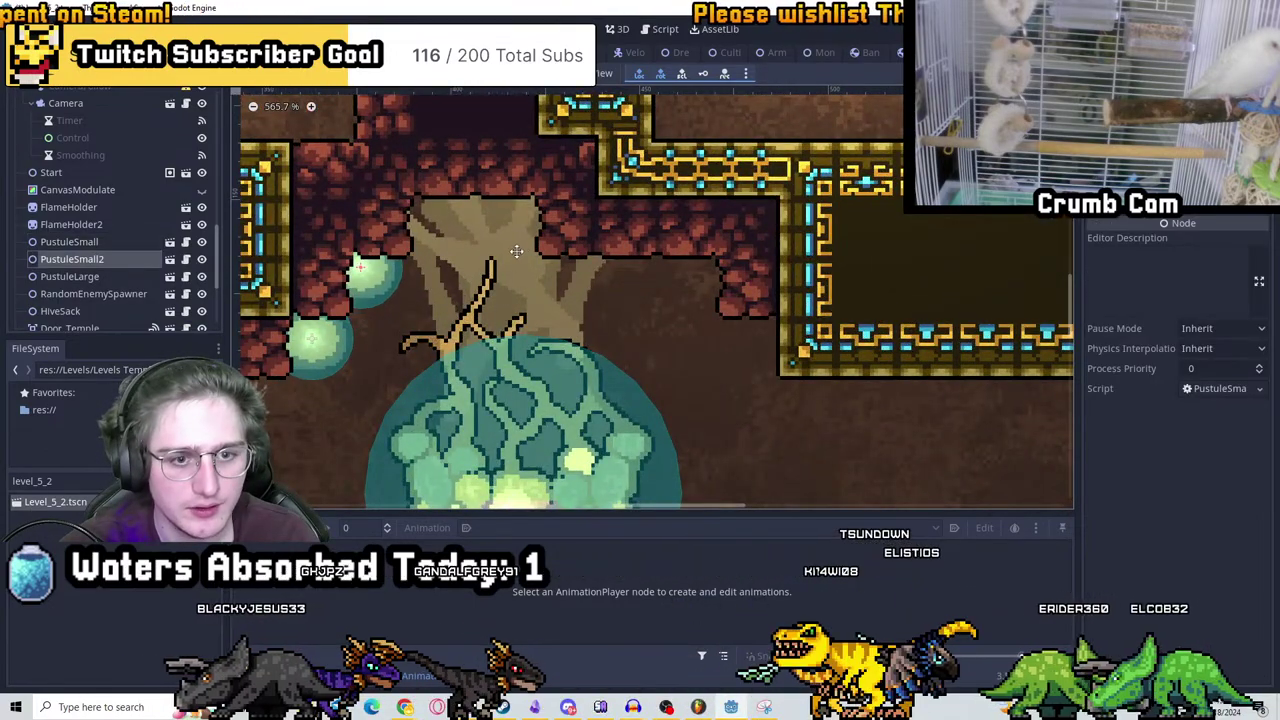
pyautogui.hotkey('ctrl', 'd')
pyautogui.hotkey('ctrl', 'd')
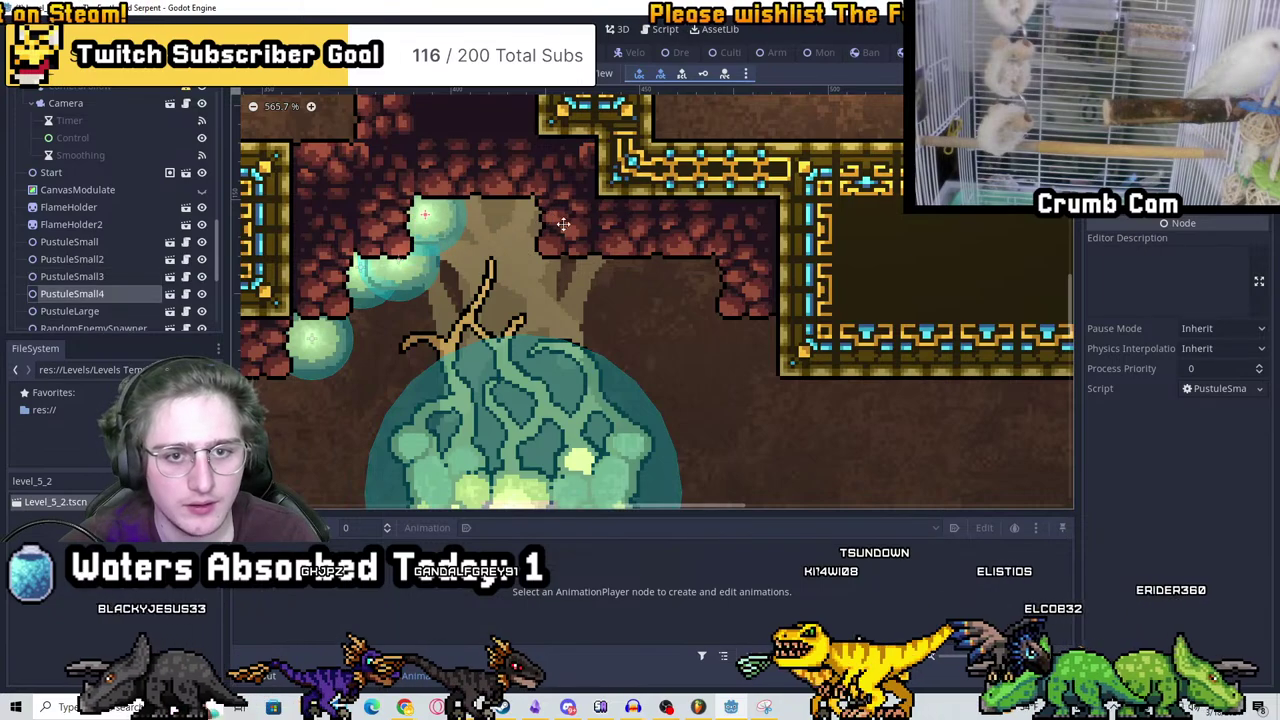
pyautogui.hotkey('ctrl', 'd')
pyautogui.hotkey('ctrl', 'd')
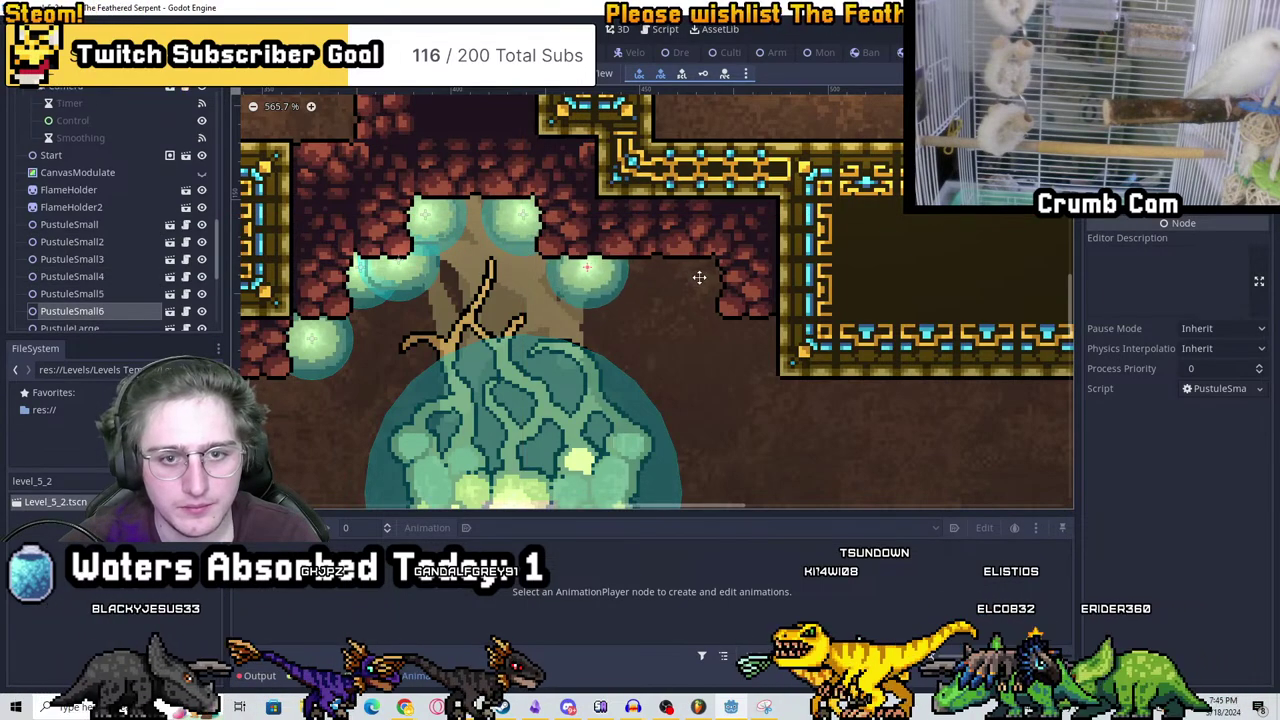
pyautogui.hotkey('ctrl', 'd')
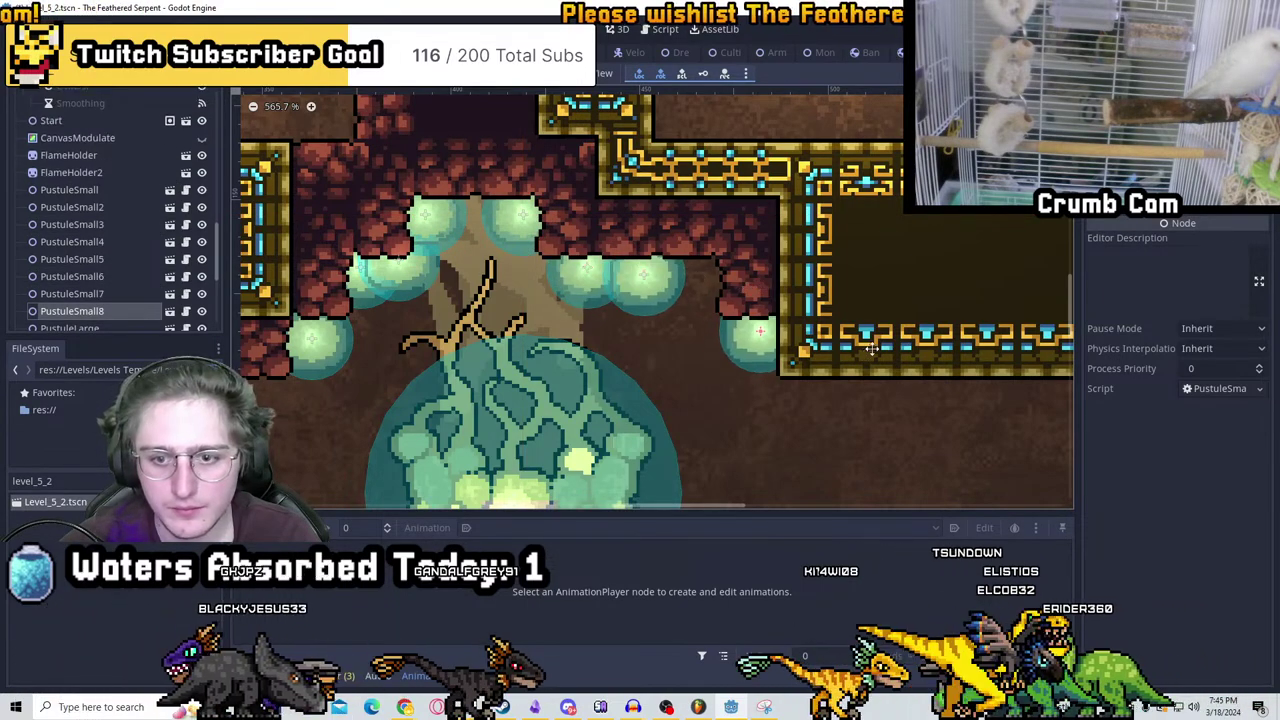
pyautogui.hotkey('ctrl', 'd')
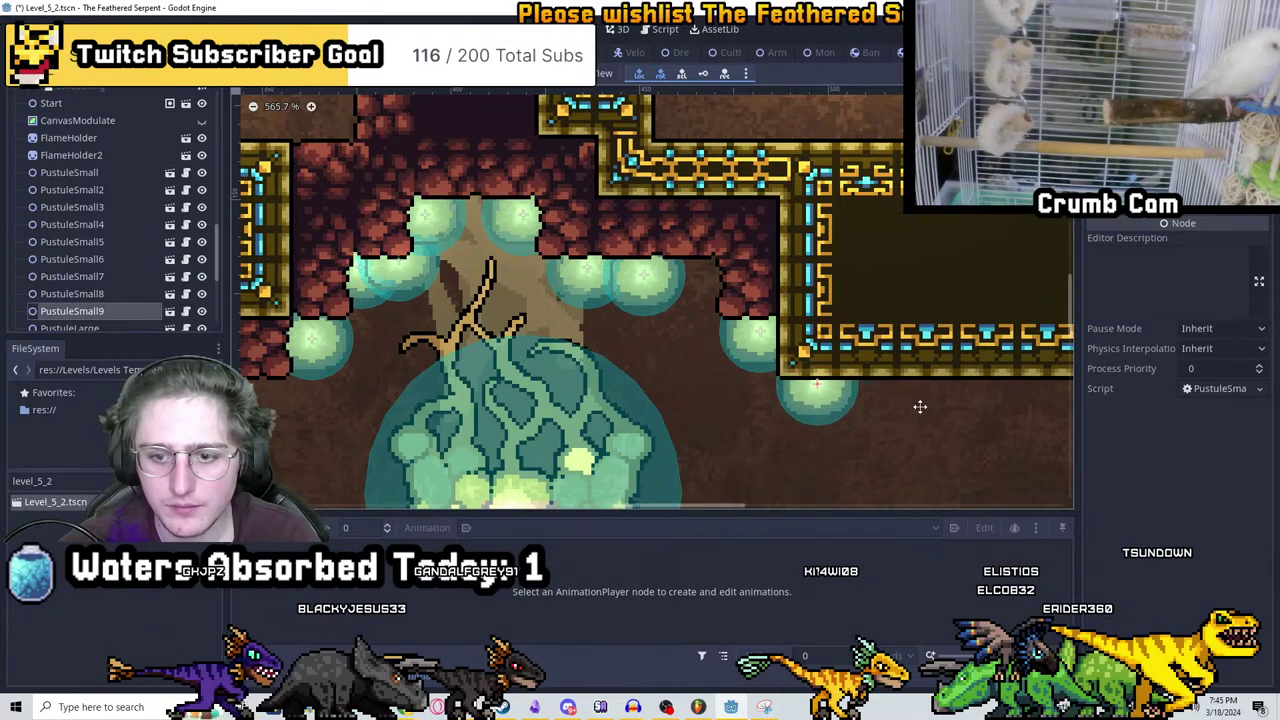
pyautogui.moveTo(920, 407); pyautogui.dragTo(809, 263, button='middle')
pyautogui.hotkey('ctrl', 'd')
# Place PustuleSmall10 on the ledge and PustuleSmall11 on the left ledge
pyautogui.moveTo(817, 400); pyautogui.dragTo(795, 240, button='middle')
pyautogui.moveTo(839, 258); pyautogui.dragTo(918, 383)
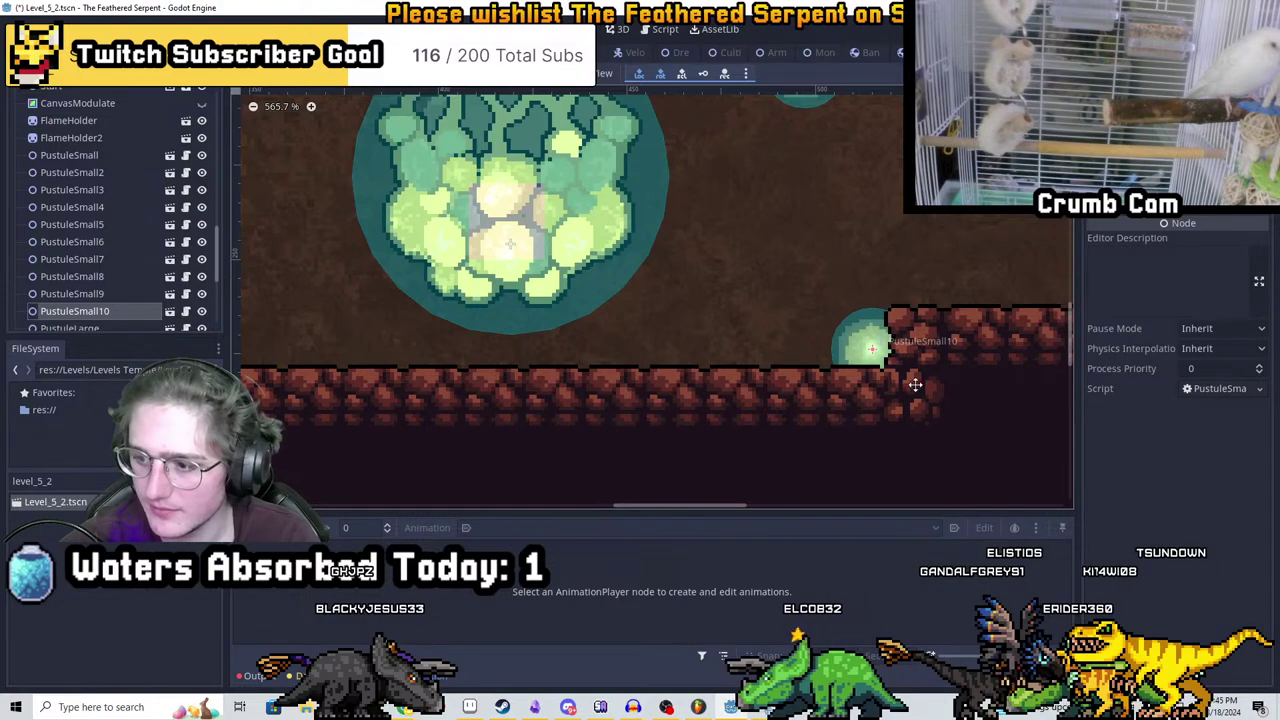
pyautogui.moveTo(515, 297); pyautogui.dragTo(766, 380, button='middle')
pyautogui.moveTo(766, 380); pyautogui.dragTo(510, 457)
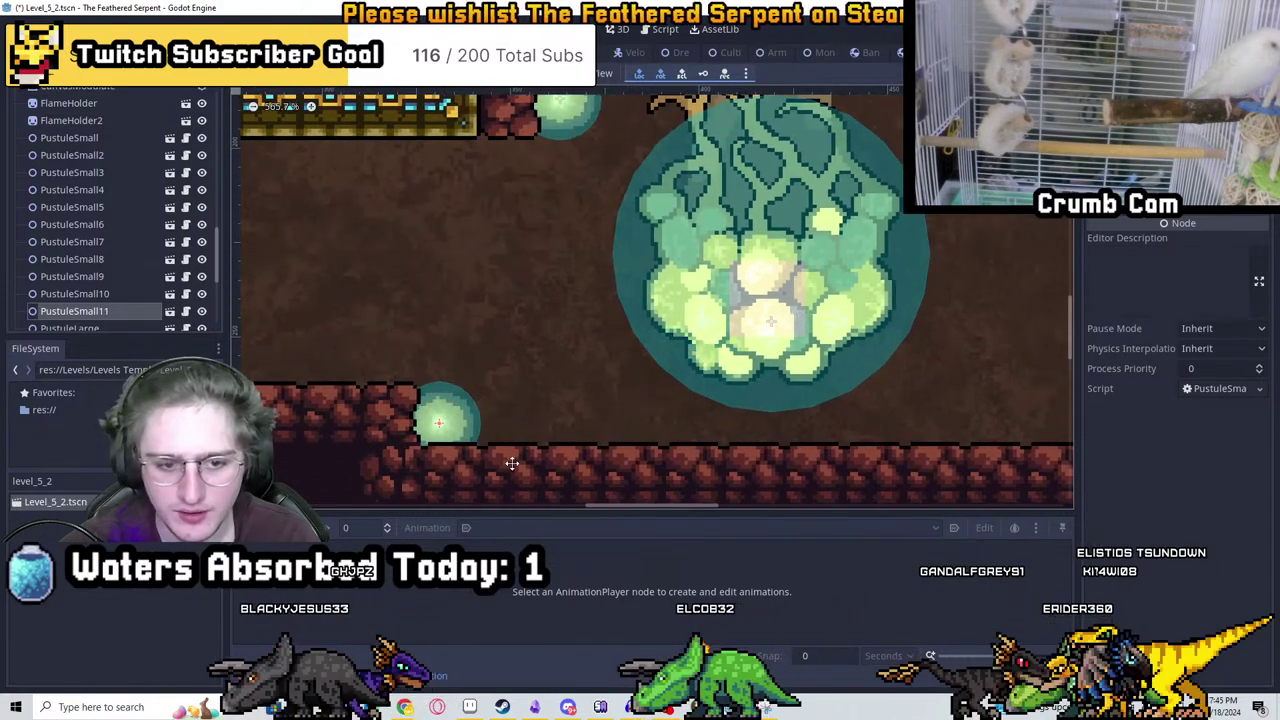
pyautogui.moveTo(563, 444); pyautogui.dragTo(682, 415, button='middle')
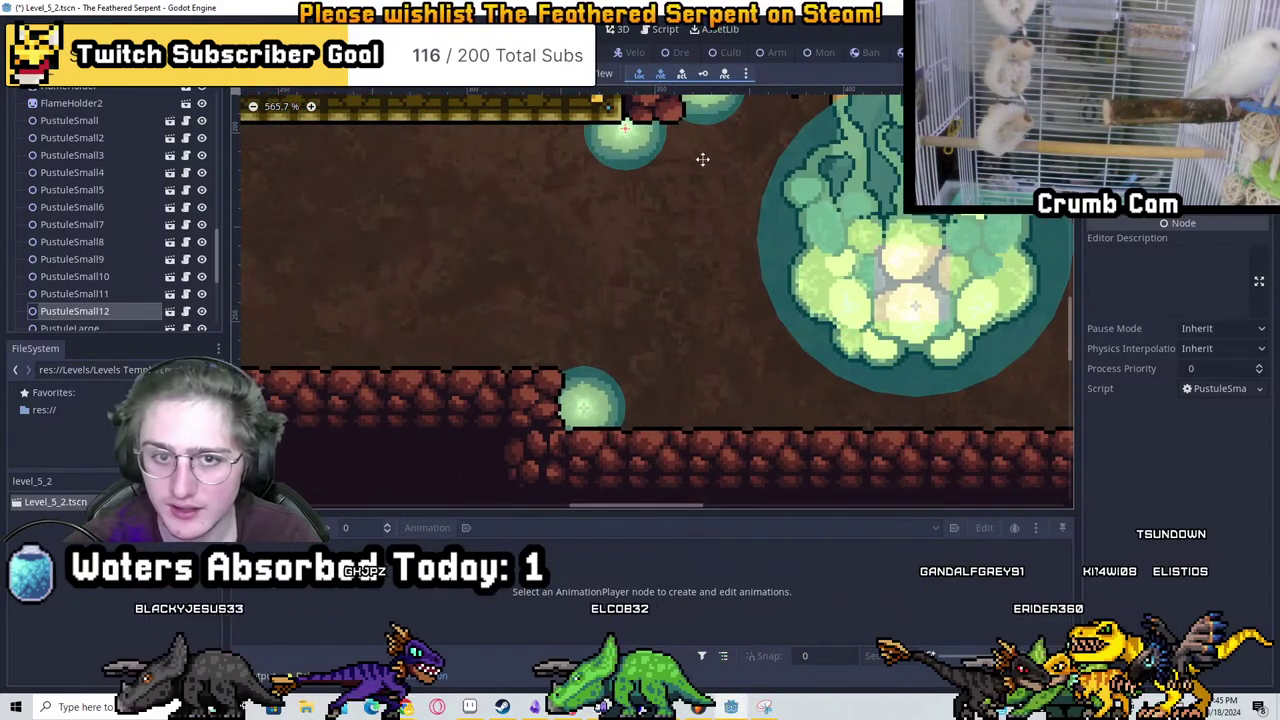
# Add PustuleSmall13 and PustuleSmall14 on the cave floor beside the others
pyautogui.hotkey('ctrl', 'd')
pyautogui.scroll(2, 700, 165)
pyautogui.moveTo(723, 349); pyautogui.dragTo(776, 477)
pyautogui.moveTo(776, 477); pyautogui.dragTo(600, 352, button='middle')
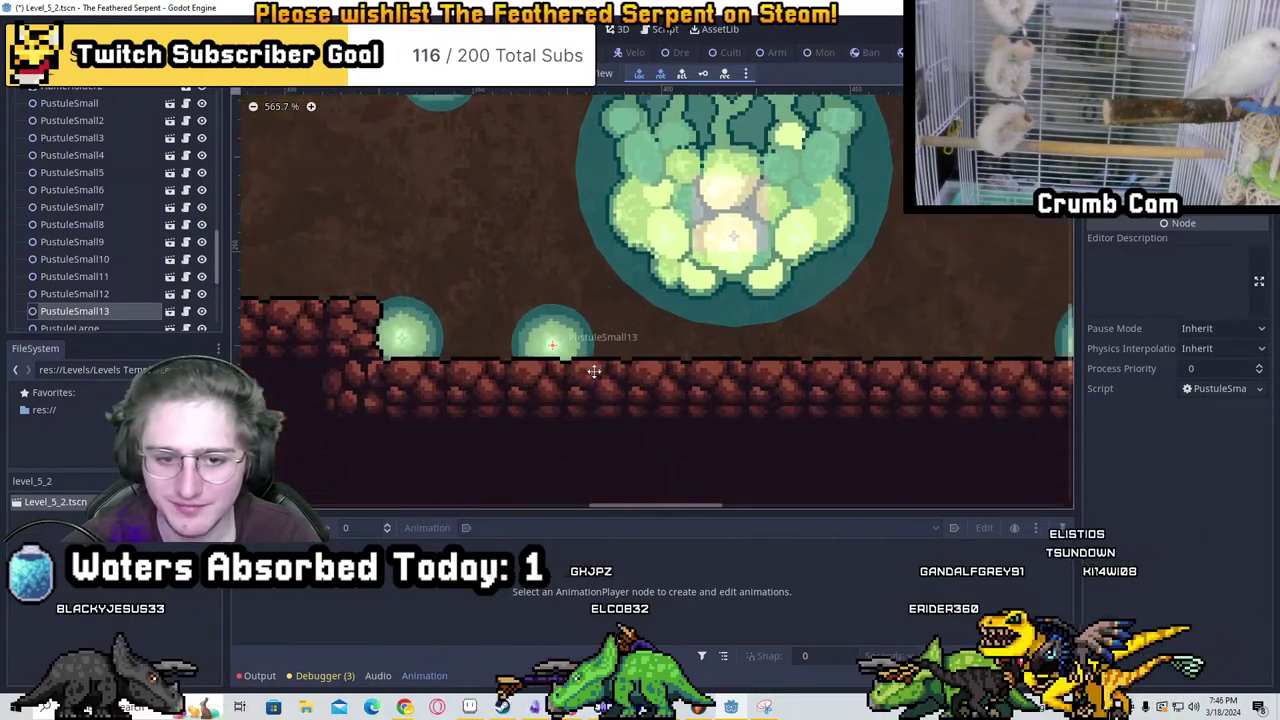
pyautogui.hotkey('ctrl', 'd')
pyautogui.moveTo(591, 363); pyautogui.dragTo(637, 360)
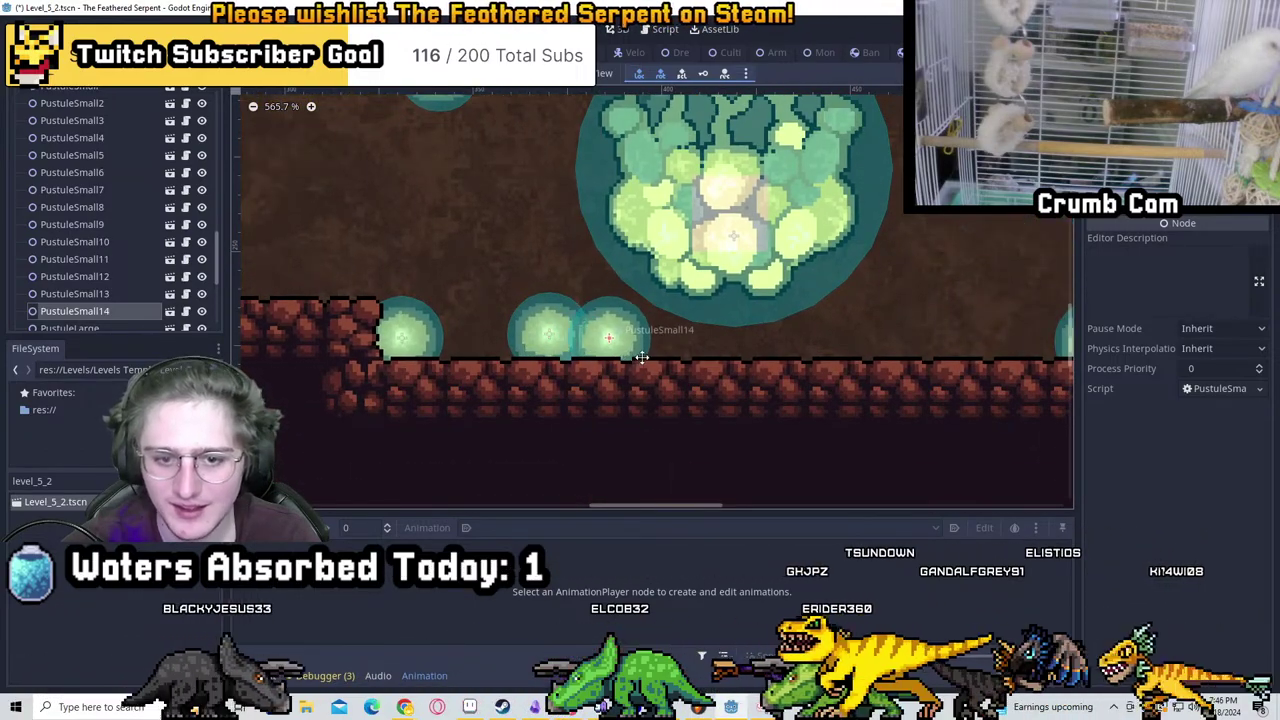
# Add PustuleSmall15 at the left wall corner
pyautogui.scroll(-1, 637, 360)
pyautogui.moveTo(390, 270); pyautogui.dragTo(556, 277, button='middle')
pyautogui.scroll(-2, 556, 277)
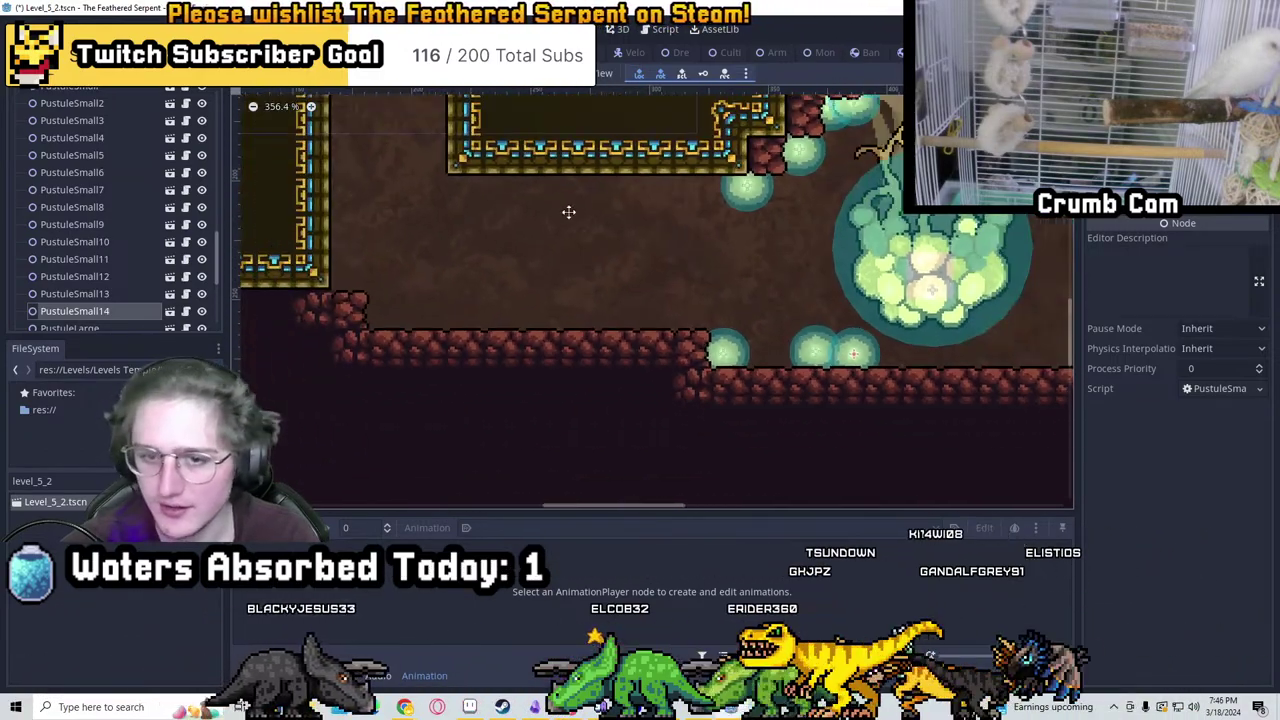
pyautogui.hscroll(6, 626, 331)
pyautogui.hscroll(-8, 855, 327)
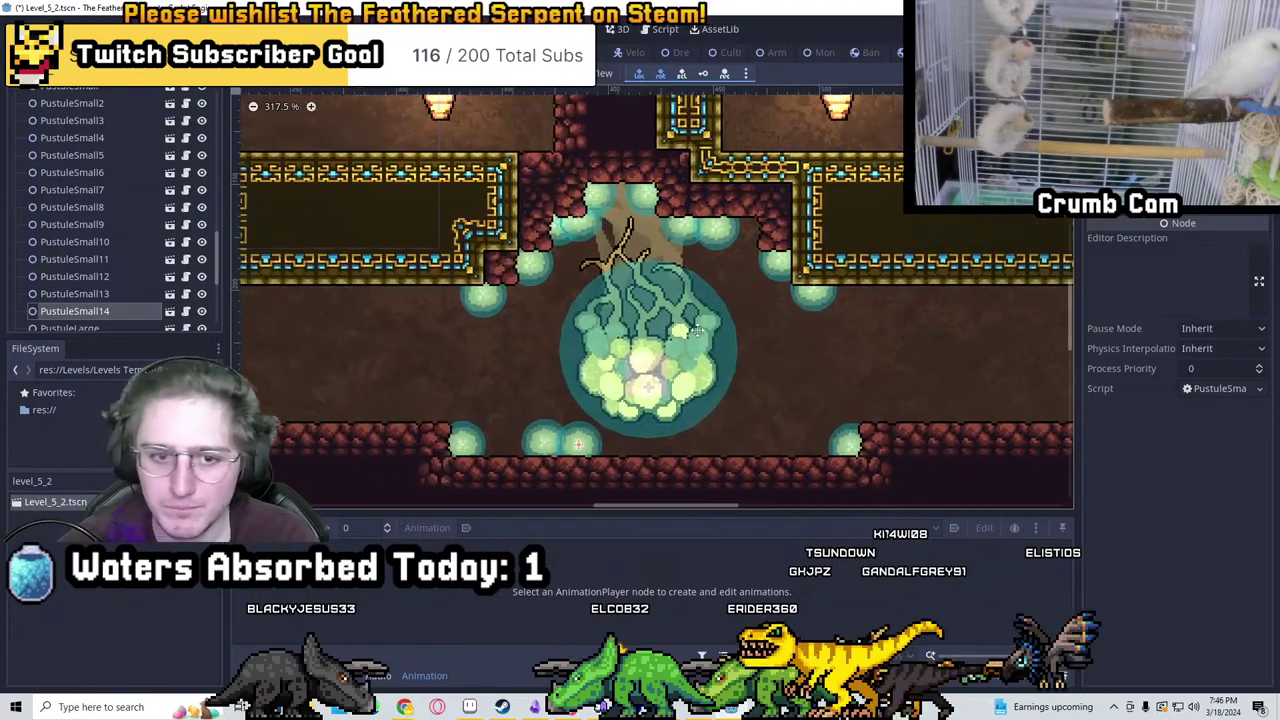
pyautogui.hscroll(3, 711, 271)
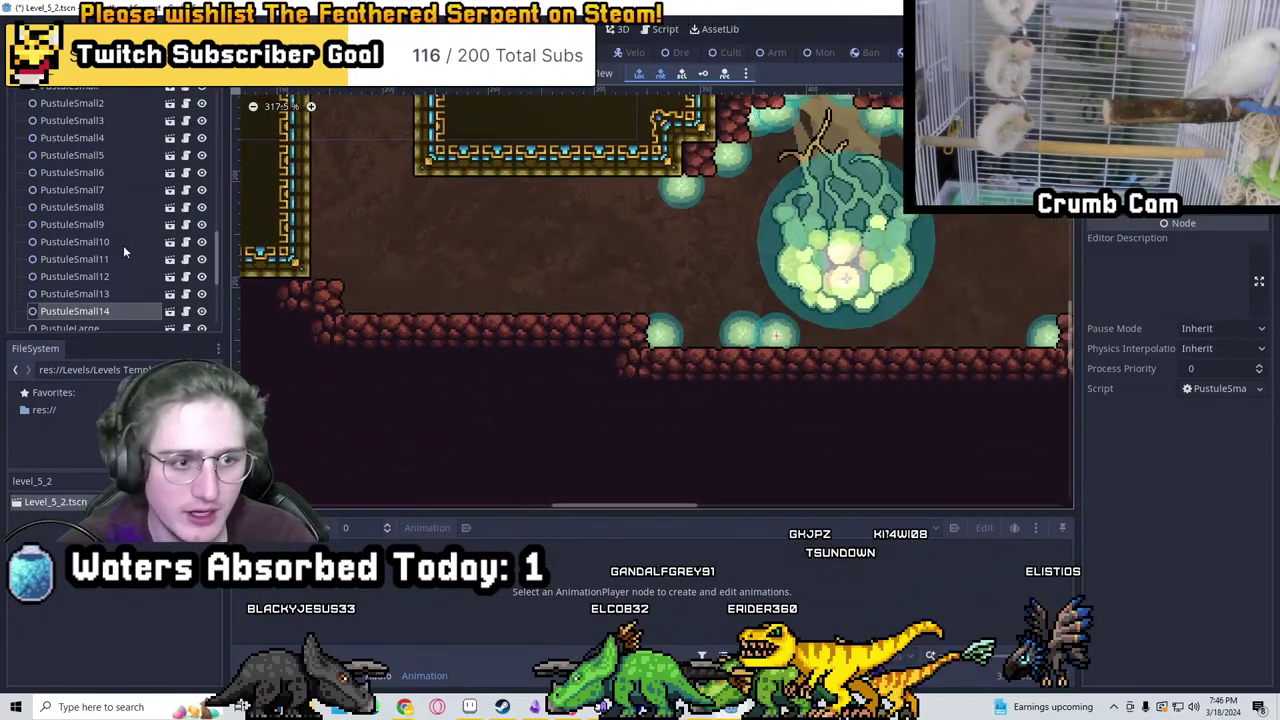
pyautogui.scroll(-3, 123, 245)
pyautogui.hotkey('ctrl', 'd')
pyautogui.moveTo(751, 357); pyautogui.dragTo(320, 290)
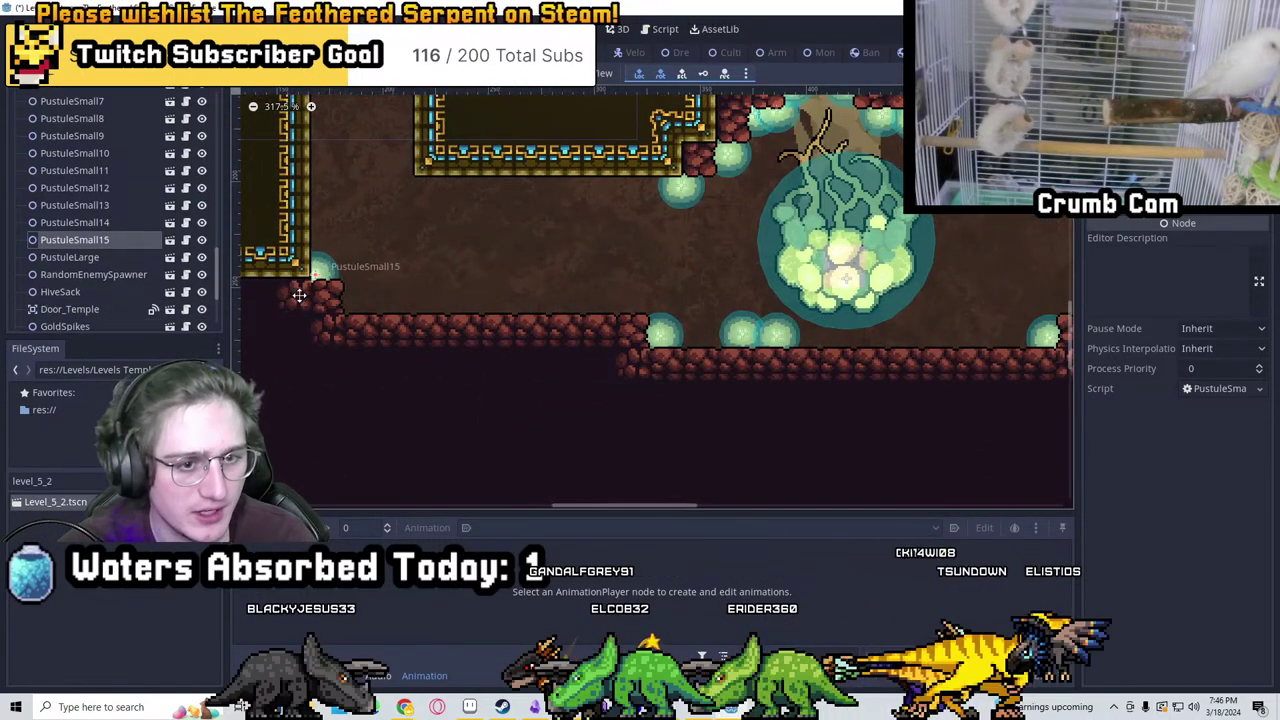
pyautogui.scroll(2, 320, 287)
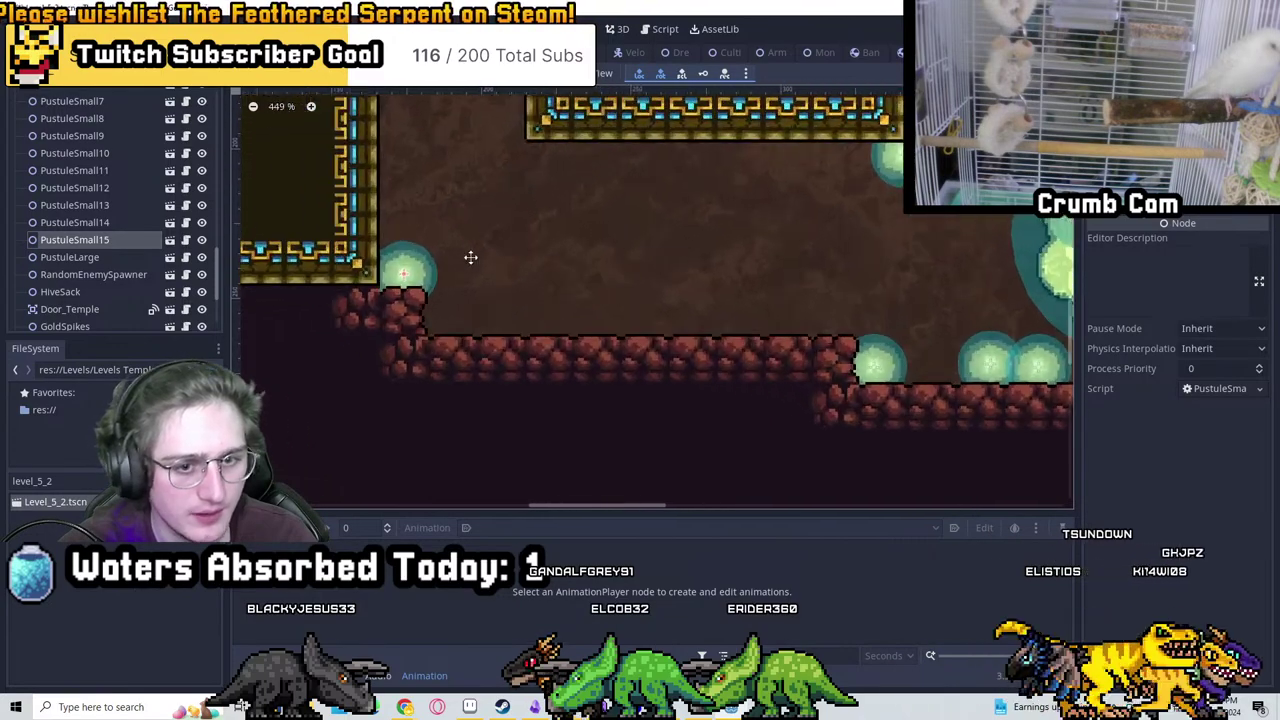
# Add PustuleSmall16 on the left ledge and move PustuleSmall17 onto the rock step by the right wall
pyautogui.hotkey('ctrl', 'd')
pyautogui.moveTo(406, 282); pyautogui.dragTo(452, 358)
pyautogui.scroll(-3, 462, 342)
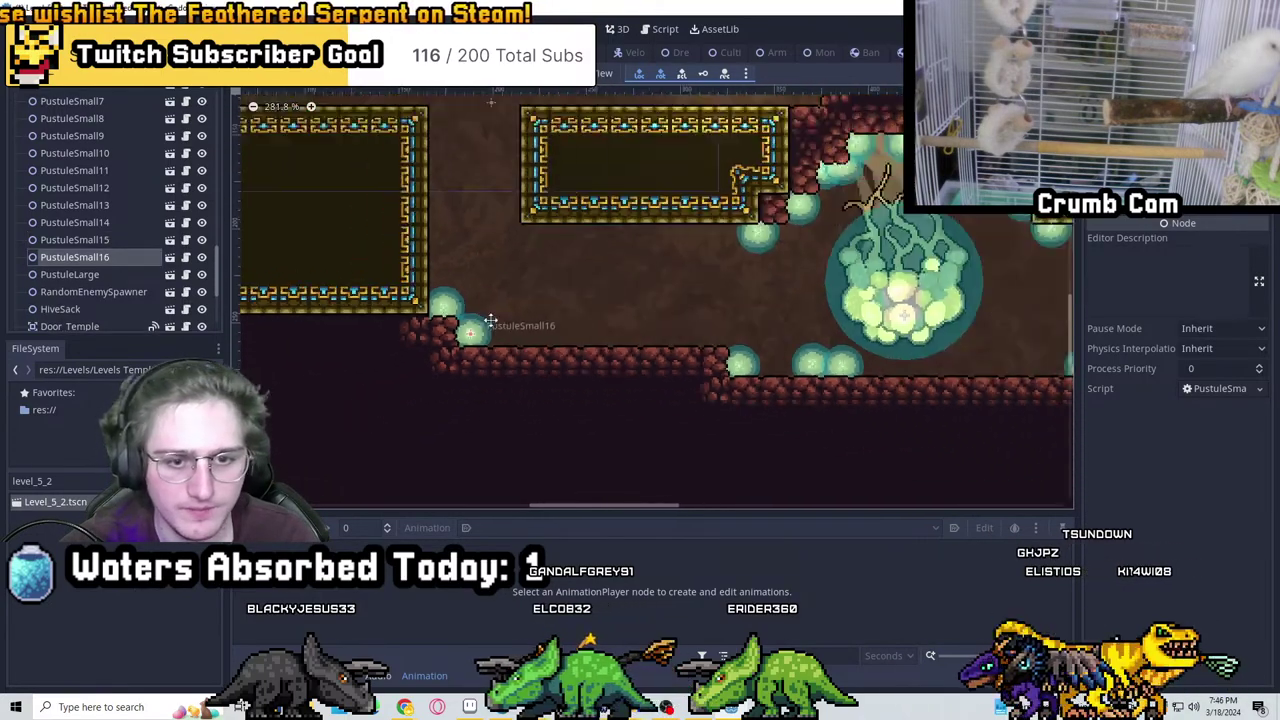
pyautogui.moveTo(848, 296); pyautogui.dragTo(491, 206, button='middle')
pyautogui.moveTo(491, 206); pyautogui.dragTo(725, 366)
pyautogui.scroll(2, 680, 320)
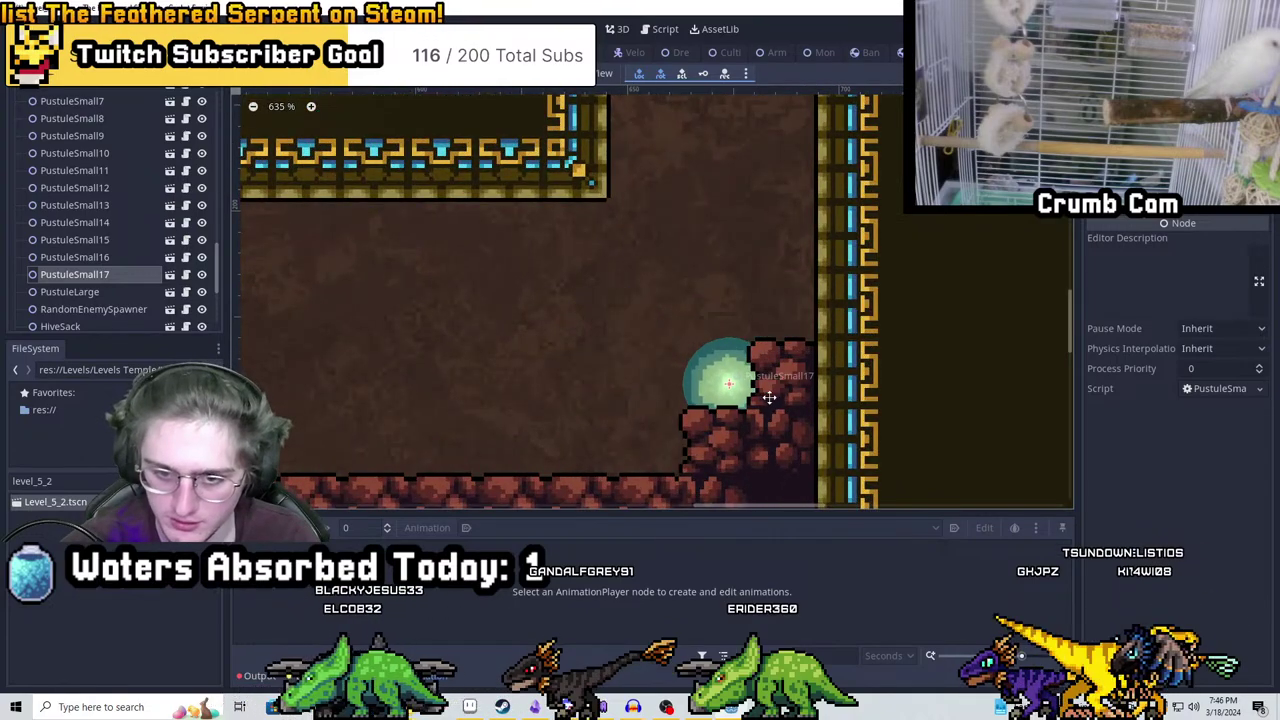
pyautogui.scroll(-1, 770, 380)
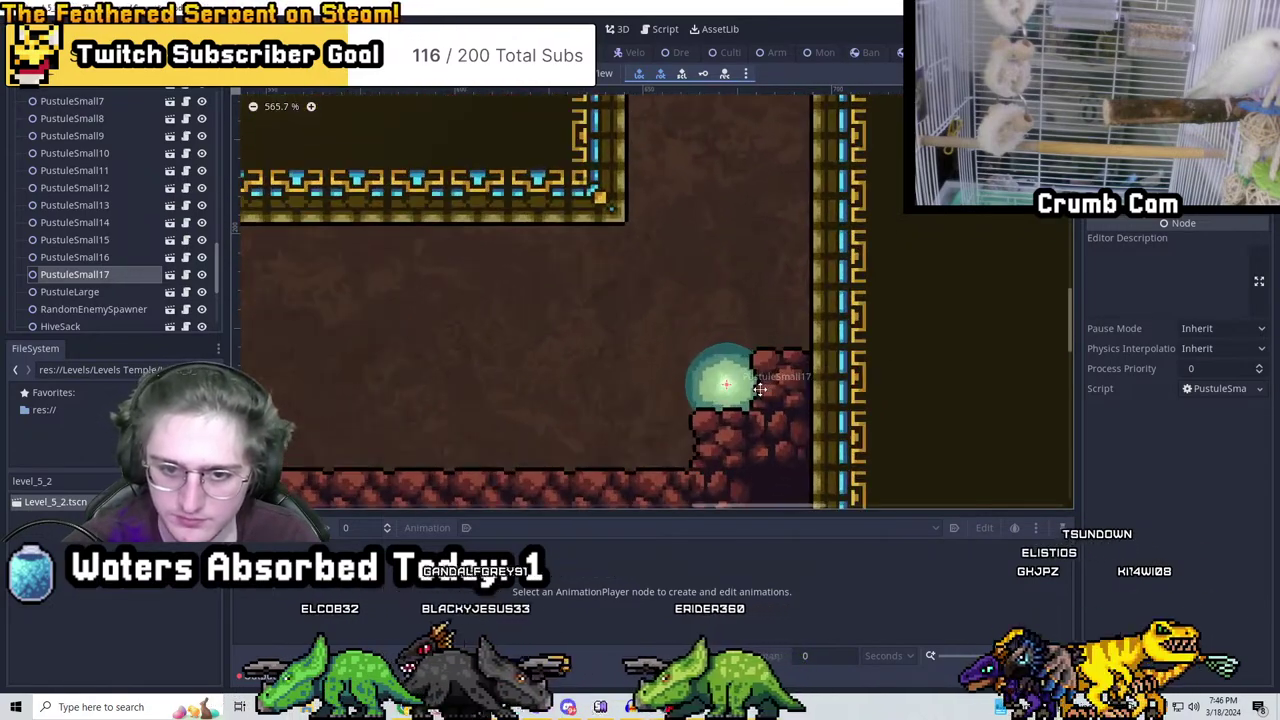
pyautogui.scroll(-1, 762, 385)
pyautogui.scroll(-1, 105, 258)
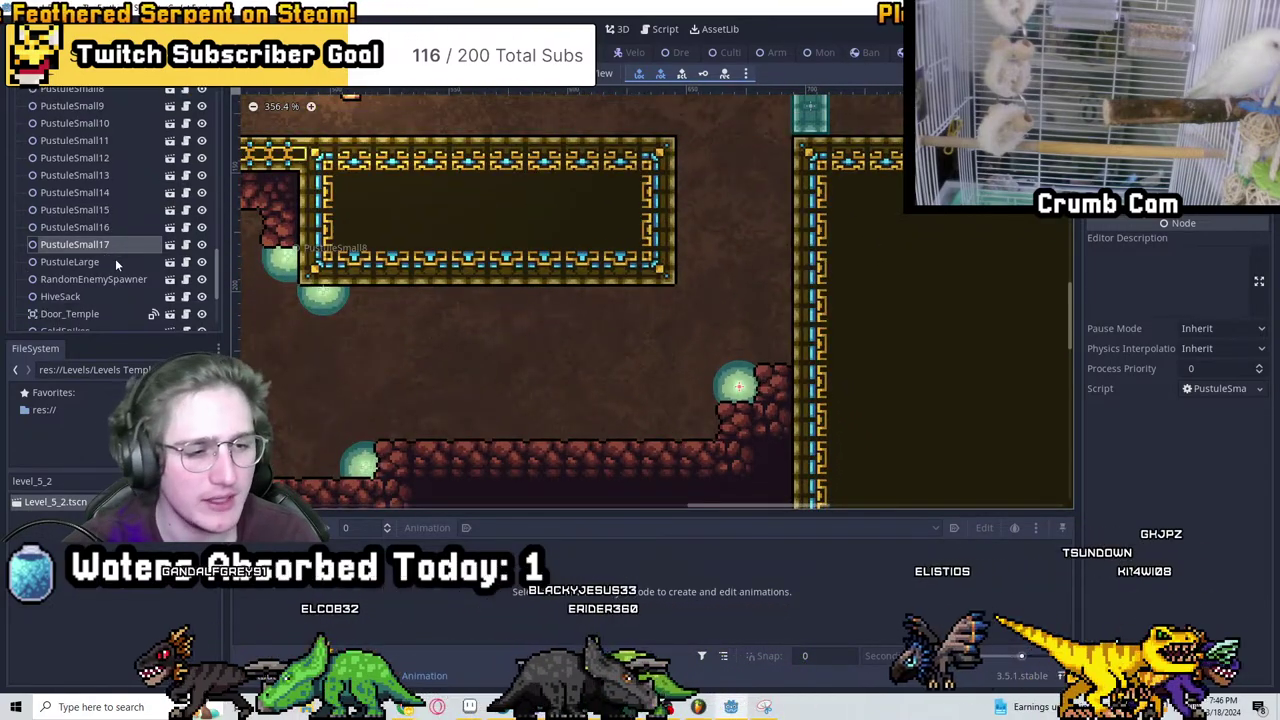
# Center the view on PustuleLarge by the hive sack and nudge a small pustule down-left
pyautogui.click(115, 260)
pyautogui.press('f')
pyautogui.scroll(-1, 784, 308)
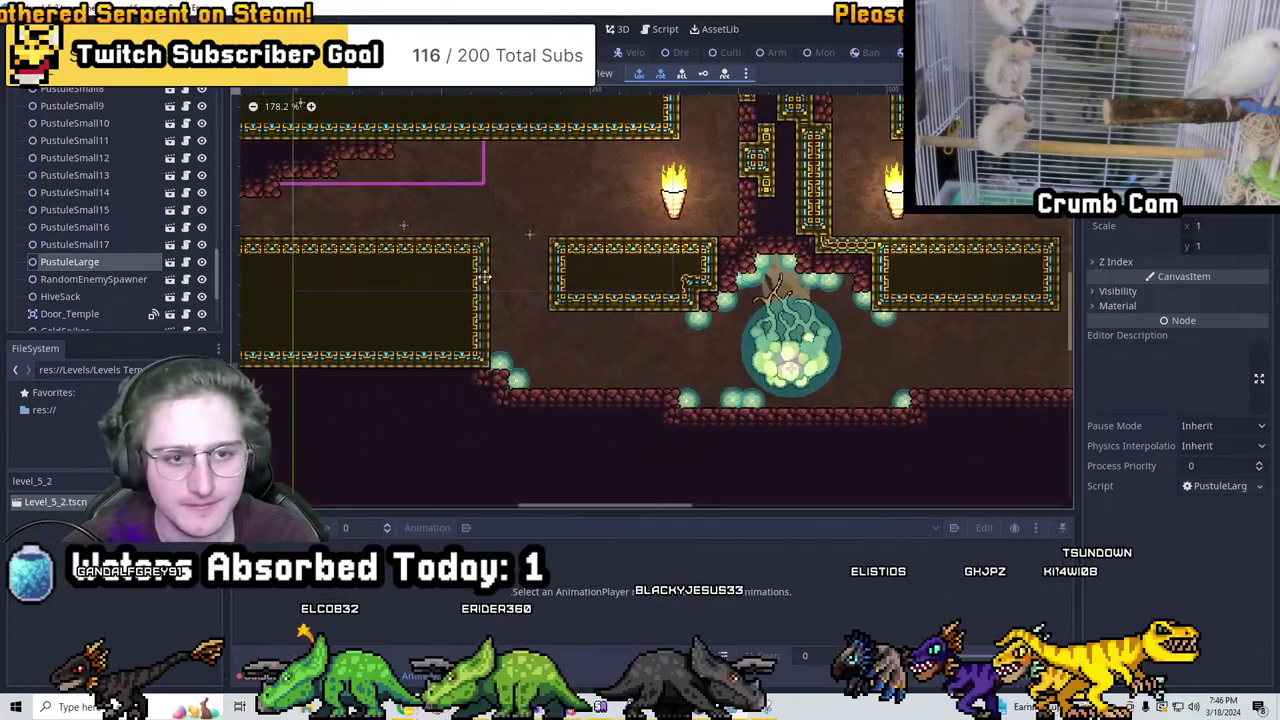
pyautogui.scroll(8, 815, 394)
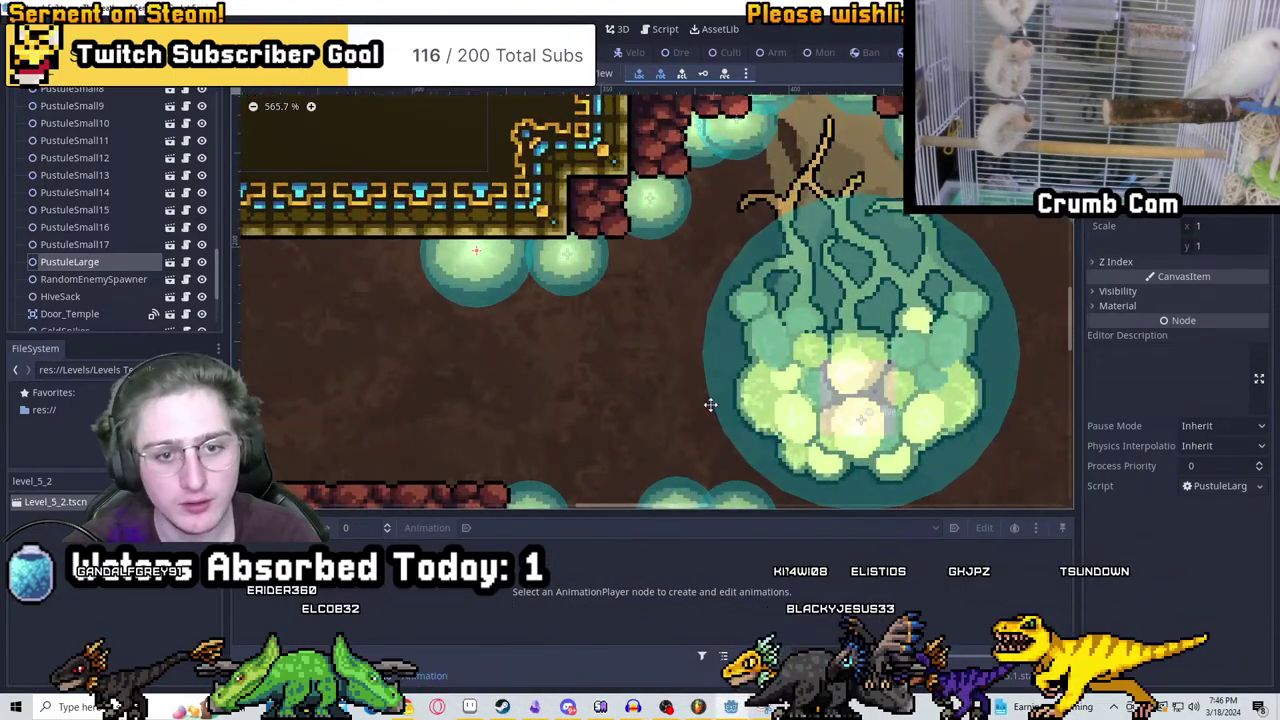
pyautogui.moveTo(709, 400); pyautogui.dragTo(541, 262, button='middle')
pyautogui.moveTo(571, 397); pyautogui.dragTo(567, 406)
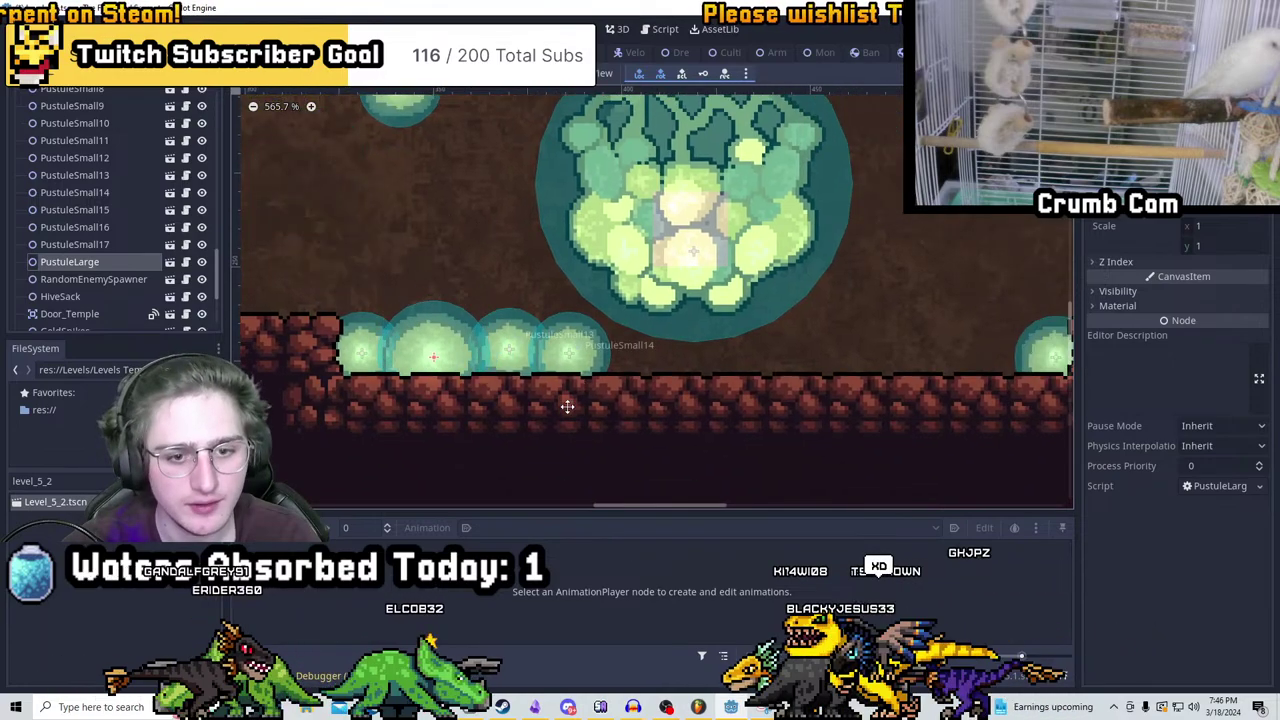
pyautogui.scroll(-2, 567, 369)
# Duplicate the large pustule into PustuleLarge2 and PustuleLarge3 on the cave ceiling
pyautogui.moveTo(590, 200); pyautogui.dragTo(576, 348, button='middle')
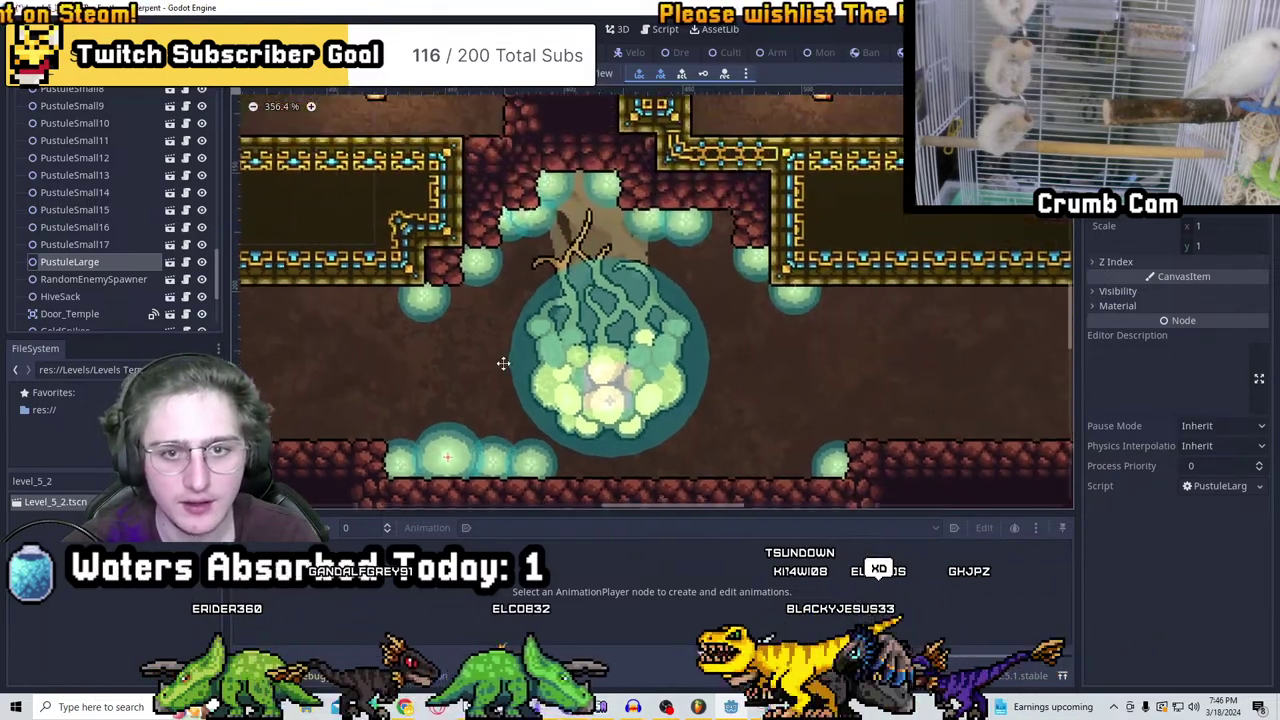
pyautogui.hotkey('ctrl', 'd')
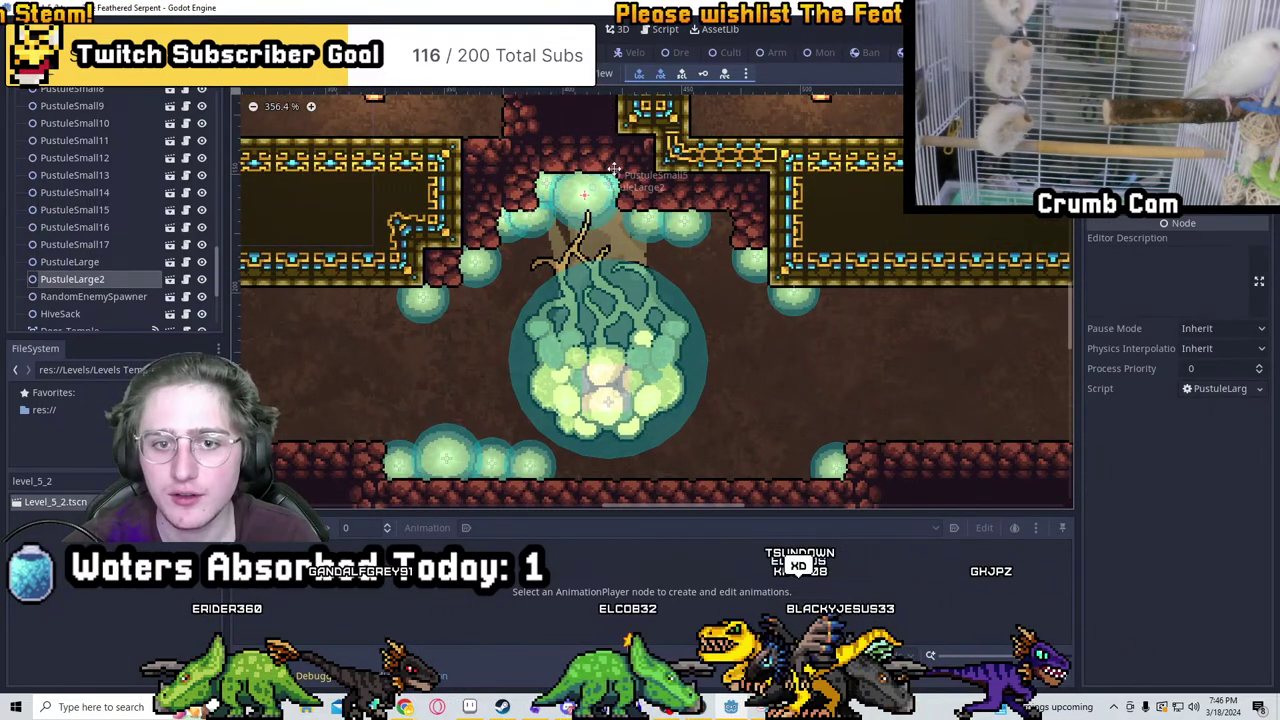
pyautogui.scroll(2, 739, 220)
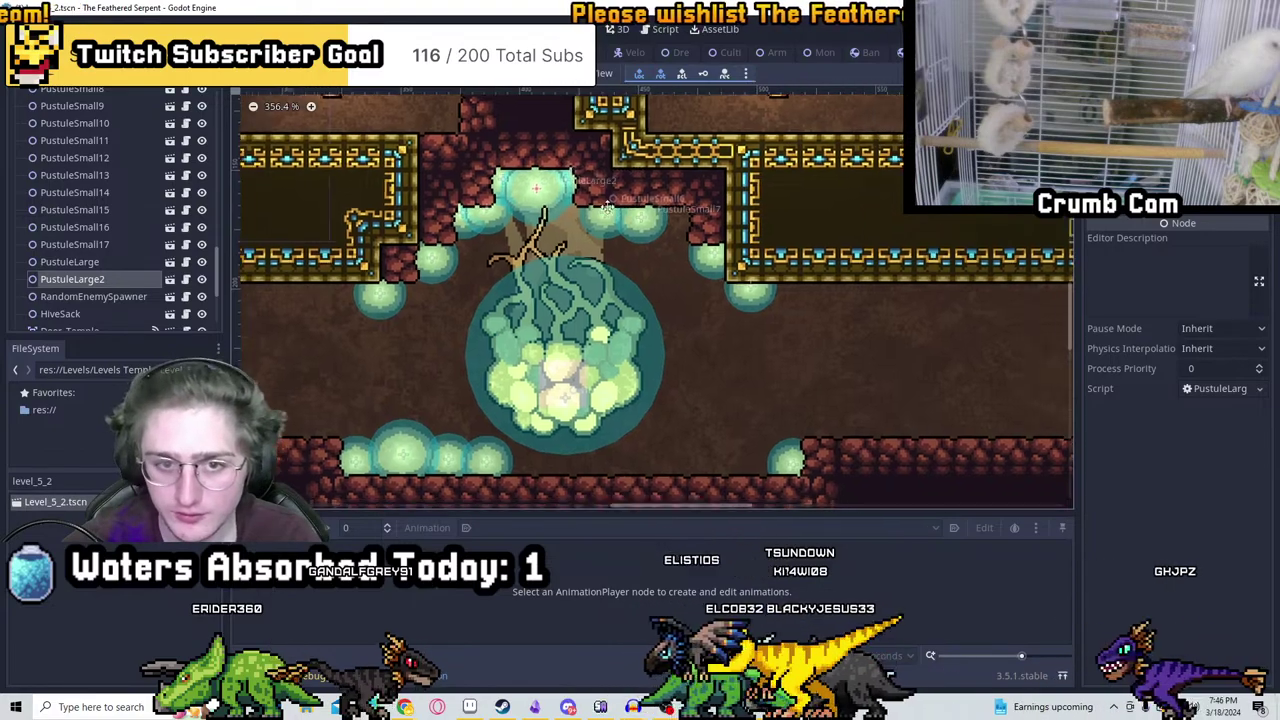
pyautogui.hotkey('ctrl', 'd')
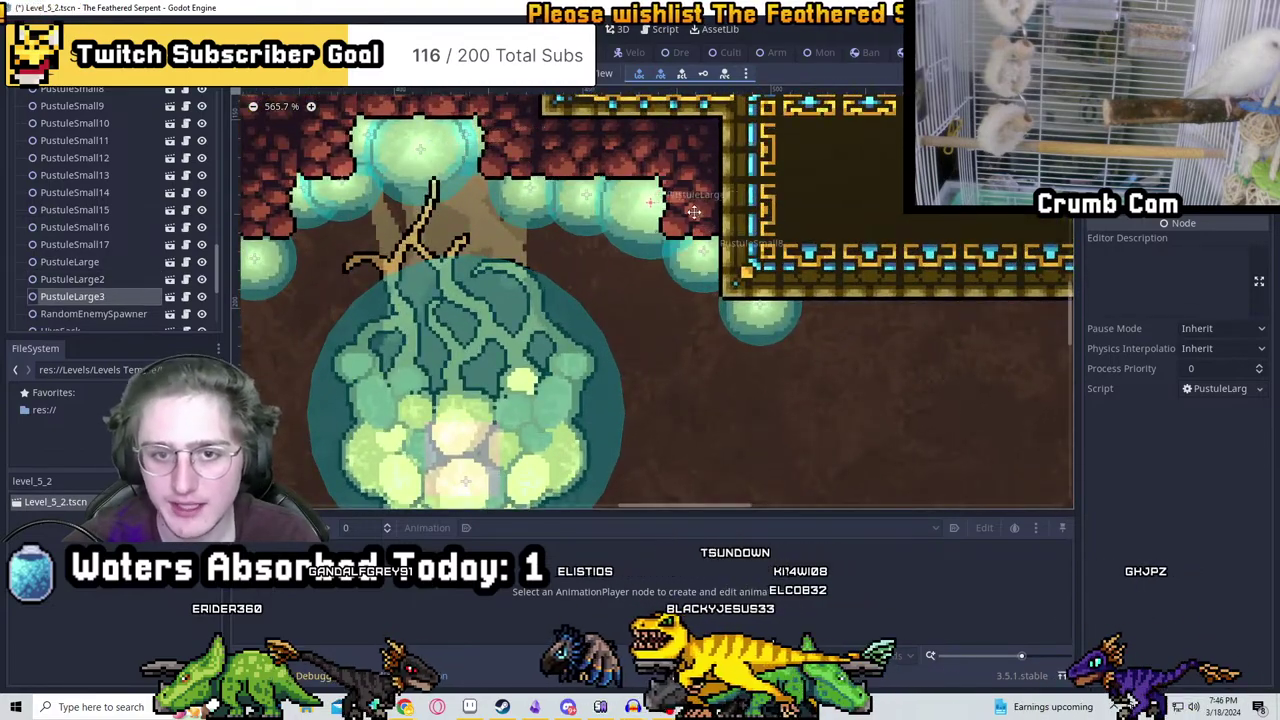
# Add PustuleLarge4 on the floor ledge and PustuleLarge5 on the right ledge
pyautogui.moveTo(737, 301); pyautogui.dragTo(606, 243, button='middle')
pyautogui.hotkey('ctrl', 'd')
pyautogui.moveTo(606, 243); pyautogui.dragTo(567, 357)
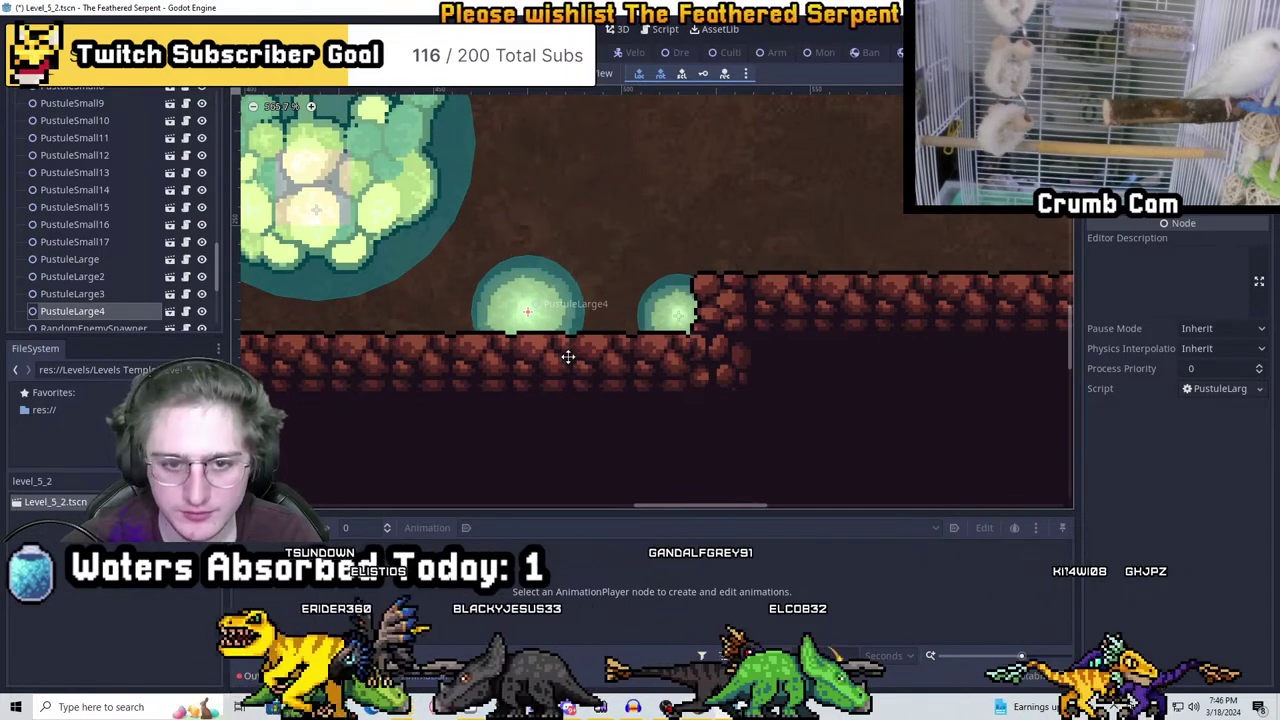
pyautogui.moveTo(563, 372); pyautogui.dragTo(793, 329, button='middle')
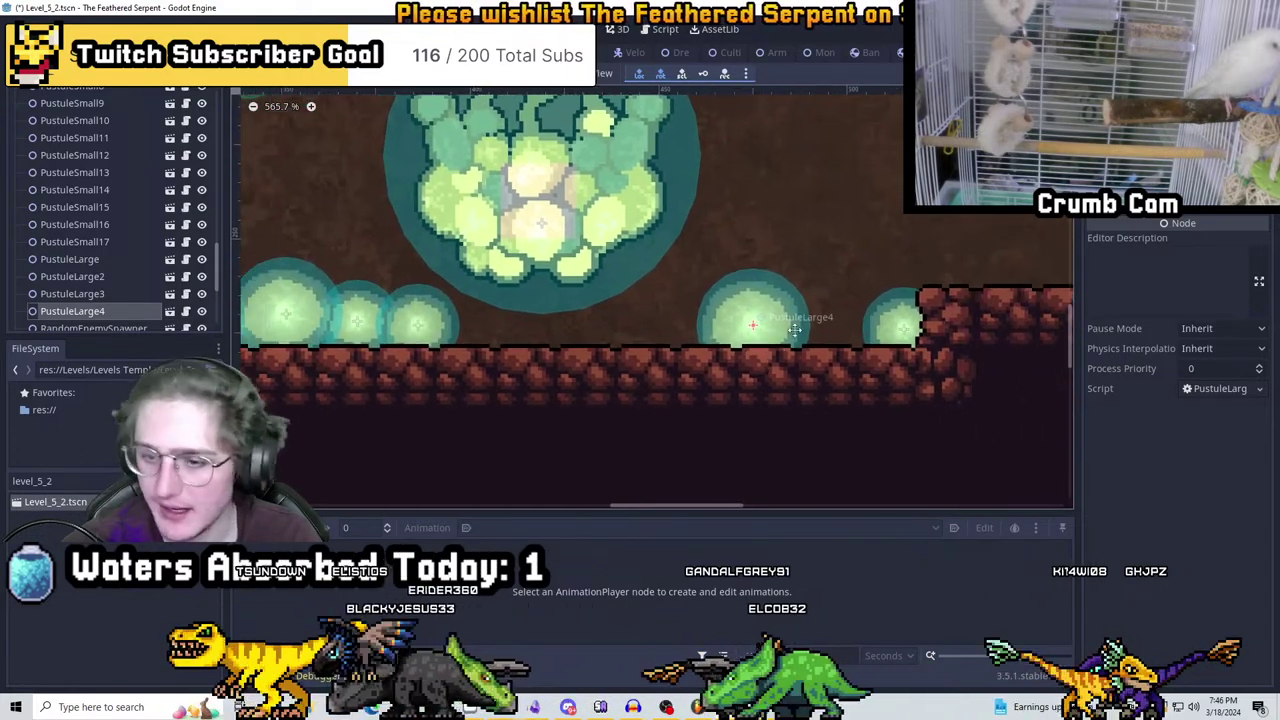
pyautogui.hotkey('ctrl', 'd')
pyautogui.moveTo(720, 283); pyautogui.dragTo(488, 314, button='middle')
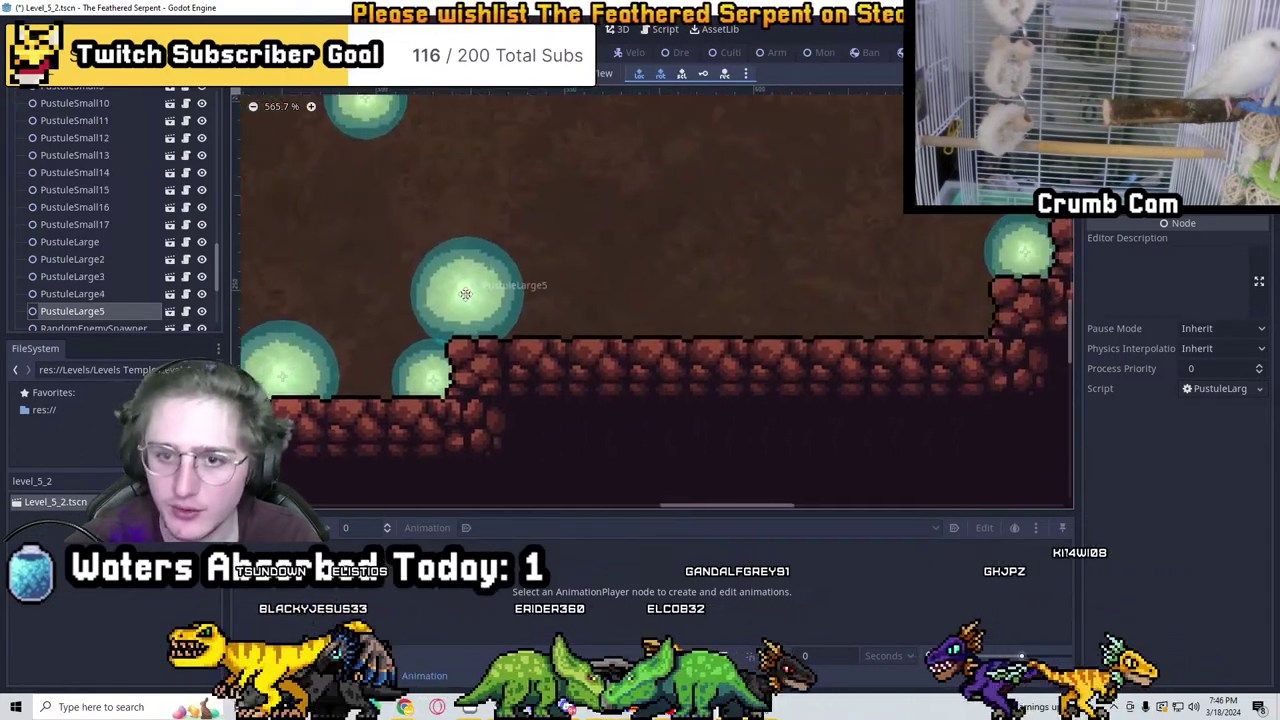
pyautogui.moveTo(488, 314); pyautogui.dragTo(977, 327)
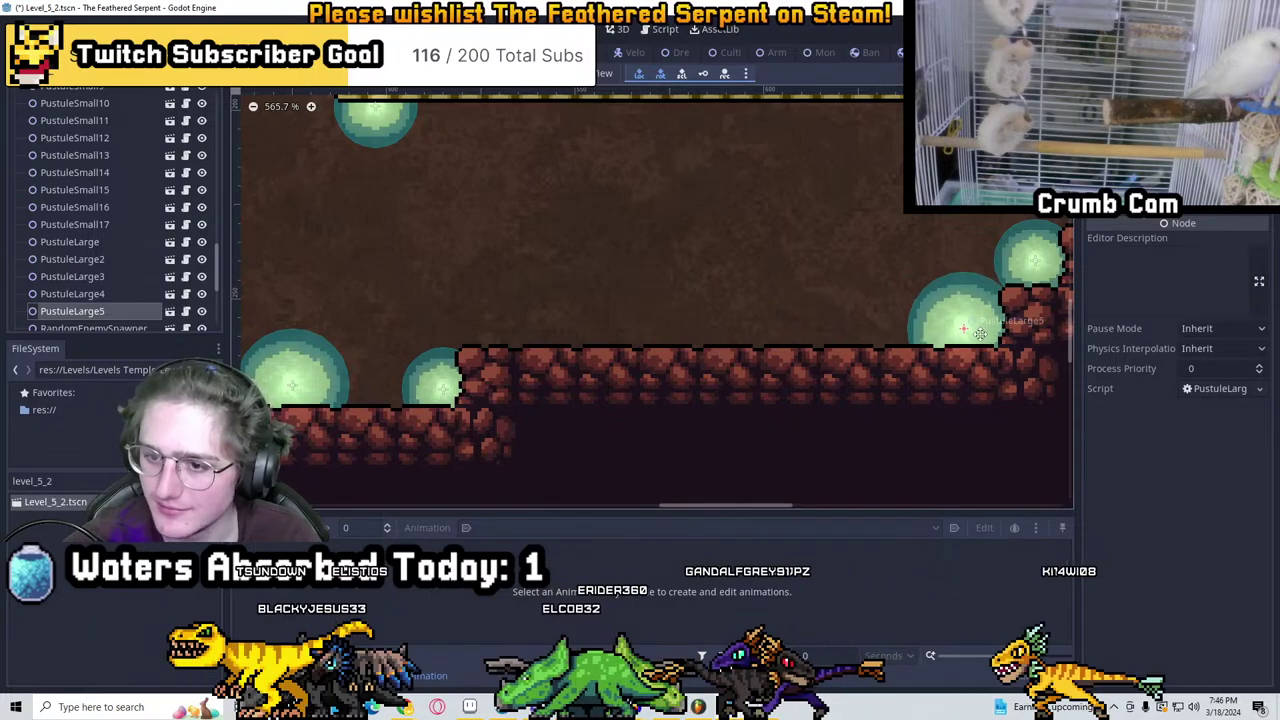
pyautogui.scroll(-6, 980, 333)
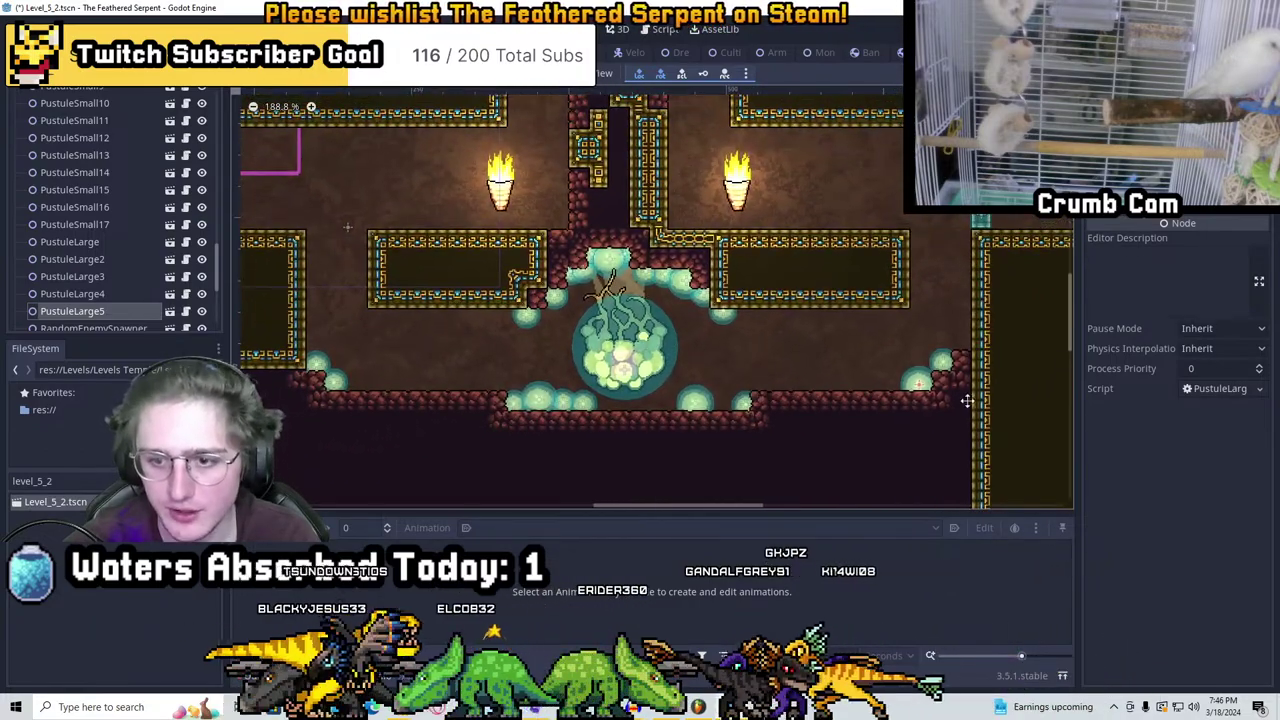
pyautogui.scroll(4, 482, 325)
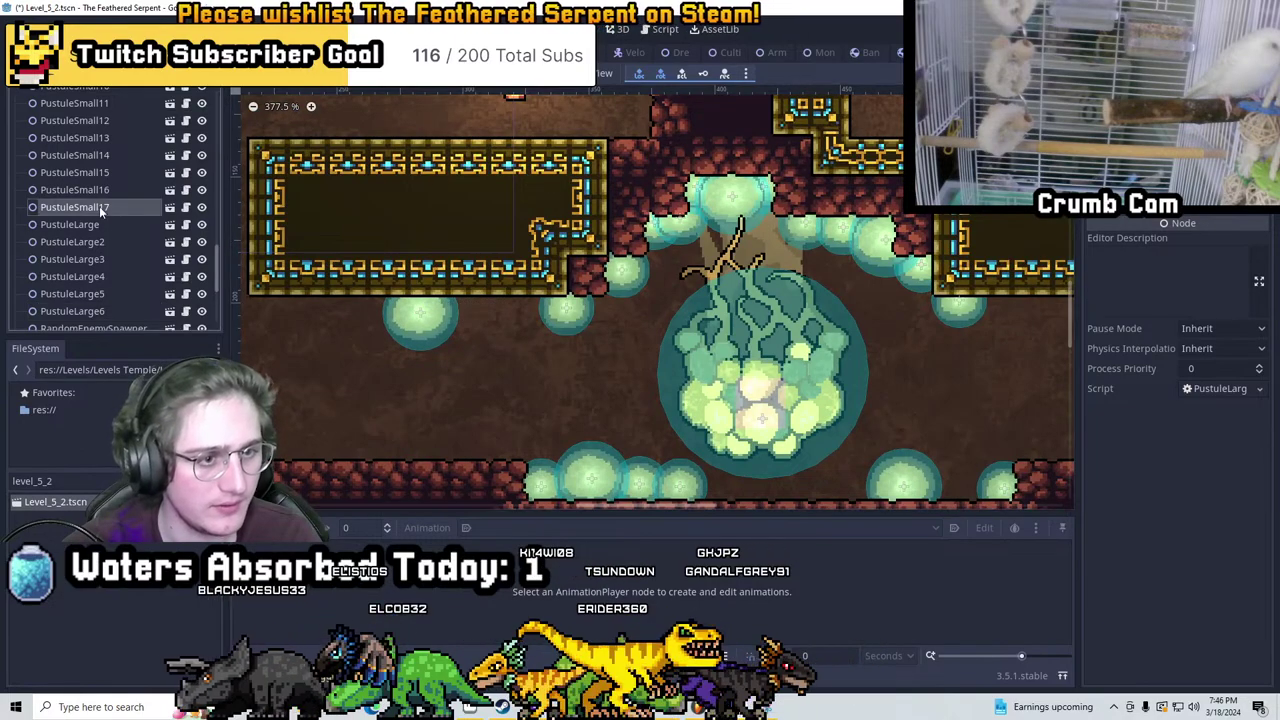
# Place PustuleSmall18 and PustuleSmall19 beneath the ceiling ledge beside the hive sack, then save
pyautogui.hotkey('ctrl', 'd')
pyautogui.scroll(-1, 665, 333)
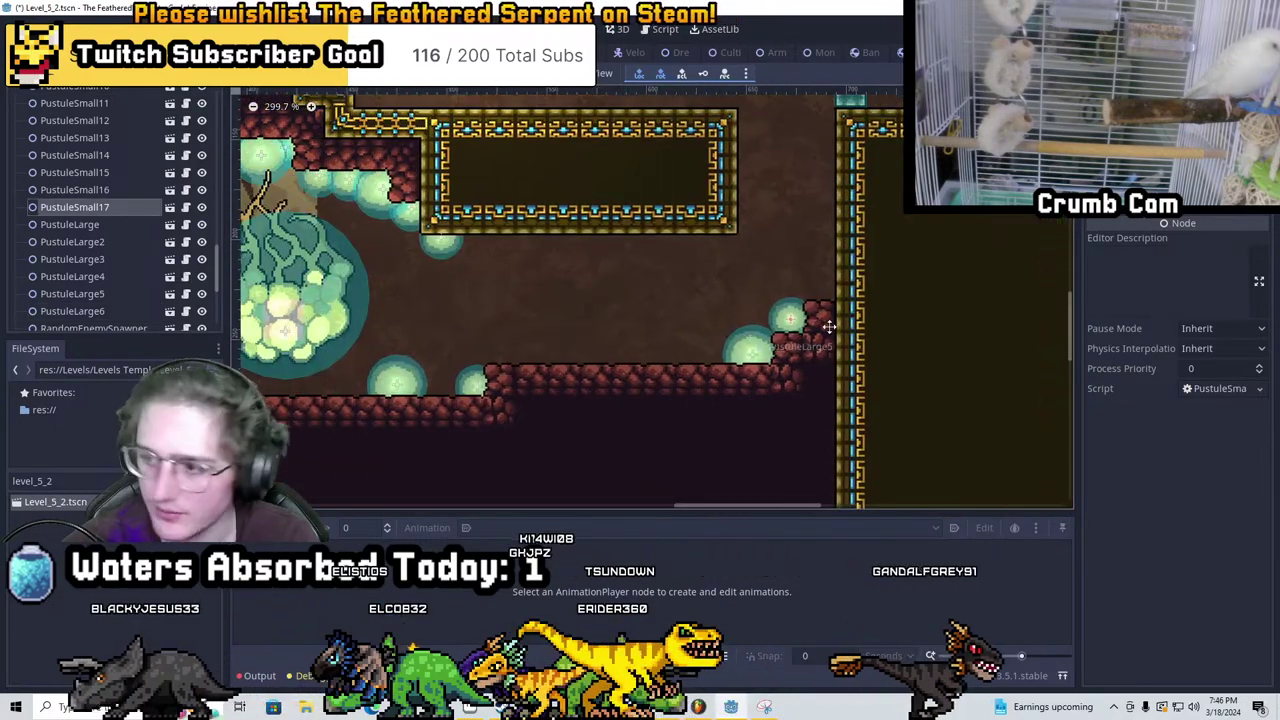
pyautogui.scroll(5, 457, 320)
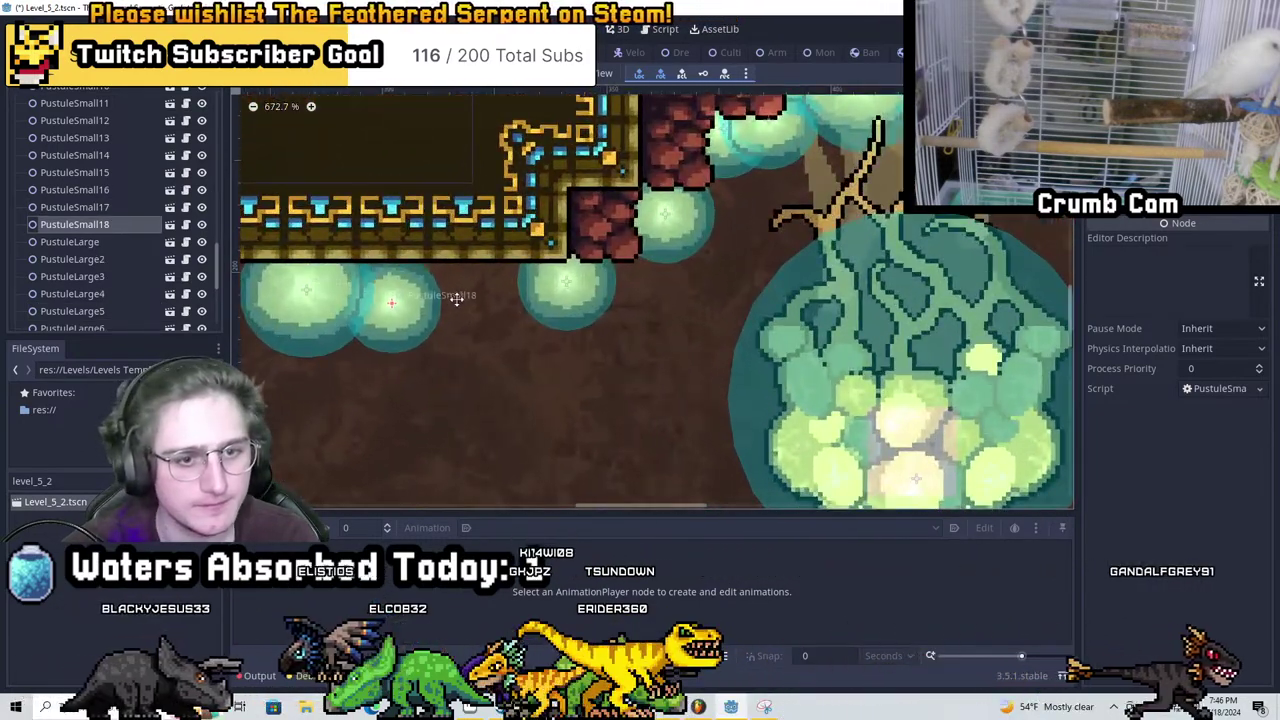
pyautogui.moveTo(467, 296); pyautogui.dragTo(780, 326, button='middle')
pyautogui.hotkey('ctrl', 'd')
pyautogui.moveTo(718, 300); pyautogui.dragTo(560, 300)
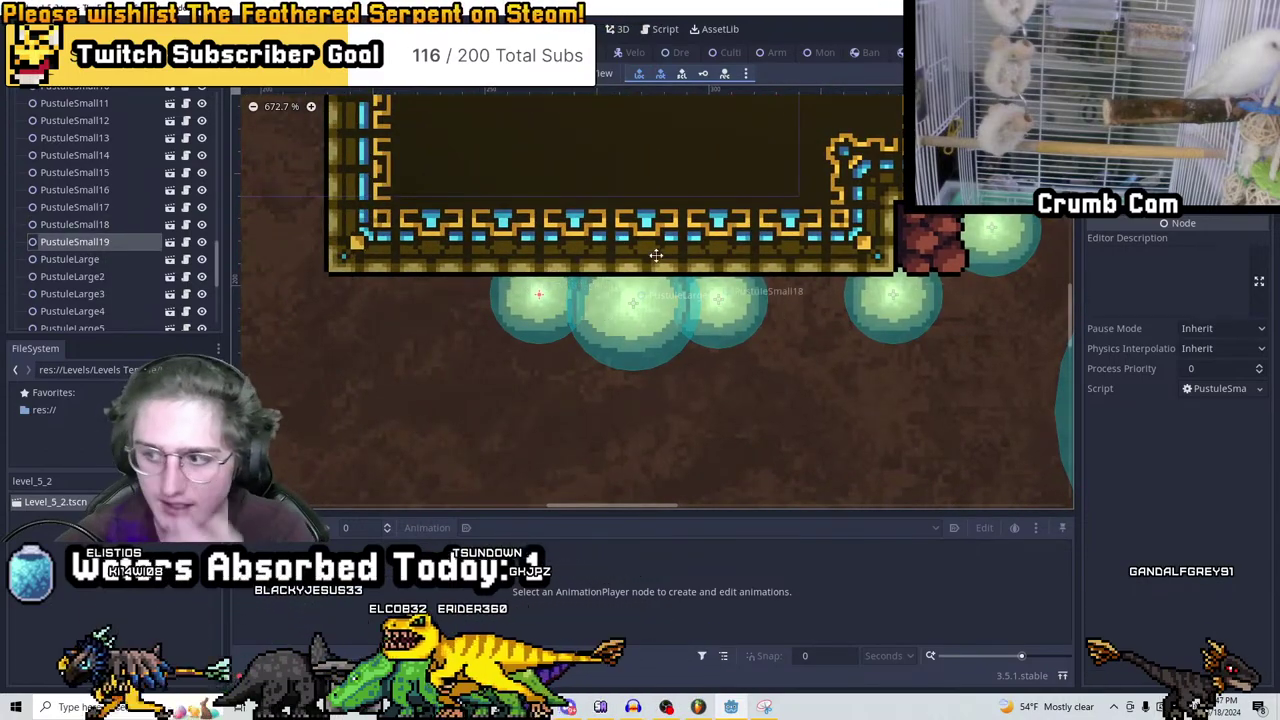
pyautogui.scroll(-6, 700, 290)
pyautogui.hotkey('ctrl', 's')
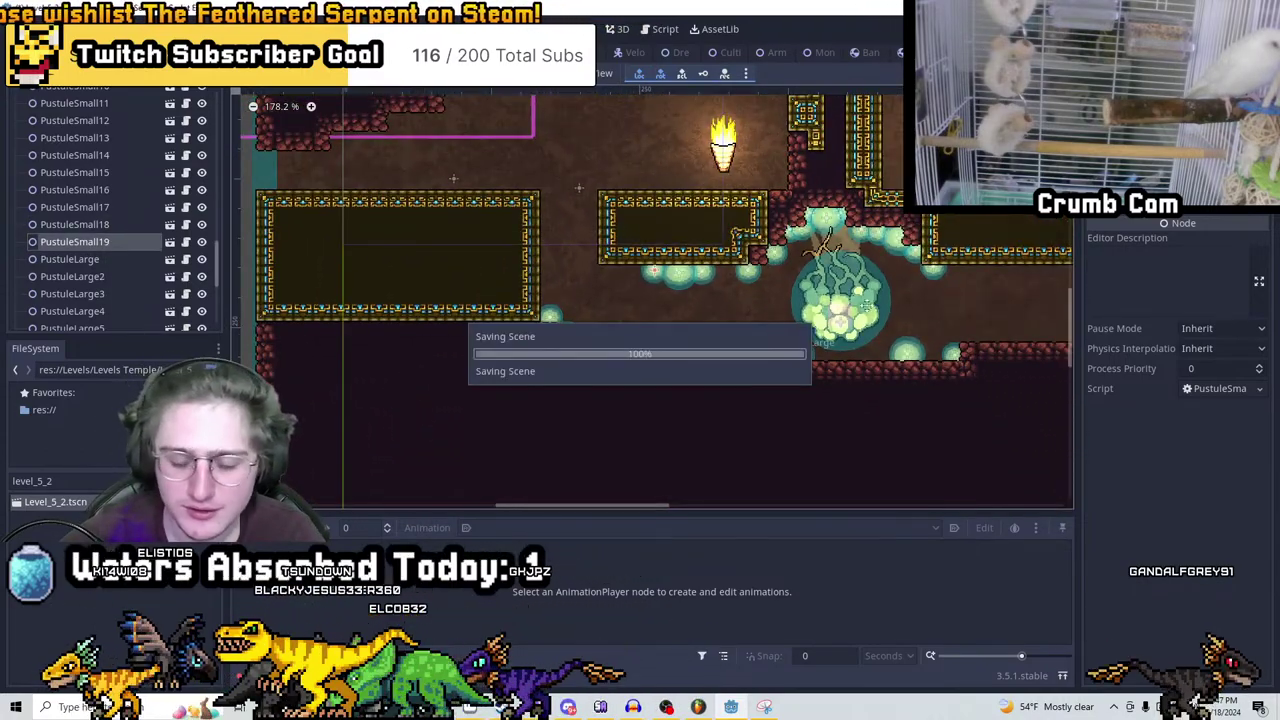
pyautogui.moveTo(965, 281); pyautogui.dragTo(665, 346, button='middle')
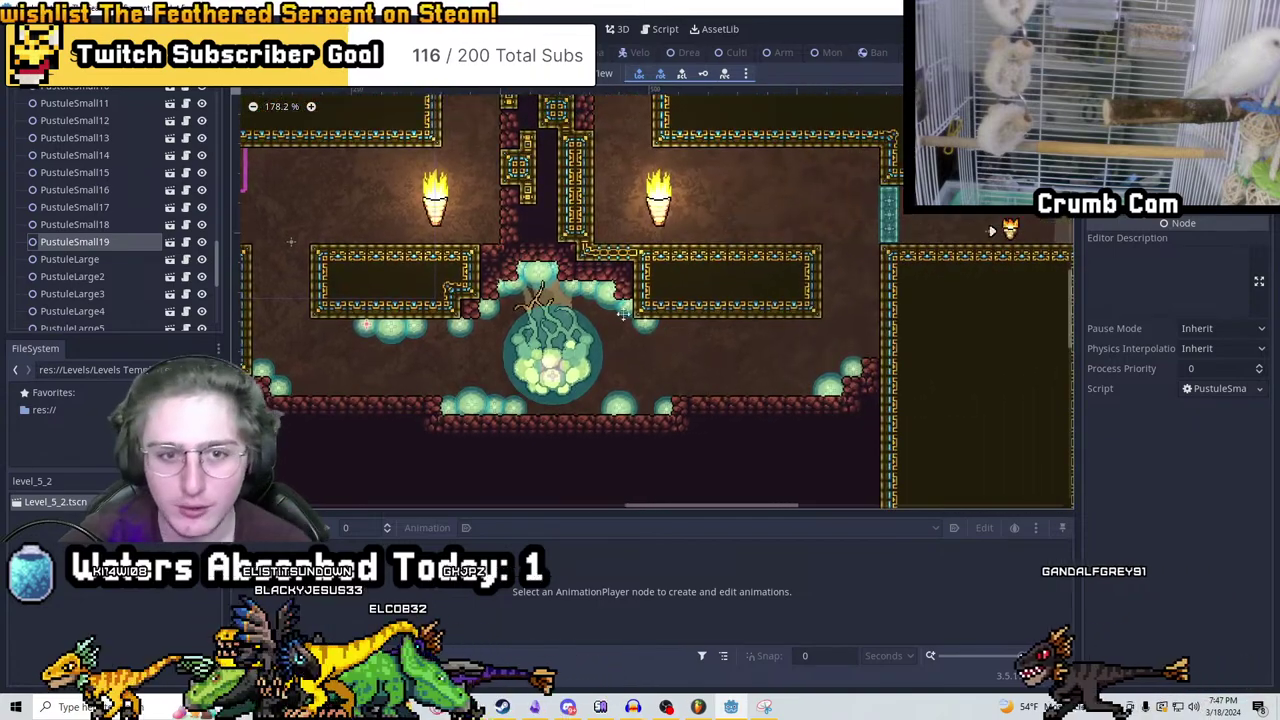
pyautogui.scroll(-1, 622, 314)
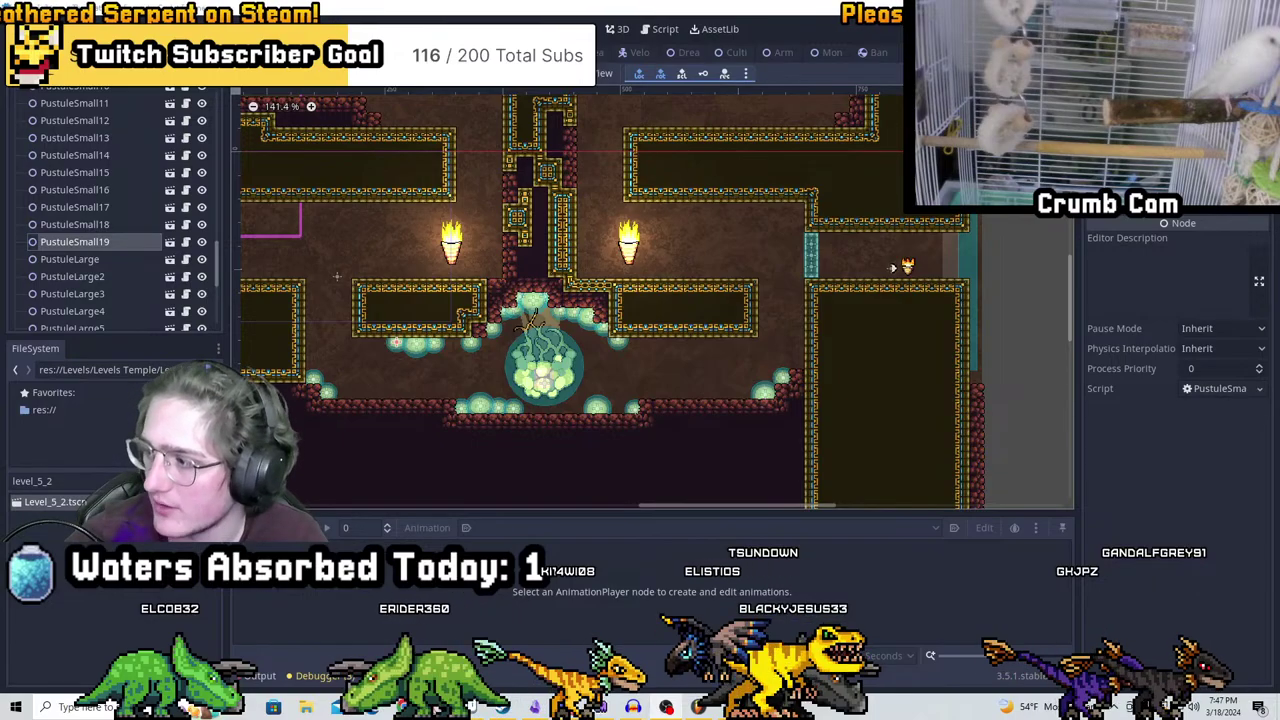
pyautogui.scroll(2, 650, 229)
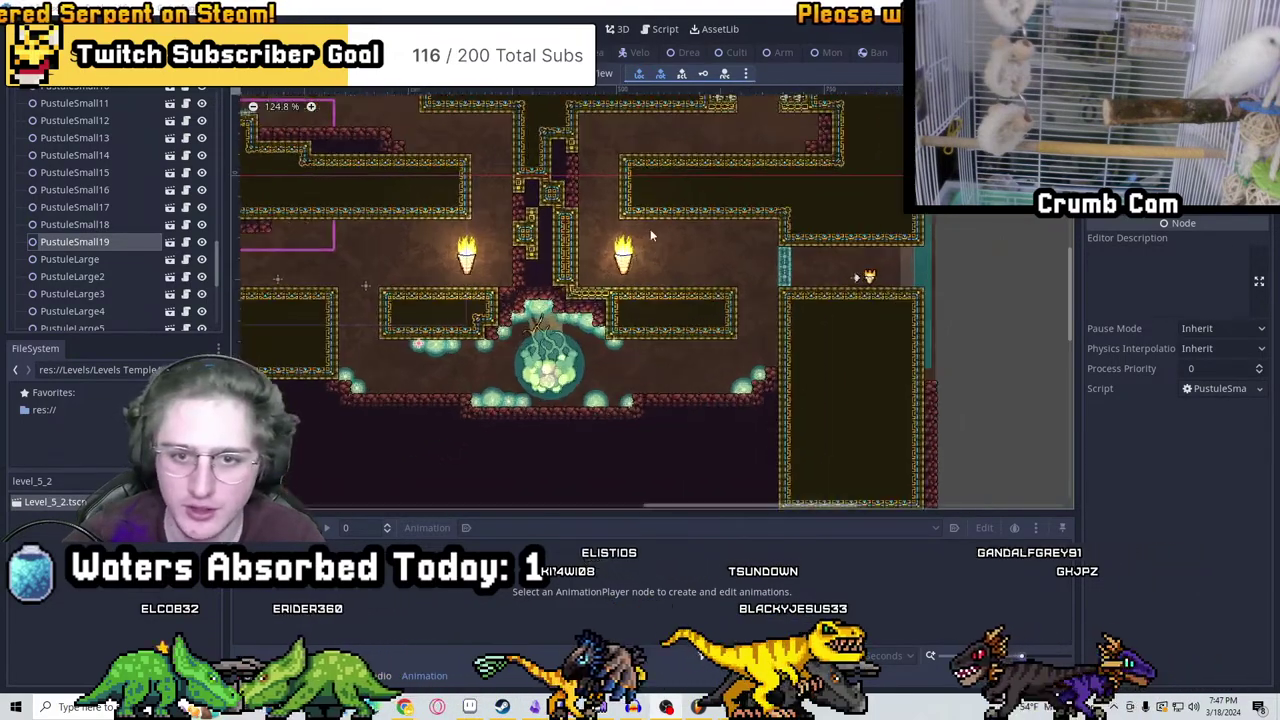
pyautogui.moveTo(659, 255); pyautogui.dragTo(766, 300, button='middle')
pyautogui.hotkey('ctrl', 's')
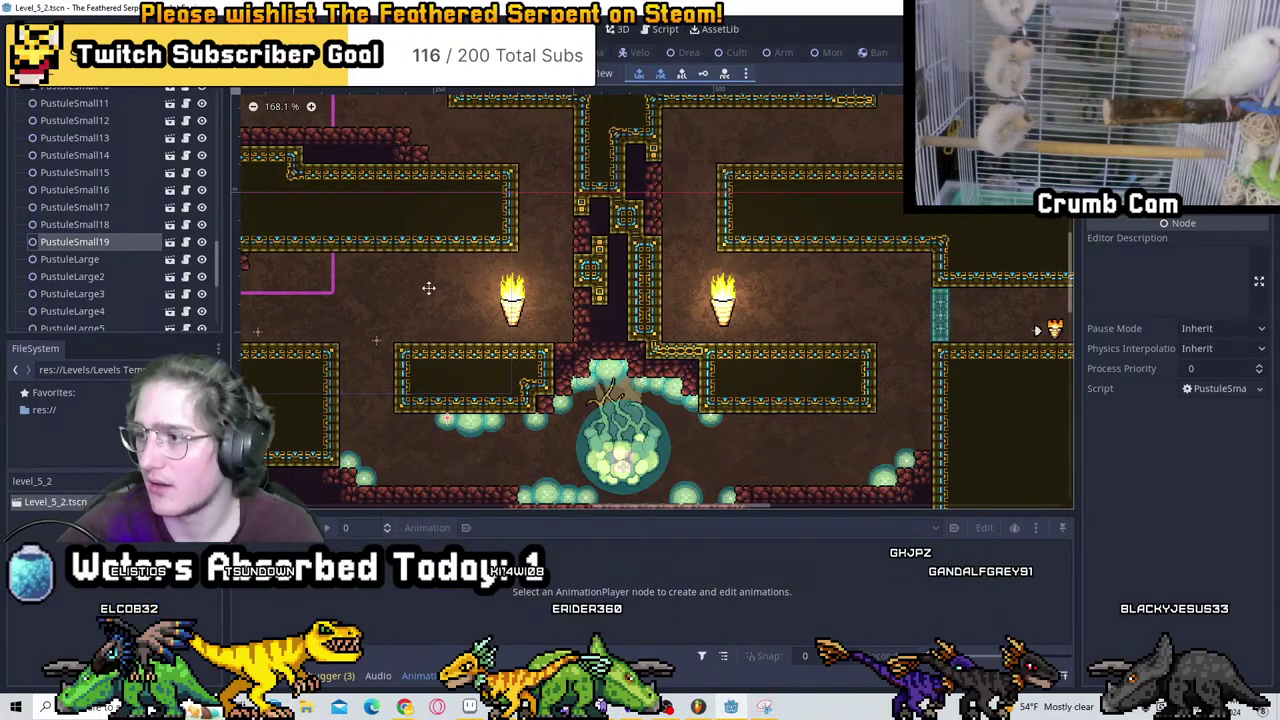
pyautogui.scroll(-2, 656, 300)
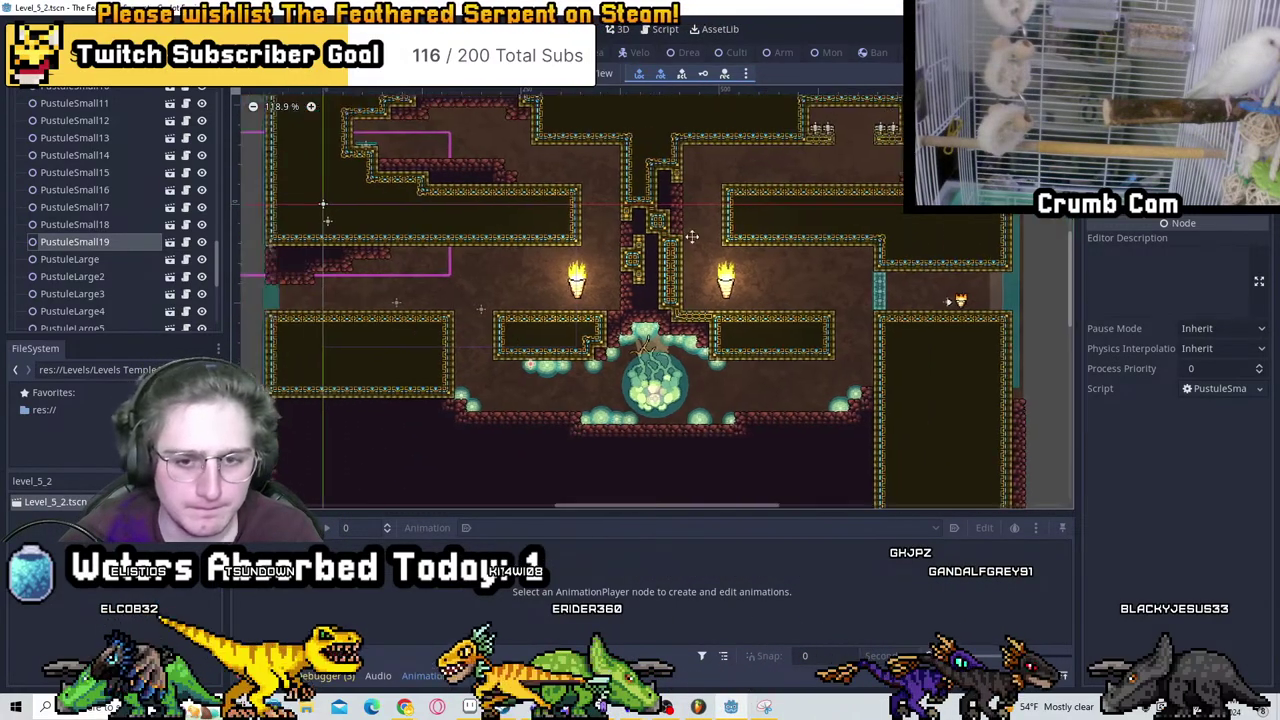
pyautogui.scroll(1, 656, 300)
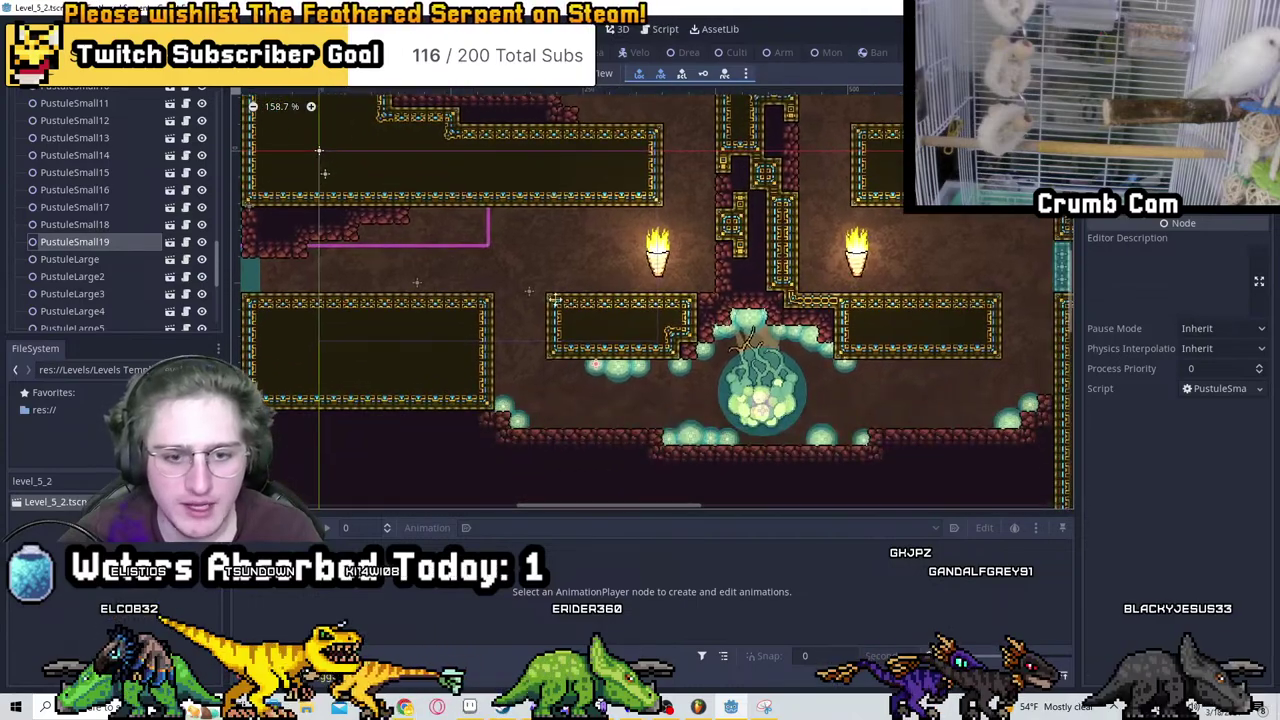
pyautogui.moveTo(190, 226); pyautogui.dragTo(253, 258, button='middle')
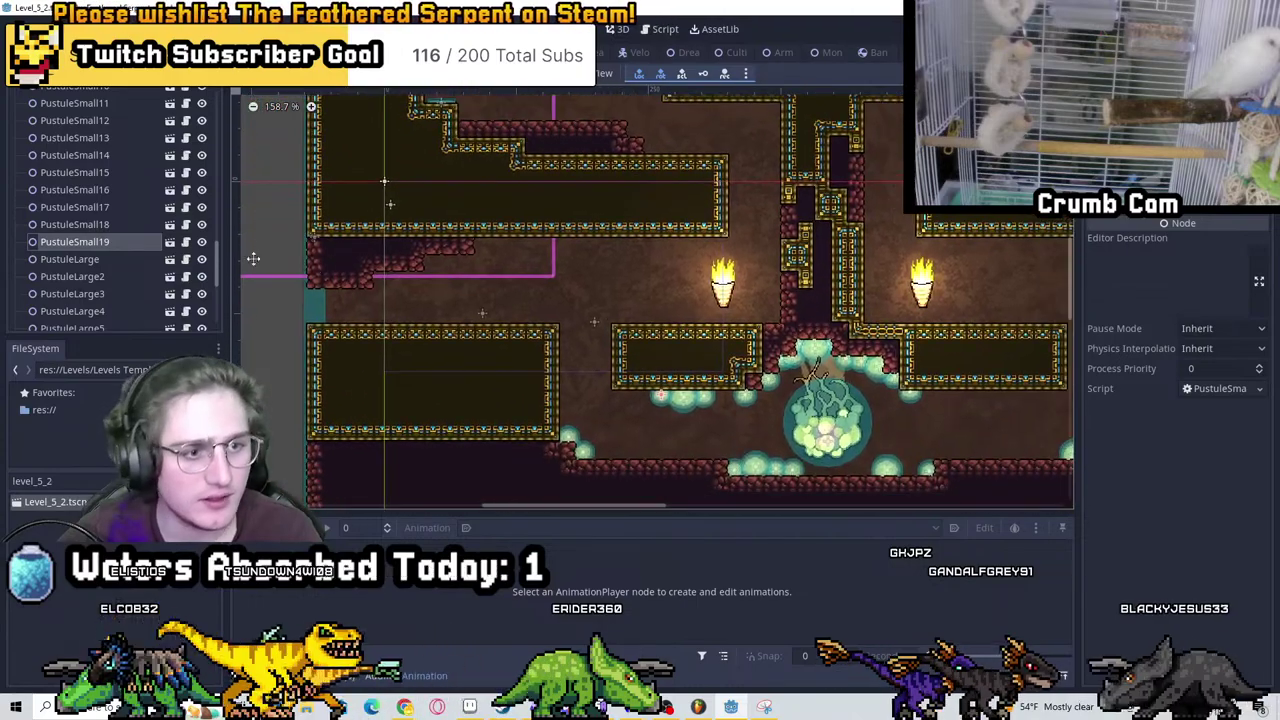
# Duplicate small pustules PustuleSmall20 through PustuleSmall23 onto the corridor ledges and save the scene
pyautogui.hotkey('ctrl', 'd')
pyautogui.scroll(11, 674, 266)
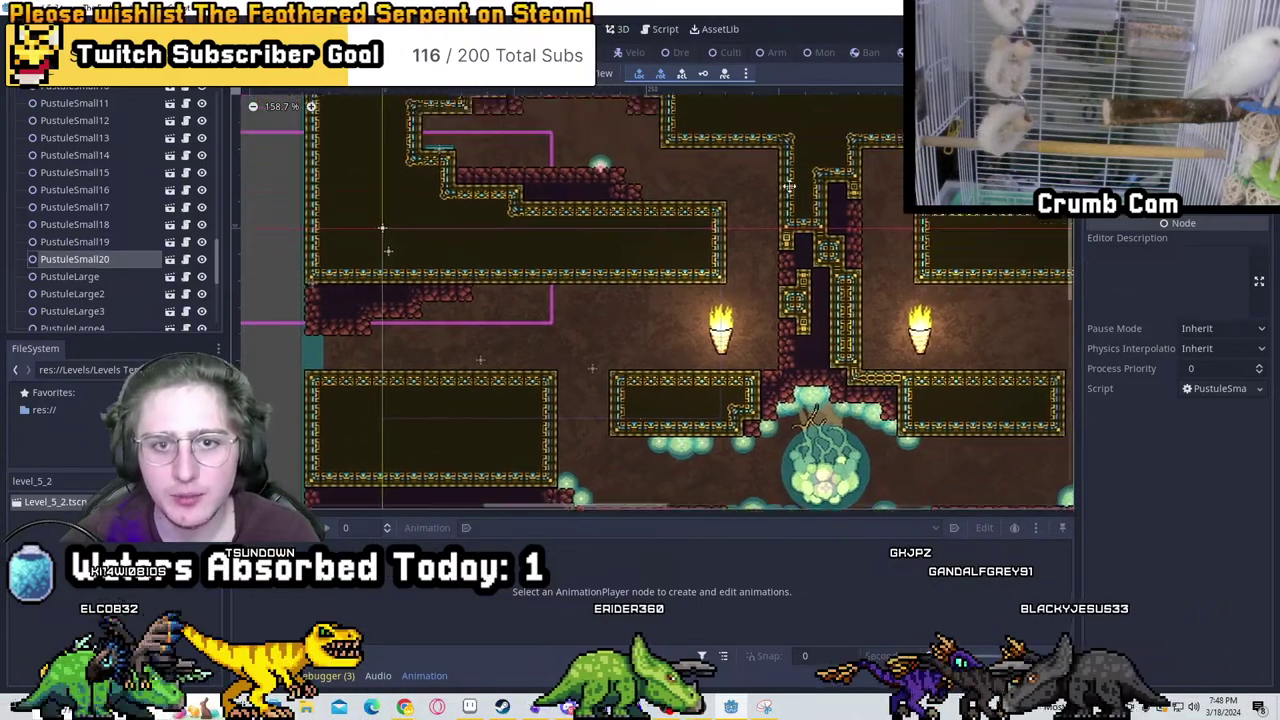
pyautogui.scroll(11, 650, 280)
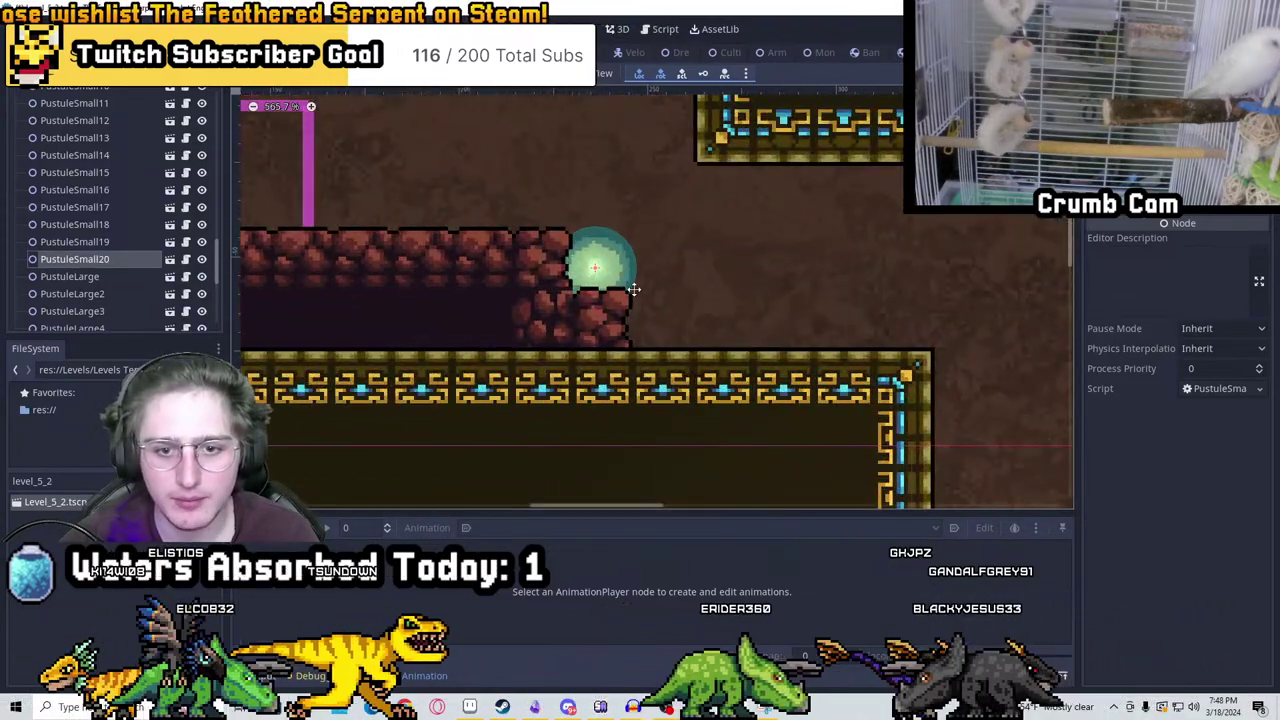
pyautogui.hotkey('ctrl', 'd')
pyautogui.moveTo(634, 289); pyautogui.dragTo(713, 345)
pyautogui.scroll(-6, 696, 350)
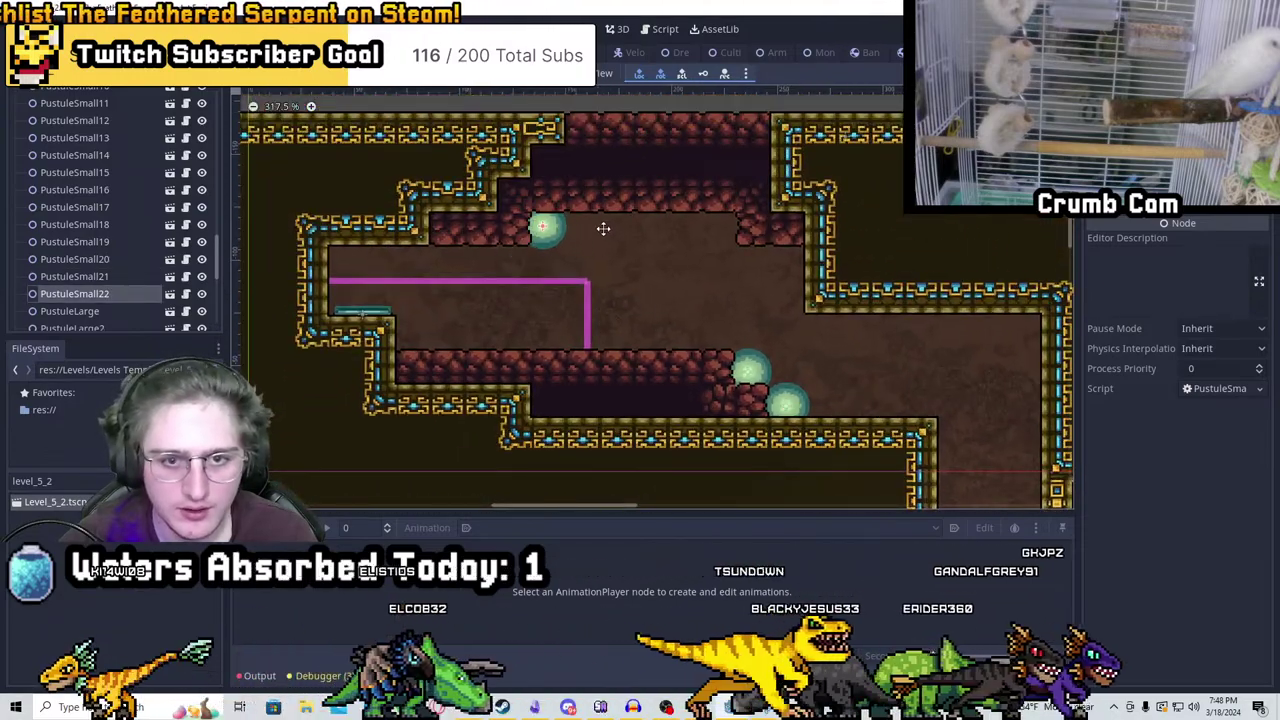
pyautogui.scroll(-8, 603, 229)
pyautogui.scroll(3, 683, 269)
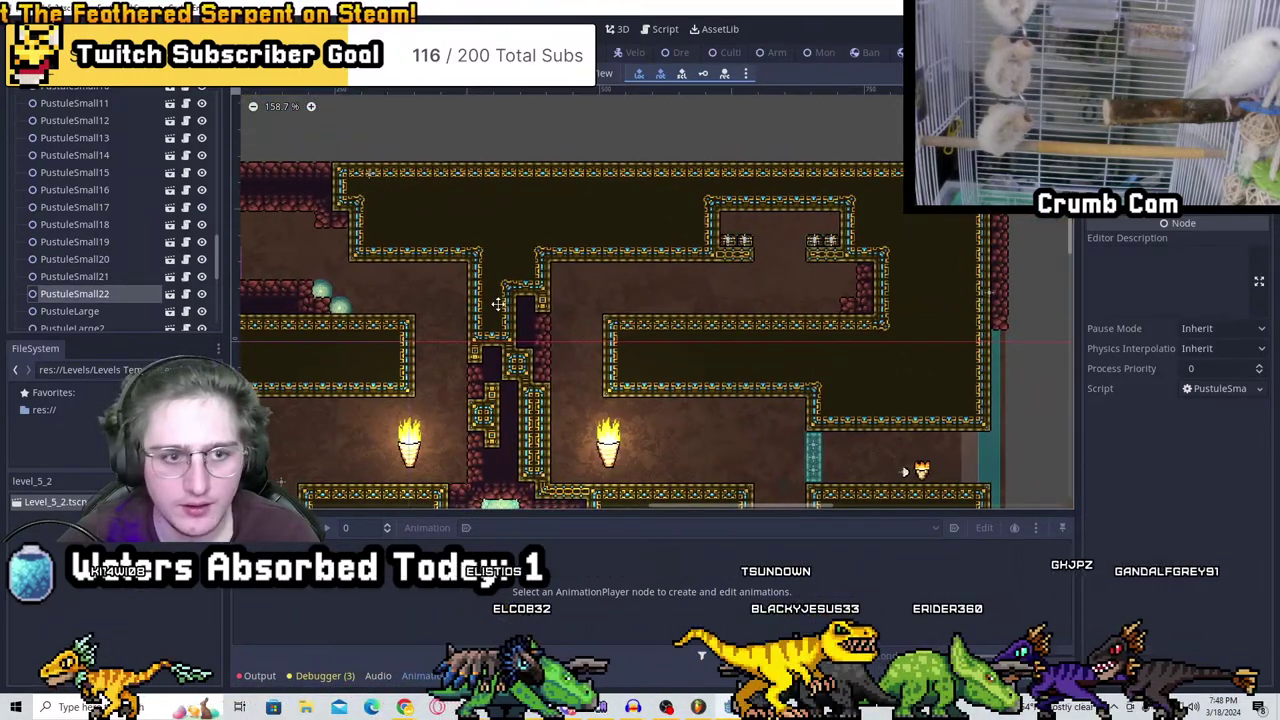
pyautogui.hotkey('ctrl', 'd')
pyautogui.scroll(10, 944, 287)
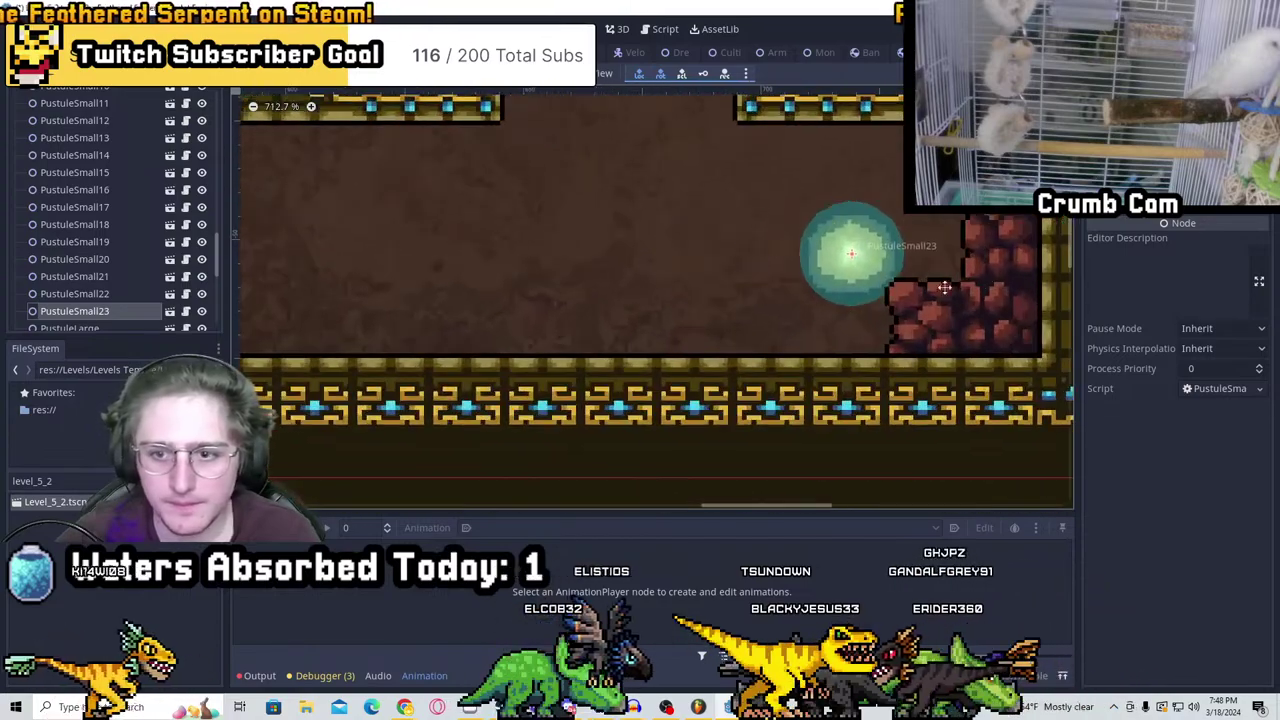
pyautogui.scroll(-15, 950, 272)
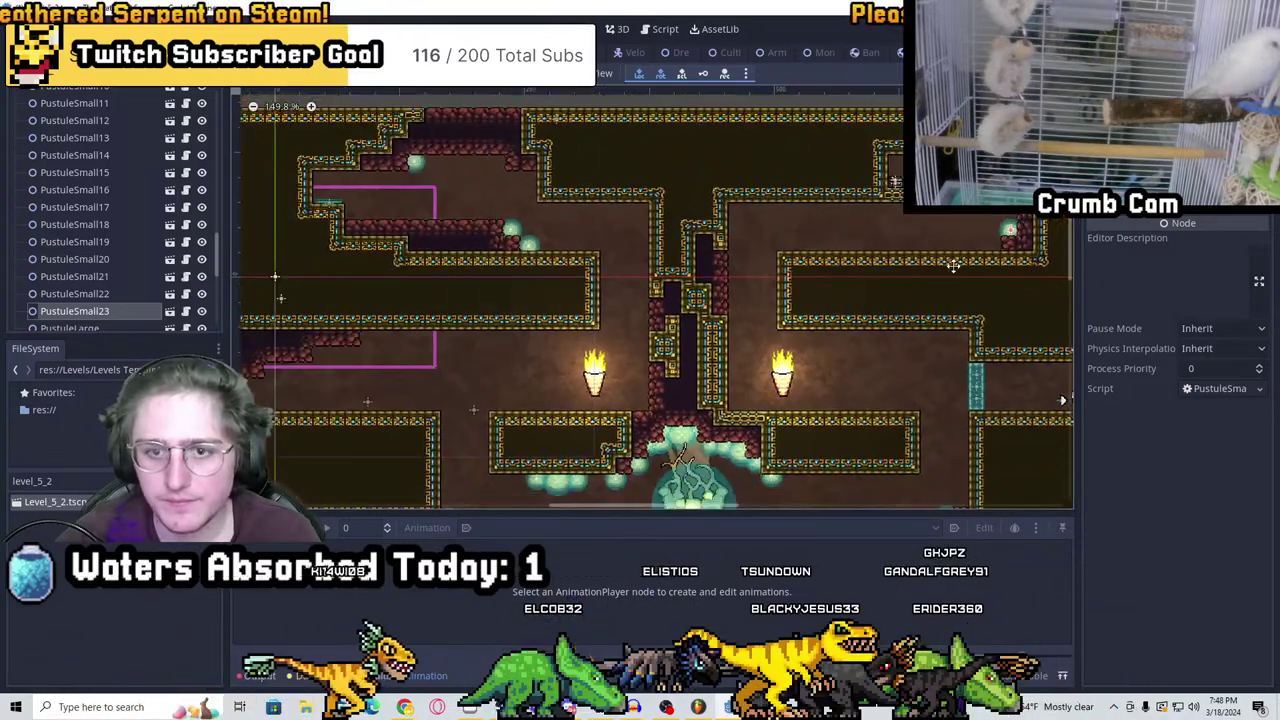
pyautogui.hotkey('ctrl', 's')
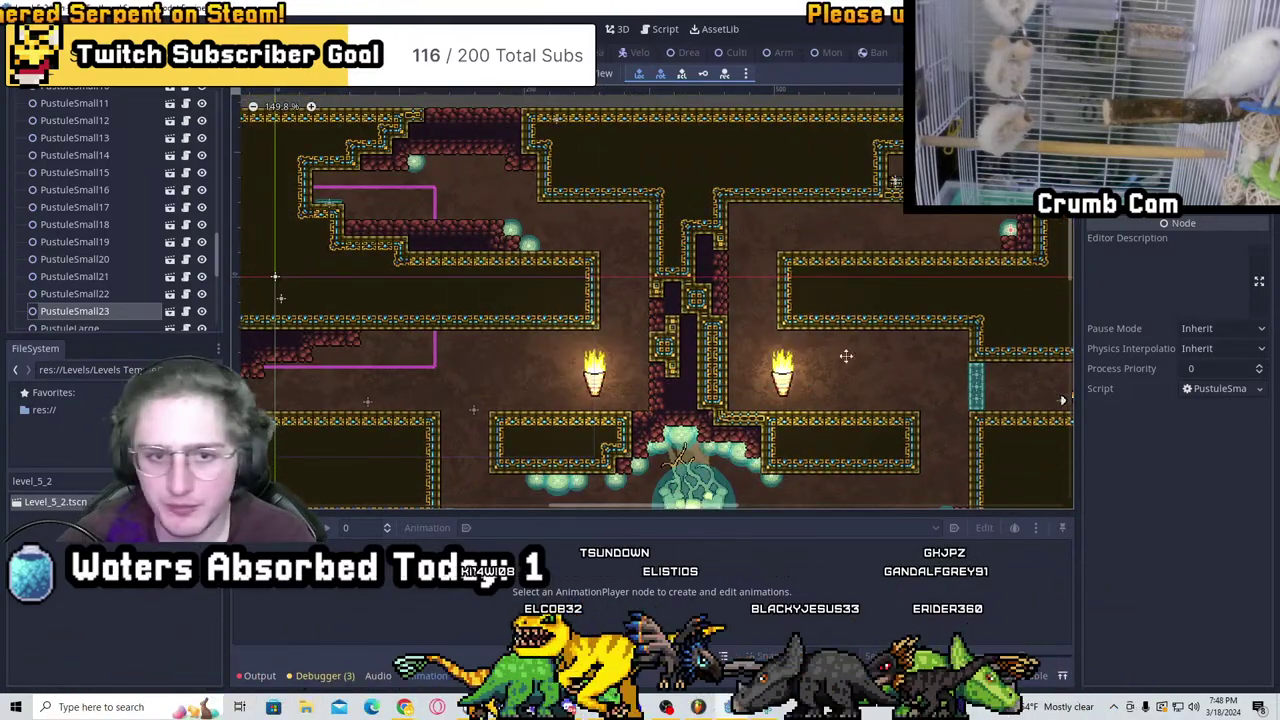
# Pan and zoom around the level to frame the hive sack, upper corridor and torch shaft
pyautogui.scroll(-3, 897, 323)
pyautogui.moveTo(1014, 377); pyautogui.dragTo(705, 285, button='middle')
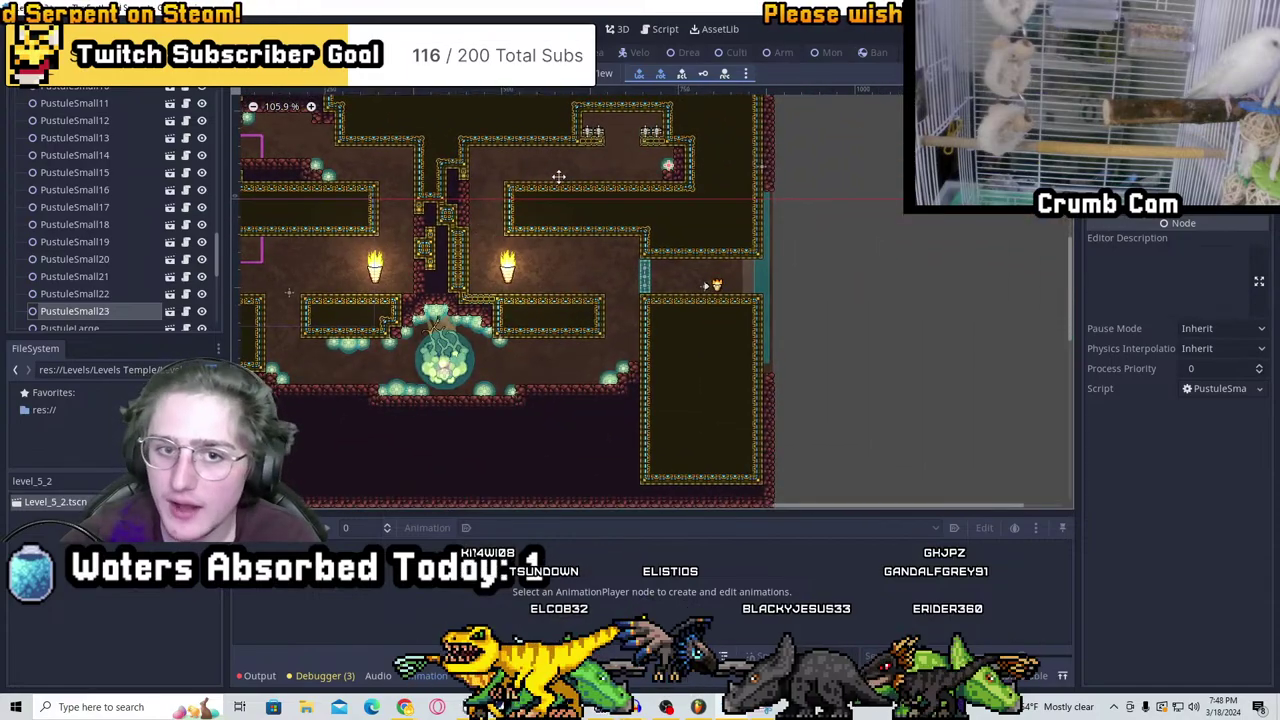
pyautogui.moveTo(558, 176); pyautogui.dragTo(770, 195, button='middle')
pyautogui.scroll(3, 655, 264)
pyautogui.moveTo(652, 334); pyautogui.dragTo(685, 200, button='middle')
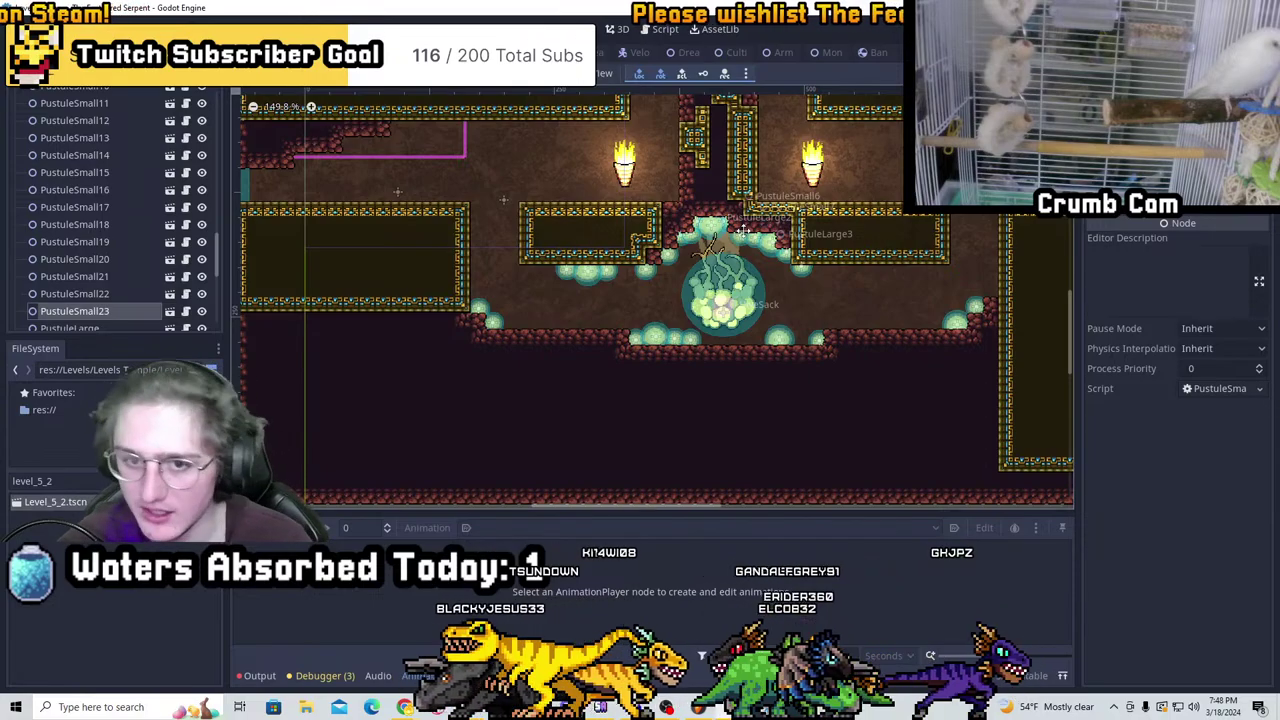
pyautogui.scroll(-2, 503, 200)
pyautogui.moveTo(560, 250); pyautogui.dragTo(493, 326, button='middle')
pyautogui.scroll(4, 643, 338)
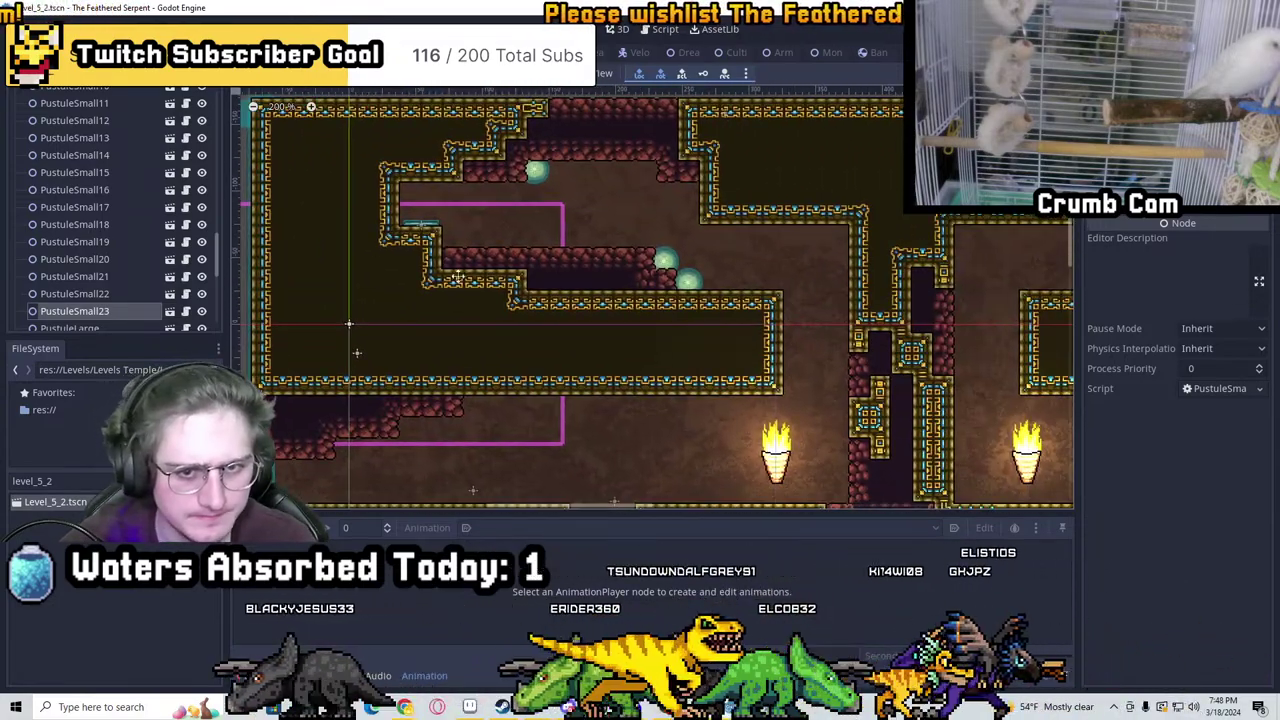
pyautogui.scroll(-4, 50, 265)
pyautogui.scroll(-1, 900, 290)
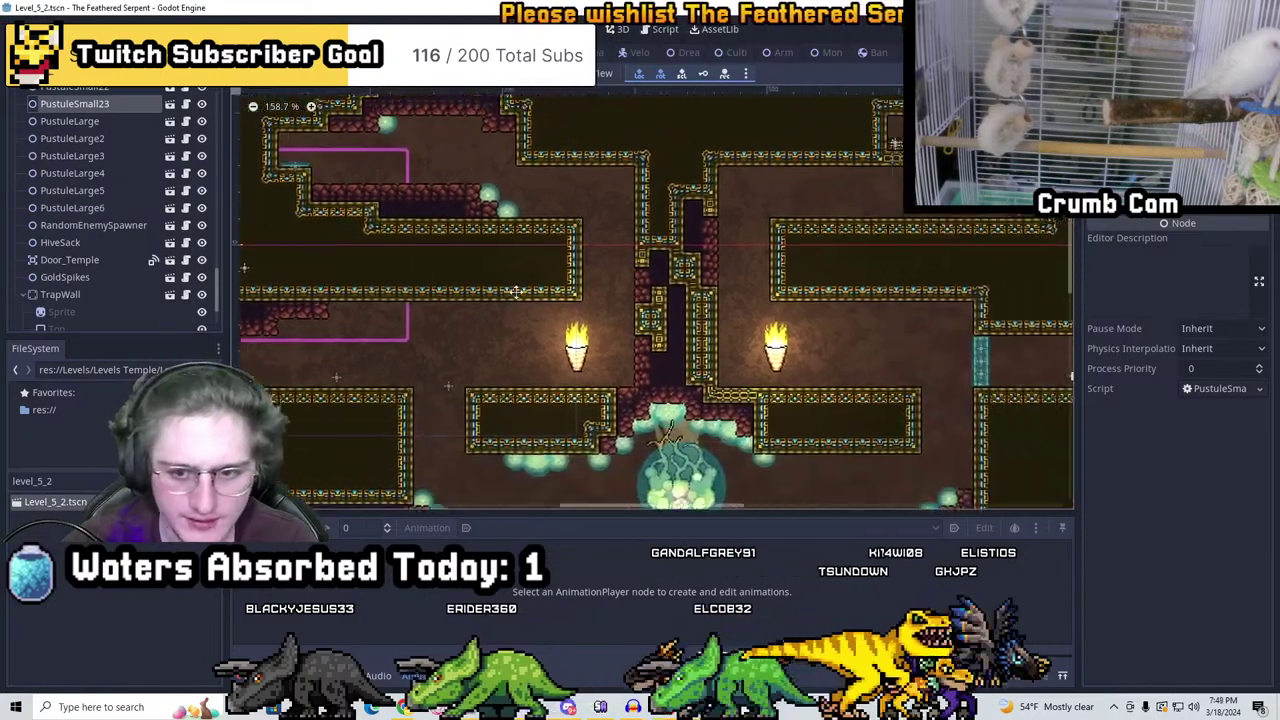
pyautogui.moveTo(931, 264); pyautogui.dragTo(880, 286, button='middle')
pyautogui.moveTo(767, 186); pyautogui.dragTo(929, 301, button='middle')
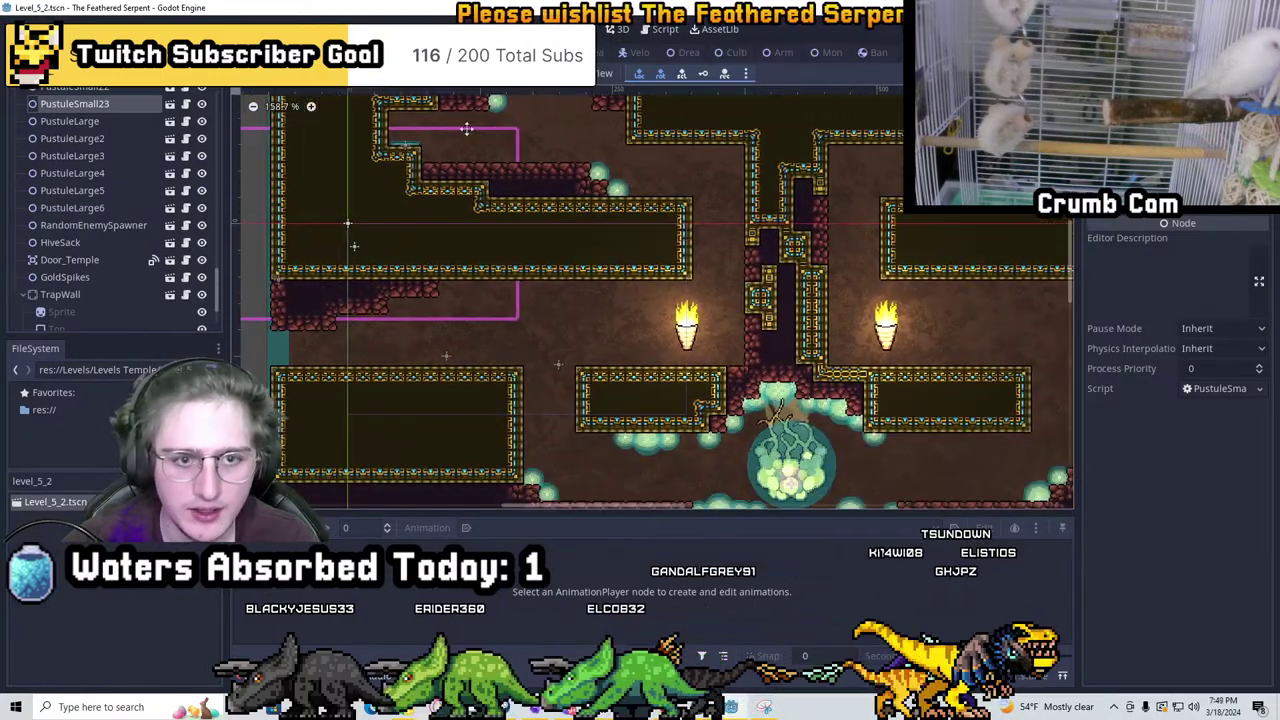
pyautogui.moveTo(741, 328); pyautogui.dragTo(472, 428, button='middle')
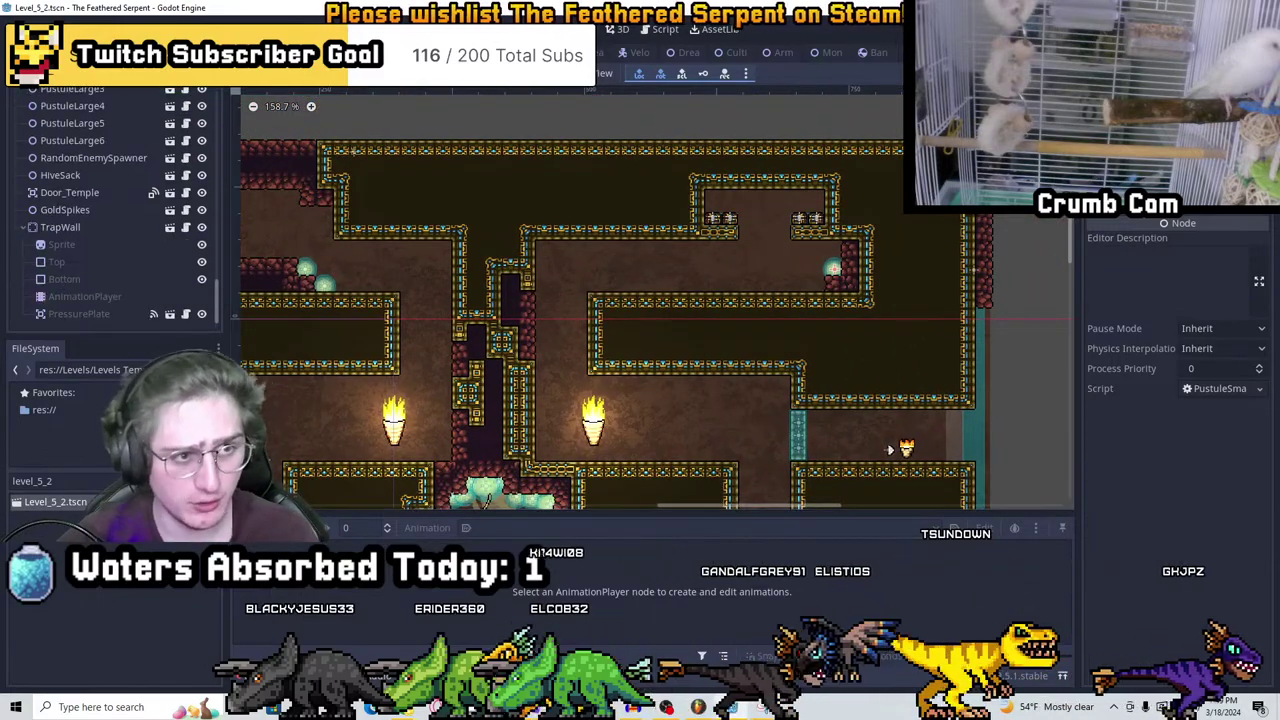
# Duplicate FlameHolder2 as FlameHolder3 and place it in the upper-right room
pyautogui.scroll(5, 110, 200)
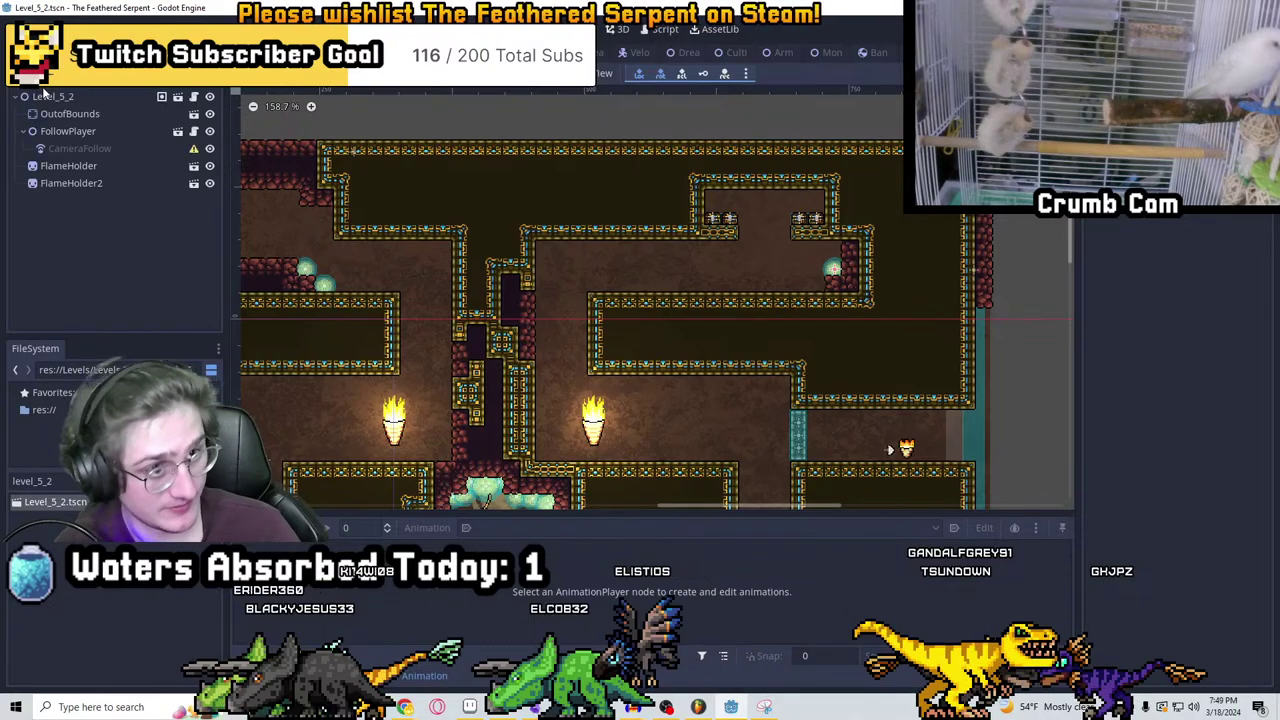
pyautogui.click(83, 136)
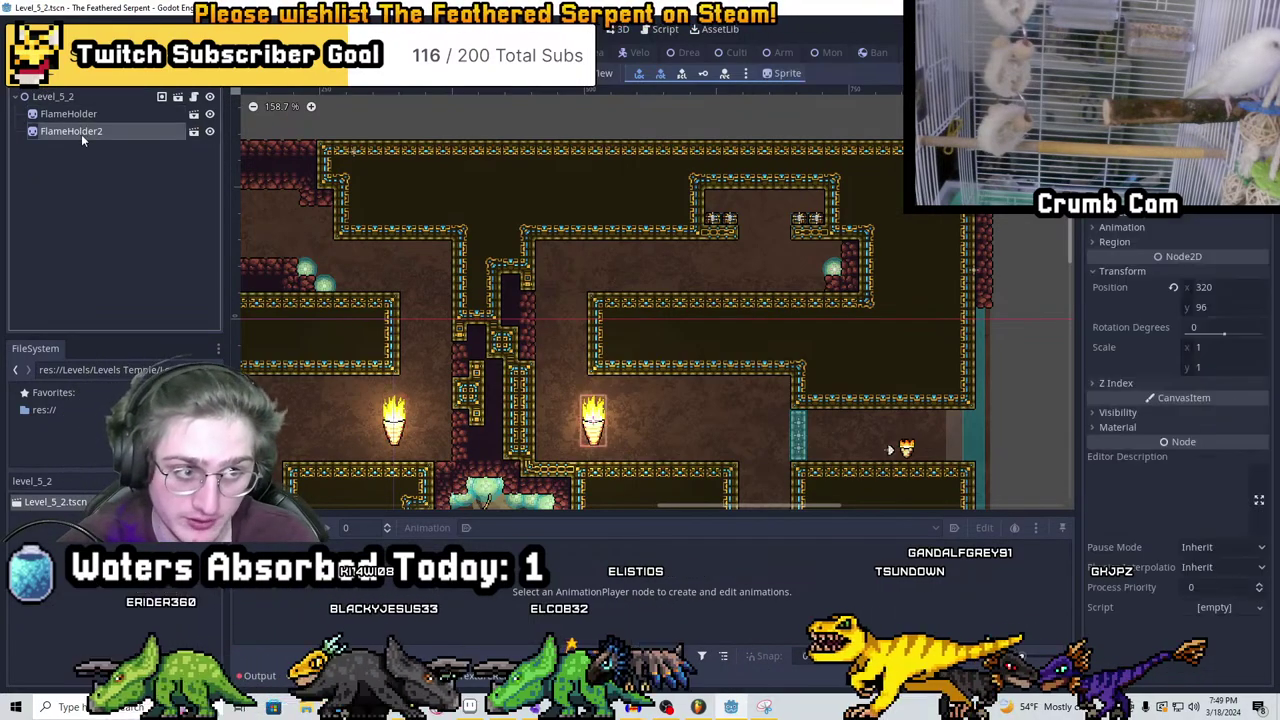
pyautogui.hotkey('ctrl', 'd')
pyautogui.moveTo(693, 440); pyautogui.dragTo(838, 283)
pyautogui.scroll(2, 838, 283)
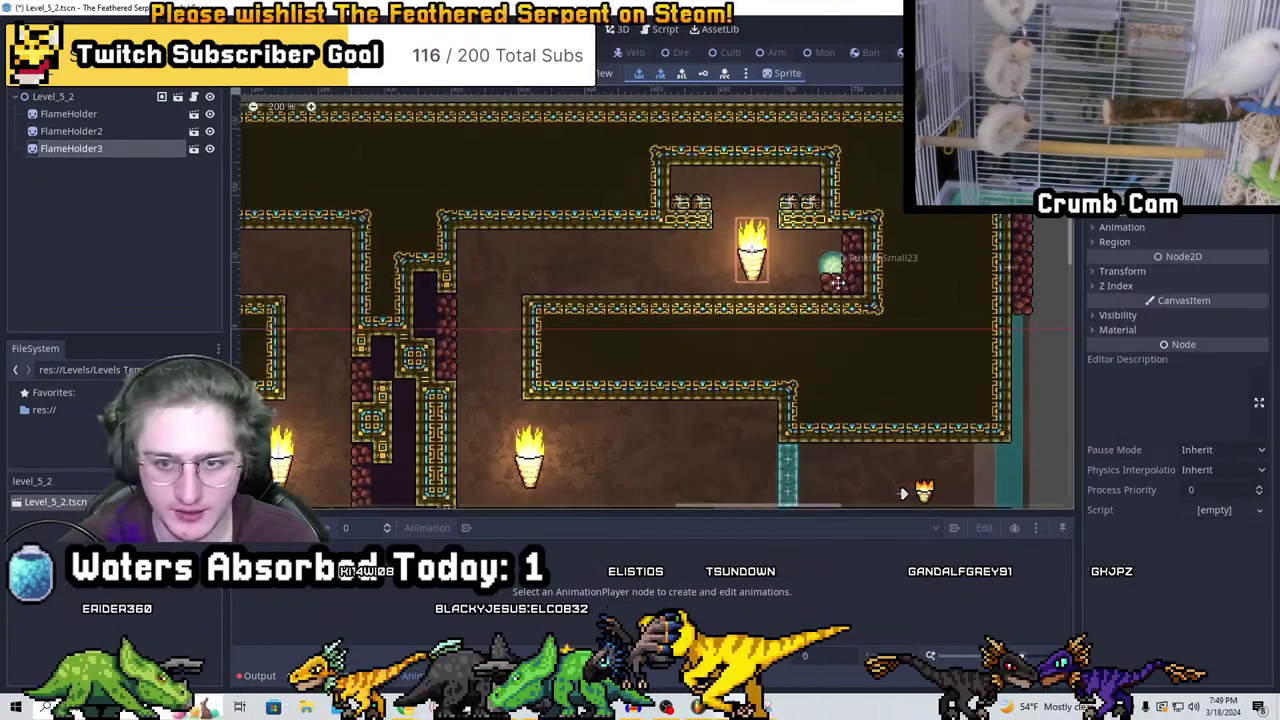
pyautogui.scroll(5, 800, 288)
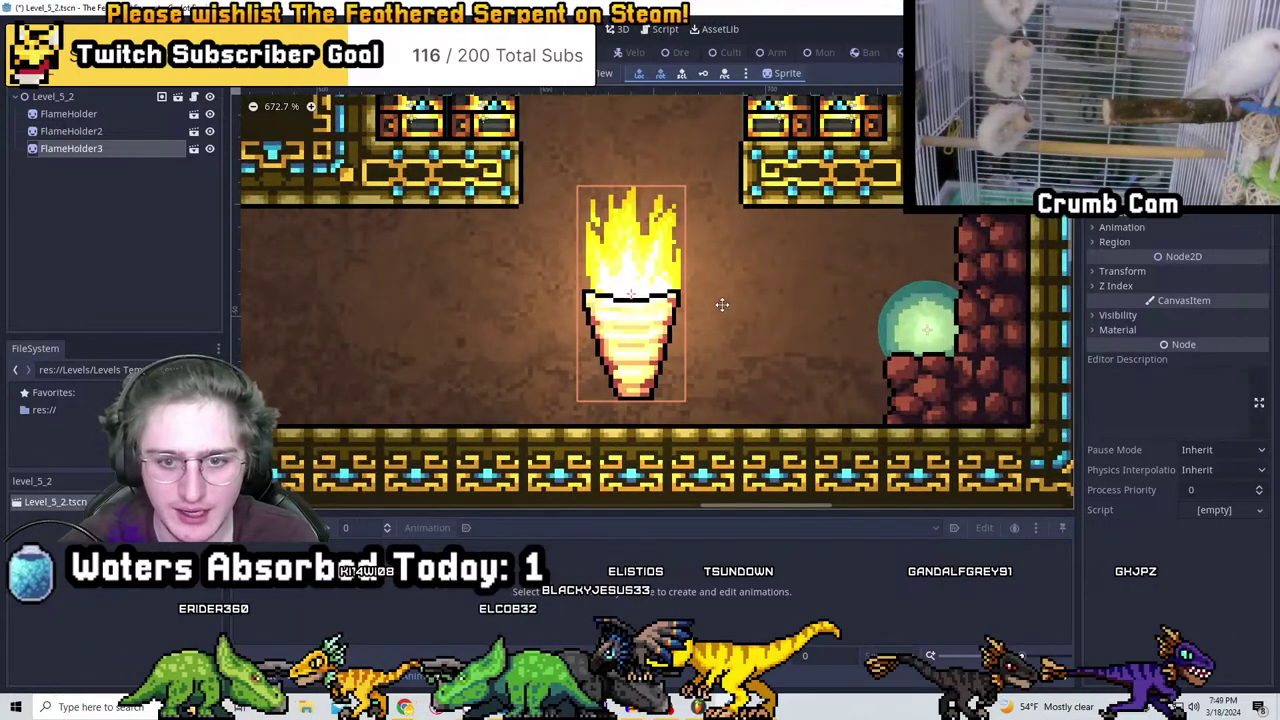
pyautogui.scroll(-2, 720, 304)
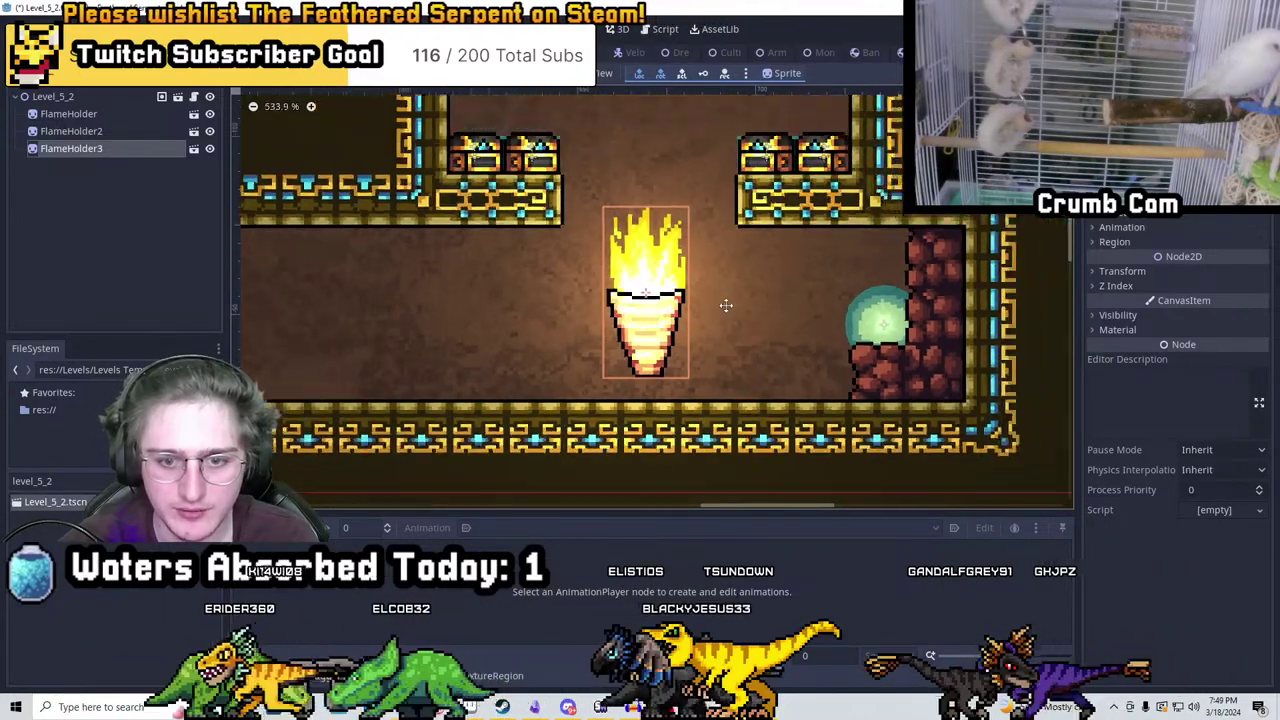
pyautogui.moveTo(729, 291); pyautogui.dragTo(731, 291)
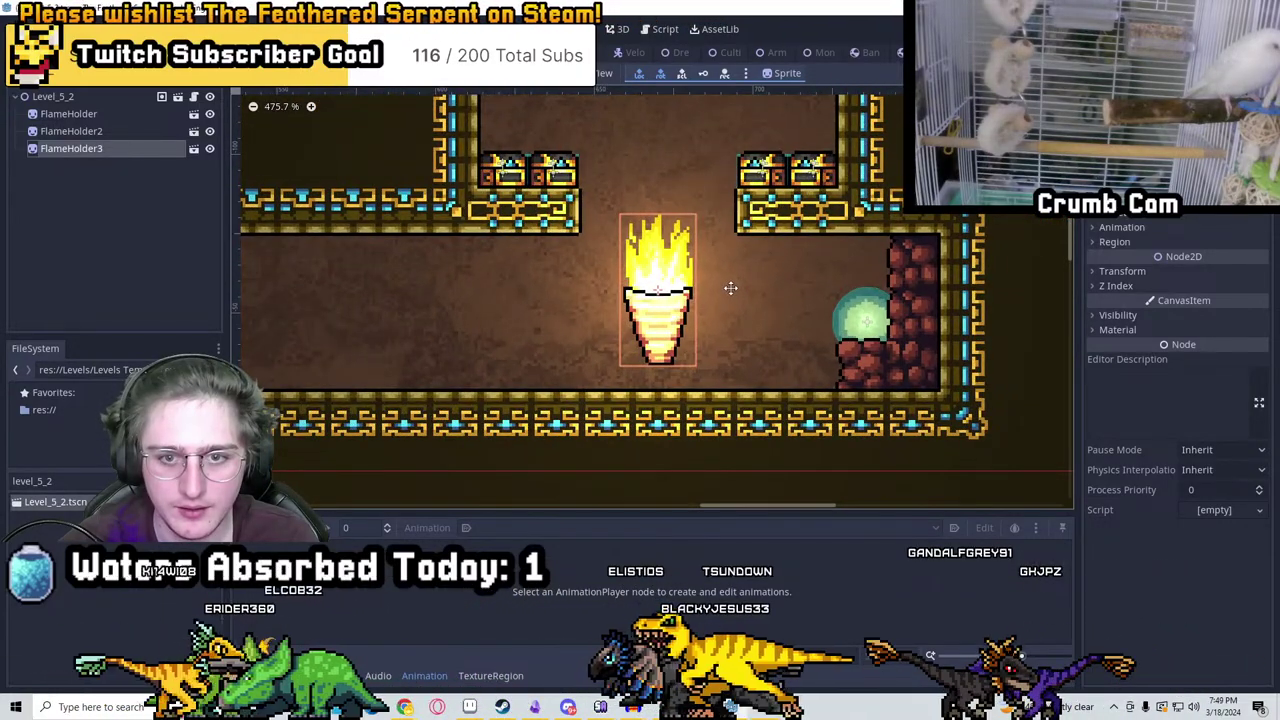
pyautogui.scroll(-7, 731, 288)
pyautogui.moveTo(680, 366); pyautogui.dragTo(797, 243, button='middle')
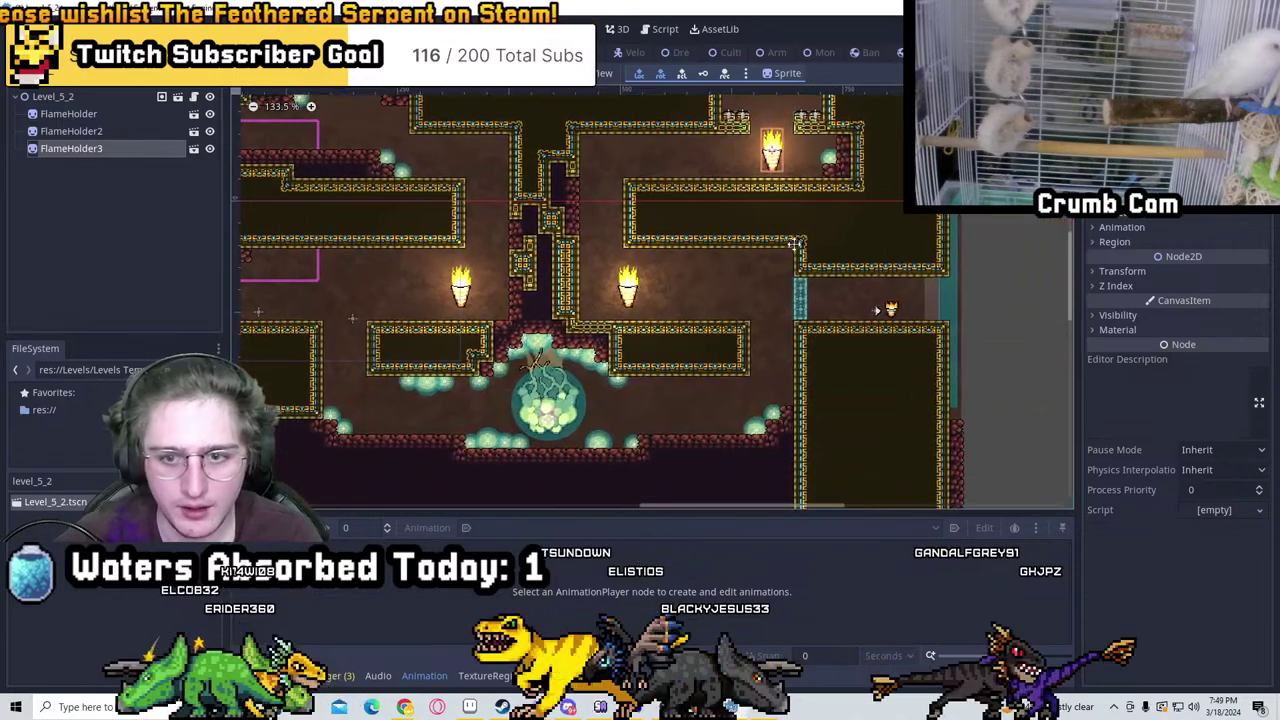
# Duplicate the torch as FlameHolder4 and position it just left of the teal pillar
pyautogui.hotkey('ctrl', 'd')
pyautogui.moveTo(824, 207); pyautogui.dragTo(884, 351)
pyautogui.scroll(7, 804, 295)
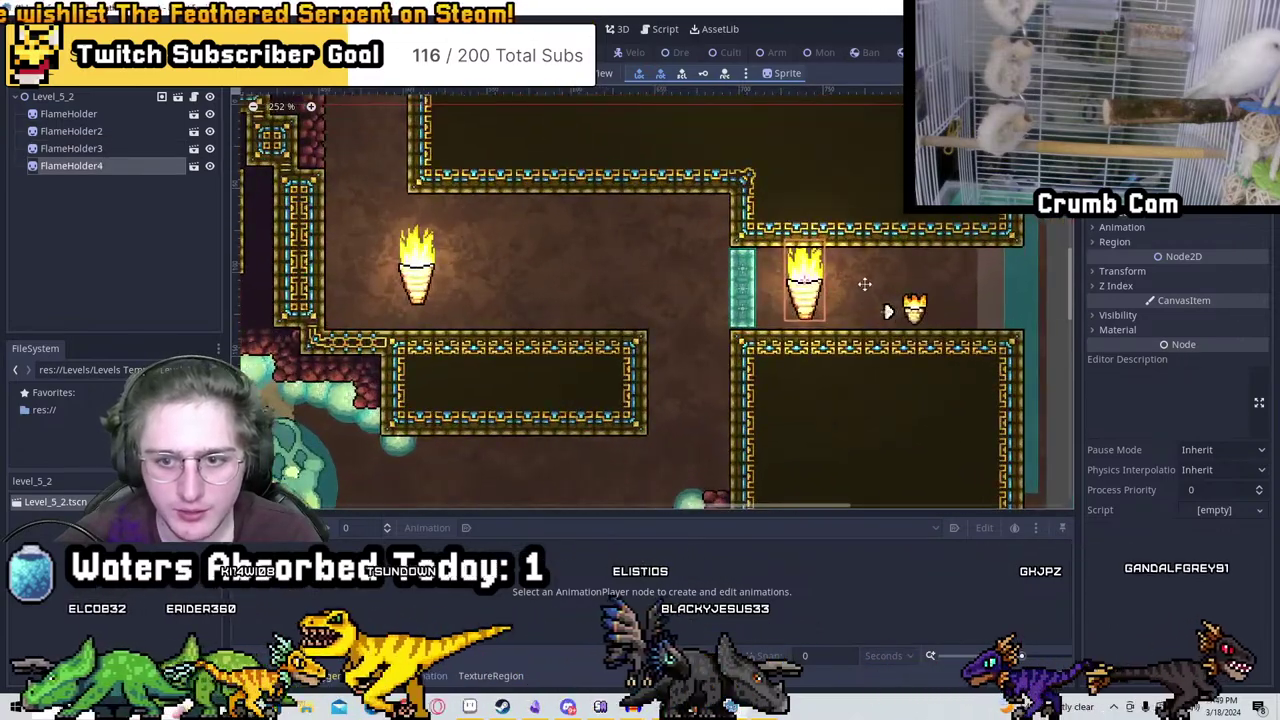
pyautogui.moveTo(804, 295); pyautogui.dragTo(395, 310)
pyautogui.scroll(3, 768, 311)
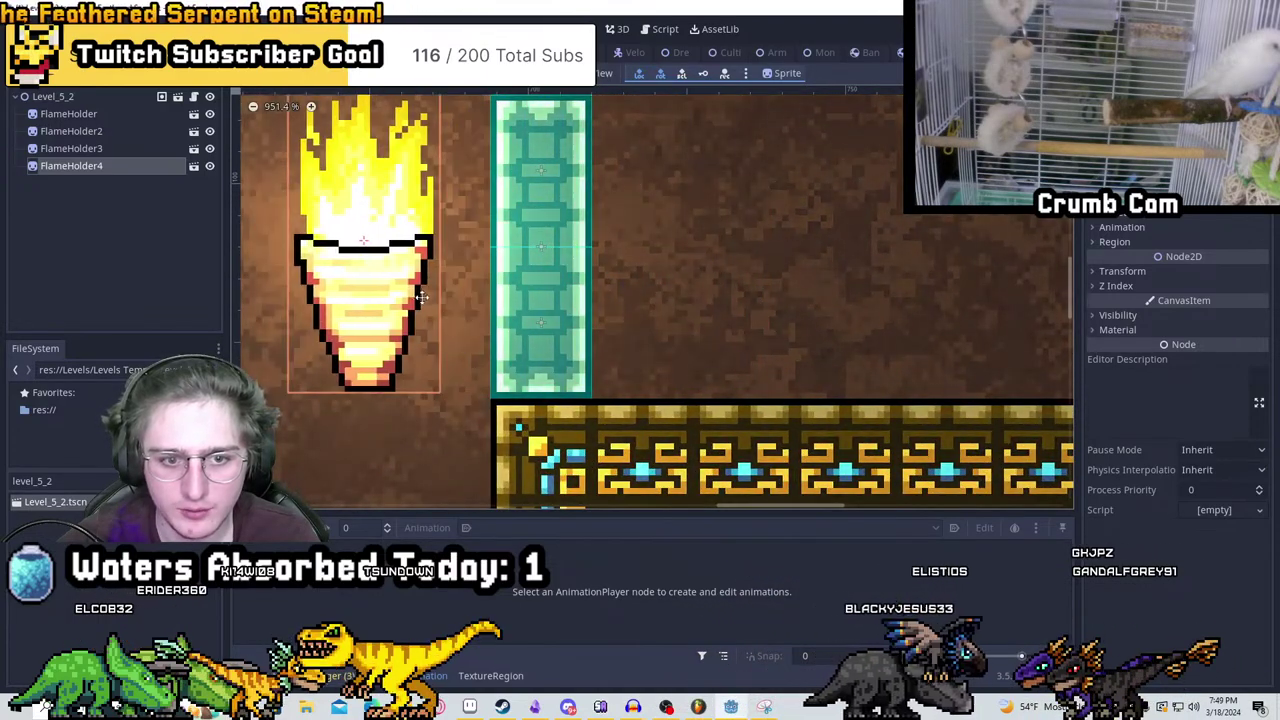
pyautogui.moveTo(395, 310); pyautogui.dragTo(715, 300, button='middle')
pyautogui.moveTo(740, 298); pyautogui.dragTo(698, 297)
pyautogui.scroll(-4, 698, 297)
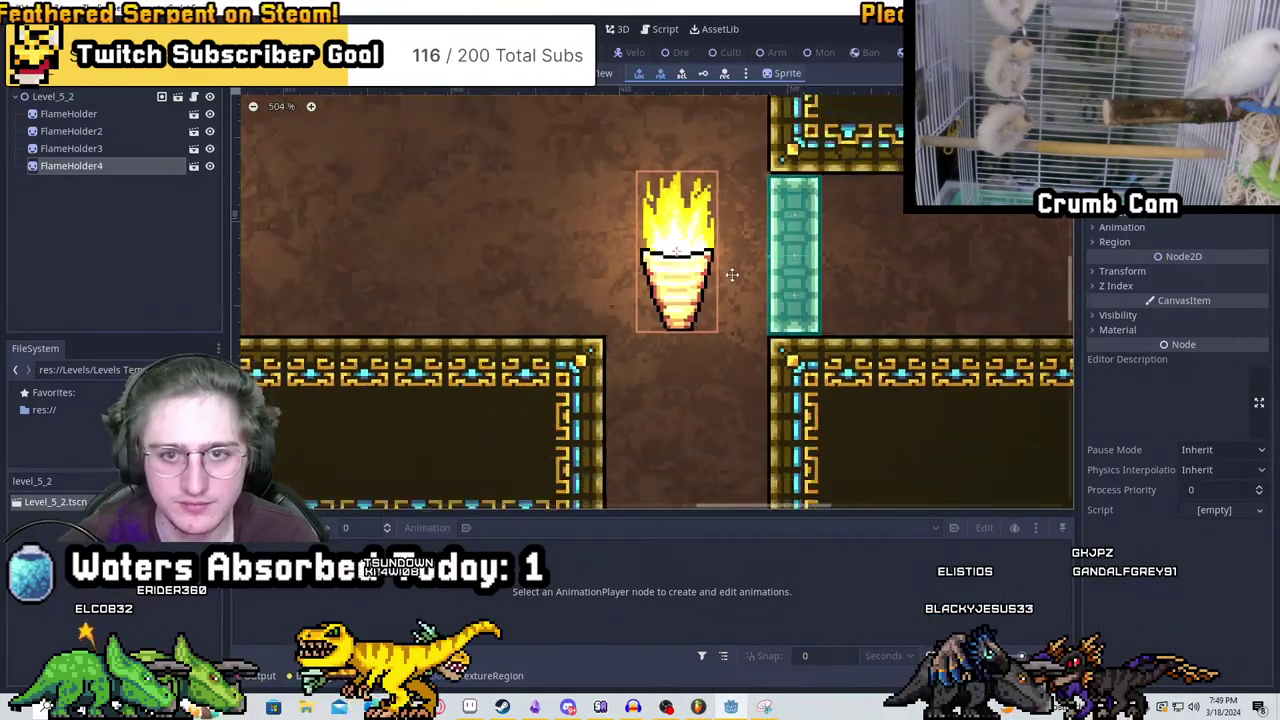
pyautogui.scroll(-2, 800, 295)
pyautogui.scroll(2, 900, 295)
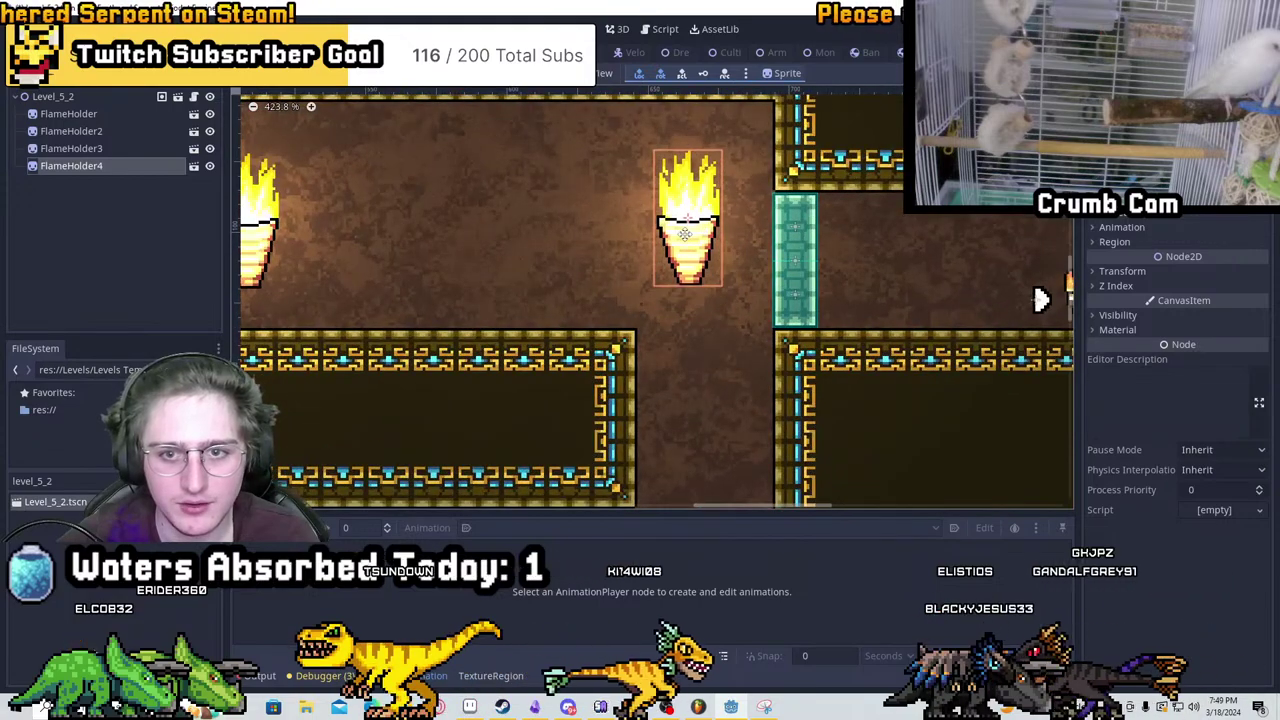
pyautogui.scroll(-1, 716, 245)
pyautogui.moveTo(721, 248); pyautogui.dragTo(745, 252, button='middle')
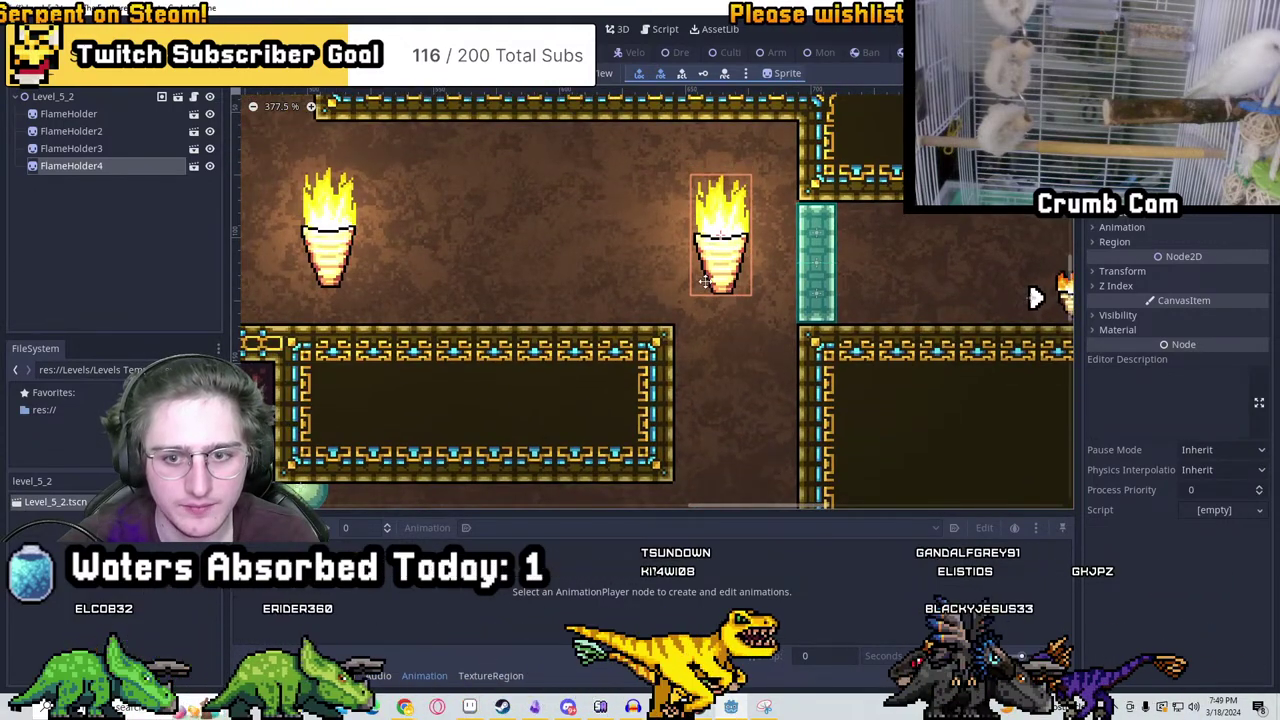
pyautogui.moveTo(705, 283); pyautogui.dragTo(706, 278)
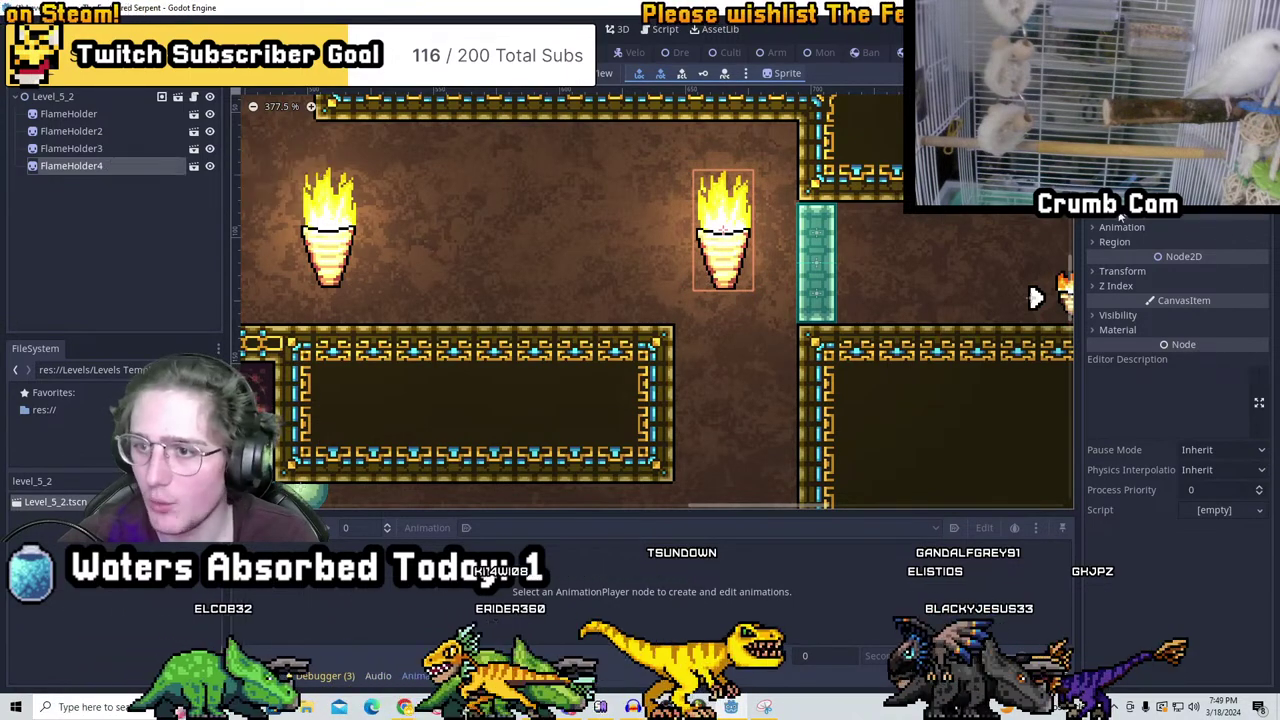
# Compare FlameHolder3 and FlameHolder2 positions and set FlameHolder4's Position y to 96
pyautogui.click(1121, 272)
pyautogui.click(108, 148)
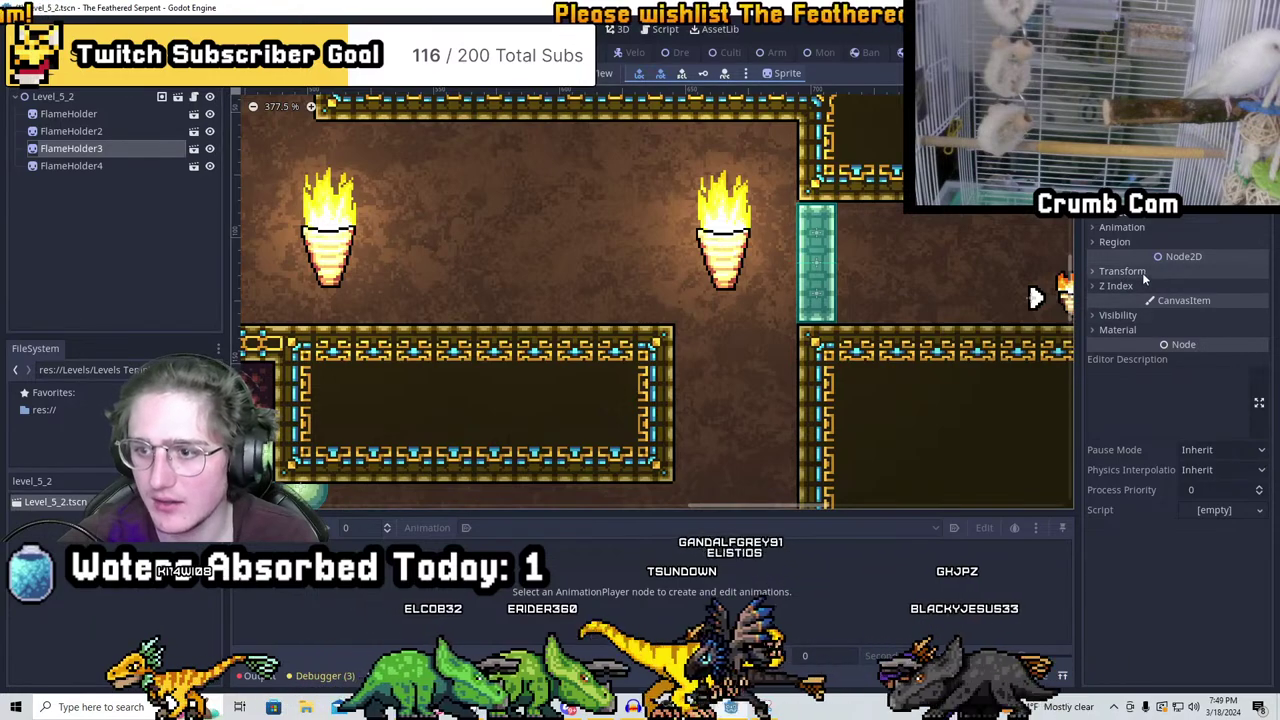
pyautogui.click(1142, 272)
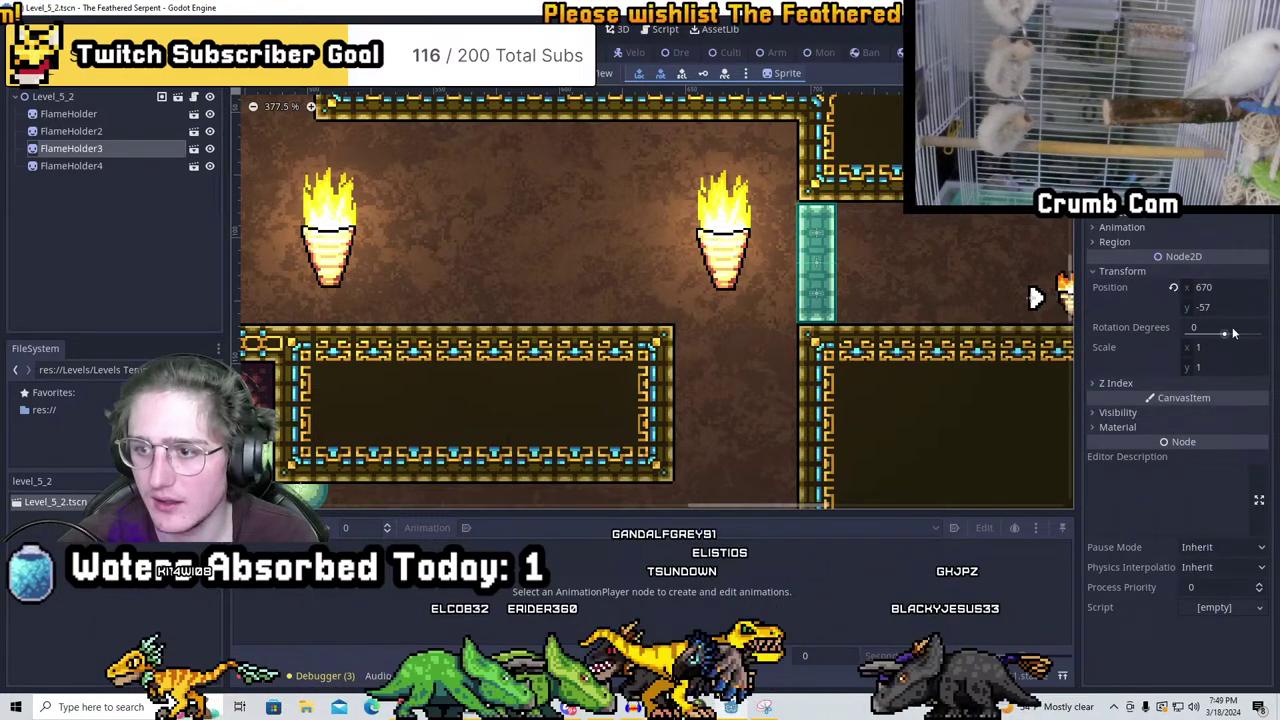
pyautogui.click(71, 131)
pyautogui.click(1125, 272)
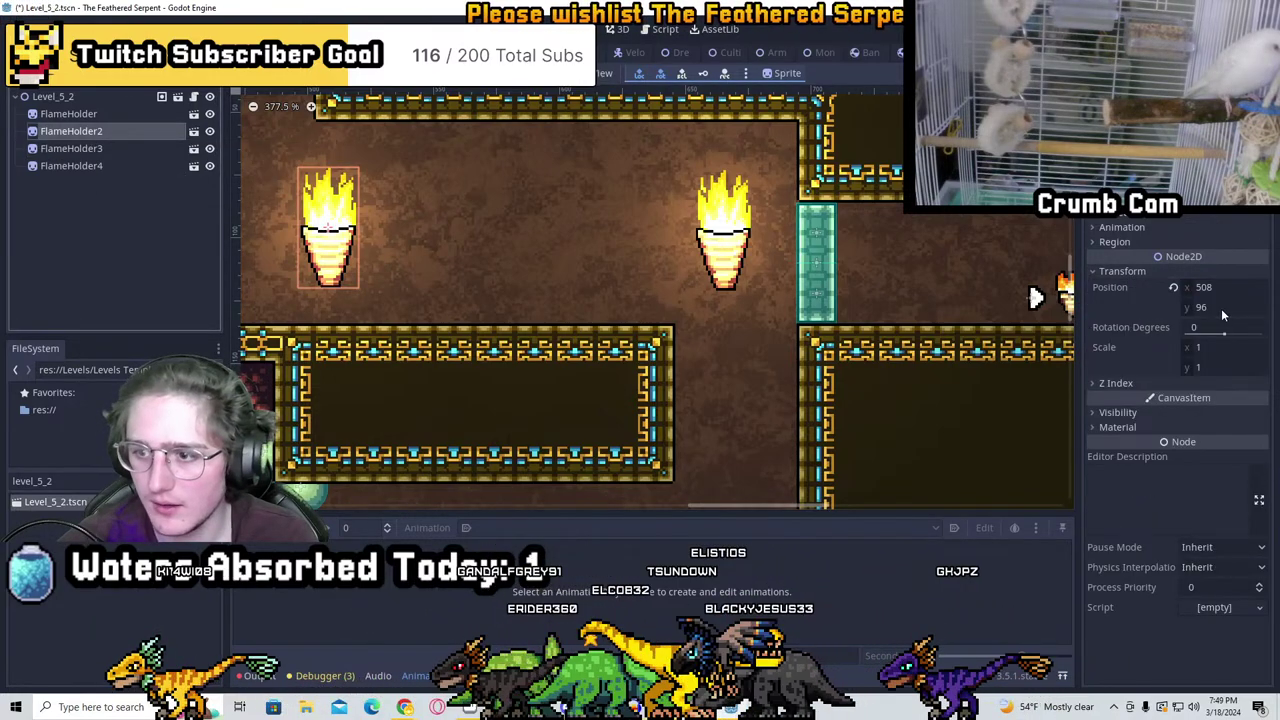
pyautogui.click(133, 165)
pyautogui.click(1218, 309)
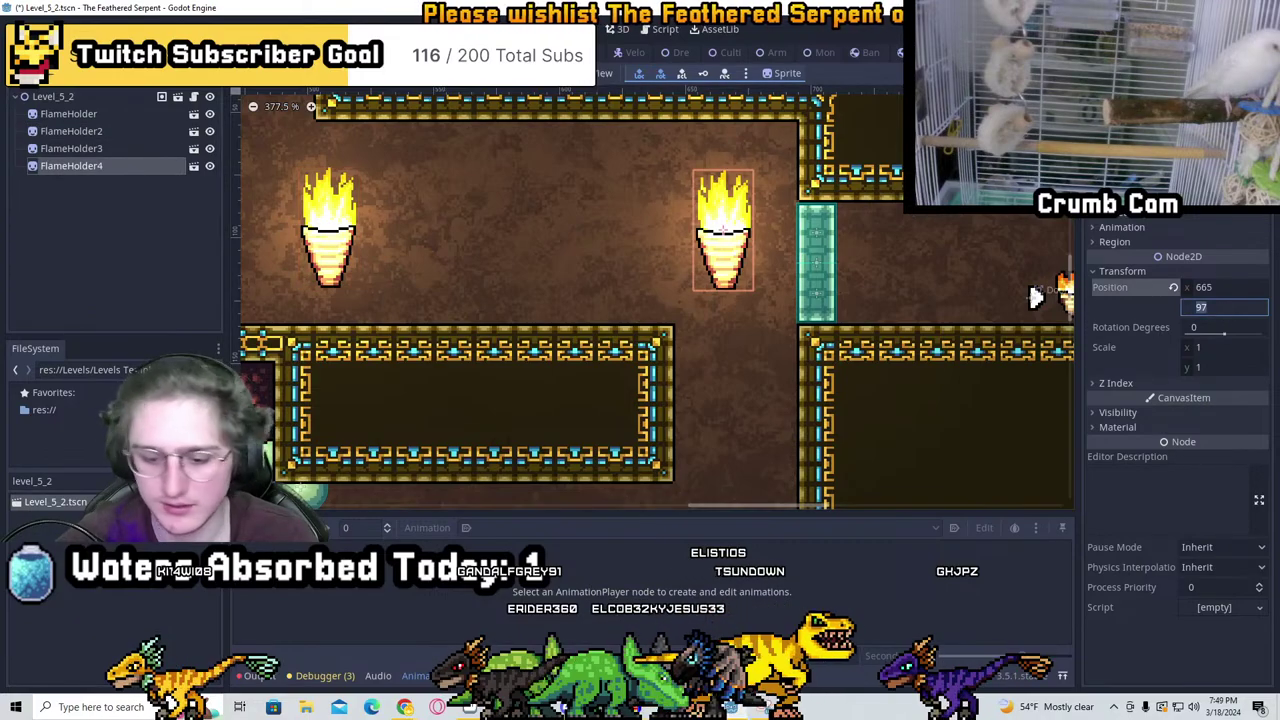
# Pan across the level to check the torches and save the Level_5_2 scene
pyautogui.scroll(-3, 900, 200)
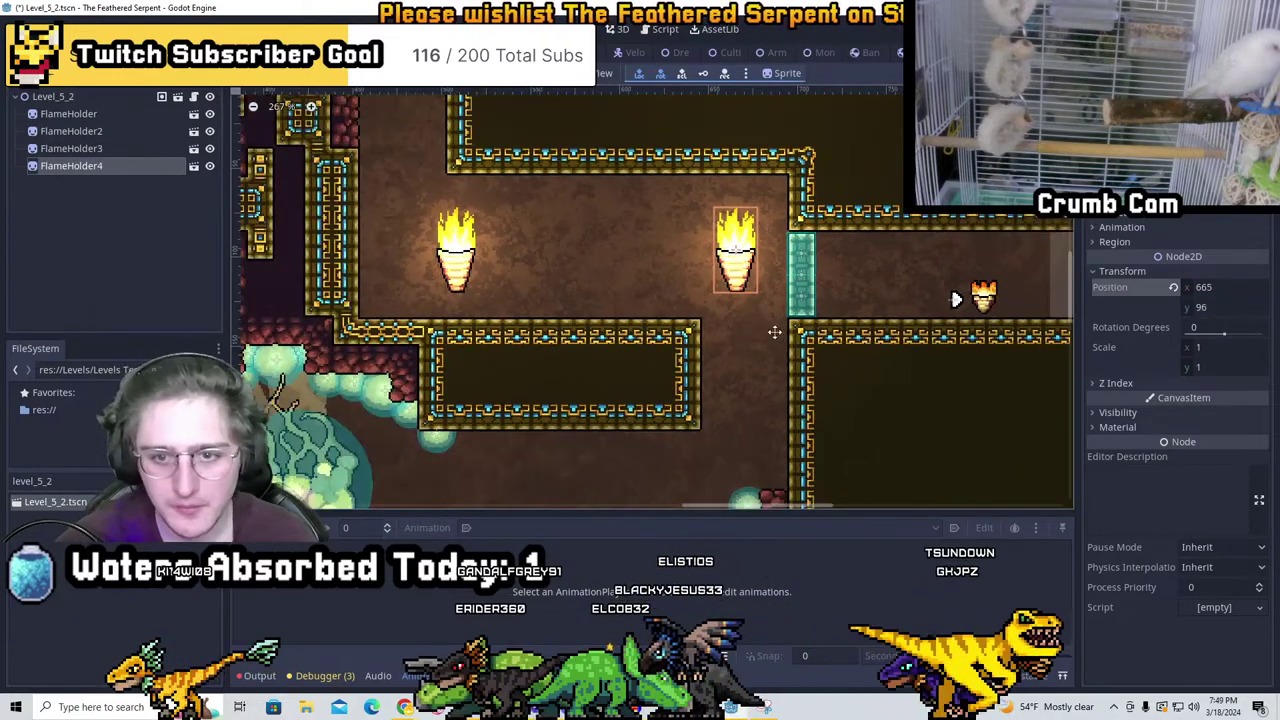
pyautogui.moveTo(808, 314); pyautogui.dragTo(898, 328, button='middle')
pyautogui.moveTo(422, 253); pyautogui.dragTo(795, 313, button='middle')
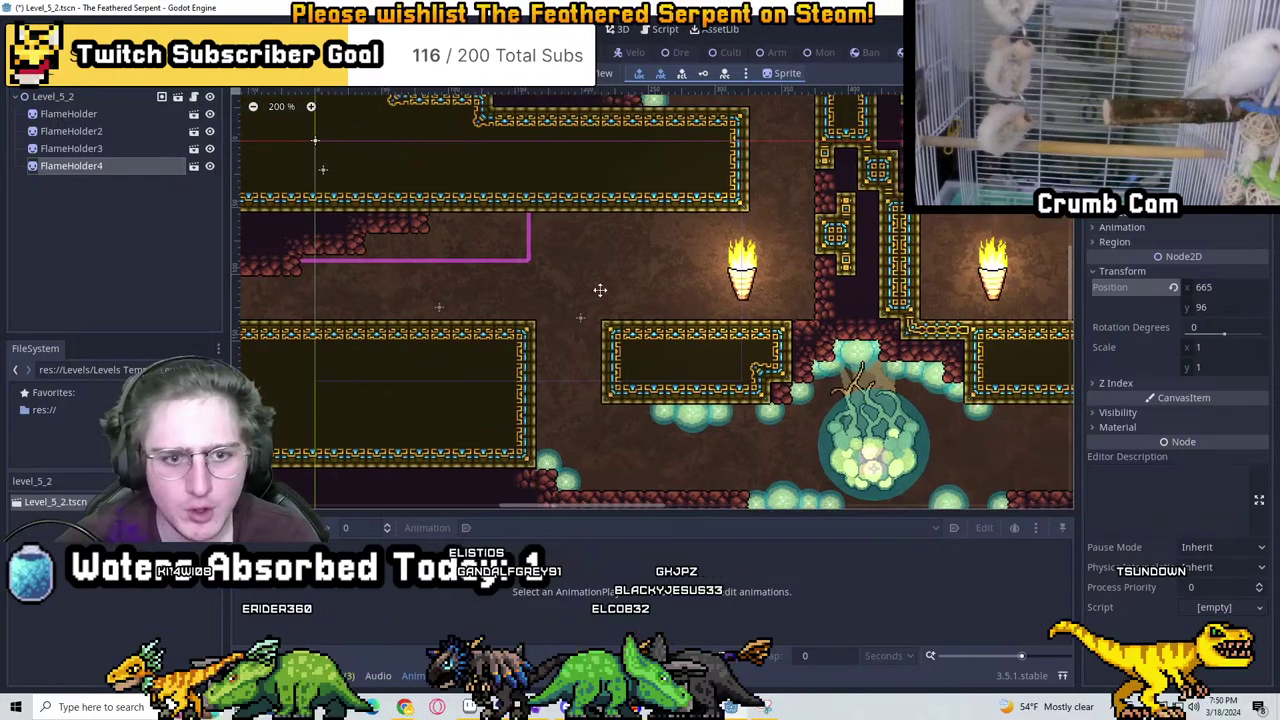
pyautogui.moveTo(600, 289); pyautogui.dragTo(350, 300, button='middle')
pyautogui.scroll(-1, 368, 300)
pyautogui.scroll(-1, 368, 300)
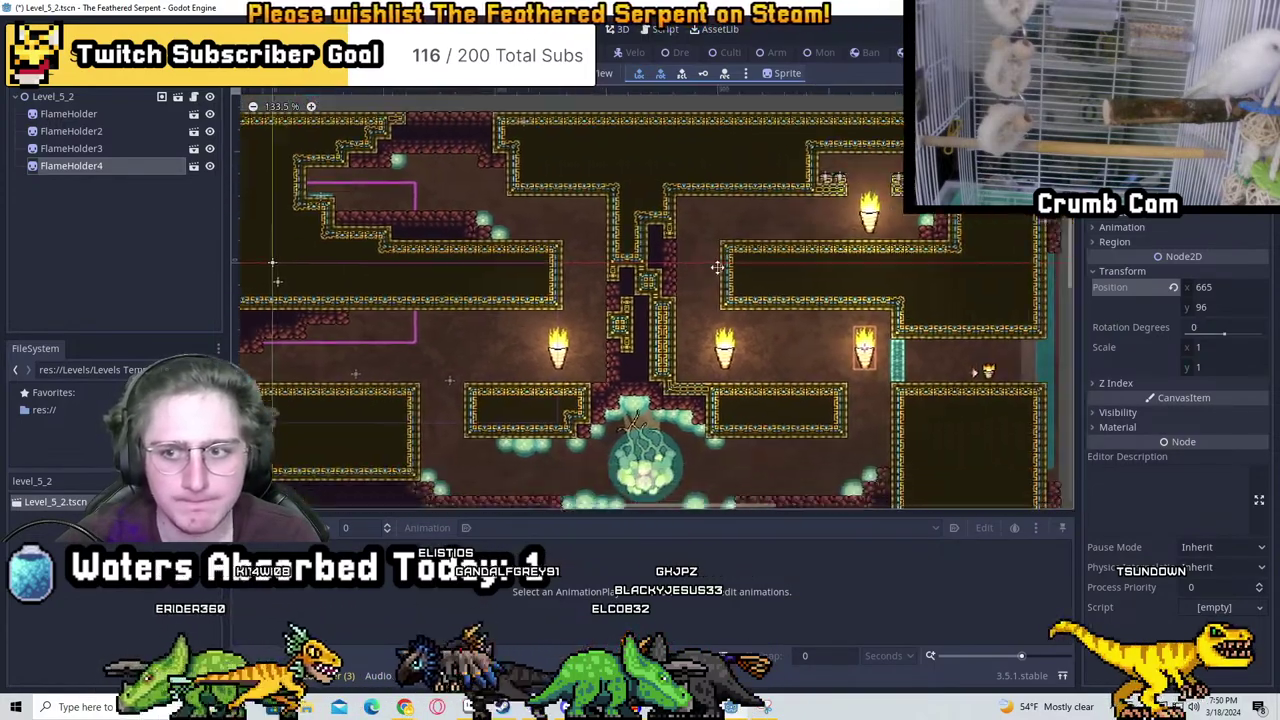
pyautogui.scroll(1, 420, 188)
pyautogui.hotkey('ctrl', 's')
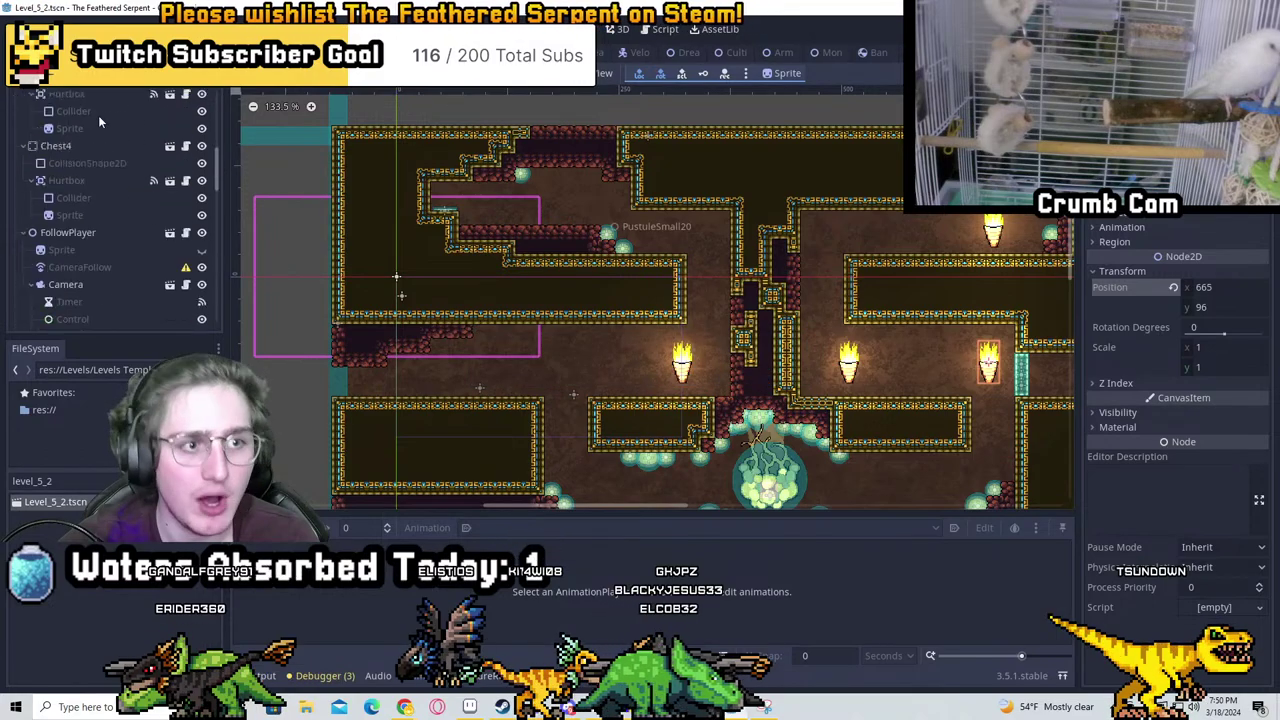
pyautogui.scroll(5, 96, 117)
pyautogui.scroll(-5, 124, 176)
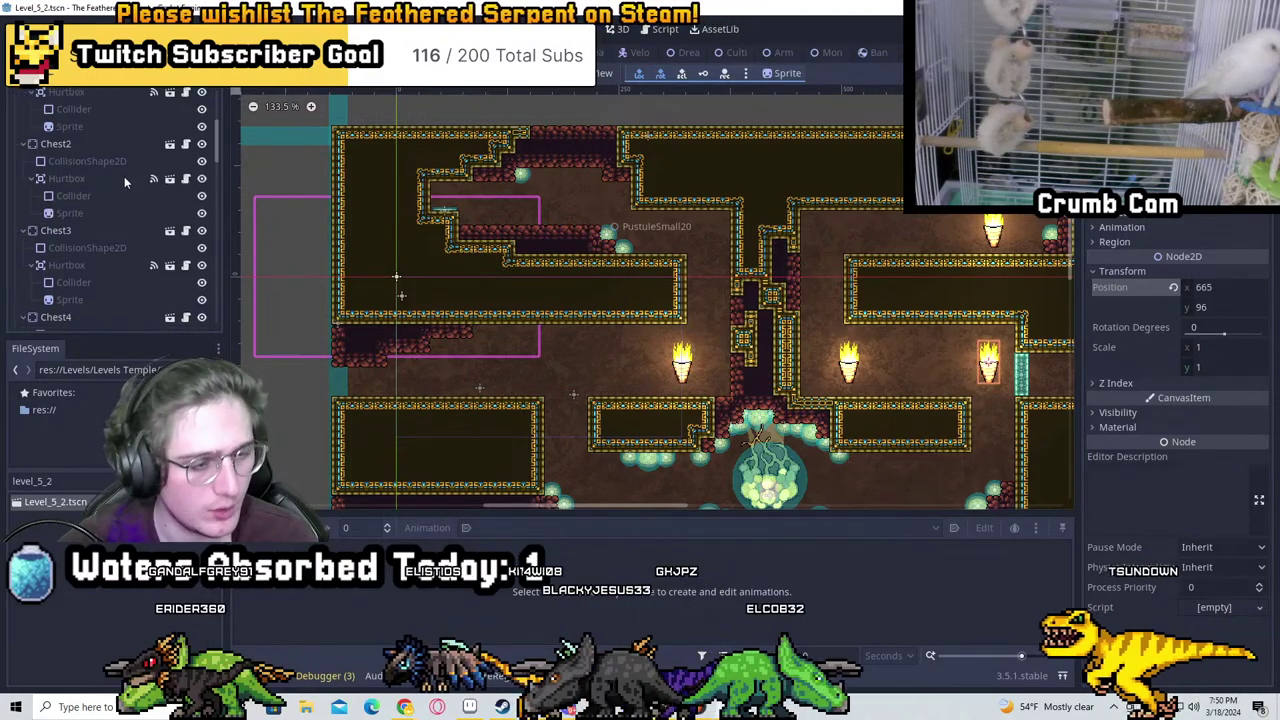
pyautogui.scroll(-5, 100, 215)
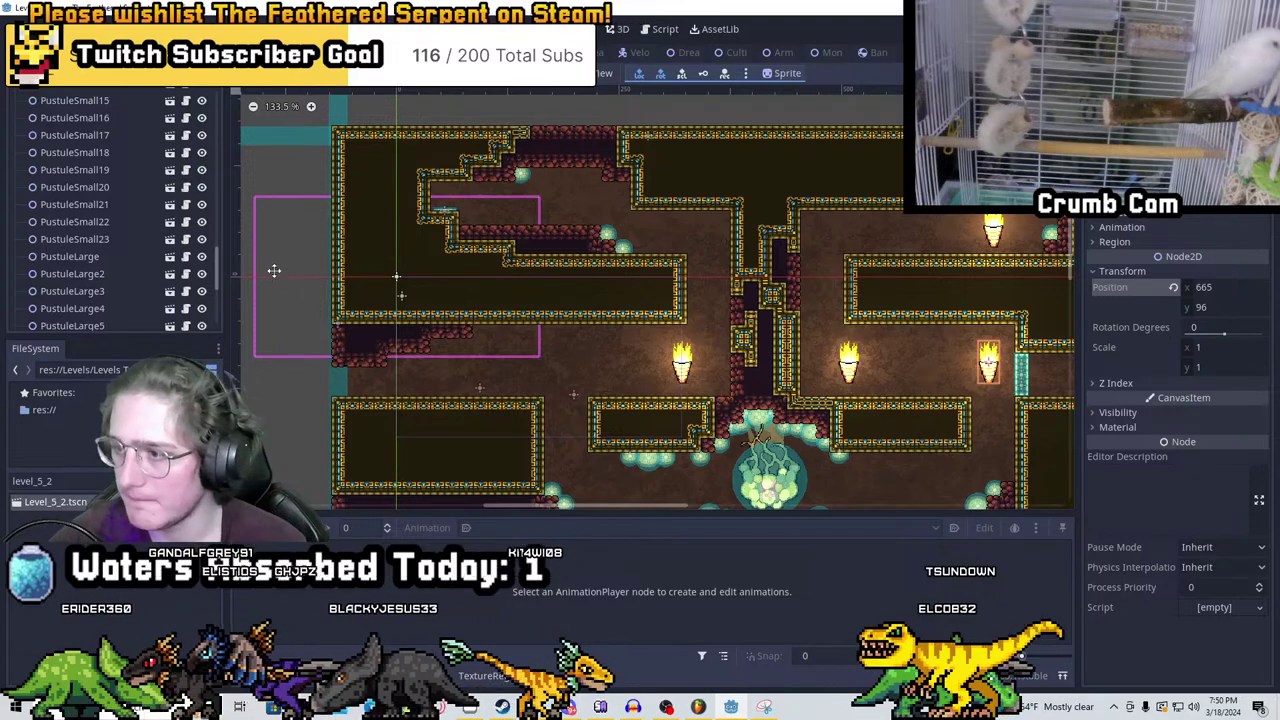
pyautogui.scroll(-4, 85, 159)
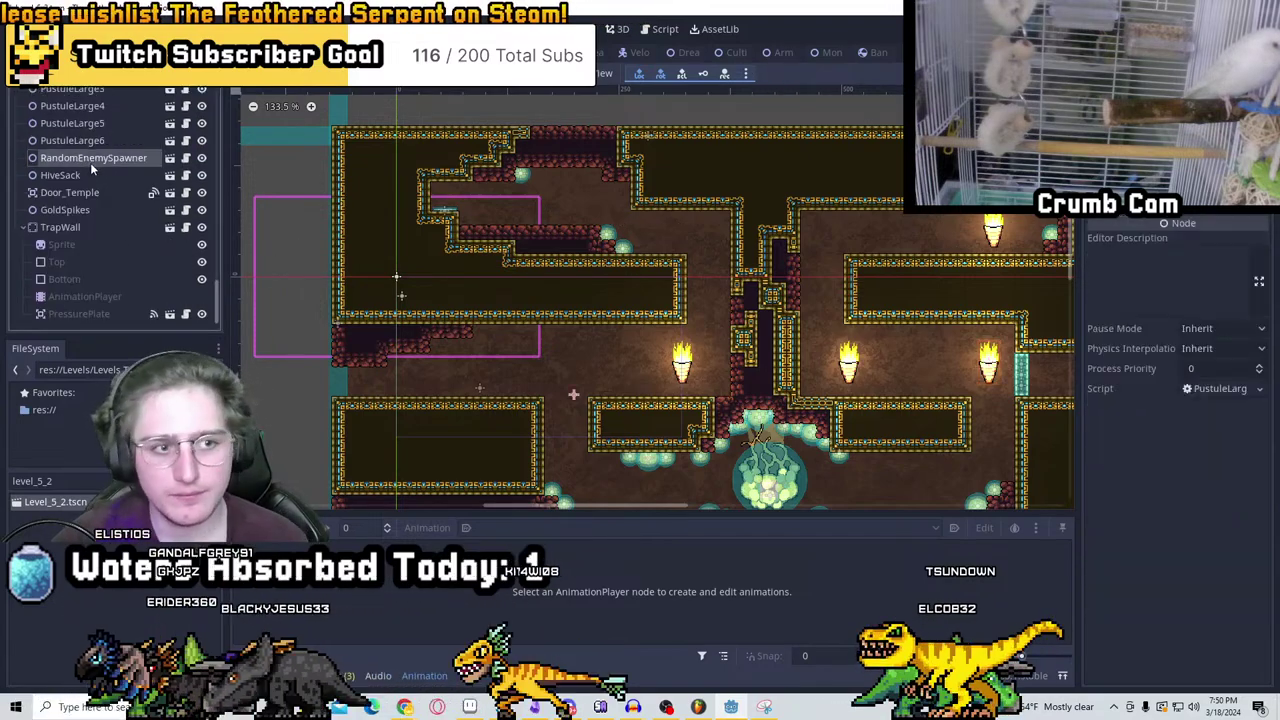
# Select the RandomEnemySpawner node and zoom the view around its spot on the floor
pyautogui.click(90, 160)
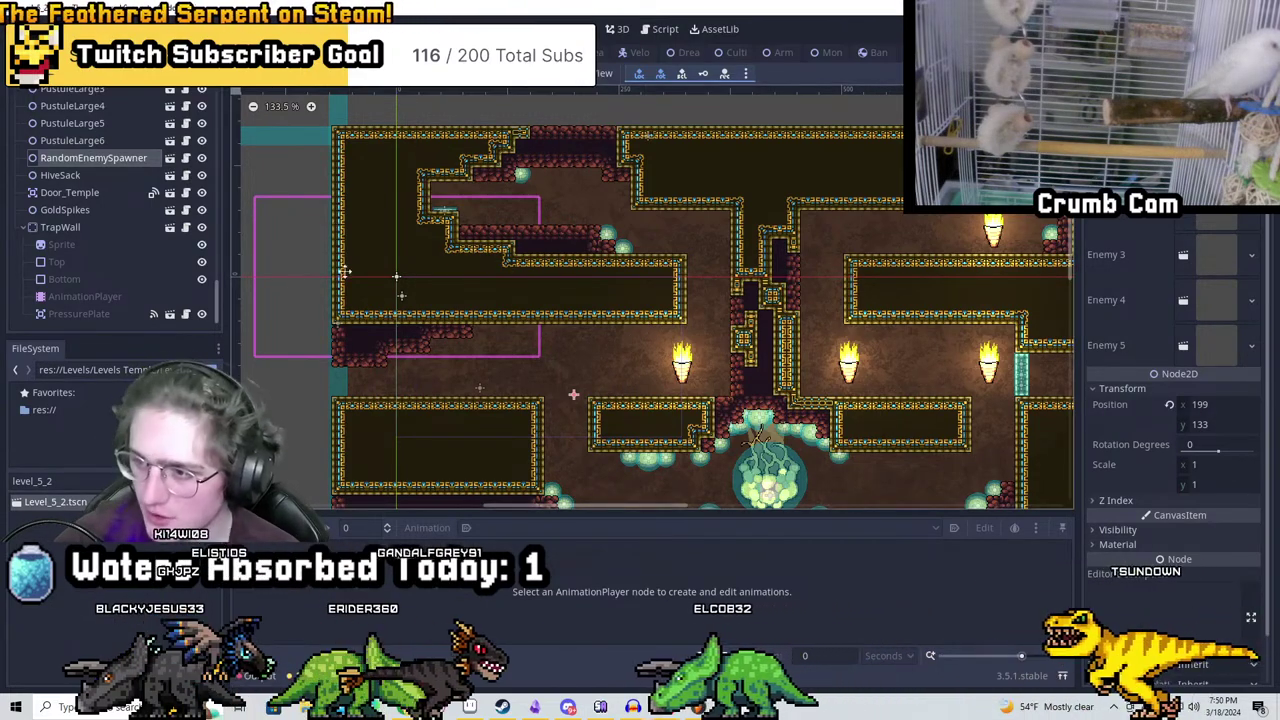
pyautogui.scroll(2, 625, 398)
pyautogui.scroll(2, 655, 373)
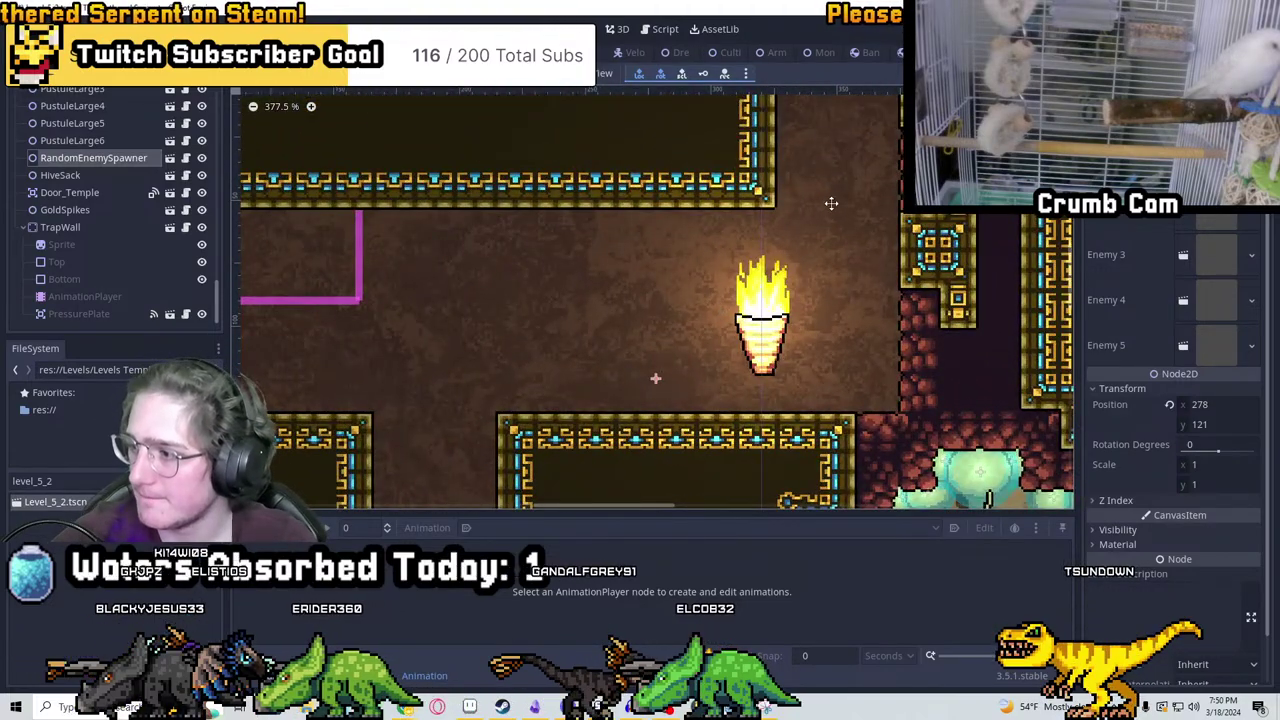
pyautogui.scroll(-2, 800, 220)
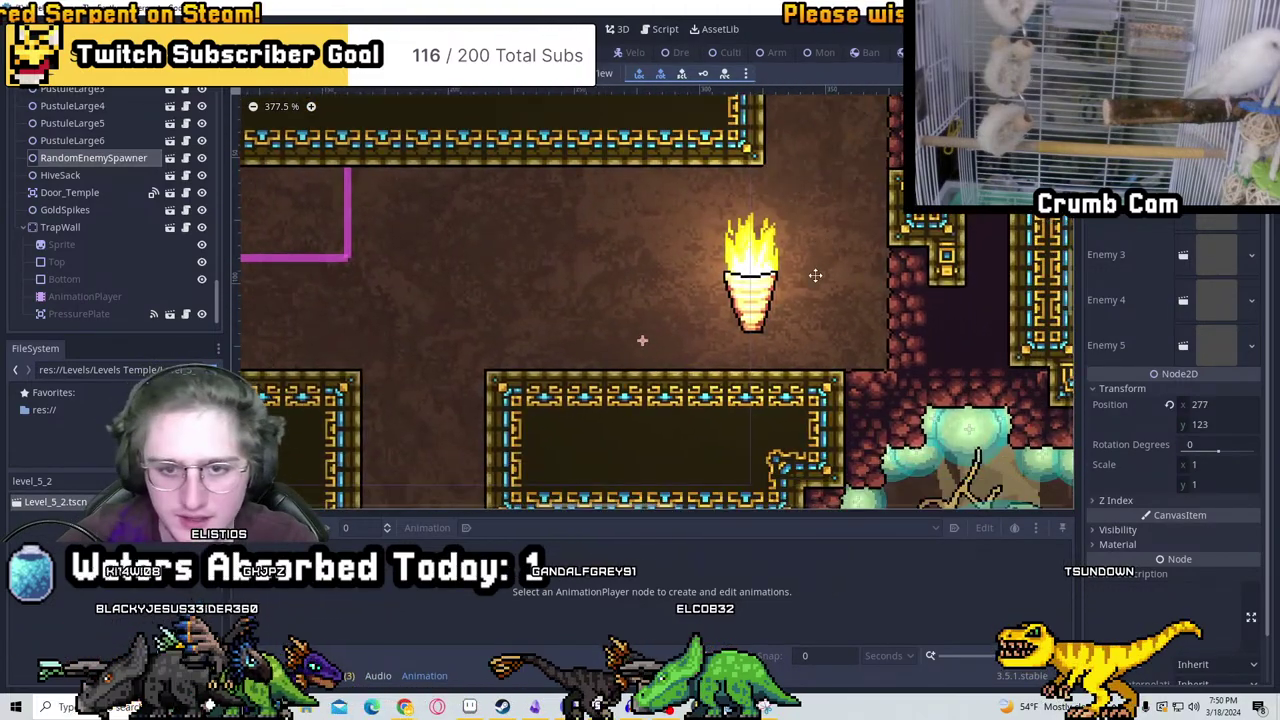
pyautogui.scroll(-2, 825, 300)
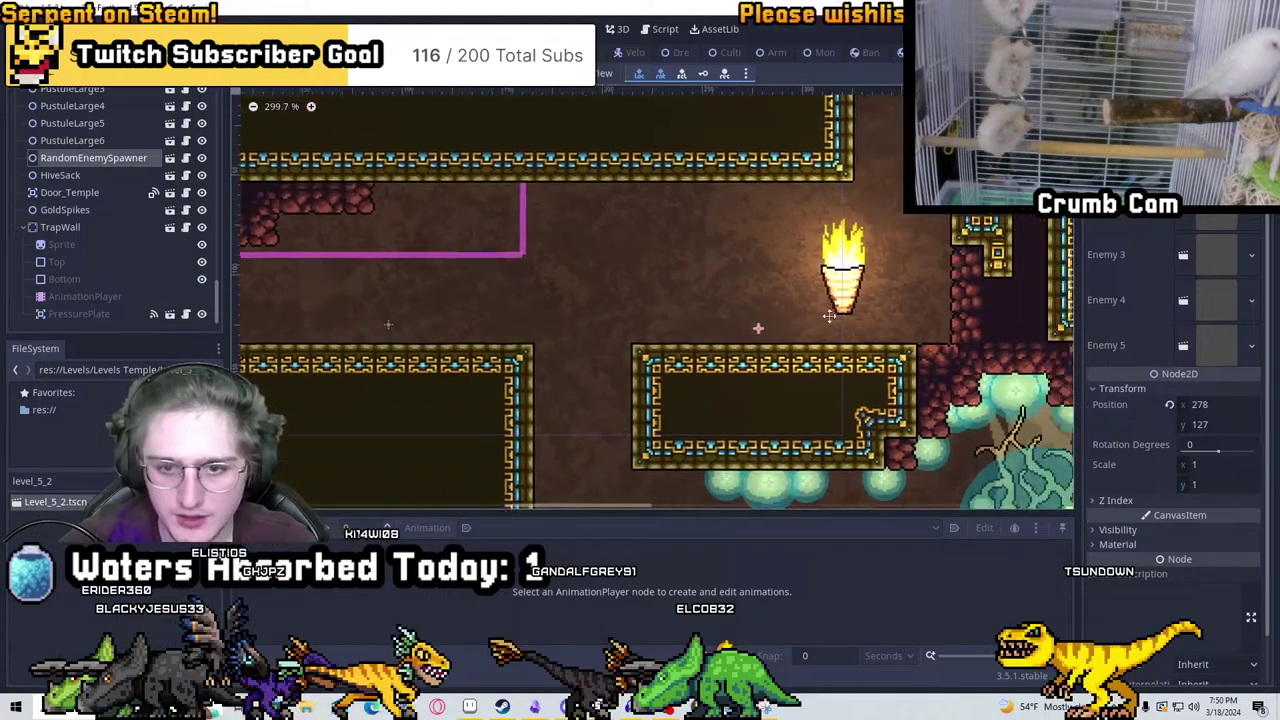
pyautogui.scroll(2, 829, 316)
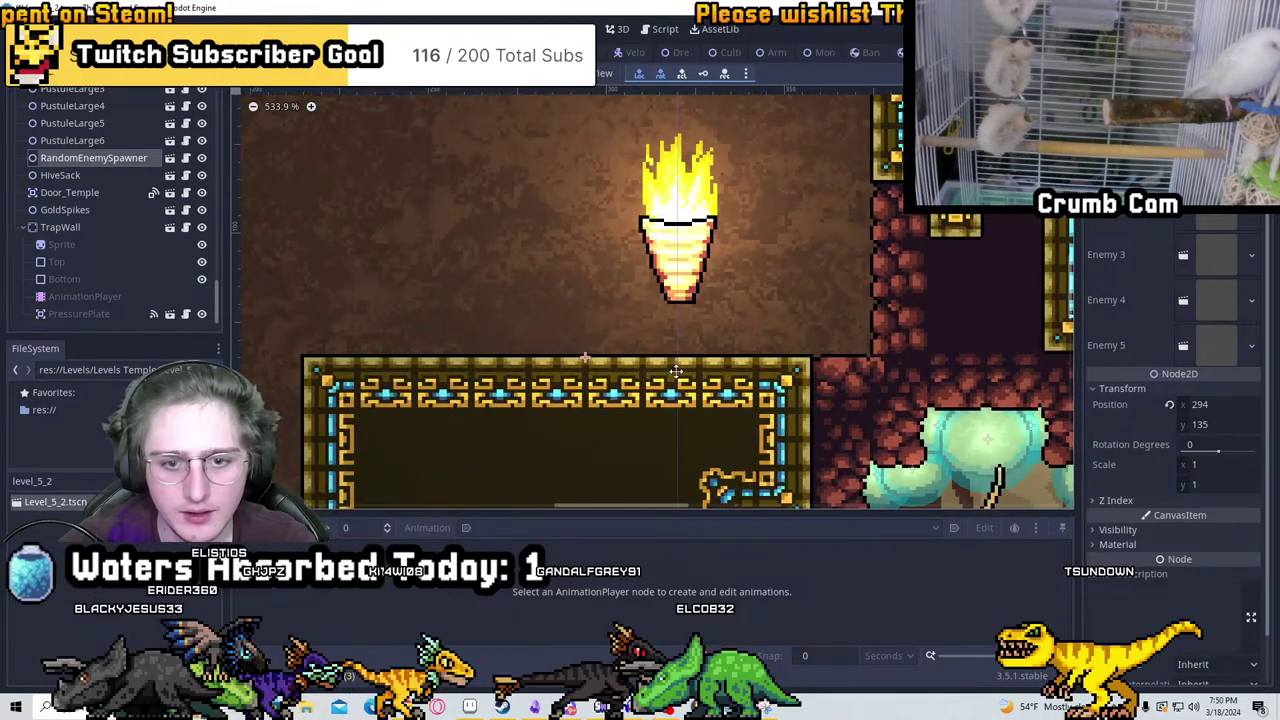
pyautogui.scroll(-5, 860, 289)
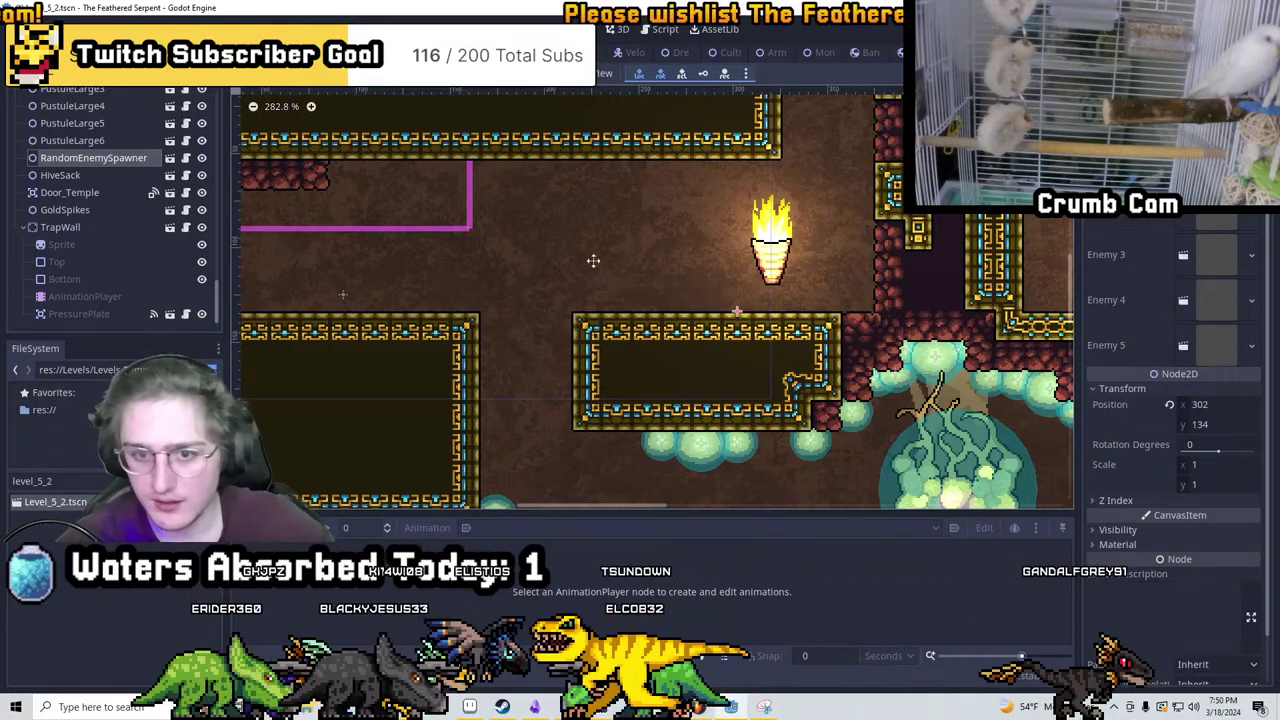
pyautogui.scroll(-3, 825, 222)
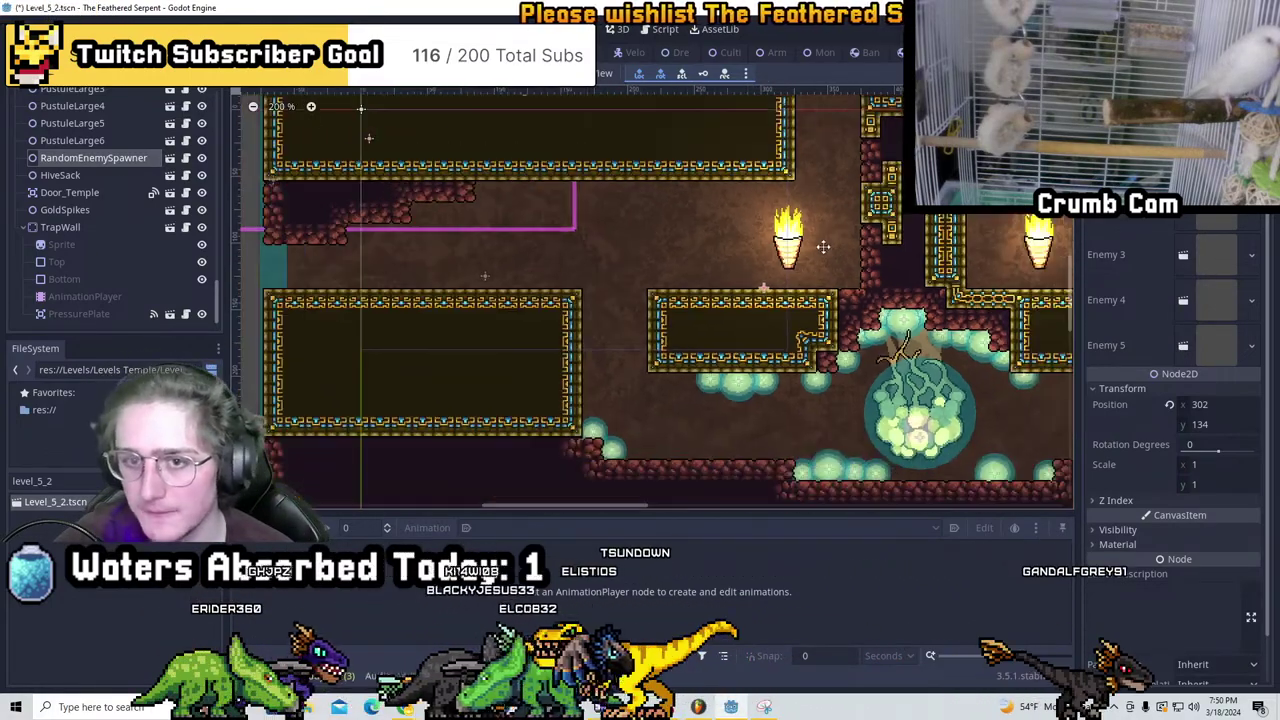
pyautogui.scroll(7, 835, 287)
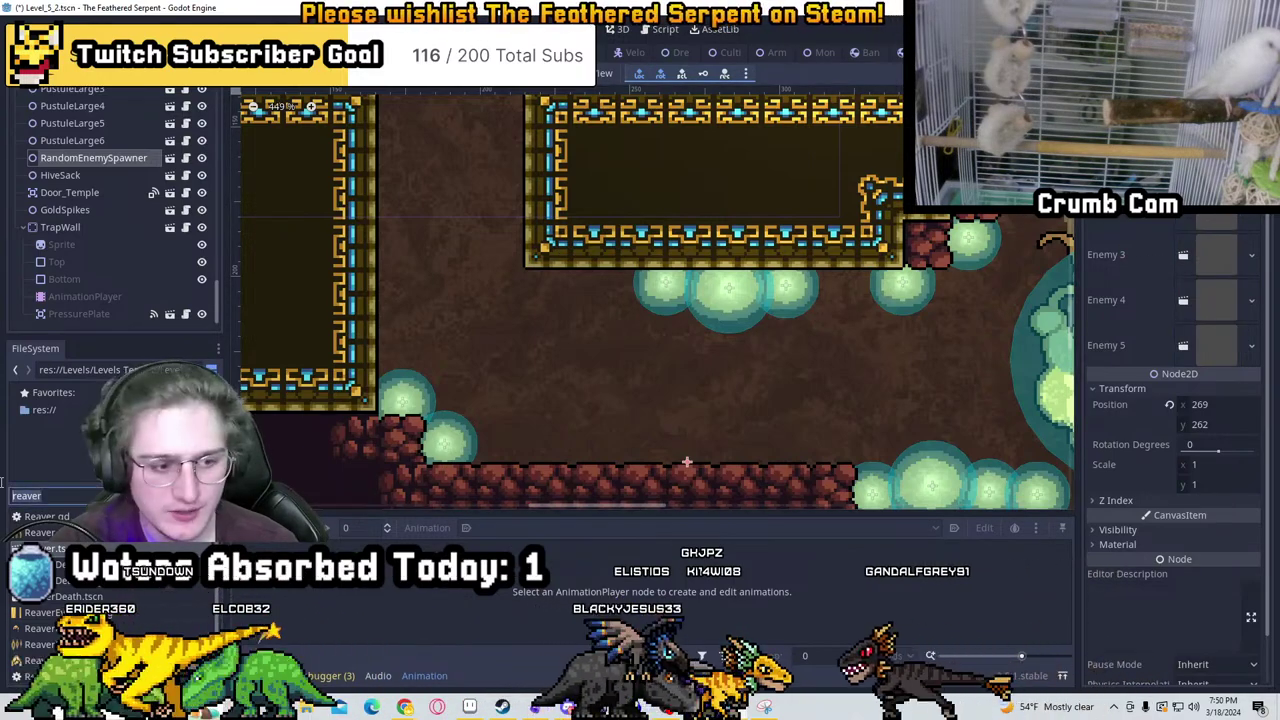
# Filter files by 'cu' and assign CultistDagger as the spawner's Enemy 5
pyautogui.hotkey('ctrl', 'a')
pyautogui.write('cu')
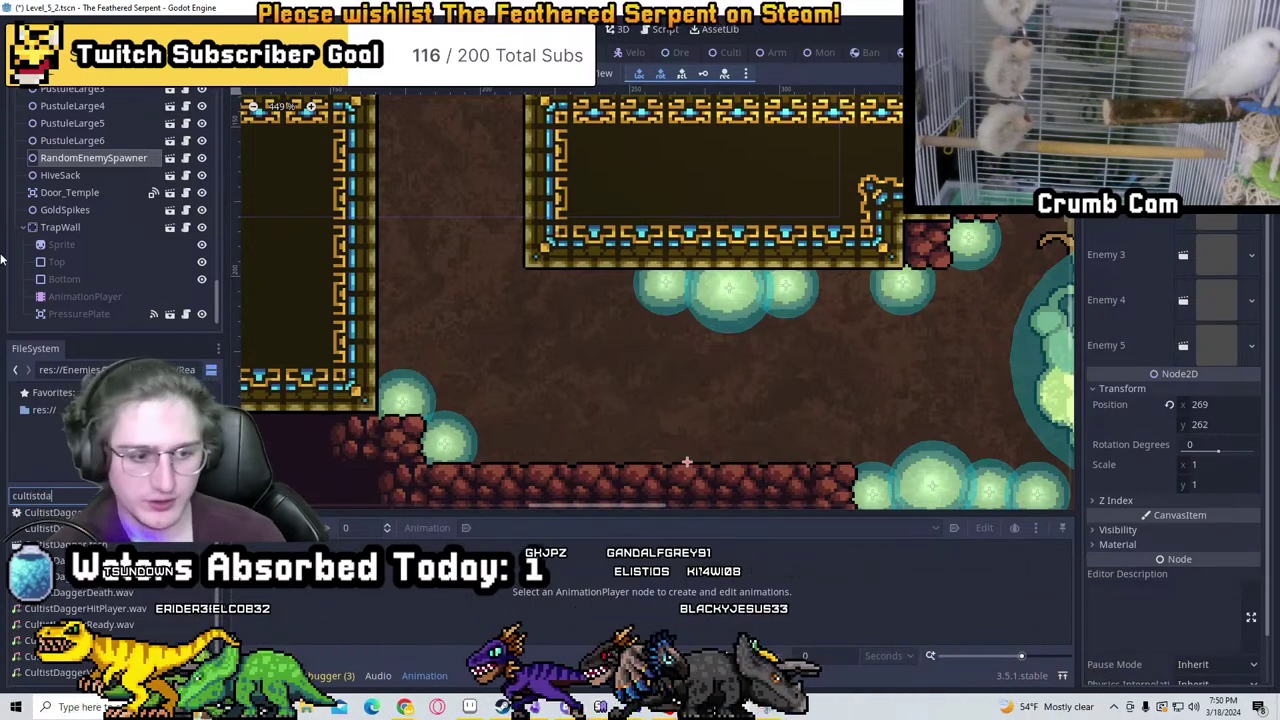
pyautogui.moveTo(50, 512); pyautogui.dragTo(1210, 345)
pyautogui.scroll(-3, 786, 366)
pyautogui.moveTo(786, 366); pyautogui.dragTo(410, 375, button='middle')
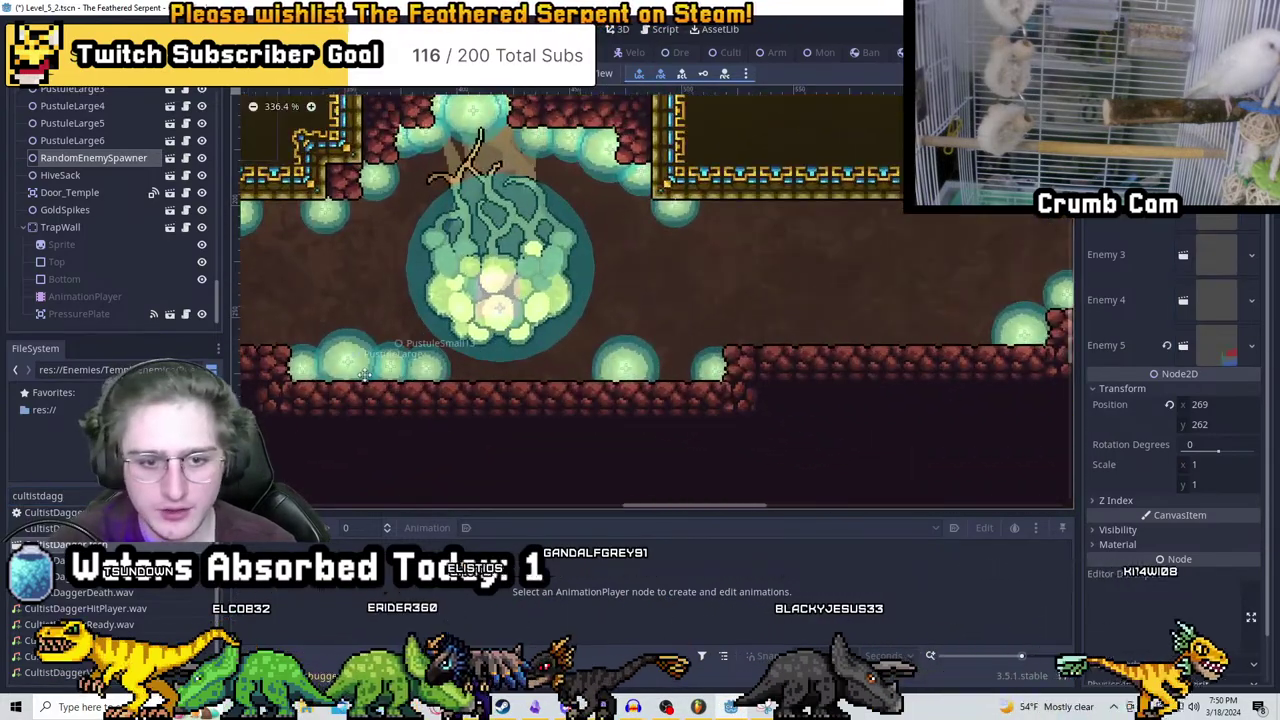
# Duplicate the spawner into RandomEnemySpawner2, RandomEnemySpawner3 and RandomEnemySpawner4
pyautogui.hotkey('ctrl', 'd')
pyautogui.scroll(5, 570, 358)
pyautogui.scroll(-2, 605, 397)
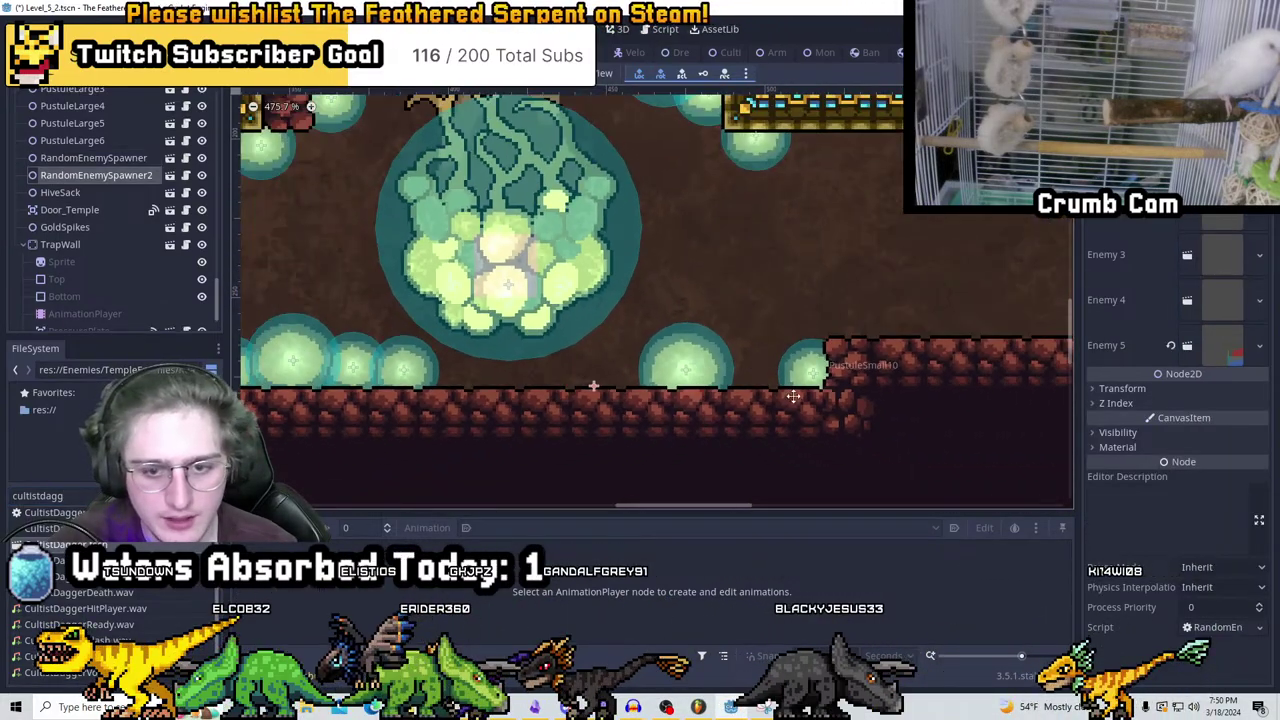
pyautogui.hscroll(3, 750, 410)
pyautogui.hotkey('ctrl', 'd')
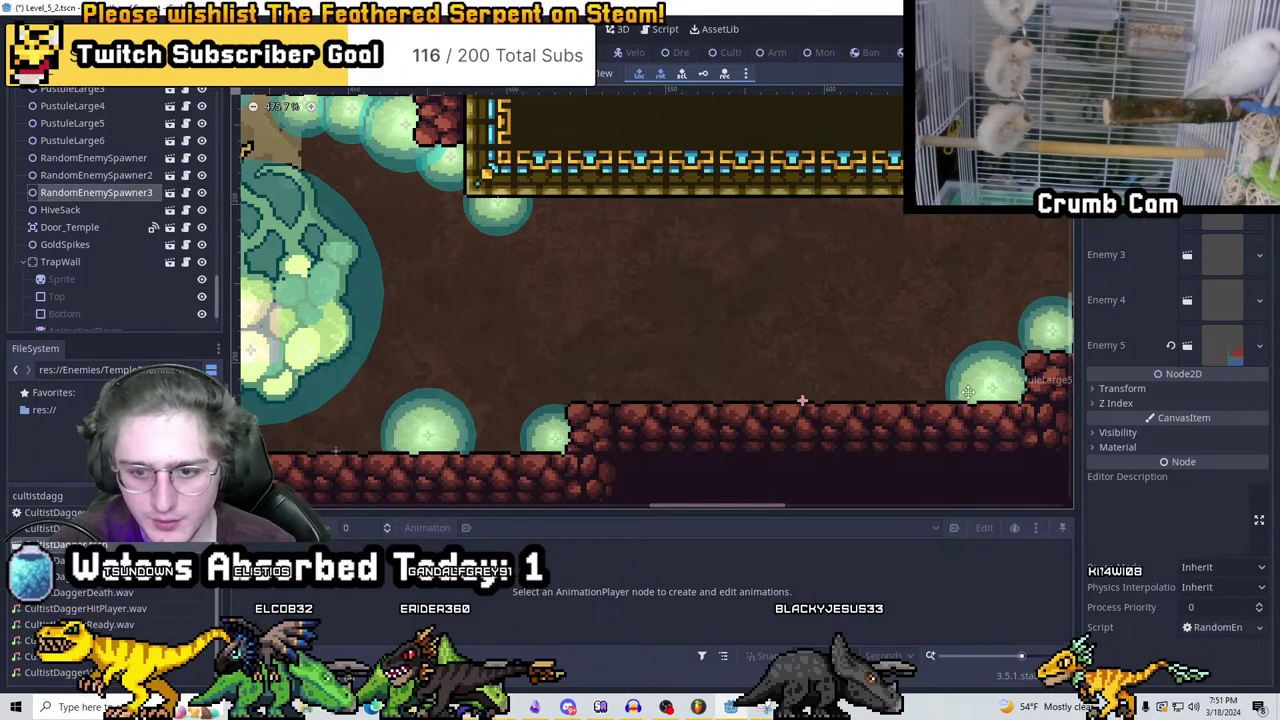
pyautogui.scroll(-4, 968, 392)
pyautogui.hotkey('ctrl', 'd')
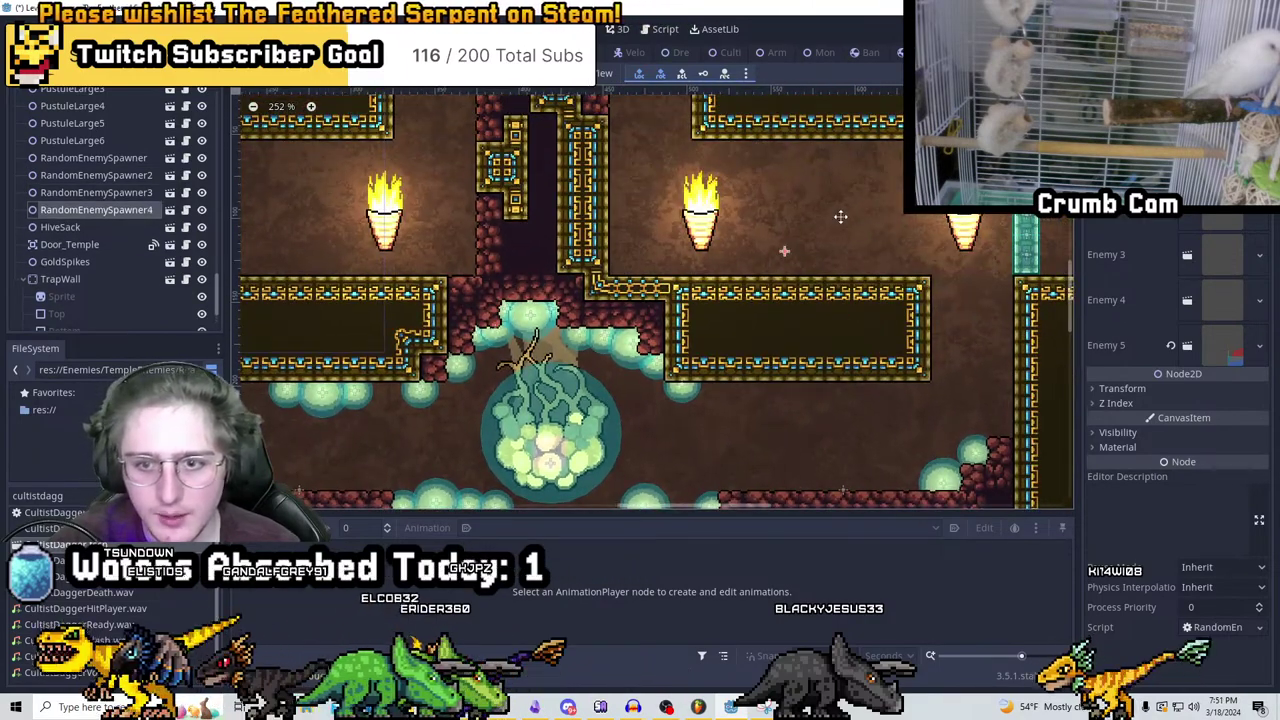
pyautogui.scroll(5, 840, 216)
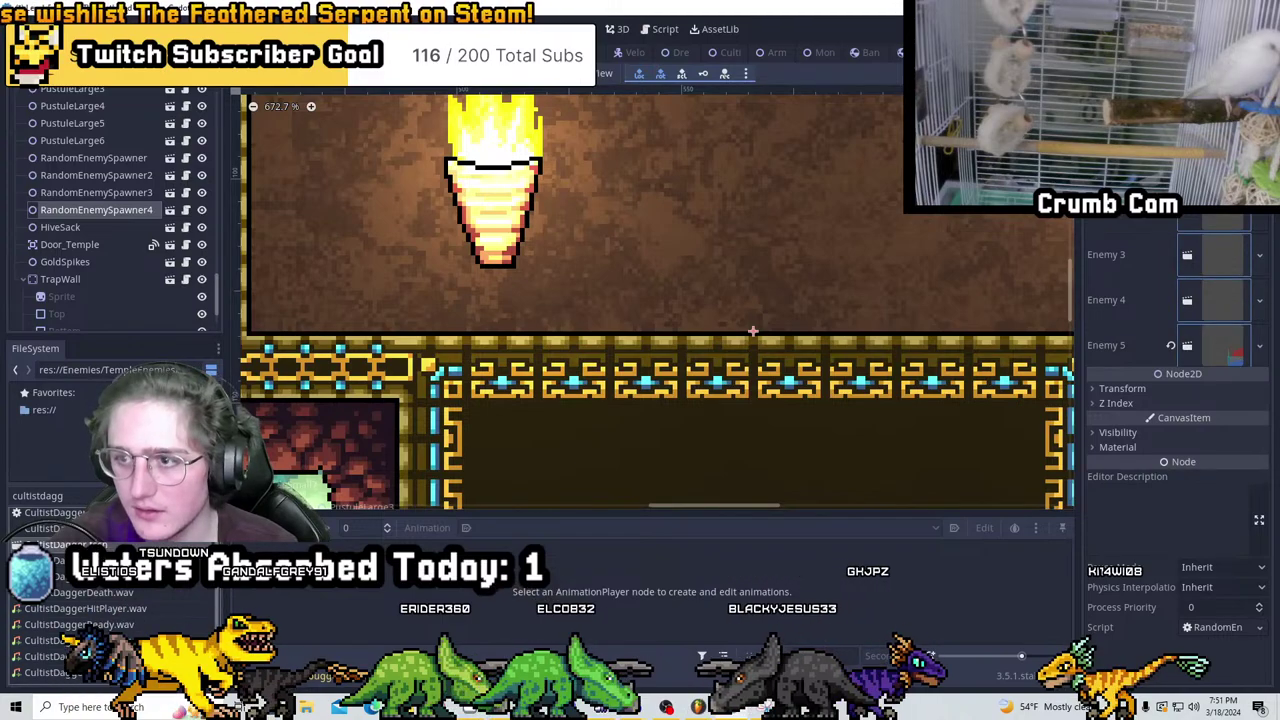
# Trim the file filter, add two more spawner copies up to RandomEnemySpawner6, and save
pyautogui.click(50, 495)
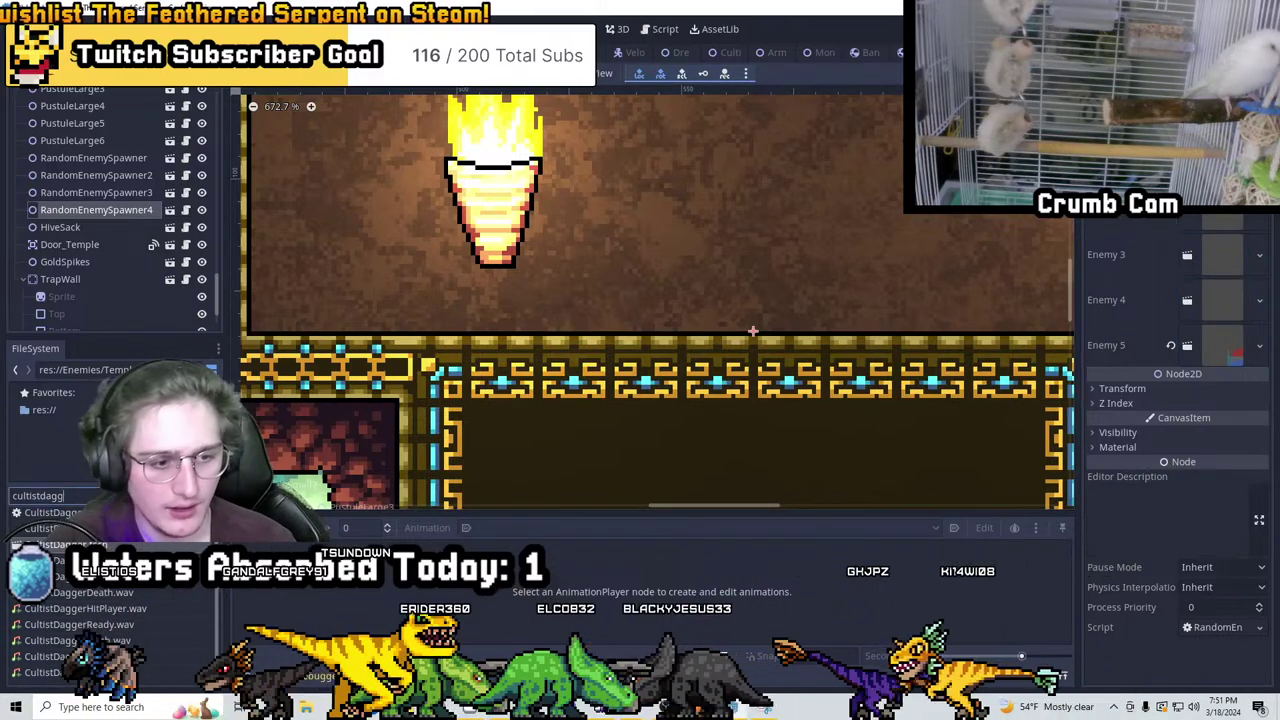
pyautogui.press('BackSpace')
pyautogui.press('BackSpace')
pyautogui.press('BackSpace')
pyautogui.press('BackSpace')
pyautogui.press('BackSpace')
pyautogui.press('BackSpace')
pyautogui.press('BackSpace')
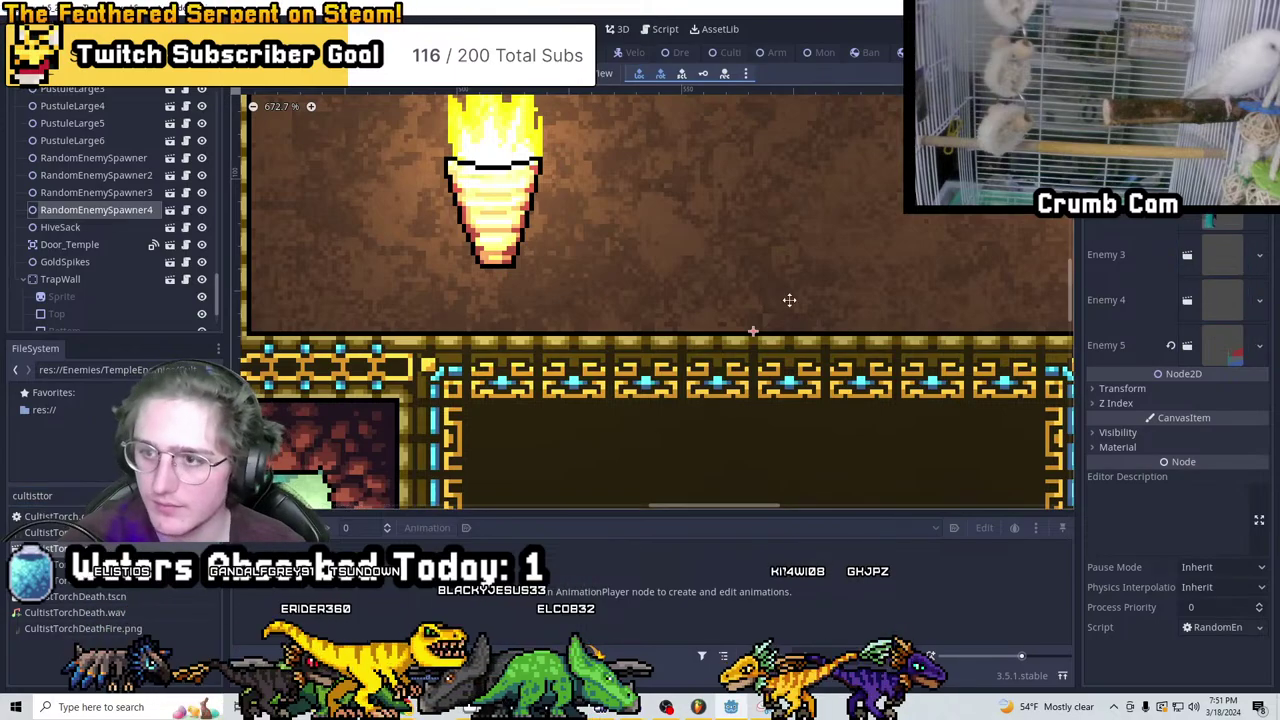
pyautogui.scroll(-7, 789, 300)
pyautogui.scroll(3, 705, 350)
pyautogui.hotkey('ctrl', 'd')
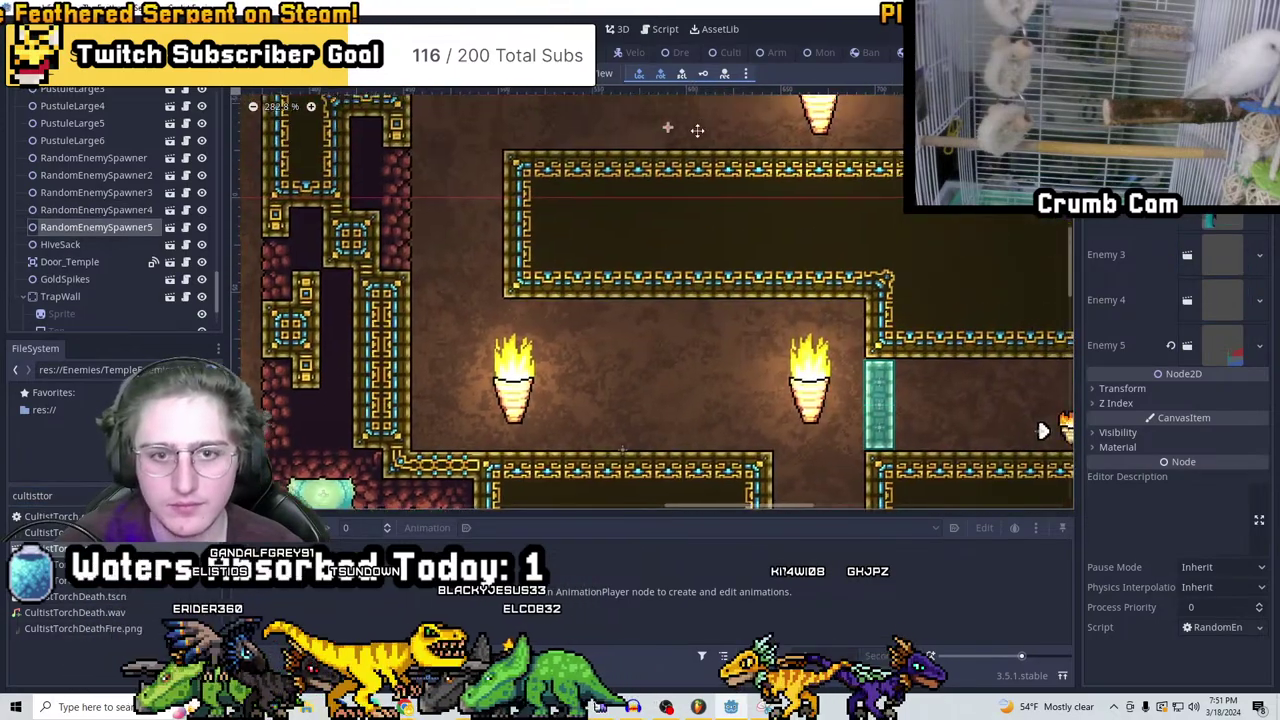
pyautogui.scroll(3, 687, 300)
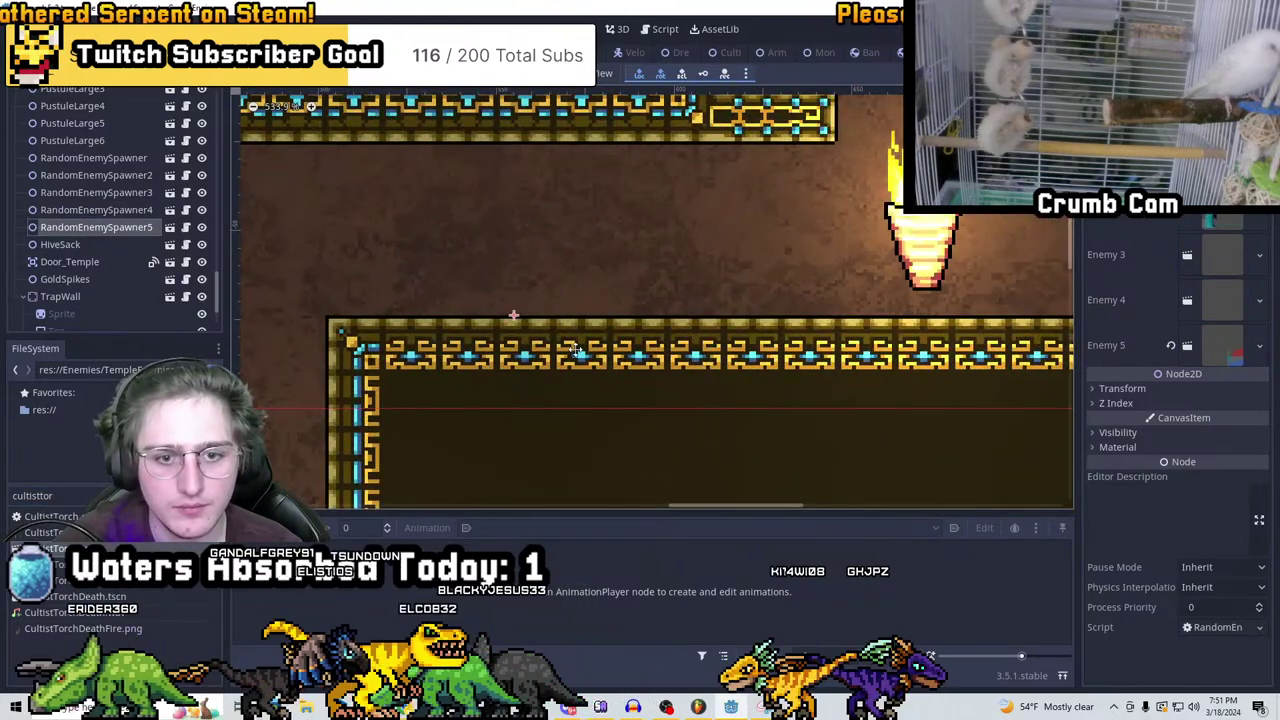
pyautogui.moveTo(577, 350); pyautogui.dragTo(345, 363, button='middle')
pyautogui.hotkey('ctrl', 'd')
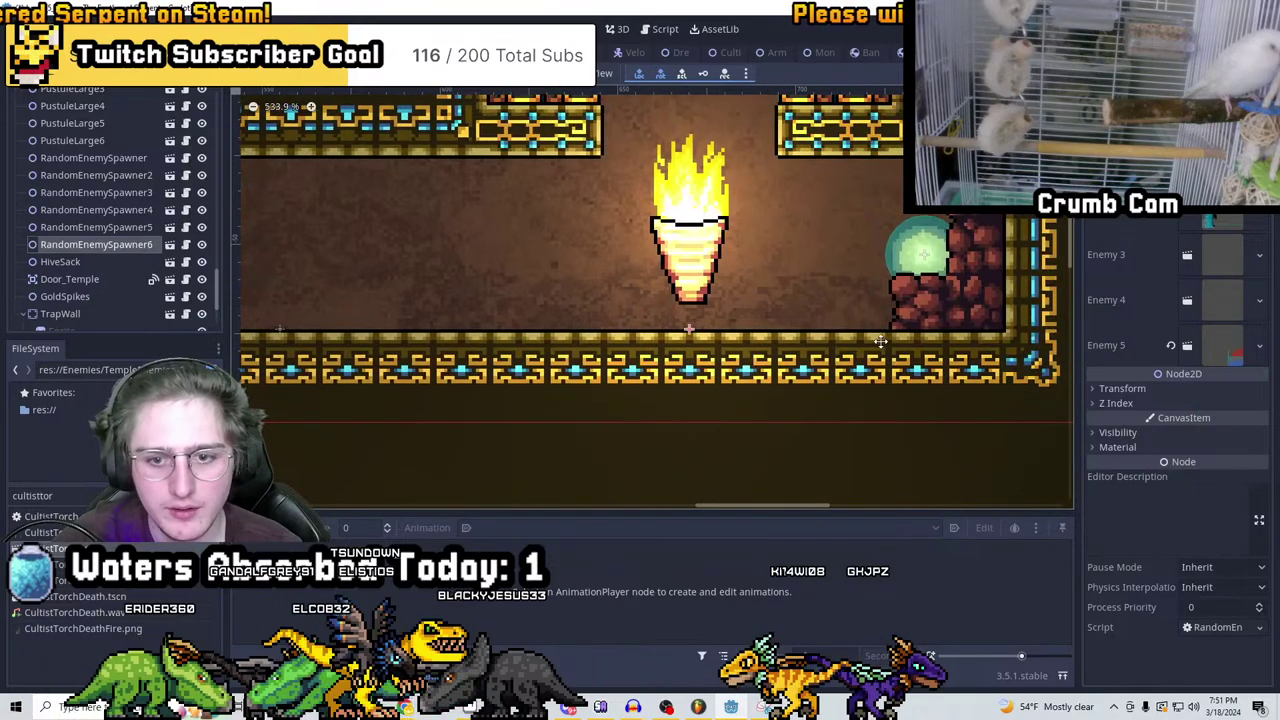
pyautogui.scroll(-5, 880, 342)
pyautogui.hotkey('ctrl', 's')
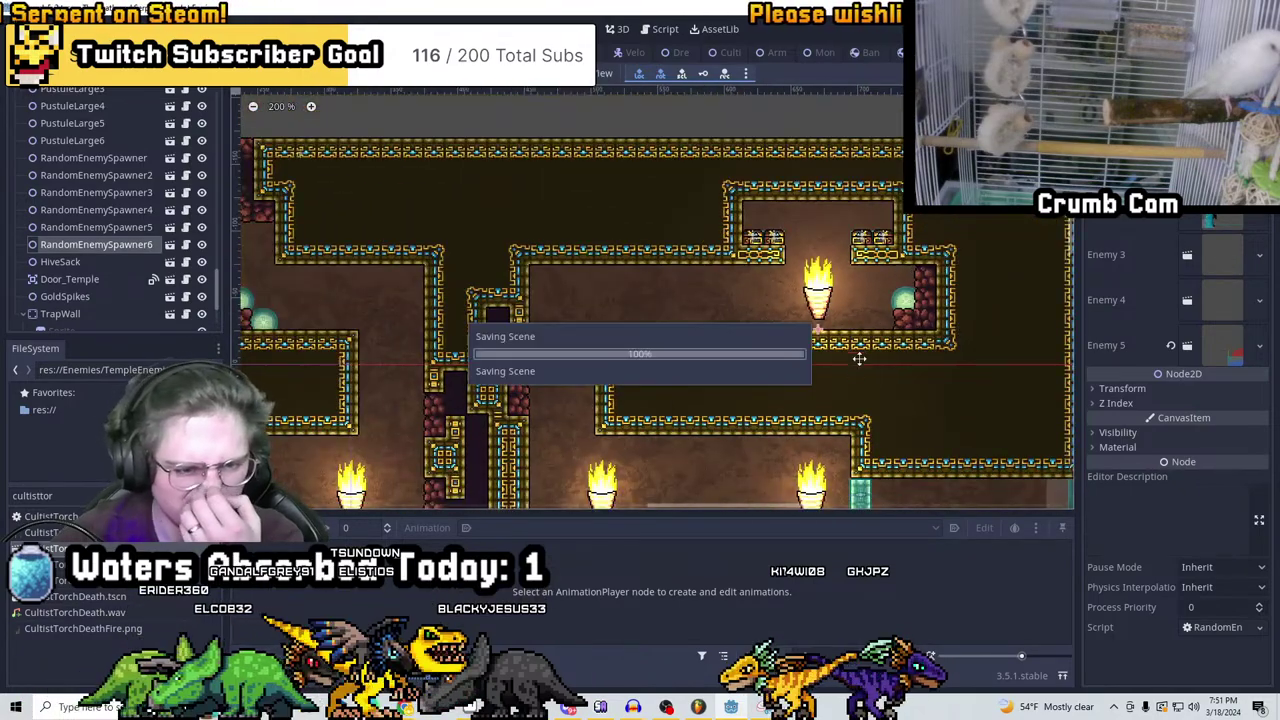
# Duplicate RandomEnemySpawner3 to create RandomEnemySpawner7
pyautogui.moveTo(660, 386); pyautogui.dragTo(442, 62, button='middle')
pyautogui.click(116, 193)
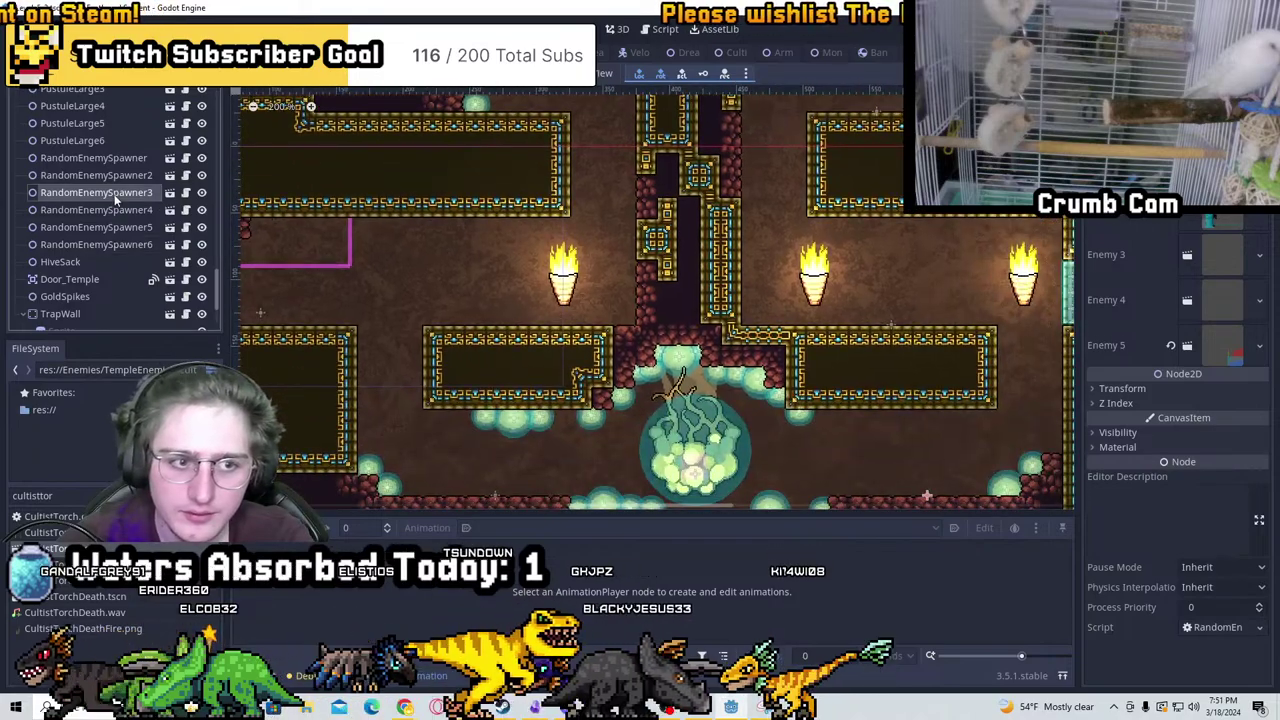
pyautogui.moveTo(523, 461); pyautogui.dragTo(637, 471, button='middle')
pyautogui.hotkey('ctrl', 'd')
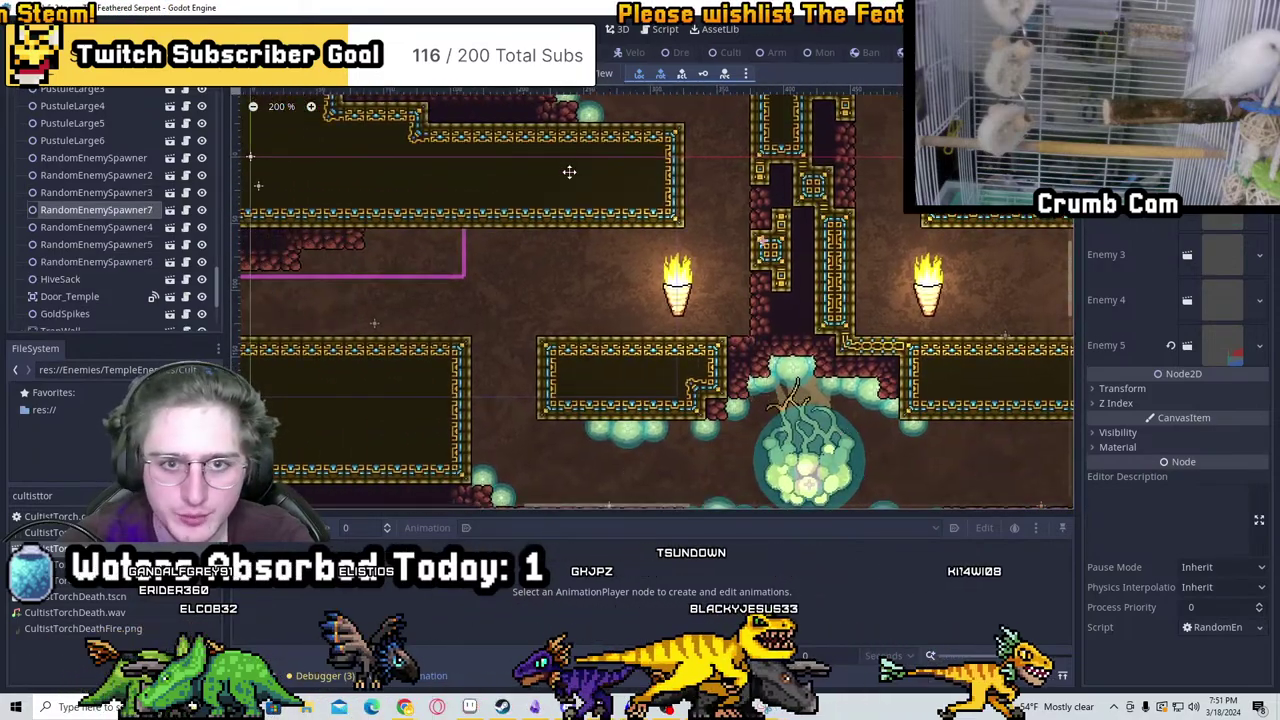
# Assign the CultistTorch scene to an Enemy slot of RandomEnemySpawner7 and save the level
pyautogui.scroll(2, 560, 220)
pyautogui.scroll(2, 535, 380)
pyautogui.scroll(3, 576, 280)
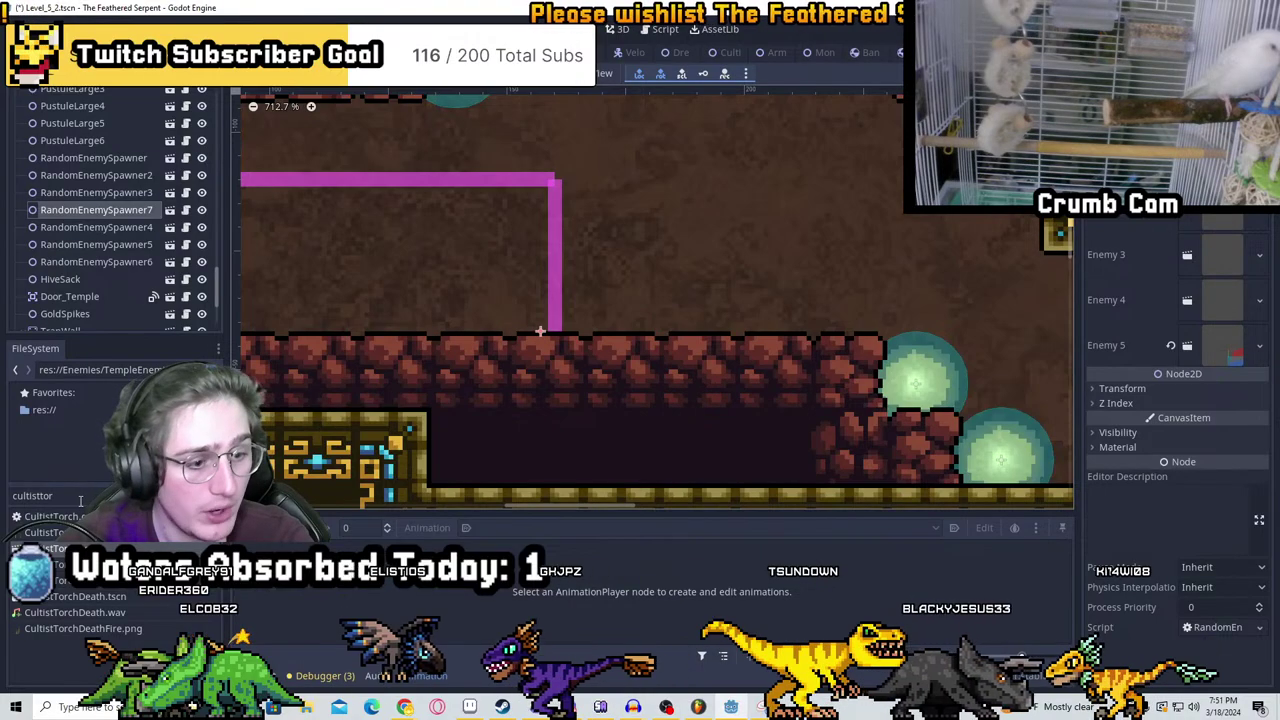
pyautogui.moveTo(55, 532); pyautogui.dragTo(1208, 258)
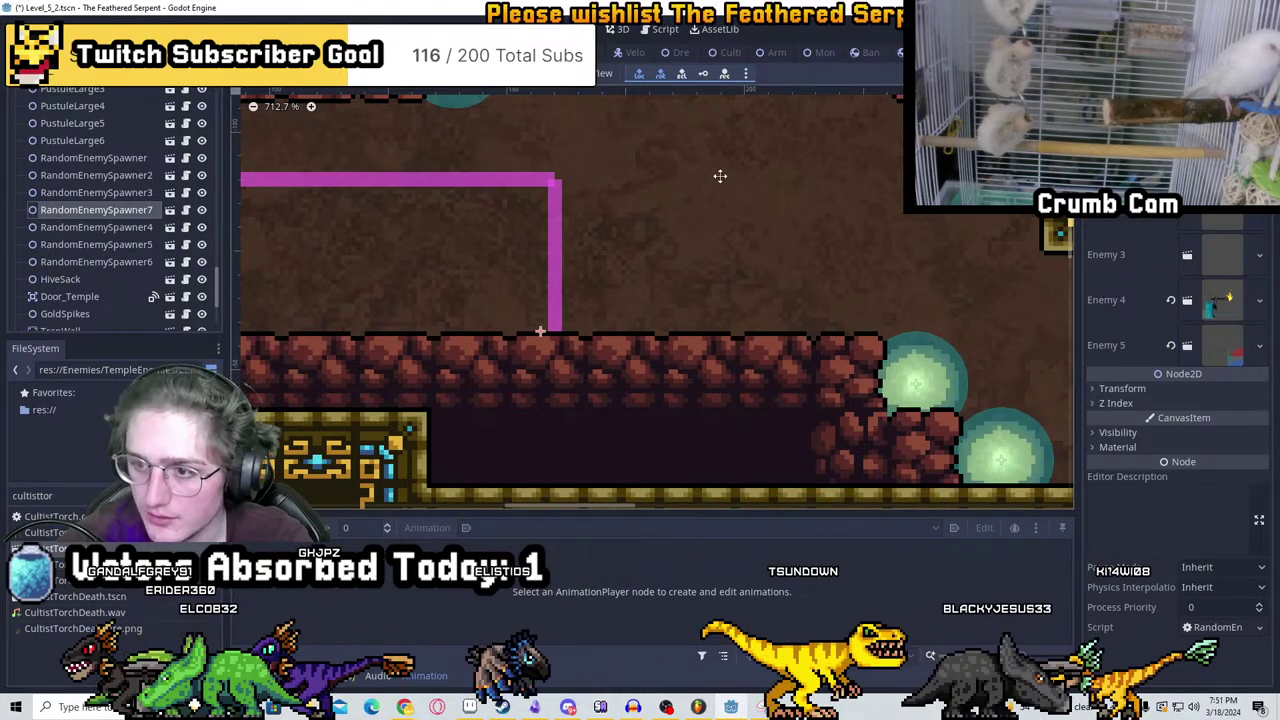
pyautogui.scroll(-4, 740, 240)
pyautogui.scroll(-2, 760, 269)
pyautogui.hotkey('ctrl', 's')
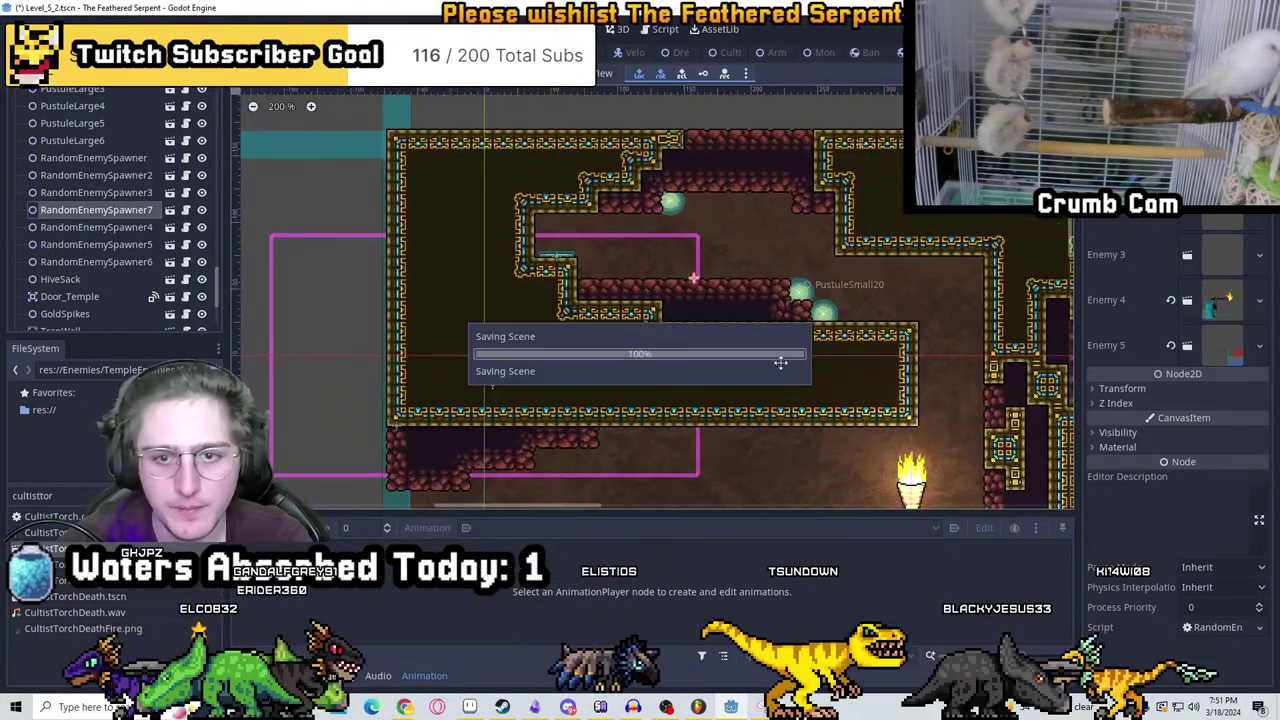
# Duplicate the spawner again to create RandomEnemySpawner8 near the torch corridor
pyautogui.moveTo(939, 539); pyautogui.dragTo(714, 249, button='middle')
pyautogui.hotkey('ctrl', 'd')
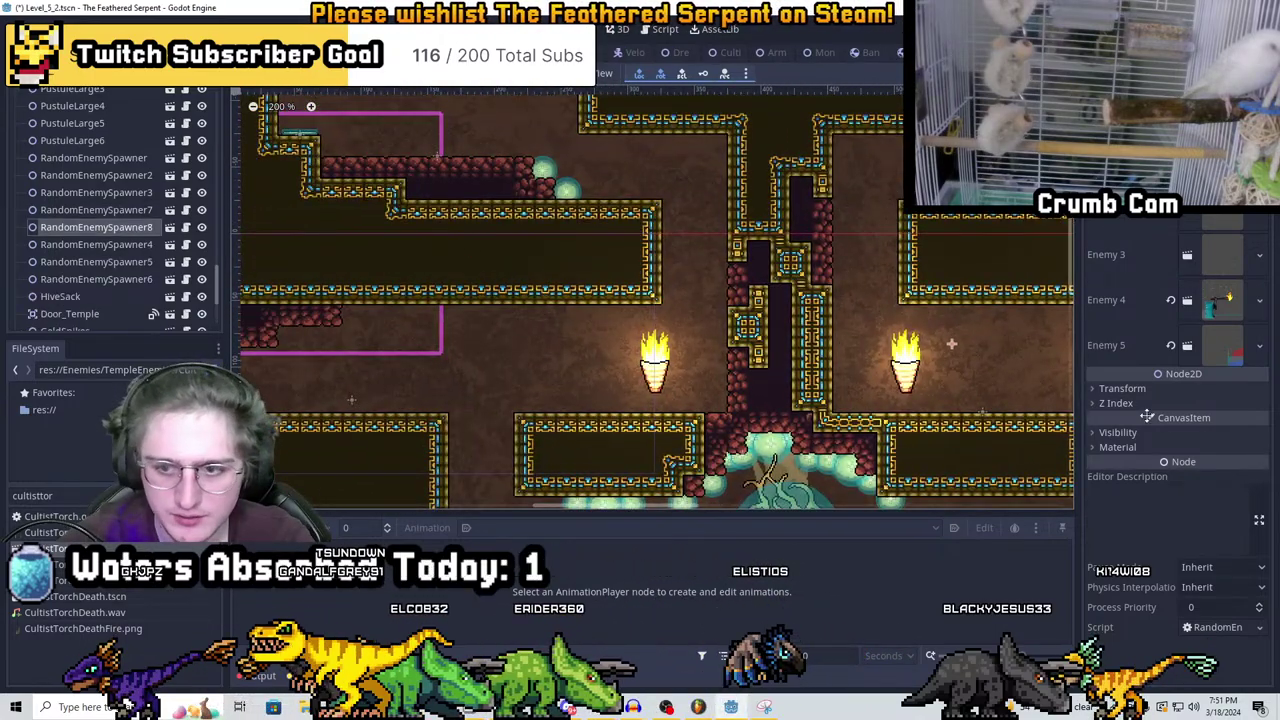
pyautogui.moveTo(1147, 416); pyautogui.dragTo(749, 377, button='middle')
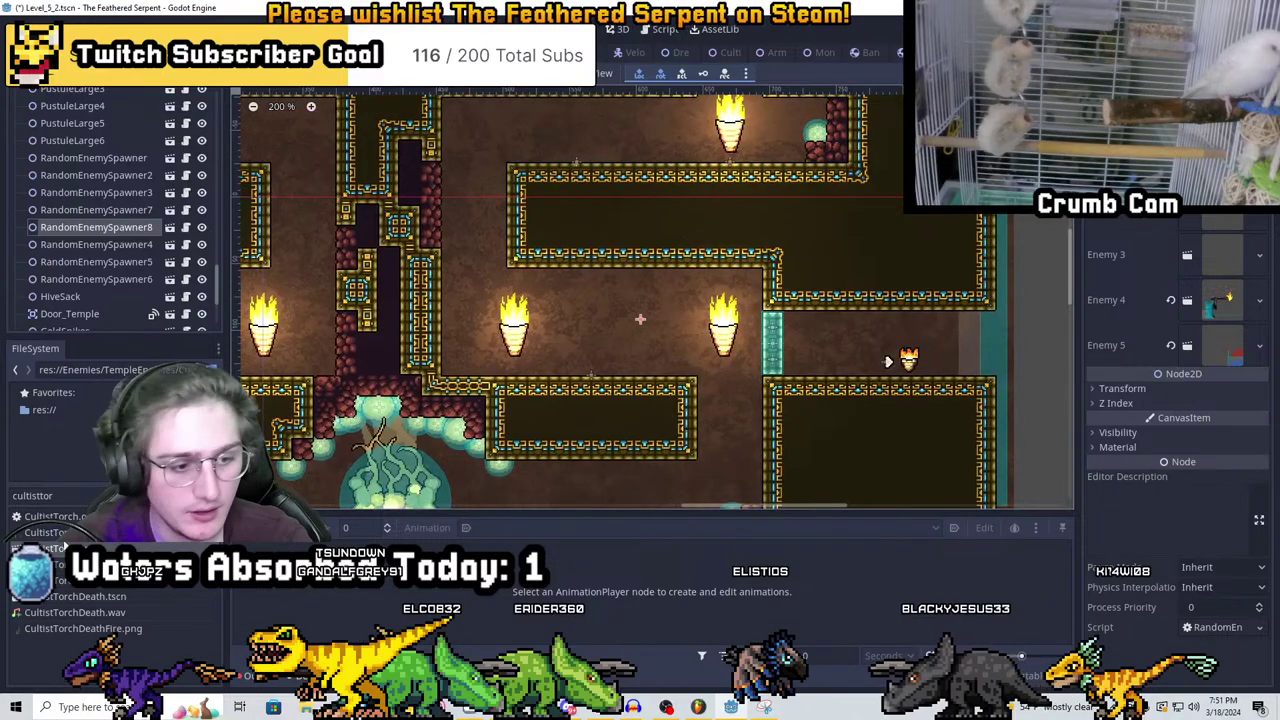
# Filter FileSystem for 'emptyen', set EmptyEnemy as Enemy 4, and nudge the spawner right
pyautogui.doubleClick(32, 495)
pyautogui.write('emptyenemy')
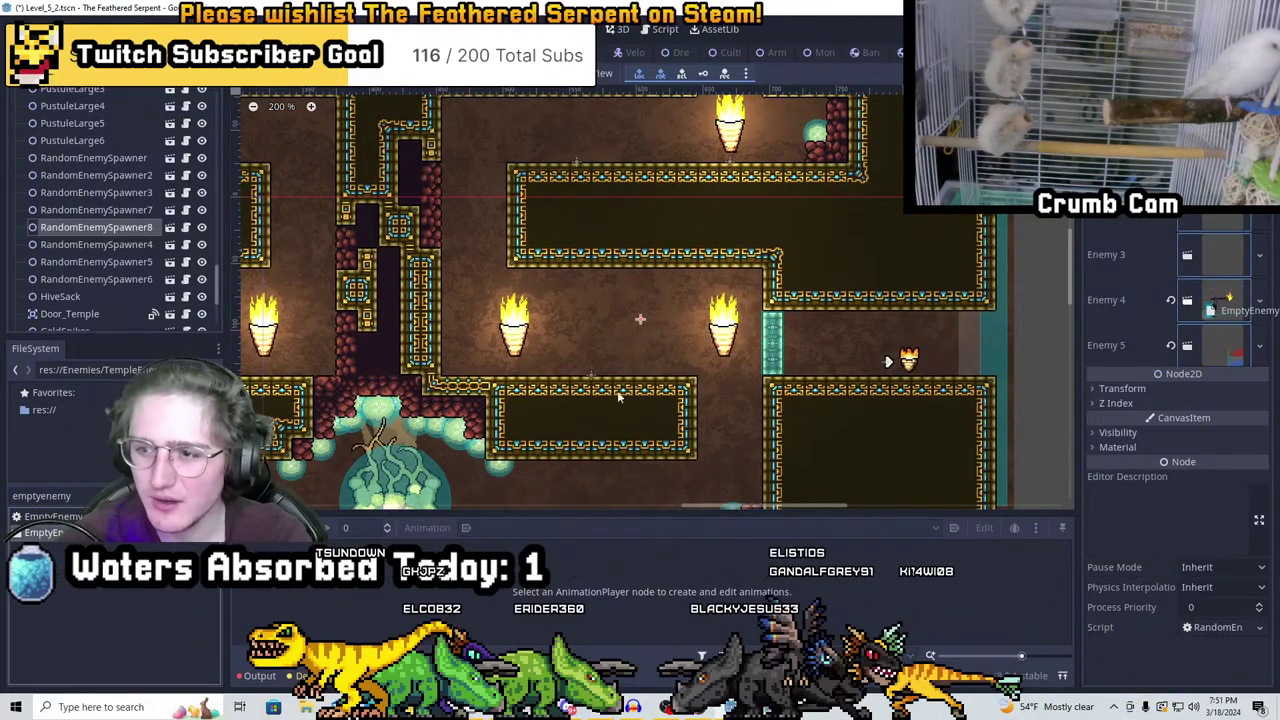
pyautogui.scroll(-3, 794, 396)
pyautogui.moveTo(794, 396); pyautogui.dragTo(804, 365, button='middle')
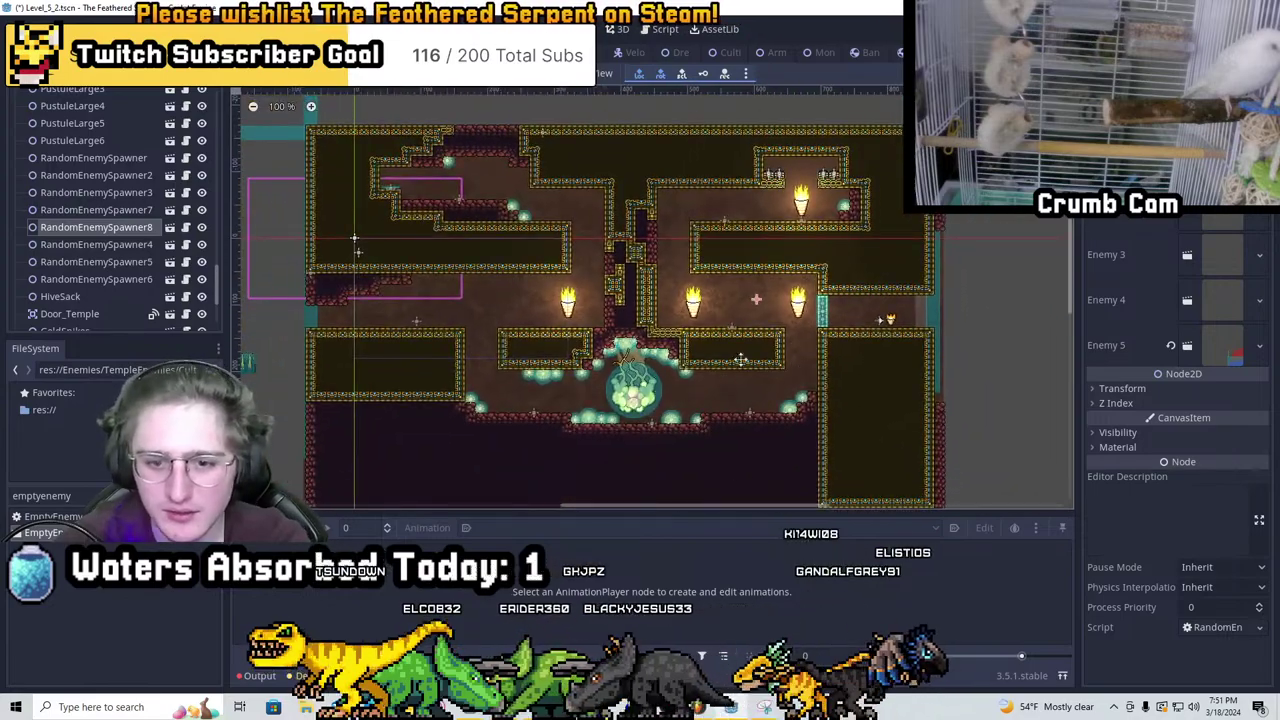
pyautogui.scroll(2, 740, 358)
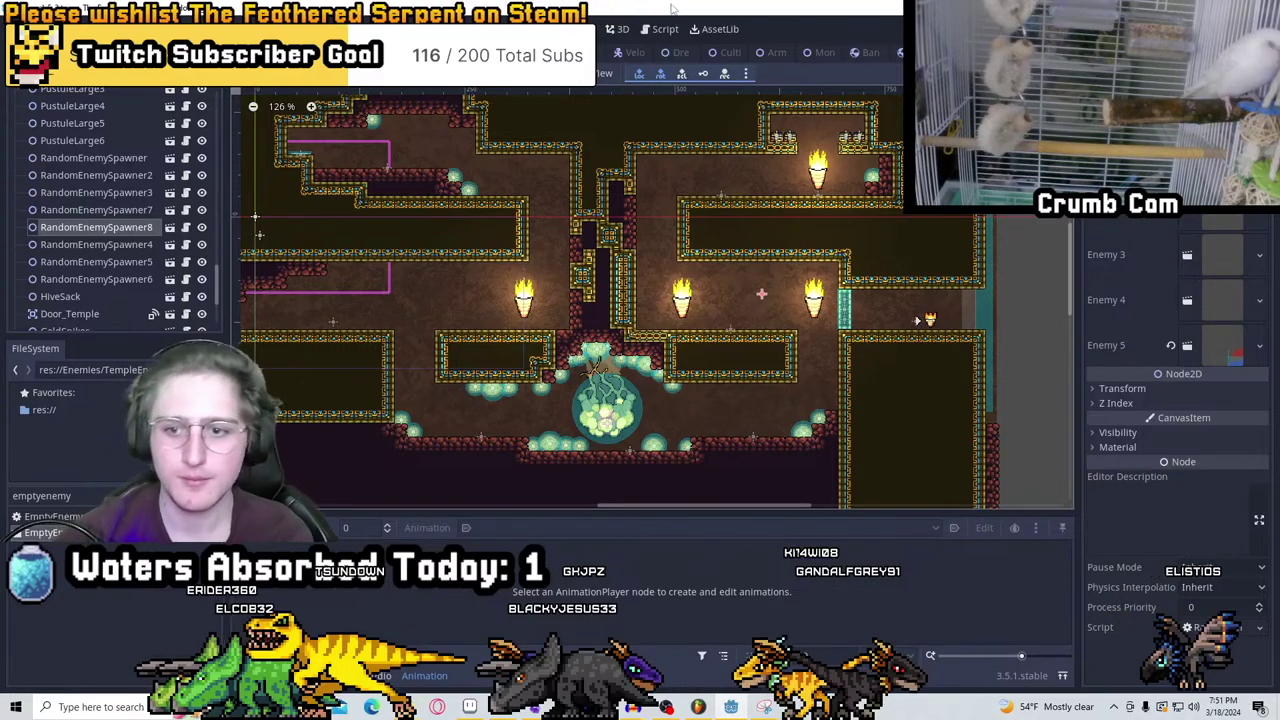
pyautogui.scroll(1, 868, 376)
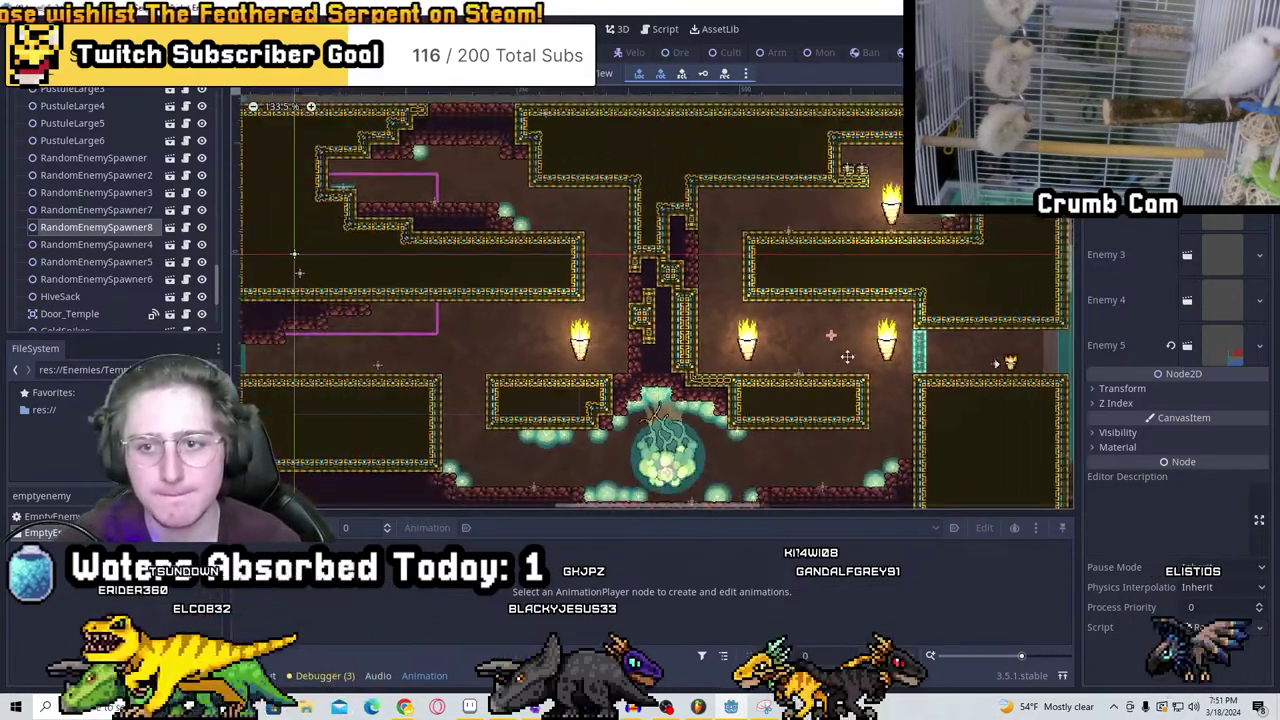
pyautogui.keyDown('shift'); pyautogui.hscroll(-2, 241, 328); pyautogui.keyUp('shift')
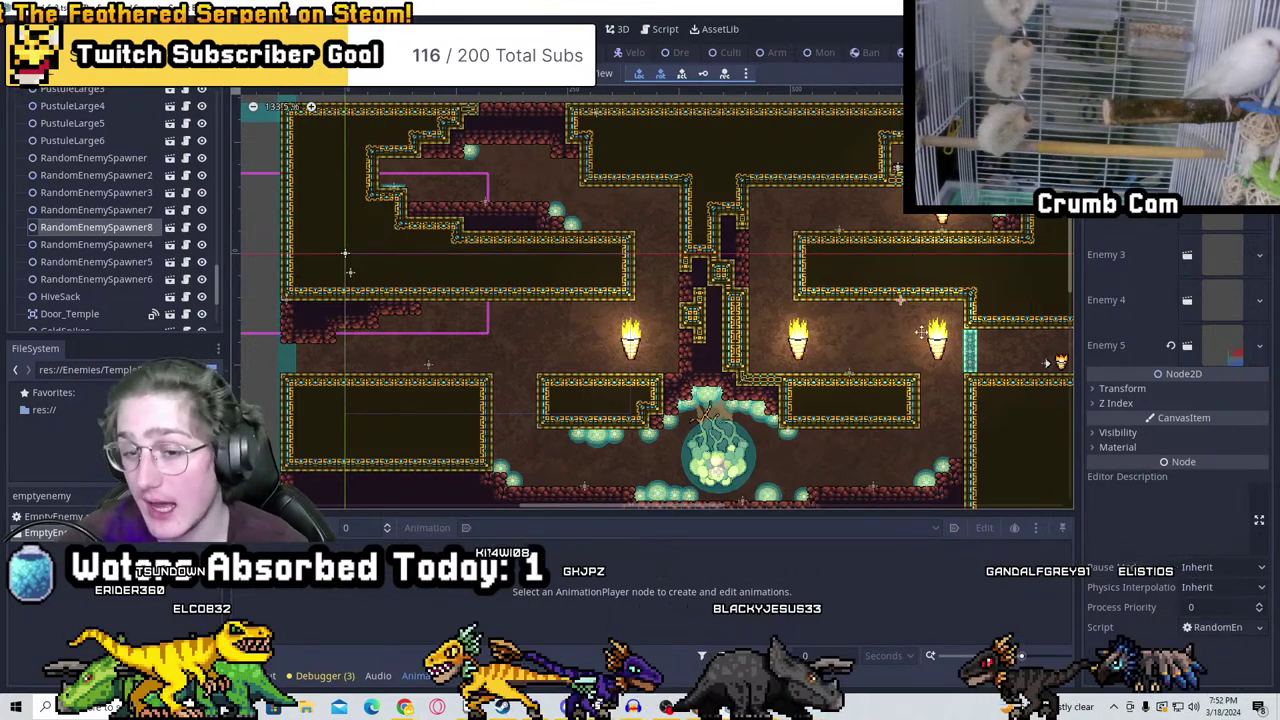
pyautogui.moveTo(638, 484); pyautogui.dragTo(661, 482)
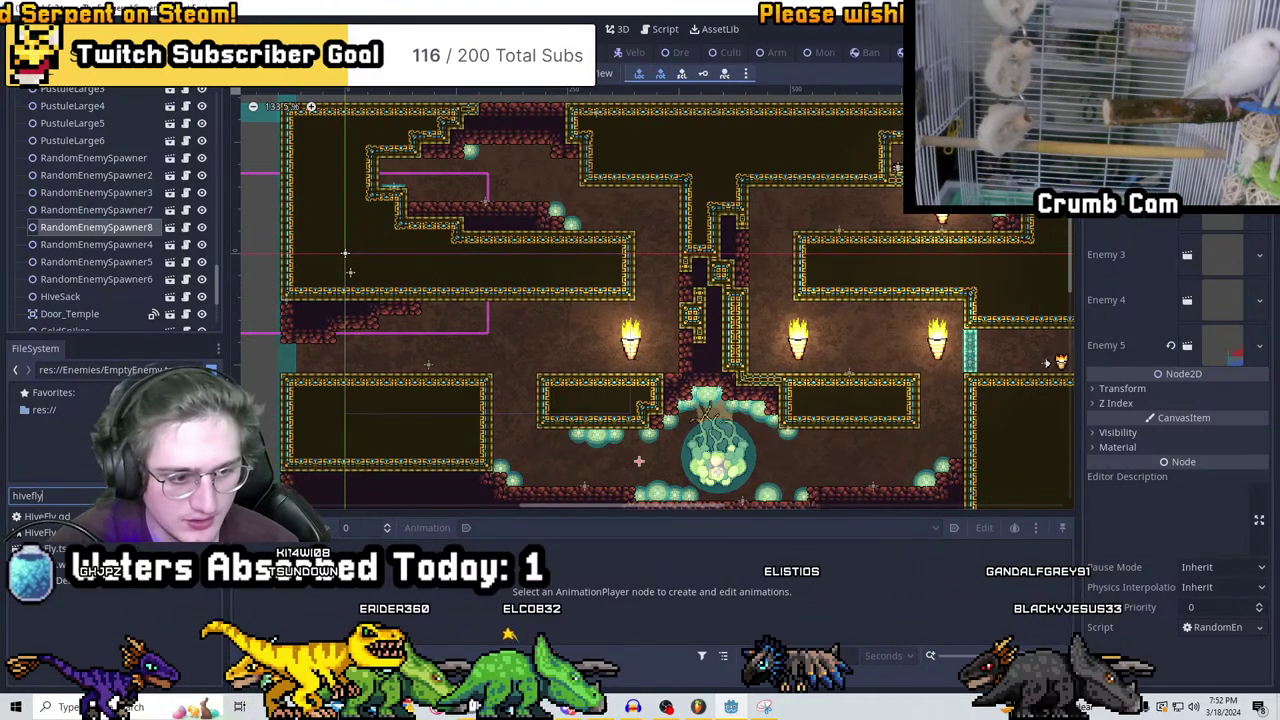
# Add HiveFly as the fifth enemy option and make two spawner copies near the hive sack
pyautogui.scroll(10, 705, 412)
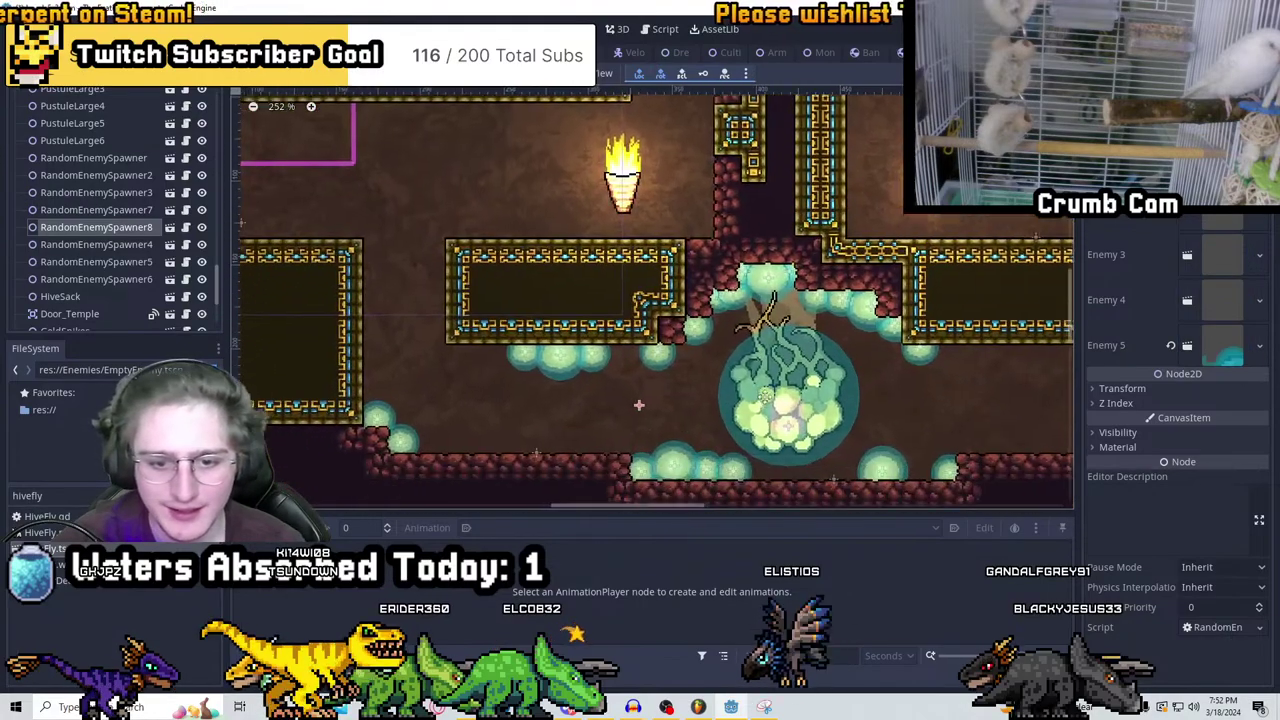
pyautogui.hotkey('ctrl', 'd')
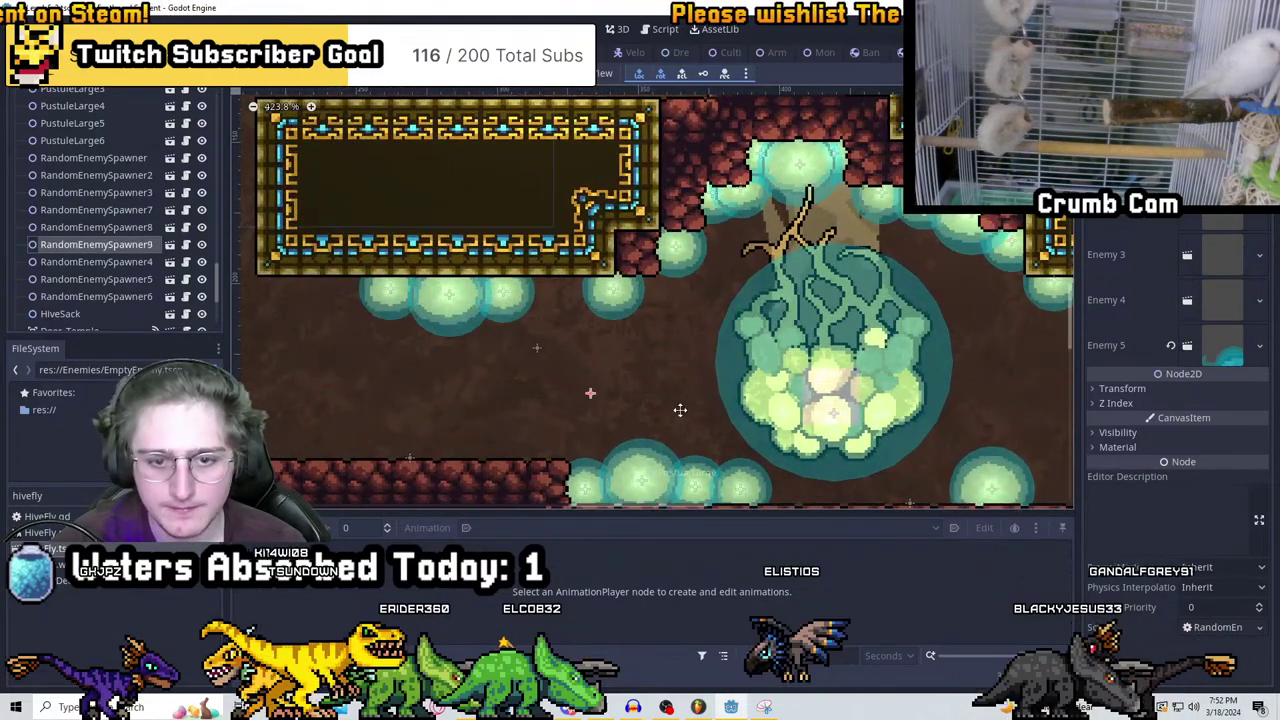
pyautogui.scroll(-1, 660, 400)
pyautogui.hotkey('ctrl', 'd')
pyautogui.scroll(-1, 583, 382)
pyautogui.scroll(-1, 583, 382)
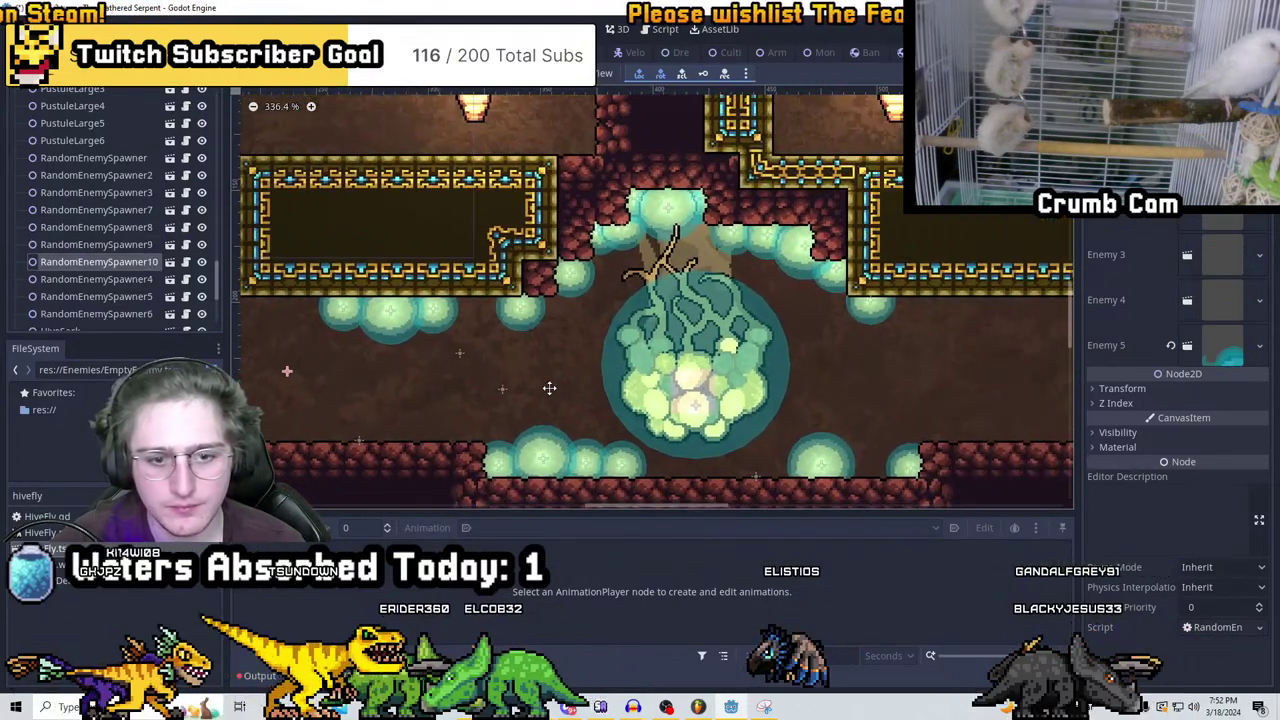
# Place more spawner copies on the floor right of the hive and in the open cave, then save
pyautogui.moveTo(993, 366); pyautogui.dragTo(698, 371, button='middle')
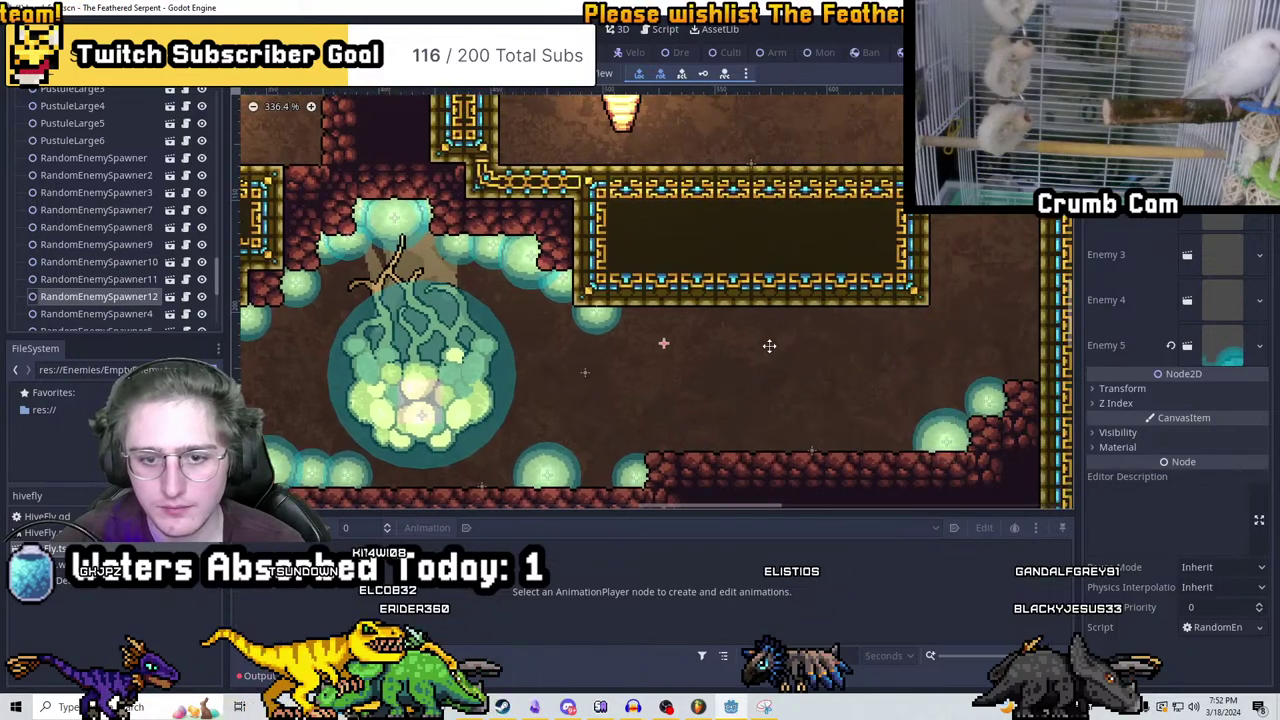
pyautogui.hotkey('ctrl', 'd')
pyautogui.moveTo(768, 350); pyautogui.dragTo(849, 391)
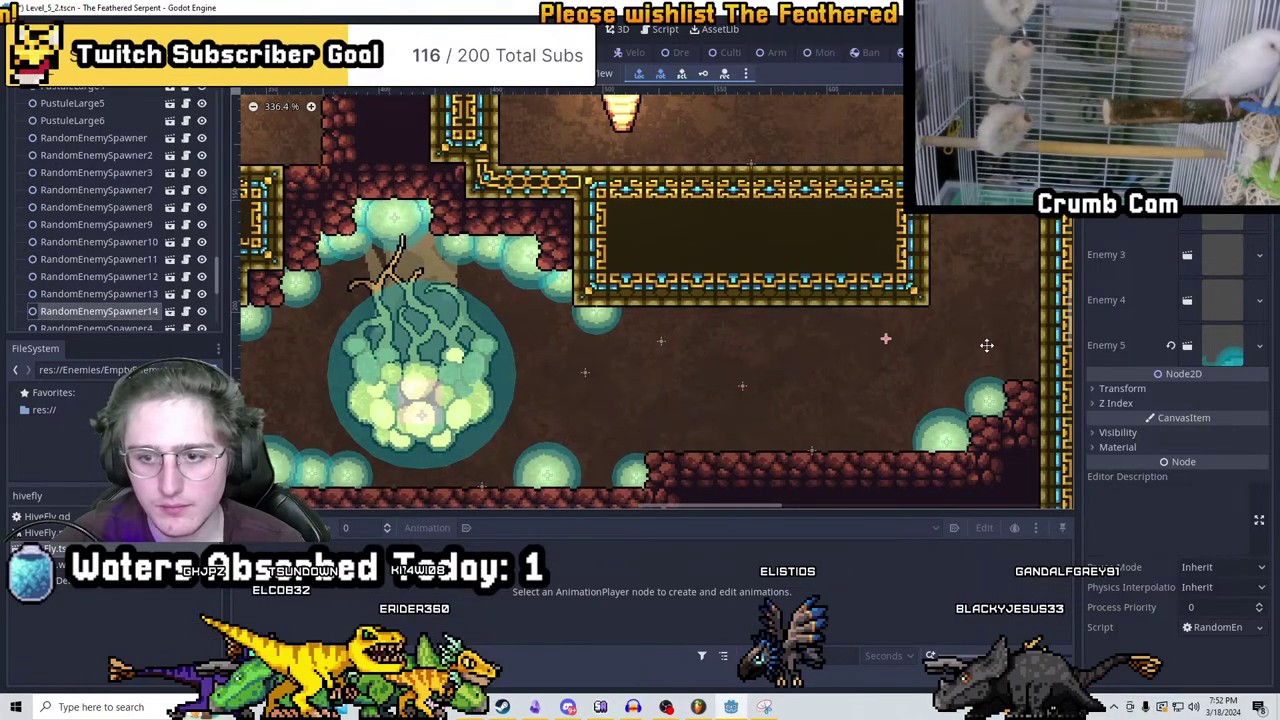
pyautogui.moveTo(986, 345); pyautogui.dragTo(773, 367, button='middle')
pyautogui.hotkey('ctrl', 'd')
pyautogui.moveTo(782, 379); pyautogui.dragTo(831, 305)
pyautogui.hotkey('ctrl', 'd')
pyautogui.hotkey('ctrl', 'd')
pyautogui.hotkey('ctrl', 'd')
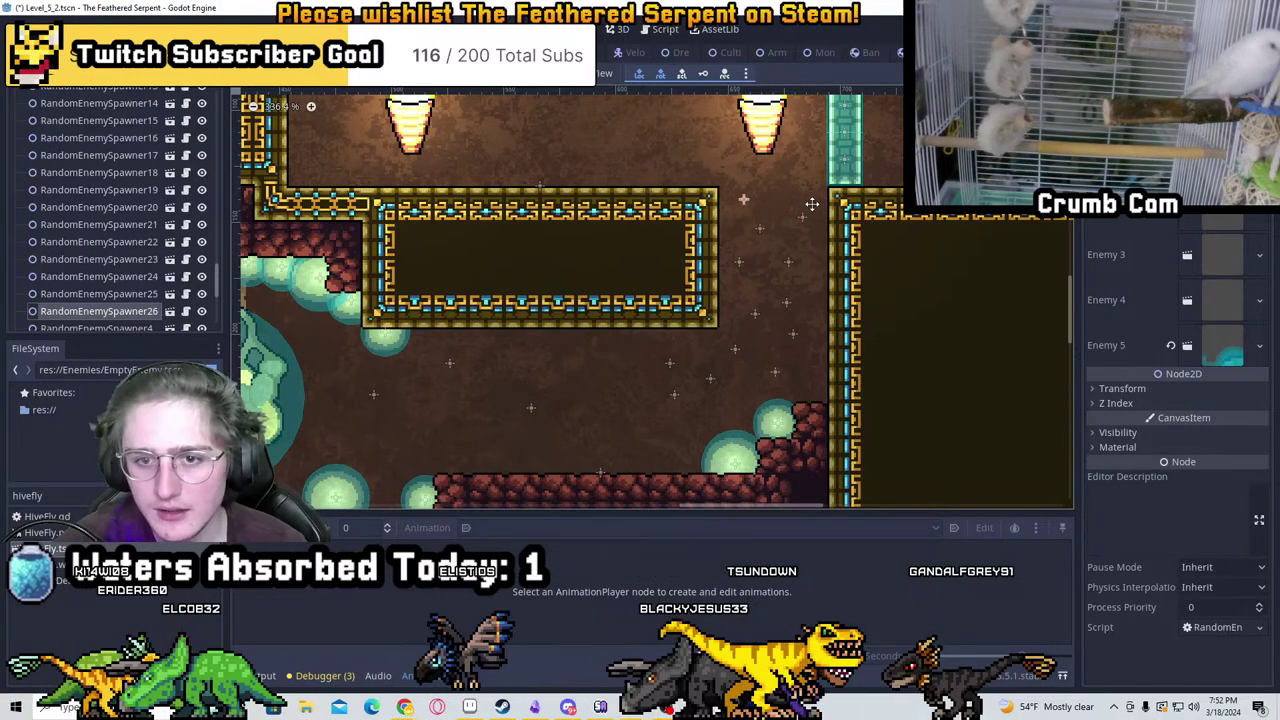
pyautogui.scroll(-5, 811, 204)
pyautogui.hotkey('ctrl', 's')
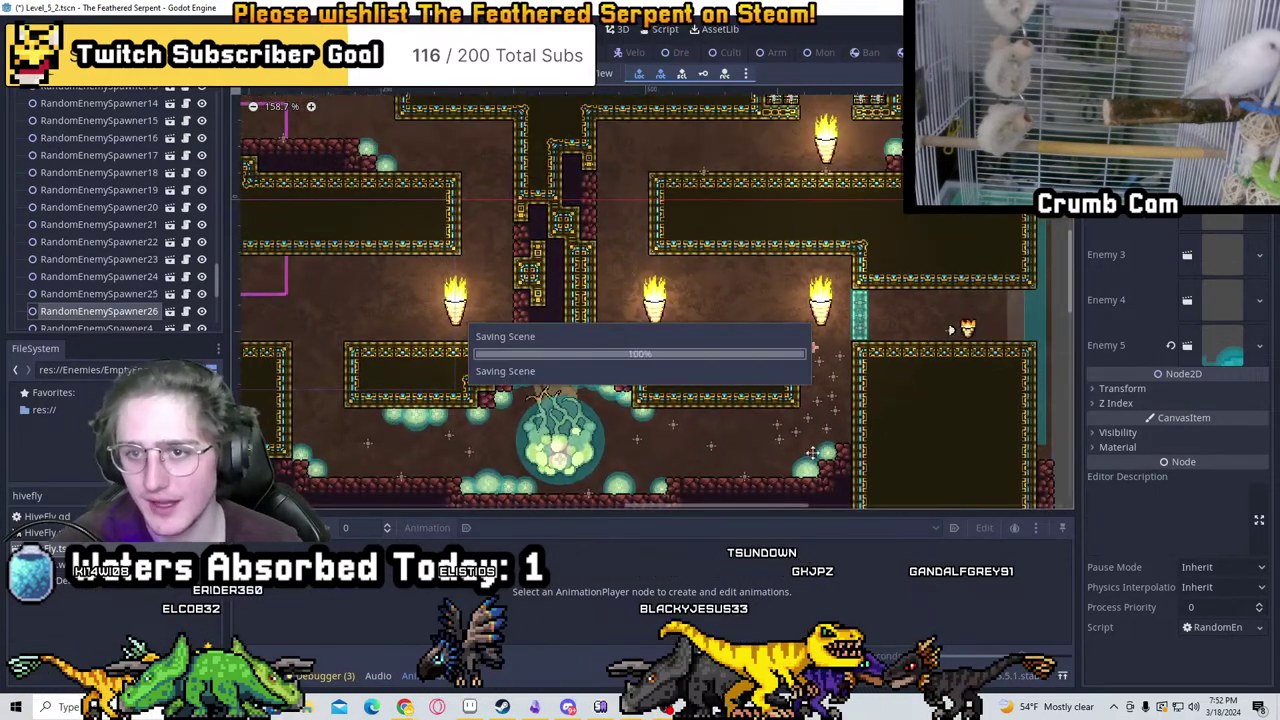
# Zoom the view onto the corridor beside the torch and cyan door
pyautogui.scroll(-4, 752, 258)
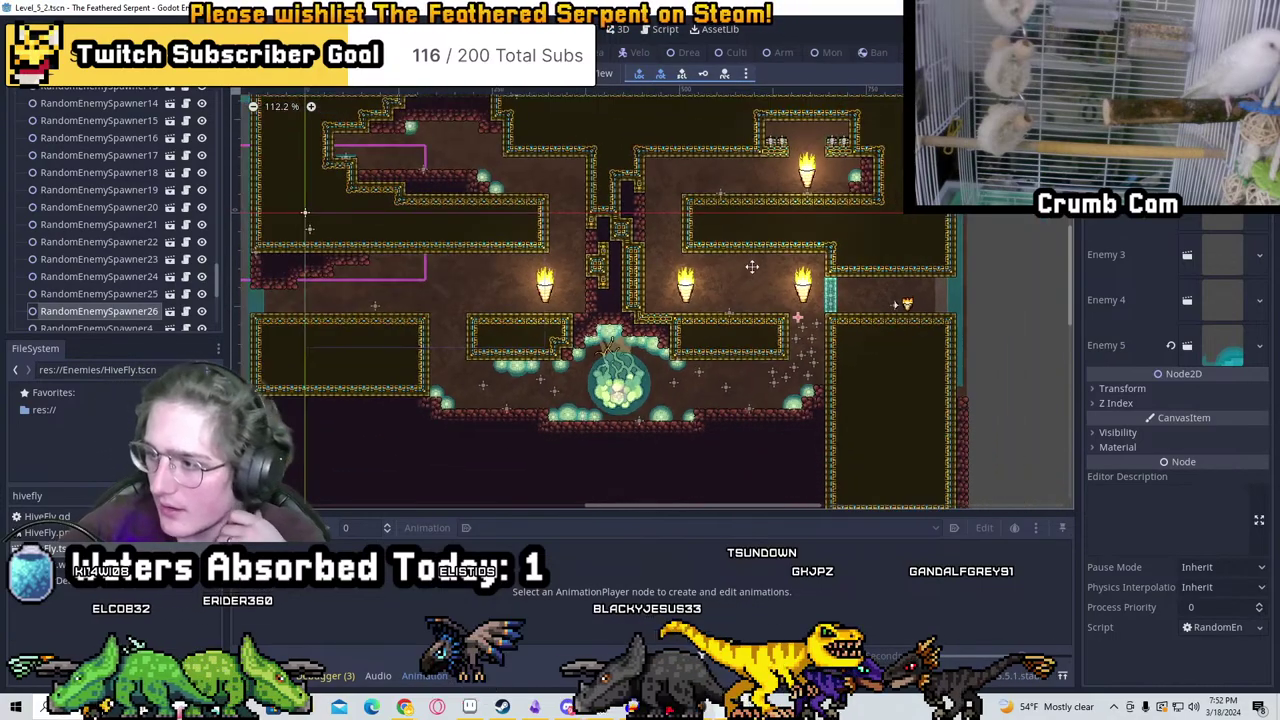
pyautogui.scroll(14, 760, 286)
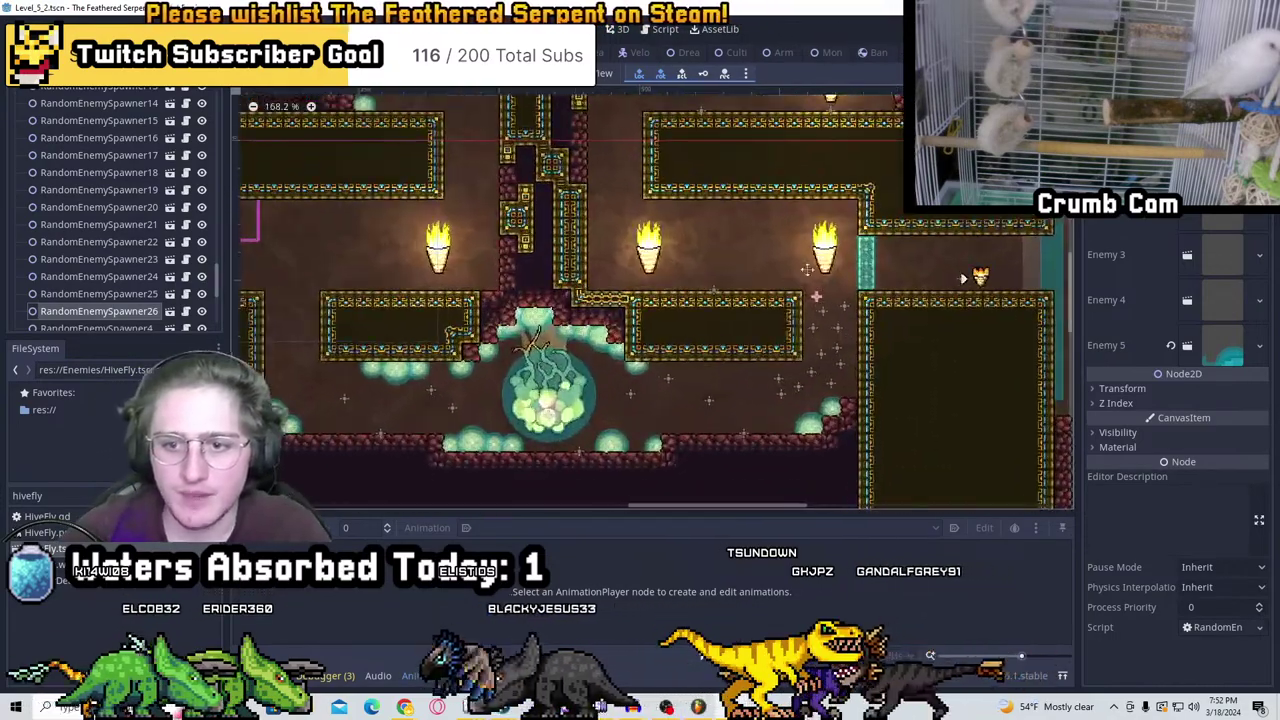
pyautogui.scroll(4, 730, 331)
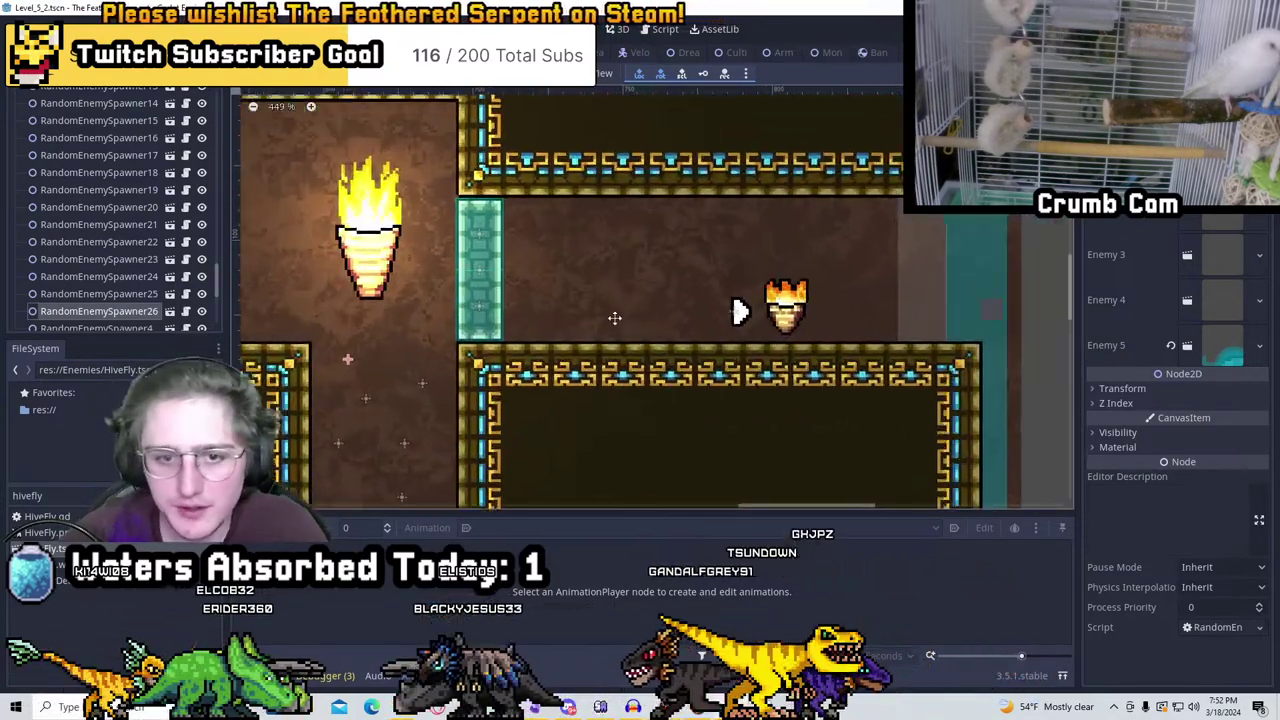
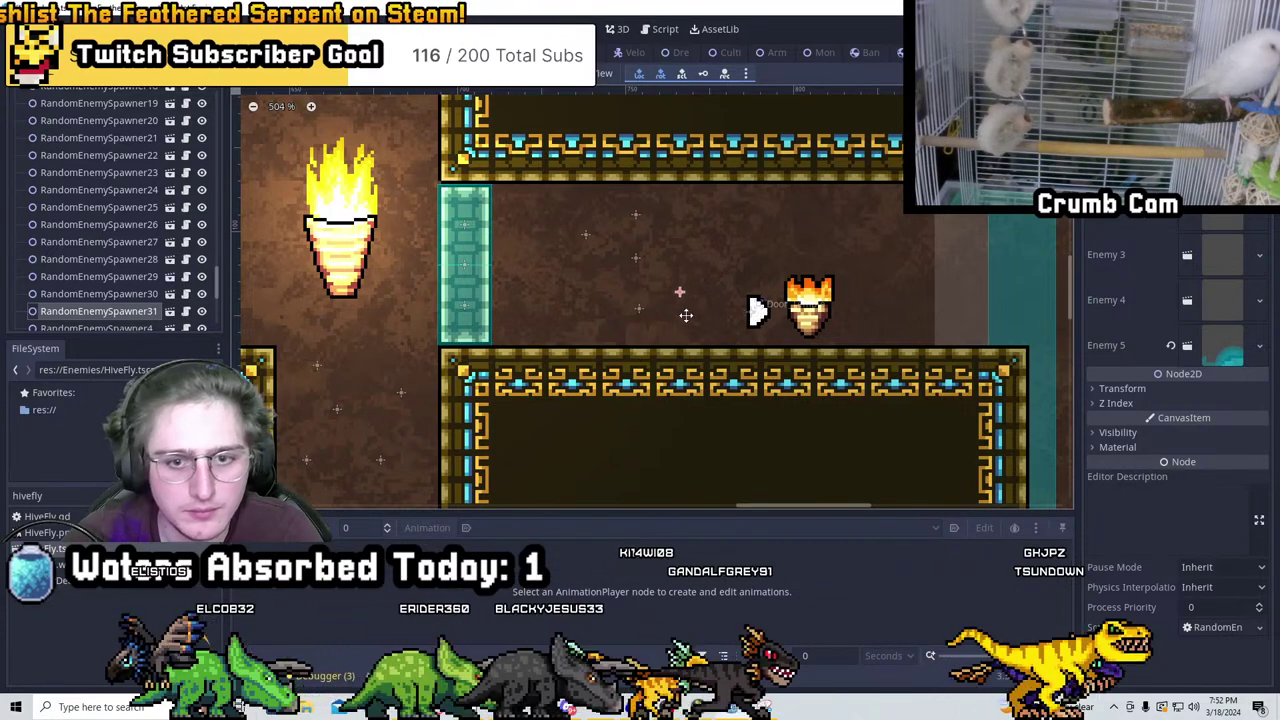
# Review the Level_5_2 cave corridors and save the scene
pyautogui.scroll(-5, 760, 260)
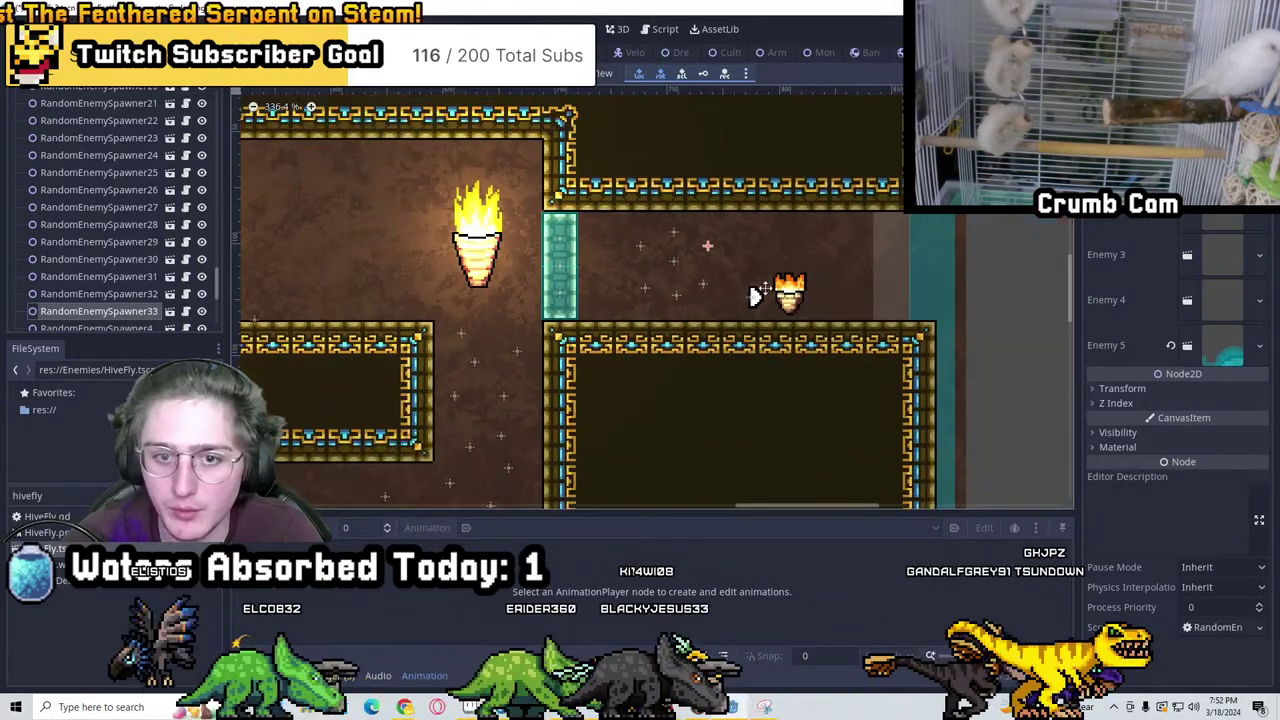
pyautogui.hotkey('ctrl', 's')
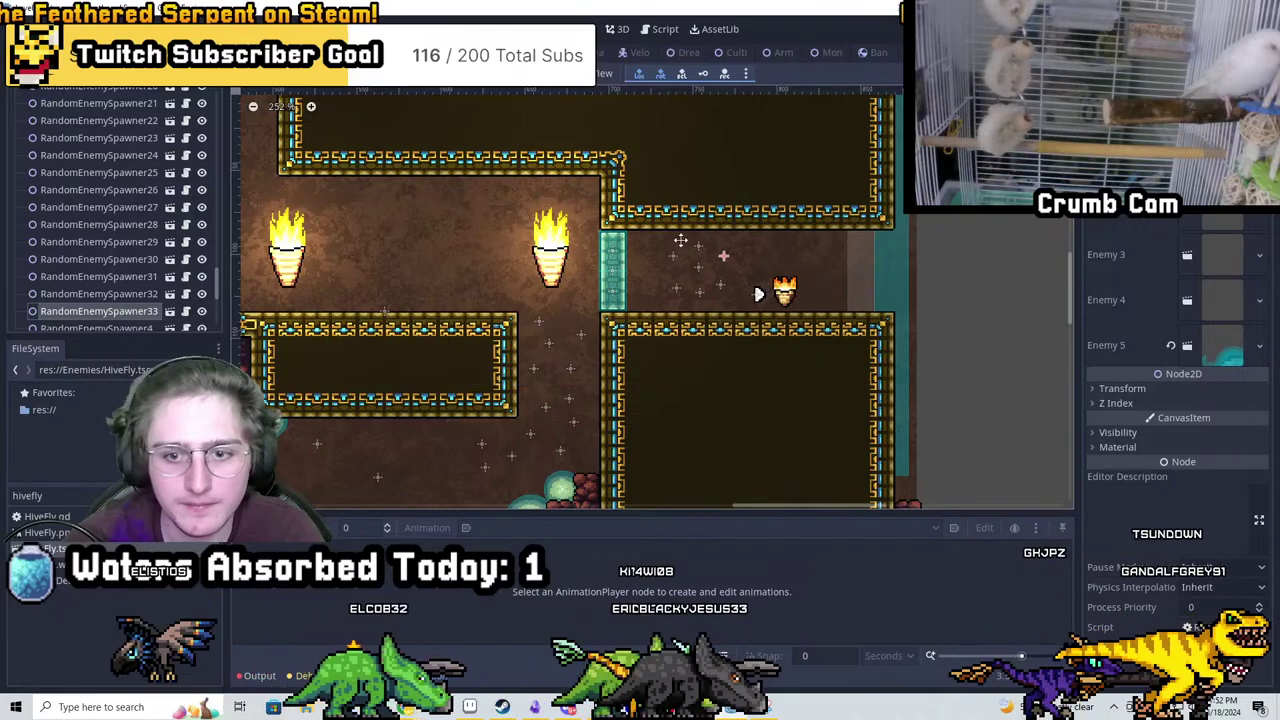
pyautogui.scroll(-3, 760, 272)
pyautogui.moveTo(584, 269); pyautogui.dragTo(874, 283, button='middle')
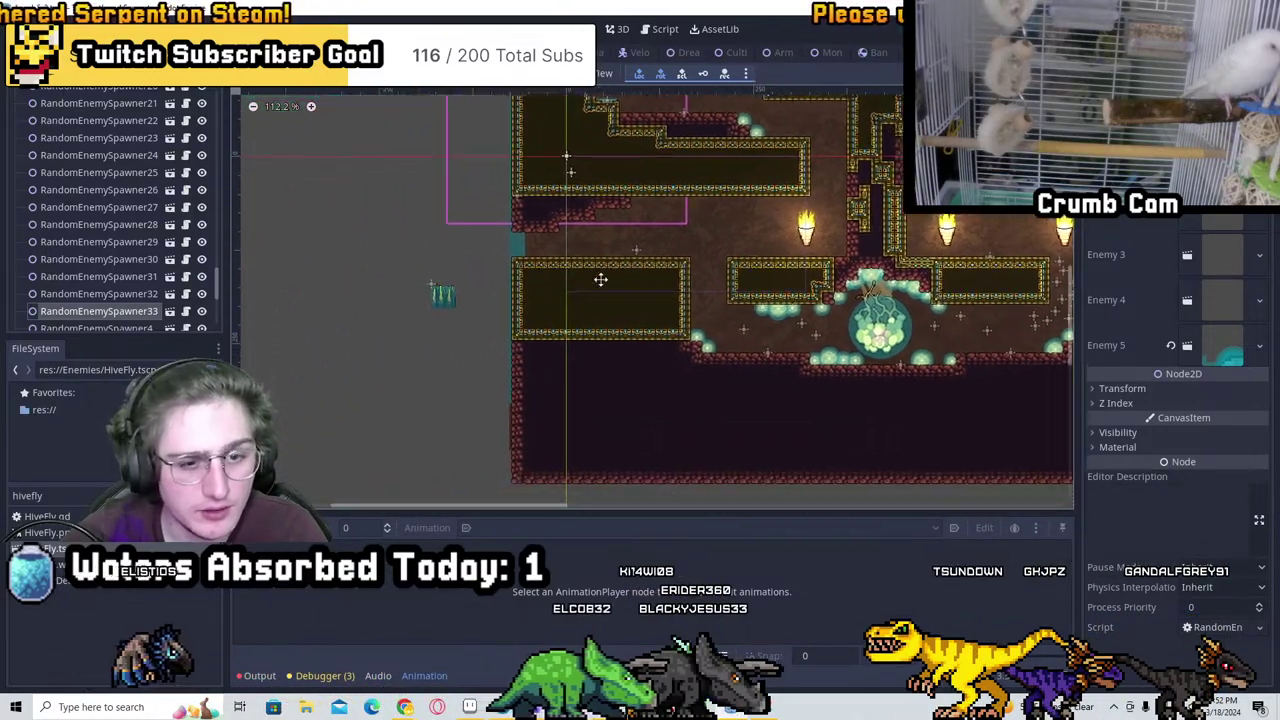
pyautogui.scroll(-1, 537, 303)
pyautogui.scroll(5, 412, 366)
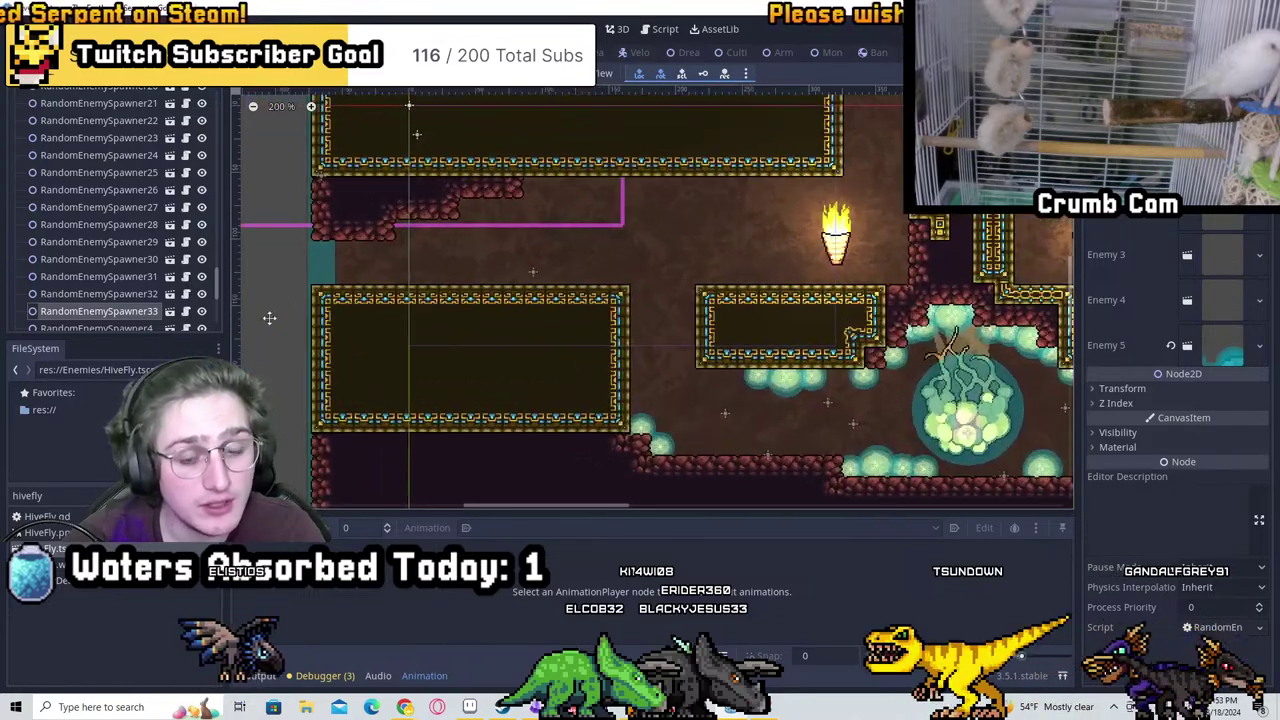
pyautogui.scroll(-5, 427, 314)
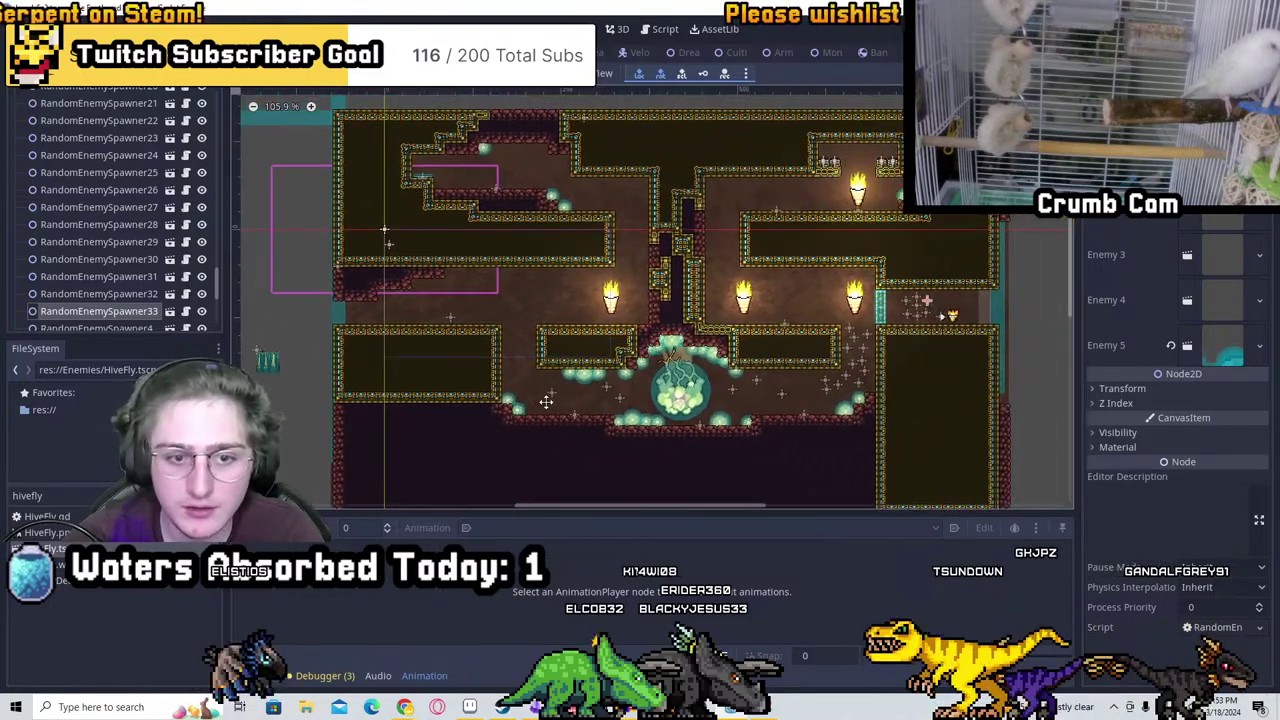
pyautogui.hotkey('ctrl', 's')
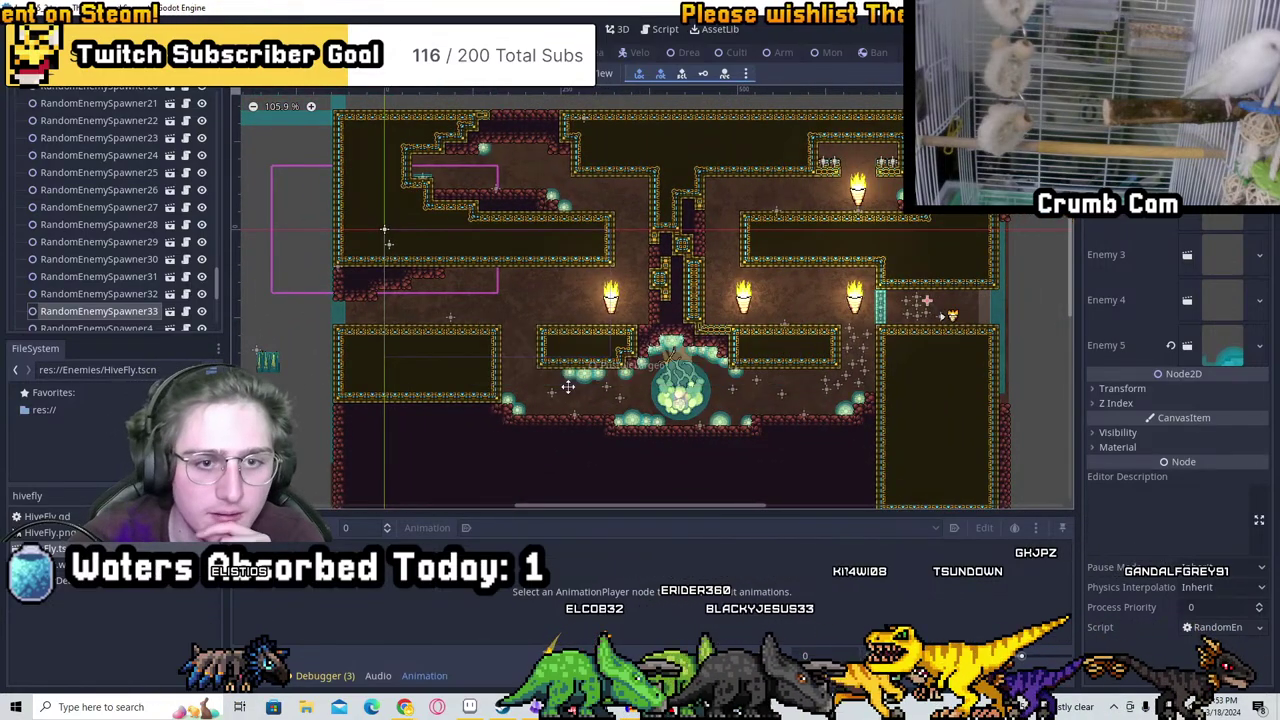
pyautogui.scroll(3, 856, 210)
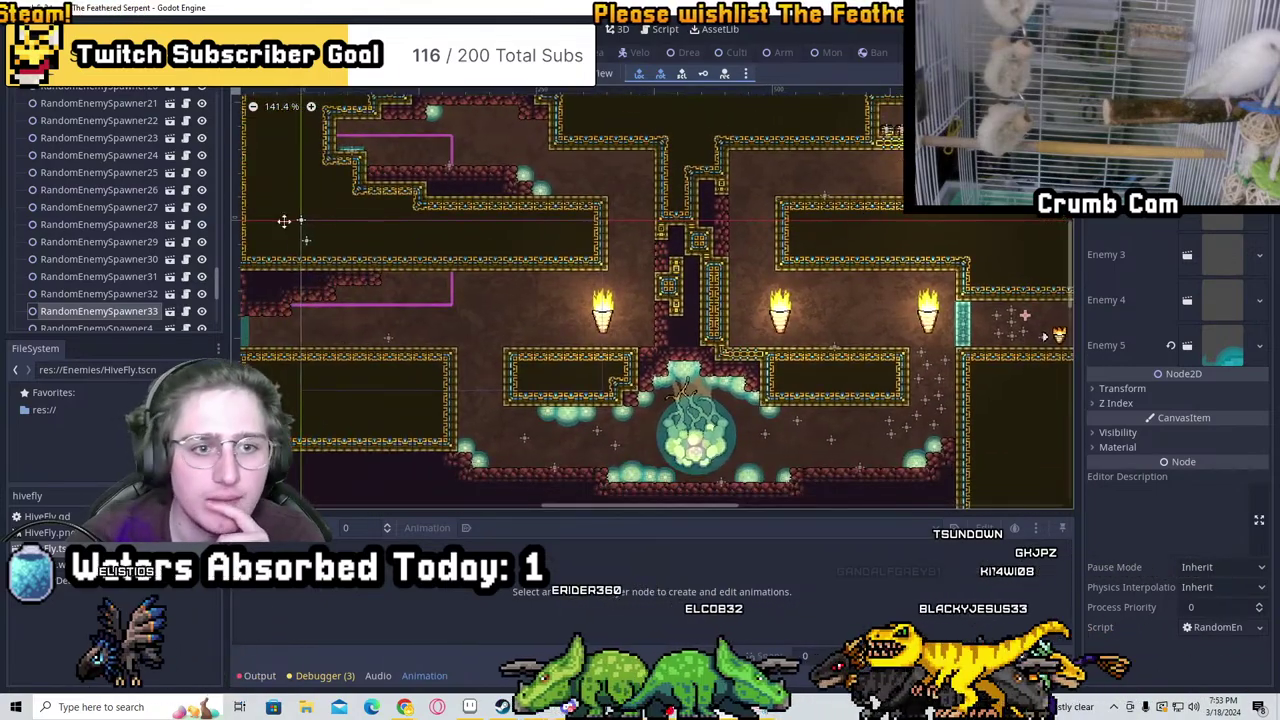
pyautogui.scroll(-5, 127, 213)
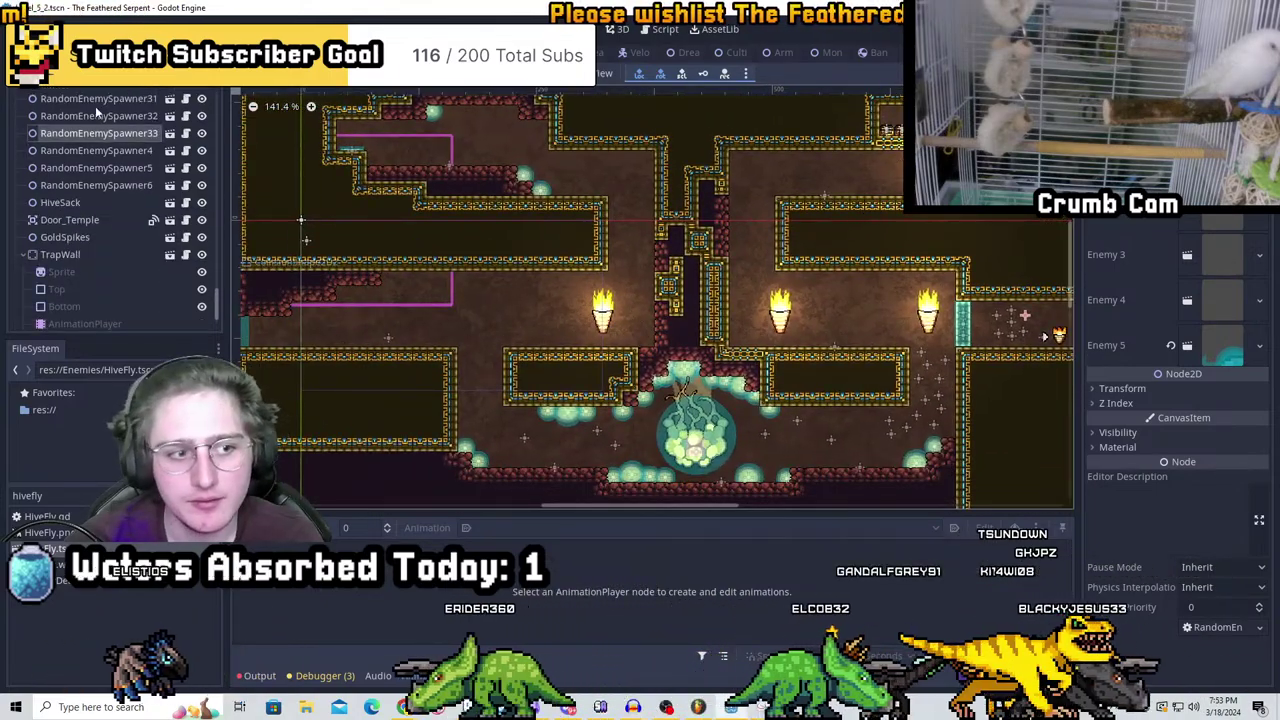
pyautogui.moveTo(218, 300); pyautogui.dragTo(176, 116)
# Add the Pots.tscn scene as a child of the Level_5_2 root
pyautogui.doubleClick(37, 97)
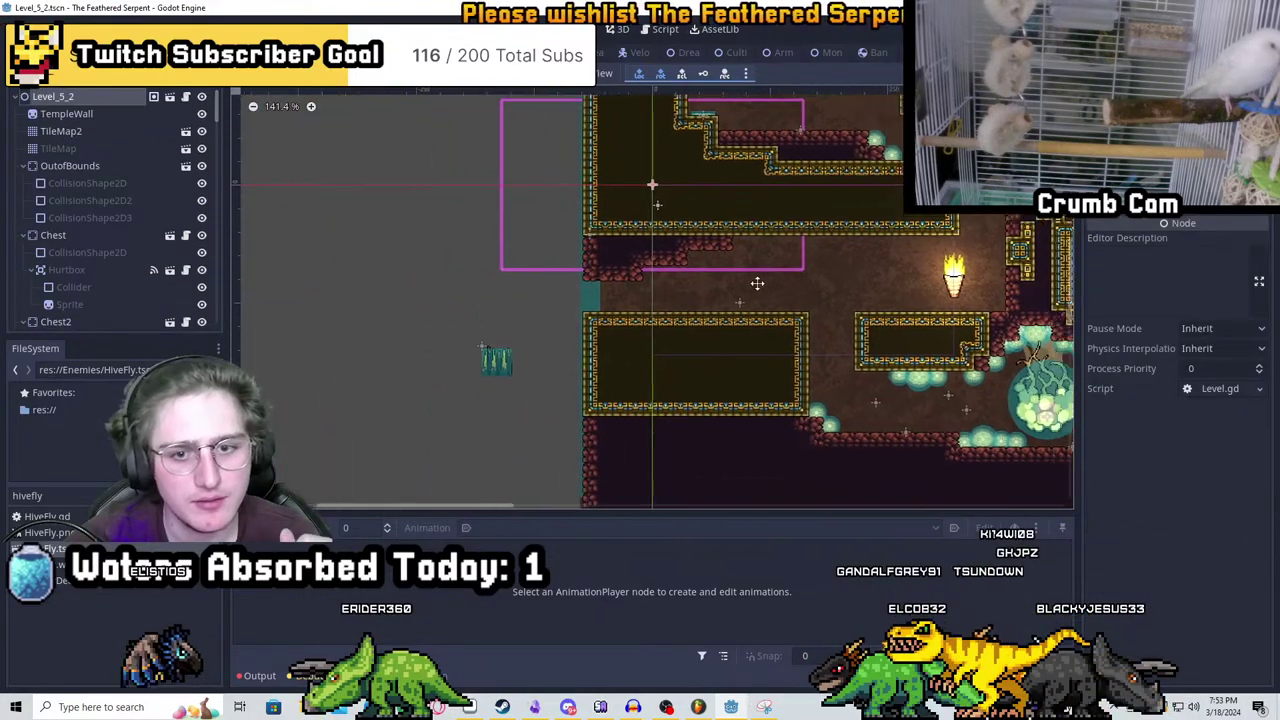
pyautogui.hotkey('ctrl', 'shift', 'a')
pyautogui.write('pot')
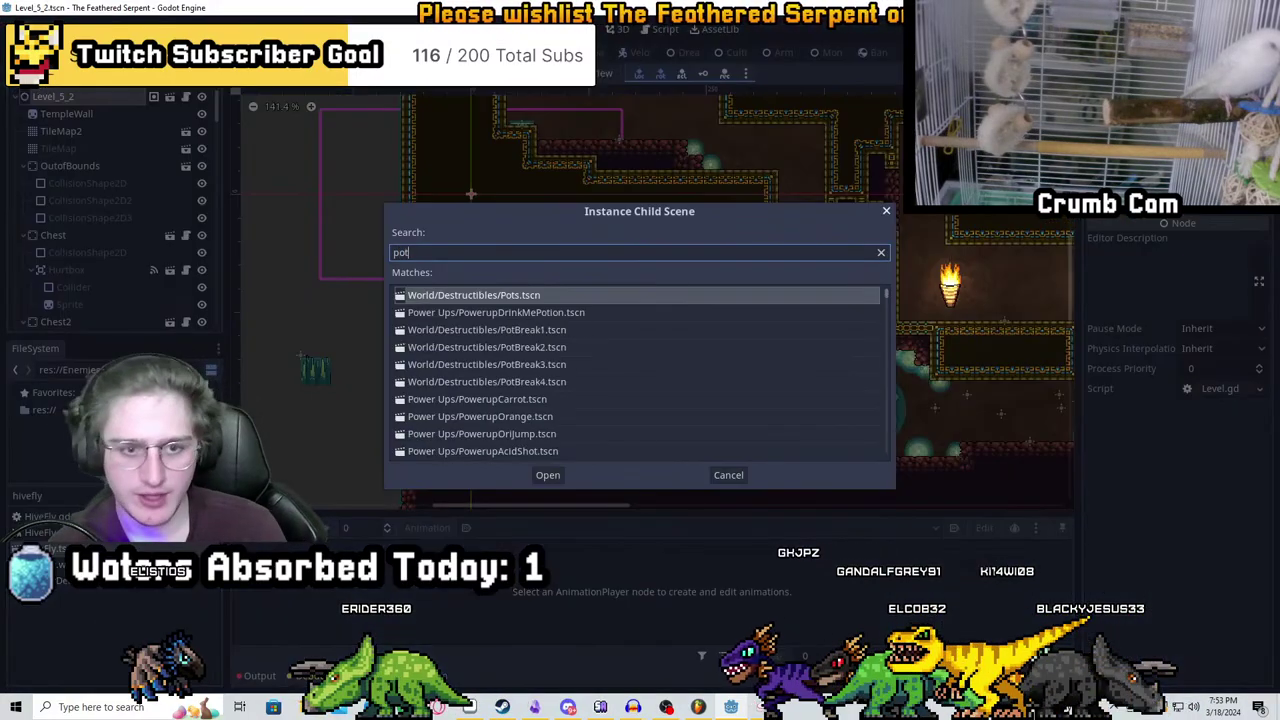
pyautogui.press('Return')
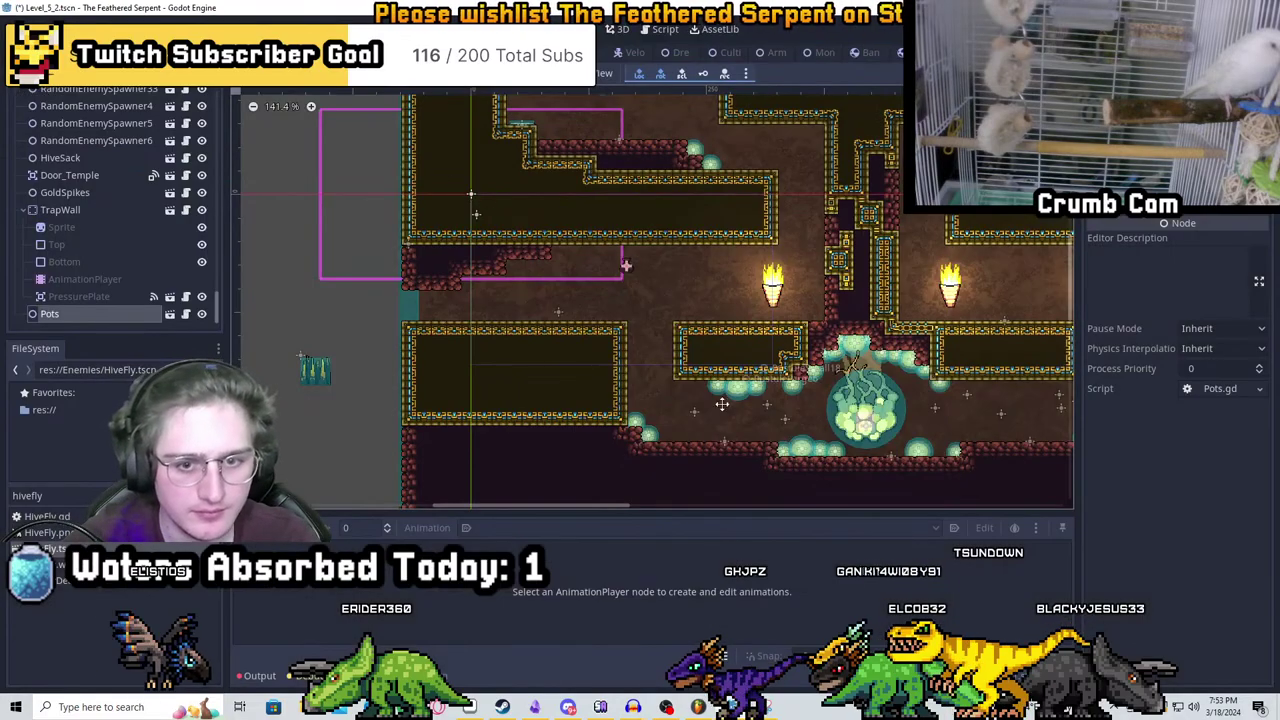
# Duplicate the pot and place copies along the corridor floor toward the torch
pyautogui.scroll(10, 480, 308)
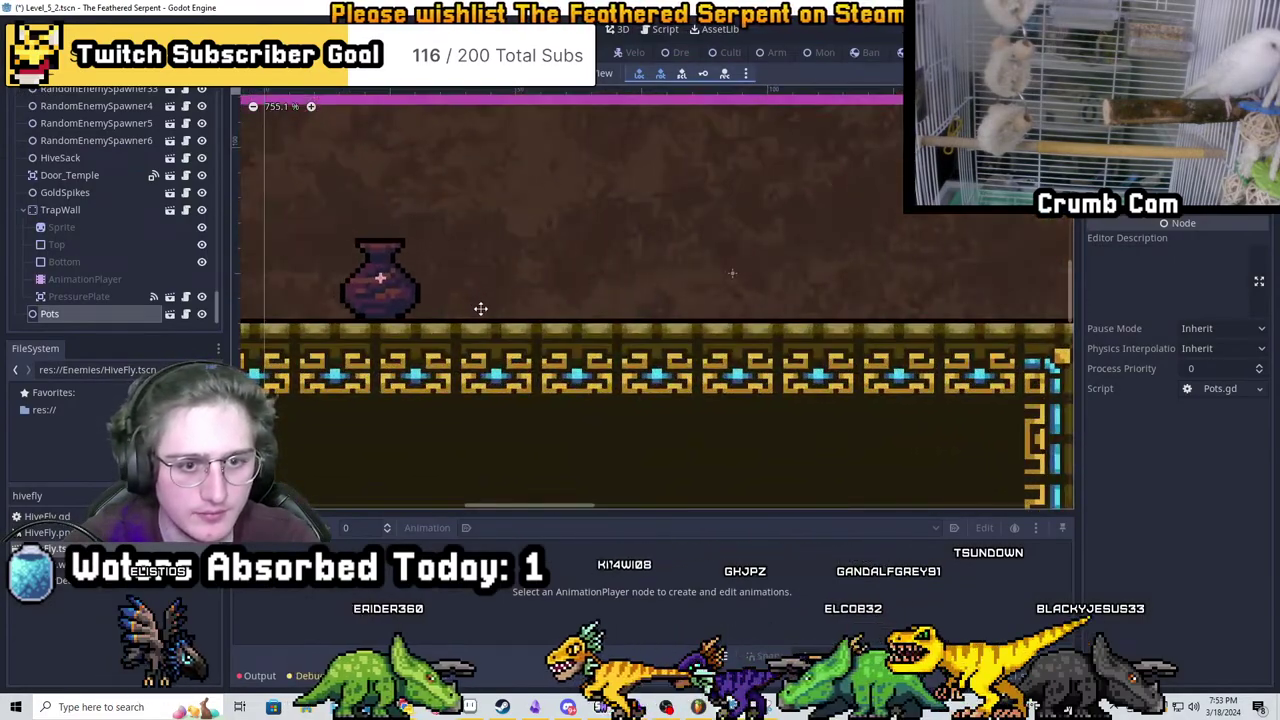
pyautogui.hotkey('ctrl', 'd')
pyautogui.moveTo(513, 310); pyautogui.dragTo(686, 297)
pyautogui.hotkey('ctrl', 'd')
pyautogui.hotkey('ctrl', 'd')
pyautogui.moveTo(689, 306); pyautogui.dragTo(480, 320, button='middle')
pyautogui.moveTo(480, 320); pyautogui.dragTo(797, 316)
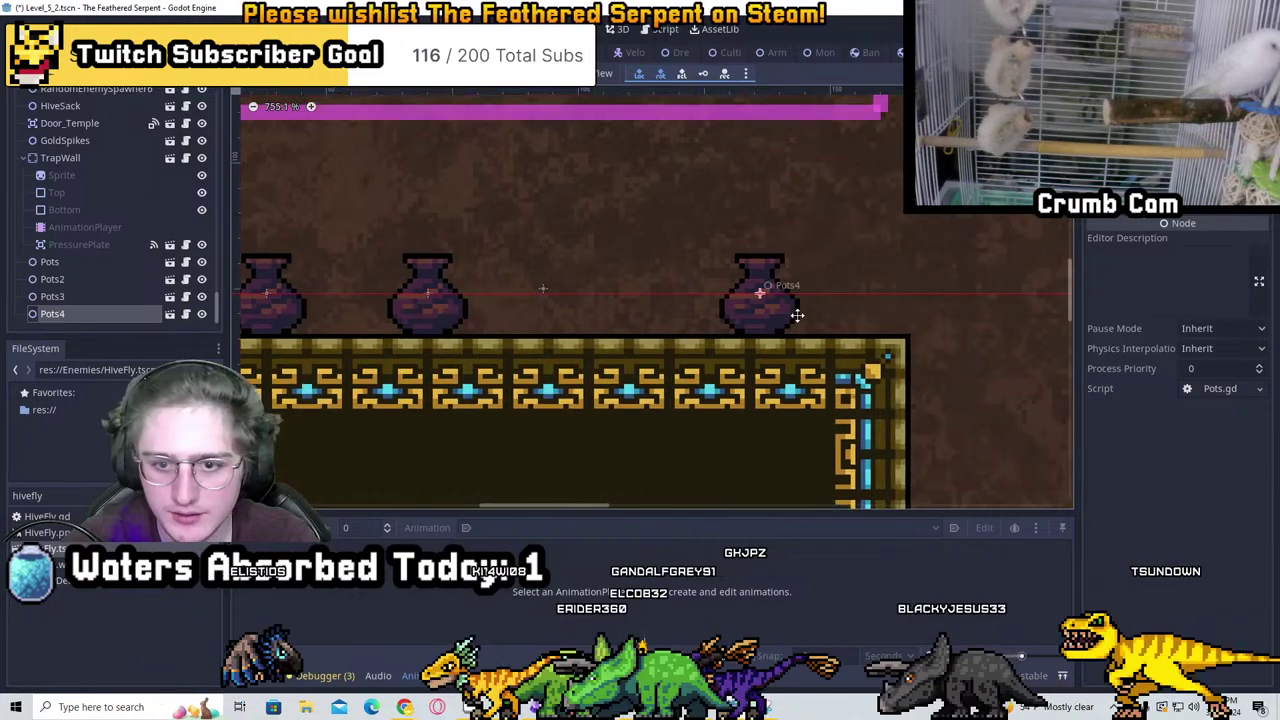
# Add Pots7 through Pots10, carrying Pots10 into another room
pyautogui.hotkey('ctrl', 'd')
pyautogui.moveTo(797, 316); pyautogui.dragTo(470, 350, button='middle')
pyautogui.moveTo(997, 283); pyautogui.dragTo(429, 306, button='middle')
pyautogui.moveTo(429, 306); pyautogui.dragTo(595, 372)
pyautogui.hotkey('ctrl', 'd')
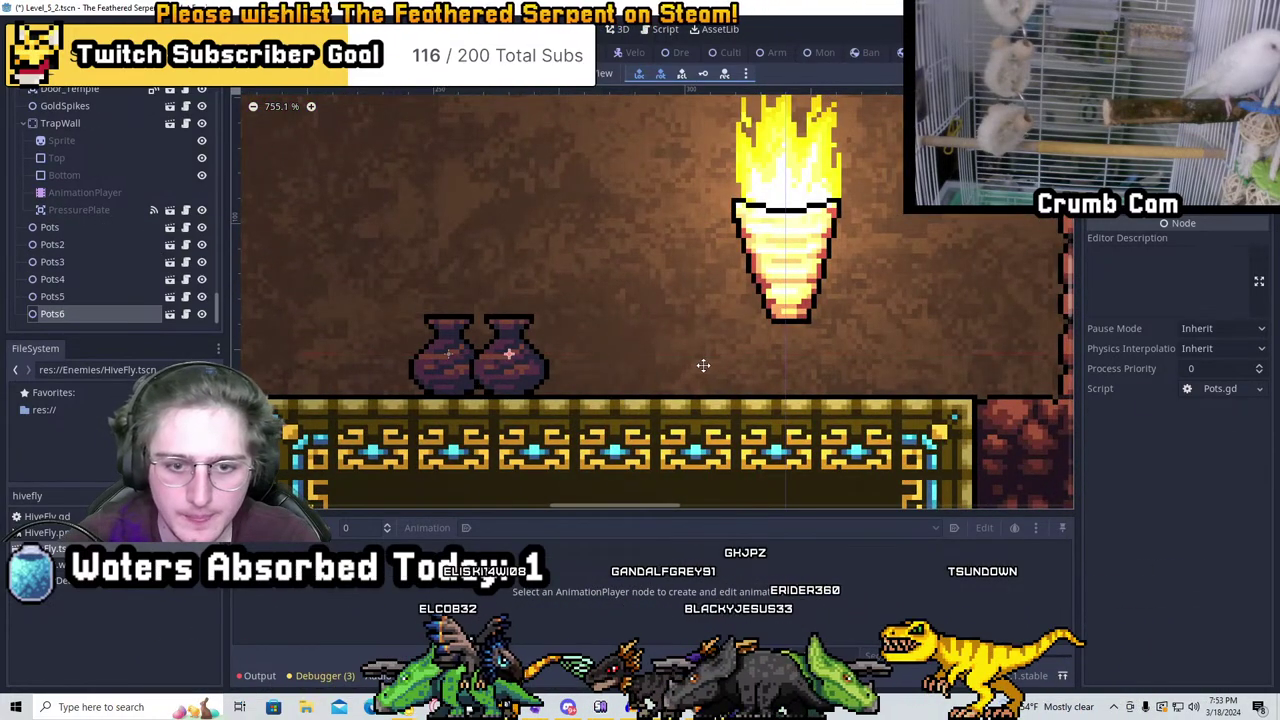
pyautogui.moveTo(759, 369); pyautogui.dragTo(540, 370, button='middle')
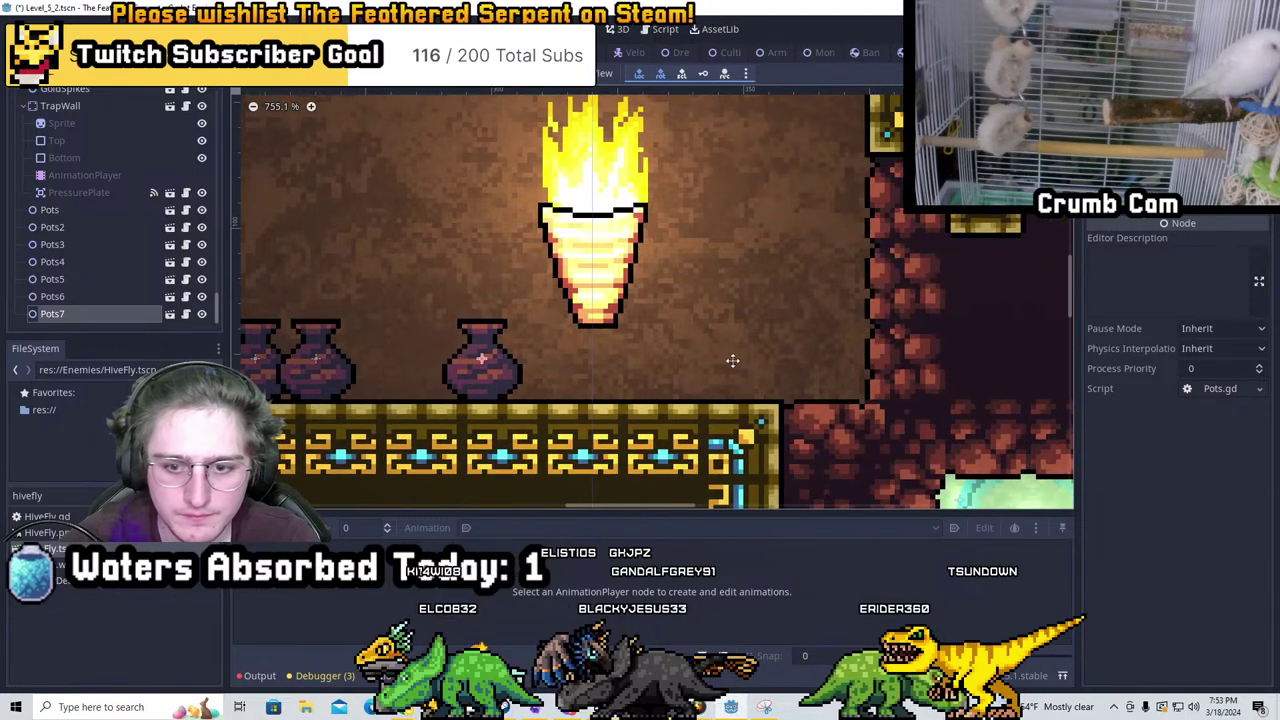
pyautogui.hotkey('ctrl', 'd')
pyautogui.moveTo(731, 360); pyautogui.dragTo(892, 364)
pyautogui.hotkey('ctrl', 'd')
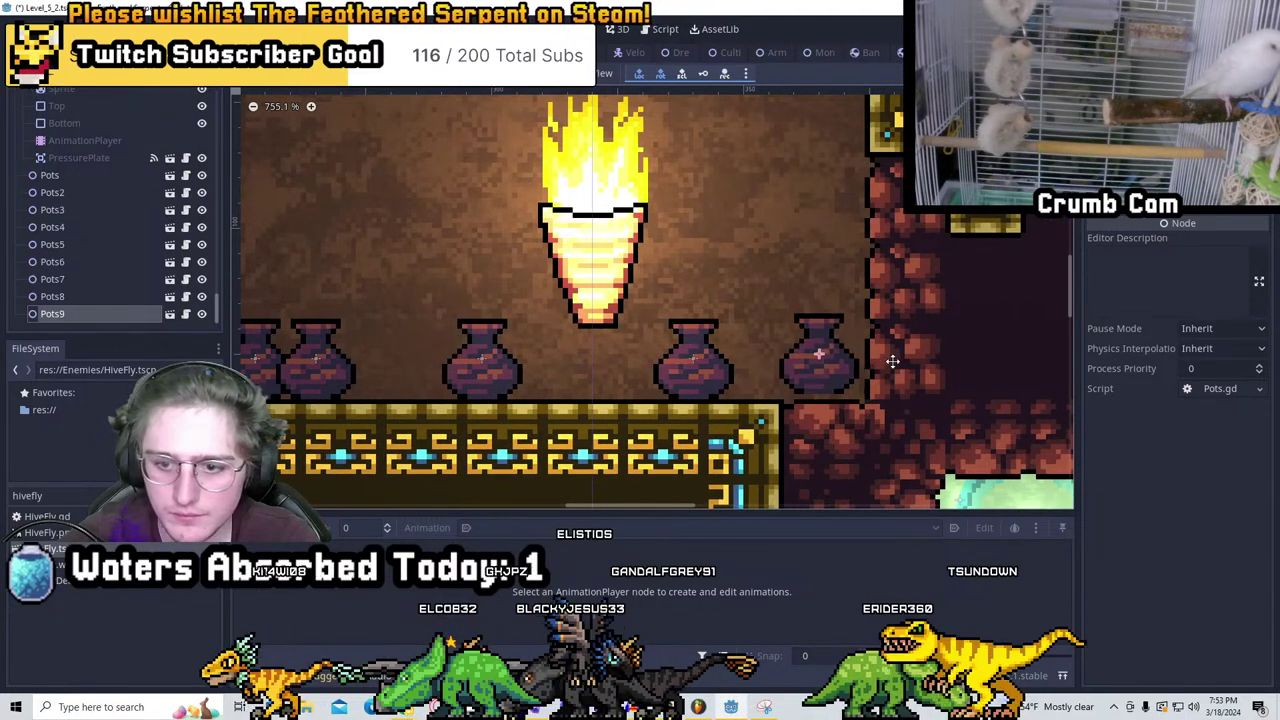
pyautogui.scroll(-2, 867, 350)
pyautogui.moveTo(867, 350); pyautogui.dragTo(752, 420, button='middle')
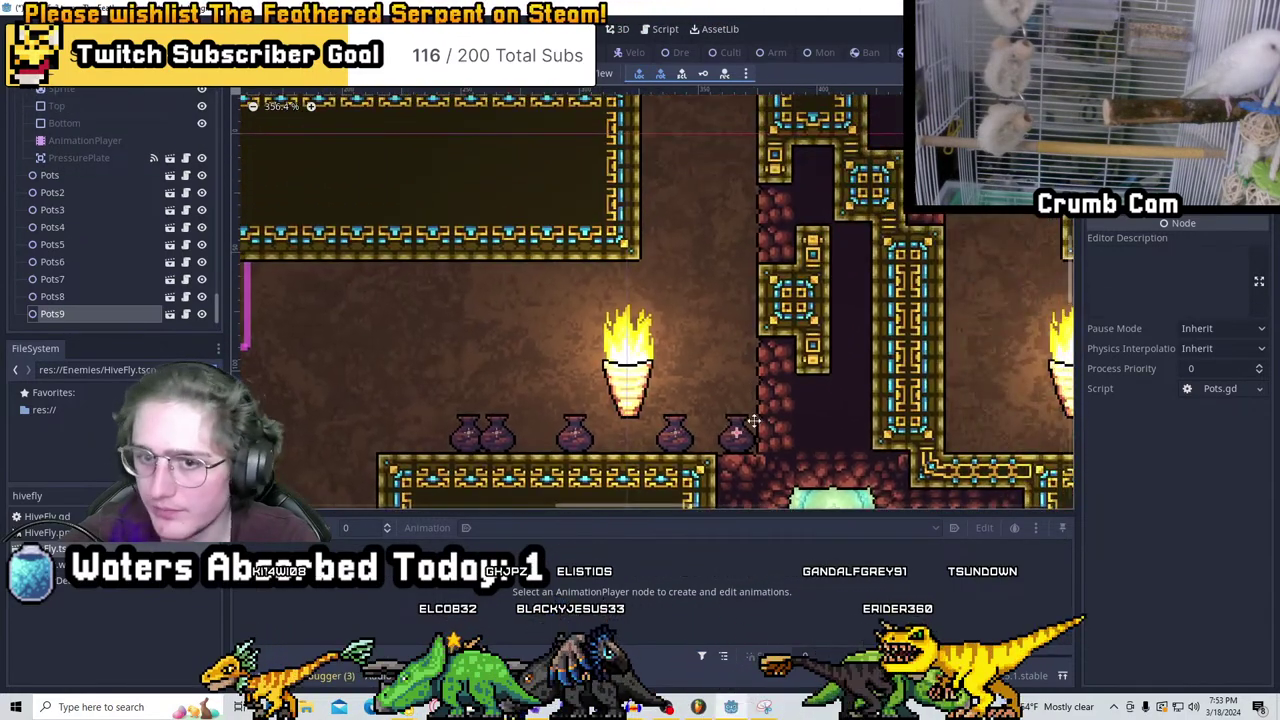
pyautogui.moveTo(734, 200); pyautogui.dragTo(730, 315)
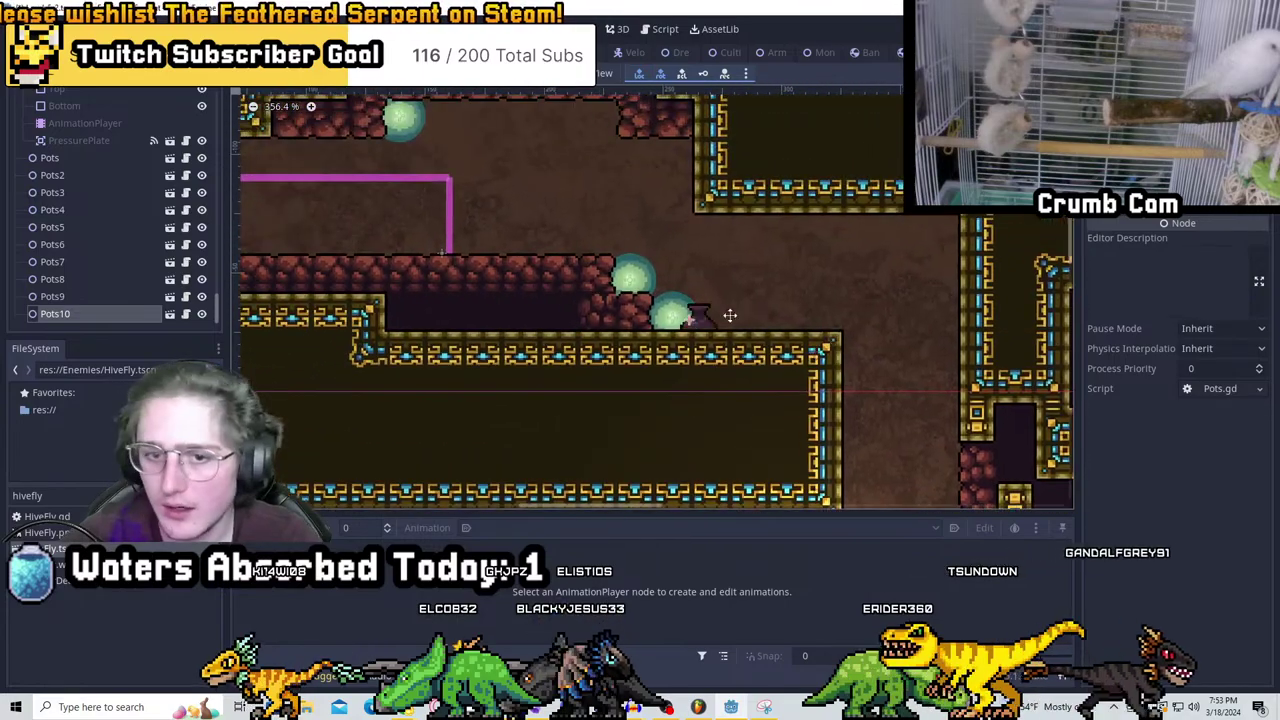
pyautogui.scroll(5, 792, 283)
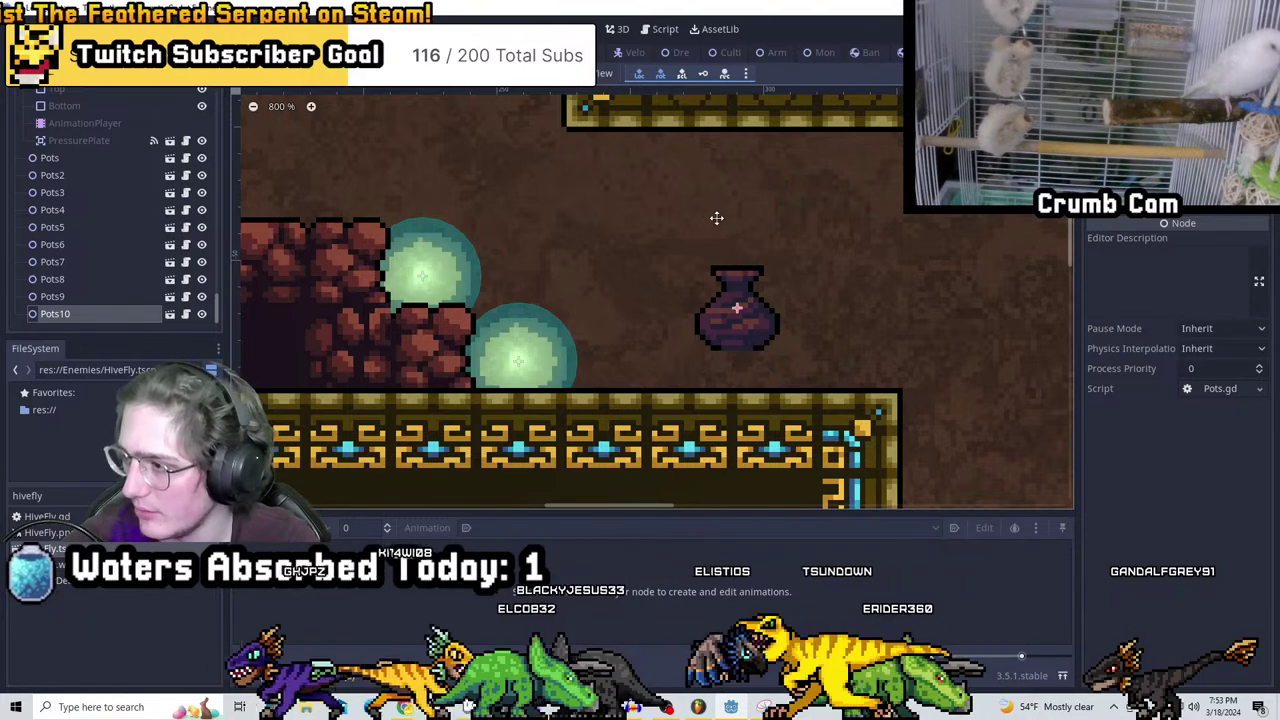
pyautogui.scroll(1, 722, 222)
pyautogui.moveTo(786, 335); pyautogui.dragTo(665, 405, button='middle')
pyautogui.moveTo(665, 405); pyautogui.dragTo(705, 405)
# Add Pots11 through Pots14, ending beside the gold pillar
pyautogui.hotkey('ctrl', 'd')
pyautogui.hotkey('ctrl', 'd')
pyautogui.moveTo(797, 400); pyautogui.dragTo(873, 375)
pyautogui.scroll(-1, 873, 375)
pyautogui.scroll(-2, 873, 375)
pyautogui.hotkey('ctrl', 'd')
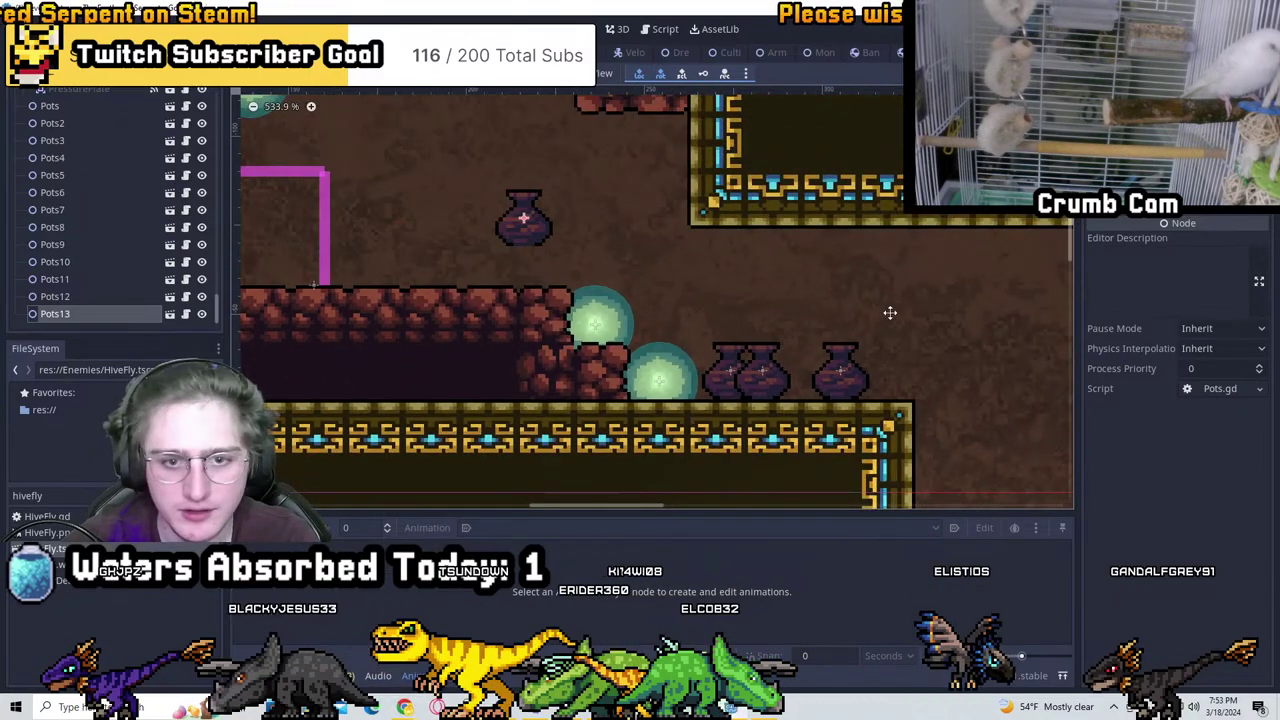
pyautogui.scroll(3, 780, 297)
pyautogui.moveTo(780, 297); pyautogui.dragTo(720, 340)
pyautogui.scroll(-2, 803, 342)
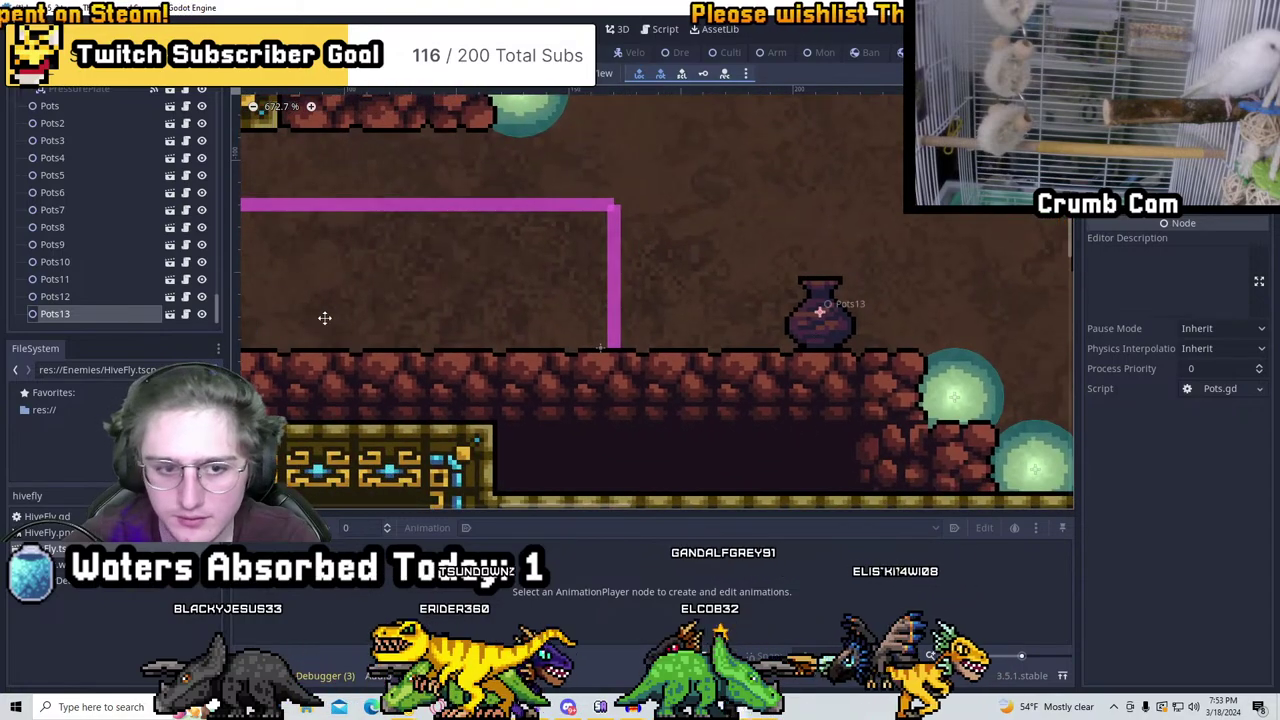
pyautogui.hotkey('ctrl', 'd')
# Place Pots15 and Pots16 to the right of Pots14
pyautogui.scroll(5, 537, 337)
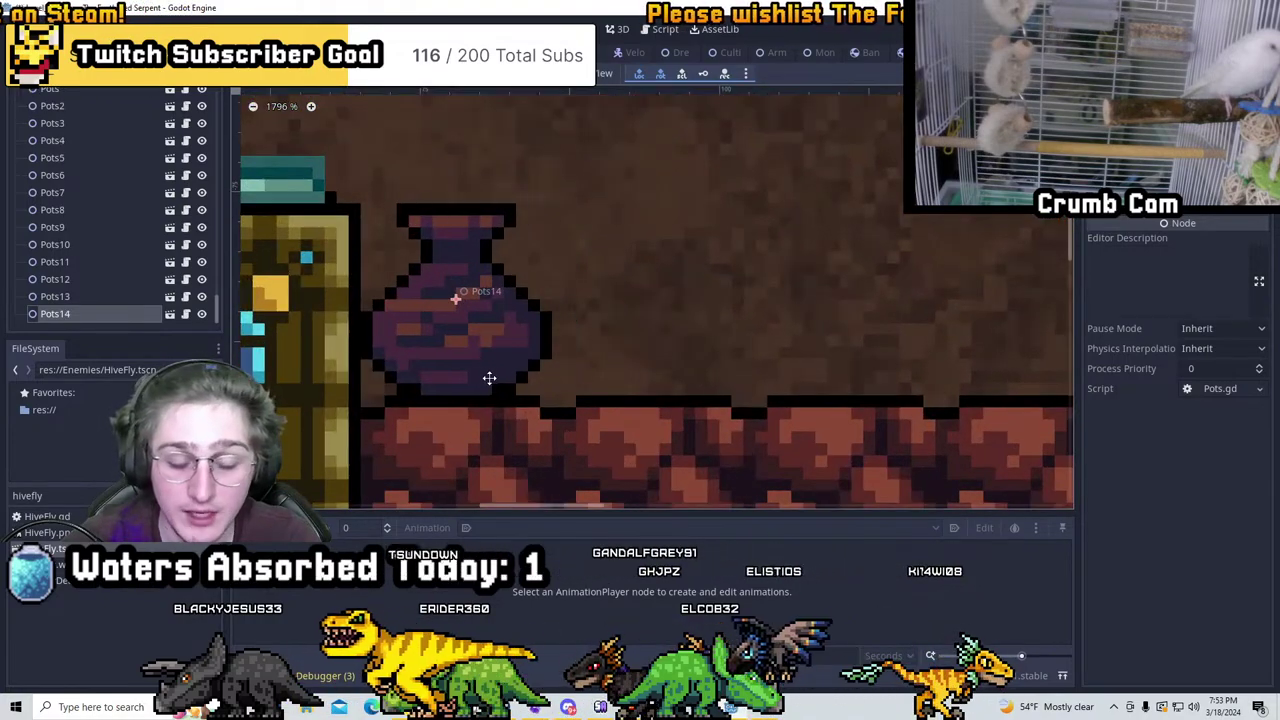
pyautogui.hotkey('ctrl', 'd')
pyautogui.moveTo(511, 373); pyautogui.dragTo(709, 374)
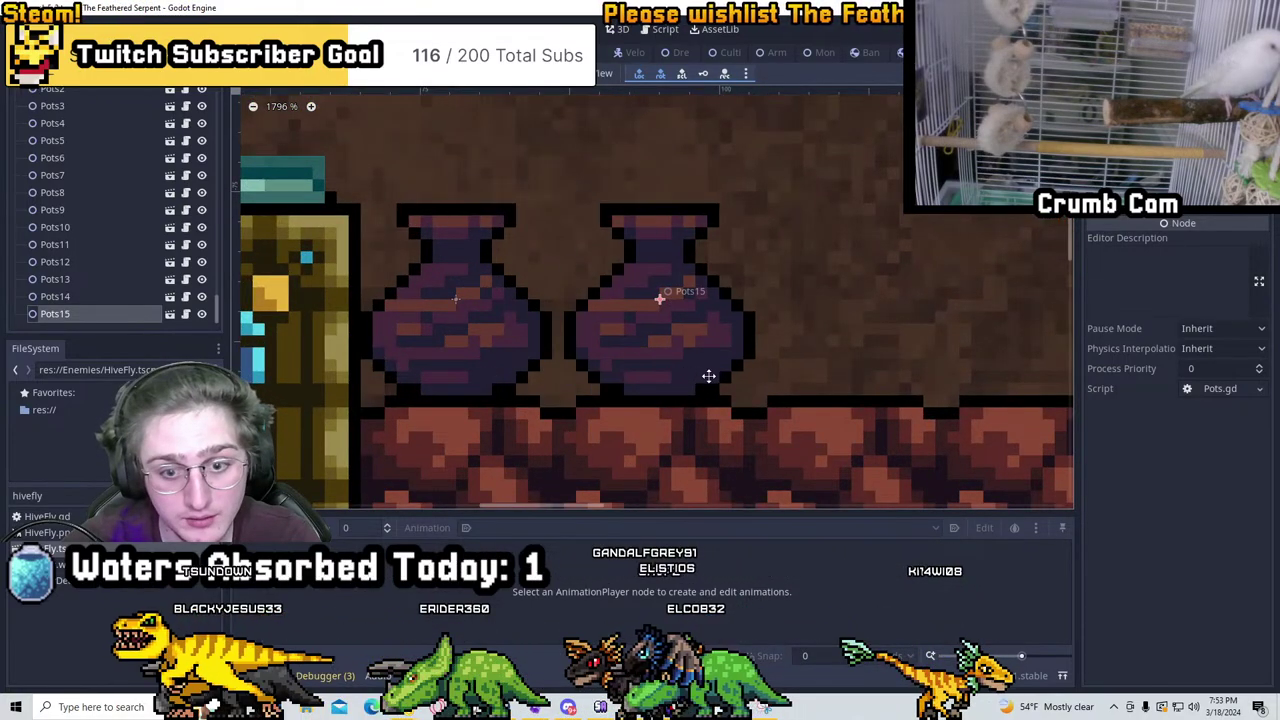
pyautogui.moveTo(709, 374); pyautogui.dragTo(580, 361, button='middle')
pyautogui.hotkey('ctrl', 'd')
pyautogui.moveTo(580, 361); pyautogui.dragTo(886, 360)
pyautogui.scroll(-5, 855, 335)
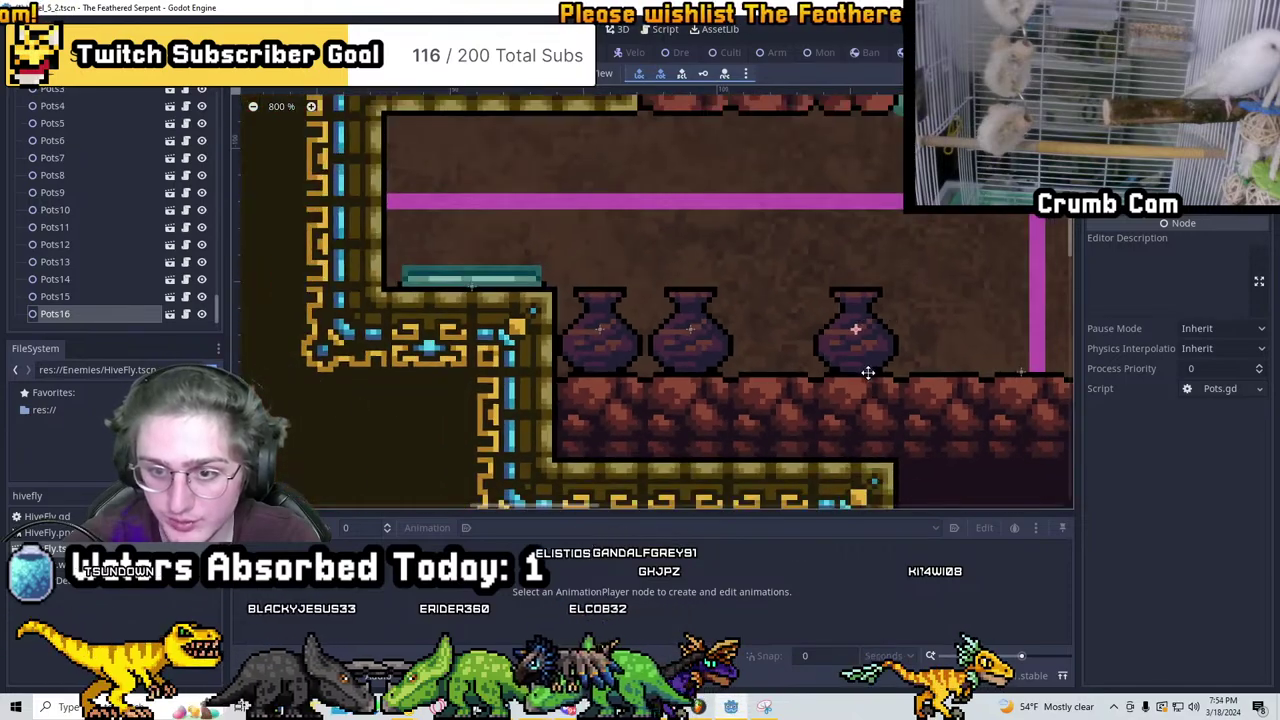
pyautogui.moveTo(828, 281); pyautogui.dragTo(634, 306, button='middle')
pyautogui.scroll(-4, 640, 314)
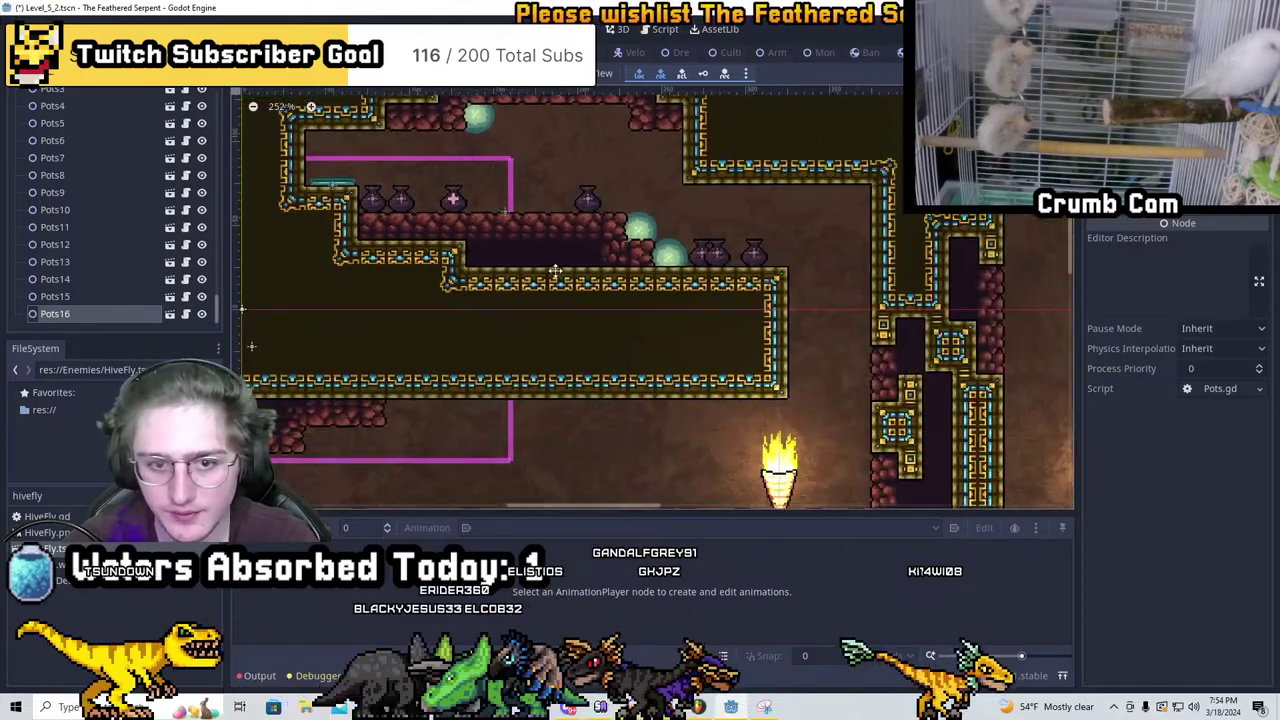
# Add Pots17 through Pots20 on the lower cave floors
pyautogui.hotkey('ctrl', 'd')
pyautogui.moveTo(515, 226); pyautogui.dragTo(591, 413)
pyautogui.scroll(1, 591, 413)
pyautogui.scroll(5, 565, 400)
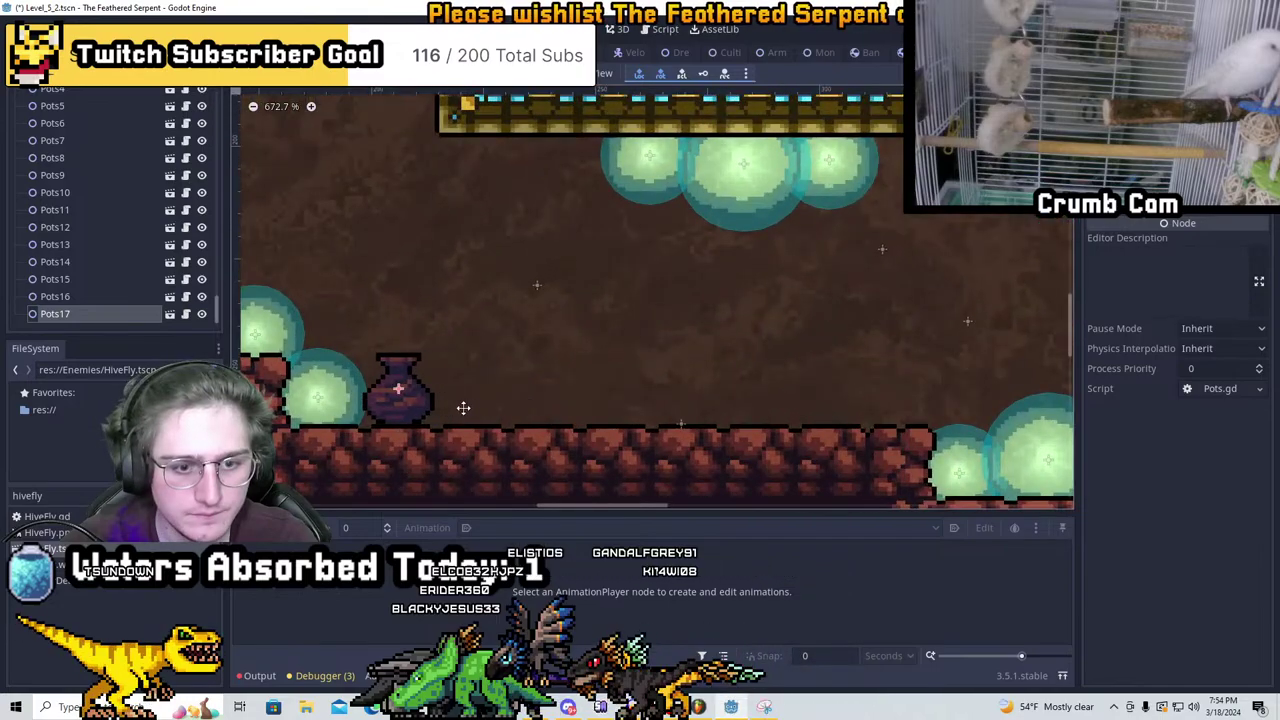
pyautogui.scroll(-5, 463, 407)
pyautogui.scroll(4, 478, 395)
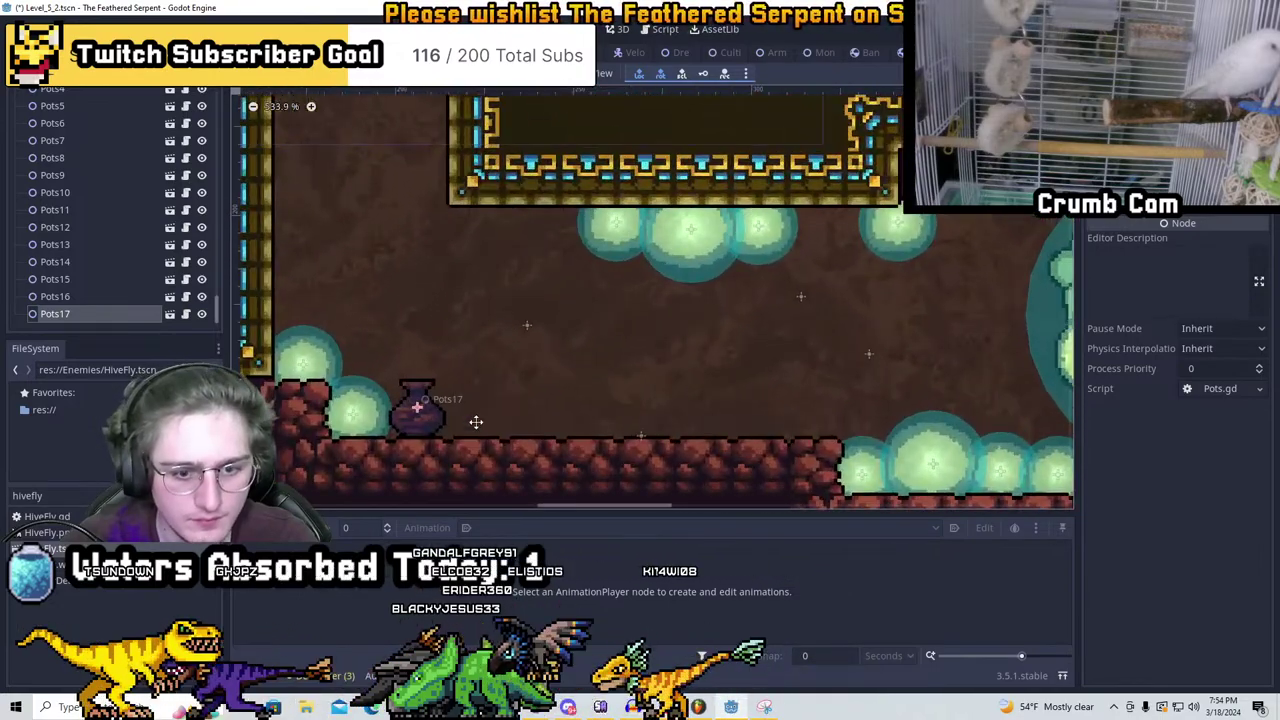
pyautogui.scroll(-5, 493, 414)
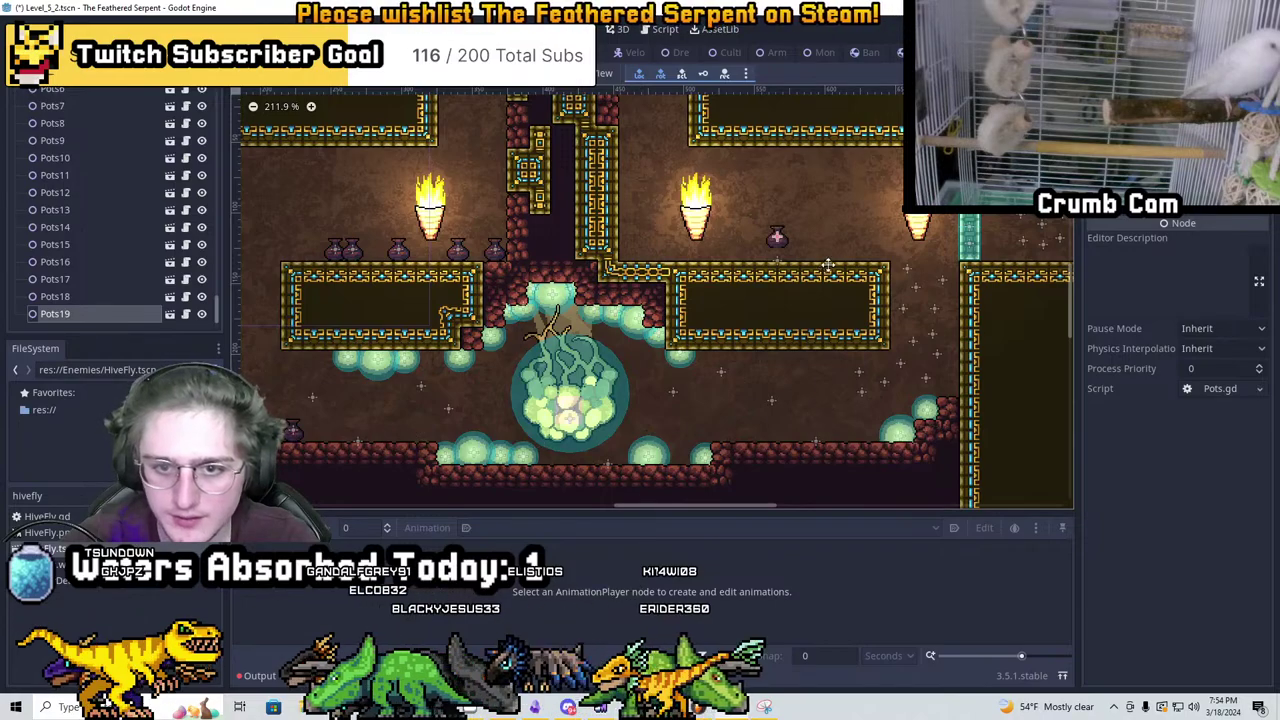
pyautogui.scroll(6, 828, 264)
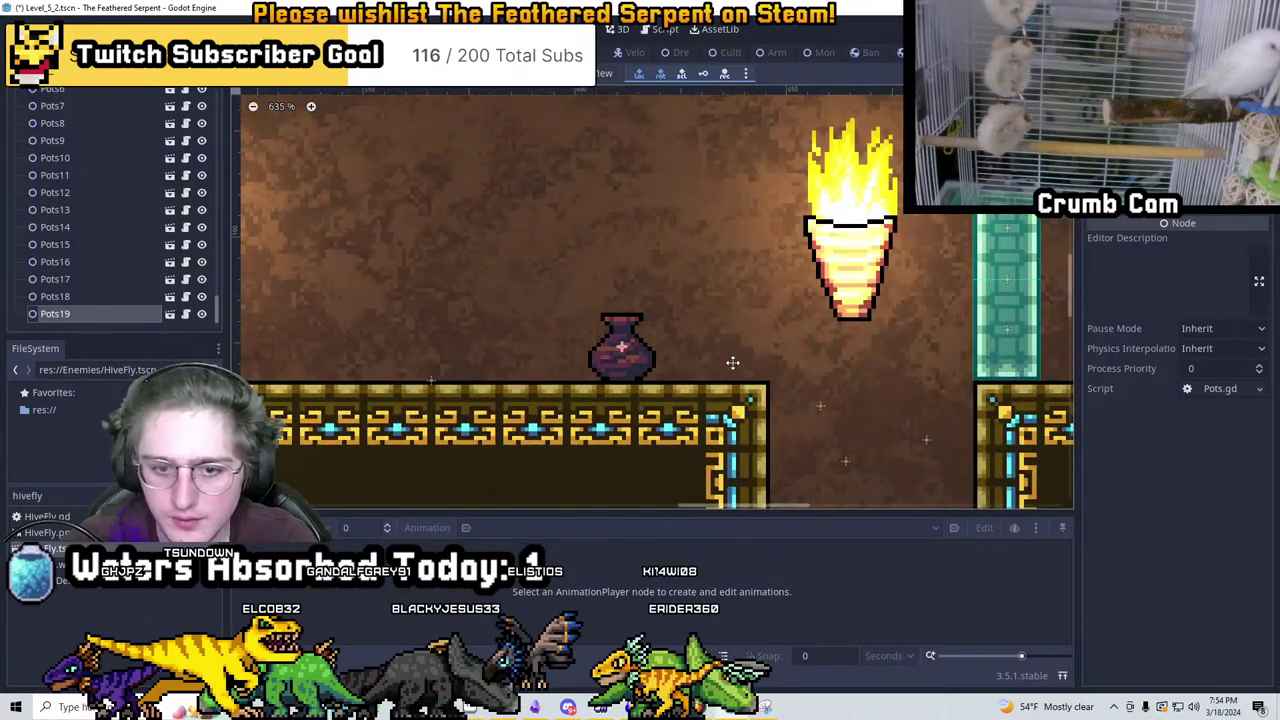
pyautogui.scroll(3, 722, 365)
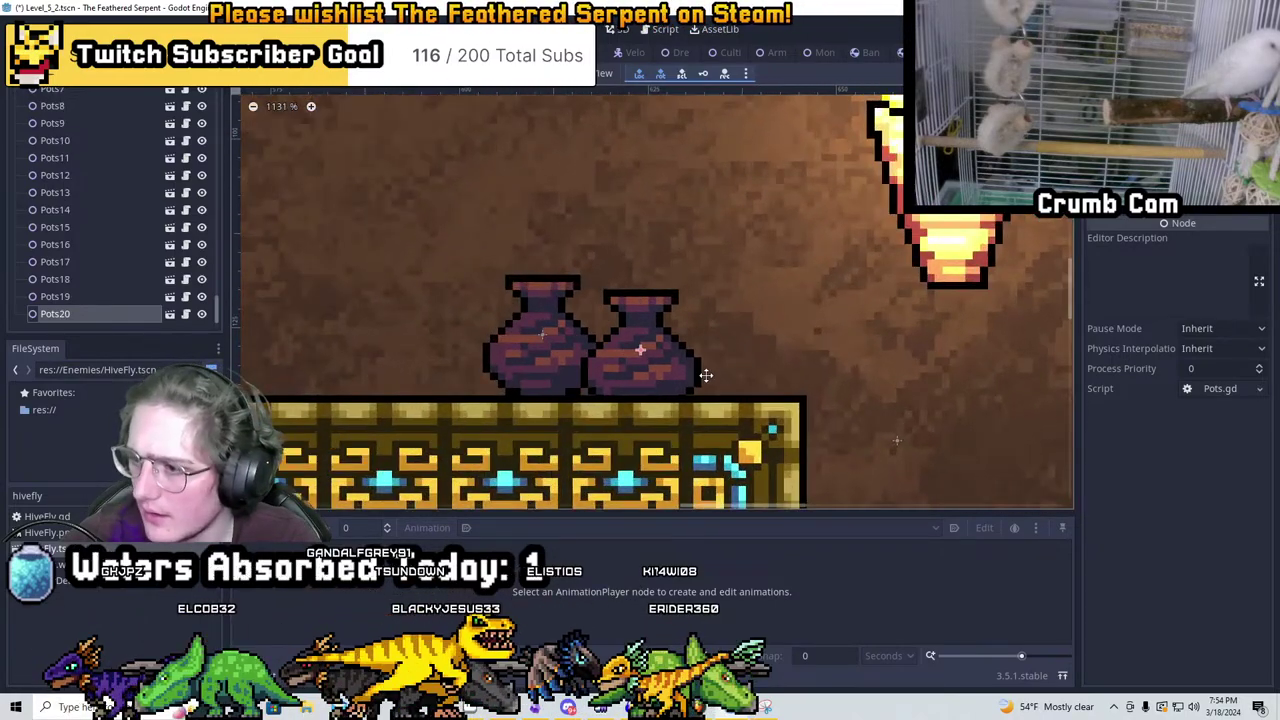
pyautogui.moveTo(706, 375); pyautogui.dragTo(805, 367)
# Place Pots21 through Pots25 on the ledges, by the pillar and under the torch
pyautogui.hotkey('ctrl', 'd')
pyautogui.scroll(-3, 805, 363)
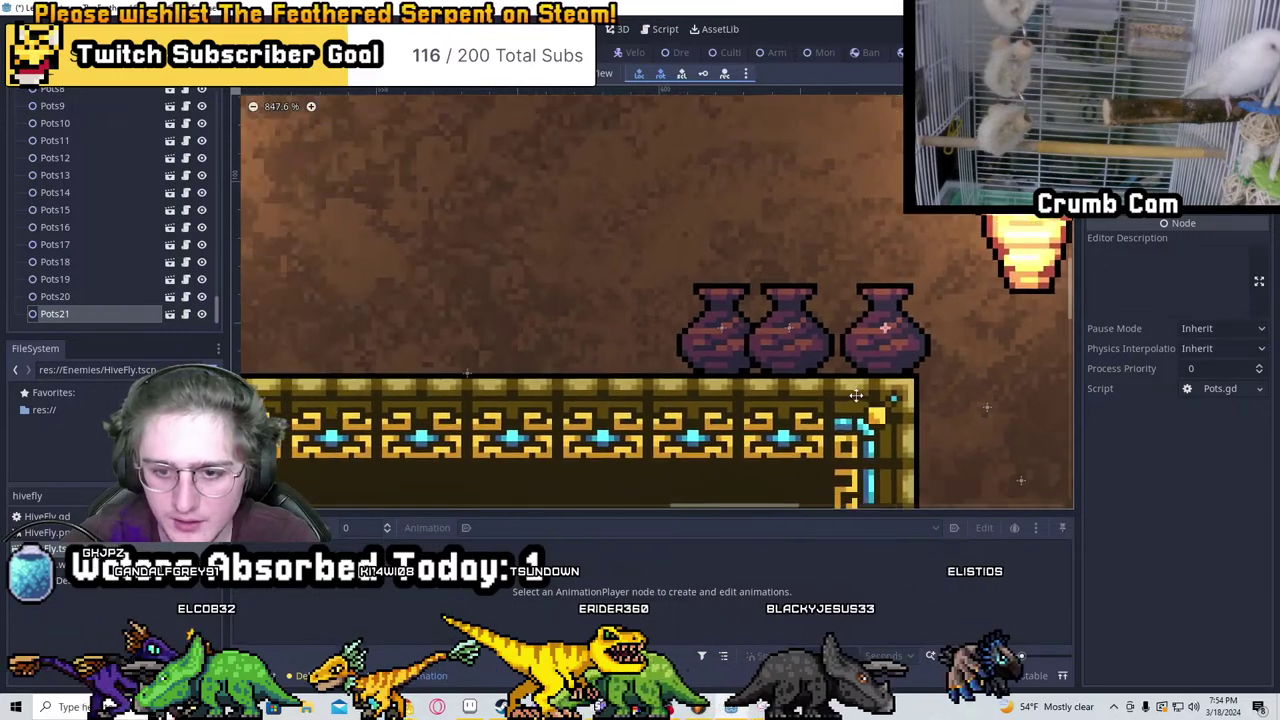
pyautogui.hotkey('ctrl', 'd')
pyautogui.moveTo(437, 349); pyautogui.dragTo(403, 348)
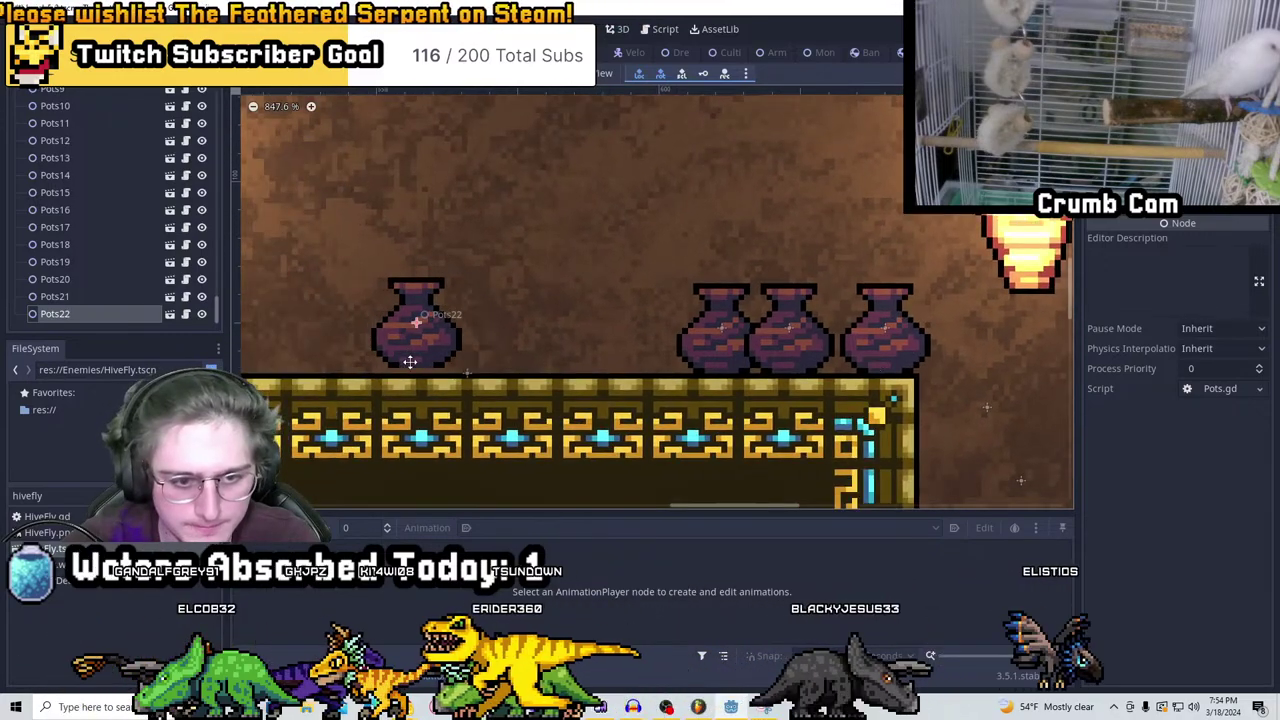
pyautogui.moveTo(403, 360); pyautogui.dragTo(785, 365)
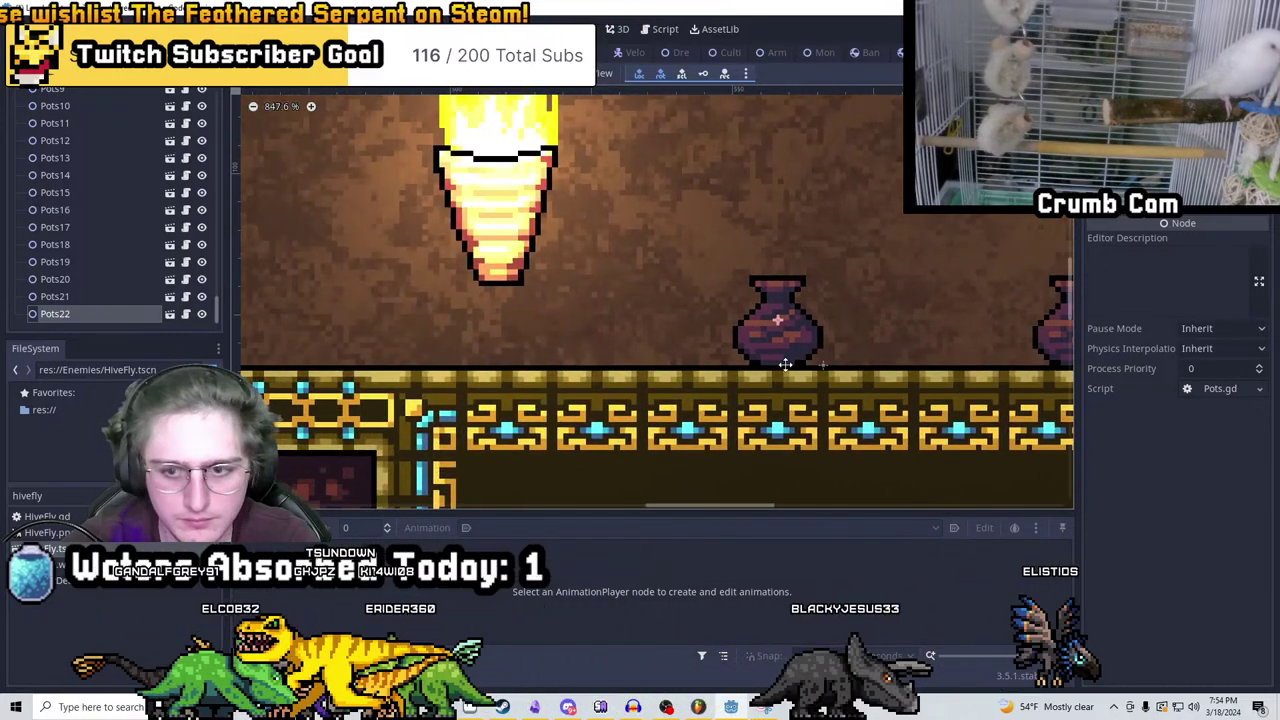
pyautogui.moveTo(413, 338); pyautogui.dragTo(624, 383)
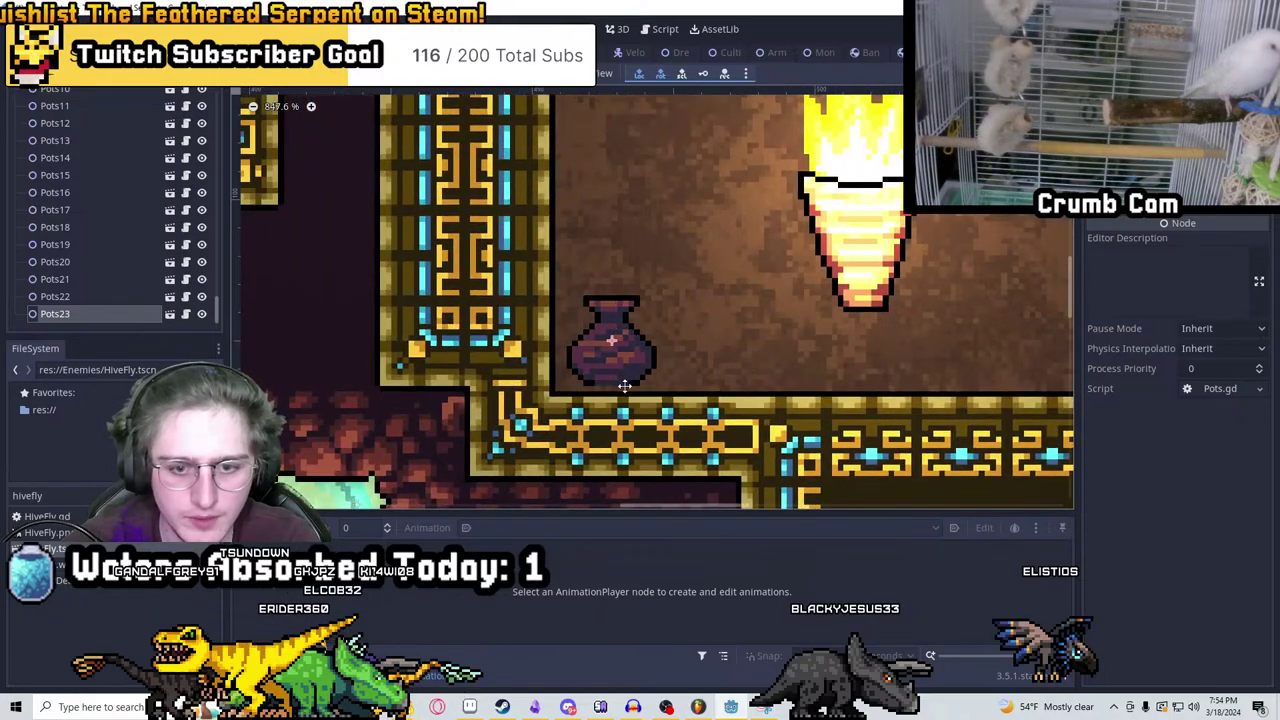
pyautogui.scroll(2, 634, 386)
pyautogui.moveTo(600, 340); pyautogui.dragTo(703, 371)
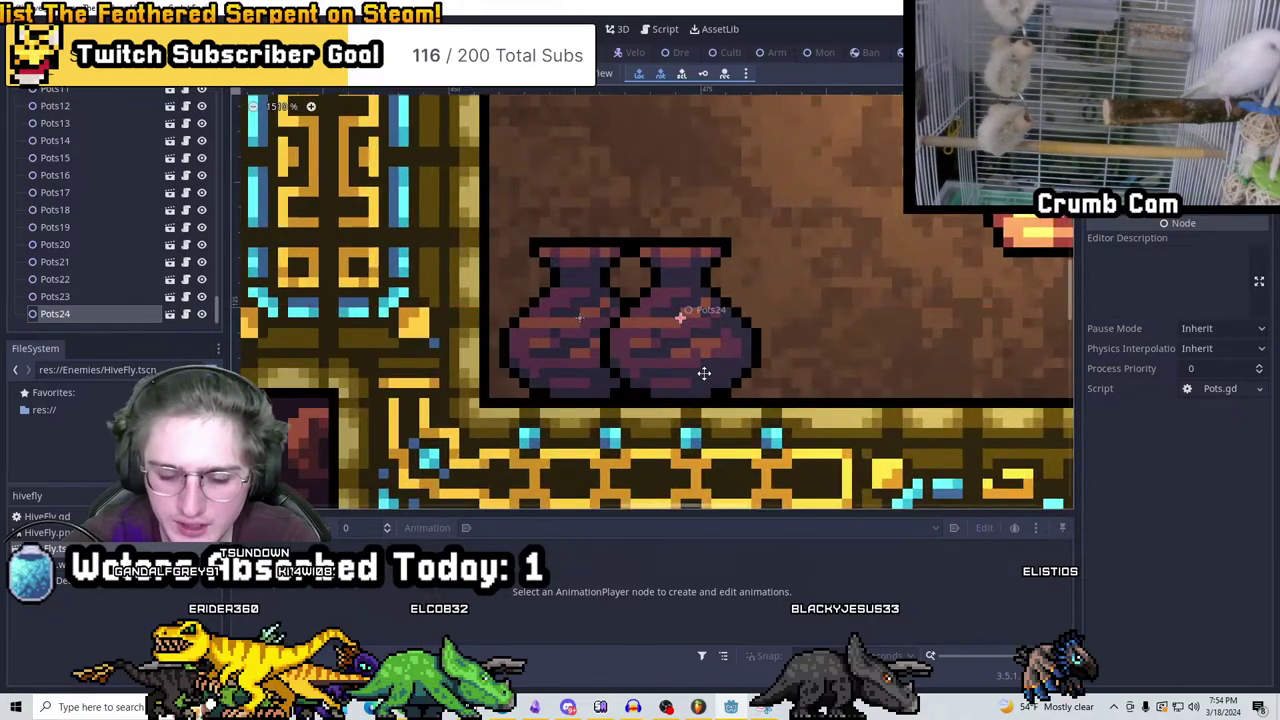
pyautogui.moveTo(703, 371); pyautogui.dragTo(508, 350, button='middle')
pyautogui.hotkey('ctrl', 'd')
pyautogui.moveTo(520, 340); pyautogui.dragTo(849, 360)
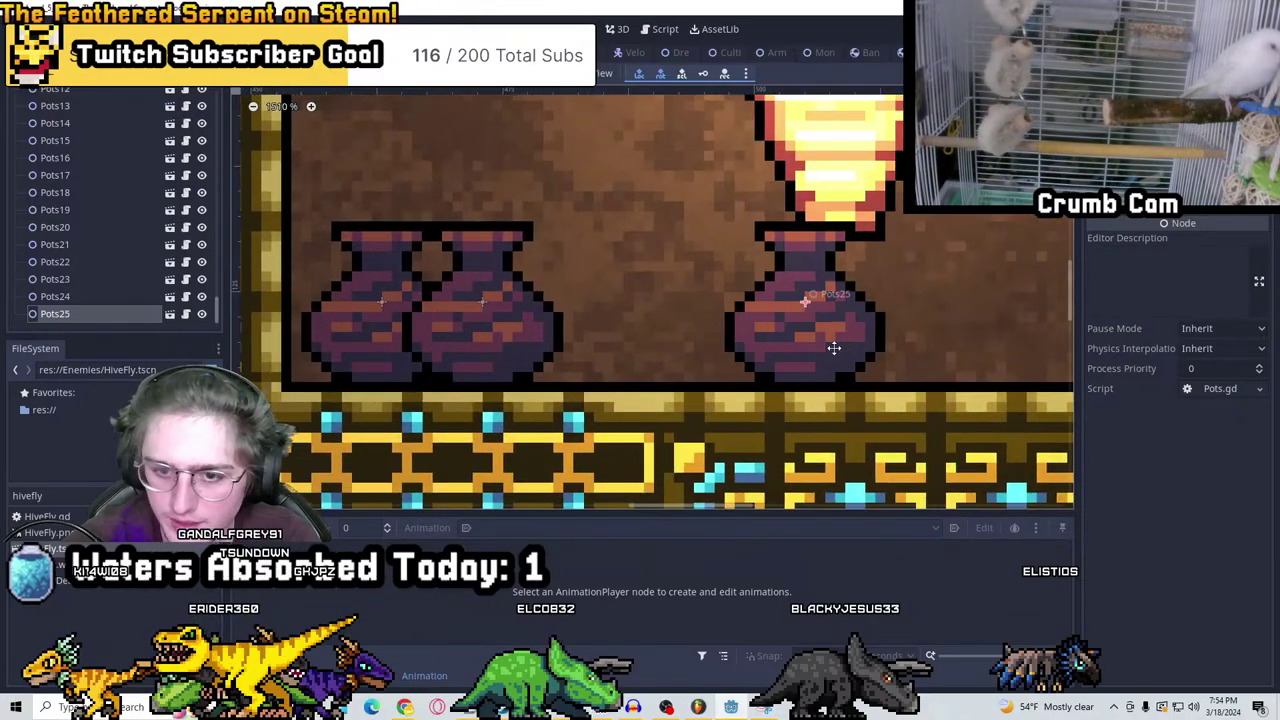
pyautogui.scroll(-6, 830, 360)
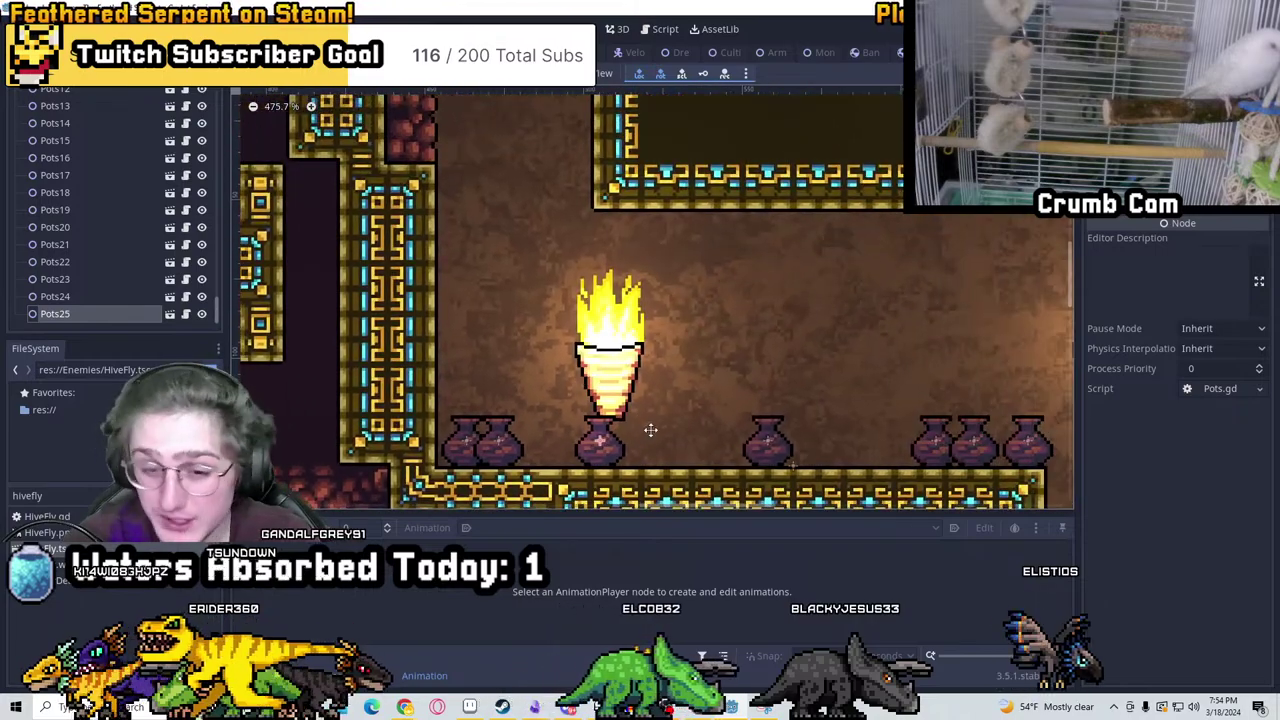
# Place Pots26 through Pots30 along the next platform up to the green orb wall
pyautogui.hotkey('ctrl', 'd')
pyautogui.moveTo(690, 200); pyautogui.dragTo(624, 412, button='middle')
pyautogui.scroll(2, 624, 412)
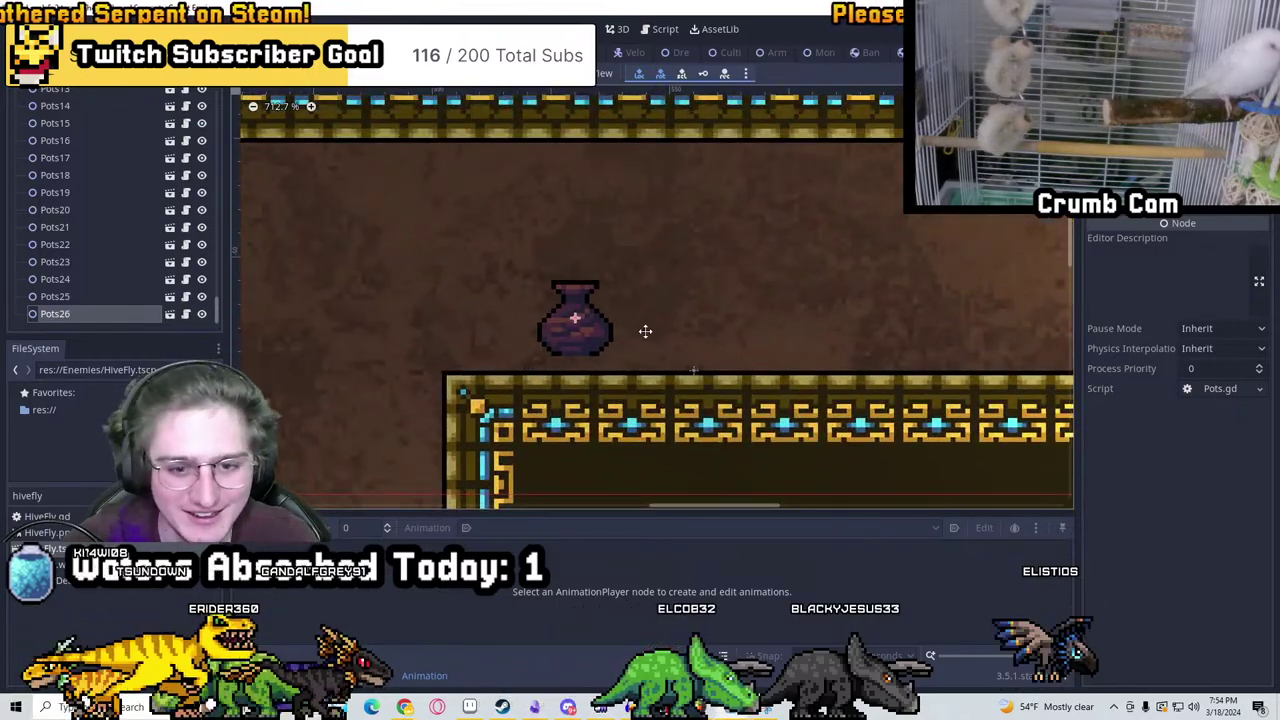
pyautogui.scroll(1, 640, 343)
pyautogui.hotkey('ctrl', 'd')
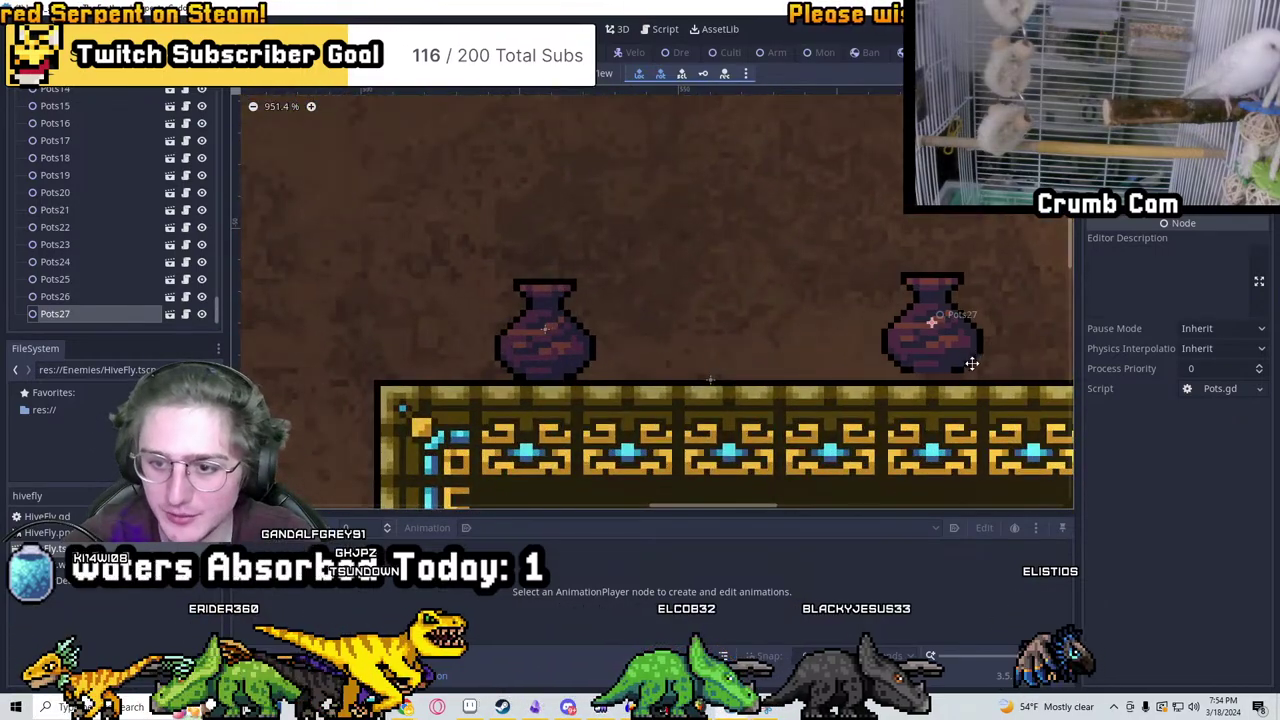
pyautogui.moveTo(971, 363); pyautogui.dragTo(706, 363, button='middle')
pyautogui.hotkey('ctrl', 'd')
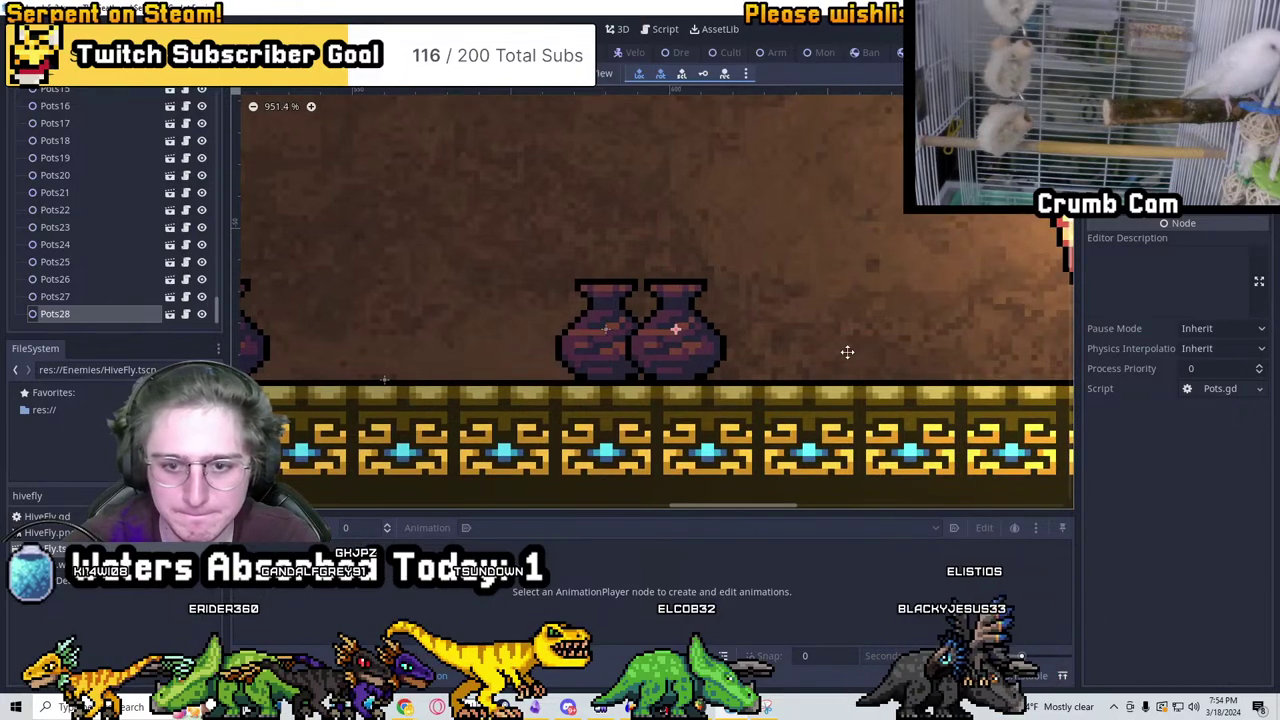
pyautogui.hotkey('ctrl', 'd')
pyautogui.moveTo(866, 363); pyautogui.dragTo(444, 345, button='middle')
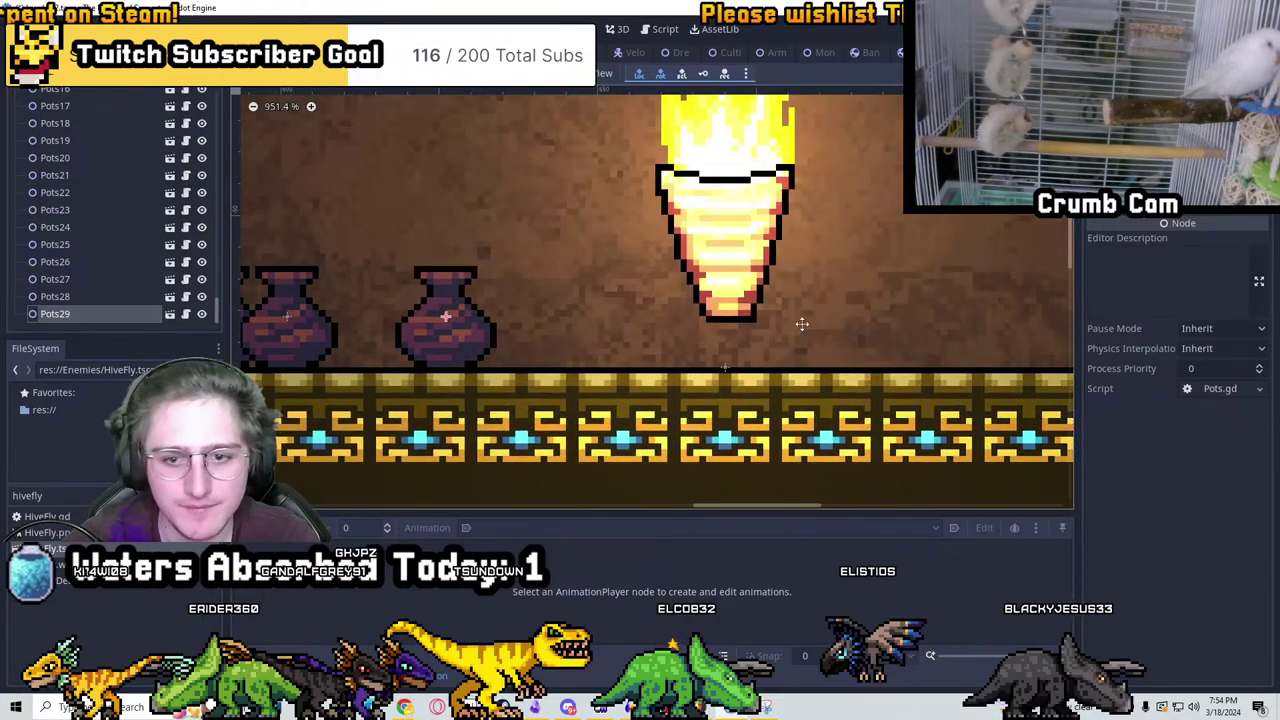
pyautogui.hotkey('ctrl', 'd')
pyautogui.moveTo(980, 343); pyautogui.dragTo(606, 358, button='middle')
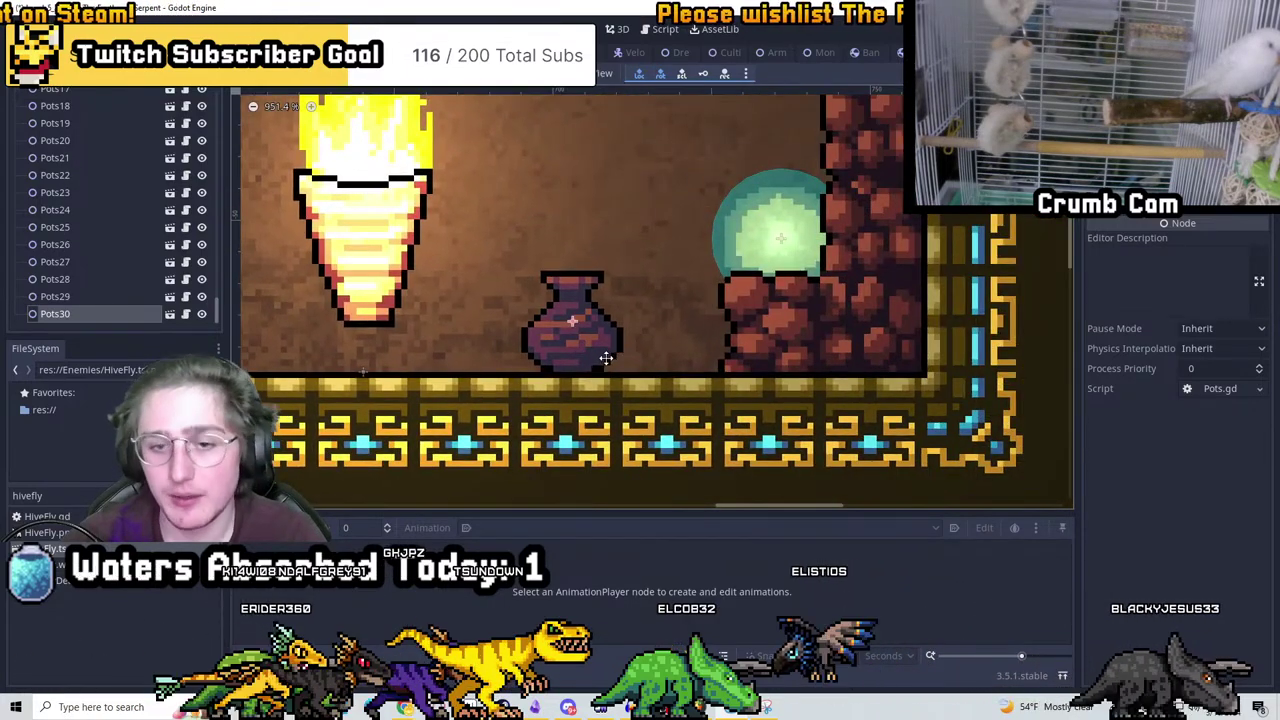
# Set Pots31 through Pots34 on top of the chests in the chest room
pyautogui.hotkey('ctrl', 'd')
pyautogui.scroll(-2, 630, 300)
pyautogui.moveTo(632, 290); pyautogui.dragTo(864, 500, button='middle')
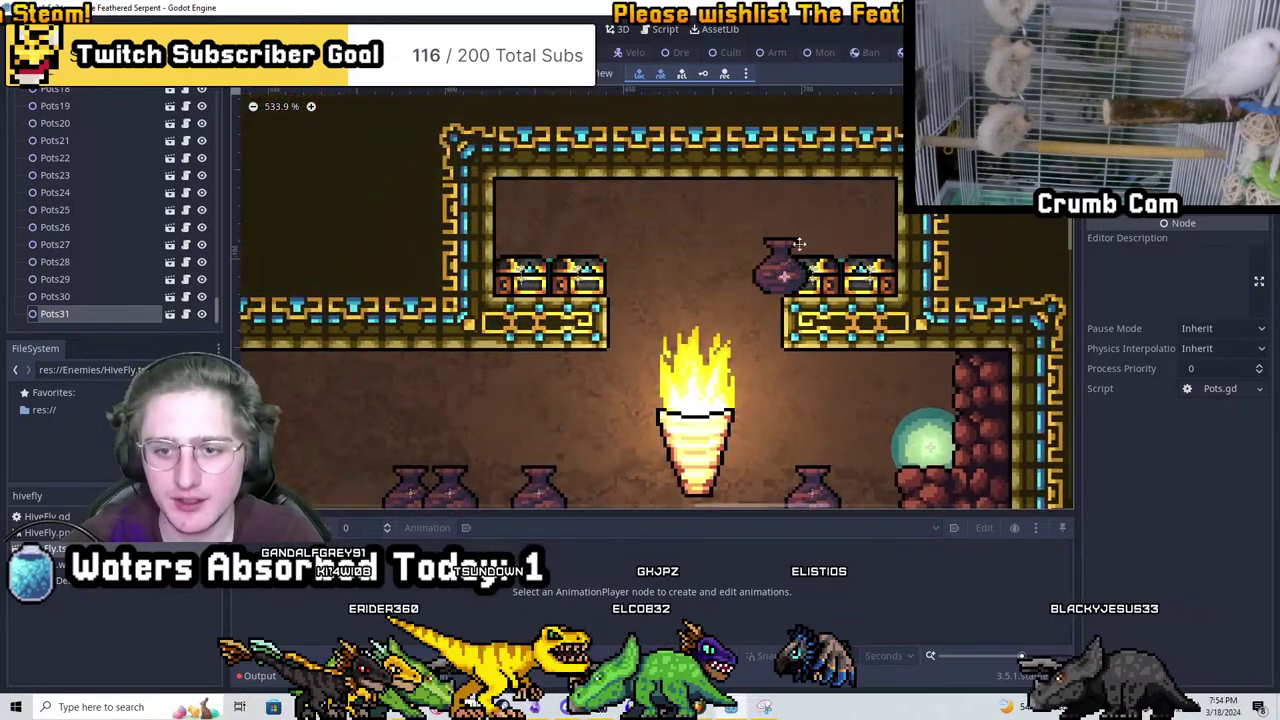
pyautogui.scroll(4, 790, 262)
pyautogui.moveTo(766, 300); pyautogui.dragTo(864, 334)
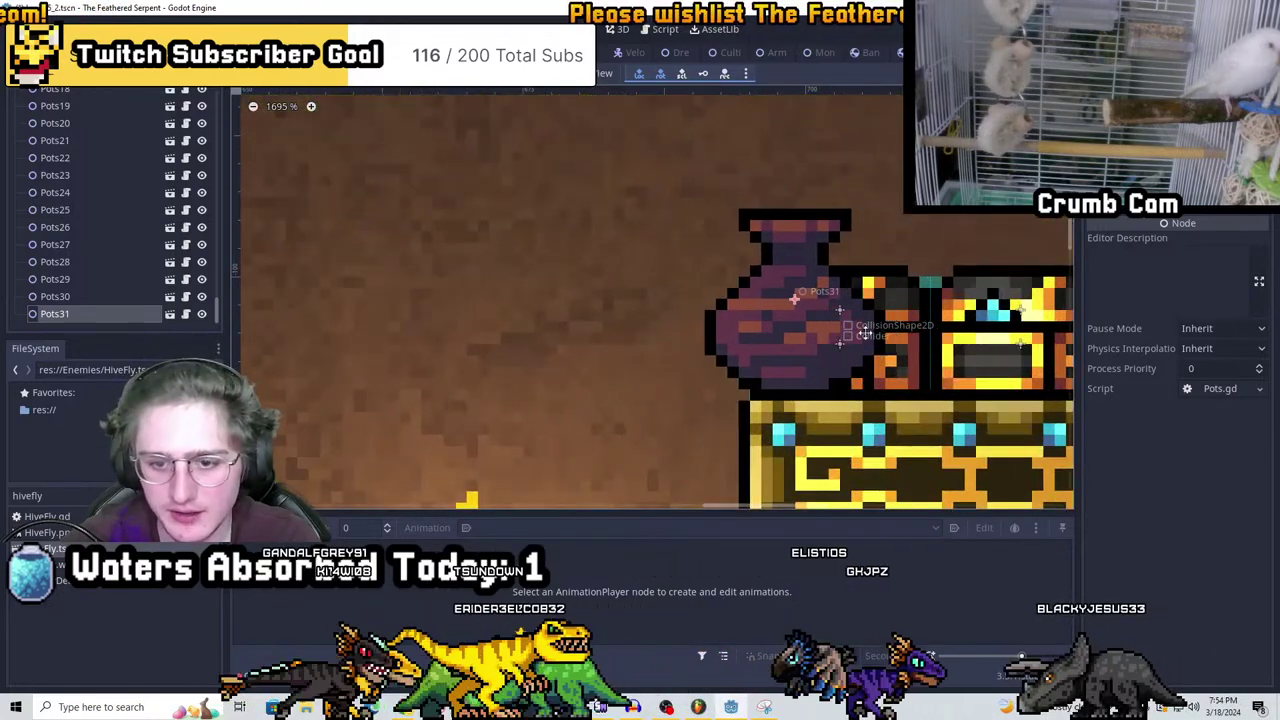
pyautogui.moveTo(864, 334); pyautogui.dragTo(528, 328, button='middle')
pyautogui.hotkey('ctrl', 'd')
pyautogui.moveTo(528, 328); pyautogui.dragTo(850, 335)
pyautogui.hotkey('ctrl', 'd')
pyautogui.scroll(-3, 850, 335)
pyautogui.moveTo(544, 326); pyautogui.dragTo(771, 300, button='middle')
pyautogui.hotkey('ctrl', 'd')
pyautogui.scroll(3, 780, 277)
pyautogui.moveTo(780, 277); pyautogui.dragTo(666, 339)
# Create Pots35, select it in the Scene dock, and save the level
pyautogui.hotkey('ctrl', 'd')
pyautogui.hotkey('ctrl', 'd')
pyautogui.click(80, 296)
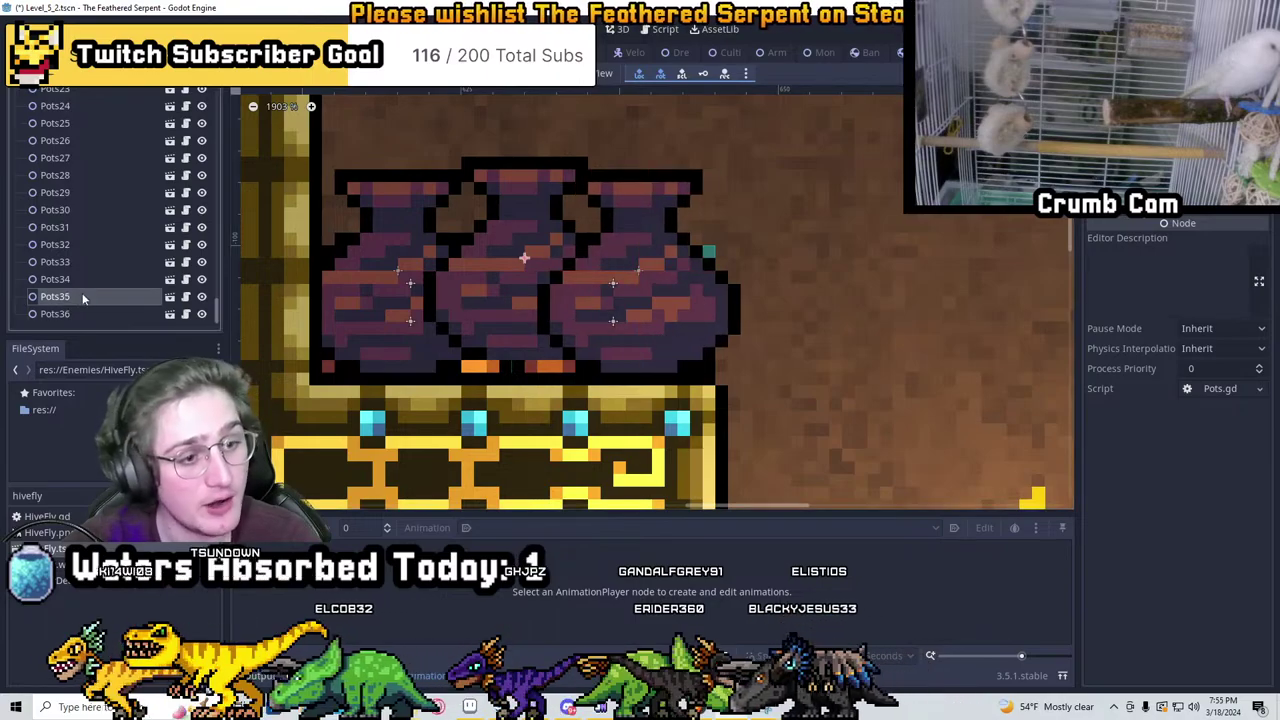
pyautogui.scroll(-6, 614, 309)
pyautogui.scroll(-4, 652, 314)
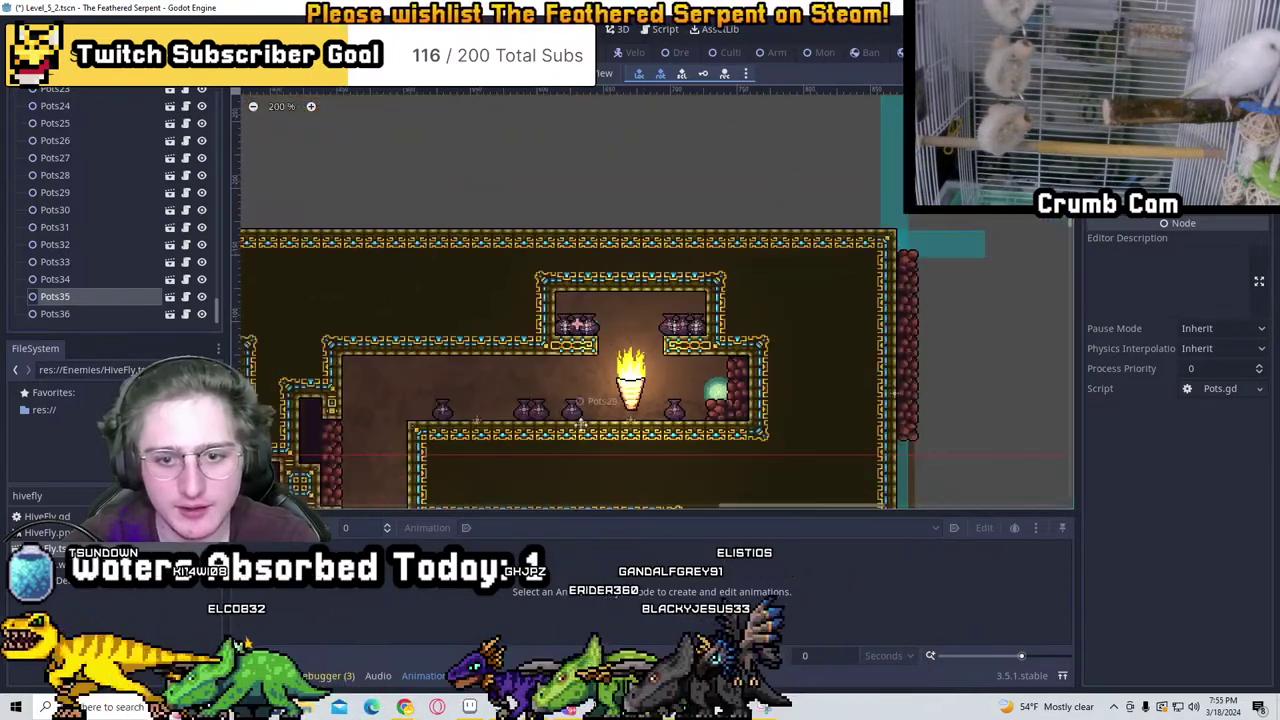
pyautogui.scroll(3, 769, 200)
pyautogui.hotkey('ctrl', 's')
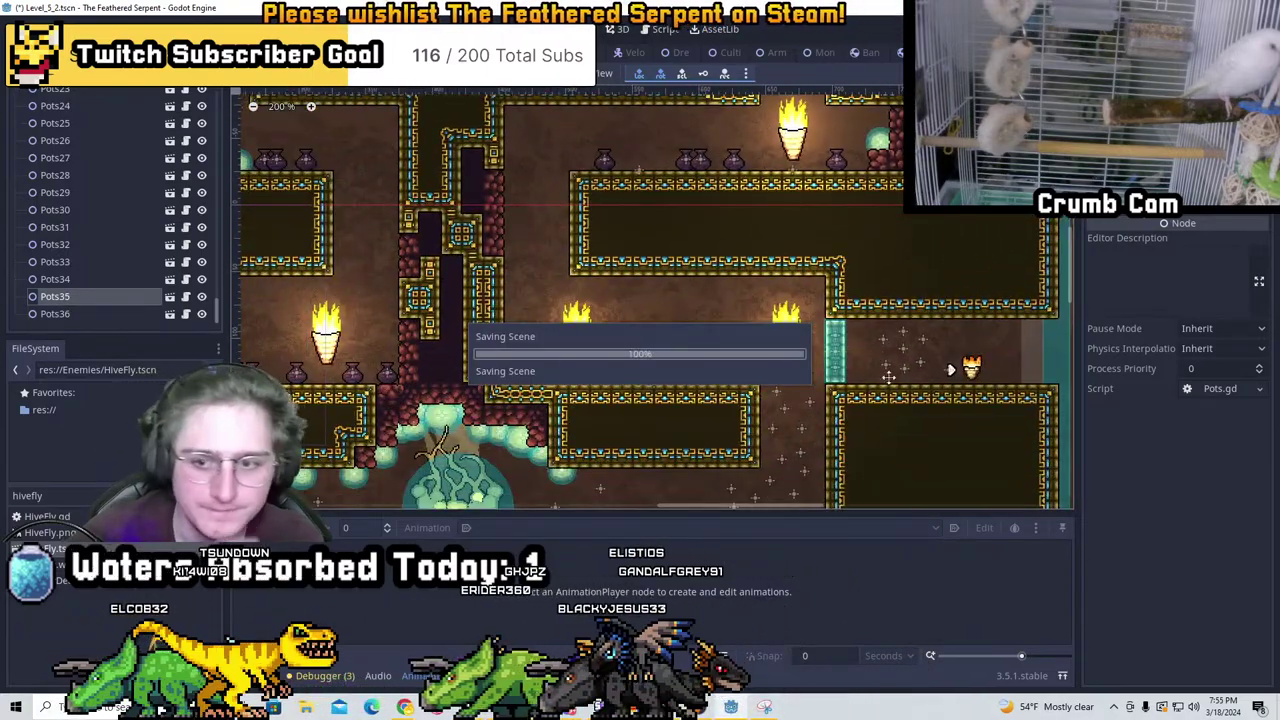
# Duplicate another pot into Pots37 and select it in the Scene dock
pyautogui.hscroll(5, 888, 376)
pyautogui.hotkey('ctrl', 'd')
pyautogui.scroll(2, 667, 415)
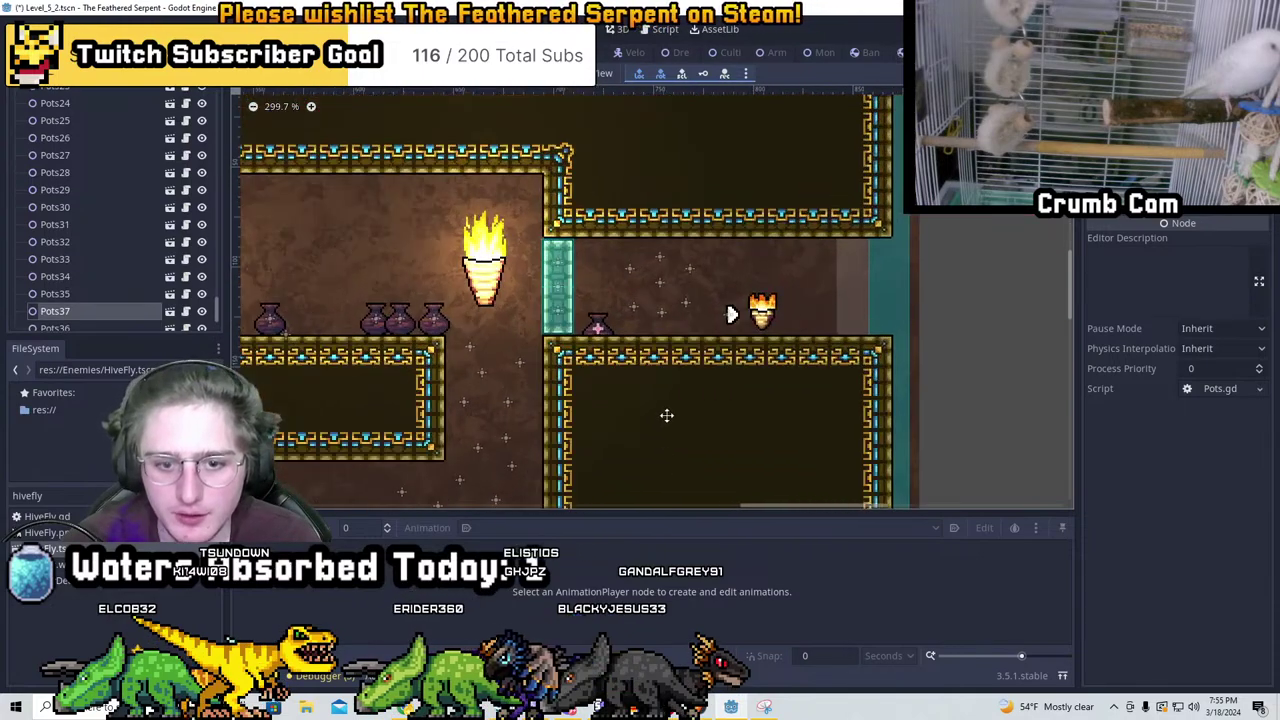
pyautogui.scroll(4, 667, 412)
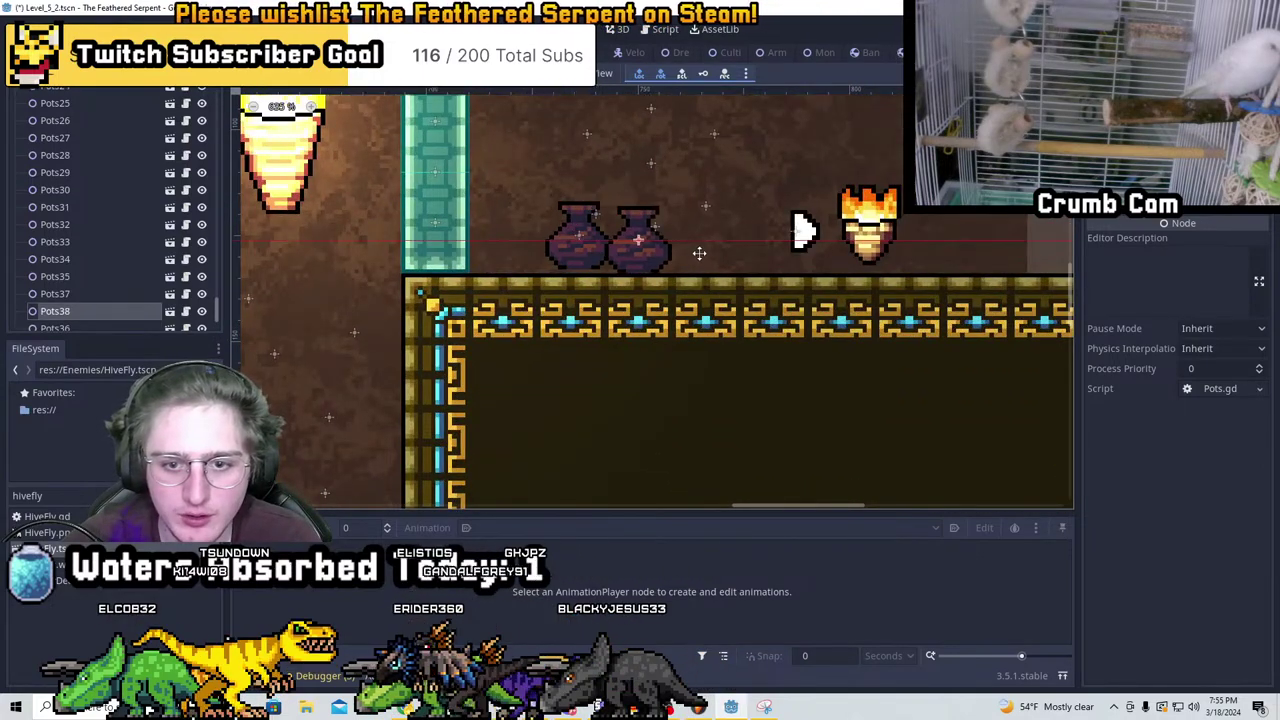
pyautogui.click(104, 292)
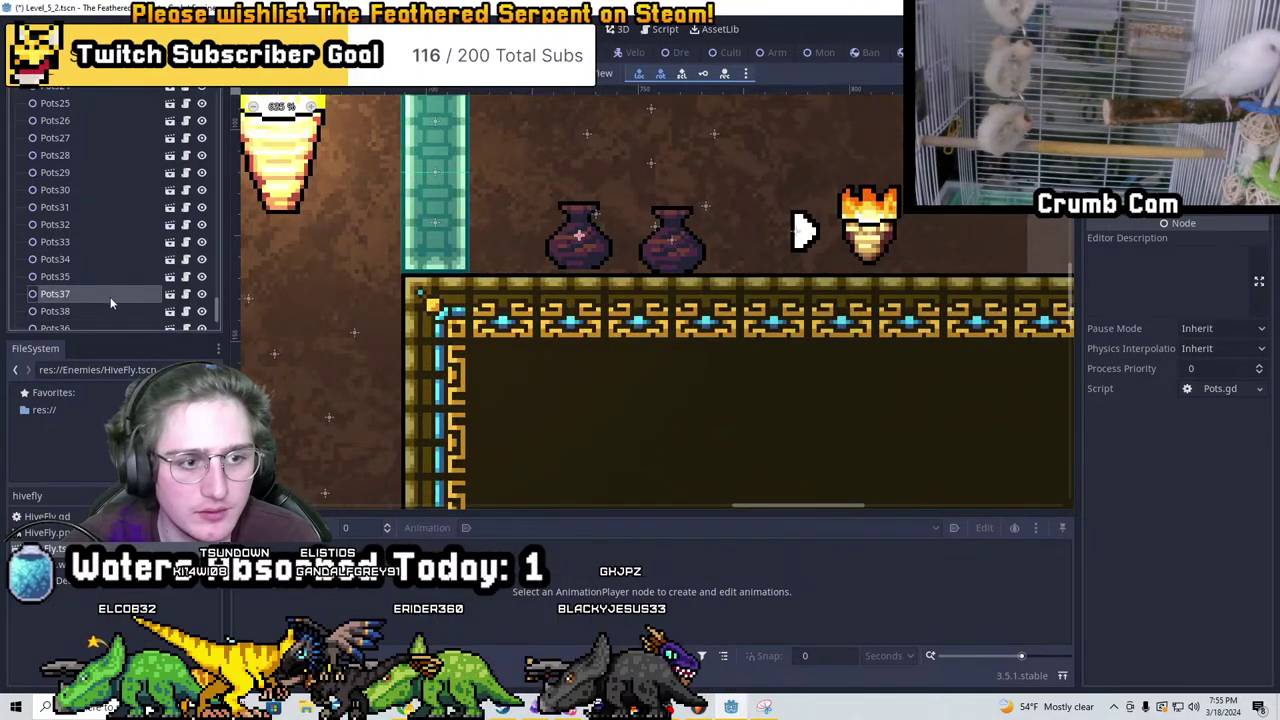
pyautogui.scroll(-6, 620, 272)
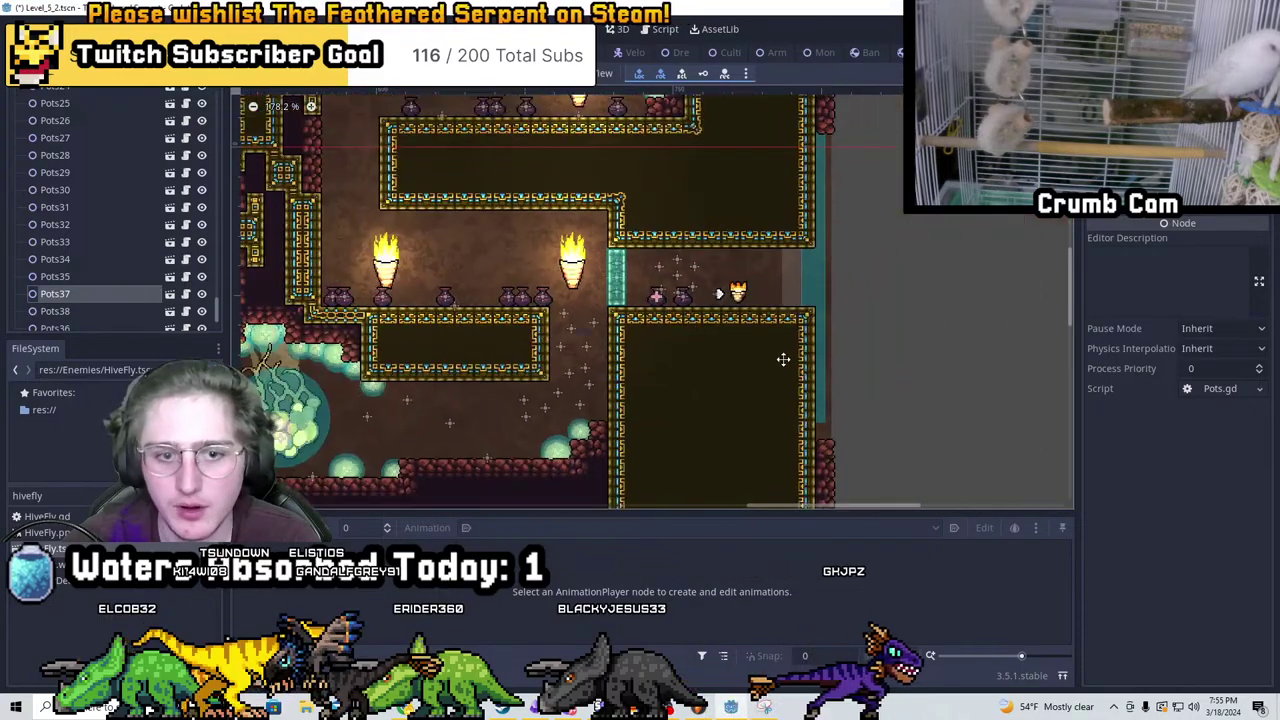
# Save the pot-lined Level_5_2 scene and pan toward the torches and green sphere
pyautogui.hotkey('ctrl', 's')
pyautogui.moveTo(439, 410); pyautogui.dragTo(905, 372, button='middle')
pyautogui.scroll(-1, 887, 405)
pyautogui.hotkey('ctrl', 's')
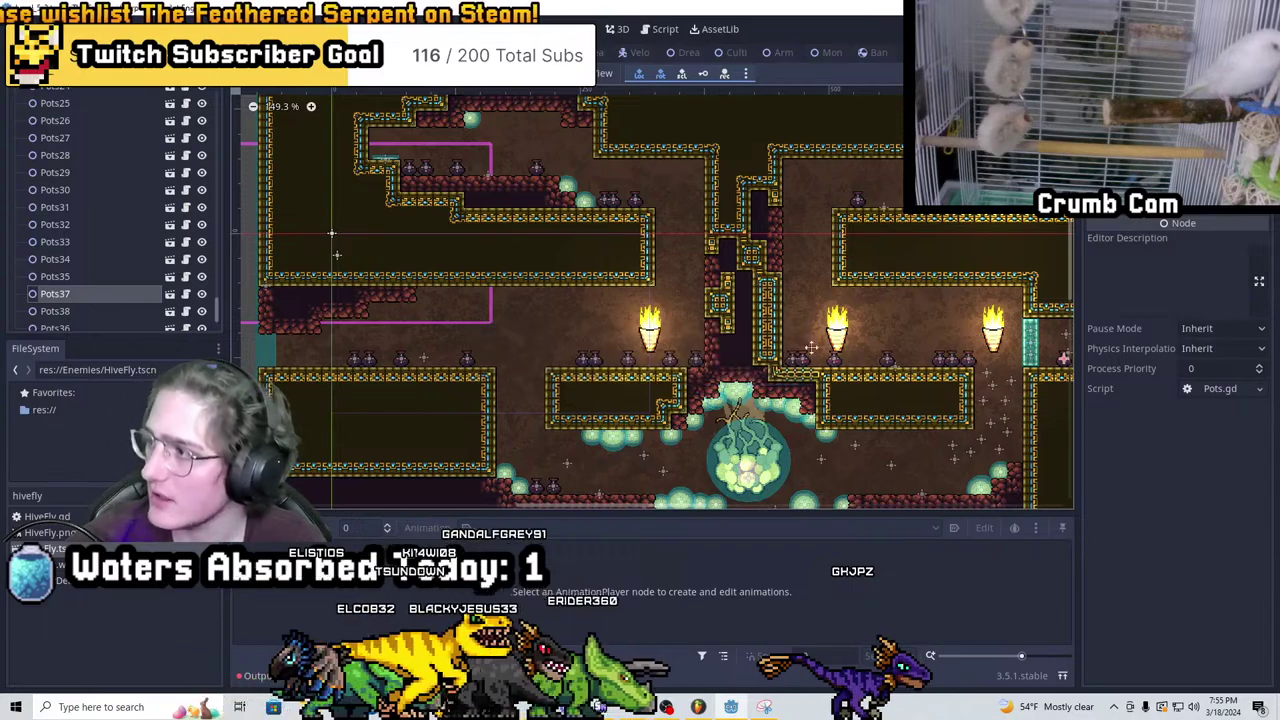
pyautogui.scroll(2, 337, 255)
pyautogui.scroll(2, 437, 323)
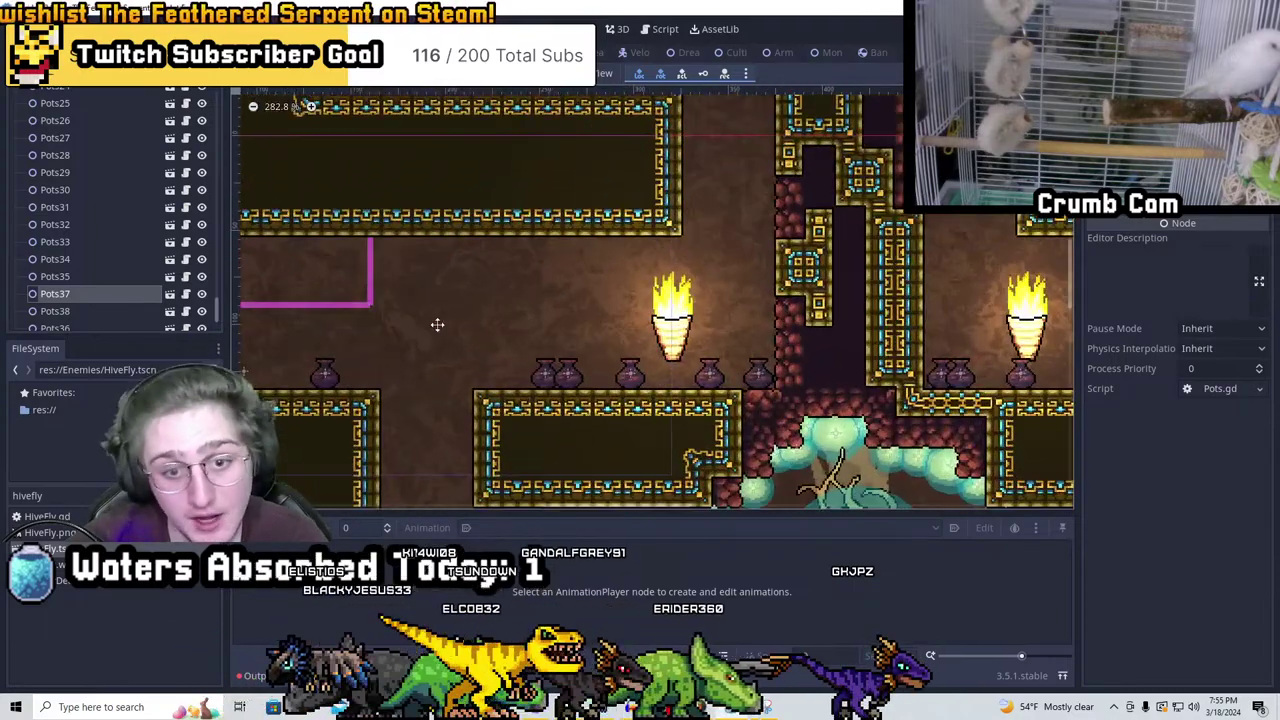
pyautogui.scroll(-2, 443, 397)
pyautogui.scroll(2, 647, 284)
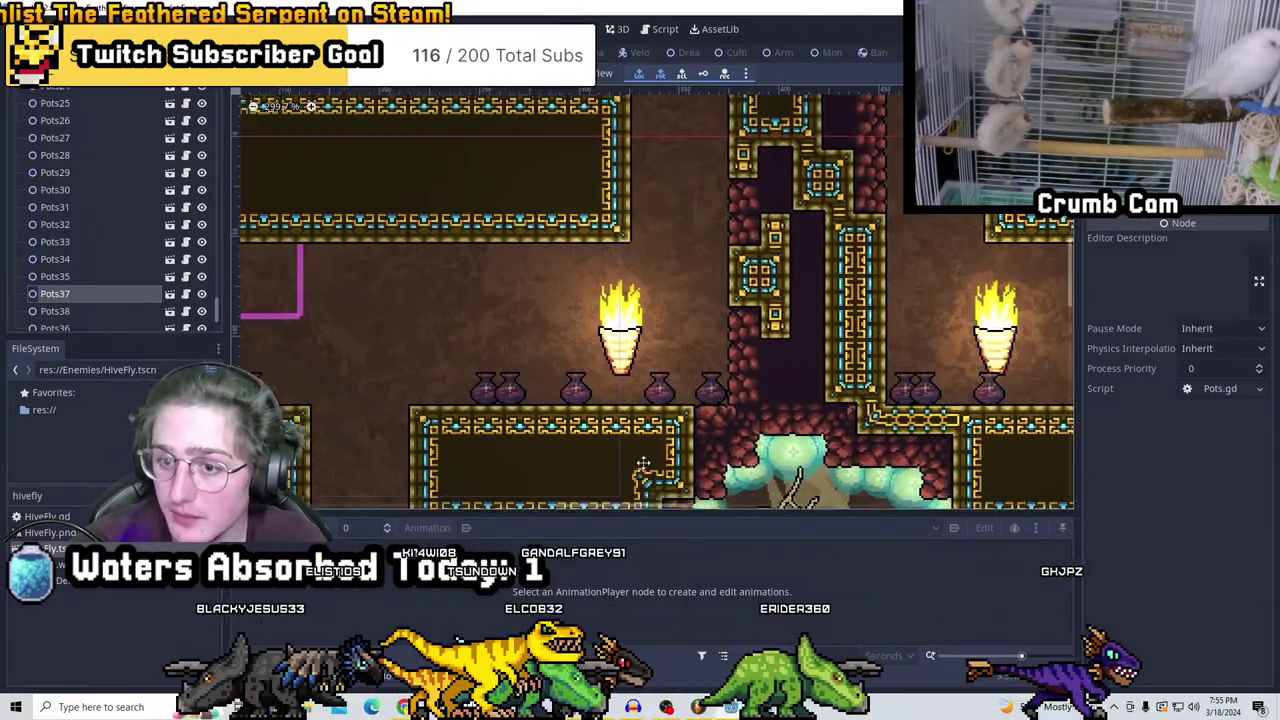
pyautogui.moveTo(357, 458); pyautogui.dragTo(544, 318, button='middle')
pyautogui.scroll(-5, 544, 318)
pyautogui.moveTo(631, 246); pyautogui.dragTo(524, 183, button='middle')
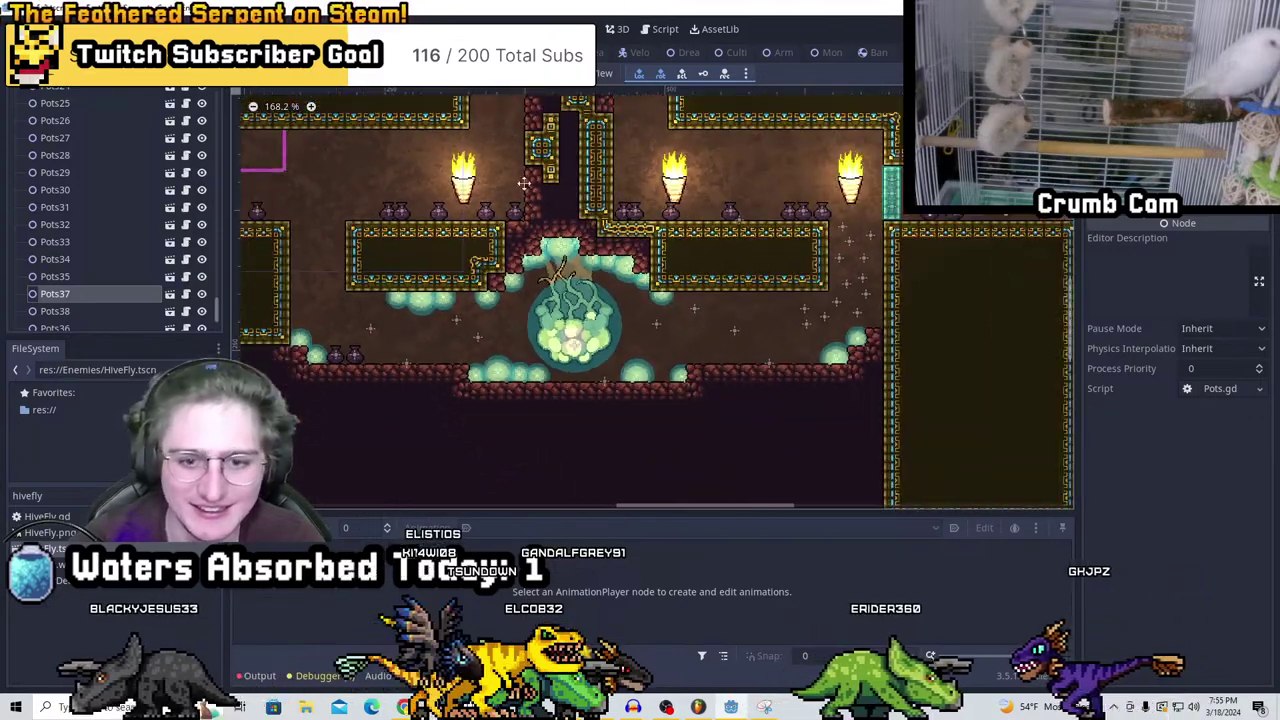
# Save the level again after a final zoom review of the corridors
pyautogui.hotkey('ctrl', 's')
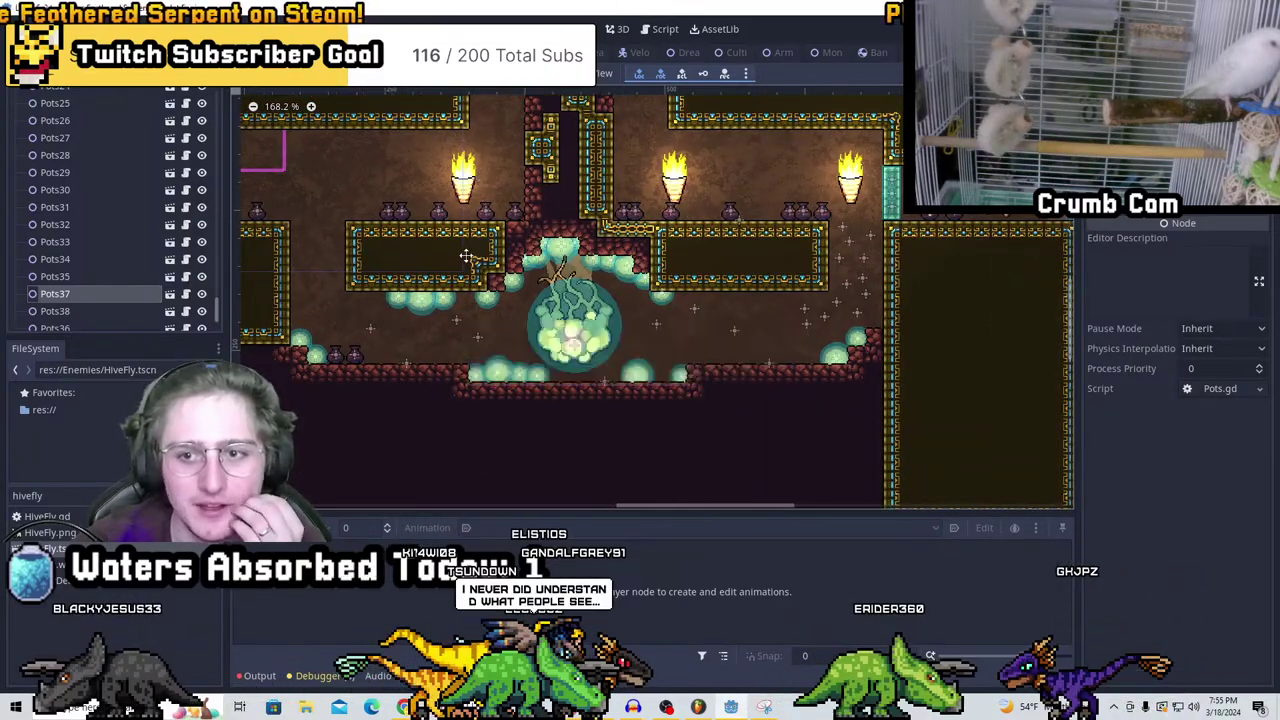
pyautogui.scroll(-5, 630, 357)
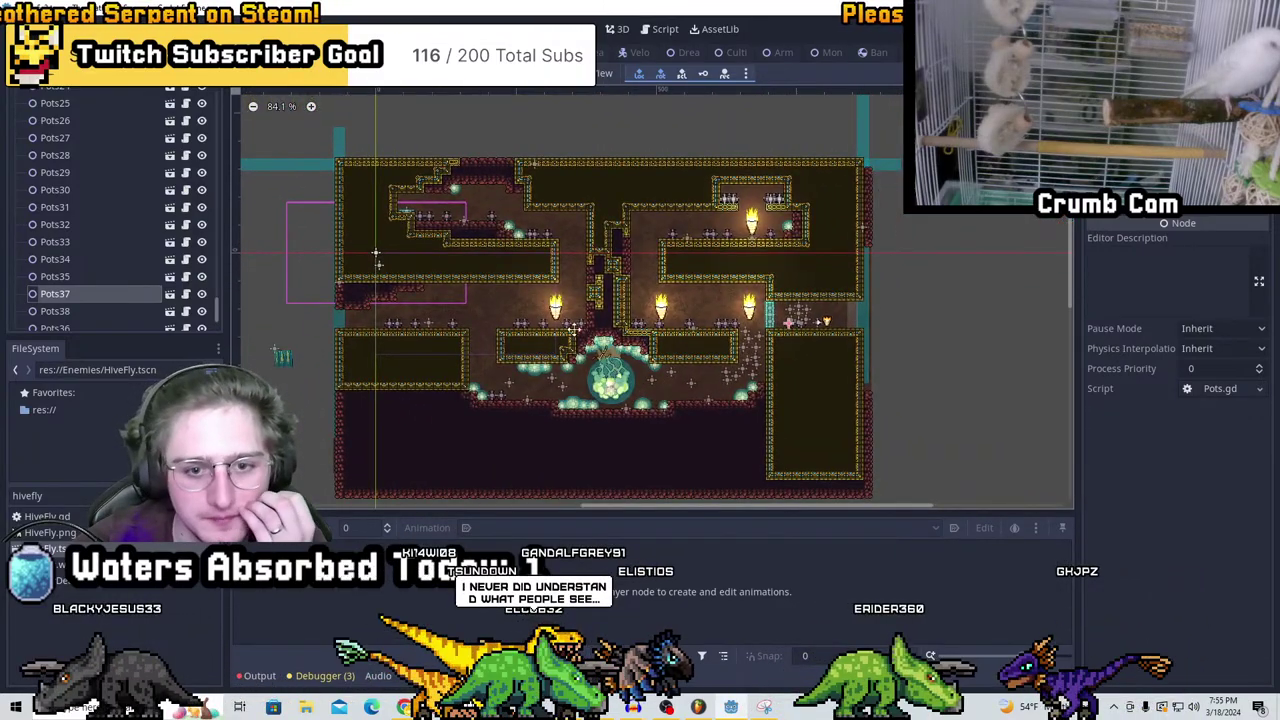
pyautogui.scroll(2, 376, 258)
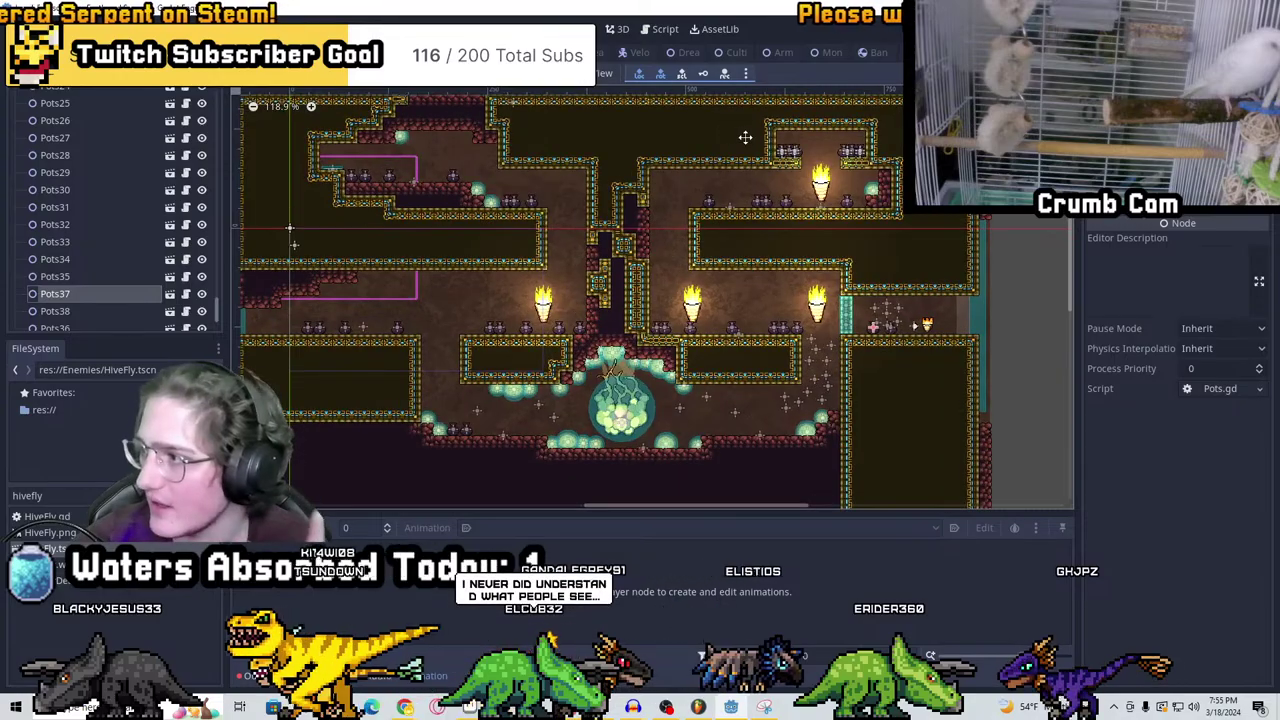
pyautogui.scroll(3, 380, 305)
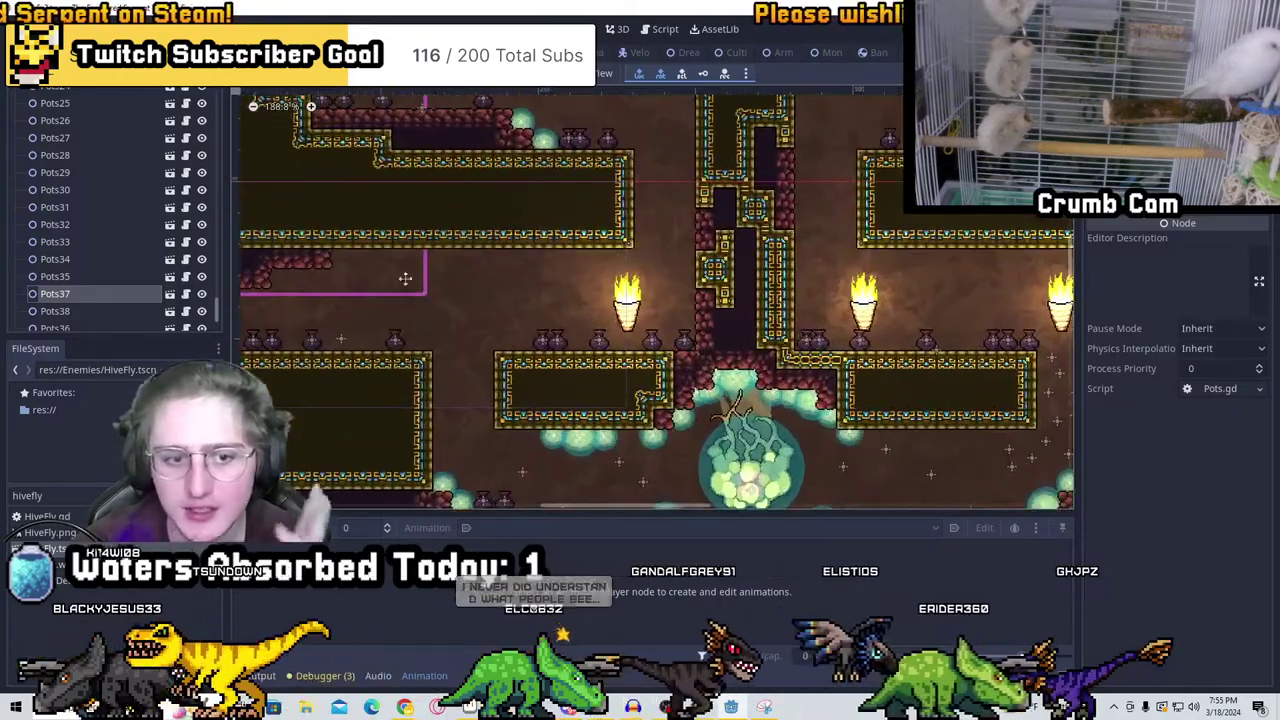
pyautogui.scroll(-3, 393, 331)
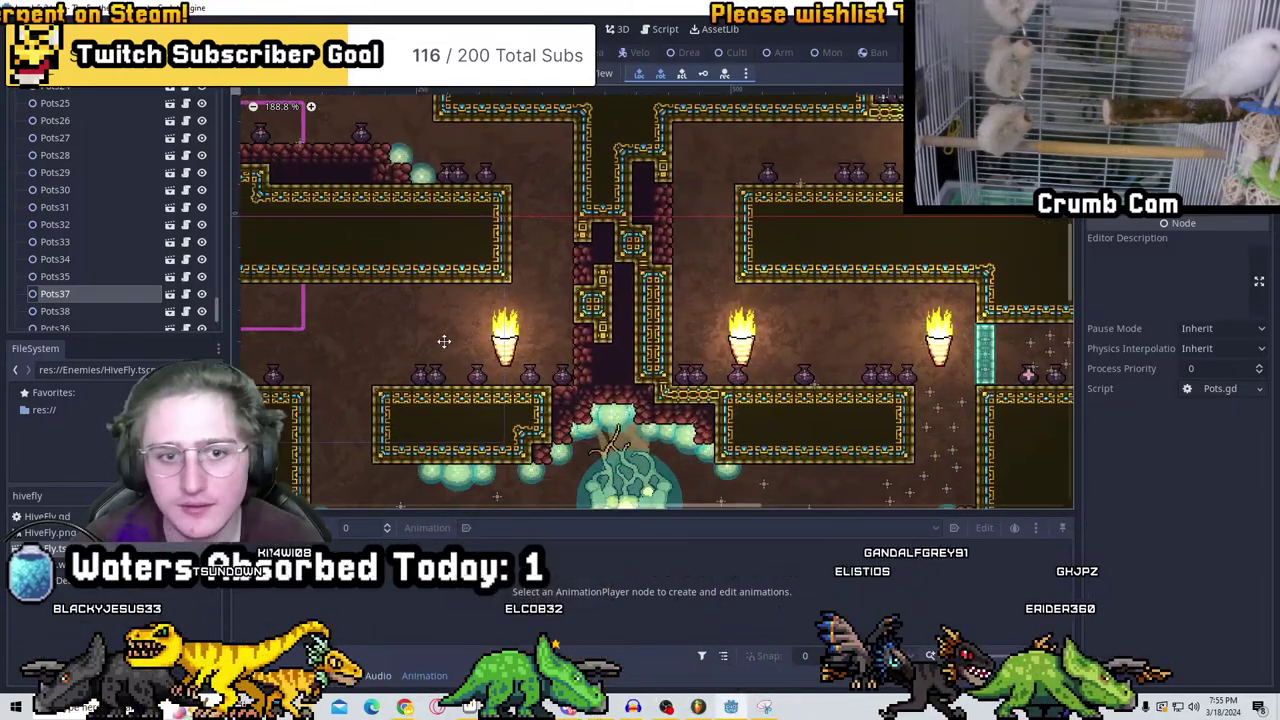
pyautogui.hotkey('ctrl', 's')
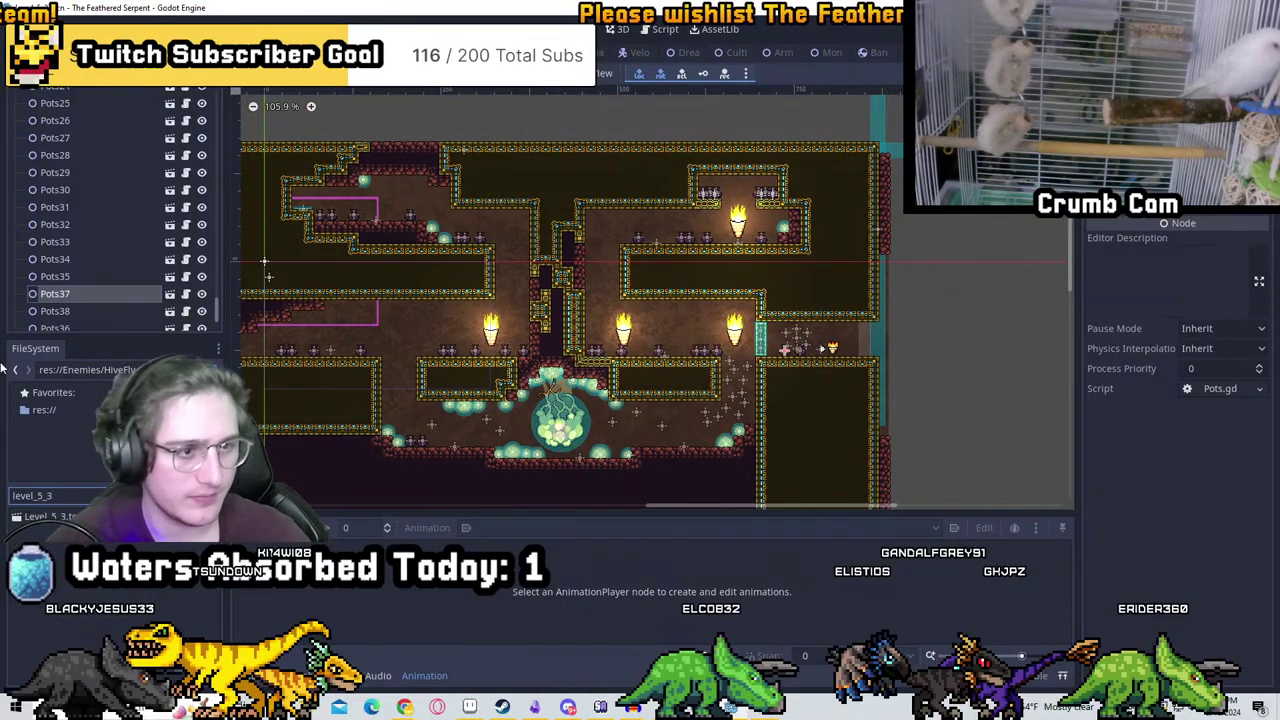
# Show the CanvasModulate darkness over the level and save the scene
pyautogui.scroll(5, 97, 255)
pyautogui.scroll(-4, 97, 212)
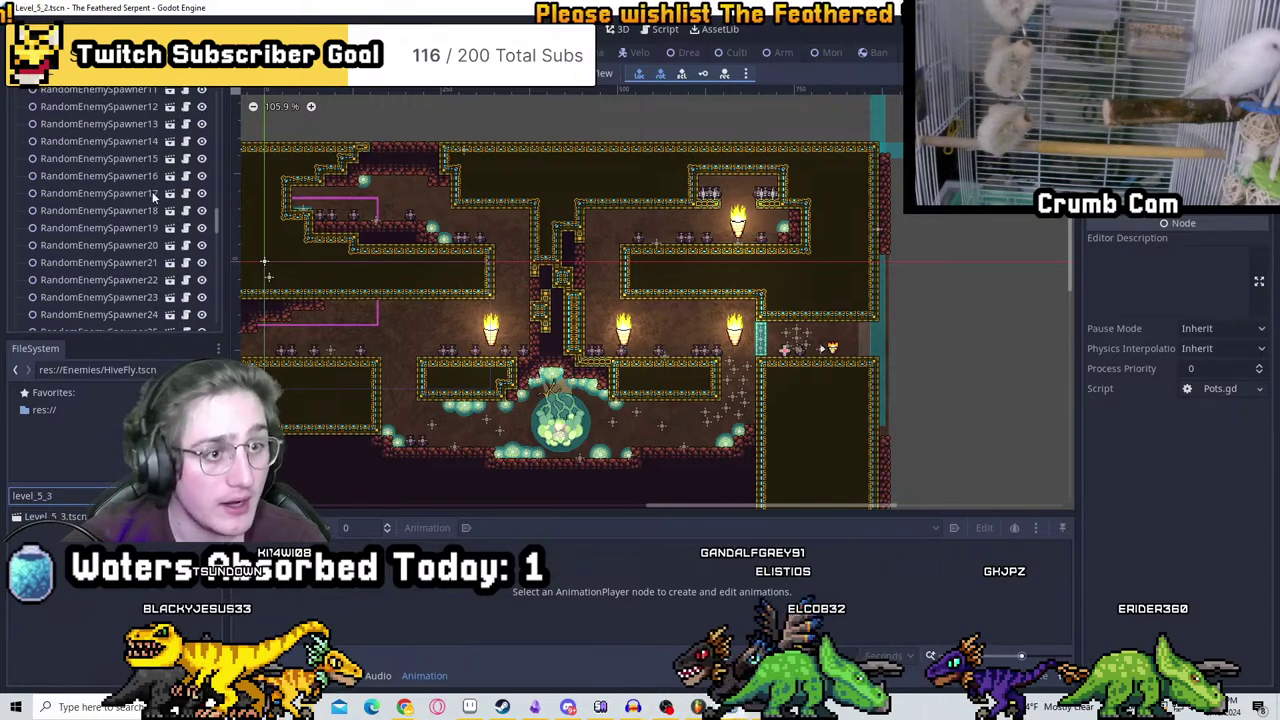
pyautogui.scroll(5, 147, 237)
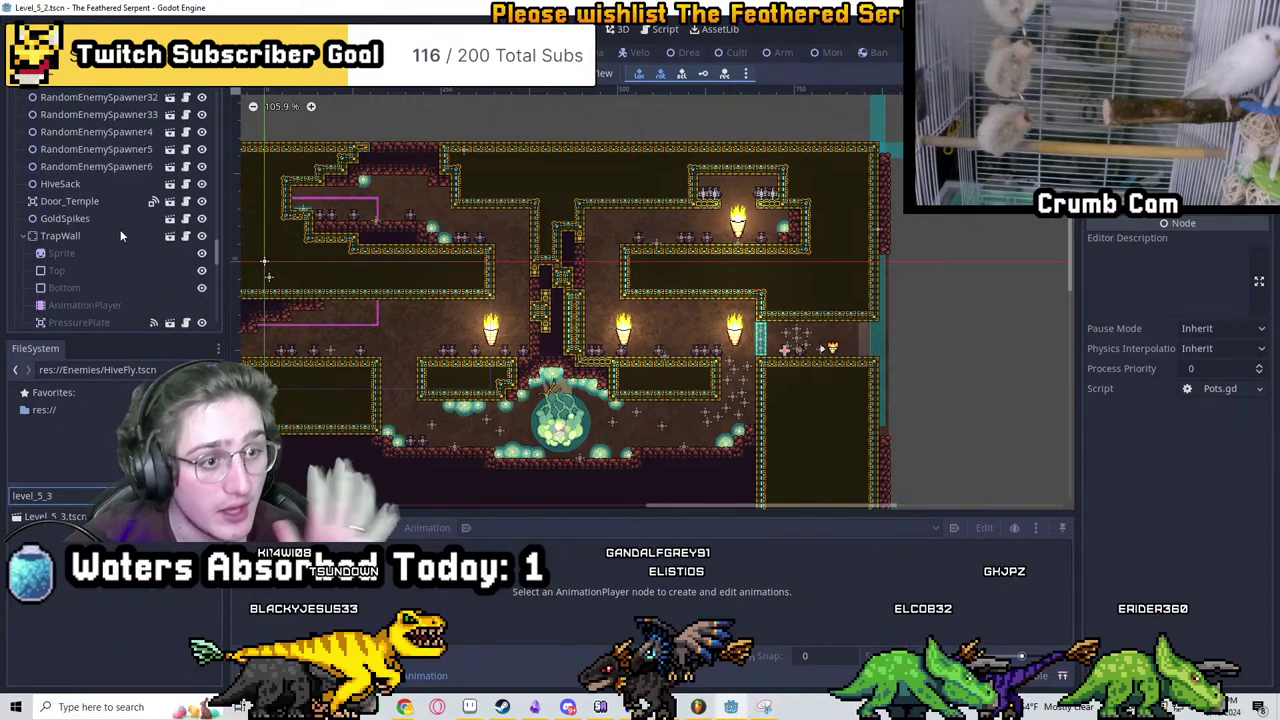
pyautogui.moveTo(376, 277); pyautogui.dragTo(536, 302, button='middle')
pyautogui.scroll(-10, 118, 245)
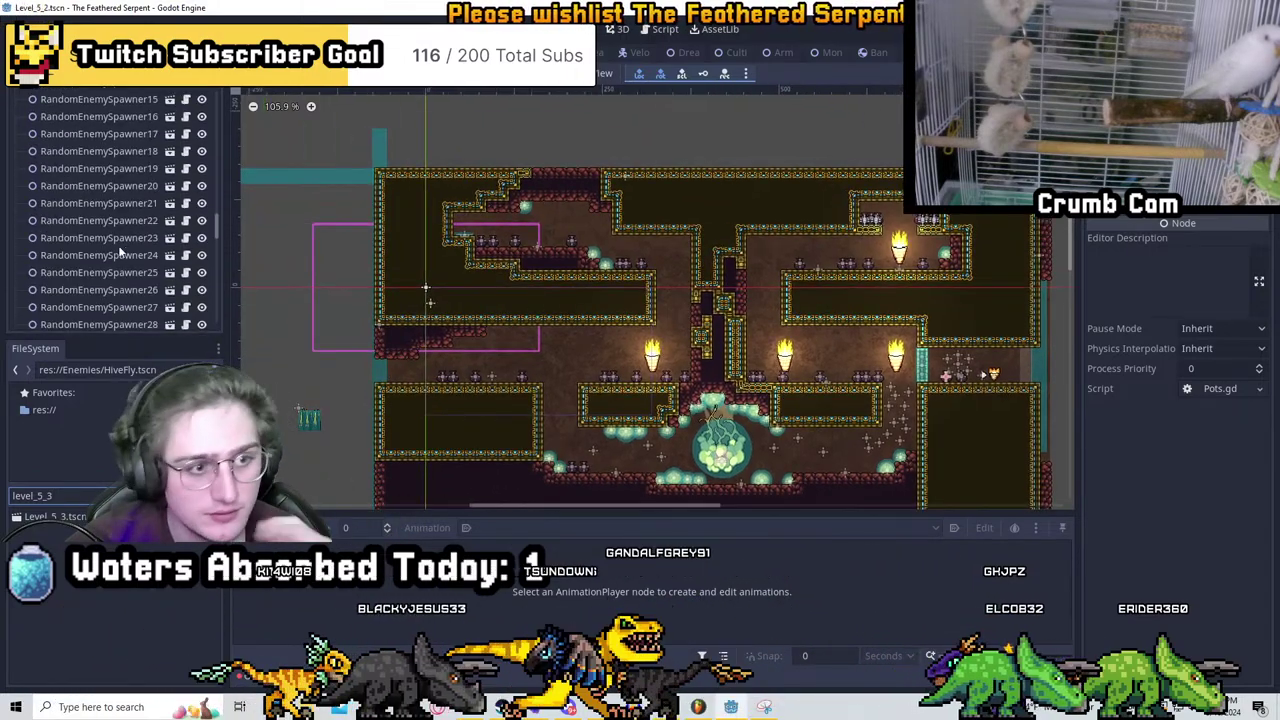
pyautogui.scroll(-5, 148, 209)
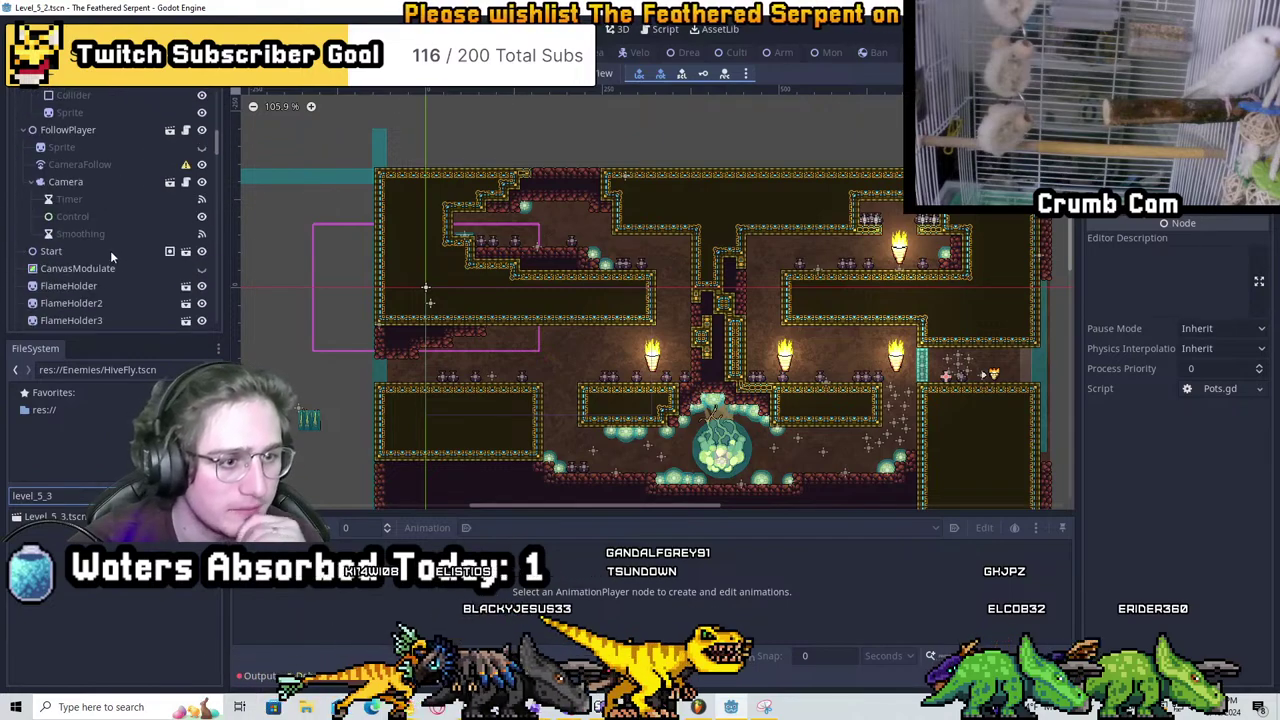
pyautogui.click(201, 209)
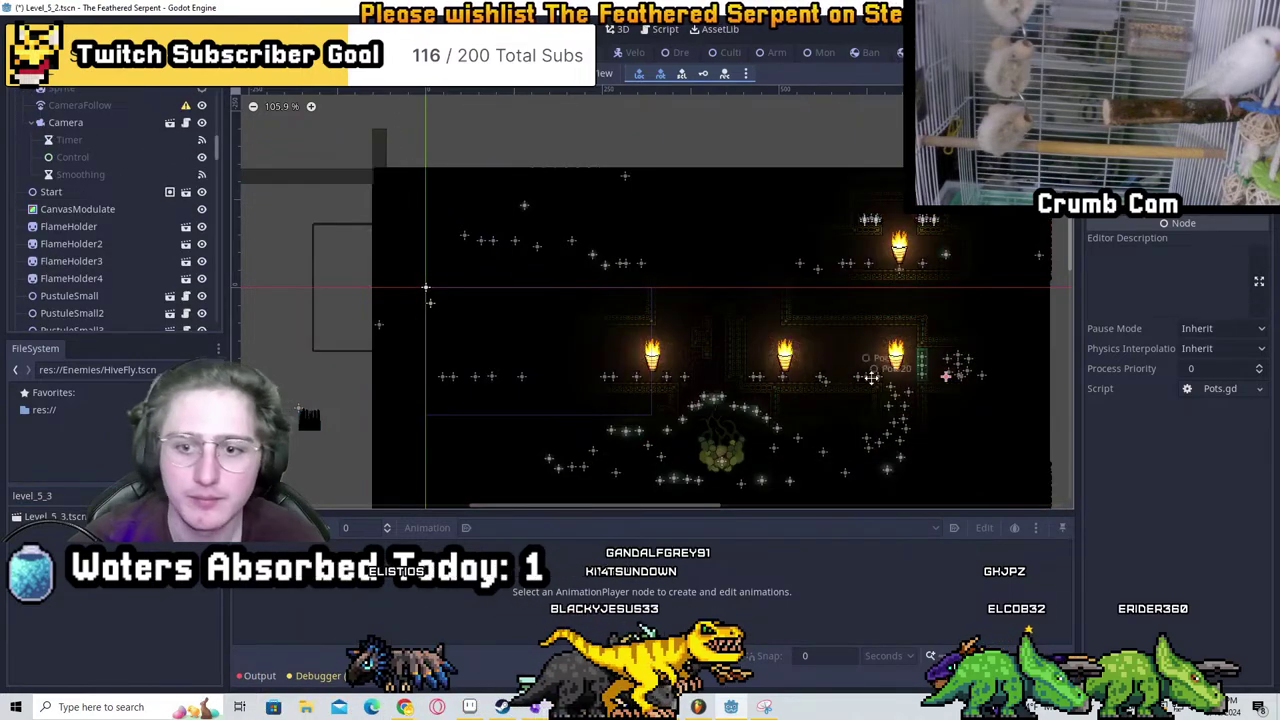
pyautogui.scroll(4, 871, 377)
pyautogui.hotkey('ctrl', 's')
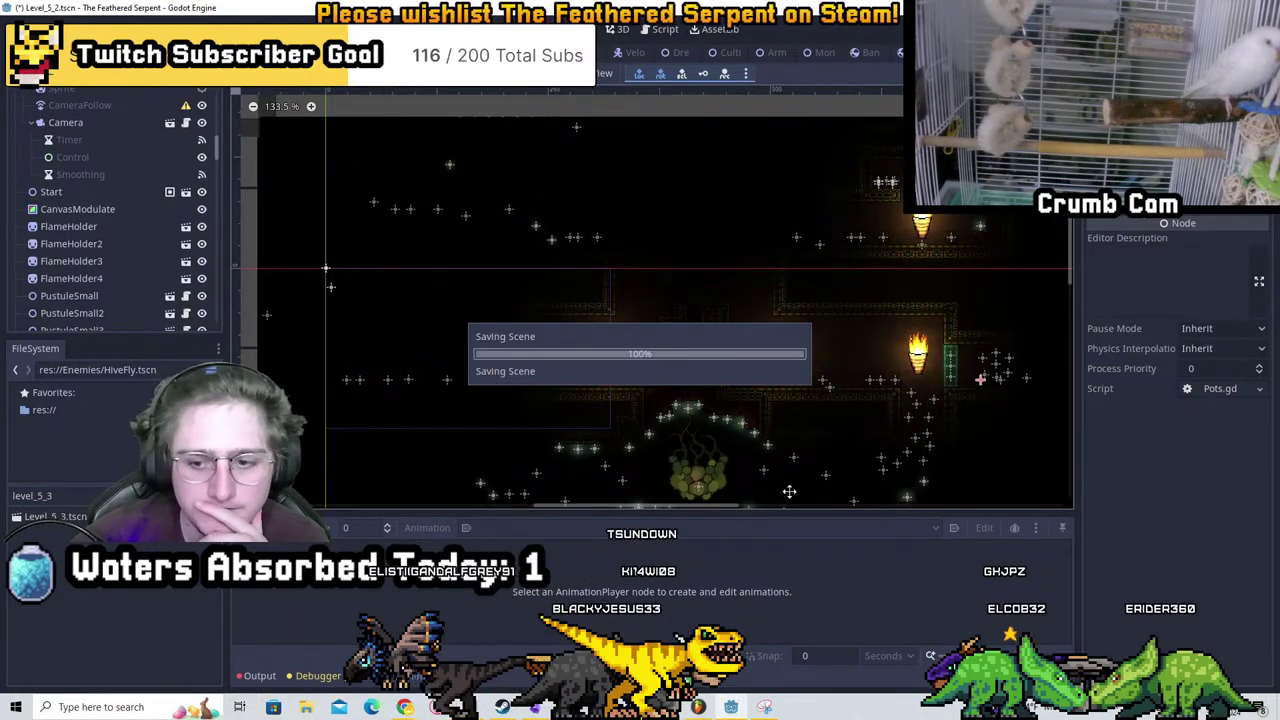
# Duplicate Pots27 into Pots28 and nudge the copy slightly right
pyautogui.scroll(3, 879, 419)
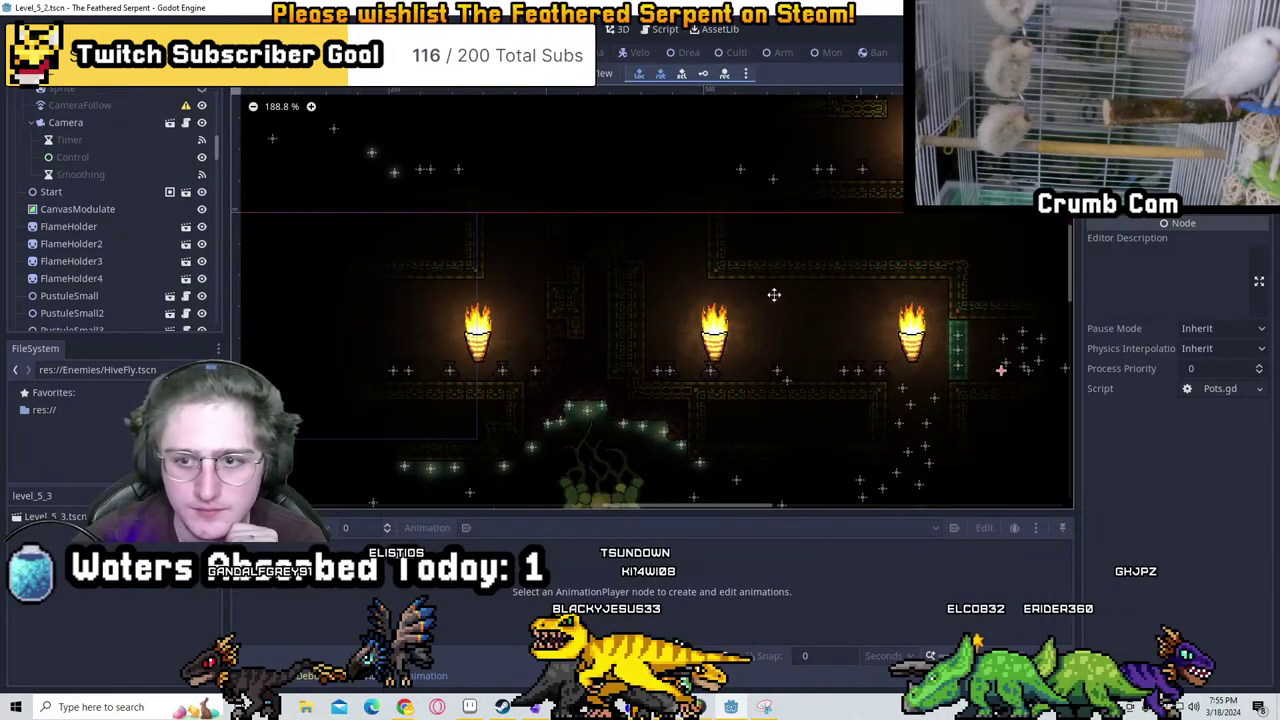
pyautogui.scroll(3, 774, 294)
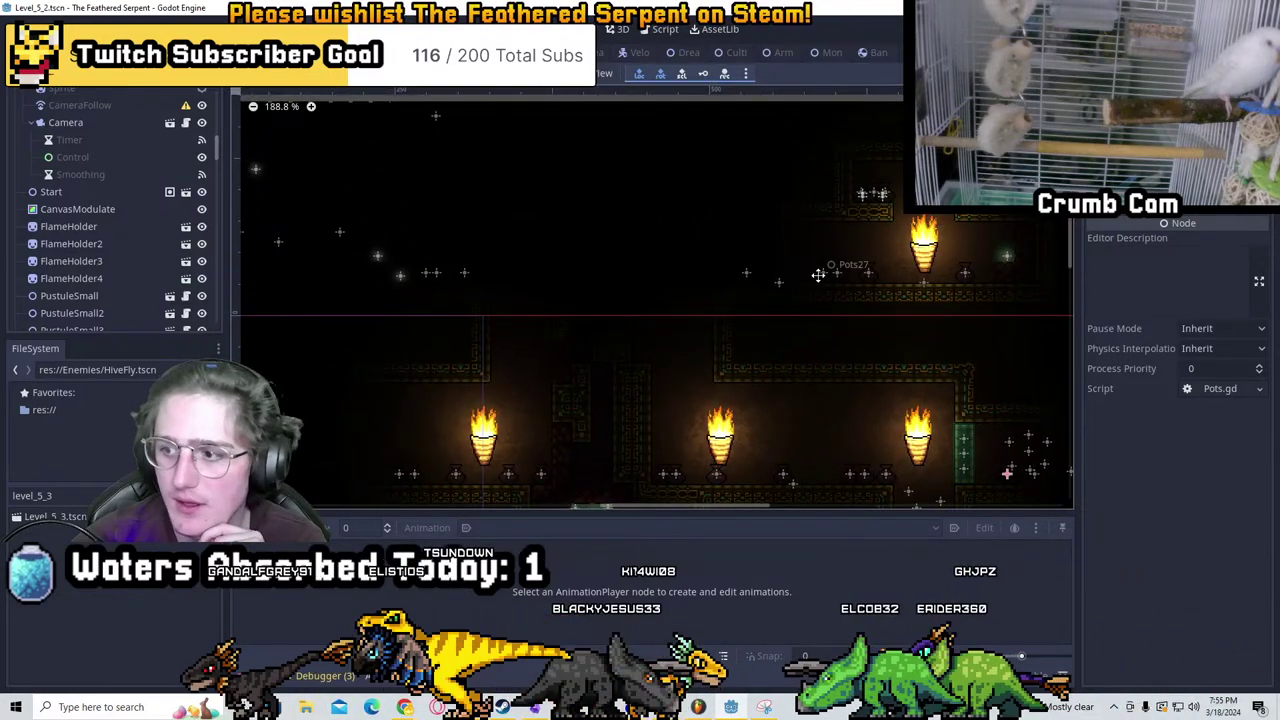
pyautogui.hotkey('ctrl', 'd')
pyautogui.moveTo(818, 274); pyautogui.dragTo(837, 270)
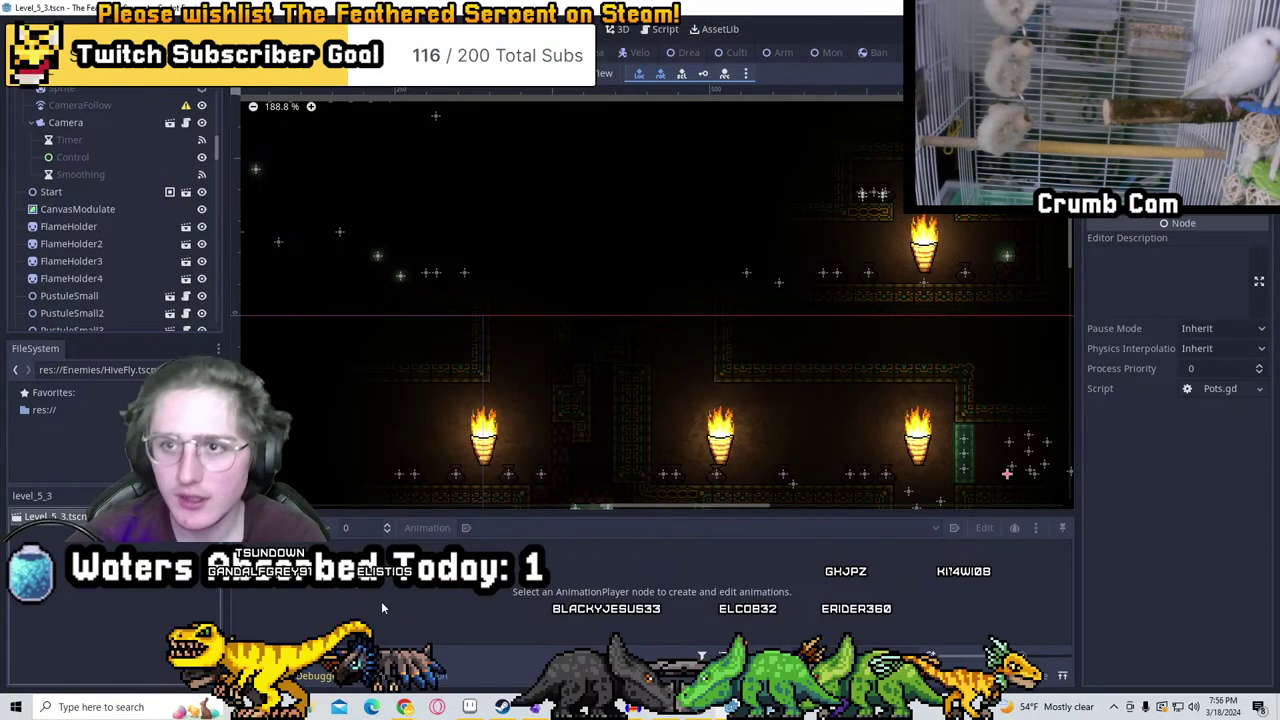
# Open the Level_5_3 scene tab showing the torch-lit temple corridor
pyautogui.click(791, 52)
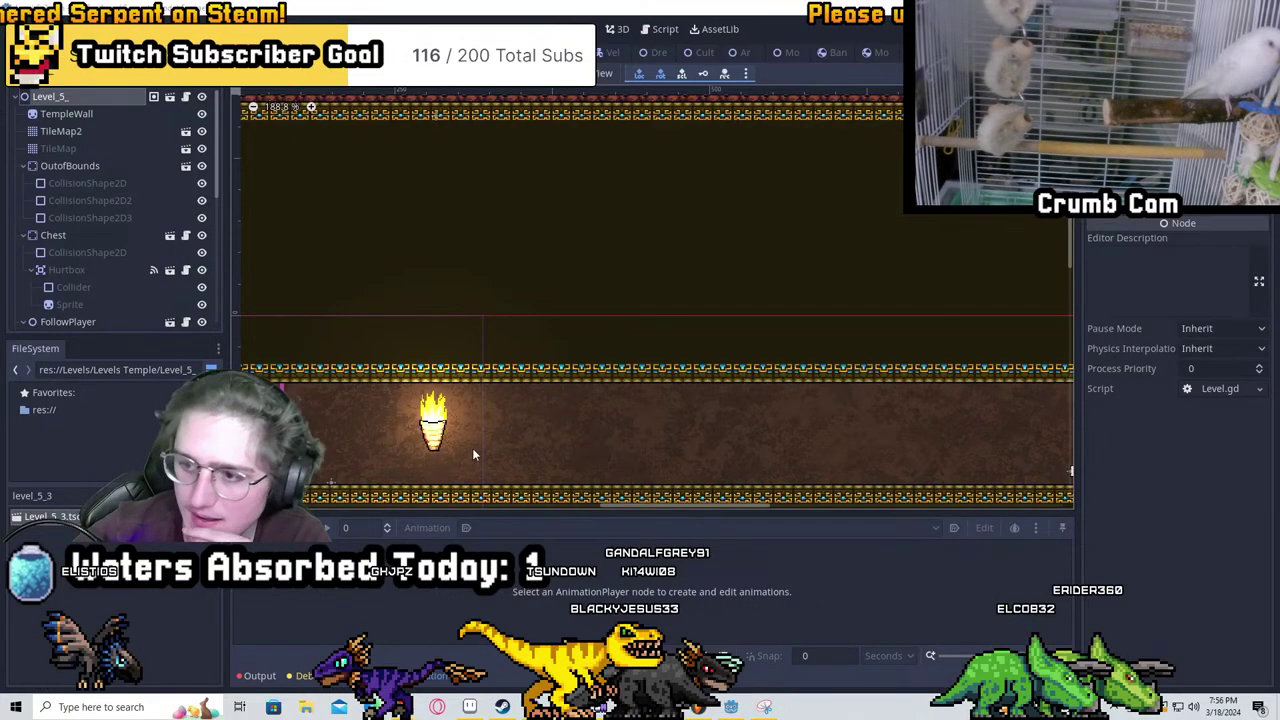
# Play the Spelunky 2 OST track 'Jungle Dark - Tread lightly' on YouTube, then return to Godot
pyautogui.moveTo(405, 707)
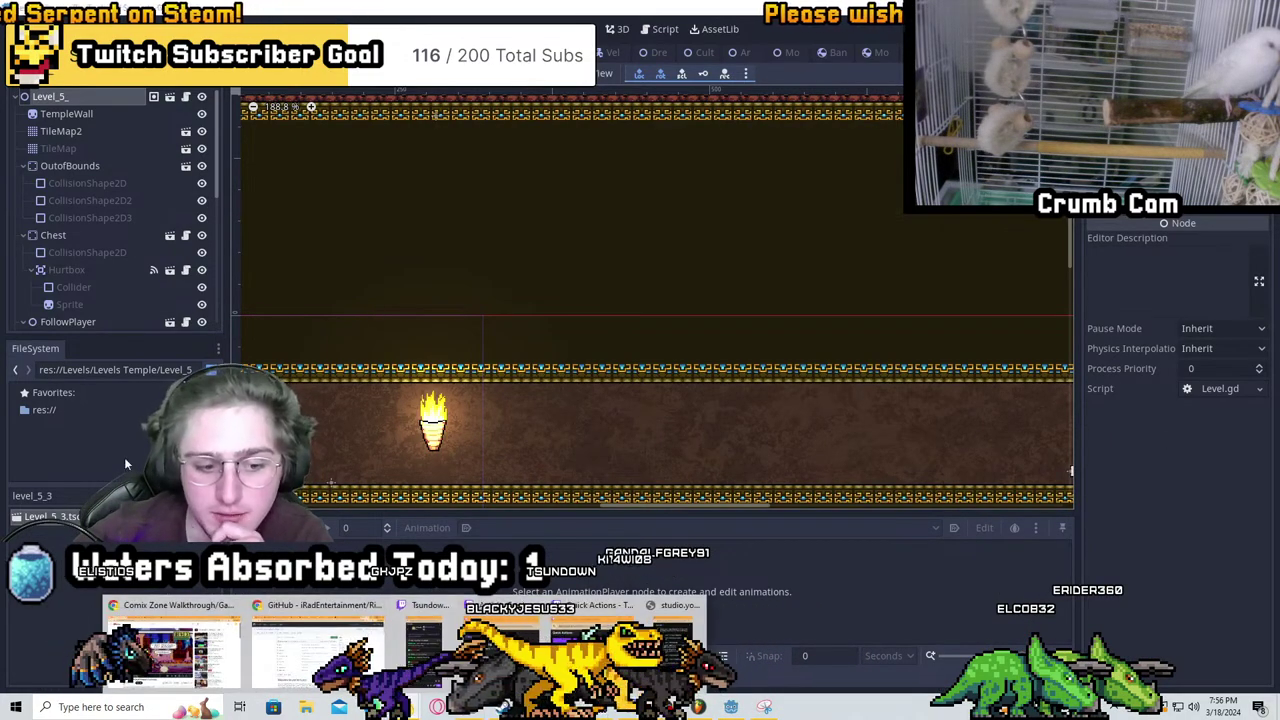
pyautogui.click(218, 635)
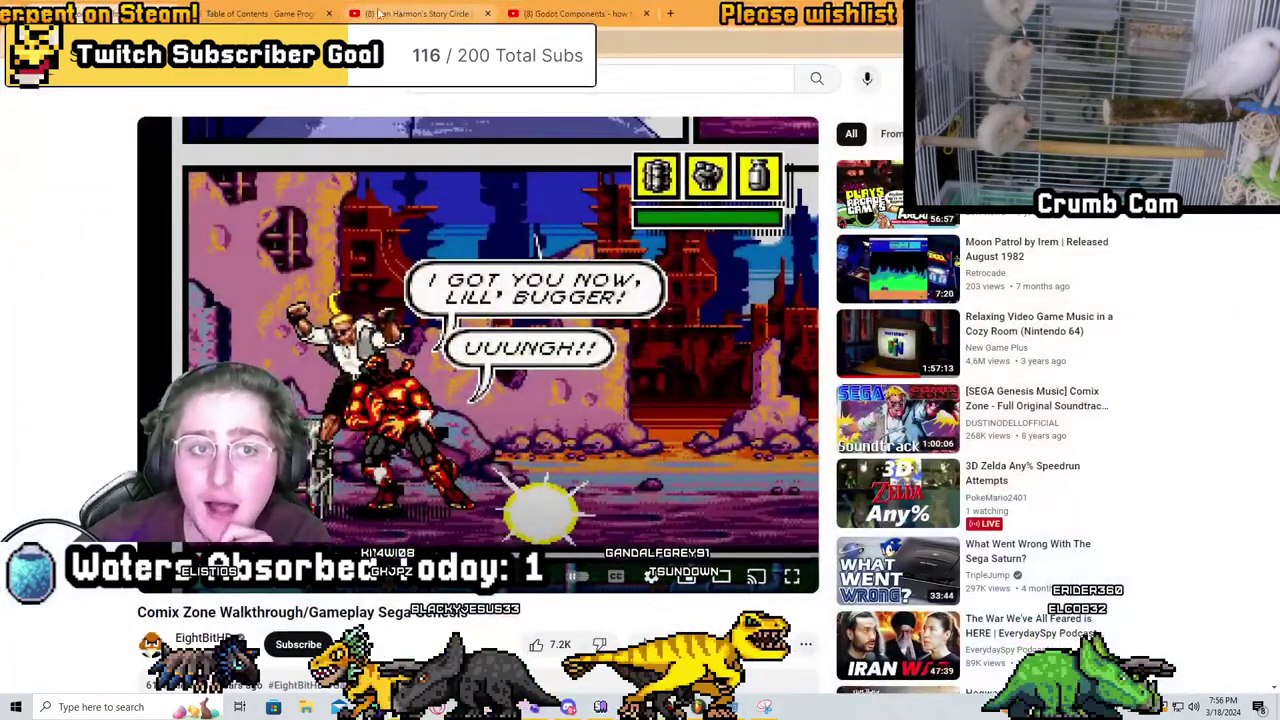
pyautogui.click(405, 707)
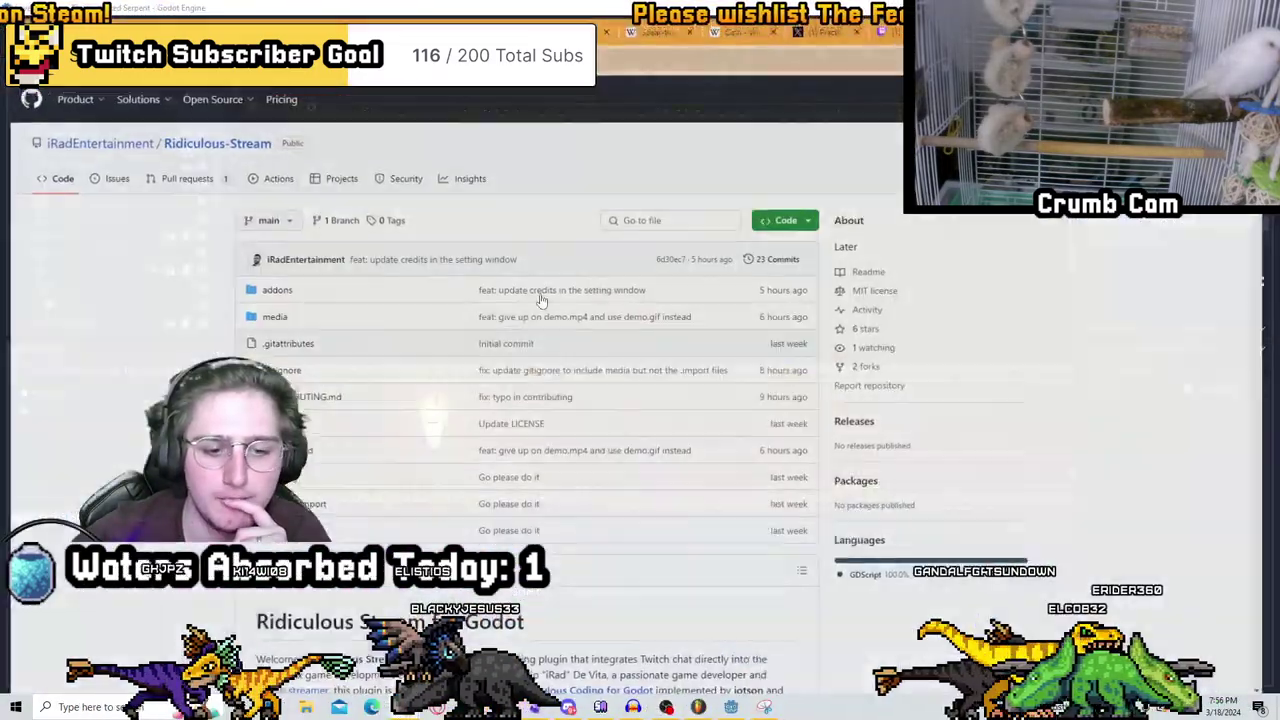
pyautogui.click(318, 648)
pyautogui.click(140, 13)
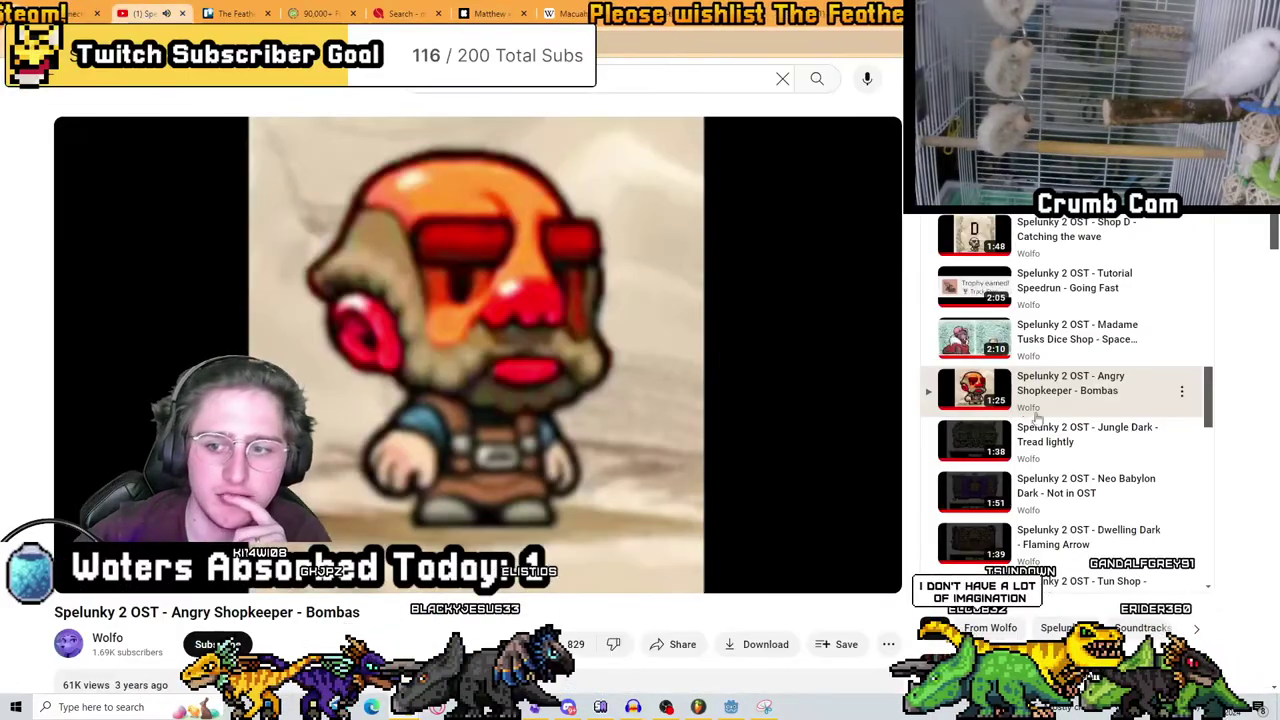
pyautogui.scroll(-5, 1068, 444)
pyautogui.scroll(-4, 1068, 444)
pyautogui.click(1070, 368)
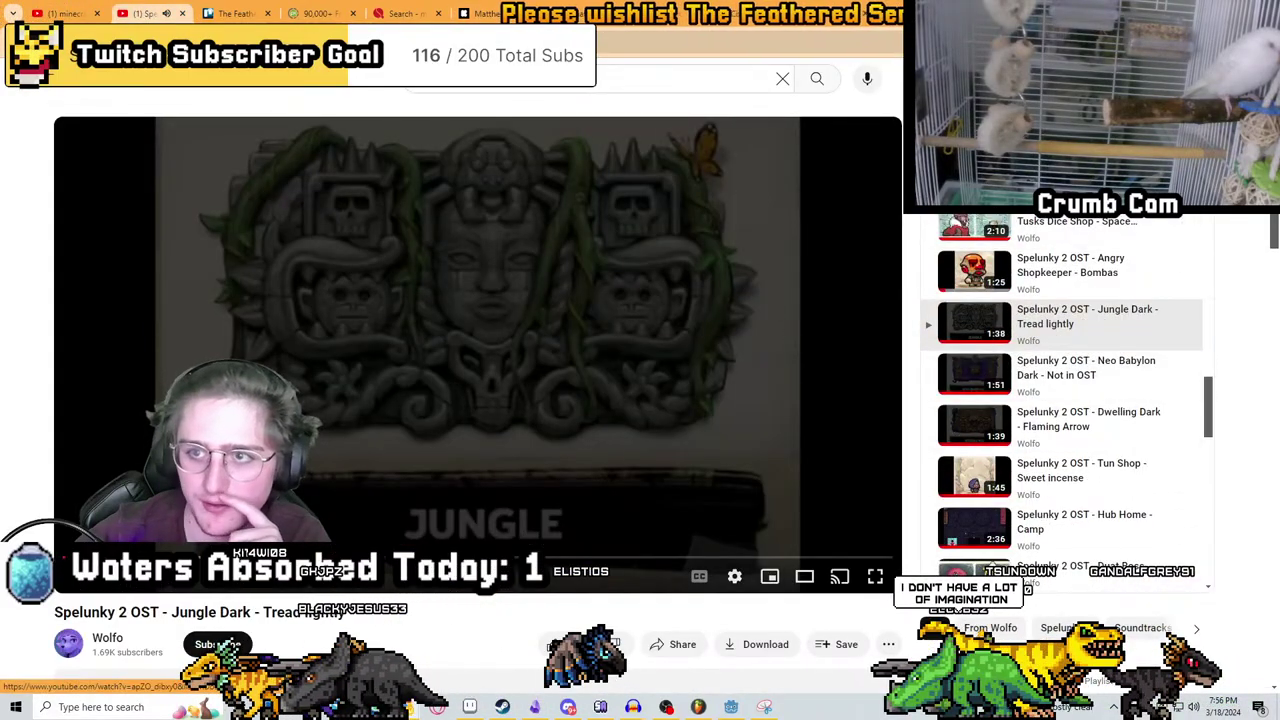
pyautogui.hotkey('alt', 'Tab')
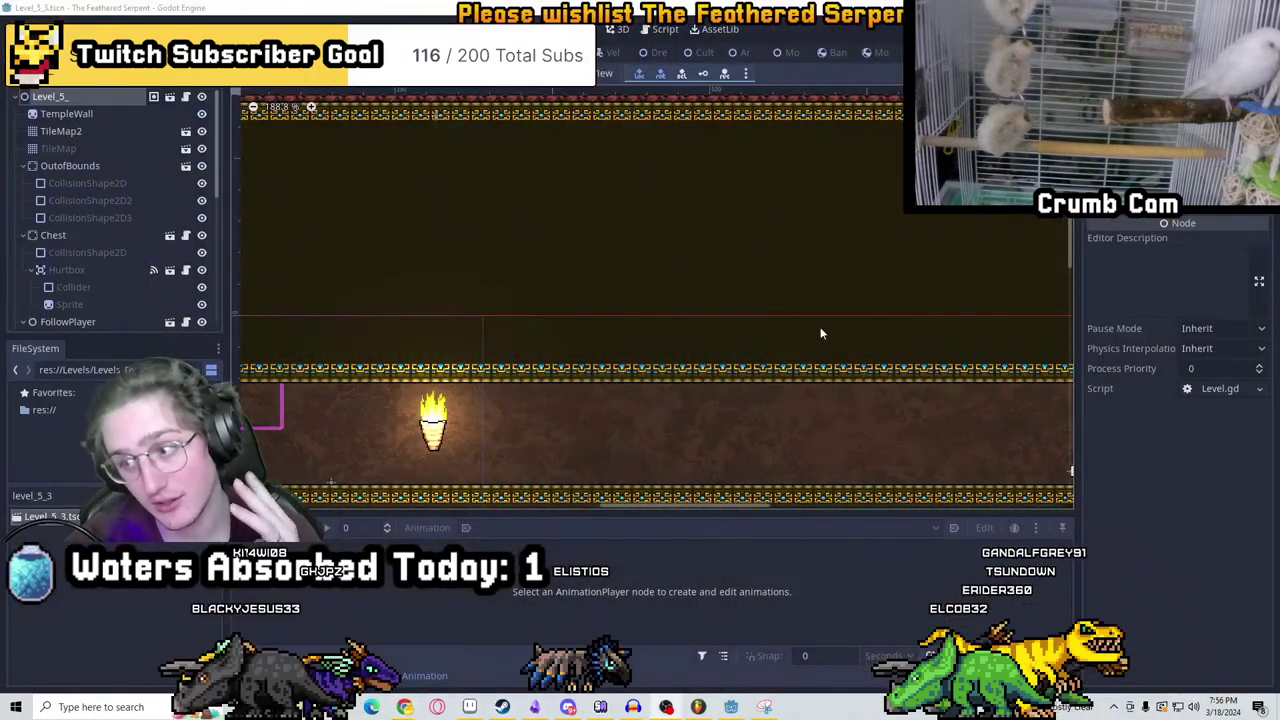
# Rename the scene's root node to Level_5_3
pyautogui.scroll(-2, 657, 310)
pyautogui.scroll(-3, 657, 303)
pyautogui.moveTo(606, 392); pyautogui.dragTo(721, 373, button='middle')
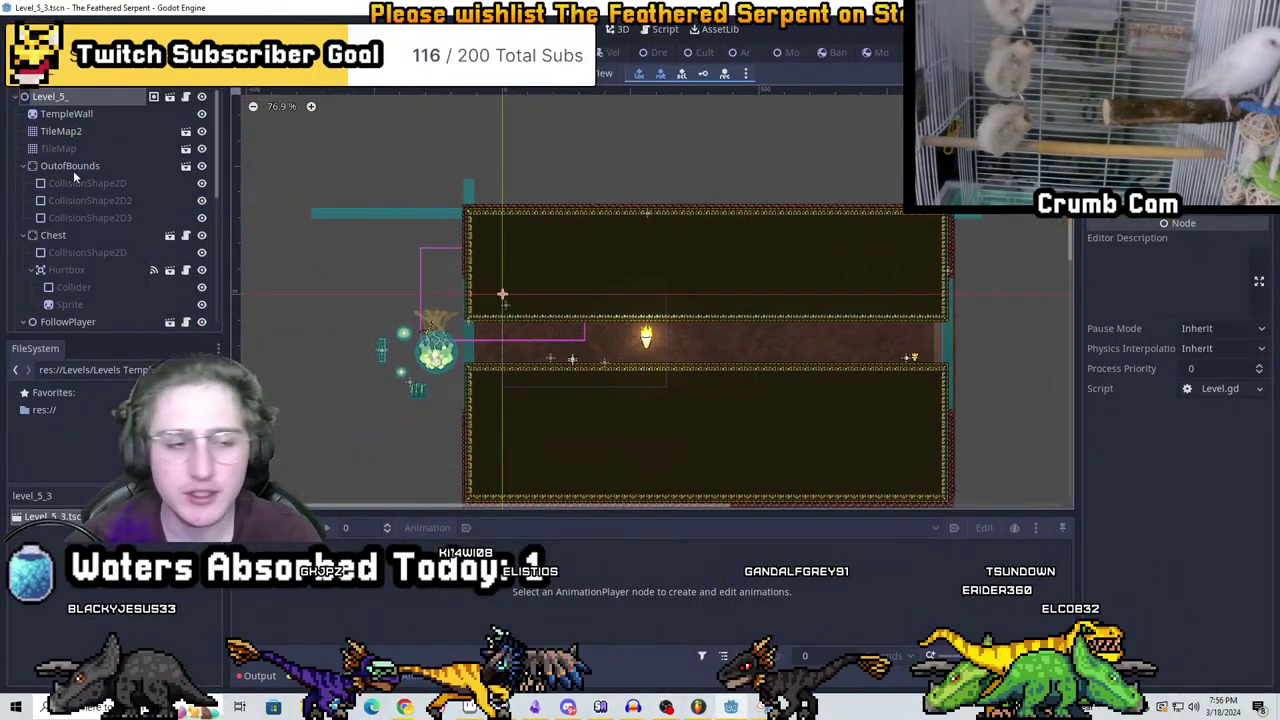
pyautogui.doubleClick(100, 96)
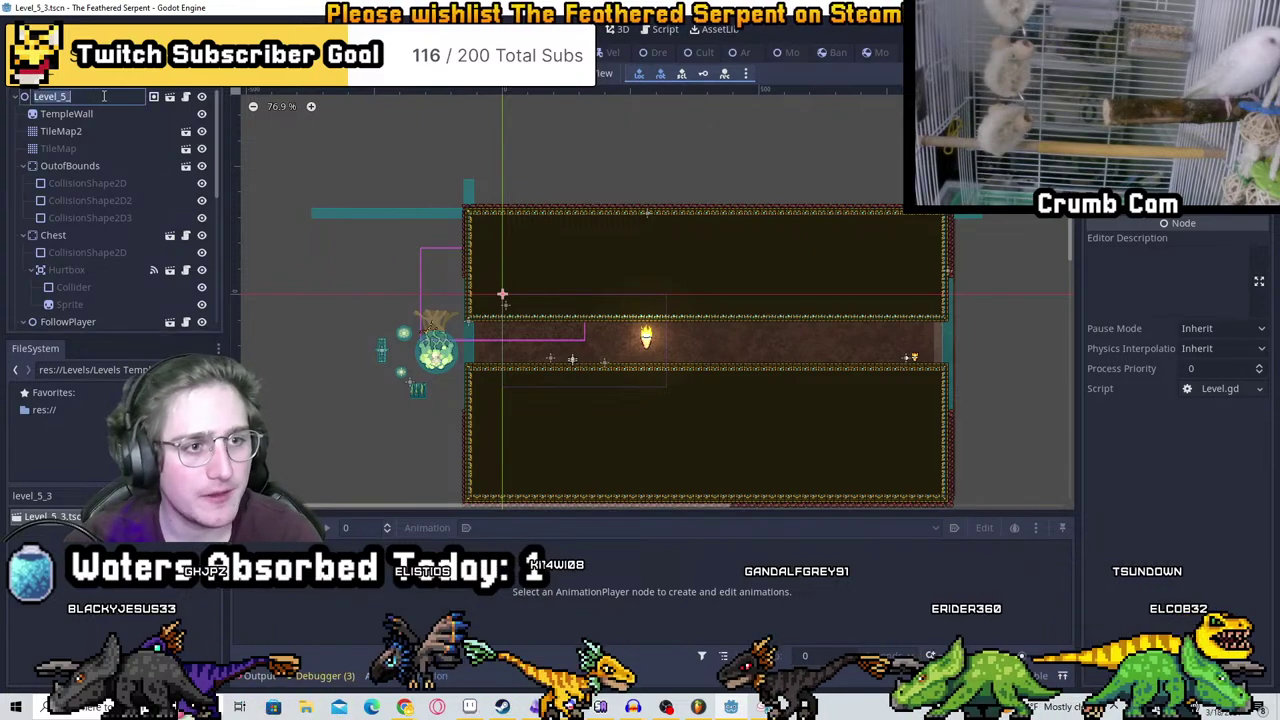
pyautogui.click(86, 115)
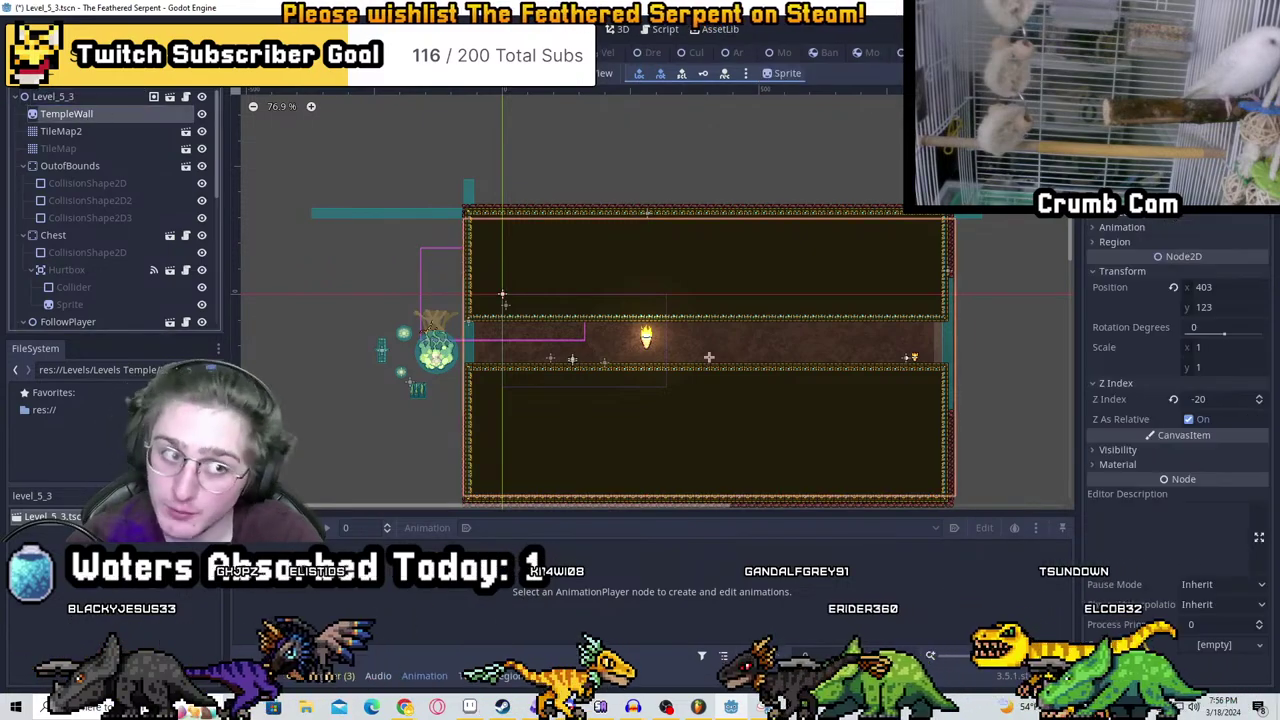
pyautogui.click(80, 97)
pyautogui.scroll(4, 570, 400)
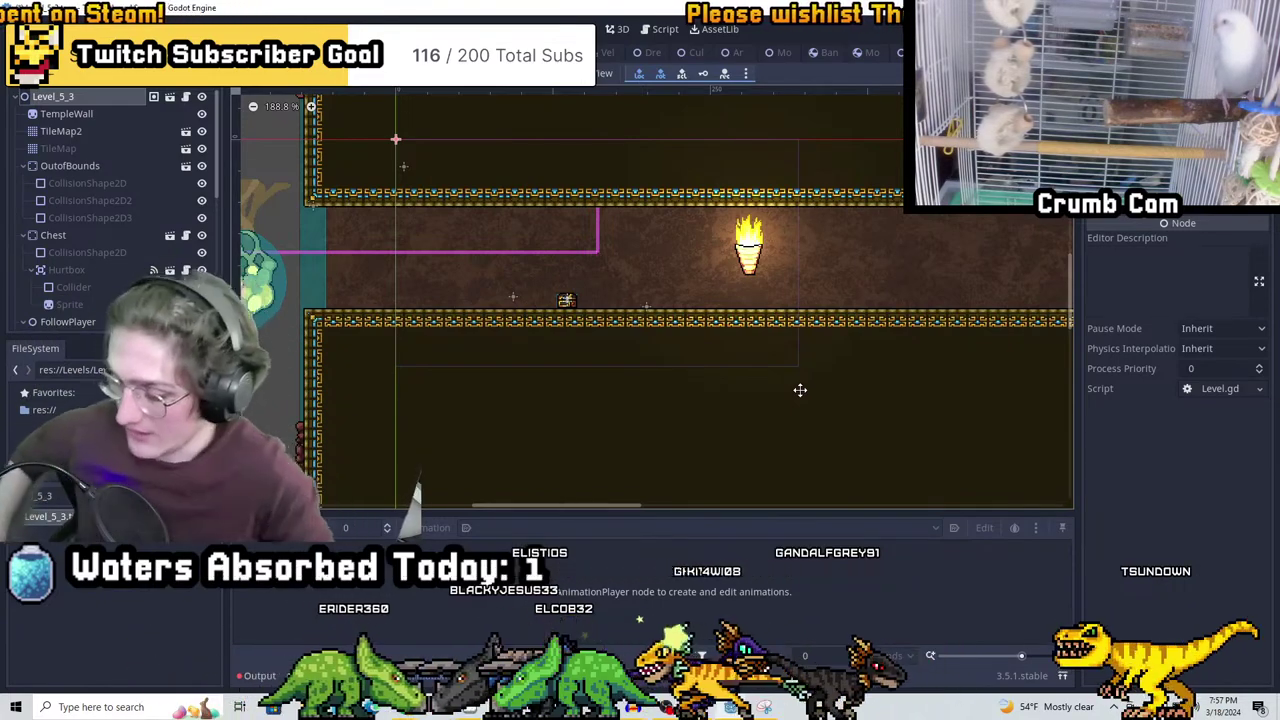
# Zoom in on the chest and upper corridor wall, then select the TileMap node
pyautogui.scroll(1, 560, 410)
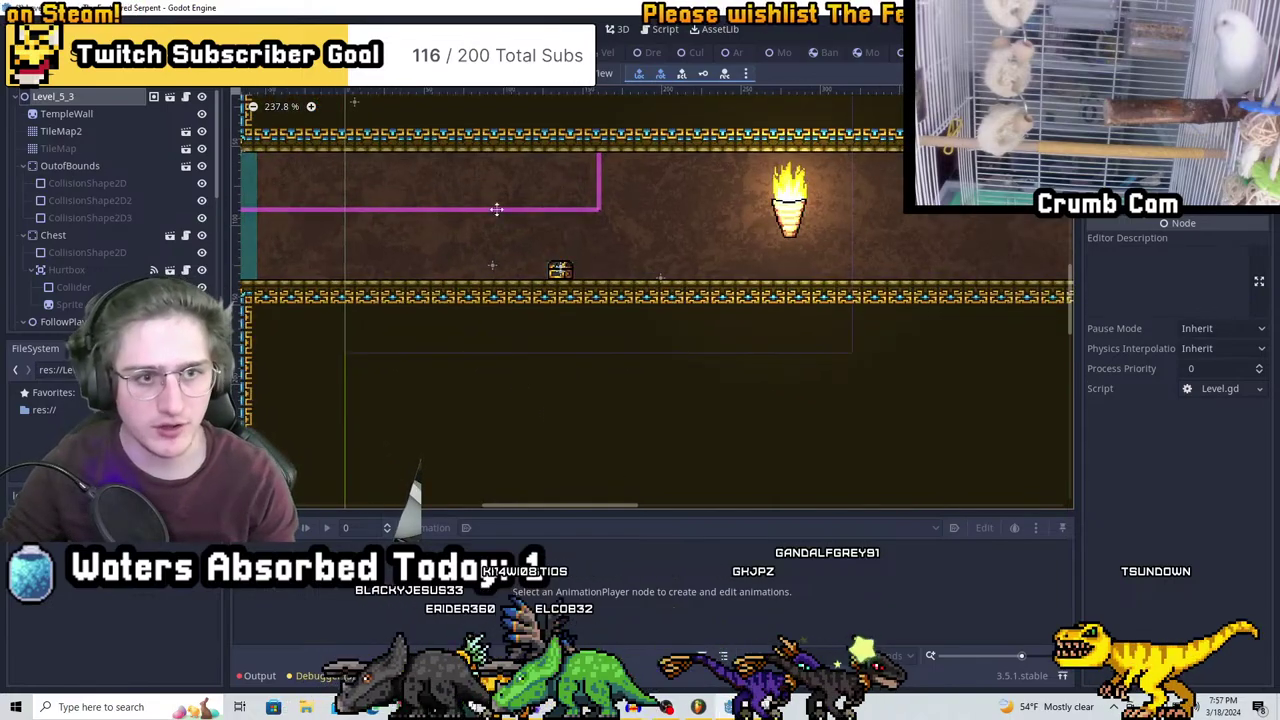
pyautogui.moveTo(617, 343); pyautogui.dragTo(517, 343, button='middle')
pyautogui.scroll(1, 518, 290)
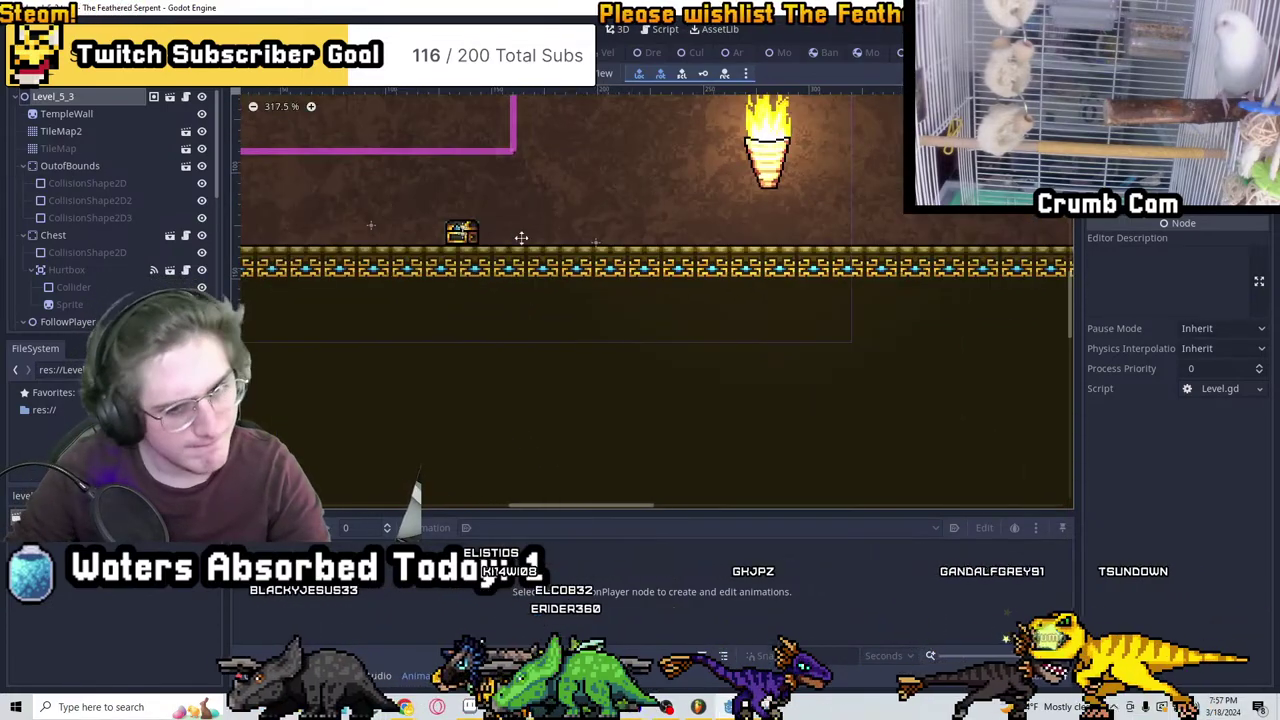
pyautogui.moveTo(520, 240); pyautogui.dragTo(648, 289, button='middle')
pyautogui.moveTo(283, 148); pyautogui.dragTo(383, 233, button='middle')
pyautogui.click(100, 165)
pyautogui.click(60, 148)
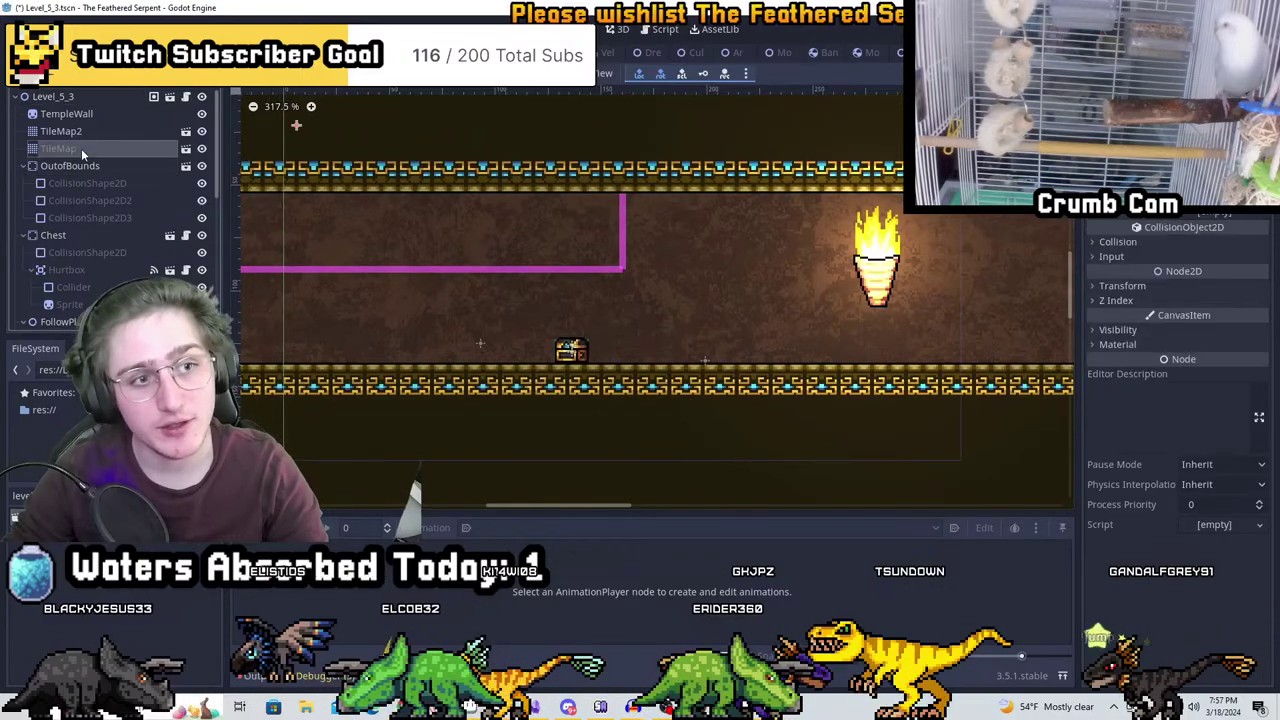
pyautogui.scroll(-3, 775, 270)
# Compare the TileMap2 and TileMap layers, ending with TileMap selected
pyautogui.moveTo(782, 283); pyautogui.dragTo(752, 316, button='middle')
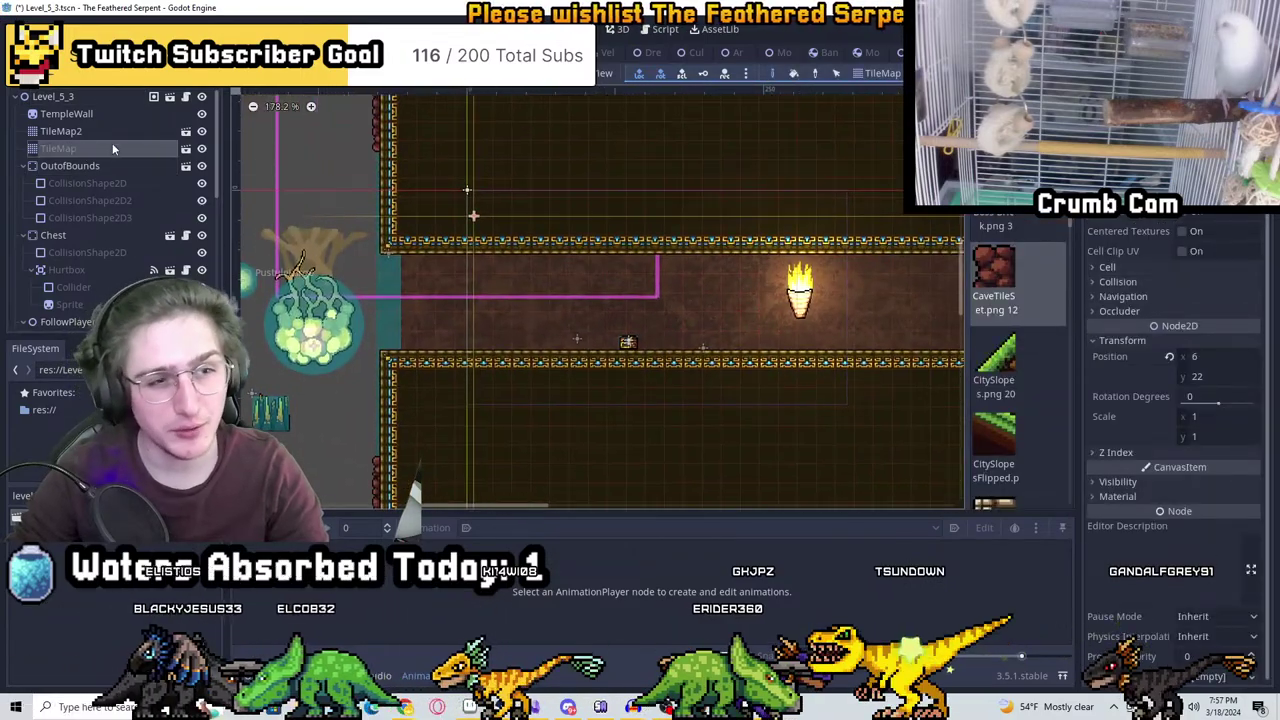
pyautogui.click(113, 131)
pyautogui.scroll(5, 612, 330)
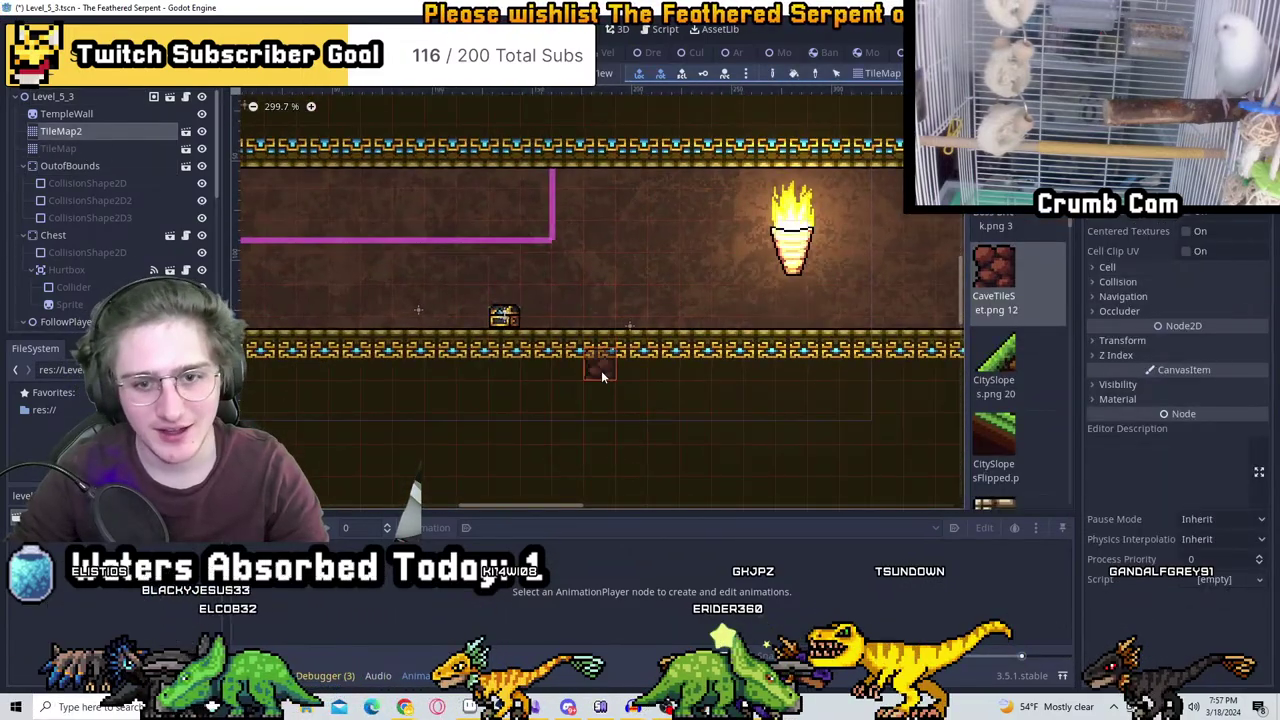
pyautogui.click(91, 148)
pyautogui.scroll(6, 609, 135)
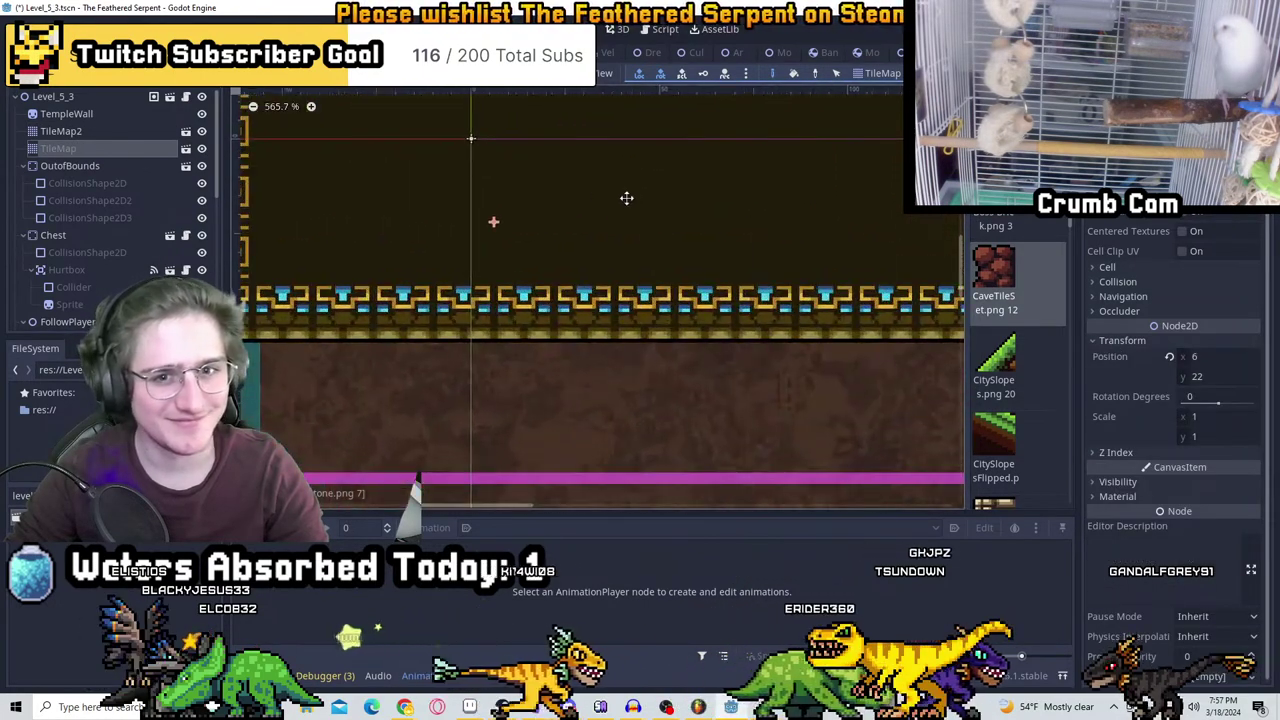
pyautogui.click(76, 135)
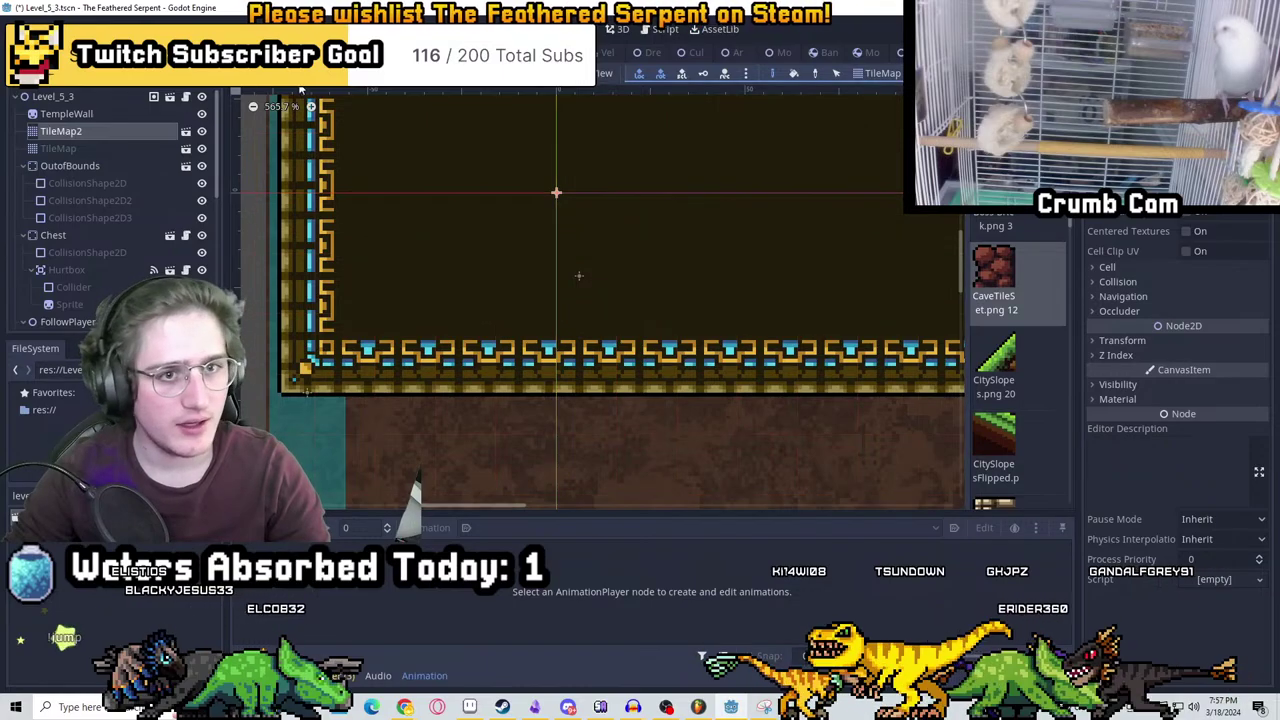
pyautogui.scroll(3, 630, 174)
pyautogui.scroll(-14, 640, 297)
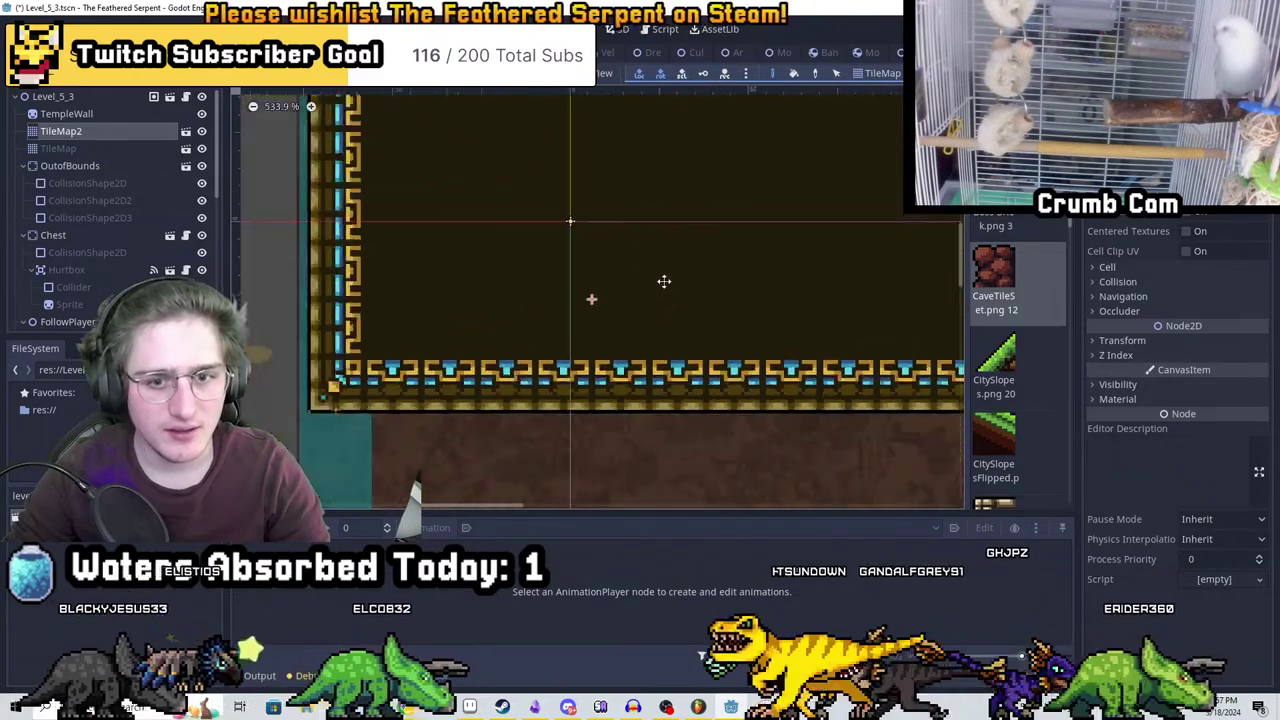
pyautogui.click(88, 150)
# Frame the torch corridor and glowing plant area, then reselect the TileMap layer
pyautogui.moveTo(730, 332); pyautogui.dragTo(468, 266, button='middle')
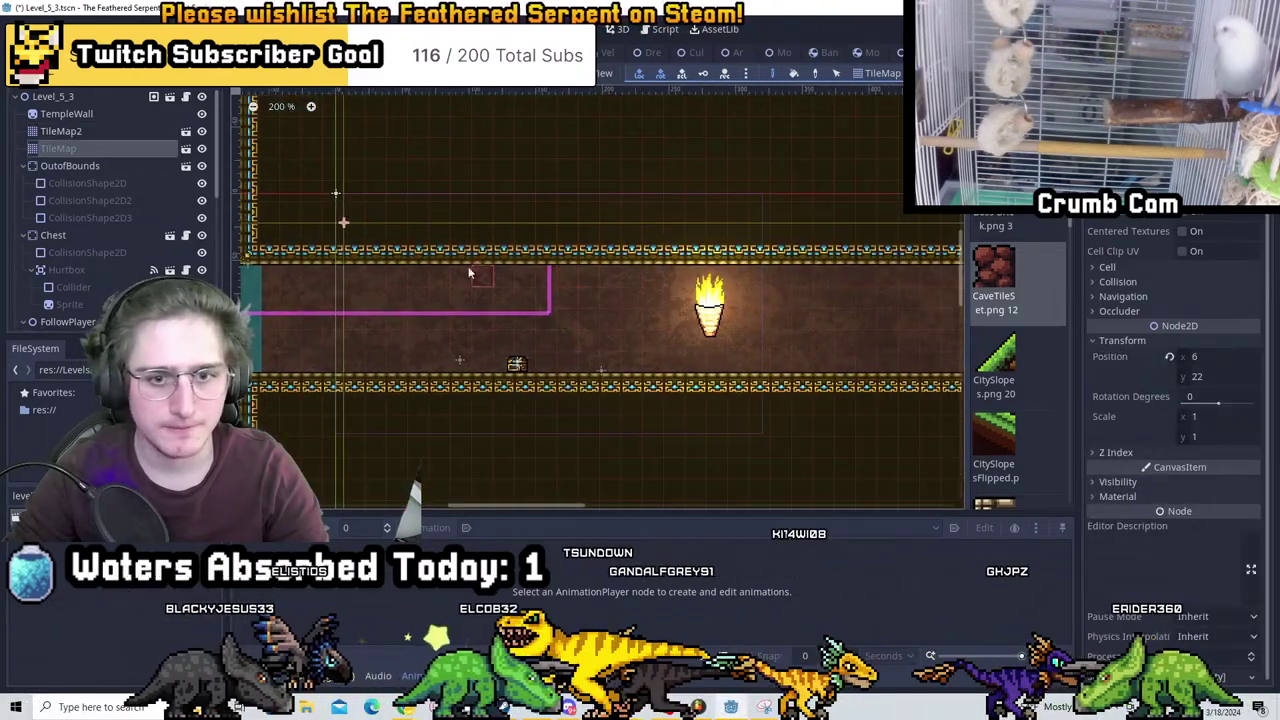
pyautogui.moveTo(581, 288); pyautogui.dragTo(540, 290, button='middle')
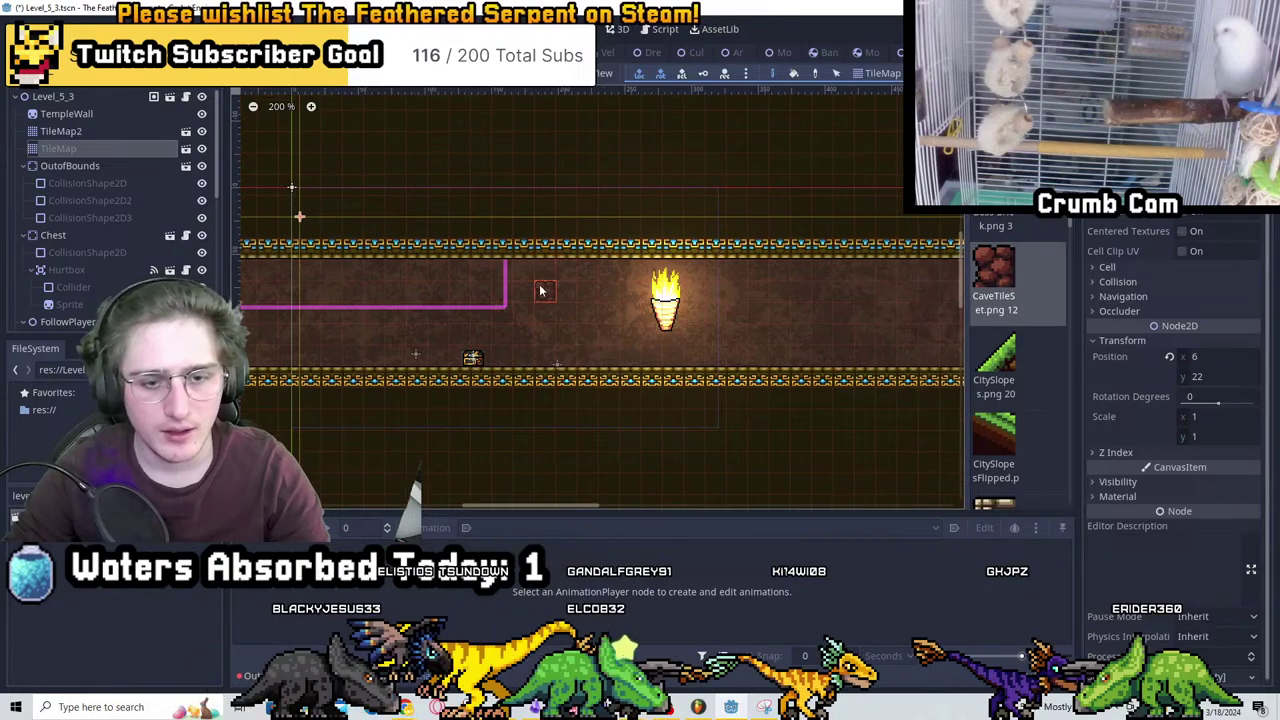
pyautogui.moveTo(704, 331); pyautogui.dragTo(636, 302, button='middle')
pyautogui.scroll(-3, 374, 263)
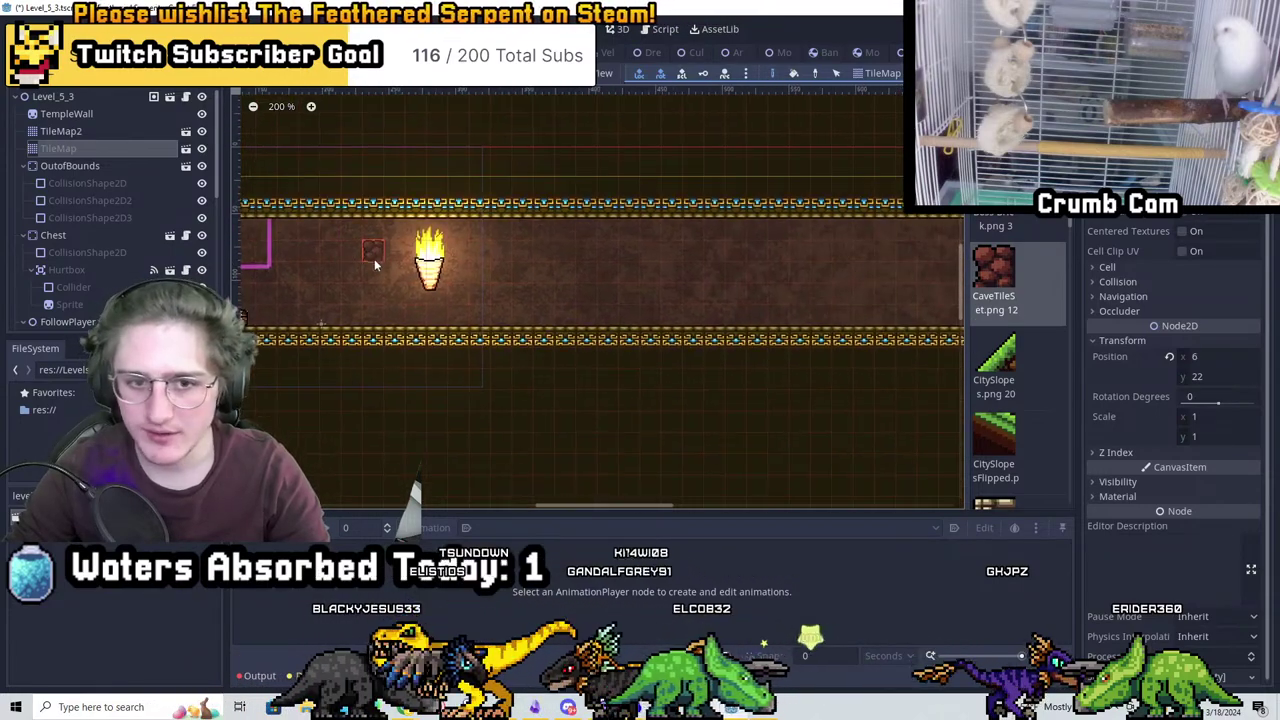
pyautogui.moveTo(374, 263); pyautogui.dragTo(616, 301, button='middle')
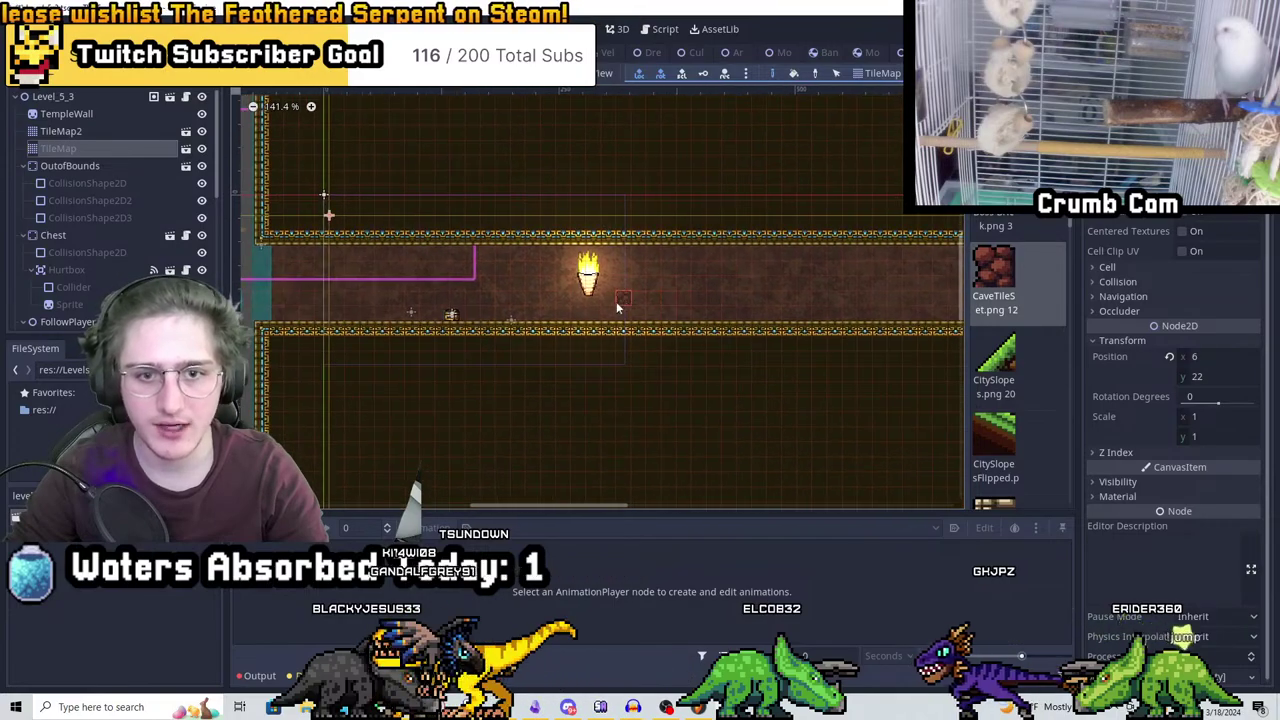
pyautogui.scroll(2, 577, 304)
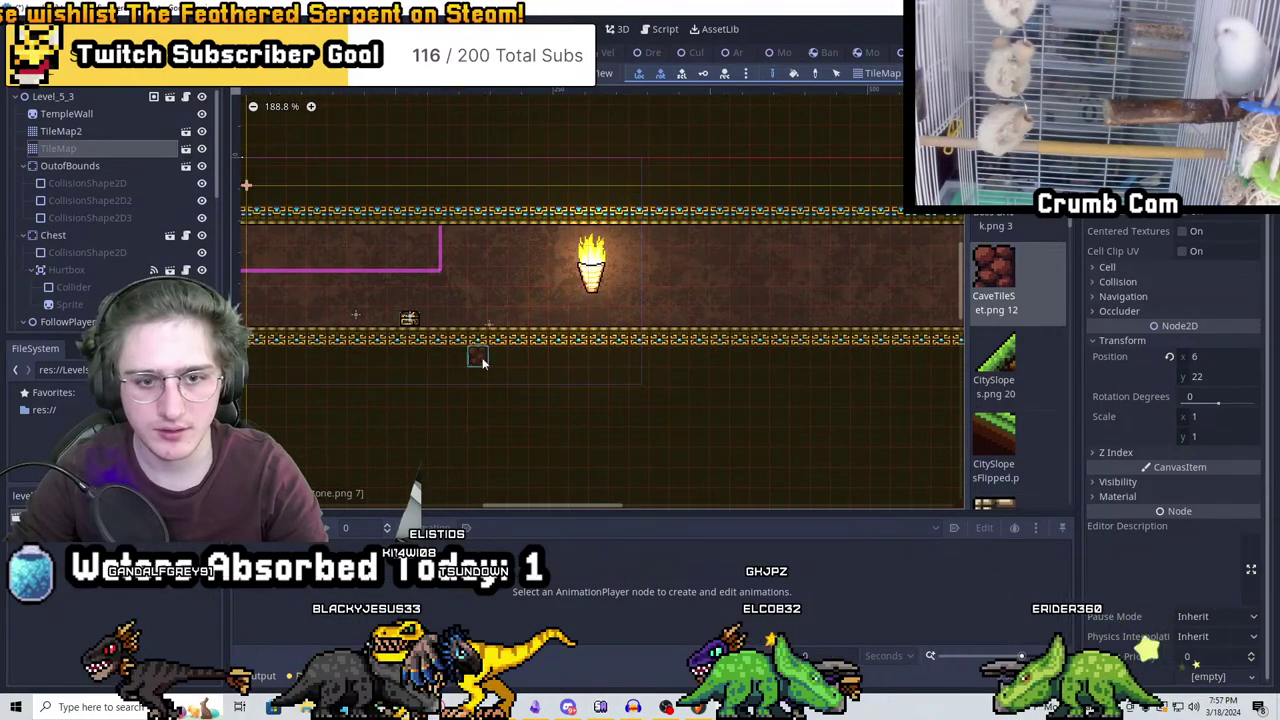
pyautogui.scroll(-1, 482, 363)
pyautogui.moveTo(466, 403); pyautogui.dragTo(838, 349, button='middle')
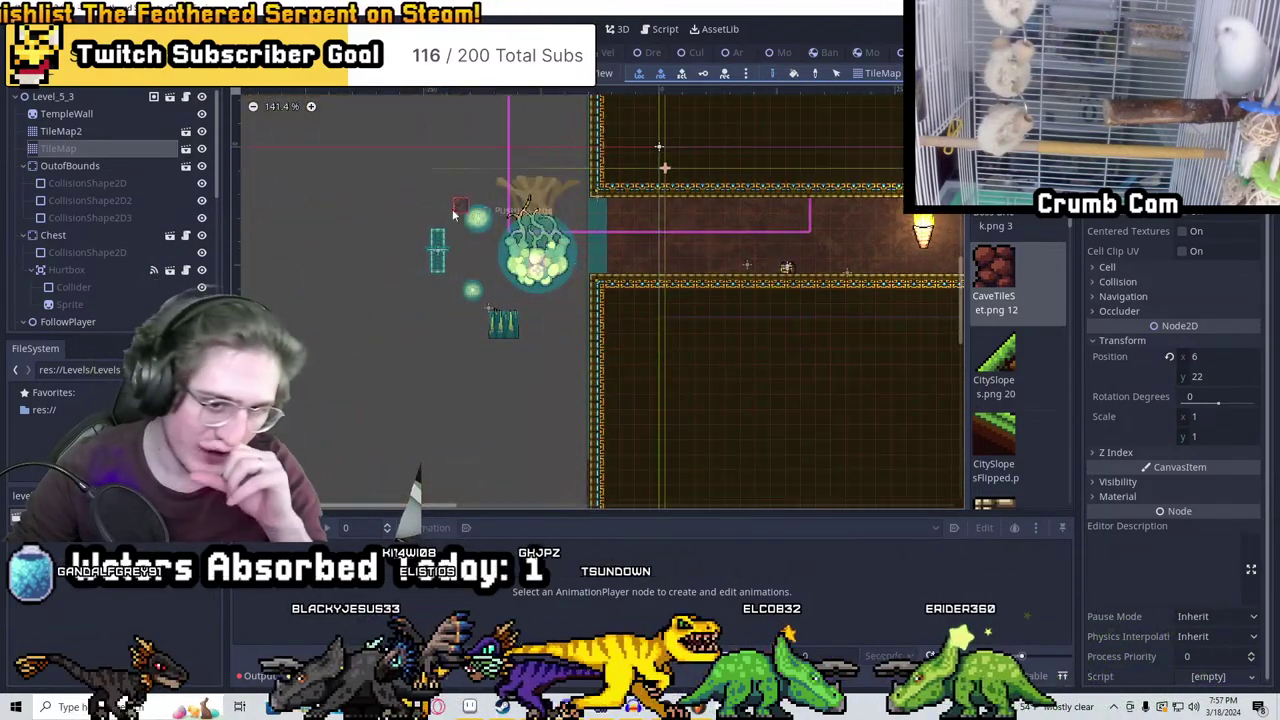
pyautogui.moveTo(943, 267); pyautogui.dragTo(553, 342, button='middle')
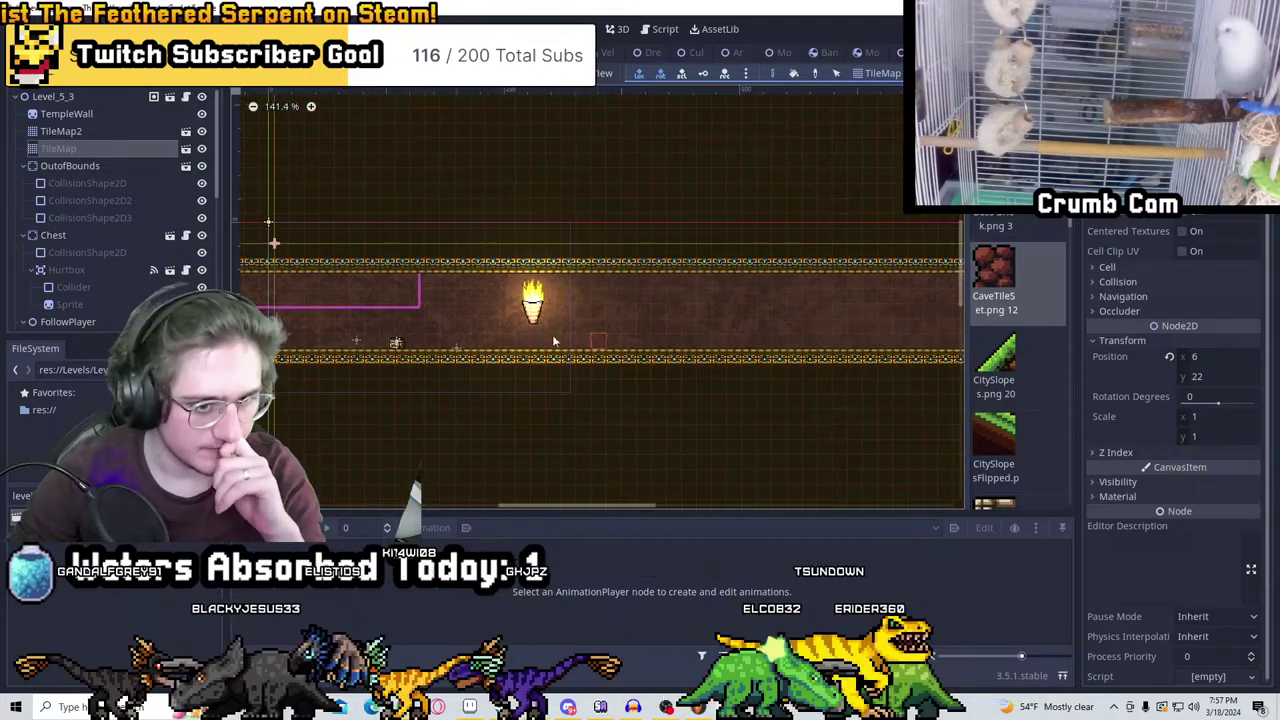
pyautogui.click(110, 131)
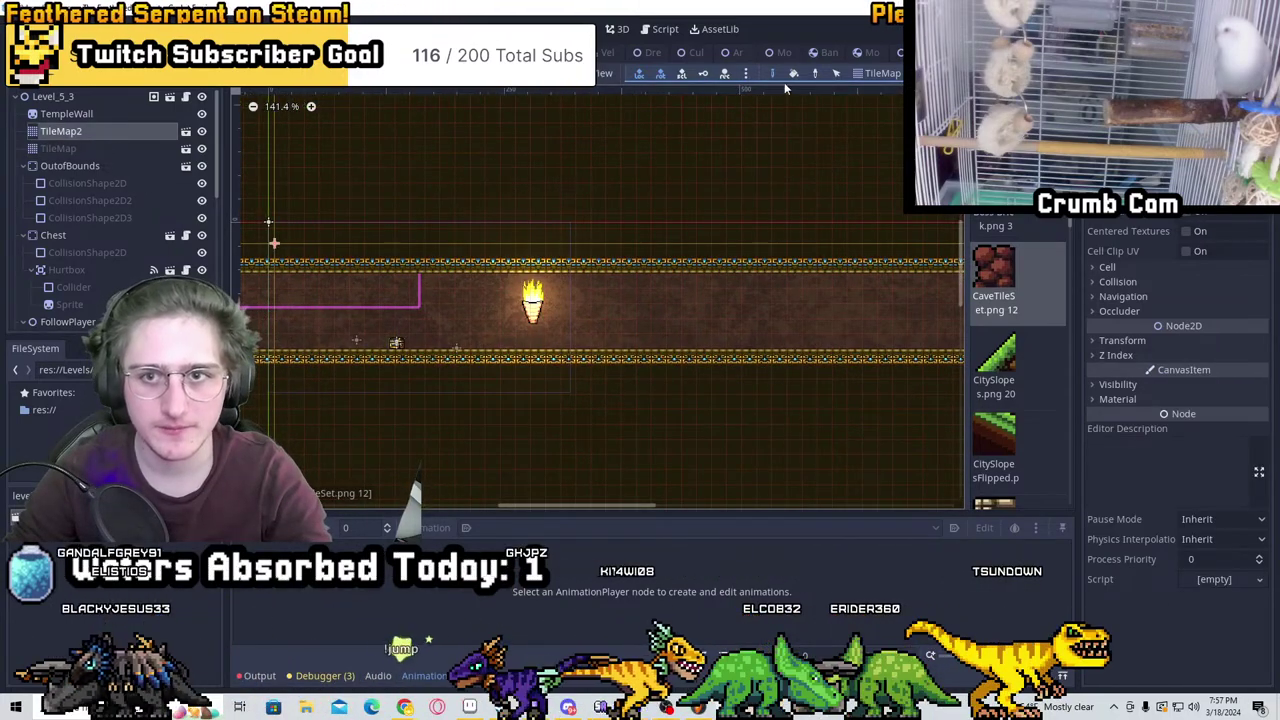
pyautogui.click(80, 148)
pyautogui.scroll(-5, 640, 240)
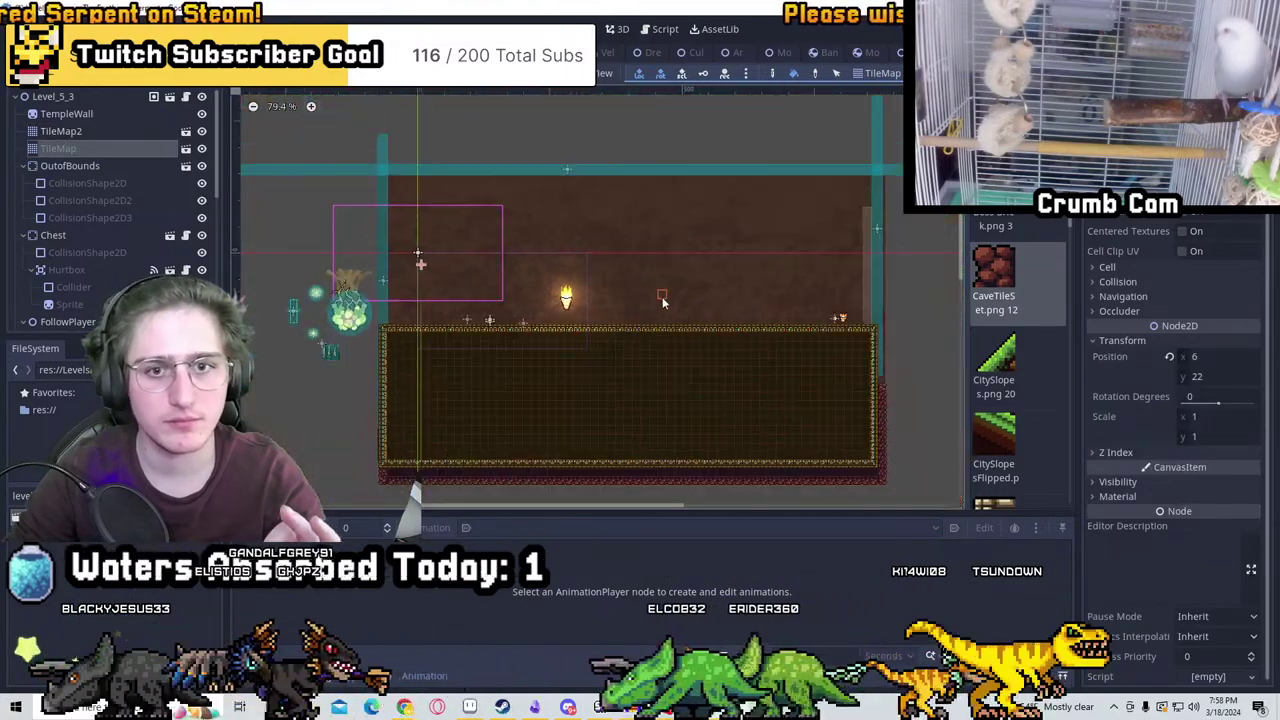
# Paint dark ceiling tiles above the corridor on TileMap, then select TileMap2
pyautogui.moveTo(662, 297); pyautogui.dragTo(607, 363, button='middle')
pyautogui.click(650, 228)
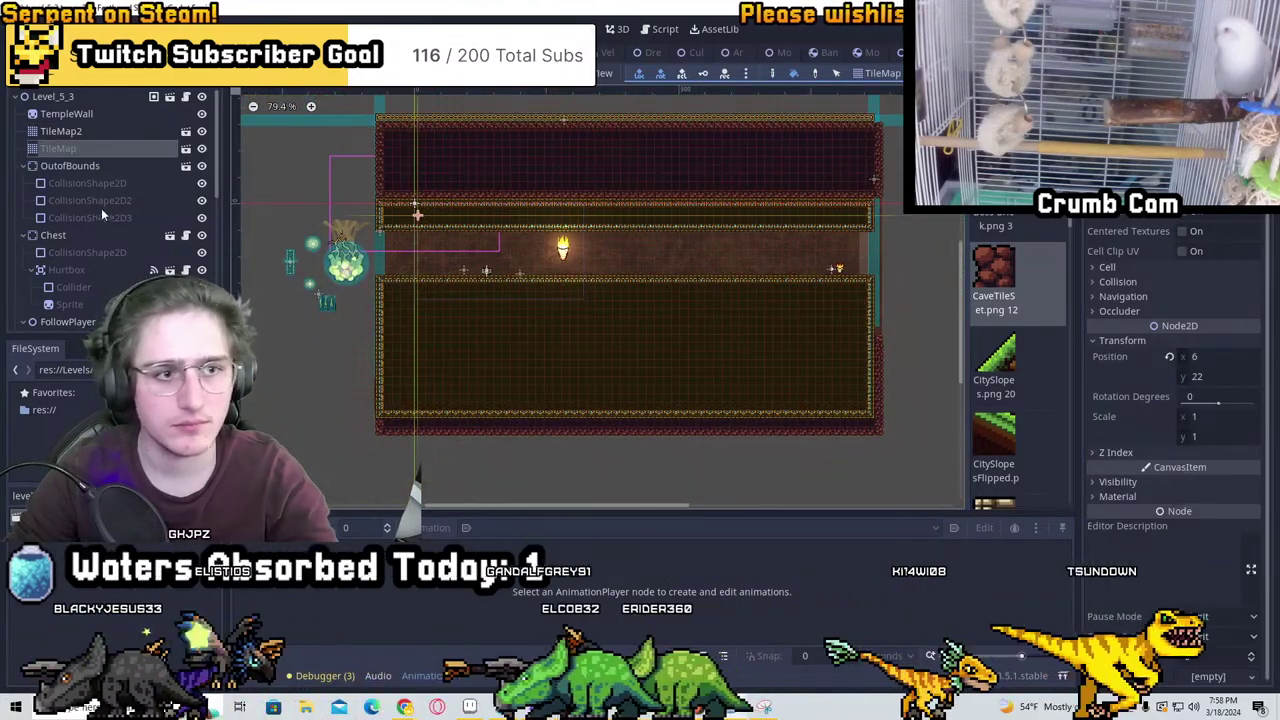
pyautogui.click(92, 135)
pyautogui.scroll(5, 487, 202)
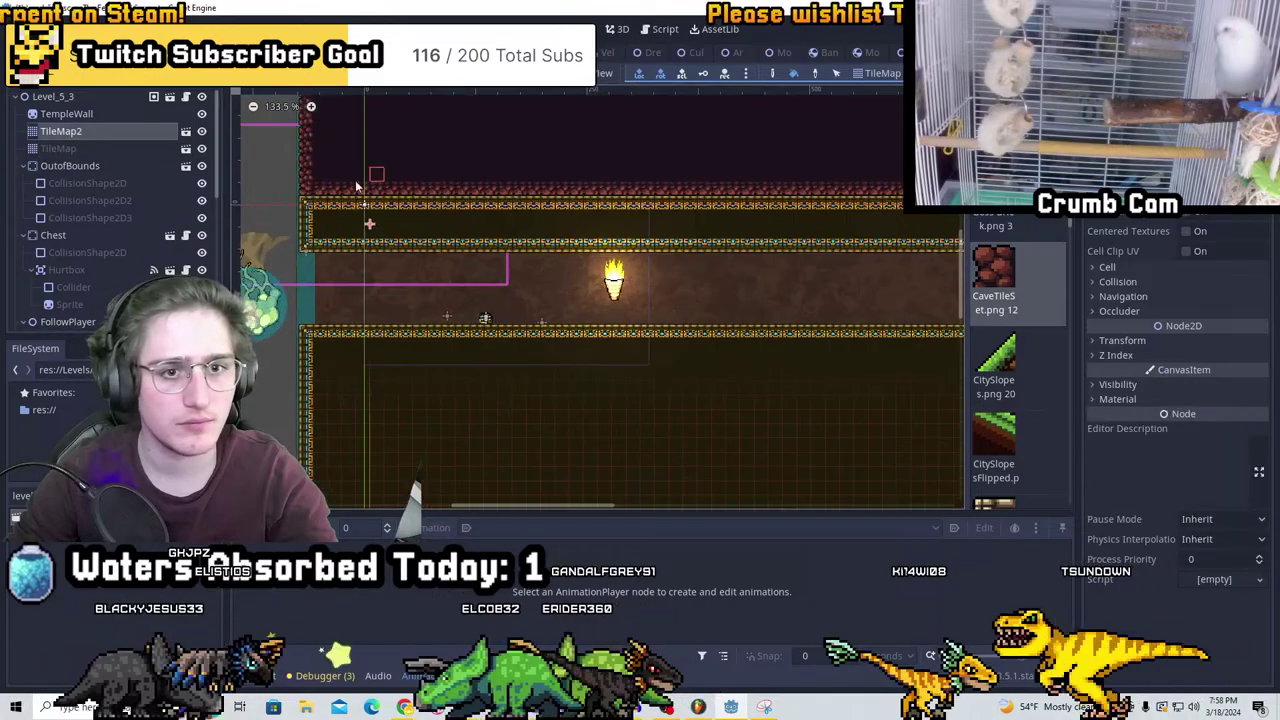
pyautogui.click(120, 149)
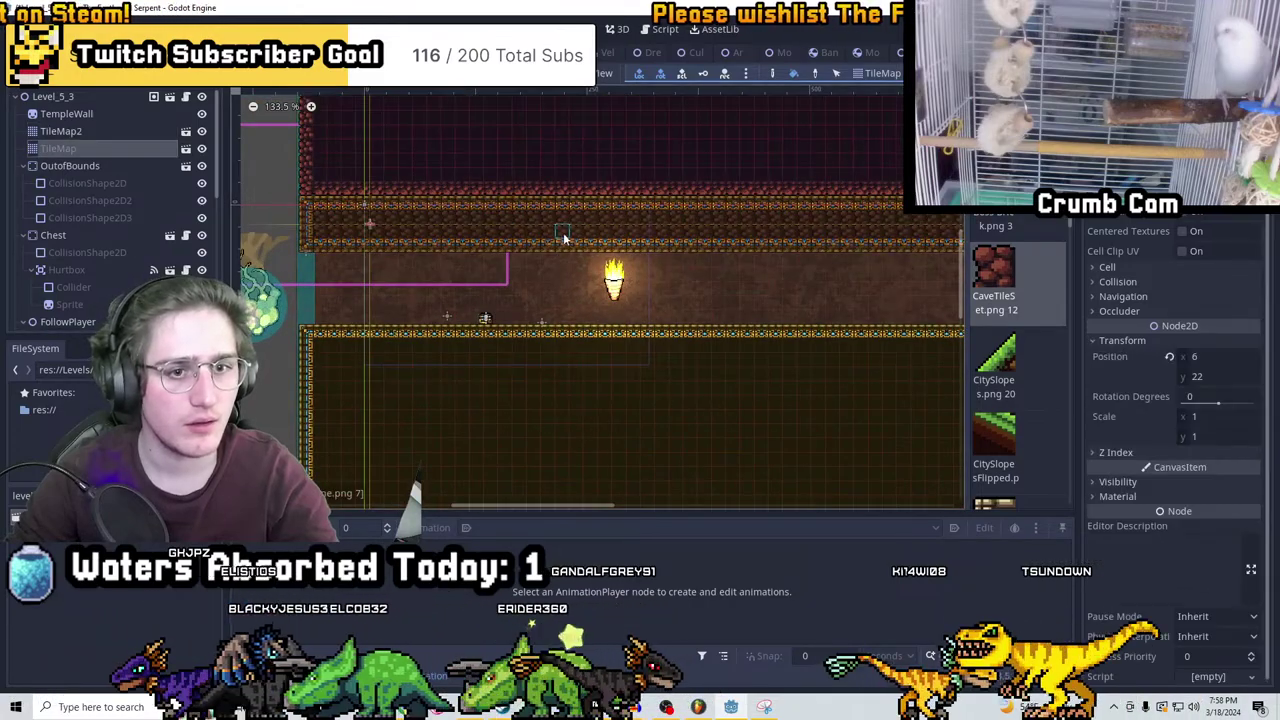
pyautogui.scroll(1, 541, 214)
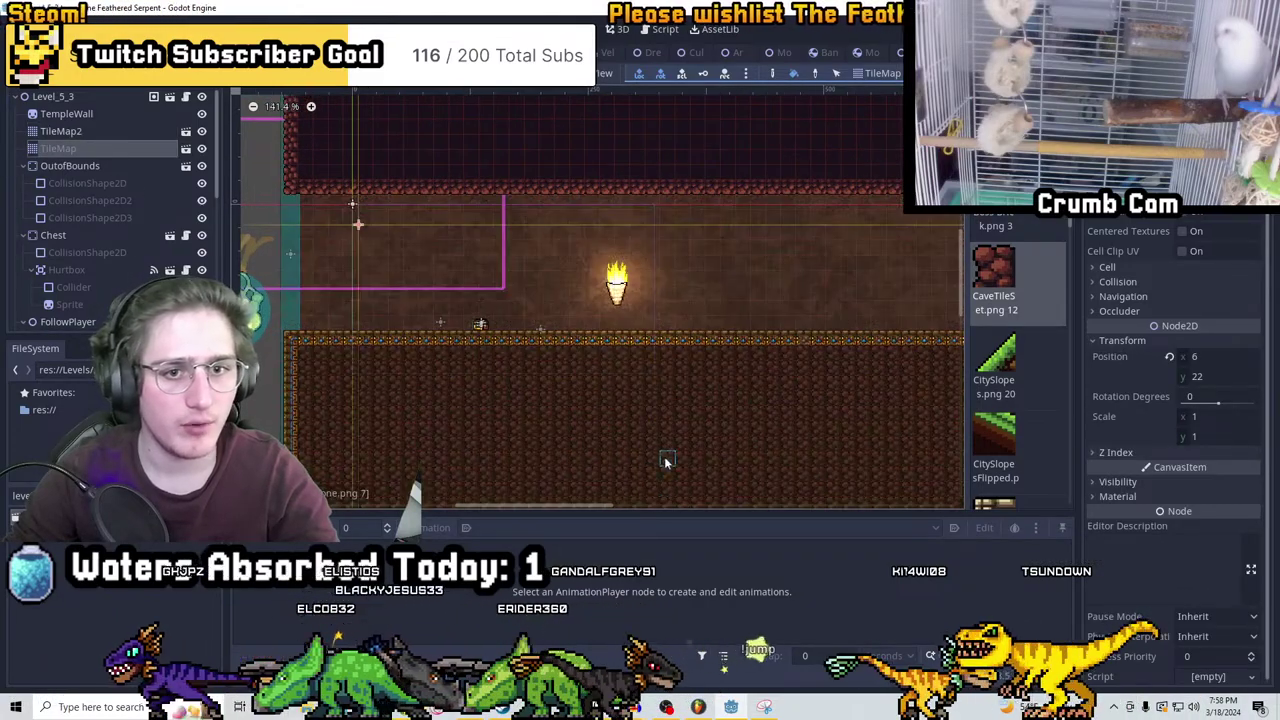
pyautogui.click(59, 131)
pyautogui.scroll(-6, 575, 250)
pyautogui.scroll(6, 571, 306)
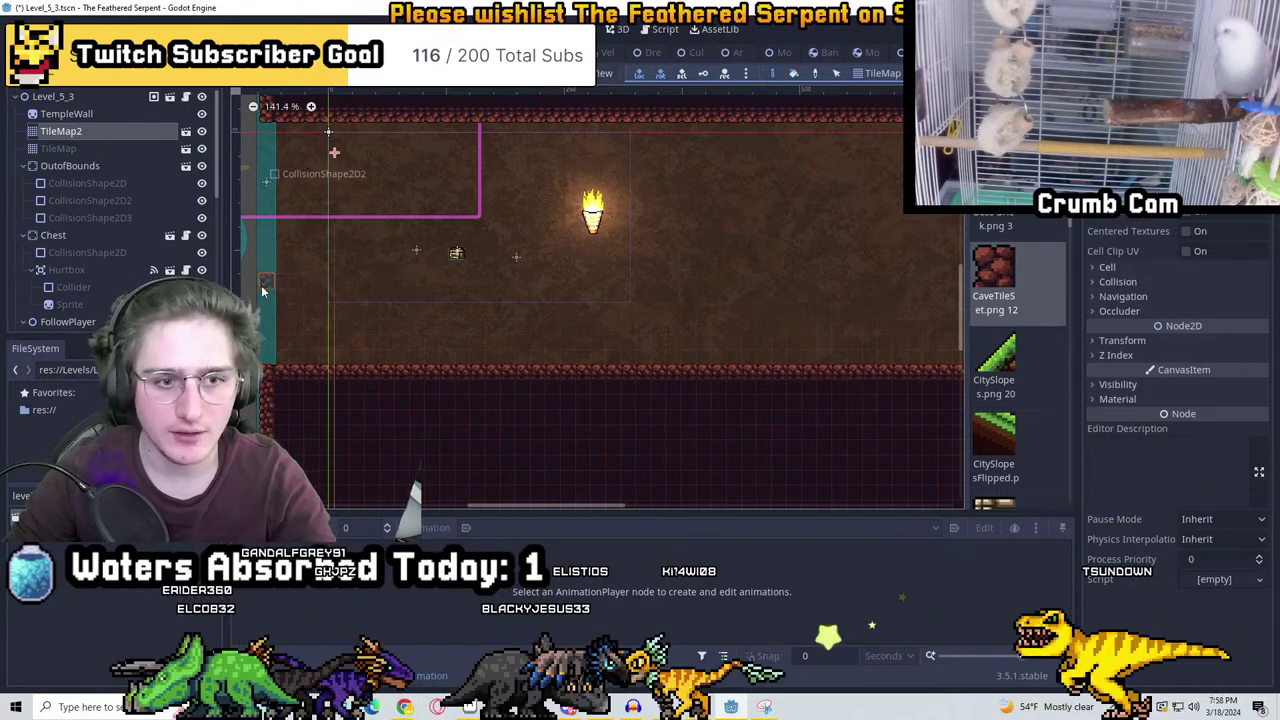
# Paint two rows of cave wall tiles across the corridor and a column down from them
pyautogui.moveTo(340, 280); pyautogui.dragTo(528, 282)
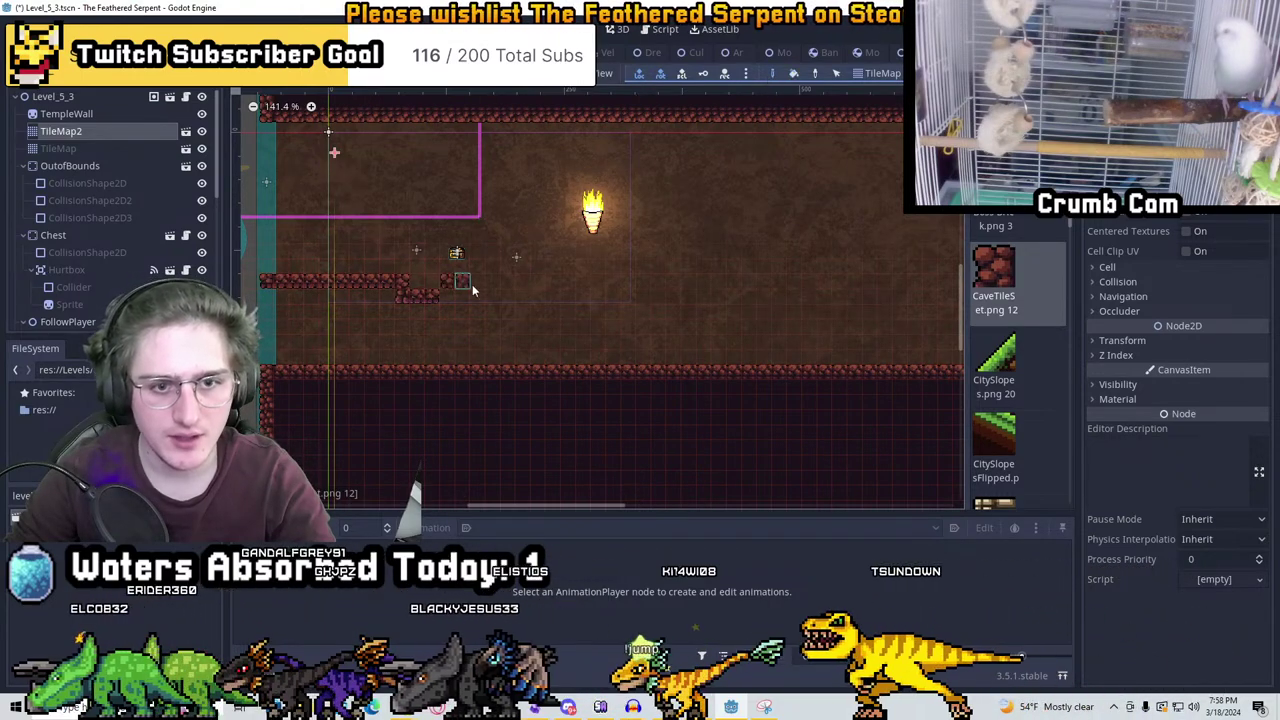
pyautogui.moveTo(400, 294); pyautogui.dragTo(436, 294)
pyautogui.scroll(4, 516, 291)
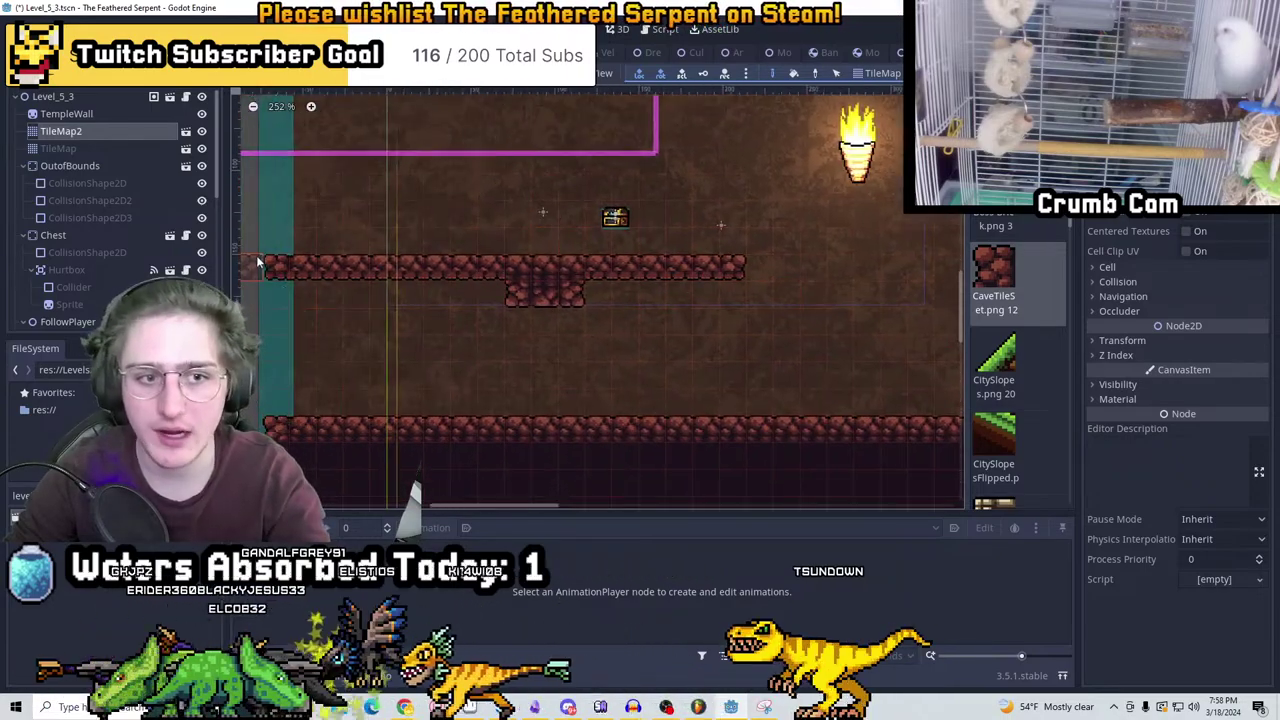
pyautogui.moveTo(268, 240); pyautogui.dragTo(745, 242)
pyautogui.moveTo(765, 245); pyautogui.dragTo(495, 283, button='middle')
pyautogui.hscroll(10, 440, 289)
pyautogui.moveTo(495, 283)
pyautogui.mouseDown()
pyautogui.moveTo(440, 289)
pyautogui.moveTo(540, 295)
pyautogui.moveTo(720, 258)
pyautogui.moveTo(765, 278)
pyautogui.mouseUp()
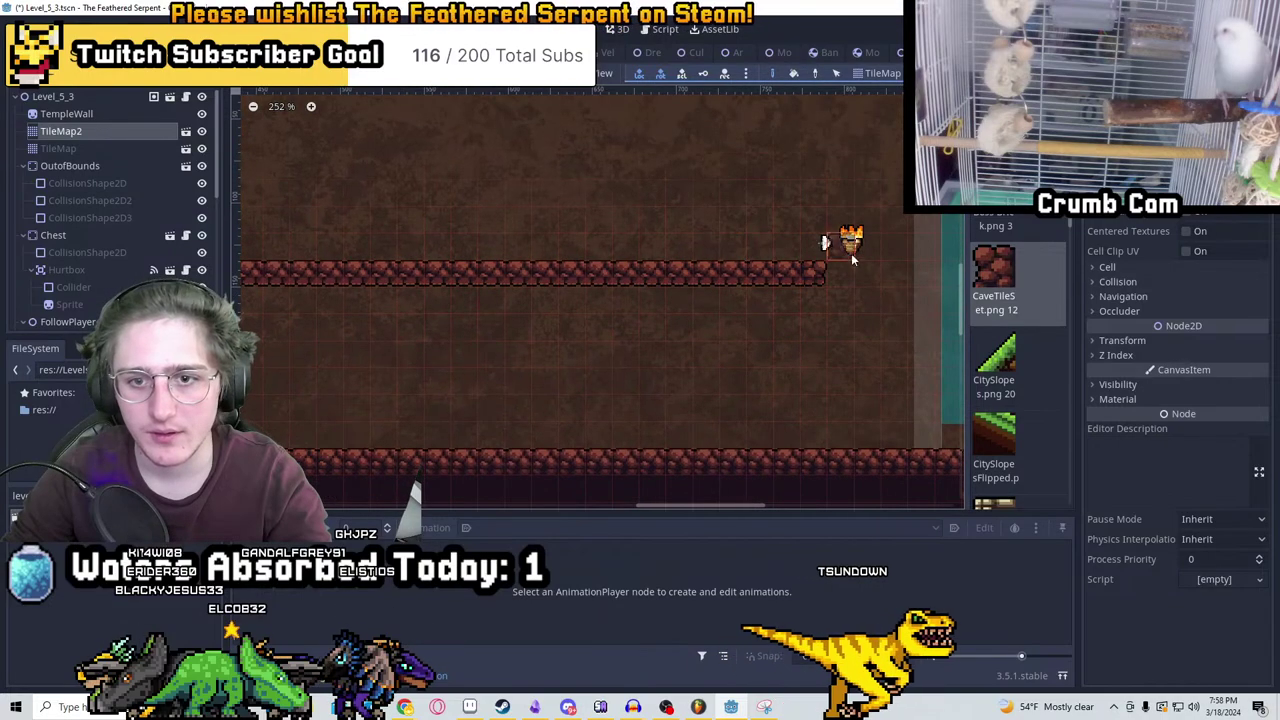
pyautogui.moveTo(814, 274); pyautogui.dragTo(628, 282, button='middle')
pyautogui.moveTo(628, 282)
pyautogui.mouseDown()
pyautogui.moveTo(760, 283)
pyautogui.moveTo(760, 446)
pyautogui.mouseUp()
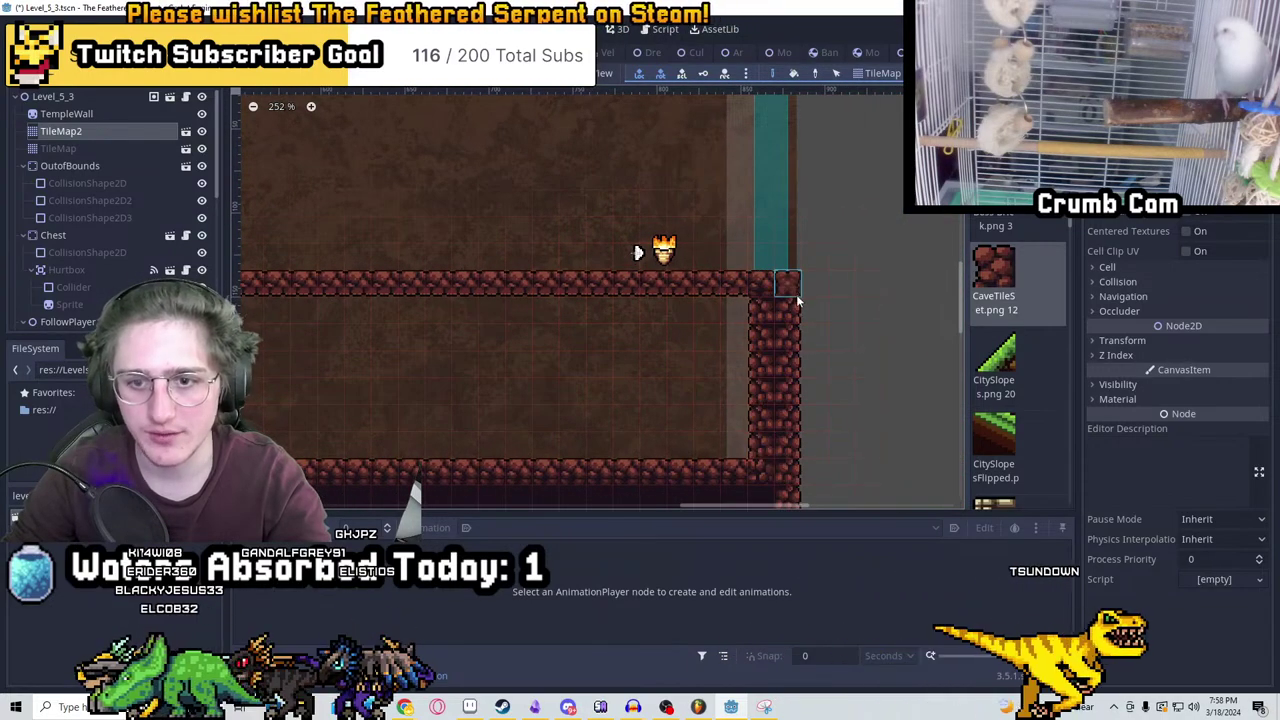
# Paint a two-tile-wide wall column up to the ceiling near the torch
pyautogui.scroll(-3, 609, 269)
pyautogui.moveTo(411, 380); pyautogui.dragTo(576, 367, button='middle')
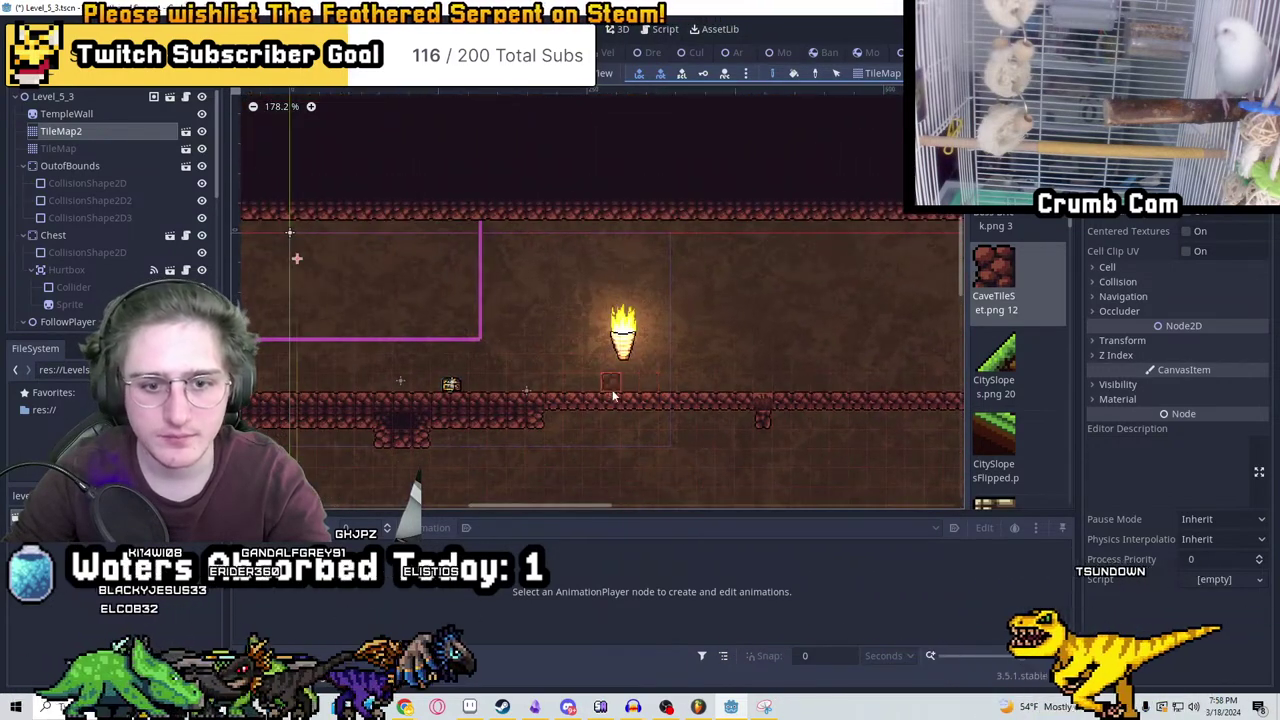
pyautogui.moveTo(572, 400)
pyautogui.mouseDown()
pyautogui.moveTo(557, 212)
pyautogui.moveTo(535, 395)
pyautogui.moveTo(546, 218)
pyautogui.mouseUp()
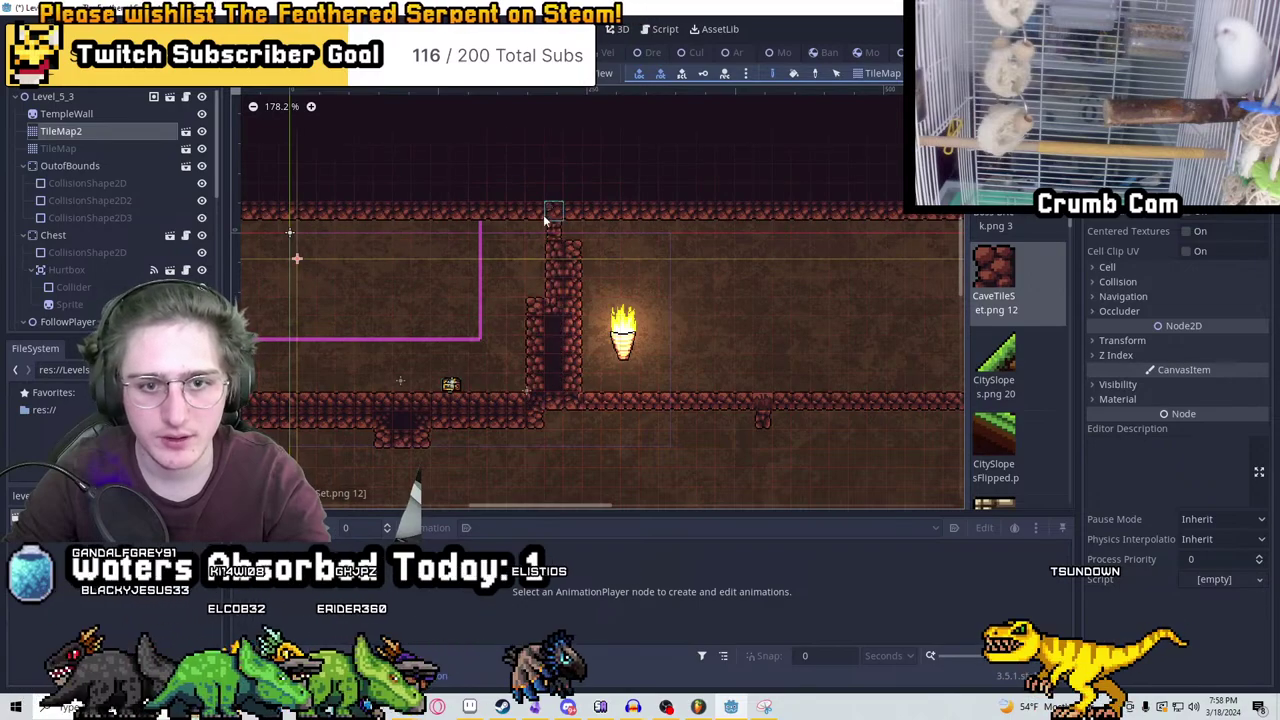
pyautogui.scroll(-2, 679, 272)
pyautogui.moveTo(679, 272); pyautogui.dragTo(732, 247, button='middle')
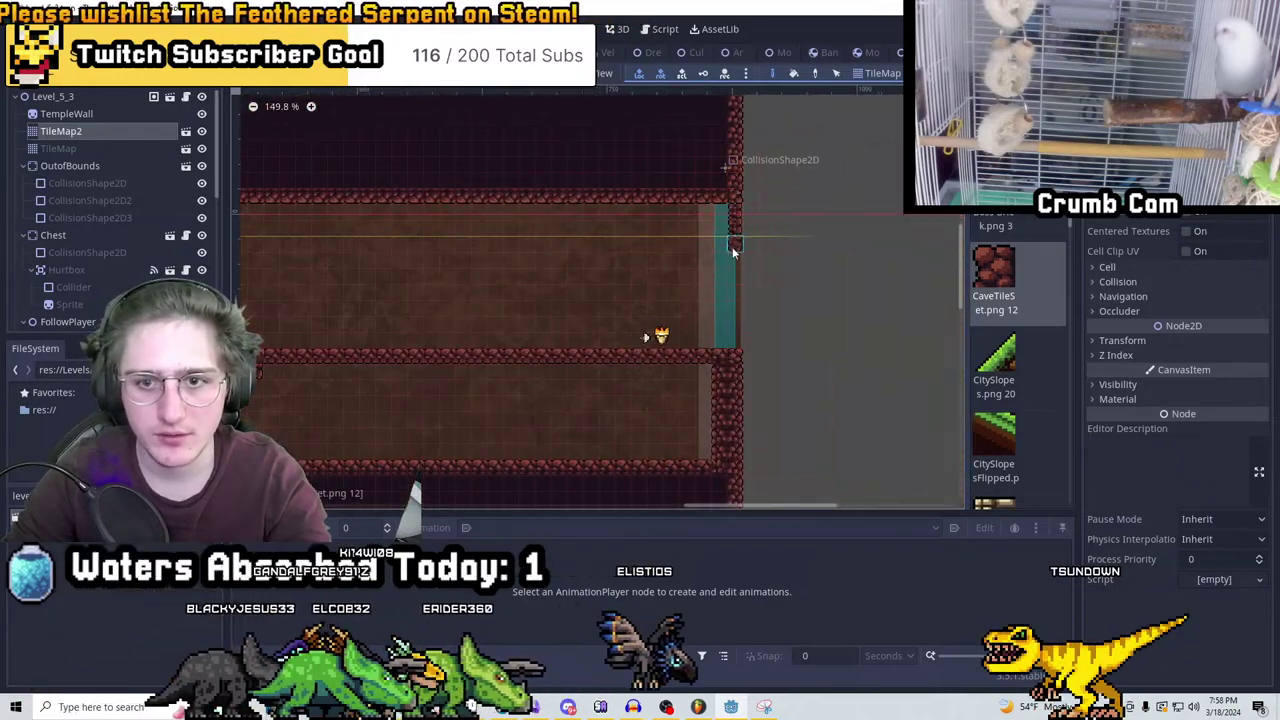
# Bucket-fill the upper corridor and the brown room background with dark tiles
pyautogui.click(793, 74)
pyautogui.click(580, 280)
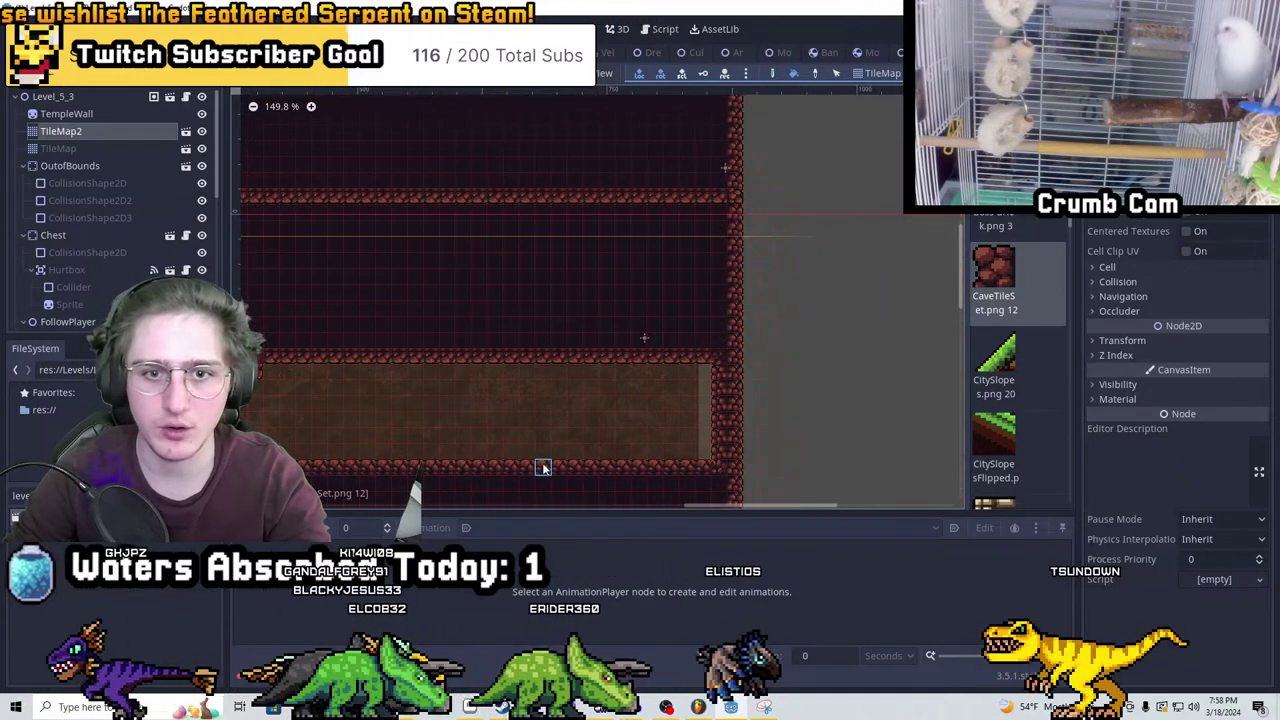
pyautogui.click(543, 400)
pyautogui.scroll(-1, 646, 146)
pyautogui.moveTo(646, 146); pyautogui.dragTo(277, 208, button='middle')
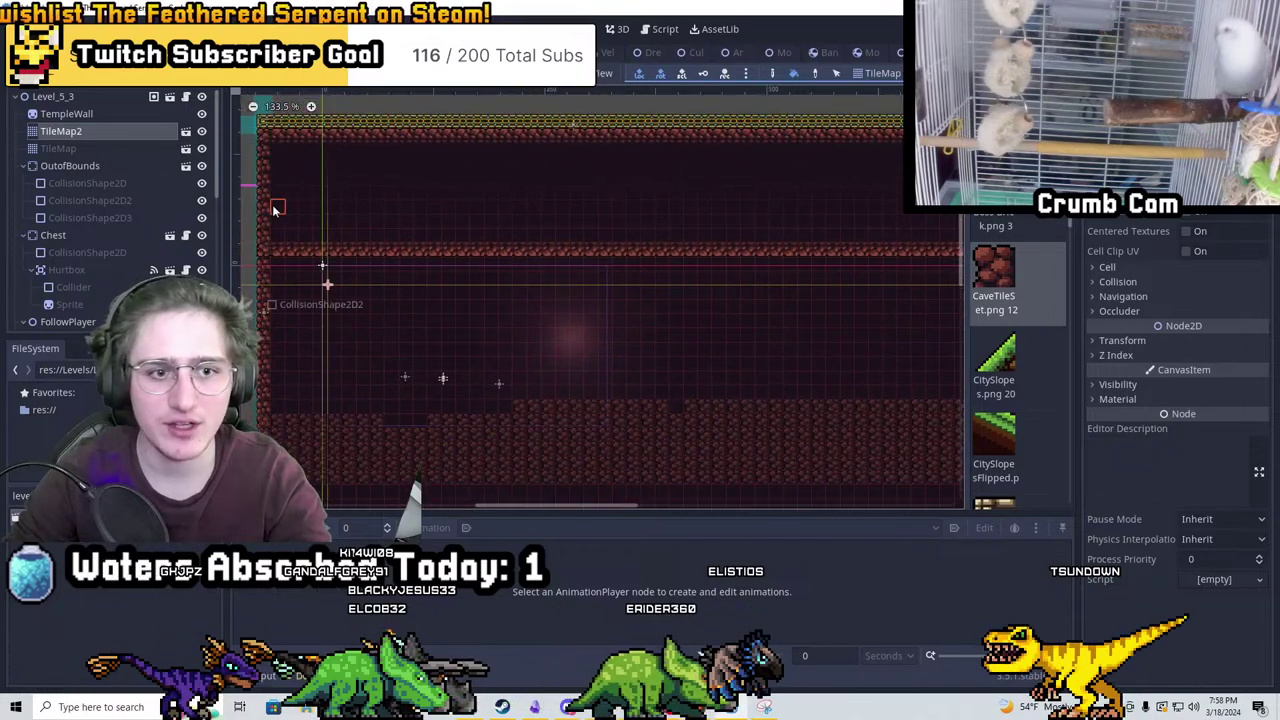
# Hide the TileMap layer and paint cave wall tiles up the left edge and along the top
pyautogui.click(201, 149)
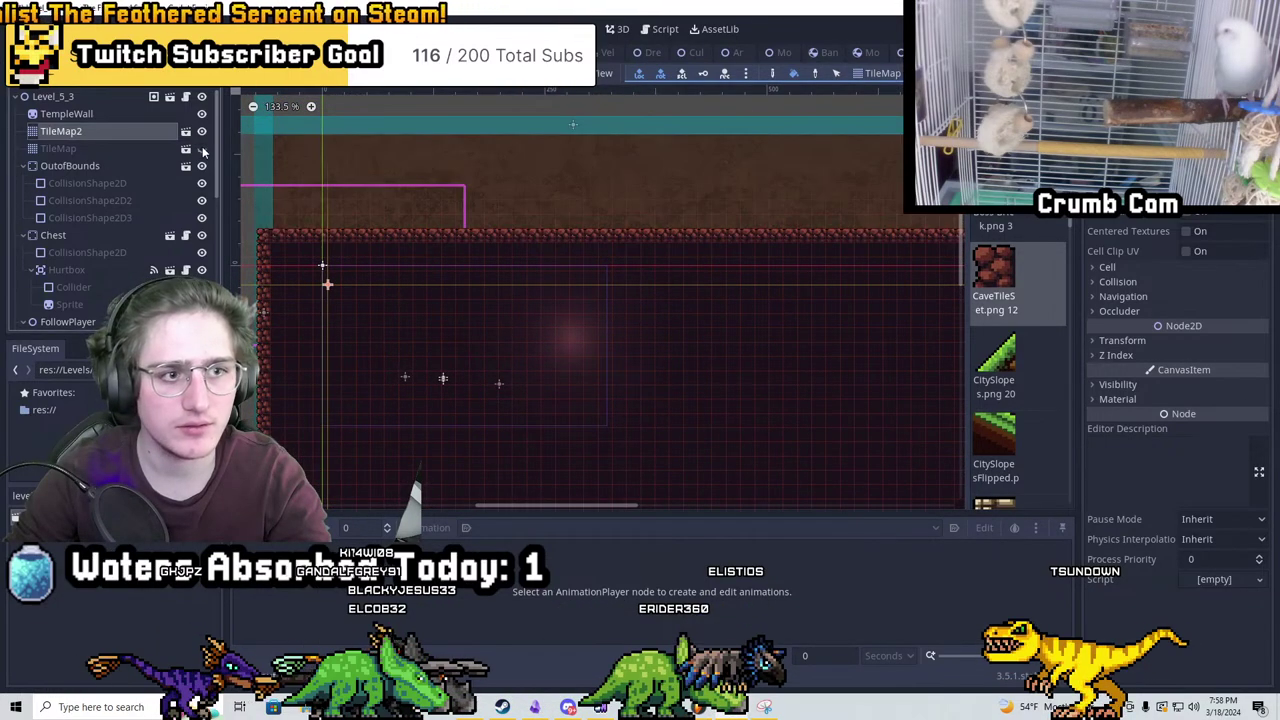
pyautogui.click(201, 149)
pyautogui.click(166, 146)
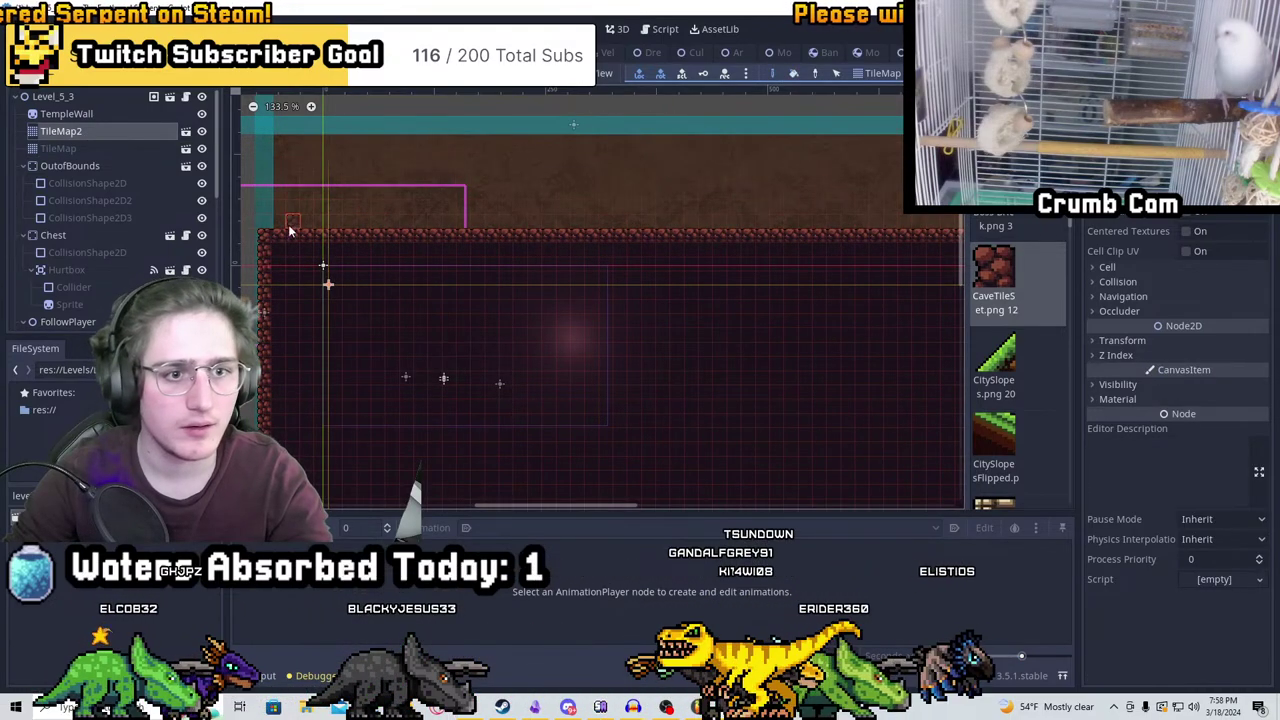
pyautogui.moveTo(290, 230)
pyautogui.mouseDown()
pyautogui.moveTo(266, 186)
pyautogui.moveTo(266, 112)
pyautogui.mouseUp()
pyautogui.moveTo(510, 116); pyautogui.dragTo(330, 113)
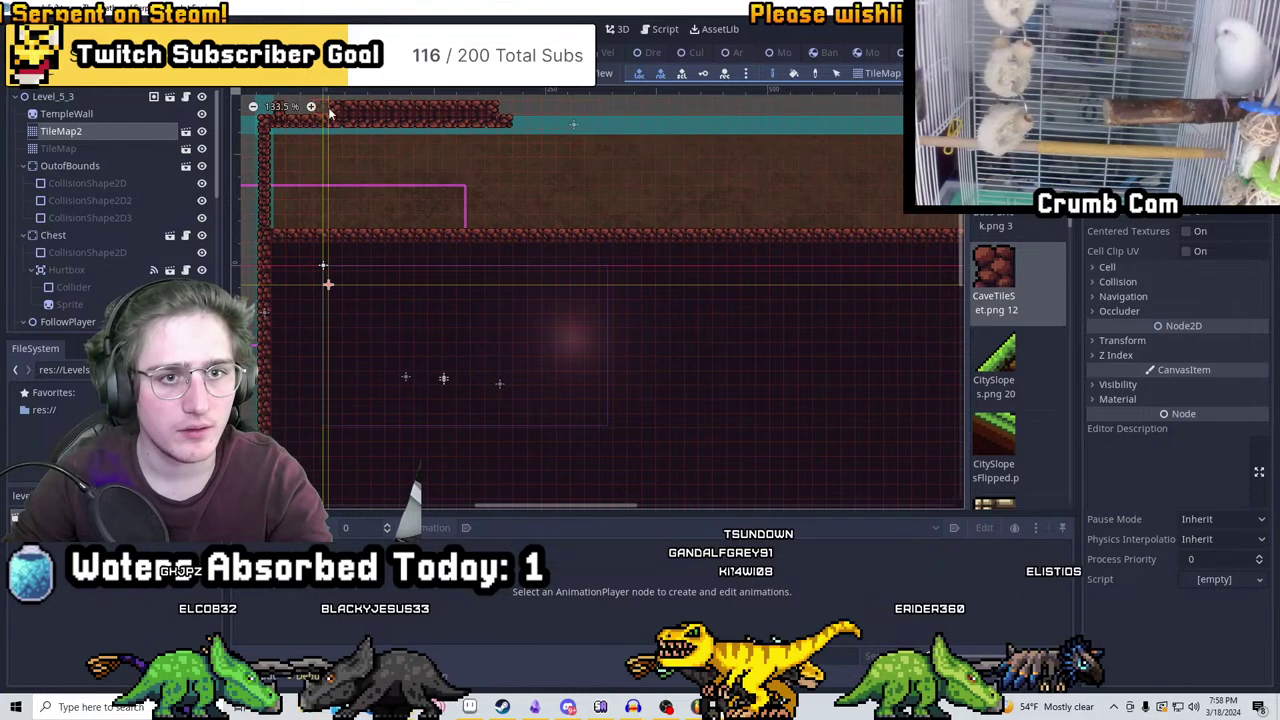
pyautogui.hotkey('ctrl', 'z')
pyautogui.moveTo(516, 140); pyautogui.dragTo(343, 133, button='middle')
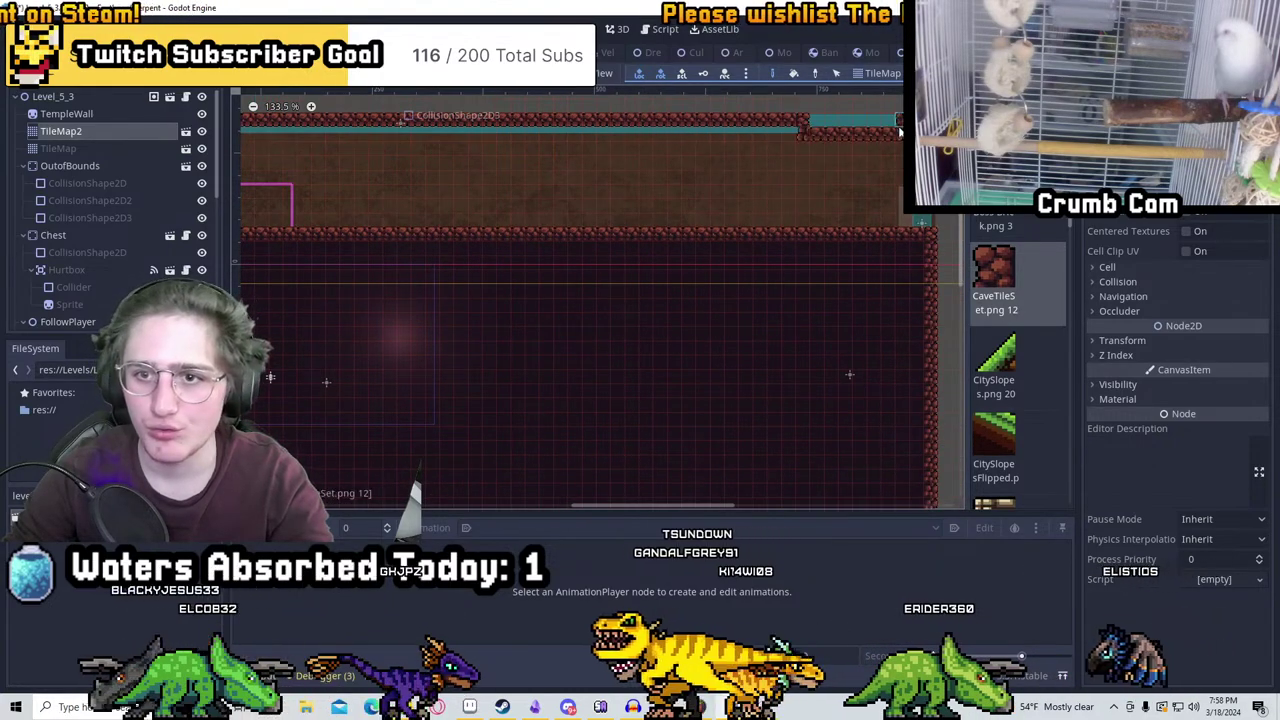
pyautogui.moveTo(899, 131); pyautogui.dragTo(800, 122)
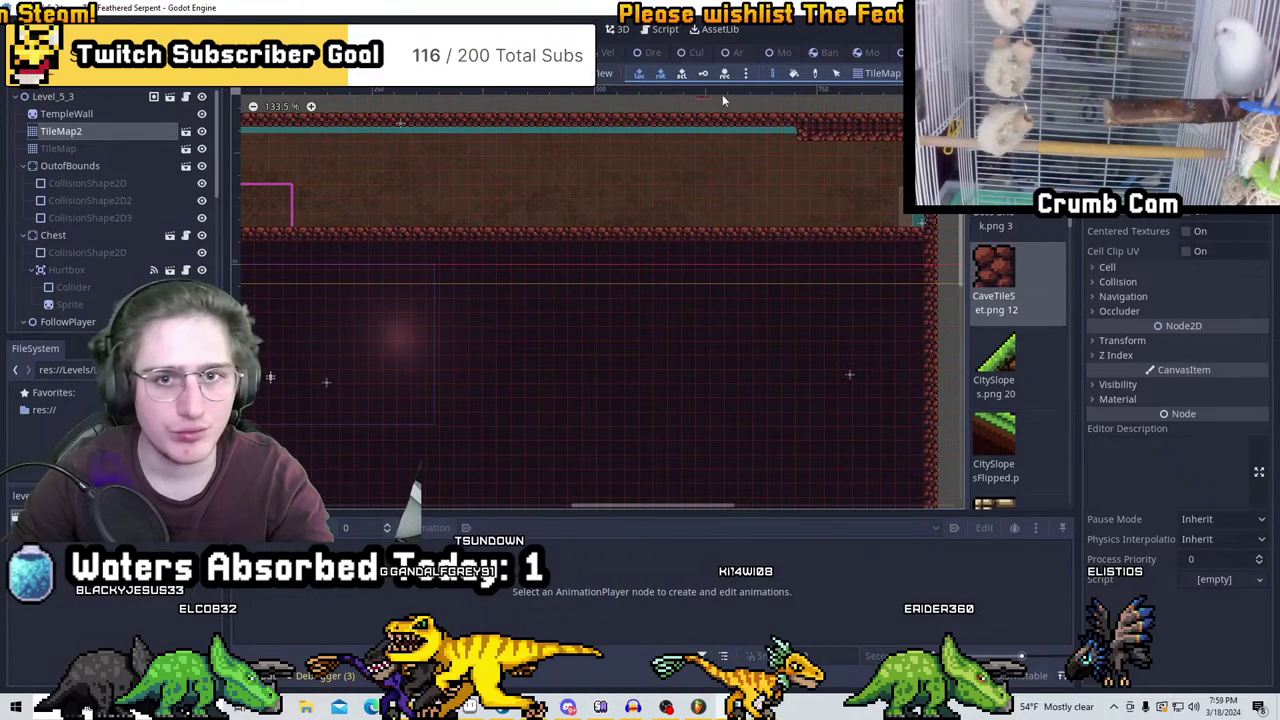
pyautogui.hotkey('ctrl', 'z')
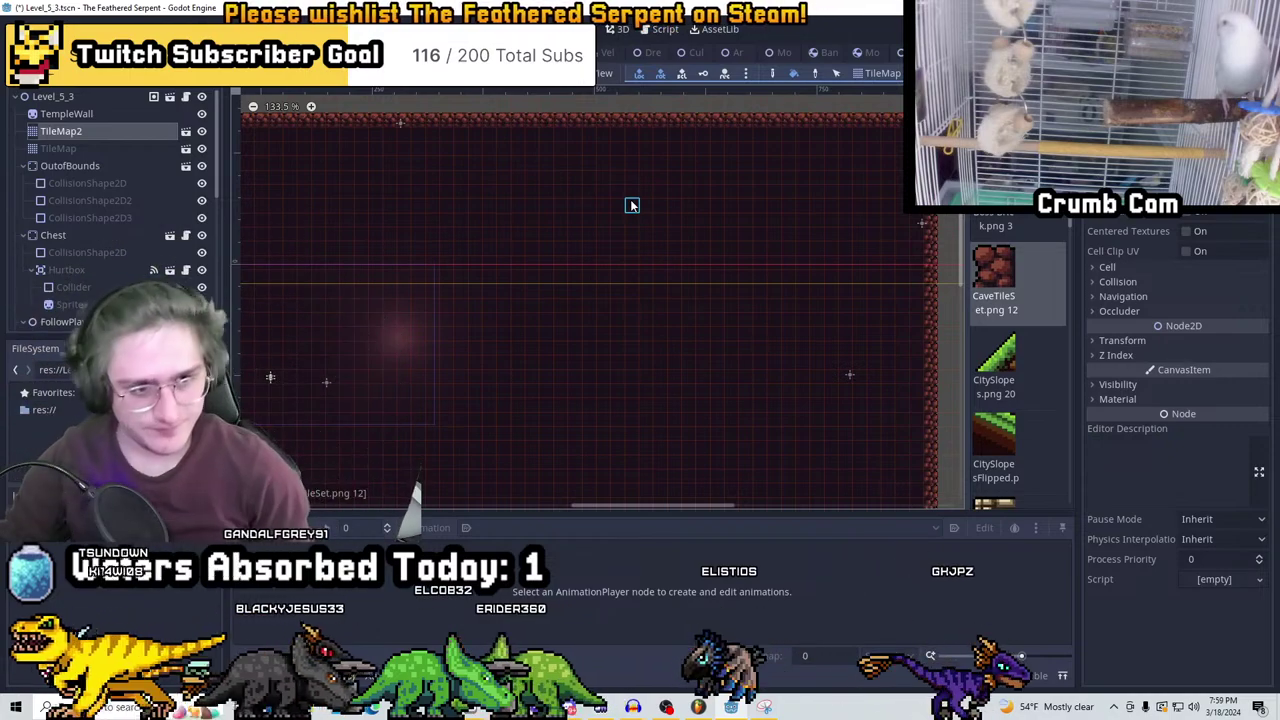
# Widen the chamber with cave tiles, enlarging it upward and adding walls at its right end
pyautogui.moveTo(500, 320); pyautogui.dragTo(503, 229, button='middle')
pyautogui.scroll(2, 744, 277)
pyautogui.scroll(-2, 744, 277)
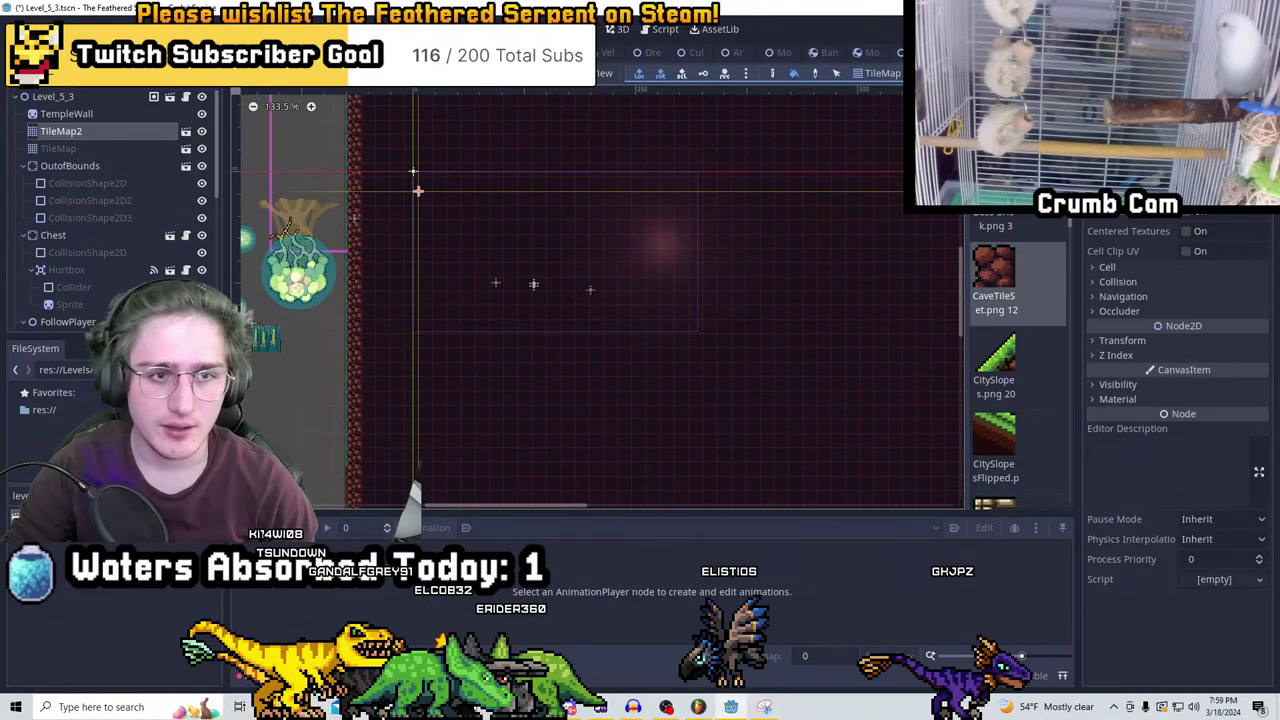
pyautogui.scroll(2, 598, 285)
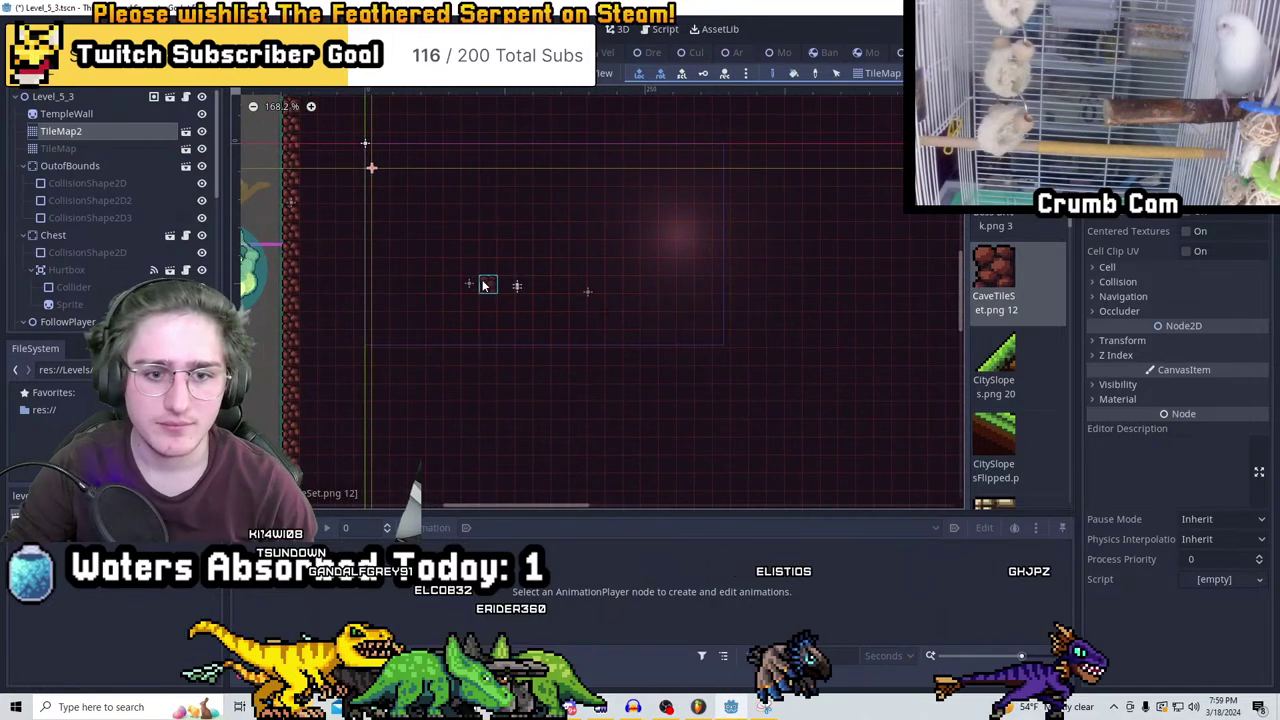
pyautogui.moveTo(437, 264)
pyautogui.mouseDown()
pyautogui.moveTo(420, 245)
pyautogui.moveTo(454, 250)
pyautogui.mouseUp()
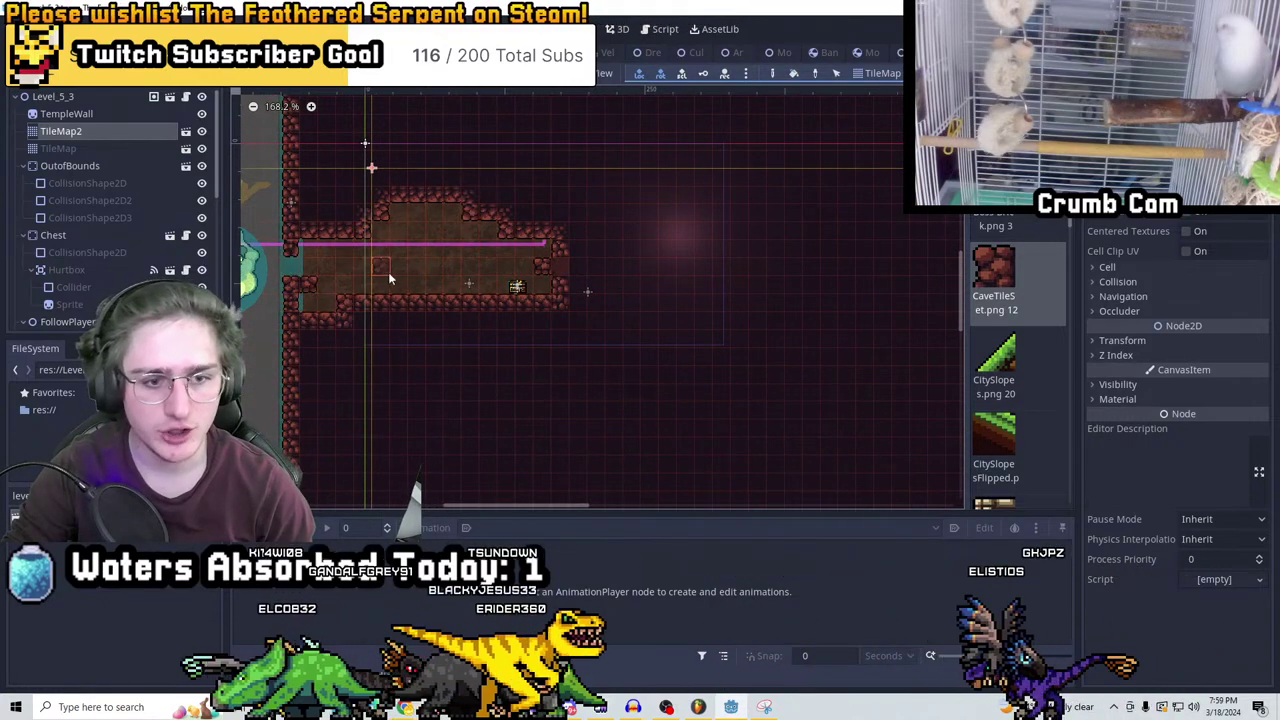
pyautogui.moveTo(346, 238); pyautogui.dragTo(227, 252, button='middle')
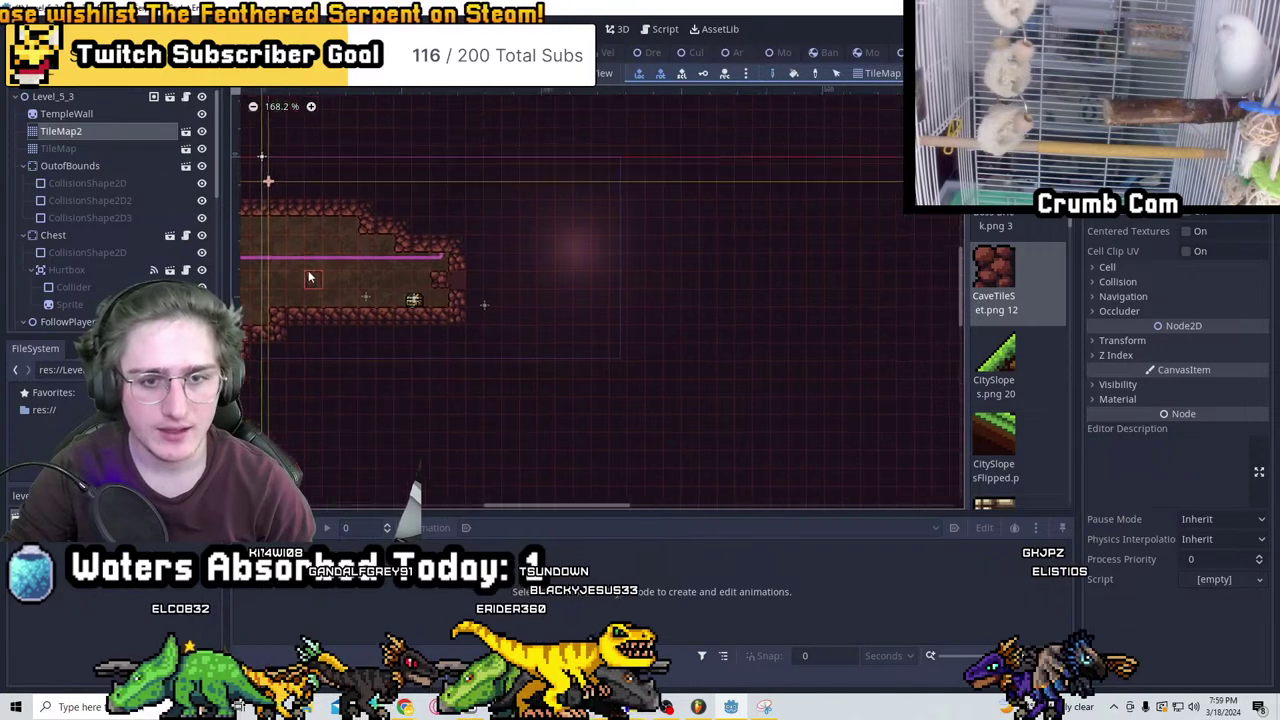
pyautogui.moveTo(345, 227)
pyautogui.mouseDown()
pyautogui.moveTo(480, 223)
pyautogui.moveTo(471, 286)
pyautogui.mouseUp()
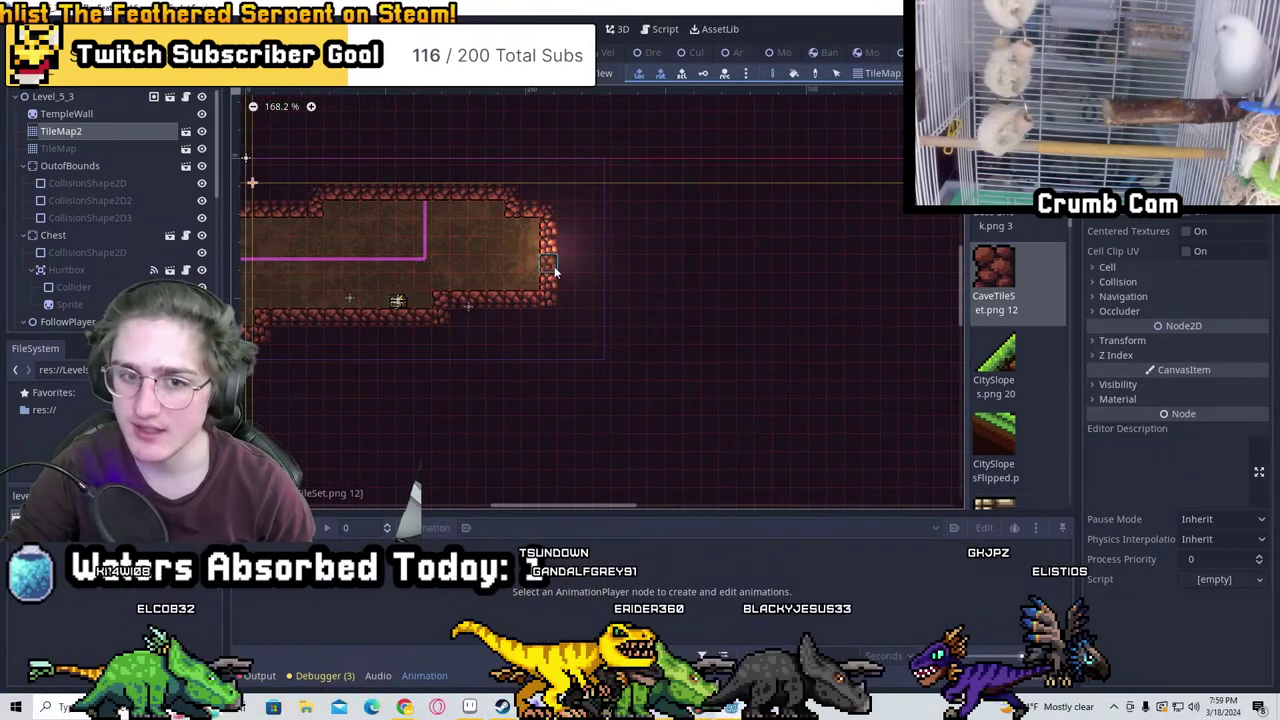
pyautogui.moveTo(560, 262); pyautogui.dragTo(571, 227)
# Extend the cave room up and to the left
pyautogui.scroll(1, 571, 227)
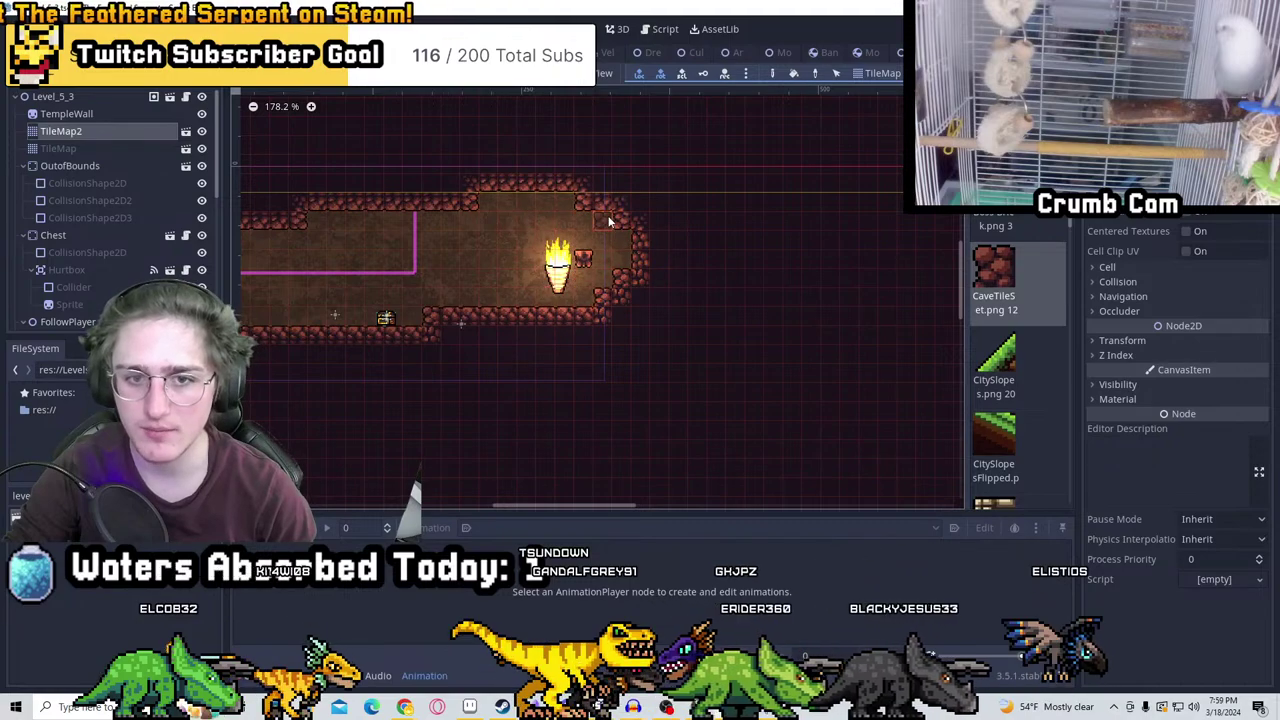
pyautogui.moveTo(586, 225); pyautogui.dragTo(494, 290, button='middle')
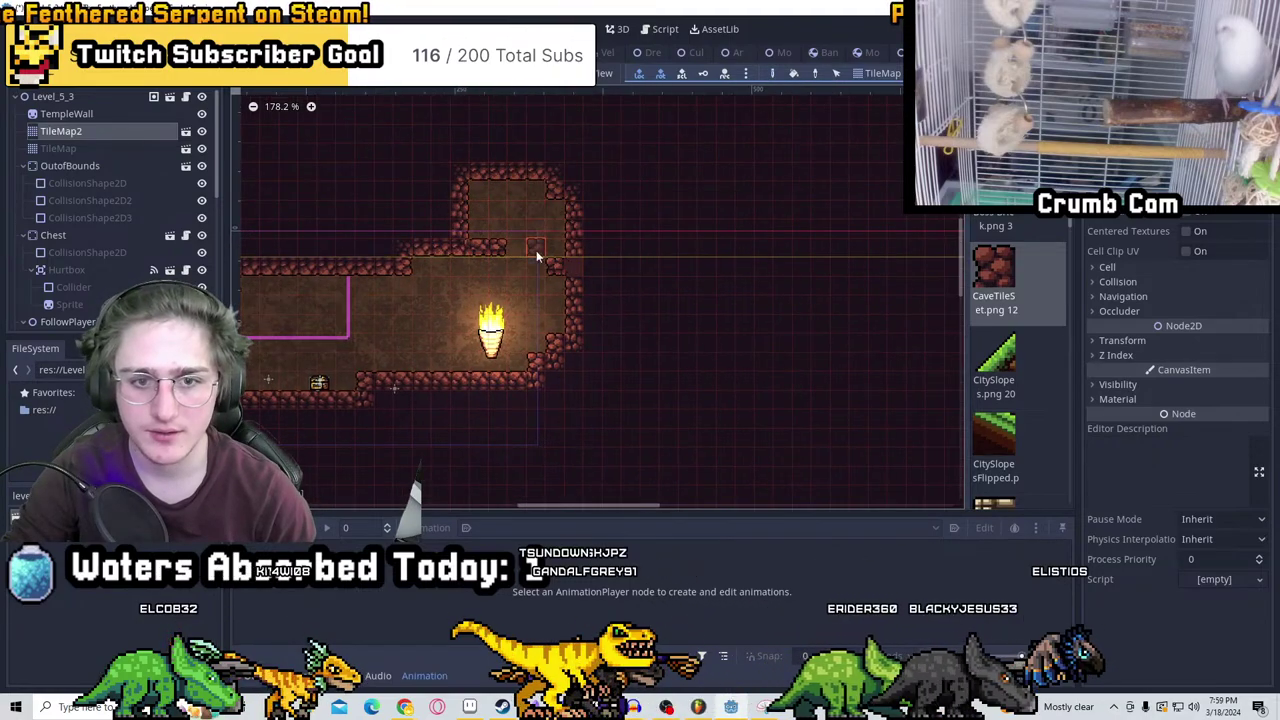
pyautogui.moveTo(535, 283); pyautogui.dragTo(470, 277, button='middle')
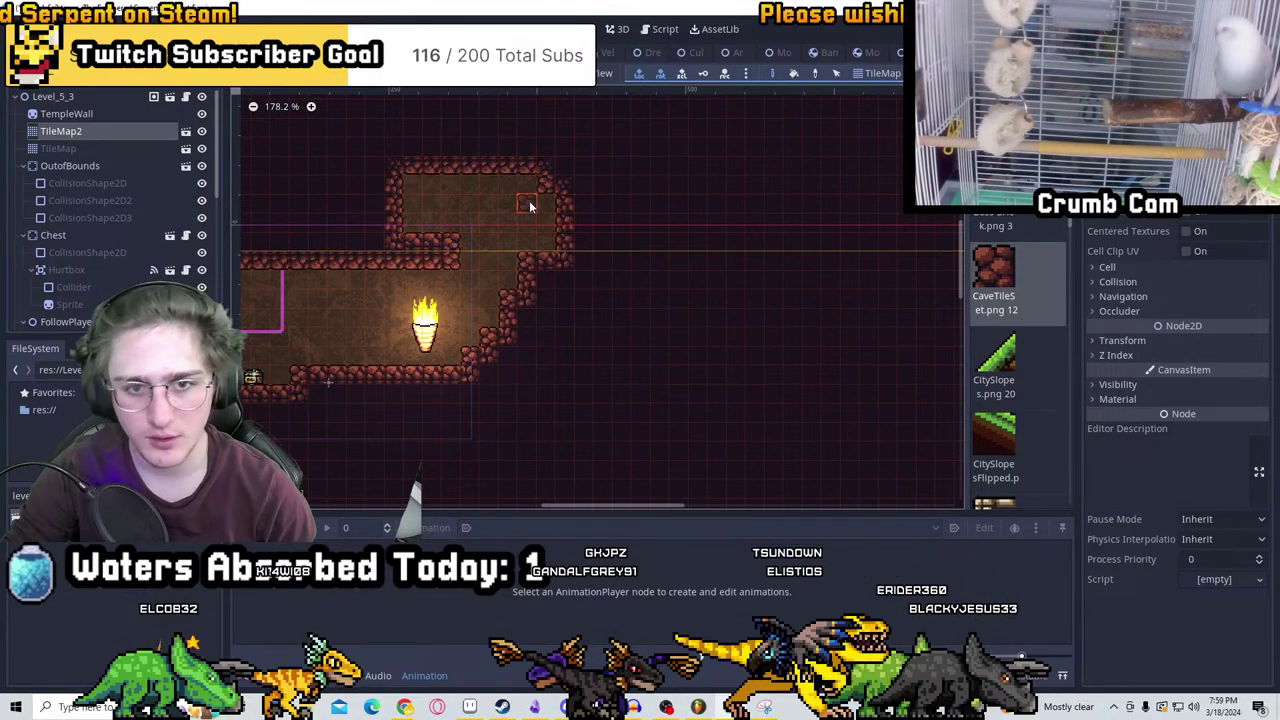
pyautogui.moveTo(445, 240); pyautogui.dragTo(543, 298, button='middle')
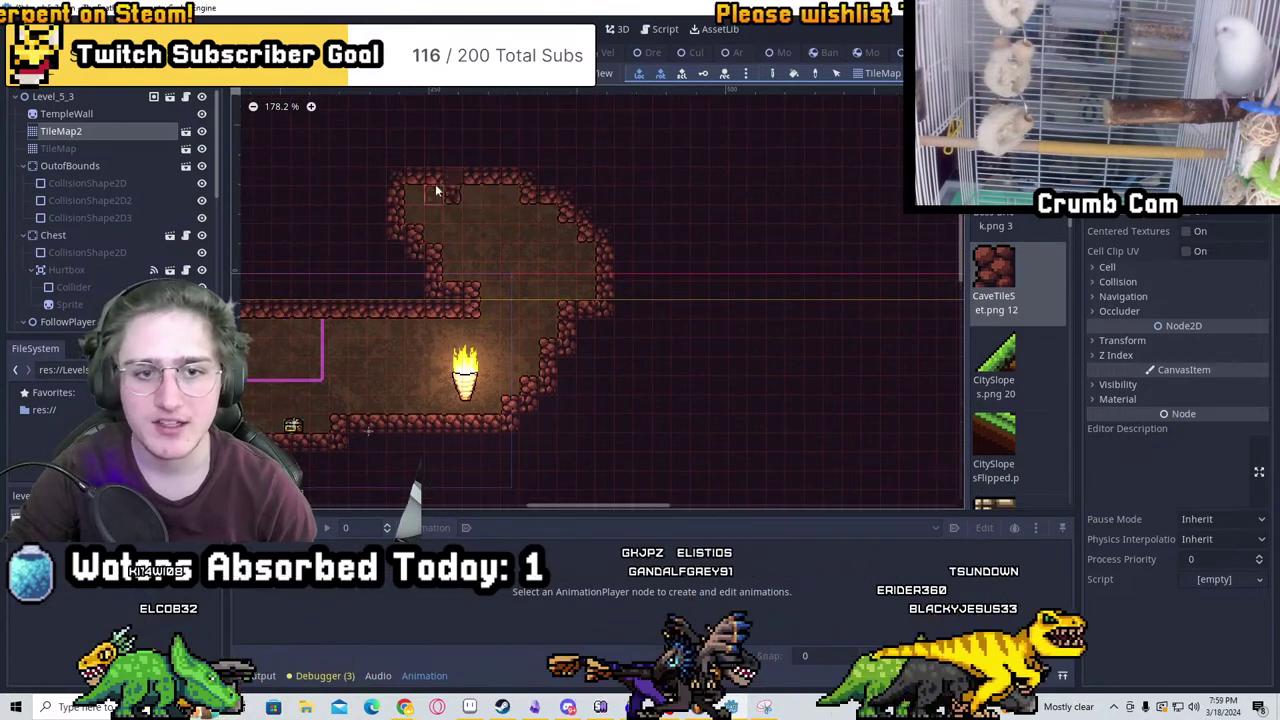
pyautogui.moveTo(449, 211); pyautogui.dragTo(657, 266, button='middle')
pyautogui.moveTo(630, 330); pyautogui.dragTo(558, 283)
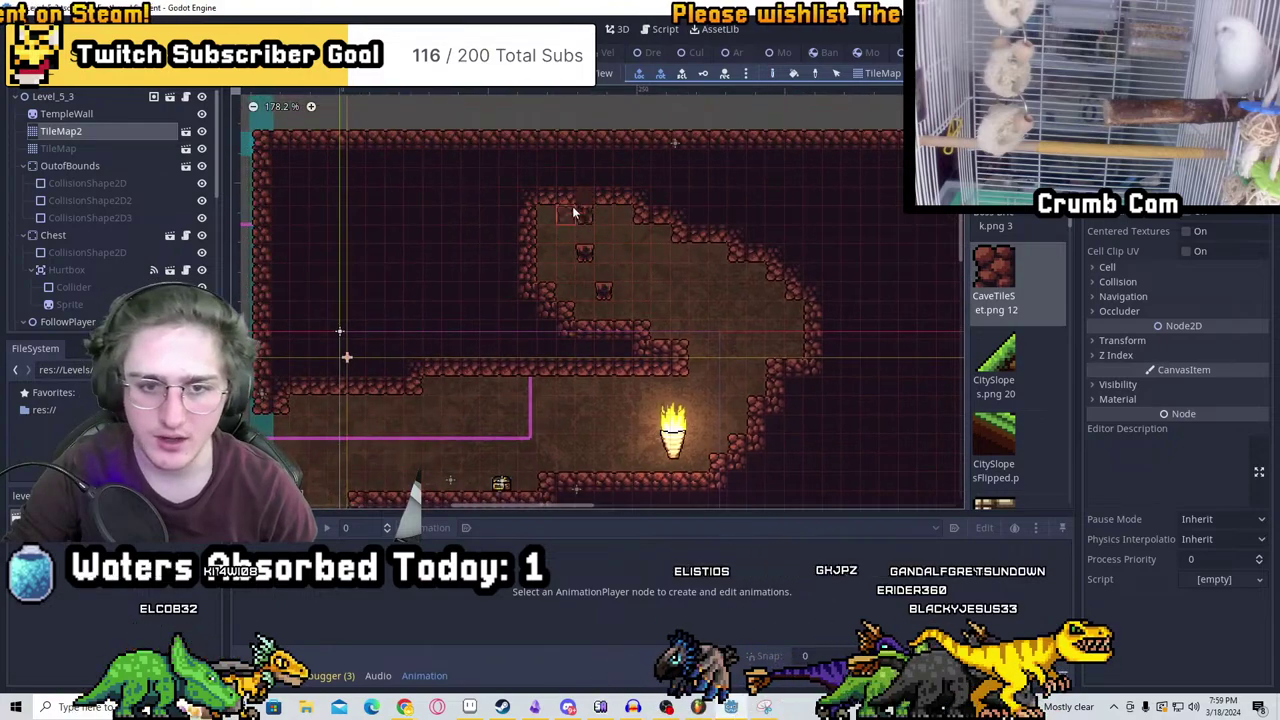
pyautogui.moveTo(575, 274); pyautogui.dragTo(319, 250, button='middle')
pyautogui.moveTo(597, 320); pyautogui.dragTo(523, 300, button='middle')
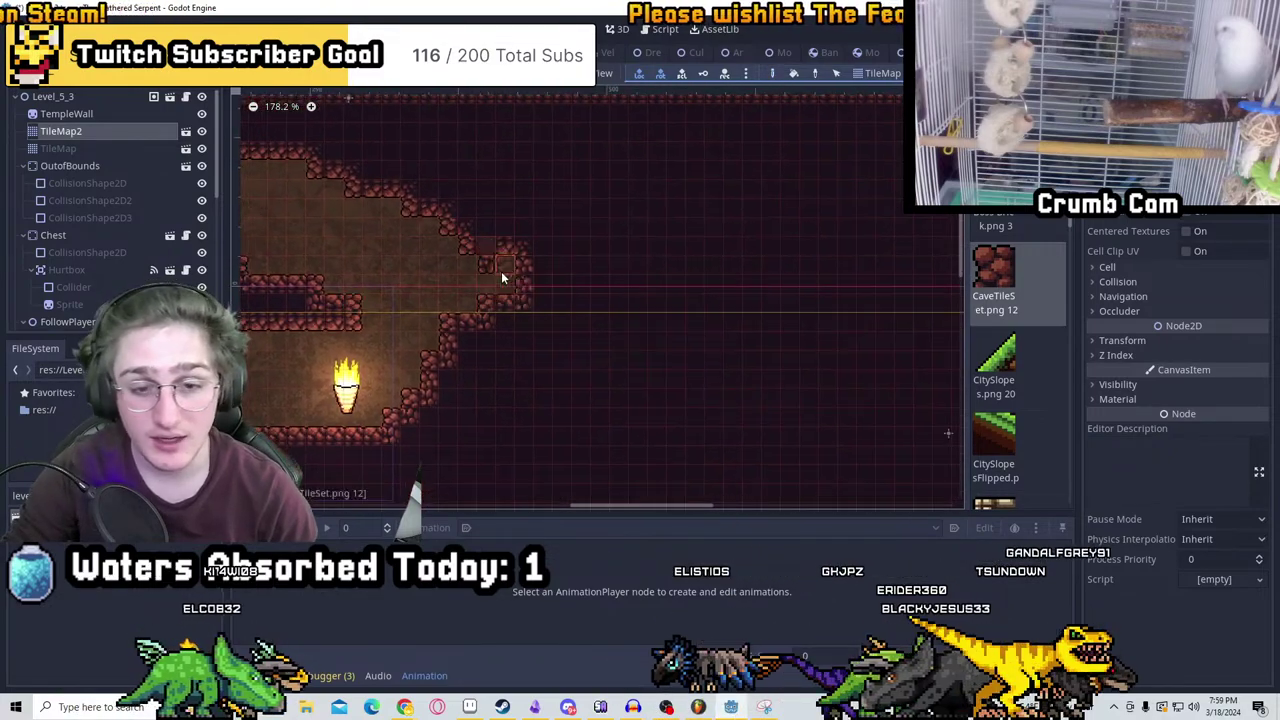
# Paint cave floor on the room's right side and widen it leftward and downward
pyautogui.moveTo(595, 280)
pyautogui.mouseDown()
pyautogui.moveTo(600, 349)
pyautogui.moveTo(571, 374)
pyautogui.mouseUp()
pyautogui.moveTo(583, 345); pyautogui.dragTo(558, 240, button='middle')
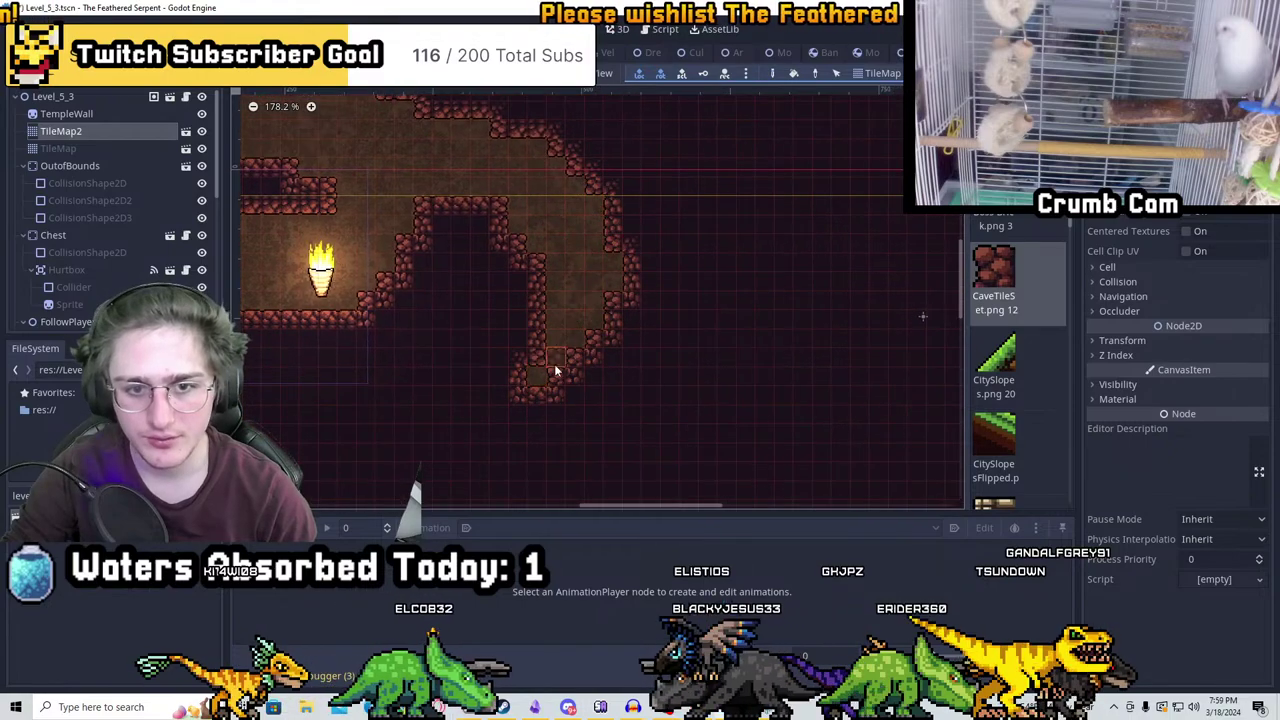
pyautogui.moveTo(551, 271)
pyautogui.mouseDown()
pyautogui.moveTo(546, 434)
pyautogui.moveTo(563, 407)
pyautogui.mouseUp()
pyautogui.moveTo(552, 422); pyautogui.dragTo(659, 317, button='middle')
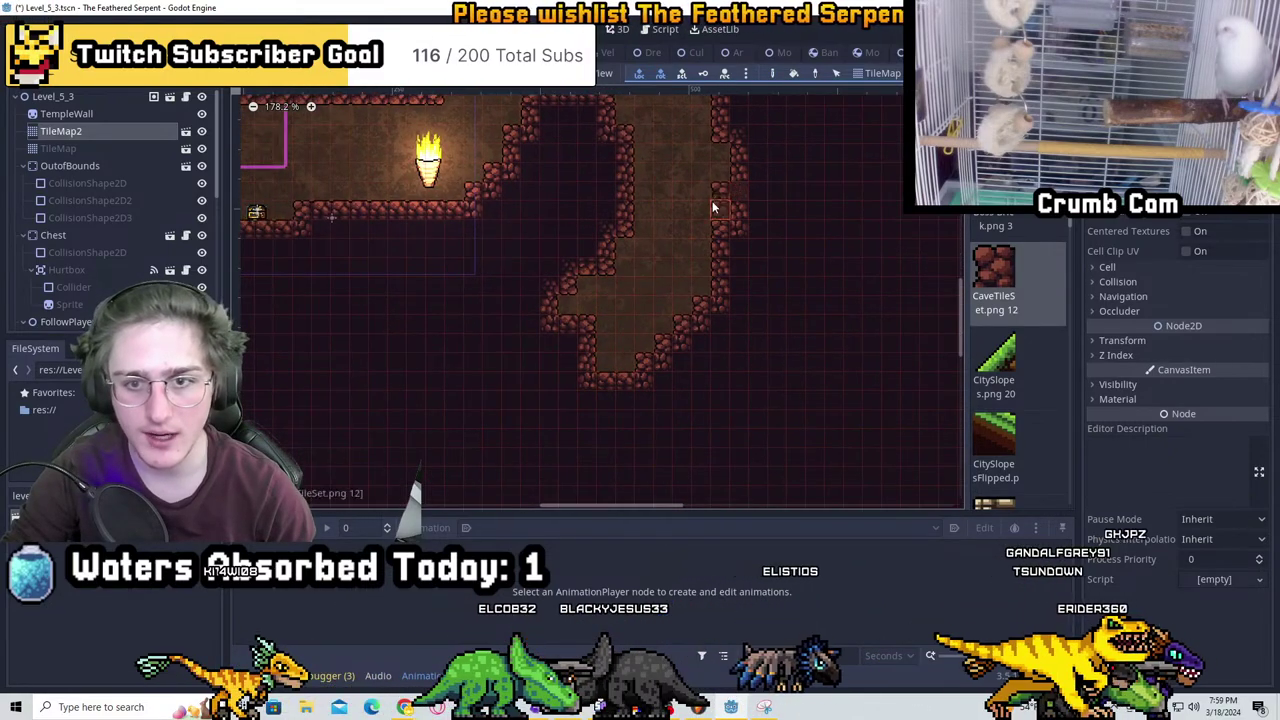
pyautogui.moveTo(625, 368); pyautogui.dragTo(474, 371)
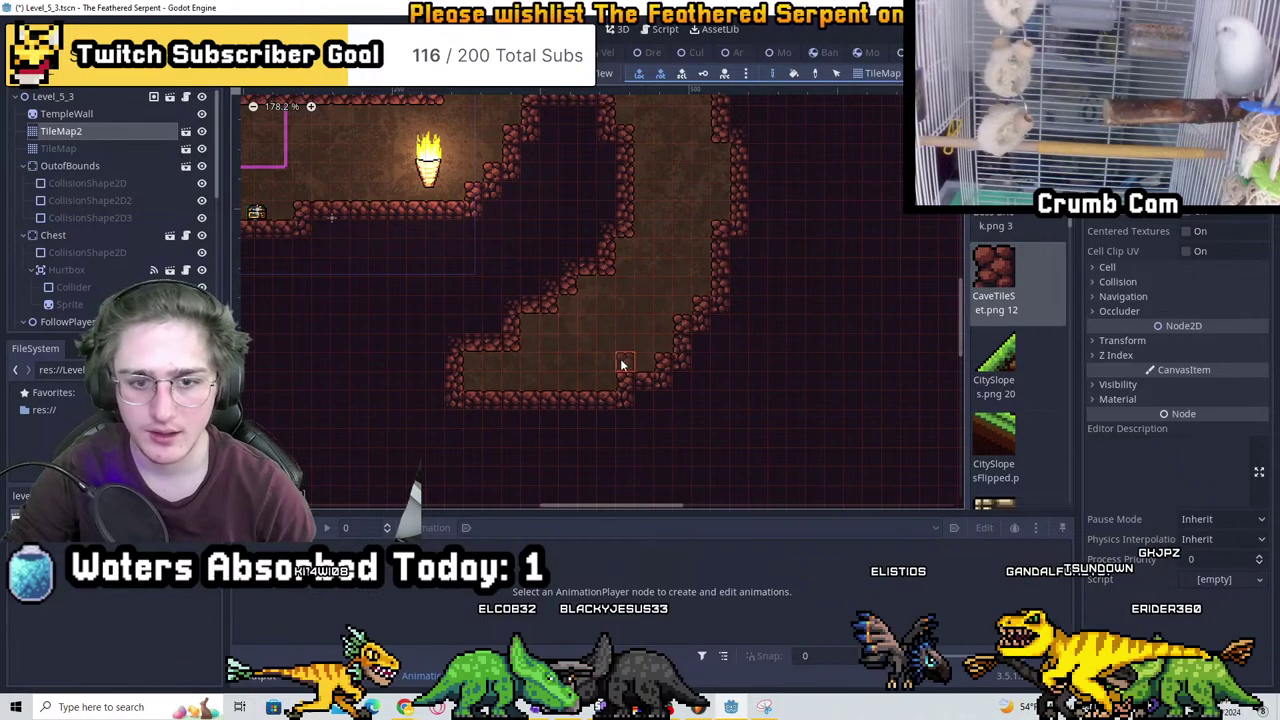
pyautogui.moveTo(400, 450); pyautogui.dragTo(537, 351, button='middle')
pyautogui.moveTo(537, 351)
pyautogui.mouseDown()
pyautogui.moveTo(611, 286)
pyautogui.moveTo(609, 304)
pyautogui.moveTo(486, 287)
pyautogui.moveTo(507, 309)
pyautogui.moveTo(407, 338)
pyautogui.moveTo(367, 316)
pyautogui.mouseUp()
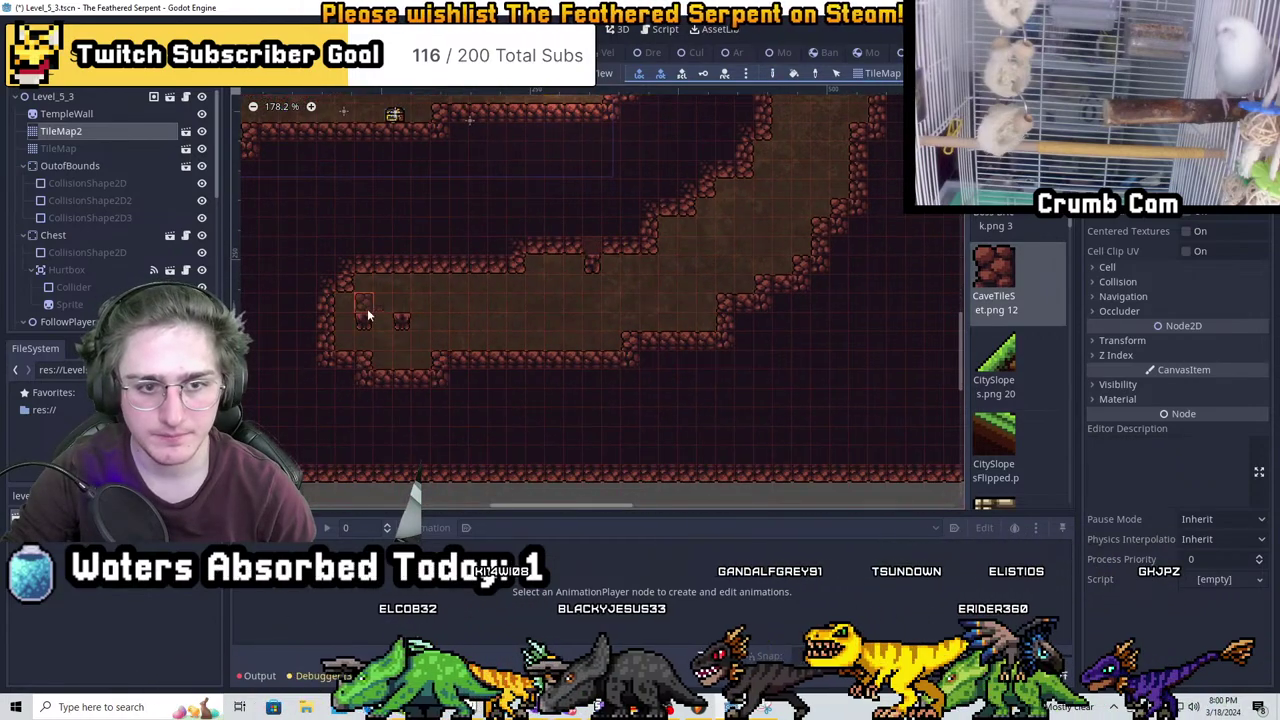
# Extend the room's lower floor and grow the cave diagonally up and right
pyautogui.moveTo(583, 277)
pyautogui.mouseDown()
pyautogui.moveTo(440, 380)
pyautogui.moveTo(390, 366)
pyautogui.moveTo(664, 390)
pyautogui.mouseUp()
pyautogui.moveTo(664, 390); pyautogui.dragTo(484, 348, button='middle')
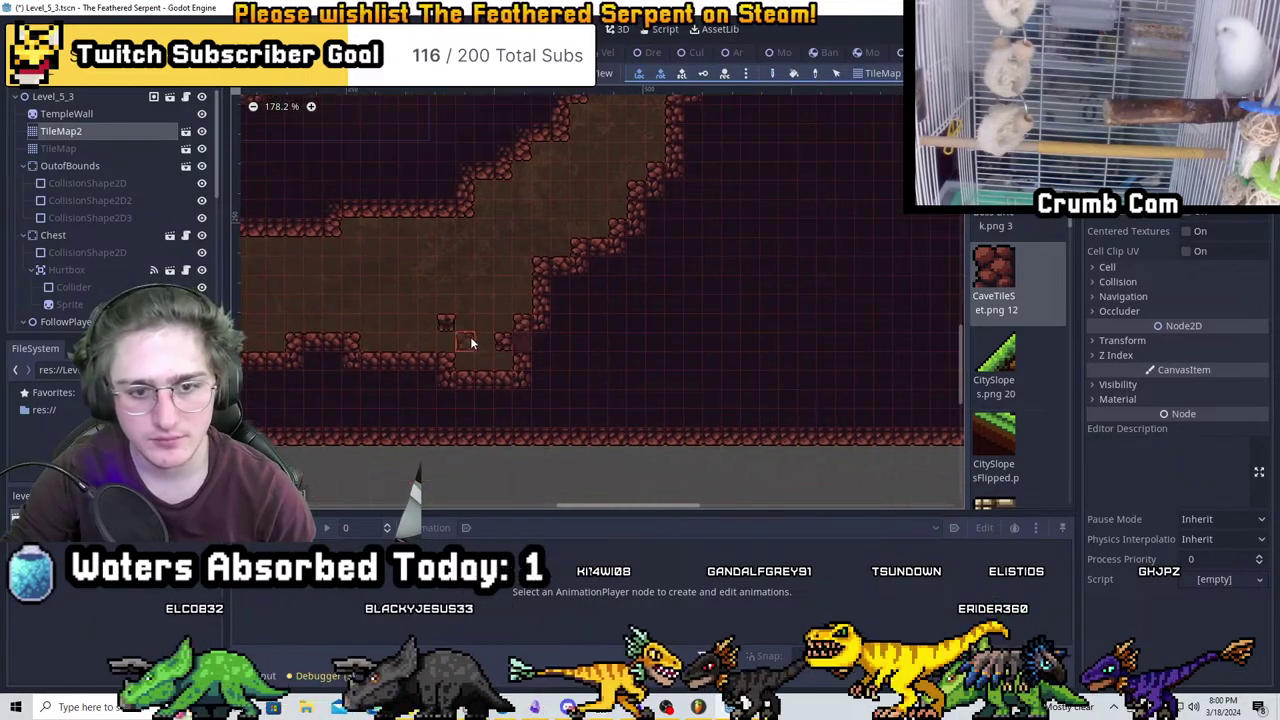
pyautogui.moveTo(470, 343)
pyautogui.mouseDown()
pyautogui.moveTo(457, 349)
pyautogui.moveTo(603, 340)
pyautogui.moveTo(420, 290)
pyautogui.moveTo(545, 297)
pyautogui.mouseUp()
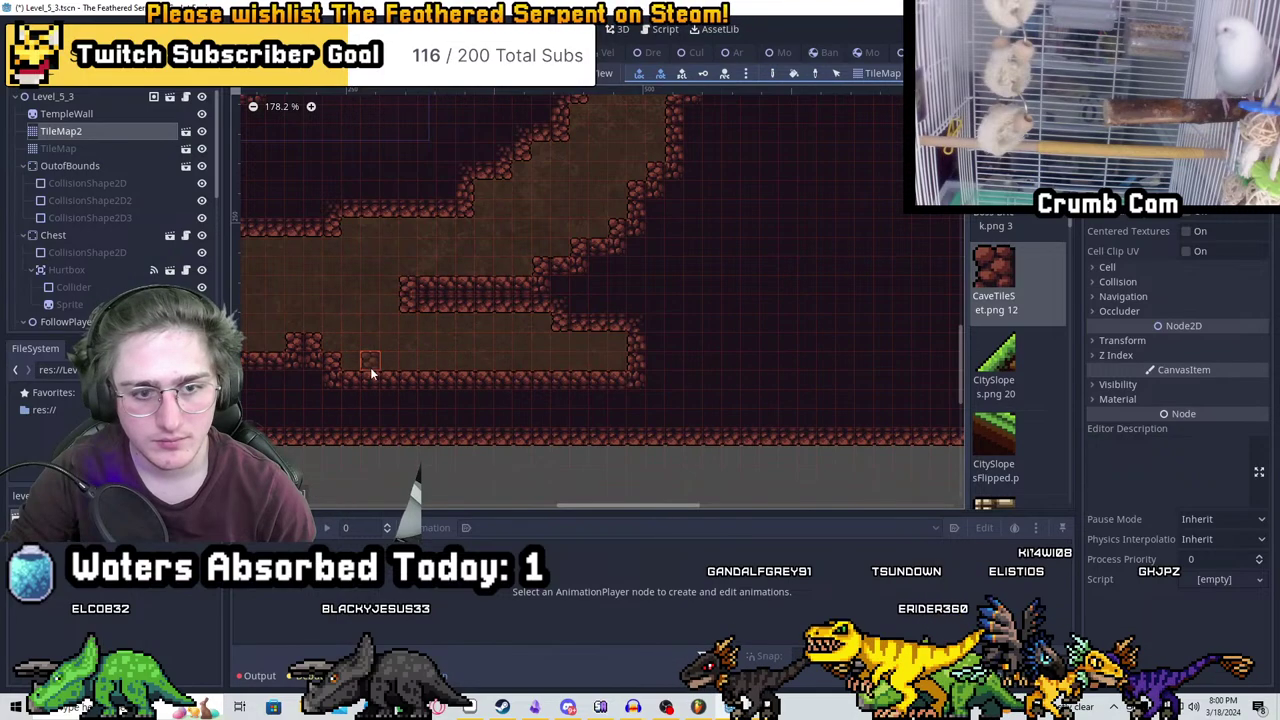
pyautogui.moveTo(575, 324); pyautogui.dragTo(437, 349, button='middle')
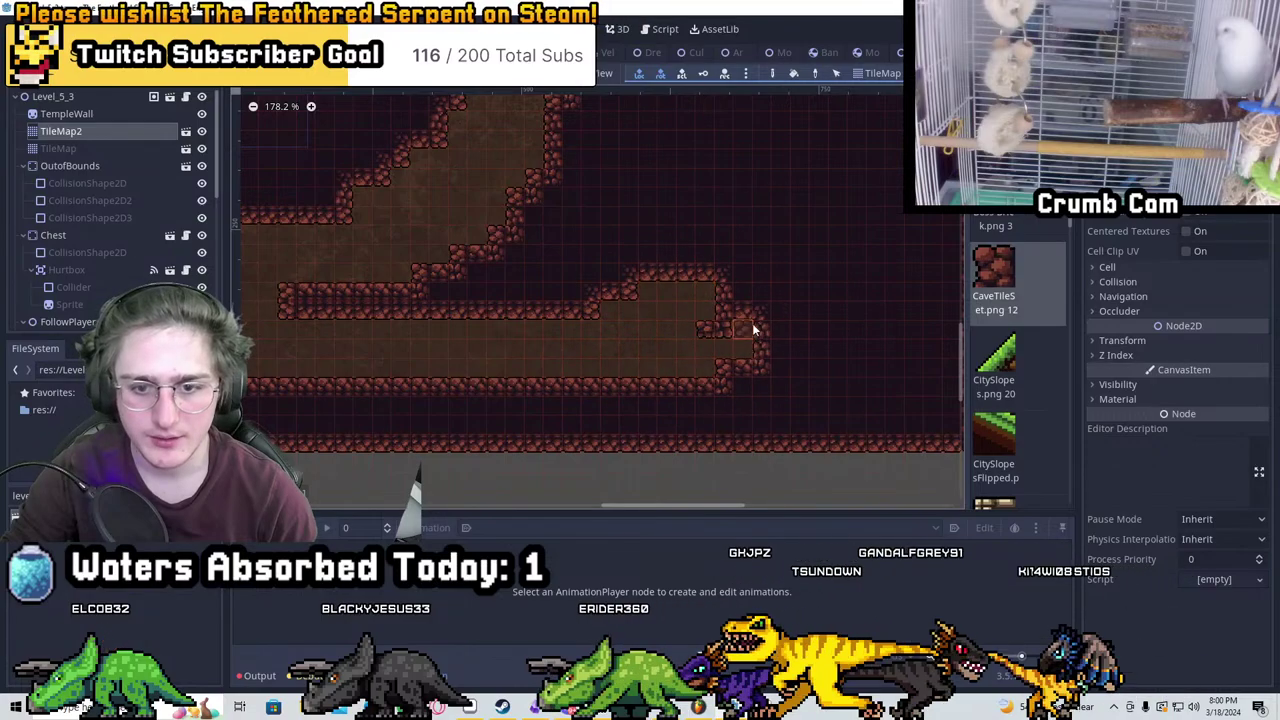
pyautogui.moveTo(752, 323); pyautogui.dragTo(604, 362, button='middle')
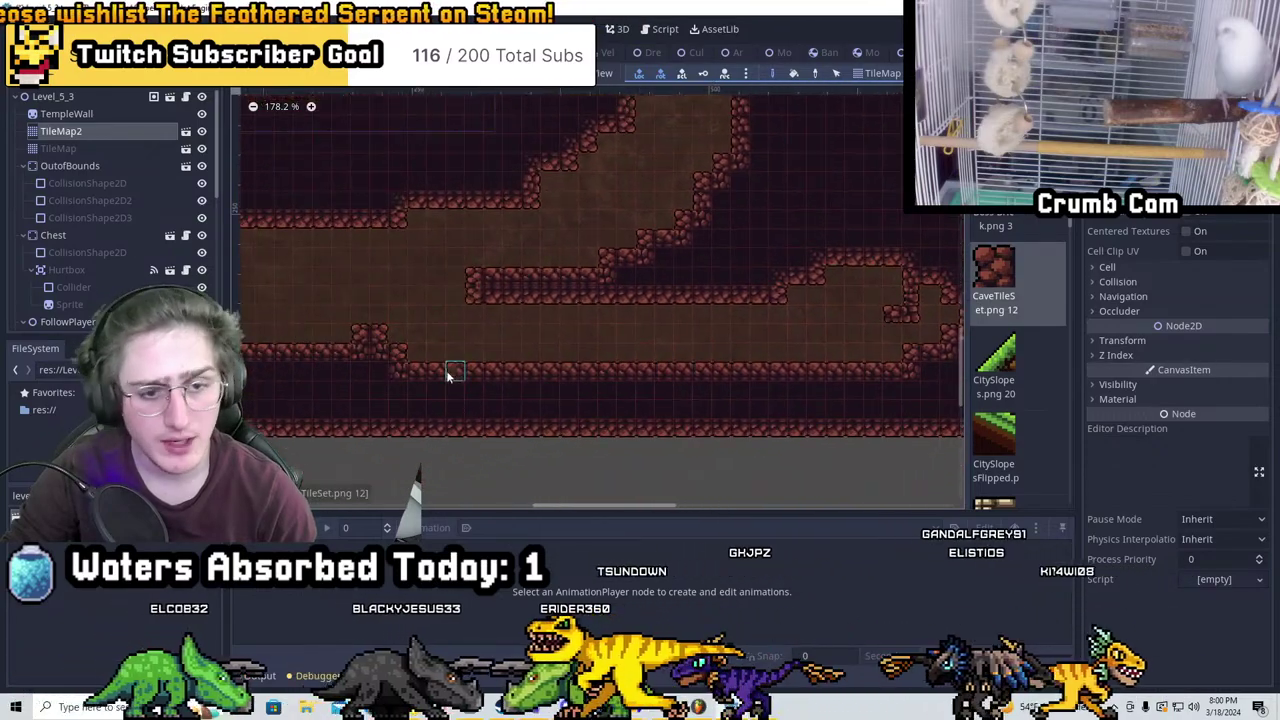
pyautogui.moveTo(447, 375); pyautogui.dragTo(502, 314, button='middle')
pyautogui.moveTo(608, 270); pyautogui.dragTo(520, 398, button='middle')
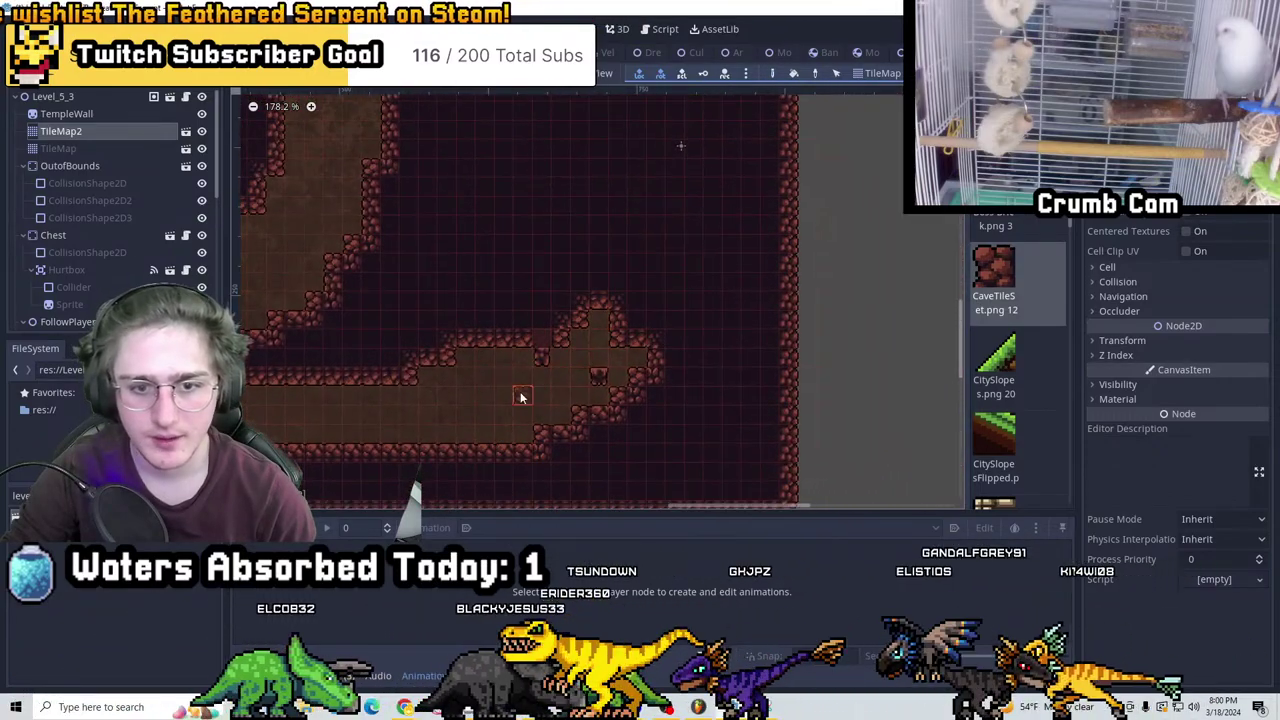
pyautogui.moveTo(520, 398)
pyautogui.mouseDown()
pyautogui.moveTo(605, 305)
pyautogui.moveTo(597, 324)
pyautogui.moveTo(577, 316)
pyautogui.mouseUp()
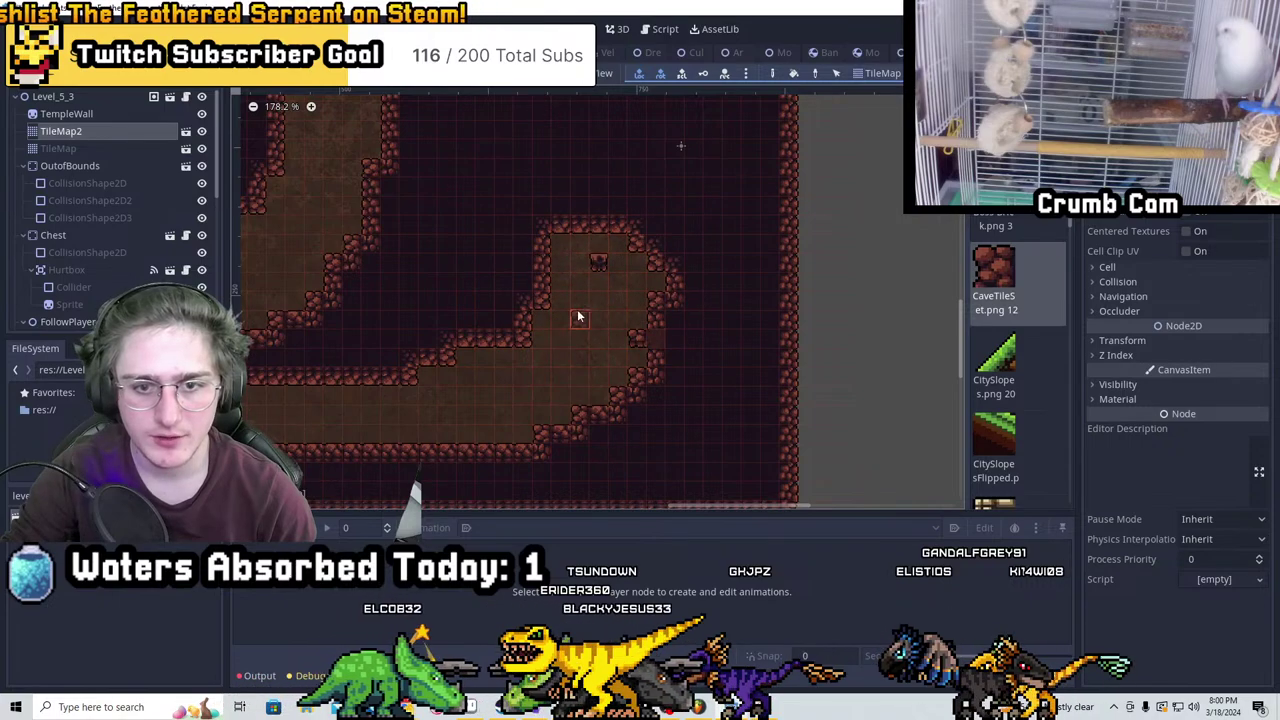
# Erase the extra corridor floor tiles near the torch
pyautogui.moveTo(595, 275)
pyautogui.mouseDown(button='middle')
pyautogui.moveTo(706, 397)
pyautogui.moveTo(631, 343)
pyautogui.moveTo(606, 277)
pyautogui.mouseUp(button='middle')
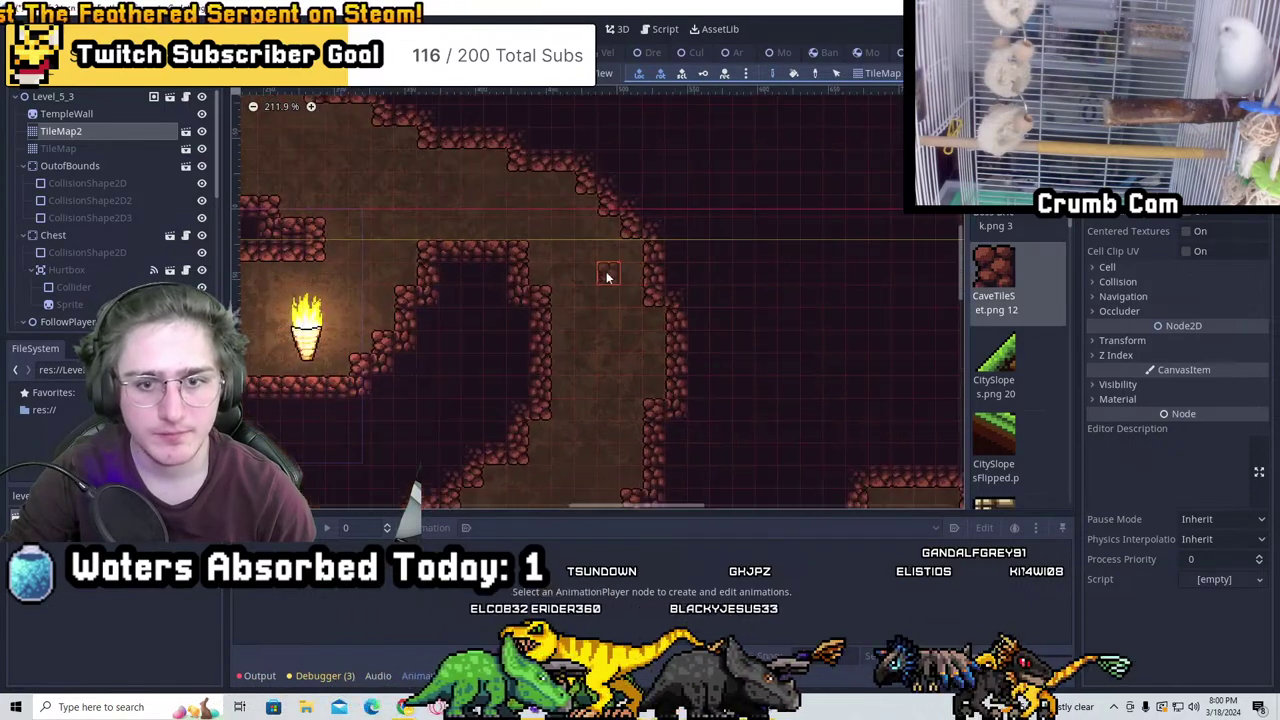
pyautogui.scroll(1, 710, 268)
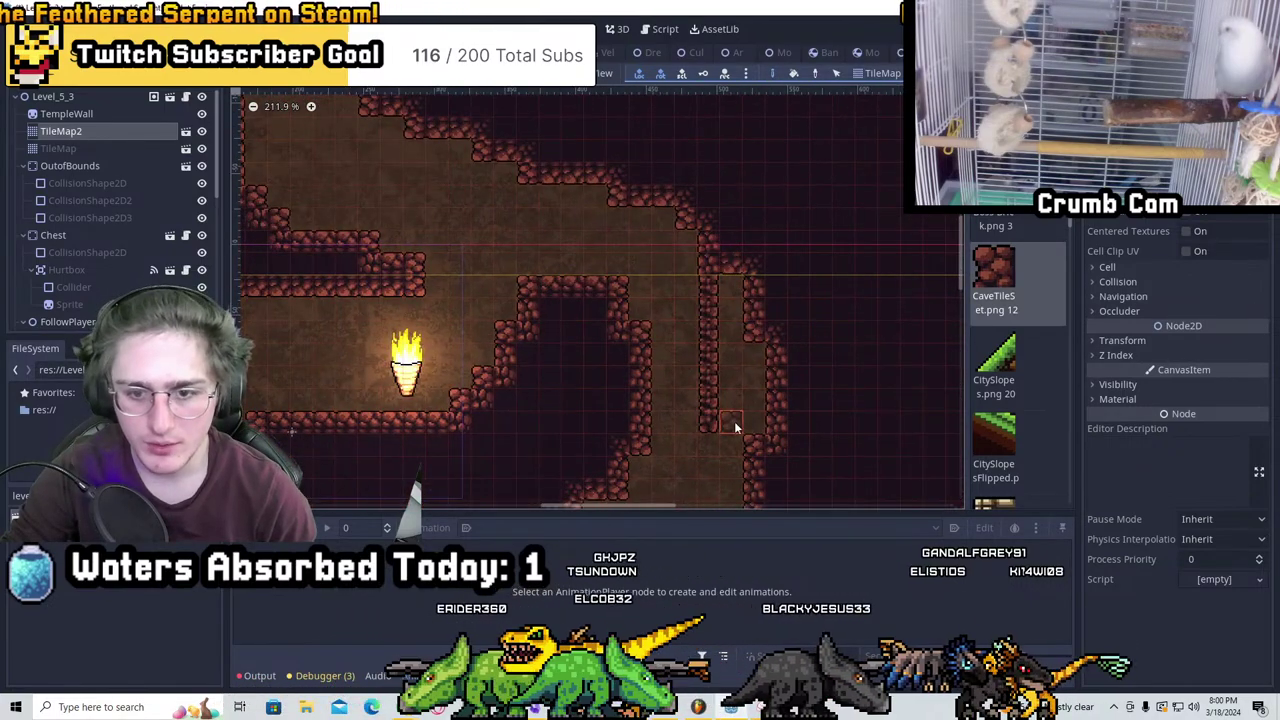
pyautogui.moveTo(735, 427)
pyautogui.mouseDown(button='right')
pyautogui.moveTo(737, 314)
pyautogui.moveTo(733, 440)
pyautogui.mouseUp(button='right')
pyautogui.moveTo(733, 440)
pyautogui.mouseDown(button='middle')
pyautogui.moveTo(633, 281)
pyautogui.moveTo(713, 374)
pyautogui.moveTo(587, 369)
pyautogui.moveTo(637, 277)
pyautogui.moveTo(721, 412)
pyautogui.moveTo(668, 385)
pyautogui.mouseUp(button='middle')
pyautogui.scroll(-2, 600, 283)
pyautogui.scroll(-1, 726, 357)
pyautogui.scroll(2, 722, 415)
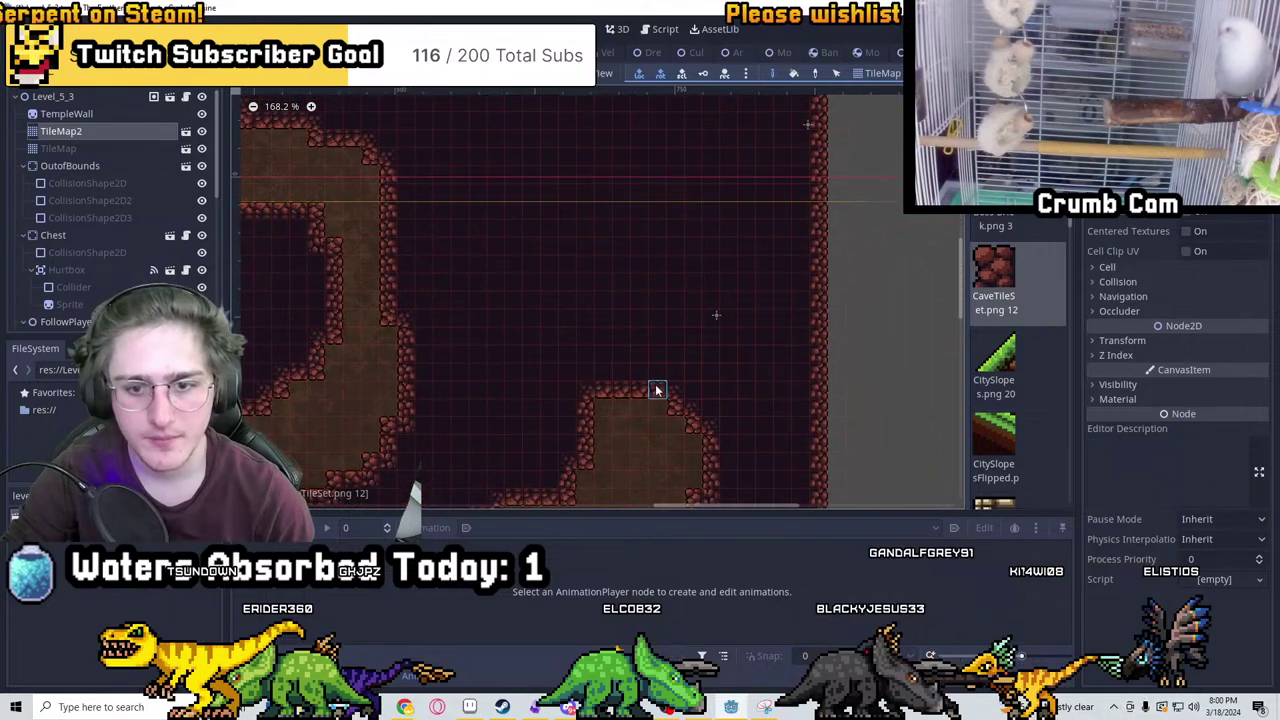
# Paint TileMap2 wall tiles upward to push the upper chamber's top wall higher
pyautogui.moveTo(668, 385); pyautogui.dragTo(671, 311)
pyautogui.moveTo(699, 370)
pyautogui.mouseDown()
pyautogui.moveTo(717, 325)
pyautogui.moveTo(757, 322)
pyautogui.moveTo(789, 350)
pyautogui.mouseUp()
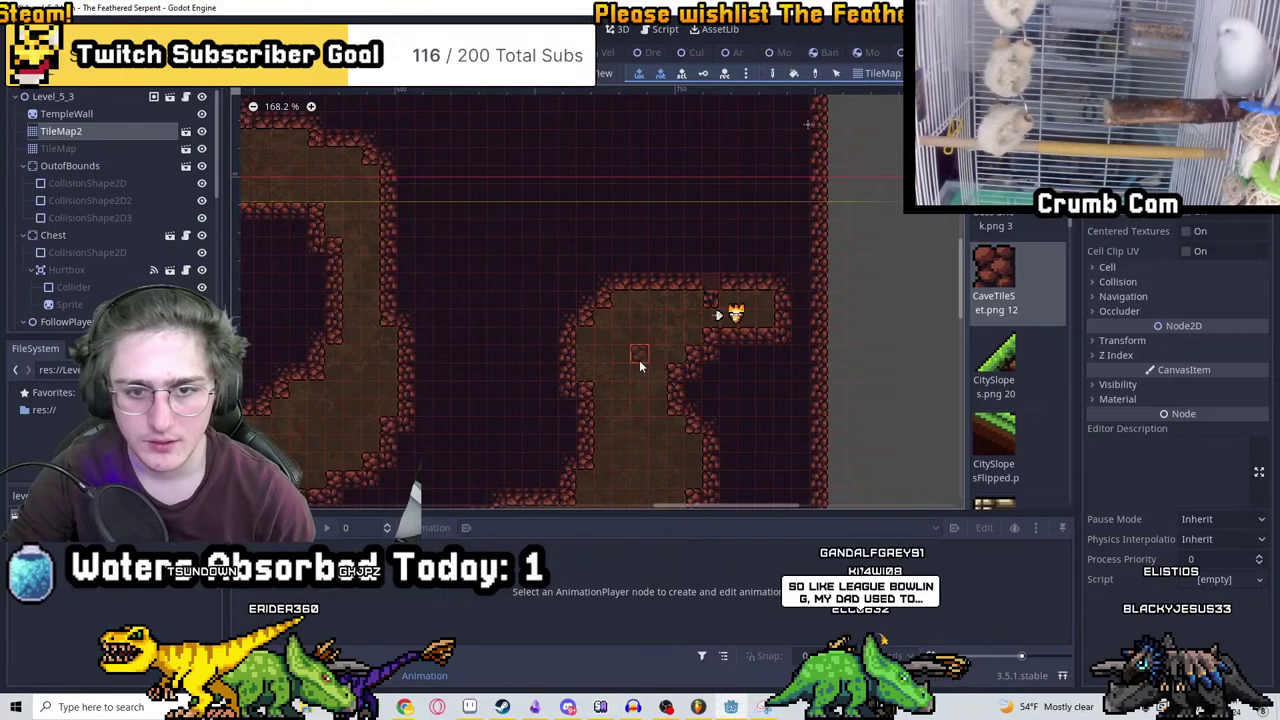
pyautogui.moveTo(675, 300); pyautogui.dragTo(731, 287)
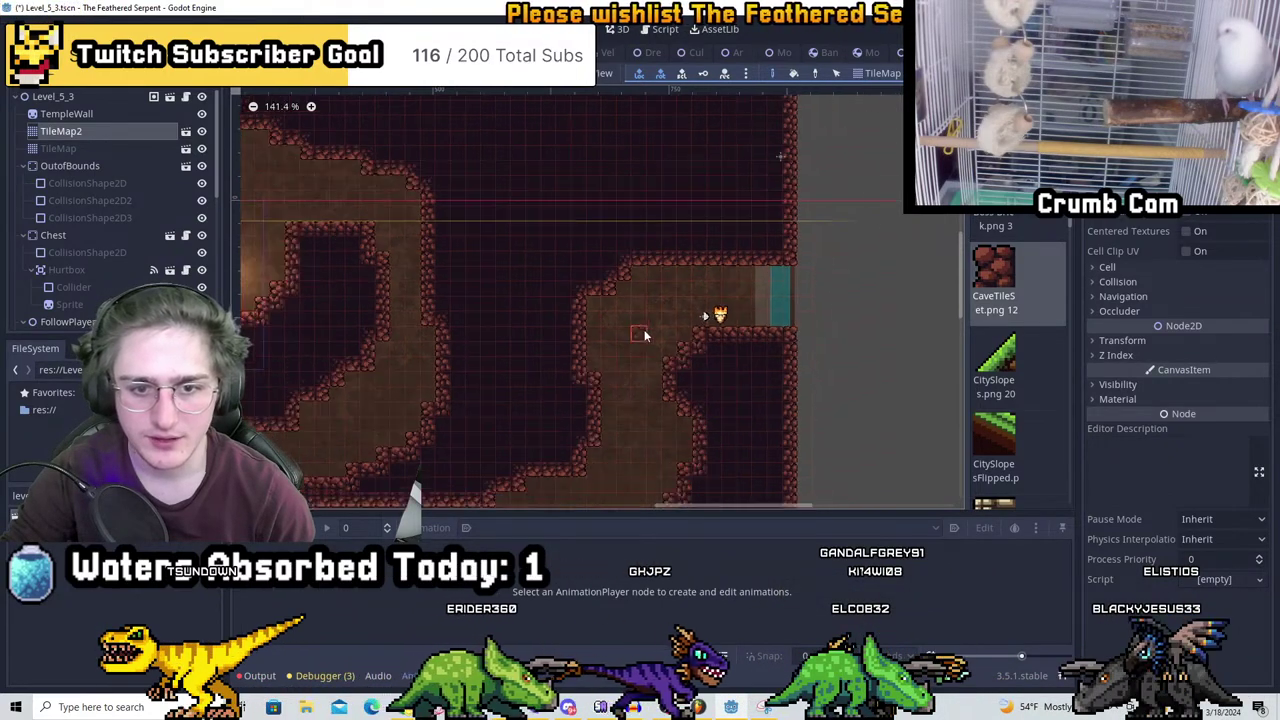
pyautogui.scroll(-4, 644, 329)
pyautogui.scroll(6, 795, 229)
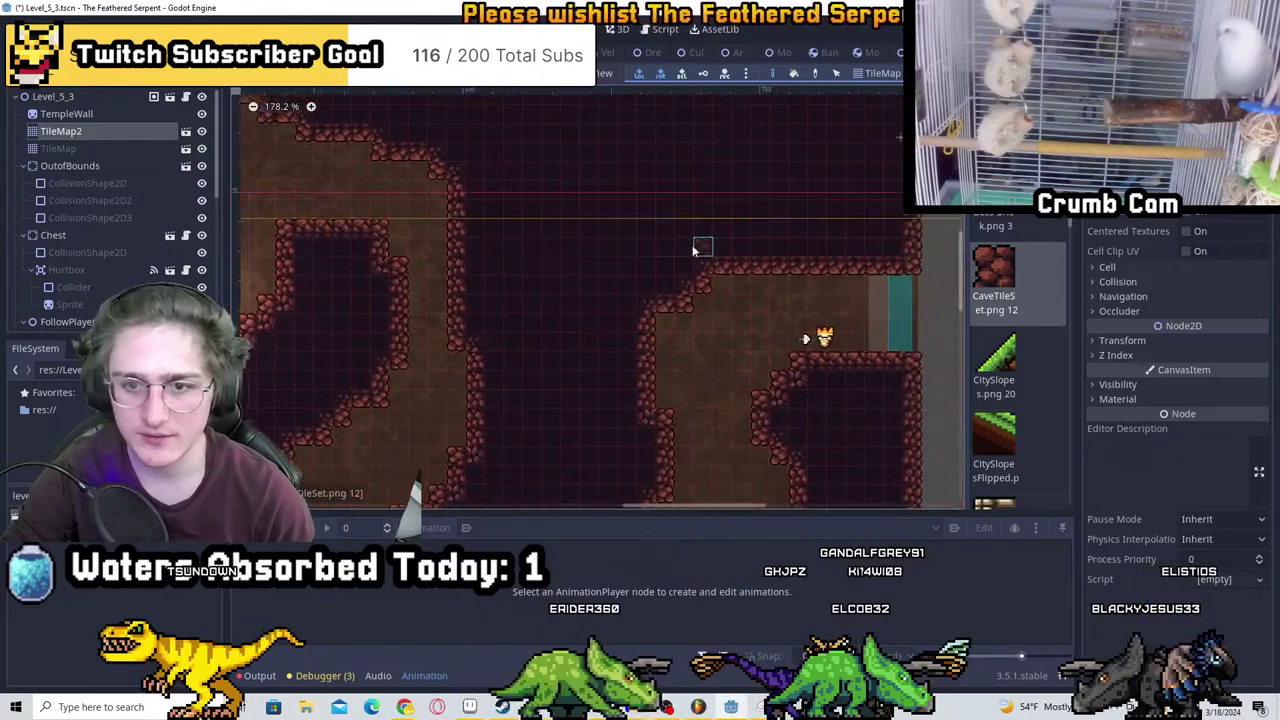
pyautogui.moveTo(592, 270); pyautogui.dragTo(666, 280)
# Erase the small rock pillars inside the chamber and repaint its ceiling one row higher
pyautogui.scroll(-1, 670, 300)
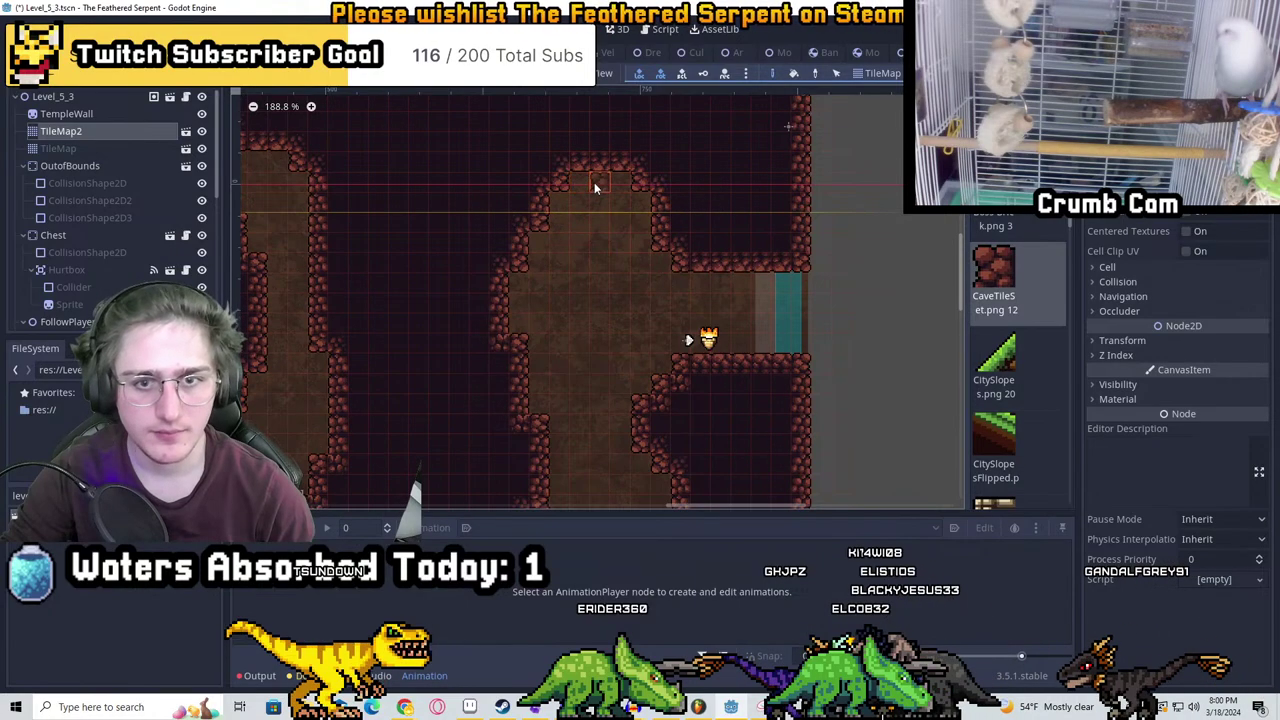
pyautogui.scroll(-2, 594, 182)
pyautogui.moveTo(900, 200)
pyautogui.mouseDown(button='middle')
pyautogui.moveTo(505, 215)
pyautogui.moveTo(590, 237)
pyautogui.moveTo(600, 421)
pyautogui.moveTo(548, 469)
pyautogui.mouseUp(button='middle')
pyautogui.scroll(2, 590, 248)
pyautogui.moveTo(680, 340)
pyautogui.mouseDown()
pyautogui.moveTo(630, 260)
pyautogui.moveTo(702, 267)
pyautogui.mouseUp()
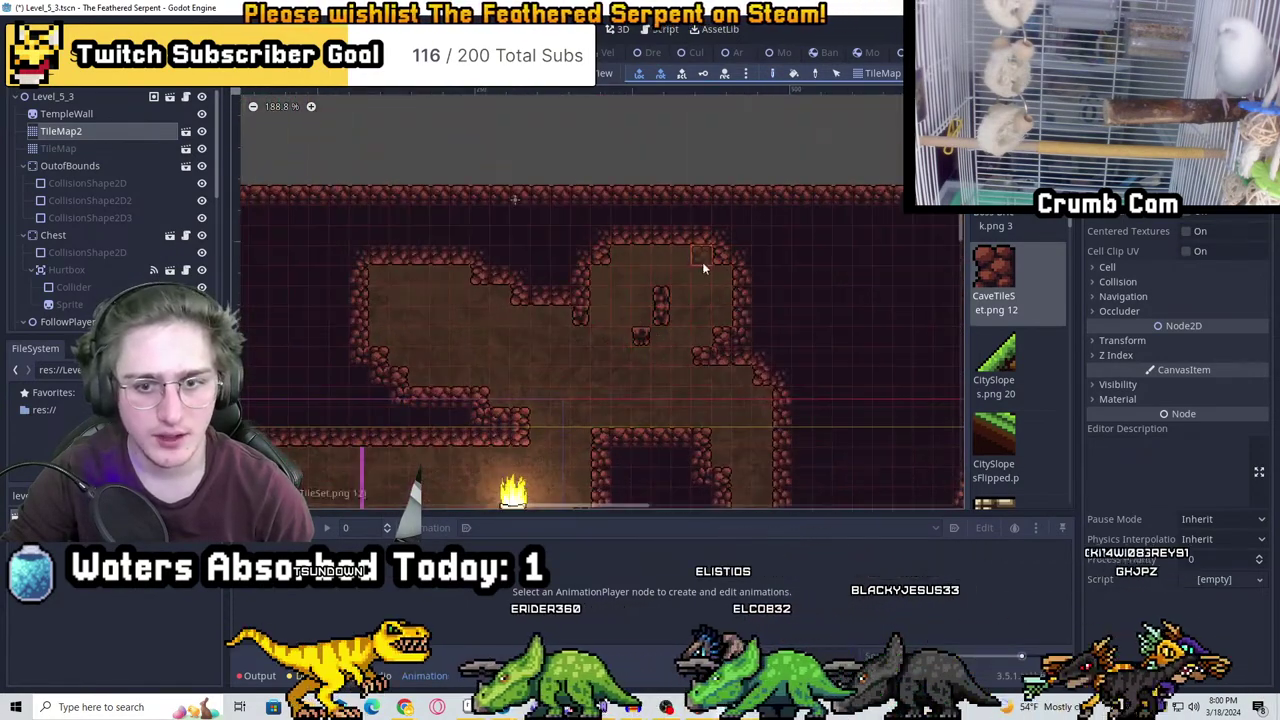
pyautogui.moveTo(702, 261)
pyautogui.mouseDown(button='right')
pyautogui.moveTo(646, 297)
pyautogui.moveTo(695, 356)
pyautogui.moveTo(726, 317)
pyautogui.mouseUp(button='right')
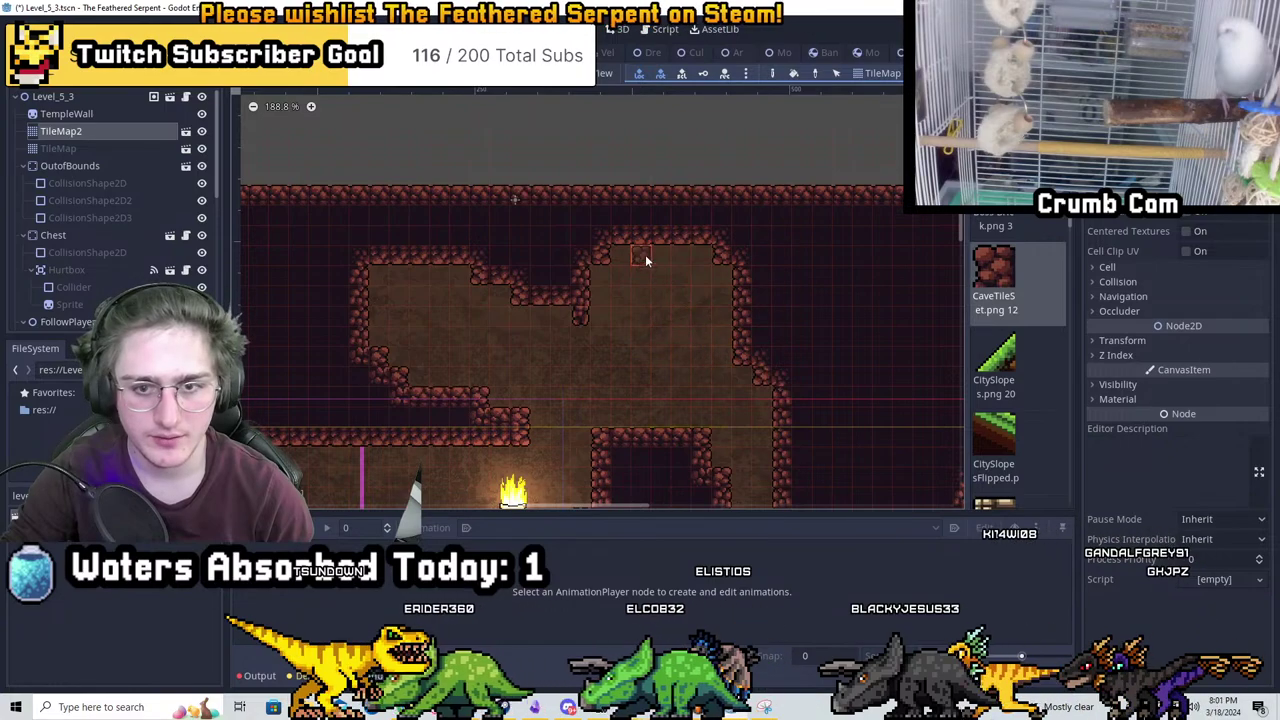
pyautogui.moveTo(645, 254)
pyautogui.mouseDown()
pyautogui.moveTo(657, 239)
pyautogui.moveTo(614, 260)
pyautogui.moveTo(624, 236)
pyautogui.moveTo(718, 257)
pyautogui.mouseUp()
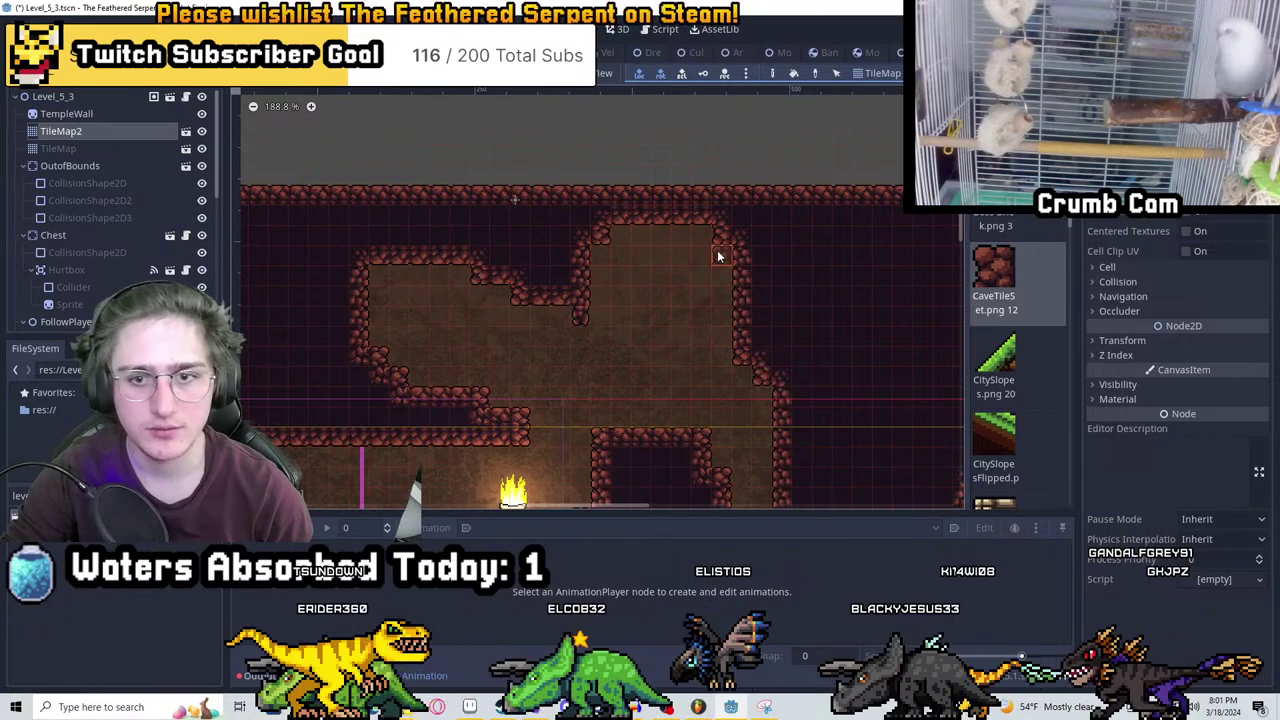
pyautogui.scroll(-5, 130, 240)
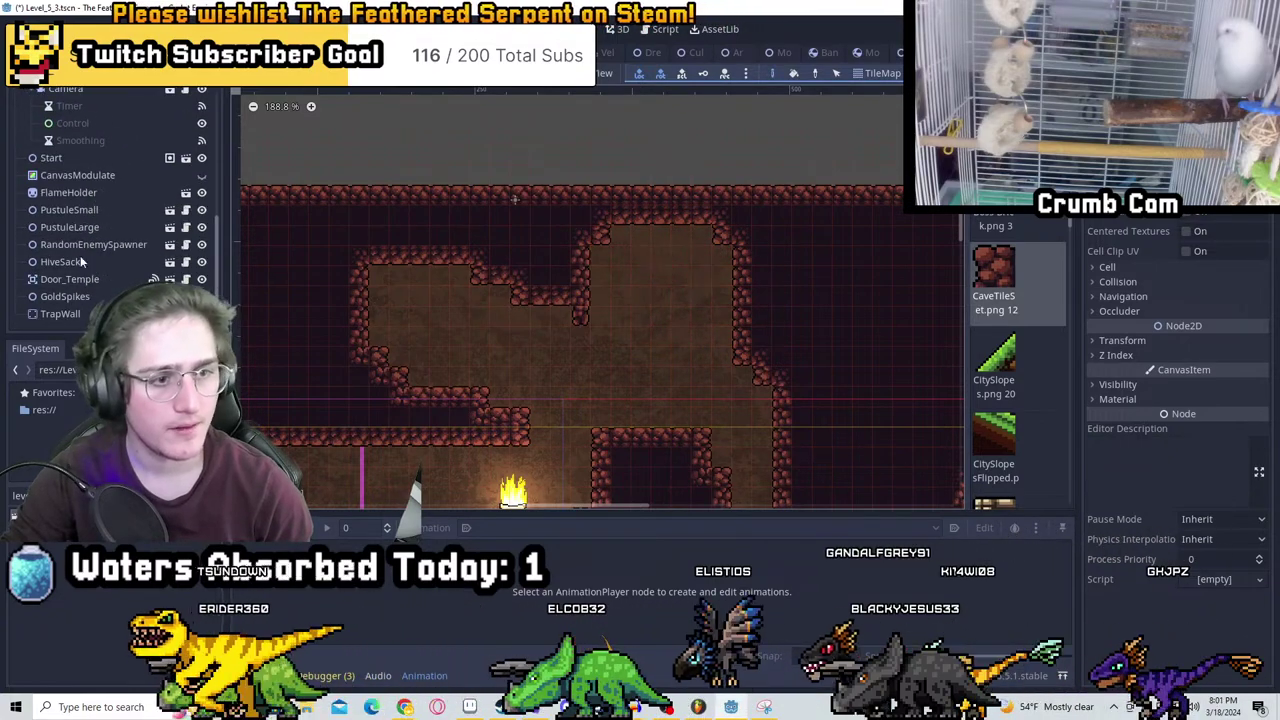
# Drag HiveSack into the raised central chamber and nudge it up-left beneath the roots
pyautogui.click(80, 259)
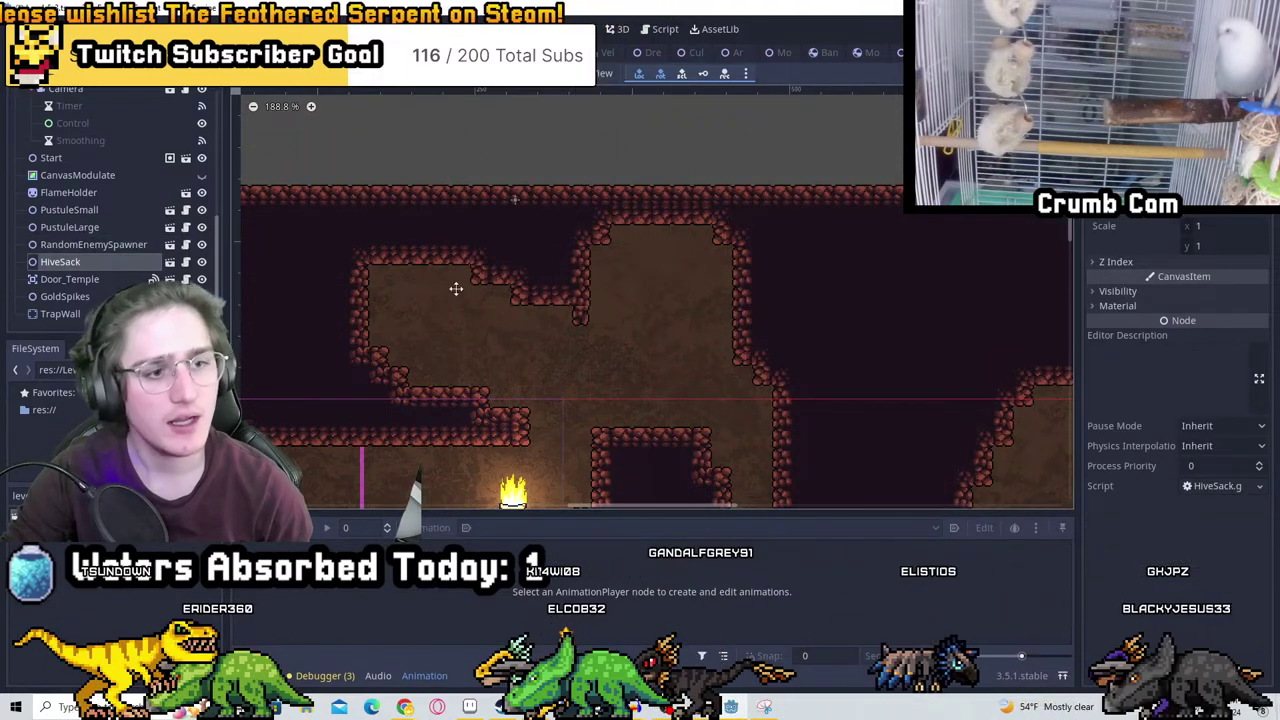
pyautogui.moveTo(455, 289); pyautogui.dragTo(703, 253)
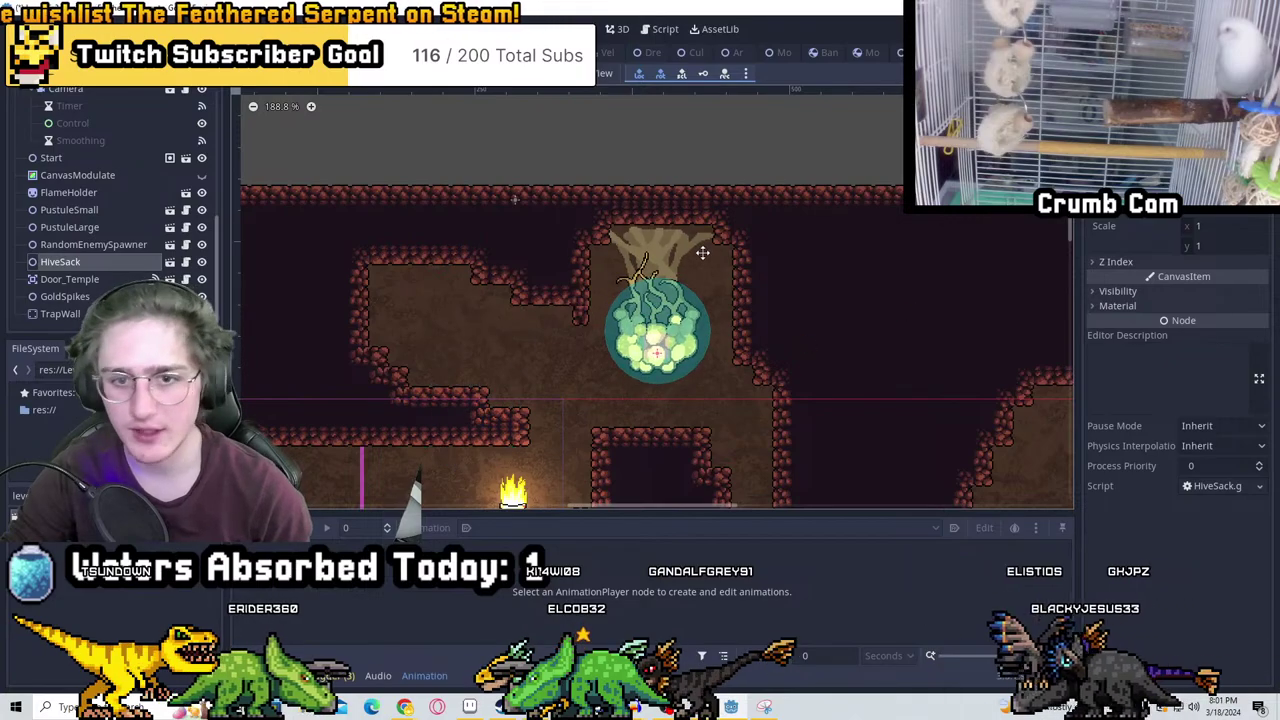
pyautogui.scroll(2, 703, 253)
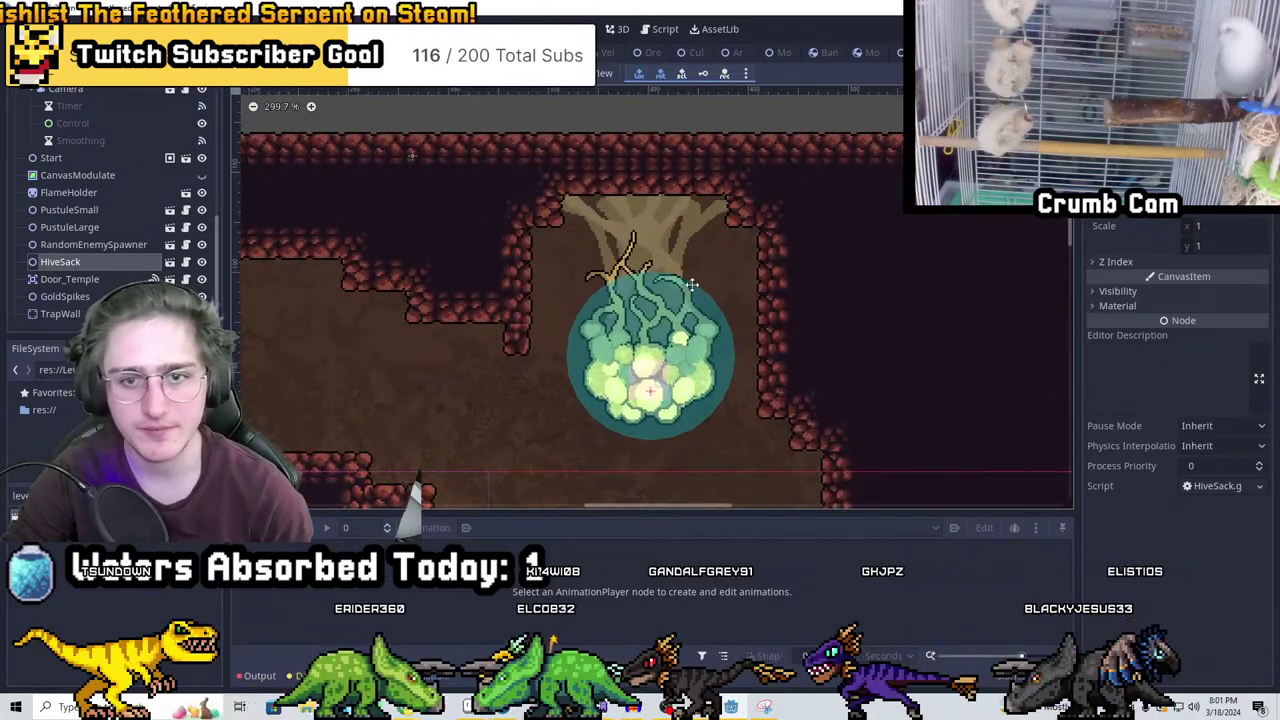
pyautogui.scroll(-3, 694, 280)
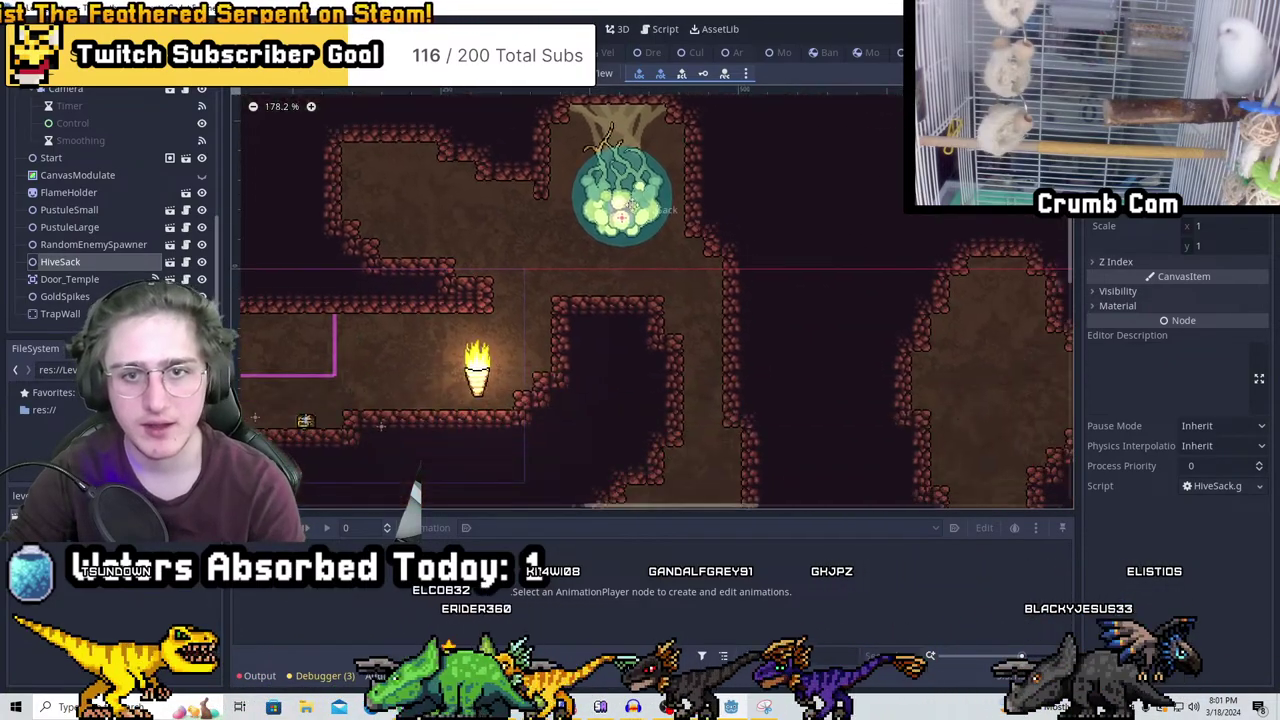
pyautogui.scroll(5, 632, 204)
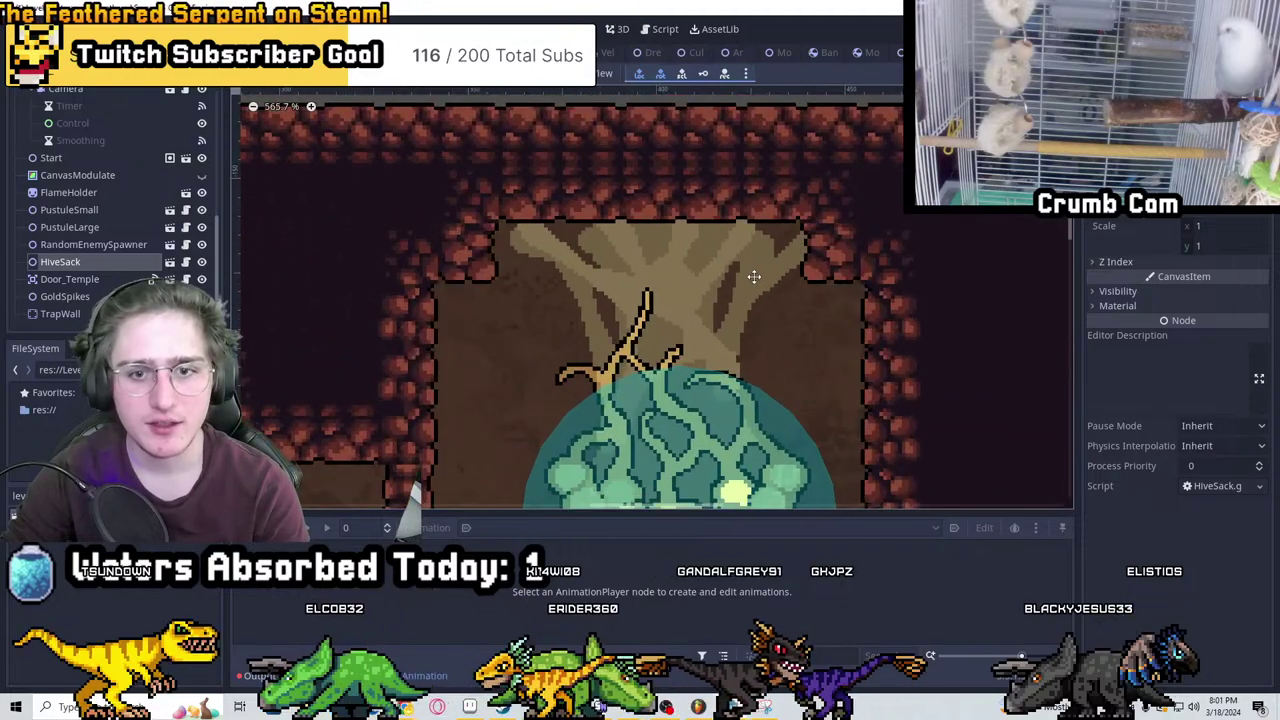
pyautogui.moveTo(754, 276)
pyautogui.mouseDown()
pyautogui.moveTo(737, 277)
pyautogui.moveTo(734, 251)
pyautogui.moveTo(737, 263)
pyautogui.mouseUp()
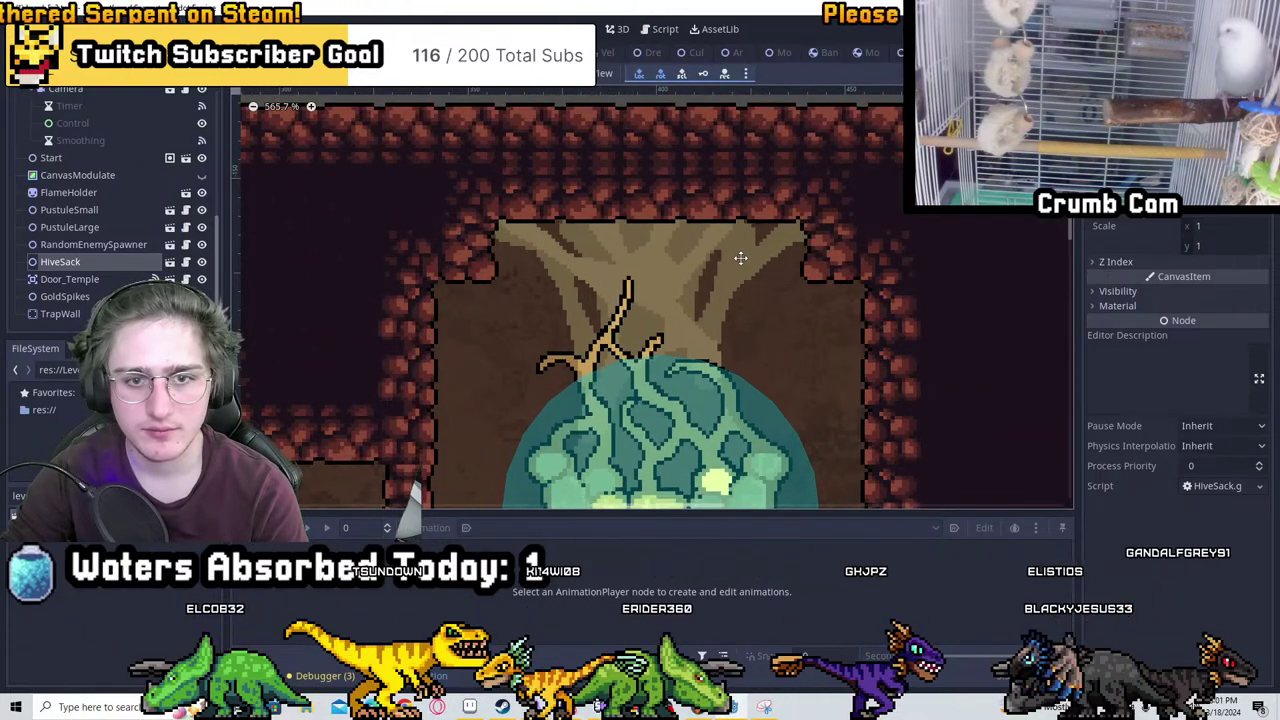
pyautogui.scroll(-4, 740, 258)
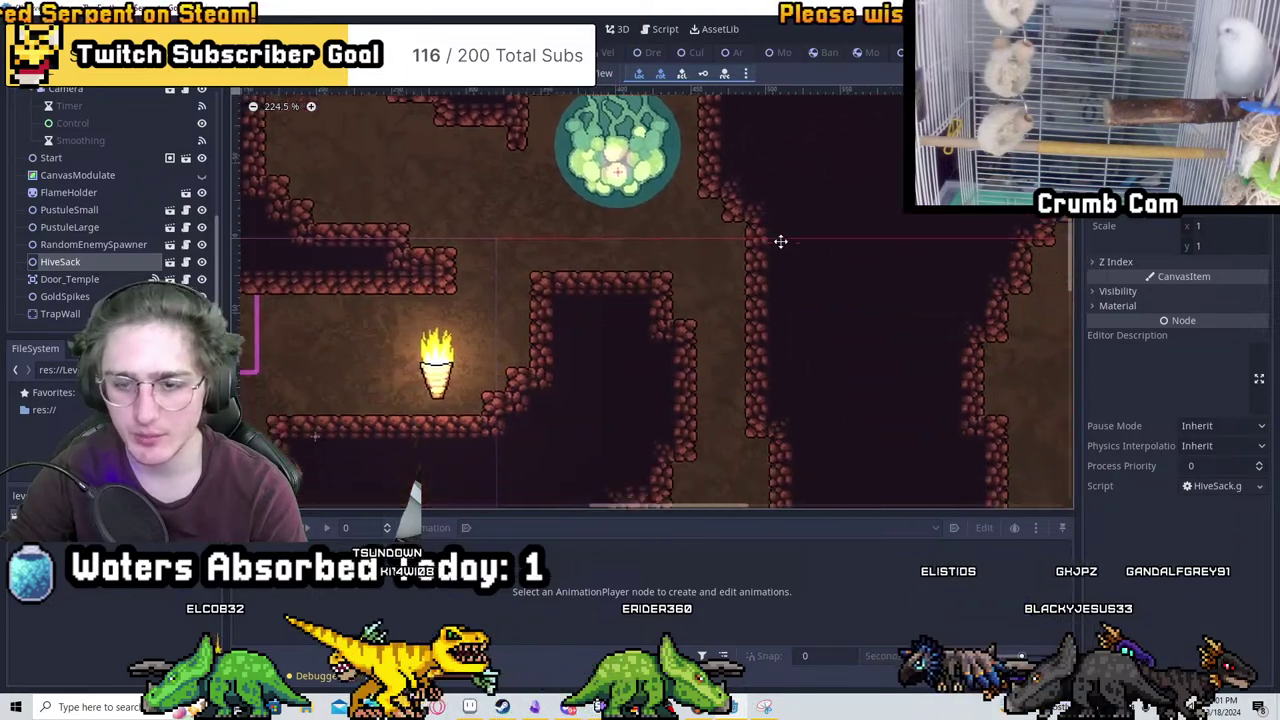
pyautogui.scroll(-2, 720, 266)
# Duplicate HiveSack and hang HiveSack2 under the roots in the right-hand cave room
pyautogui.hotkey('ctrl', 'd')
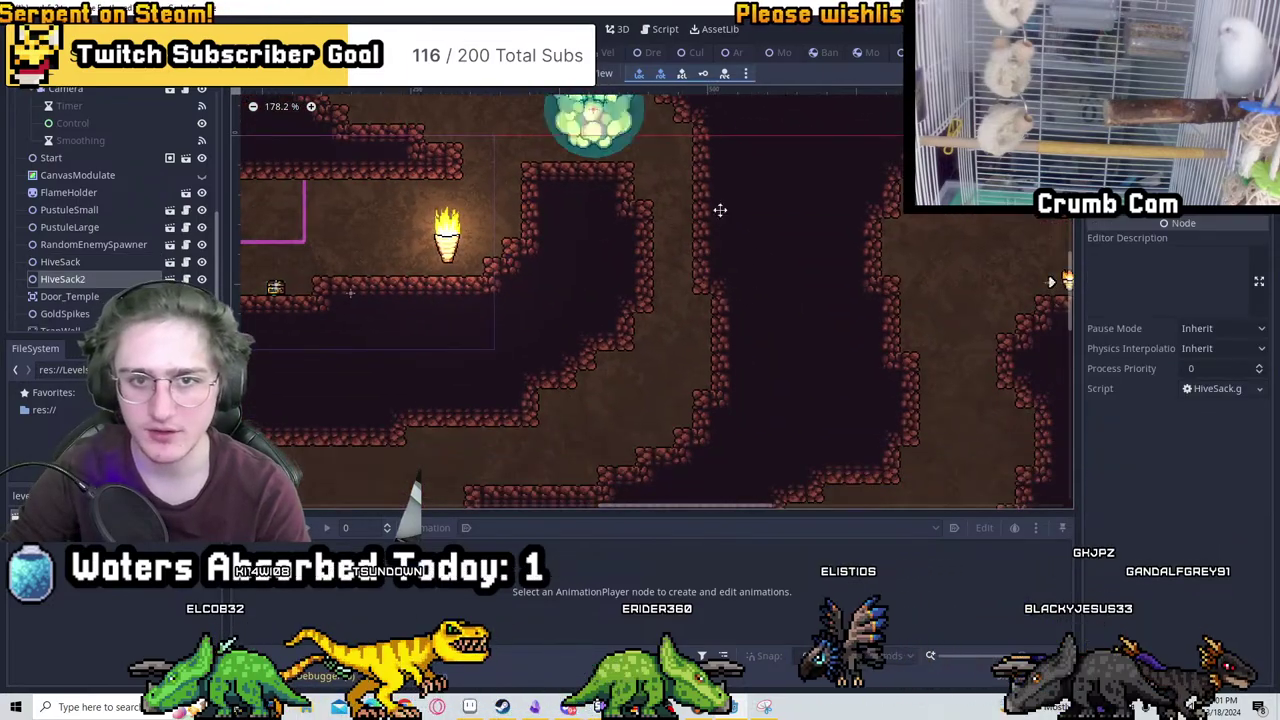
pyautogui.moveTo(720, 210); pyautogui.dragTo(456, 276, button='middle')
pyautogui.moveTo(329, 190); pyautogui.dragTo(700, 340)
pyautogui.scroll(5, 720, 300)
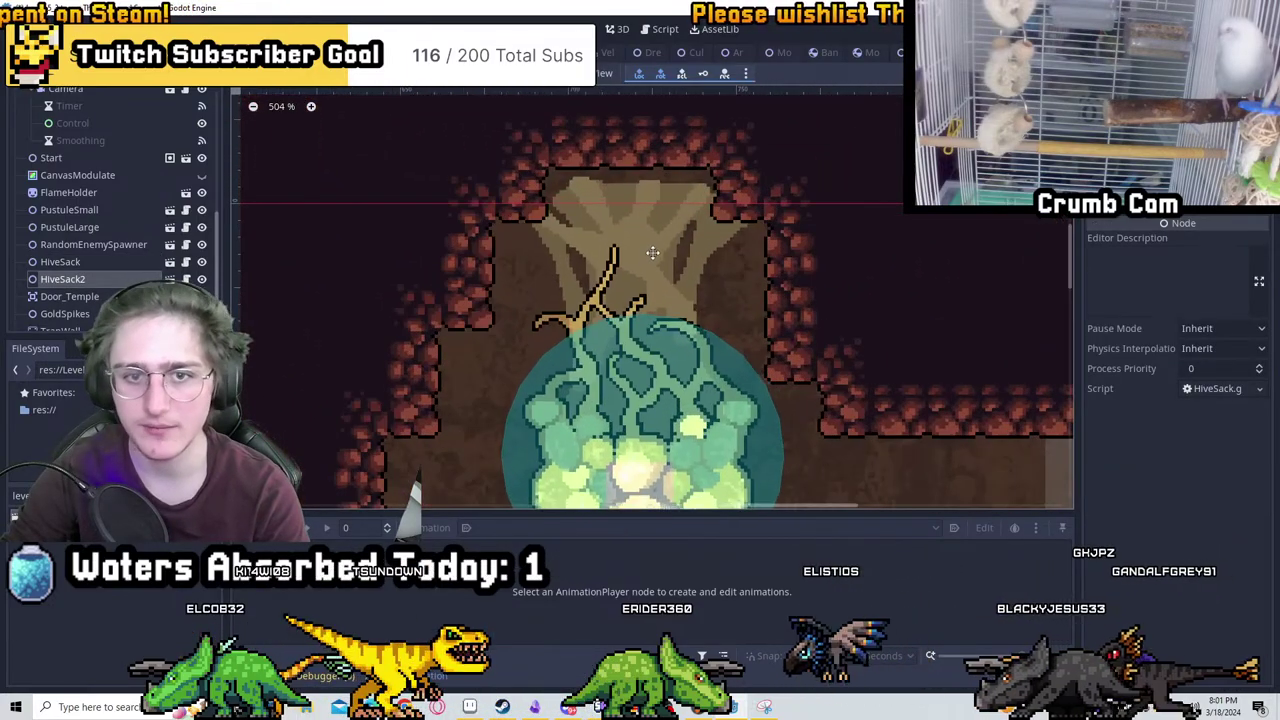
pyautogui.moveTo(652, 253); pyautogui.dragTo(650, 223)
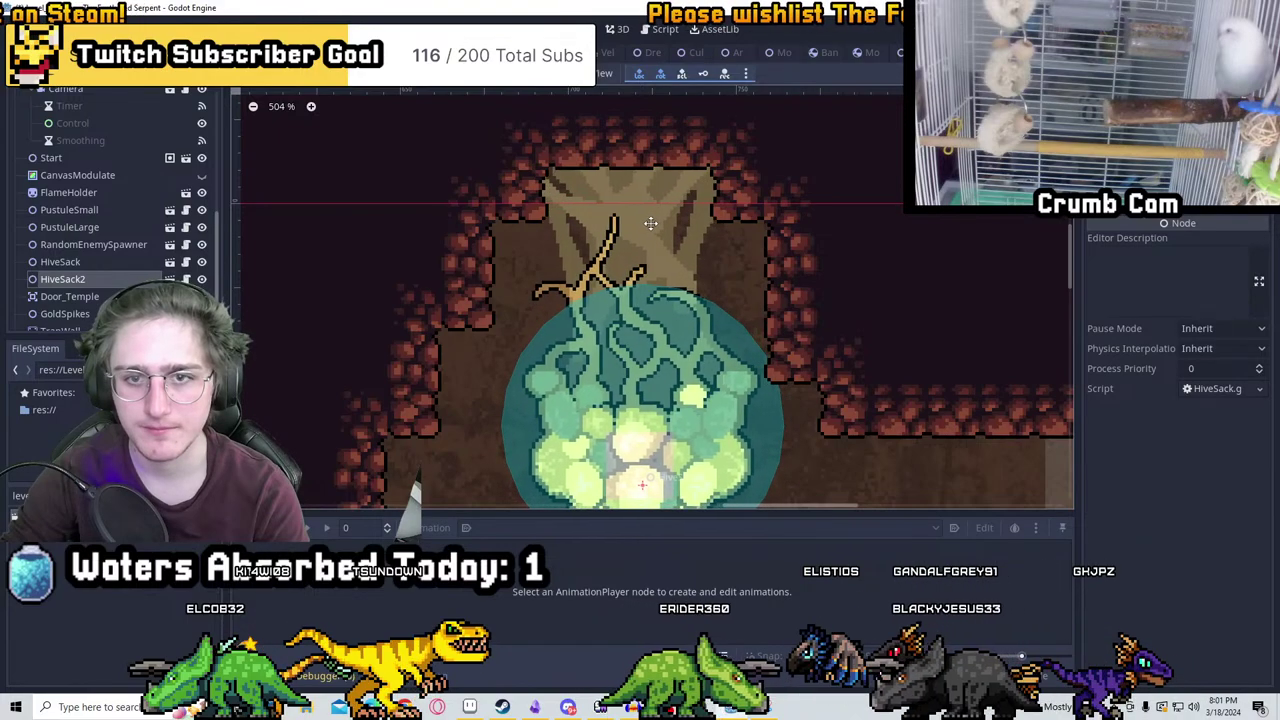
pyautogui.scroll(-6, 773, 223)
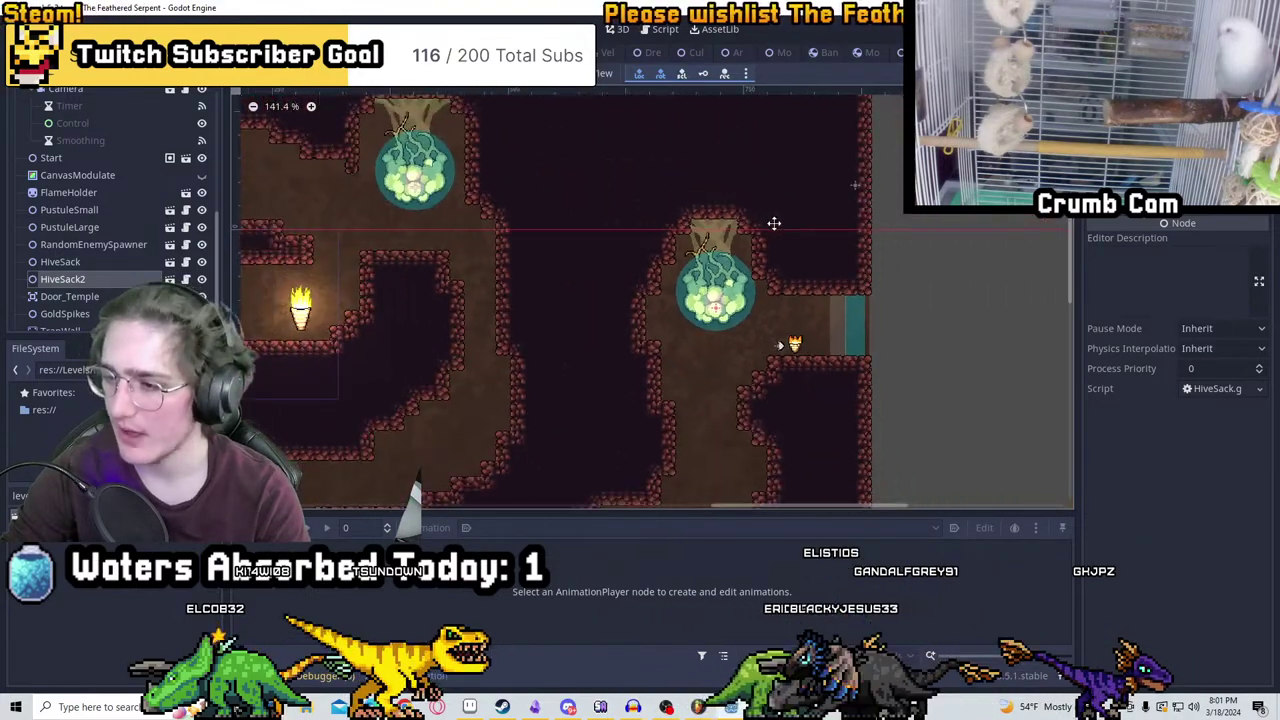
pyautogui.scroll(-2, 773, 223)
# Save the Level_5_3 scene with Ctrl+S
pyautogui.hotkey('ctrl', 's')
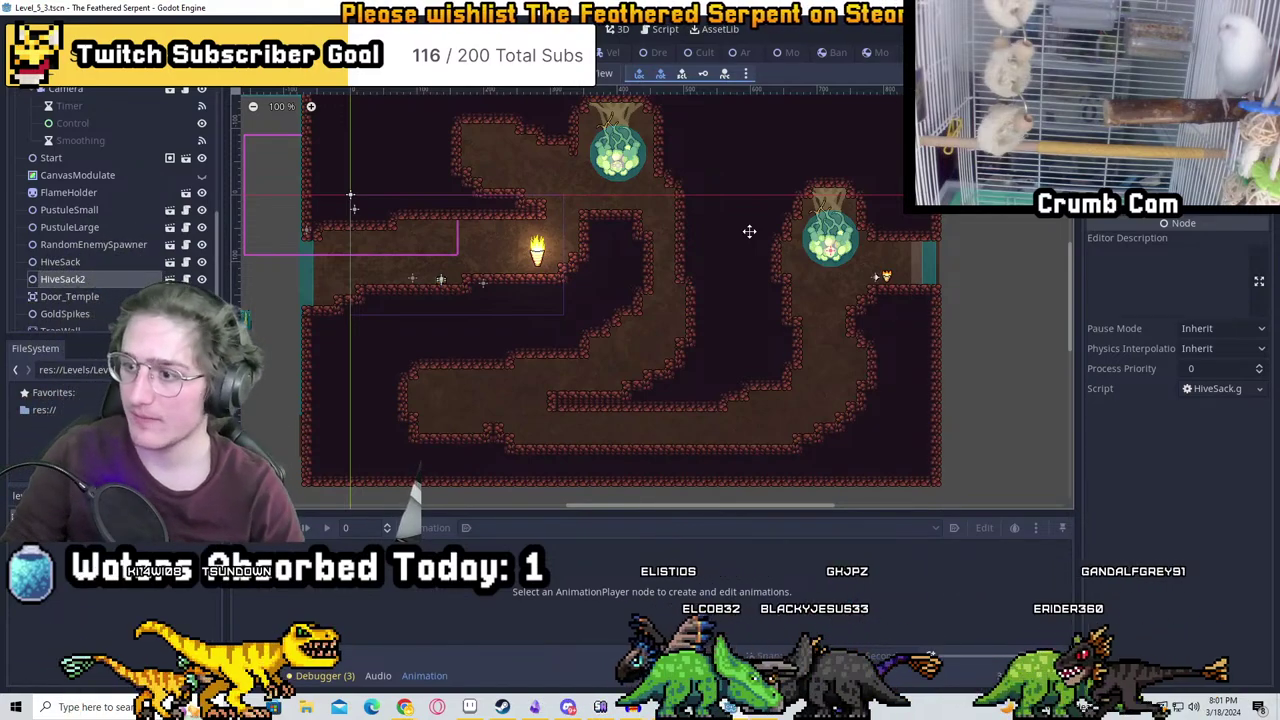
pyautogui.scroll(2, 506, 135)
pyautogui.moveTo(506, 135); pyautogui.dragTo(718, 249, button='middle')
pyautogui.scroll(5, 143, 157)
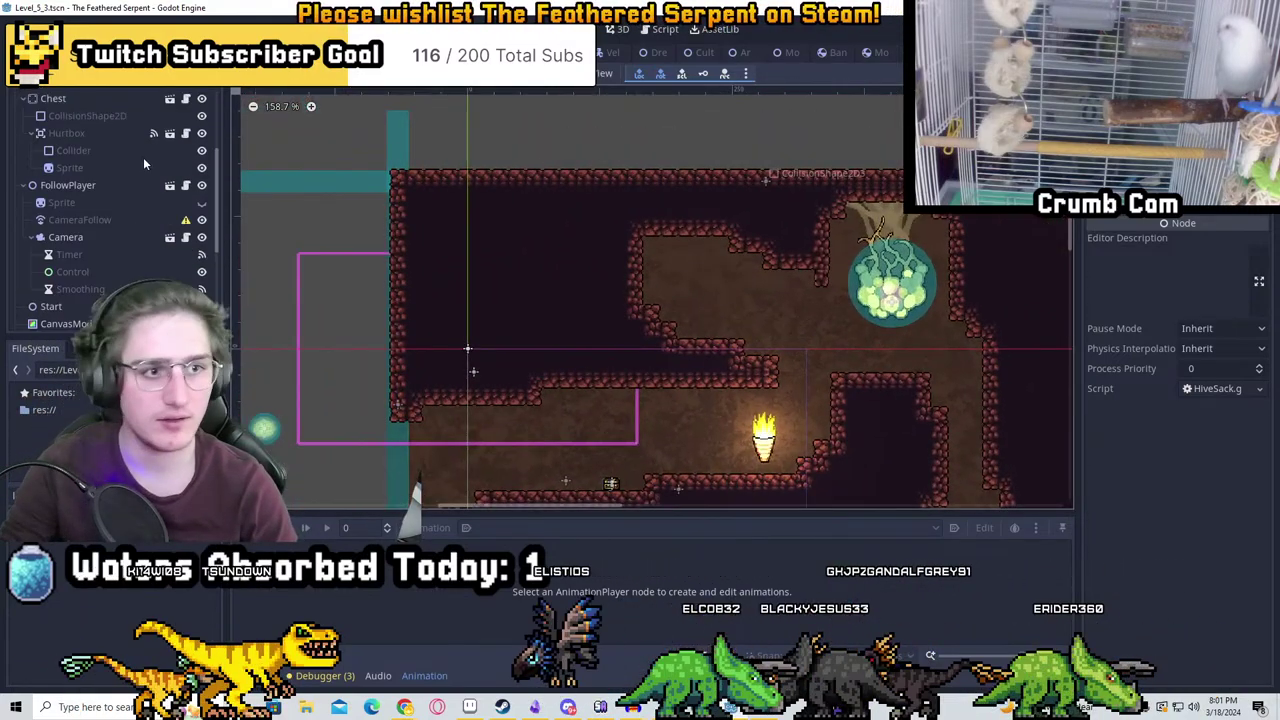
# On TileMap2, paint cave wall tiles along the hive pocket edges and extend the wall downward
pyautogui.scroll(2, 576, 248)
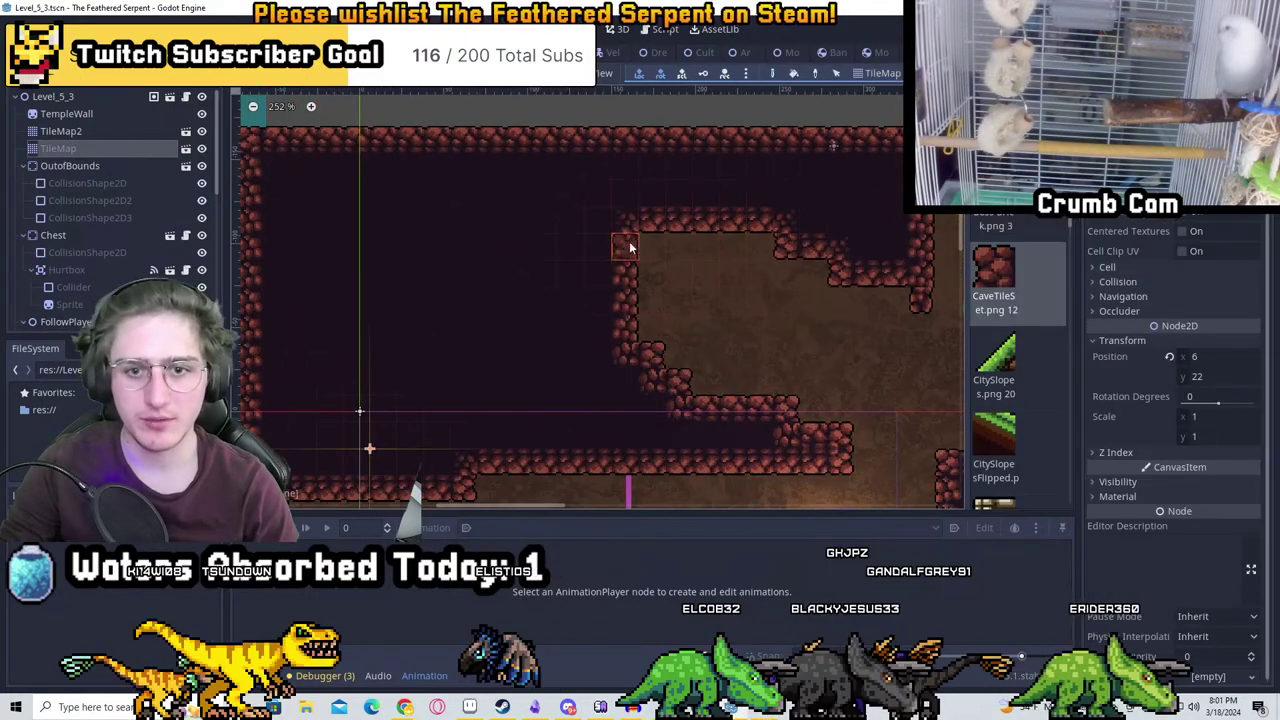
pyautogui.click(60, 131)
pyautogui.moveTo(700, 195)
pyautogui.mouseDown()
pyautogui.moveTo(648, 300)
pyautogui.moveTo(591, 277)
pyautogui.moveTo(611, 303)
pyautogui.mouseUp()
pyautogui.scroll(-1, 694, 307)
pyautogui.scroll(1, 789, 371)
pyautogui.scroll(-2, 724, 330)
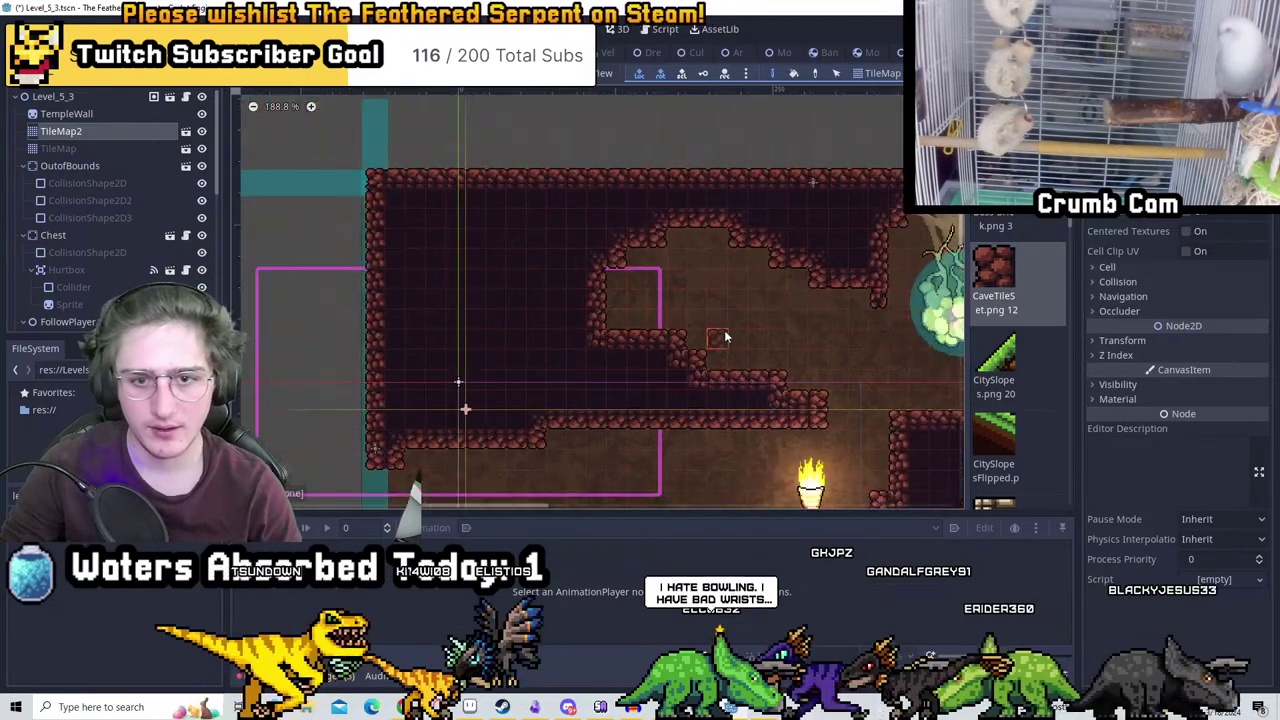
pyautogui.scroll(1, 678, 323)
pyautogui.scroll(-2, 764, 325)
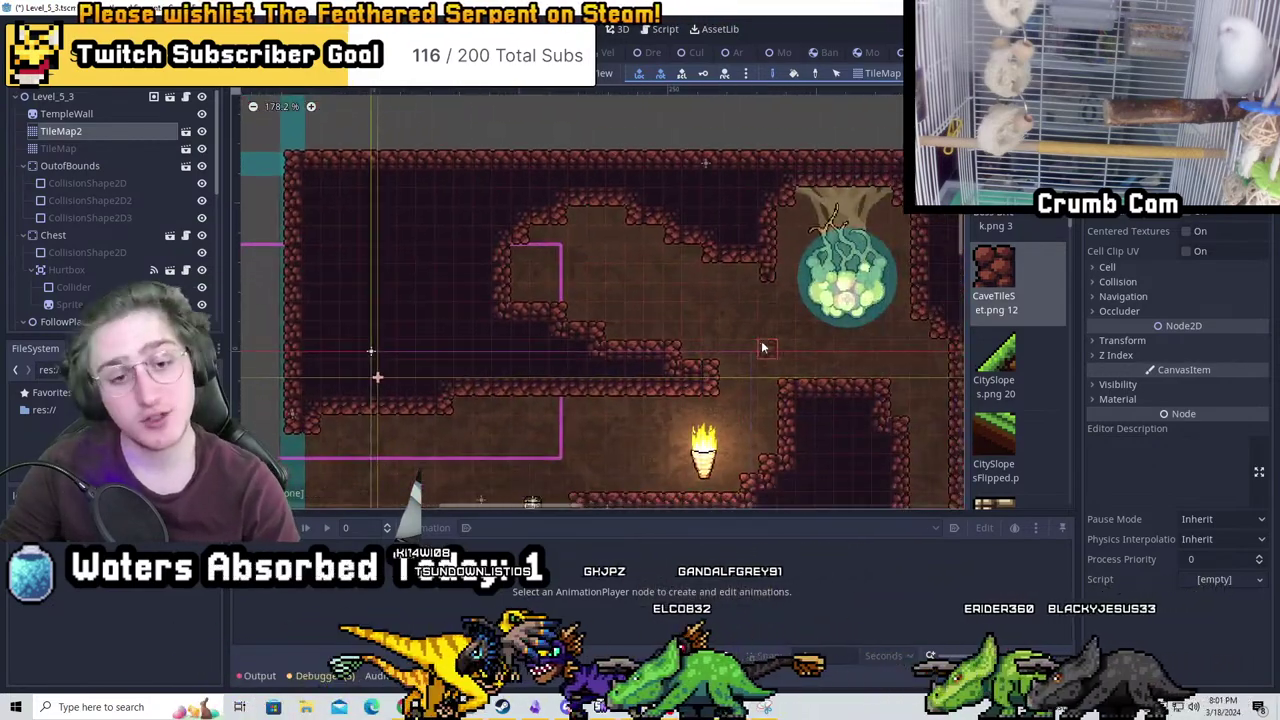
pyautogui.scroll(2, 744, 258)
pyautogui.moveTo(744, 258); pyautogui.dragTo(769, 290)
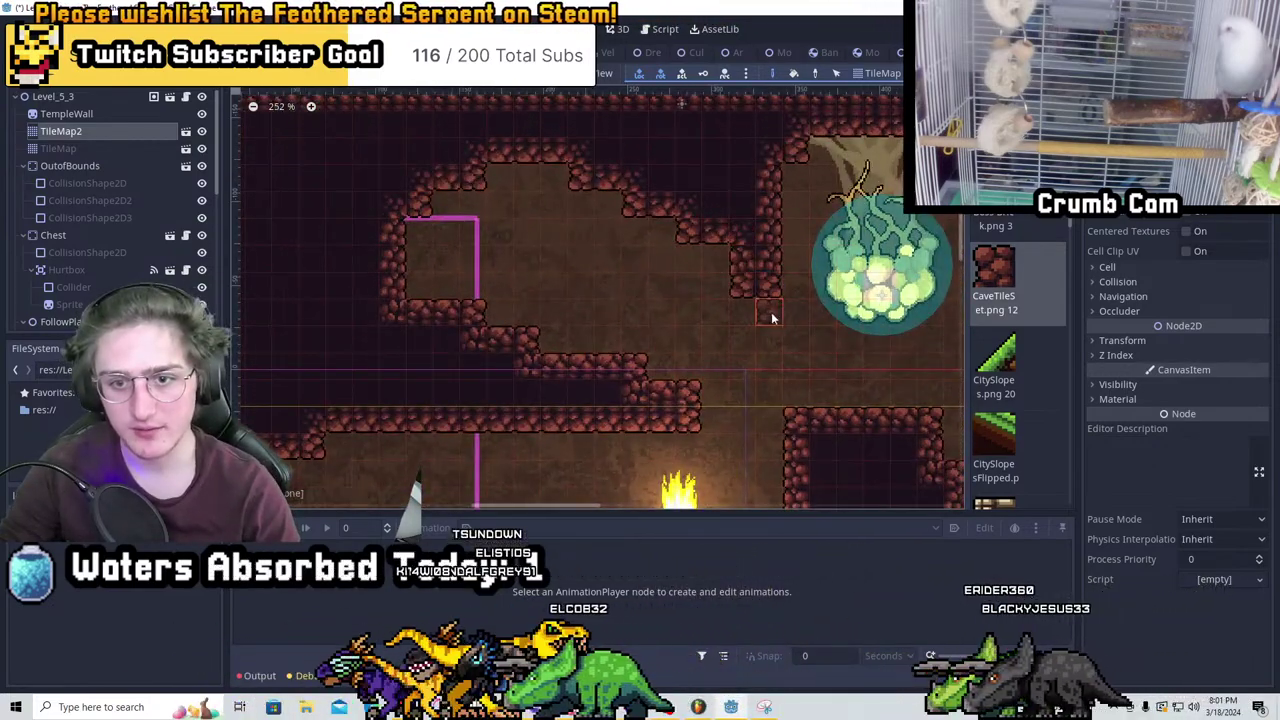
# Paint a short ledge of cave rock tiles capping the pillar near the second hive
pyautogui.moveTo(802, 425); pyautogui.dragTo(776, 330, button='middle')
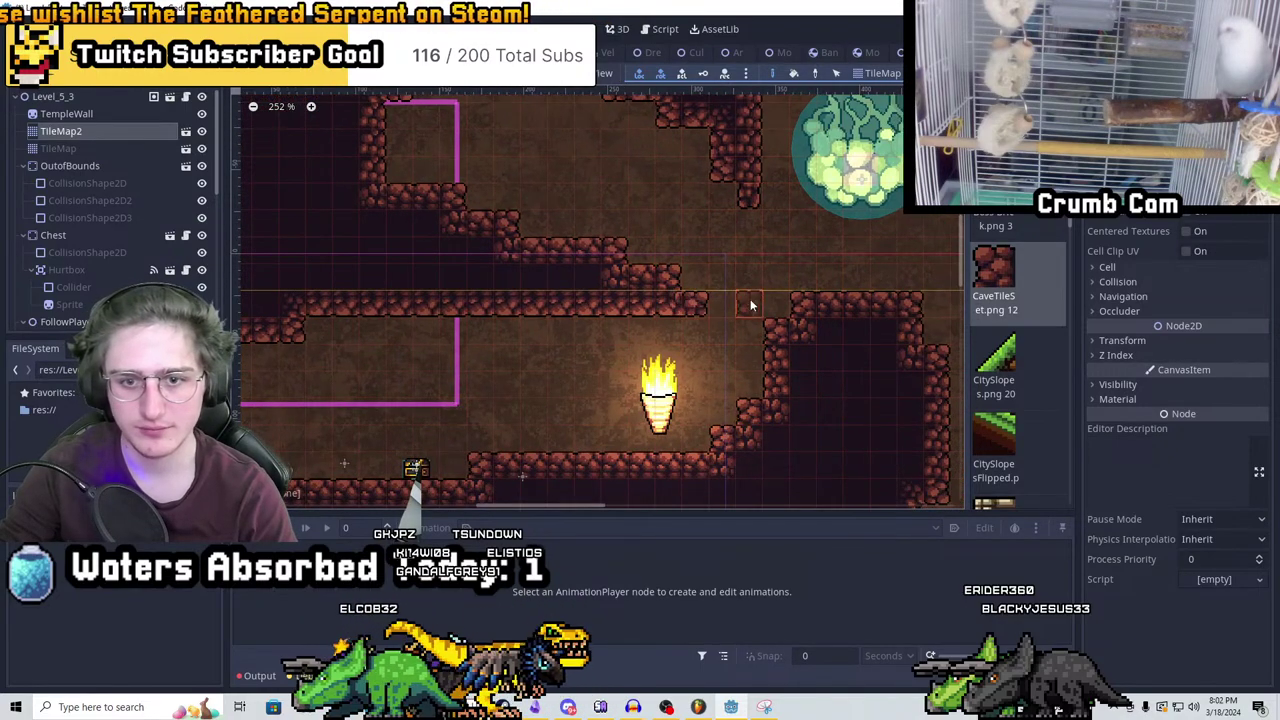
pyautogui.moveTo(770, 258); pyautogui.dragTo(606, 292, button='middle')
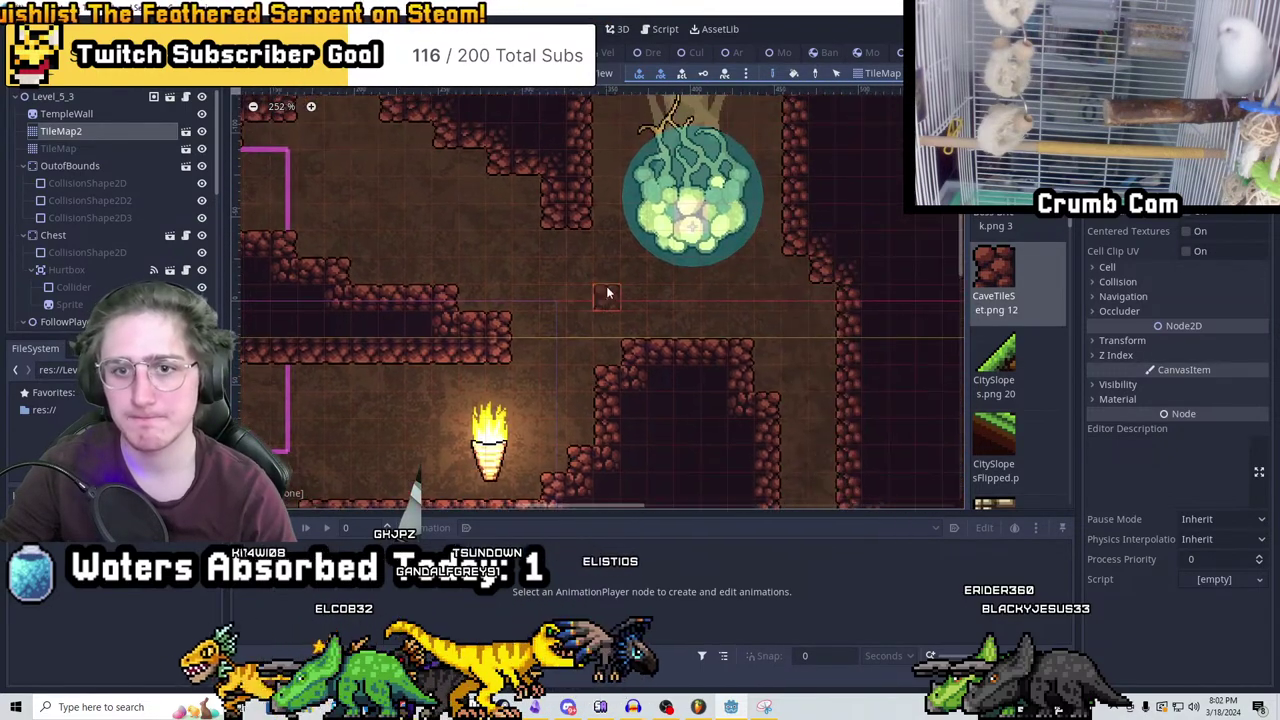
pyautogui.moveTo(582, 242); pyautogui.dragTo(523, 283, button='middle')
pyautogui.scroll(-1, 697, 247)
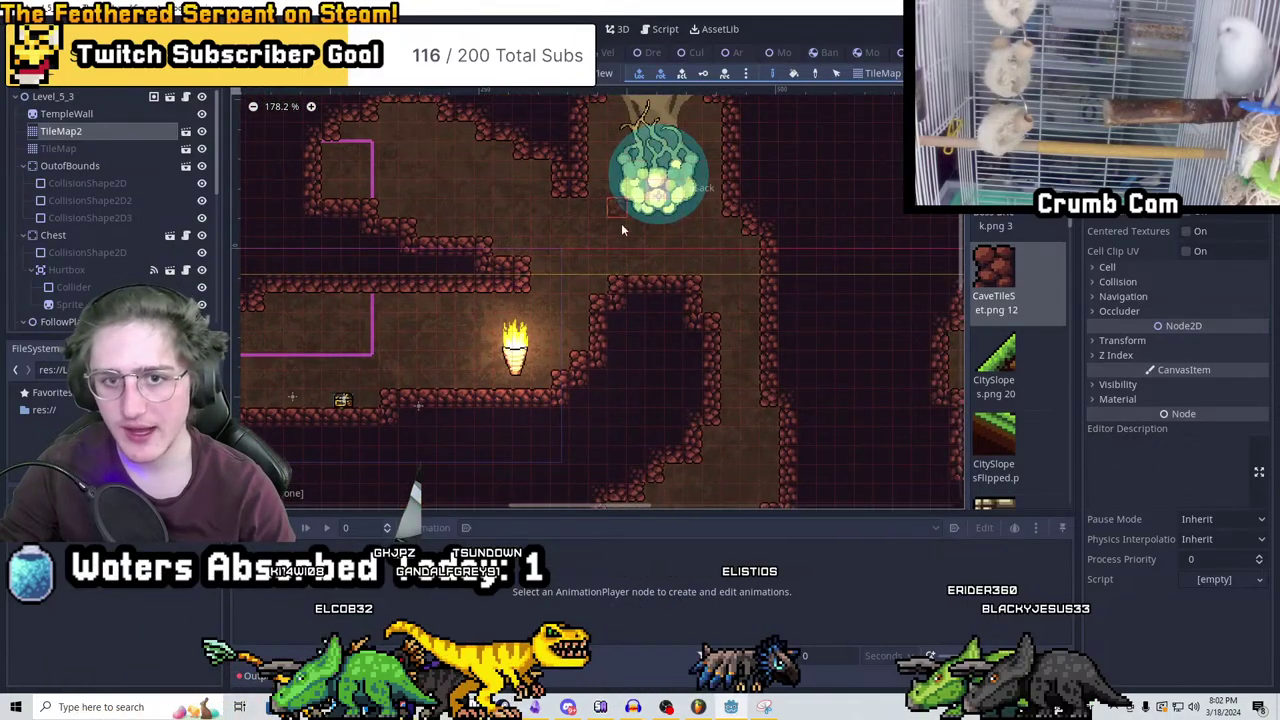
pyautogui.moveTo(621, 230); pyautogui.dragTo(643, 274, button='middle')
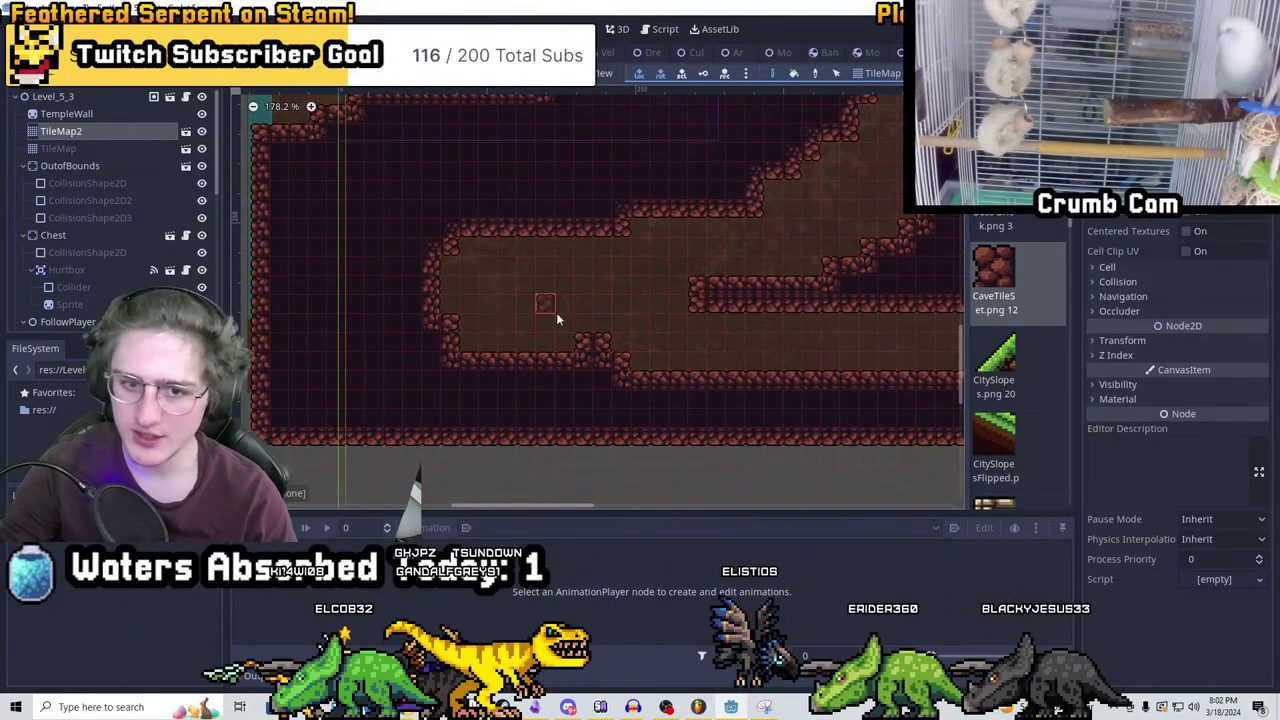
pyautogui.scroll(3, 557, 318)
pyautogui.scroll(-3, 797, 320)
pyautogui.moveTo(851, 251); pyautogui.dragTo(586, 417, button='middle')
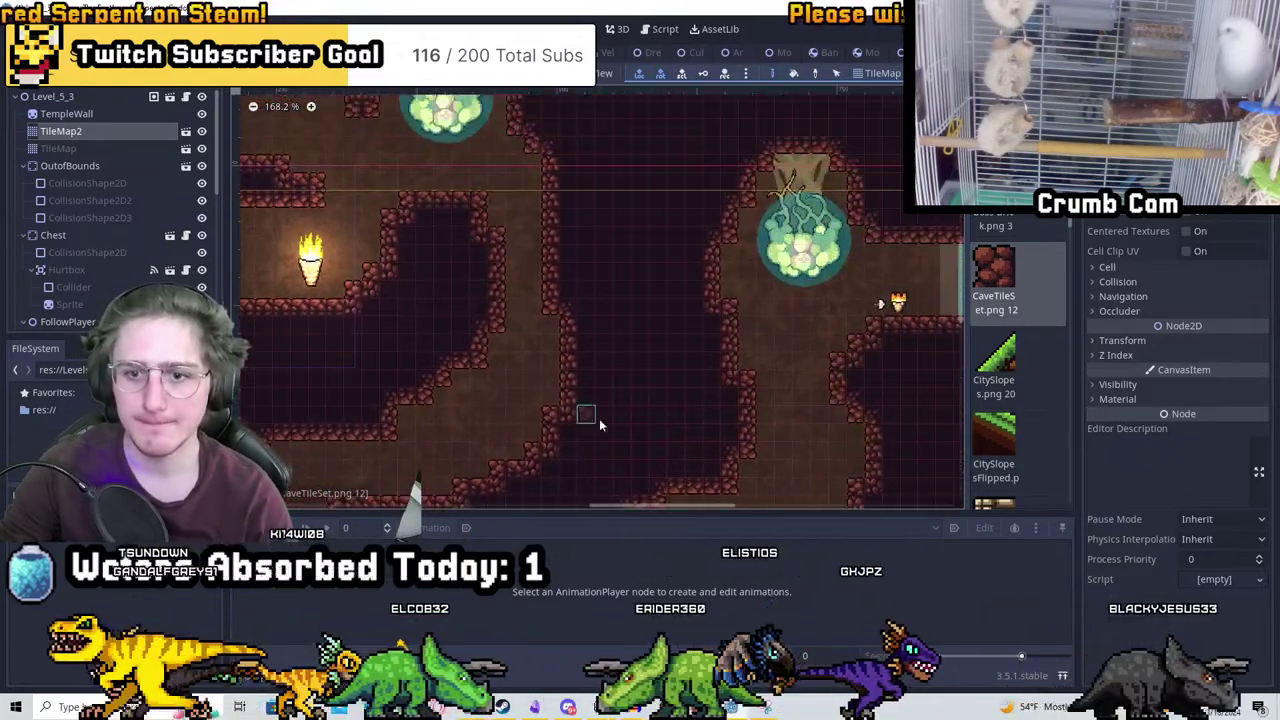
pyautogui.scroll(3, 803, 365)
pyautogui.moveTo(785, 375); pyautogui.dragTo(751, 408)
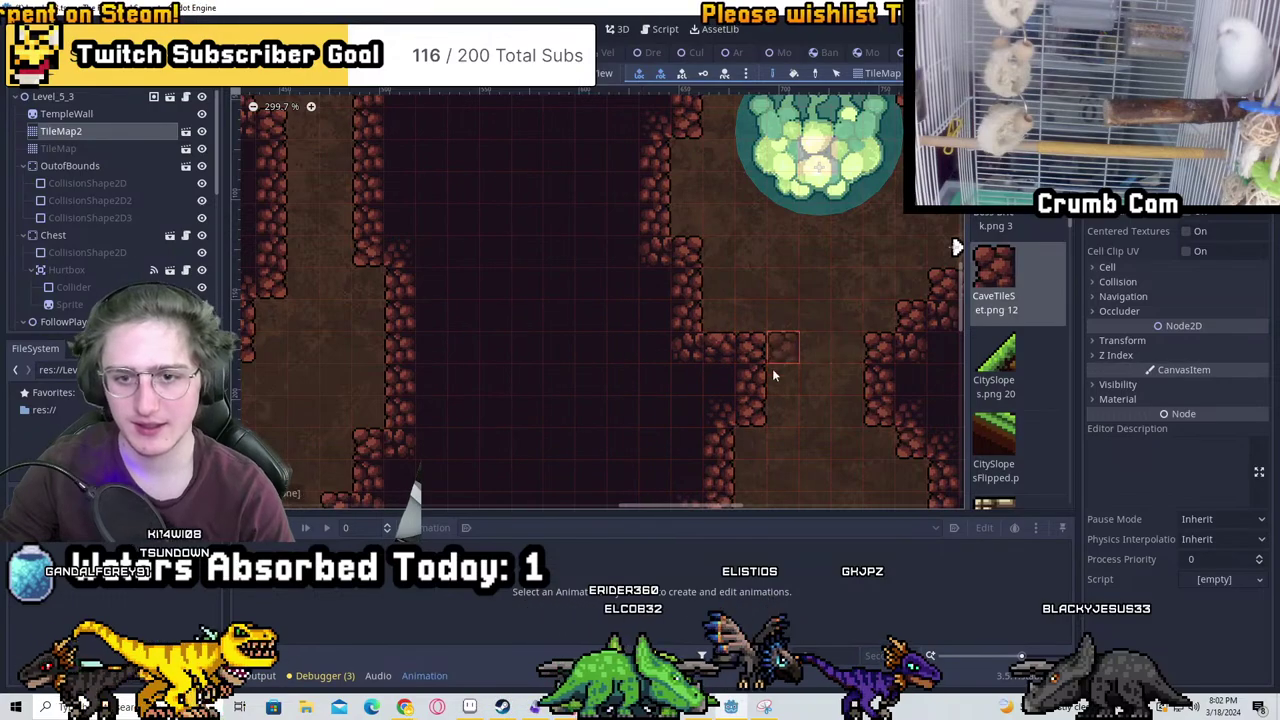
pyautogui.scroll(-5, 772, 375)
pyautogui.scroll(2, 620, 298)
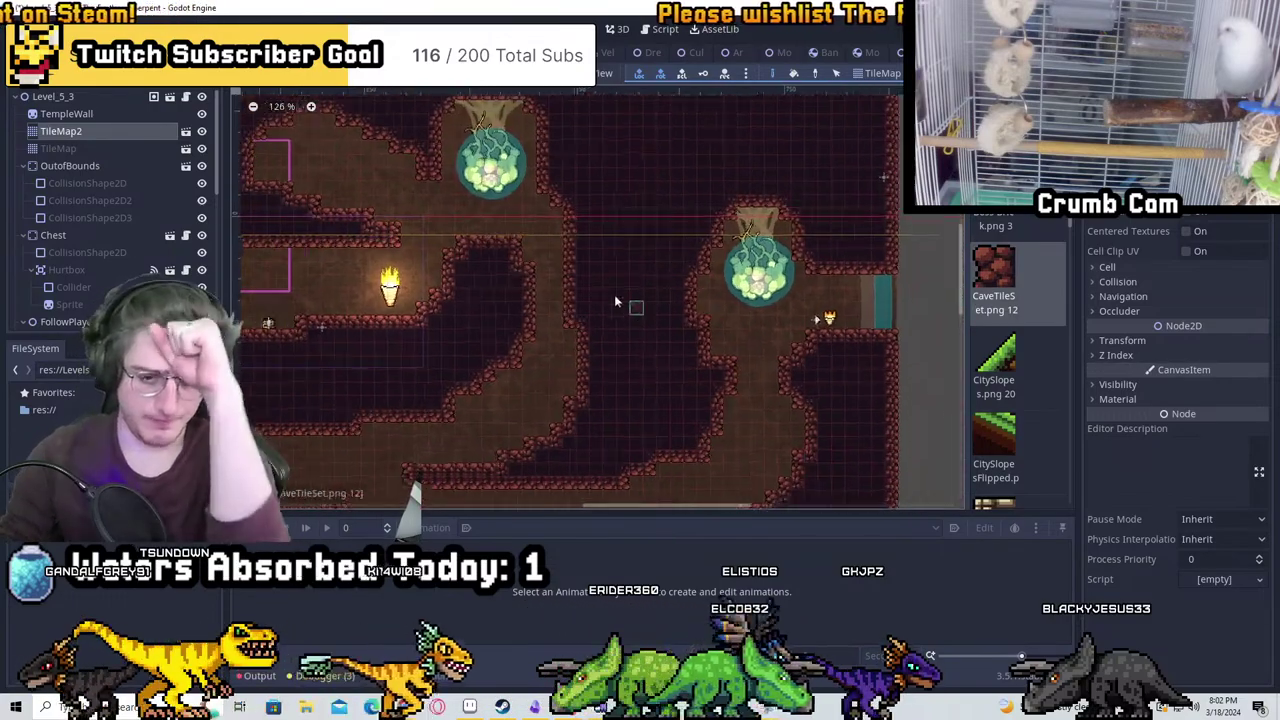
# On TileMap, paint ornate gold blocks beside the middle wall and on the right wall
pyautogui.click(65, 149)
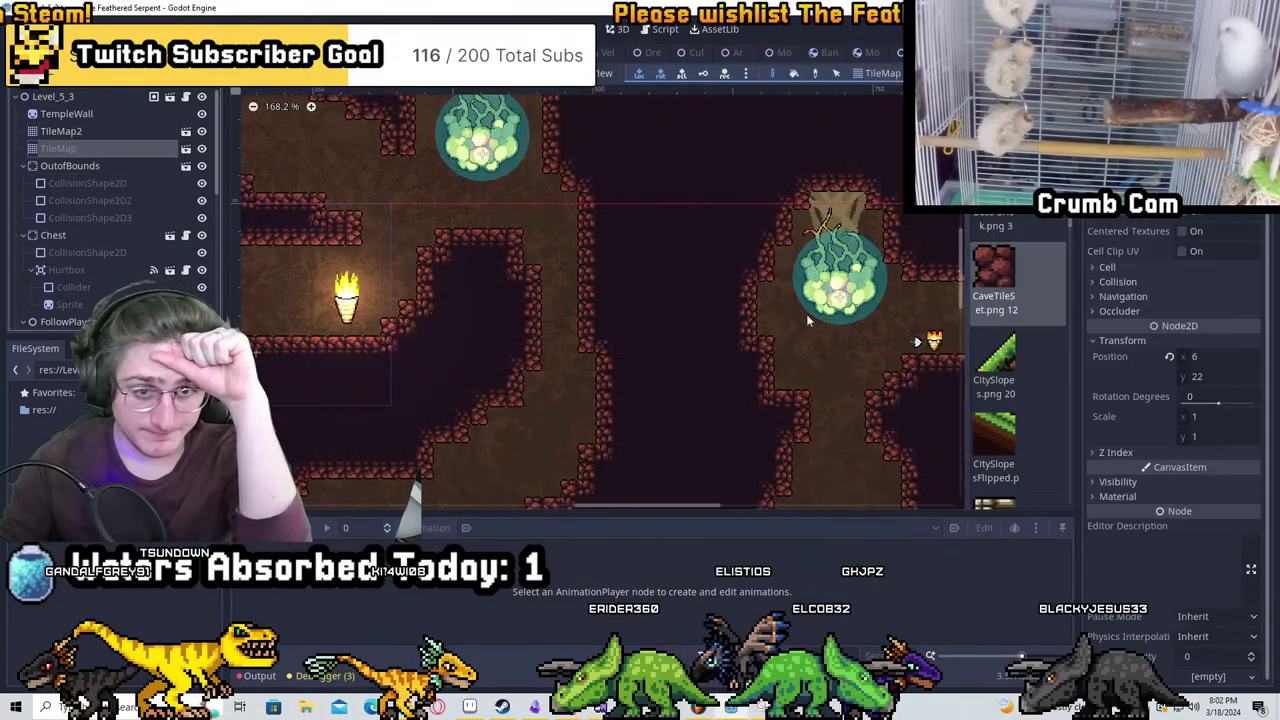
pyautogui.scroll(-5, 1010, 300)
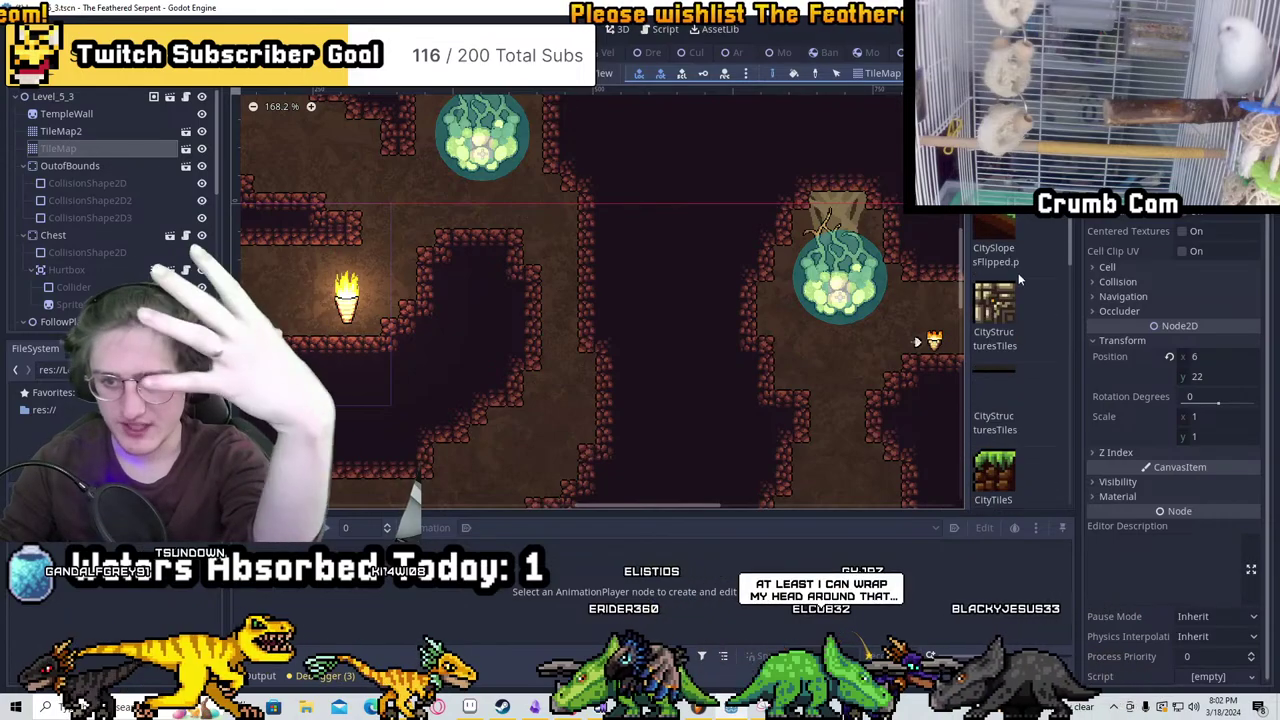
pyautogui.scroll(3, 889, 371)
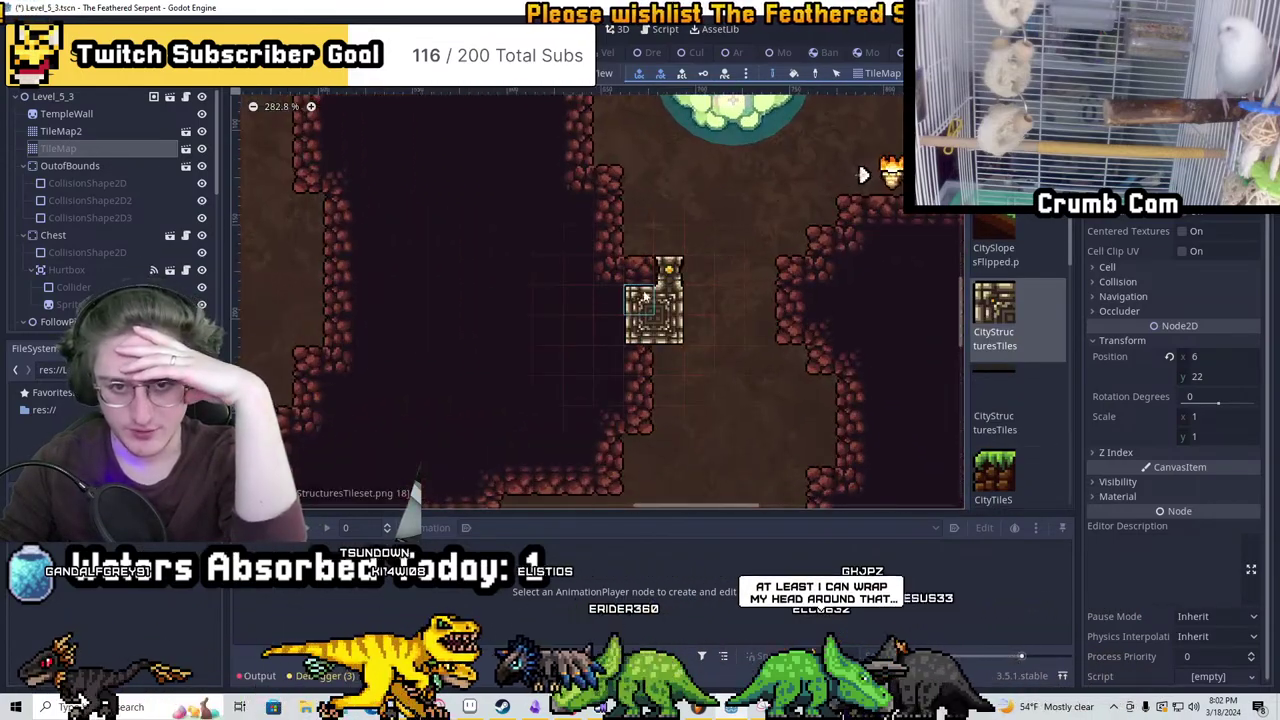
pyautogui.moveTo(598, 302); pyautogui.dragTo(572, 300)
pyautogui.moveTo(820, 300)
pyautogui.mouseDown()
pyautogui.moveTo(790, 275)
pyautogui.moveTo(790, 315)
pyautogui.moveTo(833, 337)
pyautogui.moveTo(850, 275)
pyautogui.moveTo(850, 330)
pyautogui.mouseUp()
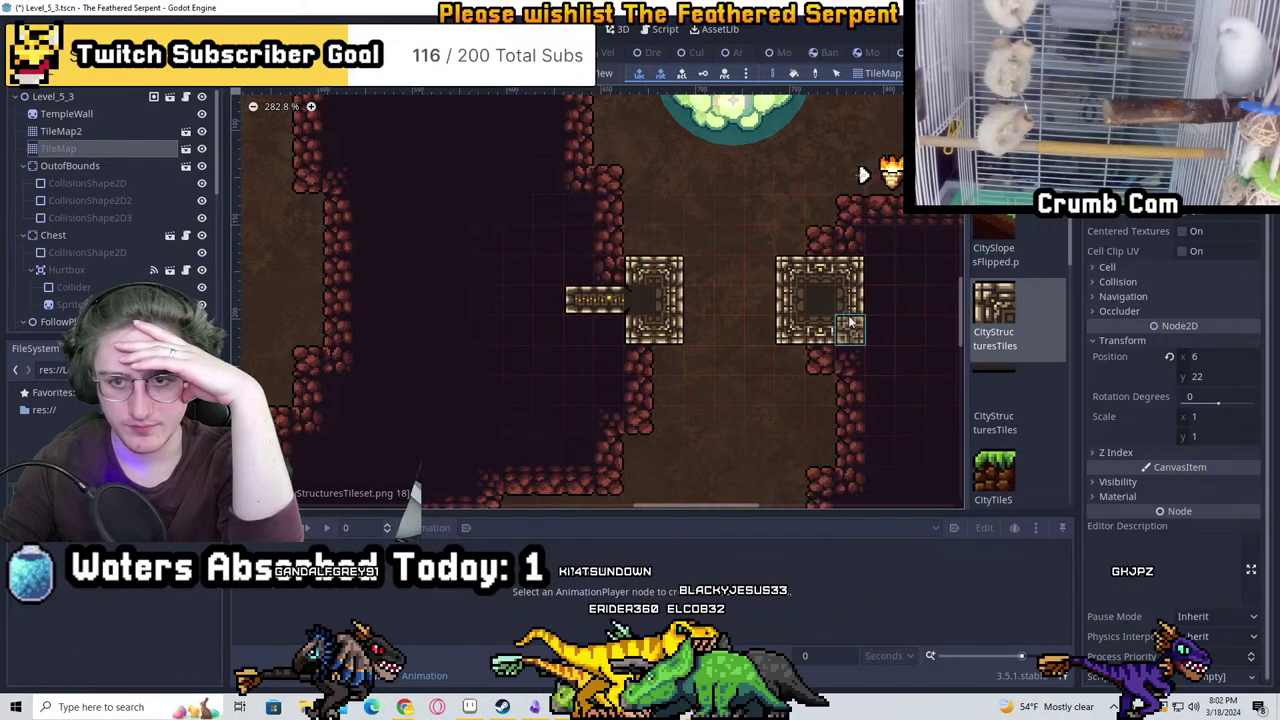
pyautogui.moveTo(610, 270)
pyautogui.mouseDown()
pyautogui.moveTo(610, 328)
pyautogui.moveTo(580, 335)
pyautogui.moveTo(578, 360)
pyautogui.mouseUp()
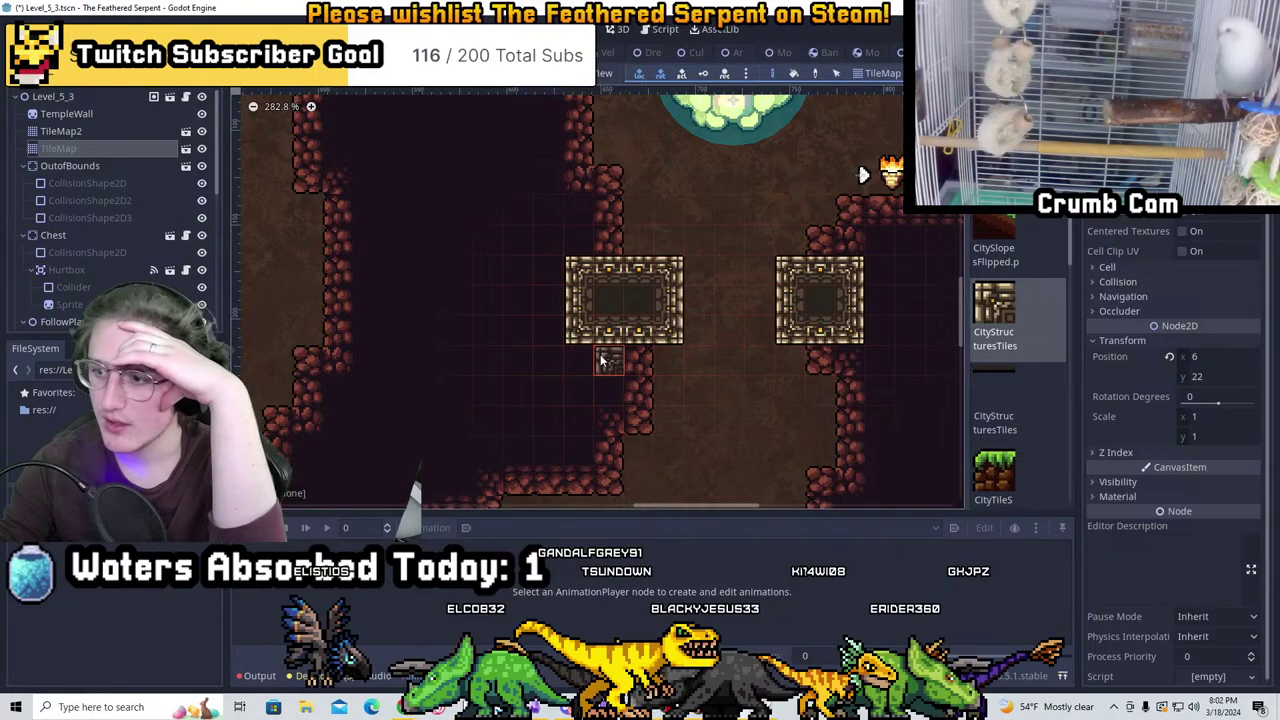
# Trim the right and left ornate blocks into cross-shaped tile clusters
pyautogui.moveTo(716, 330); pyautogui.dragTo(655, 330, button='middle')
pyautogui.moveTo(677, 252); pyautogui.dragTo(703, 305)
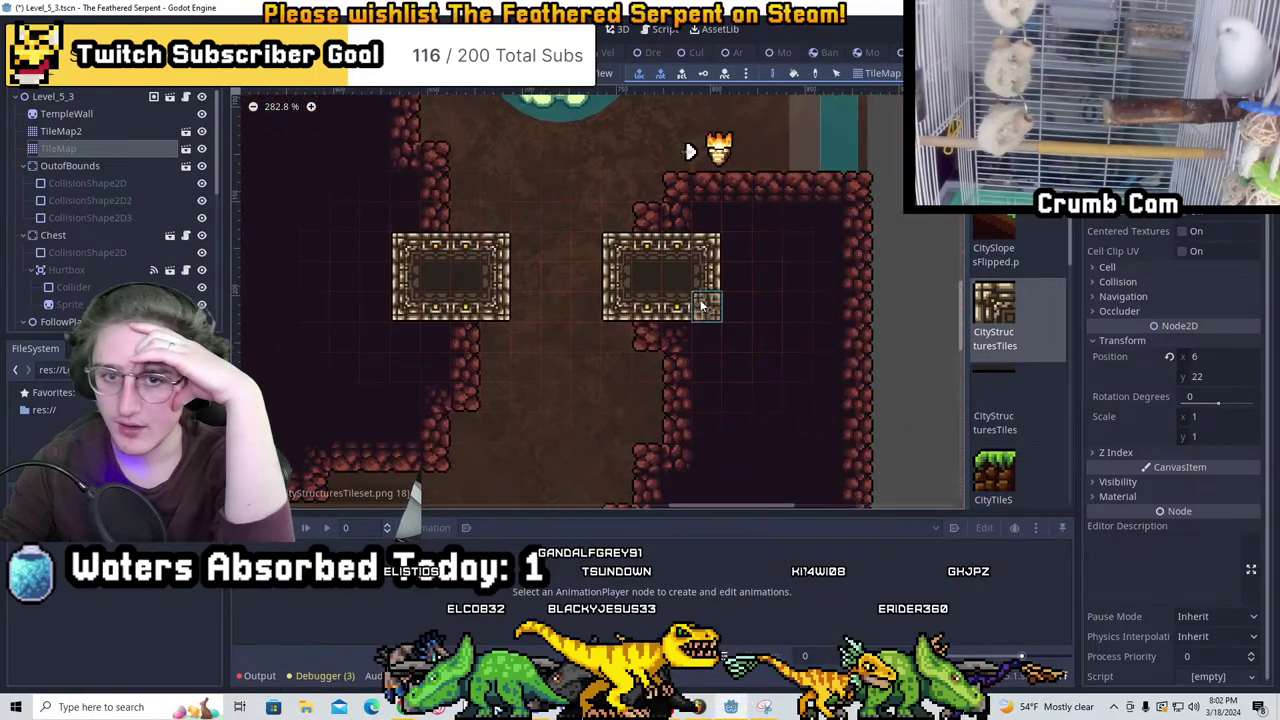
pyautogui.moveTo(610, 305); pyautogui.dragTo(721, 322, button='middle')
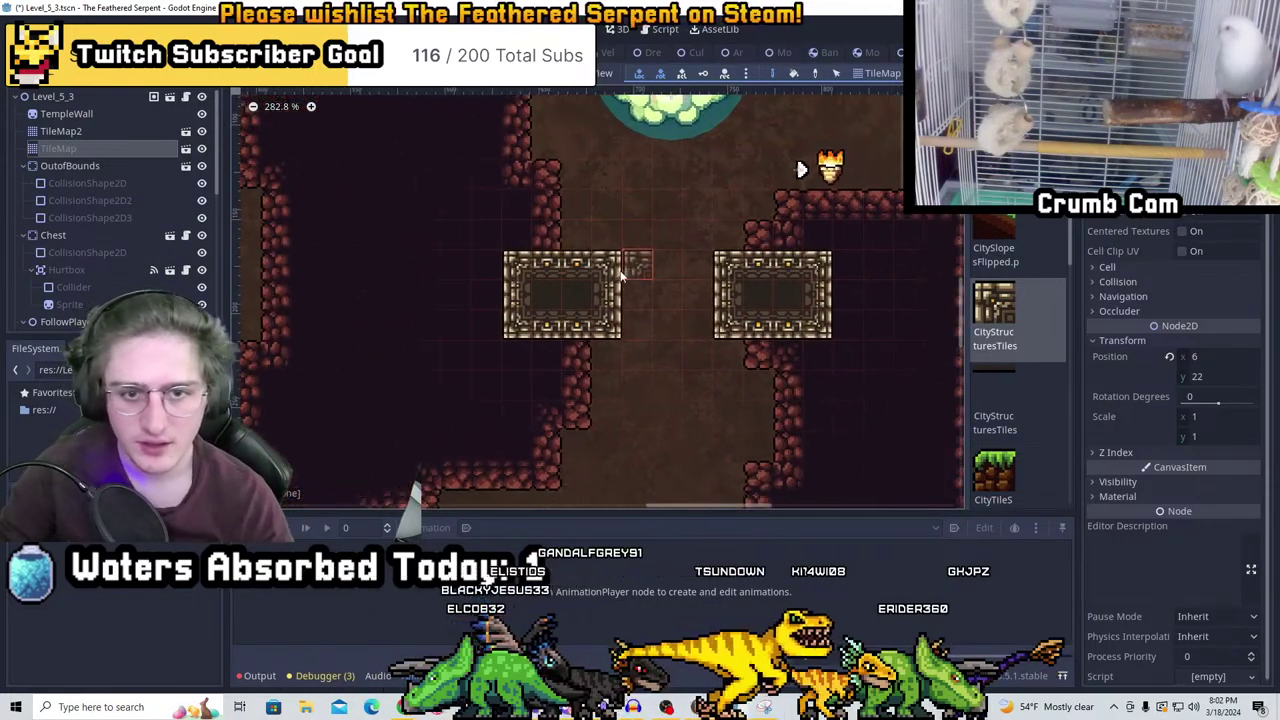
pyautogui.click(537, 336)
pyautogui.moveTo(537, 336)
pyautogui.mouseDown(button='right')
pyautogui.moveTo(770, 260)
pyautogui.moveTo(806, 262)
pyautogui.mouseUp(button='right')
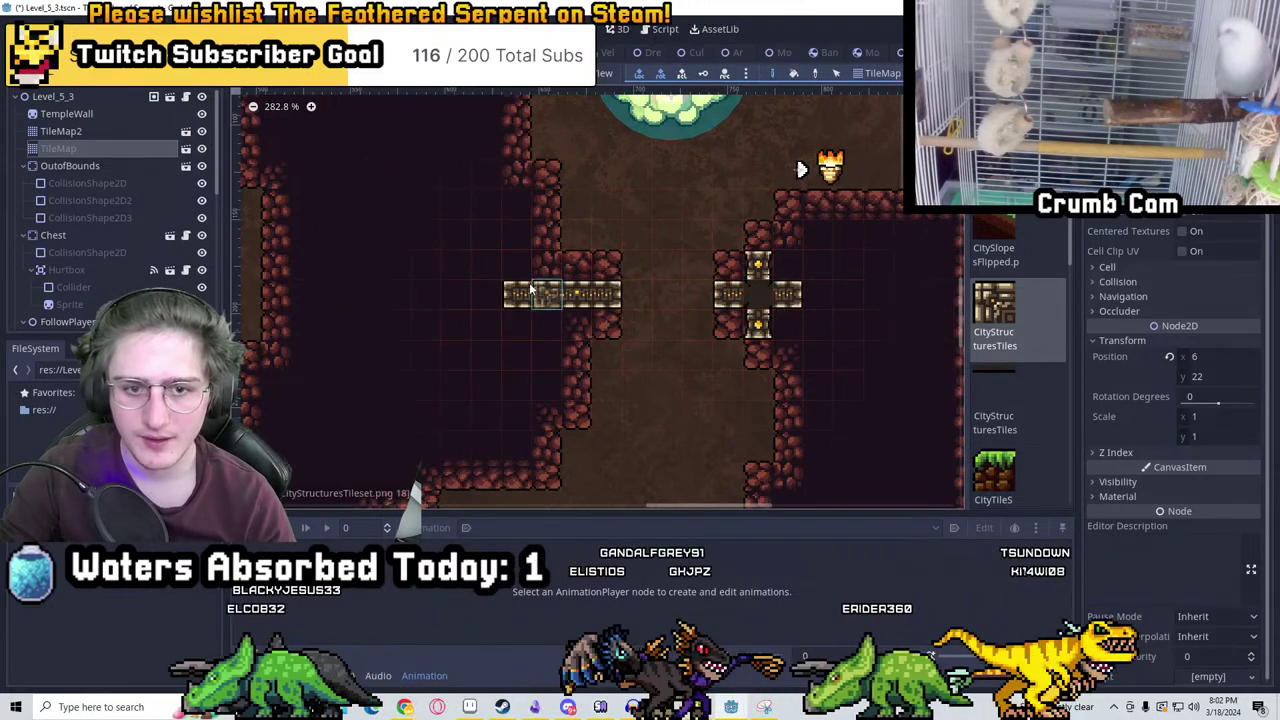
pyautogui.moveTo(587, 267); pyautogui.dragTo(578, 322)
pyautogui.scroll(-5, 1020, 327)
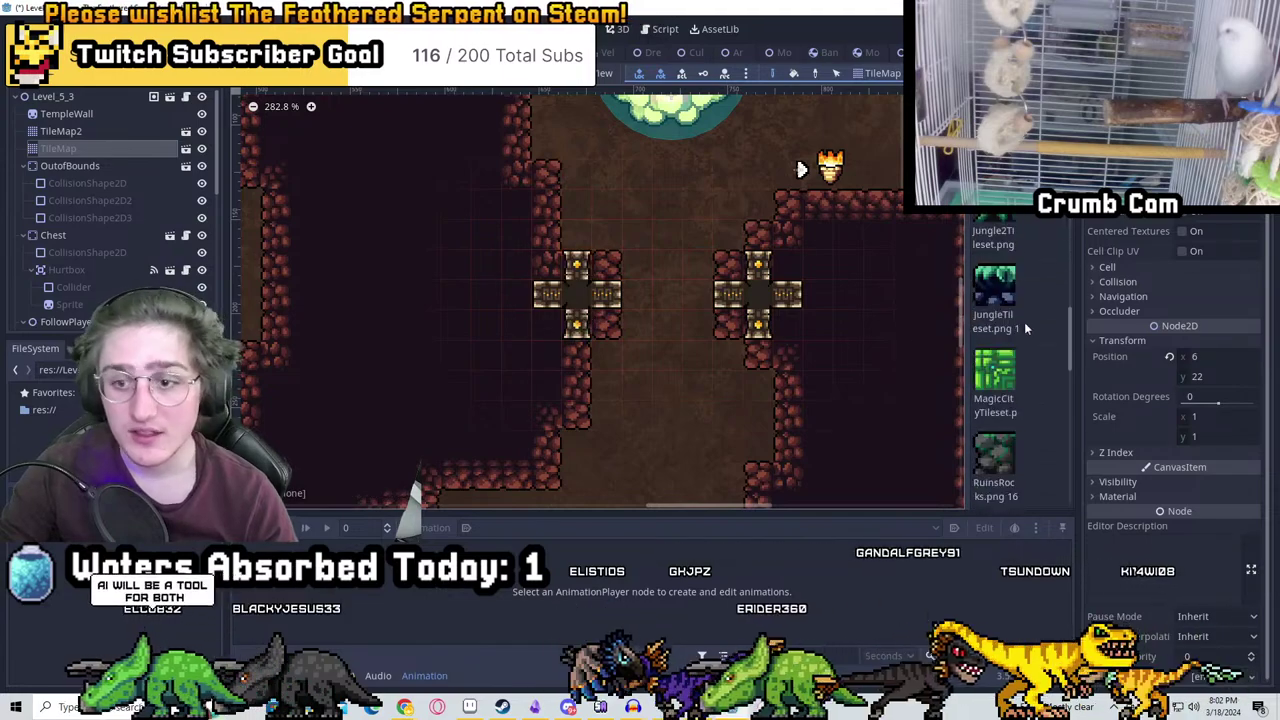
# Repaint both crosses with Tileset Stone.png tiles and extend the left cross's horizontal arm
pyautogui.scroll(-1, 1020, 330)
pyautogui.click(995, 285)
pyautogui.moveTo(757, 262)
pyautogui.mouseDown()
pyautogui.moveTo(763, 330)
pyautogui.moveTo(781, 296)
pyautogui.mouseUp()
pyautogui.moveTo(604, 282); pyautogui.dragTo(578, 322)
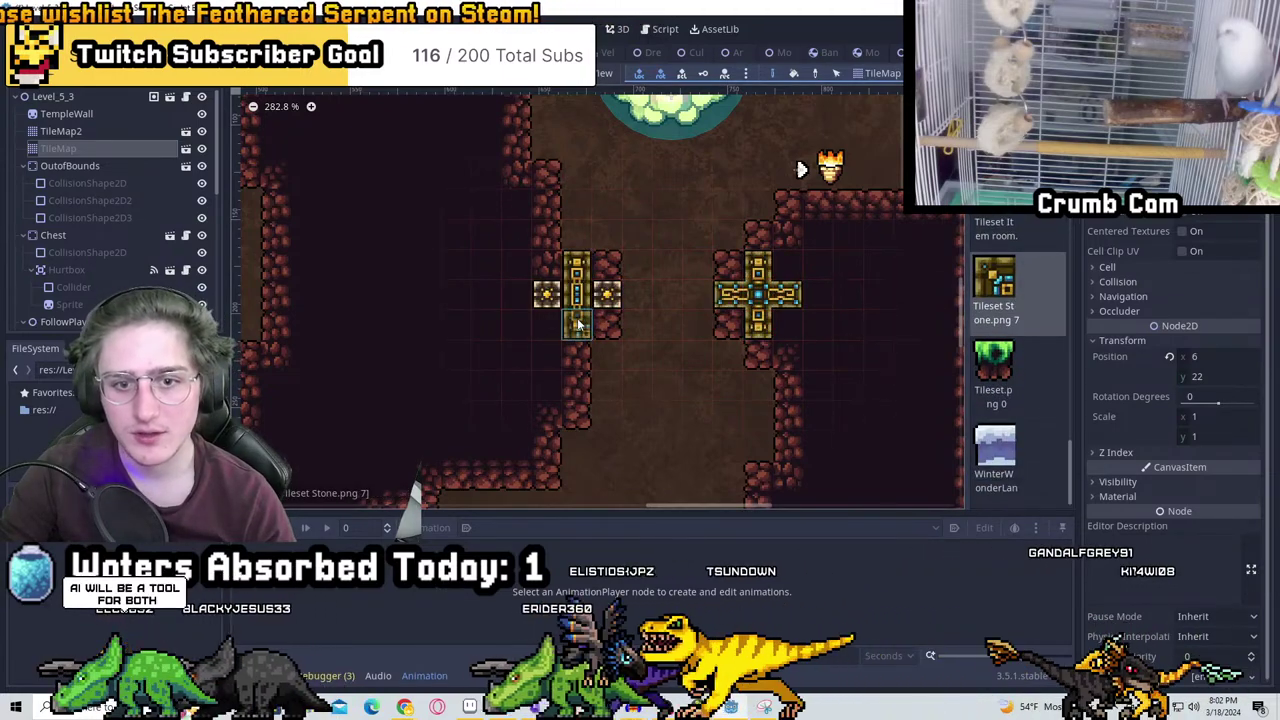
pyautogui.scroll(-3, 826, 290)
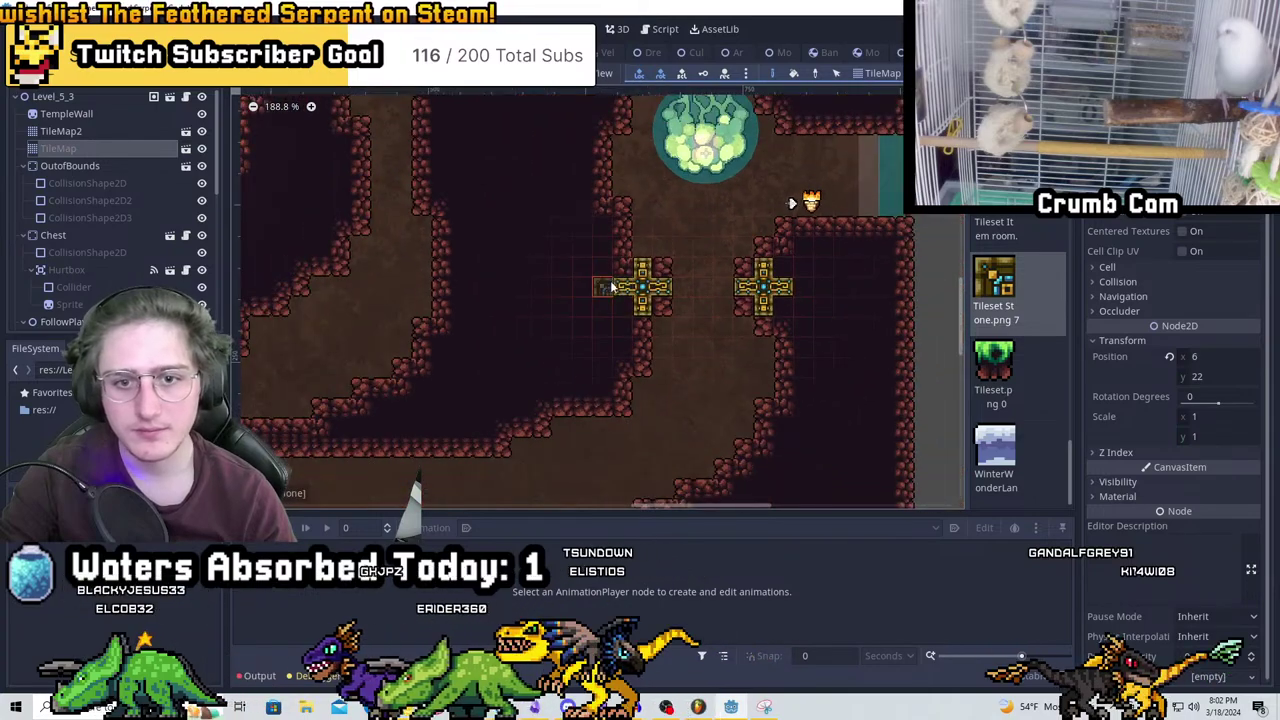
pyautogui.moveTo(591, 268); pyautogui.dragTo(595, 278)
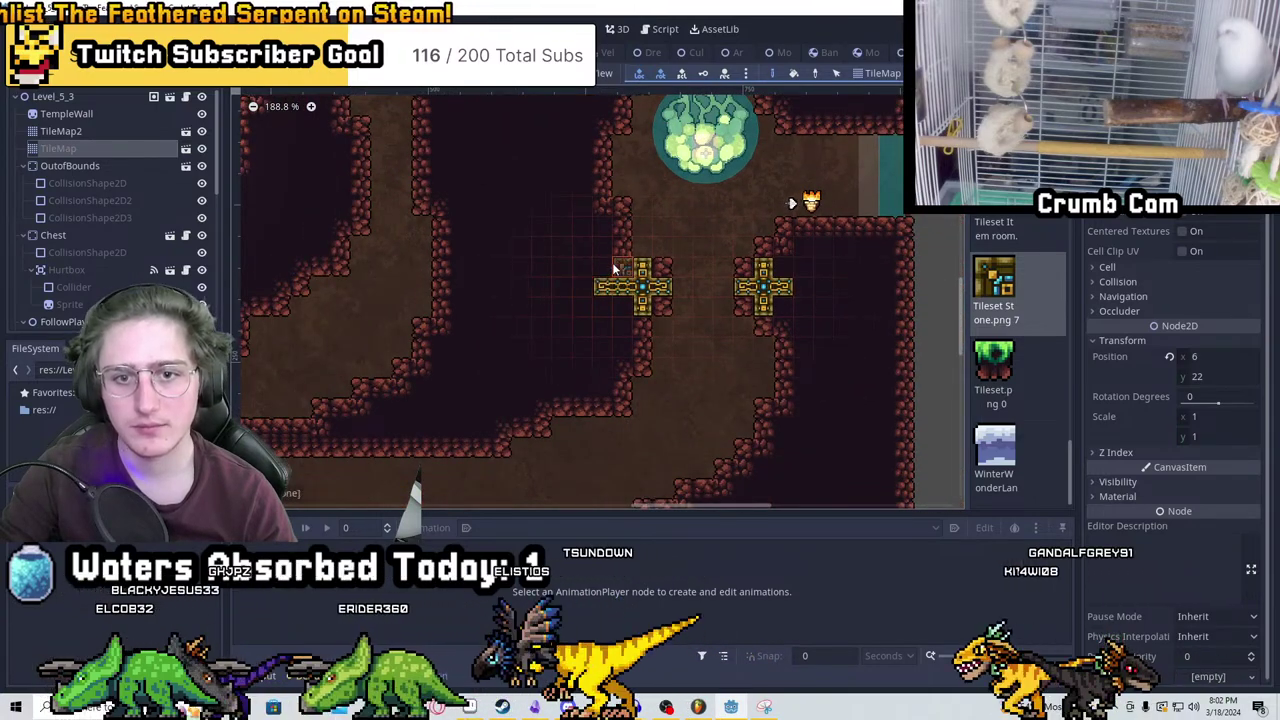
# Run stone trim chains from the crosses up to the ceiling and across to the right
pyautogui.moveTo(543, 230)
pyautogui.mouseDown()
pyautogui.moveTo(534, 217)
pyautogui.moveTo(506, 240)
pyautogui.moveTo(506, 268)
pyautogui.mouseUp()
pyautogui.scroll(5, 534, 217)
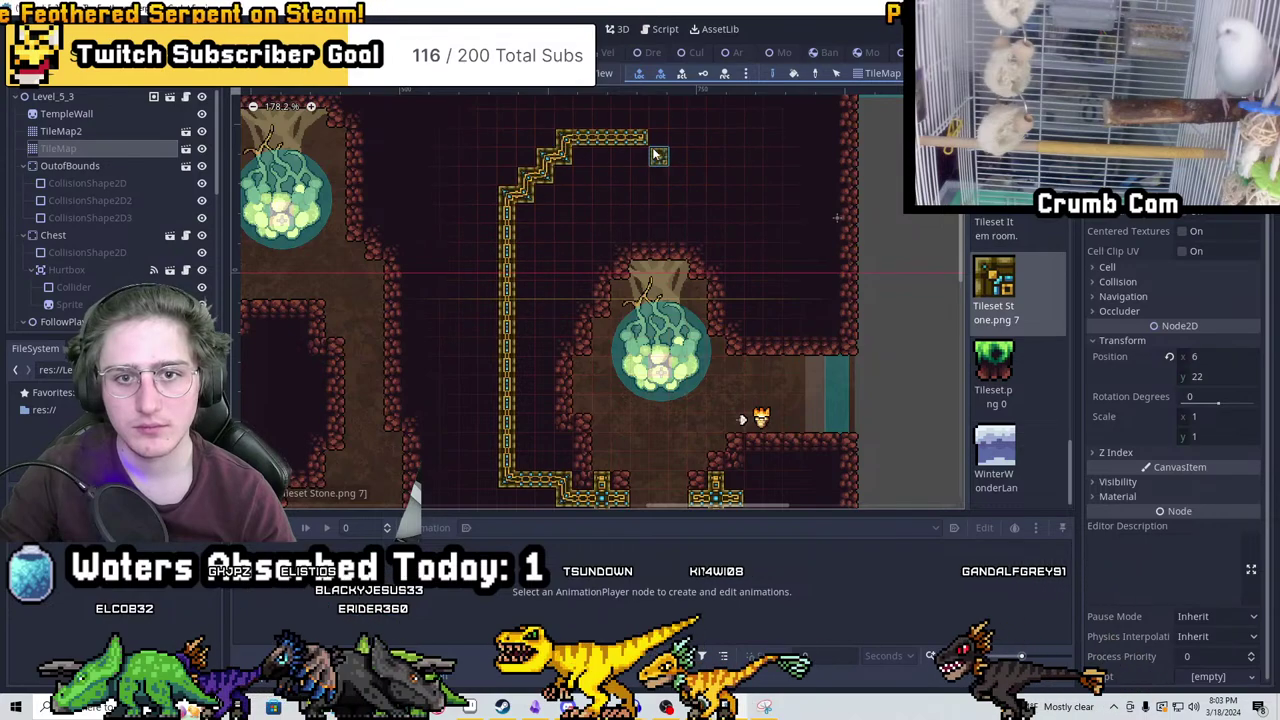
pyautogui.moveTo(655, 155)
pyautogui.mouseDown()
pyautogui.moveTo(658, 238)
pyautogui.moveTo(668, 147)
pyautogui.mouseUp()
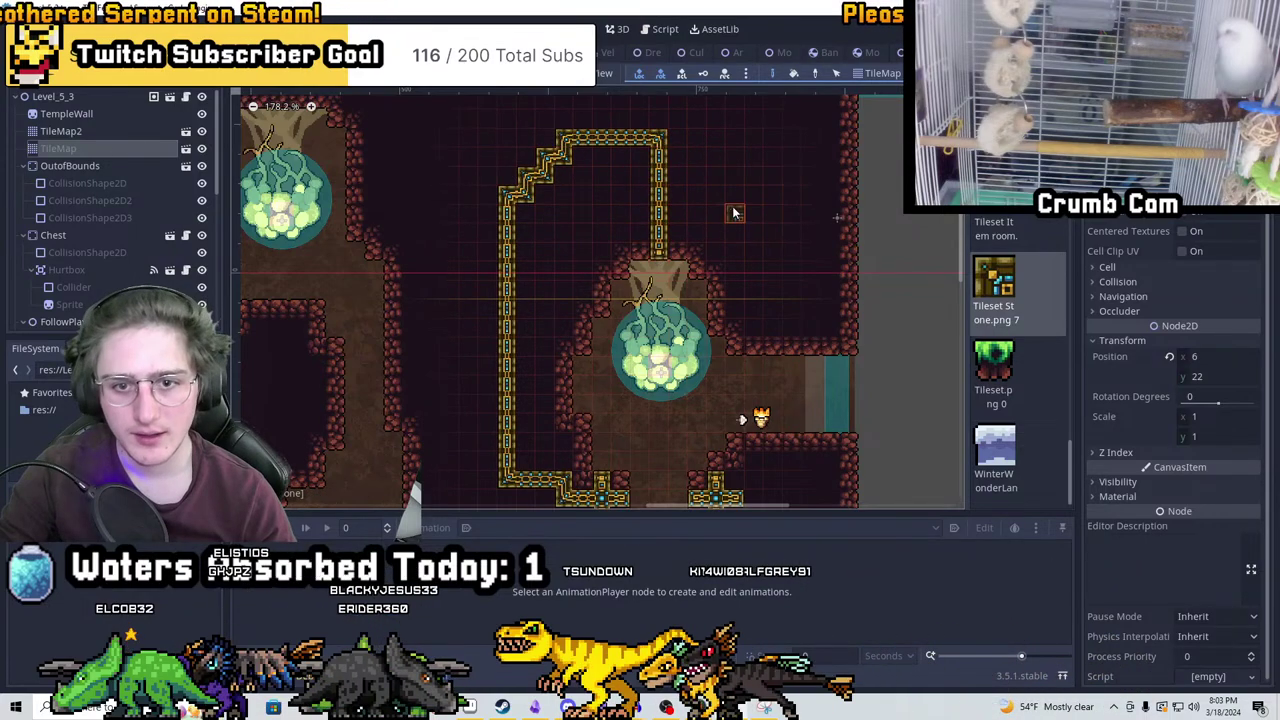
pyautogui.scroll(3, 607, 230)
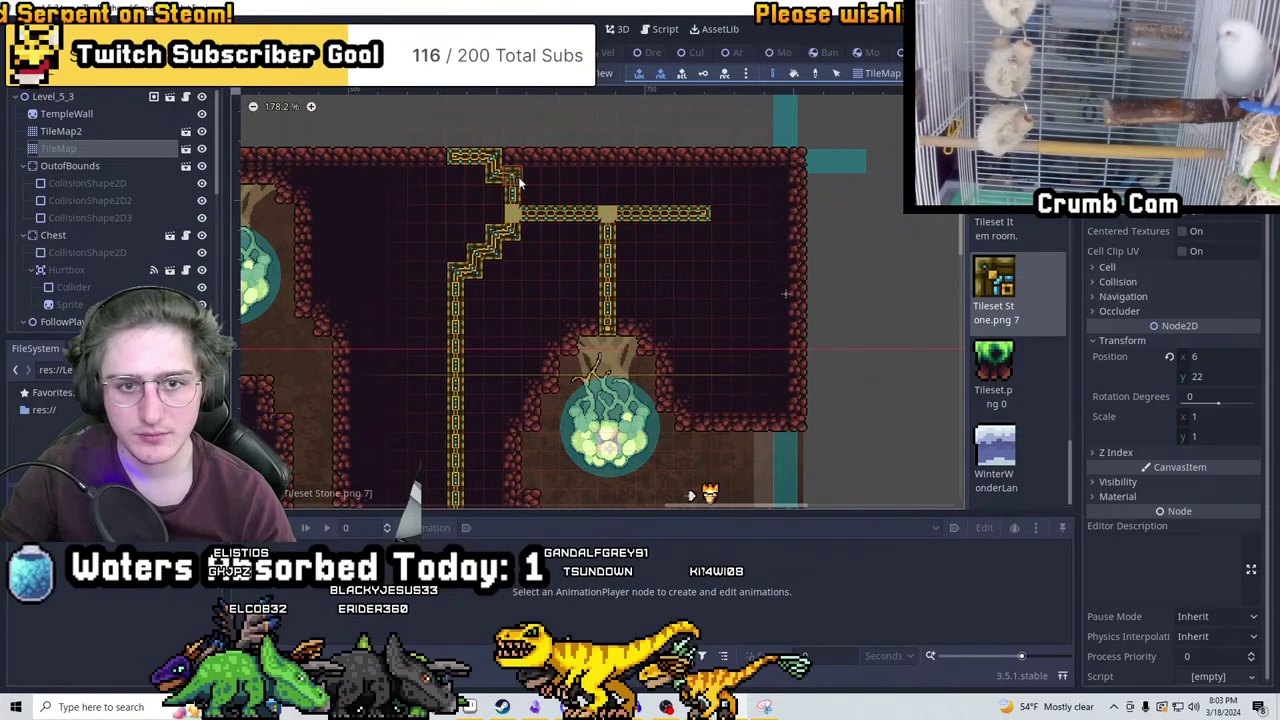
pyautogui.moveTo(714, 213); pyautogui.dragTo(745, 213)
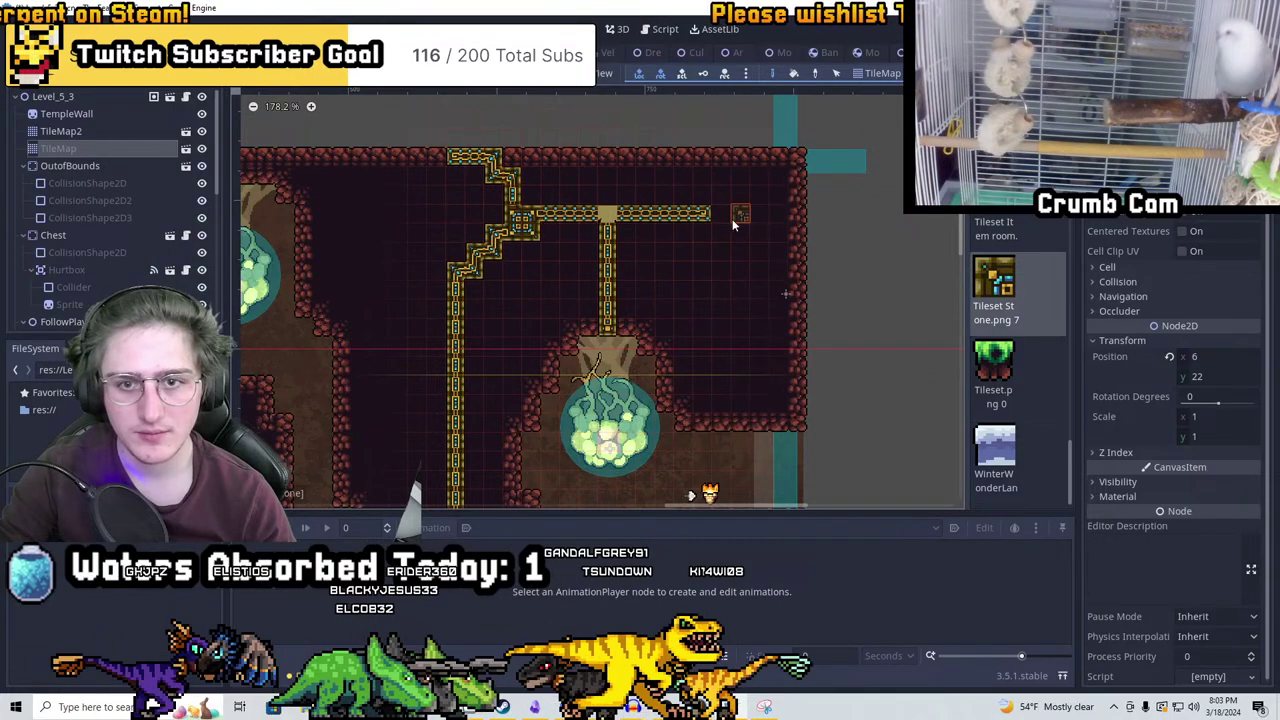
pyautogui.click(607, 193)
pyautogui.moveTo(611, 192); pyautogui.dragTo(607, 155)
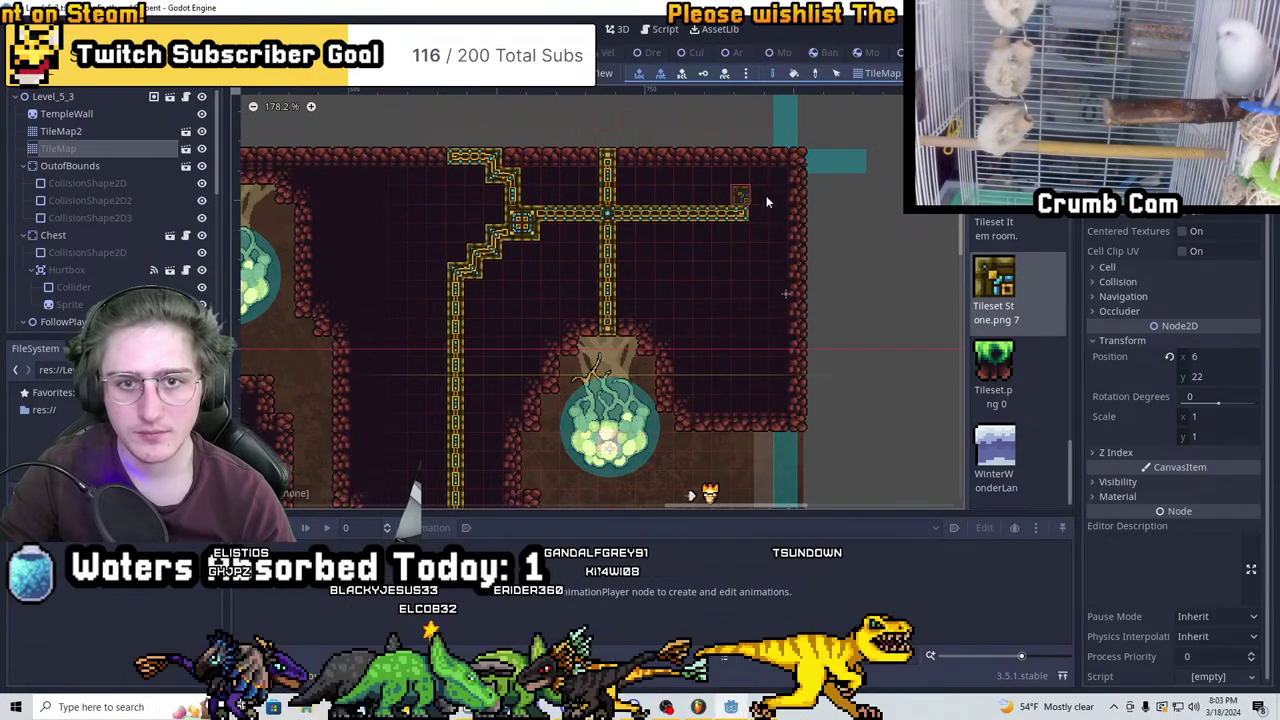
pyautogui.moveTo(748, 213); pyautogui.dragTo(800, 215)
pyautogui.scroll(-5, 800, 215)
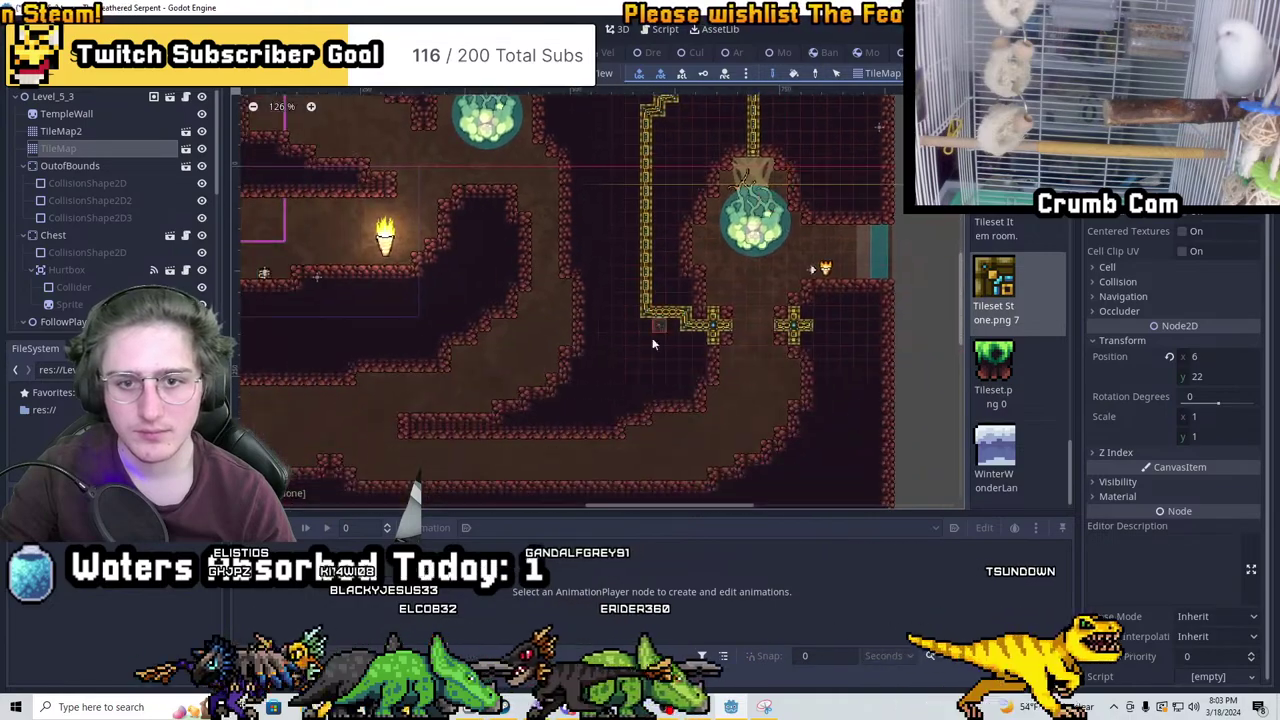
# Paint trim chains from the crosses snaking down the cave walls to the floor
pyautogui.hscroll(3, 717, 338)
pyautogui.moveTo(705, 237)
pyautogui.mouseDown()
pyautogui.moveTo(761, 234)
pyautogui.moveTo(781, 384)
pyautogui.mouseUp()
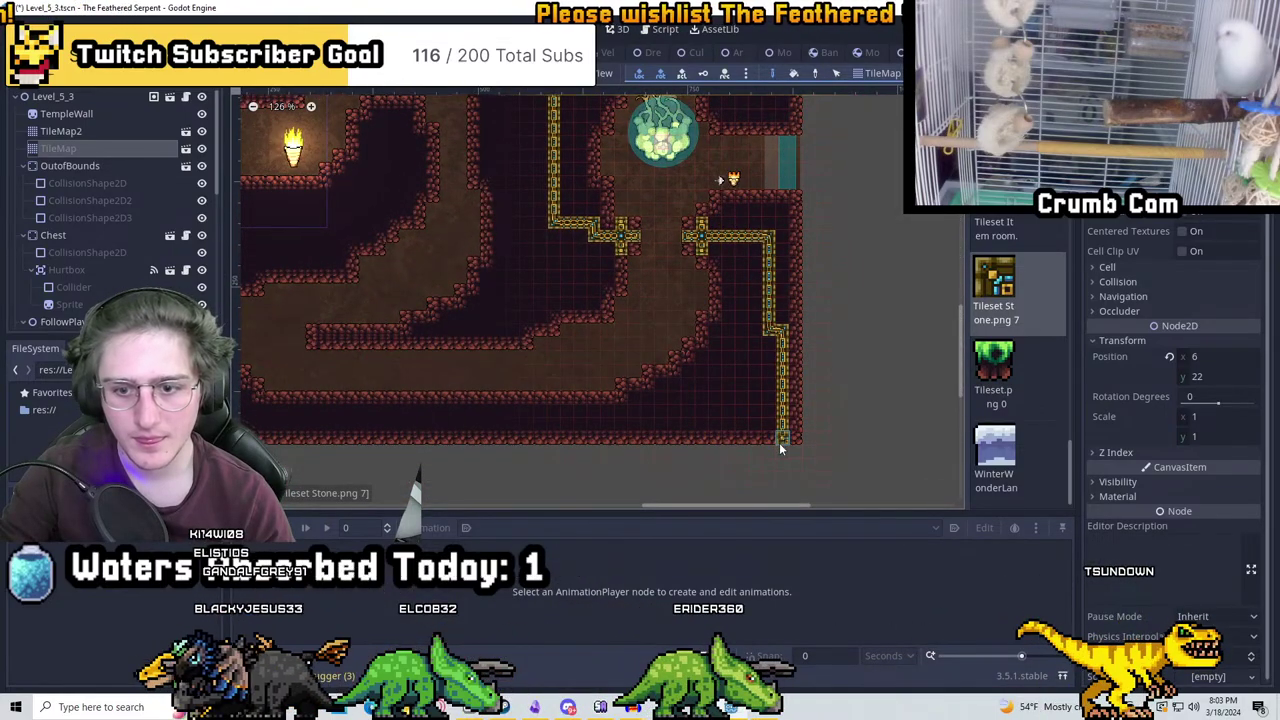
pyautogui.hscroll(-5, 770, 400)
pyautogui.scroll(5, 770, 400)
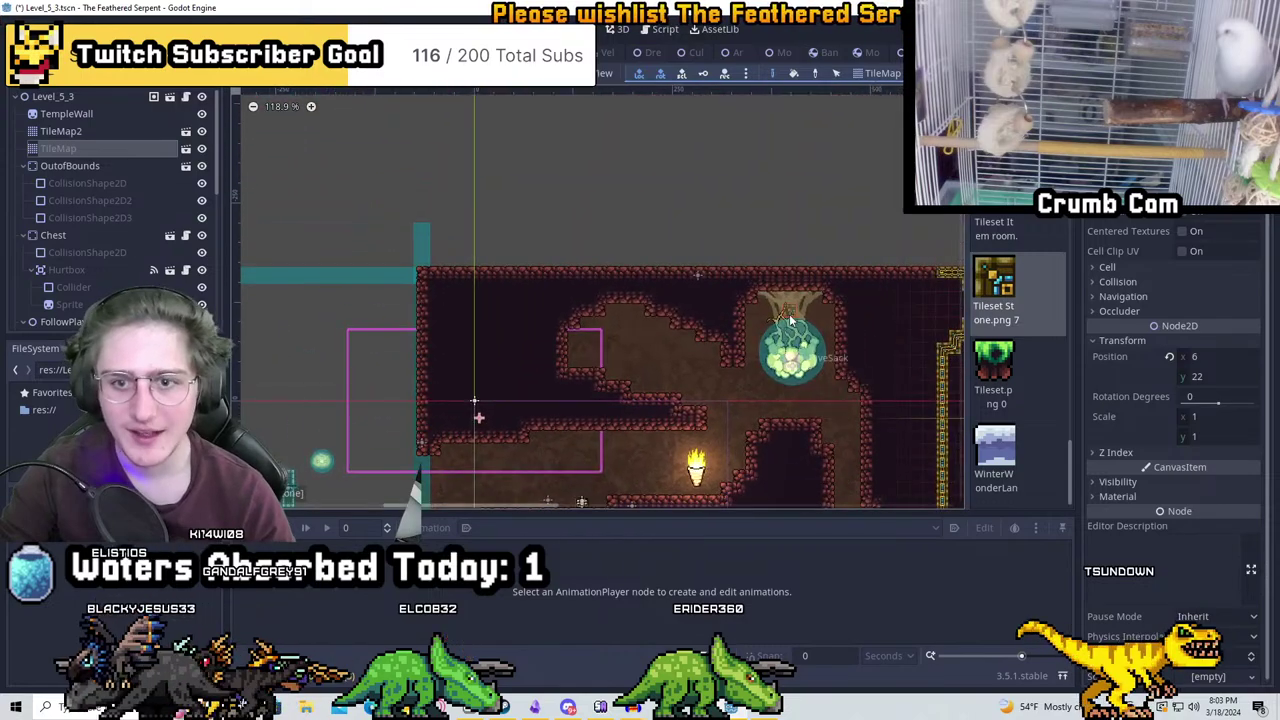
pyautogui.scroll(3, 578, 200)
pyautogui.moveTo(578, 185)
pyautogui.mouseDown()
pyautogui.moveTo(578, 219)
pyautogui.moveTo(513, 320)
pyautogui.mouseUp()
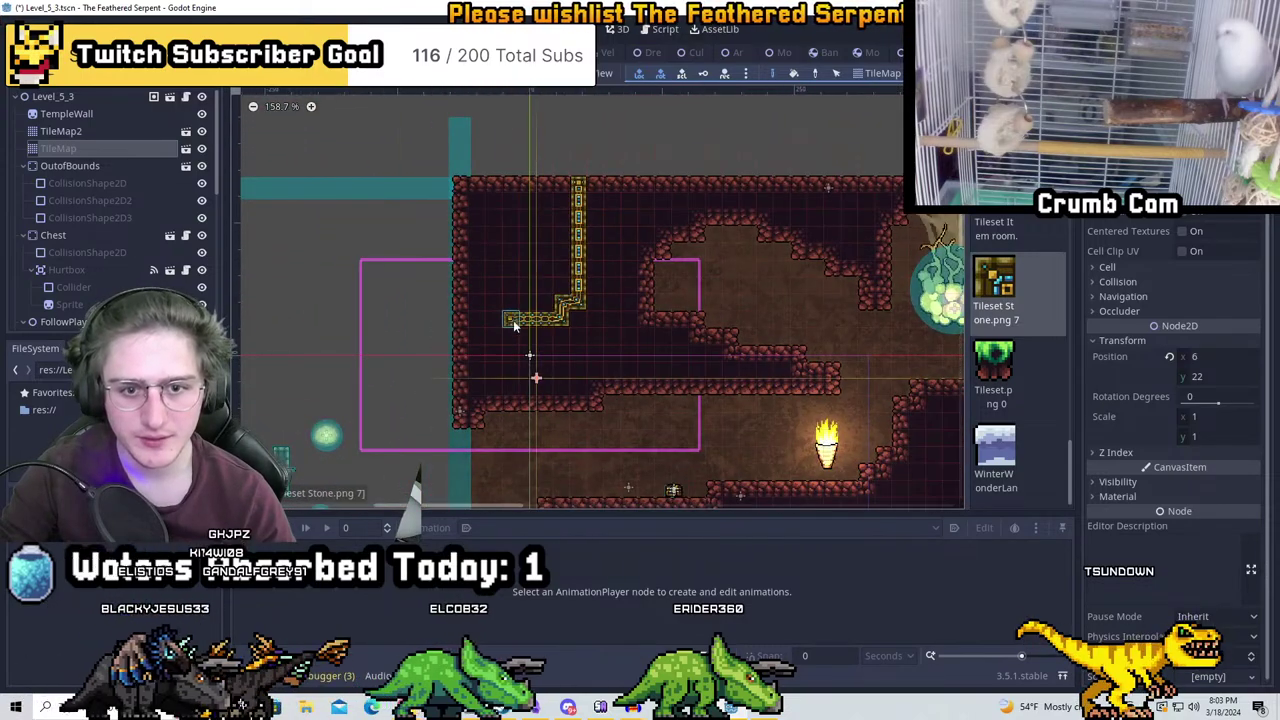
pyautogui.scroll(-3, 614, 438)
pyautogui.hscroll(-2, 614, 438)
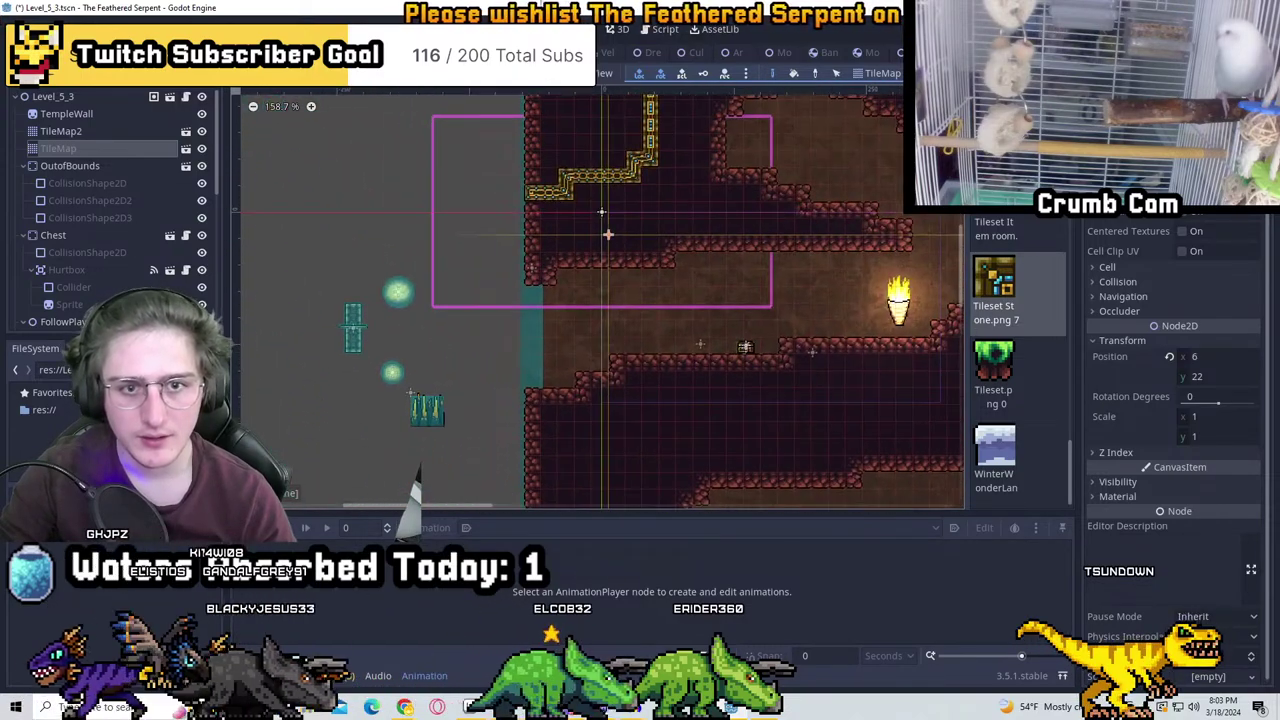
pyautogui.scroll(-3, 568, 111)
pyautogui.hscroll(1, 568, 111)
pyautogui.scroll(2, 501, 248)
pyautogui.hscroll(2, 357, 403)
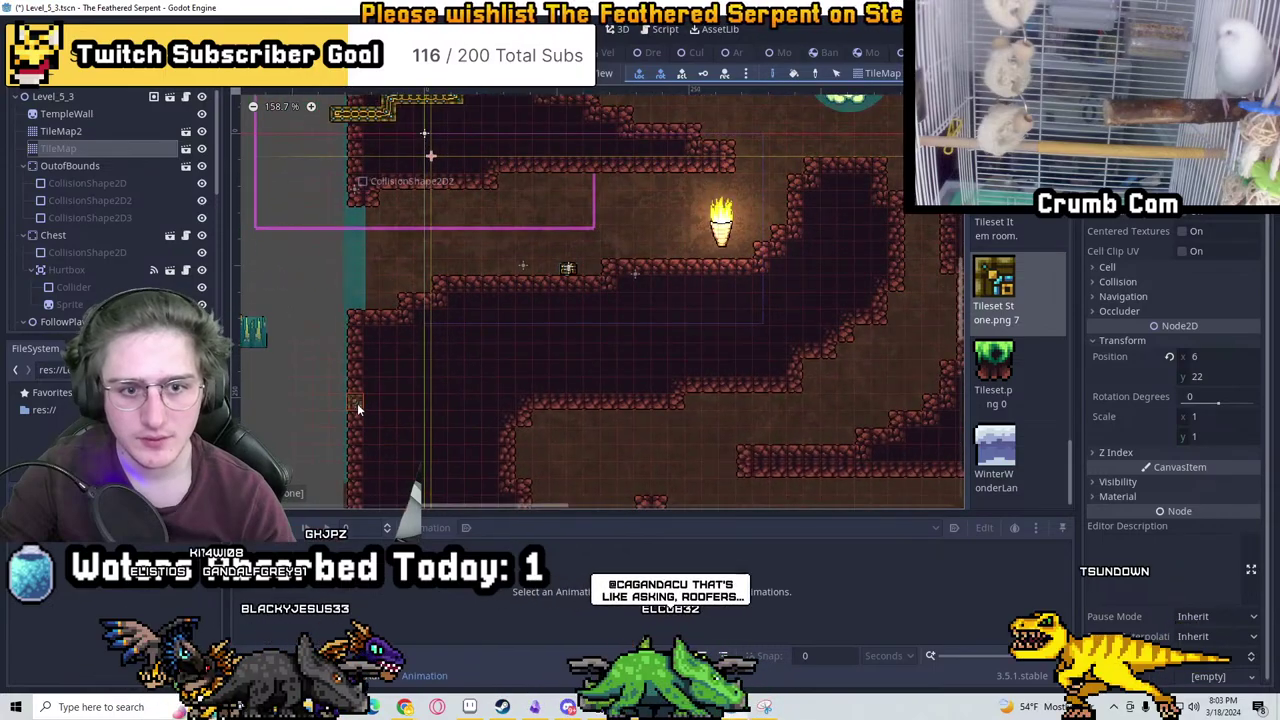
pyautogui.moveTo(333, 366)
pyautogui.mouseDown()
pyautogui.moveTo(370, 369)
pyautogui.moveTo(462, 458)
pyautogui.moveTo(482, 368)
pyautogui.moveTo(480, 457)
pyautogui.moveTo(551, 457)
pyautogui.moveTo(574, 516)
pyautogui.mouseUp()
pyautogui.scroll(-2, 462, 458)
pyautogui.hscroll(-1, 462, 458)
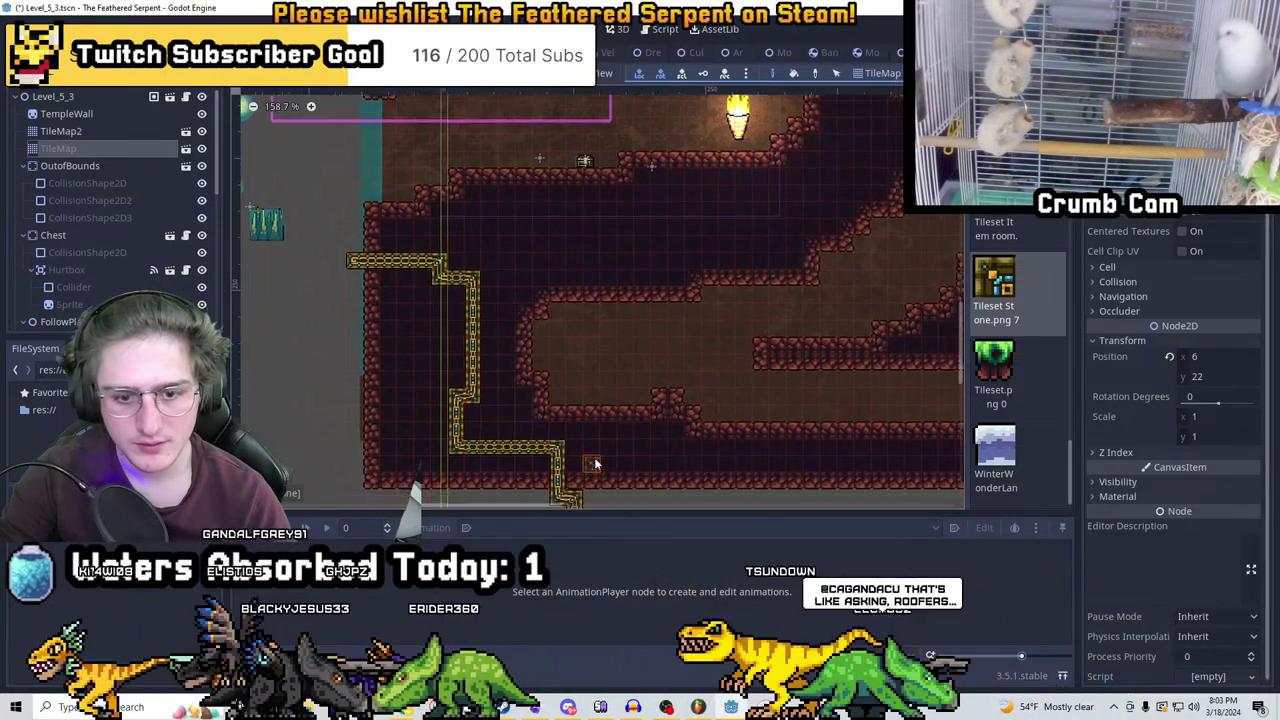
pyautogui.keyDown('ctrl'); pyautogui.scroll(-4, 594, 464); pyautogui.keyUp('ctrl')
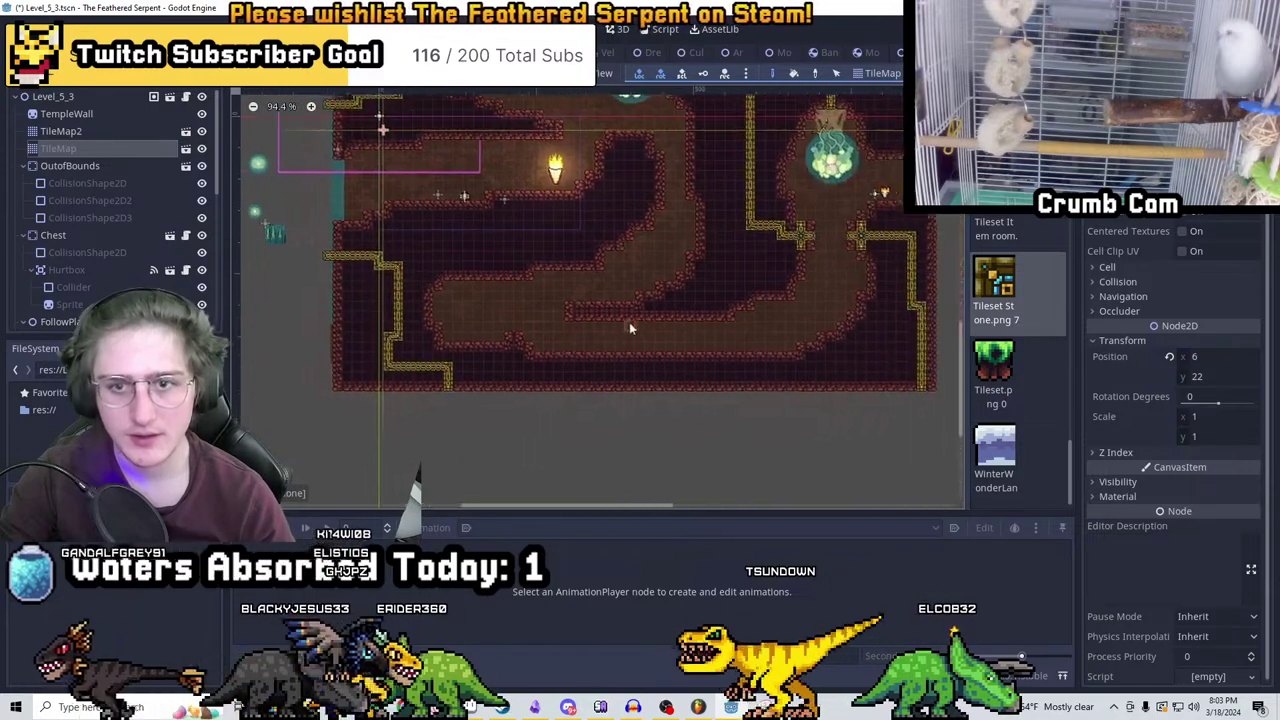
pyautogui.keyDown('shift'); pyautogui.hscroll(1, 700, 385); pyautogui.keyUp('shift')
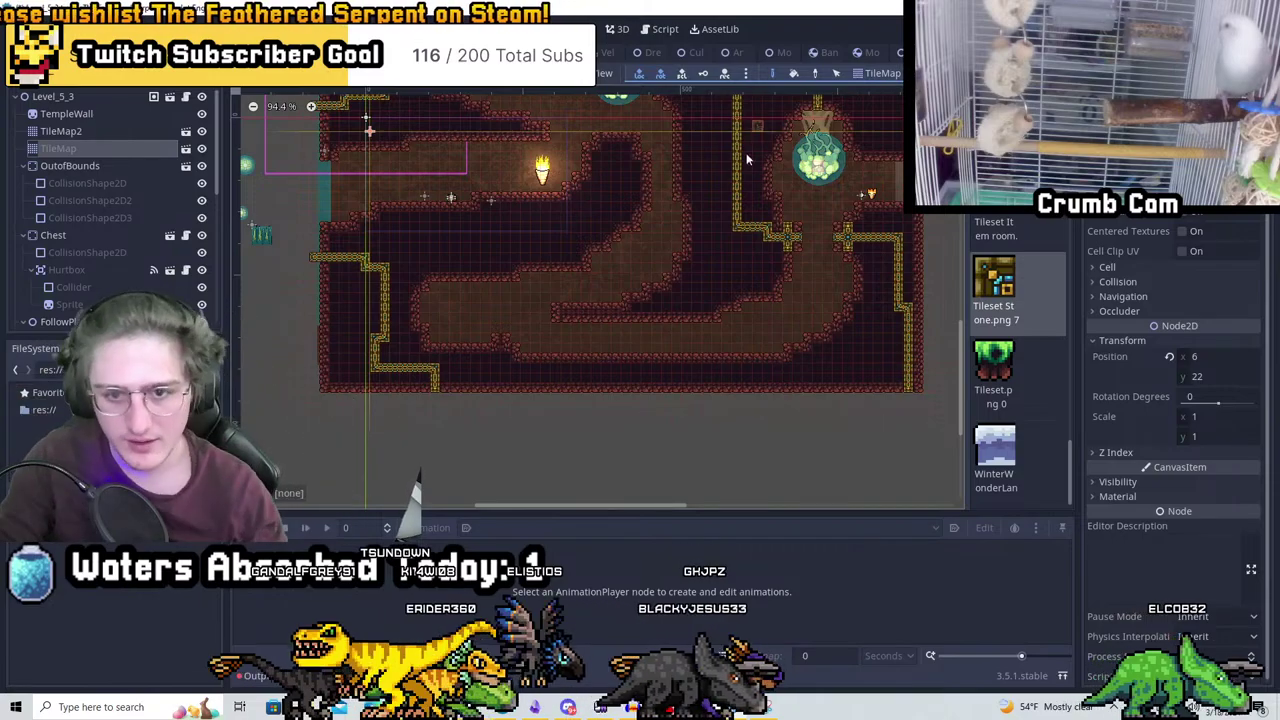
pyautogui.scroll(5, 680, 250)
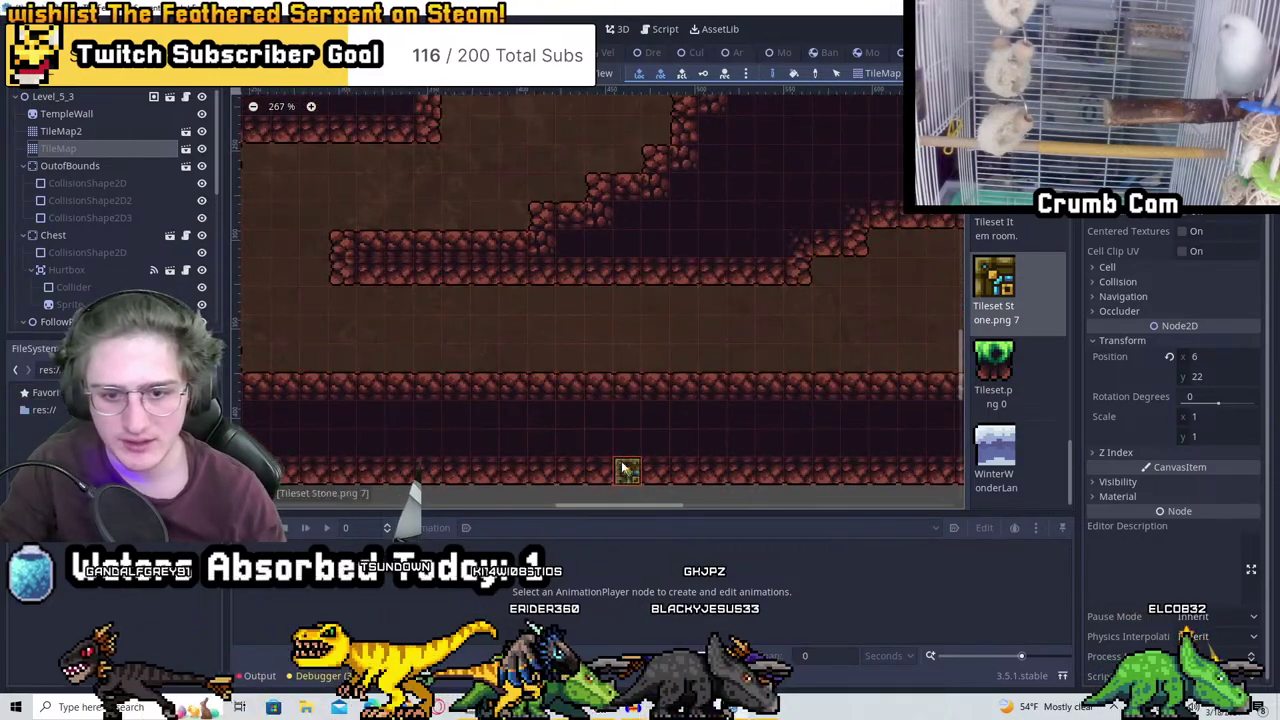
pyautogui.click(624, 469)
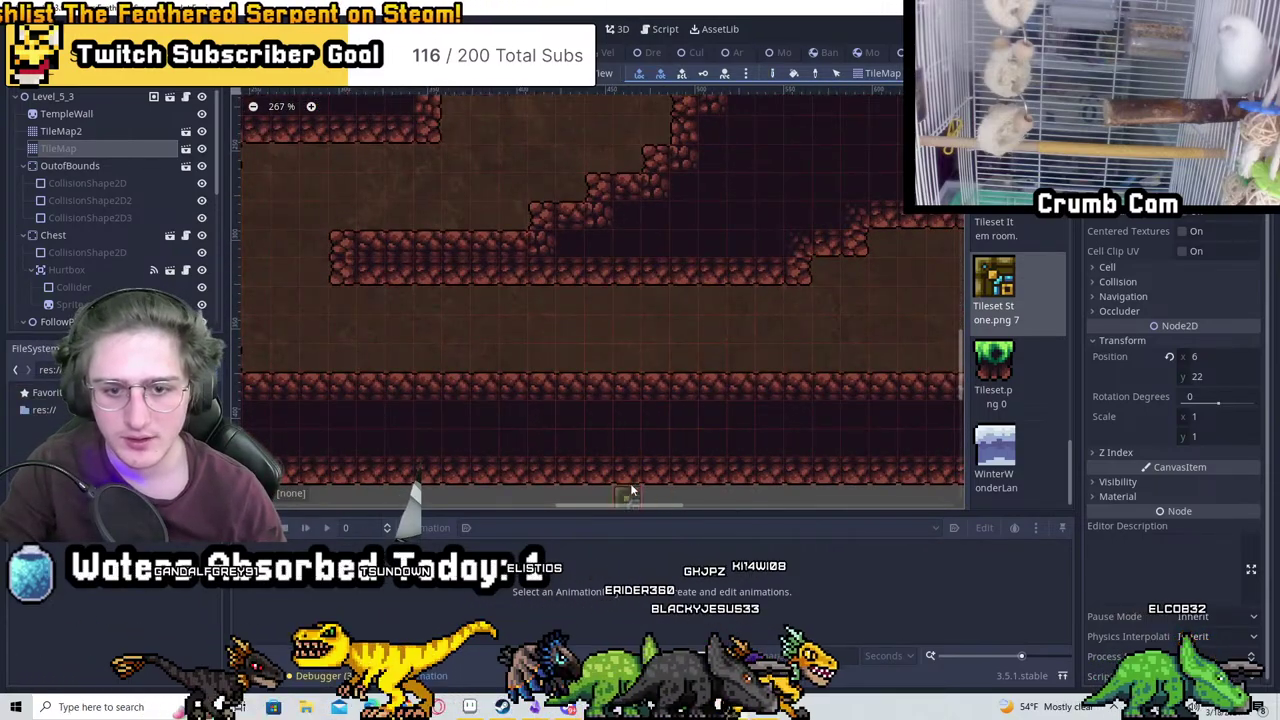
pyautogui.scroll(-6, 680, 400)
pyautogui.moveTo(729, 316); pyautogui.dragTo(590, 362, button='middle')
pyautogui.scroll(3, 549, 292)
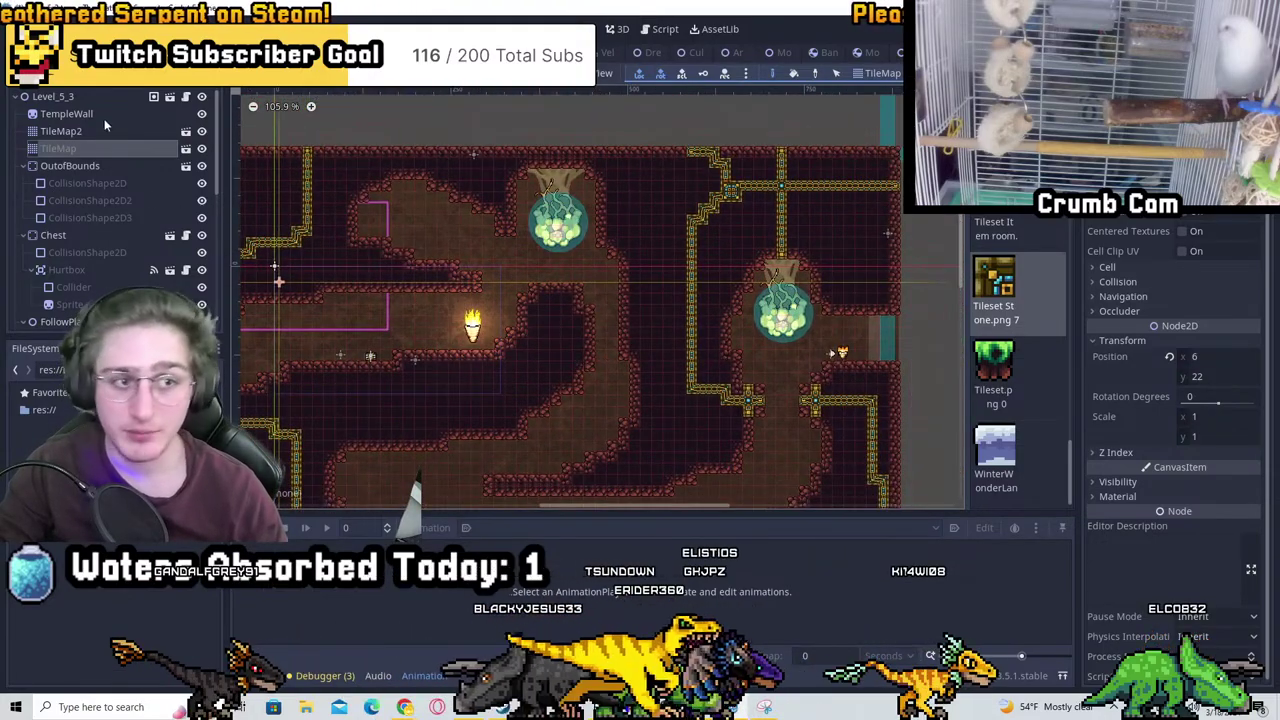
pyautogui.scroll(-5, 78, 123)
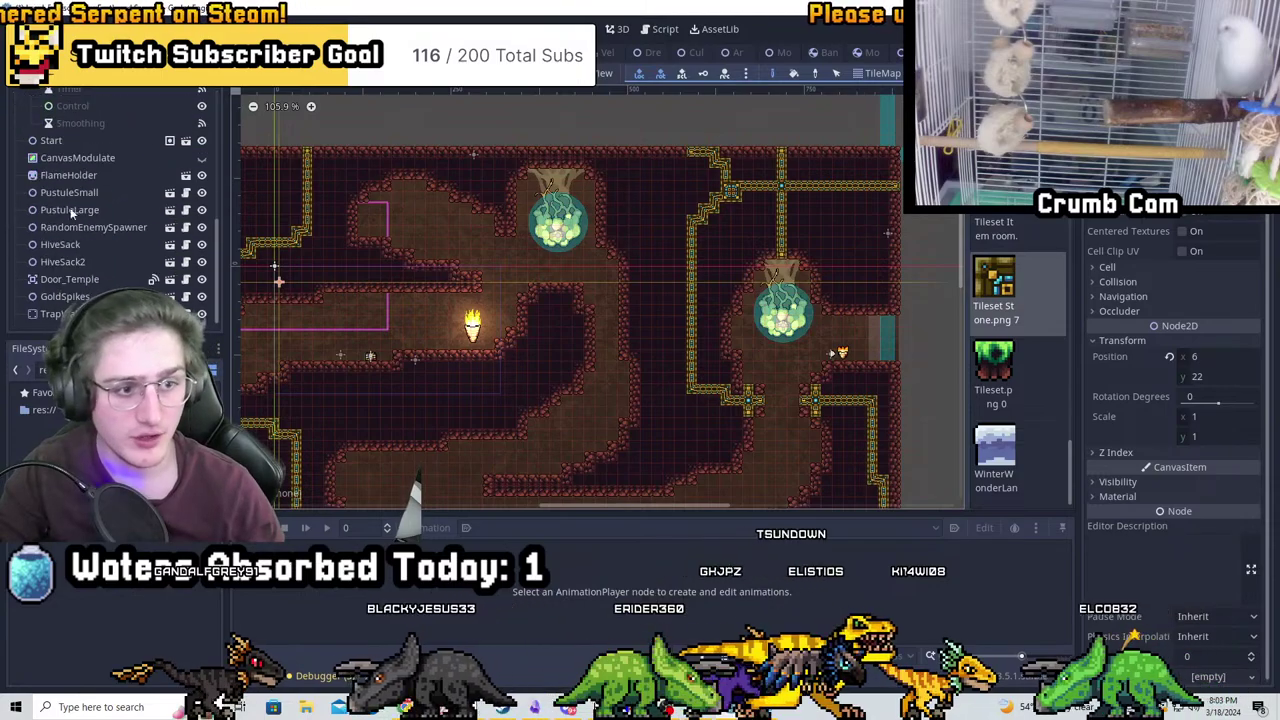
# Move TrapWall into the gap between the crosses, rotate it 90 degrees, and expand its child nodes
pyautogui.click(52, 313)
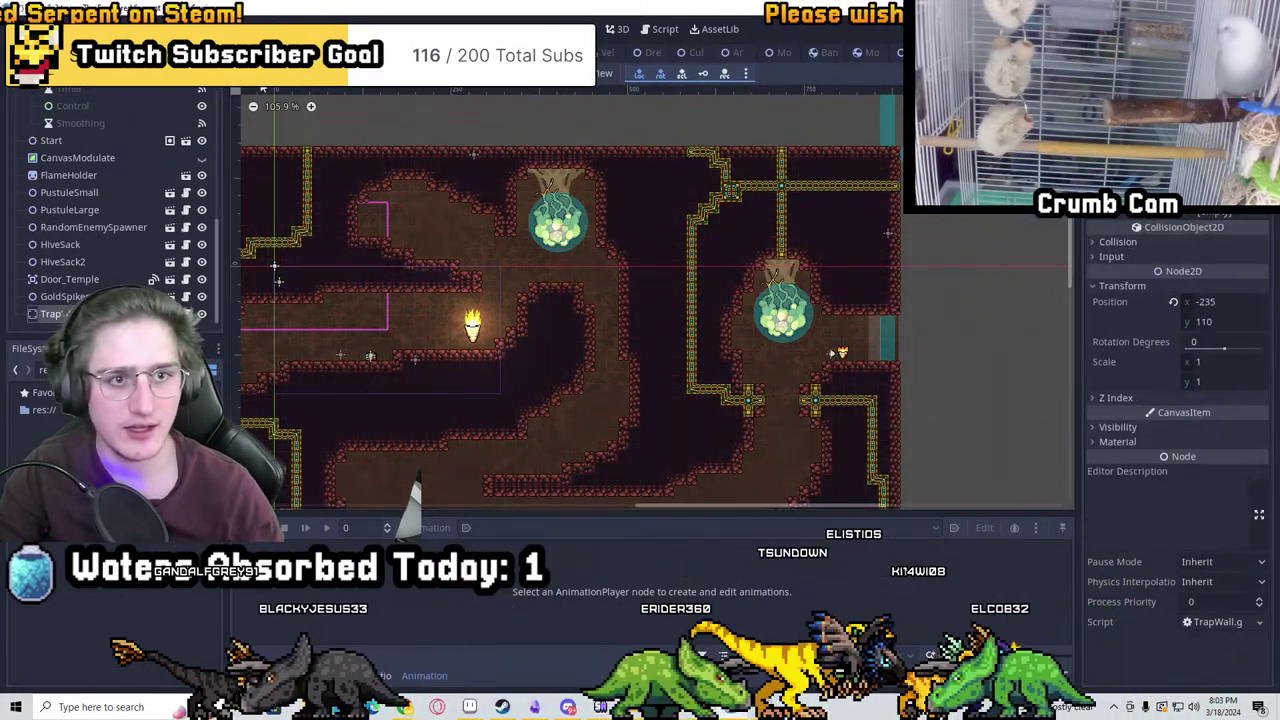
pyautogui.scroll(6, 850, 307)
pyautogui.moveTo(670, 317); pyautogui.dragTo(777, 317)
pyautogui.scroll(3, 777, 317)
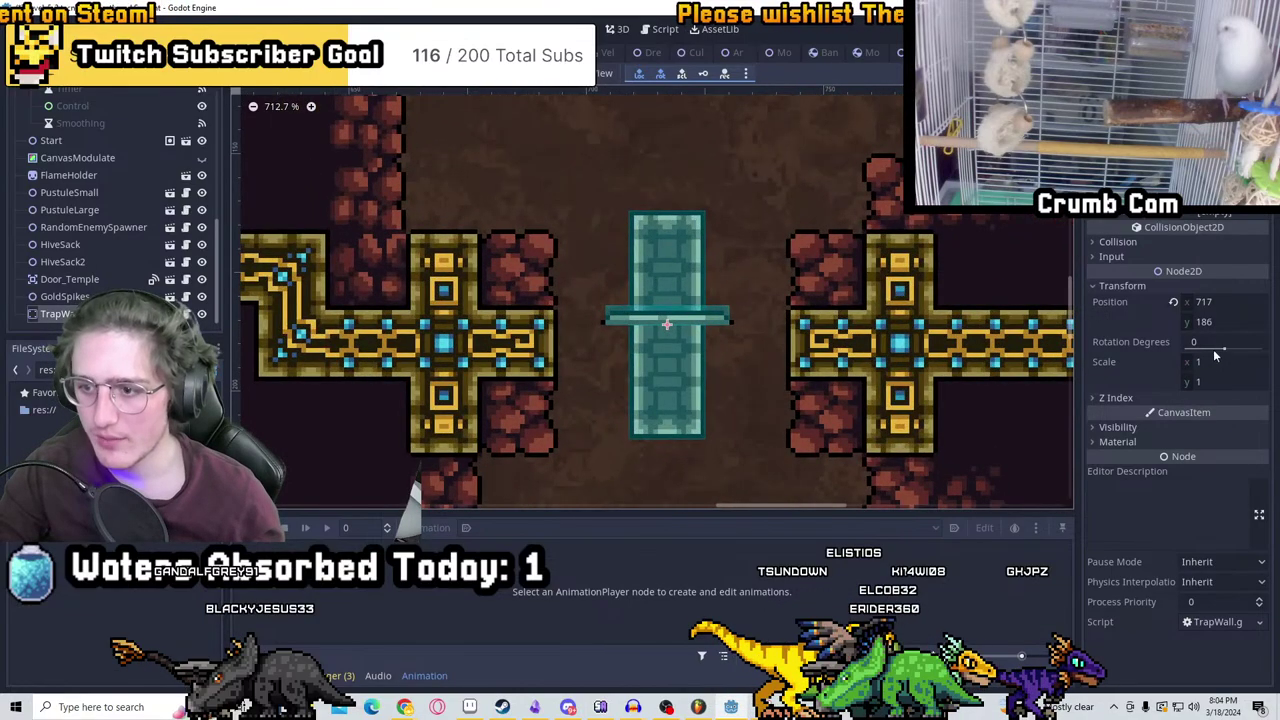
pyautogui.write('90')
pyautogui.press('Return')
pyautogui.scroll(4, 695, 343)
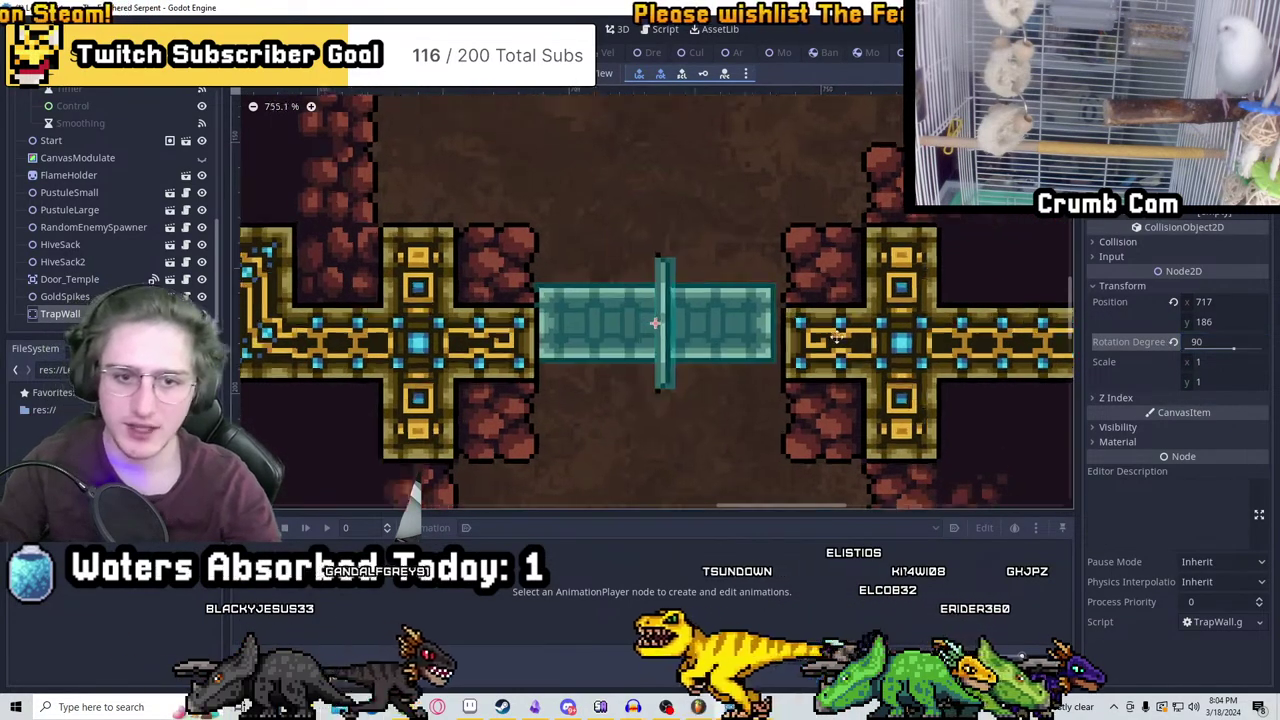
pyautogui.moveTo(695, 343); pyautogui.dragTo(688, 334)
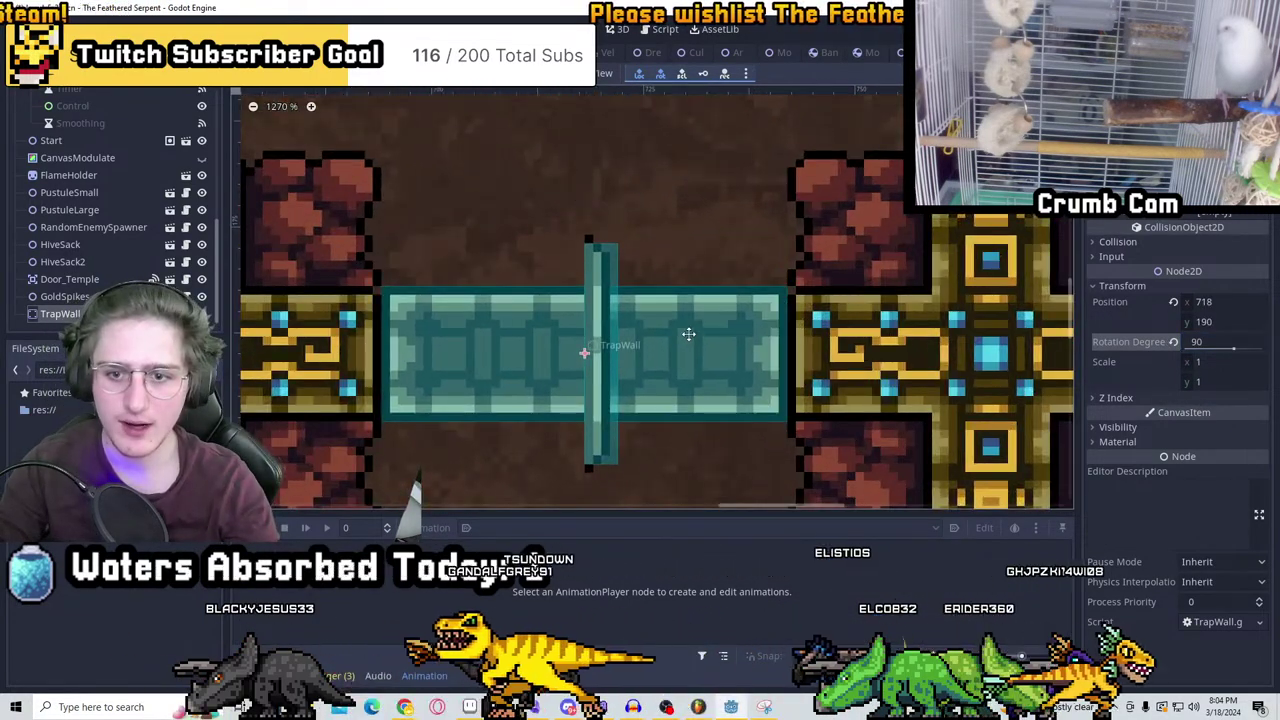
pyautogui.scroll(-3, 701, 328)
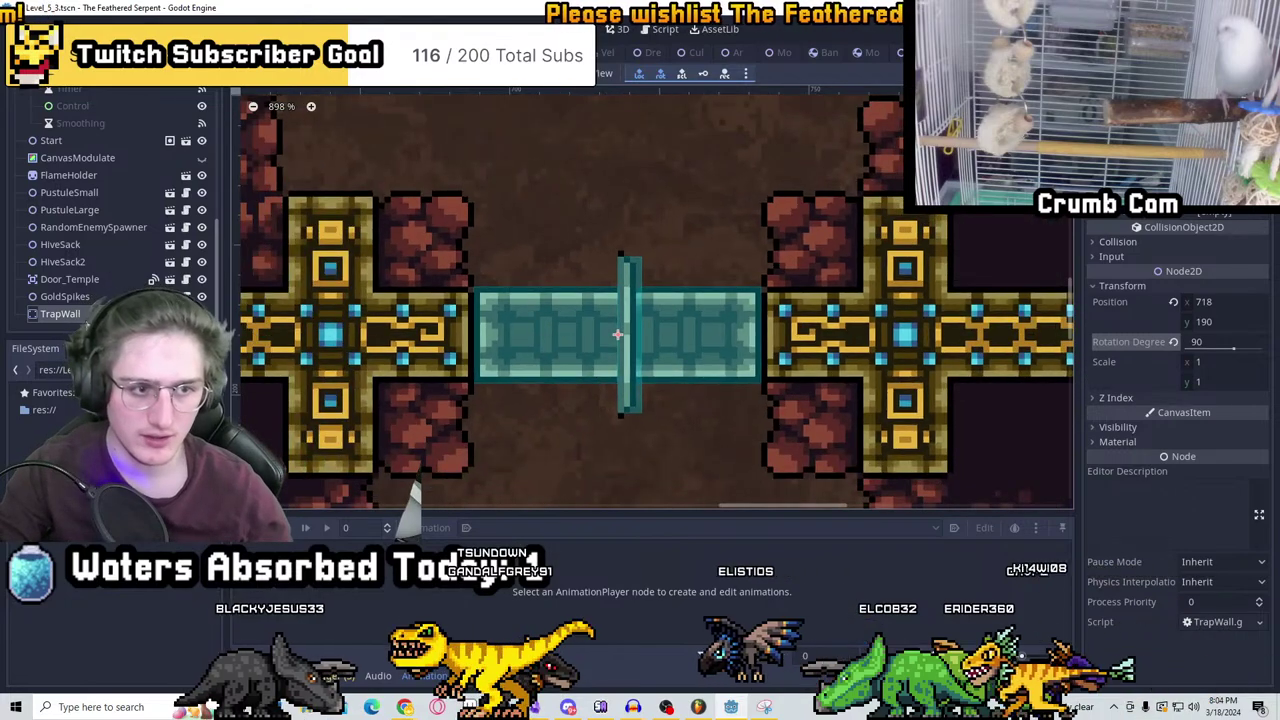
pyautogui.rightClick(86, 313)
pyautogui.click(161, 174)
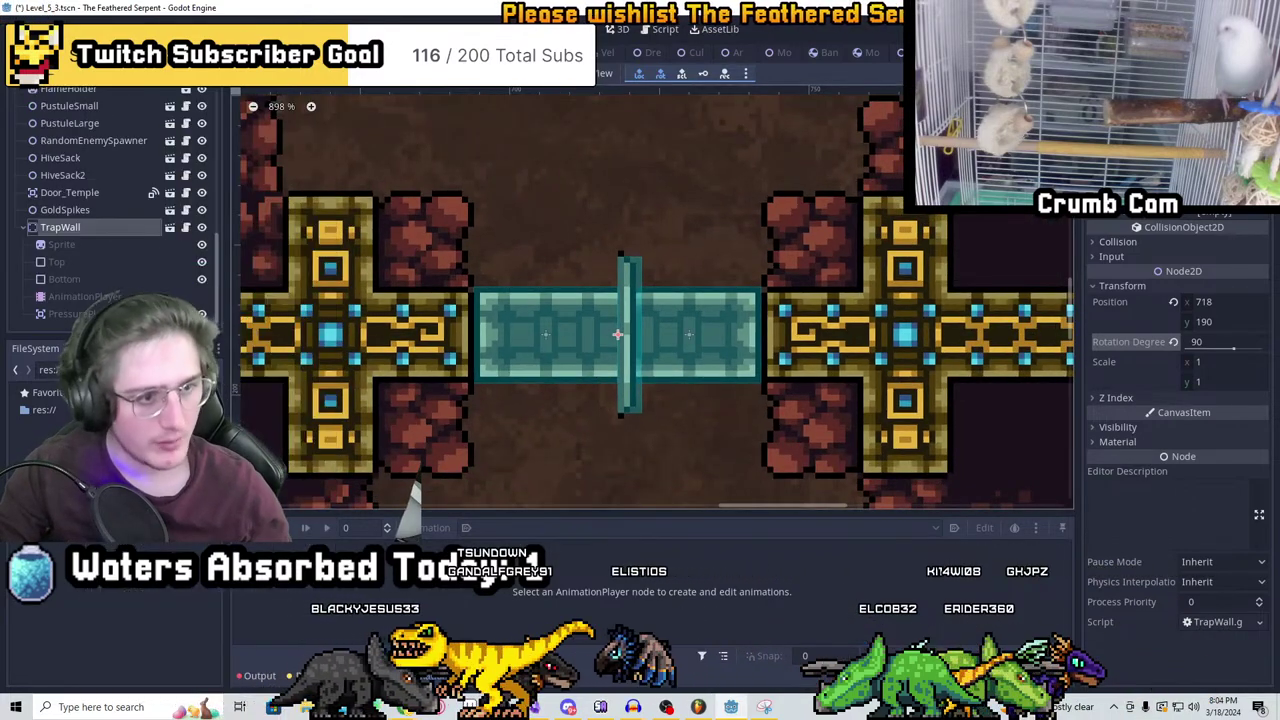
# Rotate the Pressure plate to -90 degrees and move it into the large cave room at 137, 601
pyautogui.click(60, 313)
pyautogui.scroll(-2, 917, 367)
pyautogui.click(1140, 345)
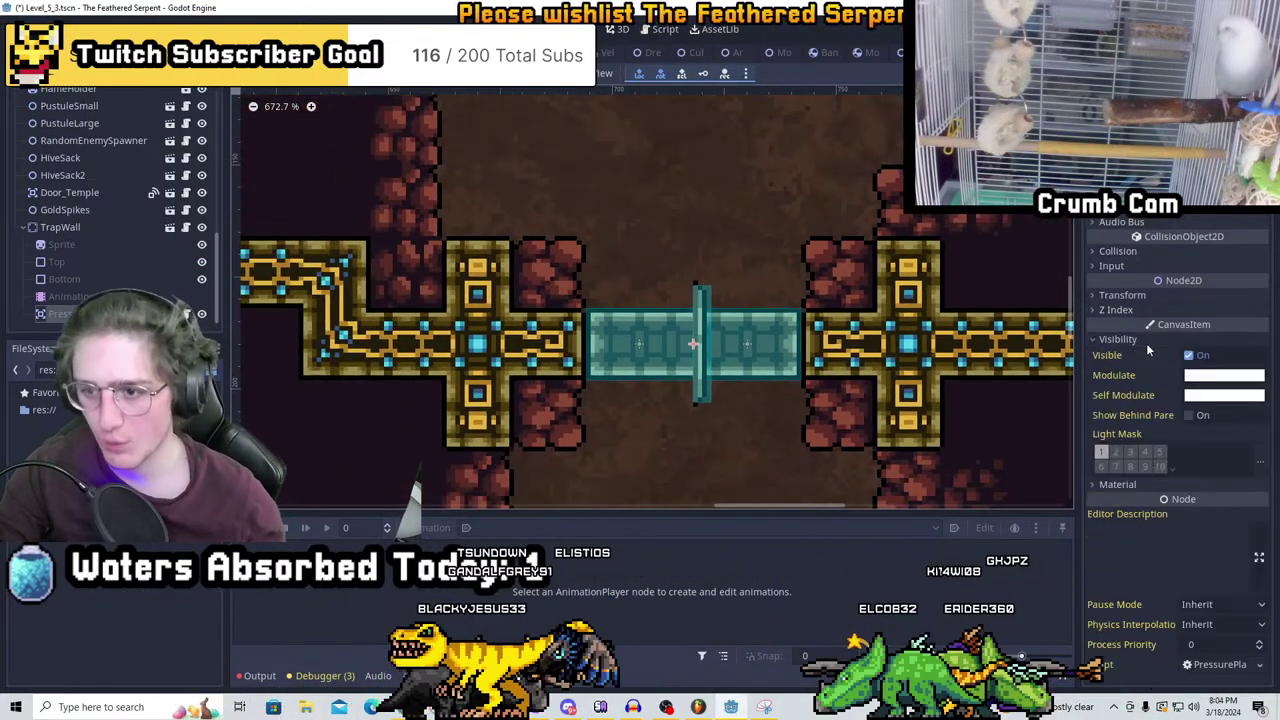
pyautogui.click(1124, 295)
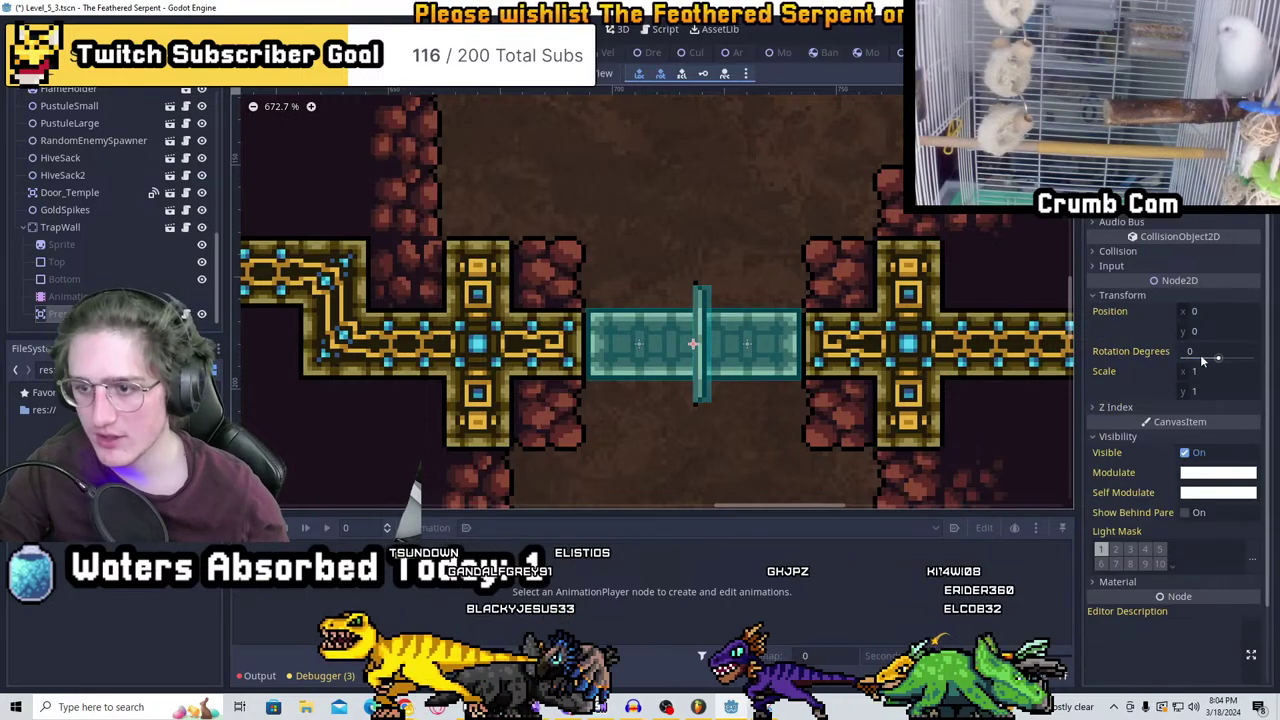
pyautogui.click(777, 194)
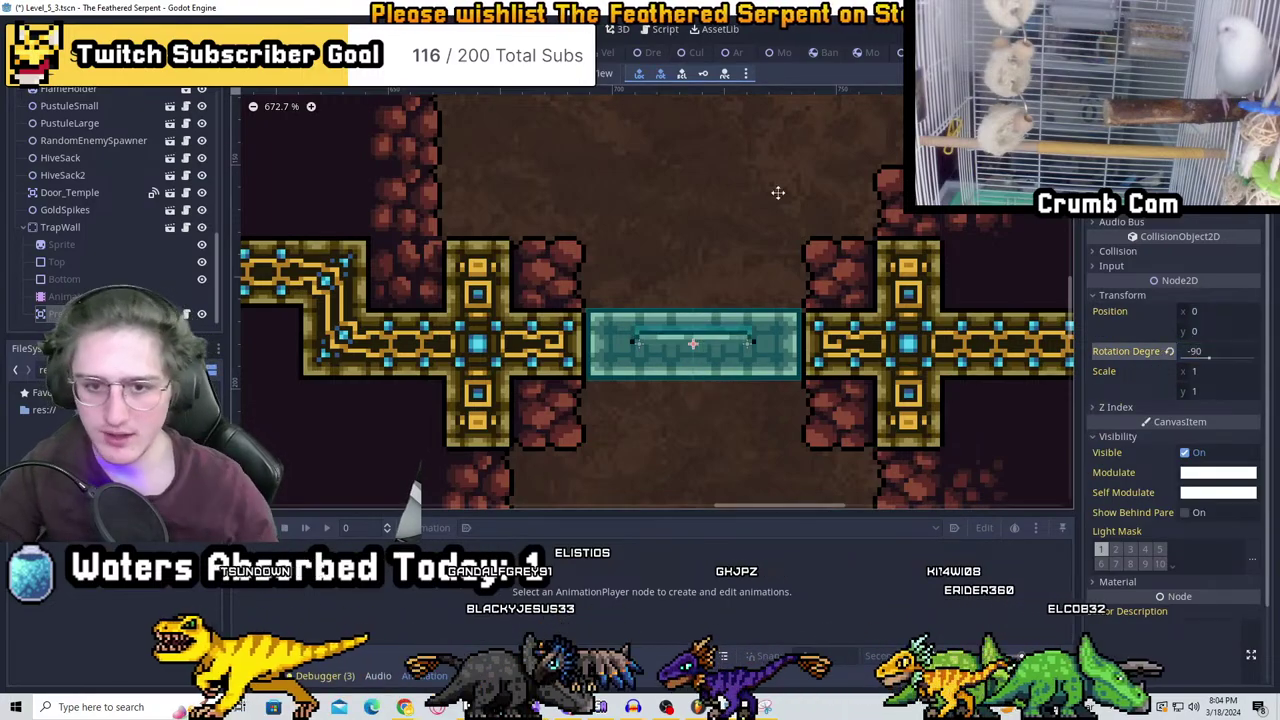
pyautogui.scroll(-7, 694, 269)
pyautogui.scroll(-3, 386, 296)
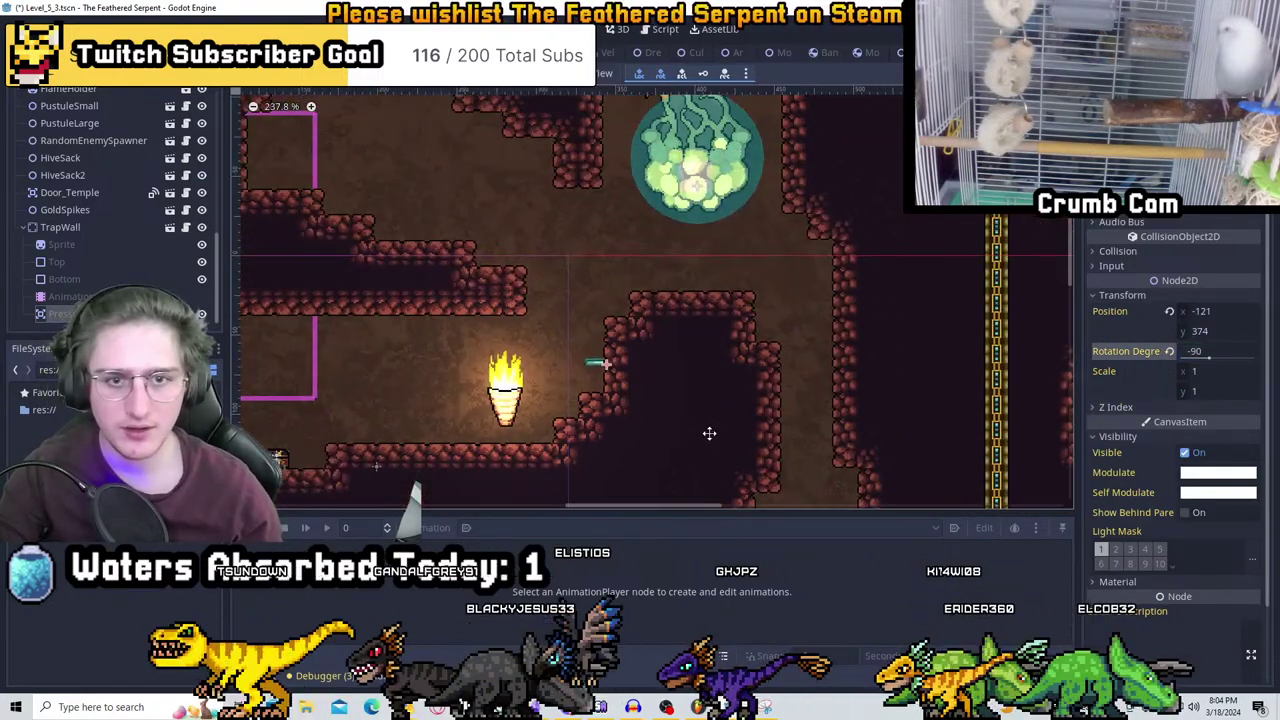
pyautogui.moveTo(563, 366); pyautogui.dragTo(754, 213)
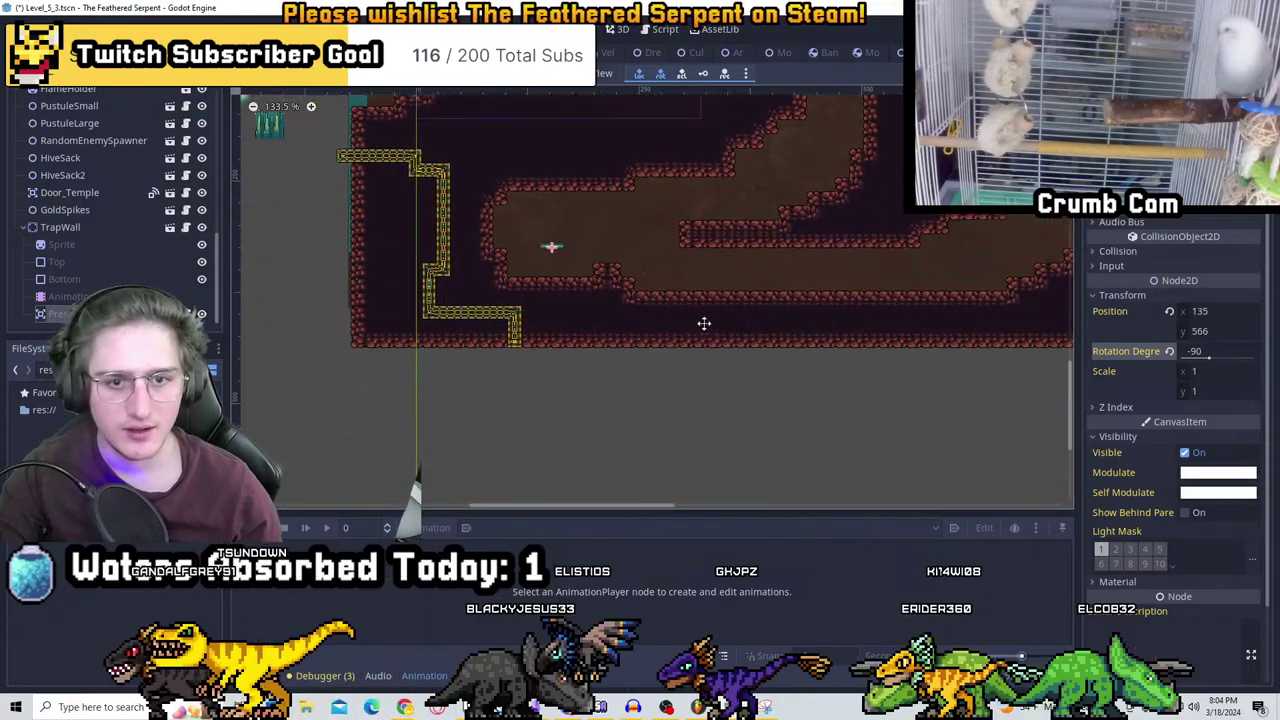
pyautogui.scroll(6, 704, 323)
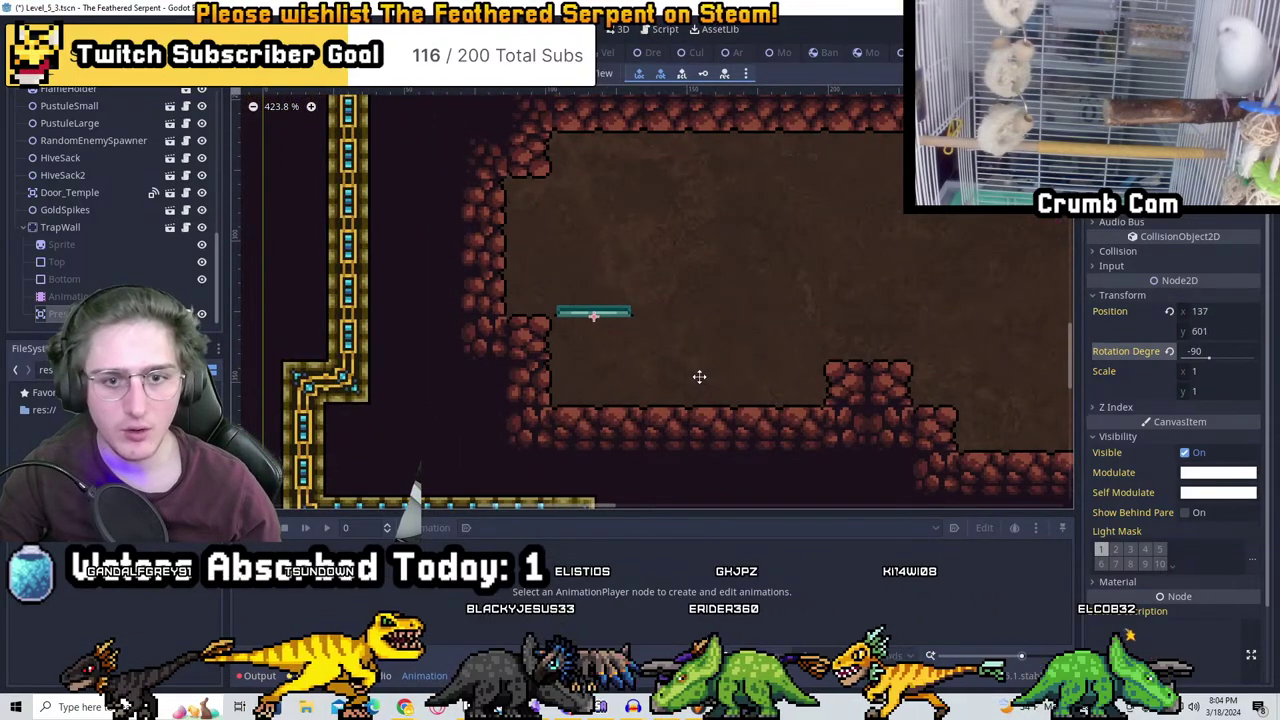
pyautogui.scroll(5, 125, 215)
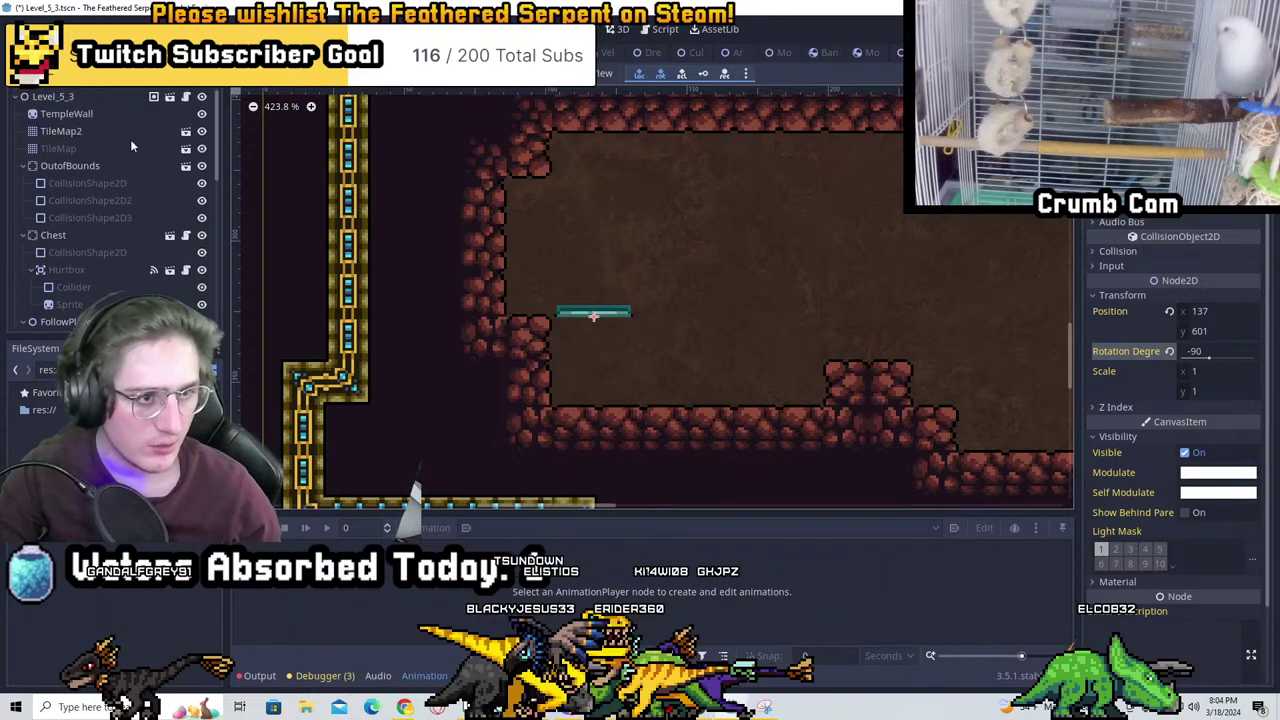
# Inspect the OutofBounds node and its collision shapes
pyautogui.click(97, 167)
pyautogui.click(90, 200)
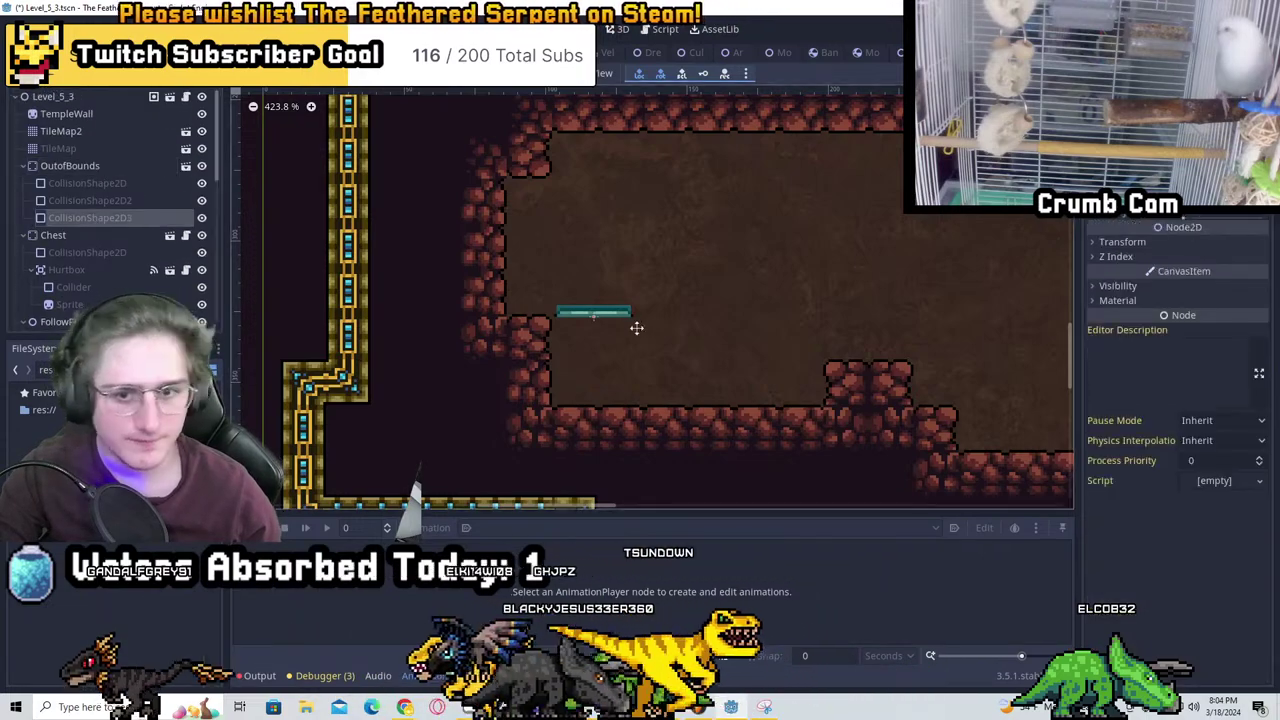
pyautogui.click(90, 184)
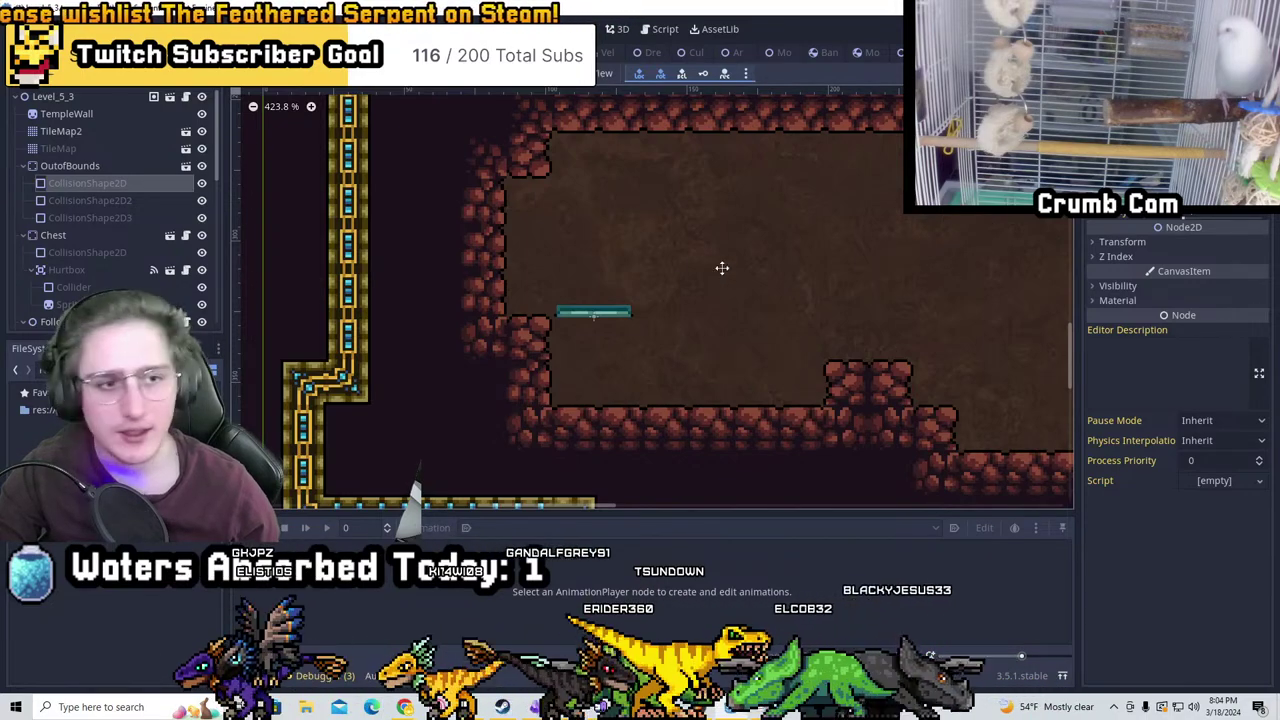
pyautogui.scroll(2, 722, 268)
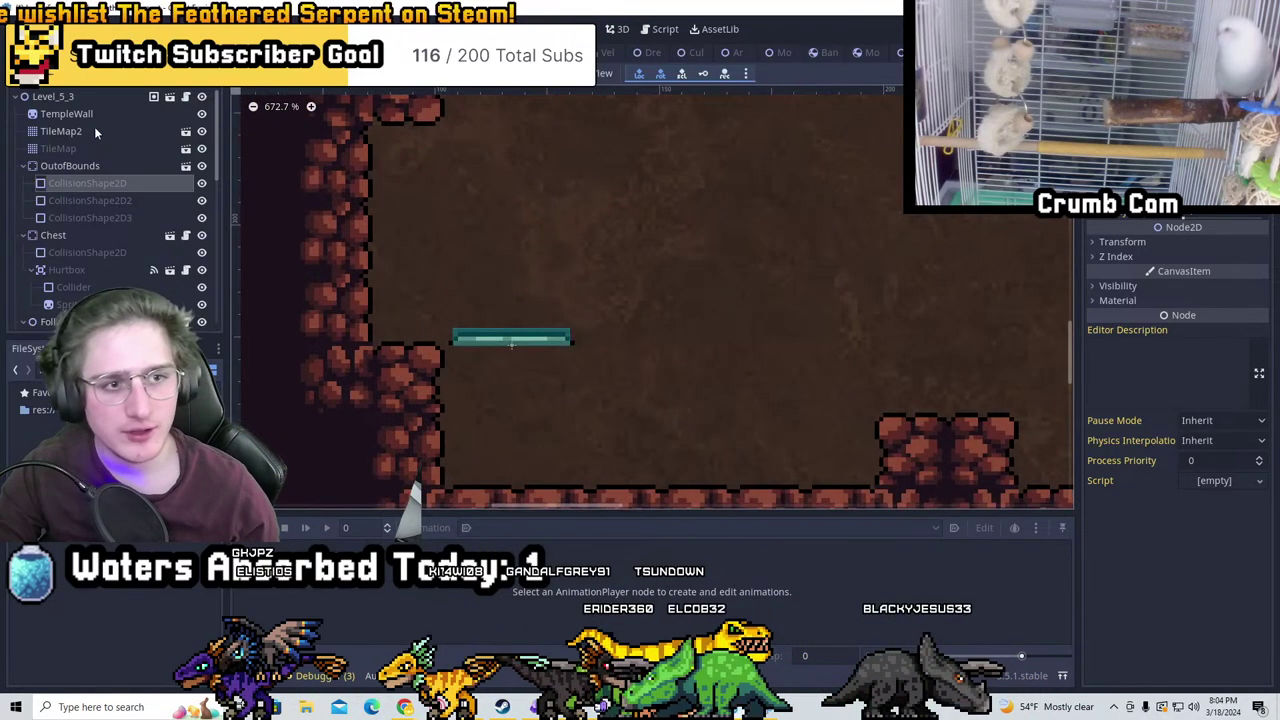
# Try a gold stone block under the pressure plate on TileMap2, then undo it
pyautogui.click(90, 130)
pyautogui.click(1007, 272)
pyautogui.moveTo(516, 380); pyautogui.dragTo(545, 478)
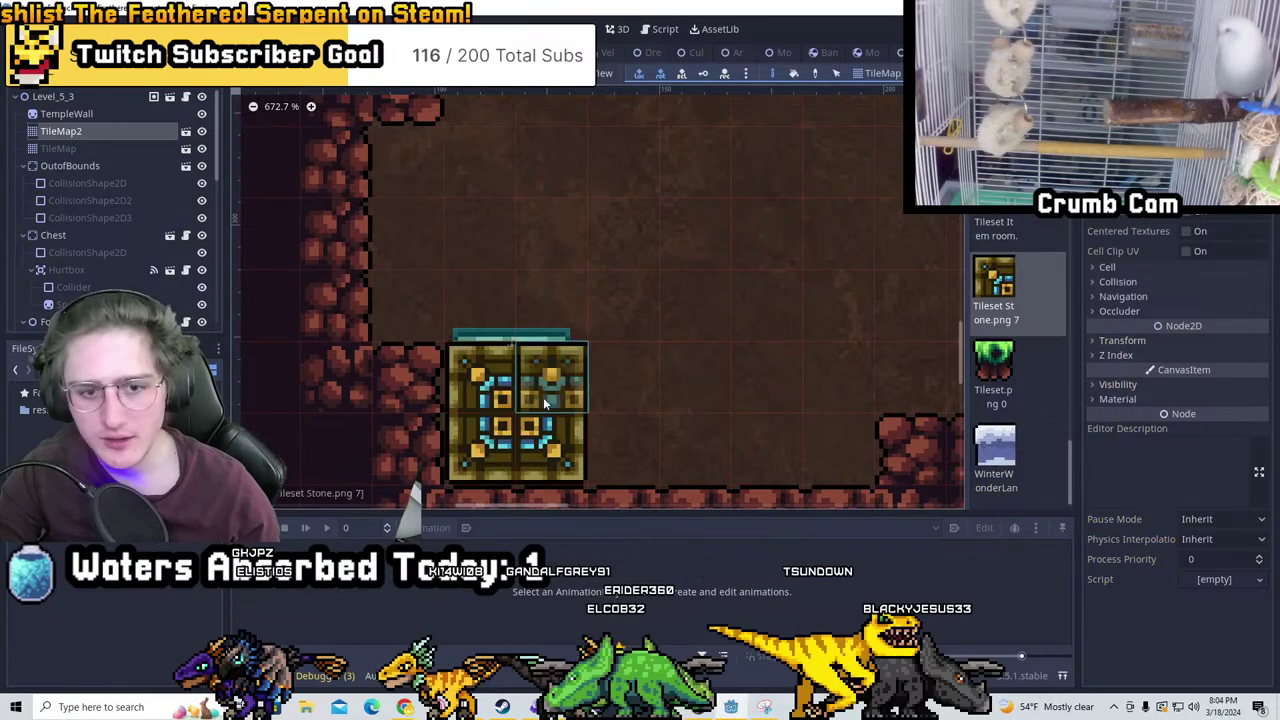
pyautogui.scroll(-1, 545, 478)
pyautogui.click(537, 398)
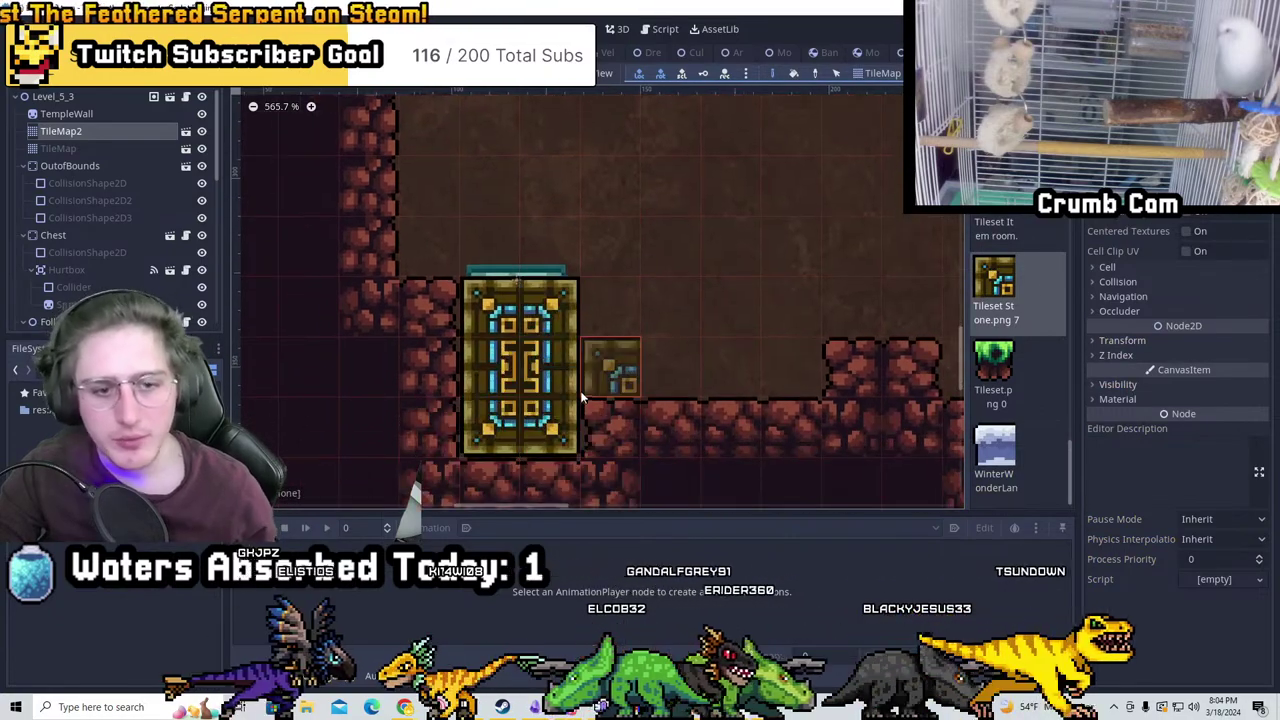
pyautogui.hotkey('ctrl', 'z')
pyautogui.hotkey('ctrl', 'z')
# On the TileMap layer, paint the door-tile pillar from the pressure plate down to the cave floor
pyautogui.click(85, 148)
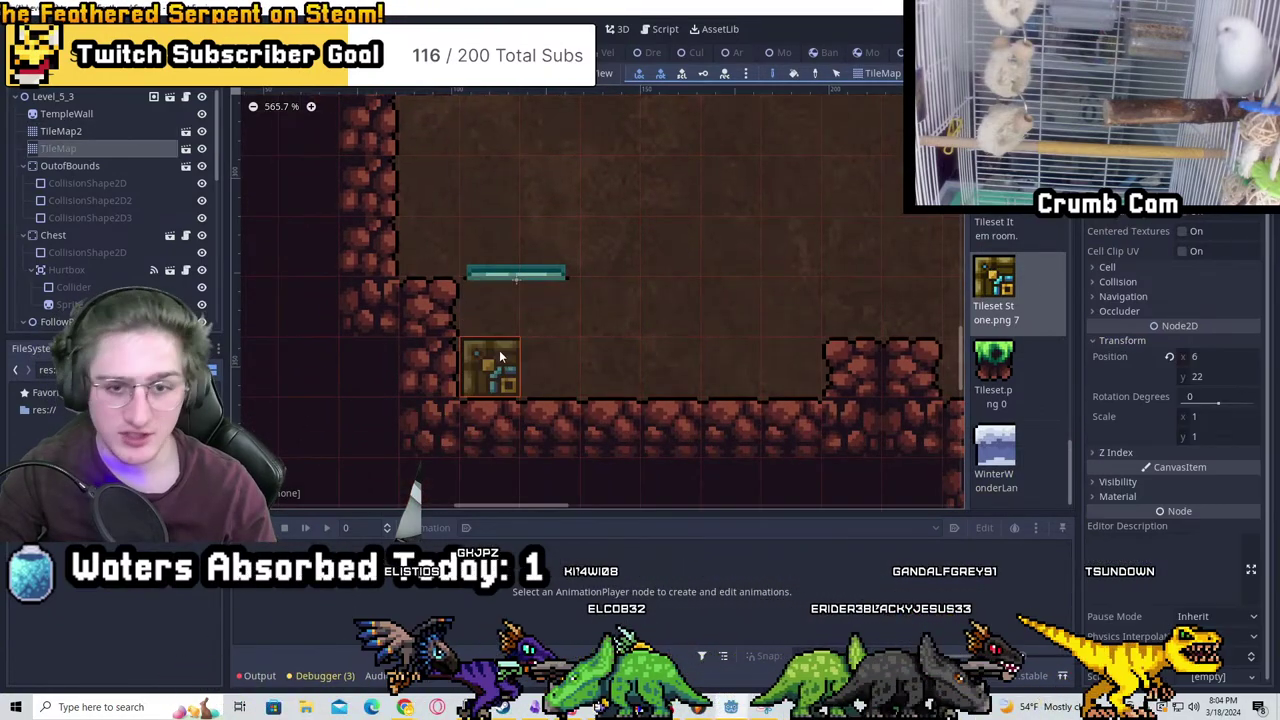
pyautogui.click(500, 345)
pyautogui.scroll(-2, 505, 332)
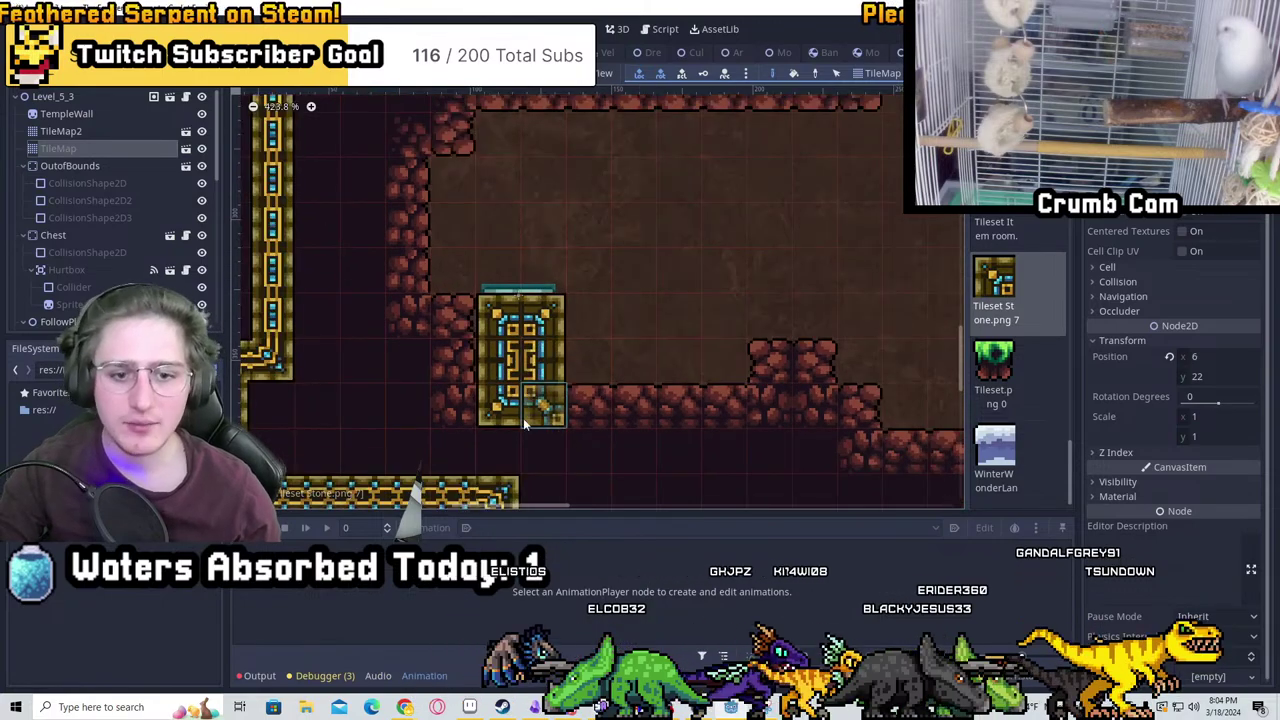
pyautogui.moveTo(523, 418); pyautogui.dragTo(518, 287, button='middle')
pyautogui.moveTo(553, 290); pyautogui.dragTo(550, 425)
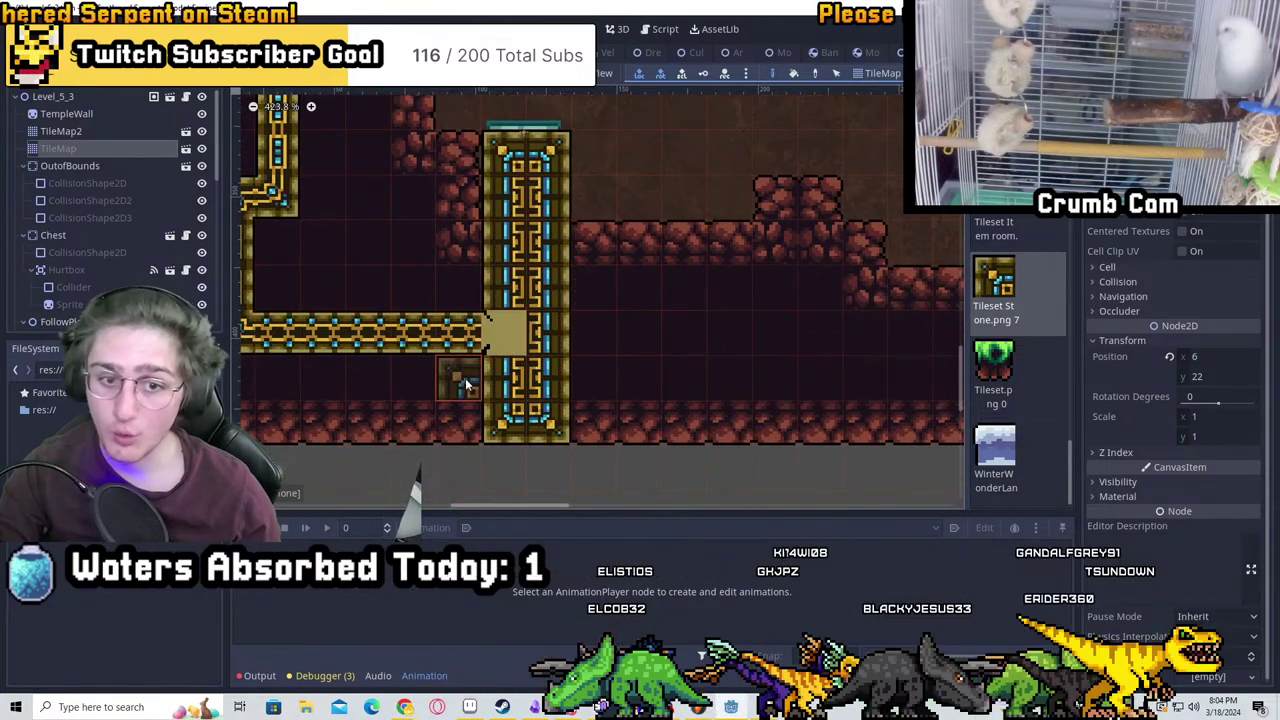
pyautogui.scroll(-2, 673, 435)
pyautogui.moveTo(673, 435); pyautogui.dragTo(793, 310, button='middle')
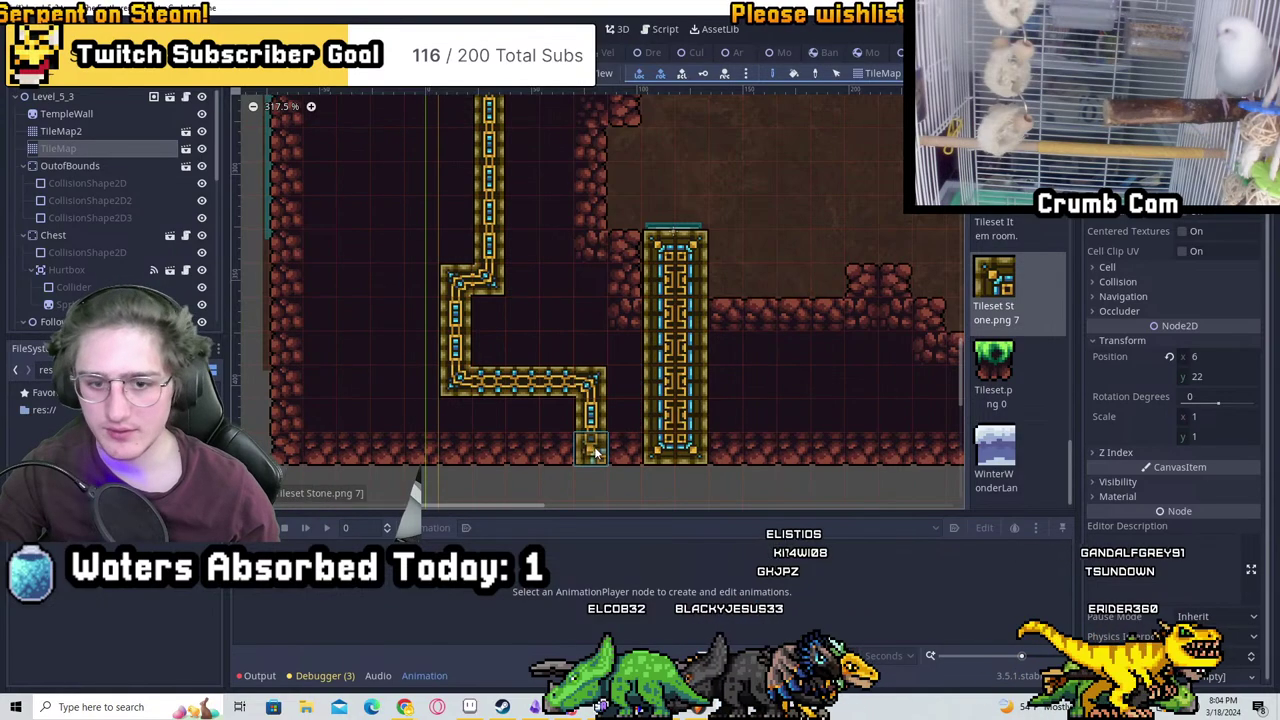
pyautogui.moveTo(692, 482); pyautogui.dragTo(652, 483)
# Pan and zoom across the level and back to check the finished pillar
pyautogui.moveTo(633, 457); pyautogui.dragTo(714, 366, button='middle')
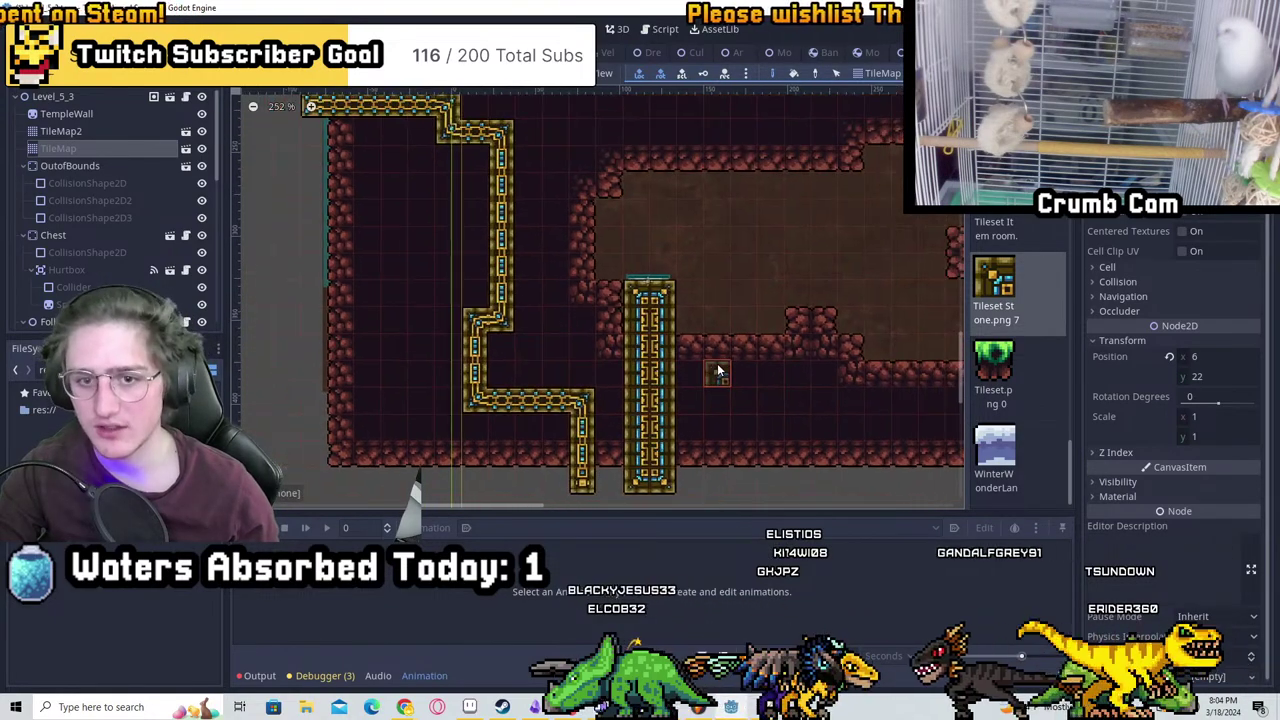
pyautogui.scroll(3, 583, 247)
pyautogui.moveTo(583, 247); pyautogui.dragTo(700, 191, button='middle')
pyautogui.scroll(-2, 720, 220)
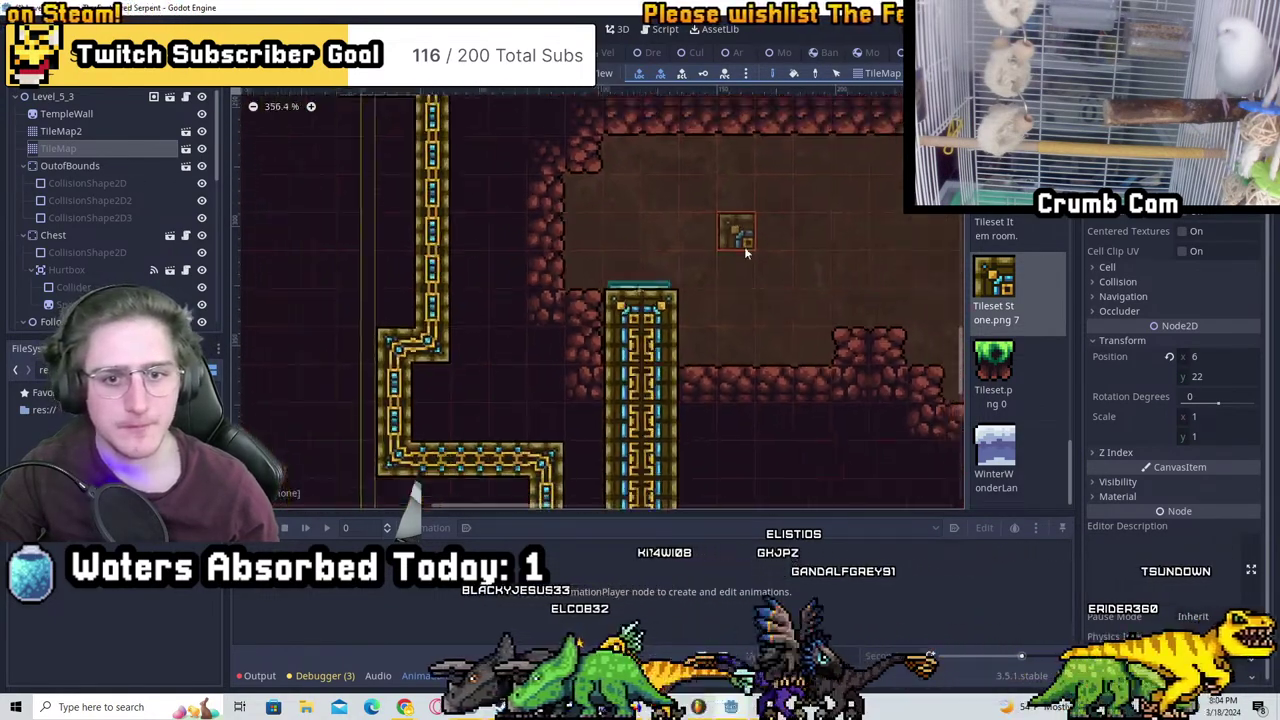
pyautogui.scroll(3, 748, 248)
pyautogui.moveTo(748, 248); pyautogui.dragTo(638, 265, button='middle')
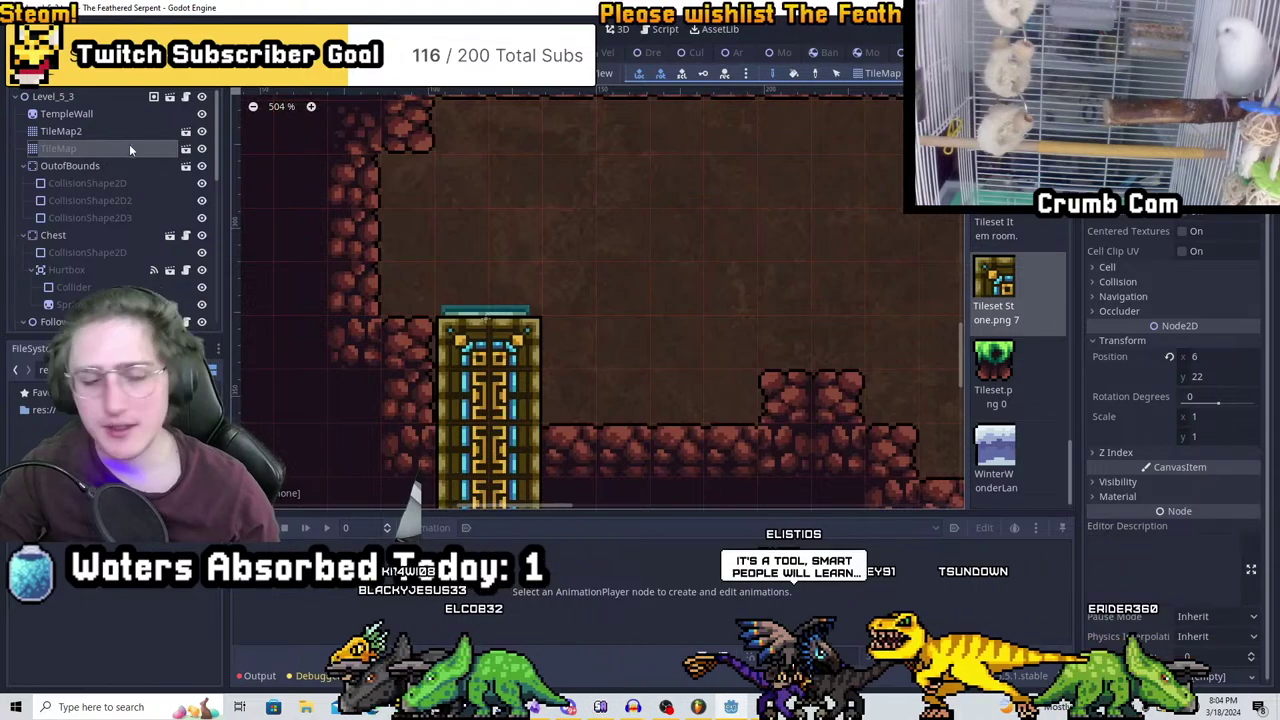
pyautogui.scroll(-3, 66, 222)
pyautogui.scroll(-5, 66, 222)
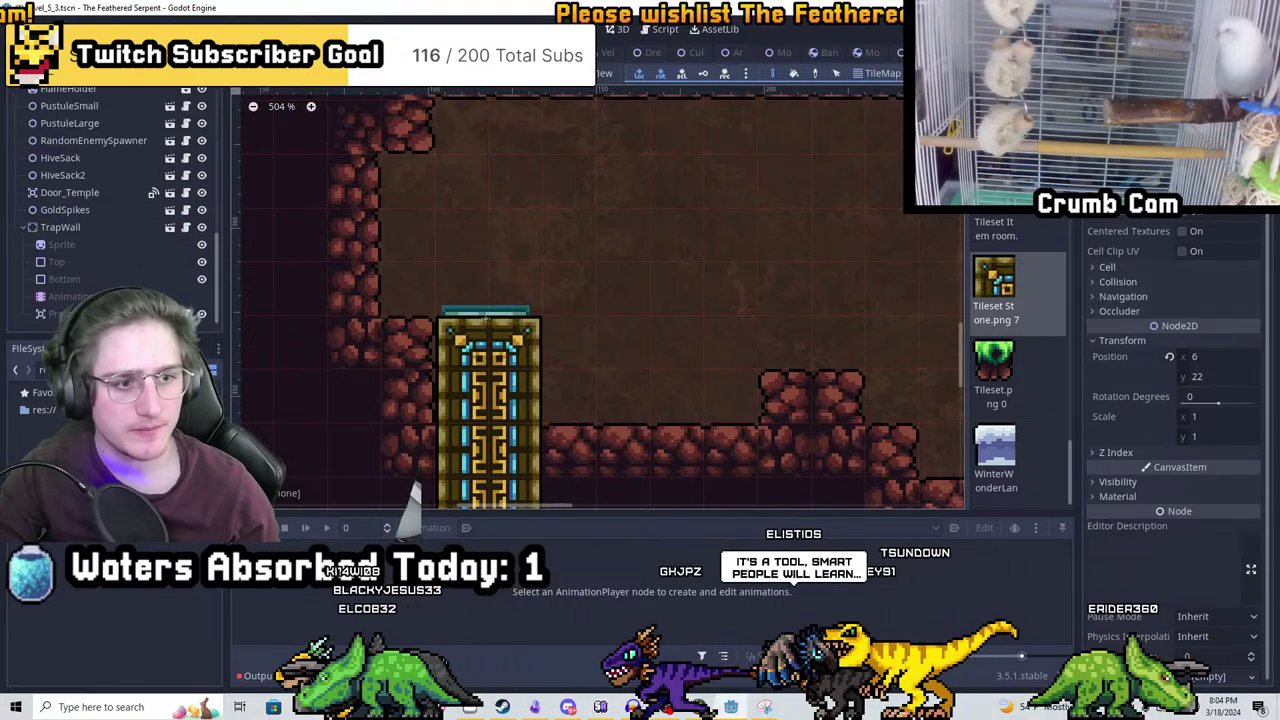
# Nudge the PressurePlate onto the pillar top at 136, 600 and save Level_5_3
pyautogui.click(58, 313)
pyautogui.scroll(6, 516, 288)
pyautogui.moveTo(456, 354)
pyautogui.mouseDown()
pyautogui.moveTo(452, 366)
pyautogui.moveTo(462, 349)
pyautogui.mouseUp()
pyautogui.scroll(-12, 643, 371)
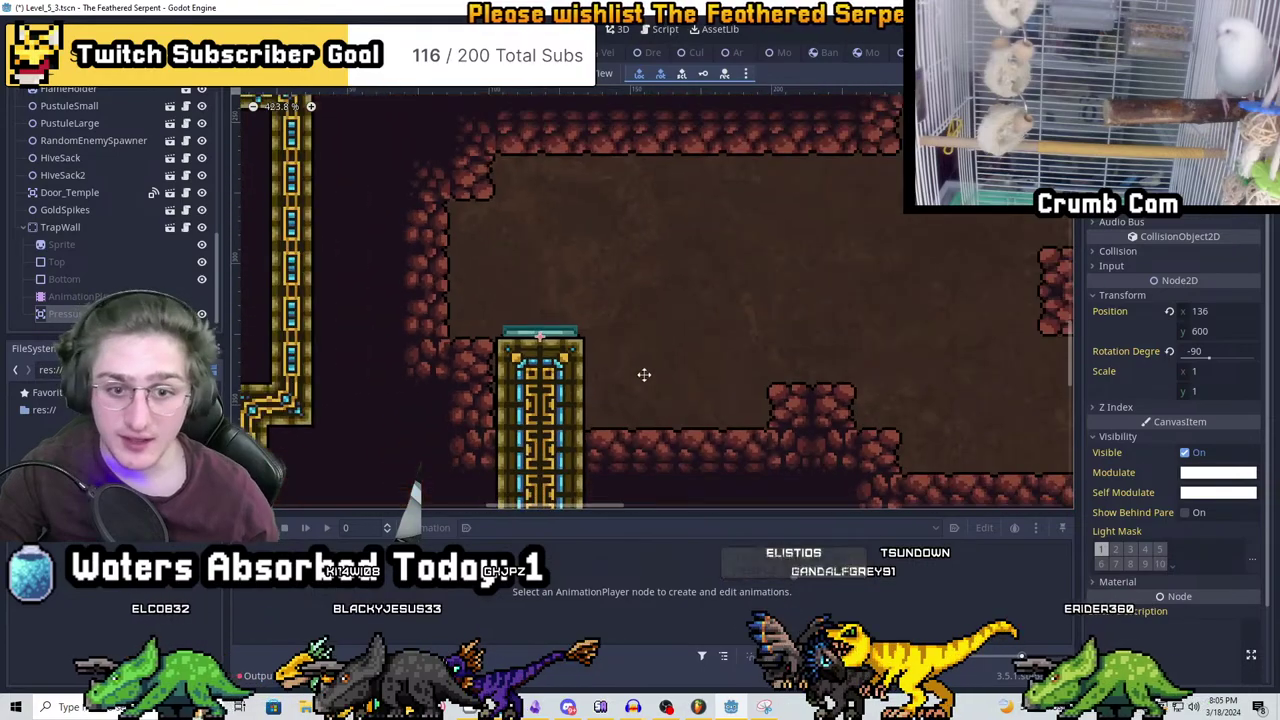
pyautogui.scroll(2, 666, 391)
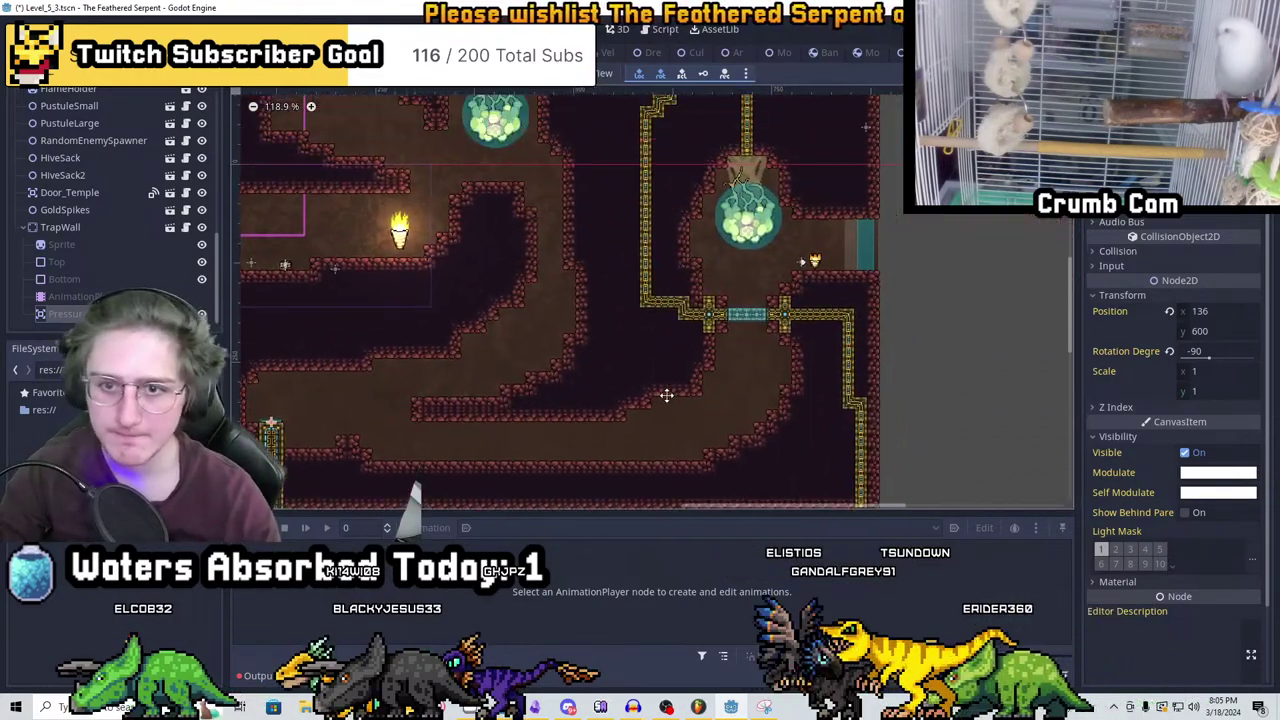
pyautogui.scroll(1, 649, 354)
pyautogui.scroll(-1, 523, 300)
pyautogui.scroll(-1, 766, 405)
pyautogui.hotkey('ctrl', 's')
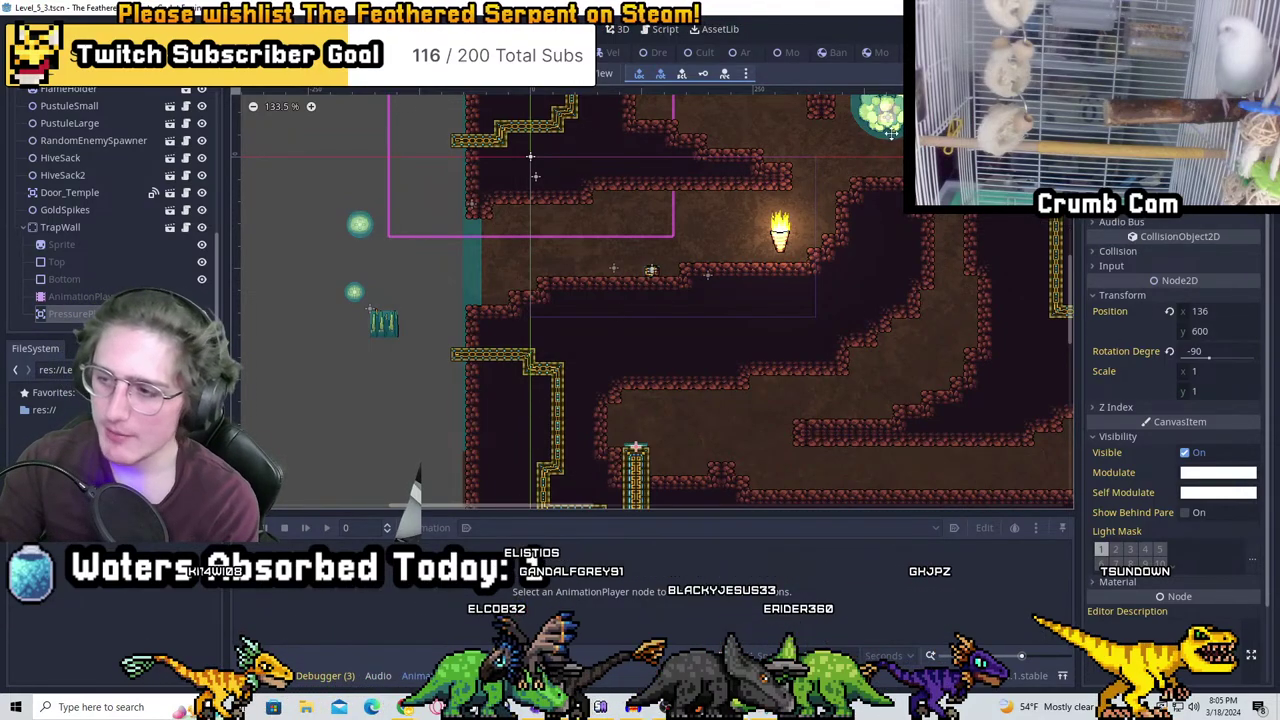
pyautogui.scroll(-2, 605, 387)
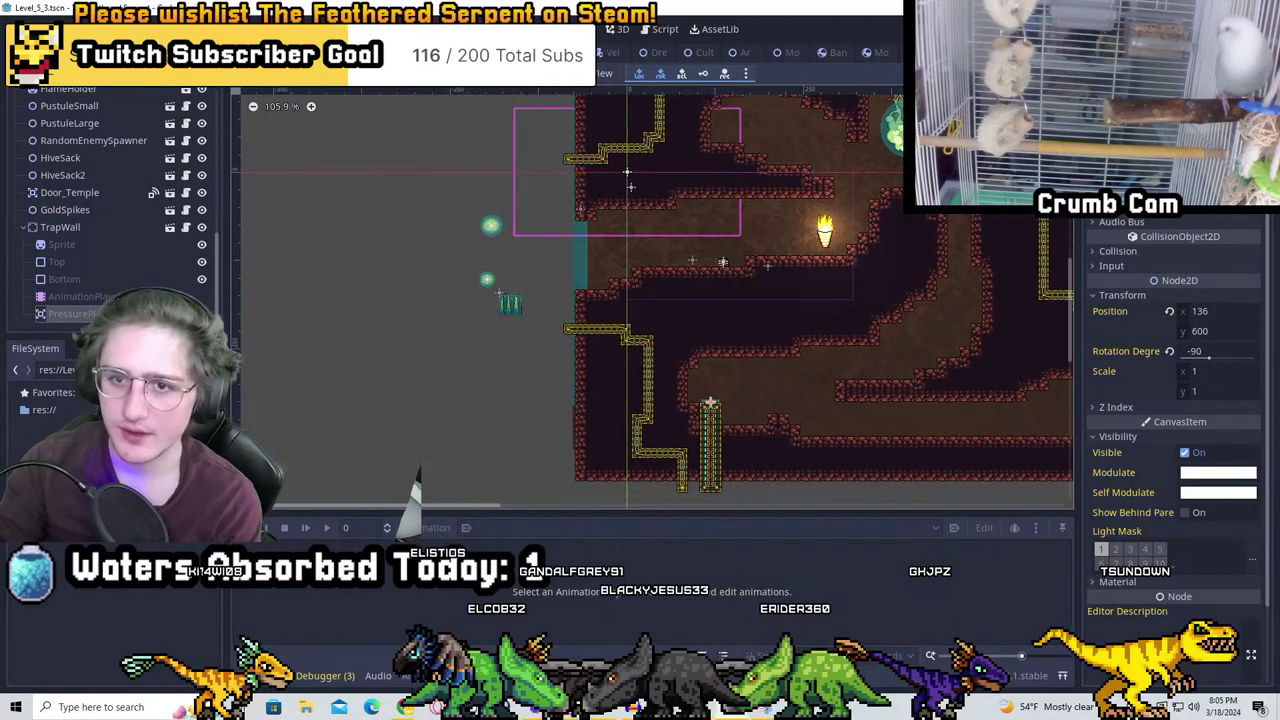
pyautogui.scroll(1, 748, 325)
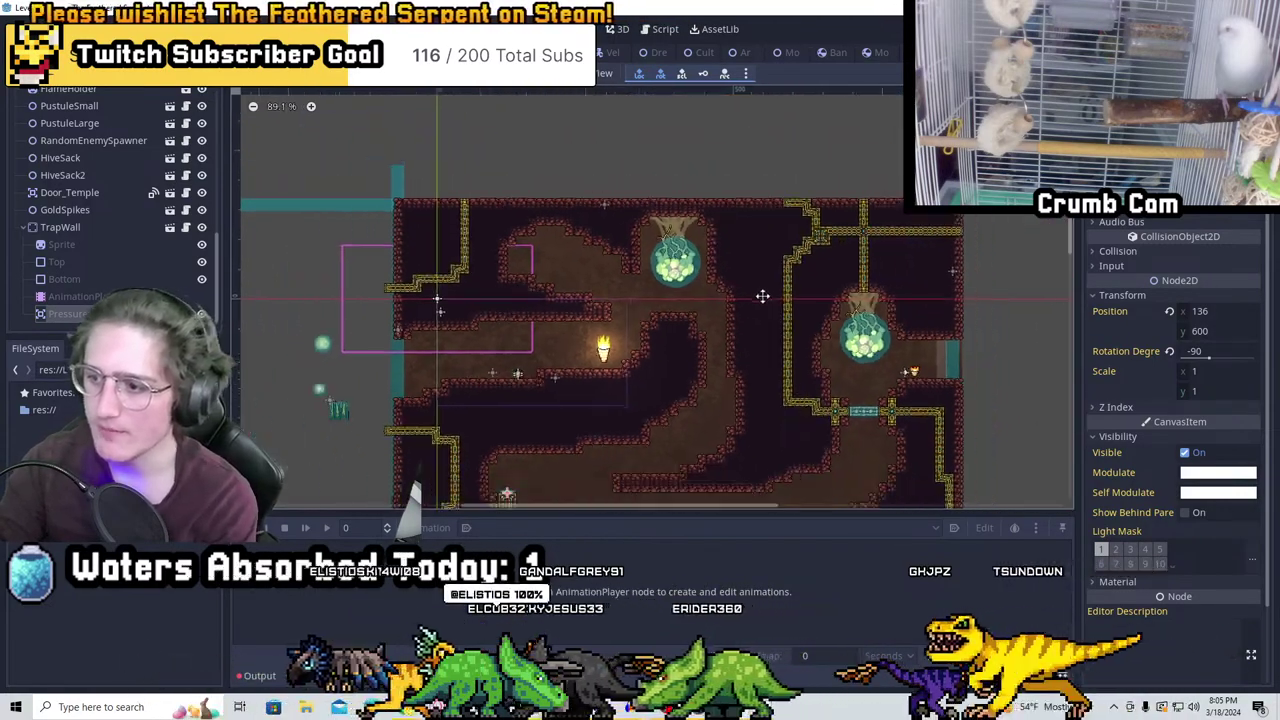
pyautogui.moveTo(724, 323); pyautogui.dragTo(786, 286, button='middle')
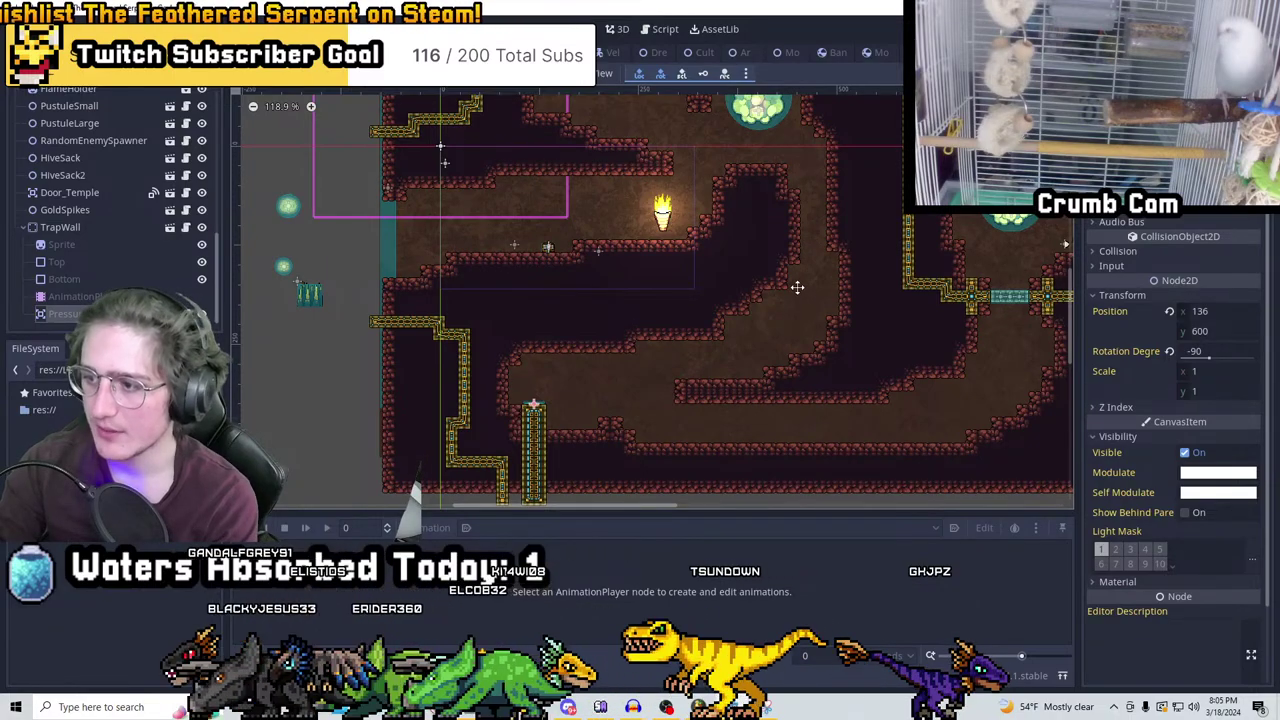
pyautogui.scroll(-3, 834, 309)
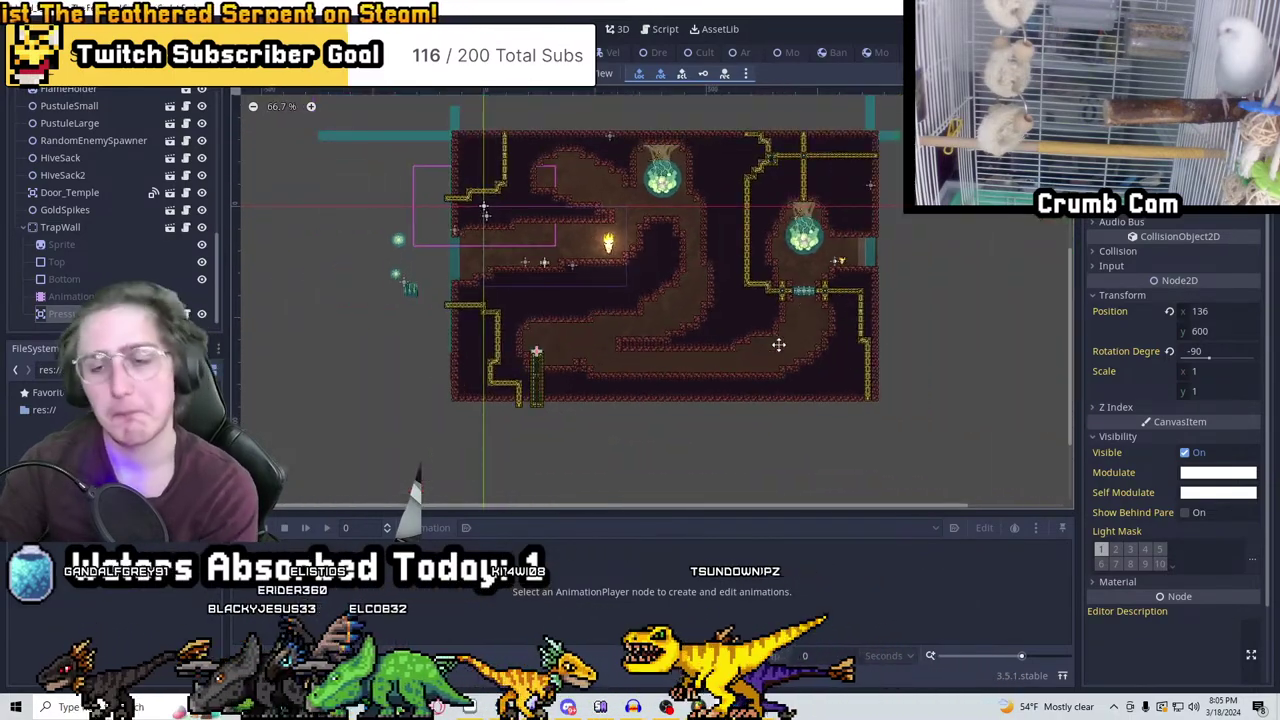
pyautogui.scroll(10, 778, 345)
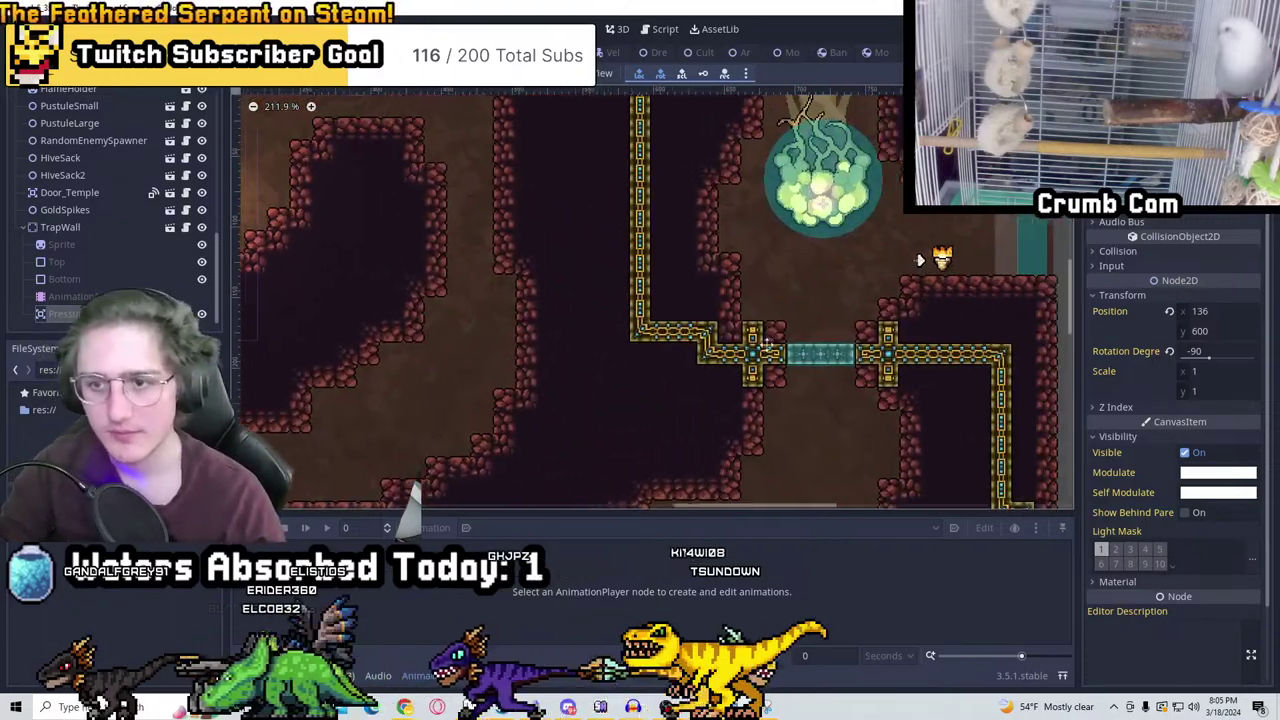
pyautogui.scroll(-2, 848, 252)
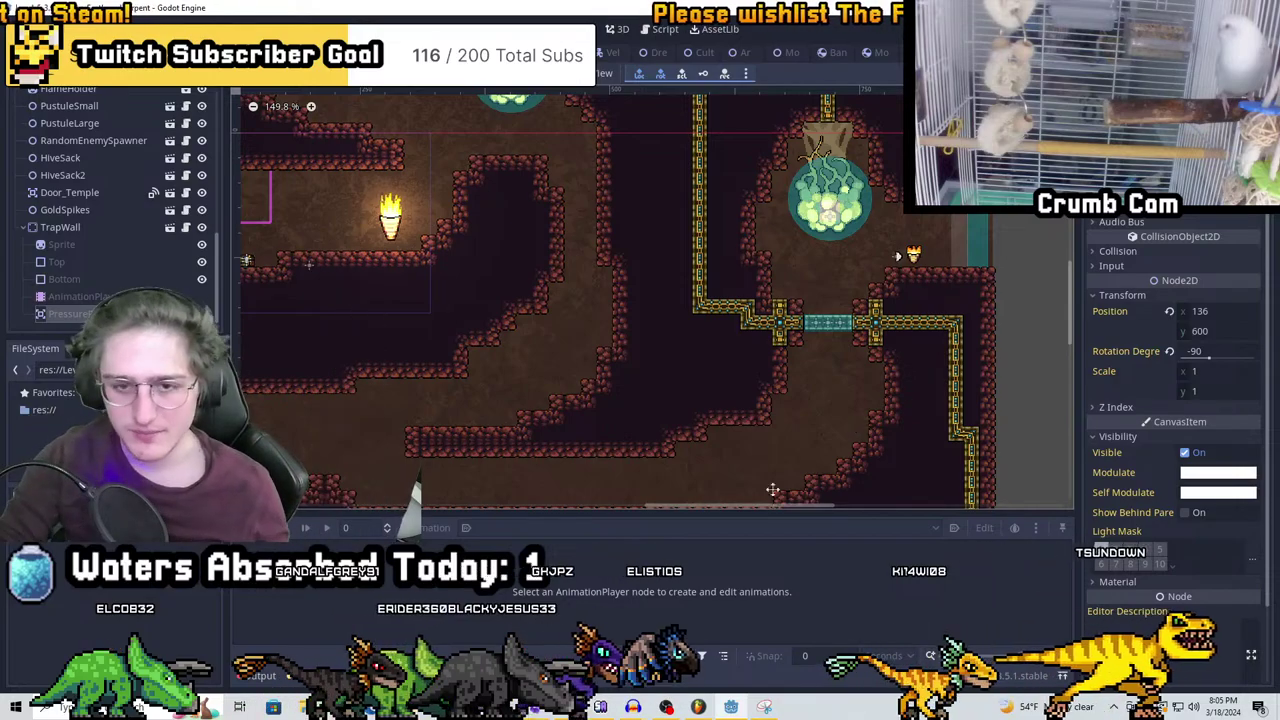
pyautogui.scroll(5, 772, 490)
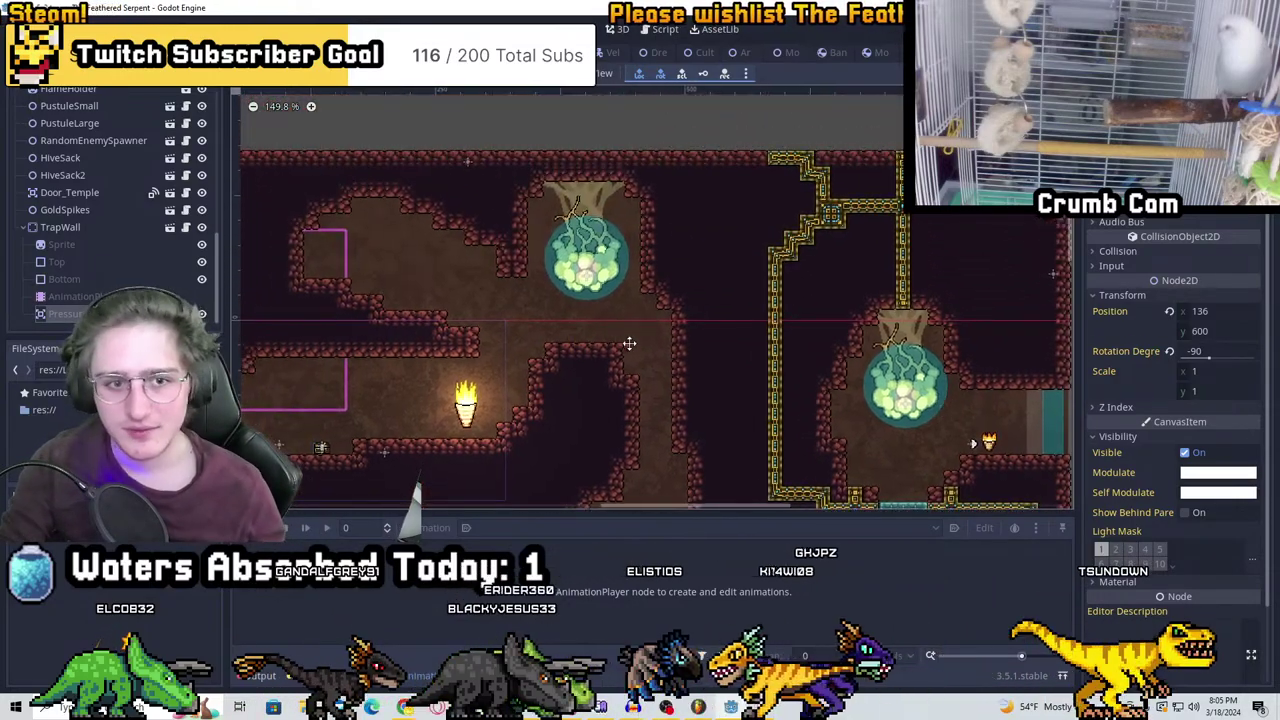
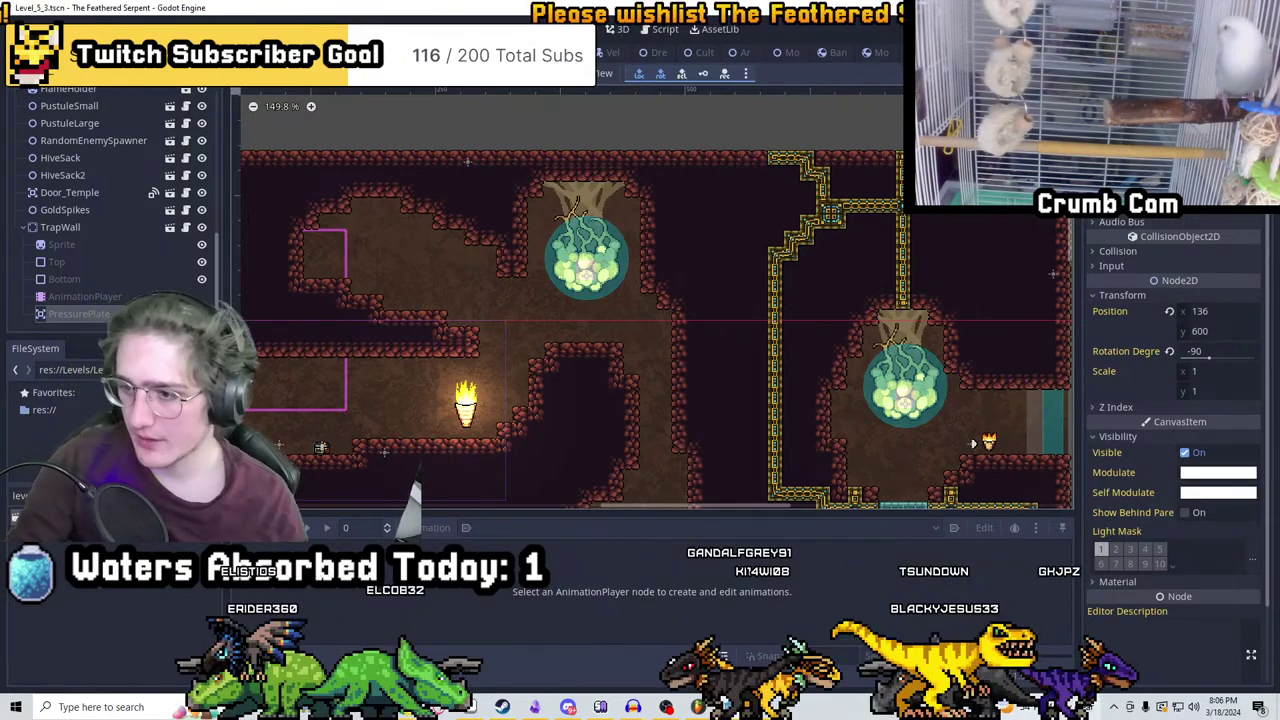
# Survey the cave level, checking the PustuleLarge and main TileMap nodes along the left corridor
pyautogui.scroll(1, 801, 195)
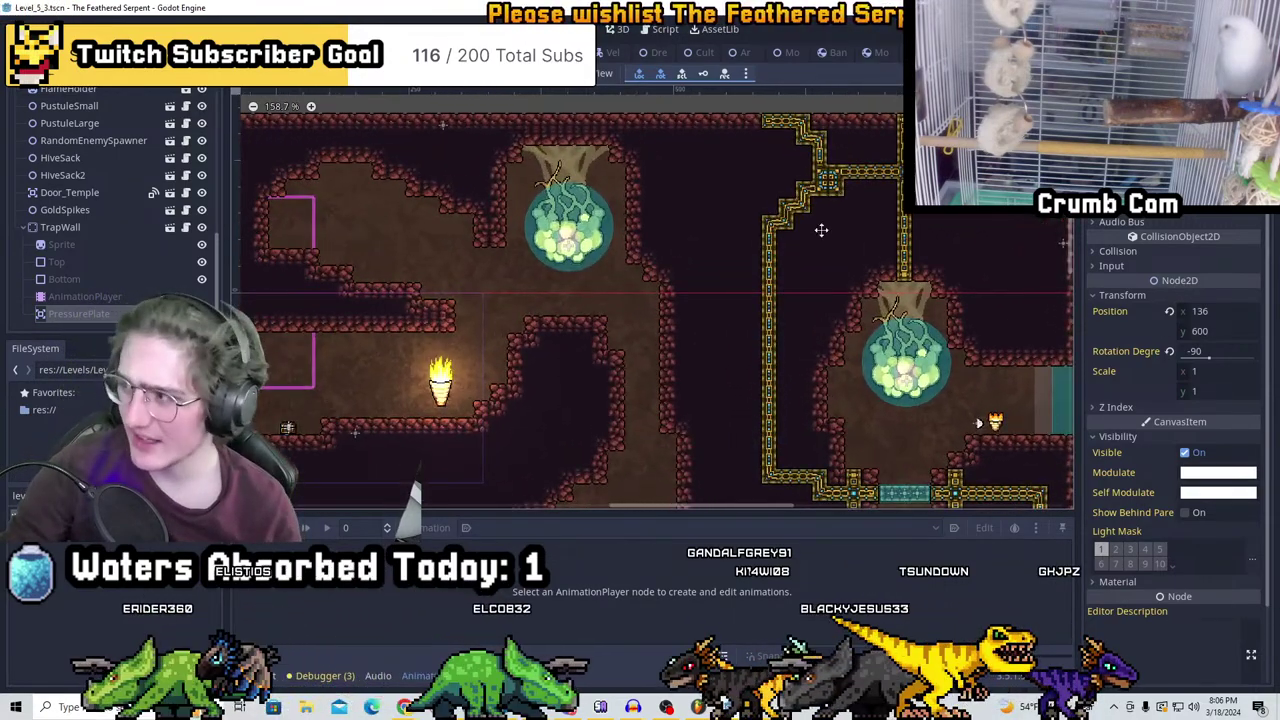
pyautogui.moveTo(801, 195); pyautogui.dragTo(768, 236, button='middle')
pyautogui.scroll(-6, 605, 230)
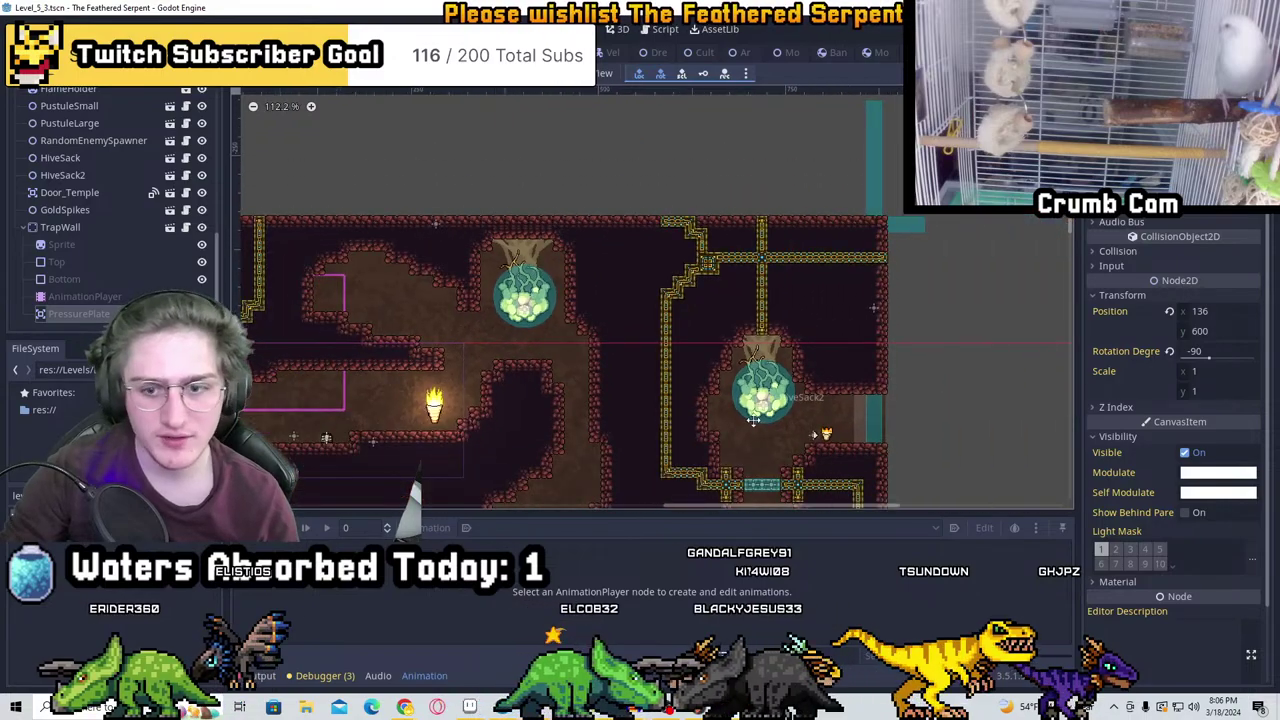
pyautogui.moveTo(824, 374); pyautogui.dragTo(881, 428, button='middle')
pyautogui.scroll(2, 841, 259)
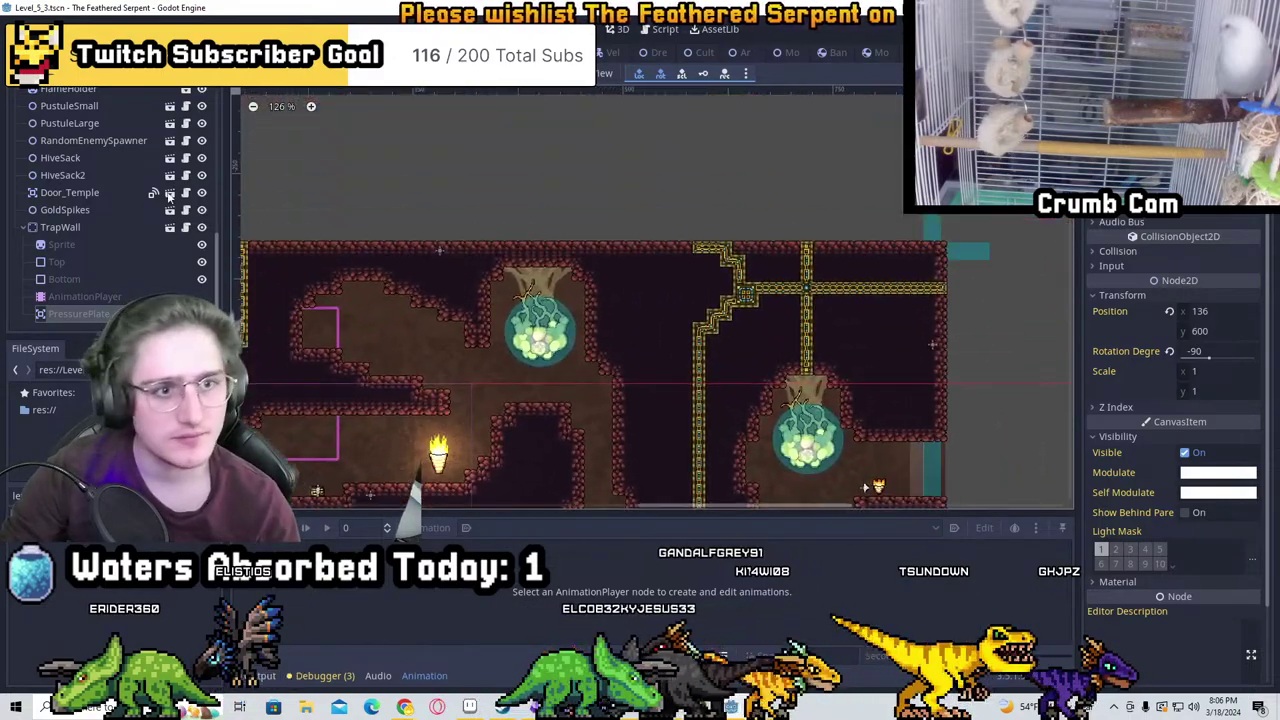
pyautogui.click(69, 123)
pyautogui.scroll(3, 188, 142)
pyautogui.scroll(3, 150, 130)
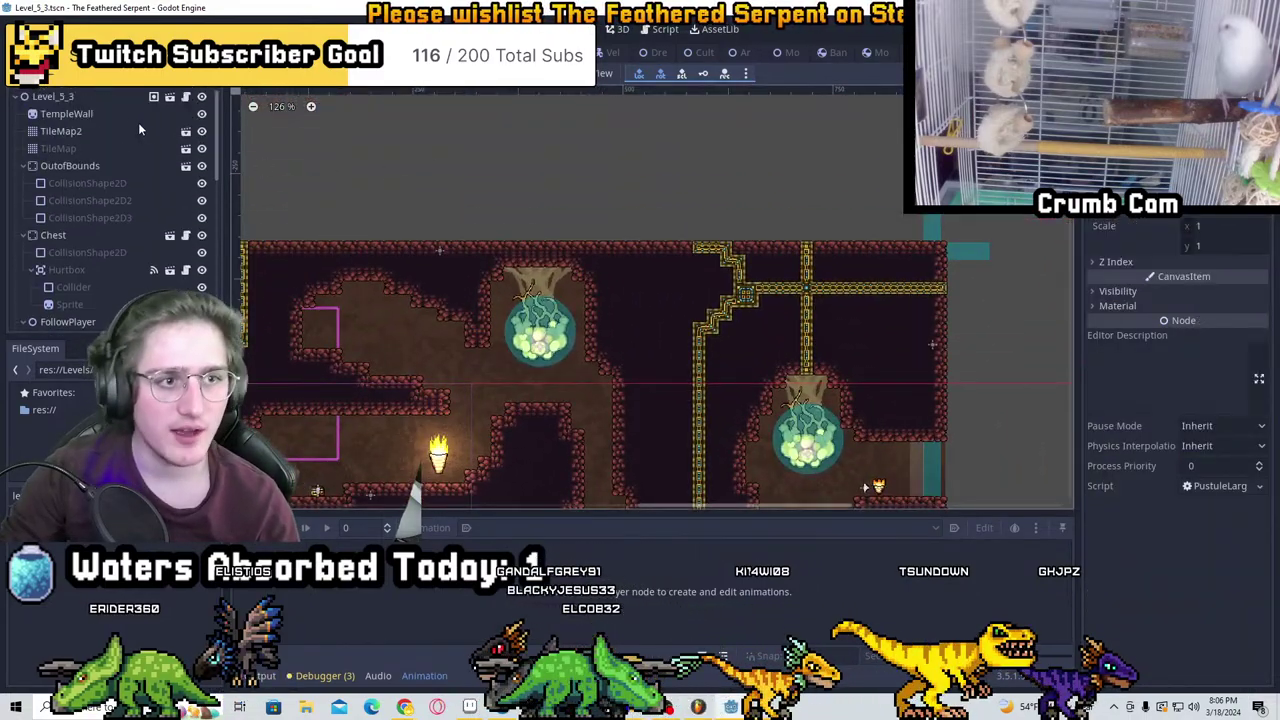
pyautogui.click(88, 148)
pyautogui.scroll(-2, 702, 242)
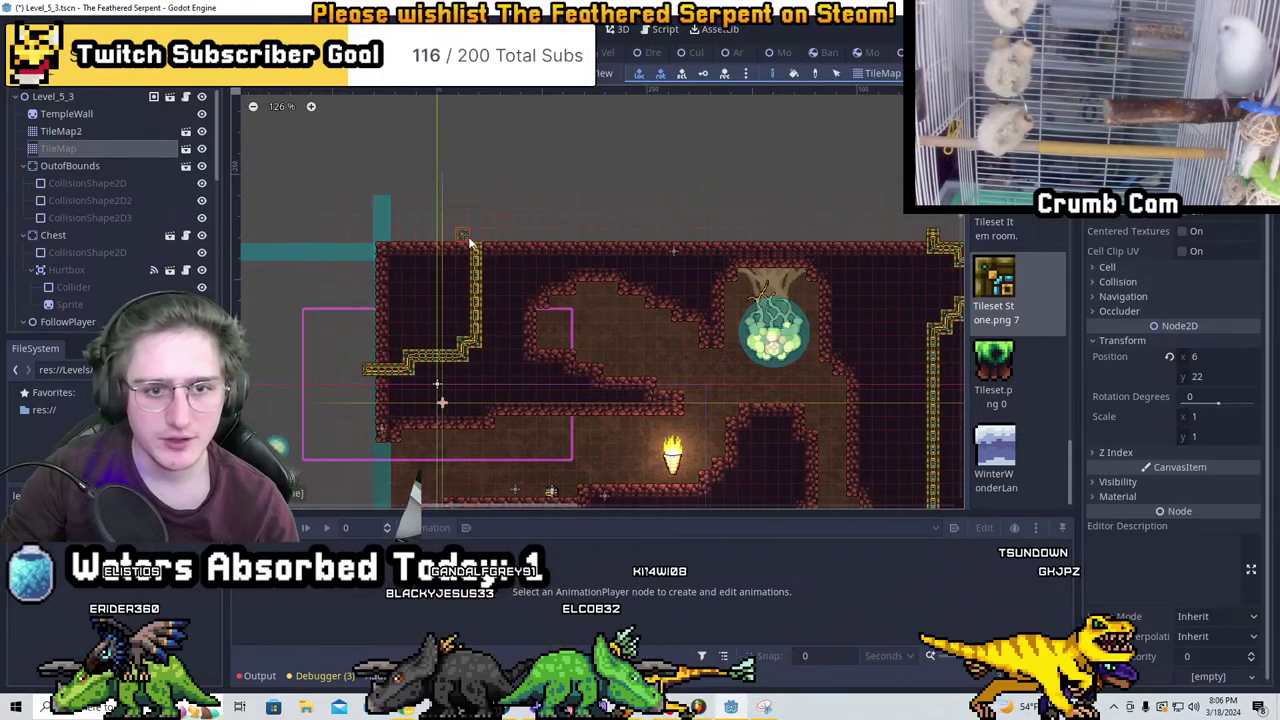
pyautogui.moveTo(629, 409); pyautogui.dragTo(366, 205, button='middle')
pyautogui.moveTo(740, 121); pyautogui.dragTo(752, 294, button='middle')
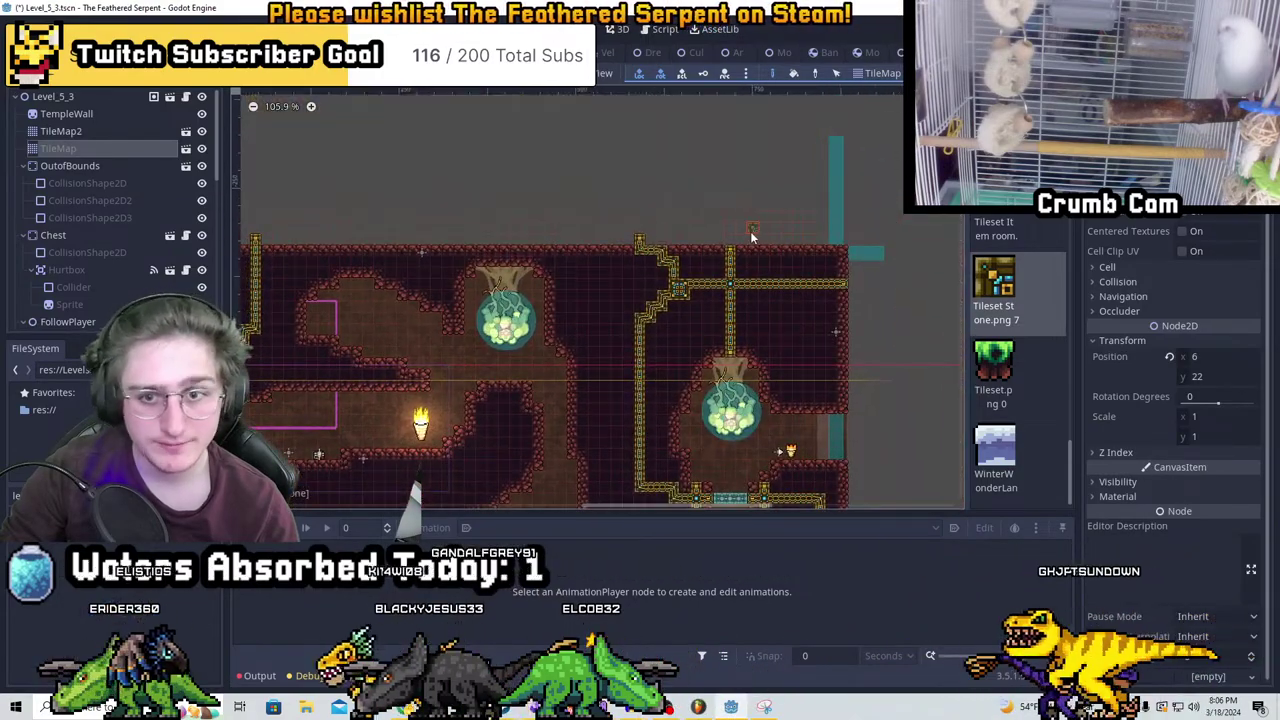
pyautogui.scroll(-8, 849, 281)
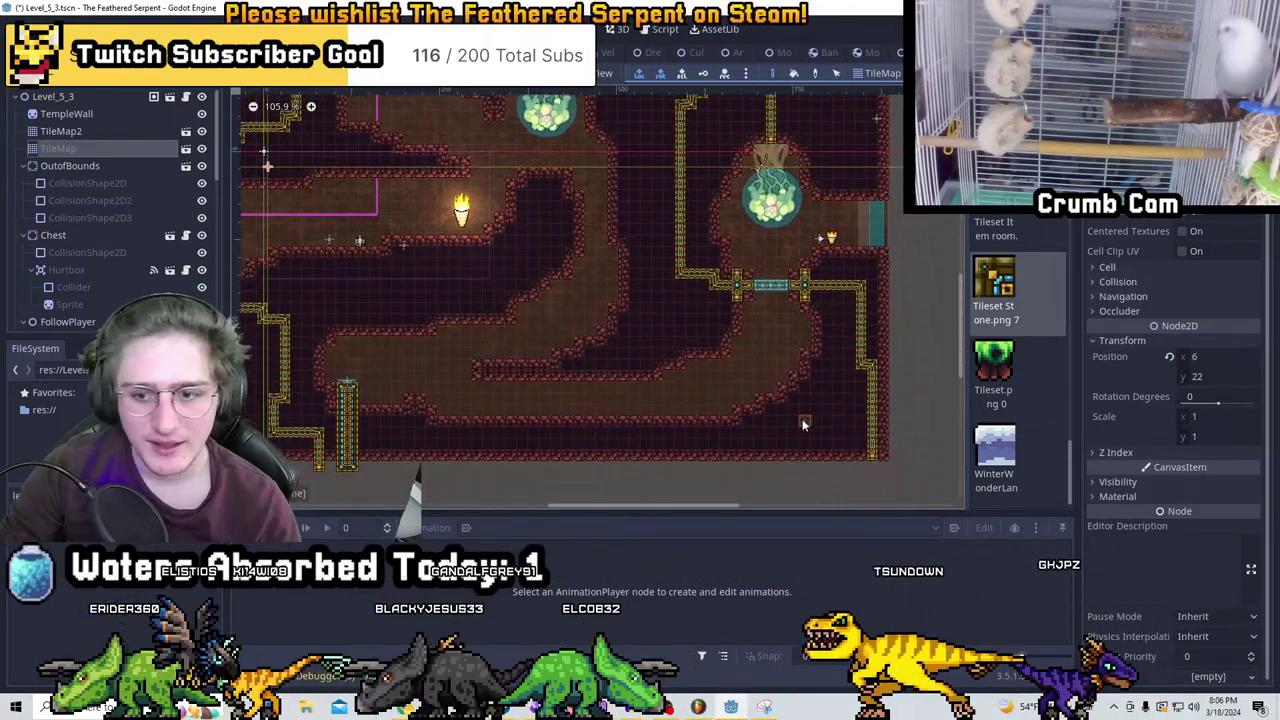
pyautogui.scroll(5, 840, 360)
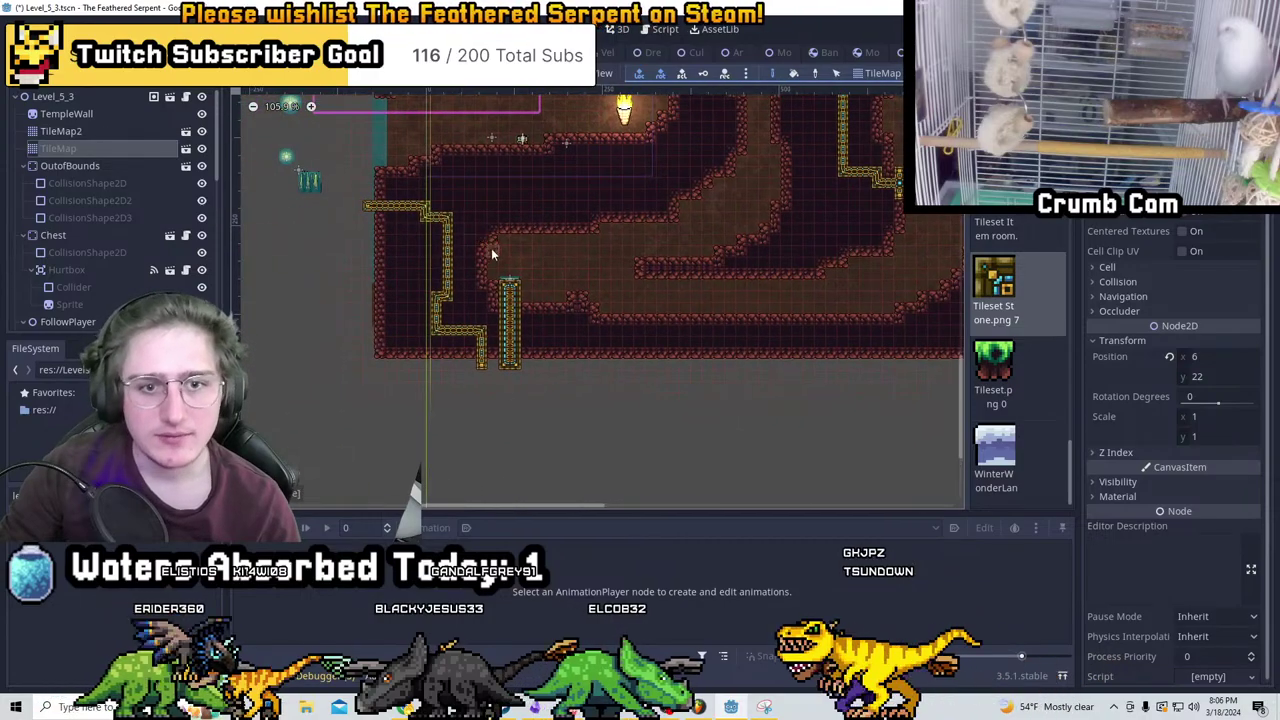
pyautogui.moveTo(502, 224); pyautogui.dragTo(577, 350, button='middle')
pyautogui.scroll(6, 577, 351)
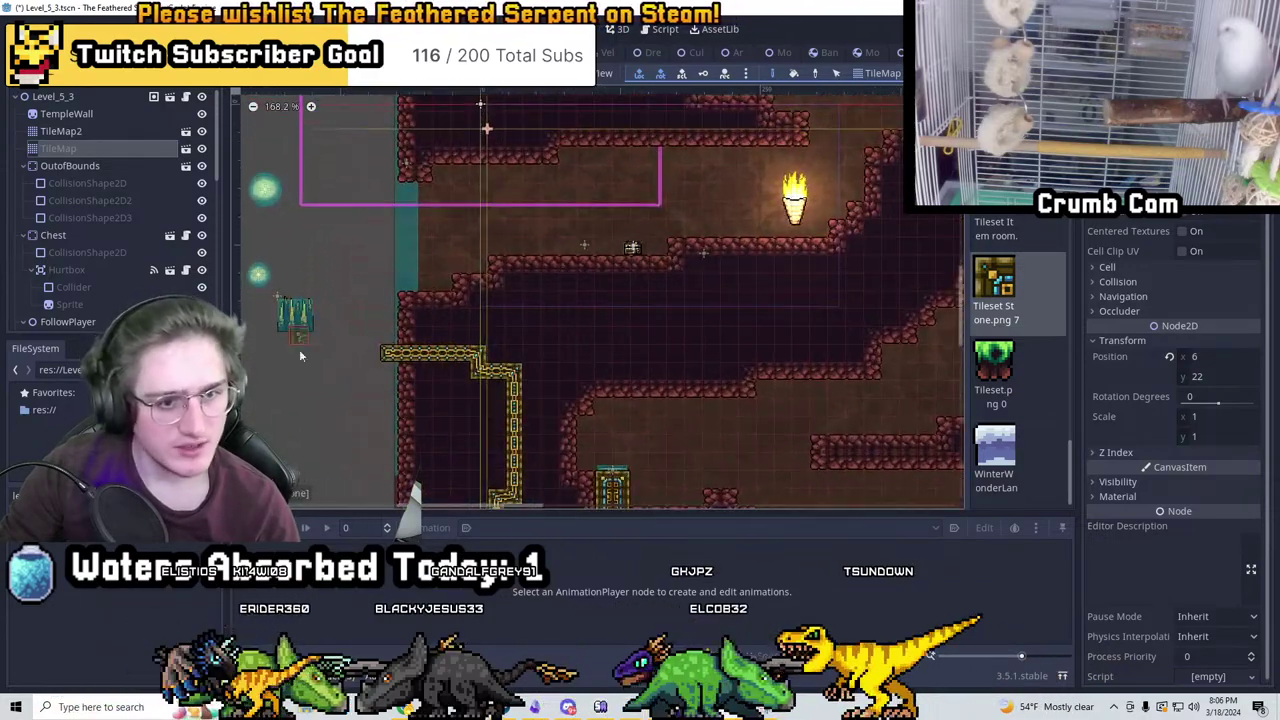
pyautogui.scroll(-10, 156, 250)
# Set GoldSpikes on the floor beside the temple door and place a copy against the door
pyautogui.click(65, 210)
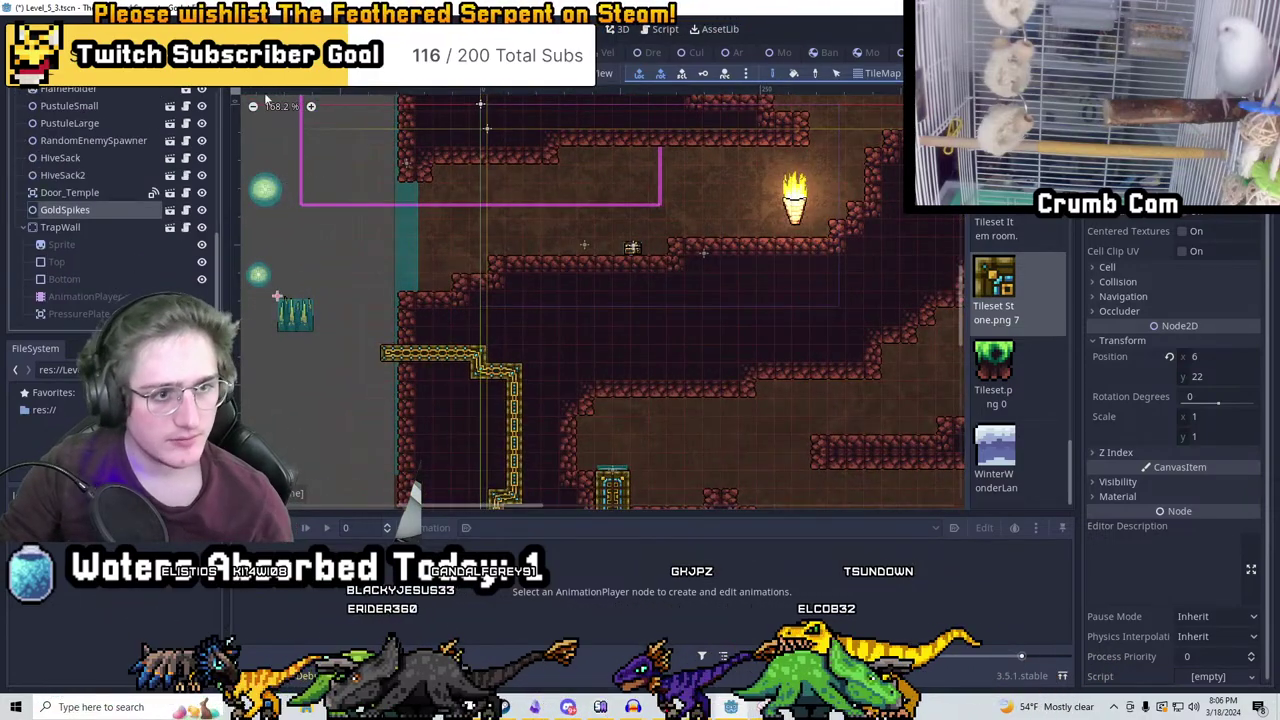
pyautogui.moveTo(1028, 404); pyautogui.dragTo(838, 349, button='middle')
pyautogui.scroll(4, 614, 407)
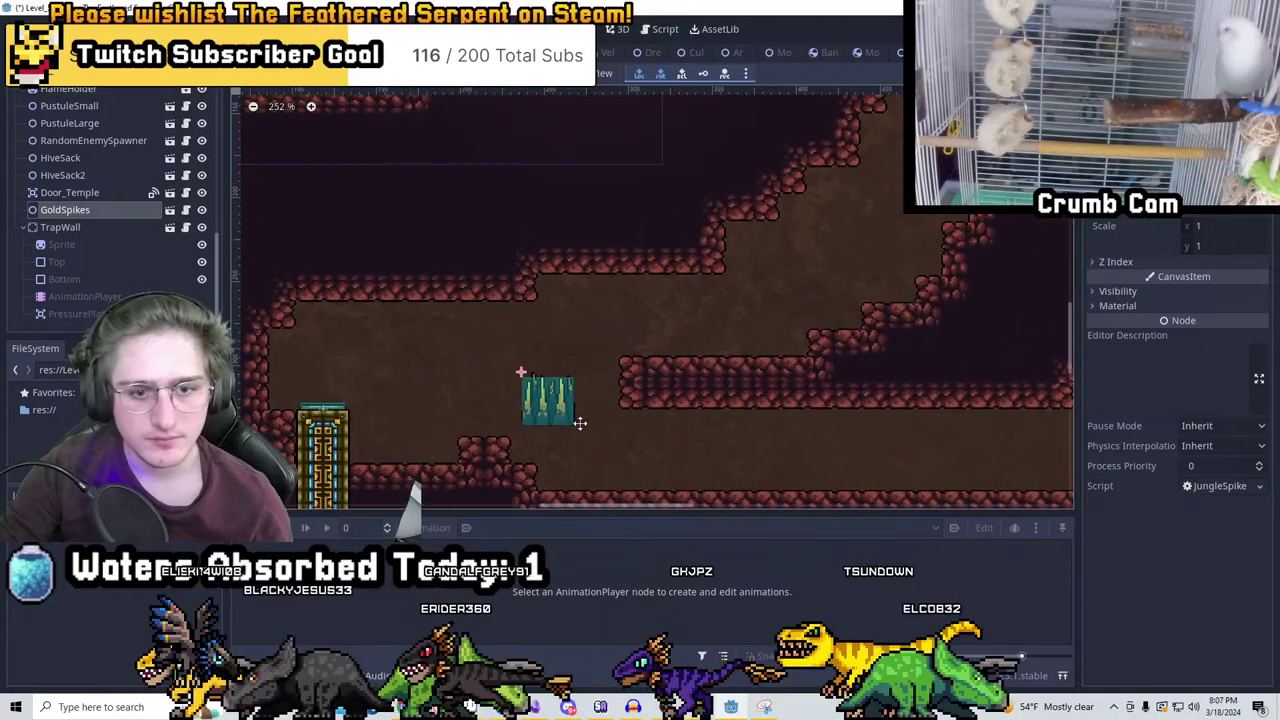
pyautogui.moveTo(580, 423); pyautogui.dragTo(457, 457)
pyautogui.scroll(4, 457, 457)
pyautogui.scroll(3, 477, 449)
pyautogui.moveTo(477, 449); pyautogui.dragTo(688, 363, button='middle')
pyautogui.scroll(3, 664, 381)
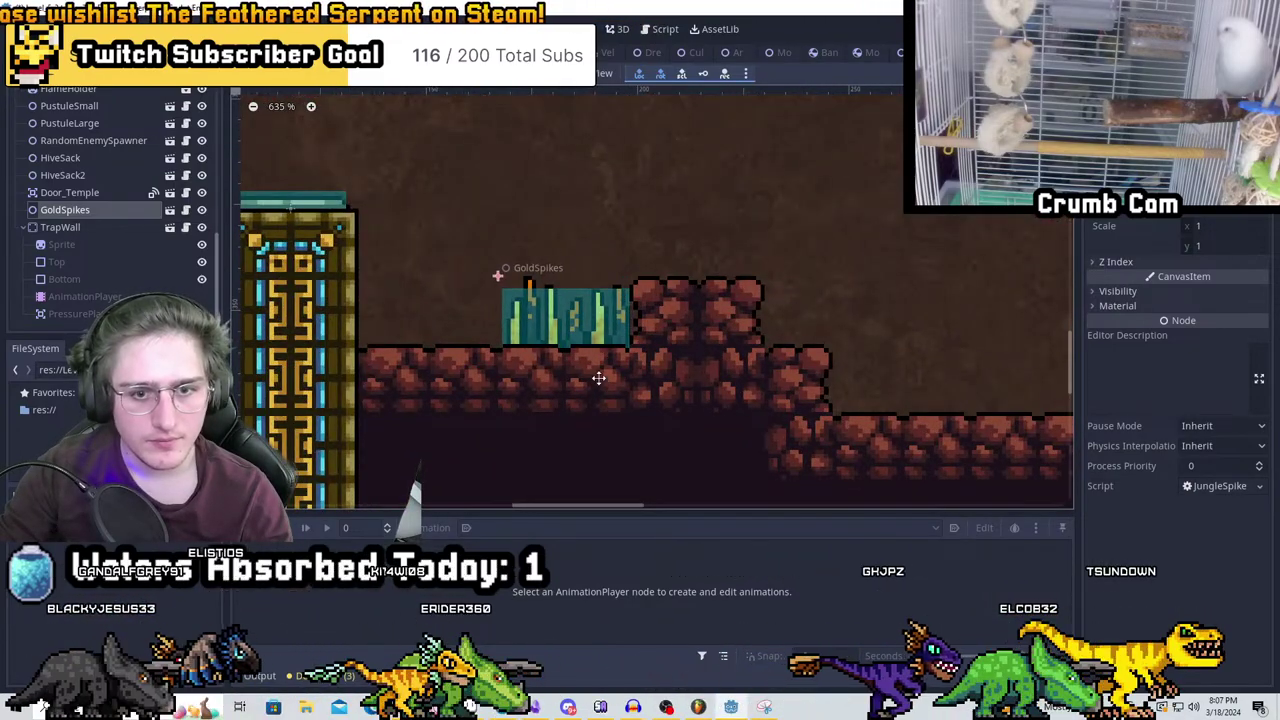
pyautogui.hotkey('ctrl', 'd')
pyautogui.moveTo(595, 373); pyautogui.dragTo(454, 323)
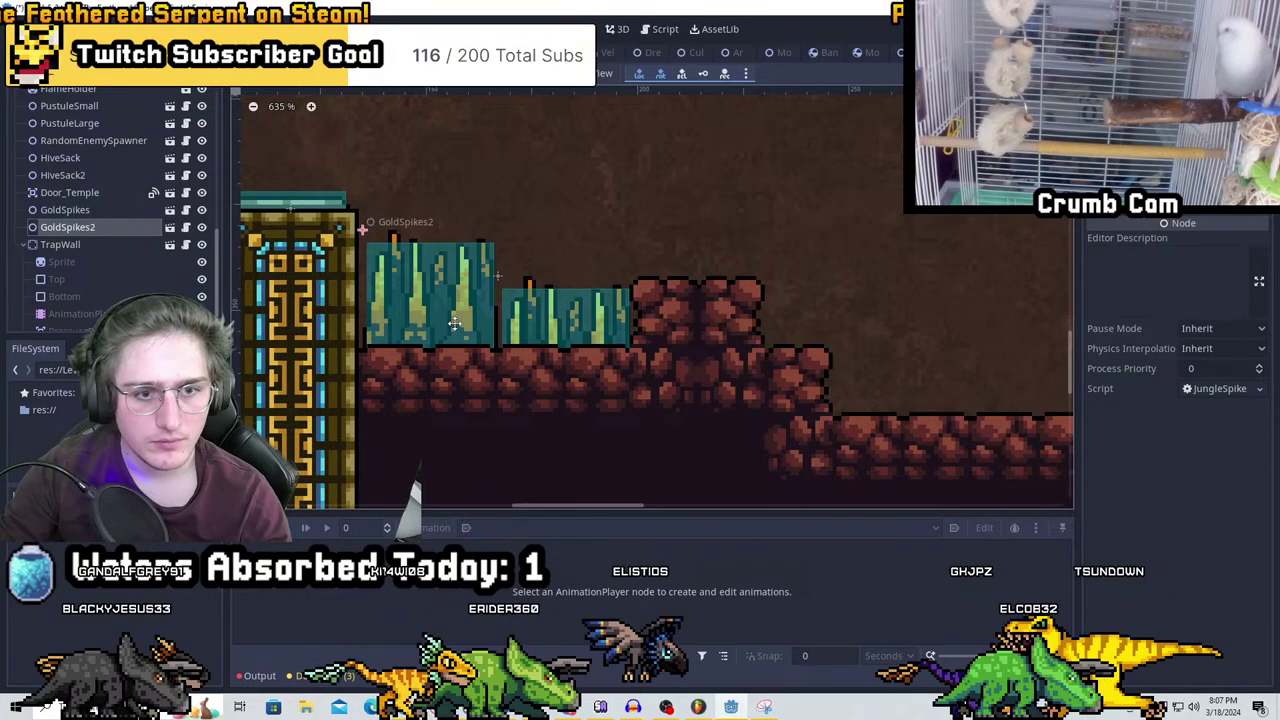
# Duplicate GoldSpikes2 into GoldSpikes3 and move it onto a lower corridor ledge
pyautogui.click(64, 210)
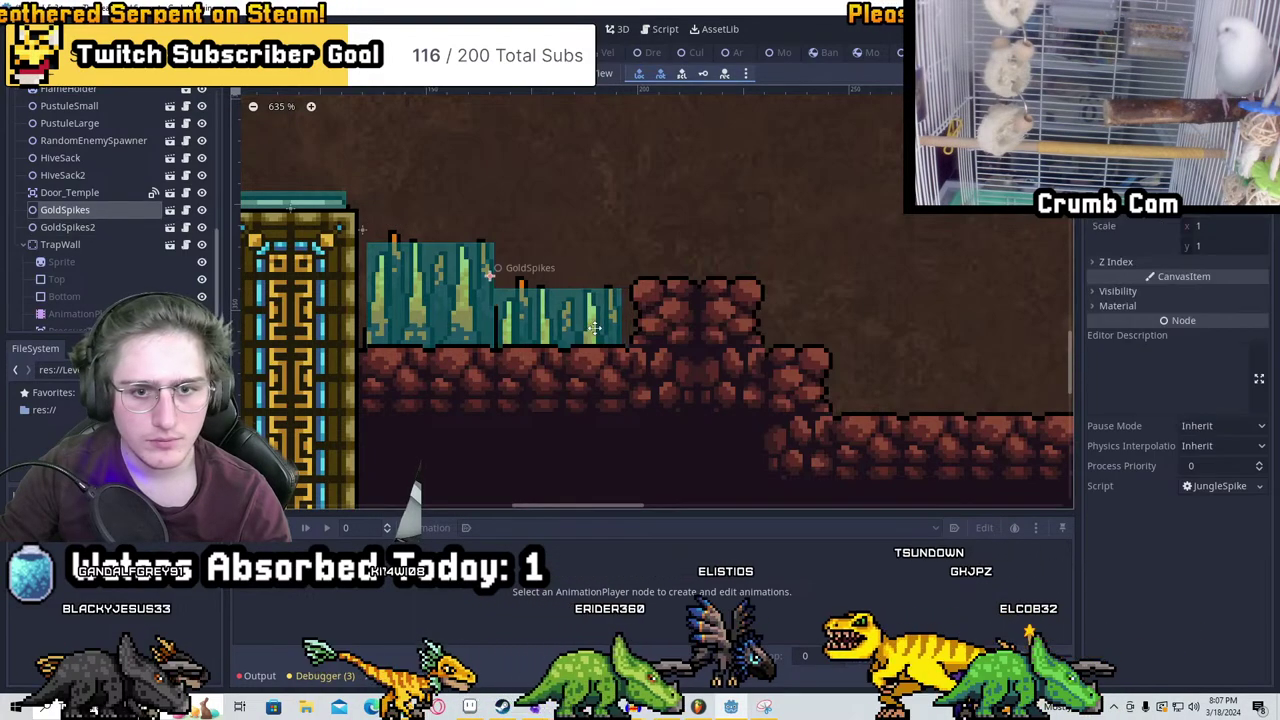
pyautogui.scroll(-6, 597, 328)
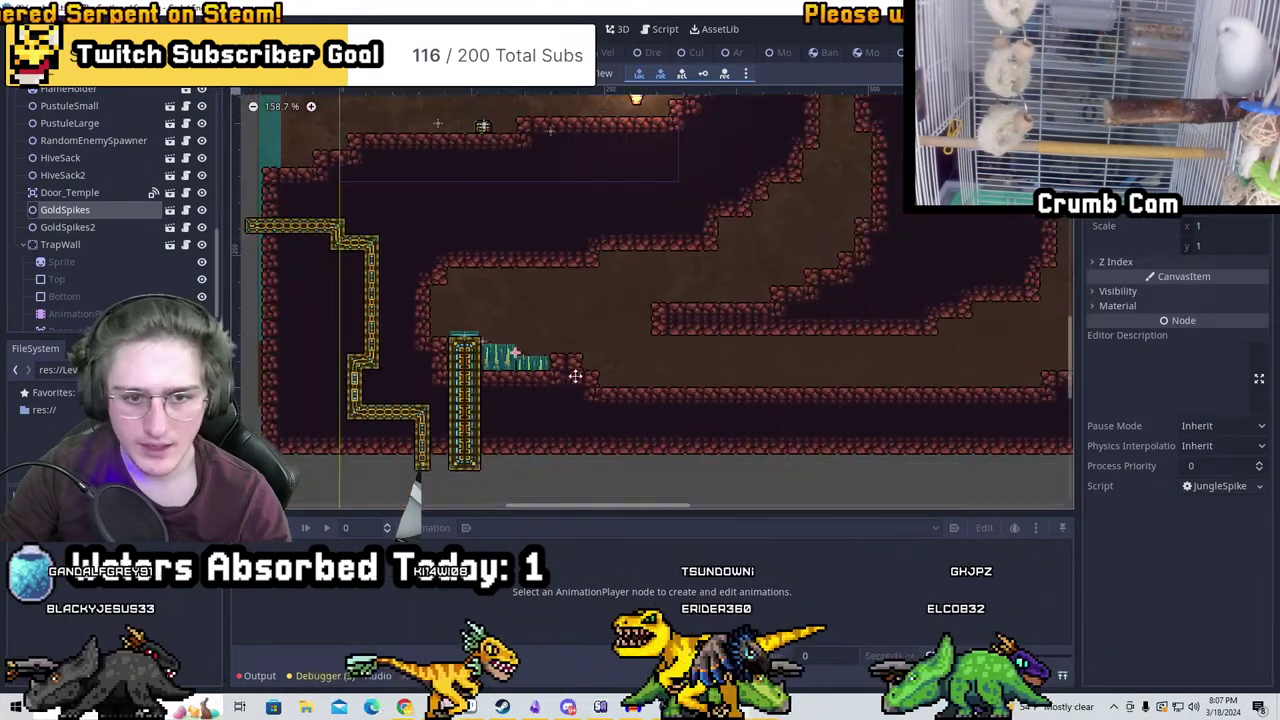
pyautogui.scroll(1, 578, 314)
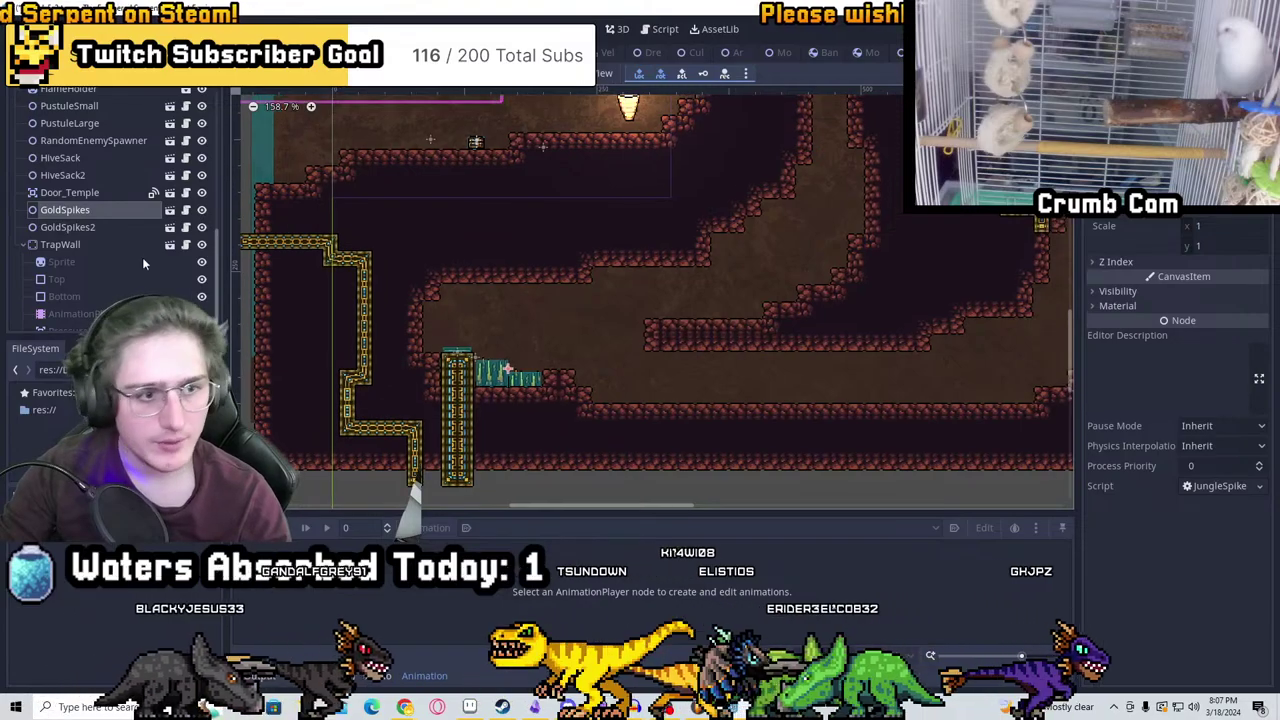
pyautogui.click(70, 228)
pyautogui.scroll(-2, 492, 192)
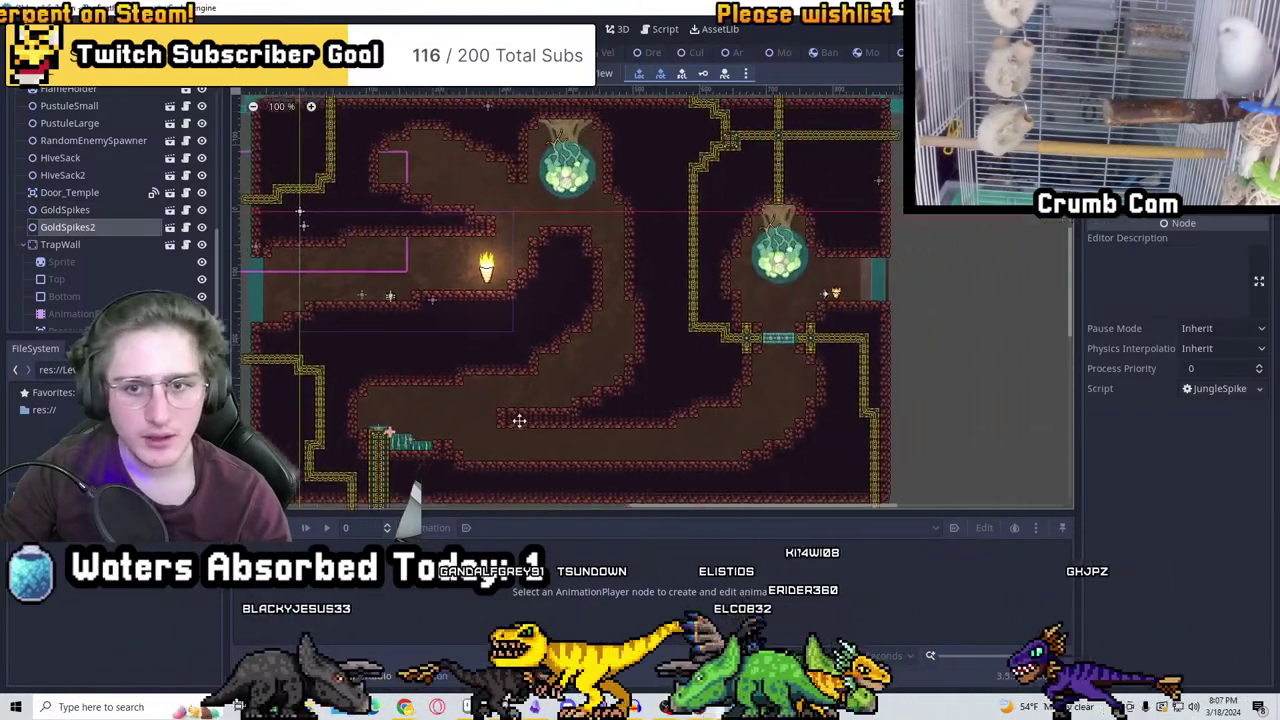
pyautogui.moveTo(493, 372); pyautogui.dragTo(529, 409, button='middle')
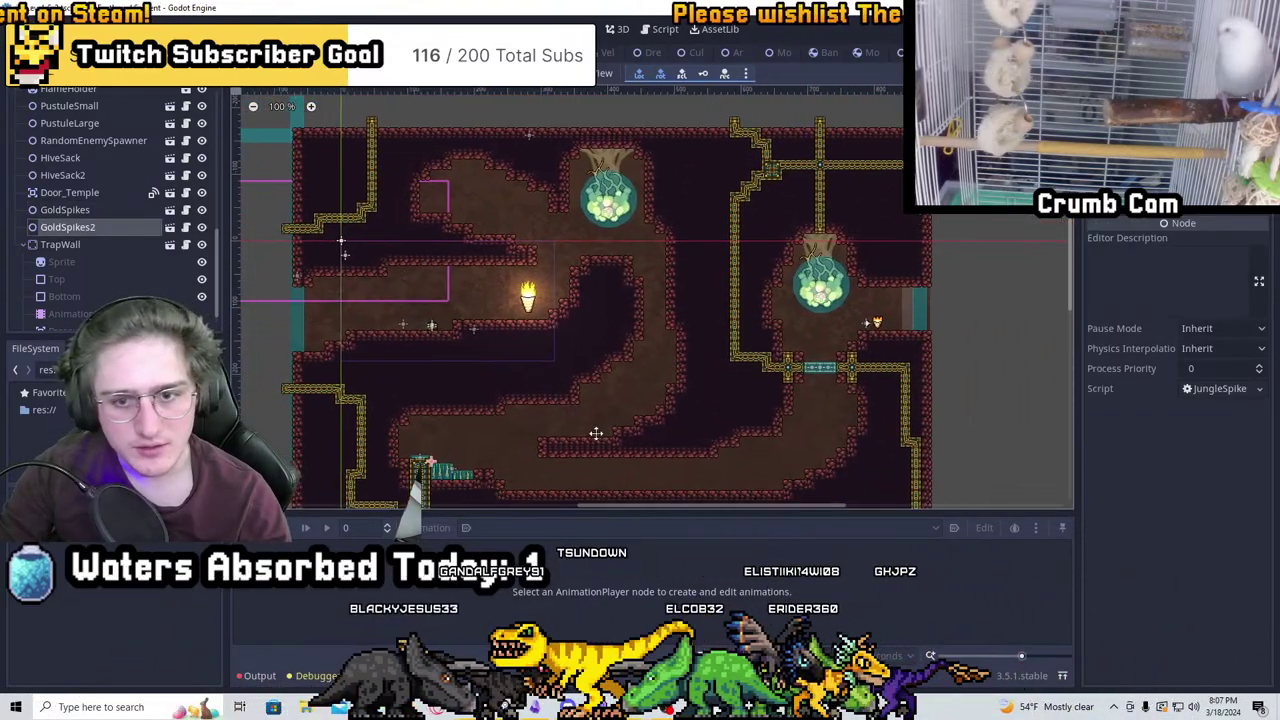
pyautogui.moveTo(648, 431); pyautogui.dragTo(577, 394, button='middle')
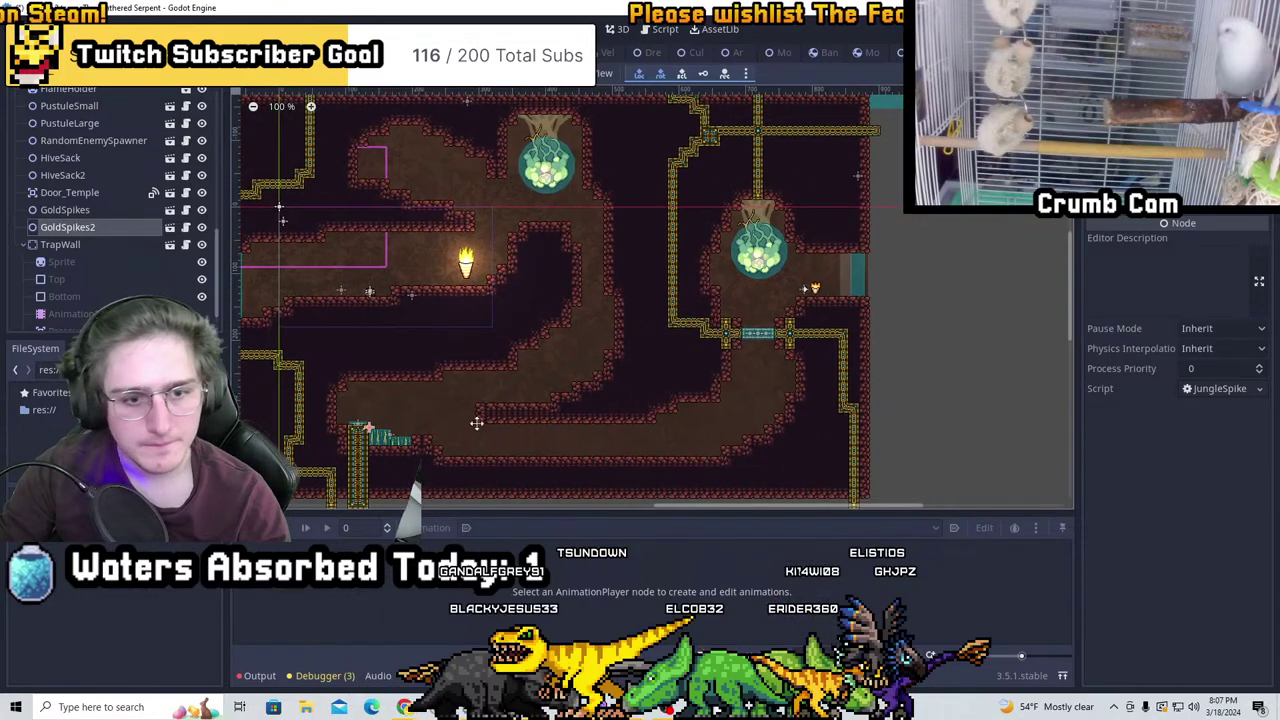
pyautogui.hotkey('ctrl', 'd')
pyautogui.scroll(5, 594, 343)
pyautogui.moveTo(585, 349); pyautogui.dragTo(614, 480)
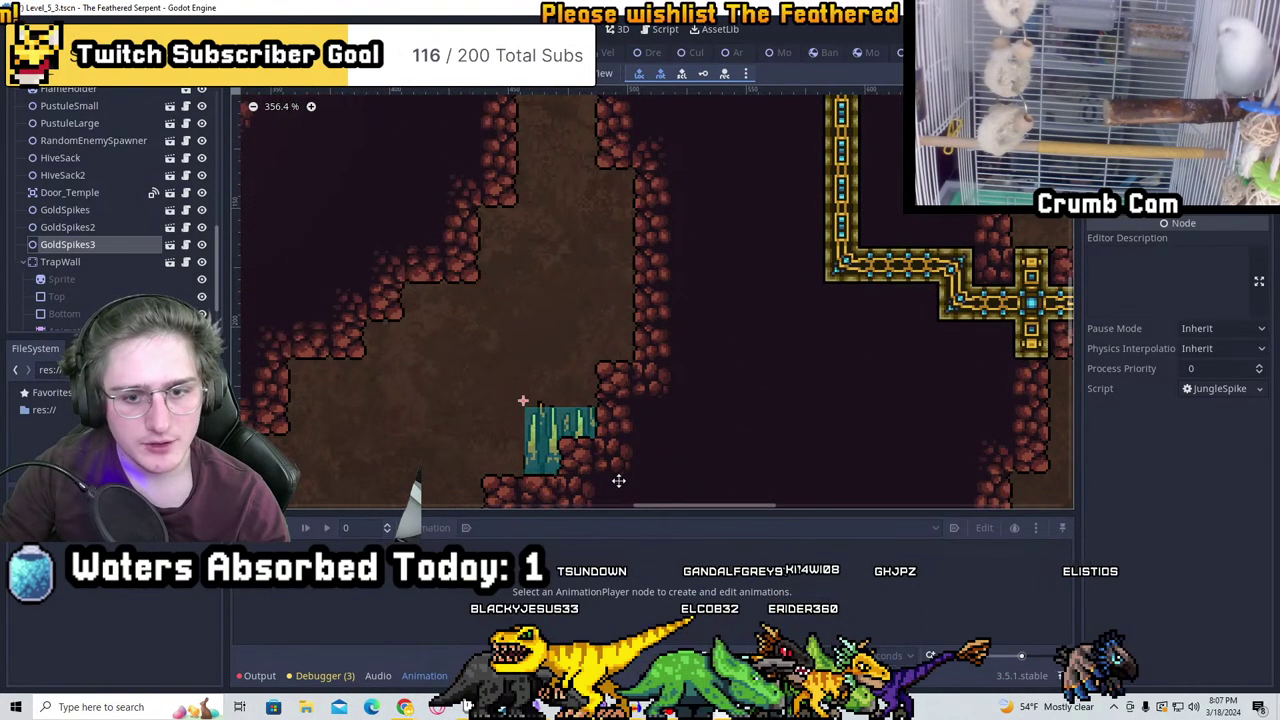
pyautogui.scroll(10, 92, 138)
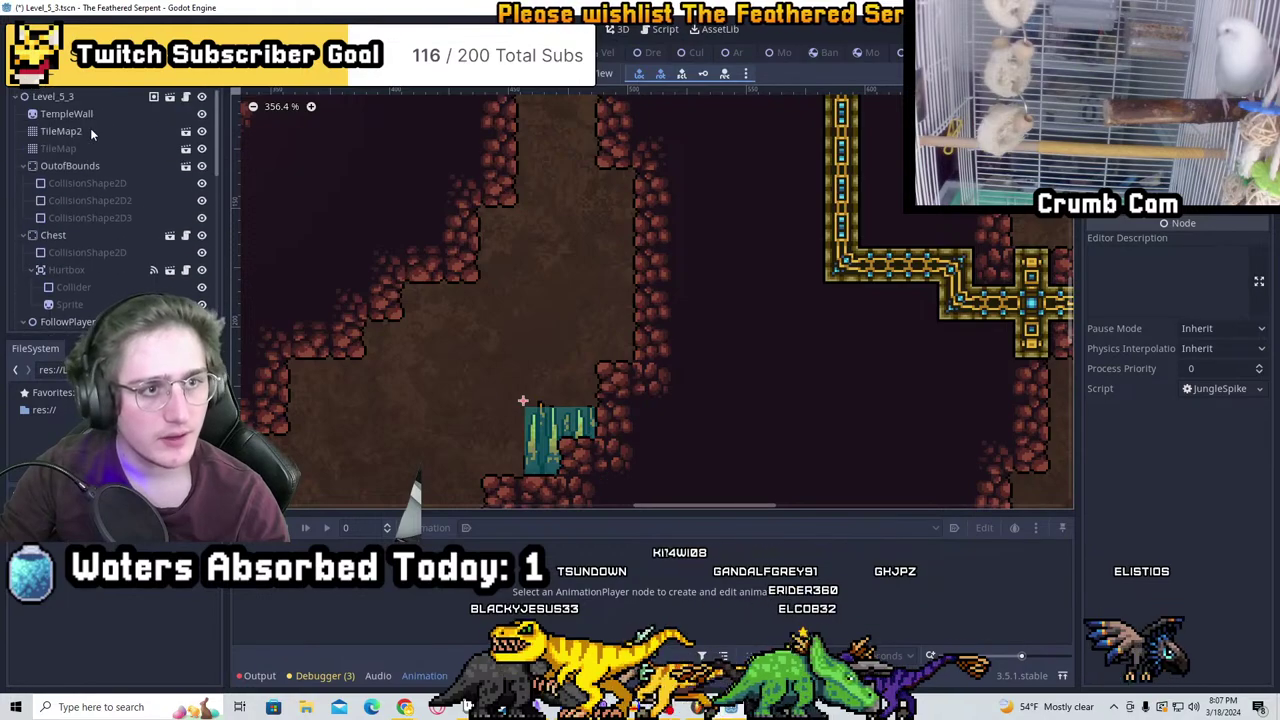
# Duplicate GoldSpikes3 into GoldSpikes4 and place it on the upper-left ledge
pyautogui.click(84, 147)
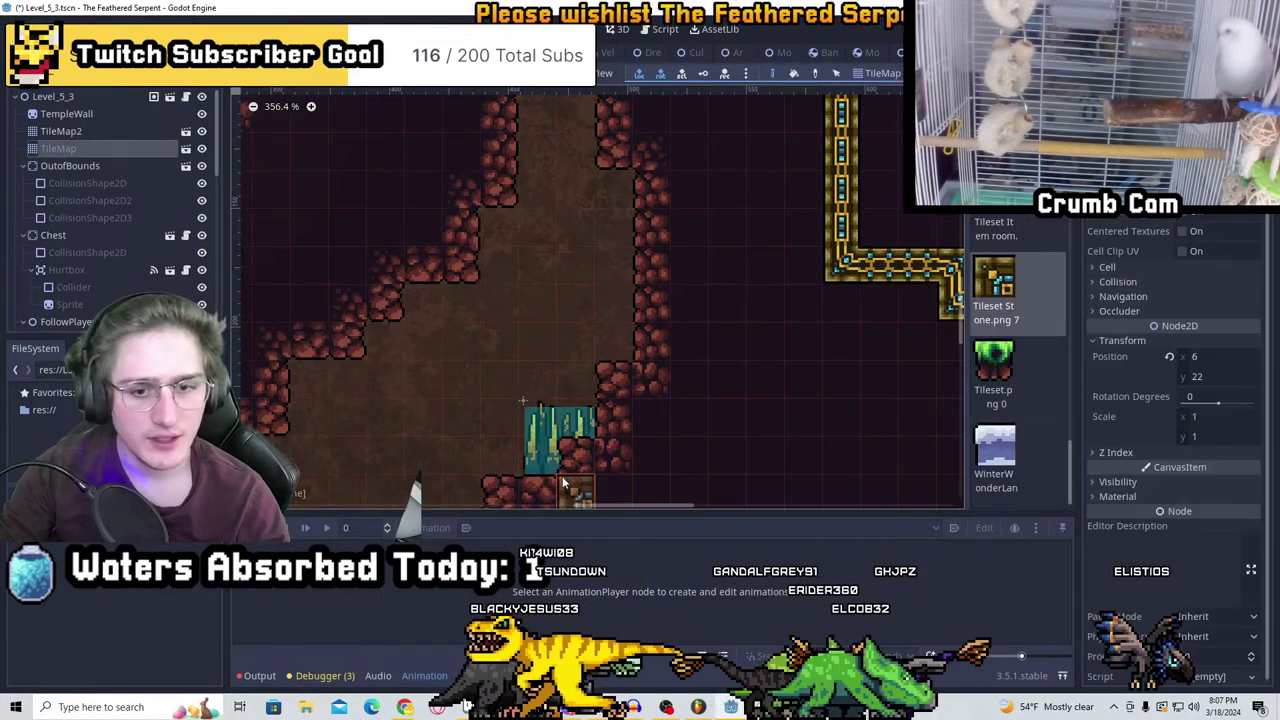
pyautogui.click(140, 132)
pyautogui.scroll(-1, 572, 453)
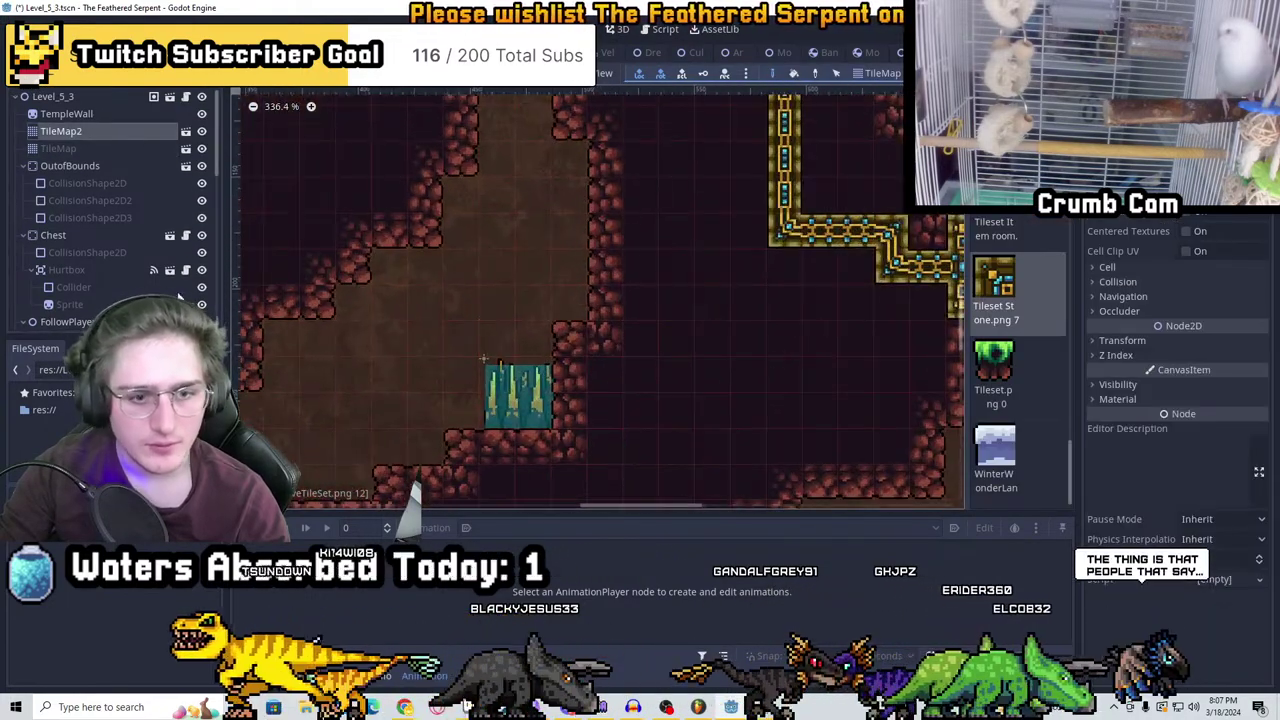
pyautogui.scroll(-5, 116, 286)
pyautogui.click(486, 370)
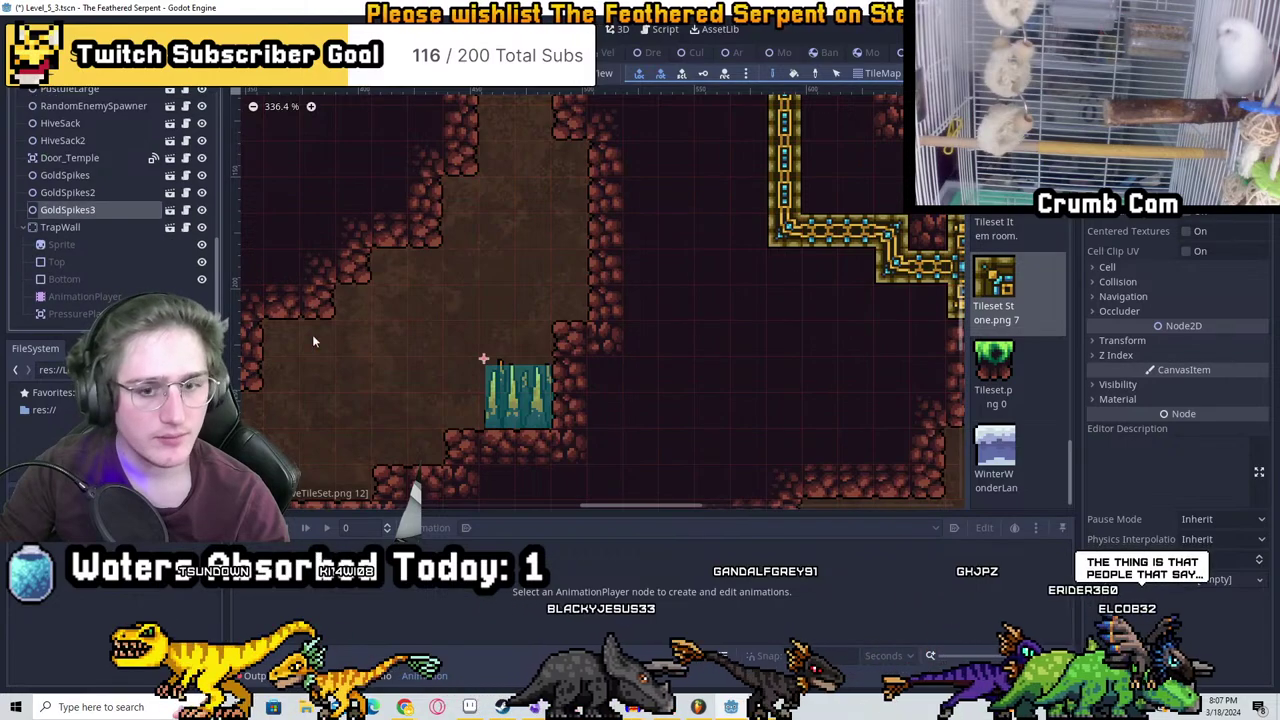
pyautogui.scroll(4, 534, 437)
pyautogui.scroll(2, 571, 372)
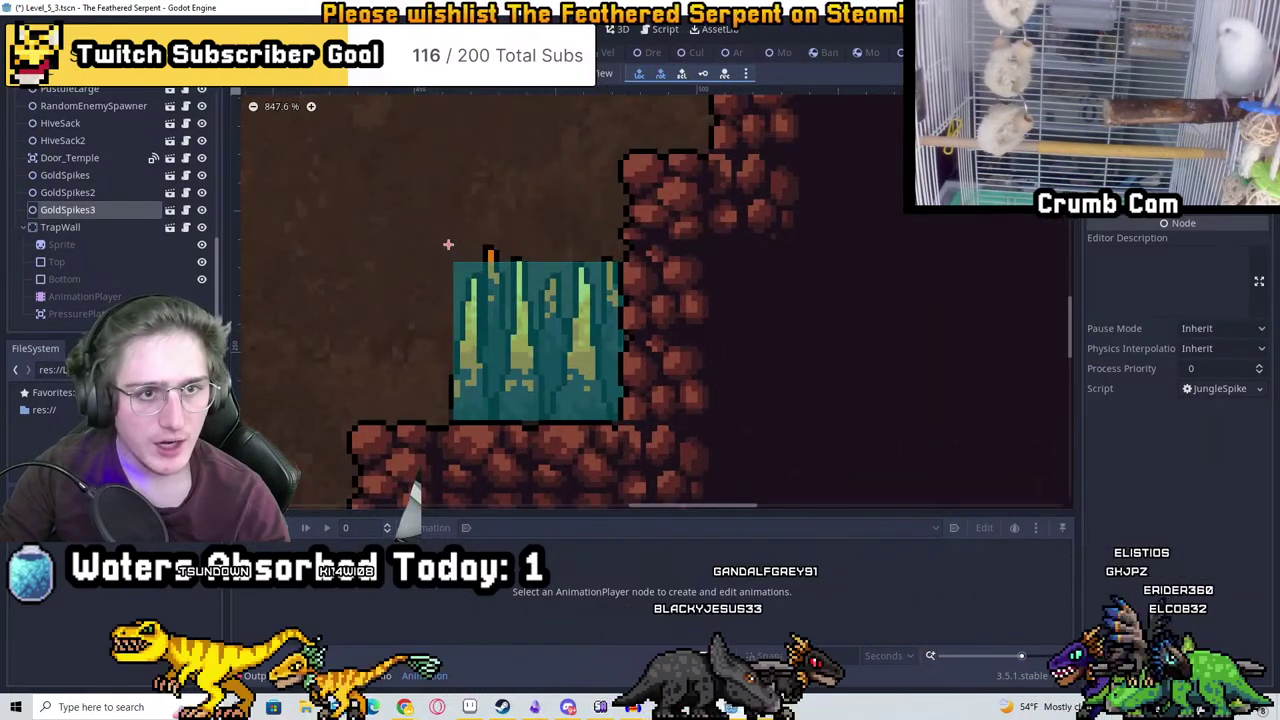
pyautogui.scroll(2, 617, 337)
pyautogui.scroll(-15, 617, 337)
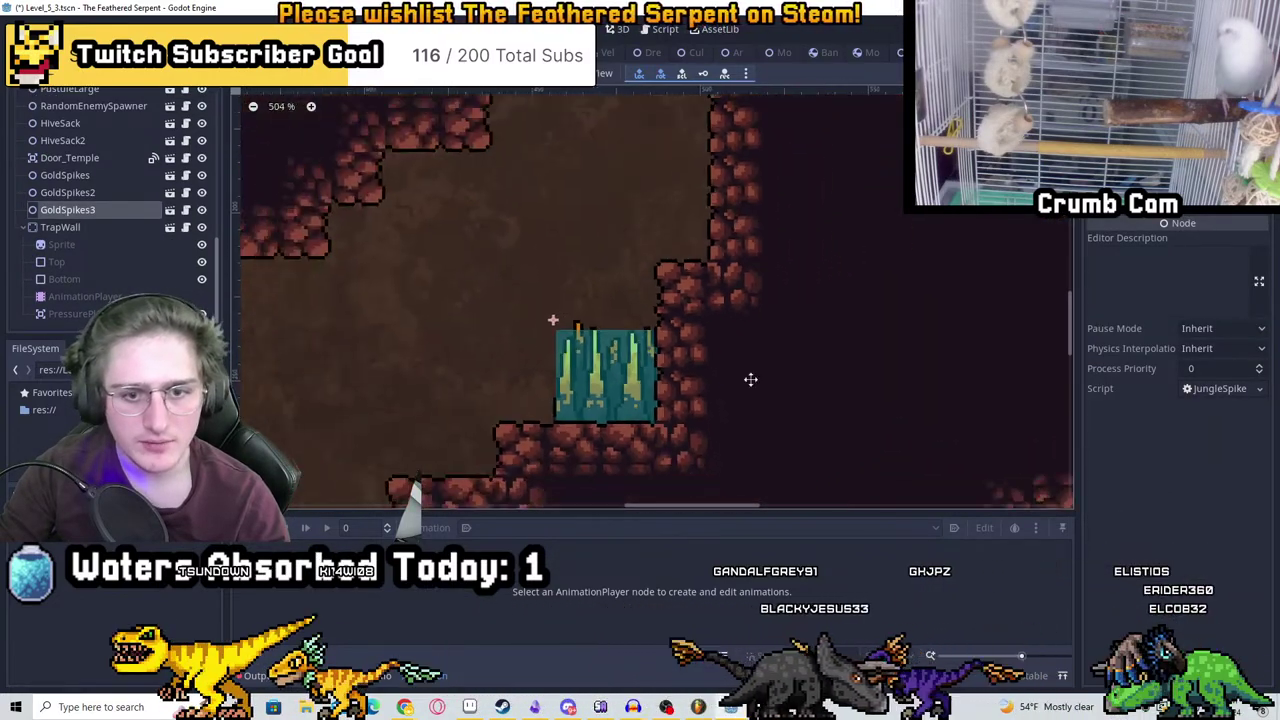
pyautogui.moveTo(709, 292); pyautogui.dragTo(651, 376, button='middle')
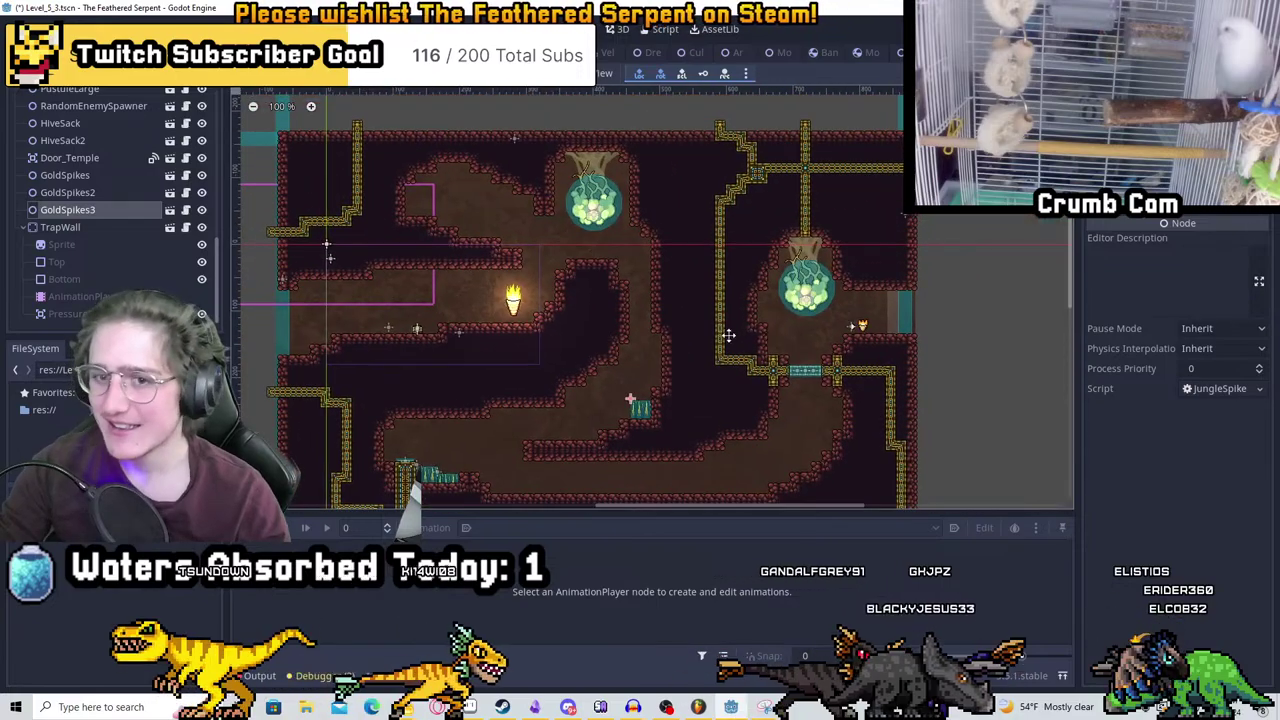
pyautogui.hotkey('ctrl', 'd')
pyautogui.moveTo(684, 372); pyautogui.dragTo(478, 211)
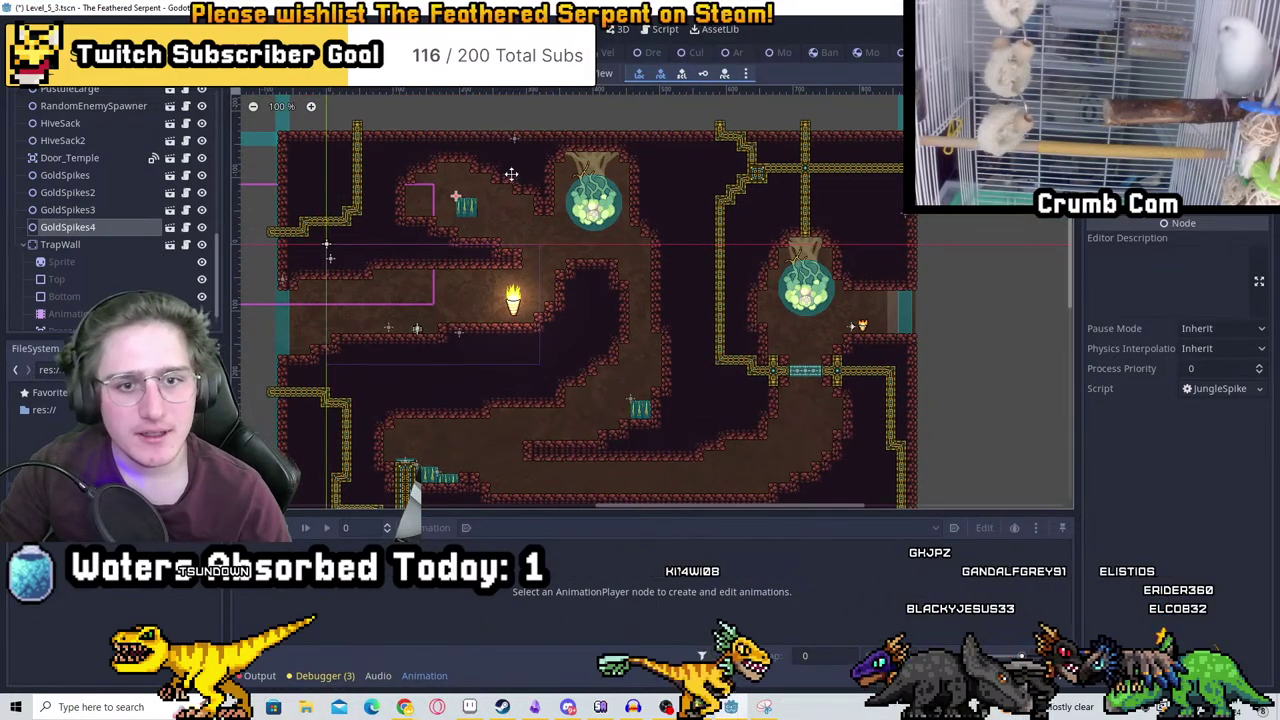
# Save the Level_5_3 scene
pyautogui.scroll(5, 478, 211)
pyautogui.scroll(5, 449, 232)
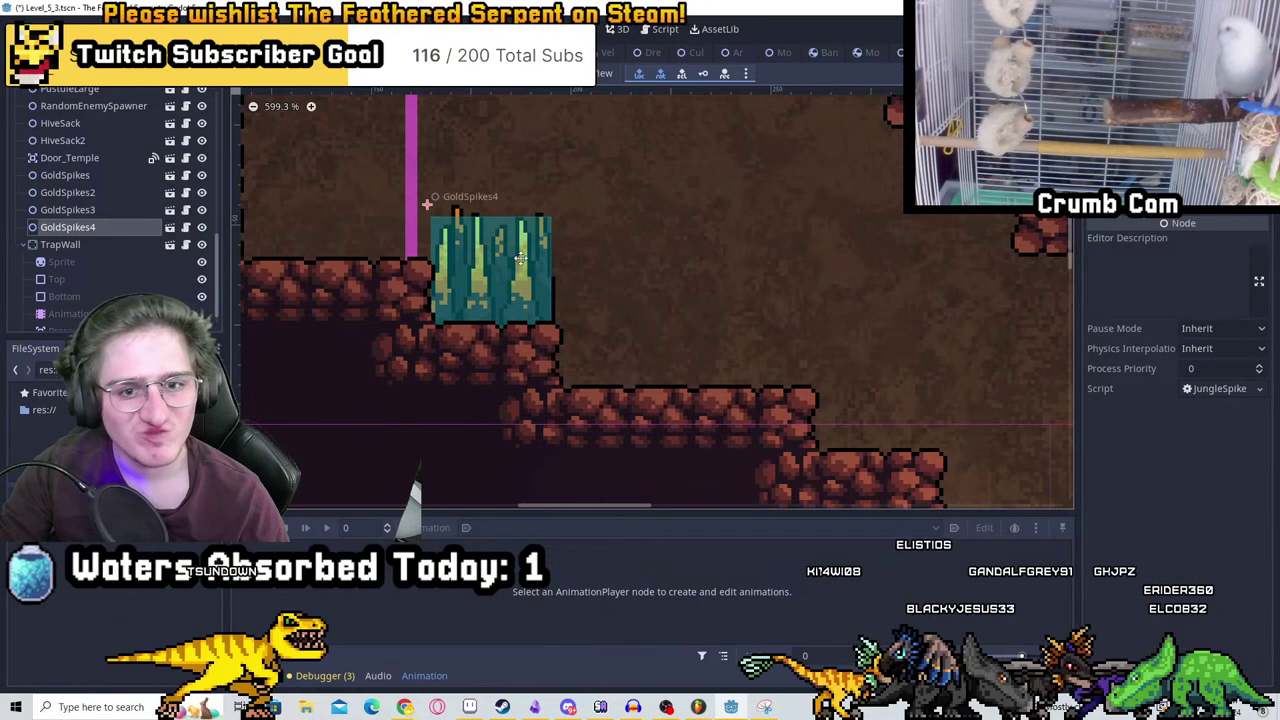
pyautogui.scroll(-5, 574, 226)
pyautogui.moveTo(574, 226); pyautogui.dragTo(644, 288, button='middle')
pyautogui.hotkey('ctrl', 's')
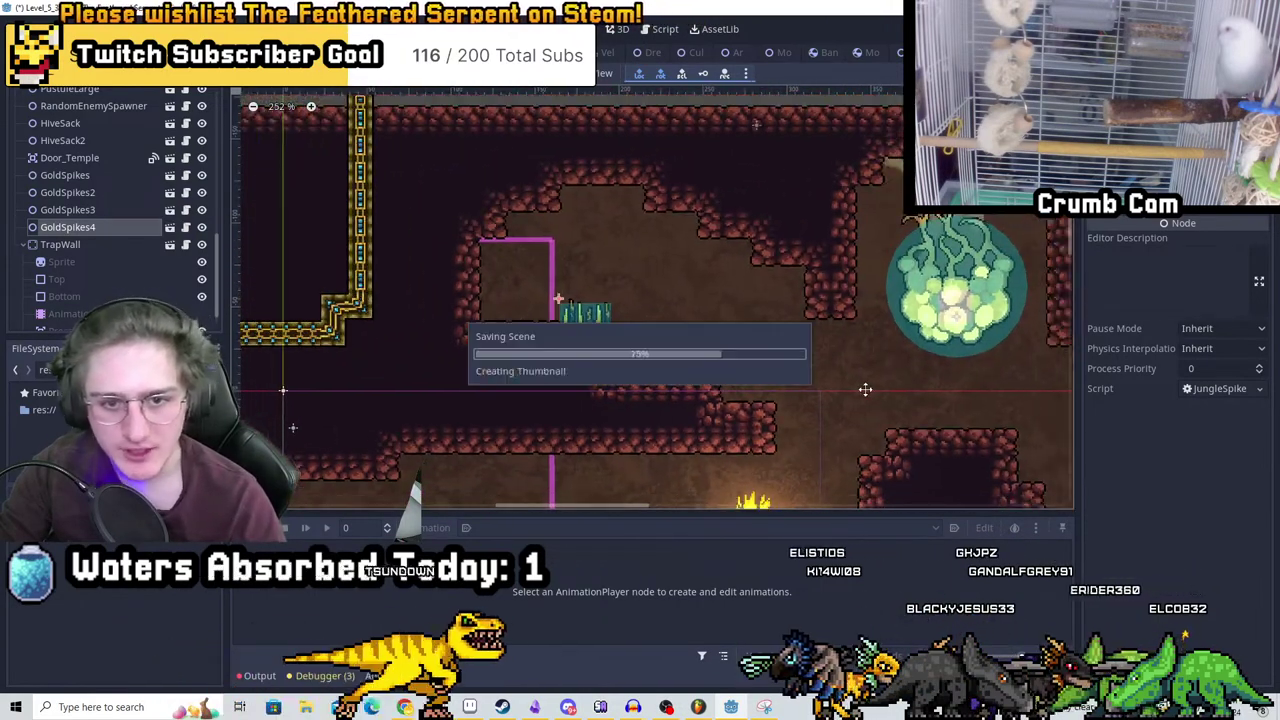
# Place a FlameHolder copy further left in the corridor and nudge the original left to 239, 81
pyautogui.moveTo(750, 407); pyautogui.dragTo(640, 270, button='middle')
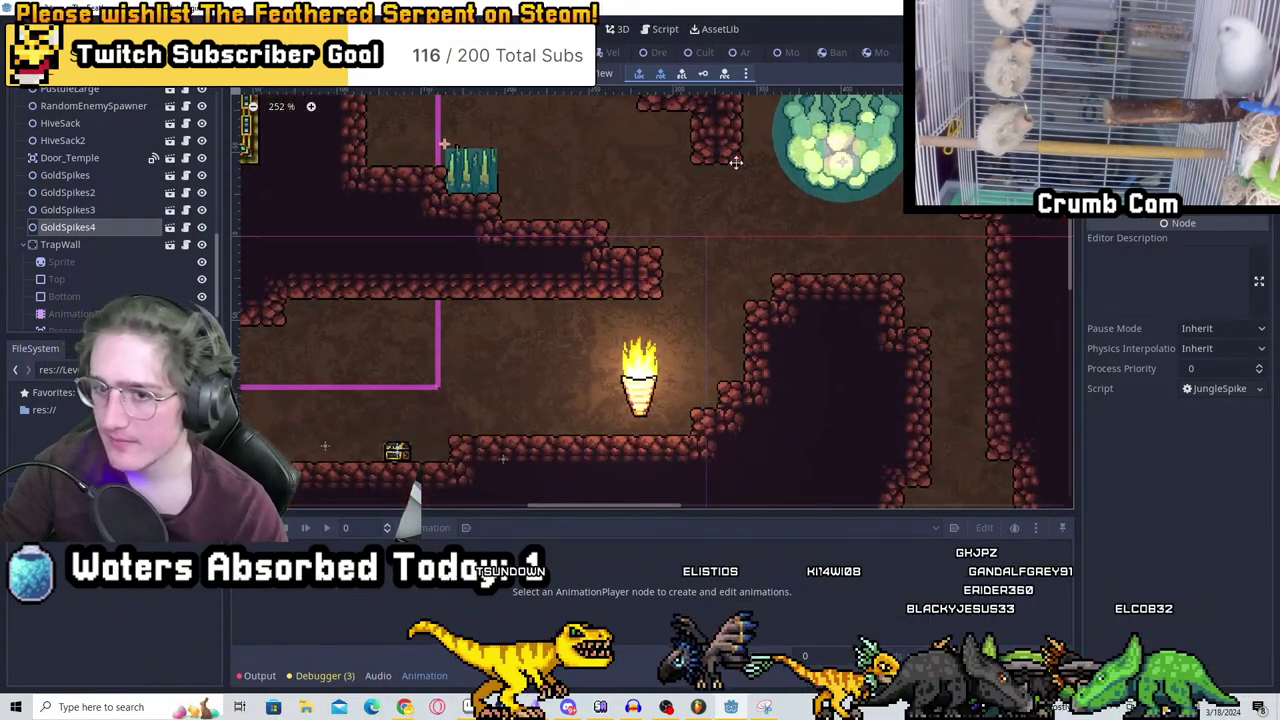
pyautogui.scroll(-4, 748, 228)
pyautogui.moveTo(748, 228); pyautogui.dragTo(664, 166, button='middle')
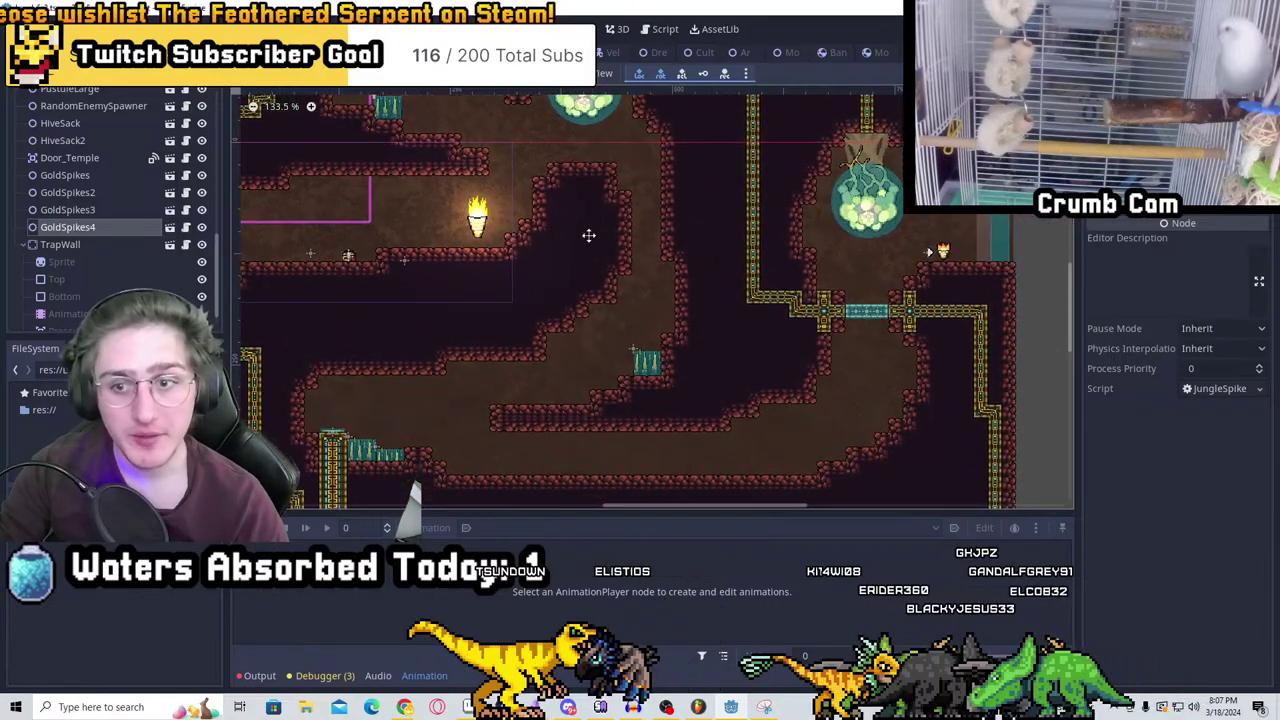
pyautogui.scroll(3, 420, 290)
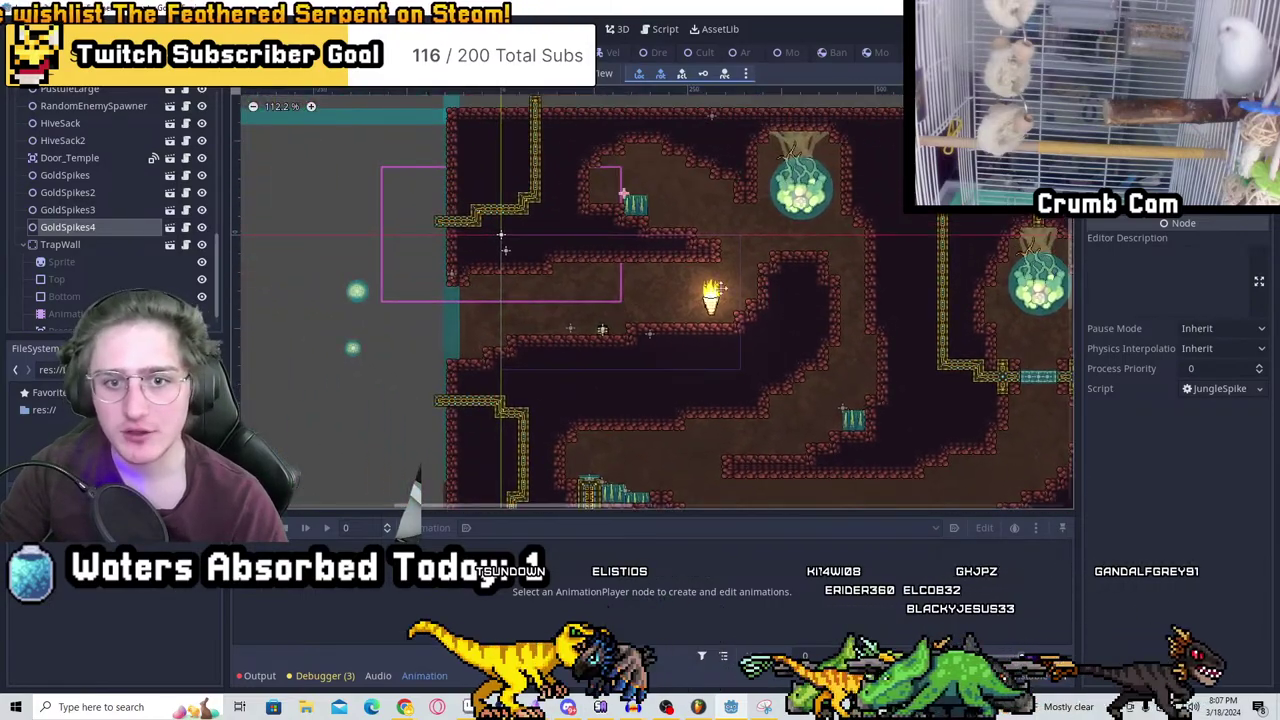
pyautogui.moveTo(450, 305); pyautogui.dragTo(492, 310, button='middle')
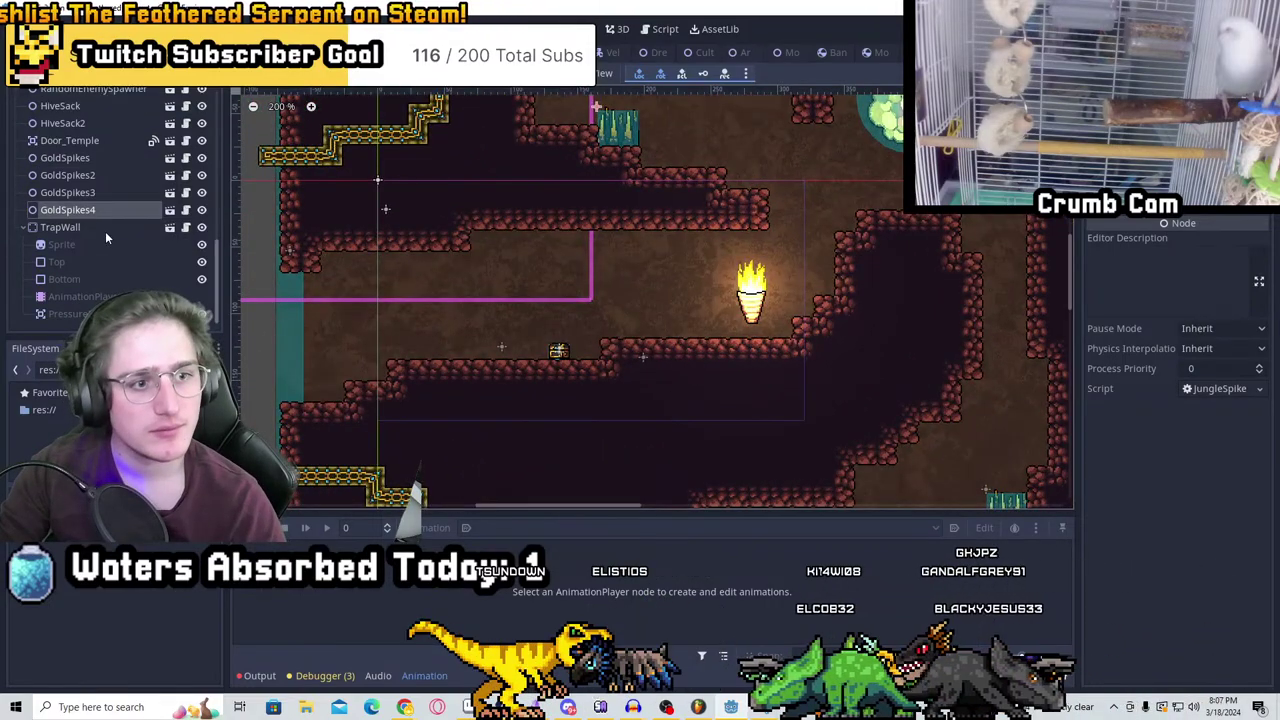
pyautogui.scroll(10, 112, 190)
pyautogui.scroll(-5, 74, 216)
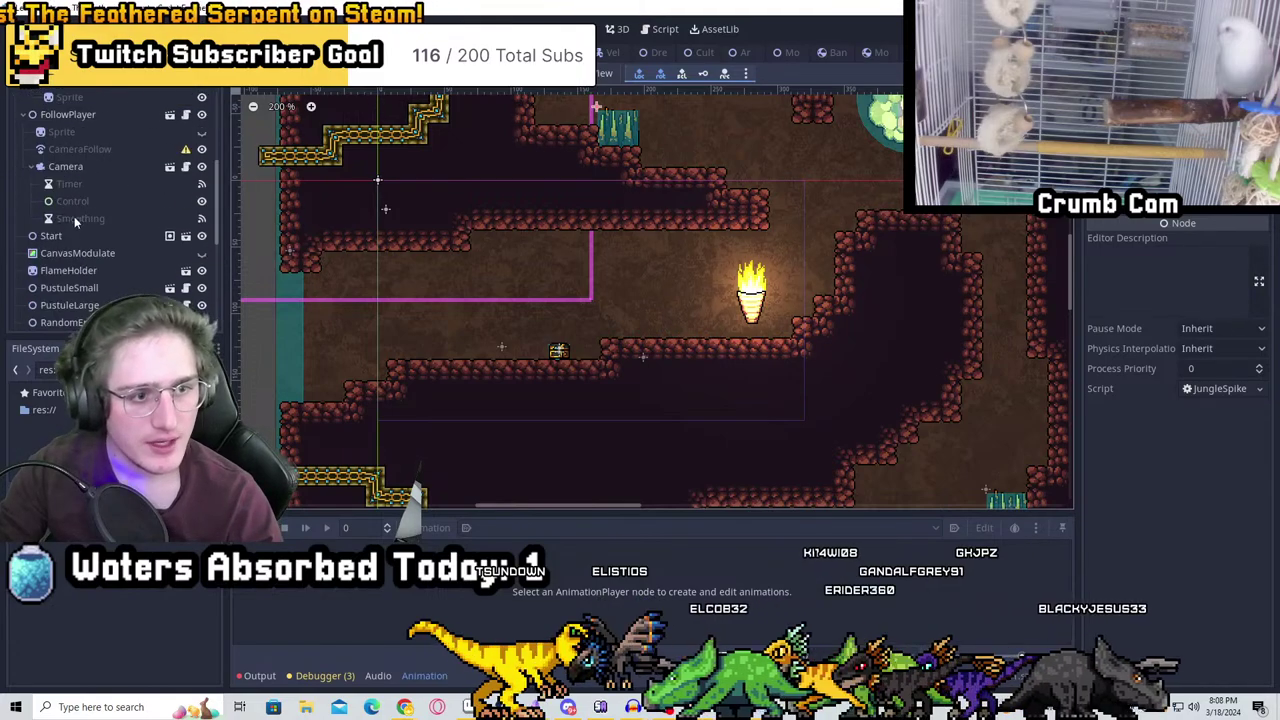
pyautogui.click(60, 270)
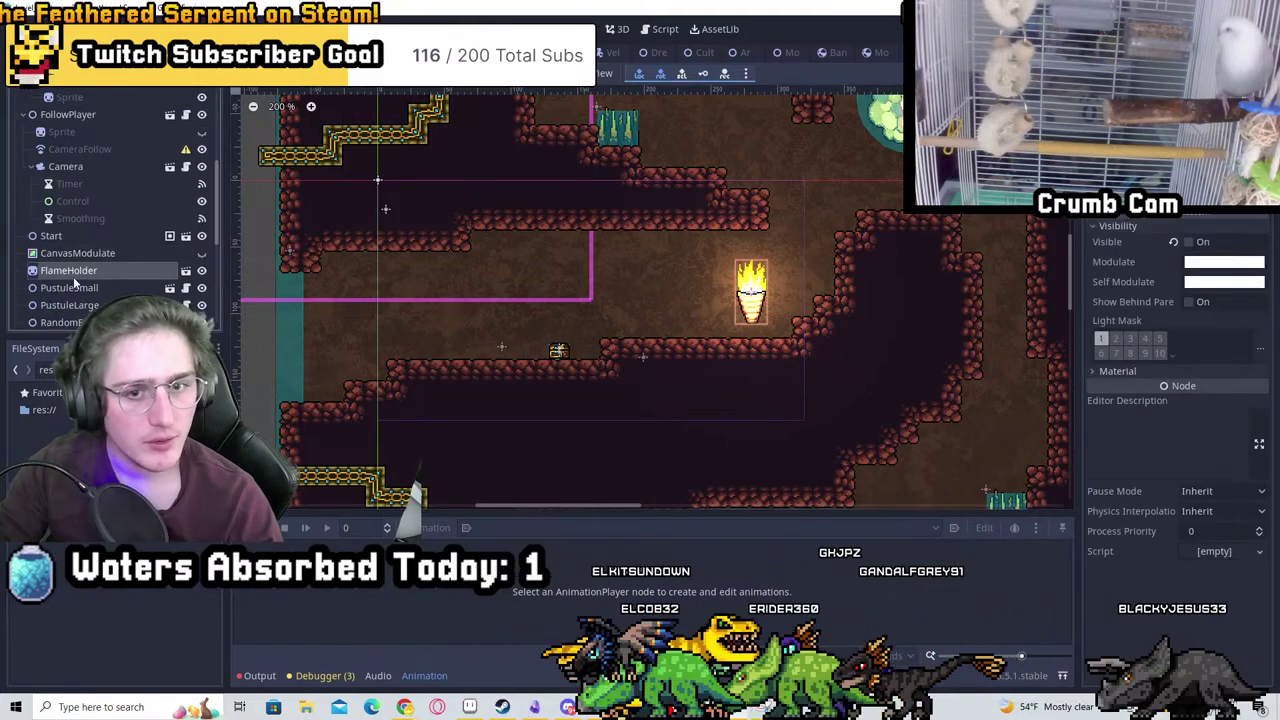
pyautogui.hotkey('ctrl', 'd')
pyautogui.moveTo(833, 333); pyautogui.dragTo(501, 345)
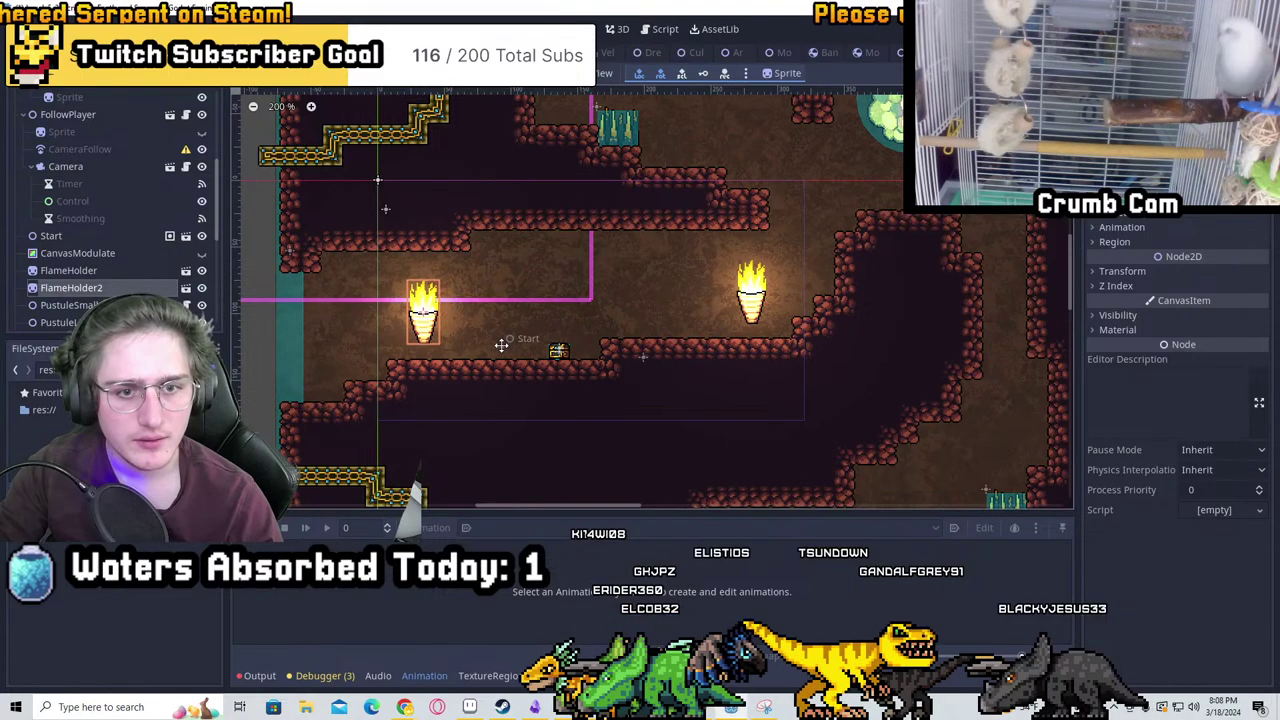
pyautogui.click(96, 268)
pyautogui.moveTo(751, 298); pyautogui.dragTo(697, 296)
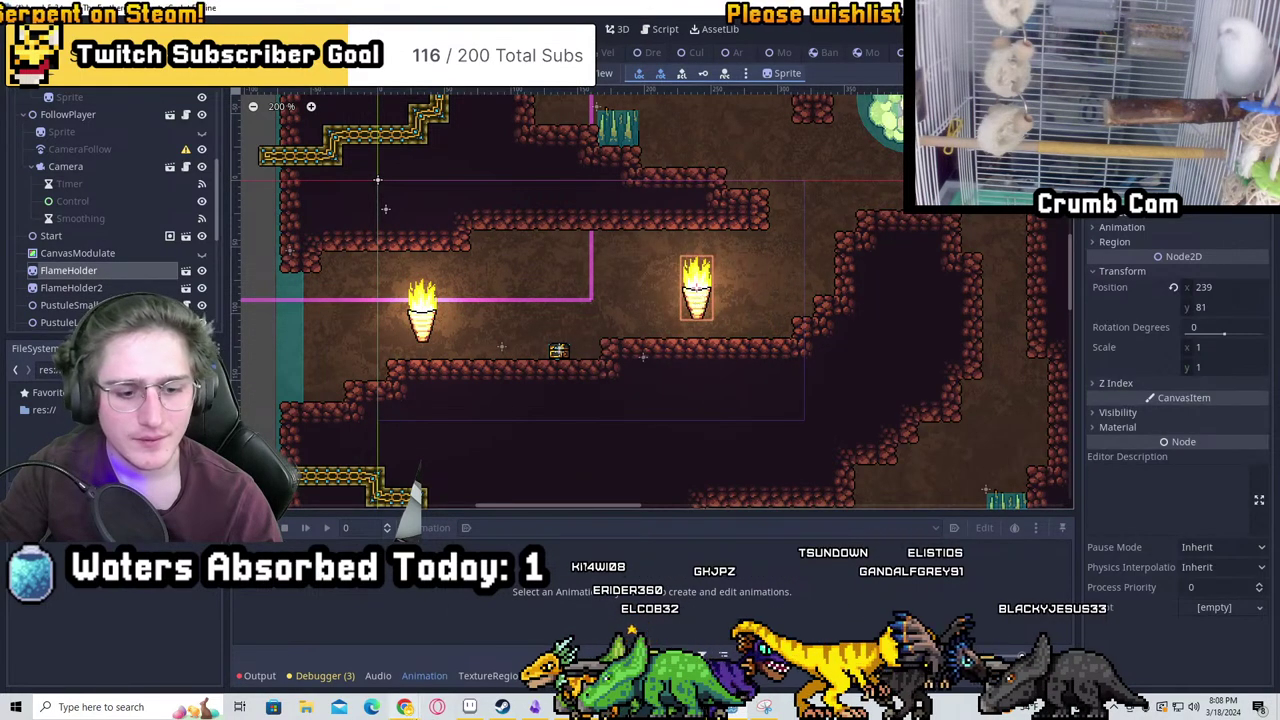
# Bring up the music video in the browser, then return to the level editor
pyautogui.moveTo(404, 707)
pyautogui.click(319, 640)
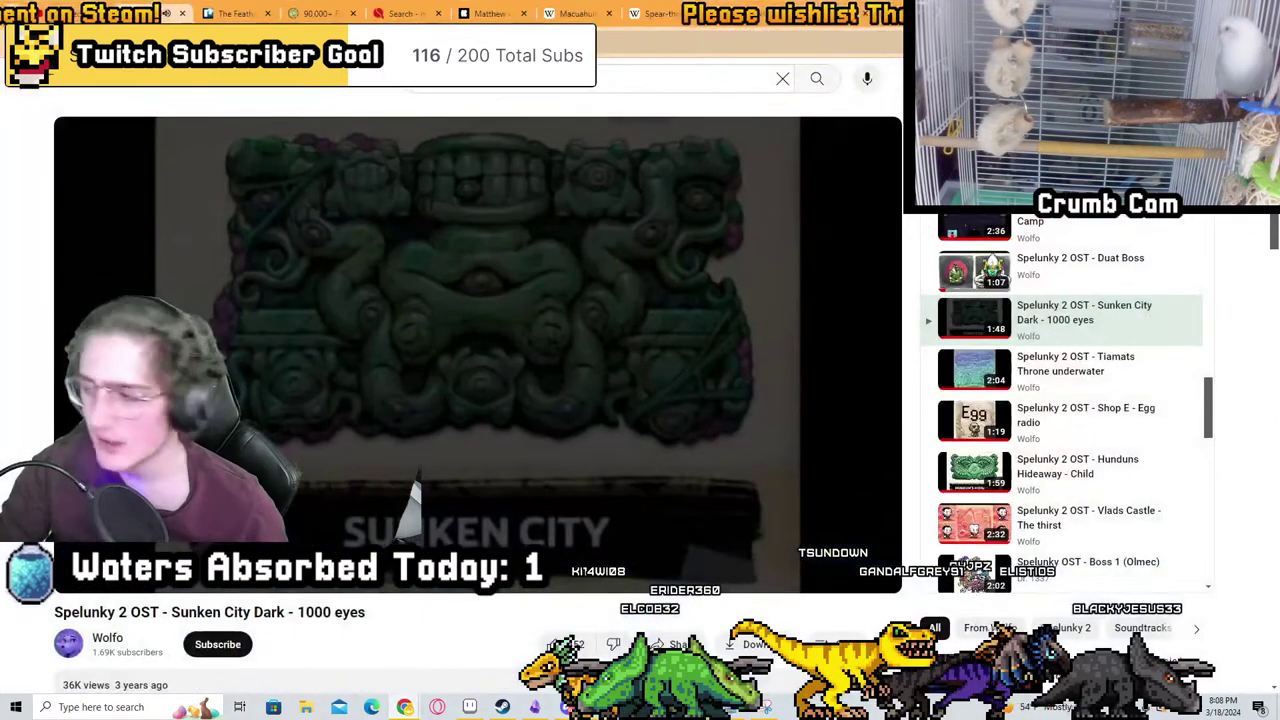
pyautogui.scroll(-2, 1092, 384)
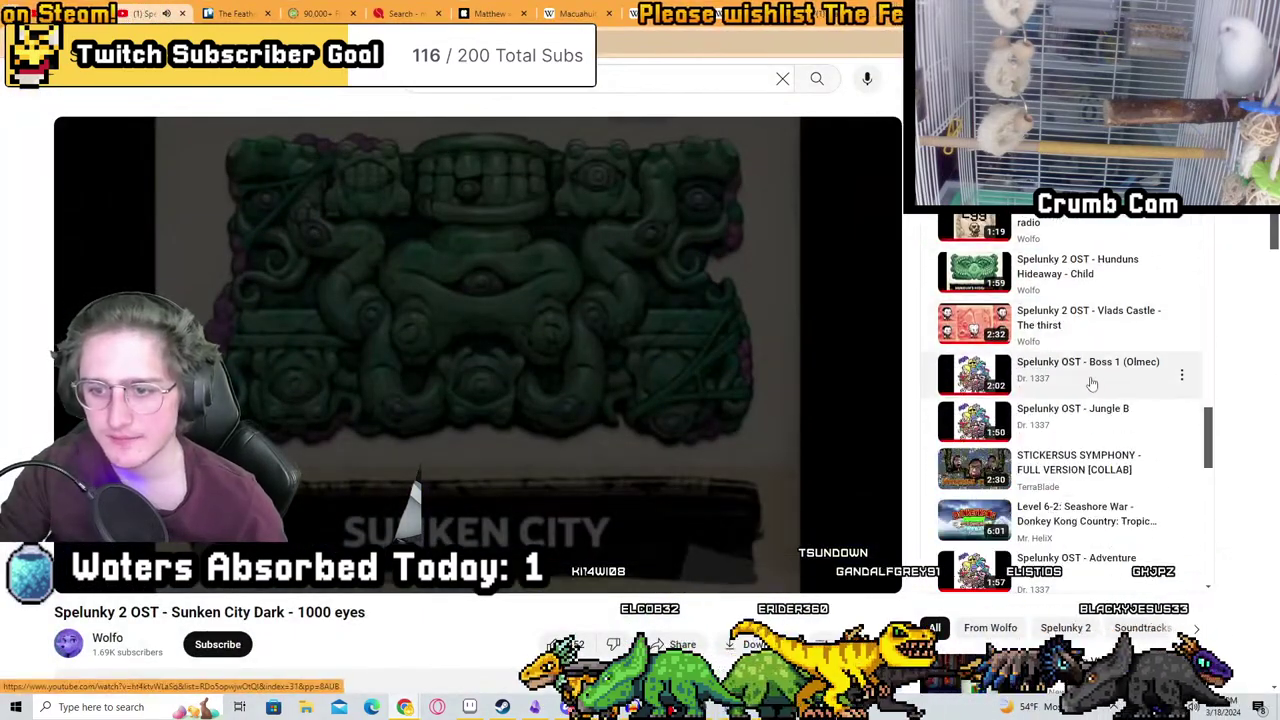
pyautogui.scroll(-10, 1092, 384)
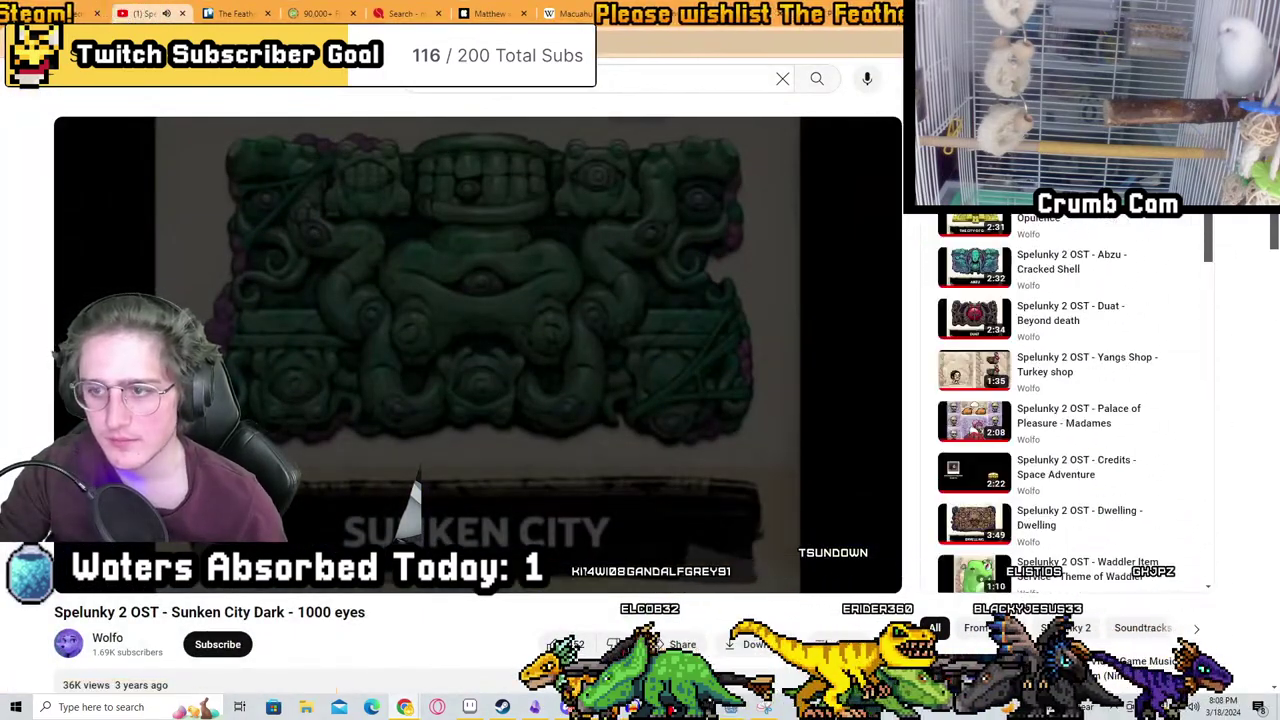
pyautogui.hotkey('alt', 'Tab')
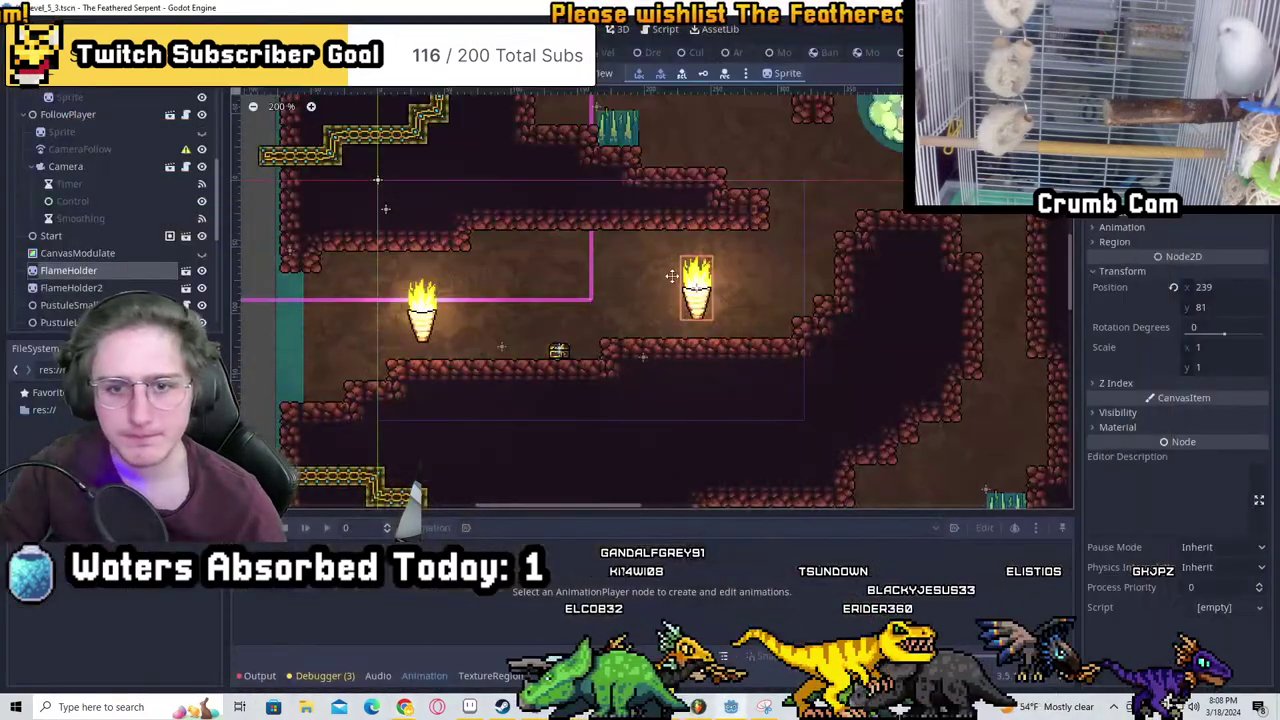
# Save the level scene and reselect the second torch
pyautogui.scroll(-1, 646, 273)
pyautogui.hotkey('ctrl', 's')
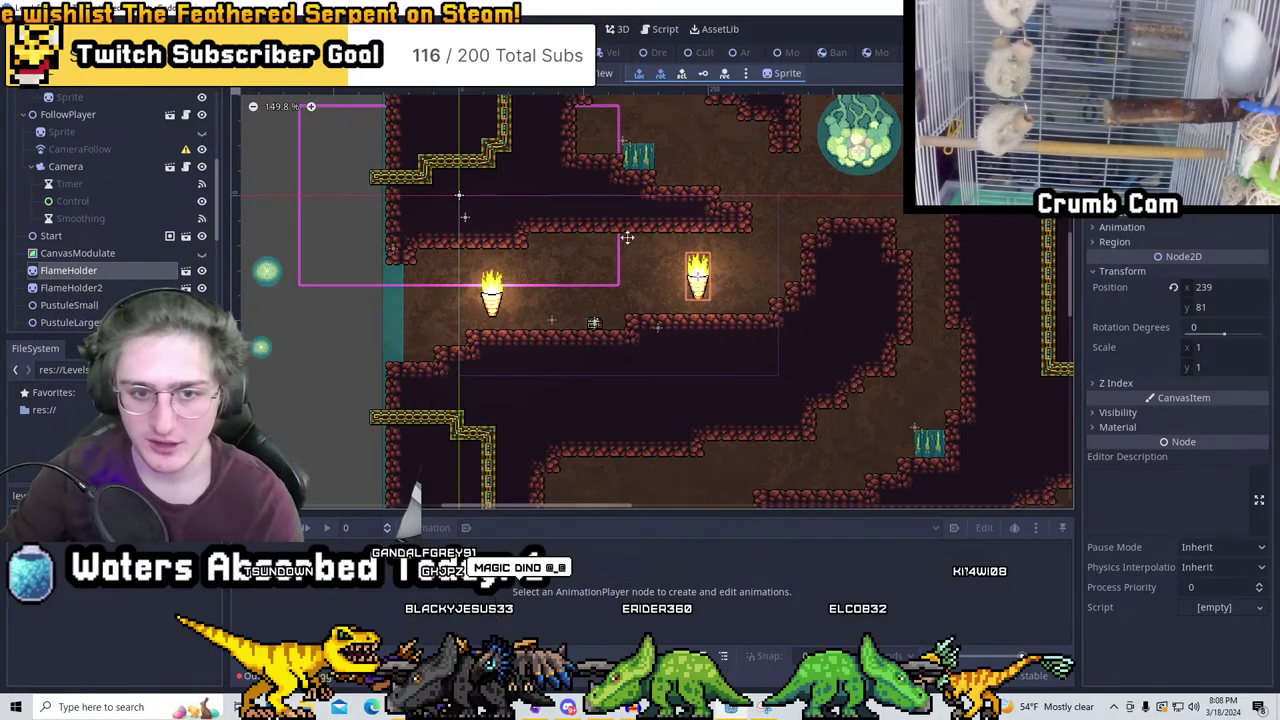
pyautogui.scroll(7, 568, 290)
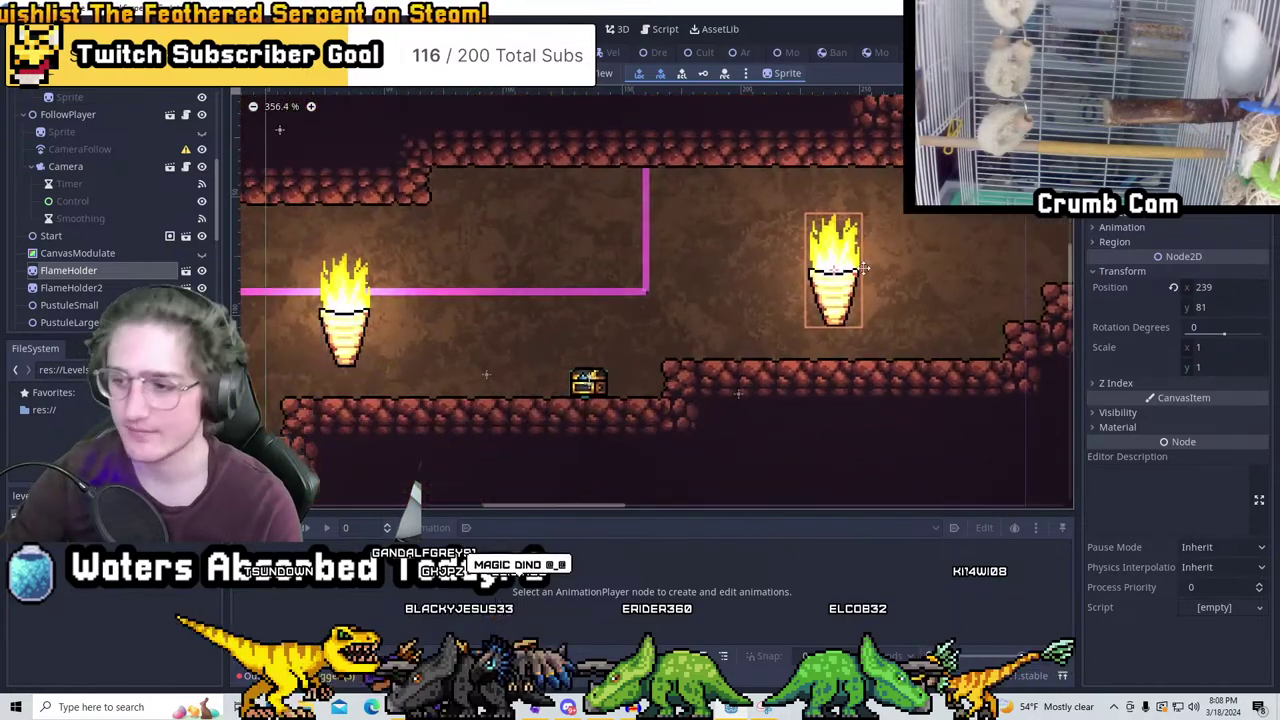
pyautogui.moveTo(865, 268); pyautogui.dragTo(905, 283, button='middle')
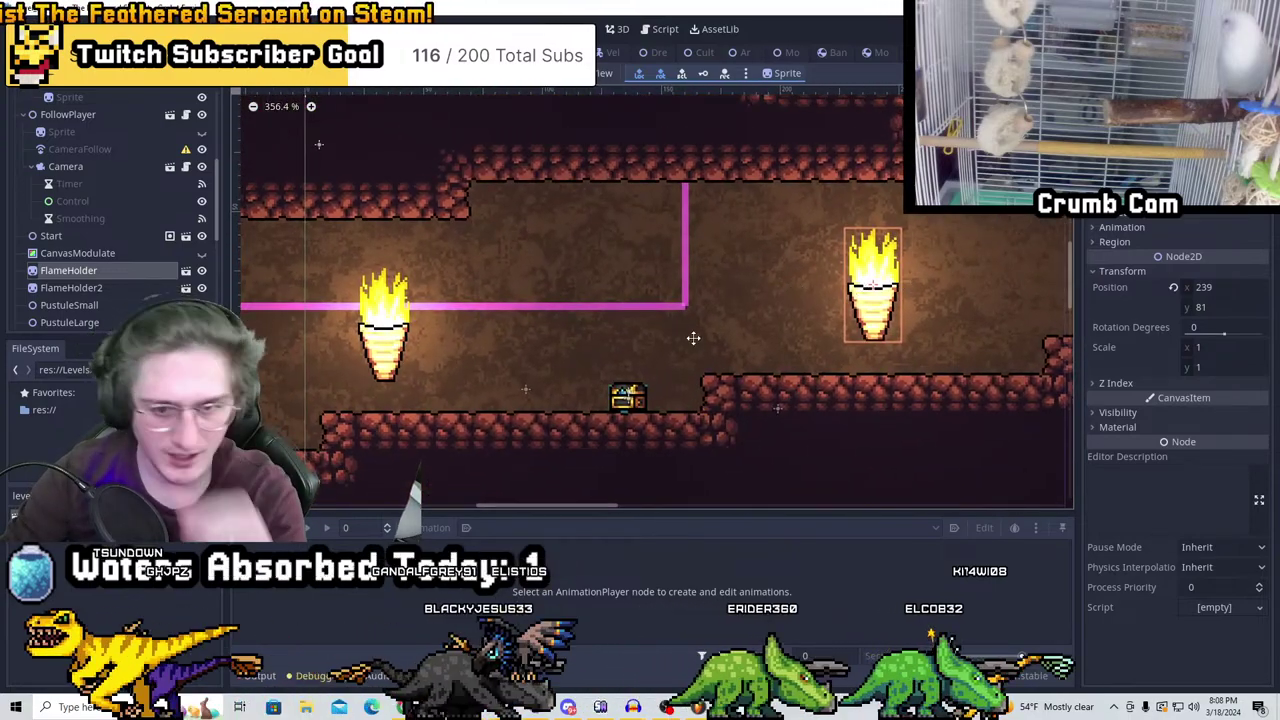
pyautogui.click(118, 294)
pyautogui.scroll(3, 78, 178)
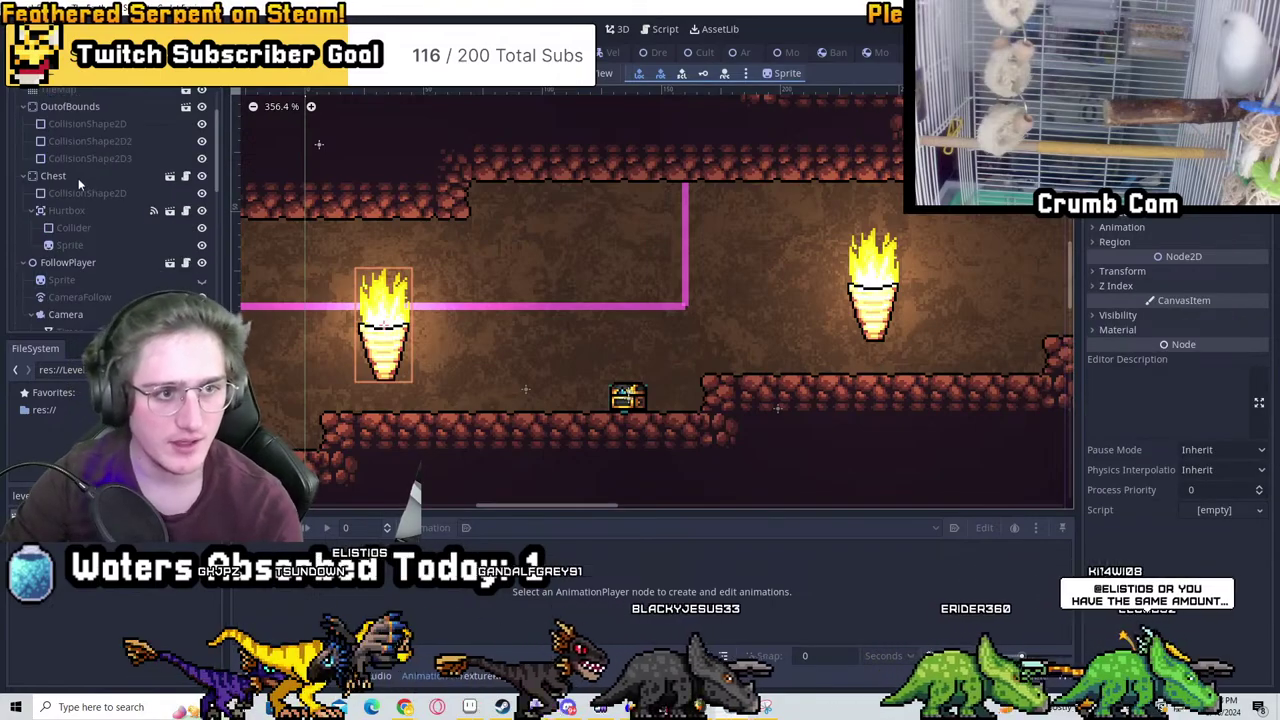
# Move the Chest into the spike alcove at 127, -49 and revert its Scale to unmirror it
pyautogui.click(54, 176)
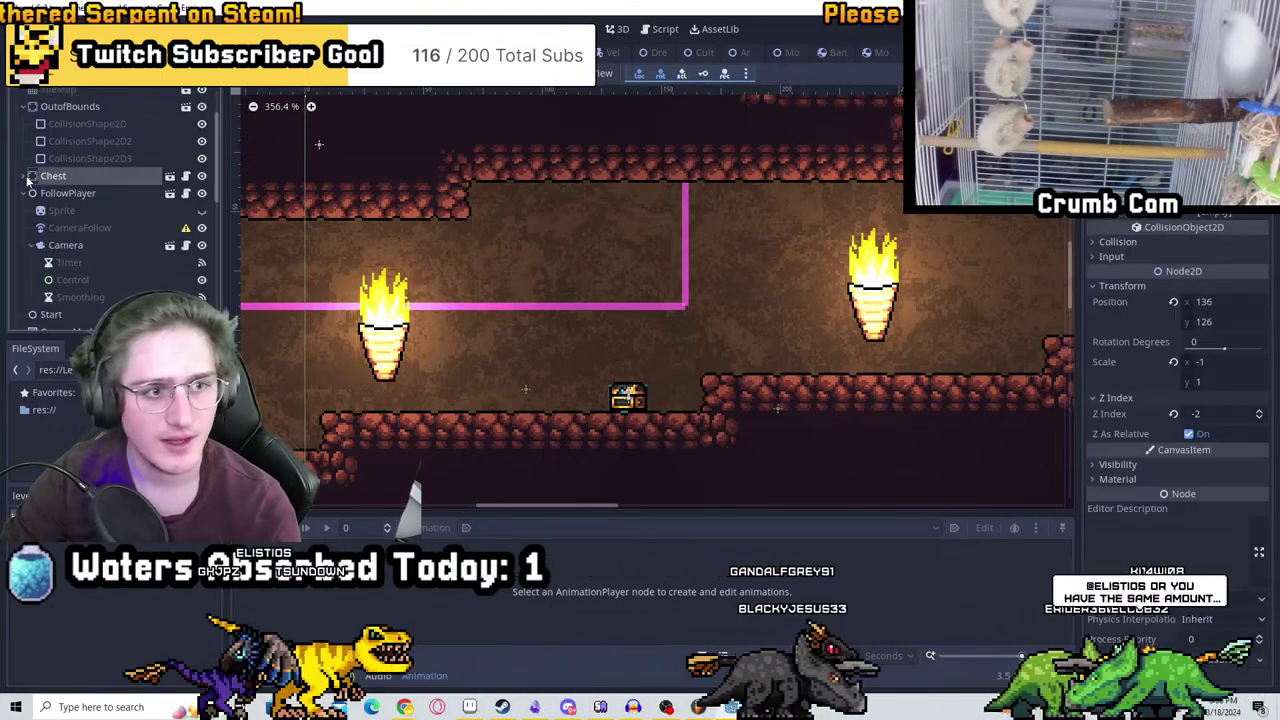
pyautogui.scroll(-1, 529, 263)
pyautogui.scroll(-5, 529, 263)
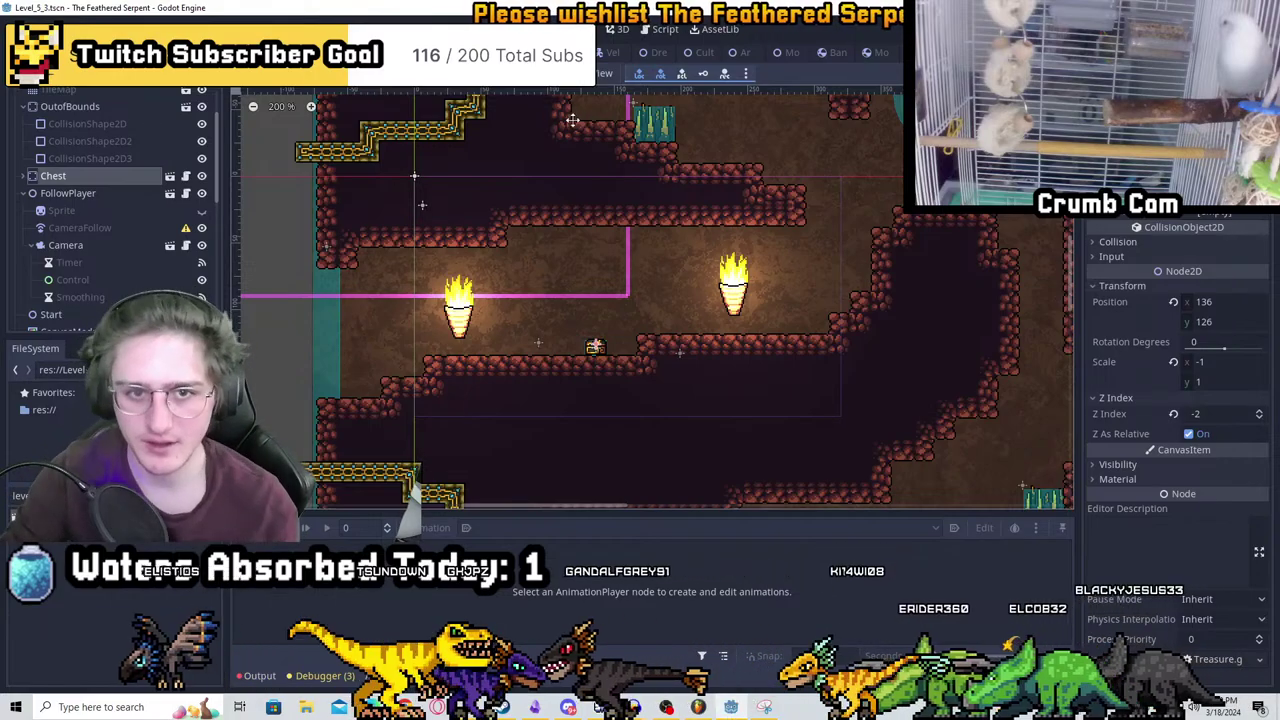
pyautogui.moveTo(635, 273); pyautogui.dragTo(568, 403, button='middle')
pyautogui.scroll(3, 580, 198)
pyautogui.moveTo(551, 237); pyautogui.dragTo(528, 196)
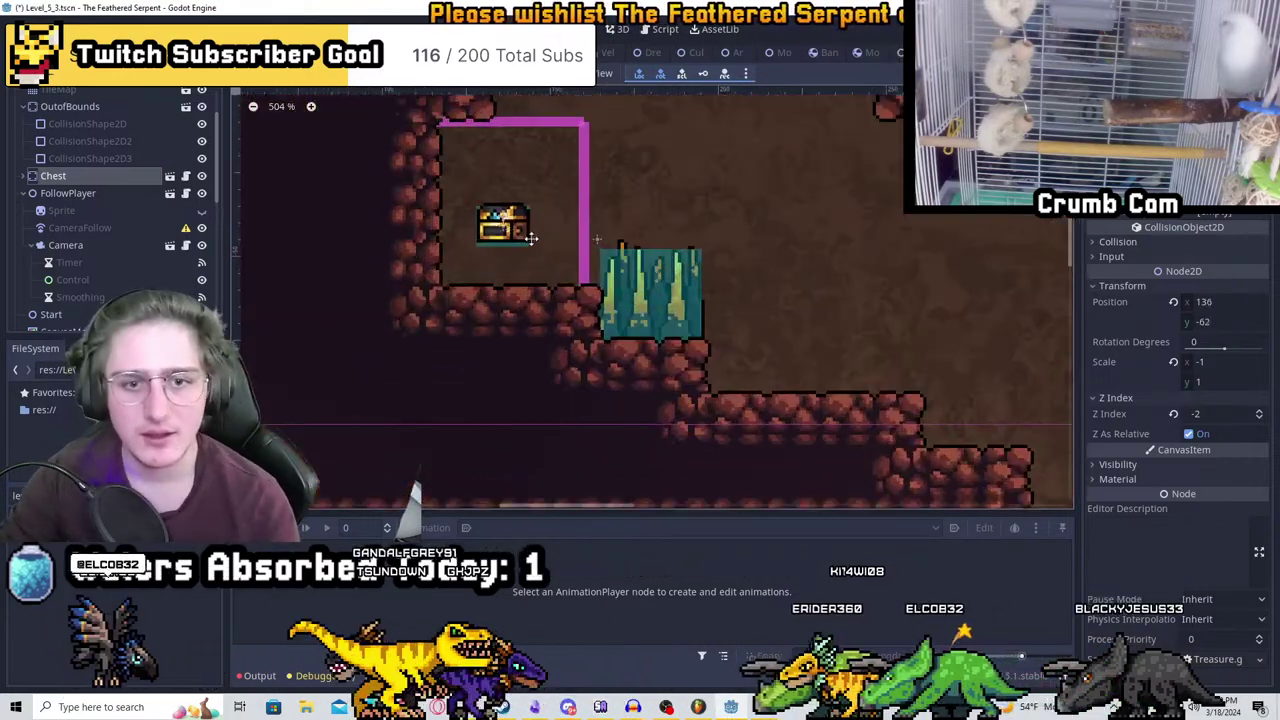
pyautogui.scroll(5, 526, 260)
pyautogui.click(1173, 362)
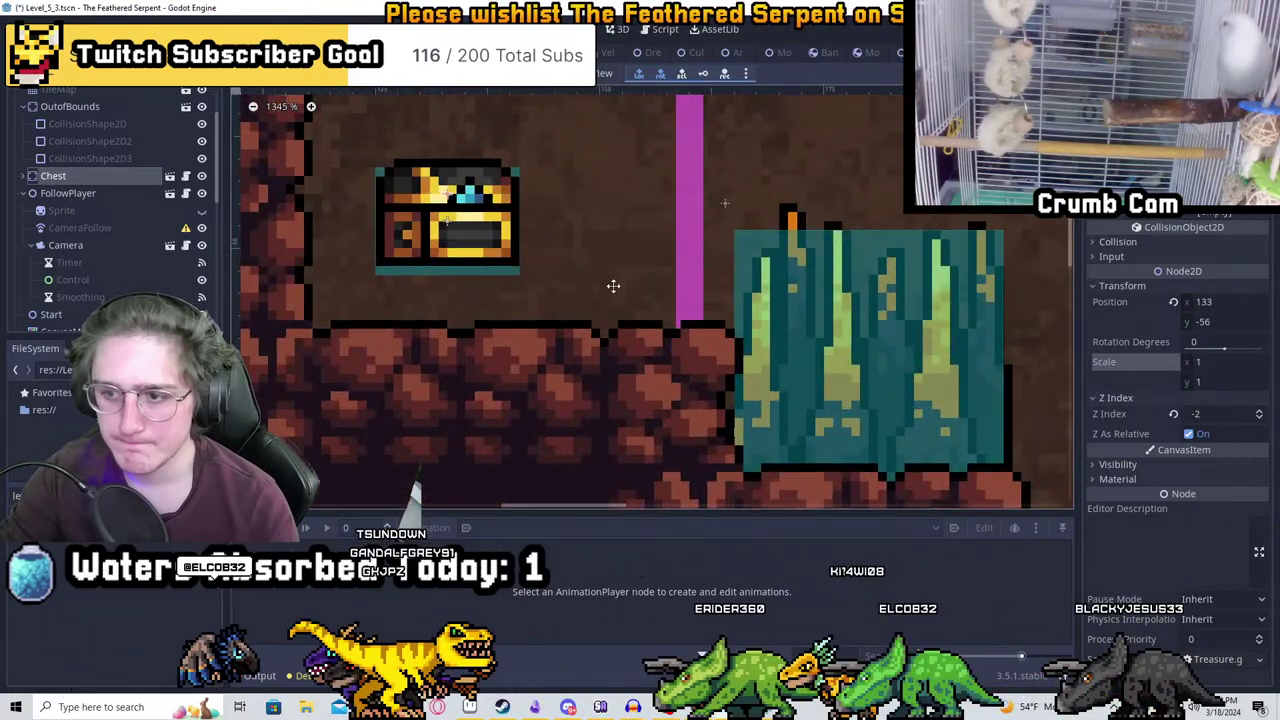
pyautogui.scroll(1, 614, 286)
pyautogui.moveTo(697, 242); pyautogui.dragTo(626, 310)
pyautogui.hotkey('ctrl', 'd')
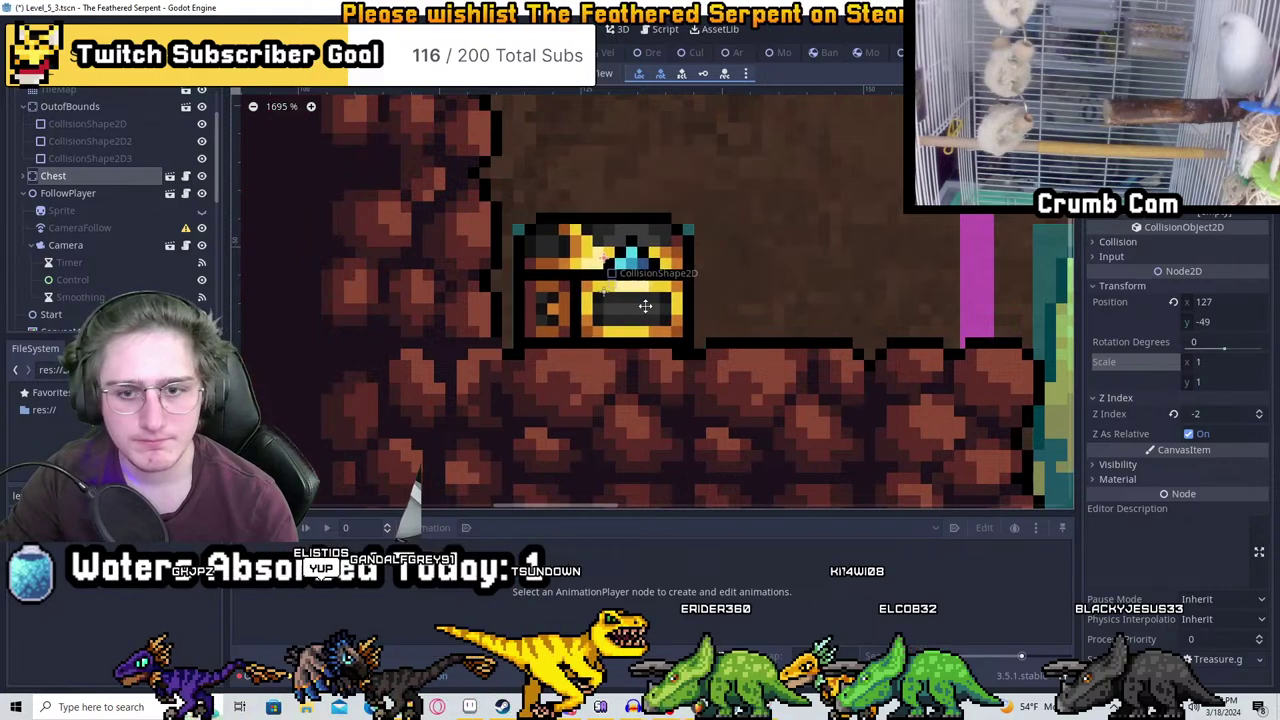
# Line up Chest2 and Chest3 beside the first chest in the spike alcove
pyautogui.moveTo(620, 315); pyautogui.dragTo(814, 314)
pyautogui.moveTo(814, 314); pyautogui.dragTo(717, 326, button='middle')
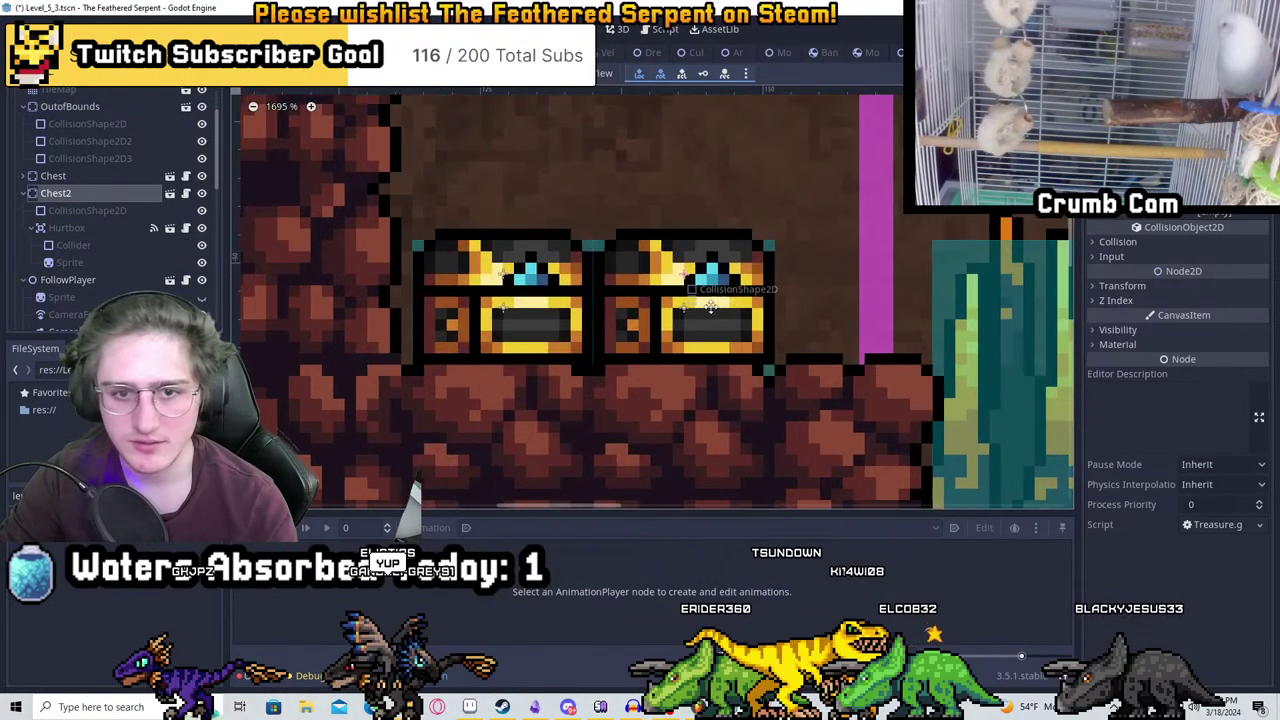
pyautogui.scroll(-2, 717, 326)
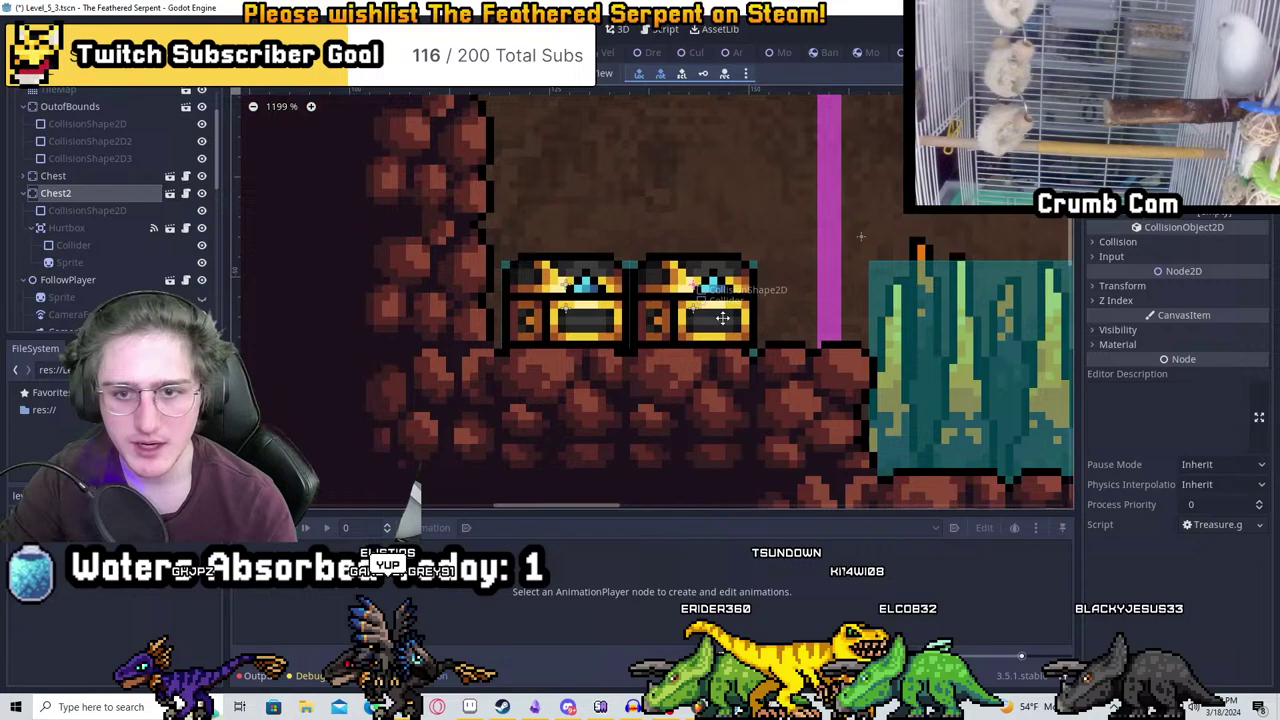
pyautogui.keyDown('shift'); pyautogui.click(55, 175); pyautogui.keyUp('shift')
pyautogui.moveTo(636, 277); pyautogui.dragTo(624, 275)
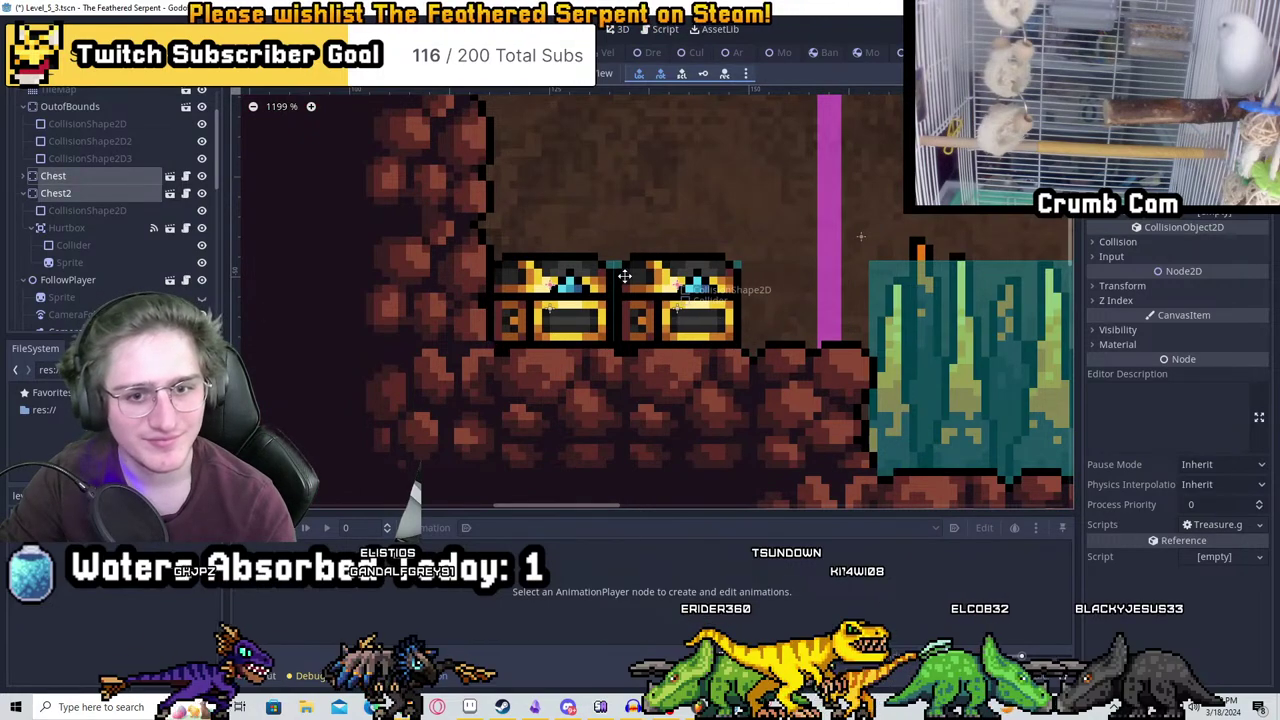
pyautogui.click(91, 194)
pyautogui.hotkey('ctrl', 'd')
pyautogui.moveTo(692, 330); pyautogui.dragTo(818, 323)
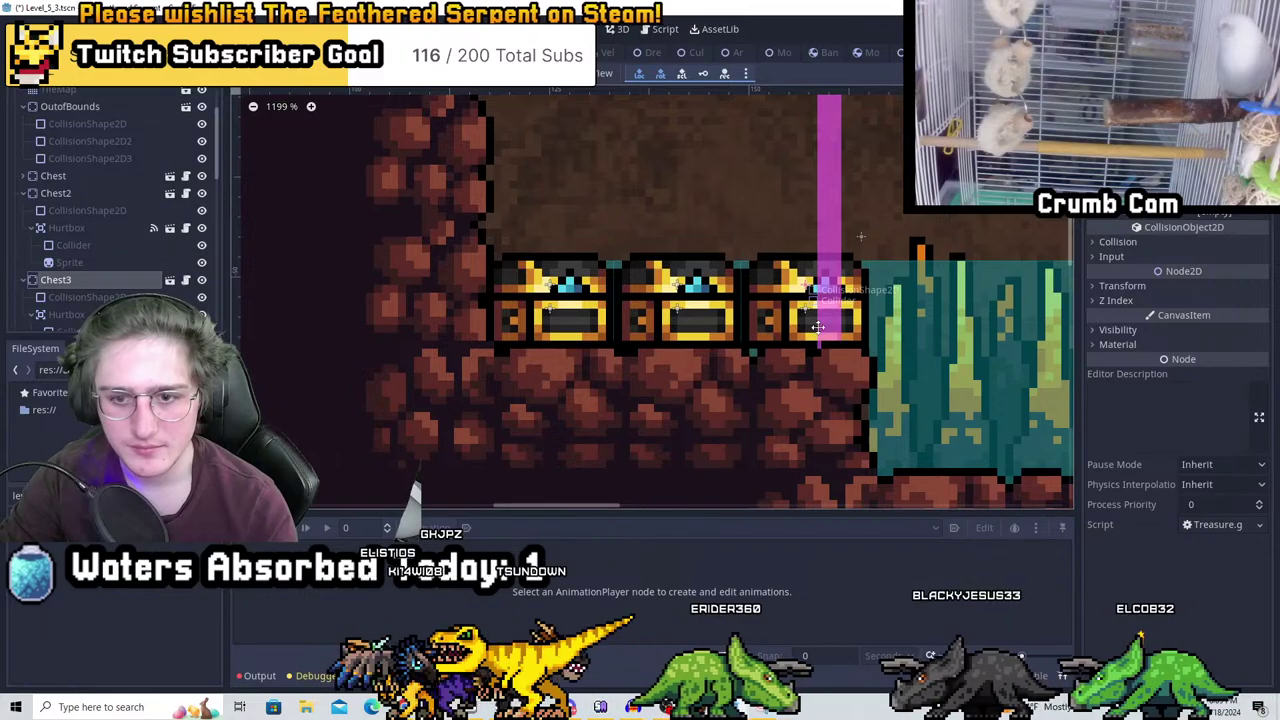
pyautogui.scroll(-2, 755, 348)
pyautogui.scroll(-4, 758, 350)
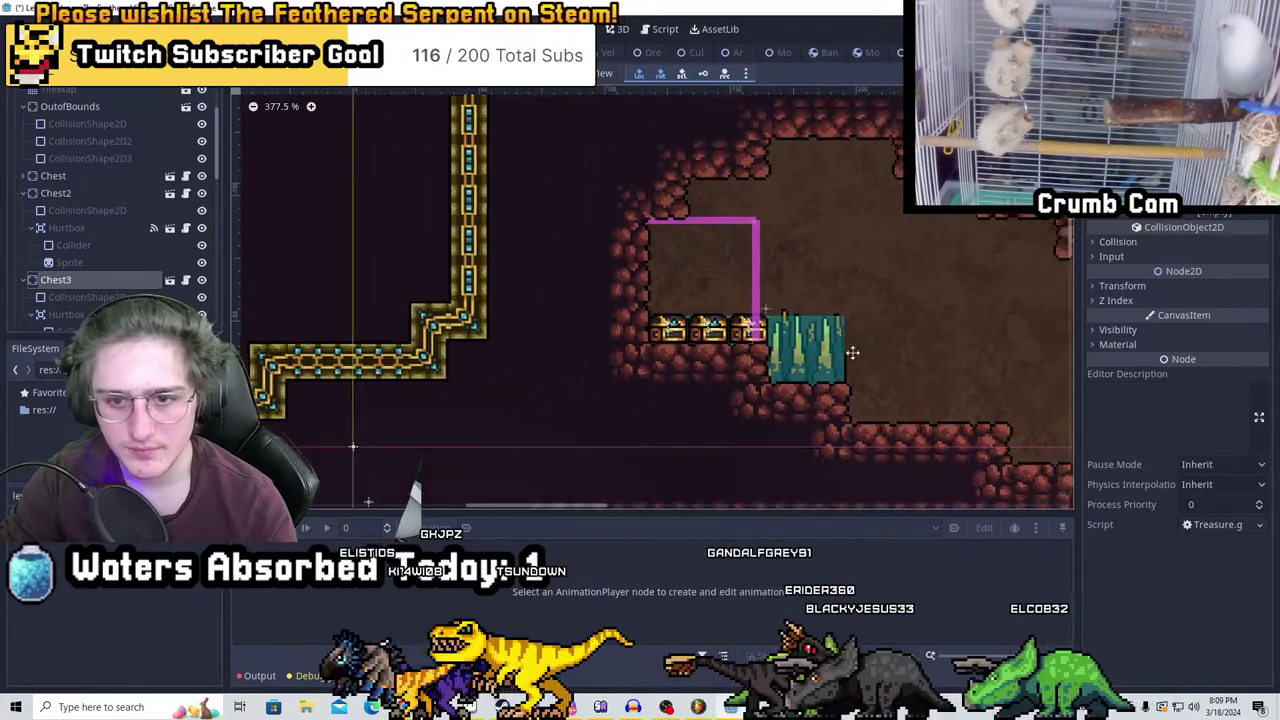
# Duplicate a chest into Chest4 and place it beside the temple door
pyautogui.moveTo(851, 354); pyautogui.dragTo(580, 220, button='middle')
pyautogui.scroll(-3, 646, 331)
pyautogui.moveTo(646, 331); pyautogui.dragTo(729, 209, button='middle')
pyautogui.hotkey('ctrl', 'd')
pyautogui.moveTo(571, 350); pyautogui.dragTo(700, 305, button='middle')
pyautogui.scroll(9, 700, 305)
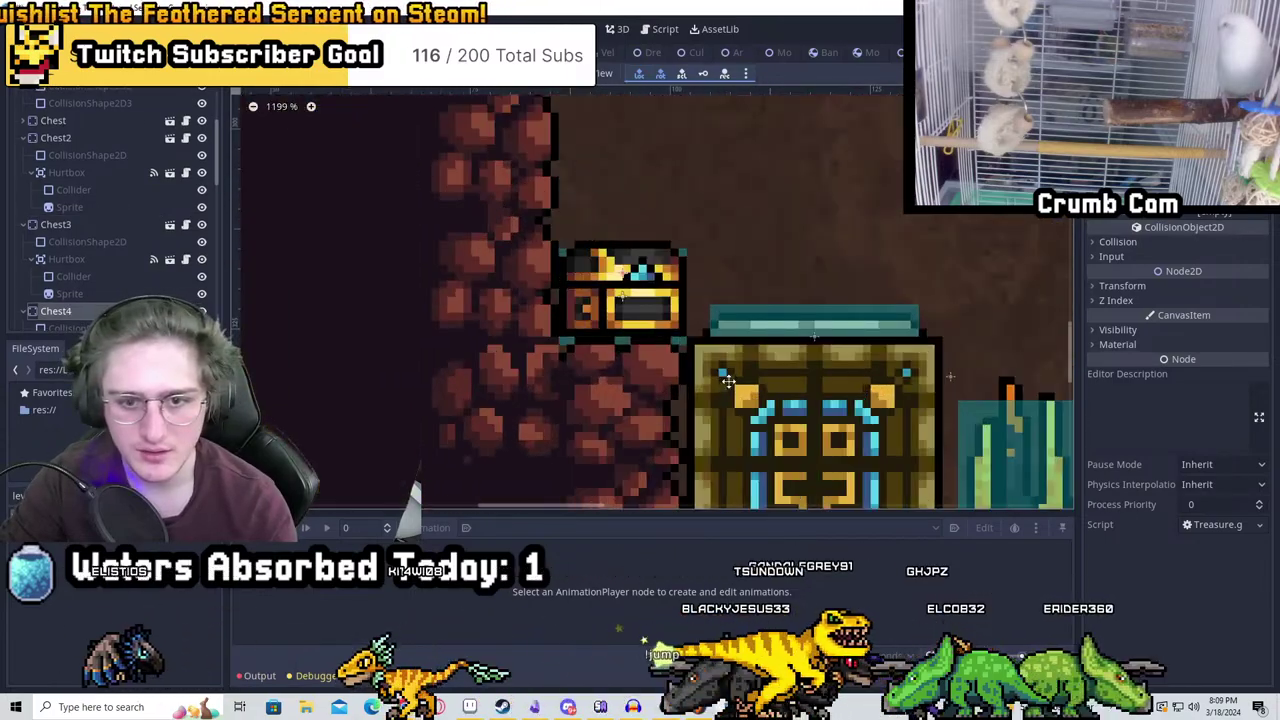
pyautogui.scroll(-4, 723, 376)
pyautogui.scroll(-6, 754, 396)
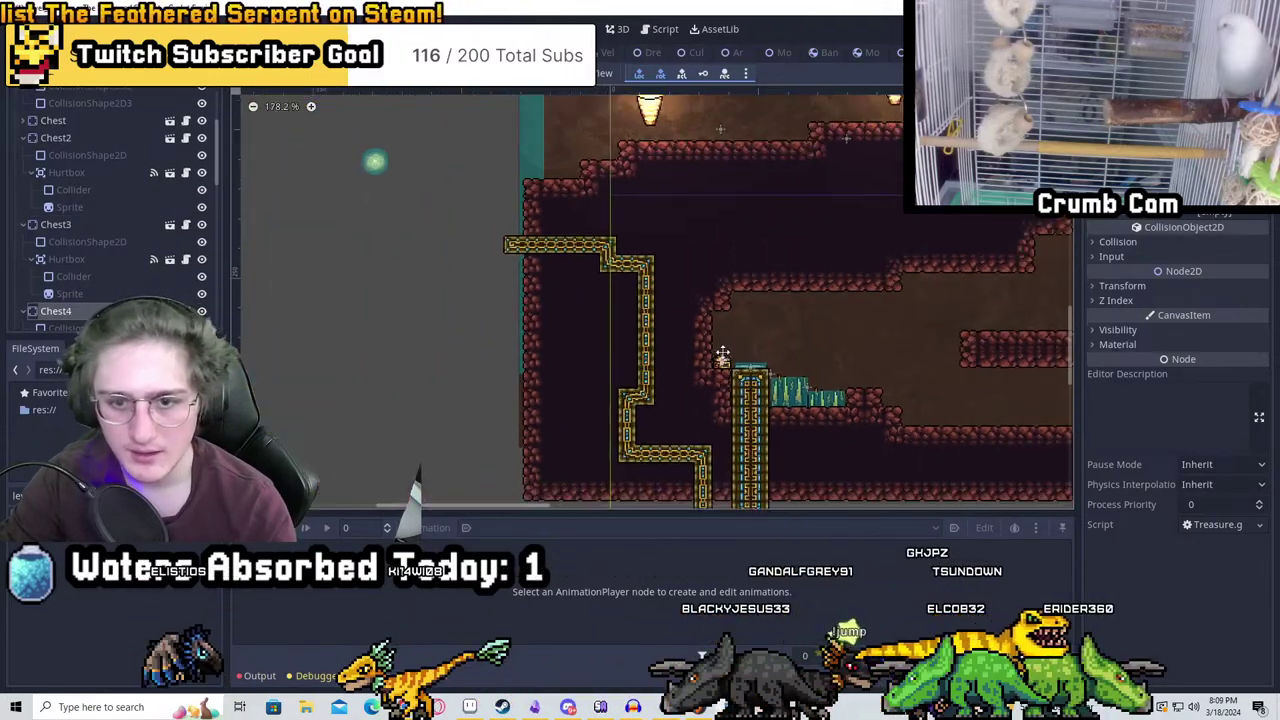
pyautogui.moveTo(821, 285); pyautogui.dragTo(781, 303, button='middle')
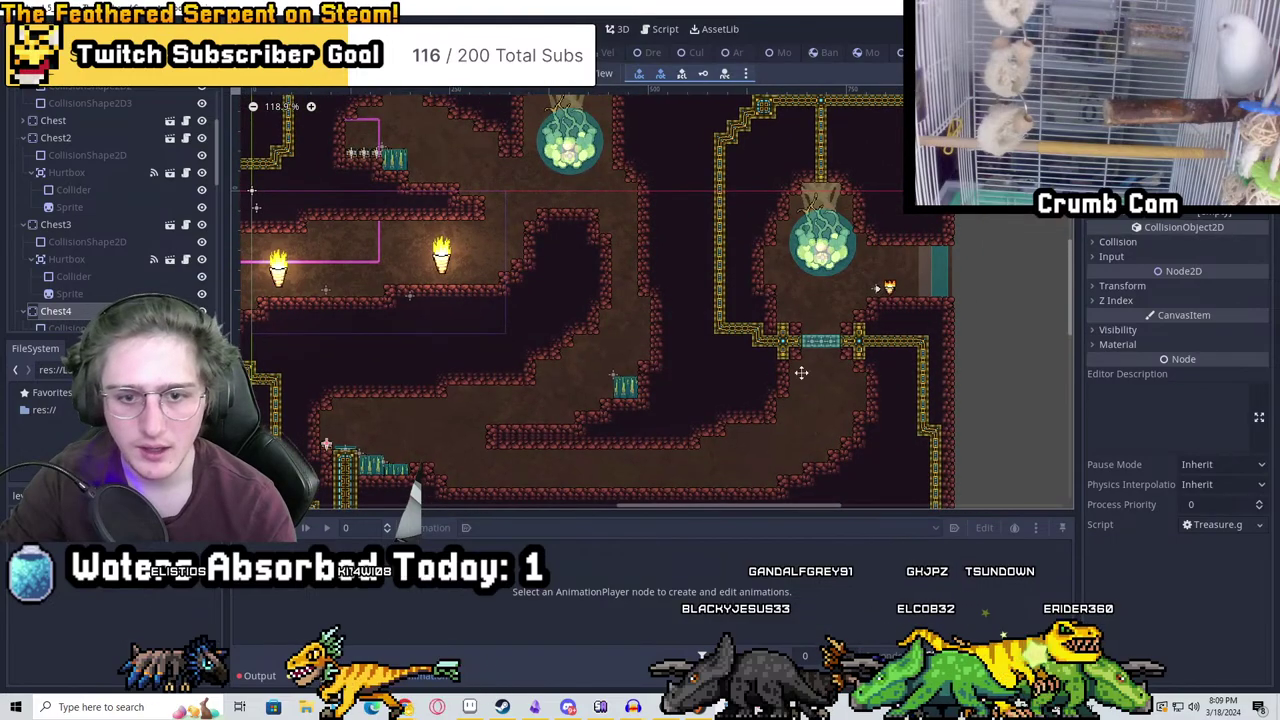
# Mirror Chest5 horizontally by setting its Transform Scale x to -1
pyautogui.moveTo(801, 372); pyautogui.dragTo(819, 440, button='middle')
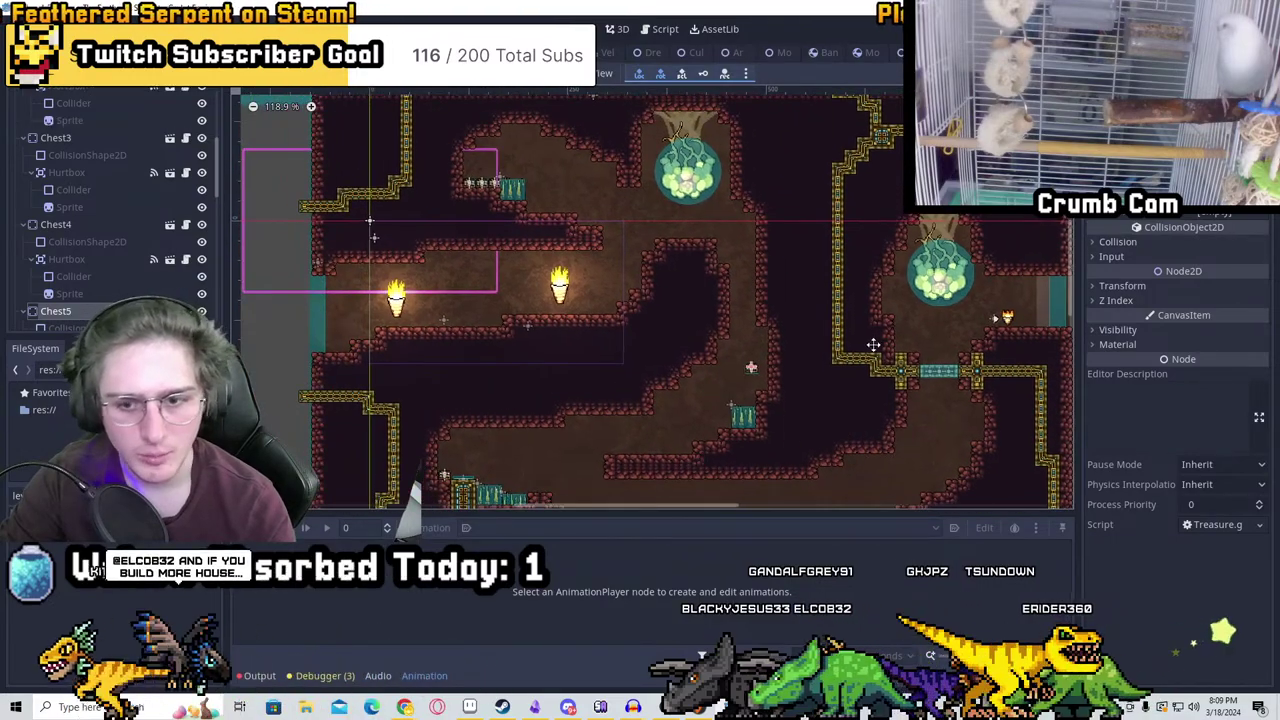
pyautogui.scroll(5, 795, 360)
pyautogui.click(1134, 288)
pyautogui.click(1206, 366)
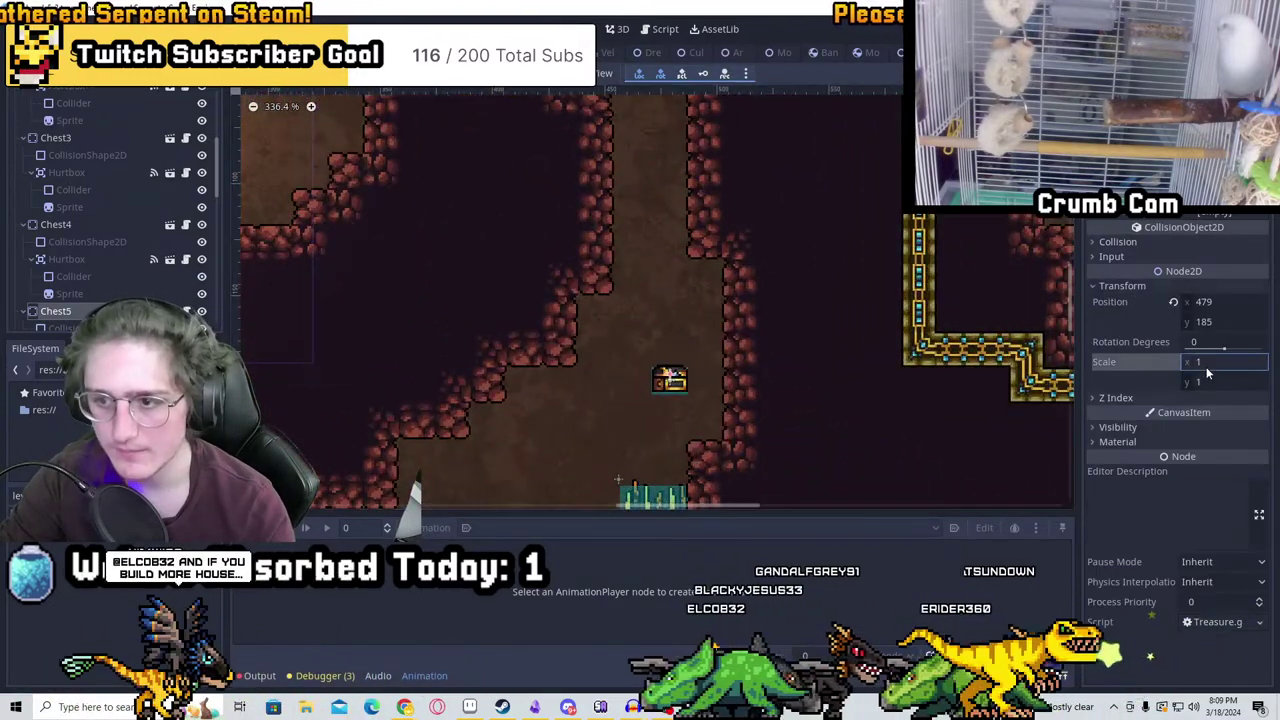
pyautogui.write('-1')
pyautogui.press('Return')
# Drag Chest5 down onto its rock ledge and save the level
pyautogui.scroll(3, 711, 406)
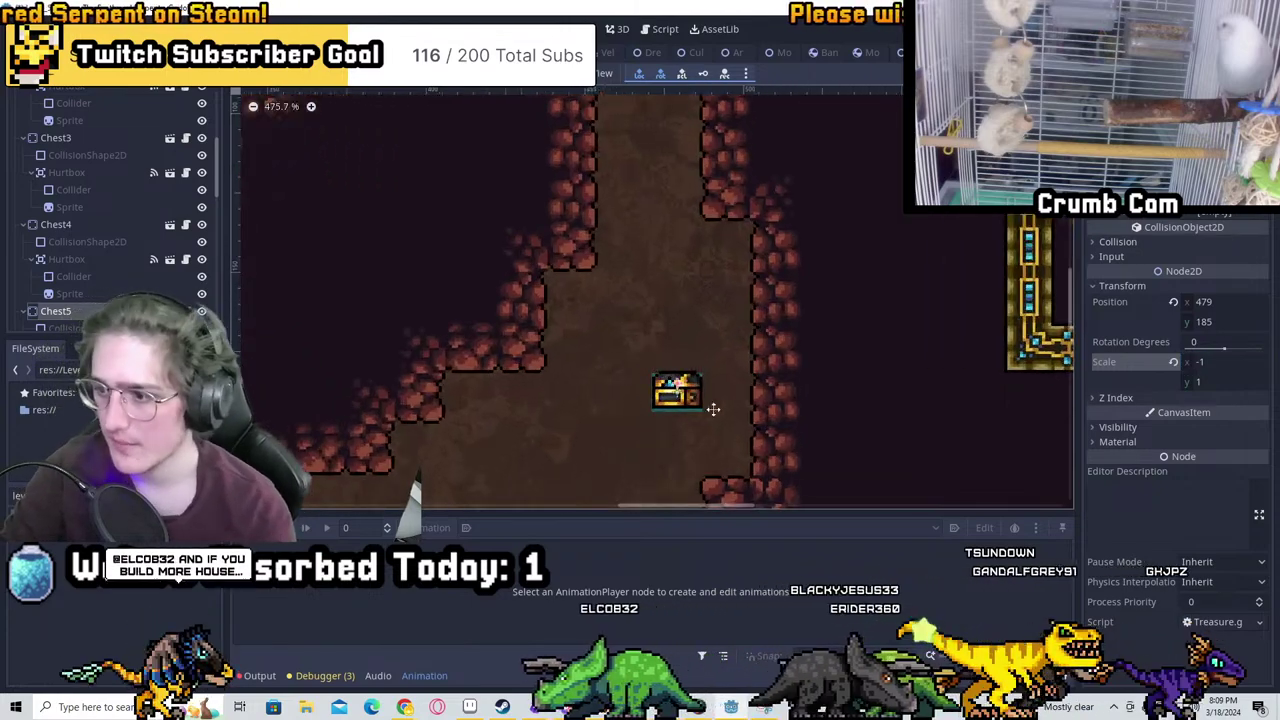
pyautogui.moveTo(645, 238); pyautogui.dragTo(674, 337)
pyautogui.scroll(4, 578, 317)
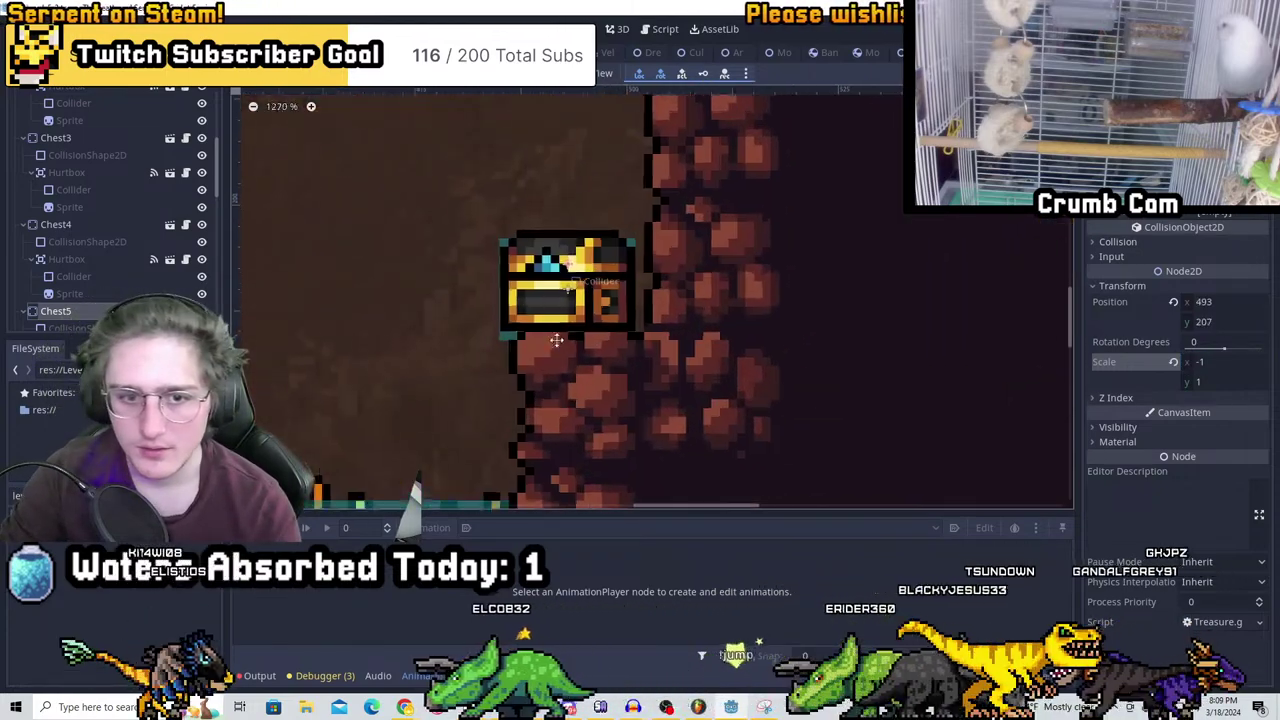
pyautogui.scroll(-4, 580, 310)
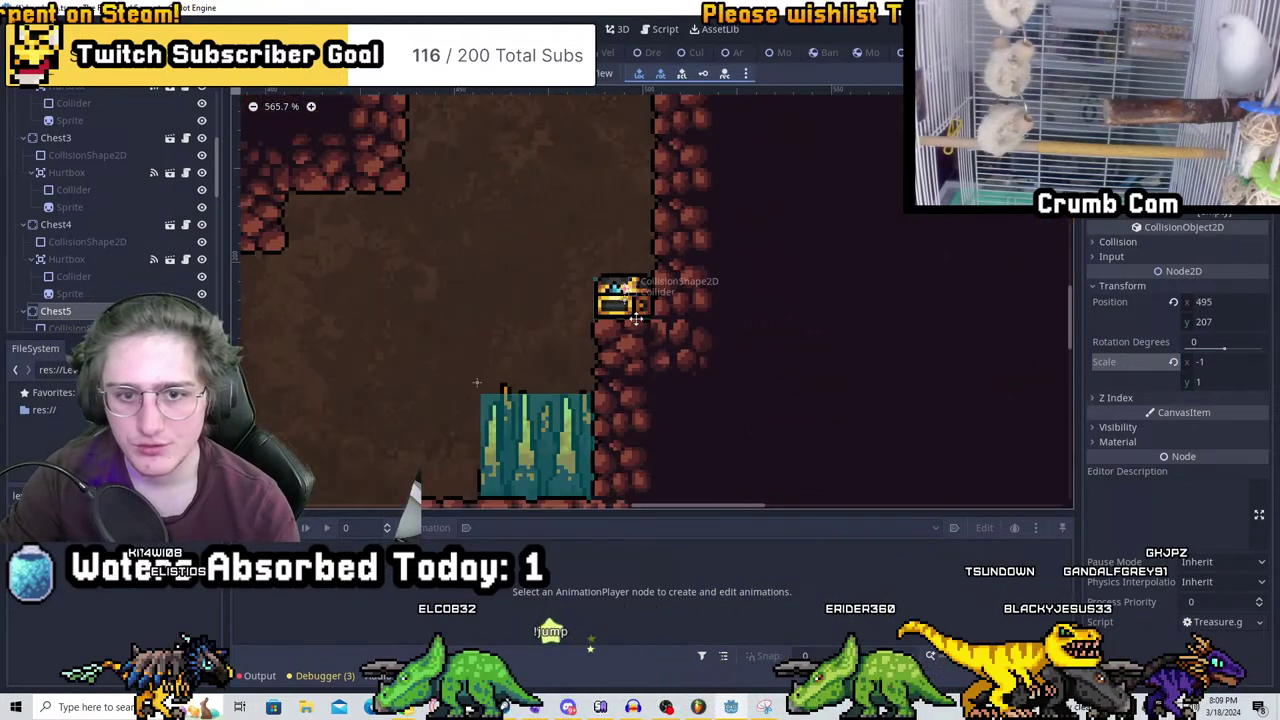
pyautogui.scroll(4, 645, 285)
pyautogui.scroll(-5, 655, 277)
pyautogui.hotkey('ctrl', 's')
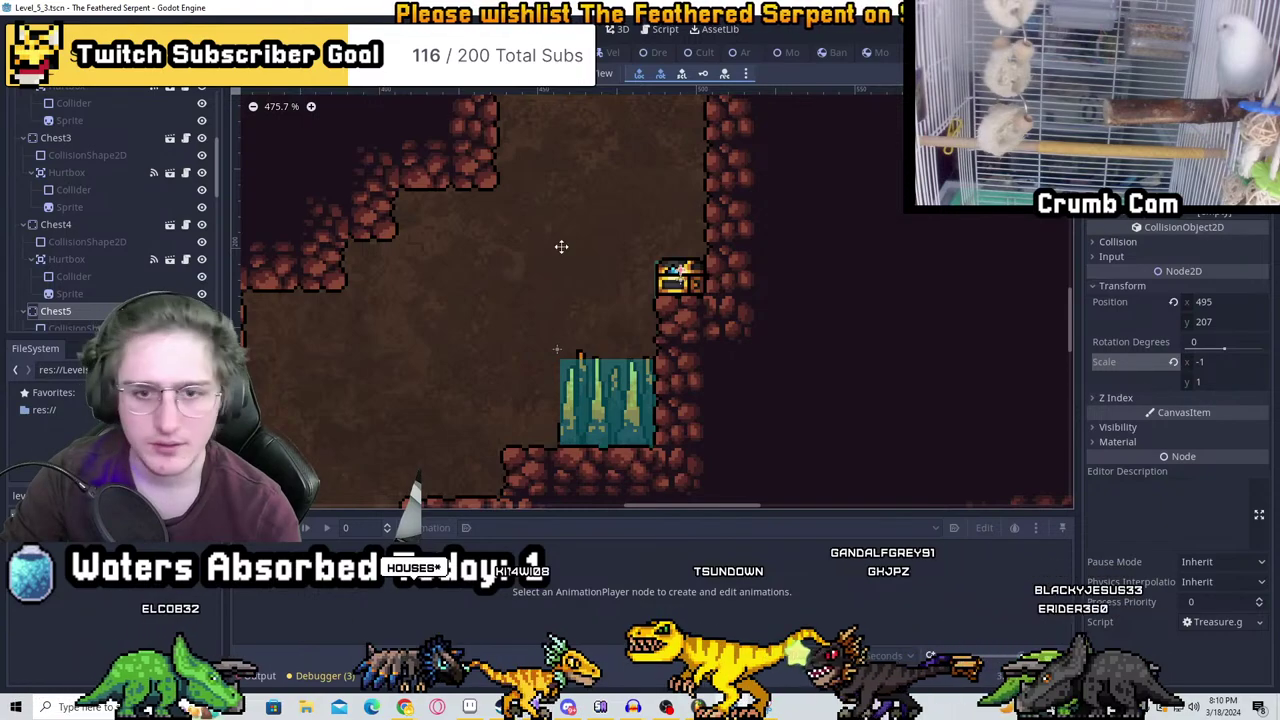
# Select Chest6 and undo its last move back onto the rock column
pyautogui.moveTo(727, 261); pyautogui.dragTo(680, 317, button='middle')
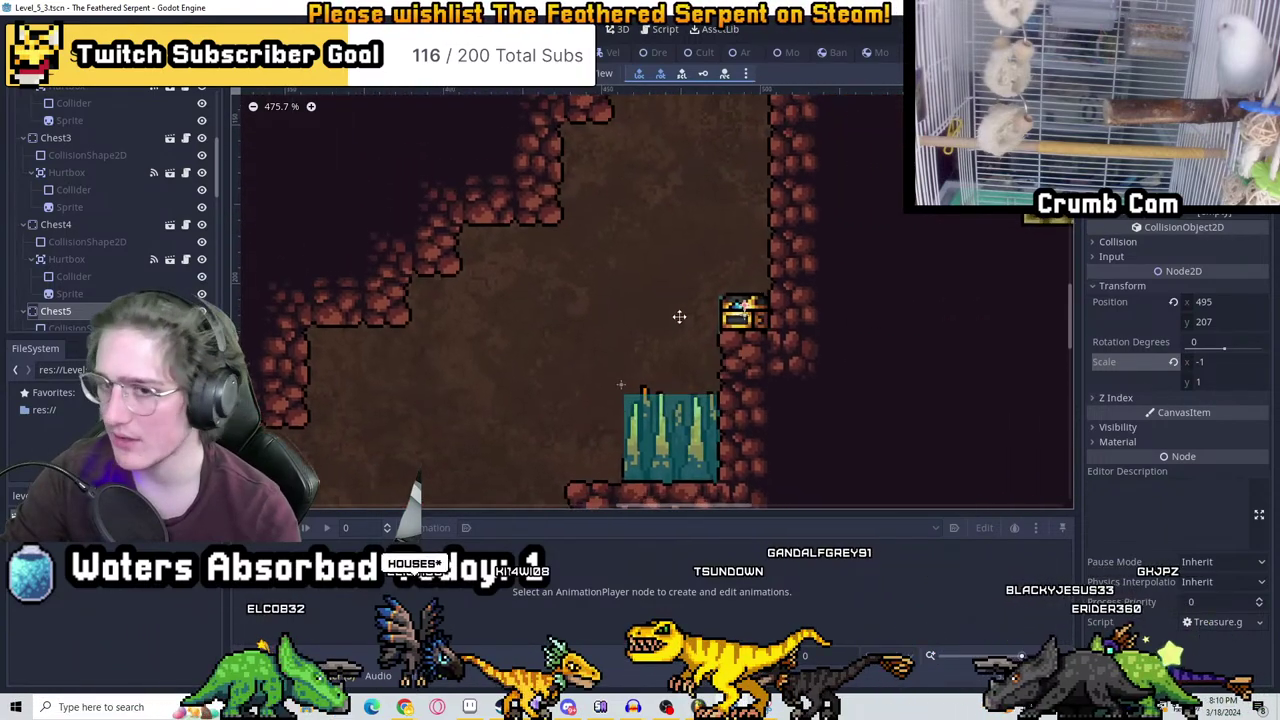
pyautogui.scroll(8, 680, 317)
pyautogui.scroll(-7, 845, 156)
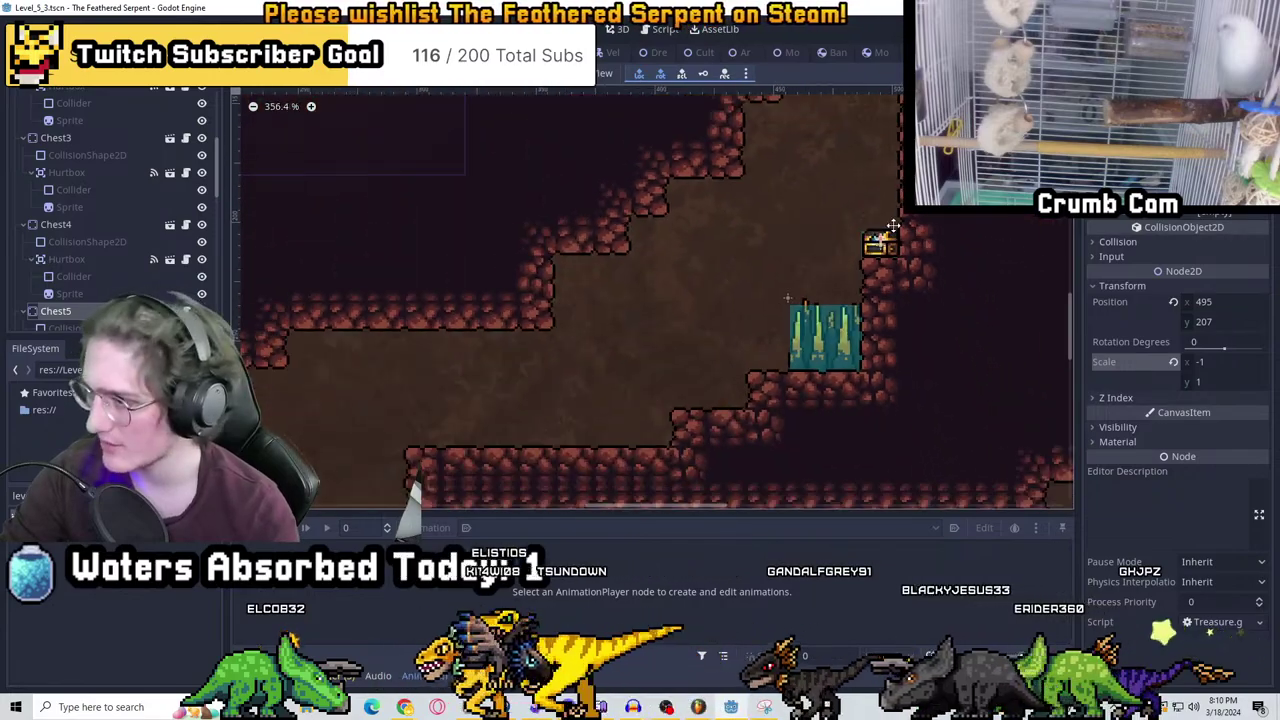
pyautogui.scroll(2, 851, 222)
pyautogui.moveTo(851, 222); pyautogui.dragTo(773, 285, button='middle')
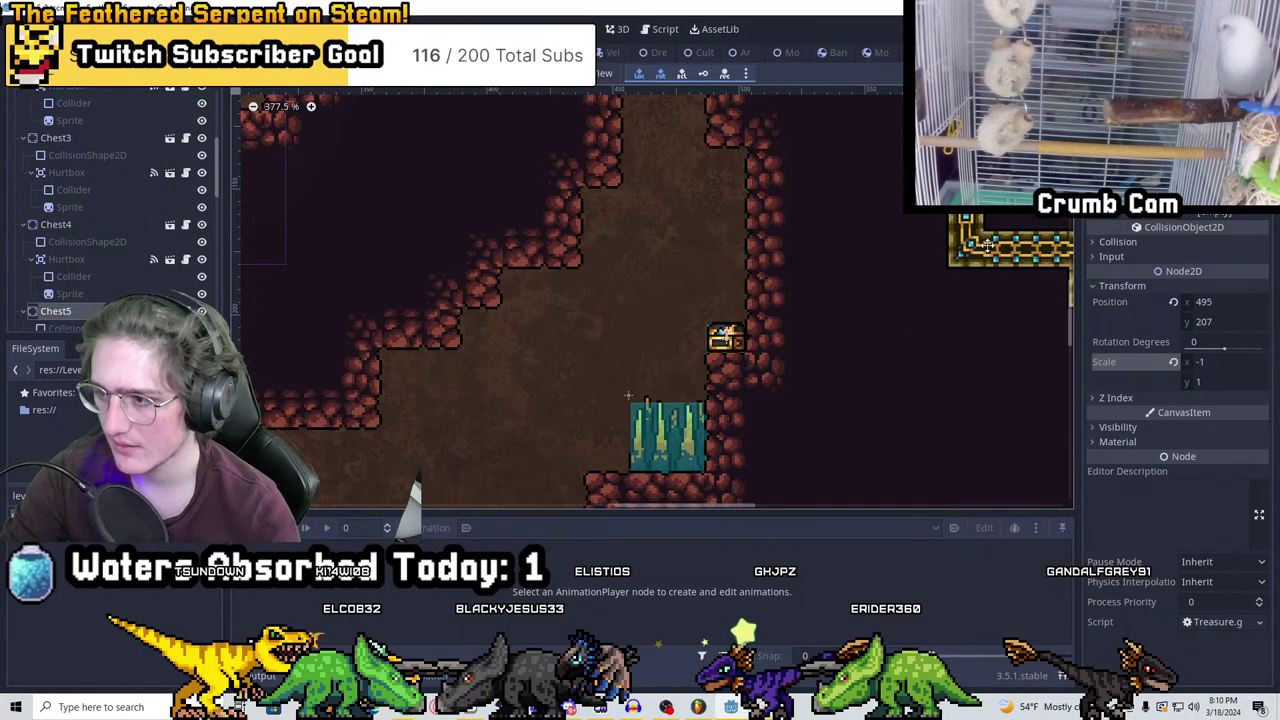
pyautogui.scroll(-10, 766, 337)
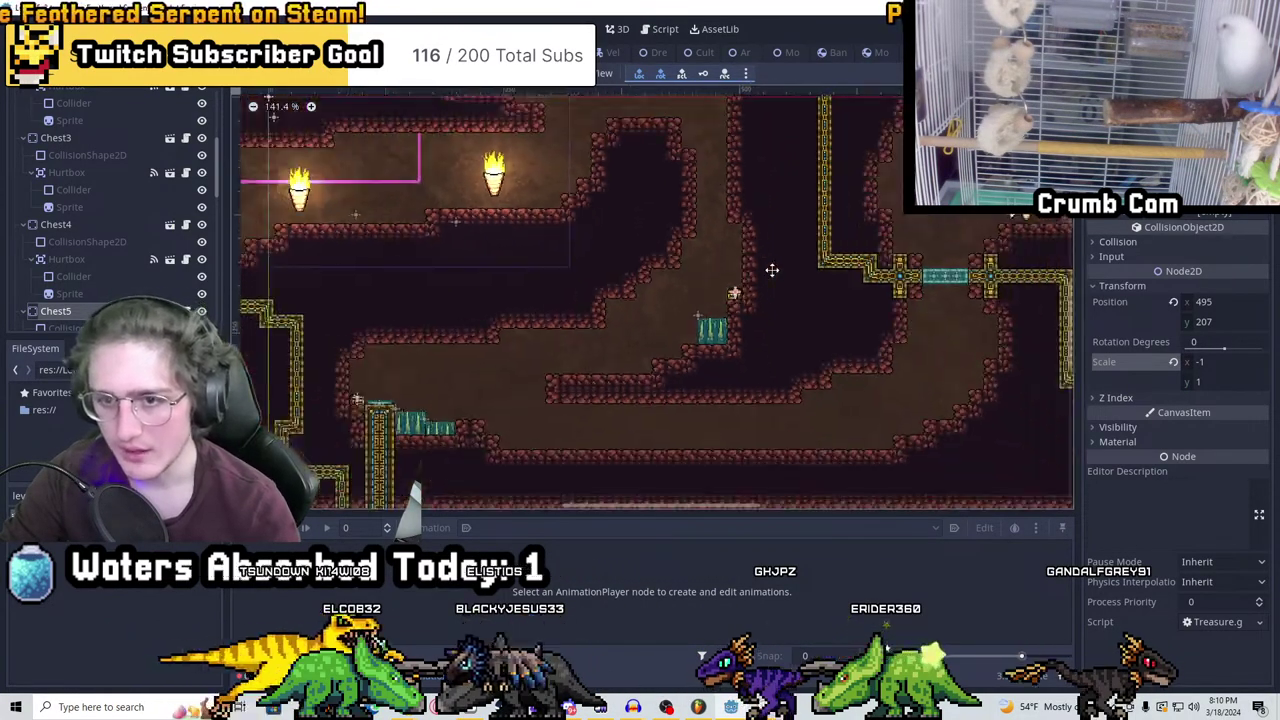
pyautogui.scroll(2, 697, 351)
pyautogui.click(686, 423)
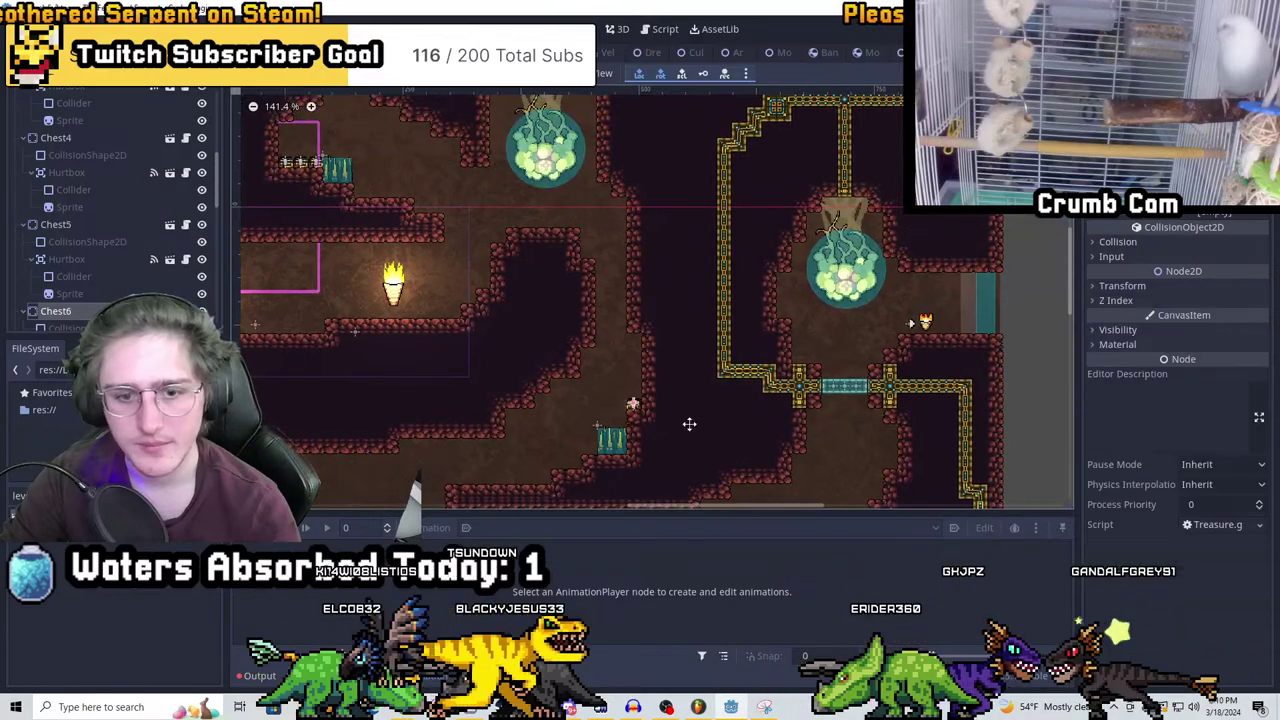
pyautogui.scroll(8, 829, 334)
pyautogui.scroll(3, 784, 298)
pyautogui.hotkey('ctrl', 'z')
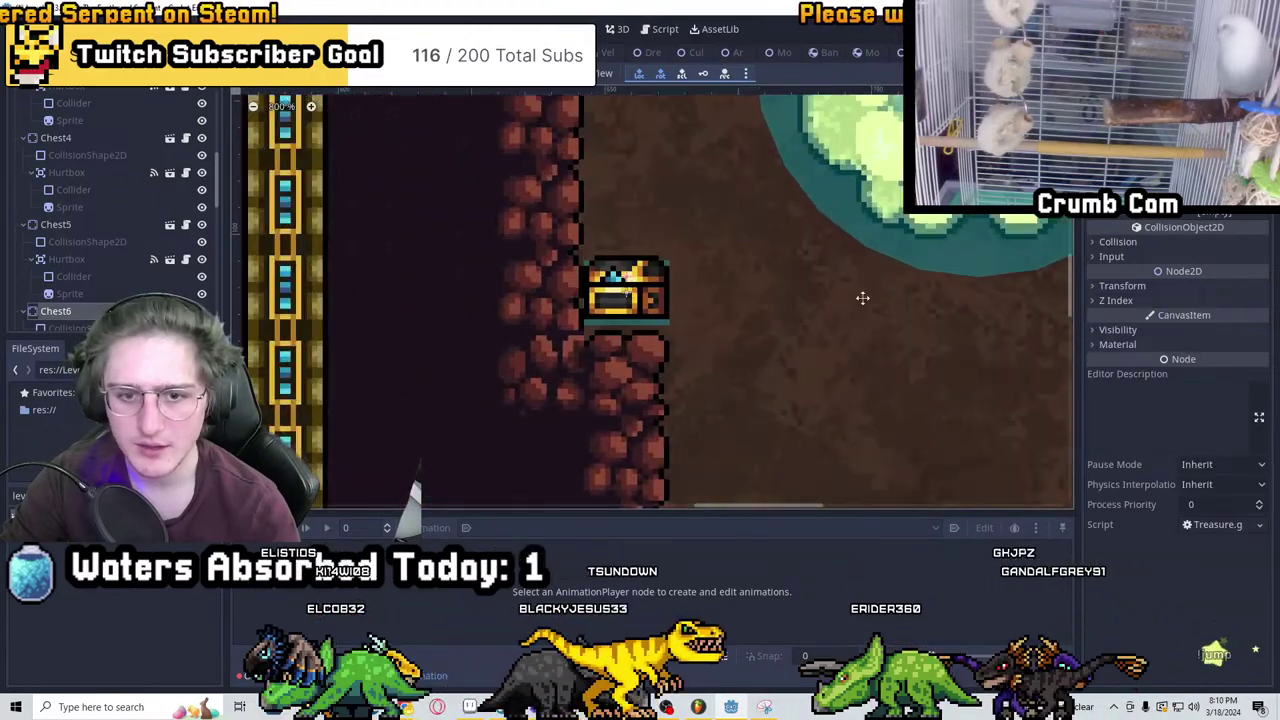
# Nudge Chest6 to sit on the ledge against the rock wall, then save the level
pyautogui.click(1122, 286)
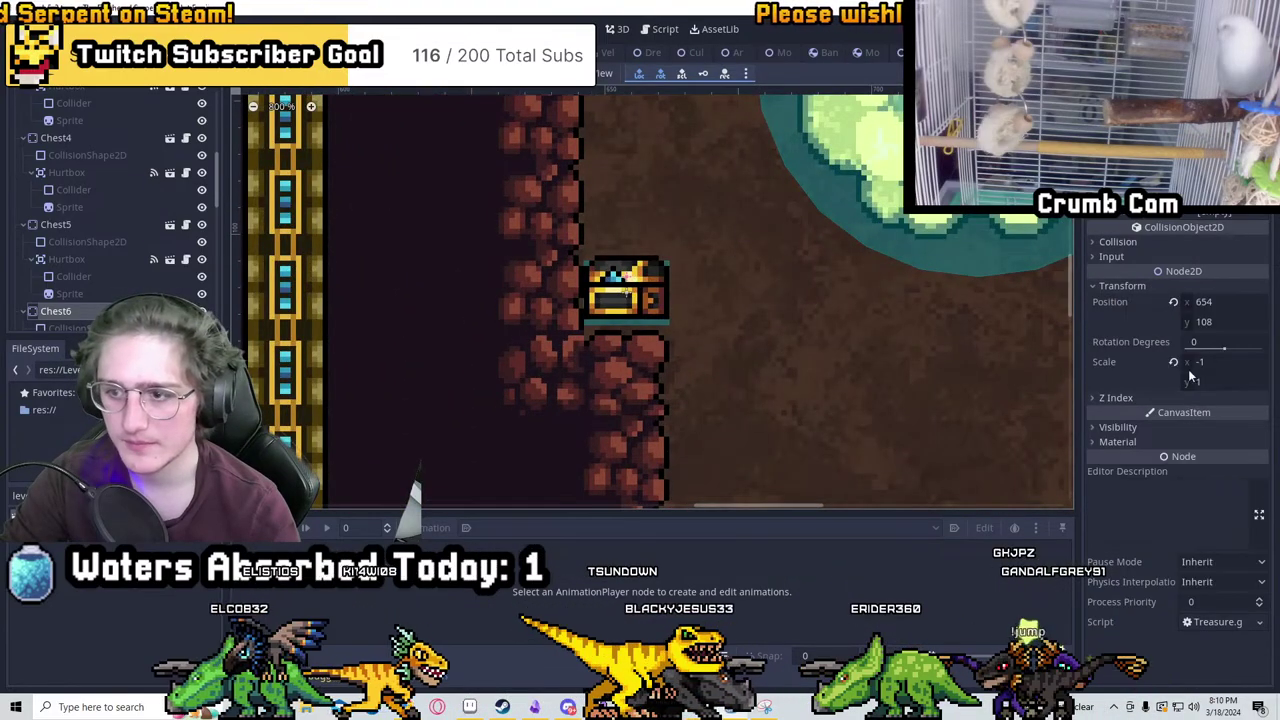
pyautogui.scroll(3, 700, 320)
pyautogui.moveTo(610, 285)
pyautogui.mouseDown()
pyautogui.moveTo(606, 297)
pyautogui.moveTo(622, 283)
pyautogui.mouseUp()
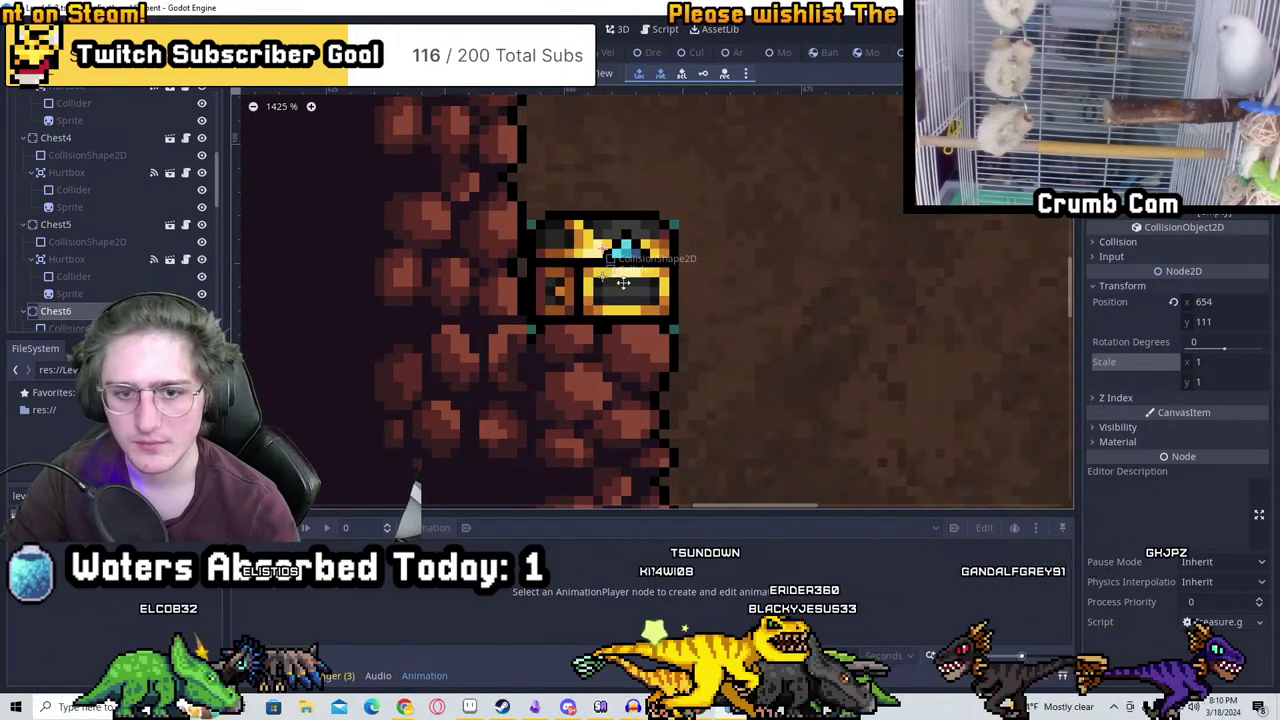
pyautogui.scroll(-9, 622, 283)
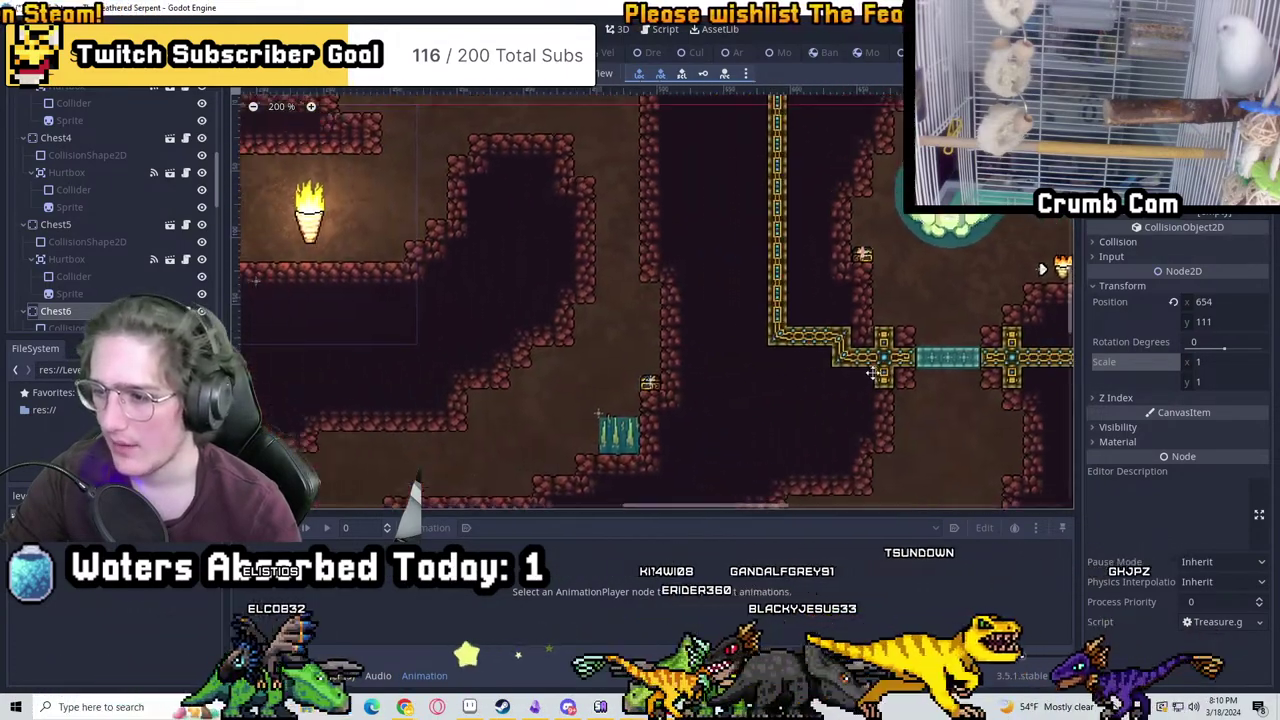
pyautogui.moveTo(872, 372); pyautogui.dragTo(958, 391, button='middle')
pyautogui.hotkey('ctrl', 's')
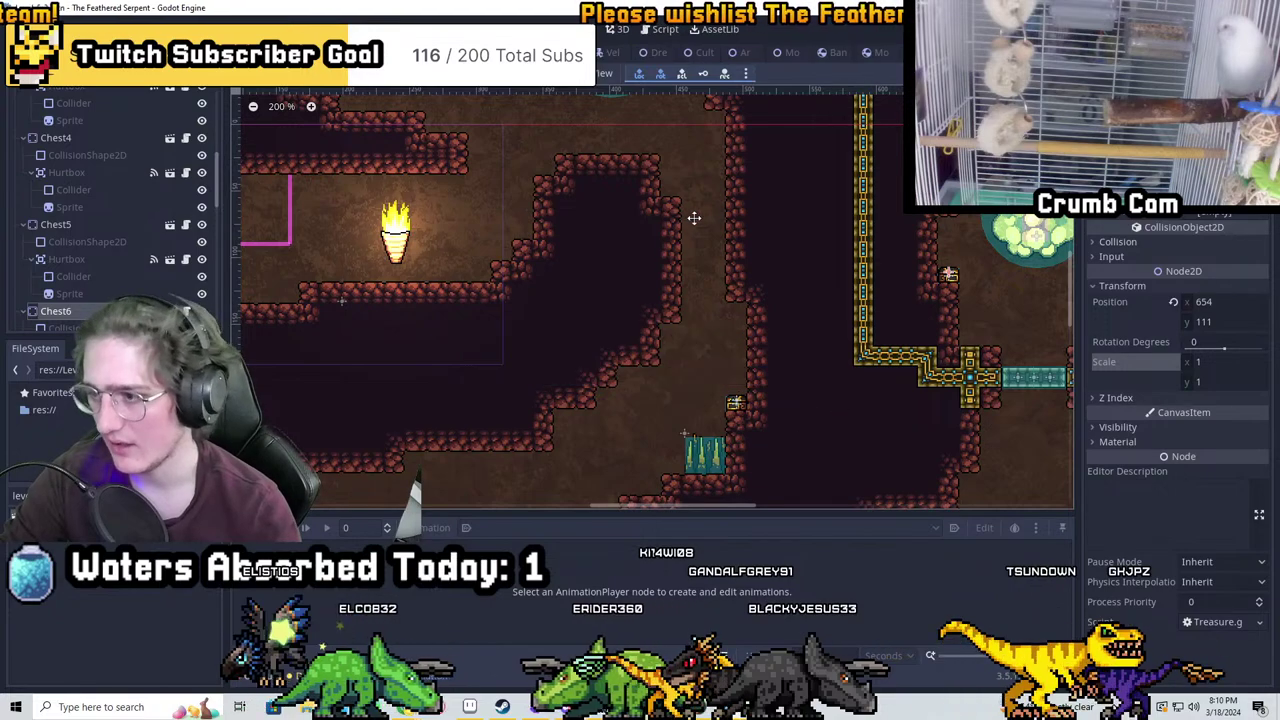
pyautogui.moveTo(685, 230); pyautogui.dragTo(872, 389, button='middle')
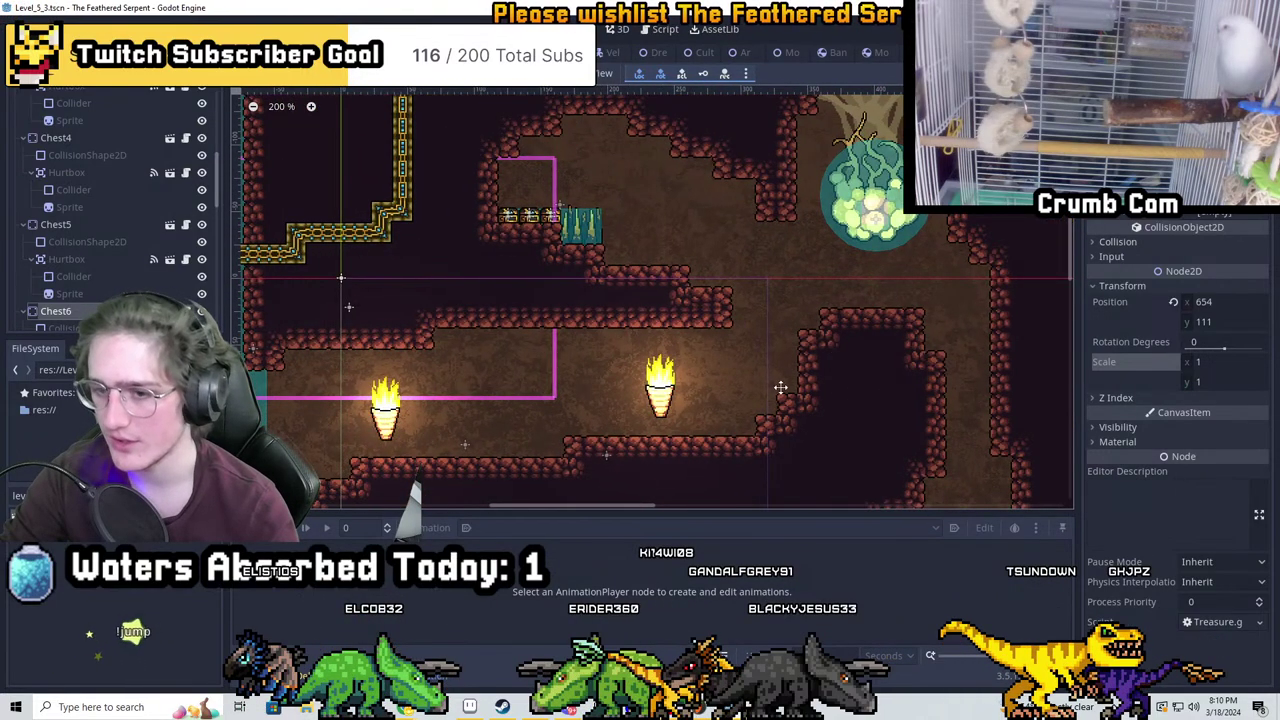
pyautogui.moveTo(780, 387); pyautogui.dragTo(852, 421, button='middle')
pyautogui.scroll(-6, 750, 345)
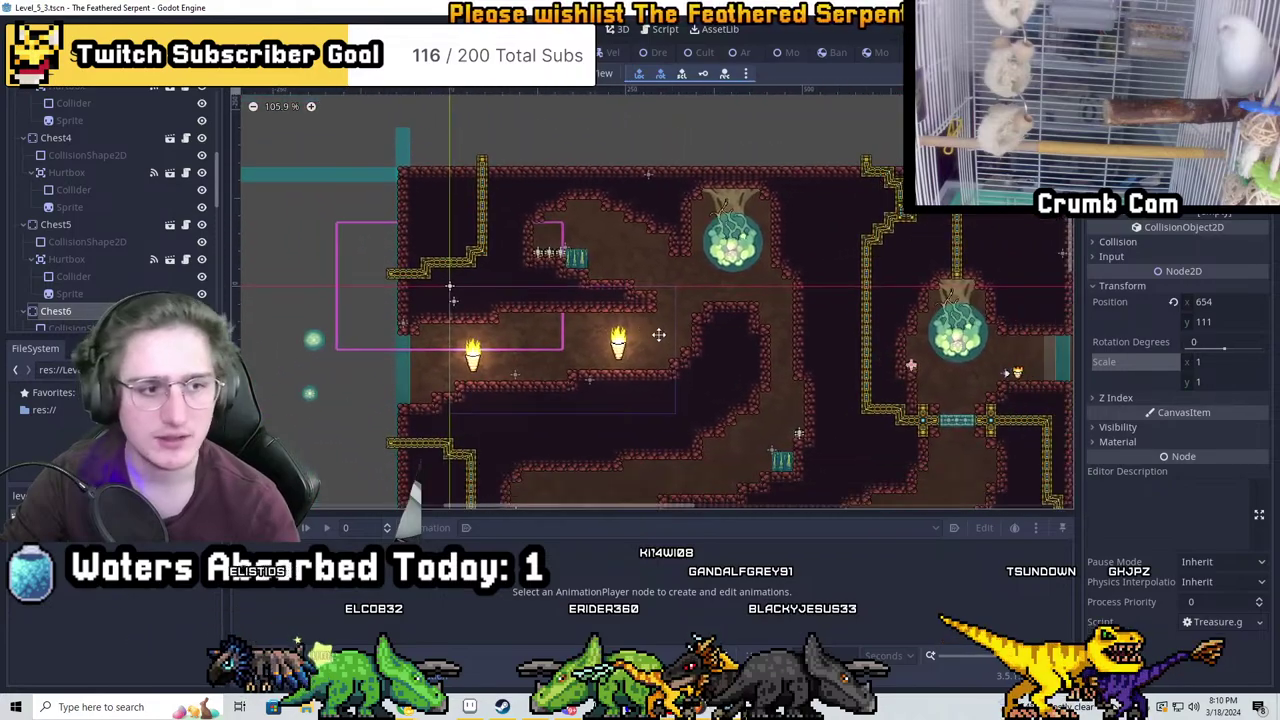
pyautogui.scroll(10, 104, 218)
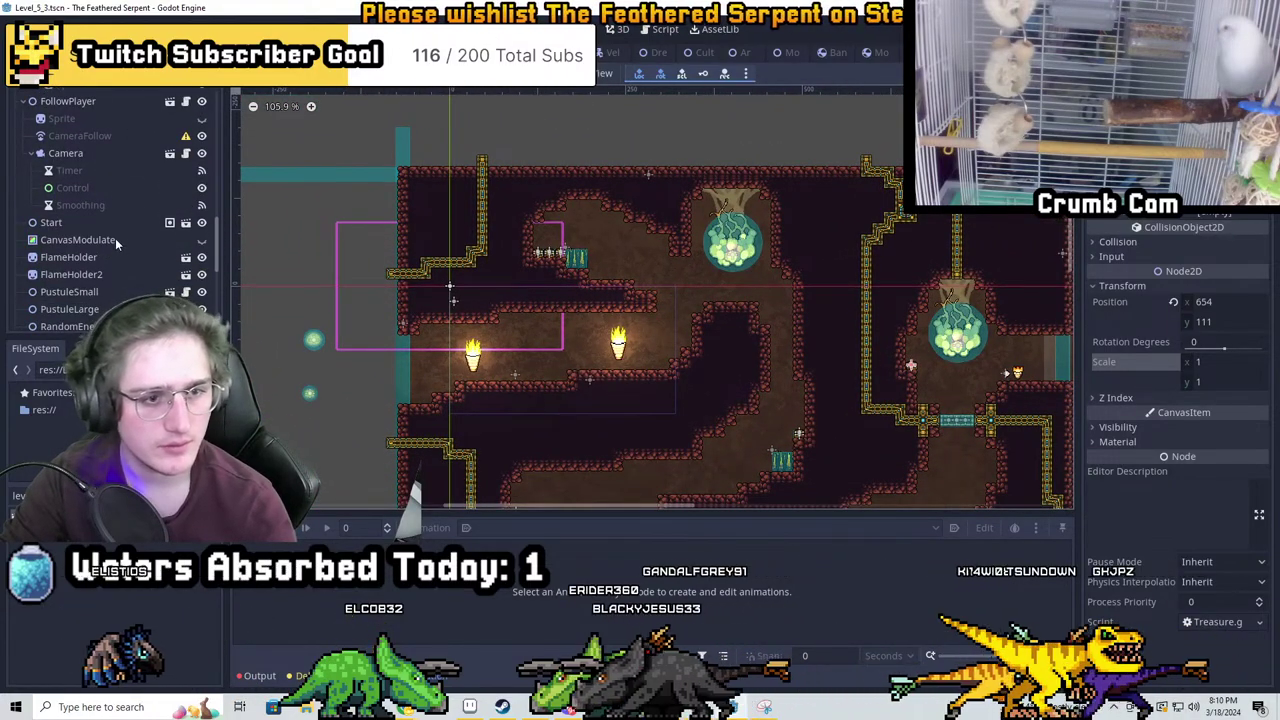
# Select the PustuleSmall node in the Scene tree
pyautogui.scroll(-3, 117, 238)
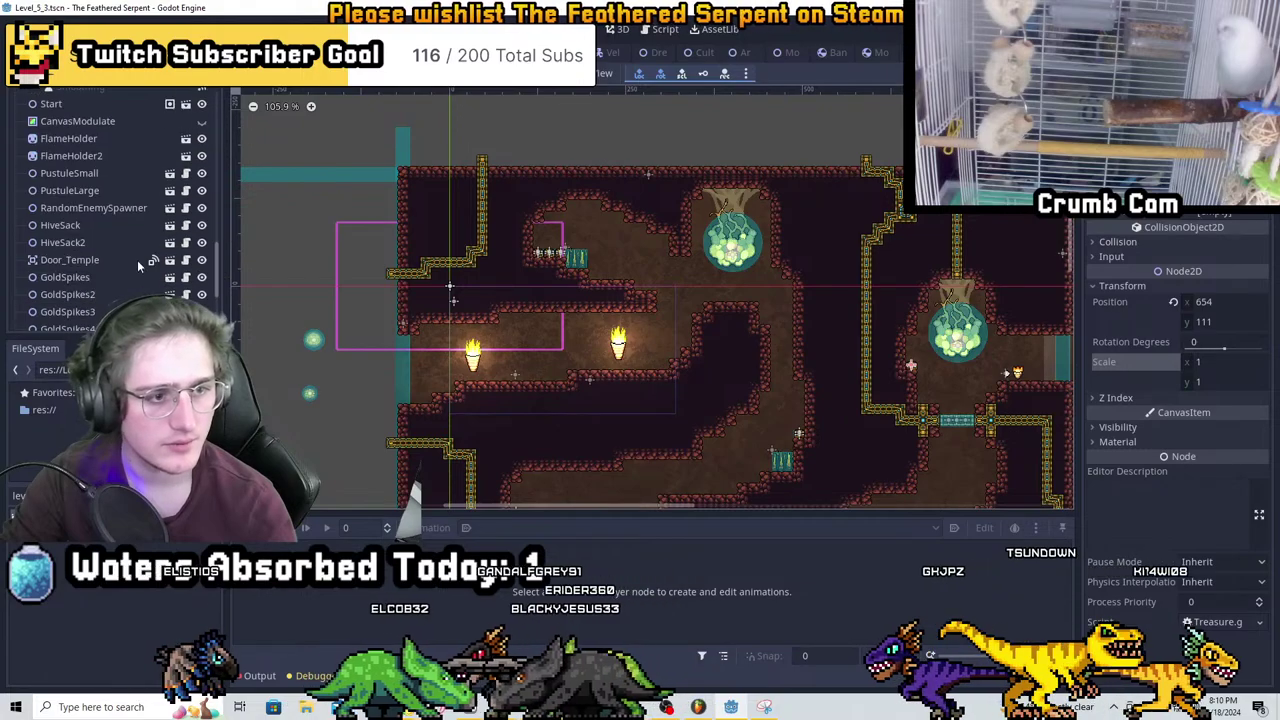
pyautogui.click(90, 189)
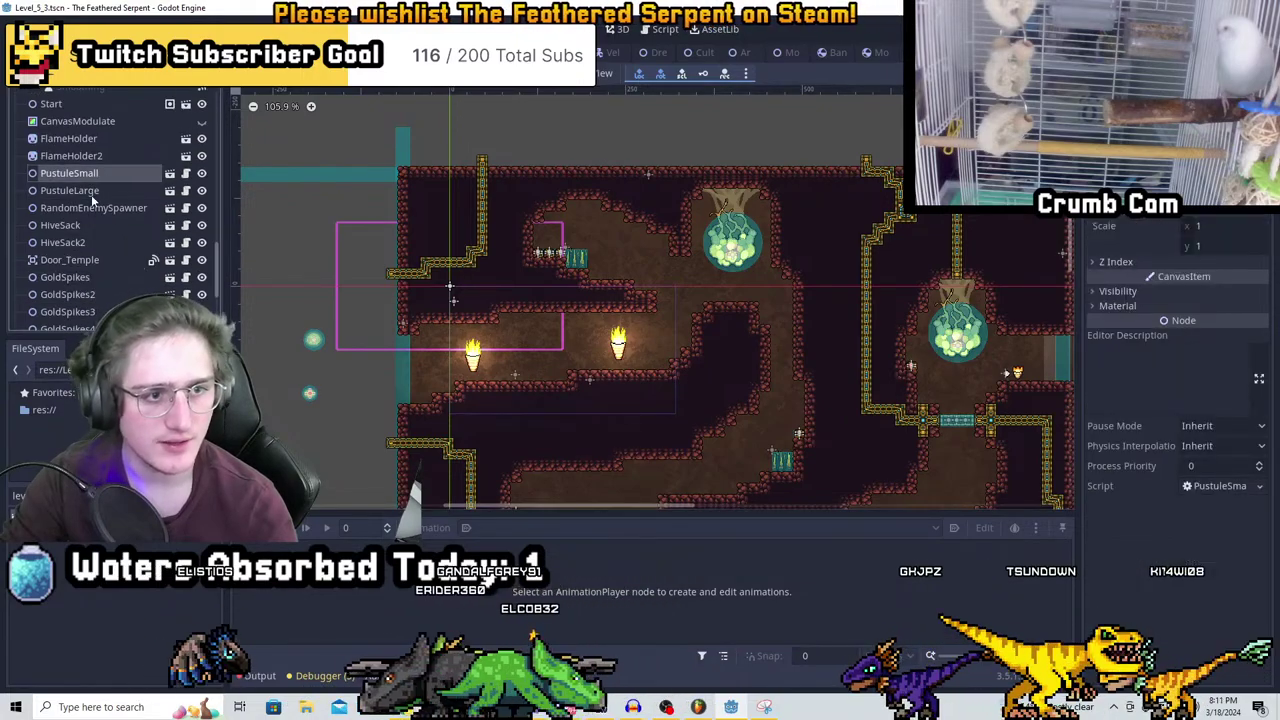
pyautogui.click(69, 173)
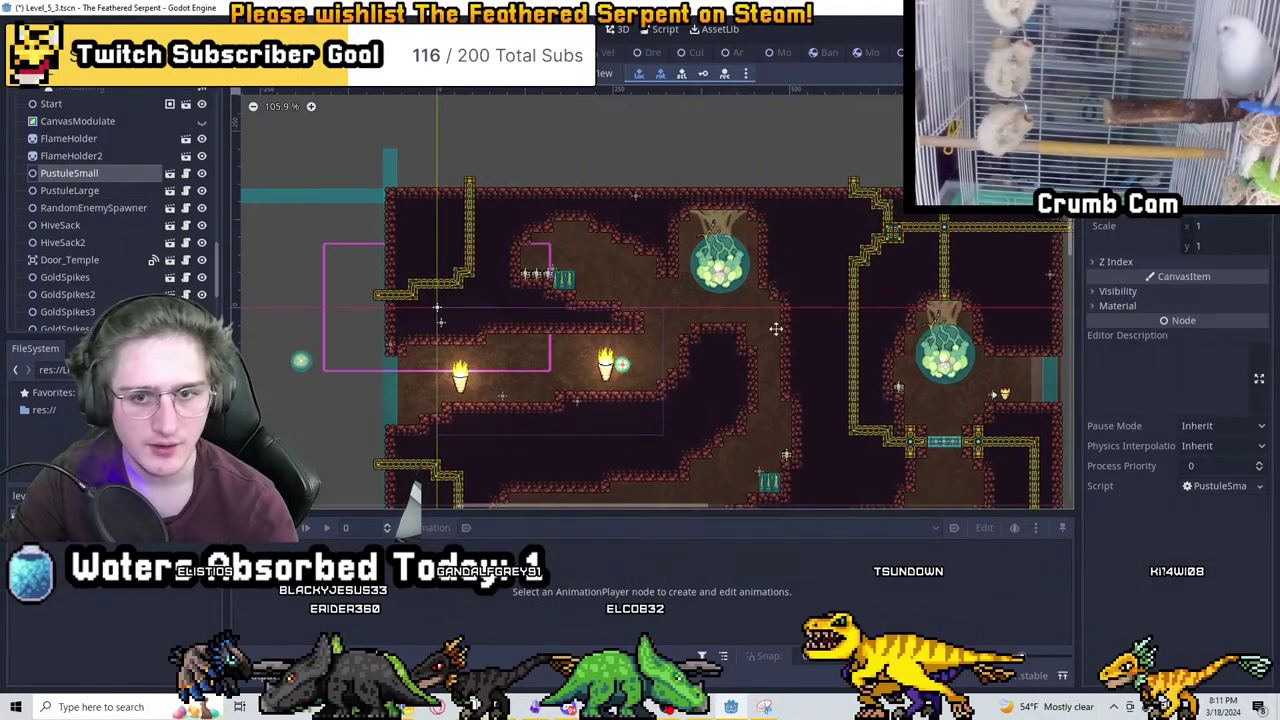
pyautogui.scroll(6, 648, 249)
pyautogui.scroll(7, 648, 249)
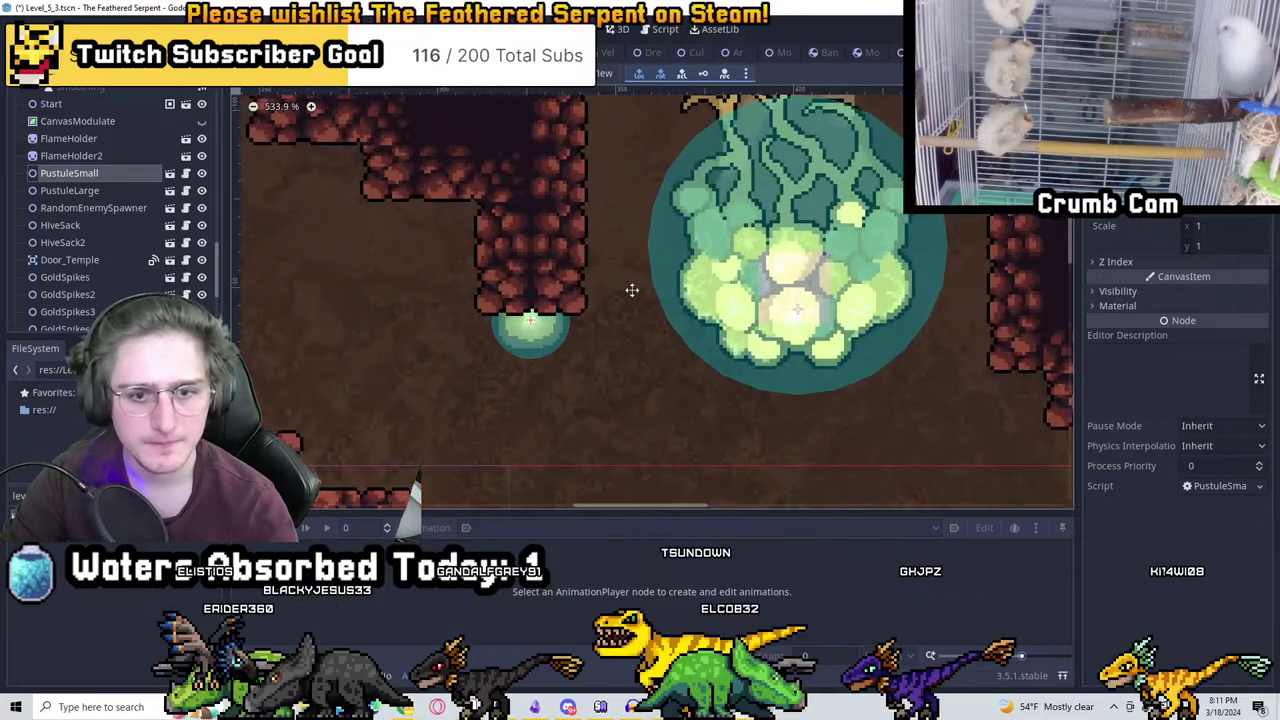
pyautogui.scroll(-2, 632, 290)
# Duplicate the small pustule five times, dragging the copies onto spots along the cave walls
pyautogui.hotkey('ctrl', 'd')
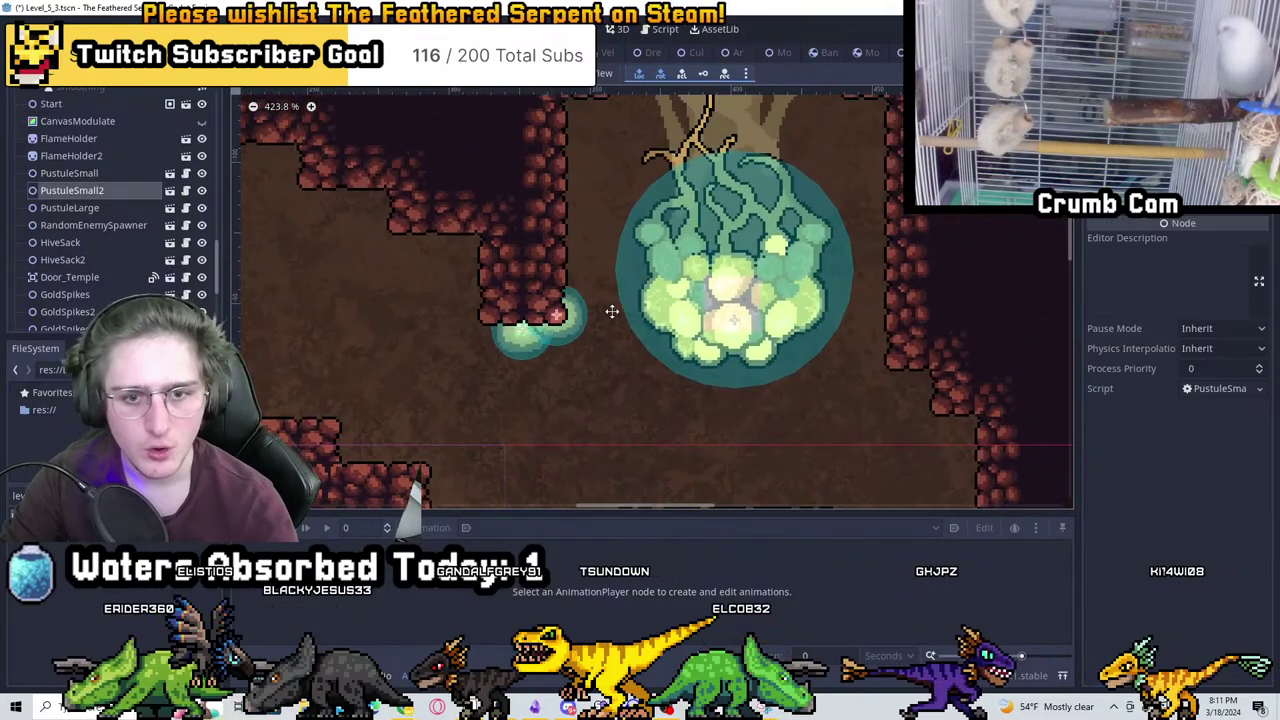
pyautogui.moveTo(609, 308); pyautogui.dragTo(966, 371)
pyautogui.hotkey('ctrl', 'd')
pyautogui.moveTo(966, 371); pyautogui.dragTo(769, 230, button='middle')
pyautogui.hotkey('ctrl', 'd')
pyautogui.moveTo(740, 237); pyautogui.dragTo(387, 210)
pyautogui.hotkey('ctrl', 'd')
pyautogui.hotkey('ctrl', 'd')
pyautogui.hotkey('ctrl', 'd')
pyautogui.hotkey('ctrl', 'd')
pyautogui.hotkey('ctrl', 'd')
pyautogui.scroll(6, 610, 278)
pyautogui.hotkey('ctrl', 'd')
pyautogui.hotkey('ctrl', 'd')
pyautogui.hotkey('ctrl', 'd')
pyautogui.scroll(-5, 387, 210)
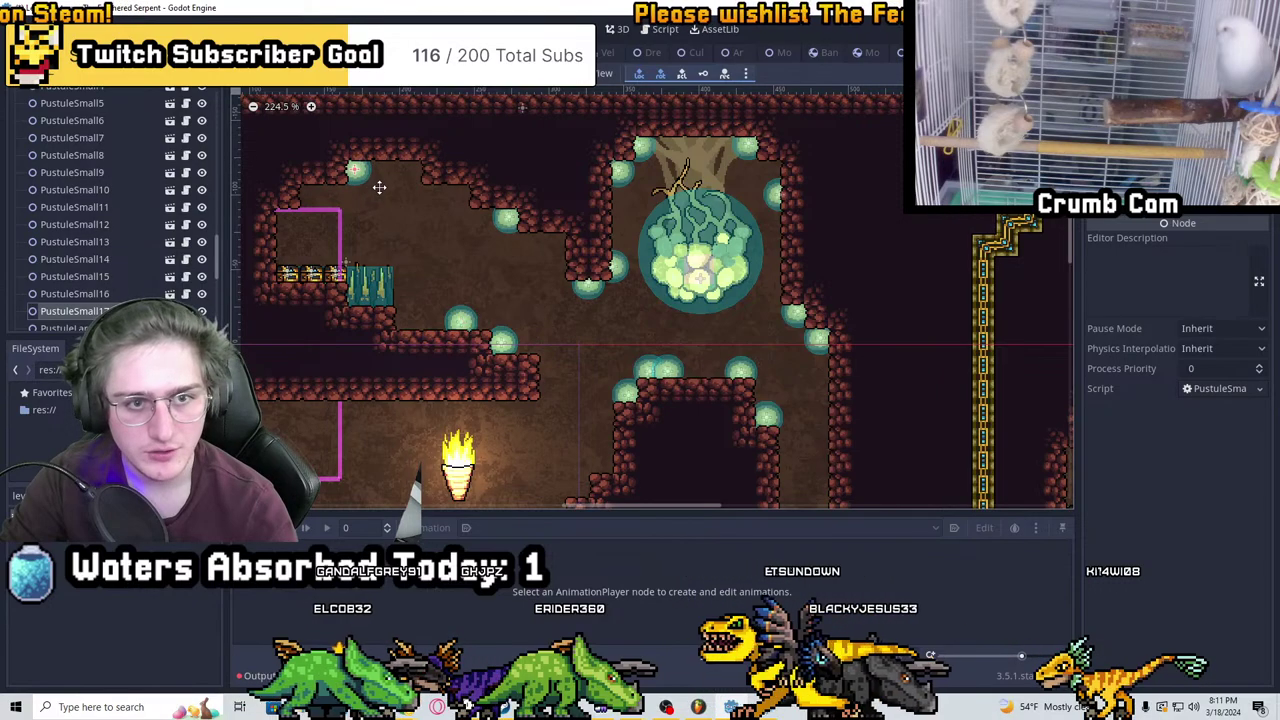
# Move a small pustule onto the row of chests and make three more duplicates
pyautogui.moveTo(770, 452); pyautogui.dragTo(568, 283, button='middle')
pyautogui.moveTo(326, 212); pyautogui.dragTo(437, 302, button='middle')
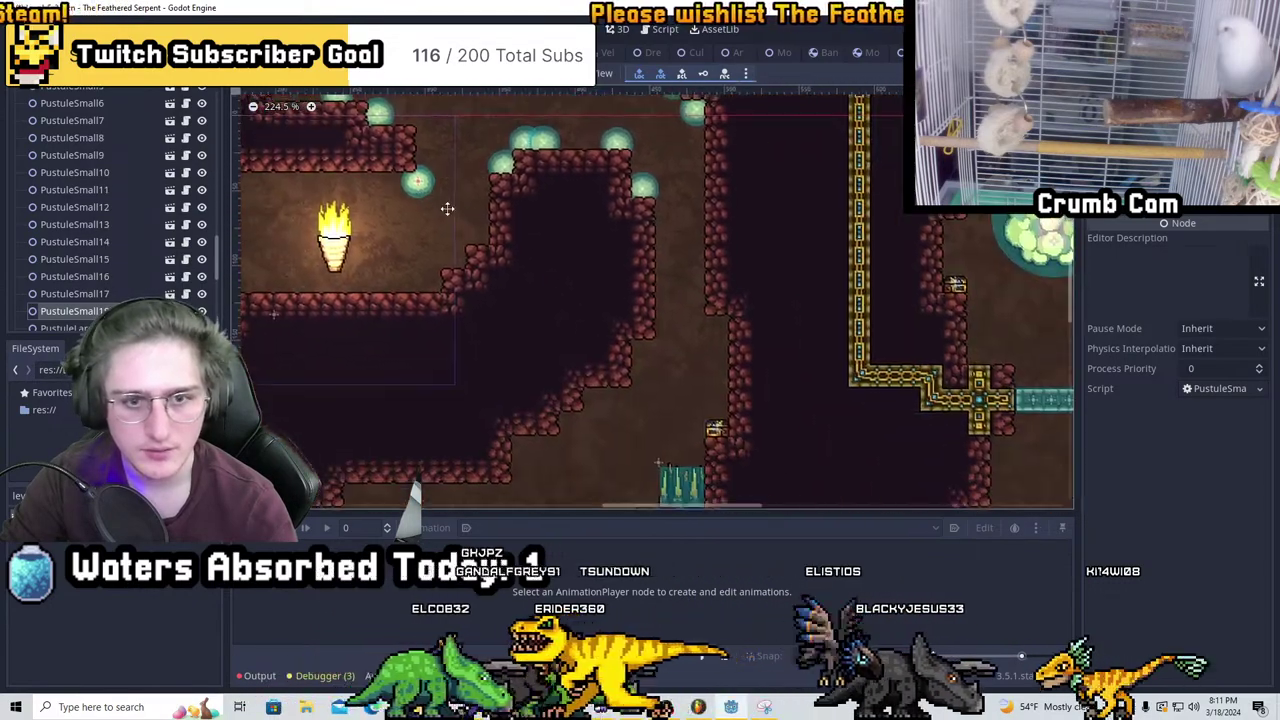
pyautogui.moveTo(565, 212); pyautogui.dragTo(680, 320, button='middle')
pyautogui.moveTo(399, 173); pyautogui.dragTo(604, 333, button='middle')
pyautogui.scroll(5, 605, 333)
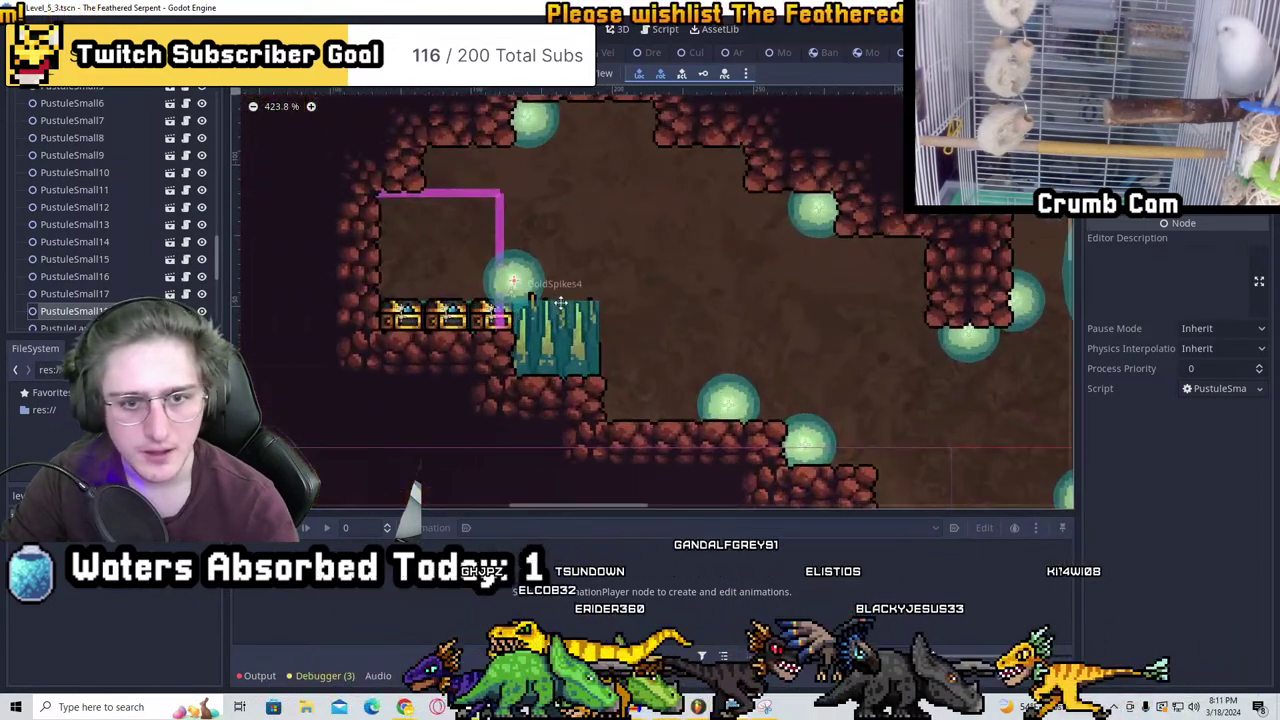
pyautogui.moveTo(530, 320)
pyautogui.mouseDown()
pyautogui.moveTo(506, 347)
pyautogui.moveTo(400, 320)
pyautogui.moveTo(413, 300)
pyautogui.mouseUp()
pyautogui.hotkey('ctrl', 'd')
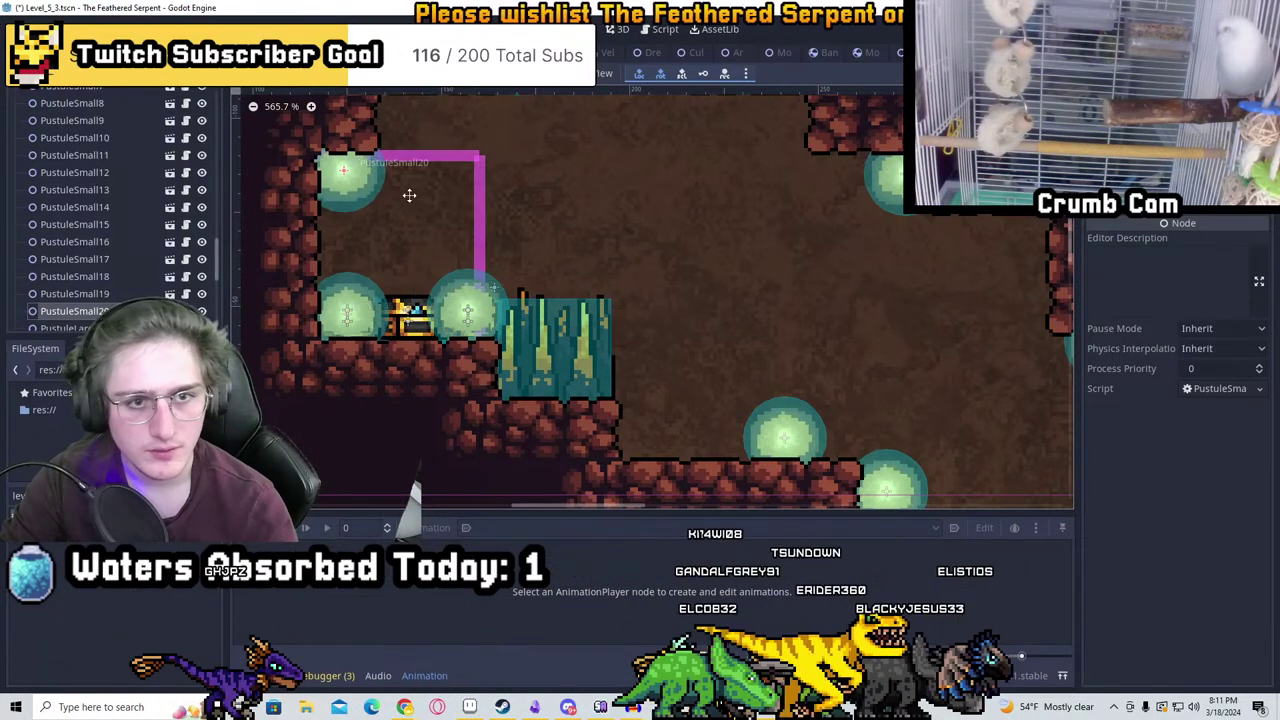
pyautogui.scroll(-3, 409, 195)
pyautogui.hotkey('ctrl', 'd')
pyautogui.scroll(3, 764, 429)
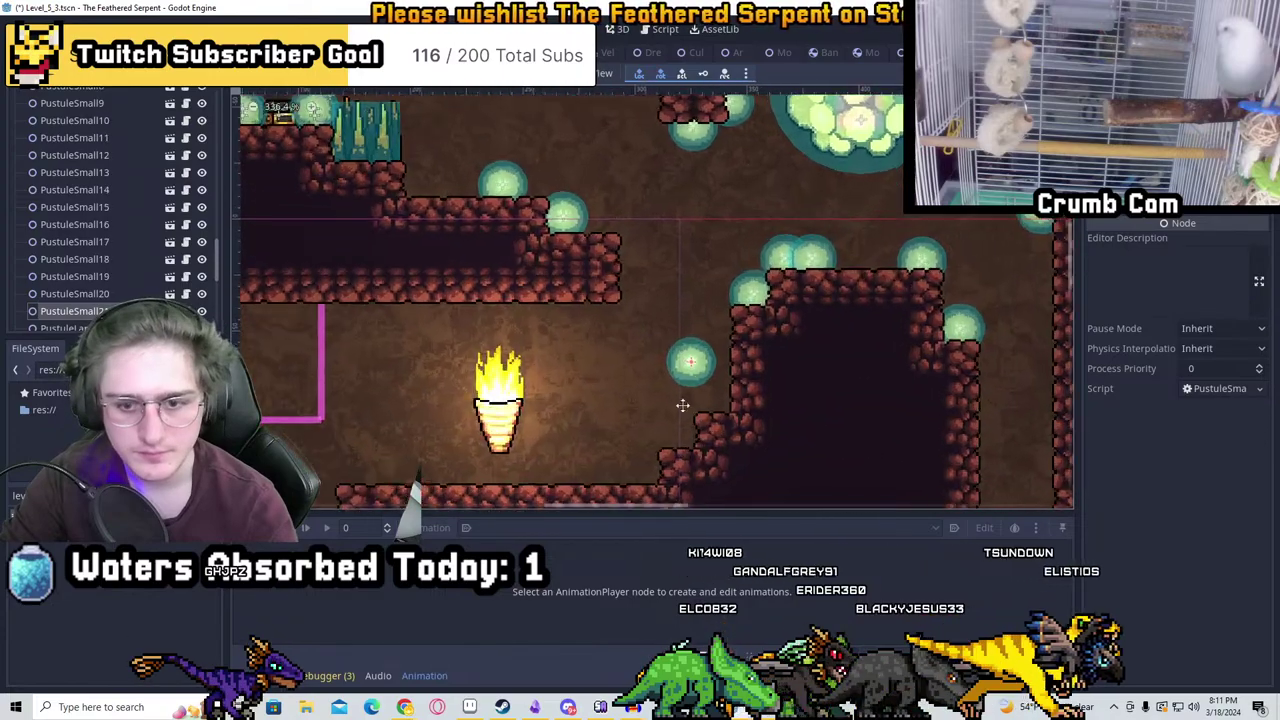
pyautogui.scroll(-3, 867, 310)
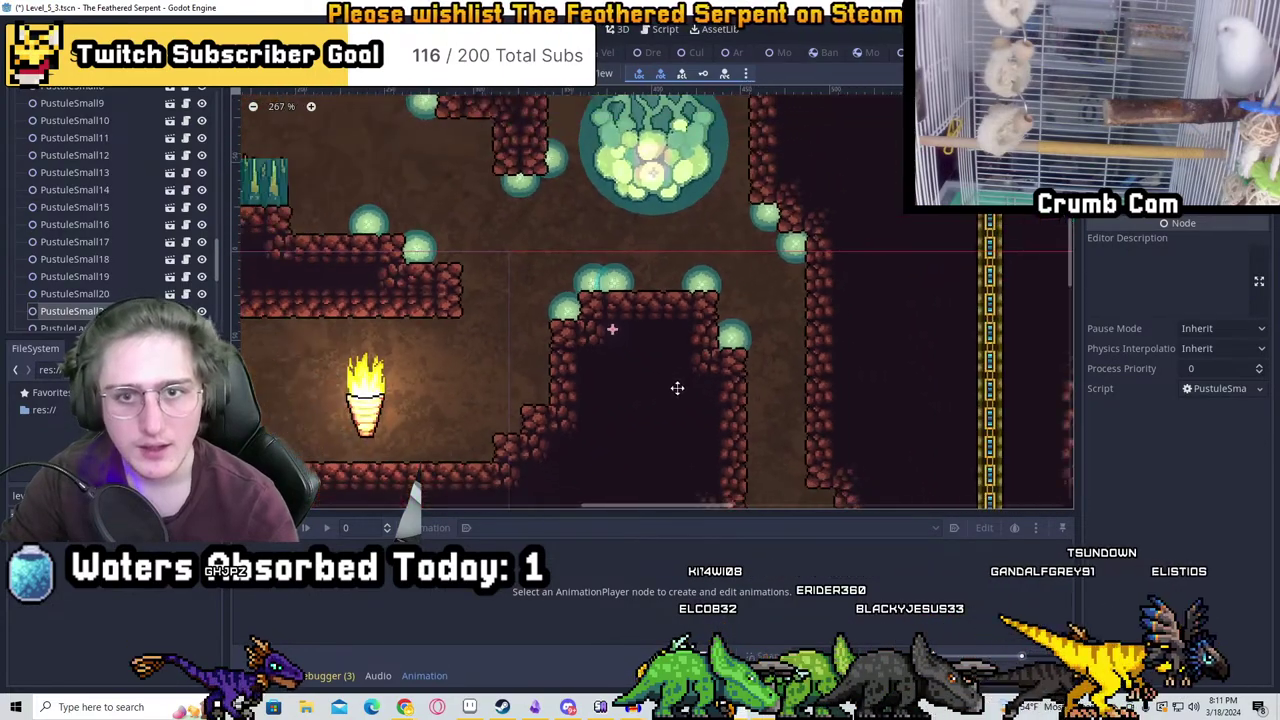
pyautogui.hotkey('ctrl', 'd')
# Add duplicated pustules on the upper-left ledge near the chest and spikes area
pyautogui.moveTo(829, 409); pyautogui.dragTo(794, 260, button='middle')
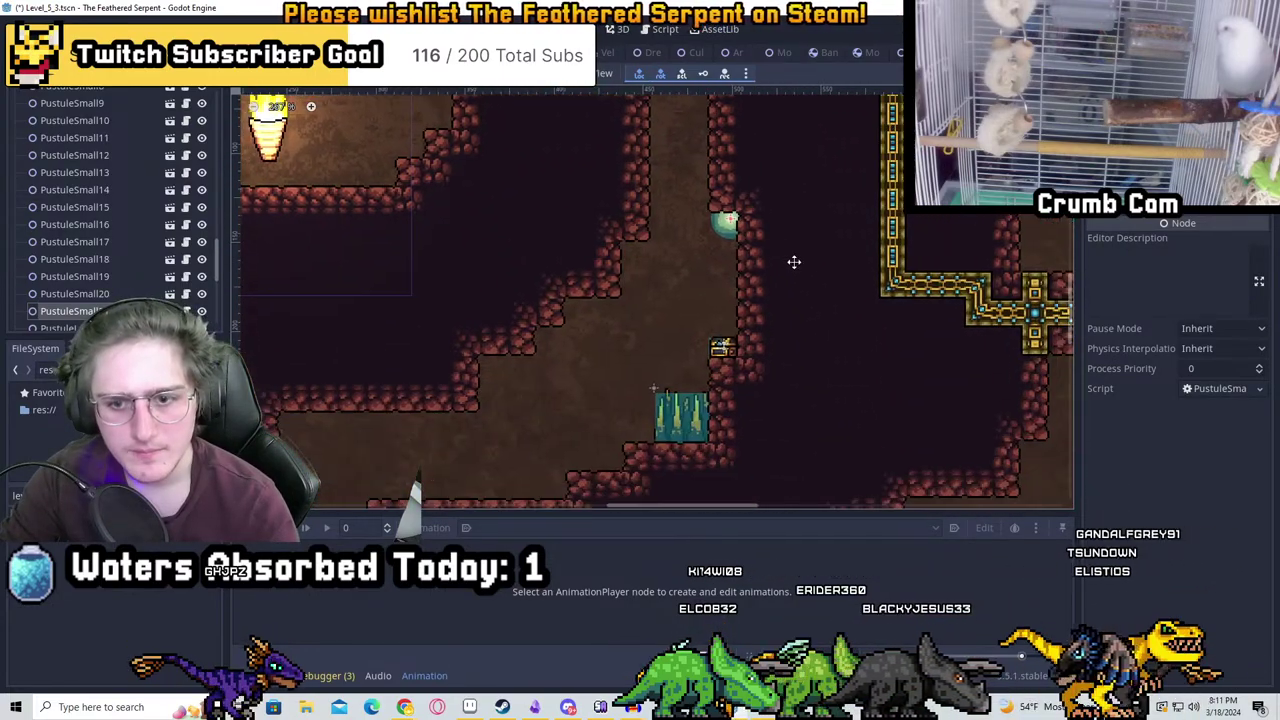
pyautogui.scroll(4, 780, 260)
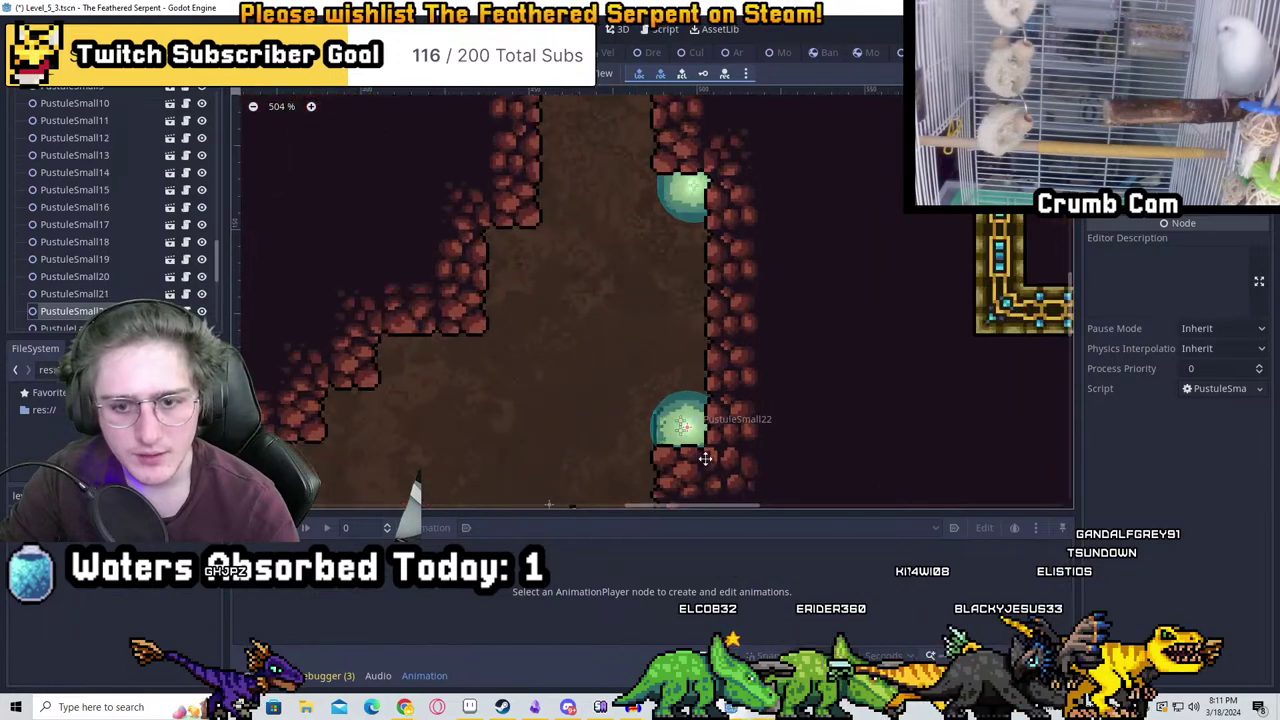
pyautogui.scroll(-3, 523, 275)
pyautogui.moveTo(609, 374); pyautogui.dragTo(792, 188, button='middle')
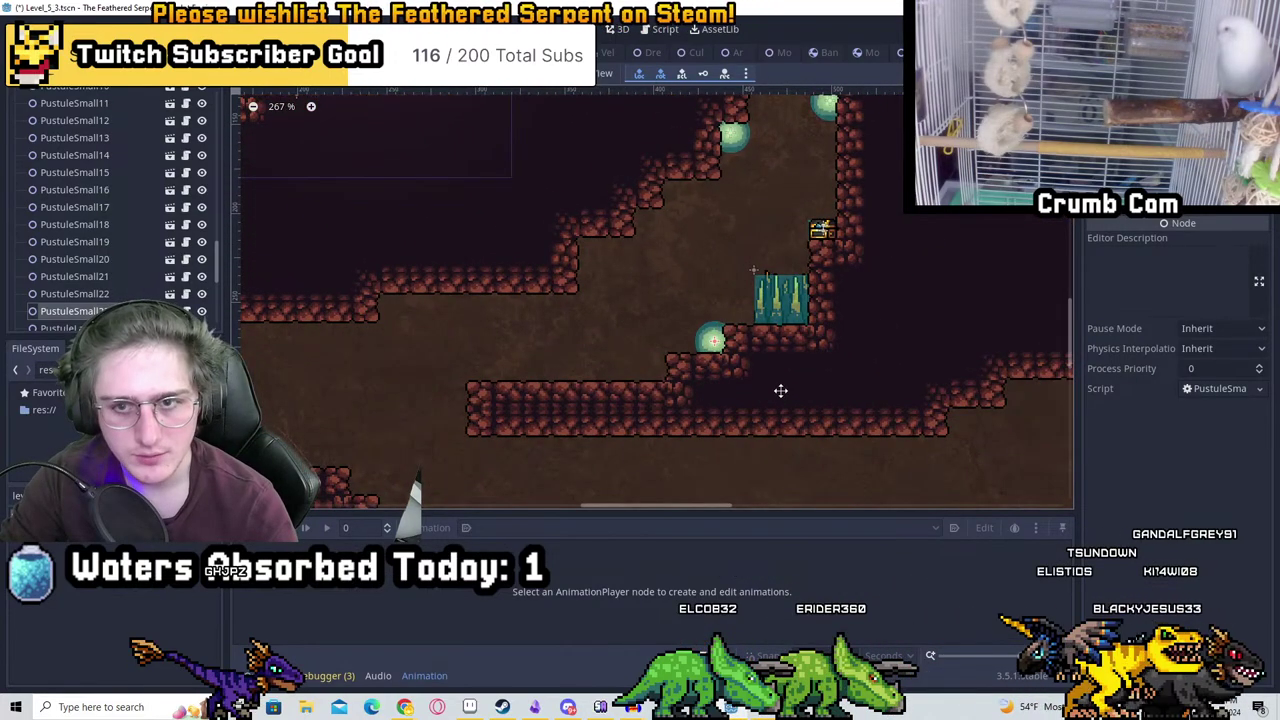
pyautogui.scroll(-1, 780, 390)
pyautogui.hotkey('ctrl', 'd')
pyautogui.scroll(5, 636, 378)
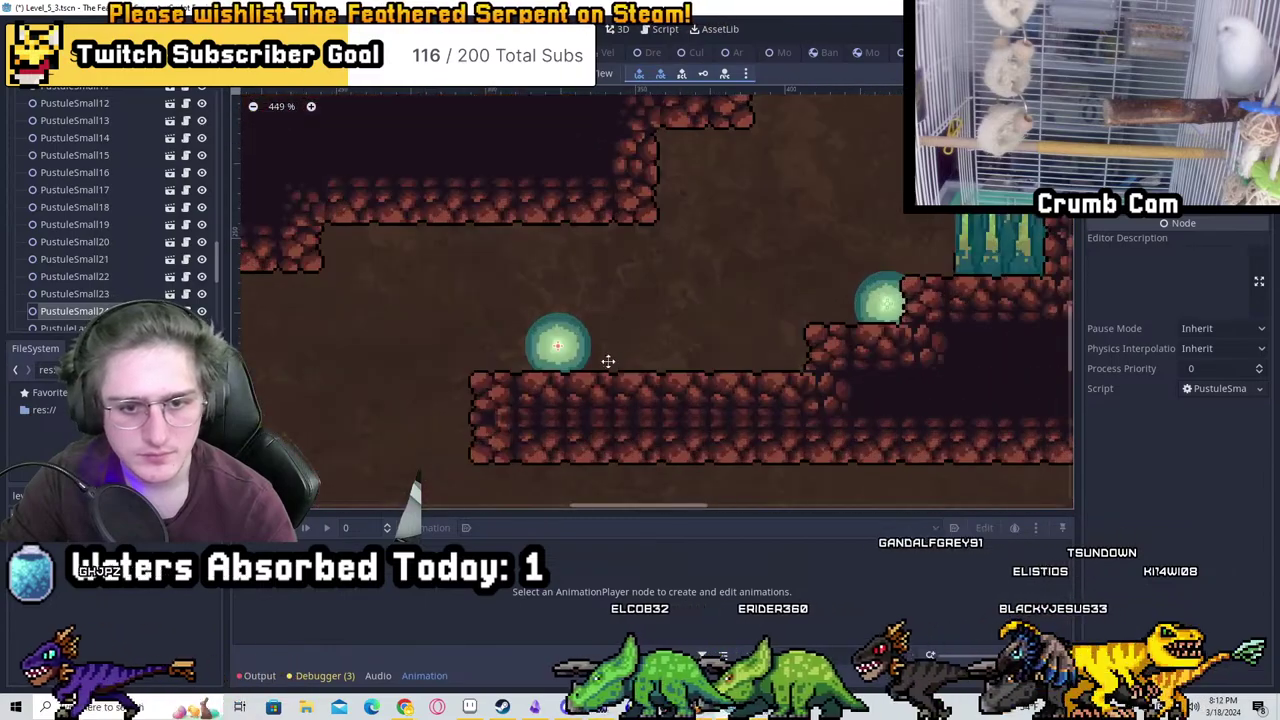
pyautogui.moveTo(555, 343); pyautogui.dragTo(788, 388)
pyautogui.hotkey('ctrl', 'd')
pyautogui.hotkey('ctrl', 'd')
pyautogui.hotkey('ctrl', 'd')
pyautogui.scroll(-2, 791, 378)
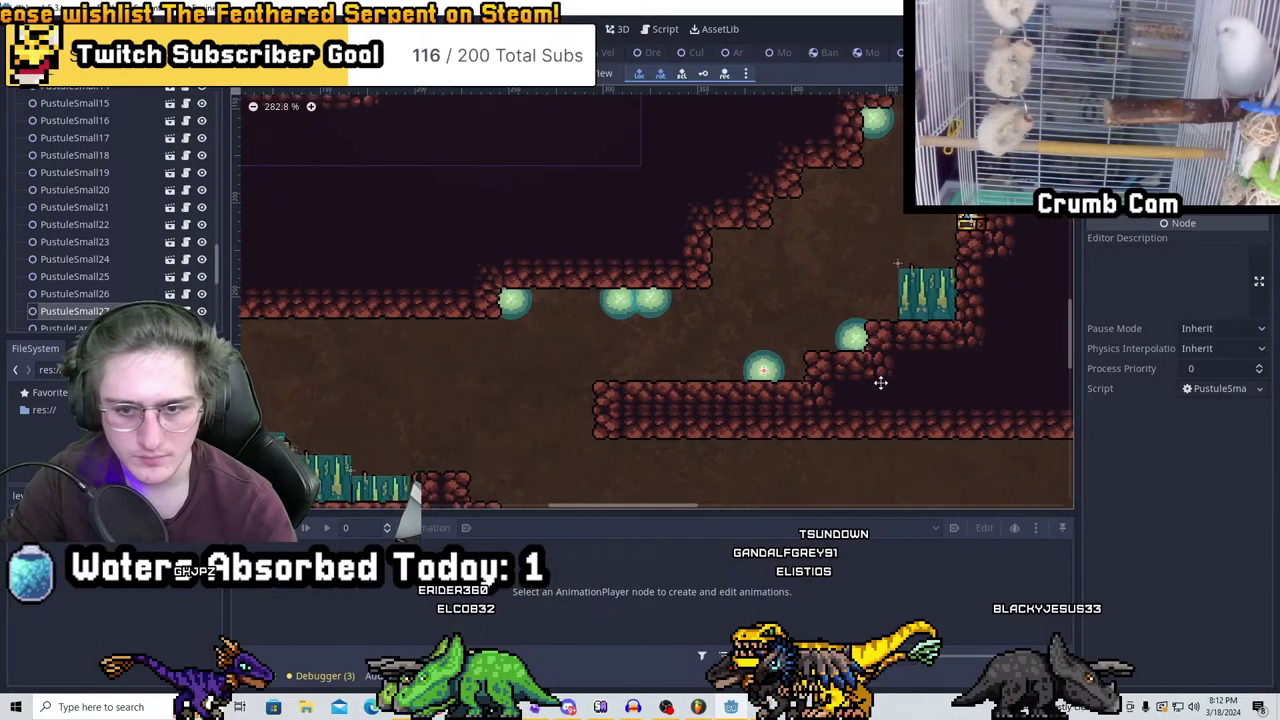
# Place another pustule copy on the rock beside the plants
pyautogui.moveTo(791, 378); pyautogui.dragTo(862, 301, button='middle')
pyautogui.hotkey('ctrl', 'd')
pyautogui.moveTo(832, 286); pyautogui.dragTo(443, 382)
pyautogui.scroll(3, 443, 382)
pyautogui.scroll(-1, 546, 399)
pyautogui.moveTo(546, 399); pyautogui.dragTo(715, 328, button='middle')
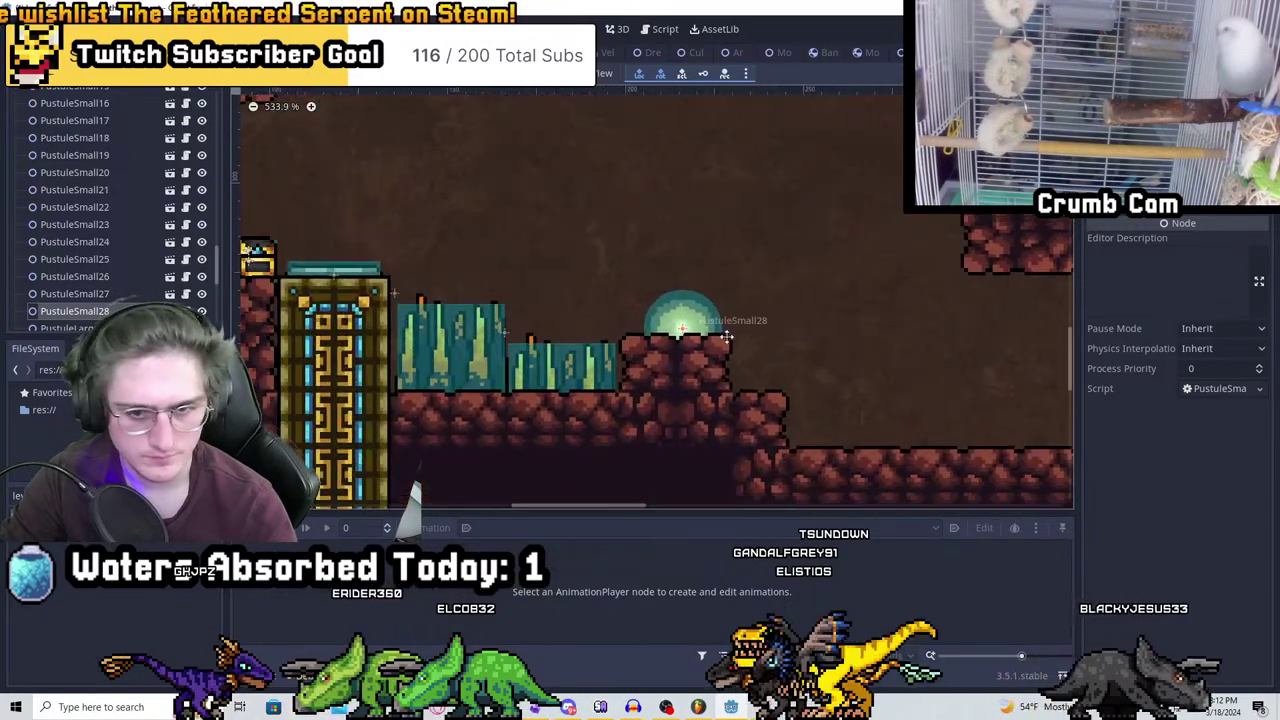
pyautogui.moveTo(715, 328); pyautogui.dragTo(795, 372)
pyautogui.scroll(-3, 789, 376)
pyautogui.moveTo(811, 371); pyautogui.dragTo(672, 333, button='middle')
pyautogui.scroll(-3, 683, 334)
pyautogui.moveTo(788, 352); pyautogui.dragTo(506, 347, button='middle')
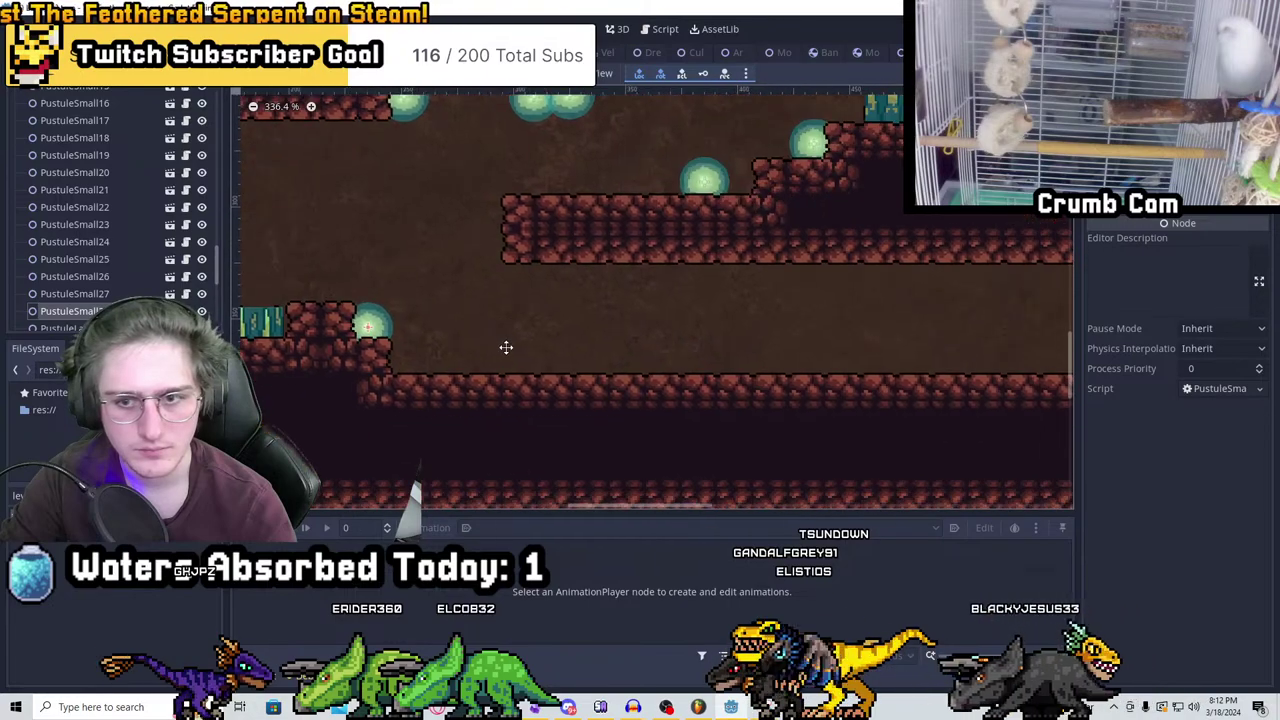
# Paste three pustules into the lower corridor, side by side and onto the right ledge
pyautogui.hotkey('ctrl', 'v')
pyautogui.scroll(4, 808, 372)
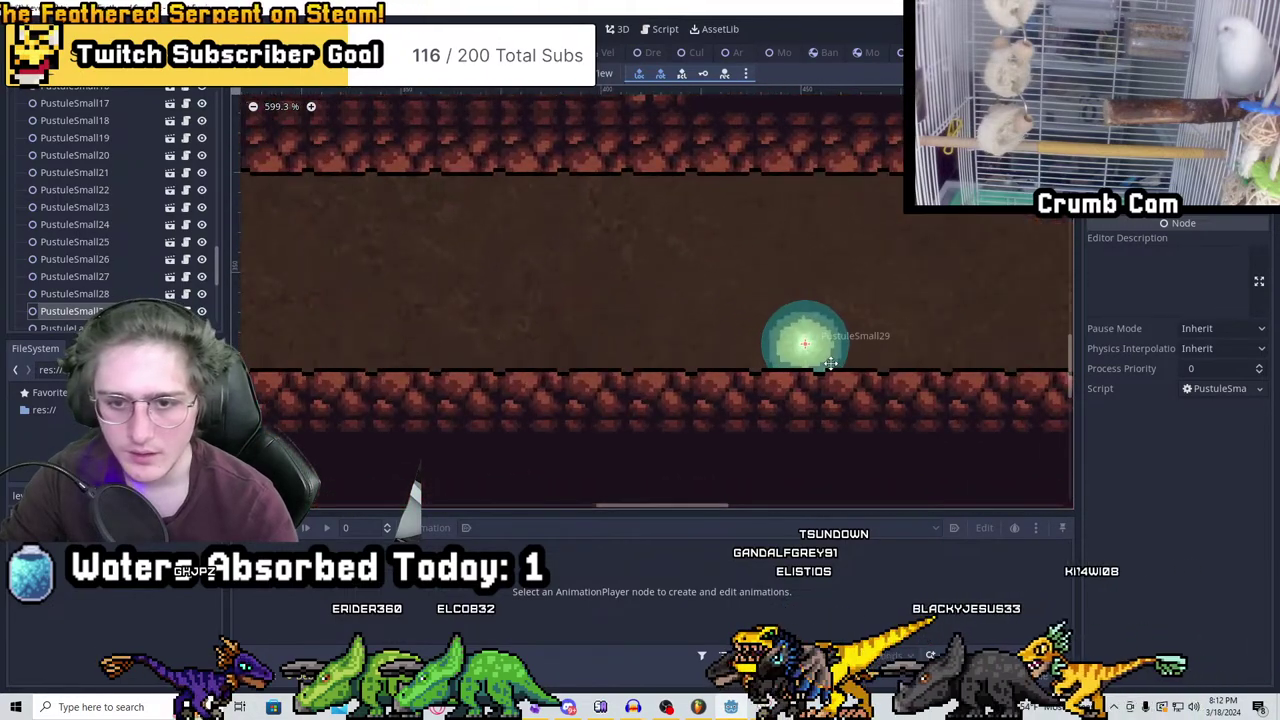
pyautogui.scroll(-3, 830, 364)
pyautogui.moveTo(914, 349); pyautogui.dragTo(580, 393, button='middle')
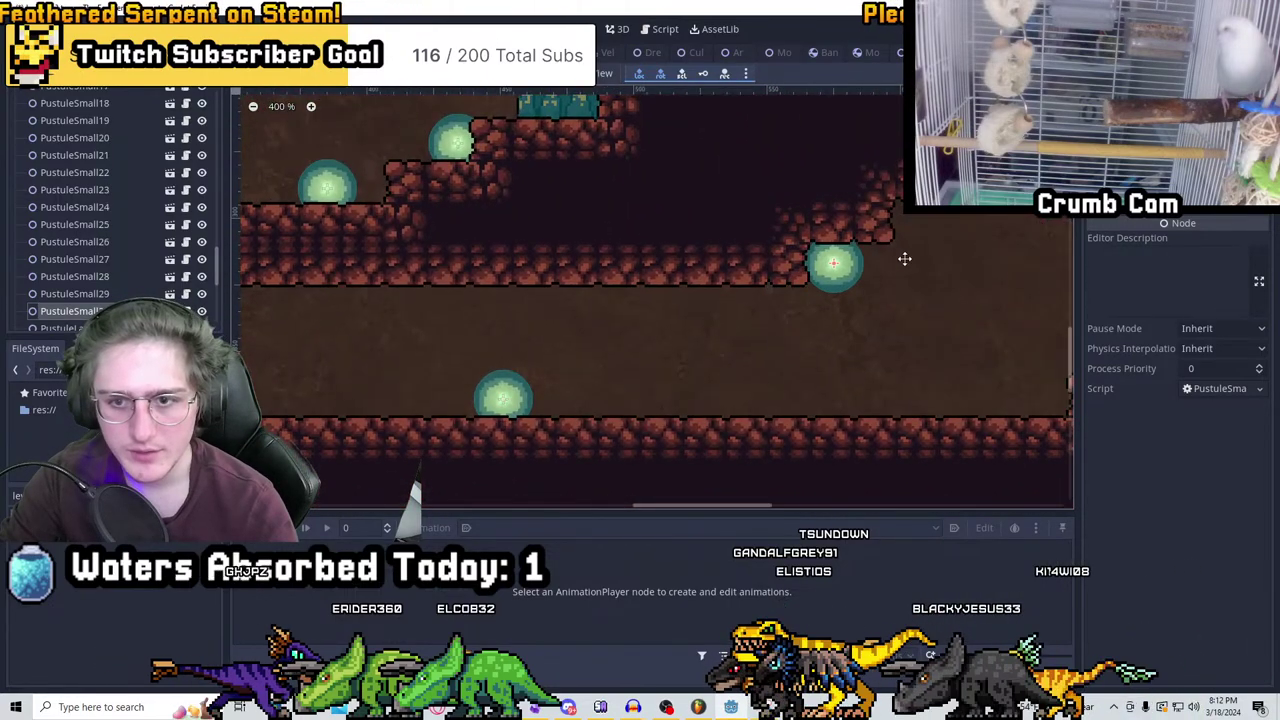
pyautogui.hotkey('ctrl', 'v')
pyautogui.moveTo(906, 258); pyautogui.dragTo(623, 331, button='middle')
pyautogui.moveTo(623, 331); pyautogui.dragTo(667, 326)
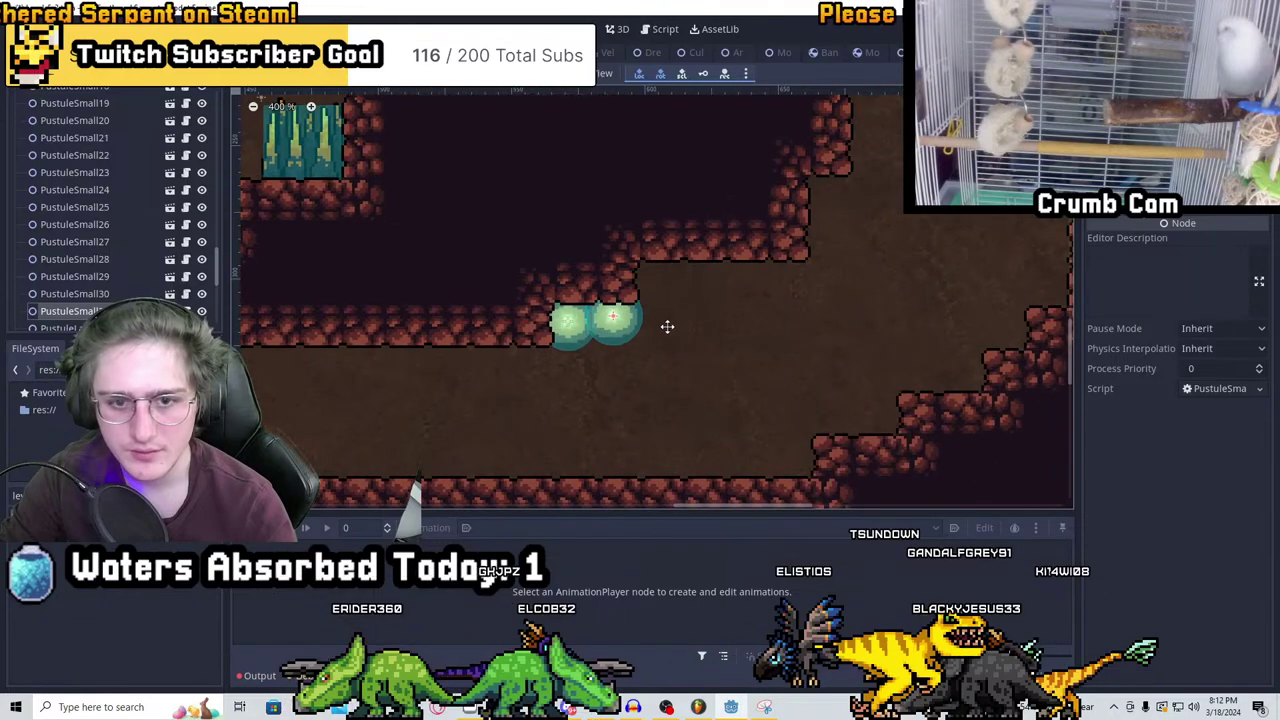
pyautogui.hotkey('ctrl', 'v')
pyautogui.moveTo(820, 314); pyautogui.dragTo(1023, 384)
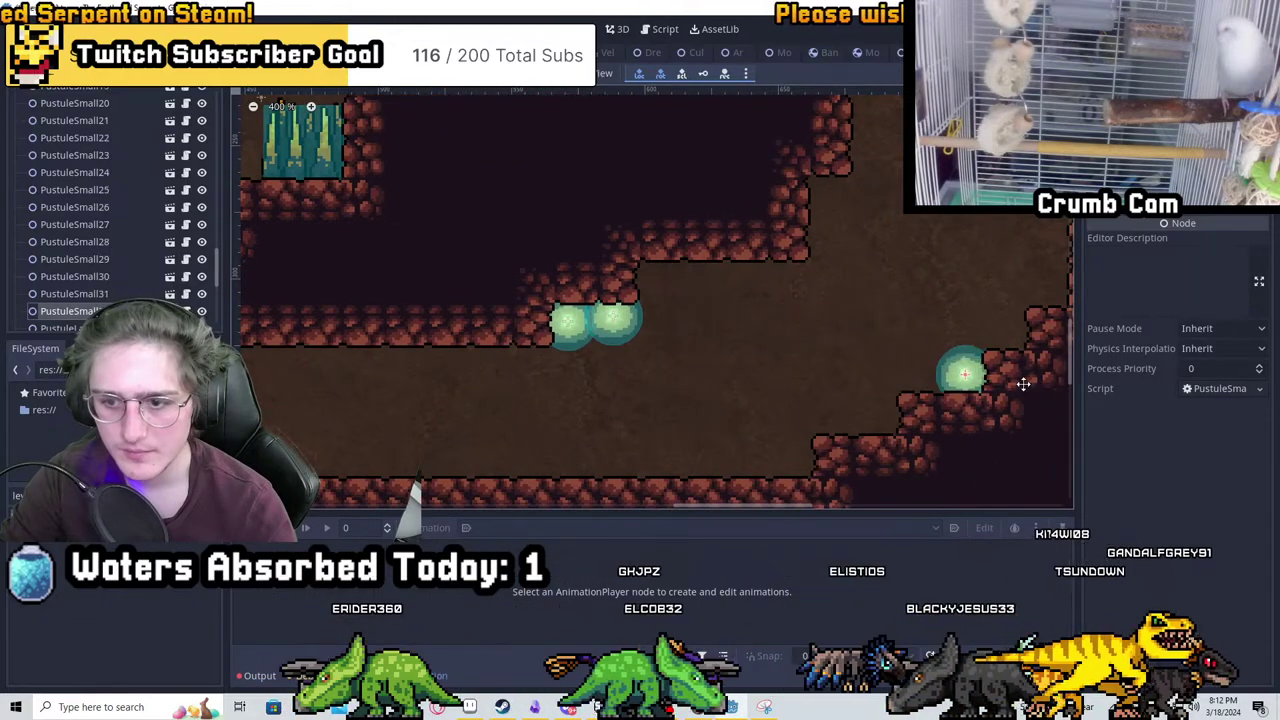
# Paste pustules beneath and above the pipe junctions
pyautogui.scroll(-3, 1023, 384)
pyautogui.moveTo(871, 357); pyautogui.dragTo(768, 422, button='middle')
pyautogui.moveTo(692, 288); pyautogui.dragTo(696, 266)
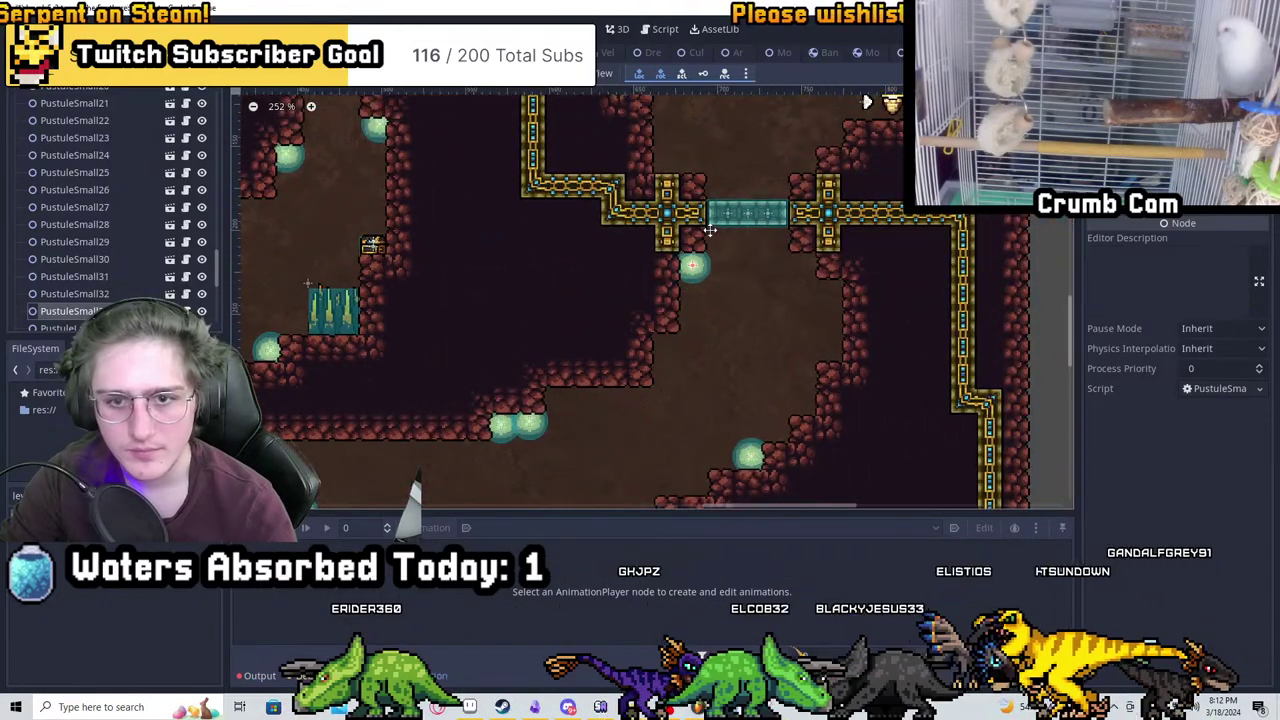
pyautogui.scroll(3, 730, 260)
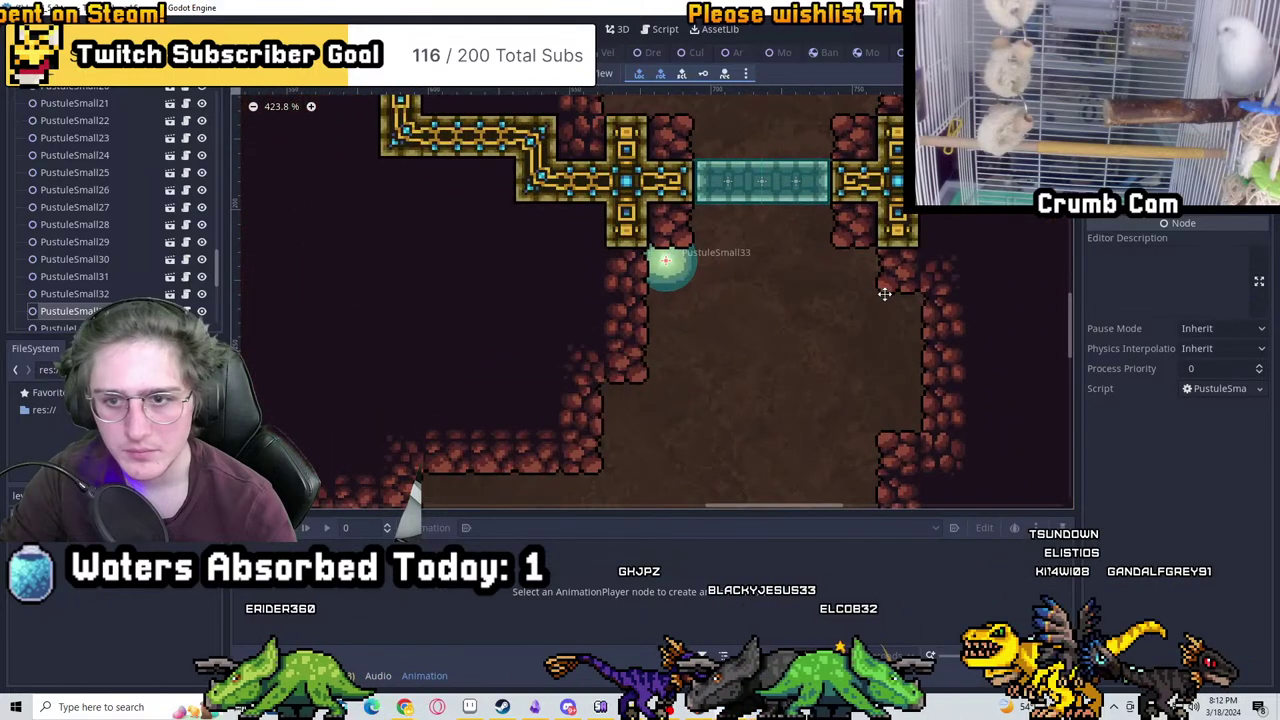
pyautogui.hotkey('ctrl', 'v')
pyautogui.moveTo(875, 255); pyautogui.dragTo(810, 358, button='middle')
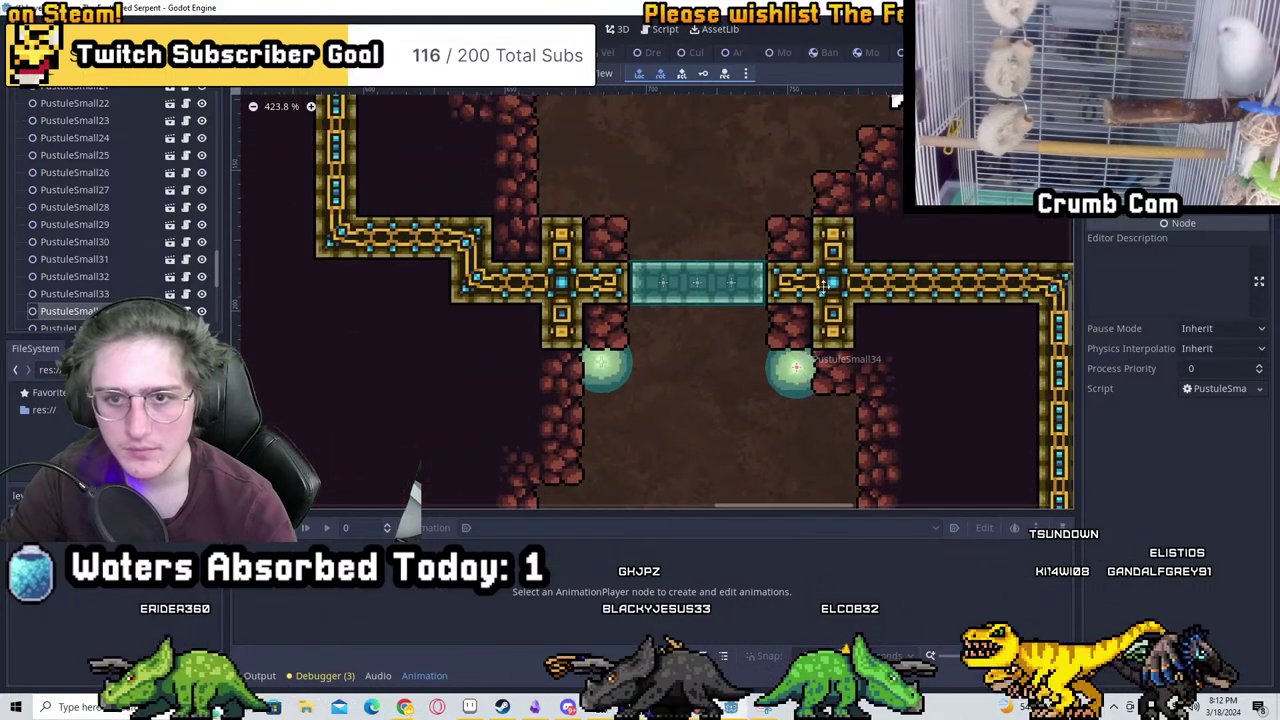
pyautogui.hotkey('ctrl', 'v')
pyautogui.moveTo(674, 194); pyautogui.dragTo(694, 244, button='middle')
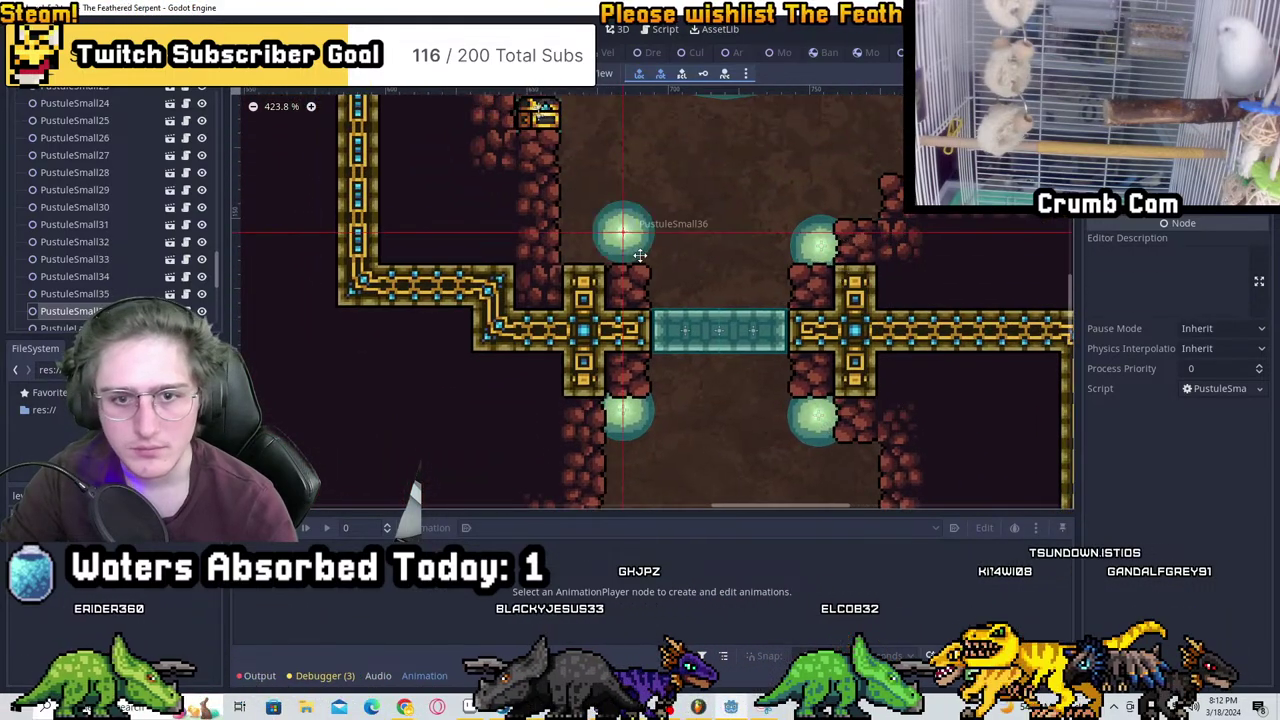
pyautogui.scroll(-5, 770, 235)
pyautogui.scroll(7, 770, 235)
# Paste three pustules stacked up the rock wall left of the large pustule
pyautogui.moveTo(770, 235); pyautogui.dragTo(685, 405, button='middle')
pyautogui.hotkey('ctrl', 'v')
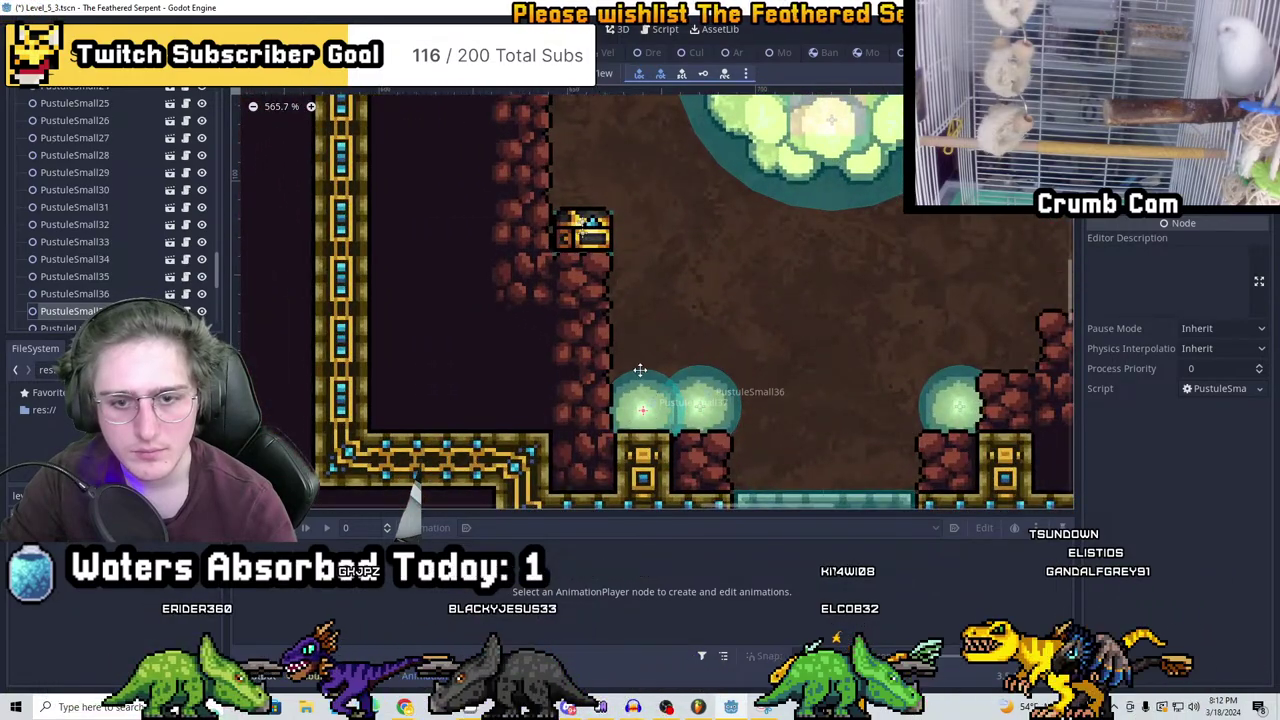
pyautogui.hotkey('ctrl', 'v')
pyautogui.hotkey('ctrl', 'v')
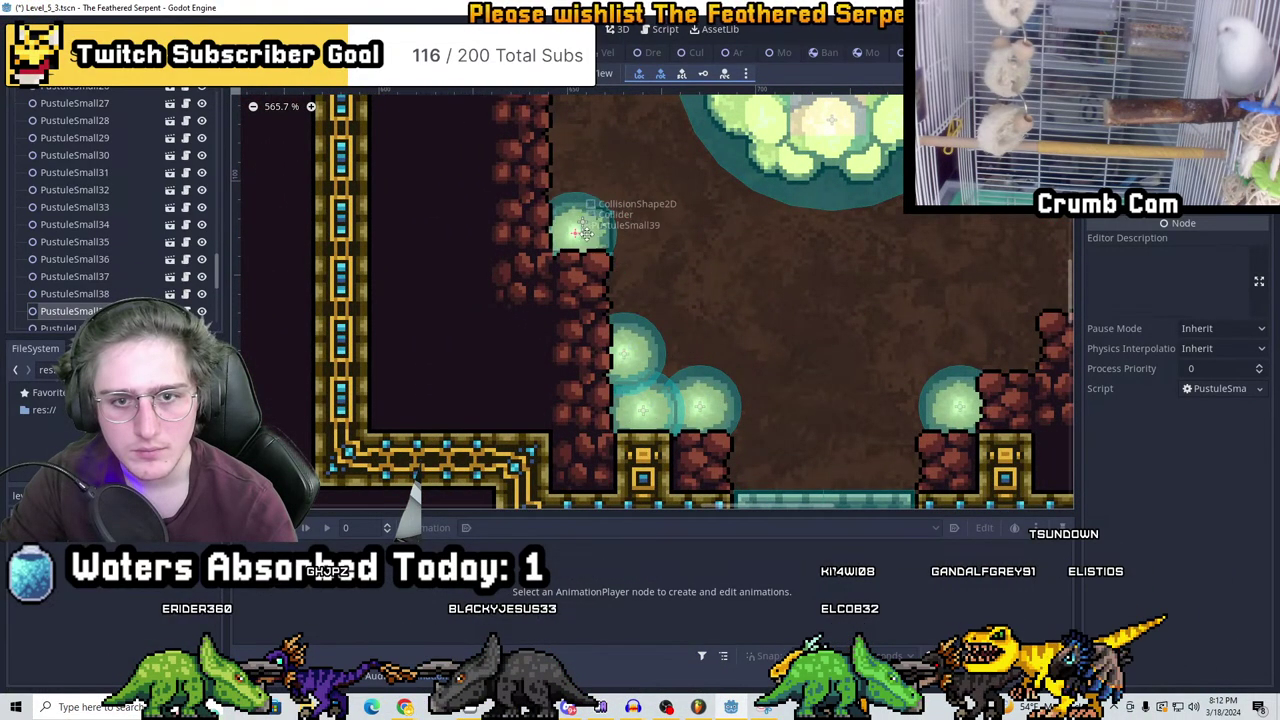
pyautogui.hotkey('ctrl', 'v')
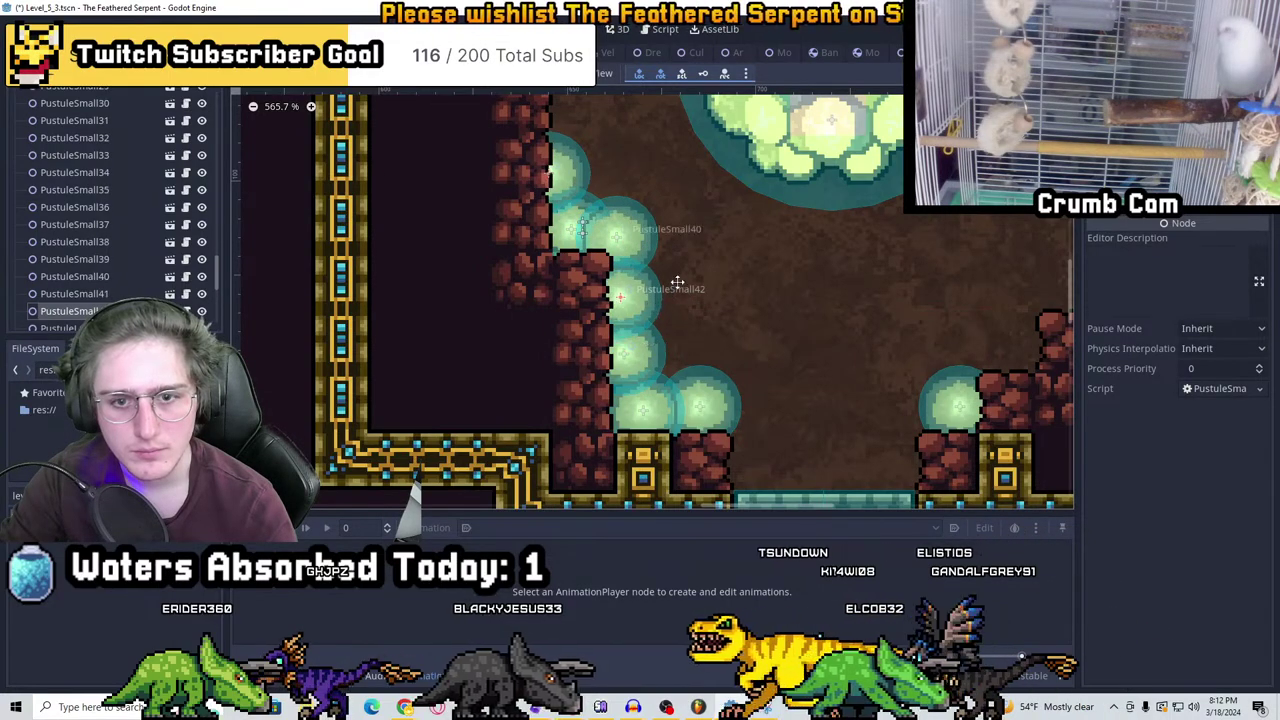
pyautogui.scroll(-4, 677, 284)
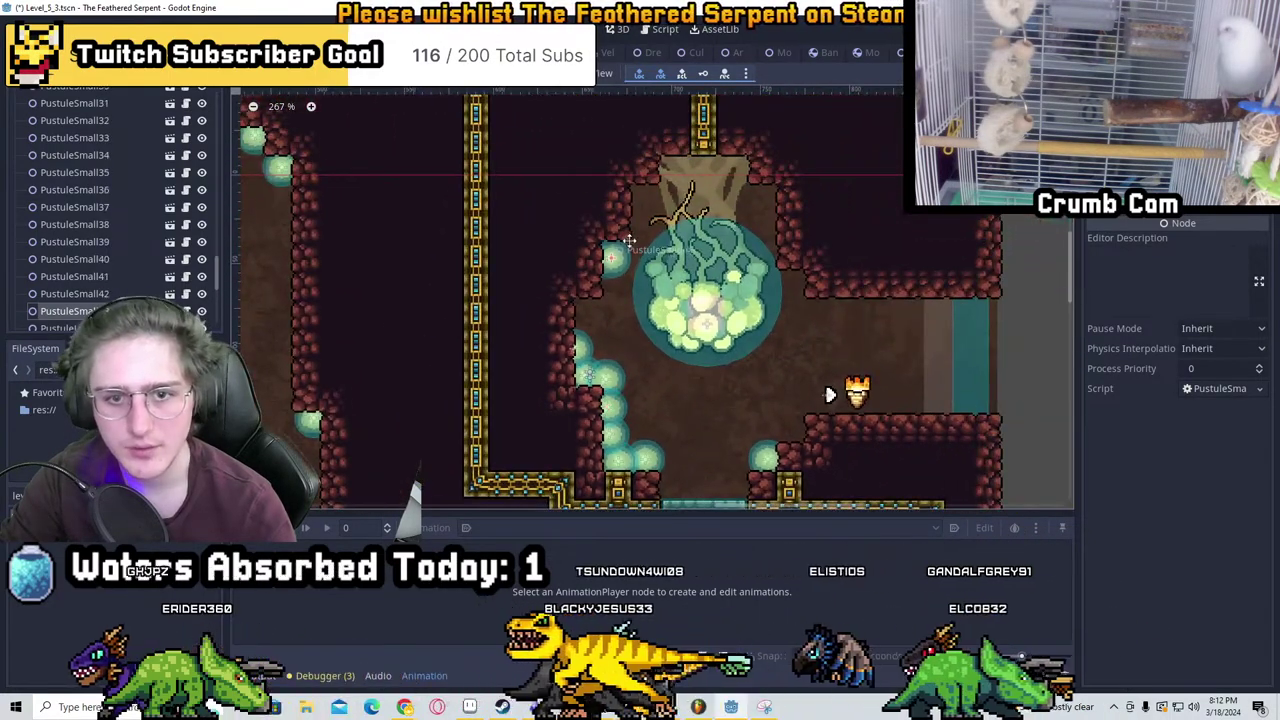
# Place a pustule in the chamber's top corner and two more down the right wall
pyautogui.moveTo(628, 240); pyautogui.dragTo(580, 307, button='middle')
pyautogui.scroll(4, 599, 303)
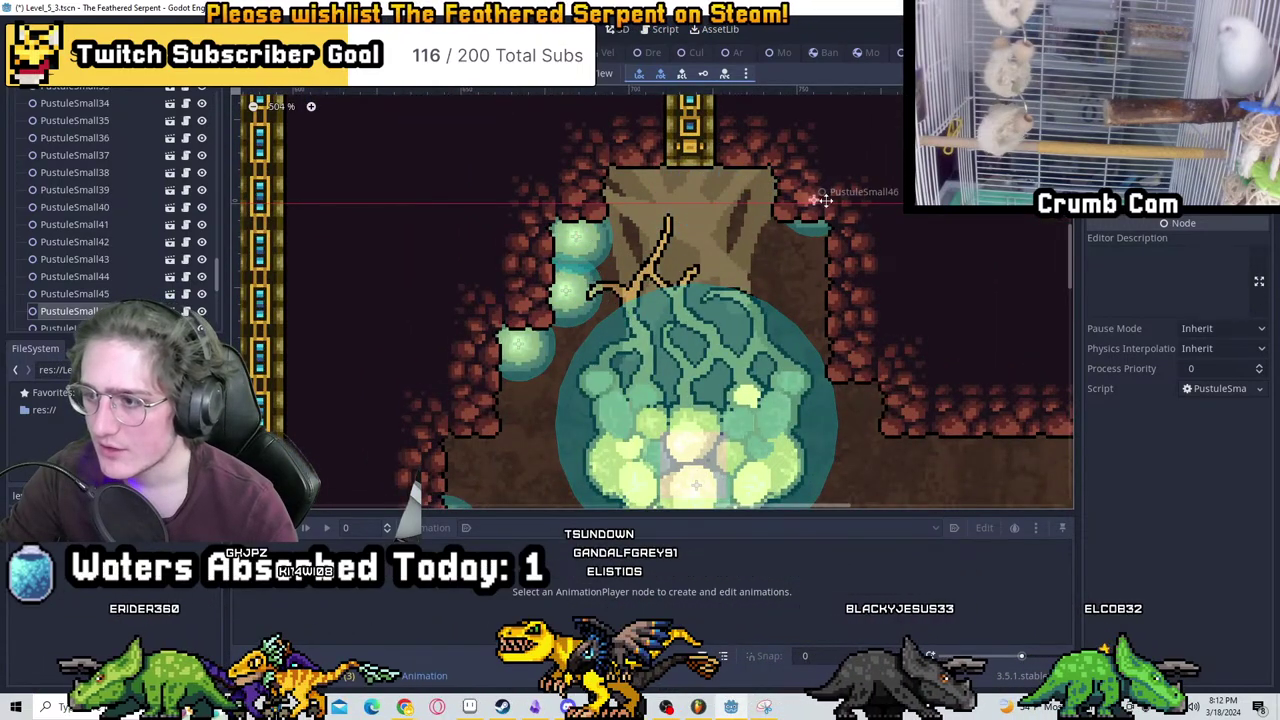
pyautogui.moveTo(822, 200); pyautogui.dragTo(603, 207)
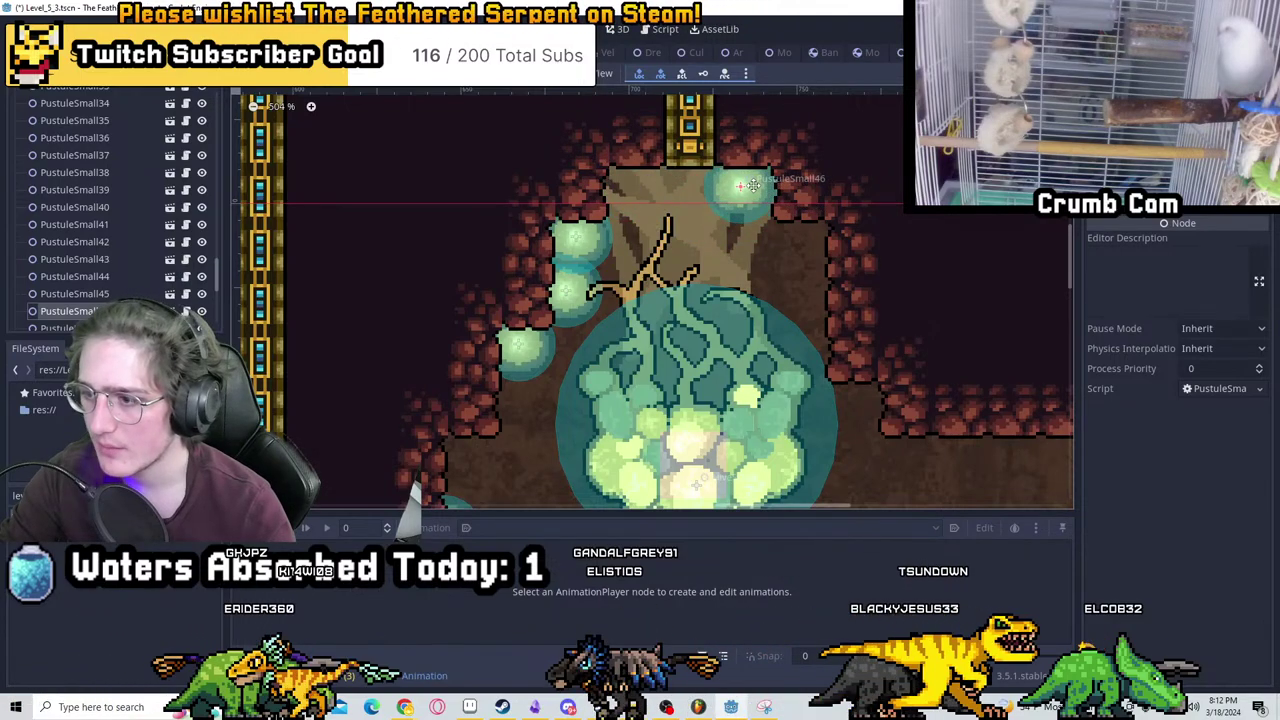
pyautogui.moveTo(752, 186); pyautogui.dragTo(815, 252)
pyautogui.hotkey('ctrl', 'd')
pyautogui.moveTo(815, 252); pyautogui.dragTo(770, 172, button='middle')
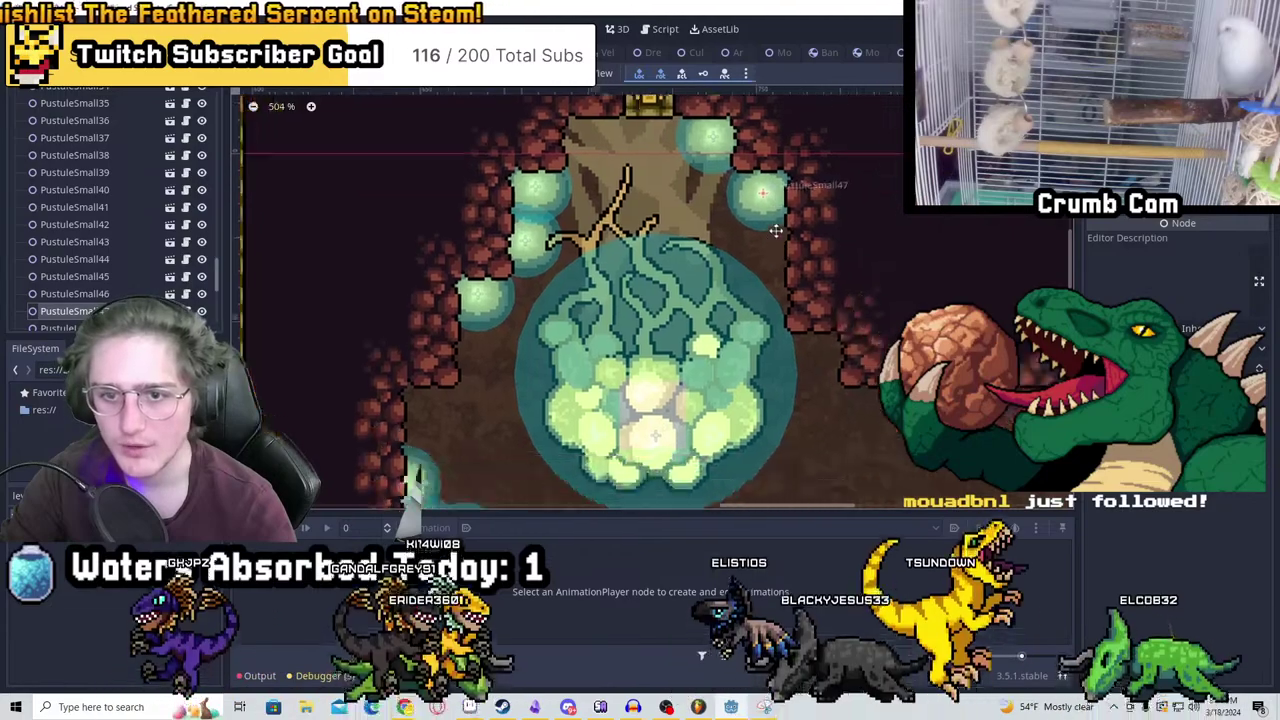
pyautogui.hotkey('ctrl', 'd')
pyautogui.moveTo(770, 172); pyautogui.dragTo(831, 331)
# Add one more pustule near the torch ledge below the previous ones
pyautogui.moveTo(816, 357); pyautogui.dragTo(650, 278, button='middle')
pyautogui.hotkey('ctrl', 'd')
pyautogui.moveTo(650, 278); pyautogui.dragTo(749, 311)
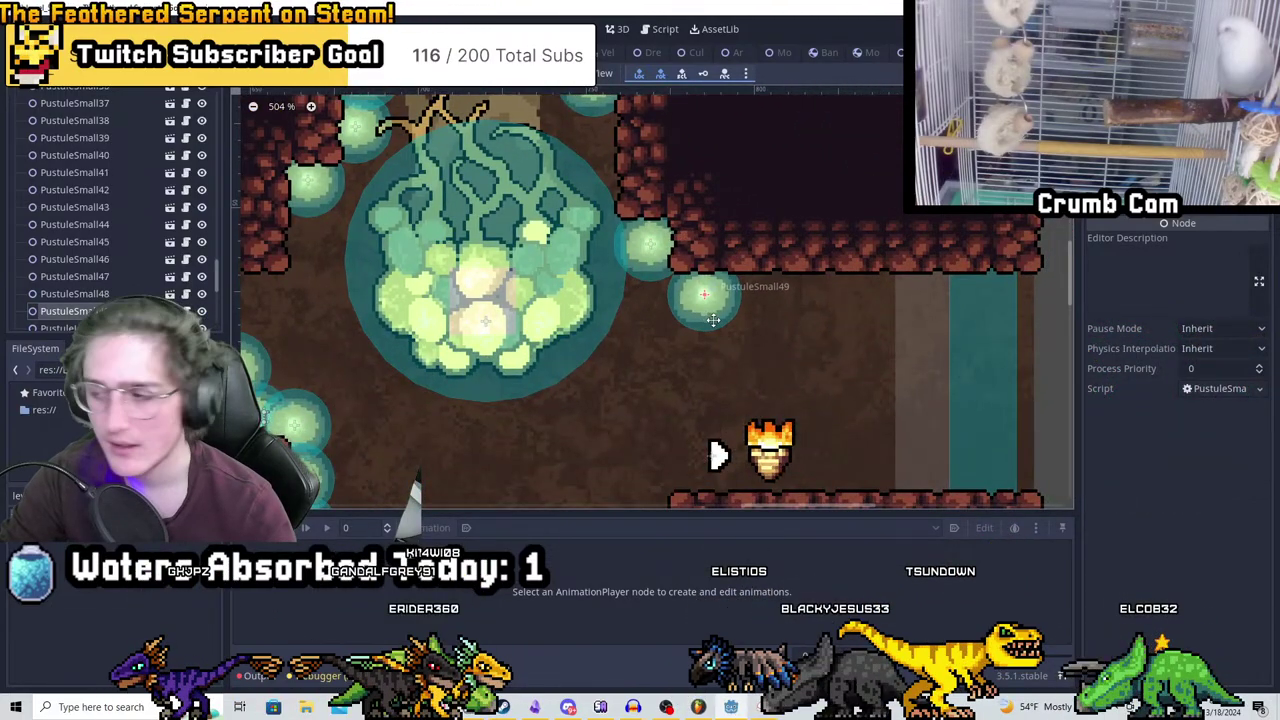
pyautogui.moveTo(713, 320); pyautogui.dragTo(800, 394, button='middle')
pyautogui.scroll(-3, 874, 371)
pyautogui.moveTo(874, 371); pyautogui.dragTo(876, 245, button='middle')
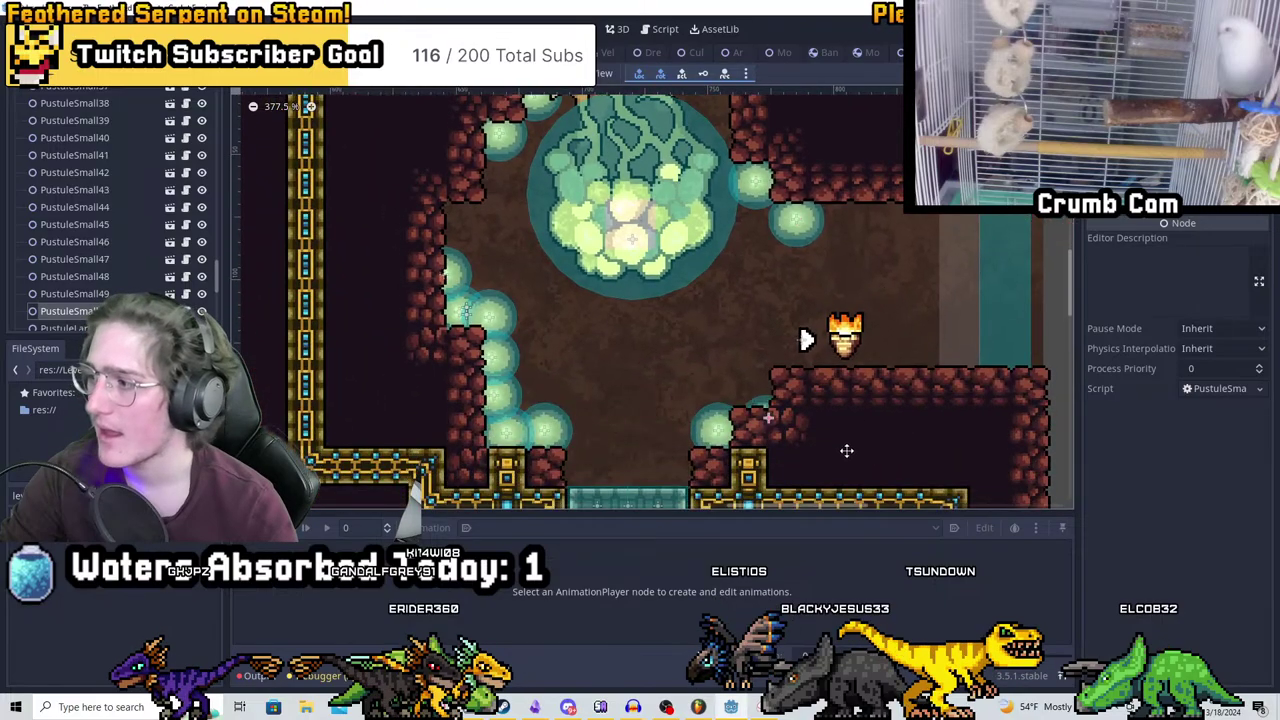
pyautogui.scroll(4, 819, 426)
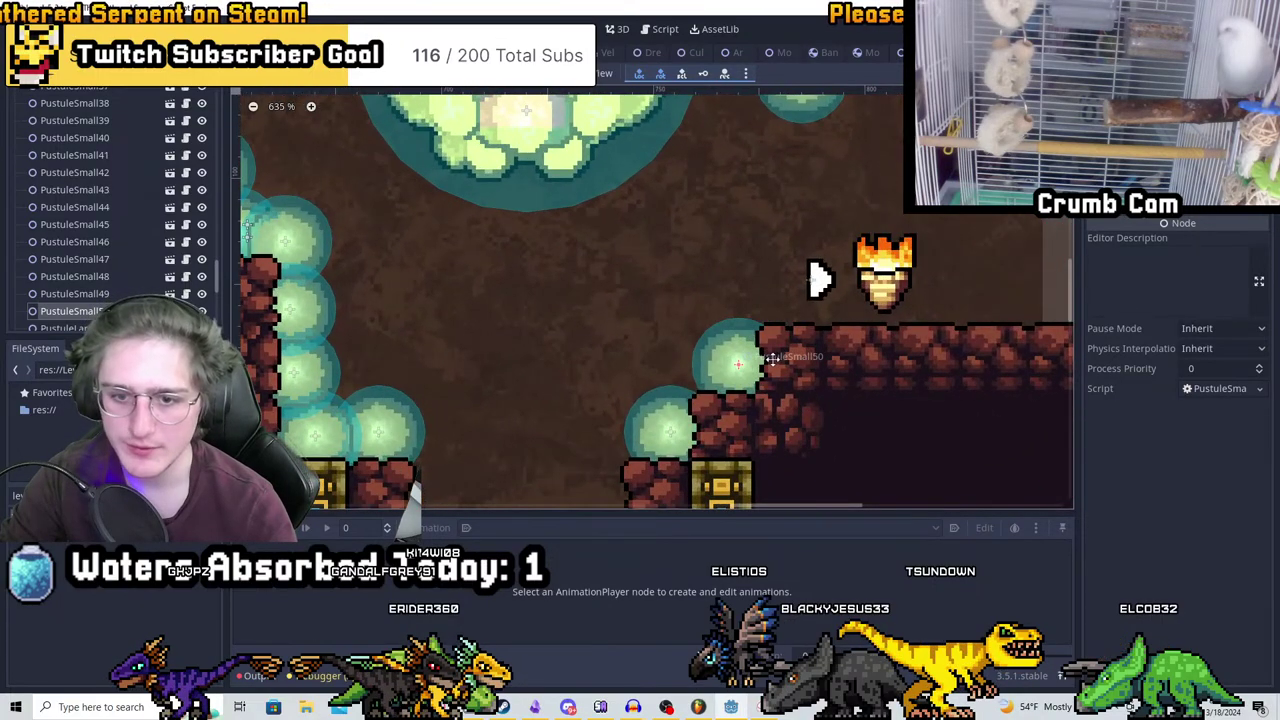
pyautogui.scroll(-10, 808, 306)
pyautogui.moveTo(863, 294); pyautogui.dragTo(873, 290, button='middle')
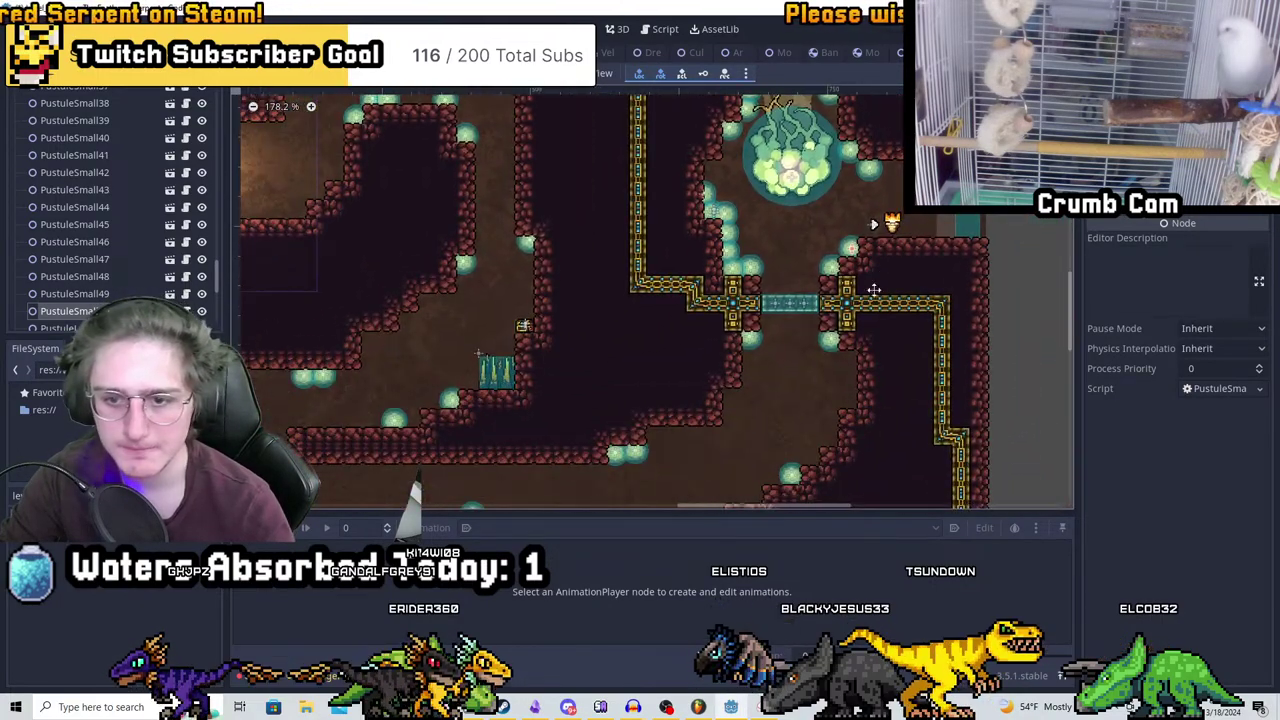
# Navigate the viewport past the two torches down to the lower cave chamber
pyautogui.scroll(10, 876, 427)
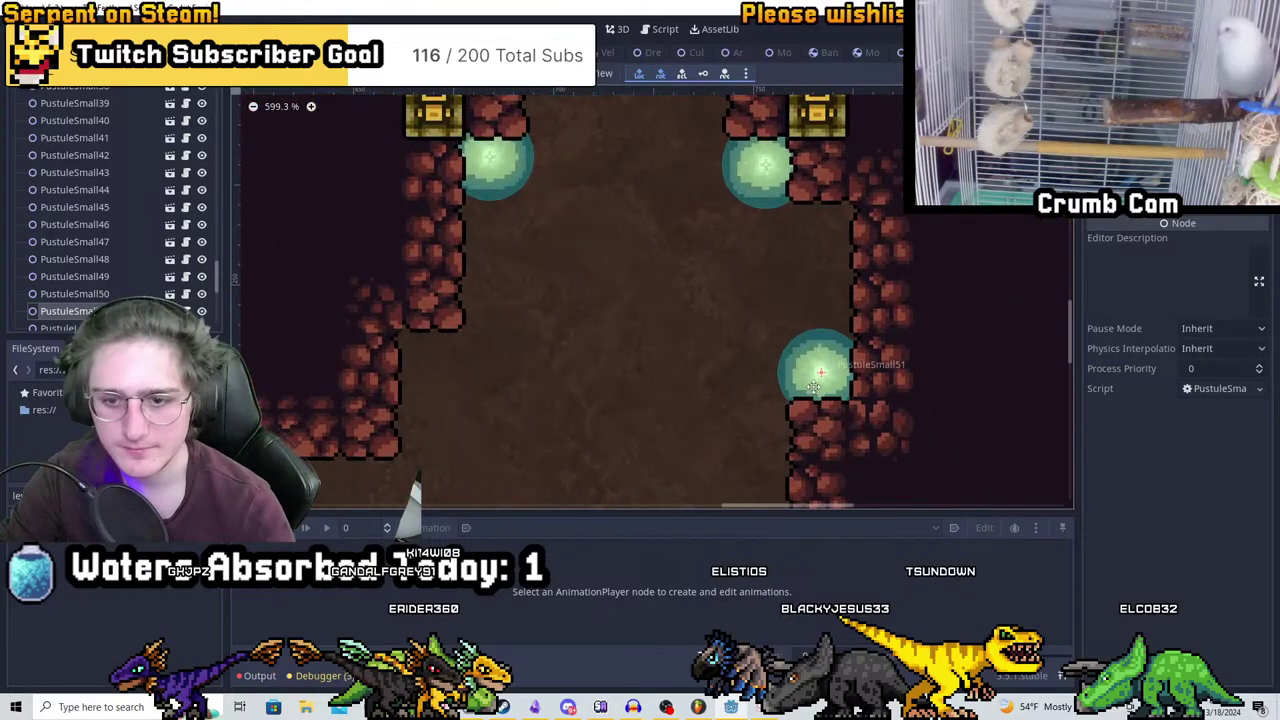
pyautogui.scroll(-12, 813, 380)
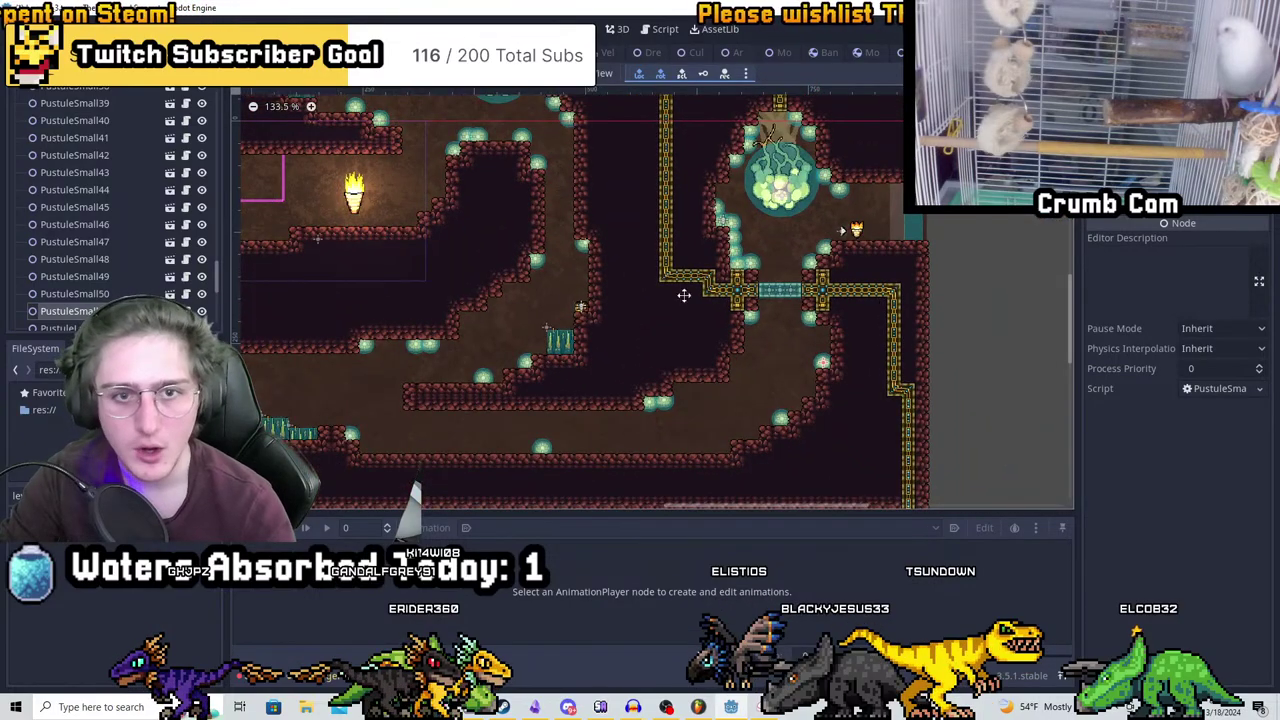
pyautogui.scroll(13, 515, 223)
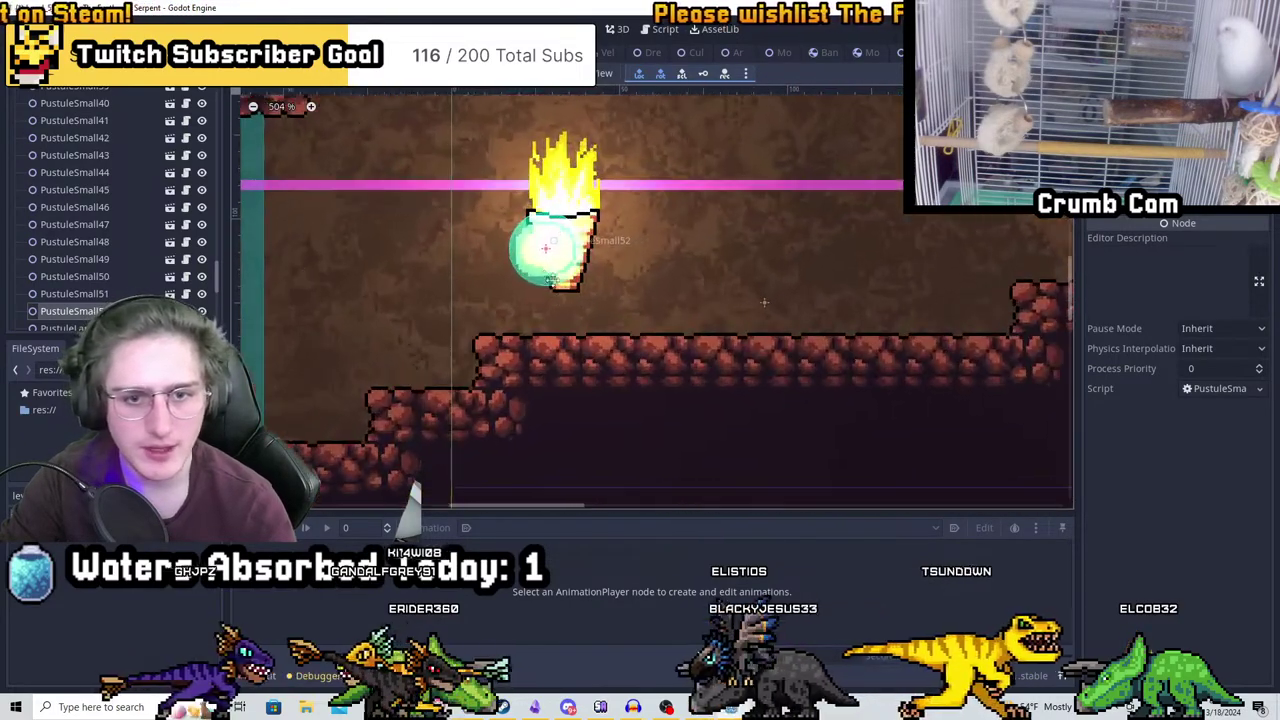
pyautogui.scroll(-4, 478, 410)
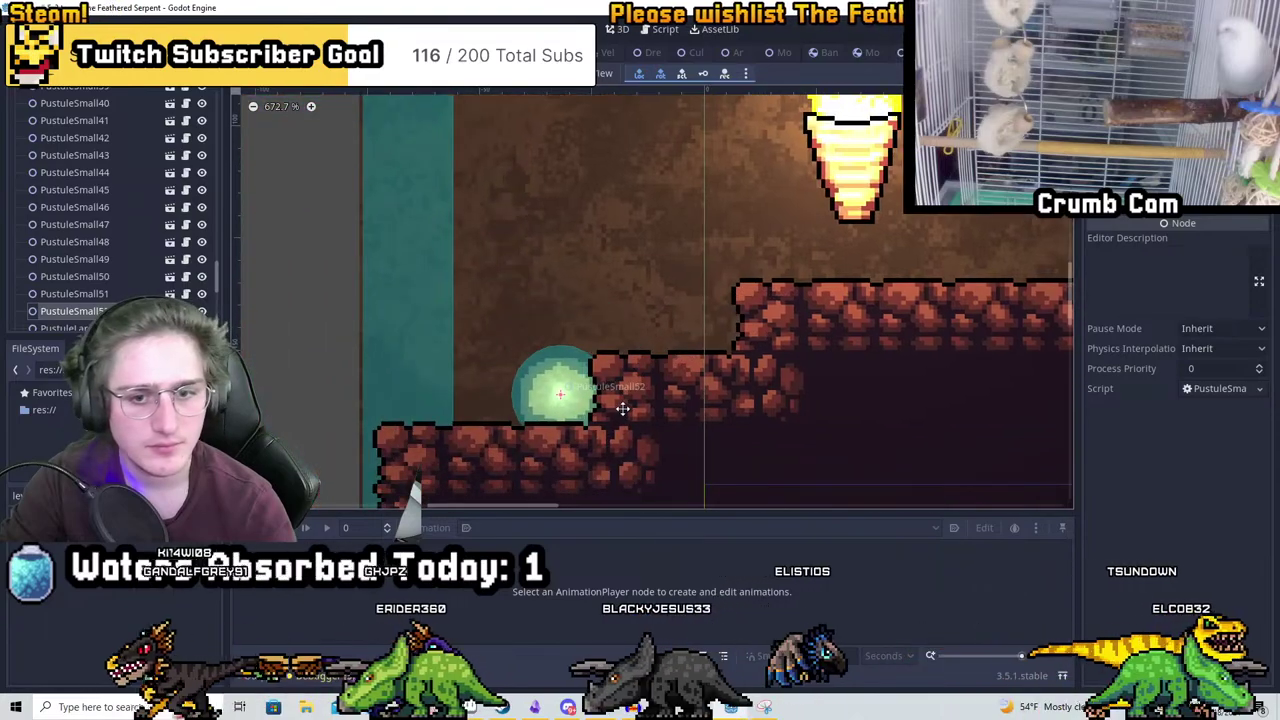
pyautogui.scroll(-3, 753, 413)
pyautogui.scroll(-3, 753, 413)
pyautogui.moveTo(1000, 300); pyautogui.dragTo(662, 415, button='middle')
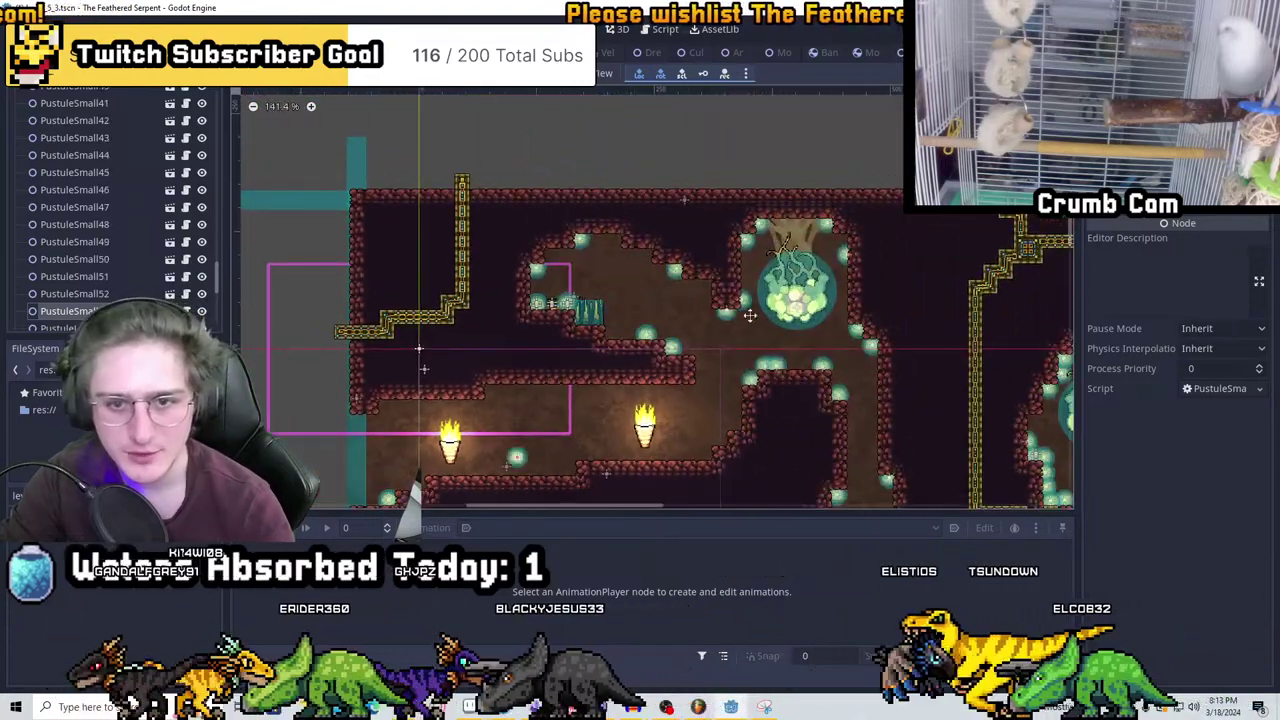
pyautogui.scroll(1, 905, 258)
pyautogui.moveTo(888, 319); pyautogui.dragTo(846, 214, button='middle')
pyautogui.moveTo(607, 408); pyautogui.dragTo(742, 312, button='middle')
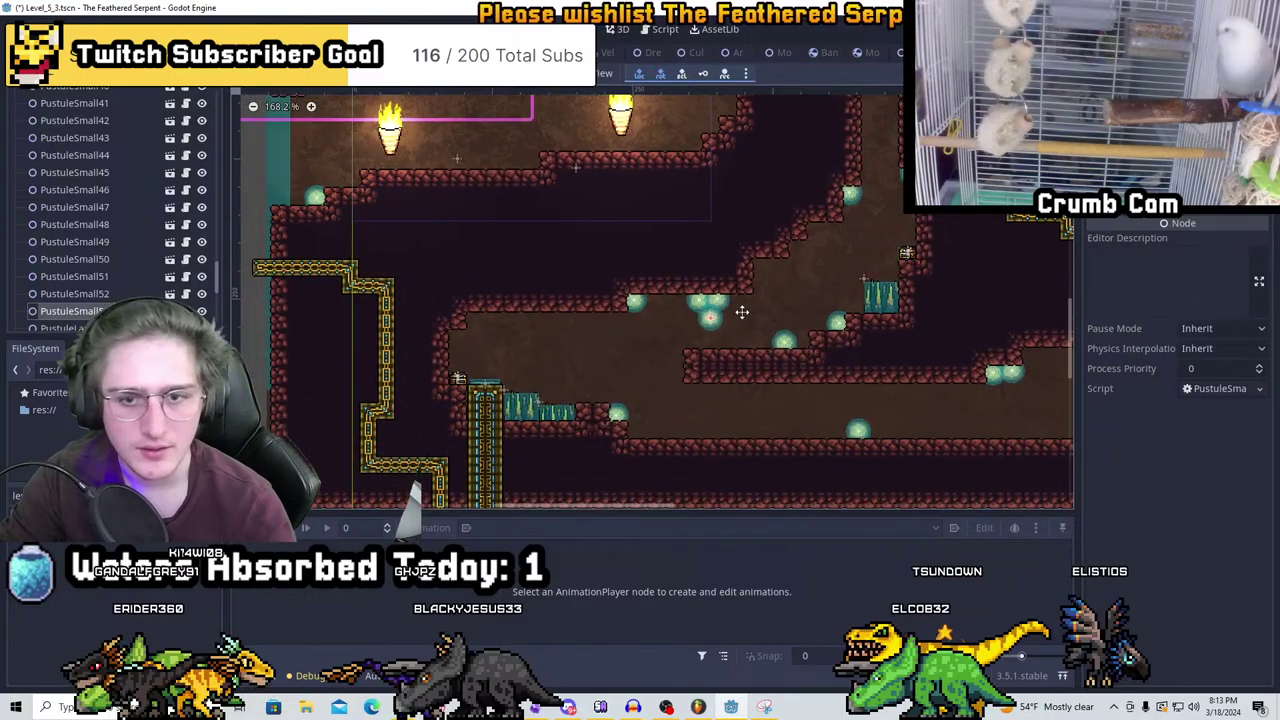
# Move PustuleSmall54 up toward the ceiling, then onto the chamber's left wall
pyautogui.scroll(3, 834, 240)
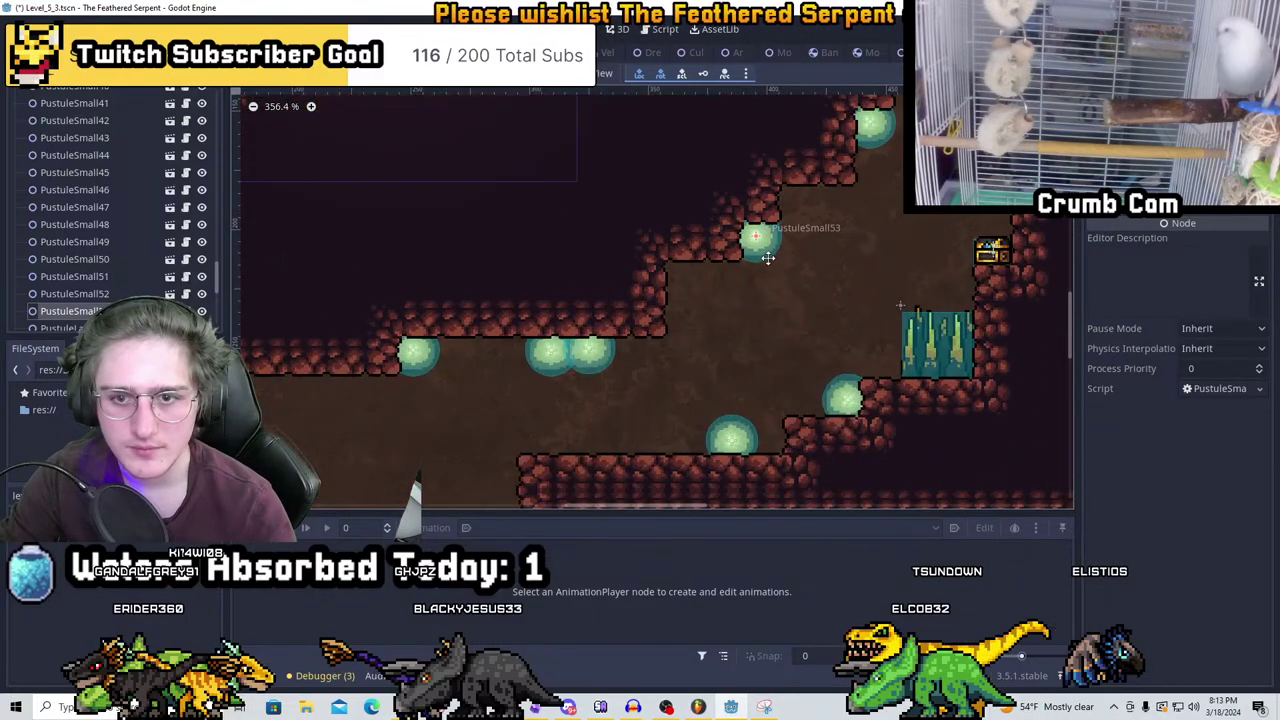
pyautogui.scroll(-3, 768, 258)
pyautogui.scroll(4, 813, 317)
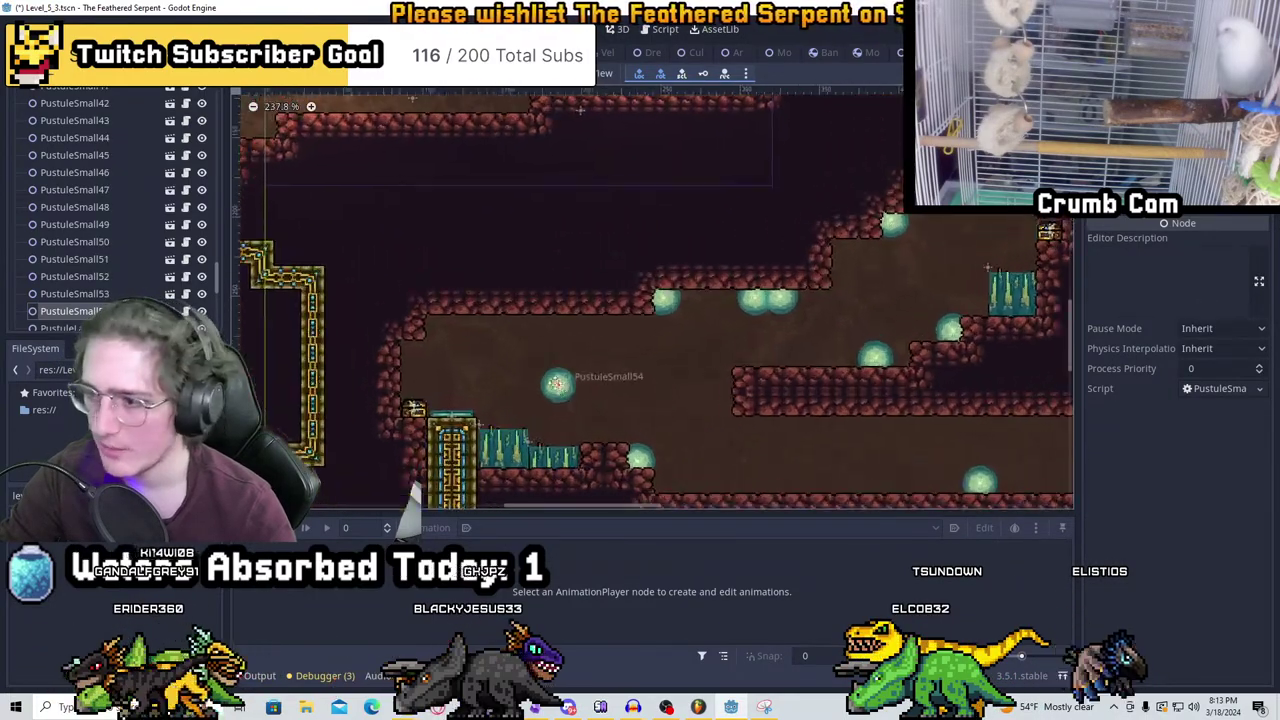
pyautogui.moveTo(565, 380); pyautogui.dragTo(640, 255)
pyautogui.moveTo(640, 255); pyautogui.dragTo(734, 356, button='middle')
pyautogui.moveTo(734, 356); pyautogui.dragTo(489, 373)
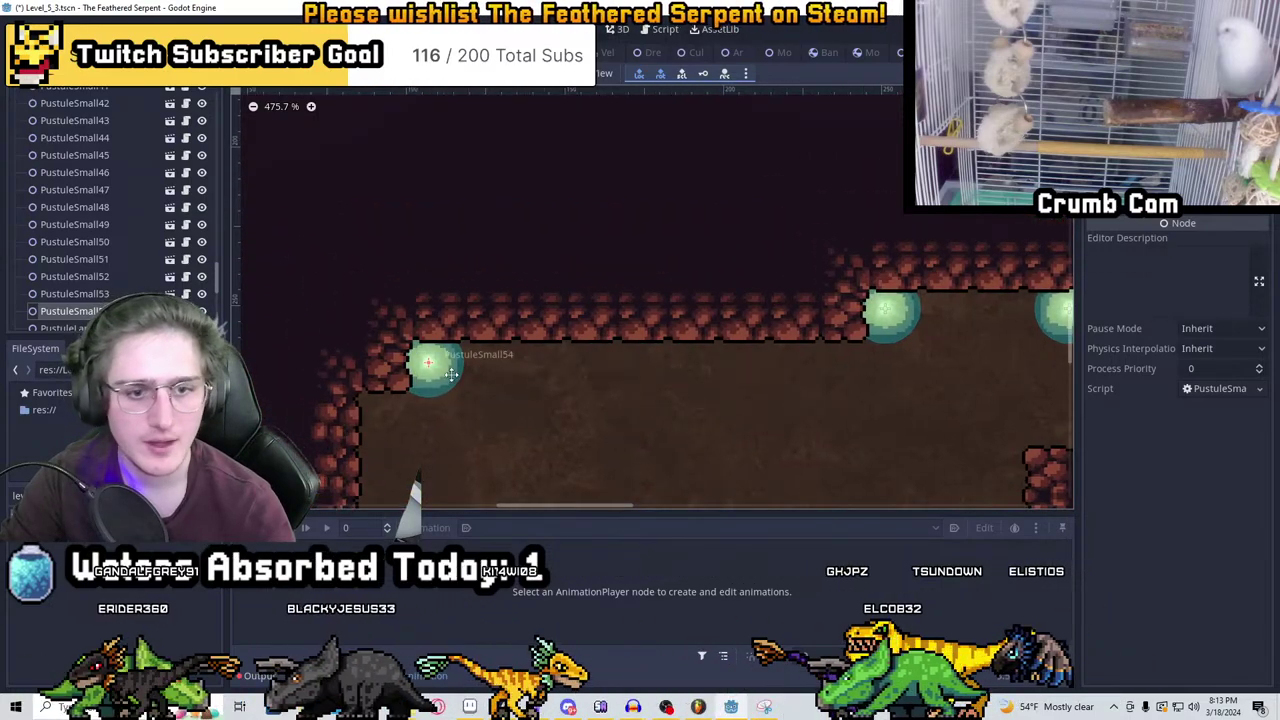
# Select the PustuleLarge node in the Scene dock
pyautogui.scroll(-4, 100, 200)
pyautogui.click(69, 150)
pyautogui.scroll(-6, 614, 374)
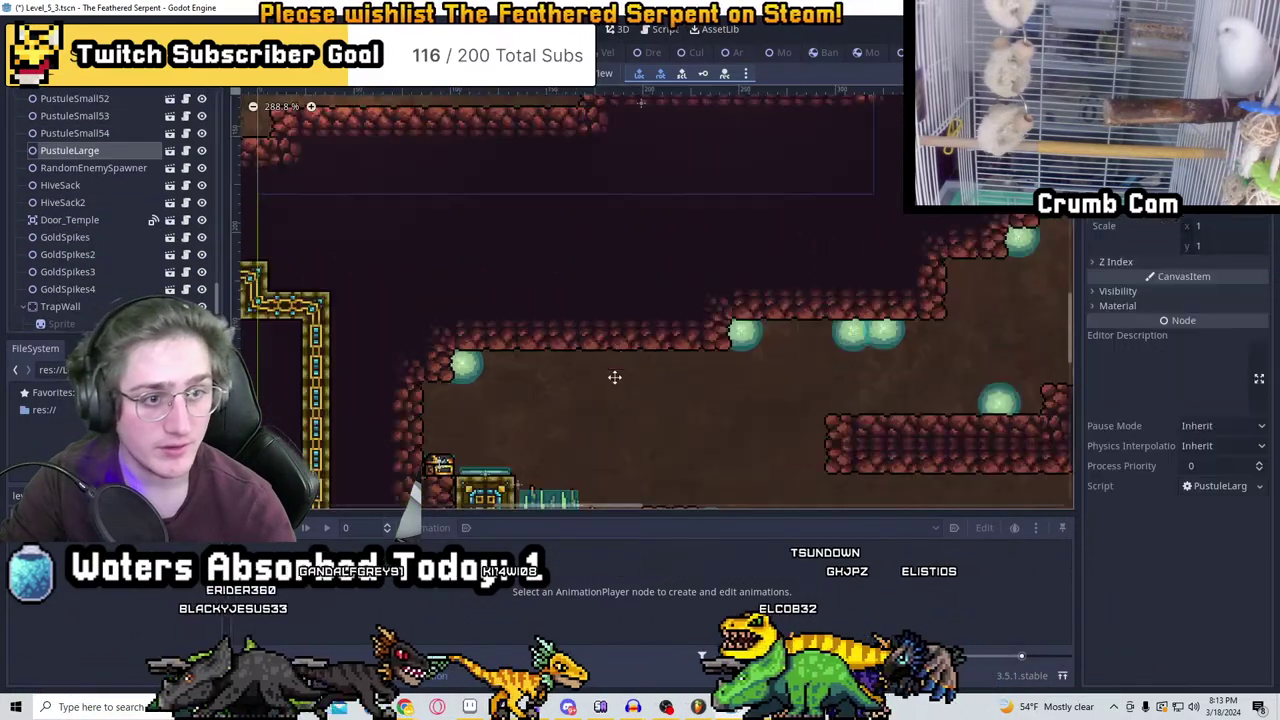
# Move PustuleLarge down to the floor beside the chest
pyautogui.scroll(6, 620, 330)
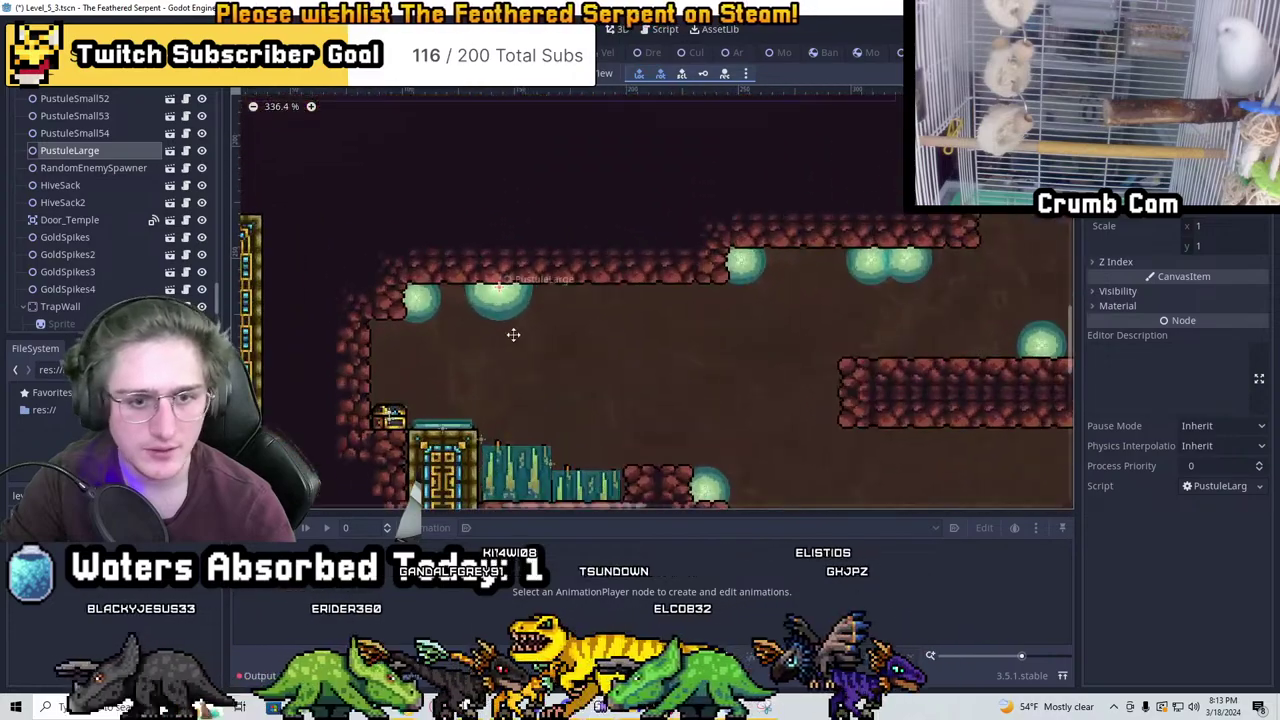
pyautogui.moveTo(716, 336); pyautogui.dragTo(580, 478)
pyautogui.scroll(-1, 580, 470)
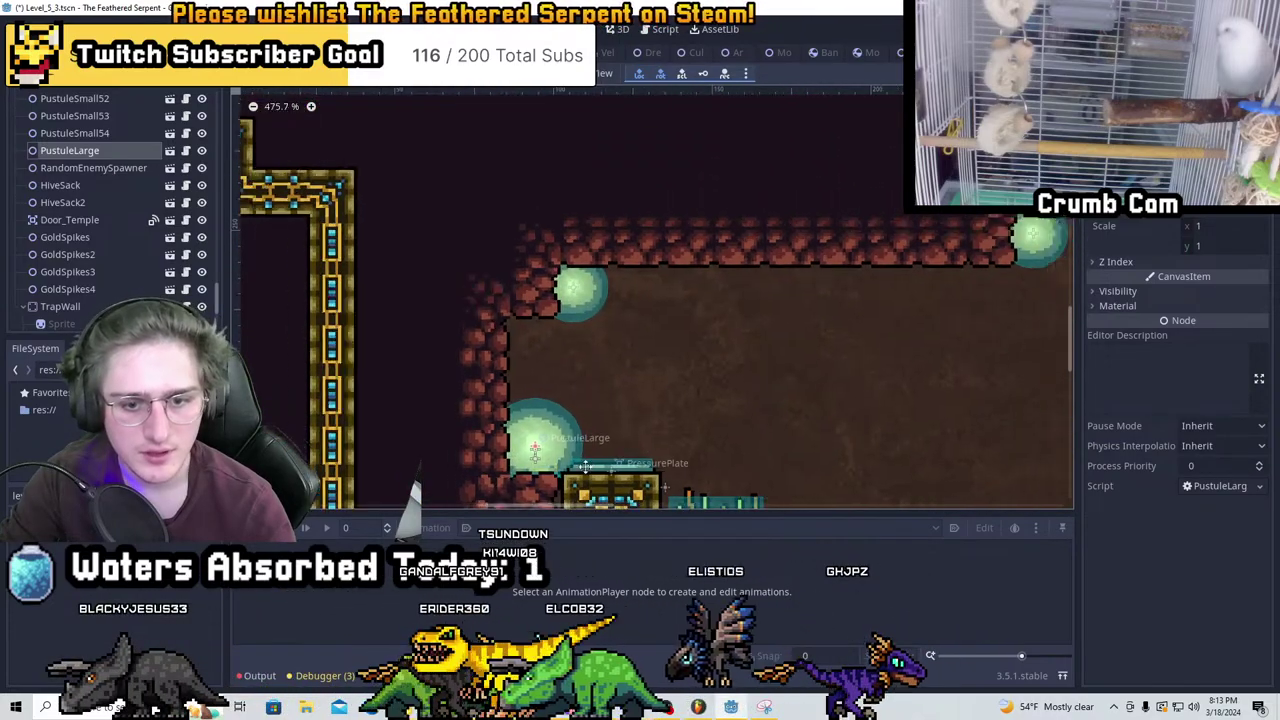
pyautogui.scroll(-3, 578, 470)
pyautogui.moveTo(740, 414); pyautogui.dragTo(466, 409, button='middle')
# Duplicate large pustules, placing one at a new spot and one along the rock arch top
pyautogui.hotkey('ctrl', 'd')
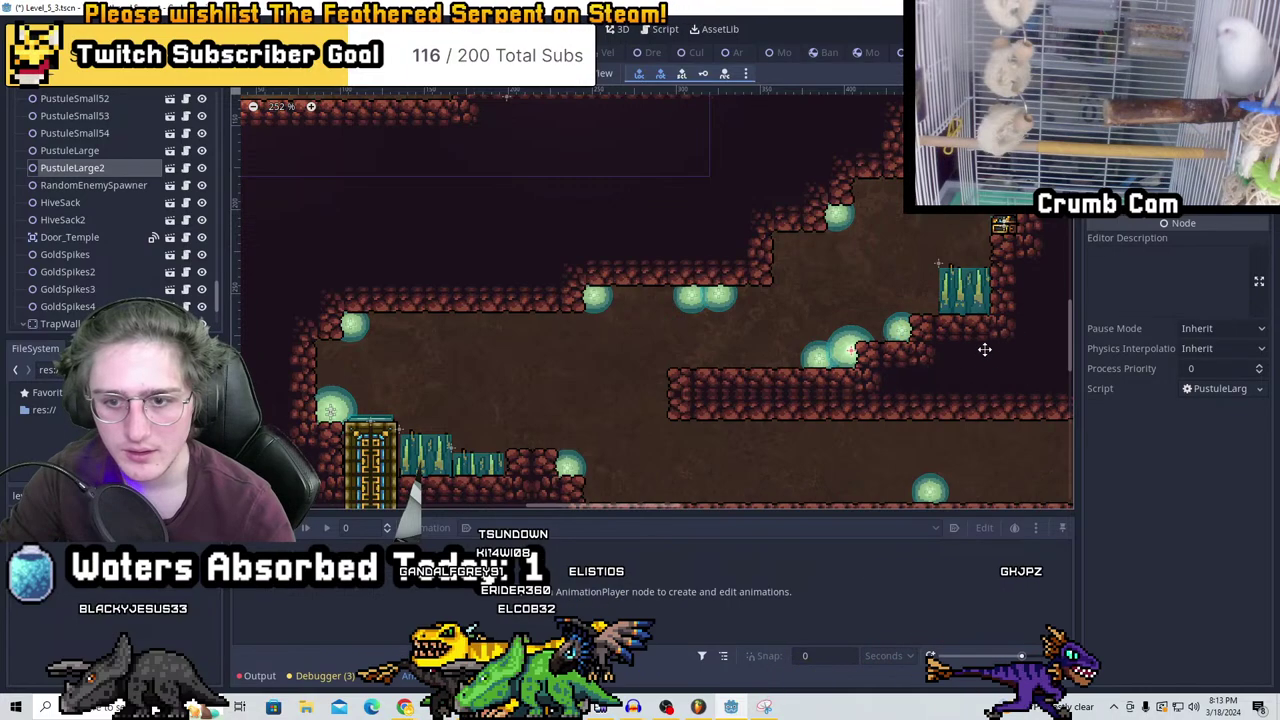
pyautogui.moveTo(984, 327); pyautogui.dragTo(750, 456, button='middle')
pyautogui.hotkey('ctrl', 'd')
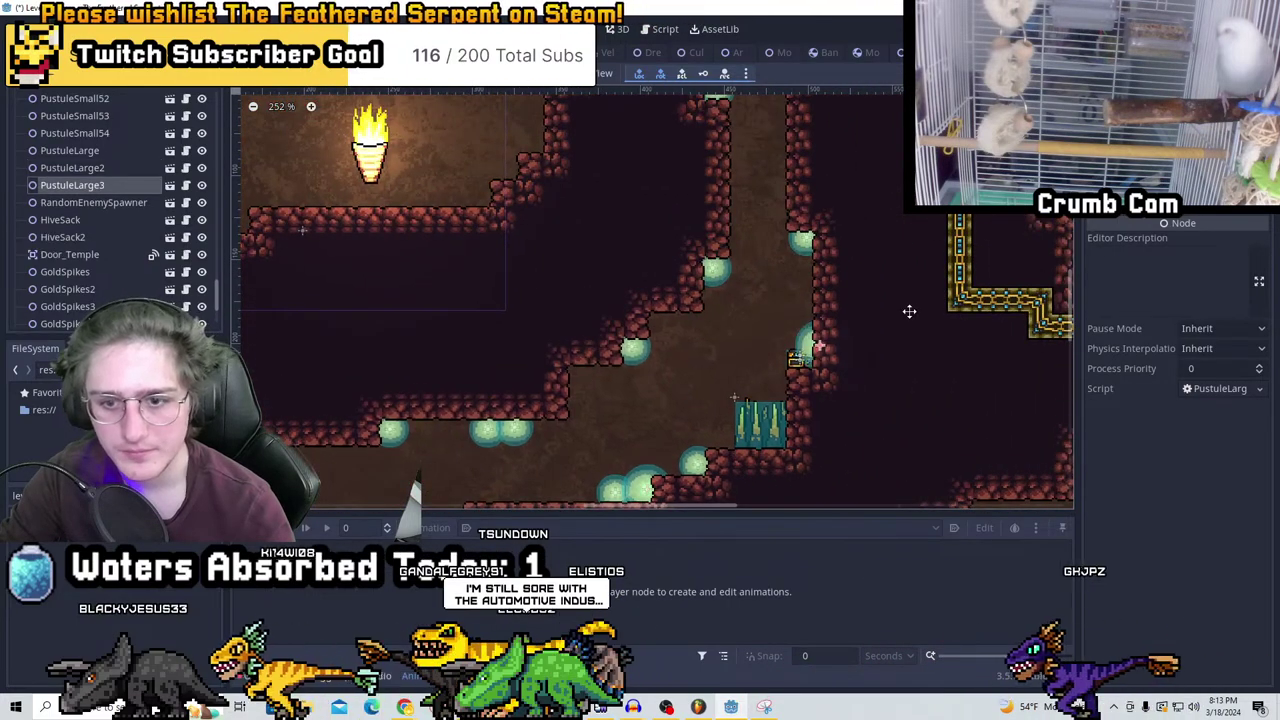
pyautogui.scroll(-2, 890, 321)
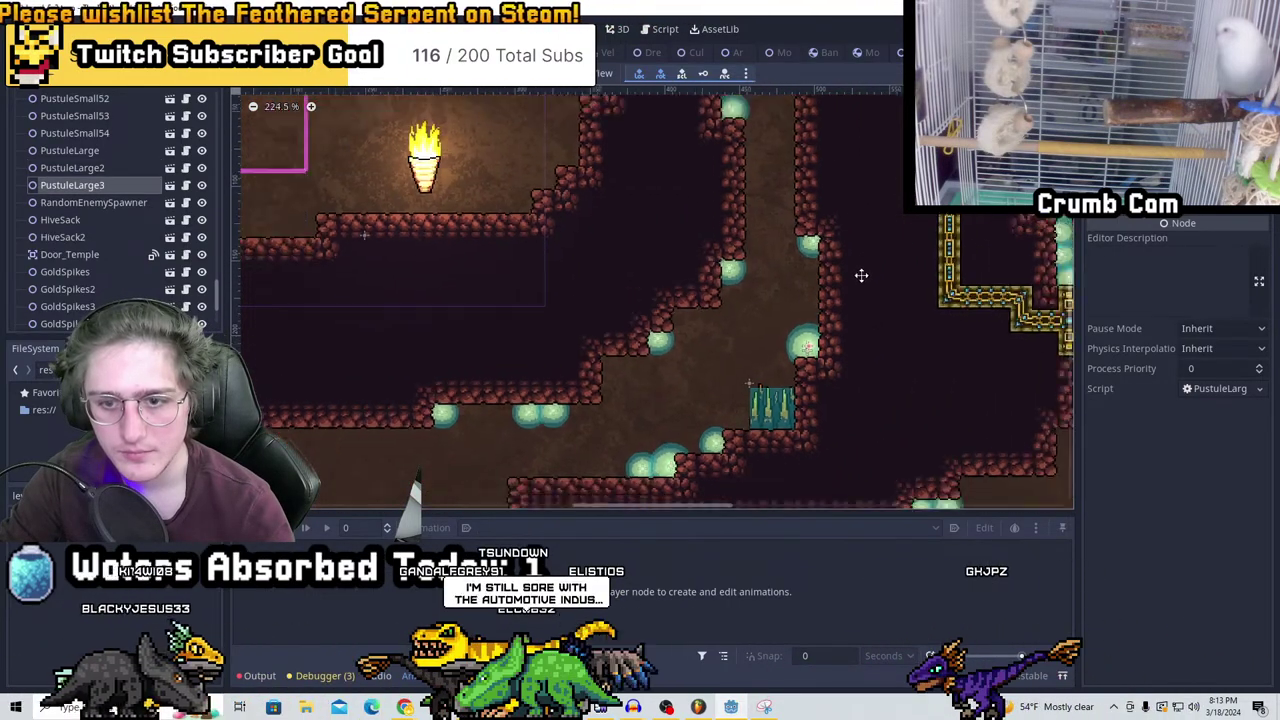
pyautogui.scroll(3, 720, 205)
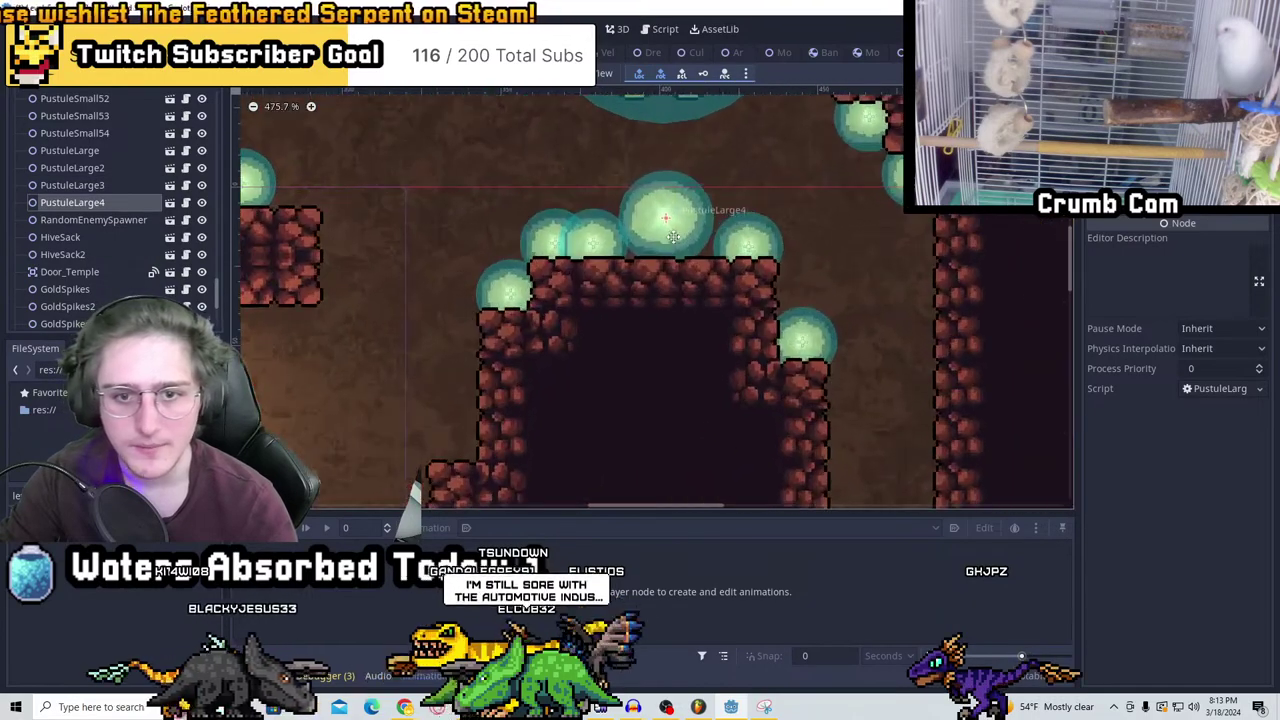
pyautogui.hotkey('ctrl', 'd')
pyautogui.moveTo(679, 250); pyautogui.dragTo(716, 248)
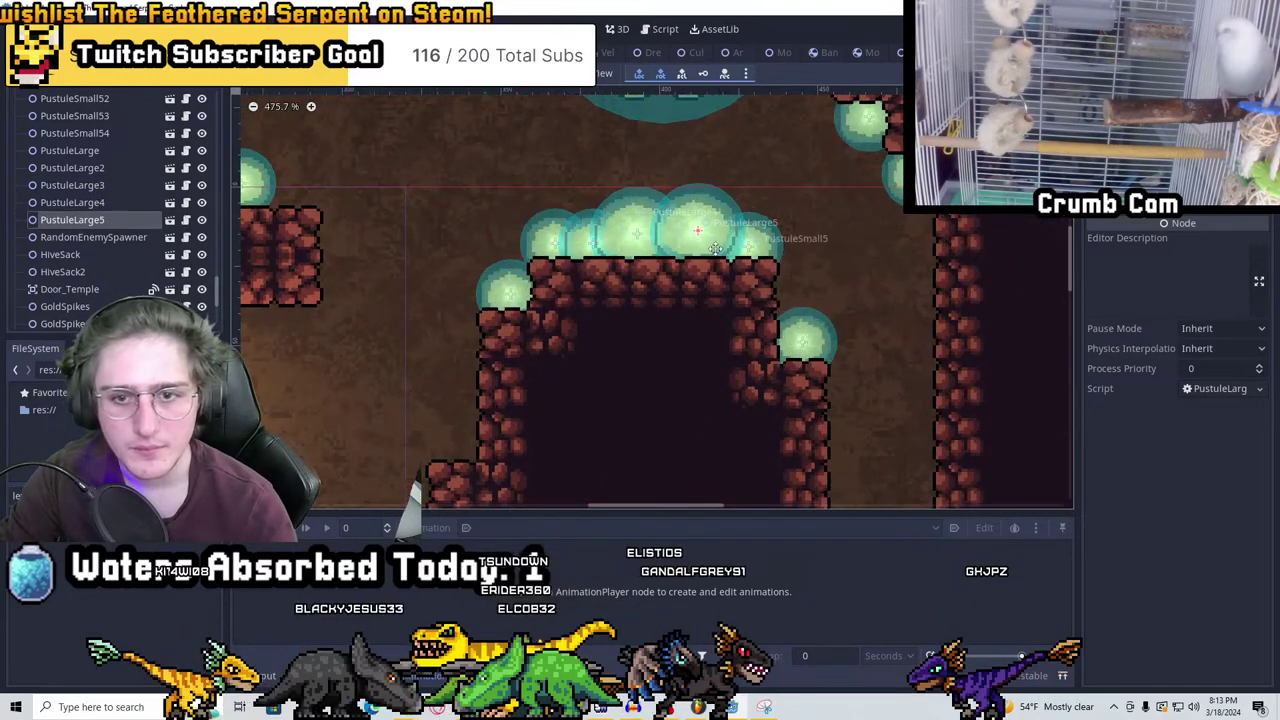
pyautogui.scroll(-3, 734, 135)
pyautogui.moveTo(720, 100); pyautogui.dragTo(717, 209, button='middle')
# Add more large pustule copies along the hive chamber ceiling
pyautogui.hotkey('ctrl', 'd')
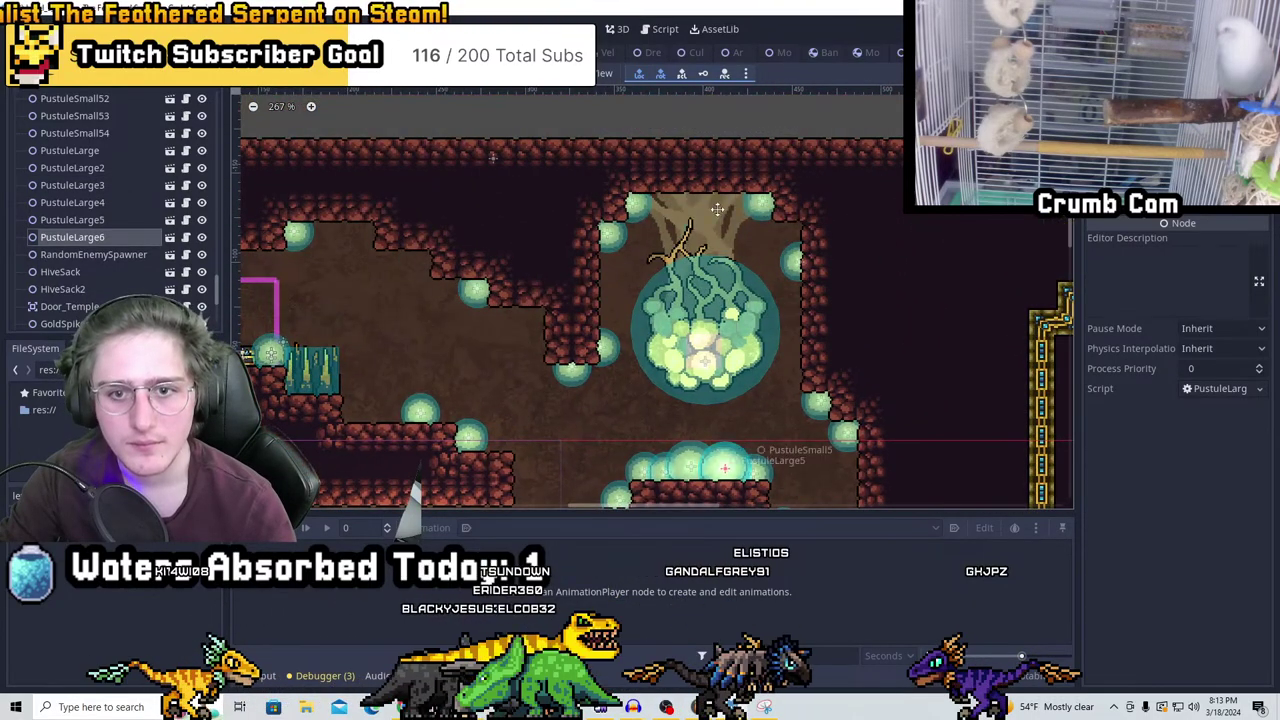
pyautogui.scroll(3, 665, 195)
pyautogui.hotkey('ctrl', 'd')
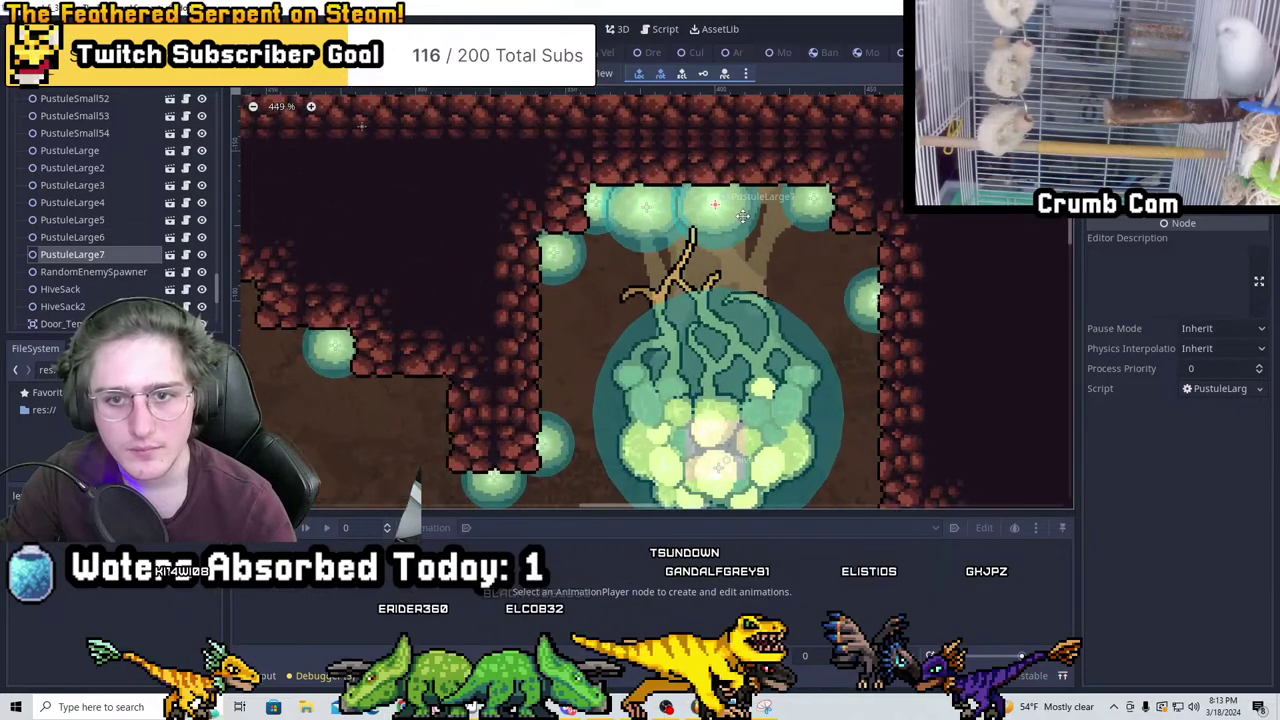
pyautogui.hotkey('ctrl', 'd')
pyautogui.moveTo(774, 227); pyautogui.dragTo(799, 229)
pyautogui.moveTo(802, 226); pyautogui.dragTo(931, 224, button='middle')
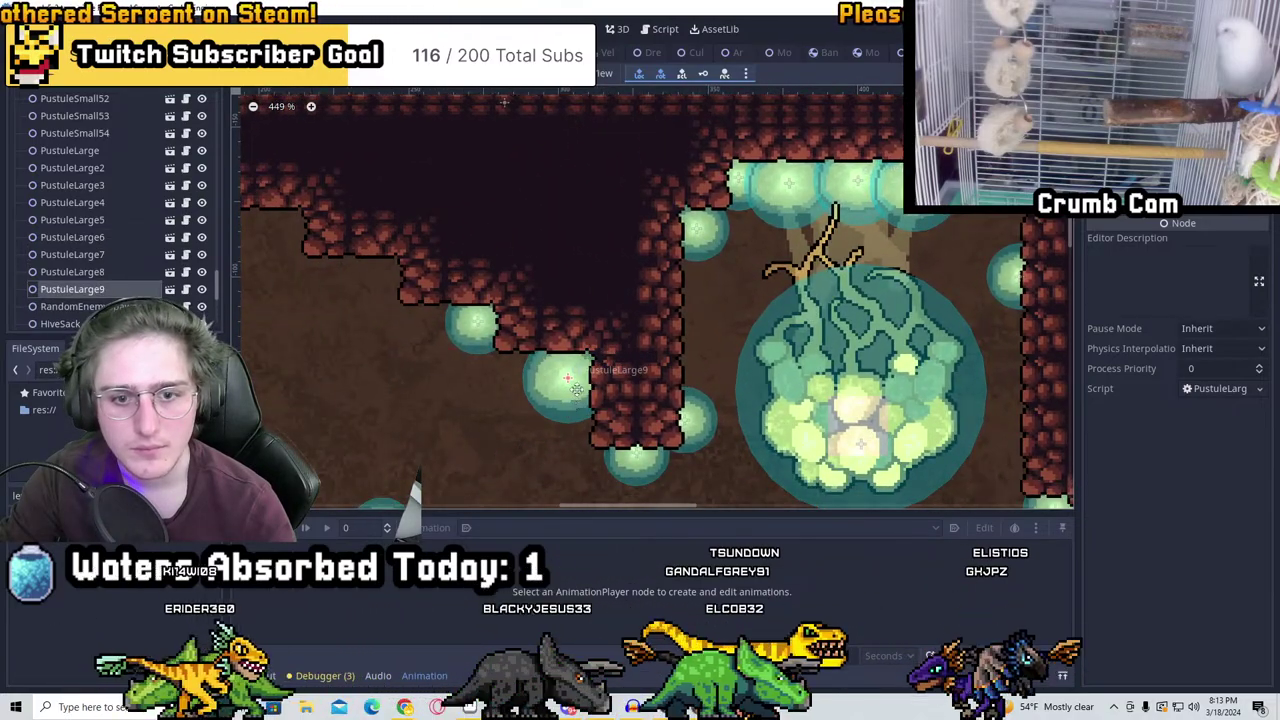
pyautogui.scroll(-3, 576, 389)
pyautogui.moveTo(689, 346); pyautogui.dragTo(843, 244, button='middle')
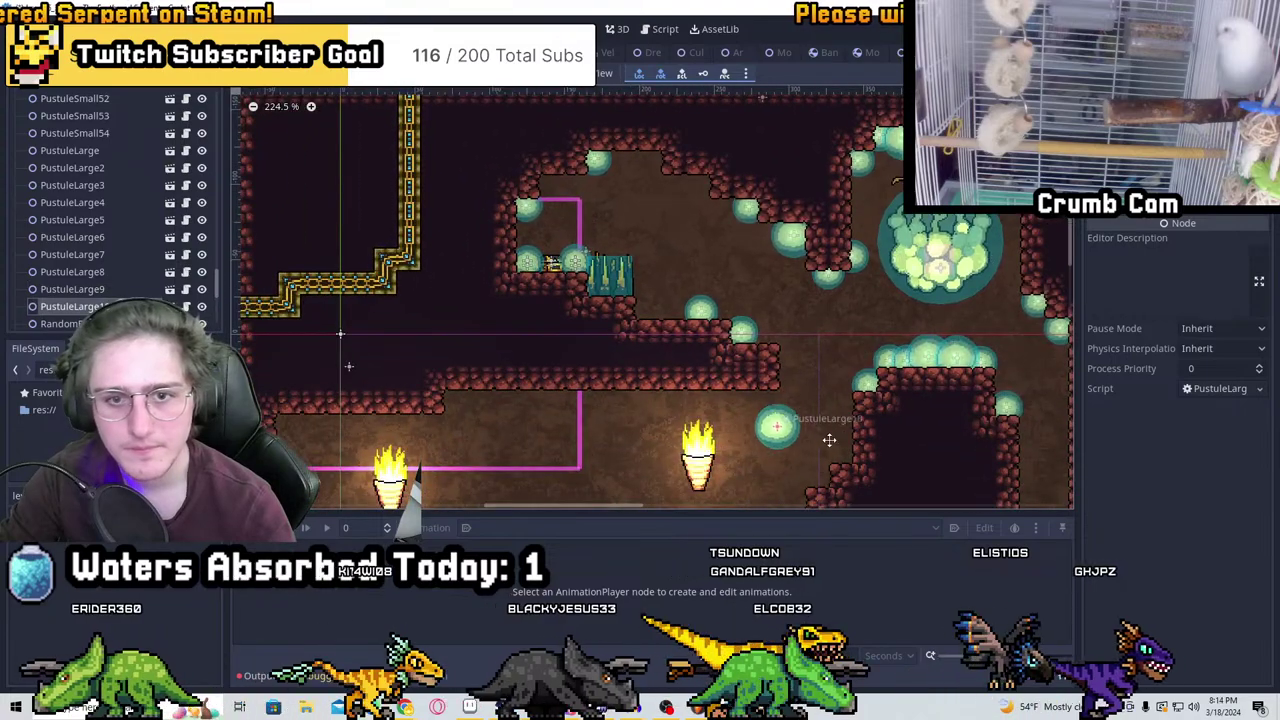
pyautogui.moveTo(829, 440); pyautogui.dragTo(692, 415, button='middle')
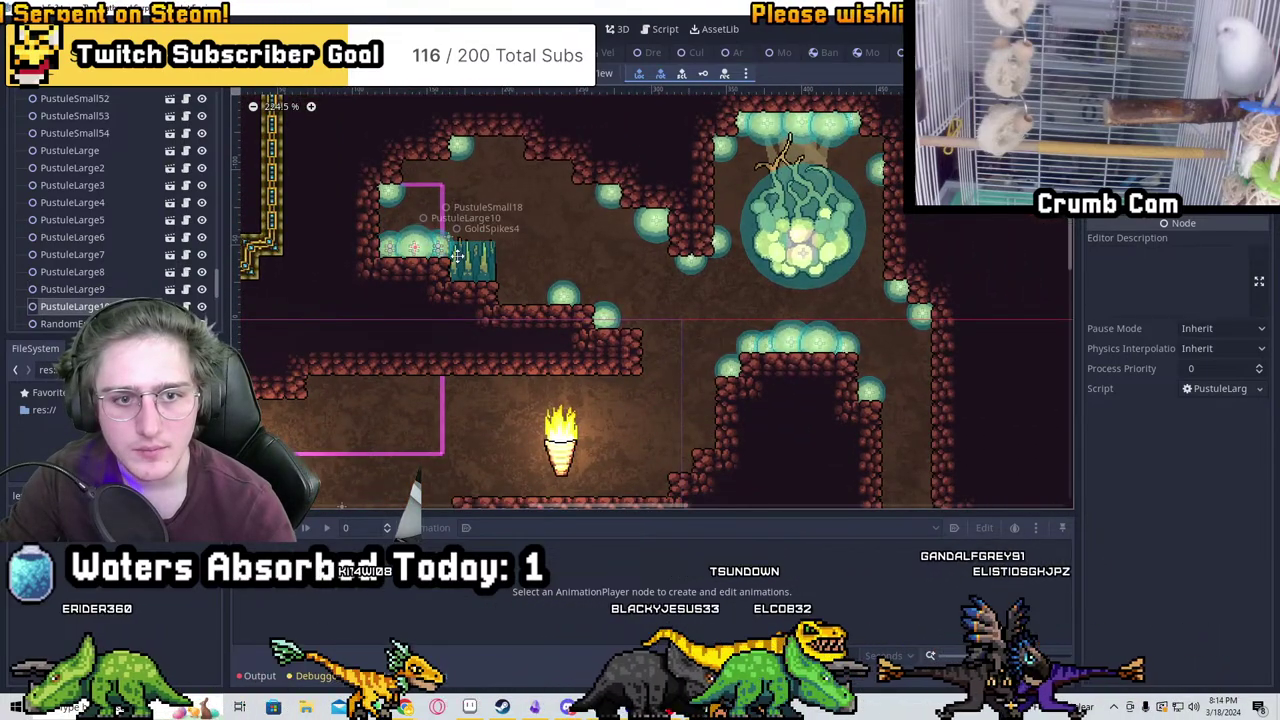
# Duplicate large pustules onto the rock ledge and set PustuleLarge12 against the cave wall
pyautogui.hotkey('ctrl', 'd')
pyautogui.moveTo(657, 298); pyautogui.dragTo(528, 289)
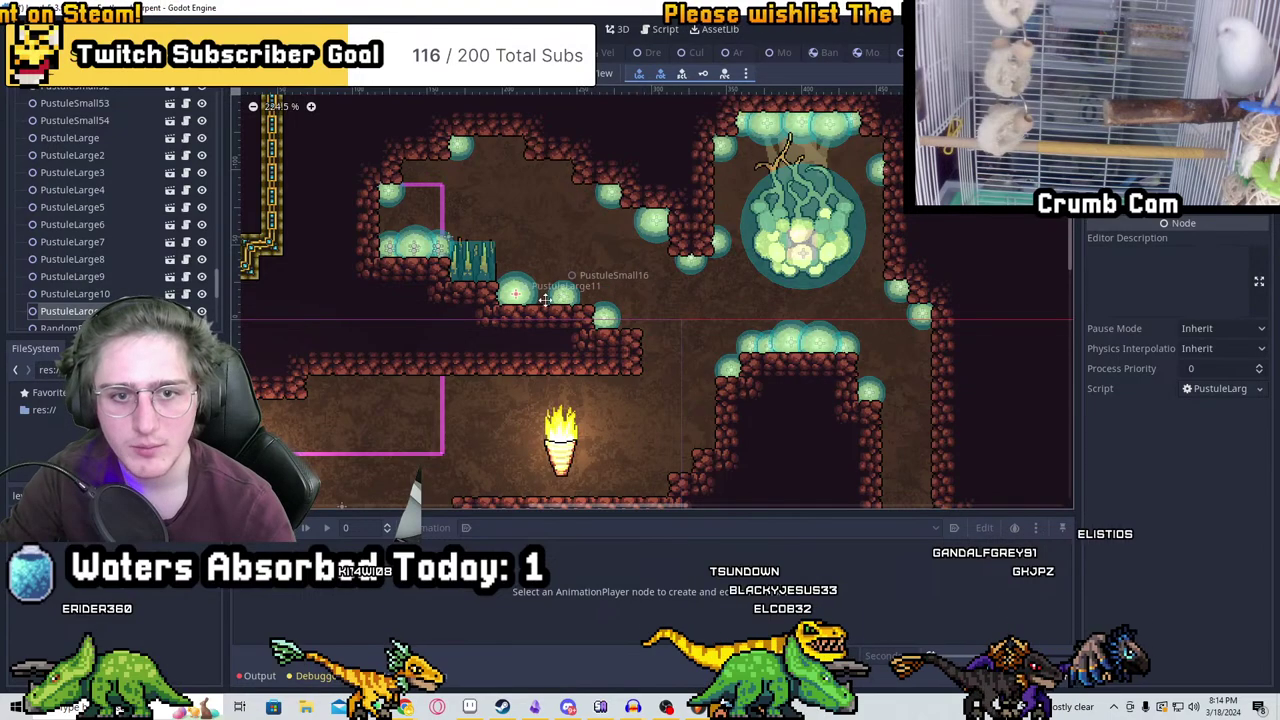
pyautogui.moveTo(629, 309); pyautogui.dragTo(589, 204, button='middle')
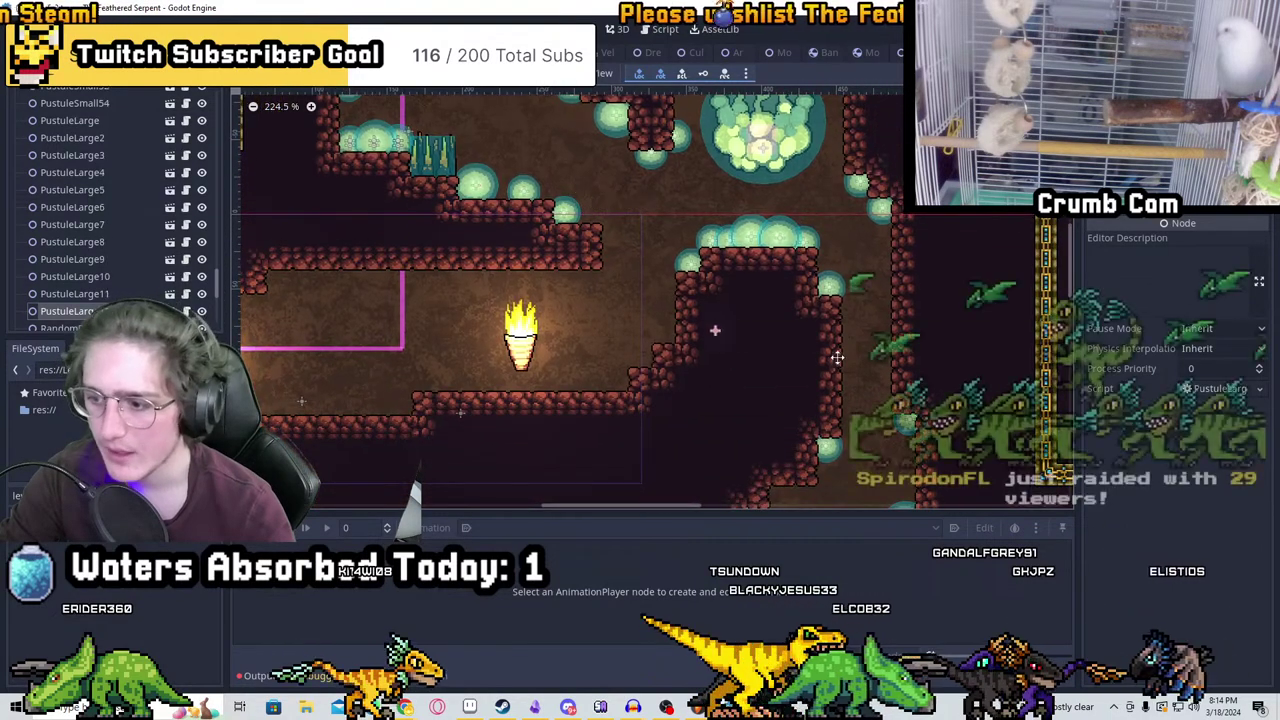
pyautogui.hotkey('ctrl', 'd')
pyautogui.moveTo(518, 205); pyautogui.dragTo(912, 333)
pyautogui.moveTo(912, 333); pyautogui.dragTo(794, 236, button='middle')
pyautogui.moveTo(798, 364); pyautogui.dragTo(580, 323, button='middle')
pyautogui.moveTo(580, 323); pyautogui.dragTo(657, 294)
# Survey the area around the yellow pipes, the hive pustule and the pipe bridge
pyautogui.moveTo(740, 301); pyautogui.dragTo(457, 297, button='middle')
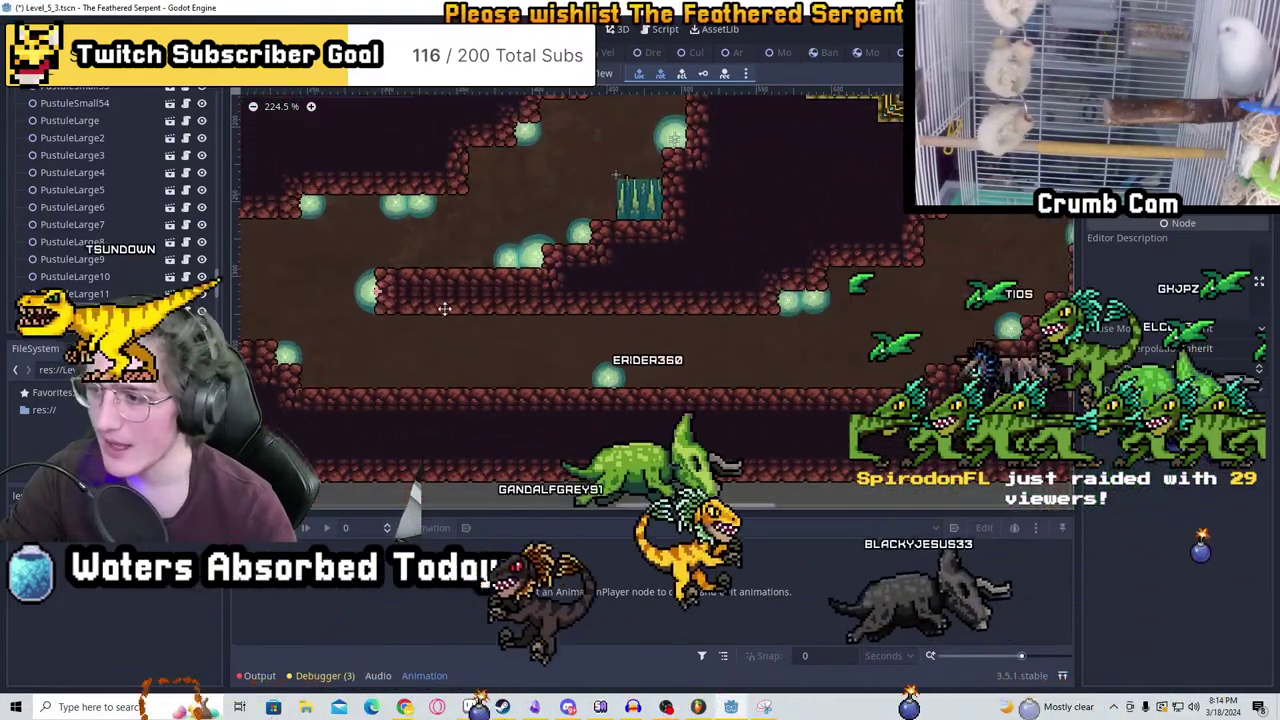
pyautogui.scroll(5, 976, 323)
pyautogui.moveTo(976, 323); pyautogui.dragTo(700, 360, button='middle')
pyautogui.moveTo(790, 300); pyautogui.dragTo(822, 478, button='middle')
pyautogui.moveTo(826, 196); pyautogui.dragTo(884, 426, button='middle')
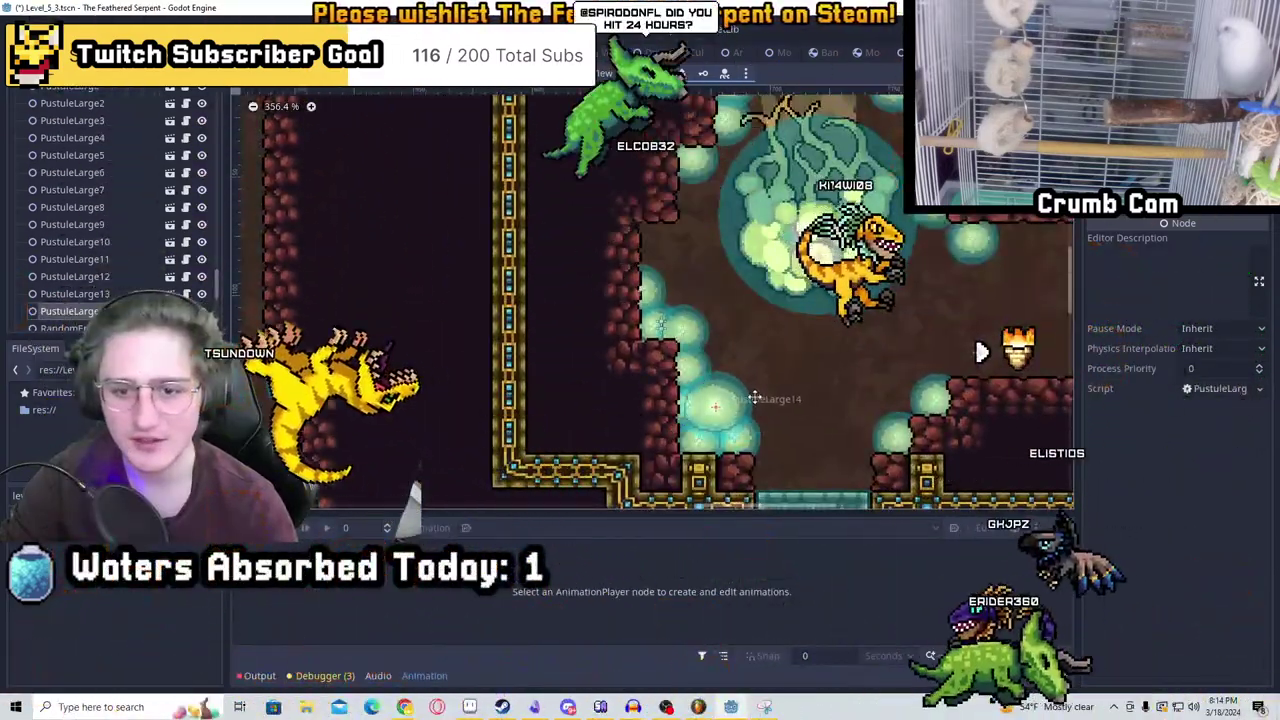
pyautogui.moveTo(700, 236); pyautogui.dragTo(560, 336, button='middle')
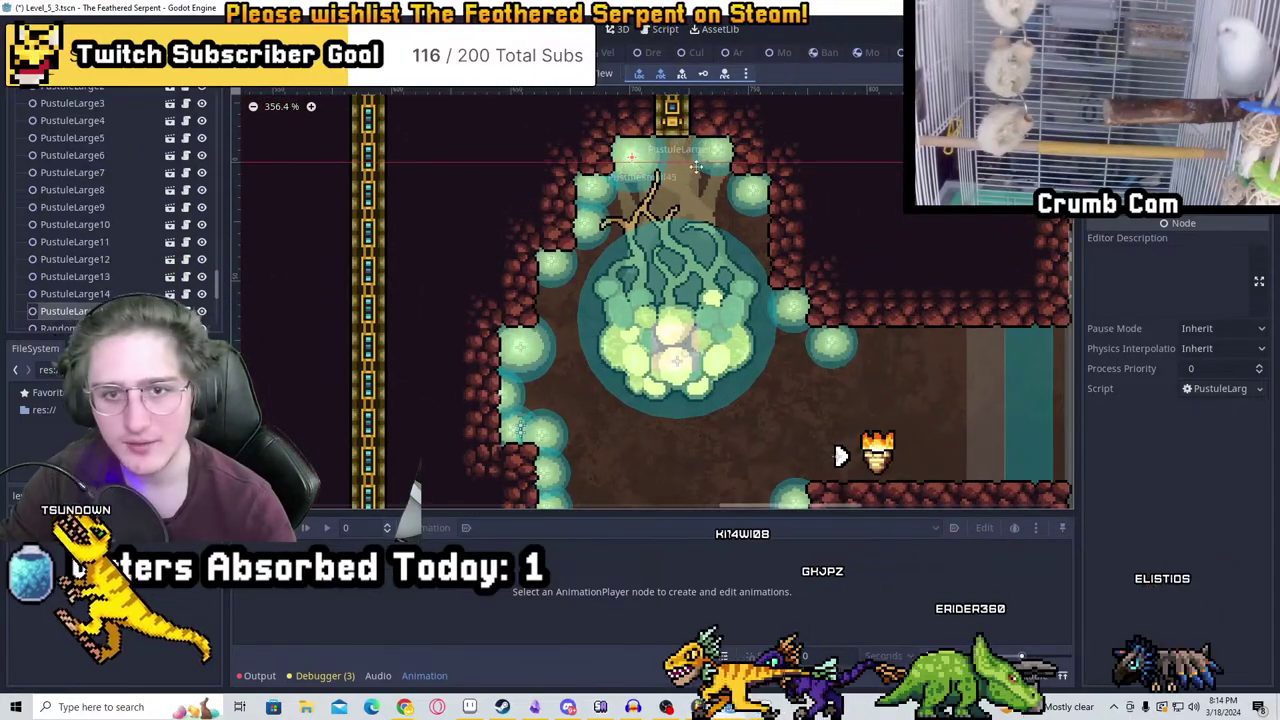
pyautogui.moveTo(840, 456); pyautogui.dragTo(830, 165, button='middle')
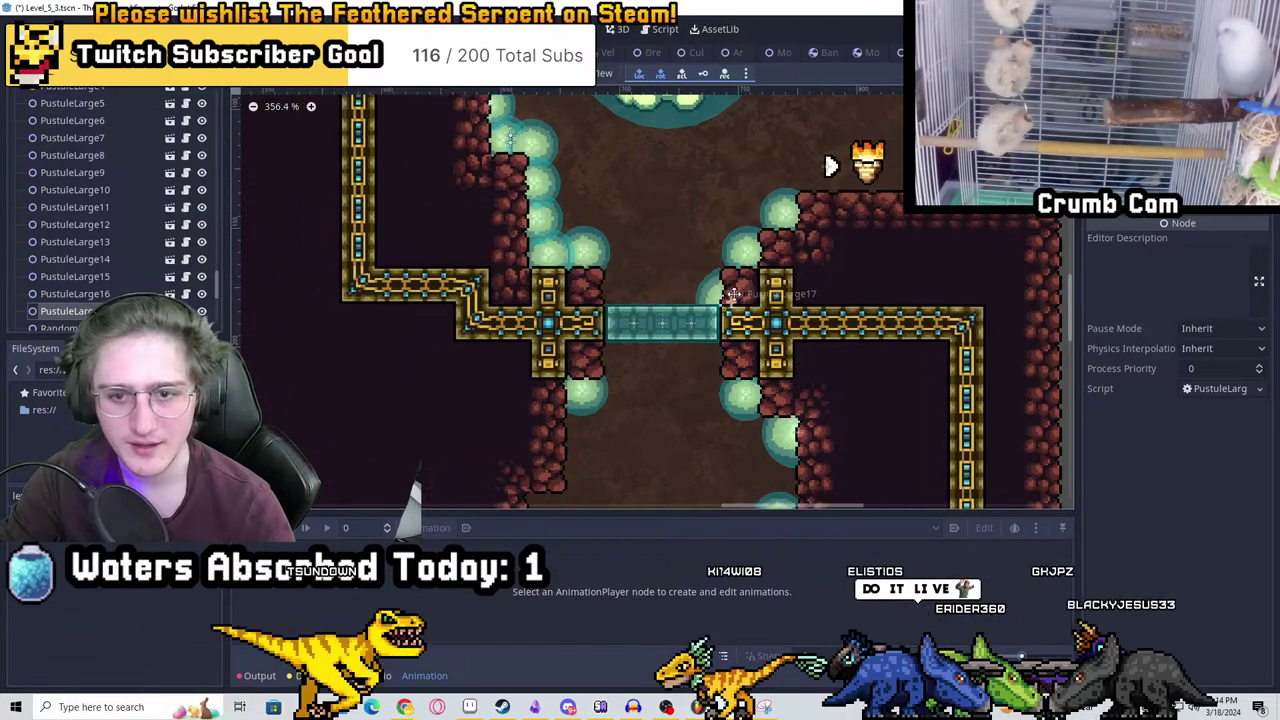
pyautogui.moveTo(764, 298)
pyautogui.mouseDown(button='middle')
pyautogui.moveTo(786, 414)
pyautogui.moveTo(763, 312)
pyautogui.mouseUp(button='middle')
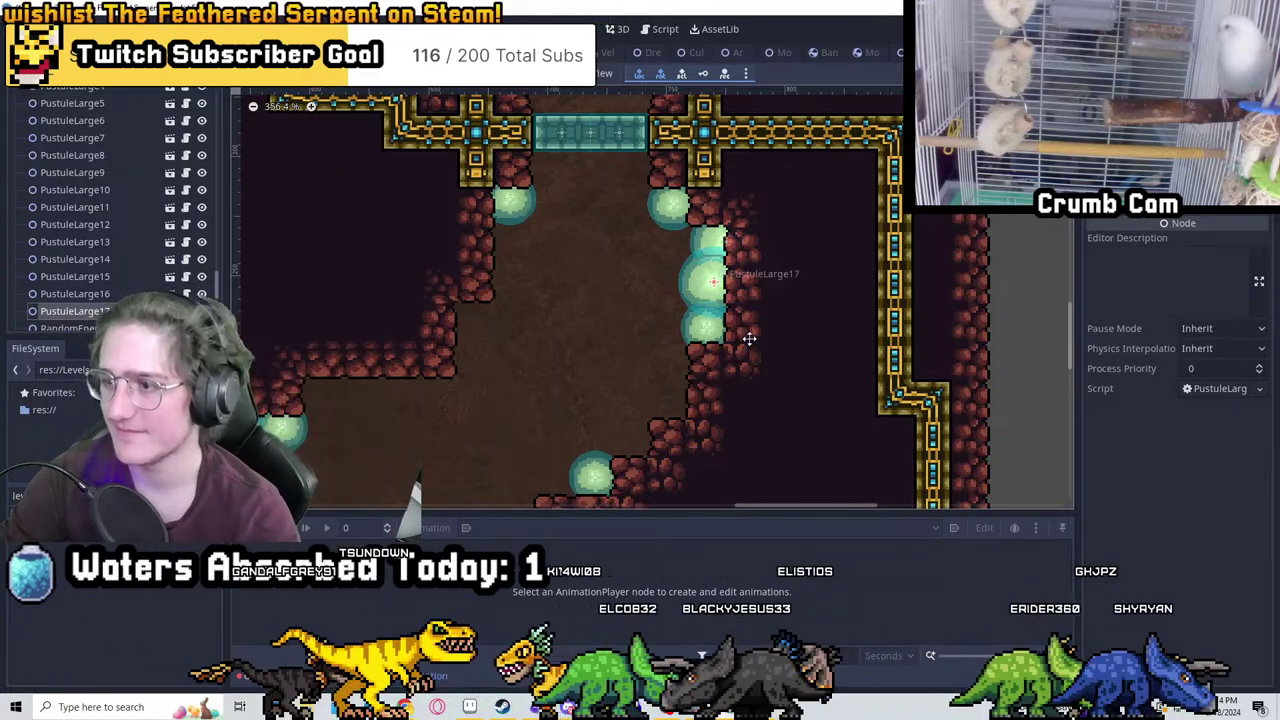
pyautogui.scroll(-2, 749, 338)
pyautogui.scroll(3, 849, 378)
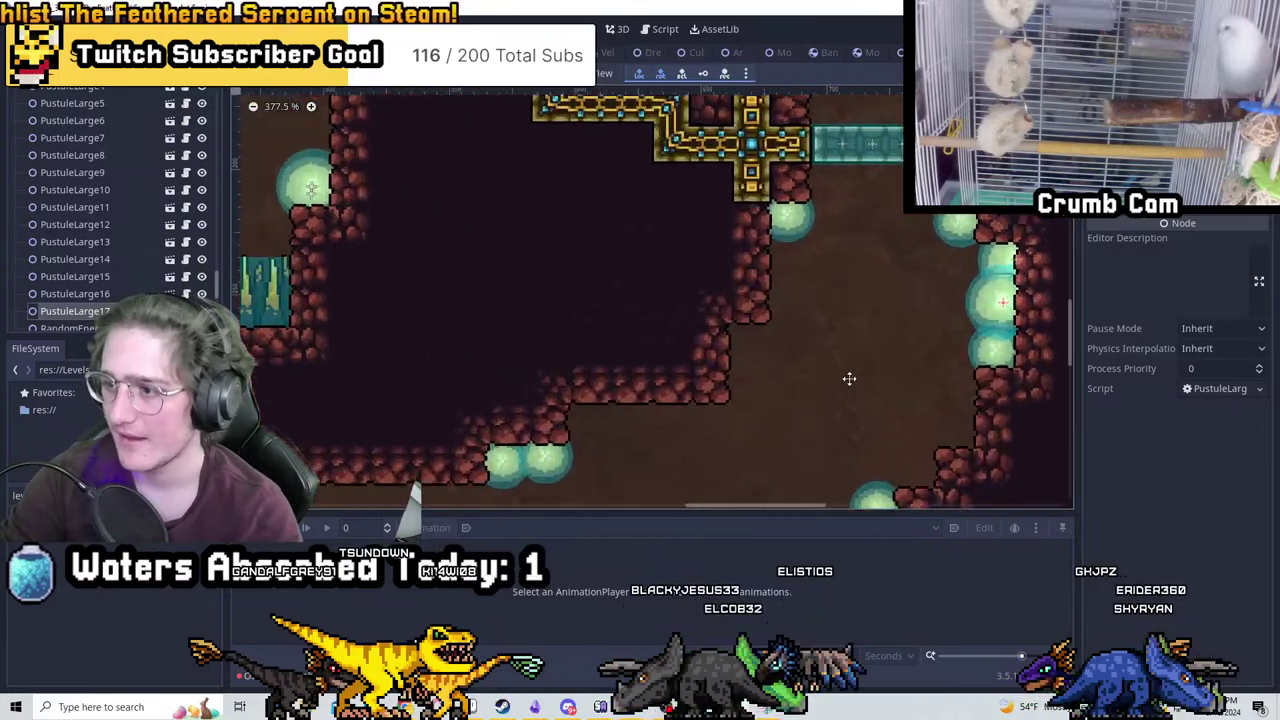
pyautogui.scroll(2, 759, 360)
pyautogui.moveTo(847, 306); pyautogui.dragTo(927, 241, button='middle')
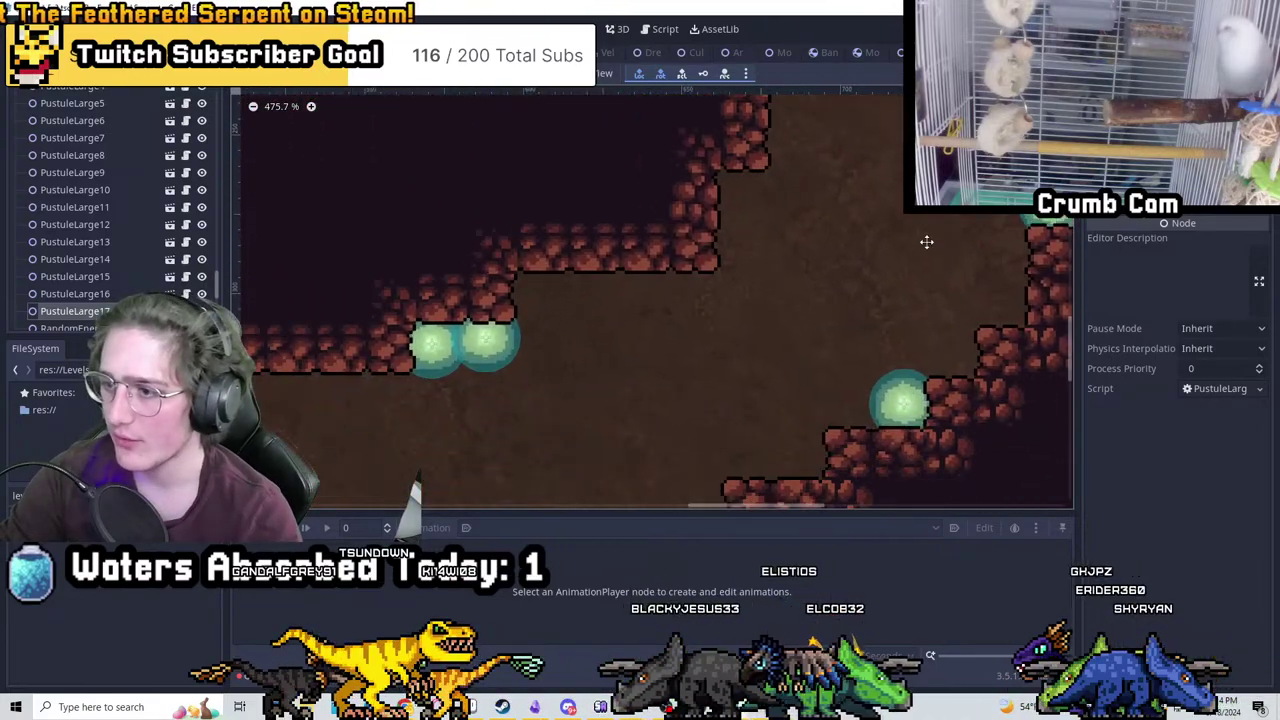
pyautogui.scroll(-4, 854, 309)
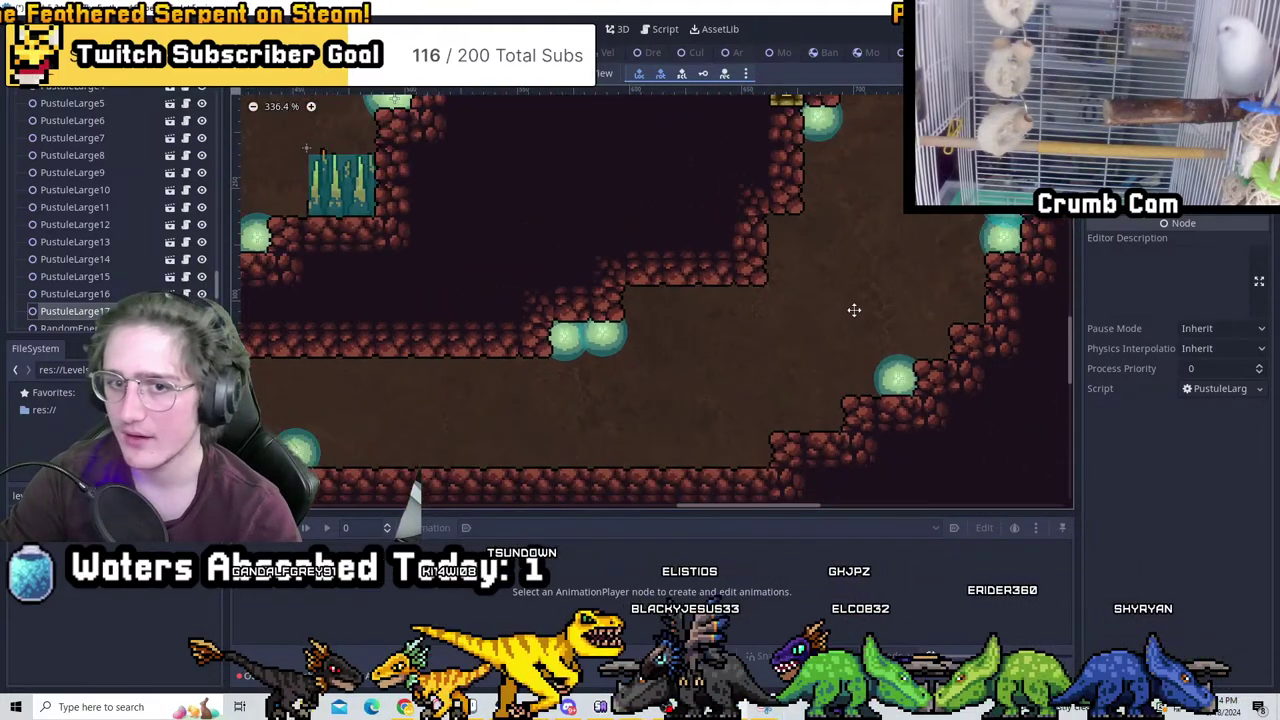
pyautogui.scroll(2, 974, 339)
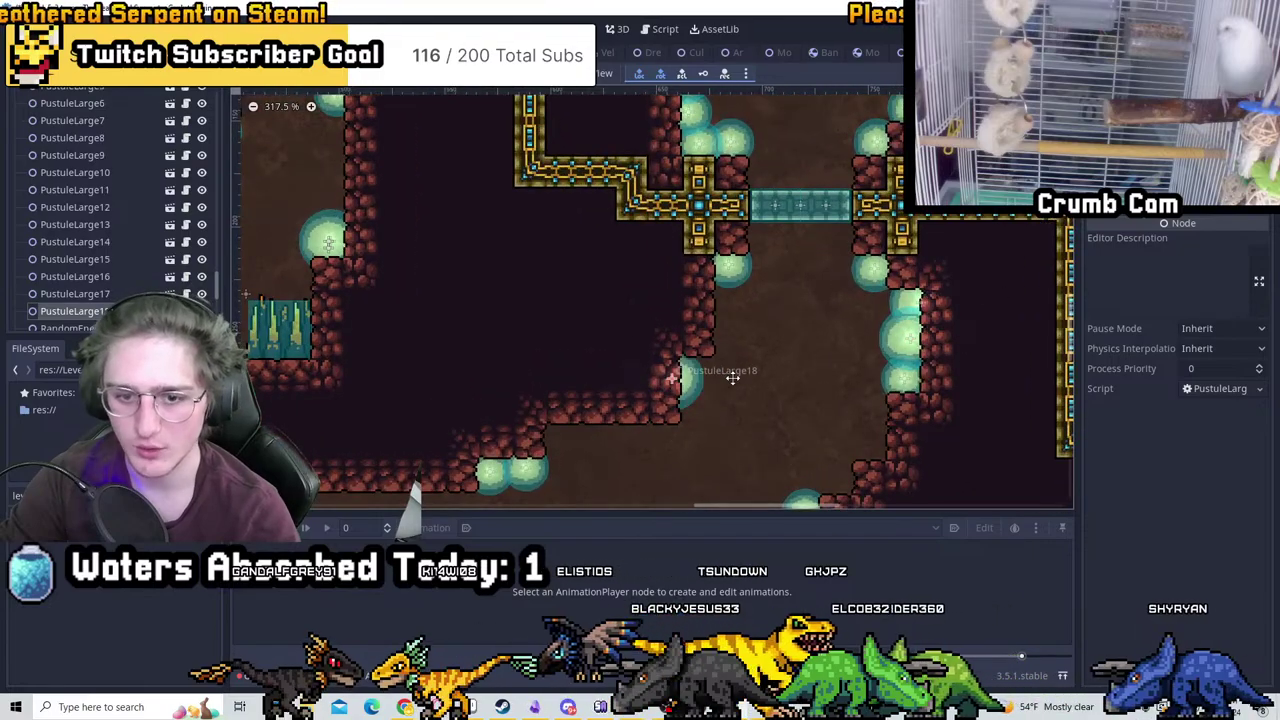
pyautogui.scroll(4, 733, 377)
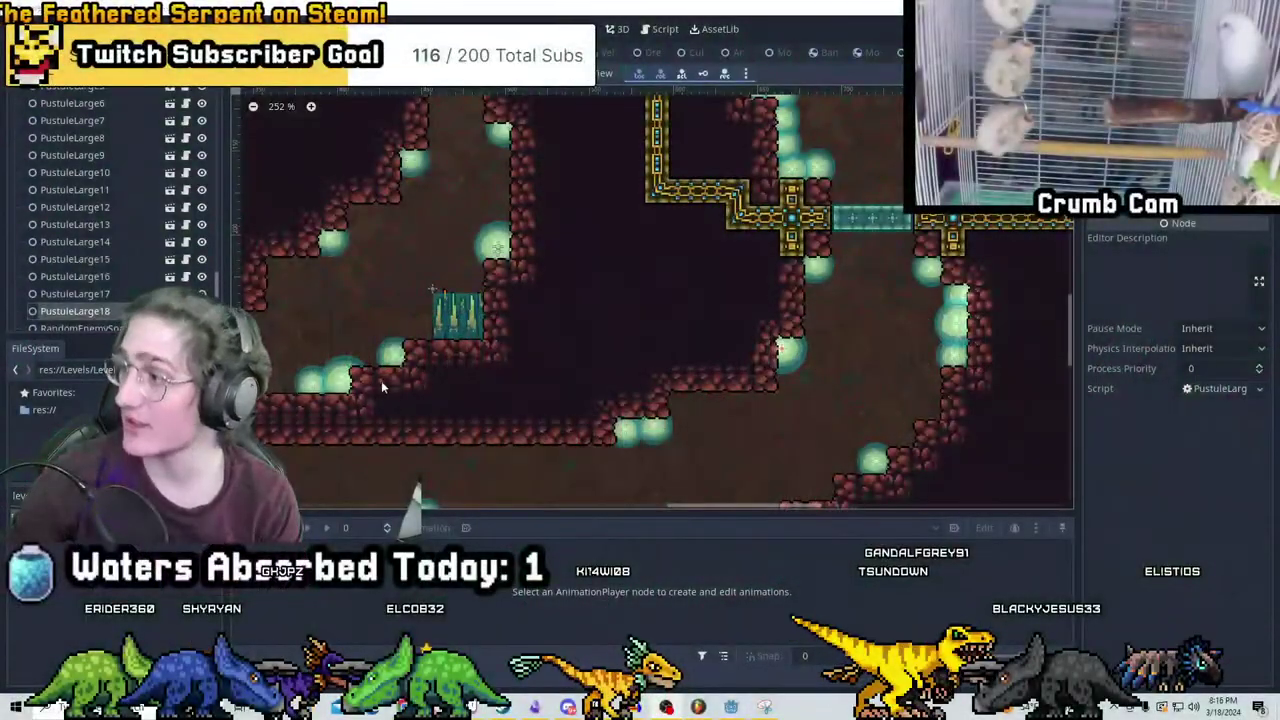
# Look over several stretches of the cave level
pyautogui.moveTo(381, 380); pyautogui.dragTo(932, 236, button='middle')
pyautogui.scroll(3, 932, 236)
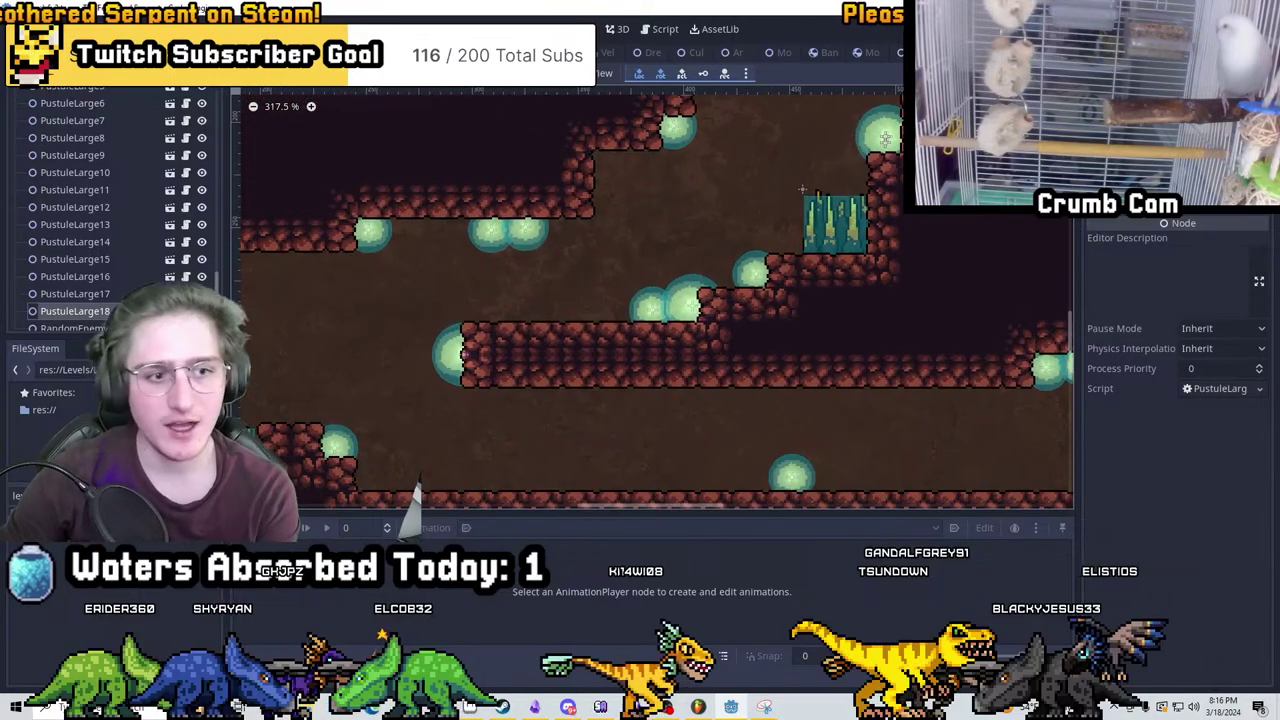
pyautogui.scroll(-5, 802, 189)
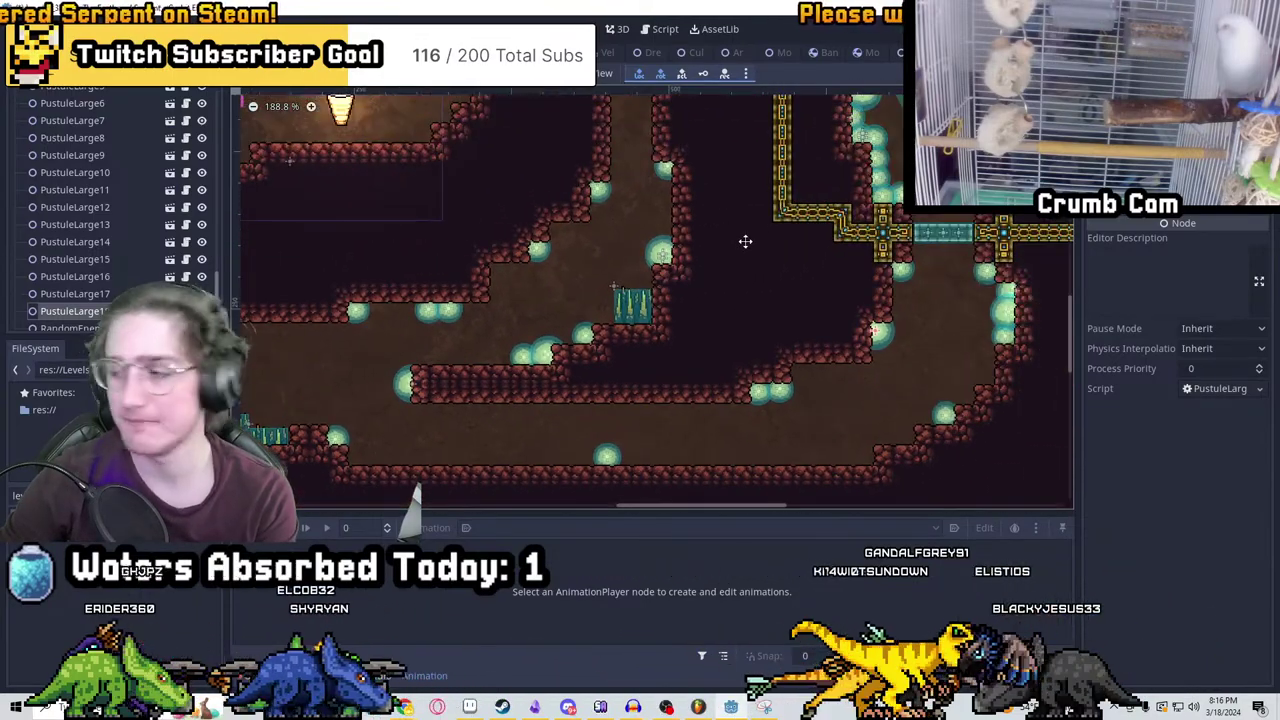
pyautogui.moveTo(745, 241); pyautogui.dragTo(588, 400, button='middle')
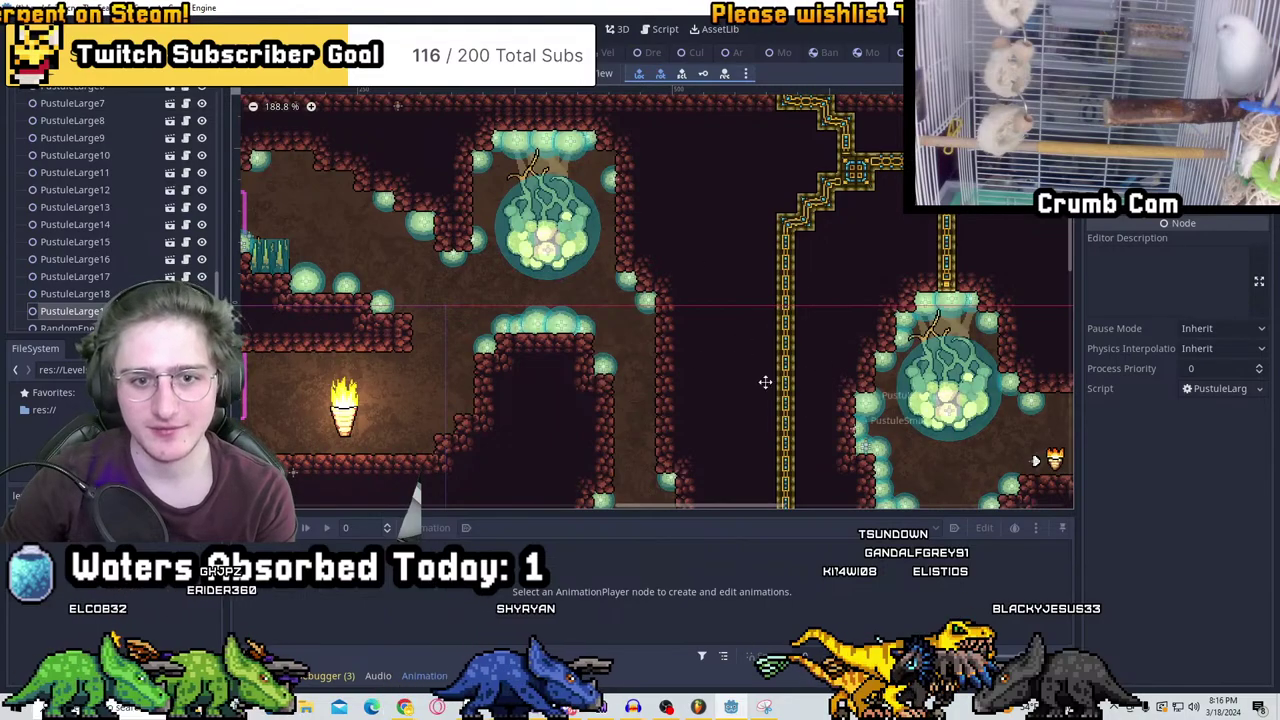
pyautogui.moveTo(720, 396); pyautogui.dragTo(869, 399, button='middle')
pyautogui.scroll(3, 805, 370)
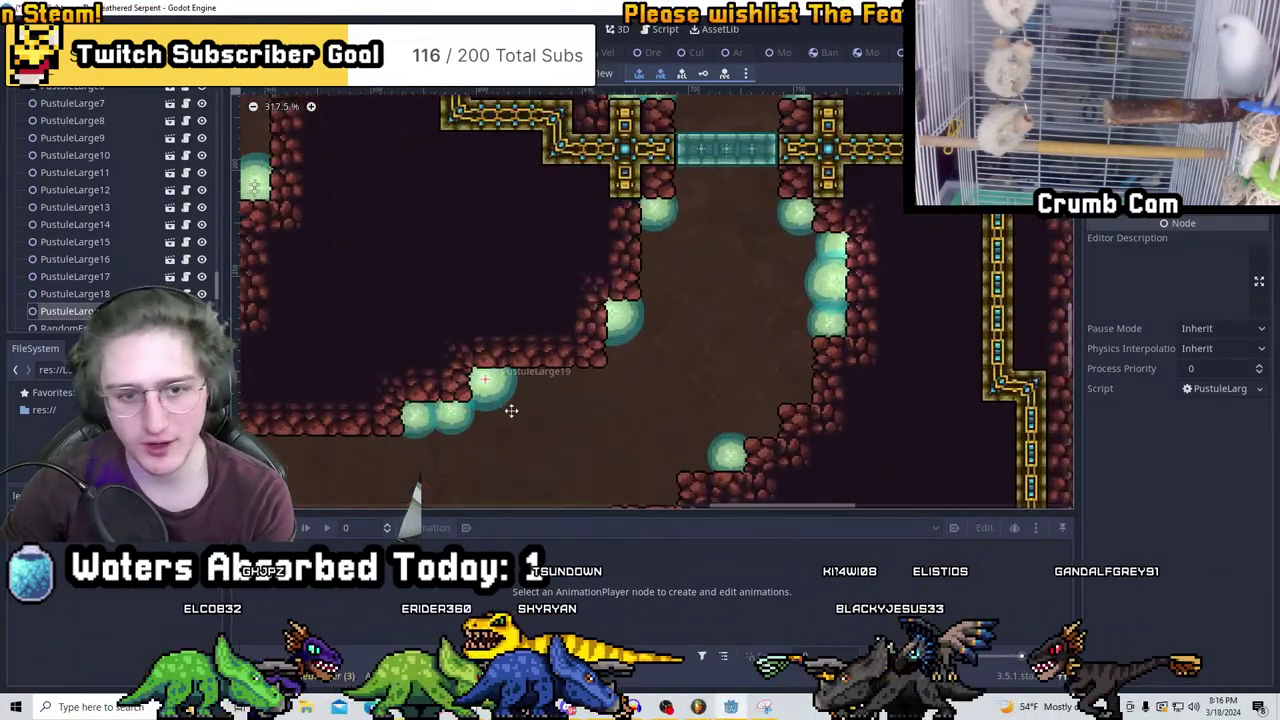
pyautogui.scroll(2, 634, 357)
pyautogui.scroll(-4, 703, 403)
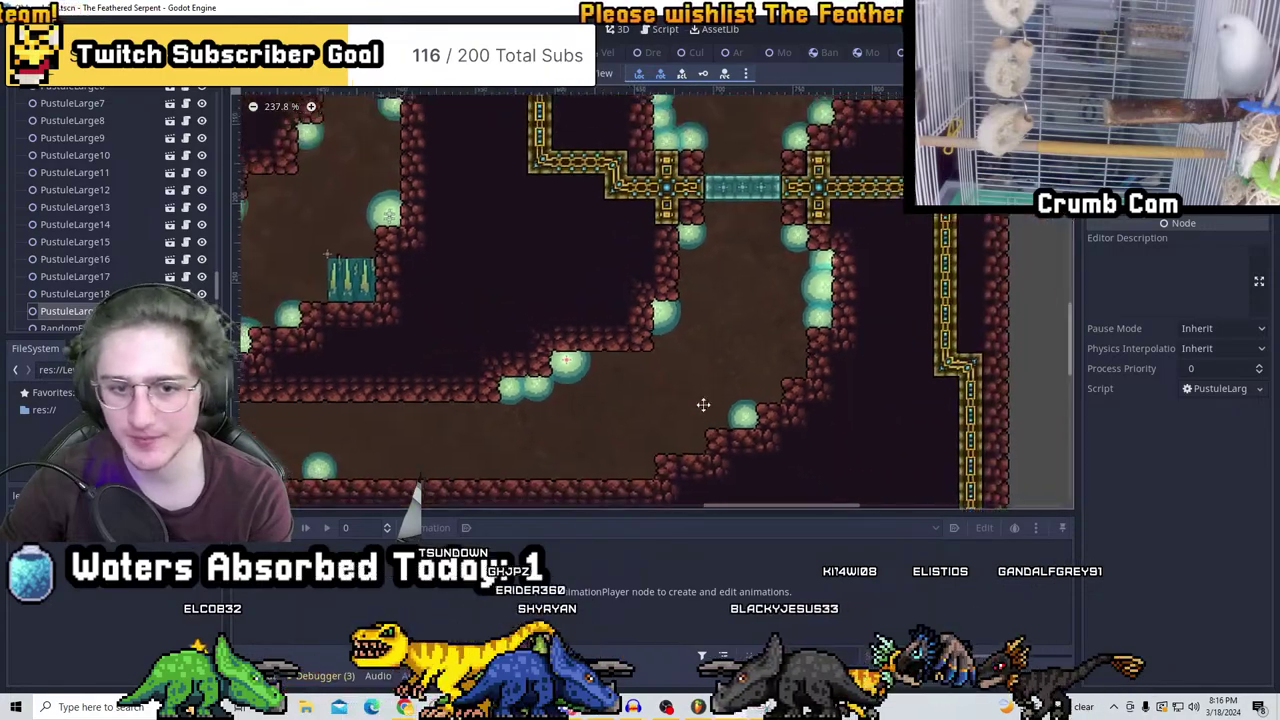
pyautogui.moveTo(703, 403); pyautogui.dragTo(862, 275, button='middle')
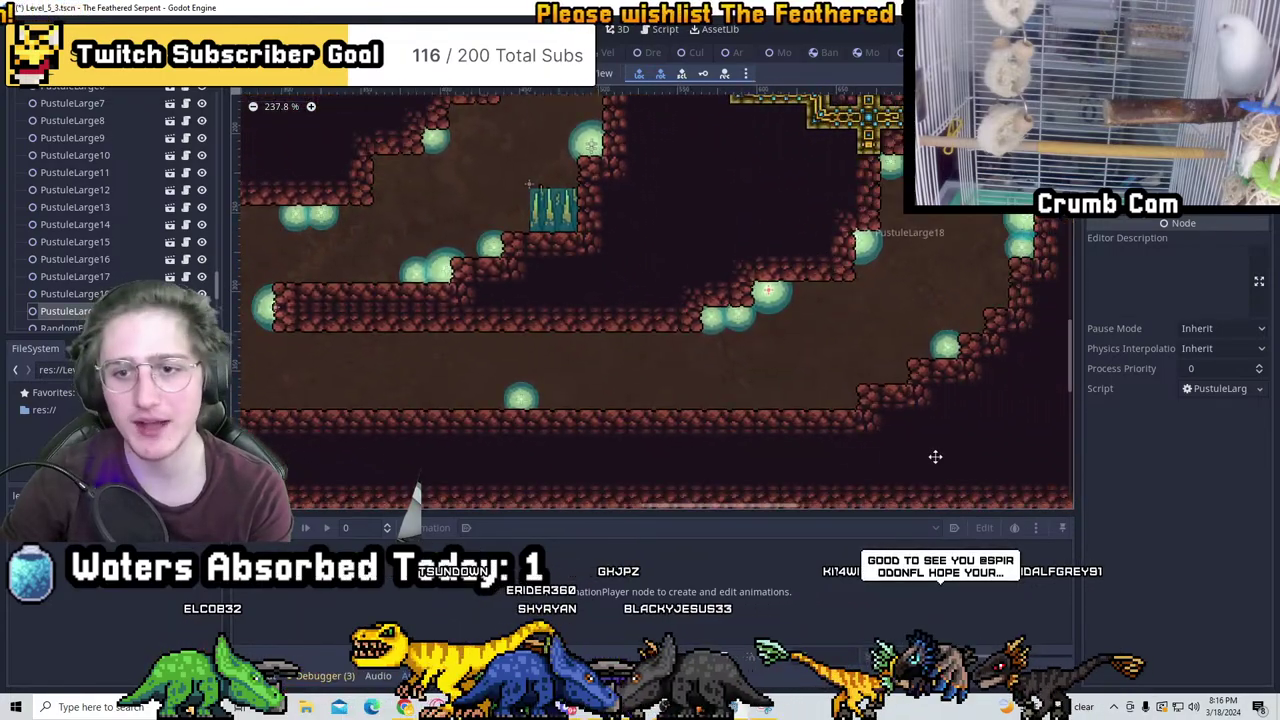
# Nudge PustuleLarge21 slightly lower in the cave's left part and save the scene
pyautogui.scroll(5, 940, 380)
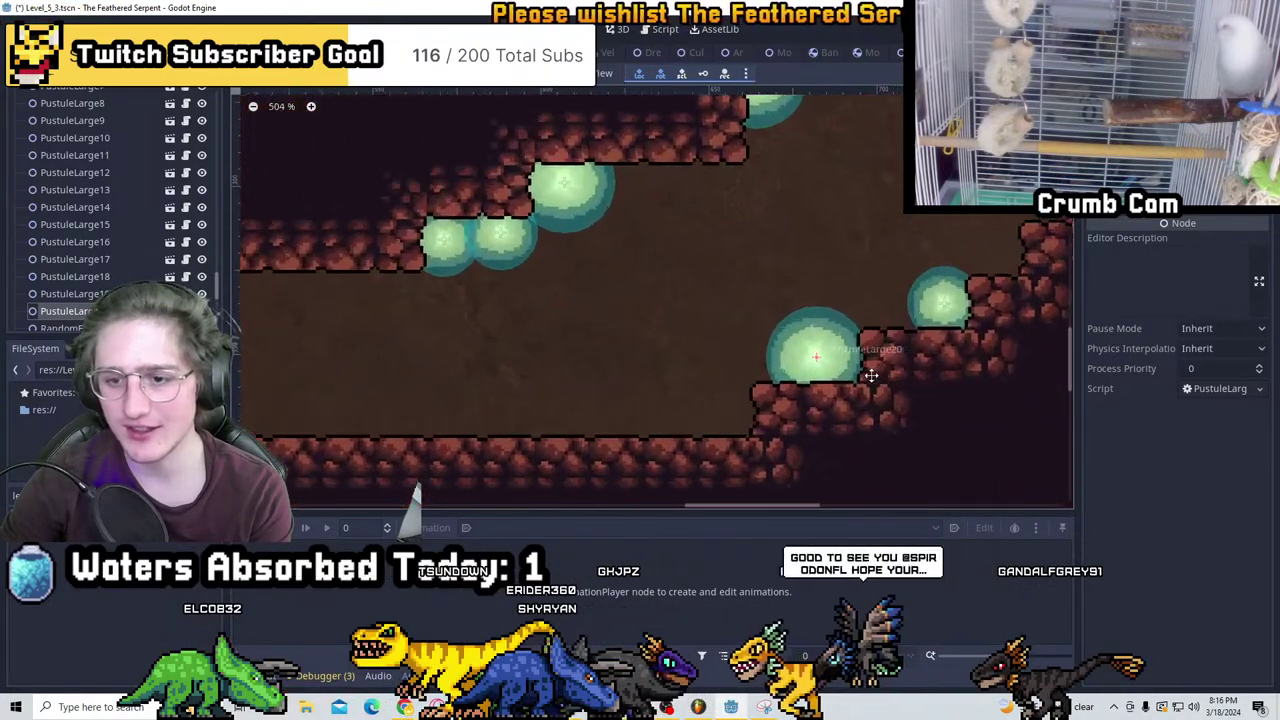
pyautogui.scroll(-4, 845, 357)
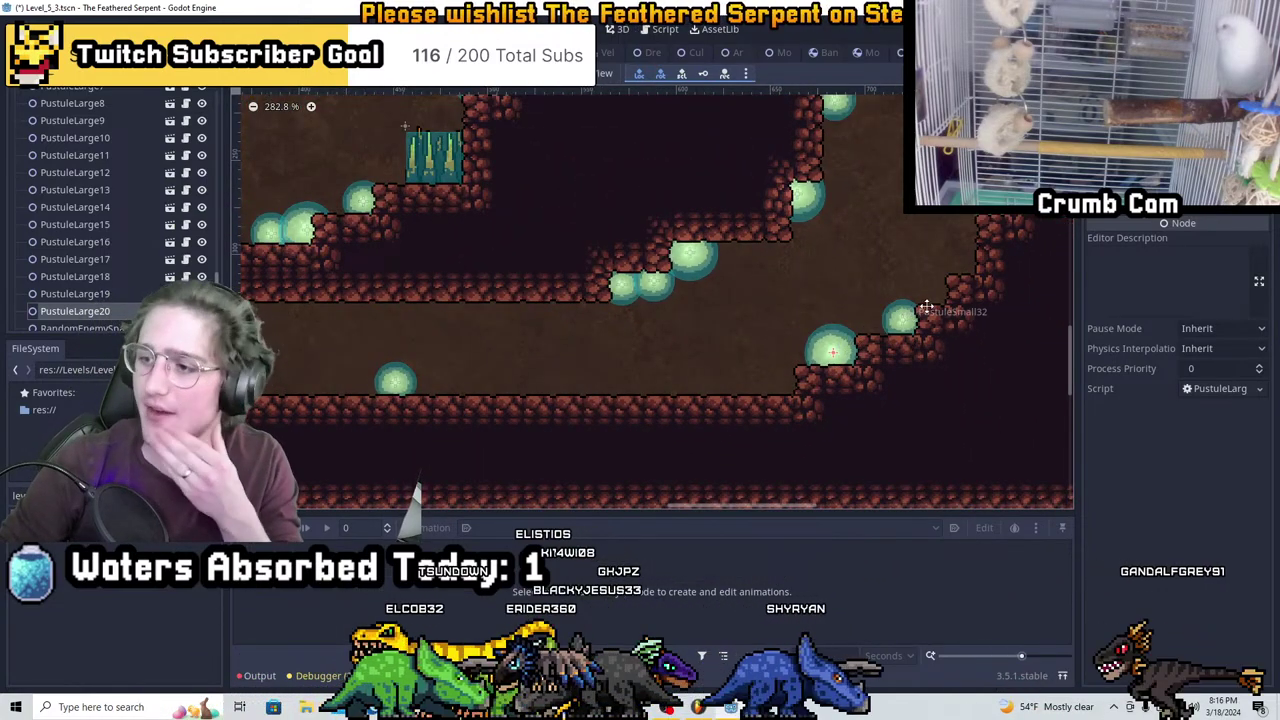
pyautogui.scroll(-5, 848, 286)
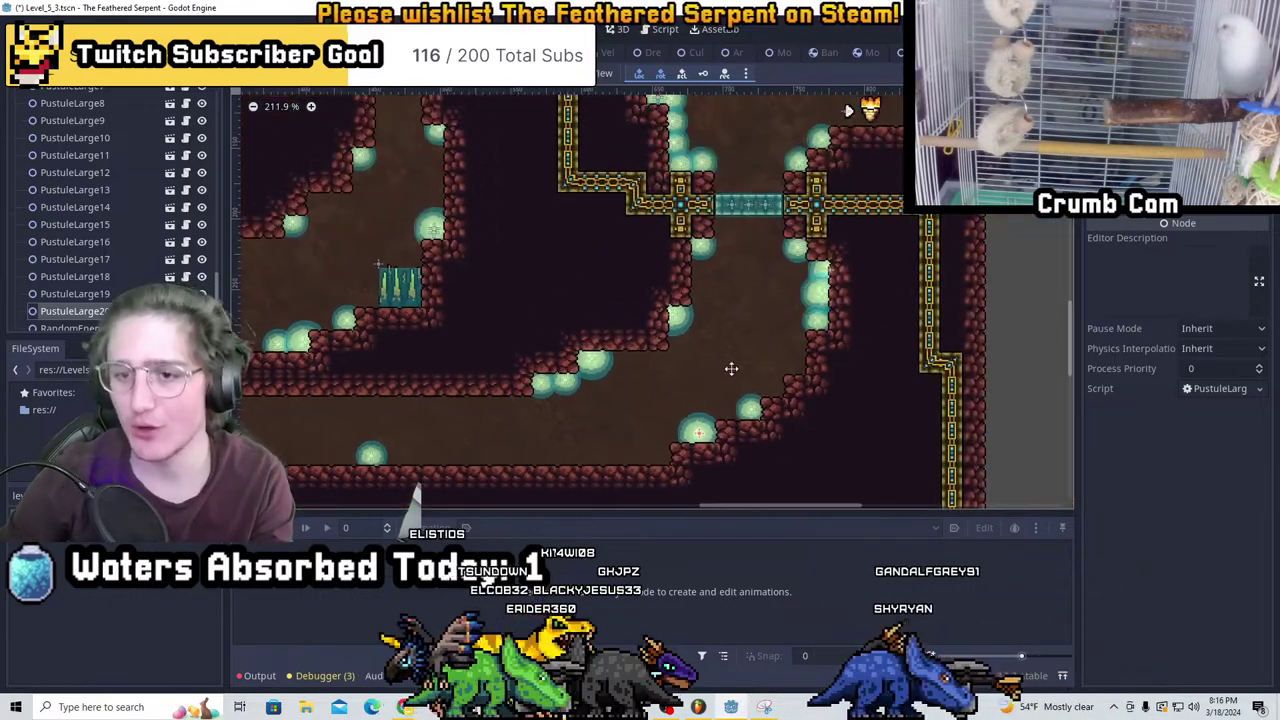
pyautogui.scroll(-1, 660, 350)
pyautogui.moveTo(660, 350); pyautogui.dragTo(960, 420, button='middle')
pyautogui.scroll(10, 652, 125)
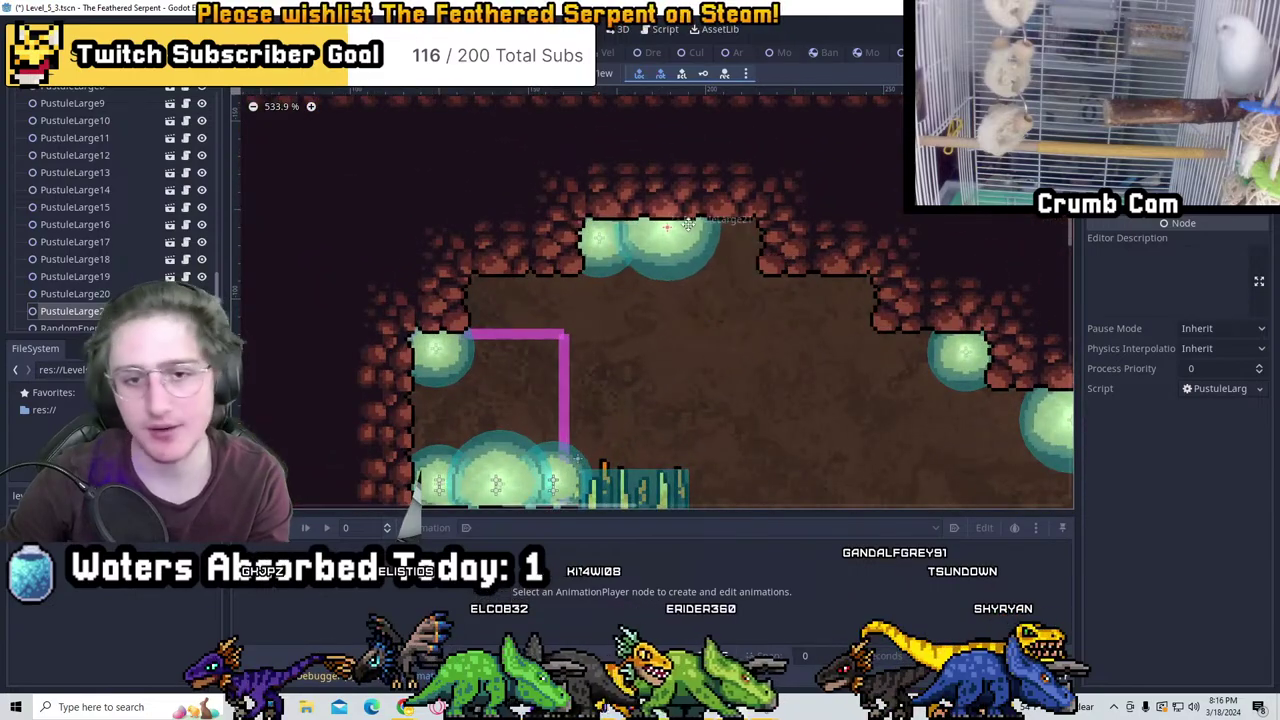
pyautogui.moveTo(688, 224); pyautogui.dragTo(685, 237)
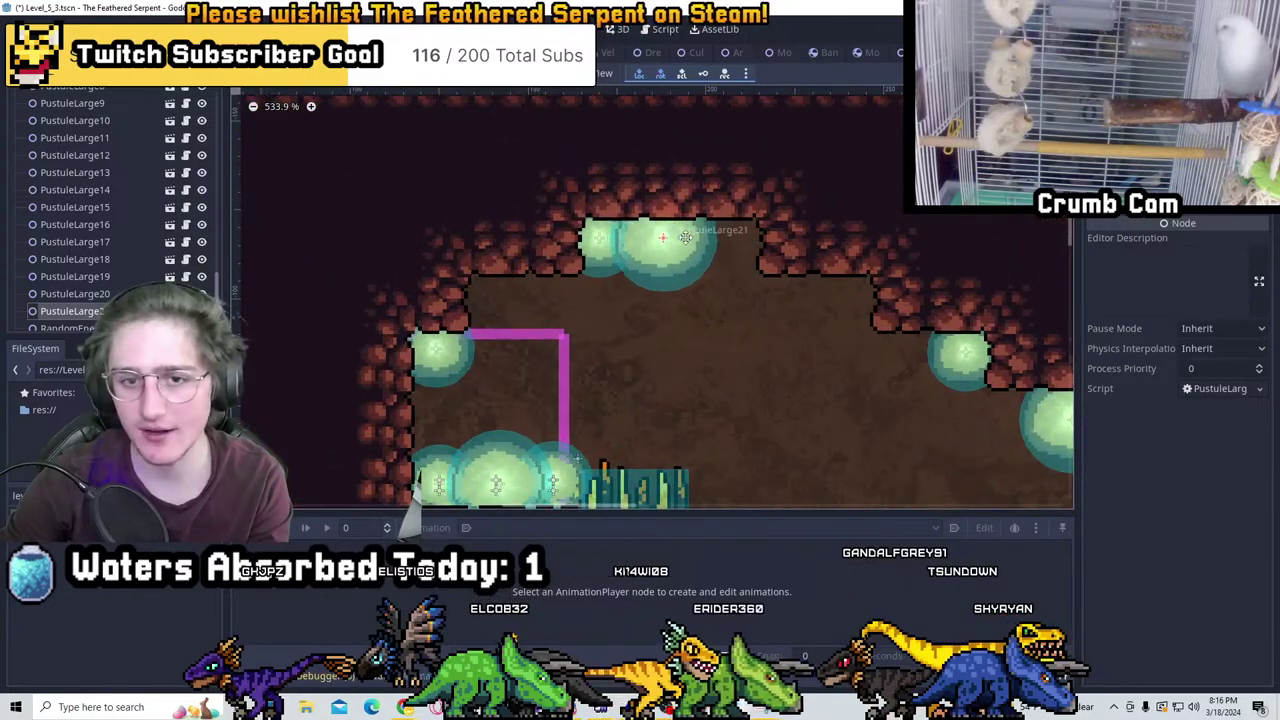
pyautogui.scroll(-6, 689, 230)
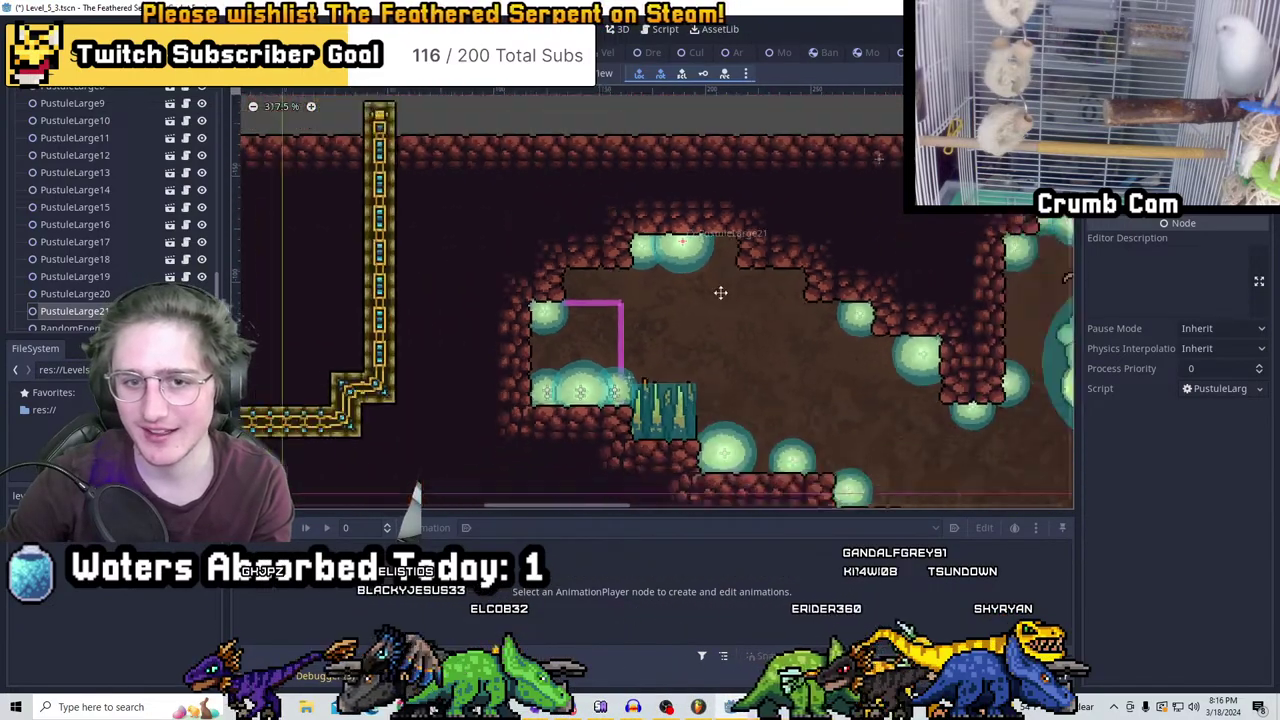
pyautogui.hotkey('ctrl', 's')
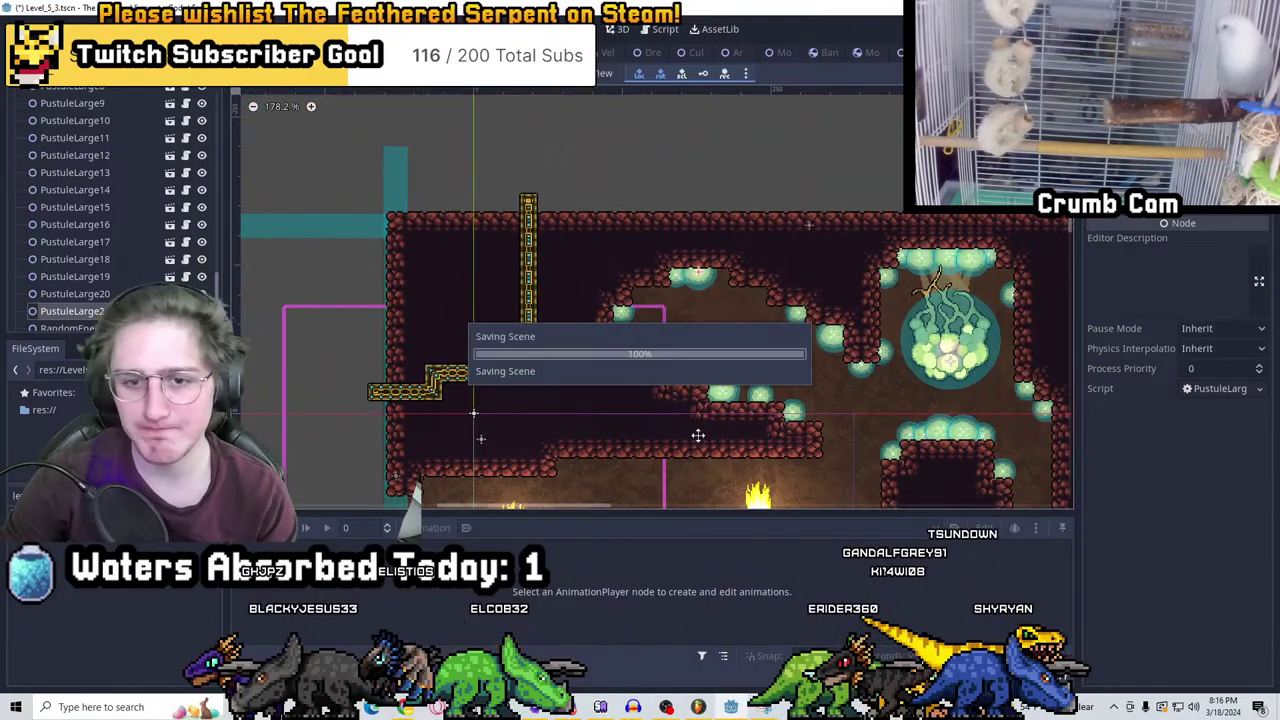
# Zoom and scroll across the level to find PustuleLarge23
pyautogui.scroll(-3, 809, 386)
pyautogui.scroll(8, 853, 315)
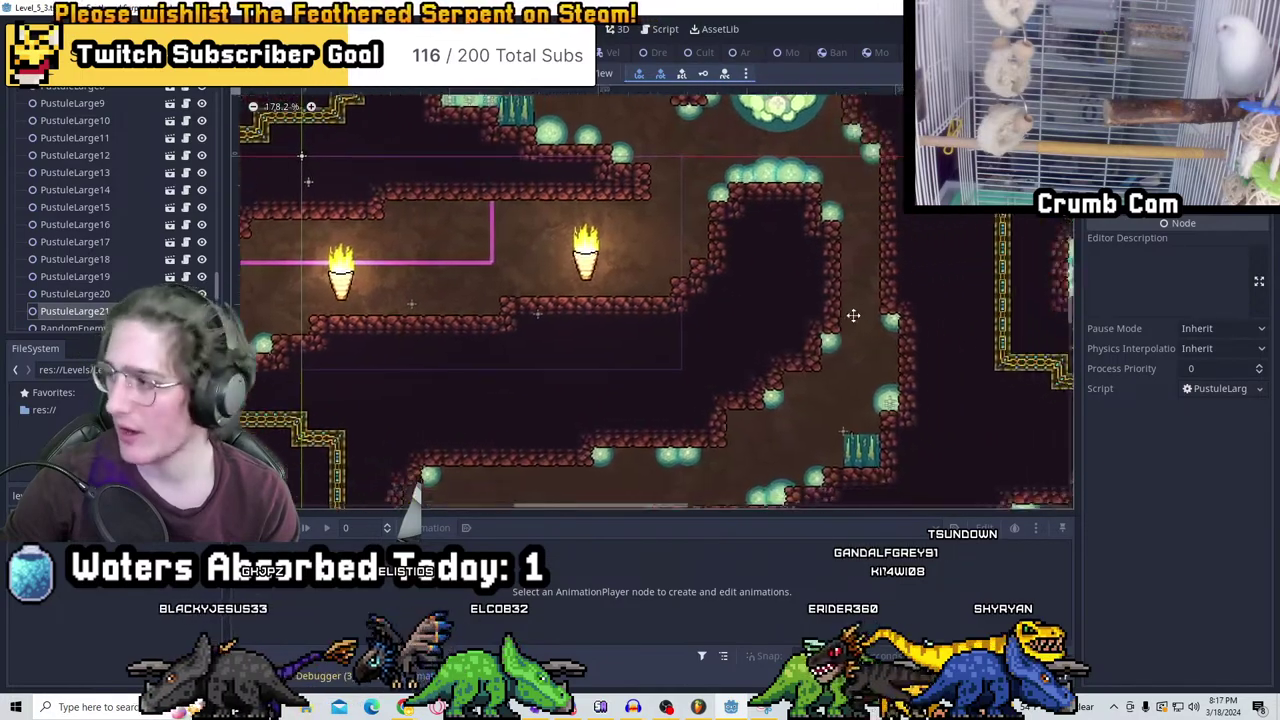
pyautogui.scroll(3, 853, 315)
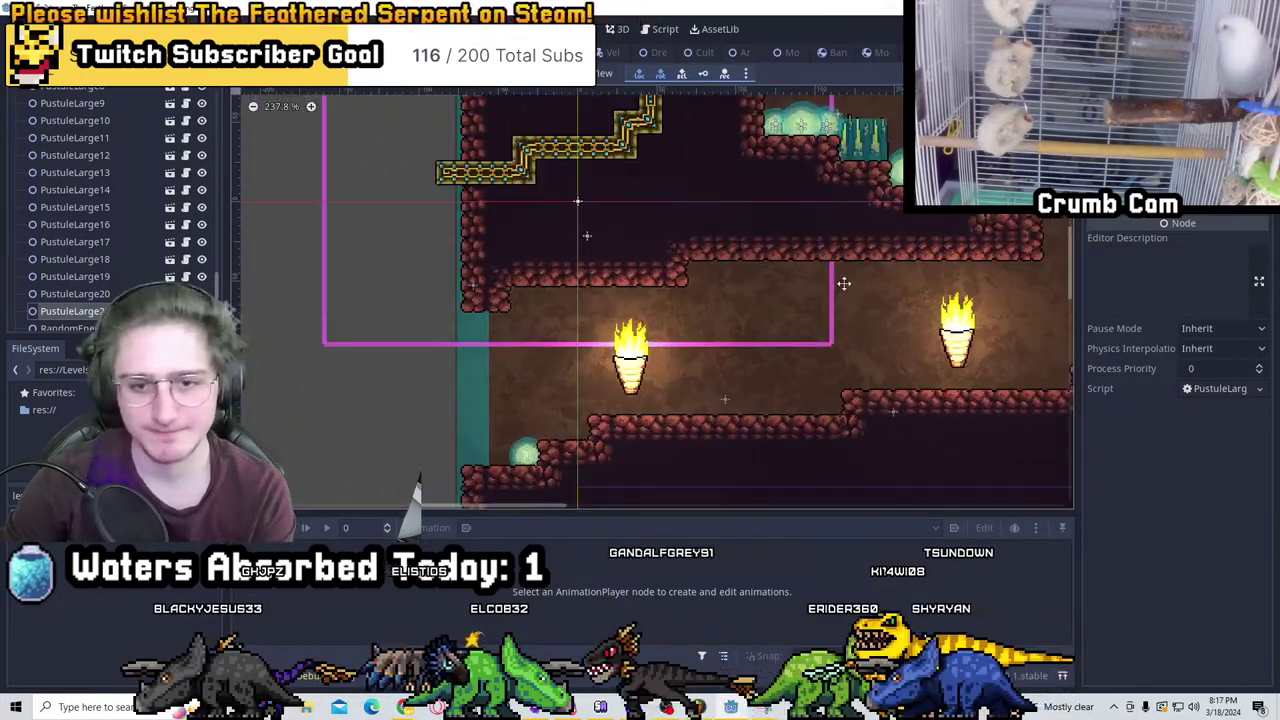
pyautogui.scroll(2, 844, 283)
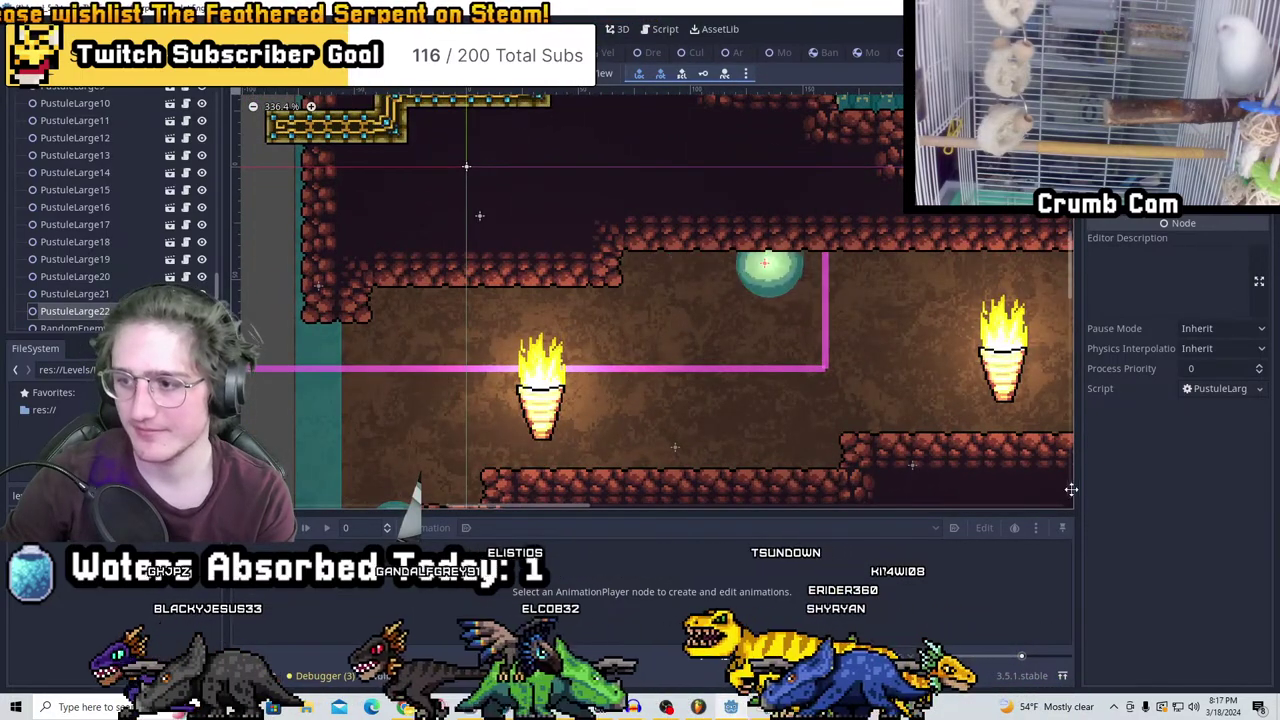
pyautogui.scroll(1, 745, 292)
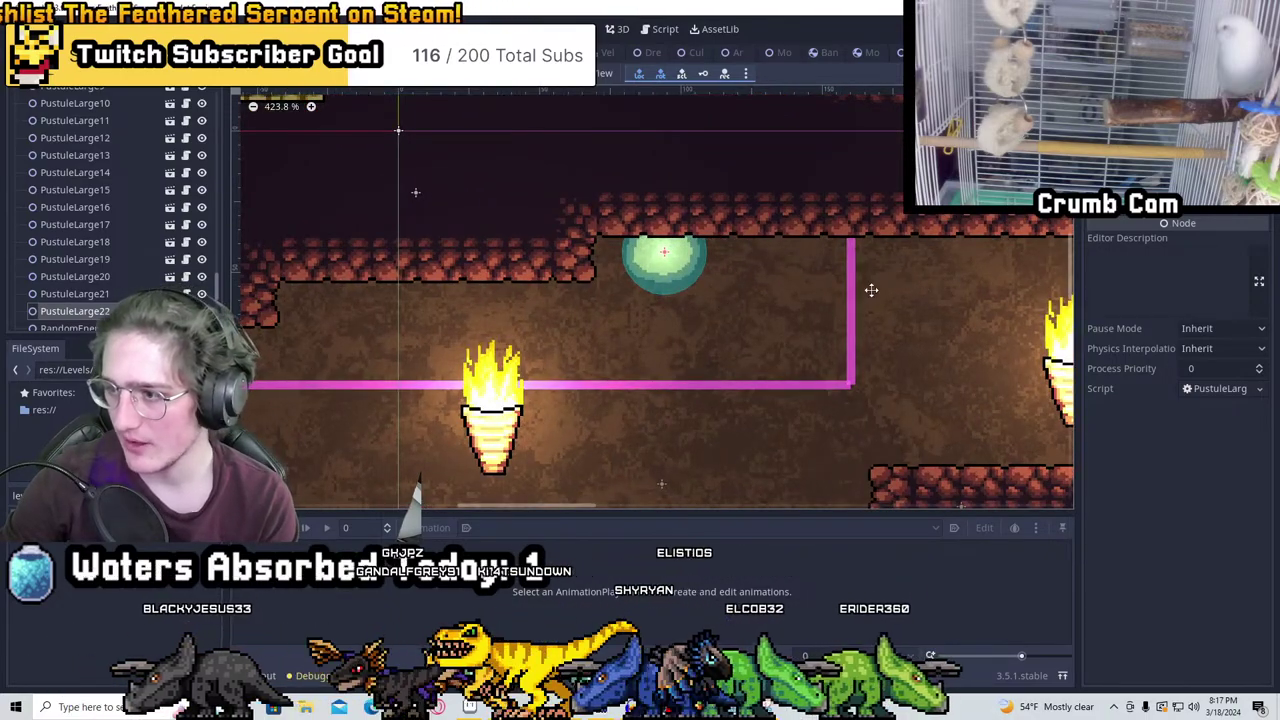
pyautogui.scroll(3, 770, 307)
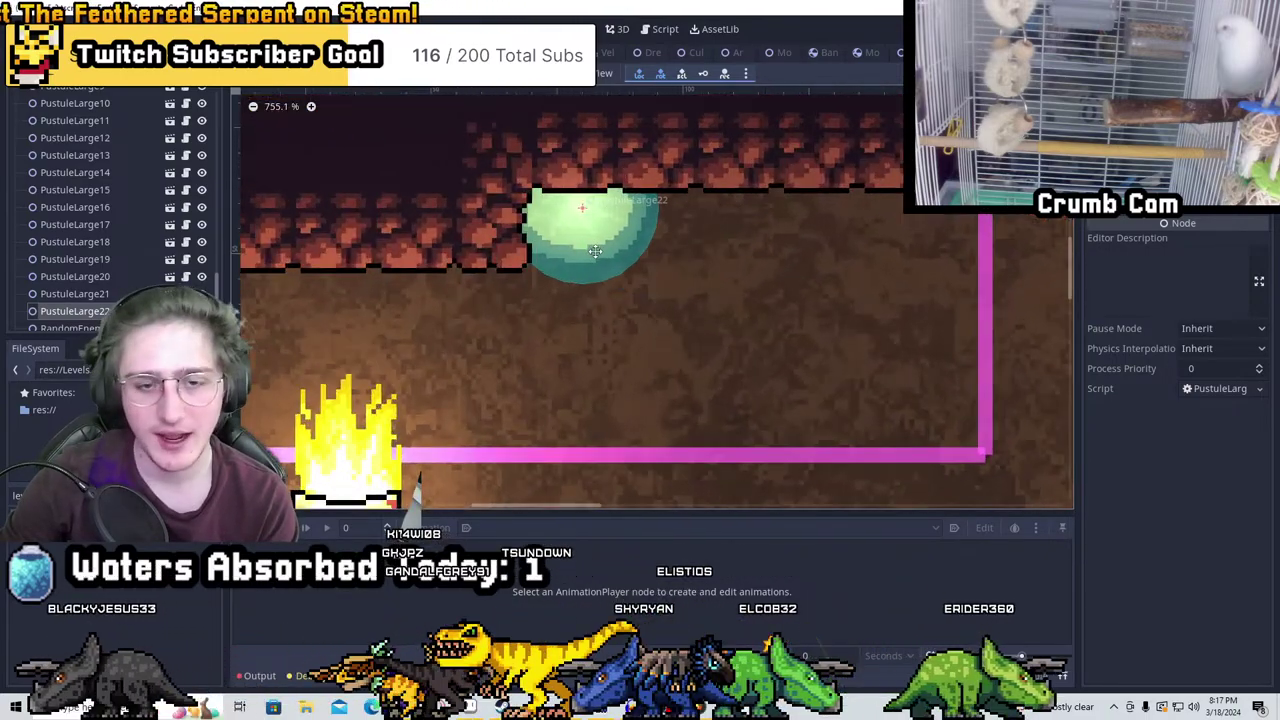
pyautogui.scroll(-6, 604, 251)
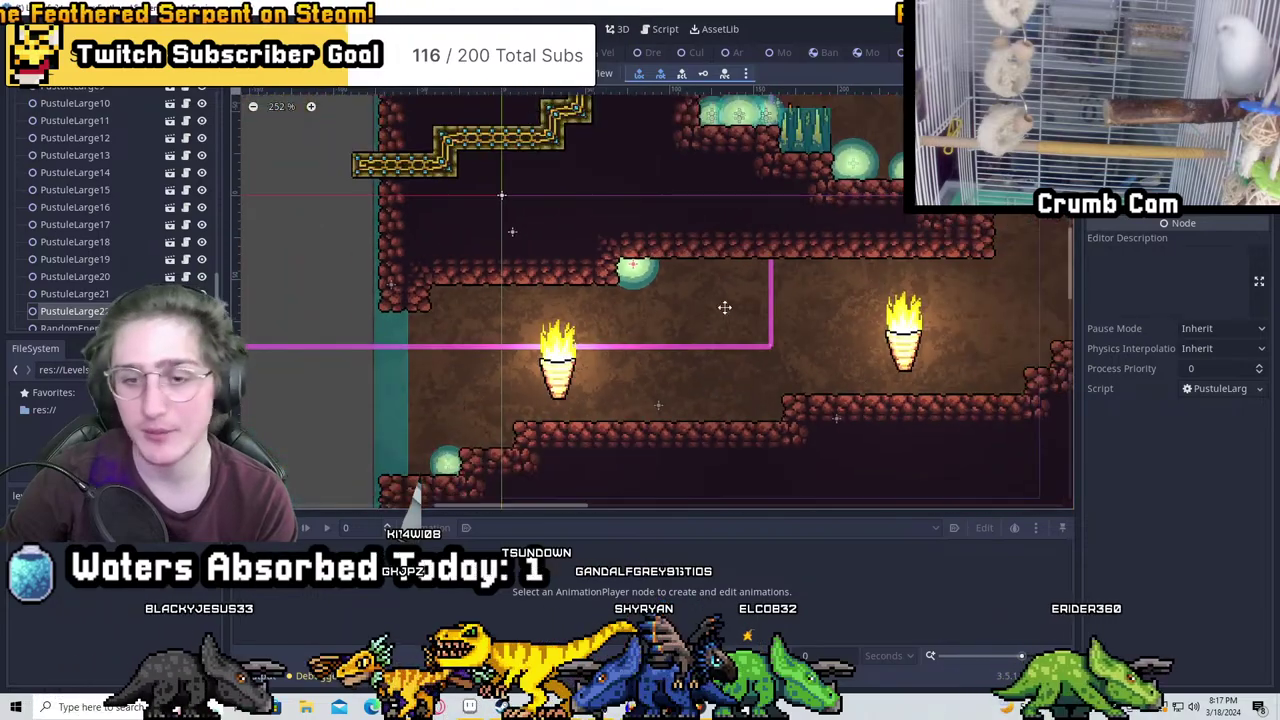
pyautogui.keyDown('shift'); pyautogui.hscroll(5, 770, 310); pyautogui.keyUp('shift')
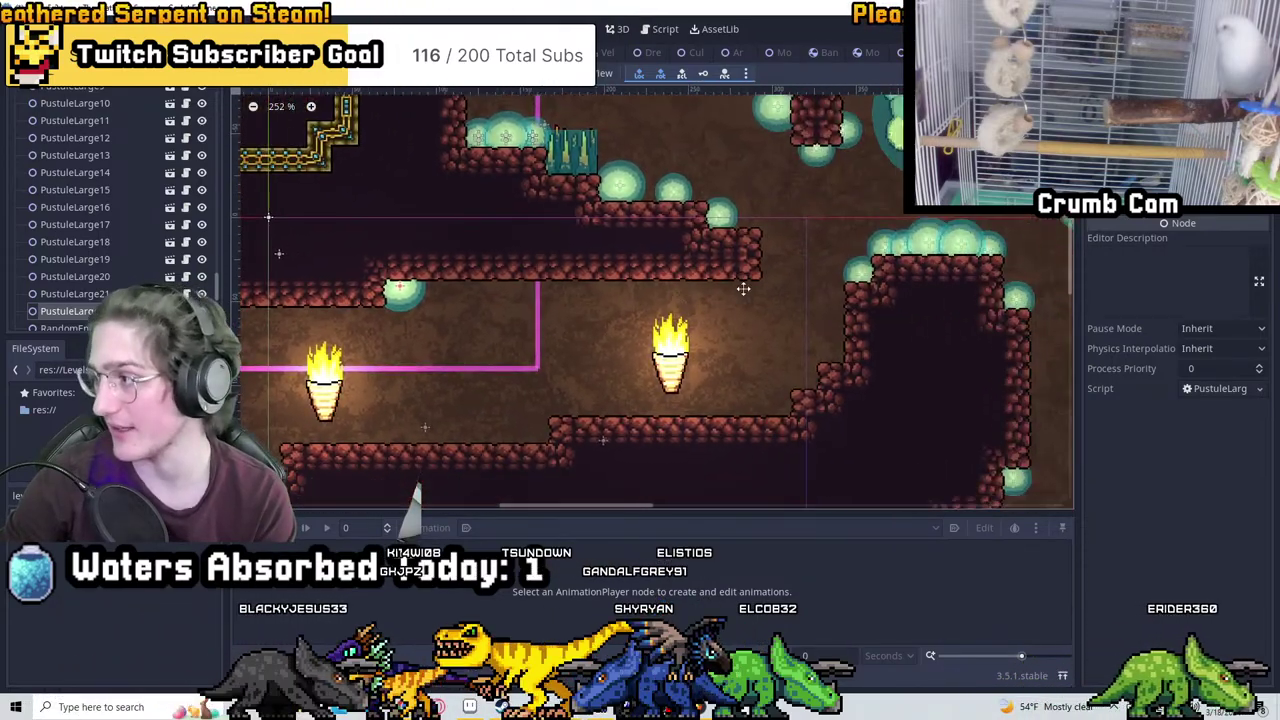
pyautogui.scroll(2, 634, 349)
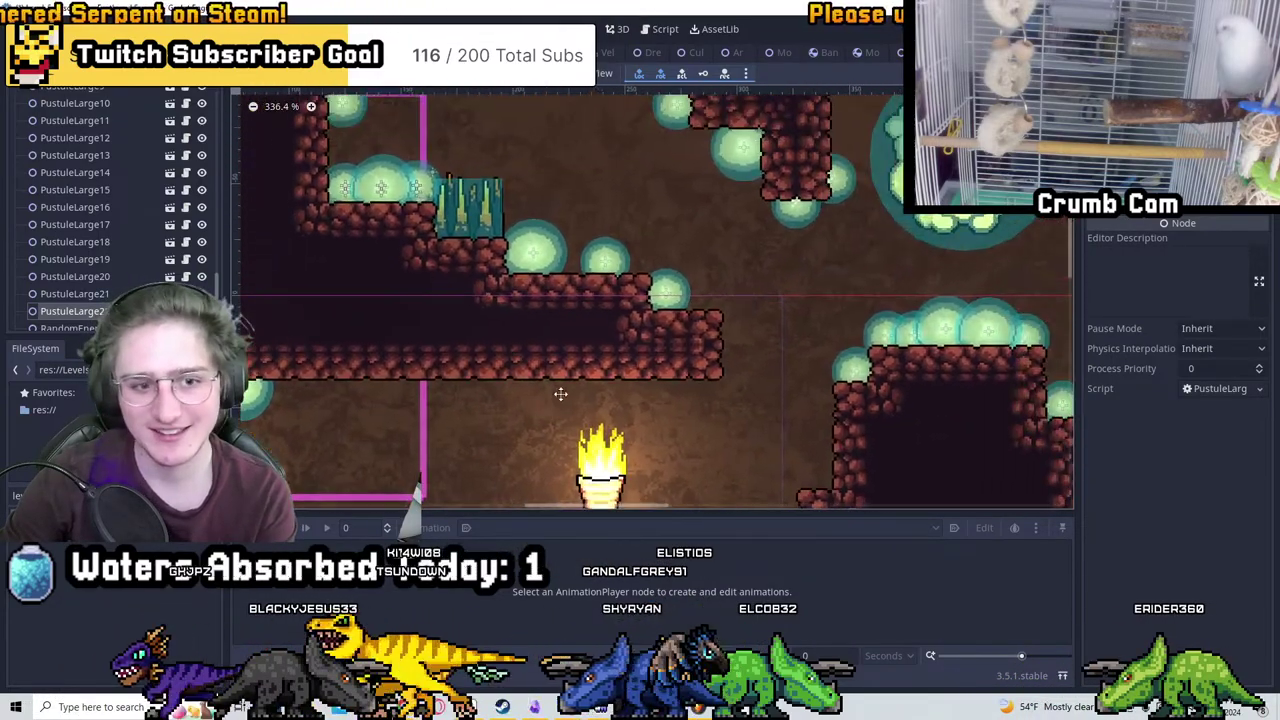
pyautogui.keyDown('shift'); pyautogui.hscroll(-3, 634, 365); pyautogui.keyUp('shift')
pyautogui.keyDown('shift'); pyautogui.hscroll(8, 1008, 334); pyautogui.keyUp('shift')
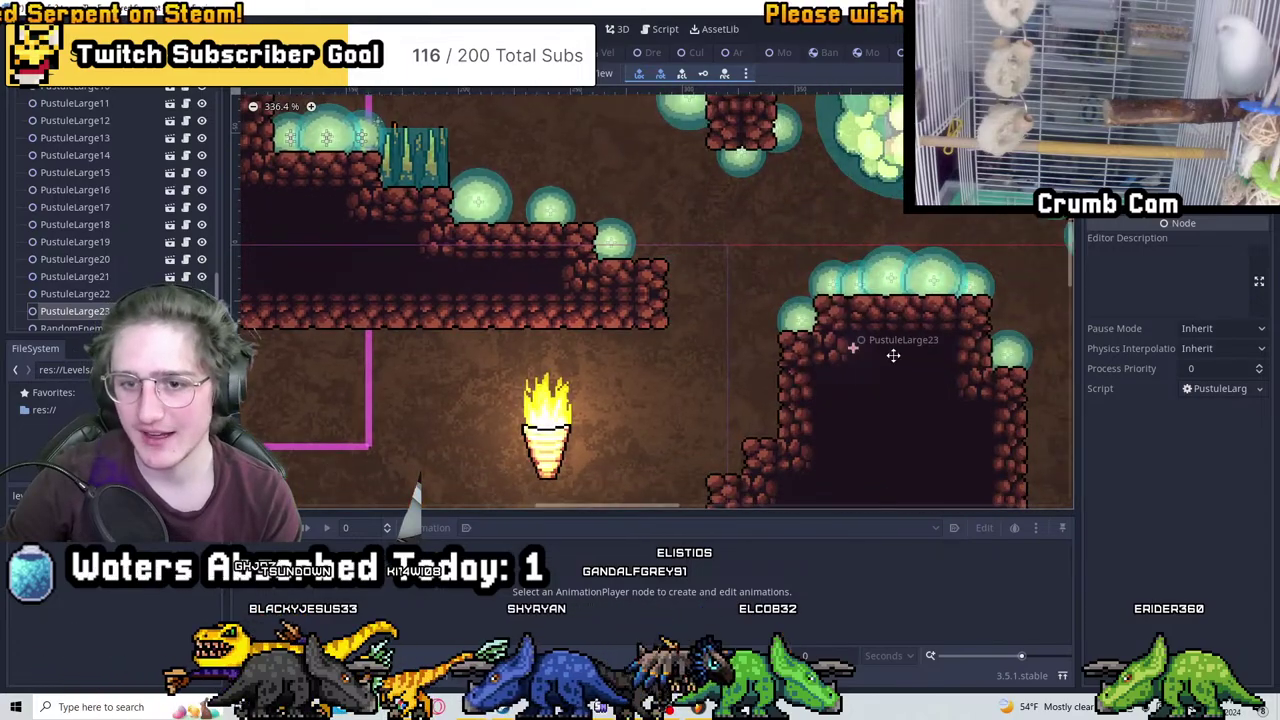
# Move PustuleLarge23 down and left to a new cave spot, then save the level
pyautogui.moveTo(828, 242); pyautogui.dragTo(798, 380)
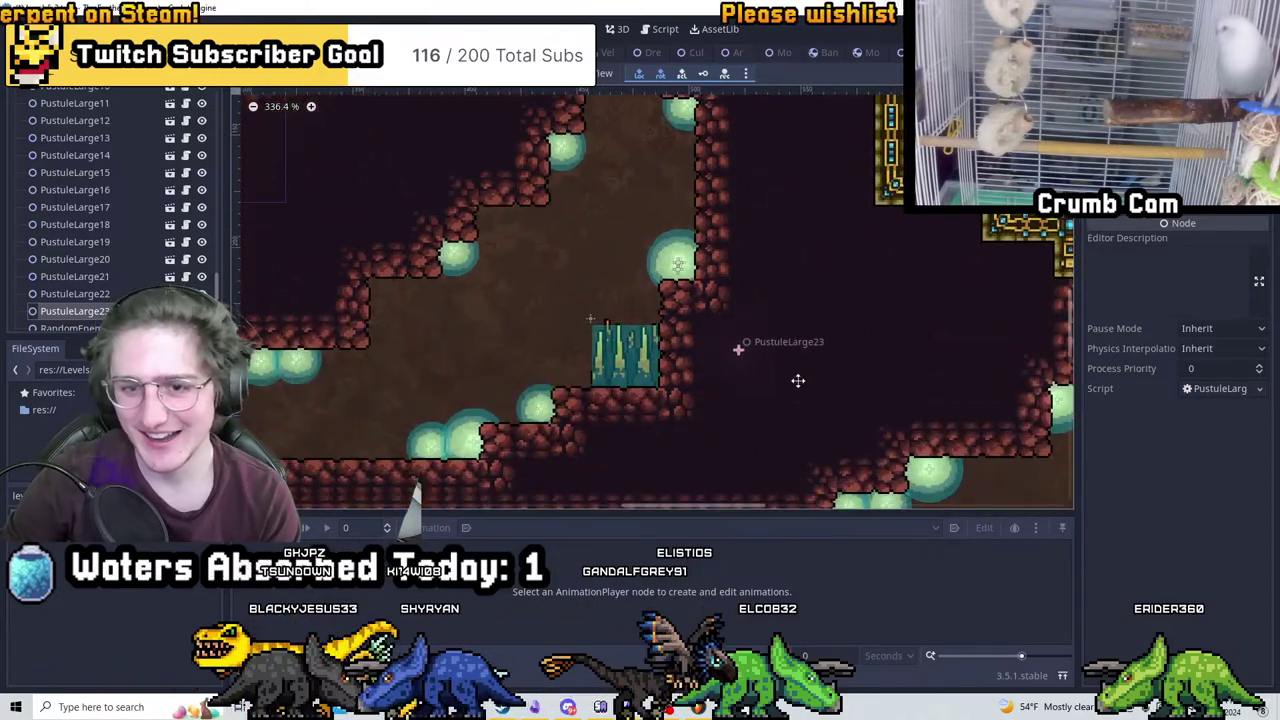
pyautogui.keyDown('shift'); pyautogui.hscroll(-3, 846, 269); pyautogui.keyUp('shift')
pyautogui.moveTo(742, 340)
pyautogui.mouseDown()
pyautogui.moveTo(846, 269)
pyautogui.moveTo(557, 400)
pyautogui.moveTo(420, 380)
pyautogui.moveTo(498, 334)
pyautogui.moveTo(624, 202)
pyautogui.moveTo(771, 260)
pyautogui.moveTo(745, 252)
pyautogui.moveTo(728, 193)
pyautogui.moveTo(771, 277)
pyautogui.moveTo(749, 251)
pyautogui.moveTo(773, 340)
pyautogui.mouseUp()
pyautogui.keyDown('shift'); pyautogui.hscroll(5, 420, 380); pyautogui.keyUp('shift')
pyautogui.scroll(5, 498, 334)
pyautogui.scroll(3, 771, 260)
pyautogui.keyDown('shift'); pyautogui.hscroll(3, 771, 260); pyautogui.keyUp('shift')
pyautogui.scroll(-3, 749, 251)
pyautogui.scroll(-2, 773, 340)
pyautogui.hotkey('ctrl', 's')
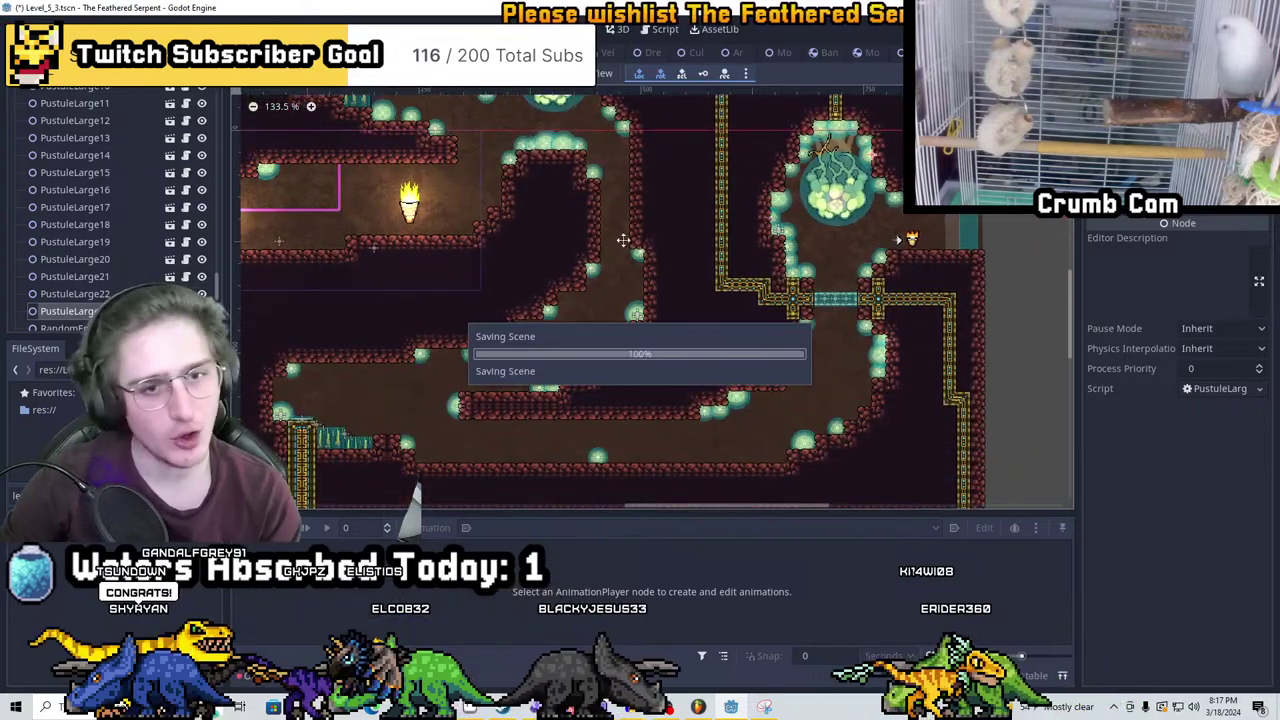
# Shift the view toward the torch corridor
pyautogui.scroll(-2, 520, 223)
pyautogui.keyDown('shift'); pyautogui.hscroll(-5, 549, 177); pyautogui.keyUp('shift')
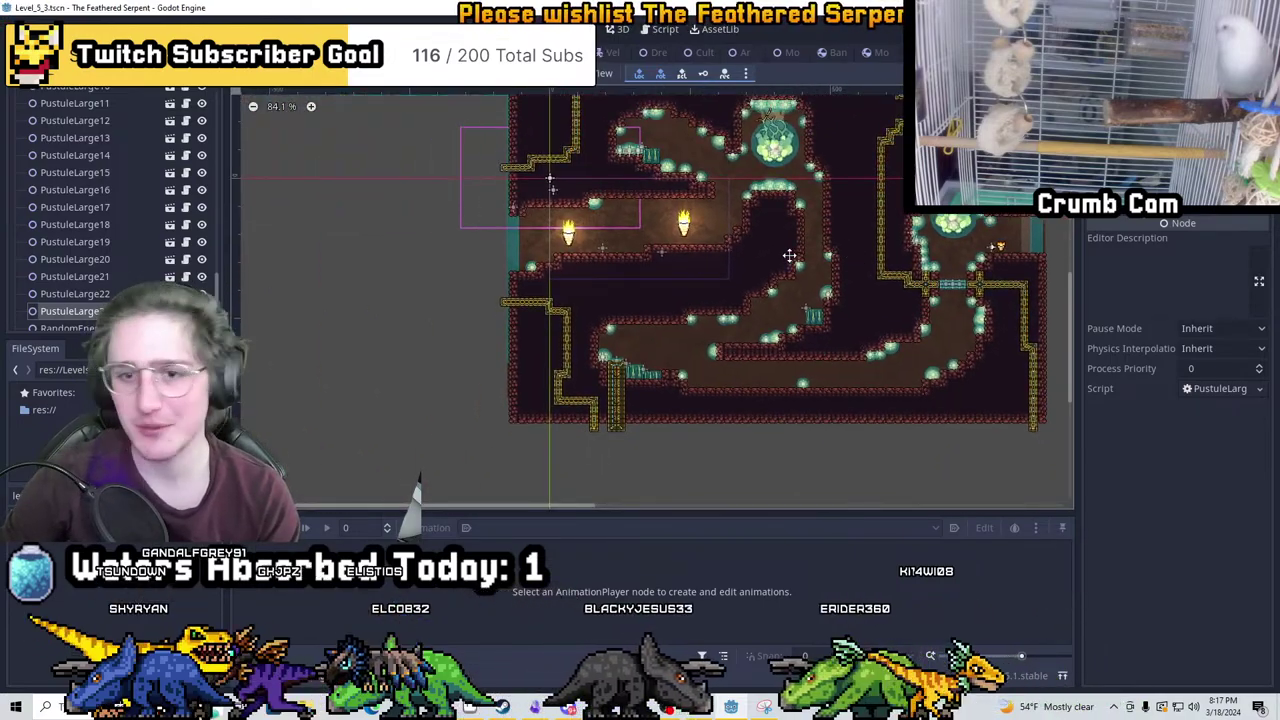
pyautogui.scroll(3, 625, 228)
pyautogui.moveTo(625, 228); pyautogui.dragTo(738, 316, button='middle')
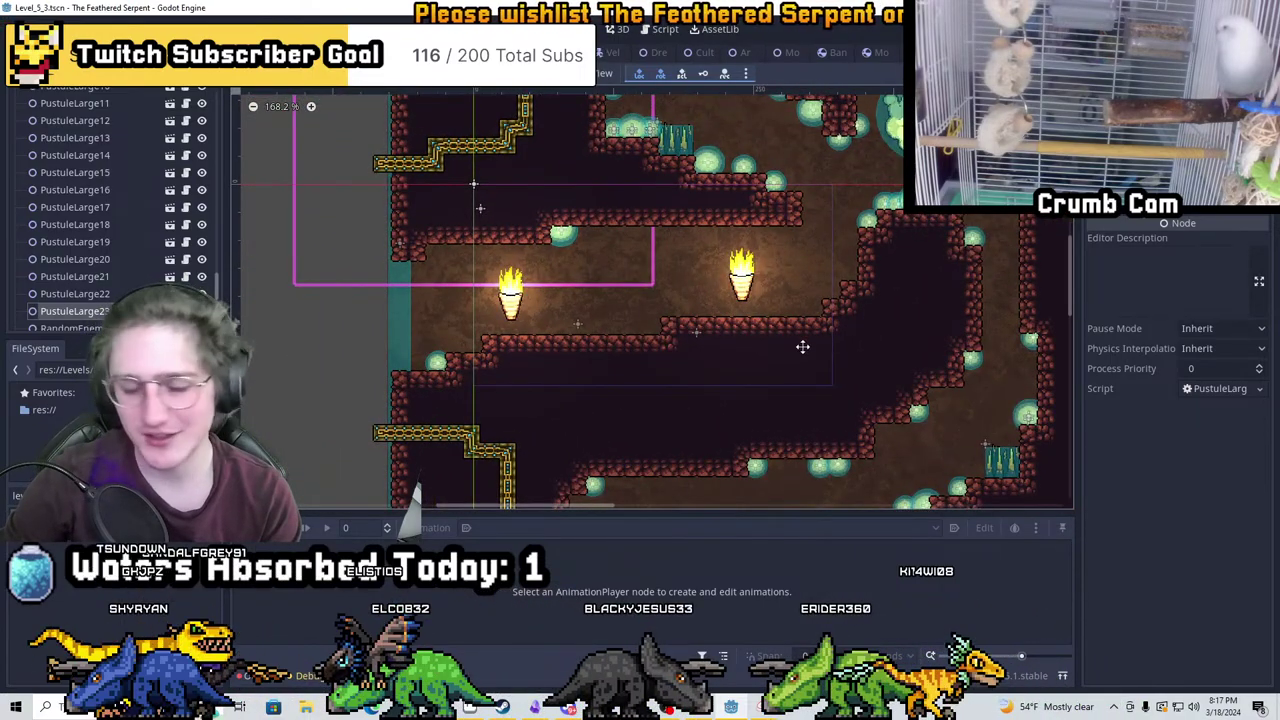
pyautogui.scroll(4, 777, 356)
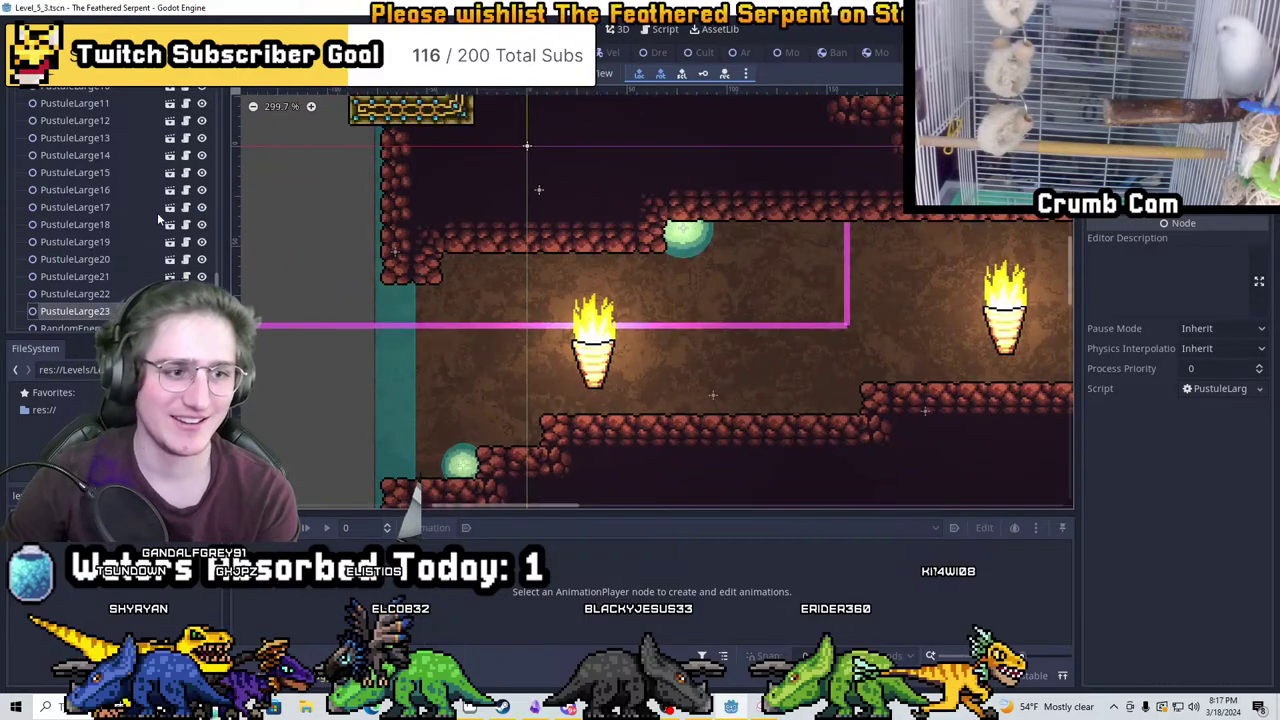
# Select the RandomEnemySpawner and zoom around the corridor floor beneath the torch to check it
pyautogui.scroll(-3, 158, 219)
pyautogui.click(93, 180)
pyautogui.scroll(-5, 717, 230)
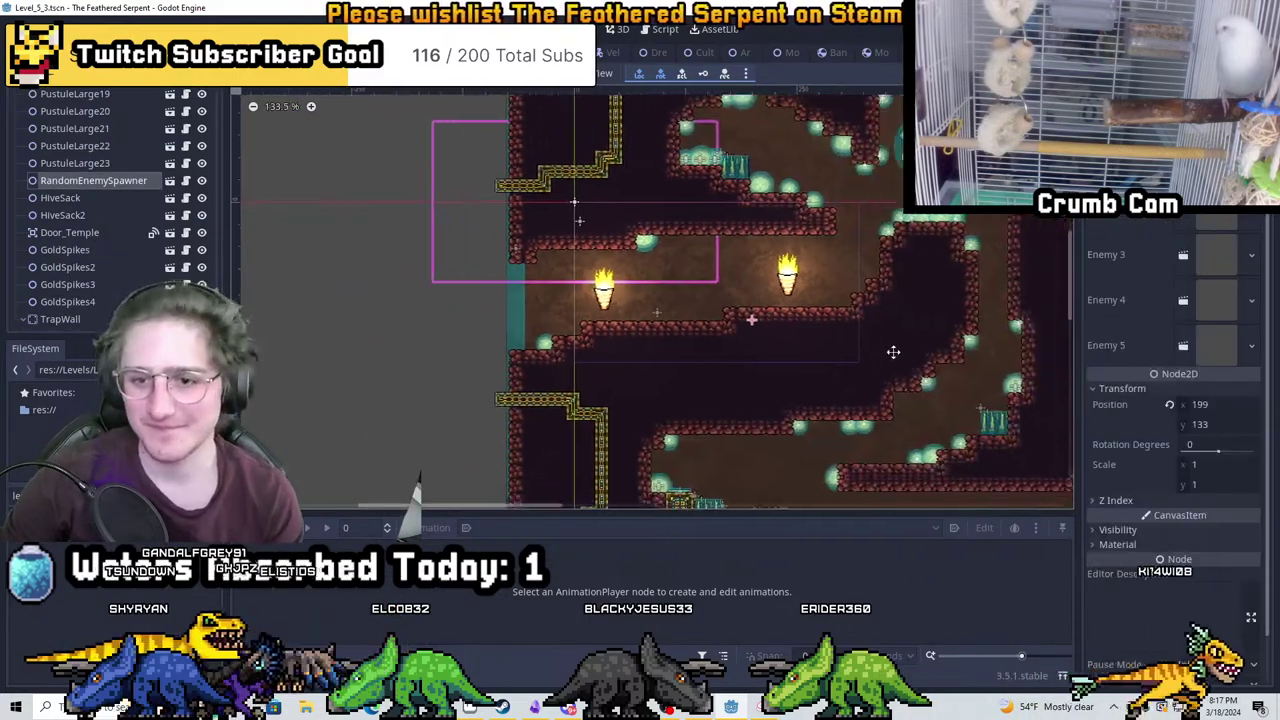
pyautogui.scroll(5, 893, 352)
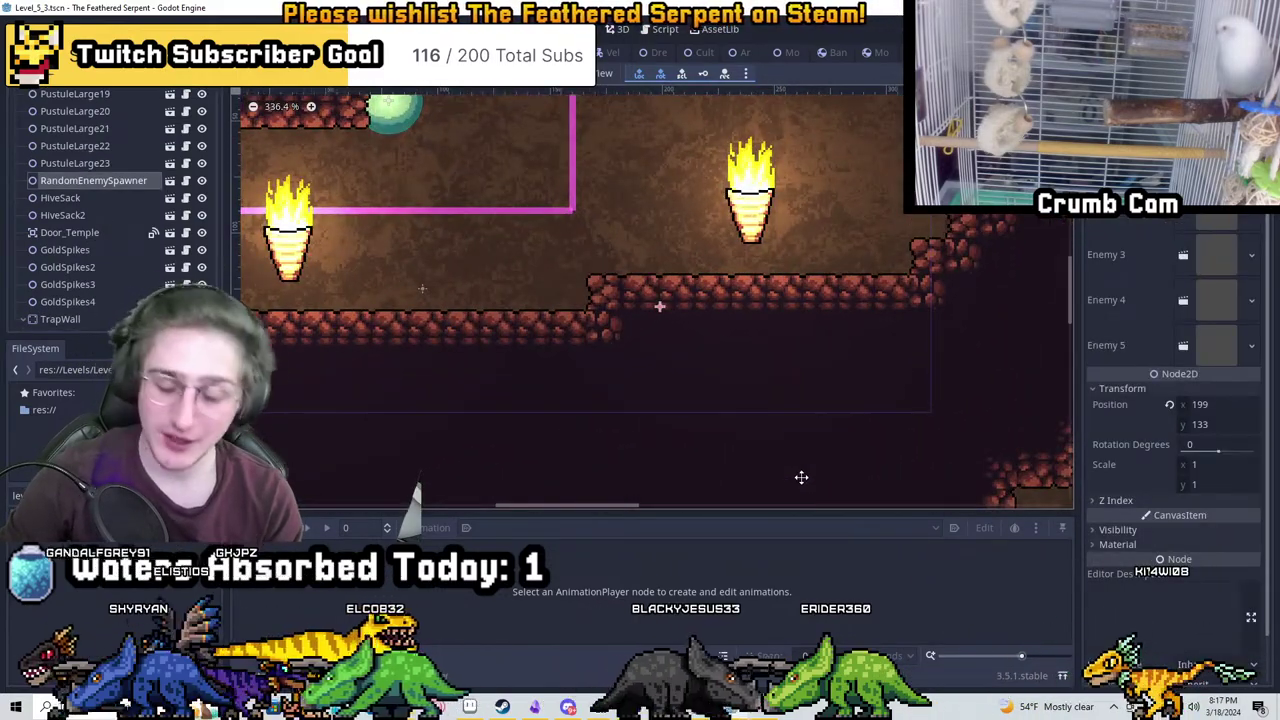
pyautogui.keyDown('ctrl'); pyautogui.scroll(2, 686, 360); pyautogui.keyUp('ctrl')
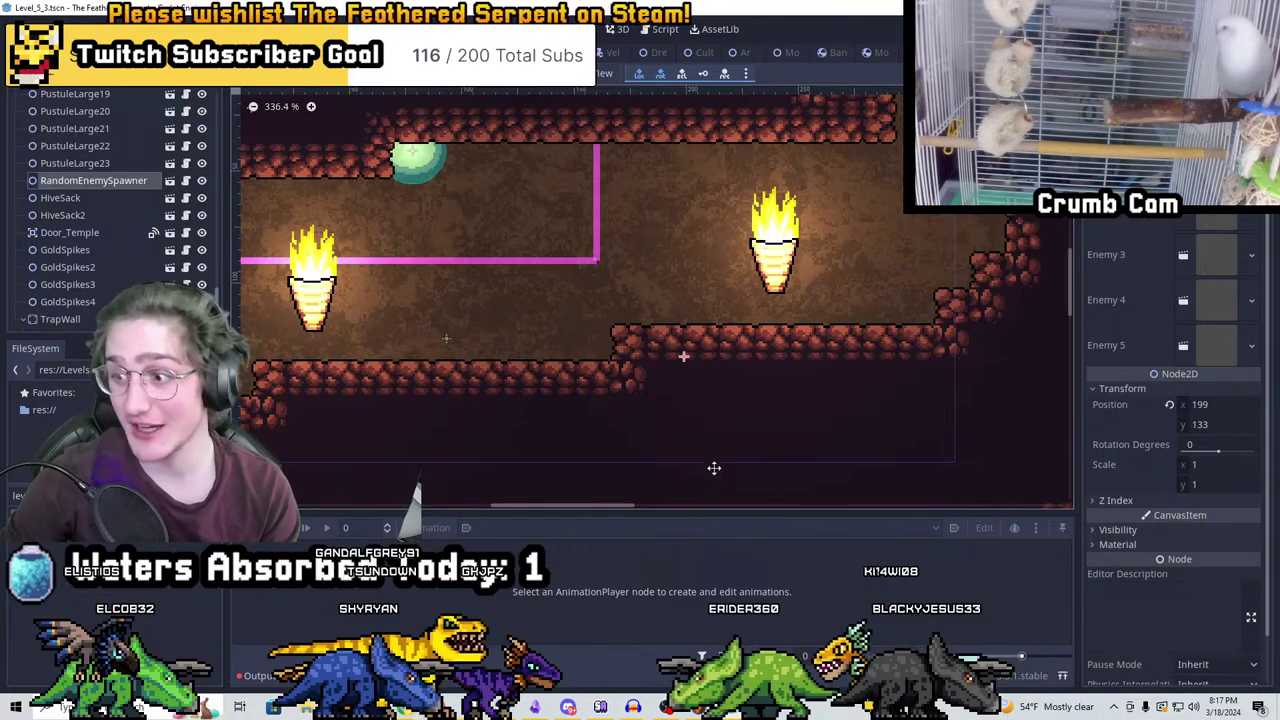
pyautogui.scroll(4, 724, 375)
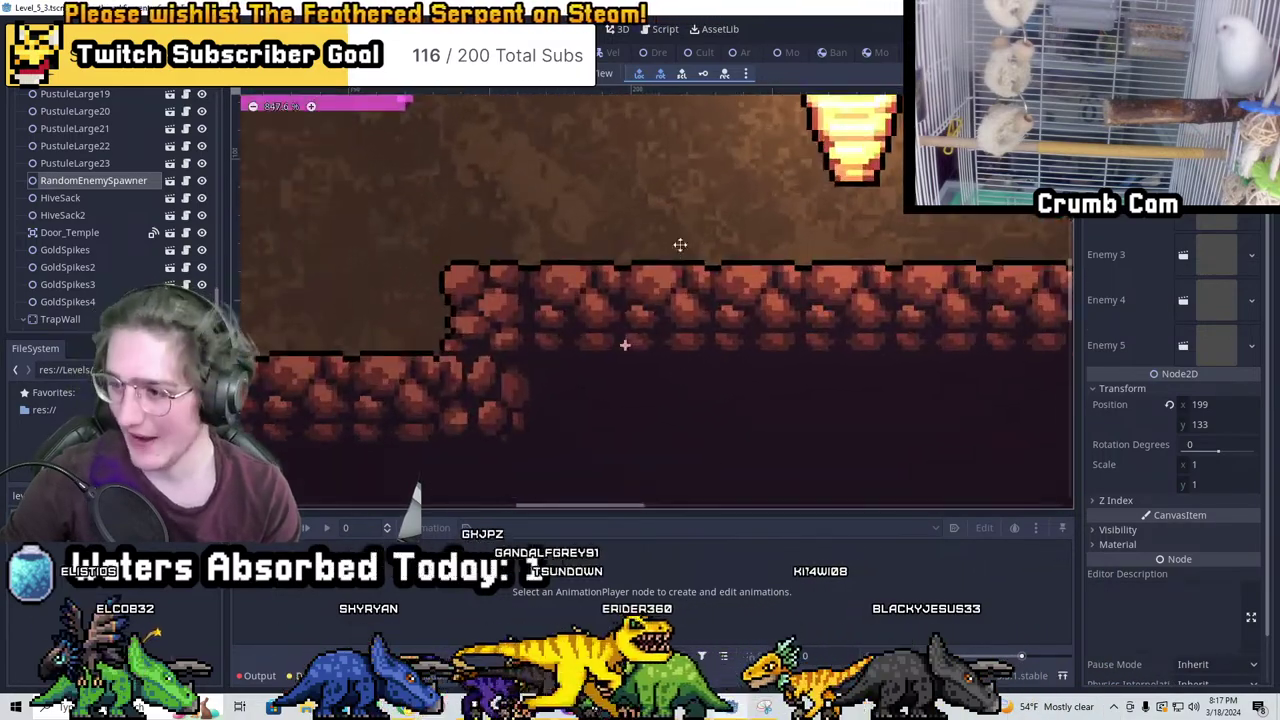
pyautogui.scroll(-2, 682, 265)
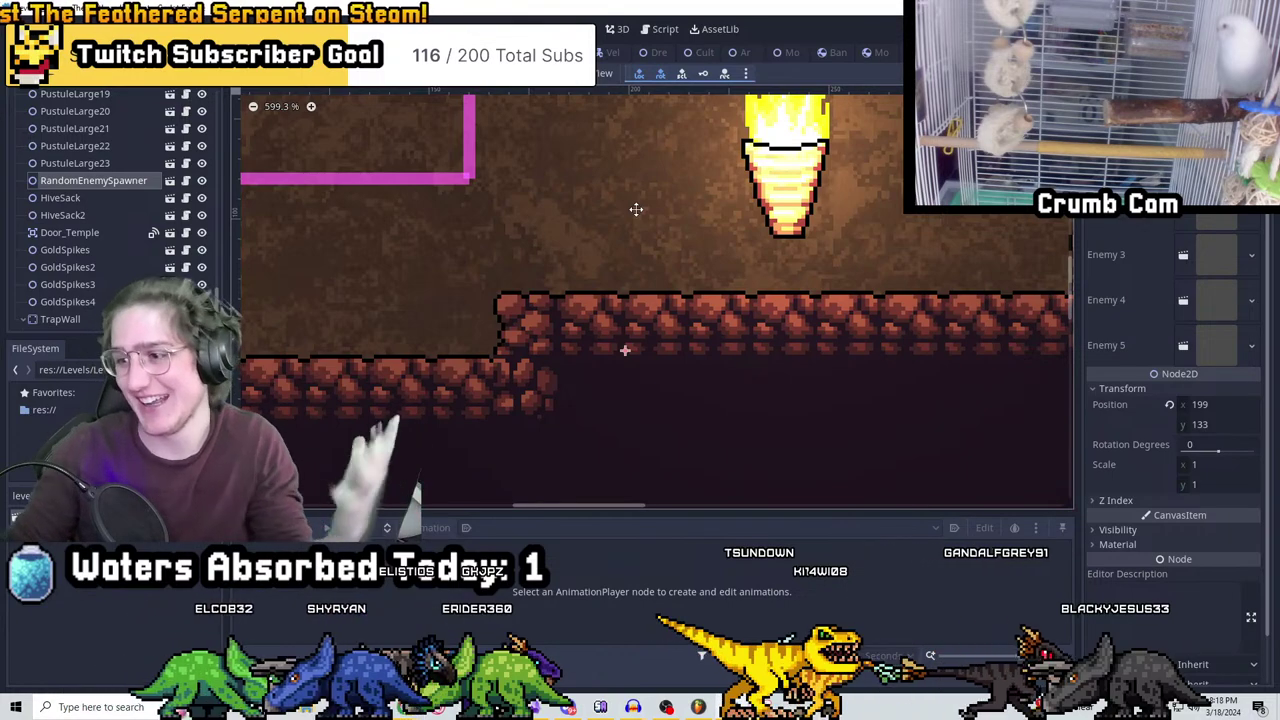
pyautogui.scroll(3, 776, 296)
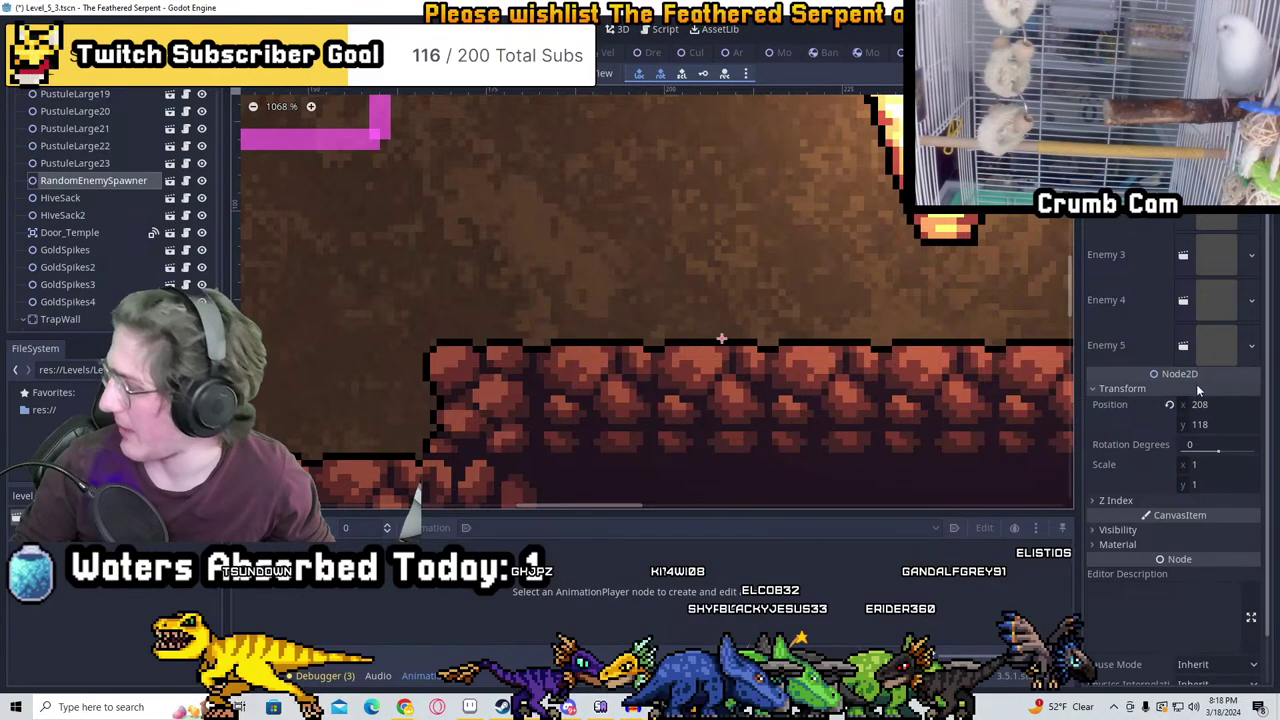
pyautogui.scroll(-6, 860, 207)
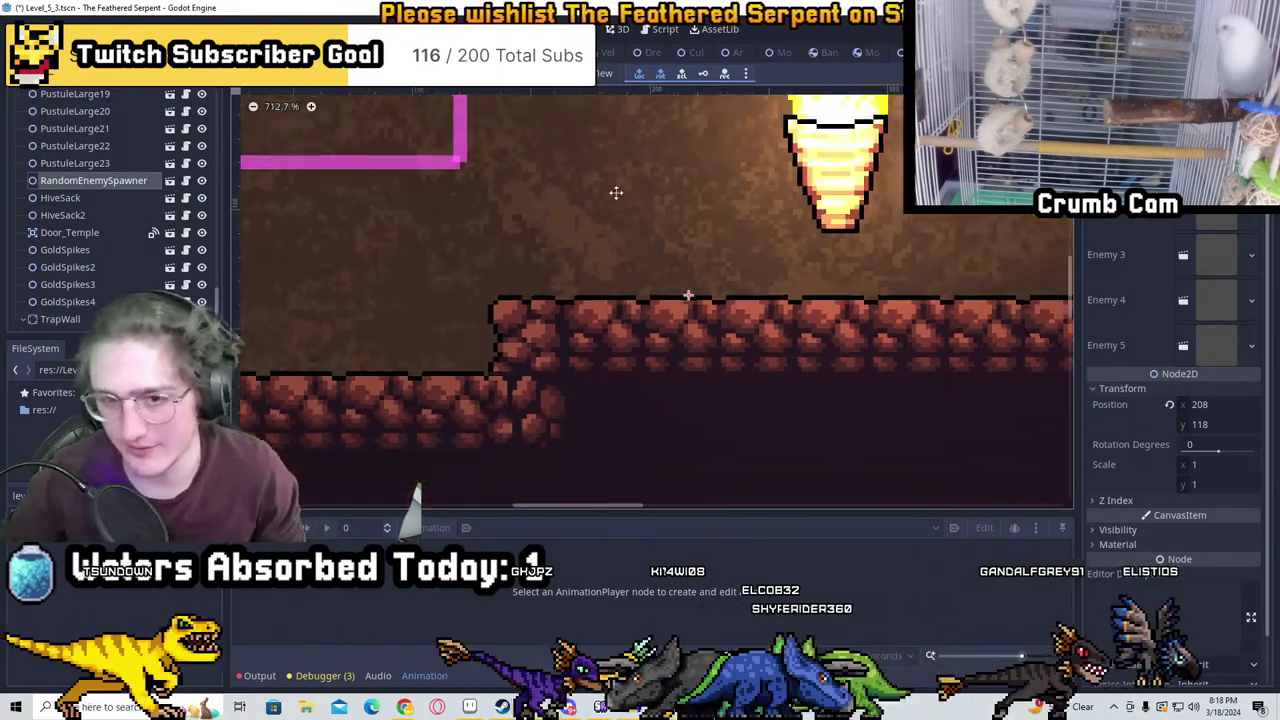
pyautogui.scroll(4, 774, 382)
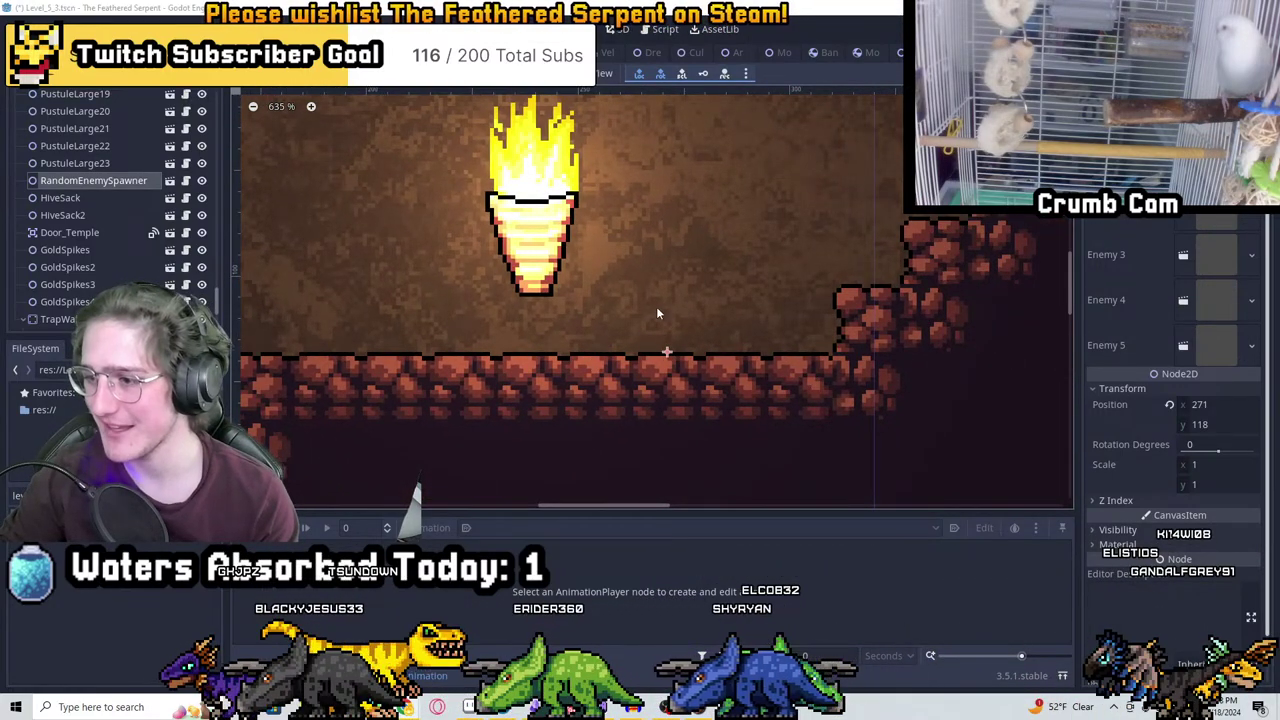
pyautogui.scroll(-4, 755, 337)
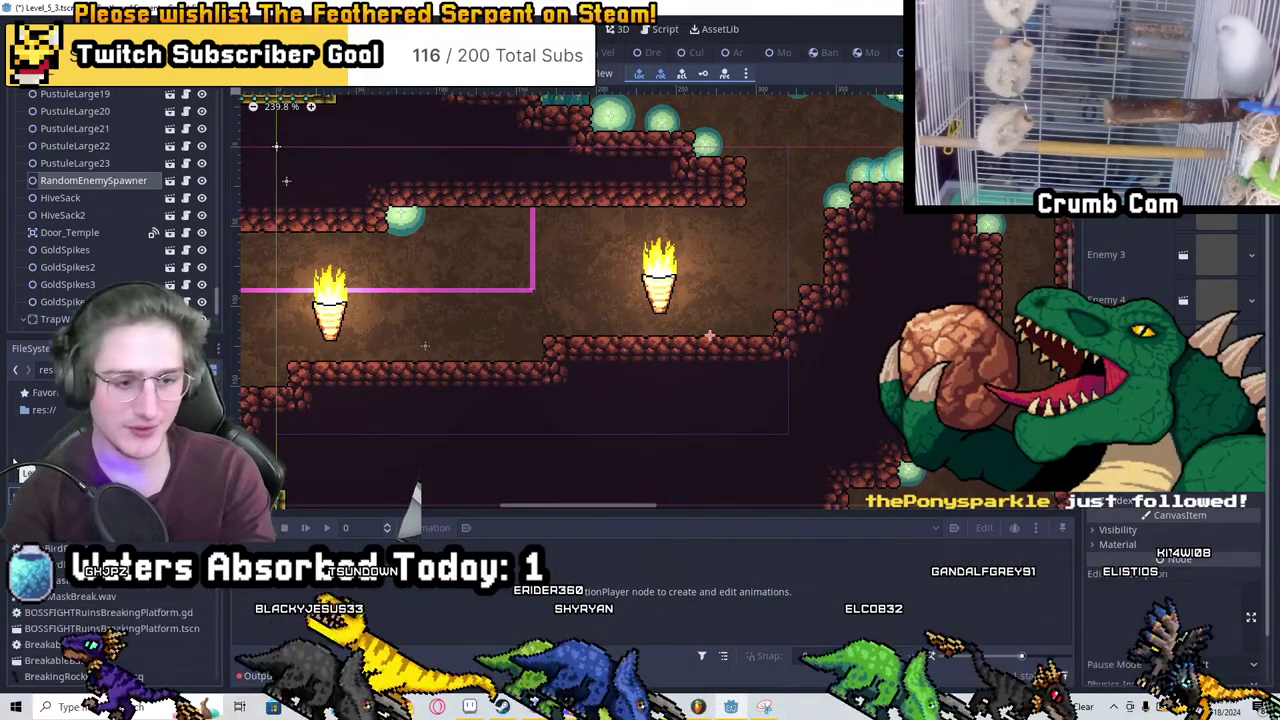
# Duplicate the random enemy spawner as RandomEnemySpawner2 and place it on the bottom pustule-lined ledge
pyautogui.scroll(-2, 810, 315)
pyautogui.moveTo(810, 315); pyautogui.dragTo(723, 257, button='middle')
pyautogui.scroll(1, 660, 318)
pyautogui.scroll(3, 660, 318)
pyautogui.scroll(4, 640, 143)
pyautogui.moveTo(640, 143); pyautogui.dragTo(621, 372, button='middle')
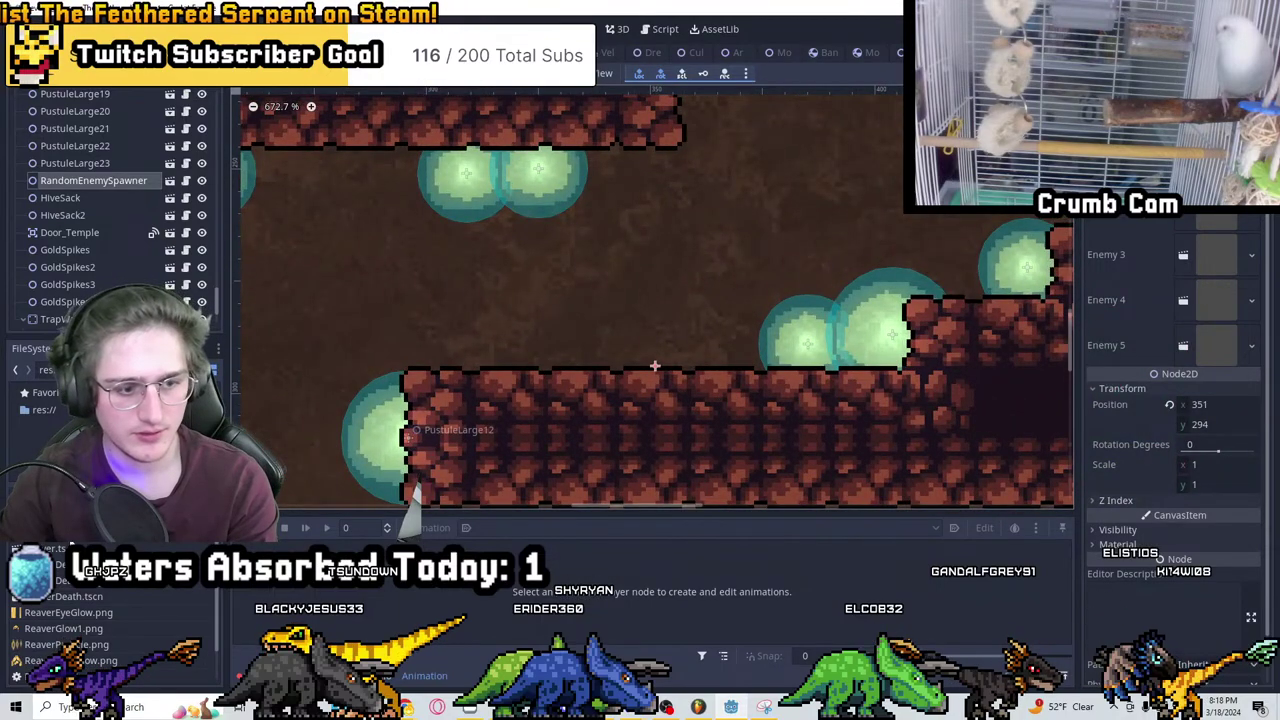
pyautogui.moveTo(778, 284); pyautogui.dragTo(799, 237, button='middle')
pyautogui.scroll(-2, 799, 237)
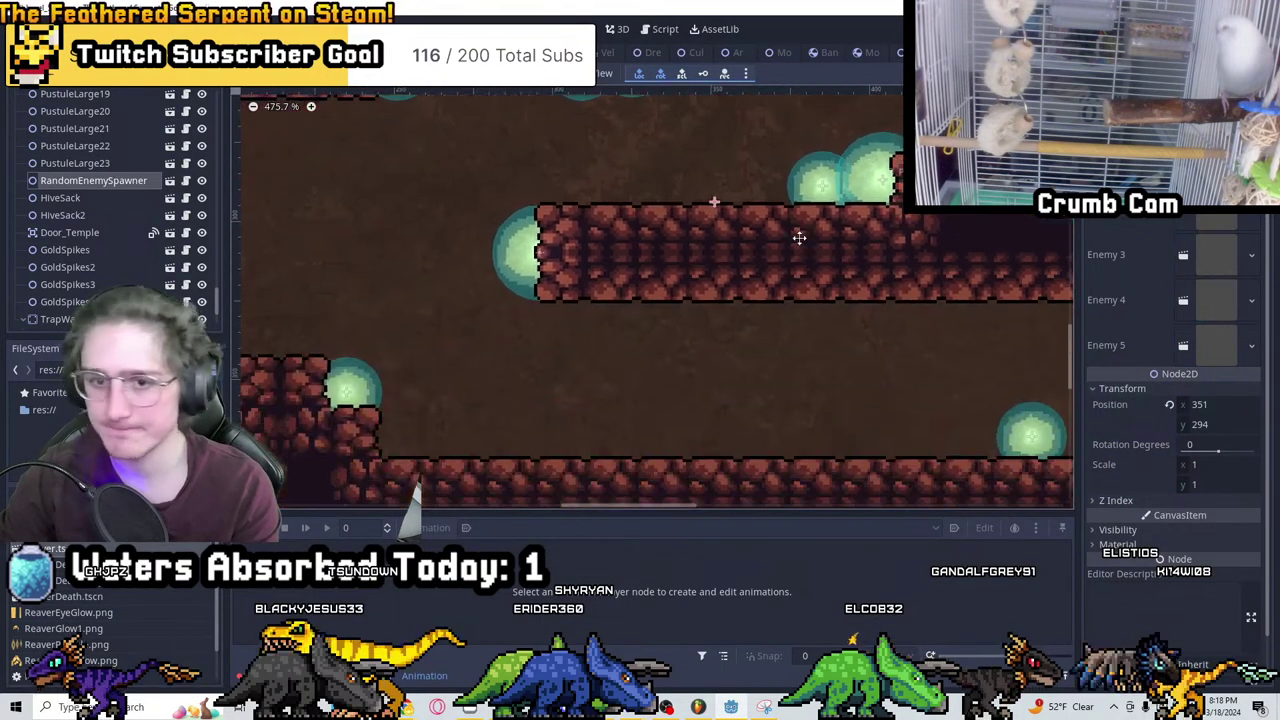
pyautogui.hotkey('ctrl', 'd')
pyautogui.moveTo(792, 222); pyautogui.dragTo(595, 477)
pyautogui.scroll(2, 595, 477)
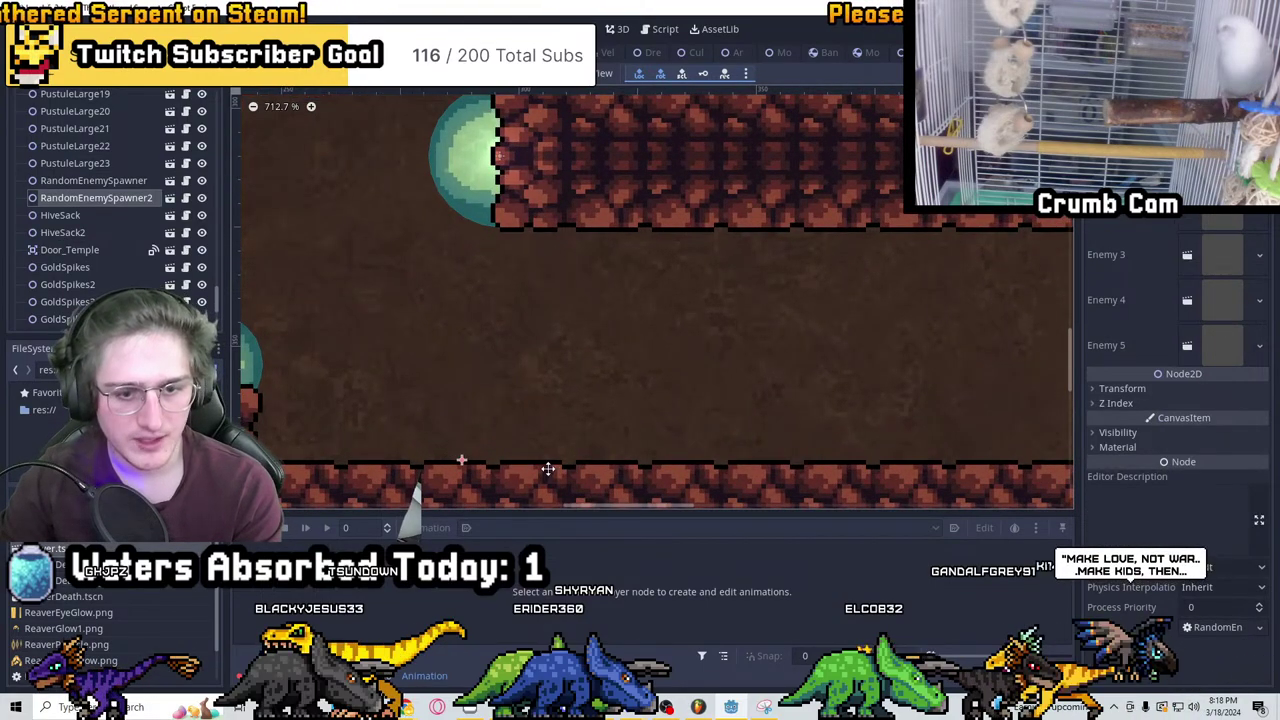
pyautogui.moveTo(545, 467); pyautogui.dragTo(540, 472)
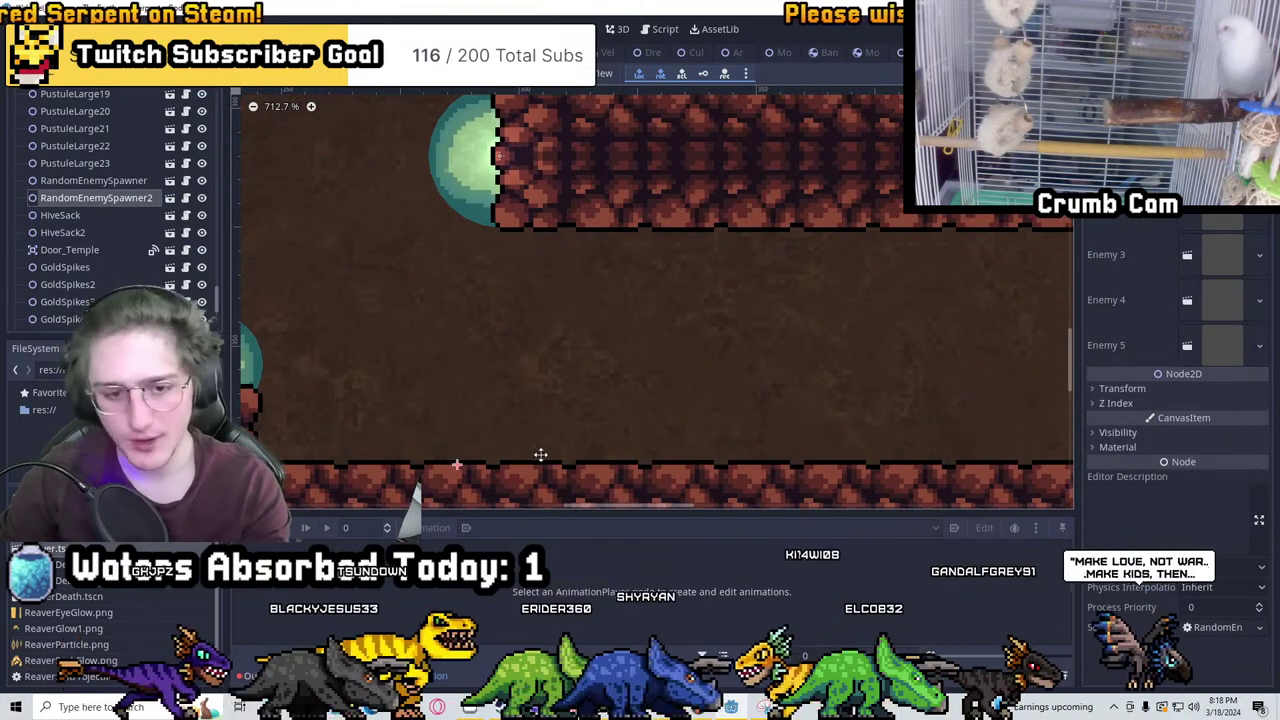
# Add RandomEnemySpawner3 and slide it along another ledge floor
pyautogui.scroll(-3, 537, 449)
pyautogui.moveTo(534, 431); pyautogui.dragTo(554, 286, button='middle')
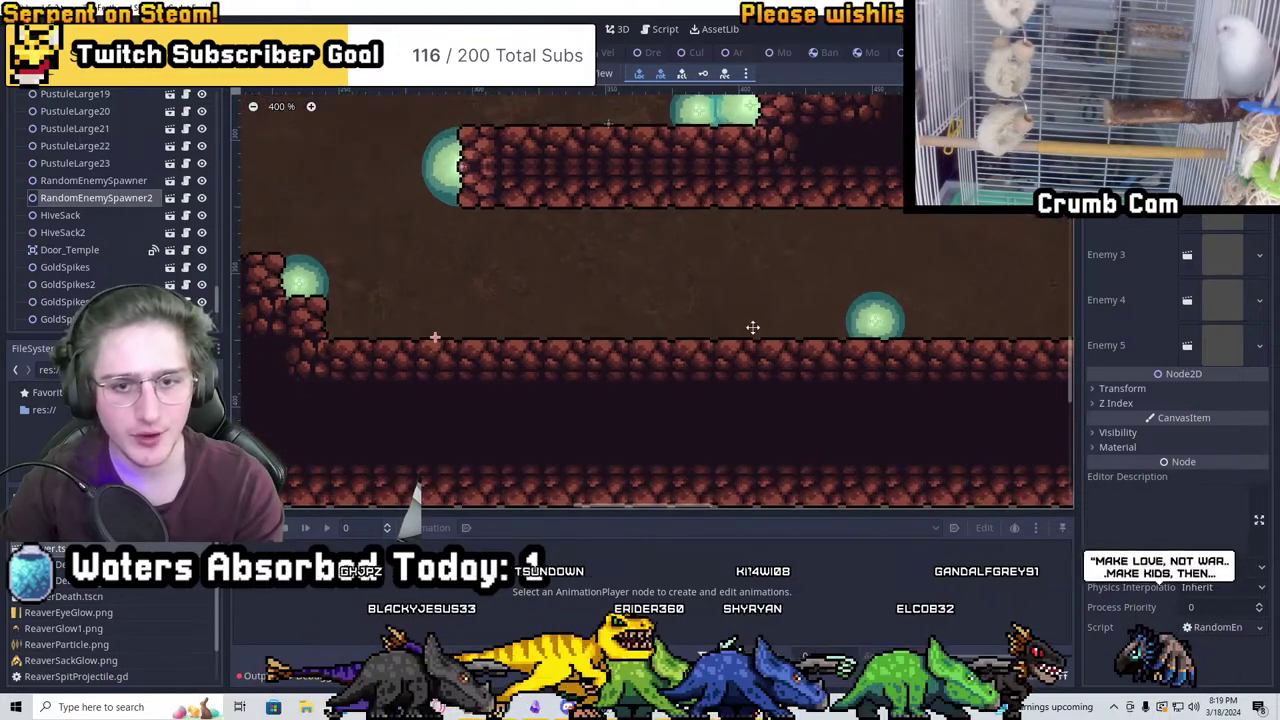
pyautogui.hotkey('ctrl', 'd')
pyautogui.scroll(4, 752, 327)
pyautogui.moveTo(674, 354); pyautogui.dragTo(769, 367)
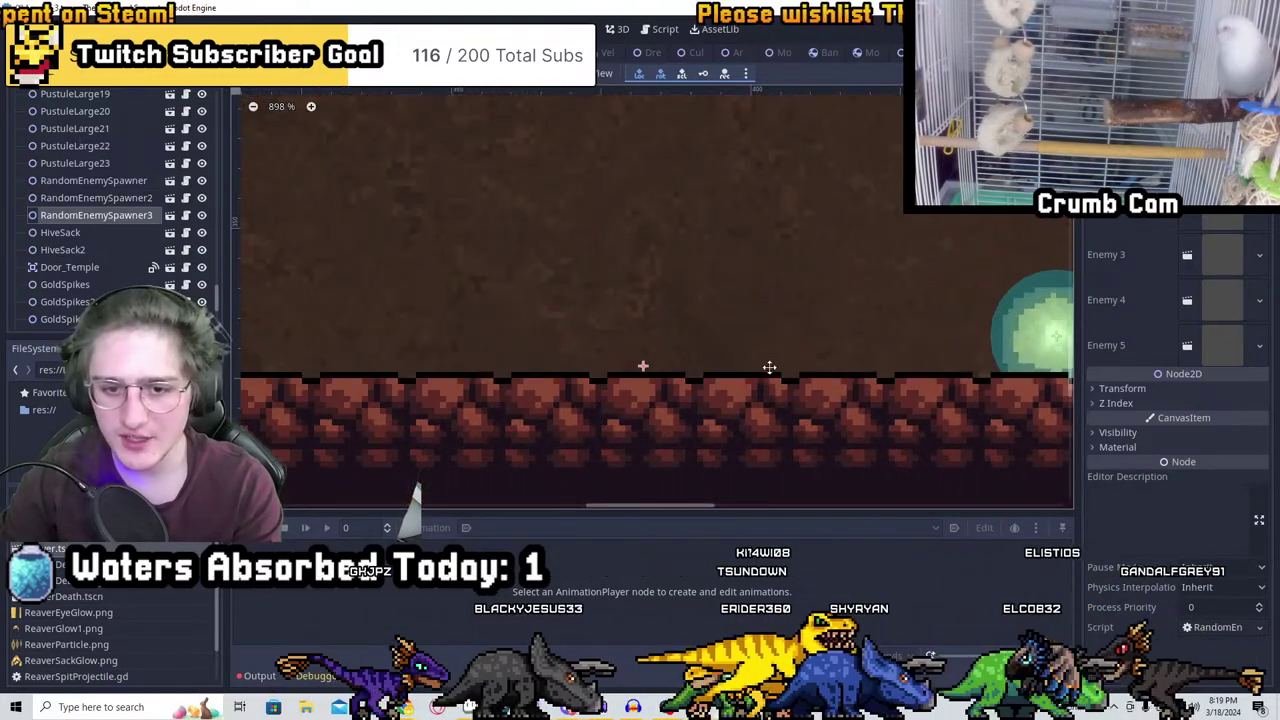
pyautogui.scroll(-2, 822, 366)
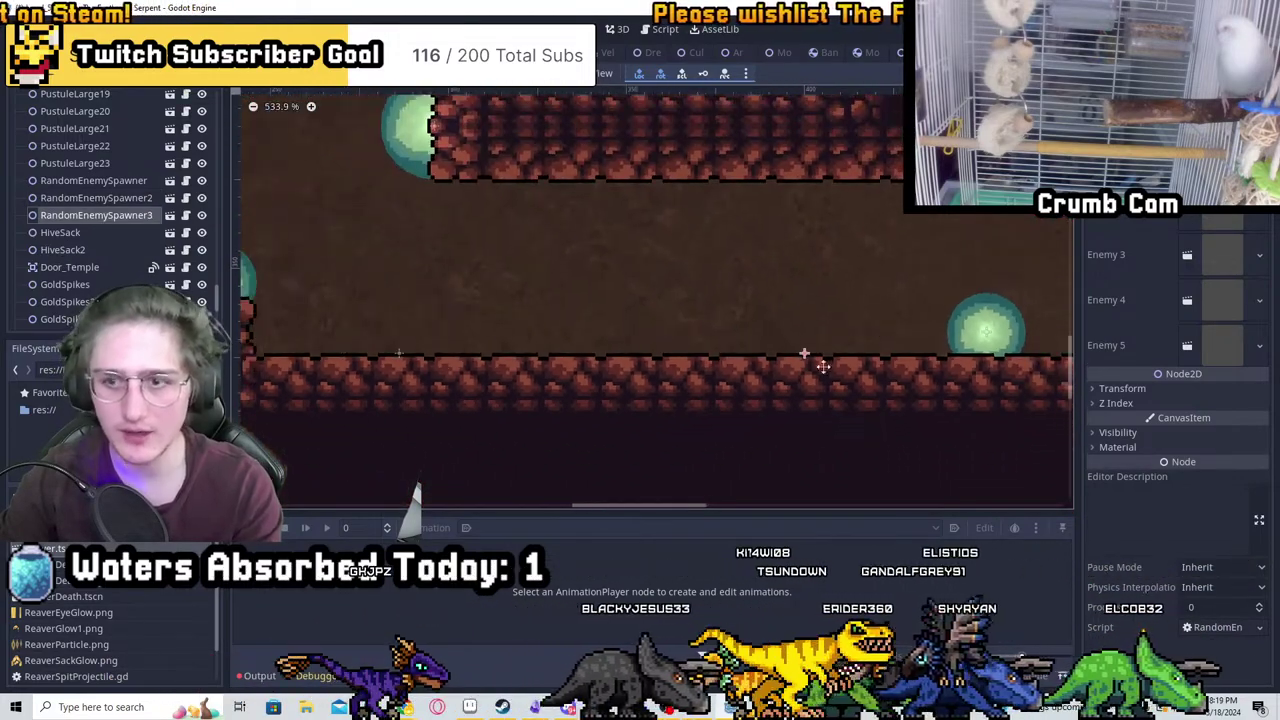
pyautogui.scroll(-2, 800, 354)
pyautogui.moveTo(677, 323); pyautogui.dragTo(436, 380, button='middle')
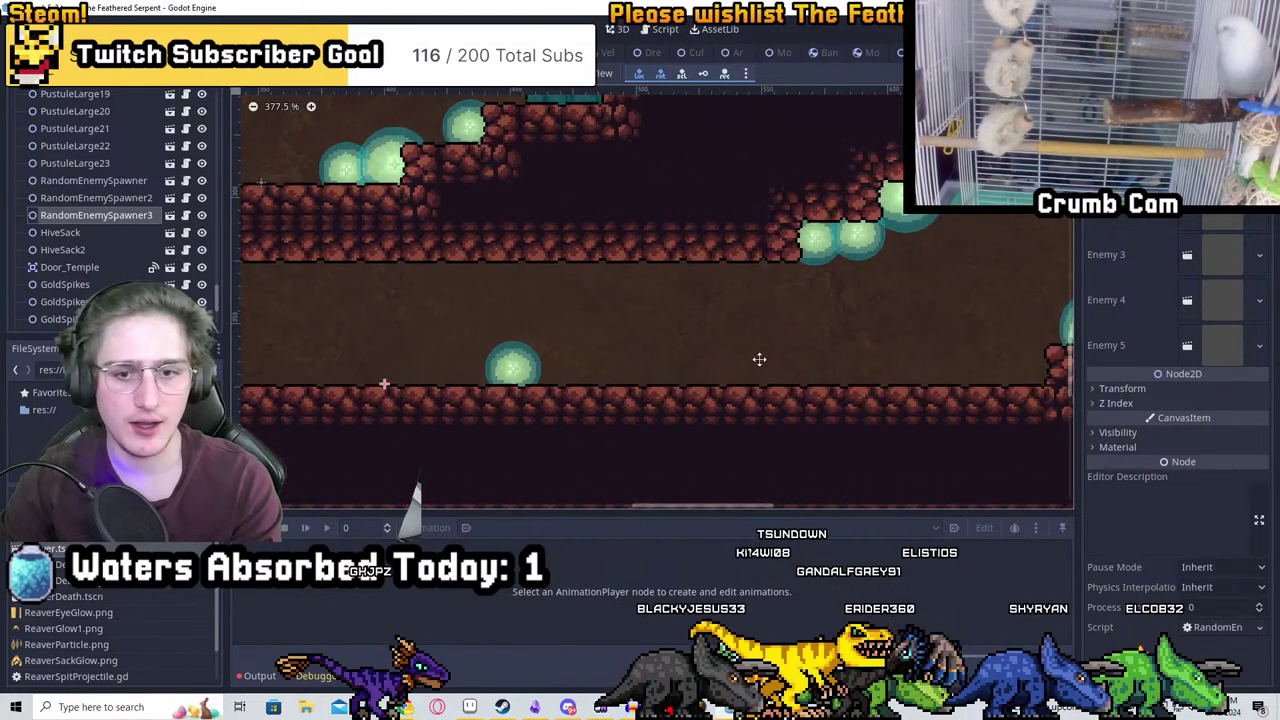
pyautogui.scroll(5, 719, 382)
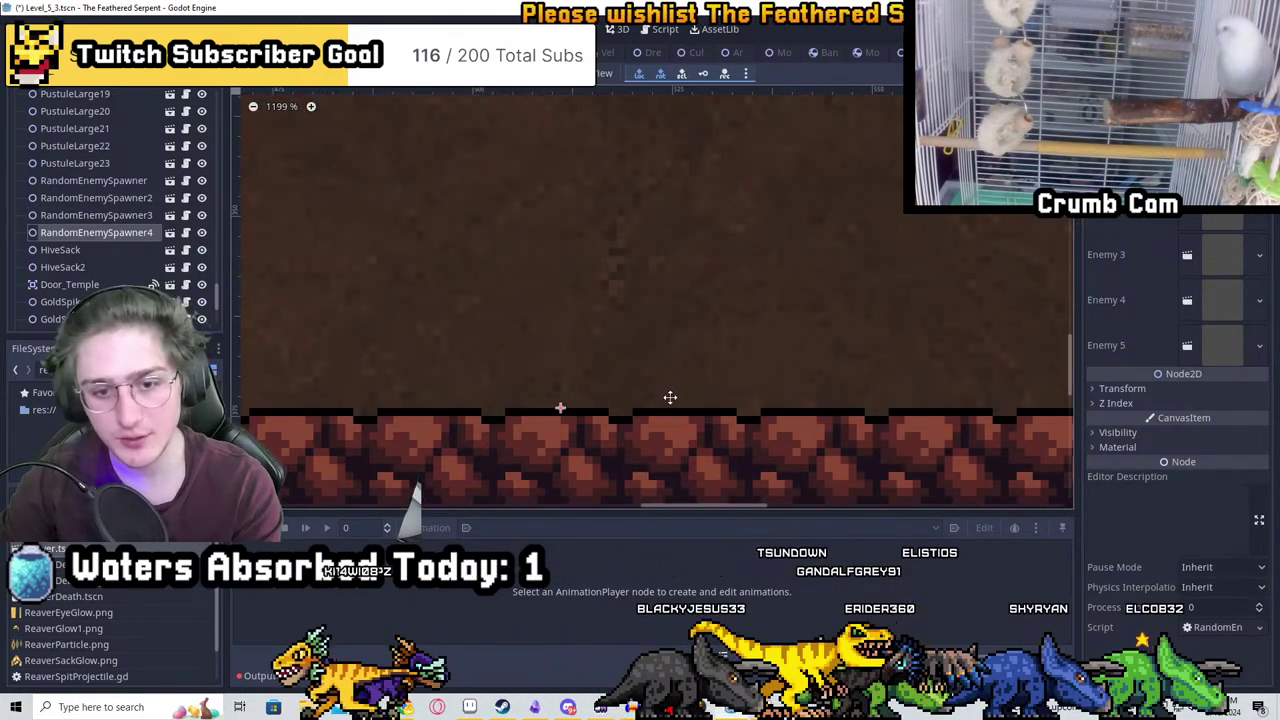
# Duplicate another spawner copy, RandomEnemySpawner6, into a neighbouring cave corridor
pyautogui.scroll(-3, 670, 397)
pyautogui.moveTo(703, 391); pyautogui.dragTo(578, 373, button='middle')
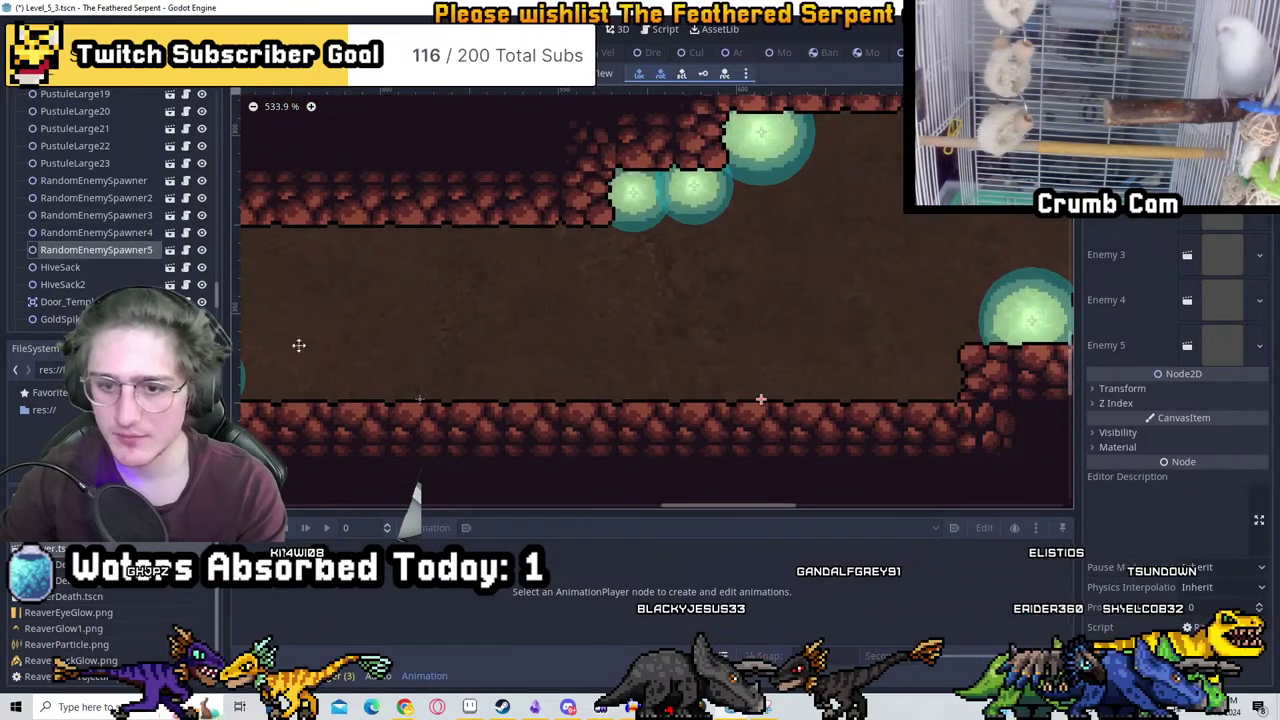
pyautogui.moveTo(262, 271); pyautogui.dragTo(825, 392, button='middle')
pyautogui.scroll(-1, 800, 244)
pyautogui.moveTo(717, 201); pyautogui.dragTo(856, 394, button='middle')
pyautogui.scroll(-1, 856, 394)
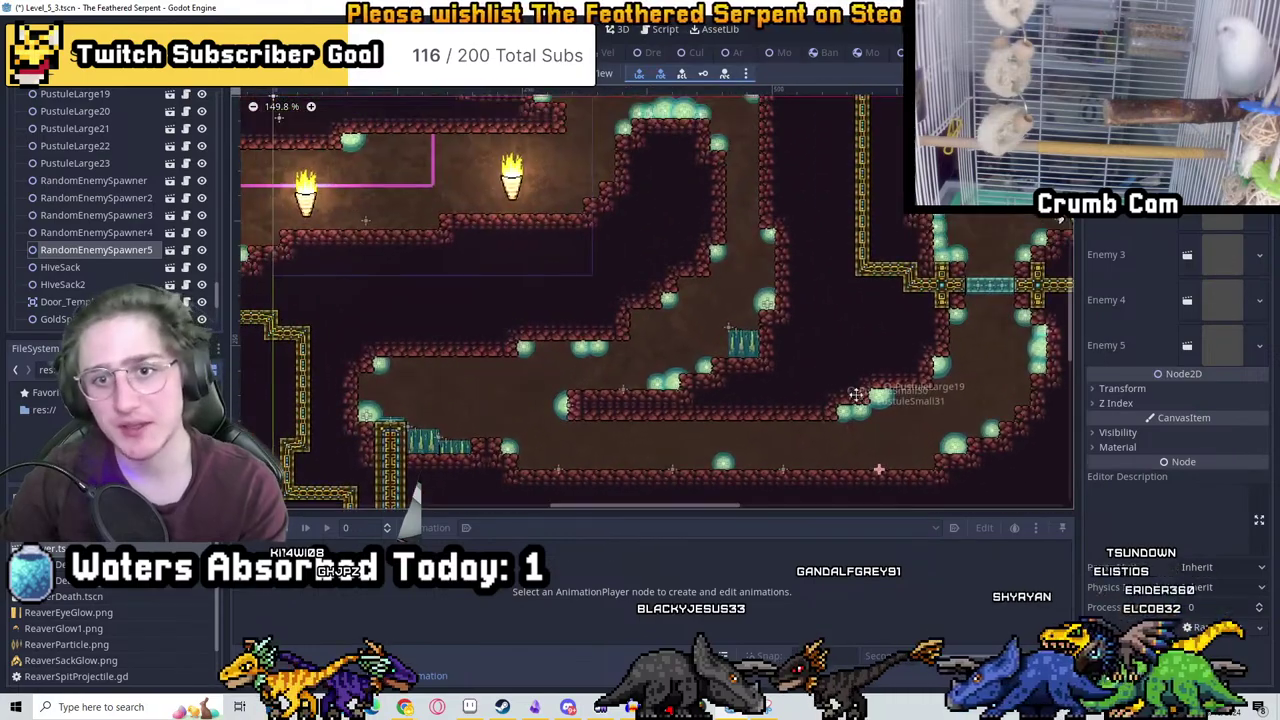
pyautogui.scroll(-1, 865, 368)
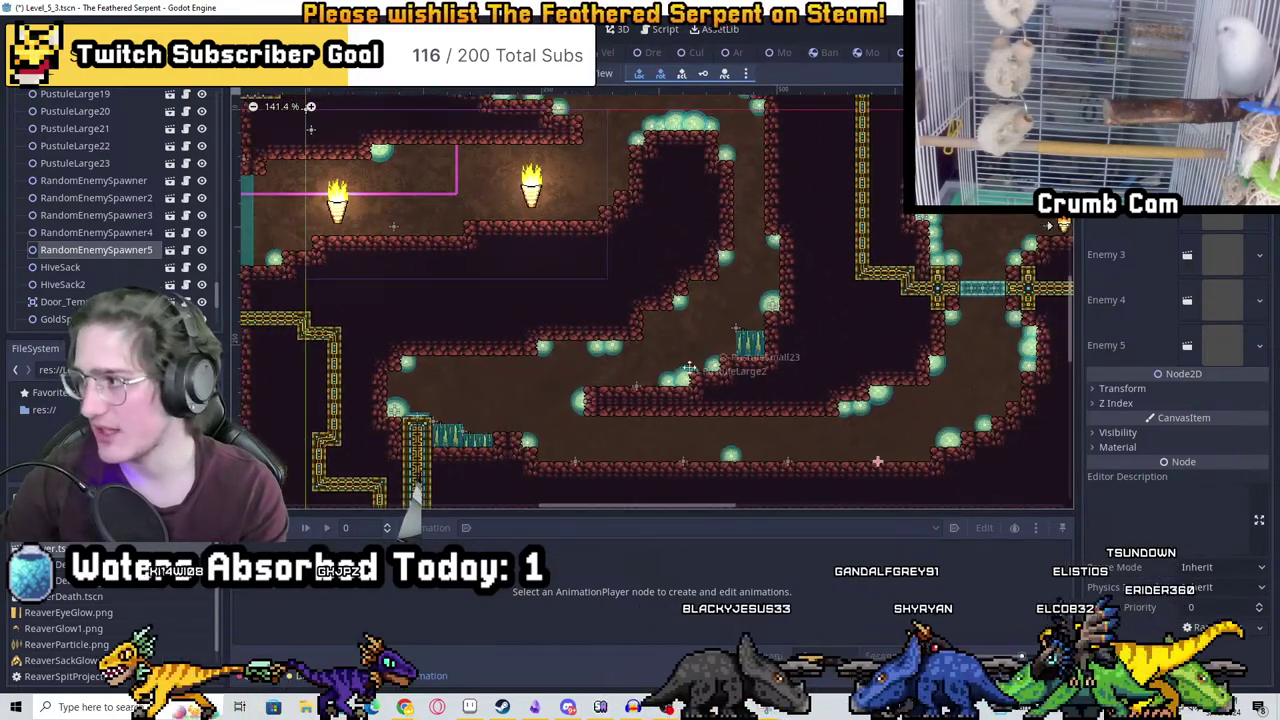
pyautogui.scroll(20, 934, 382)
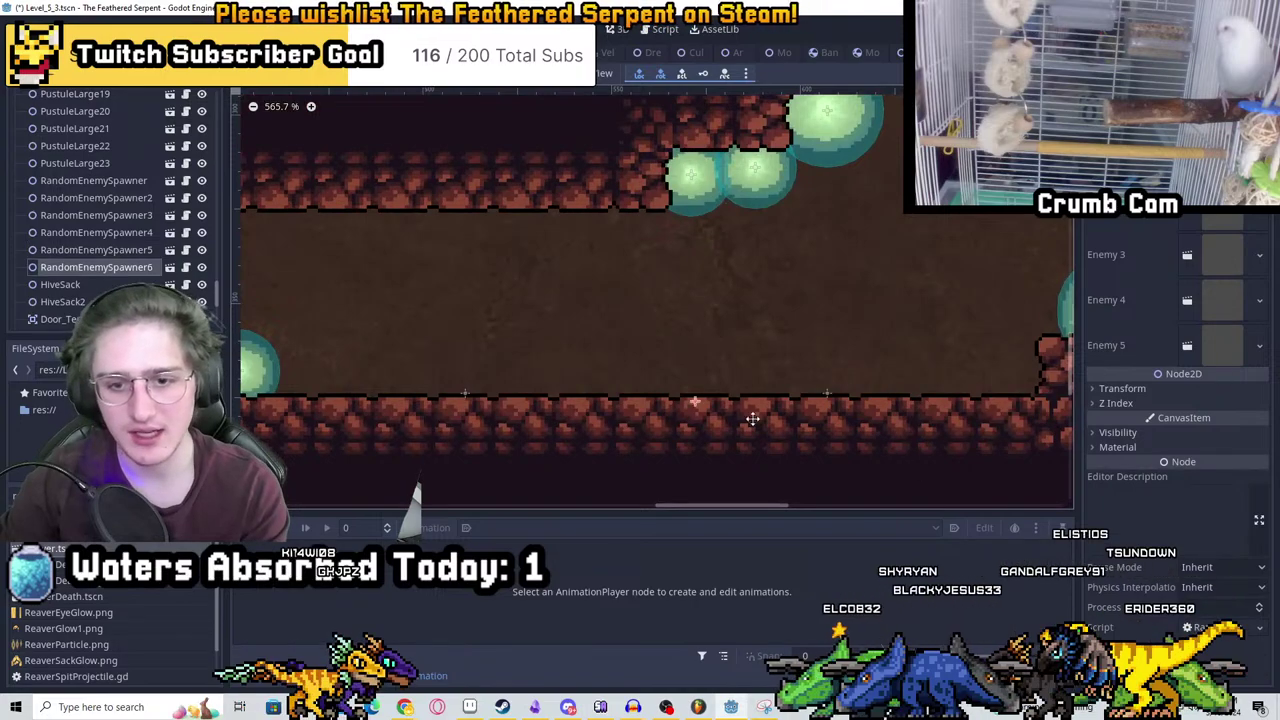
pyautogui.hotkey('ctrl', 'd')
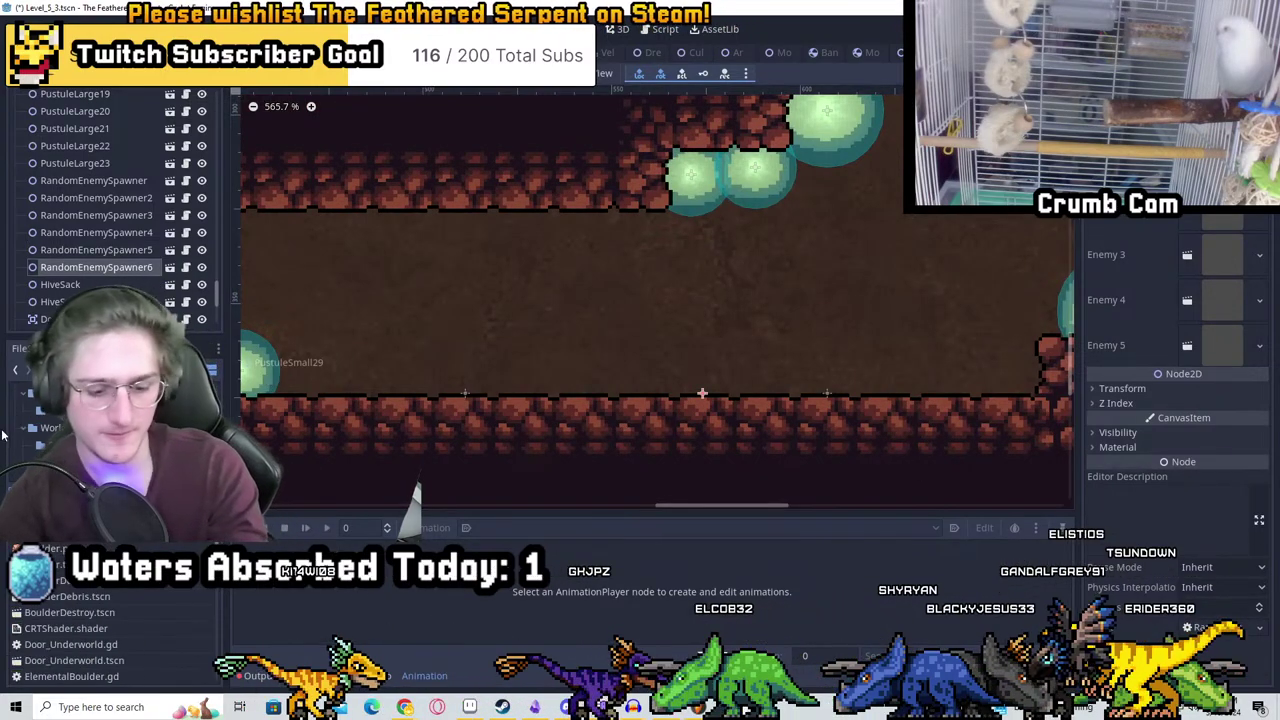
pyautogui.scroll(5, 110, 630)
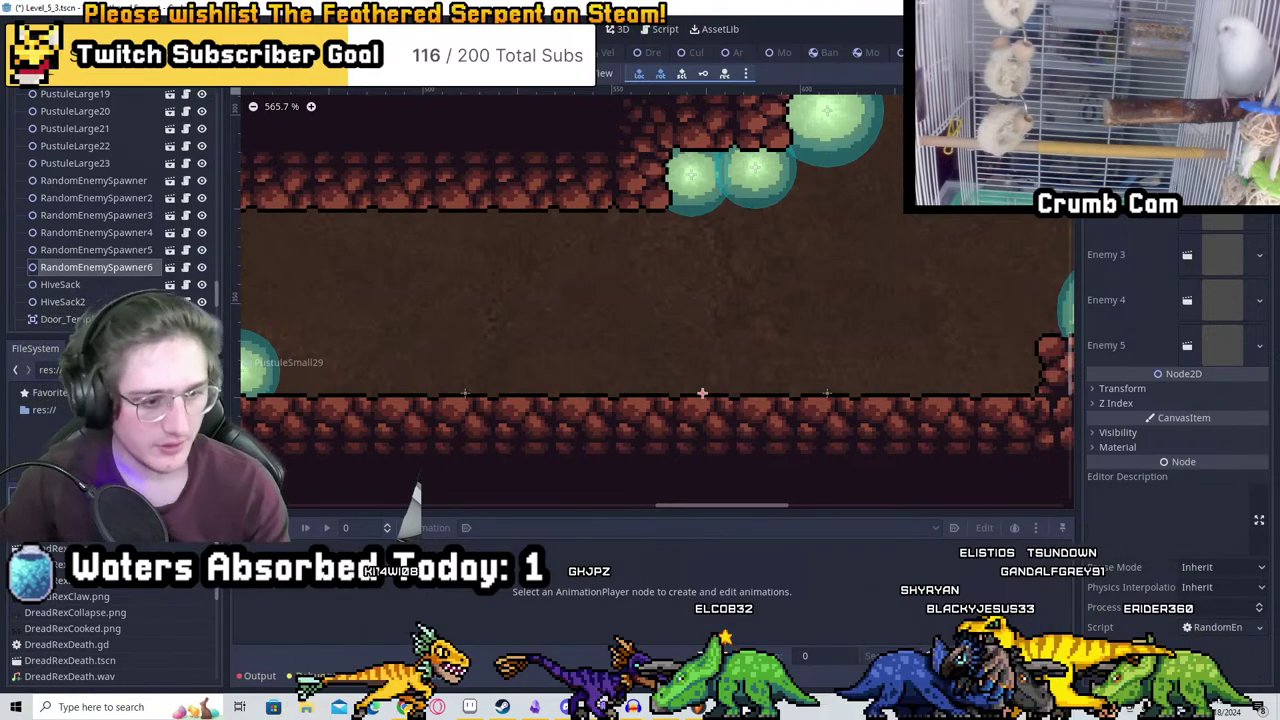
pyautogui.scroll(-5, 808, 365)
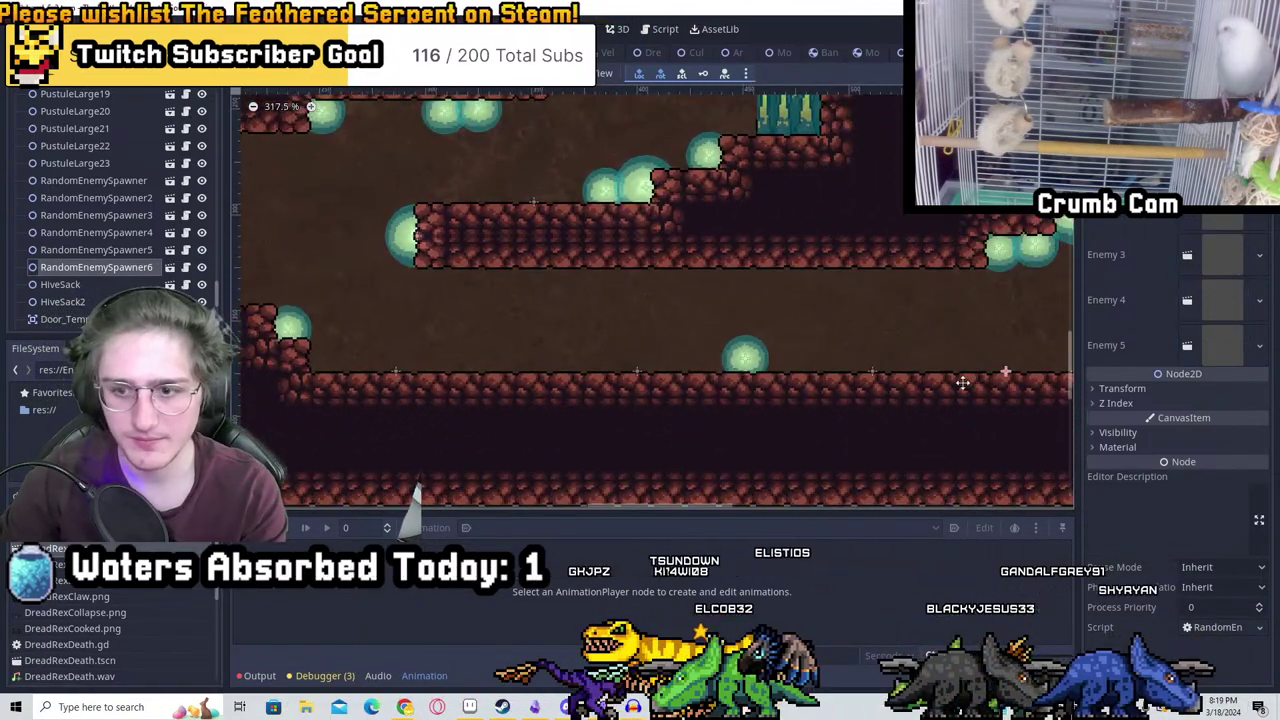
pyautogui.scroll(8, 511, 386)
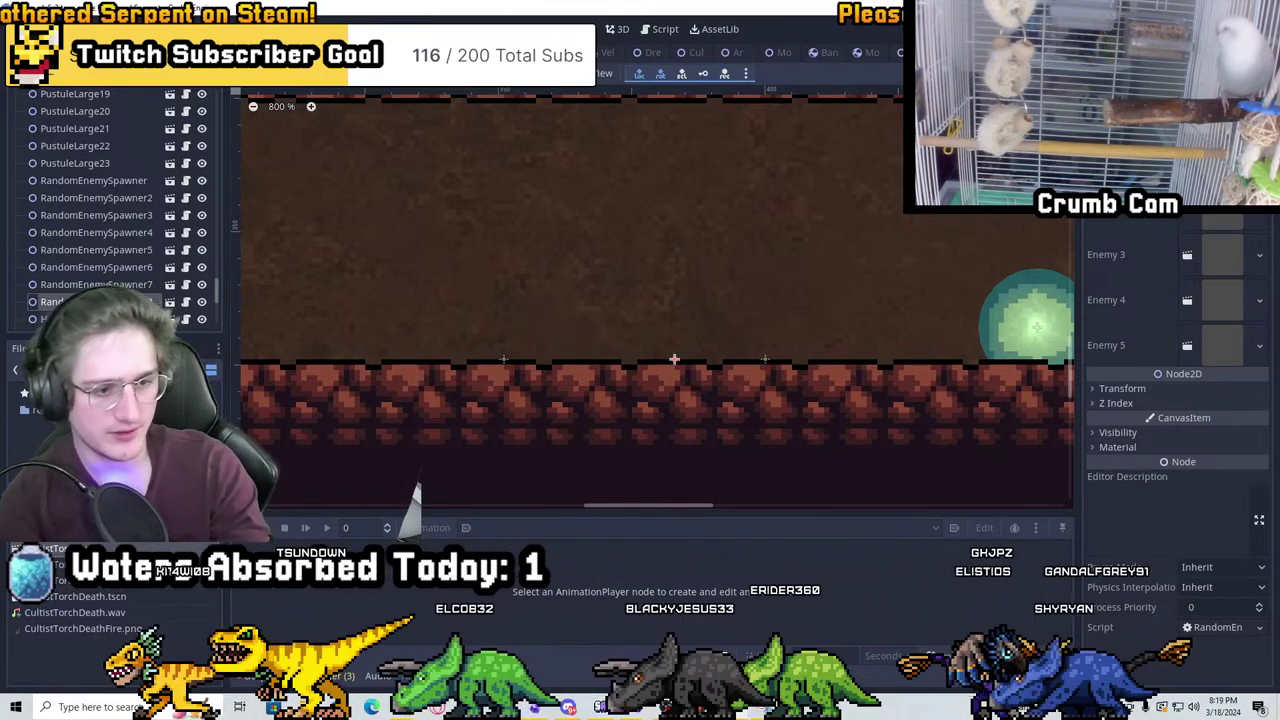
pyautogui.scroll(2, 76, 612)
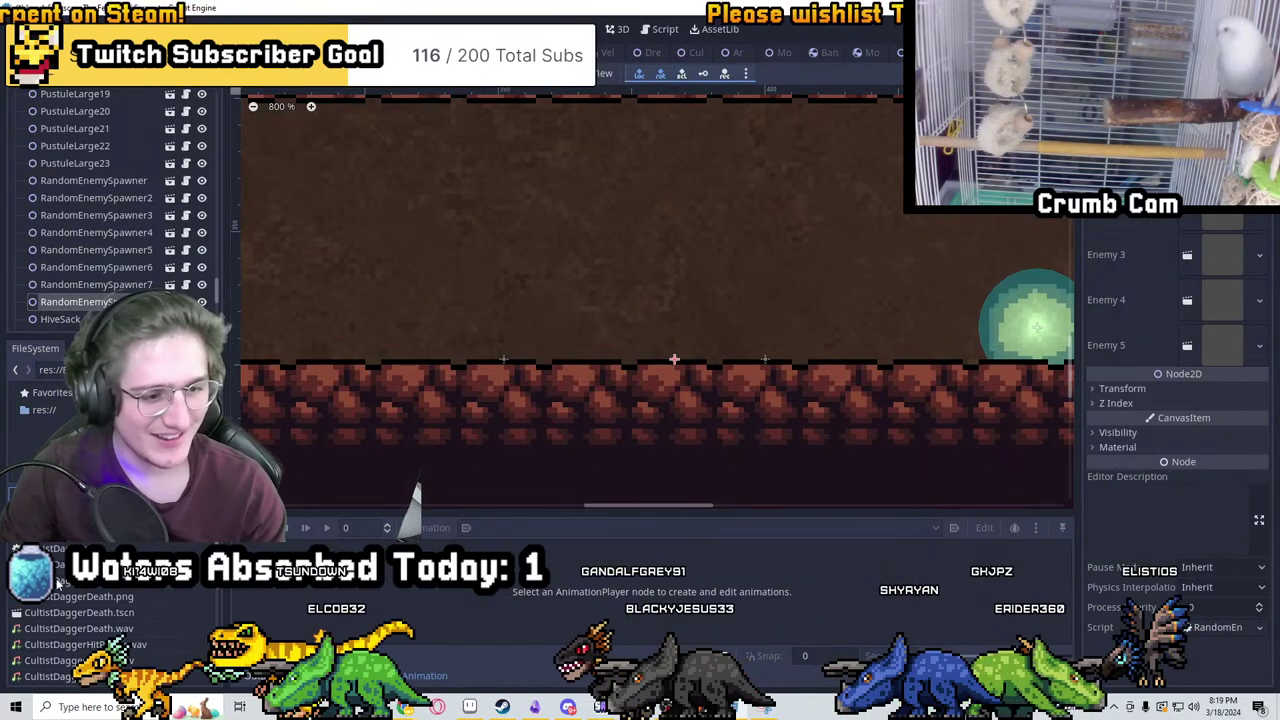
pyautogui.scroll(-5, 806, 277)
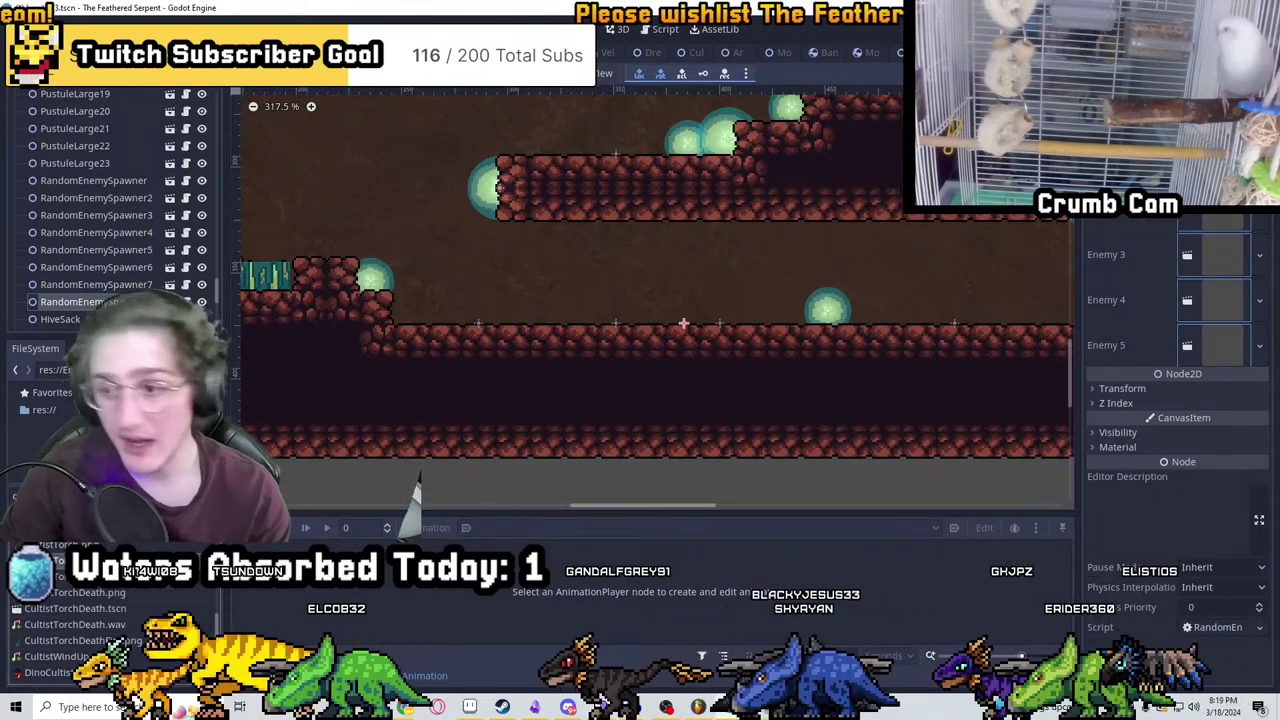
pyautogui.scroll(3, 832, 310)
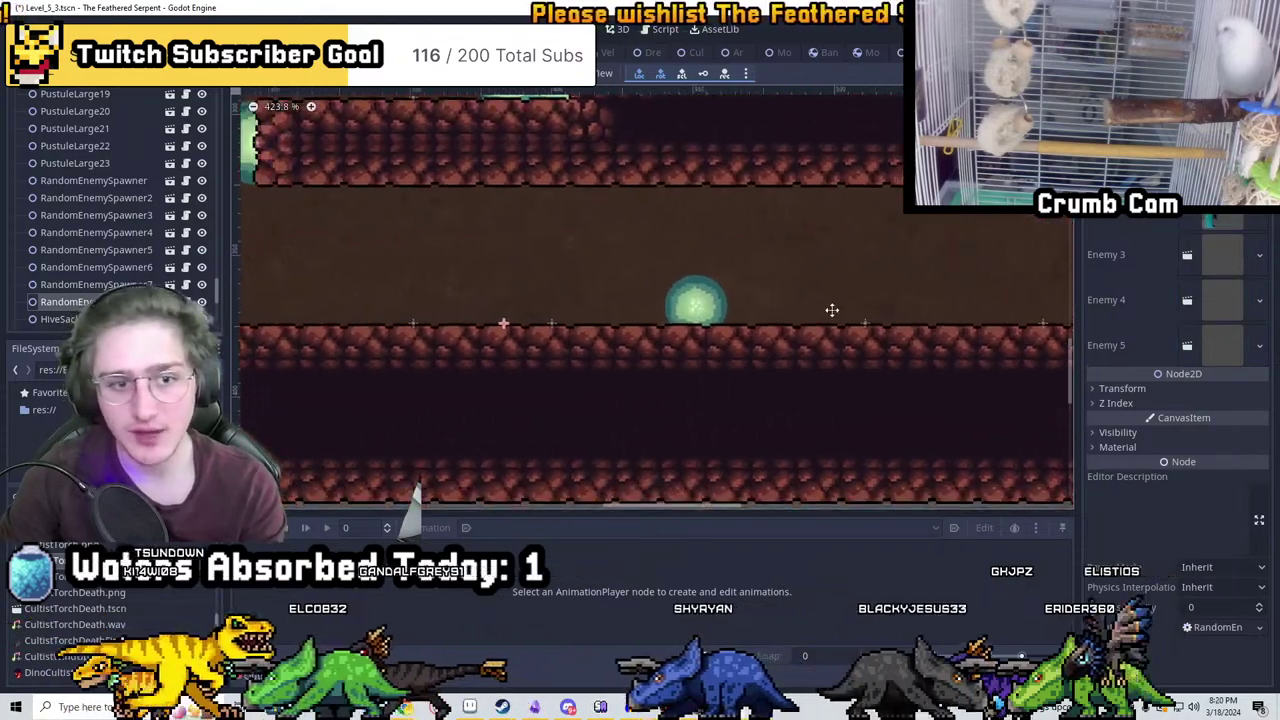
pyautogui.scroll(3, 832, 310)
# Add one more spawner copy along the corridor floor toward the golden door area
pyautogui.hotkey('ctrl', 'd')
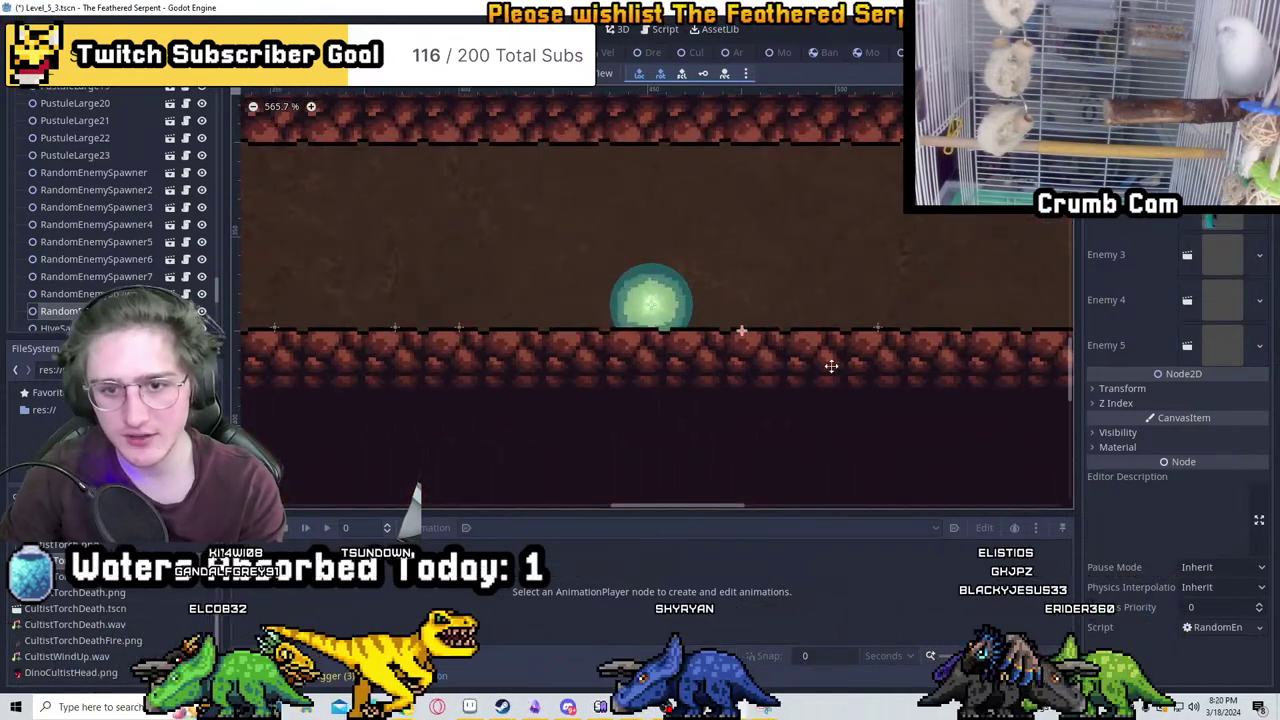
pyautogui.moveTo(840, 362); pyautogui.dragTo(480, 349, button='middle')
pyautogui.scroll(-3, 609, 294)
pyautogui.scroll(4, 515, 368)
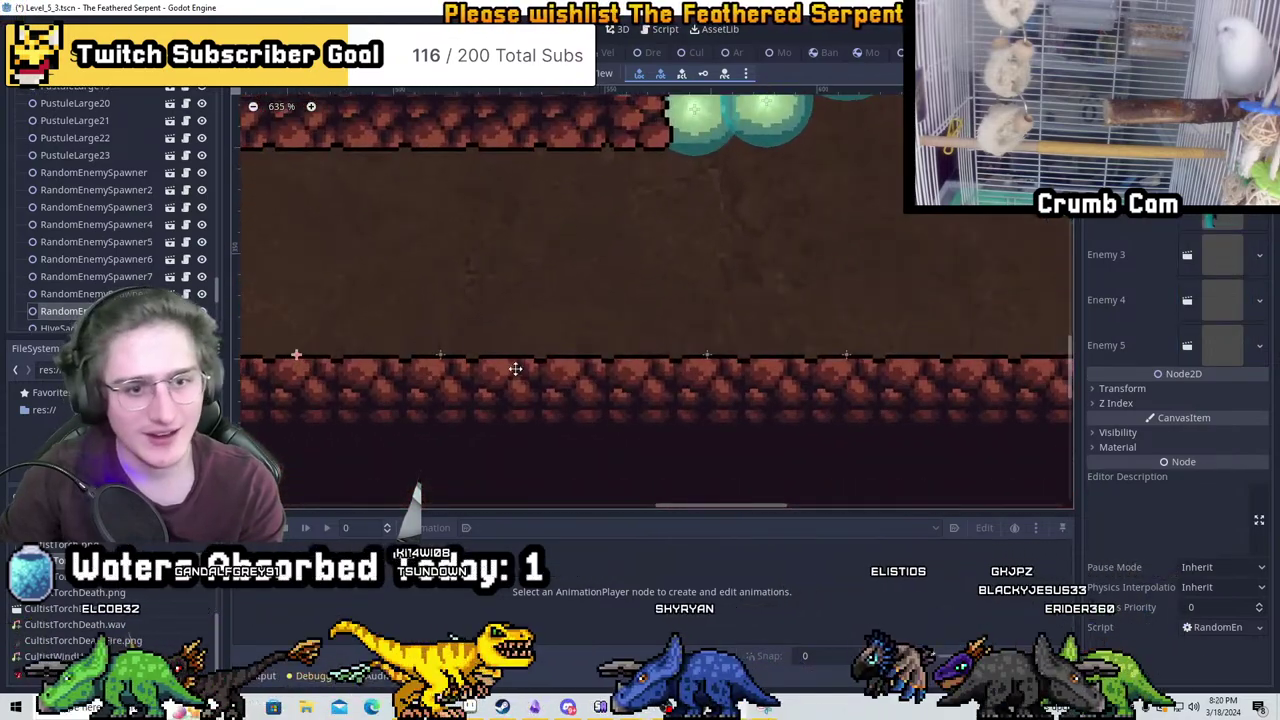
pyautogui.scroll(-3, 787, 366)
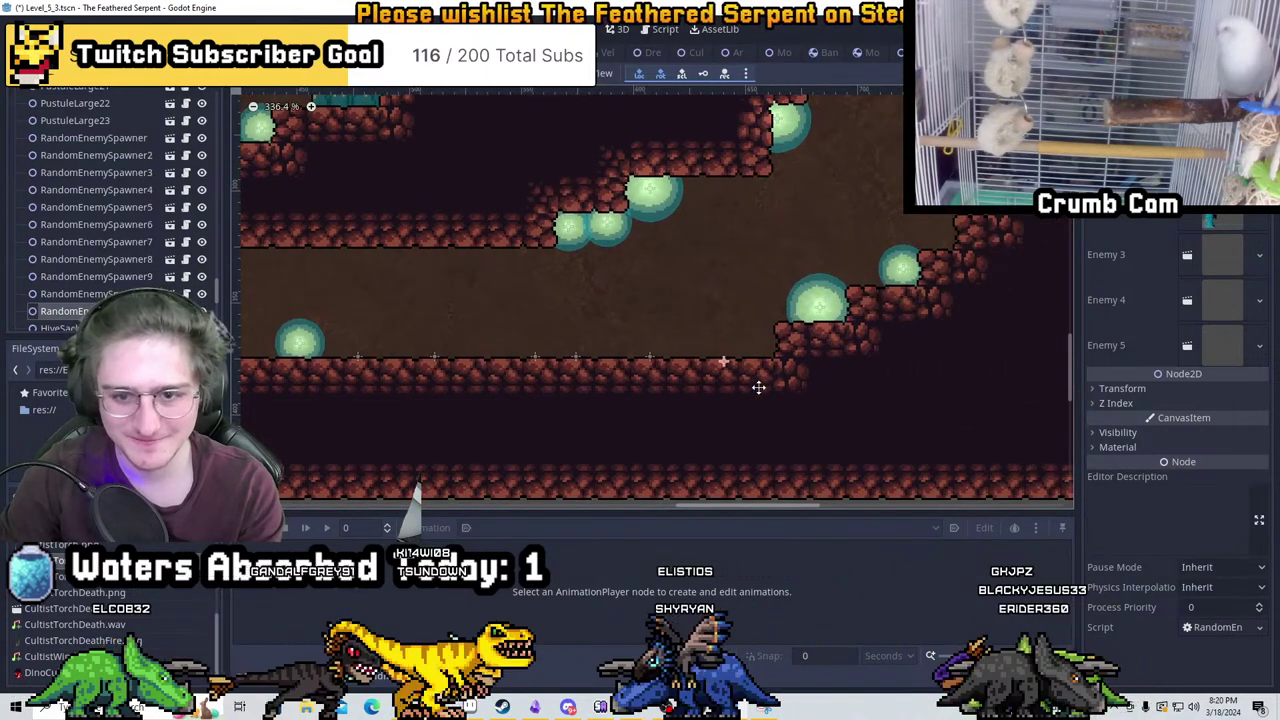
pyautogui.scroll(-5, 753, 381)
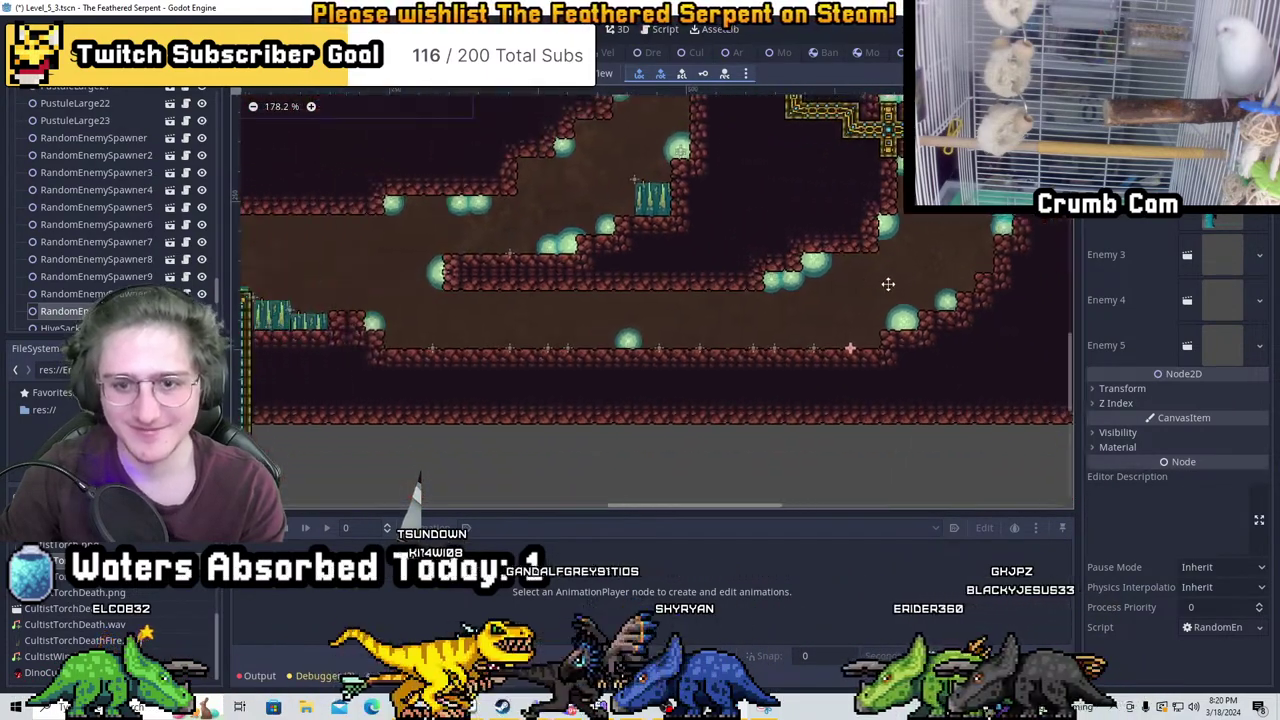
pyautogui.scroll(4, 768, 343)
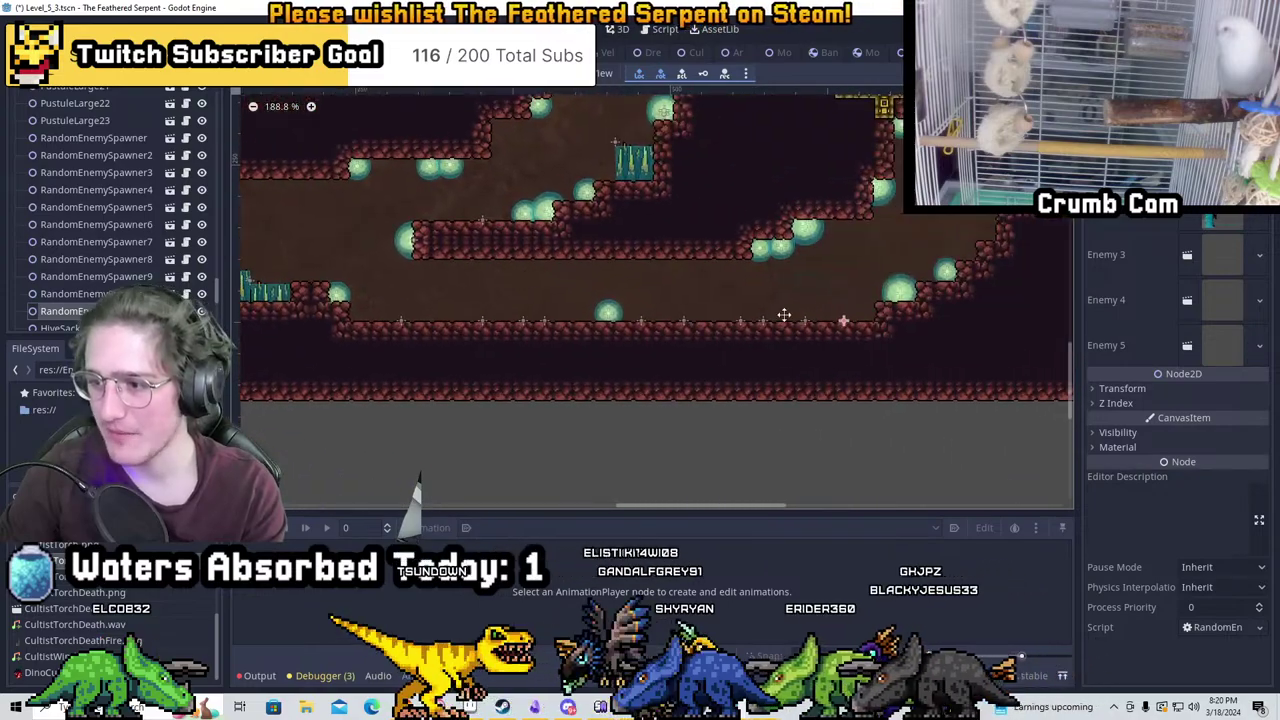
pyautogui.scroll(3, 710, 310)
pyautogui.moveTo(517, 283); pyautogui.dragTo(570, 310, button='middle')
pyautogui.scroll(2, 570, 310)
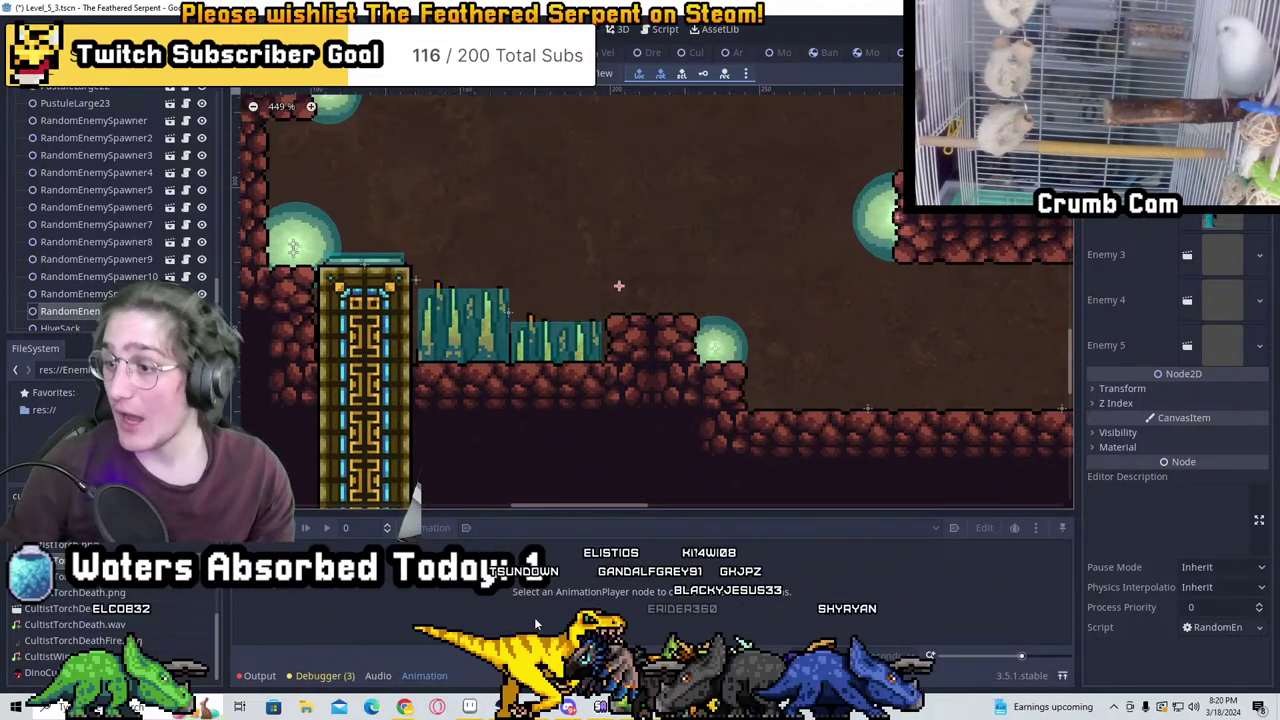
# Drag the RandomEnemySpawner copy out of the pustule into the open shaft beneath the pipe junction
pyautogui.moveTo(793, 425); pyautogui.dragTo(801, 273, button='middle')
pyautogui.scroll(-1, 591, 277)
pyautogui.scroll(-1, 749, 209)
pyautogui.scroll(-2, 606, 294)
pyautogui.moveTo(728, 305); pyautogui.dragTo(829, 233, button='middle')
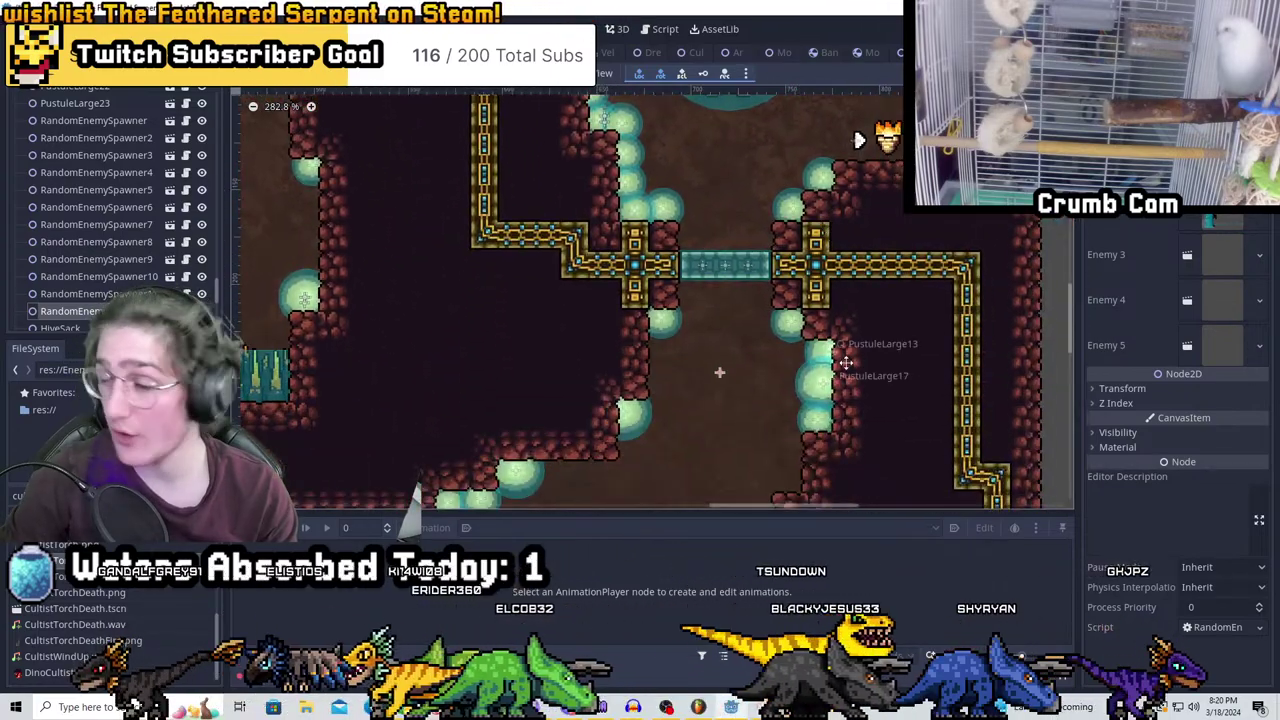
pyautogui.moveTo(831, 380); pyautogui.dragTo(871, 286, button='middle')
pyautogui.moveTo(851, 366); pyautogui.dragTo(856, 328, button='middle')
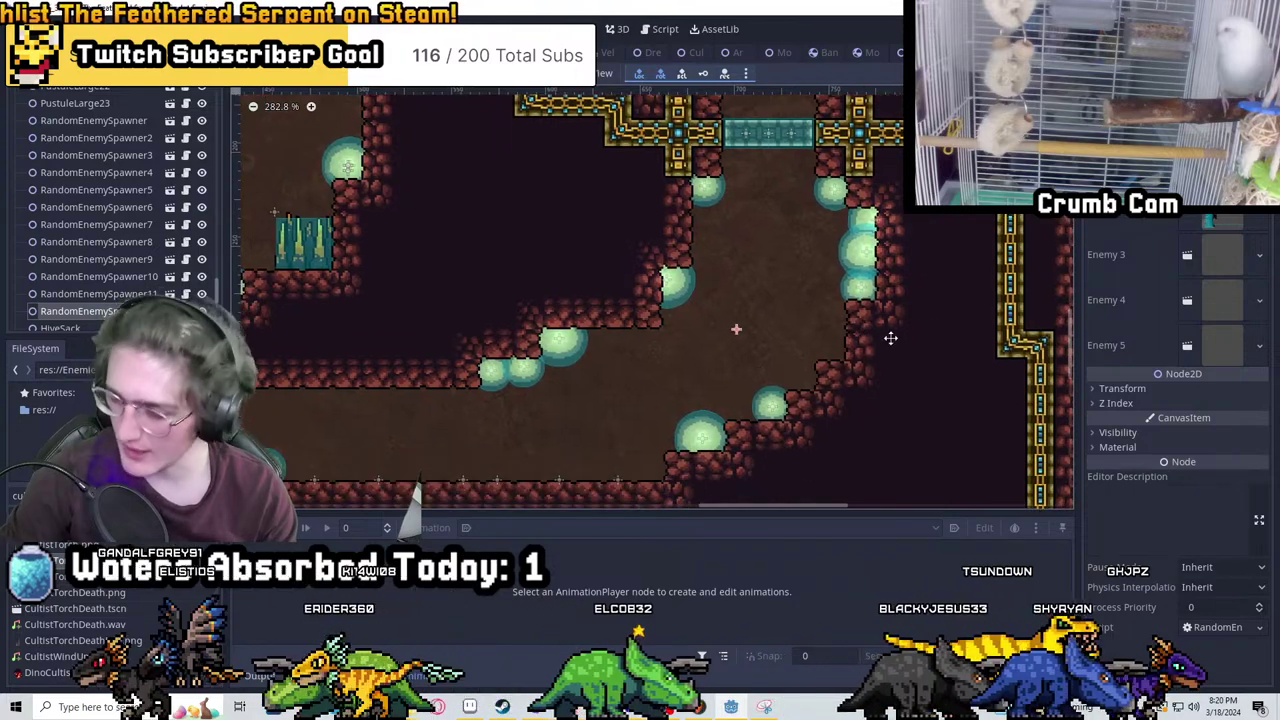
pyautogui.moveTo(763, 259); pyautogui.dragTo(823, 294, button='middle')
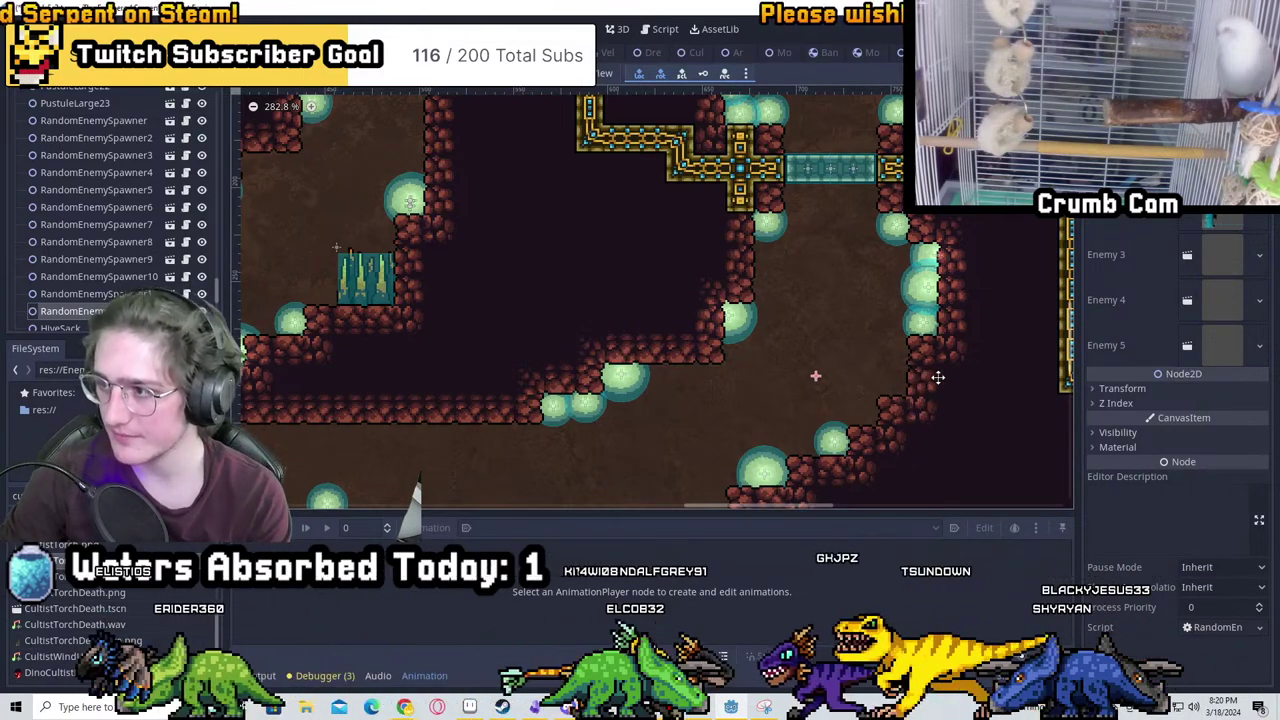
pyautogui.scroll(4, 926, 364)
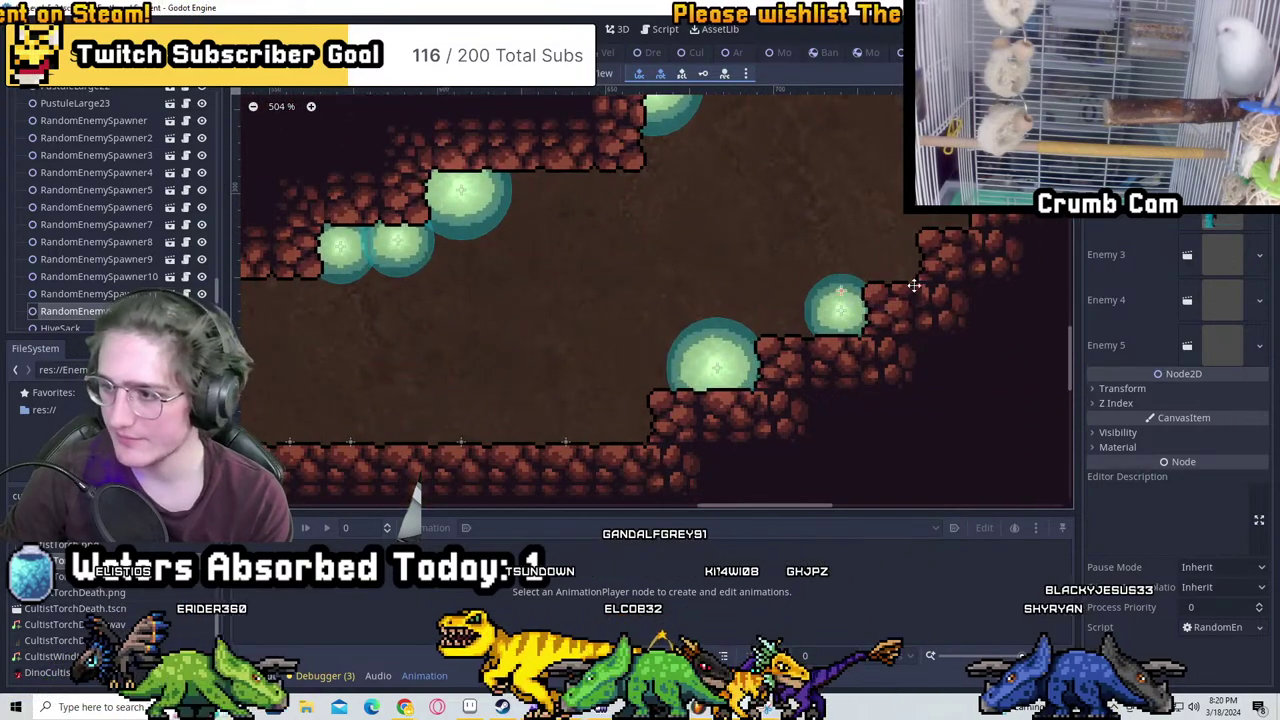
pyautogui.moveTo(914, 286); pyautogui.dragTo(926, 218)
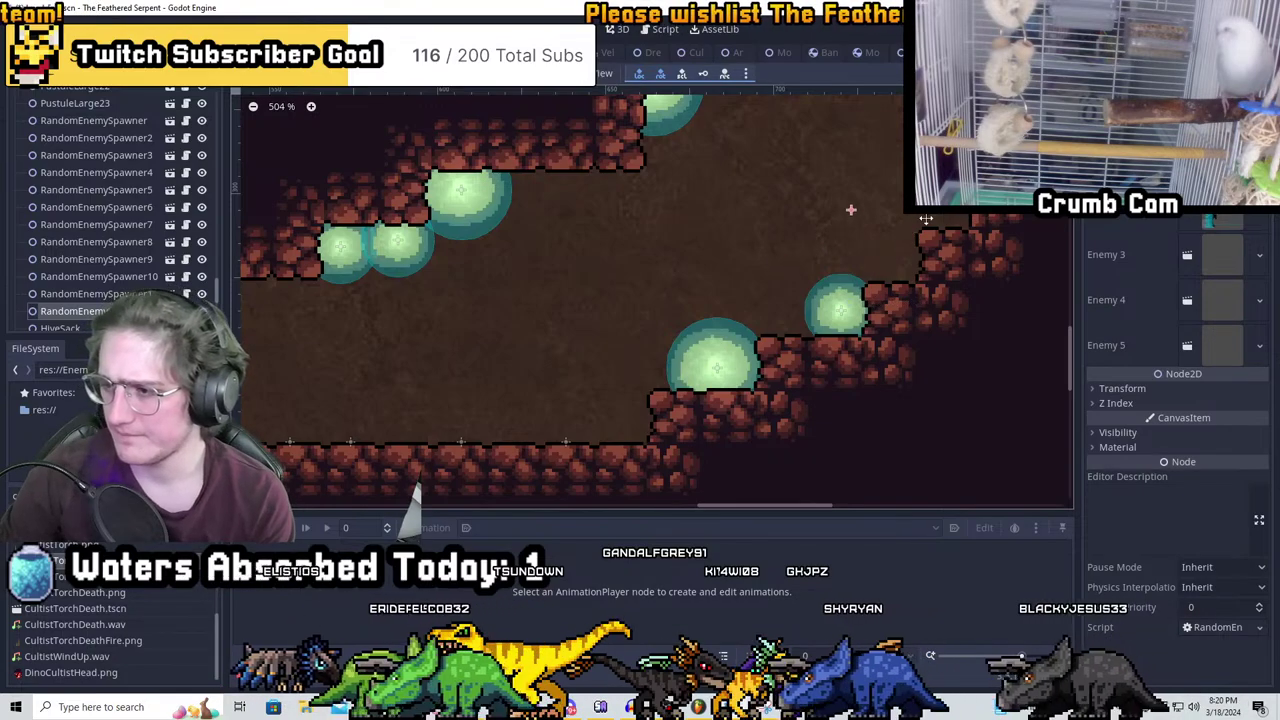
pyautogui.scroll(-6, 912, 230)
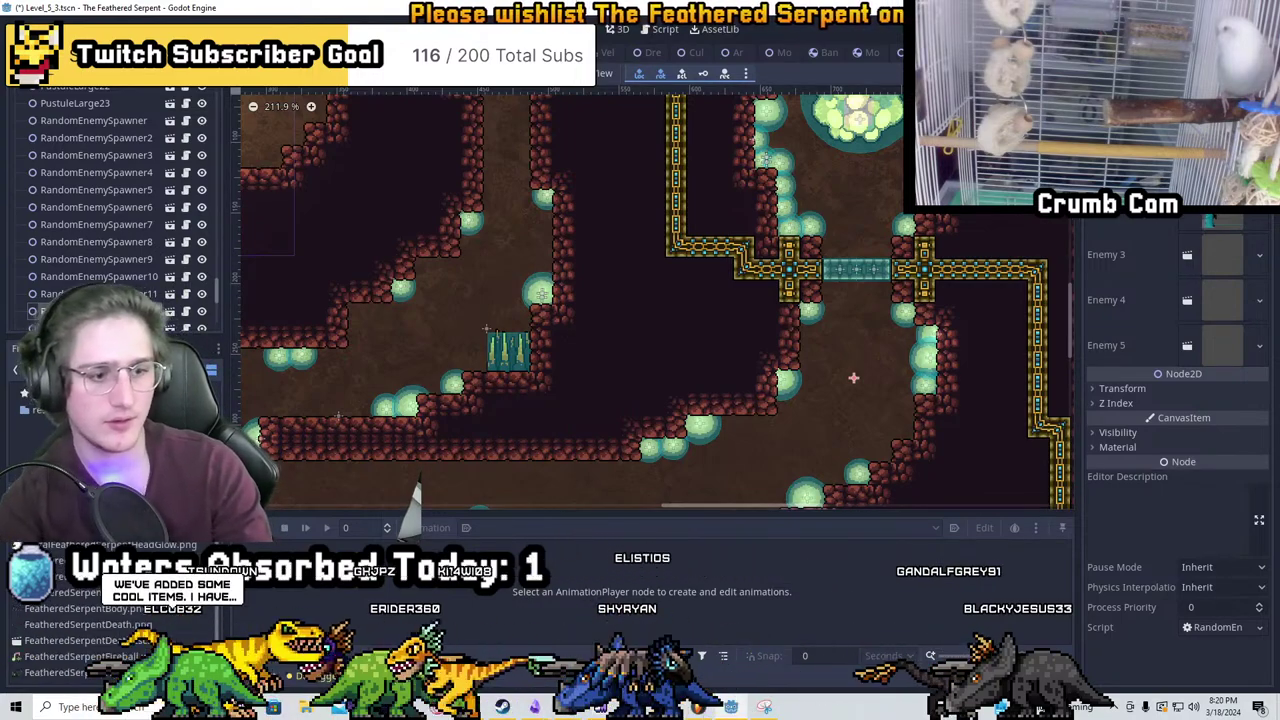
pyautogui.scroll(-3, 80, 620)
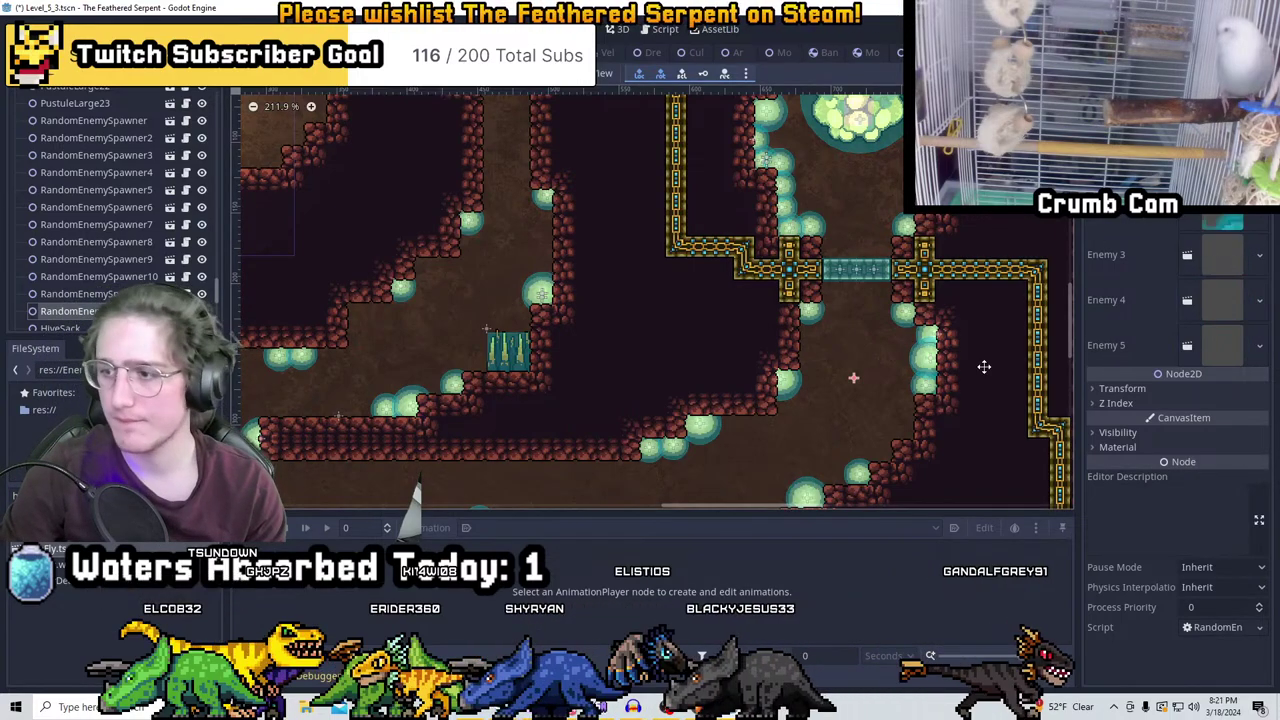
pyautogui.scroll(4, 946, 396)
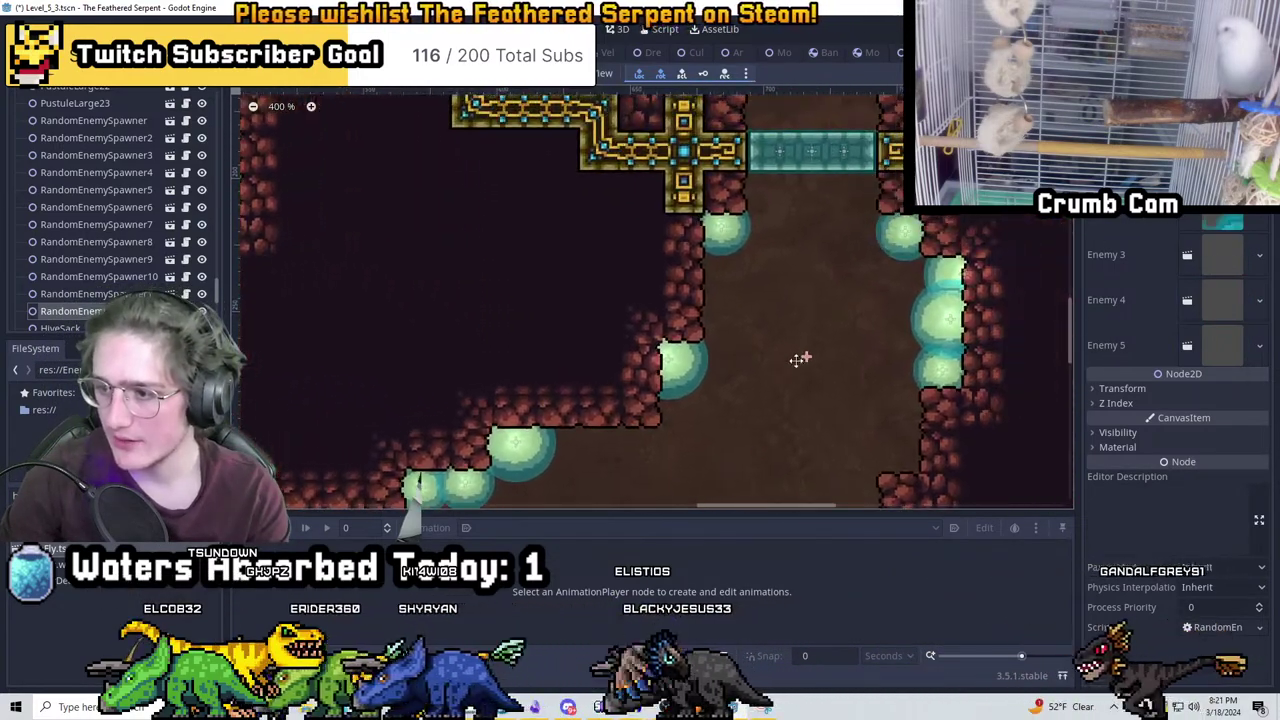
pyautogui.moveTo(796, 349); pyautogui.dragTo(742, 321, button='middle')
pyautogui.scroll(1, 742, 328)
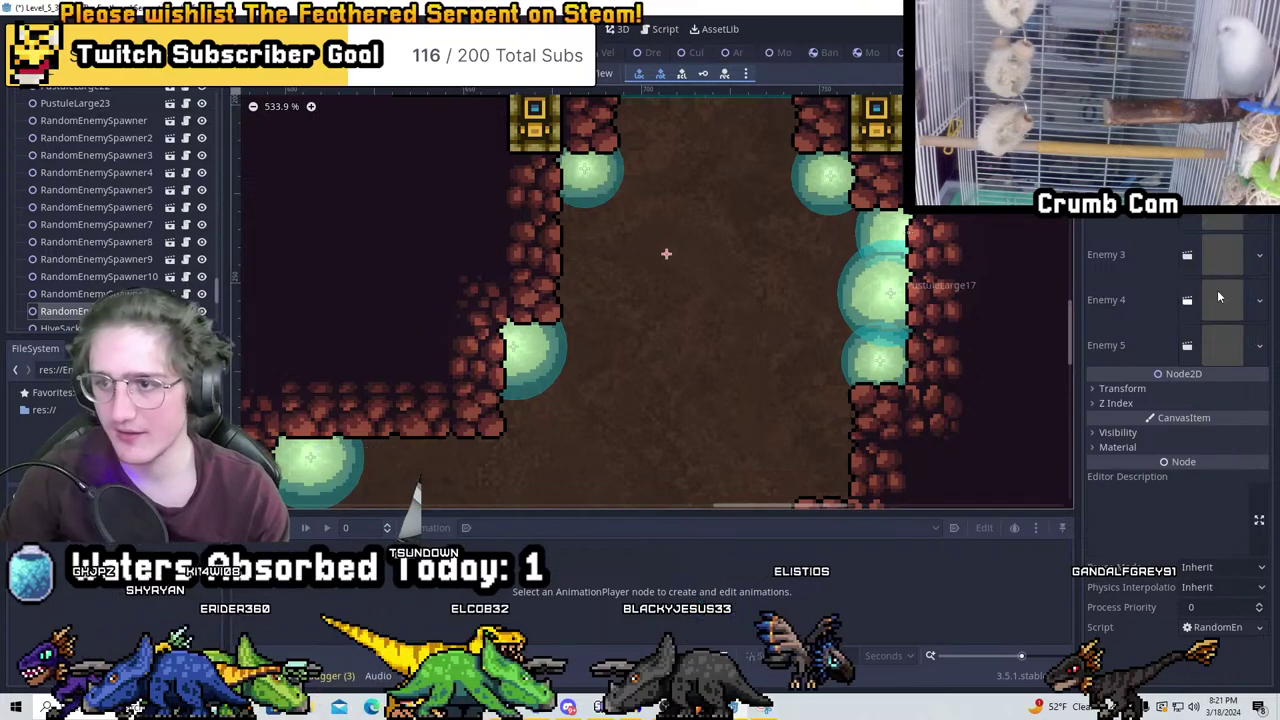
pyautogui.scroll(3, 834, 199)
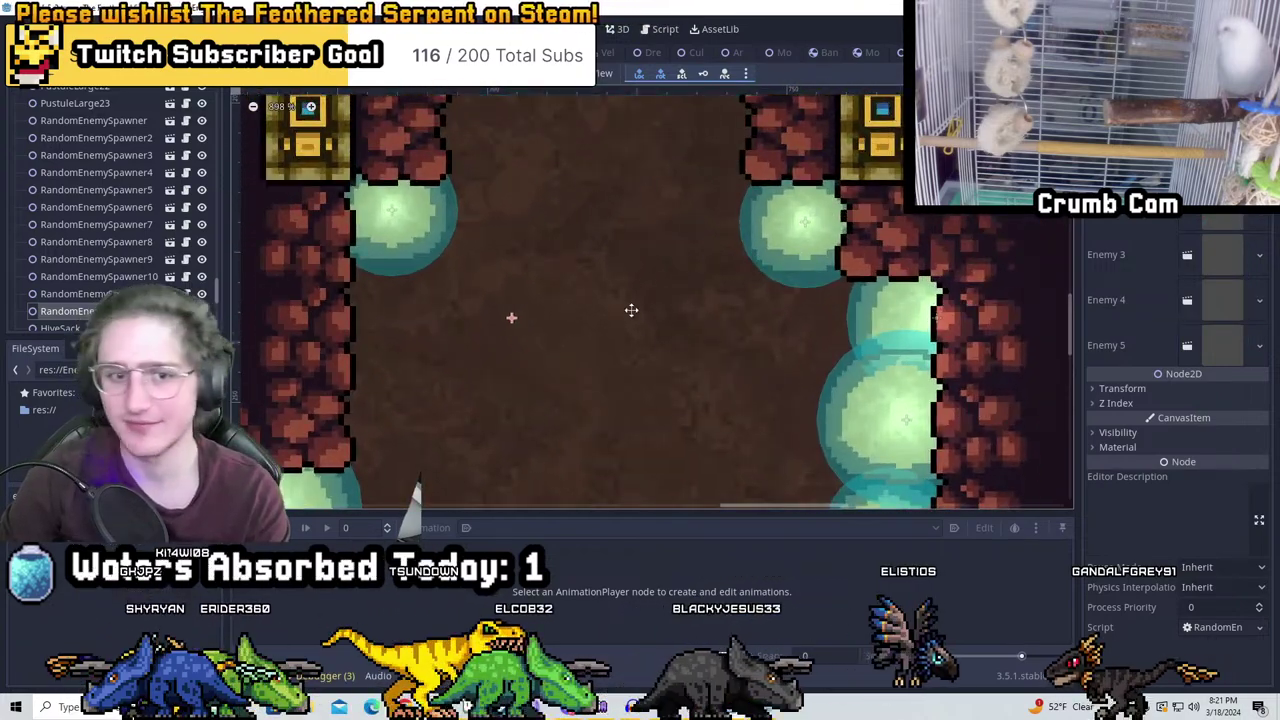
# Make three quick spawner copies and spread them through the open corridor
pyautogui.hotkey('ctrl', 'd')
pyautogui.moveTo(646, 317); pyautogui.dragTo(771, 323)
pyautogui.hotkey('ctrl', 'd')
pyautogui.moveTo(775, 395); pyautogui.dragTo(846, 240, button='middle')
pyautogui.hotkey('ctrl', 'd')
pyautogui.moveTo(841, 240); pyautogui.dragTo(860, 383)
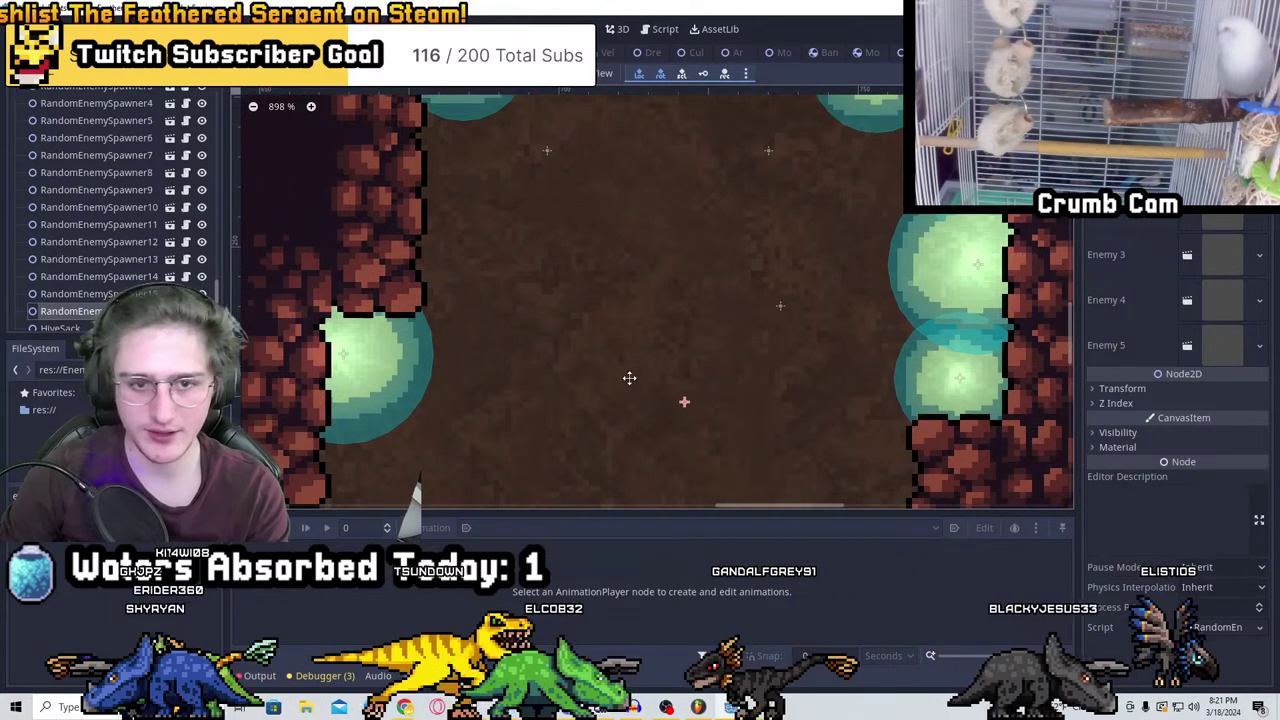
pyautogui.scroll(-8, 765, 272)
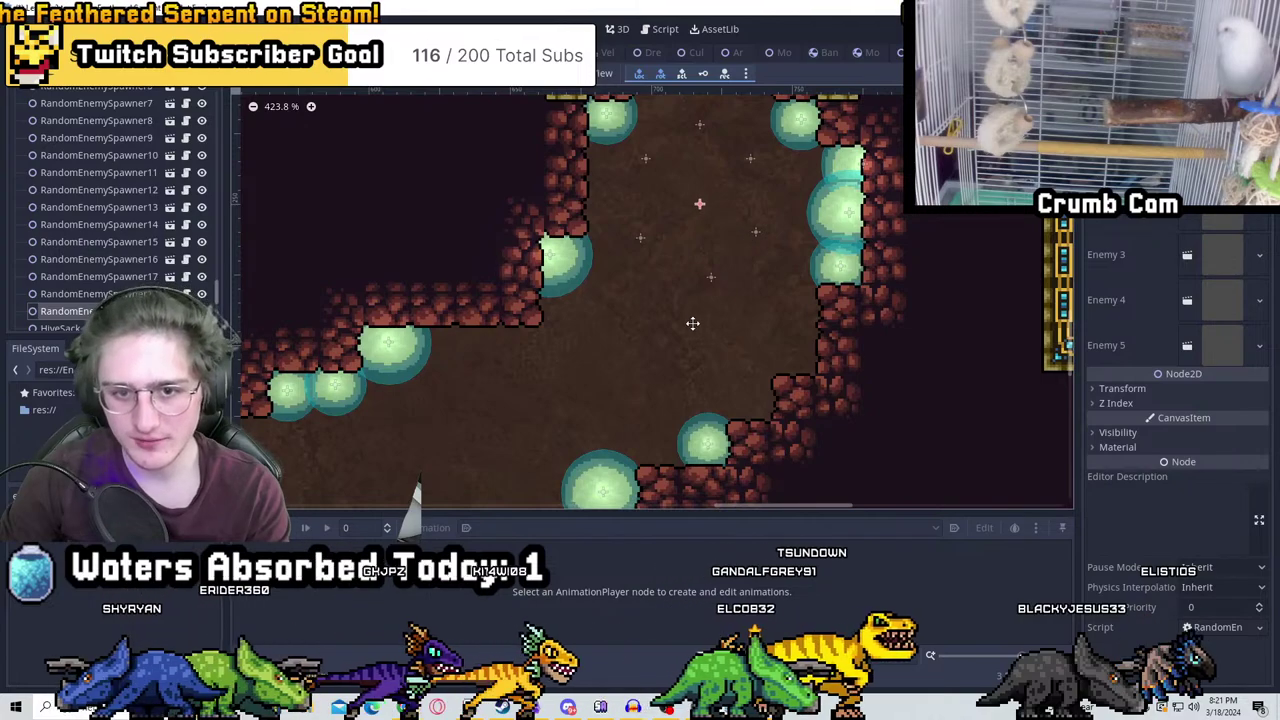
pyautogui.scroll(4, 656, 347)
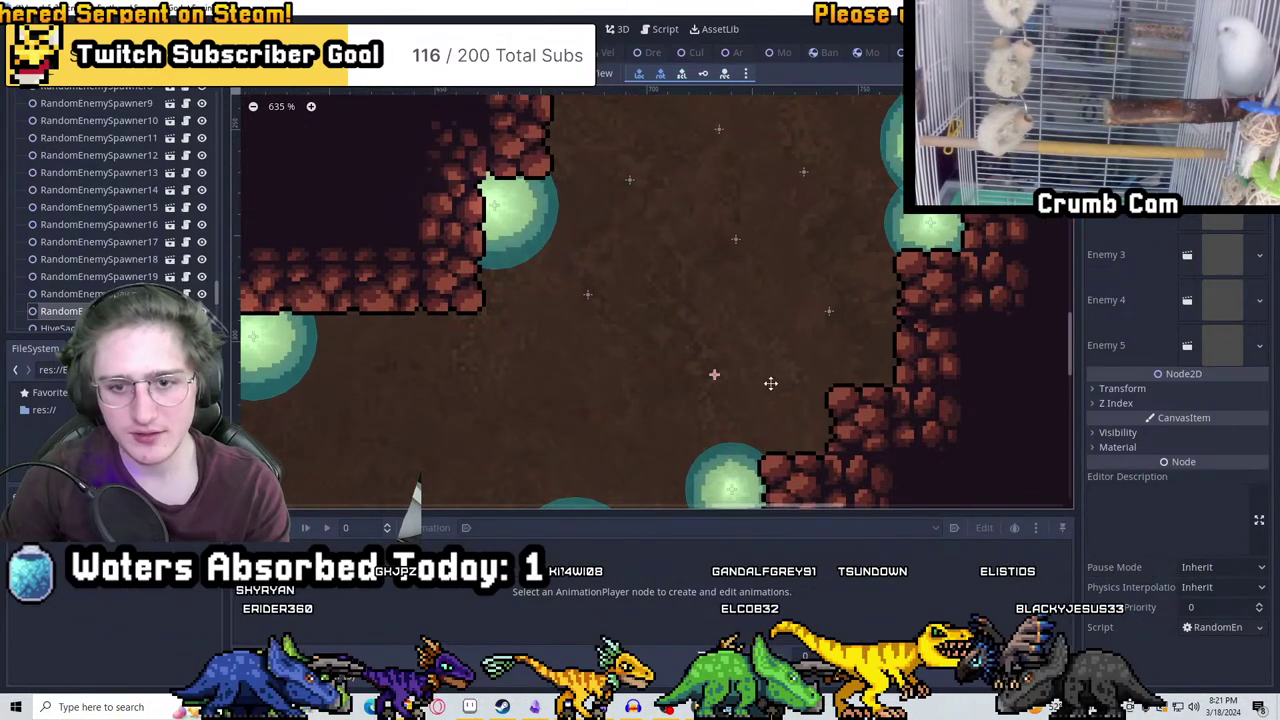
pyautogui.scroll(-13, 772, 380)
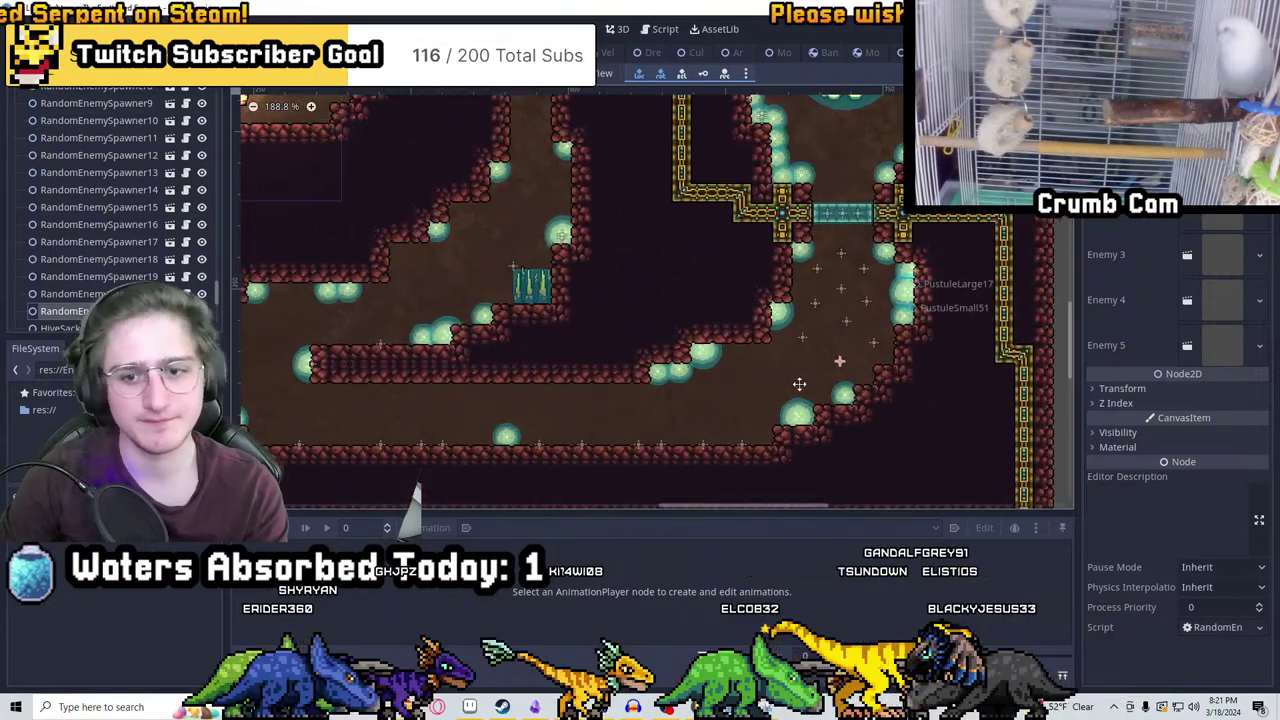
# Add a spawner copy near the crossroad in the upper-right cave area
pyautogui.moveTo(841, 374); pyautogui.dragTo(765, 433, button='middle')
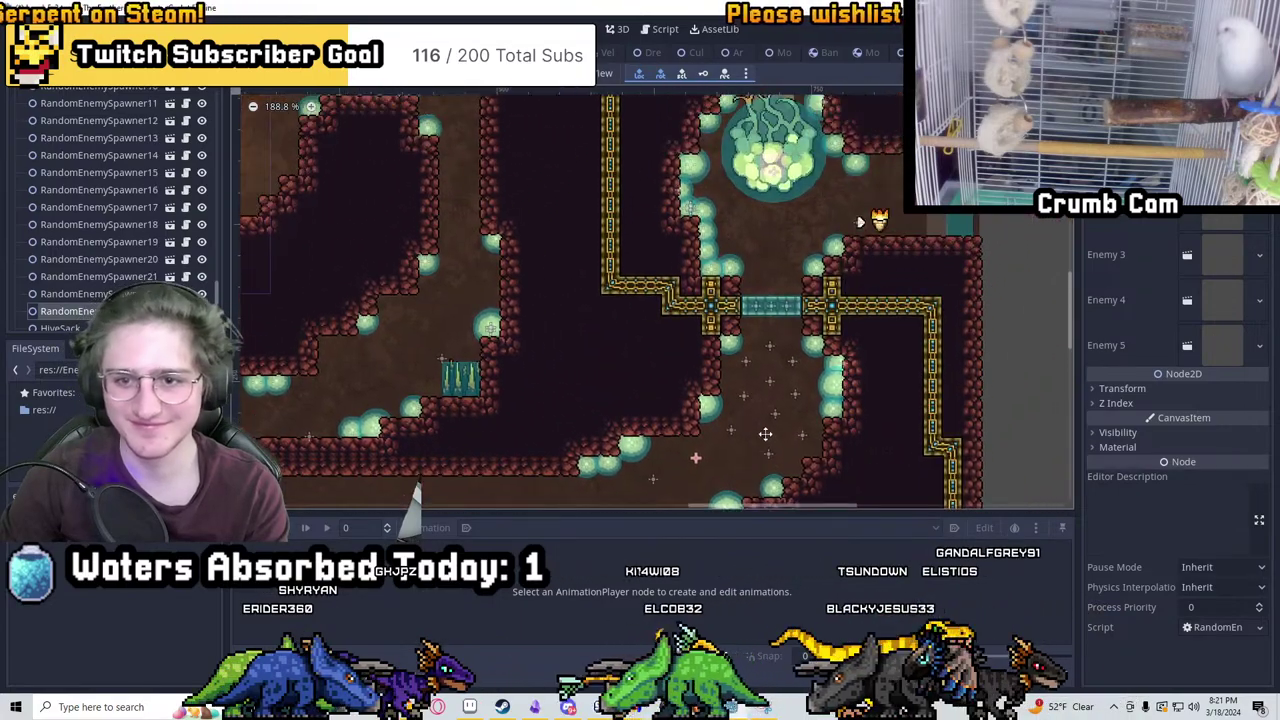
pyautogui.scroll(5, 835, 226)
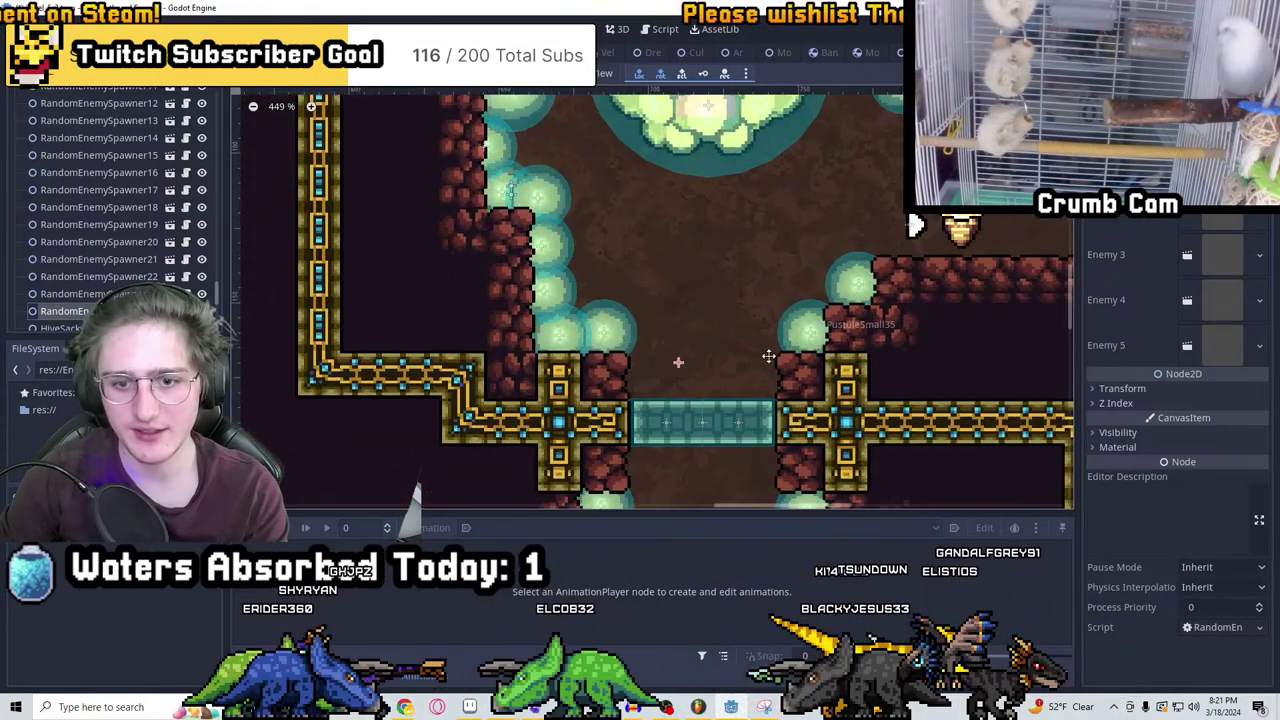
pyautogui.hotkey('ctrl', 'd')
pyautogui.moveTo(743, 348); pyautogui.dragTo(708, 258)
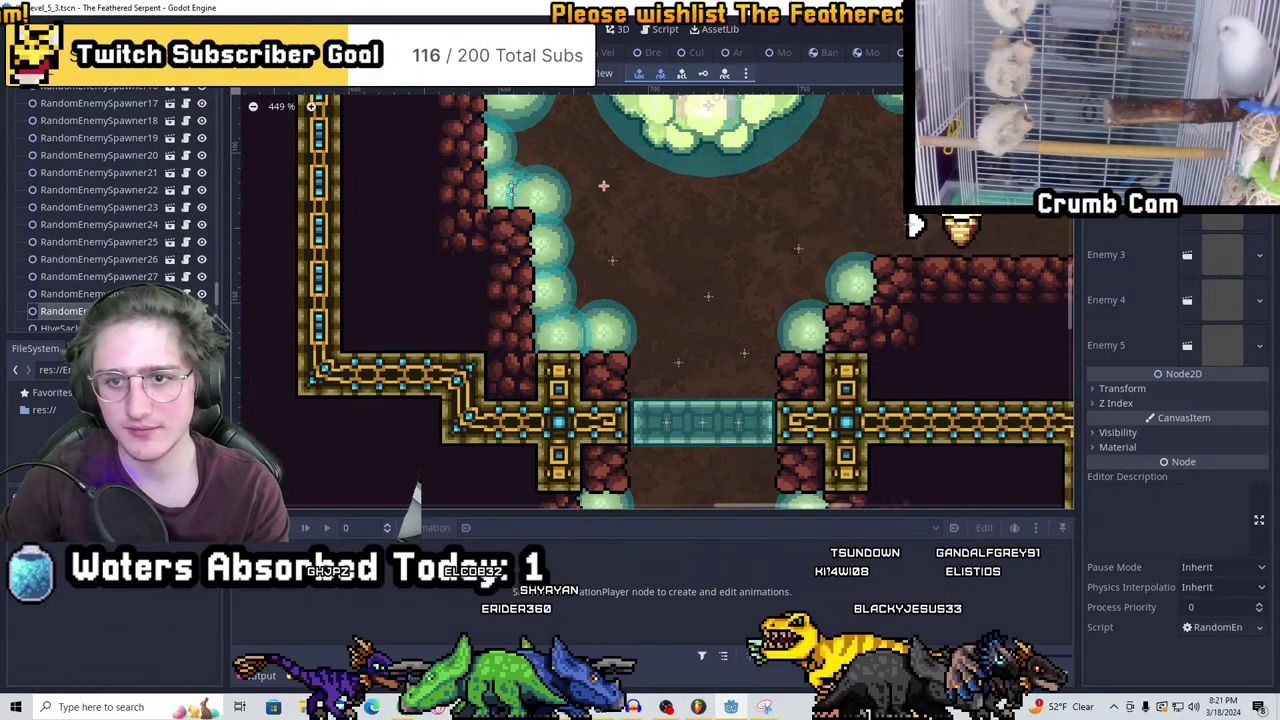
pyautogui.scroll(-5, 784, 211)
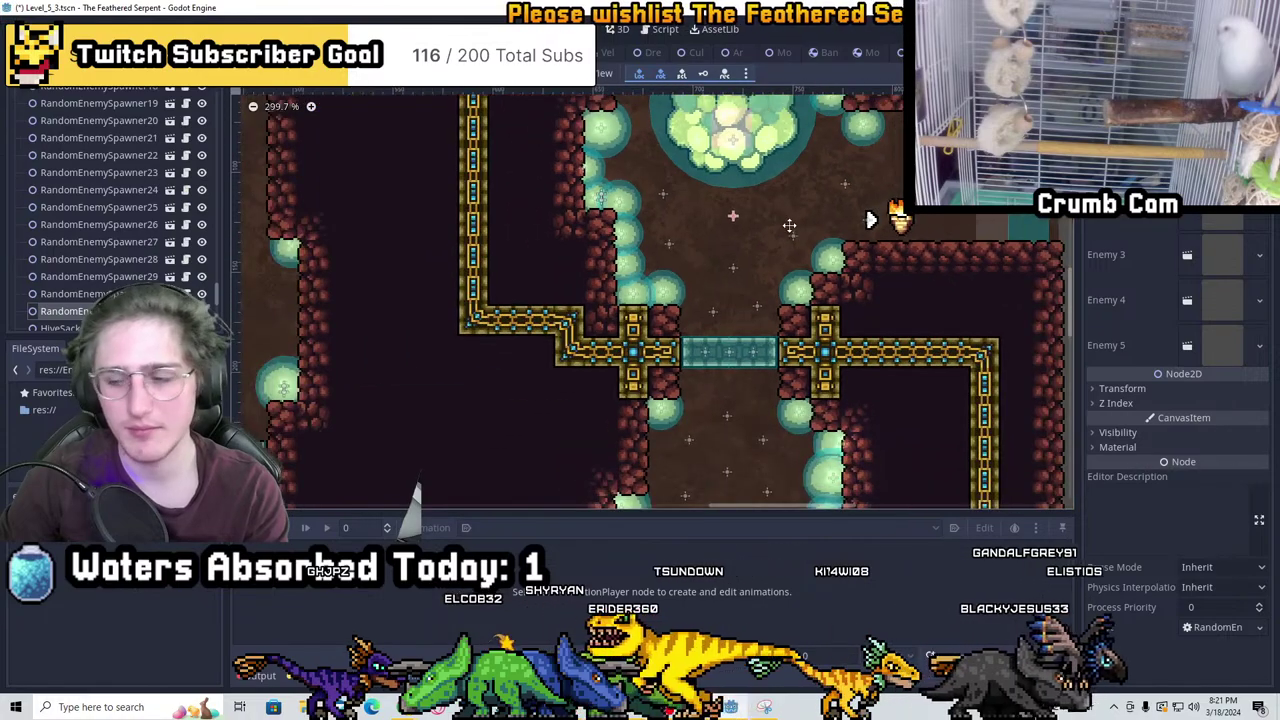
pyautogui.moveTo(740, 214); pyautogui.dragTo(915, 184, button='middle')
pyautogui.scroll(1, 851, 295)
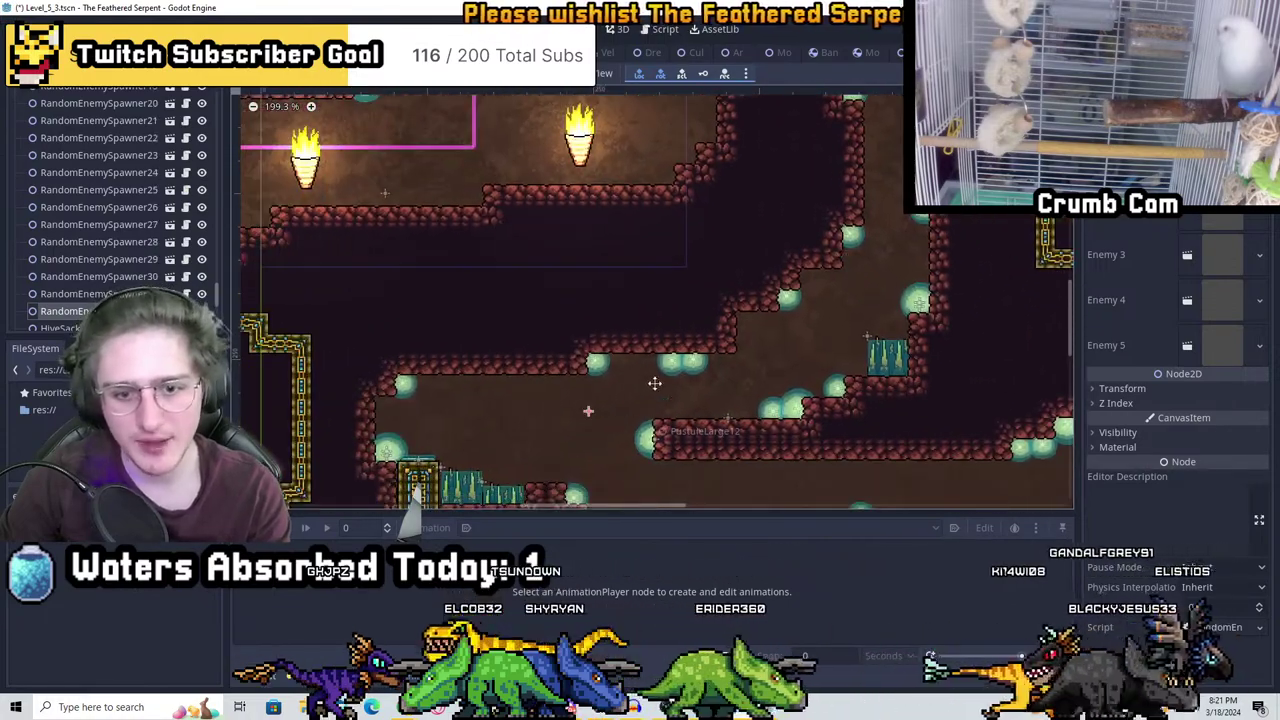
pyautogui.scroll(3, 651, 371)
# Move a spawner left into the open tunnel
pyautogui.moveTo(623, 360); pyautogui.dragTo(751, 294, button='middle')
pyautogui.moveTo(751, 294); pyautogui.dragTo(655, 284)
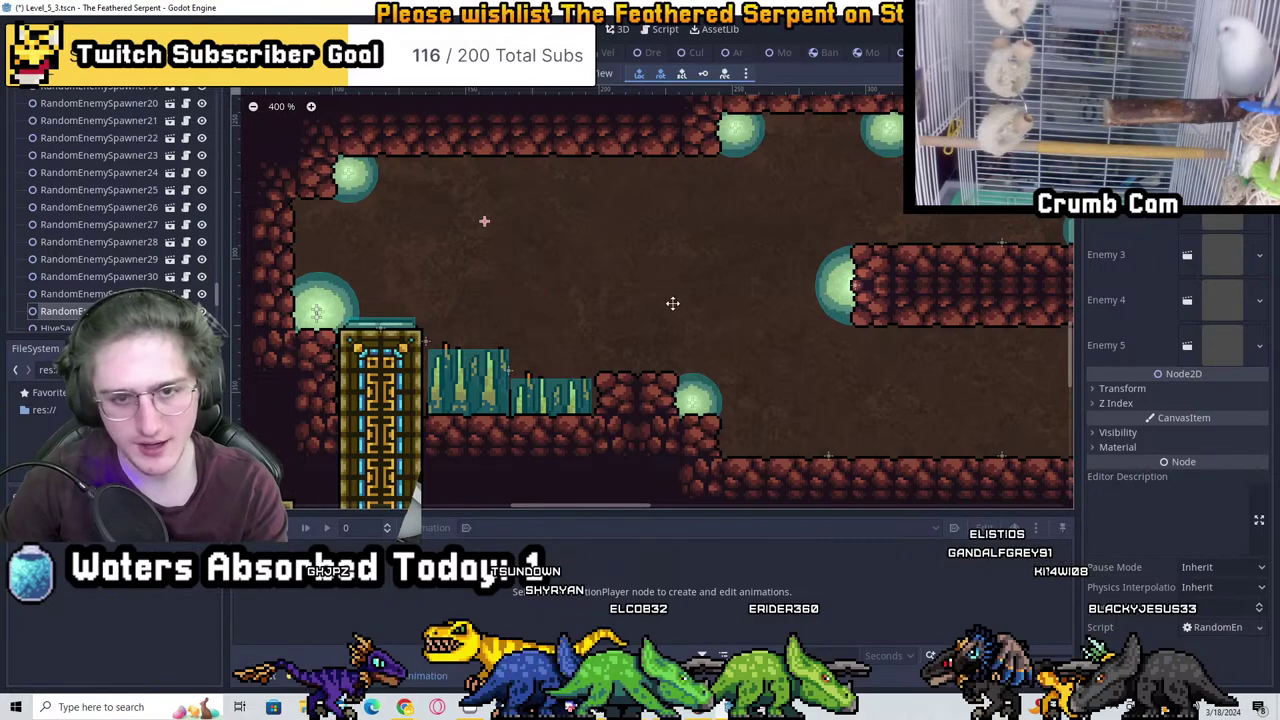
pyautogui.scroll(-5, 774, 249)
pyautogui.scroll(2, 771, 277)
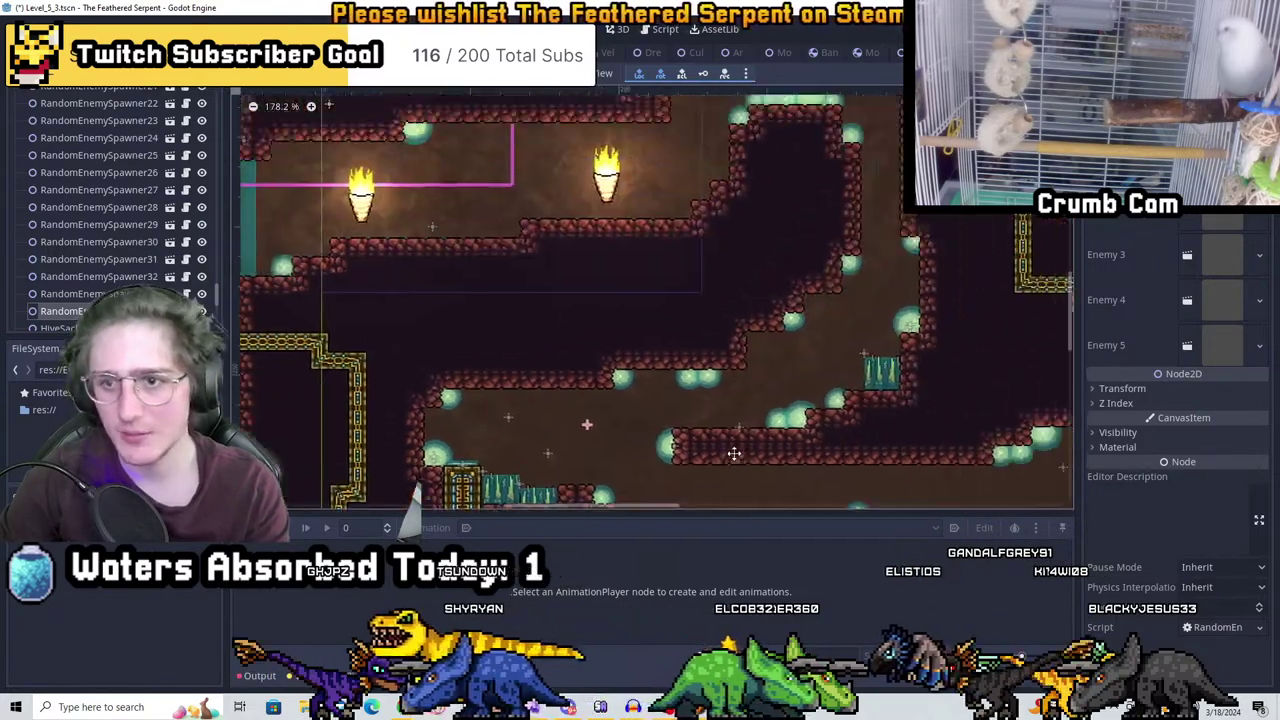
pyautogui.moveTo(717, 297); pyautogui.dragTo(680, 340, button='middle')
pyautogui.moveTo(684, 217); pyautogui.dragTo(760, 420, button='middle')
pyautogui.scroll(3, 700, 300)
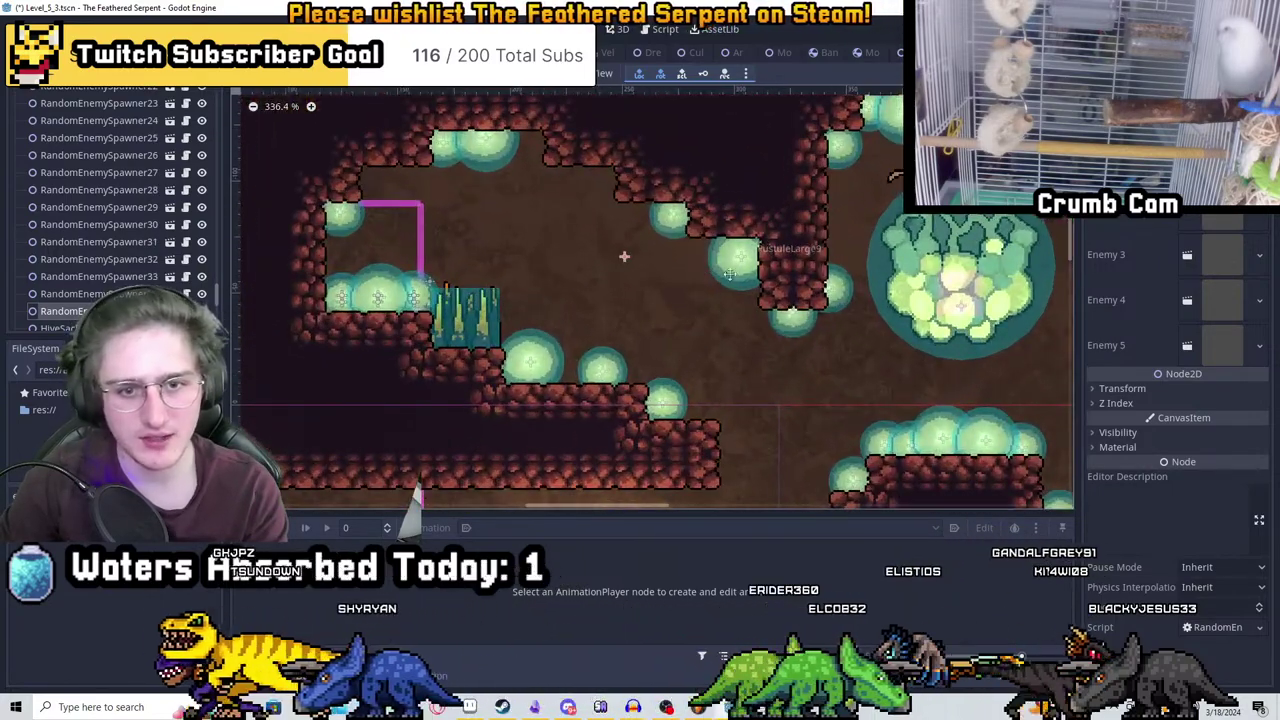
# Add three more spawner copies in the torch-lit cave, then save Level_5_3.tscn
pyautogui.hotkey('ctrl', 'd')
pyautogui.moveTo(677, 309); pyautogui.dragTo(740, 280)
pyautogui.hotkey('ctrl', 'd')
pyautogui.hotkey('ctrl', 'd')
pyautogui.moveTo(764, 342); pyautogui.dragTo(516, 273)
pyautogui.hotkey('ctrl', 'd')
pyautogui.scroll(-5, 546, 262)
pyautogui.moveTo(720, 390); pyautogui.dragTo(766, 230, button='middle')
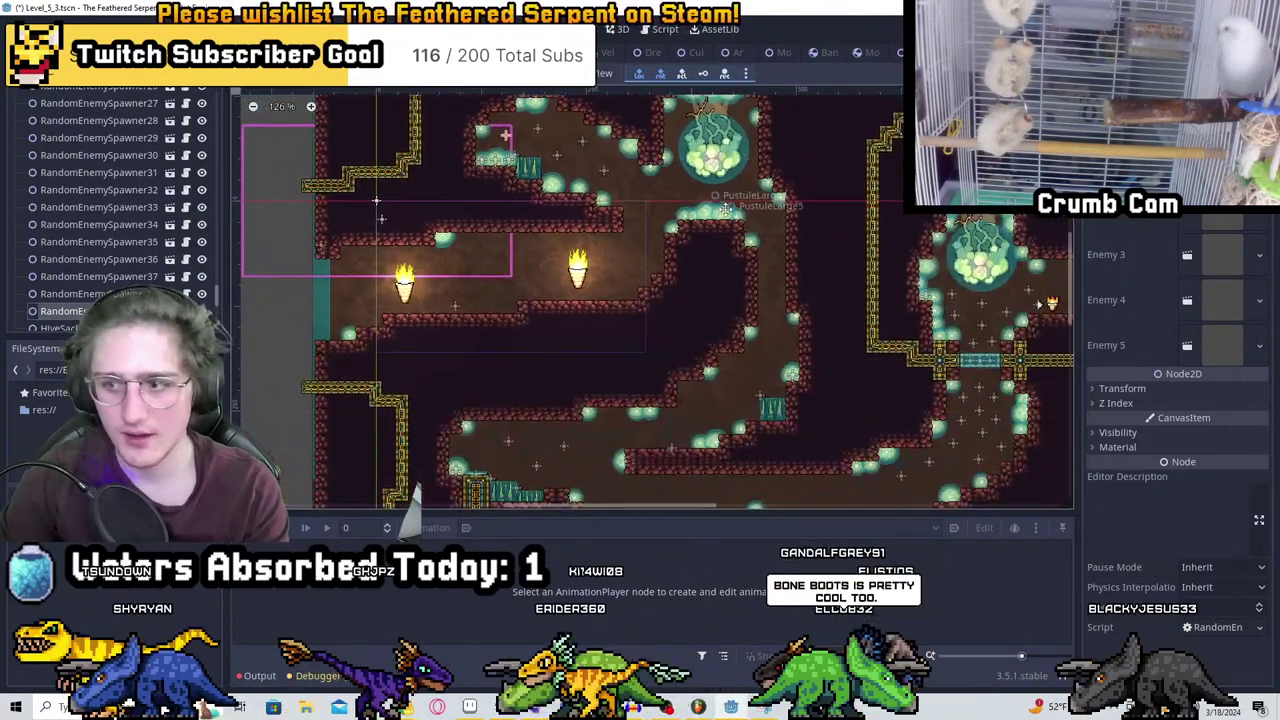
pyautogui.hotkey('ctrl', 's')
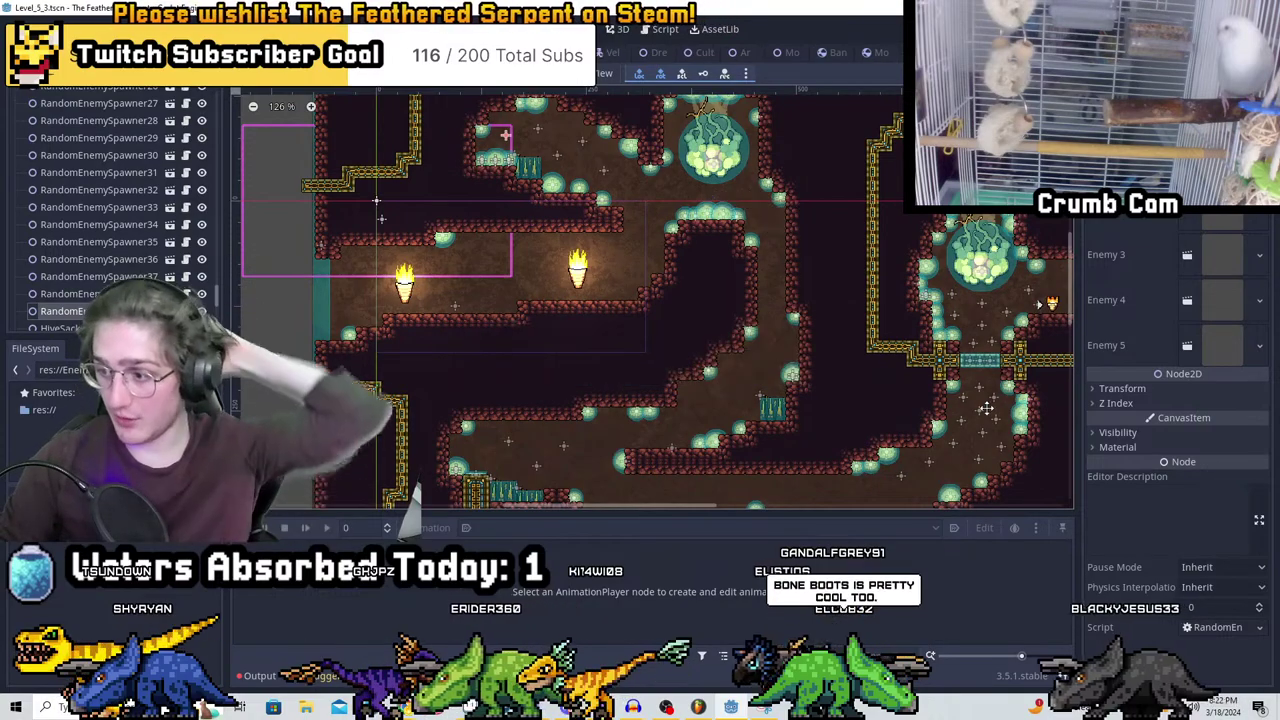
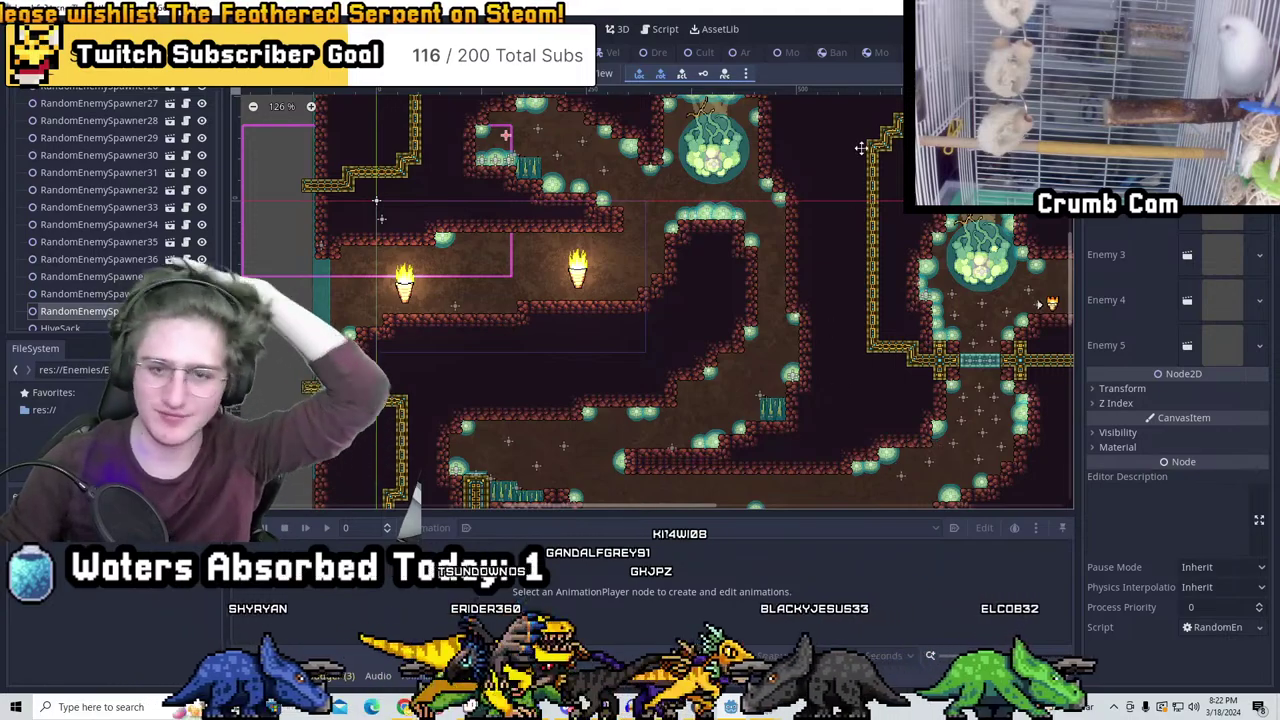
# Instance a breaking platform into Level_5_3, then delete the mistaken CityBreakingPlatform node
pyautogui.scroll(3, 818, 250)
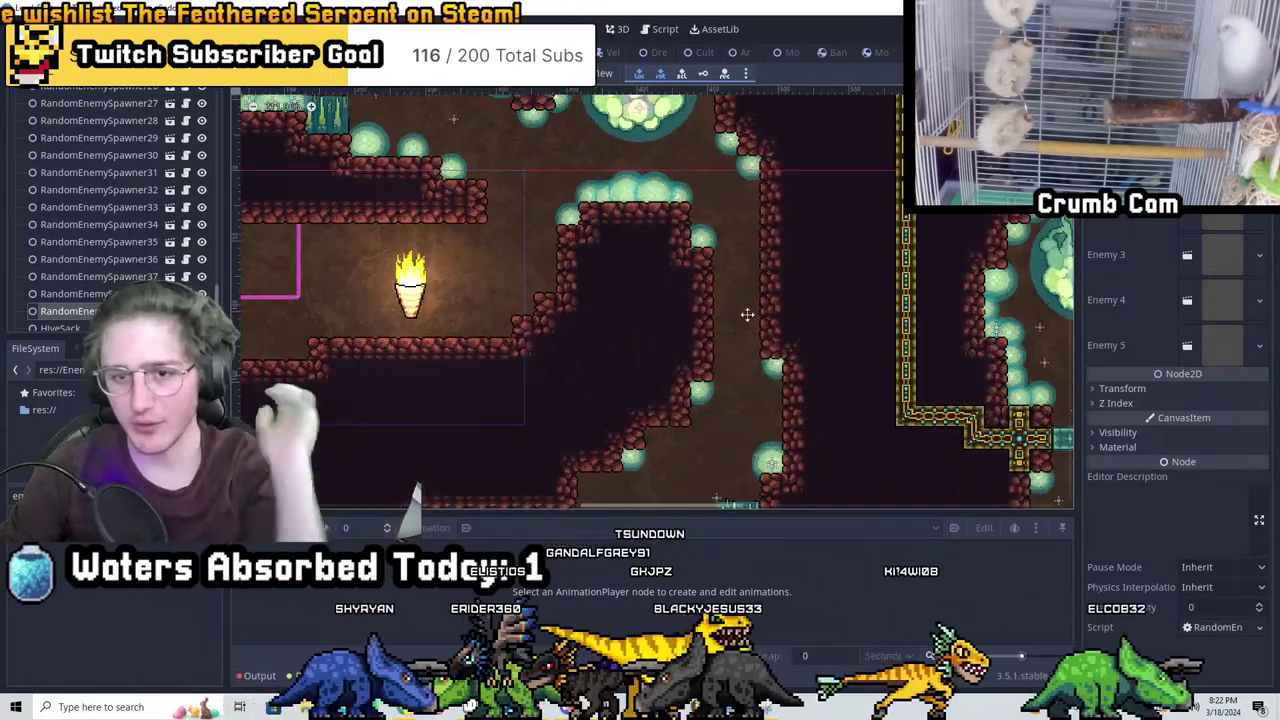
pyautogui.scroll(-2, 640, 352)
pyautogui.keyDown('ctrl'); pyautogui.scroll(2, 635, 352); pyautogui.keyUp('ctrl')
pyautogui.scroll(2, 626, 351)
pyautogui.scroll(4, 97, 141)
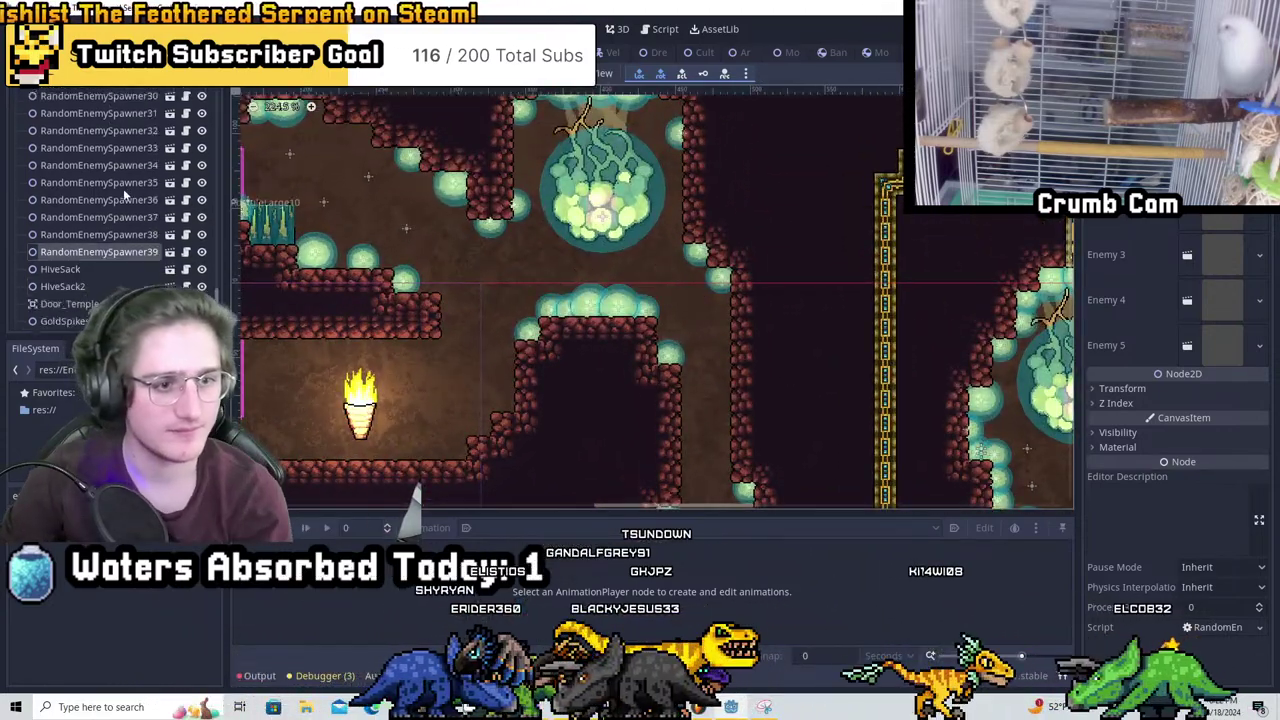
pyautogui.scroll(8, 150, 220)
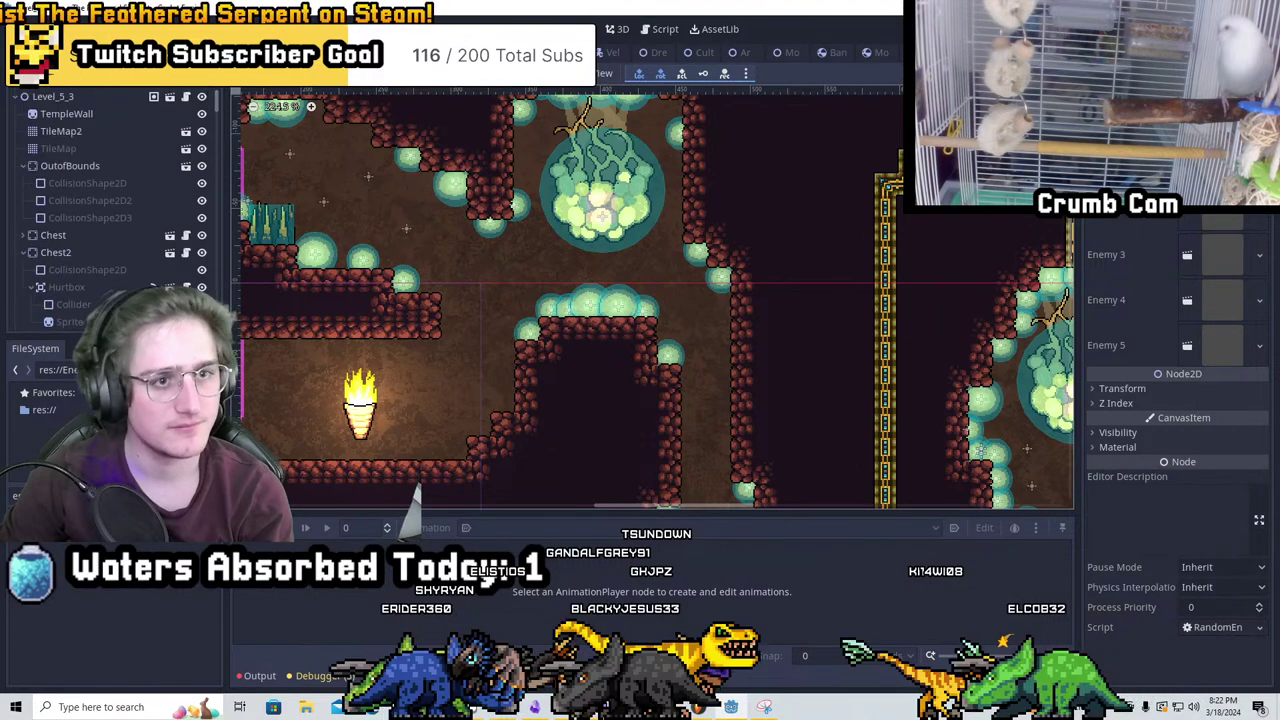
pyautogui.click(55, 96)
pyautogui.hotkey('ctrl', 'shift', 'a')
pyautogui.write('bre')
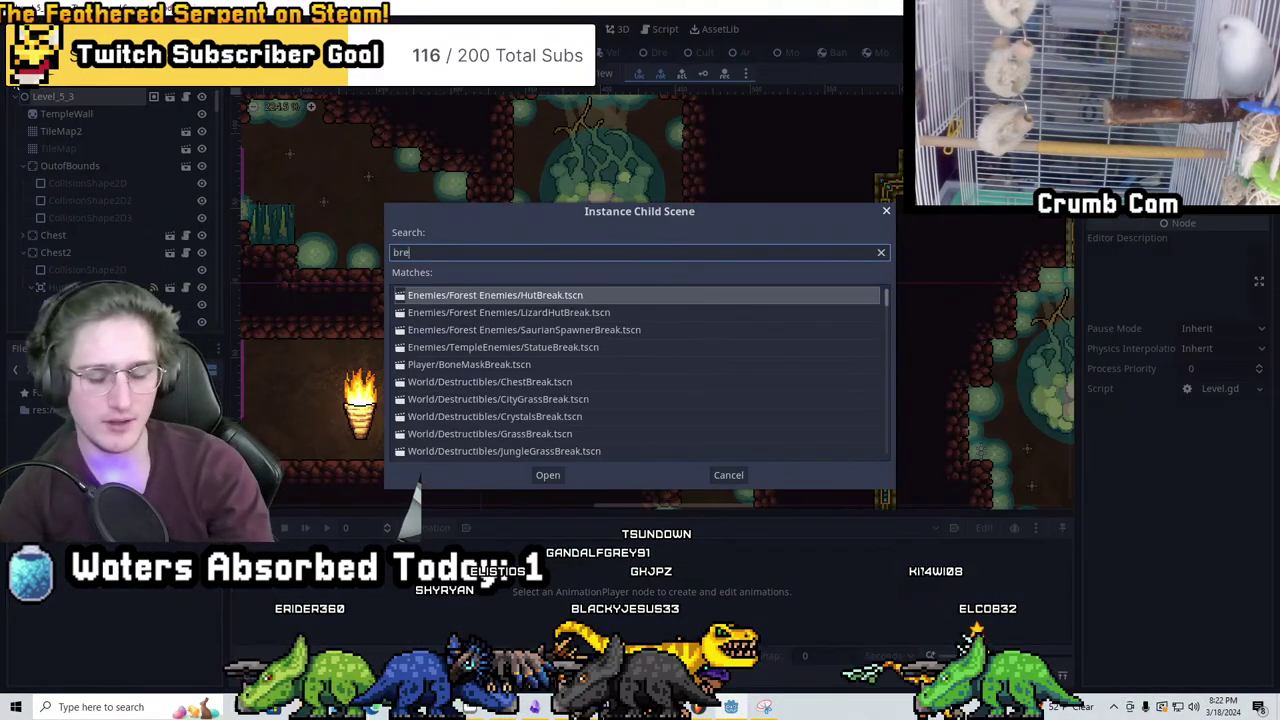
pyautogui.write('akingplatf')
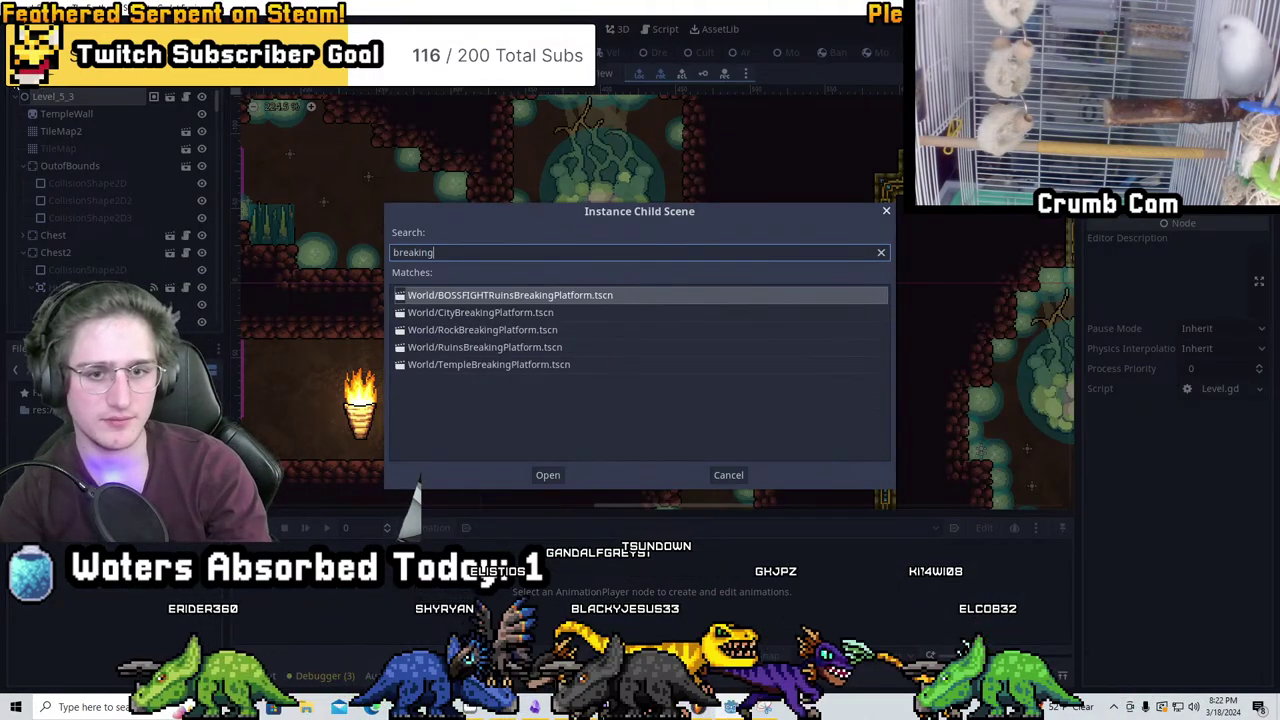
pyautogui.press('Down')
pyautogui.press('Down')
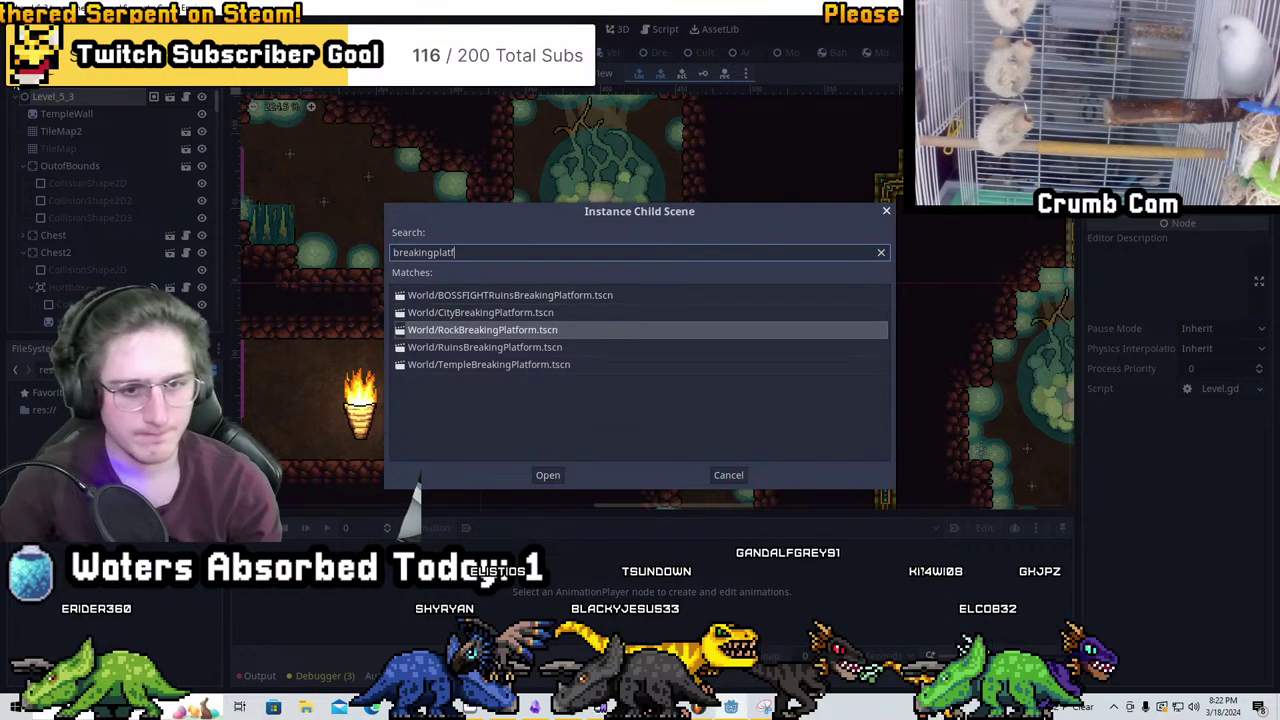
pyautogui.doubleClick(719, 347)
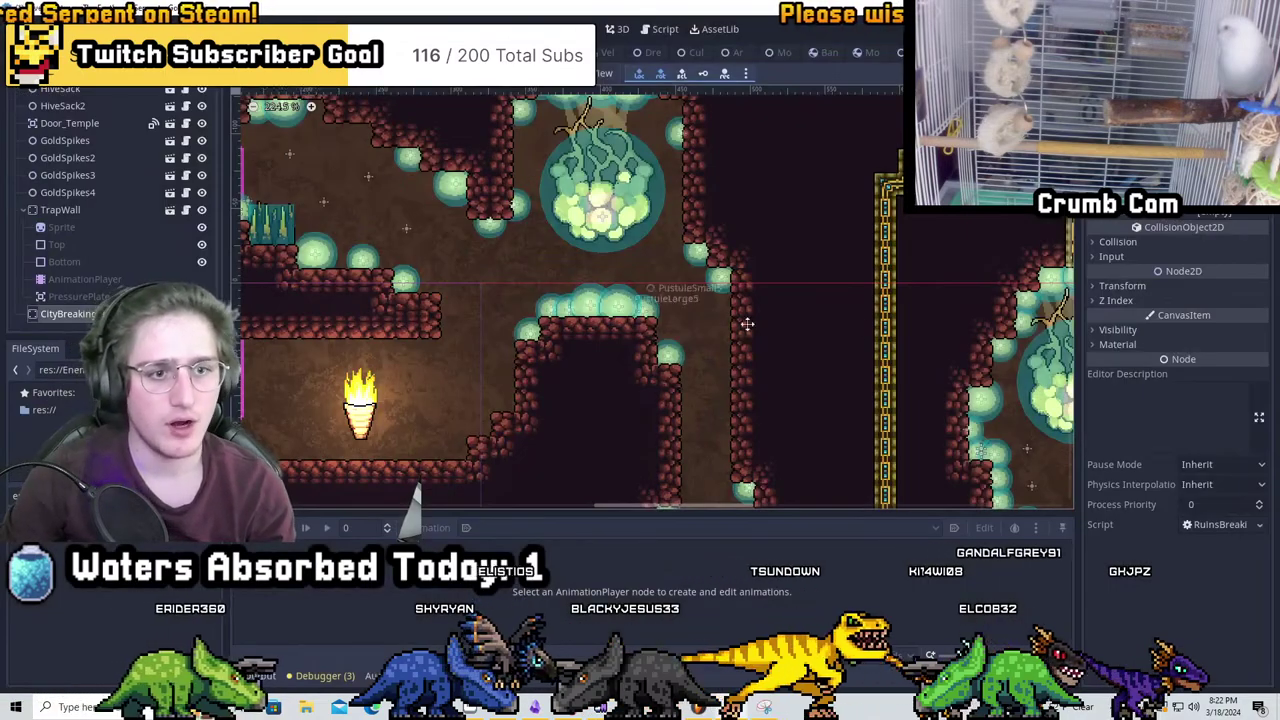
pyautogui.moveTo(719, 347); pyautogui.dragTo(749, 314)
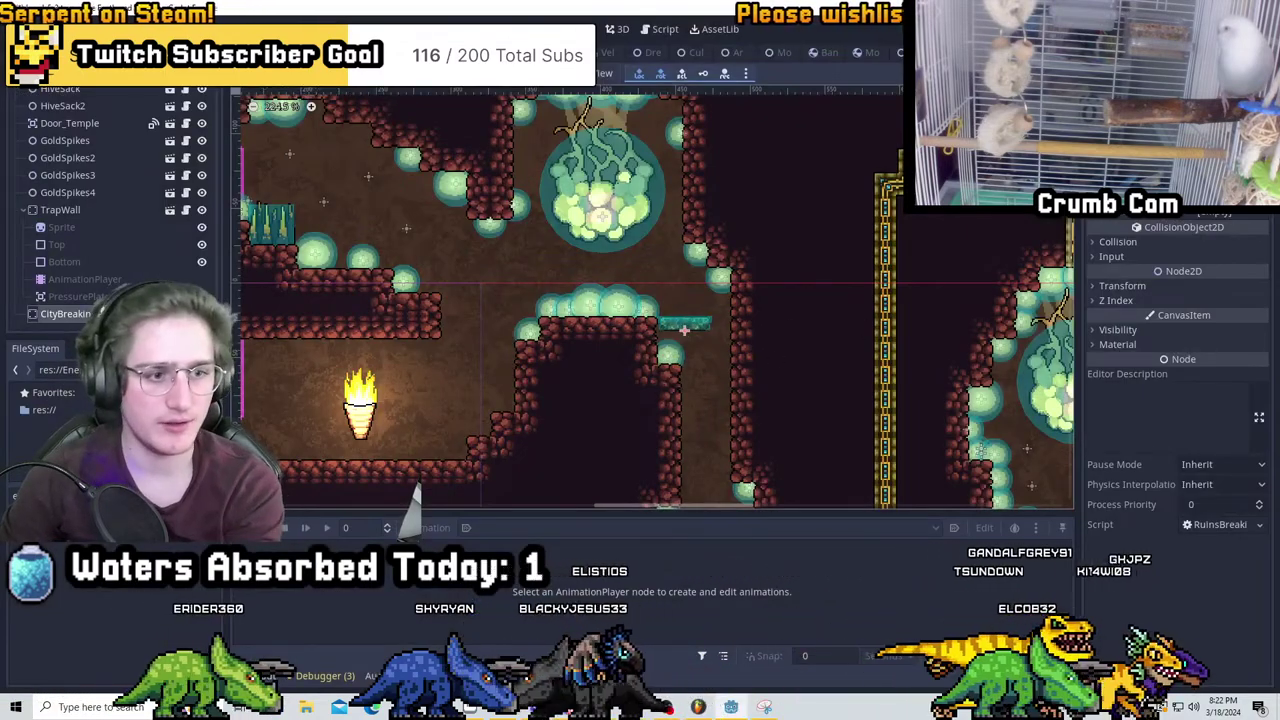
pyautogui.press('Delete')
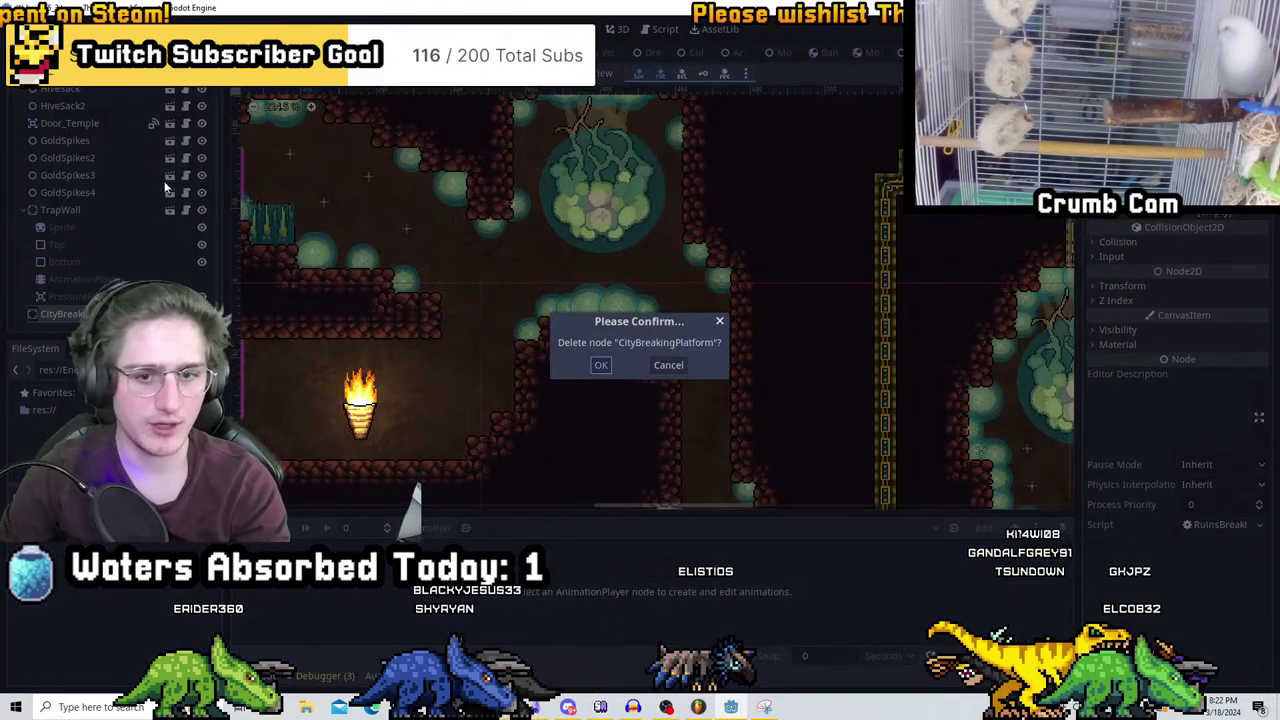
pyautogui.press('Return')
# Instance TempleBreakingPlatform under Level_5_3 and move it up into the rock gap
pyautogui.scroll(10, 60, 145)
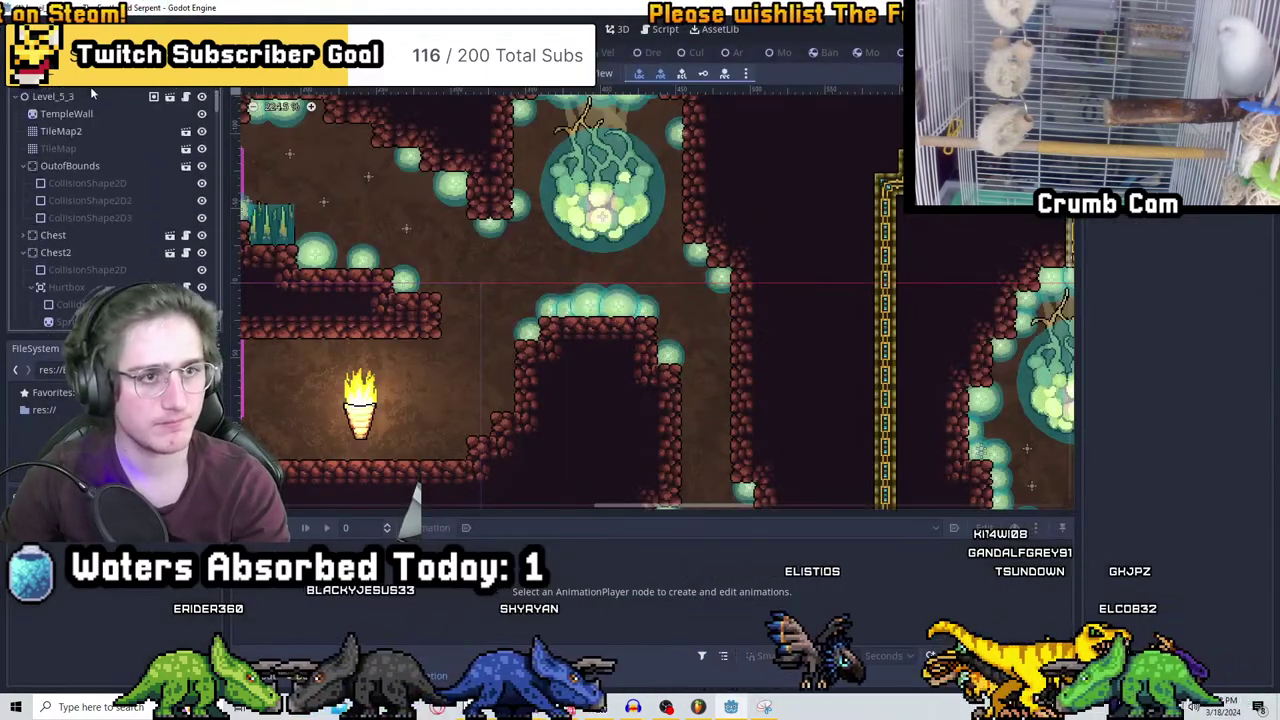
pyautogui.click(88, 96)
pyautogui.hotkey('ctrl', 'shift', 'a')
pyautogui.write('temple')
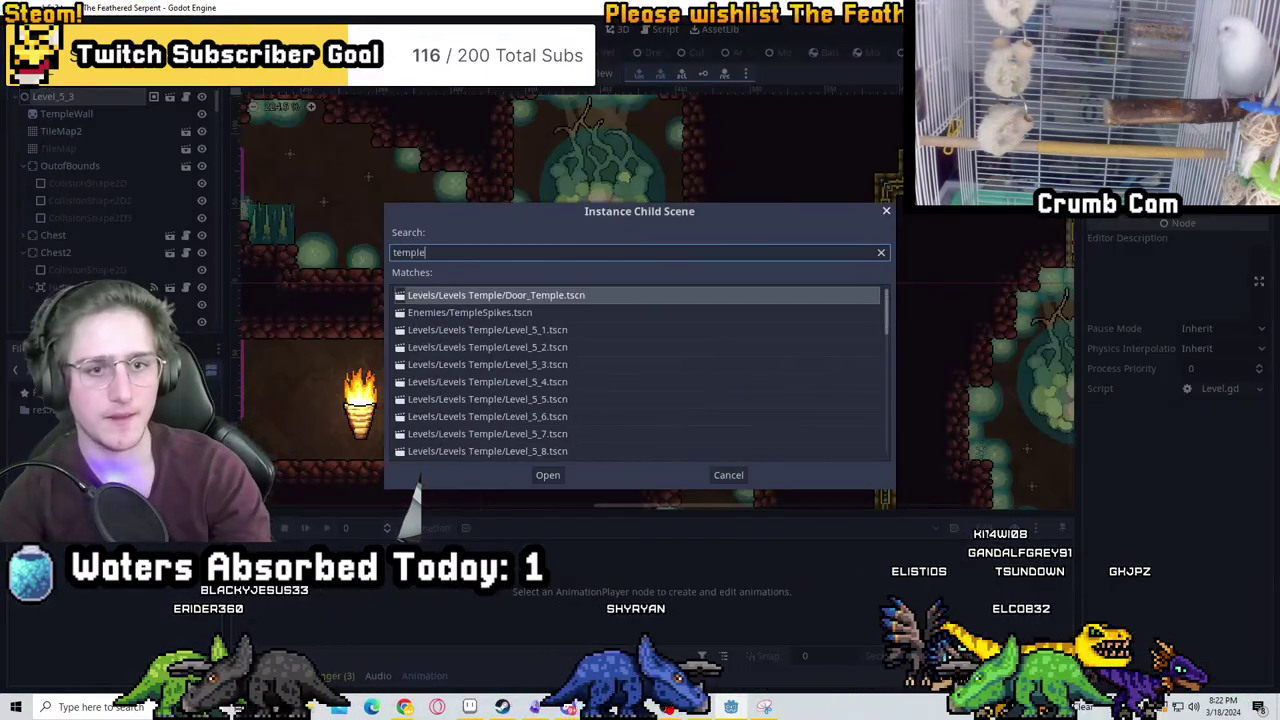
pyautogui.write('breakingpl')
pyautogui.press('Return')
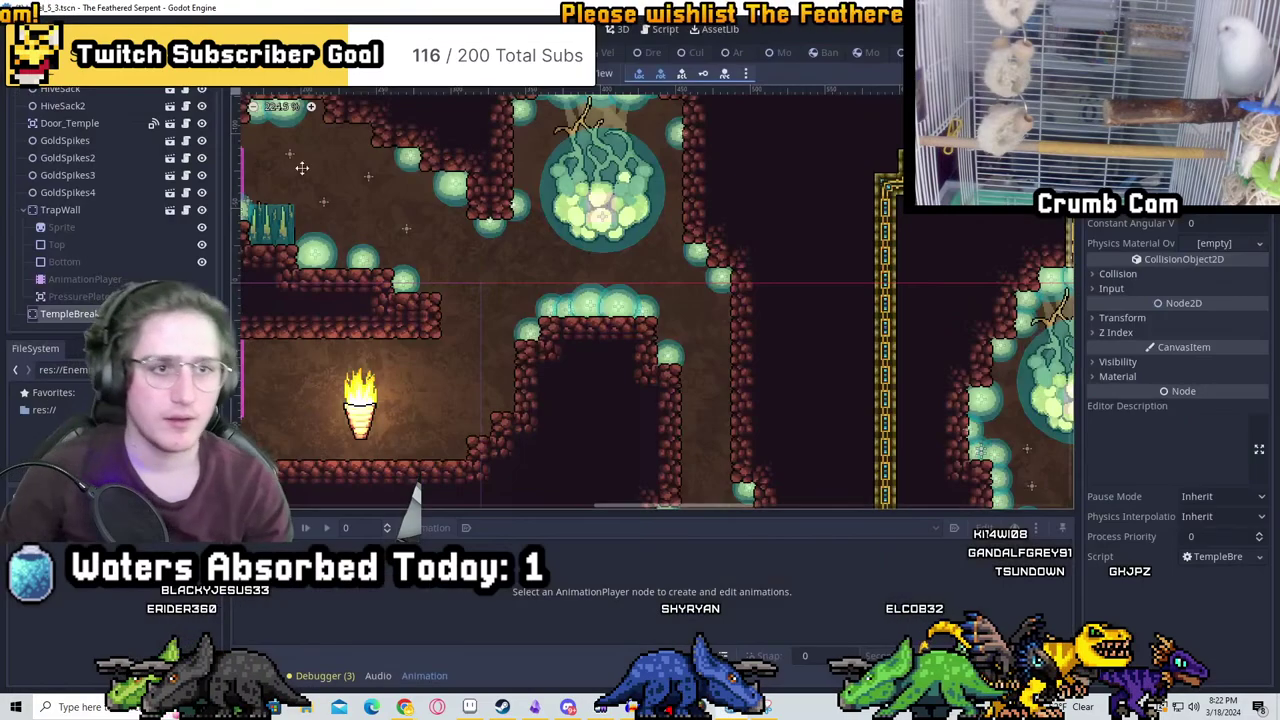
pyautogui.scroll(-3, 585, 300)
pyautogui.scroll(10, 514, 314)
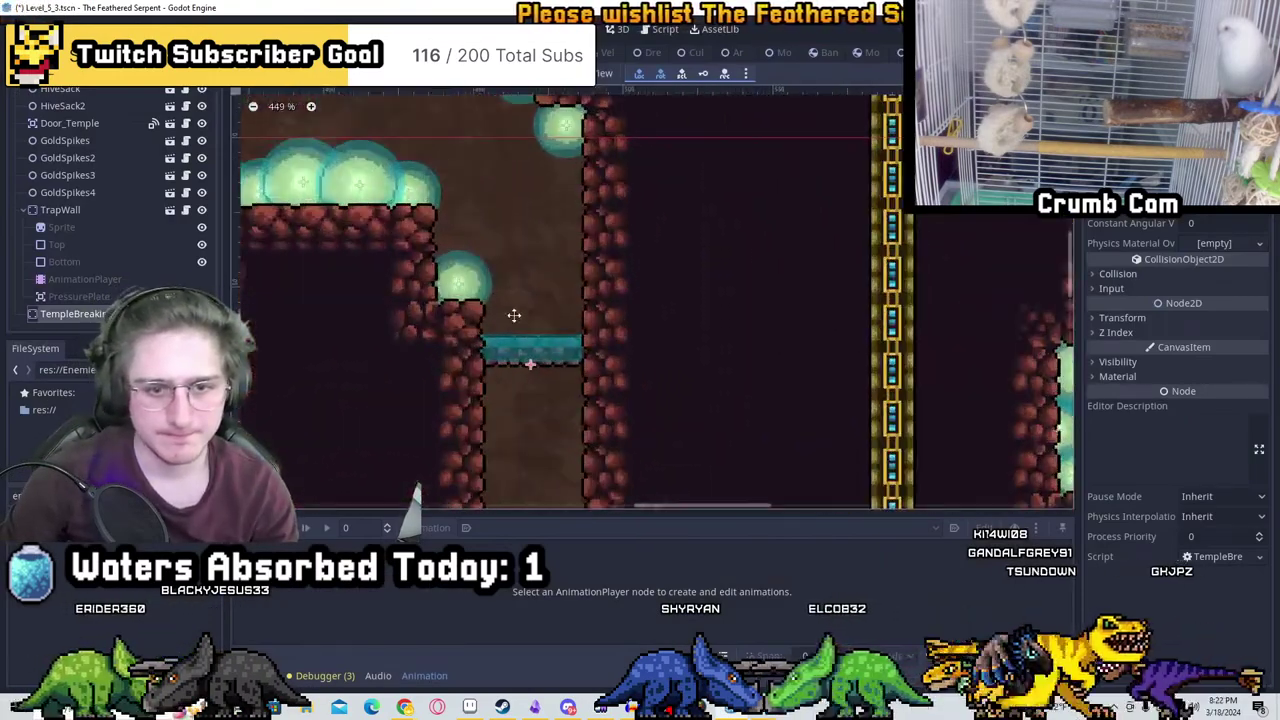
pyautogui.moveTo(543, 351); pyautogui.dragTo(552, 305)
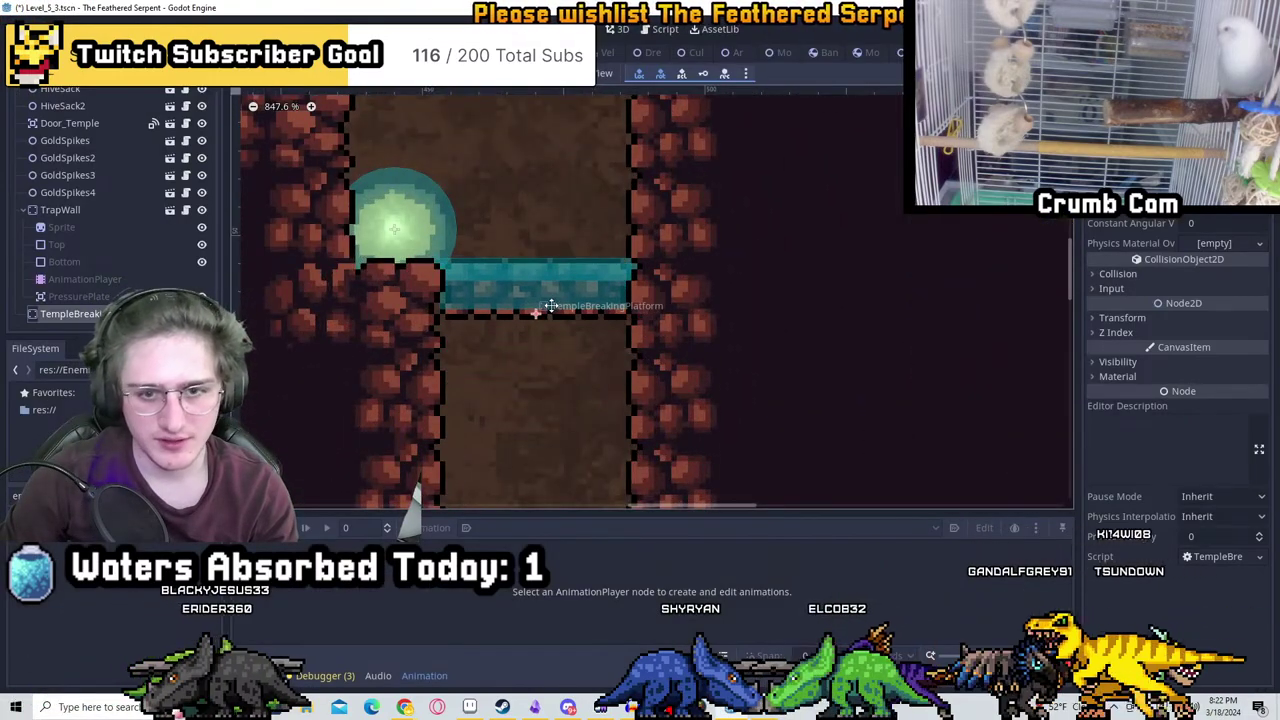
pyautogui.scroll(-4, 540, 335)
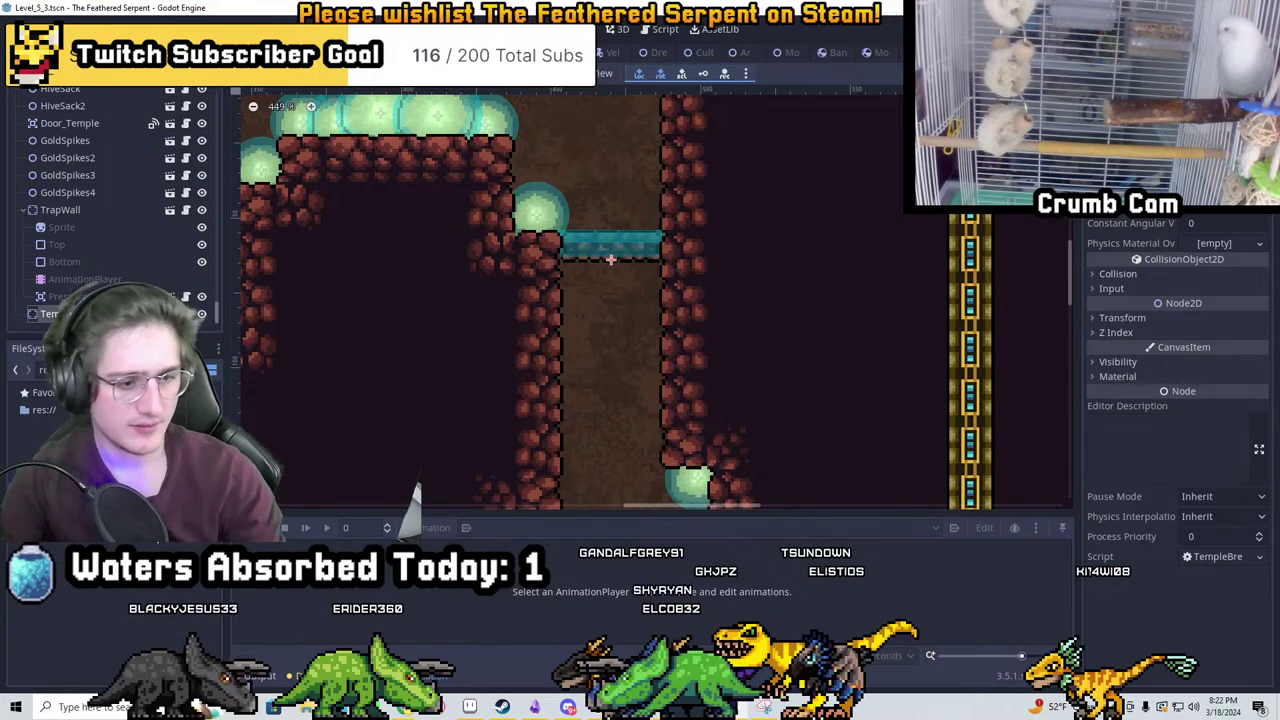
pyautogui.scroll(-8, 720, 348)
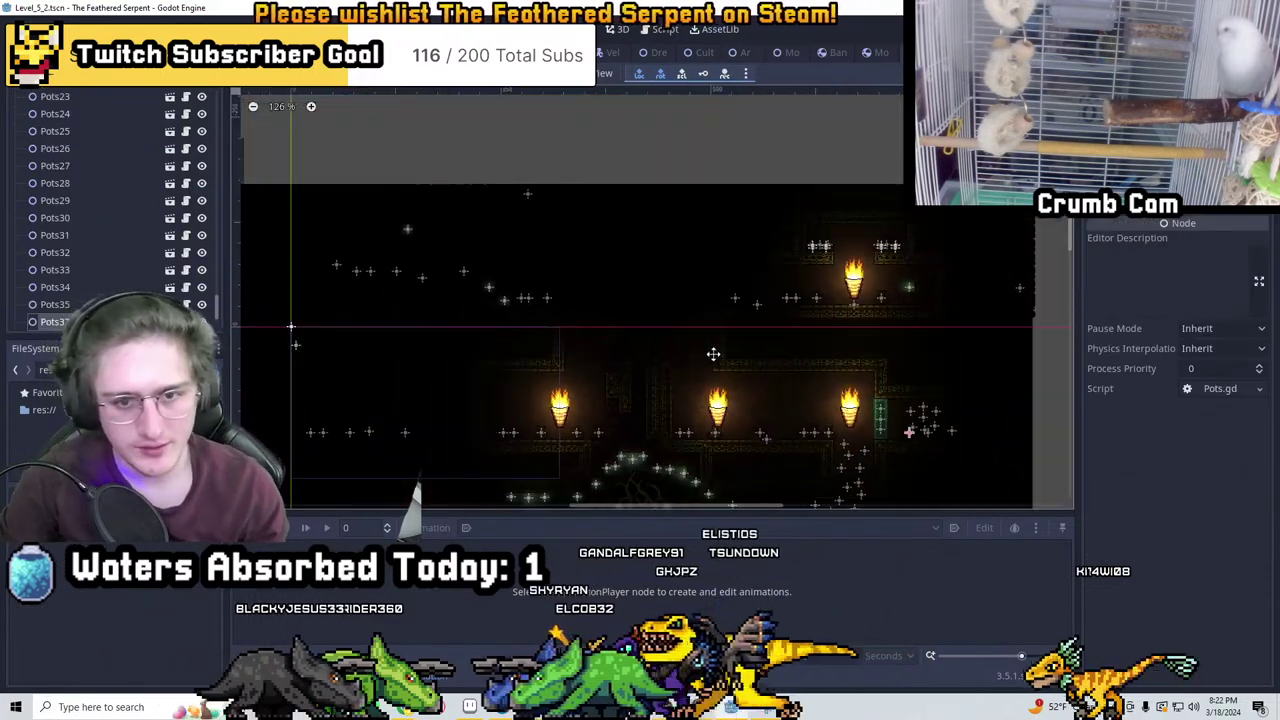
# Hide CanvasModulate to inspect the bright Level_5_2 layout, then show it again
pyautogui.click(798, 309)
pyautogui.moveTo(798, 309); pyautogui.dragTo(779, 321, button='middle')
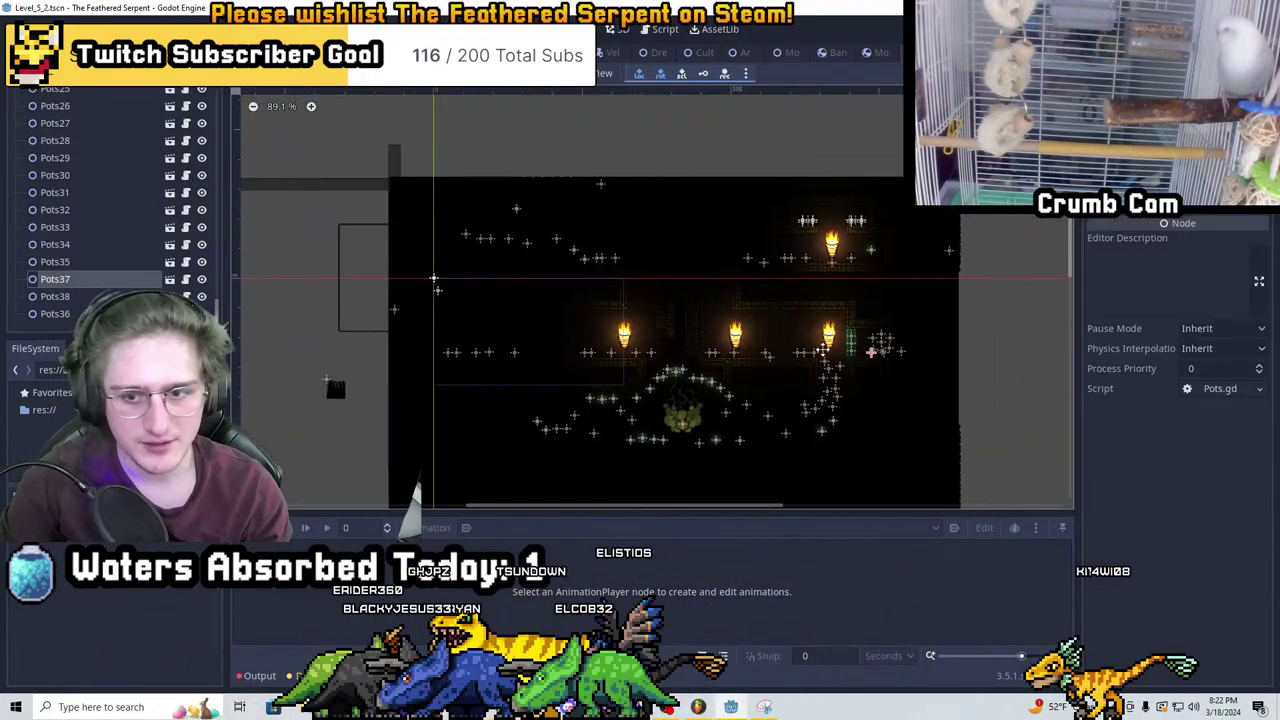
pyautogui.scroll(10, 153, 236)
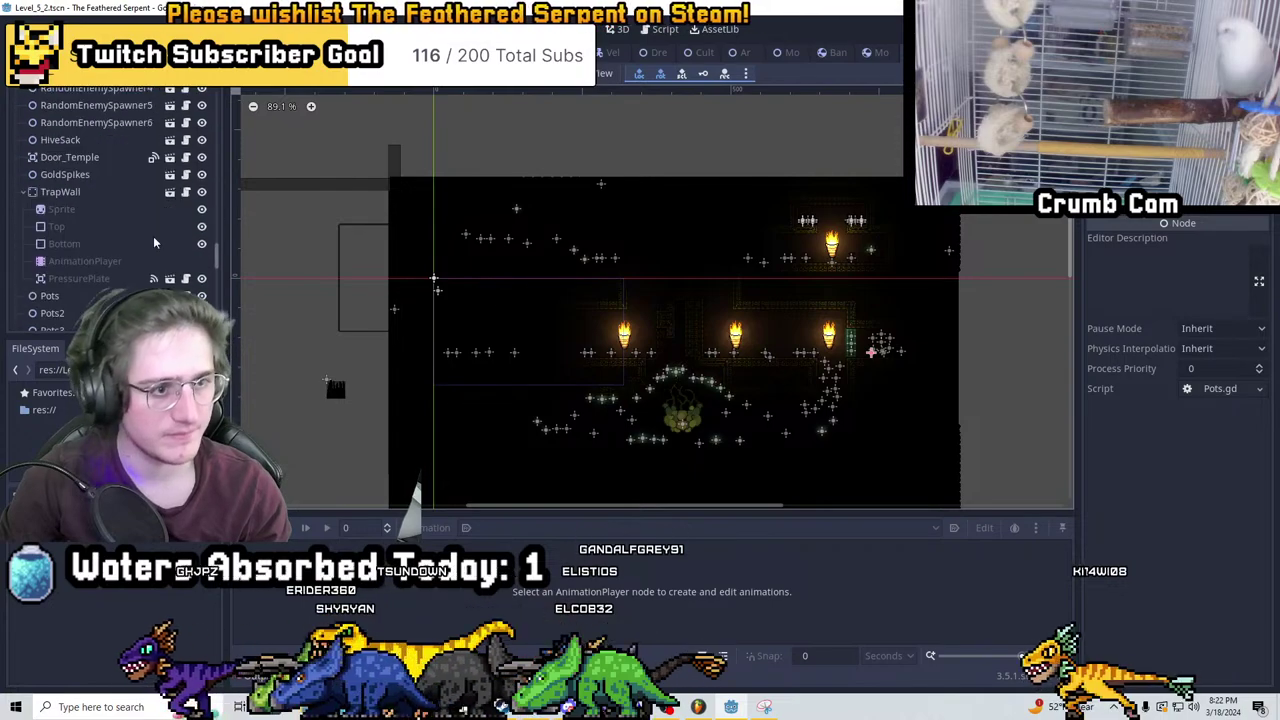
pyautogui.scroll(10, 160, 244)
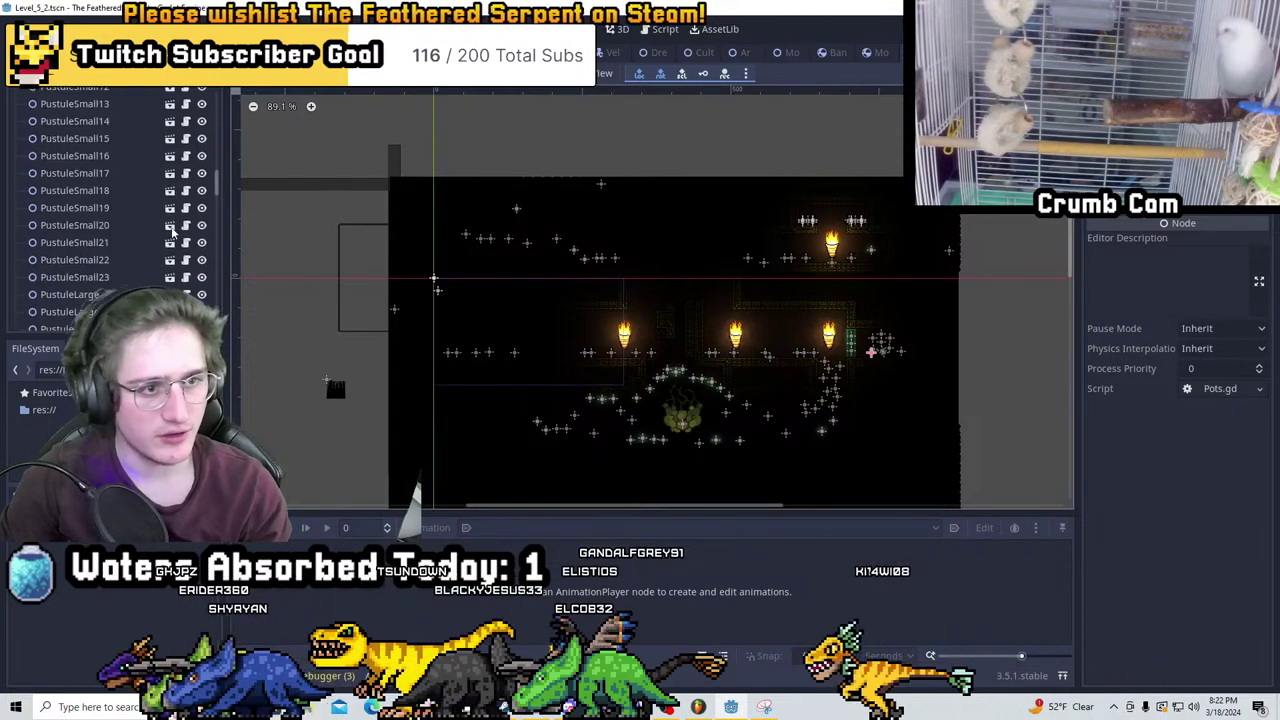
pyautogui.scroll(-1, 160, 244)
pyautogui.click(201, 253)
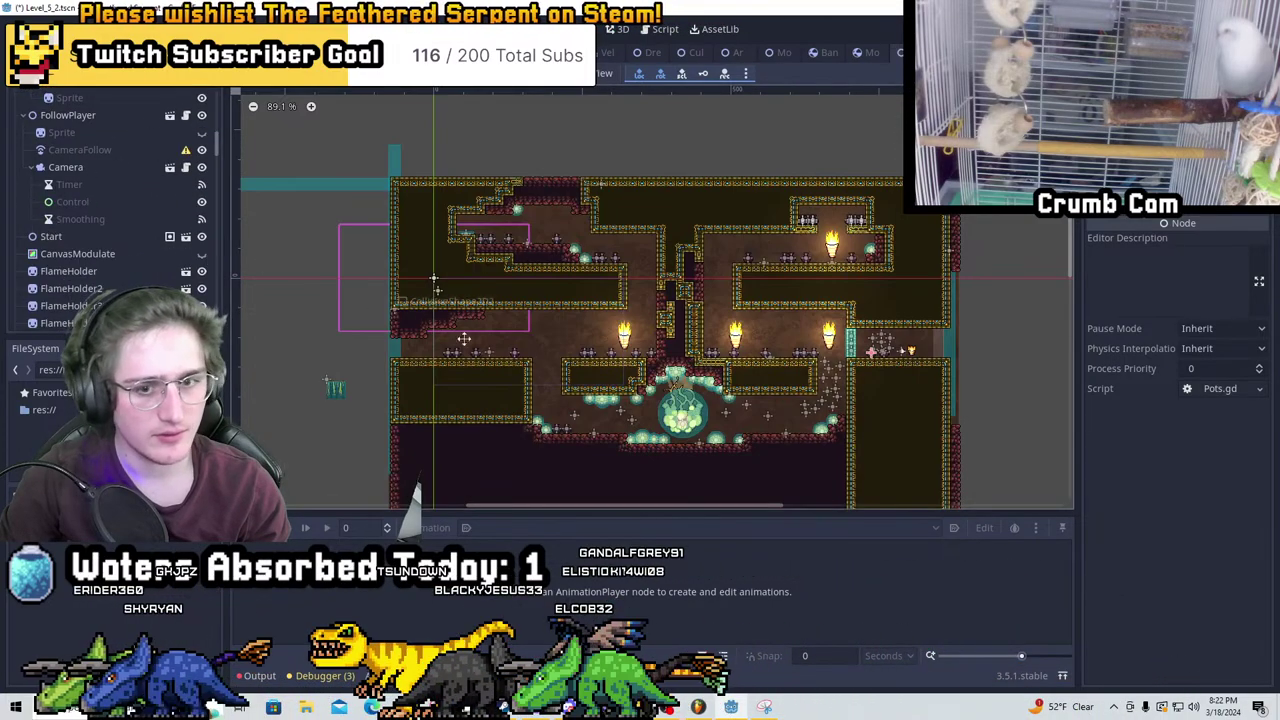
pyautogui.scroll(4, 650, 400)
pyautogui.moveTo(902, 343); pyautogui.dragTo(846, 408, button='middle')
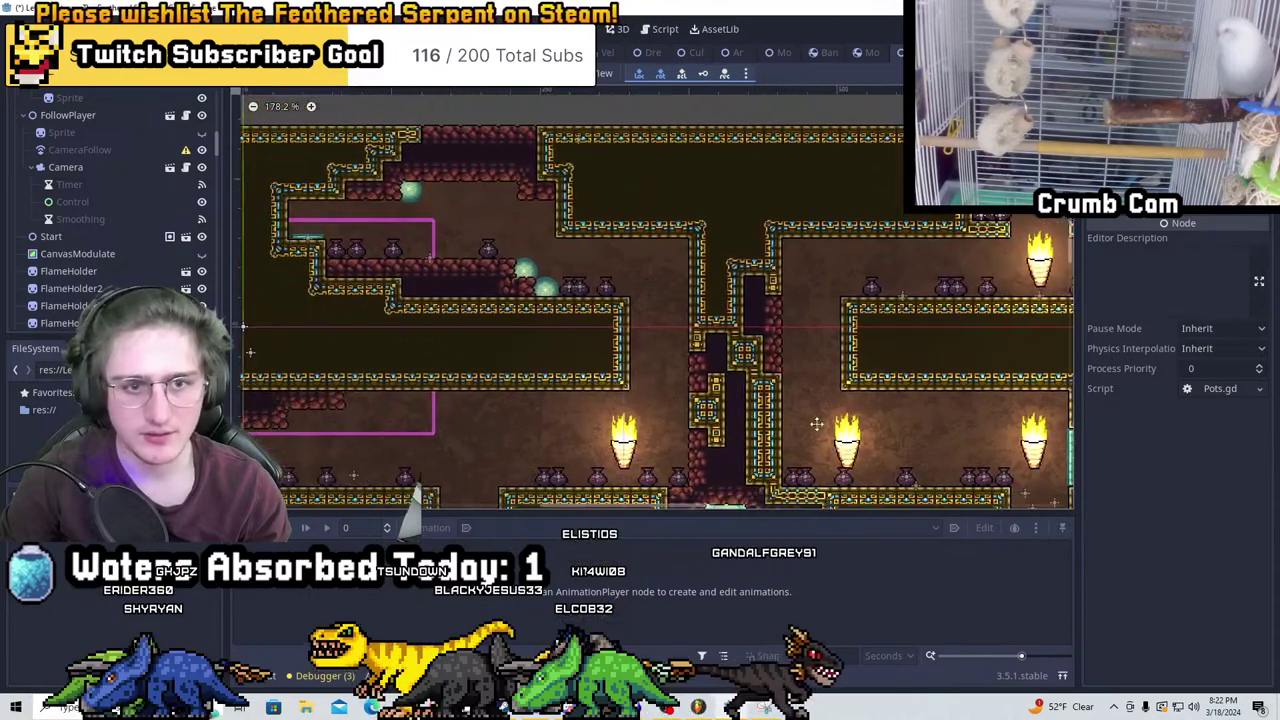
pyautogui.scroll(-2, 846, 408)
pyautogui.moveTo(900, 505); pyautogui.dragTo(762, 357, button='middle')
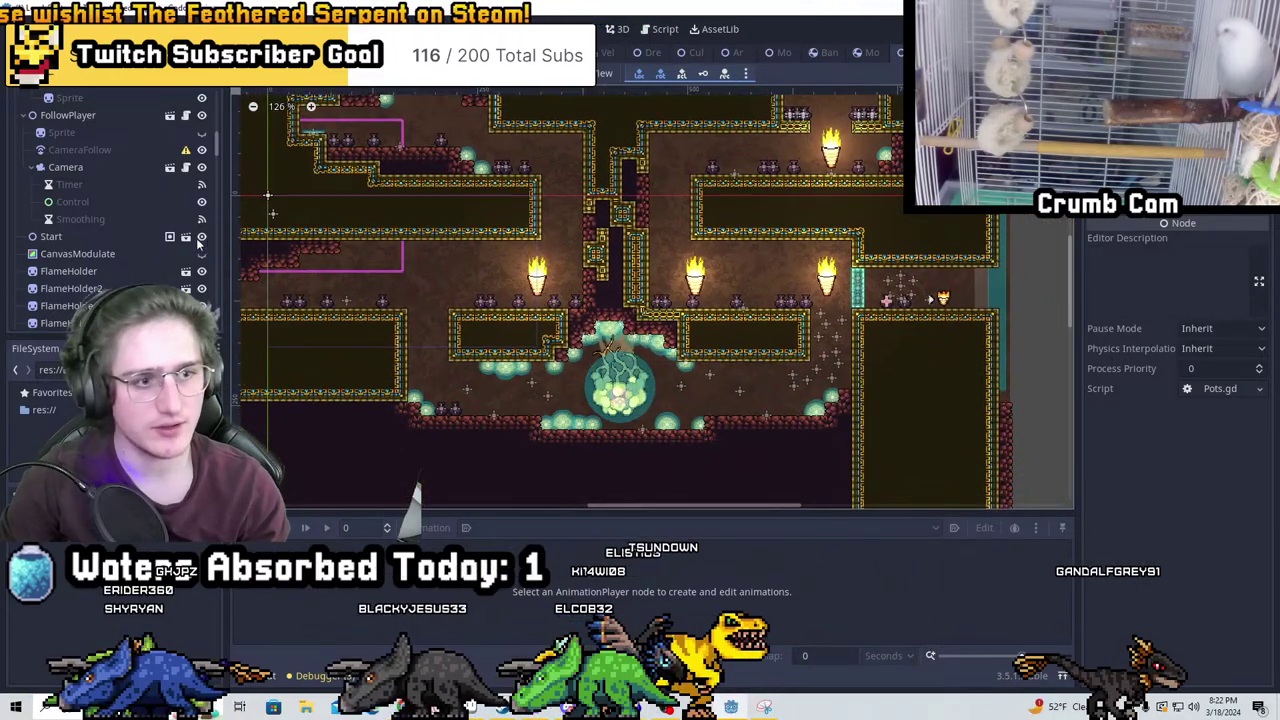
pyautogui.click(201, 253)
# Close Level_5_2 with Don't Save, returning to Level_5_3
pyautogui.hotkey('ctrl', 'w')
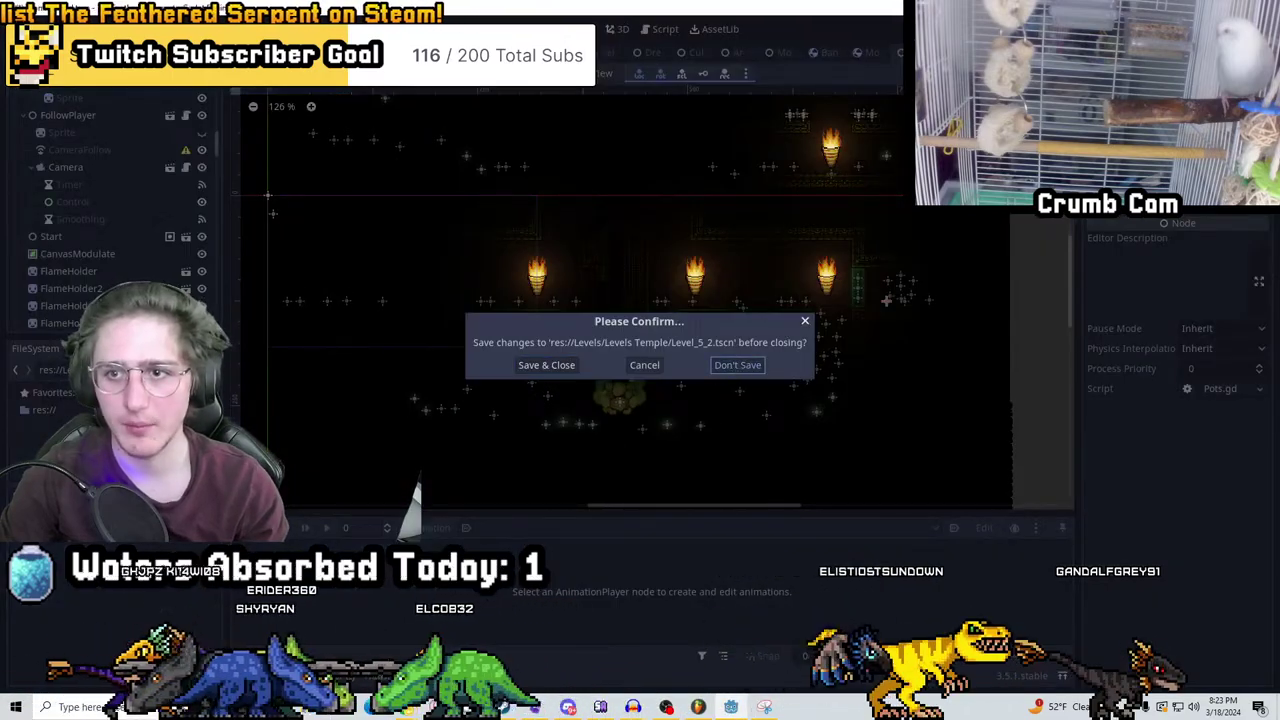
pyautogui.click(737, 365)
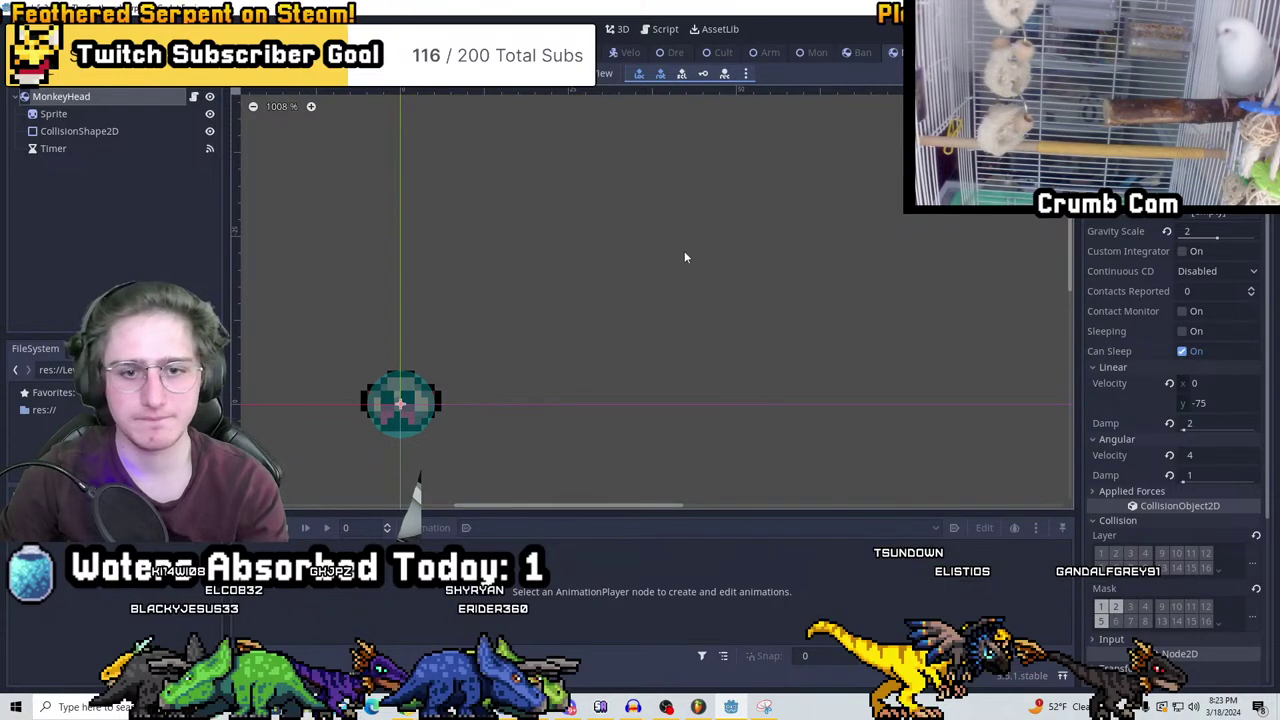
pyautogui.hotkey('ctrl', 'w')
# Duplicate the temple breaking platform, place the copy below the first in the shaft, and save
pyautogui.scroll(3, 711, 290)
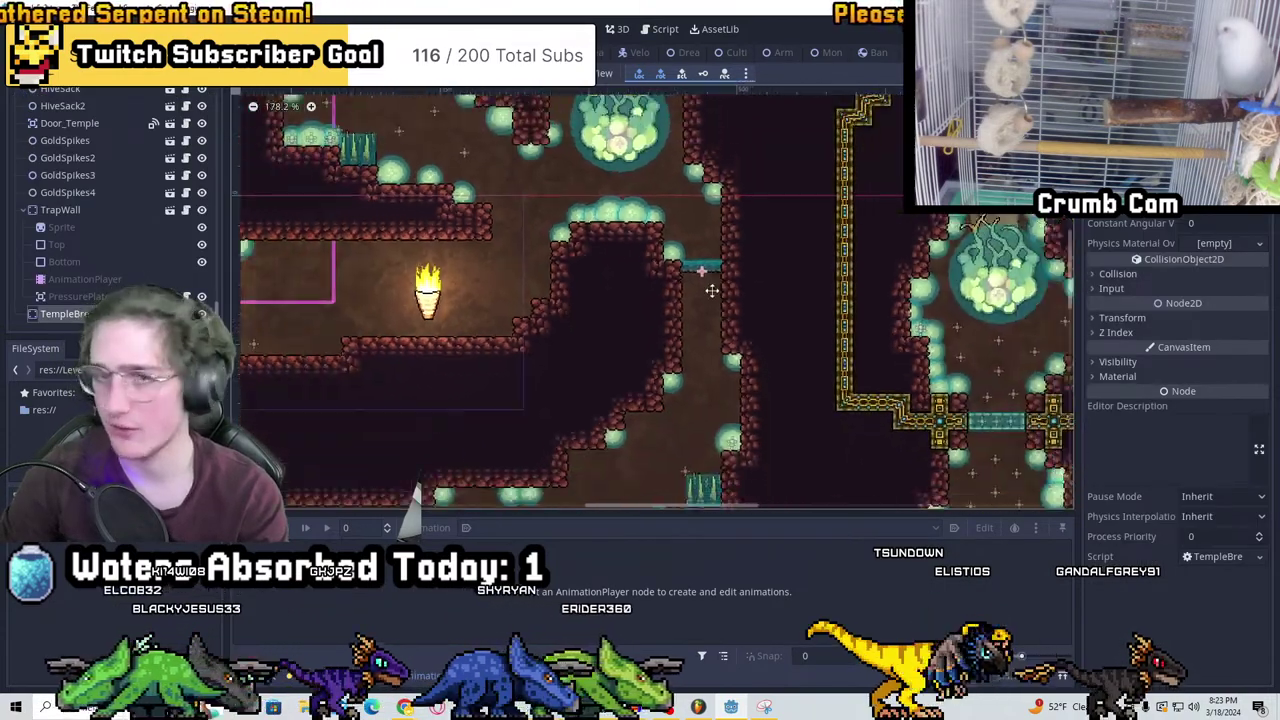
pyautogui.scroll(2, 714, 298)
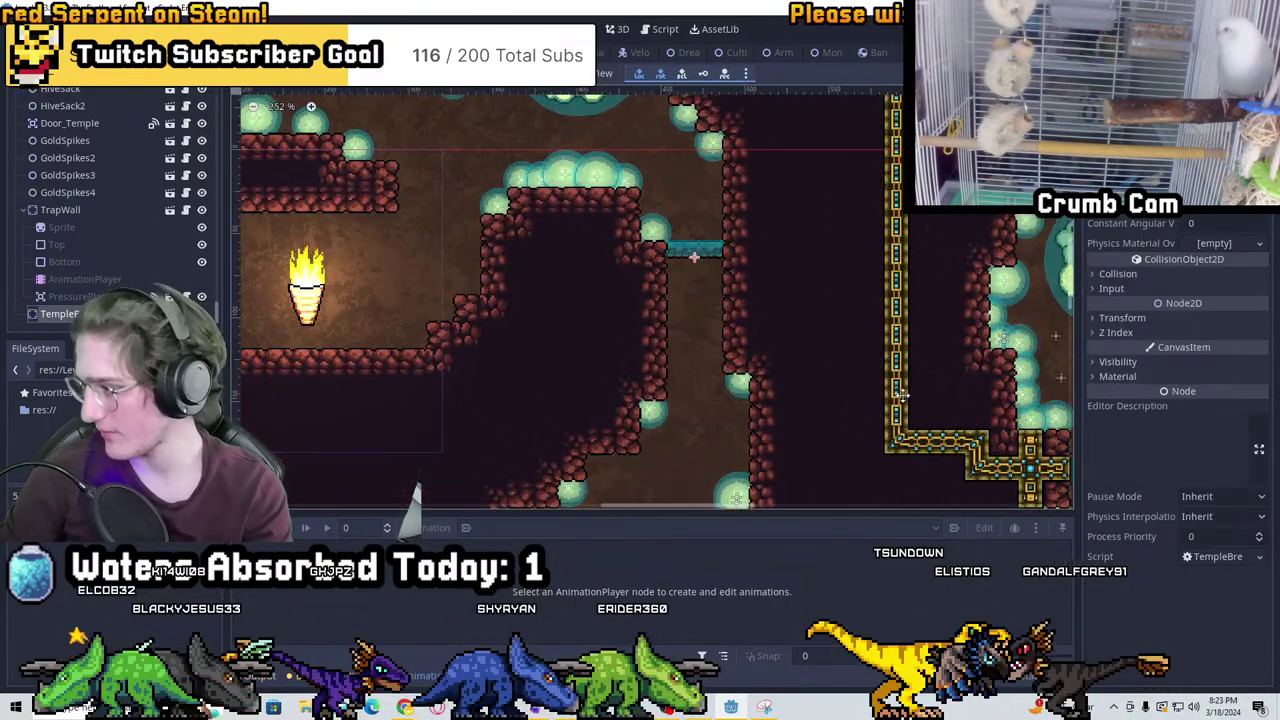
pyautogui.scroll(8, 700, 260)
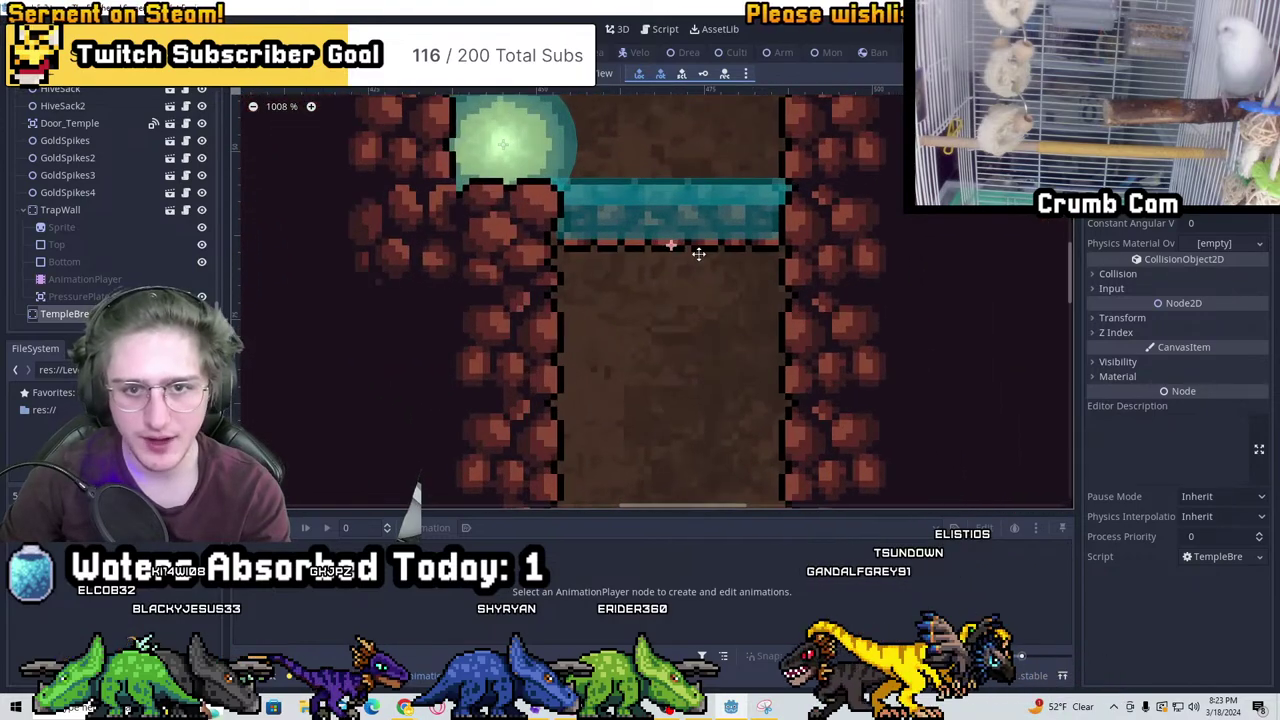
pyautogui.hotkey('ctrl', 'd')
pyautogui.moveTo(698, 254); pyautogui.dragTo(691, 440)
pyautogui.moveTo(691, 440); pyautogui.dragTo(690, 78, button='middle')
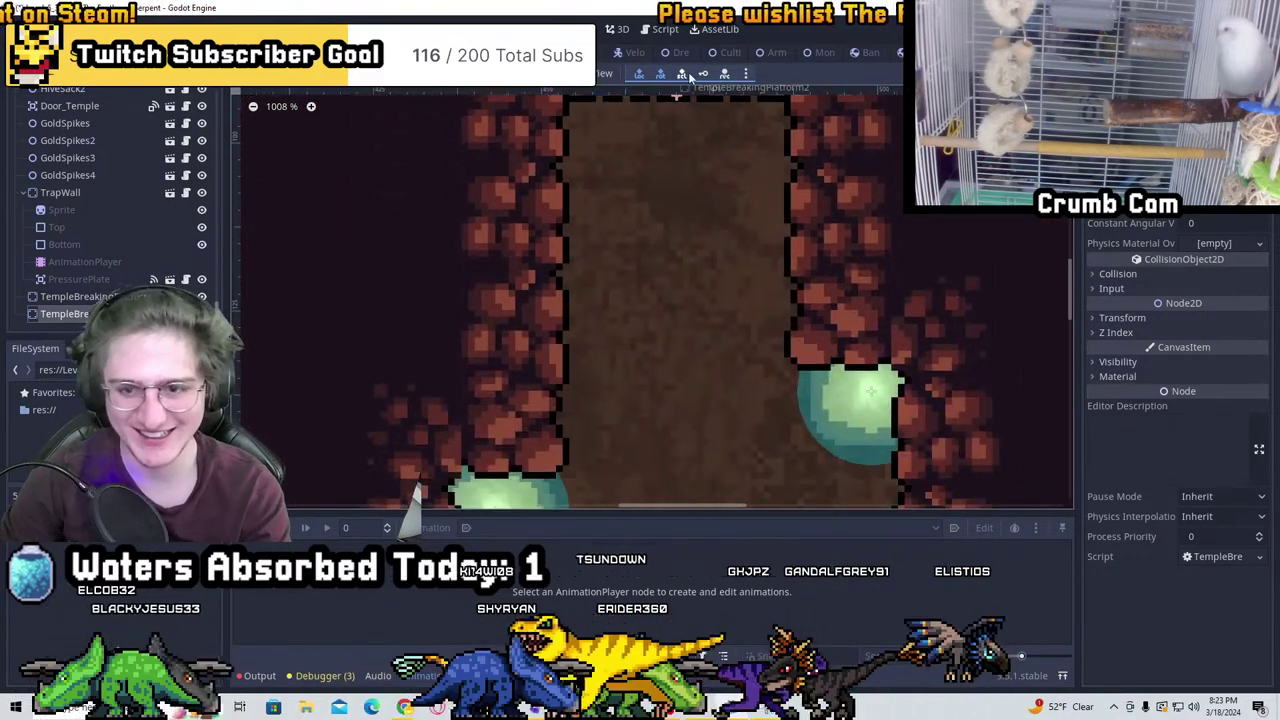
pyautogui.scroll(-2, 697, 160)
pyautogui.moveTo(697, 240); pyautogui.dragTo(694, 377)
pyautogui.scroll(-2, 690, 285)
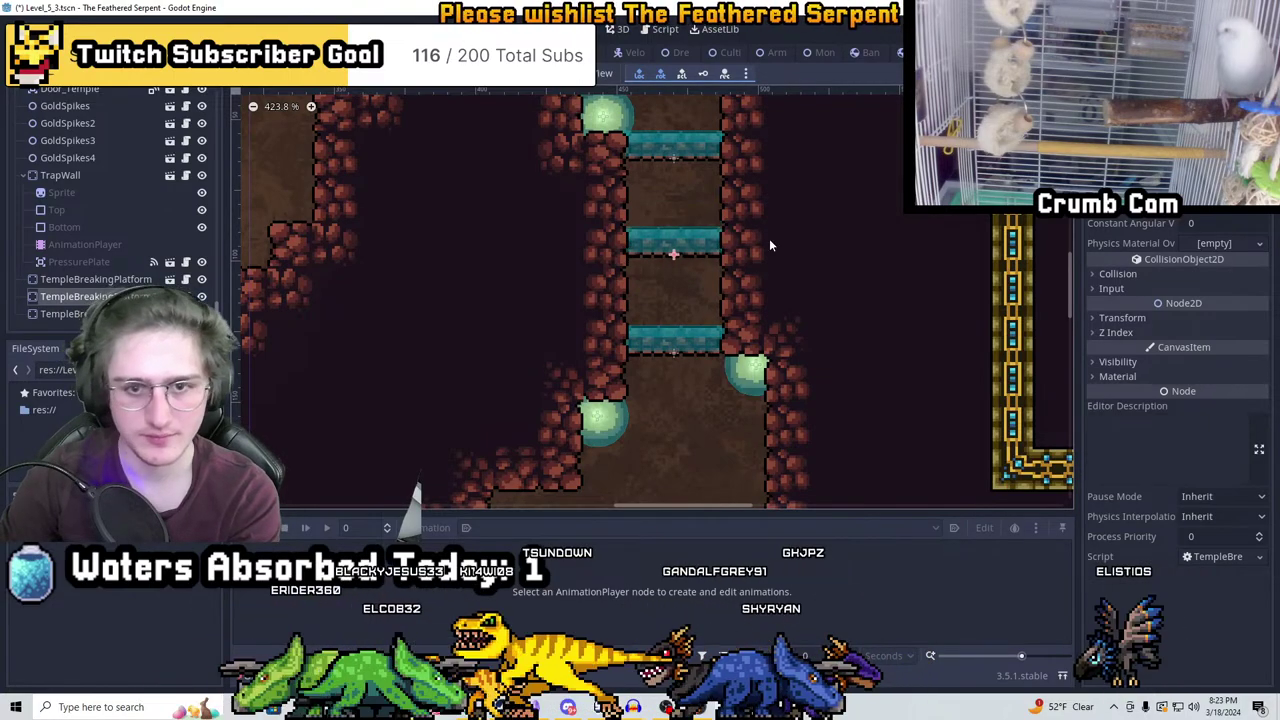
pyautogui.scroll(-6, 769, 241)
pyautogui.hotkey('ctrl', 's')
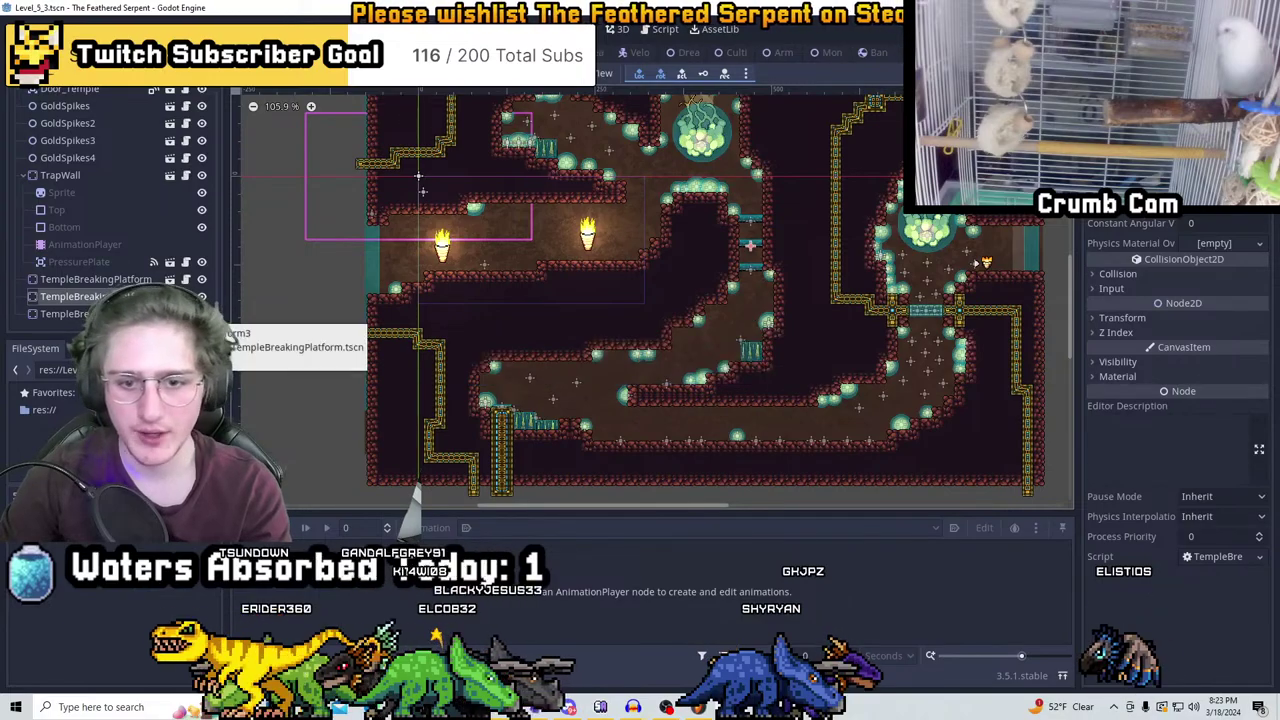
# Pan across the cave level to review it and save Level_5_3 again
pyautogui.scroll(-1, 640, 300)
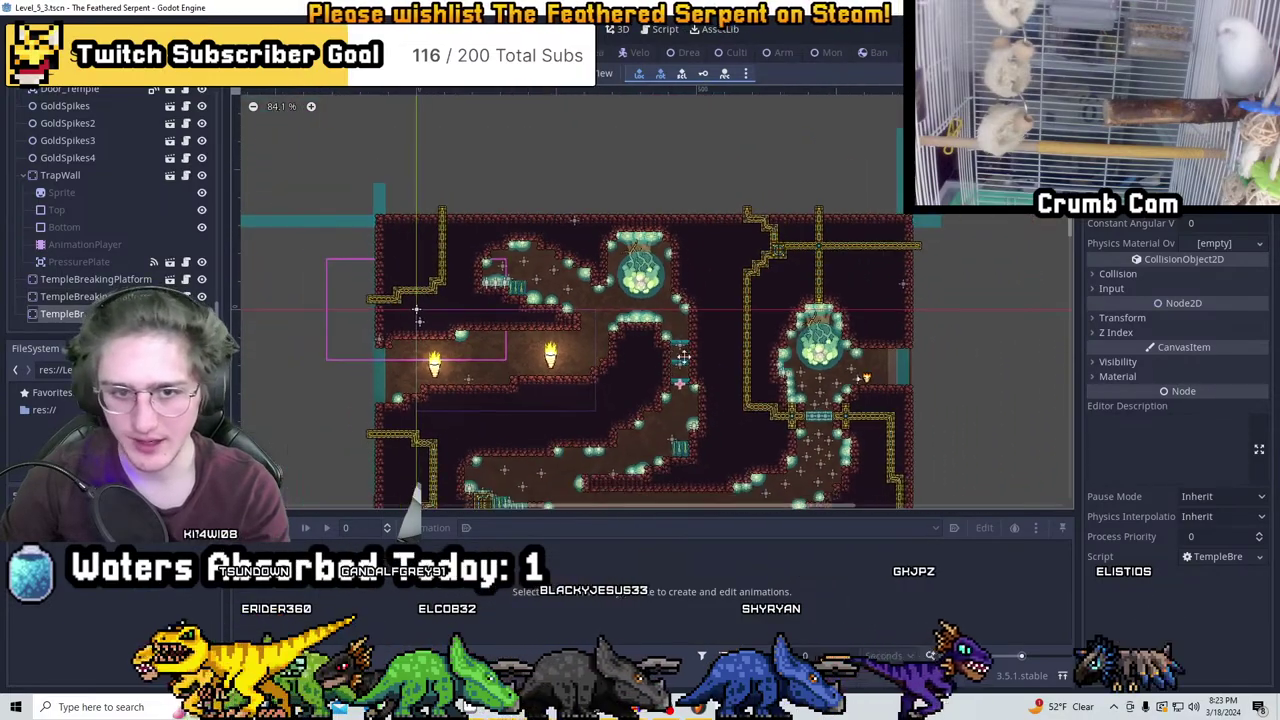
pyautogui.moveTo(601, 371); pyautogui.dragTo(727, 379, button='middle')
pyautogui.moveTo(961, 402); pyautogui.dragTo(879, 319, button='middle')
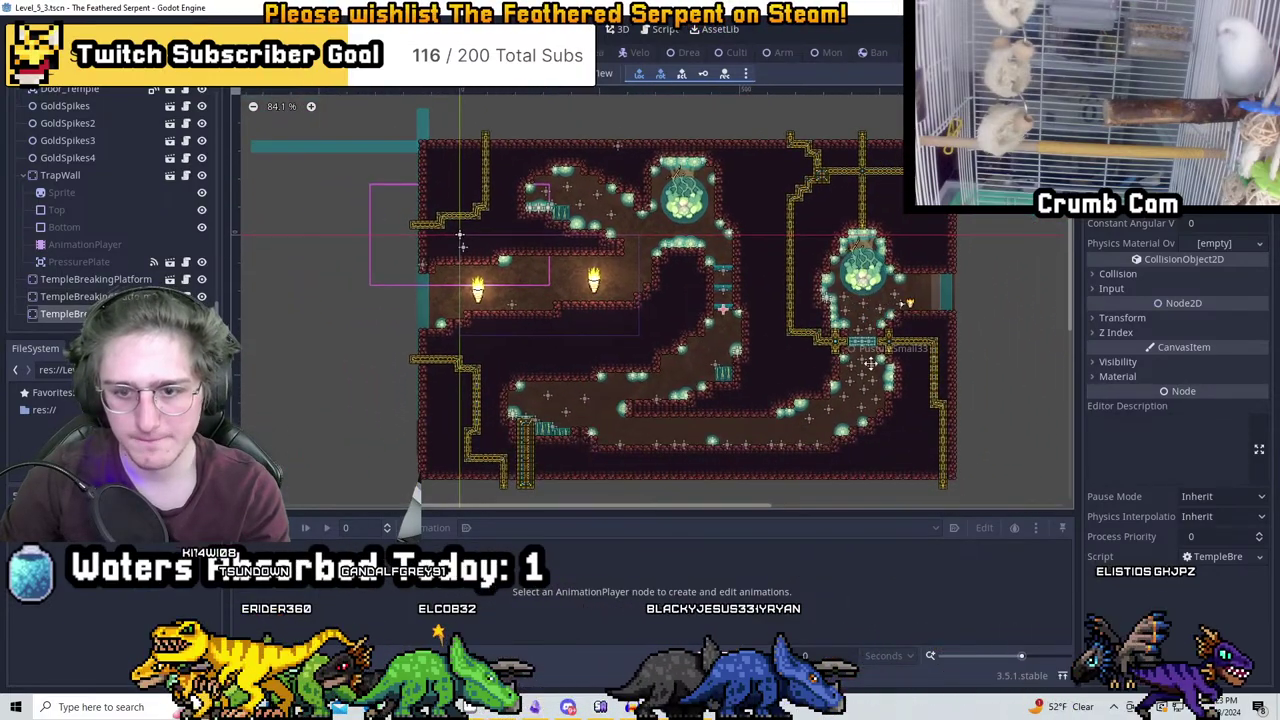
pyautogui.hotkey('ctrl', 's')
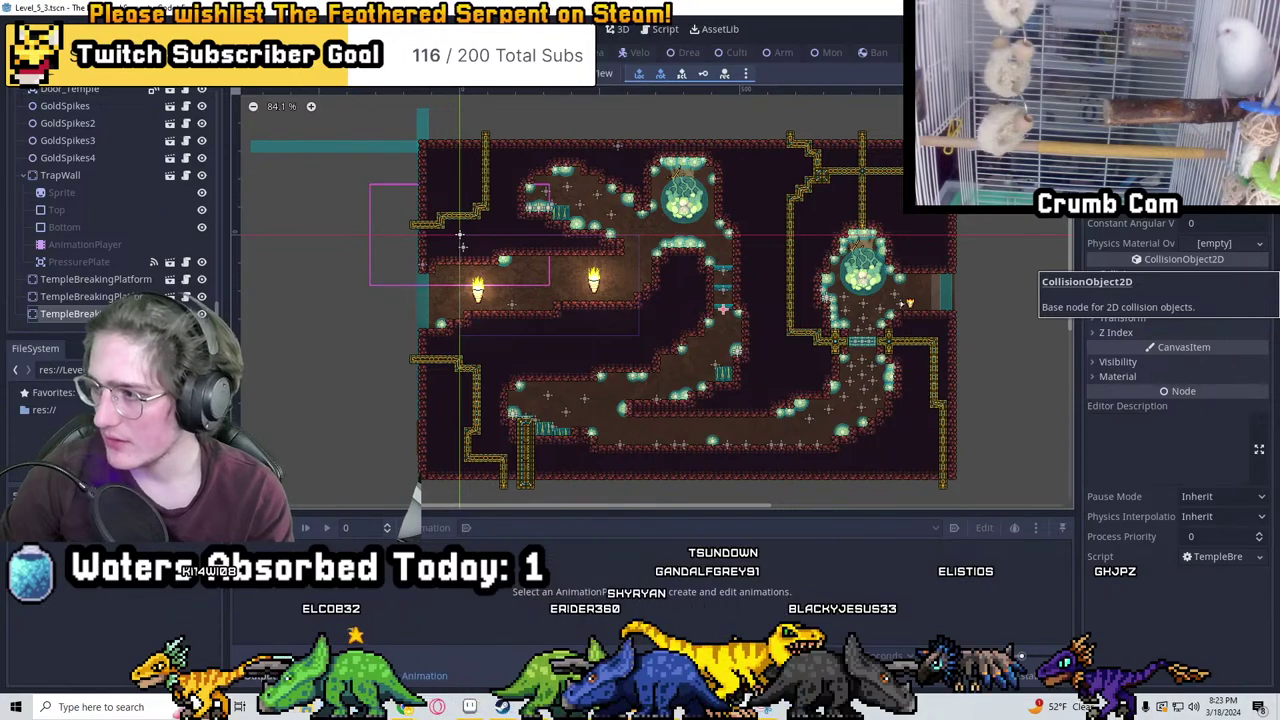
pyautogui.scroll(8, 600, 345)
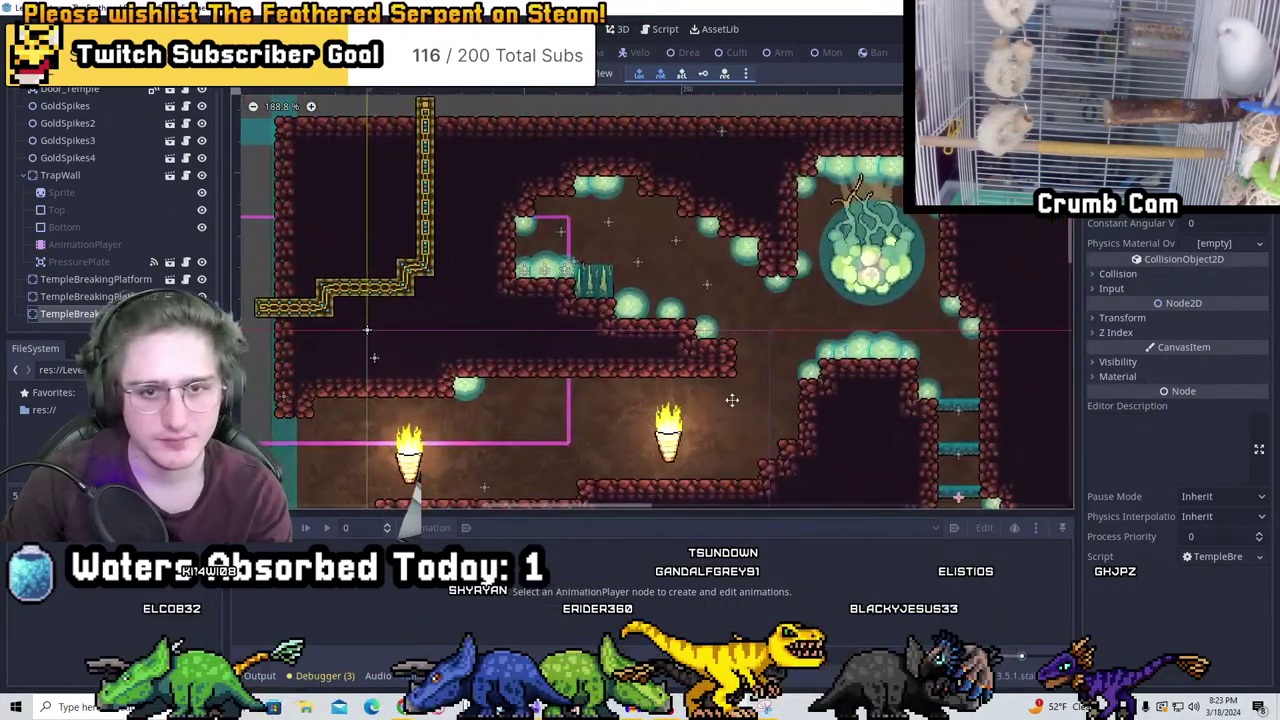
# Save Level_5_3 and pan the view over to the two-torch room
pyautogui.scroll(-1, 732, 400)
pyautogui.moveTo(732, 400); pyautogui.dragTo(525, 317, button='middle')
pyautogui.hotkey('ctrl', 's')
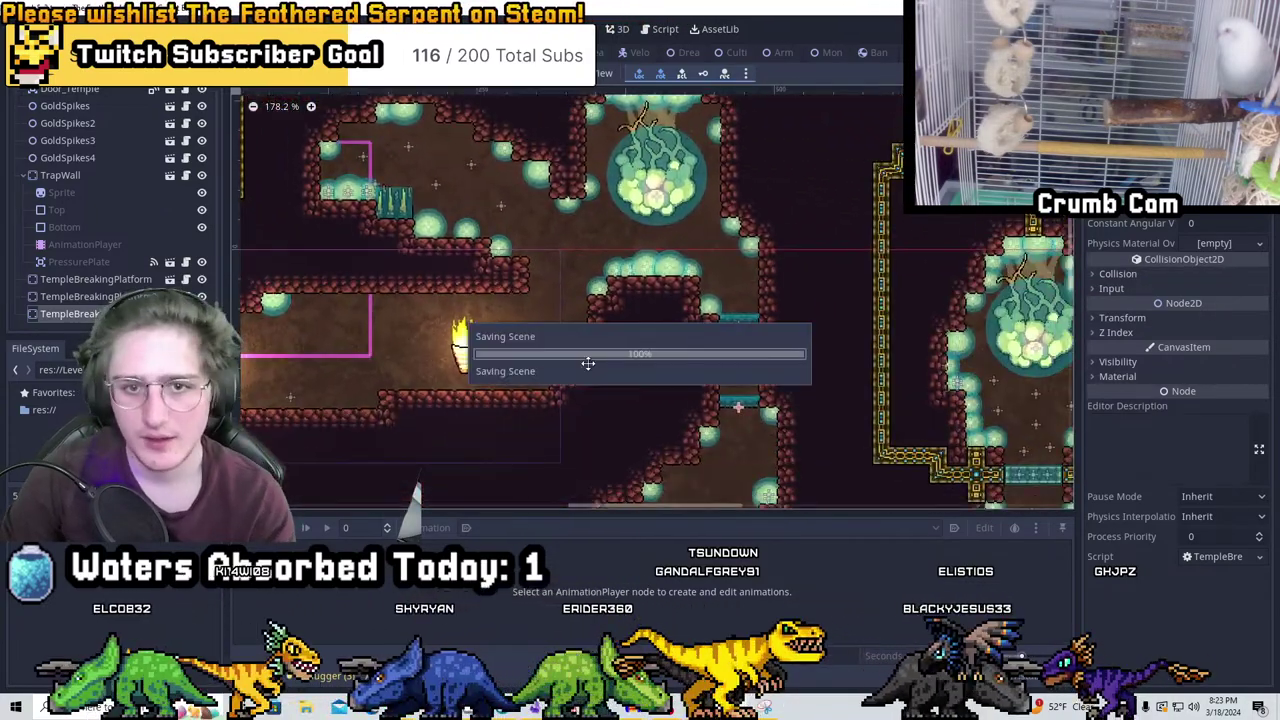
pyautogui.moveTo(668, 341); pyautogui.dragTo(418, 250, button='middle')
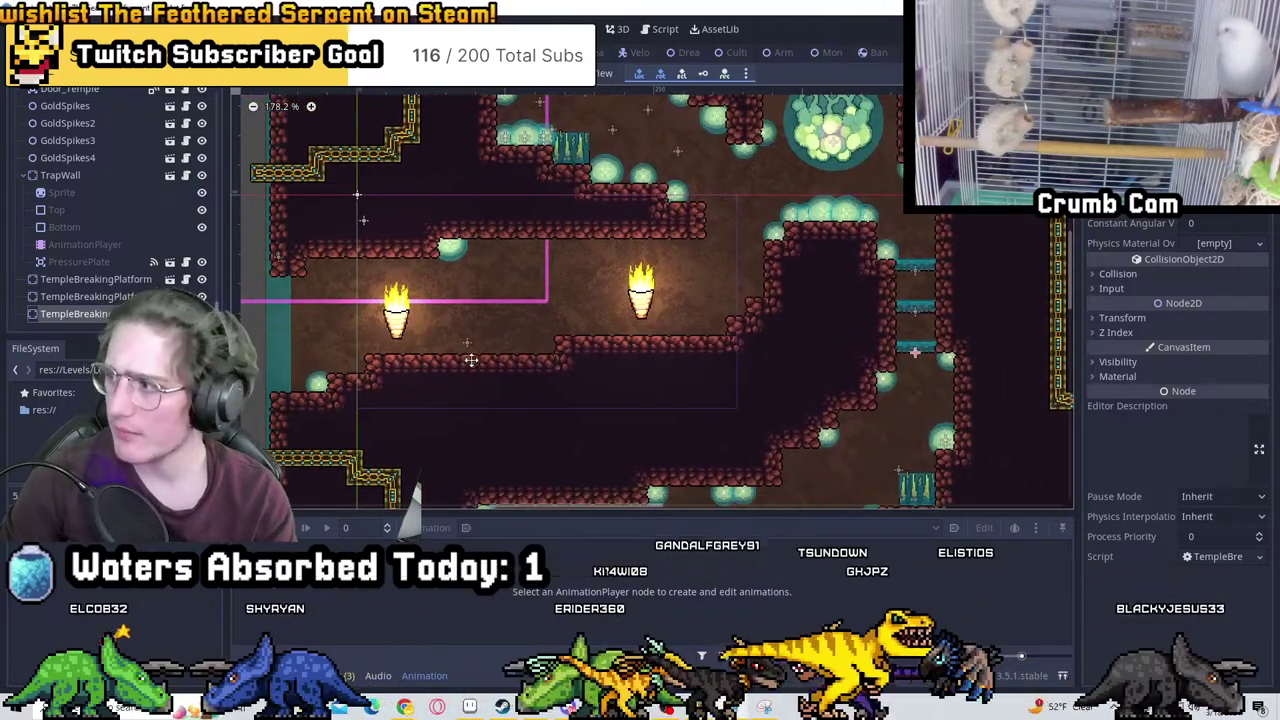
pyautogui.scroll(-4, 471, 360)
pyautogui.scroll(2, 465, 370)
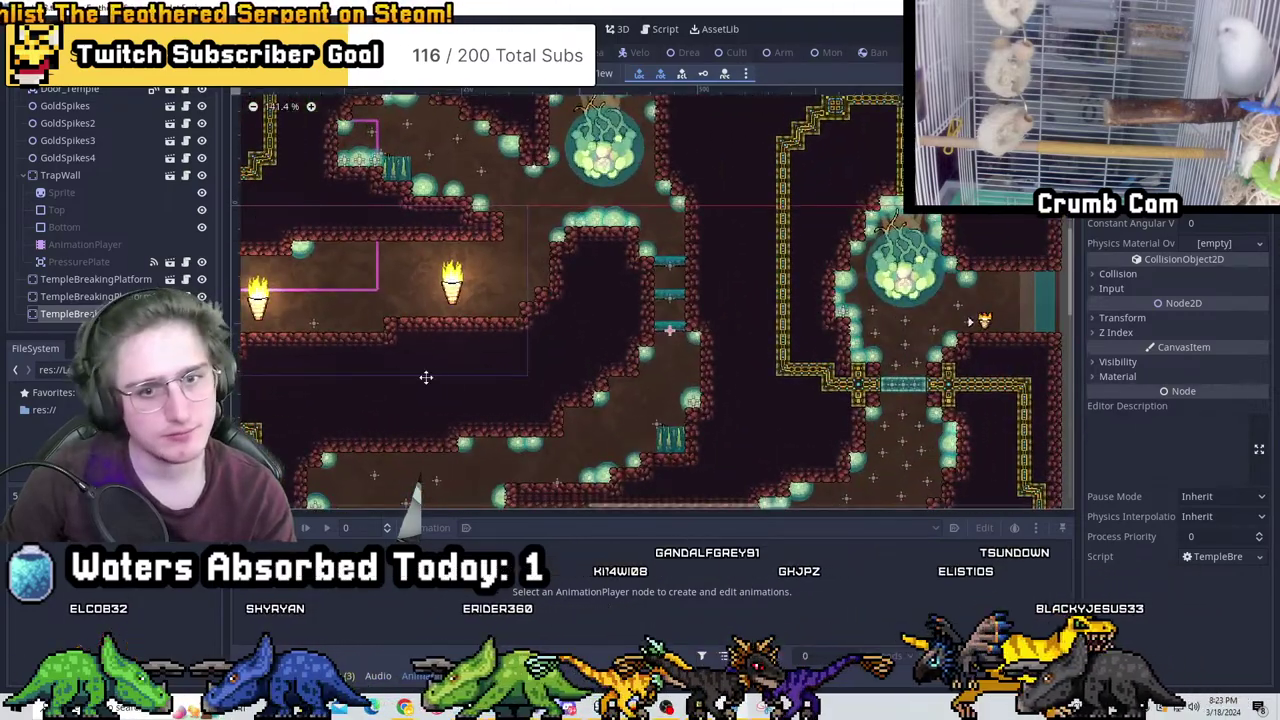
pyautogui.moveTo(426, 377); pyautogui.dragTo(691, 373, button='middle')
pyautogui.scroll(-10, 100, 150)
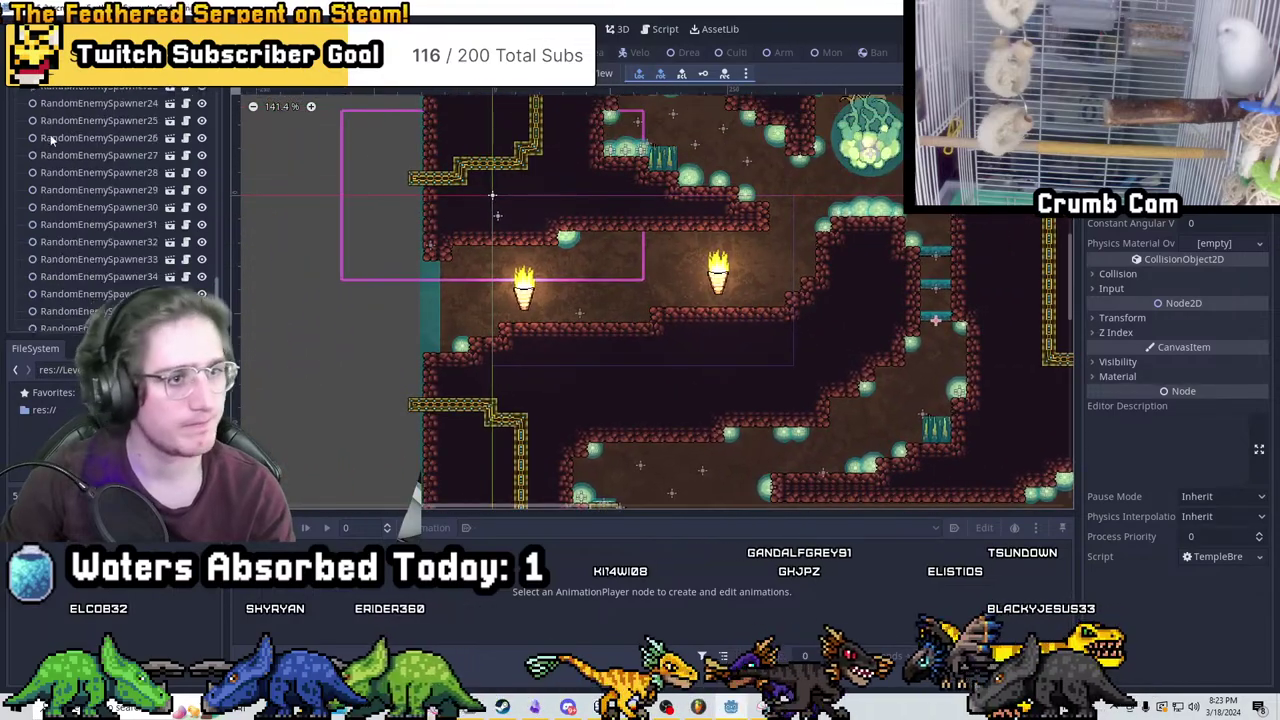
pyautogui.scroll(5, 50, 140)
pyautogui.scroll(5, 50, 140)
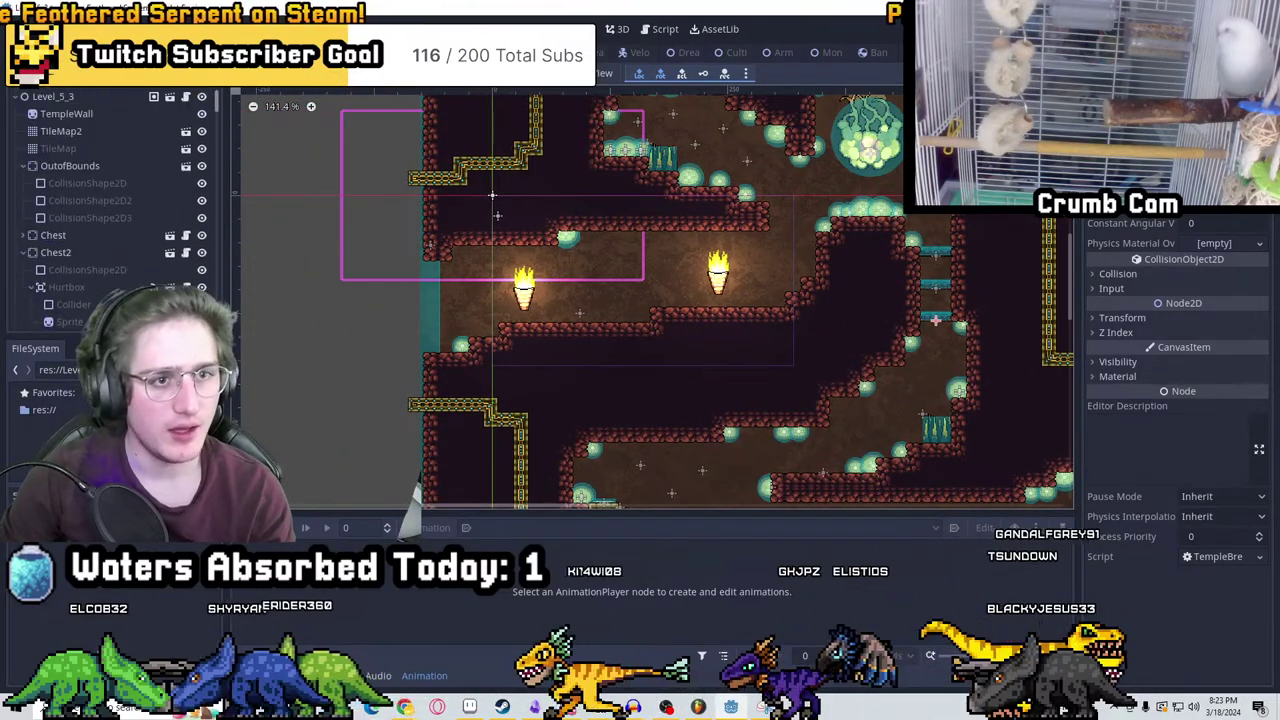
pyautogui.scroll(-3, 863, 271)
pyautogui.moveTo(863, 271); pyautogui.dragTo(614, 423, button='middle')
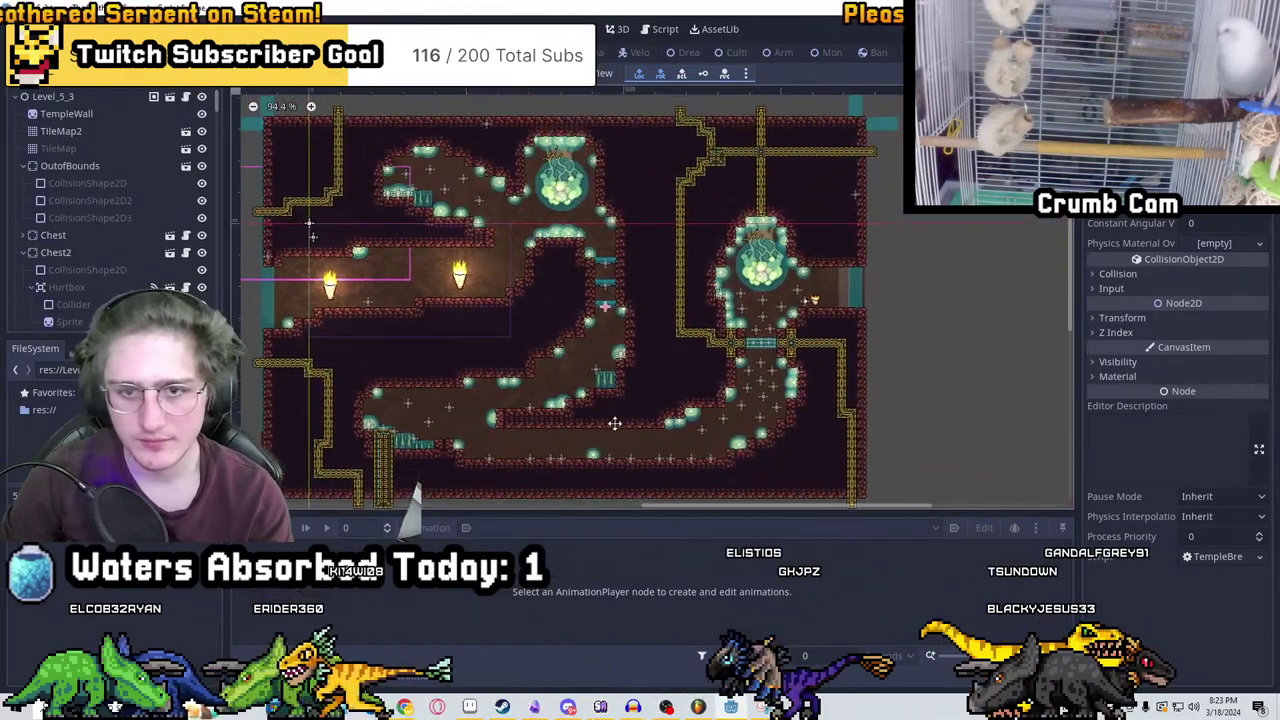
pyautogui.moveTo(614, 218); pyautogui.dragTo(700, 250, button='middle')
pyautogui.scroll(4, 590, 330)
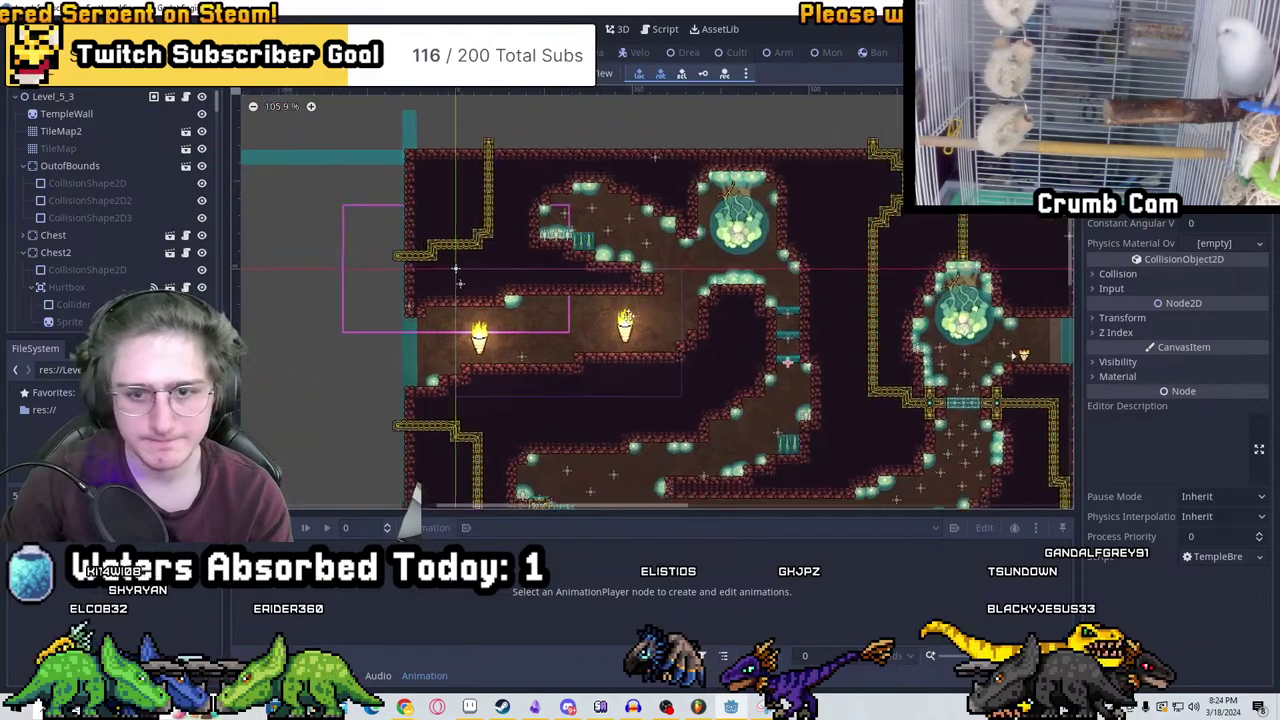
# Instance the Pots scene under the Level_5_3 root and set it on the stone ledge
pyautogui.click(36, 94)
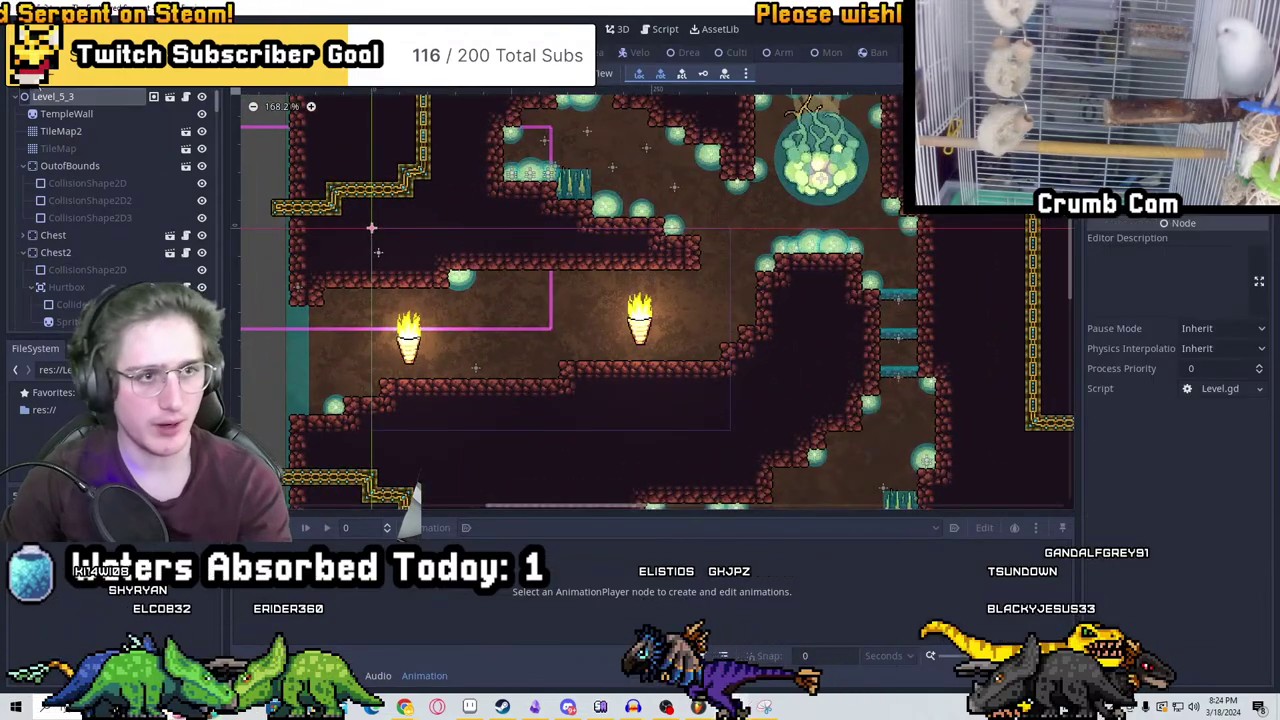
pyautogui.hotkey('ctrl', 'shift', 'a')
pyautogui.write('pots')
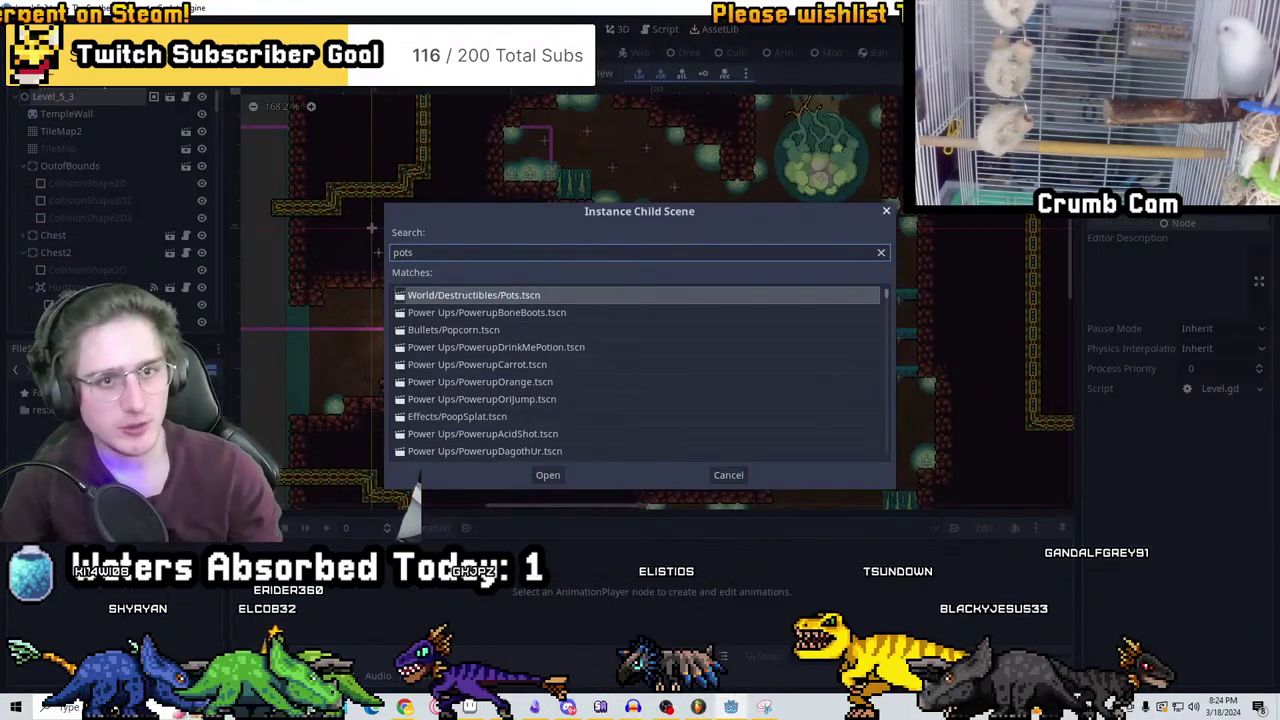
pyautogui.press('Return')
pyautogui.scroll(6, 474, 338)
pyautogui.scroll(8, 546, 305)
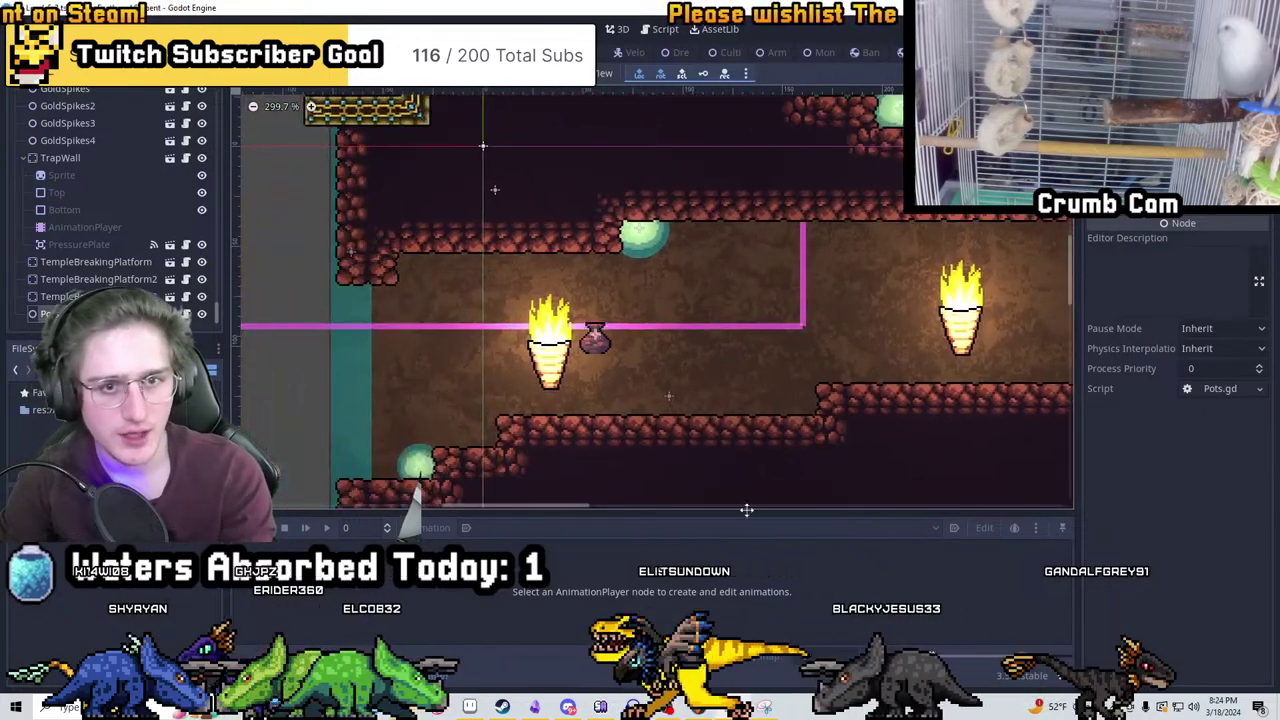
pyautogui.moveTo(536, 427); pyautogui.dragTo(565, 427)
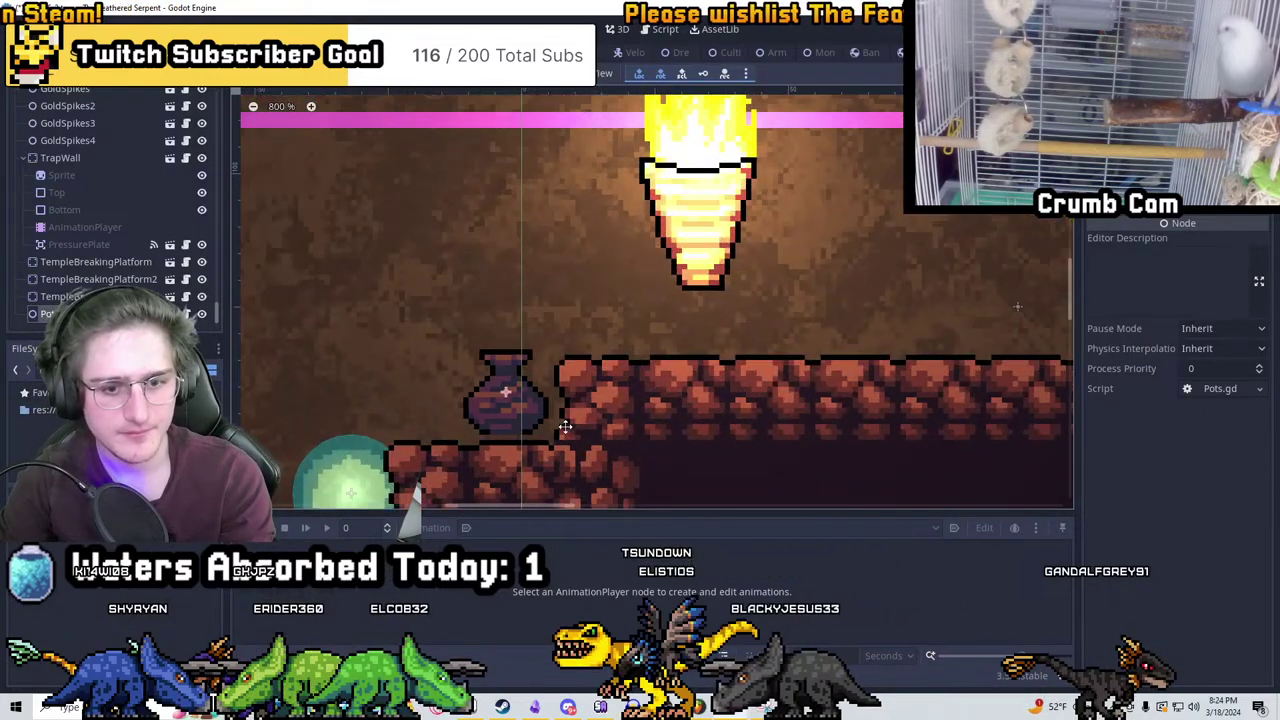
pyautogui.scroll(-4, 575, 427)
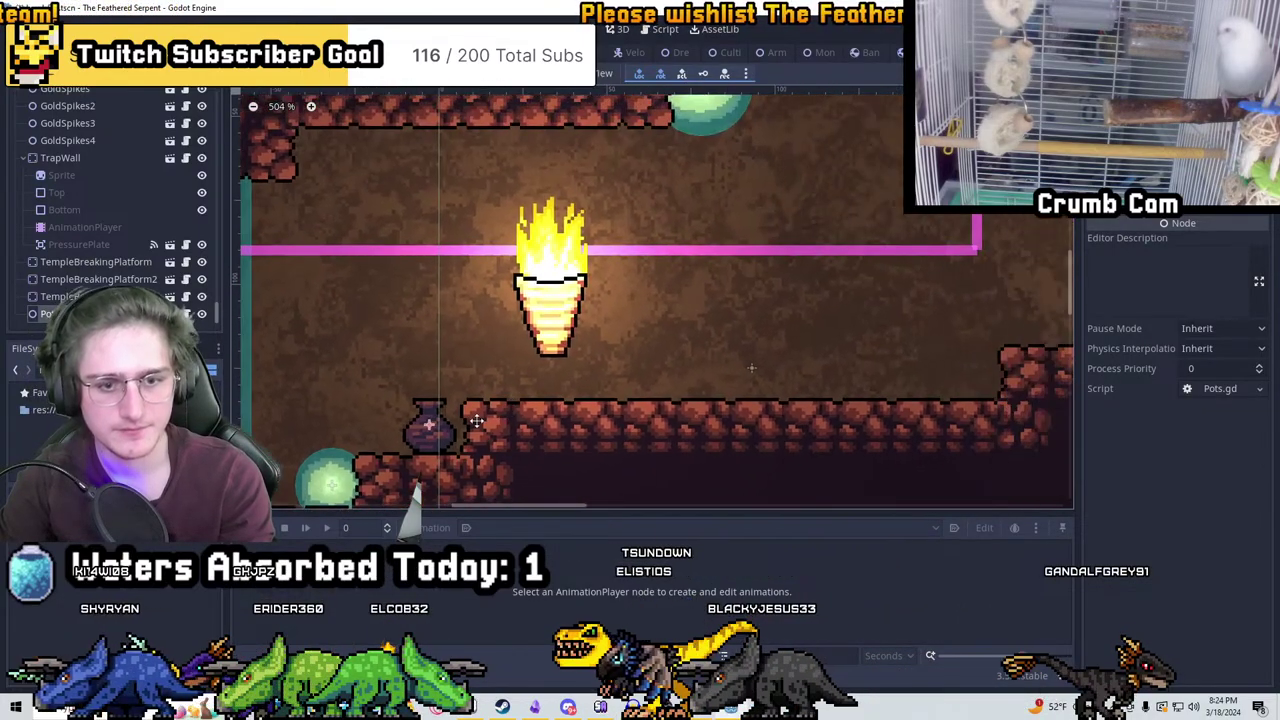
pyautogui.moveTo(998, 272); pyautogui.dragTo(743, 426)
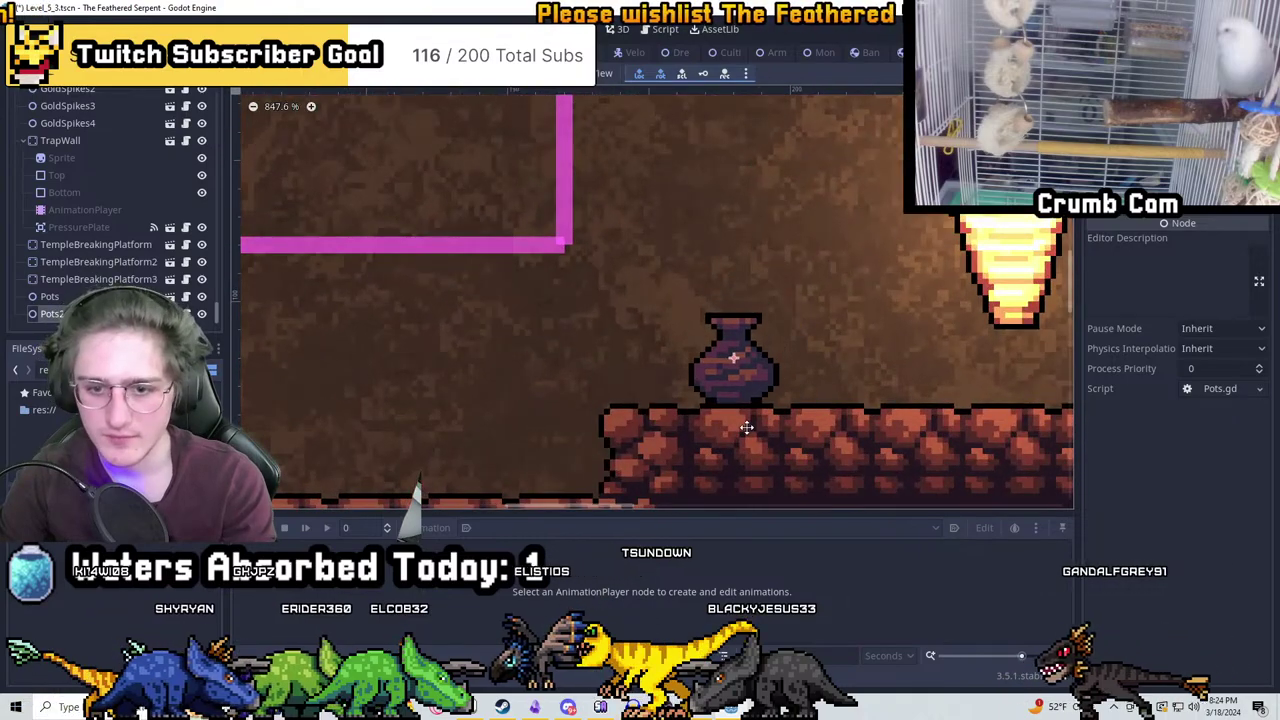
pyautogui.scroll(4, 773, 424)
pyautogui.moveTo(773, 424); pyautogui.dragTo(525, 342, button='middle')
pyautogui.scroll(1, 525, 342)
# Duplicate the pot several times, lining the copies up along the ledge through the fifth pot
pyautogui.hotkey('ctrl', 'd')
pyautogui.moveTo(537, 331); pyautogui.dragTo(886, 337)
pyautogui.hotkey('ctrl', 'd')
pyautogui.scroll(-2, 886, 337)
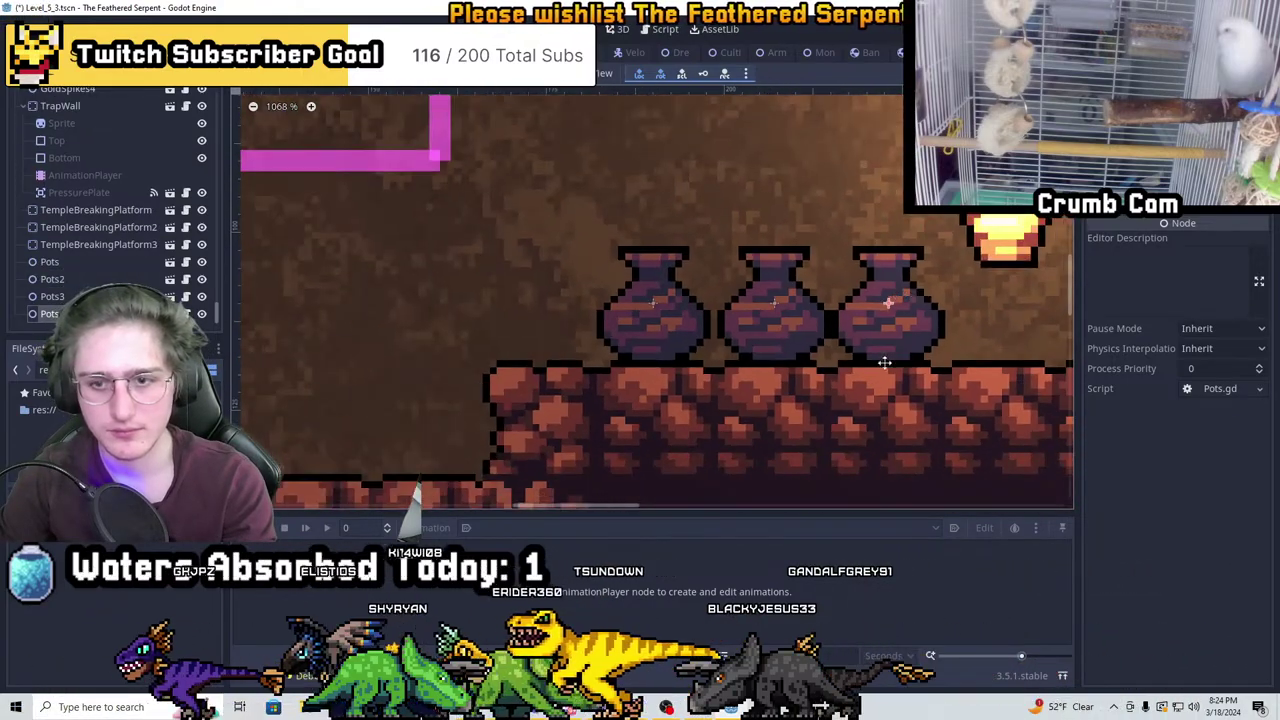
pyautogui.moveTo(886, 337); pyautogui.dragTo(447, 409, button='middle')
pyautogui.scroll(-2, 447, 409)
pyautogui.hotkey('ctrl', 'd')
pyautogui.moveTo(424, 357); pyautogui.dragTo(778, 399)
pyautogui.scroll(3, 778, 399)
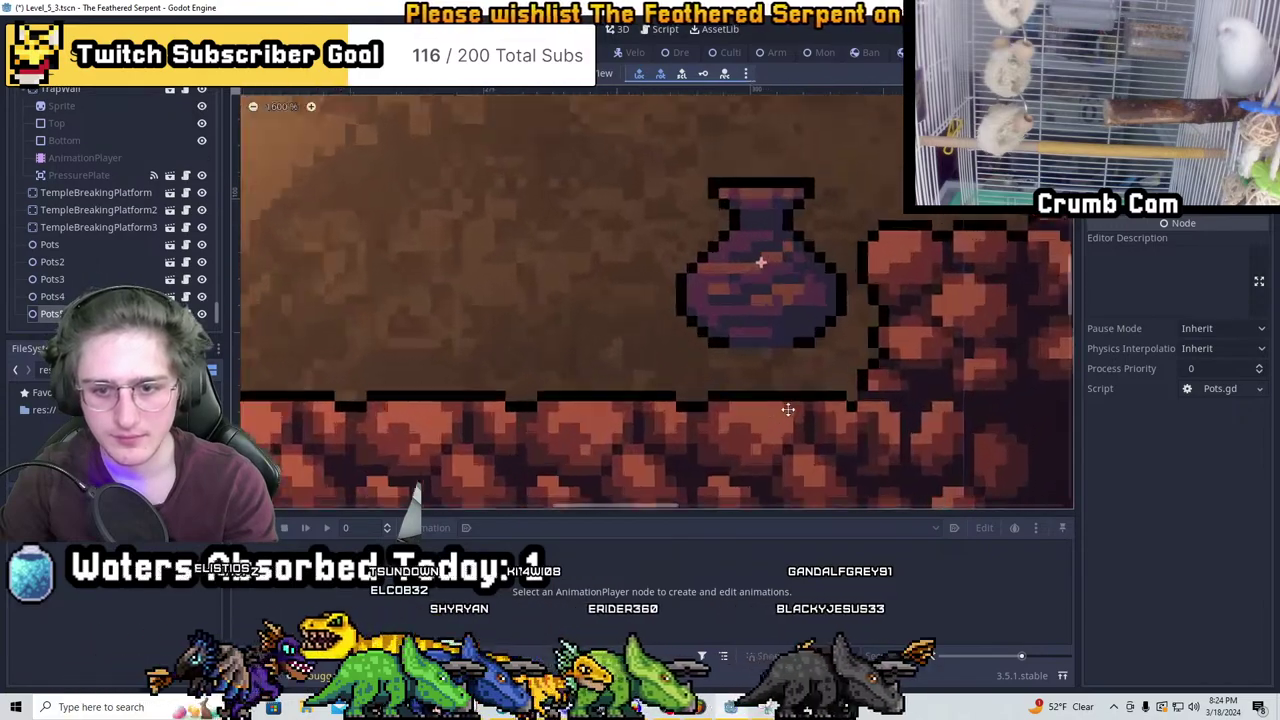
pyautogui.moveTo(797, 337); pyautogui.dragTo(797, 380)
pyautogui.scroll(-3, 798, 380)
pyautogui.moveTo(798, 380); pyautogui.dragTo(598, 391, button='middle')
pyautogui.scroll(-2, 598, 391)
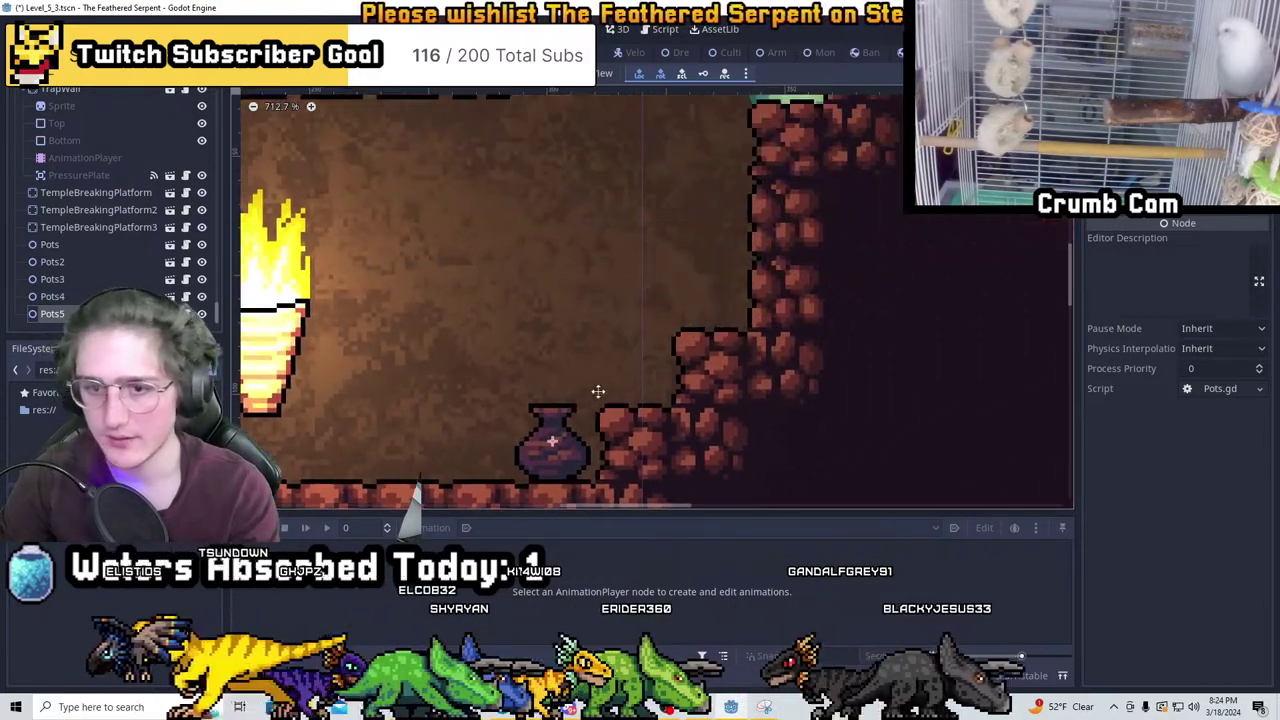
# Add Pots6 on the rocks and Pots7 beside the spikes
pyautogui.hotkey('ctrl', 'd')
pyautogui.moveTo(726, 253); pyautogui.dragTo(678, 334)
pyautogui.scroll(3, 700, 300)
pyautogui.hotkey('ctrl', 'd')
pyautogui.scroll(-3, 700, 320)
pyautogui.scroll(-2, 866, 223)
pyautogui.moveTo(866, 223); pyautogui.dragTo(729, 394, button='middle')
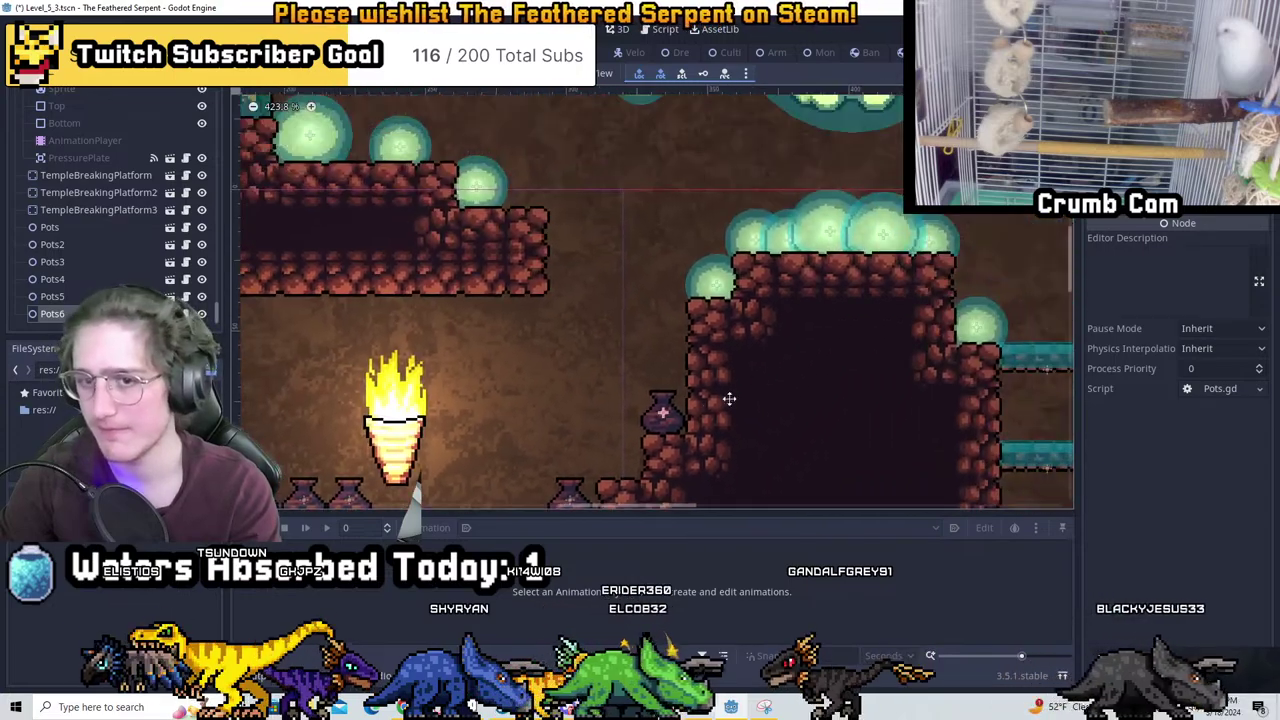
pyautogui.moveTo(830, 289); pyautogui.dragTo(600, 160, button='middle')
pyautogui.scroll(-1, 809, 320)
pyautogui.scroll(-1, 809, 320)
# Pan across the upper ledges and lower the pot down onto the floor
pyautogui.moveTo(871, 446); pyautogui.dragTo(700, 250, button='middle')
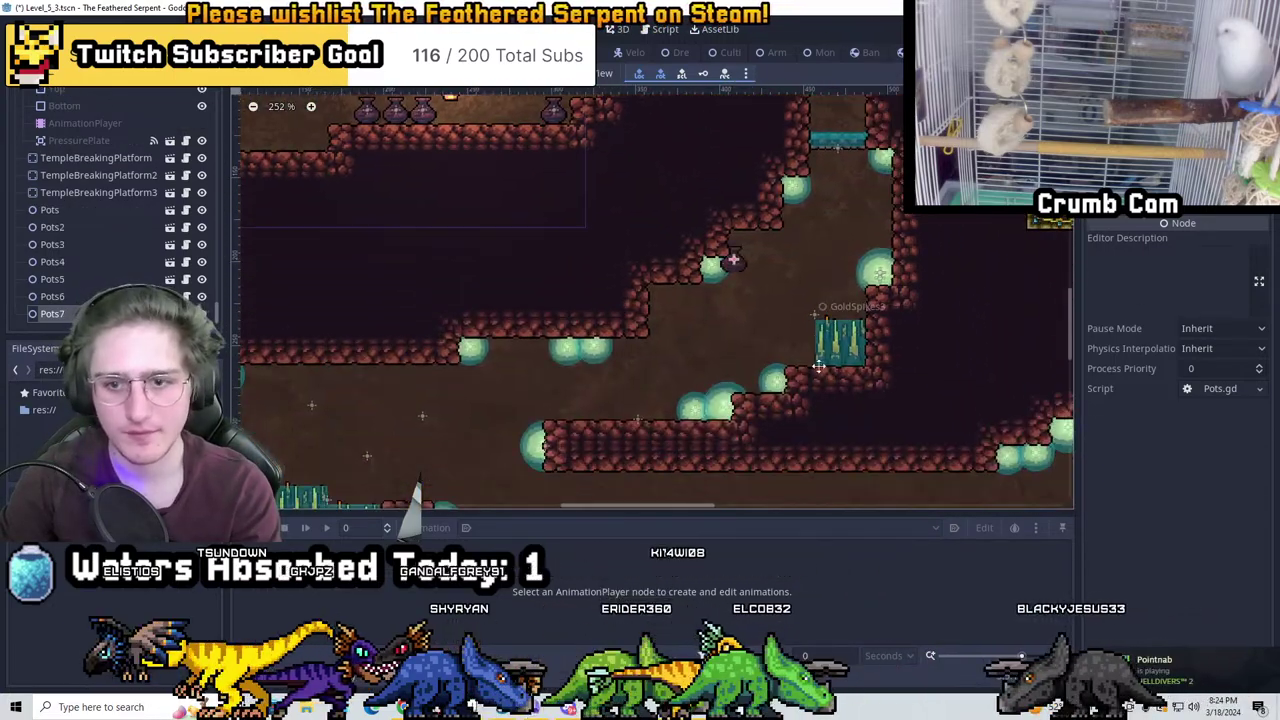
pyautogui.moveTo(884, 400); pyautogui.dragTo(884, 222, button='middle')
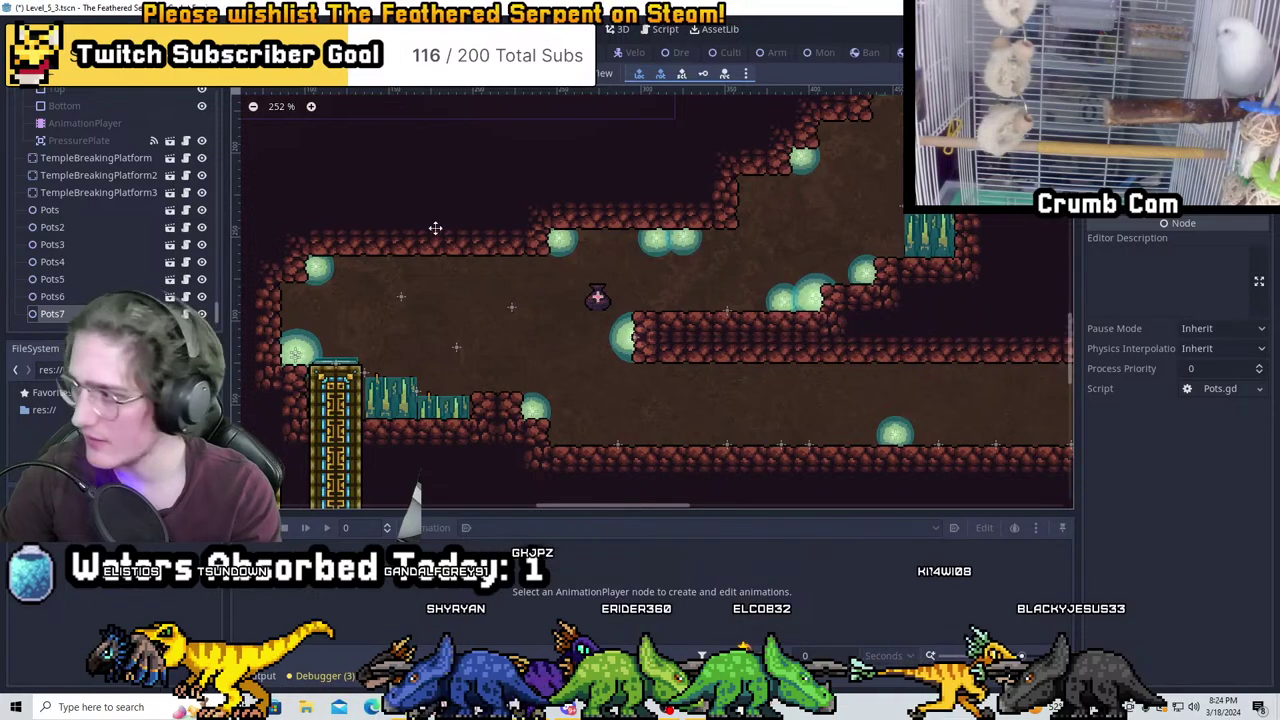
pyautogui.moveTo(435, 228); pyautogui.dragTo(600, 300, button='middle')
pyautogui.scroll(3, 706, 306)
pyautogui.moveTo(740, 389); pyautogui.dragTo(643, 373, button='middle')
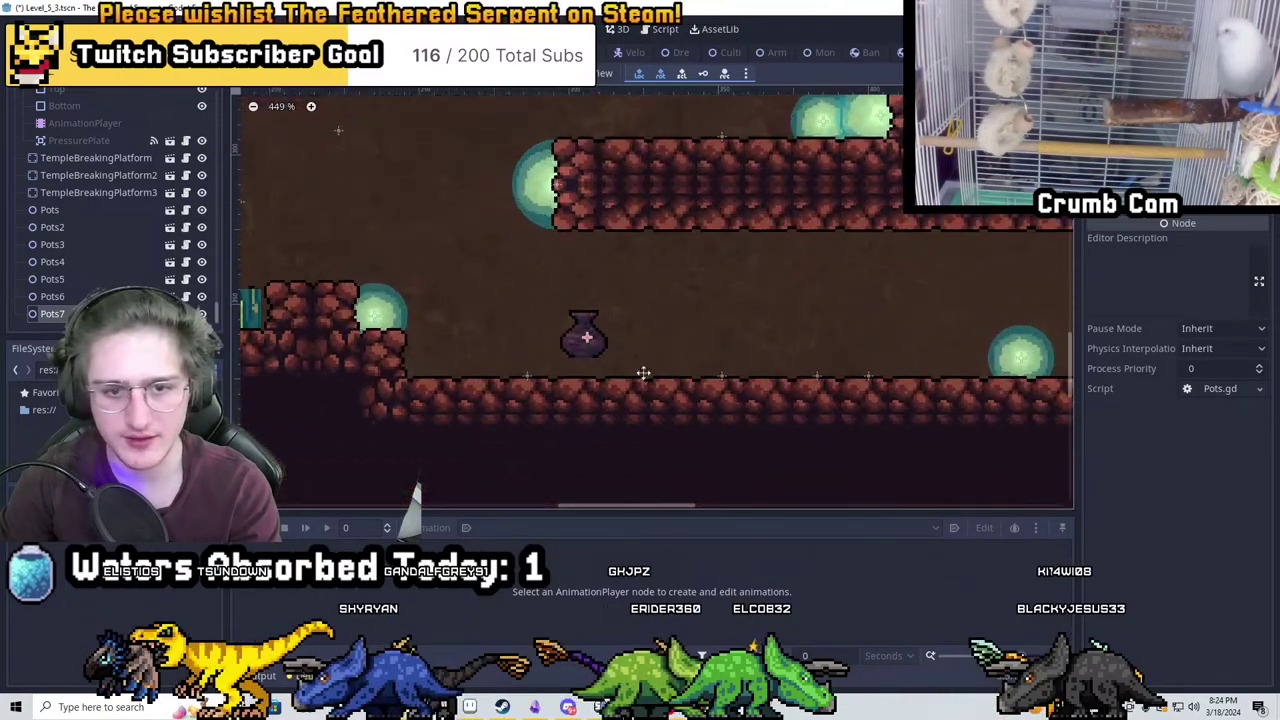
pyautogui.moveTo(232, 257); pyautogui.dragTo(532, 322, button='middle')
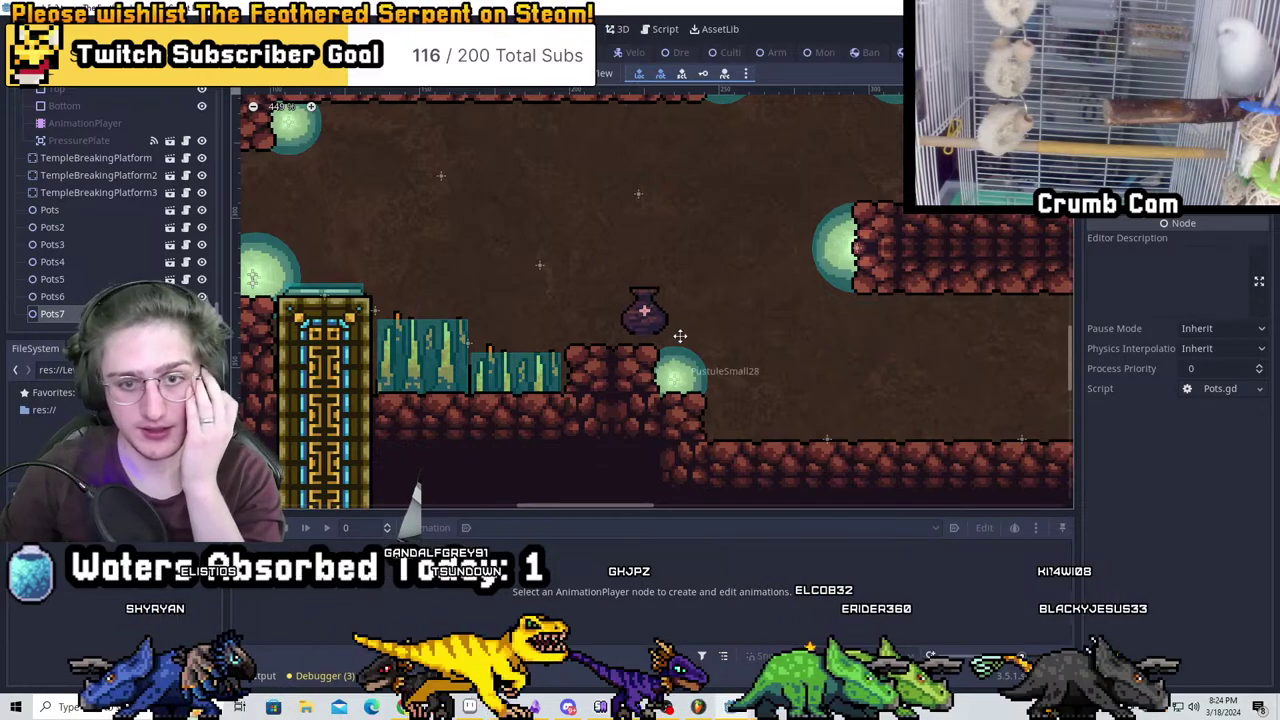
pyautogui.scroll(4, 641, 341)
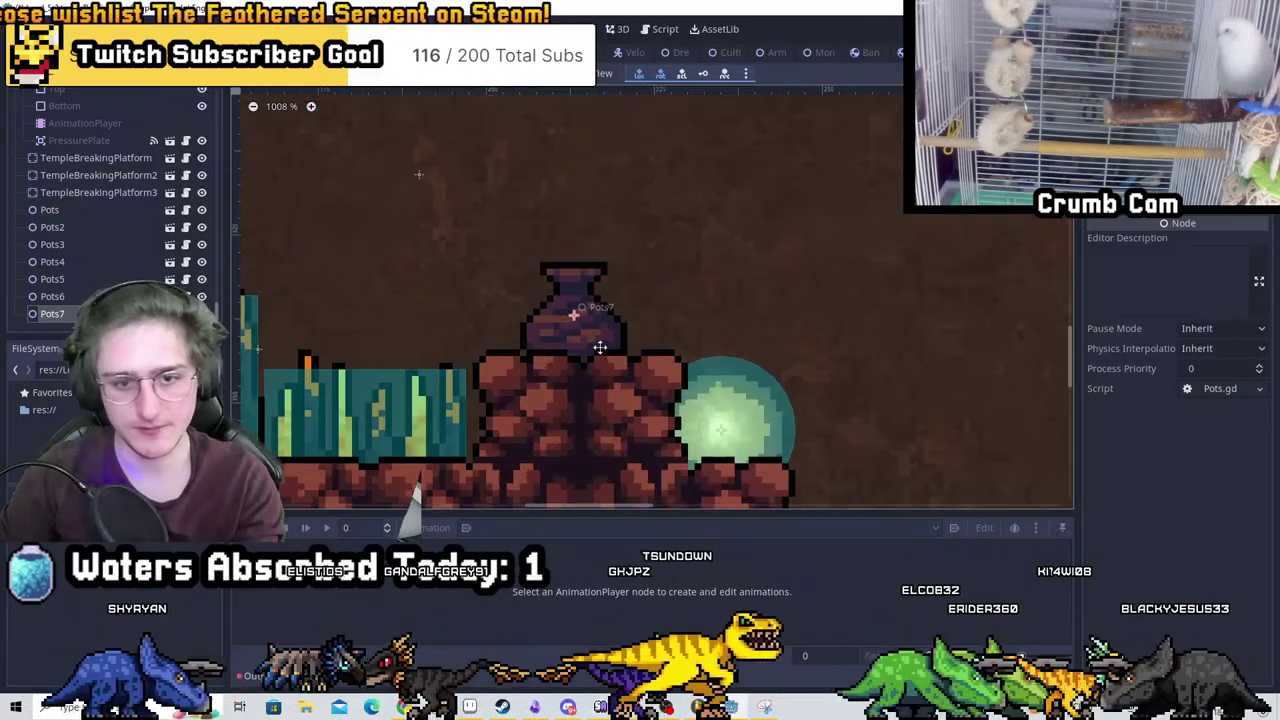
pyautogui.moveTo(605, 341); pyautogui.dragTo(900, 291, button='middle')
pyautogui.scroll(-4, 915, 330)
pyautogui.moveTo(929, 366); pyautogui.dragTo(548, 368, button='middle')
pyautogui.scroll(4, 620, 306)
pyautogui.moveTo(548, 368); pyautogui.dragTo(539, 374)
# Place Pots8 on the floor and create Pots9
pyautogui.hotkey('ctrl', 'd')
pyautogui.moveTo(870, 253); pyautogui.dragTo(810, 420, button='middle')
pyautogui.moveTo(810, 420); pyautogui.dragTo(840, 391)
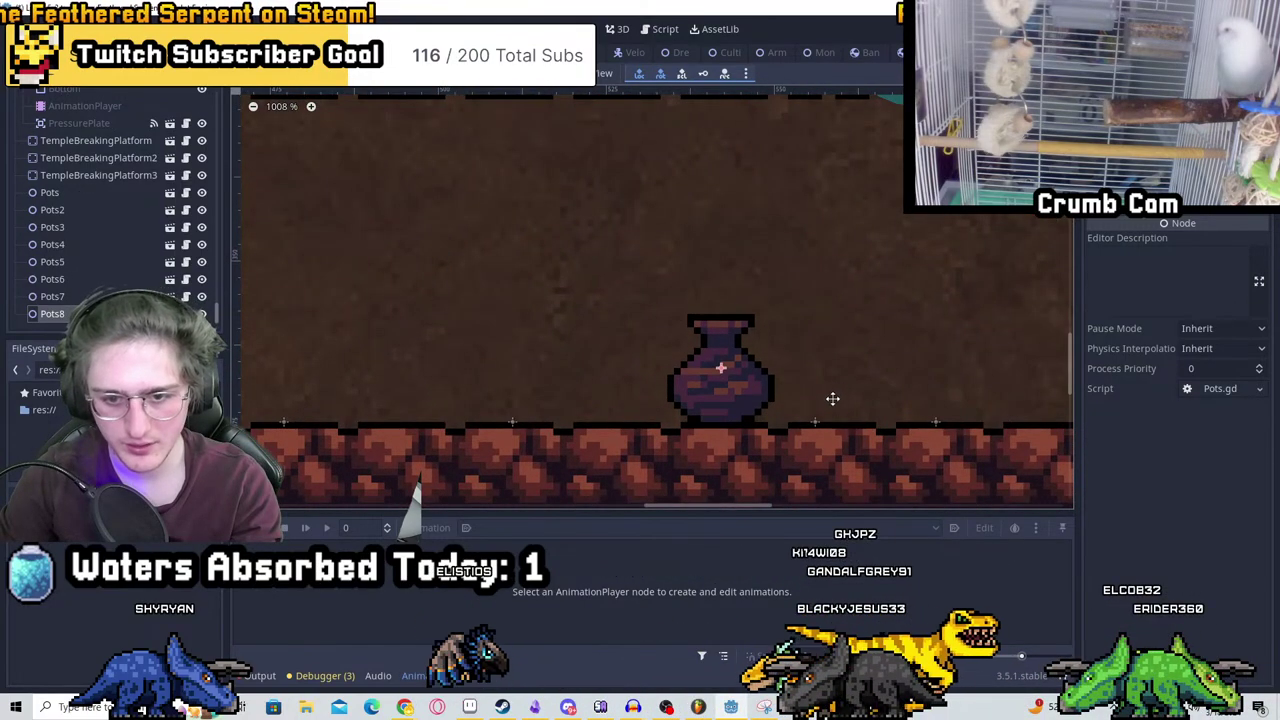
pyautogui.moveTo(833, 399); pyautogui.dragTo(677, 397, button='middle')
pyautogui.moveTo(677, 397); pyautogui.dragTo(933, 413)
pyautogui.hotkey('ctrl', 'd')
pyautogui.scroll(-6, 934, 414)
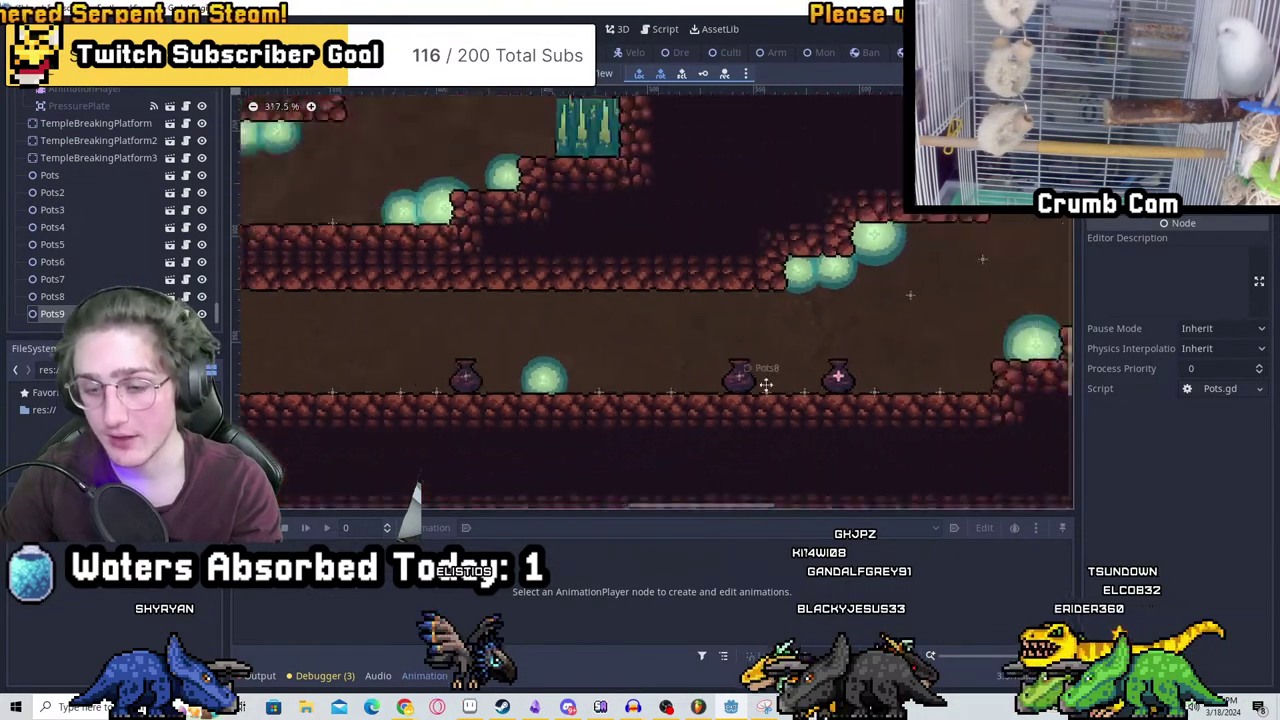
pyautogui.moveTo(1060, 308); pyautogui.dragTo(690, 385, button='middle')
# Place Pots10 in the upper cave, resting on top of the rock
pyautogui.hotkey('ctrl', 'd')
pyautogui.moveTo(453, 450); pyautogui.dragTo(777, 325)
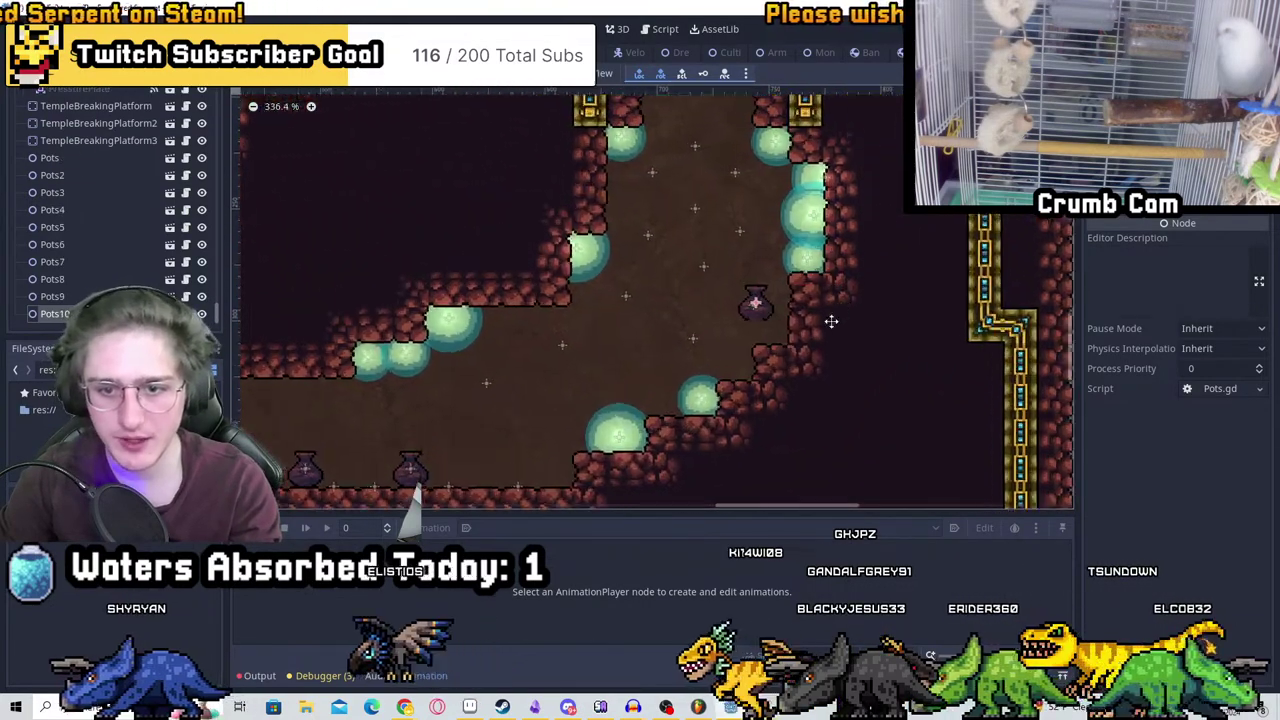
pyautogui.scroll(7, 780, 329)
pyautogui.moveTo(837, 406); pyautogui.dragTo(802, 362)
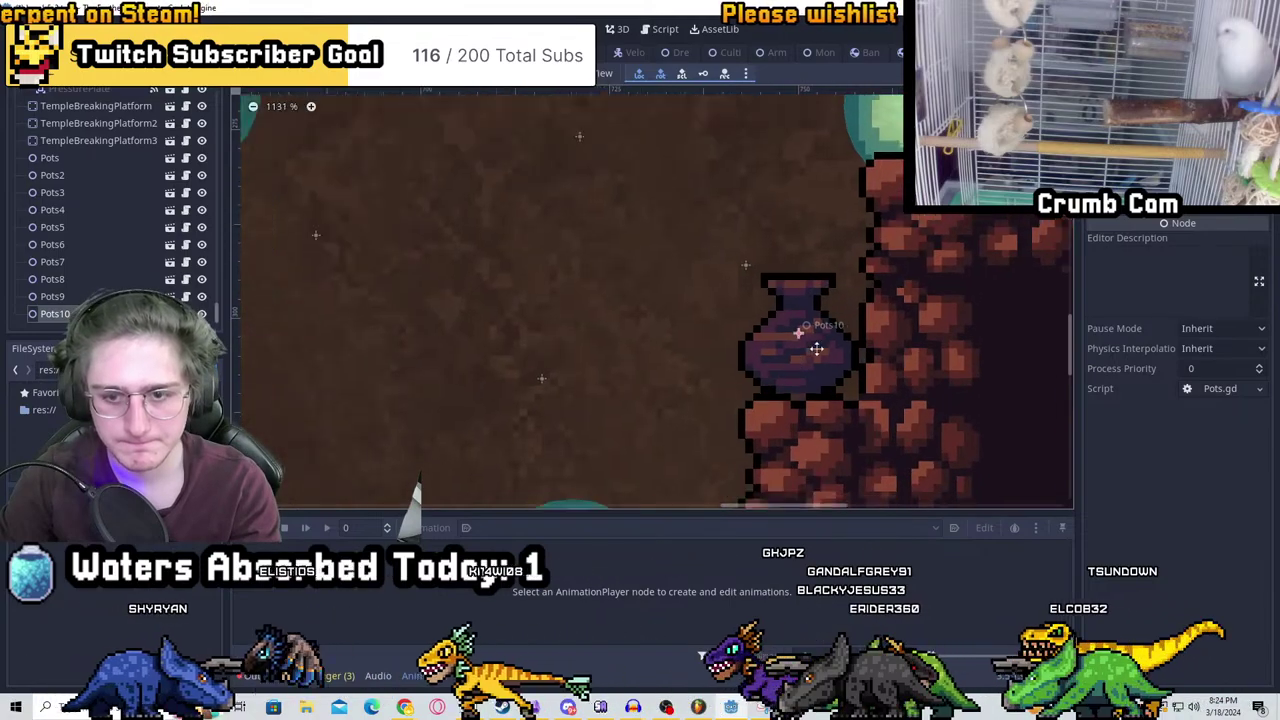
pyautogui.scroll(-2, 802, 362)
pyautogui.scroll(3, 800, 360)
pyautogui.scroll(-7, 797, 358)
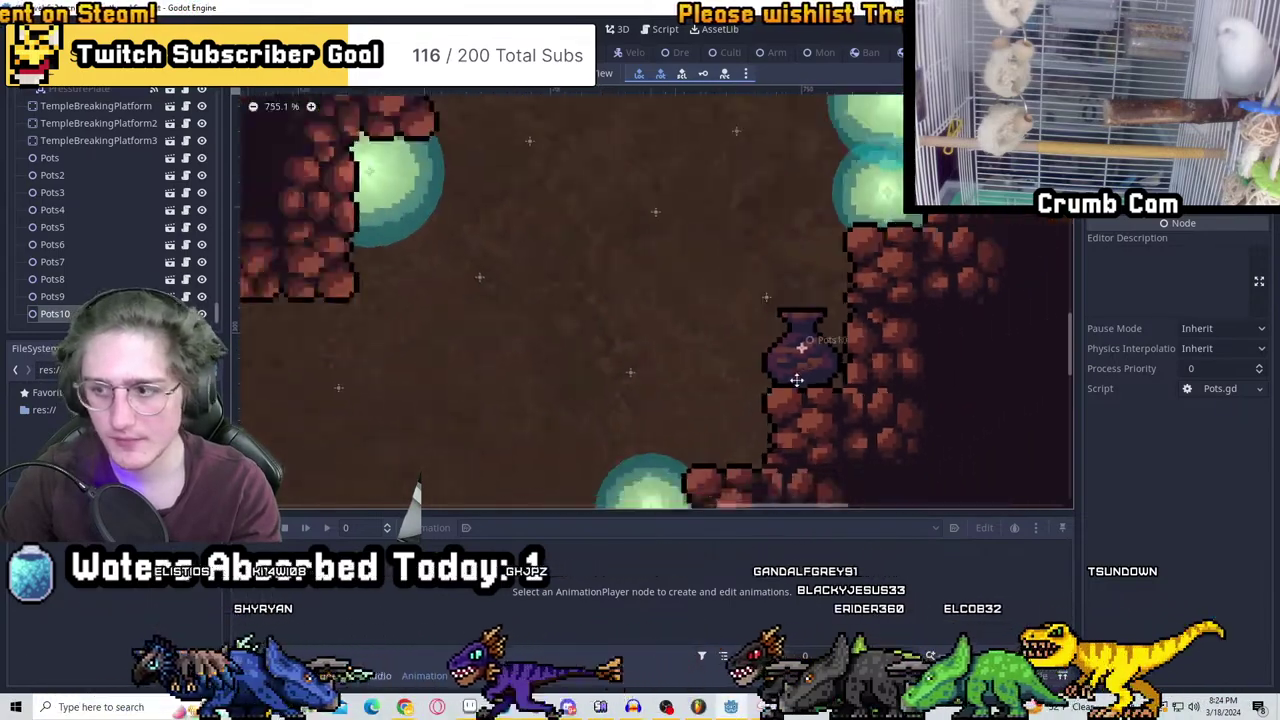
# Add Pots11 on the upper ledge beside the other pot and save the scene
pyautogui.hotkey('ctrl', 'd')
pyautogui.scroll(-1, 700, 420)
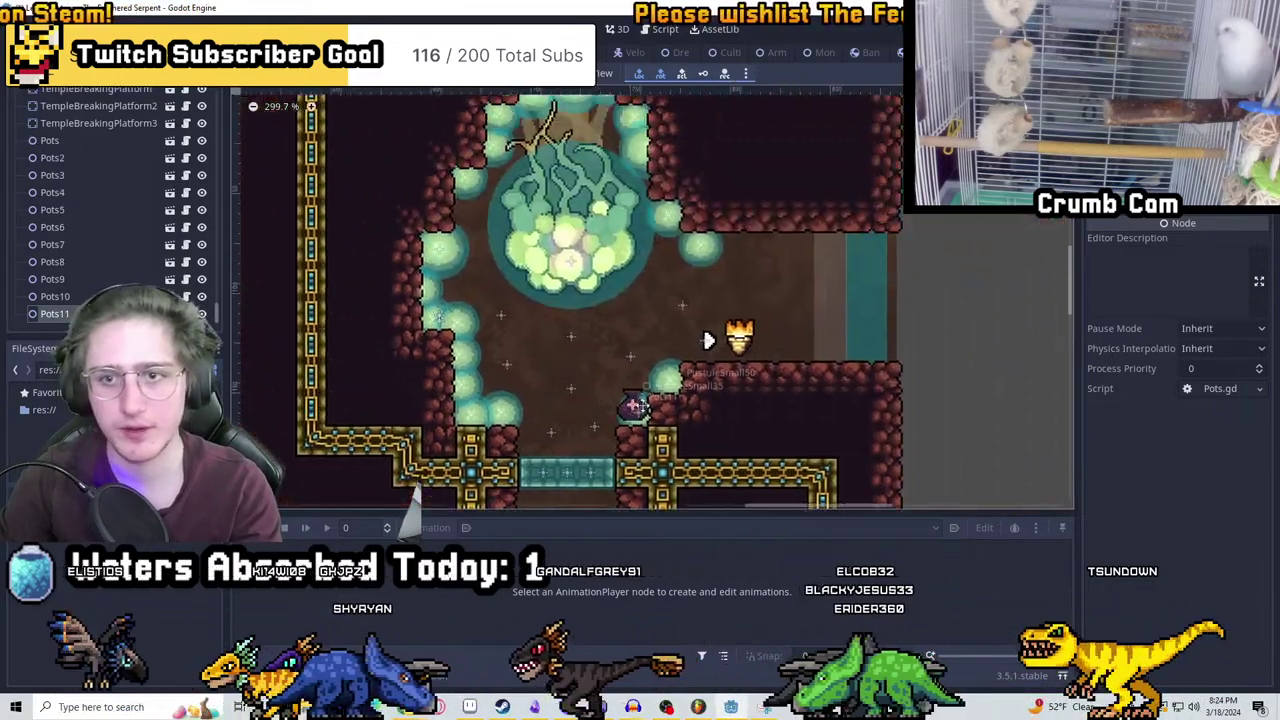
pyautogui.moveTo(691, 422); pyautogui.dragTo(620, 382)
pyautogui.scroll(-1, 650, 372)
pyautogui.moveTo(650, 373); pyautogui.dragTo(809, 303, button='middle')
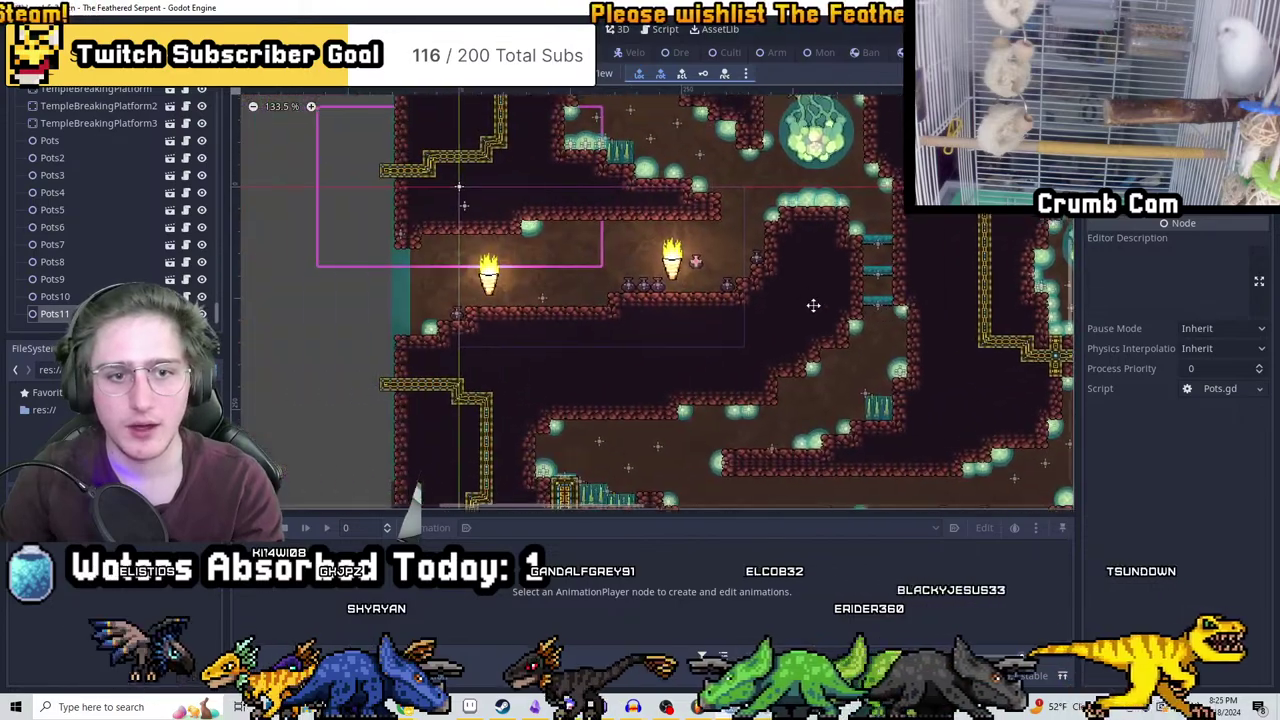
pyautogui.scroll(3, 505, 330)
pyautogui.moveTo(513, 361); pyautogui.dragTo(709, 354, button='middle')
pyautogui.scroll(4, 570, 320)
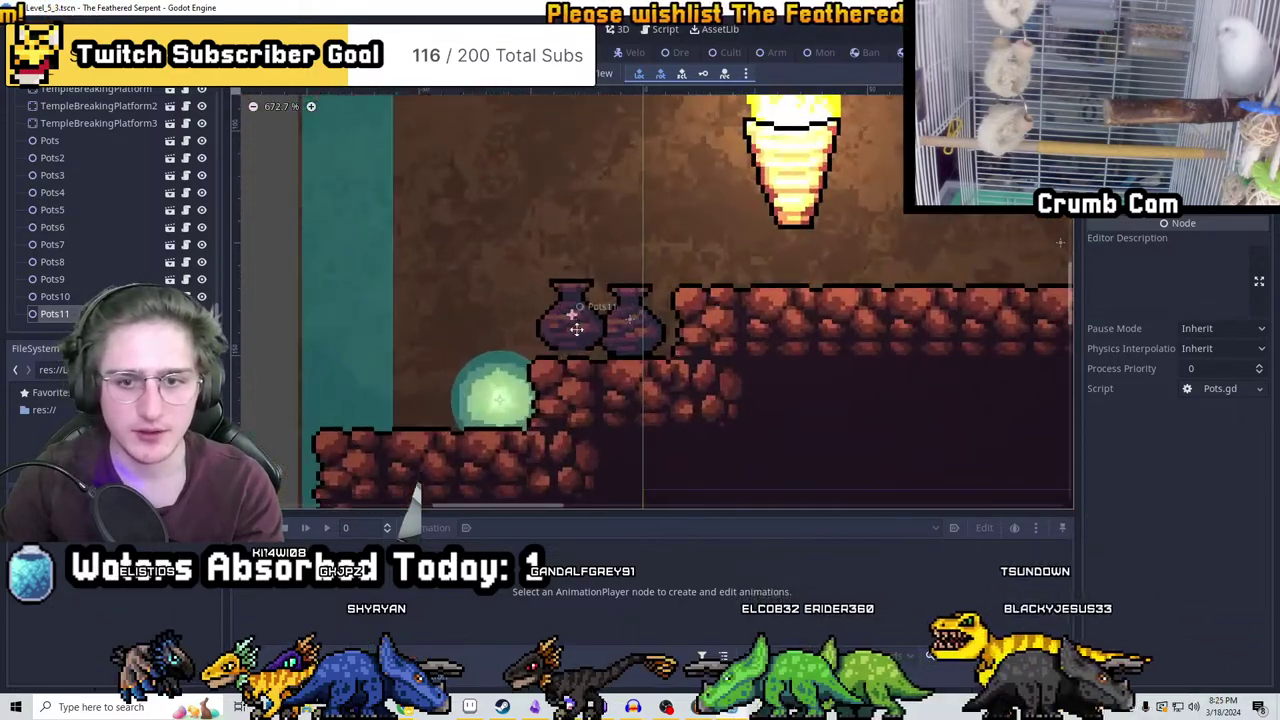
pyautogui.moveTo(588, 335); pyautogui.dragTo(867, 271)
pyautogui.scroll(-9, 997, 346)
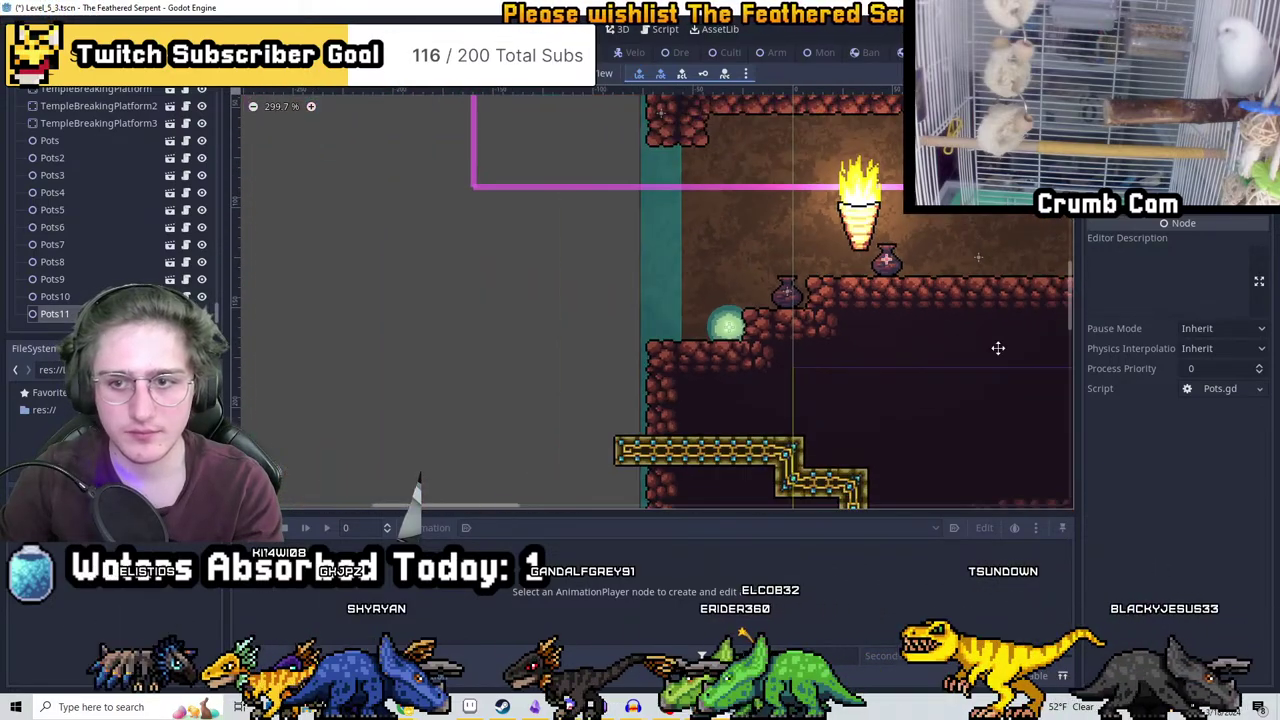
pyautogui.moveTo(966, 380); pyautogui.dragTo(575, 327, button='middle')
pyautogui.hotkey('ctrl', 's')
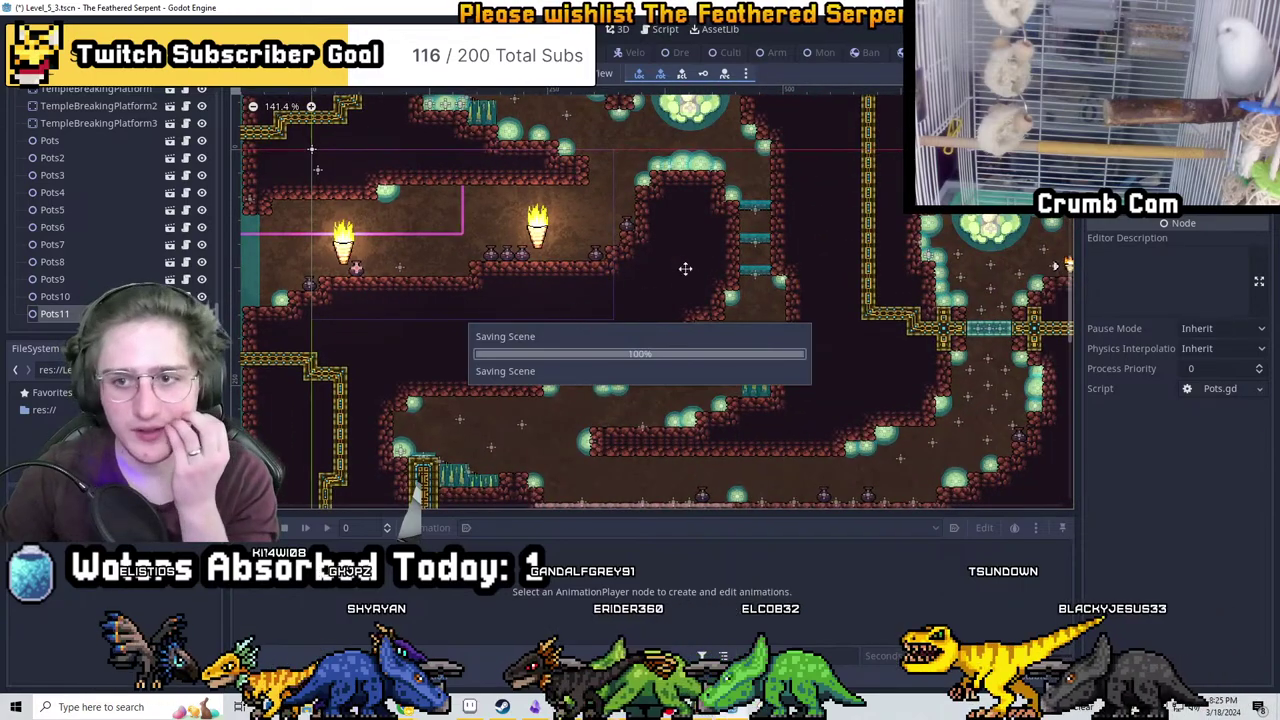
# Make the CanvasModulate node visible to darken Level_5_3, then save
pyautogui.scroll(-2, 806, 229)
pyautogui.moveTo(806, 229); pyautogui.dragTo(663, 244, button='middle')
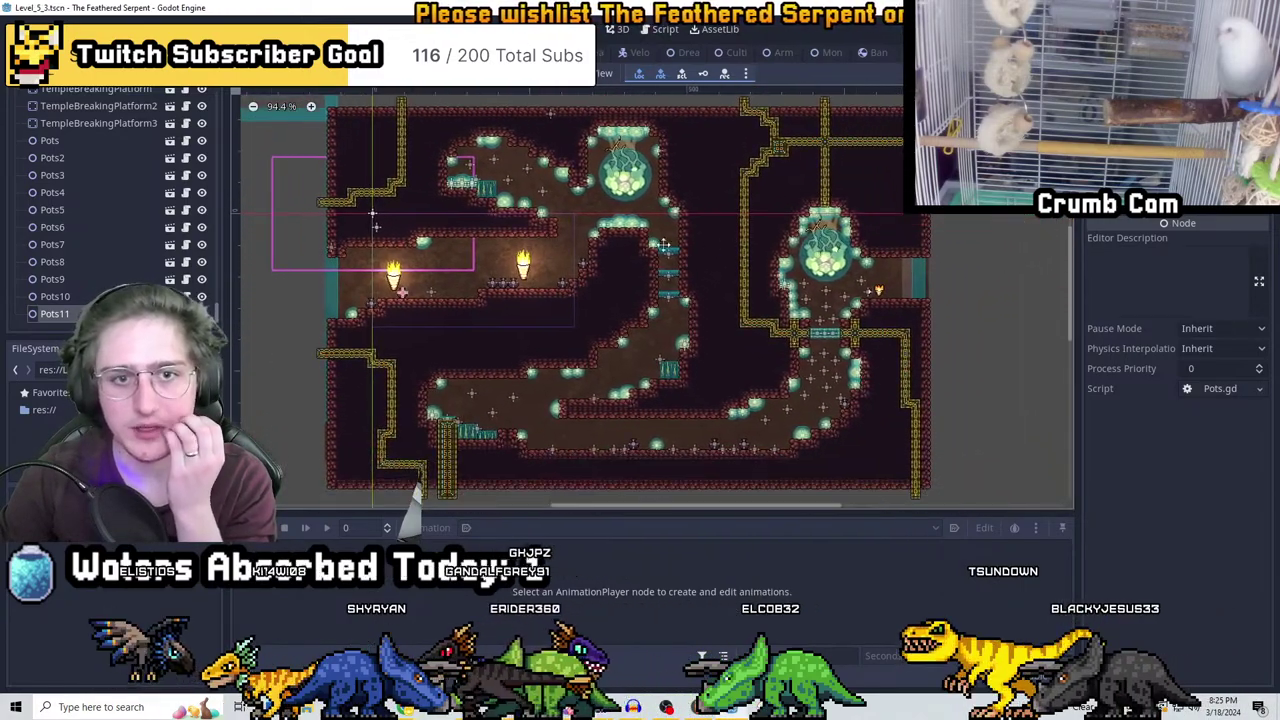
pyautogui.scroll(10, 115, 199)
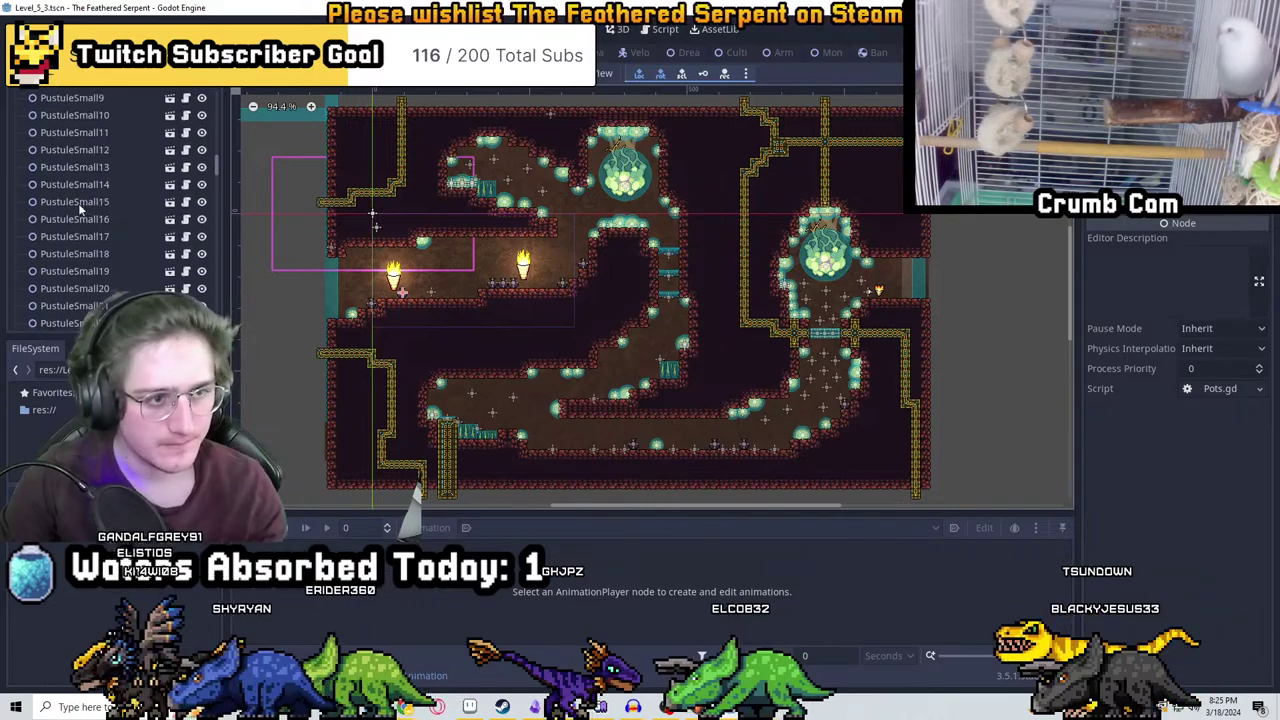
pyautogui.scroll(5, 78, 203)
pyautogui.scroll(-3, 200, 257)
pyautogui.click(201, 204)
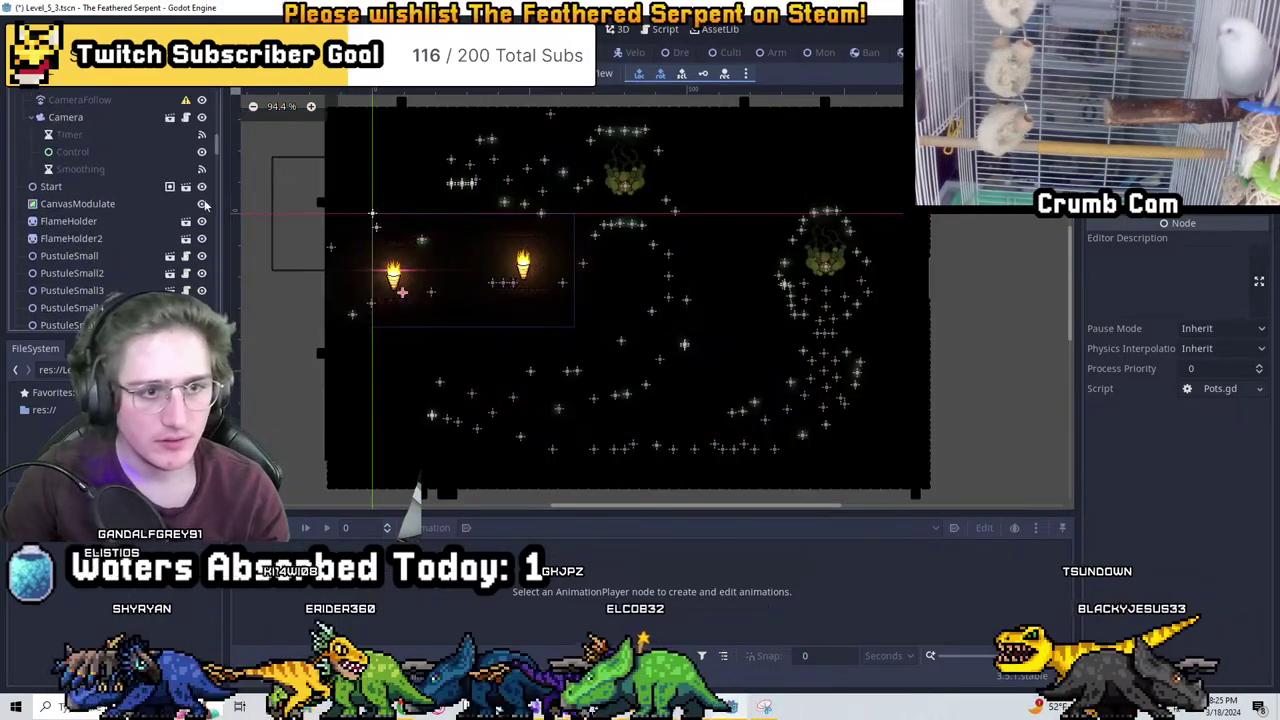
pyautogui.scroll(8, 667, 227)
pyautogui.hotkey('ctrl', 's')
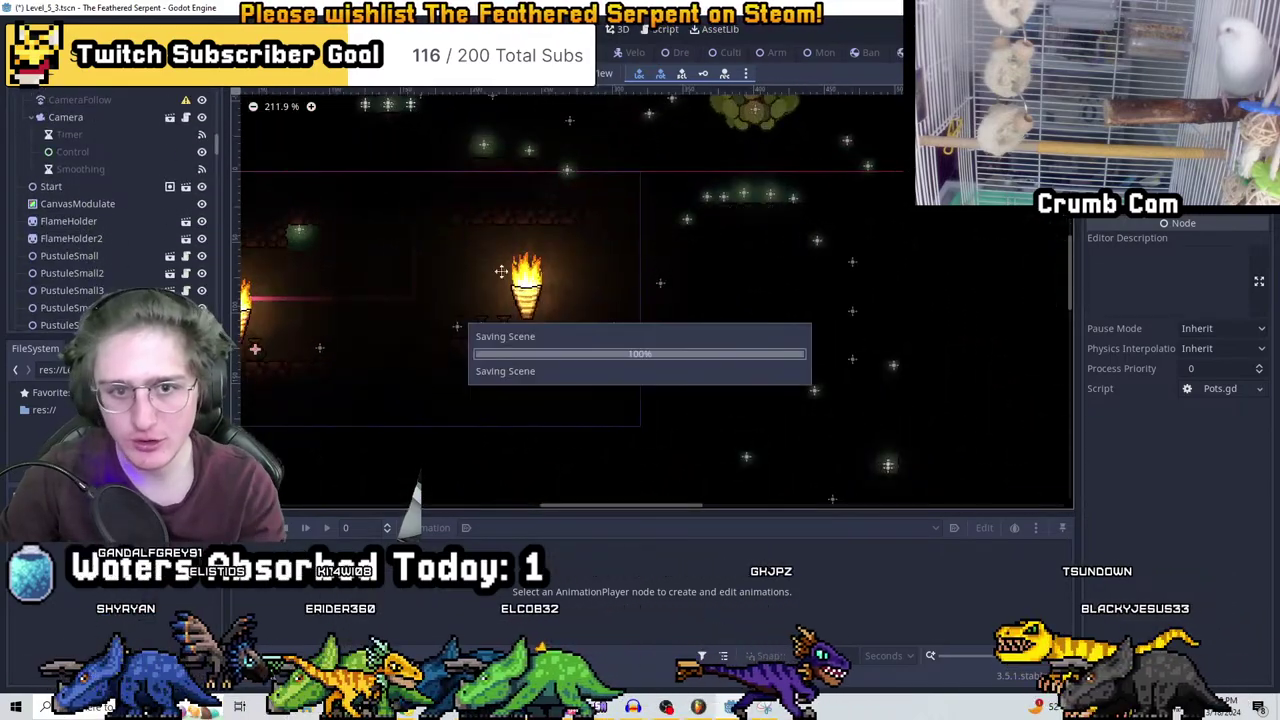
# Look over the darkened level around the torches and starry sky, then save again
pyautogui.scroll(-8, 807, 271)
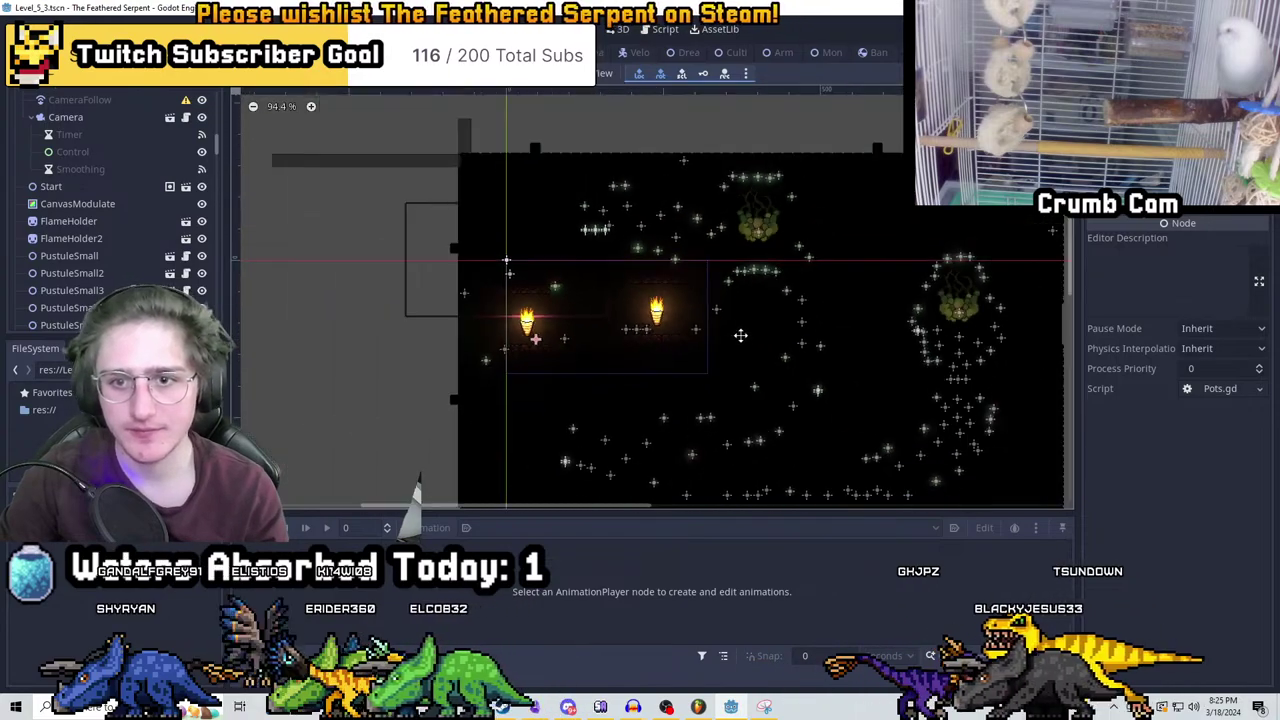
pyautogui.moveTo(737, 334); pyautogui.dragTo(814, 337, button='middle')
pyautogui.scroll(7, 760, 300)
pyautogui.moveTo(697, 271); pyautogui.dragTo(499, 366, button='middle')
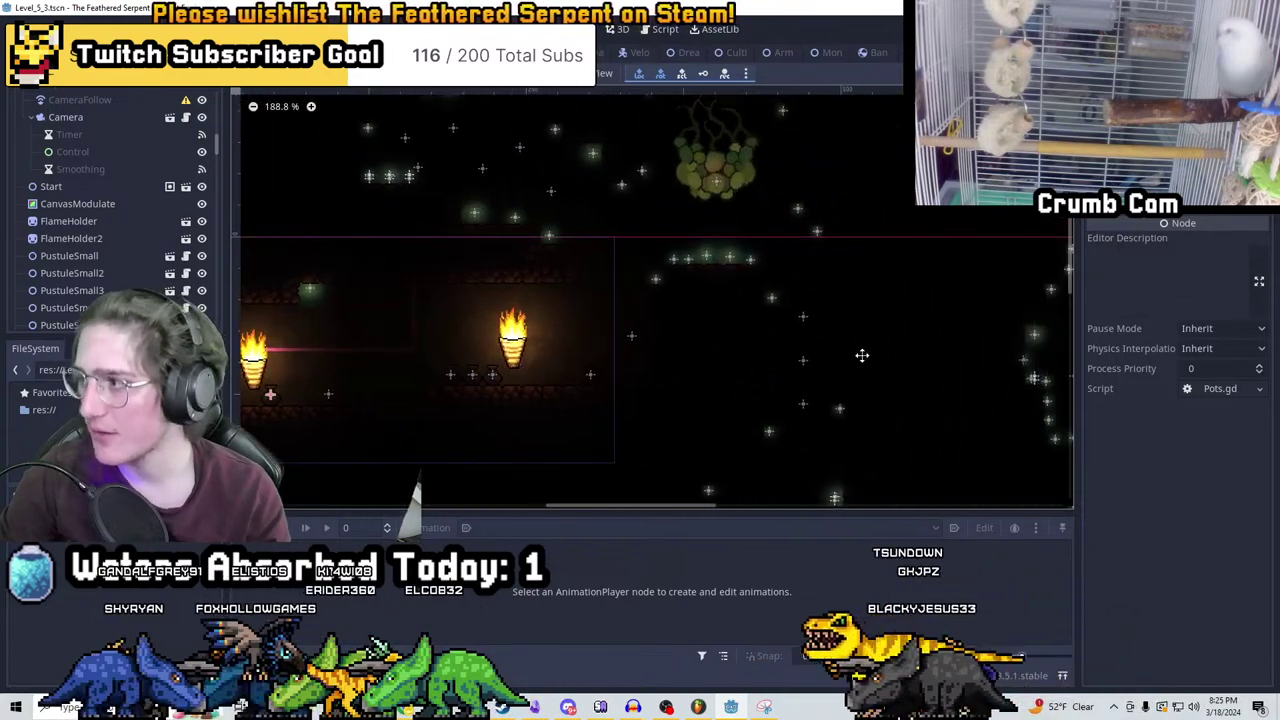
pyautogui.moveTo(860, 357); pyautogui.dragTo(697, 217, button='middle')
pyautogui.scroll(4, 745, 221)
pyautogui.scroll(5, 688, 345)
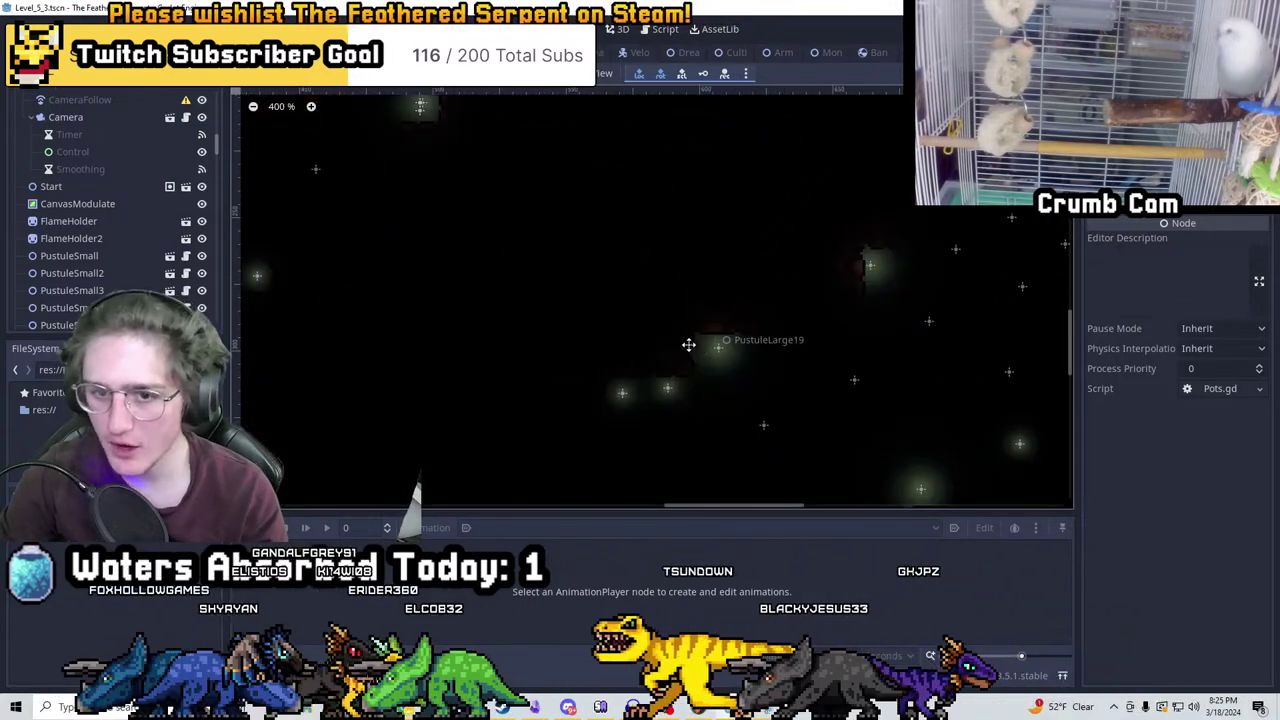
pyautogui.scroll(-10, 834, 118)
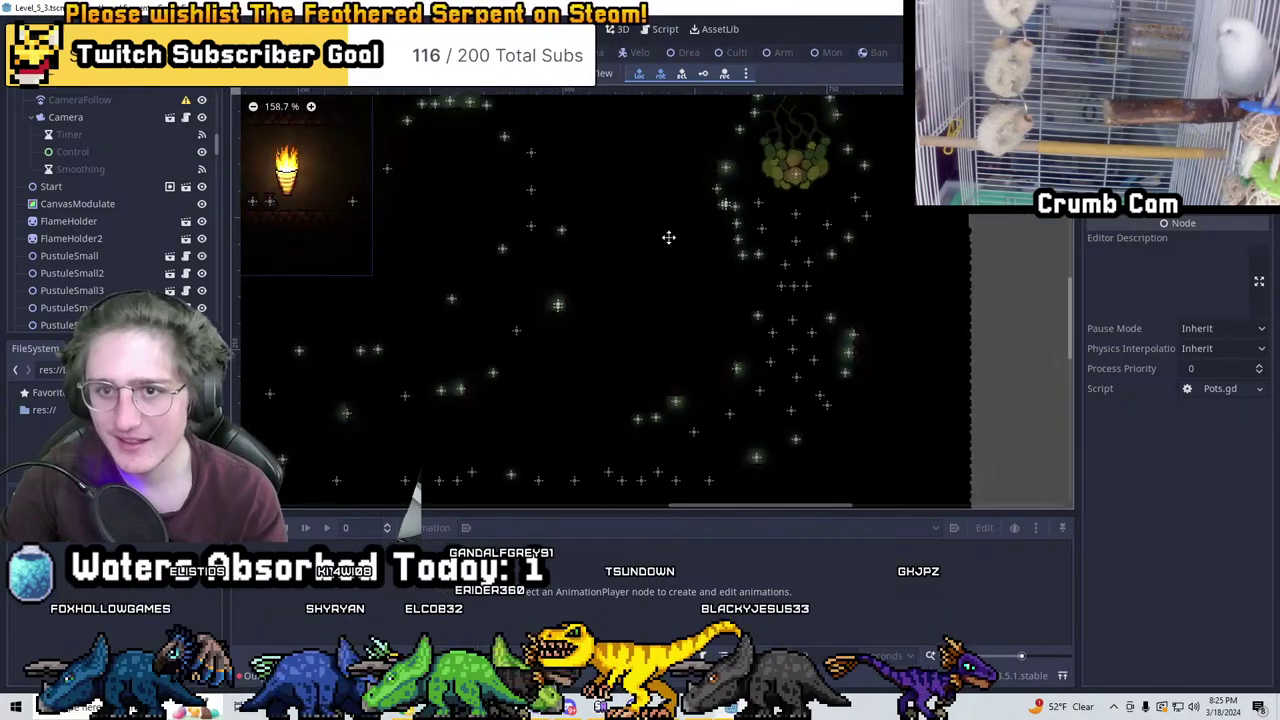
pyautogui.hotkey('ctrl', 's')
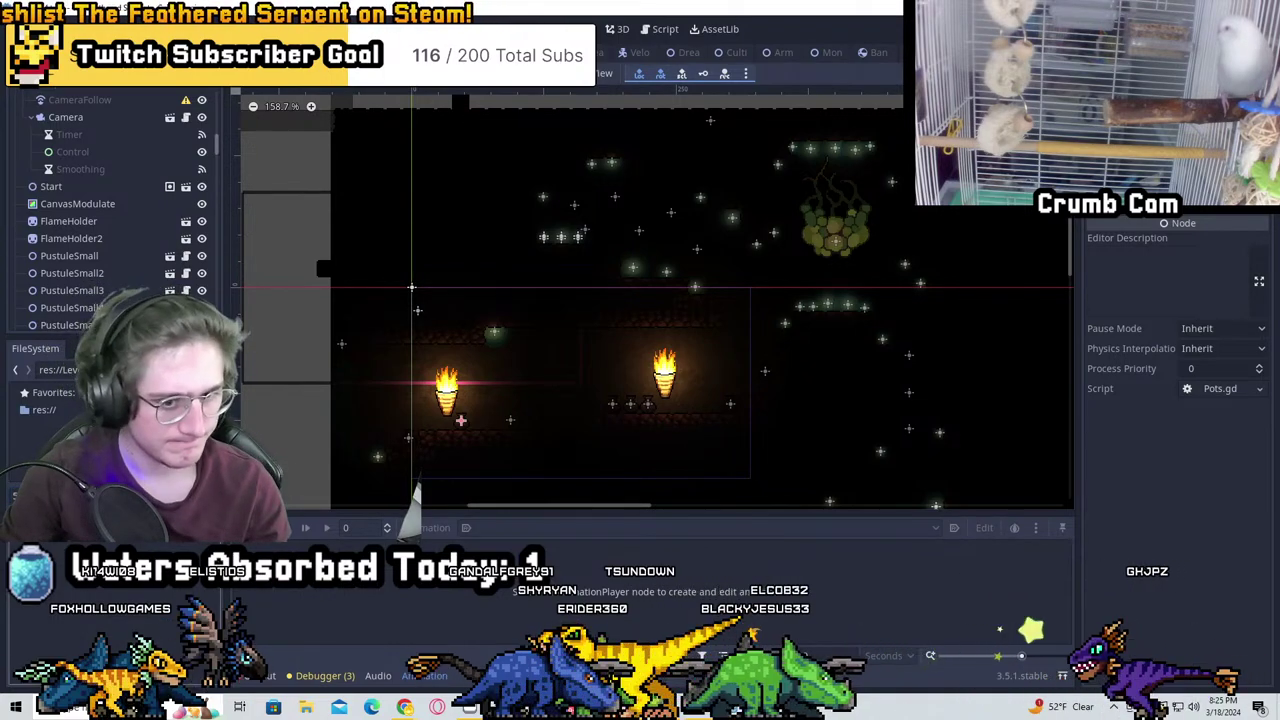
# Switch to Level_5_4, select TempleWall, and frame the OutofBounds node in the viewport
pyautogui.hotkey('ctrl', 'Tab')
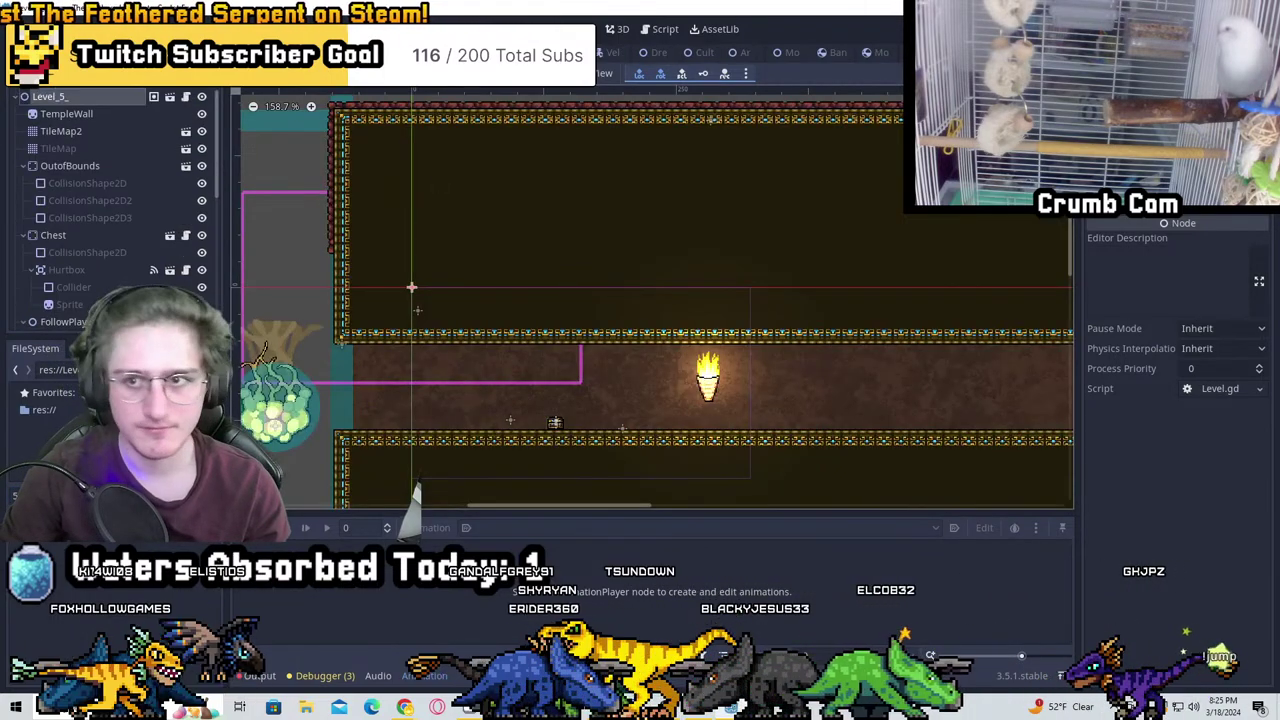
pyautogui.scroll(-3, 774, 237)
pyautogui.scroll(3, 496, 337)
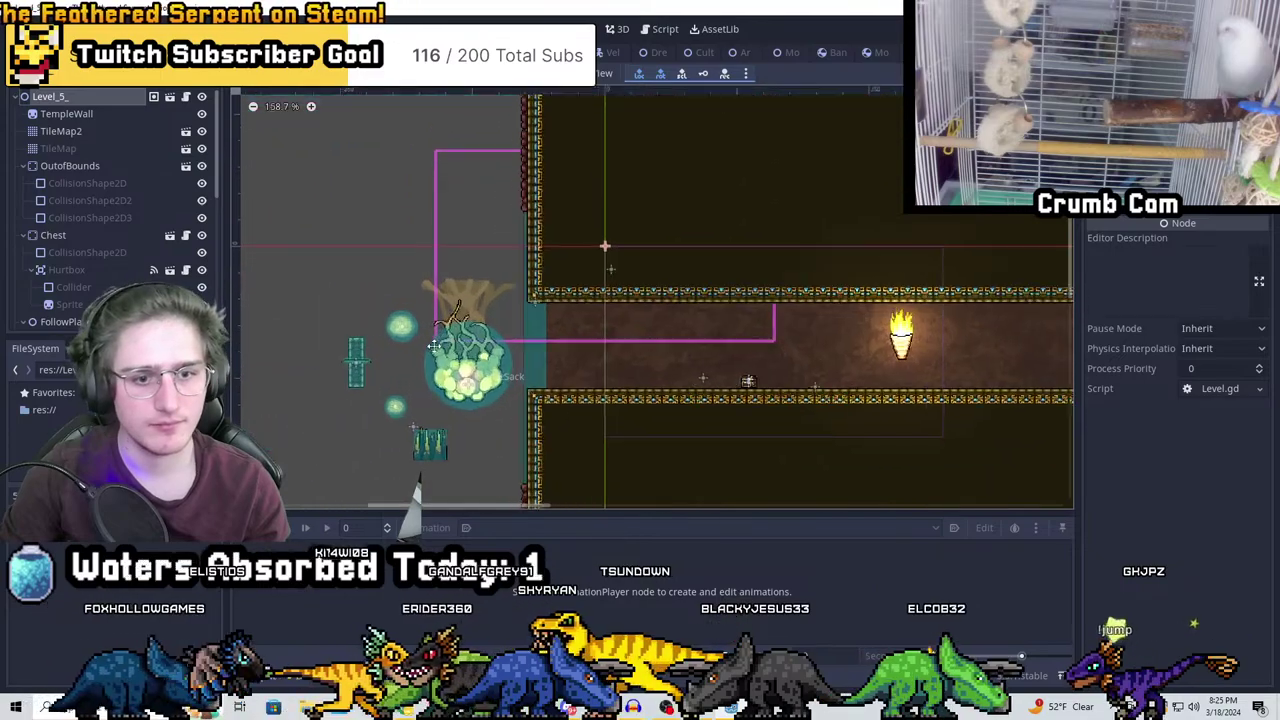
pyautogui.scroll(-2, 456, 287)
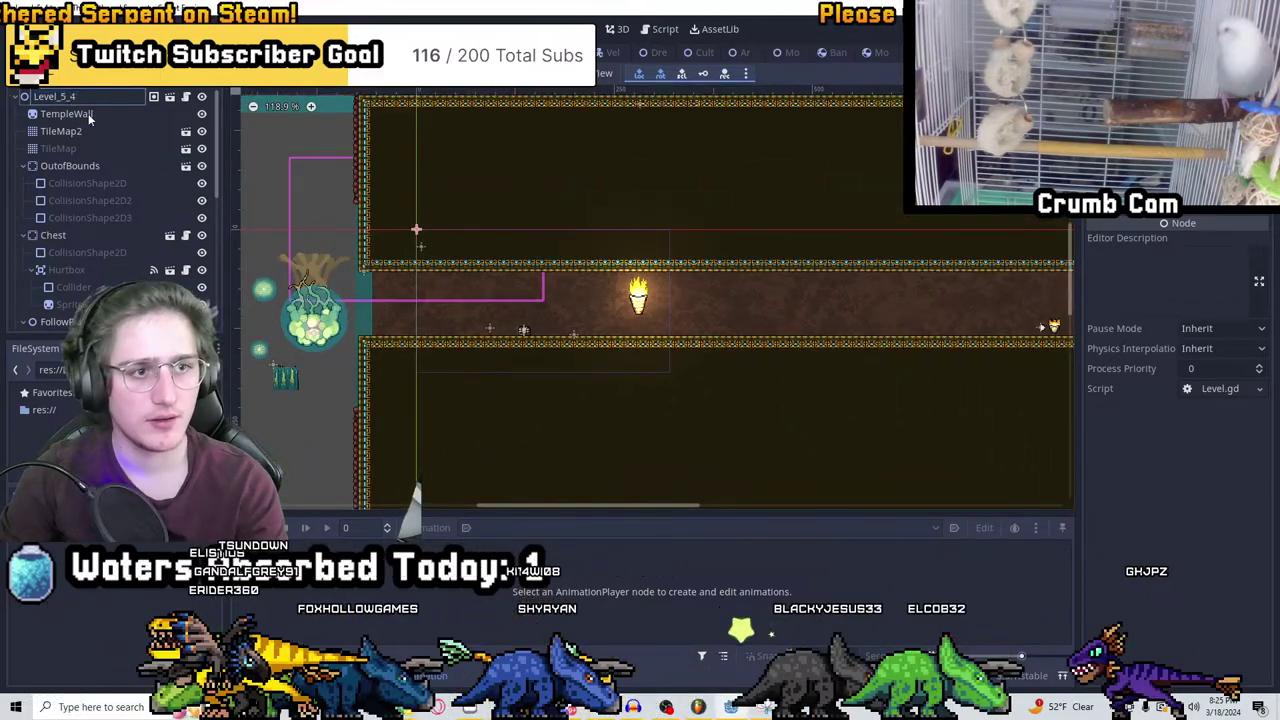
pyautogui.click(88, 113)
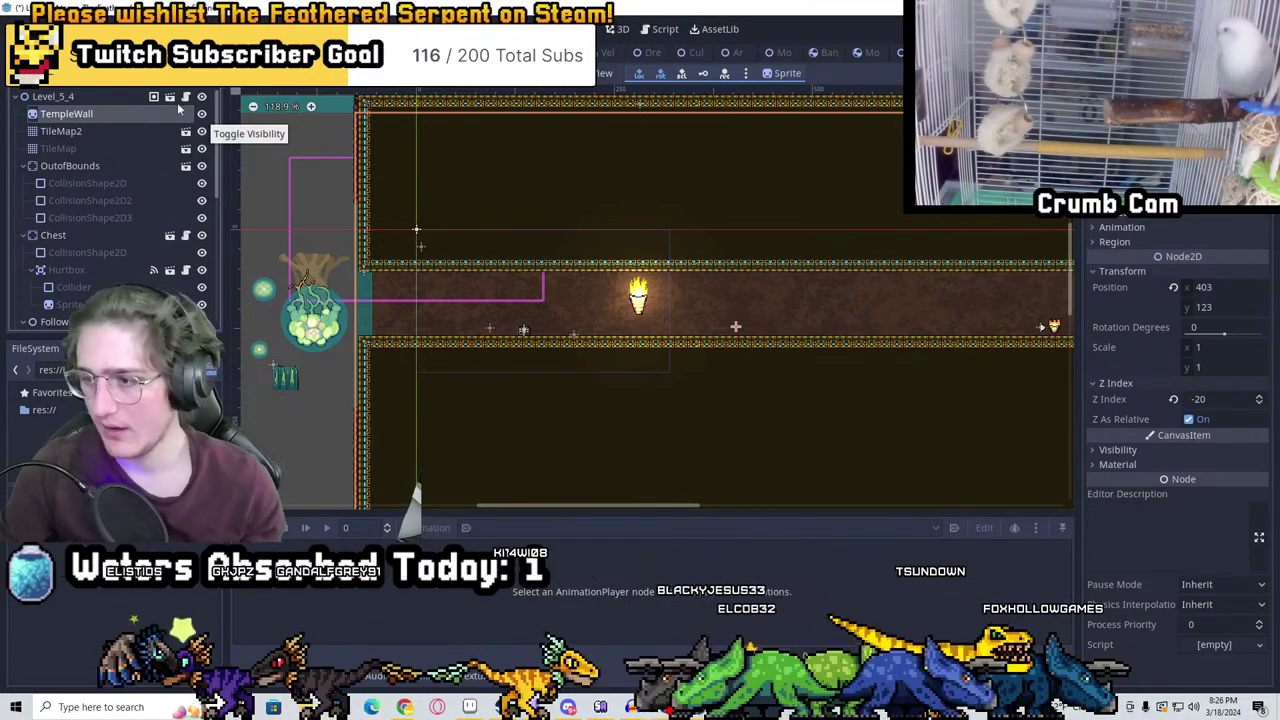
pyautogui.scroll(3, 378, 378)
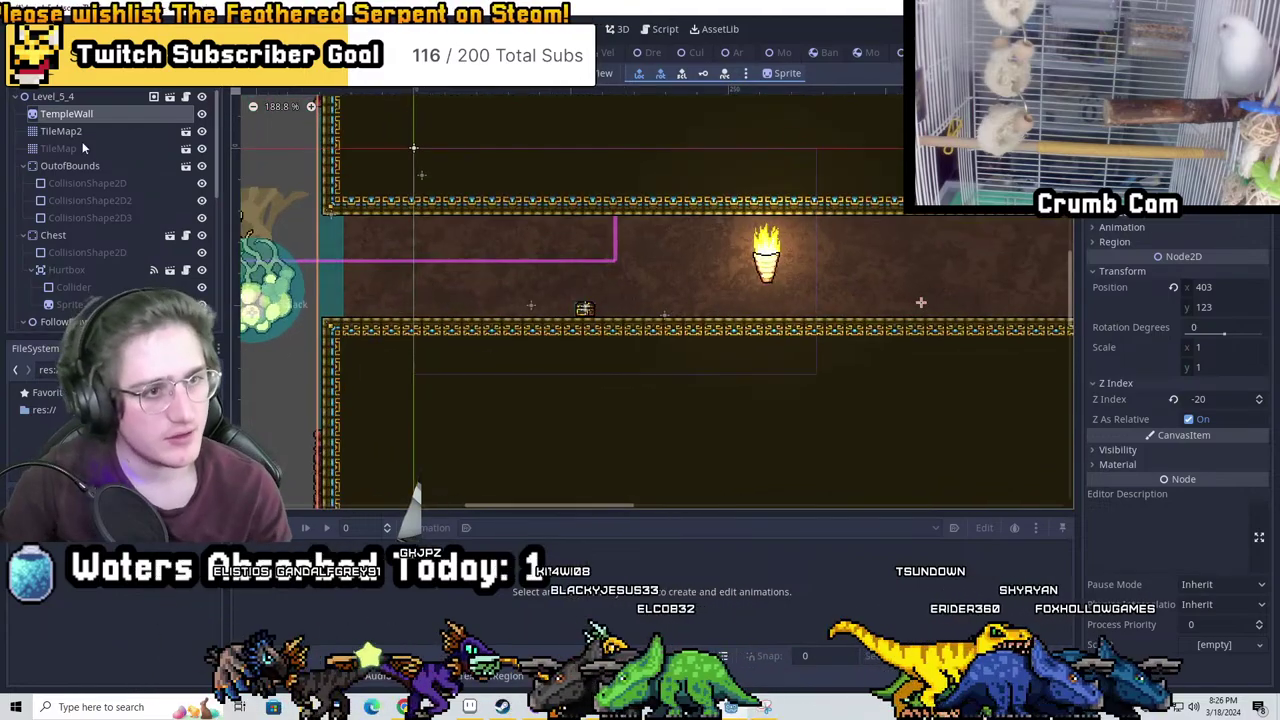
pyautogui.doubleClick(62, 165)
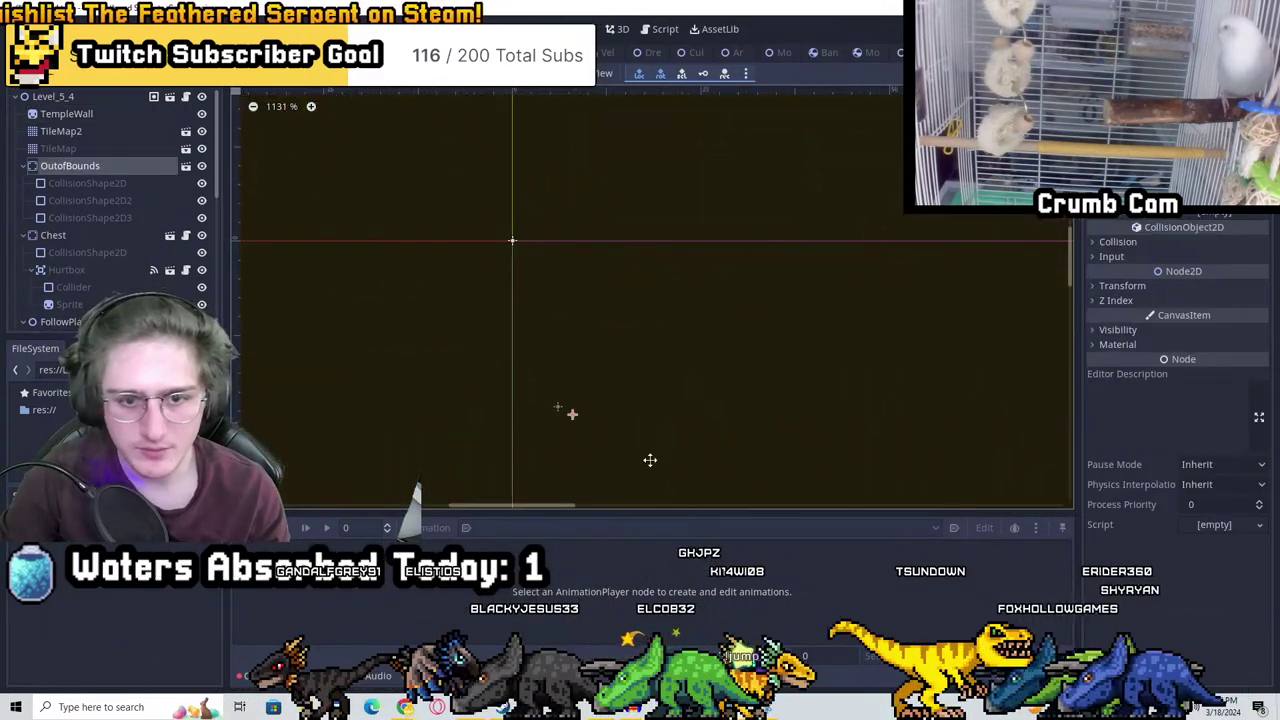
pyautogui.scroll(2, 650, 435)
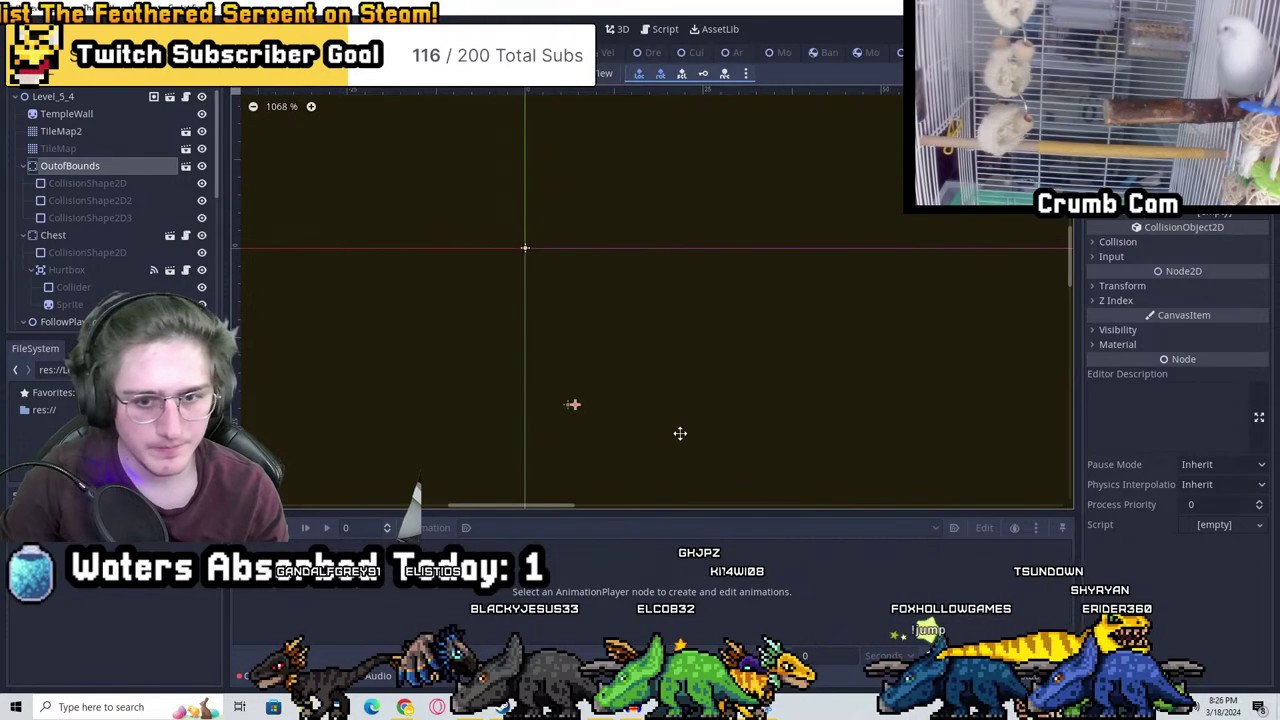
pyautogui.scroll(-15, 720, 440)
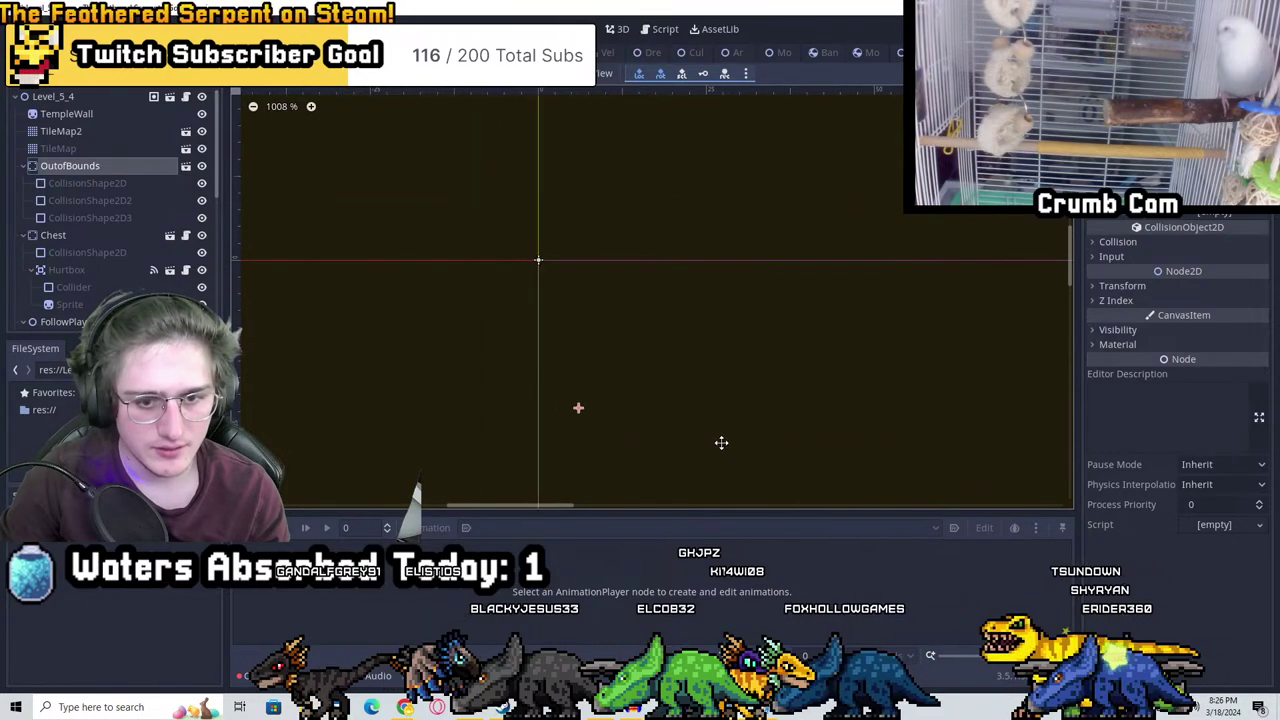
pyautogui.moveTo(716, 323); pyautogui.dragTo(580, 170, button='middle')
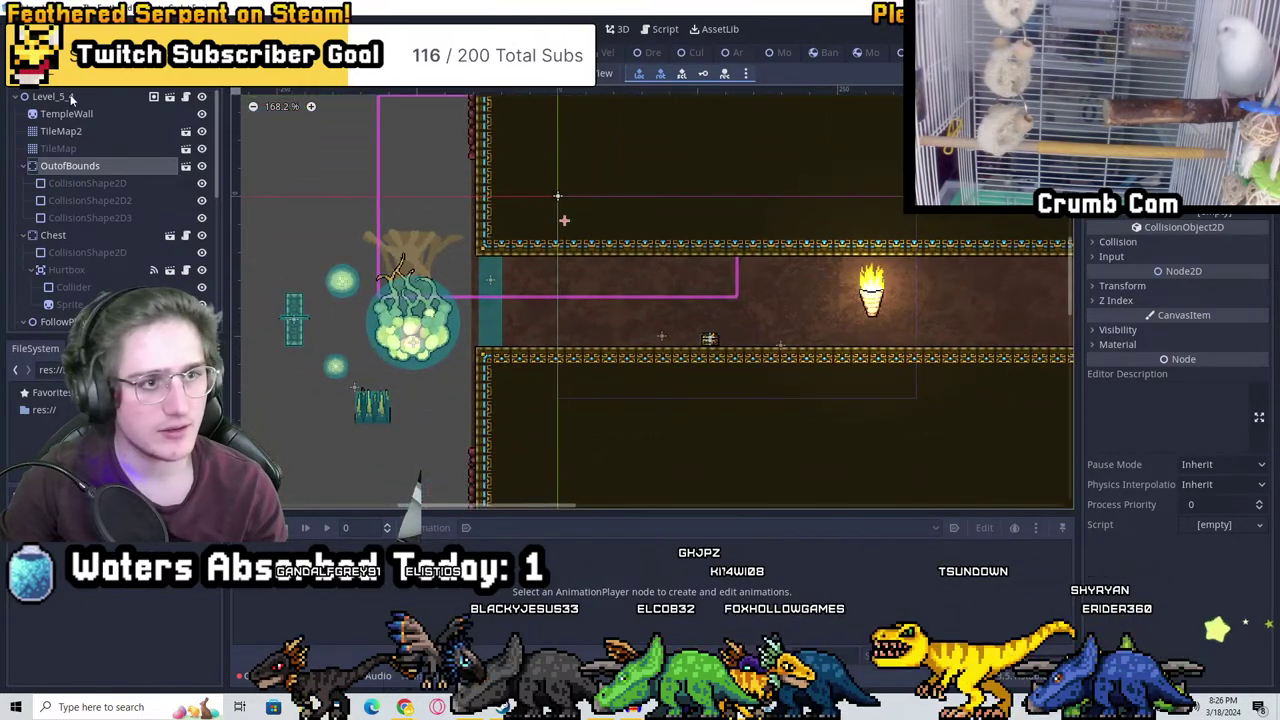
# Instance Pots.tscn into Level_5_4 below the pustule cluster, then select the TileMap node
pyautogui.click(52, 96)
pyautogui.hotkey('ctrl', 'shift', 'a')
pyautogui.write('pots')
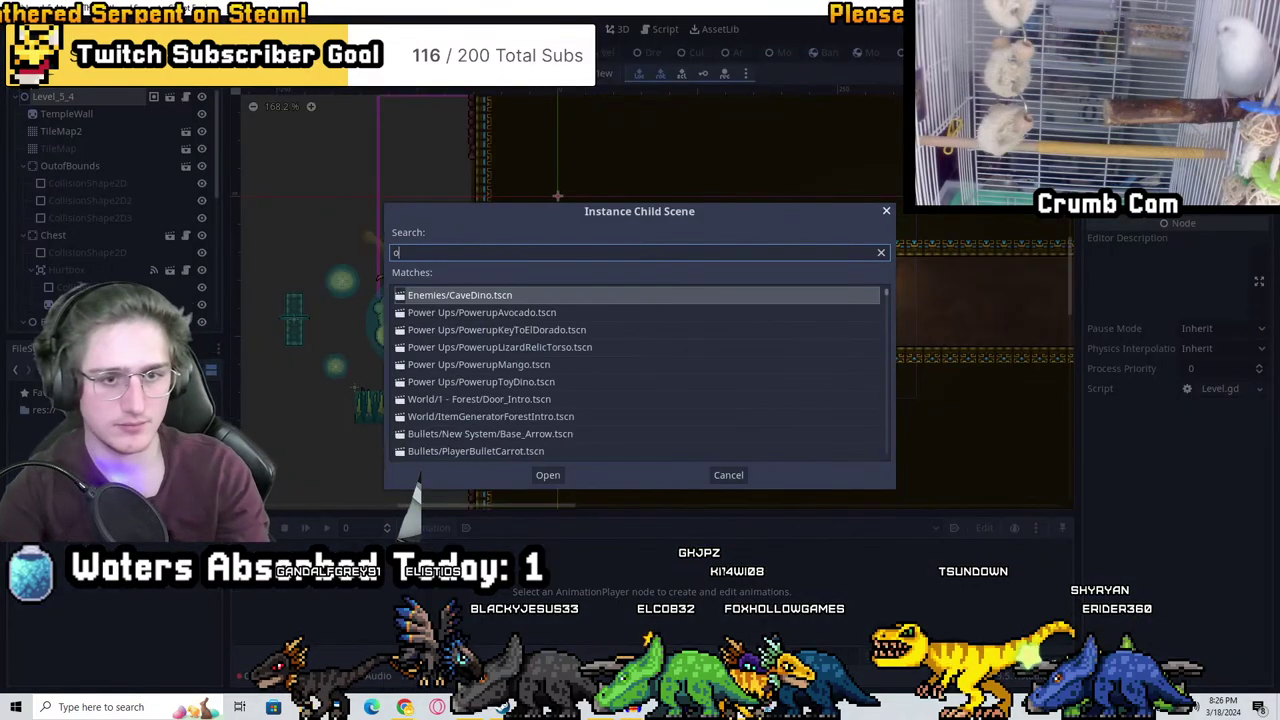
pyautogui.press('Return')
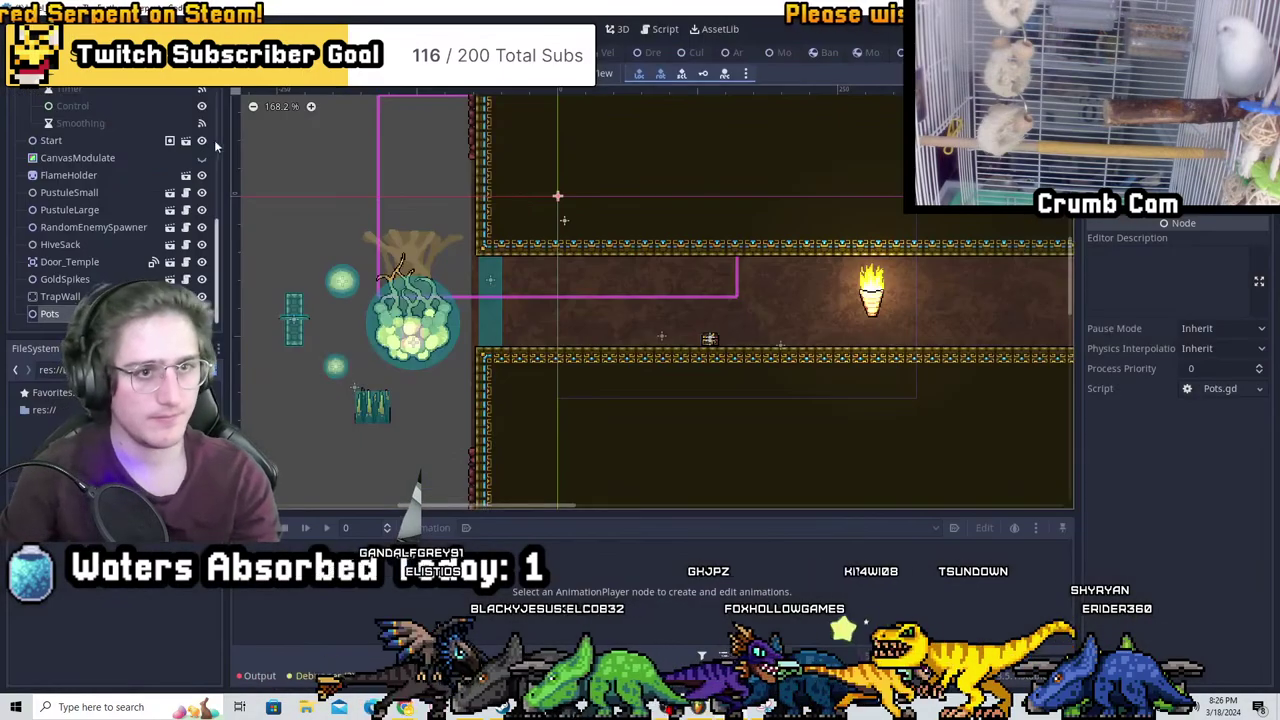
pyautogui.moveTo(494, 396); pyautogui.dragTo(320, 312, button='middle')
pyautogui.scroll(3, 50, 120)
pyautogui.scroll(4, 50, 120)
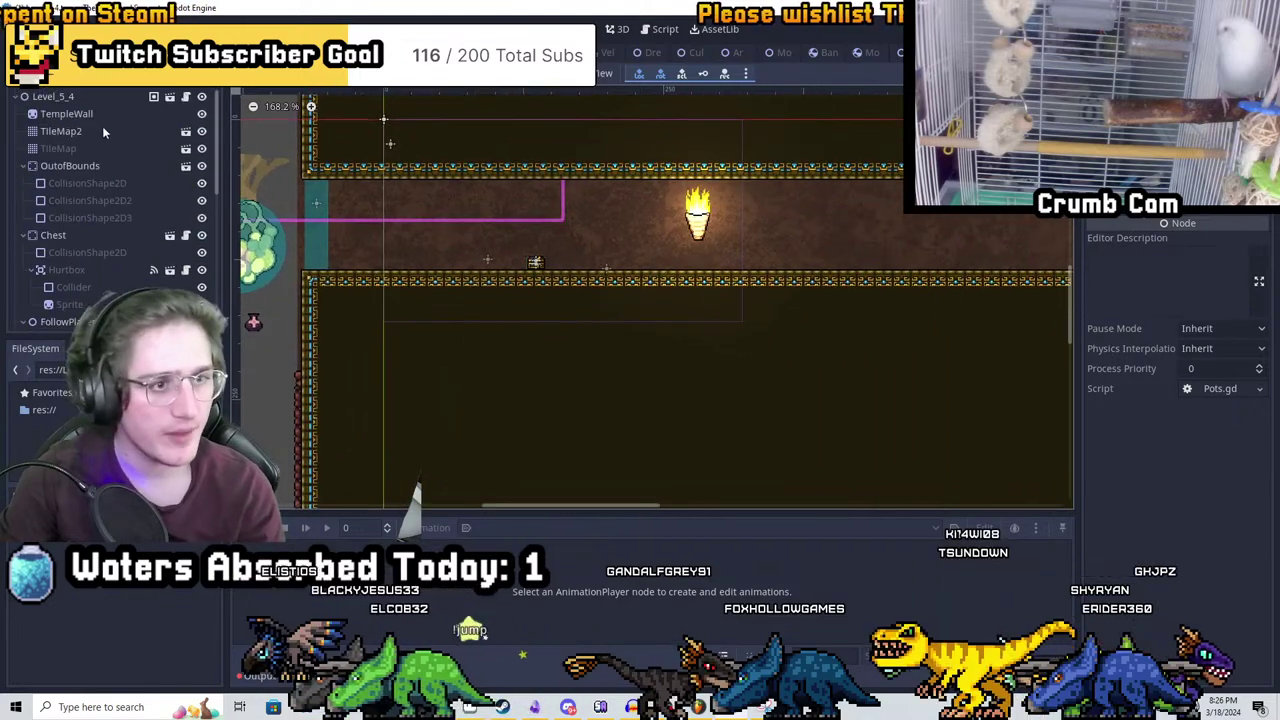
pyautogui.click(74, 148)
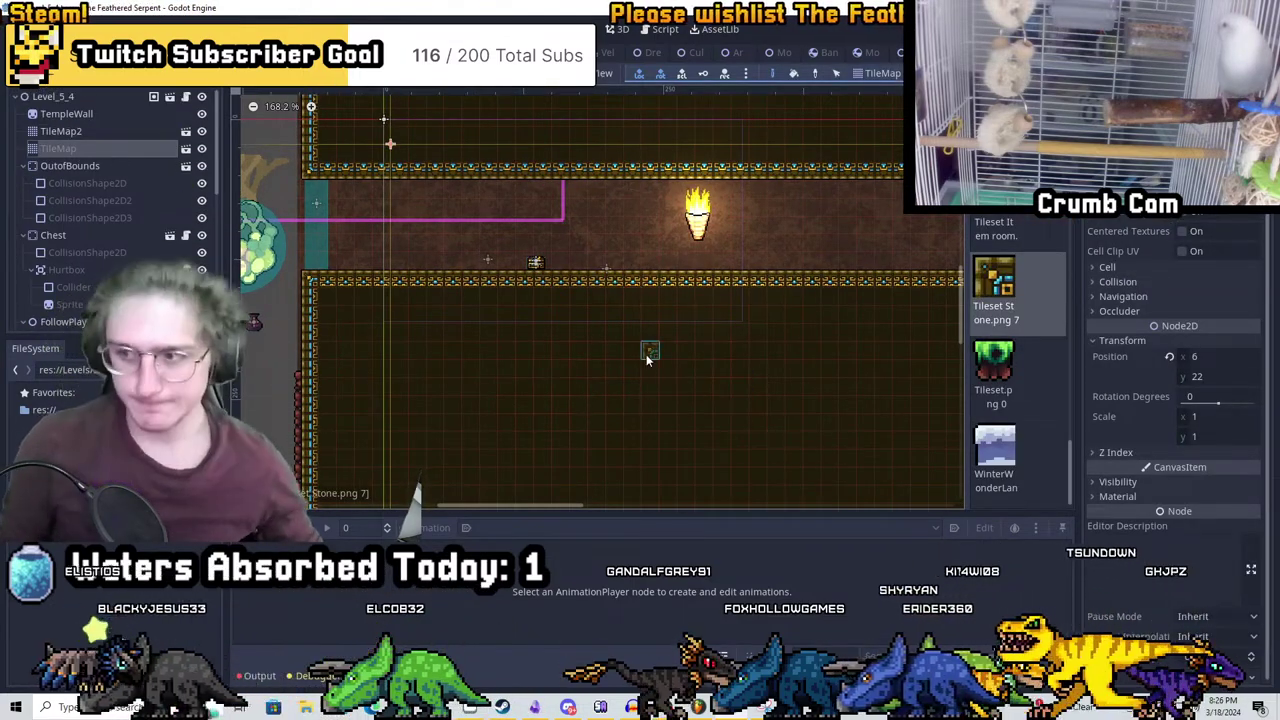
# Paint new stone wall tiles above the corridor
pyautogui.scroll(2, 712, 296)
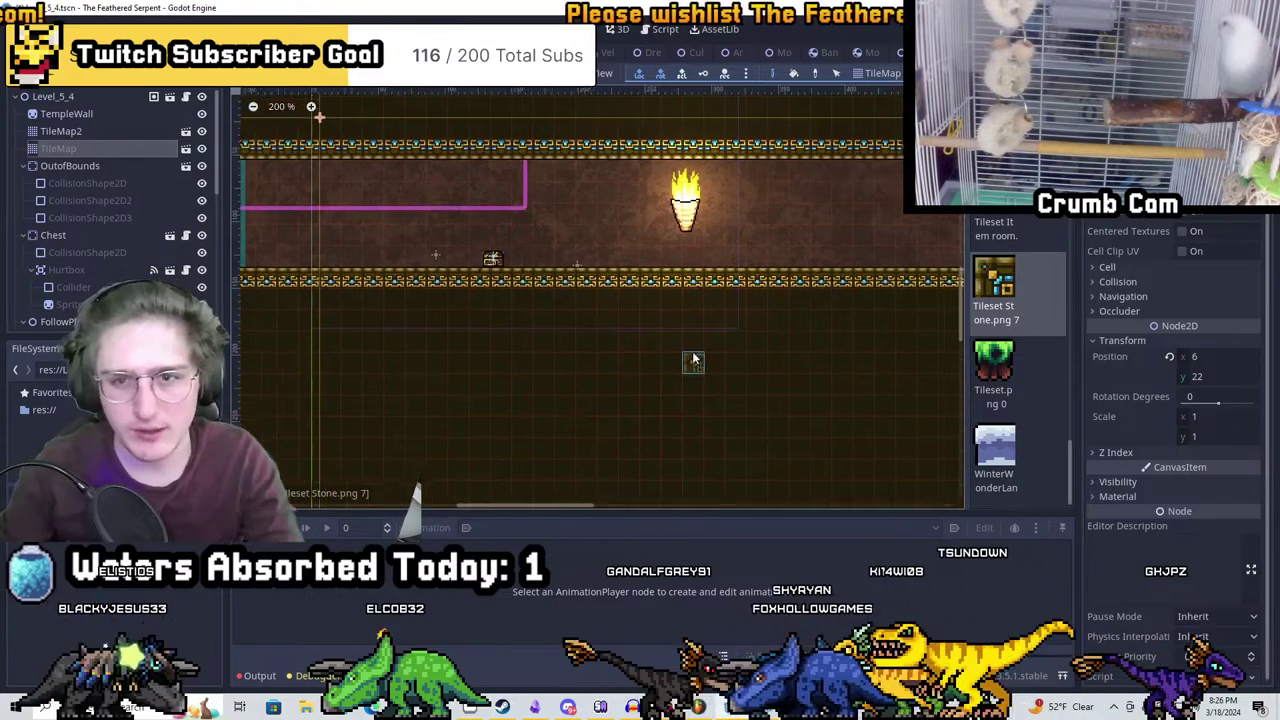
pyautogui.scroll(-4, 656, 271)
pyautogui.moveTo(656, 271); pyautogui.dragTo(534, 270, button='middle')
pyautogui.keyDown('shift'); pyautogui.hscroll(-1, 451, 291); pyautogui.keyUp('shift')
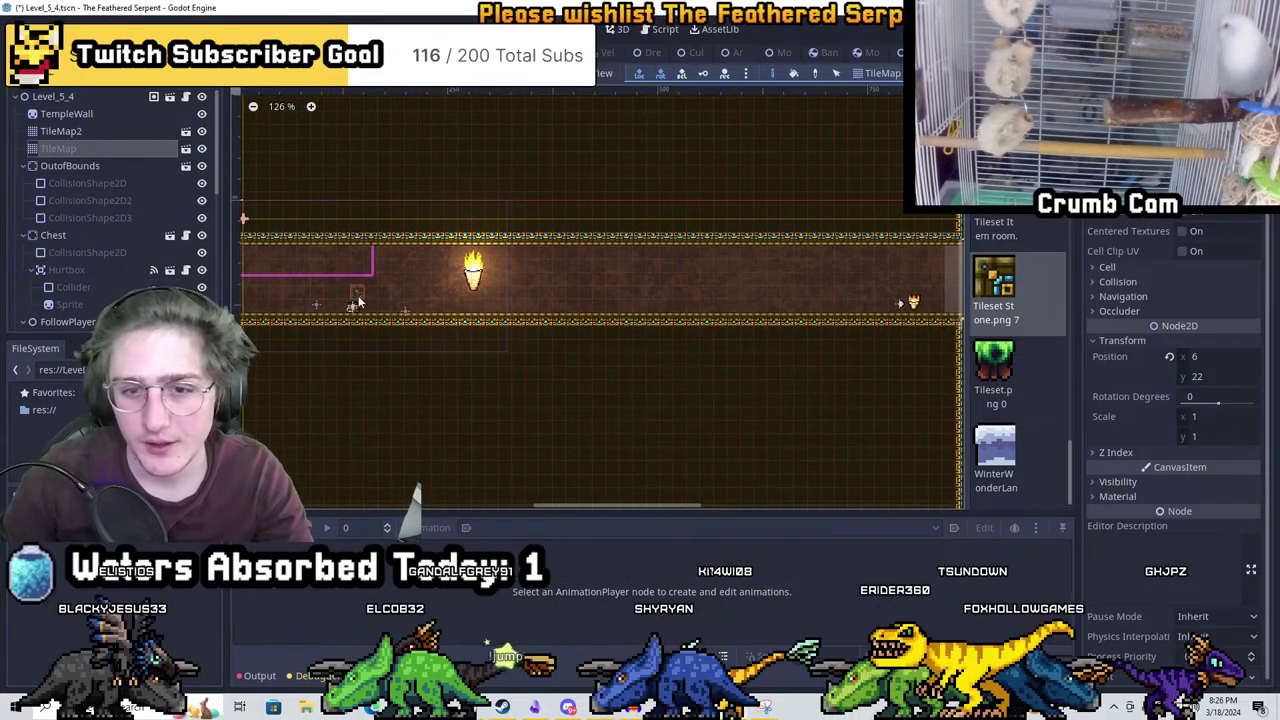
pyautogui.scroll(4, 842, 269)
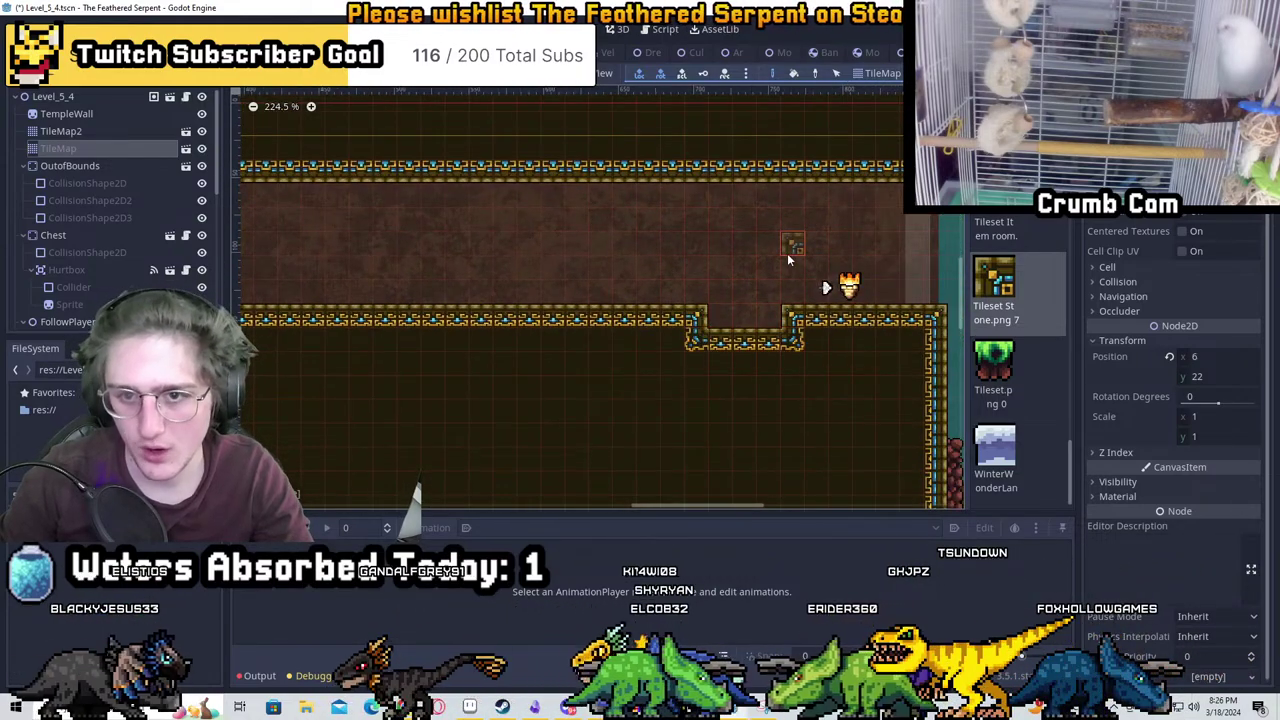
pyautogui.moveTo(787, 253)
pyautogui.mouseDown()
pyautogui.moveTo(790, 165)
pyautogui.moveTo(830, 240)
pyautogui.moveTo(830, 215)
pyautogui.mouseUp()
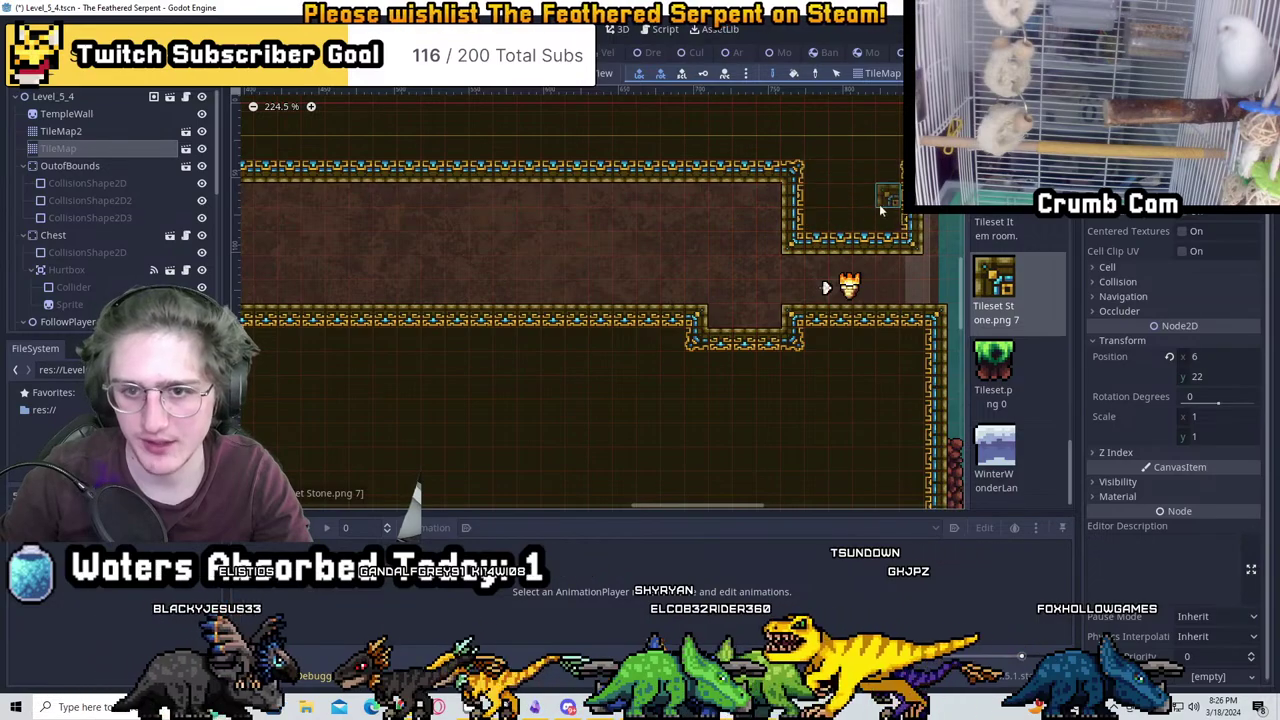
# Paint a small walled box above the corridor step, with a staircase rising up-left to it
pyautogui.moveTo(830, 215); pyautogui.dragTo(726, 226, button='middle')
pyautogui.moveTo(700, 248)
pyautogui.mouseDown()
pyautogui.moveTo(817, 244)
pyautogui.moveTo(828, 256)
pyautogui.mouseUp()
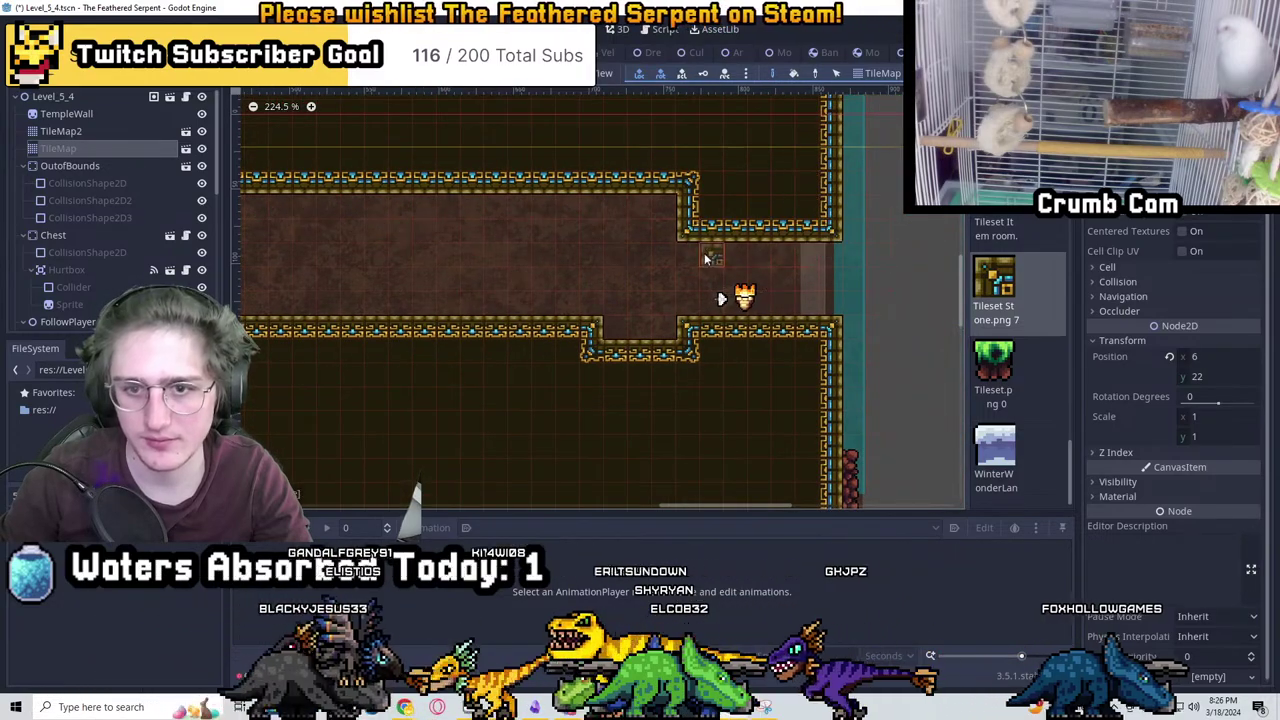
pyautogui.moveTo(705, 265); pyautogui.dragTo(810, 352, button='middle')
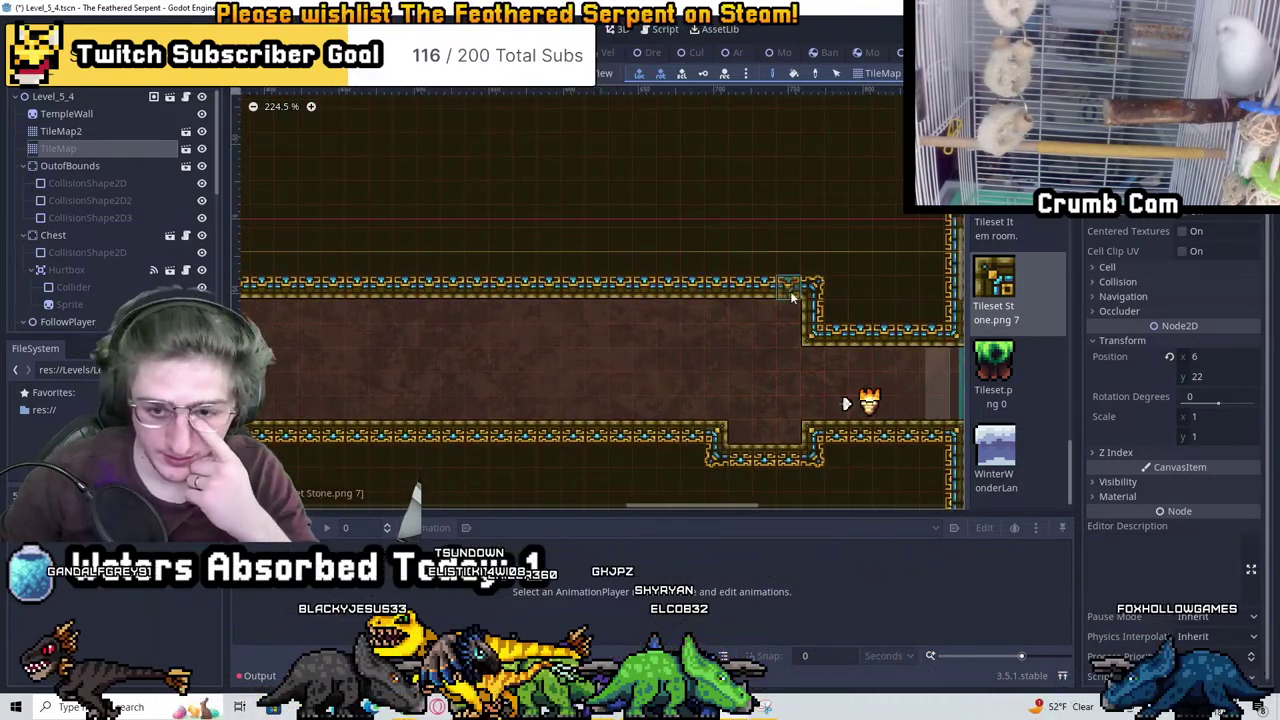
pyautogui.moveTo(790, 288)
pyautogui.mouseDown()
pyautogui.moveTo(771, 296)
pyautogui.moveTo(769, 259)
pyautogui.mouseUp()
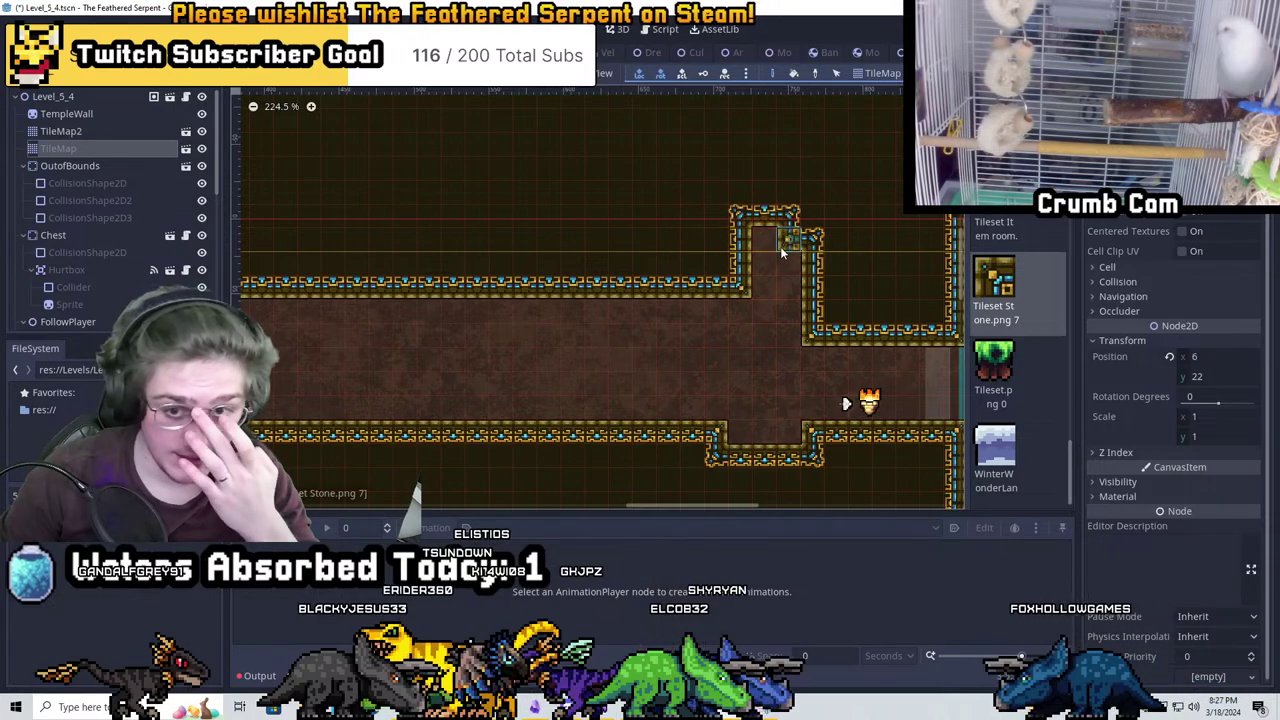
pyautogui.moveTo(768, 212)
pyautogui.mouseDown()
pyautogui.moveTo(786, 209)
pyautogui.moveTo(742, 207)
pyautogui.mouseUp()
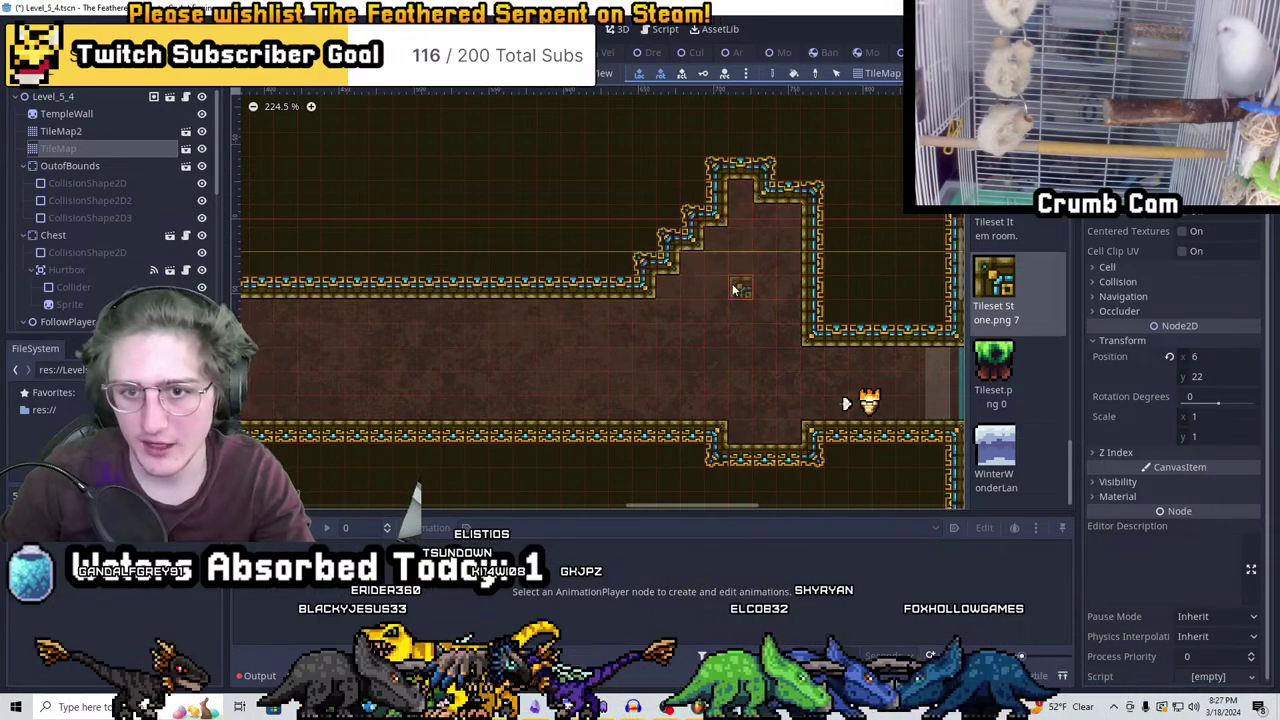
# Extend the dark room's interior tiles up-left, down-left and rightward
pyautogui.scroll(-5, 751, 276)
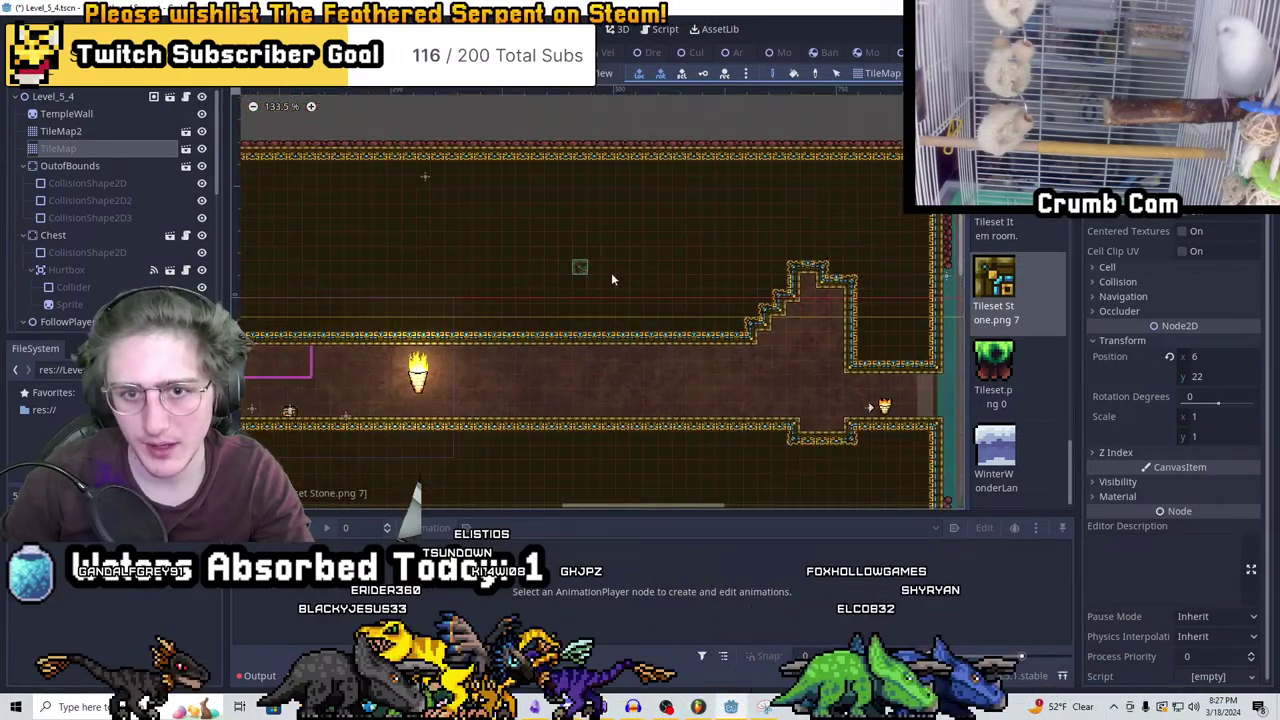
pyautogui.scroll(3, 704, 268)
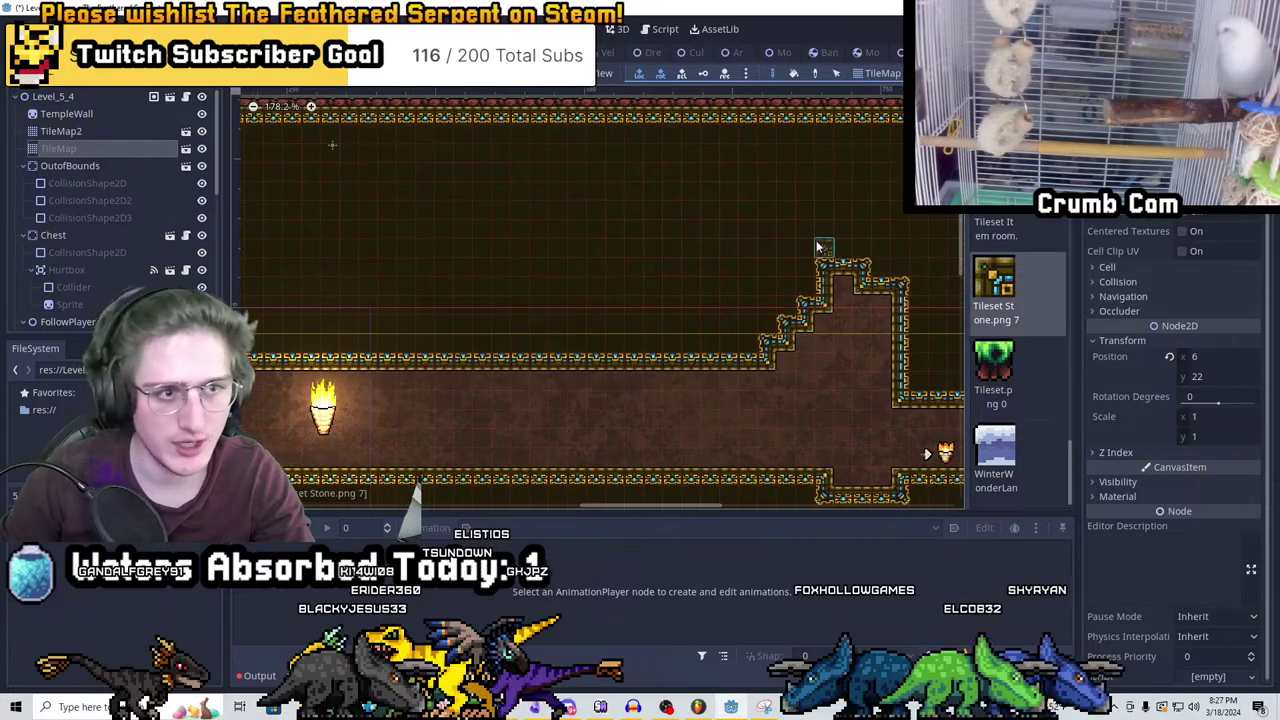
pyautogui.scroll(3, 816, 247)
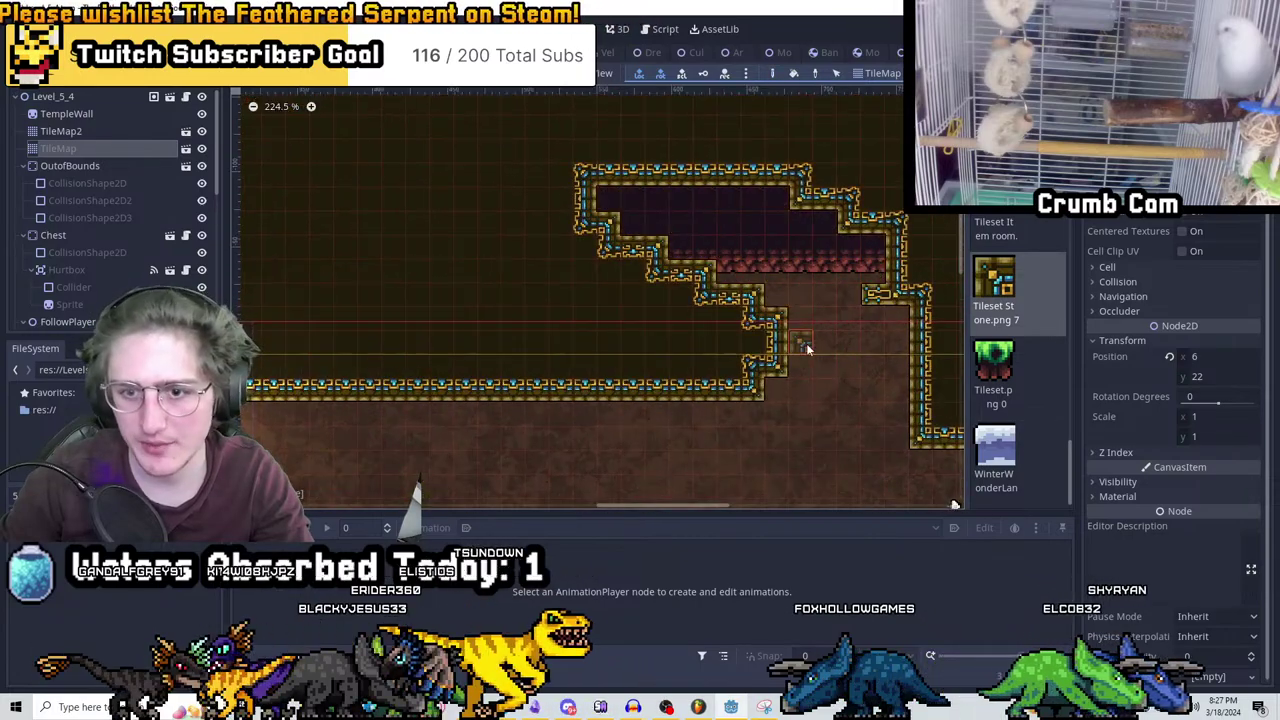
pyautogui.moveTo(600, 240)
pyautogui.mouseDown()
pyautogui.moveTo(586, 214)
pyautogui.moveTo(543, 214)
pyautogui.moveTo(486, 134)
pyautogui.moveTo(535, 172)
pyautogui.moveTo(488, 220)
pyautogui.mouseUp()
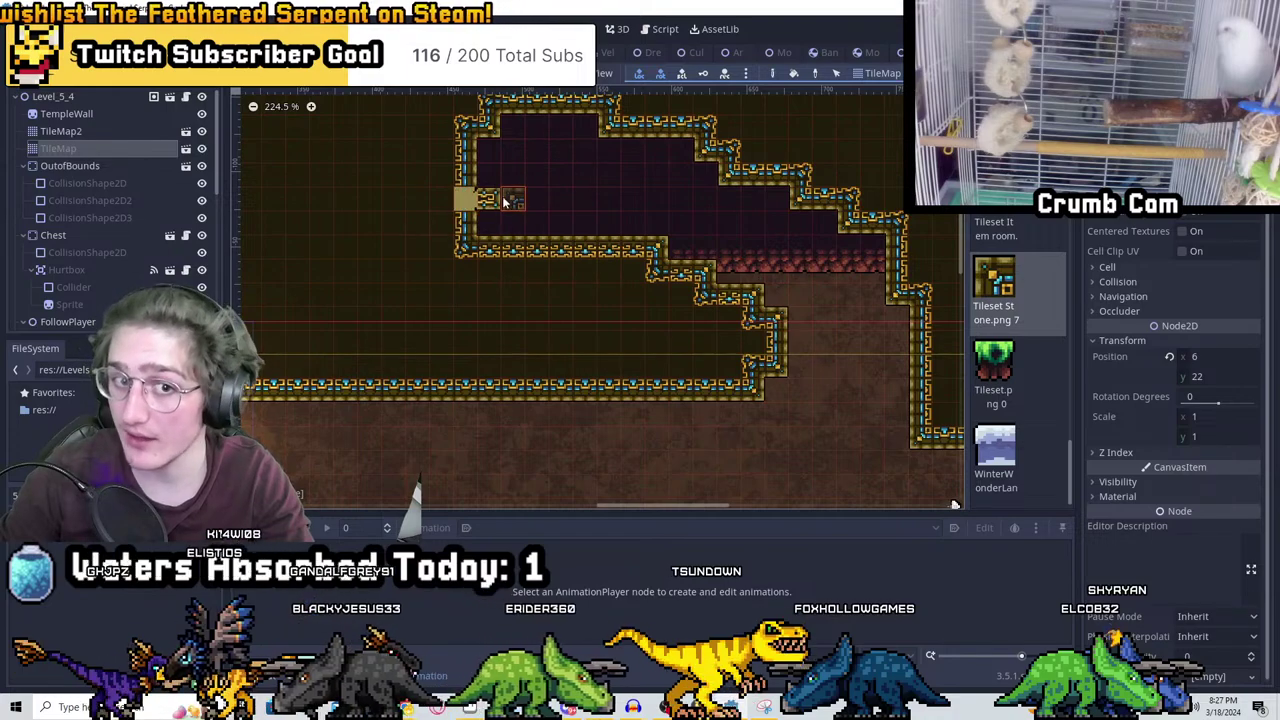
pyautogui.moveTo(505, 200); pyautogui.dragTo(686, 240, button='middle')
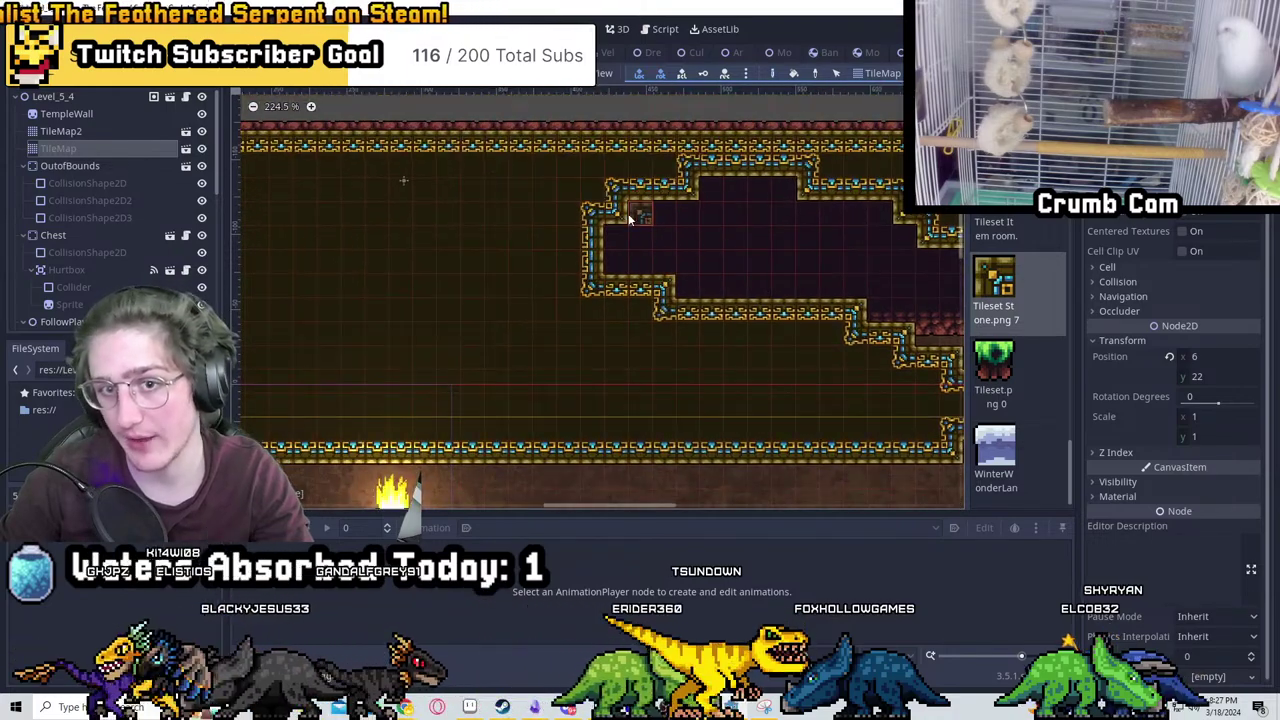
pyautogui.moveTo(630, 218)
pyautogui.mouseDown()
pyautogui.moveTo(715, 150)
pyautogui.moveTo(663, 189)
pyautogui.moveTo(474, 116)
pyautogui.mouseUp()
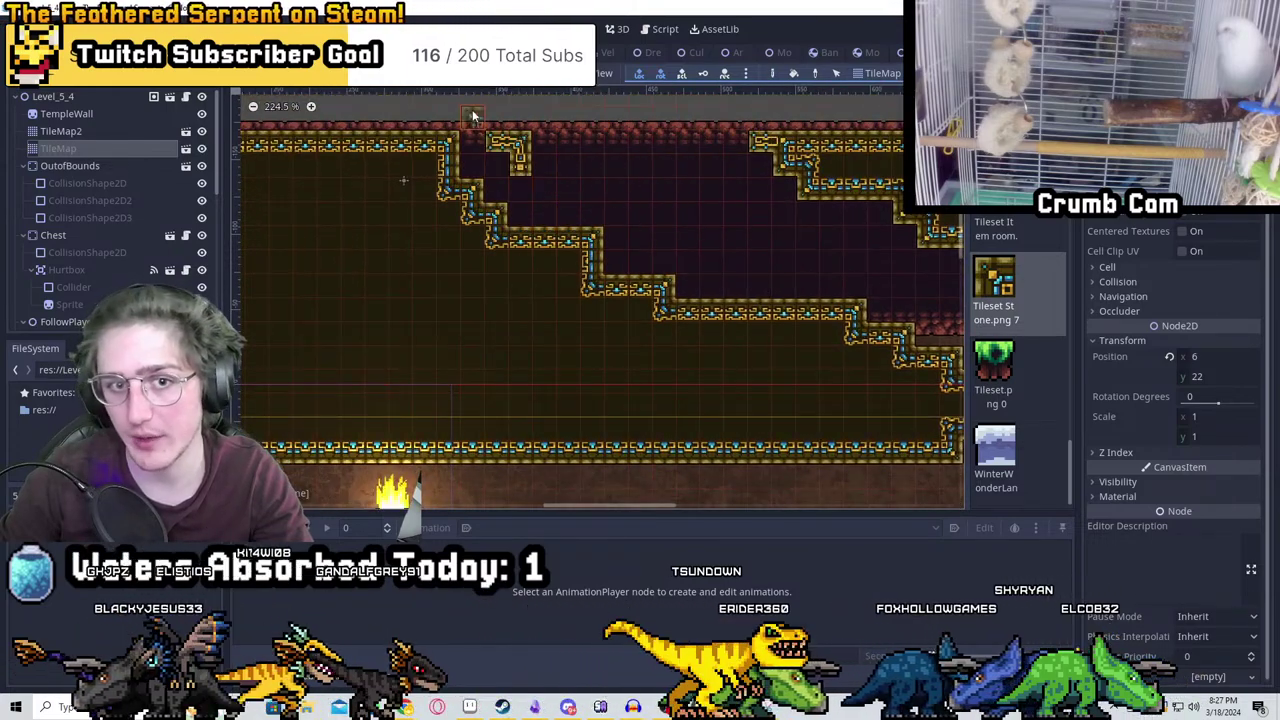
pyautogui.moveTo(606, 257)
pyautogui.mouseDown()
pyautogui.moveTo(554, 229)
pyautogui.moveTo(520, 292)
pyautogui.moveTo(740, 318)
pyautogui.moveTo(851, 309)
pyautogui.moveTo(866, 336)
pyautogui.mouseUp()
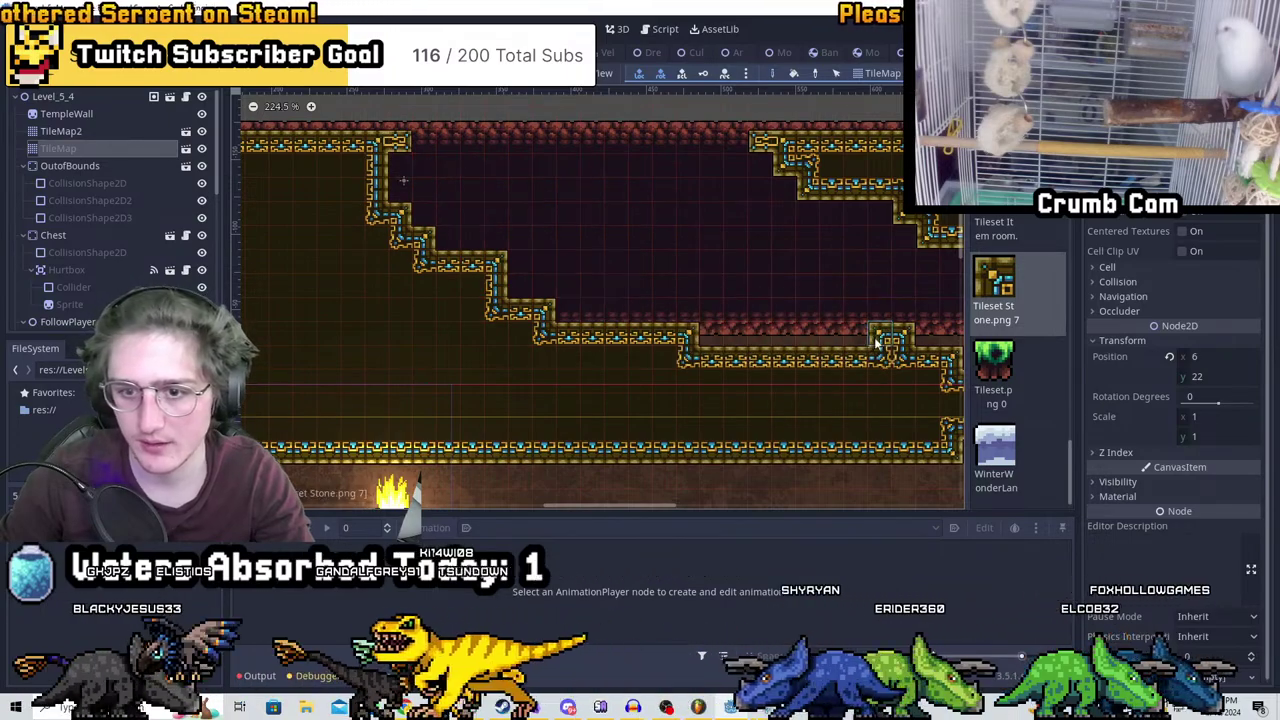
pyautogui.scroll(-1, 891, 316)
pyautogui.scroll(1, 891, 316)
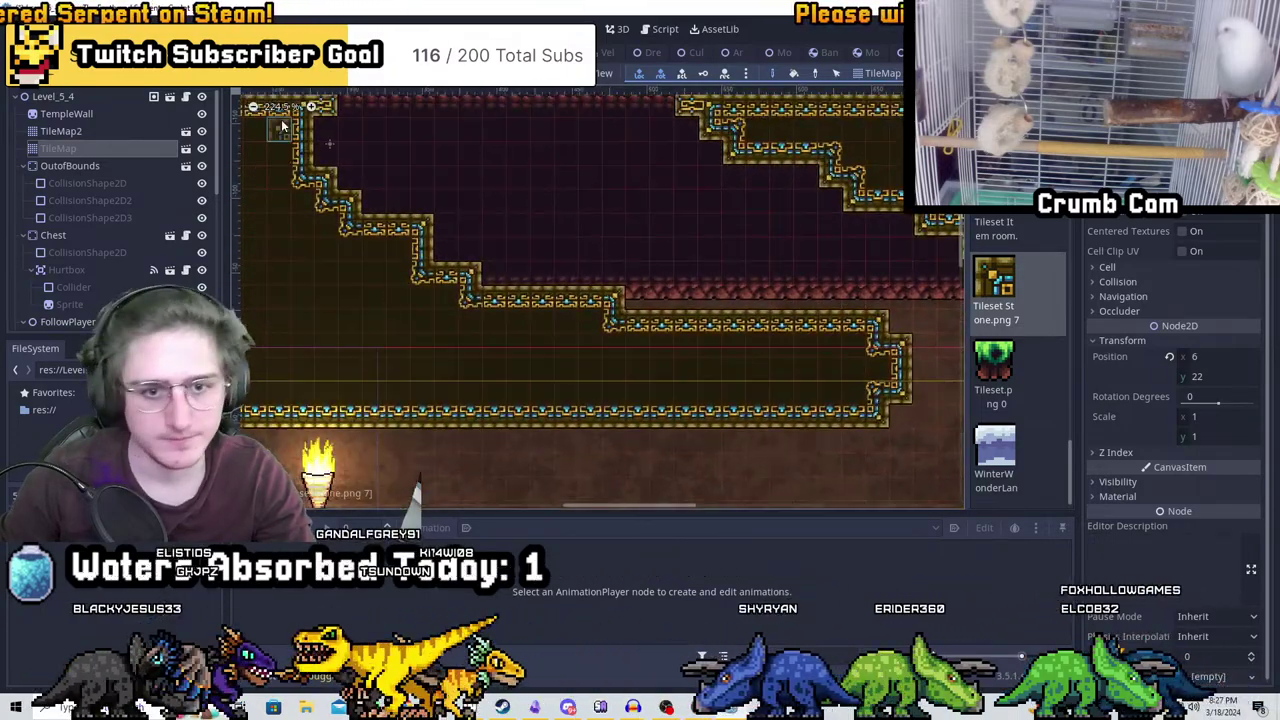
pyautogui.scroll(-2, 644, 413)
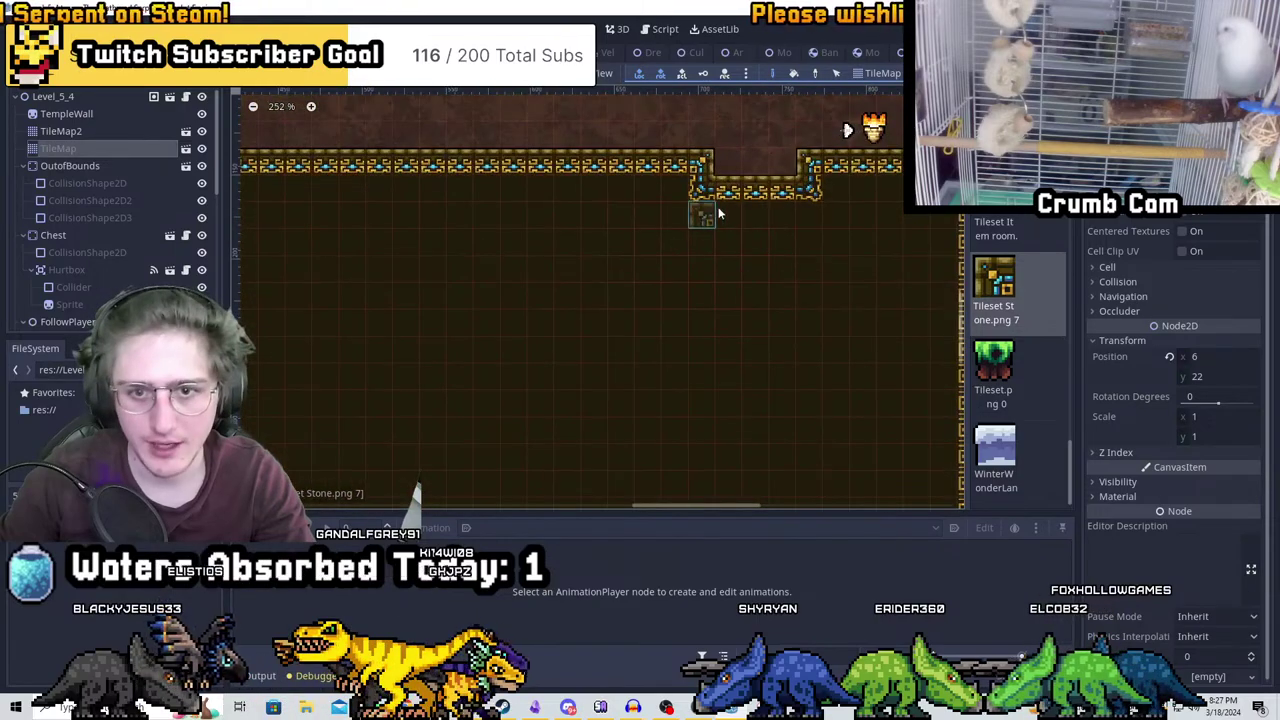
# Enlarge the small room down and left, straighten its left wall, and add a pocket below its floor
pyautogui.scroll(3, 747, 255)
pyautogui.moveTo(747, 255)
pyautogui.mouseDown()
pyautogui.moveTo(800, 295)
pyautogui.moveTo(785, 265)
pyautogui.moveTo(745, 335)
pyautogui.moveTo(728, 296)
pyautogui.moveTo(773, 349)
pyautogui.moveTo(655, 262)
pyautogui.moveTo(628, 295)
pyautogui.moveTo(665, 340)
pyautogui.moveTo(660, 314)
pyautogui.moveTo(651, 357)
pyautogui.moveTo(805, 354)
pyautogui.mouseUp()
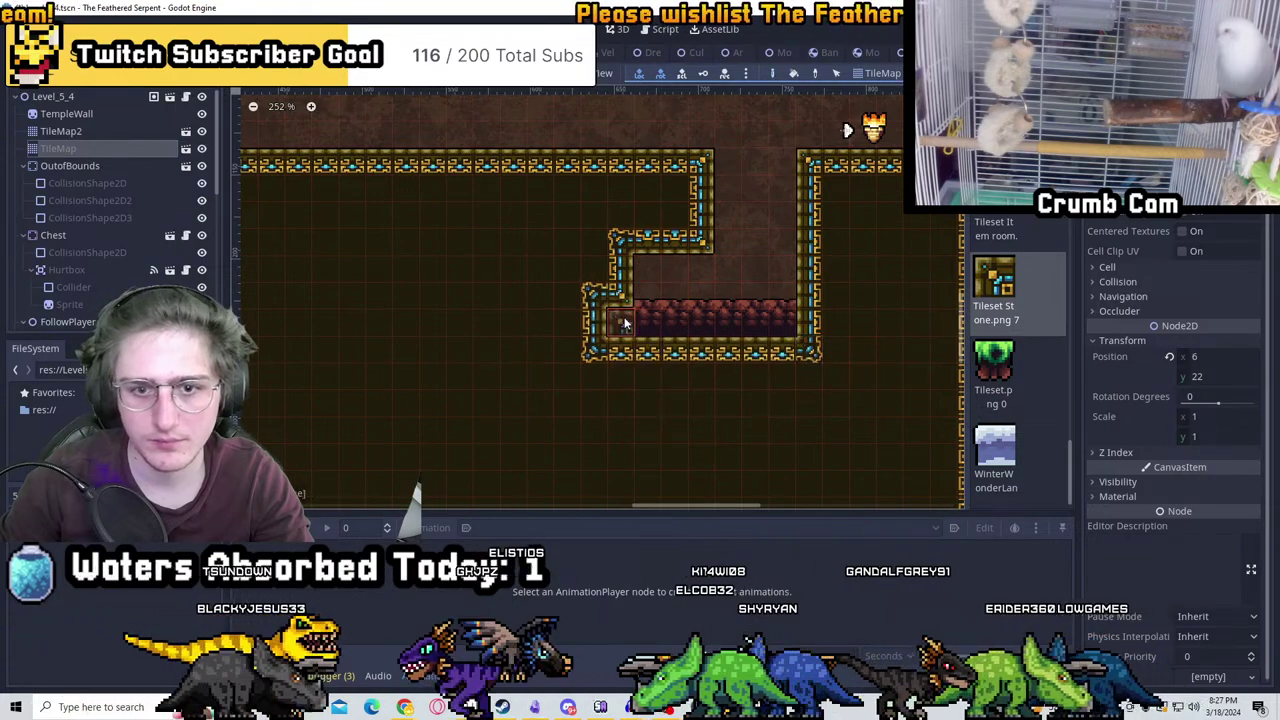
pyautogui.moveTo(623, 323)
pyautogui.mouseDown()
pyautogui.moveTo(629, 269)
pyautogui.moveTo(674, 329)
pyautogui.moveTo(703, 332)
pyautogui.moveTo(692, 380)
pyautogui.mouseUp()
pyautogui.moveTo(692, 380); pyautogui.dragTo(704, 347, button='middle')
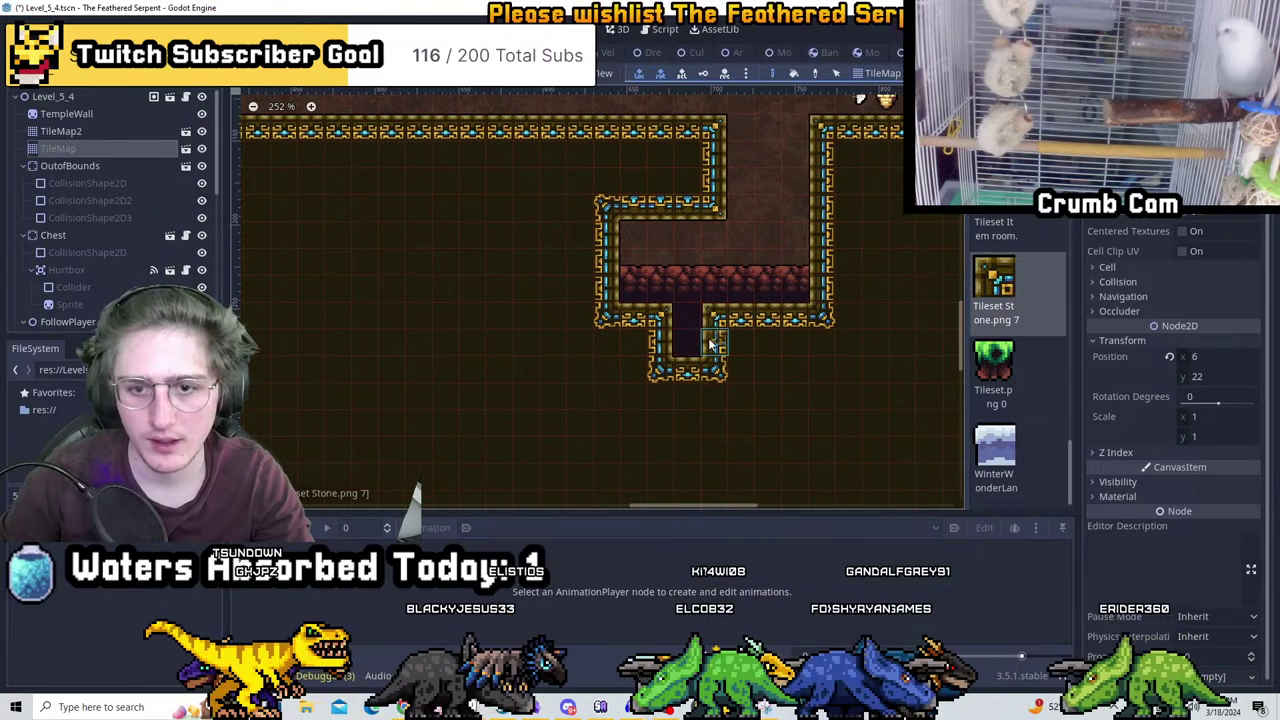
# Widen the pocket leftward and extend it into a shaft with walls running downward
pyautogui.scroll(-4, 688, 375)
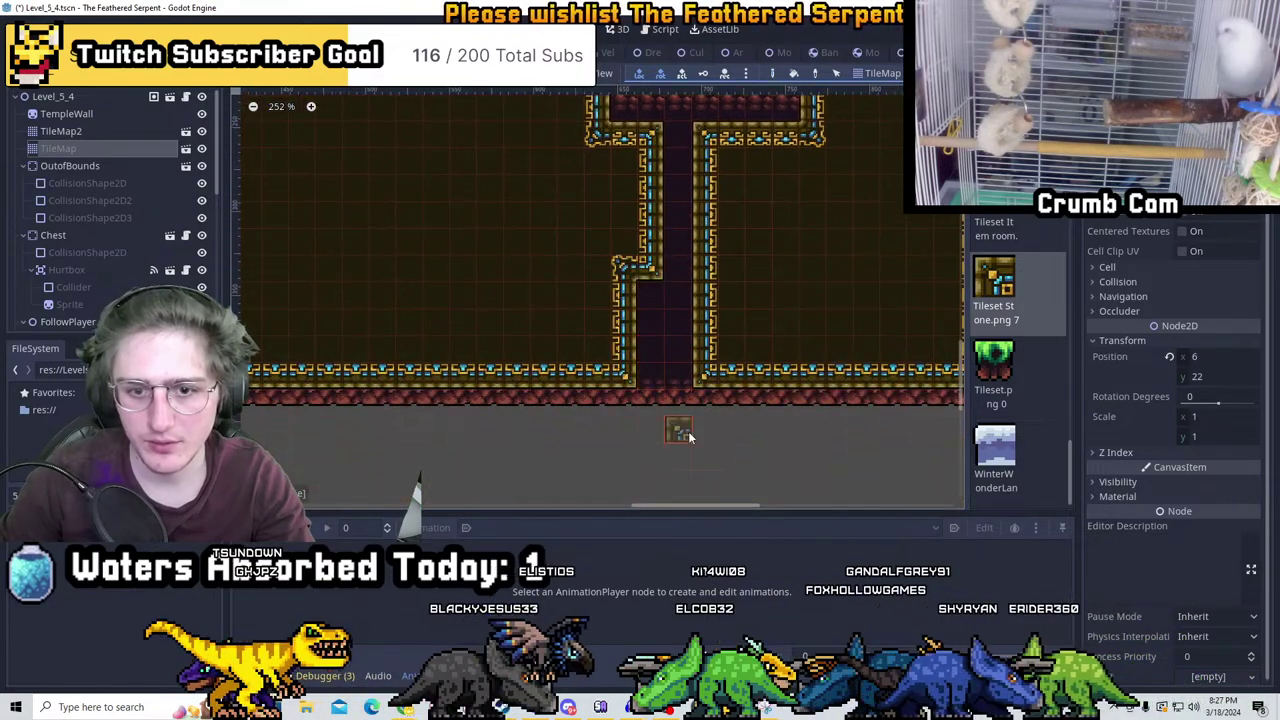
pyautogui.scroll(5, 688, 433)
pyautogui.keyDown('shift'); pyautogui.hscroll(-3, 728, 410); pyautogui.keyUp('shift')
pyautogui.moveTo(745, 327); pyautogui.dragTo(632, 281)
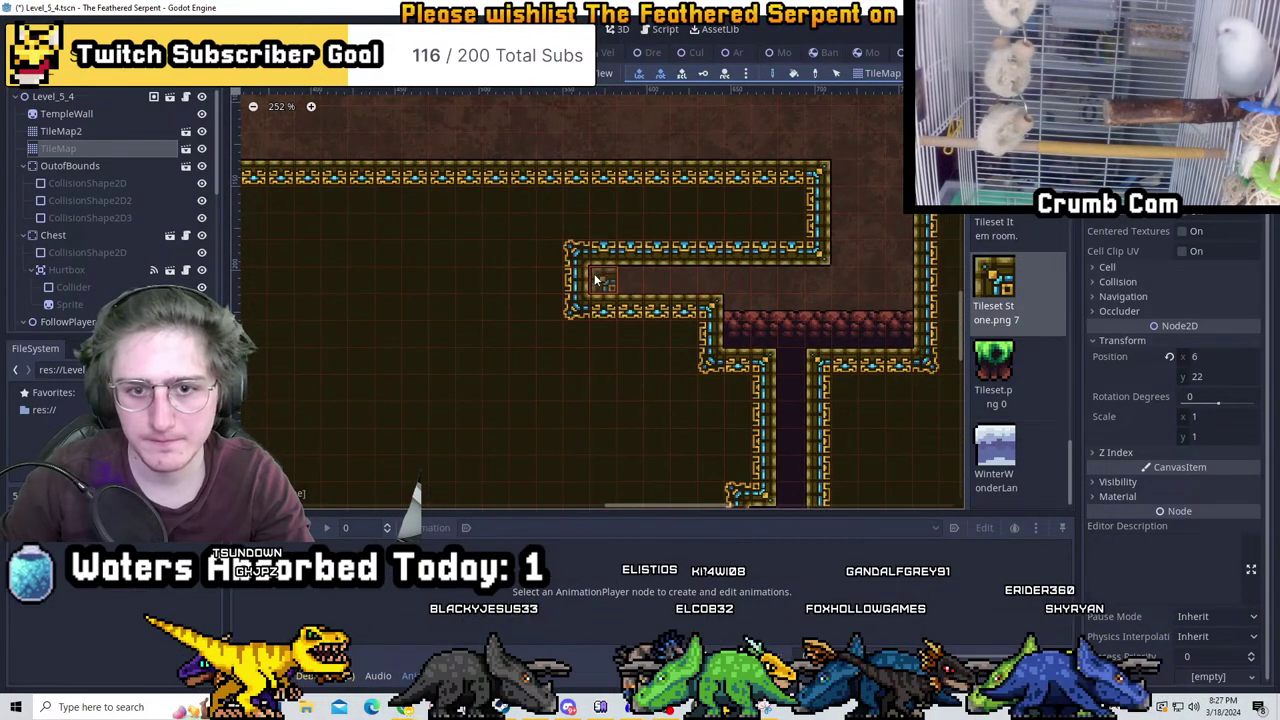
pyautogui.moveTo(596, 281); pyautogui.dragTo(728, 234, button='middle')
pyautogui.moveTo(728, 234)
pyautogui.mouseDown()
pyautogui.moveTo(745, 300)
pyautogui.moveTo(790, 340)
pyautogui.moveTo(790, 427)
pyautogui.mouseUp()
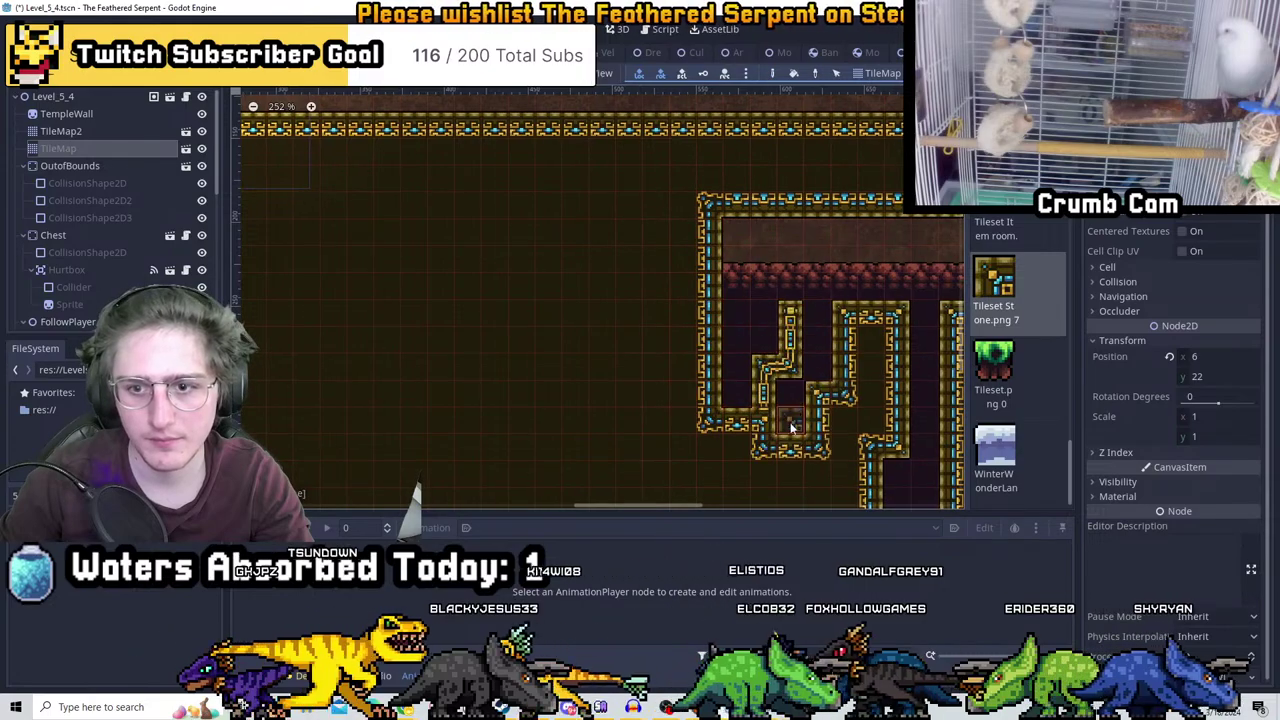
# Erase the inner corridor walls and part of the stepped pocket walls to open the floor
pyautogui.moveTo(790, 427)
pyautogui.mouseDown(button='right')
pyautogui.moveTo(770, 320)
pyautogui.moveTo(888, 442)
pyautogui.mouseUp(button='right')
pyautogui.moveTo(888, 442)
pyautogui.mouseDown(button='middle')
pyautogui.moveTo(726, 432)
pyautogui.moveTo(663, 229)
pyautogui.mouseUp(button='middle')
pyautogui.moveTo(663, 229); pyautogui.dragTo(626, 245, button='right')
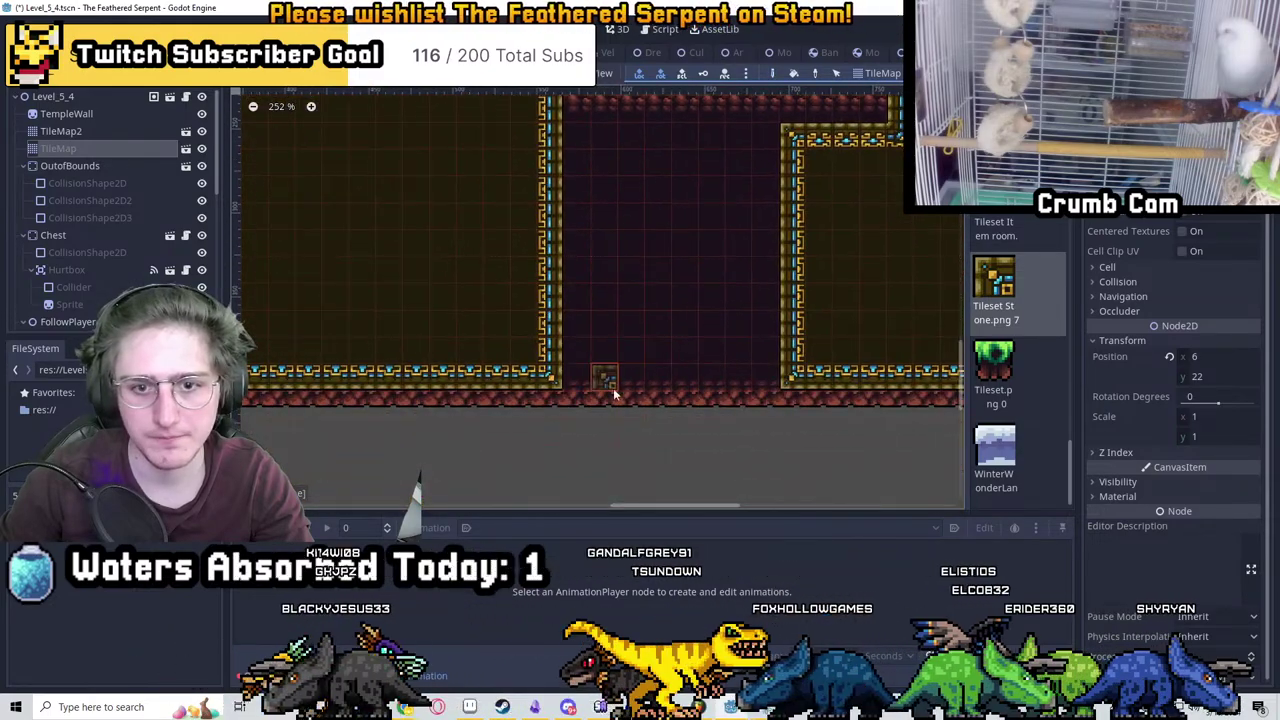
pyautogui.scroll(-2, 613, 388)
pyautogui.moveTo(696, 327); pyautogui.dragTo(724, 261, button='middle')
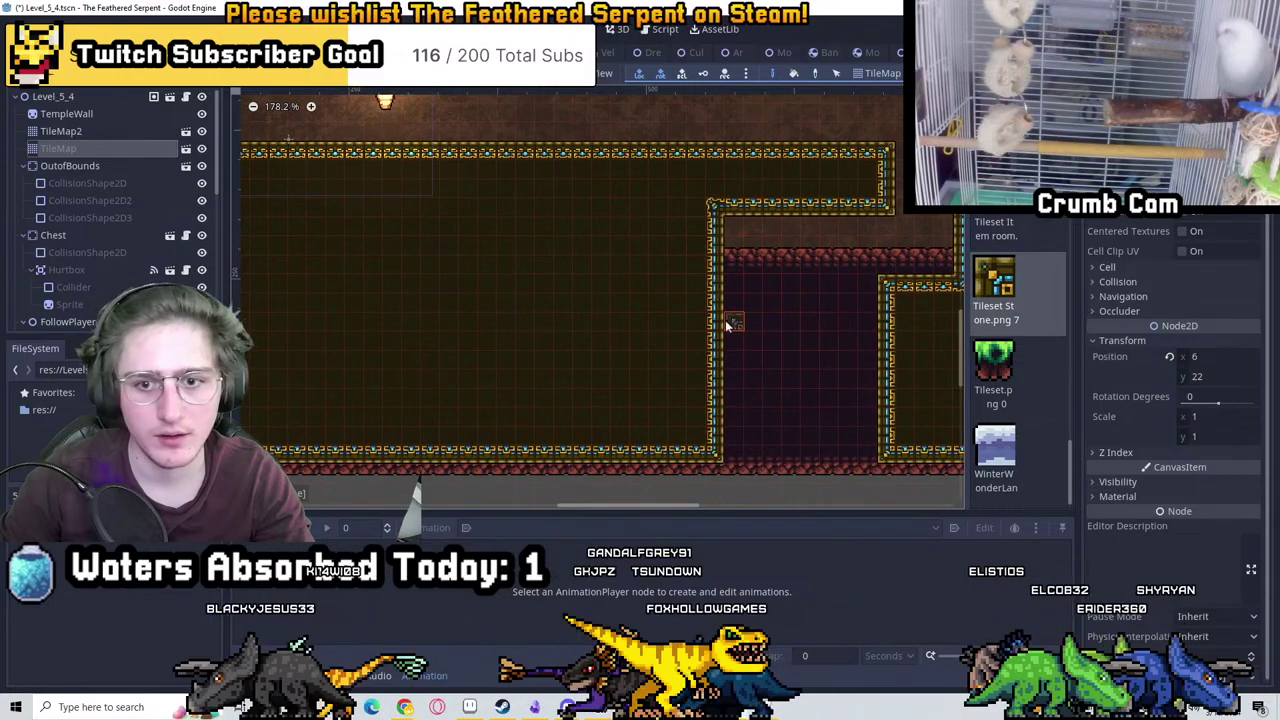
pyautogui.moveTo(791, 286); pyautogui.dragTo(594, 294, button='middle')
pyautogui.scroll(-1, 594, 300)
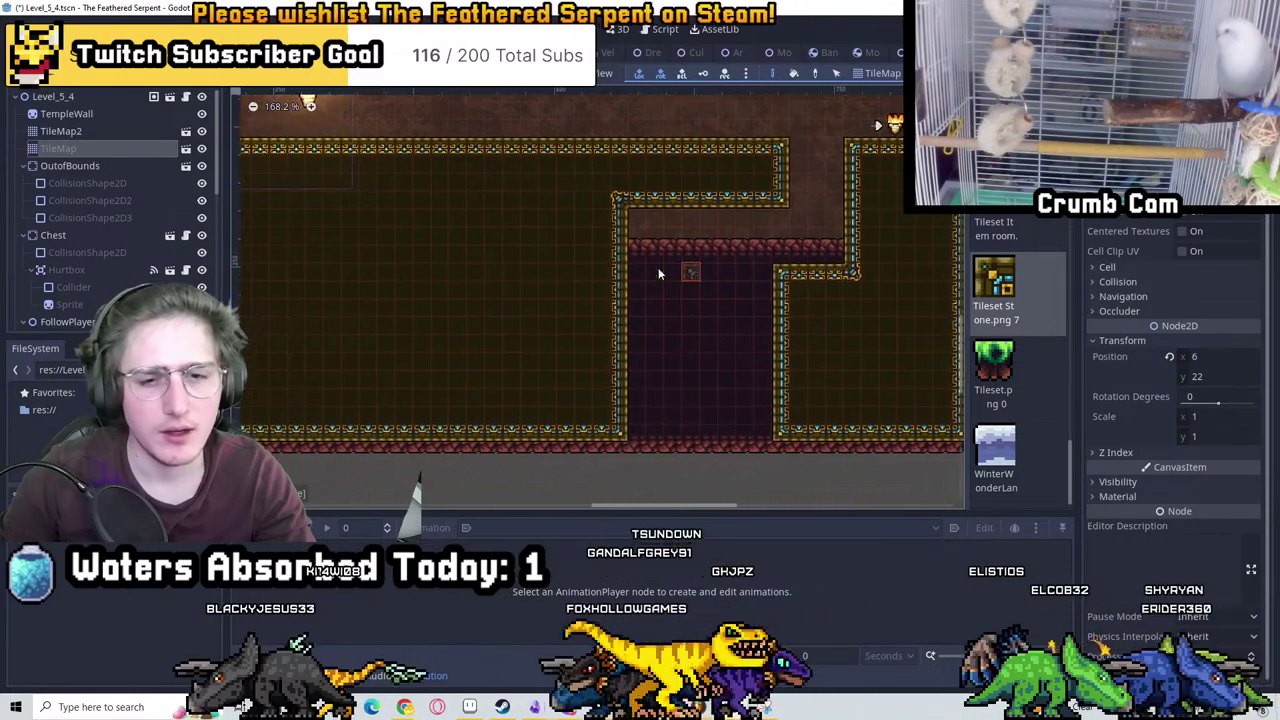
# Erase a row of brick tiles on TileMap2
pyautogui.click(73, 133)
pyautogui.scroll(3, 689, 284)
pyautogui.moveTo(689, 289); pyautogui.dragTo(730, 330, button='middle')
pyautogui.moveTo(862, 318); pyautogui.dragTo(549, 316, button='right')
pyautogui.scroll(-4, 884, 323)
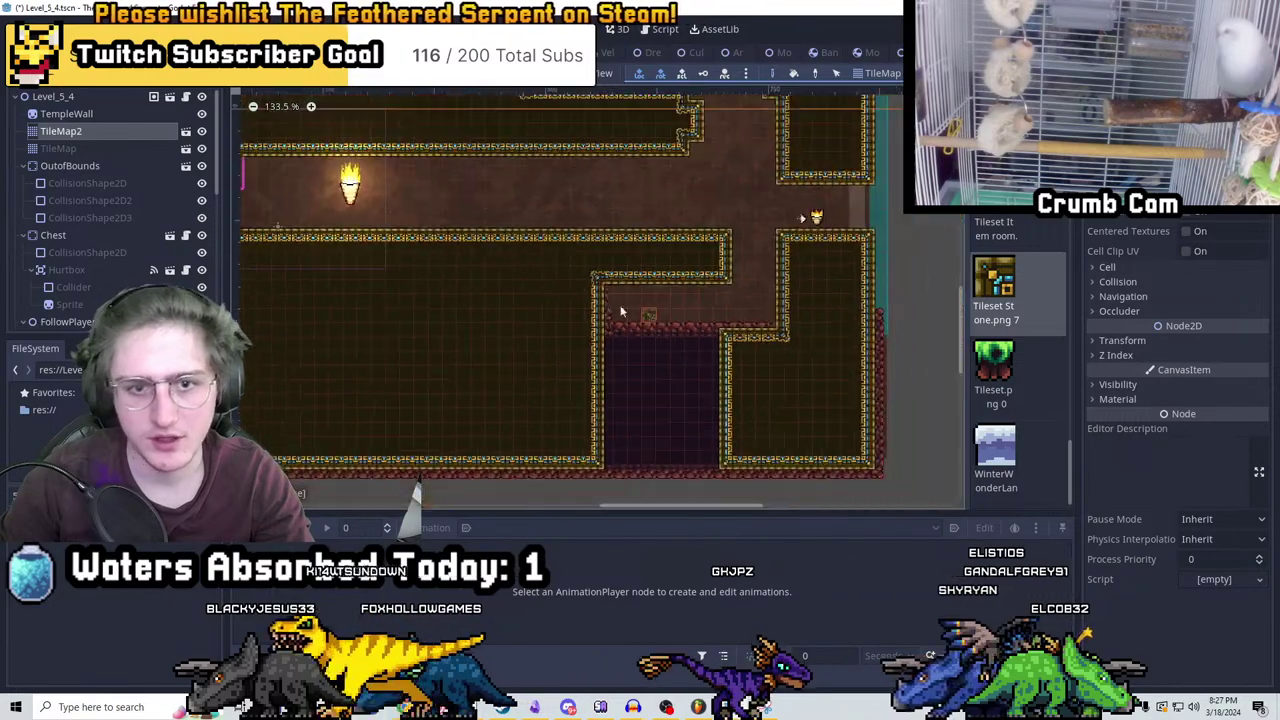
pyautogui.moveTo(600, 320); pyautogui.dragTo(874, 271, button='middle')
pyautogui.scroll(8, 477, 214)
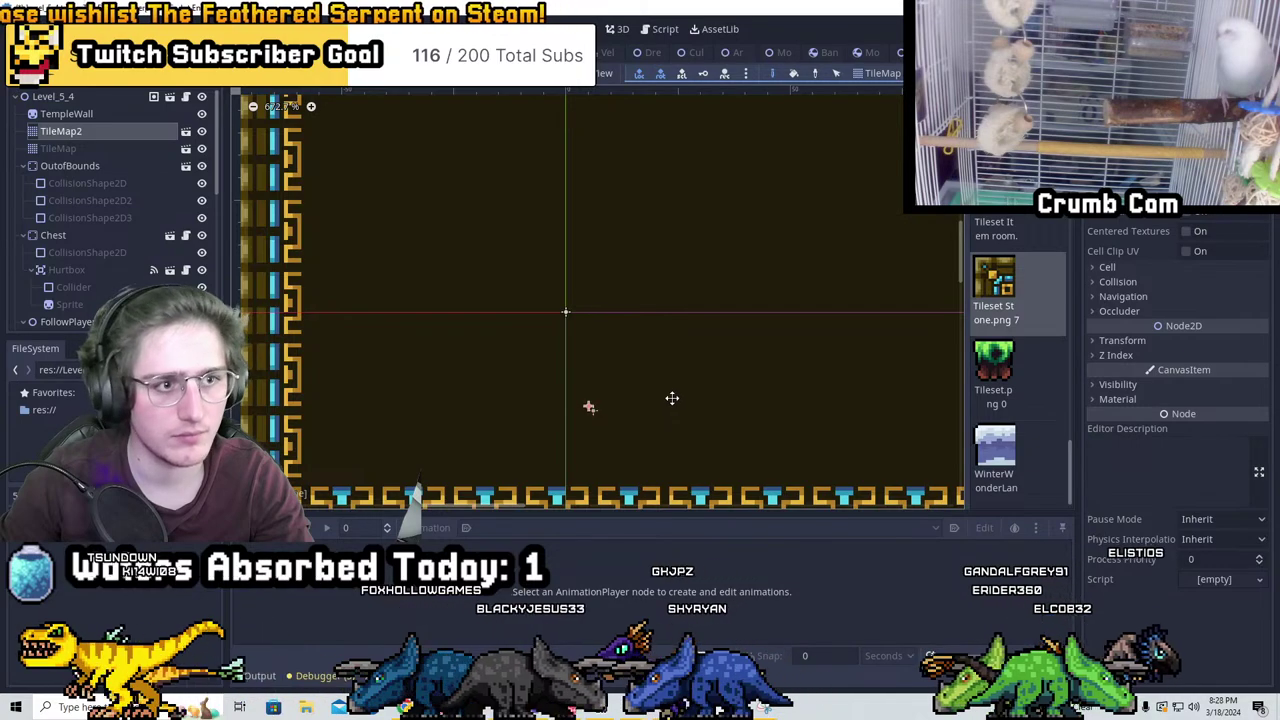
pyautogui.scroll(-9, 674, 402)
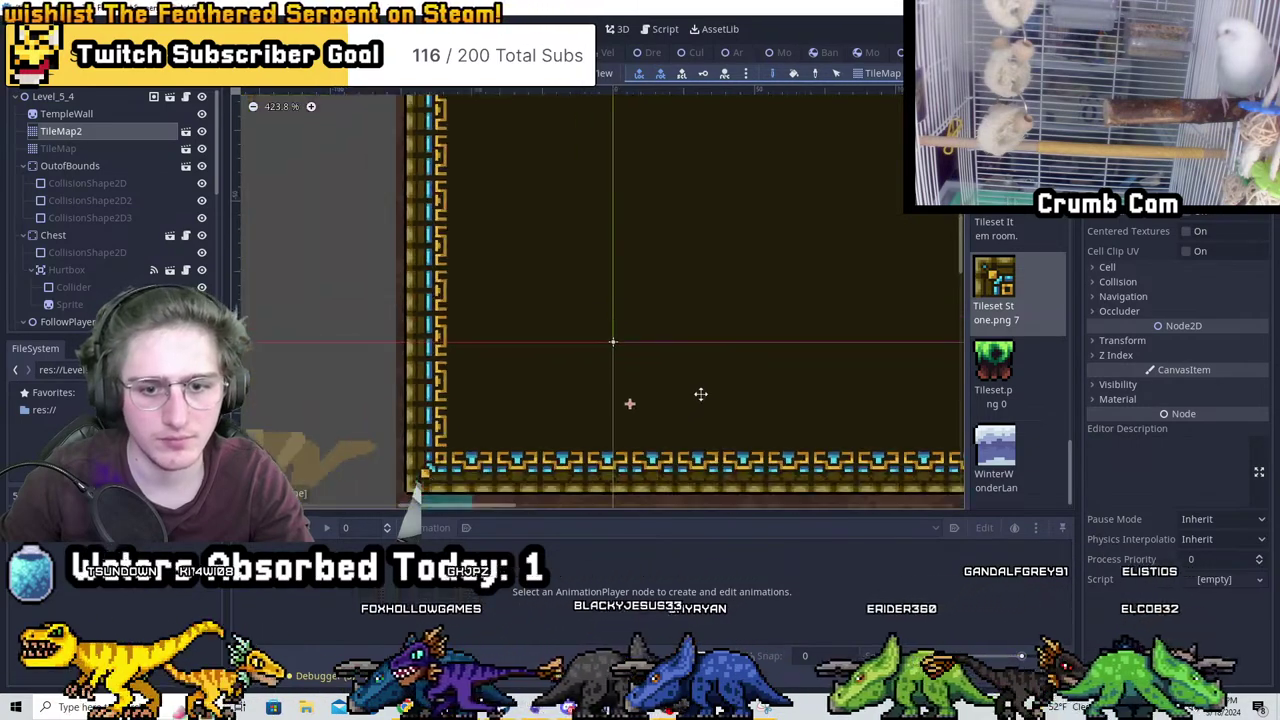
# Save the Level_5_4 scene with Ctrl+S and reselect TileMap2
pyautogui.hotkey('ctrl', 's')
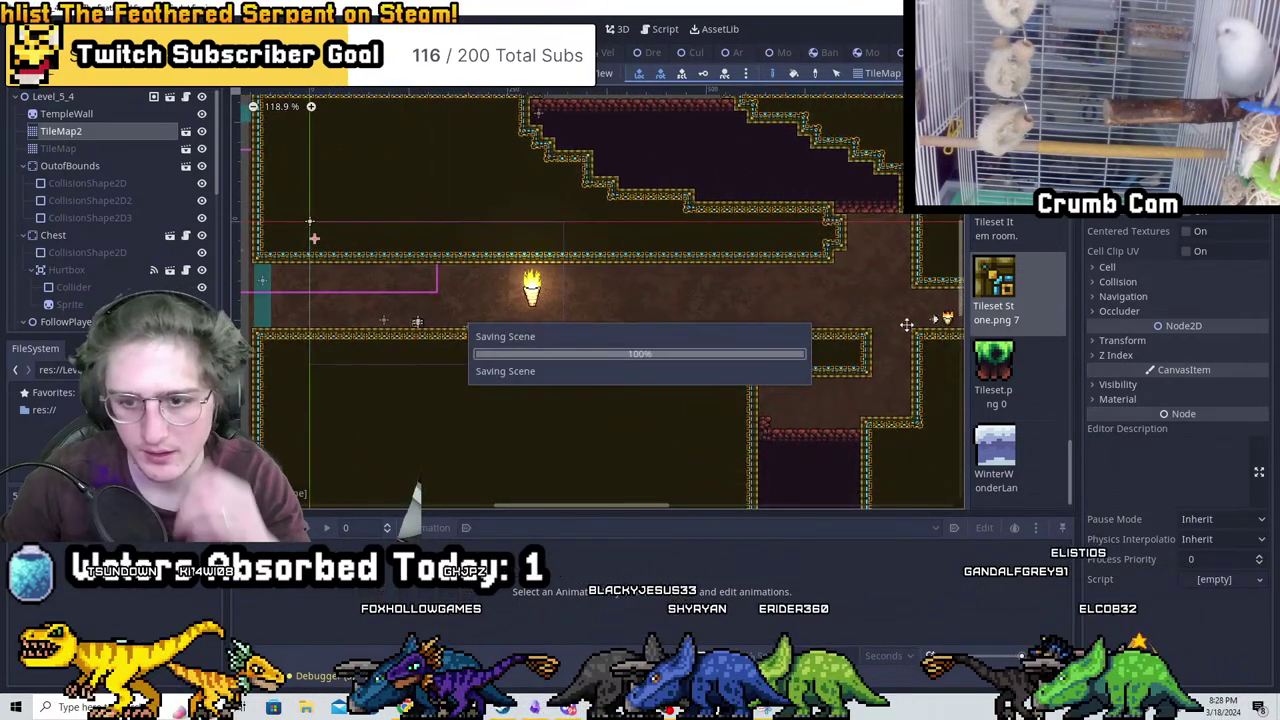
pyautogui.click(74, 150)
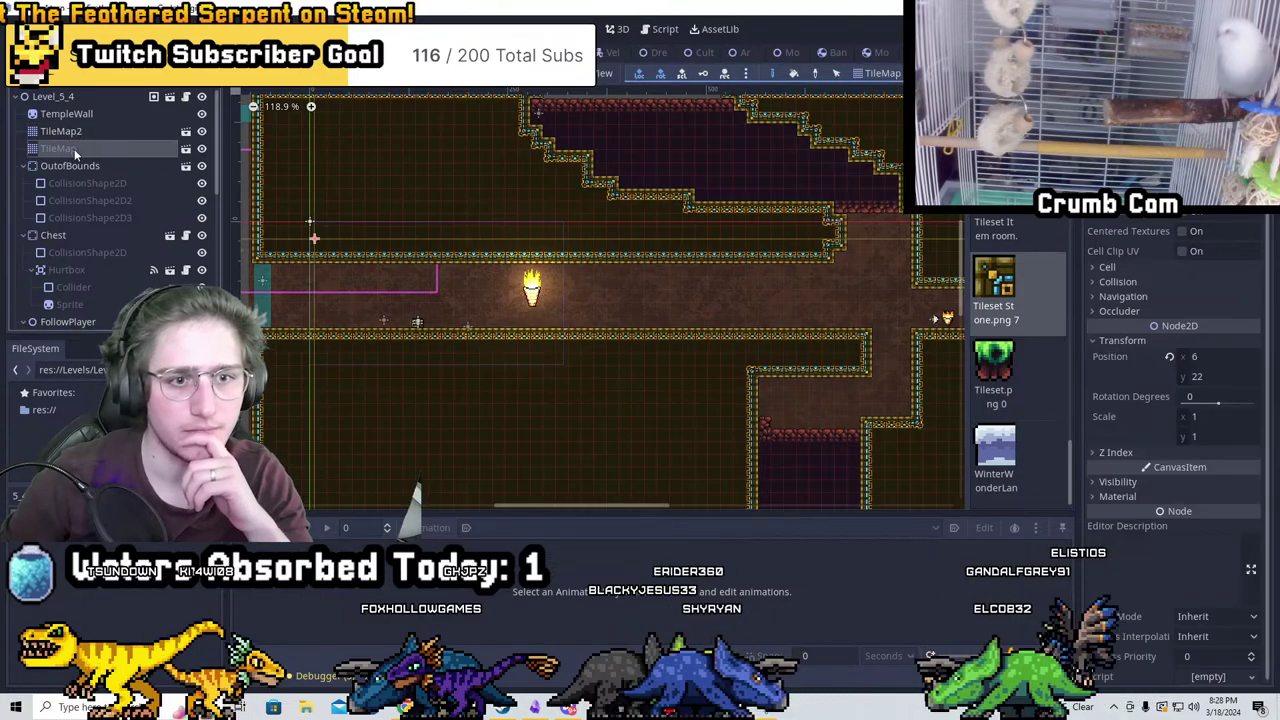
pyautogui.click(45, 133)
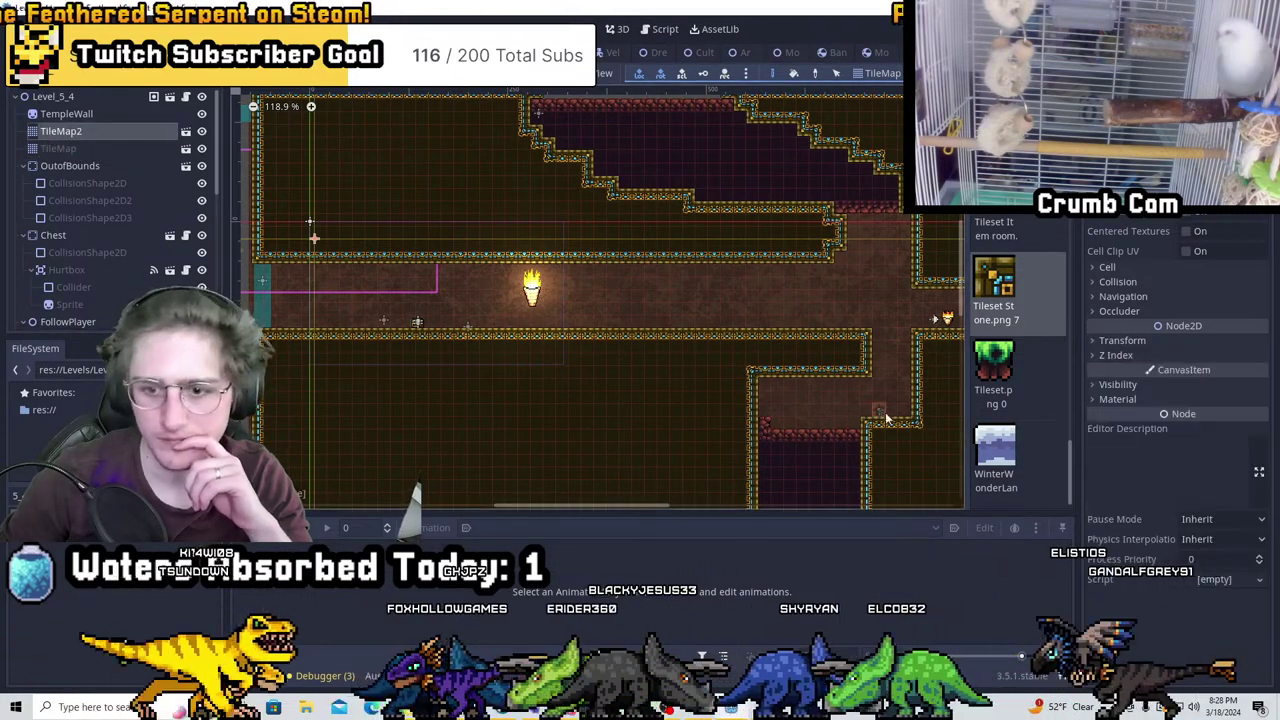
# Pan around the level to frame the player start, torch and corridor gap
pyautogui.press('f')
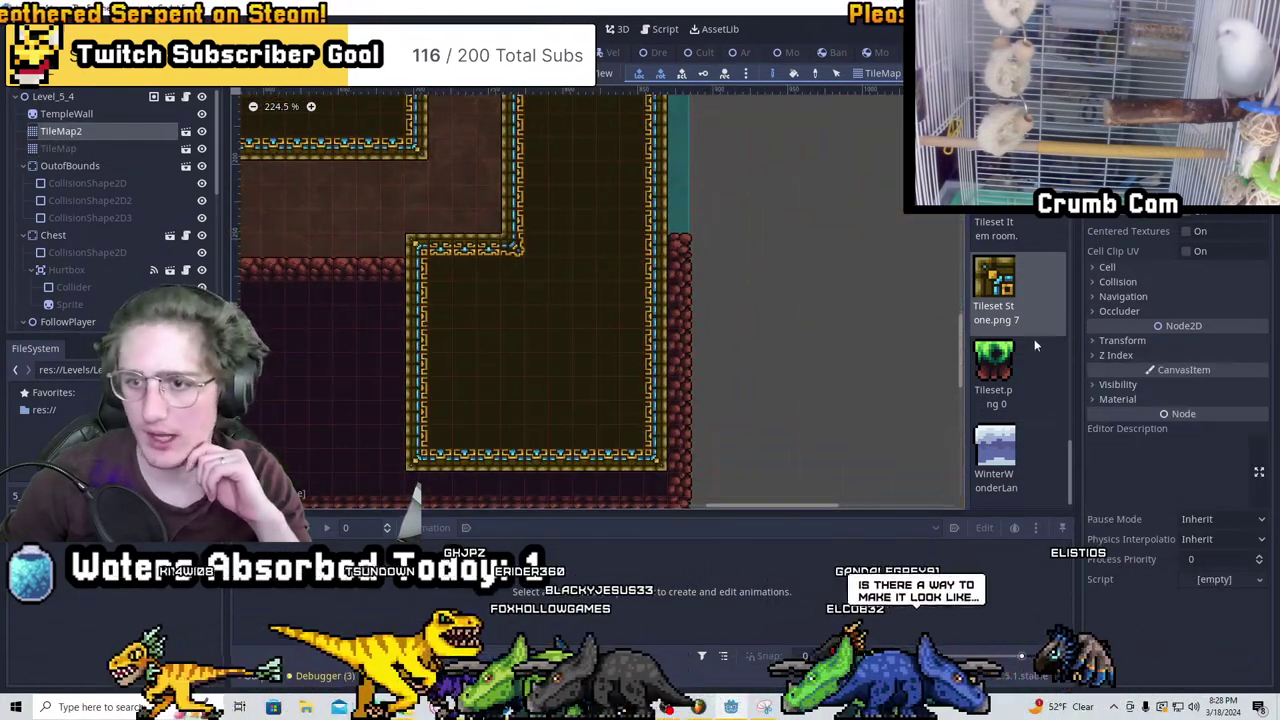
pyautogui.scroll(-5, 1030, 350)
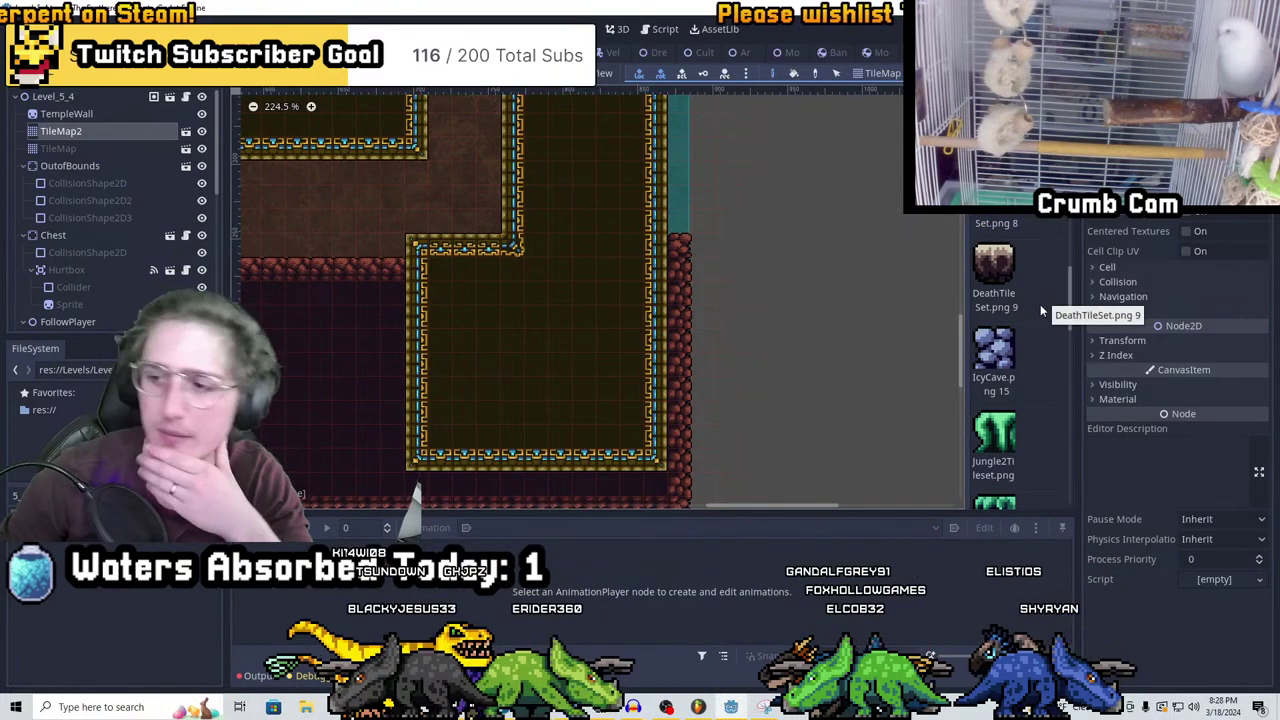
pyautogui.moveTo(492, 278); pyautogui.dragTo(614, 272, button='middle')
pyautogui.scroll(-1, 527, 255)
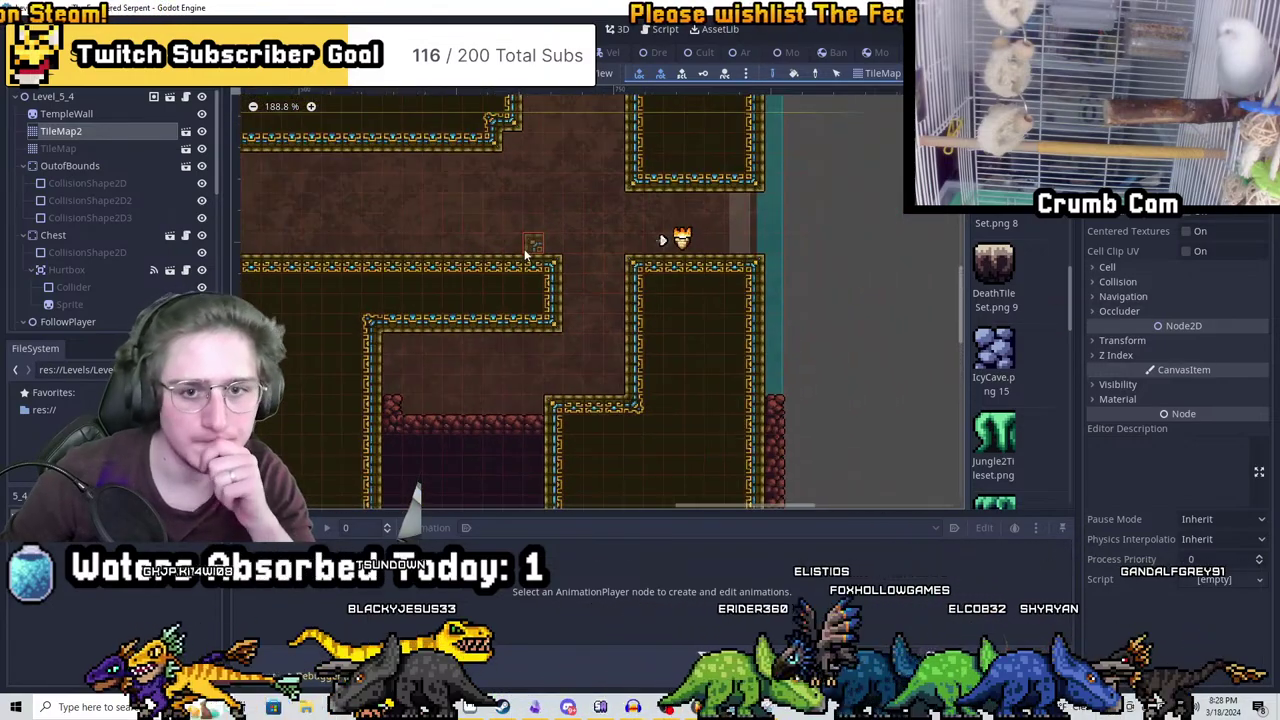
pyautogui.moveTo(548, 229); pyautogui.dragTo(662, 270, button='middle')
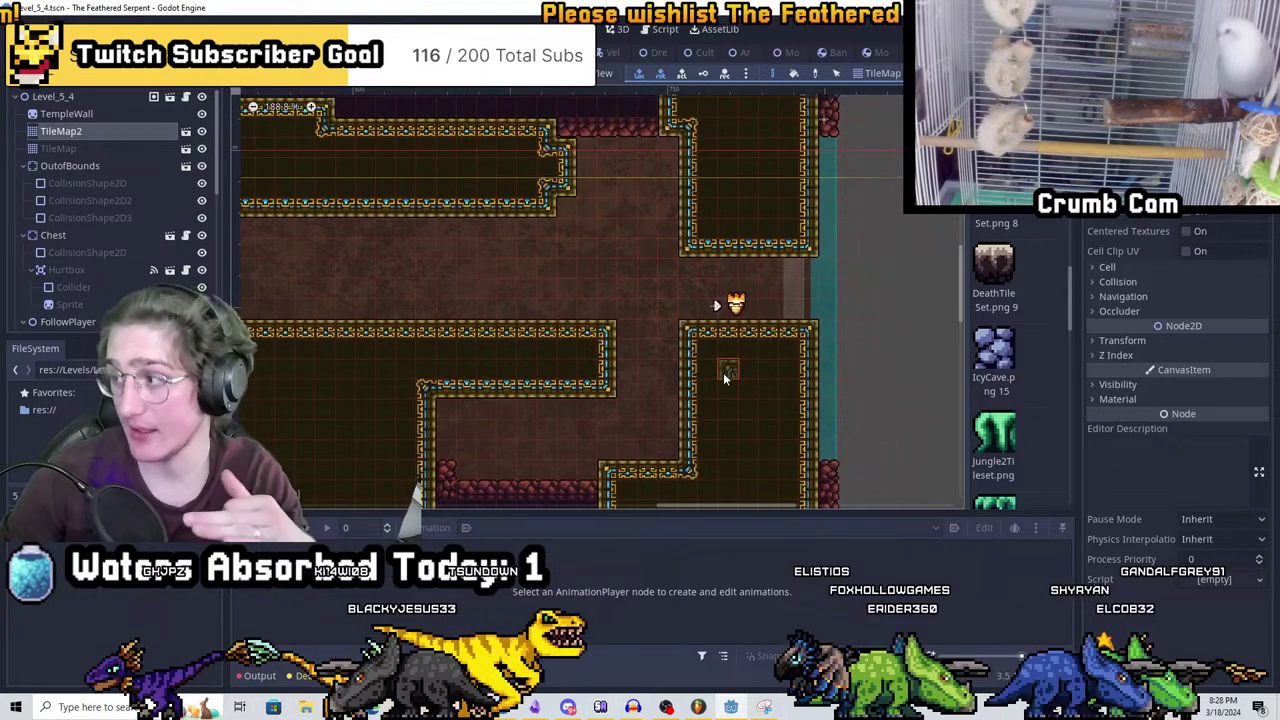
pyautogui.scroll(-1, 675, 290)
pyautogui.moveTo(675, 290); pyautogui.dragTo(700, 355, button='middle')
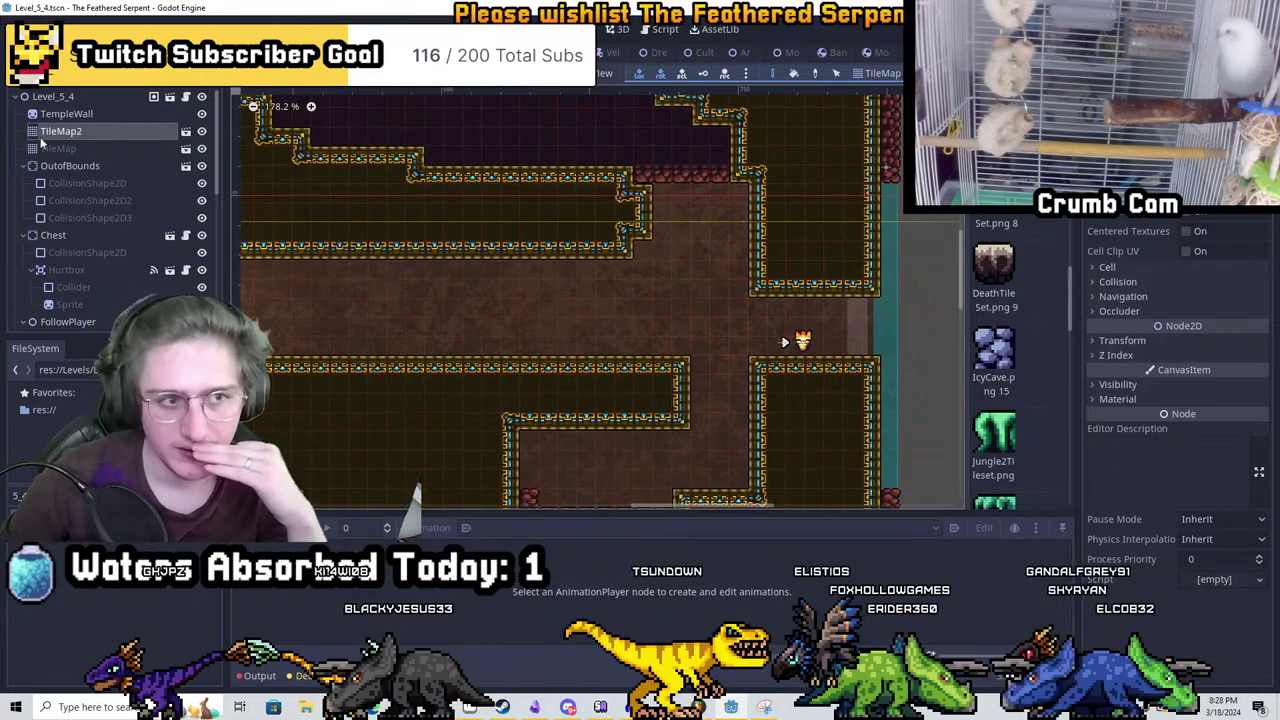
pyautogui.moveTo(713, 347); pyautogui.dragTo(632, 284, button='middle')
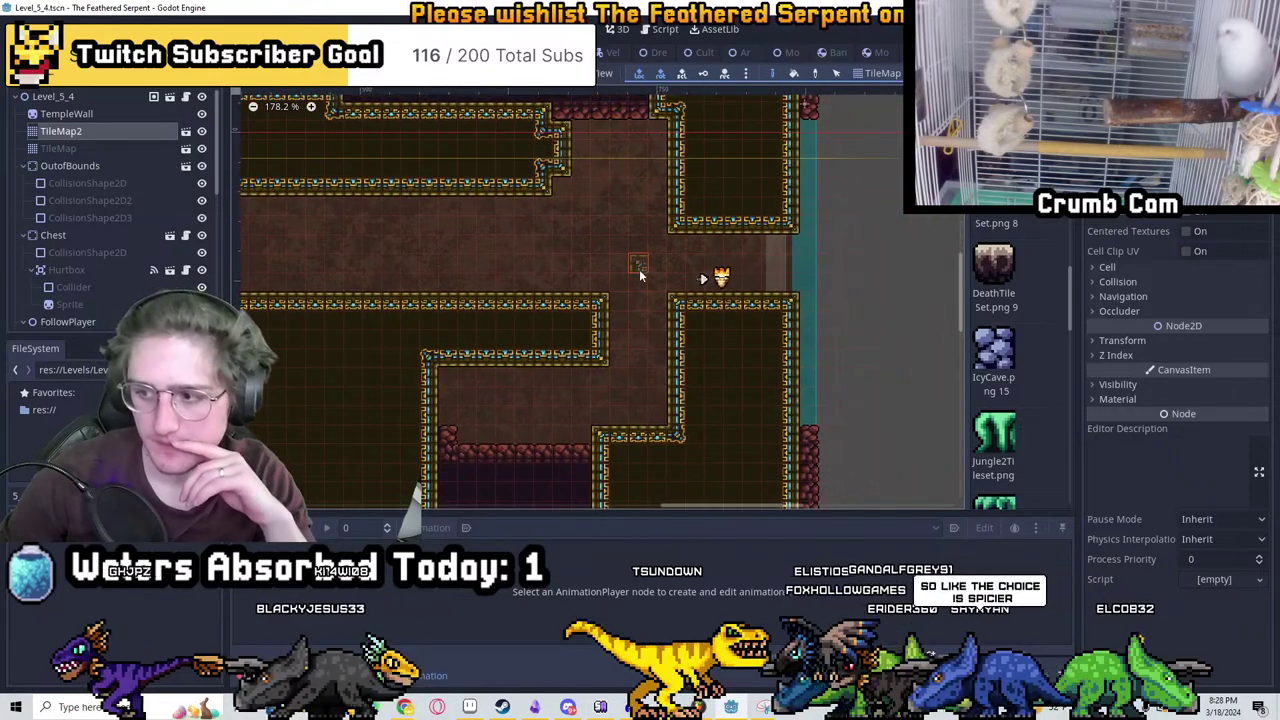
pyautogui.moveTo(559, 330); pyautogui.dragTo(756, 305, button='middle')
pyautogui.moveTo(550, 243)
pyautogui.mouseDown(button='middle')
pyautogui.moveTo(720, 323)
pyautogui.moveTo(800, 294)
pyautogui.moveTo(462, 177)
pyautogui.moveTo(535, 255)
pyautogui.mouseUp(button='middle')
pyautogui.scroll(-5, 535, 255)
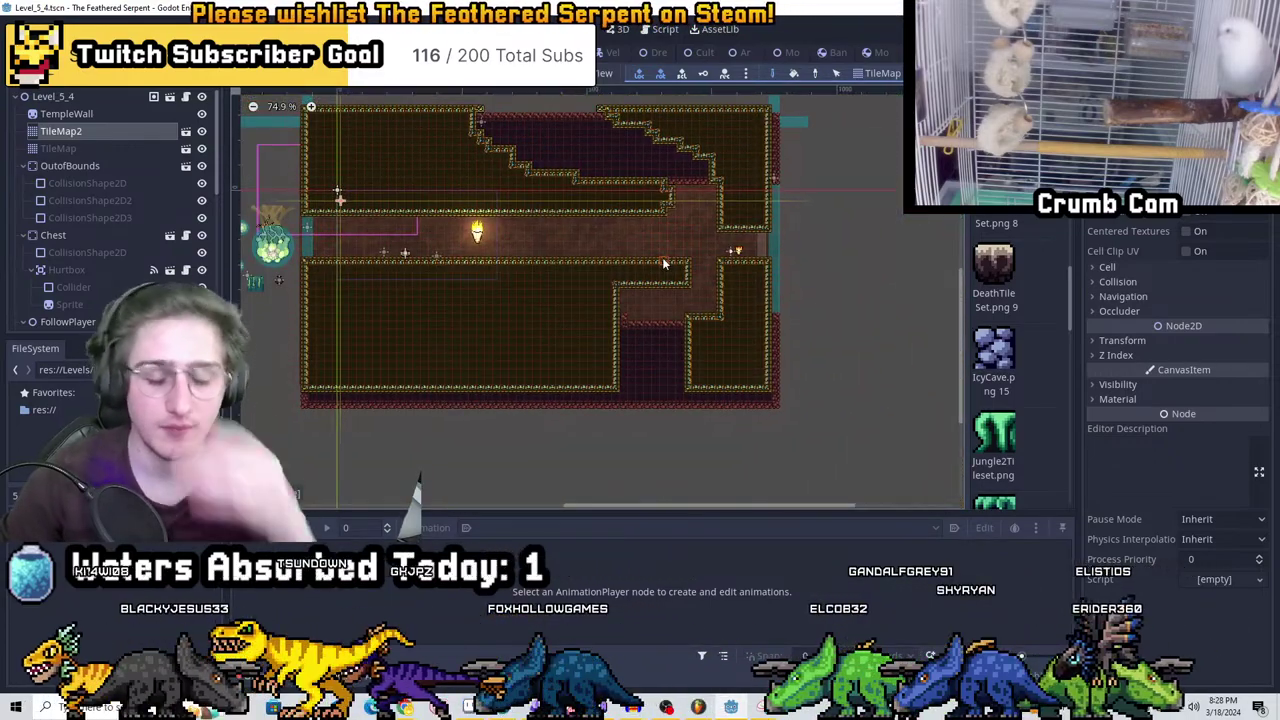
pyautogui.scroll(5, 624, 279)
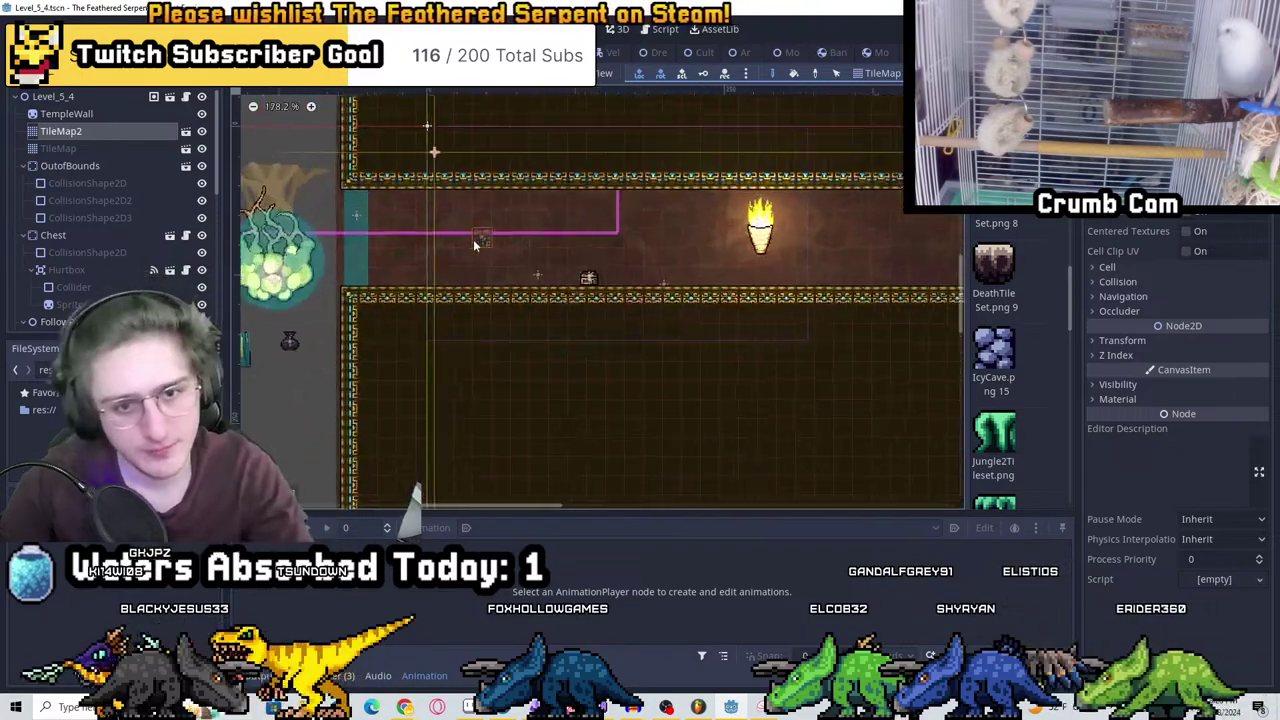
pyautogui.scroll(3, 408, 278)
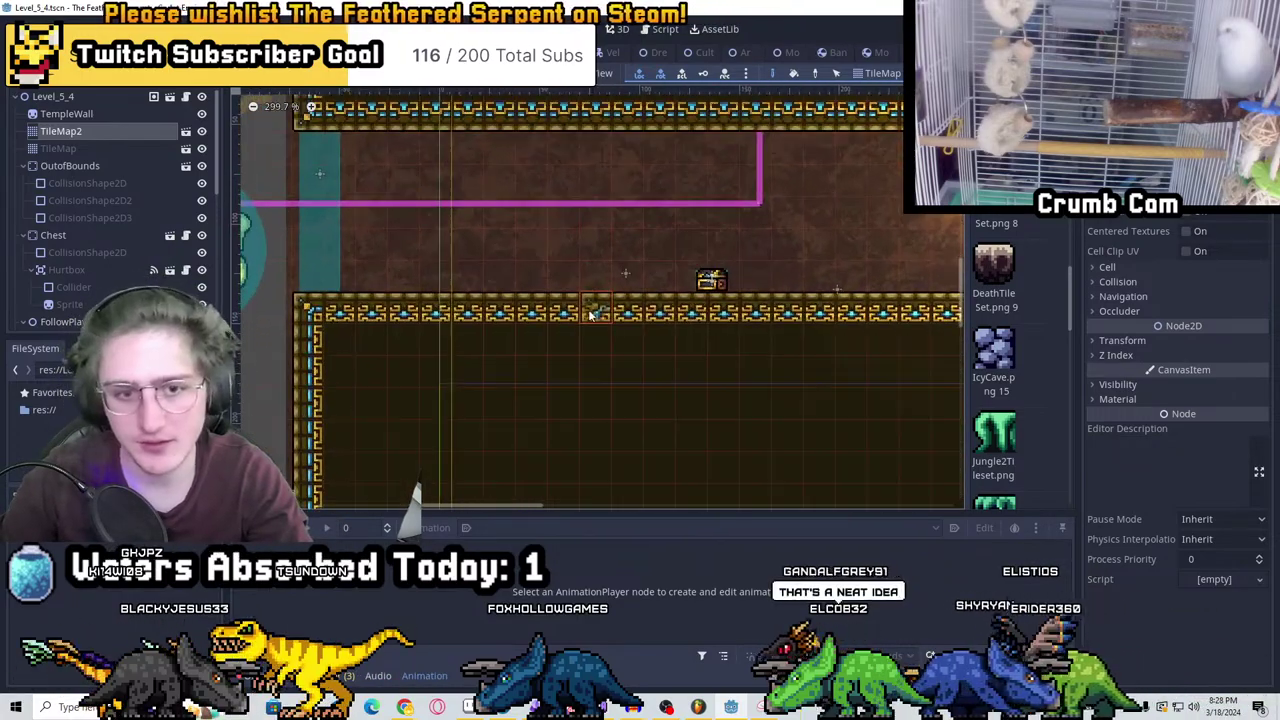
# Paint TileMap walls forming a shaft below the corridor gap, then open Instance Child Scene on Level_5_4
pyautogui.click(104, 148)
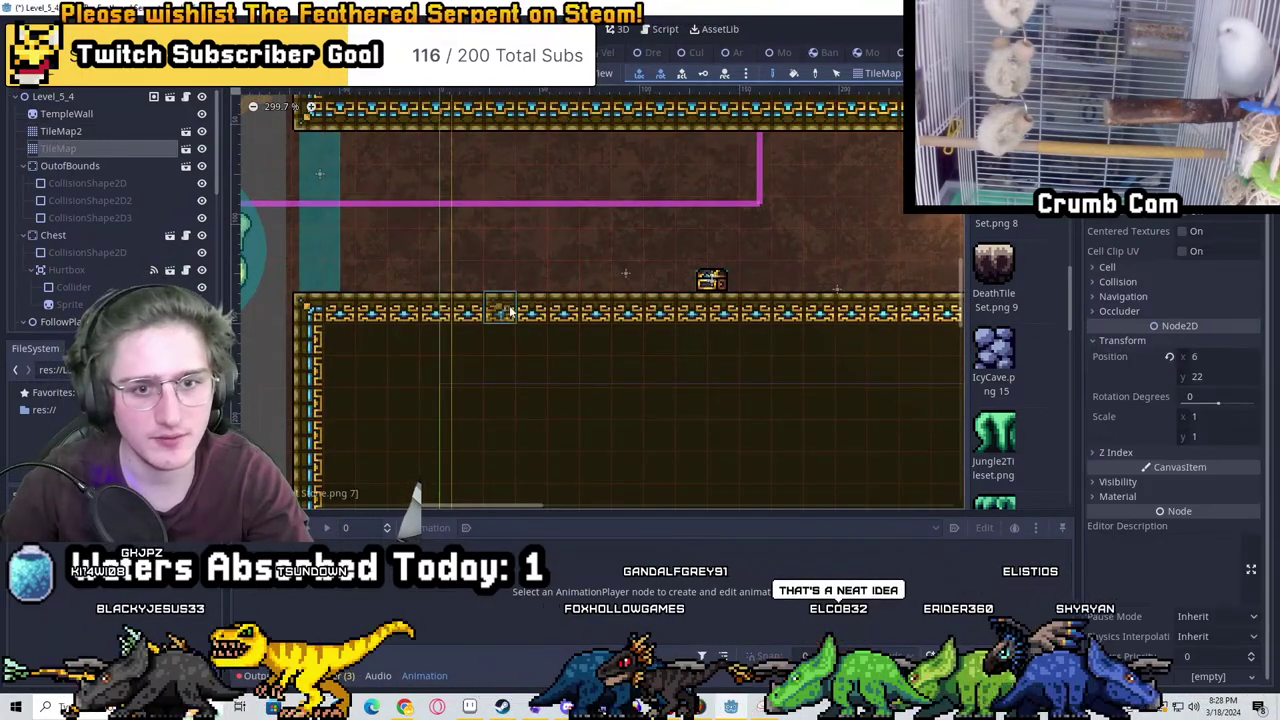
pyautogui.scroll(-2, 483, 313)
pyautogui.moveTo(485, 318)
pyautogui.mouseDown()
pyautogui.moveTo(495, 430)
pyautogui.moveTo(530, 465)
pyautogui.mouseUp()
pyautogui.scroll(-2, 531, 465)
pyautogui.moveTo(531, 465); pyautogui.dragTo(453, 324, button='middle')
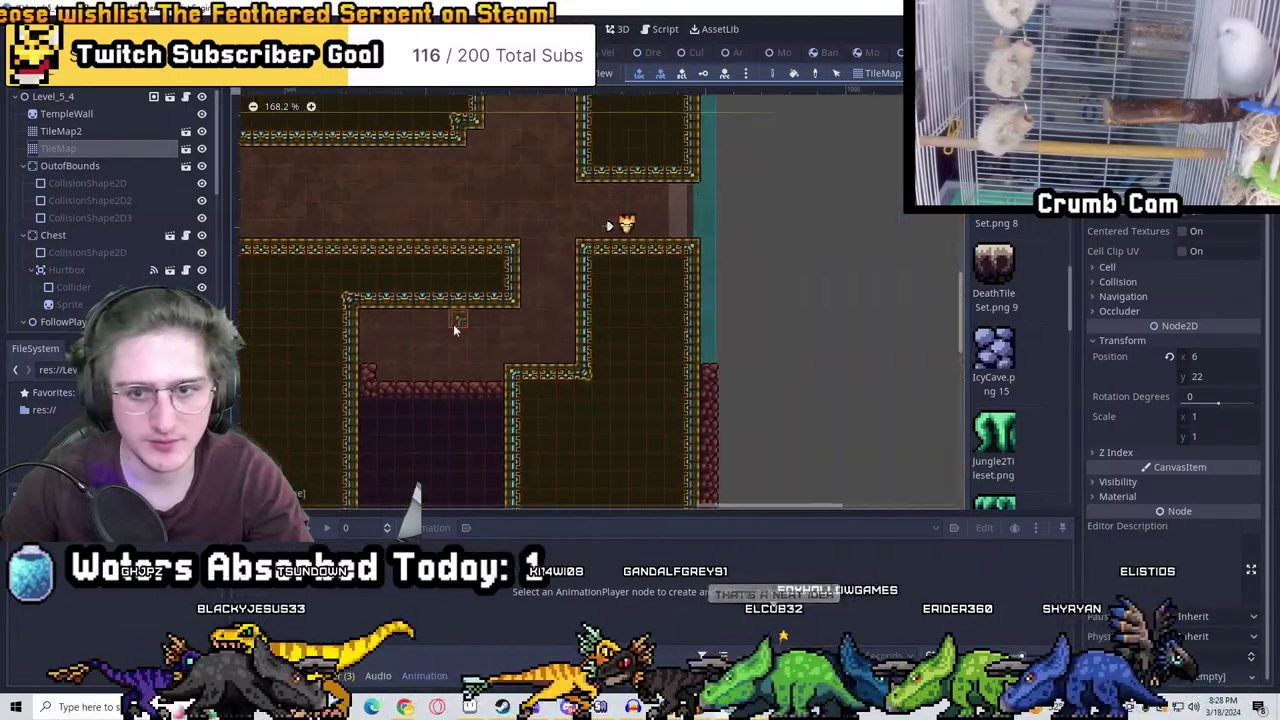
pyautogui.click(41, 94)
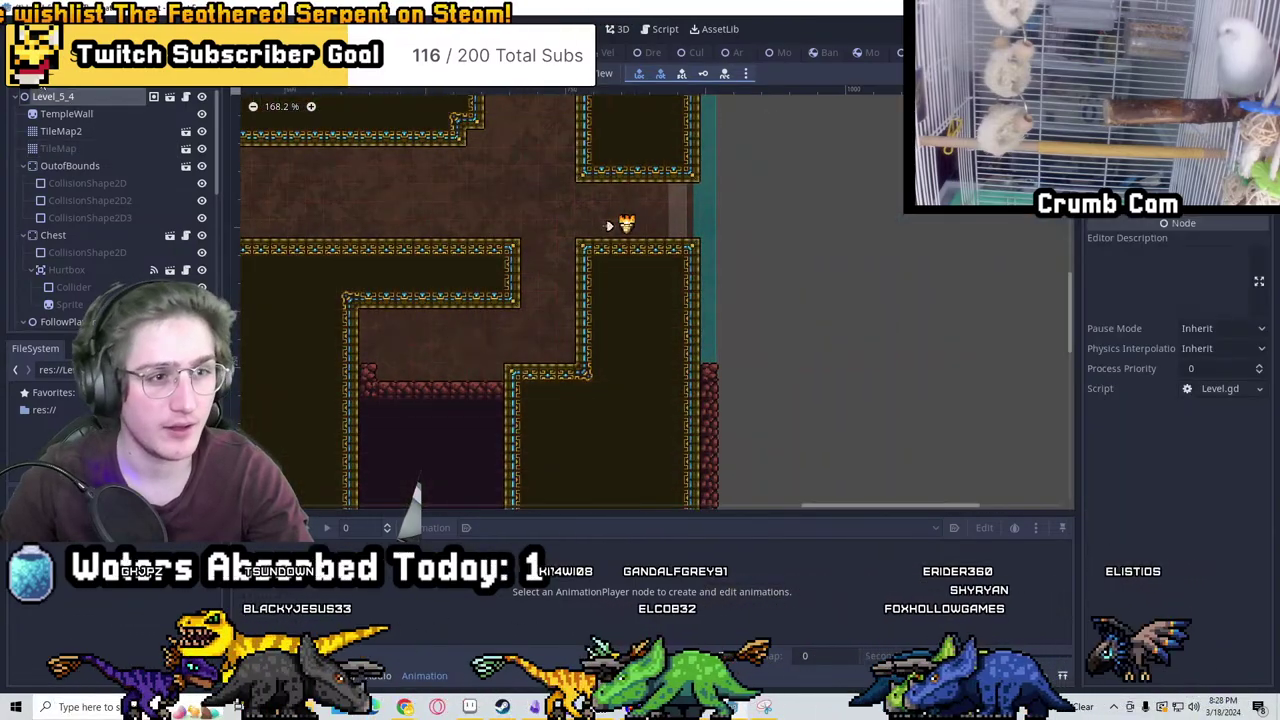
pyautogui.hotkey('ctrl', 'shift', 'a')
# Search 'breaking' and instance TempleBreakingPlatform.tscn into the level
pyautogui.write('breaking')
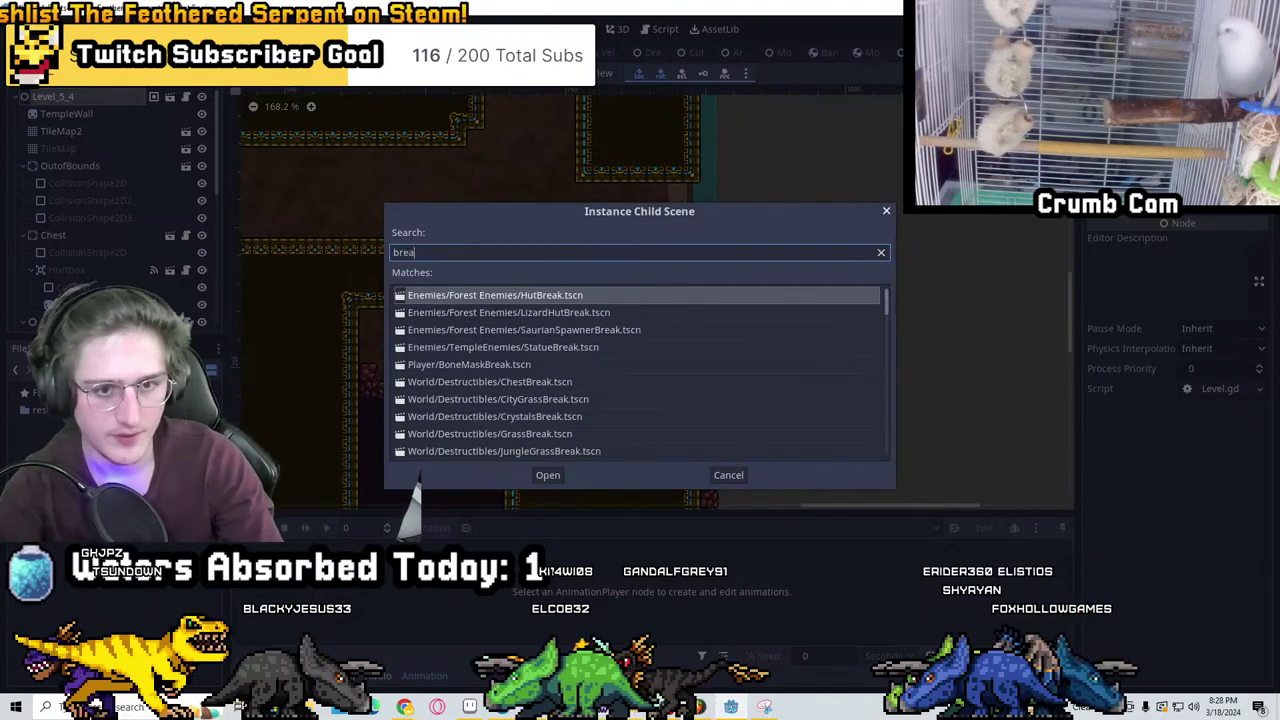
pyautogui.press('Down')
pyautogui.press('Down')
pyautogui.press('Down')
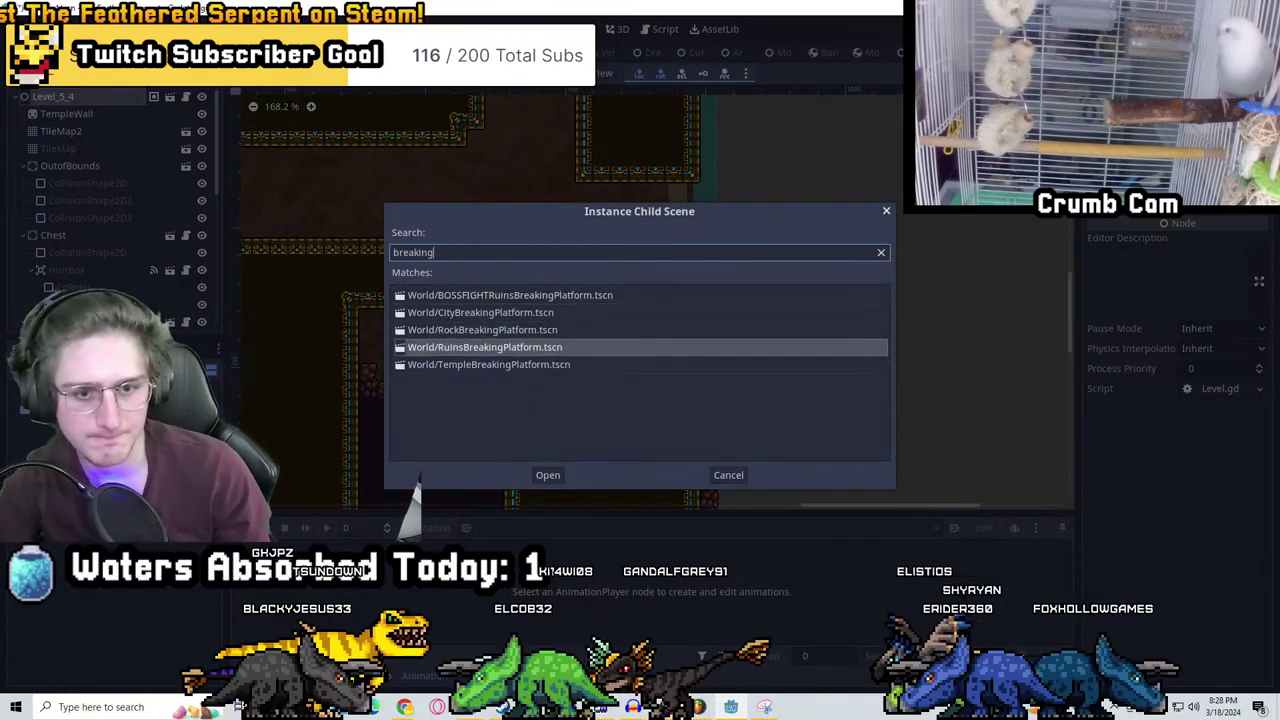
pyautogui.press('Down')
pyautogui.press('Return')
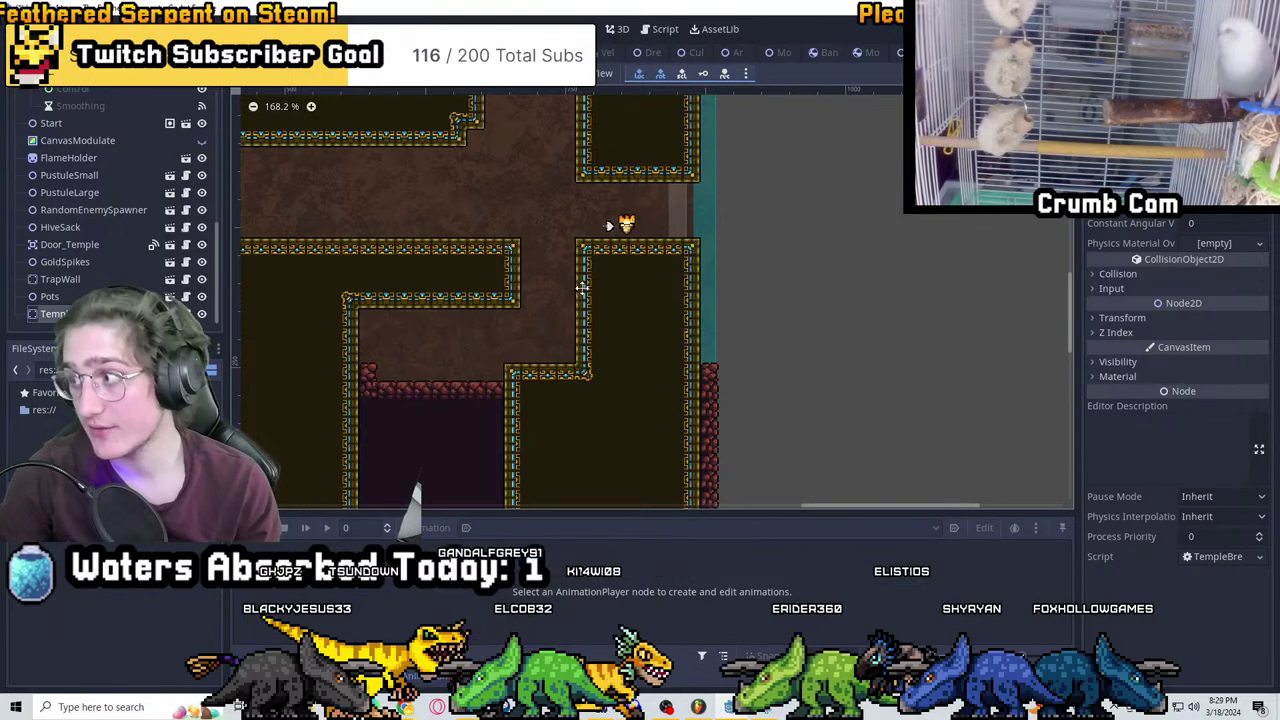
# Move the TempleBreakingPlatform into the gap between the two temple pillars
pyautogui.scroll(7, 560, 317)
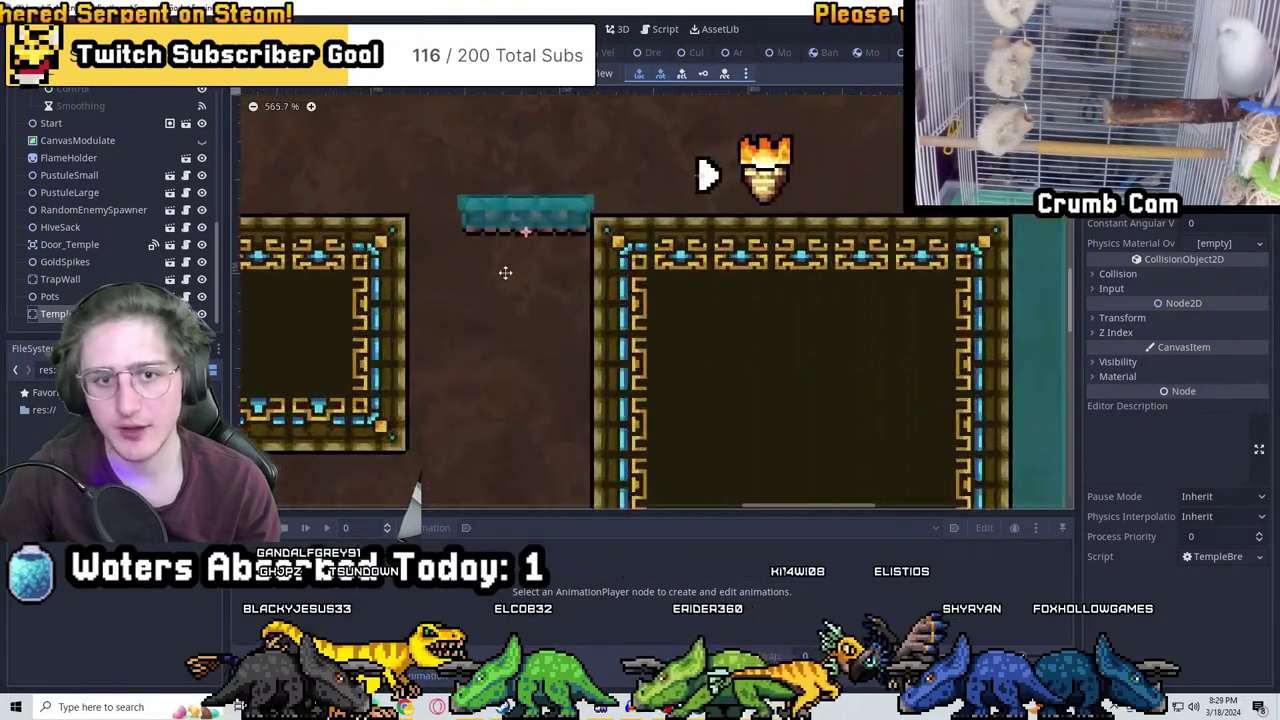
pyautogui.moveTo(605, 407); pyautogui.dragTo(599, 400)
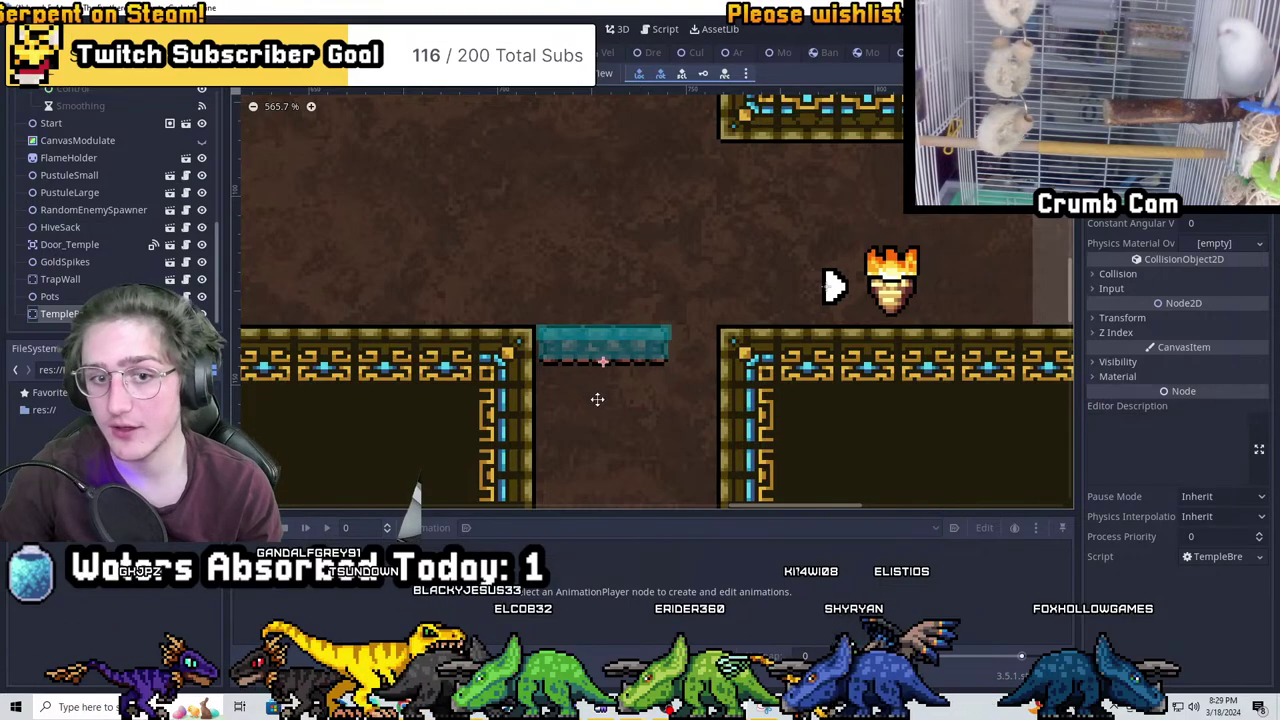
pyautogui.scroll(4, 597, 399)
pyautogui.scroll(-2, 732, 309)
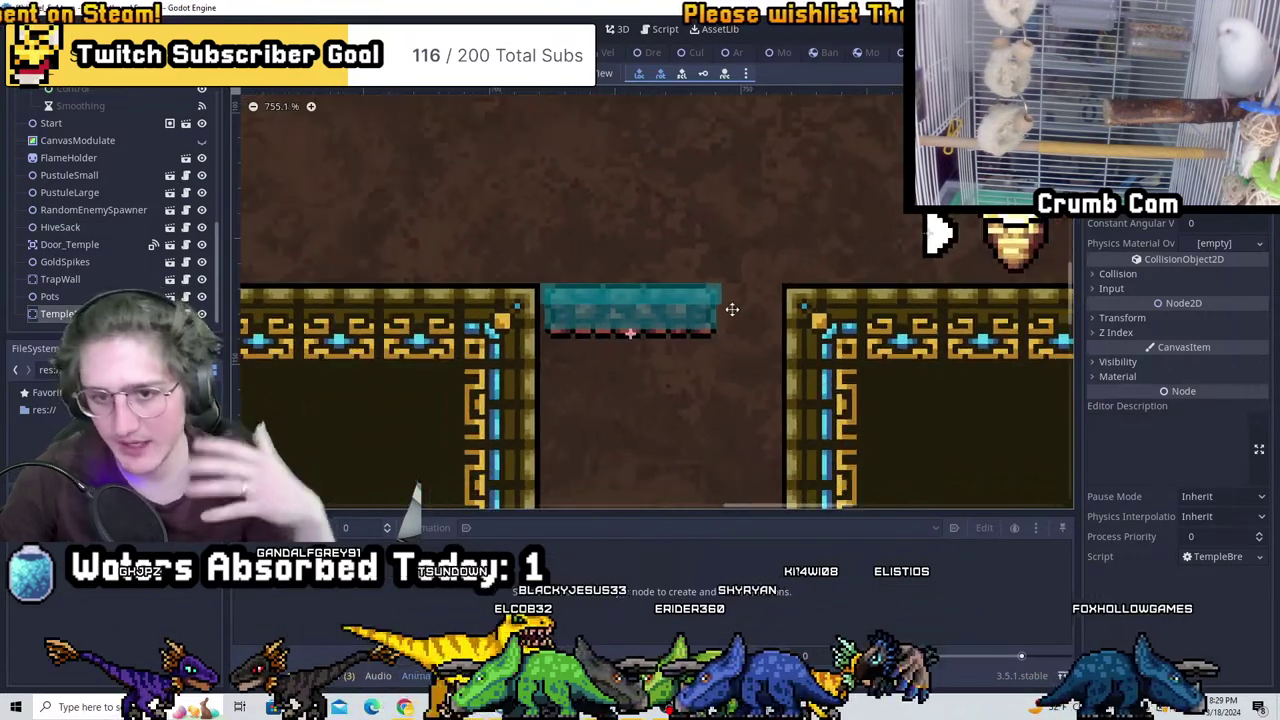
pyautogui.scroll(-1, 710, 310)
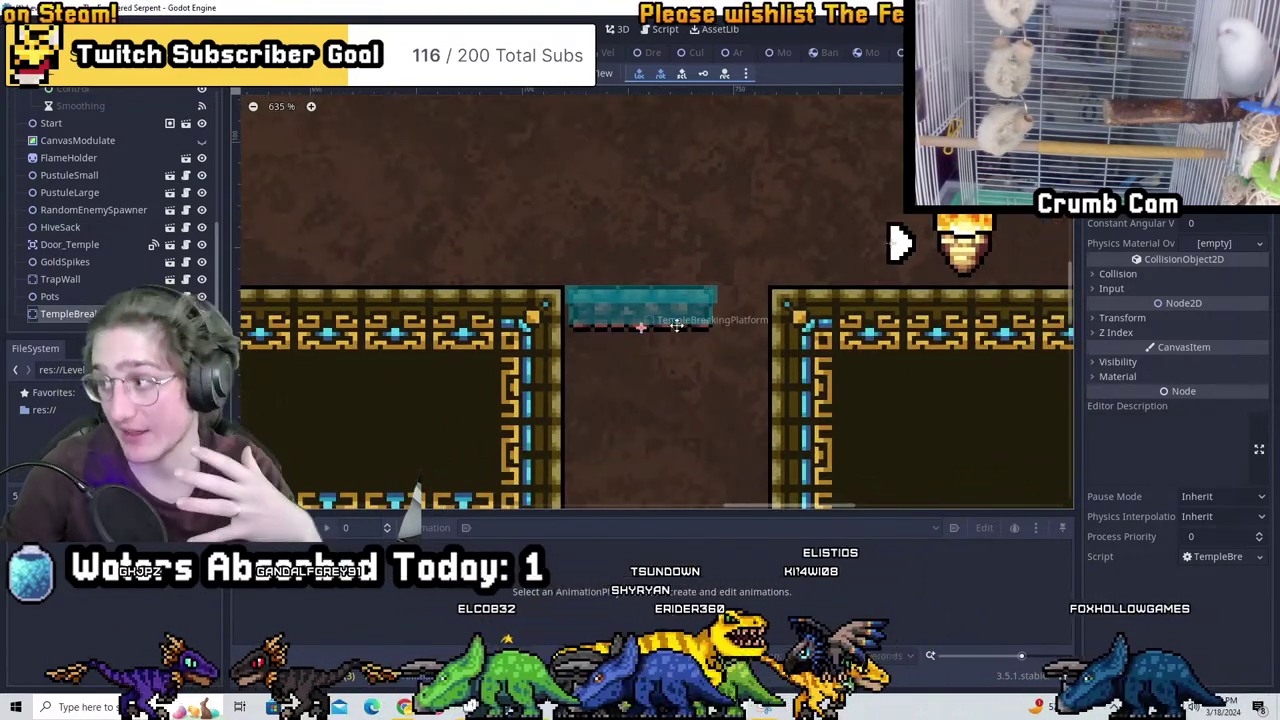
pyautogui.scroll(4, 680, 322)
pyautogui.moveTo(652, 312); pyautogui.dragTo(759, 337)
pyautogui.scroll(-2, 720, 400)
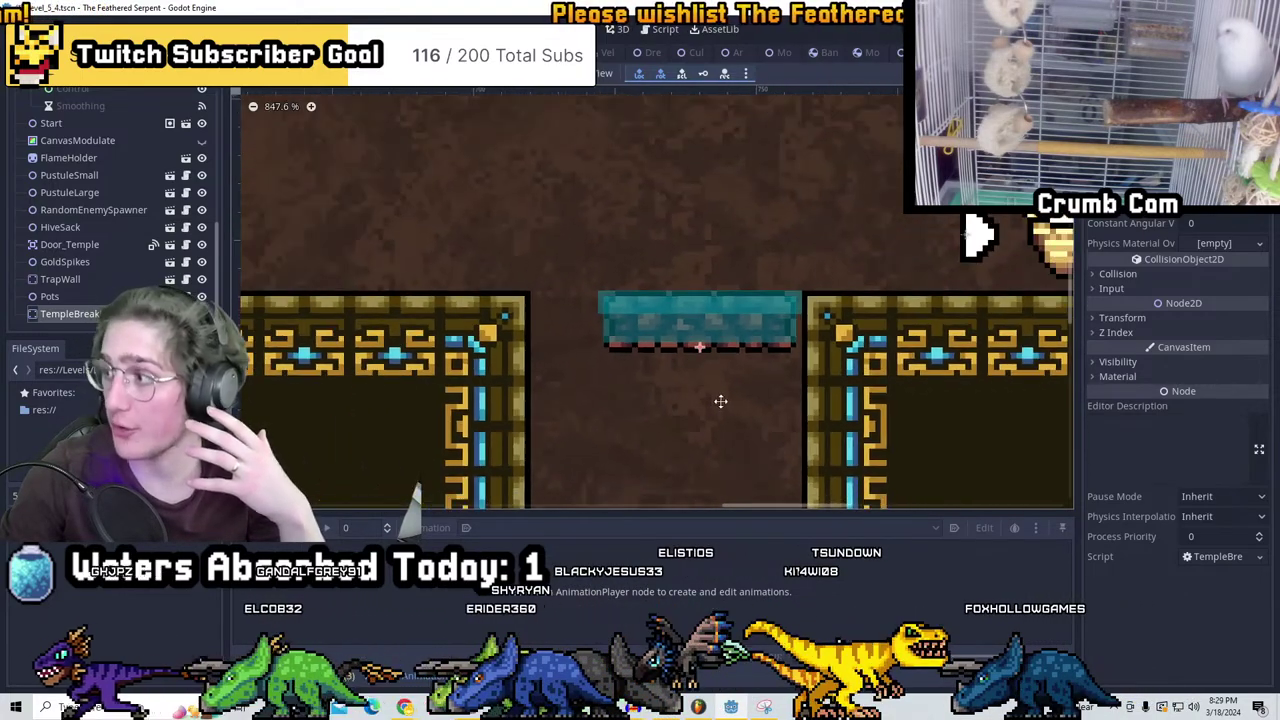
pyautogui.scroll(-4, 497, 249)
pyautogui.scroll(5, 77, 195)
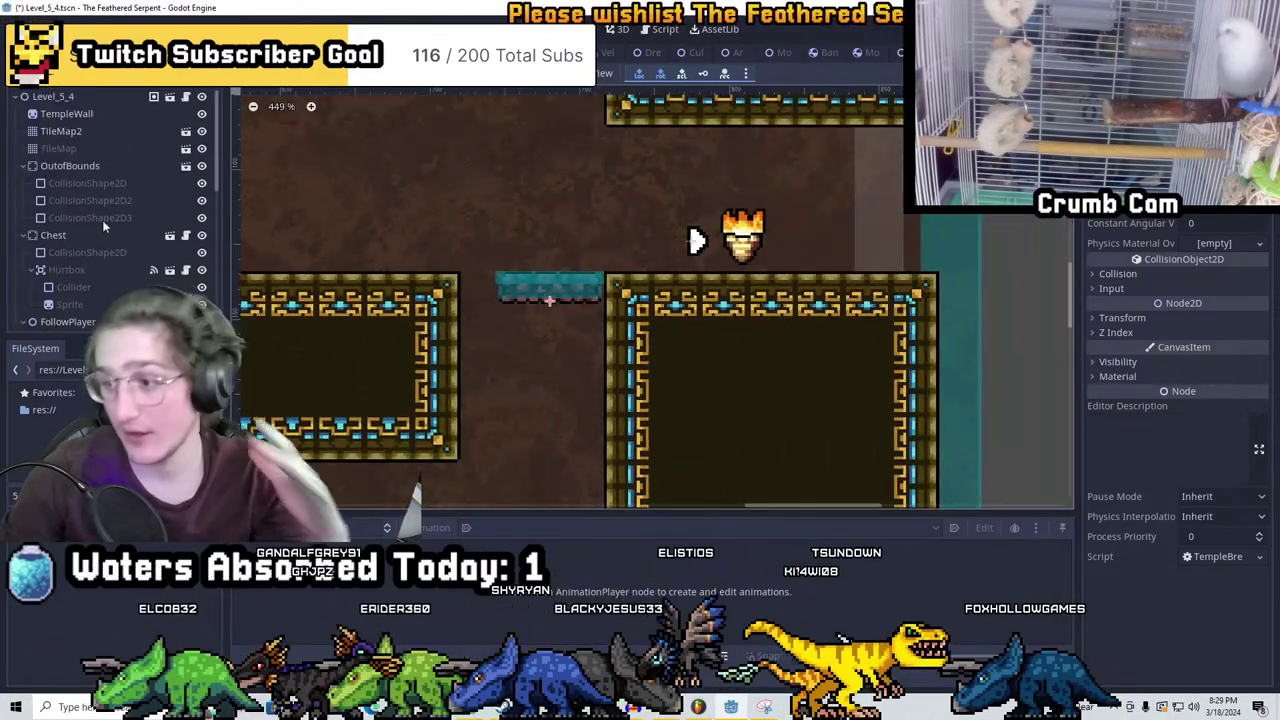
pyautogui.click(60, 150)
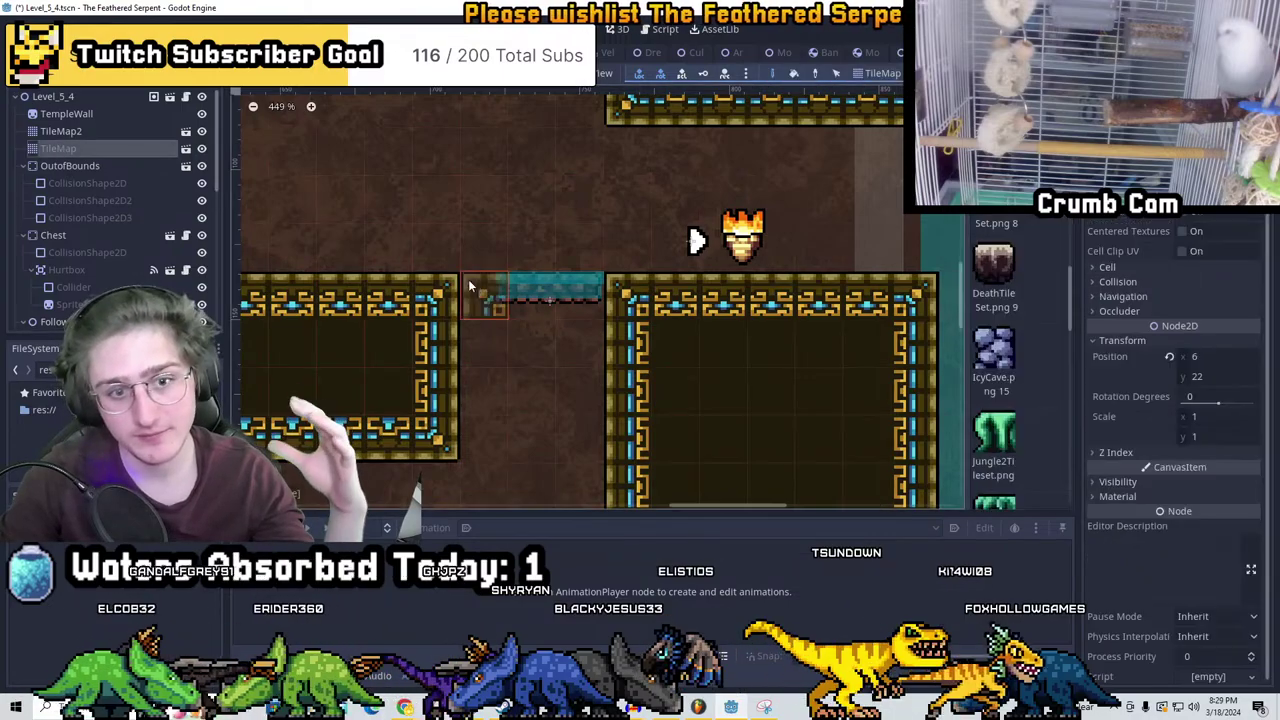
pyautogui.moveTo(468, 279); pyautogui.dragTo(485, 450)
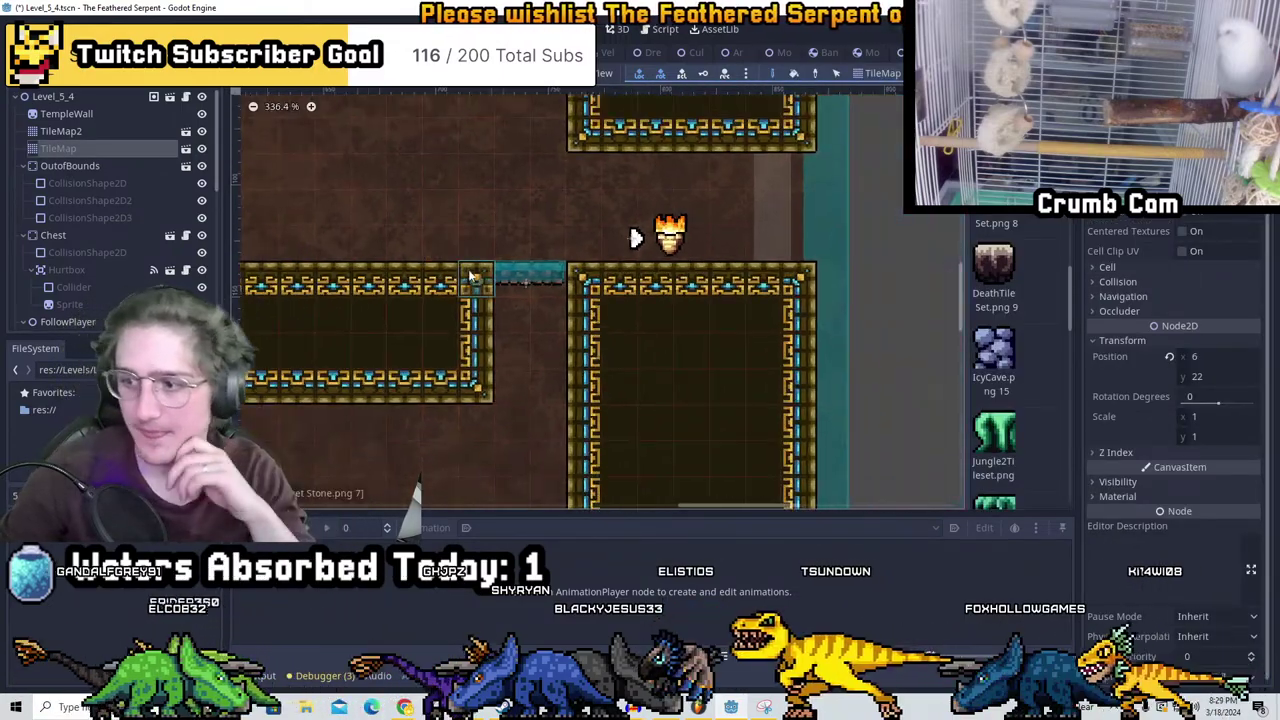
pyautogui.scroll(2, 594, 219)
pyautogui.scroll(3, 594, 219)
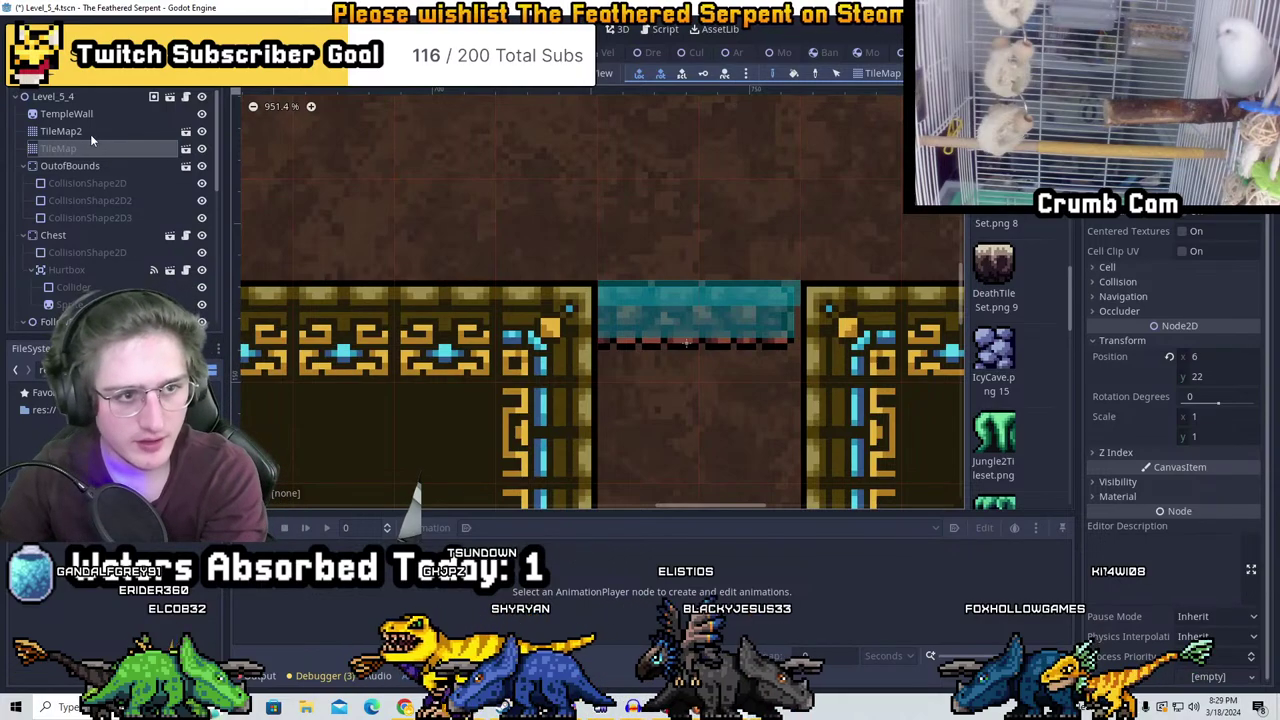
pyautogui.scroll(-1, 96, 208)
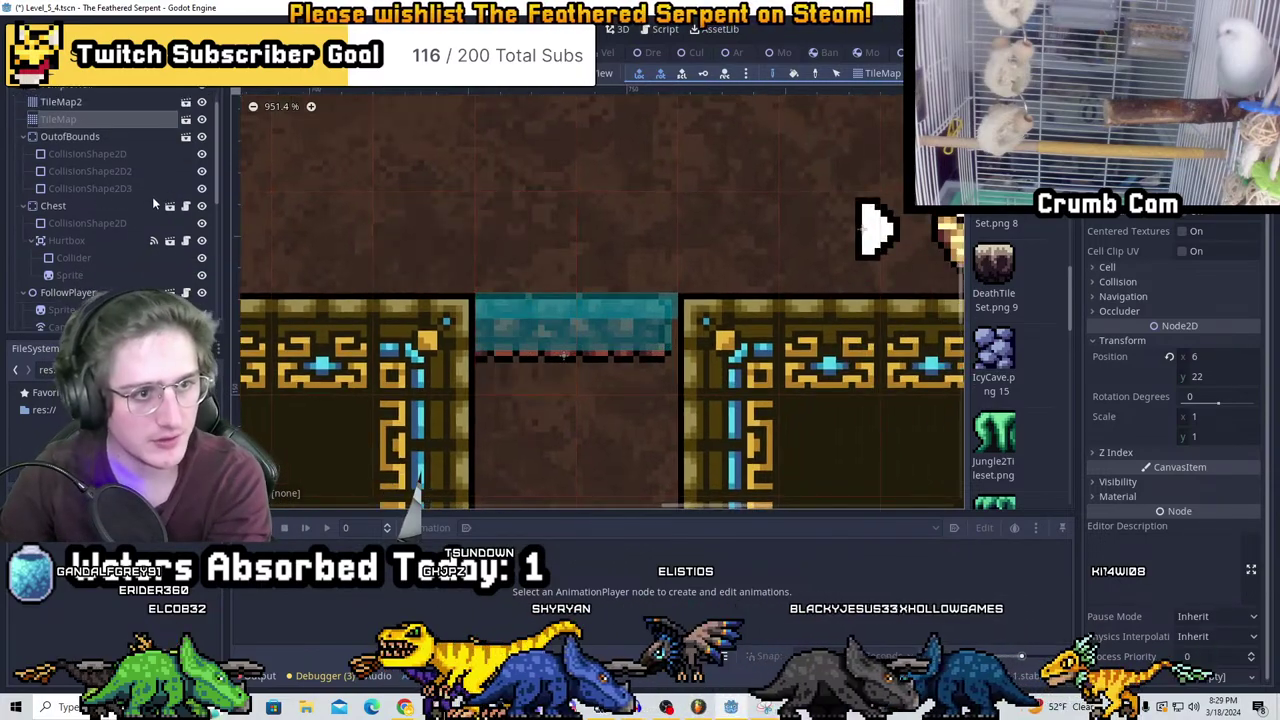
pyautogui.scroll(-5, 116, 227)
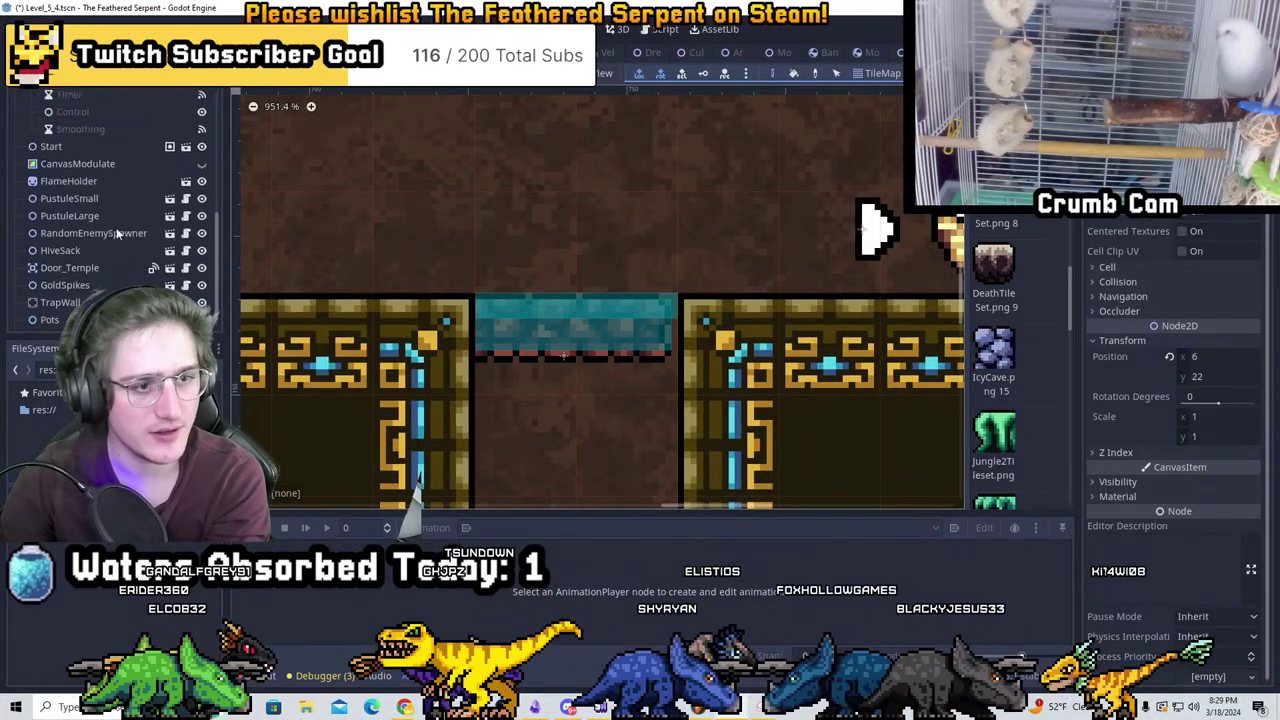
pyautogui.click(60, 313)
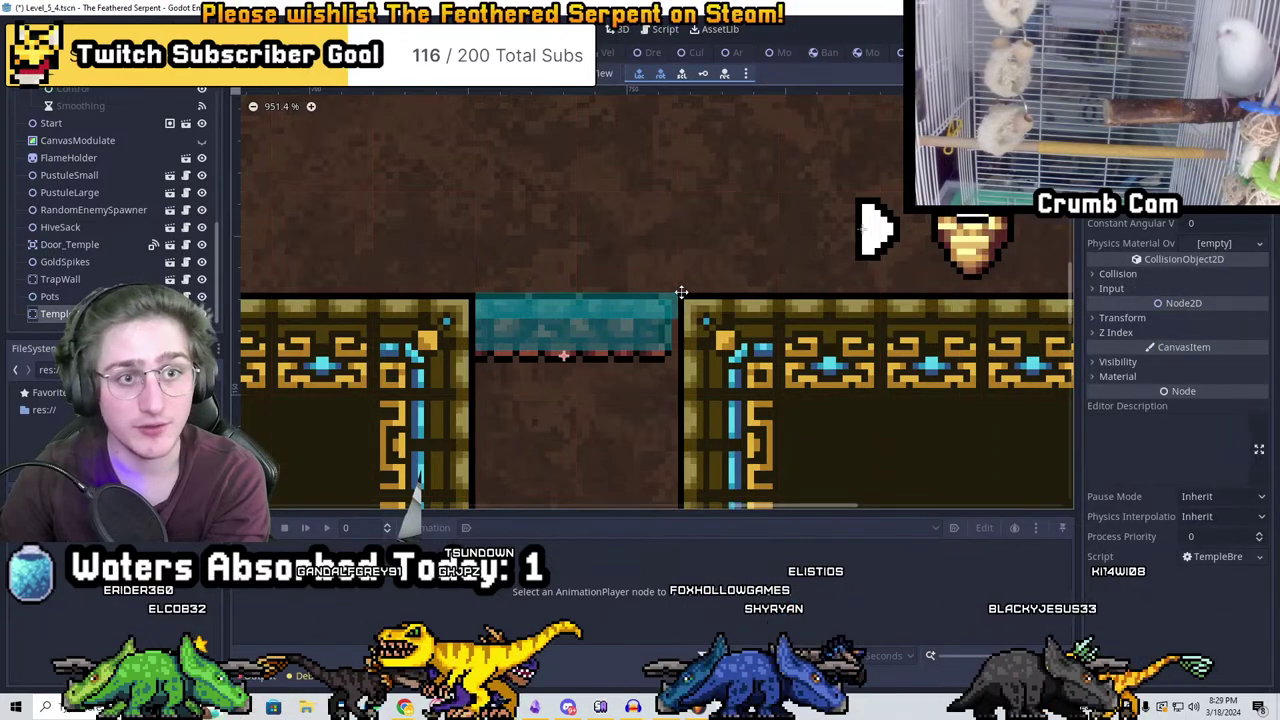
pyautogui.scroll(-5, 660, 289)
pyautogui.scroll(3, 608, 289)
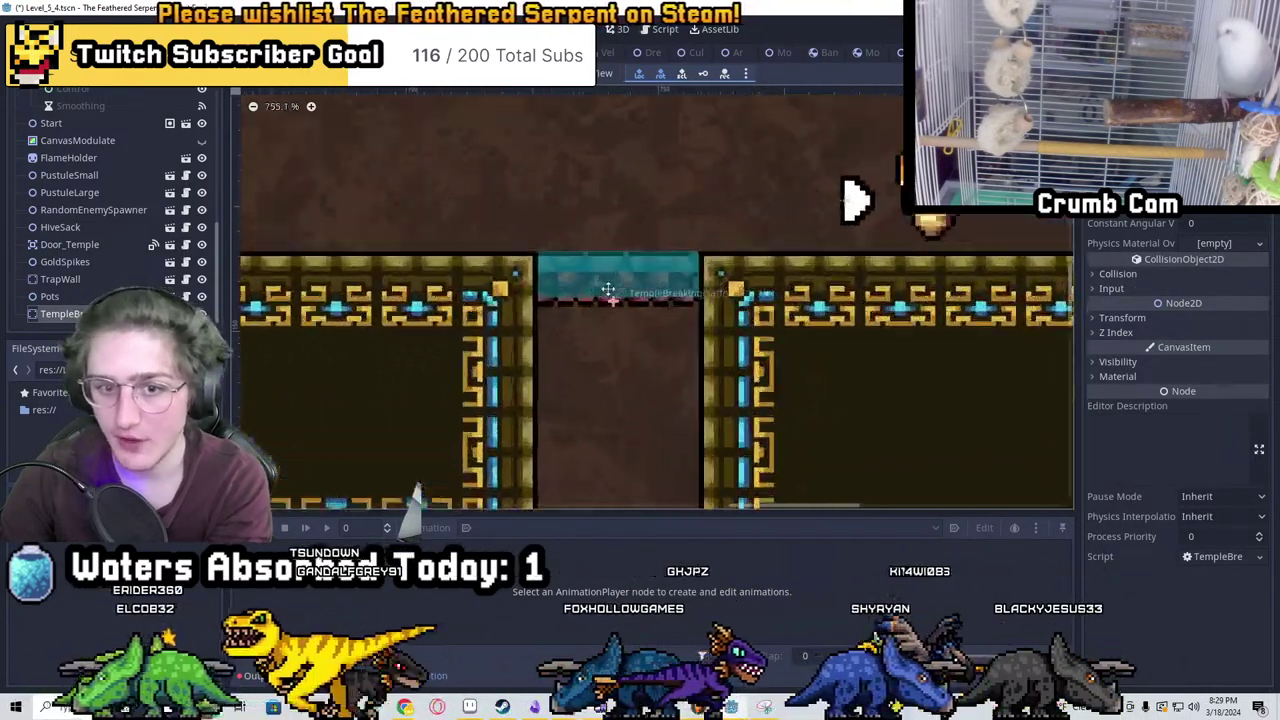
pyautogui.scroll(1, 608, 289)
pyautogui.scroll(-4, 646, 317)
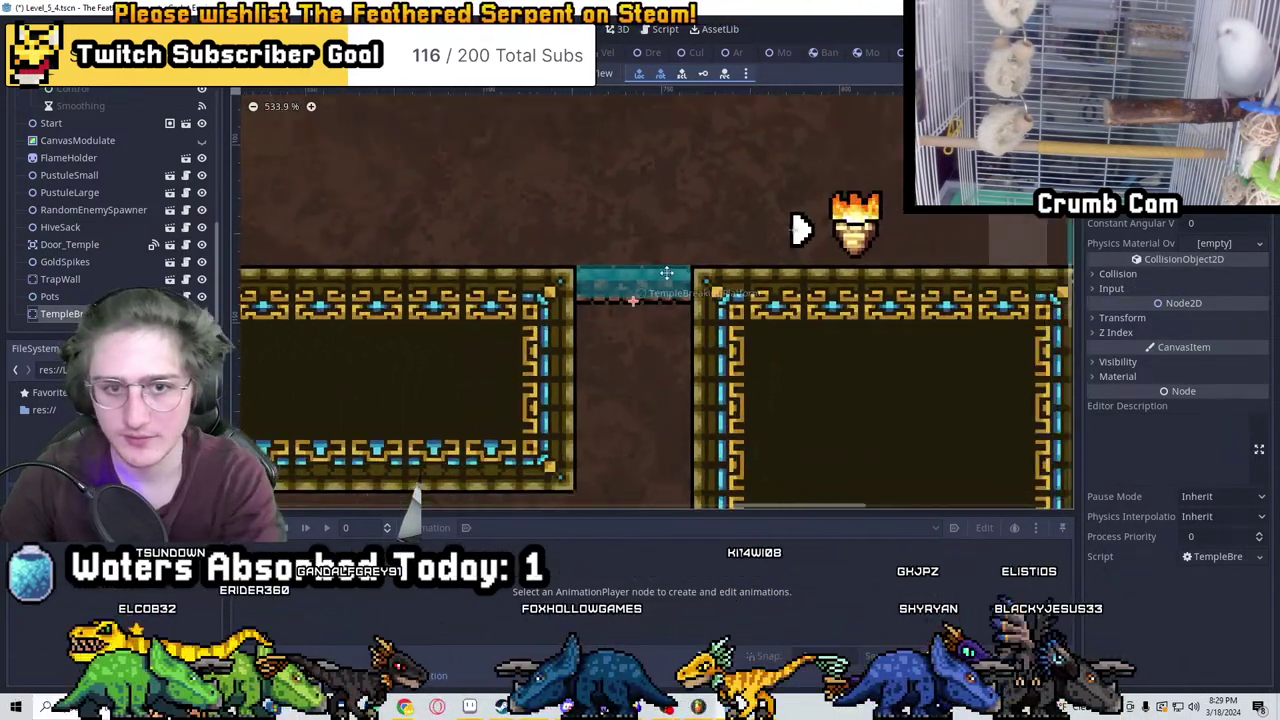
pyautogui.hotkey('ctrl', 's')
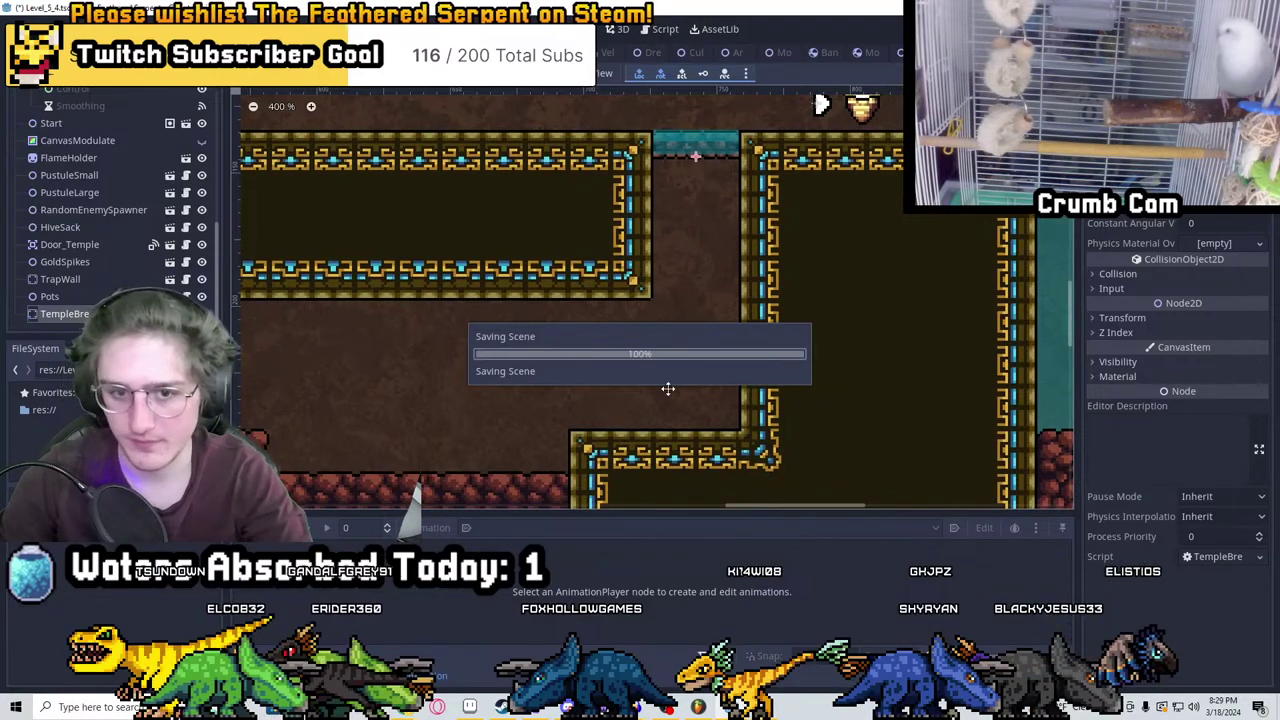
pyautogui.scroll(-5, 668, 388)
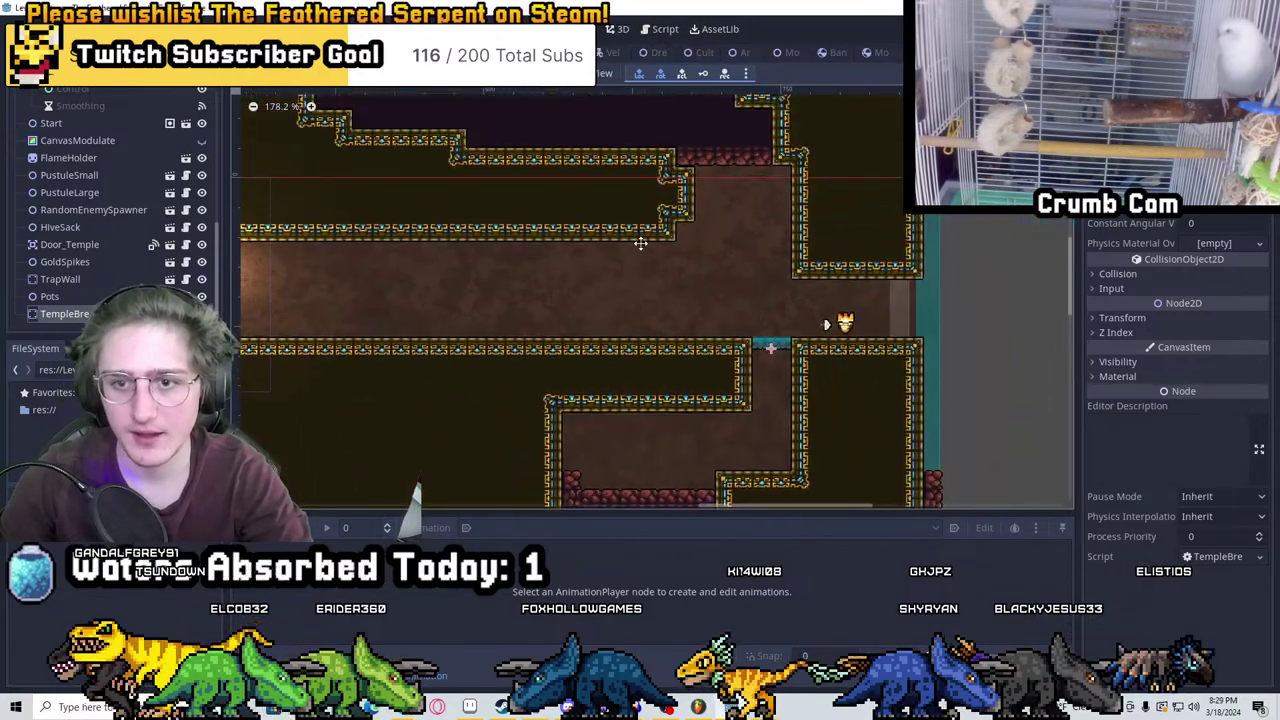
pyautogui.scroll(3, 741, 348)
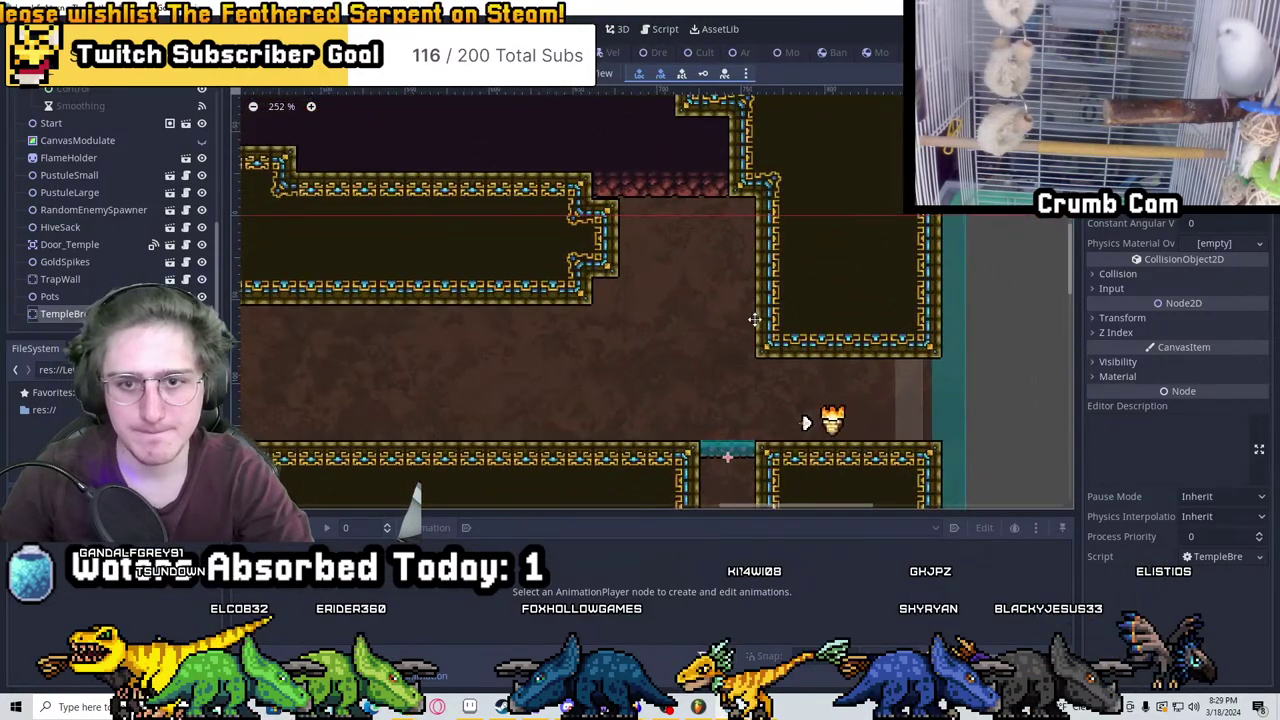
pyautogui.scroll(-4, 565, 307)
pyautogui.moveTo(789, 354); pyautogui.dragTo(605, 354, button='middle')
pyautogui.scroll(5, 605, 354)
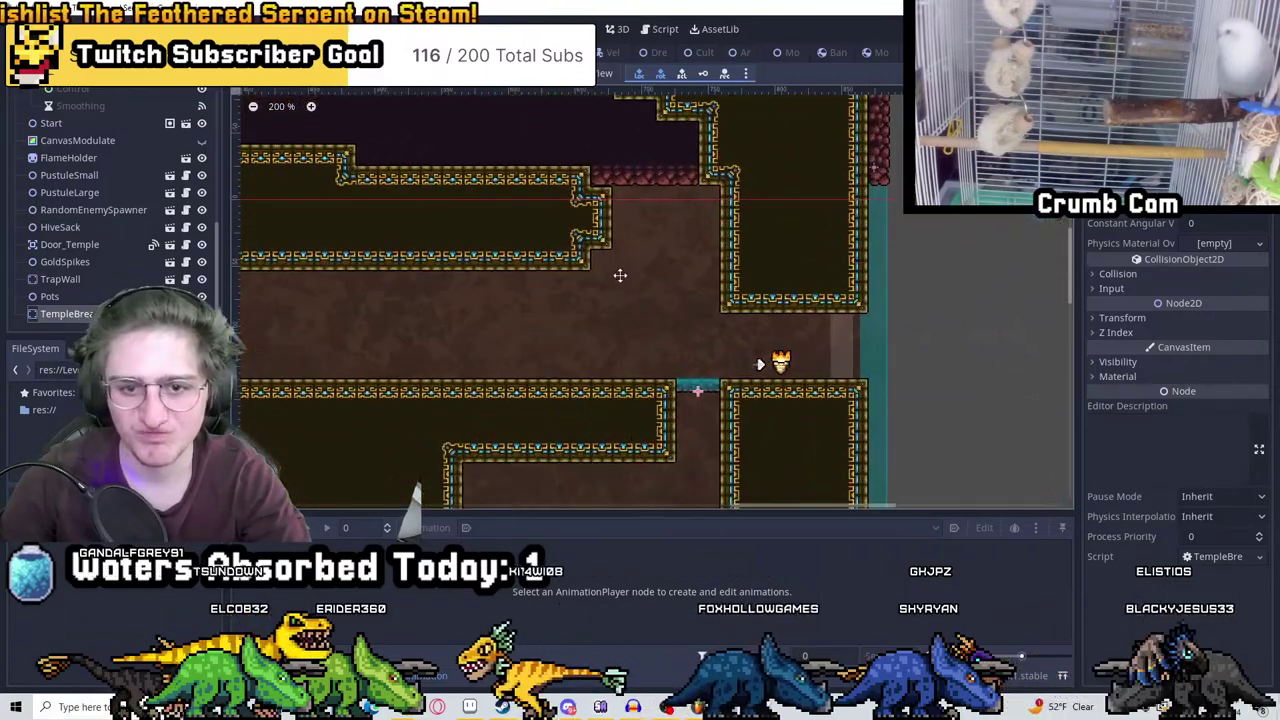
pyautogui.scroll(-2, 601, 286)
pyautogui.moveTo(601, 286); pyautogui.dragTo(768, 322, button='middle')
pyautogui.scroll(-2, 768, 322)
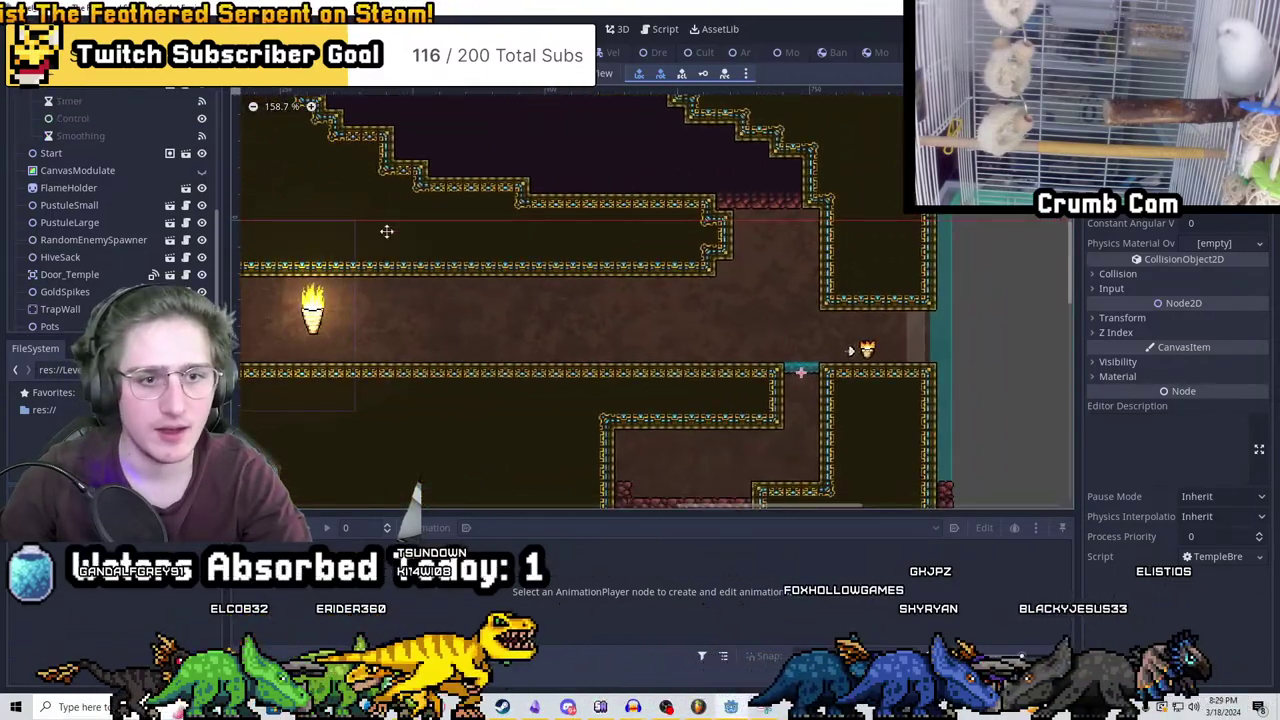
pyautogui.moveTo(386, 231); pyautogui.dragTo(670, 280, button='middle')
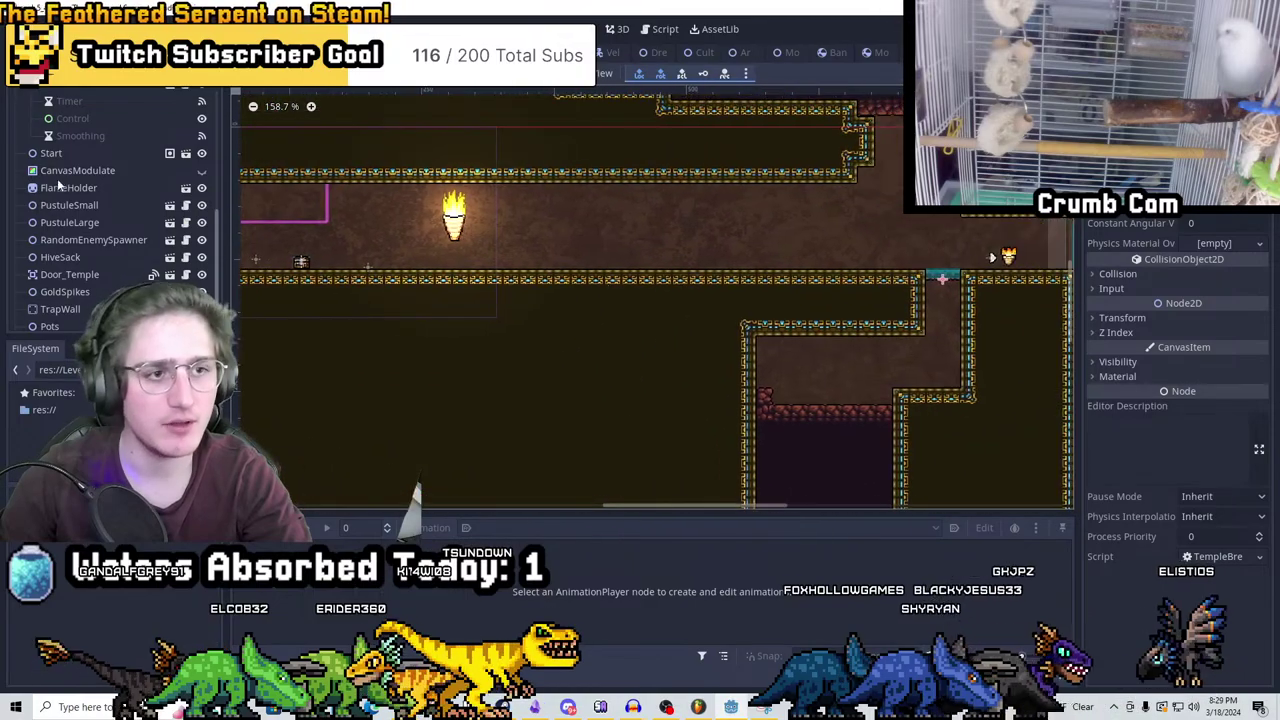
pyautogui.scroll(5, 57, 178)
# Paint a vertical column of red brick CaveTileset tiles on TileMap2
pyautogui.click(70, 131)
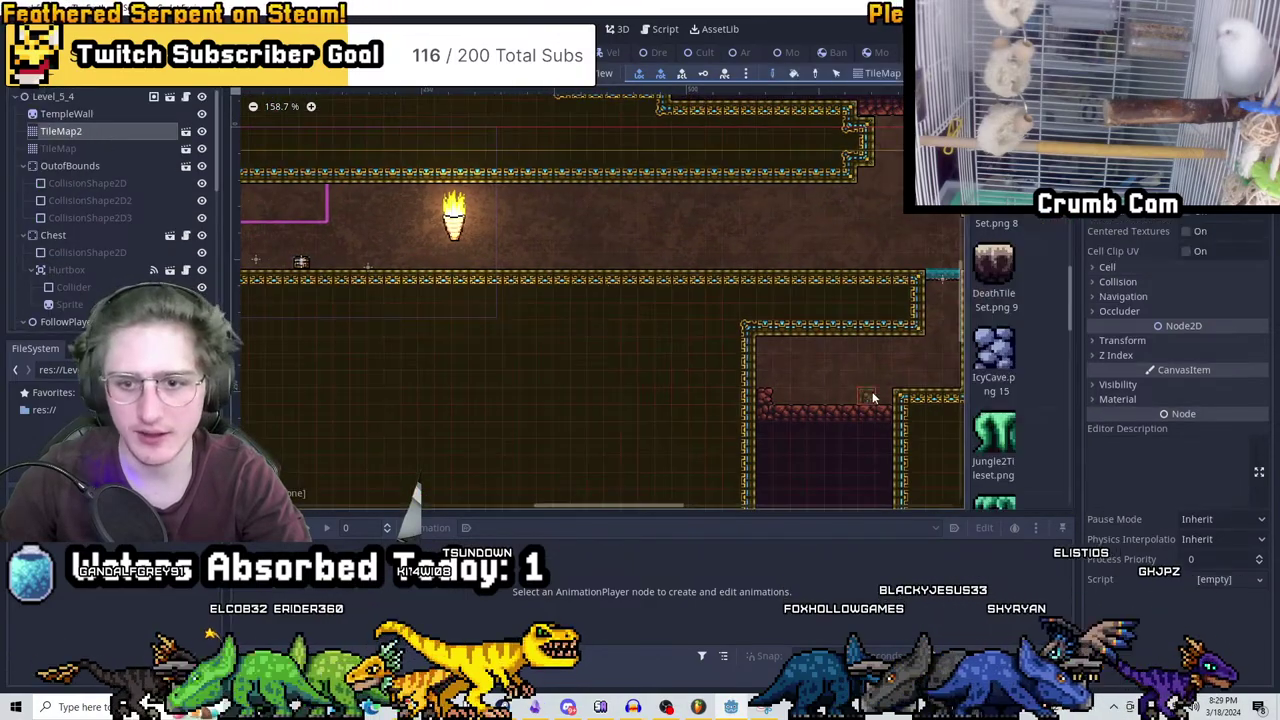
pyautogui.scroll(3, 614, 277)
pyautogui.moveTo(872, 398); pyautogui.dragTo(686, 271, button='middle')
pyautogui.click(62, 166)
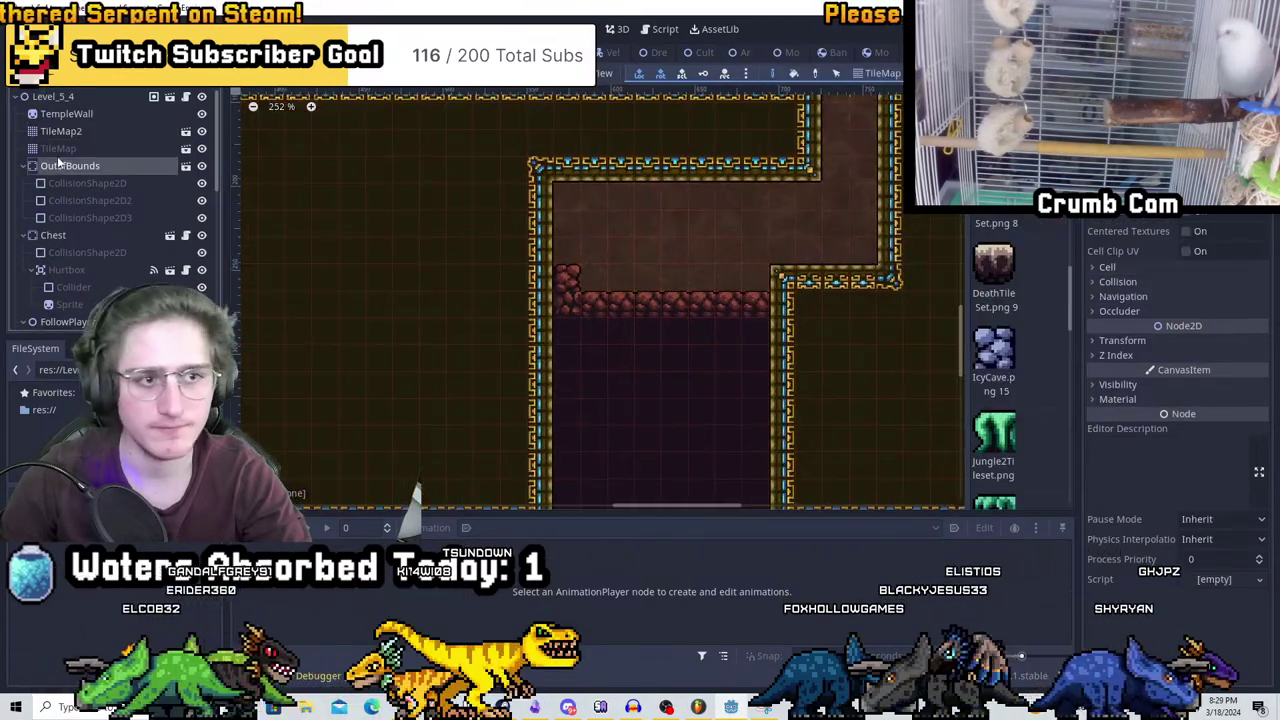
pyautogui.click(58, 148)
pyautogui.scroll(-1, 900, 380)
pyautogui.scroll(5, 1020, 370)
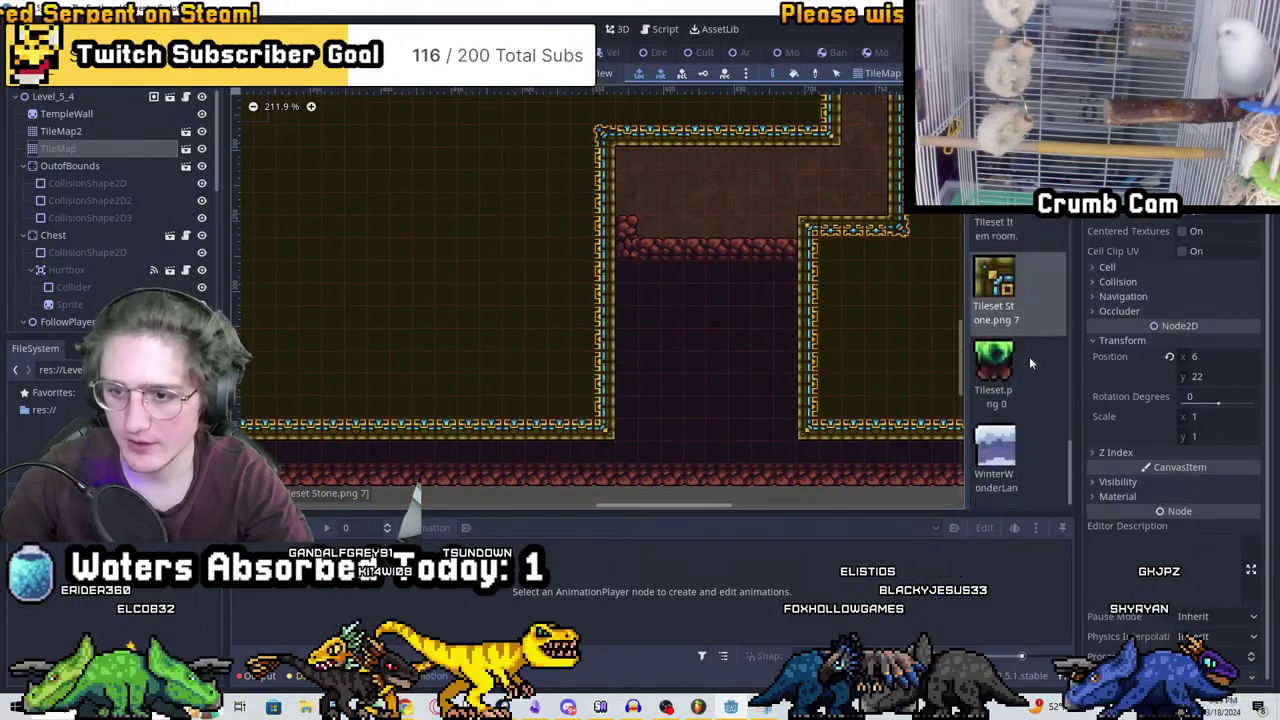
pyautogui.scroll(5, 1018, 336)
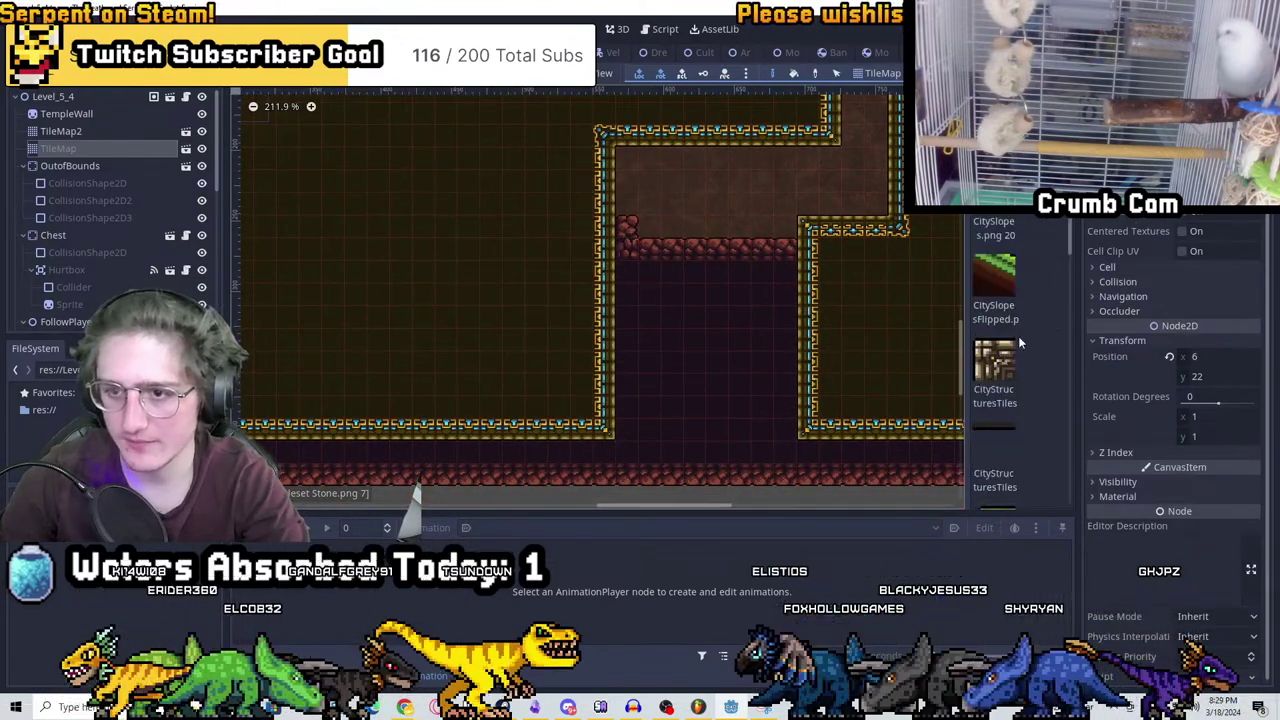
pyautogui.click(995, 280)
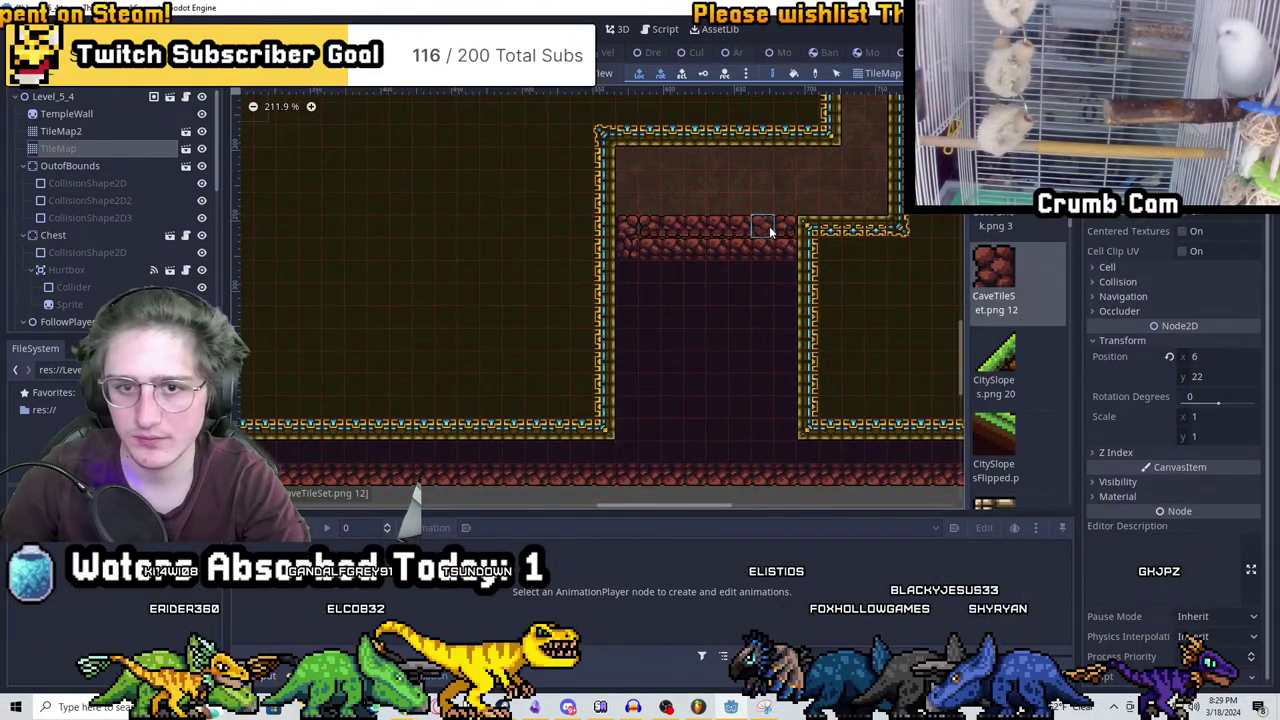
pyautogui.click(84, 133)
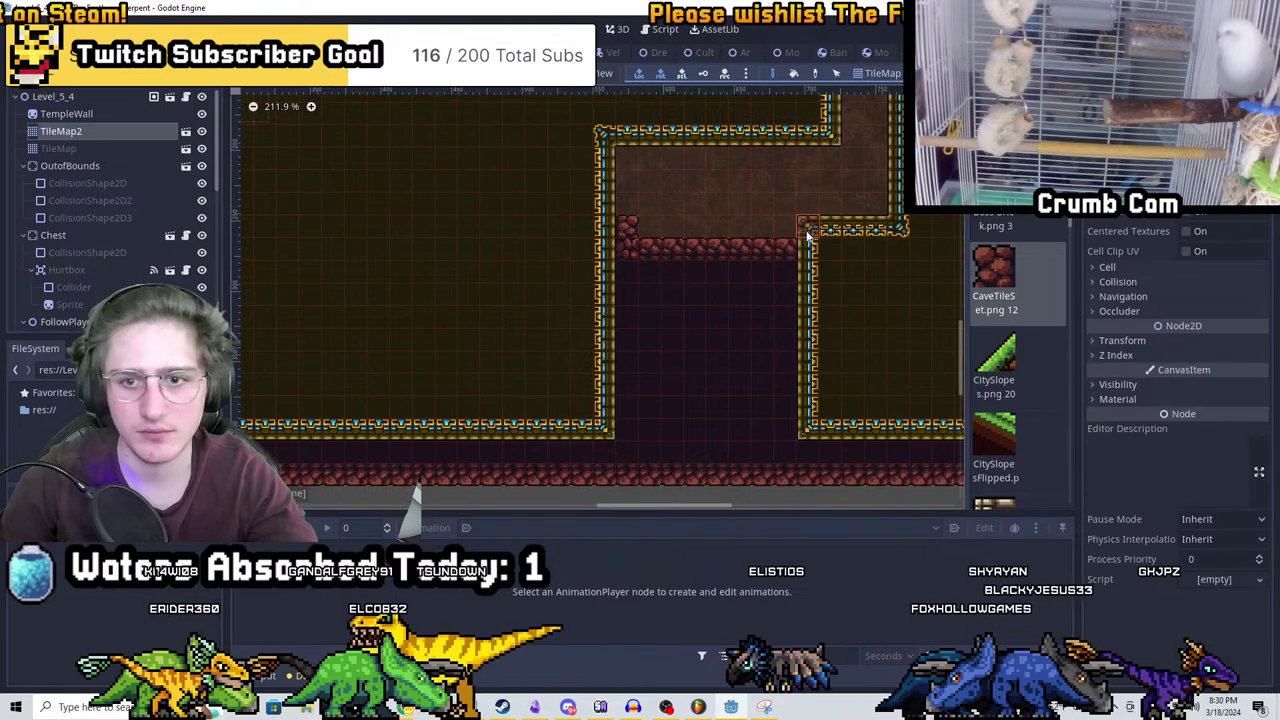
pyautogui.moveTo(651, 231); pyautogui.dragTo(658, 313)
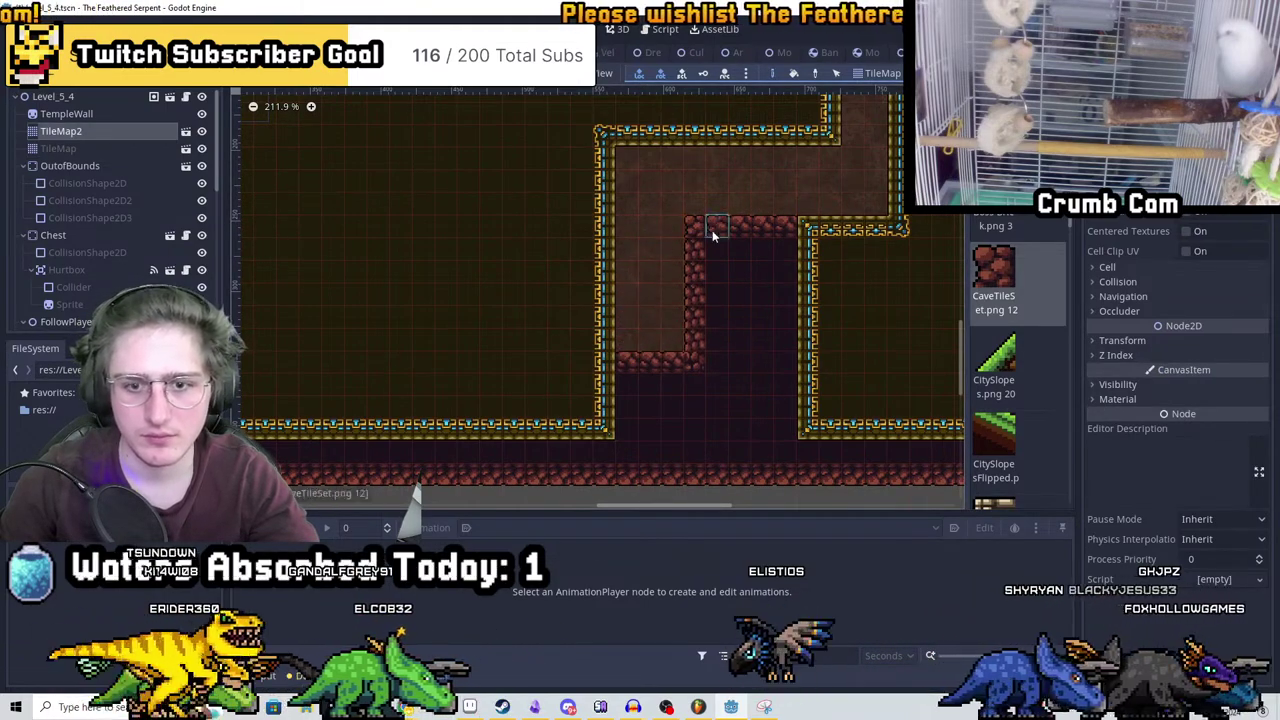
# Redraw the left corridor's stone walls on TileMap down to the floor
pyautogui.scroll(-1, 712, 230)
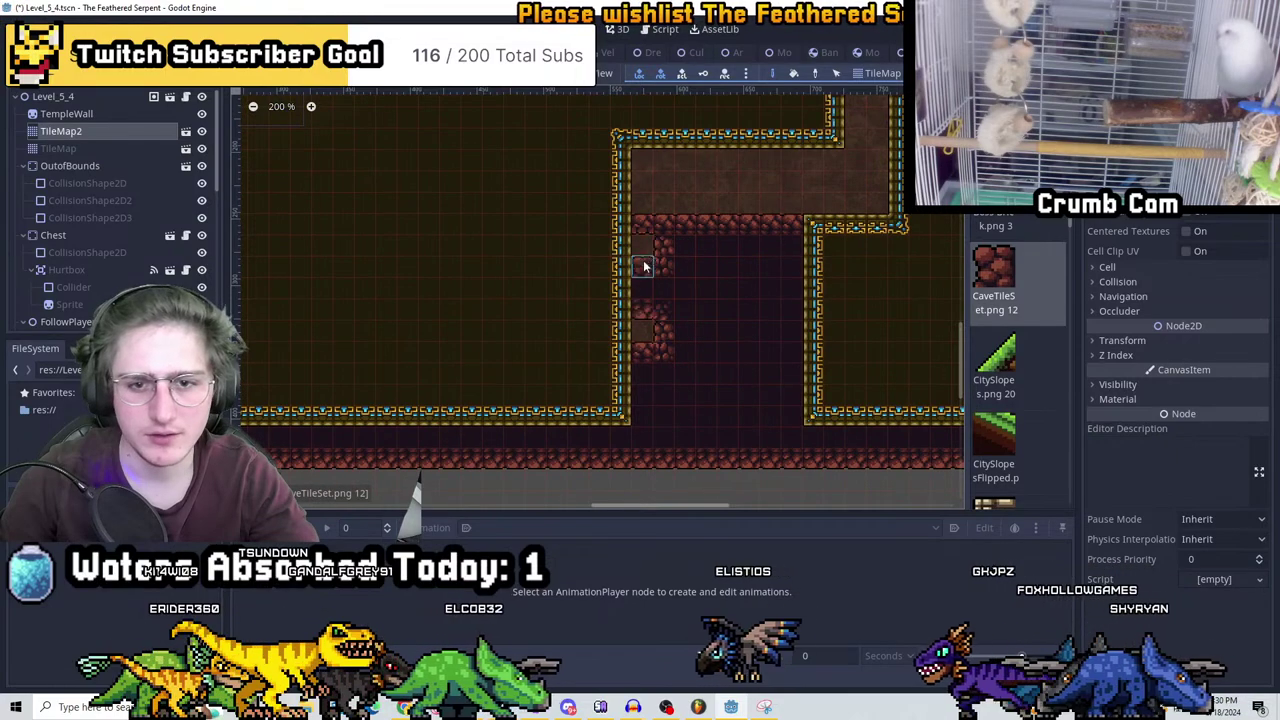
pyautogui.click(60, 148)
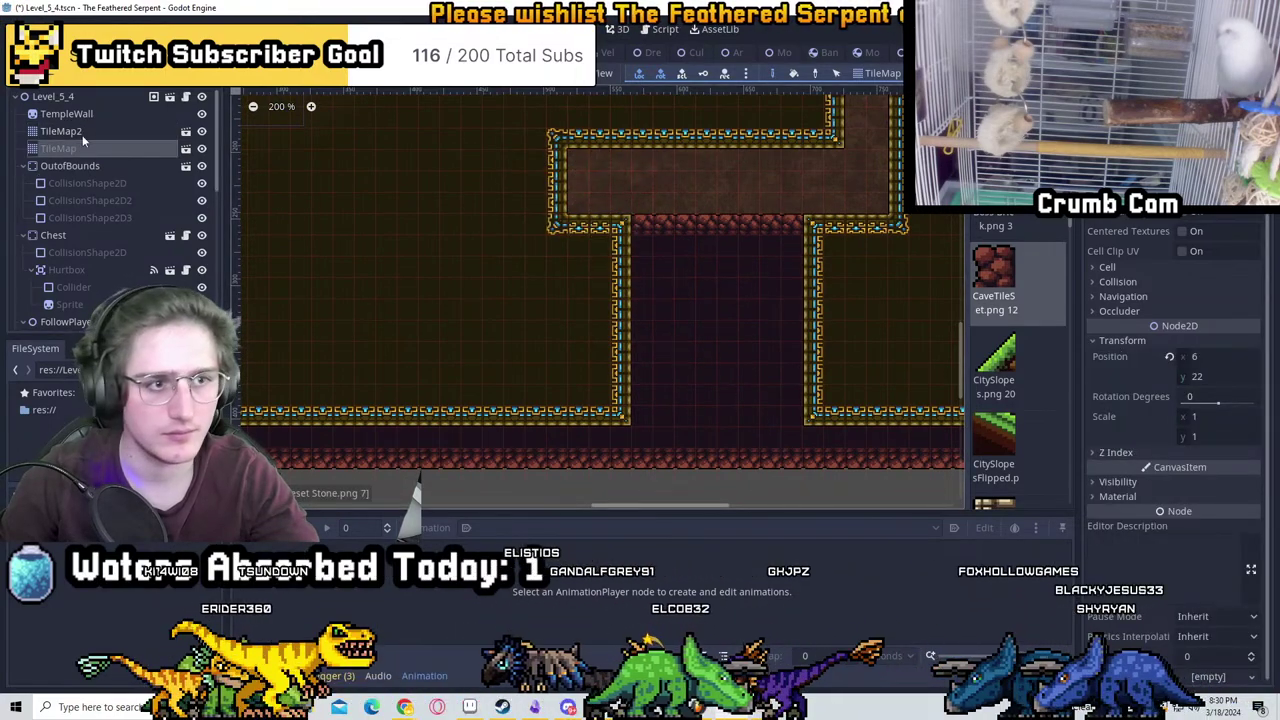
pyautogui.moveTo(594, 194)
pyautogui.mouseDown()
pyautogui.moveTo(626, 206)
pyautogui.moveTo(577, 413)
pyautogui.mouseUp()
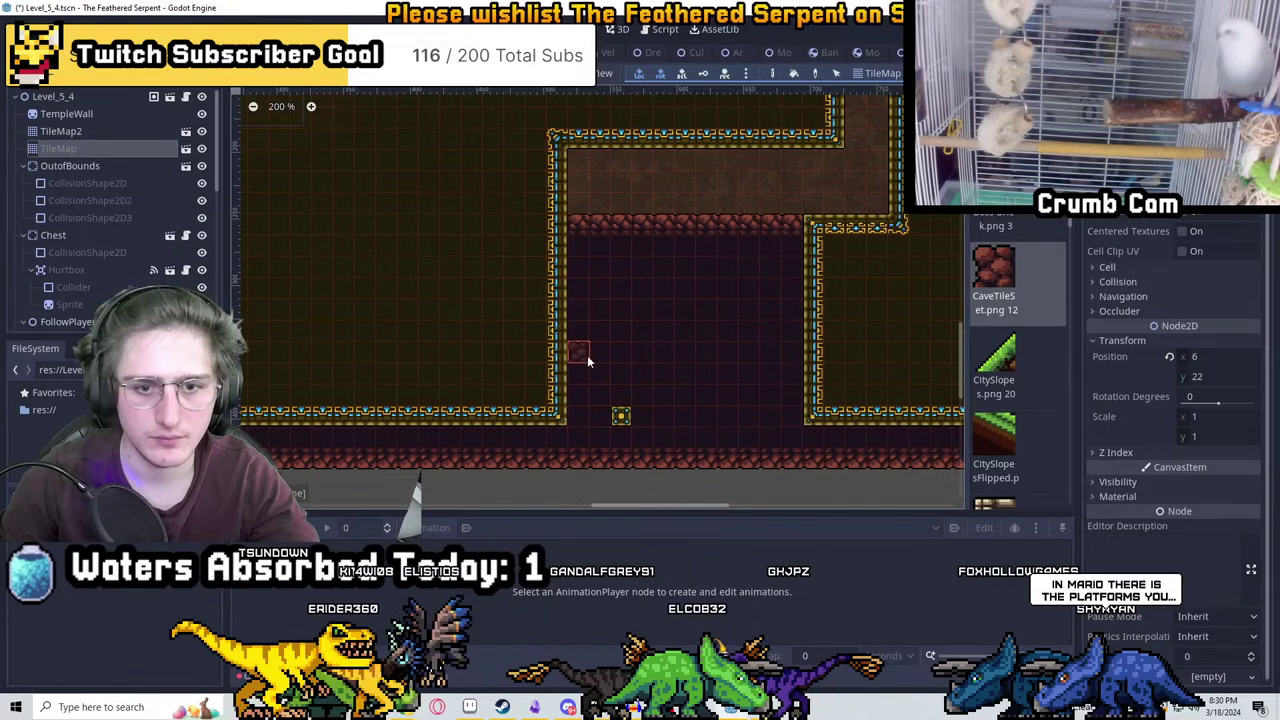
# Paint TileMap2 rock tiles lining the new shaft
pyautogui.click(92, 130)
pyautogui.moveTo(594, 305); pyautogui.dragTo(612, 204)
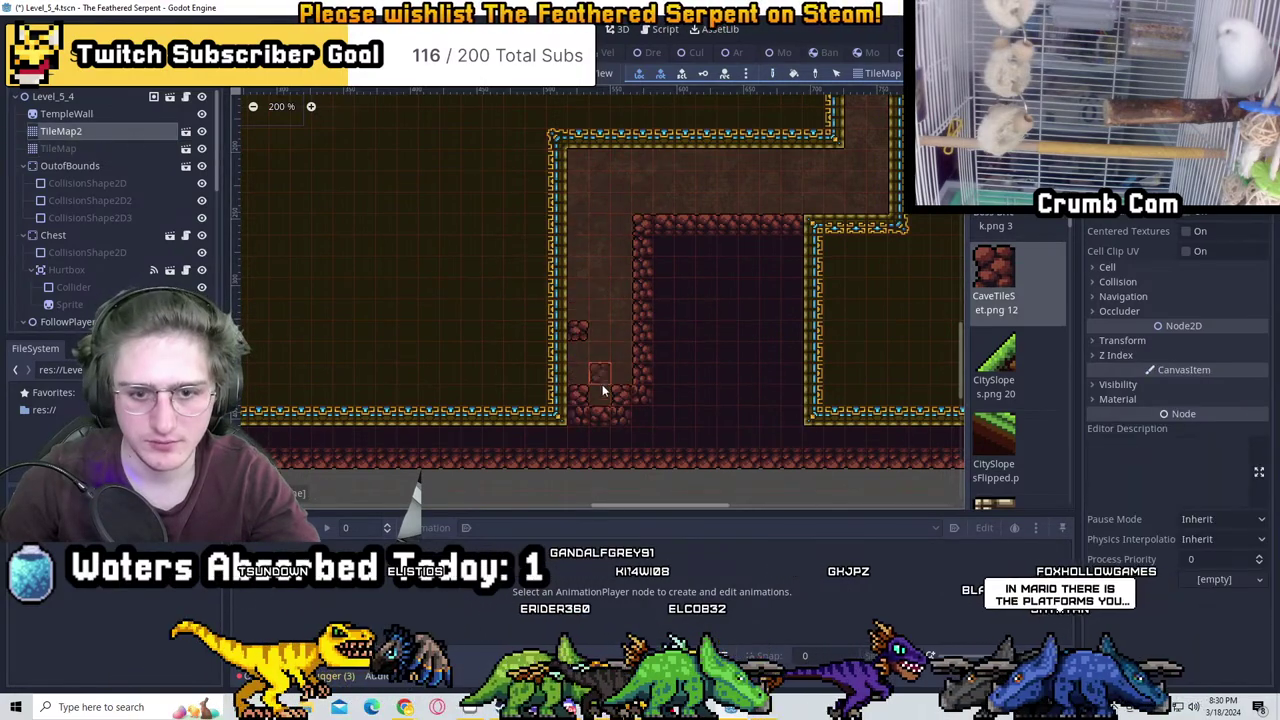
pyautogui.hscroll(-4, 665, 362)
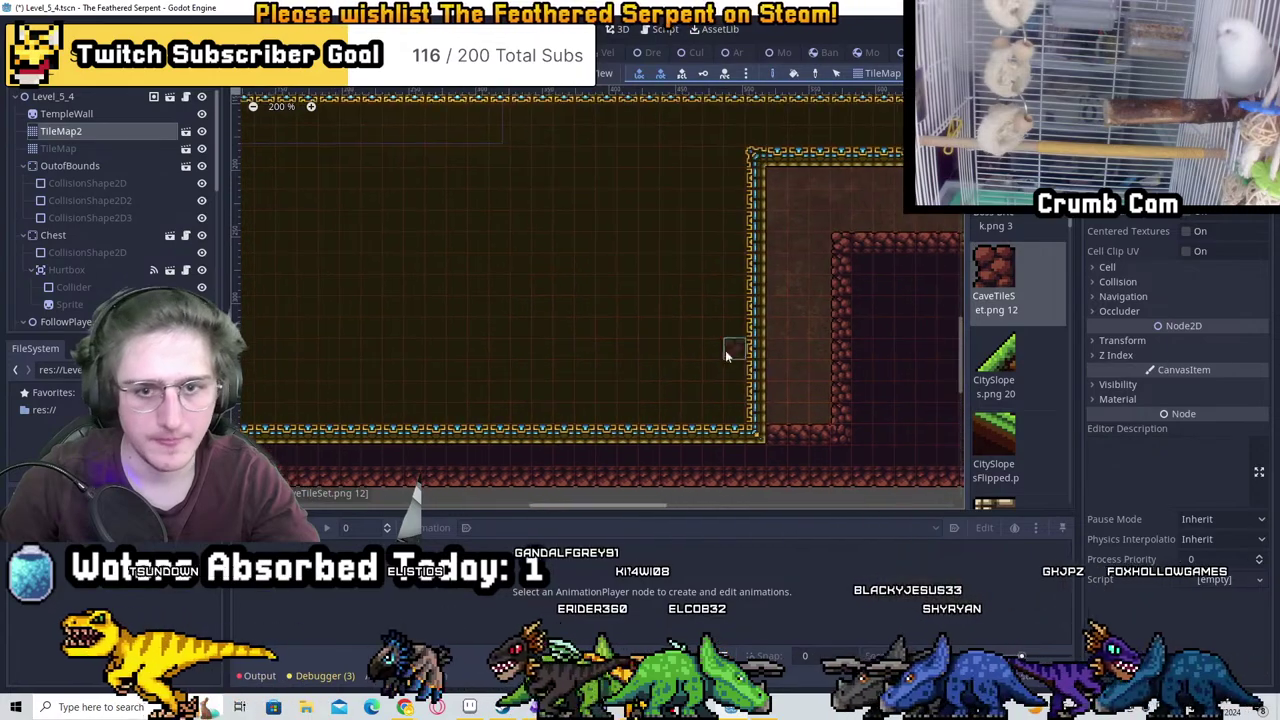
pyautogui.click(60, 148)
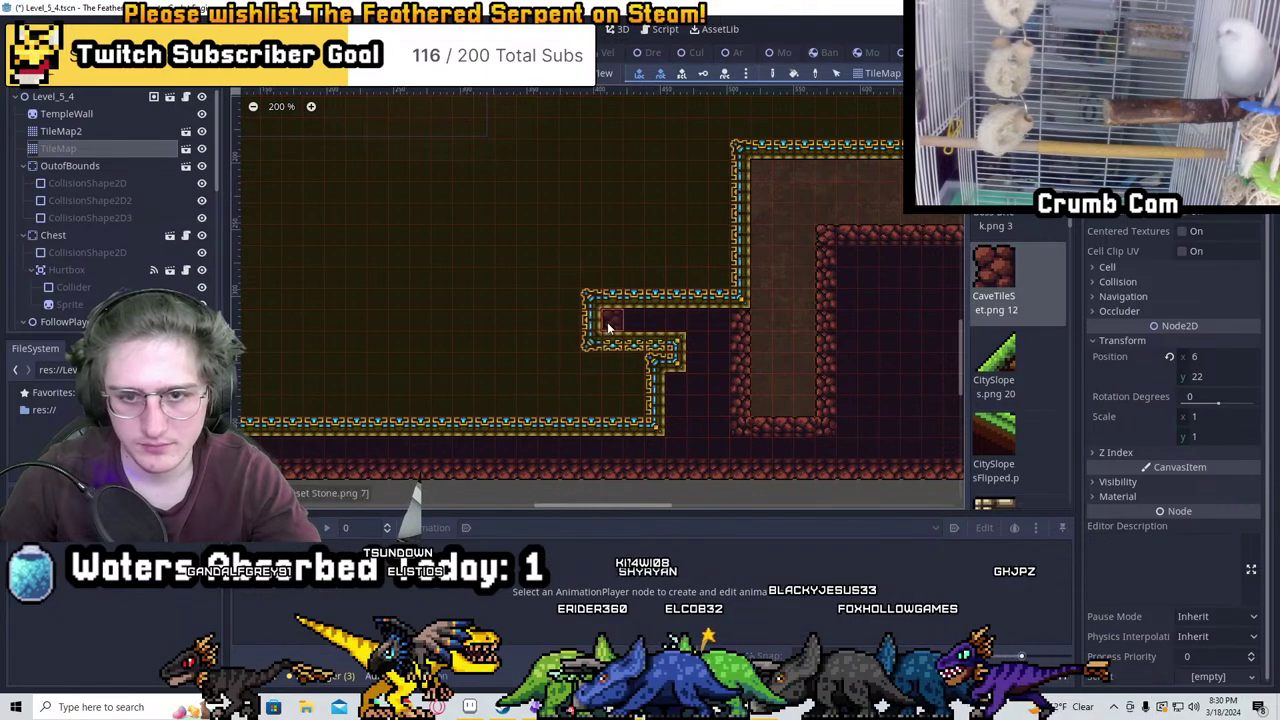
# Extend the walled corridor further left, then undo the stone wall and brick column edits
pyautogui.hscroll(8, 607, 322)
pyautogui.moveTo(814, 334); pyautogui.dragTo(400, 333)
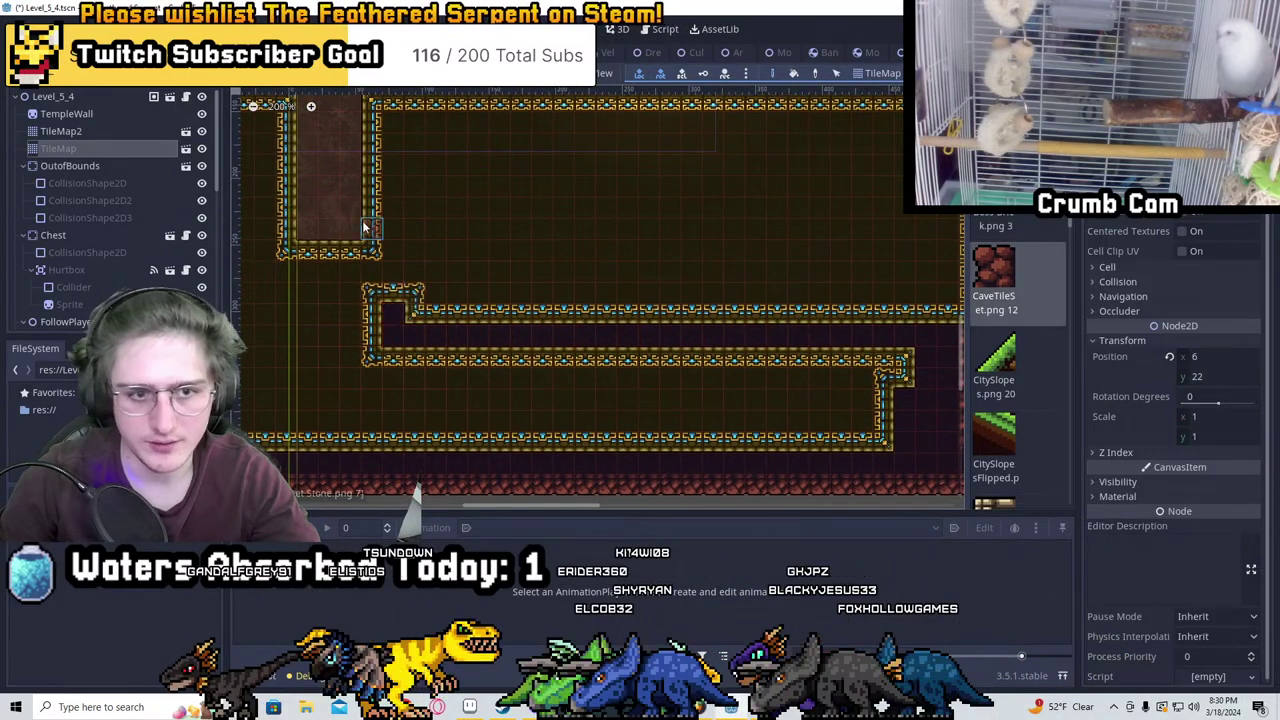
pyautogui.hscroll(8, 509, 449)
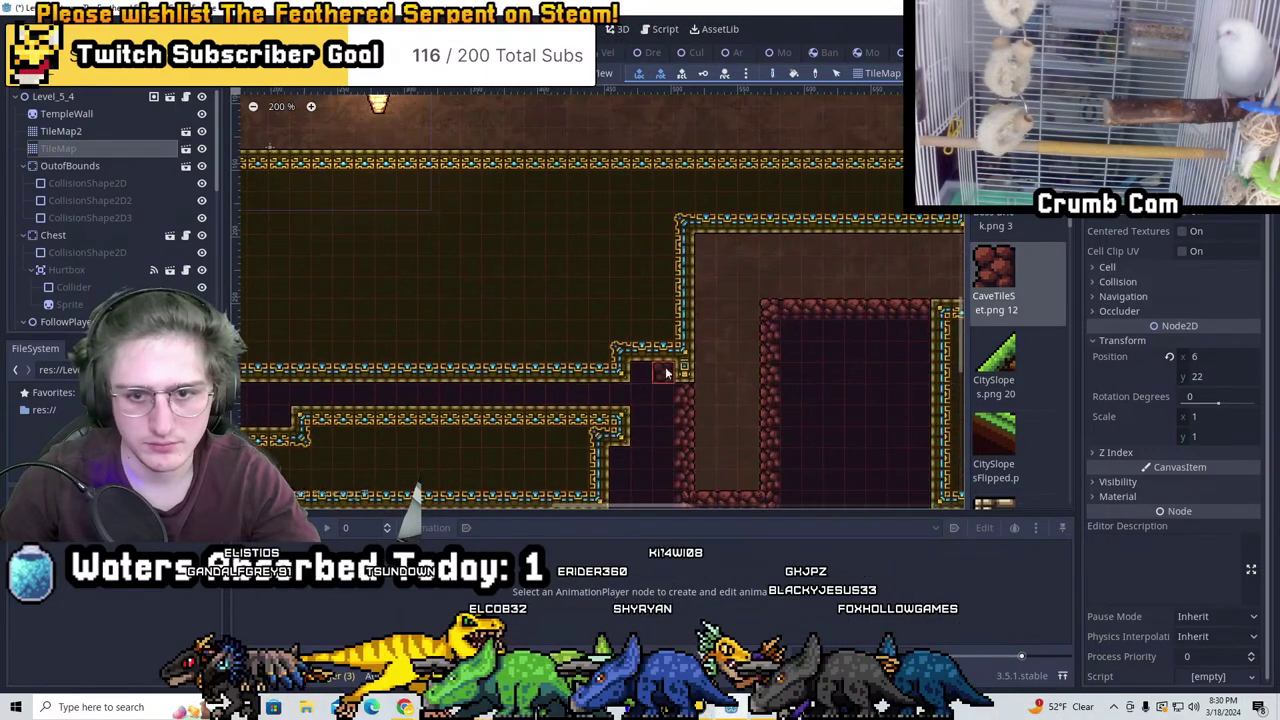
pyautogui.hscroll(-4, 683, 330)
pyautogui.scroll(-1, 428, 336)
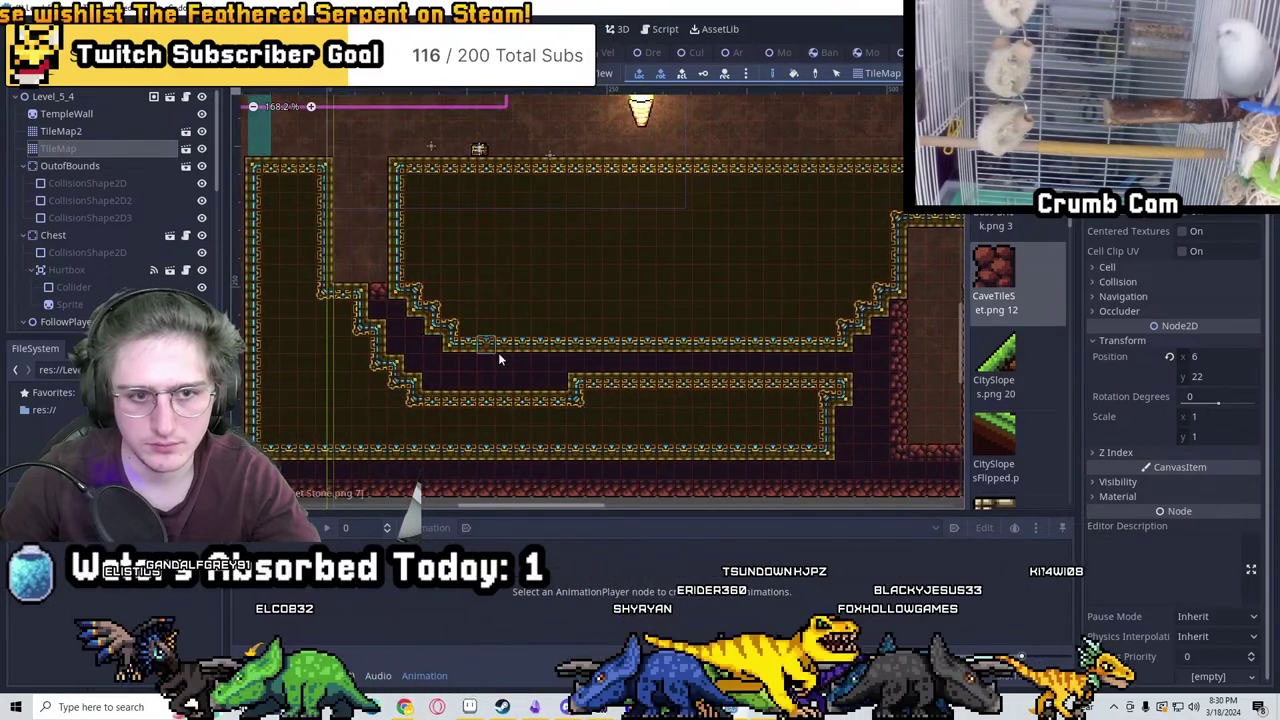
pyautogui.scroll(-1, 498, 352)
pyautogui.moveTo(401, 246); pyautogui.dragTo(433, 278, button='middle')
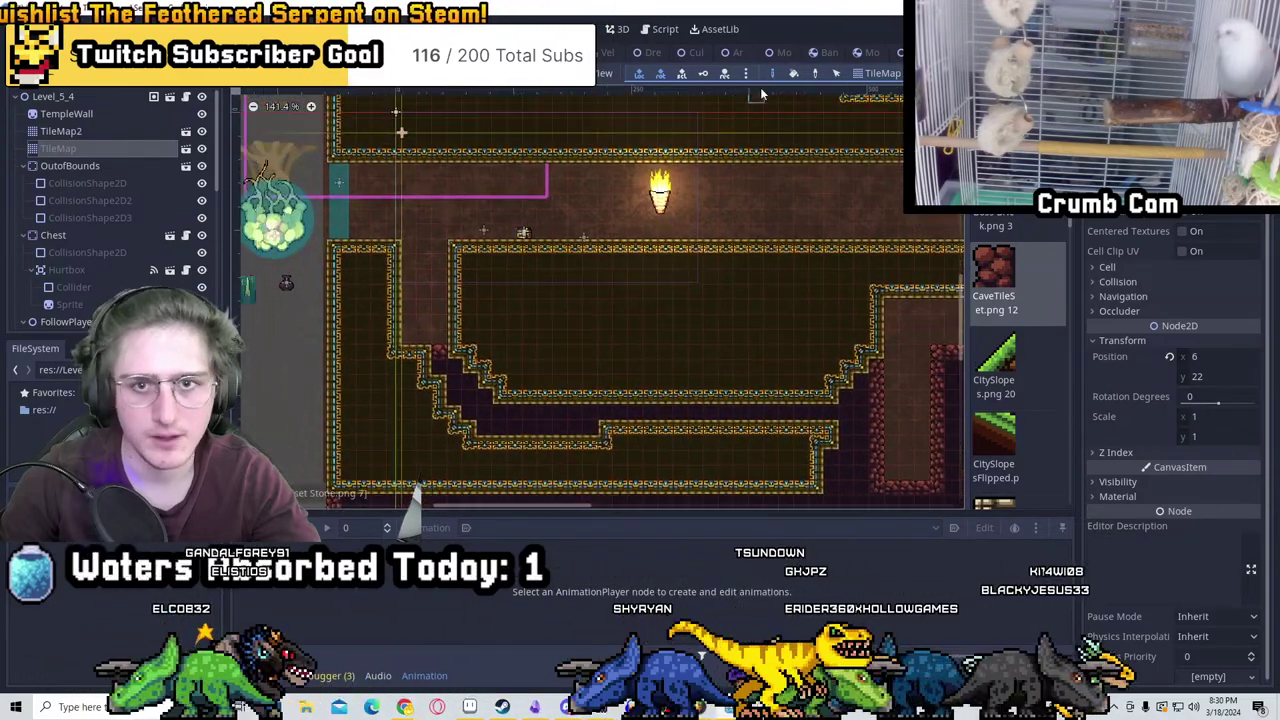
pyautogui.hotkey('ctrl', 'z')
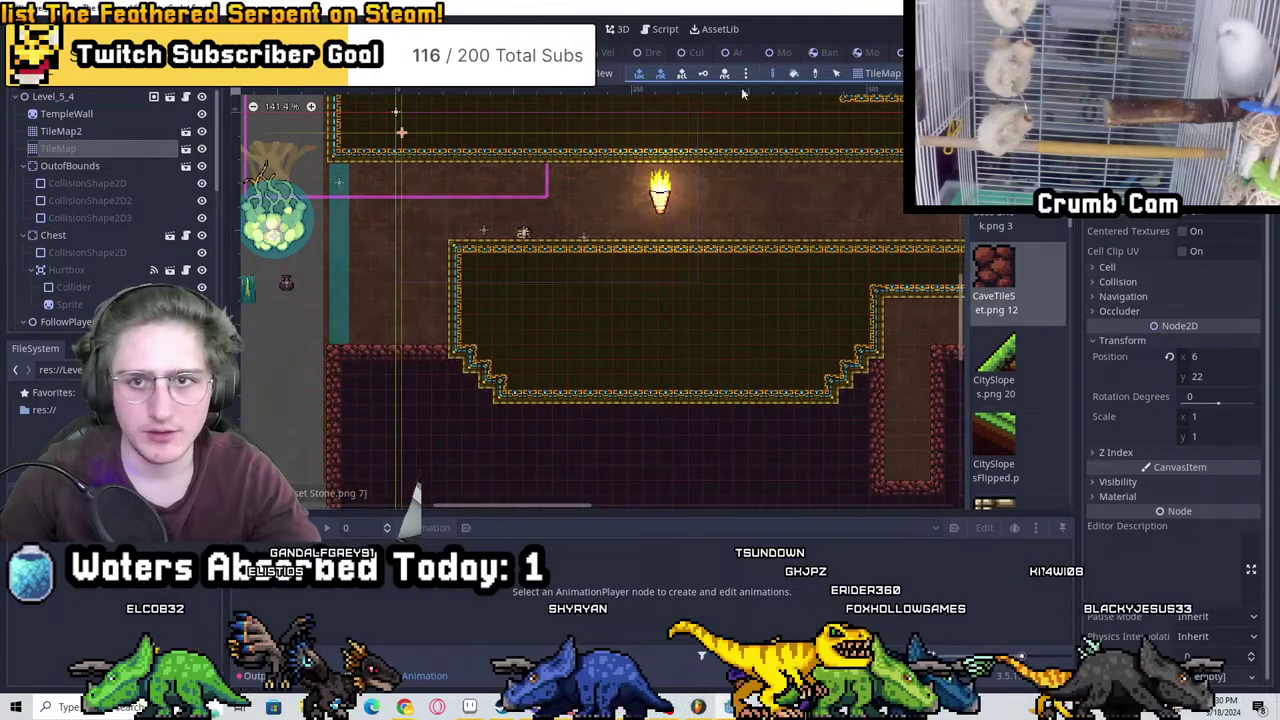
pyautogui.scroll(2, 404, 336)
pyautogui.moveTo(395, 340); pyautogui.dragTo(383, 222)
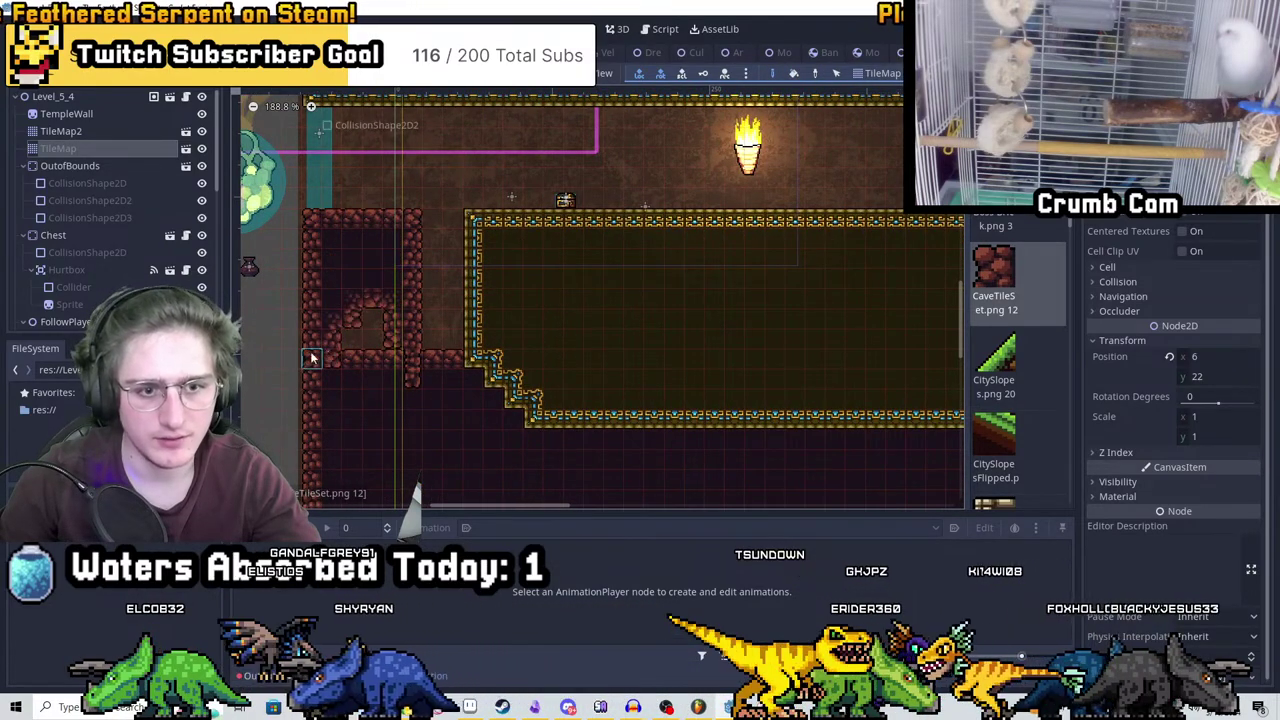
pyautogui.scroll(-1, 370, 365)
pyautogui.hotkey('ctrl', 'z')
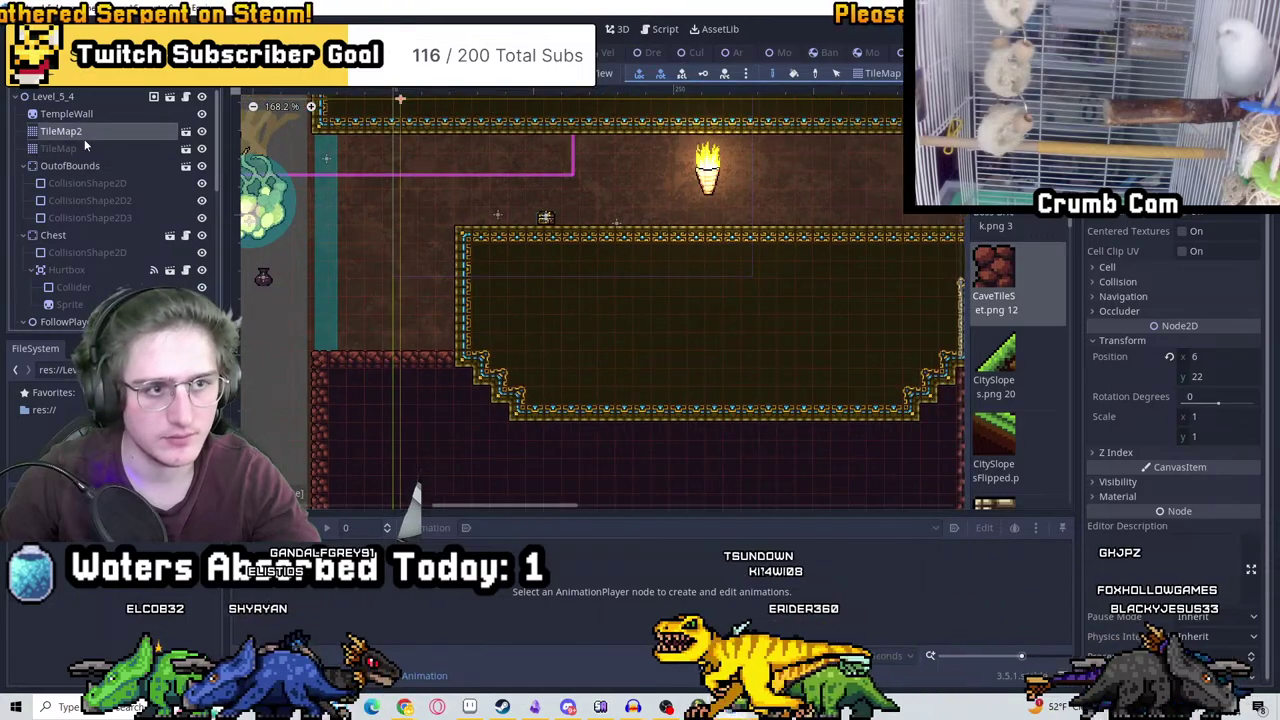
# On the TileMap2 cave layer, paint cave tiles over the teal strip
pyautogui.click(84, 137)
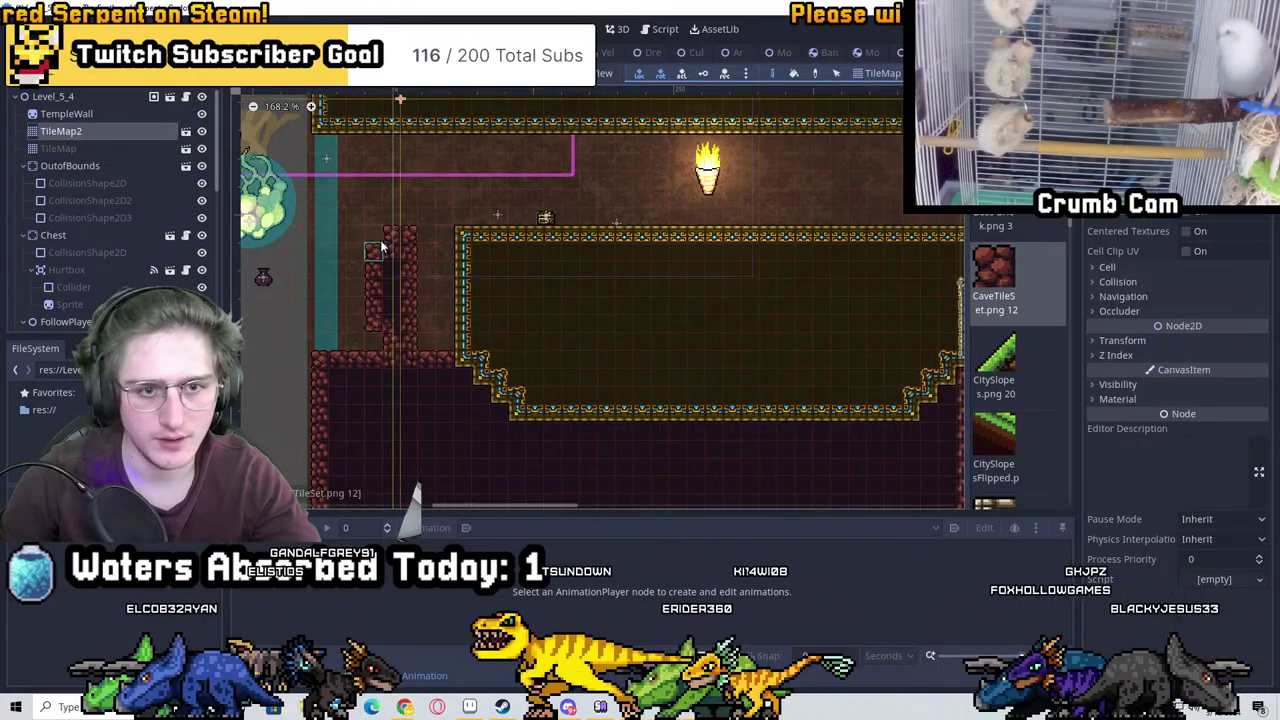
pyautogui.moveTo(320, 338); pyautogui.dragTo(351, 270)
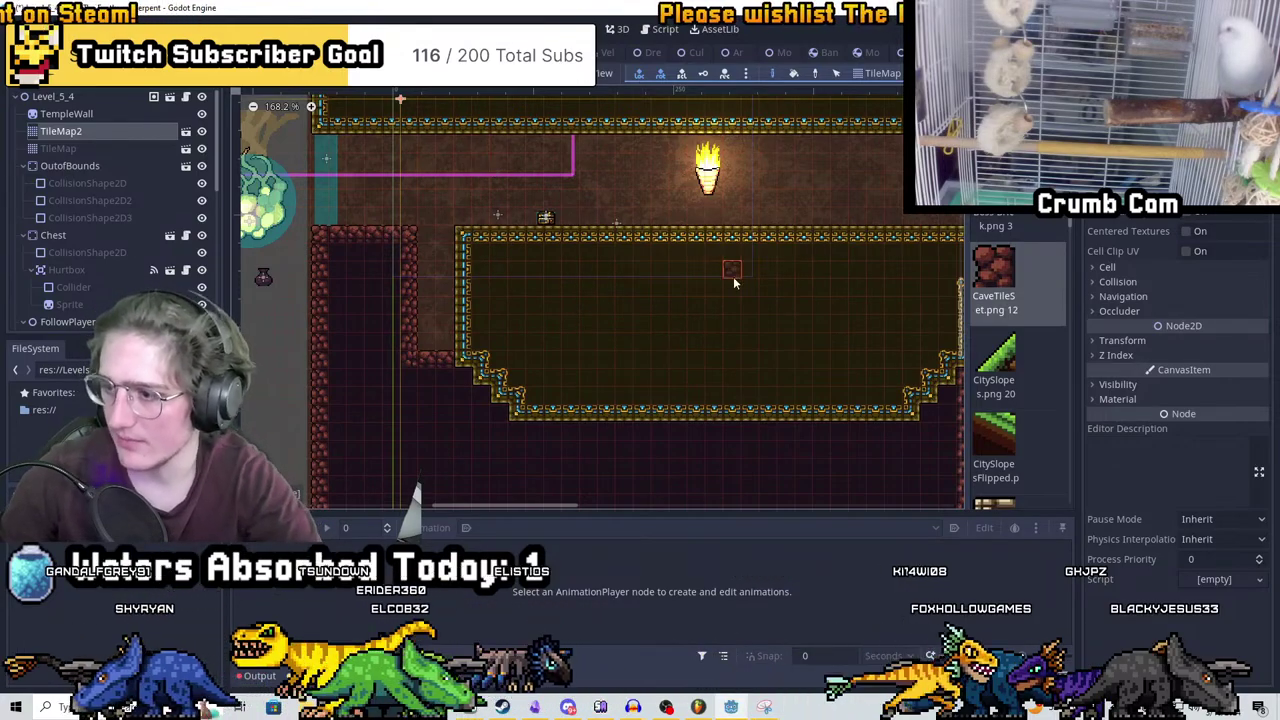
pyautogui.scroll(2, 729, 277)
pyautogui.hscroll(5, 740, 280)
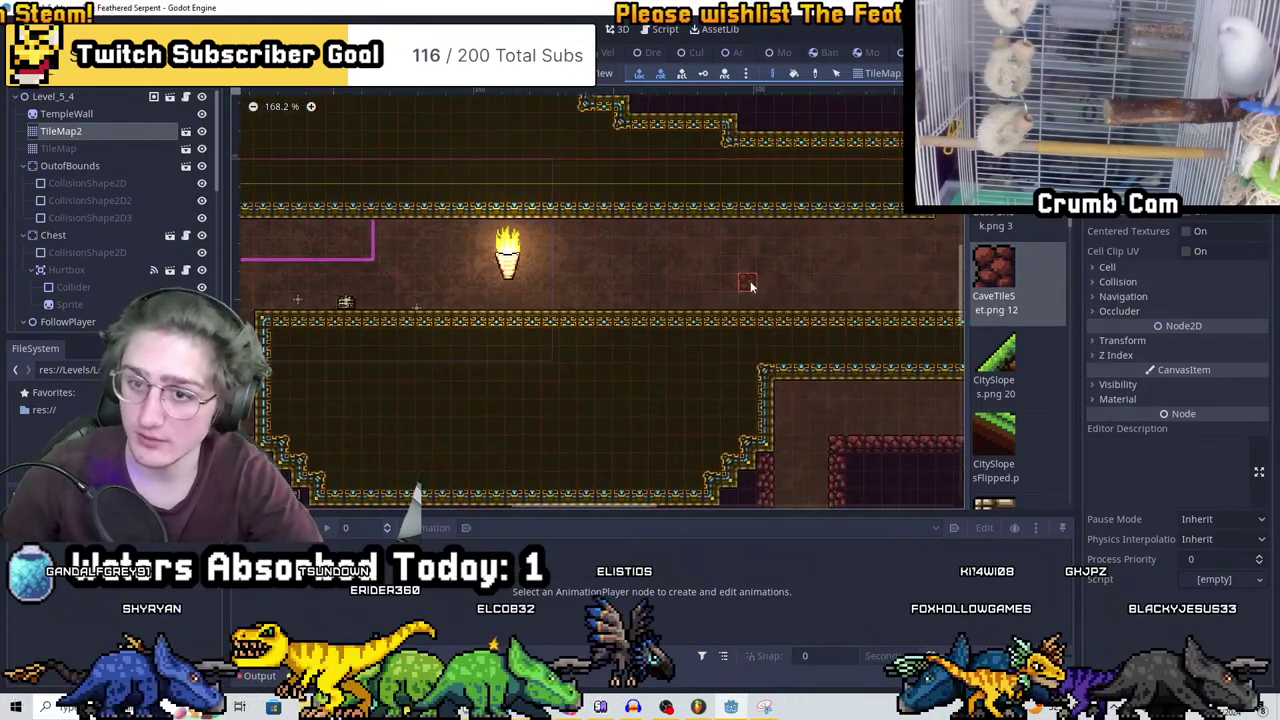
pyautogui.hscroll(5, 748, 284)
pyautogui.scroll(-3, 730, 222)
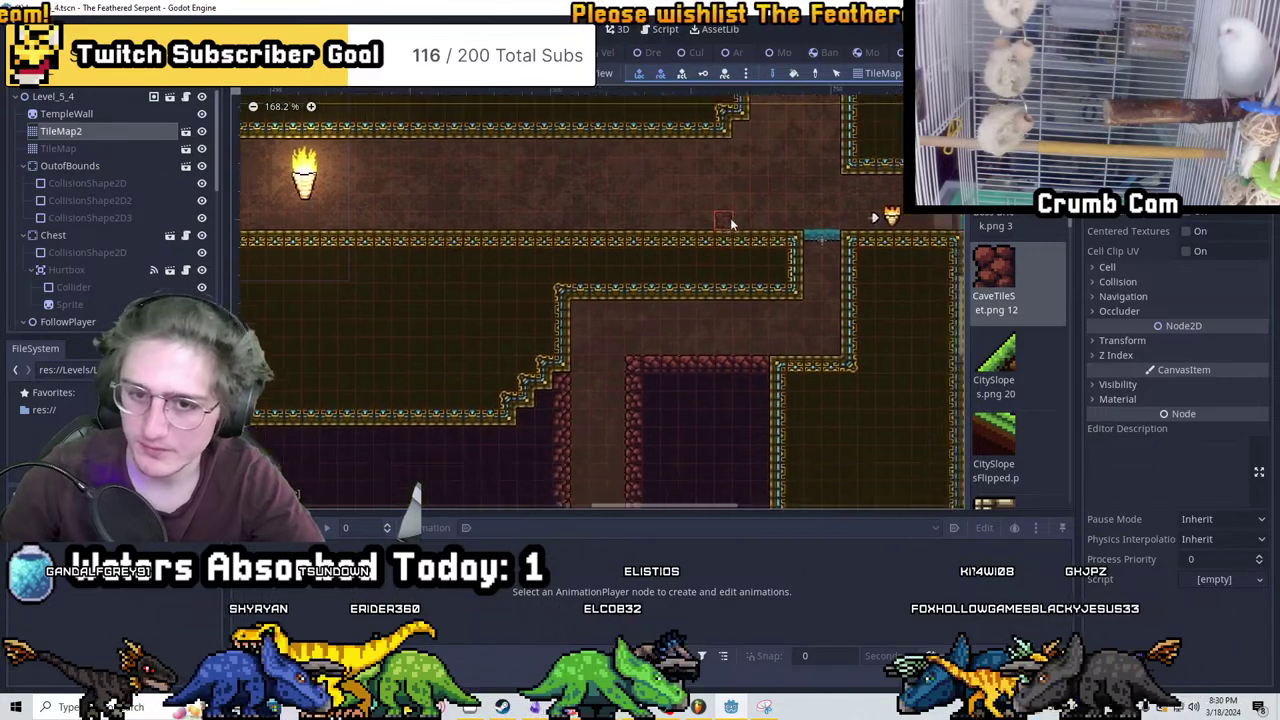
pyautogui.scroll(6, 730, 224)
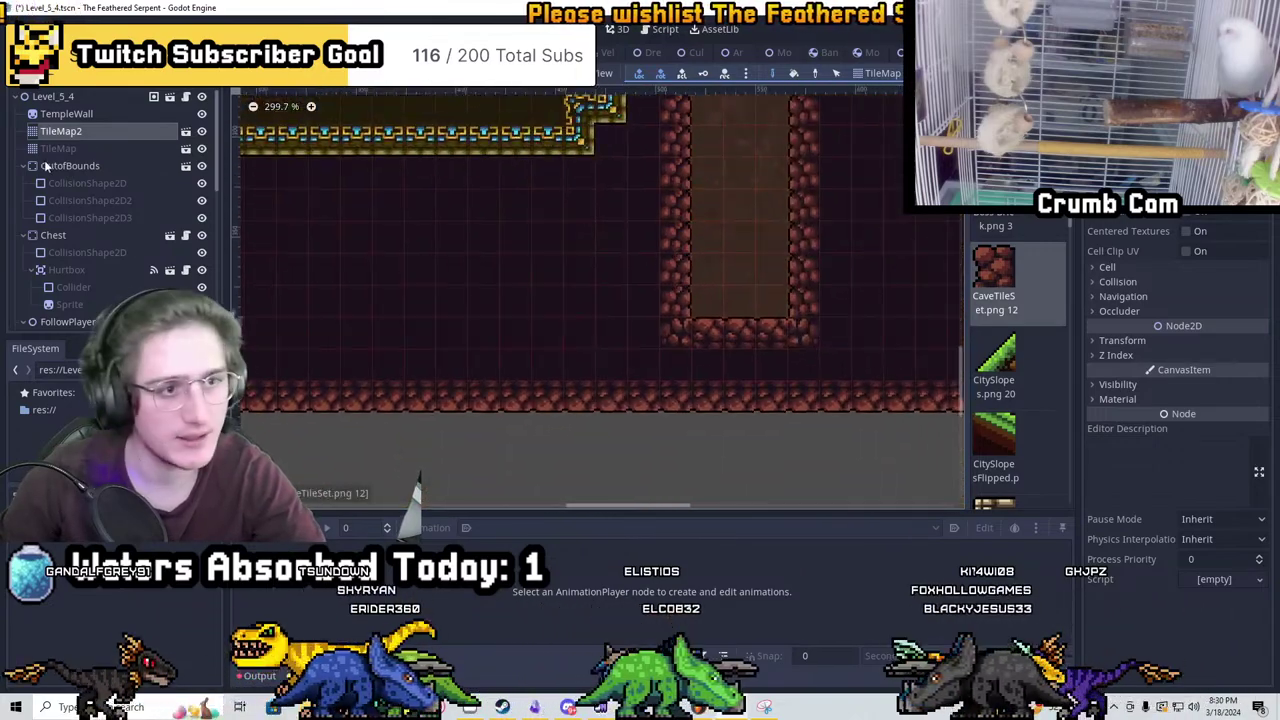
pyautogui.scroll(3, 548, 353)
pyautogui.scroll(3, 593, 353)
pyautogui.scroll(-2, 716, 374)
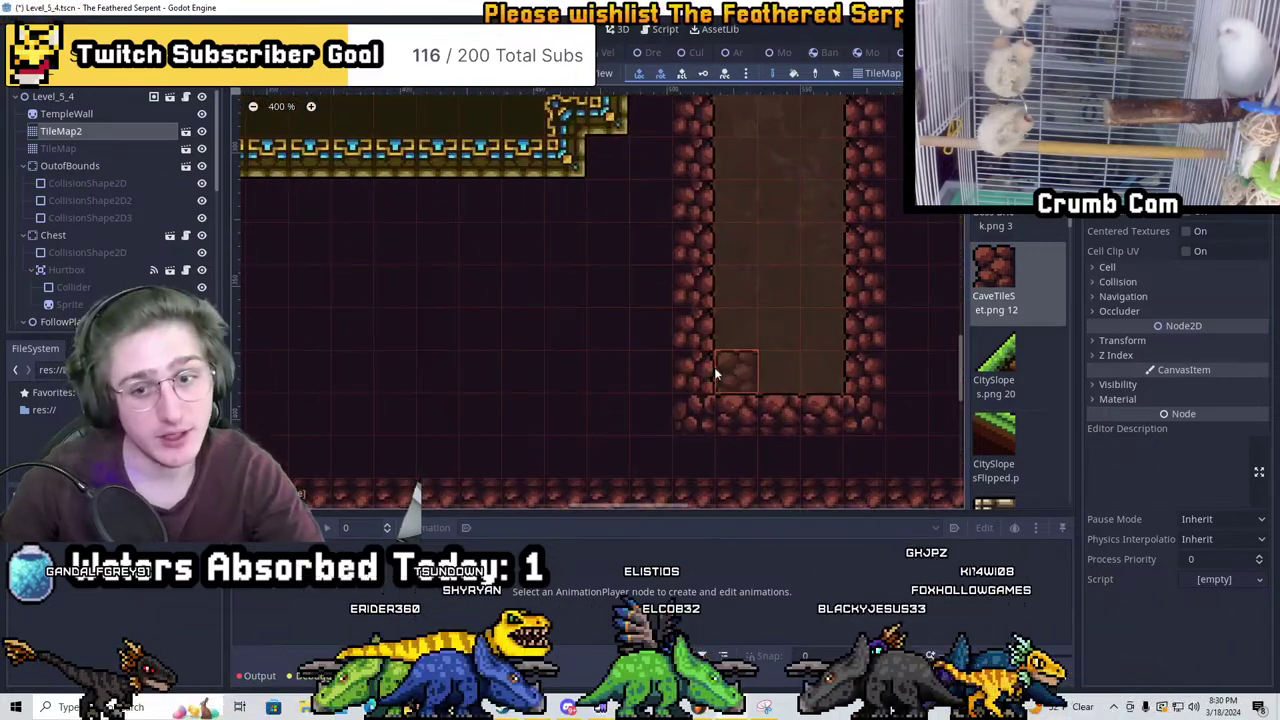
# Paint more cave tiles to widen the room leftward
pyautogui.moveTo(716, 374)
pyautogui.mouseDown()
pyautogui.moveTo(704, 280)
pyautogui.moveTo(668, 322)
pyautogui.moveTo(654, 286)
pyautogui.moveTo(622, 373)
pyautogui.moveTo(513, 295)
pyautogui.mouseUp()
pyautogui.scroll(-1, 673, 294)
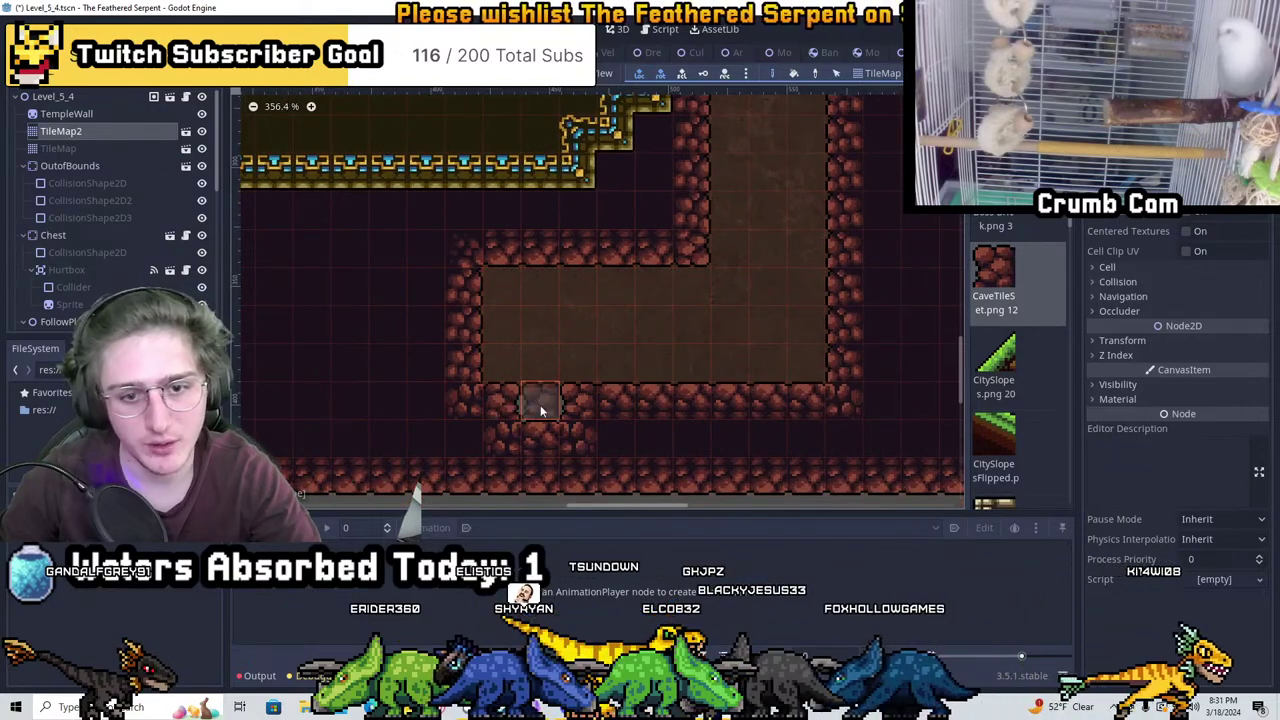
pyautogui.scroll(-5, 540, 405)
pyautogui.moveTo(549, 343); pyautogui.dragTo(599, 360, button='middle')
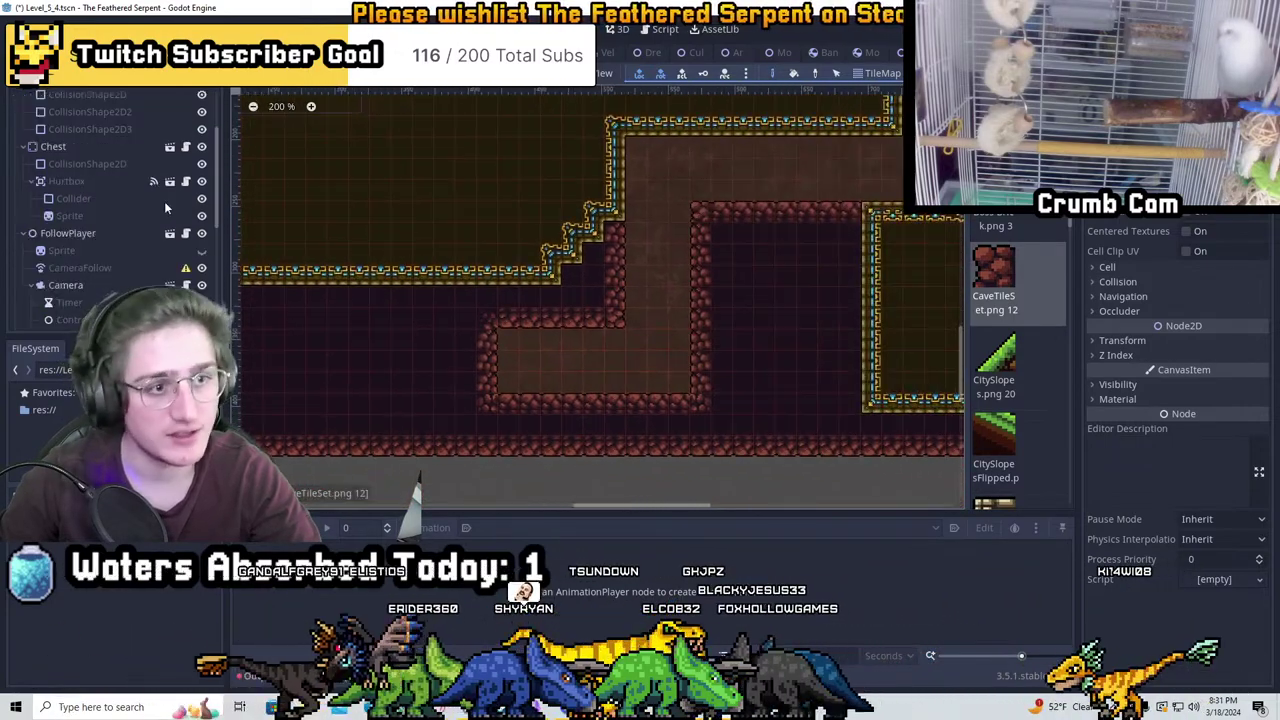
pyautogui.scroll(-2, 150, 190)
# Check the camera Control node's bounds against the widened room
pyautogui.click(108, 257)
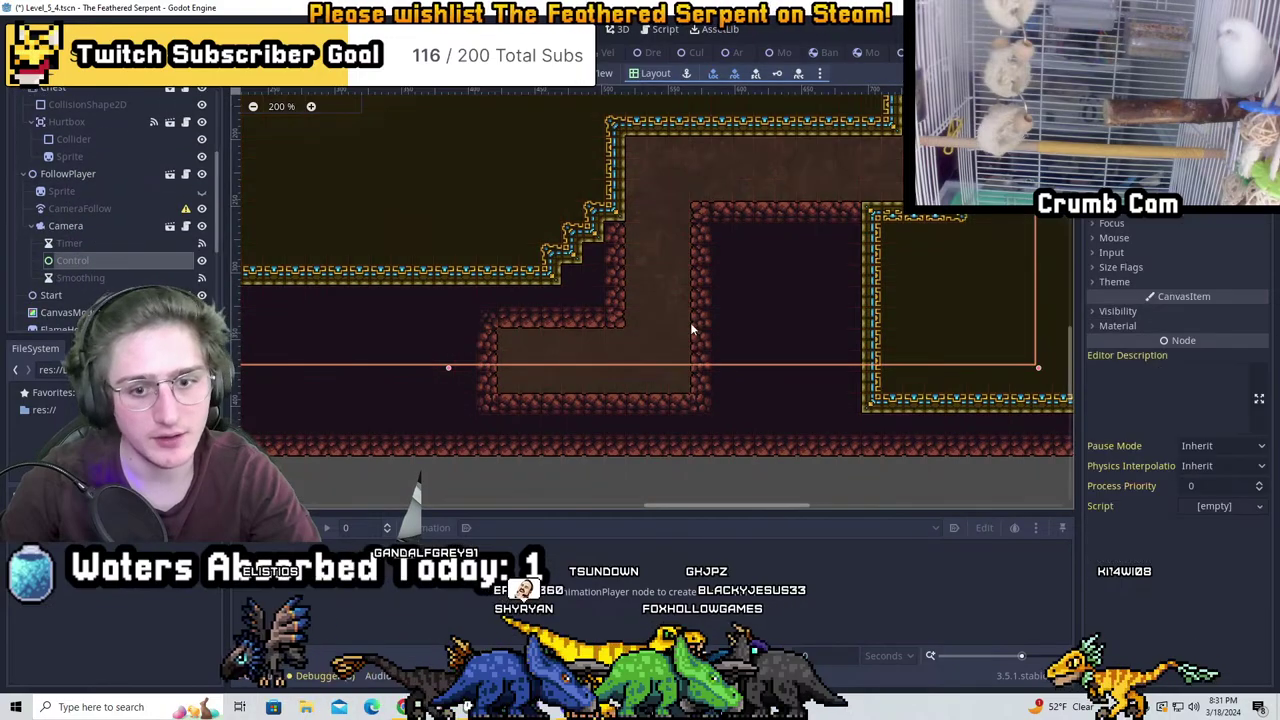
pyautogui.scroll(-6, 700, 330)
pyautogui.moveTo(686, 338); pyautogui.dragTo(724, 352, button='middle')
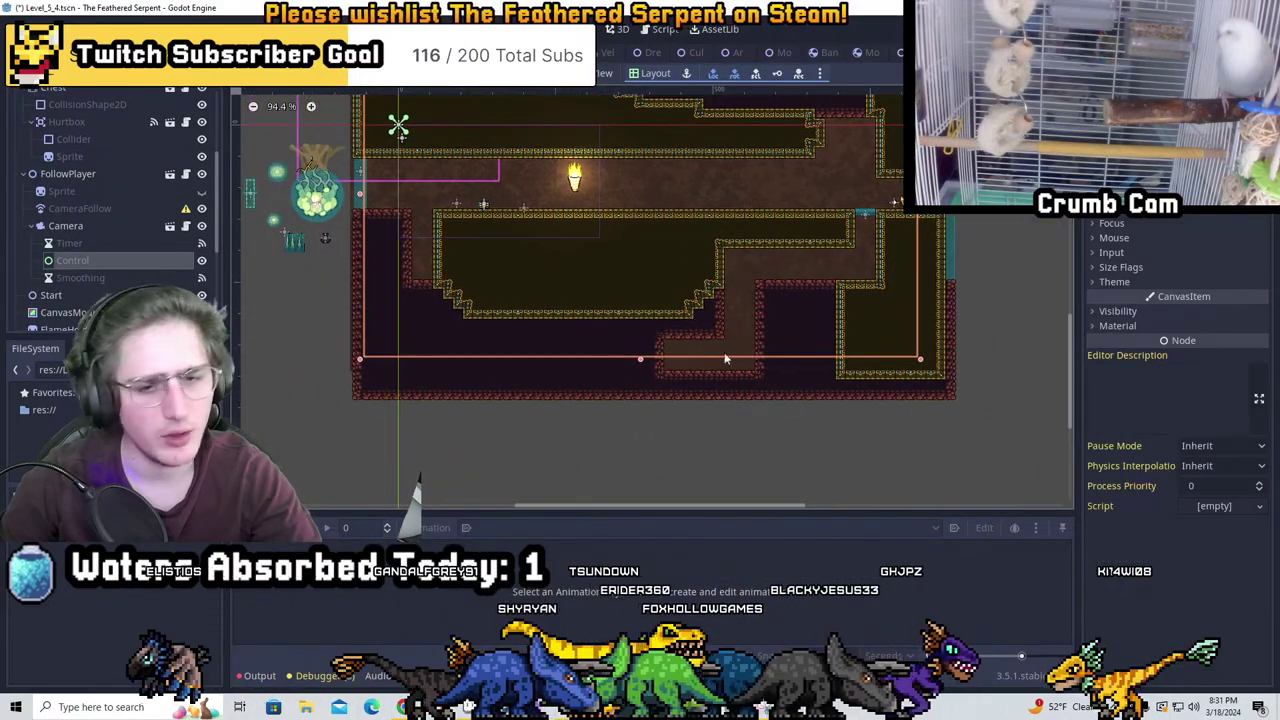
pyautogui.scroll(6, 724, 352)
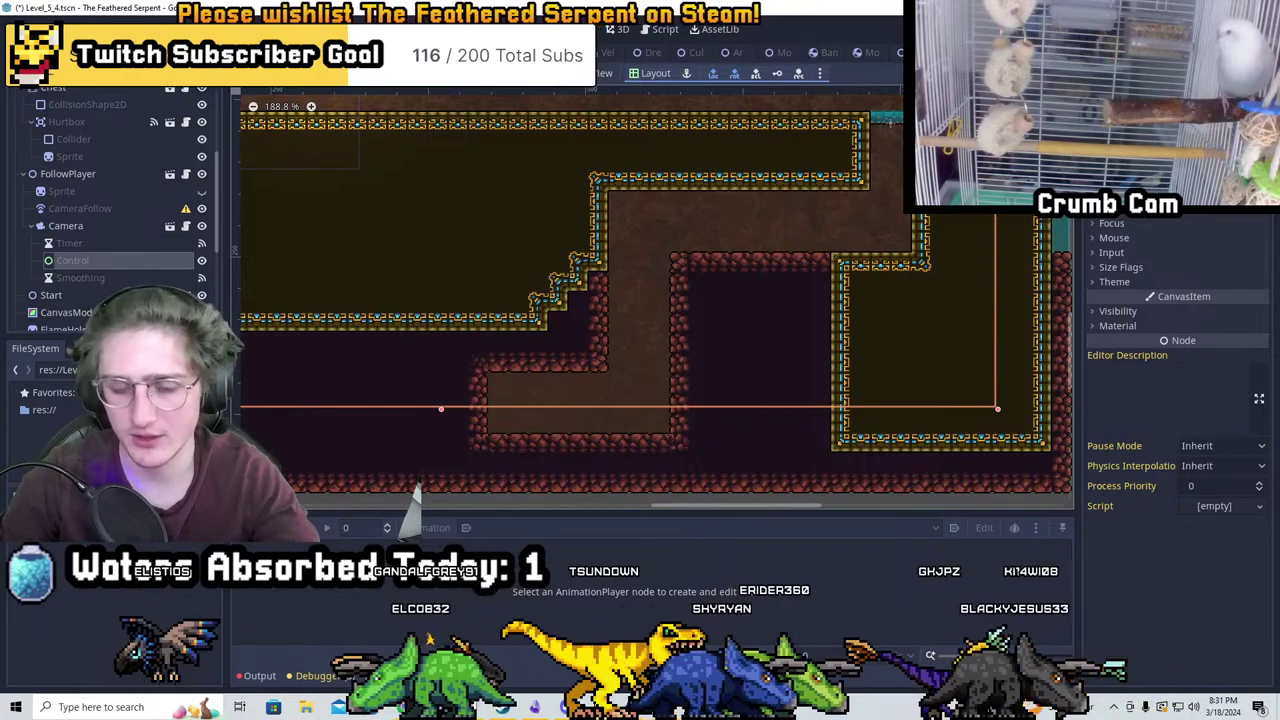
pyautogui.scroll(5, 75, 135)
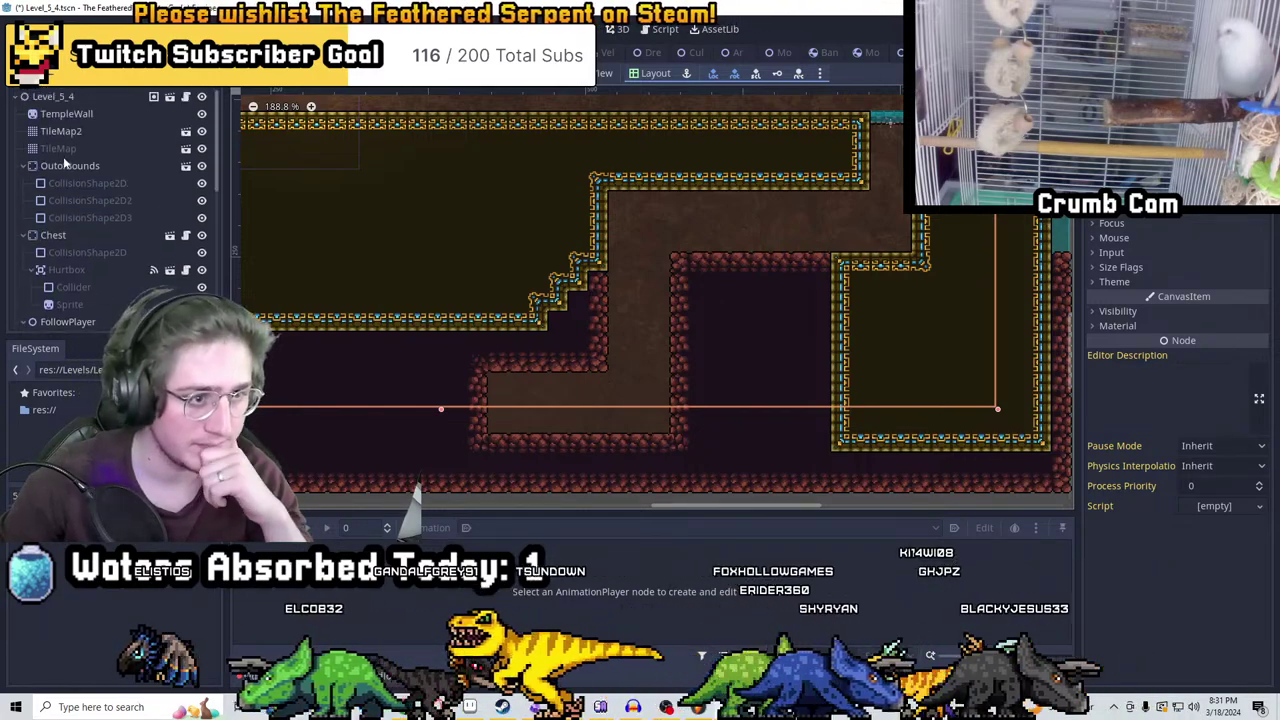
pyautogui.click(60, 150)
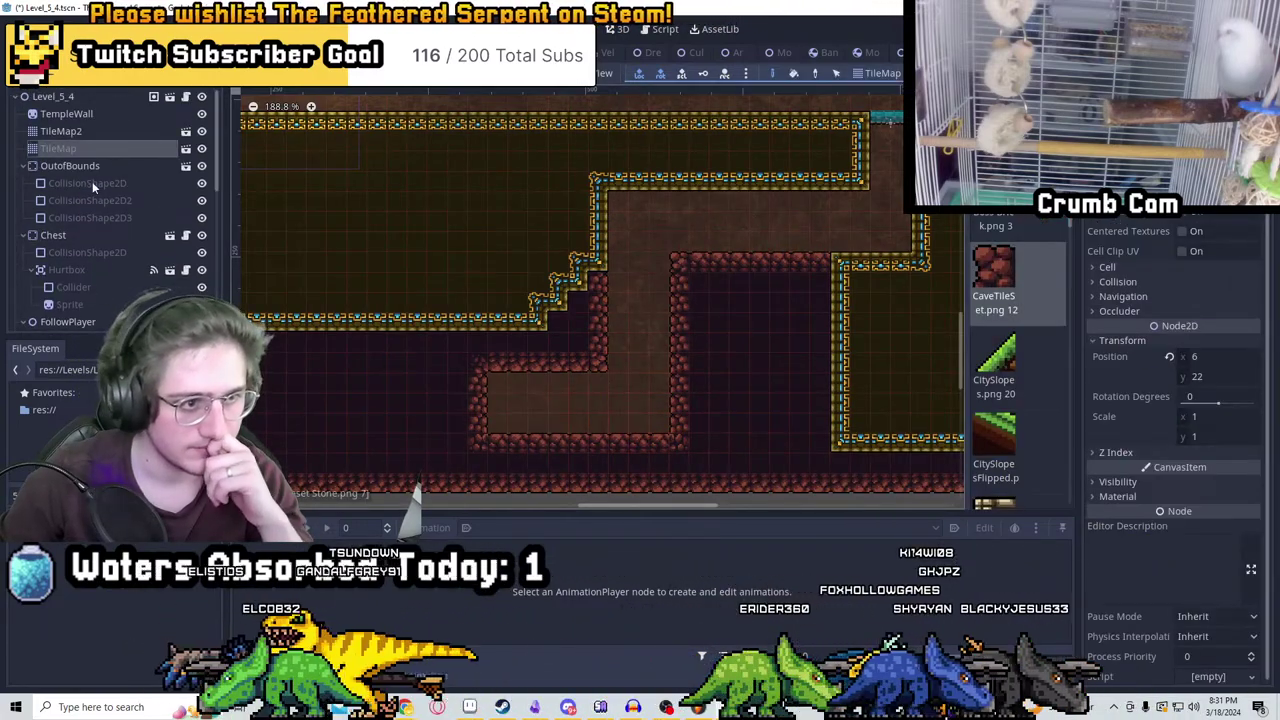
pyautogui.scroll(-4, 85, 210)
pyautogui.click(78, 256)
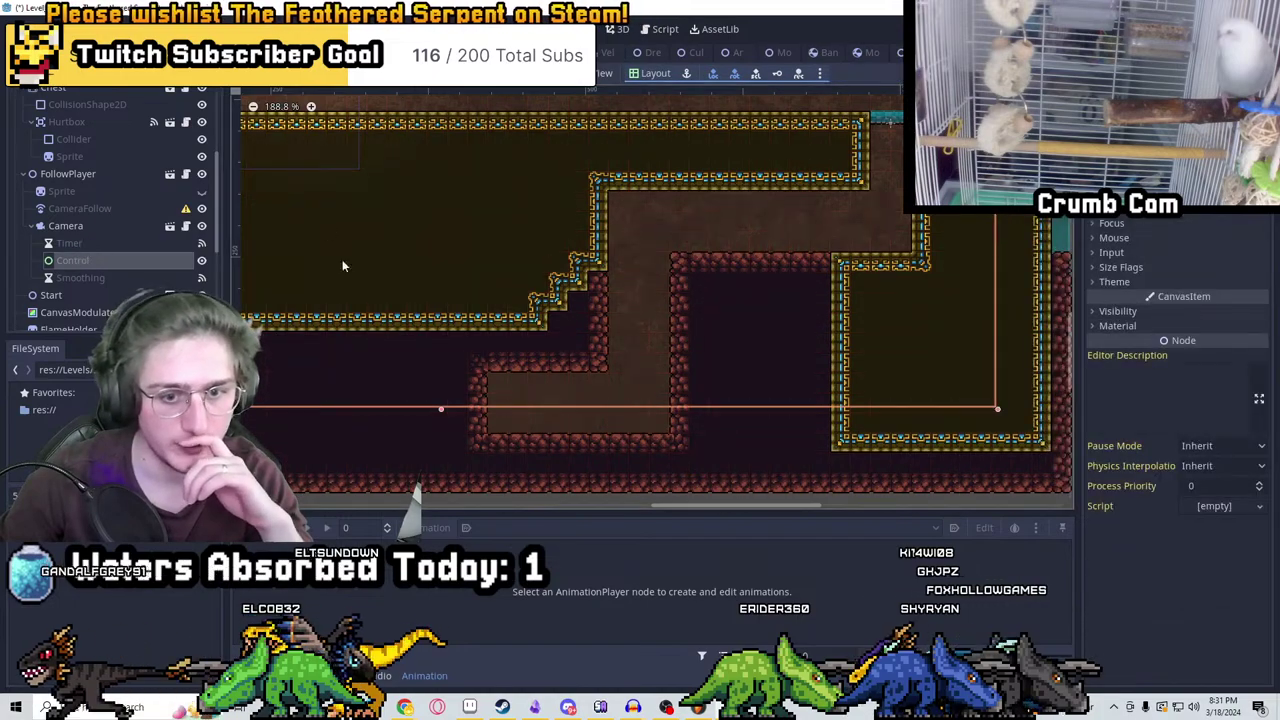
pyautogui.scroll(2, 662, 398)
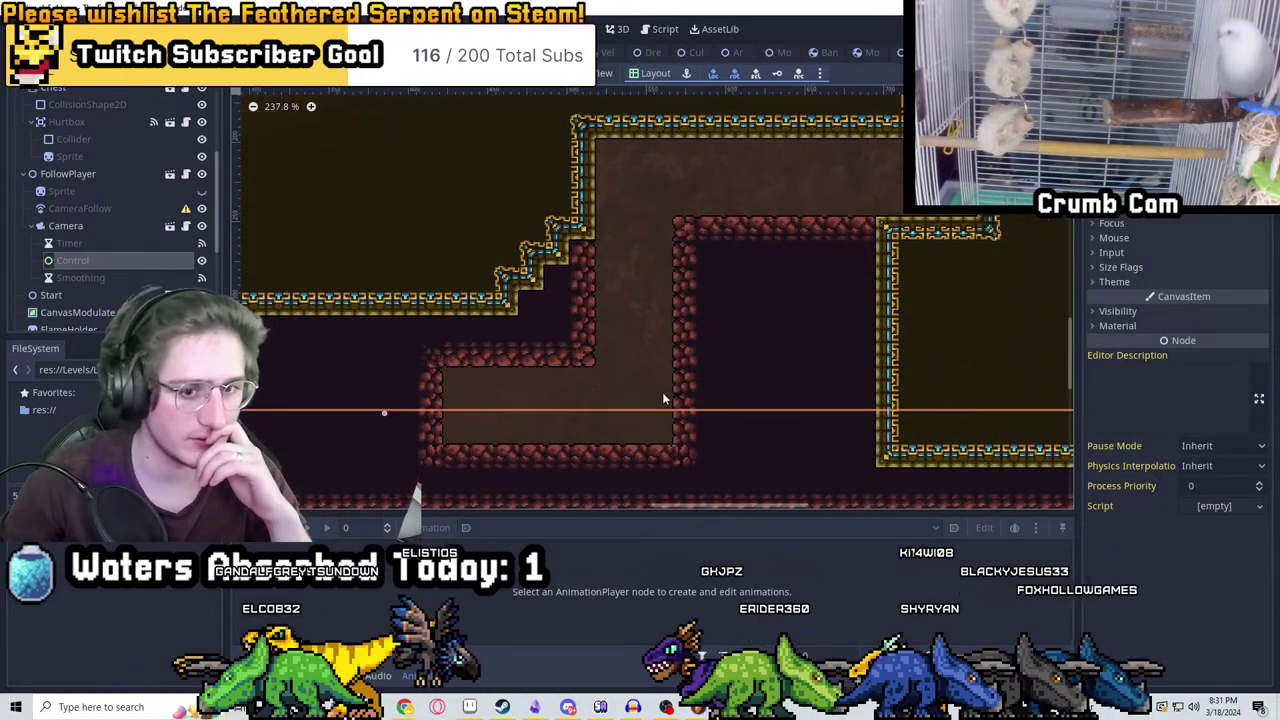
pyautogui.scroll(1, 662, 398)
pyautogui.scroll(3, 128, 165)
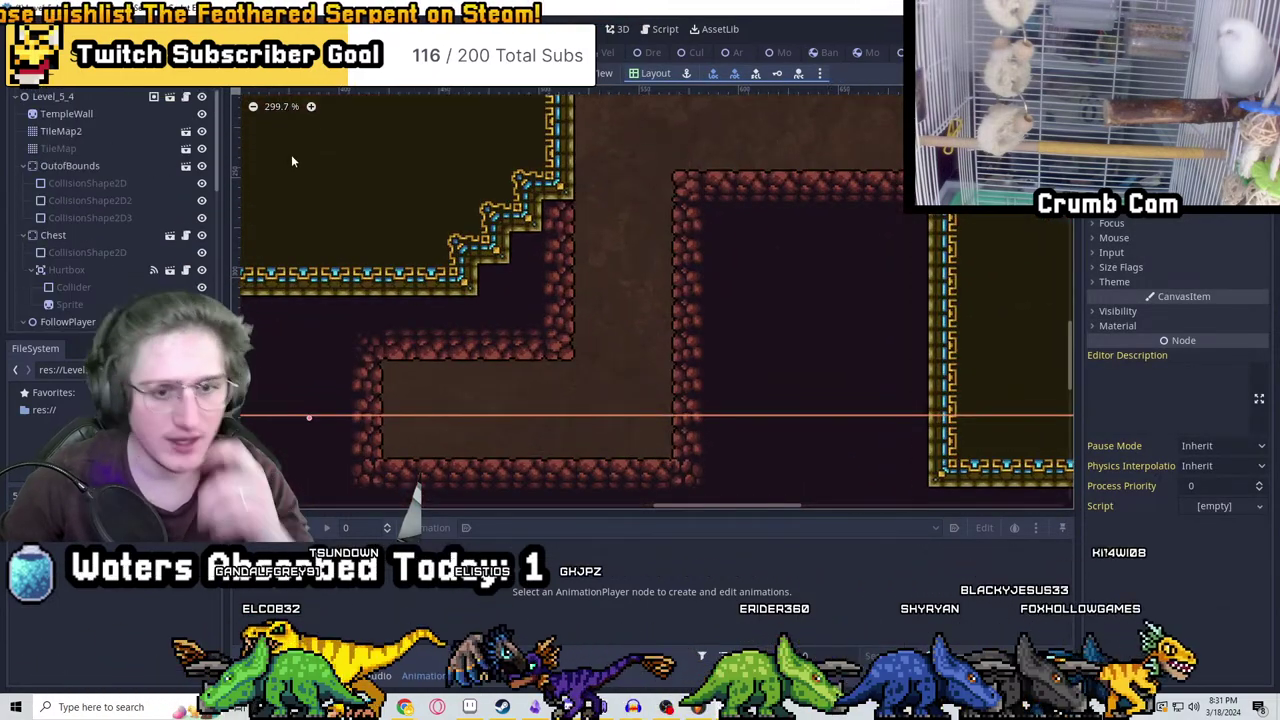
# Repaint the brick floor one row higher, erase the old floor row, and rebuild the left wall
pyautogui.click(61, 131)
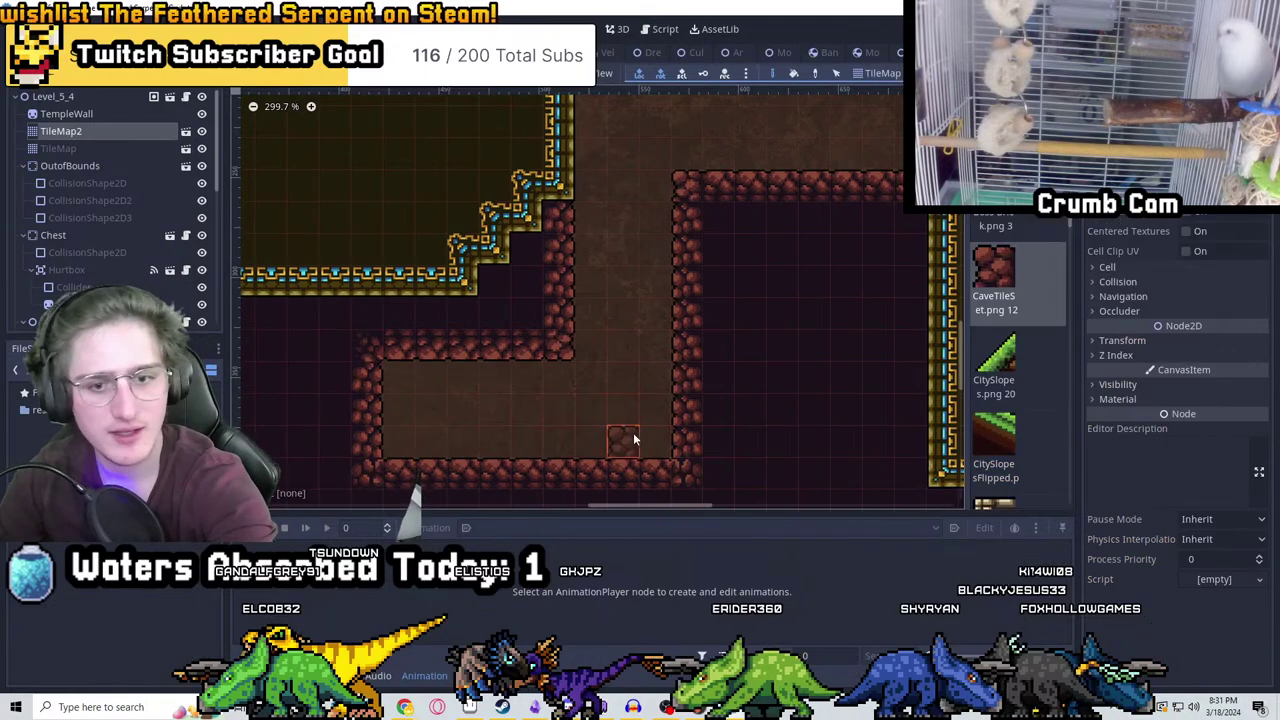
pyautogui.moveTo(633, 438); pyautogui.dragTo(366, 409)
pyautogui.moveTo(366, 409)
pyautogui.mouseDown(button='right')
pyautogui.moveTo(414, 434)
pyautogui.moveTo(557, 434)
pyautogui.mouseUp(button='right')
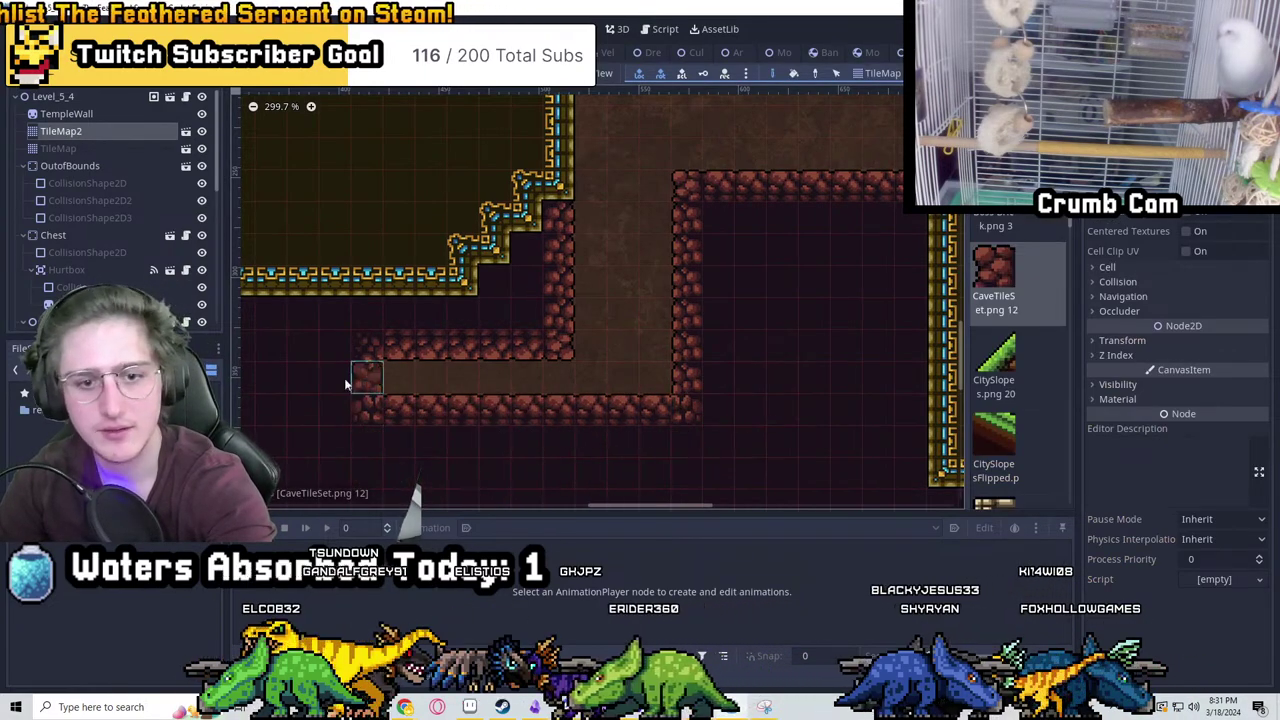
pyautogui.moveTo(346, 383); pyautogui.dragTo(651, 366, button='right')
pyautogui.moveTo(651, 366)
pyautogui.mouseDown()
pyautogui.moveTo(523, 340)
pyautogui.moveTo(603, 314)
pyautogui.moveTo(588, 245)
pyautogui.mouseUp()
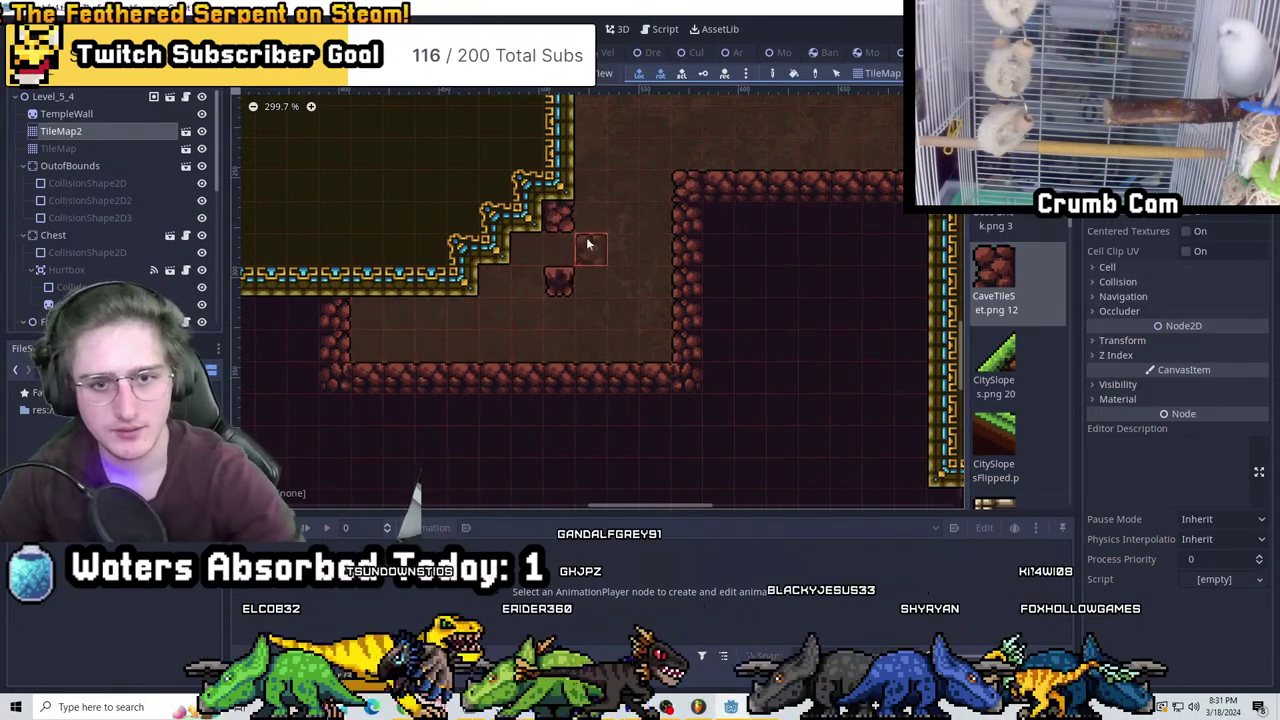
pyautogui.scroll(-3, 600, 250)
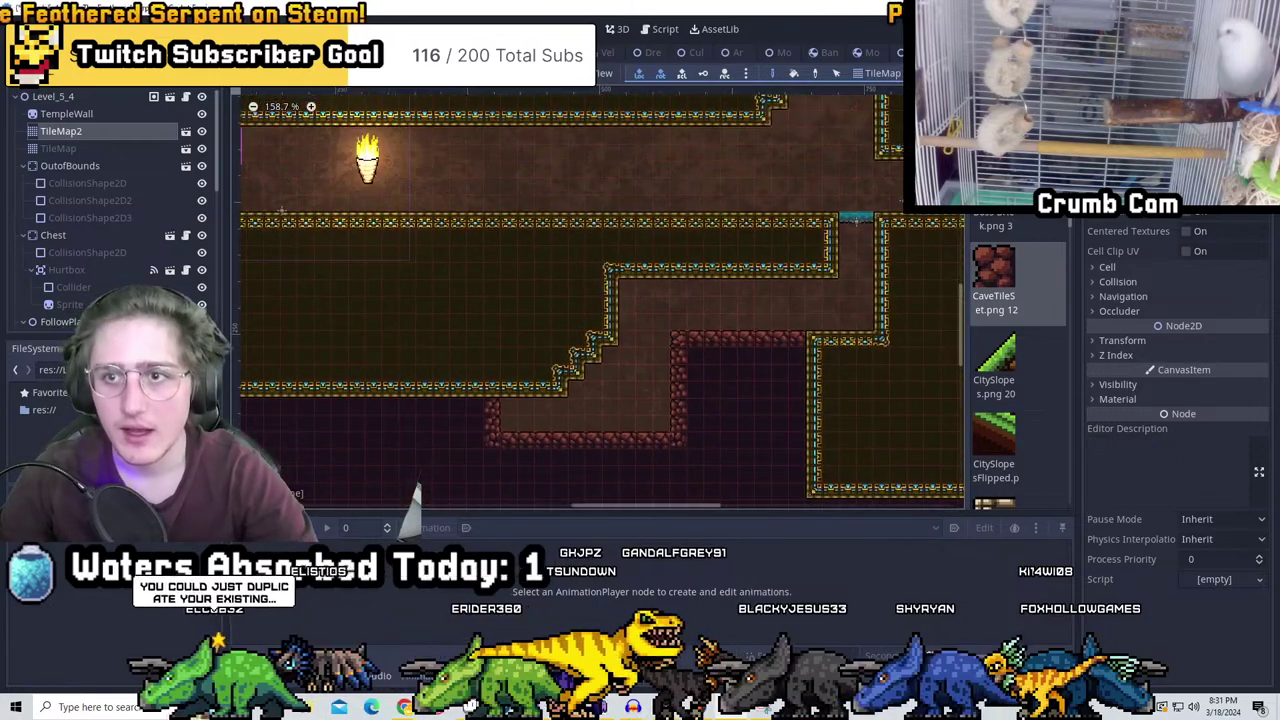
# Save Level_5_4 and switch to the Level_5_3 scene
pyautogui.hotkey('ctrl', 's')
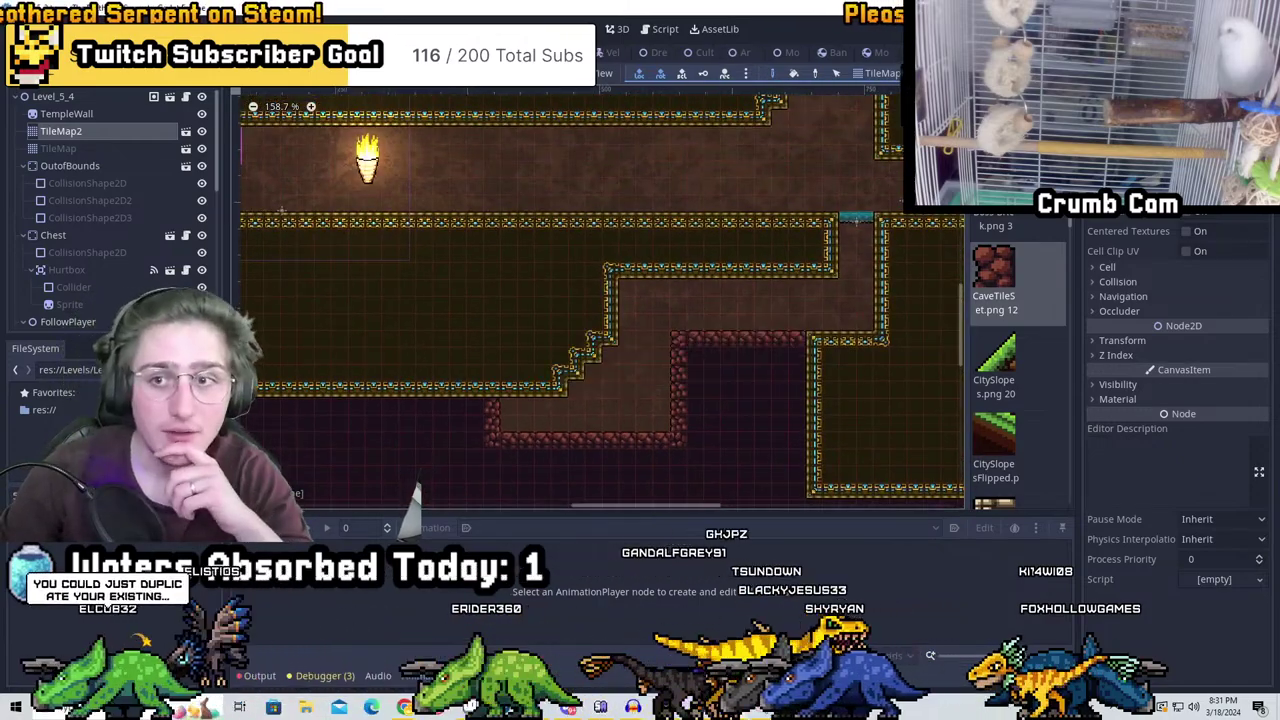
pyautogui.hotkey('ctrl', 'Tab')
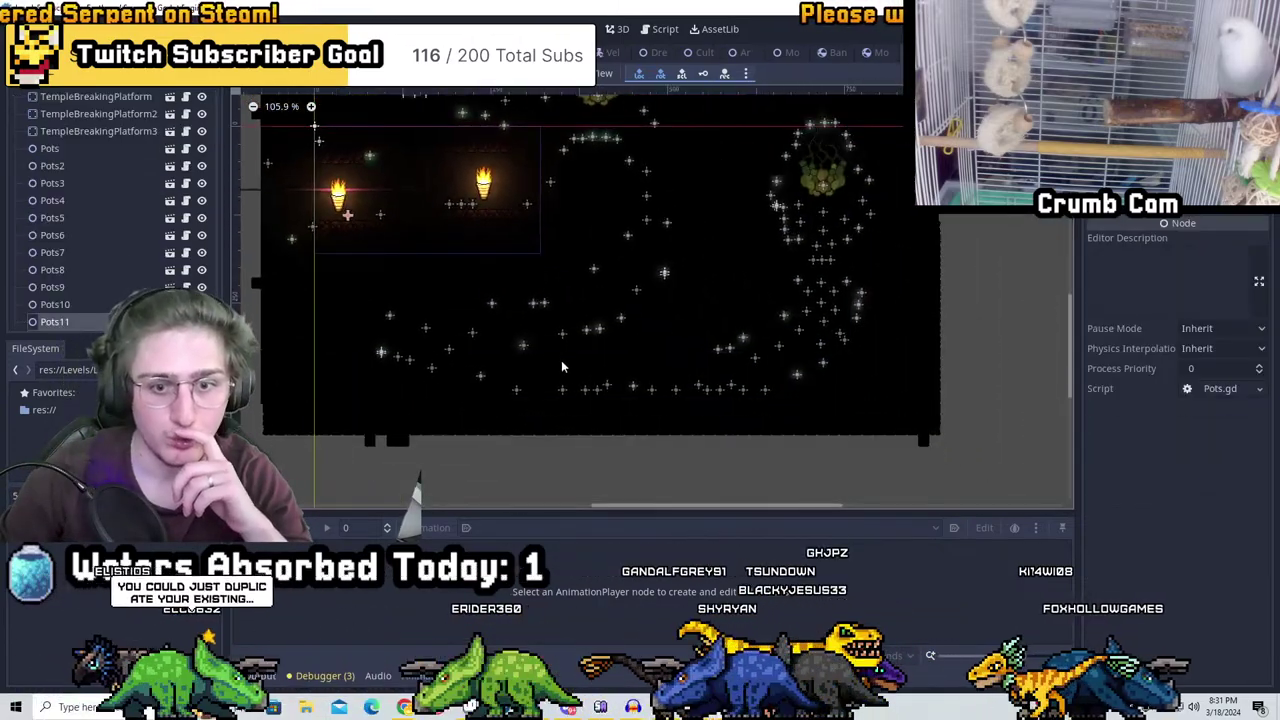
pyautogui.scroll(-15, 186, 133)
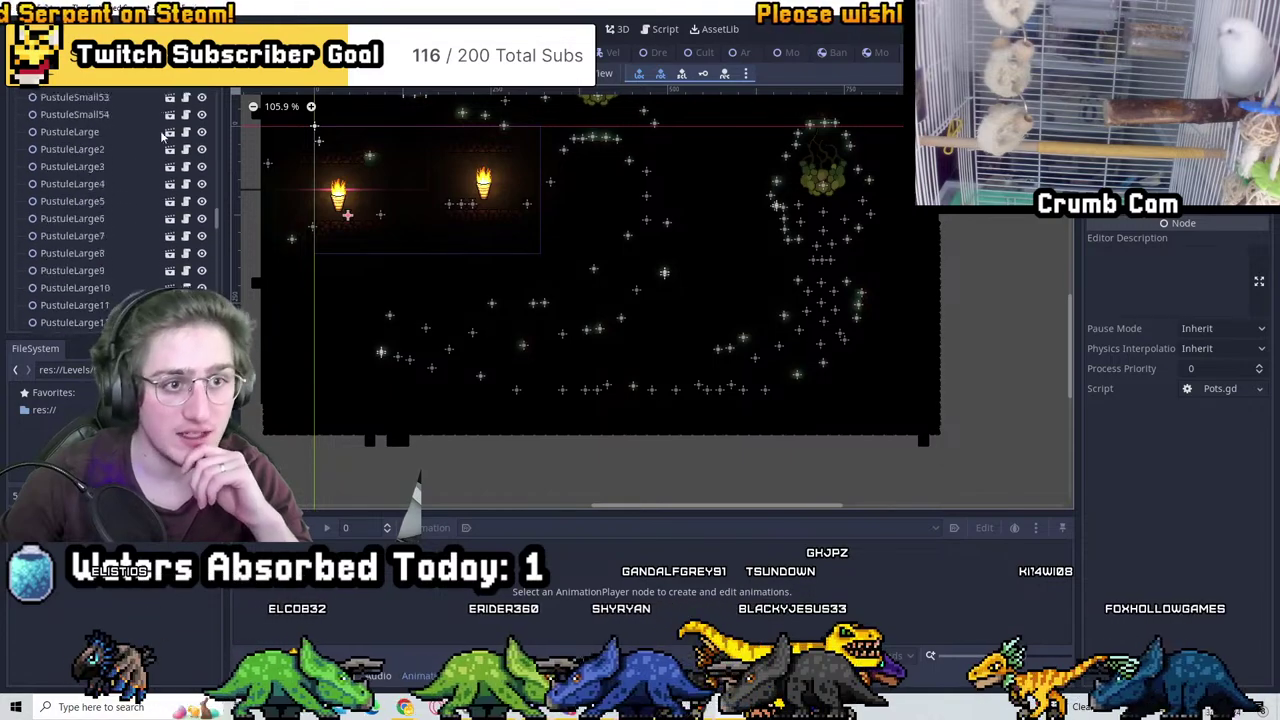
pyautogui.moveTo(217, 203); pyautogui.dragTo(217, 70)
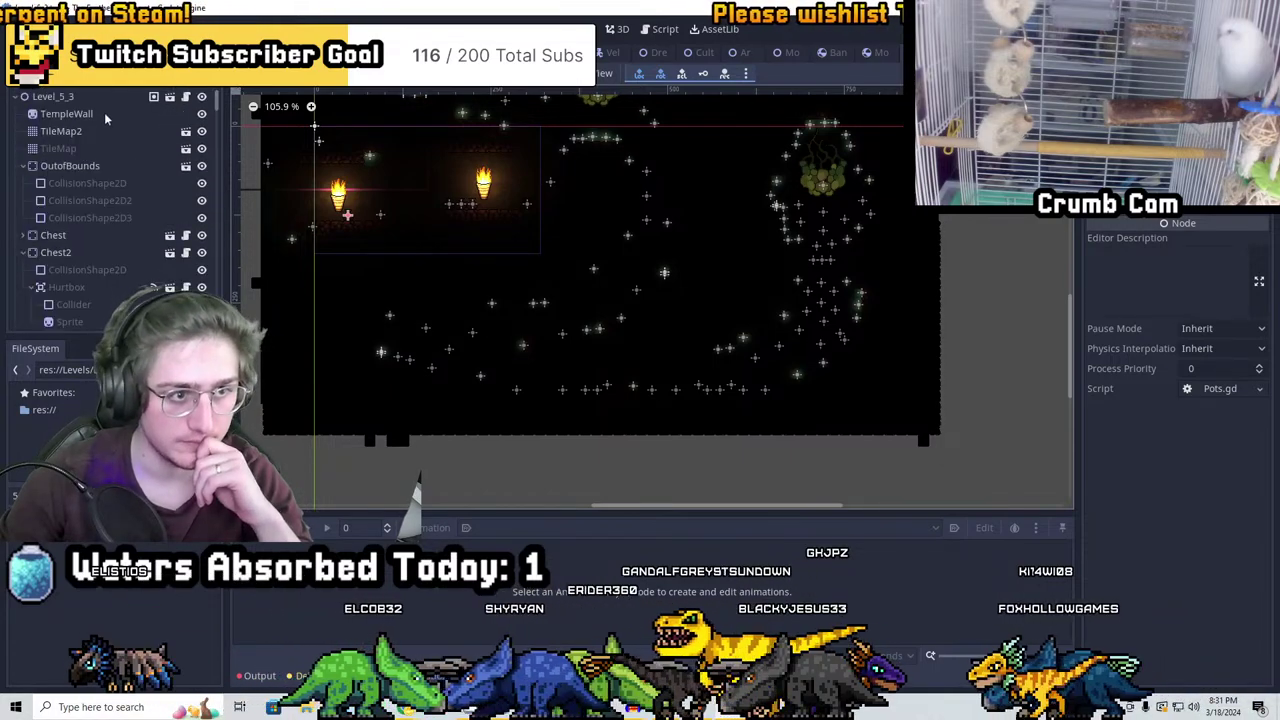
pyautogui.scroll(-5, 73, 203)
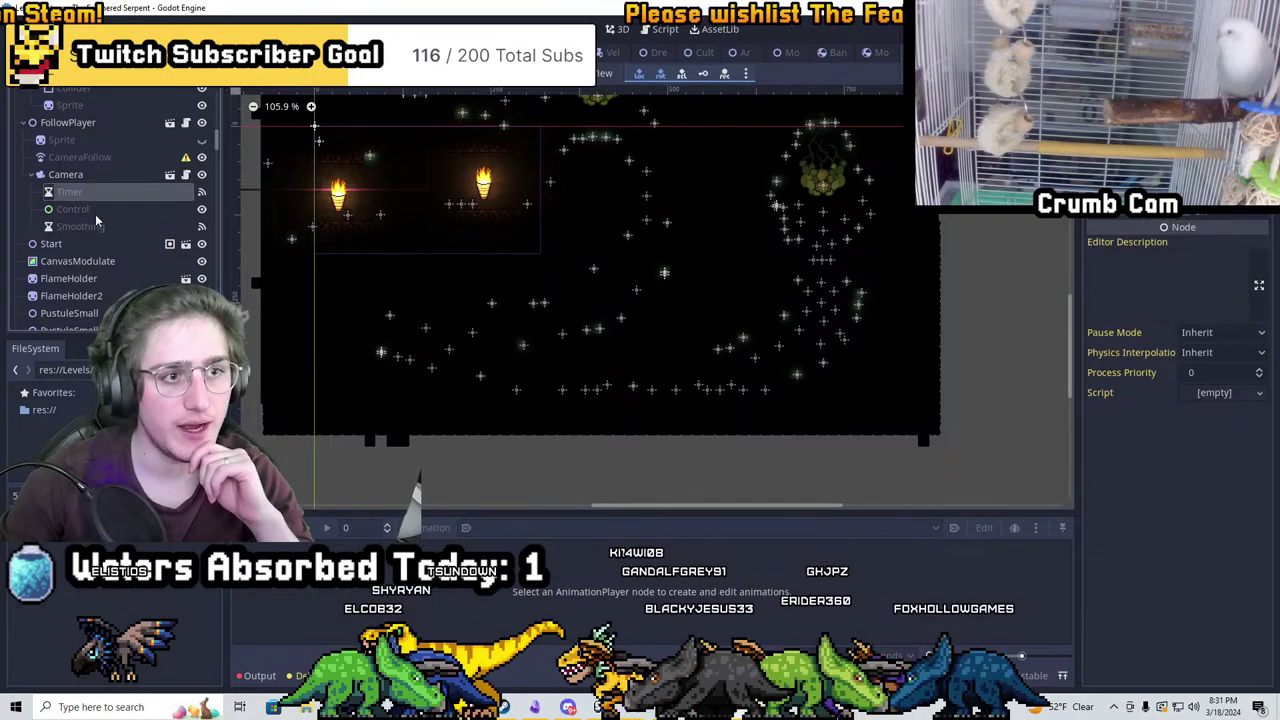
# Hide CanvasModulate, stretch the camera Control bounds down to the cave floor, and save Level_5_3
pyautogui.click(201, 262)
pyautogui.click(107, 210)
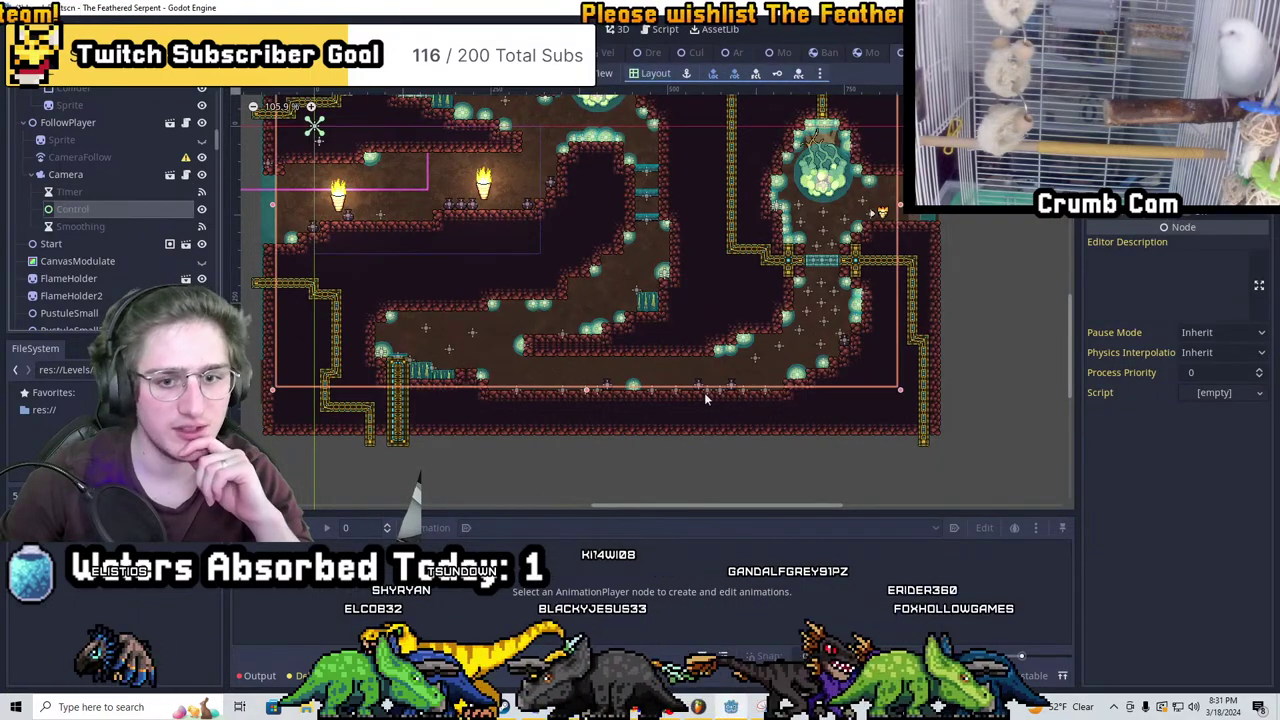
pyautogui.scroll(4, 575, 357)
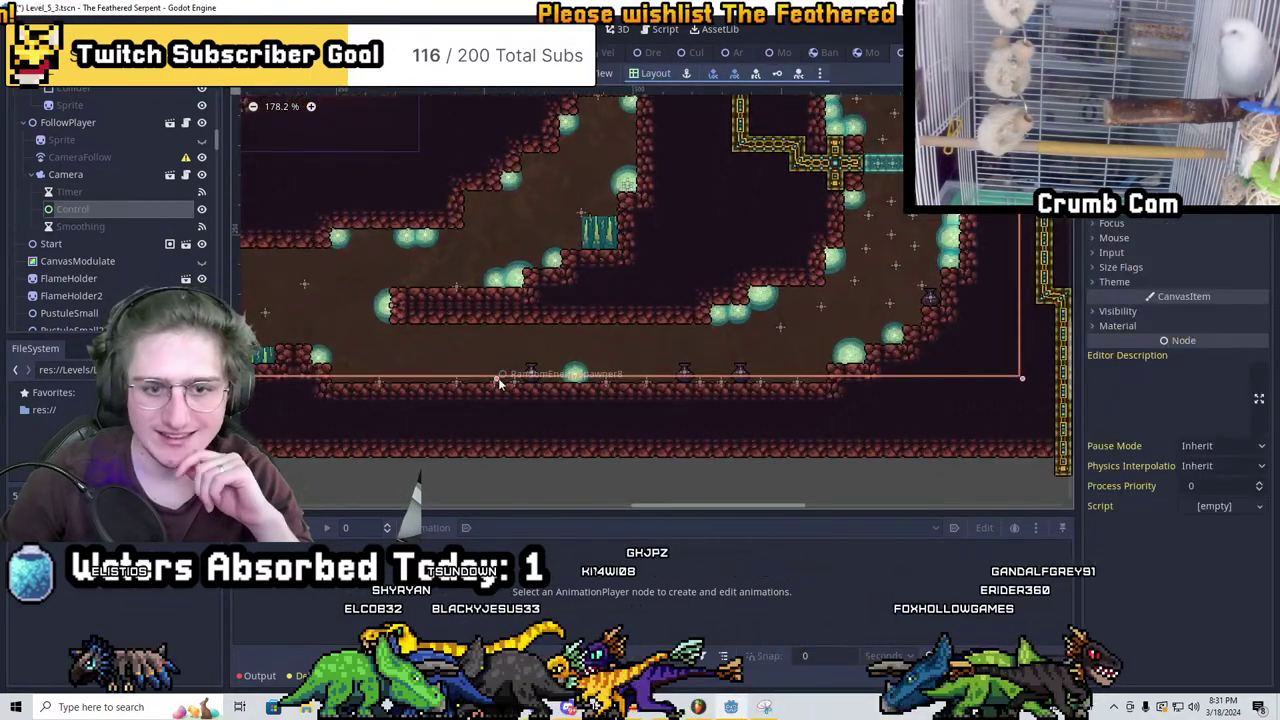
pyautogui.moveTo(500, 379); pyautogui.dragTo(518, 437)
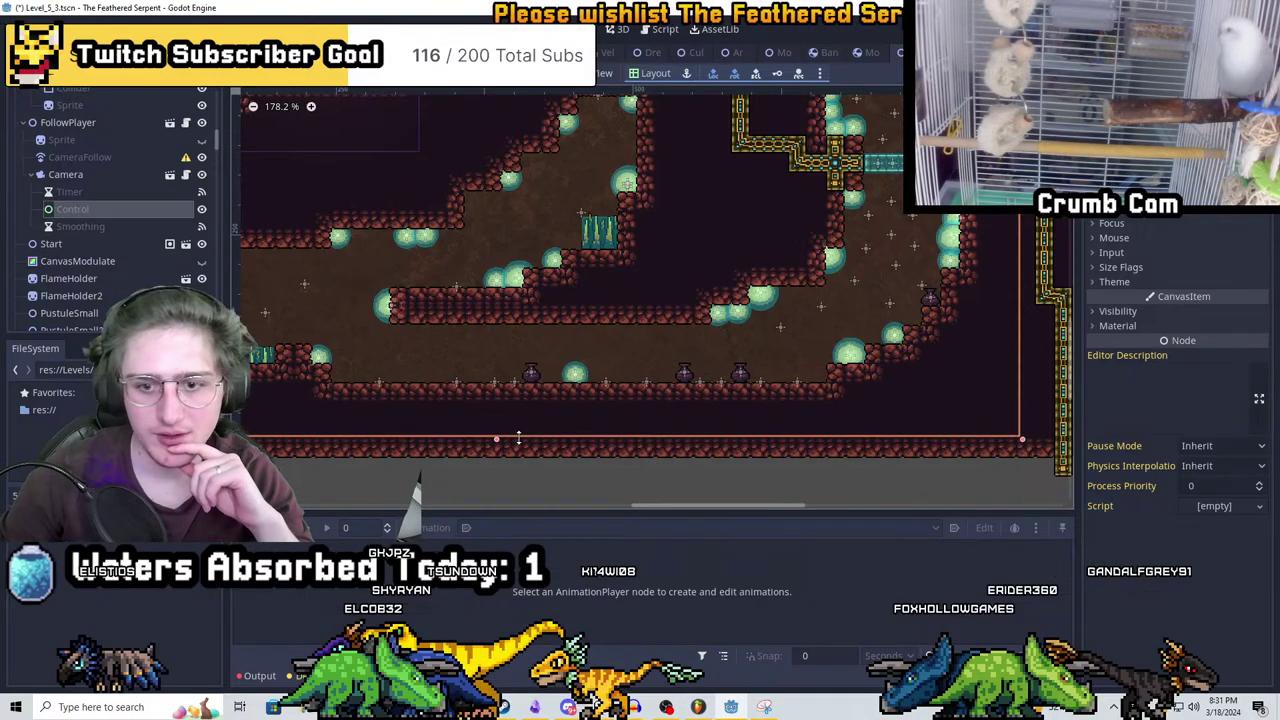
pyautogui.scroll(-3, 658, 428)
pyautogui.hotkey('ctrl', 's')
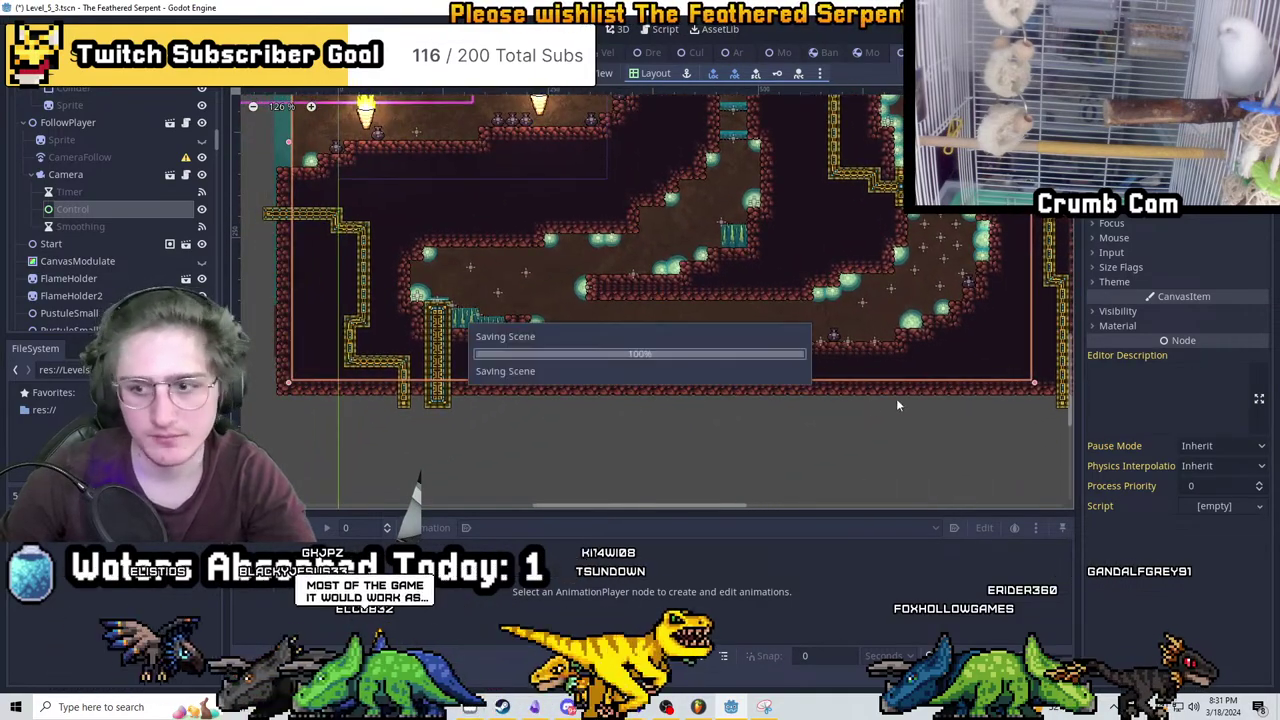
# Inspect Level_5_2 lit with its camera Control bounds, then close it without saving
pyautogui.moveTo(998, 410); pyautogui.dragTo(818, 517, button='middle')
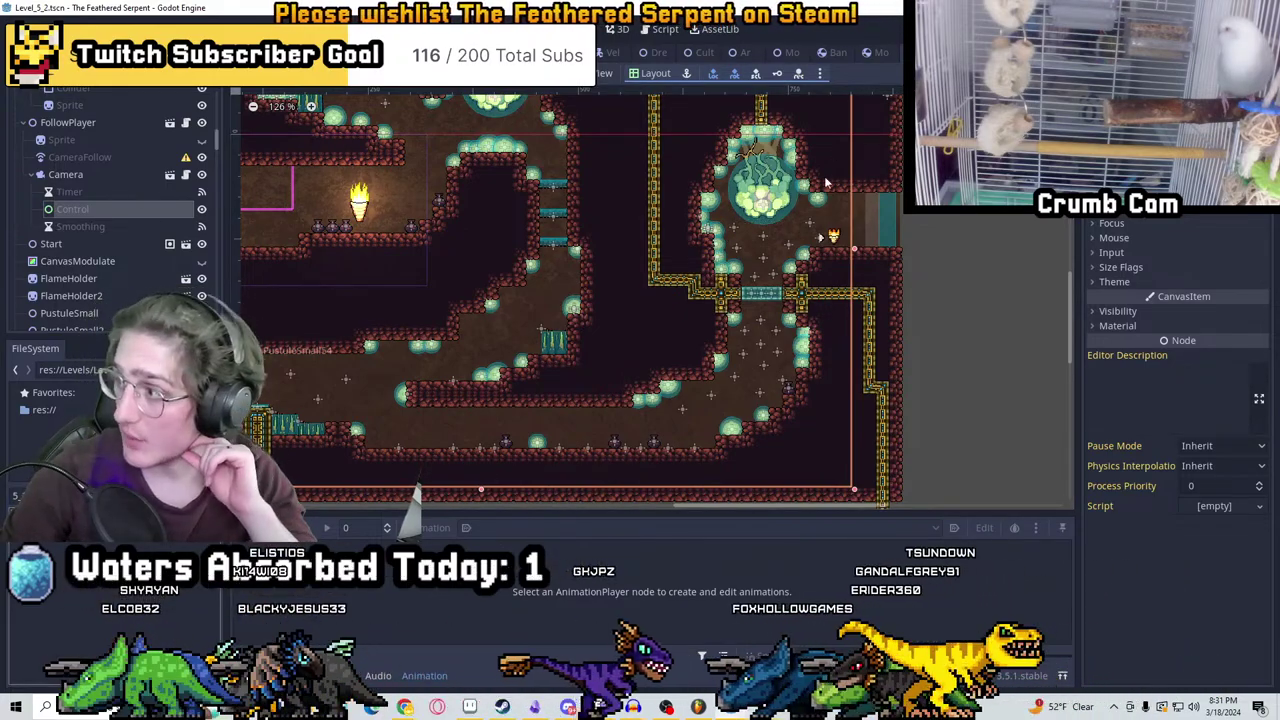
pyautogui.hotkey('ctrl', 'Tab')
pyautogui.scroll(-2, 437, 251)
pyautogui.moveTo(437, 251); pyautogui.dragTo(434, 206, button='middle')
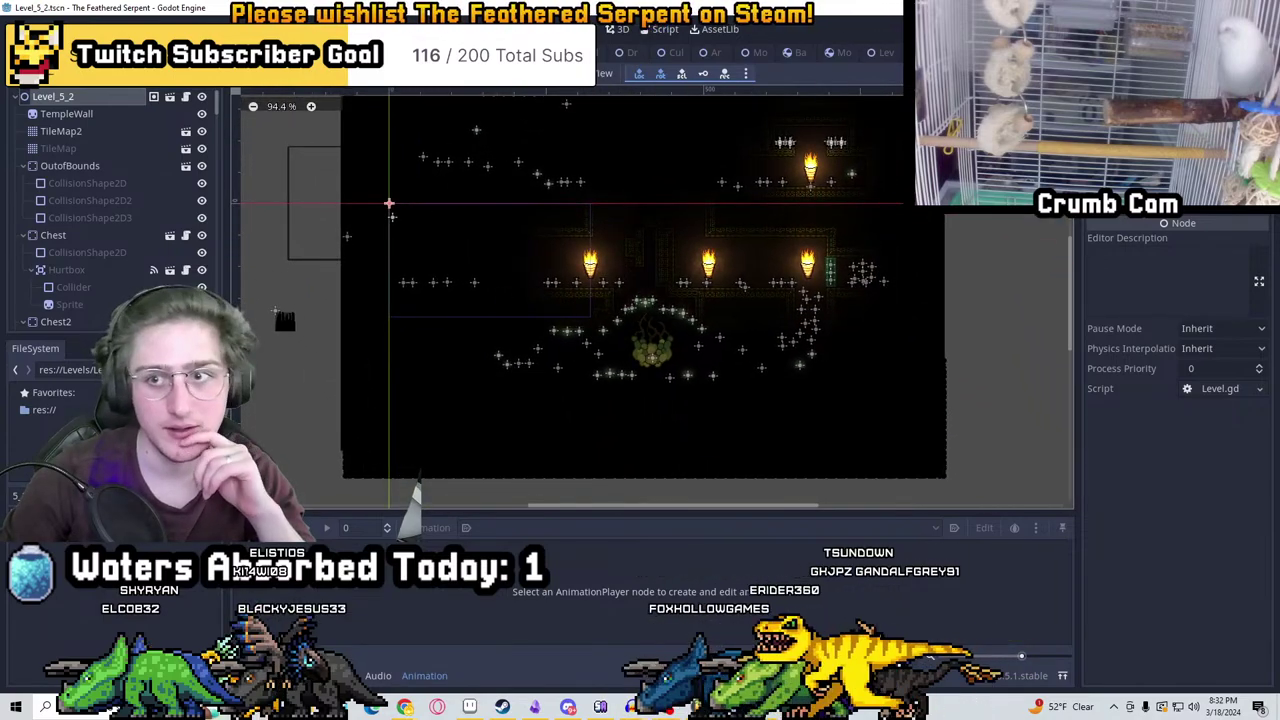
pyautogui.scroll(-5, 89, 155)
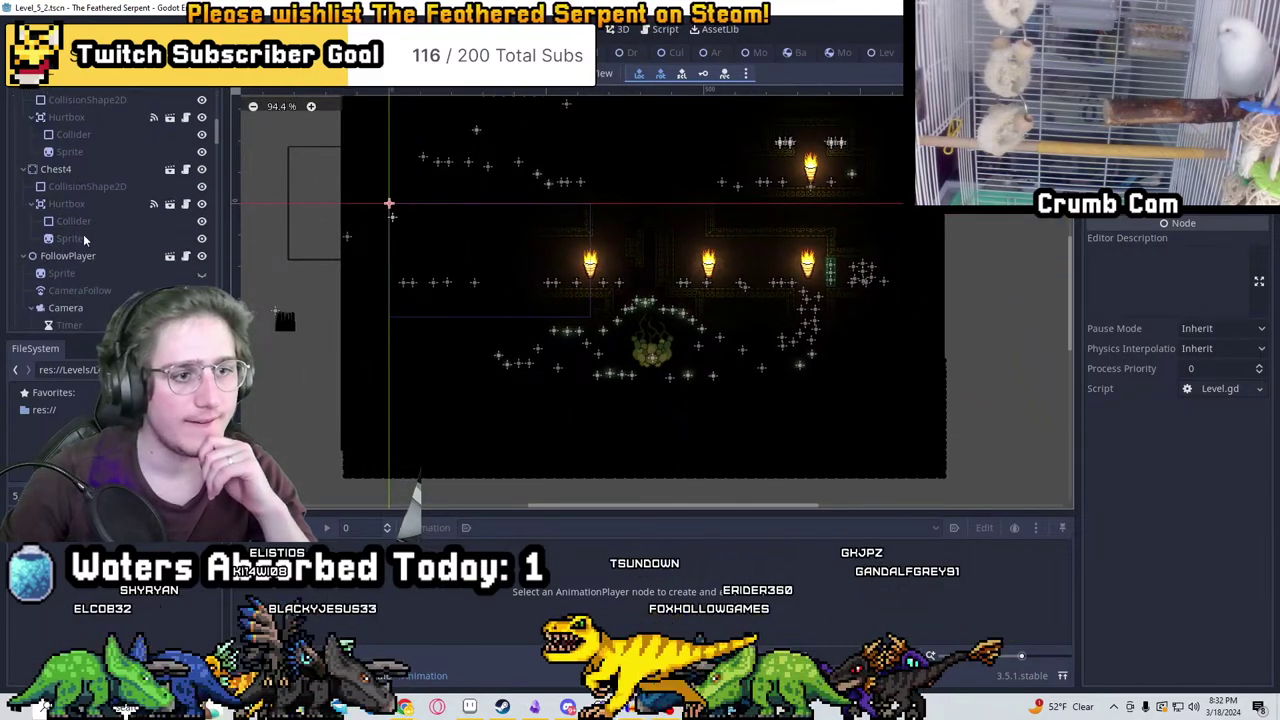
pyautogui.click(201, 216)
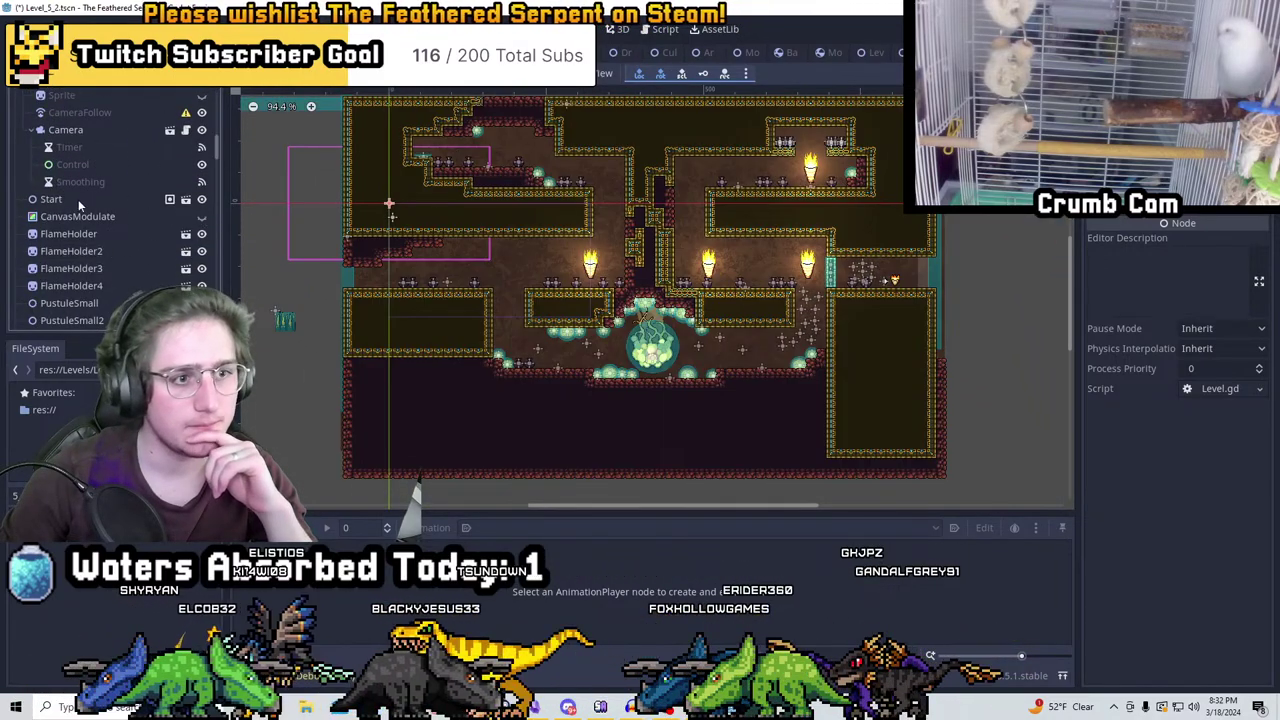
pyautogui.click(72, 164)
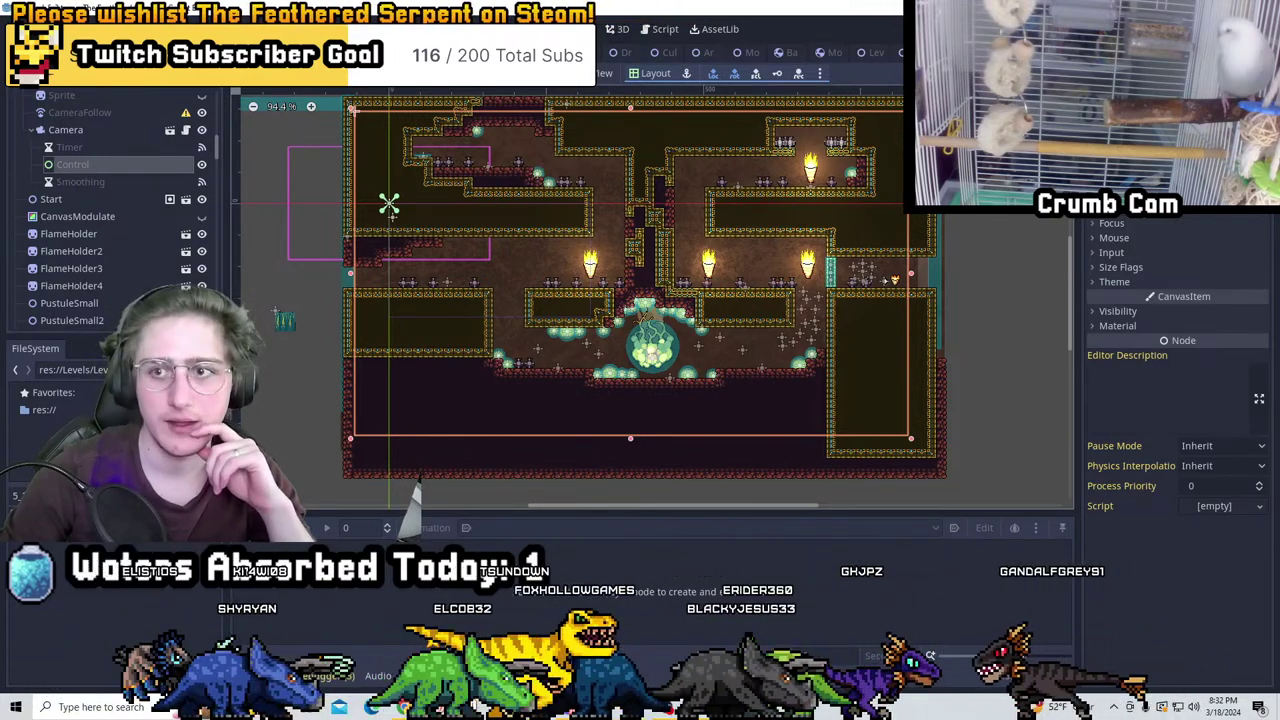
pyautogui.hotkey('ctrl', 'shift', 'w')
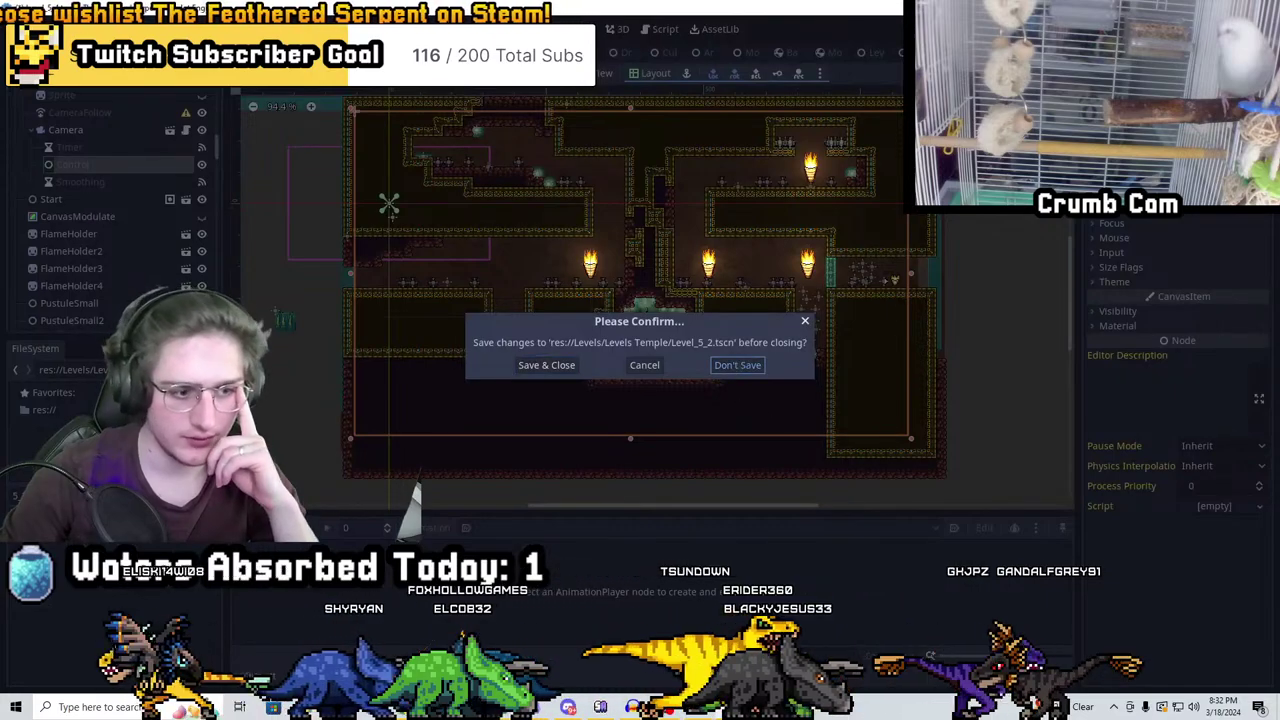
pyautogui.click(737, 365)
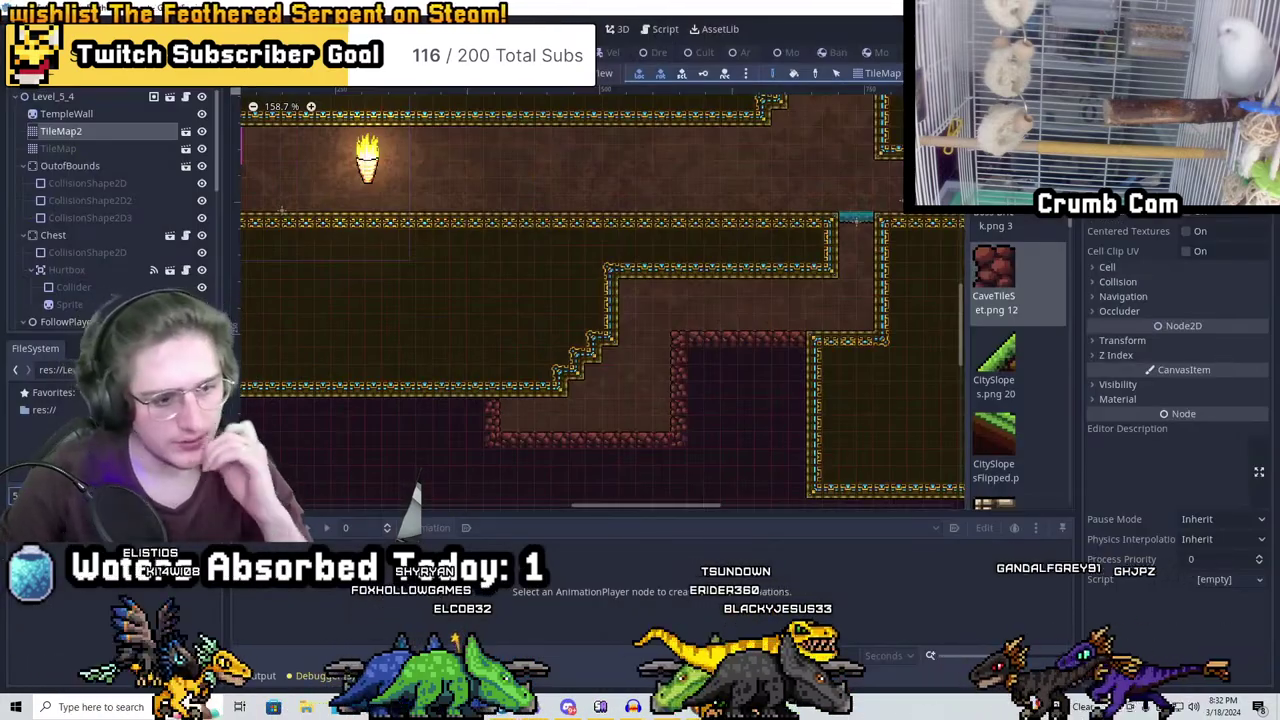
# Switch to Level_5_1 and hide its CanvasModulate darkness overlay
pyautogui.hotkey('ctrl', 'shift', 'w')
pyautogui.scroll(-3, 634, 372)
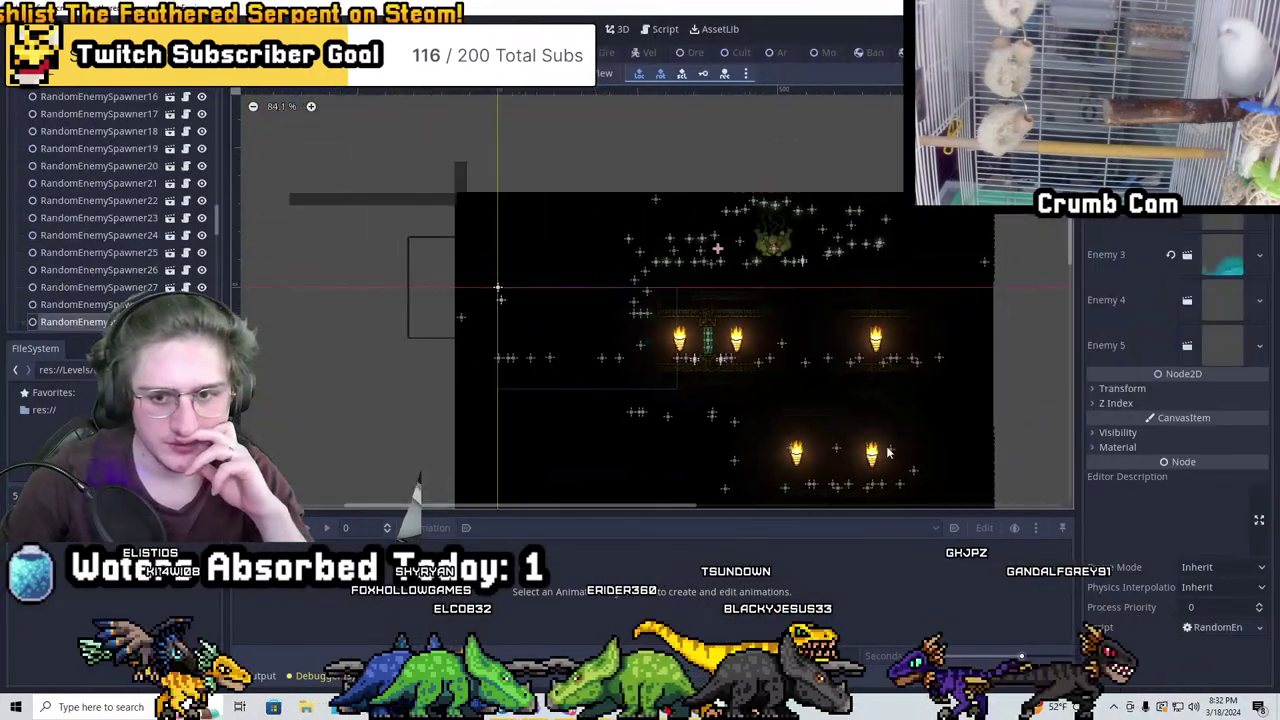
pyautogui.scroll(10, 110, 250)
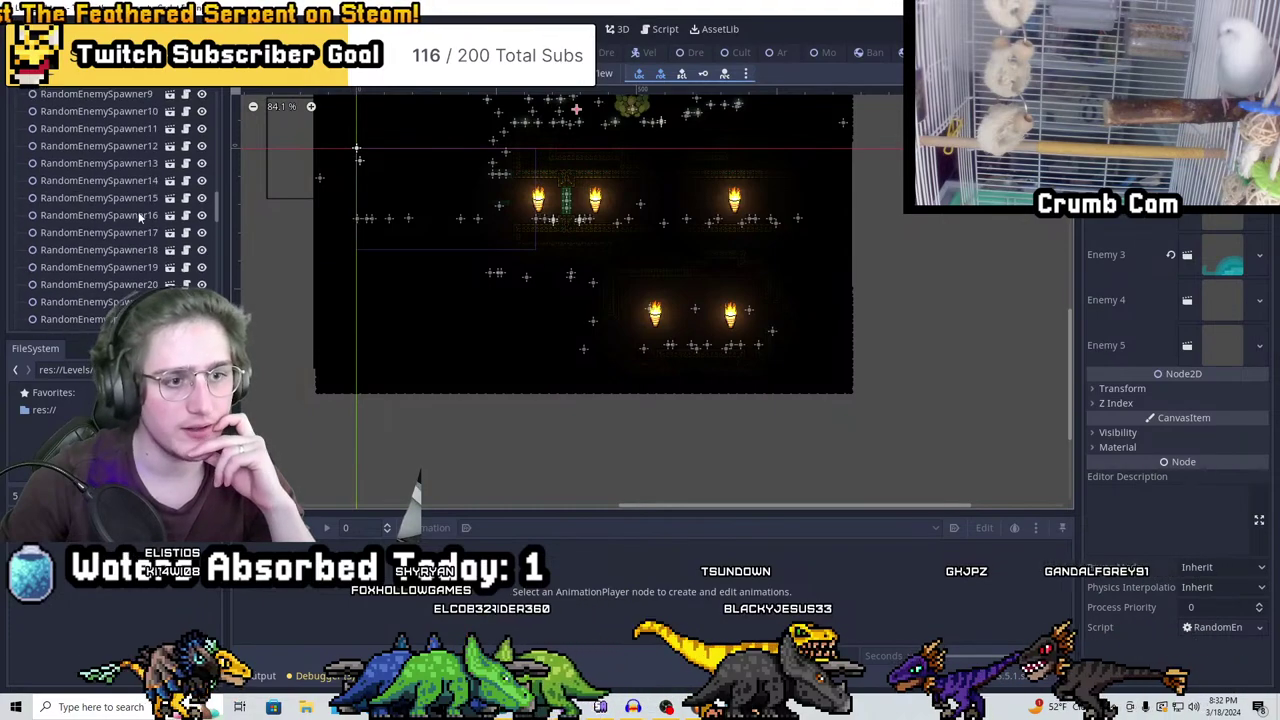
pyautogui.scroll(2, 116, 258)
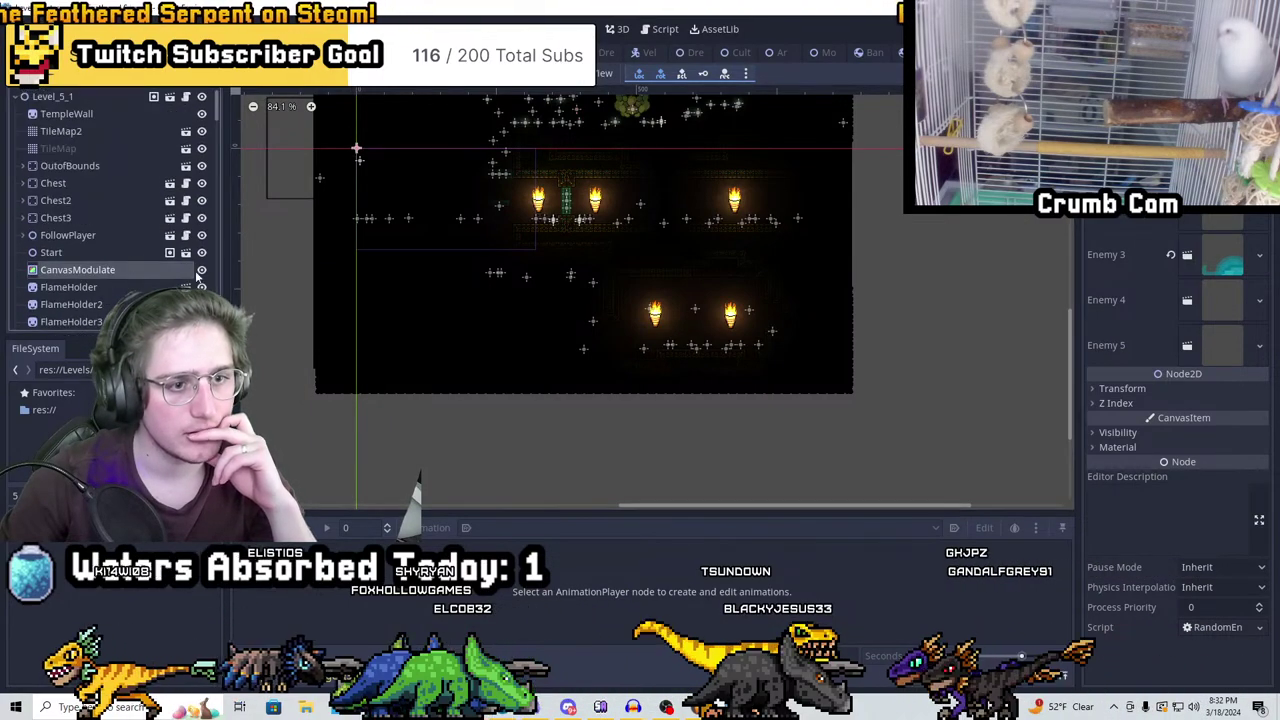
pyautogui.click(77, 270)
pyautogui.click(201, 270)
# Extend the FollowPlayer camera's Control limit down to the level floor and save Level_5_1
pyautogui.click(27, 235)
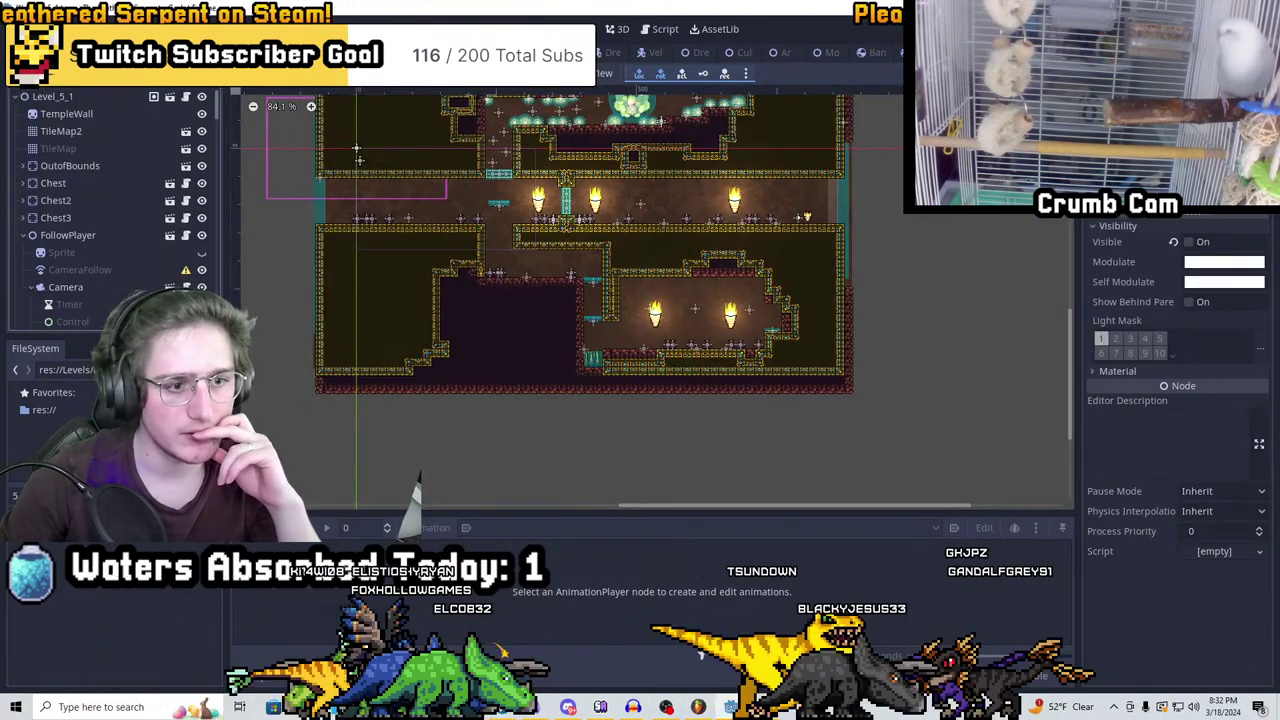
pyautogui.scroll(-2, 110, 250)
pyautogui.click(126, 262)
pyautogui.scroll(12, 698, 398)
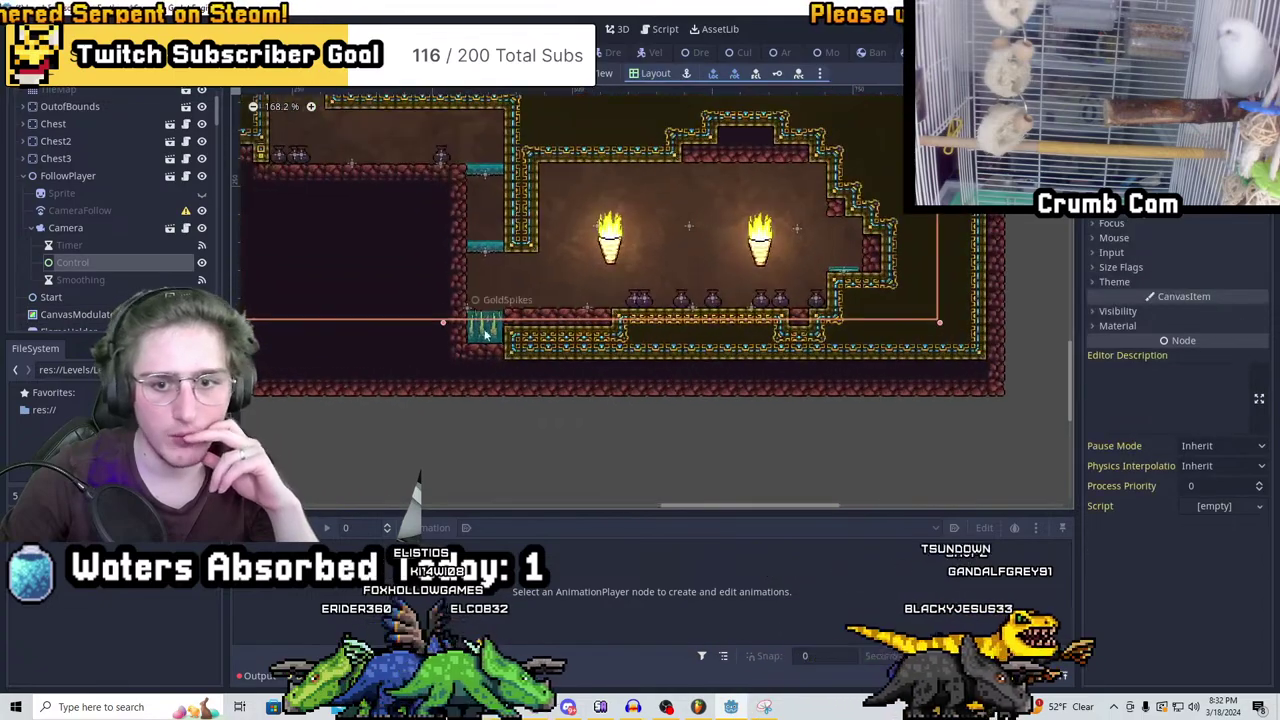
pyautogui.moveTo(443, 322); pyautogui.dragTo(441, 373)
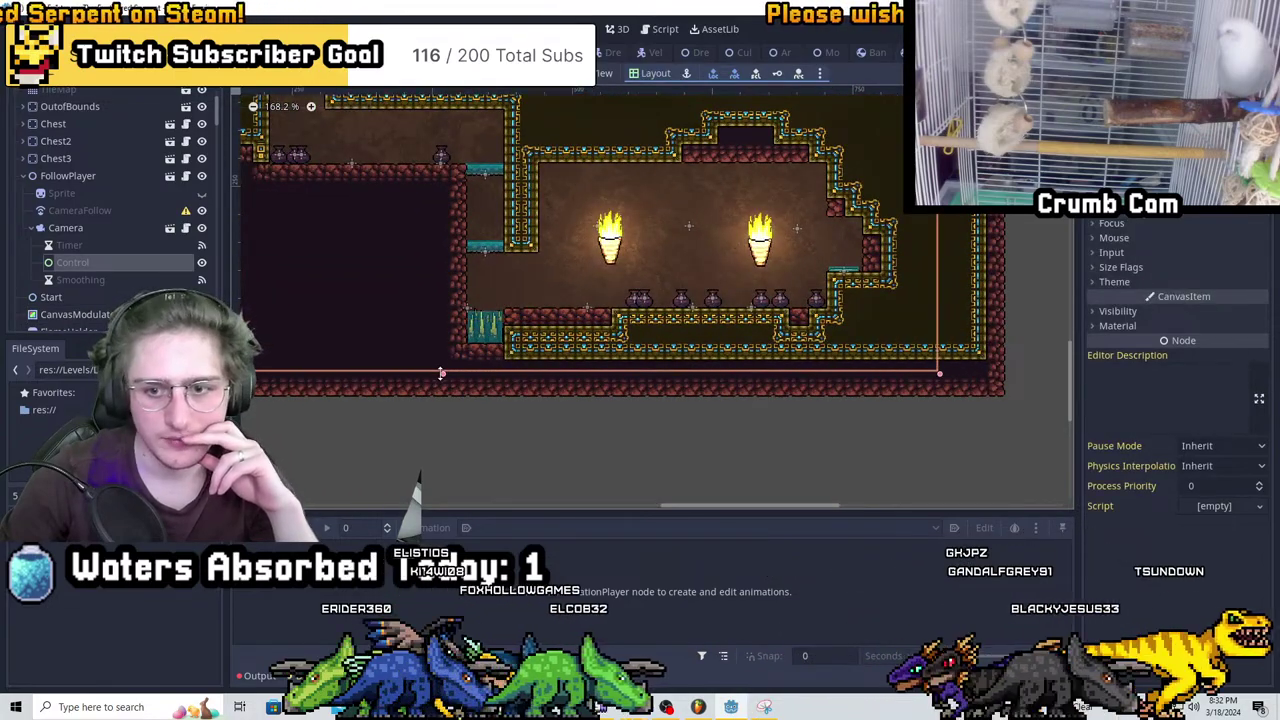
pyautogui.scroll(-3, 670, 320)
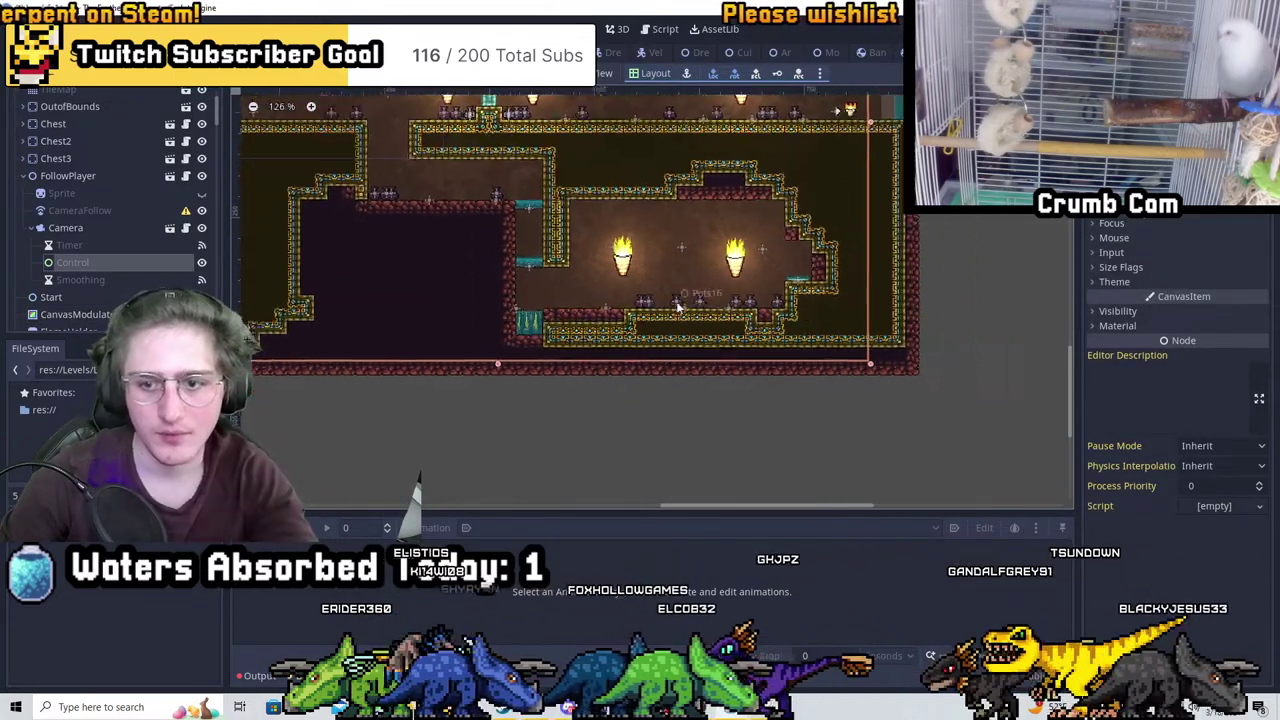
pyautogui.scroll(-1, 677, 307)
pyautogui.hotkey('ctrl', 's')
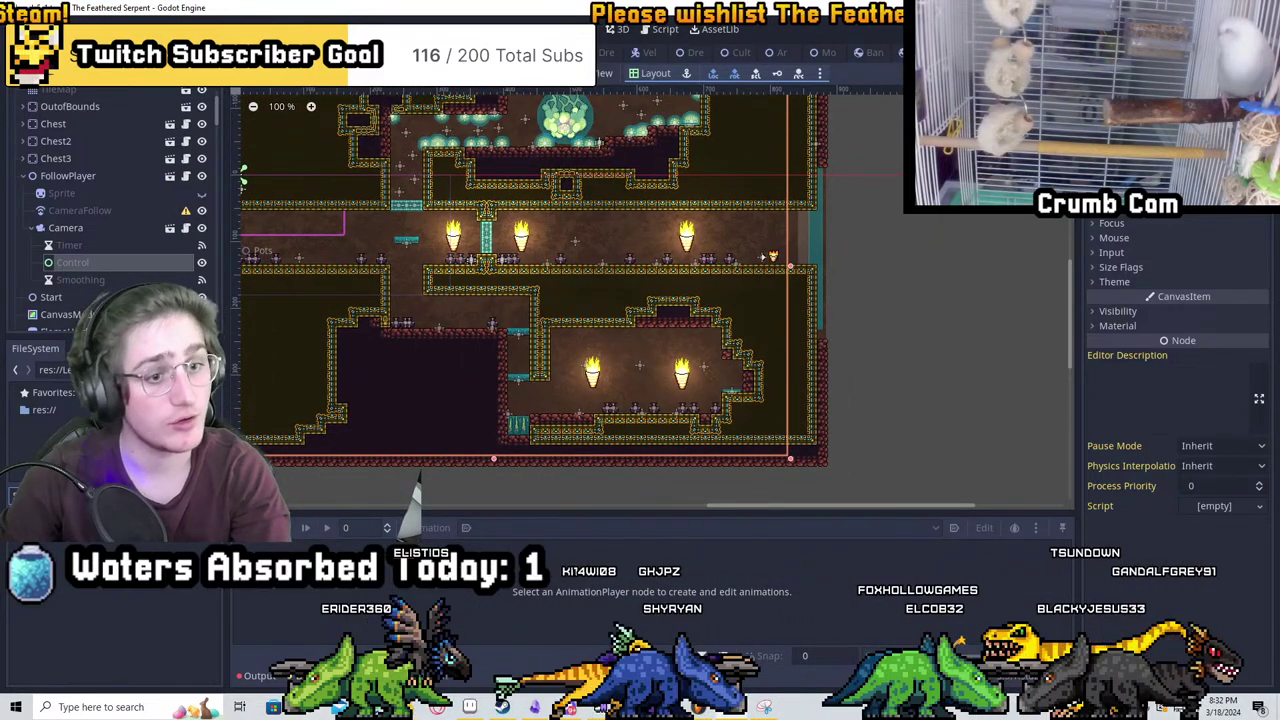
# Re-enable CanvasModulate darkness in Level_5_1 and Level_5_3, saving each scene
pyautogui.click(201, 314)
pyautogui.hotkey('ctrl', 's')
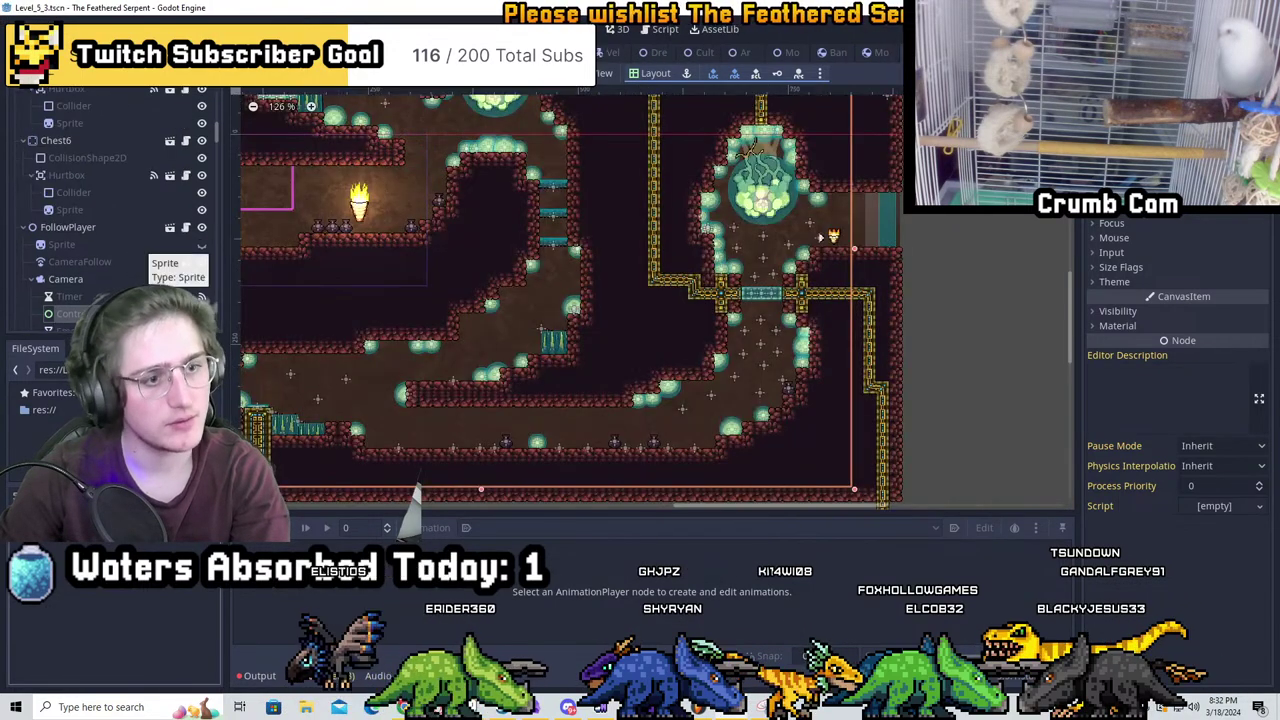
pyautogui.scroll(-3, 180, 240)
pyautogui.click(201, 188)
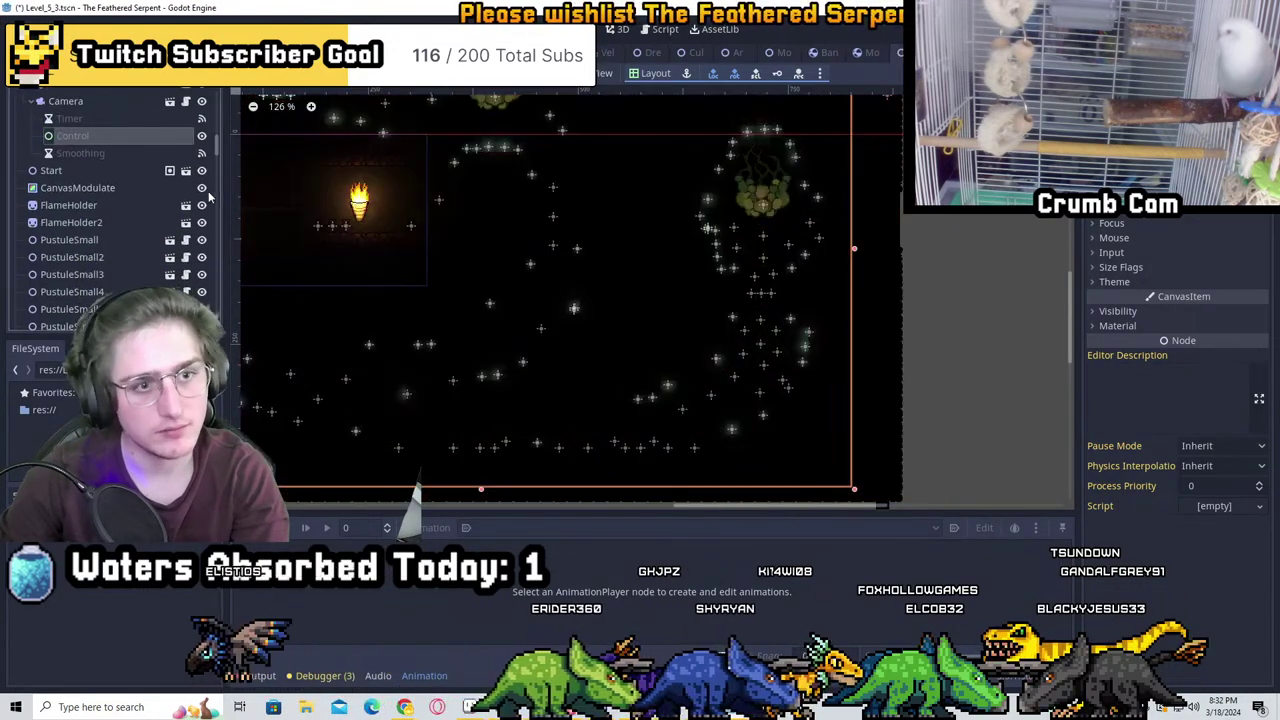
pyautogui.hotkey('ctrl', 's')
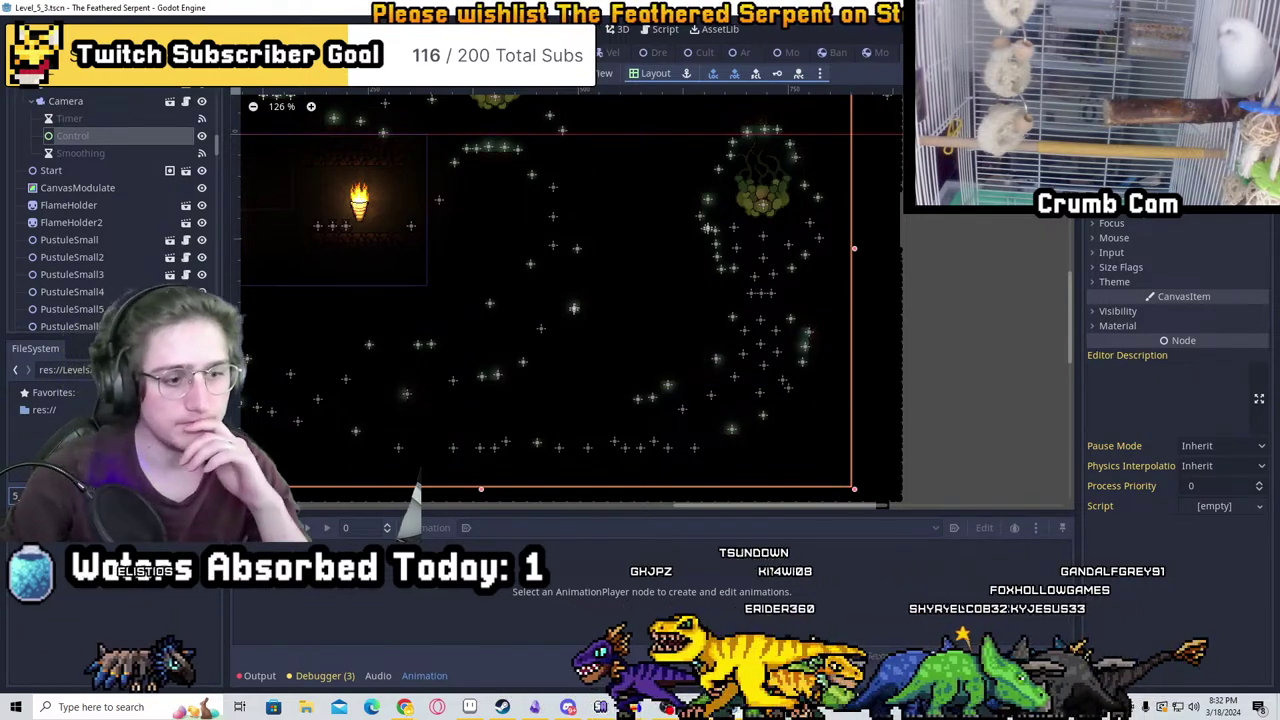
pyautogui.scroll(5, 120, 220)
pyautogui.click(61, 131)
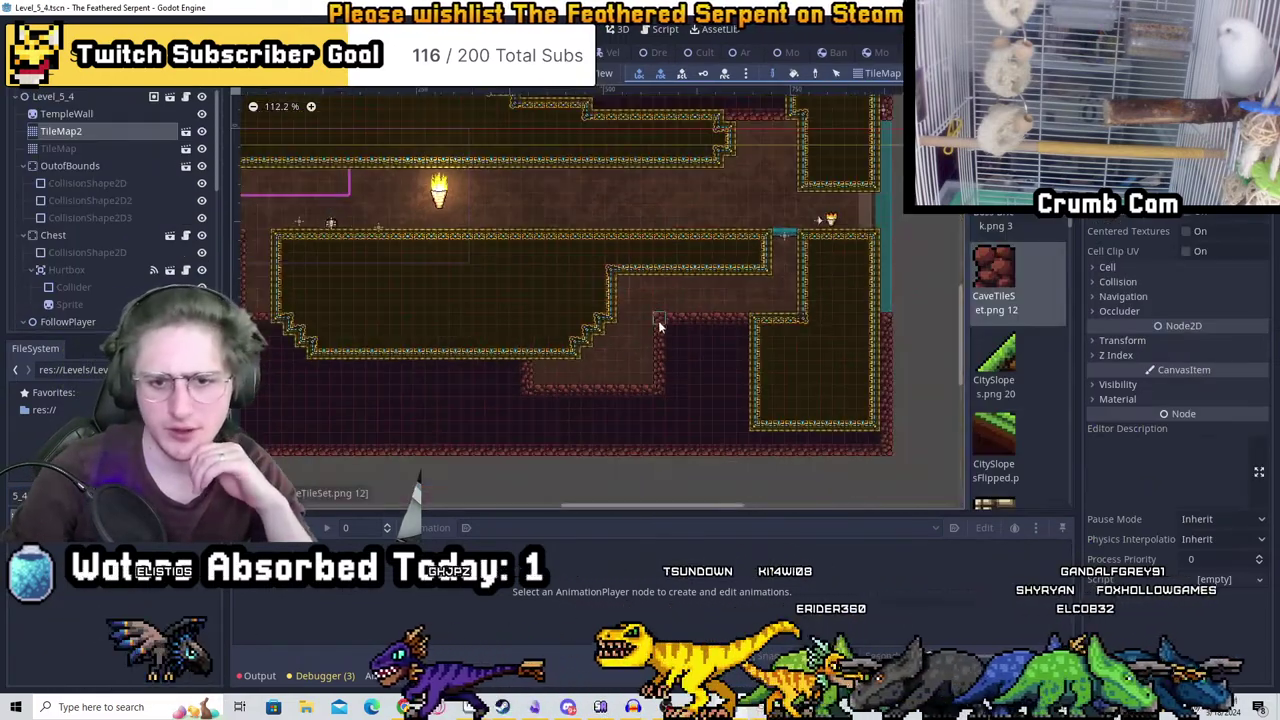
# Paint rock tiles leftward and upward to form a stone ledge in the upper-right corridor
pyautogui.scroll(2, 625, 355)
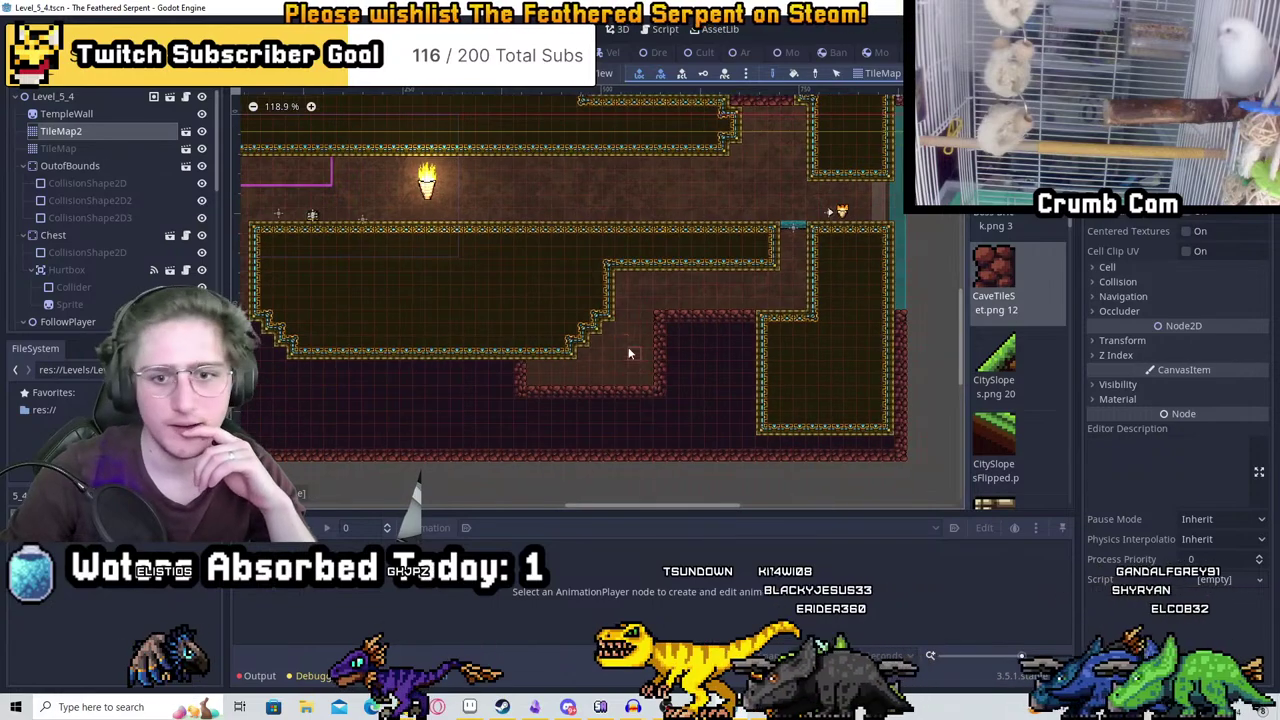
pyautogui.scroll(1, 578, 335)
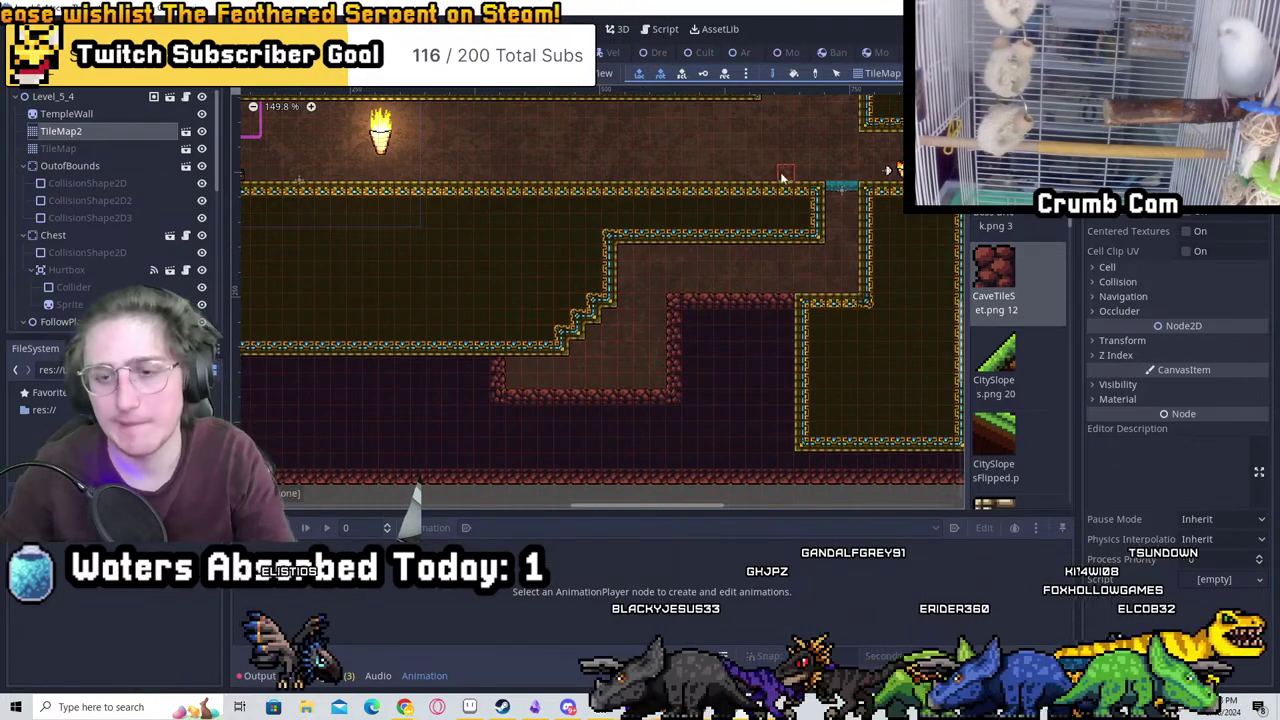
pyautogui.moveTo(825, 137); pyautogui.dragTo(738, 218, button='middle')
pyautogui.scroll(3, 643, 288)
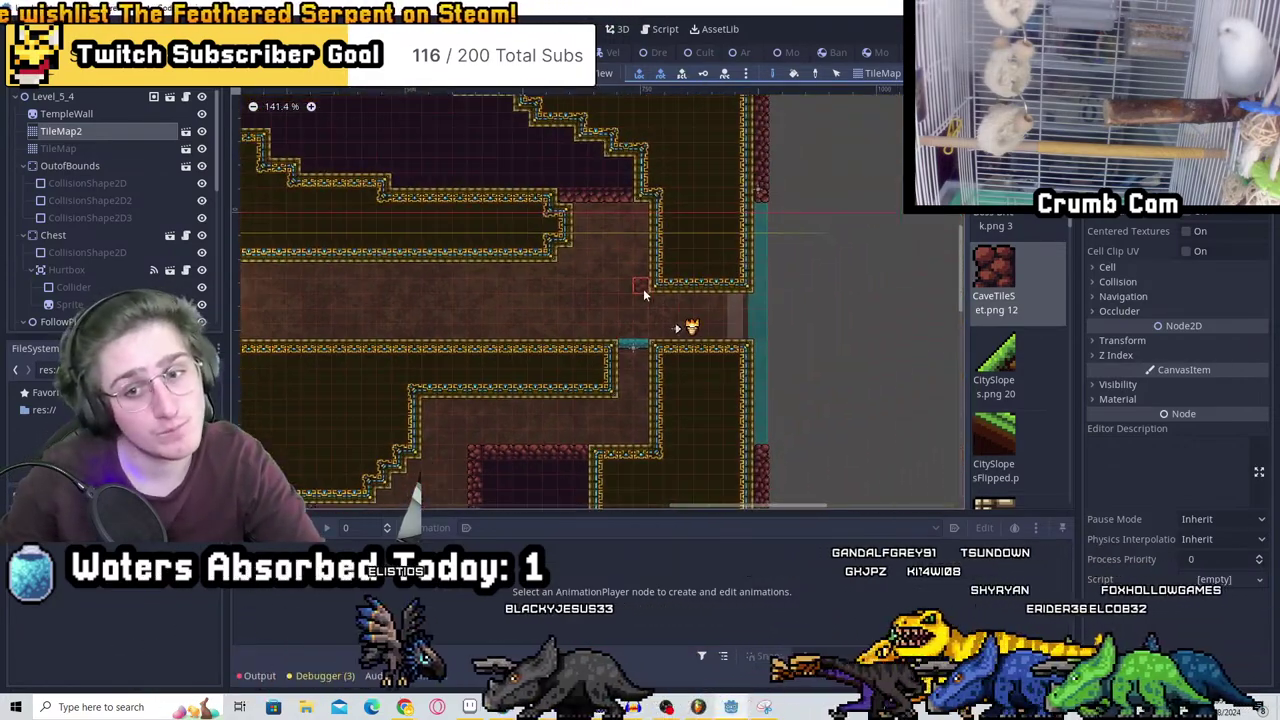
pyautogui.scroll(1, 648, 301)
pyautogui.scroll(-5, 146, 187)
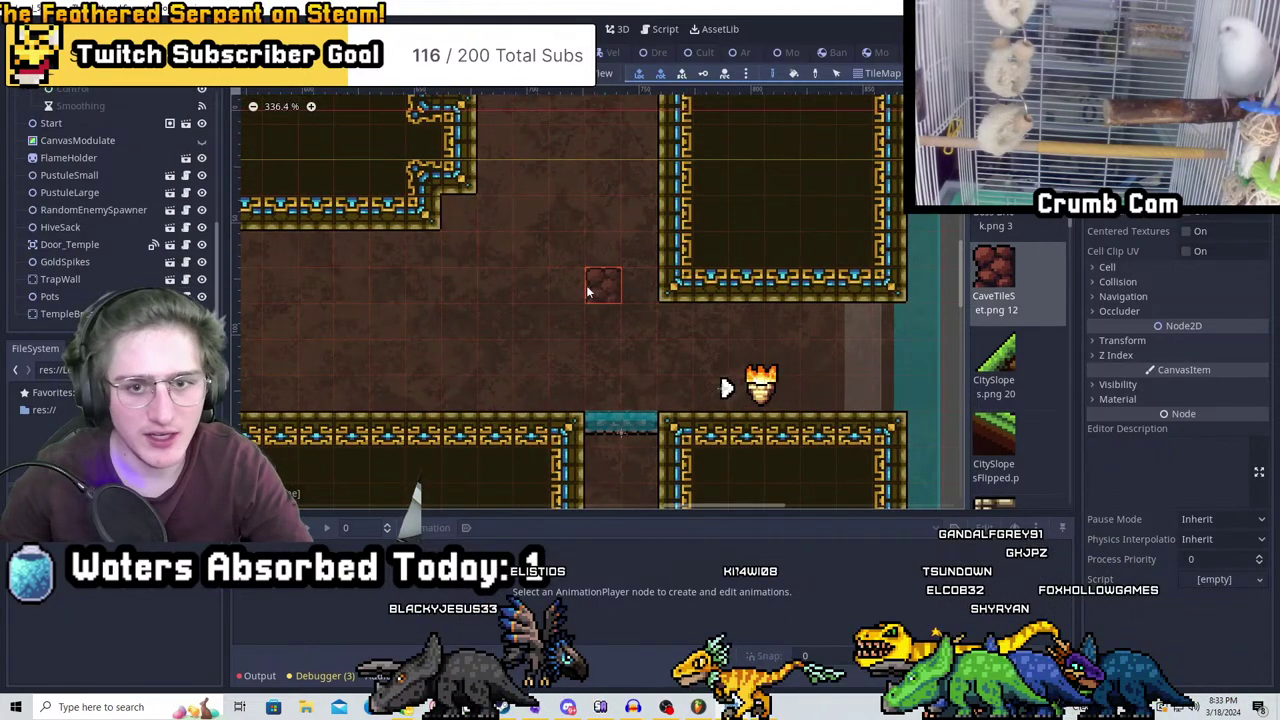
pyautogui.moveTo(543, 266)
pyautogui.mouseDown()
pyautogui.moveTo(430, 285)
pyautogui.moveTo(420, 255)
pyautogui.mouseUp()
pyautogui.moveTo(420, 255); pyautogui.dragTo(598, 255, button='middle')
pyautogui.moveTo(598, 257)
pyautogui.mouseDown()
pyautogui.moveTo(490, 285)
pyautogui.moveTo(663, 195)
pyautogui.moveTo(671, 154)
pyautogui.moveTo(720, 146)
pyautogui.mouseUp()
# Fill dark background tiles around the new rock shaft and select the breakable temple platform
pyautogui.moveTo(720, 146); pyautogui.dragTo(728, 220, button='middle')
pyautogui.moveTo(728, 220); pyautogui.dragTo(625, 262)
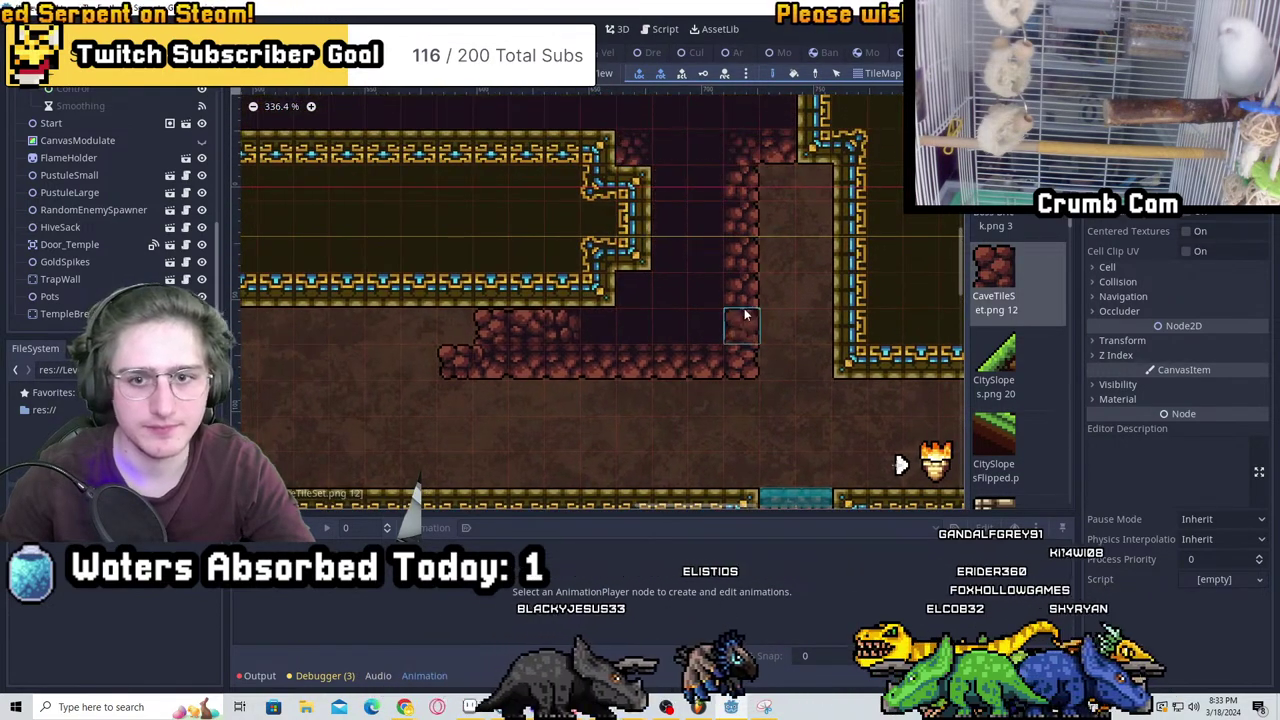
pyautogui.moveTo(800, 278); pyautogui.dragTo(610, 285, button='middle')
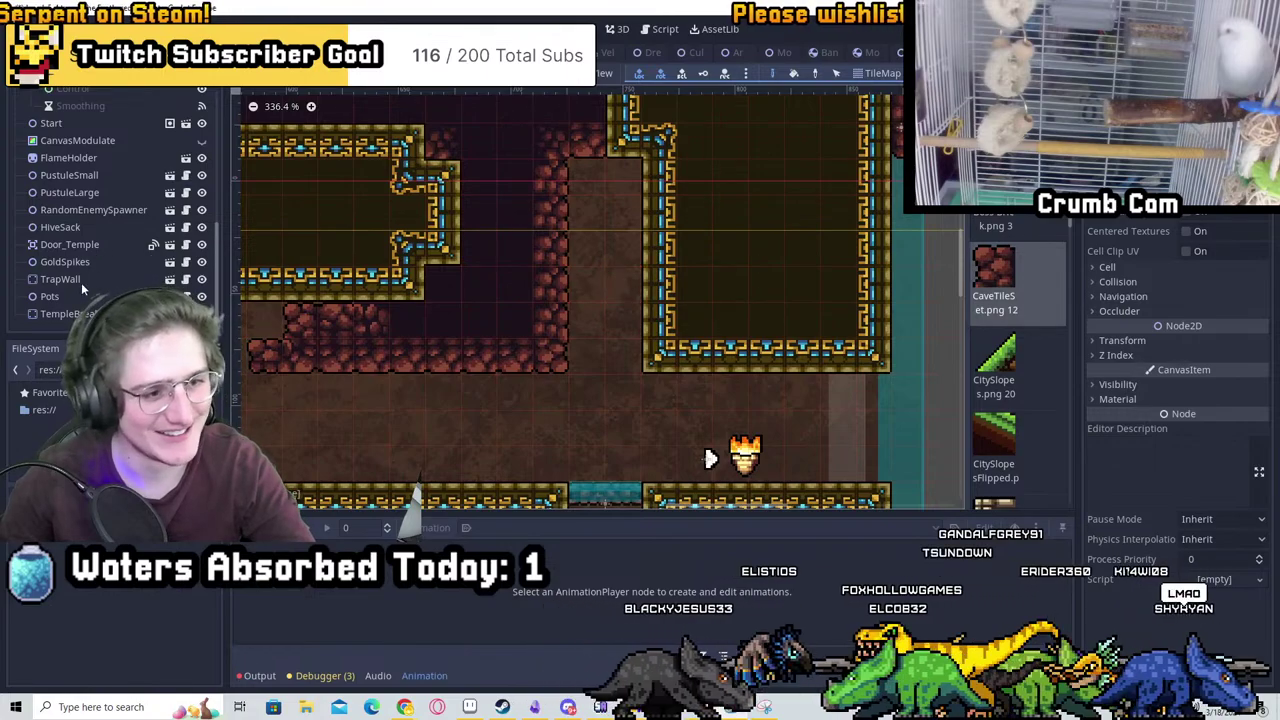
pyautogui.click(66, 313)
pyautogui.scroll(2, 508, 308)
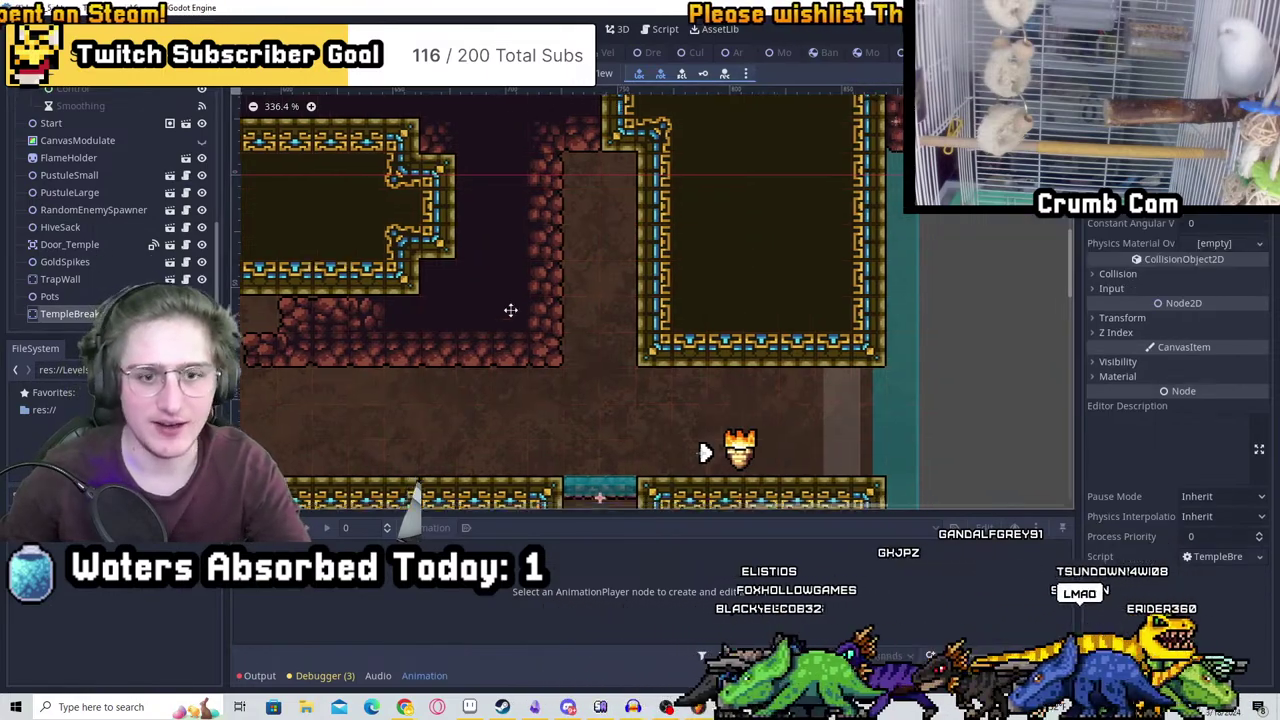
pyautogui.hotkey('ctrl', 'd')
pyautogui.scroll(2, 515, 270)
pyautogui.scroll(4, 515, 270)
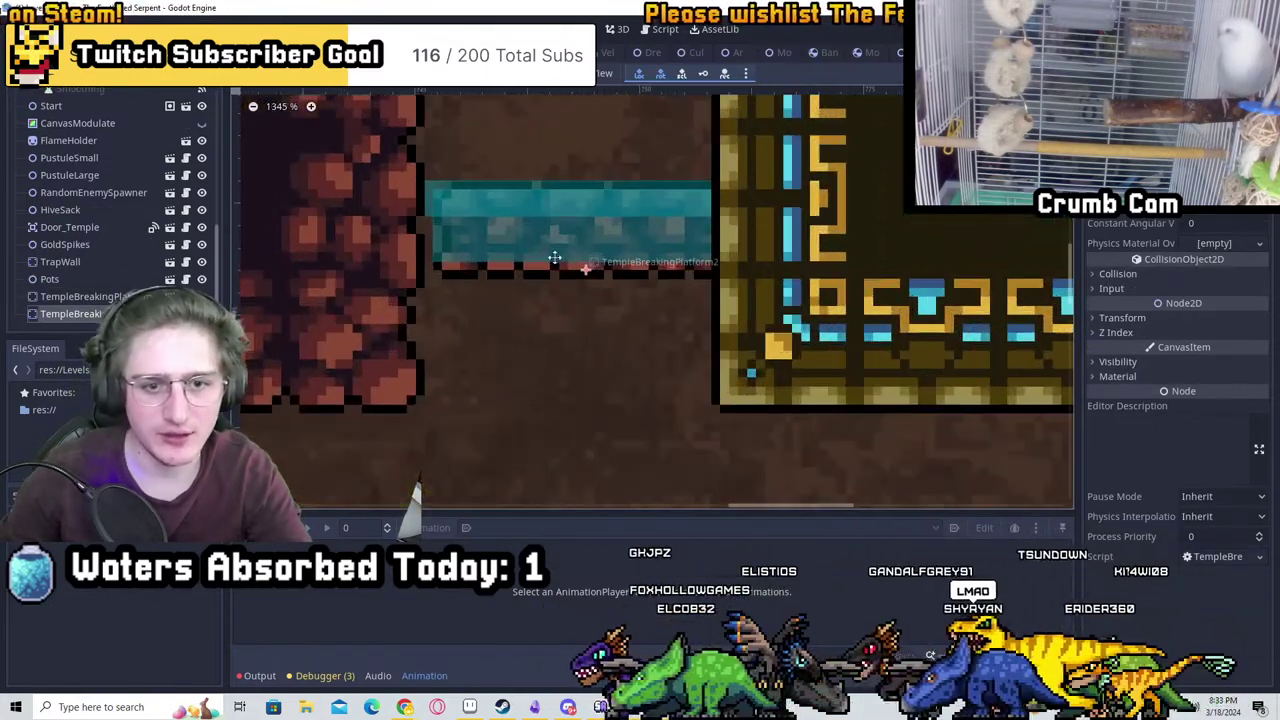
pyautogui.moveTo(551, 257); pyautogui.dragTo(550, 389)
pyautogui.scroll(-6, 550, 389)
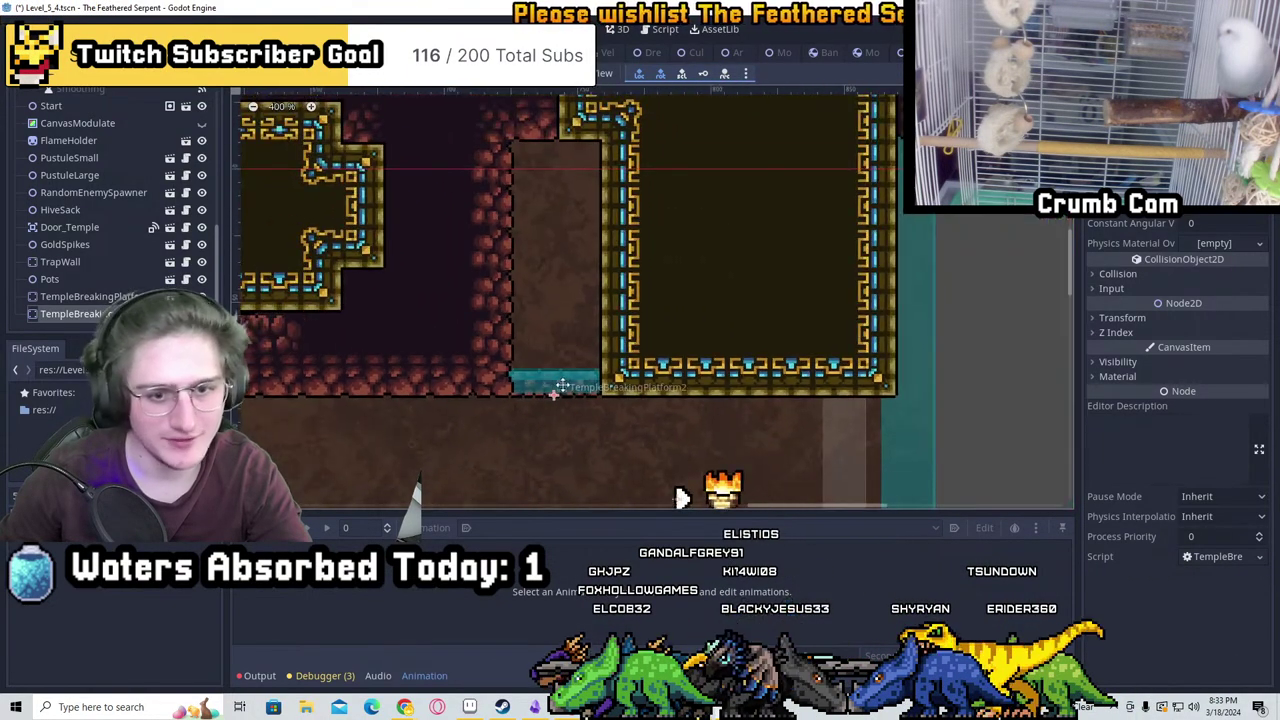
pyautogui.scroll(4, 557, 380)
pyautogui.scroll(1, 566, 375)
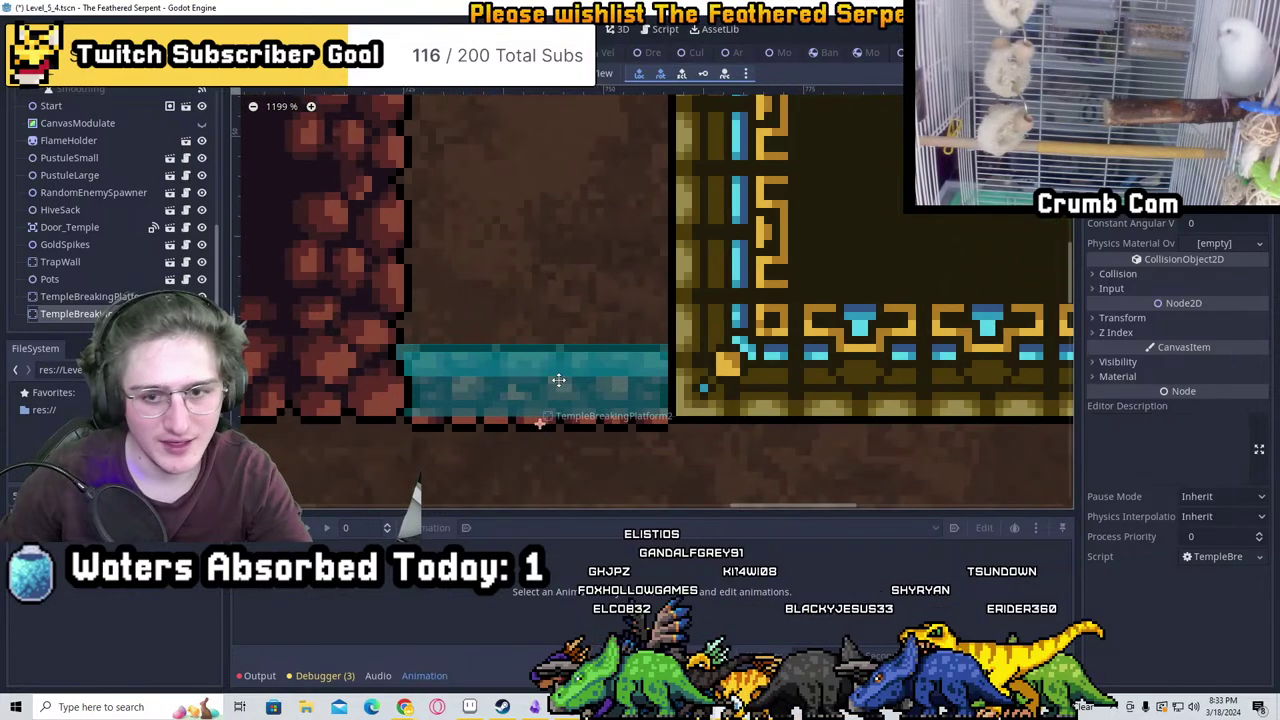
pyautogui.moveTo(556, 380); pyautogui.dragTo(560, 373)
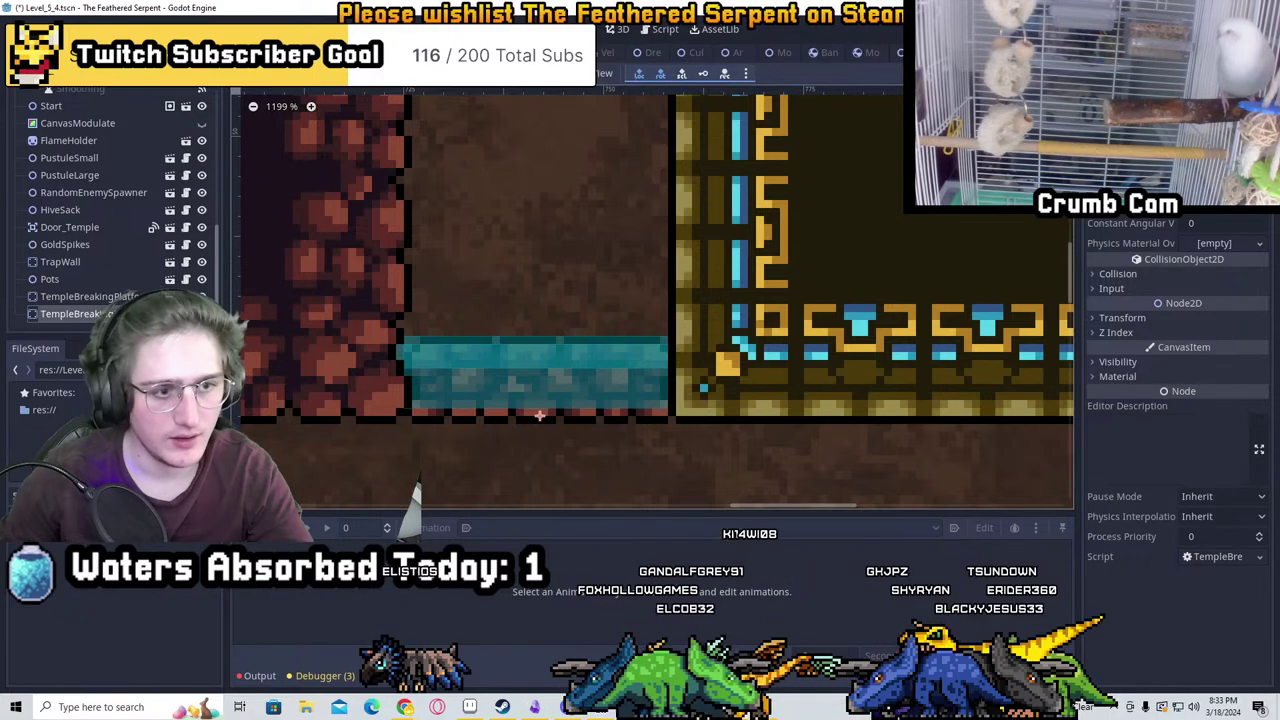
pyautogui.rightClick(127, 313)
pyautogui.click(203, 173)
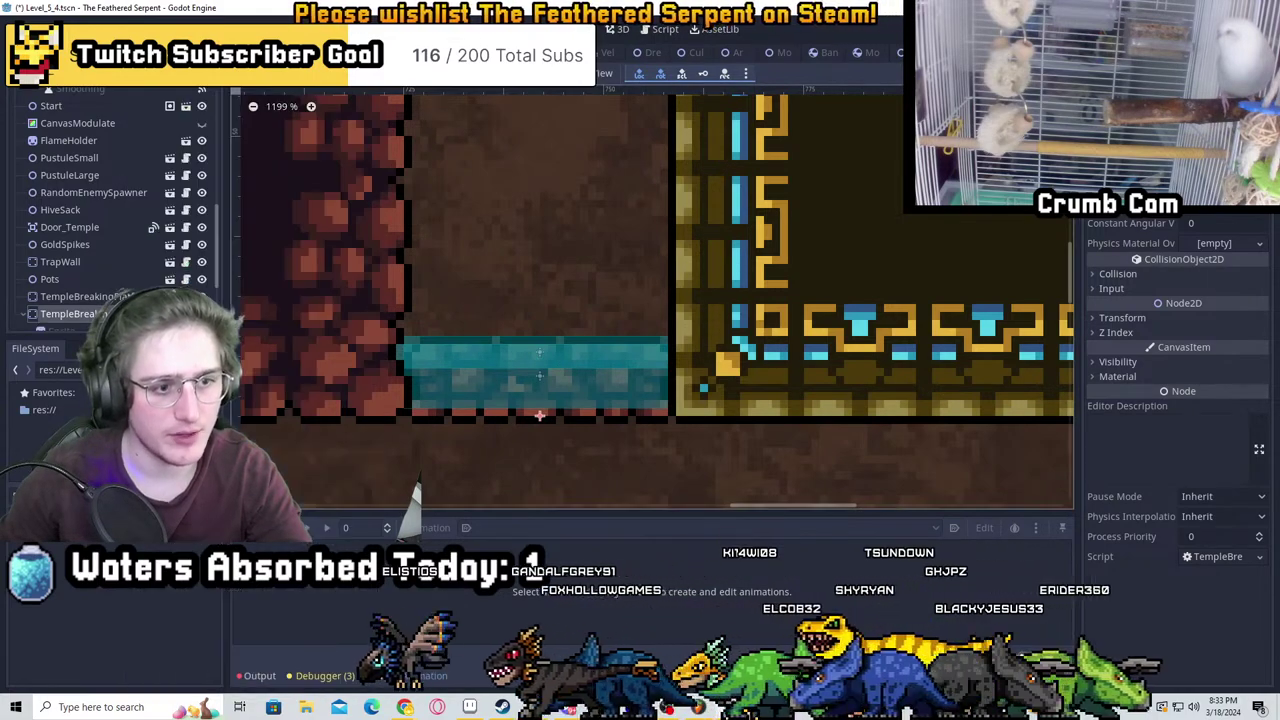
pyautogui.click(95, 248)
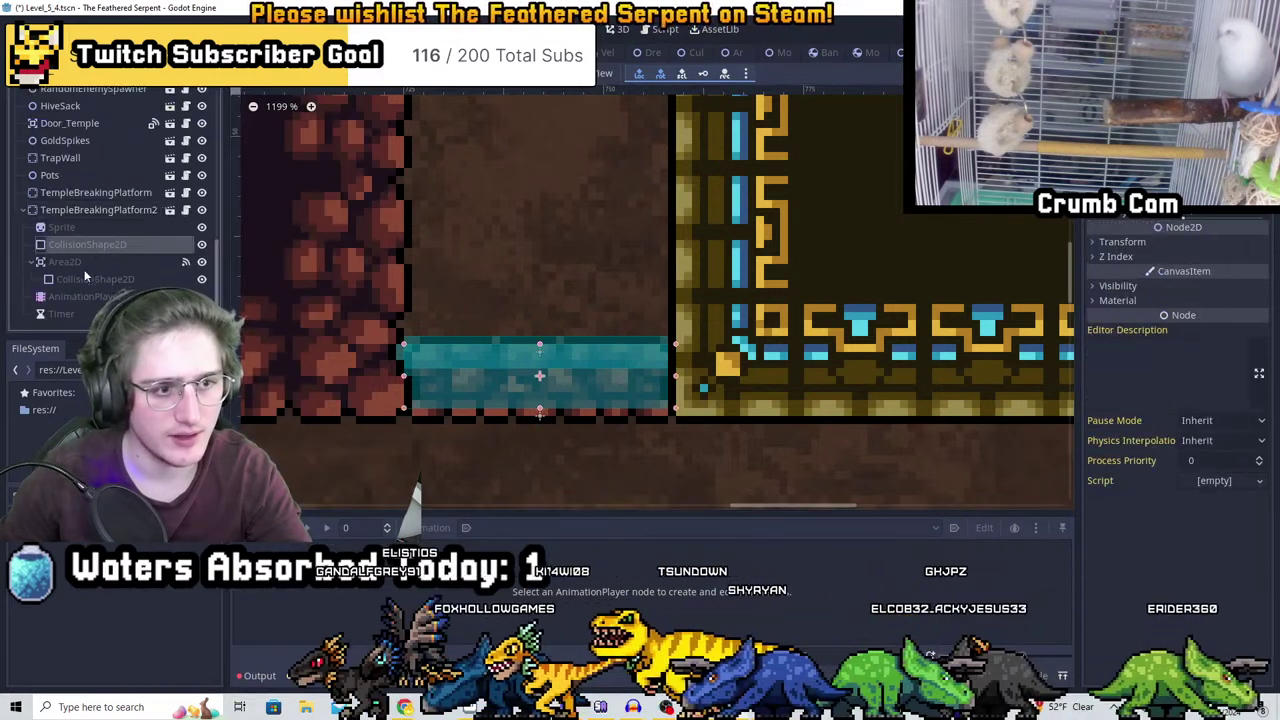
pyautogui.click(84, 263)
pyautogui.click(171, 244)
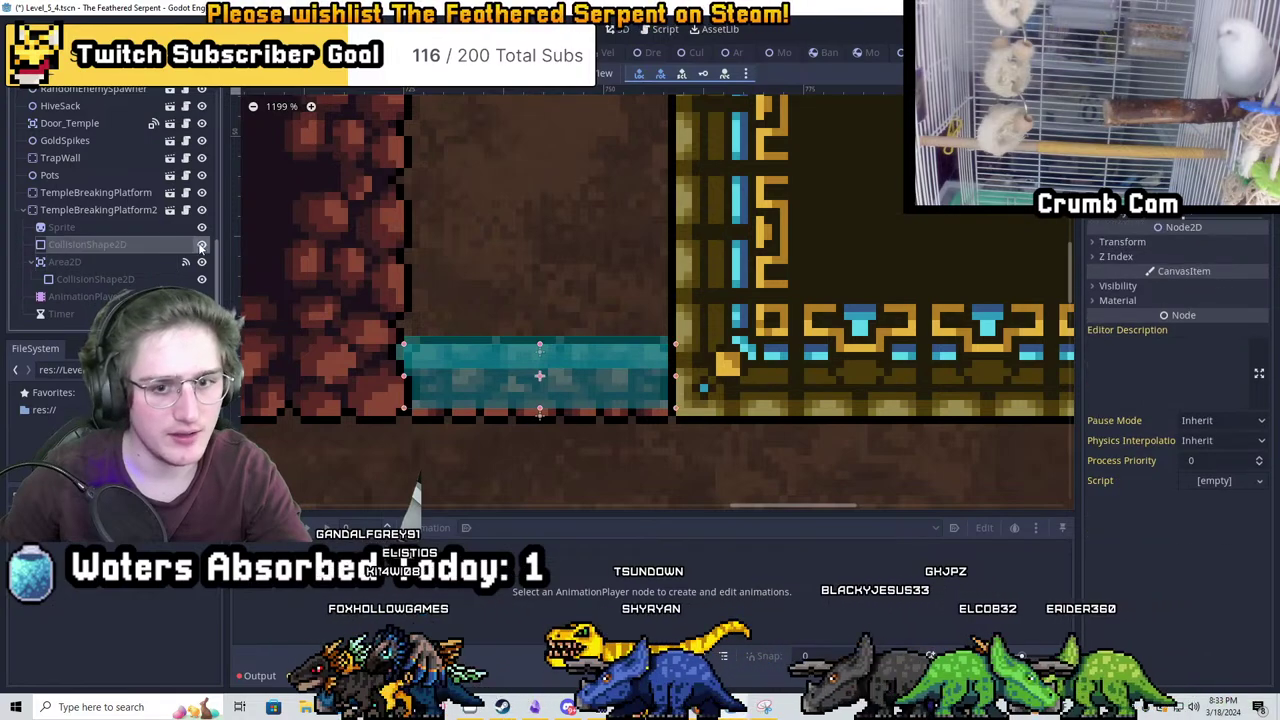
pyautogui.click(115, 262)
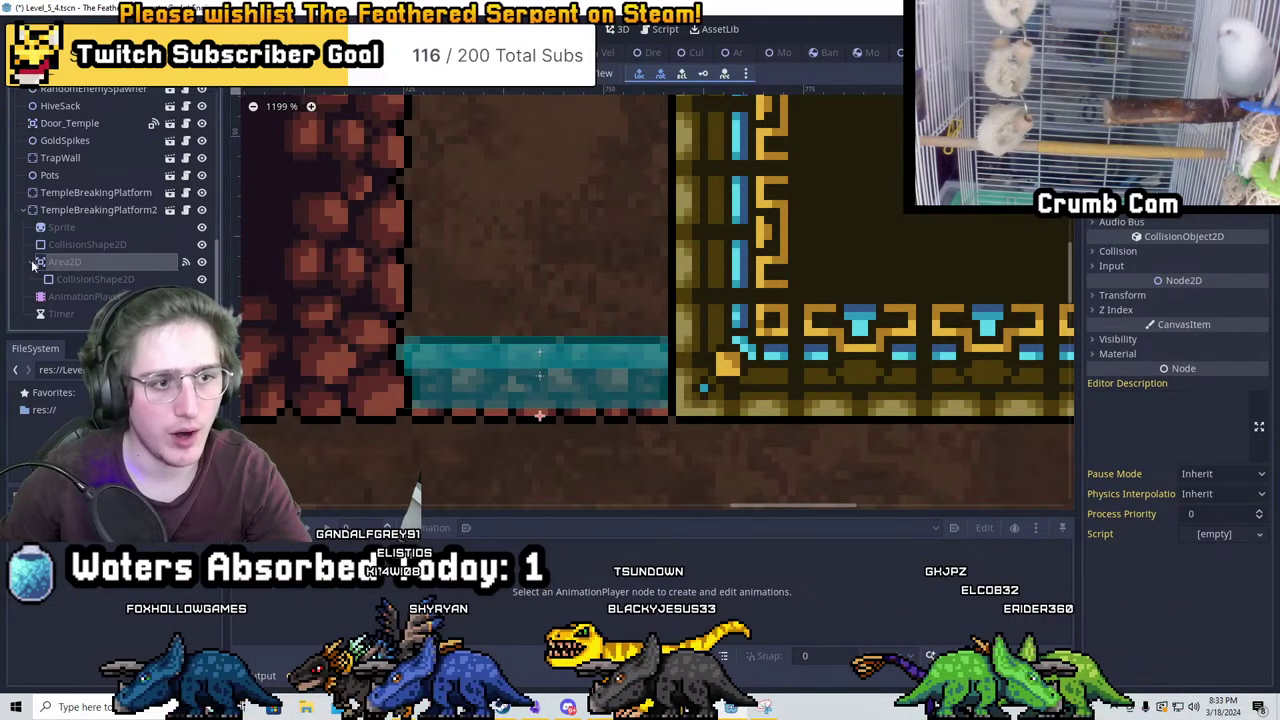
pyautogui.click(95, 279)
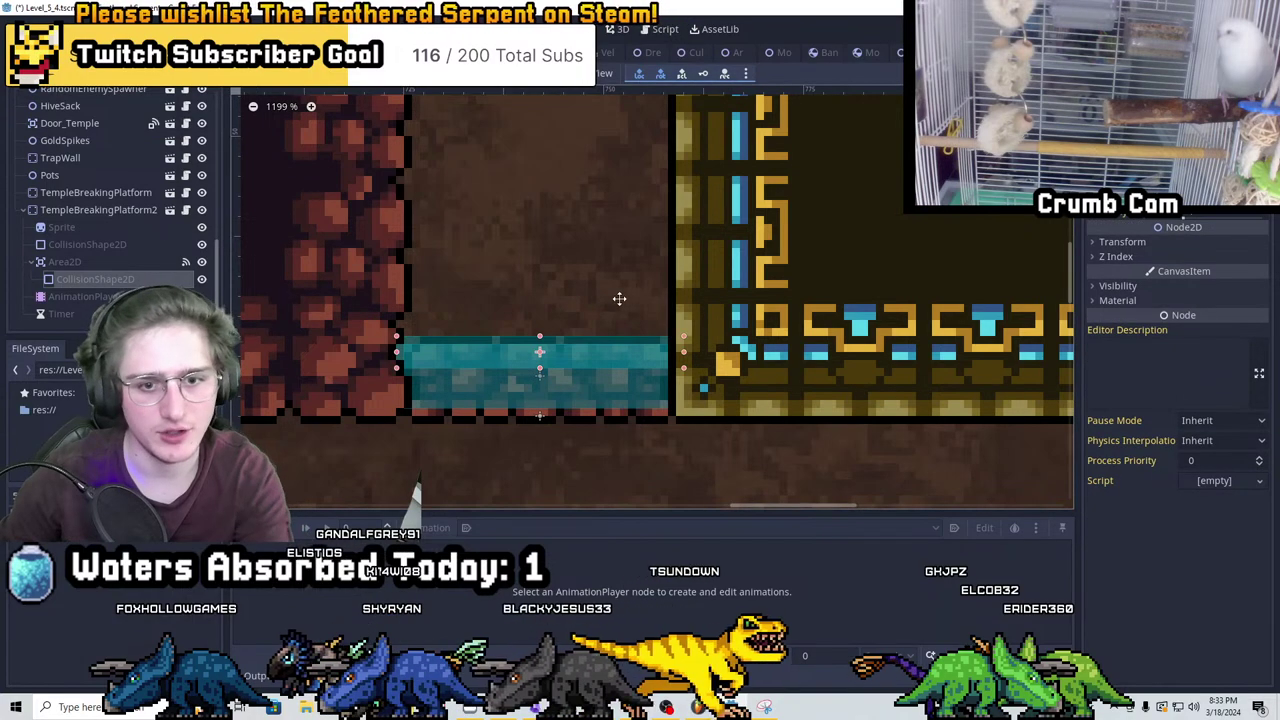
pyautogui.hotkey('ctrl', 'z')
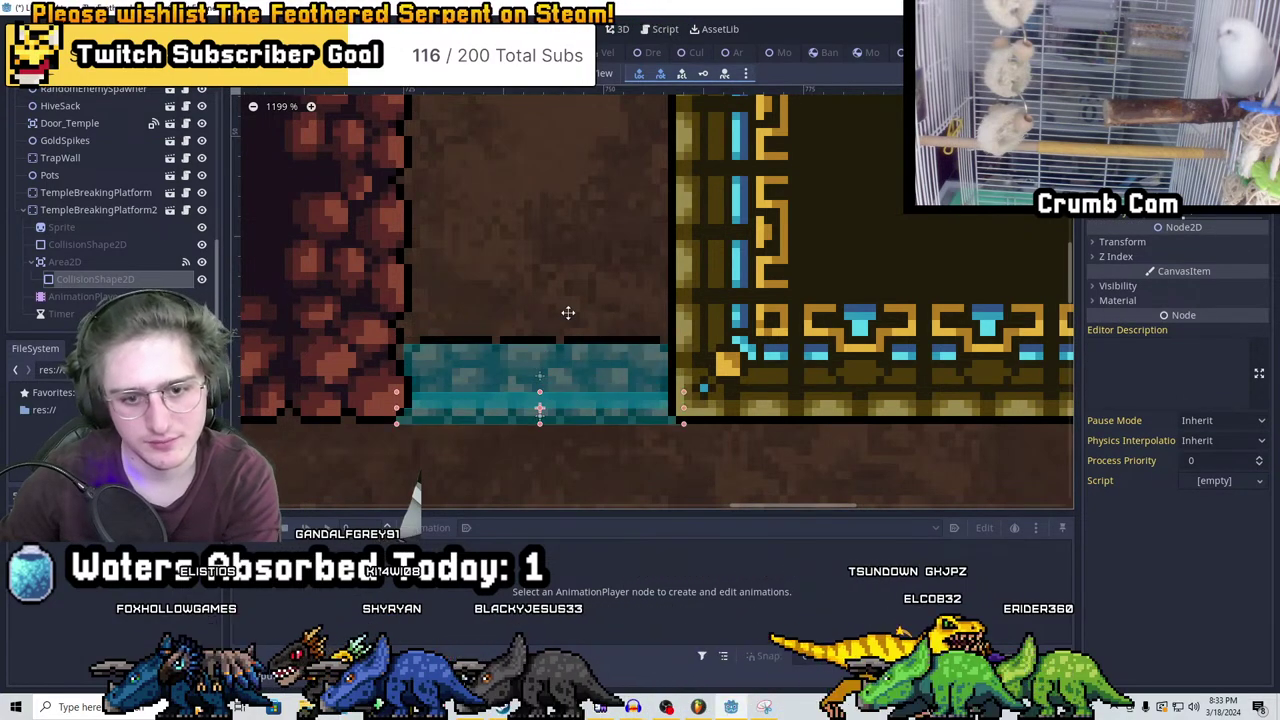
pyautogui.scroll(-4, 686, 234)
pyautogui.hotkey('ctrl', 's')
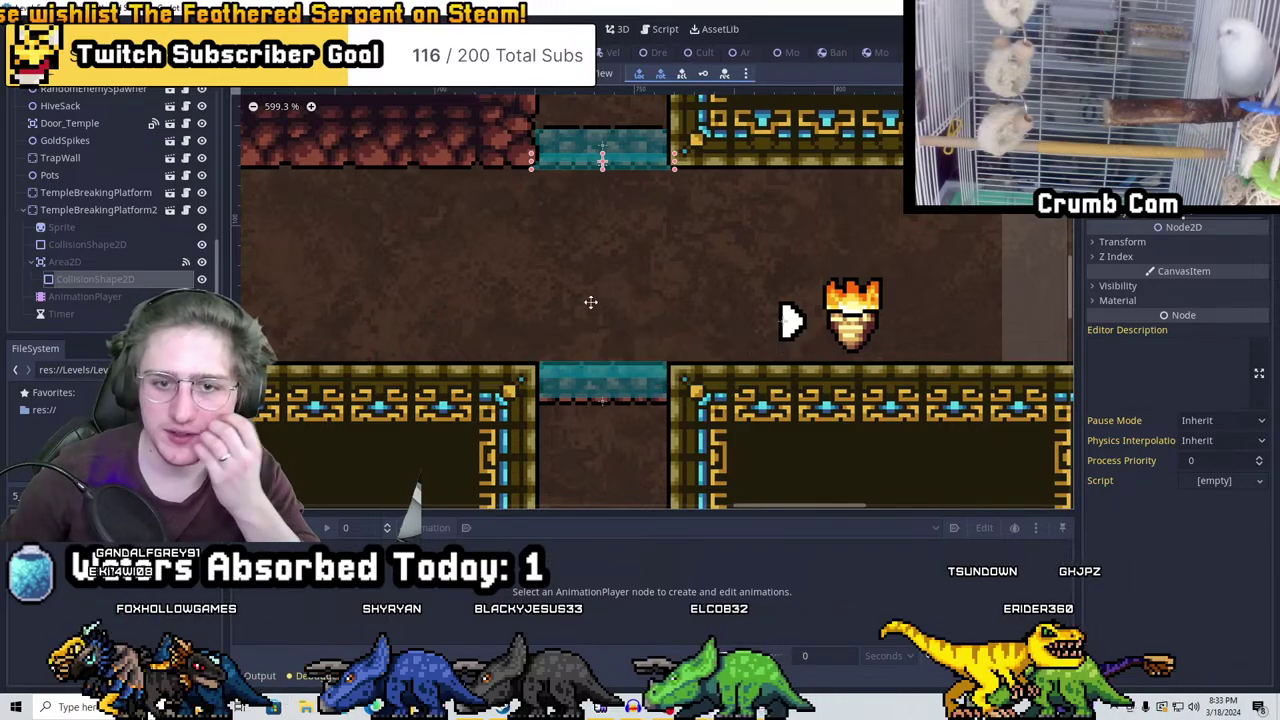
pyautogui.scroll(-5, 635, 310)
pyautogui.scroll(1, 760, 270)
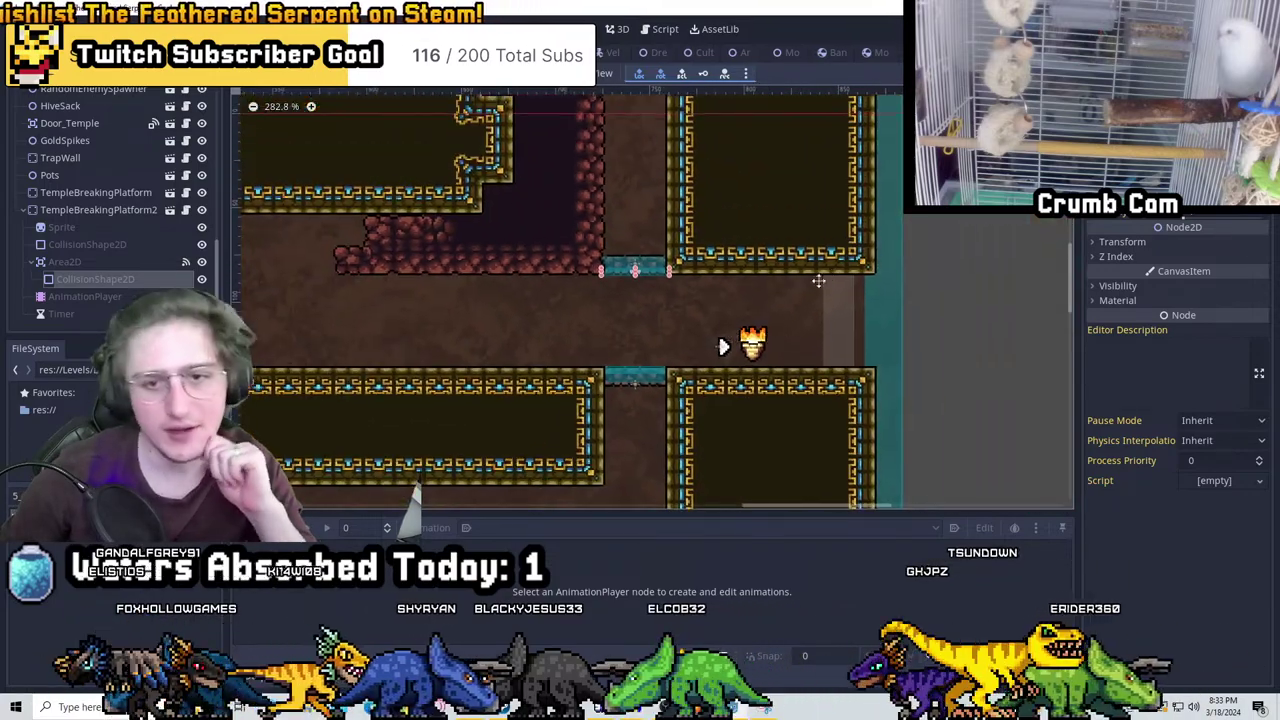
pyautogui.keyDown('ctrl'); pyautogui.scroll(4, 770, 300); pyautogui.keyUp('ctrl')
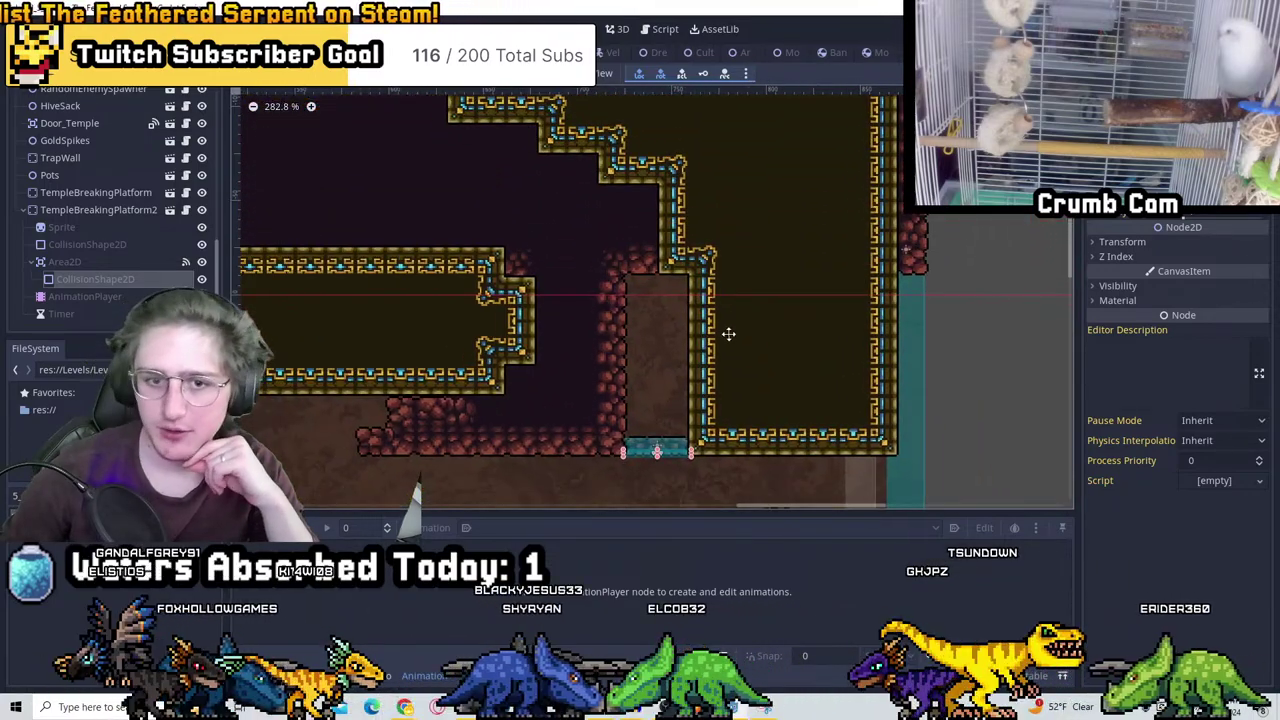
pyautogui.scroll(-3, 729, 333)
pyautogui.keyDown('shift'); pyautogui.hscroll(-6, 774, 340); pyautogui.keyUp('shift')
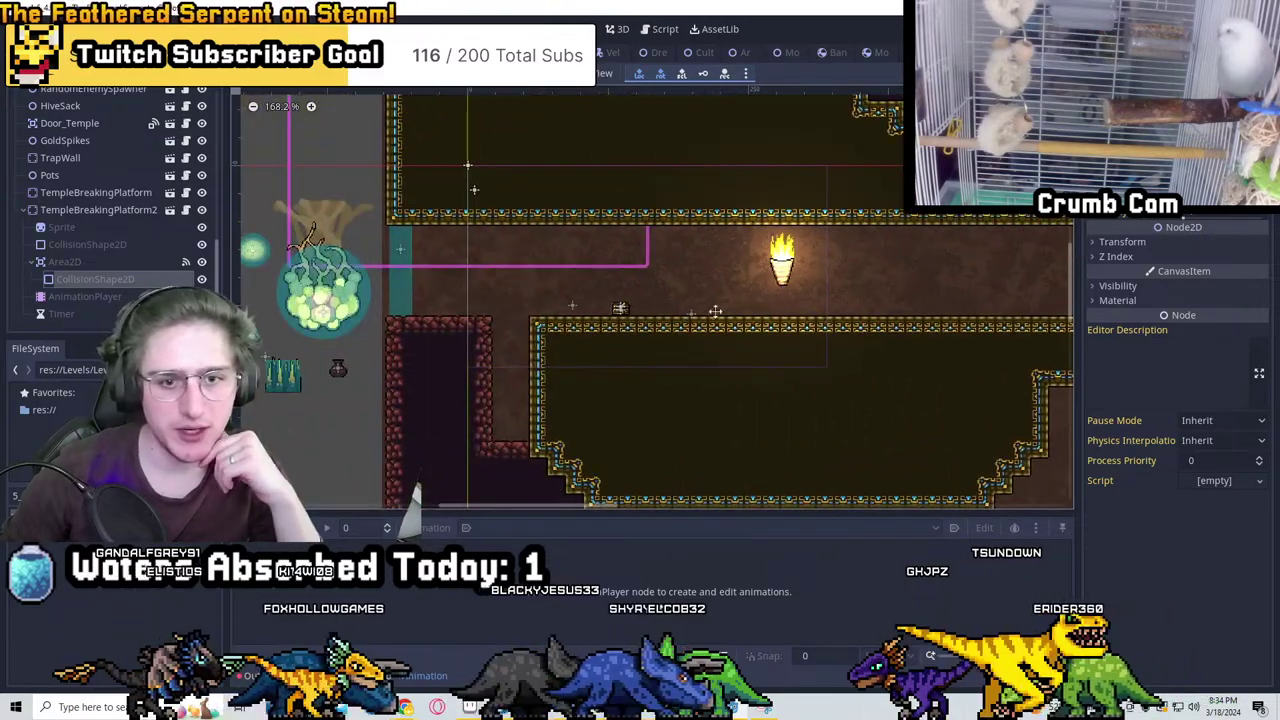
pyautogui.scroll(2, 328, 246)
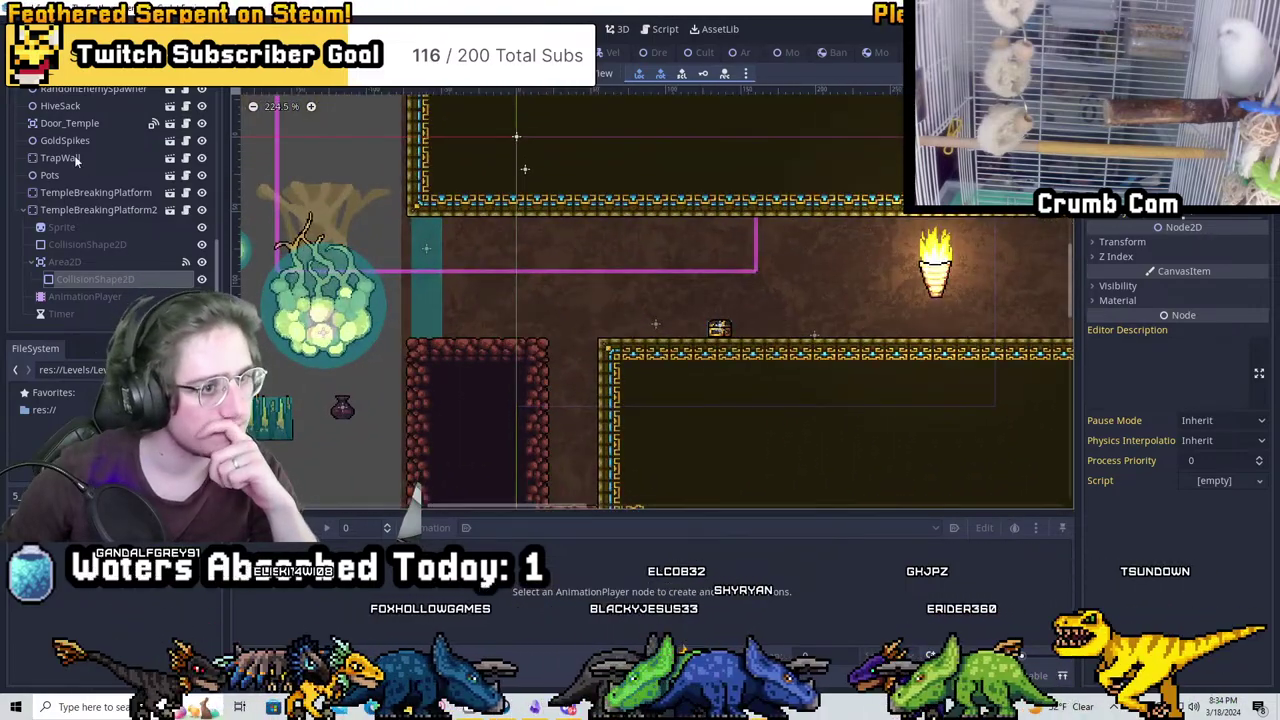
pyautogui.scroll(-5, 74, 160)
pyautogui.scroll(2, 85, 172)
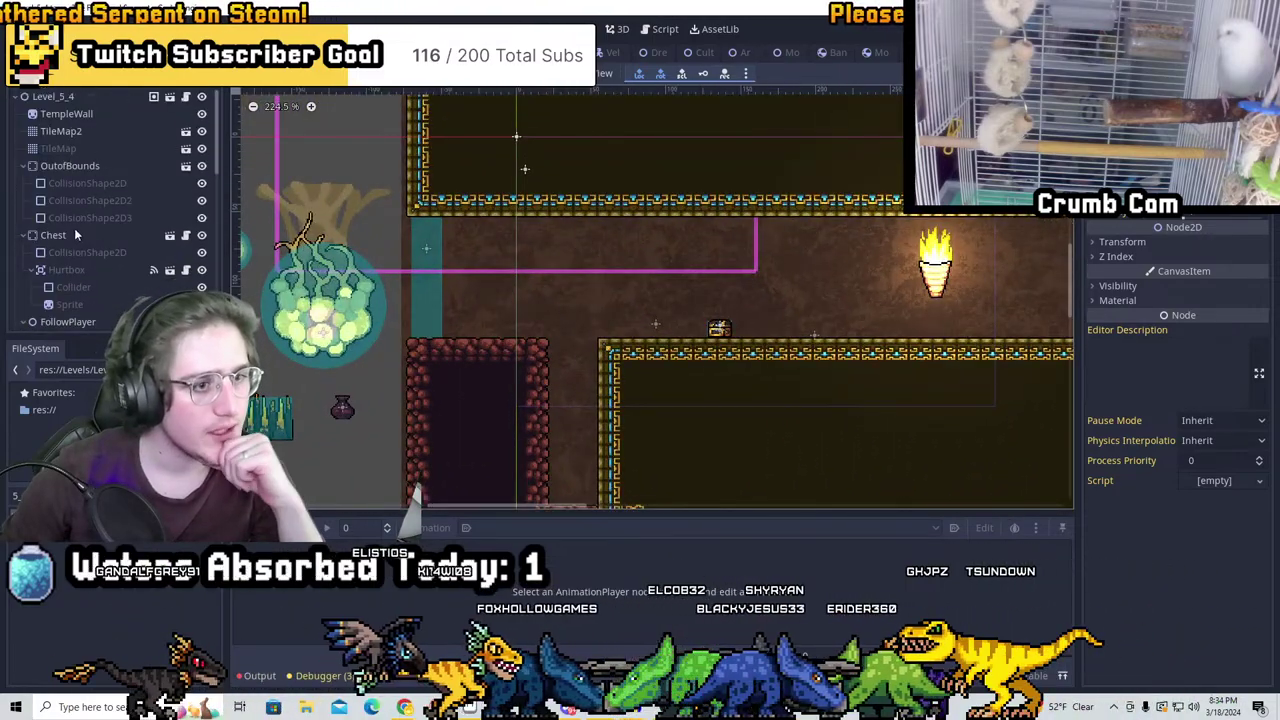
# Using Tileset Stone on TileMap2, paint a short stone pillar below the top corridor
pyautogui.click(84, 148)
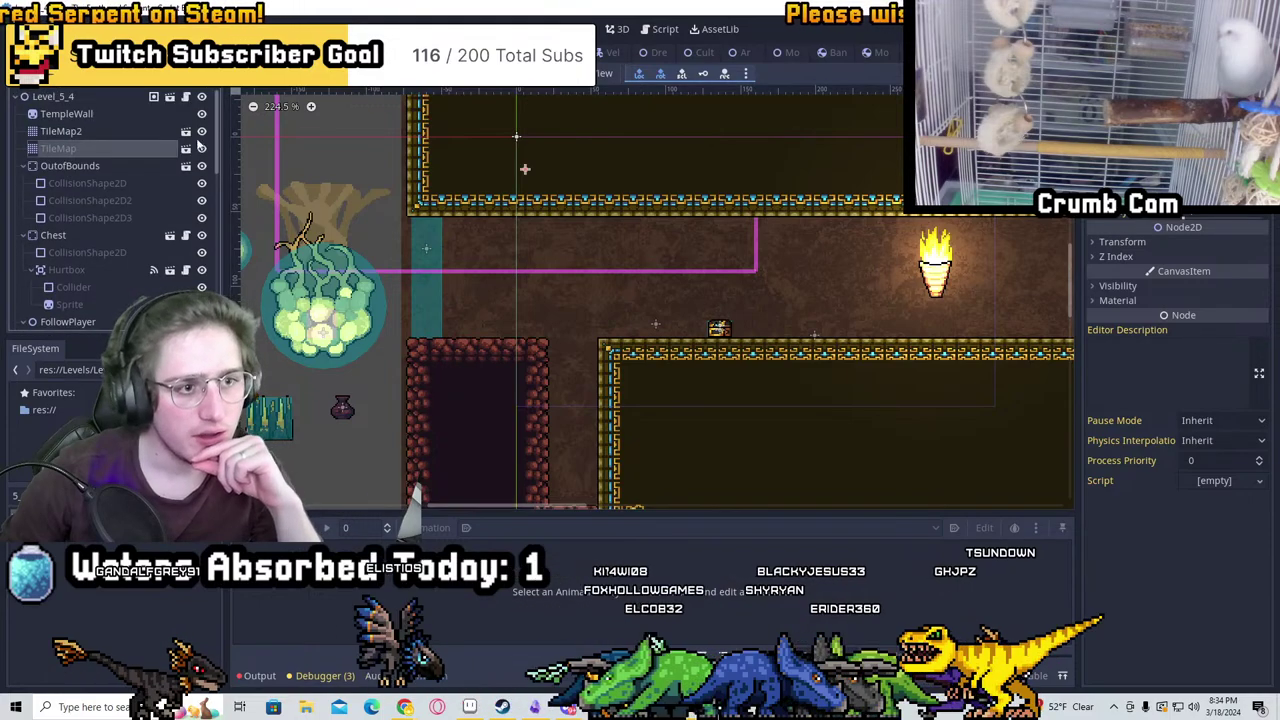
pyautogui.moveTo(611, 221); pyautogui.dragTo(495, 233, button='middle')
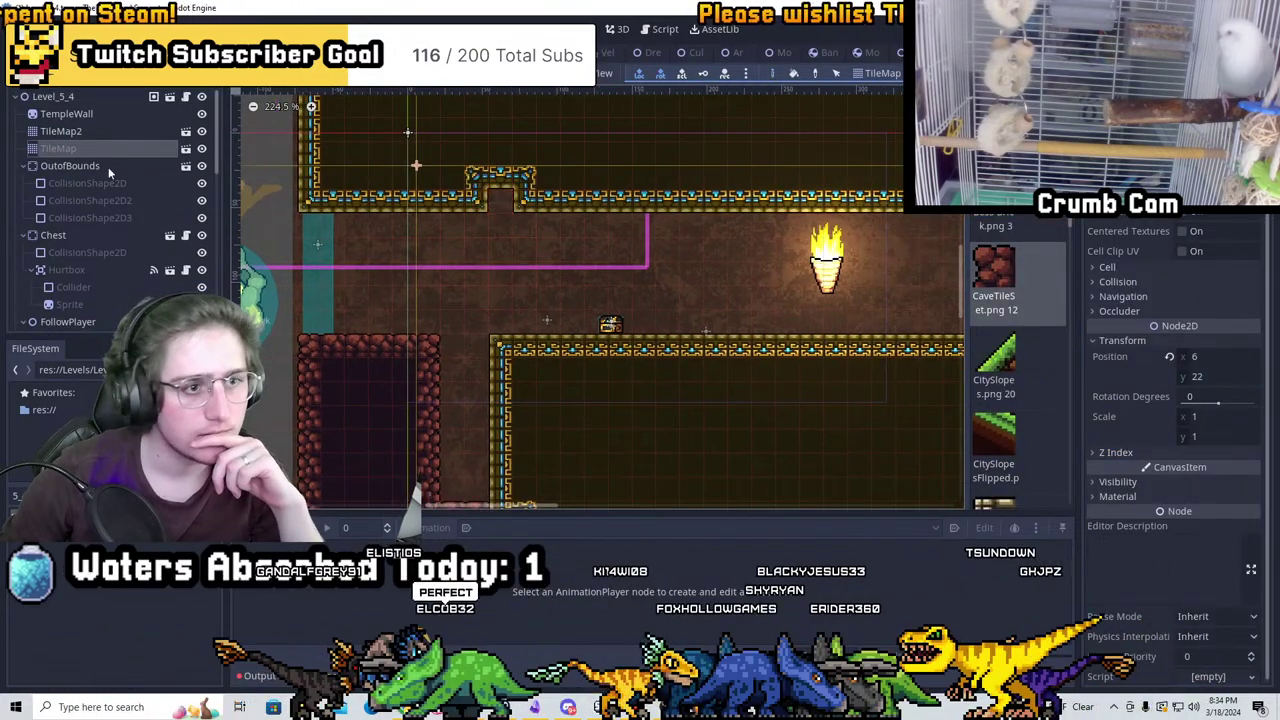
pyautogui.click(61, 131)
pyautogui.scroll(-5, 1013, 367)
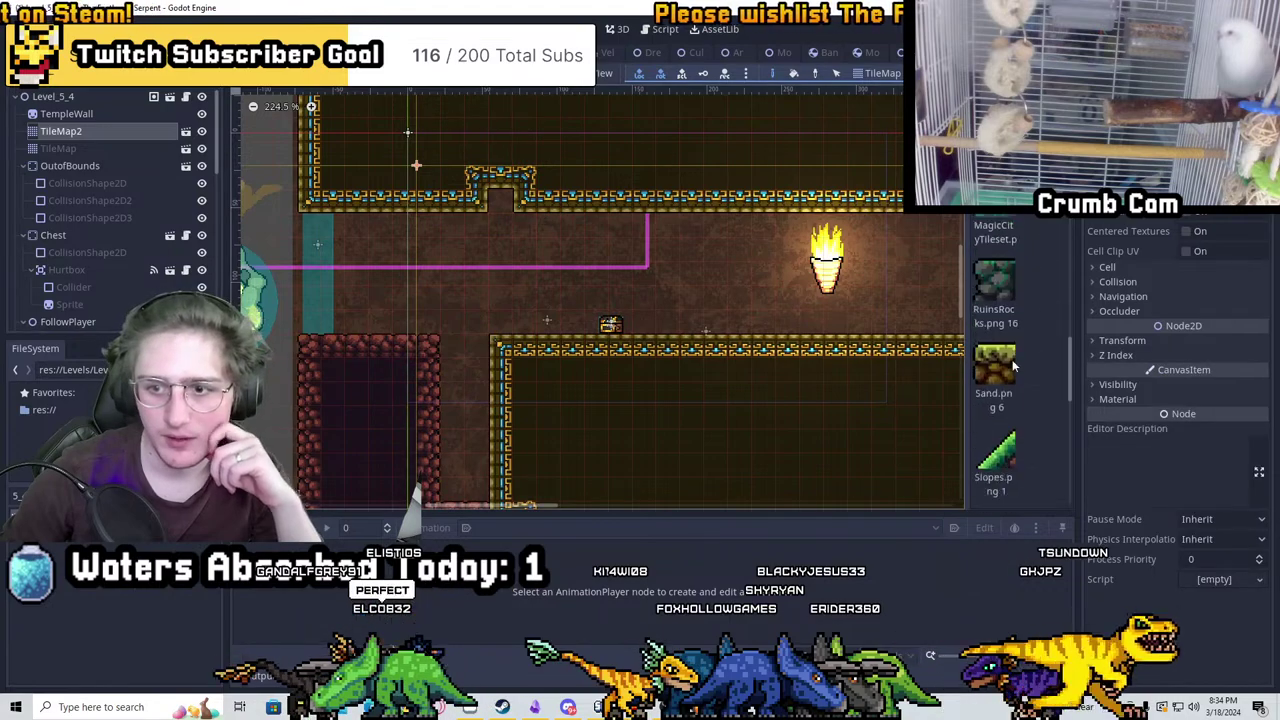
pyautogui.scroll(-3, 1013, 367)
pyautogui.click(1005, 360)
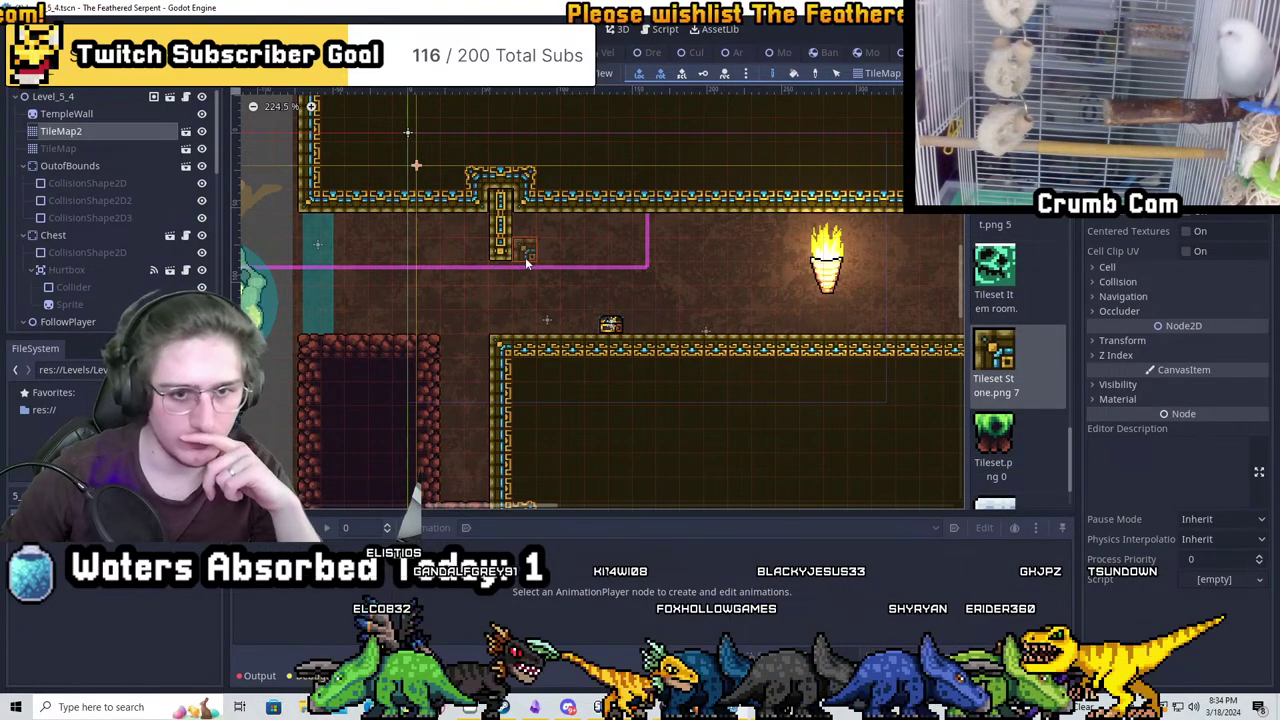
pyautogui.moveTo(502, 205); pyautogui.dragTo(513, 245, button='right')
pyautogui.click(497, 190)
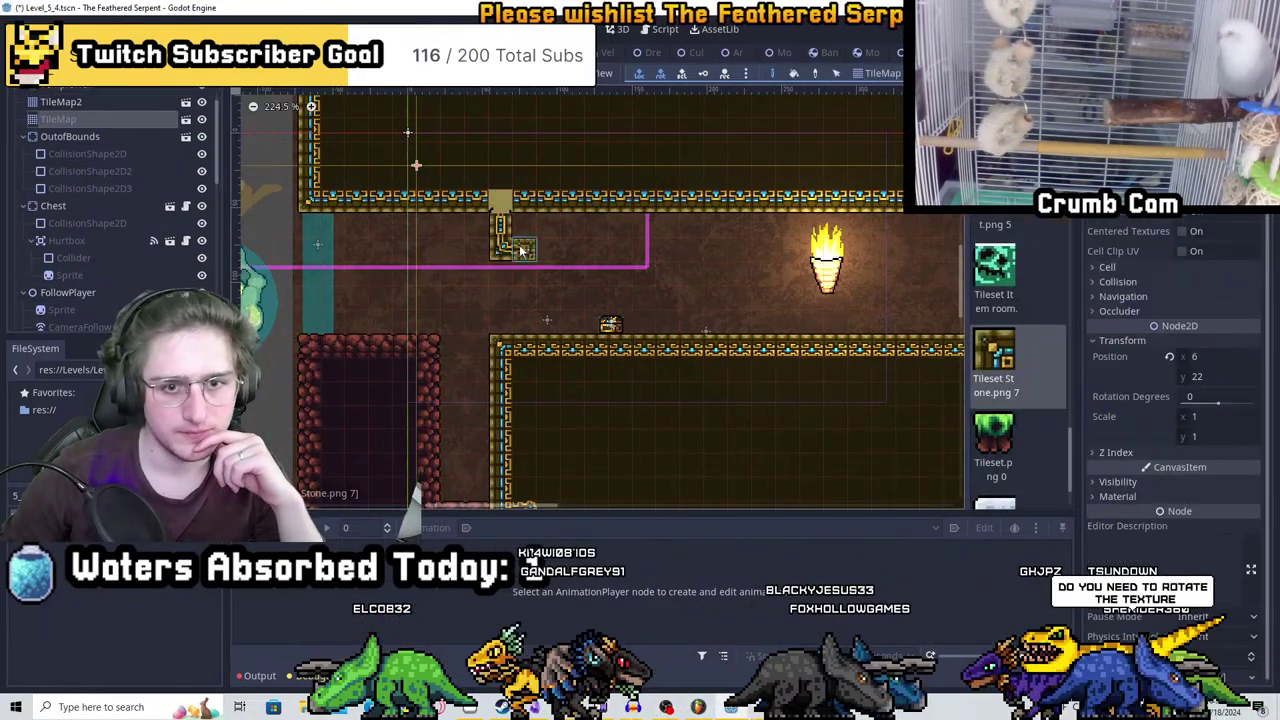
# Extend the stone wall down at the floor's corner
pyautogui.scroll(-4, 445, 370)
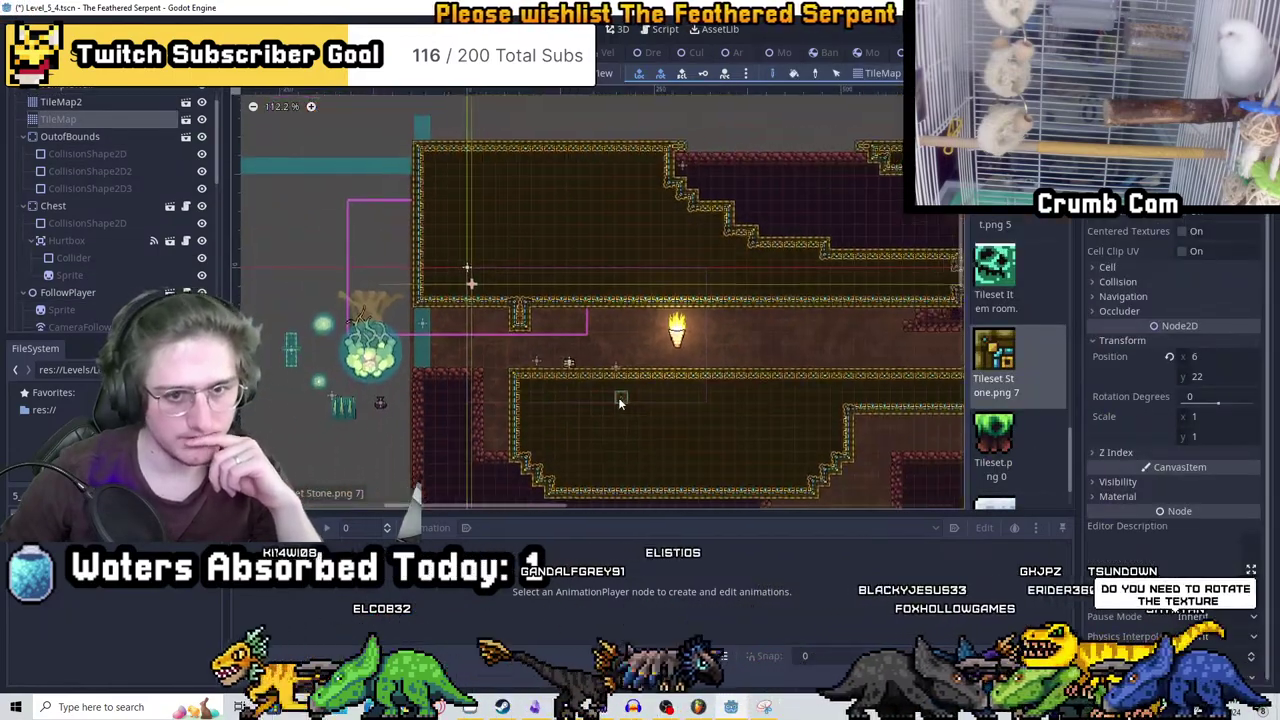
pyautogui.scroll(3, 505, 333)
pyautogui.scroll(4, 505, 333)
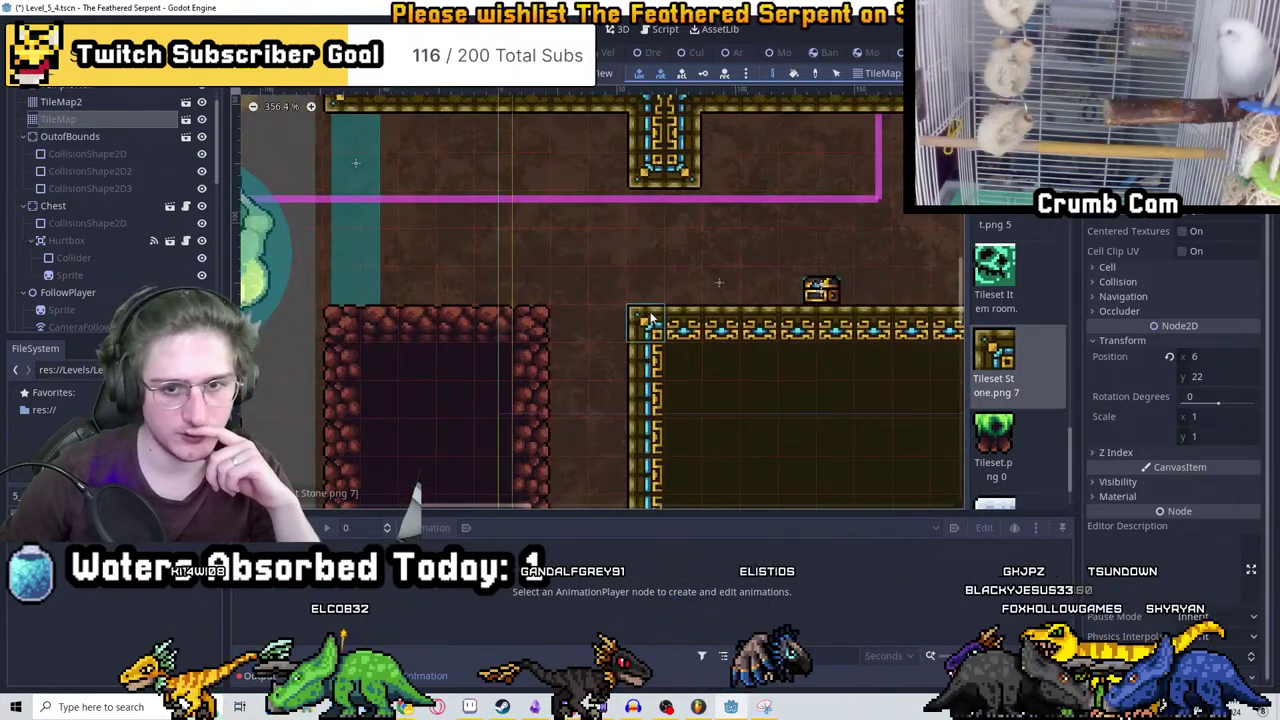
pyautogui.scroll(-2, 617, 352)
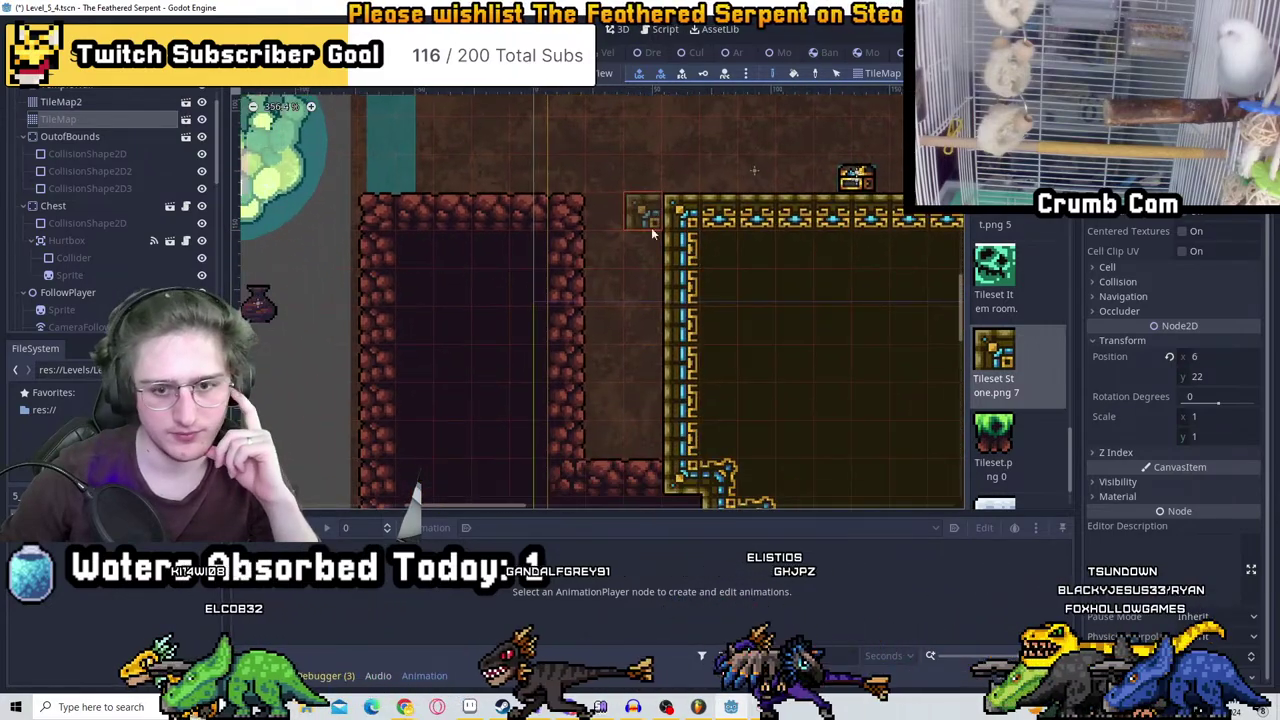
pyautogui.moveTo(643, 264); pyautogui.dragTo(643, 424)
pyautogui.scroll(-1, 634, 414)
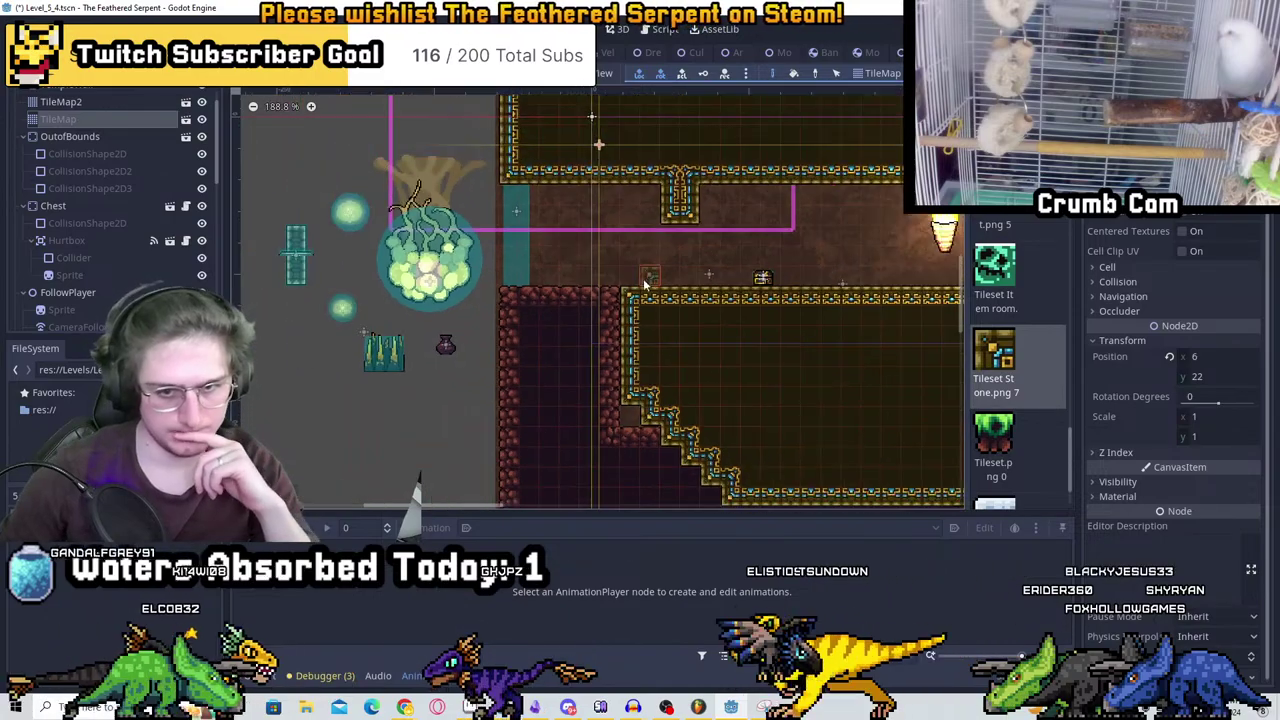
# Paint stepped stone walls across the upper room above the torch
pyautogui.moveTo(634, 414); pyautogui.dragTo(430, 540, button='middle')
pyautogui.moveTo(764, 224); pyautogui.dragTo(695, 196, button='middle')
pyautogui.scroll(-1, 720, 255)
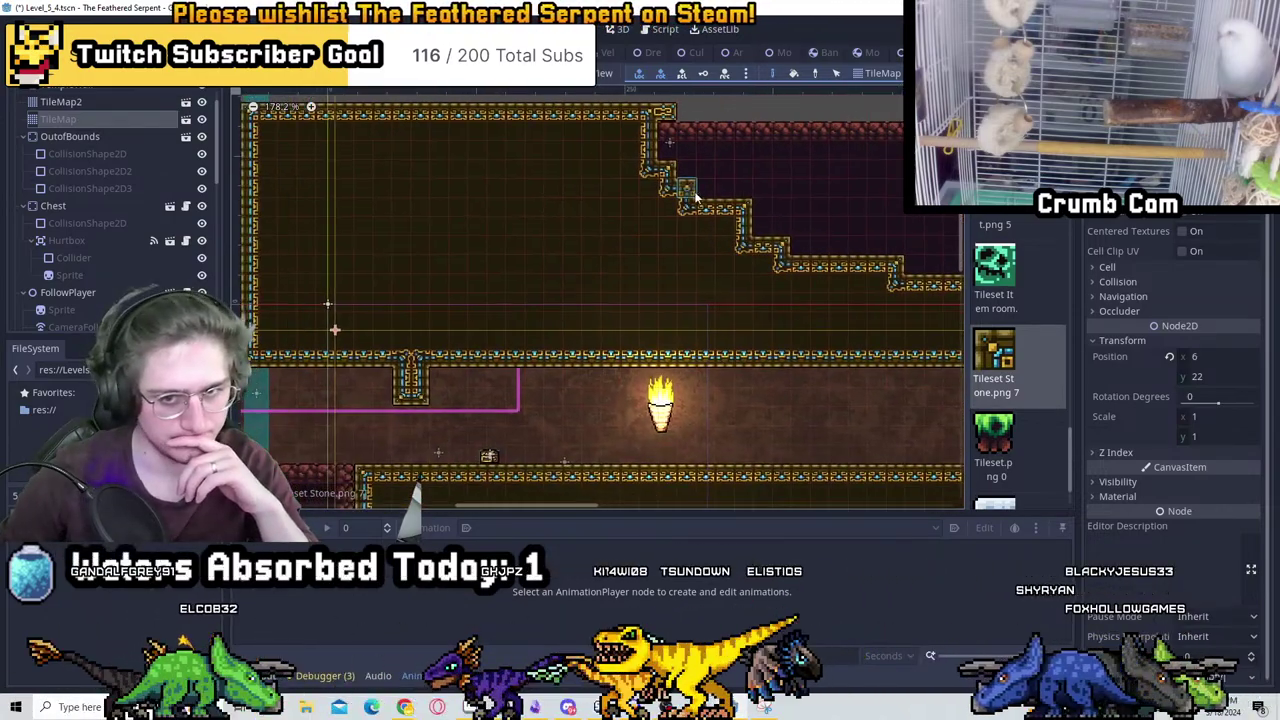
pyautogui.moveTo(400, 357); pyautogui.dragTo(413, 349, button='middle')
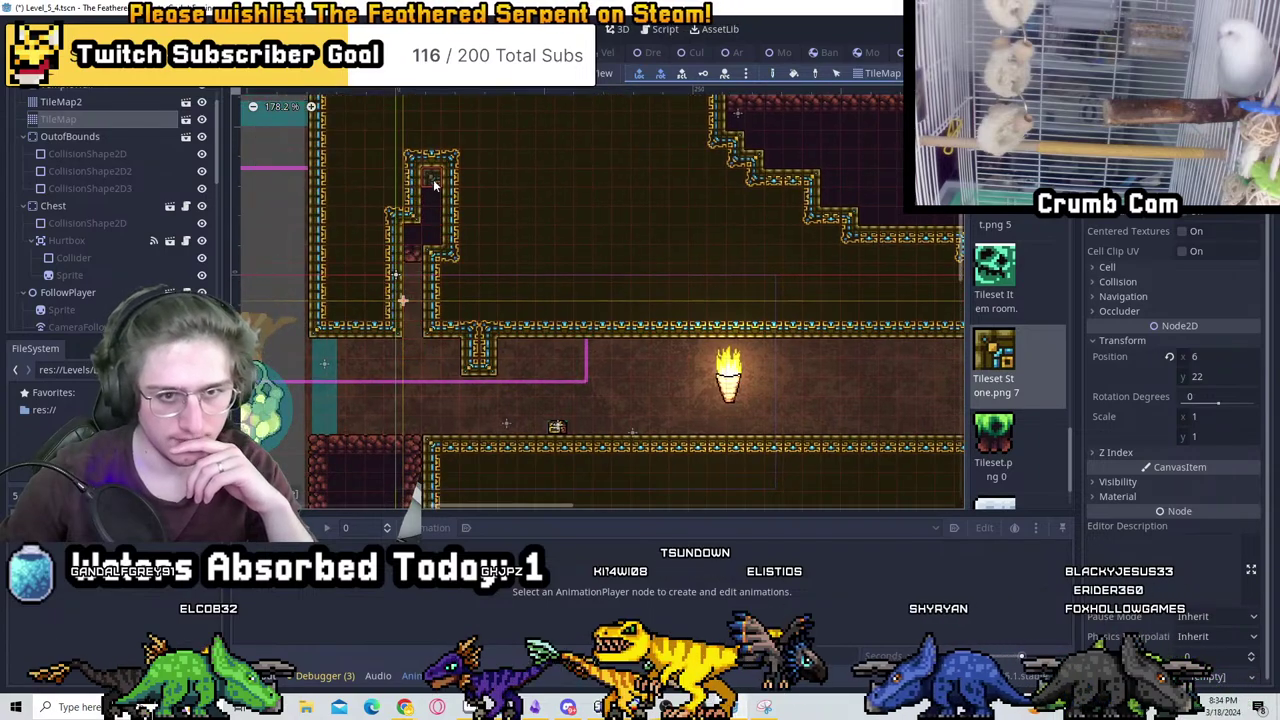
pyautogui.moveTo(434, 185)
pyautogui.mouseDown()
pyautogui.moveTo(640, 150)
pyautogui.moveTo(560, 220)
pyautogui.moveTo(626, 158)
pyautogui.mouseUp()
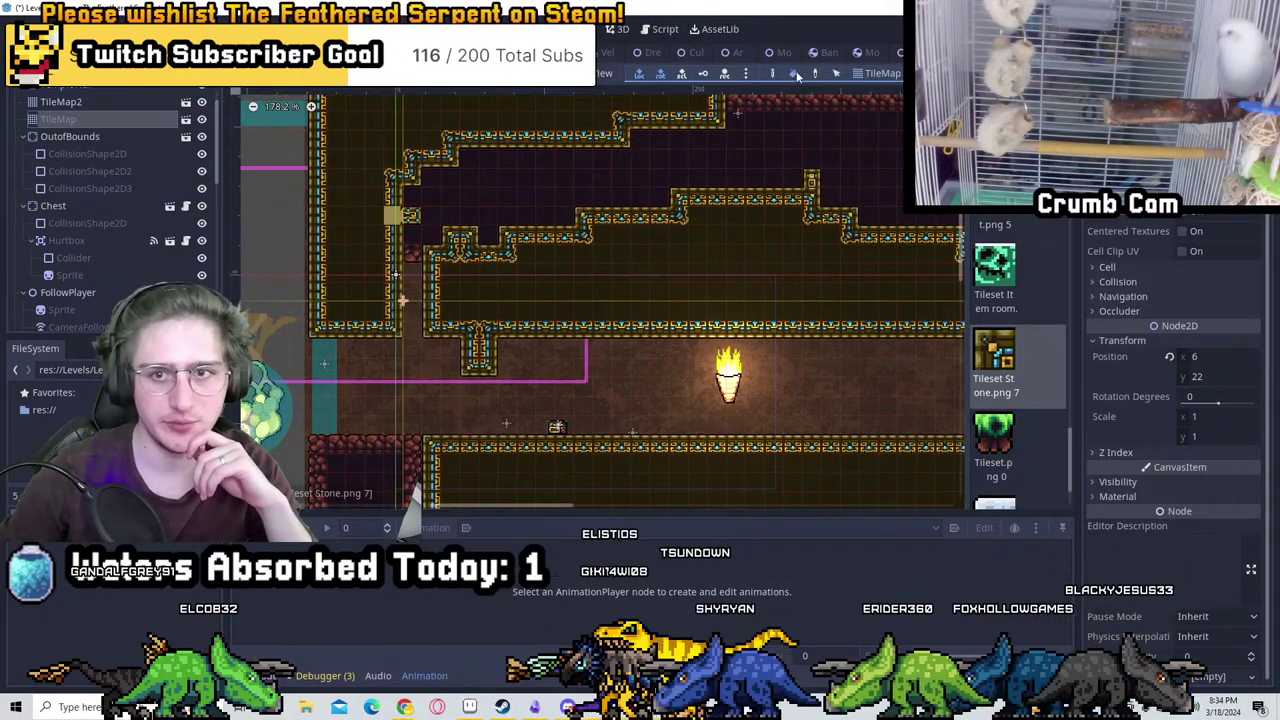
pyautogui.moveTo(486, 123); pyautogui.dragTo(775, 75, button='middle')
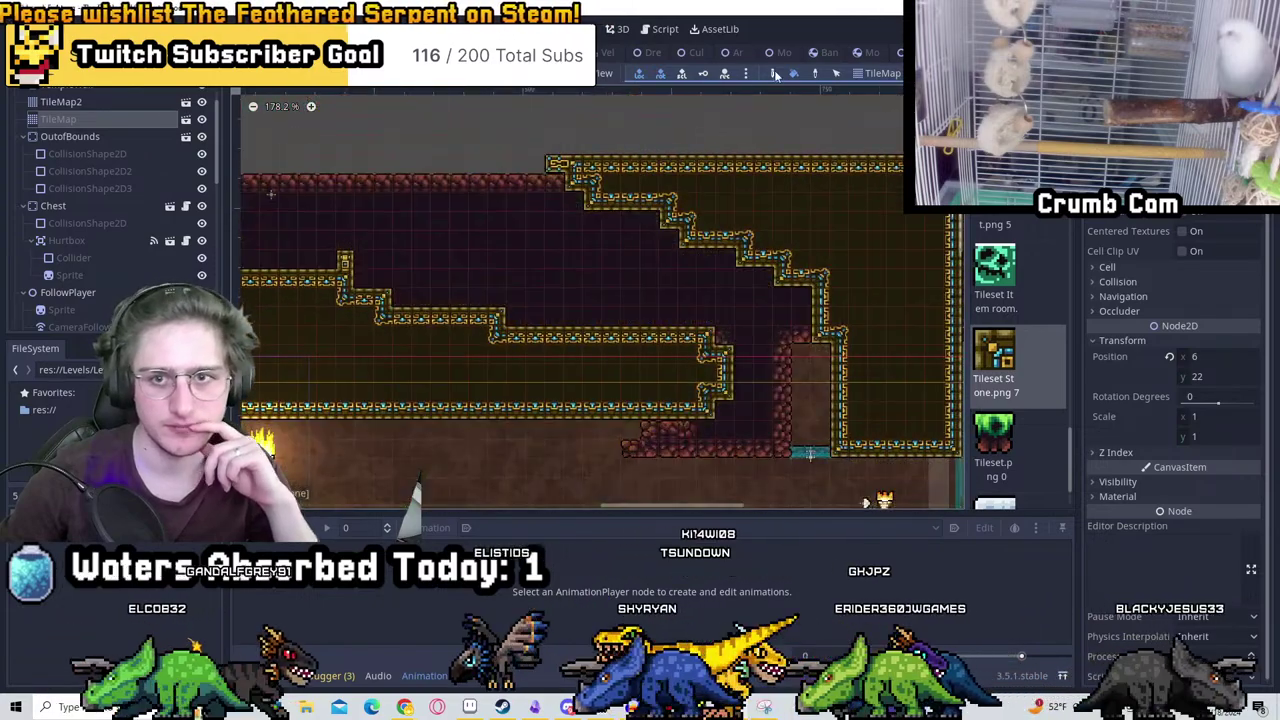
pyautogui.scroll(2, 100, 131)
pyautogui.click(89, 117)
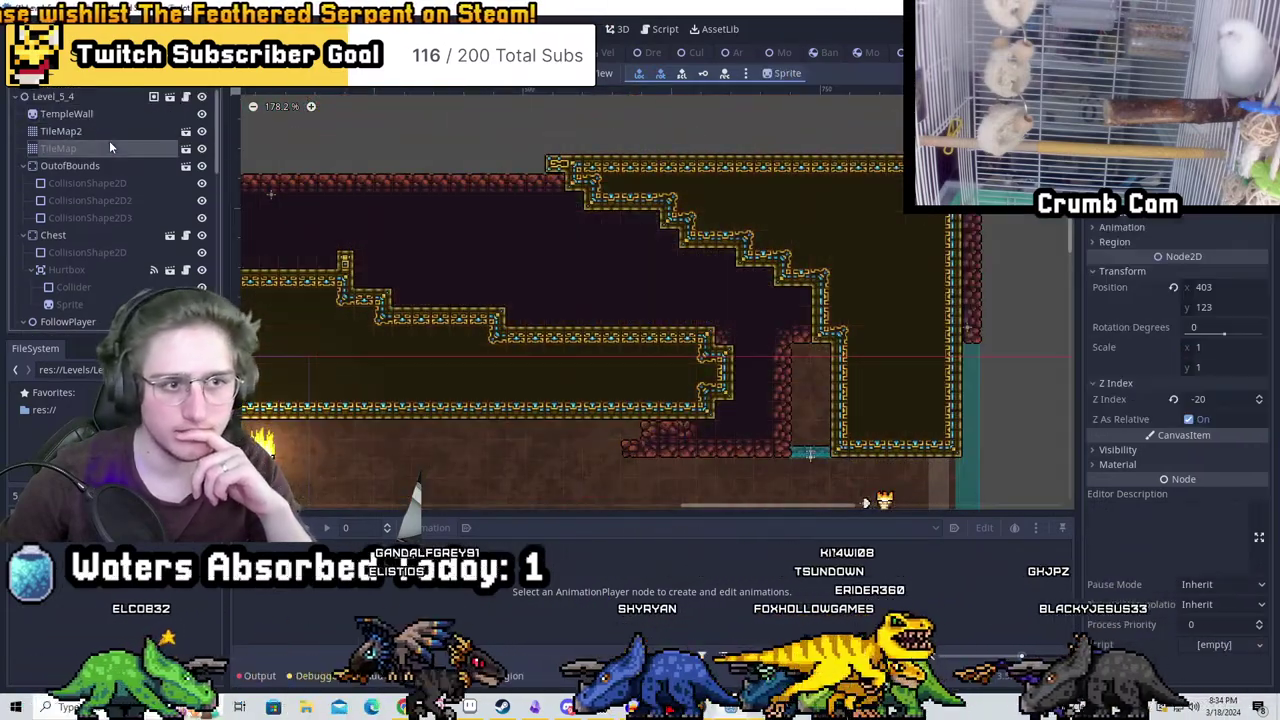
pyautogui.click(100, 131)
pyautogui.scroll(2, 686, 277)
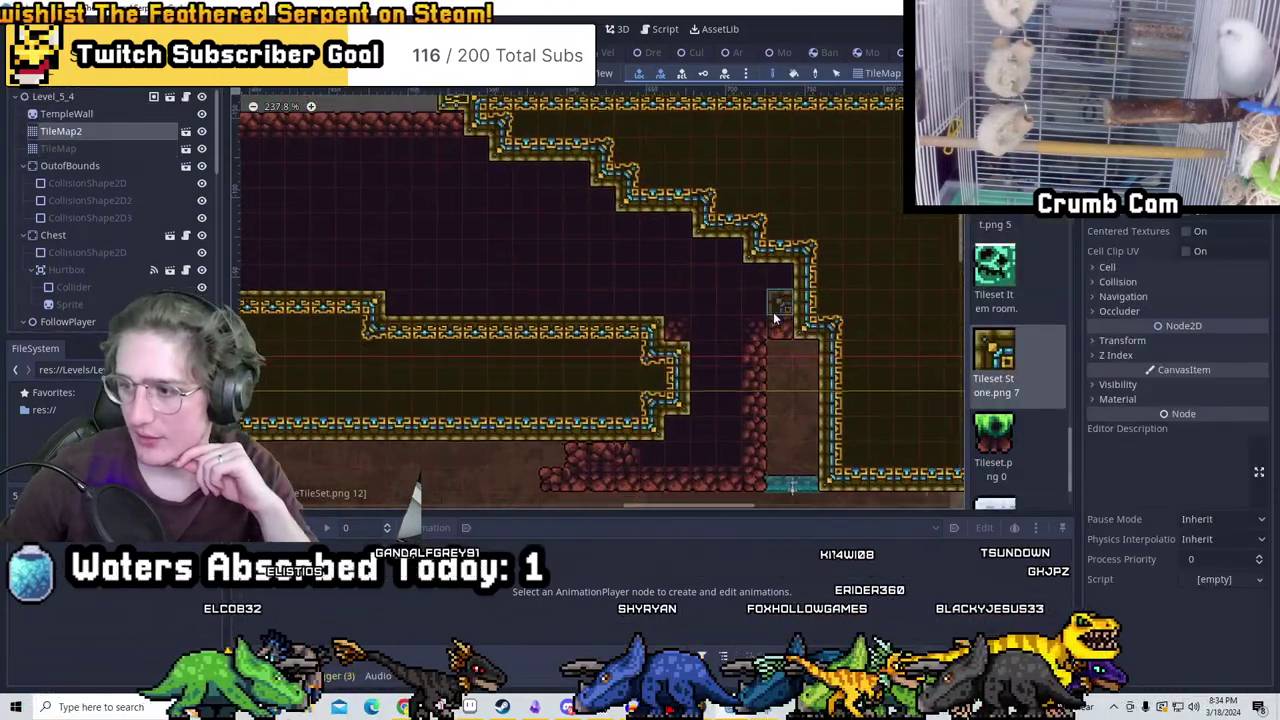
pyautogui.scroll(5, 773, 312)
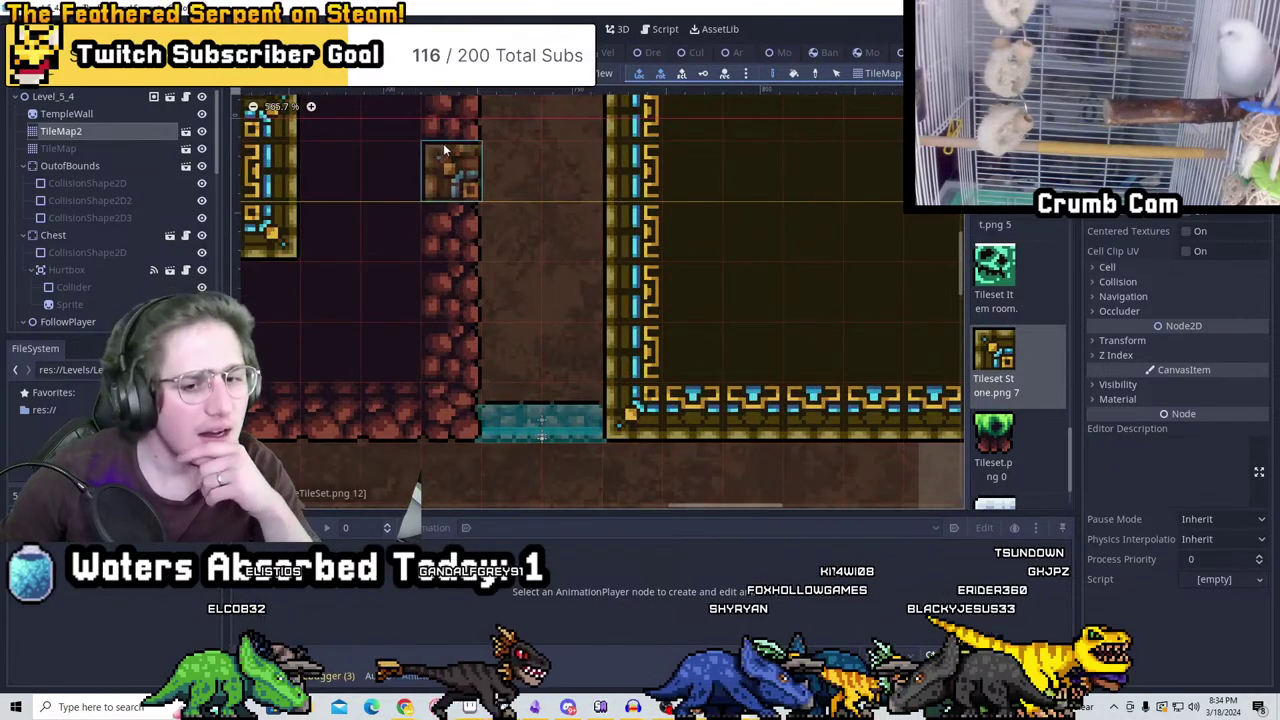
pyautogui.keyDown('ctrl'); pyautogui.scroll(-3, 560, 240); pyautogui.keyUp('ctrl')
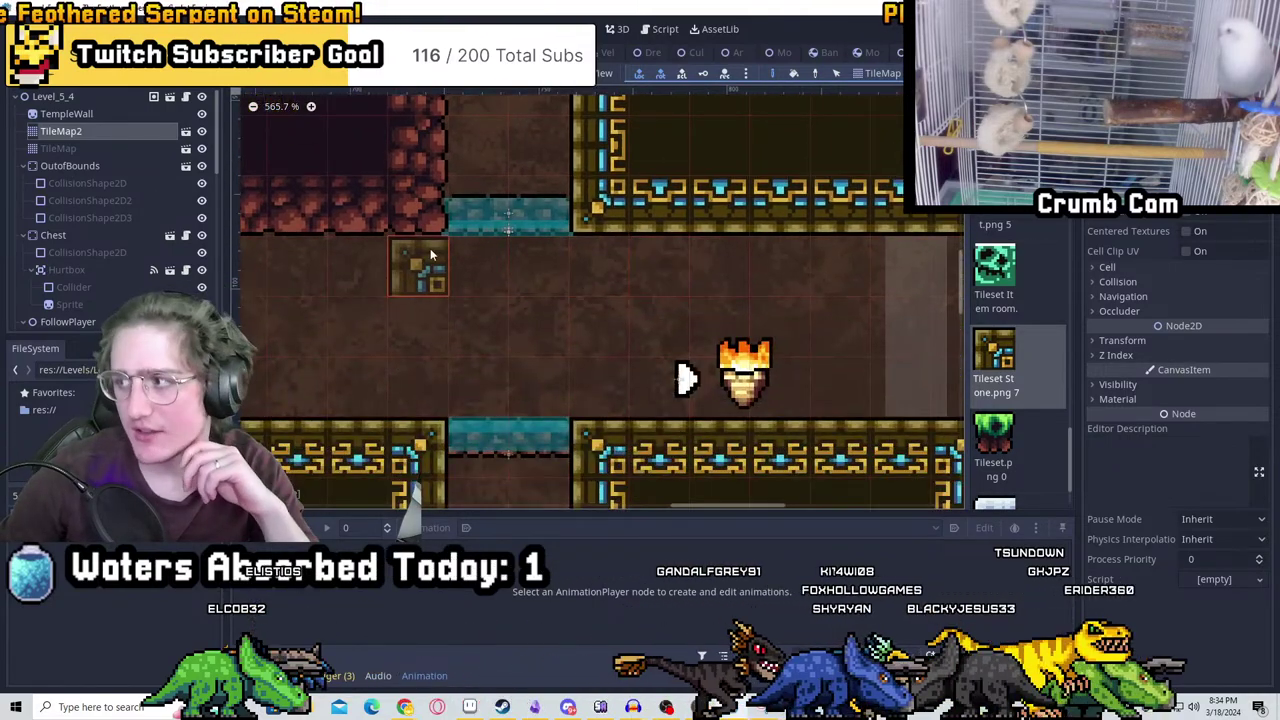
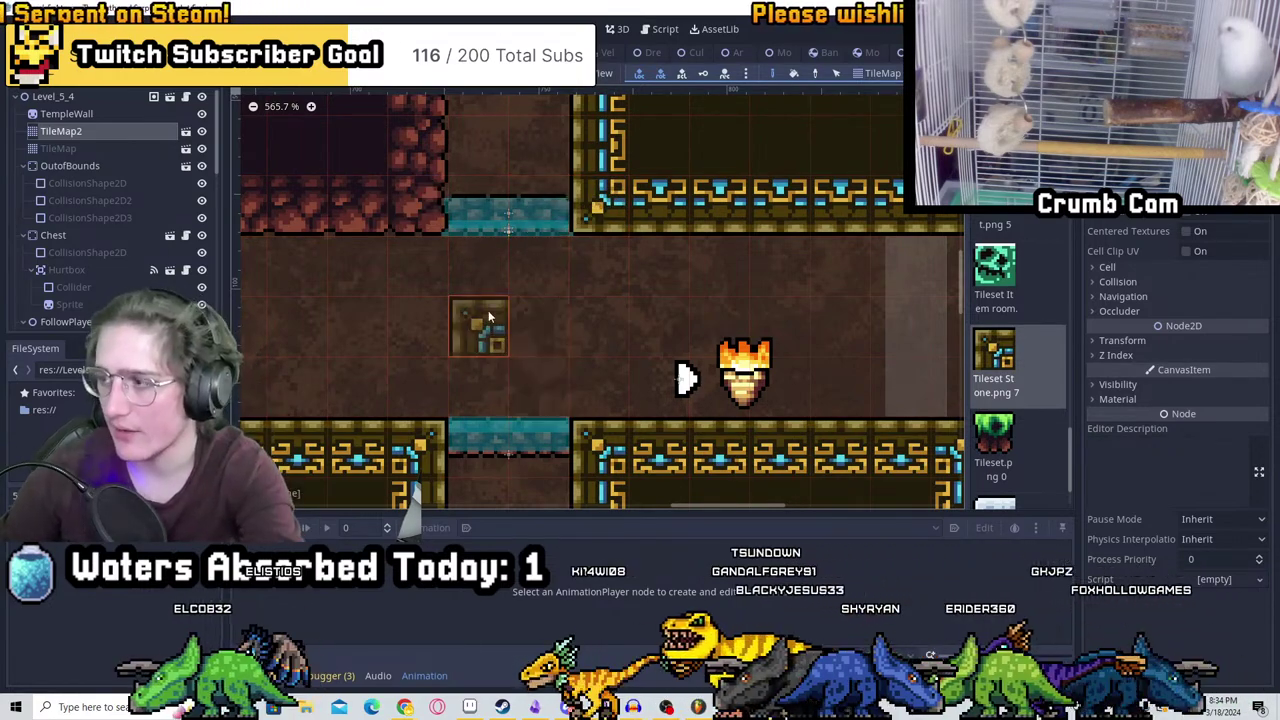
# Paint floor tiles over the dark area and brick column along the passage above the corridor
pyautogui.keyDown('ctrl'); pyautogui.scroll(3, 488, 316); pyautogui.keyUp('ctrl')
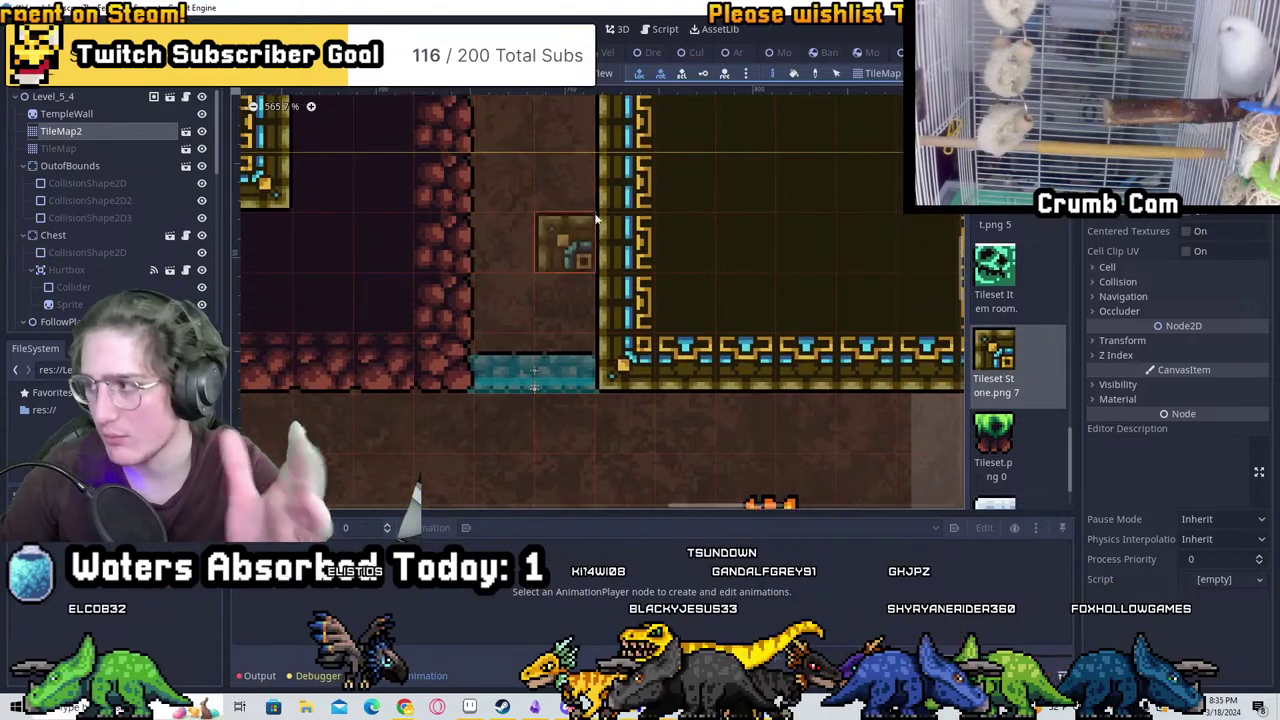
pyautogui.keyDown('ctrl'); pyautogui.scroll(-2, 523, 199); pyautogui.keyUp('ctrl')
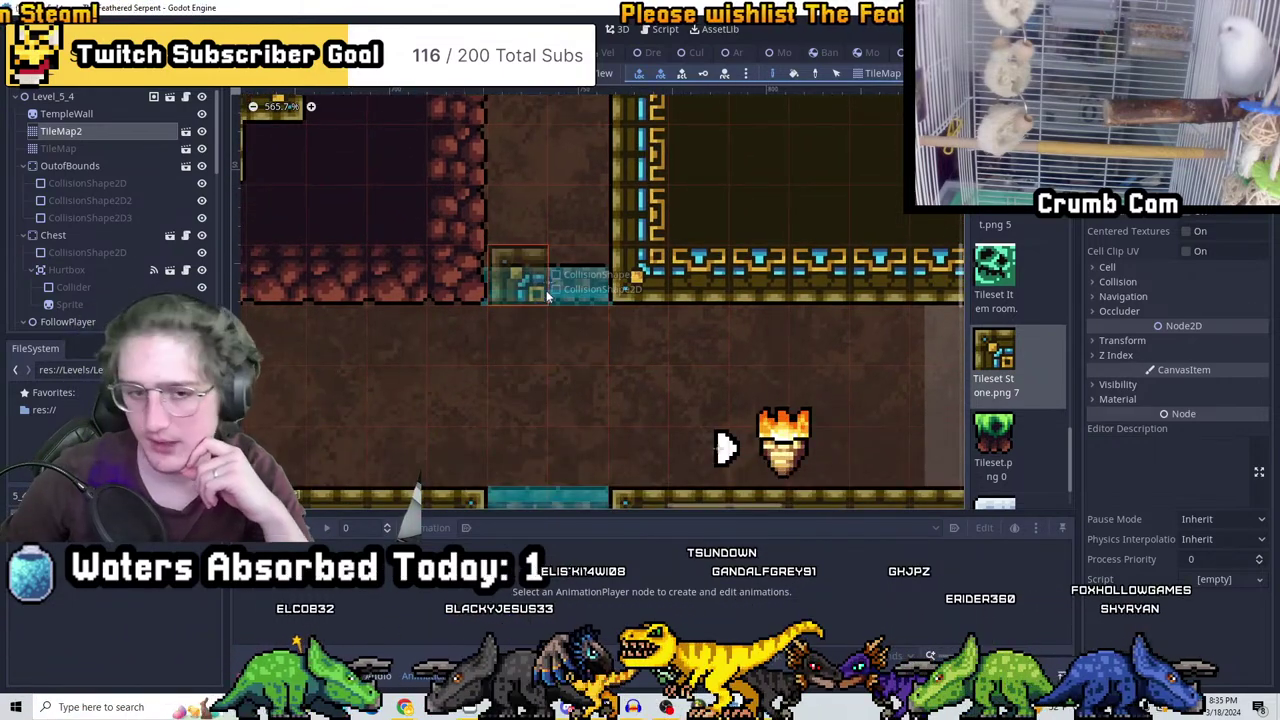
pyautogui.scroll(-4, 560, 463)
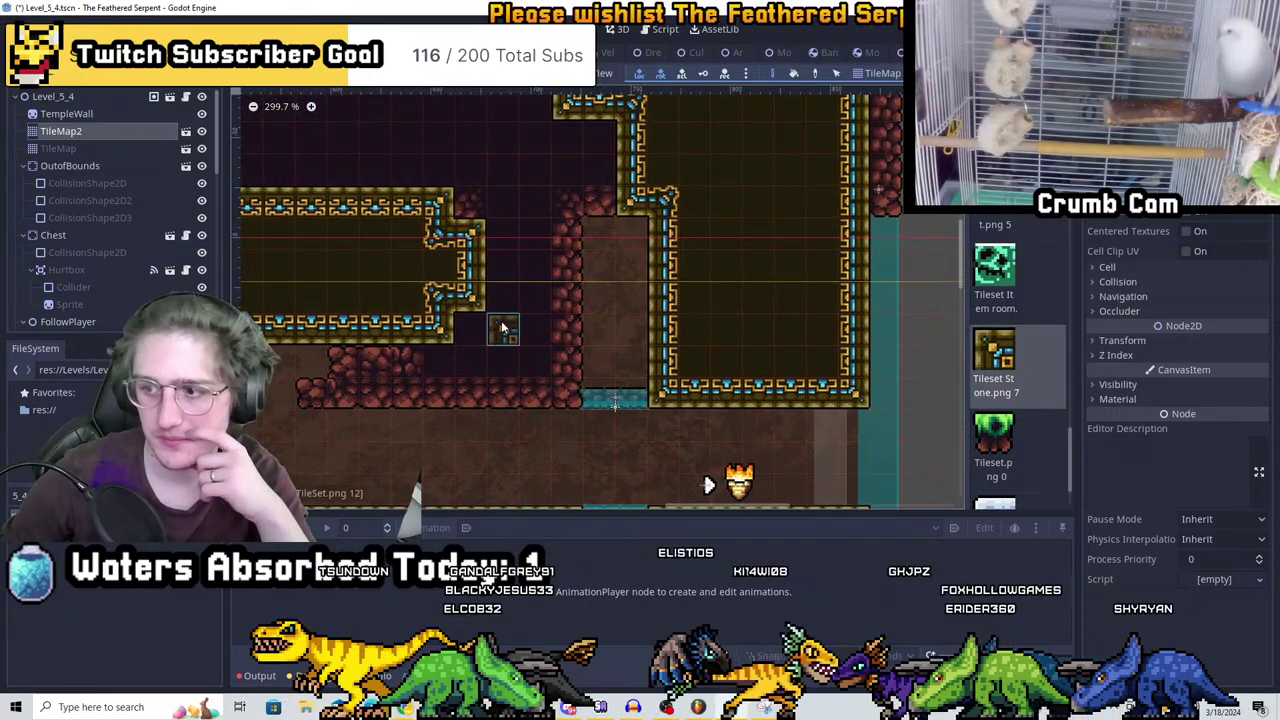
pyautogui.moveTo(475, 300); pyautogui.dragTo(620, 383, button='middle')
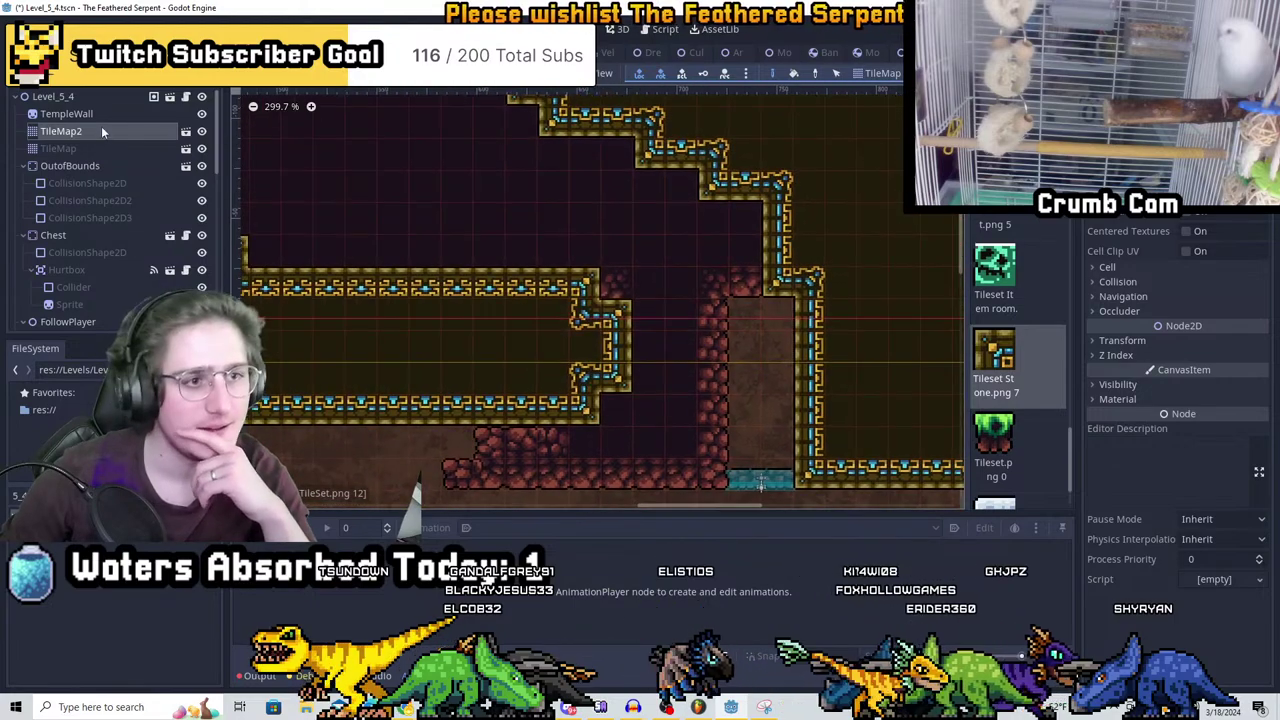
pyautogui.moveTo(720, 290)
pyautogui.mouseDown()
pyautogui.moveTo(689, 251)
pyautogui.moveTo(614, 251)
pyautogui.moveTo(714, 337)
pyautogui.moveTo(713, 247)
pyautogui.moveTo(563, 191)
pyautogui.mouseUp()
pyautogui.moveTo(563, 191); pyautogui.dragTo(725, 258, button='middle')
pyautogui.moveTo(725, 258)
pyautogui.mouseDown()
pyautogui.moveTo(638, 297)
pyautogui.moveTo(690, 222)
pyautogui.moveTo(552, 202)
pyautogui.moveTo(598, 178)
pyautogui.moveTo(491, 204)
pyautogui.mouseUp()
pyautogui.moveTo(445, 251); pyautogui.dragTo(595, 266, button='middle')
pyautogui.moveTo(595, 267)
pyautogui.mouseDown()
pyautogui.moveTo(443, 237)
pyautogui.moveTo(634, 177)
pyautogui.moveTo(627, 227)
pyautogui.mouseUp()
pyautogui.moveTo(627, 227); pyautogui.dragTo(736, 282, button='middle')
# Reselect the TileMap2 node in the Scene dock for further painting
pyautogui.scroll(-3, 852, 236)
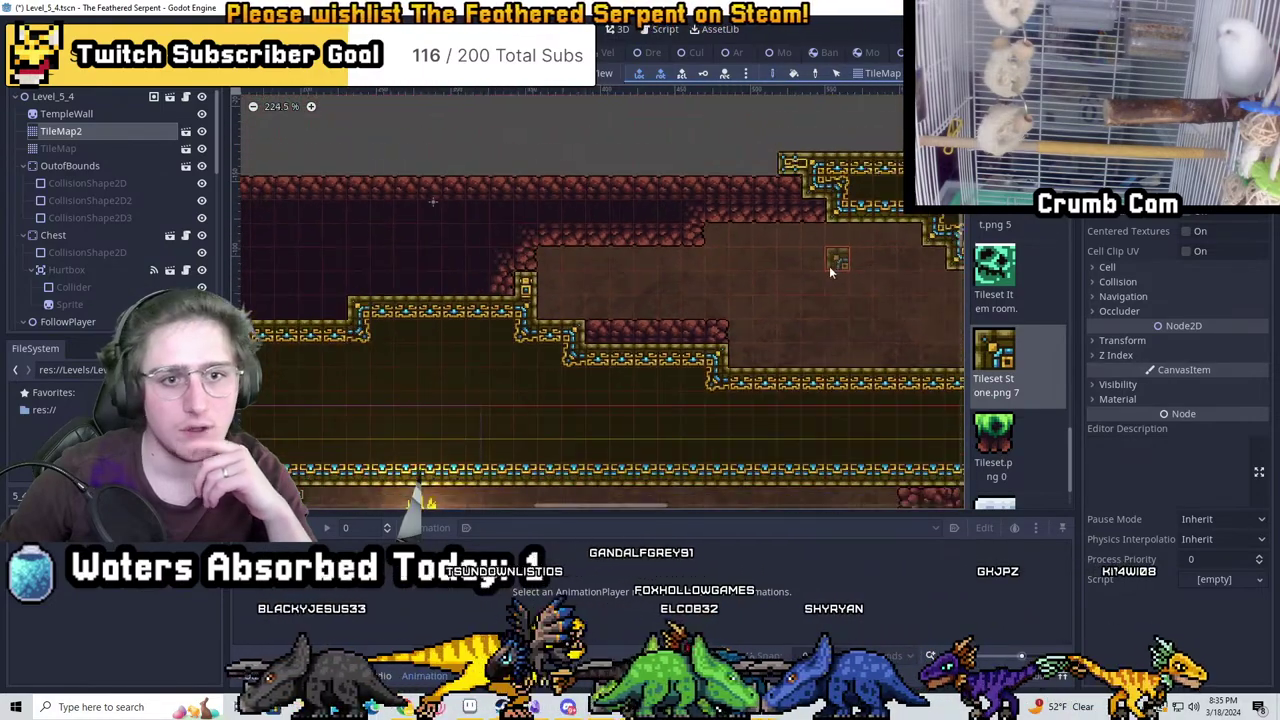
pyautogui.scroll(-5, 106, 239)
pyautogui.click(86, 261)
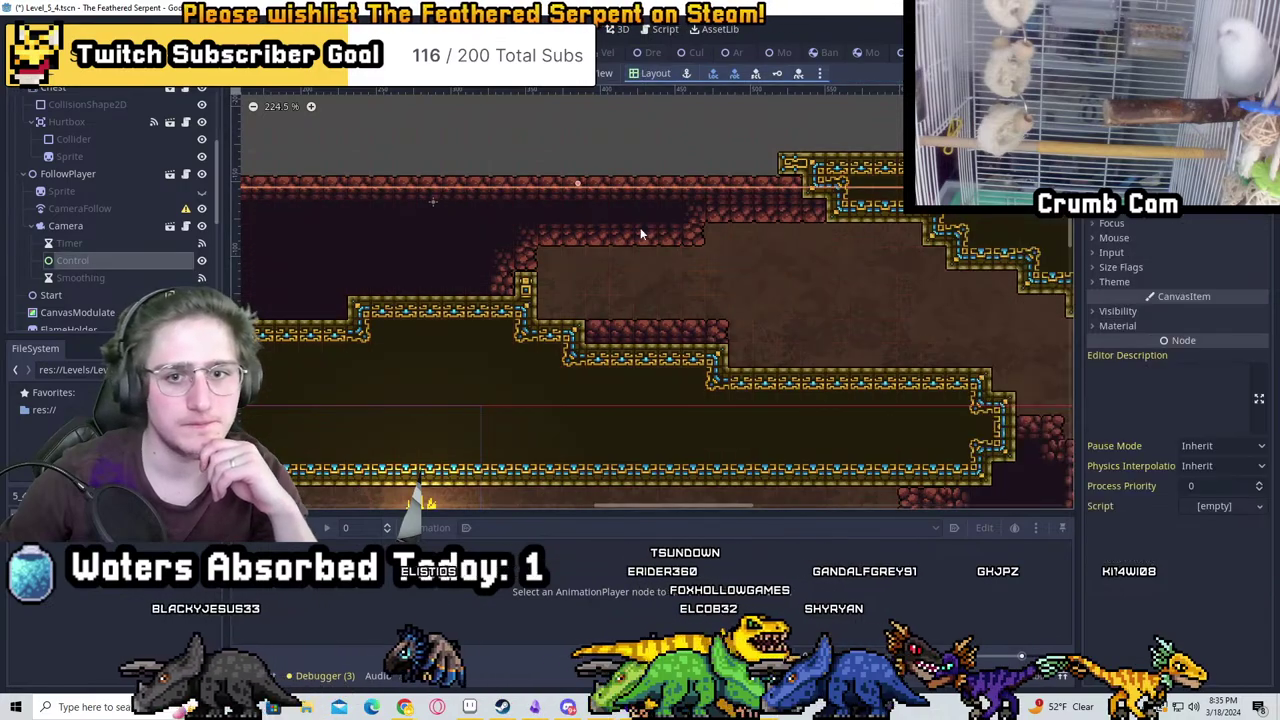
pyautogui.scroll(4, 62, 192)
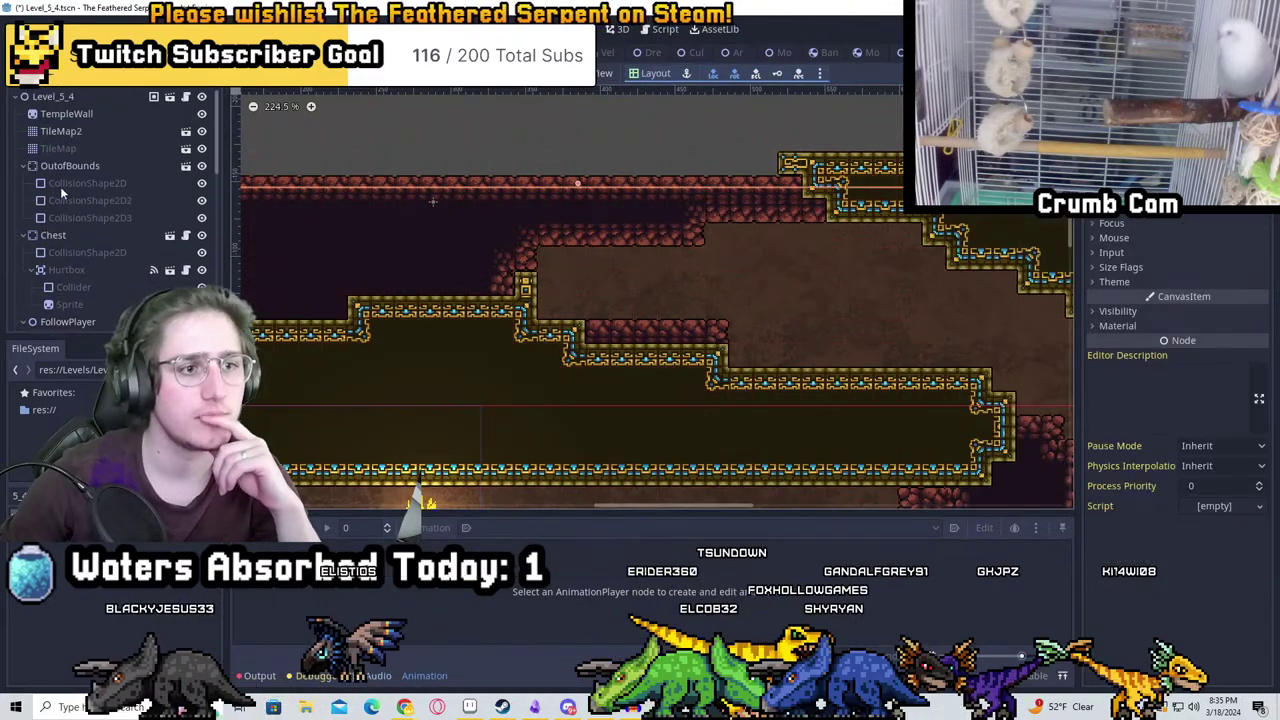
pyautogui.scroll(-2, 564, 285)
pyautogui.click(60, 131)
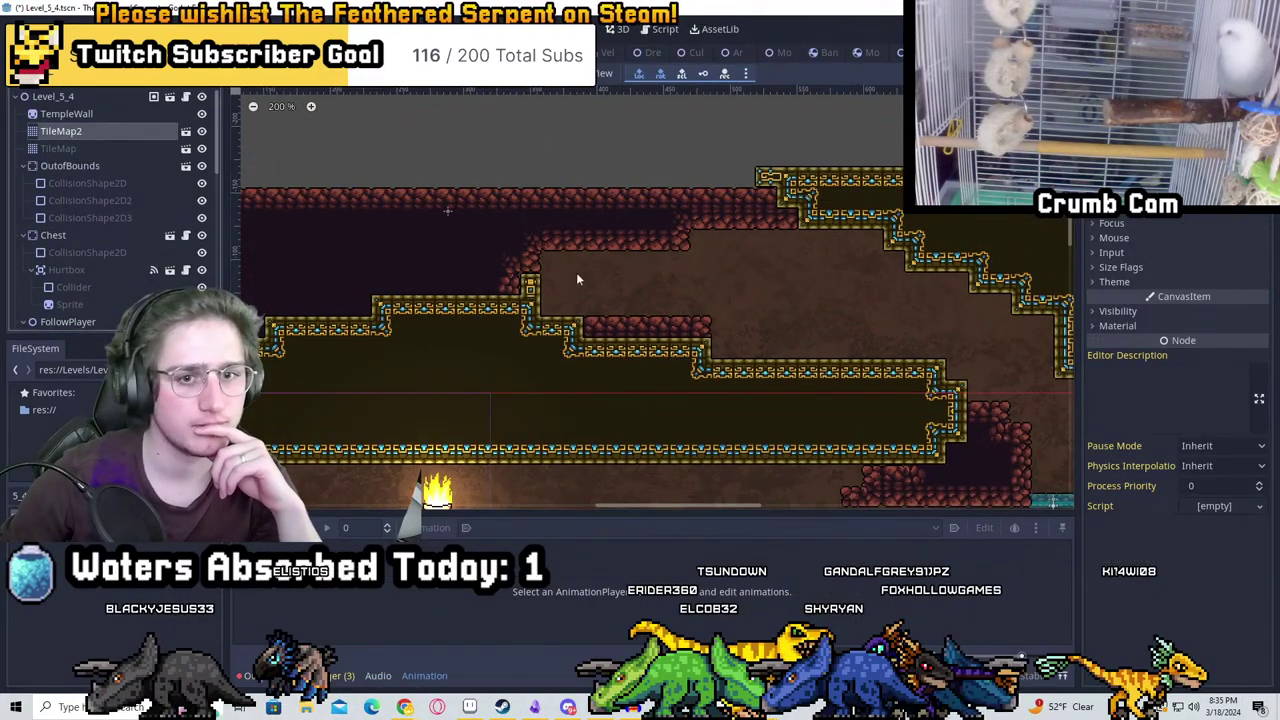
pyautogui.scroll(2, 716, 267)
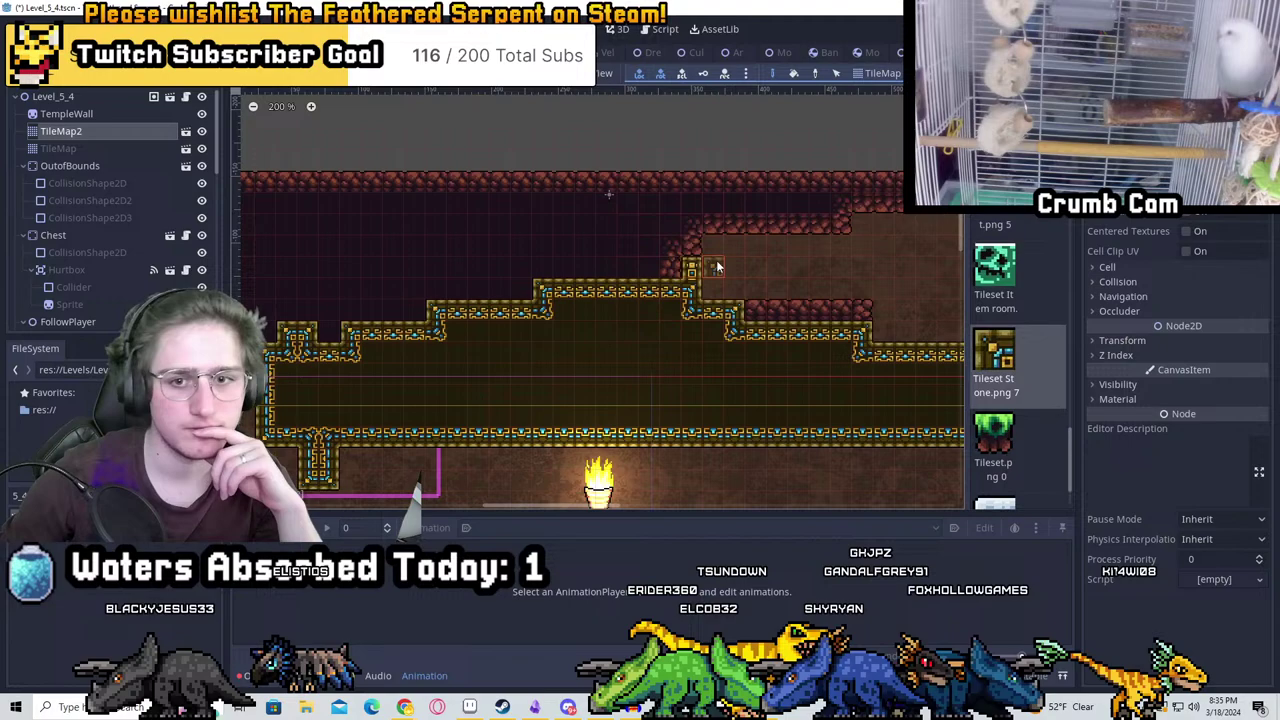
# On TileMap2, paint cave rock along the corridor's upper edge and across the upper-left area
pyautogui.click(91, 148)
pyautogui.click(60, 131)
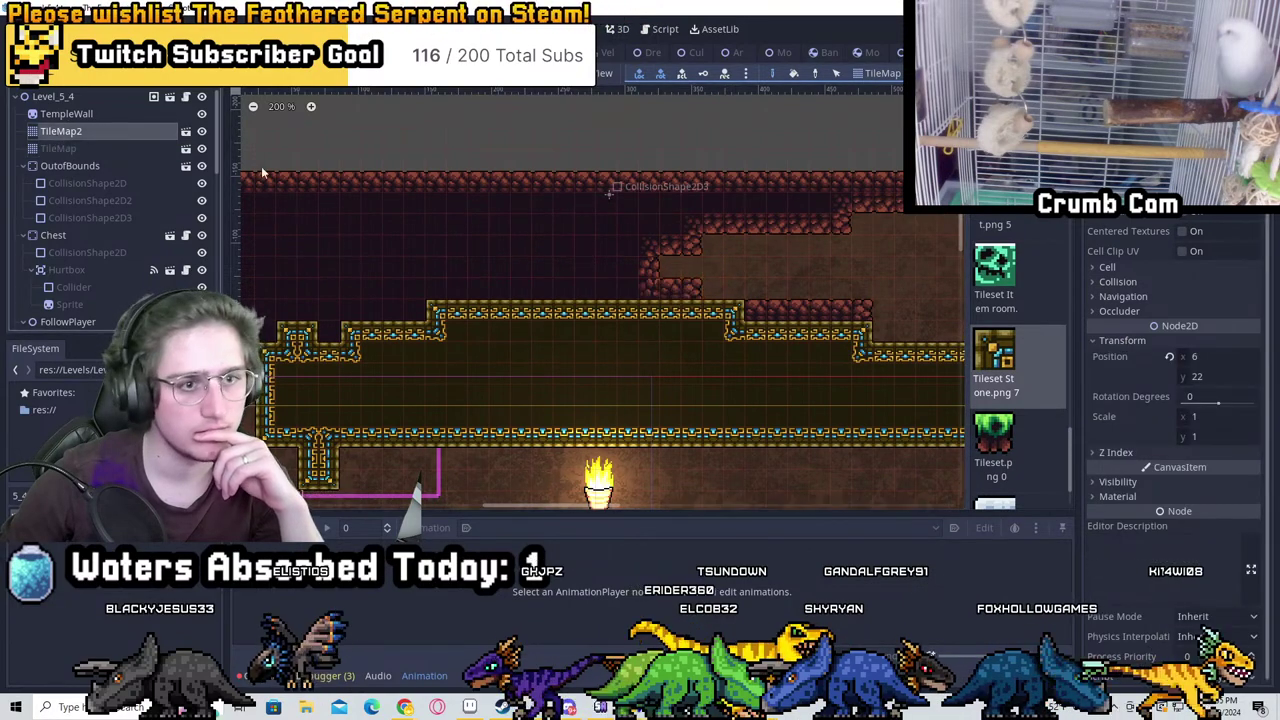
pyautogui.moveTo(690, 245); pyautogui.dragTo(565, 275)
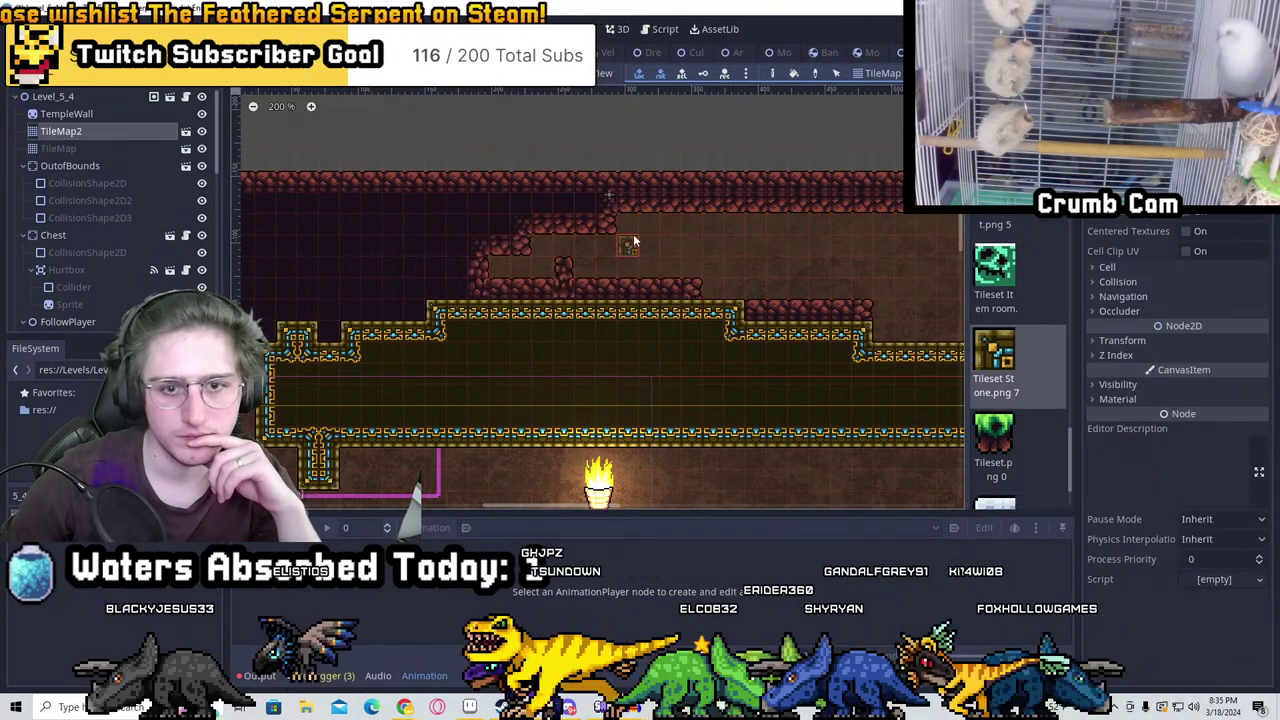
pyautogui.hscroll(-3, 528, 240)
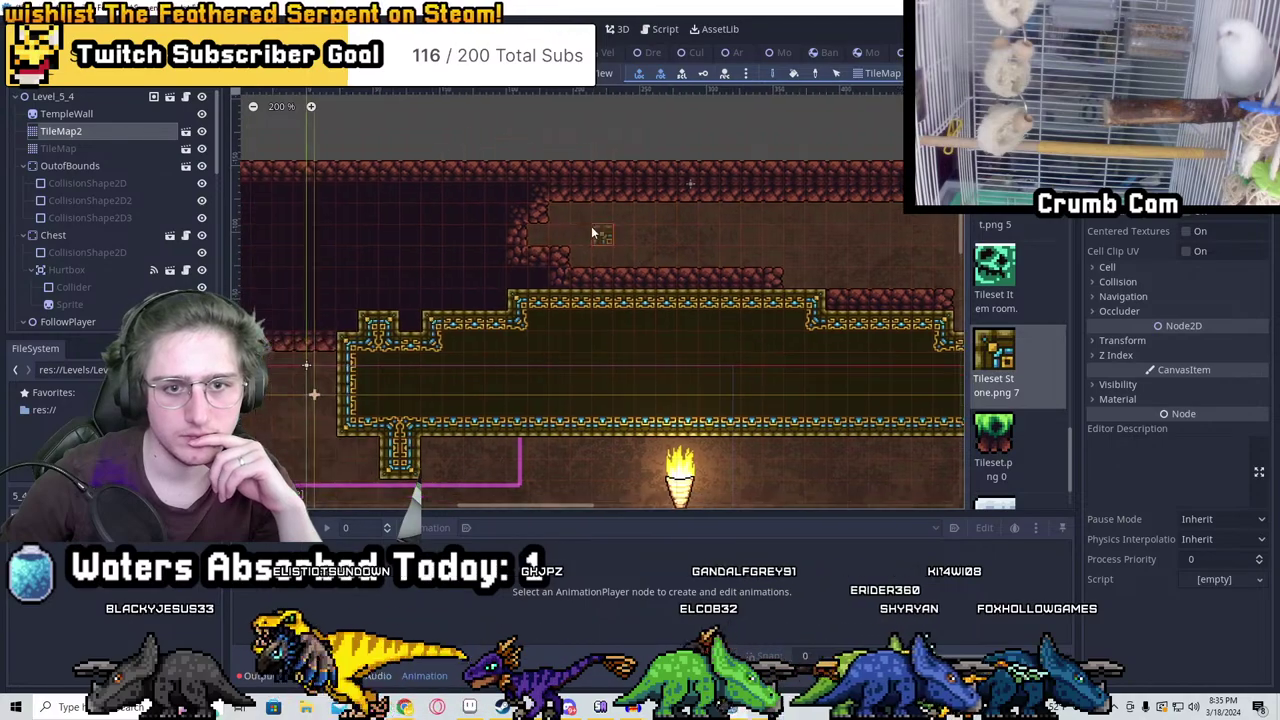
pyautogui.moveTo(566, 258)
pyautogui.mouseDown()
pyautogui.moveTo(410, 235)
pyautogui.moveTo(450, 233)
pyautogui.moveTo(355, 283)
pyautogui.mouseUp()
# Switch the Scene dock selection to the TileMap layer
pyautogui.hscroll(-3, 360, 285)
pyautogui.scroll(-1, 390, 290)
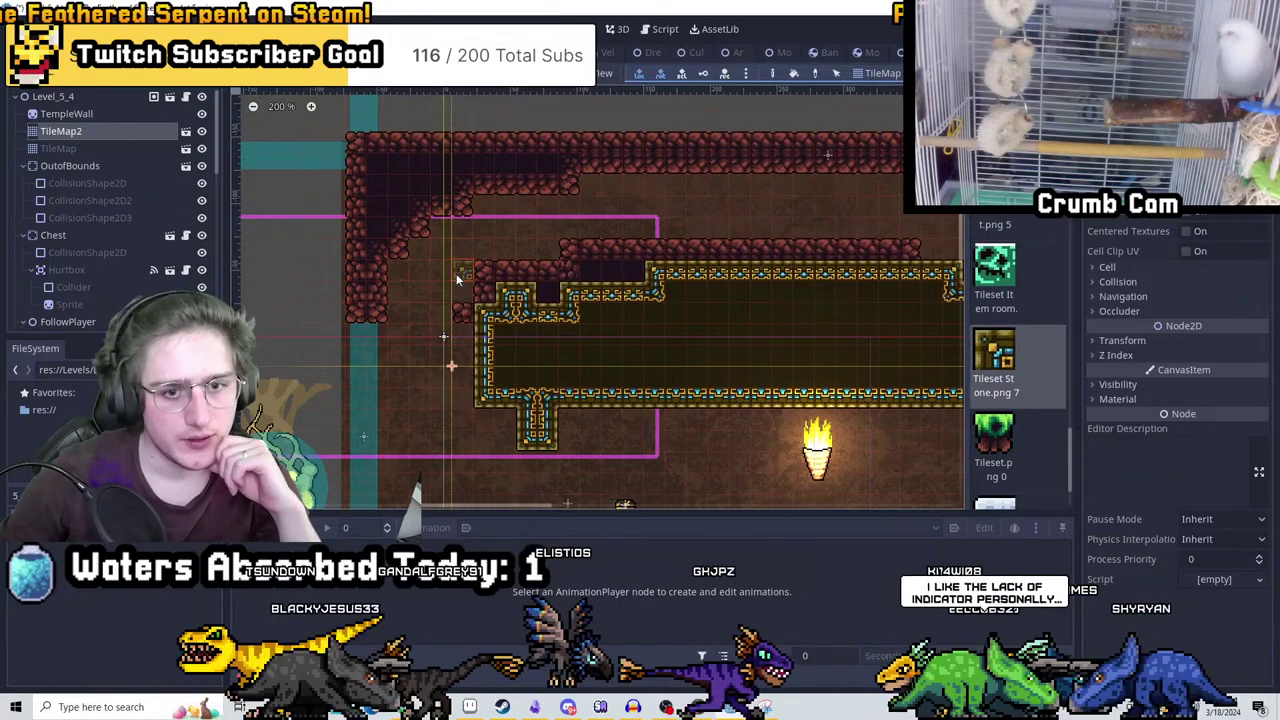
pyautogui.scroll(-3, 476, 285)
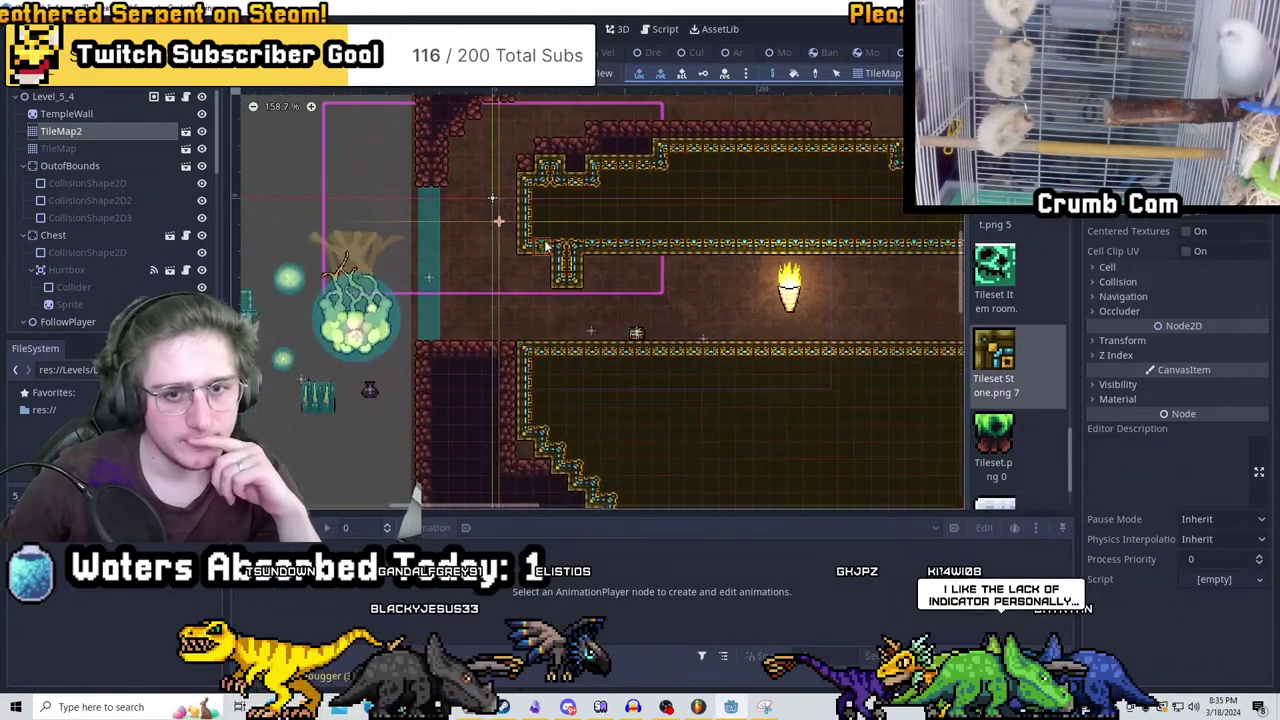
pyautogui.keyDown('ctrl'); pyautogui.scroll(1, 400, 205); pyautogui.keyUp('ctrl')
pyautogui.click(101, 149)
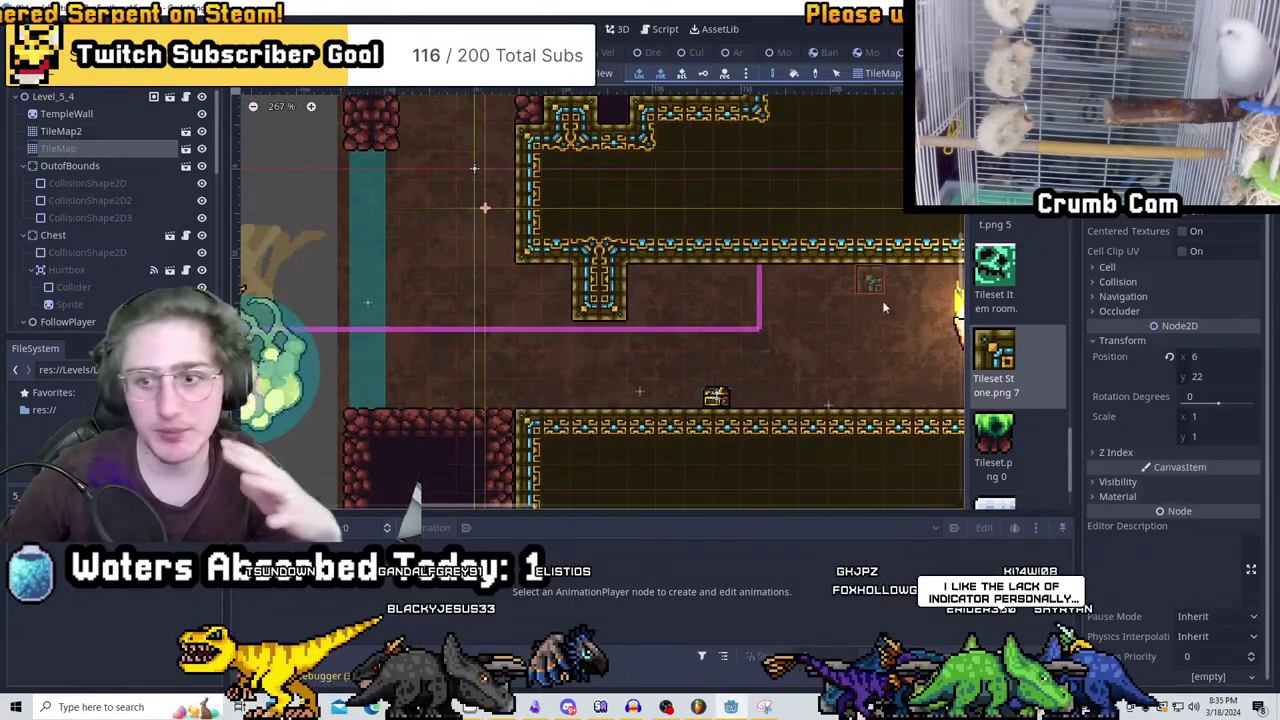
pyautogui.scroll(5, 1030, 335)
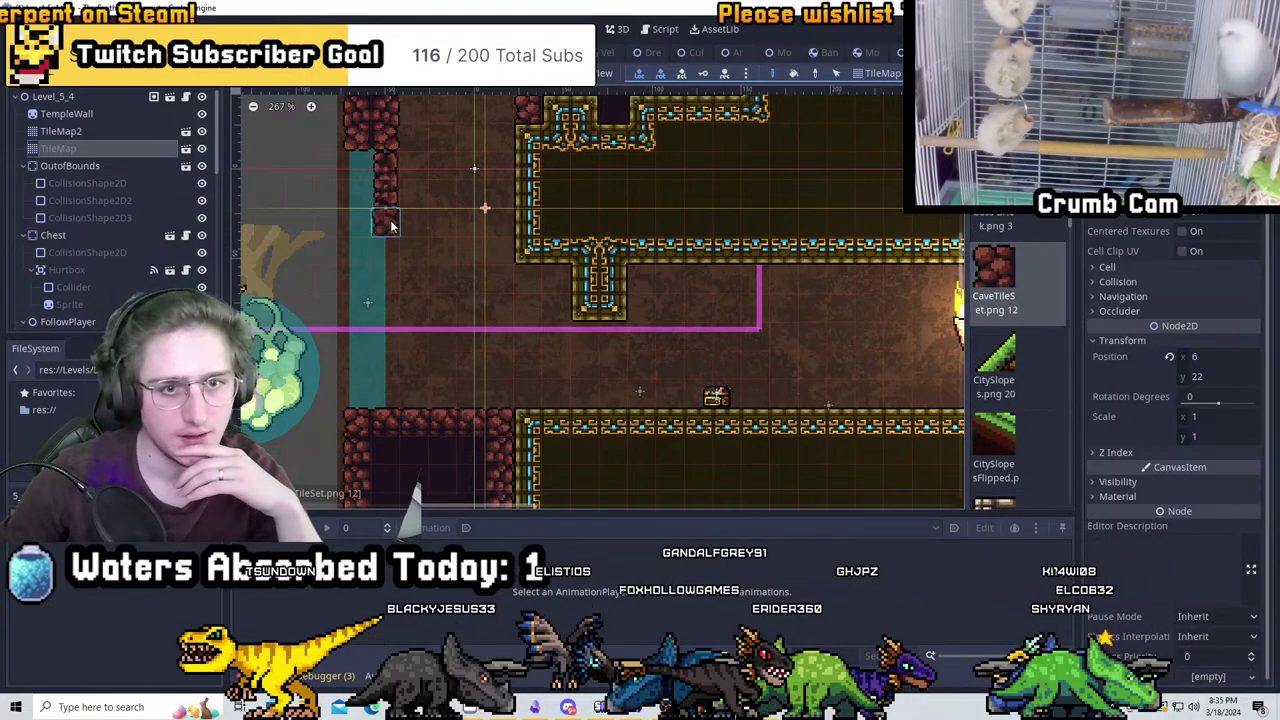
# Erase the stray cave tiles beside the teal column, then reselect TileMap2 and the Level_5_4 root
pyautogui.moveTo(391, 226)
pyautogui.mouseDown(button='right')
pyautogui.moveTo(384, 158)
pyautogui.moveTo(386, 235)
pyautogui.mouseUp(button='right')
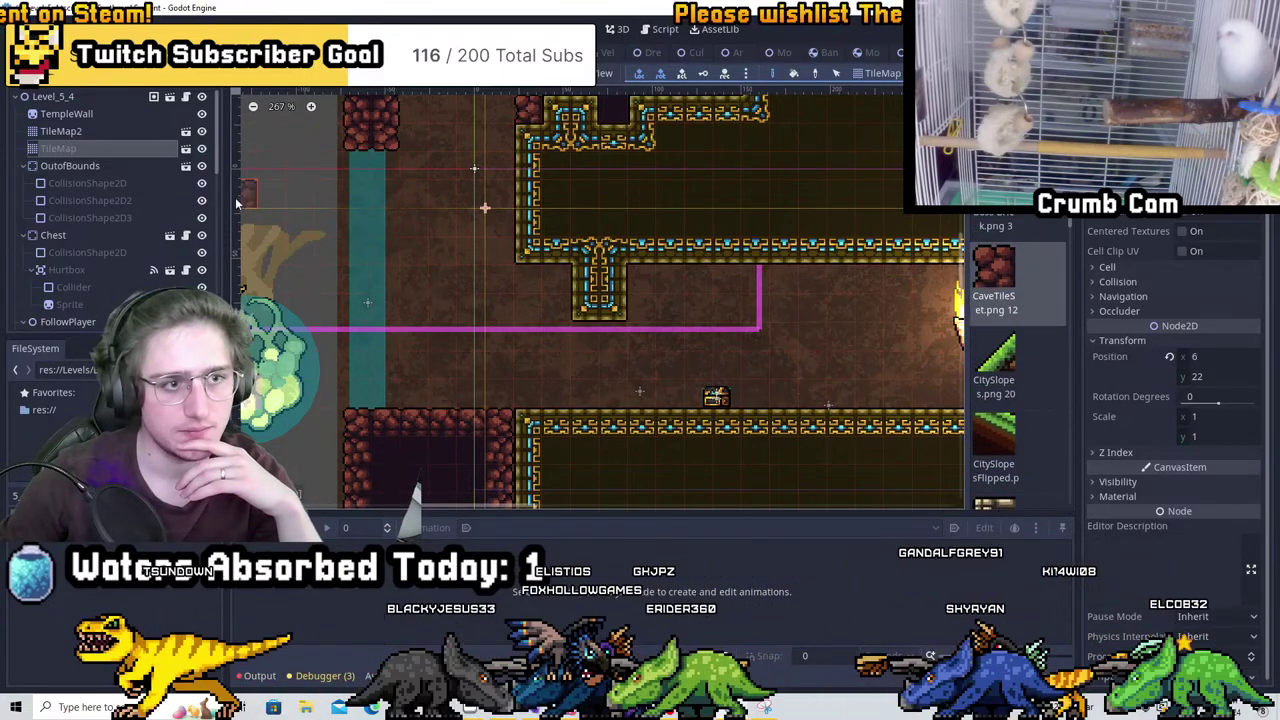
pyautogui.click(60, 131)
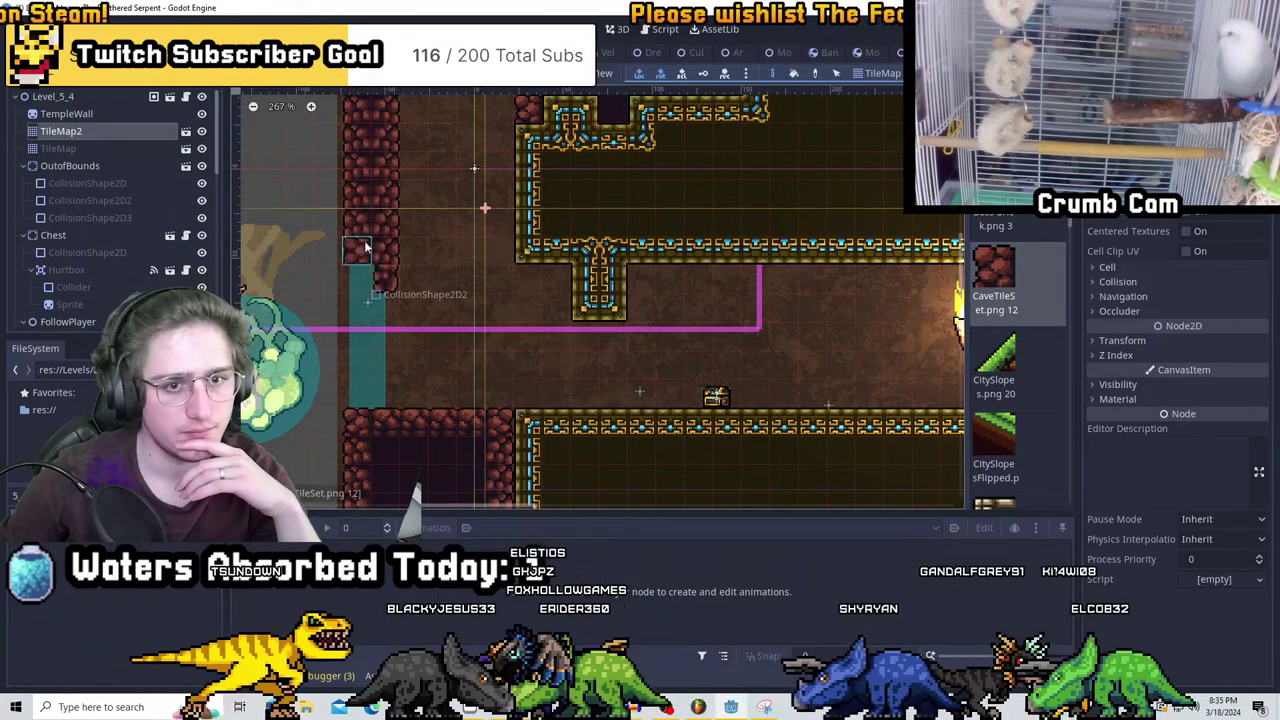
pyautogui.scroll(3, 405, 210)
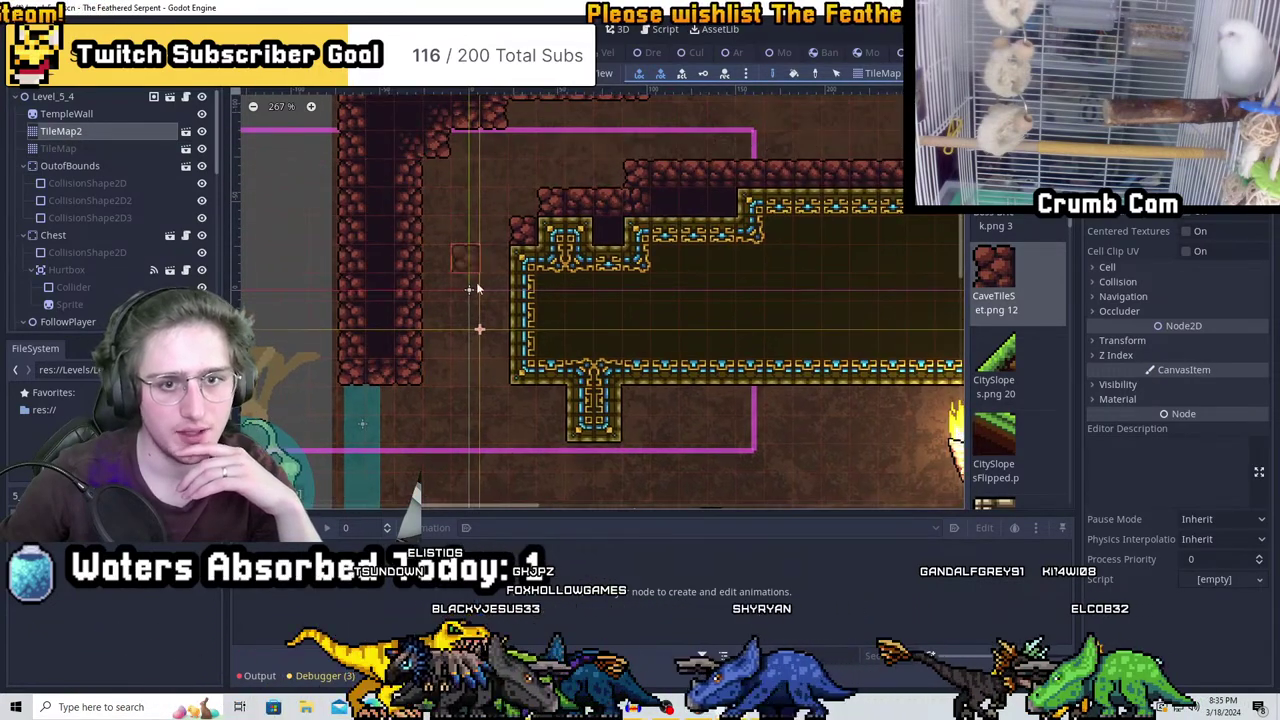
pyautogui.scroll(-4, 511, 182)
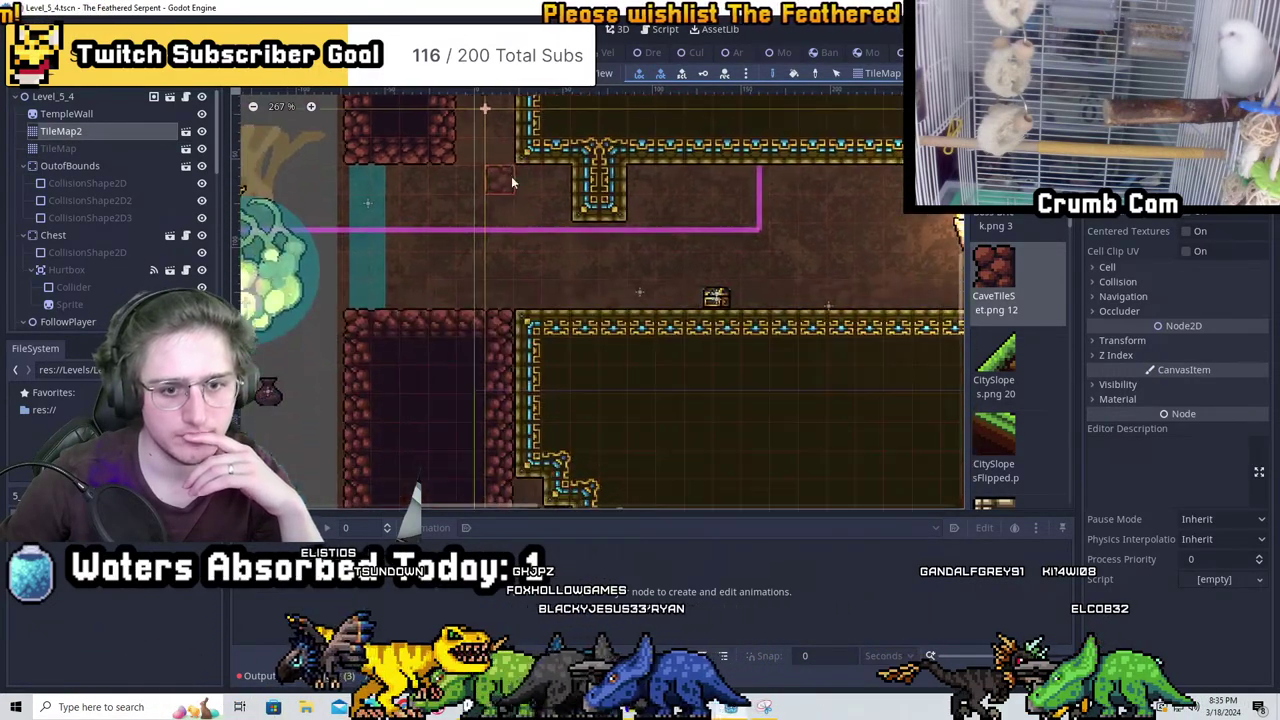
pyautogui.scroll(3, 475, 215)
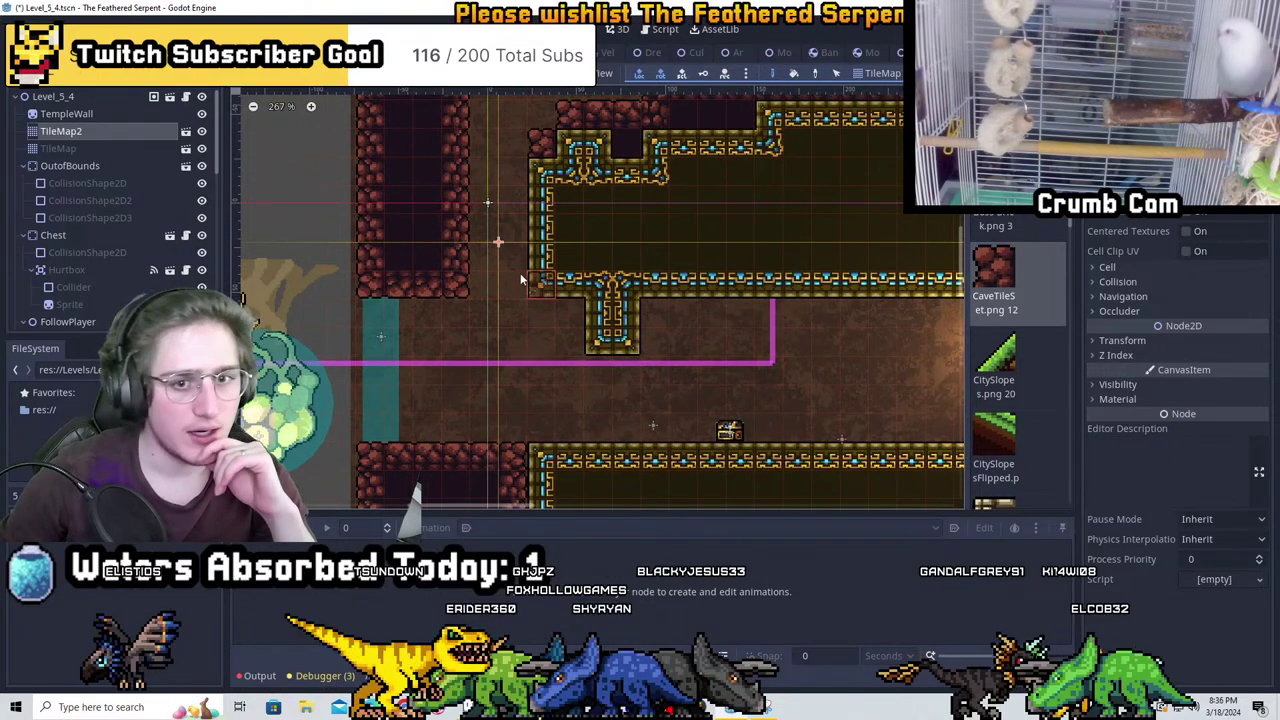
pyautogui.scroll(-4, 517, 284)
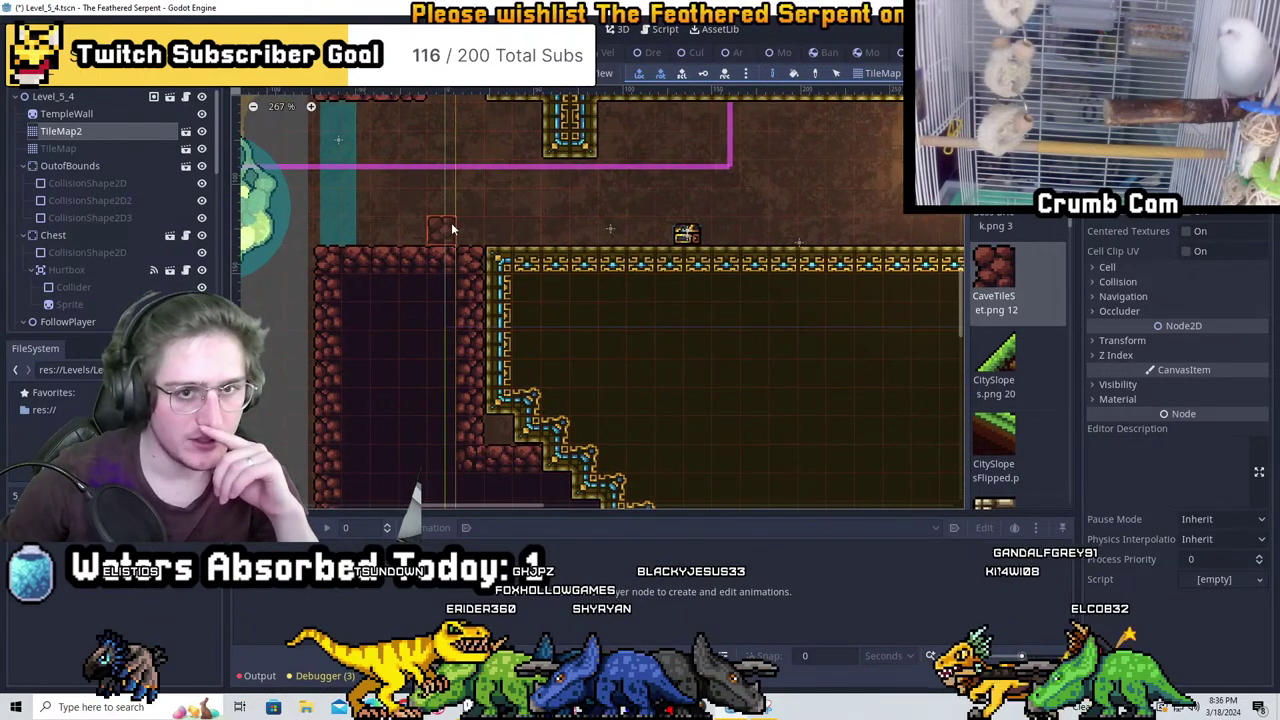
pyautogui.scroll(2, 451, 228)
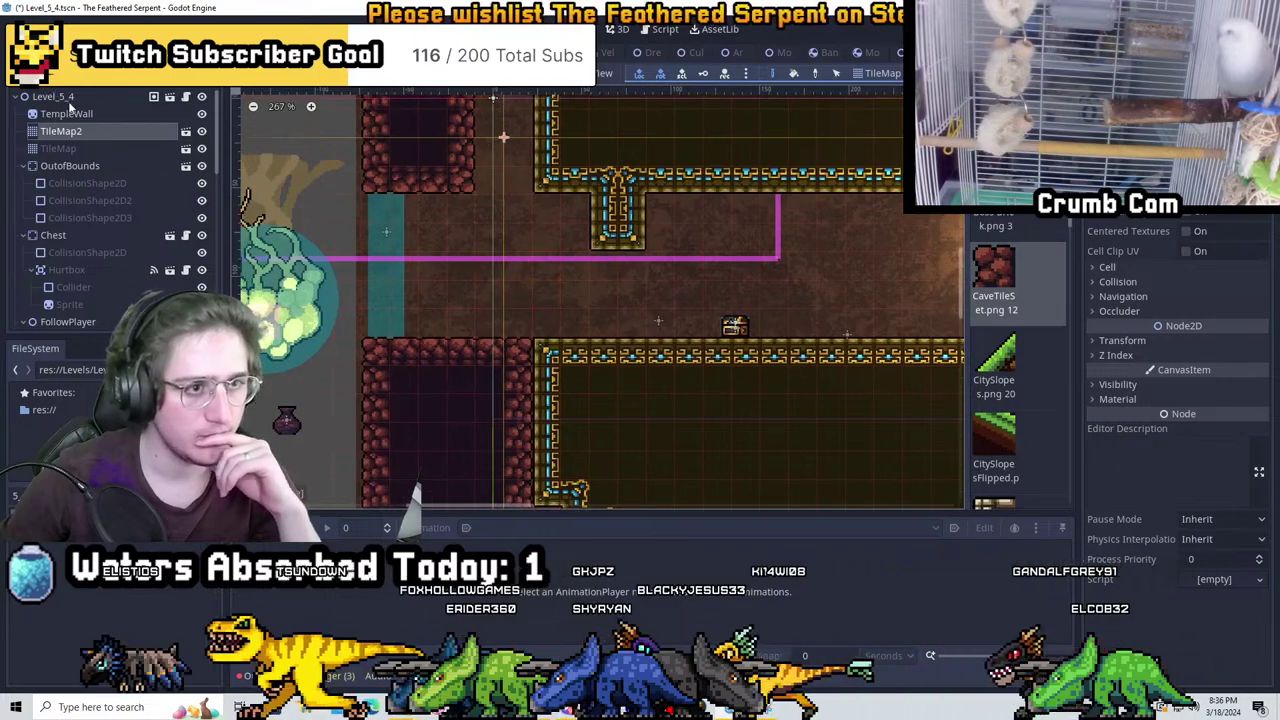
pyautogui.click(56, 96)
# Instance the TempleBreakingPlatform scene into Level_5_4
pyautogui.hotkey('ctrl', 'shift', 'a')
pyautogui.write('r')
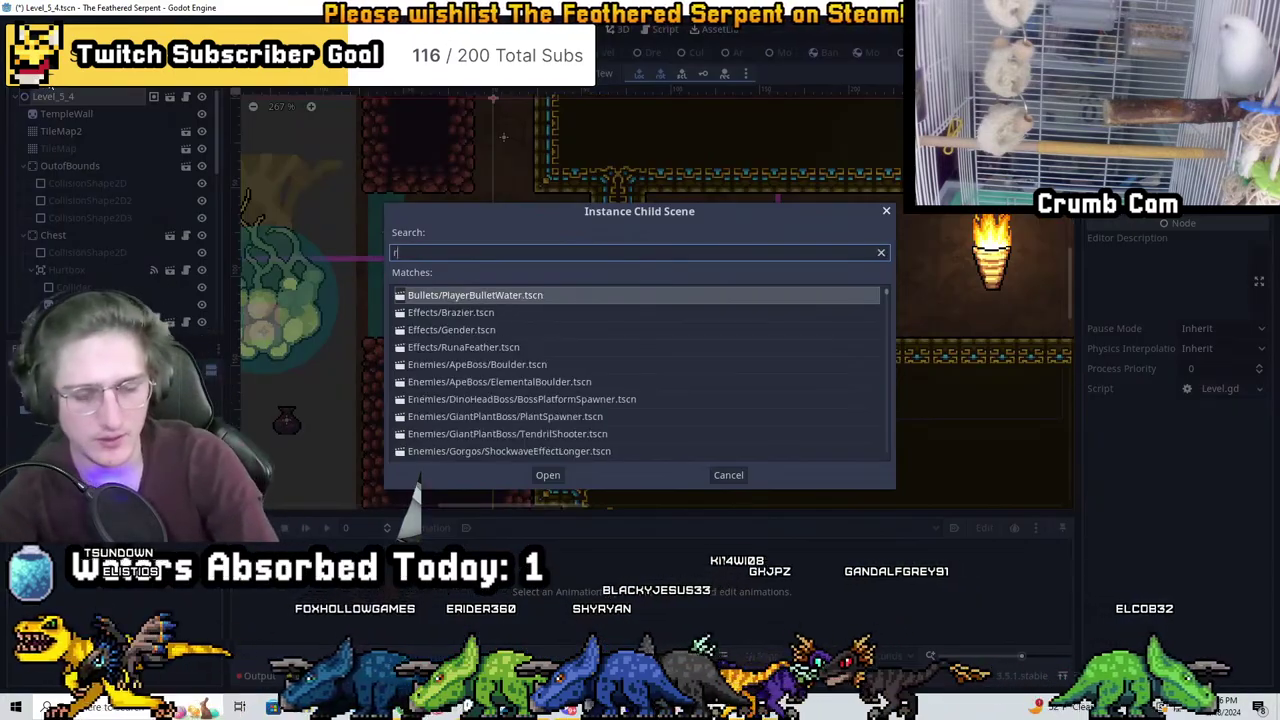
pyautogui.write('emplebrea')
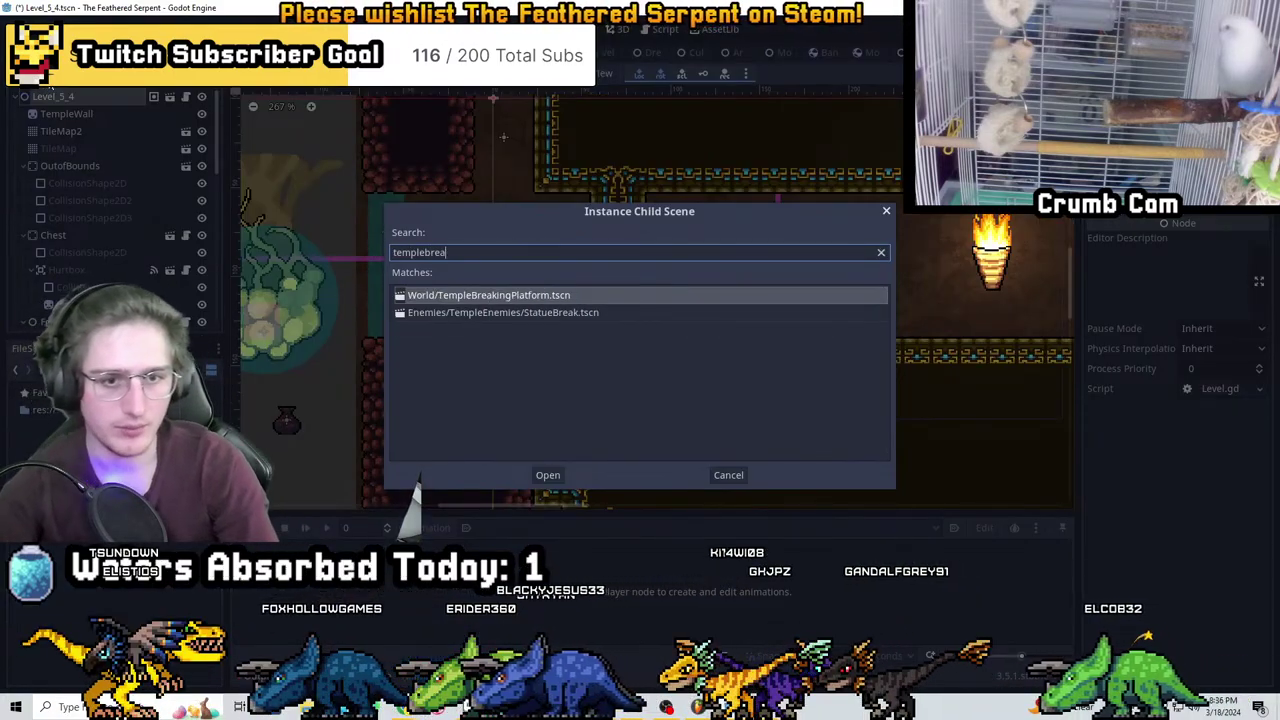
pyautogui.press('Return')
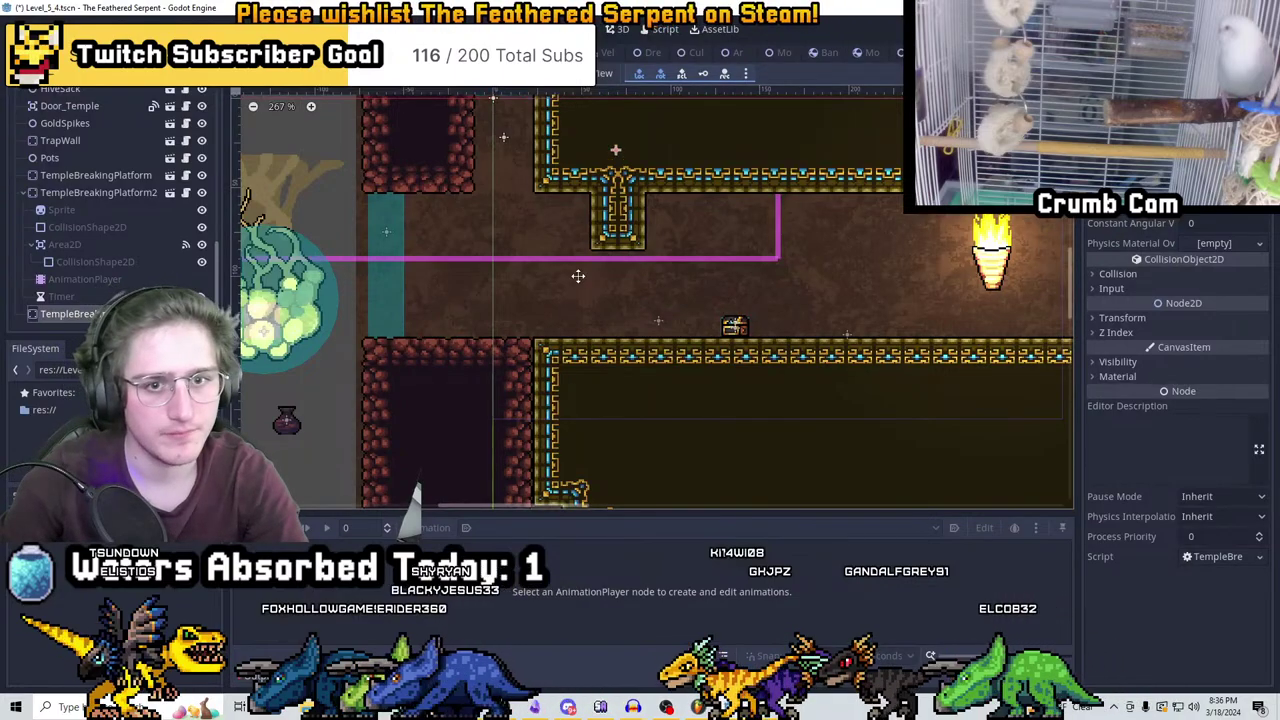
pyautogui.scroll(12, 578, 275)
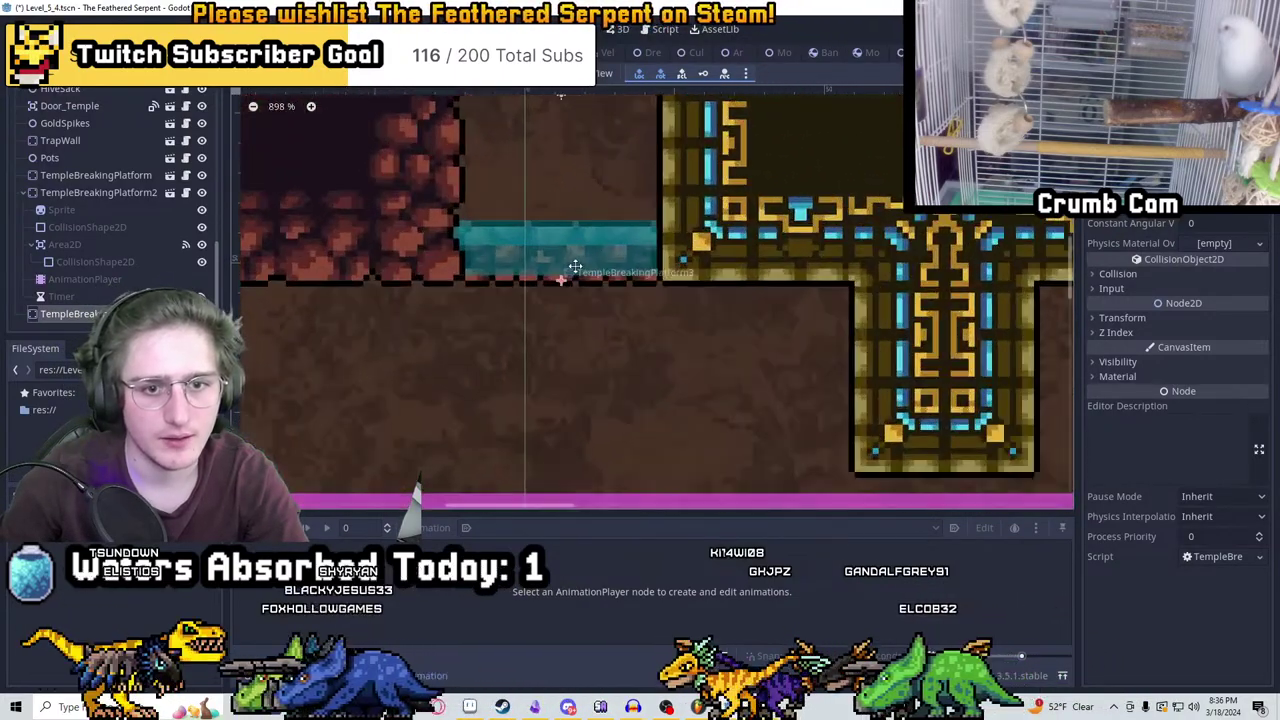
pyautogui.scroll(-12, 576, 268)
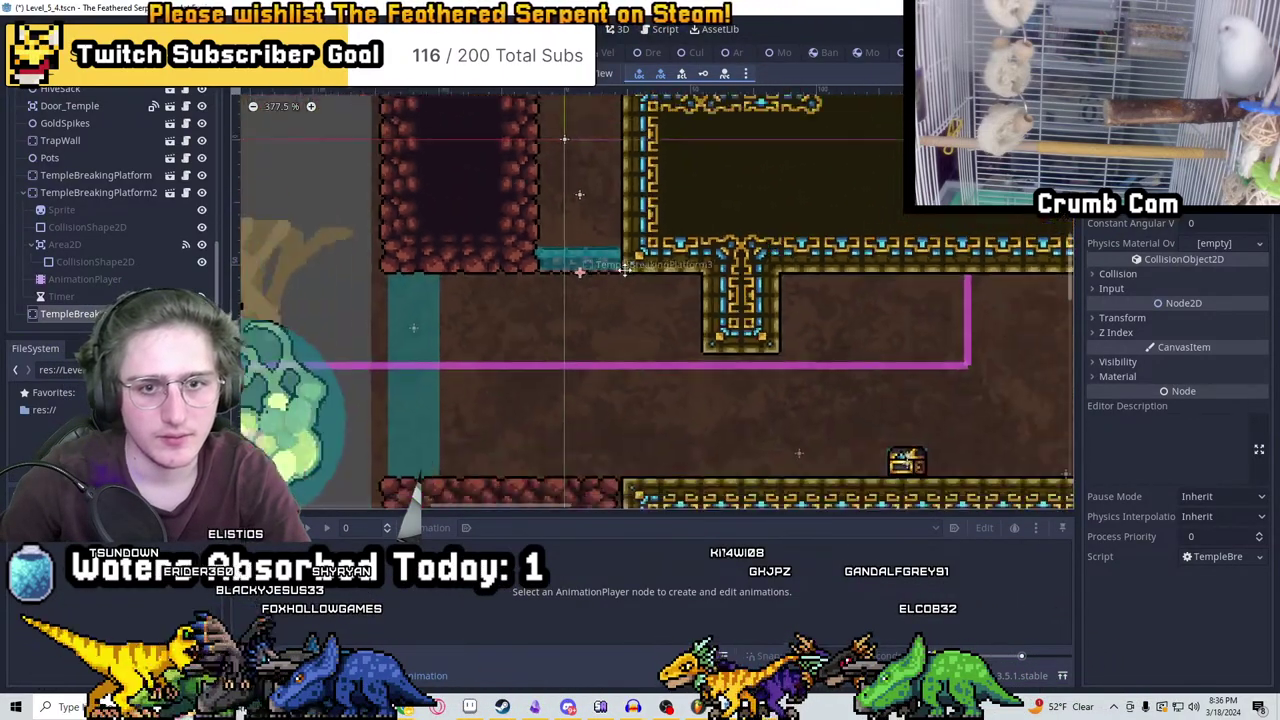
# Pan around the viewport to inspect the corridors, torch area and lower staircase
pyautogui.moveTo(680, 311); pyautogui.dragTo(690, 234, button='middle')
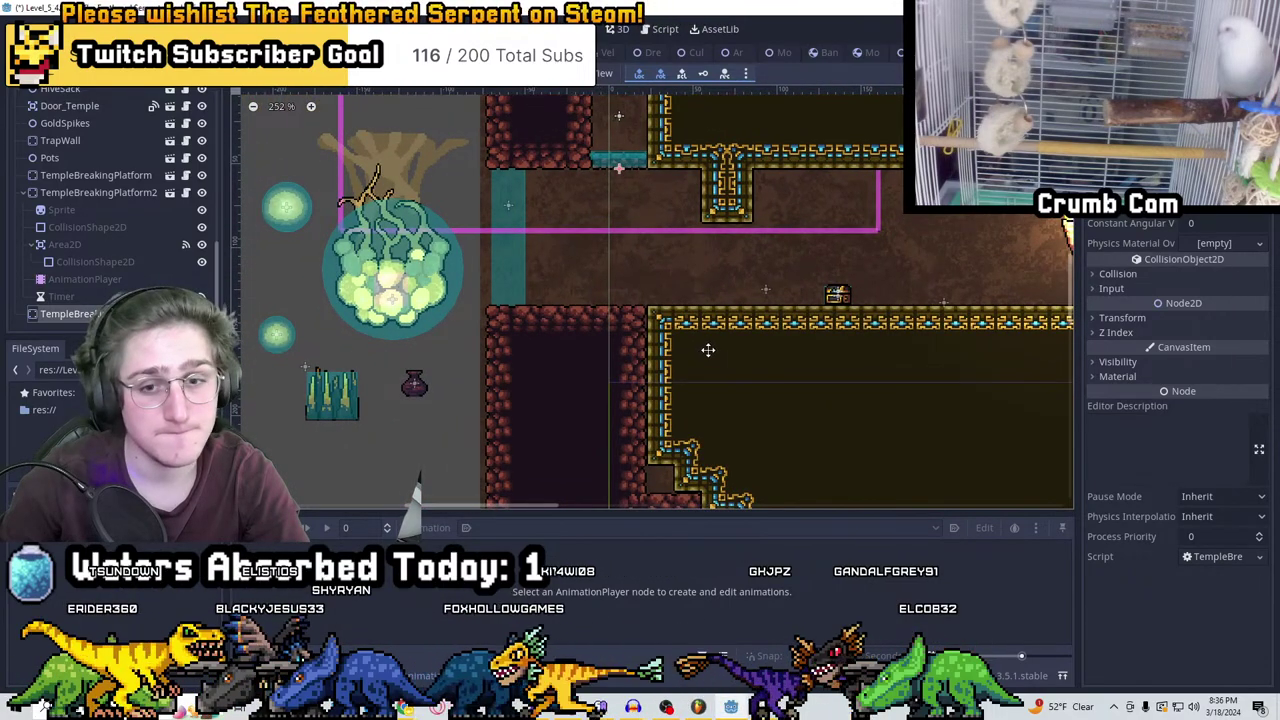
pyautogui.moveTo(708, 350); pyautogui.dragTo(652, 253, button='middle')
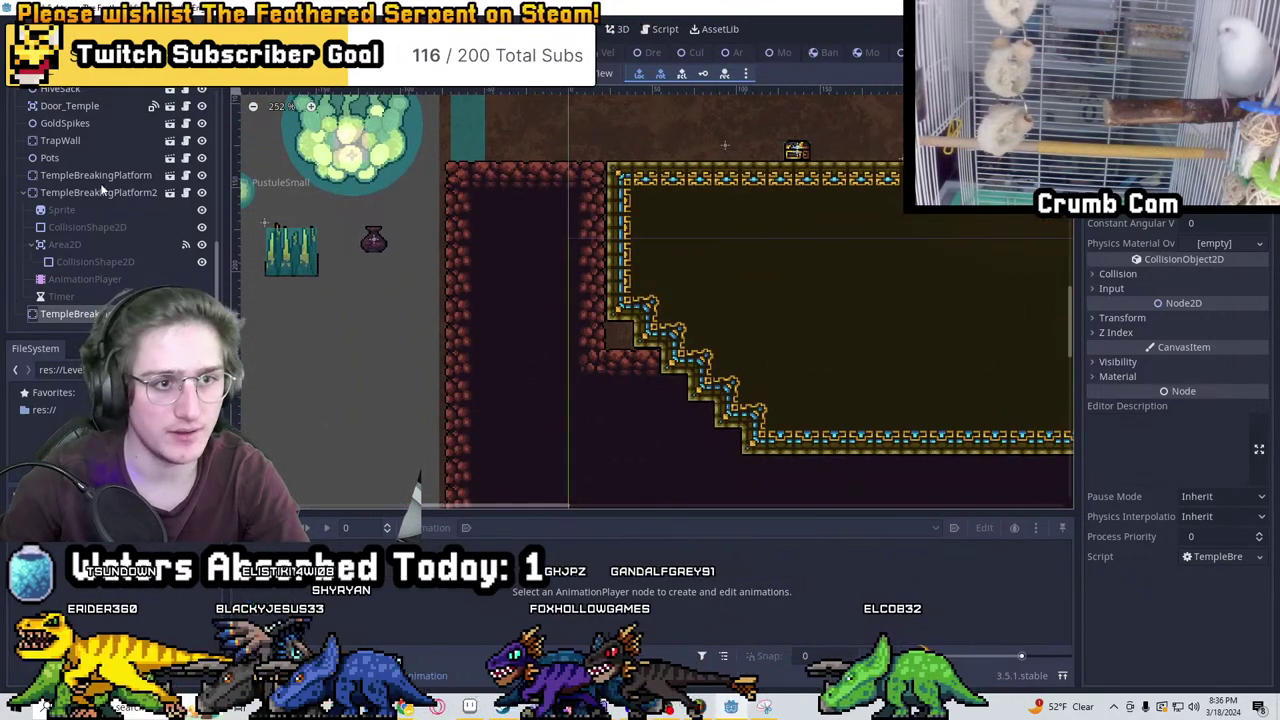
pyautogui.scroll(-5, 135, 180)
pyautogui.scroll(-2, 790, 225)
pyautogui.moveTo(790, 225); pyautogui.dragTo(613, 435, button='middle')
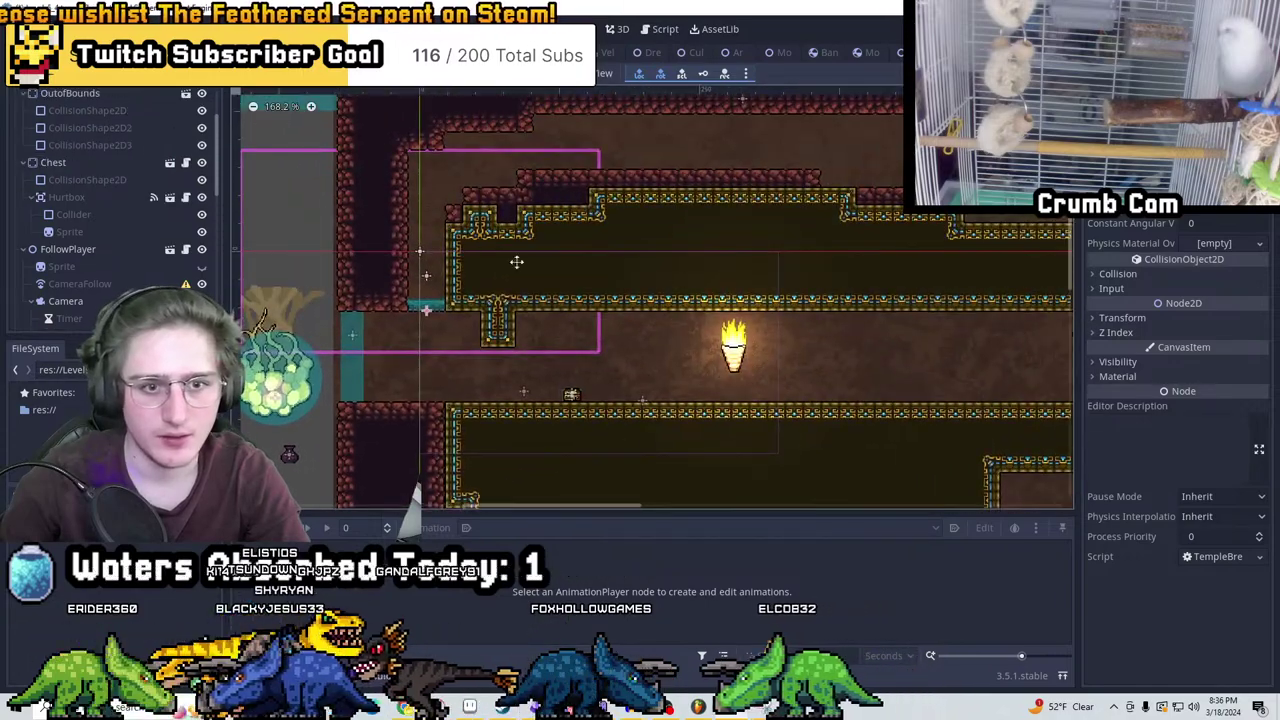
pyautogui.moveTo(517, 262); pyautogui.dragTo(315, 291, button='middle')
pyautogui.moveTo(416, 196); pyautogui.dragTo(791, 323, button='middle')
pyautogui.moveTo(660, 274); pyautogui.dragTo(694, 303, button='middle')
pyautogui.moveTo(771, 357); pyautogui.dragTo(323, 166, button='middle')
pyautogui.moveTo(666, 300); pyautogui.dragTo(912, 293, button='middle')
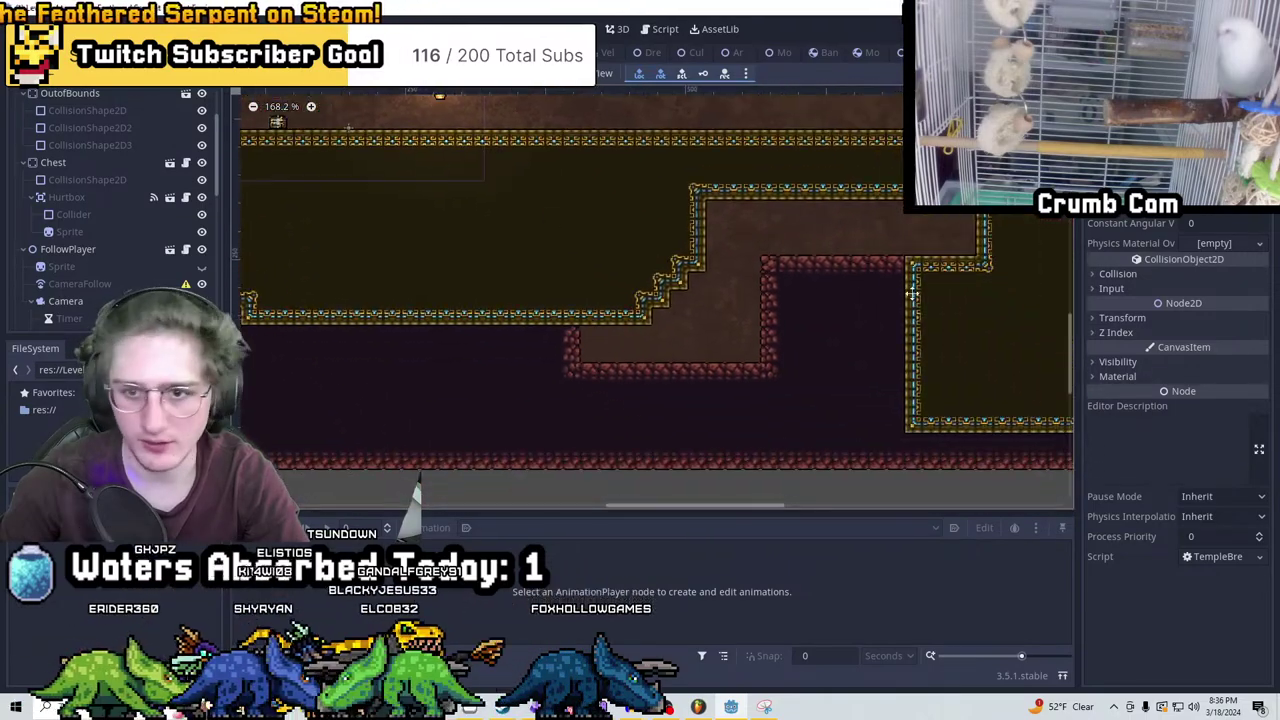
pyautogui.moveTo(700, 276); pyautogui.dragTo(755, 280, button='middle')
pyautogui.scroll(2, 818, 311)
pyautogui.scroll(2, 100, 180)
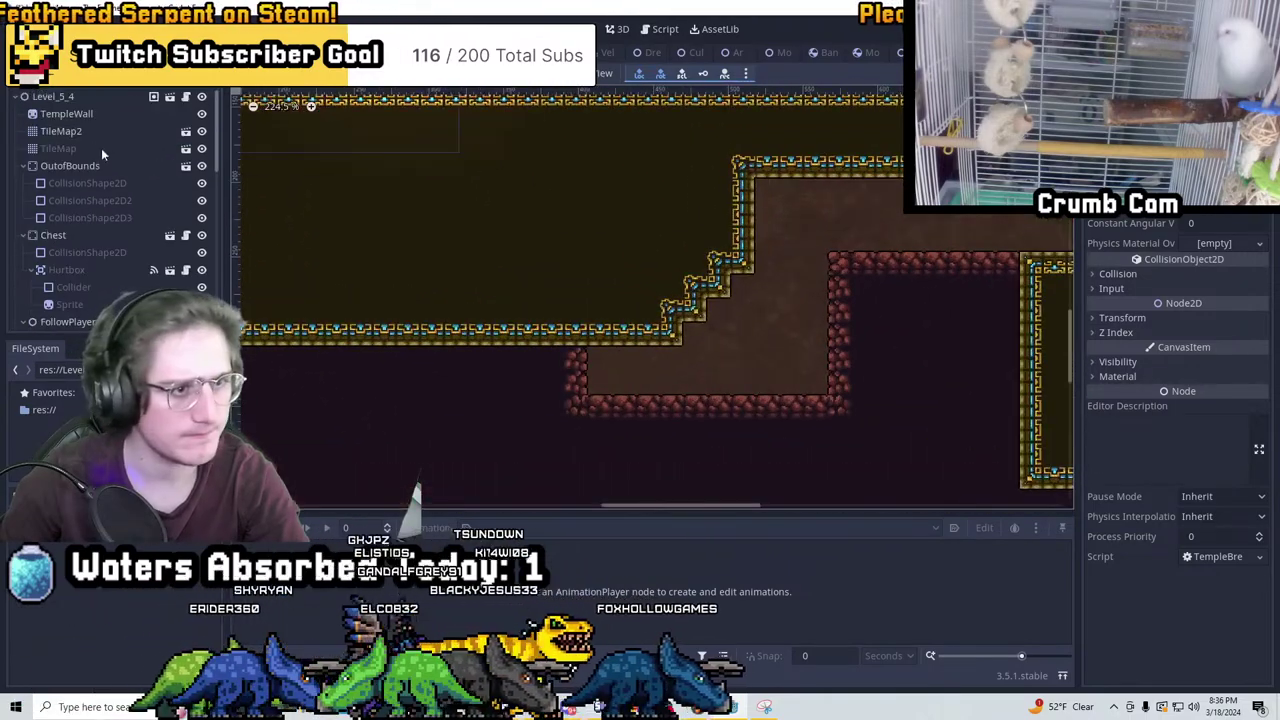
# On TileMap2, paint cave tiles under the staircase and along the corridor ledge
pyautogui.click(60, 131)
pyautogui.moveTo(849, 282); pyautogui.dragTo(847, 320, button='middle')
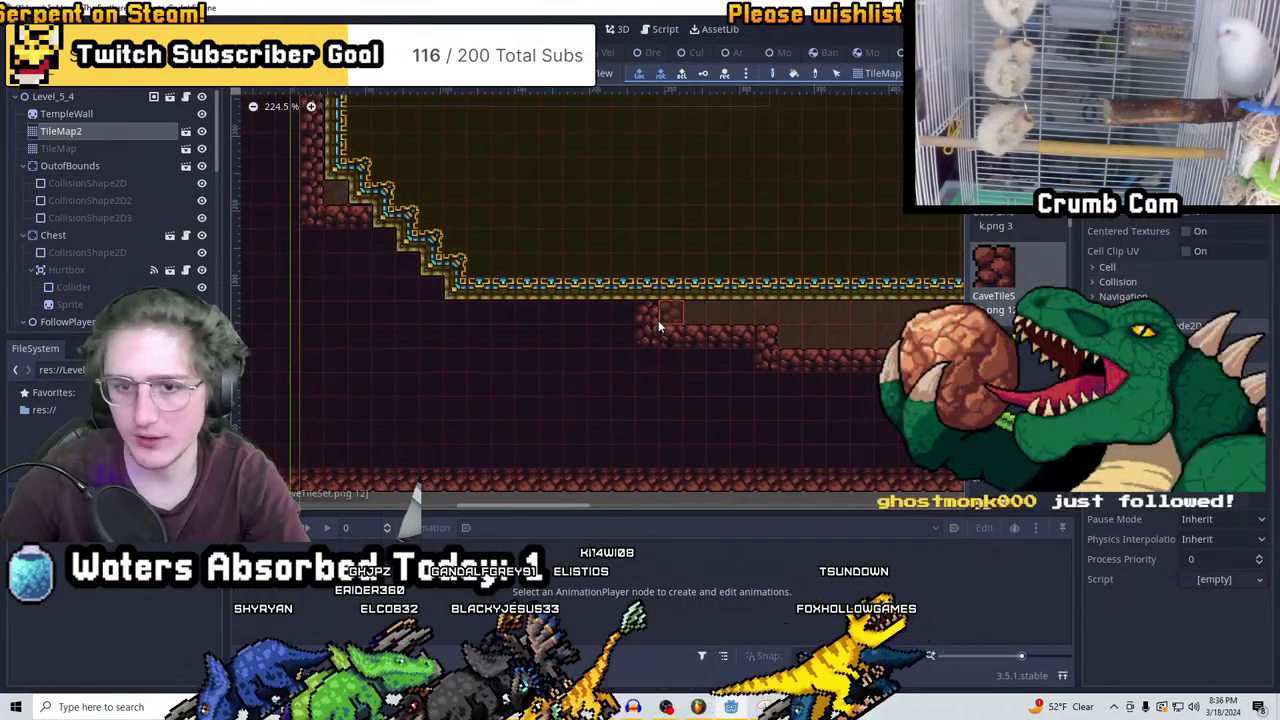
pyautogui.moveTo(603, 320); pyautogui.dragTo(425, 289)
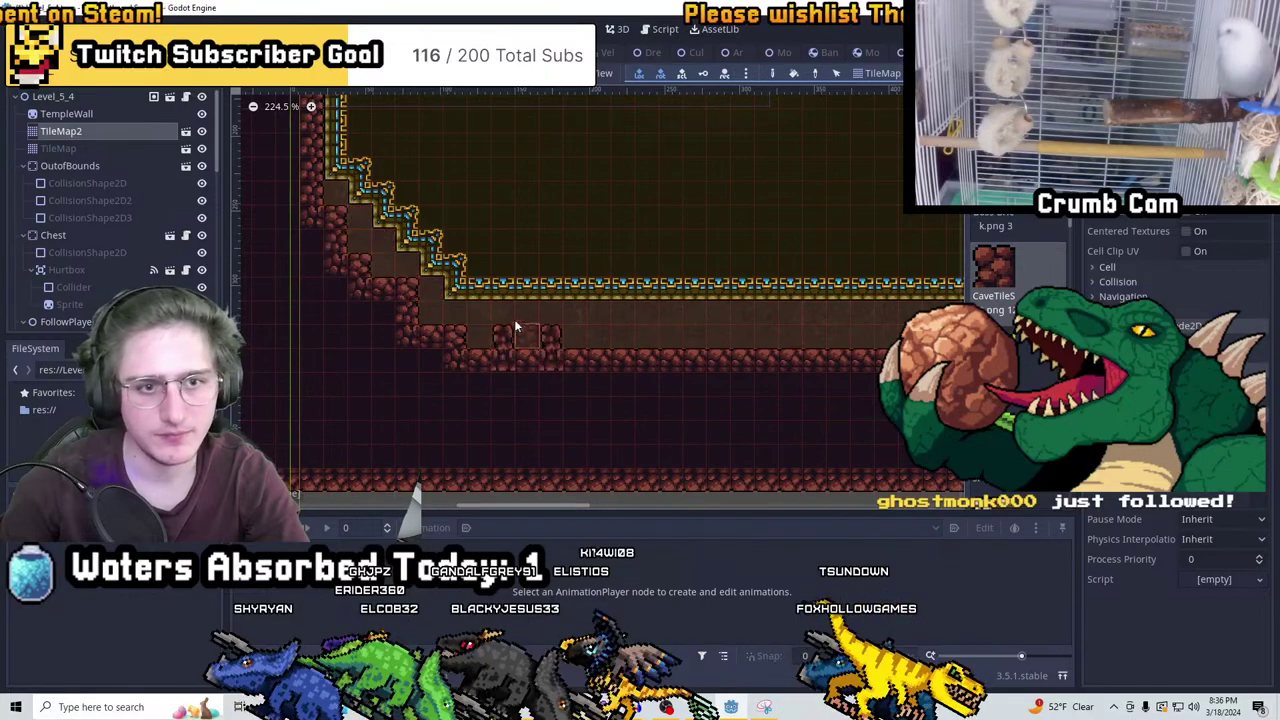
pyautogui.moveTo(516, 327); pyautogui.dragTo(770, 420, button='middle')
pyautogui.moveTo(560, 150); pyautogui.dragTo(648, 242, button='middle')
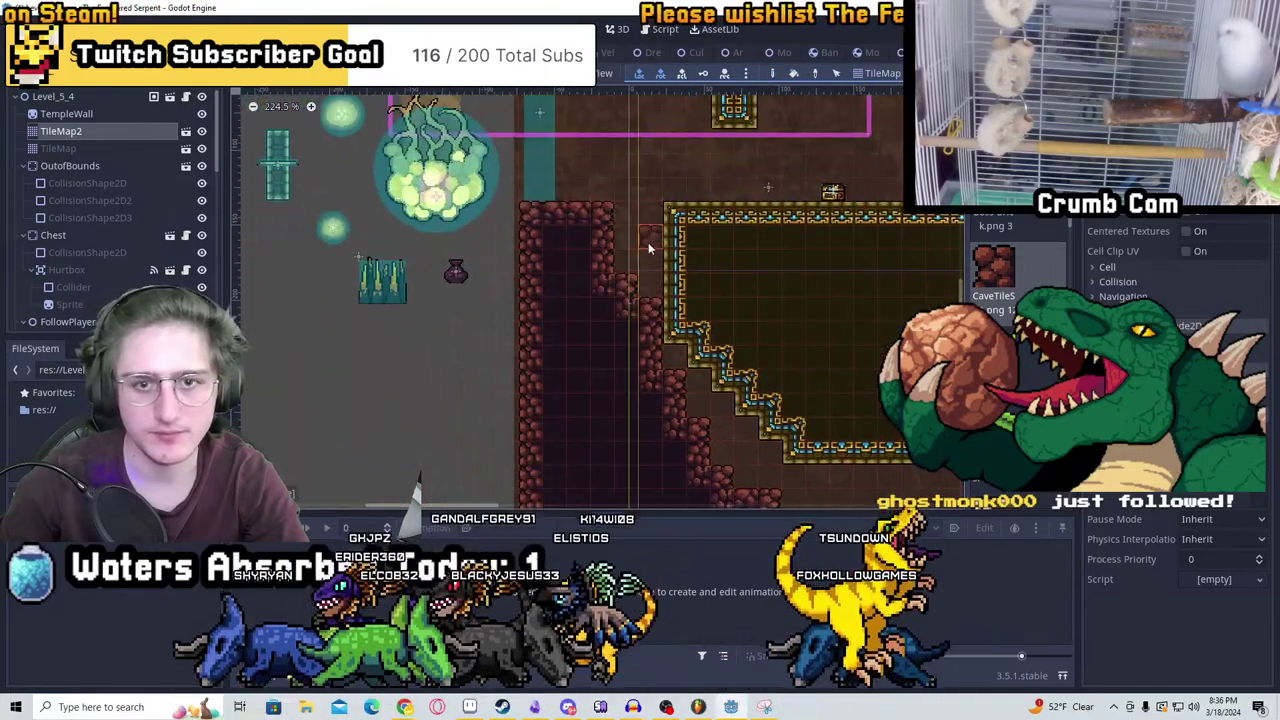
pyautogui.scroll(-3, 637, 350)
pyautogui.hscroll(3, 637, 350)
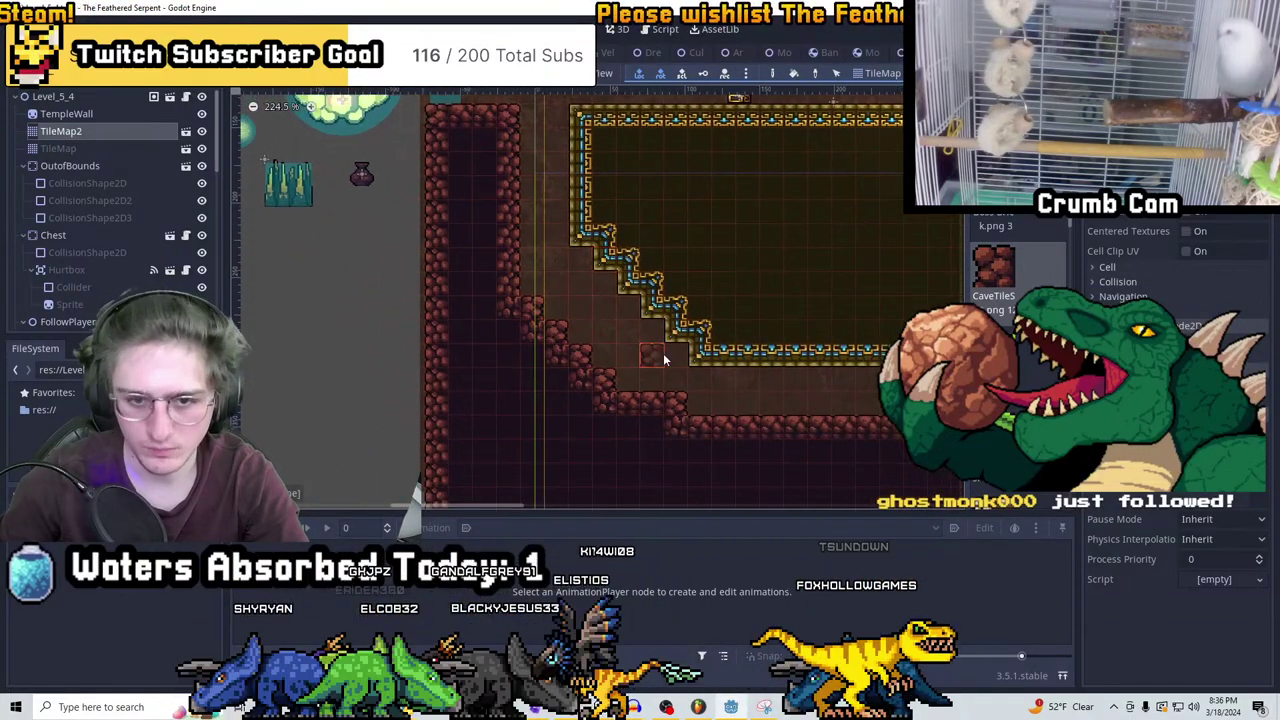
pyautogui.moveTo(818, 430); pyautogui.dragTo(557, 397)
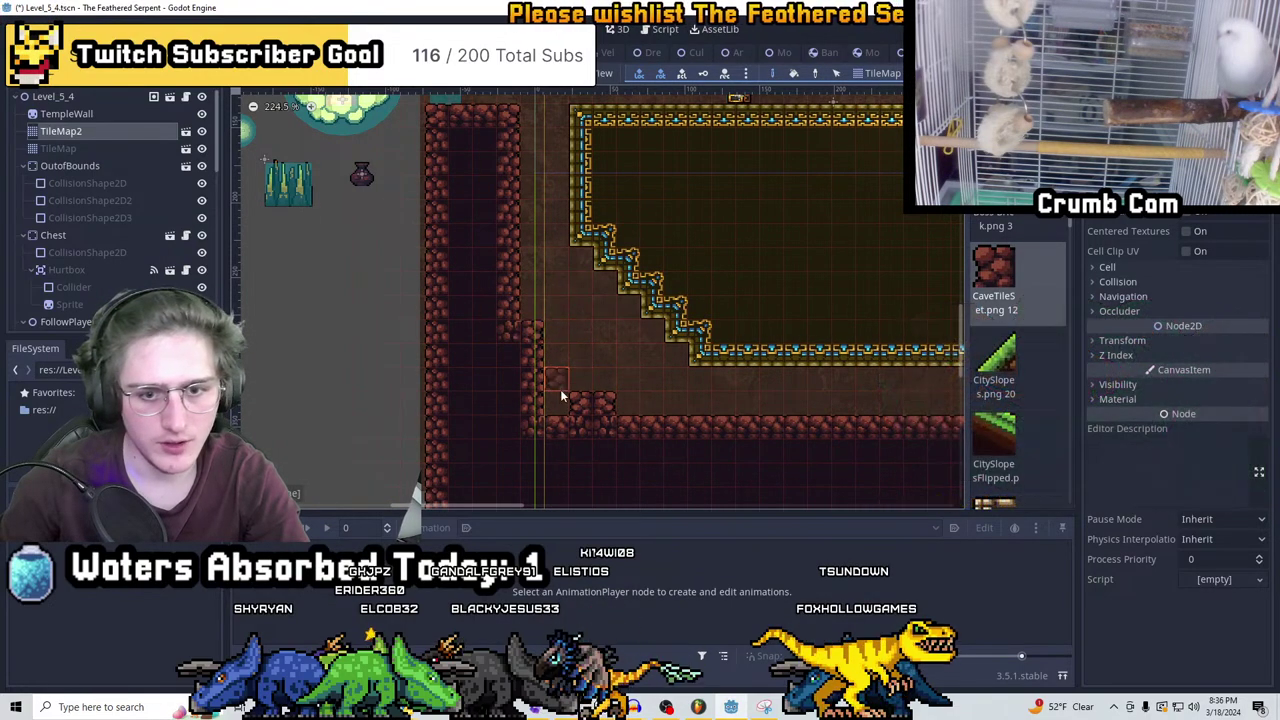
pyautogui.hscroll(8, 557, 390)
# On TileMap, erase a row of tiles under the corridor and repaint it with cave tiles
pyautogui.click(58, 148)
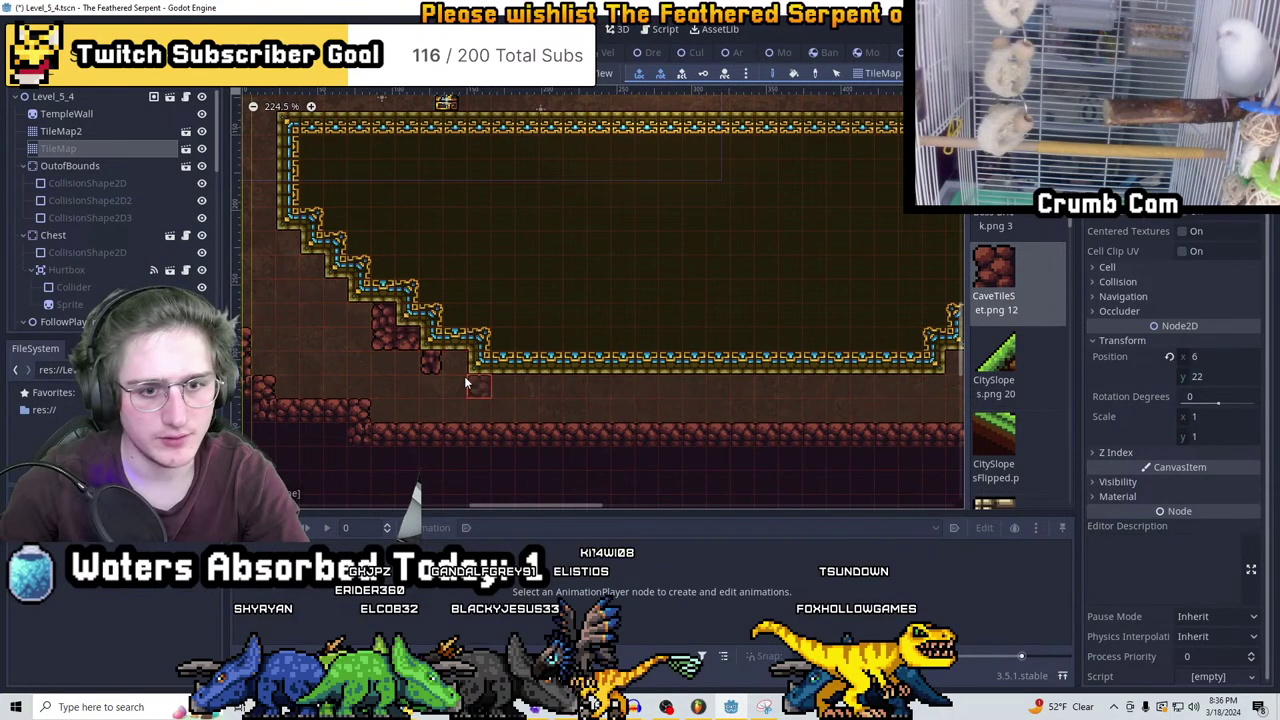
pyautogui.hscroll(5, 520, 395)
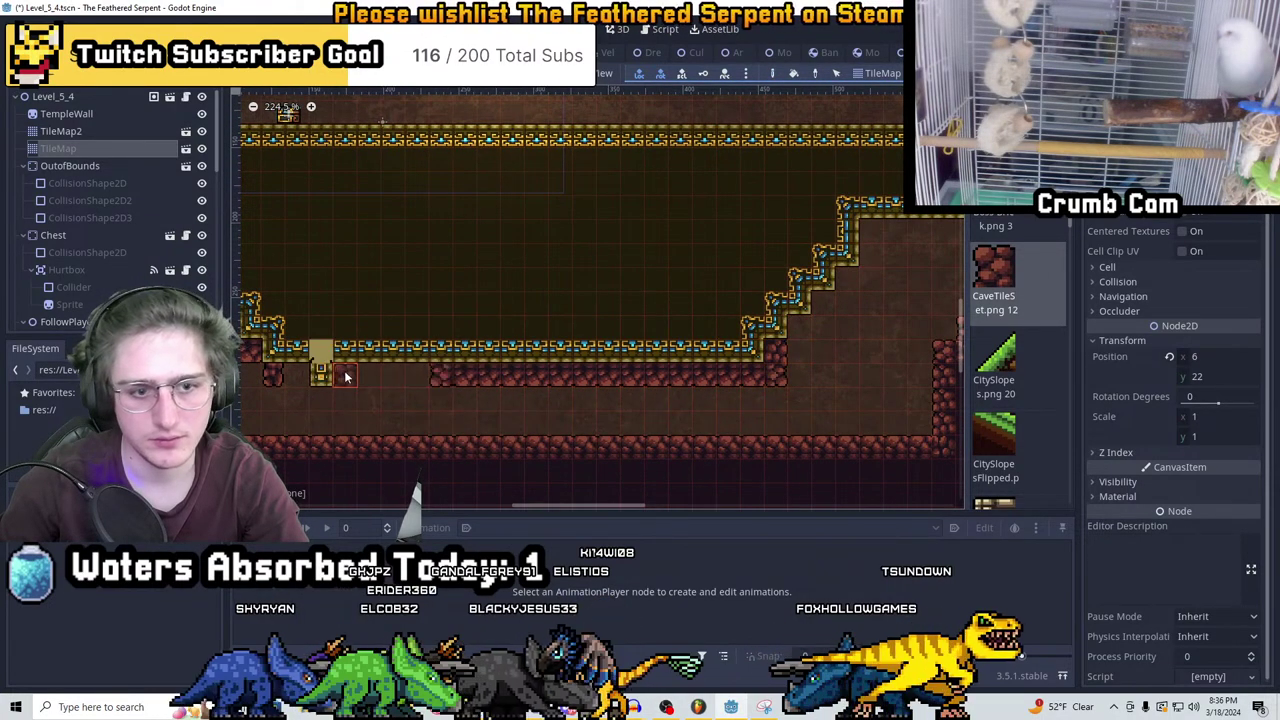
pyautogui.hscroll(-10, 396, 386)
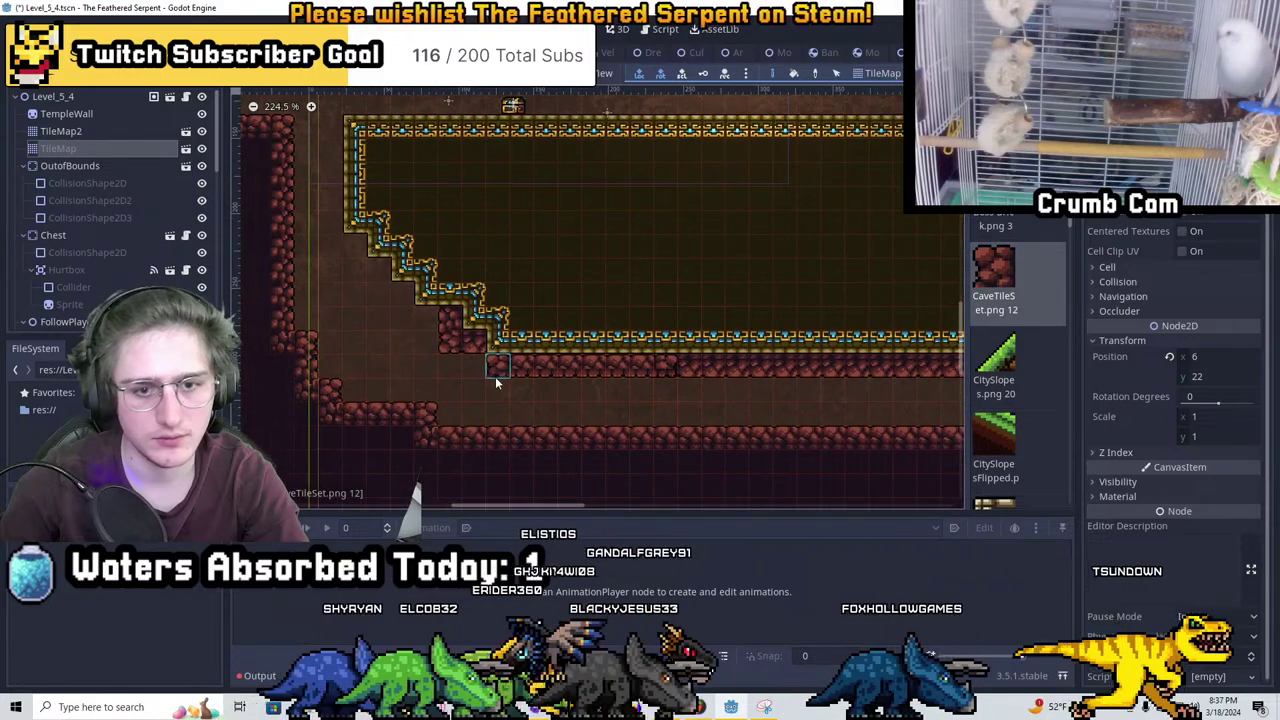
pyautogui.moveTo(655, 367); pyautogui.dragTo(510, 367, button='right')
pyautogui.moveTo(543, 365); pyautogui.dragTo(647, 371)
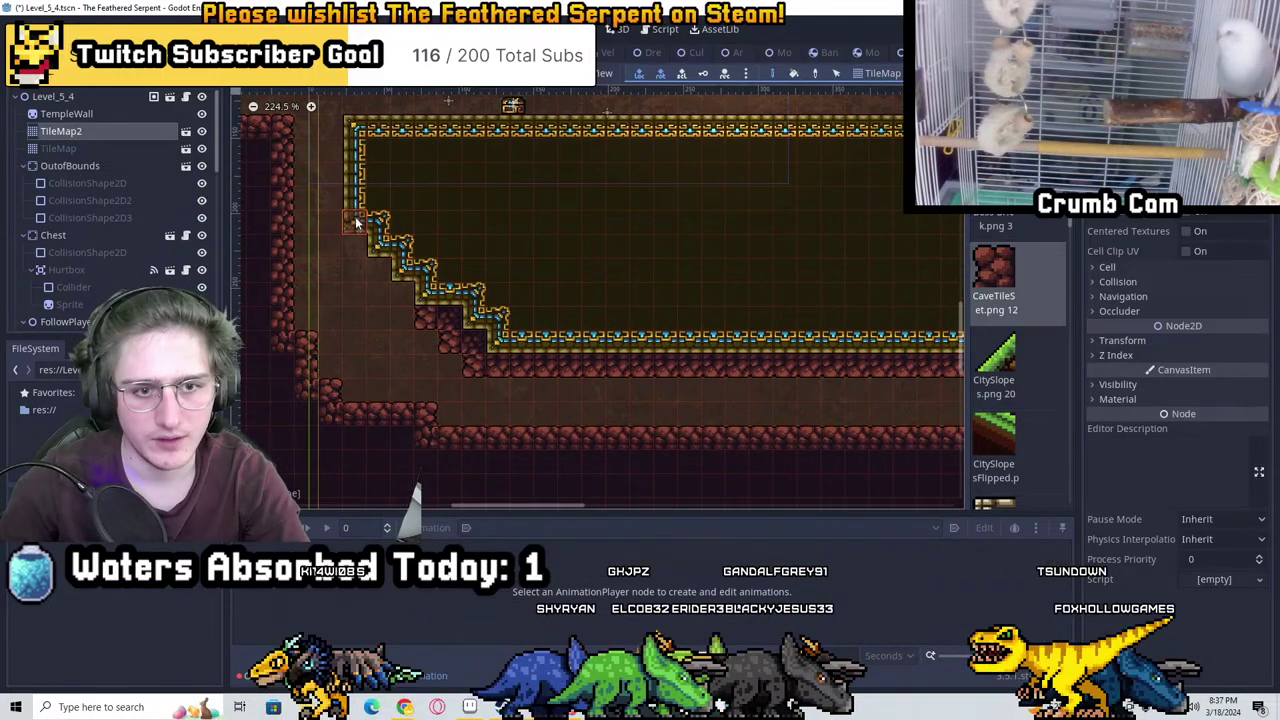
pyautogui.scroll(-4, 364, 236)
pyautogui.scroll(2, 440, 375)
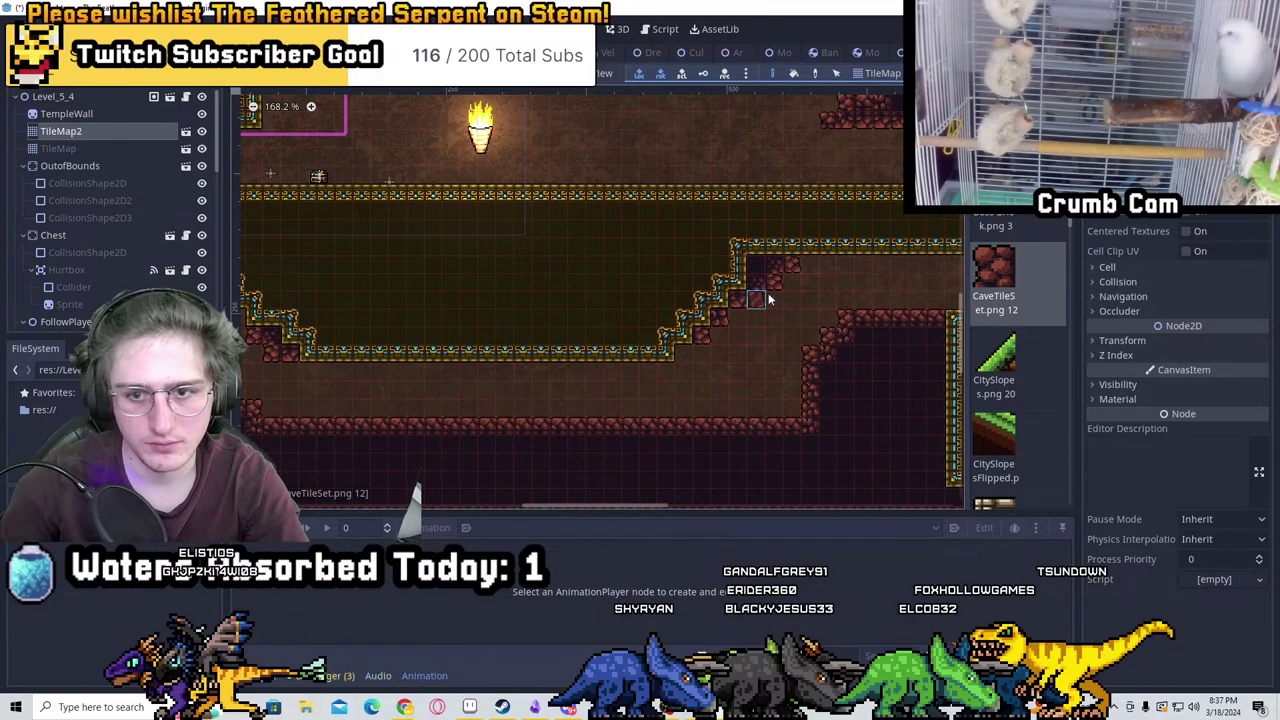
pyautogui.scroll(1, 768, 298)
# Paint a block of cave tiles beneath the torch-lit corridor floor
pyautogui.moveTo(768, 298); pyautogui.dragTo(629, 330, button='middle')
pyautogui.scroll(5, 696, 317)
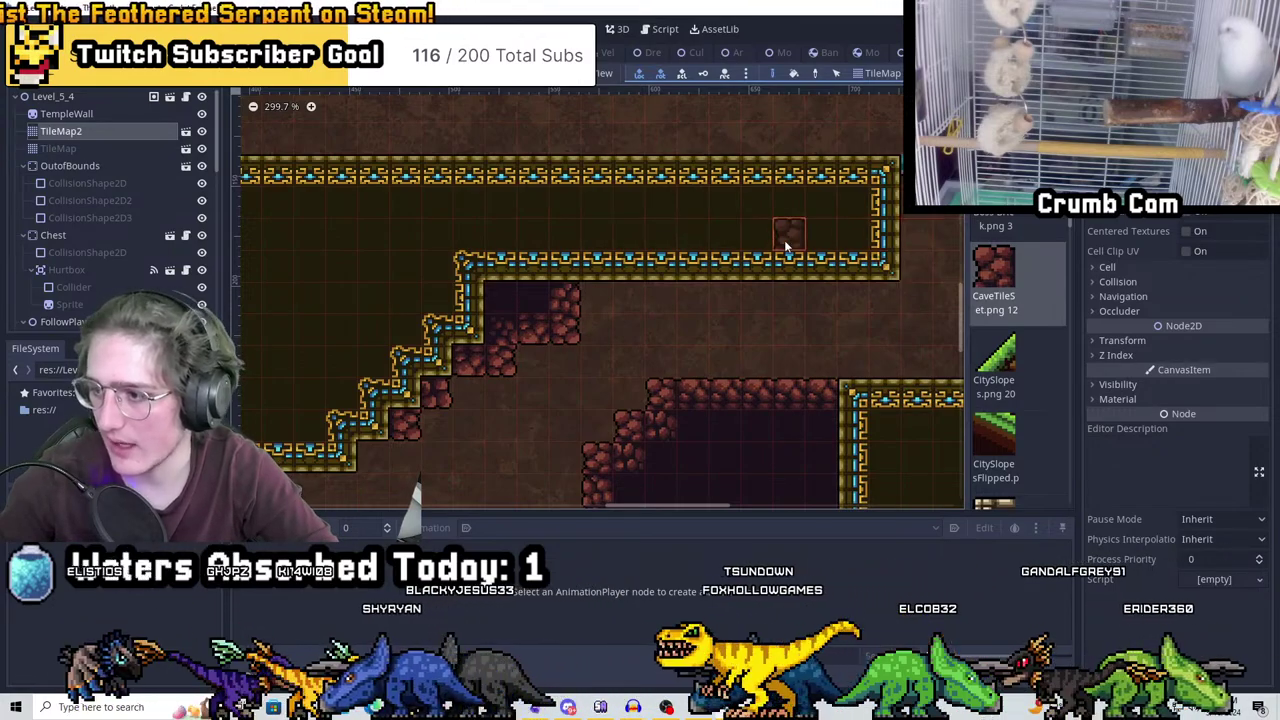
pyautogui.scroll(-5, 786, 246)
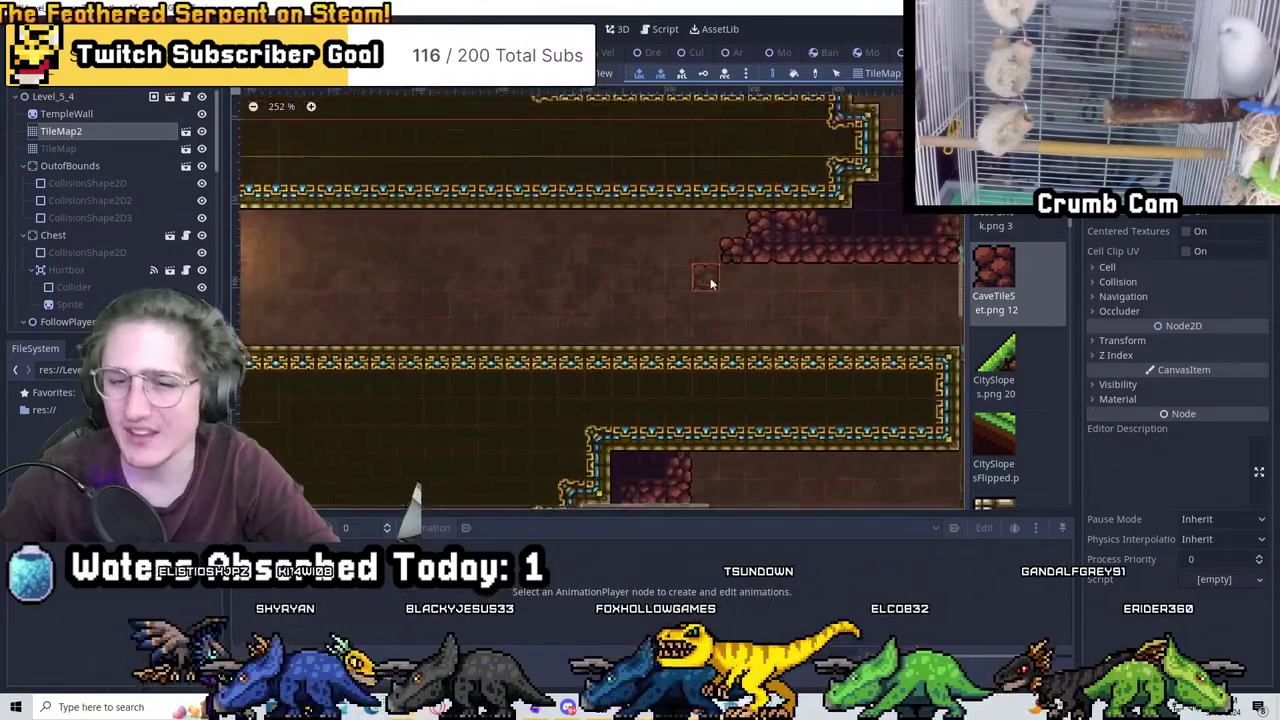
pyautogui.moveTo(710, 283); pyautogui.dragTo(802, 293, button='middle')
pyautogui.moveTo(718, 228)
pyautogui.mouseDown(button='middle')
pyautogui.moveTo(700, 370)
pyautogui.moveTo(690, 358)
pyautogui.mouseUp(button='middle')
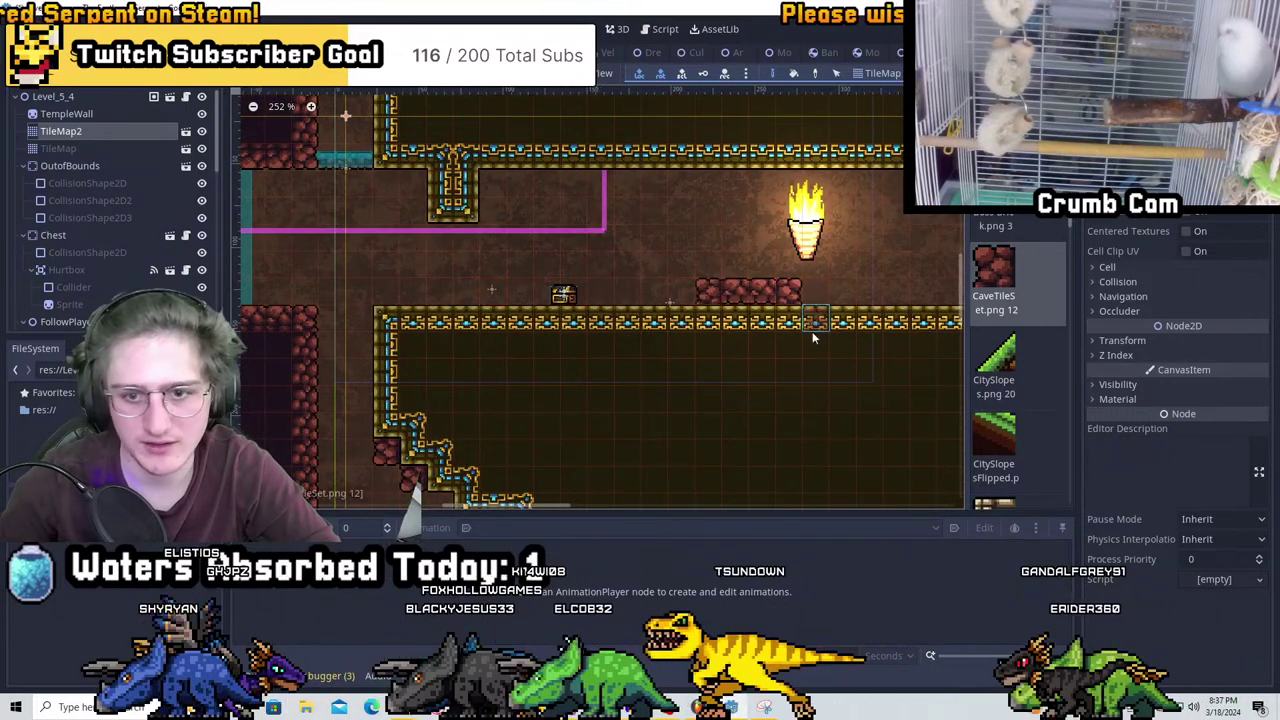
pyautogui.moveTo(790, 338); pyautogui.dragTo(596, 385, button='middle')
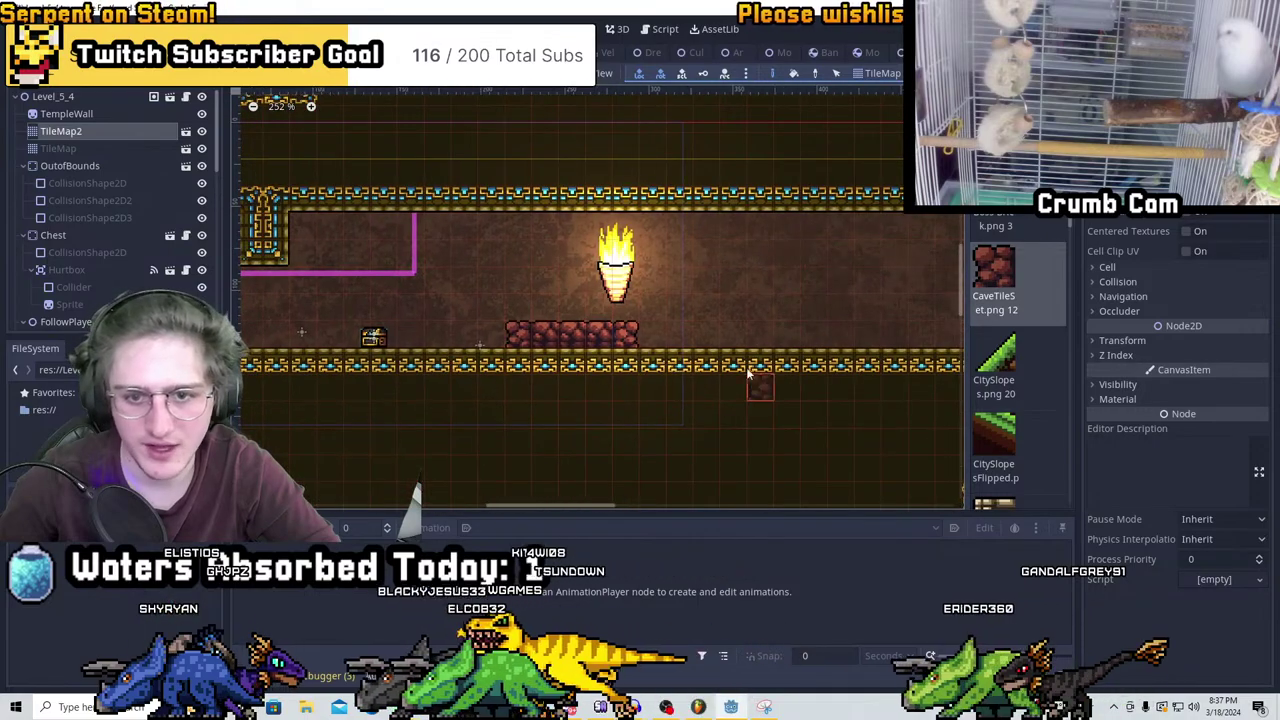
pyautogui.moveTo(786, 302)
pyautogui.mouseDown()
pyautogui.moveTo(735, 330)
pyautogui.moveTo(645, 335)
pyautogui.mouseUp()
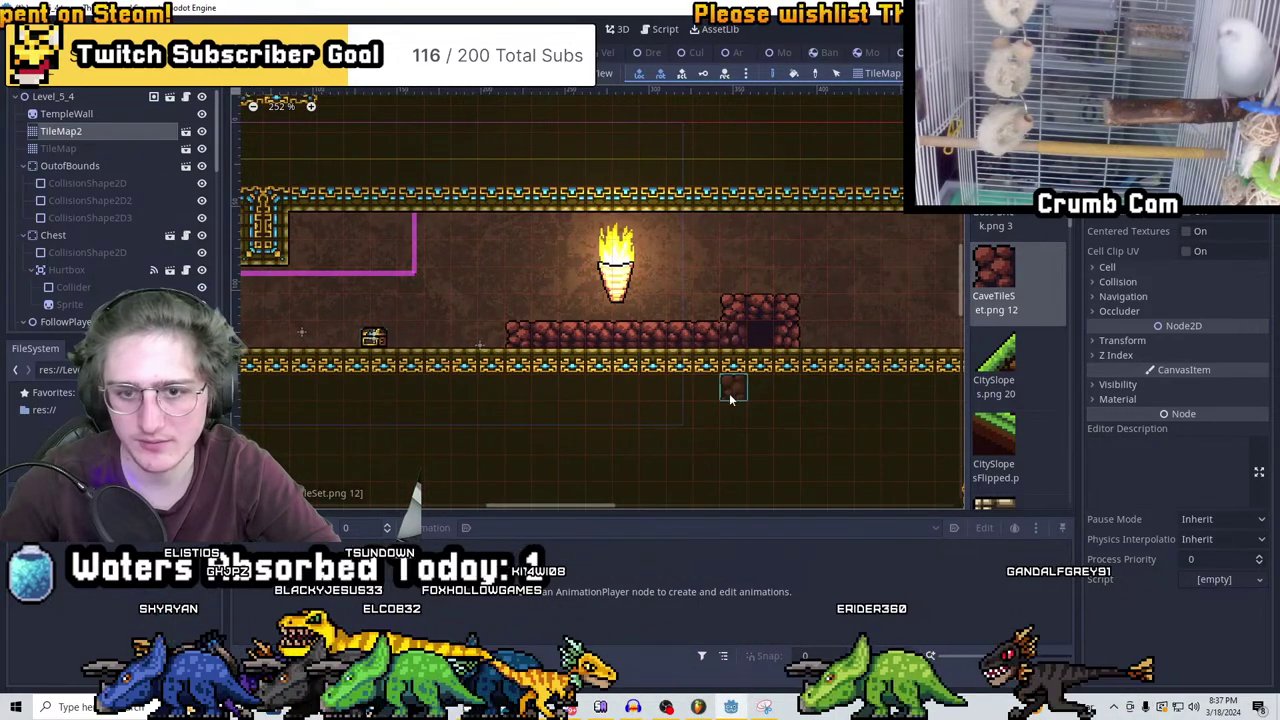
# Add a row of cave tiles atop the small block, then look over the corridors
pyautogui.moveTo(729, 393); pyautogui.dragTo(528, 419, button='middle')
pyautogui.moveTo(773, 262); pyautogui.dragTo(549, 258, button='middle')
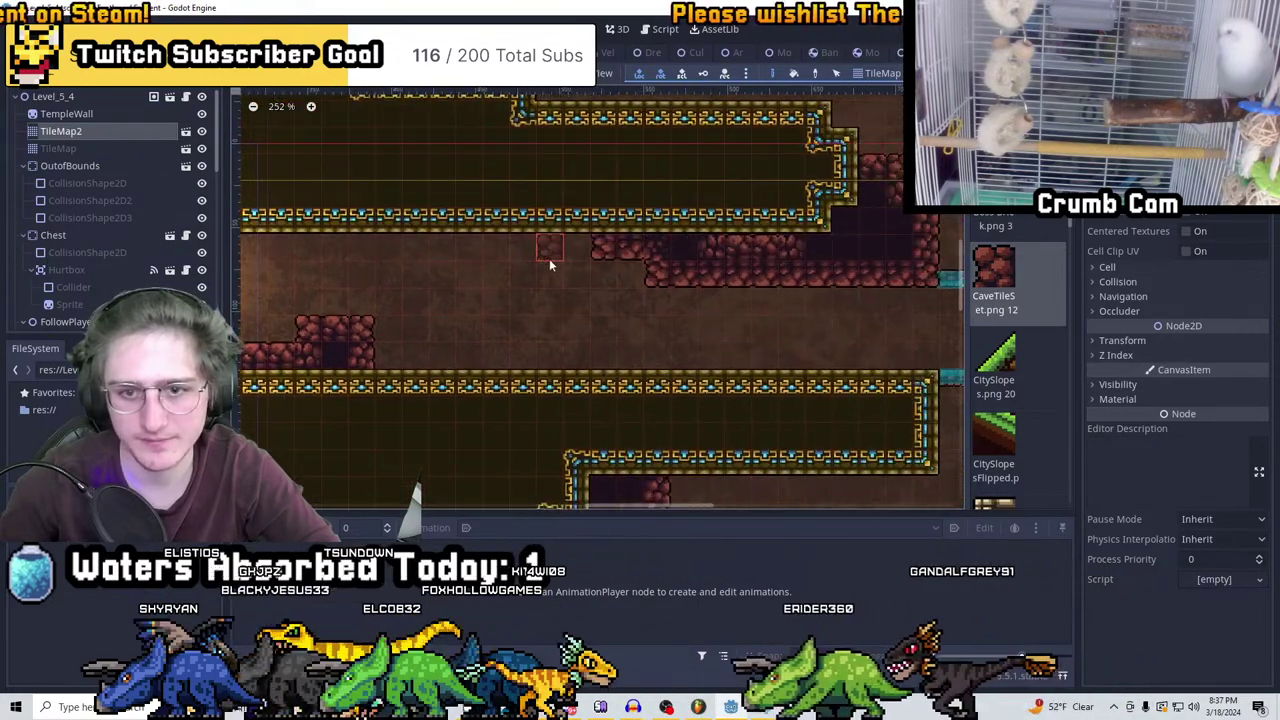
pyautogui.click(345, 306)
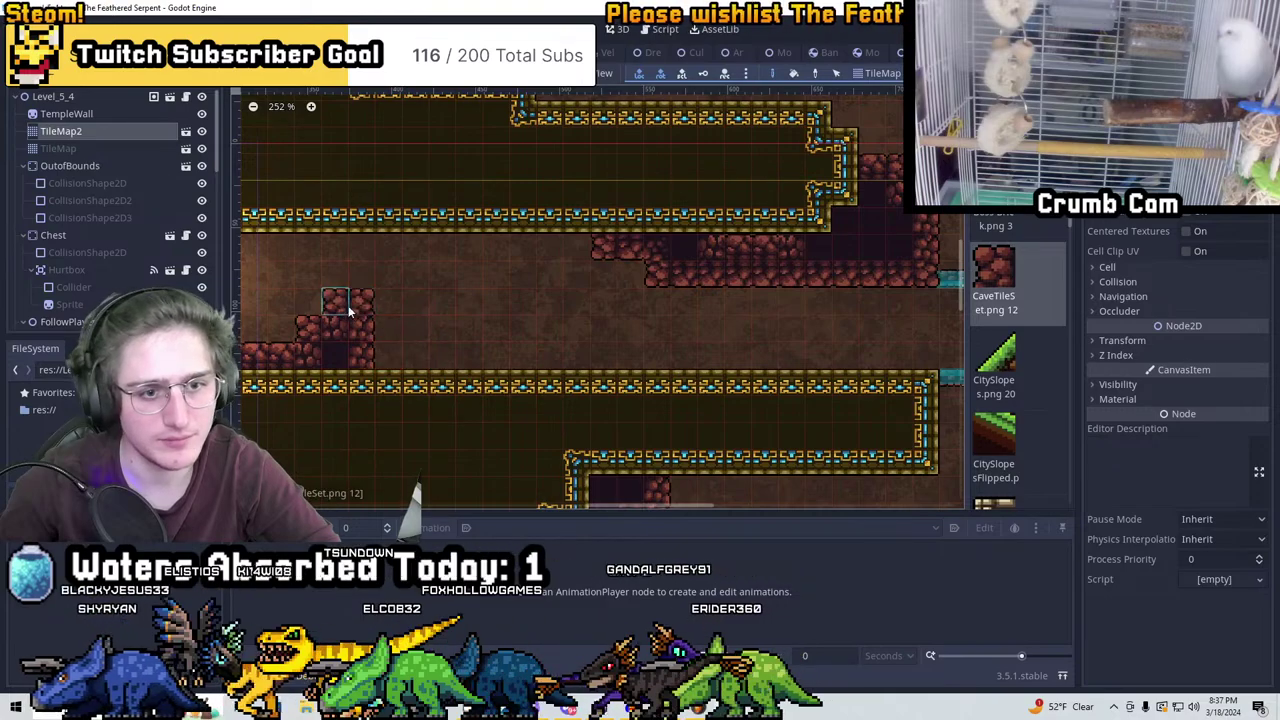
pyautogui.moveTo(345, 306)
pyautogui.mouseDown(button='middle')
pyautogui.moveTo(544, 299)
pyautogui.moveTo(582, 330)
pyautogui.mouseUp(button='middle')
pyautogui.scroll(-1, 582, 330)
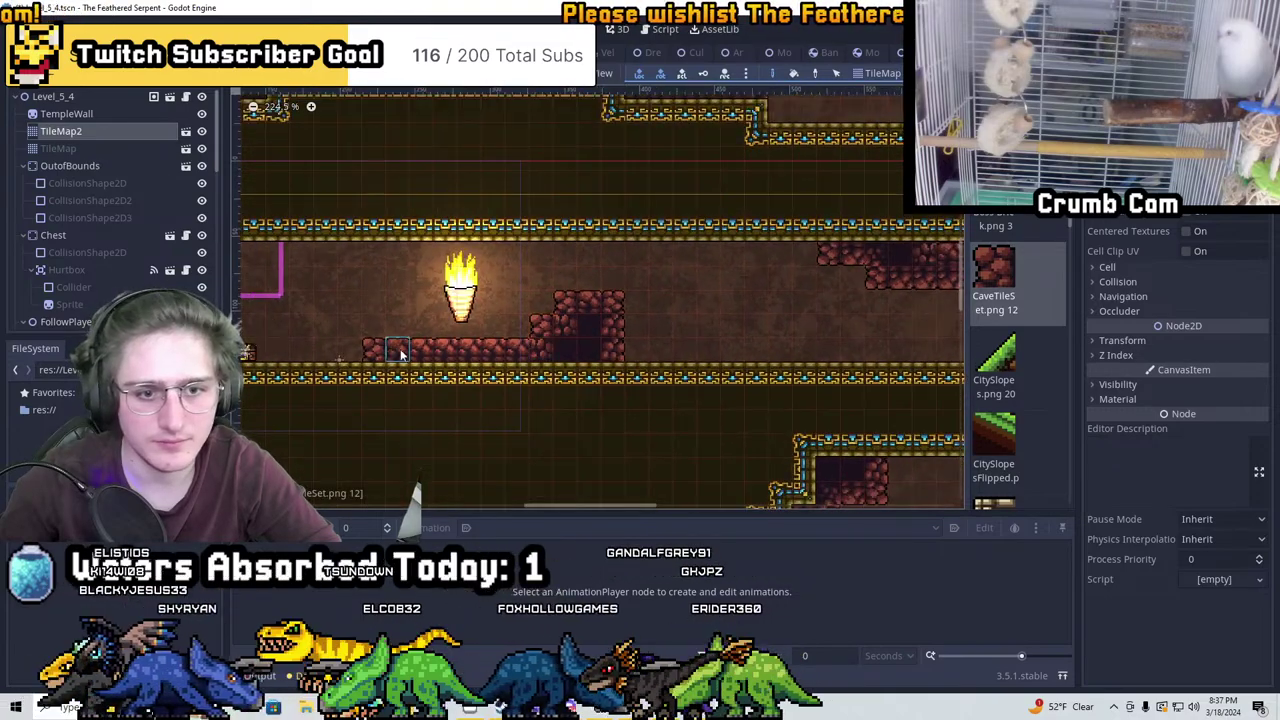
pyautogui.moveTo(446, 346); pyautogui.dragTo(455, 383, button='middle')
pyautogui.scroll(-1, 455, 383)
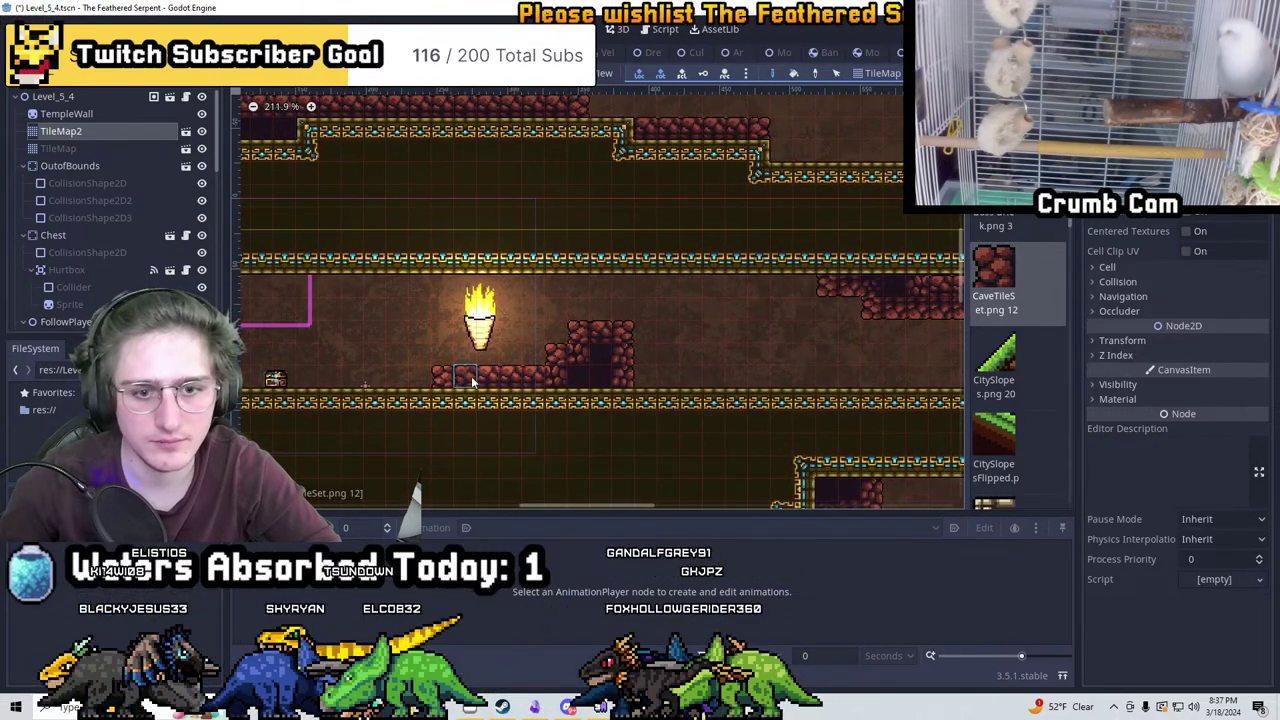
pyautogui.moveTo(730, 333); pyautogui.dragTo(616, 292, button='middle')
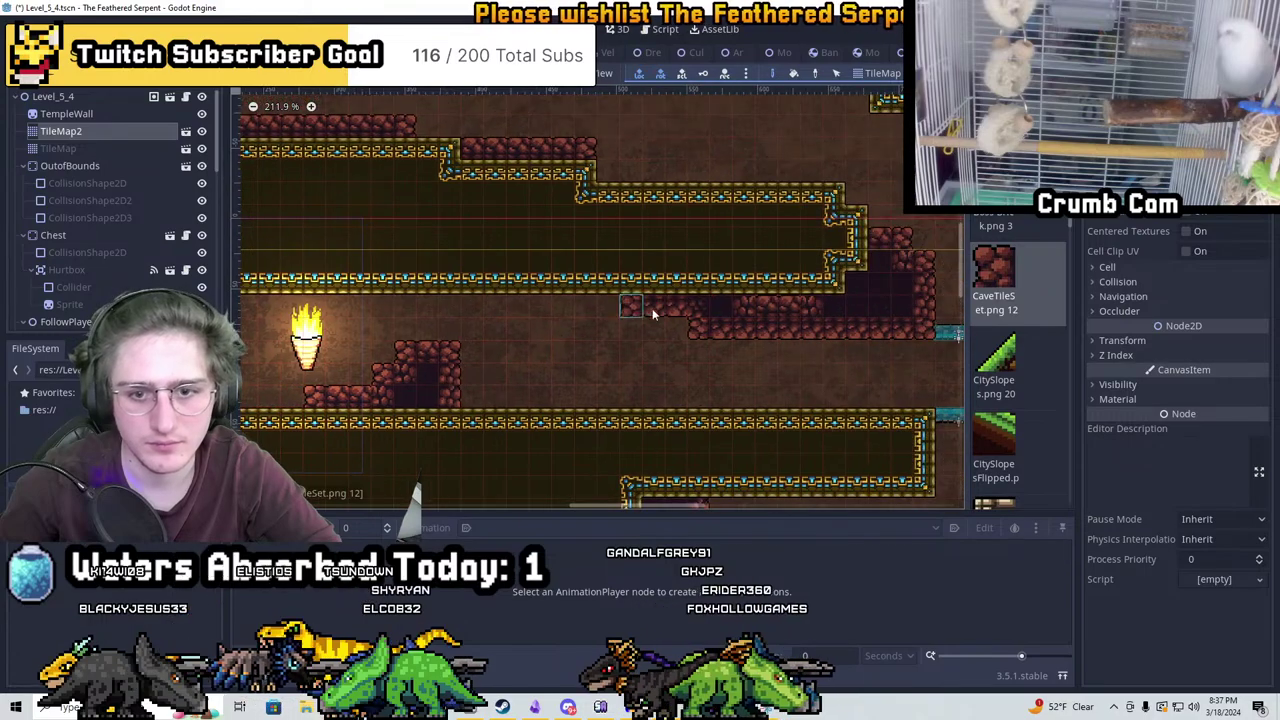
pyautogui.scroll(-2, 700, 316)
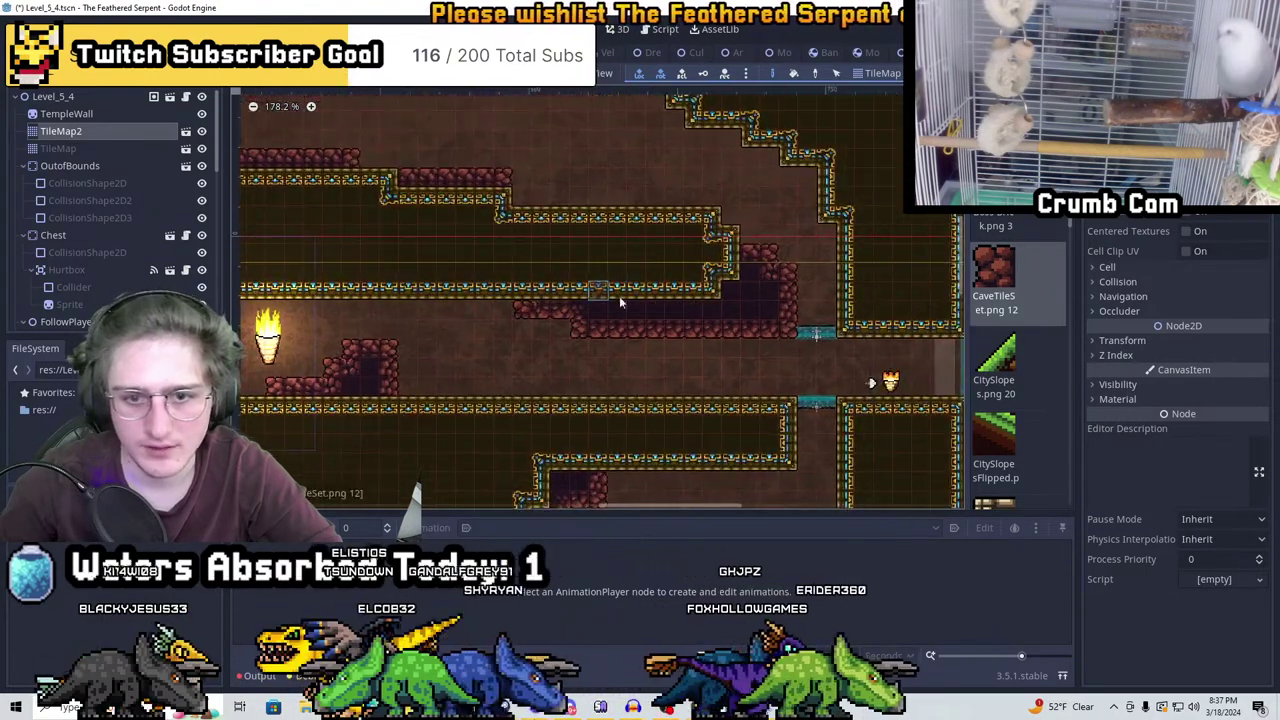
pyautogui.moveTo(619, 296); pyautogui.dragTo(698, 222, button='middle')
pyautogui.scroll(-2, 738, 300)
pyautogui.scroll(5, 740, 302)
# Select the TempleBreakingPlatform node and bring the teal platform into view
pyautogui.click(676, 220)
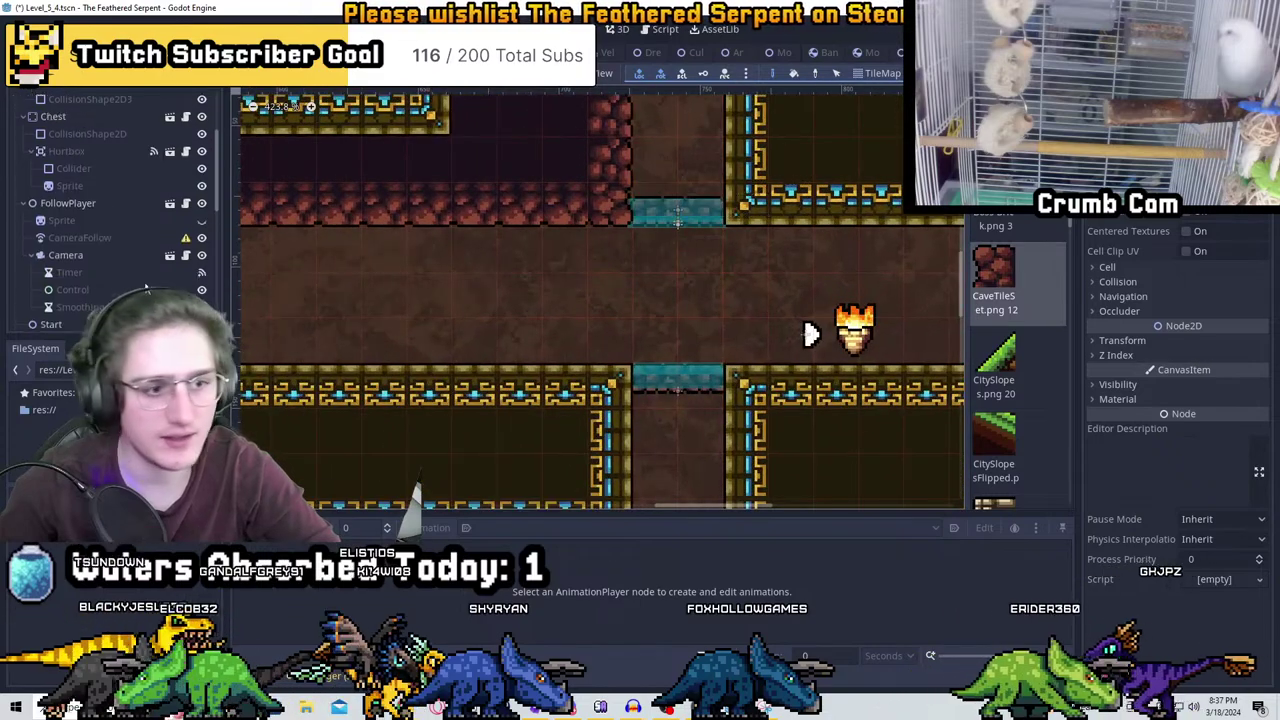
pyautogui.scroll(-2, 89, 198)
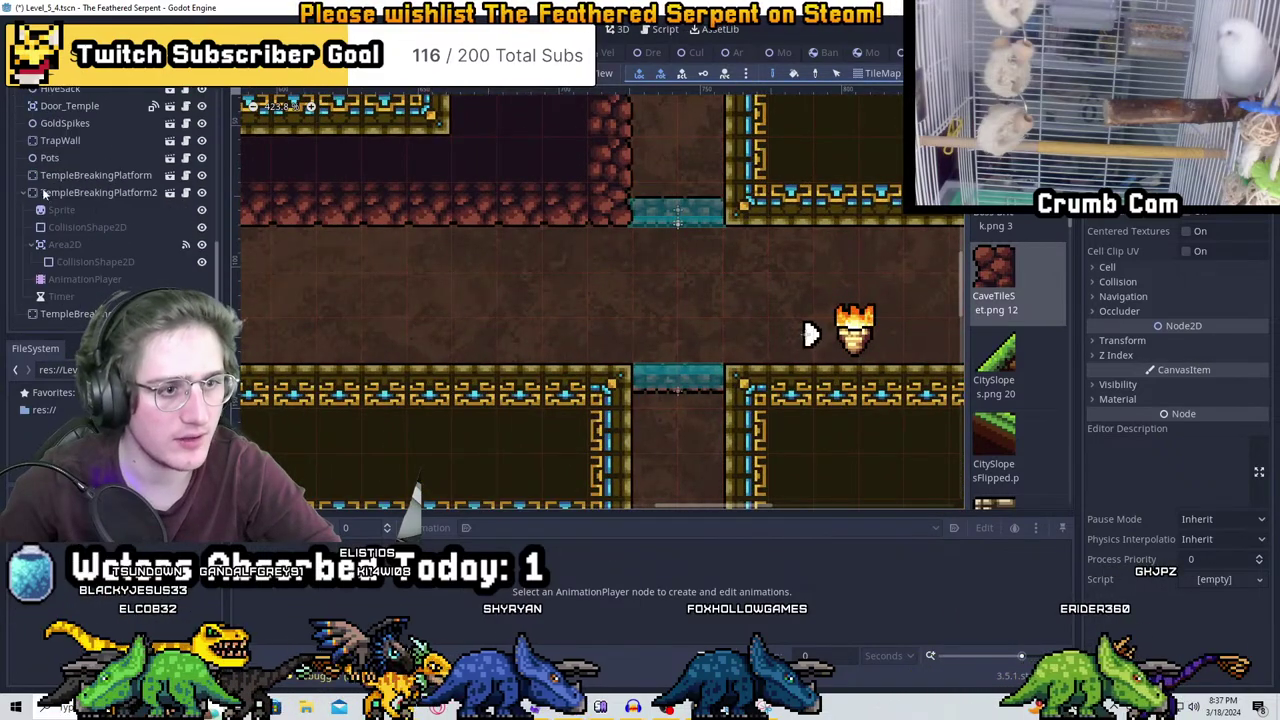
pyautogui.click(82, 298)
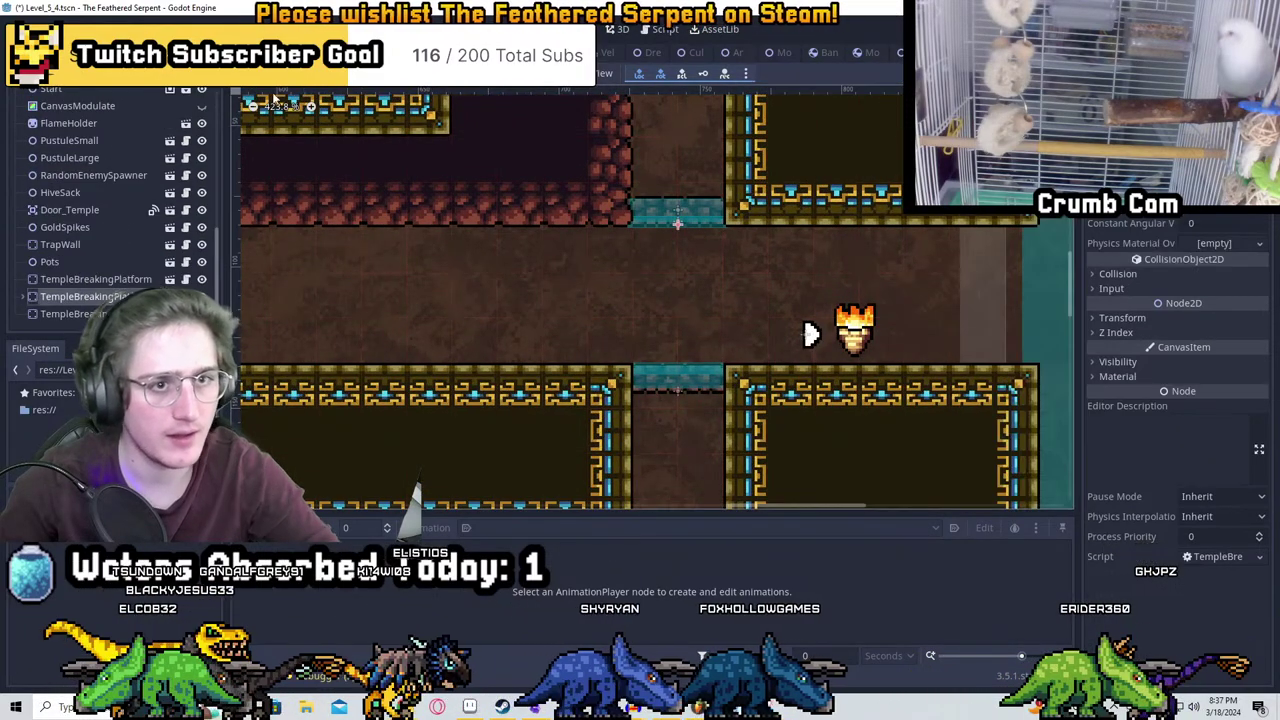
pyautogui.doubleClick(82, 298)
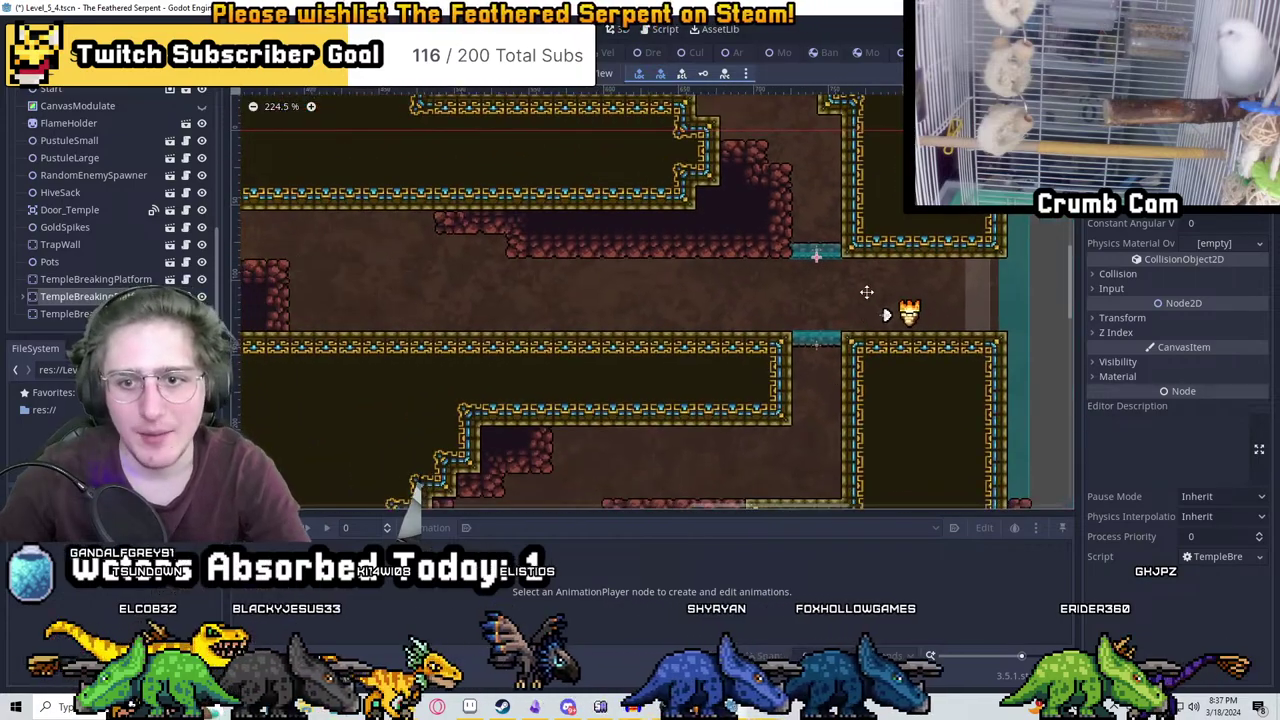
pyautogui.moveTo(885, 315); pyautogui.dragTo(669, 427, button='middle')
pyautogui.scroll(5, 669, 427)
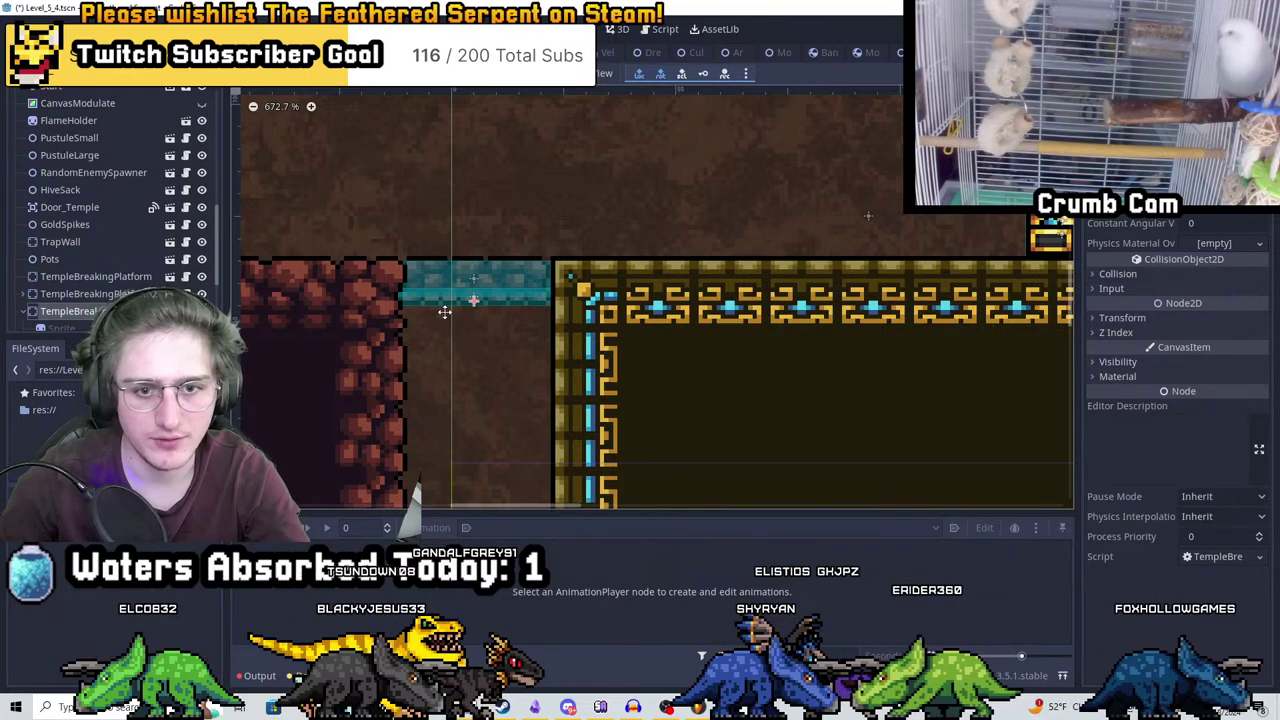
pyautogui.scroll(-4, 448, 312)
pyautogui.scroll(5, 571, 246)
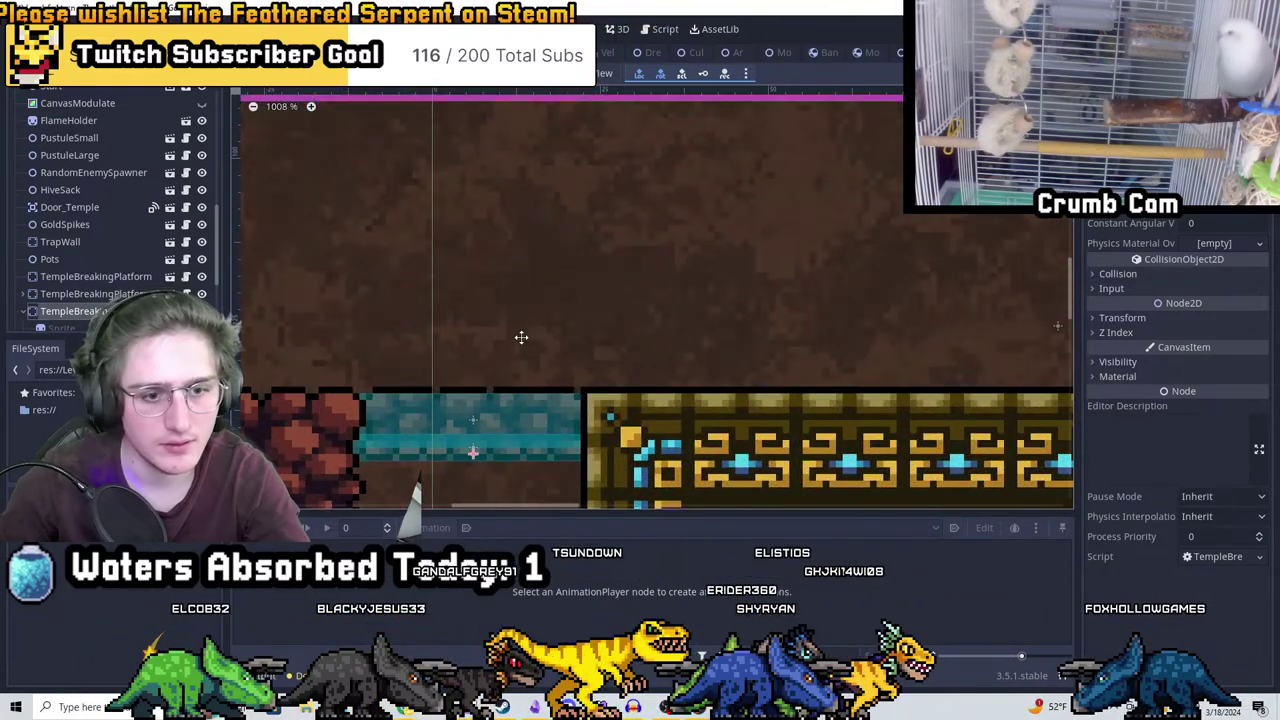
# Nudge the teal platform up slightly with the Up arrow and save the scene
pyautogui.press('Up')
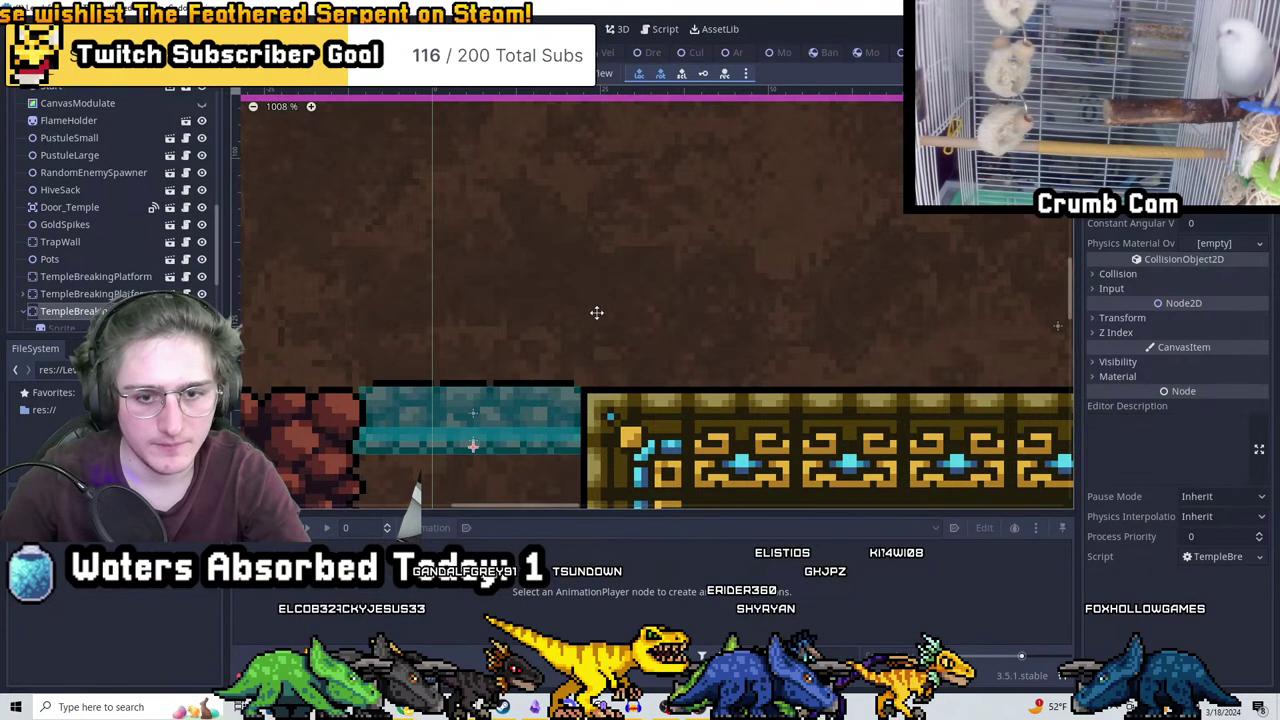
pyautogui.scroll(-2, 596, 313)
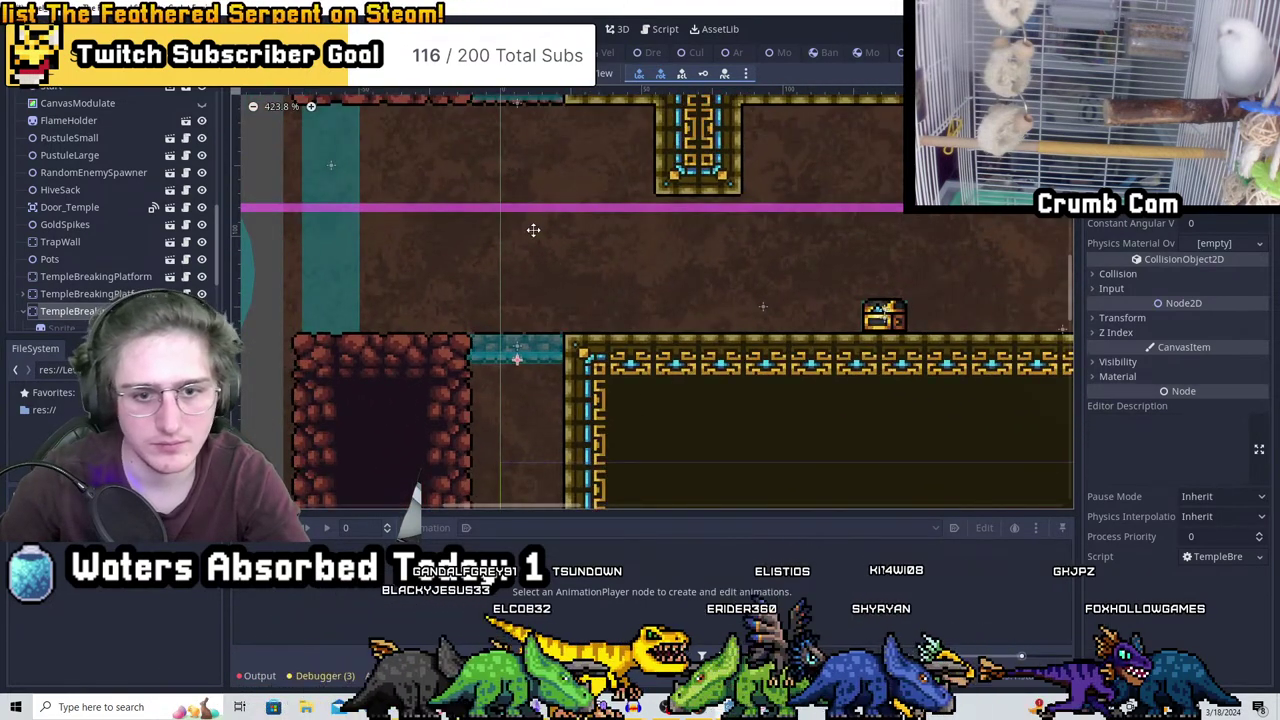
pyautogui.scroll(-1, 729, 280)
pyautogui.scroll(2, 580, 249)
pyautogui.hotkey('ctrl', 's')
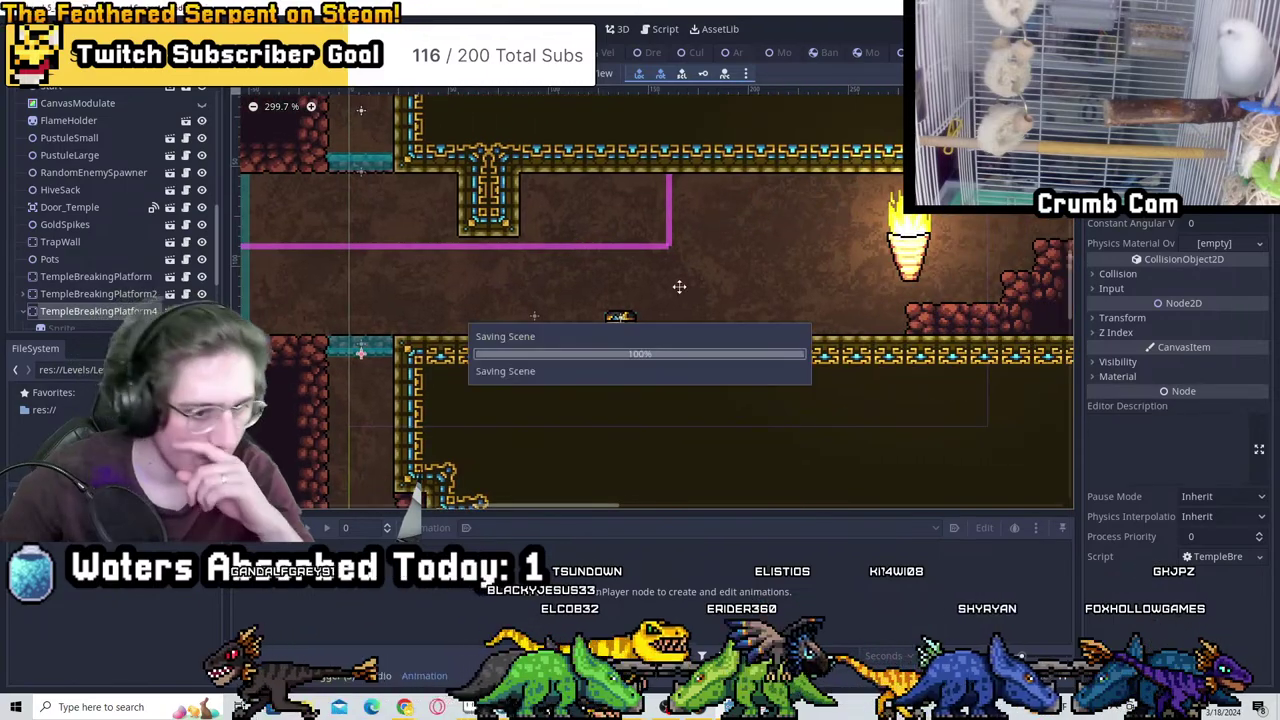
# Look over the staircase and surrounding level, then save the scene again
pyautogui.scroll(-2, 766, 309)
pyautogui.moveTo(766, 309); pyautogui.dragTo(636, 426, button='middle')
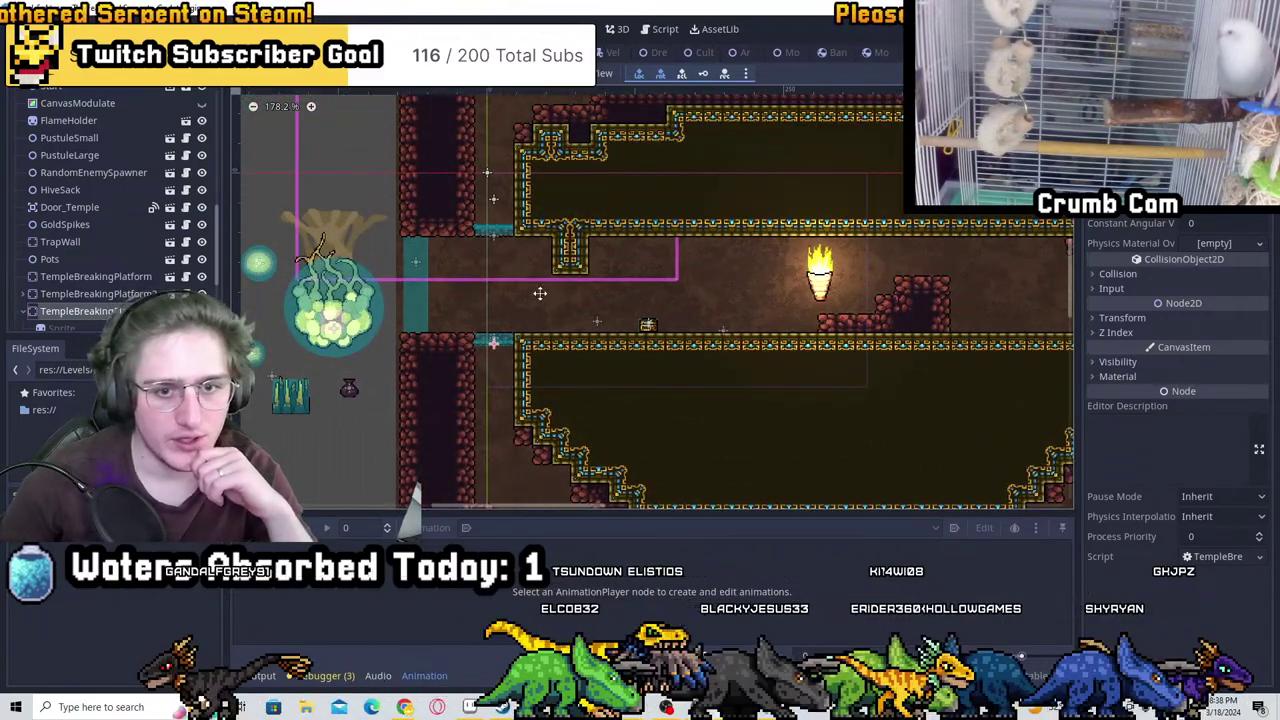
pyautogui.scroll(3, 540, 293)
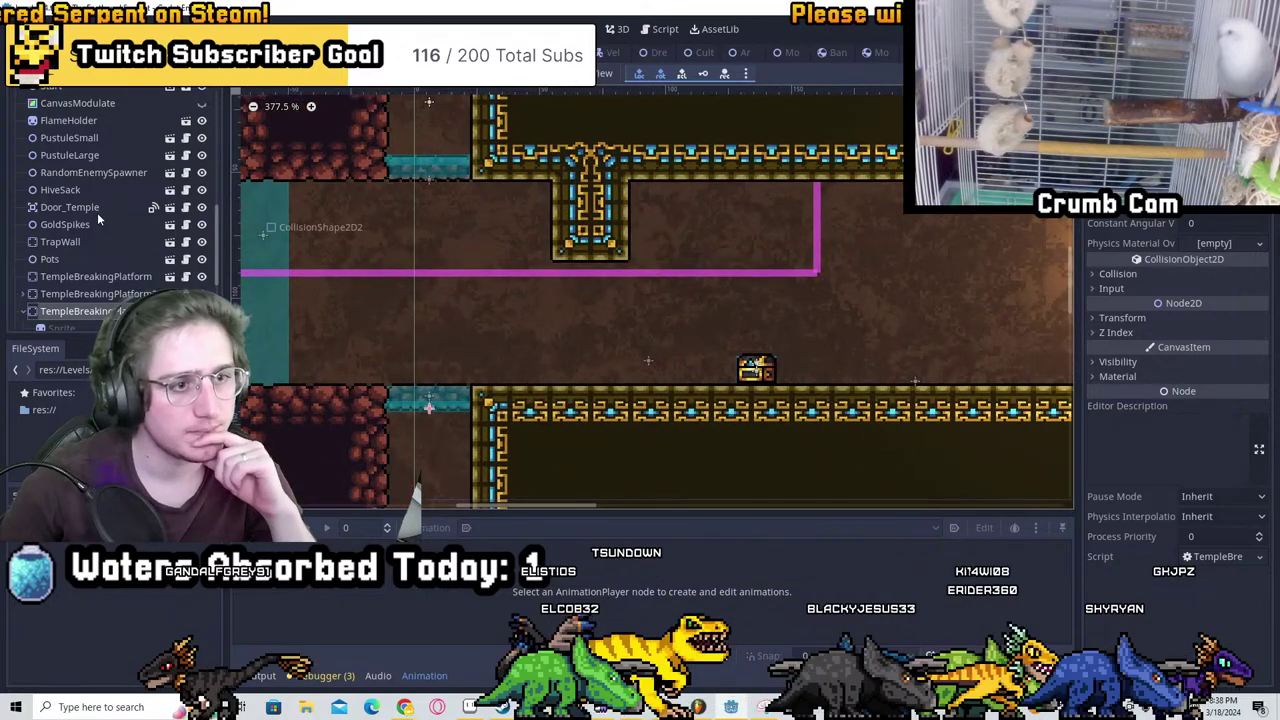
pyautogui.scroll(3, 95, 146)
pyautogui.click(72, 140)
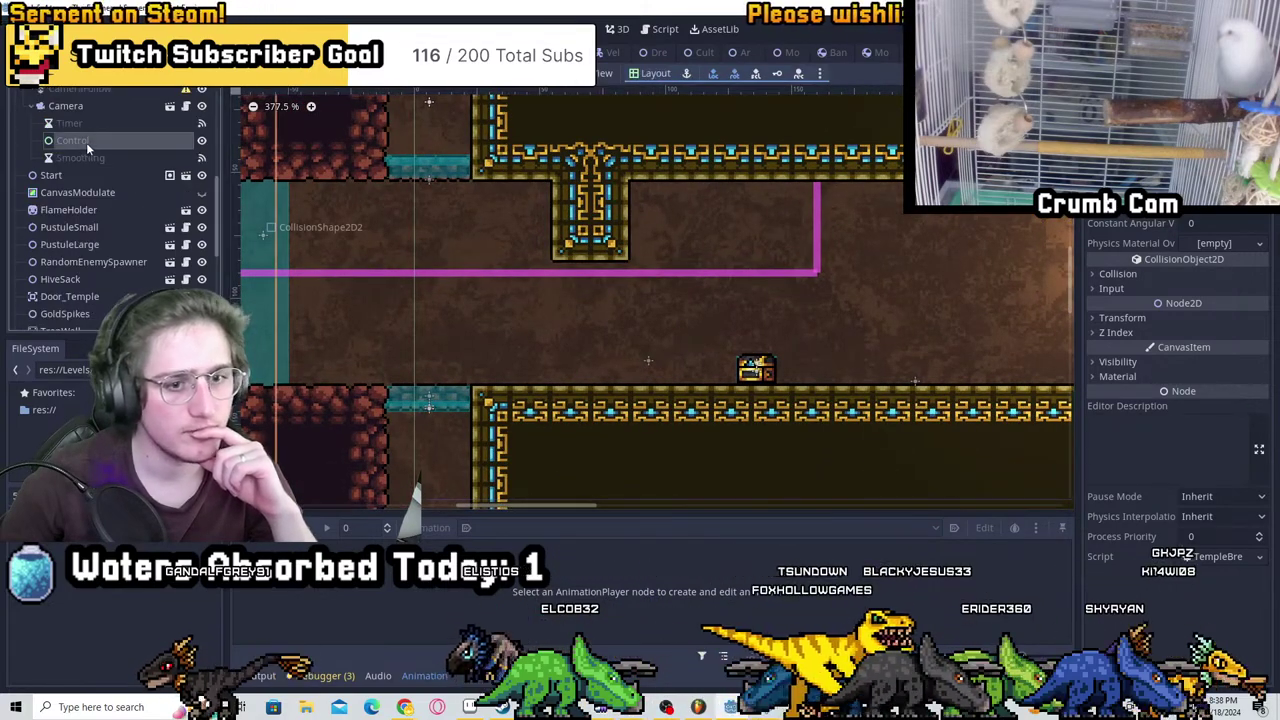
pyautogui.scroll(-1, 341, 309)
pyautogui.moveTo(341, 309); pyautogui.dragTo(541, 353, button='middle')
pyautogui.scroll(-1, 541, 353)
pyautogui.scroll(3, 541, 353)
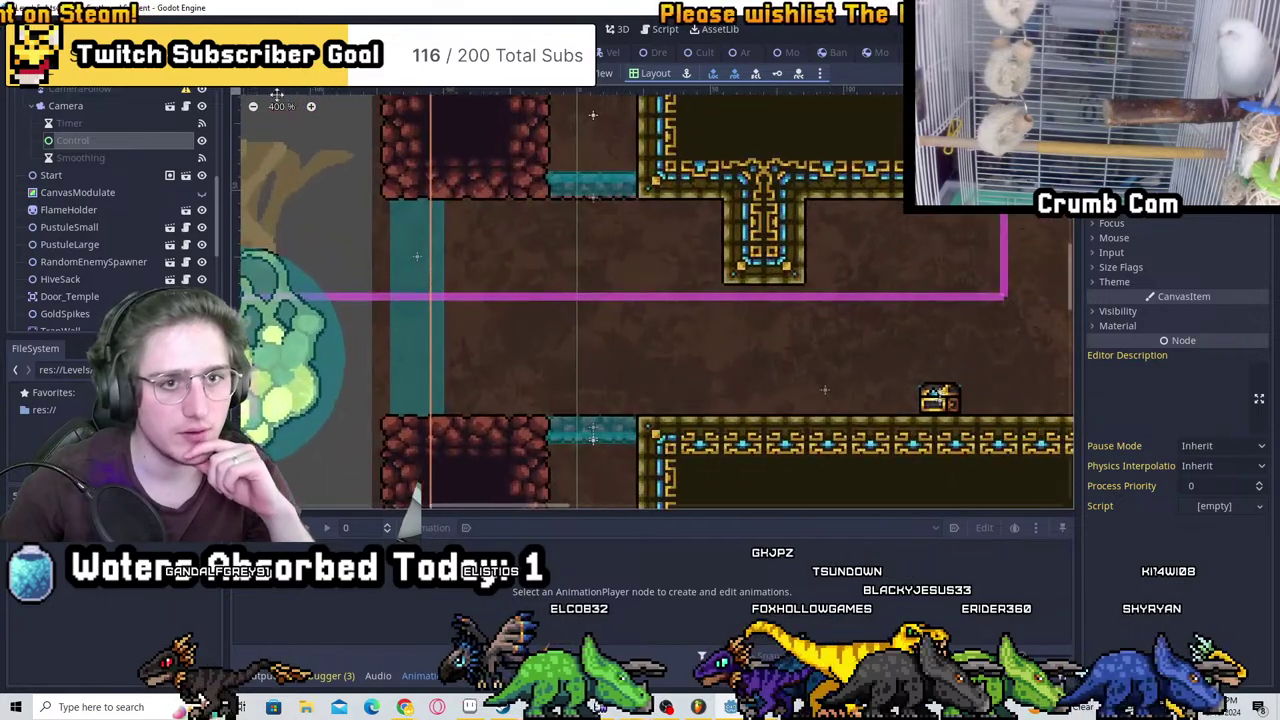
pyautogui.scroll(1, 397, 226)
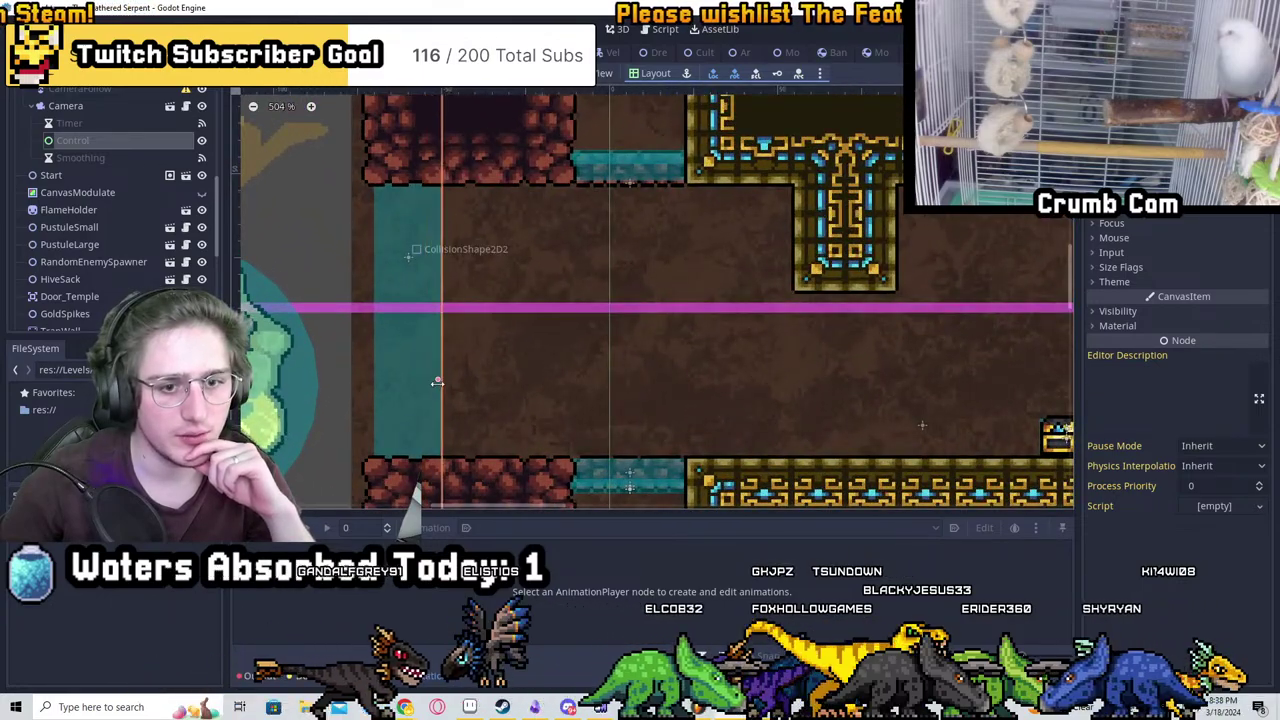
pyautogui.scroll(-2, 513, 346)
pyautogui.scroll(-2, 513, 346)
pyautogui.hotkey('ctrl', 's')
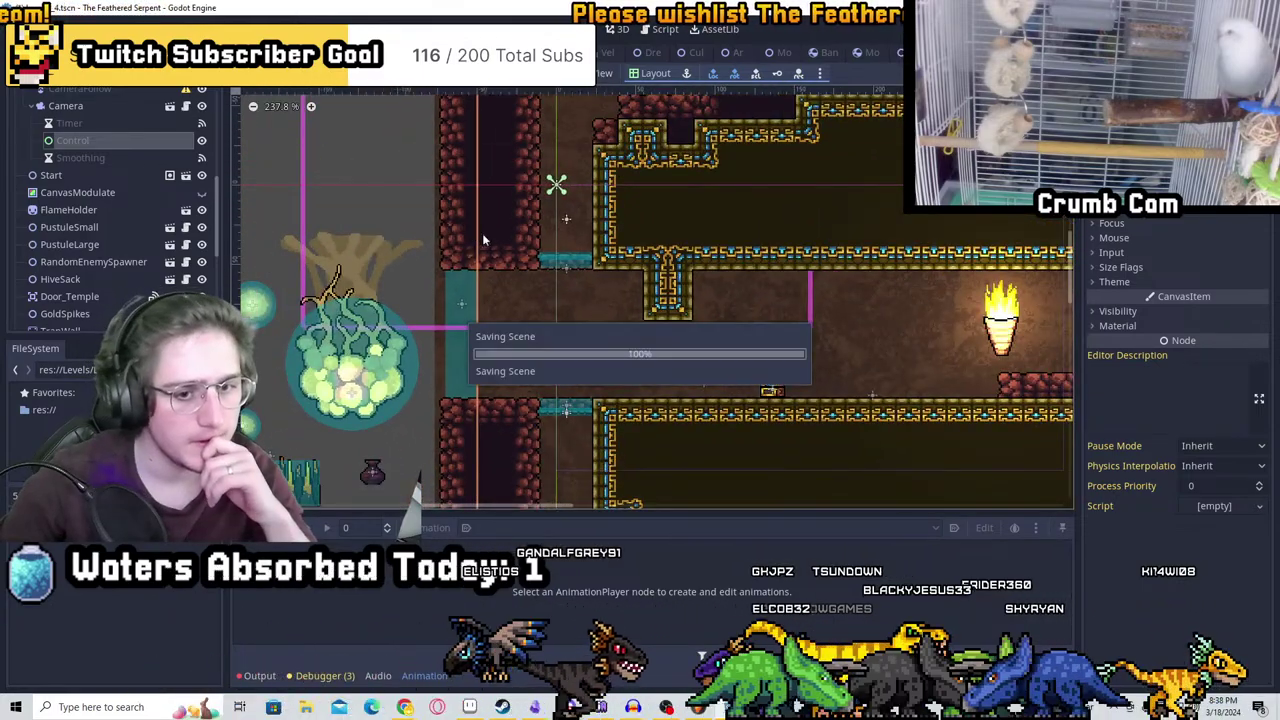
pyautogui.moveTo(658, 336); pyautogui.dragTo(594, 257, button='middle')
pyautogui.scroll(5, 121, 182)
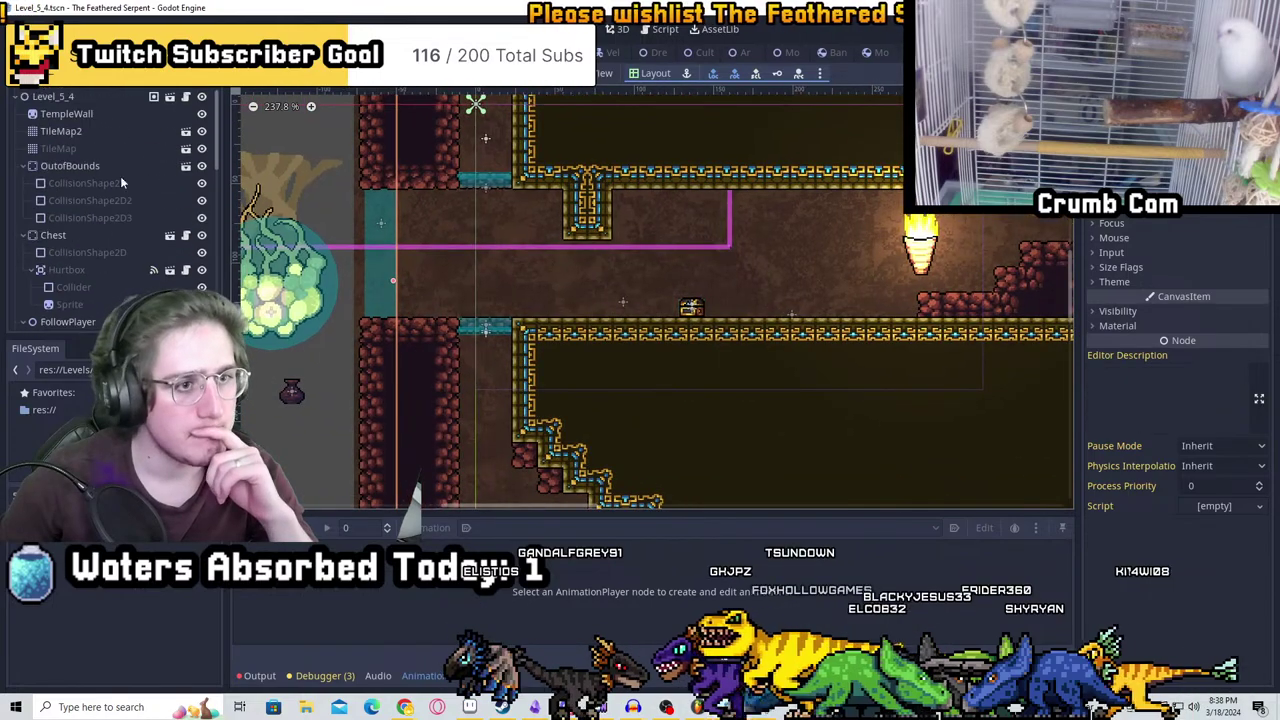
# Select the TileMap layer and pick the Tileset Stone.png 7 tile
pyautogui.click(88, 132)
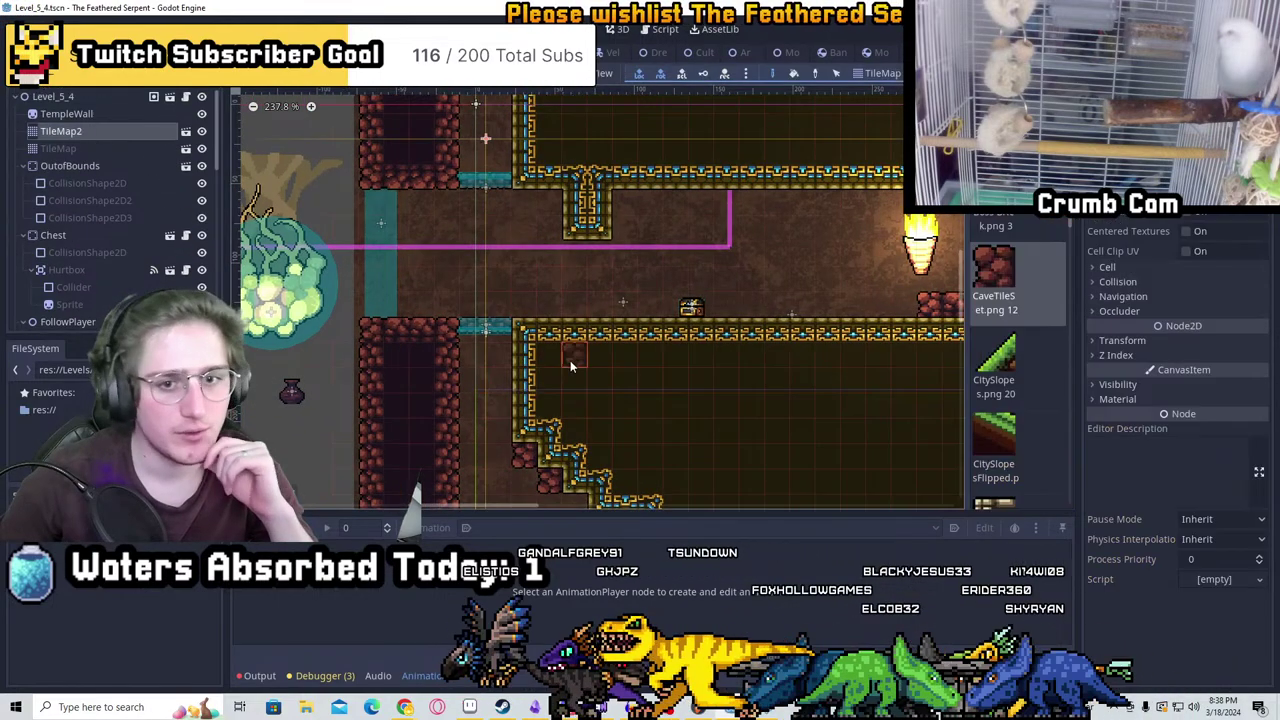
pyautogui.click(70, 148)
pyautogui.scroll(-4, 1035, 370)
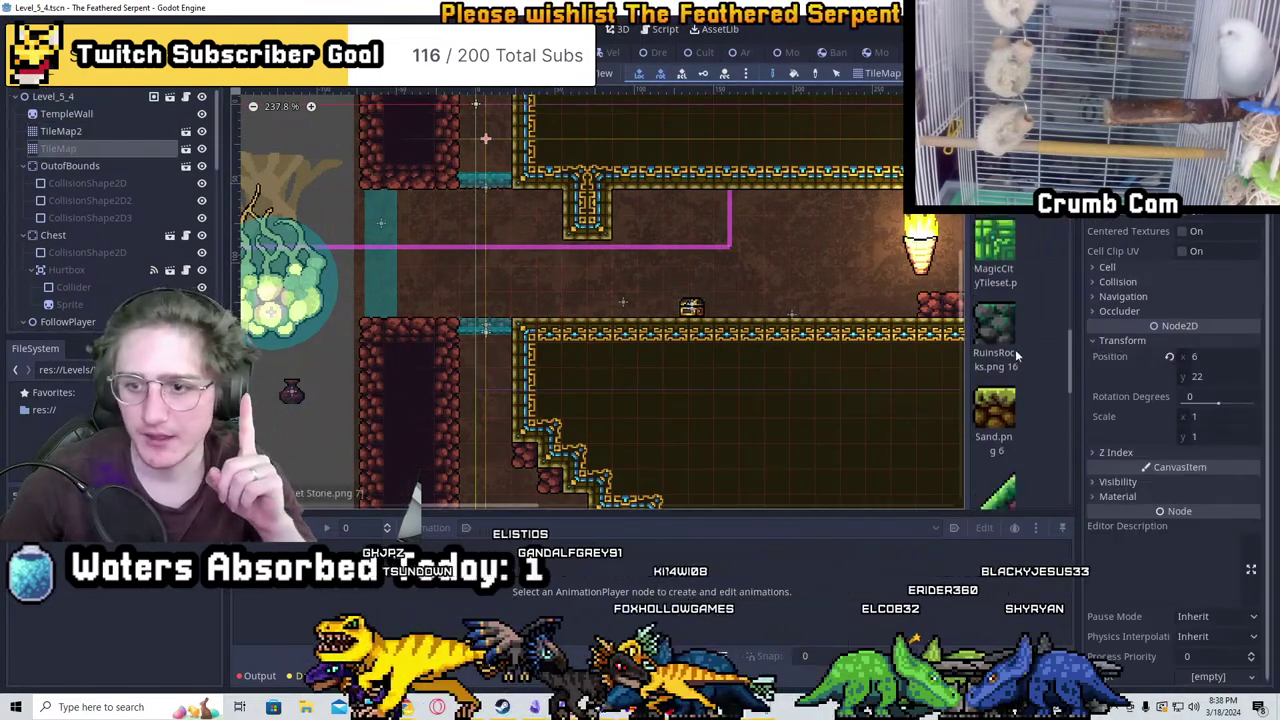
pyautogui.scroll(-3, 1015, 353)
pyautogui.moveTo(949, 386); pyautogui.dragTo(558, 224, button='middle')
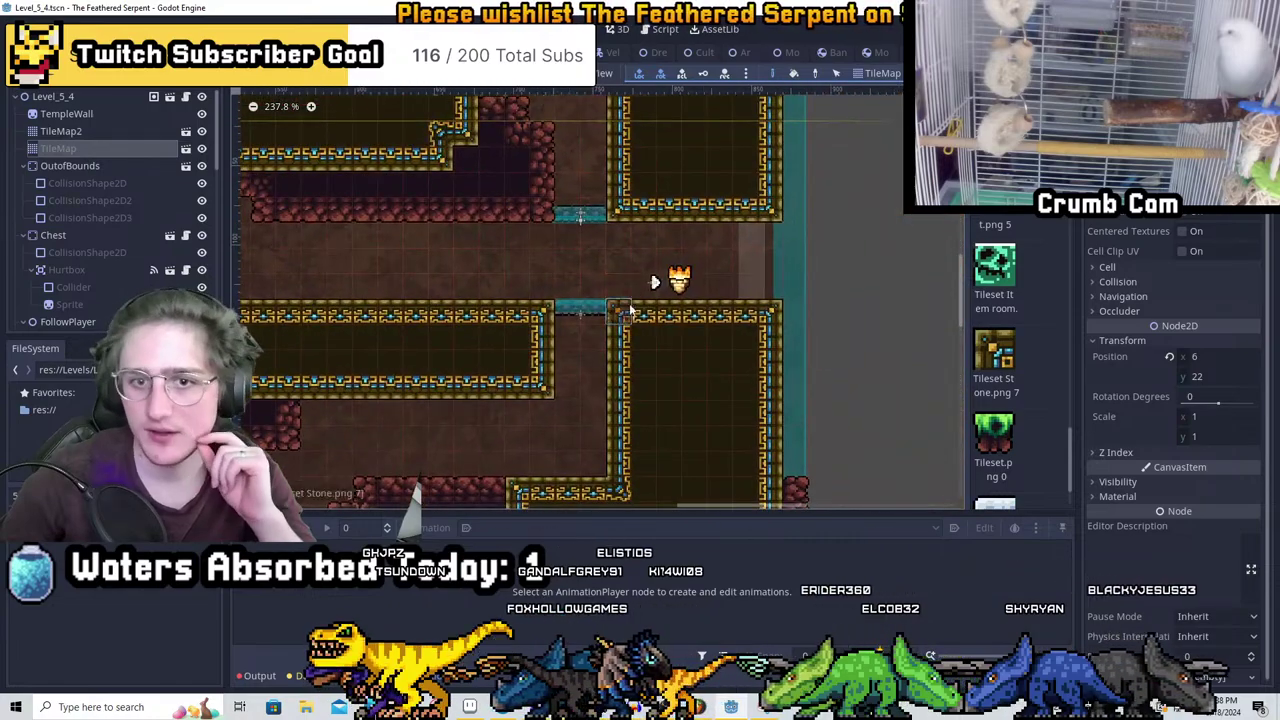
pyautogui.scroll(-1, 1062, 376)
pyautogui.click(995, 312)
# Paint stone tiles left of the existing block at the lower corridor's end, then select Level_5_4
pyautogui.moveTo(900, 340); pyautogui.dragTo(551, 315, button='middle')
pyautogui.scroll(3, 550, 340)
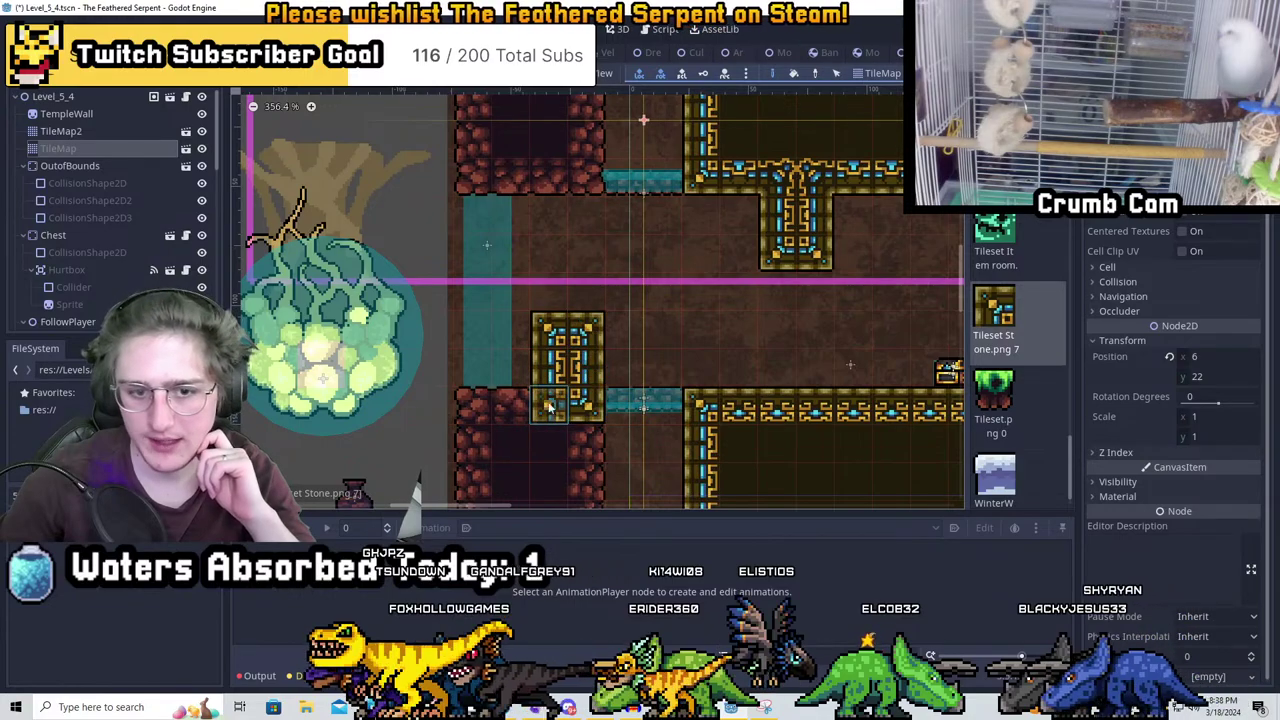
pyautogui.scroll(-2, 573, 415)
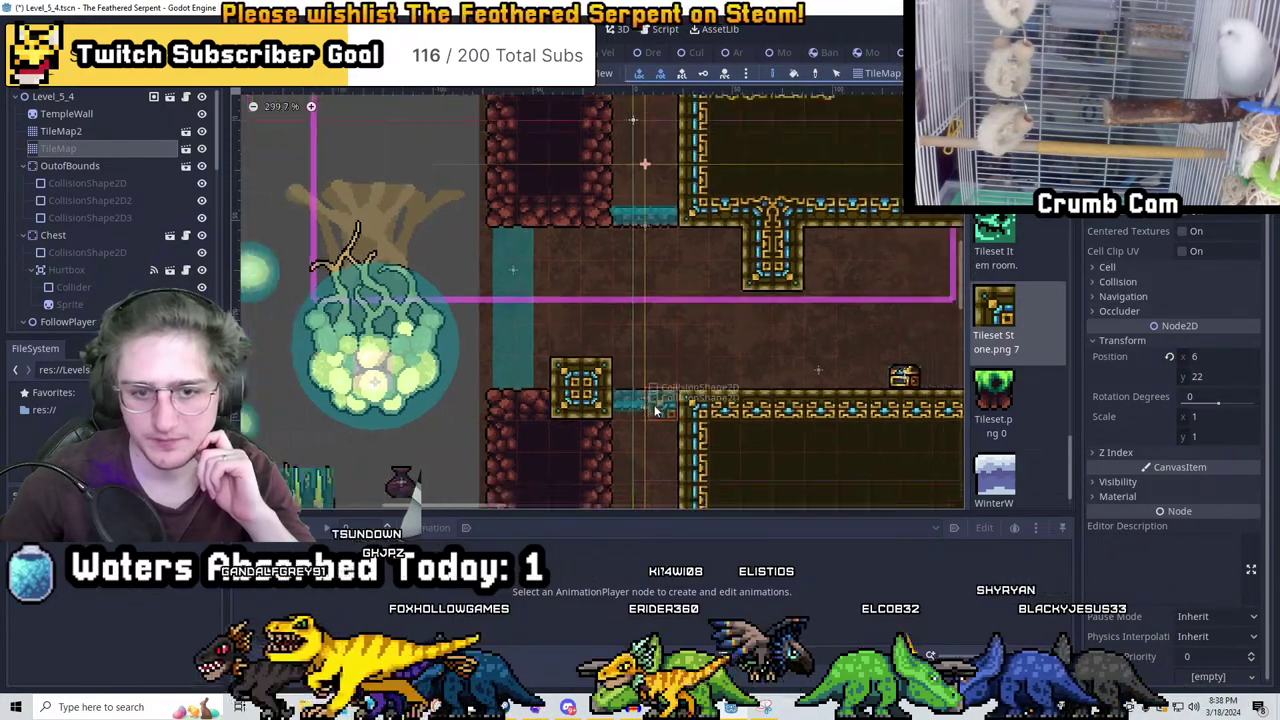
pyautogui.moveTo(573, 415); pyautogui.dragTo(493, 335, button='middle')
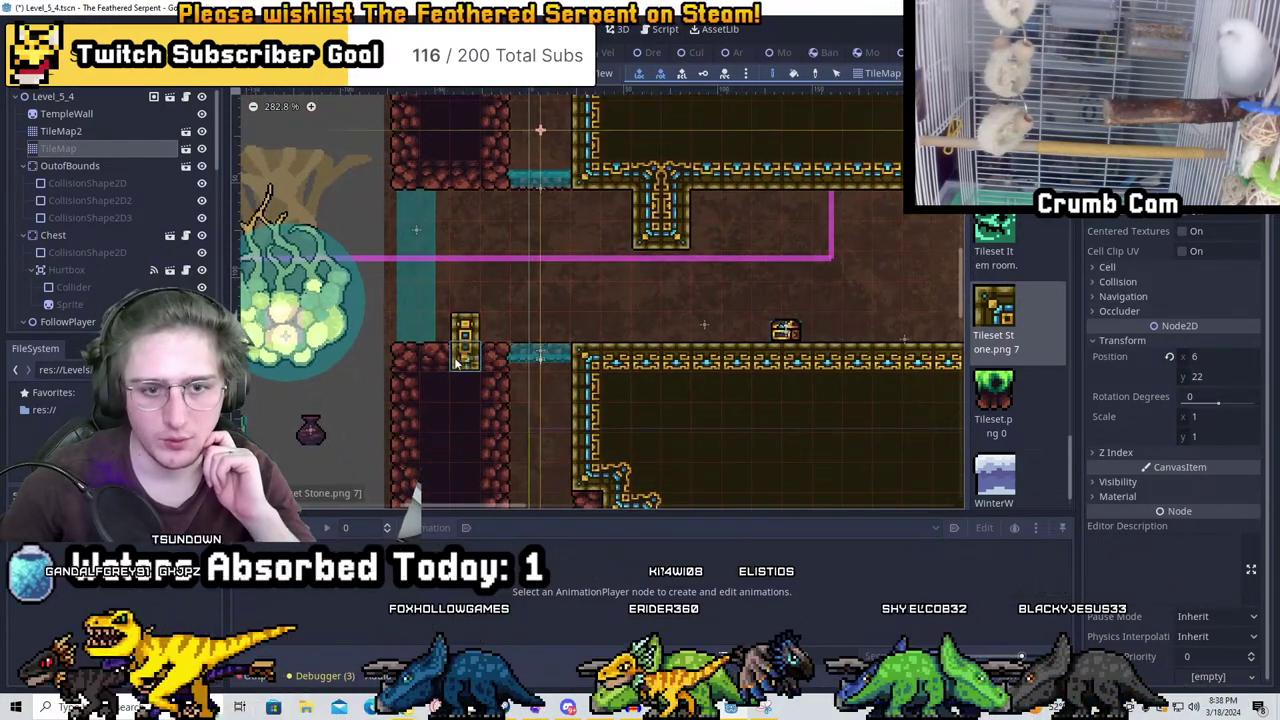
pyautogui.click(420, 358)
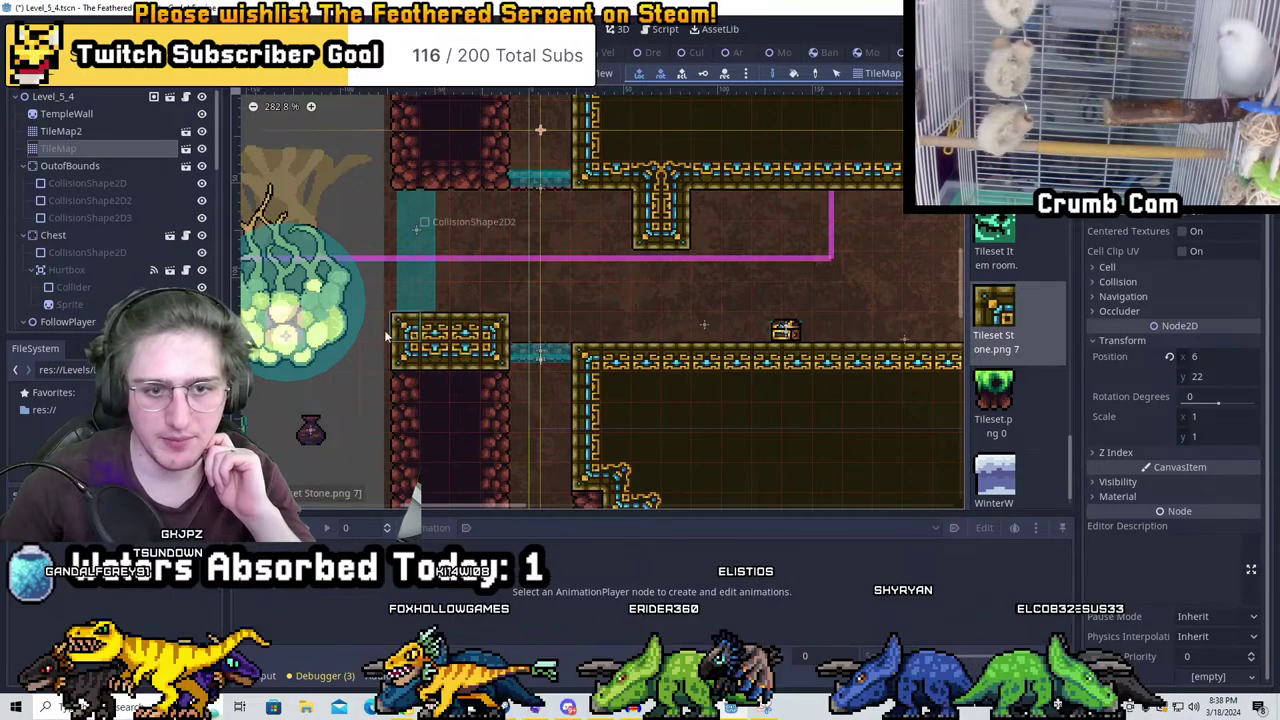
pyautogui.scroll(3, 430, 310)
pyautogui.scroll(-5, 735, 316)
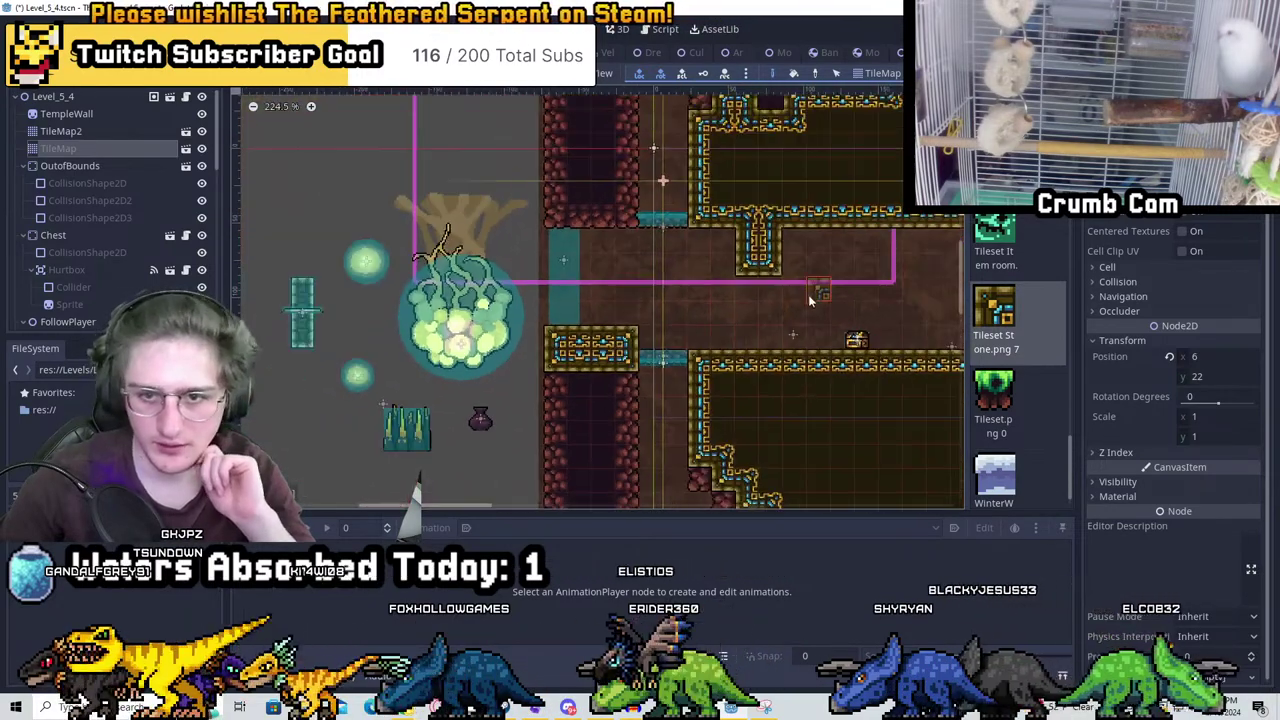
pyautogui.moveTo(735, 316); pyautogui.dragTo(445, 285, button='middle')
pyautogui.moveTo(507, 328); pyautogui.dragTo(665, 328, button='middle')
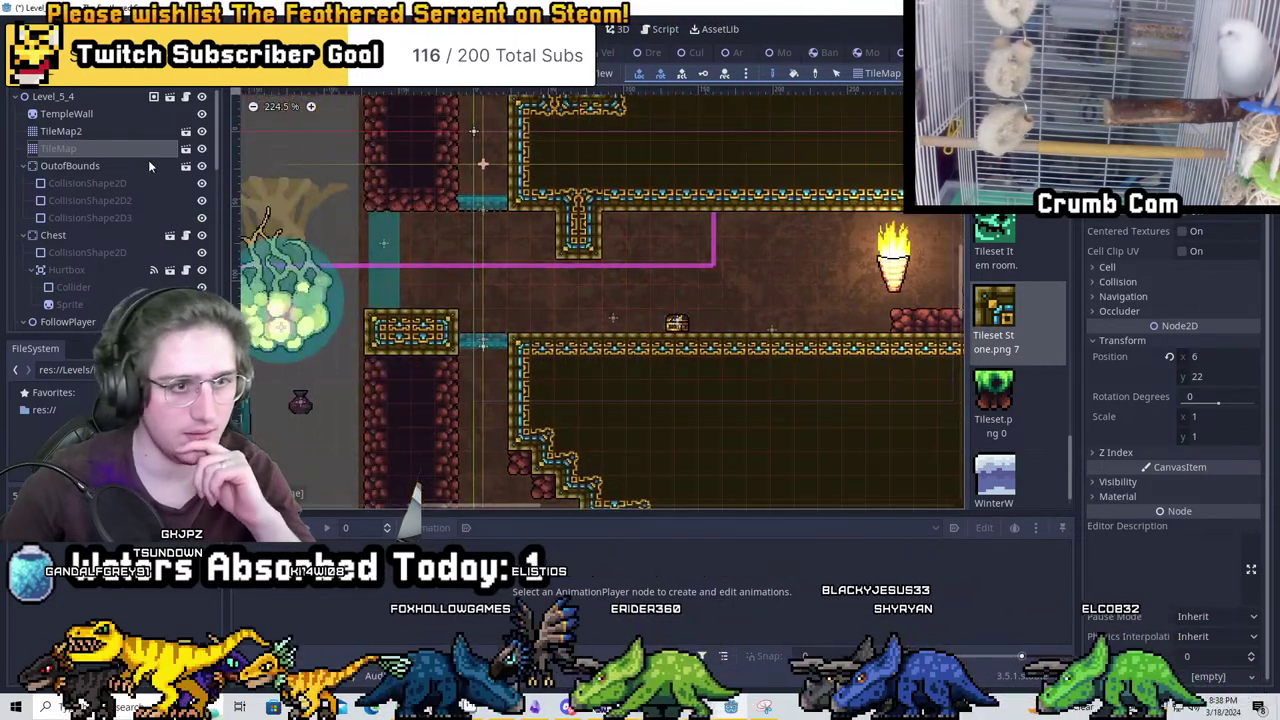
pyautogui.click(60, 97)
pyautogui.scroll(-2, 947, 232)
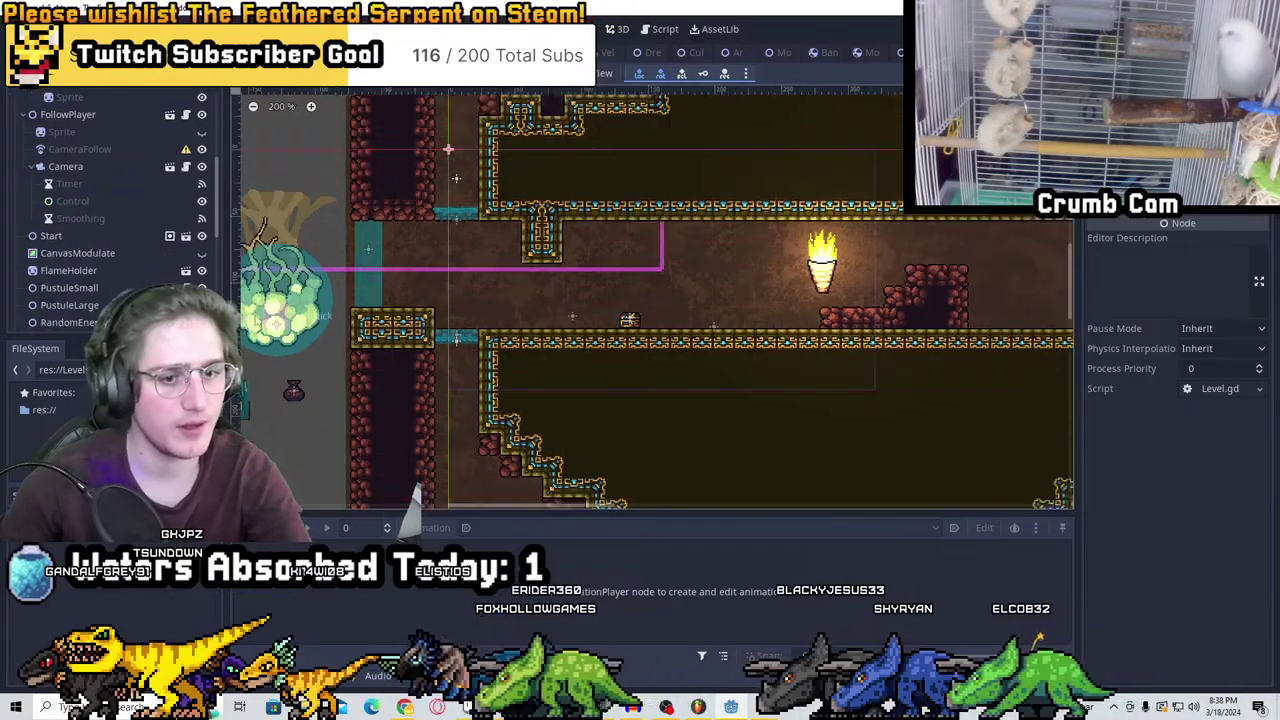
pyautogui.scroll(-3, 110, 250)
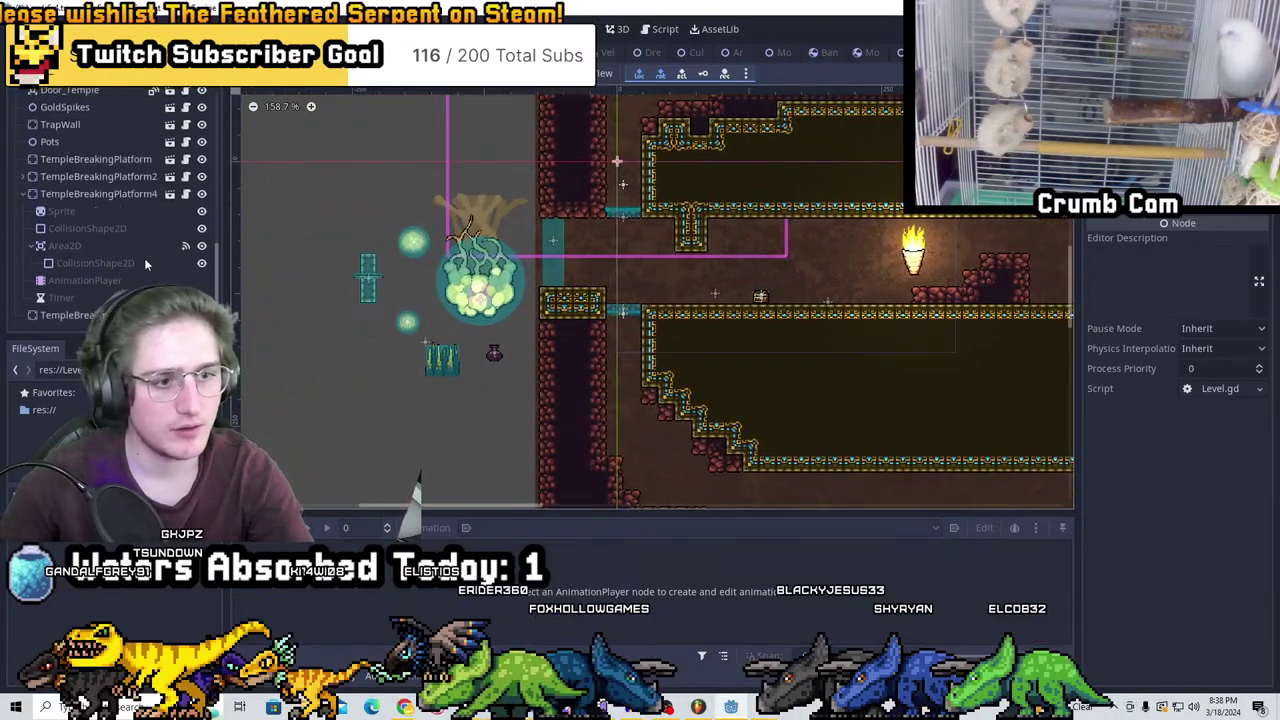
pyautogui.click(60, 122)
pyautogui.scroll(-1, 568, 238)
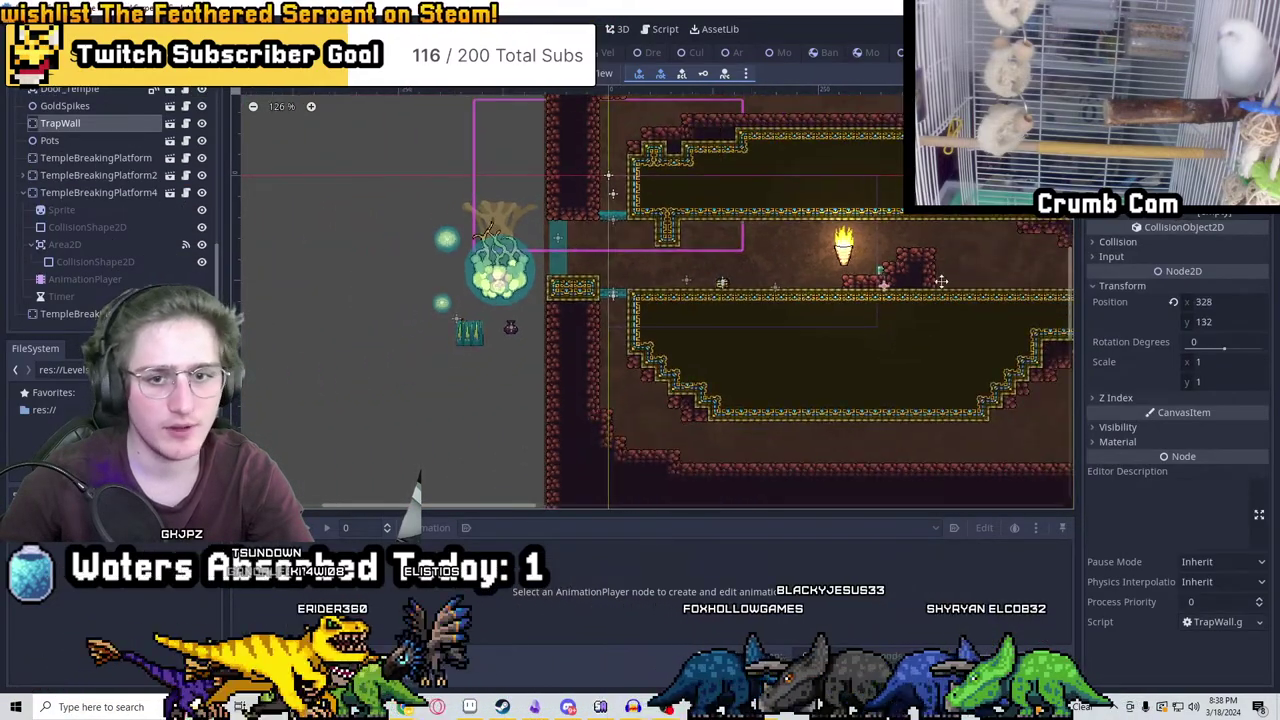
pyautogui.moveTo(941, 282); pyautogui.dragTo(563, 309, button='middle')
pyautogui.scroll(5, 563, 309)
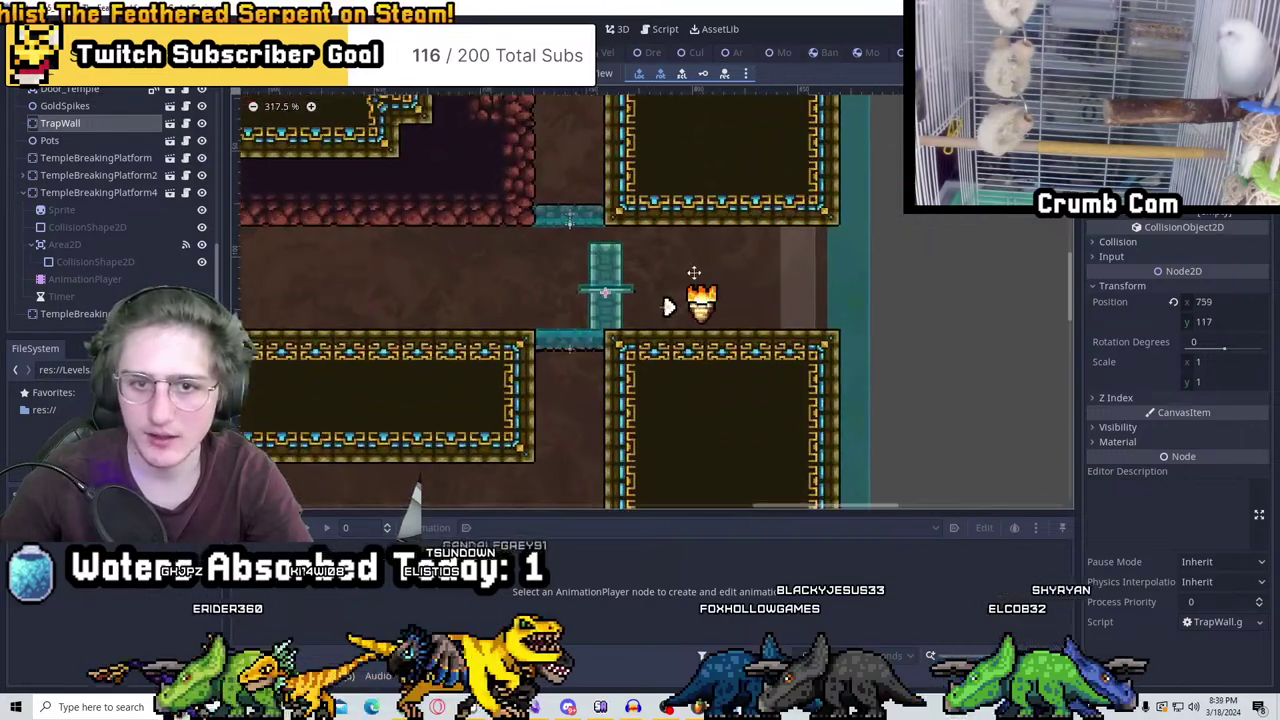
pyautogui.scroll(5, 625, 285)
pyautogui.moveTo(590, 285); pyautogui.dragTo(641, 211)
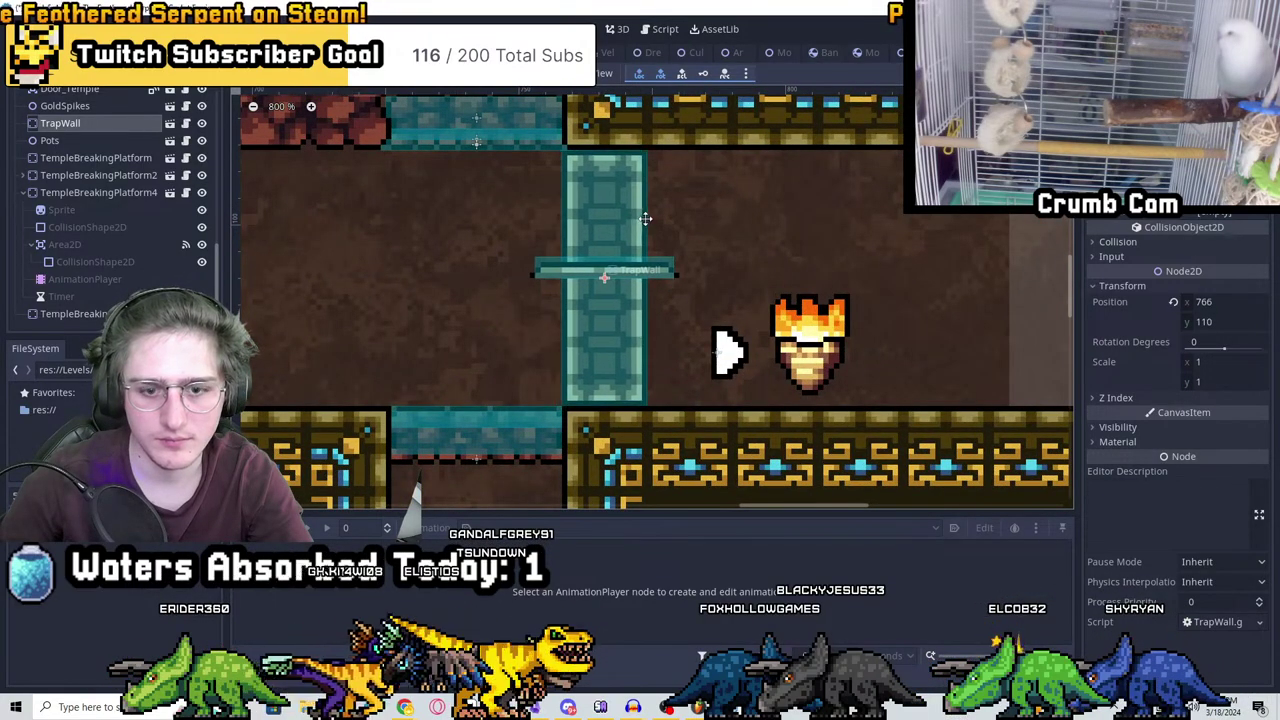
pyautogui.scroll(-2, 643, 211)
pyautogui.rightClick(69, 130)
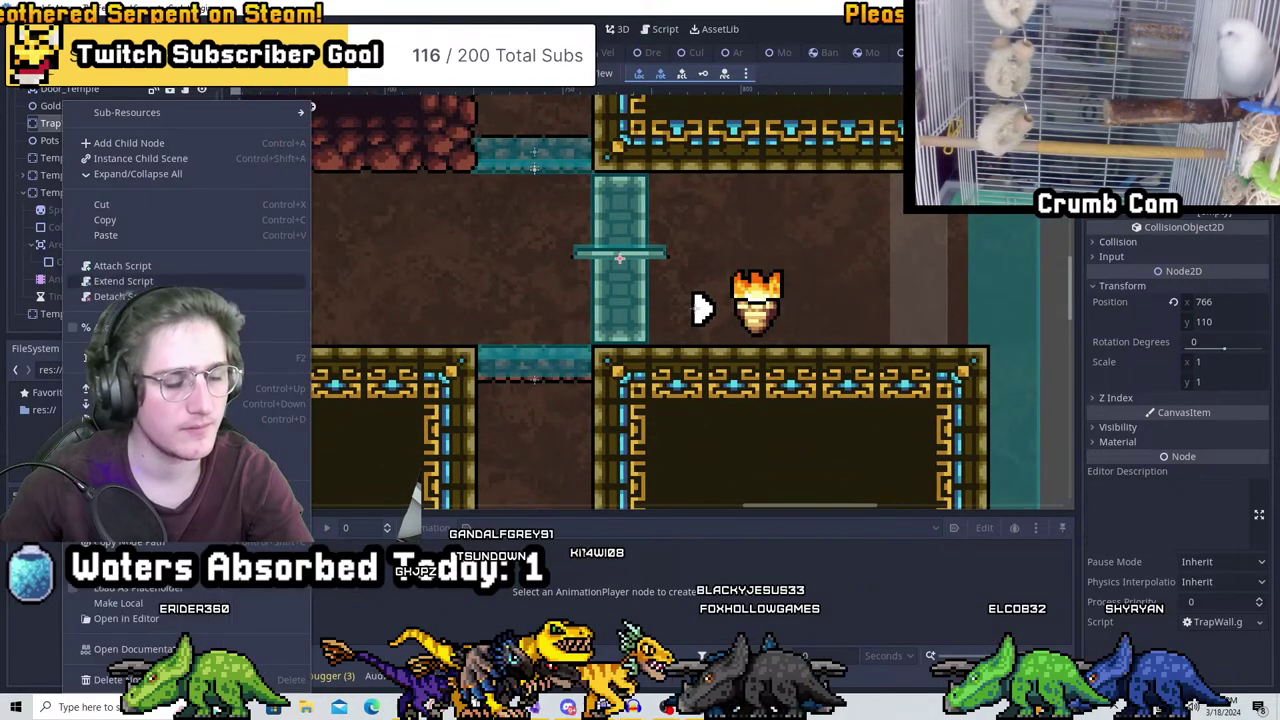
pyautogui.click(130, 572)
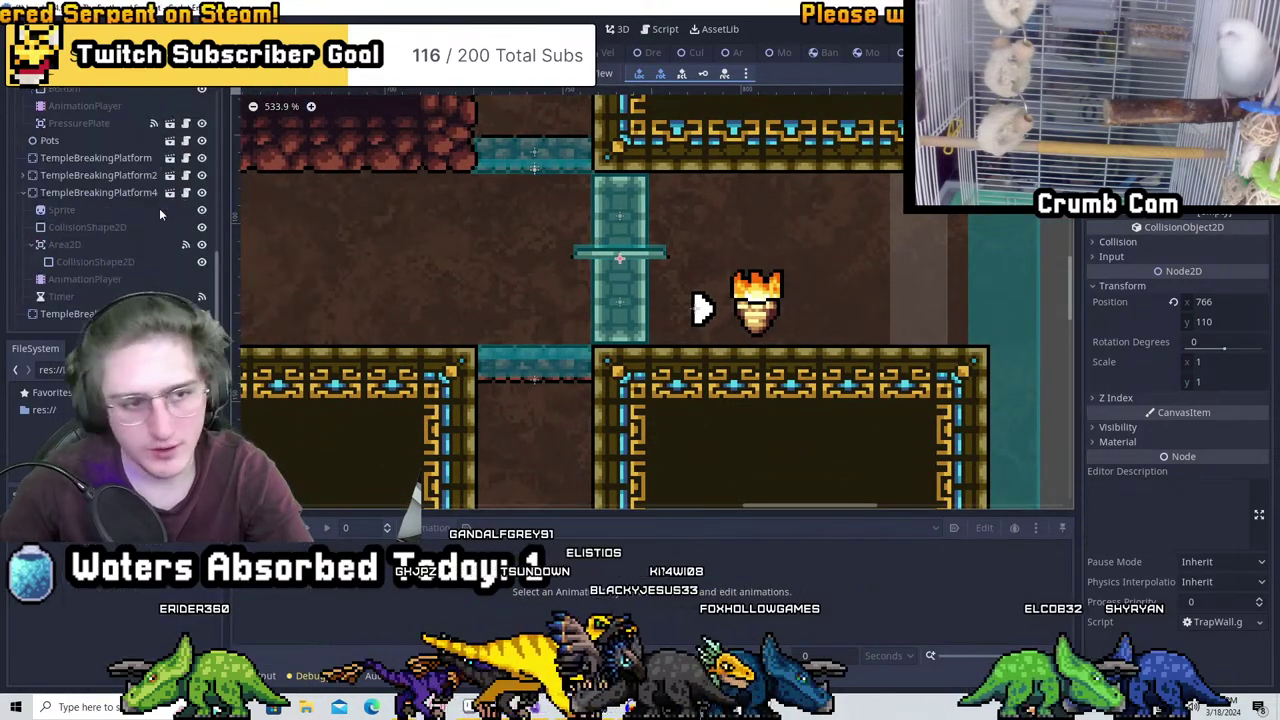
pyautogui.click(106, 242)
pyautogui.scroll(-4, 506, 165)
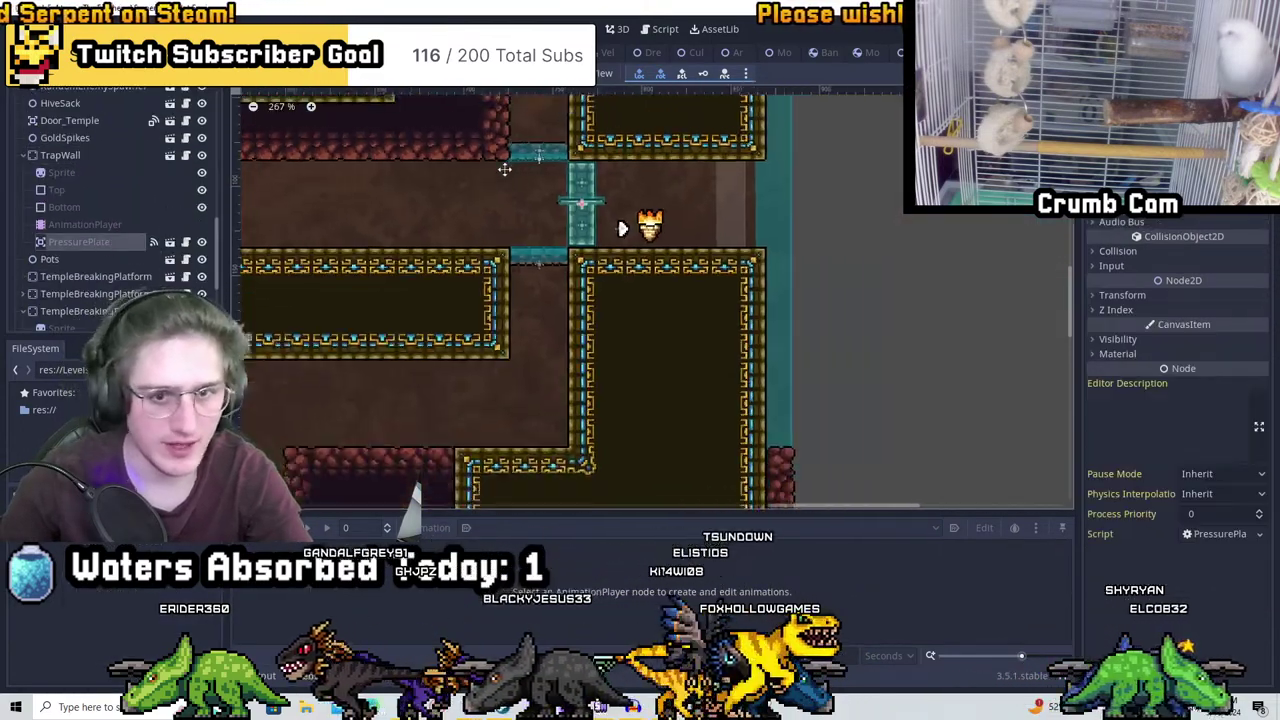
pyautogui.moveTo(451, 236); pyautogui.dragTo(625, 273, button='middle')
pyautogui.scroll(3, 625, 273)
# Nudge the TrapWall pressure plate a few pixels right on its ledge and save Level_5_4
pyautogui.scroll(3, 625, 273)
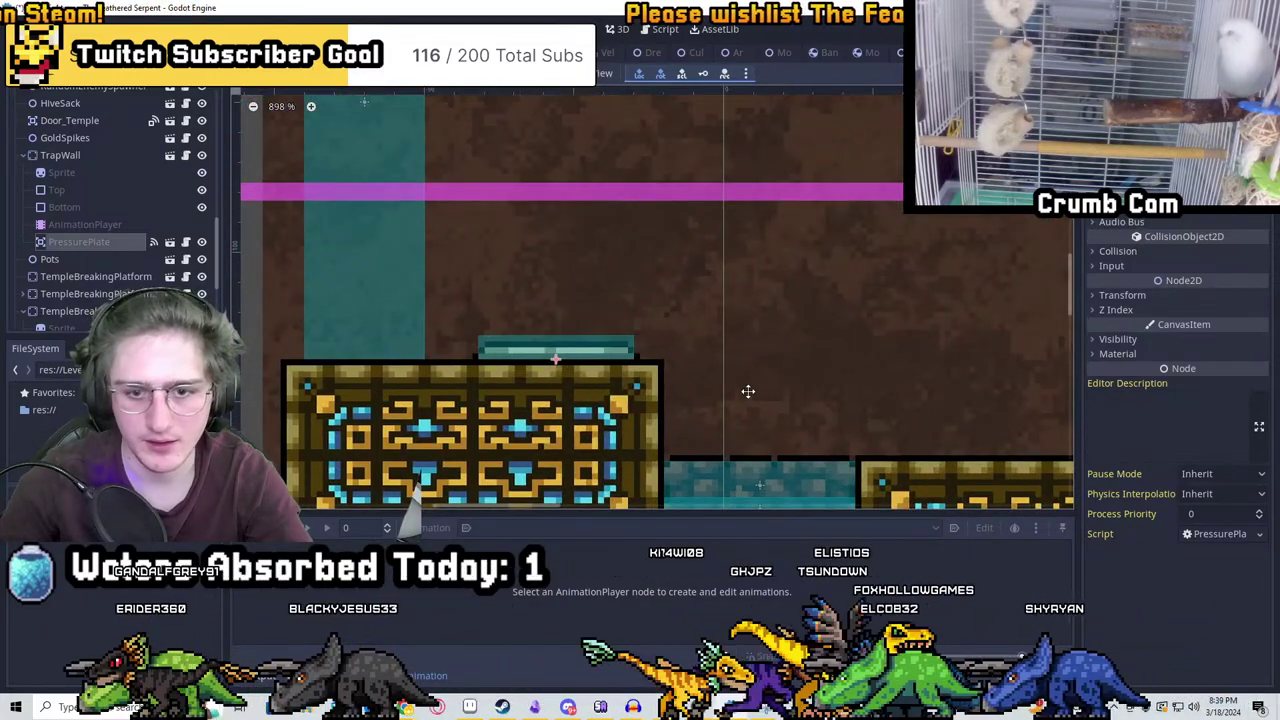
pyautogui.moveTo(748, 391); pyautogui.dragTo(751, 391)
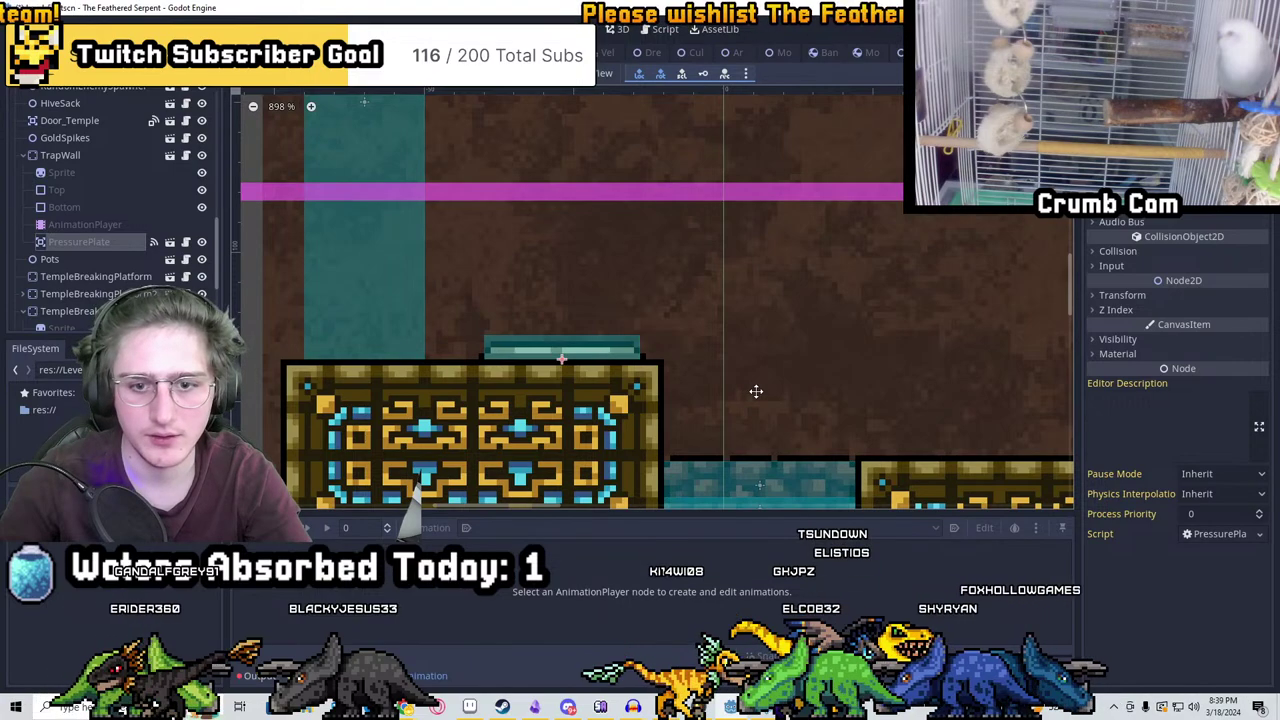
pyautogui.scroll(-7, 764, 391)
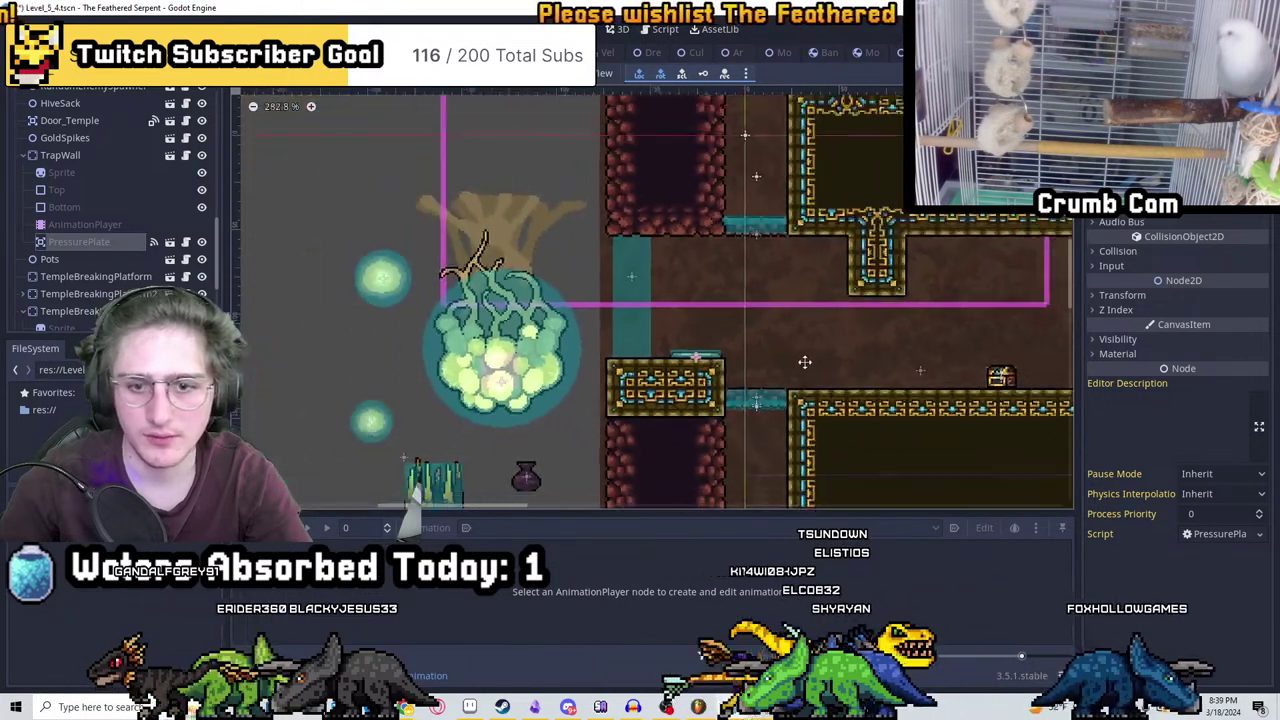
pyautogui.hotkey('ctrl', 's')
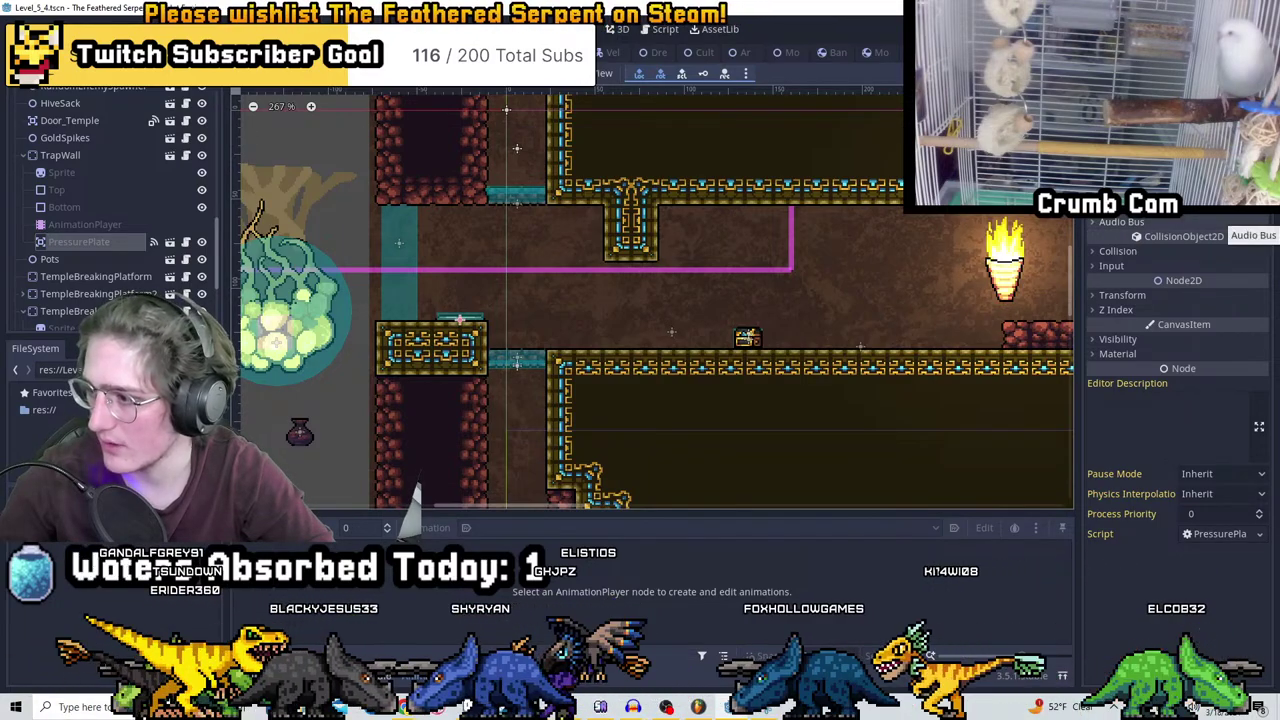
pyautogui.moveTo(700, 359); pyautogui.dragTo(427, 256, button='middle')
pyautogui.scroll(-1, 684, 217)
pyautogui.moveTo(931, 260); pyautogui.dragTo(654, 277, button='middle')
pyautogui.scroll(6, 689, 220)
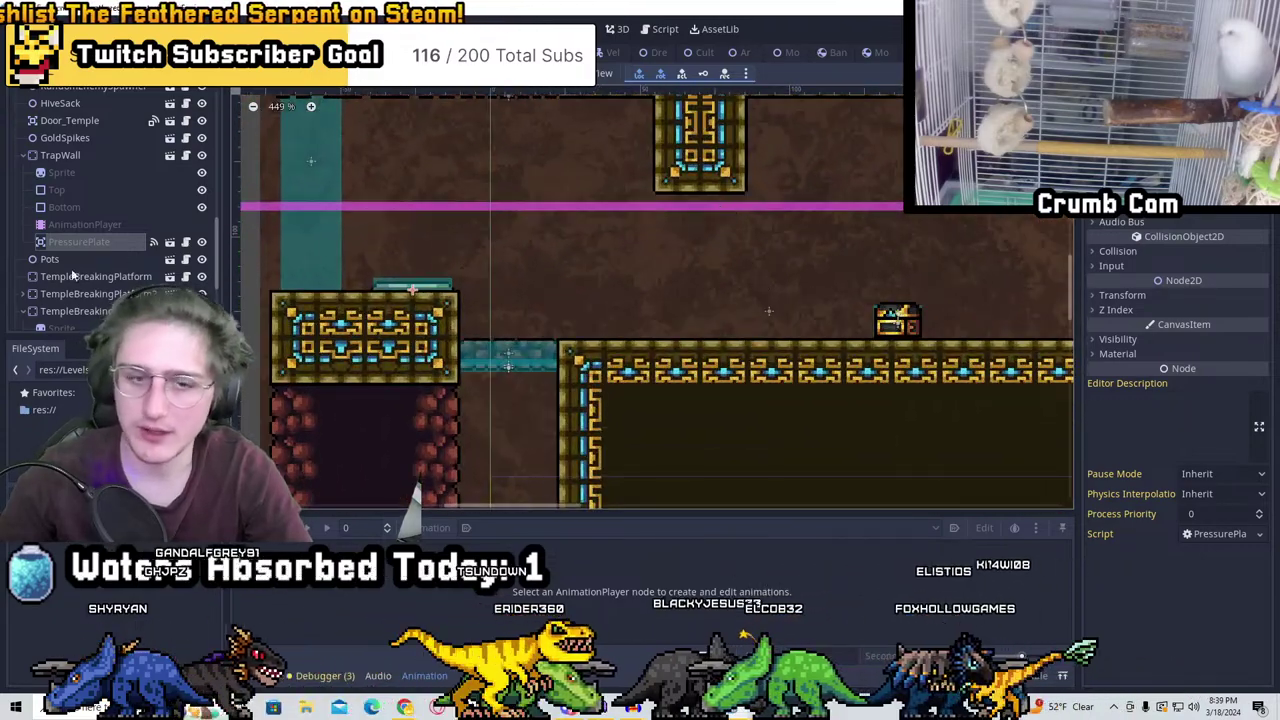
pyautogui.scroll(4, 155, 160)
pyautogui.scroll(4, 156, 150)
# Instance TrapWall.tscn into Level_5_4 and place it under the T-shaped pillar
pyautogui.click(83, 98)
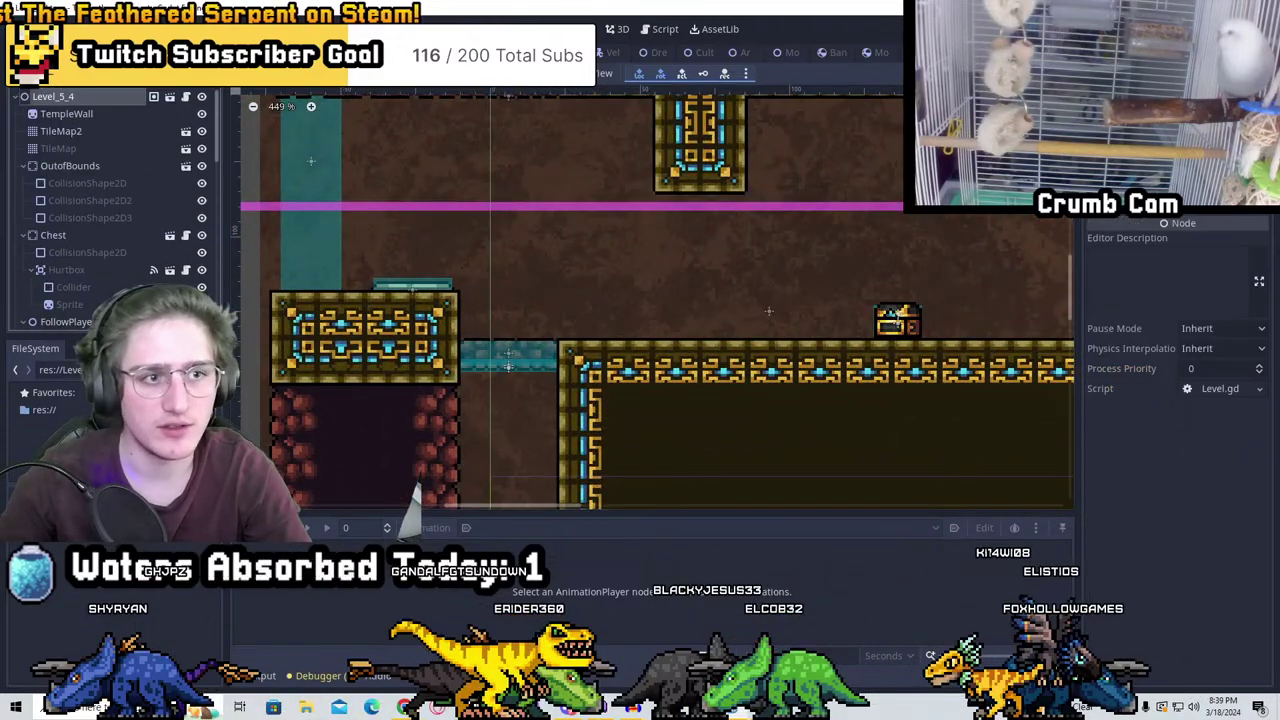
pyautogui.hotkey('ctrl', 'shift', 'a')
pyautogui.write('trapwall')
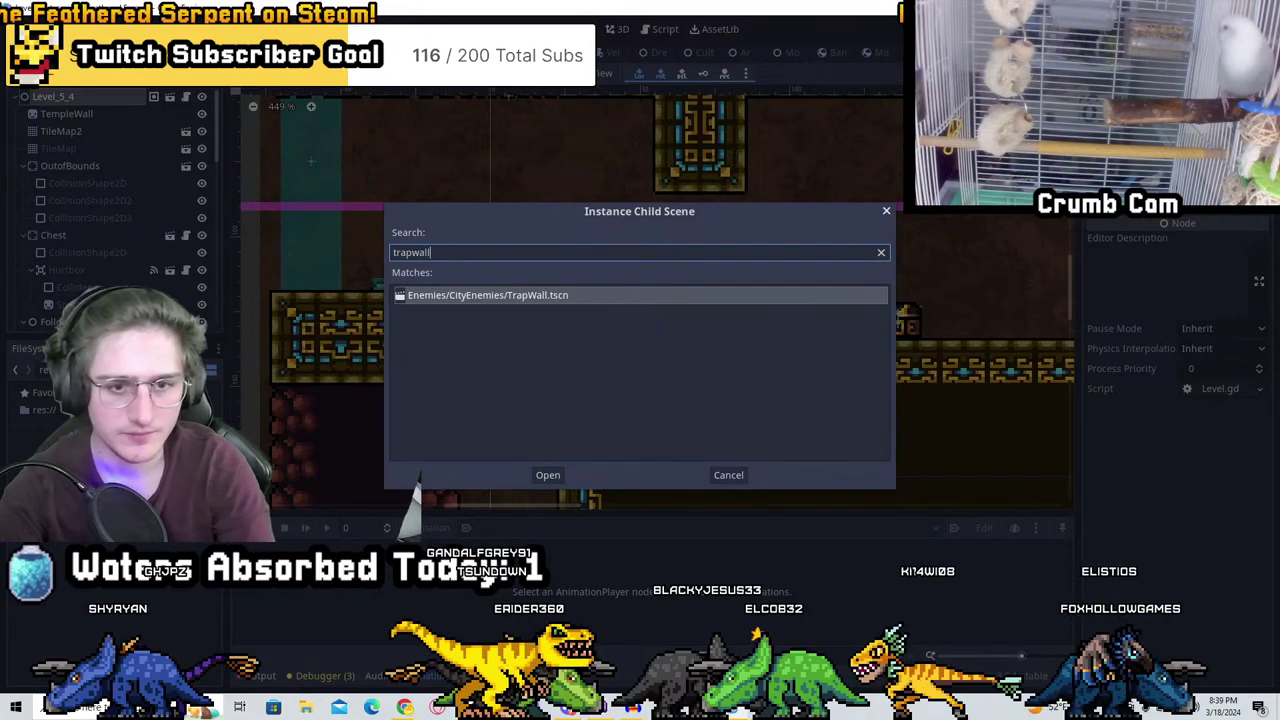
pyautogui.press('Return')
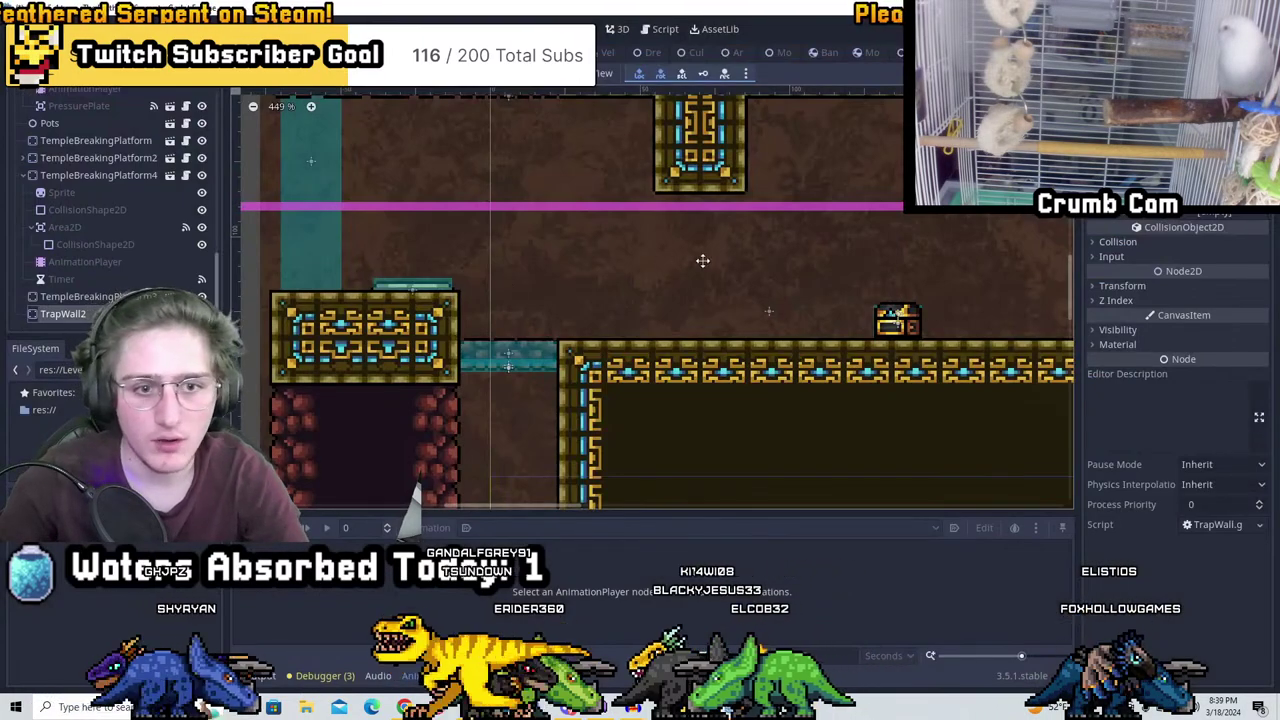
pyautogui.scroll(-5, 610, 330)
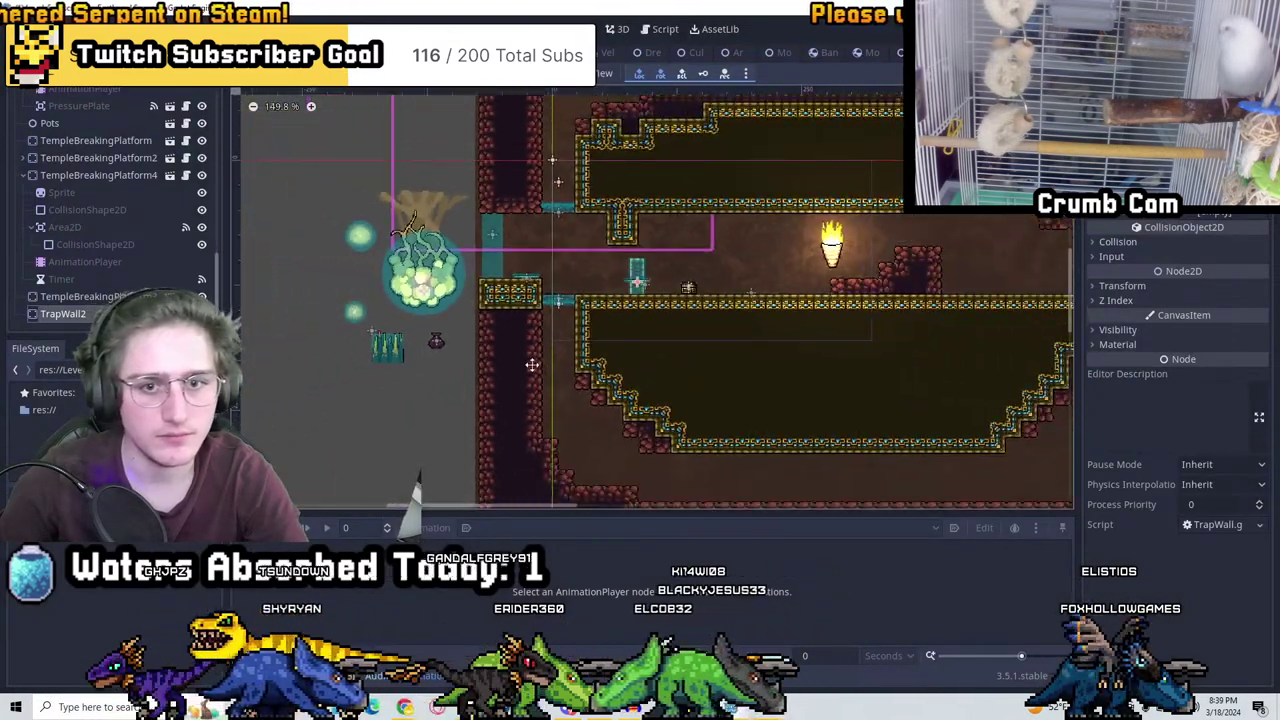
pyautogui.scroll(5, 636, 295)
pyautogui.moveTo(691, 217); pyautogui.dragTo(583, 163)
pyautogui.moveTo(557, 219); pyautogui.dragTo(549, 354, button='middle')
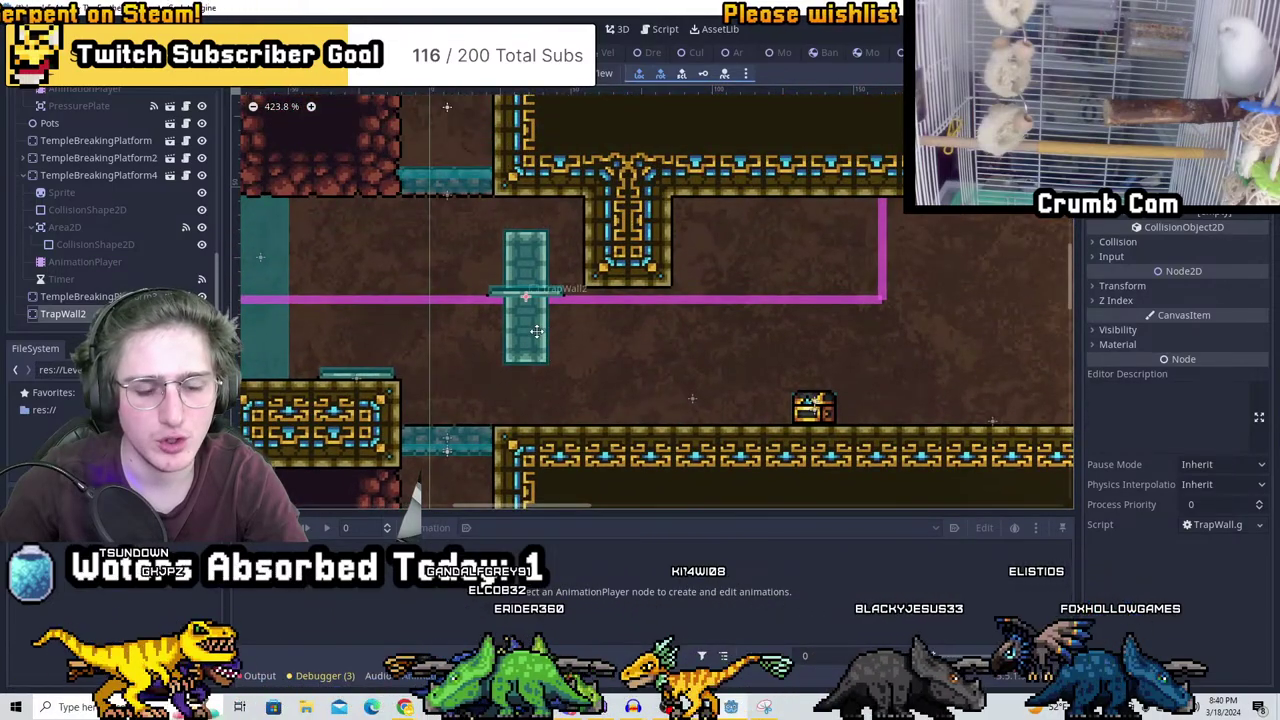
pyautogui.moveTo(537, 331); pyautogui.dragTo(632, 387)
pyautogui.scroll(2, 630, 360)
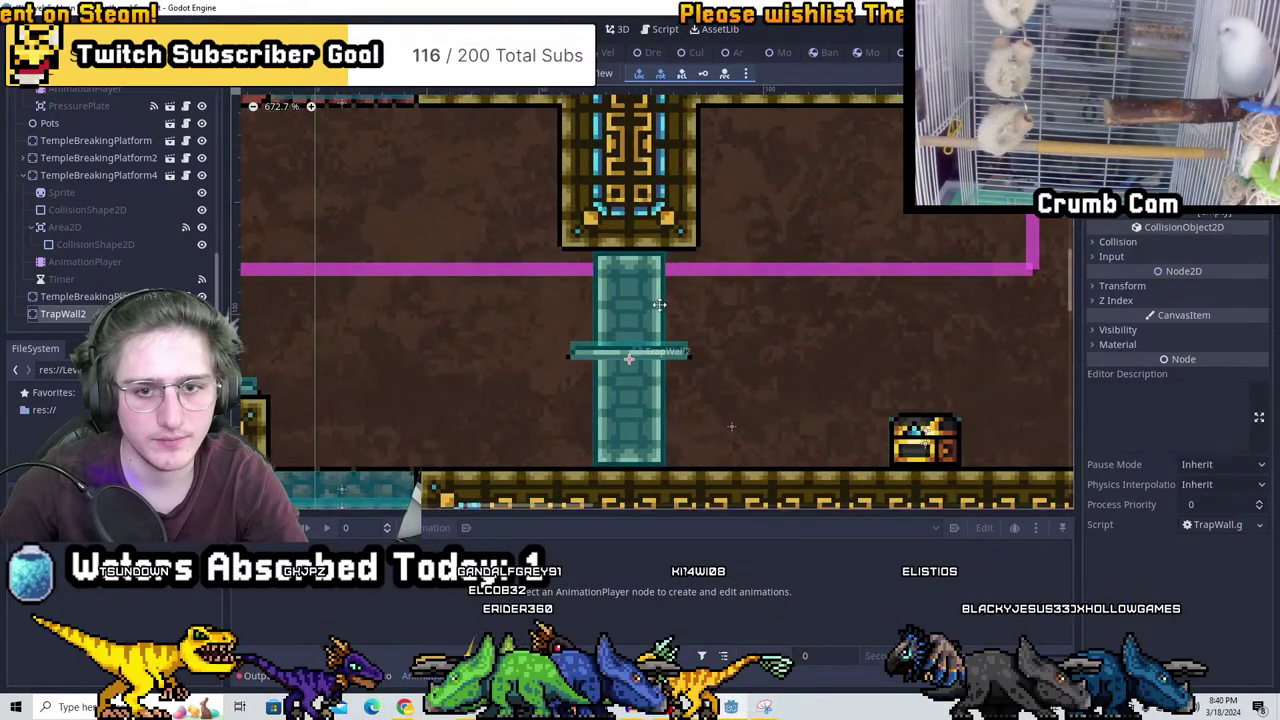
pyautogui.scroll(2, 659, 303)
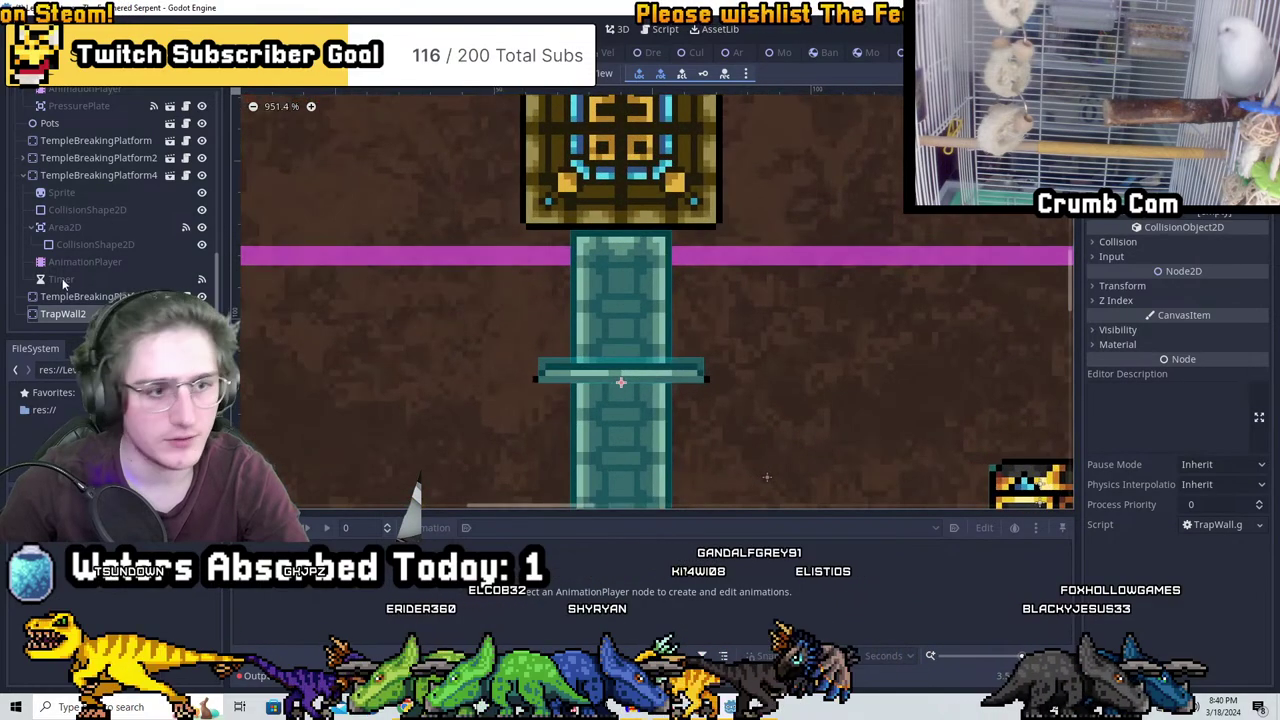
# Make TrapWall2's children editable, set its pressure plate on the corridor floor, and save
pyautogui.rightClick(69, 316)
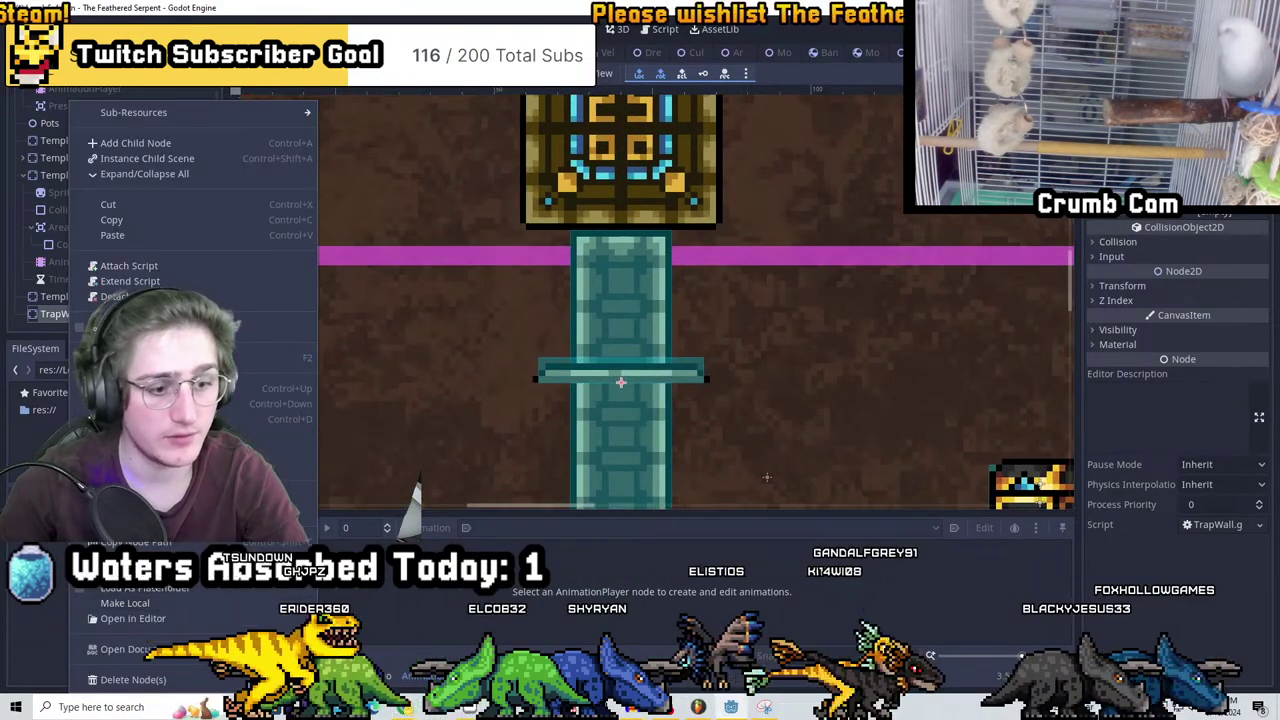
pyautogui.click(551, 457)
pyautogui.scroll(-2, 551, 457)
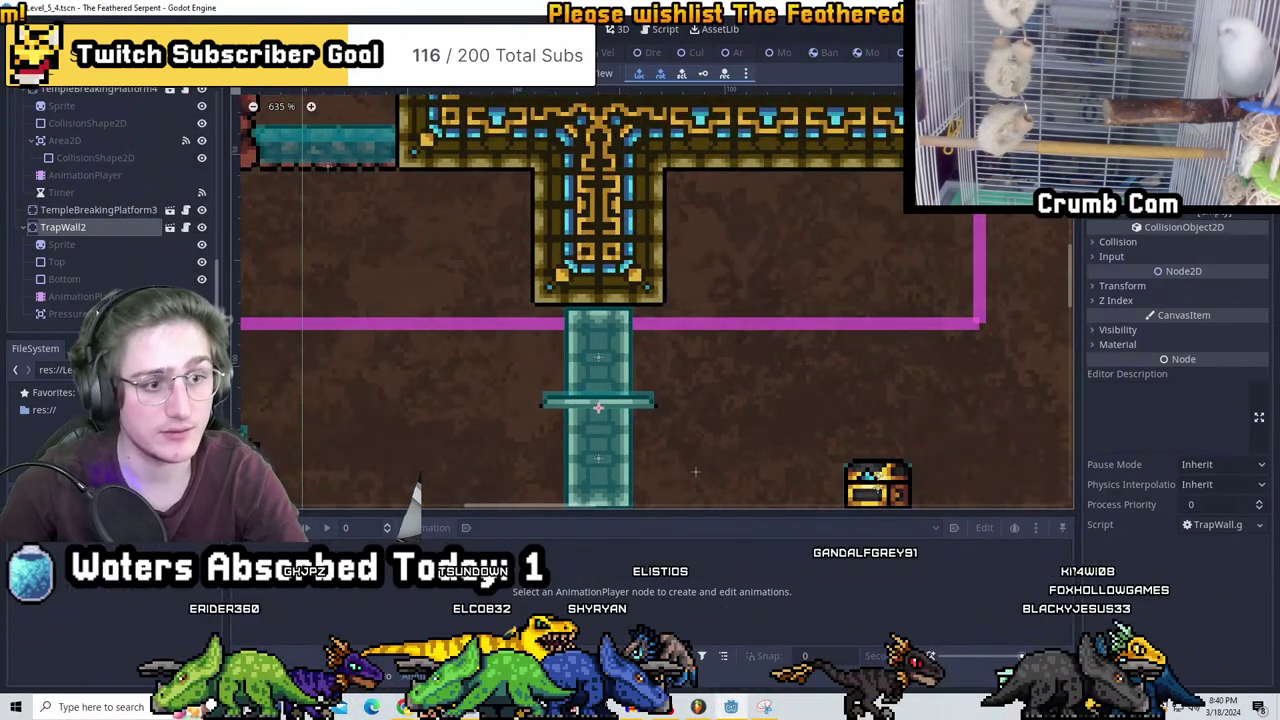
pyautogui.click(598, 407)
pyautogui.moveTo(660, 416); pyautogui.dragTo(766, 294, button='middle')
pyautogui.moveTo(766, 294); pyautogui.dragTo(654, 402)
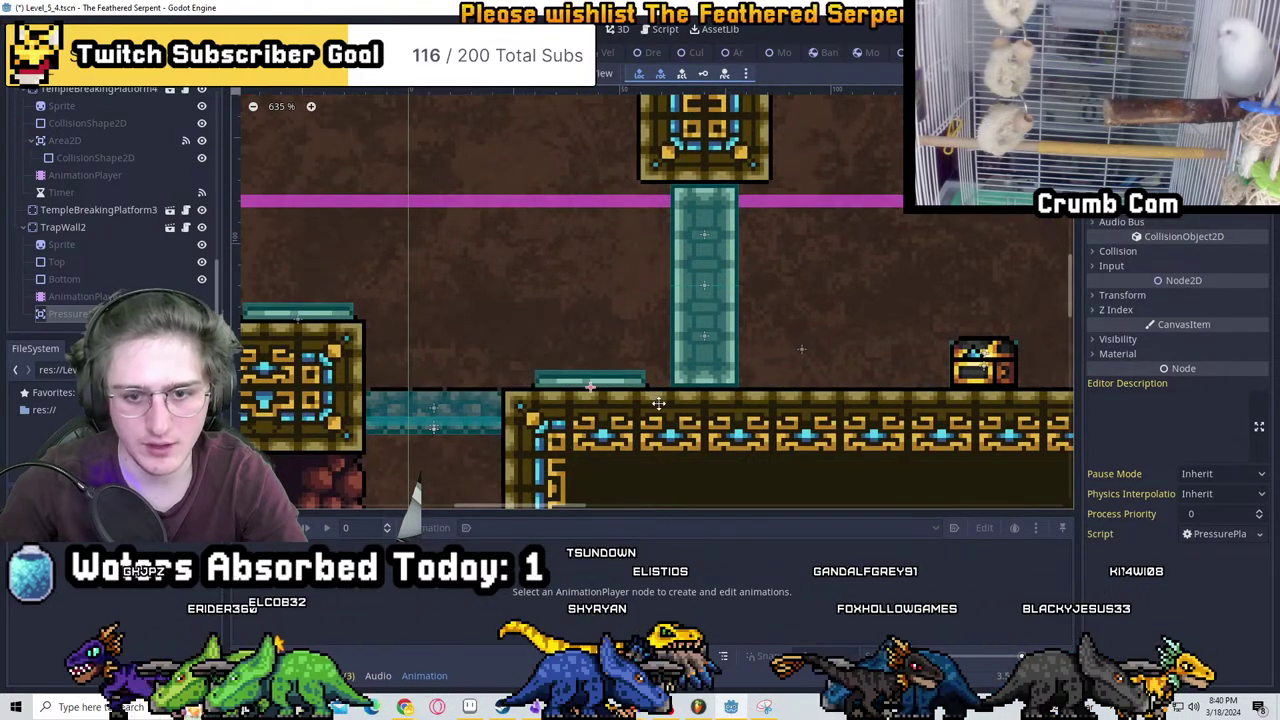
pyautogui.scroll(-4, 650, 399)
pyautogui.hotkey('ctrl', 's')
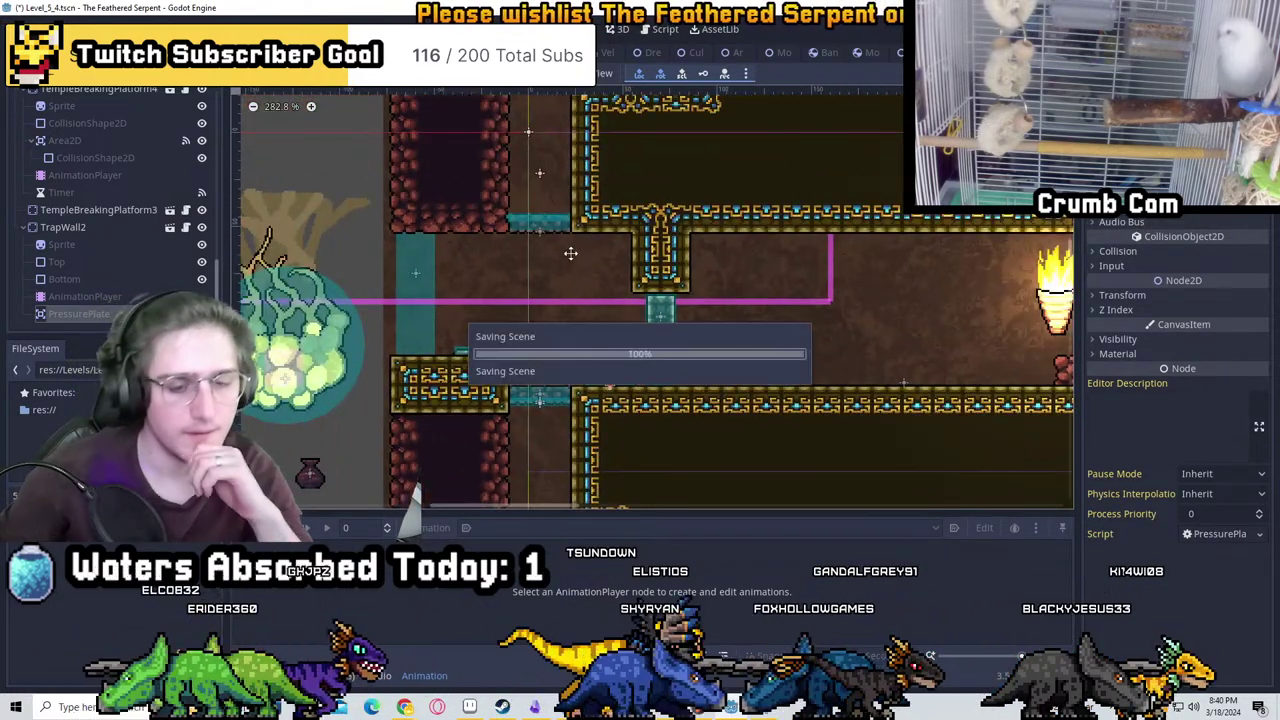
pyautogui.scroll(5, 530, 410)
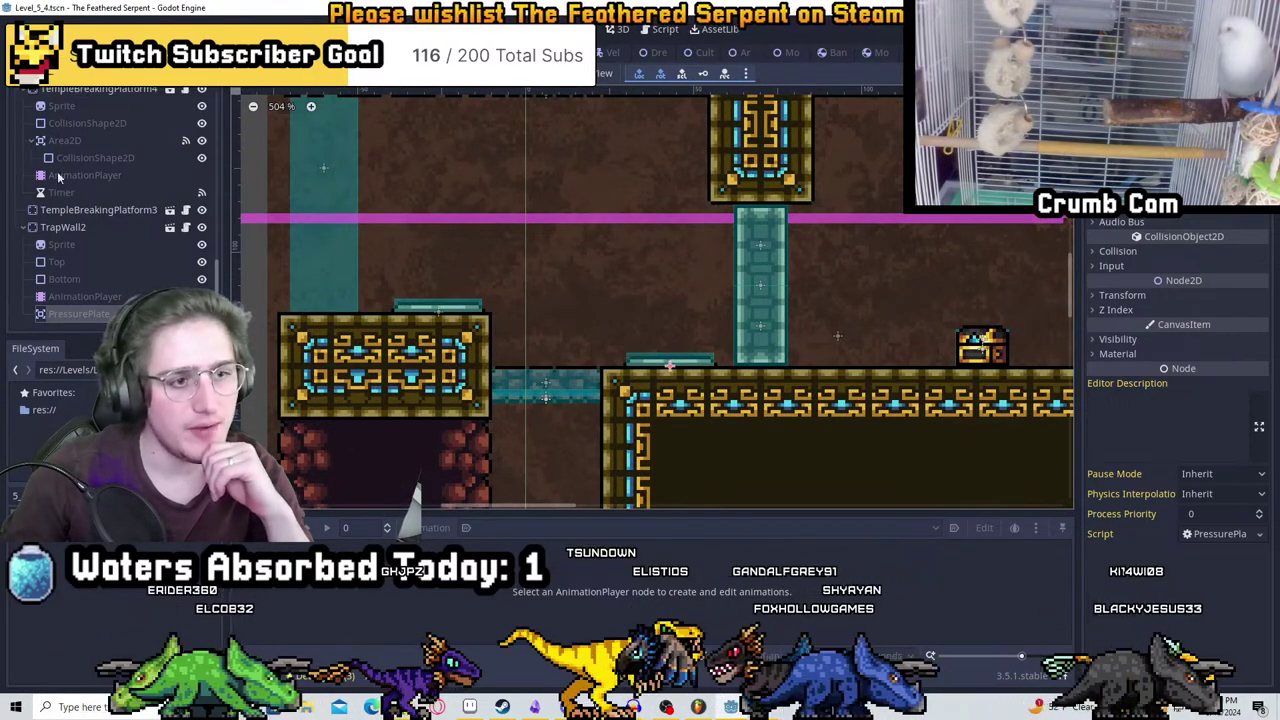
# Switch to the TileMap layer and paint gold temple tiles below the left block
pyautogui.scroll(6, 82, 205)
pyautogui.click(62, 131)
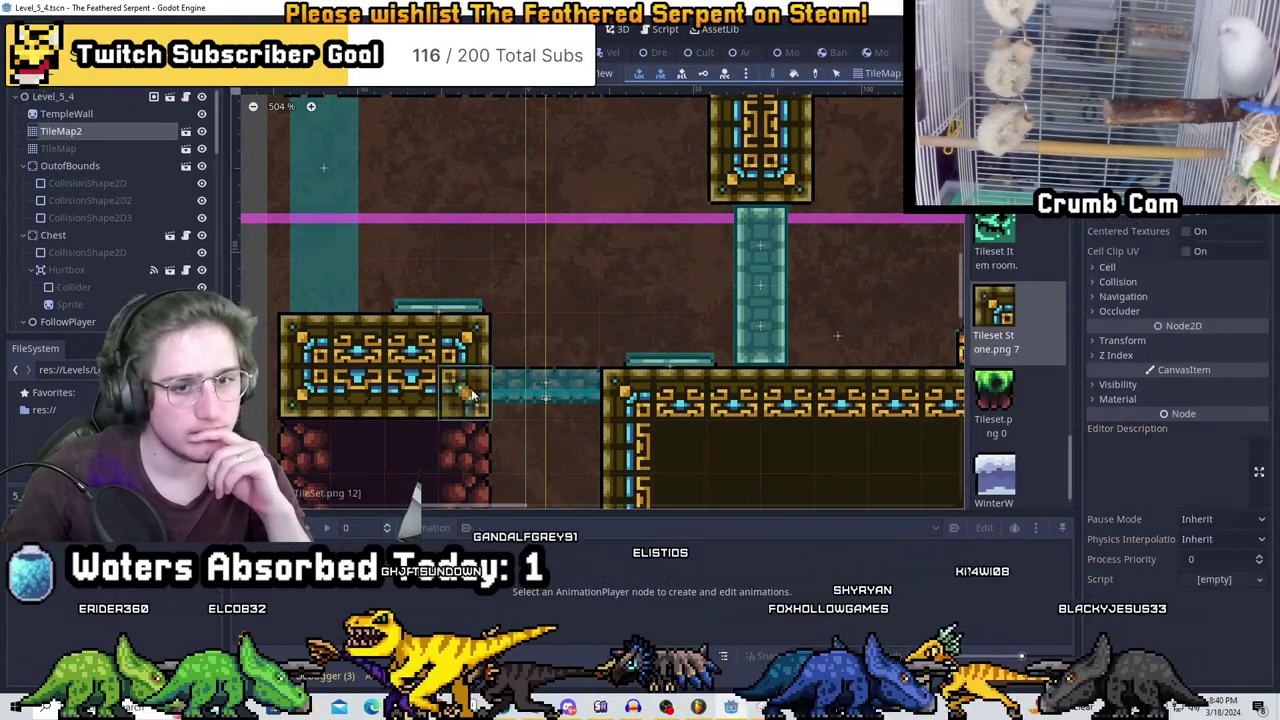
pyautogui.click(58, 148)
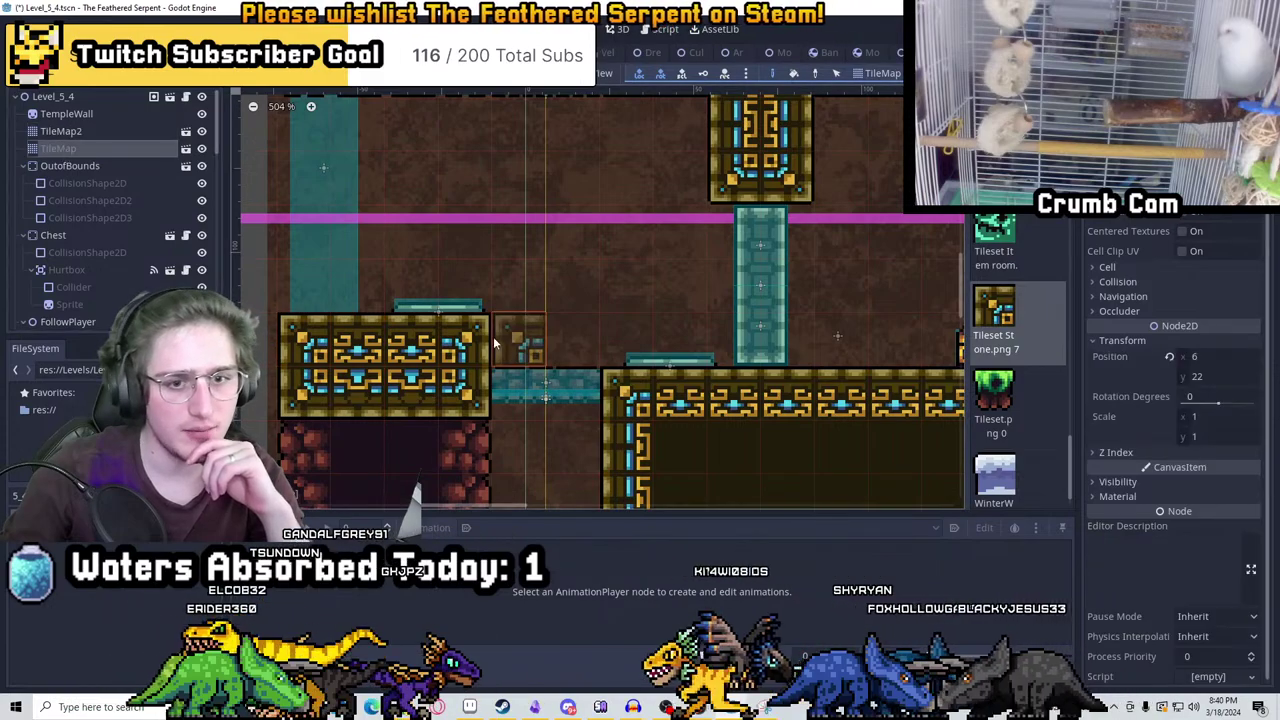
pyautogui.moveTo(440, 470)
pyautogui.mouseDown(button='middle')
pyautogui.moveTo(463, 357)
pyautogui.moveTo(437, 168)
pyautogui.mouseUp(button='middle')
pyautogui.scroll(-2, 463, 357)
pyautogui.moveTo(437, 168)
pyautogui.mouseDown()
pyautogui.moveTo(470, 200)
pyautogui.moveTo(400, 370)
pyautogui.moveTo(443, 207)
pyautogui.moveTo(360, 240)
pyautogui.moveTo(350, 200)
pyautogui.mouseUp()
# Continue painting gold tiles down the left column to form a wall beside the corridor
pyautogui.moveTo(335, 135); pyautogui.dragTo(345, 235, button='middle')
pyautogui.moveTo(335, 240); pyautogui.dragTo(335, 455)
pyautogui.moveTo(335, 455)
pyautogui.mouseDown(button='middle')
pyautogui.moveTo(337, 376)
pyautogui.moveTo(340, 470)
pyautogui.mouseUp(button='middle')
pyautogui.moveTo(415, 258); pyautogui.dragTo(375, 298, button='middle')
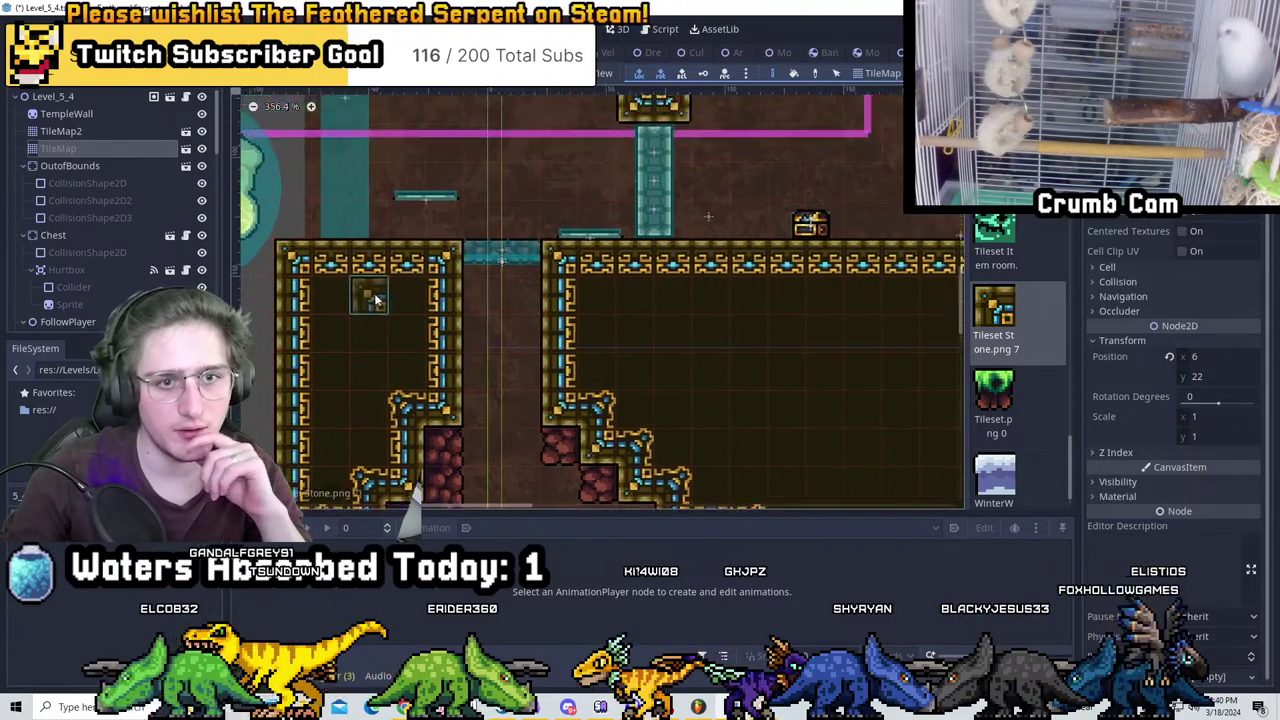
pyautogui.scroll(2, 375, 298)
pyautogui.scroll(-1, 375, 298)
pyautogui.scroll(-4, 130, 200)
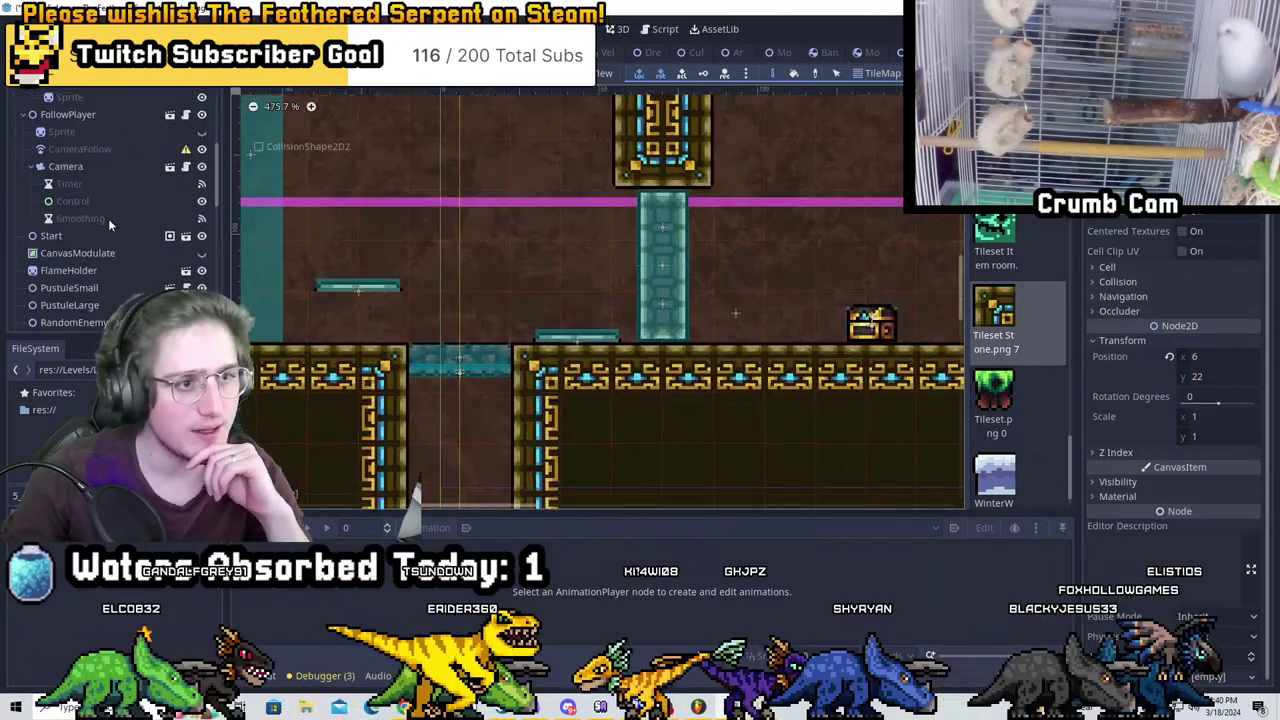
pyautogui.scroll(-5, 108, 218)
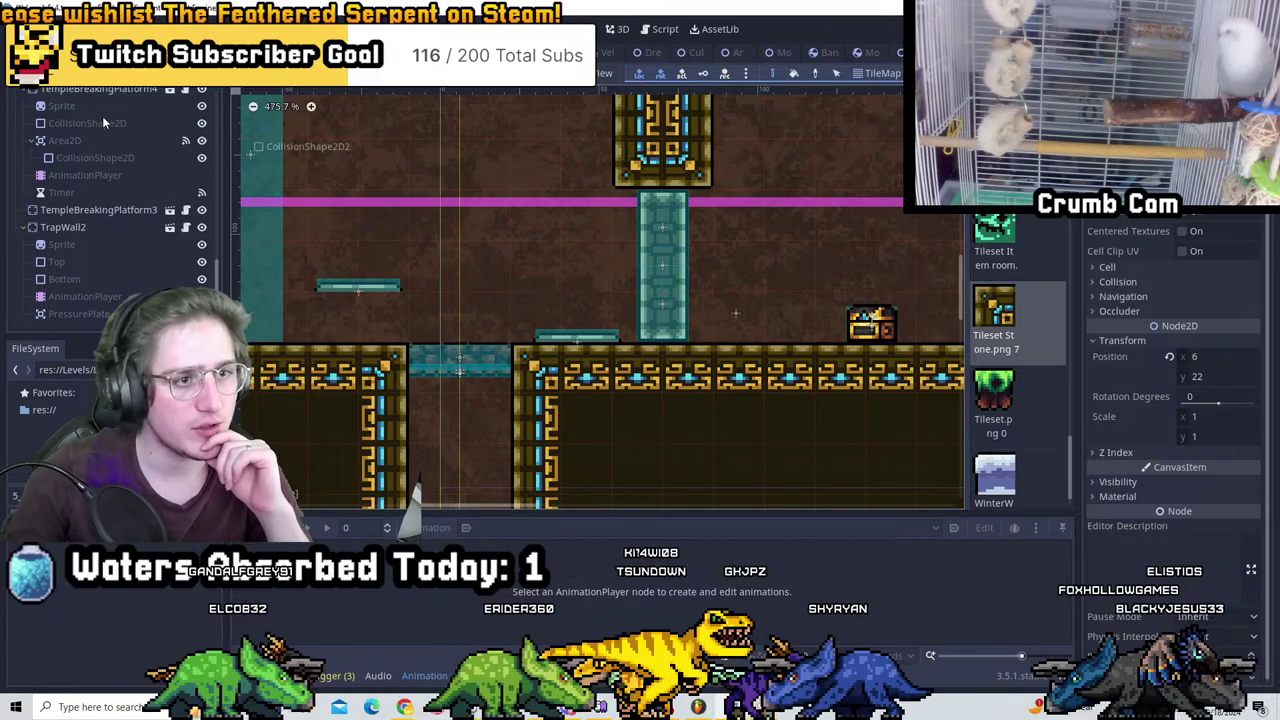
pyautogui.scroll(5, 37, 210)
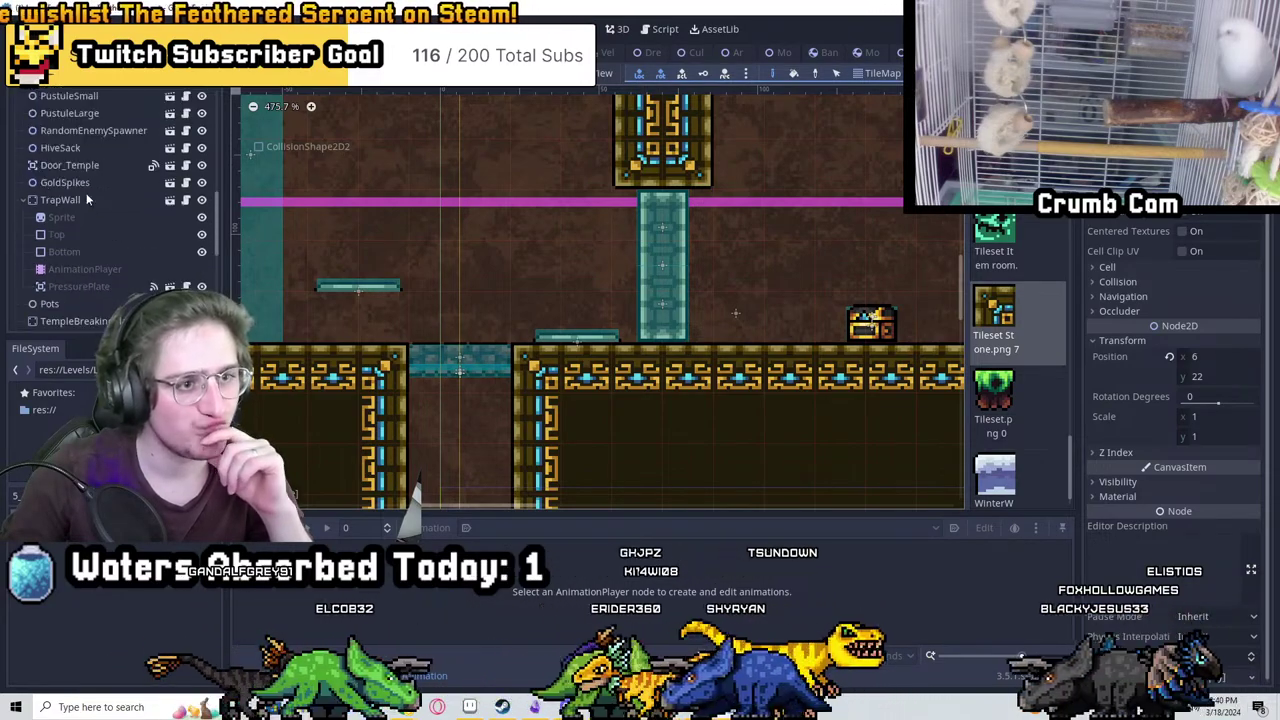
# Nudge the trap wall's pressure plate right onto the gold ledge and save Level_5_4
pyautogui.click(80, 286)
pyautogui.scroll(5, 705, 295)
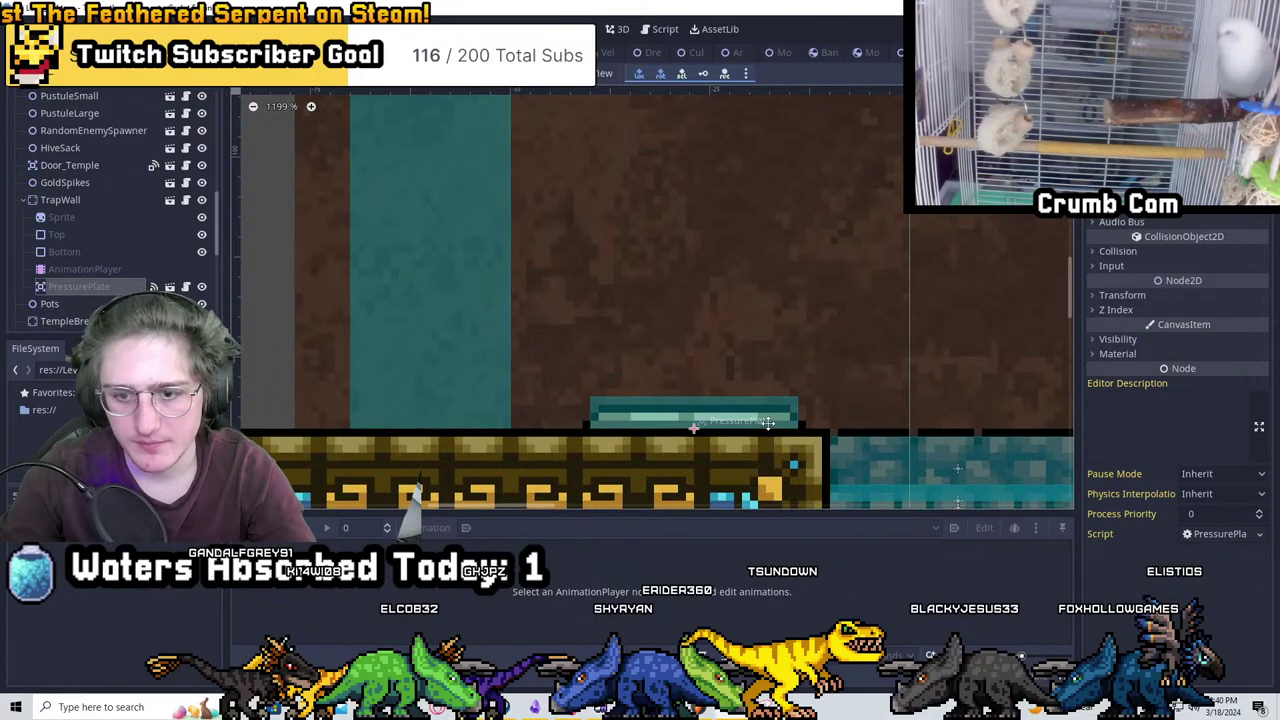
pyautogui.scroll(-2, 815, 381)
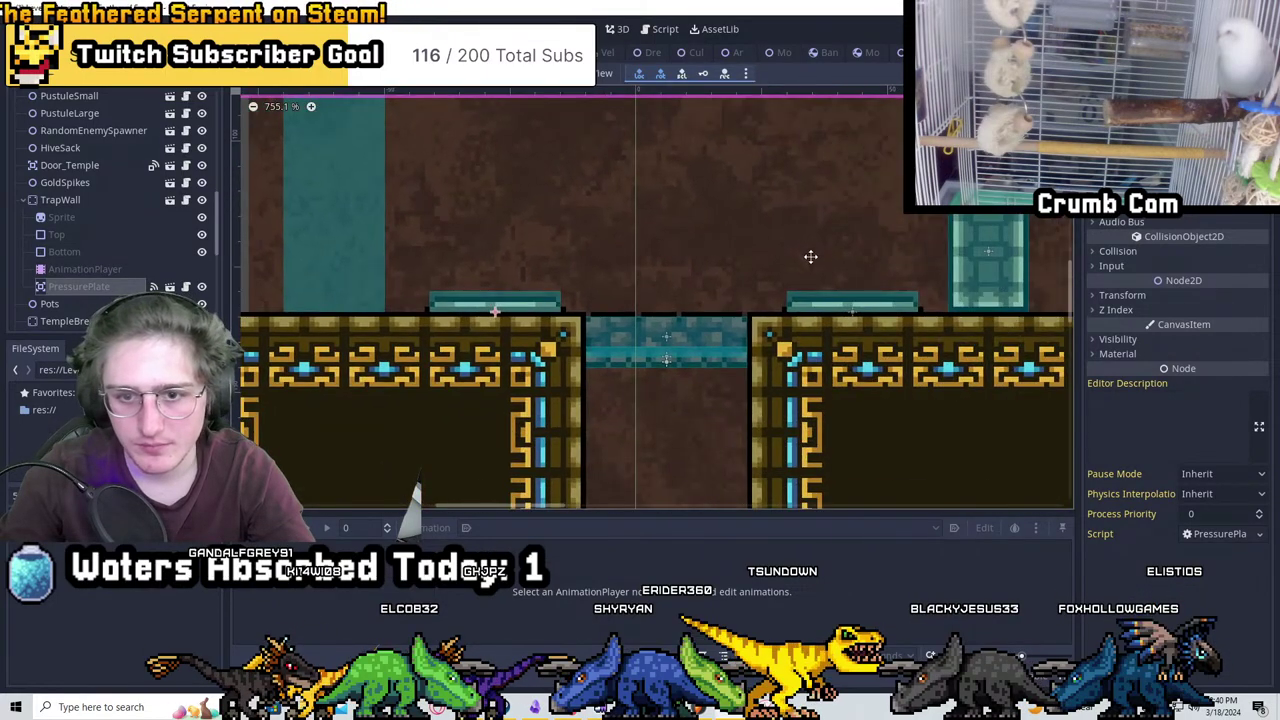
pyautogui.scroll(3, 810, 256)
pyautogui.scroll(-5, 146, 212)
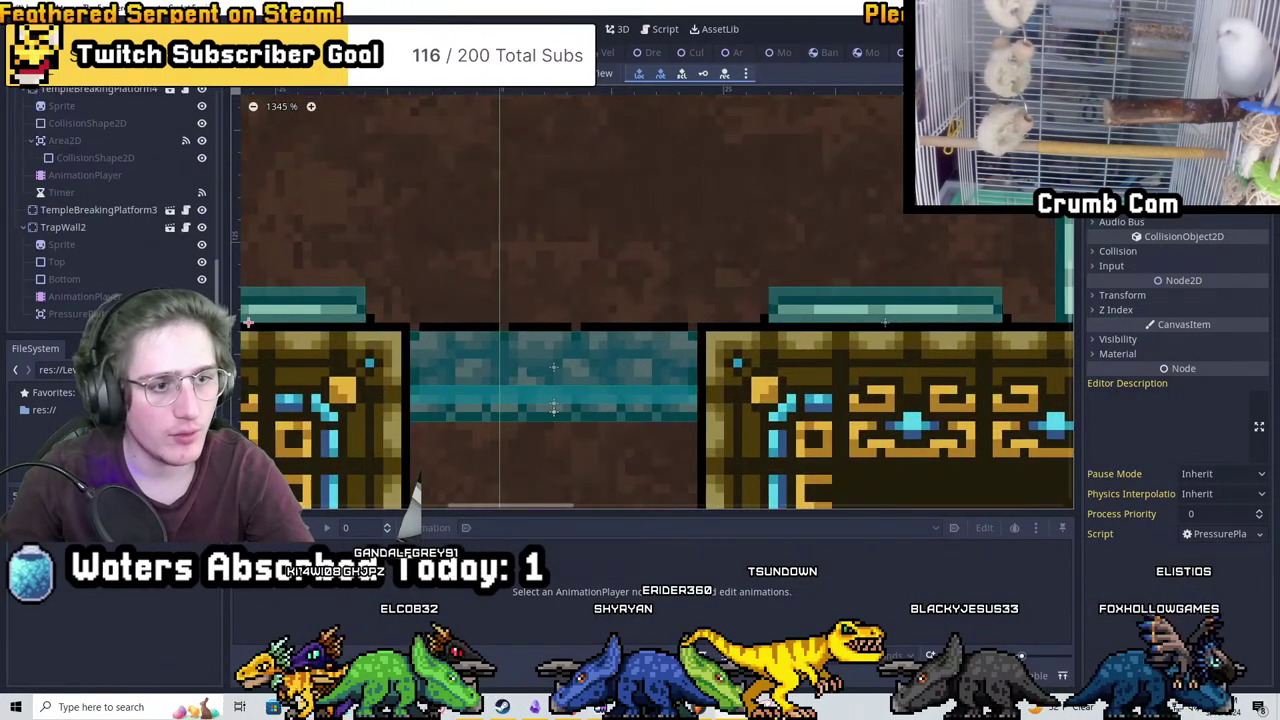
pyautogui.scroll(3, 846, 323)
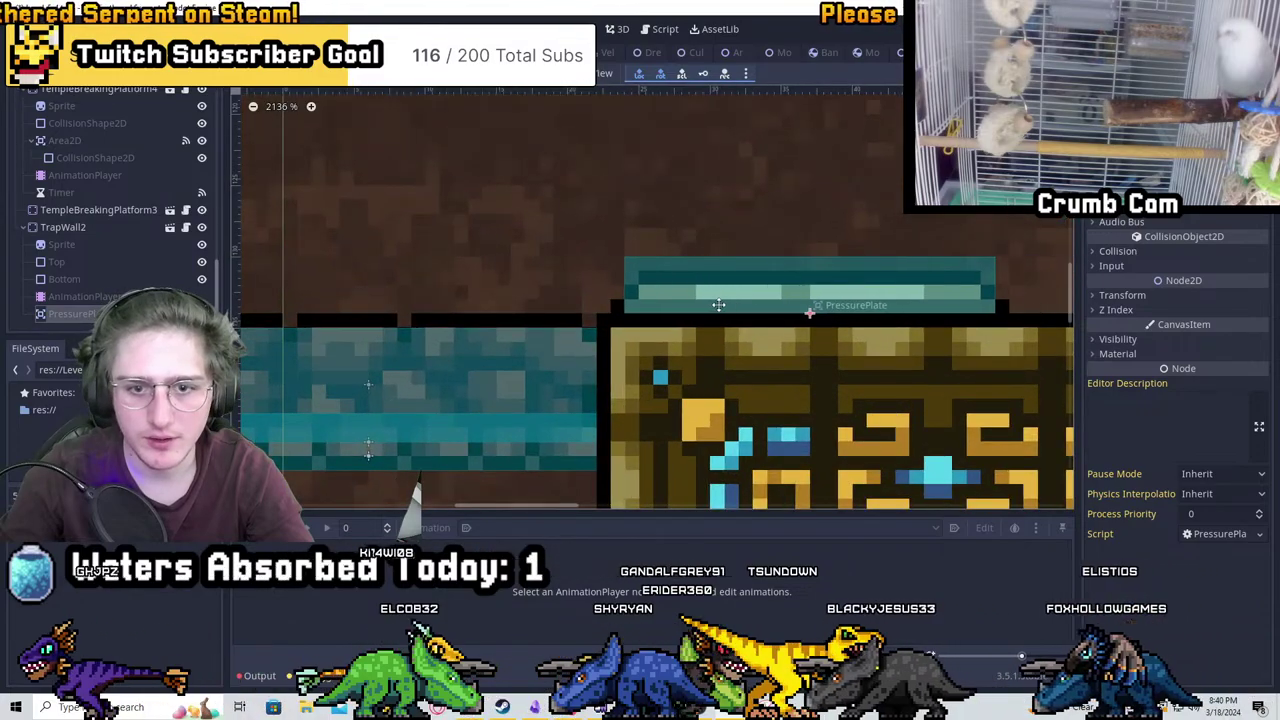
pyautogui.moveTo(718, 305); pyautogui.dragTo(749, 307)
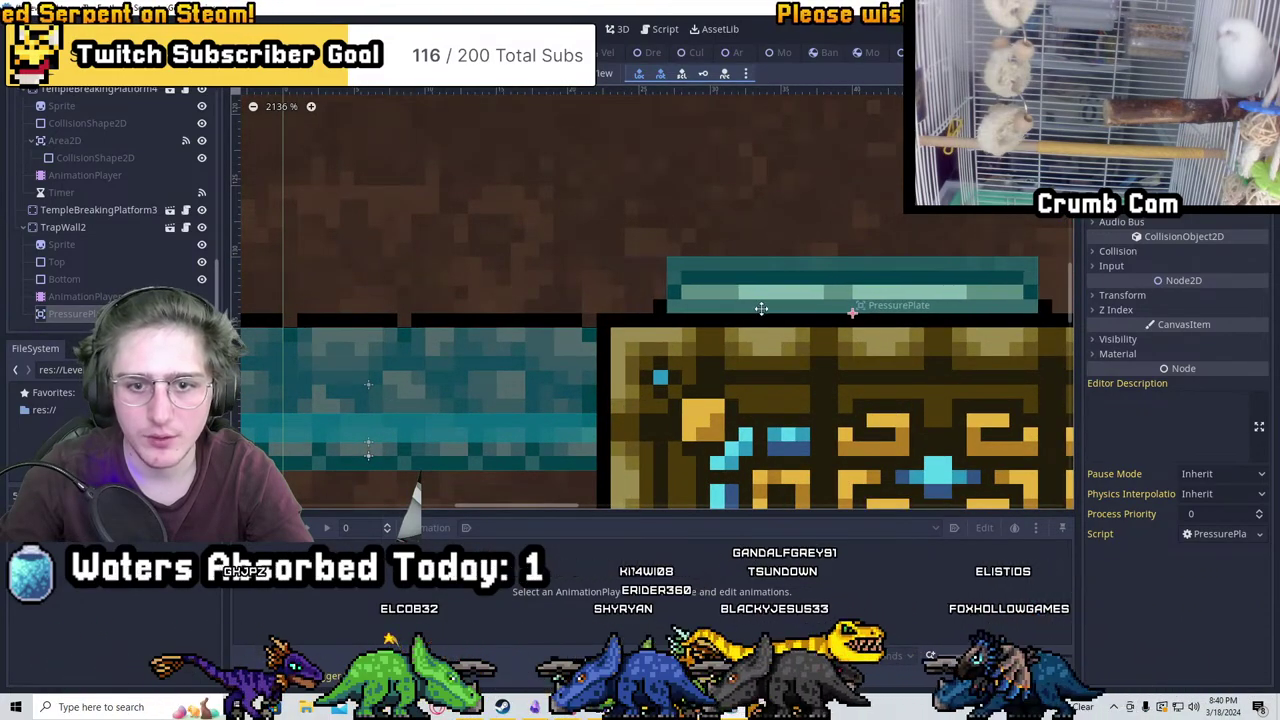
pyautogui.scroll(-8, 761, 308)
pyautogui.hotkey('ctrl', 's')
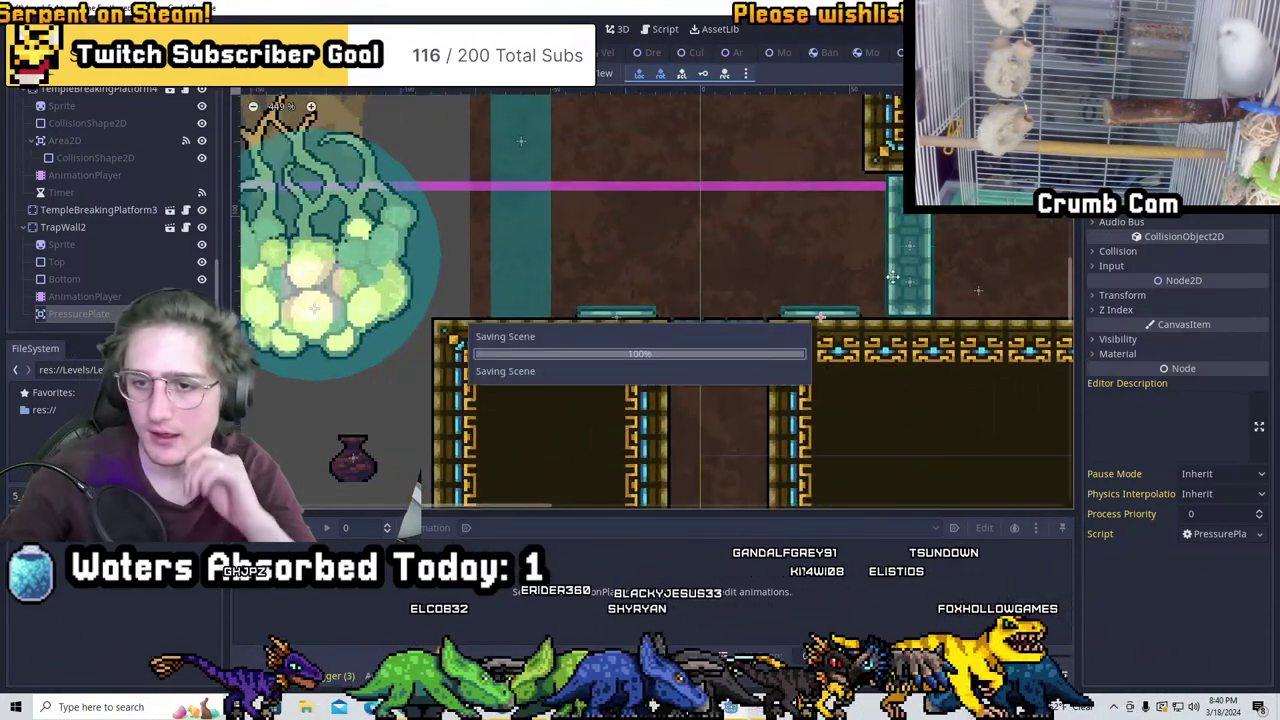
pyautogui.scroll(-6, 860, 270)
pyautogui.scroll(4, 519, 387)
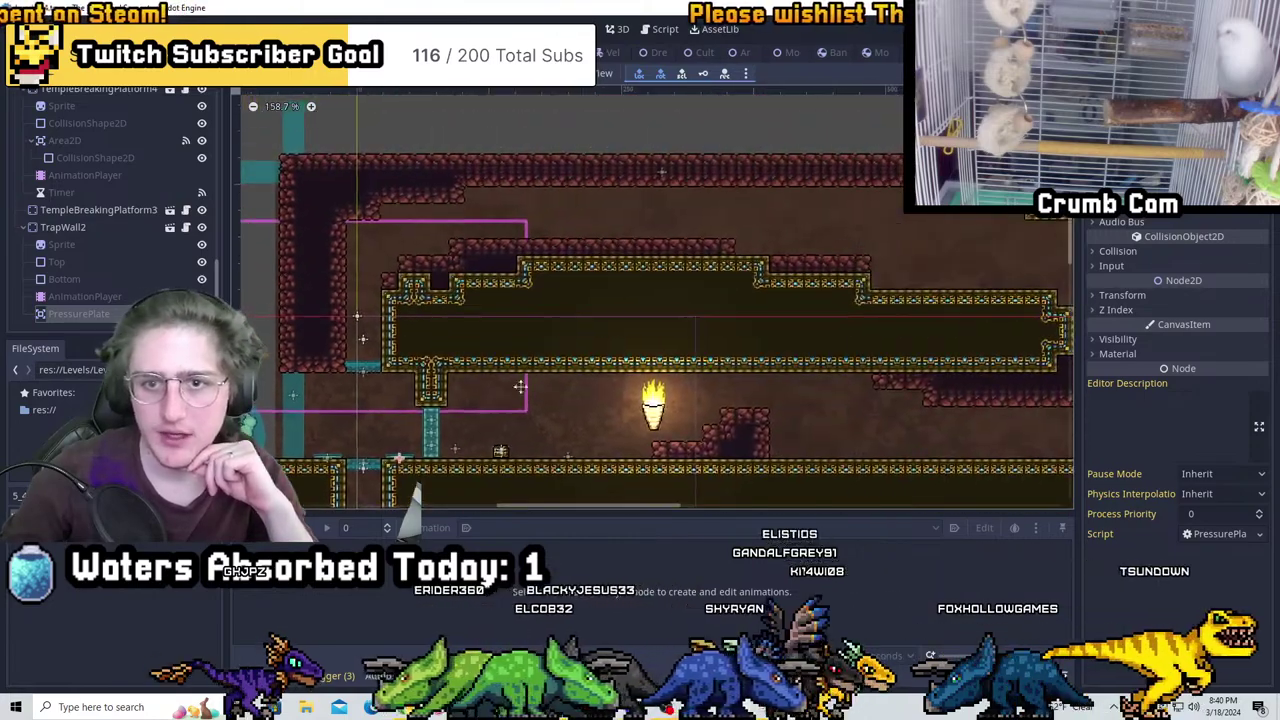
# Select the FlameHolder torch and shift it slightly down and left
pyautogui.scroll(-5, 652, 232)
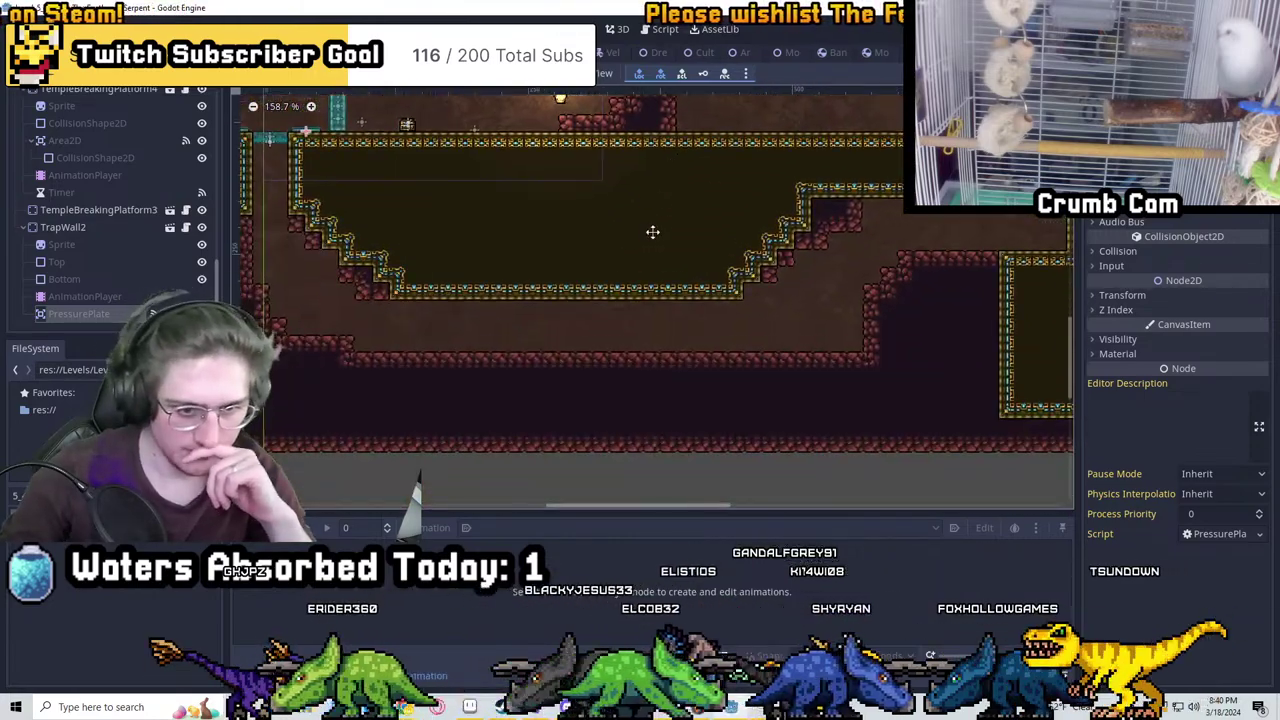
pyautogui.scroll(4, 632, 259)
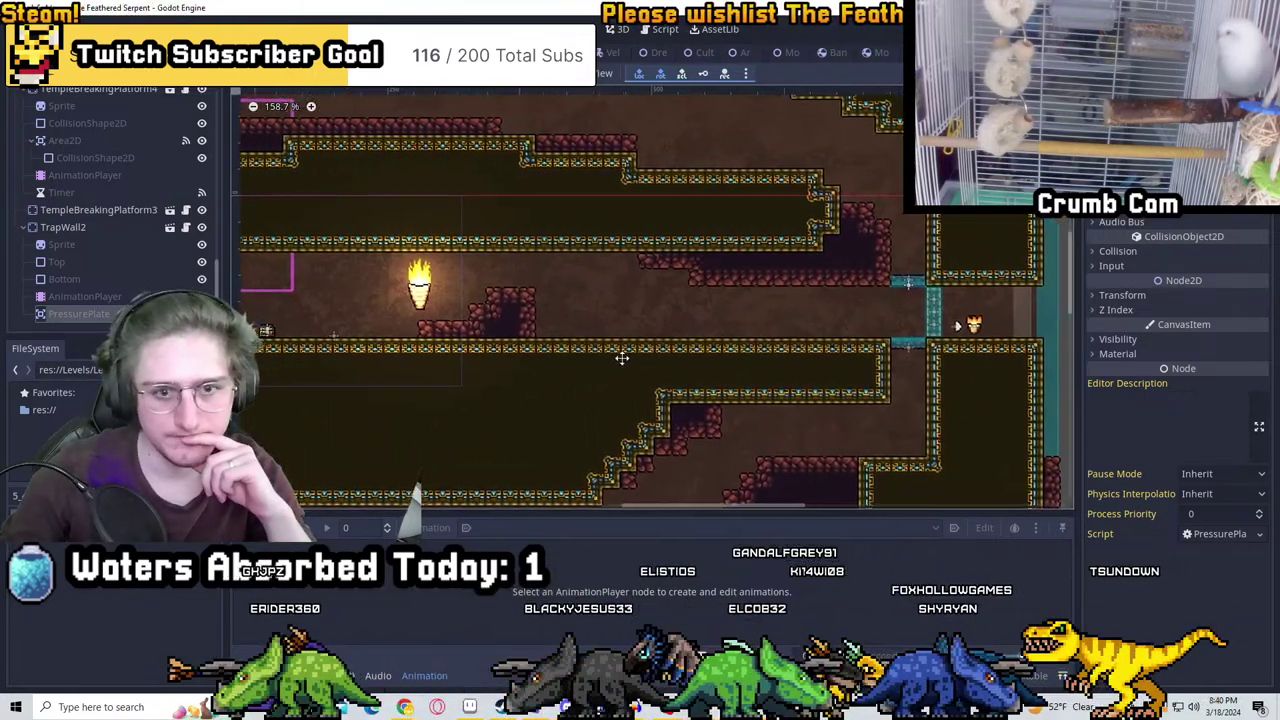
pyautogui.moveTo(791, 319); pyautogui.dragTo(693, 372, button='middle')
pyautogui.scroll(5, 543, 345)
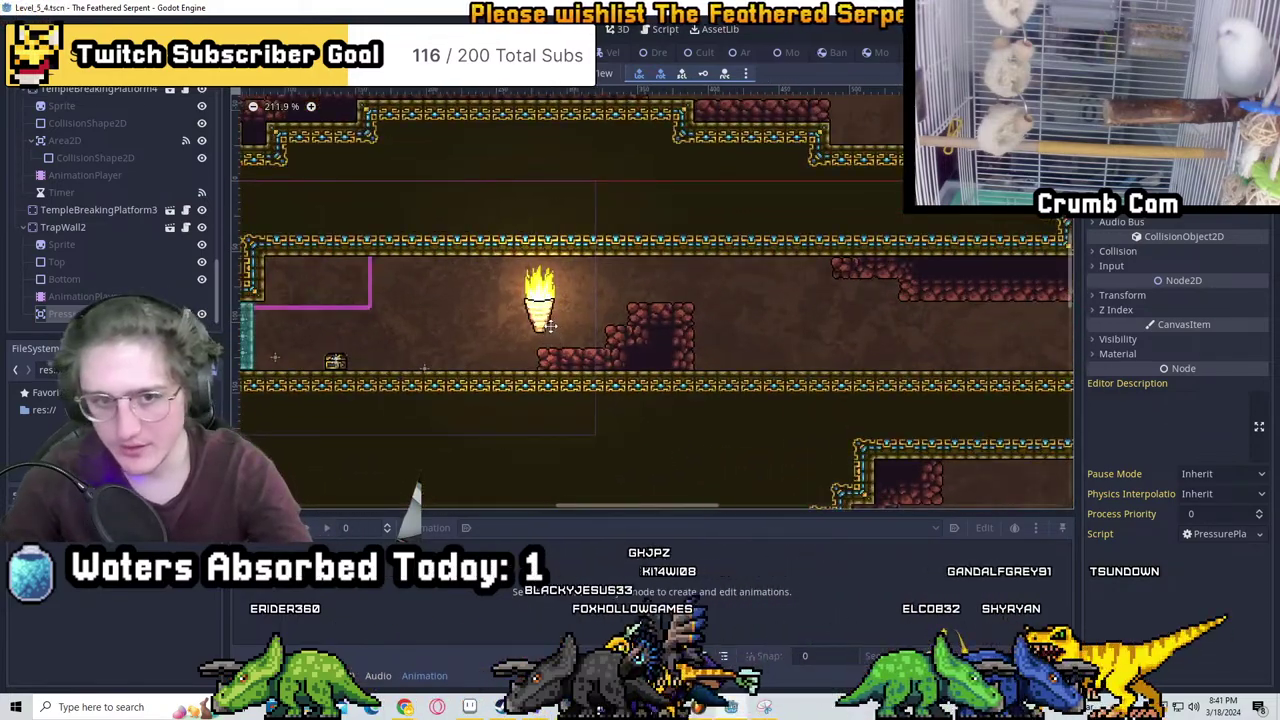
pyautogui.scroll(5, 94, 232)
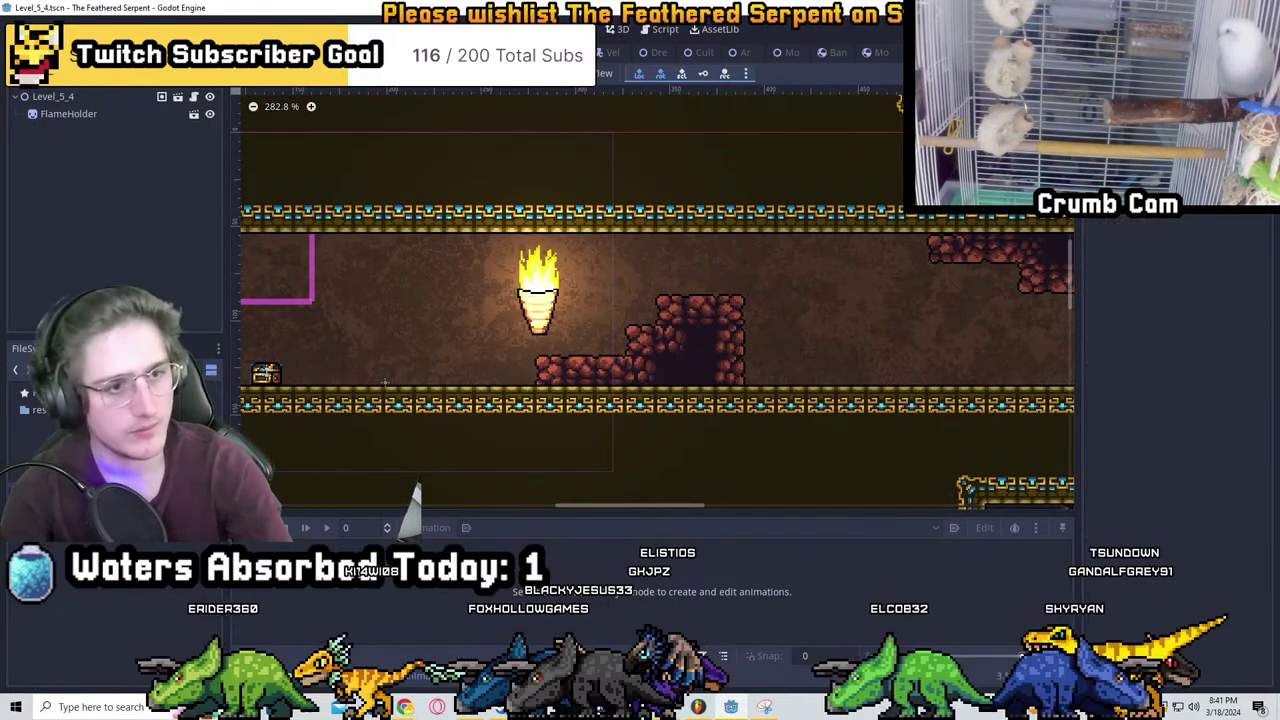
pyautogui.click(61, 117)
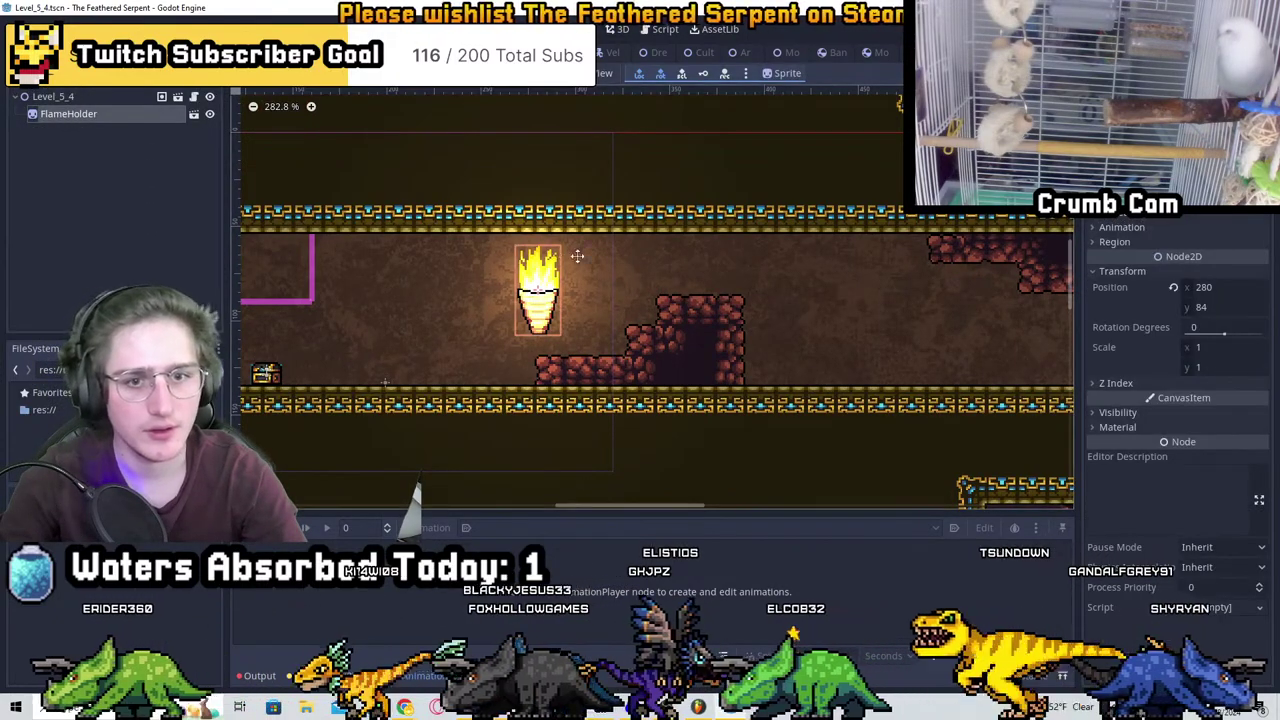
pyautogui.scroll(5, 574, 257)
pyautogui.moveTo(789, 271); pyautogui.dragTo(686, 320)
pyautogui.scroll(-4, 720, 320)
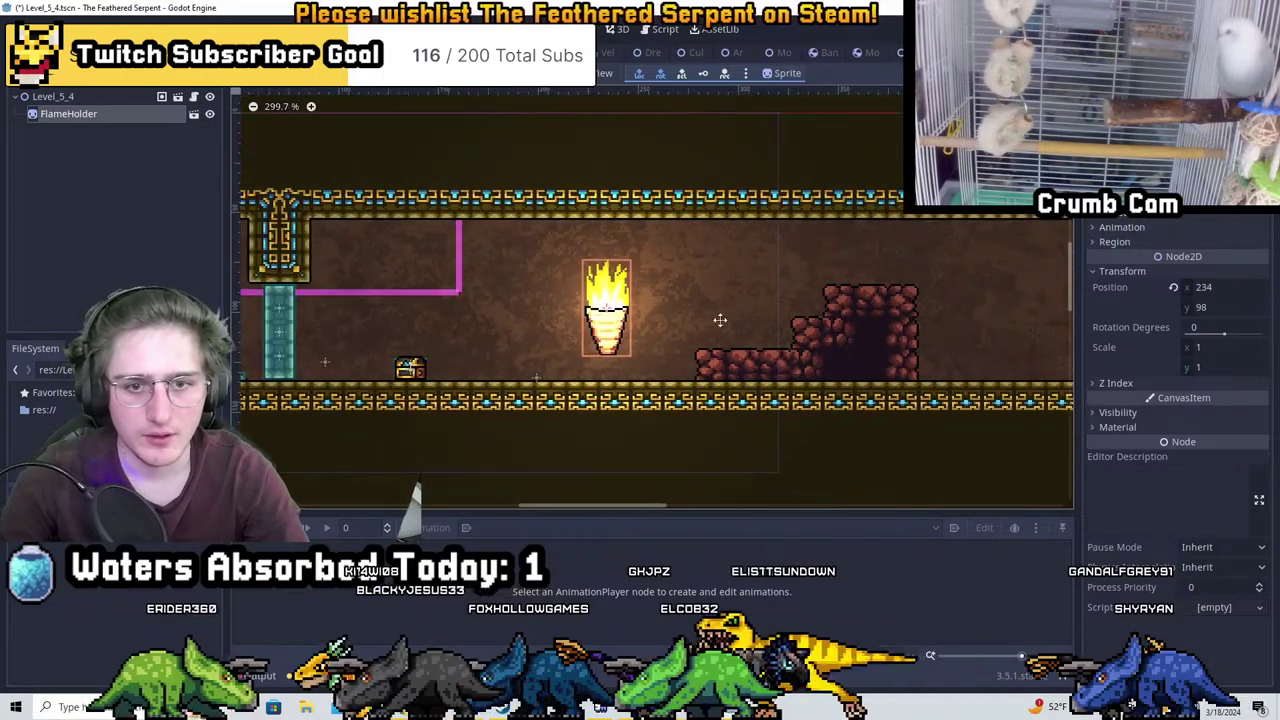
# Duplicate the torch and slide the copy right along the corridor past the rock mound
pyautogui.moveTo(720, 320); pyautogui.dragTo(470, 300, button='middle')
pyautogui.hotkey('ctrl', 'd')
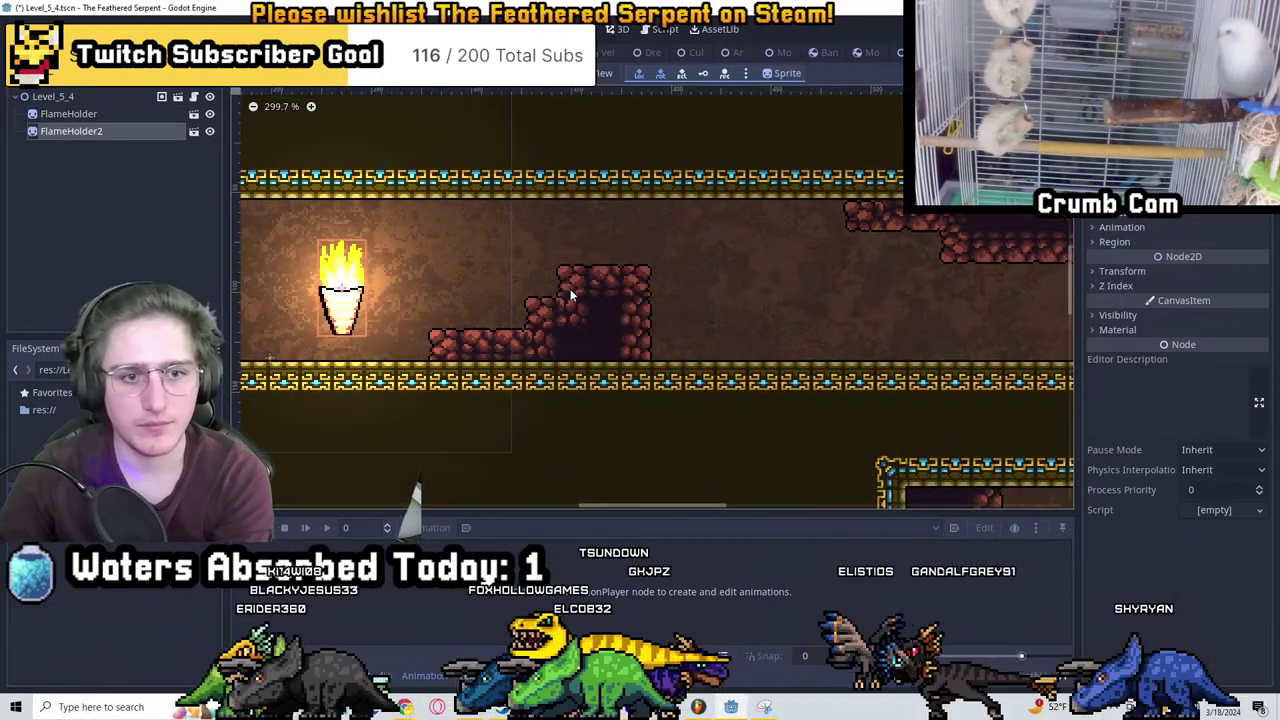
pyautogui.press('Right')
pyautogui.press('Right')
pyautogui.press('Right')
pyautogui.press('Right')
pyautogui.press('Right')
pyautogui.press('Right')
pyautogui.press('Right')
pyautogui.press('Right')
pyautogui.press('Right')
pyautogui.press('Right')
pyautogui.press('Right')
pyautogui.press('Right')
pyautogui.press('Right')
pyautogui.press('Right')
pyautogui.press('Right')
pyautogui.press('Right')
pyautogui.press('Right')
pyautogui.press('Right')
pyautogui.press('Right')
pyautogui.press('Right')
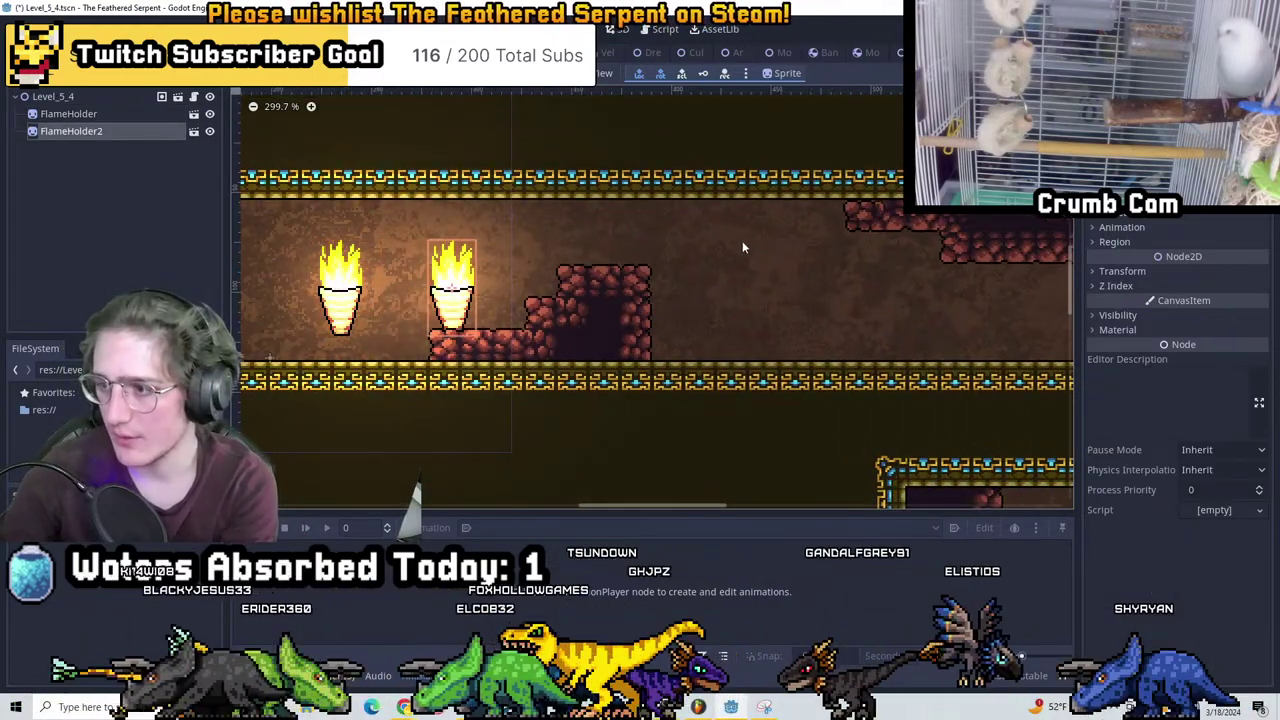
pyautogui.press('Right')
pyautogui.press('Right')
pyautogui.press('Right')
pyautogui.press('Right')
pyautogui.press('Right')
pyautogui.press('Right')
pyautogui.press('Right')
pyautogui.press('Right')
pyautogui.press('Right')
pyautogui.press('Right')
pyautogui.press('Right')
pyautogui.press('Right')
pyautogui.press('Right')
pyautogui.press('Right')
pyautogui.press('Right')
pyautogui.press('Right')
pyautogui.press('Right')
pyautogui.press('Right')
pyautogui.press('Right')
pyautogui.press('Right')
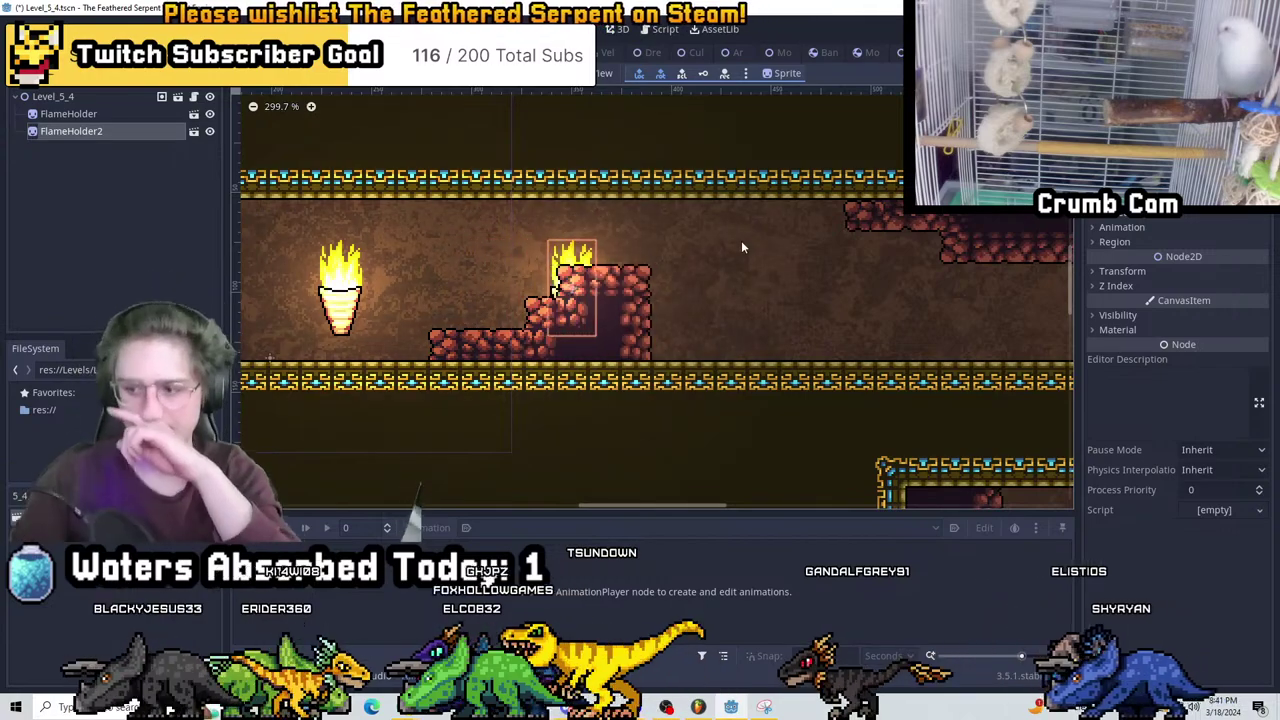
pyautogui.press('Right')
pyautogui.press('Right')
pyautogui.press('Right')
pyautogui.press('Right')
pyautogui.press('Right')
pyautogui.press('Right')
pyautogui.press('Right')
pyautogui.press('Right')
pyautogui.press('Right')
pyautogui.press('Right')
pyautogui.press('Right')
pyautogui.press('Right')
pyautogui.press('Right')
pyautogui.press('Right')
pyautogui.press('Right')
pyautogui.press('Right')
pyautogui.press('Right')
pyautogui.press('Right')
pyautogui.press('Right')
pyautogui.press('Right')
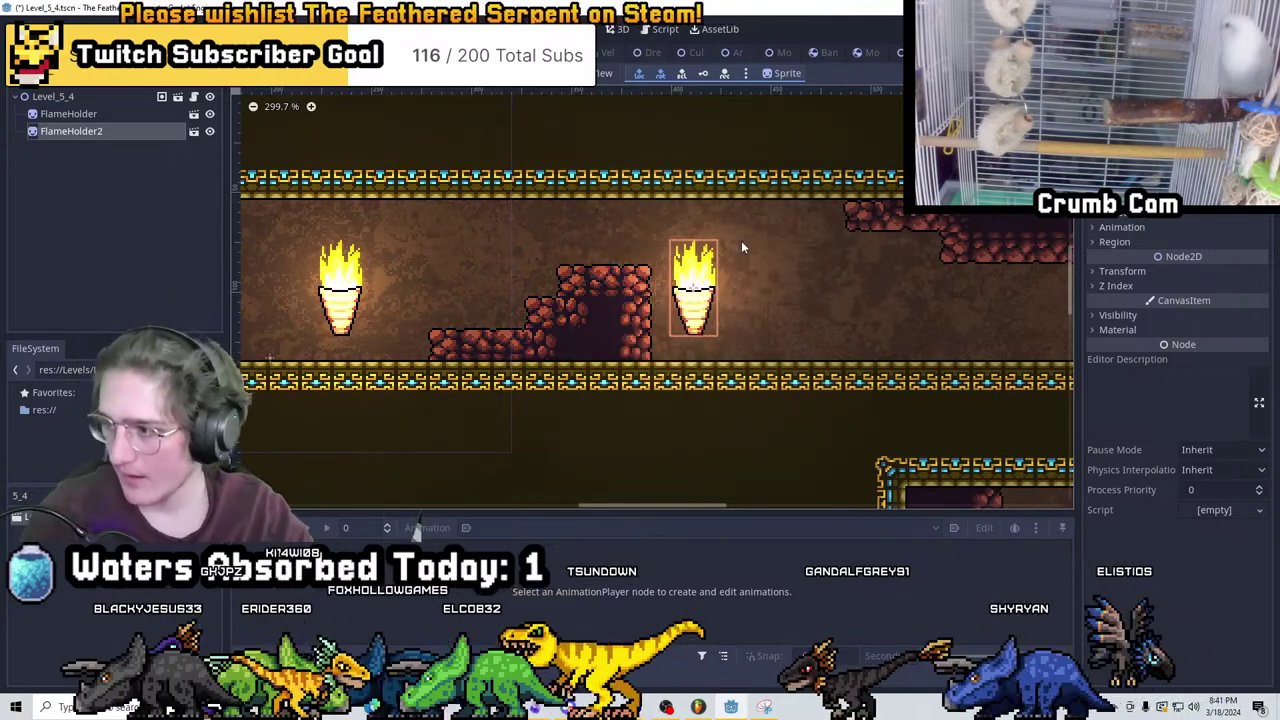
pyautogui.press('Right')
pyautogui.press('Right')
pyautogui.press('Right')
pyautogui.press('Right')
pyautogui.press('Right')
pyautogui.press('Right')
pyautogui.press('Right')
pyautogui.press('Right')
pyautogui.press('Right')
pyautogui.press('Right')
pyautogui.press('Right')
pyautogui.press('Right')
pyautogui.press('Right')
pyautogui.press('Right')
pyautogui.press('Right')
pyautogui.press('Right')
pyautogui.press('Right')
pyautogui.press('Right')
pyautogui.press('Right')
pyautogui.press('Right')
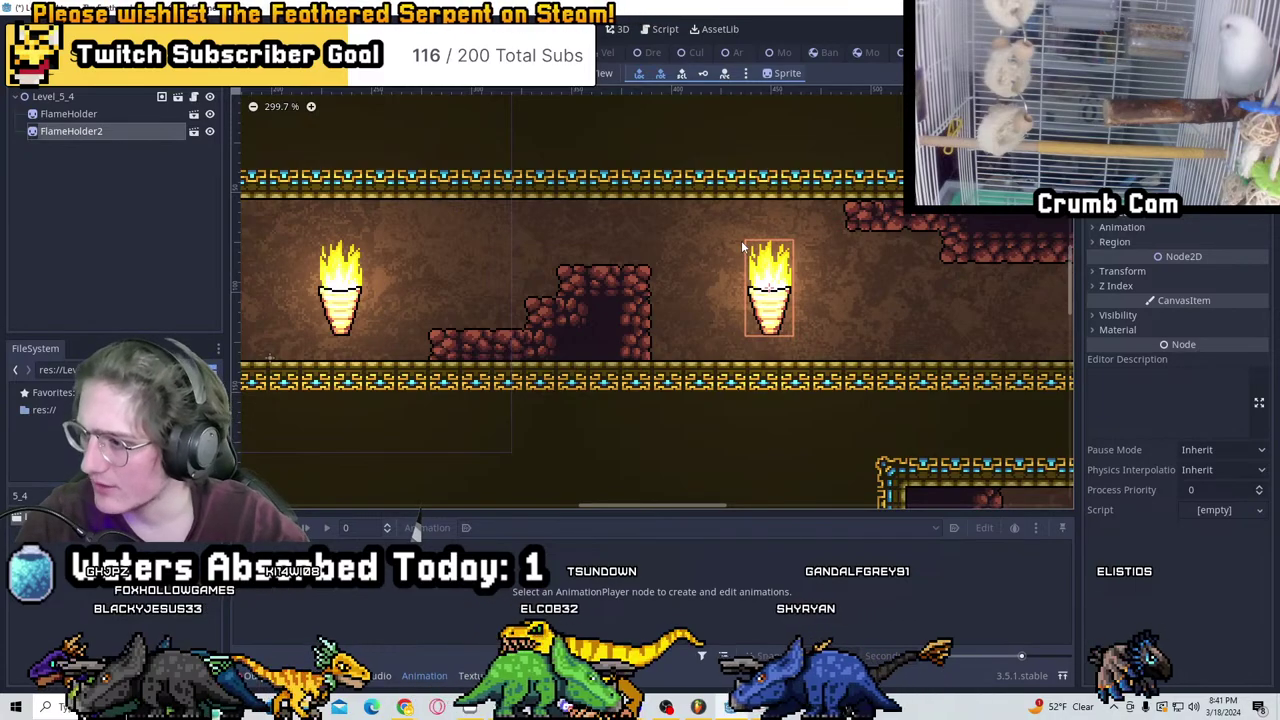
pyautogui.press('Right')
pyautogui.press('Right')
pyautogui.press('Right')
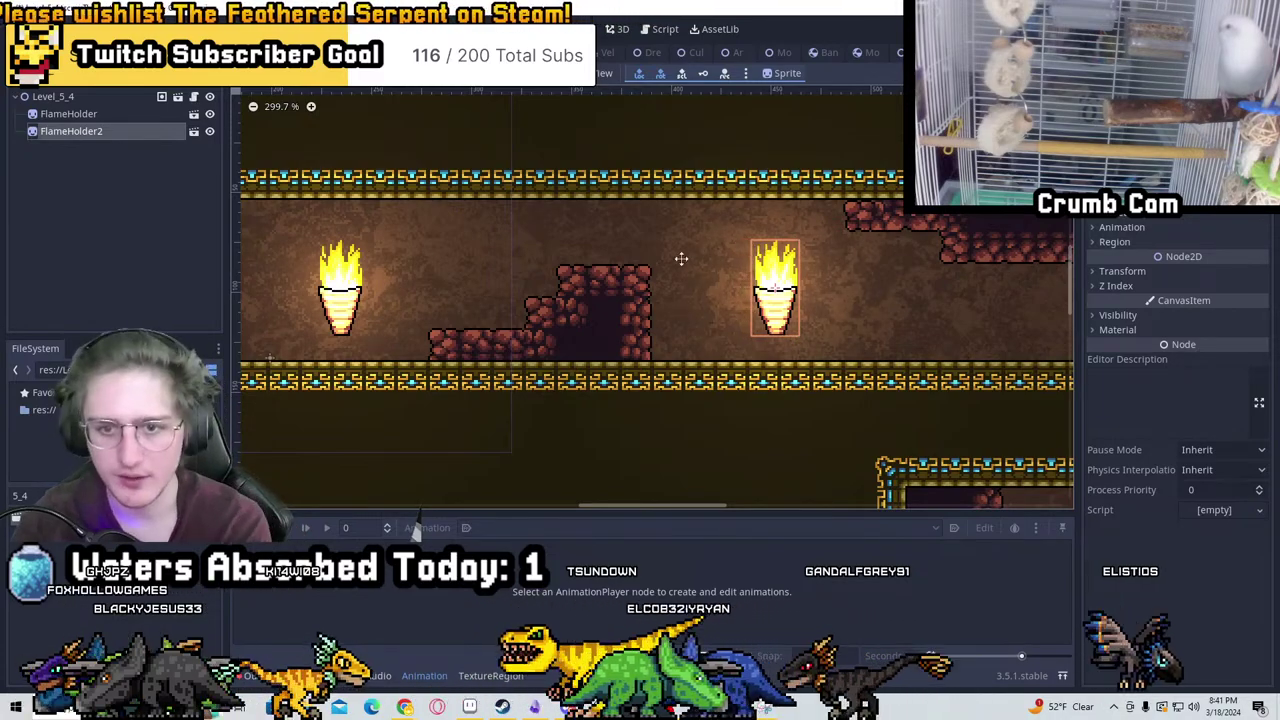
pyautogui.scroll(-3, 808, 297)
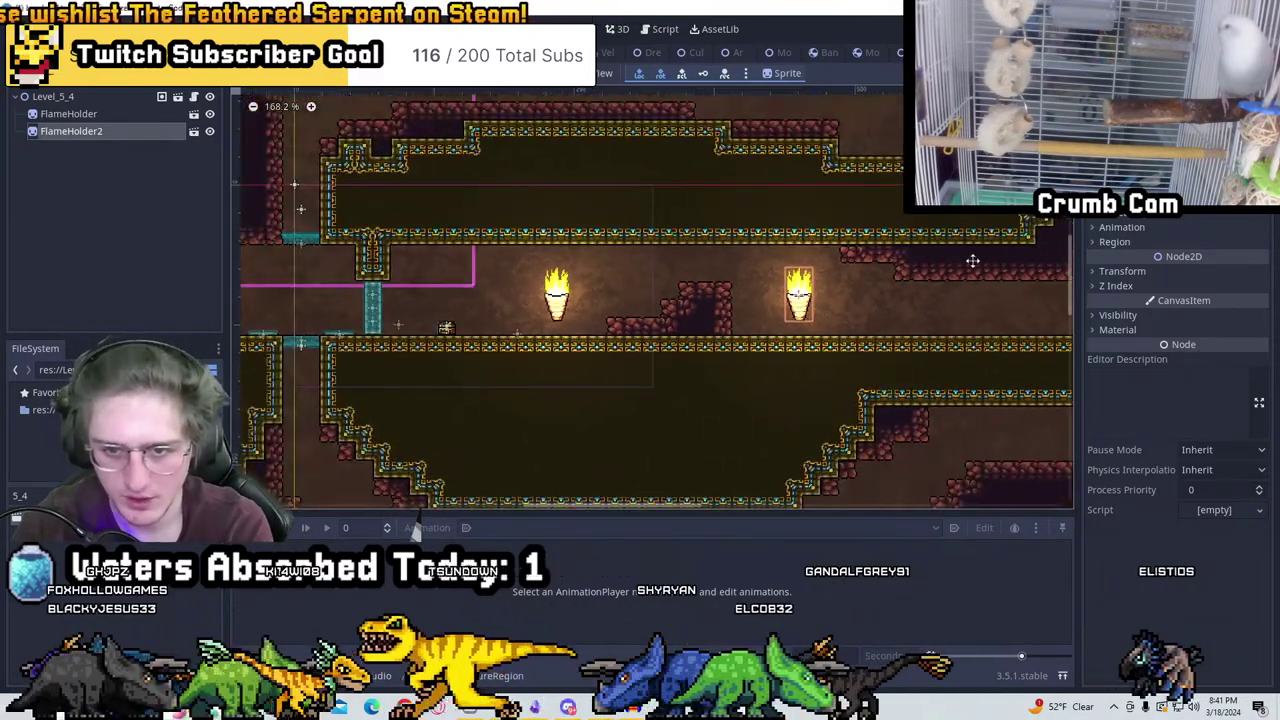
# Make a third torch copy and place it at the corridor entrance above the teal gap
pyautogui.moveTo(971, 260); pyautogui.dragTo(626, 286, button='middle')
pyautogui.hotkey('ctrl', 'd')
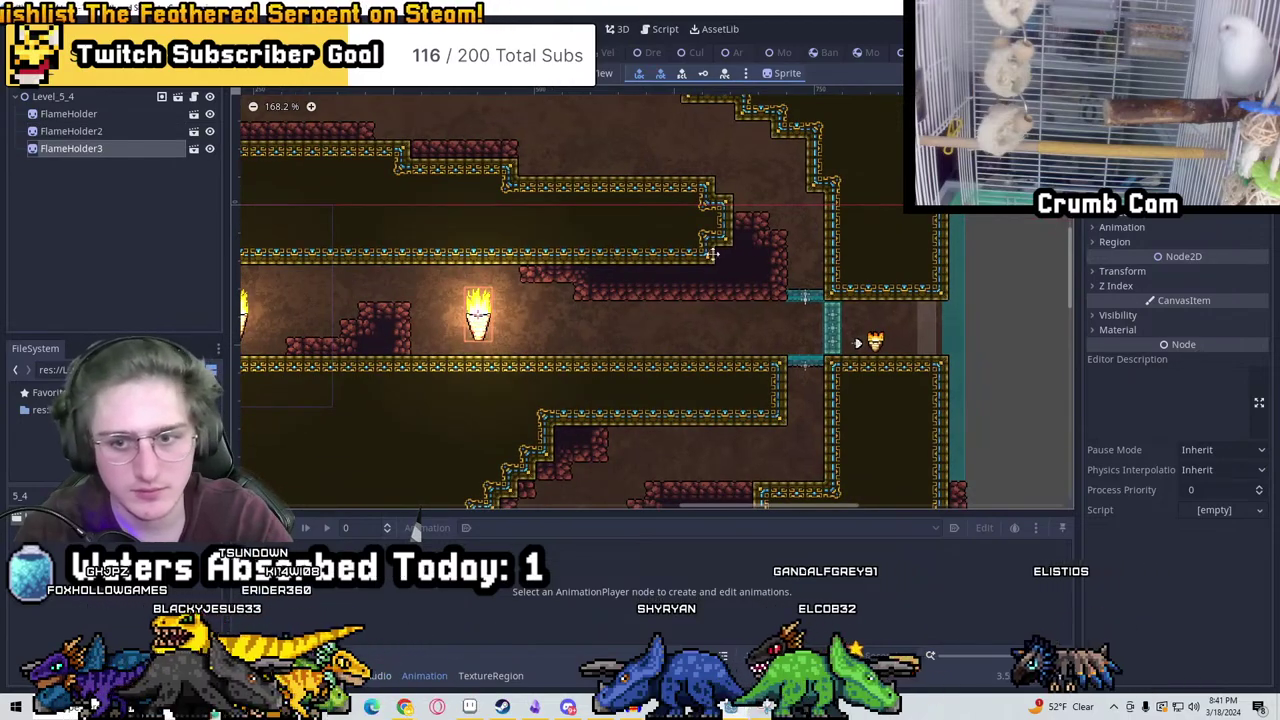
pyautogui.moveTo(664, 218); pyautogui.dragTo(970, 272, button='middle')
pyautogui.scroll(5, 674, 288)
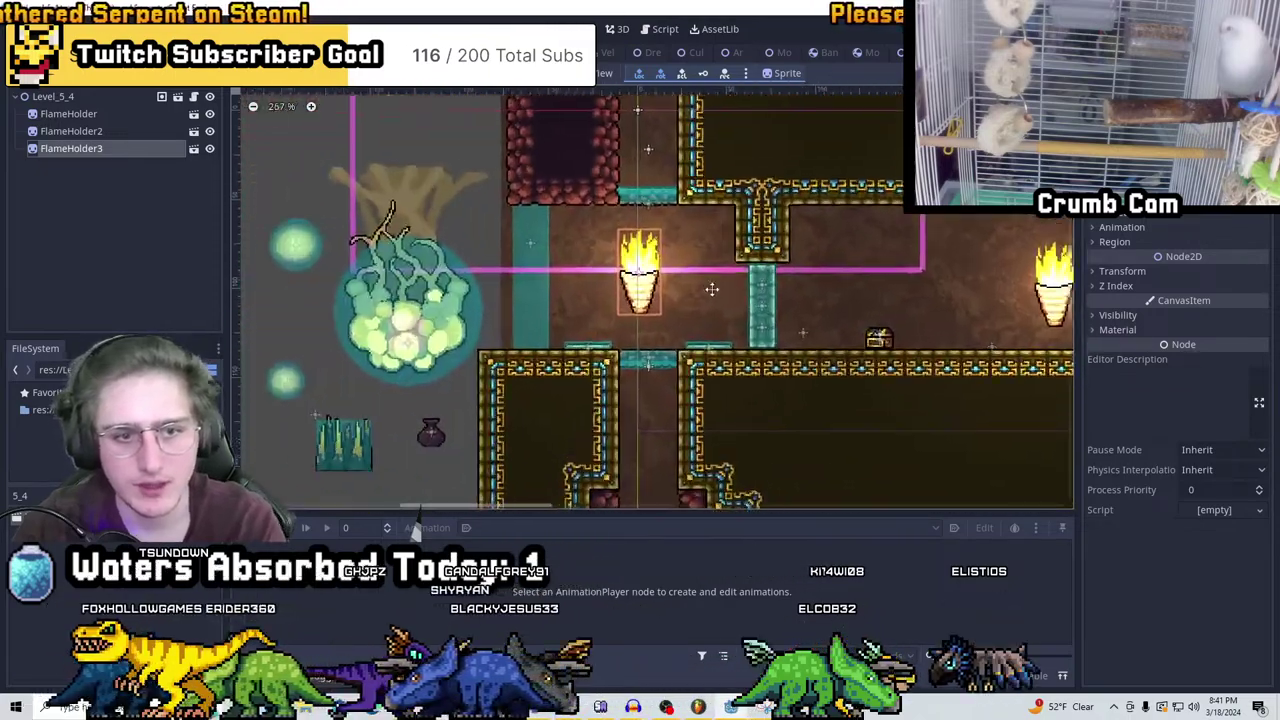
pyautogui.press('Right')
pyautogui.press('Right')
pyautogui.press('Right')
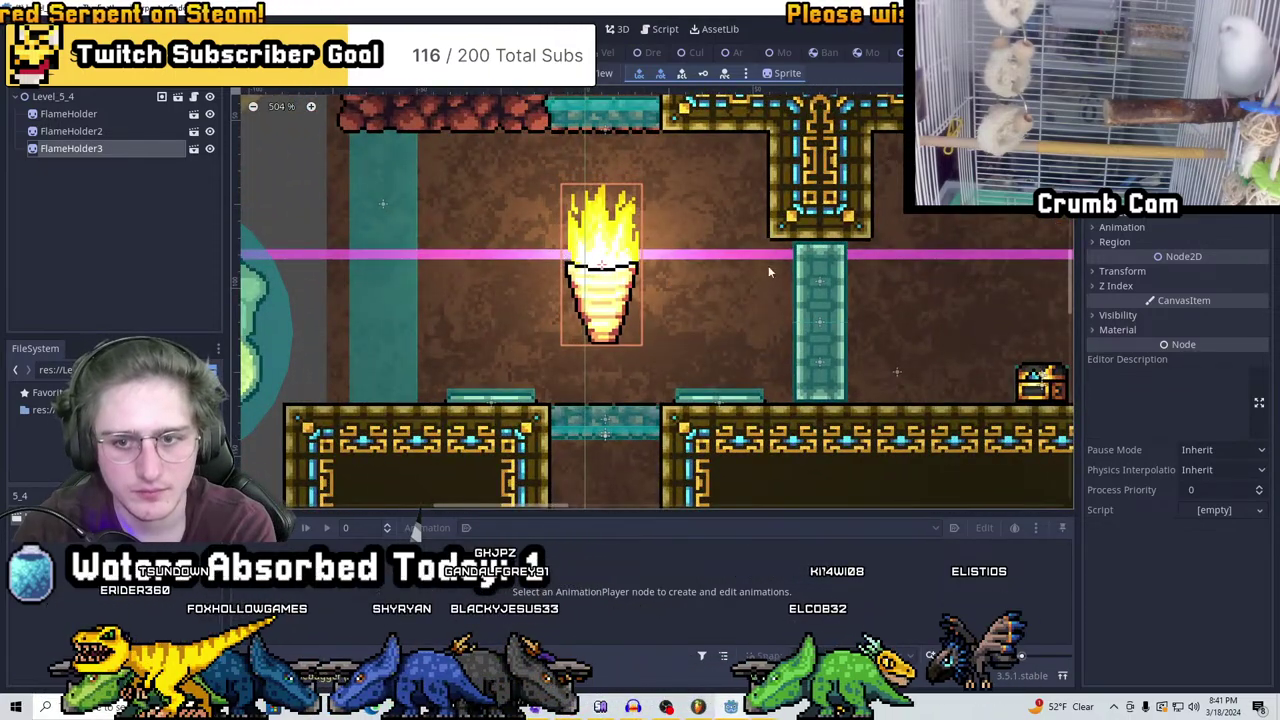
pyautogui.moveTo(769, 271); pyautogui.dragTo(440, 295, button='middle')
pyautogui.scroll(-3, 569, 290)
pyautogui.moveTo(570, 290); pyautogui.dragTo(598, 314, button='middle')
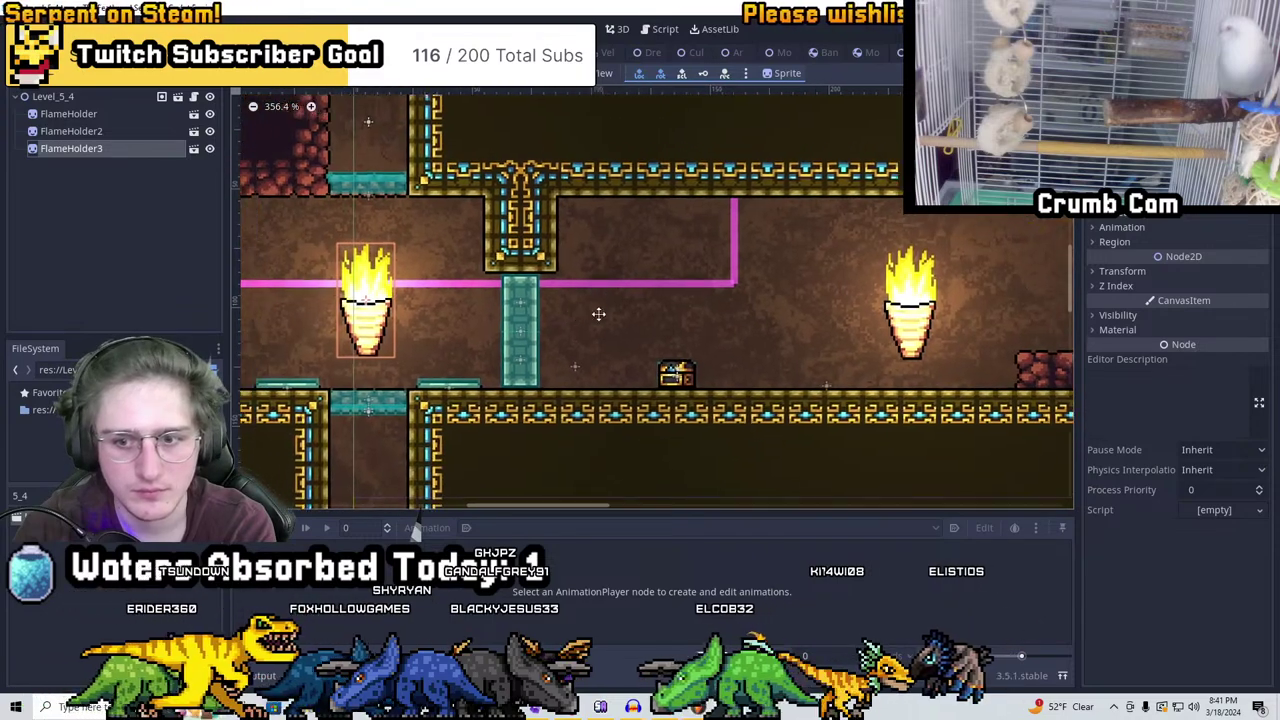
pyautogui.moveTo(392, 324); pyautogui.dragTo(546, 314, button='middle')
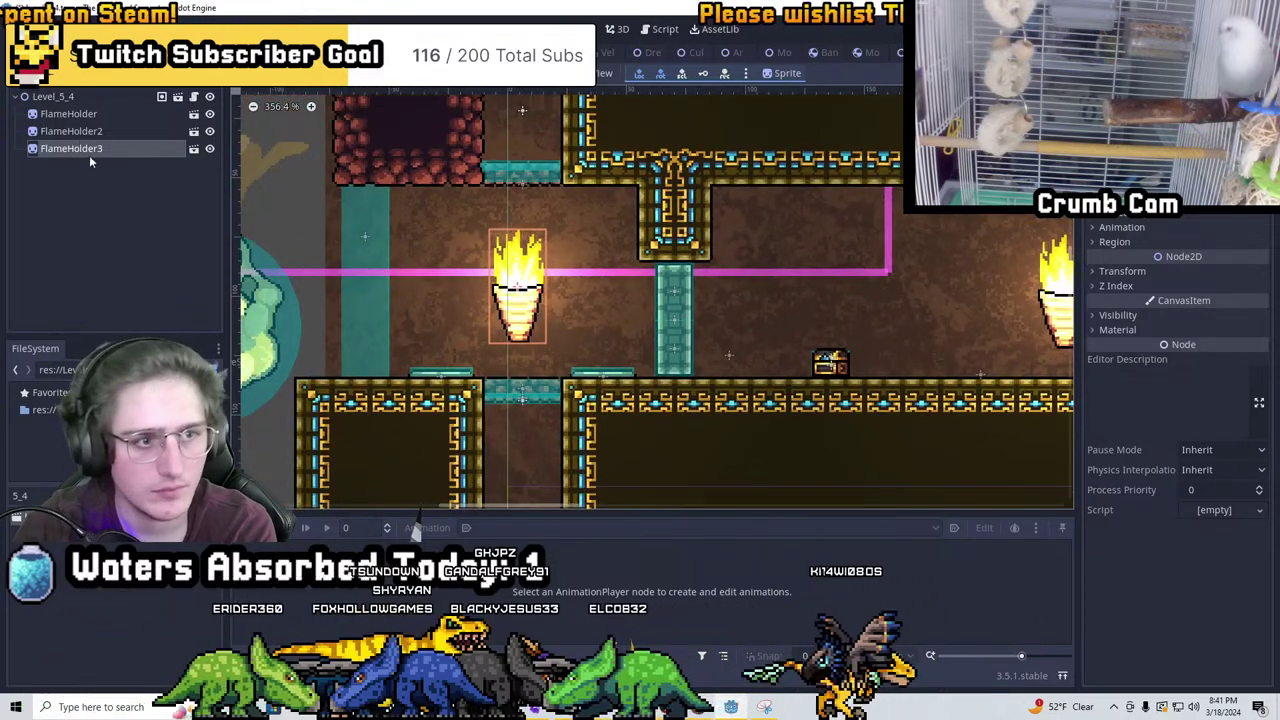
# Check FlameHolder2's position, fine-tune FlameHolder3 to 5, 98, and save the scene
pyautogui.click(71, 131)
pyautogui.click(1121, 271)
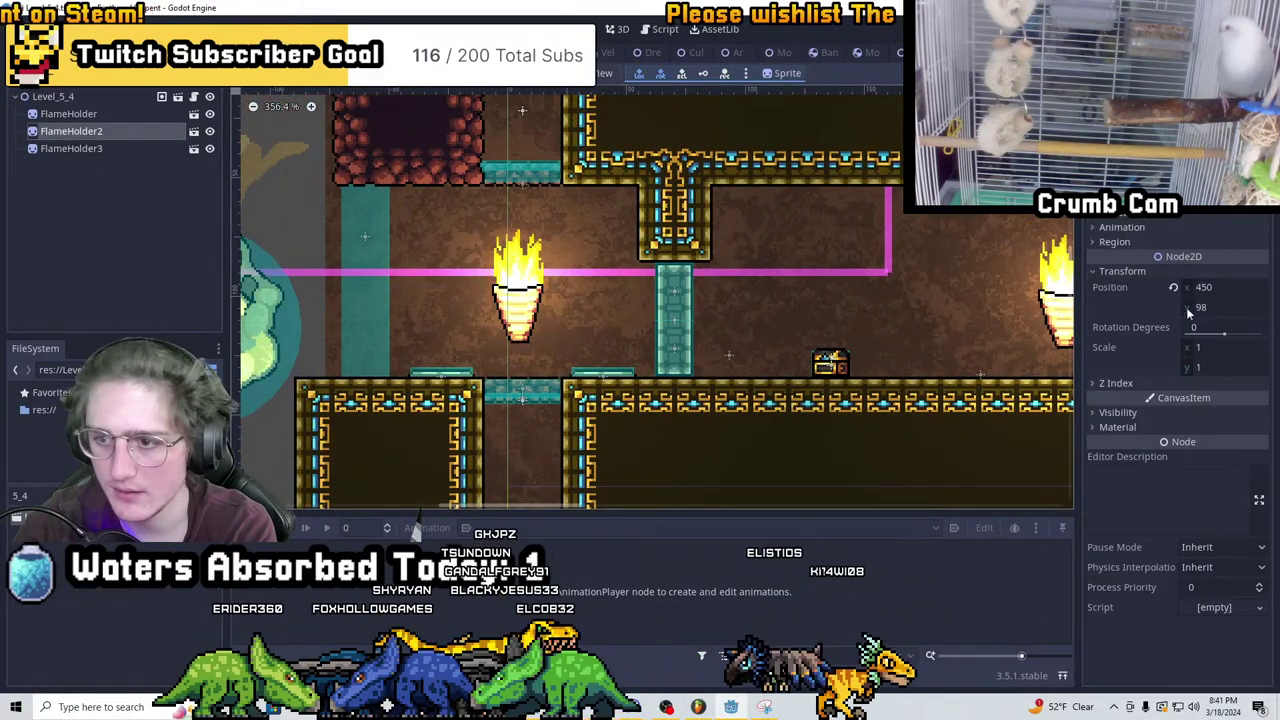
pyautogui.click(96, 150)
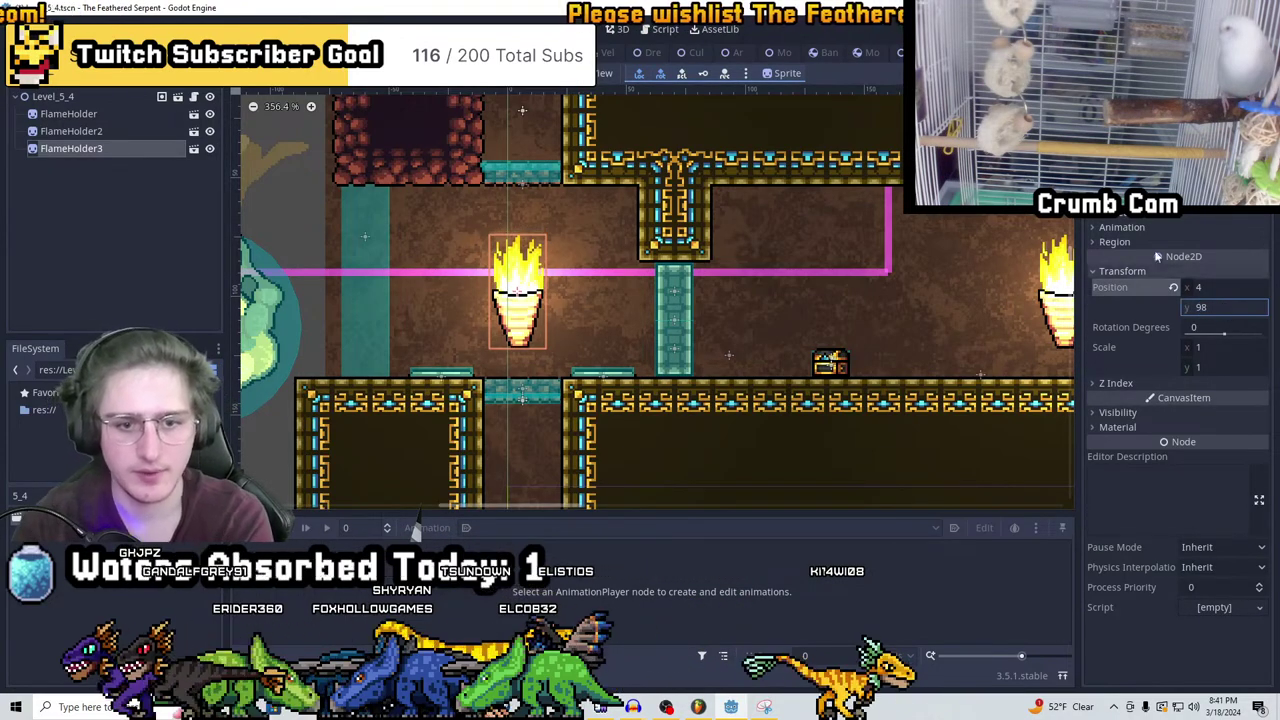
pyautogui.scroll(-2, 374, 284)
pyautogui.moveTo(500, 250); pyautogui.dragTo(374, 284, button='middle')
pyautogui.scroll(3, 374, 284)
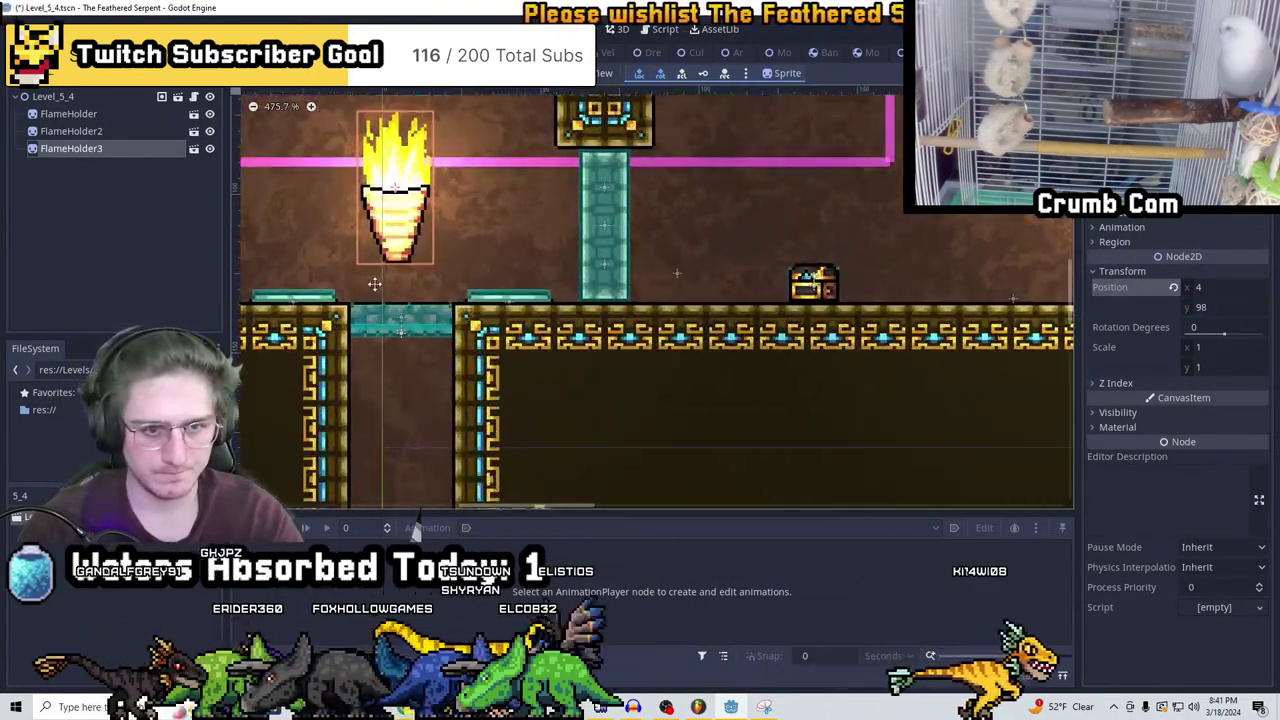
pyautogui.scroll(2, 374, 284)
pyautogui.moveTo(572, 300); pyautogui.dragTo(579, 300)
pyautogui.scroll(4, 563, 318)
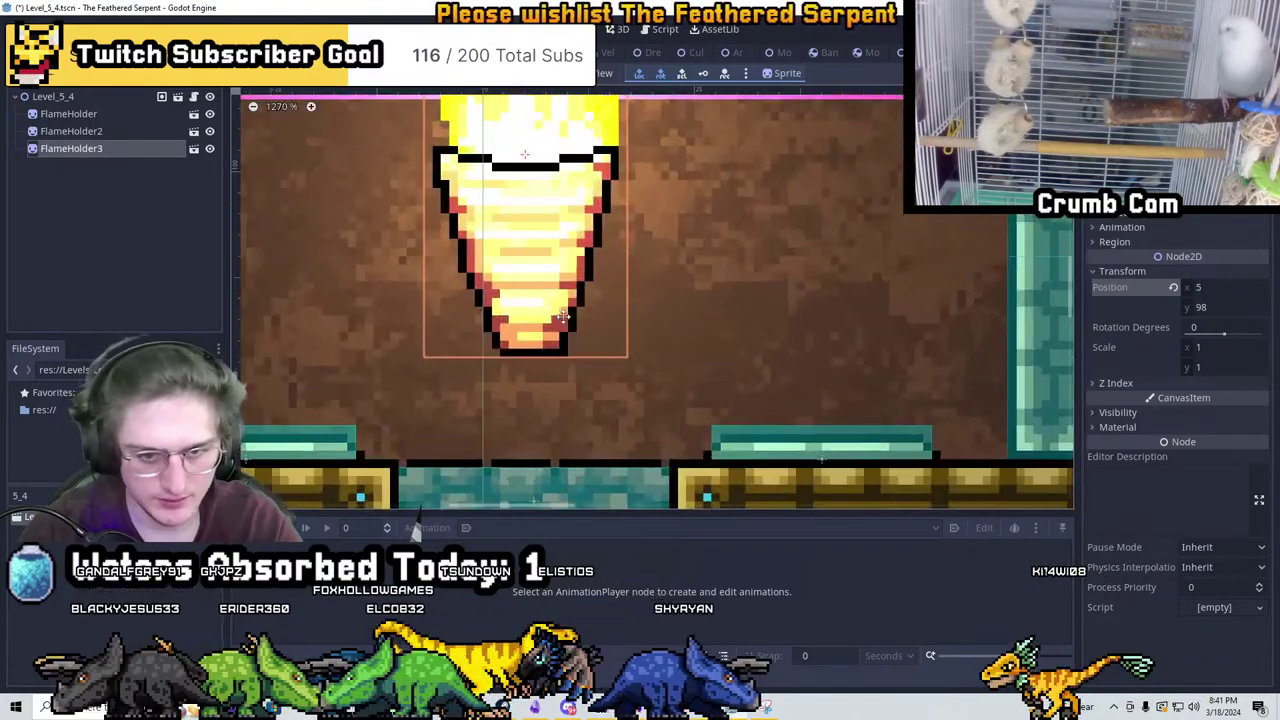
pyautogui.scroll(-10, 563, 318)
pyautogui.hotkey('ctrl', 's')
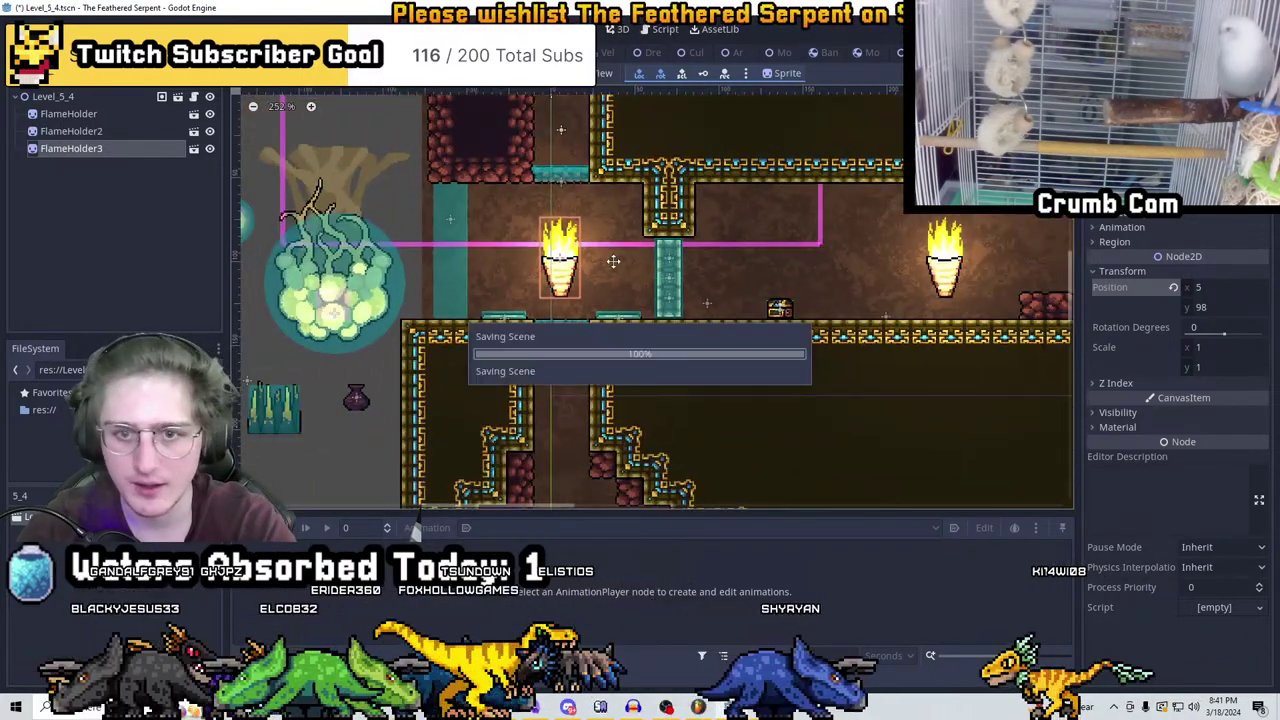
# Scroll around the torch corridor and the passage beneath it to bring both into view
pyautogui.scroll(-6, 575, 228)
pyautogui.scroll(4, 706, 319)
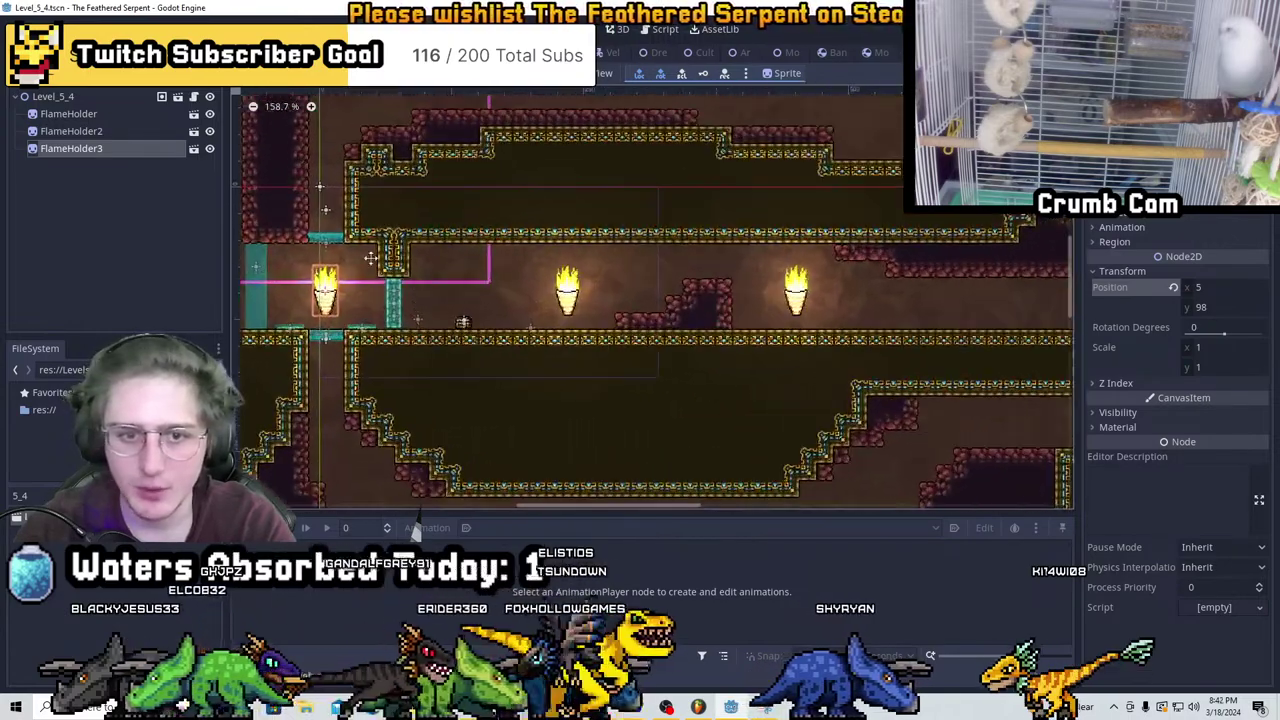
pyautogui.hscroll(3, 706, 319)
pyautogui.hscroll(-5, 766, 277)
pyautogui.scroll(2, 714, 286)
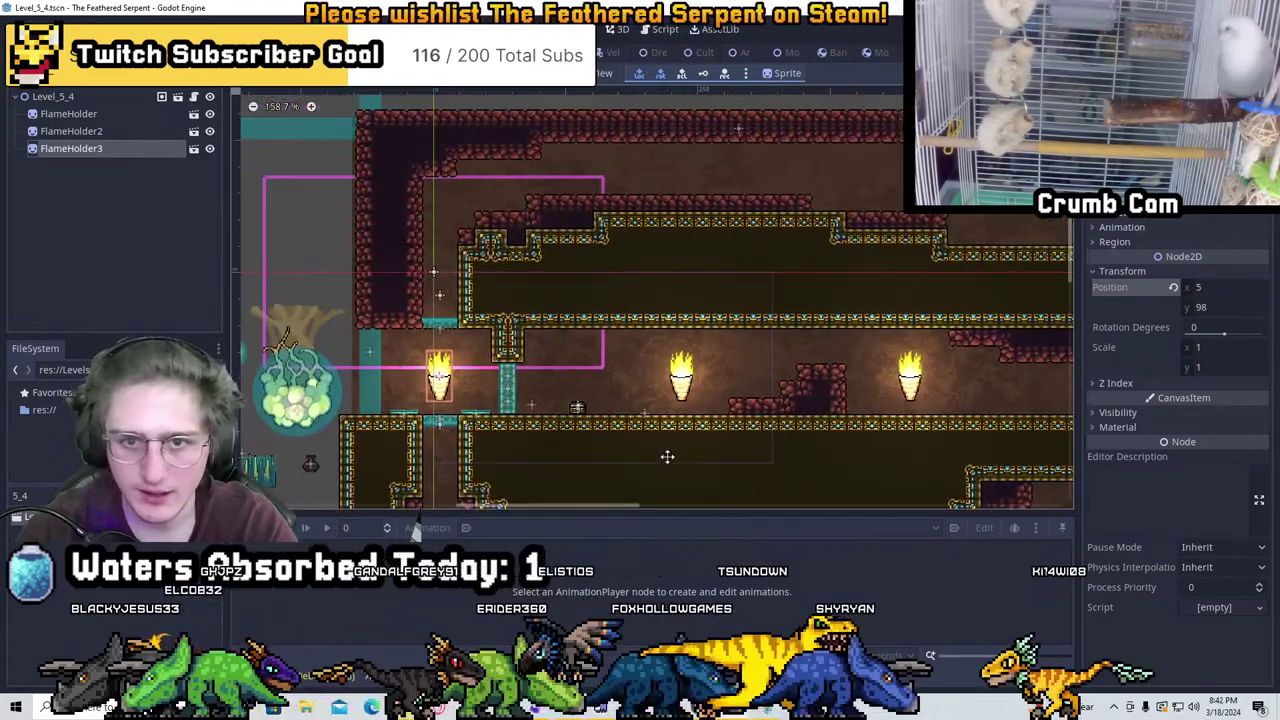
pyautogui.hscroll(2, 740, 290)
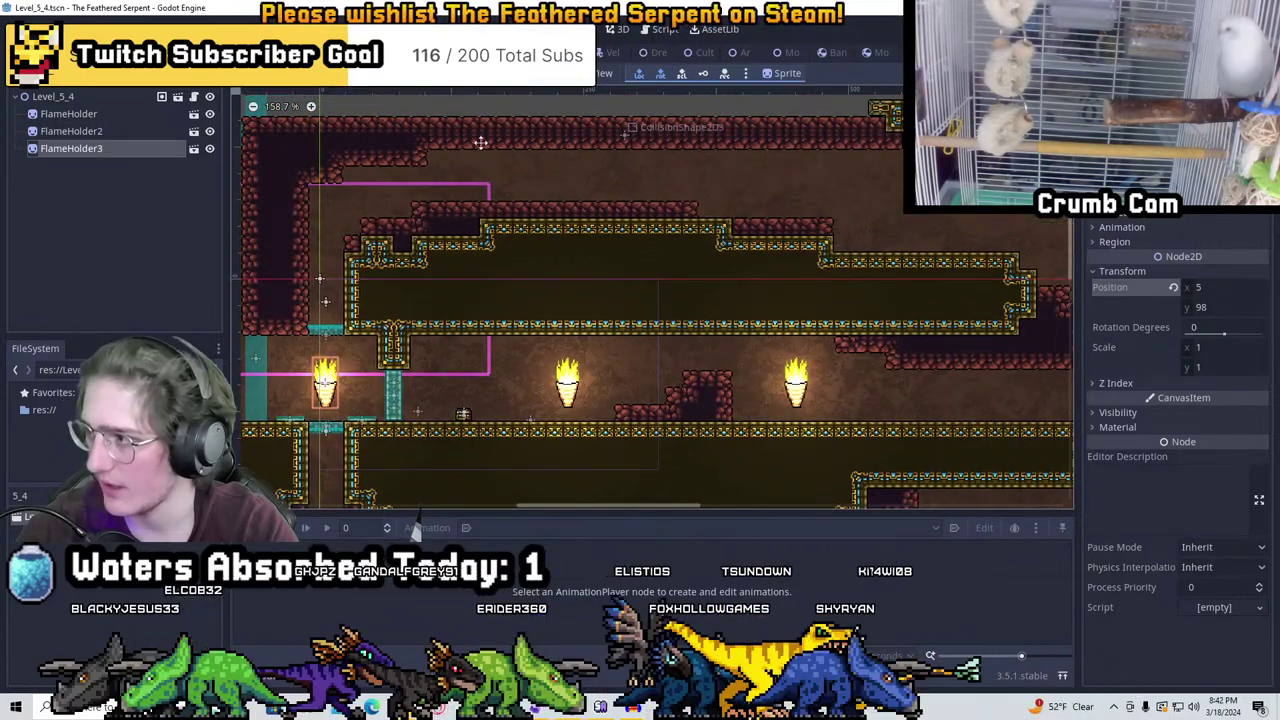
pyautogui.scroll(-5, 480, 143)
pyautogui.scroll(1, 880, 211)
pyautogui.hscroll(-8, 514, 363)
pyautogui.scroll(2, 514, 363)
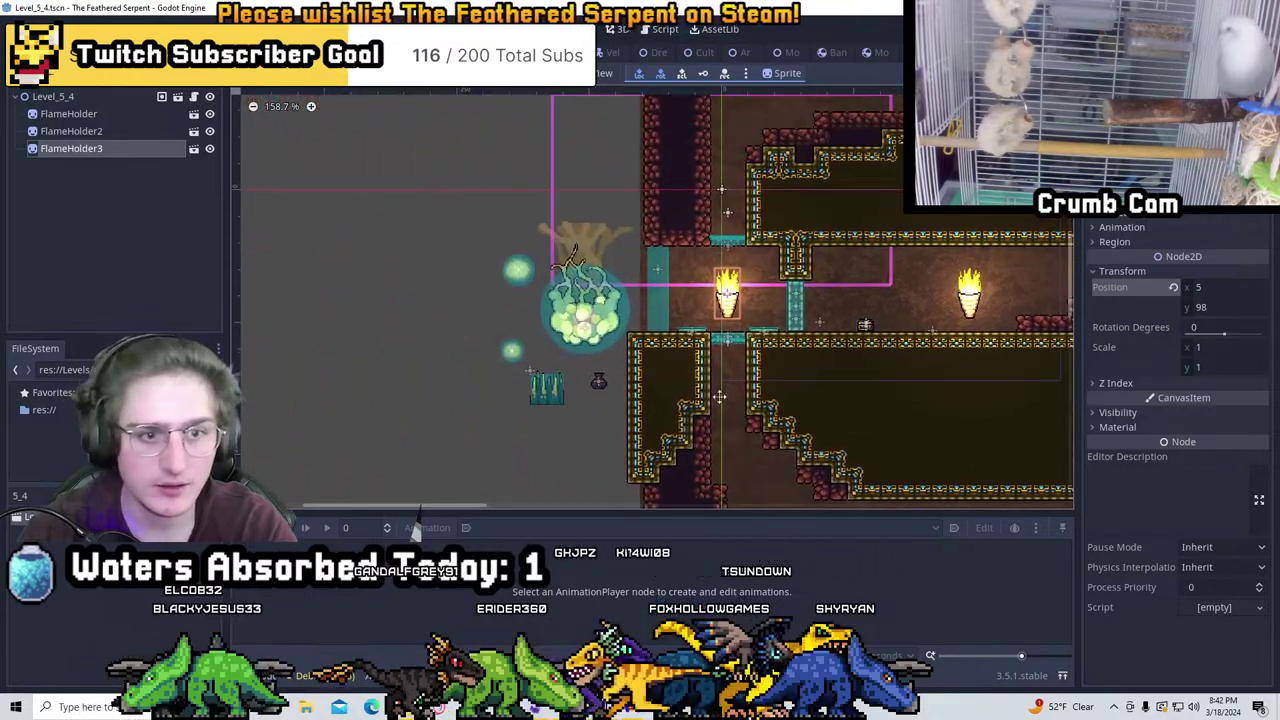
pyautogui.hscroll(6, 719, 396)
pyautogui.scroll(2, 586, 451)
pyautogui.hscroll(-4, 677, 231)
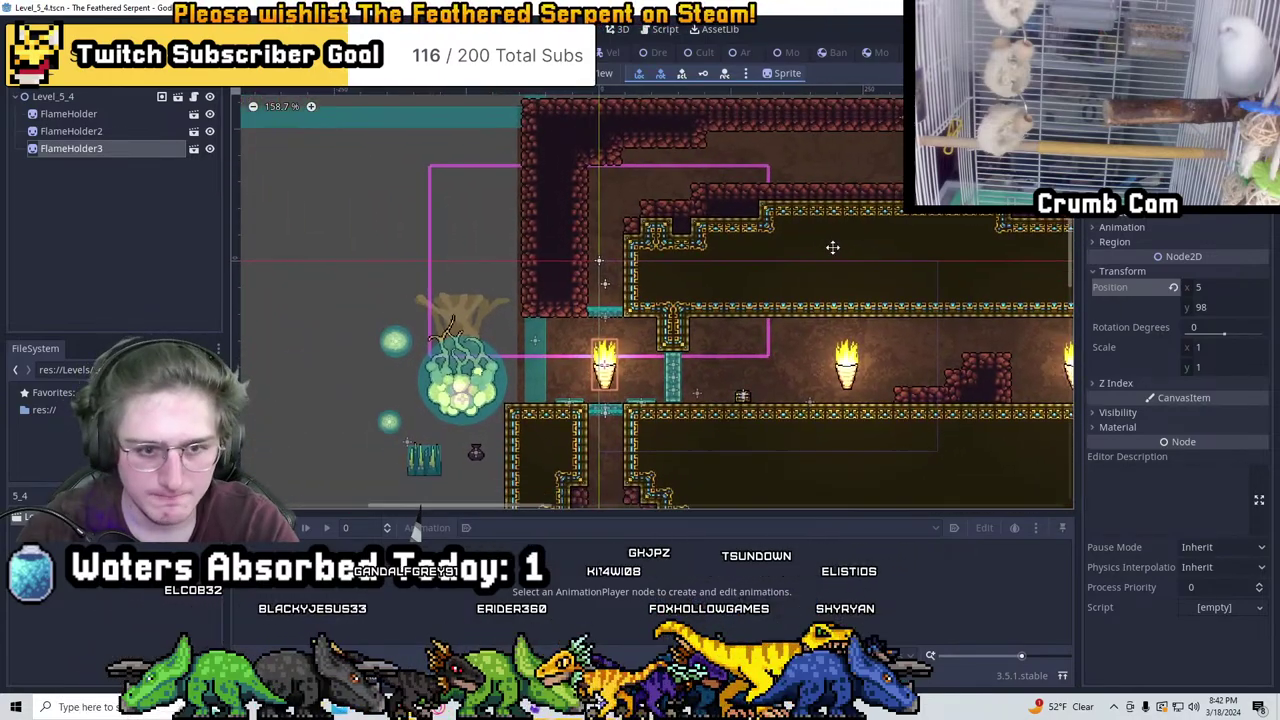
pyautogui.scroll(-3, 794, 117)
pyautogui.hscroll(5, 677, 354)
pyautogui.scroll(3, 658, 322)
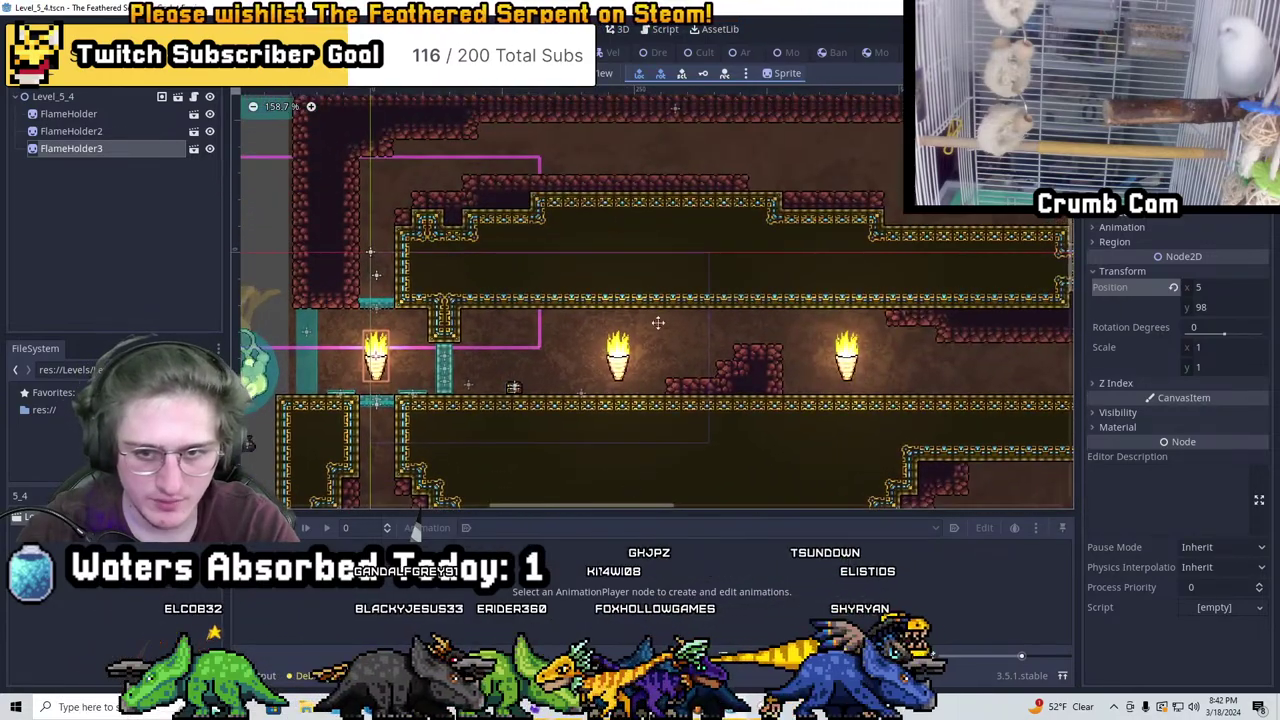
pyautogui.scroll(-3, 658, 322)
pyautogui.scroll(3, 723, 423)
pyautogui.hscroll(-1, 723, 423)
pyautogui.scroll(-4, 762, 322)
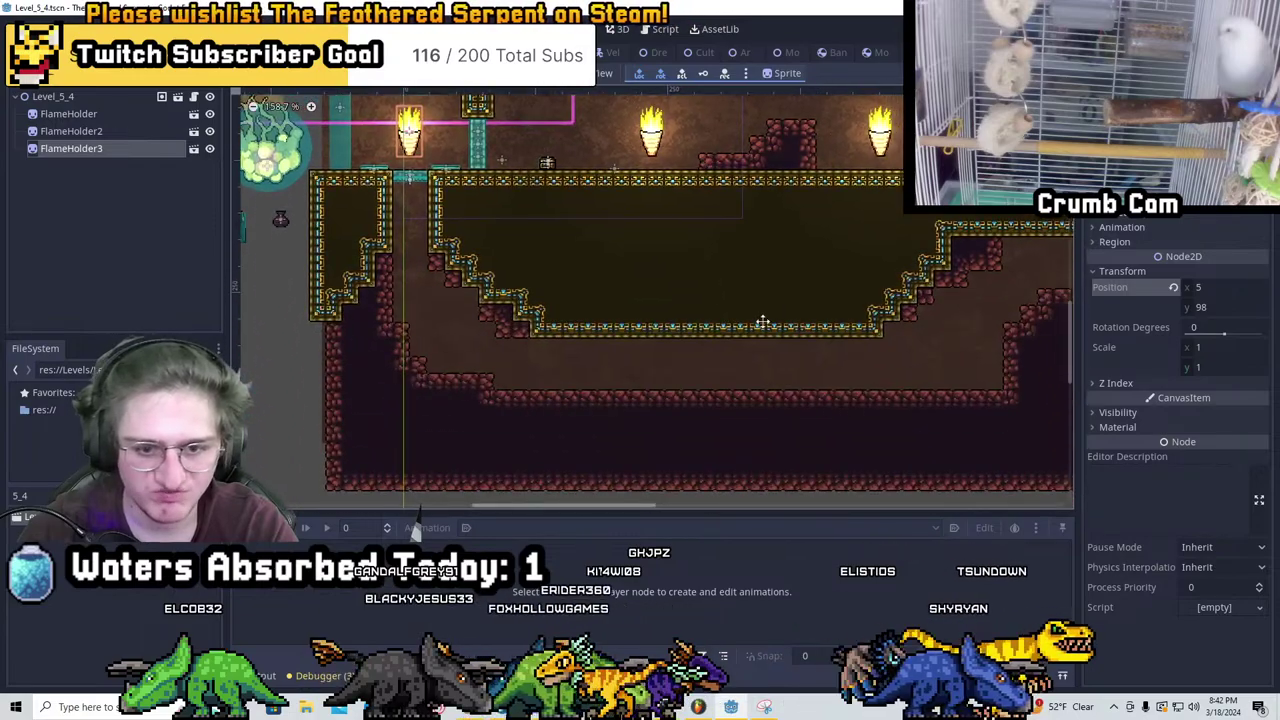
pyautogui.scroll(3, 680, 298)
pyautogui.hscroll(1, 686, 386)
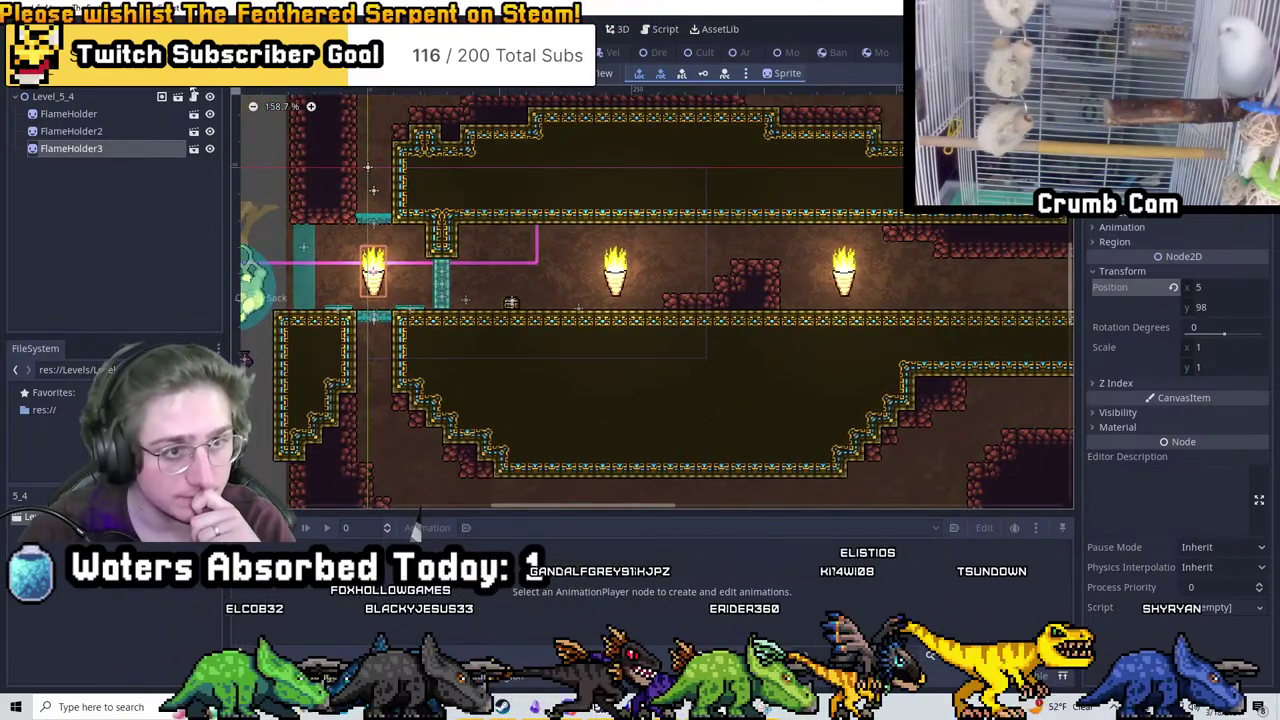
pyautogui.scroll(10, 124, 132)
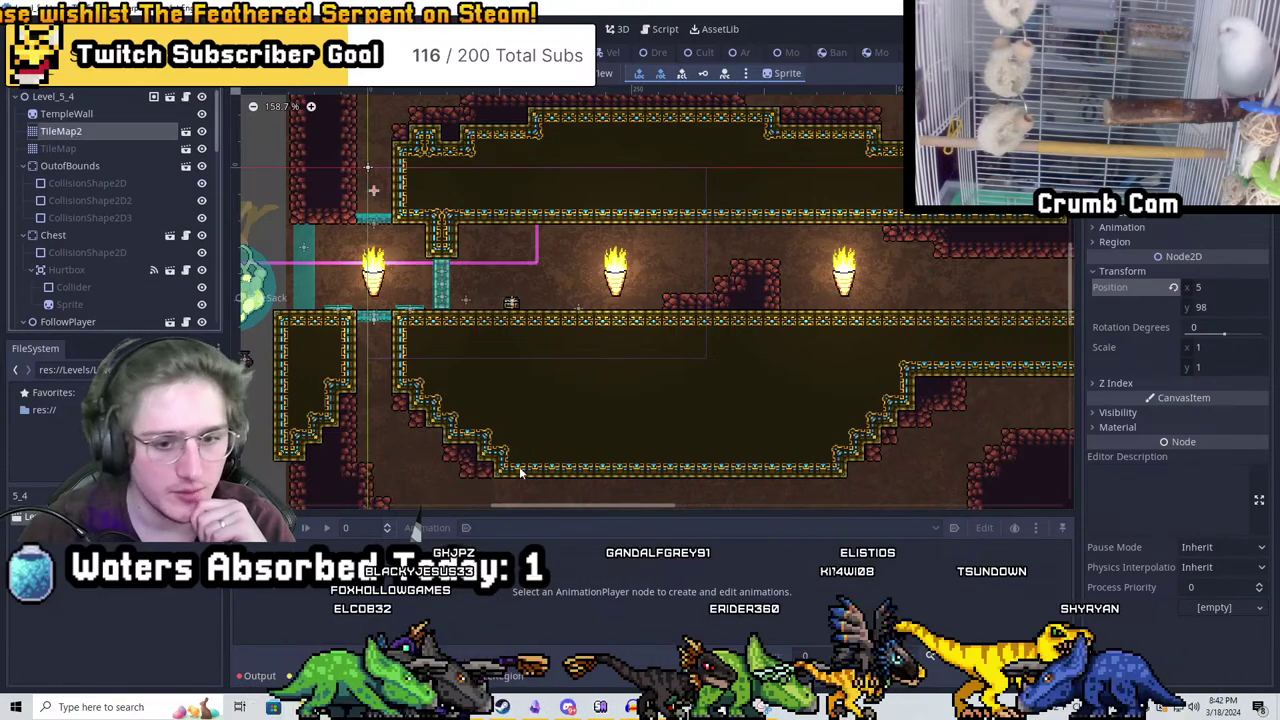
# Paint cave tiles on the TileMap layer beneath the lower temple corridor
pyautogui.scroll(-2, 519, 471)
pyautogui.keyDown('ctrl'); pyautogui.scroll(1, 300, 362); pyautogui.keyUp('ctrl')
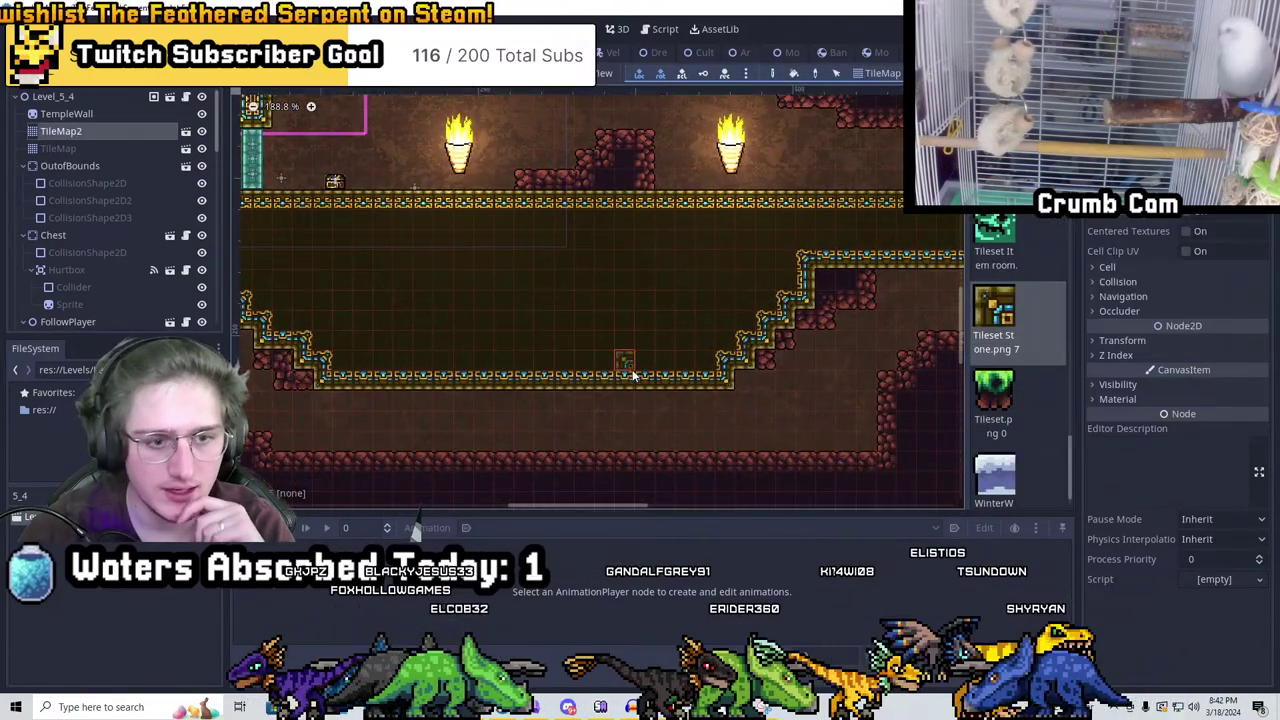
pyautogui.click(58, 148)
pyautogui.moveTo(275, 340)
pyautogui.mouseDown()
pyautogui.moveTo(750, 340)
pyautogui.moveTo(303, 381)
pyautogui.mouseUp()
pyautogui.scroll(-2, 682, 420)
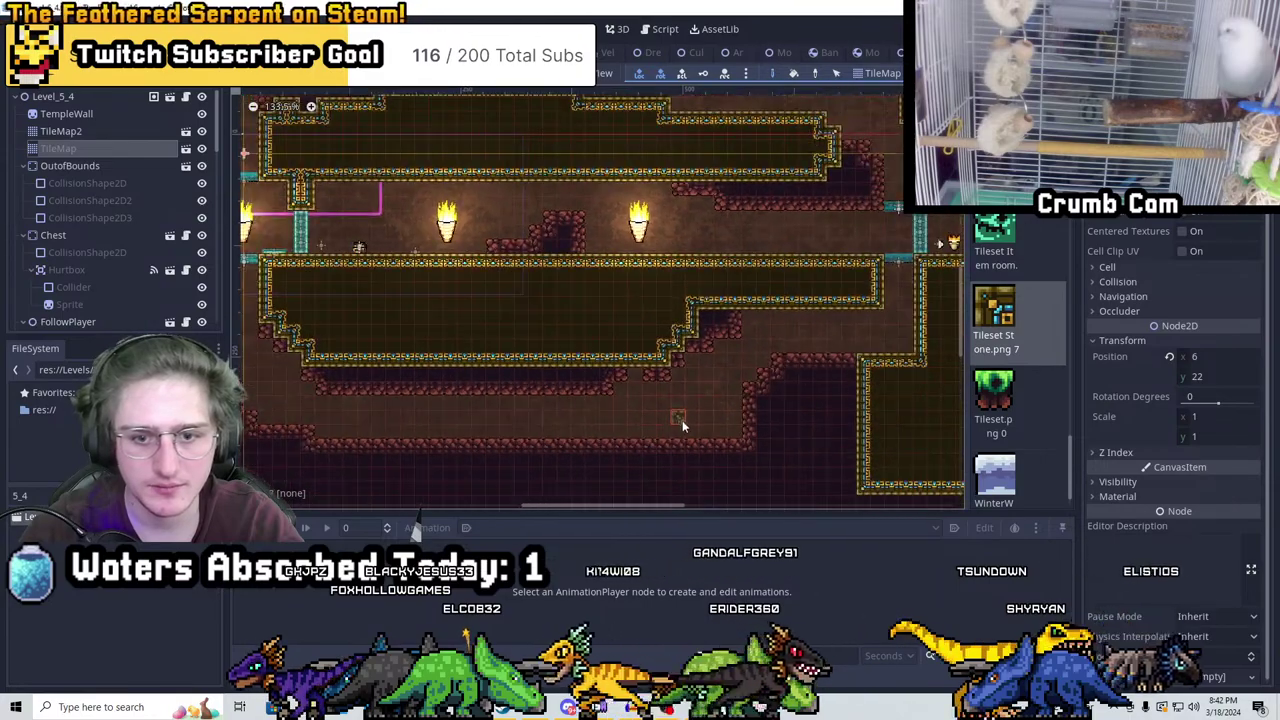
# Reselect TileMap2 and pan around the level to check the new cave rock
pyautogui.click(66, 134)
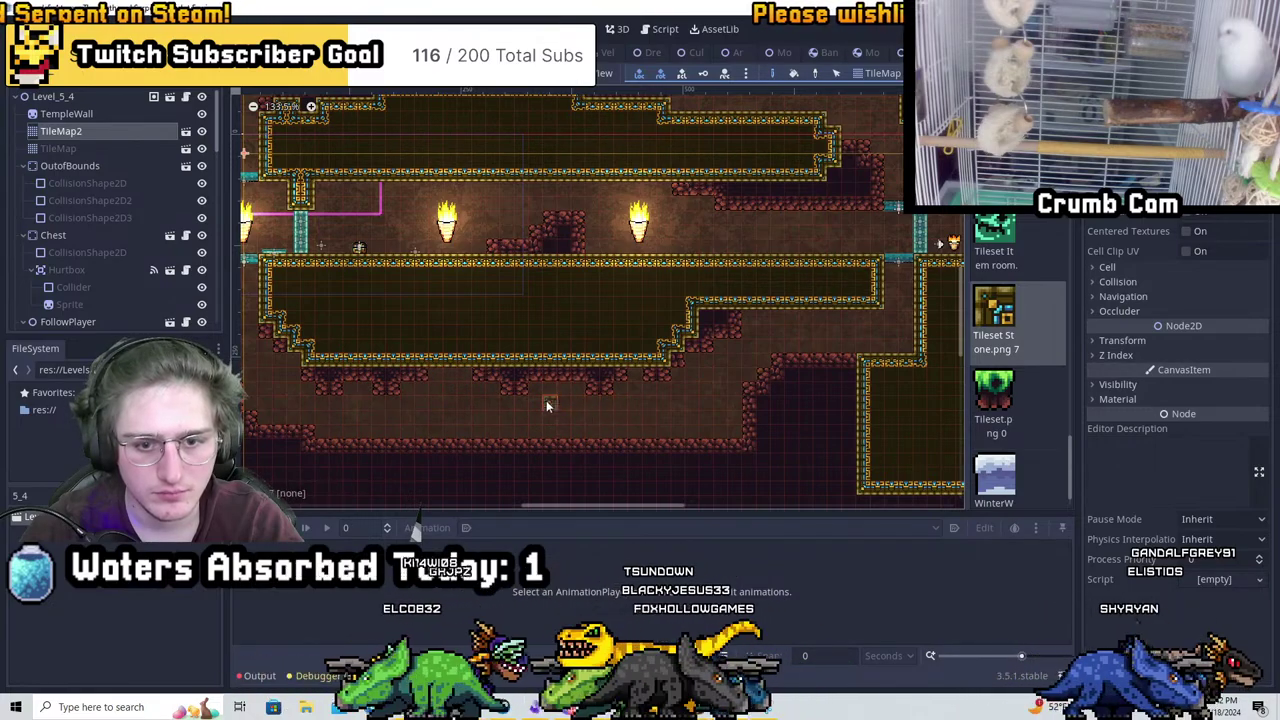
pyautogui.scroll(3, 600, 390)
pyautogui.moveTo(620, 390); pyautogui.dragTo(864, 410, button='middle')
pyautogui.scroll(-3, 864, 410)
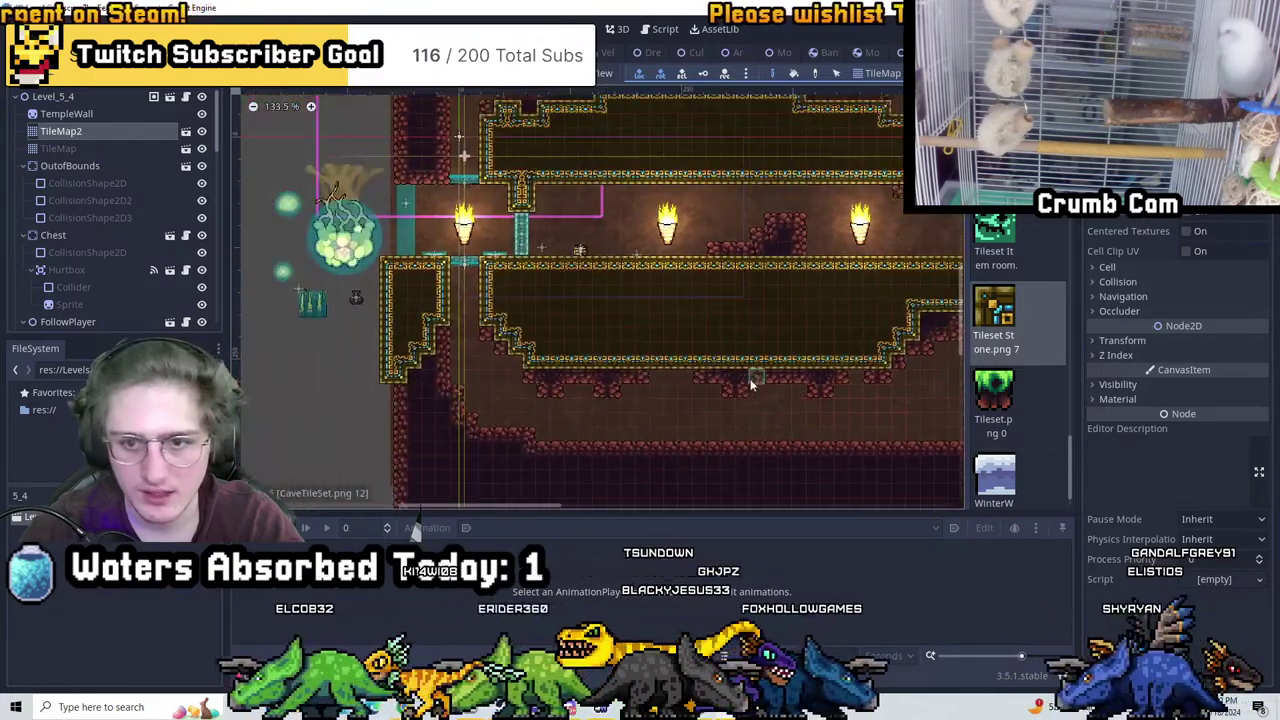
pyautogui.scroll(2, 570, 333)
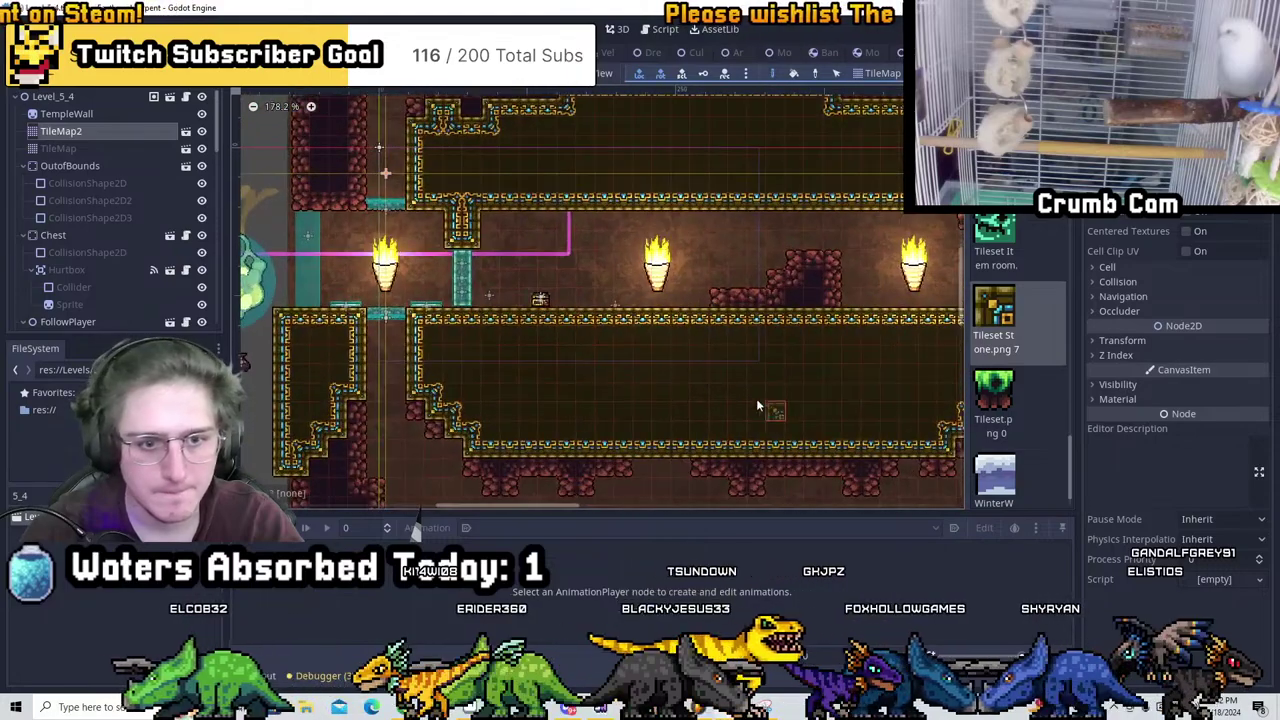
pyautogui.moveTo(766, 408); pyautogui.dragTo(677, 363, button='middle')
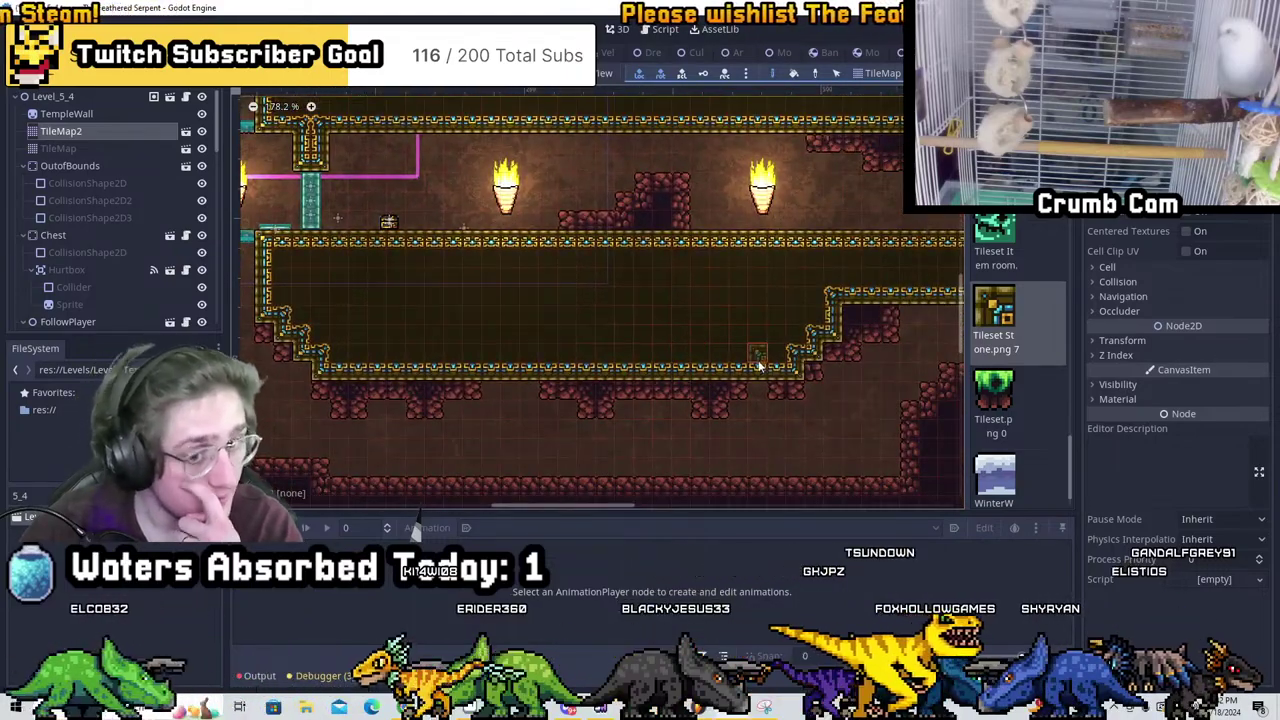
pyautogui.moveTo(706, 351); pyautogui.dragTo(606, 346, button='middle')
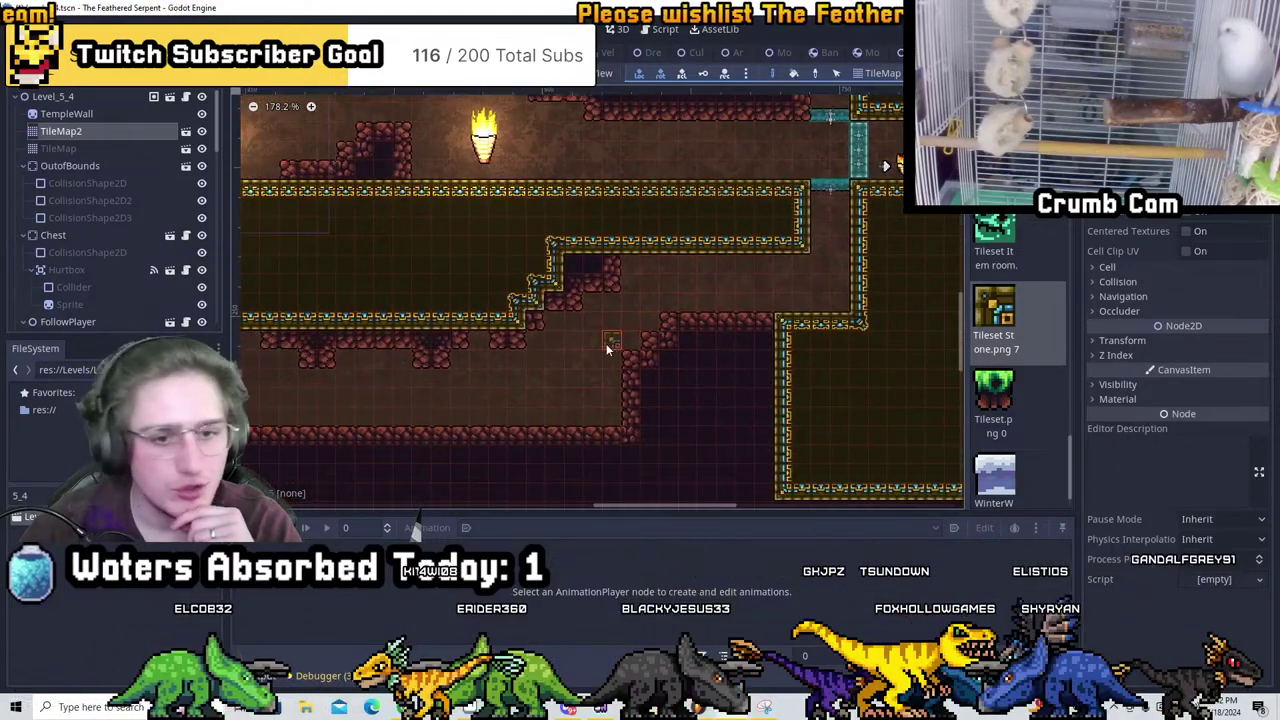
pyautogui.scroll(1, 606, 346)
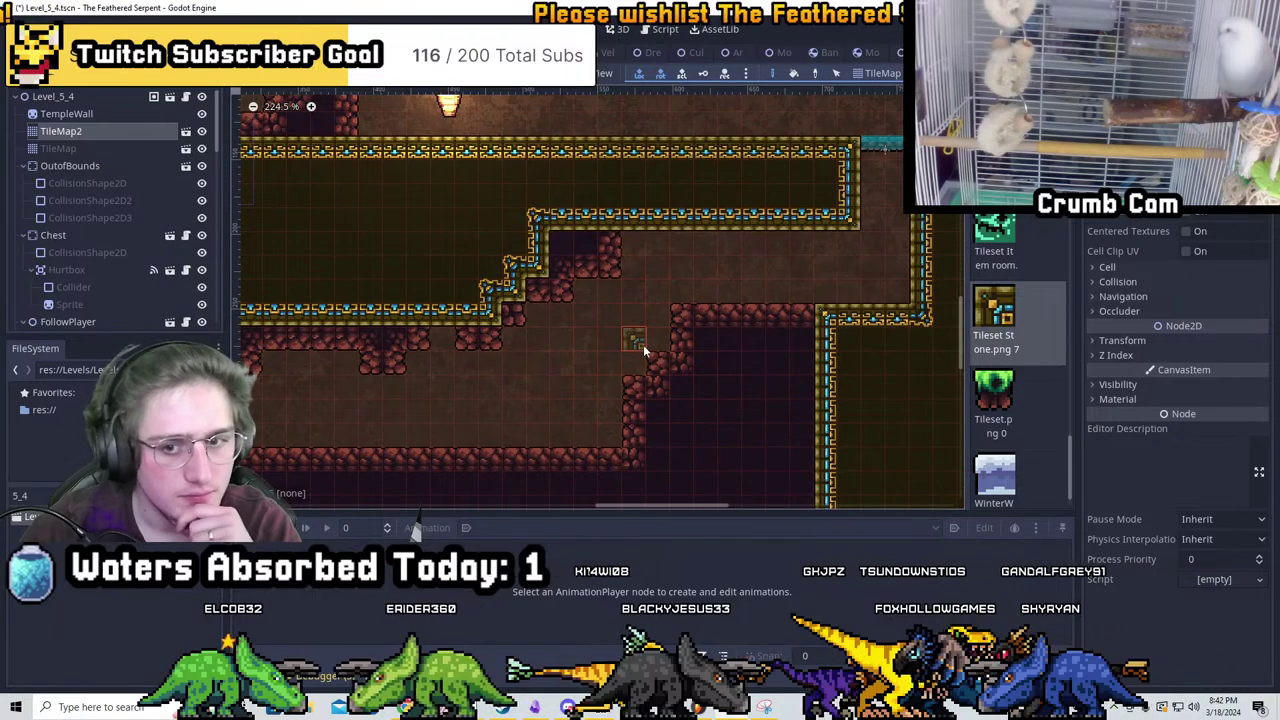
pyautogui.scroll(-1, 620, 390)
pyautogui.scroll(-1, 628, 398)
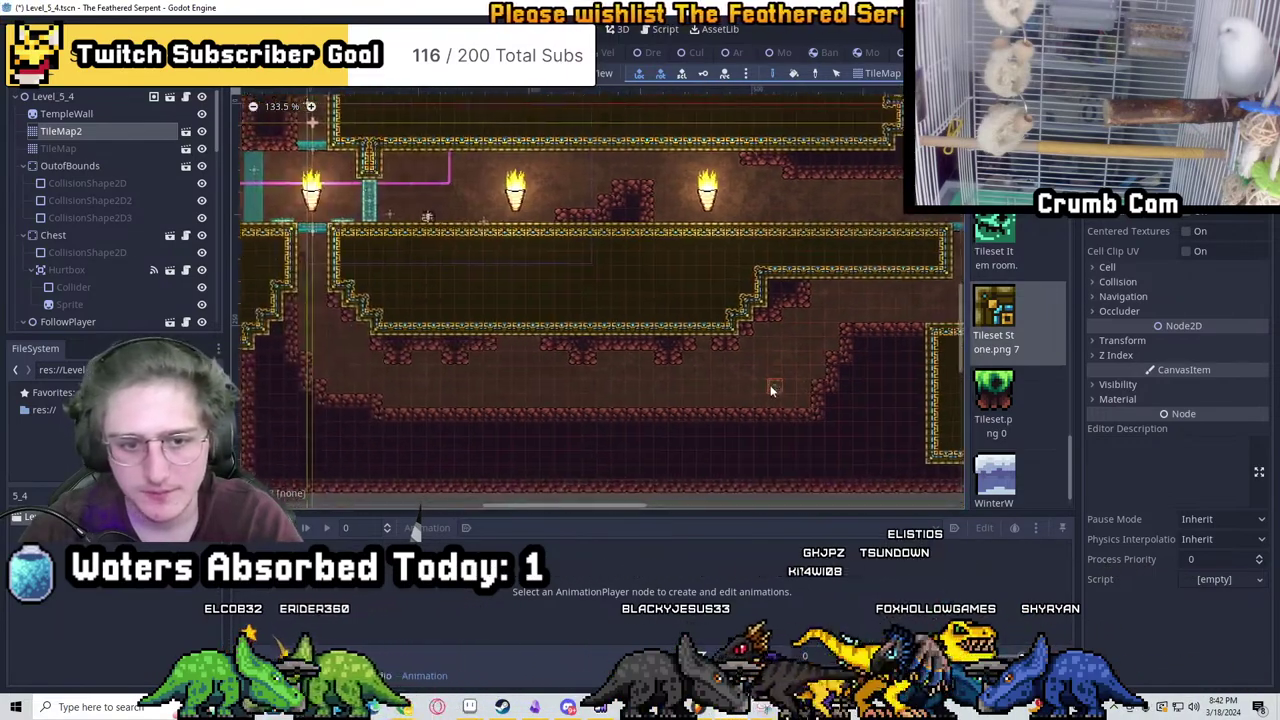
pyautogui.scroll(-1, 729, 331)
pyautogui.moveTo(729, 331); pyautogui.dragTo(685, 405, button='middle')
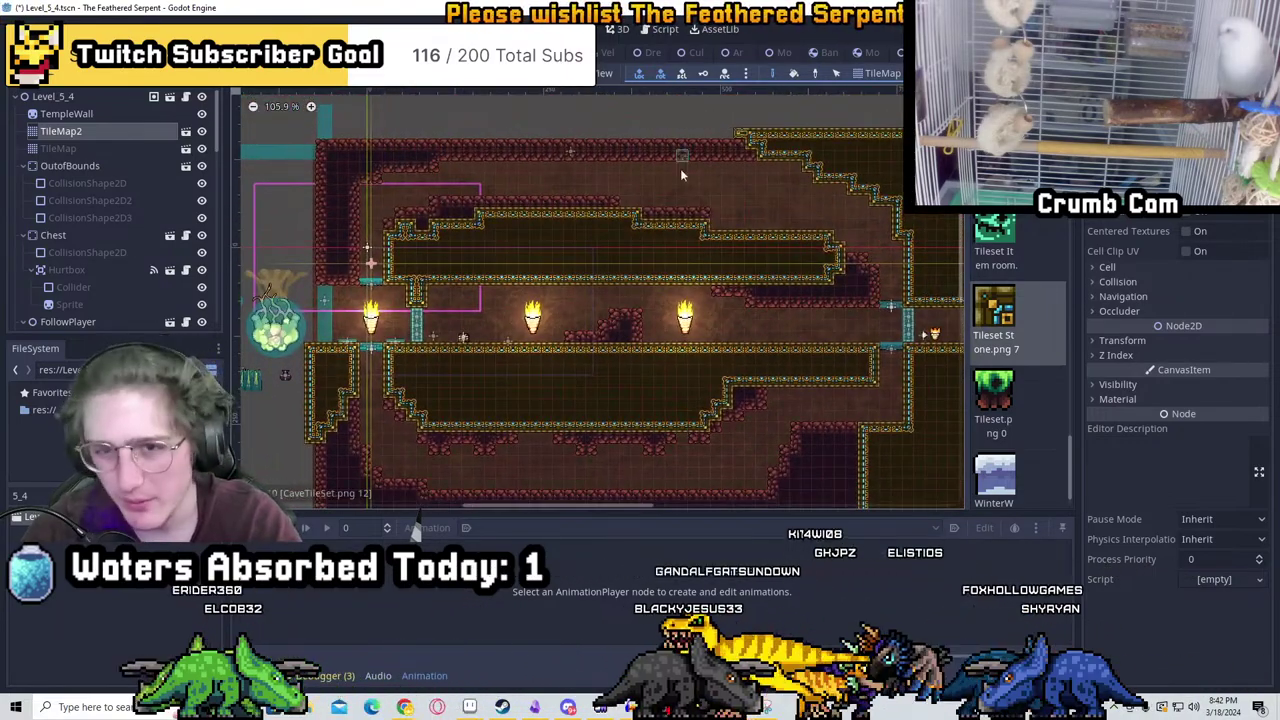
pyautogui.moveTo(675, 253); pyautogui.dragTo(610, 195, button='middle')
pyautogui.moveTo(462, 180); pyautogui.dragTo(468, 186, button='middle')
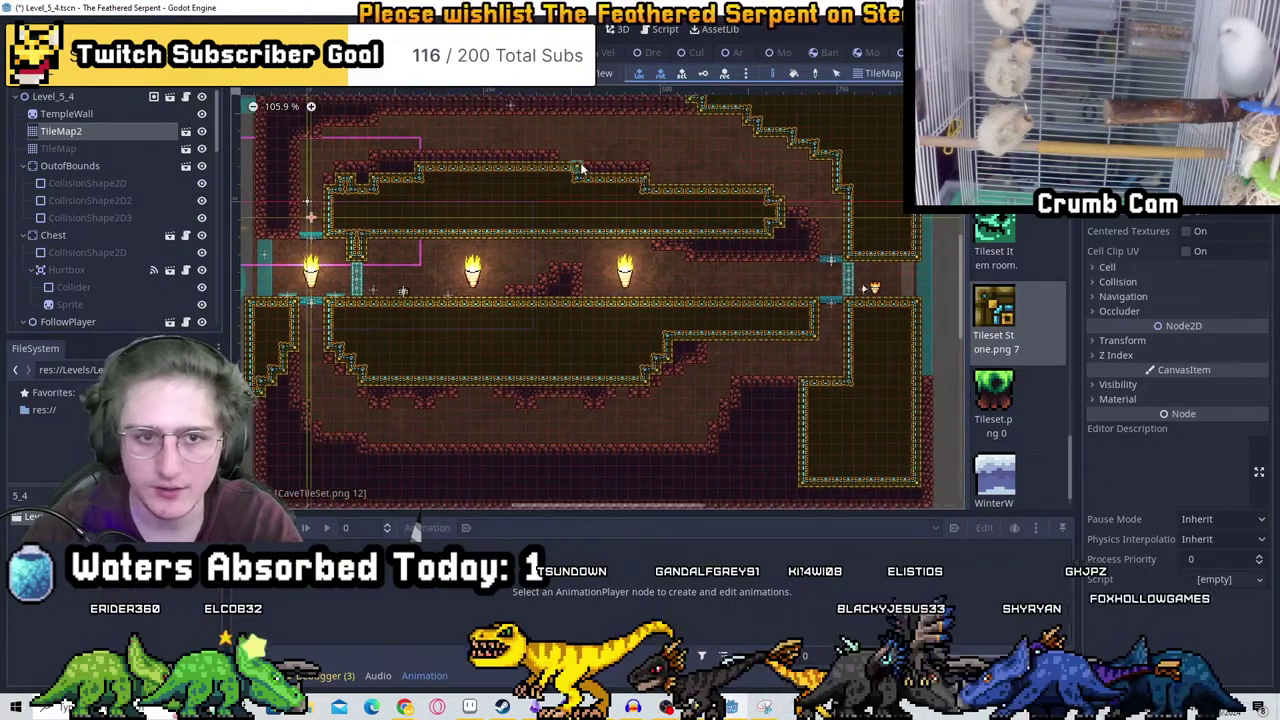
pyautogui.moveTo(554, 194); pyautogui.dragTo(636, 229, button='middle')
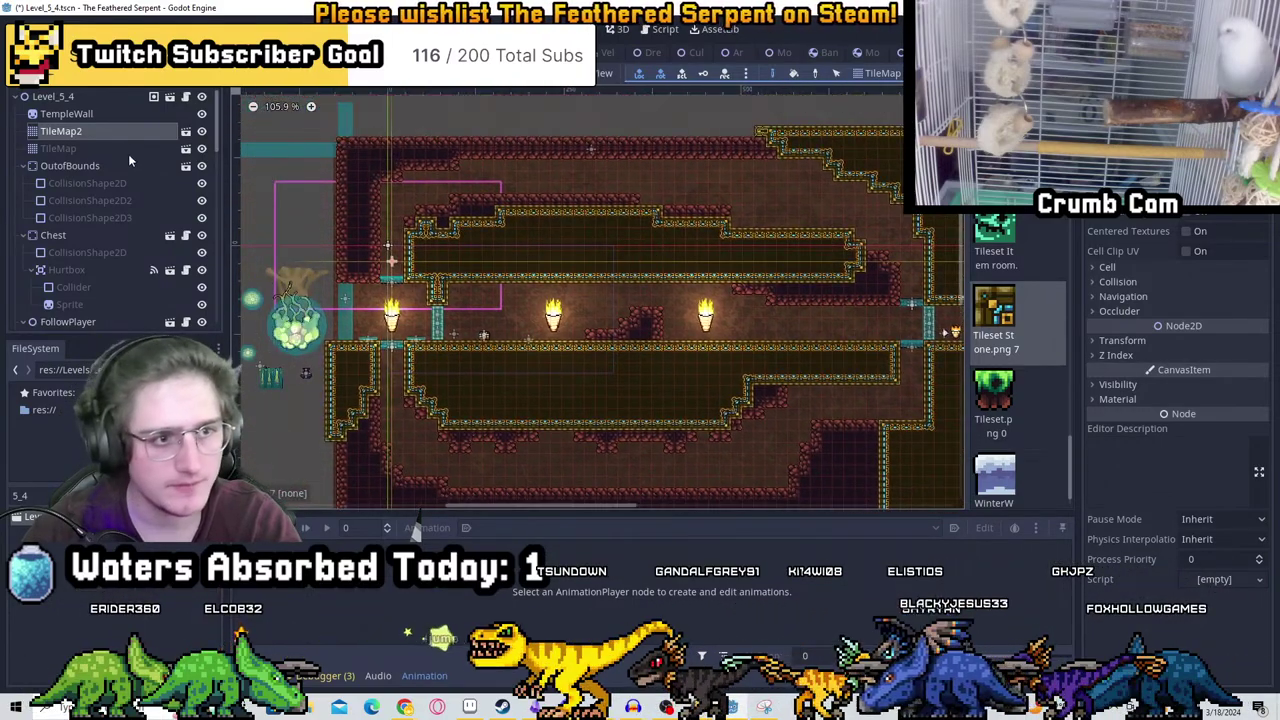
pyautogui.moveTo(612, 384)
pyautogui.mouseDown(button='middle')
pyautogui.moveTo(592, 269)
pyautogui.moveTo(599, 375)
pyautogui.mouseUp(button='middle')
pyautogui.scroll(-3, 526, 178)
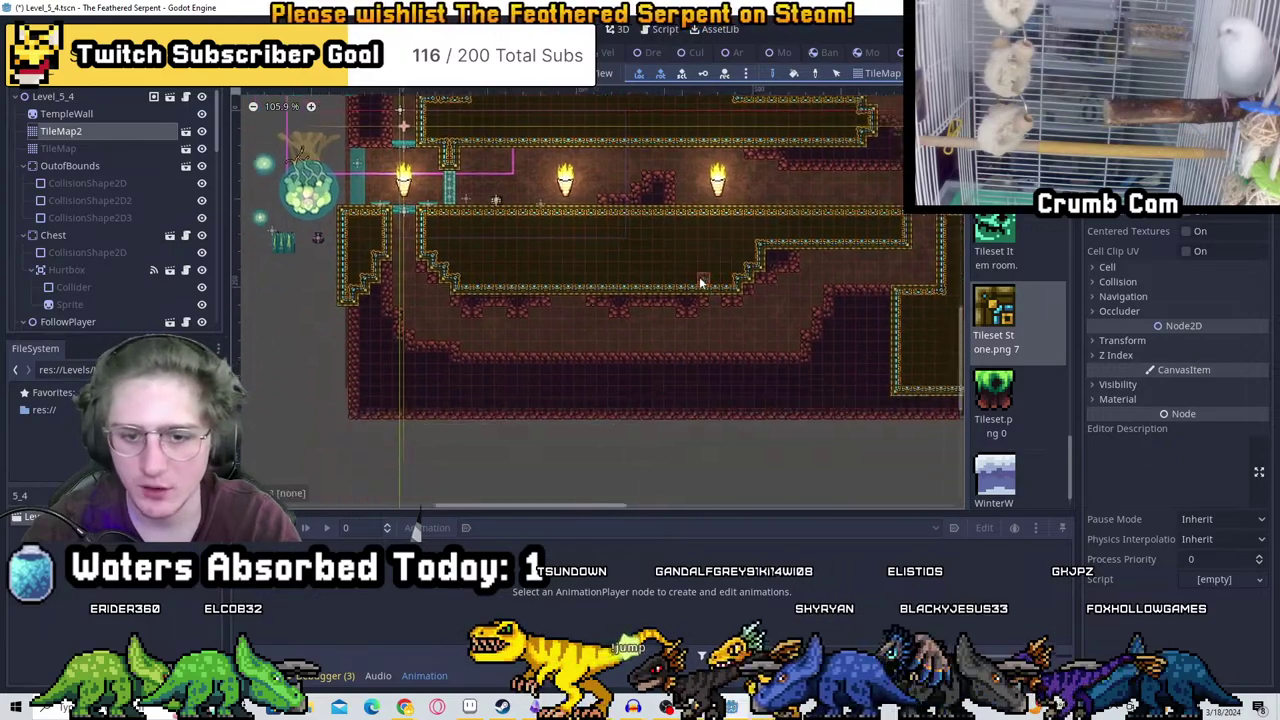
pyautogui.hscroll(1, 620, 390)
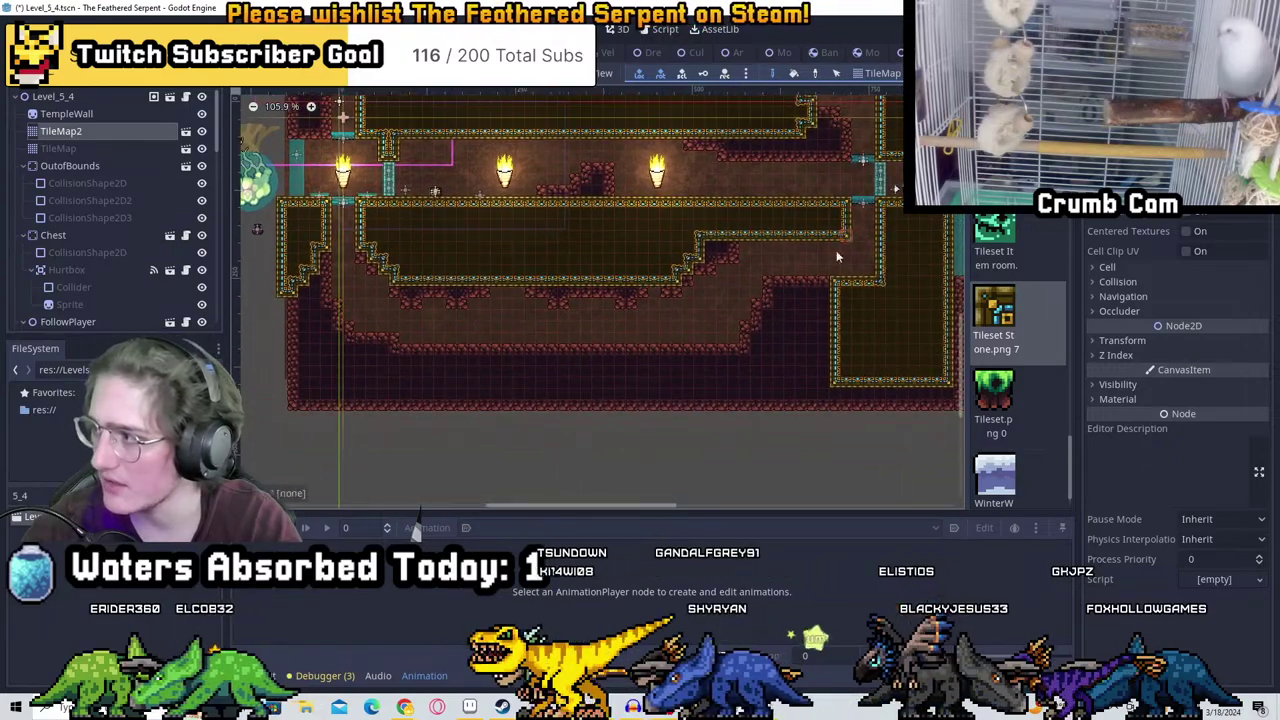
pyautogui.hscroll(2, 800, 247)
pyautogui.scroll(1, 767, 237)
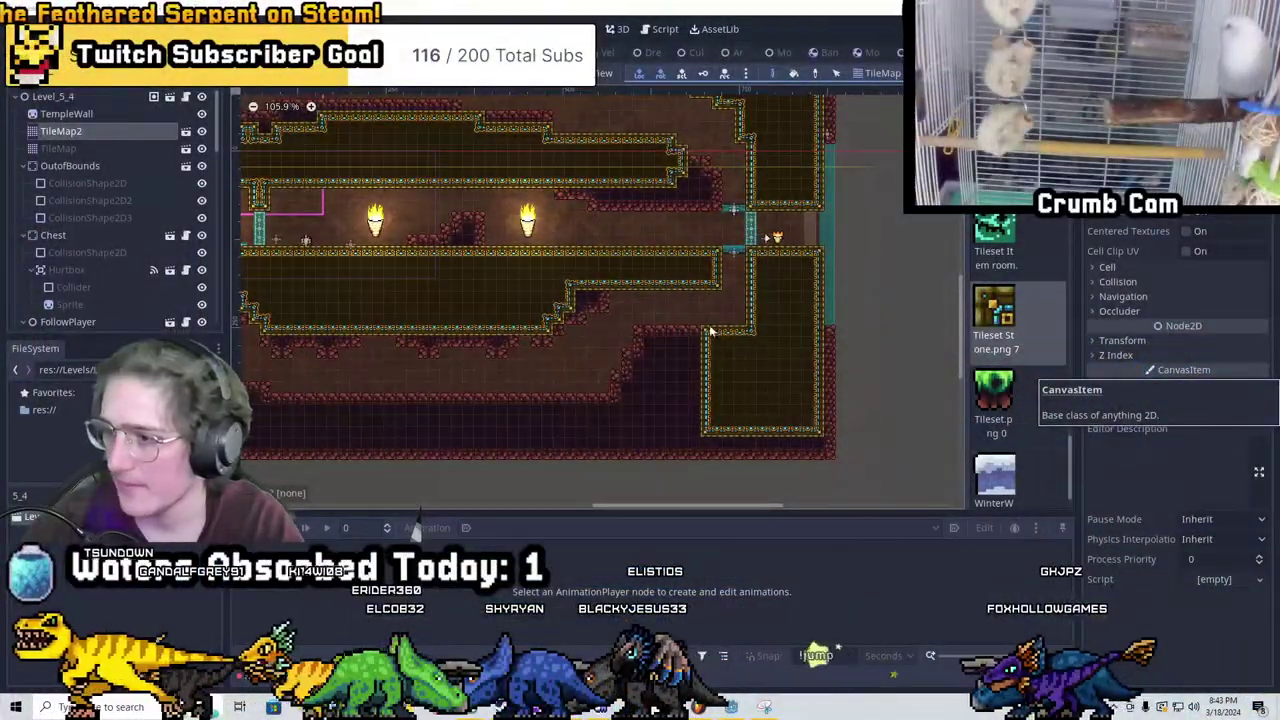
# Navigate to the upper temple corridor, briefly selecting TileMap before returning to TileMap2
pyautogui.scroll(3, 724, 295)
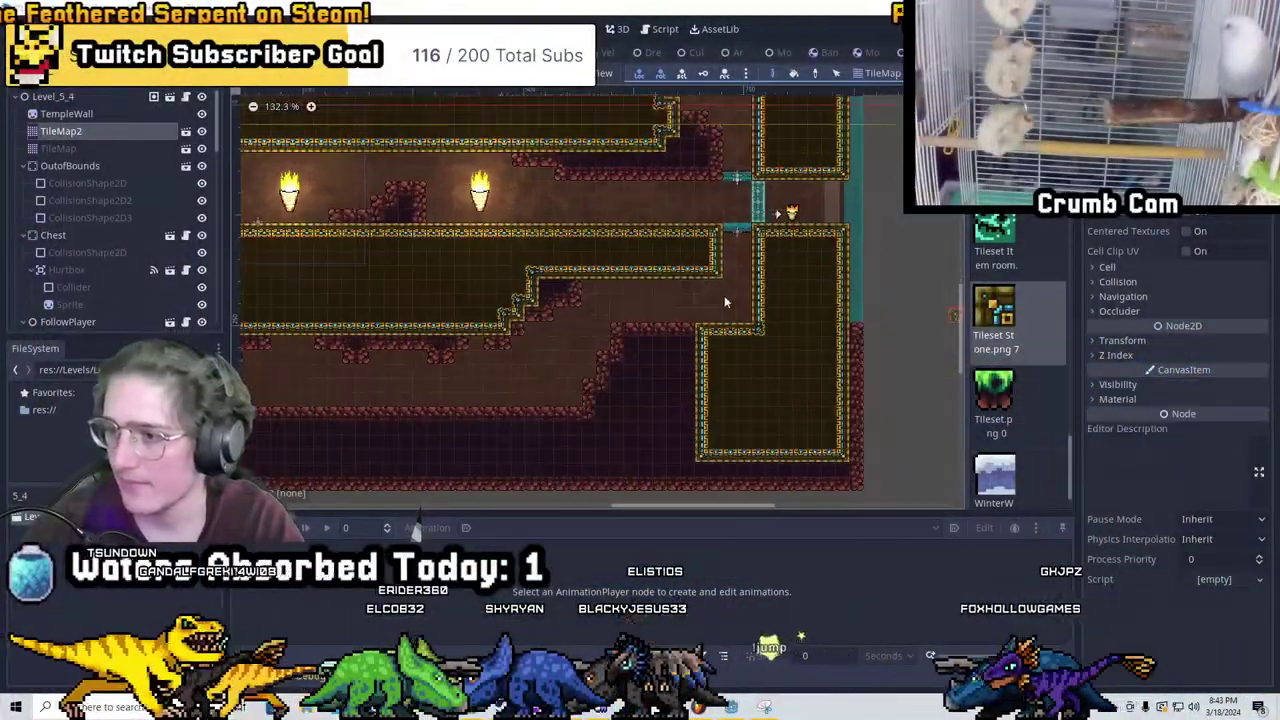
pyautogui.scroll(5, 848, 315)
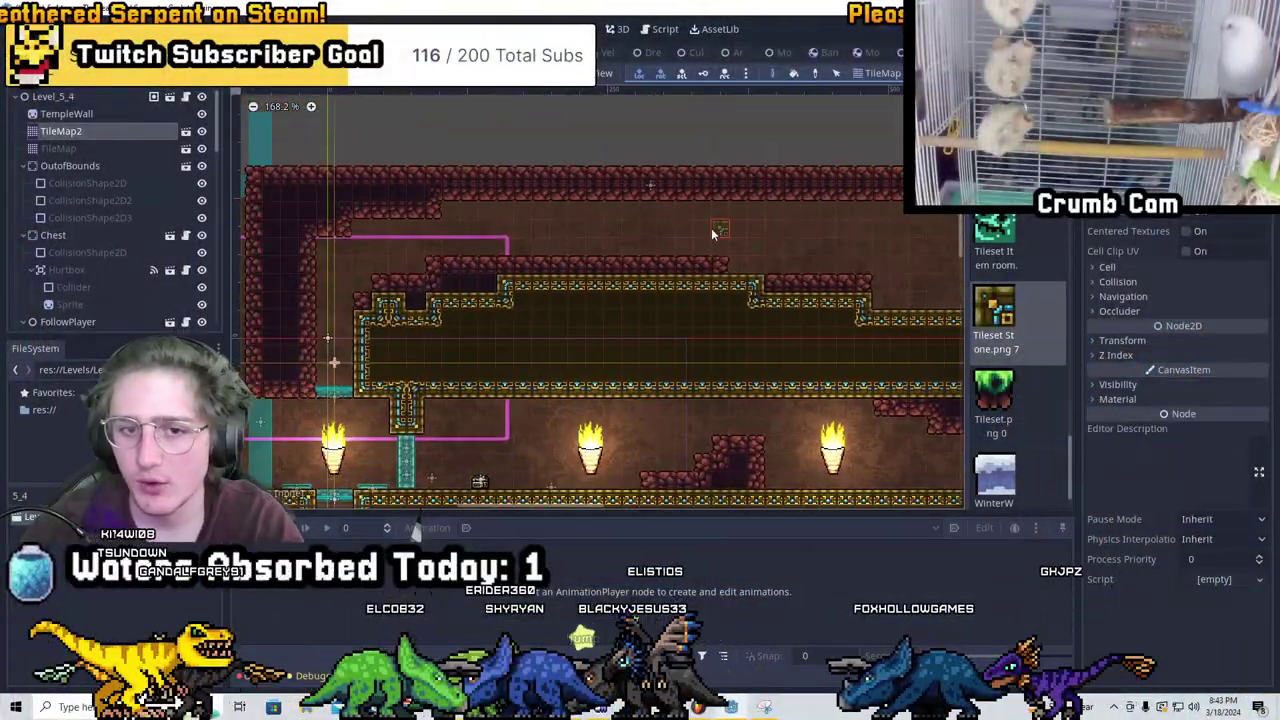
pyautogui.scroll(1, 720, 215)
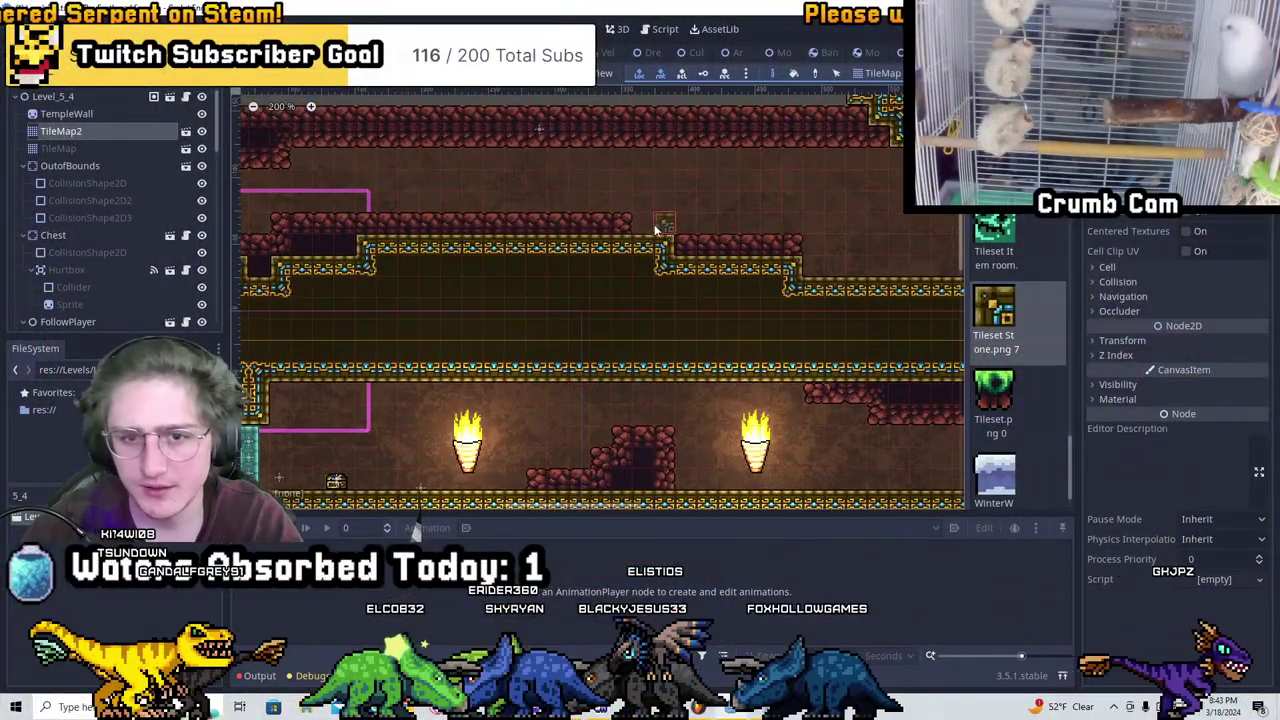
pyautogui.click(1120, 340)
pyautogui.hscroll(-4, 602, 214)
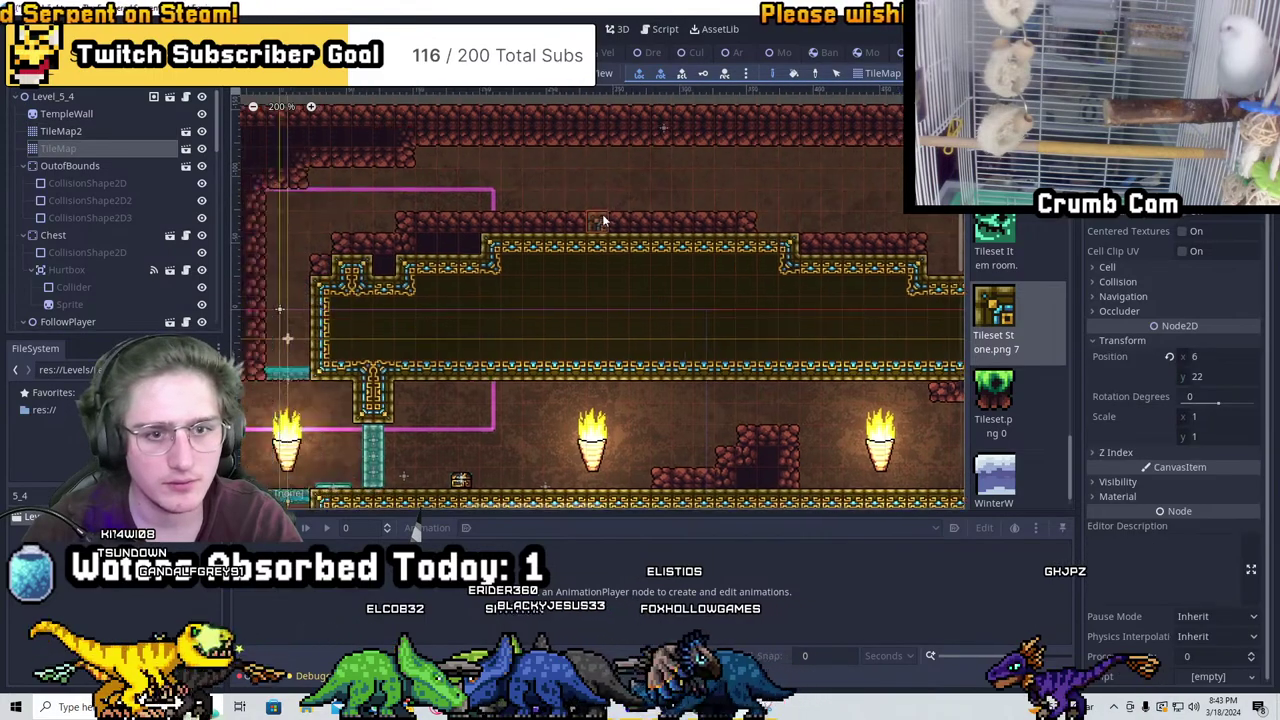
pyautogui.click(108, 133)
pyautogui.scroll(-1, 466, 204)
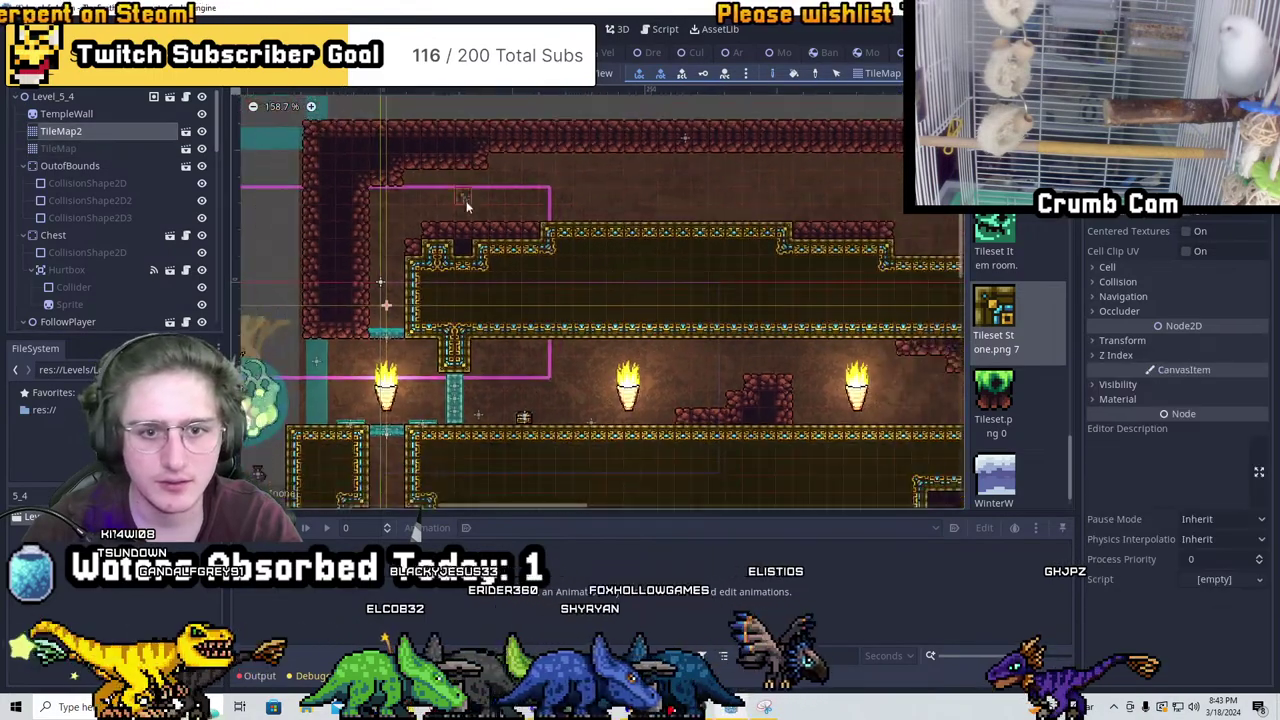
pyautogui.hscroll(4, 645, 220)
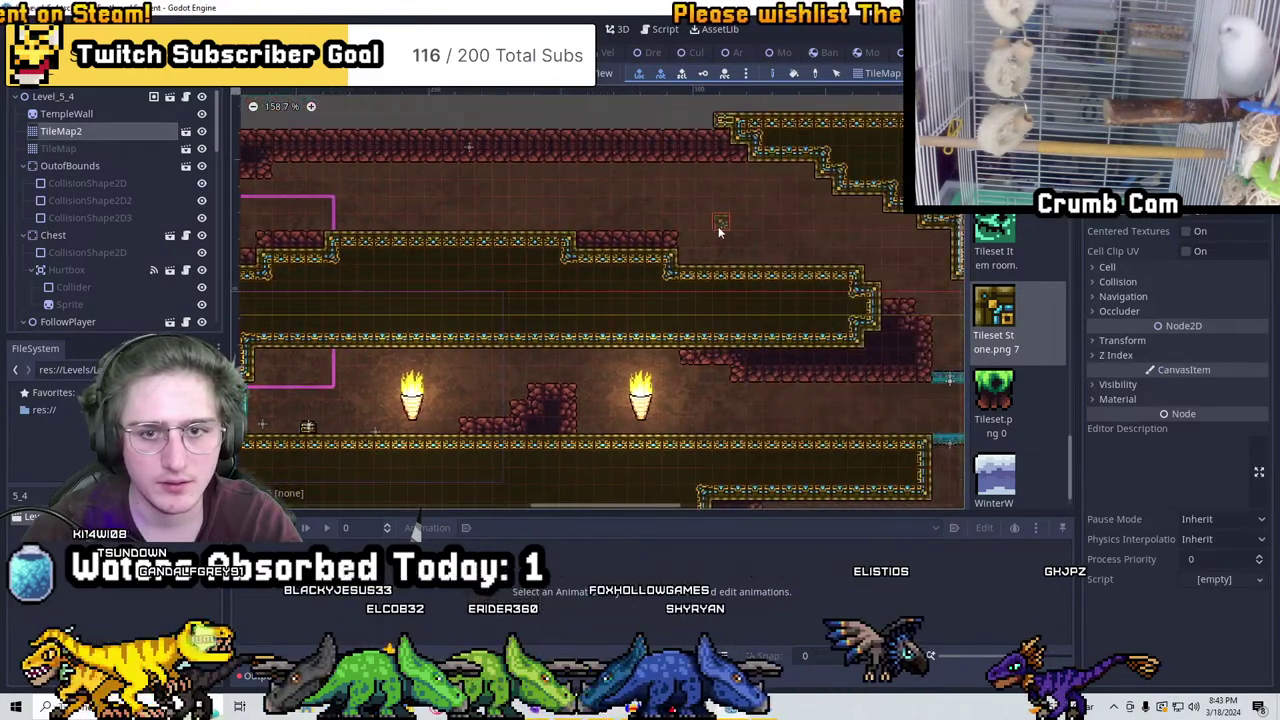
pyautogui.scroll(-4, 656, 236)
pyautogui.scroll(5, 677, 230)
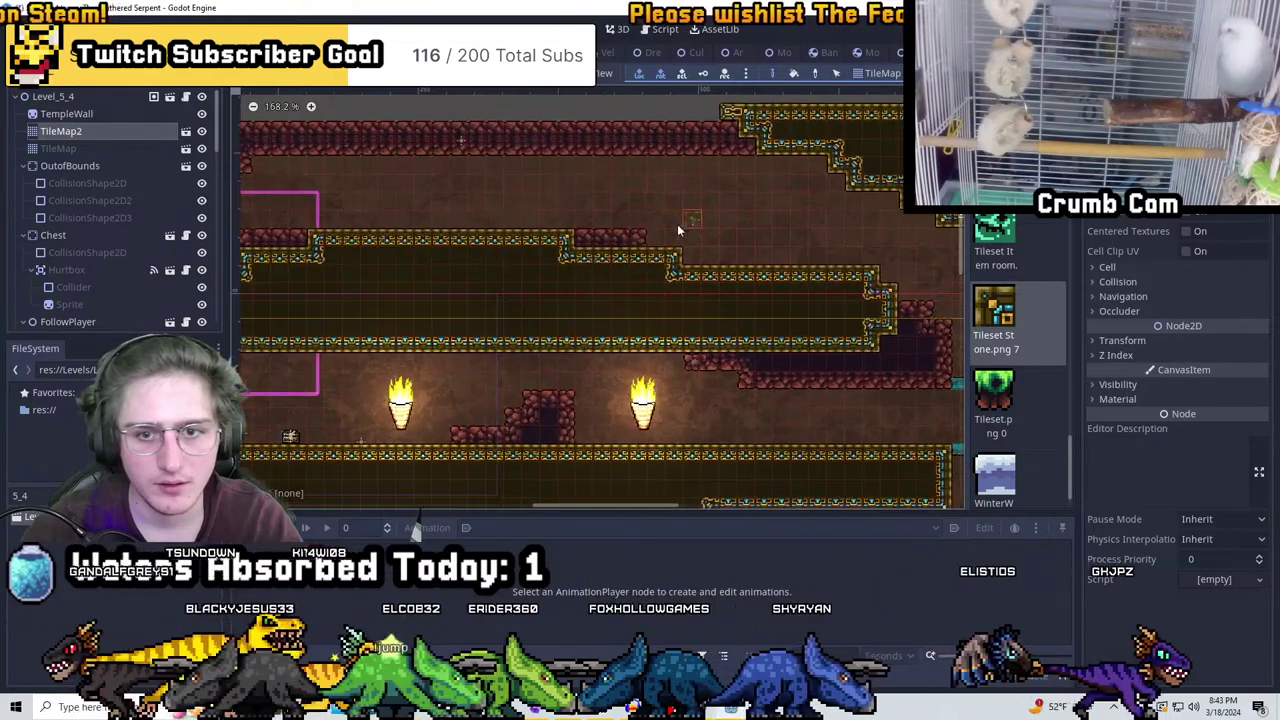
pyautogui.scroll(-4, 777, 236)
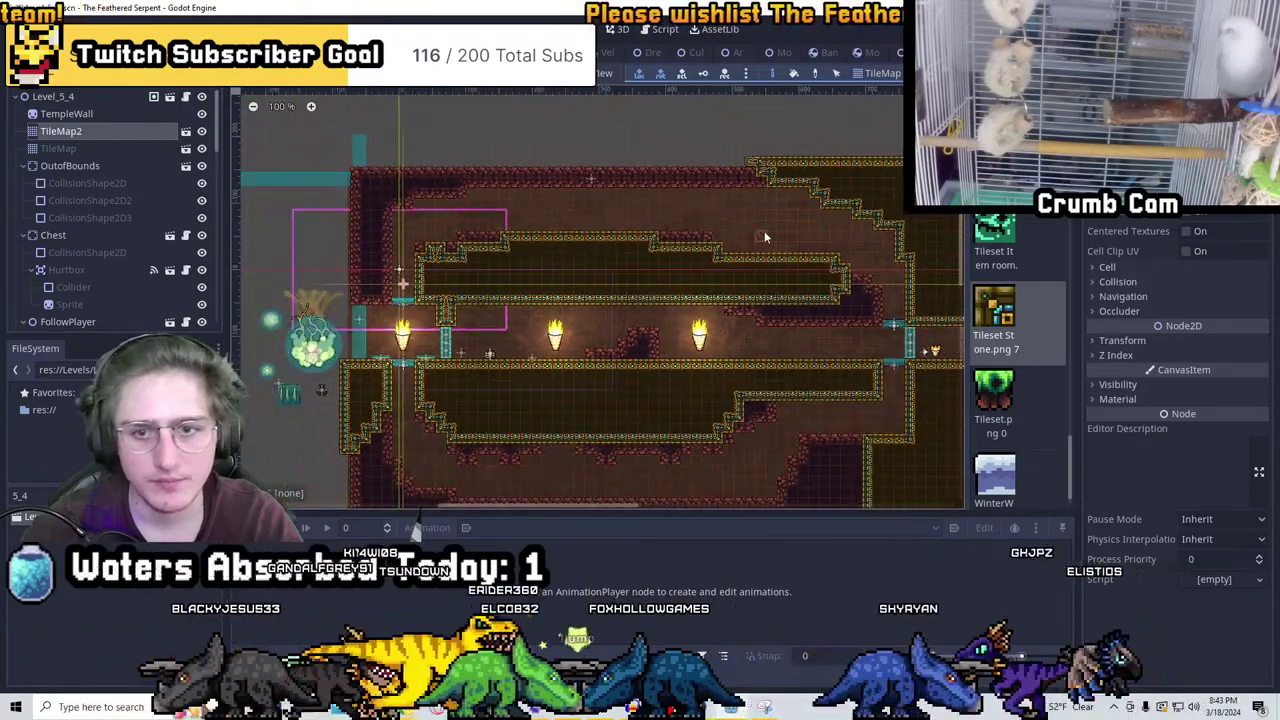
pyautogui.scroll(3, 722, 242)
pyautogui.scroll(4, 722, 242)
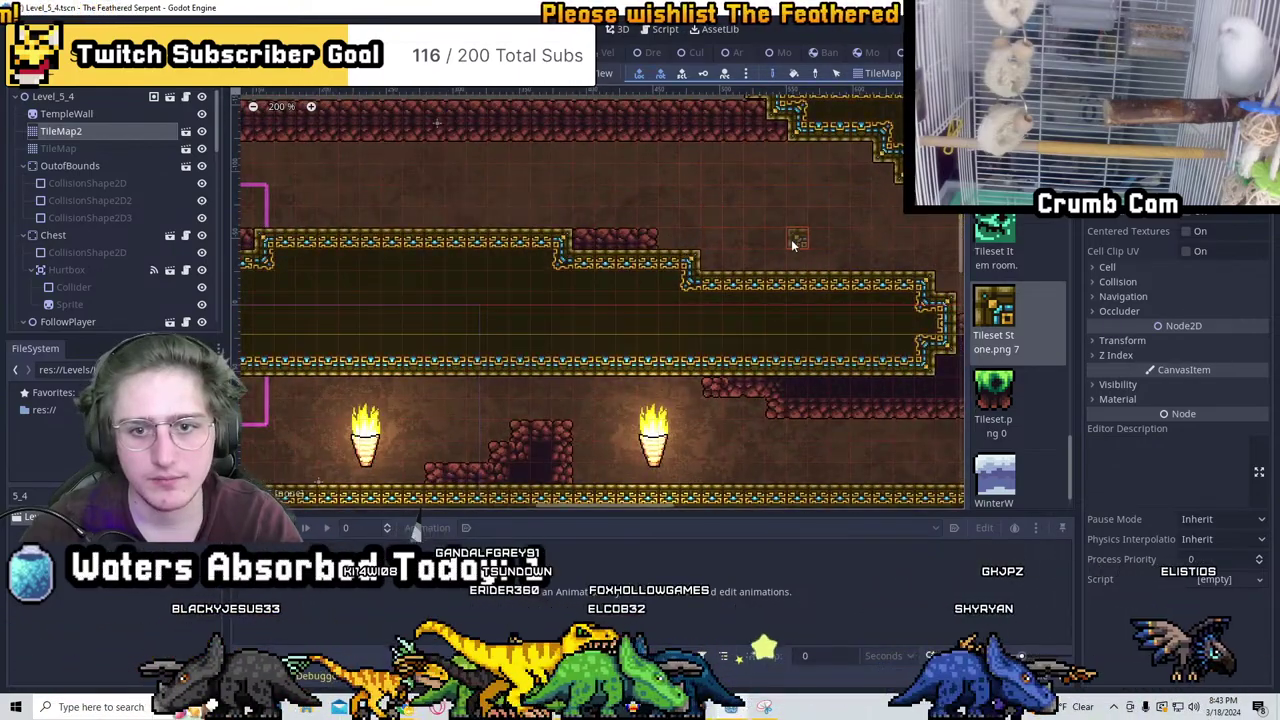
pyautogui.scroll(-3, 607, 279)
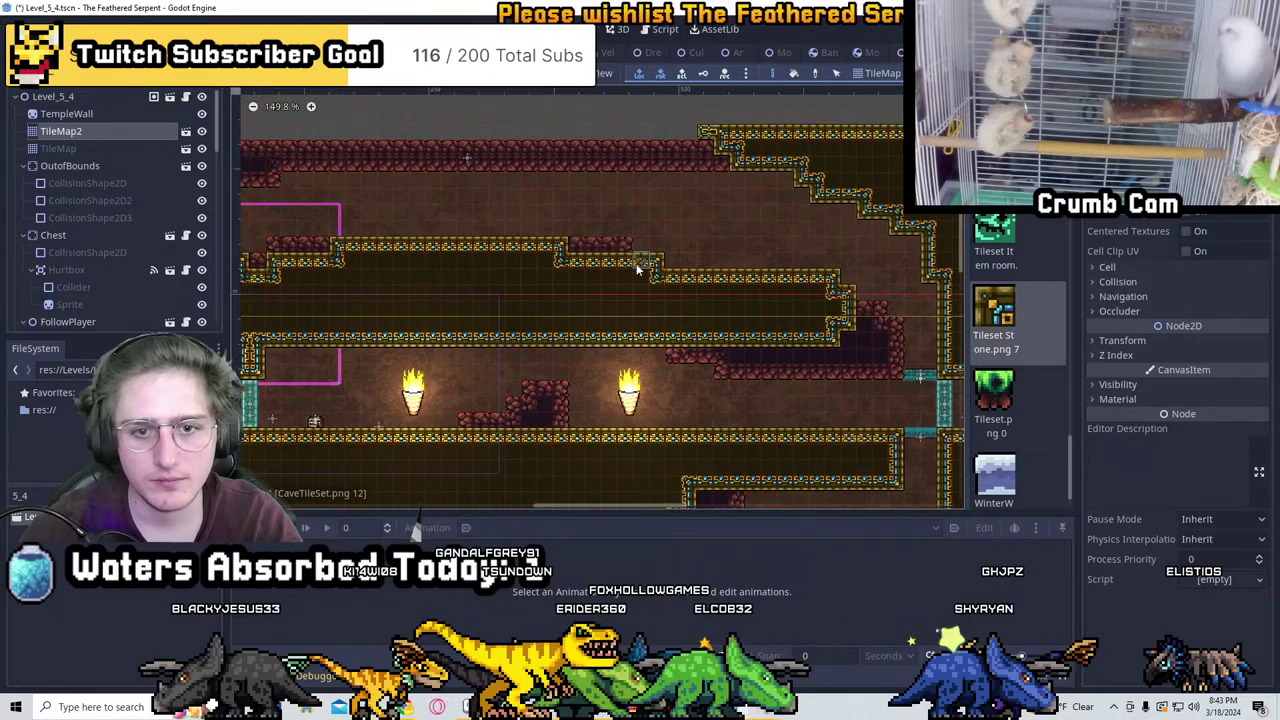
pyautogui.keyDown('shift'); pyautogui.hscroll(4, 725, 261); pyautogui.keyUp('shift')
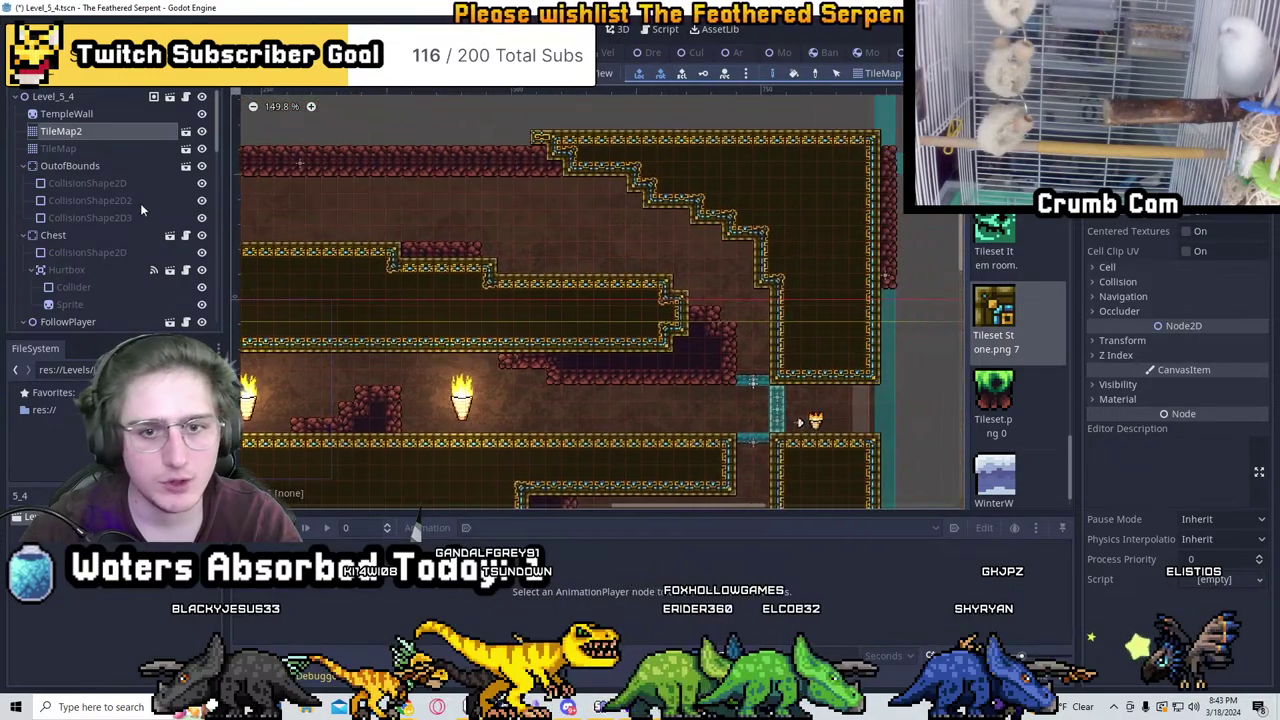
# Pick CaveTileSet.png 12 on the TileMap layer, undo the stray ledge tiles, then reselect TileMap2
pyautogui.click(69, 149)
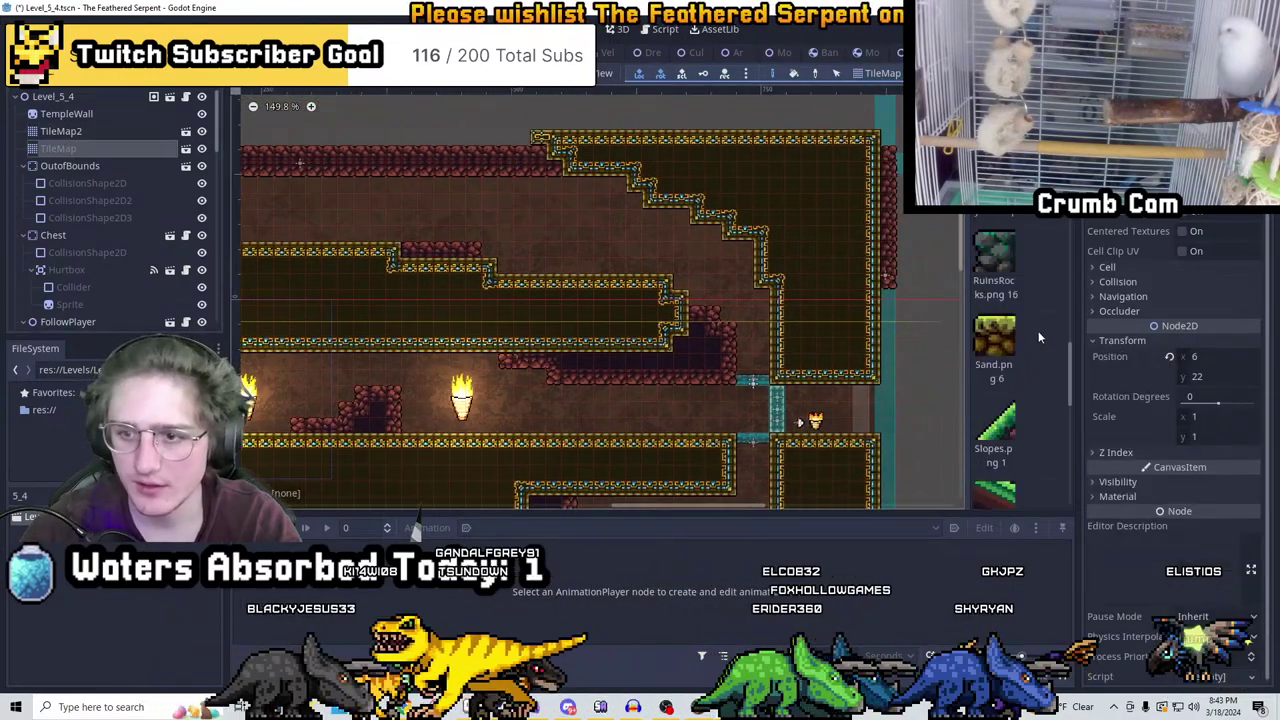
pyautogui.scroll(3, 1005, 300)
pyautogui.click(994, 272)
pyautogui.scroll(3, 573, 258)
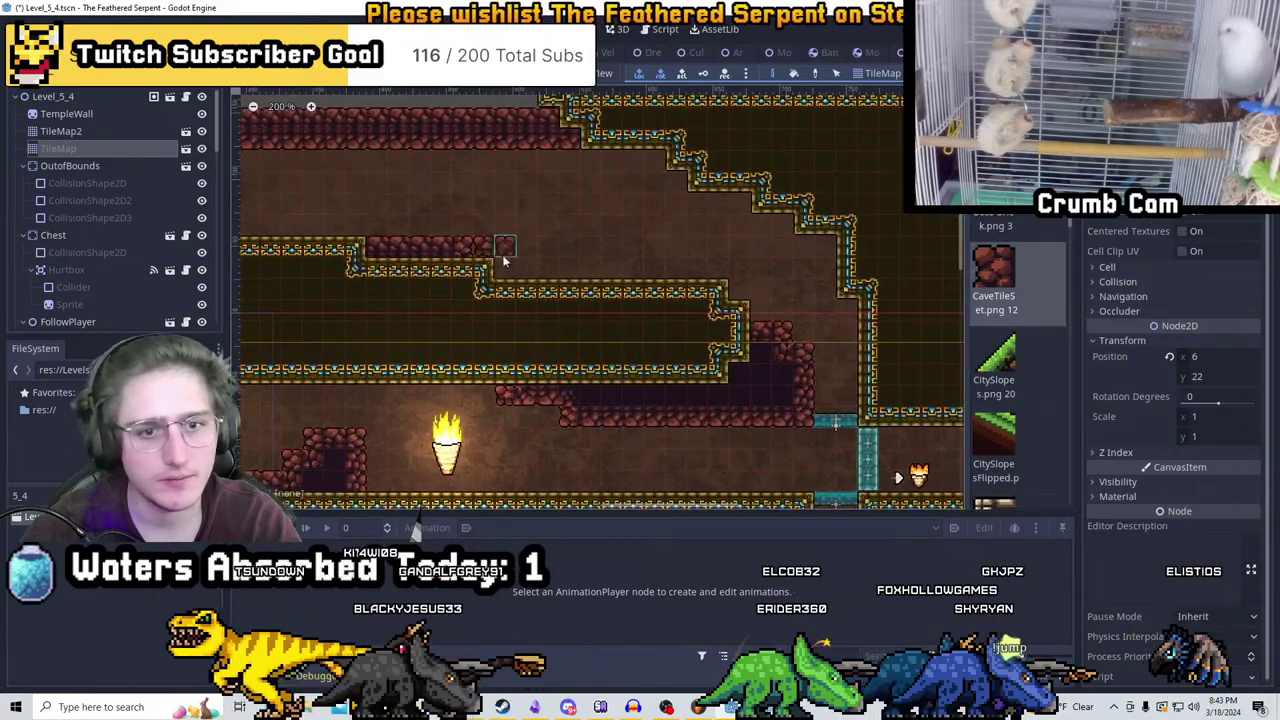
pyautogui.hotkey('ctrl', 'z')
pyautogui.click(100, 131)
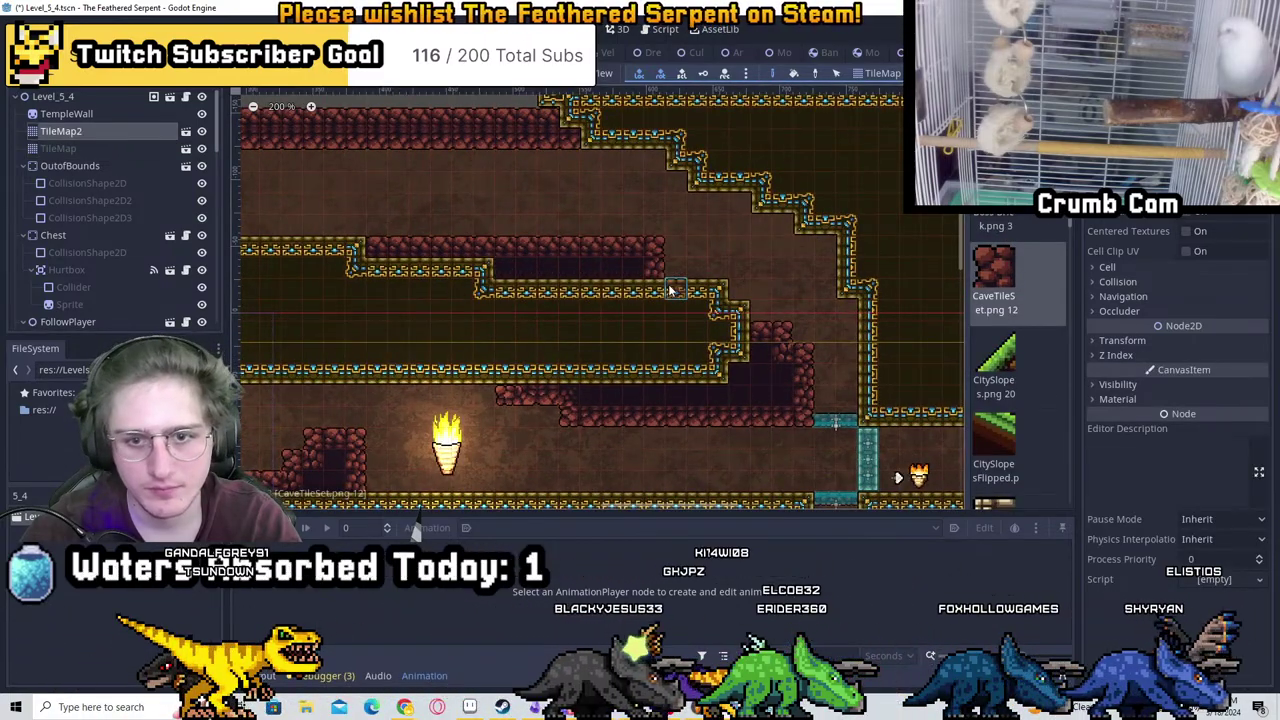
# Review the corridor tiles and select the Level_5_4 root node
pyautogui.scroll(-3, 735, 270)
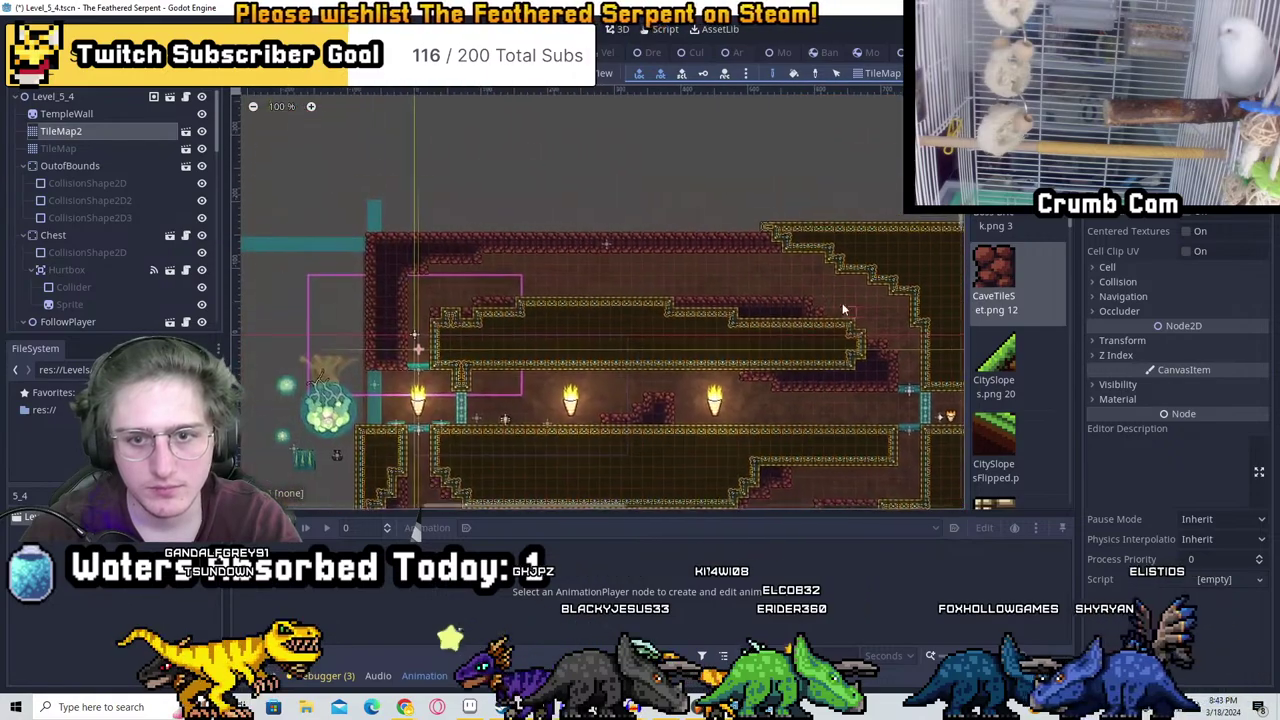
pyautogui.scroll(2, 642, 214)
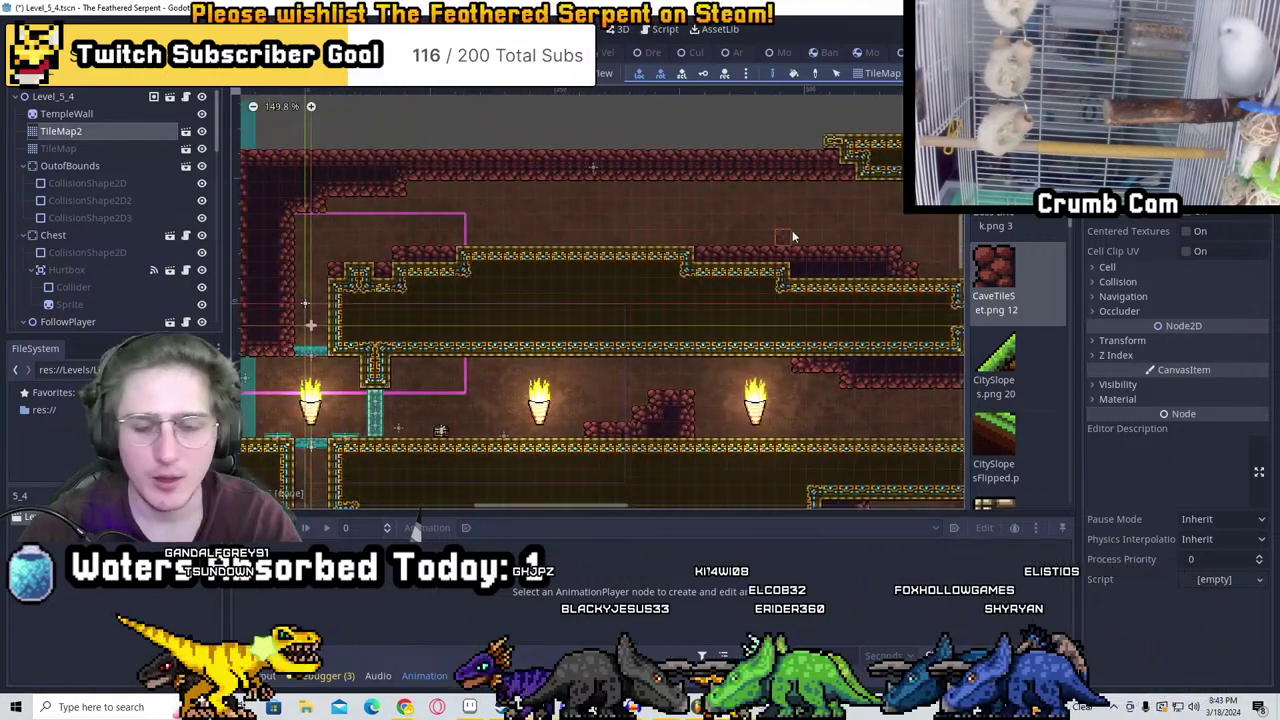
pyautogui.scroll(-2, 751, 233)
pyautogui.scroll(1, 628, 247)
pyautogui.scroll(-1, 628, 247)
pyautogui.scroll(-5, 100, 200)
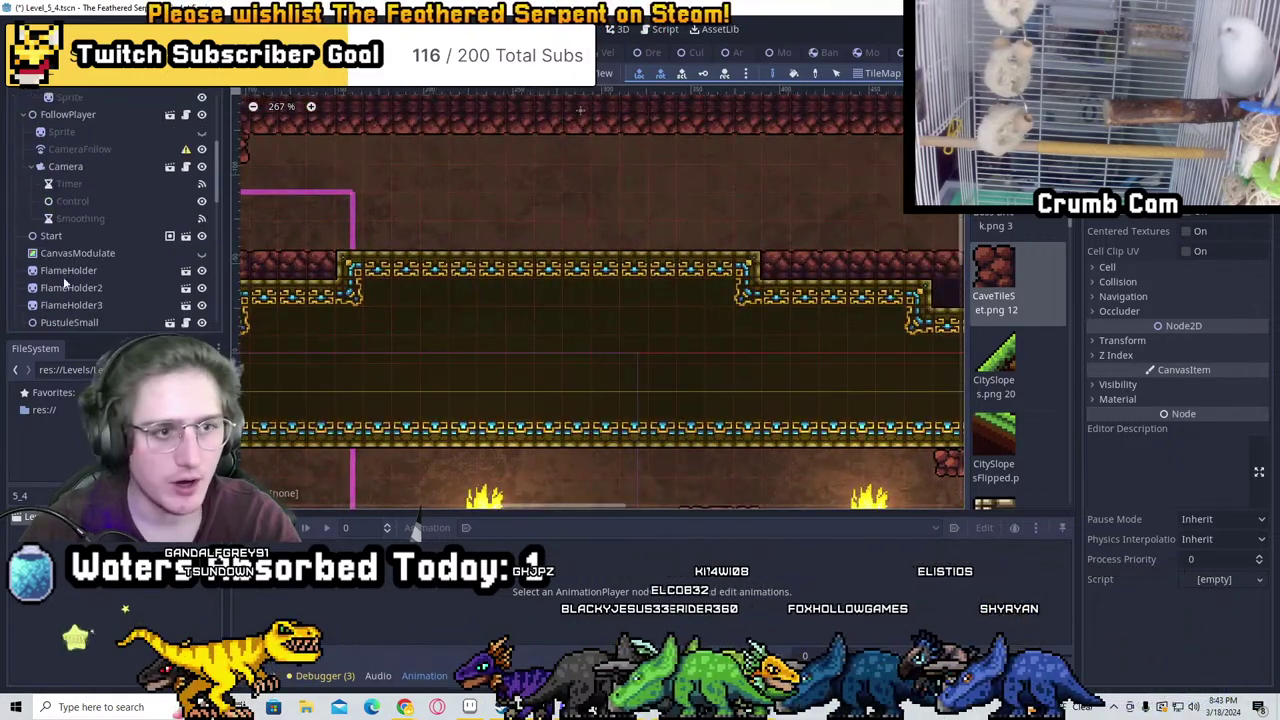
pyautogui.scroll(-2, 631, 330)
pyautogui.scroll(-3, 729, 347)
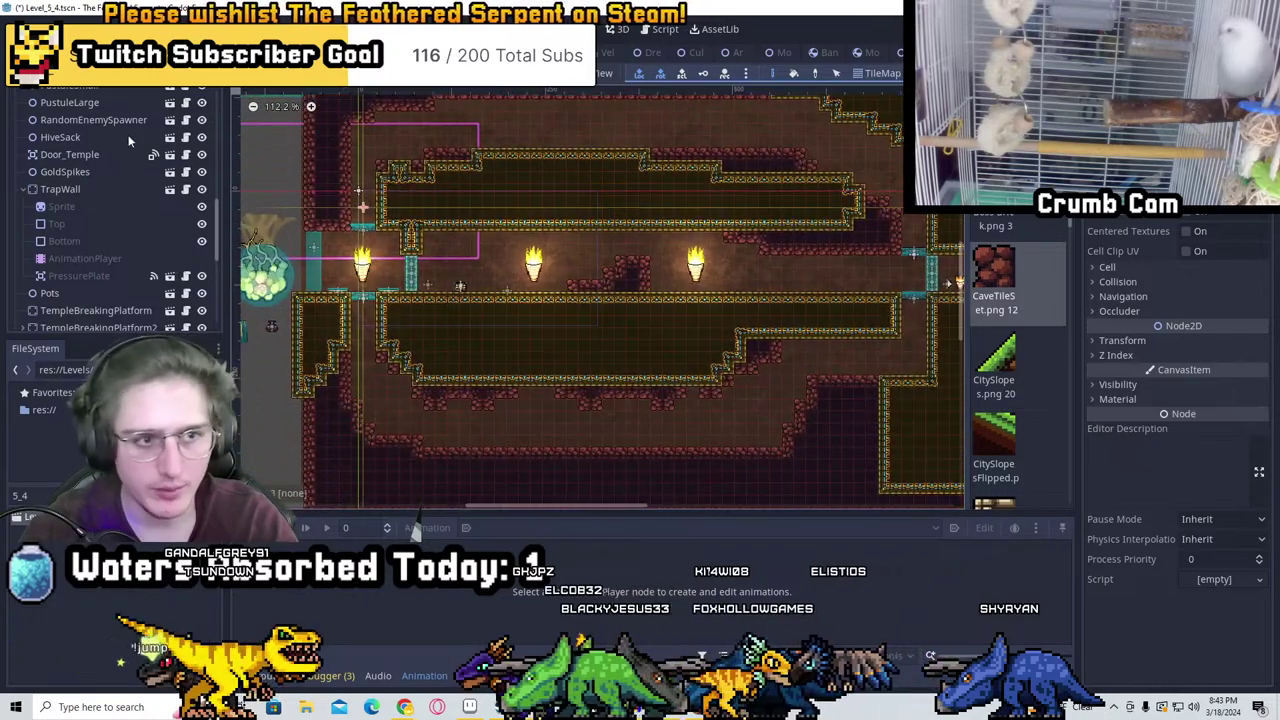
pyautogui.keyDown('shift'); pyautogui.hscroll(-3, 500, 300); pyautogui.keyUp('shift')
pyautogui.scroll(3, 600, 290)
pyautogui.keyDown('shift'); pyautogui.hscroll(3, 660, 281); pyautogui.keyUp('shift')
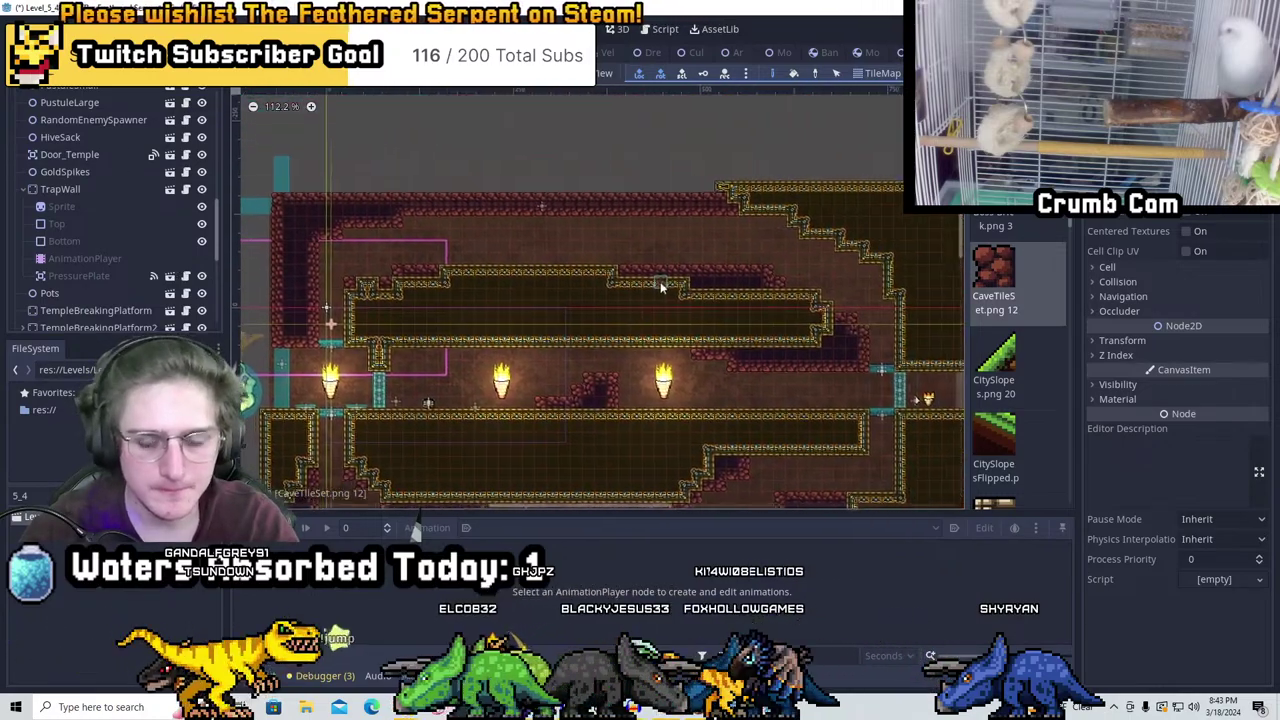
pyautogui.scroll(7, 617, 310)
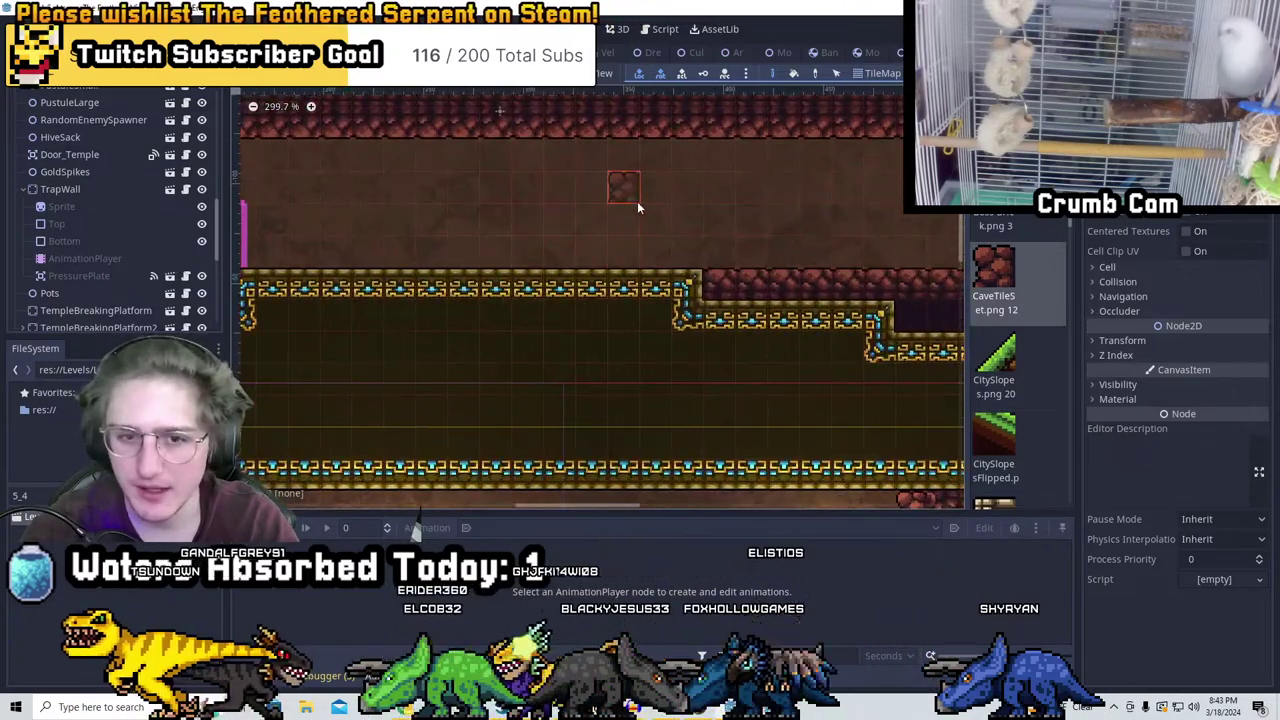
pyautogui.scroll(-5, 640, 230)
pyautogui.scroll(5, 488, 170)
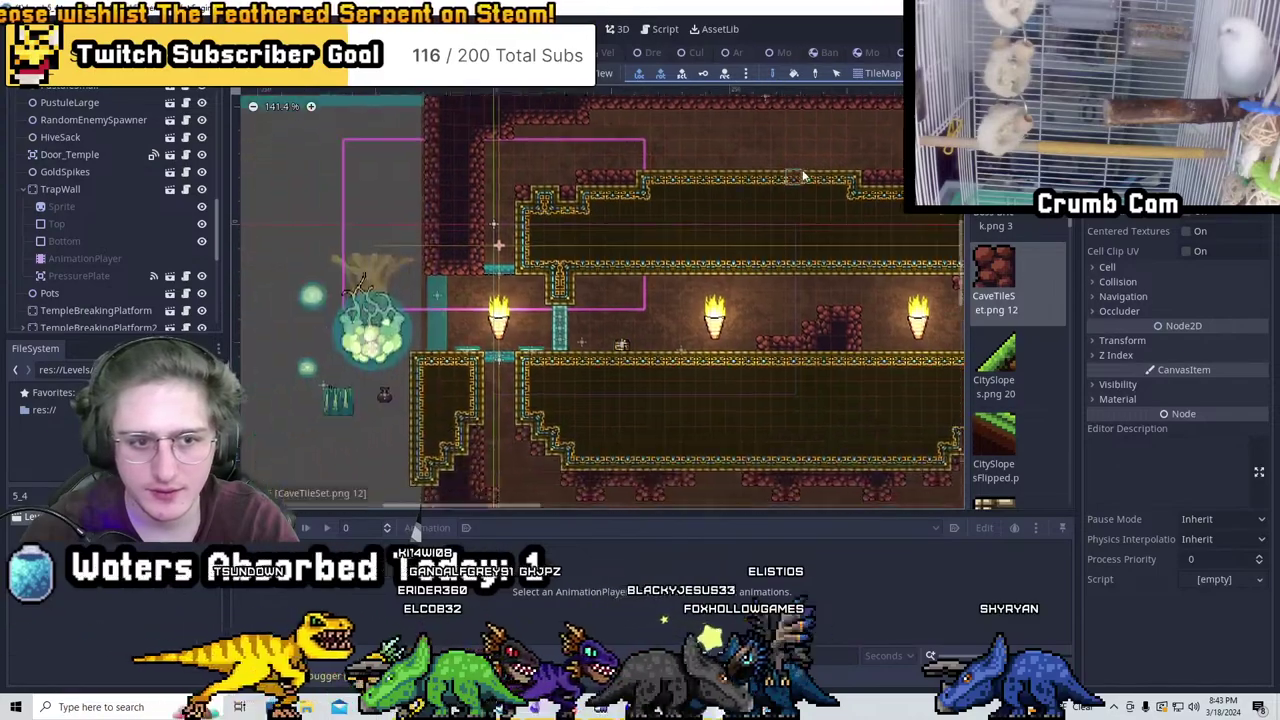
pyautogui.scroll(5, 100, 200)
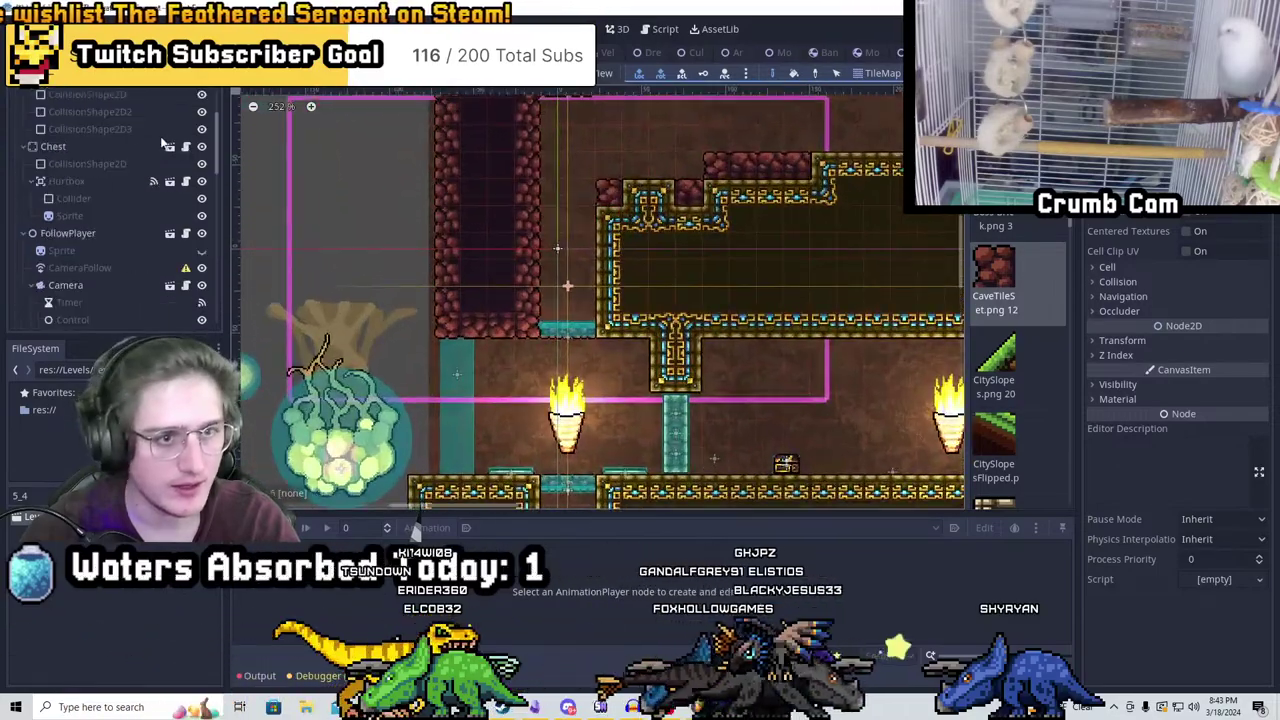
pyautogui.click(53, 96)
# Instance SawBladeMomentum.tscn via a 'sawblade' search, place it in the shaft, and open its scene
pyautogui.hotkey('ctrl', 'shift', 'a')
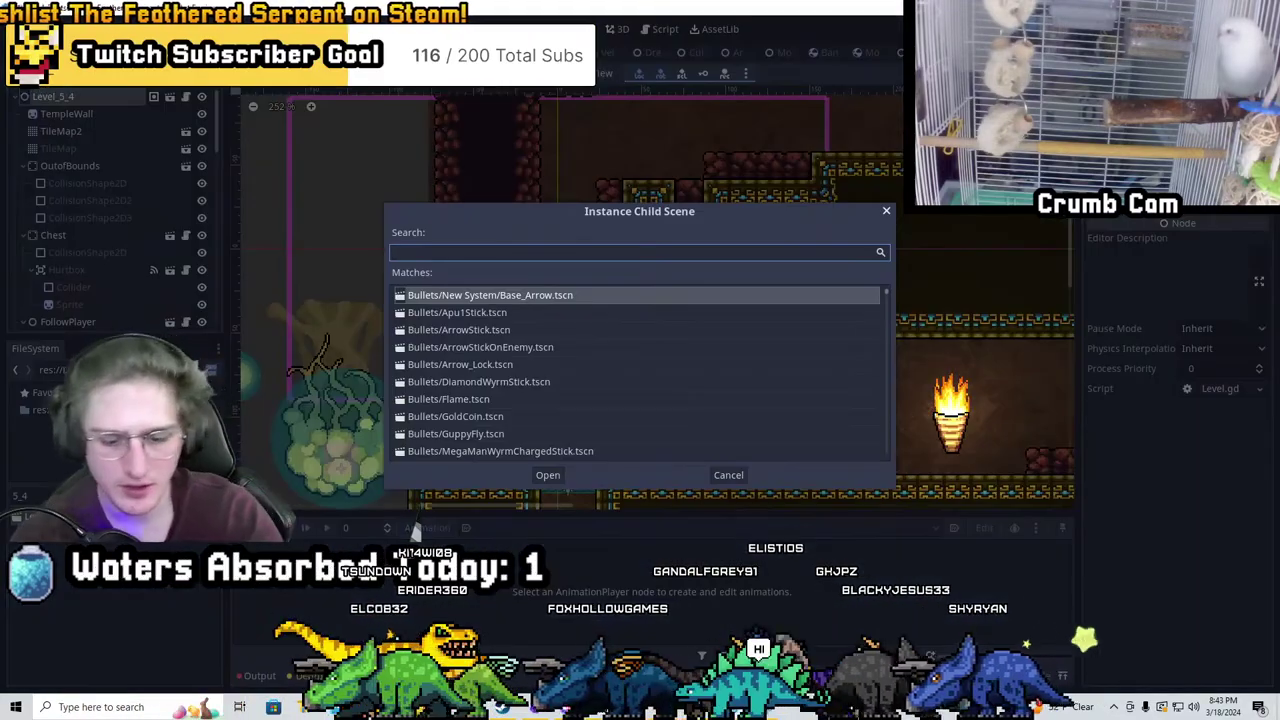
pyautogui.write('sawblade')
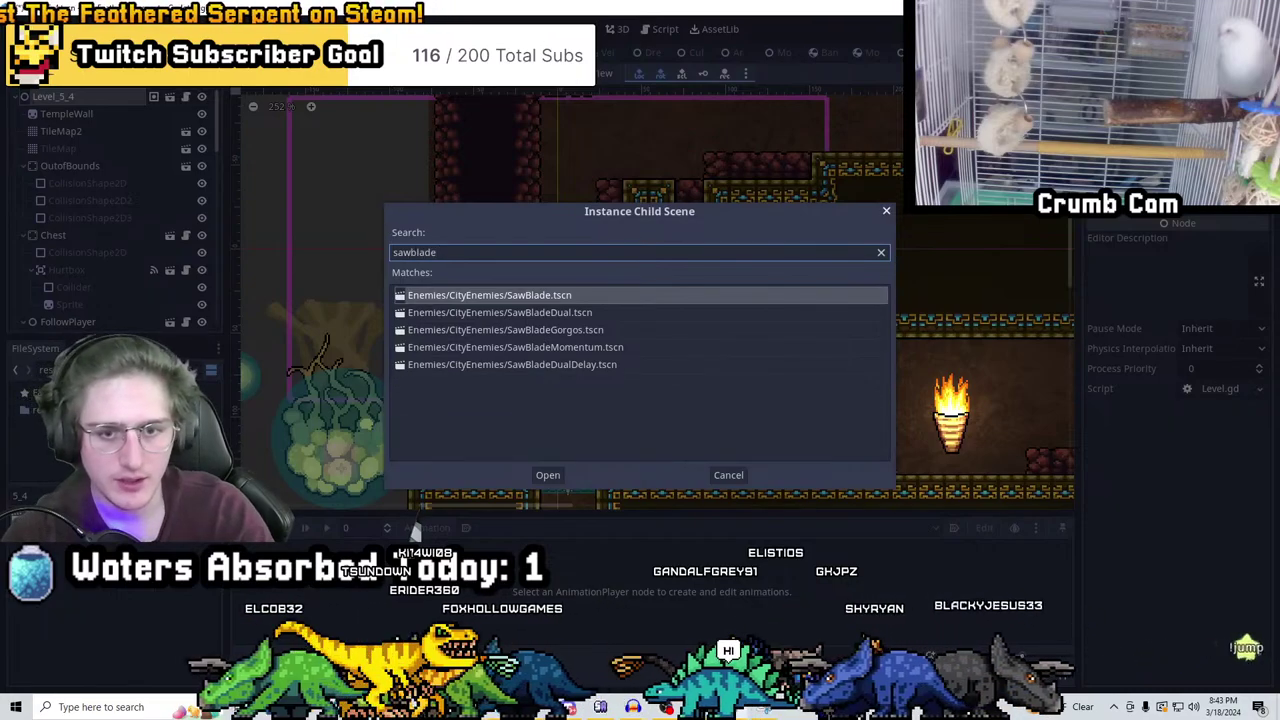
pyautogui.press('Down')
pyautogui.press('Down')
pyautogui.press('Down')
pyautogui.press('Return')
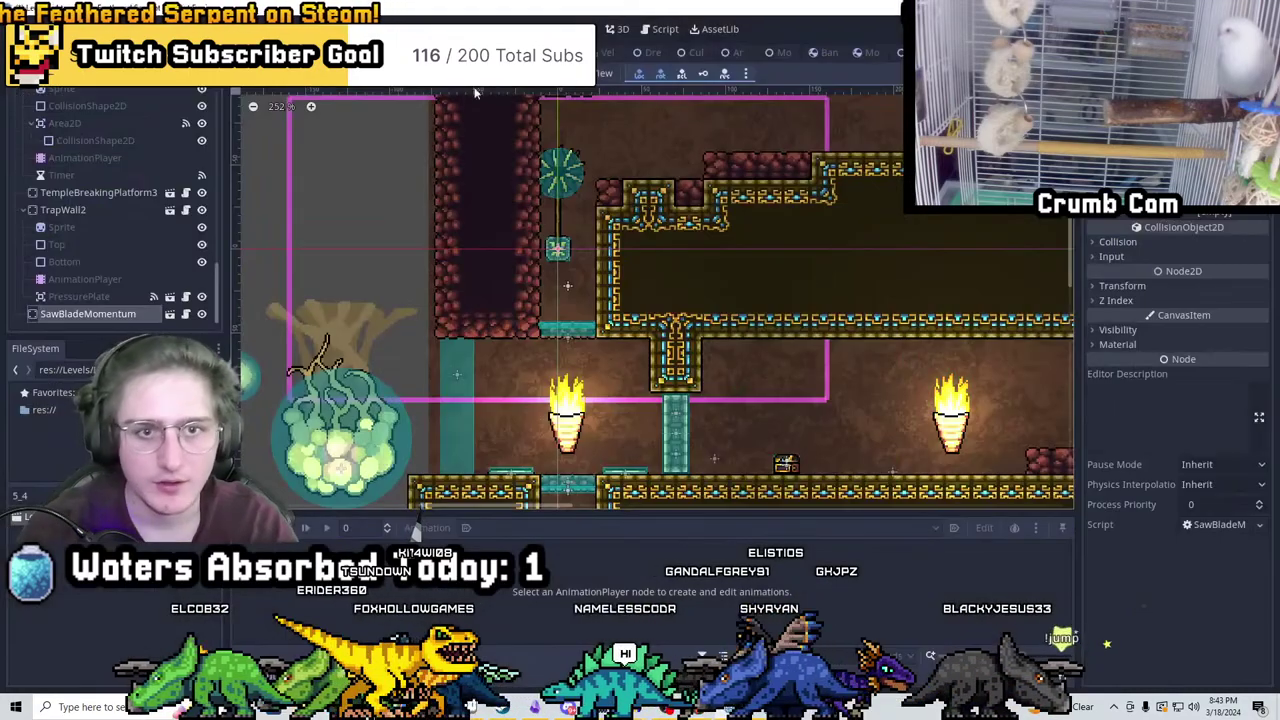
pyautogui.scroll(9, 601, 248)
pyautogui.scroll(4, 723, 289)
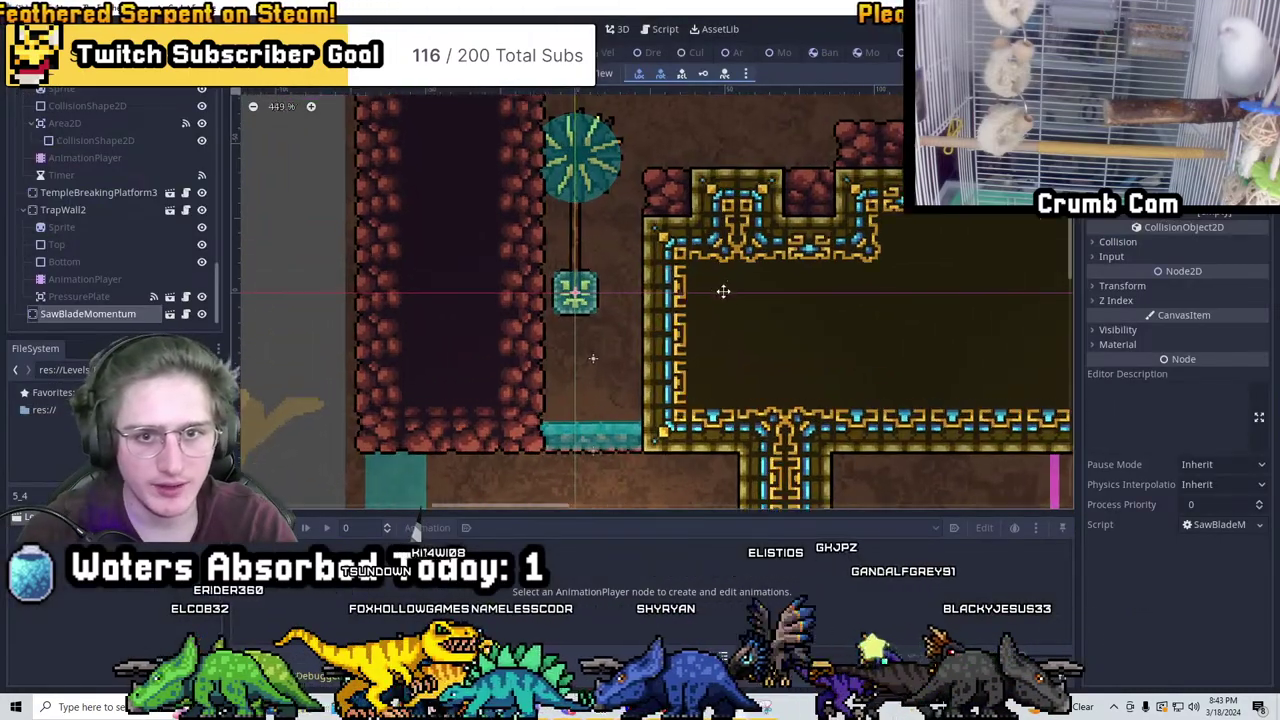
pyautogui.moveTo(695, 315); pyautogui.dragTo(545, 316)
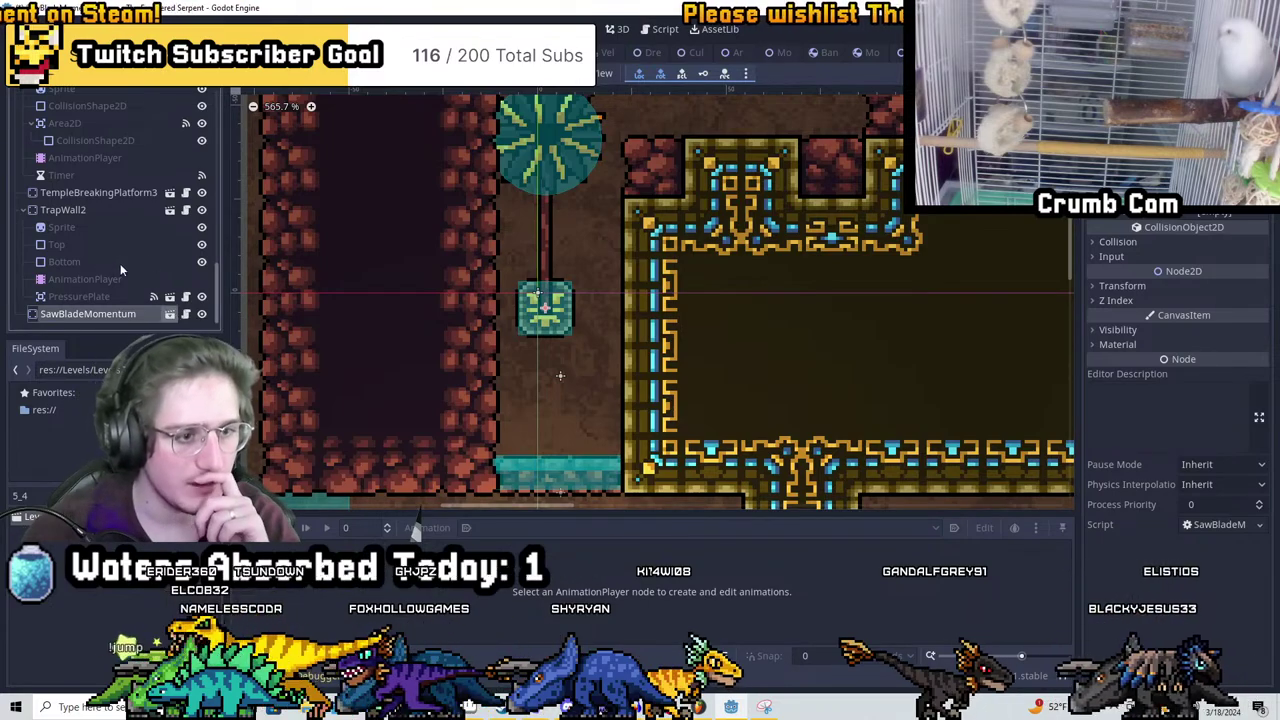
pyautogui.click(170, 314)
# Inspect the saw blade's SawSpin and RotateArm animations
pyautogui.click(92, 183)
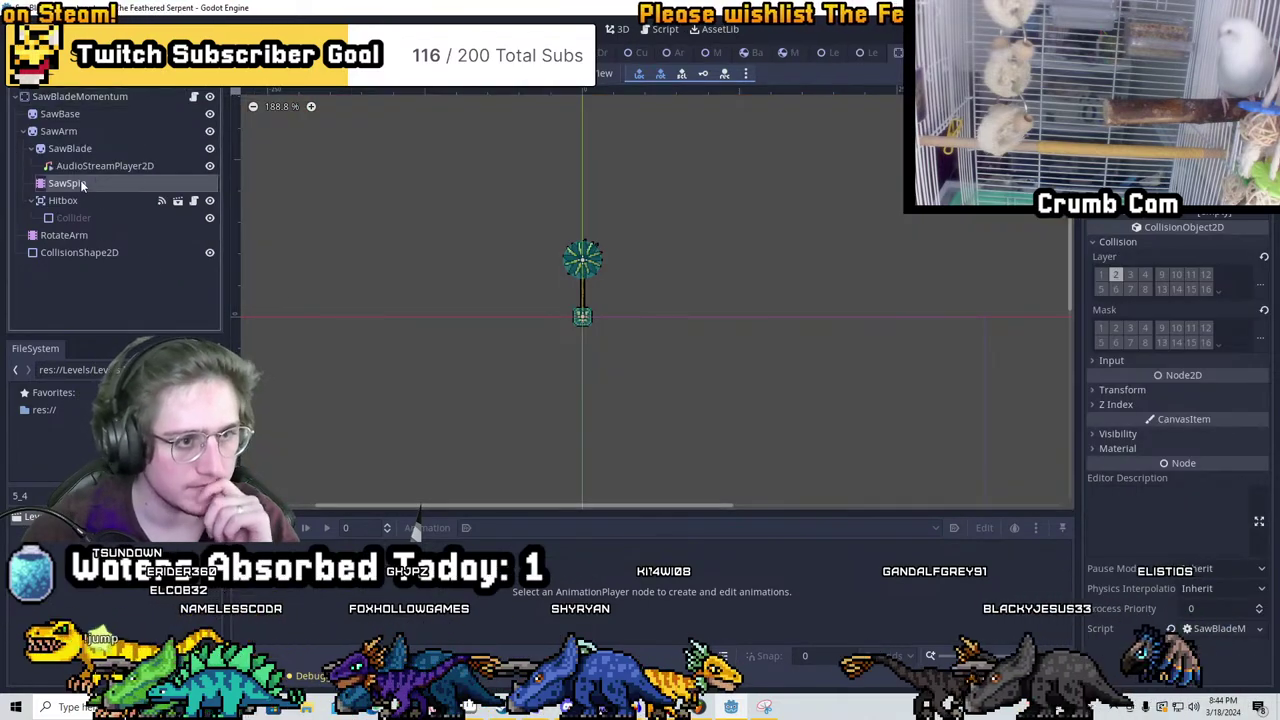
pyautogui.click(490, 527)
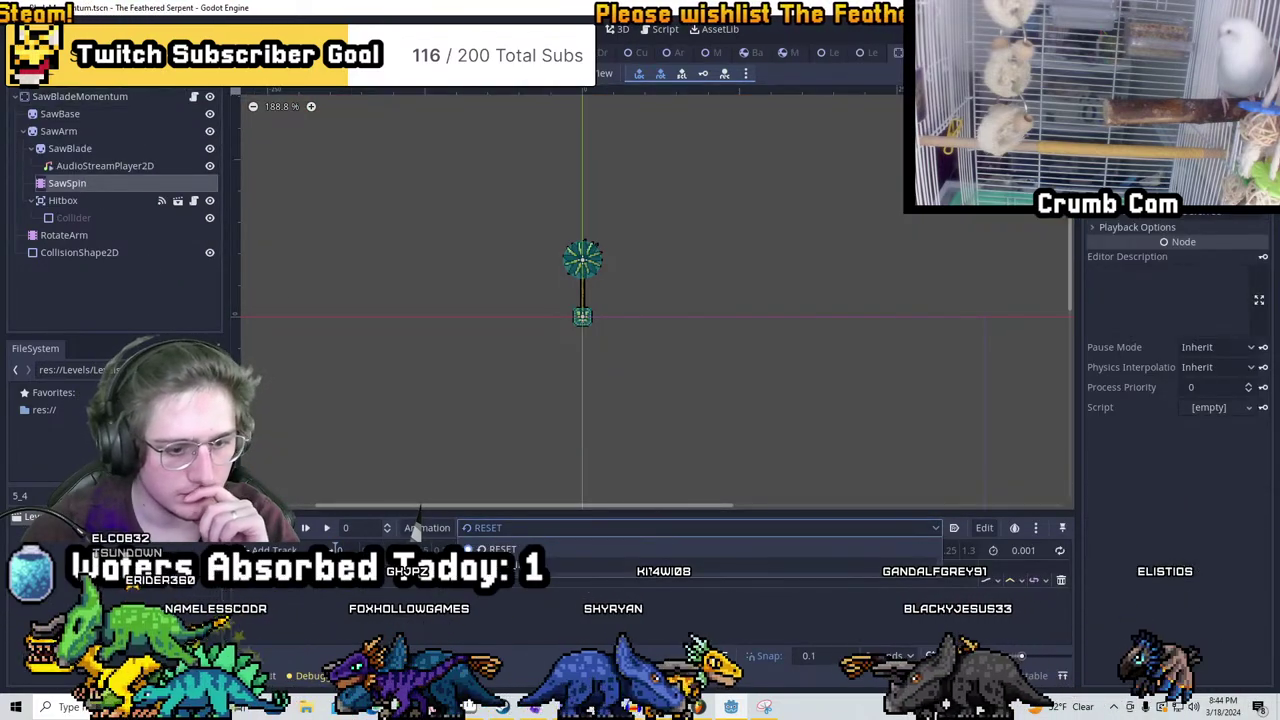
pyautogui.click(505, 560)
pyautogui.click(82, 238)
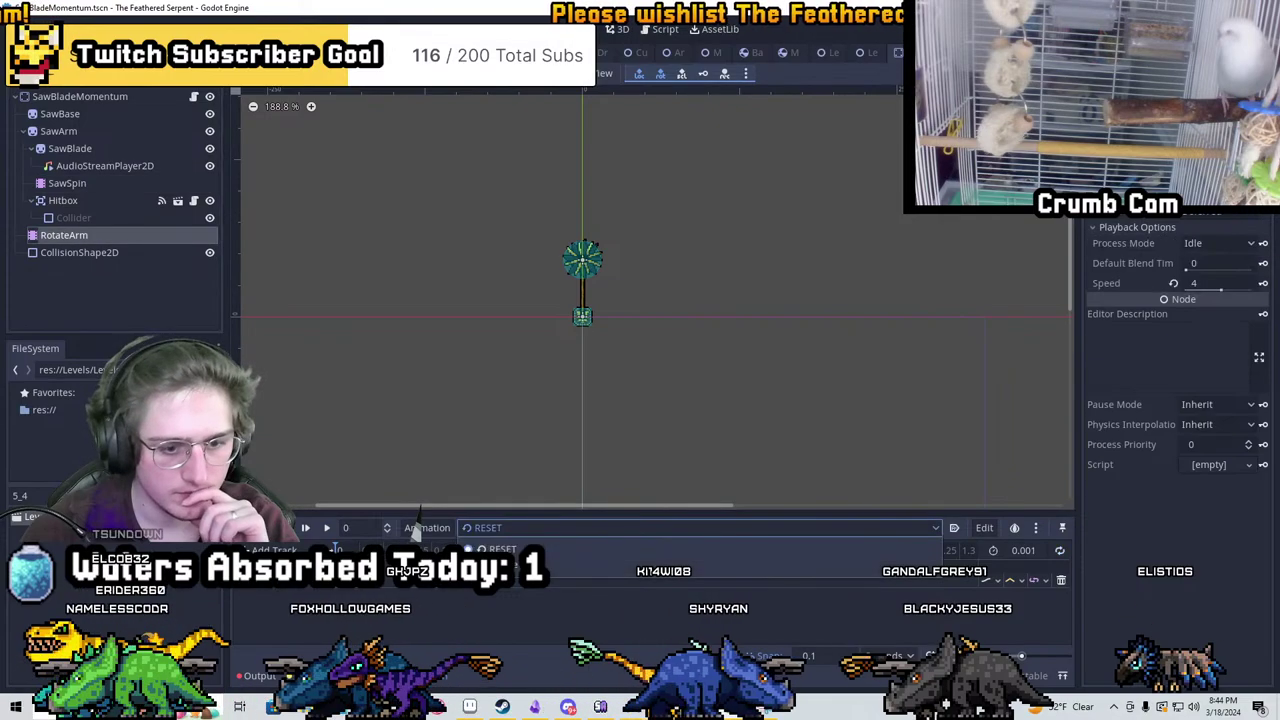
pyautogui.scroll(6, 560, 335)
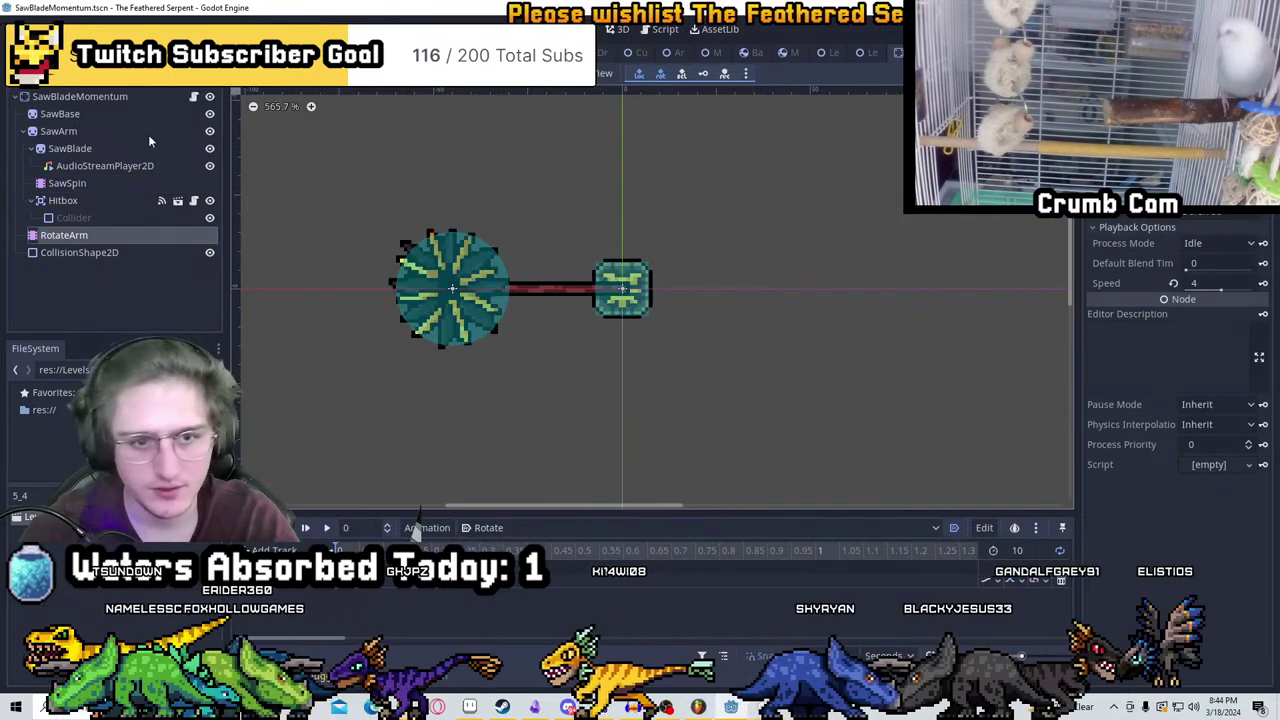
# Set the SawBladeMomentum root's Z Index to 2, save, and return to Level_5_4
pyautogui.click(88, 96)
pyautogui.click(1120, 403)
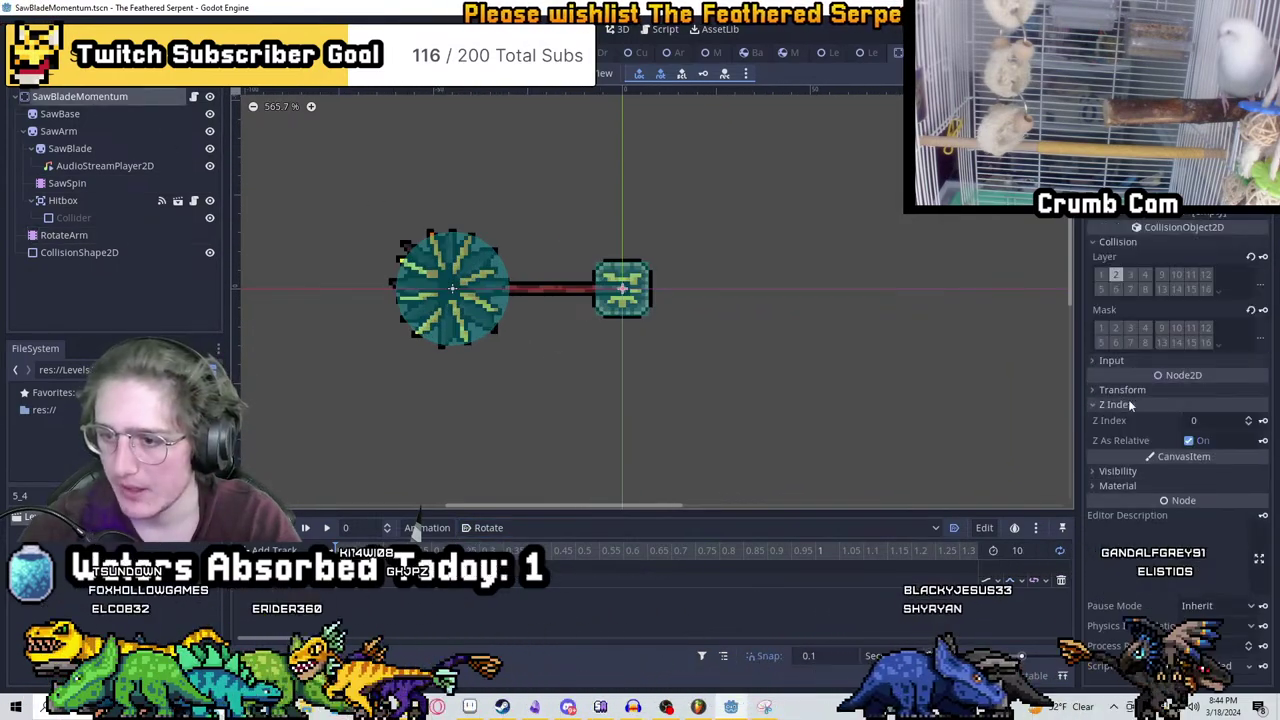
pyautogui.write('2')
pyautogui.press('Return')
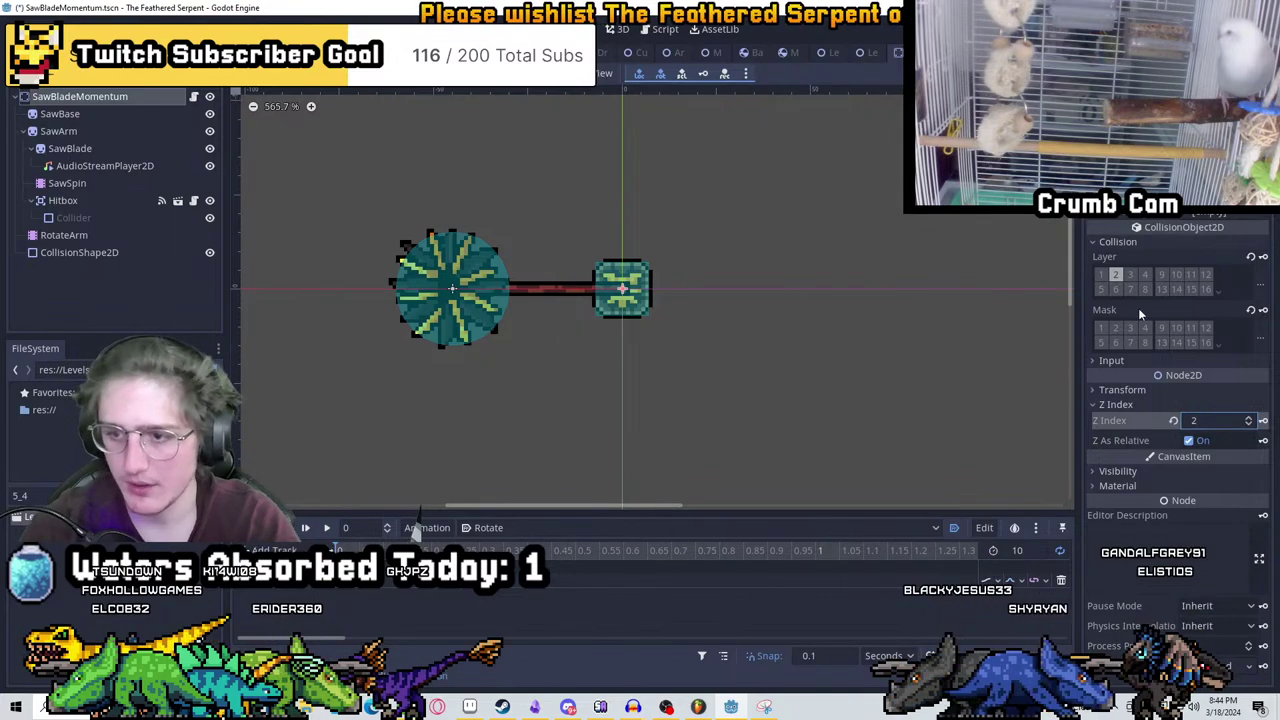
pyautogui.hotkey('ctrl', 's')
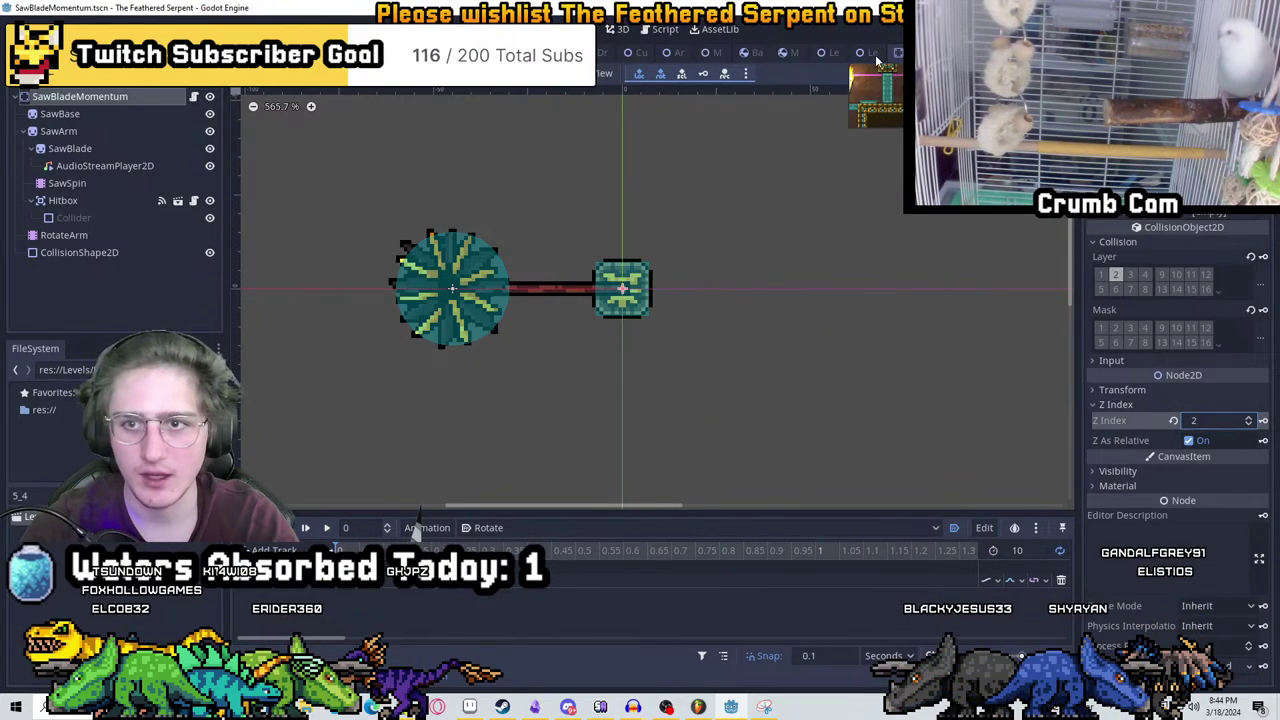
pyautogui.click(876, 58)
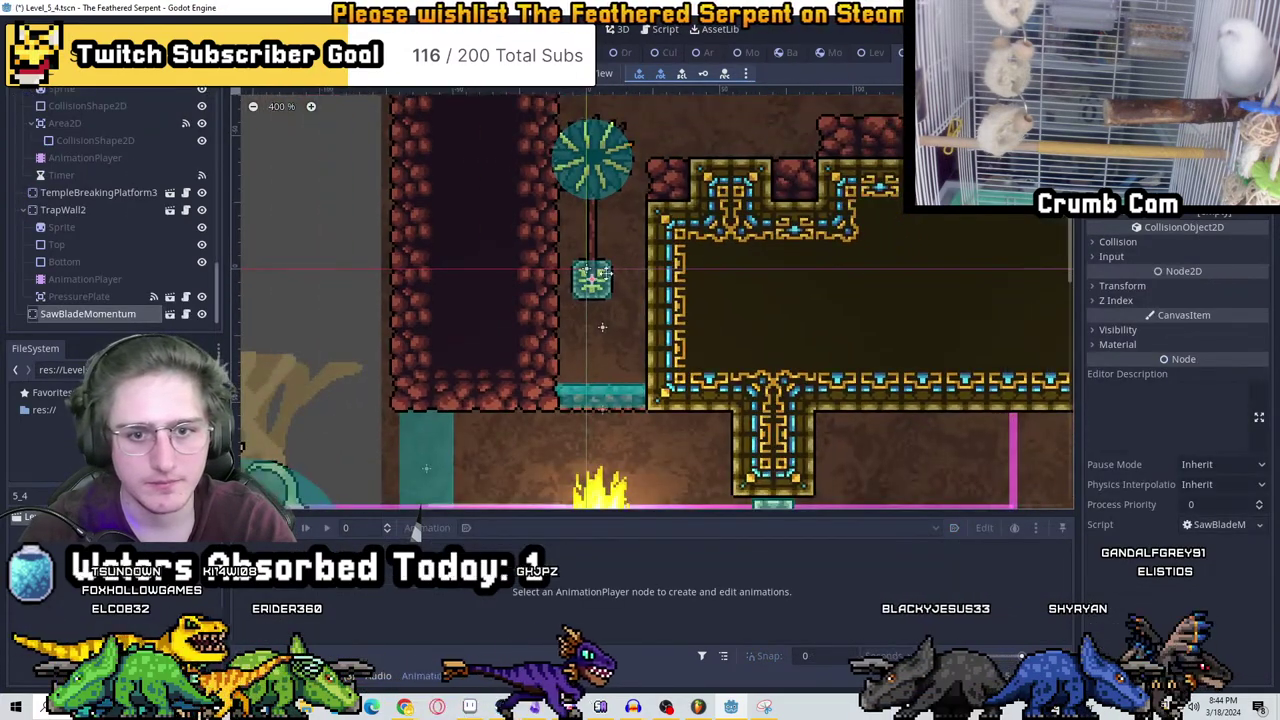
# Save Level_5_4, nudge the saw blade against the temple wall, and survey its surroundings
pyautogui.hotkey('ctrl', 's')
pyautogui.scroll(6, 640, 261)
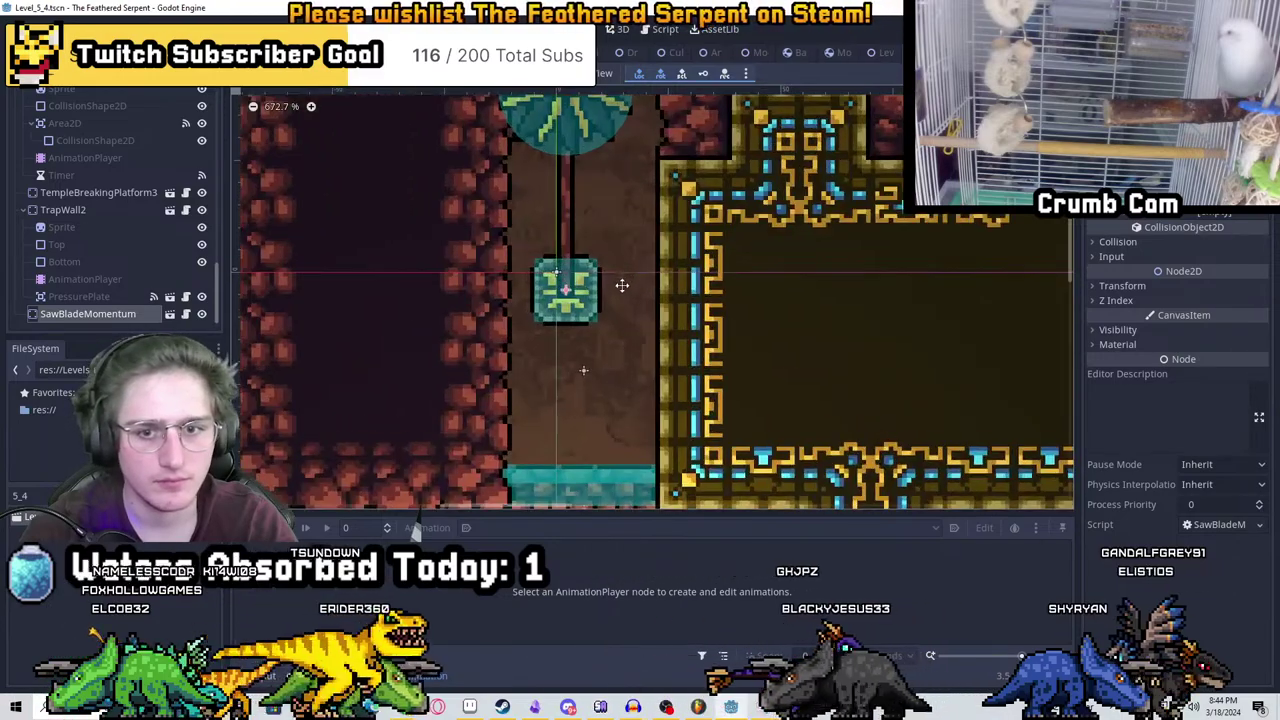
pyautogui.moveTo(750, 325); pyautogui.dragTo(745, 326)
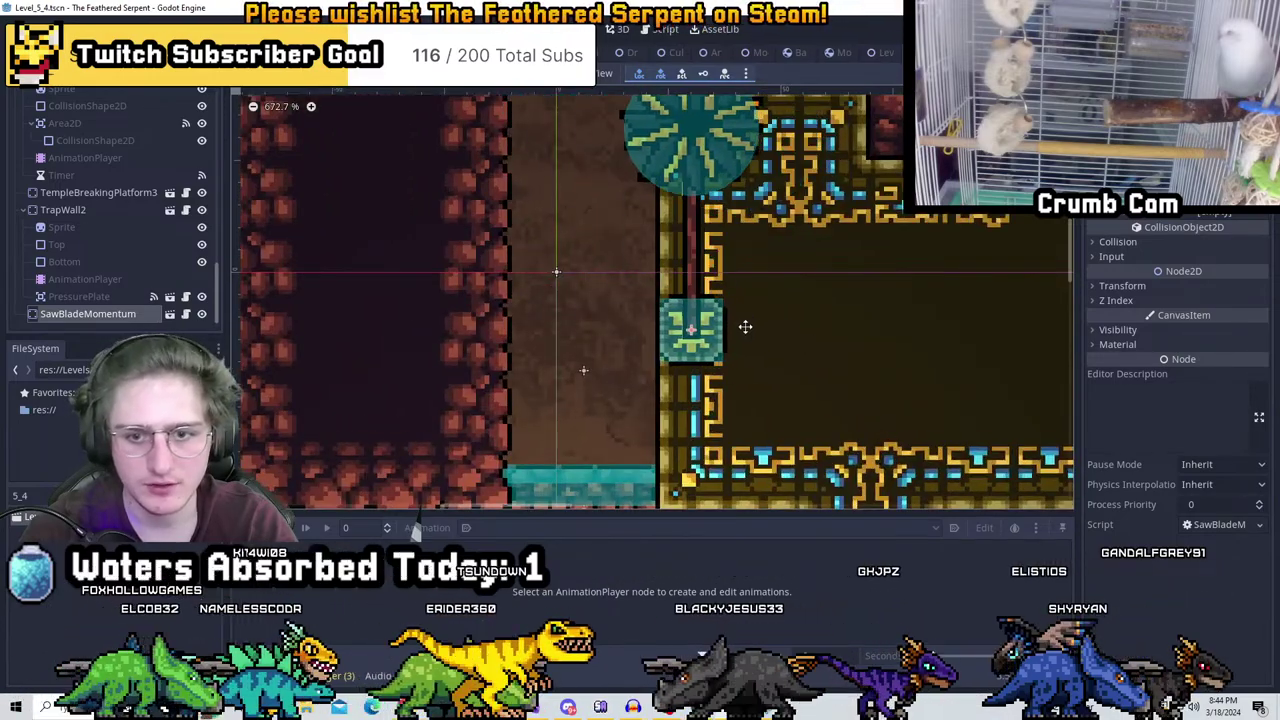
pyautogui.scroll(-8, 745, 326)
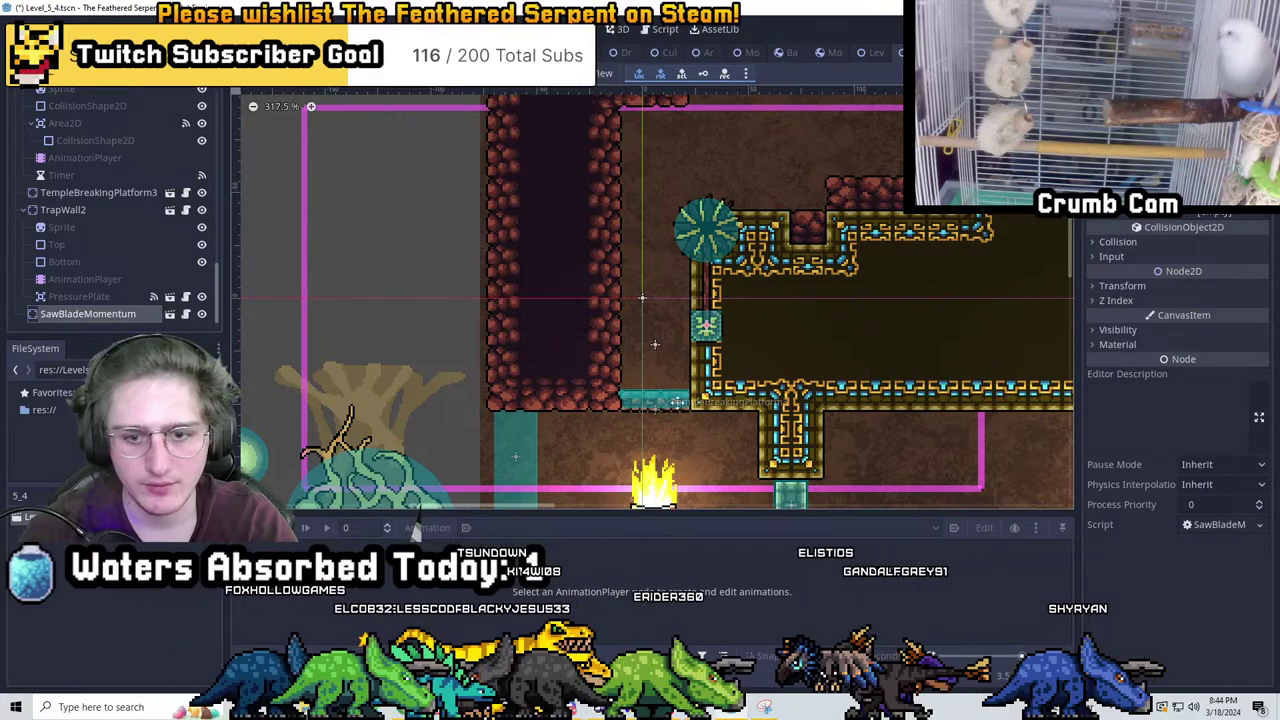
pyautogui.moveTo(678, 402); pyautogui.dragTo(643, 309, button='middle')
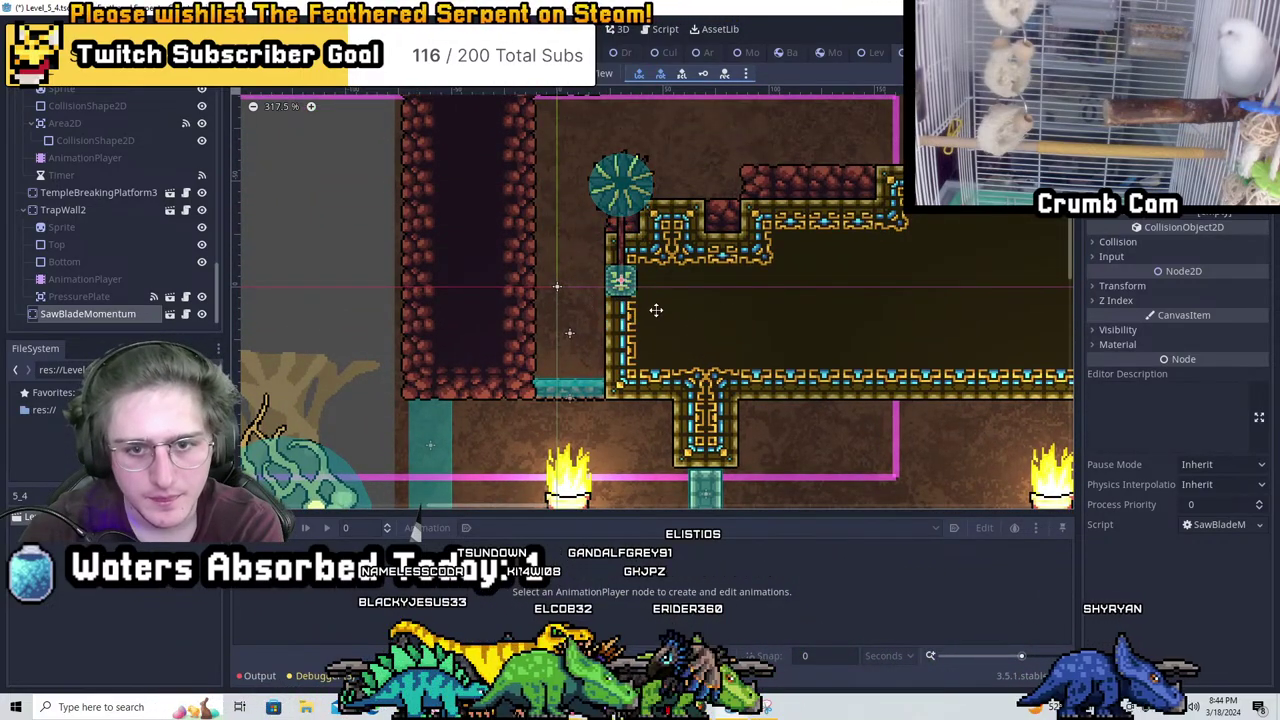
pyautogui.scroll(3, 644, 285)
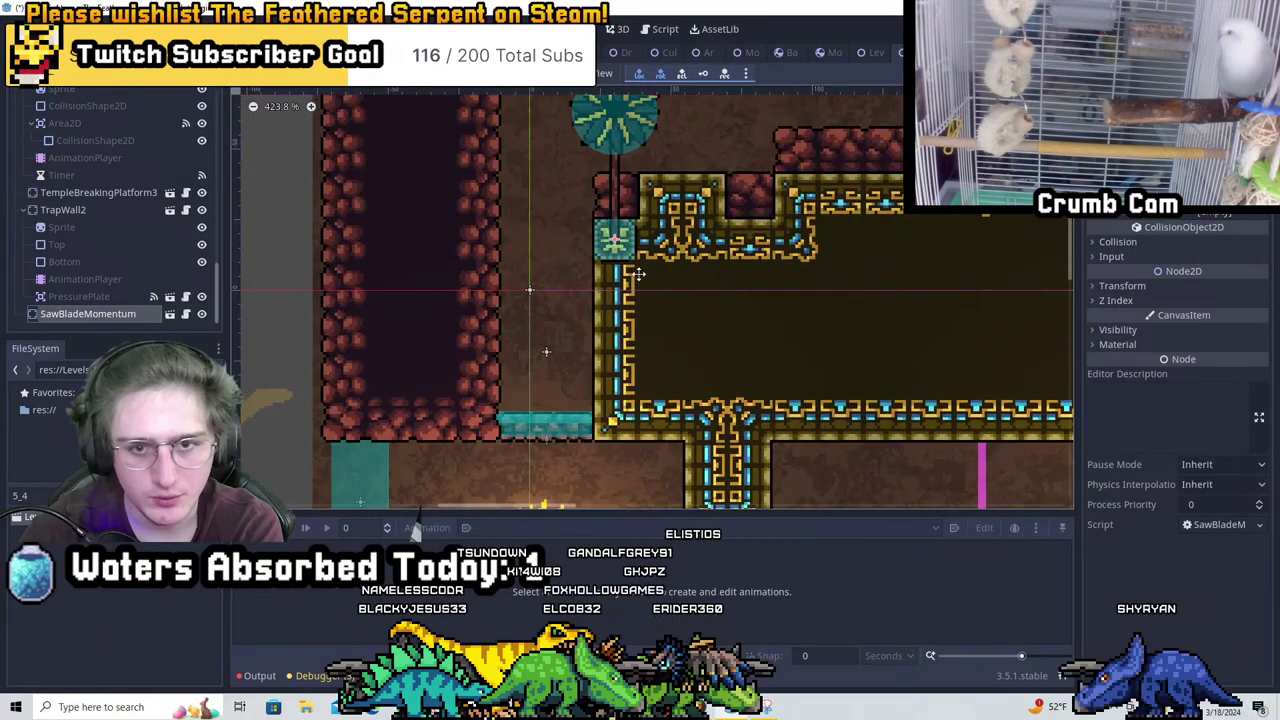
pyautogui.scroll(1, 646, 260)
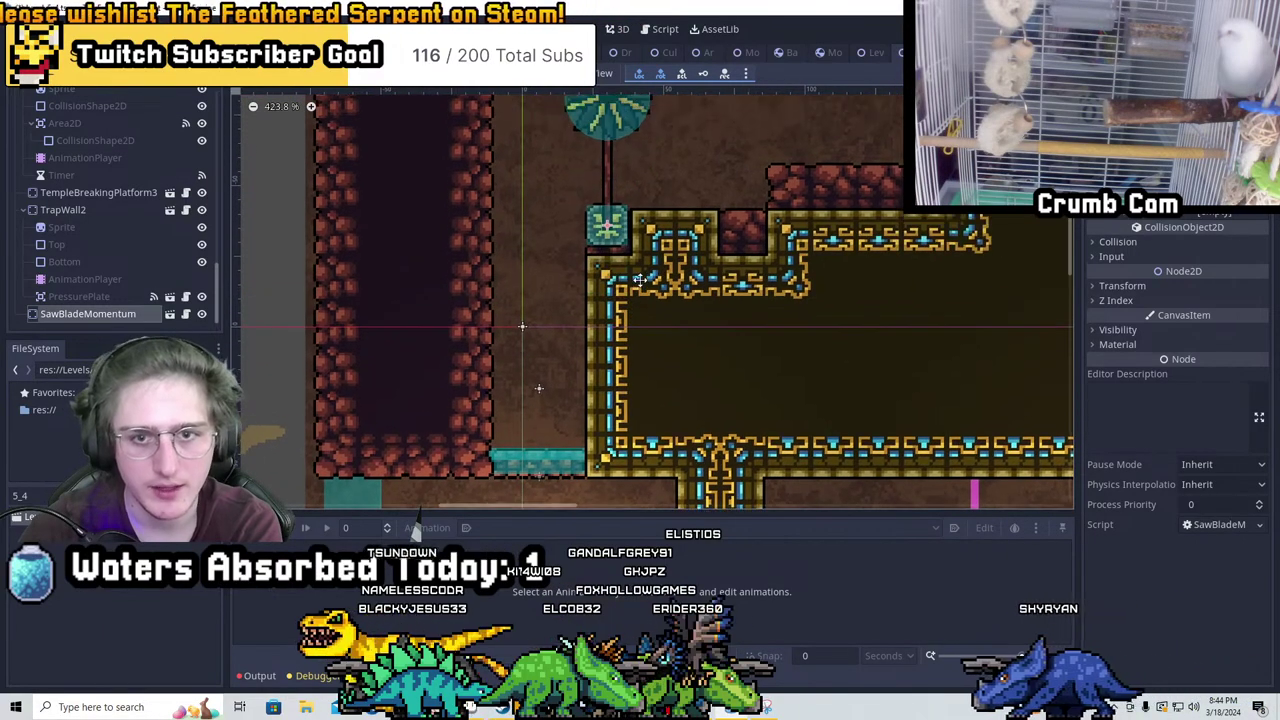
pyautogui.scroll(10, 648, 270)
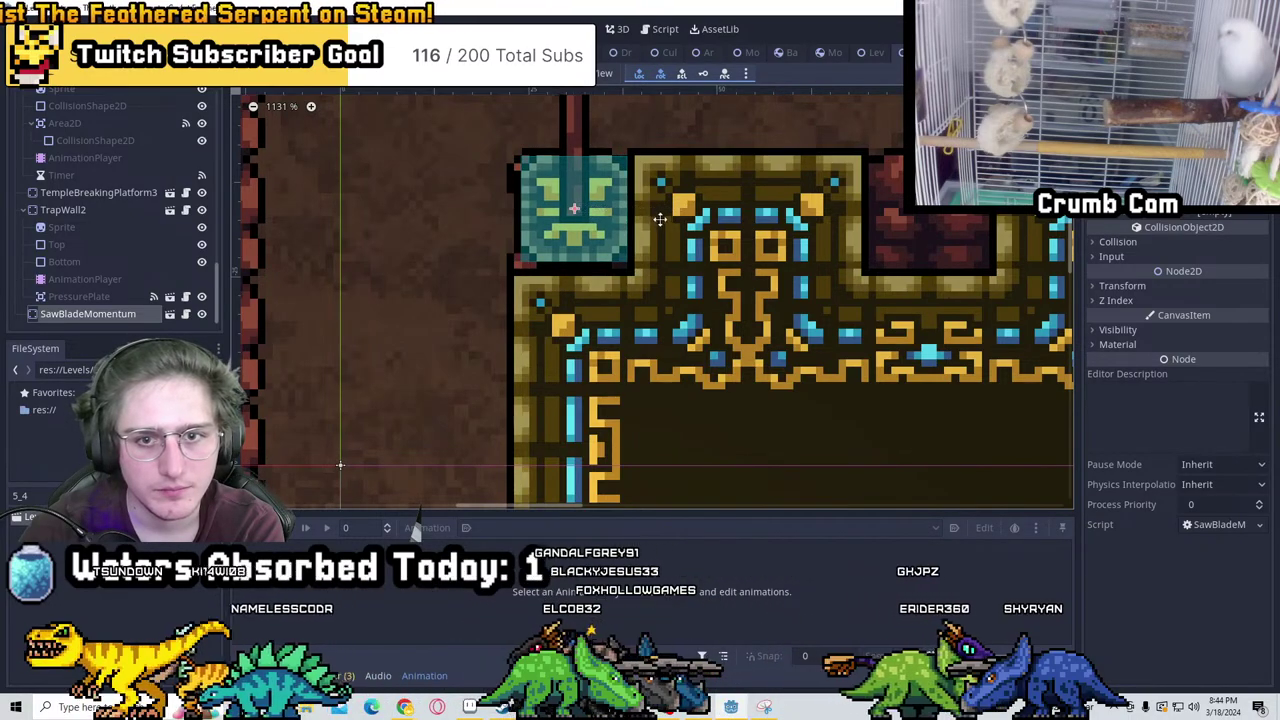
pyautogui.scroll(-15, 660, 215)
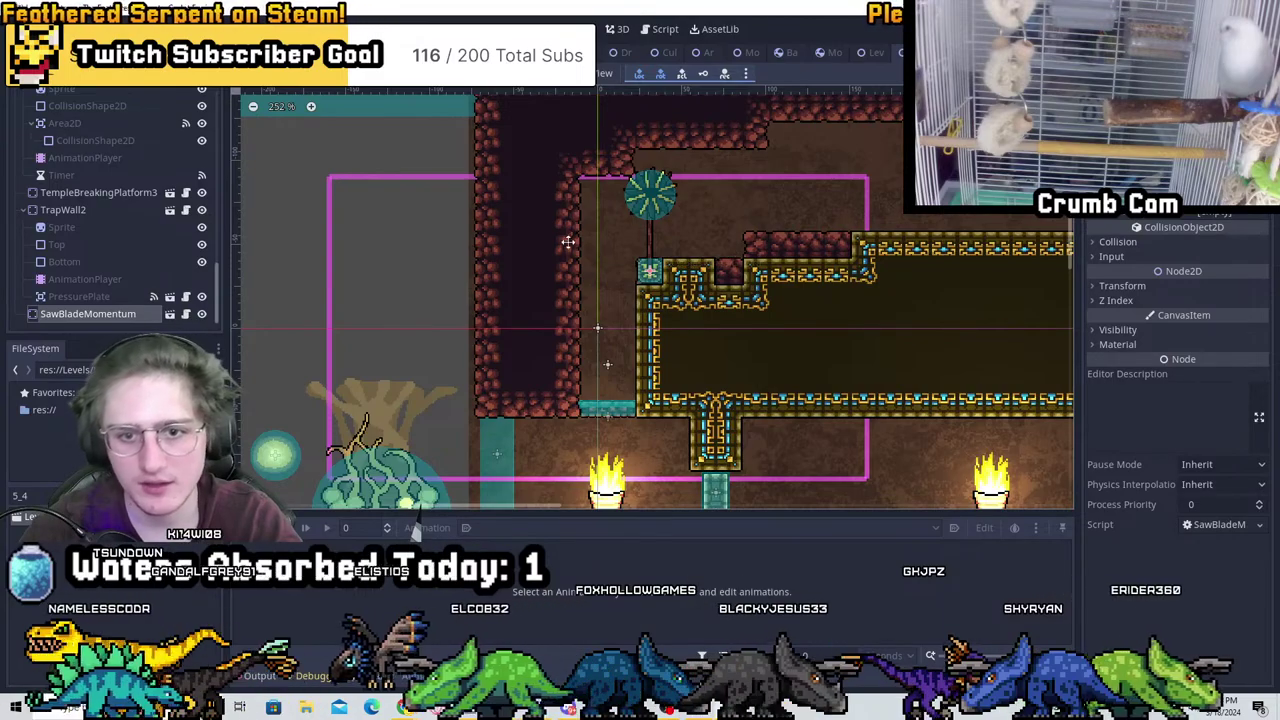
pyautogui.scroll(3, 614, 253)
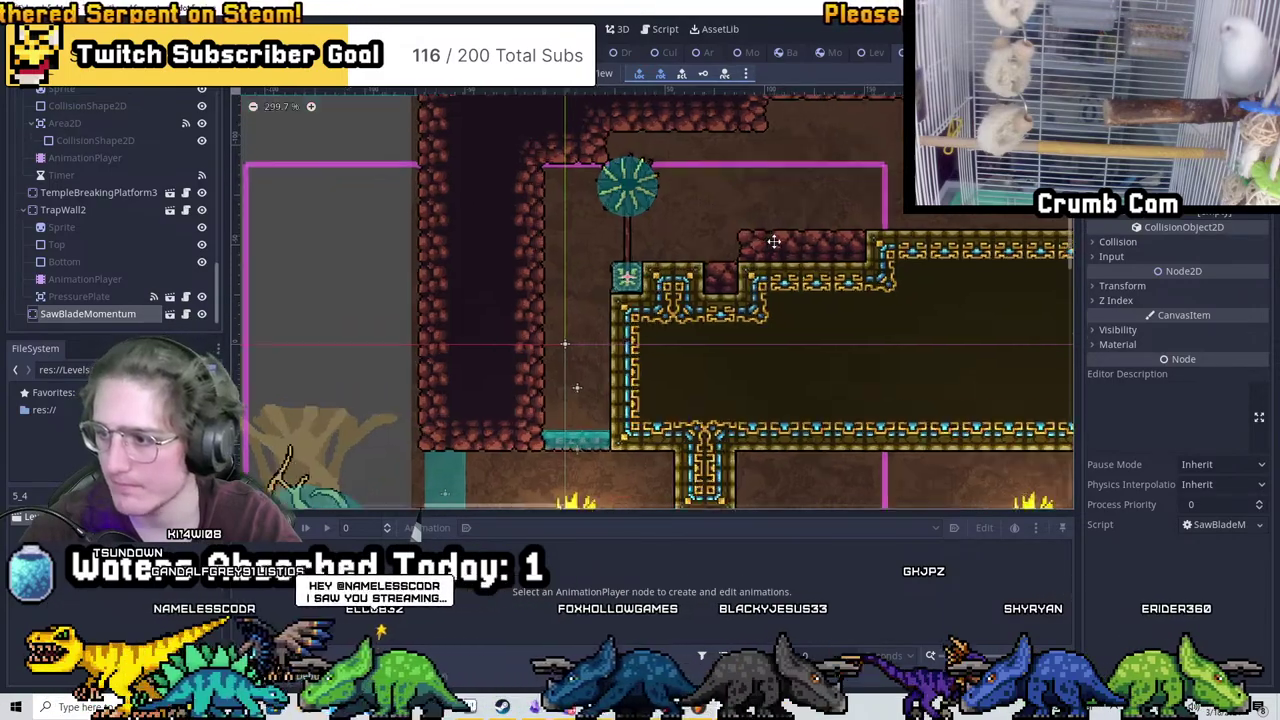
pyautogui.moveTo(779, 262); pyautogui.dragTo(836, 232, button='middle')
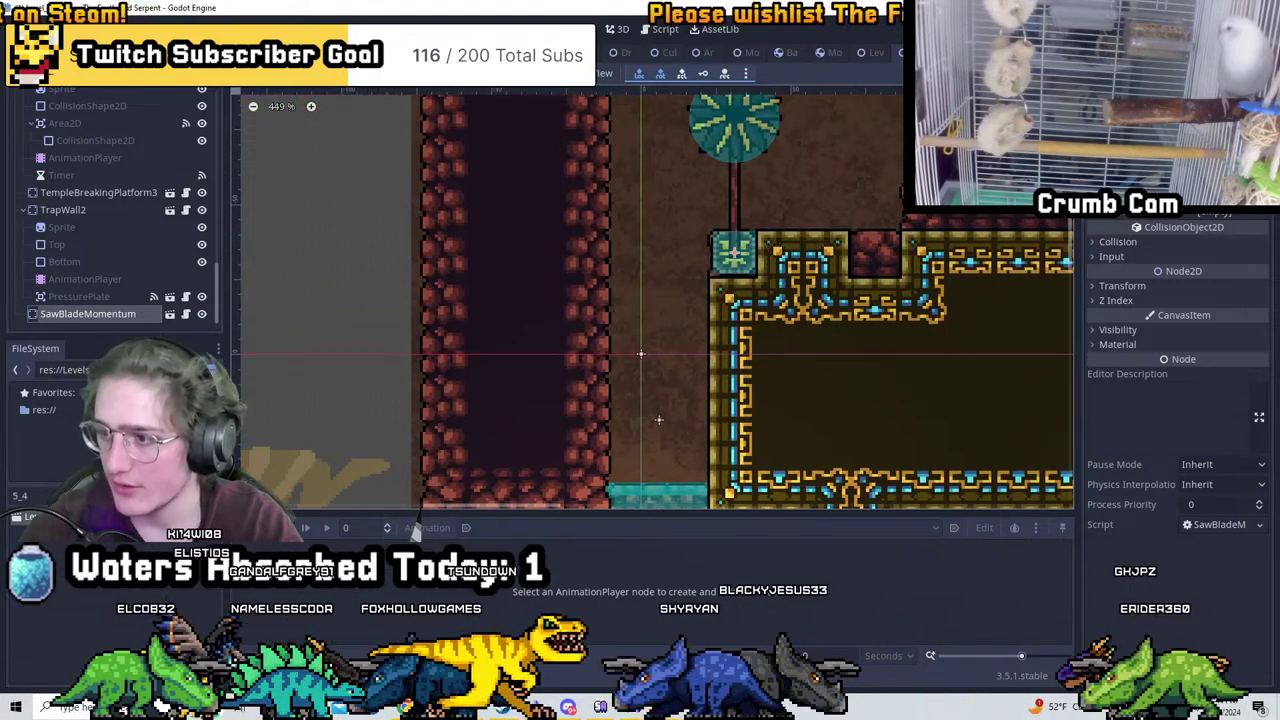
pyautogui.moveTo(882, 261); pyautogui.dragTo(913, 272, button='middle')
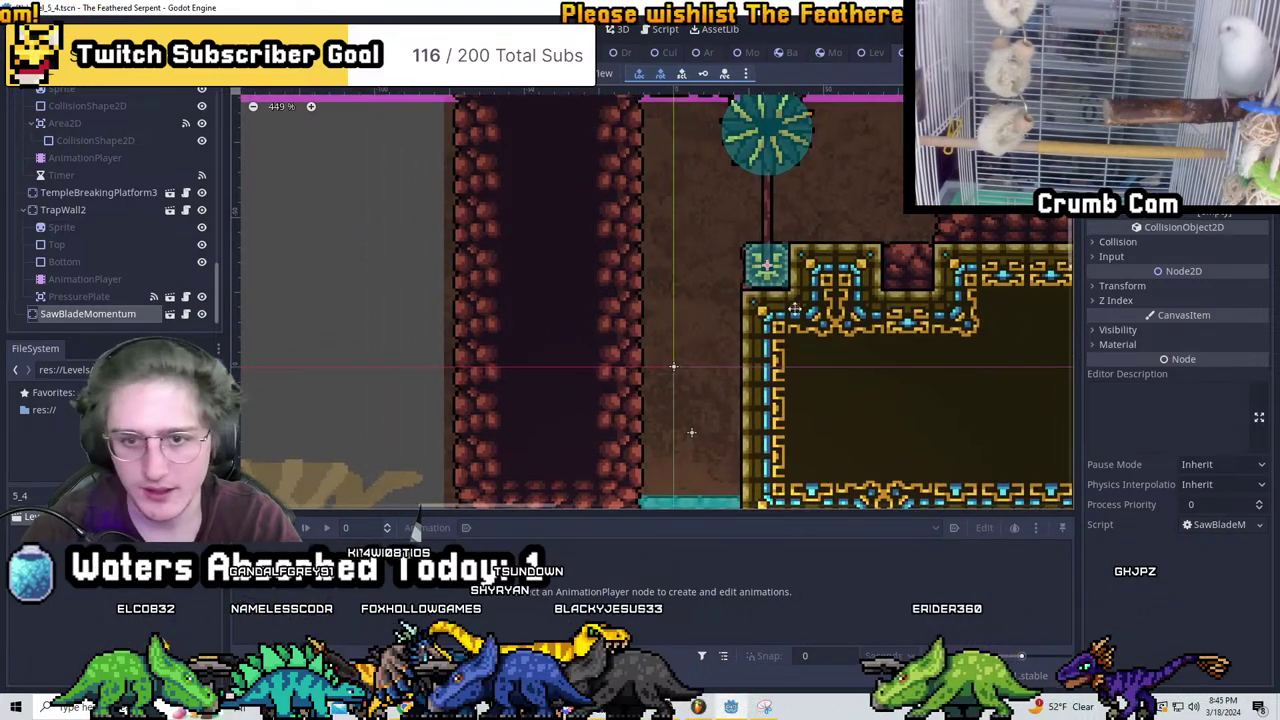
# Duplicate the saw blade and drag SawBladeMomentum2 lower in the shaft
pyautogui.hotkey('ctrl', 'd')
pyautogui.moveTo(754, 230); pyautogui.dragTo(615, 434)
pyautogui.scroll(5, 770, 305)
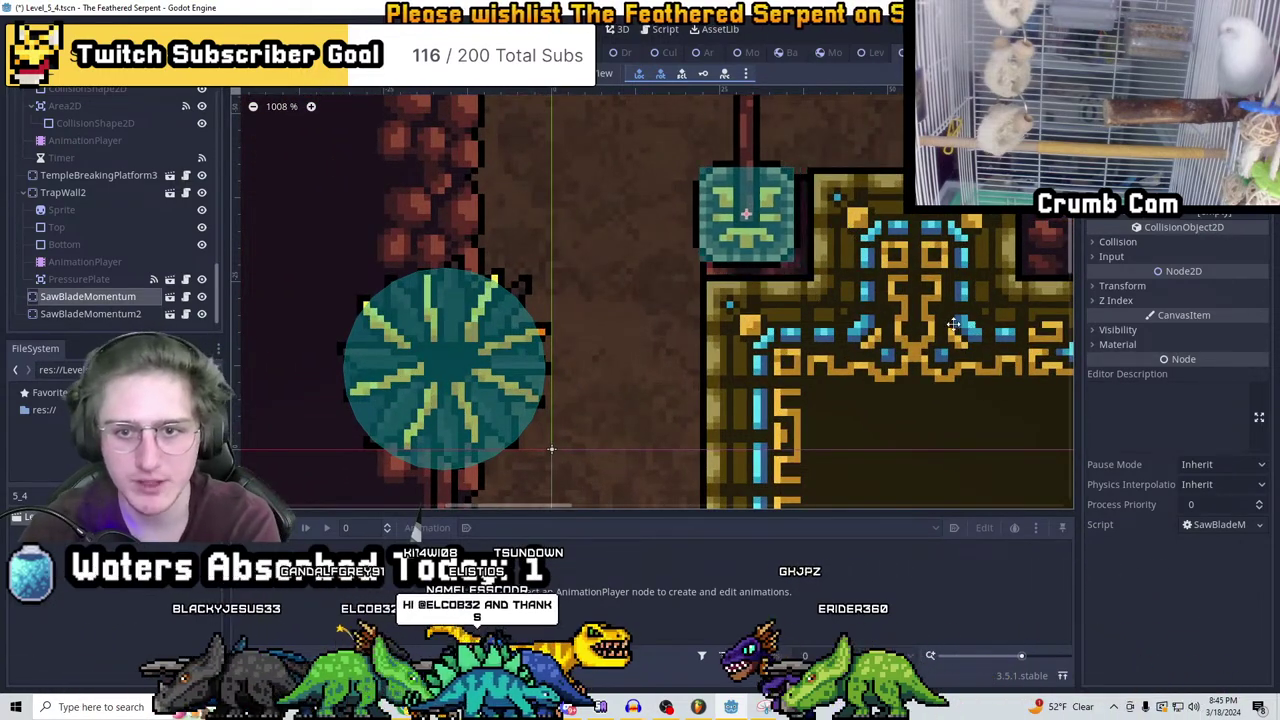
# Rotate SawBladeMomentum2 to 90 degrees and move it left to about (-40, -5)
pyautogui.scroll(-1, 855, 345)
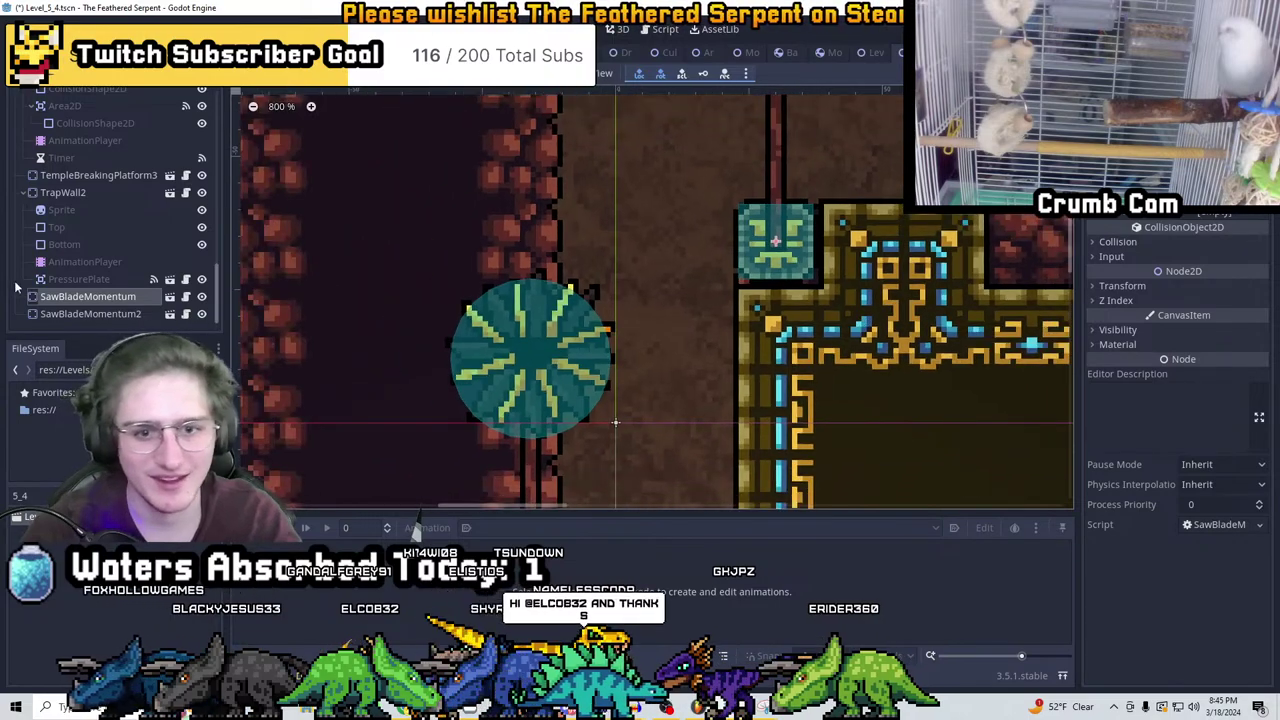
pyautogui.scroll(-3, 602, 323)
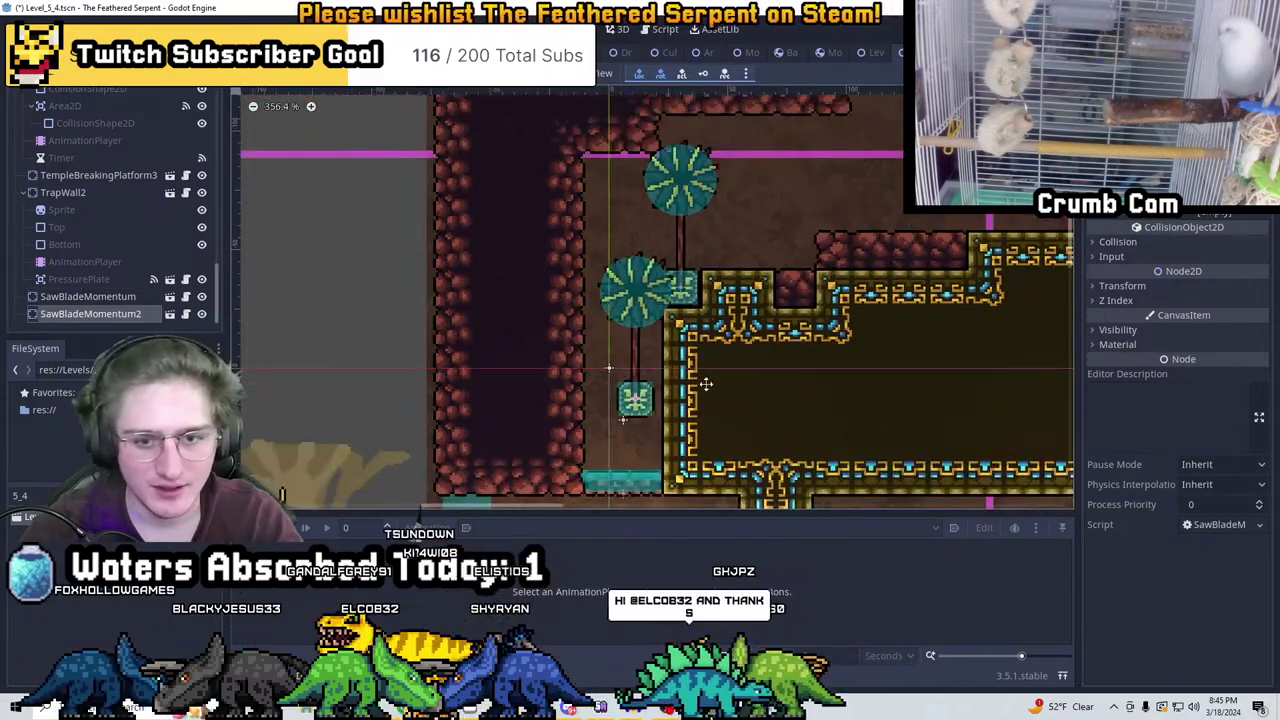
pyautogui.click(1122, 286)
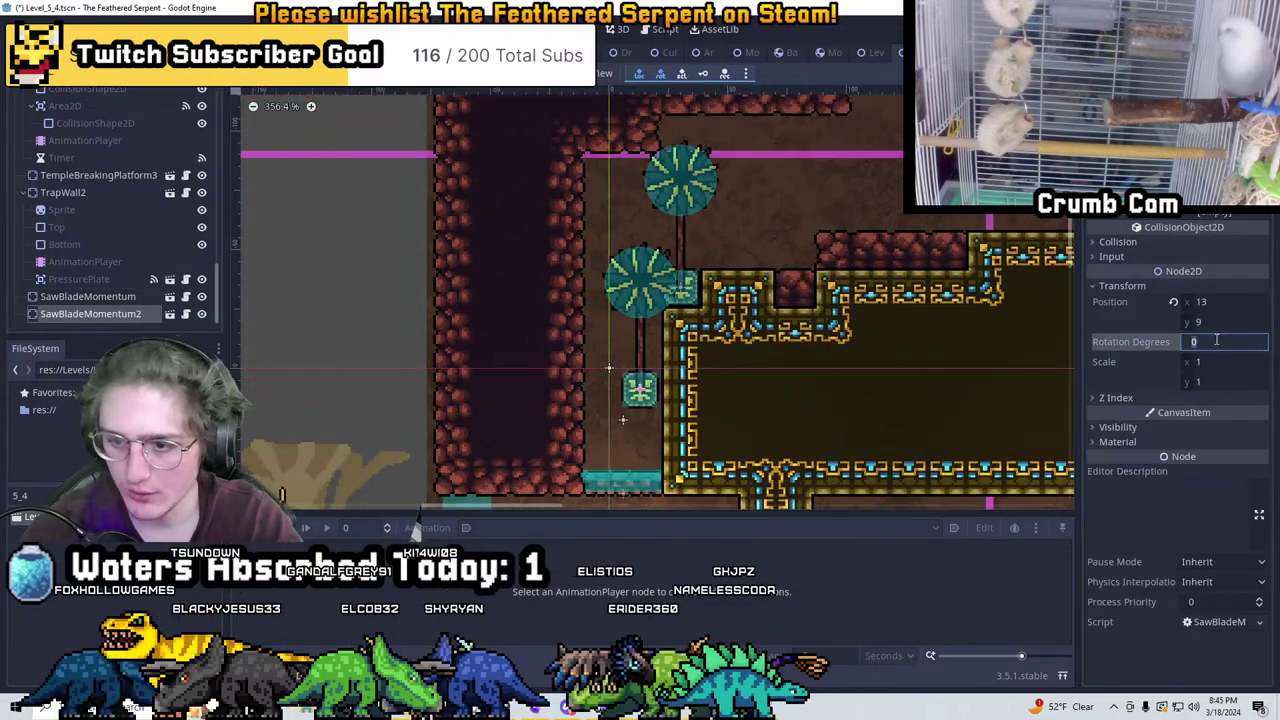
pyautogui.write('90')
pyautogui.press('Return')
pyautogui.moveTo(655, 388); pyautogui.dragTo(565, 381)
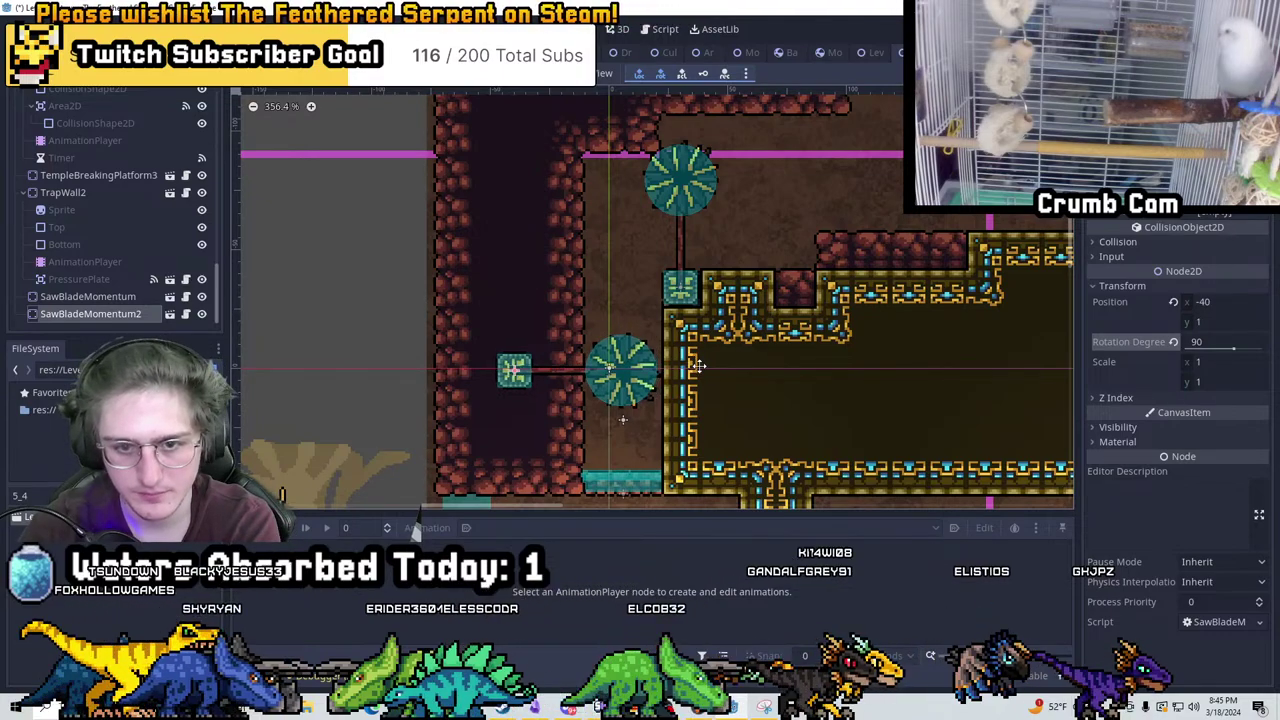
# Save Level_5_4 and pan along the corridor toward the hive sack area
pyautogui.moveTo(700, 413); pyautogui.dragTo(603, 253, button='middle')
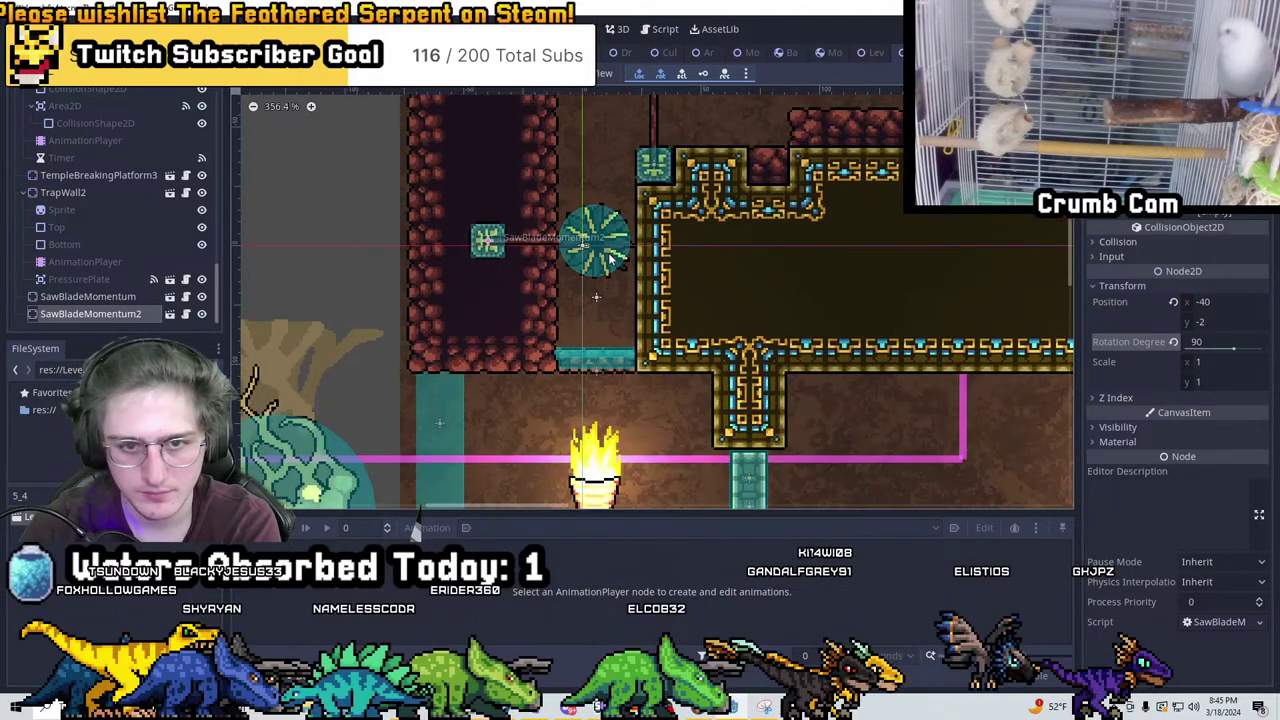
pyautogui.scroll(3, 523, 330)
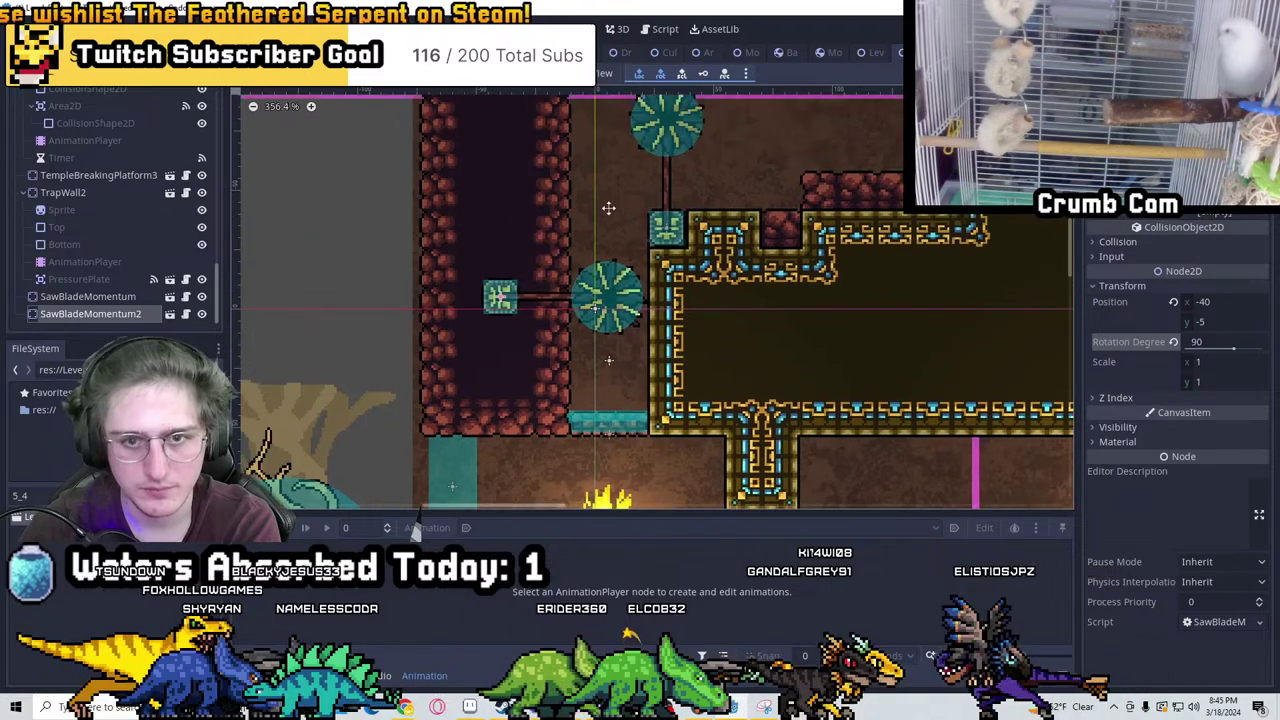
pyautogui.scroll(-6, 712, 322)
pyautogui.hotkey('ctrl', 's')
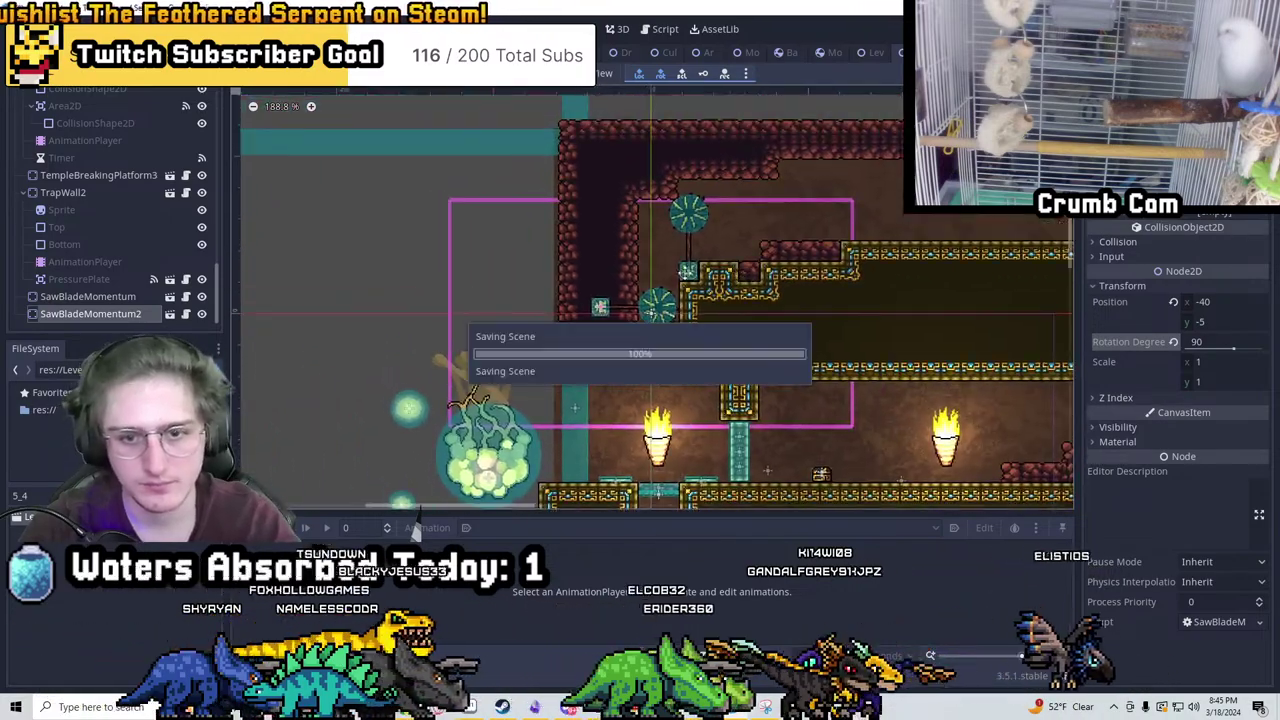
pyautogui.moveTo(677, 202); pyautogui.dragTo(659, 285, button='middle')
pyautogui.moveTo(533, 316); pyautogui.dragTo(692, 383, button='middle')
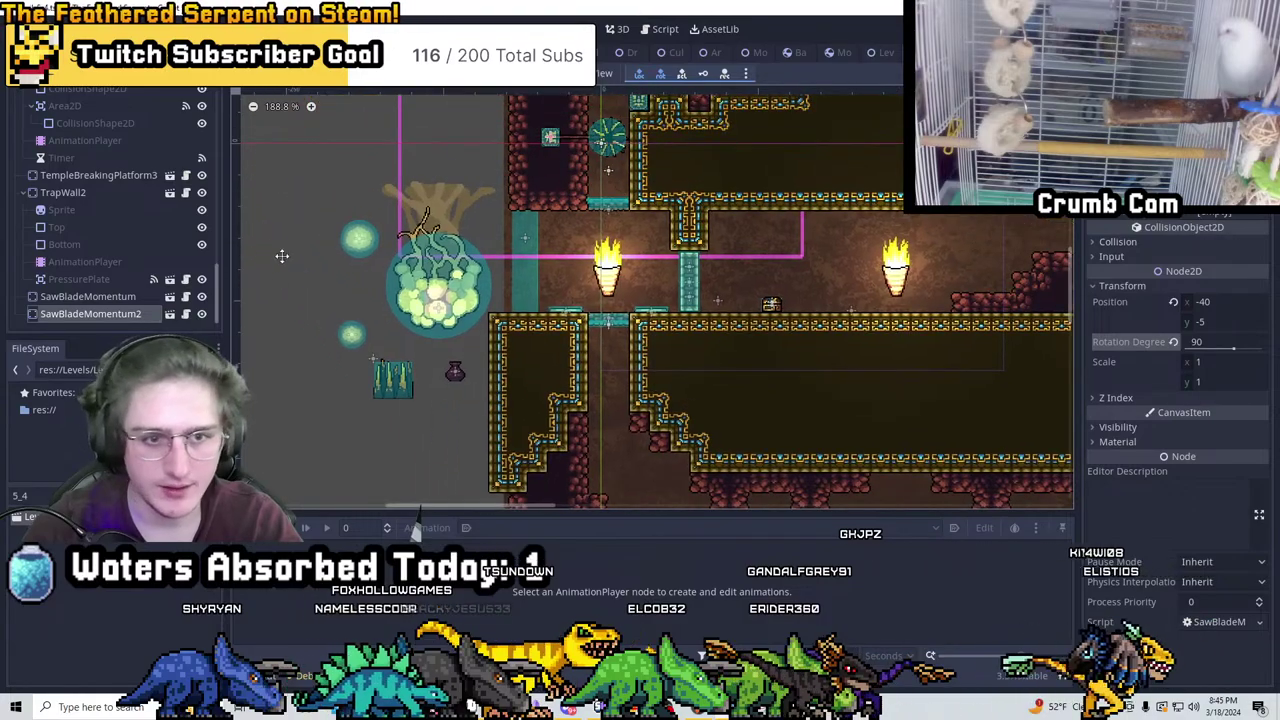
pyautogui.scroll(-2, 814, 240)
pyautogui.moveTo(814, 240); pyautogui.dragTo(652, 213, button='middle')
# Paint CaveTileSet tiles on the TileMap layer beneath the corridor's raised step
pyautogui.hscroll(3, 677, 371)
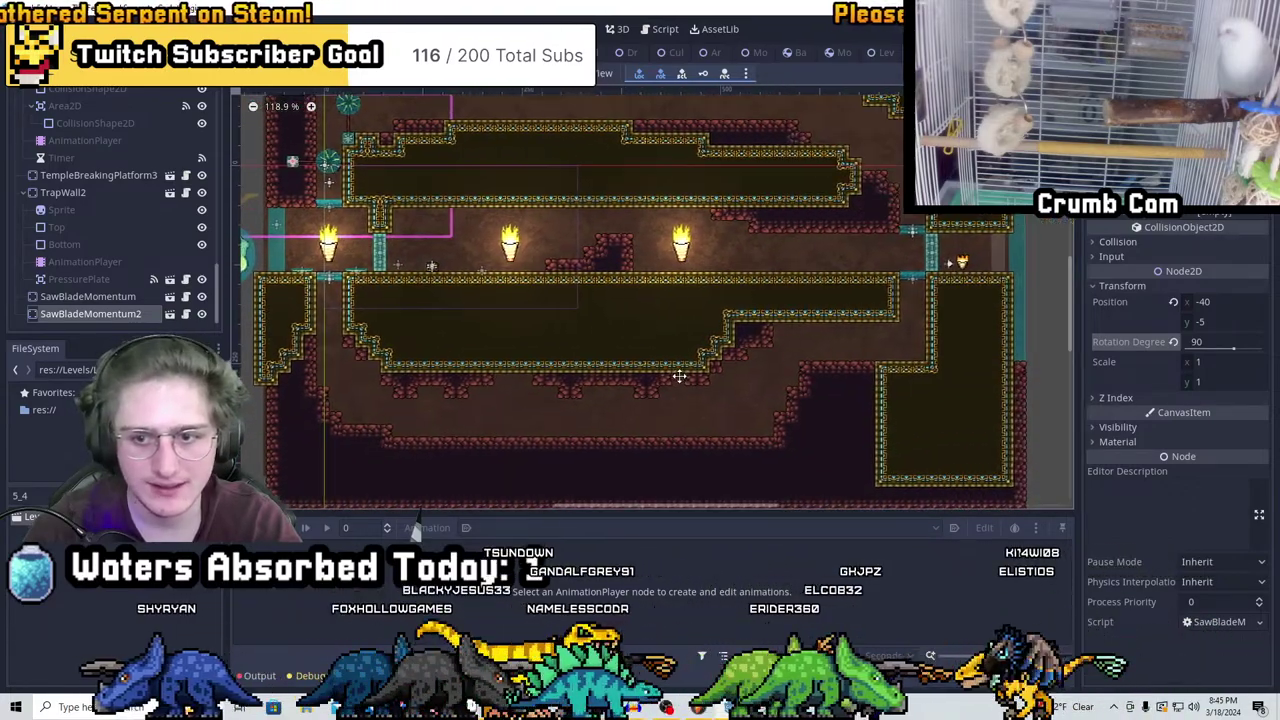
pyautogui.hscroll(-1, 668, 379)
pyautogui.scroll(3, 114, 185)
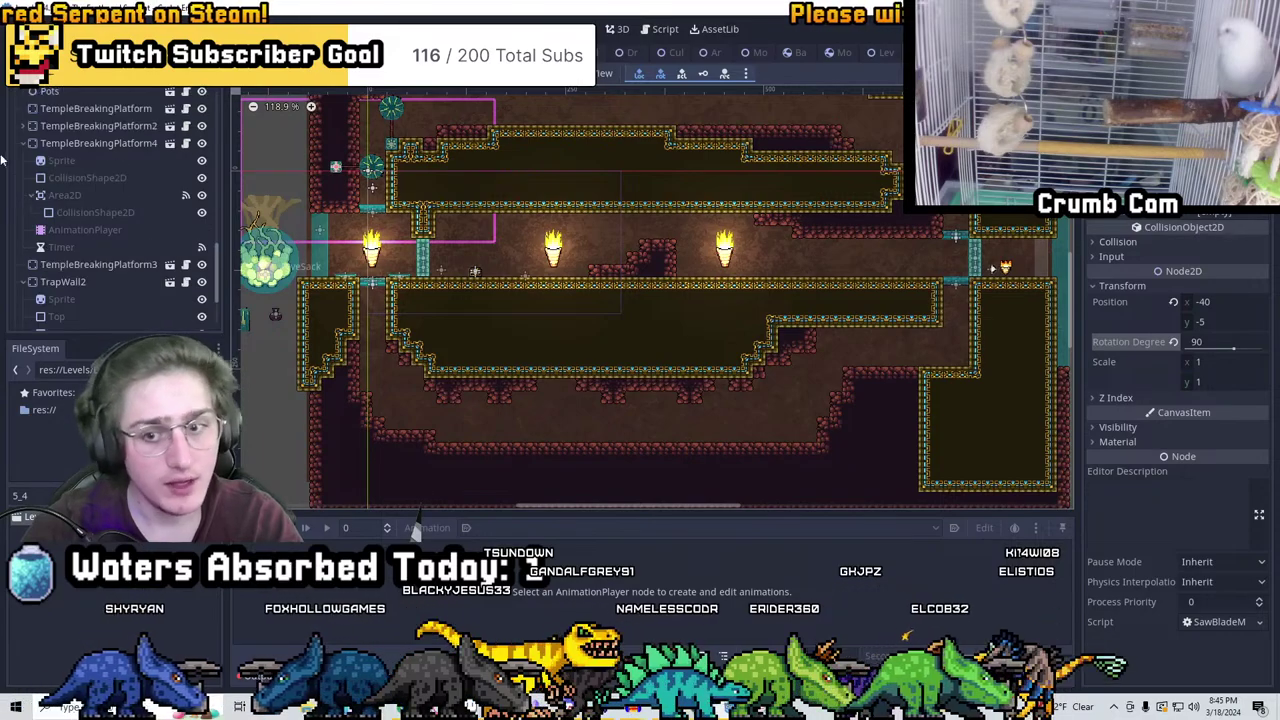
pyautogui.scroll(10, 116, 141)
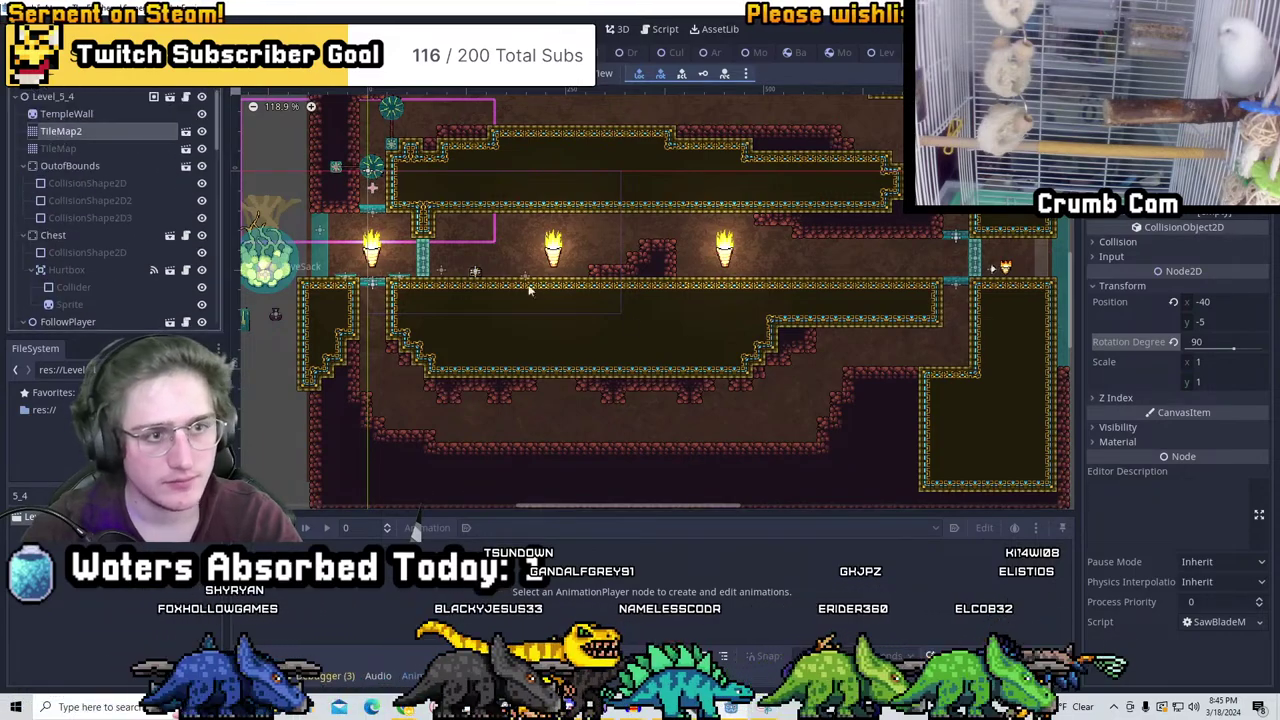
pyautogui.scroll(3, 760, 333)
pyautogui.click(75, 148)
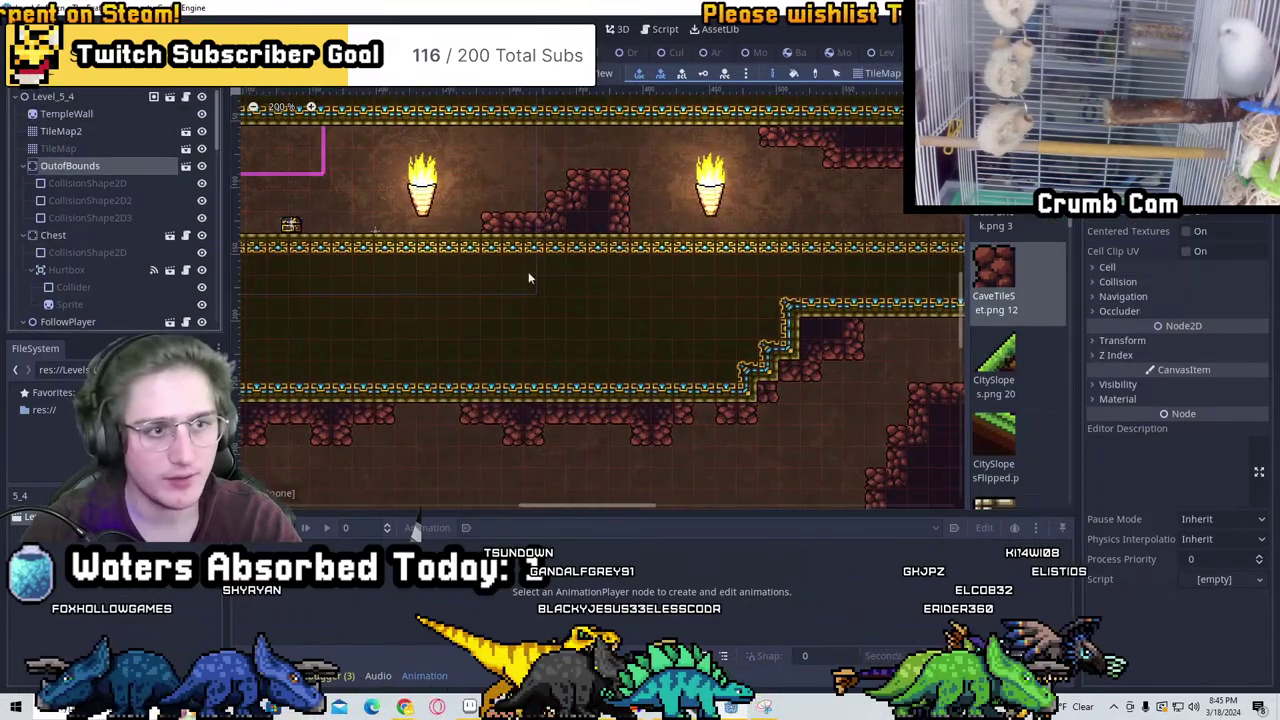
pyautogui.moveTo(760, 325)
pyautogui.mouseDown()
pyautogui.moveTo(697, 350)
pyautogui.moveTo(732, 378)
pyautogui.moveTo(715, 345)
pyautogui.moveTo(772, 312)
pyautogui.mouseUp()
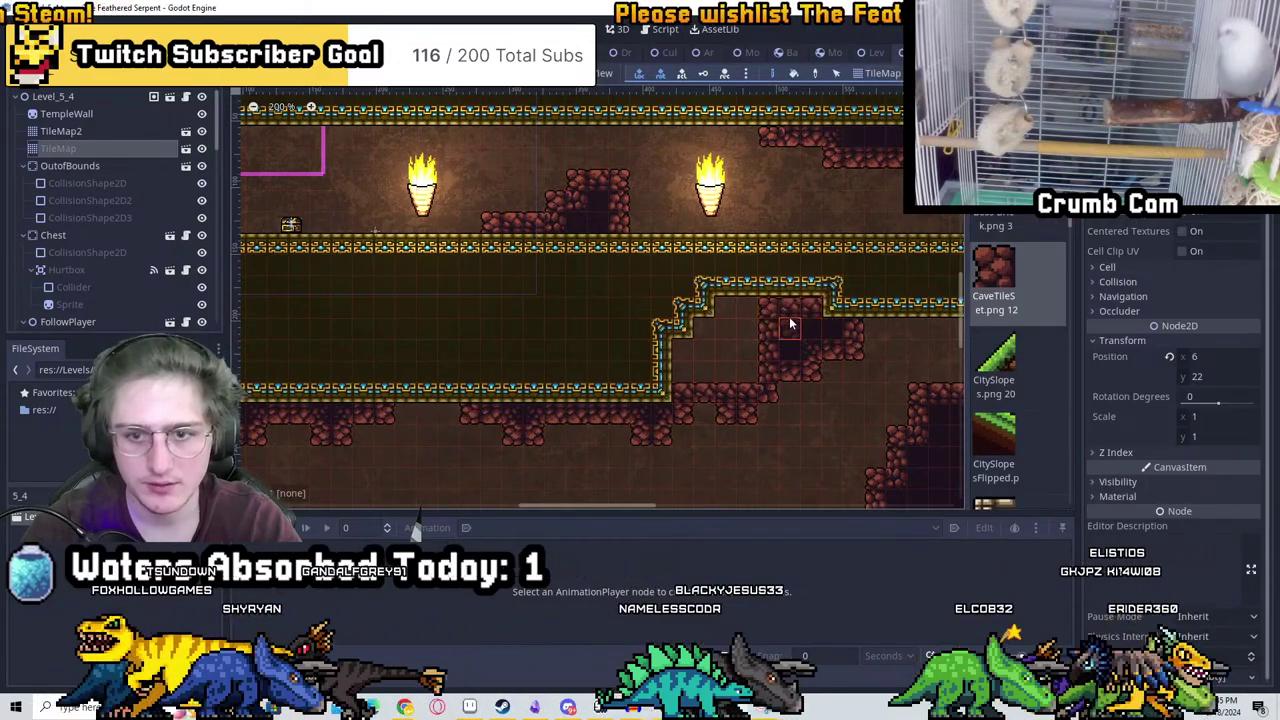
pyautogui.click(62, 131)
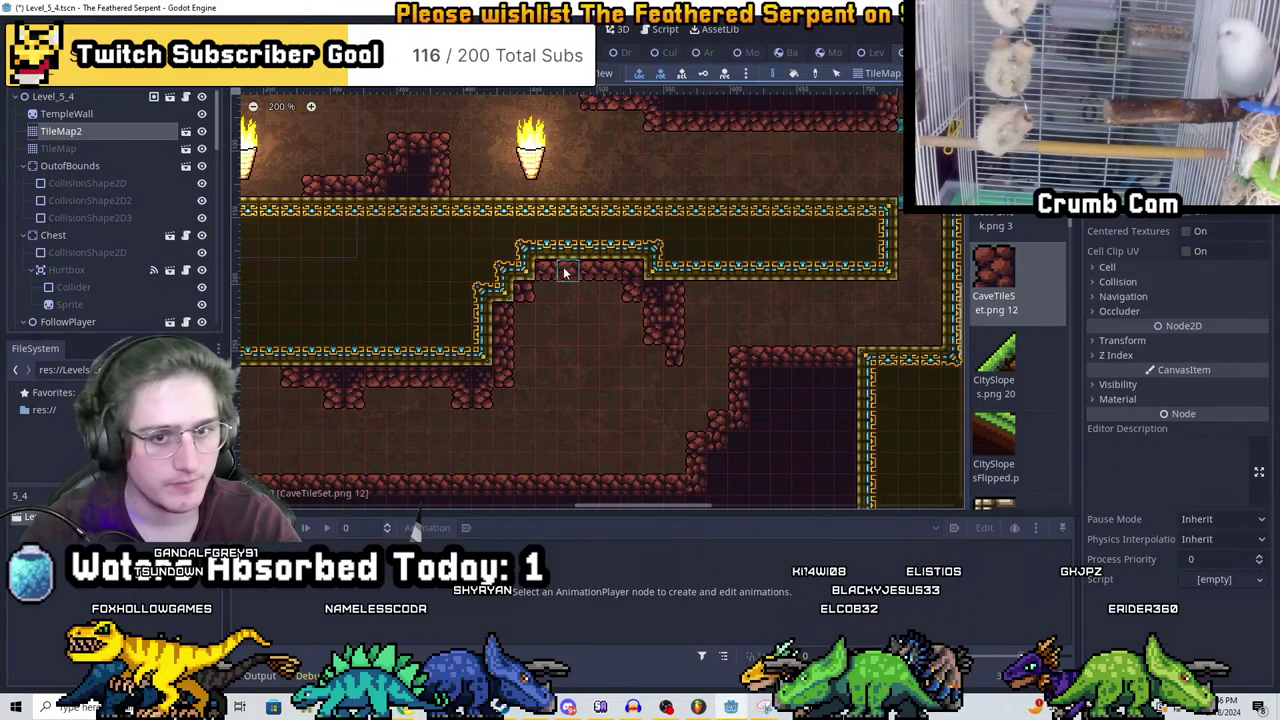
# Select HiveSack and frame it, then toggle between the TileMap and TileMap2 layers
pyautogui.scroll(-8, 105, 180)
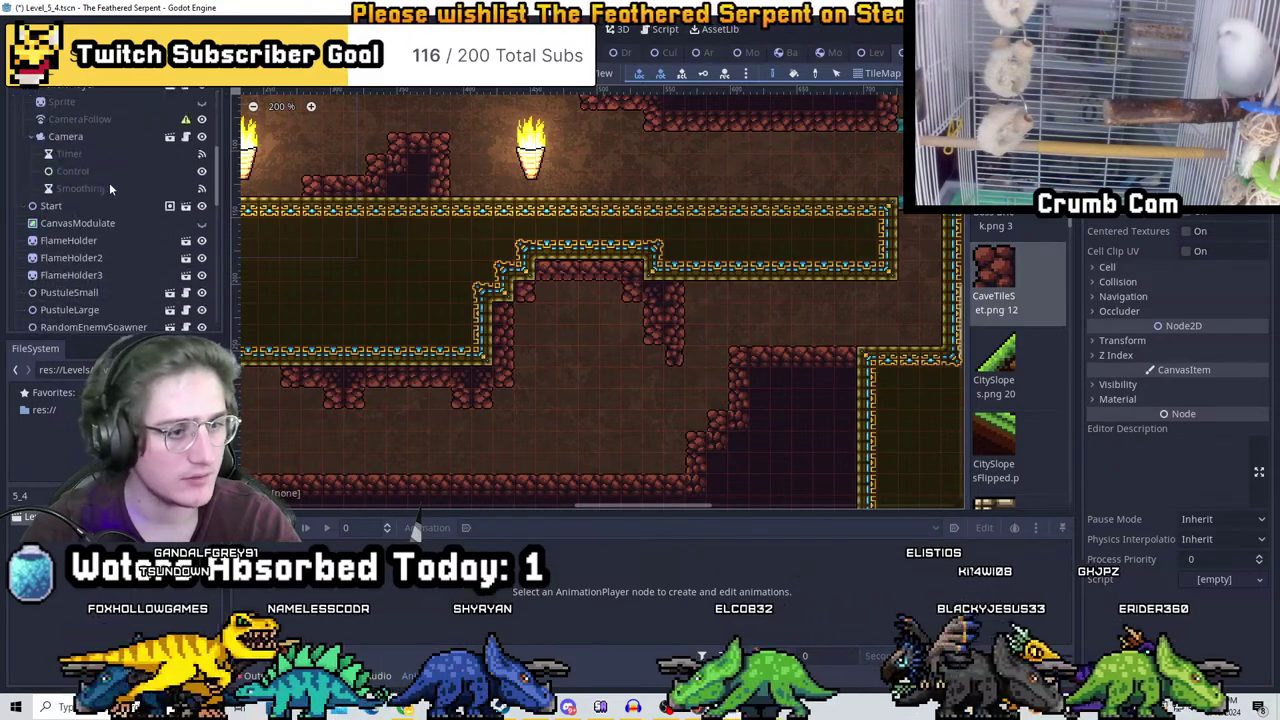
pyautogui.scroll(3, 100, 210)
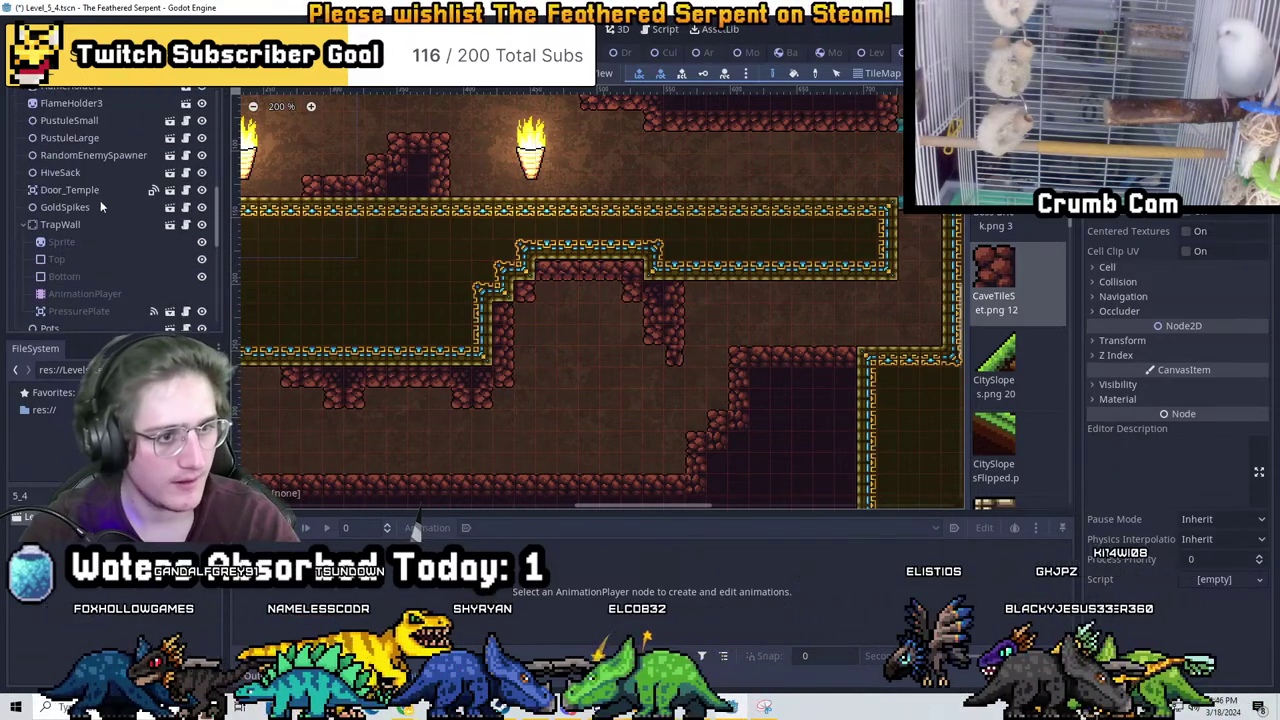
pyautogui.click(77, 171)
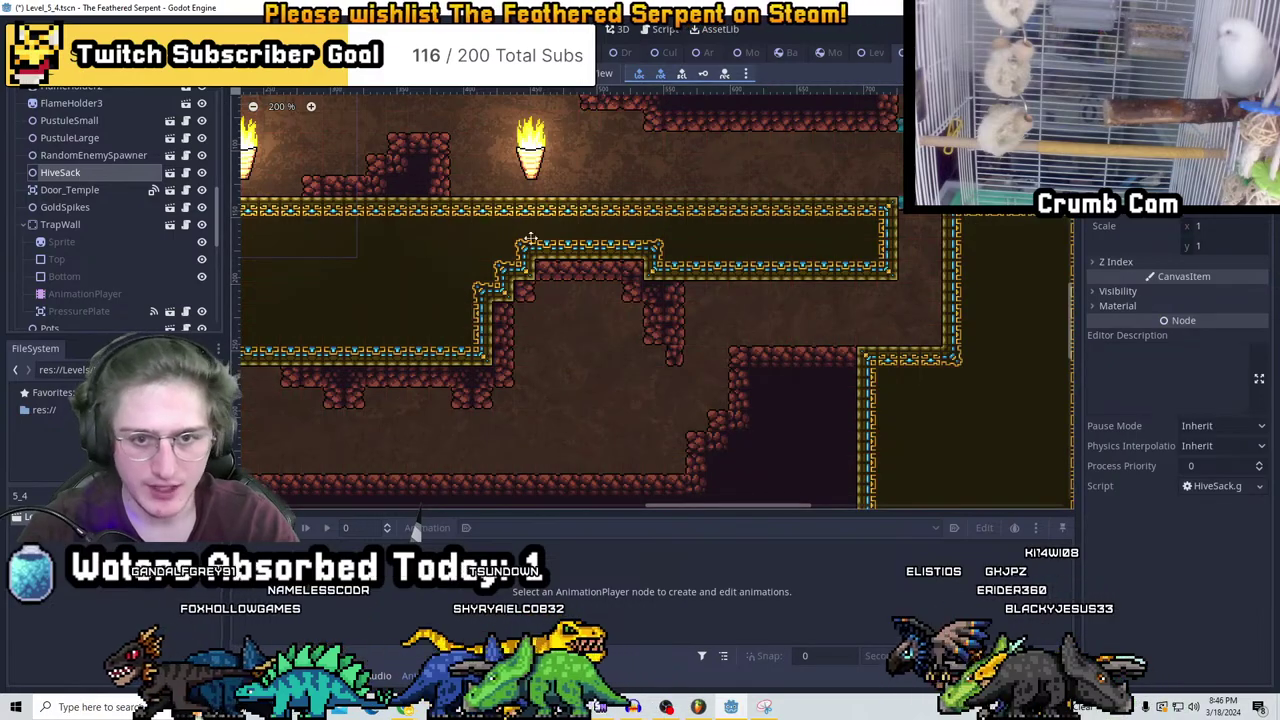
pyautogui.press('f')
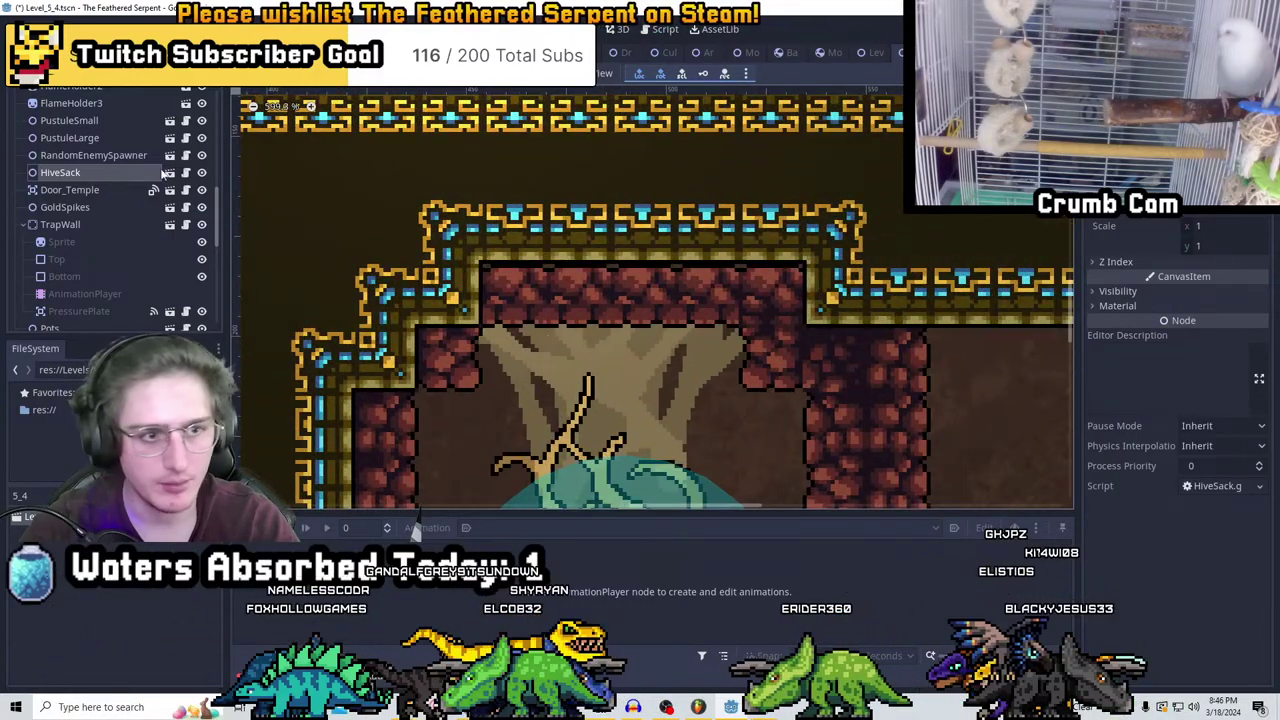
pyautogui.scroll(10, 160, 173)
pyautogui.click(60, 148)
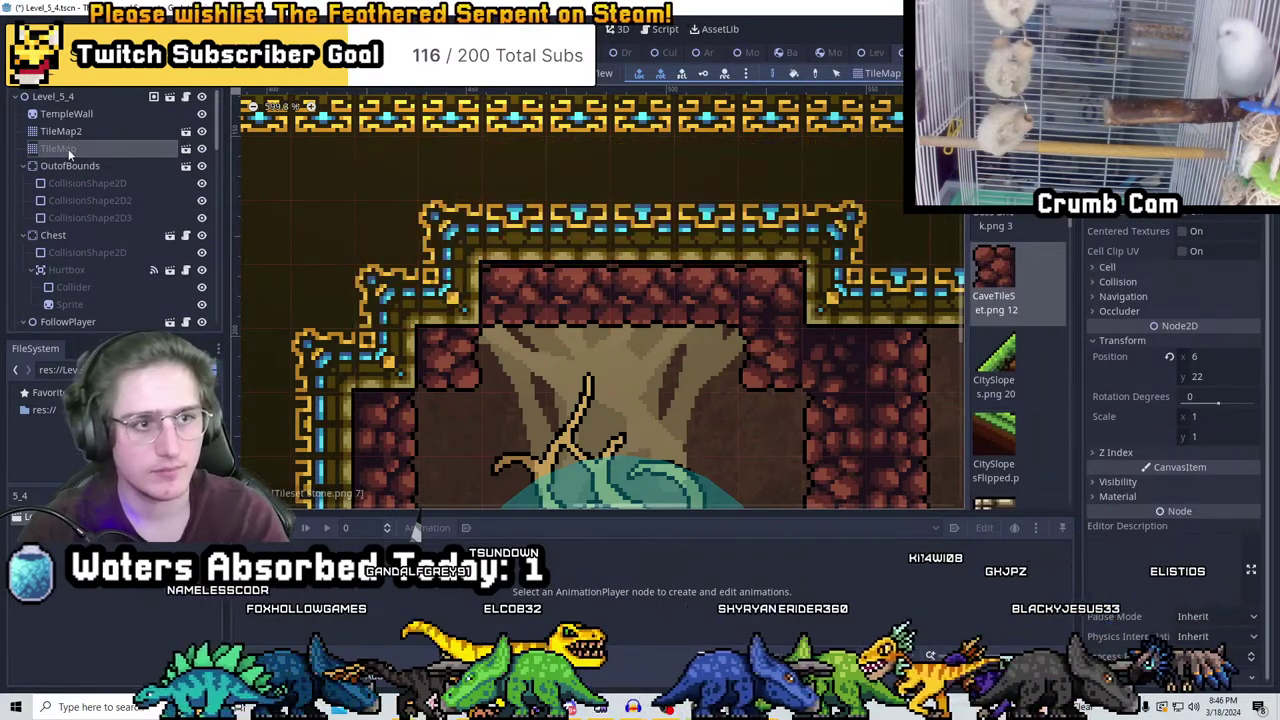
pyautogui.click(60, 131)
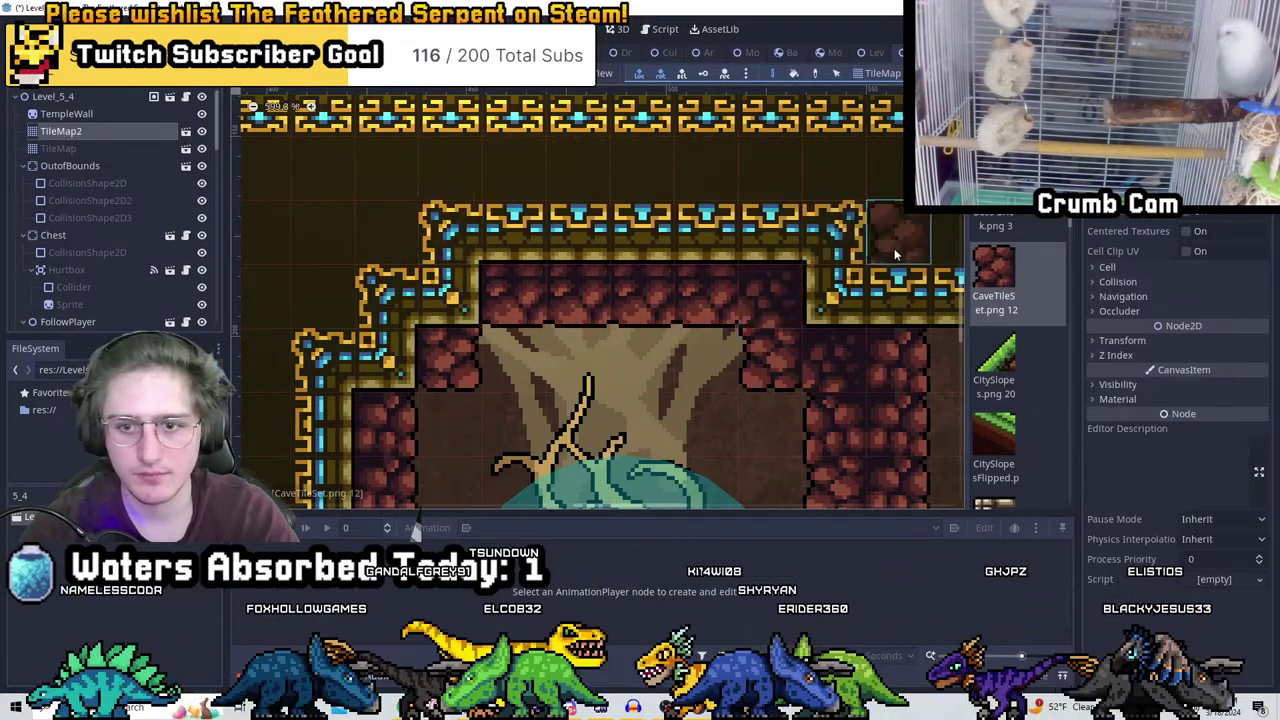
# Paint a bump of cave tiles above the floor of the room beneath the temple corridor
pyautogui.scroll(-2, 609, 220)
pyautogui.scroll(-2, 441, 285)
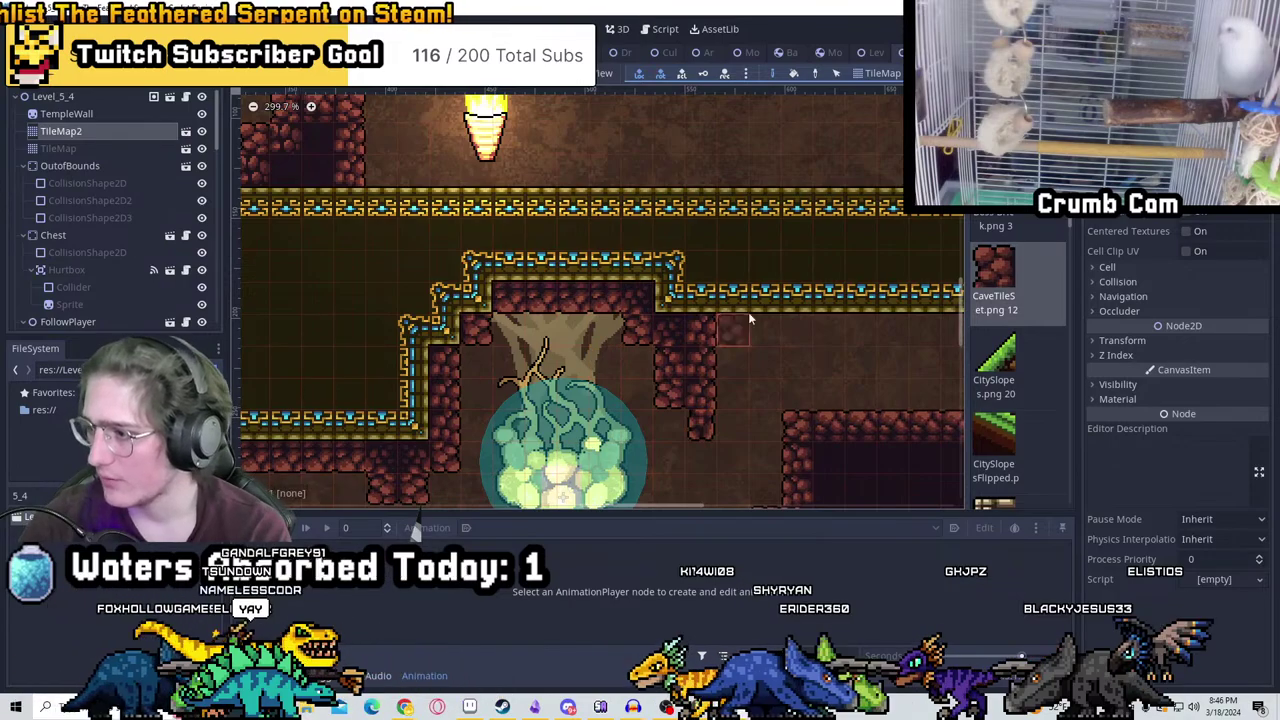
pyautogui.scroll(-3, 738, 354)
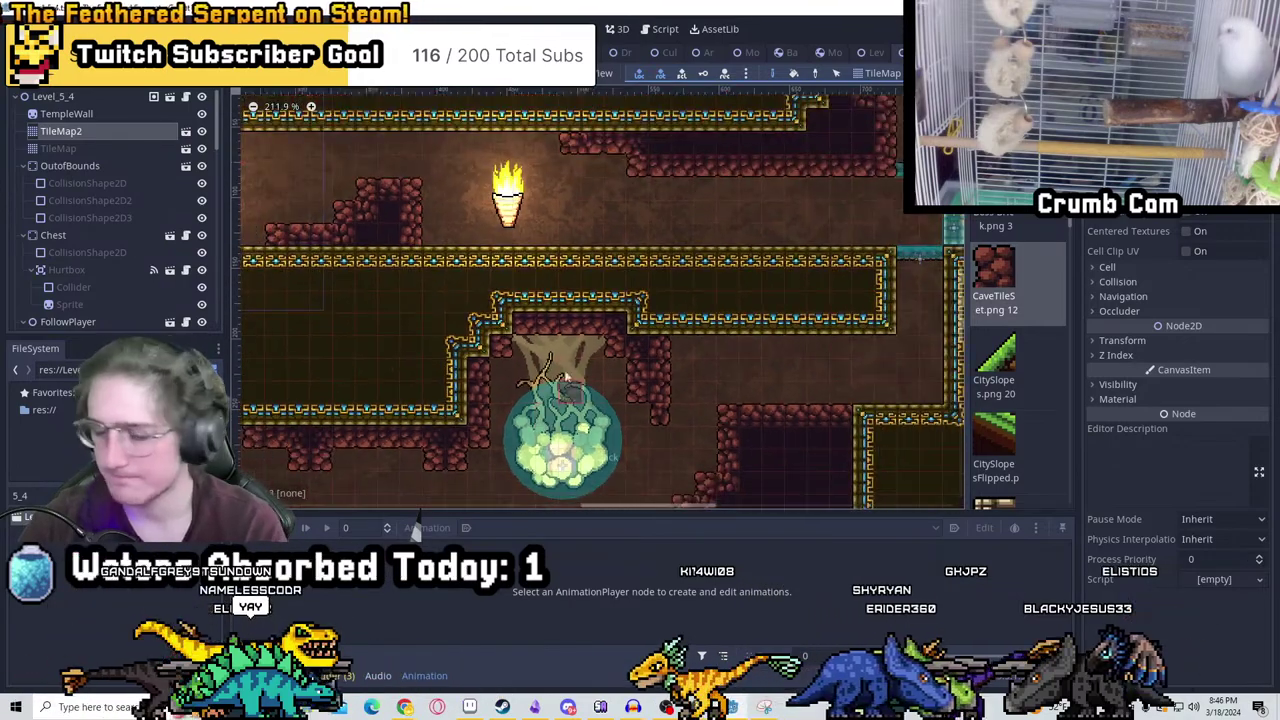
pyautogui.moveTo(660, 380); pyautogui.dragTo(737, 266, button='middle')
pyautogui.scroll(3, 675, 232)
pyautogui.keyDown('shift'); pyautogui.hscroll(-5, 675, 232); pyautogui.keyUp('shift')
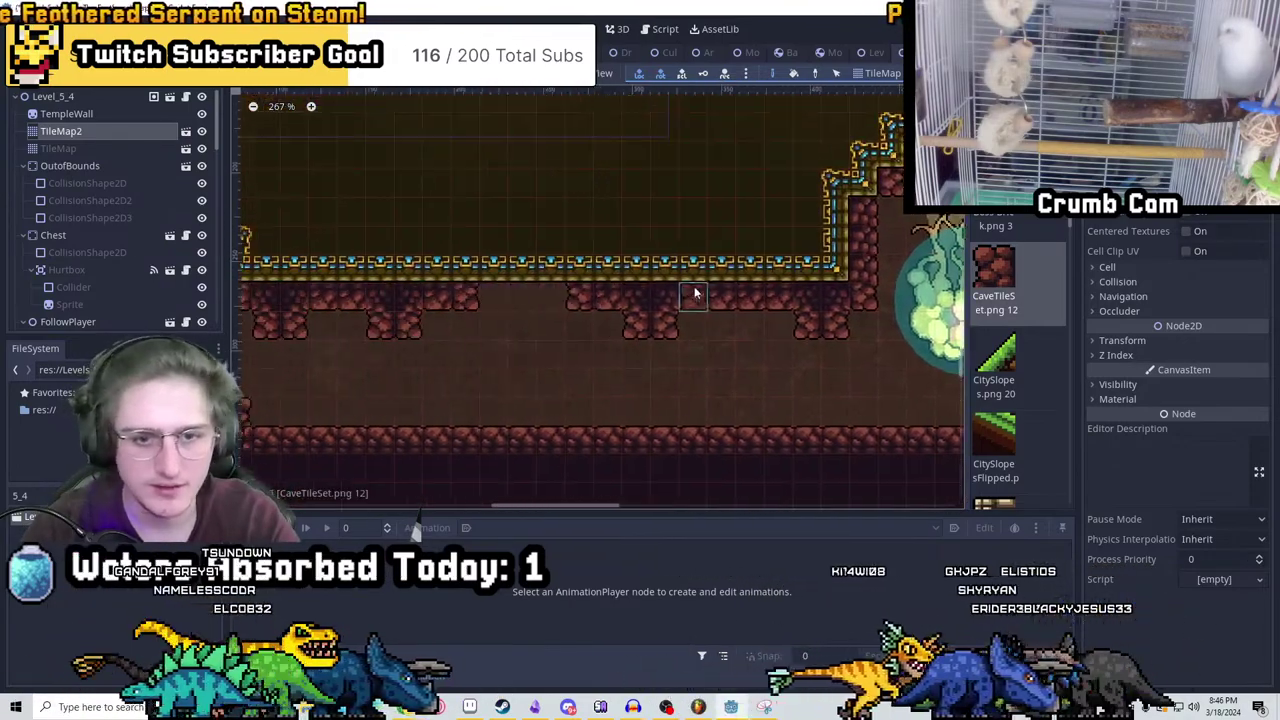
pyautogui.scroll(-10, 65, 200)
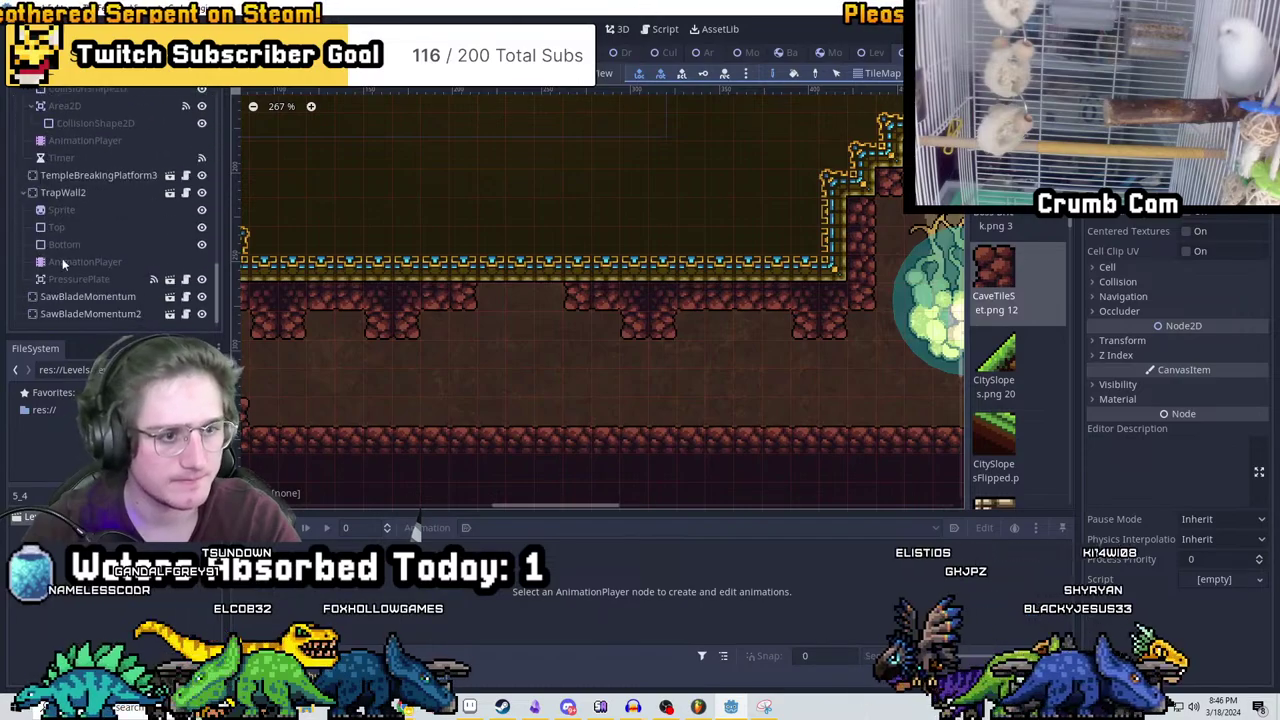
pyautogui.scroll(10, 100, 215)
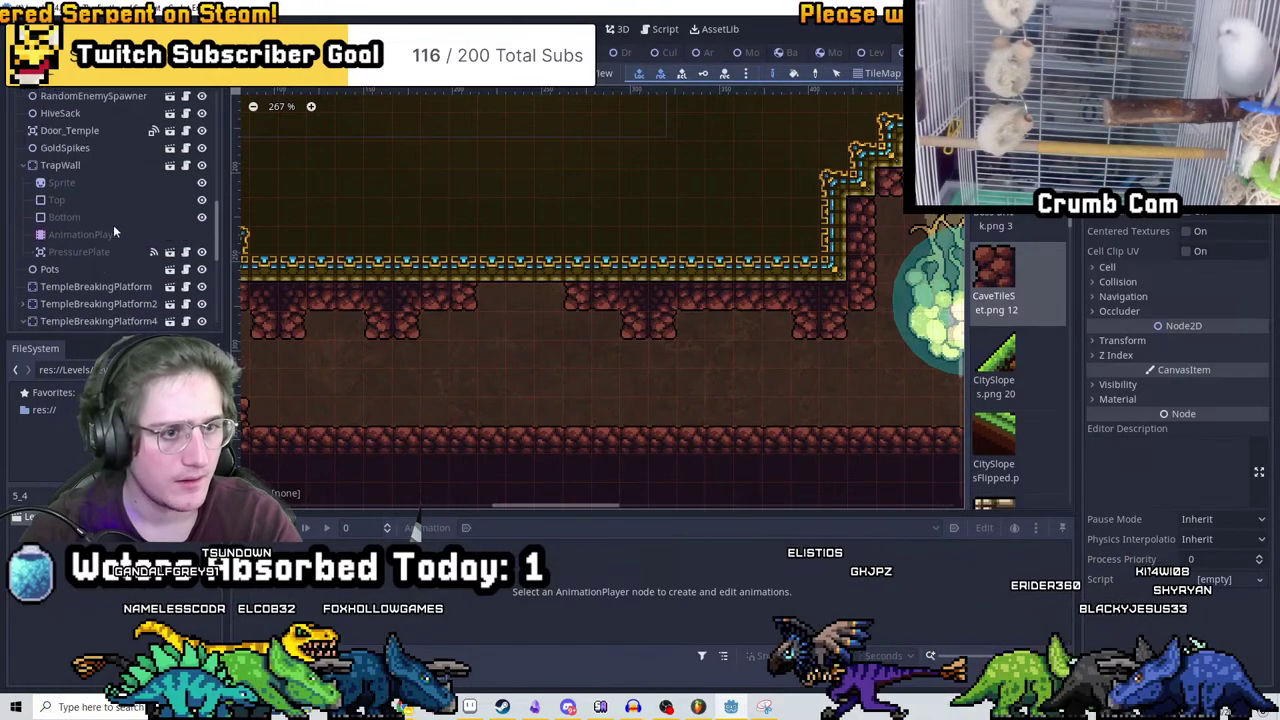
pyautogui.scroll(-5, 664, 278)
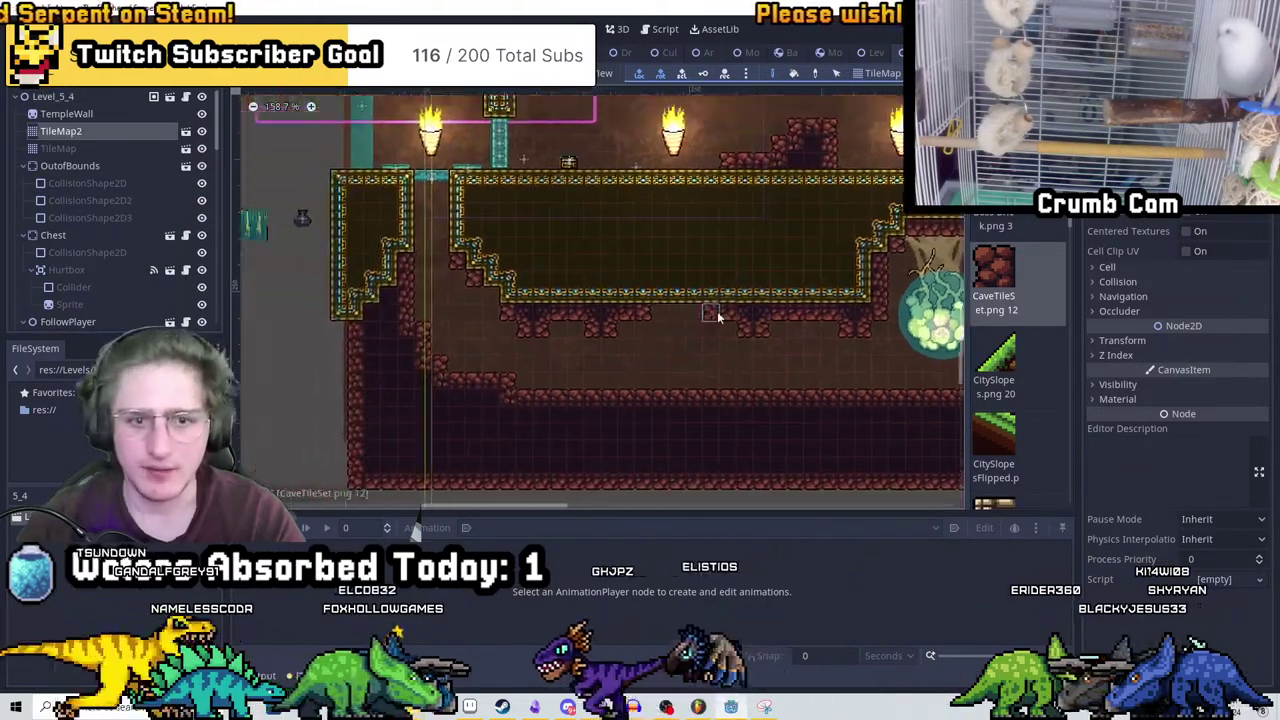
pyautogui.moveTo(522, 270); pyautogui.dragTo(434, 255, button='middle')
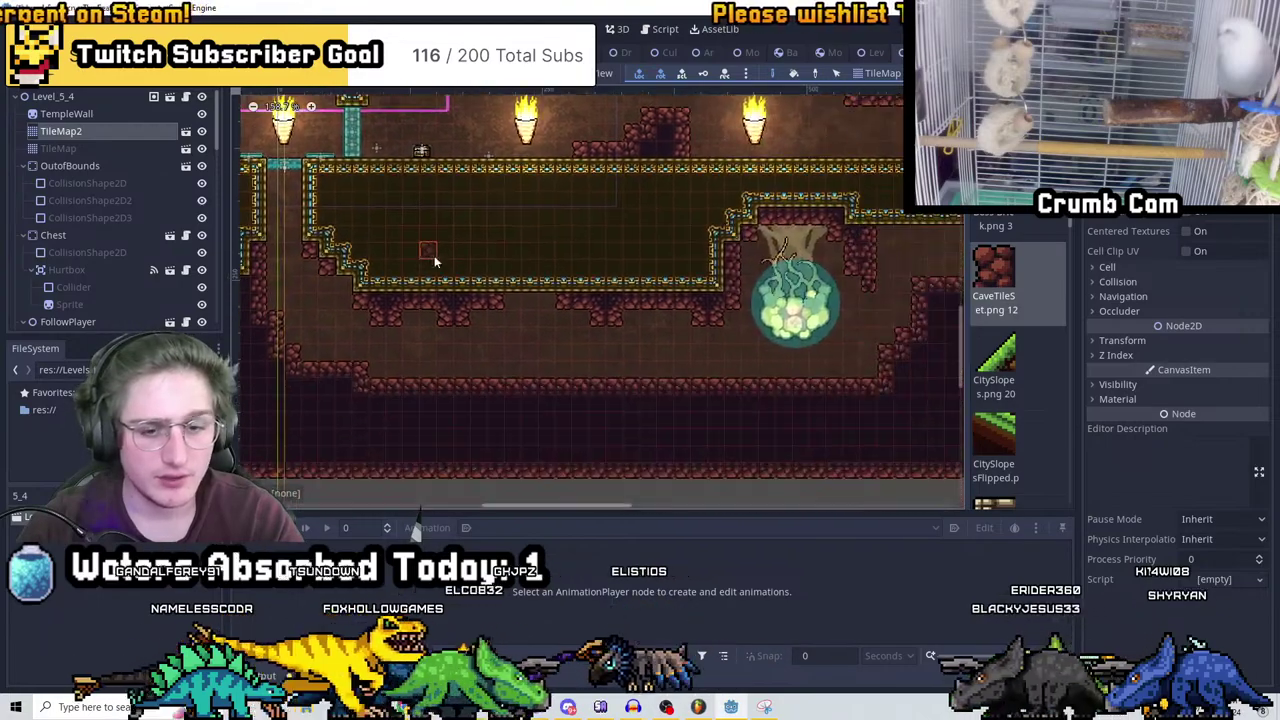
pyautogui.moveTo(566, 251); pyautogui.dragTo(522, 237, button='middle')
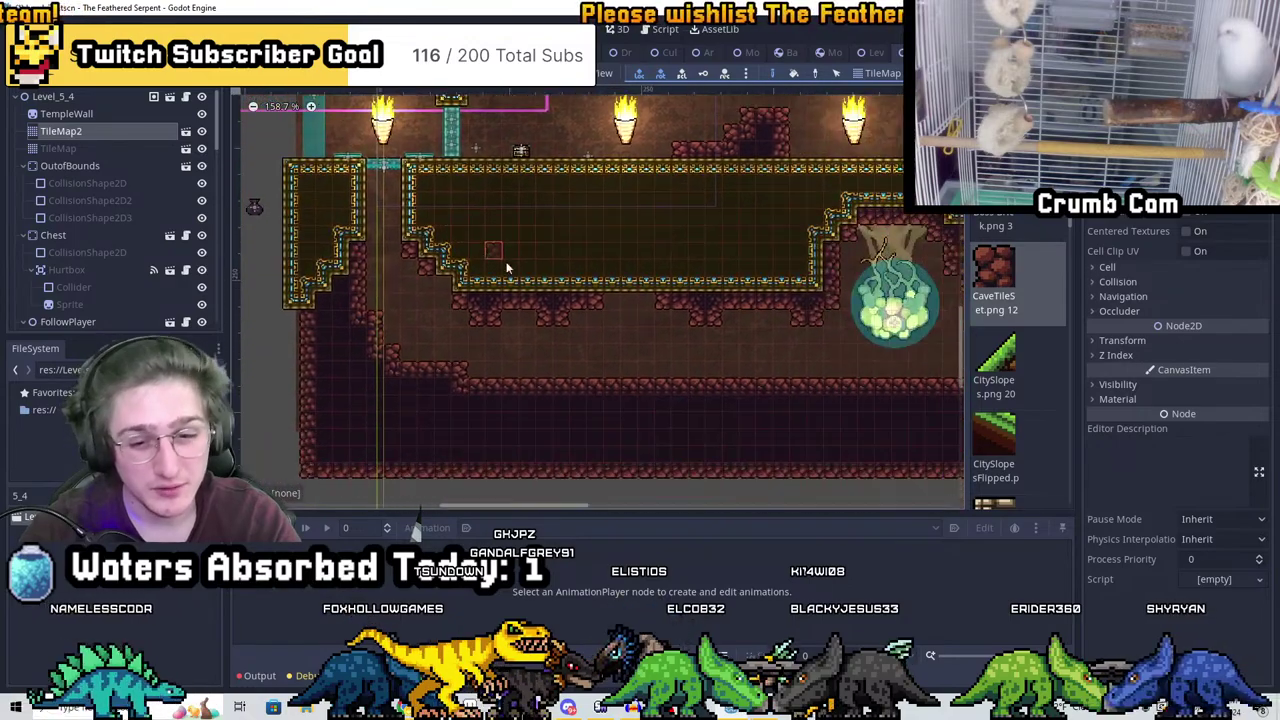
pyautogui.scroll(2, 594, 385)
pyautogui.moveTo(594, 385); pyautogui.dragTo(632, 365)
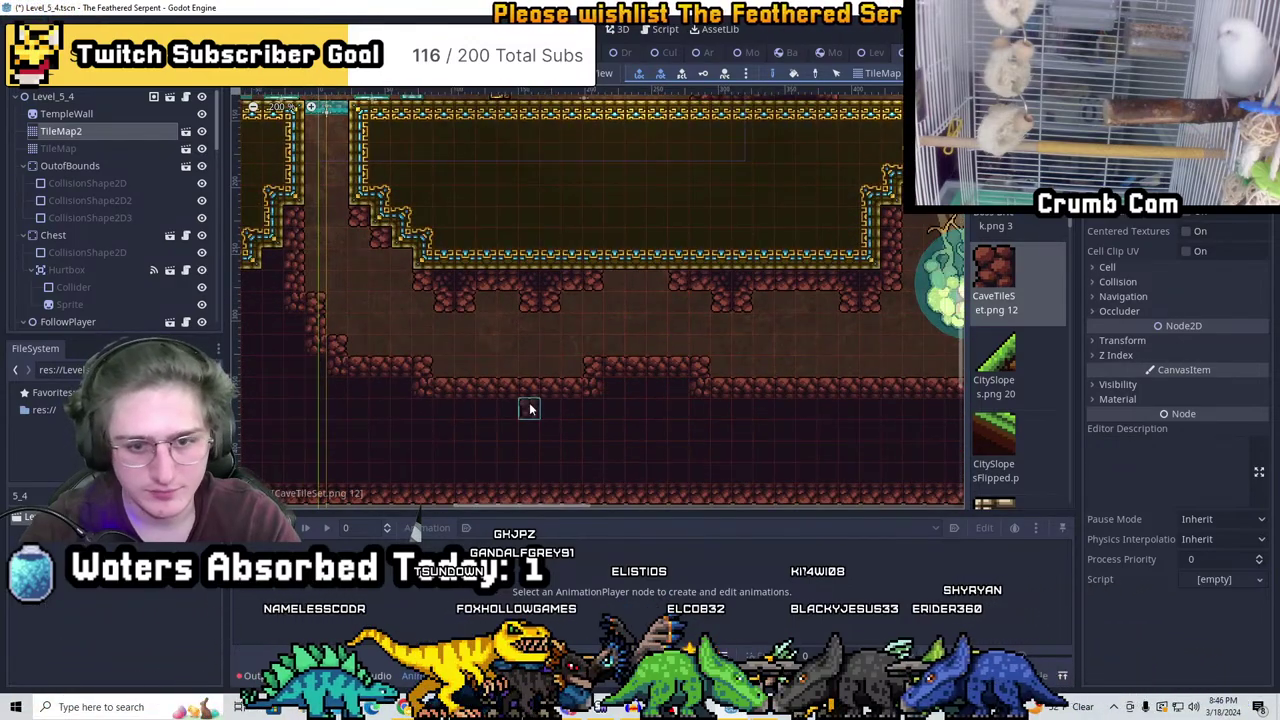
# Paint a column of cave tiles on the floor, then erase the floor bumps along the room
pyautogui.keyDown('shift'); pyautogui.hscroll(-2, 525, 362); pyautogui.keyUp('shift')
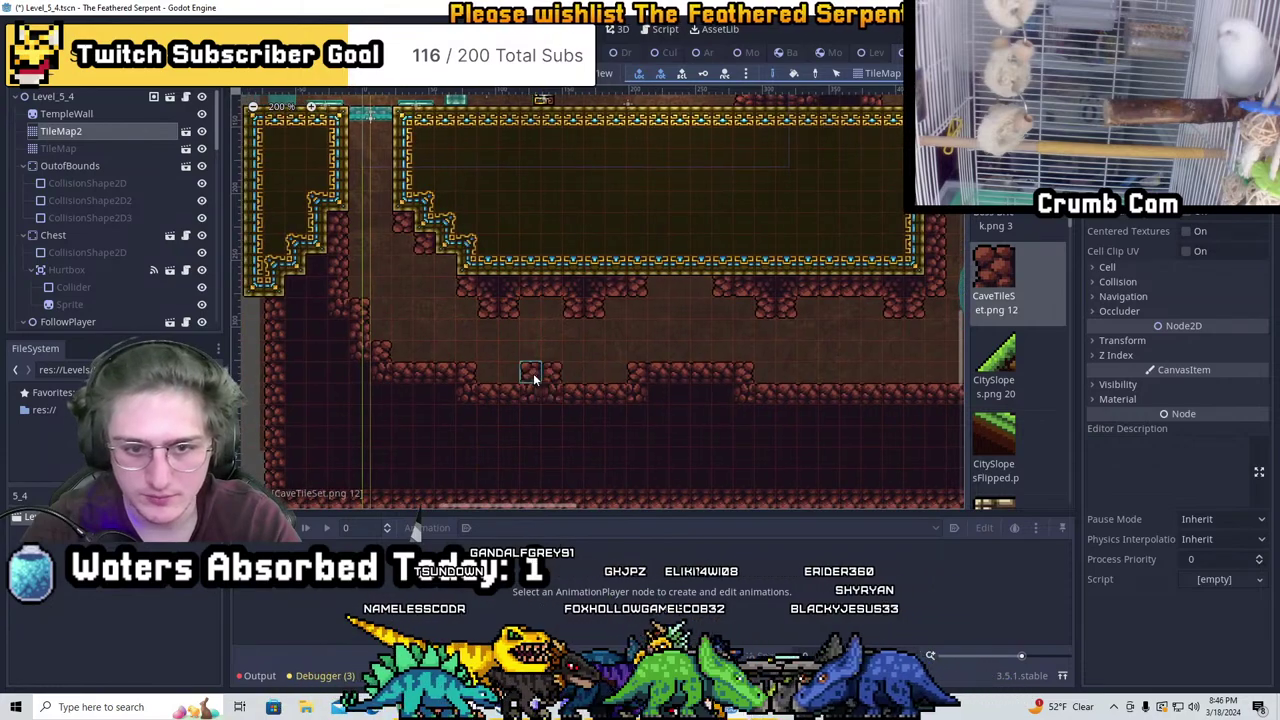
pyautogui.moveTo(535, 370); pyautogui.dragTo(533, 355)
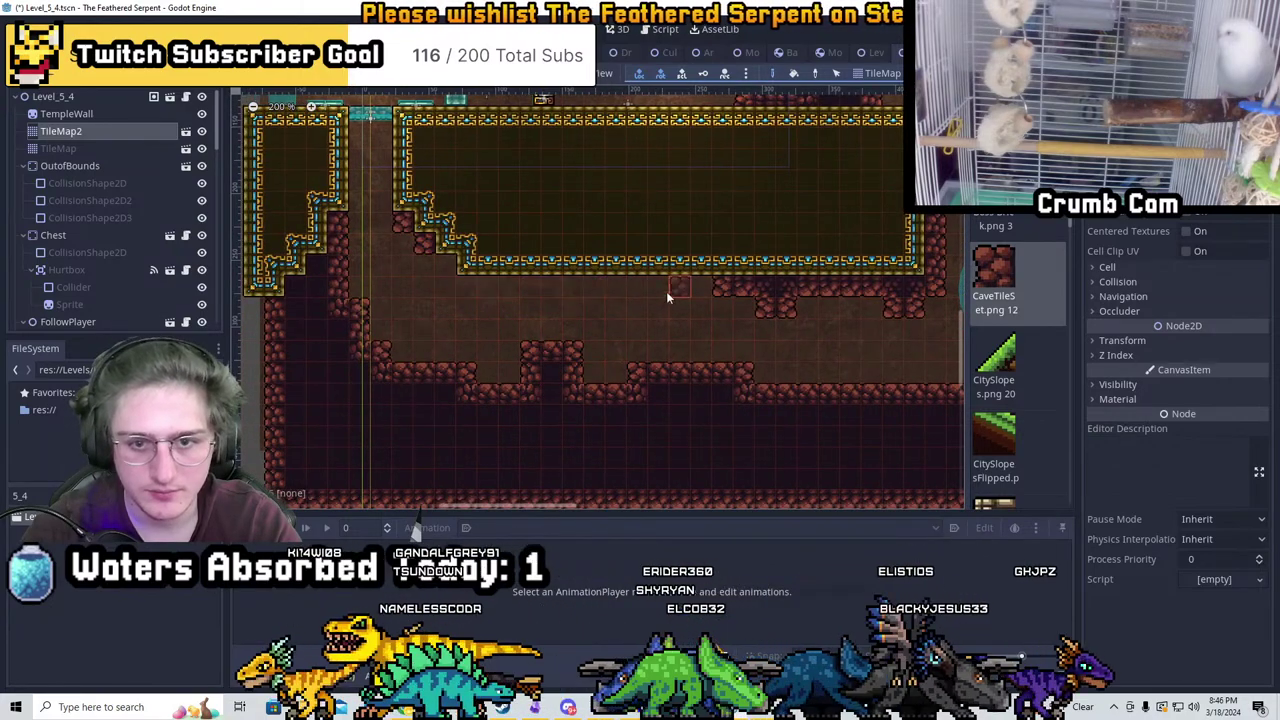
pyautogui.moveTo(668, 297); pyautogui.dragTo(494, 308, button='middle')
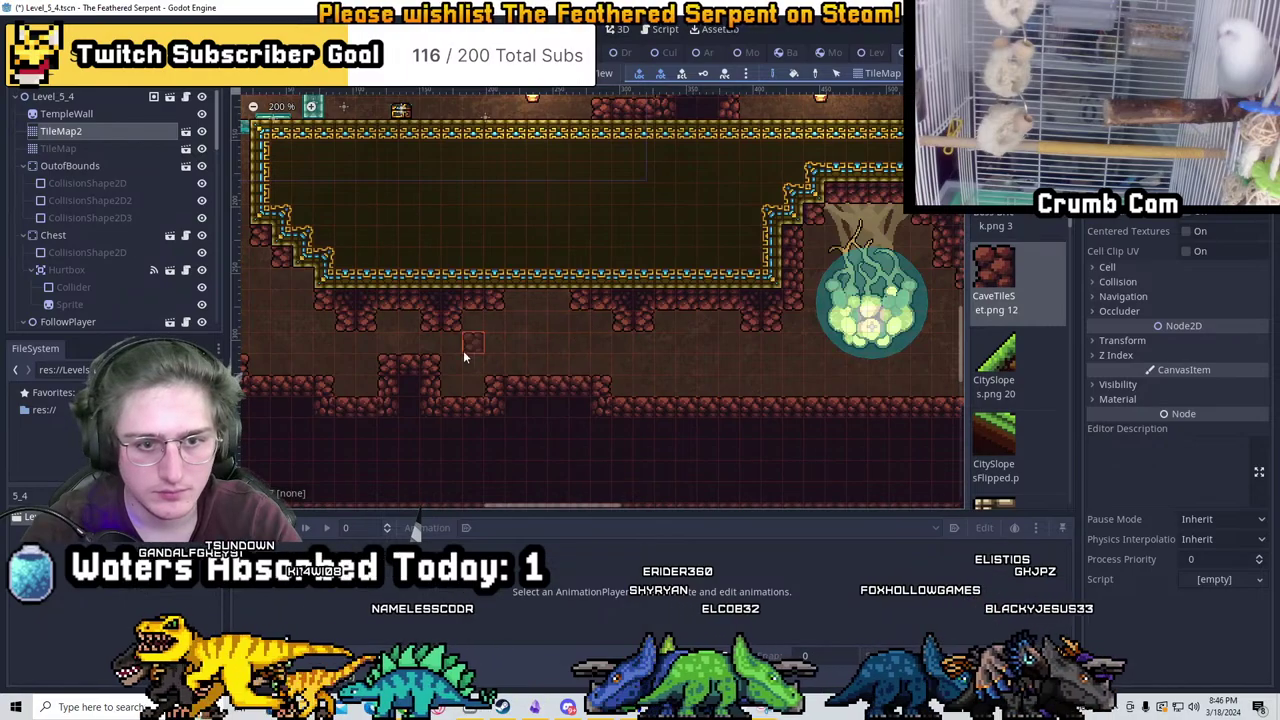
pyautogui.keyDown('shift'); pyautogui.hscroll(-2, 592, 369); pyautogui.keyUp('shift')
pyautogui.moveTo(592, 369); pyautogui.dragTo(335, 390, button='right')
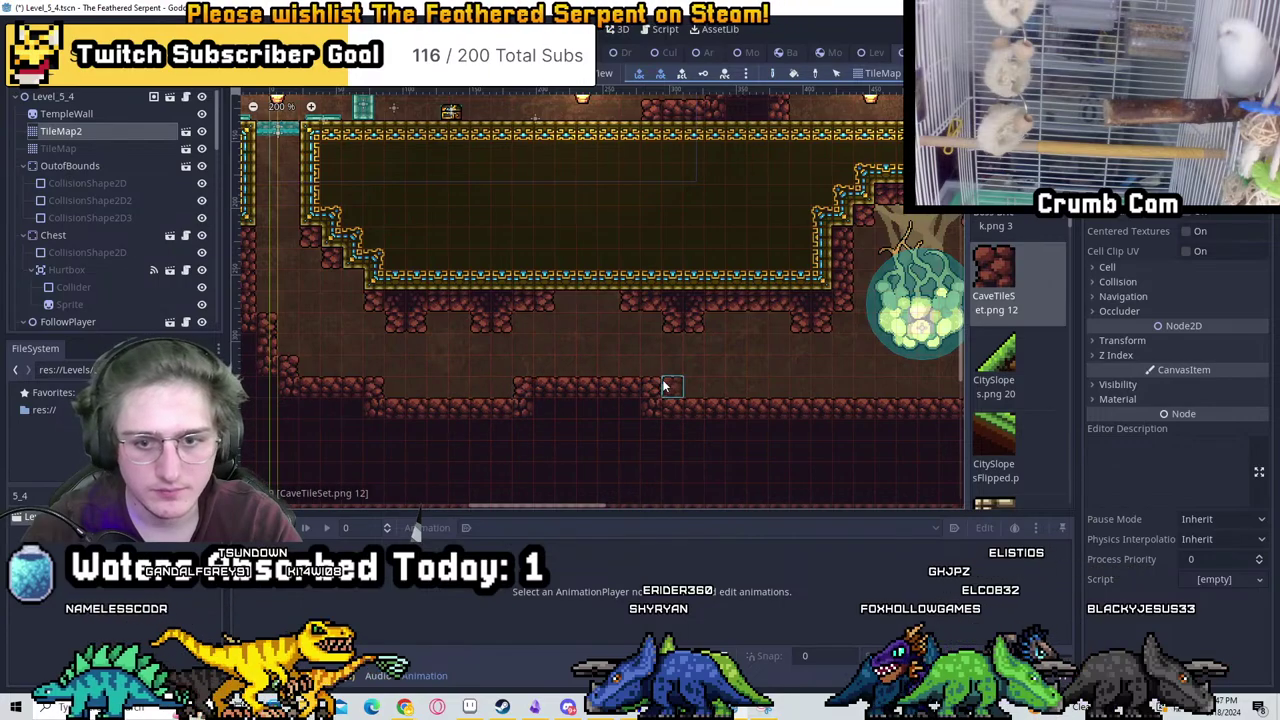
# Paint a continuous row of cave tiles along the room floor
pyautogui.scroll(-2, 700, 388)
pyautogui.scroll(2, 618, 381)
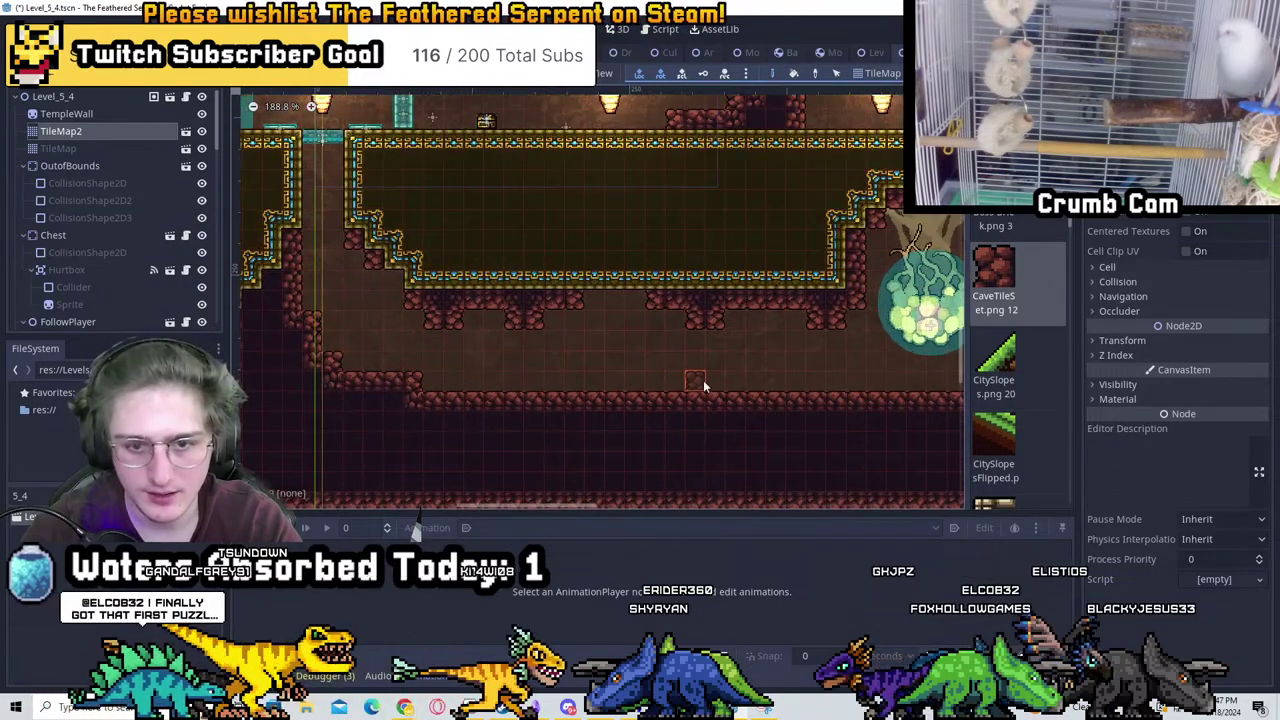
pyautogui.scroll(-2, 703, 385)
pyautogui.moveTo(751, 420); pyautogui.dragTo(580, 391, button='middle')
pyautogui.scroll(4, 517, 380)
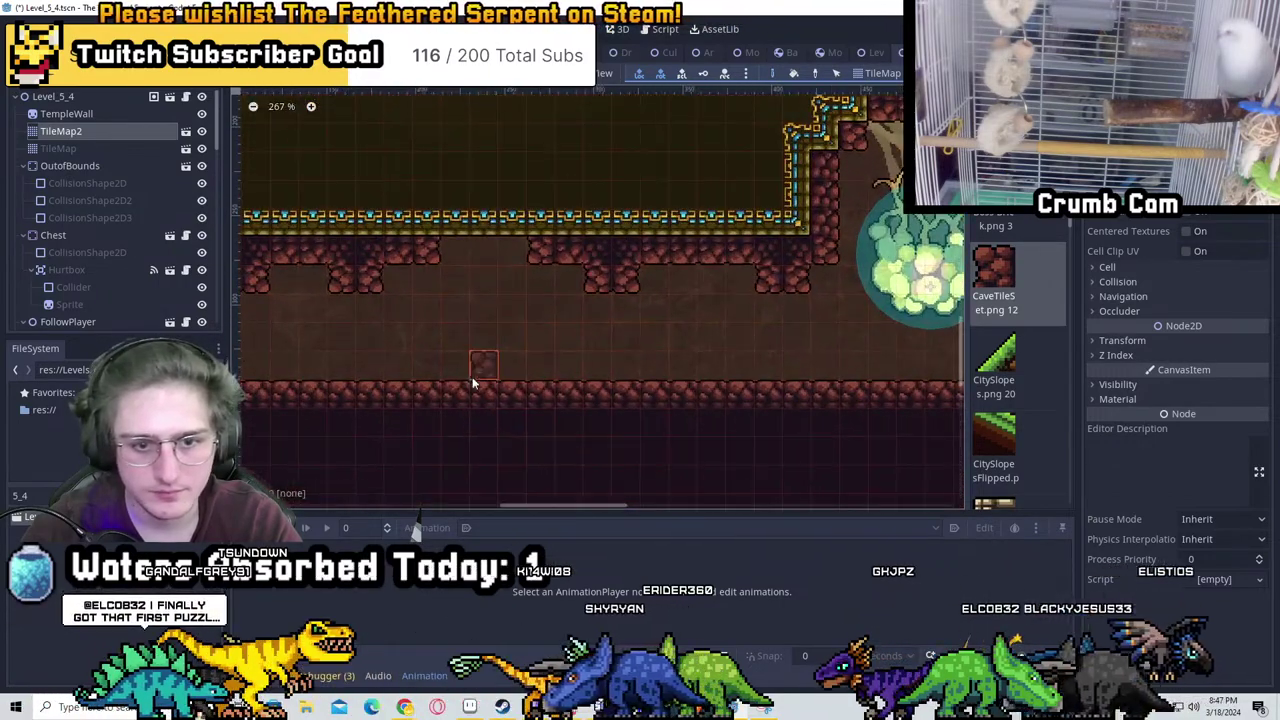
pyautogui.moveTo(424, 376); pyautogui.dragTo(627, 374)
pyautogui.hscroll(5, 622, 384)
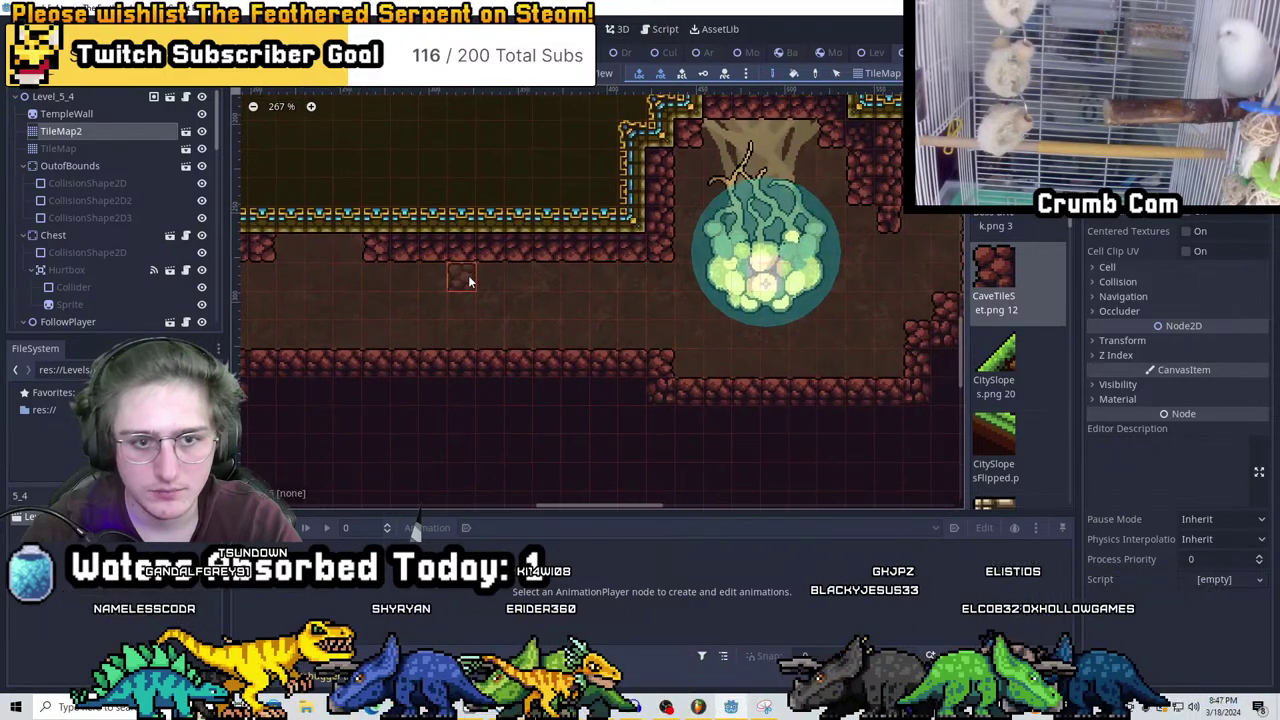
pyautogui.hscroll(-3, 480, 252)
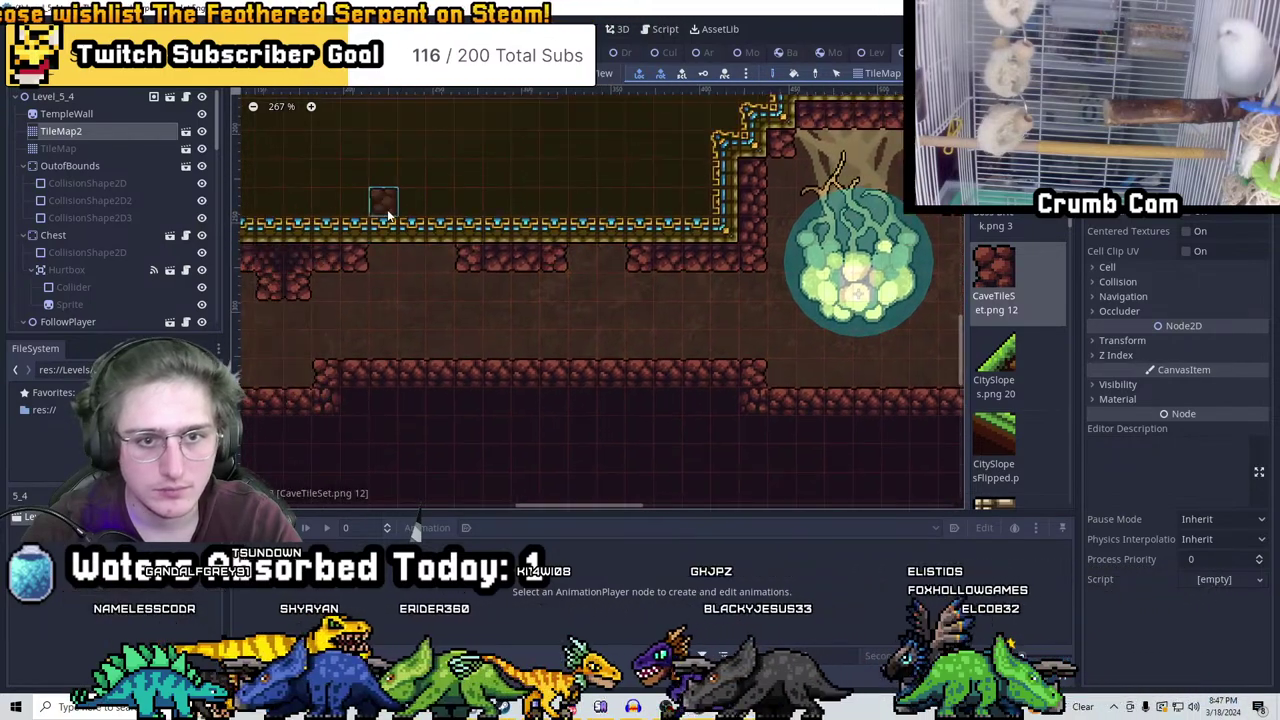
# On the TileMap wall layer, paint temple wall tiles to reshape the corridor
pyautogui.click(66, 113)
pyautogui.click(61, 131)
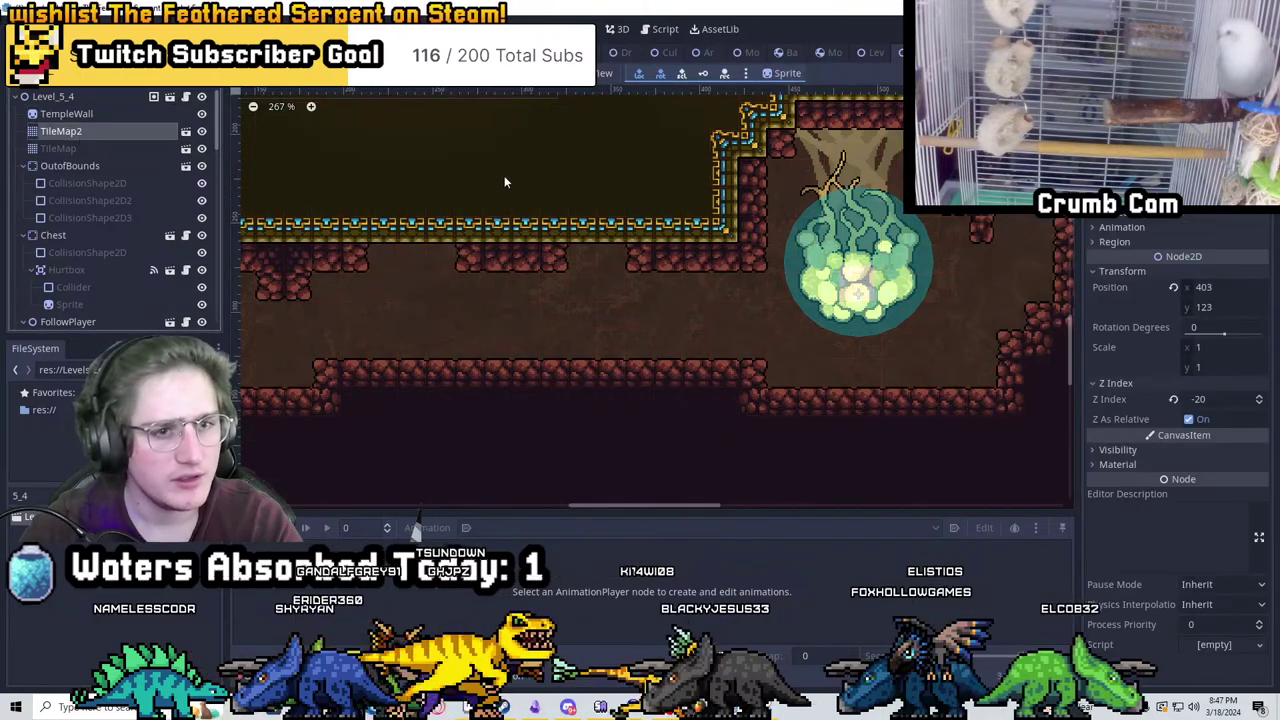
pyautogui.click(116, 148)
pyautogui.moveTo(457, 214)
pyautogui.mouseDown()
pyautogui.moveTo(510, 214)
pyautogui.moveTo(420, 200)
pyautogui.moveTo(360, 150)
pyautogui.mouseUp()
pyautogui.hscroll(-5, 640, 282)
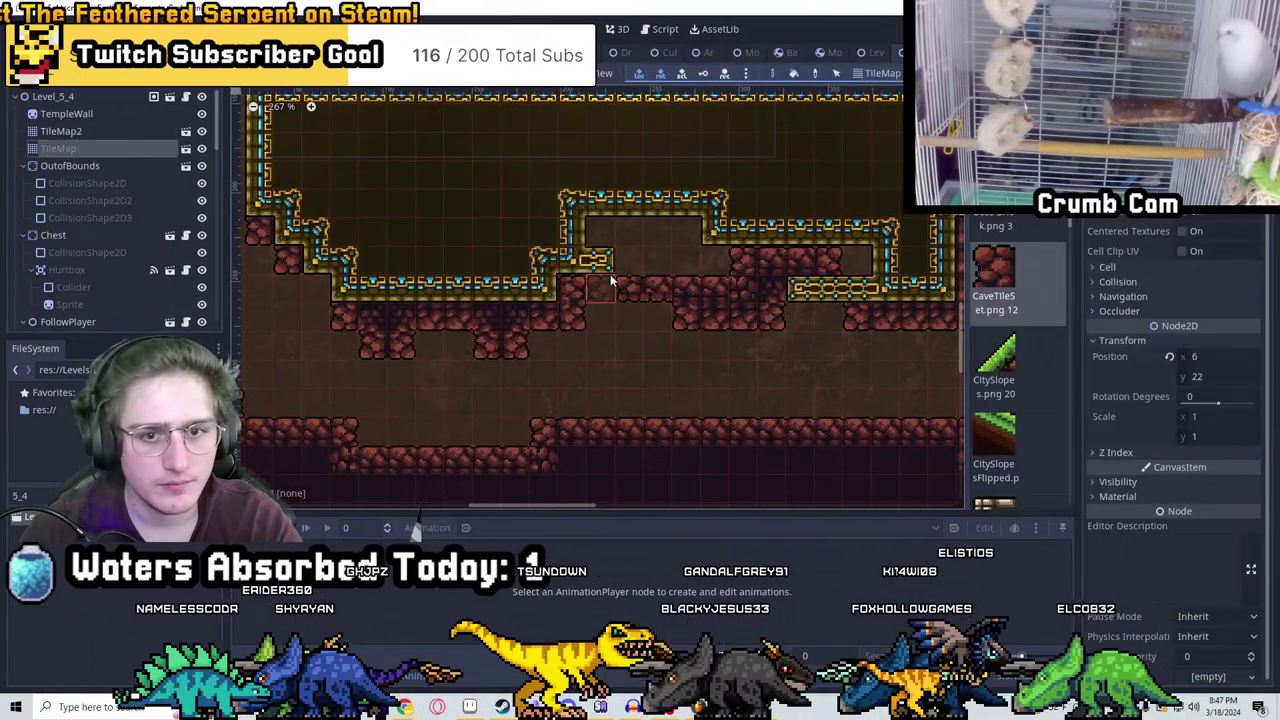
# Reselect the TileMap2 cave layer and save the Level_5_4 scene
pyautogui.click(61, 131)
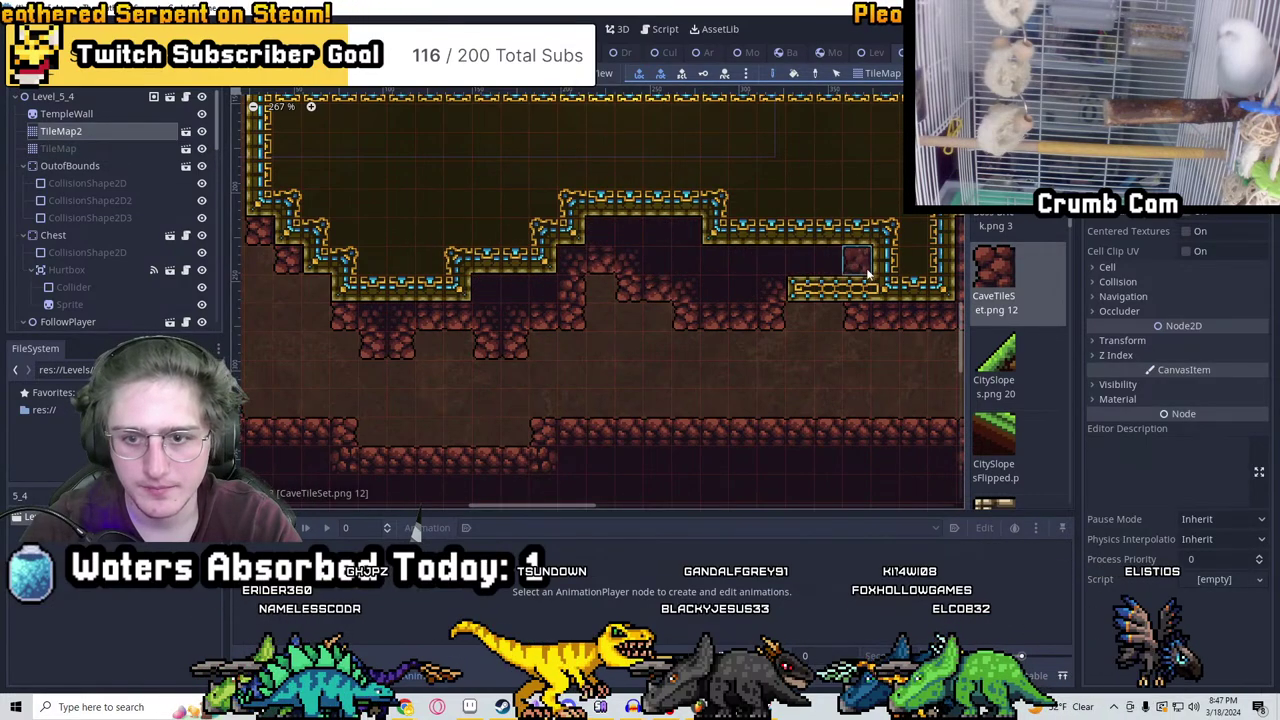
pyautogui.scroll(-4, 444, 217)
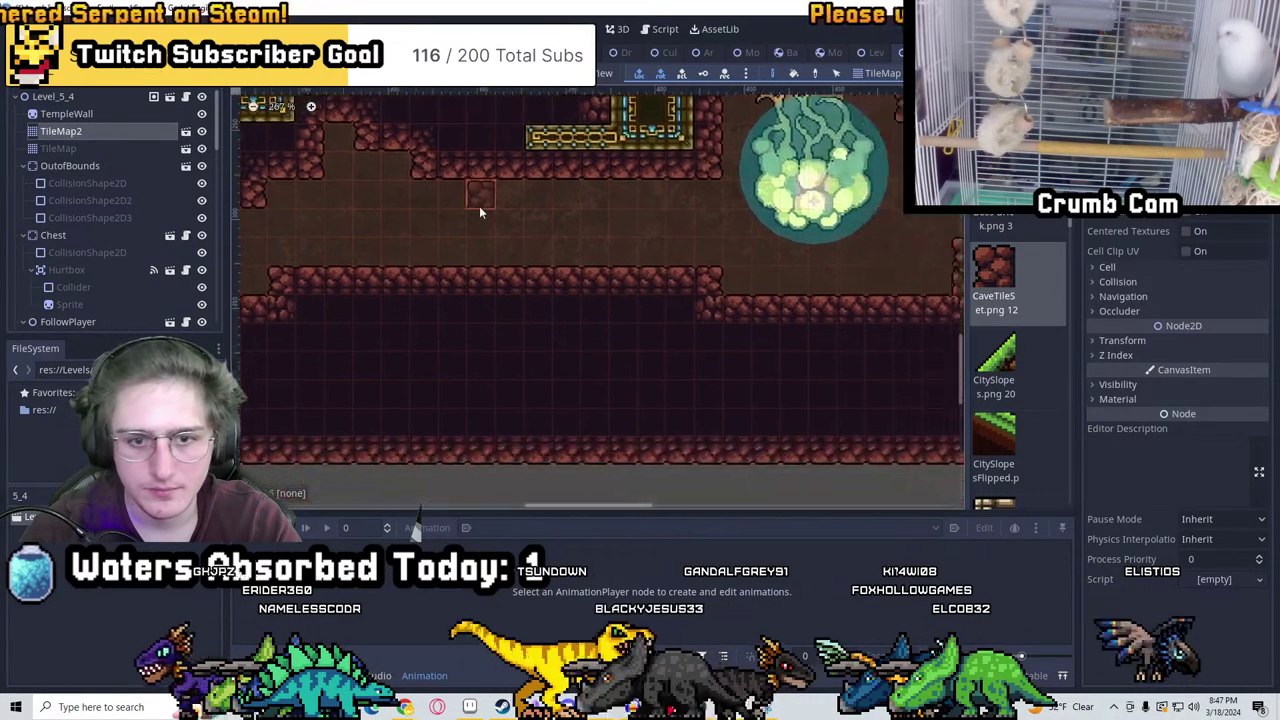
pyautogui.hotkey('ctrl', 's')
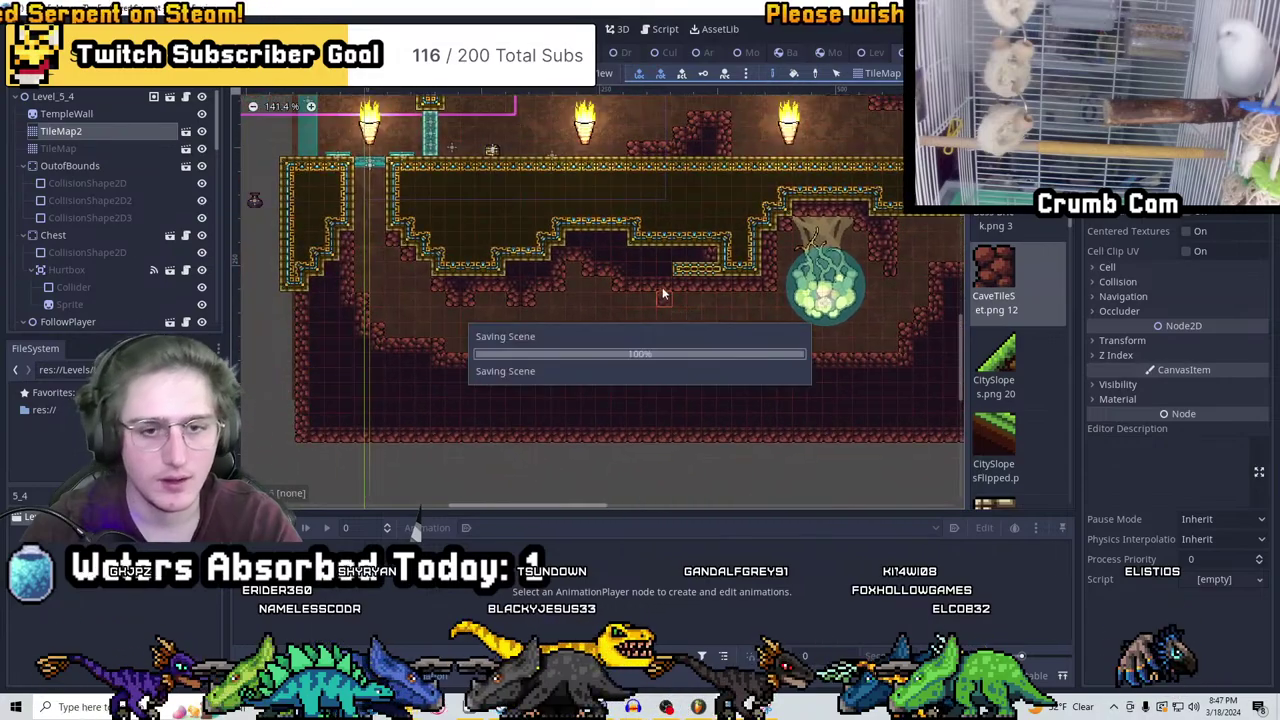
pyautogui.scroll(4, 560, 310)
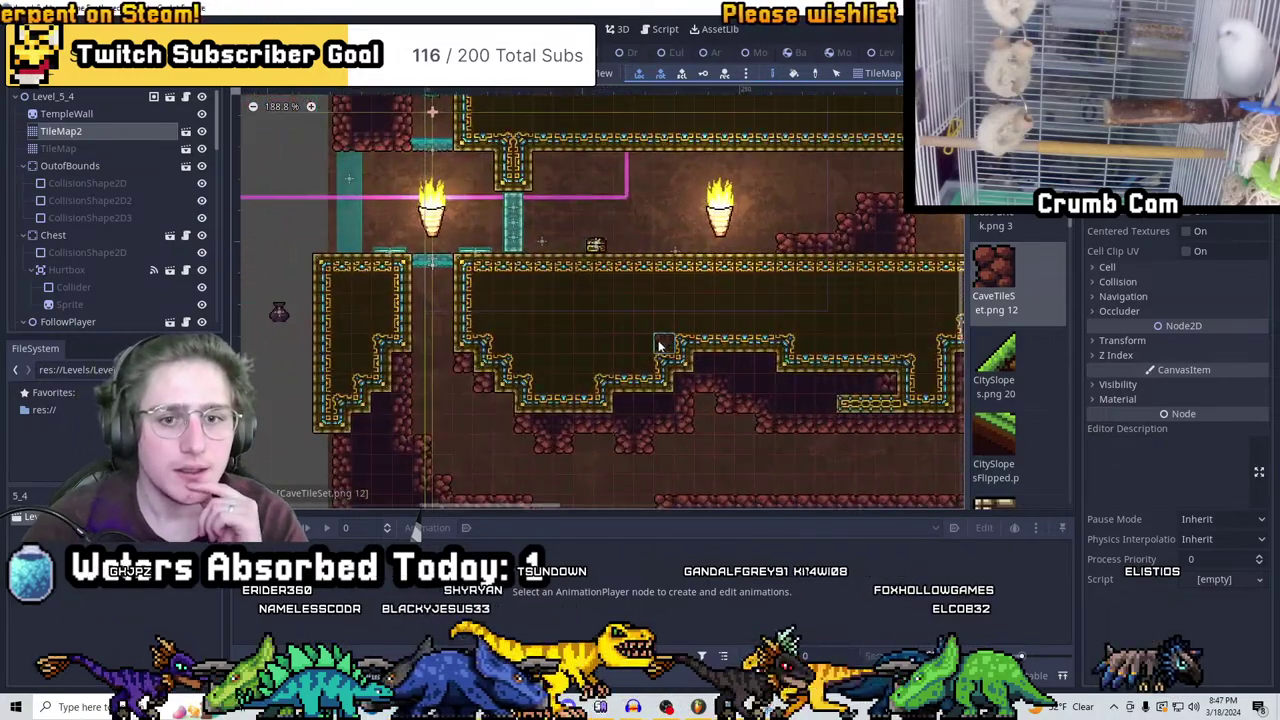
pyautogui.moveTo(564, 426); pyautogui.dragTo(611, 294, button='middle')
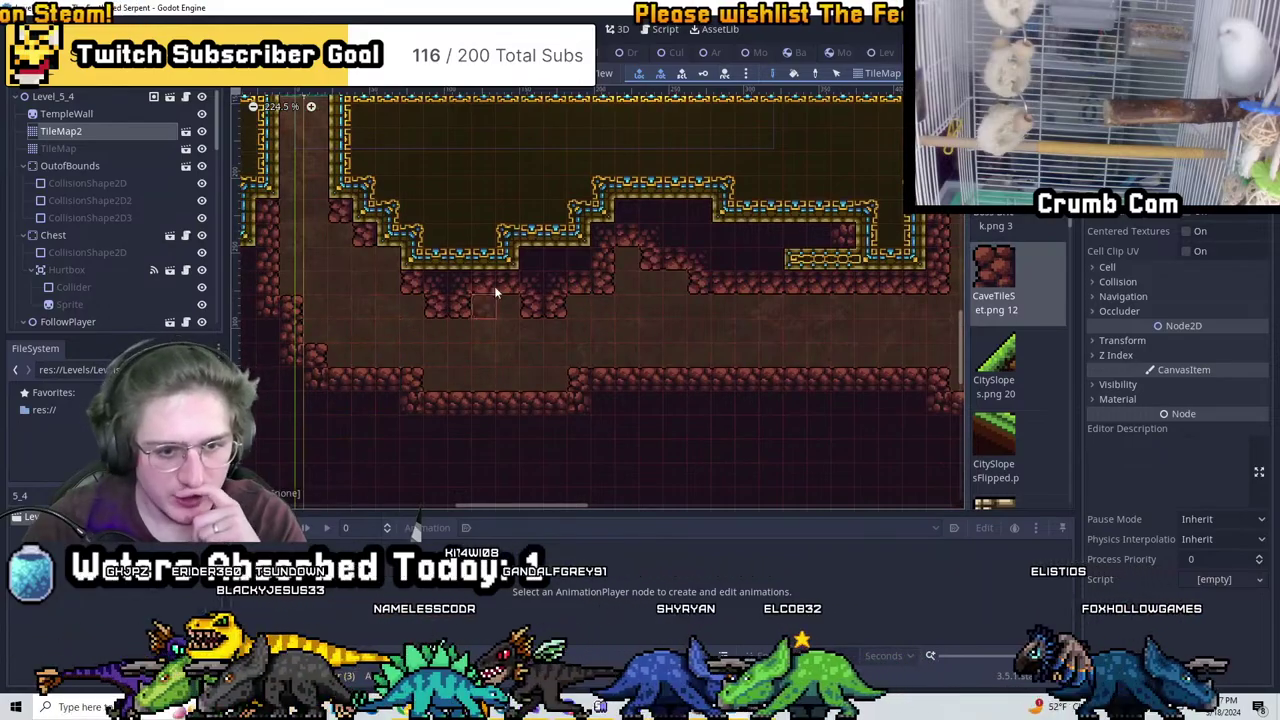
pyautogui.moveTo(494, 286); pyautogui.dragTo(649, 247, button='middle')
pyautogui.scroll(1, 649, 247)
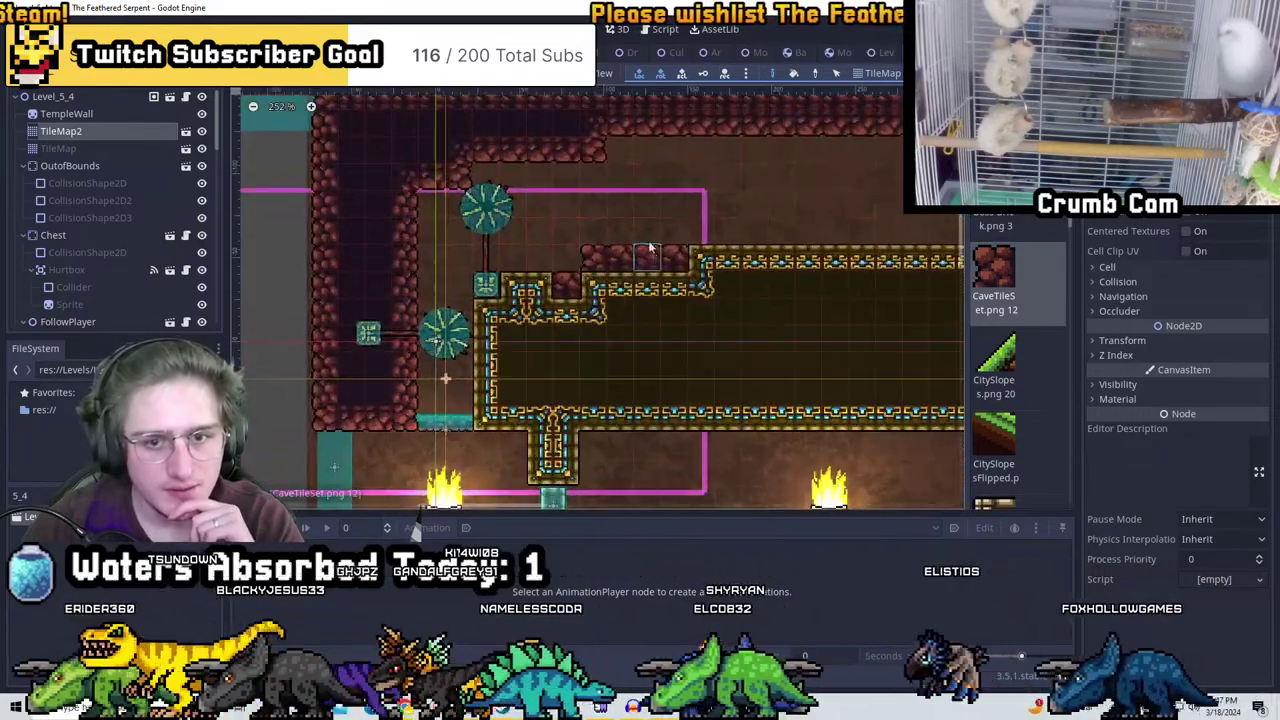
pyautogui.scroll(-7, 630, 300)
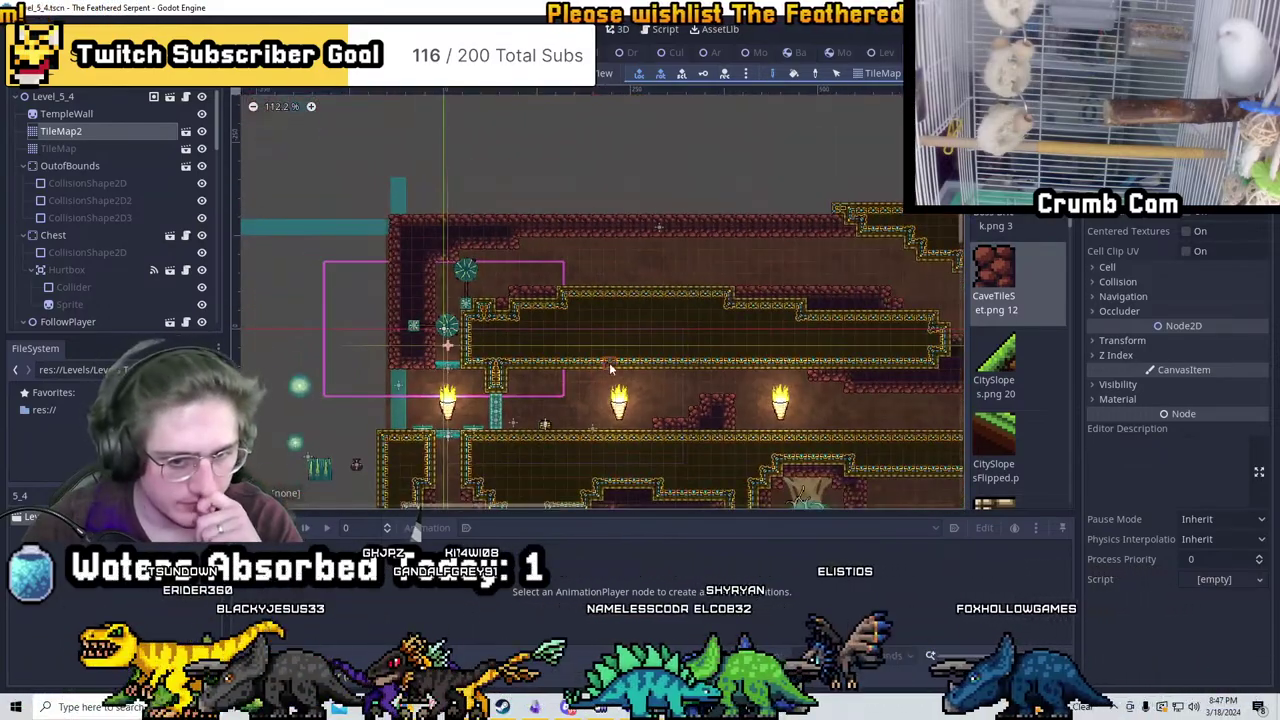
pyautogui.moveTo(610, 368); pyautogui.dragTo(574, 240, button='middle')
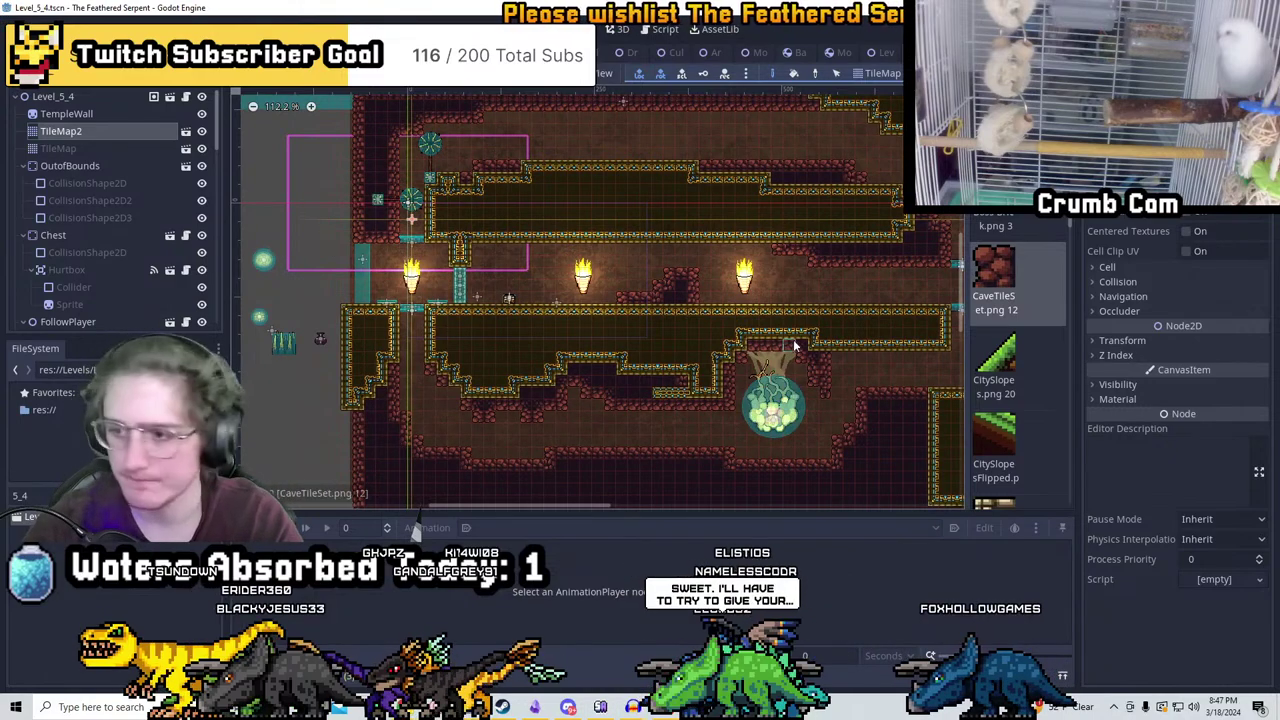
pyautogui.scroll(1, 768, 318)
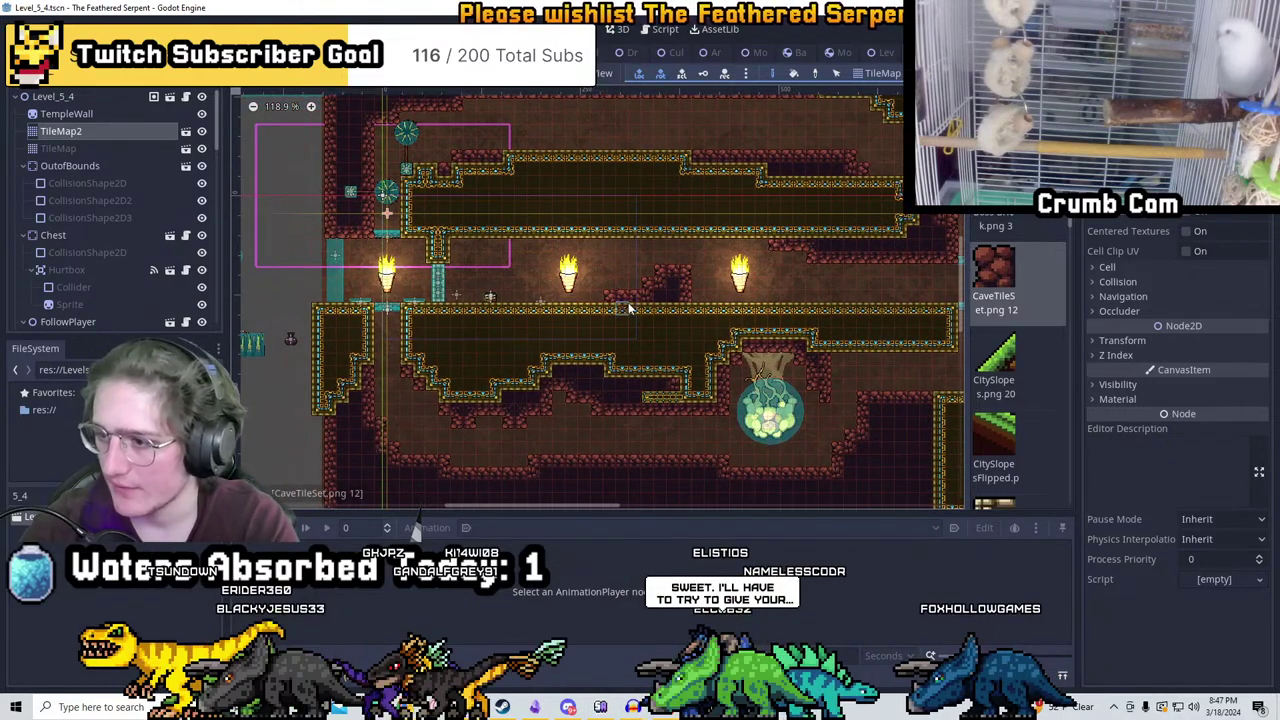
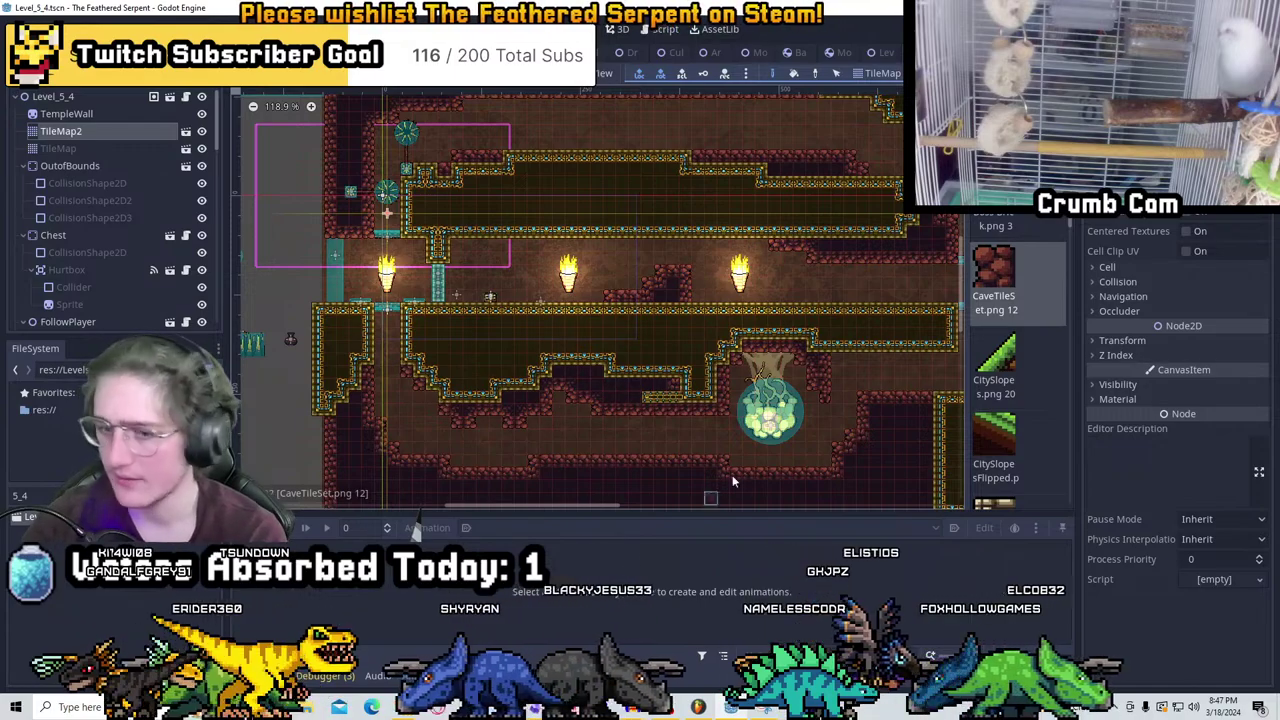
# Select the Chest node and drag it toward the cave wall
pyautogui.click(58, 234)
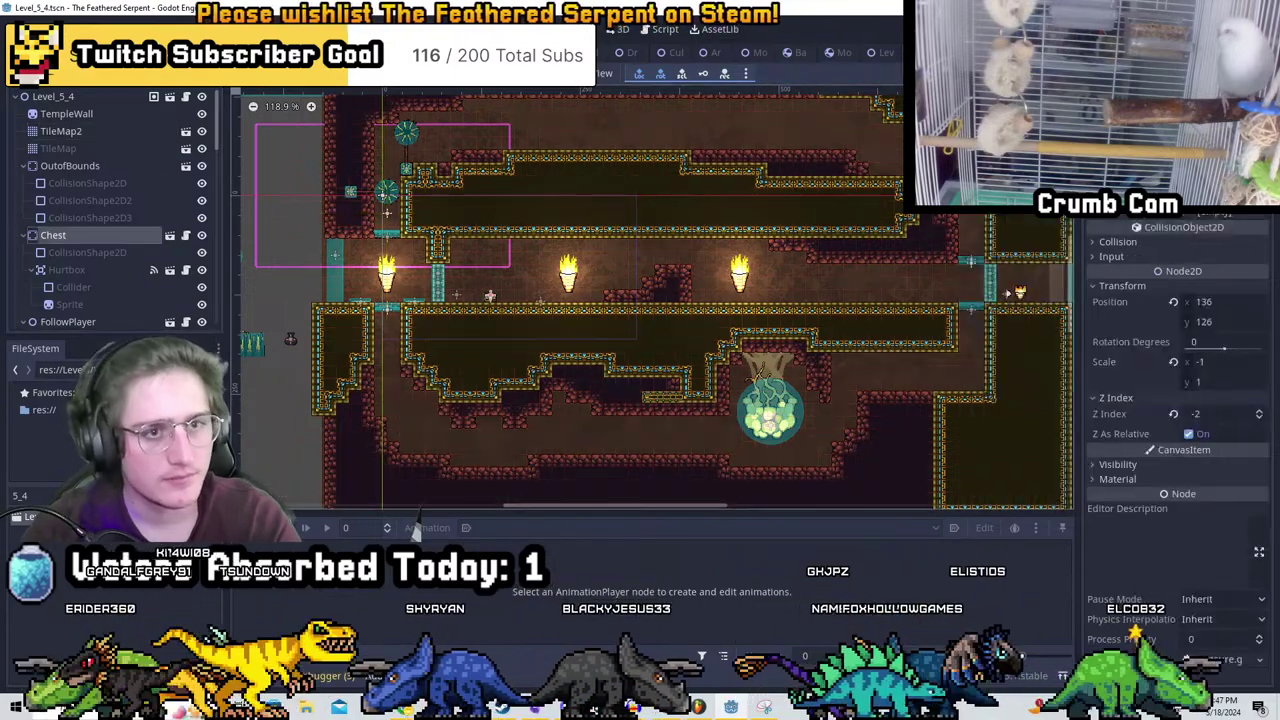
pyautogui.scroll(4, 431, 220)
pyautogui.moveTo(528, 337); pyautogui.dragTo(592, 300, button='middle')
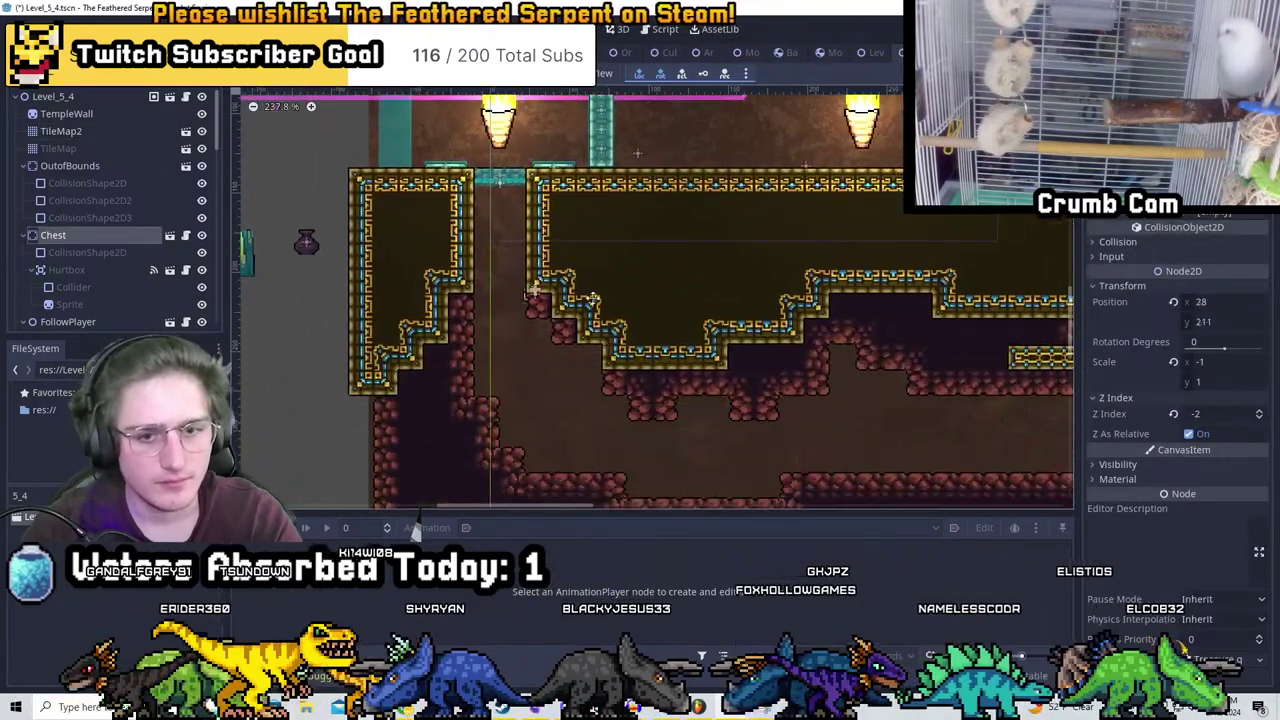
pyautogui.scroll(6, 566, 381)
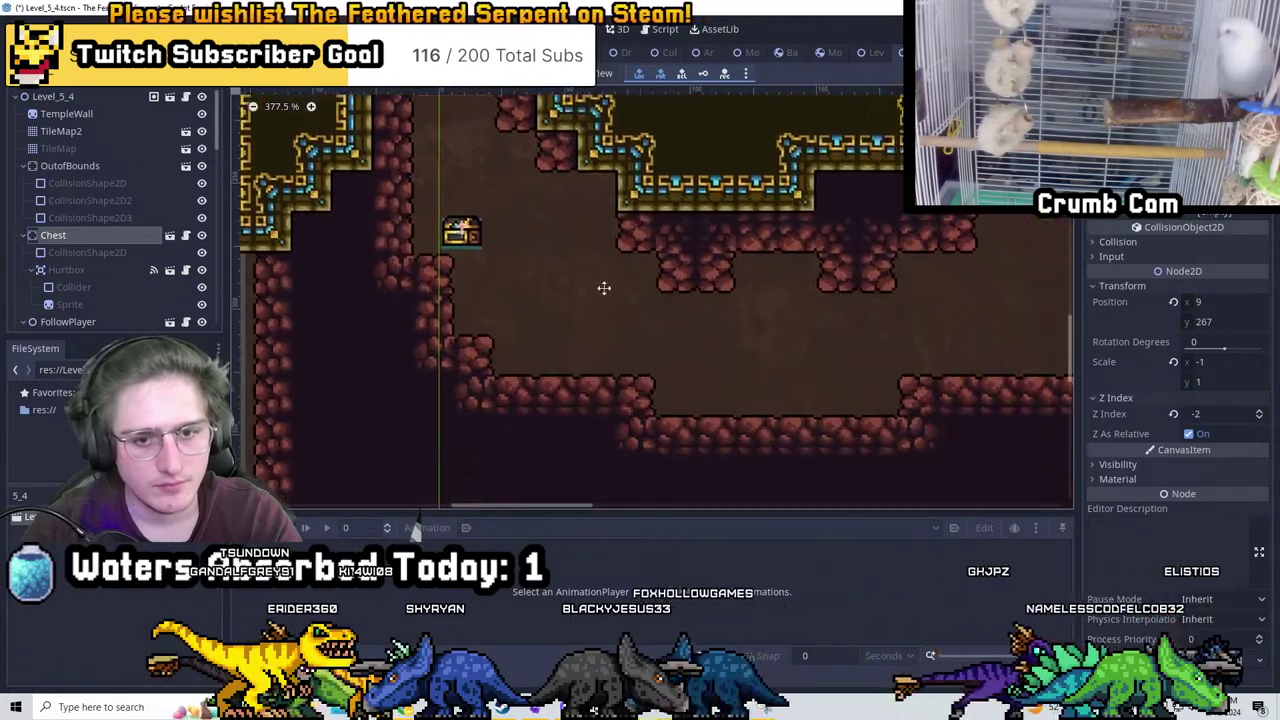
pyautogui.moveTo(545, 349); pyautogui.dragTo(410, 160)
pyautogui.moveTo(410, 160); pyautogui.dragTo(576, 358, button='middle')
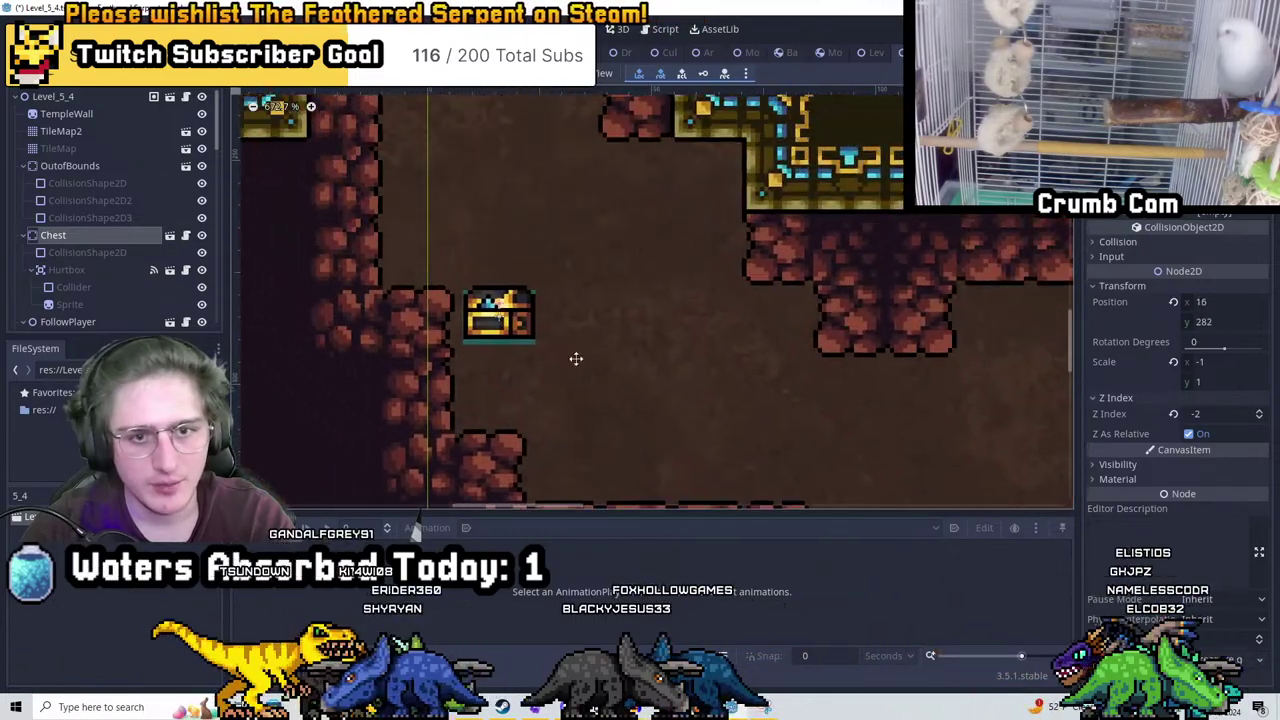
pyautogui.moveTo(543, 277); pyautogui.dragTo(470, 240, button='middle')
# Reset the chest's Scale x to 1 and set it on the rock ledge at (-3, 303)
pyautogui.click(115, 131)
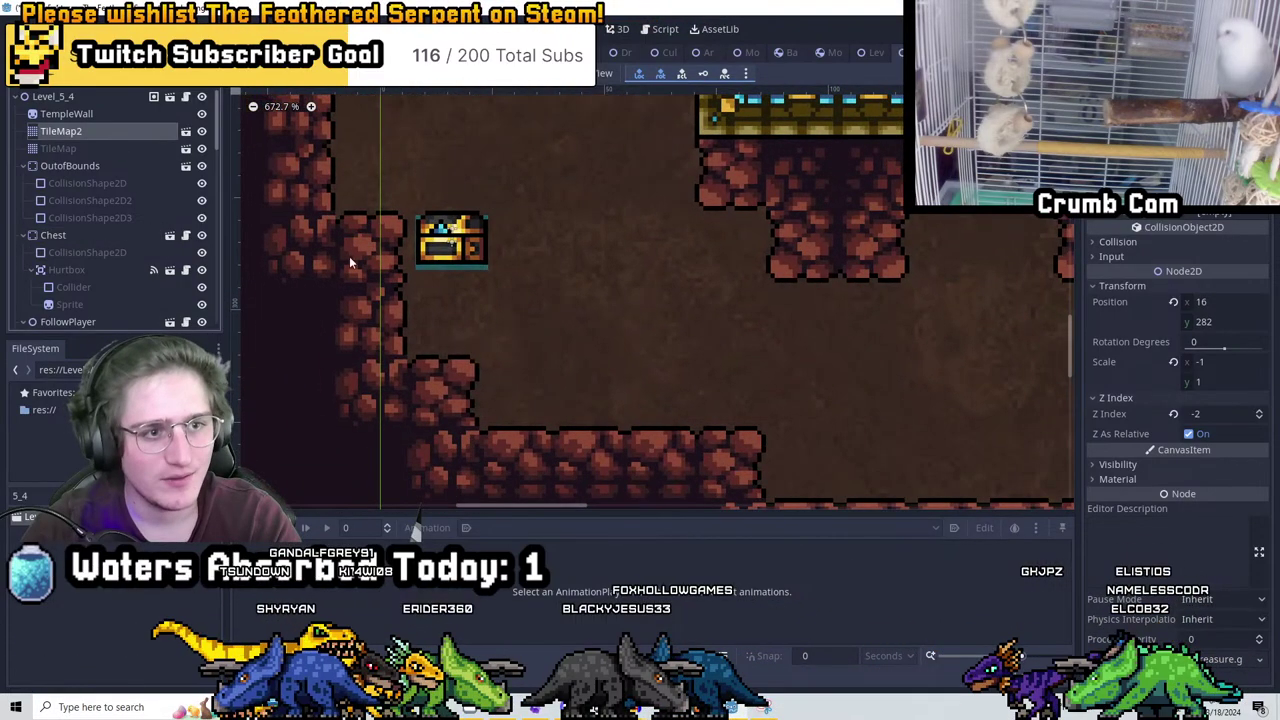
pyautogui.scroll(-5, 83, 179)
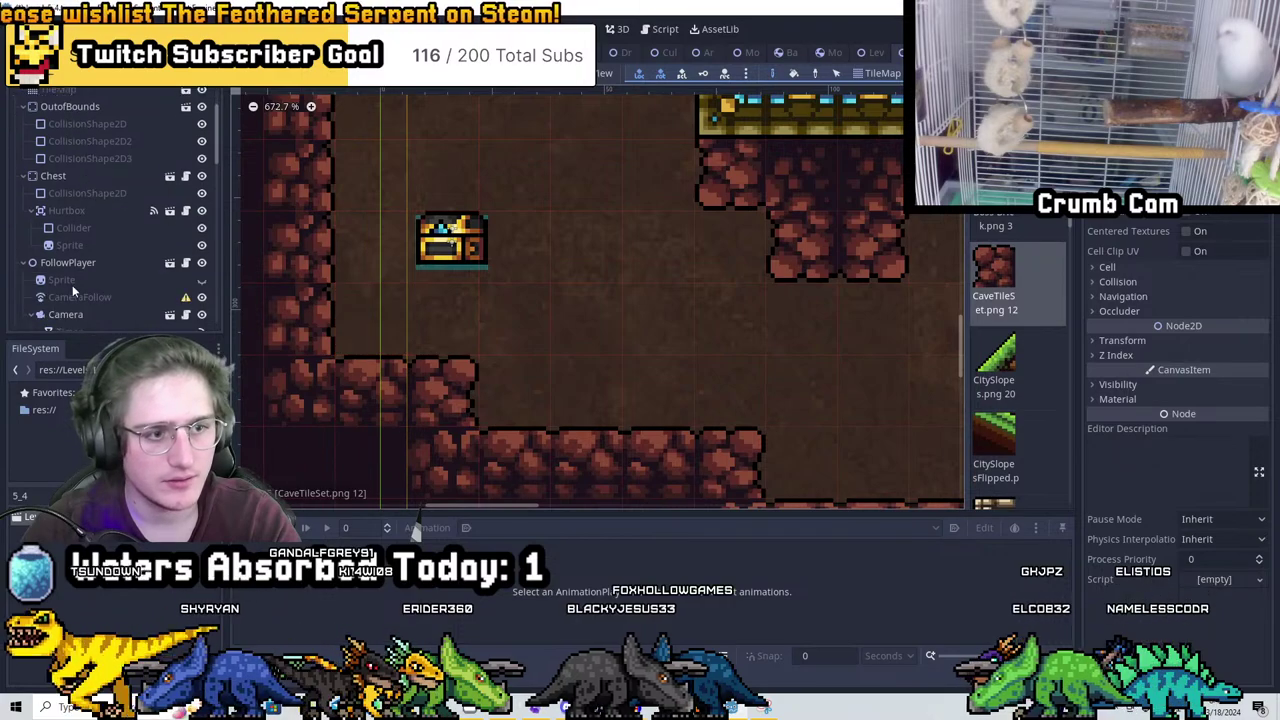
pyautogui.scroll(-10, 80, 220)
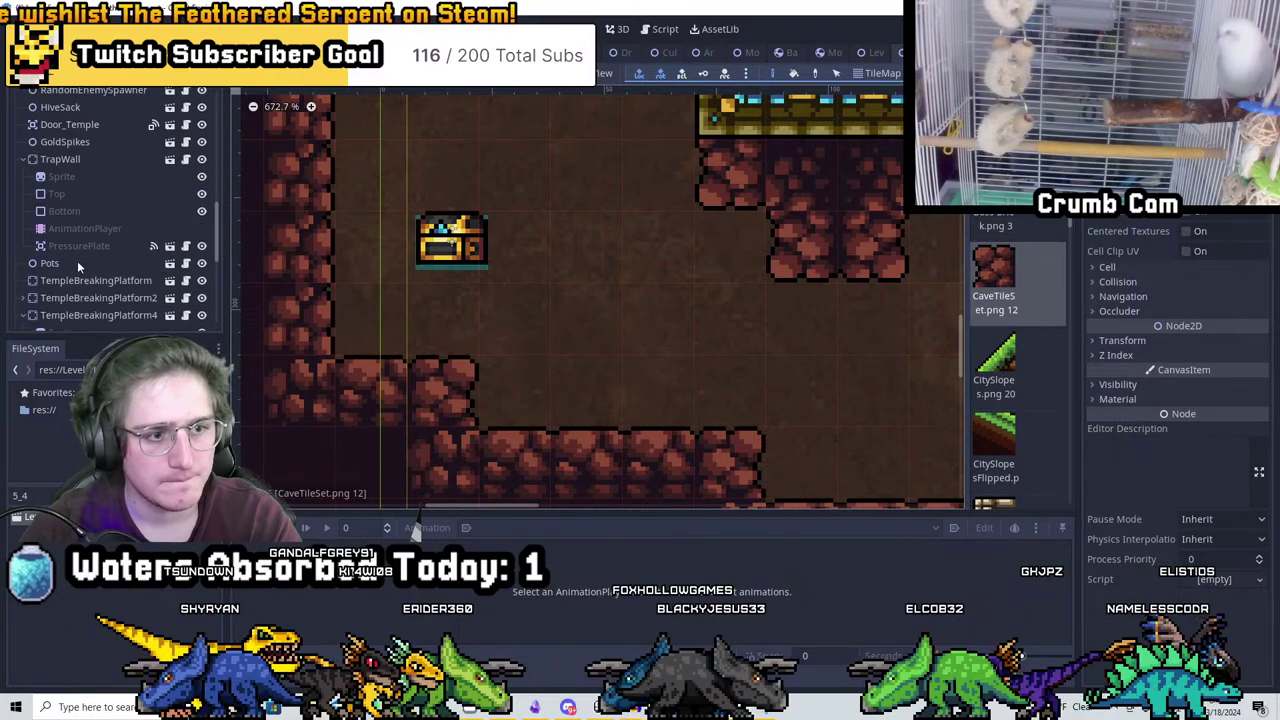
pyautogui.scroll(8, 87, 231)
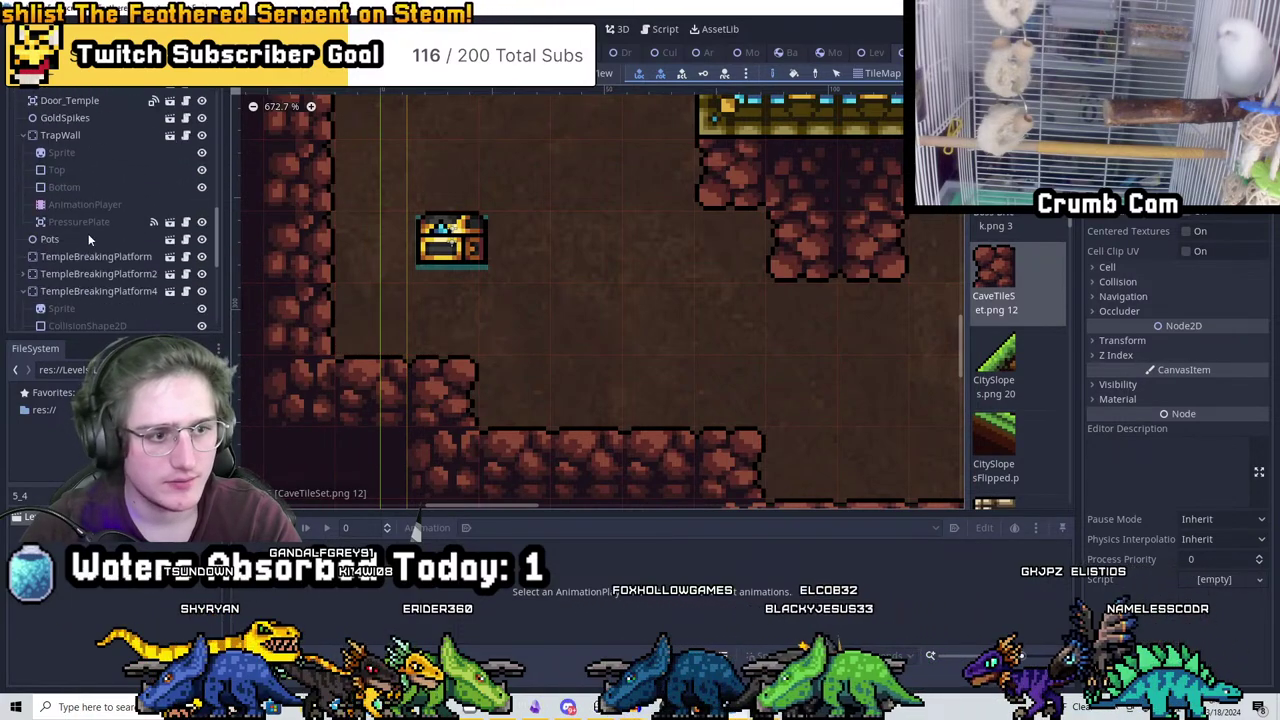
pyautogui.scroll(5, 85, 215)
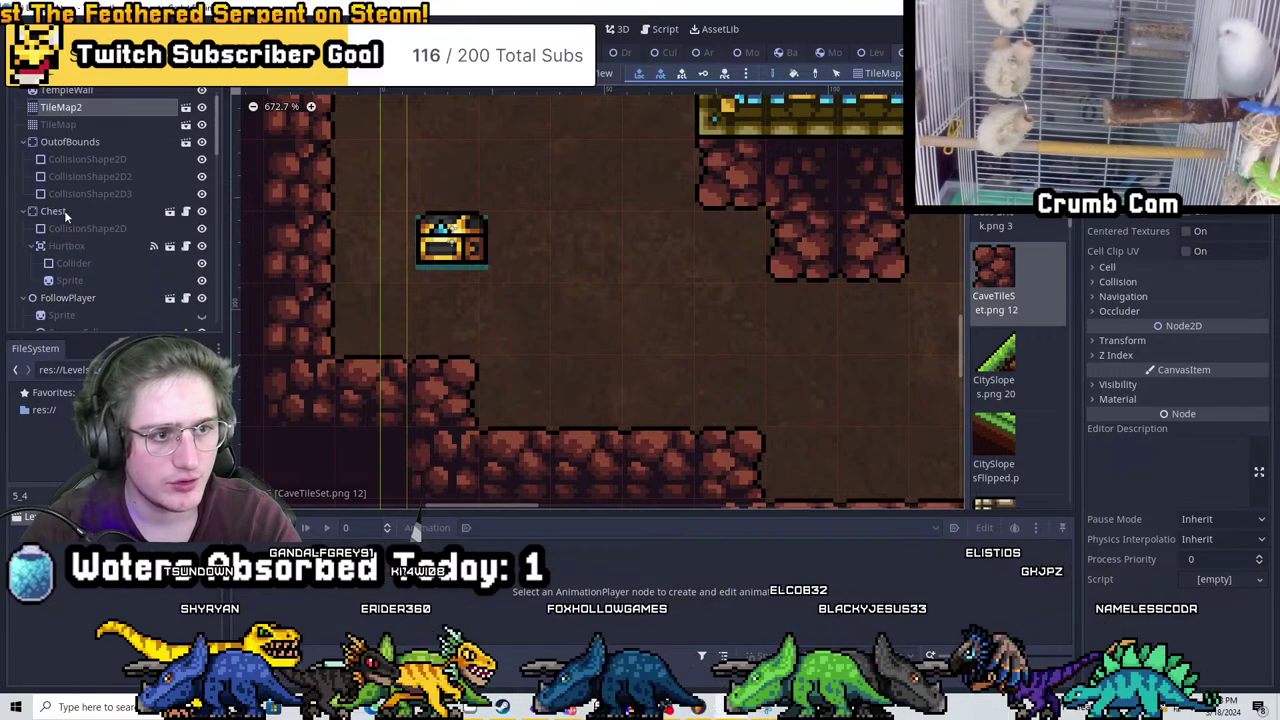
pyautogui.click(60, 211)
pyautogui.click(1173, 362)
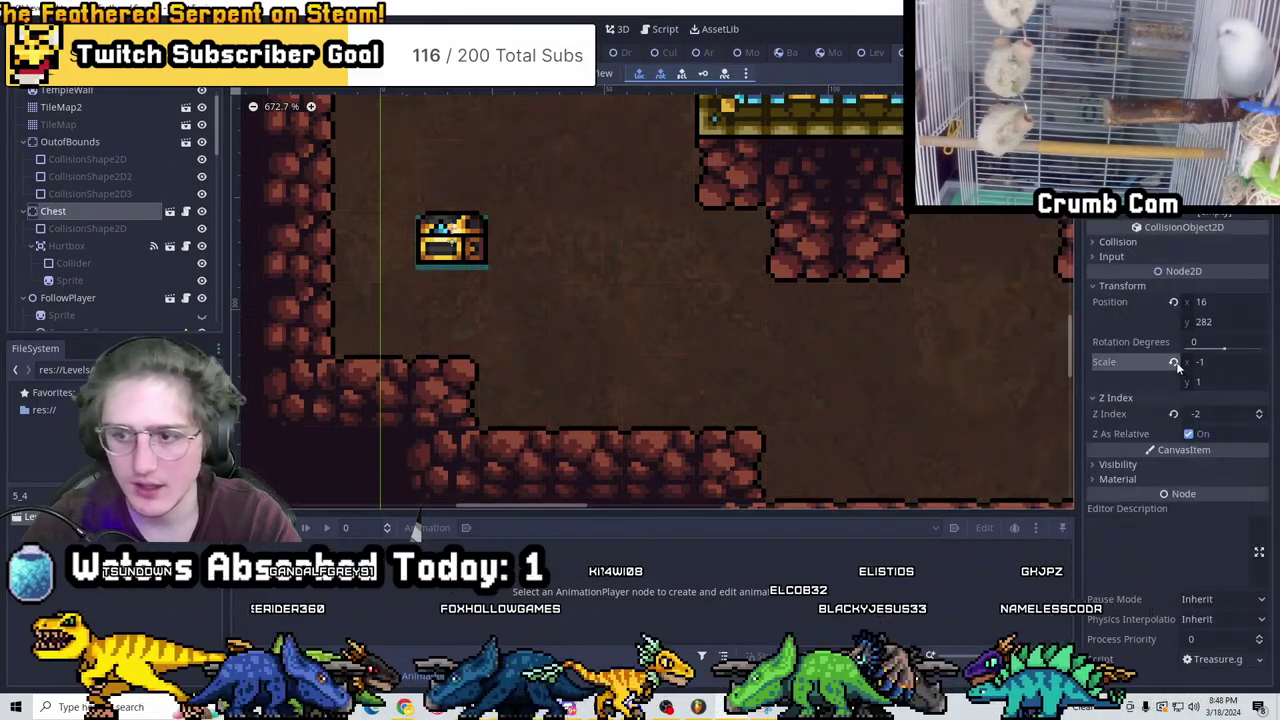
pyautogui.moveTo(516, 288); pyautogui.dragTo(542, 292, button='middle')
pyautogui.moveTo(542, 292); pyautogui.dragTo(616, 357)
pyautogui.scroll(5, 694, 337)
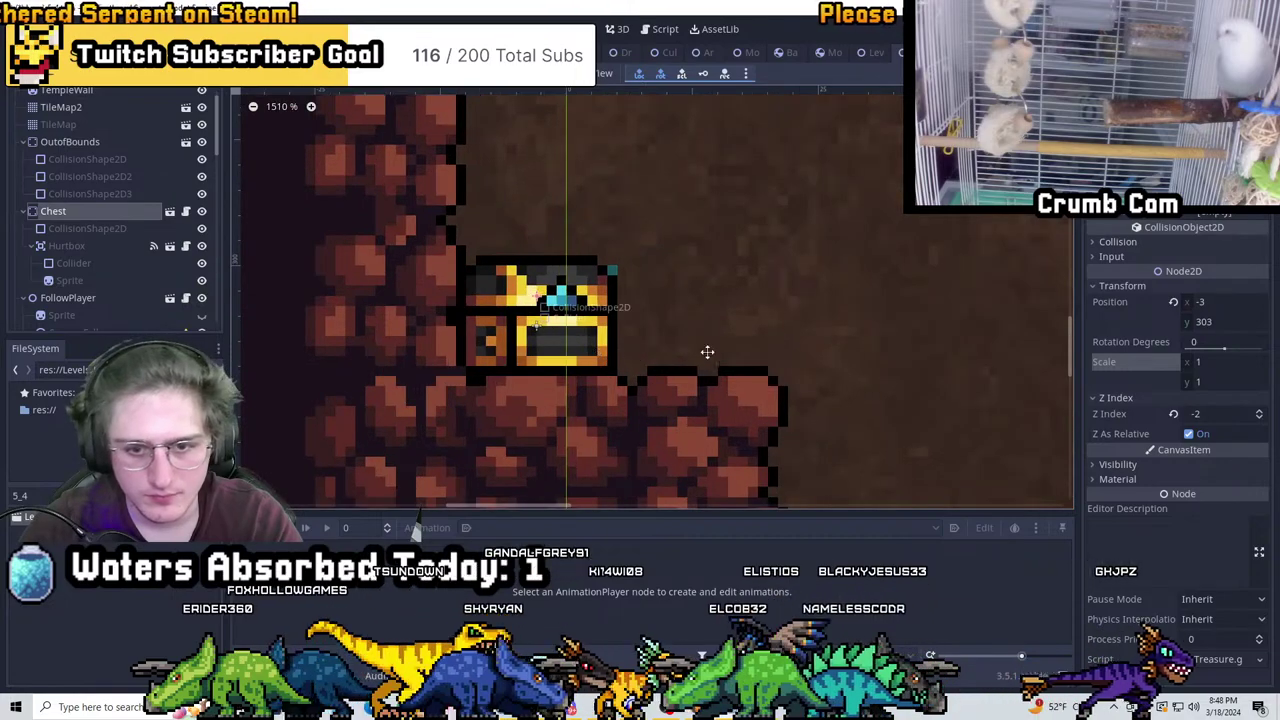
# Duplicate the chest and place the copy beside the original
pyautogui.hotkey('ctrl', 'd')
pyautogui.moveTo(707, 352); pyautogui.dragTo(757, 352)
pyautogui.scroll(-5, 751, 352)
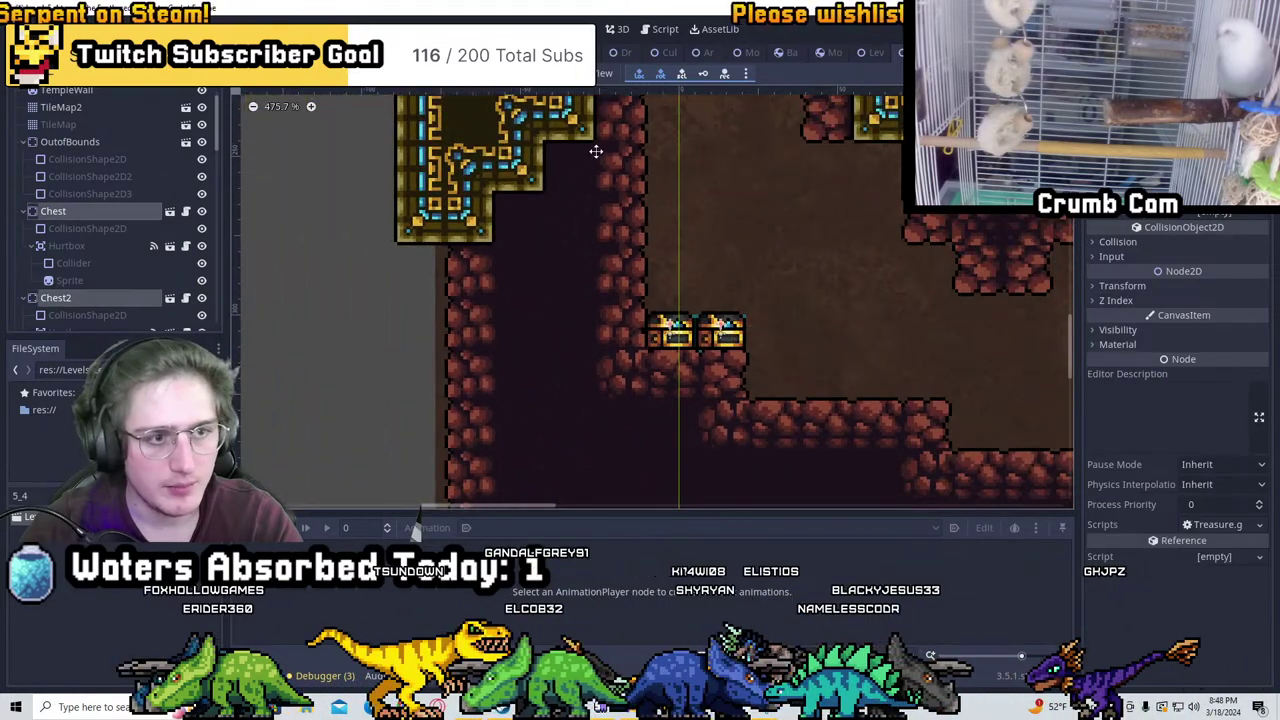
pyautogui.scroll(-5, 700, 200)
# Duplicate the chest again, move the pair onto the brick ledge, and save
pyautogui.hotkey('ctrl', 'd')
pyautogui.scroll(4, 570, 400)
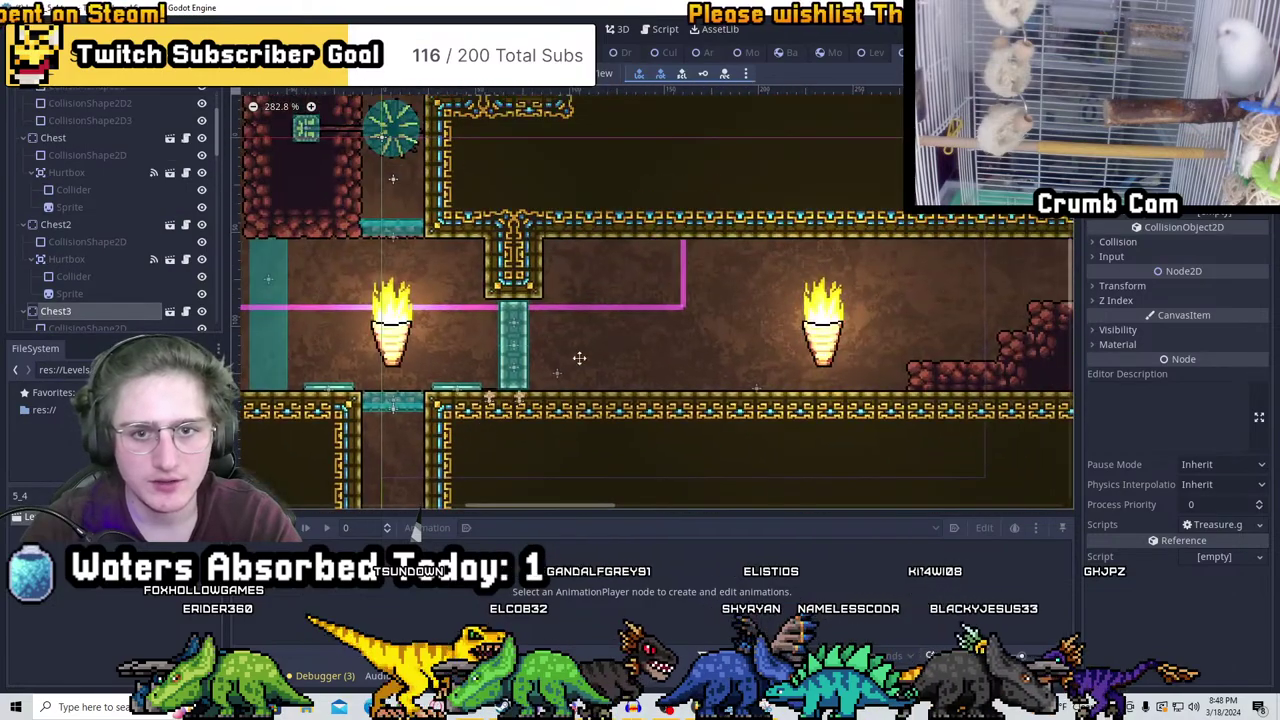
pyautogui.keyDown('ctrl'); pyautogui.scroll(4, 600, 380); pyautogui.keyUp('ctrl')
pyautogui.scroll(4, 660, 212)
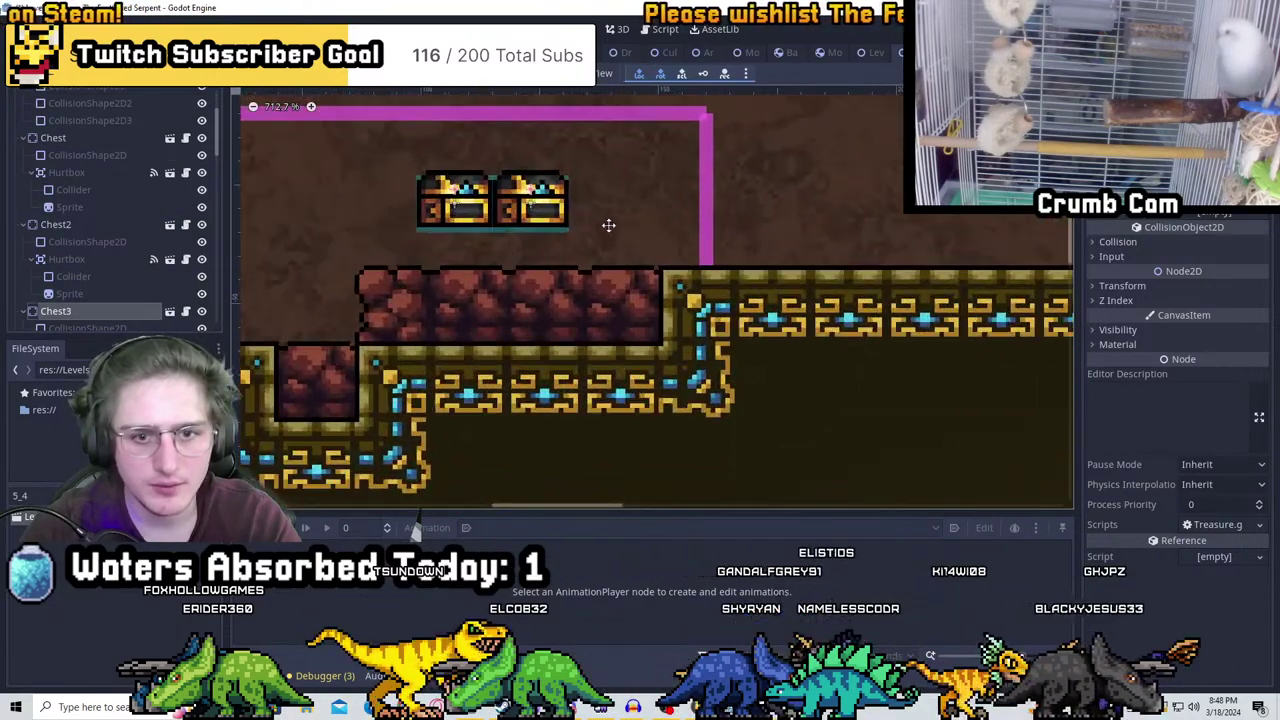
pyautogui.moveTo(608, 225); pyautogui.dragTo(505, 290)
pyautogui.keyDown('shift'); pyautogui.hscroll(-3, 470, 280); pyautogui.keyUp('shift')
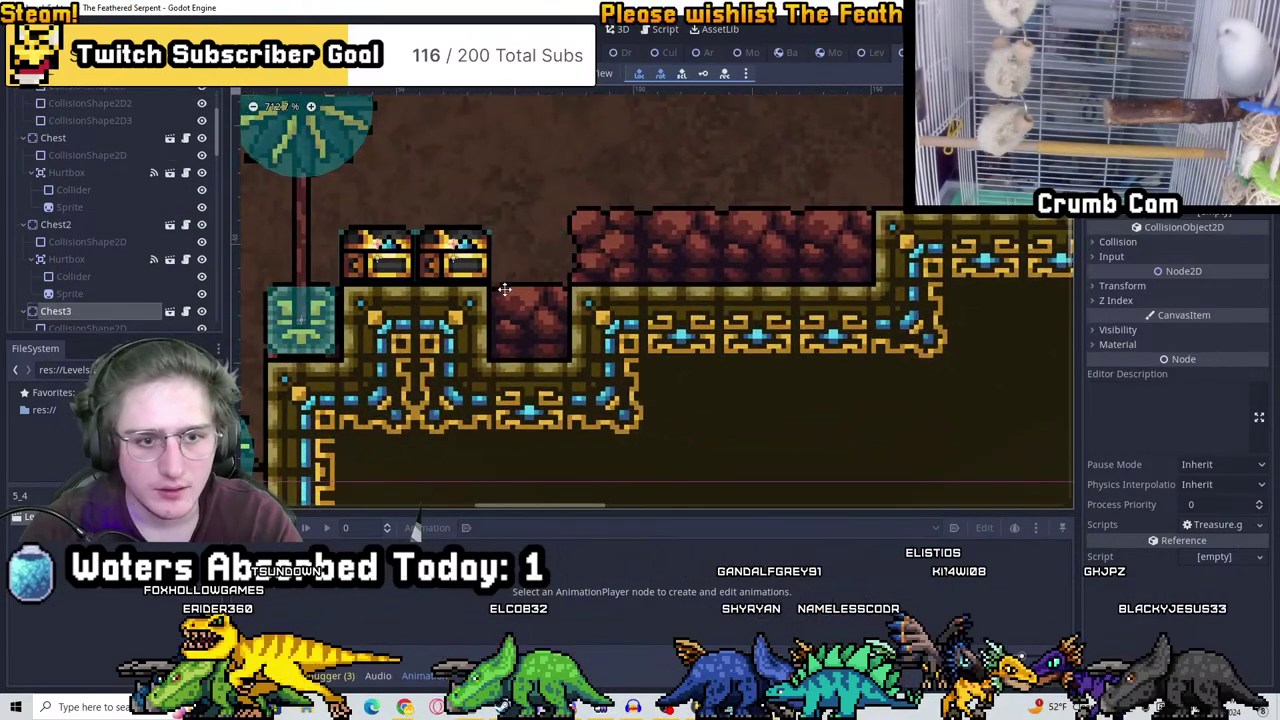
pyautogui.scroll(3, 429, 254)
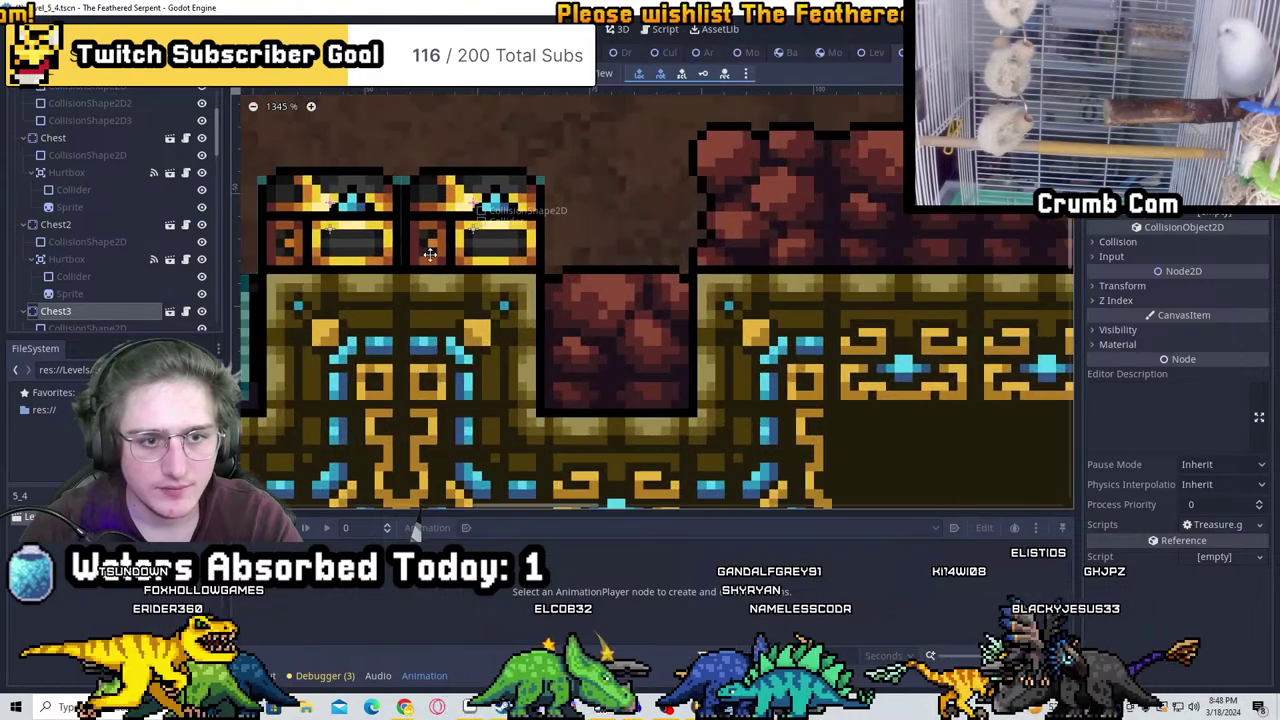
pyautogui.scroll(-9, 429, 254)
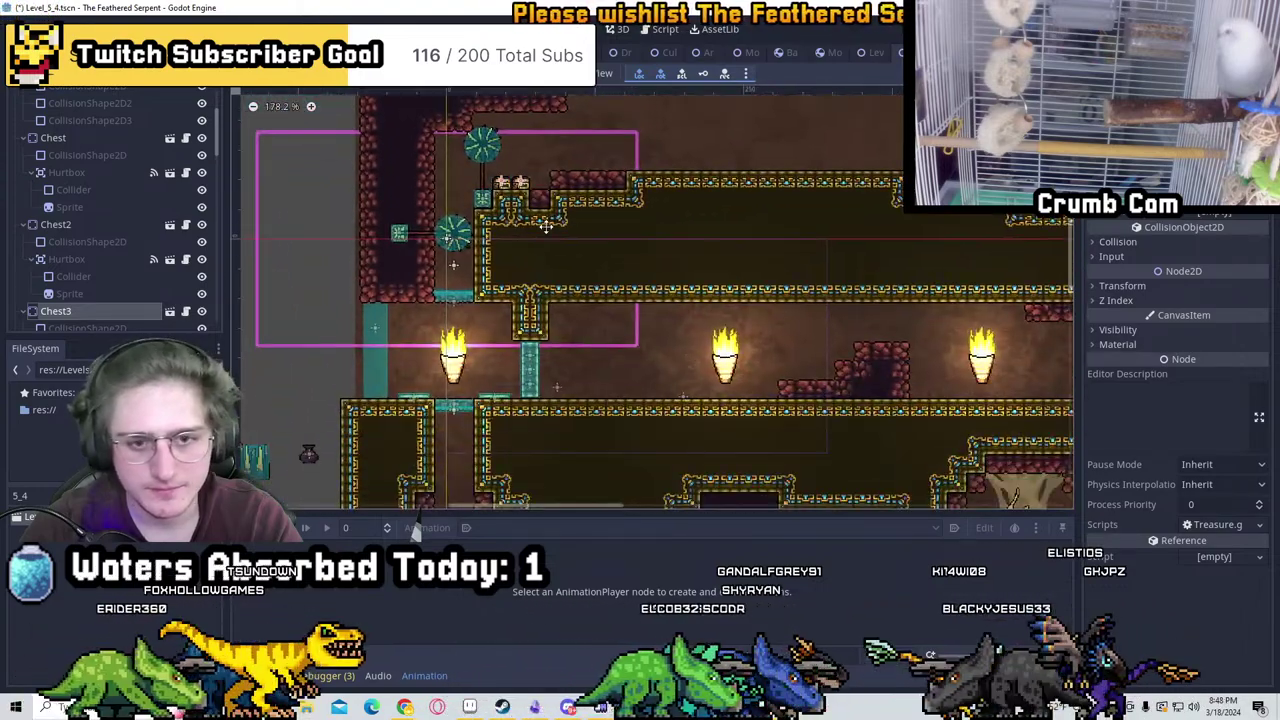
pyautogui.hotkey('ctrl', 's')
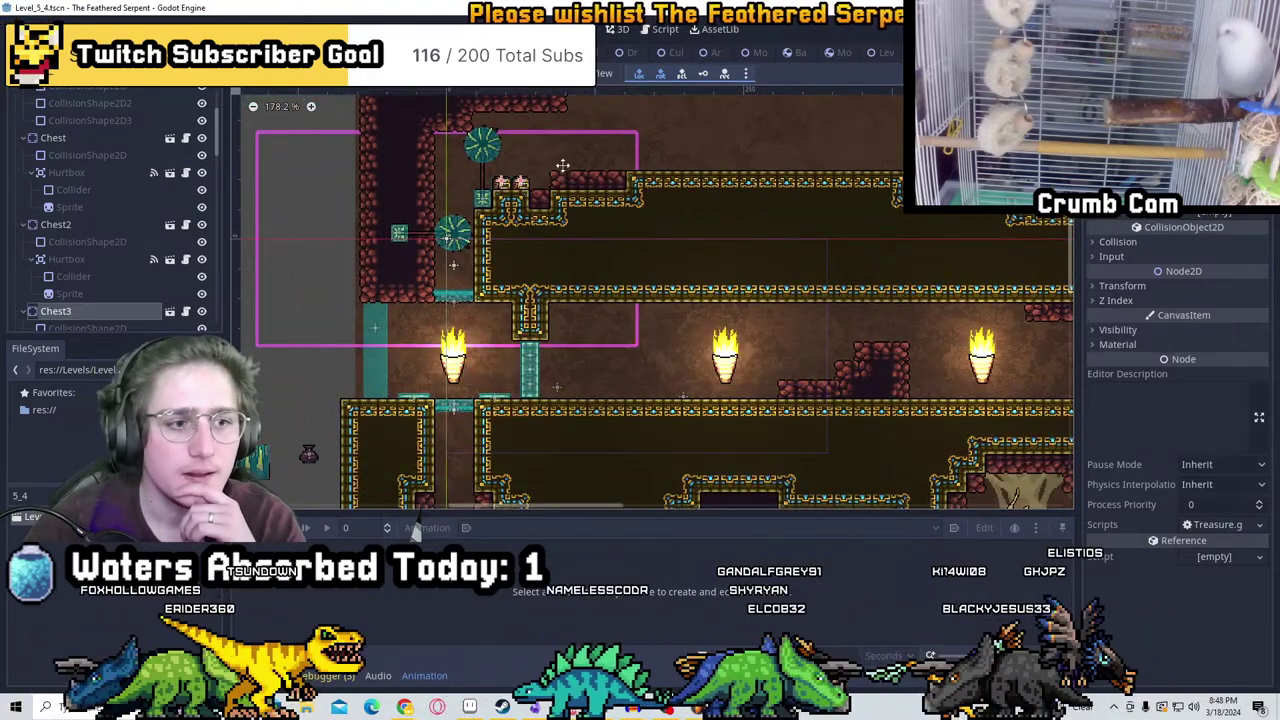
# Inspect Chest3's hurtbox collision layers and mask, then select Chest3 and Chest4 together
pyautogui.scroll(-3, 112, 228)
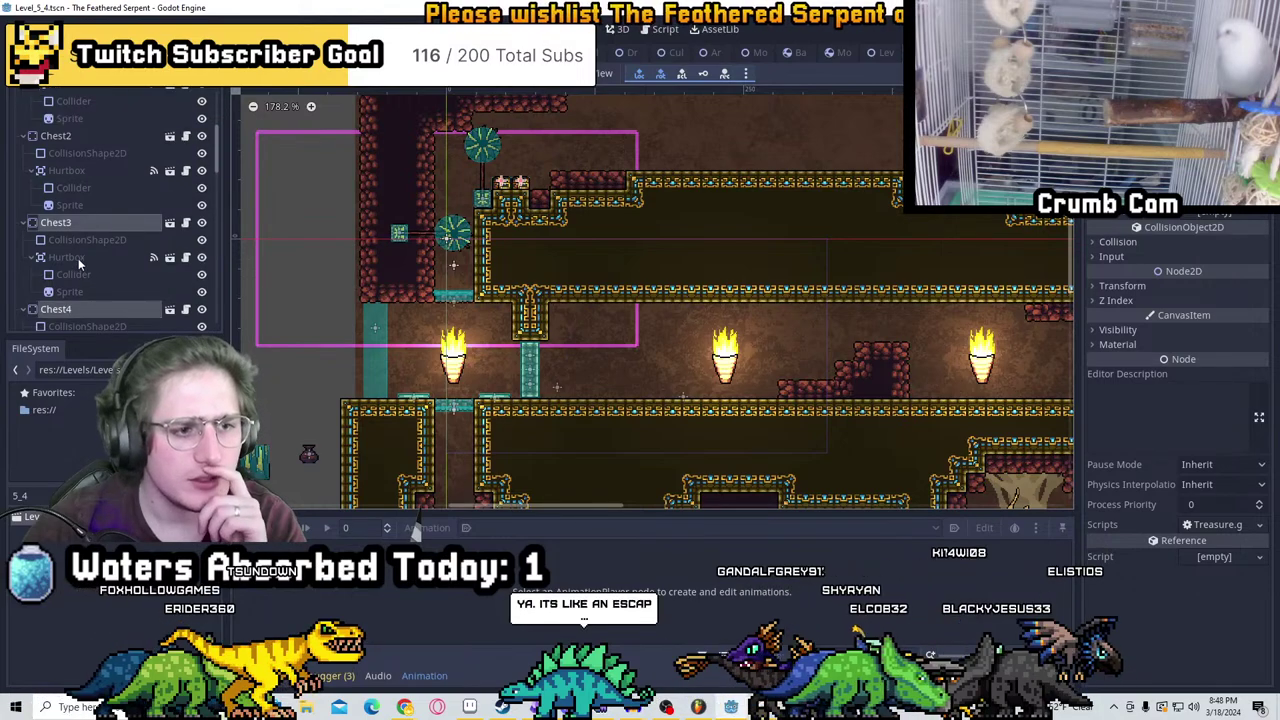
pyautogui.click(78, 259)
pyautogui.click(1117, 284)
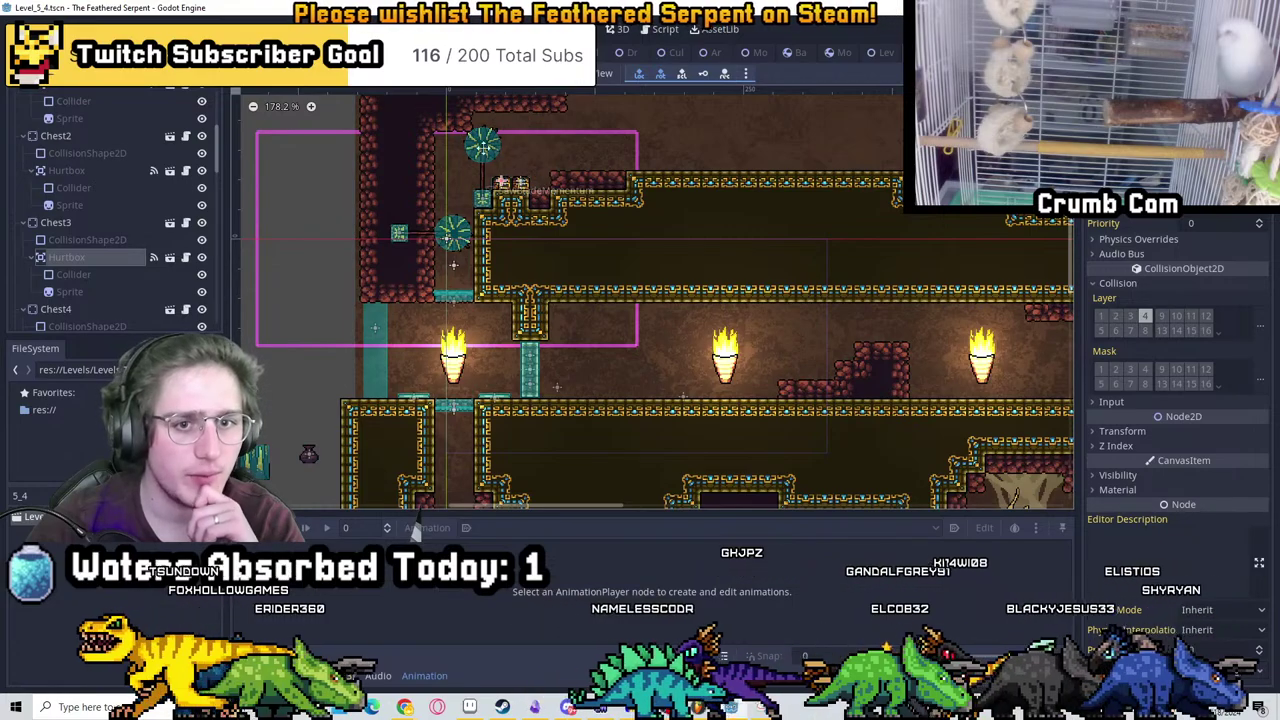
pyautogui.scroll(-1, 104, 253)
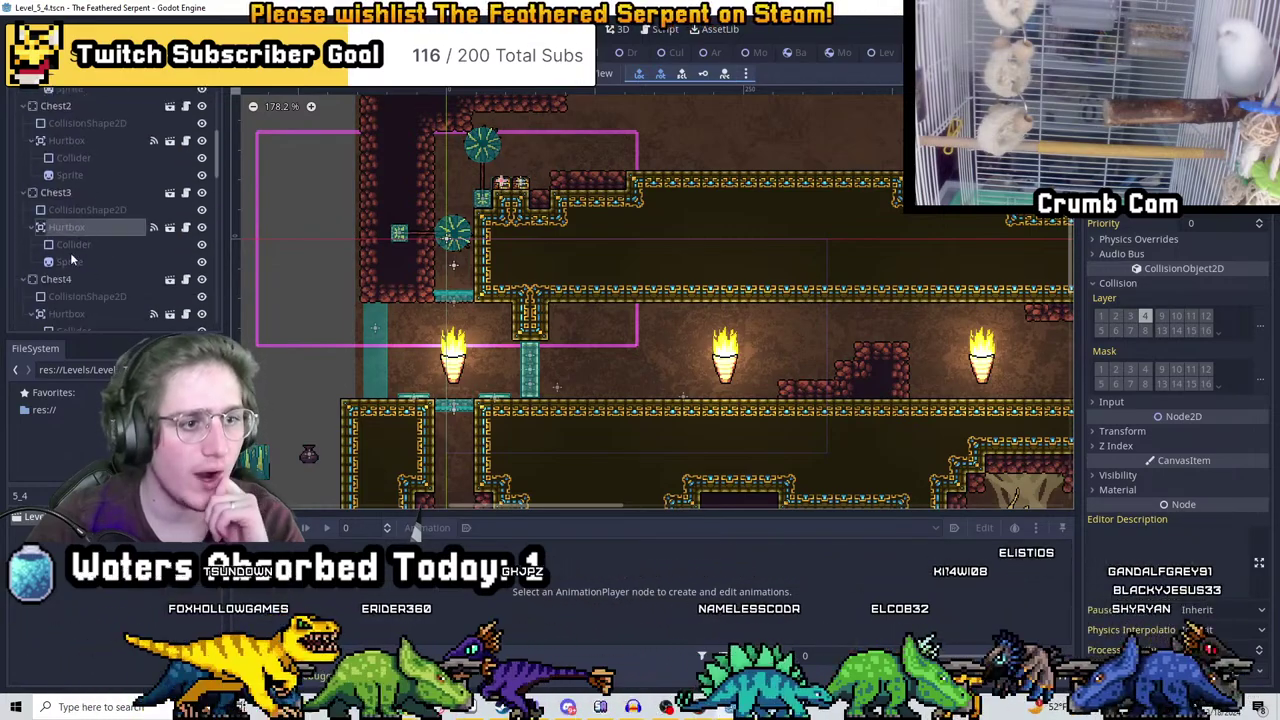
pyautogui.click(55, 192)
pyautogui.keyDown('ctrl'); pyautogui.click(56, 279); pyautogui.keyUp('ctrl')
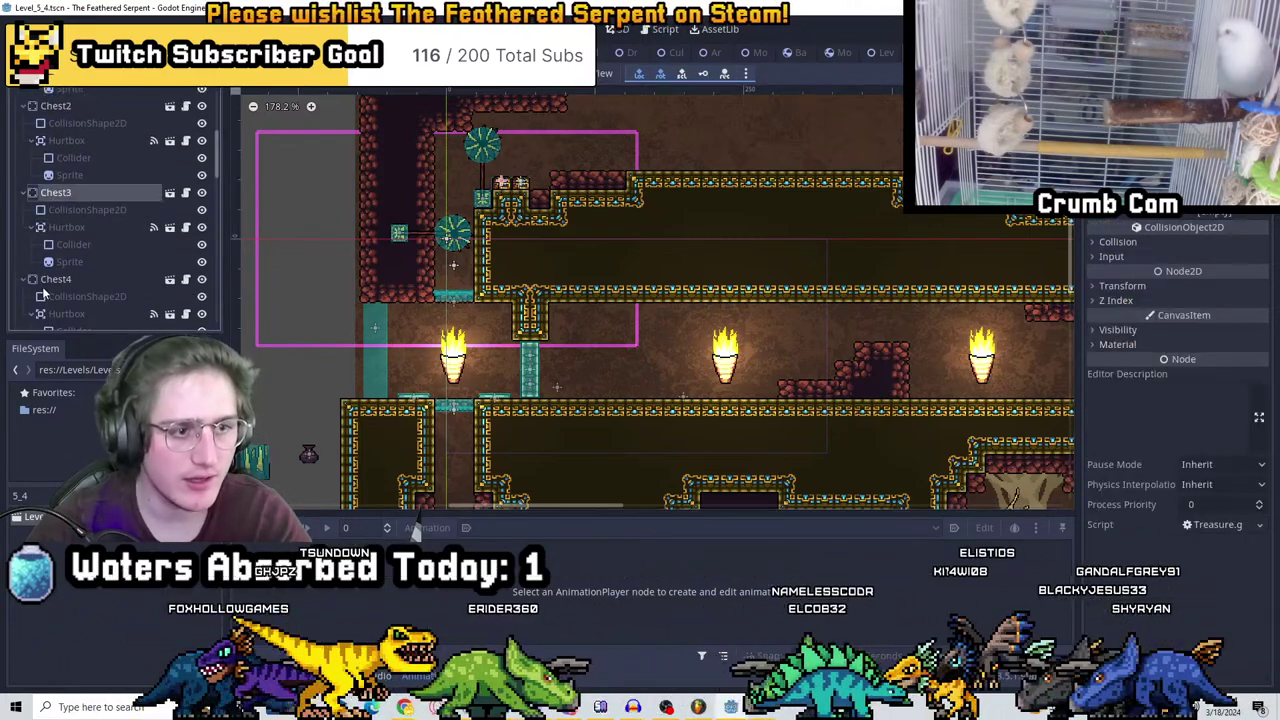
pyautogui.scroll(6, 520, 190)
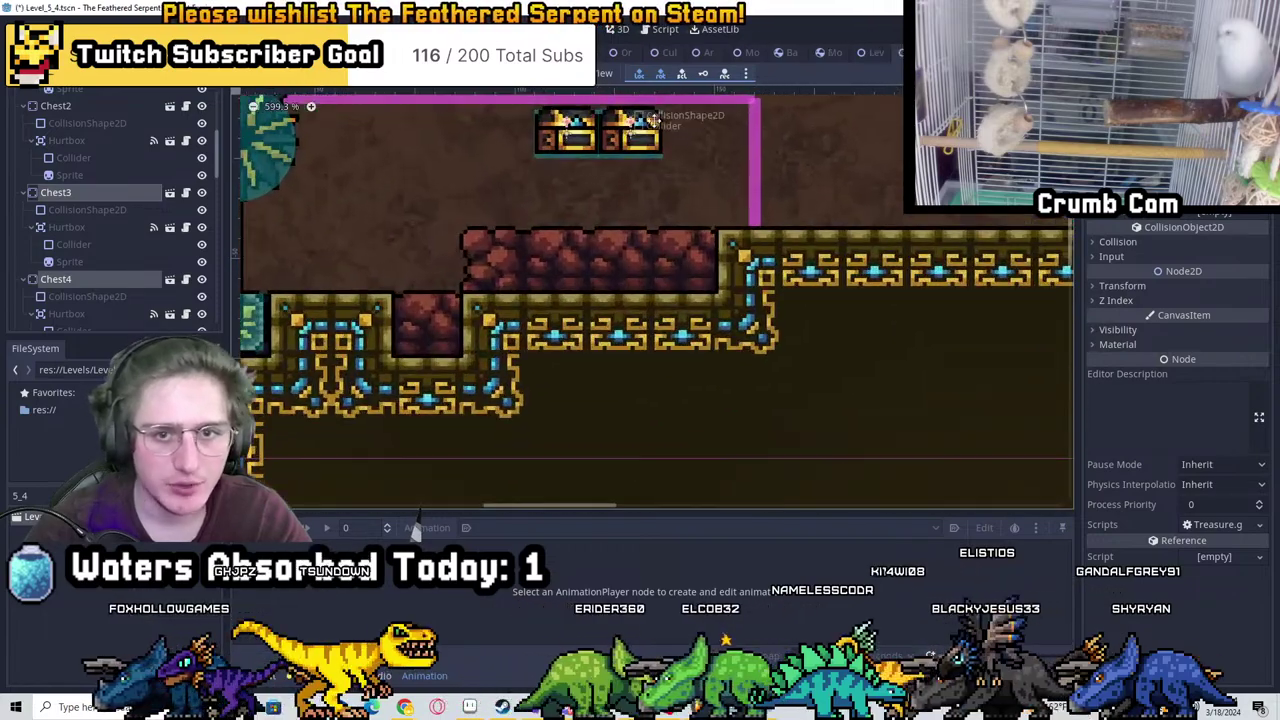
# Nudge the two new chests into place and save the scene
pyautogui.moveTo(660, 200)
pyautogui.mouseDown()
pyautogui.moveTo(643, 199)
pyautogui.moveTo(665, 196)
pyautogui.mouseUp()
pyautogui.scroll(-4, 677, 195)
pyautogui.hotkey('ctrl', 's')
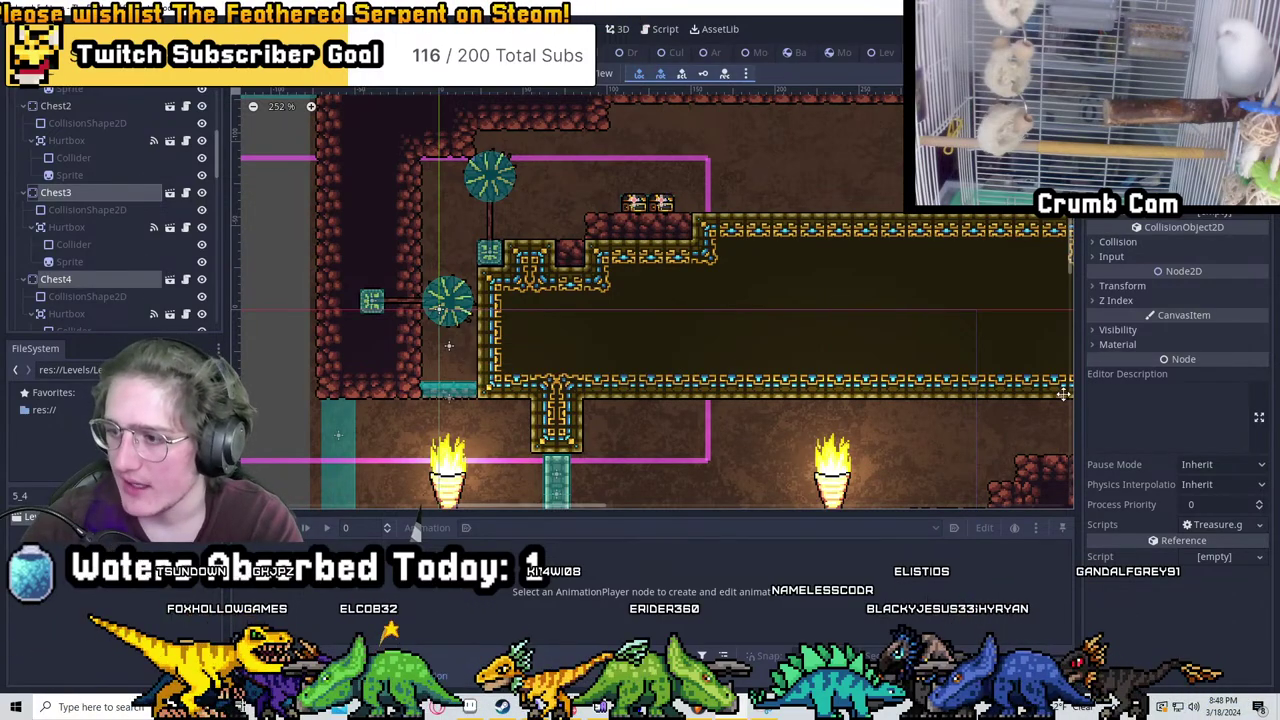
pyautogui.scroll(-2, 1027, 268)
pyautogui.moveTo(934, 388); pyautogui.dragTo(585, 288, button='middle')
pyautogui.hotkey('ctrl', 's')
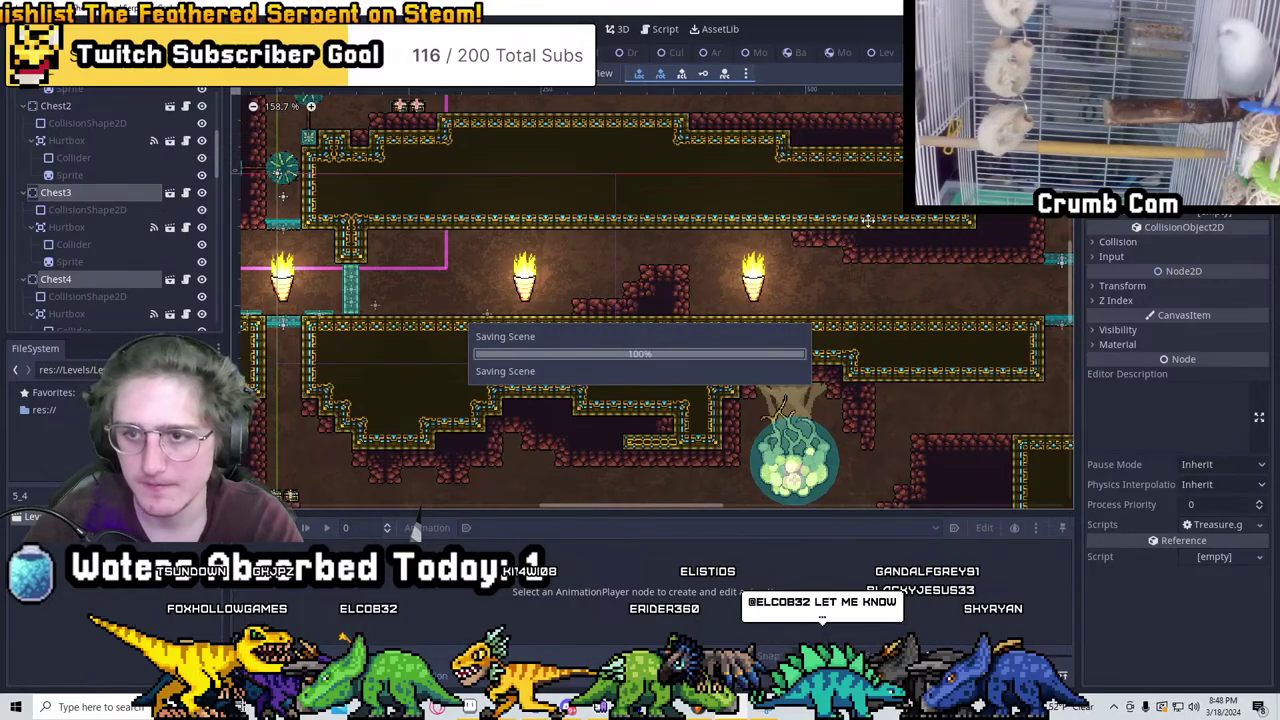
# Pan and zoom around the level to survey its layout
pyautogui.moveTo(868, 220); pyautogui.dragTo(751, 262, button='middle')
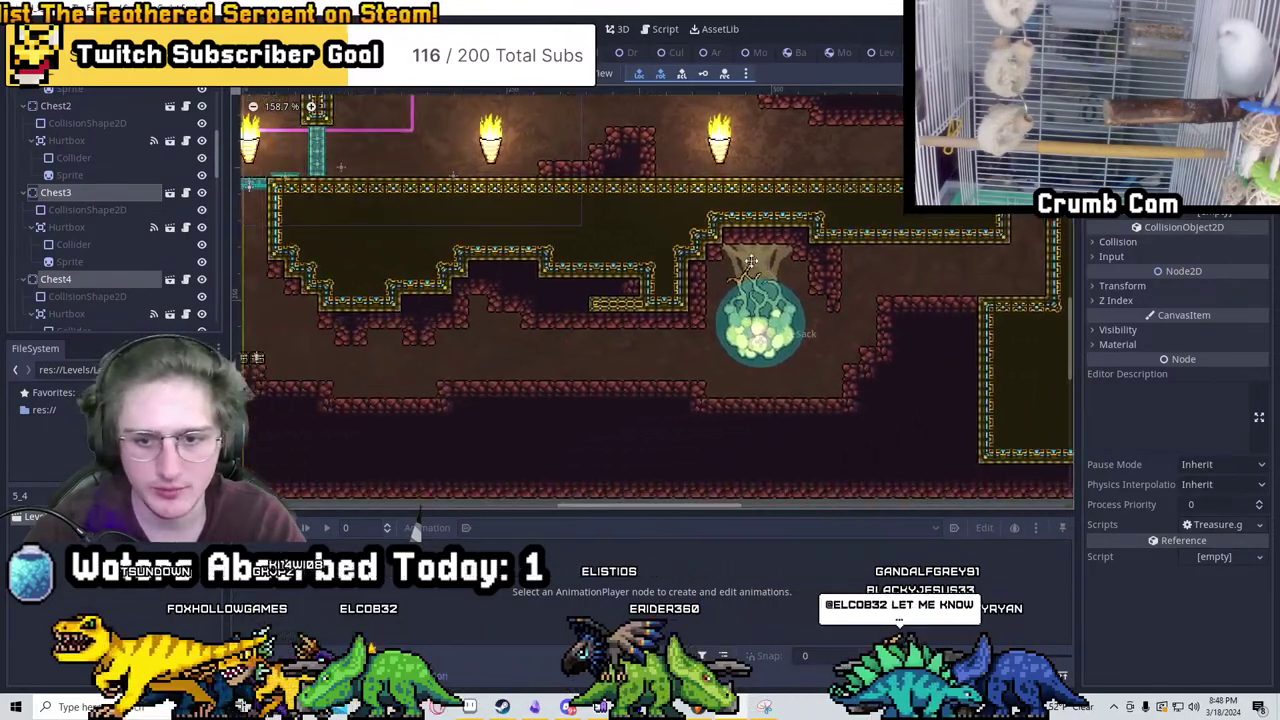
pyautogui.moveTo(687, 238); pyautogui.dragTo(580, 366, button='middle')
pyautogui.scroll(1, 981, 428)
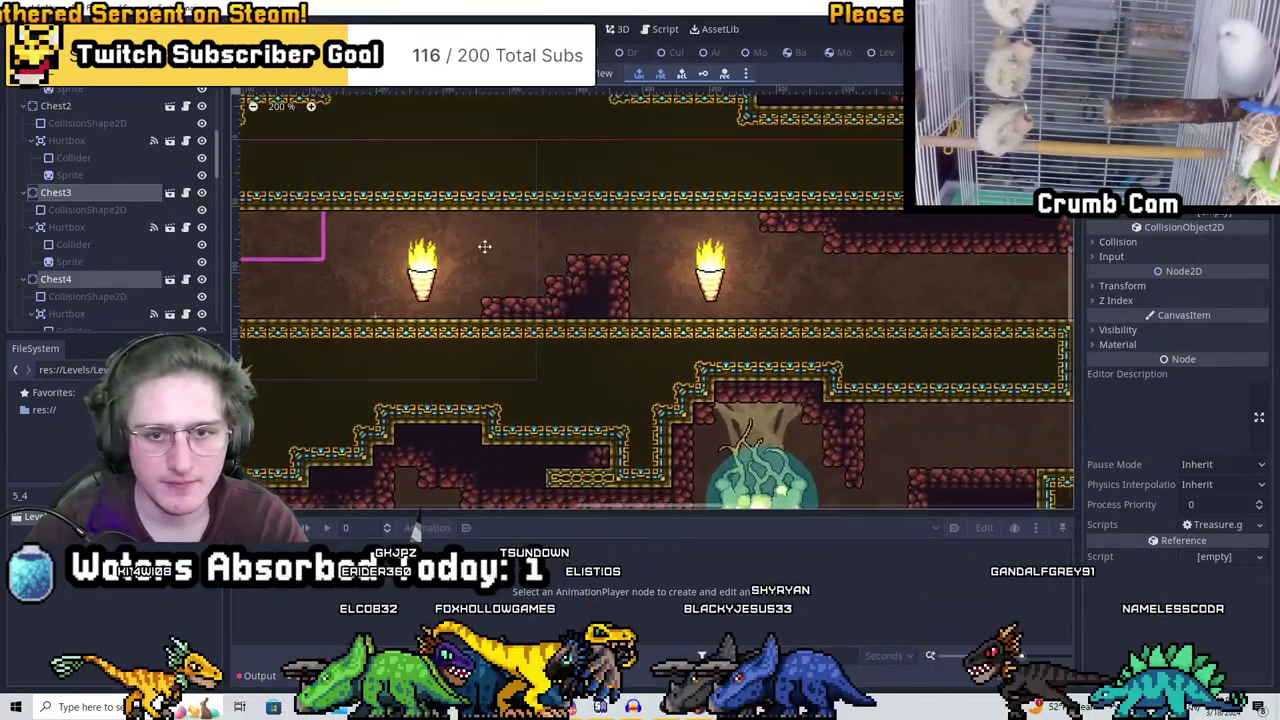
pyautogui.moveTo(714, 279); pyautogui.dragTo(463, 214, button='middle')
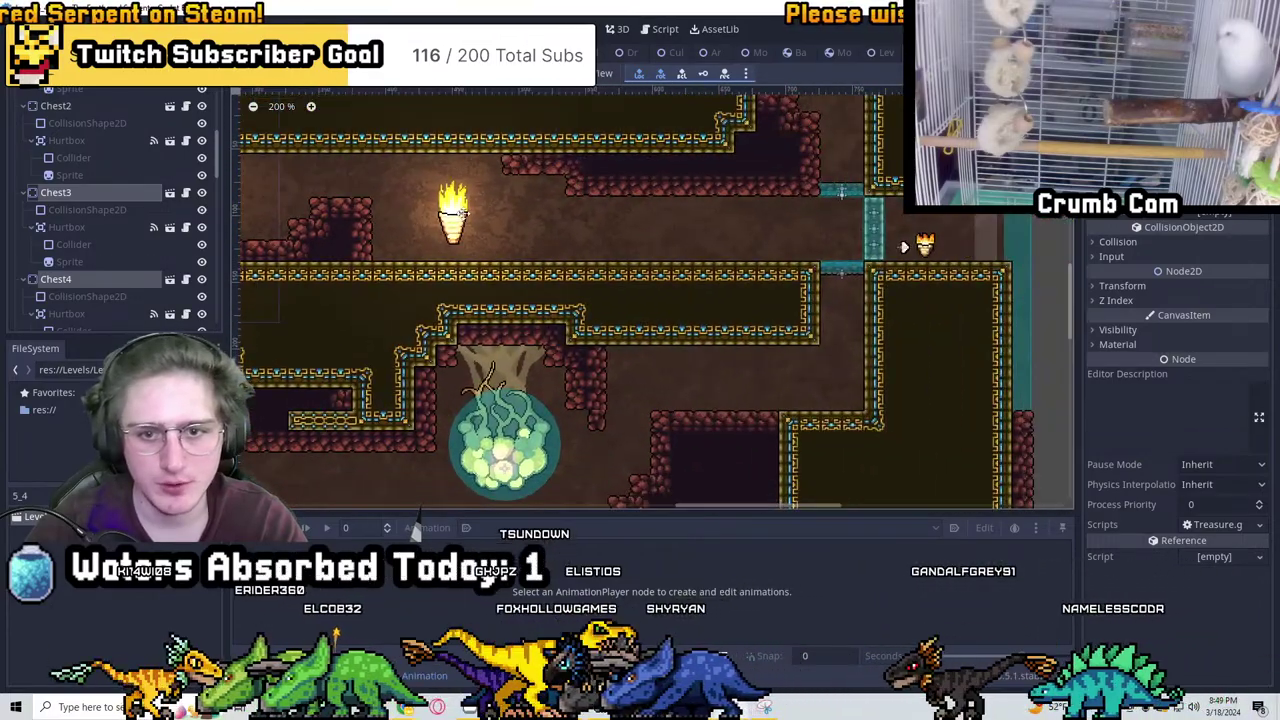
pyautogui.moveTo(346, 250); pyautogui.dragTo(530, 251, button='middle')
pyautogui.scroll(5, 100, 254)
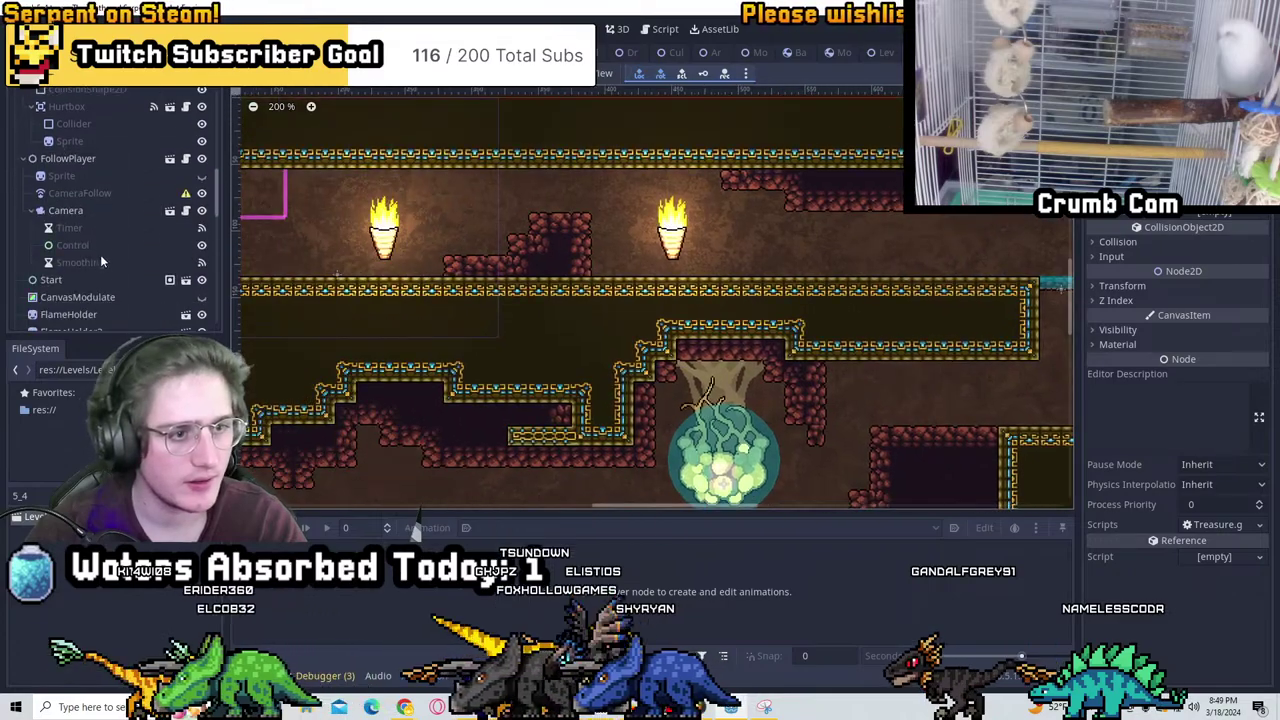
pyautogui.moveTo(417, 331); pyautogui.dragTo(447, 213, button='middle')
pyautogui.moveTo(786, 299); pyautogui.dragTo(777, 337, button='middle')
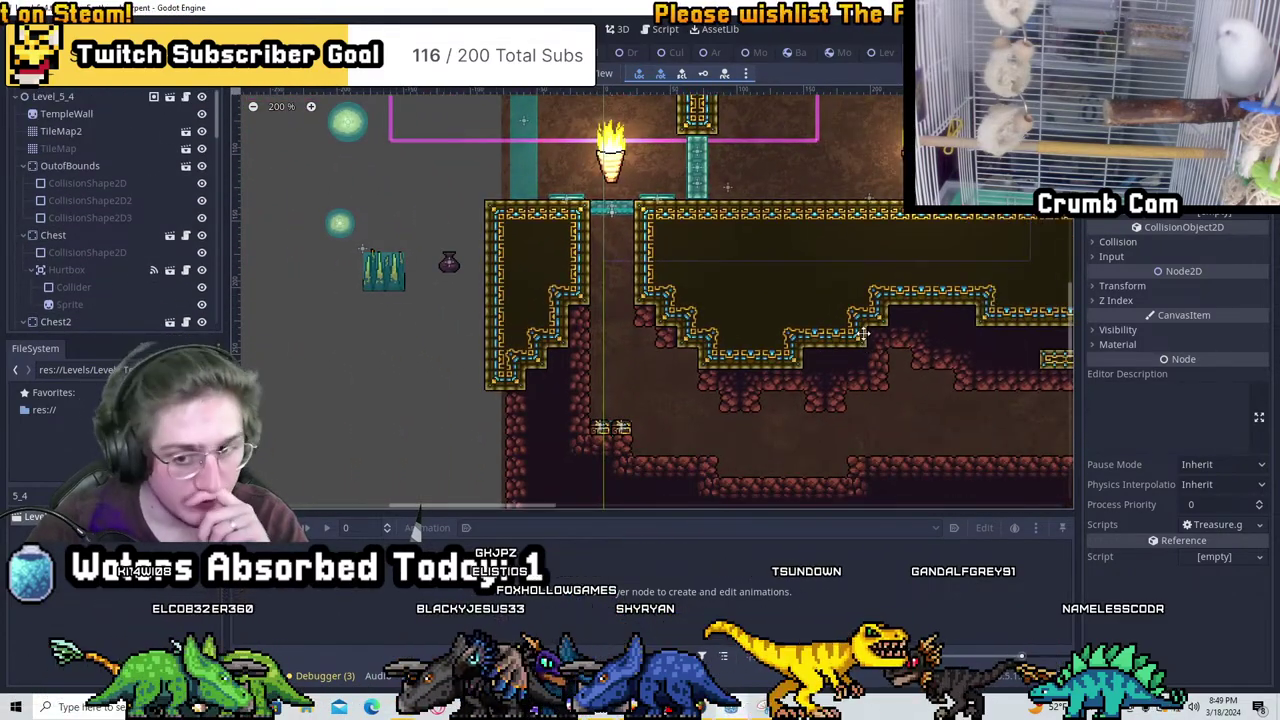
# Frame the cave area around the hive pustule and select the tile map layer
pyautogui.moveTo(862, 335); pyautogui.dragTo(607, 283, button='middle')
pyautogui.moveTo(697, 344); pyautogui.dragTo(430, 338, button='middle')
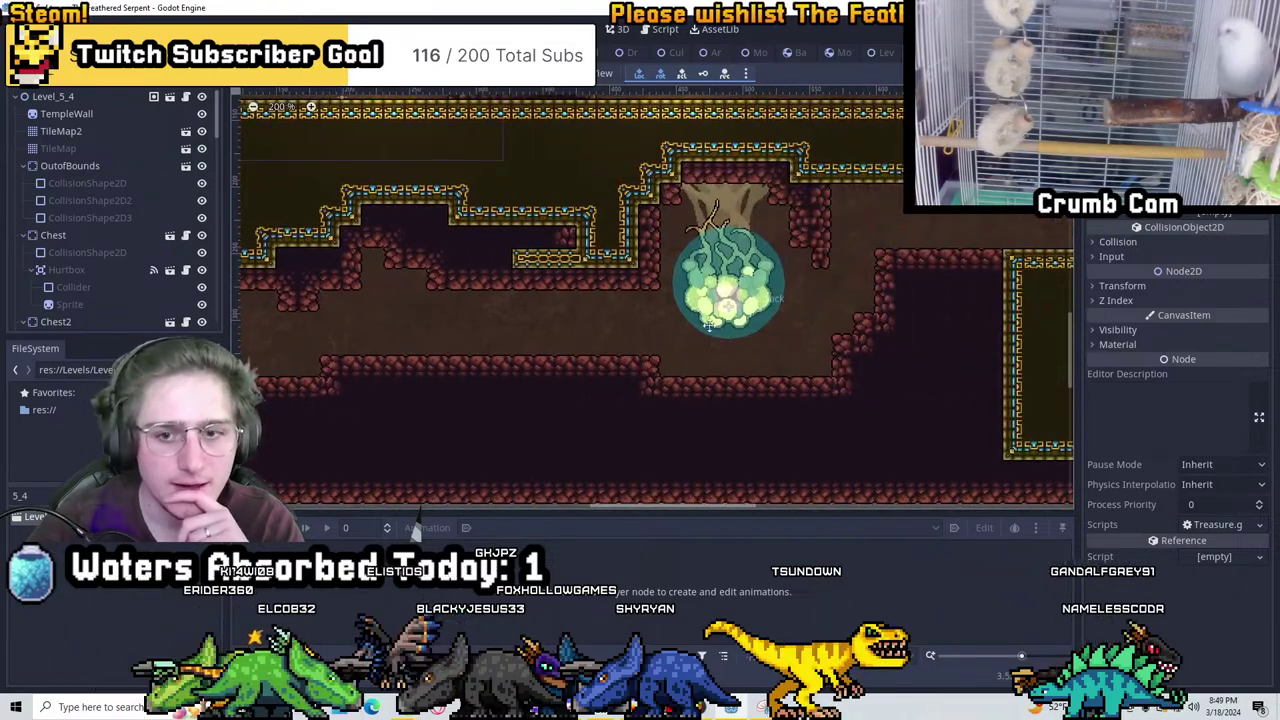
pyautogui.scroll(-1, 584, 331)
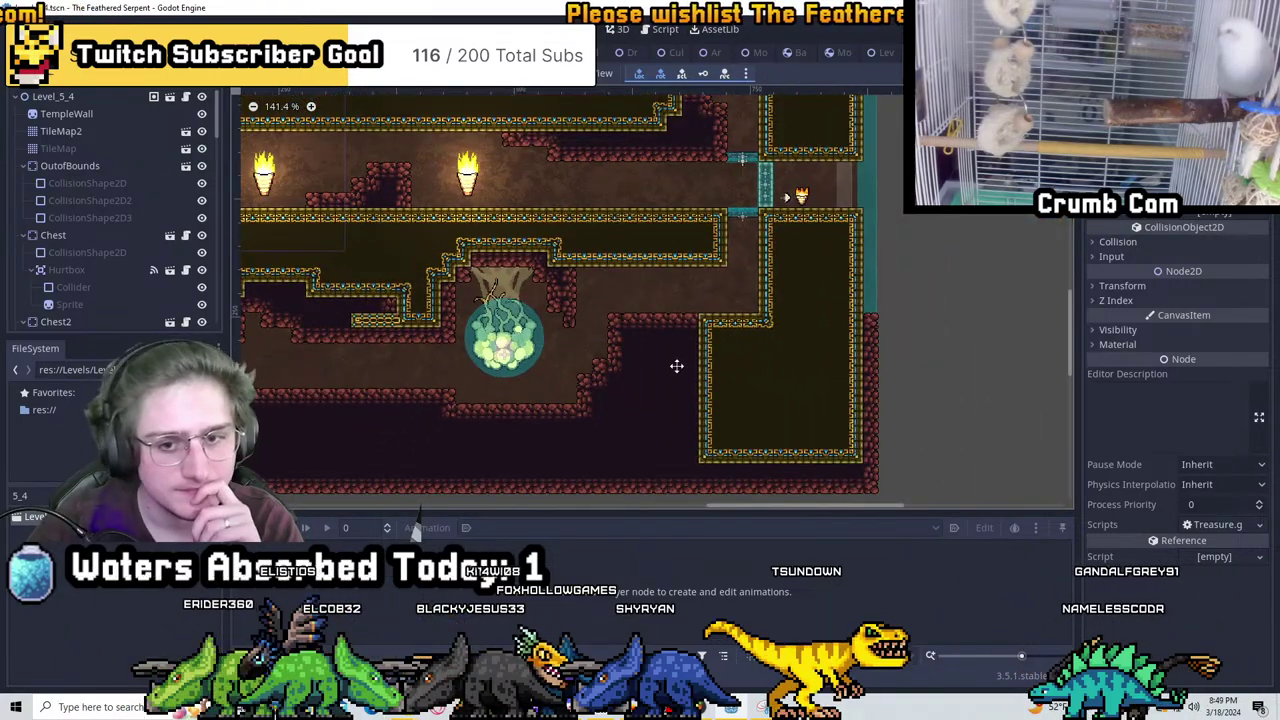
pyautogui.moveTo(677, 366); pyautogui.dragTo(330, 258, button='middle')
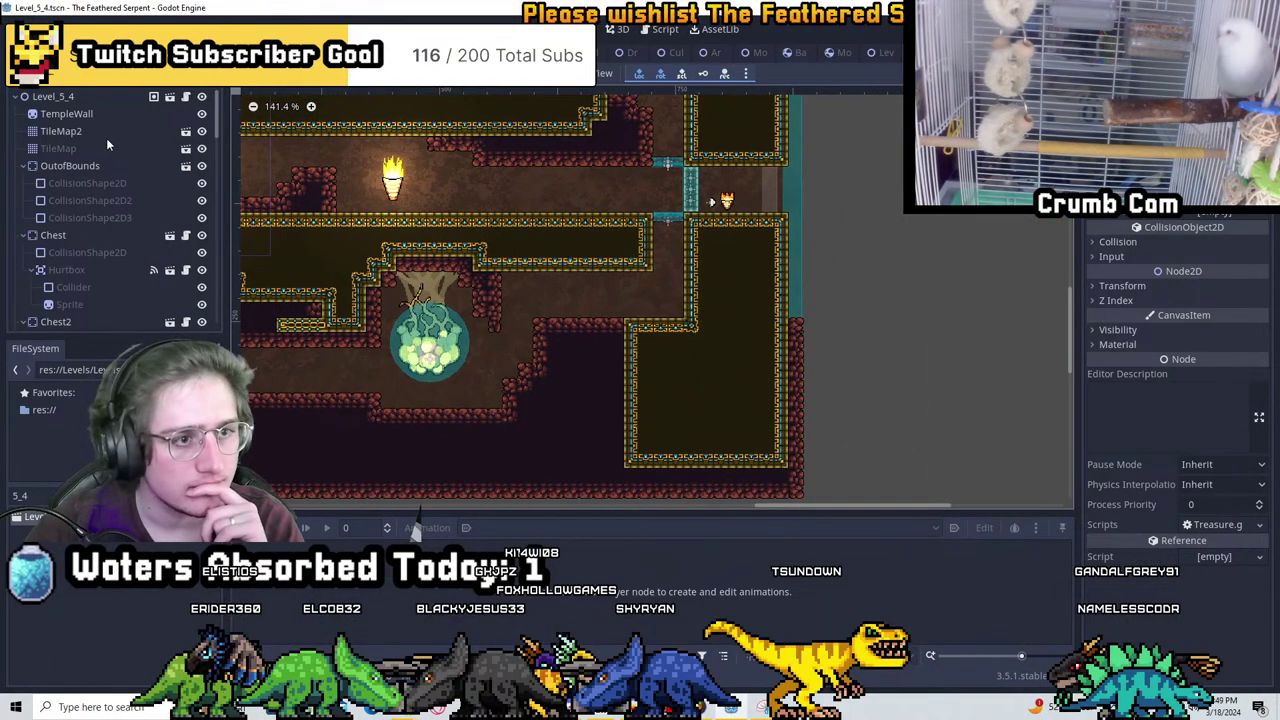
pyautogui.click(68, 149)
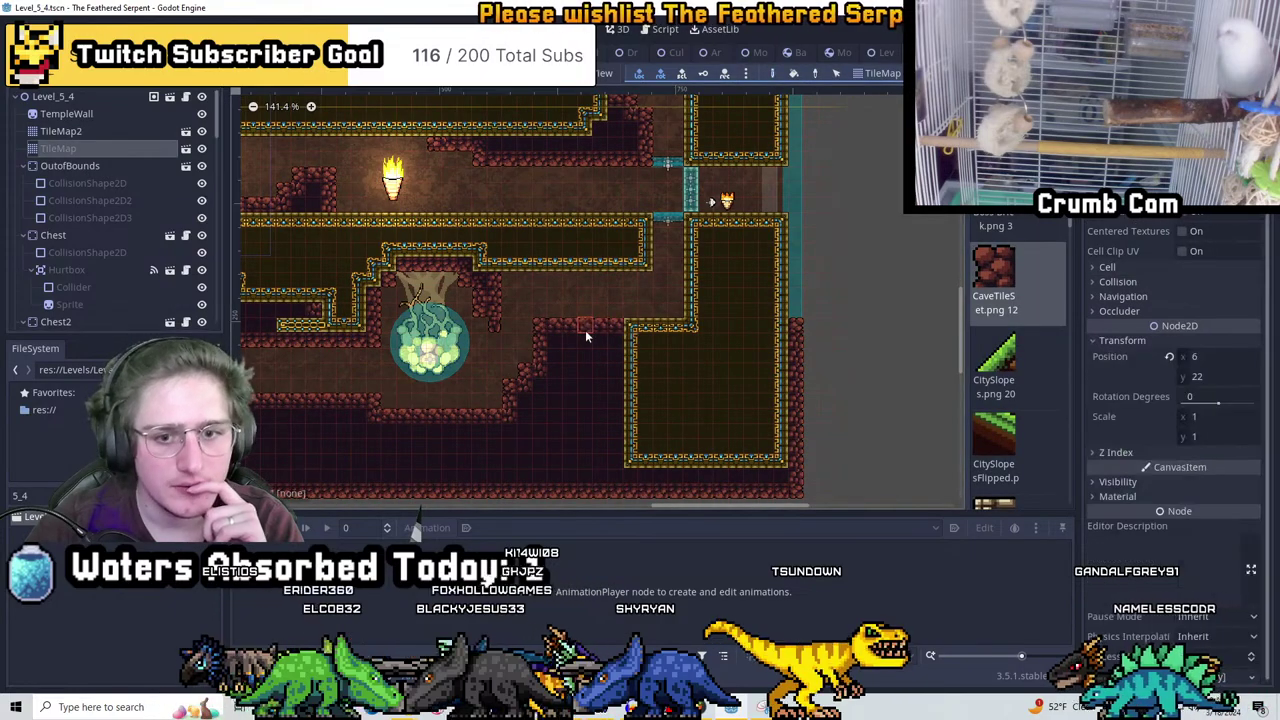
# Switch to TileMap2 and paint cave rock tiles down the empty column
pyautogui.click(535, 306)
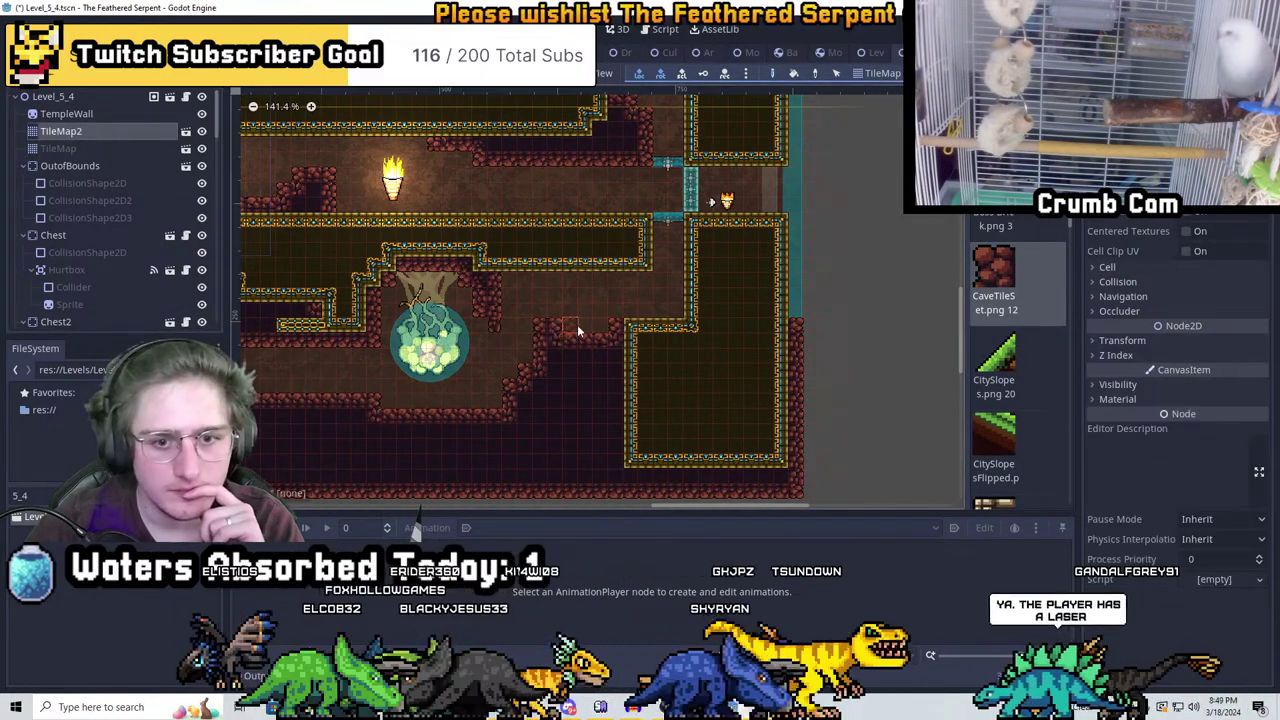
pyautogui.scroll(3, 570, 337)
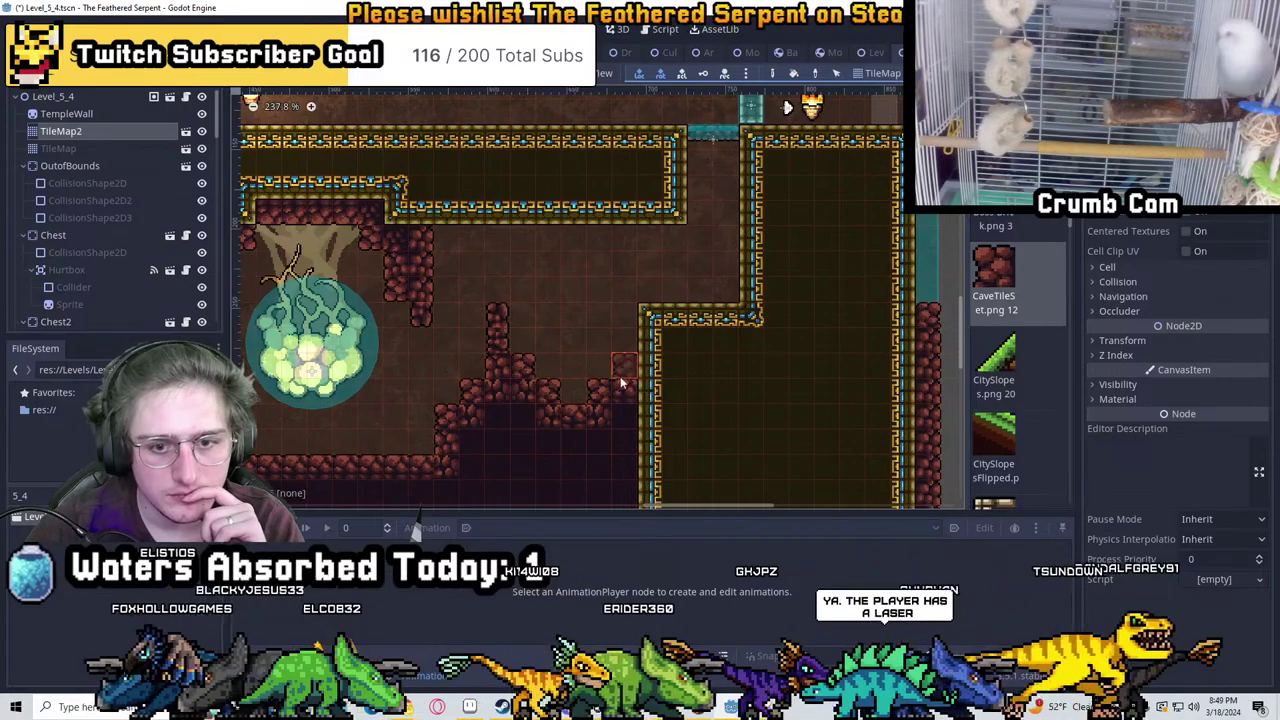
pyautogui.click(584, 391)
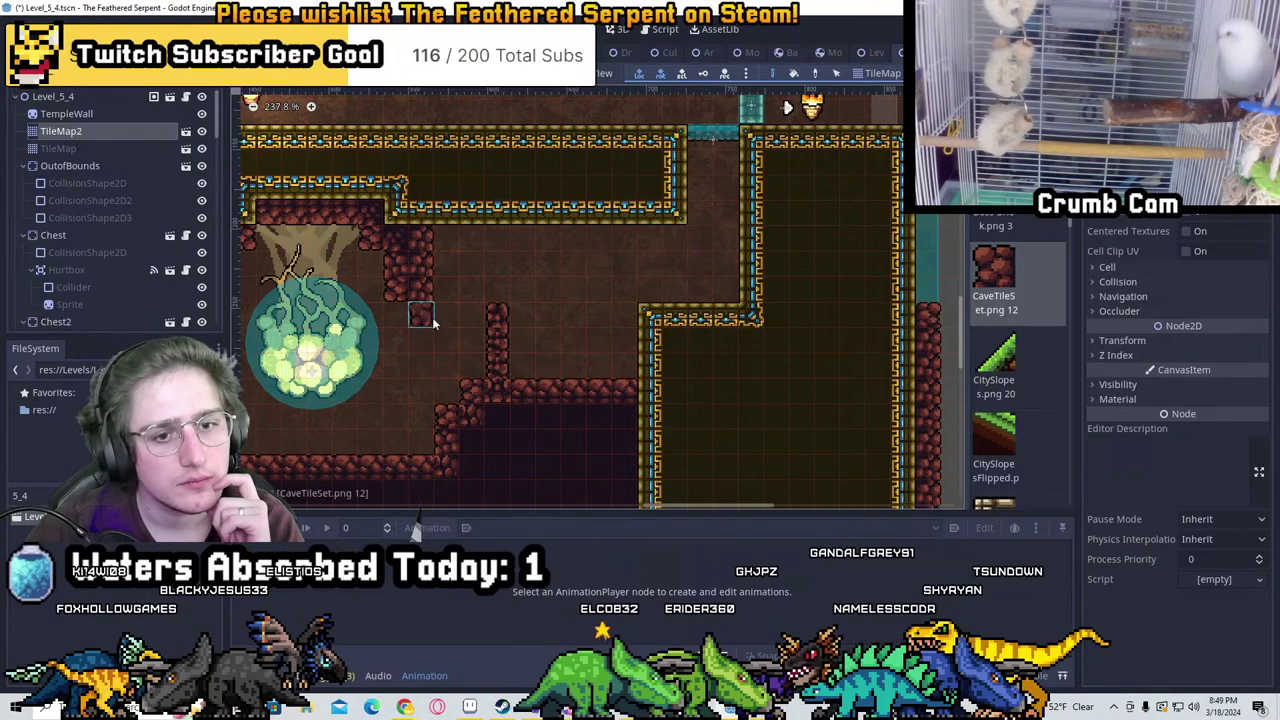
pyautogui.scroll(2, 596, 352)
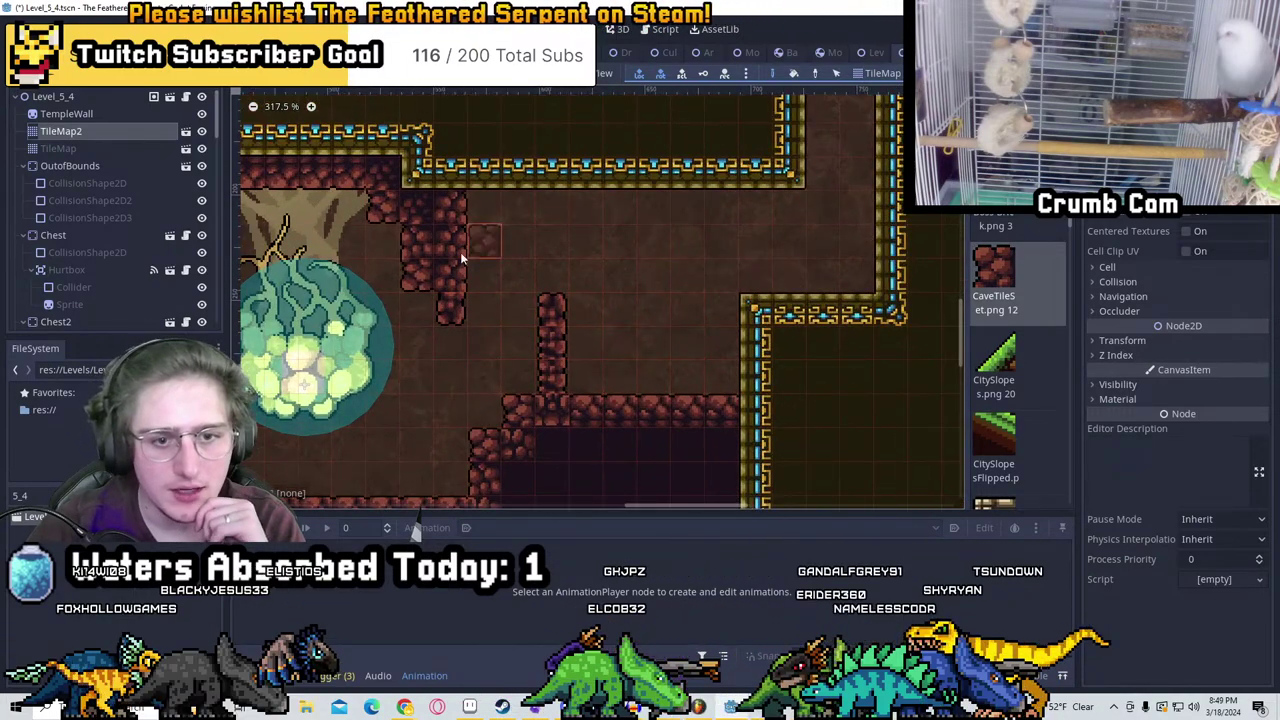
pyautogui.moveTo(520, 316); pyautogui.dragTo(518, 382)
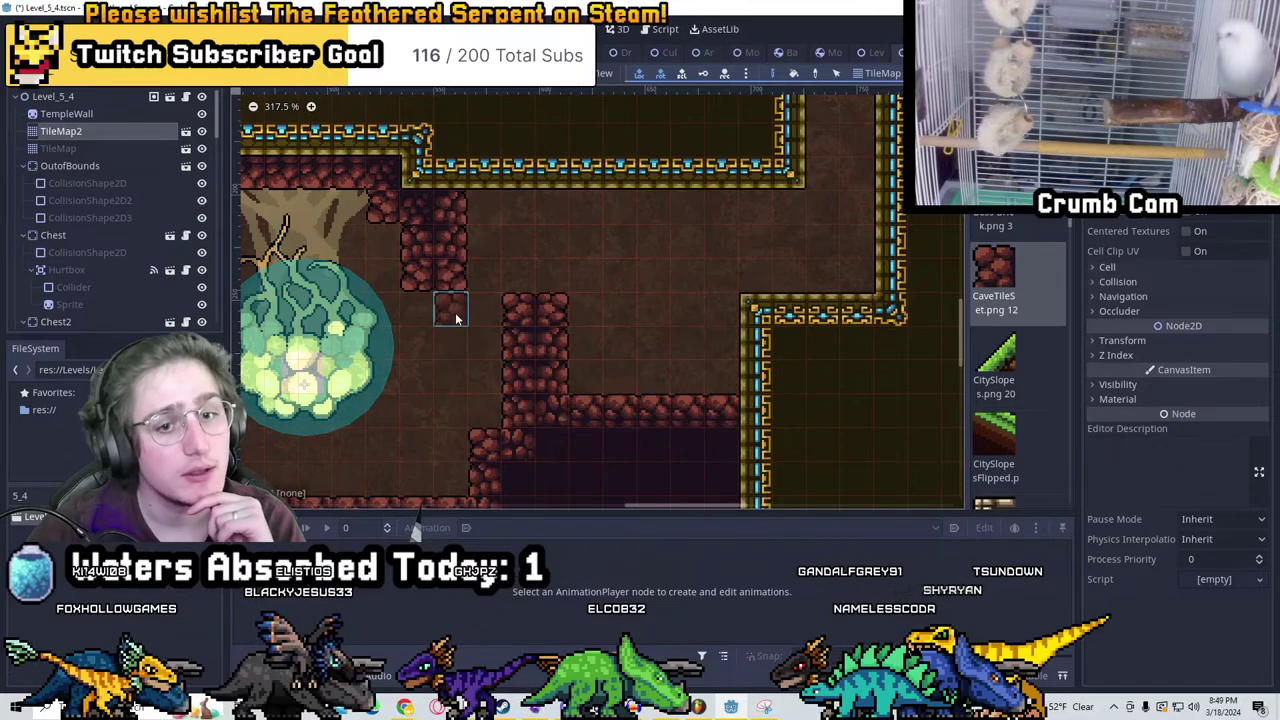
# Erase and repaint cells to shape a narrow rock column with a gap beside it
pyautogui.moveTo(430, 313); pyautogui.dragTo(455, 245, button='right')
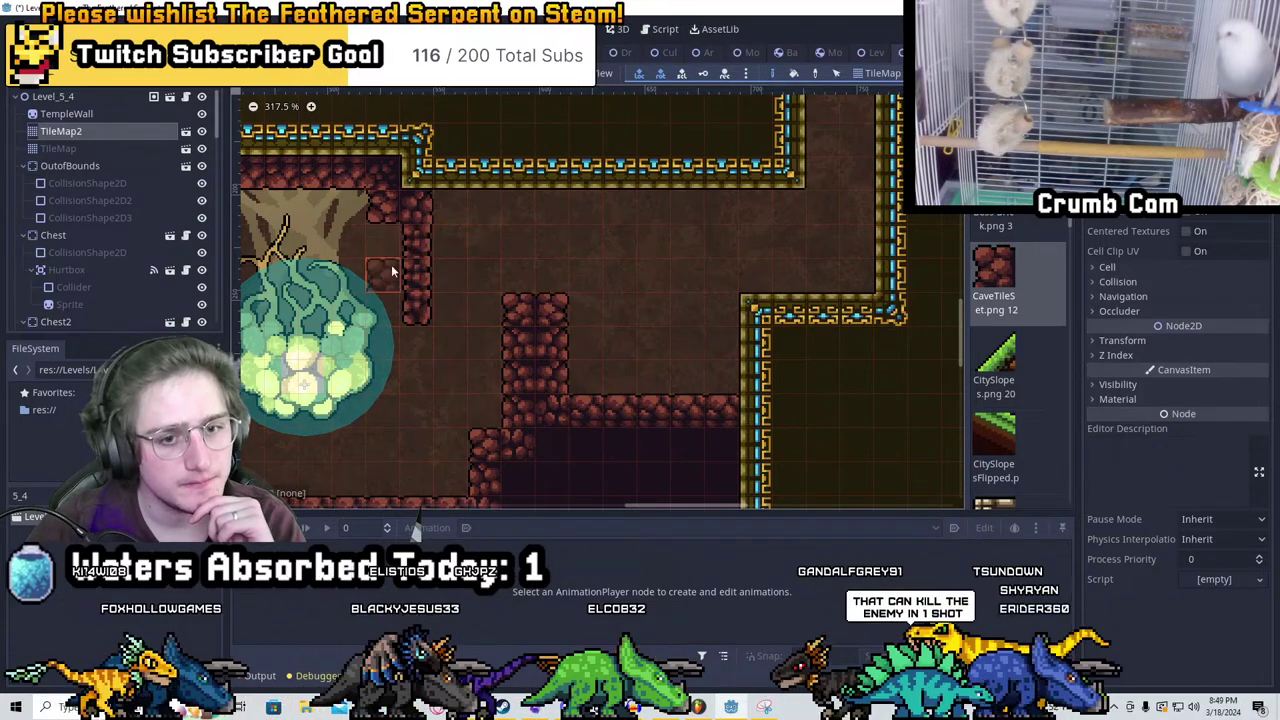
pyautogui.moveTo(392, 270); pyautogui.dragTo(468, 282, button='middle')
pyautogui.moveTo(590, 356); pyautogui.dragTo(600, 327, button='right')
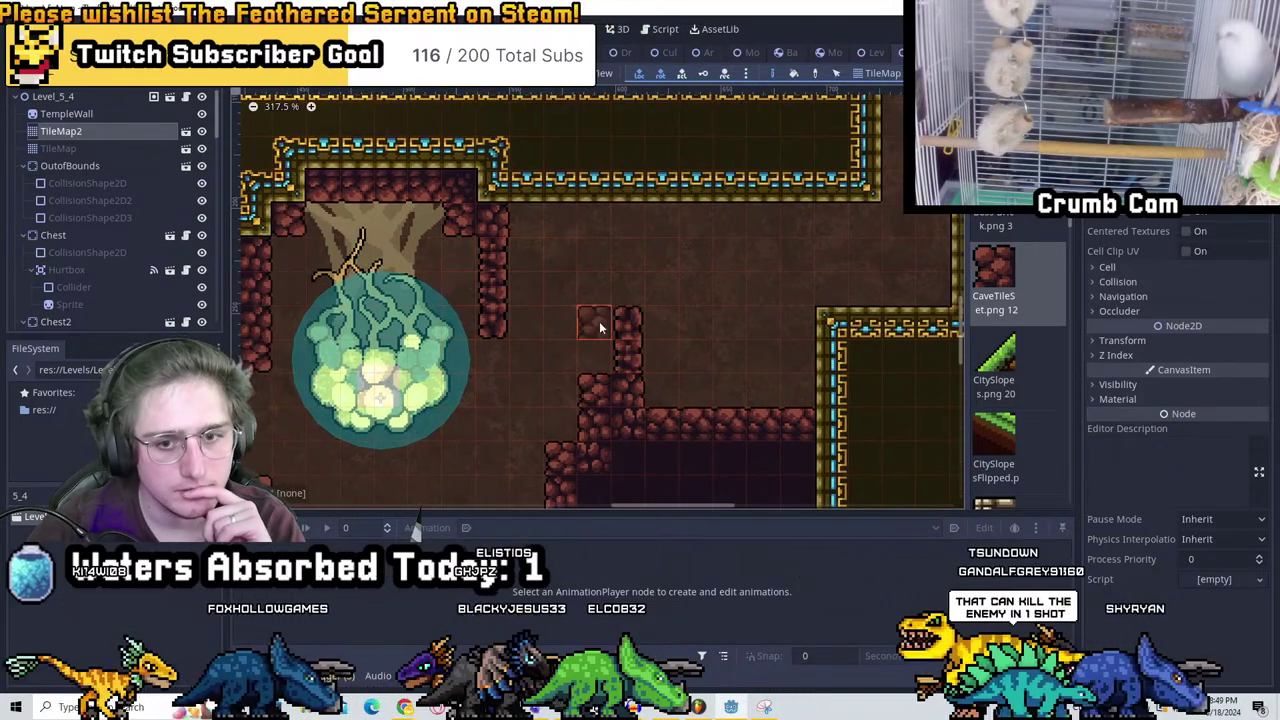
pyautogui.moveTo(600, 327); pyautogui.dragTo(596, 362)
pyautogui.moveTo(626, 318); pyautogui.dragTo(628, 395, button='right')
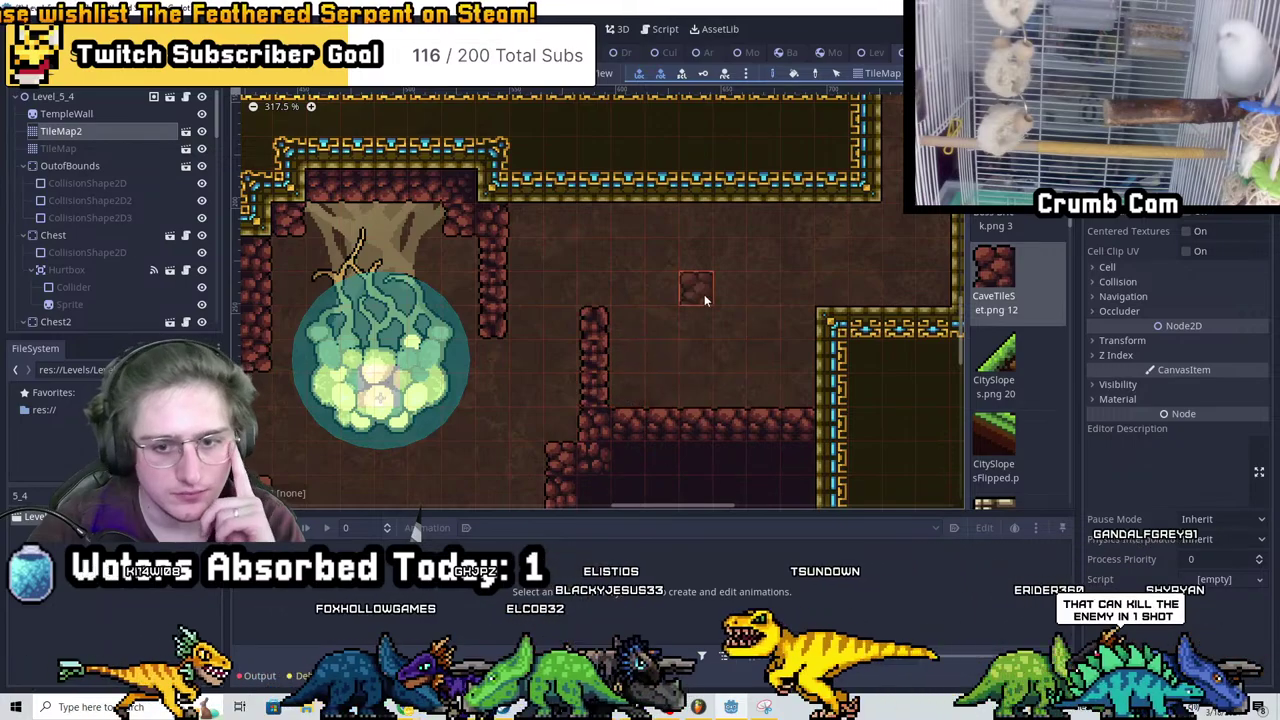
# Instance TempleBreakingPlatform.tscn as a child of the level's root node
pyautogui.click(52, 96)
pyautogui.hotkey('ctrl', 'shift', 'a')
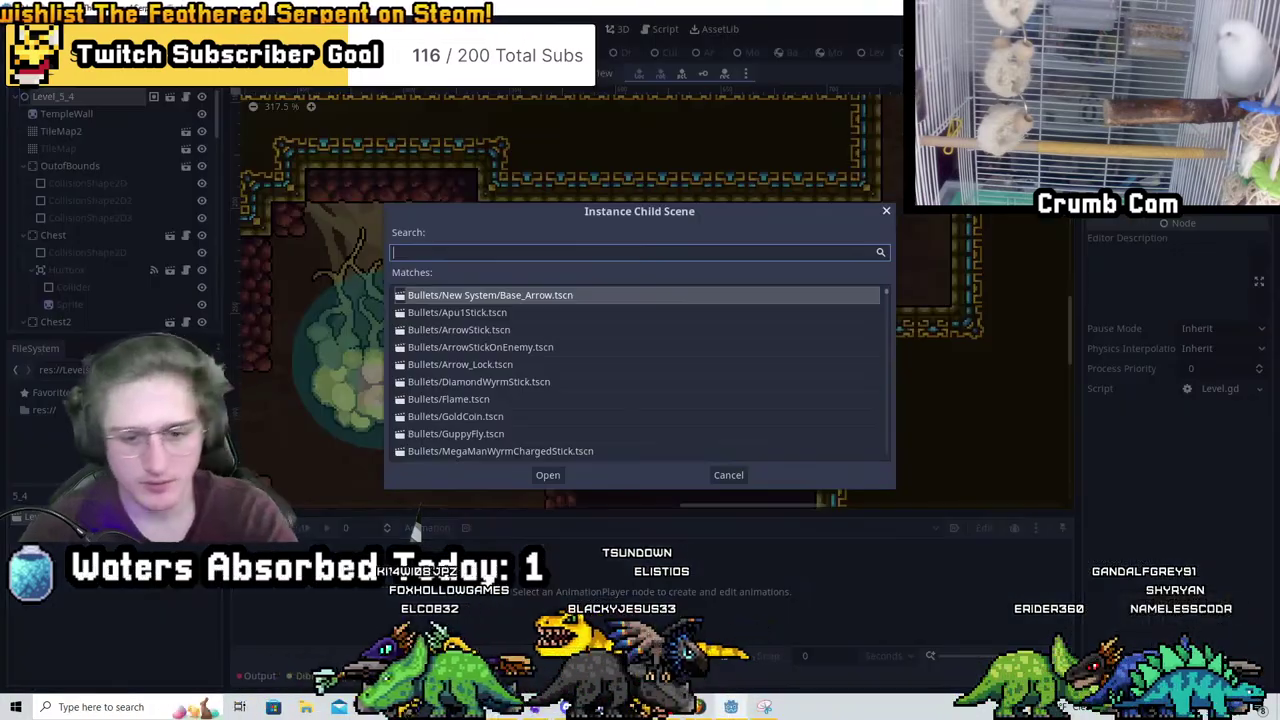
pyautogui.write('templebre')
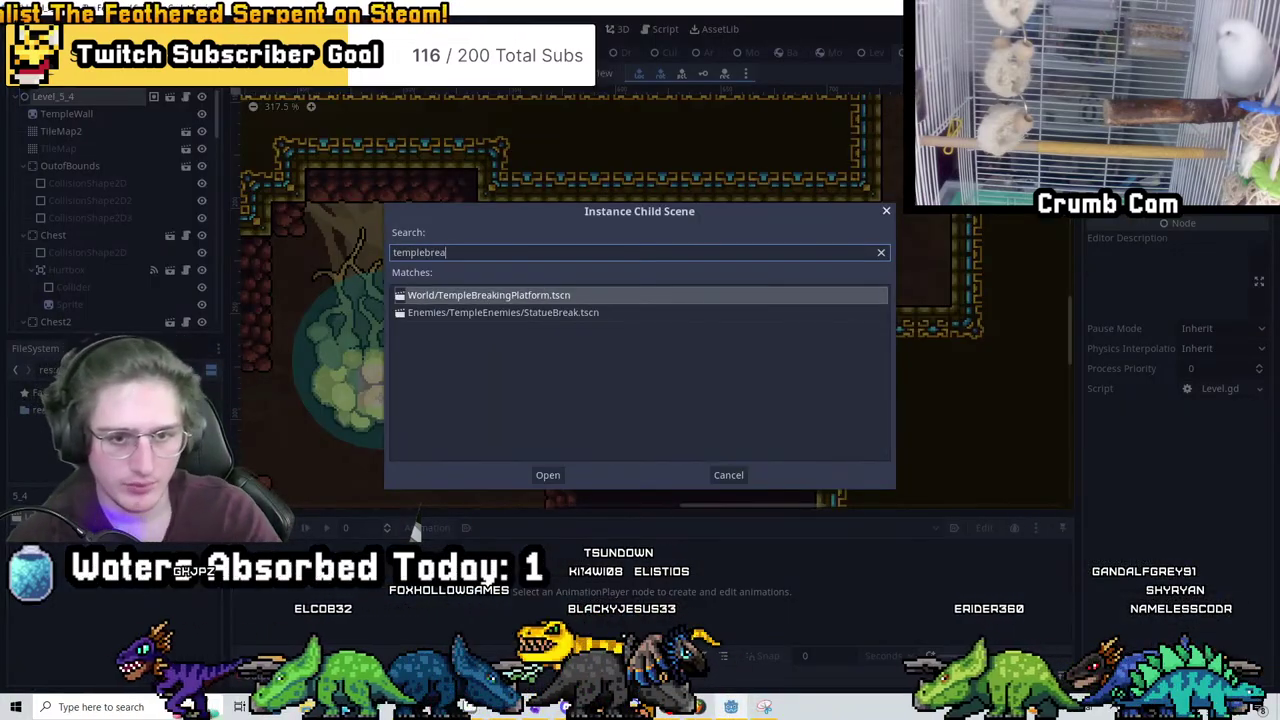
pyautogui.write('a')
pyautogui.press('Return')
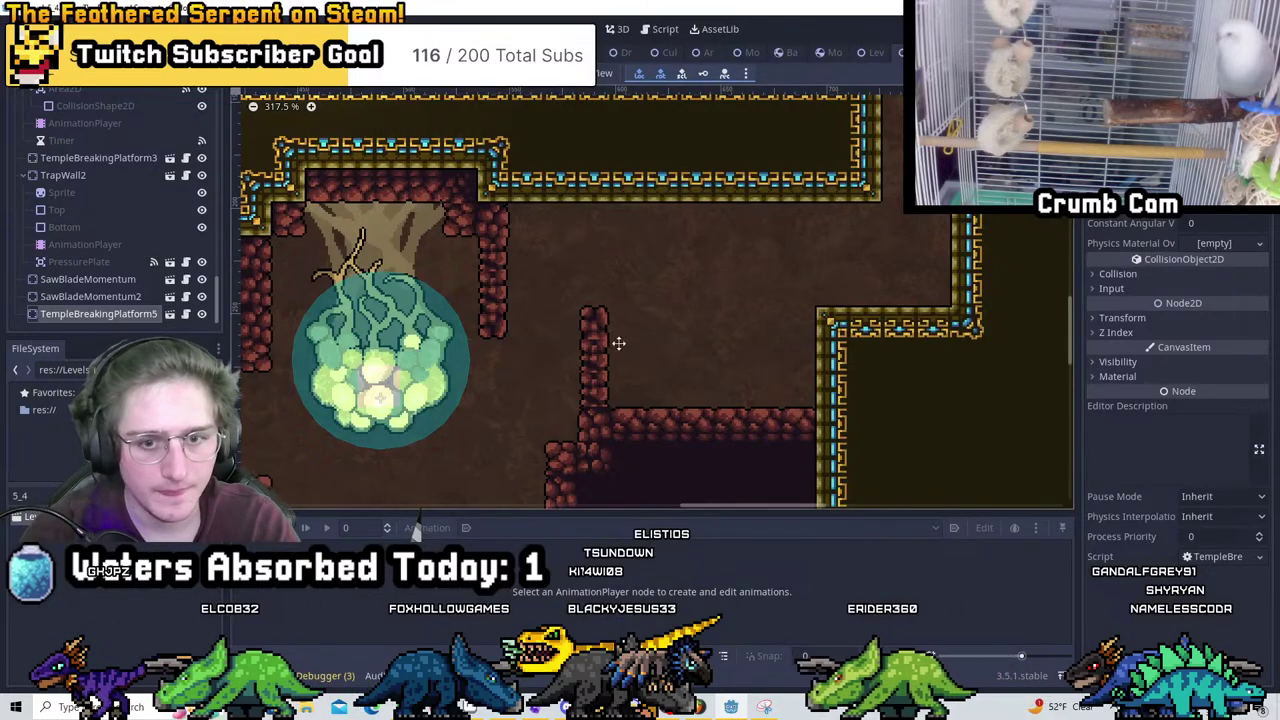
# Position the platform across the gap between the two rock columns and save
pyautogui.scroll(-5, 849, 261)
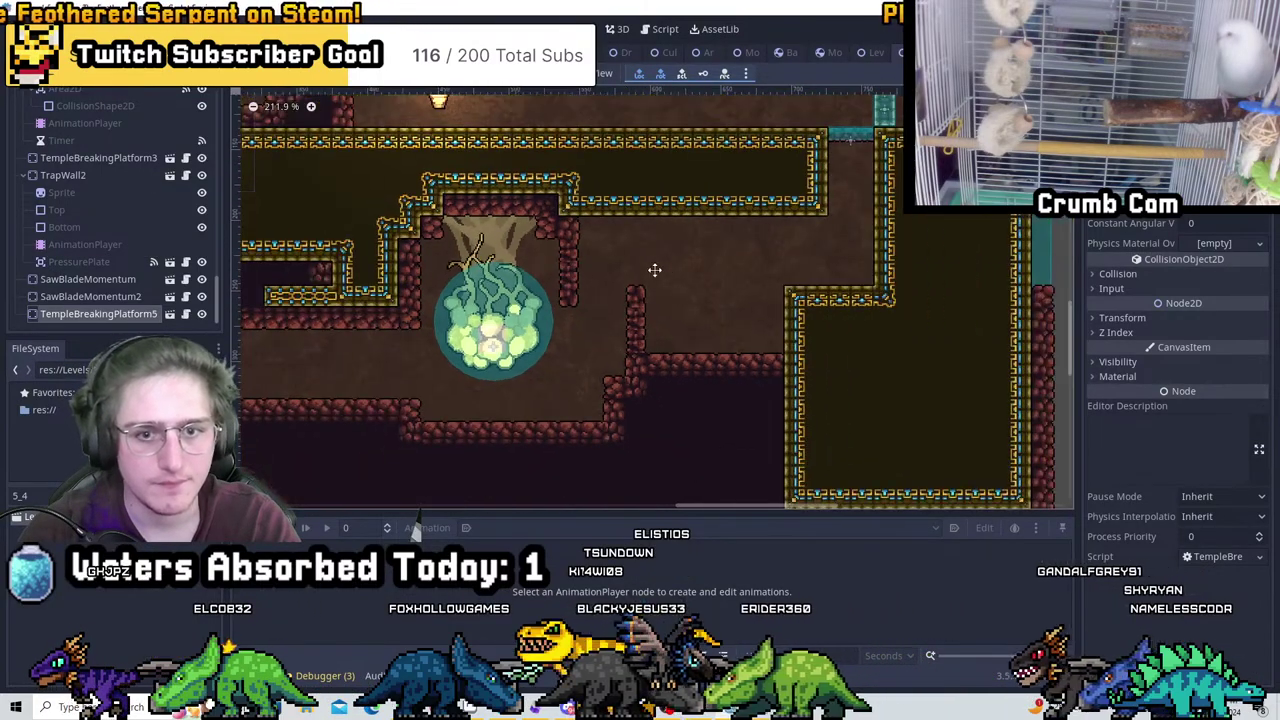
pyautogui.scroll(5, 523, 280)
pyautogui.moveTo(600, 310); pyautogui.dragTo(642, 273)
pyautogui.scroll(2, 642, 273)
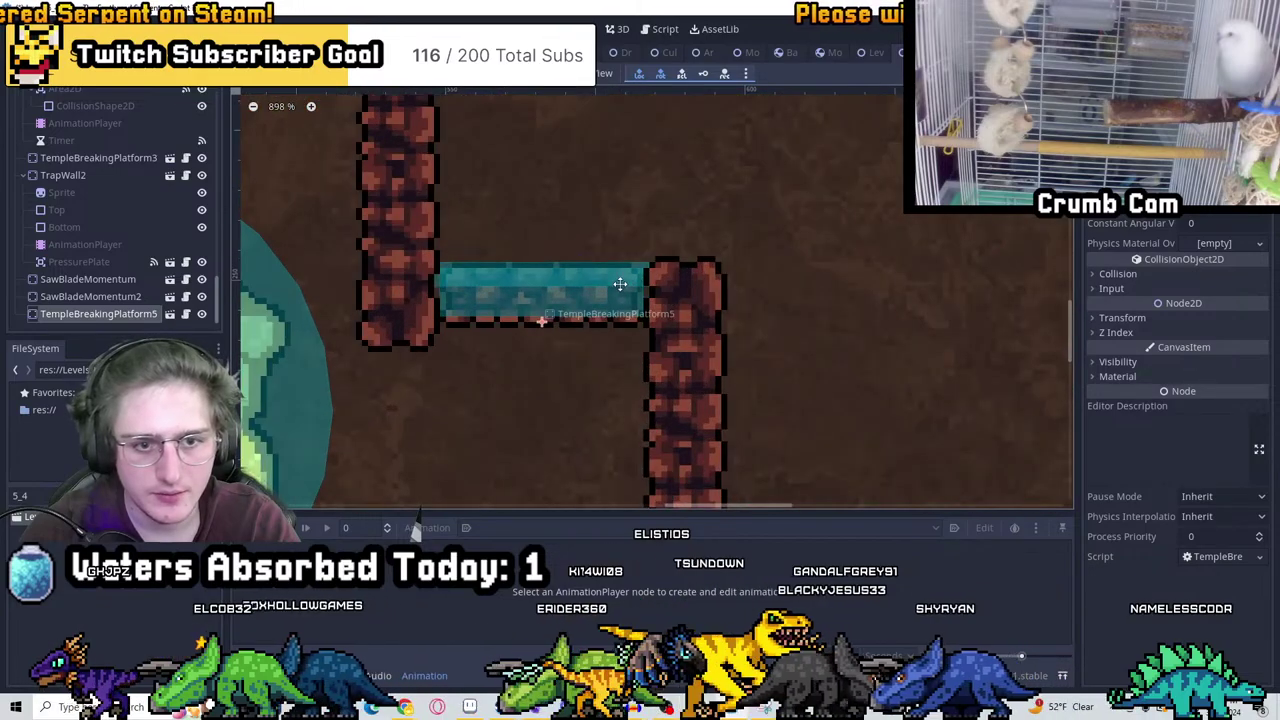
pyautogui.scroll(-6, 620, 281)
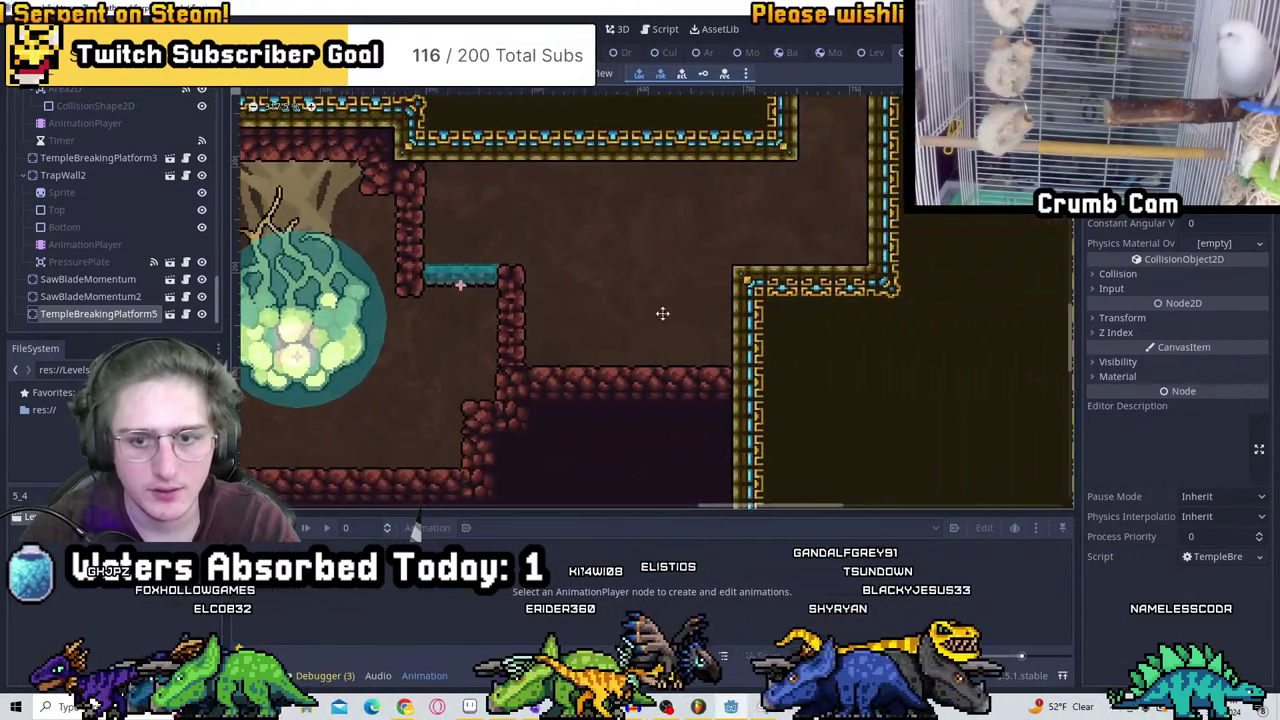
pyautogui.hotkey('ctrl', 's')
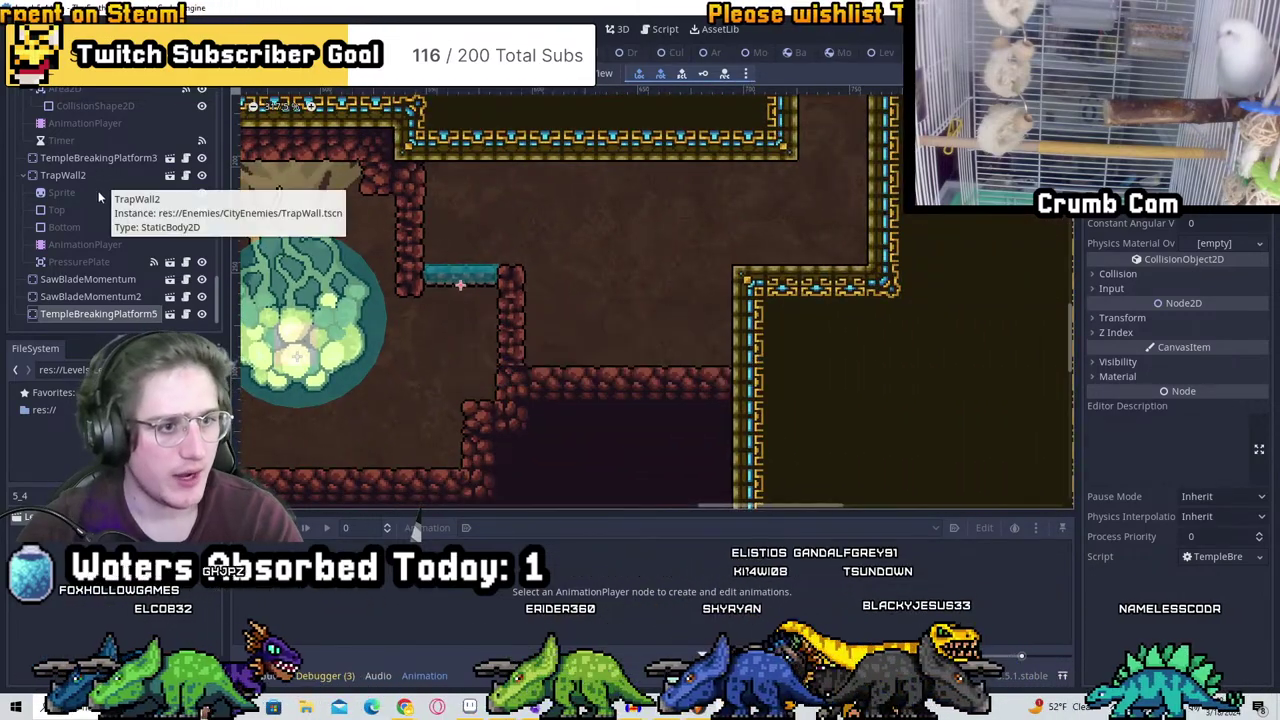
pyautogui.scroll(8, 60, 195)
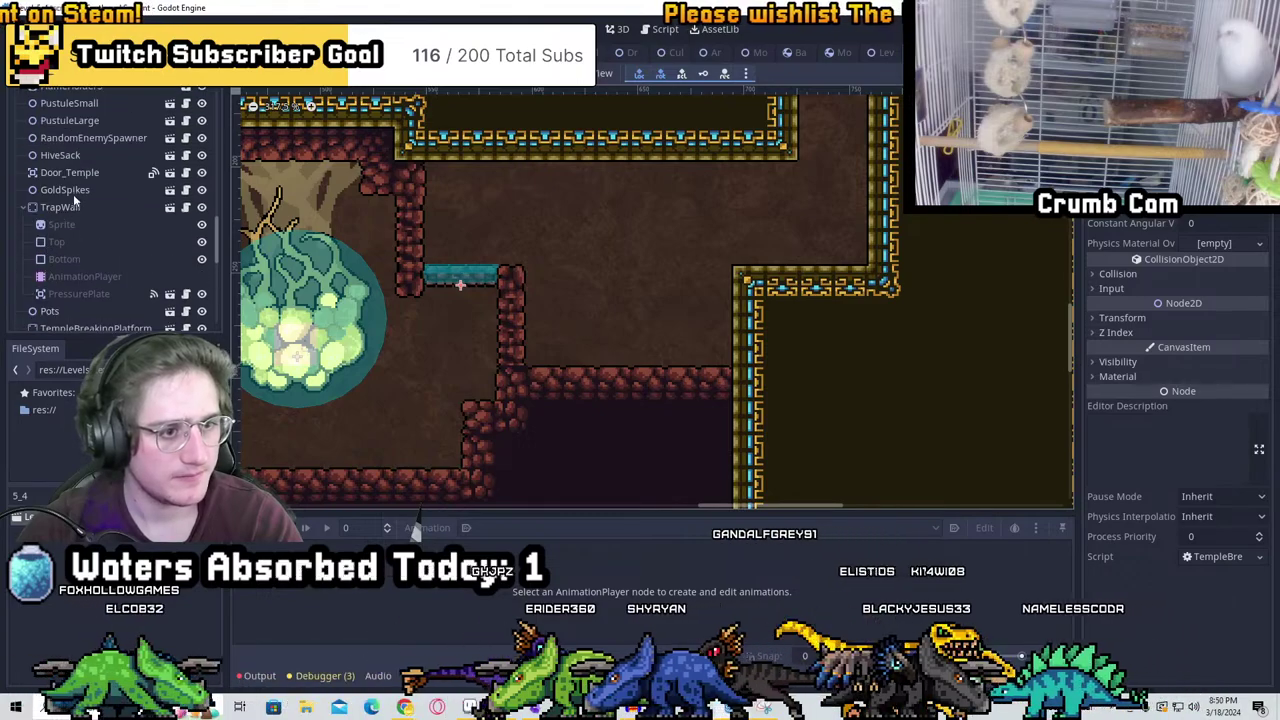
# Duplicate GoldSpikes and place the copy to the right of the original
pyautogui.click(70, 190)
pyautogui.scroll(-3, 766, 256)
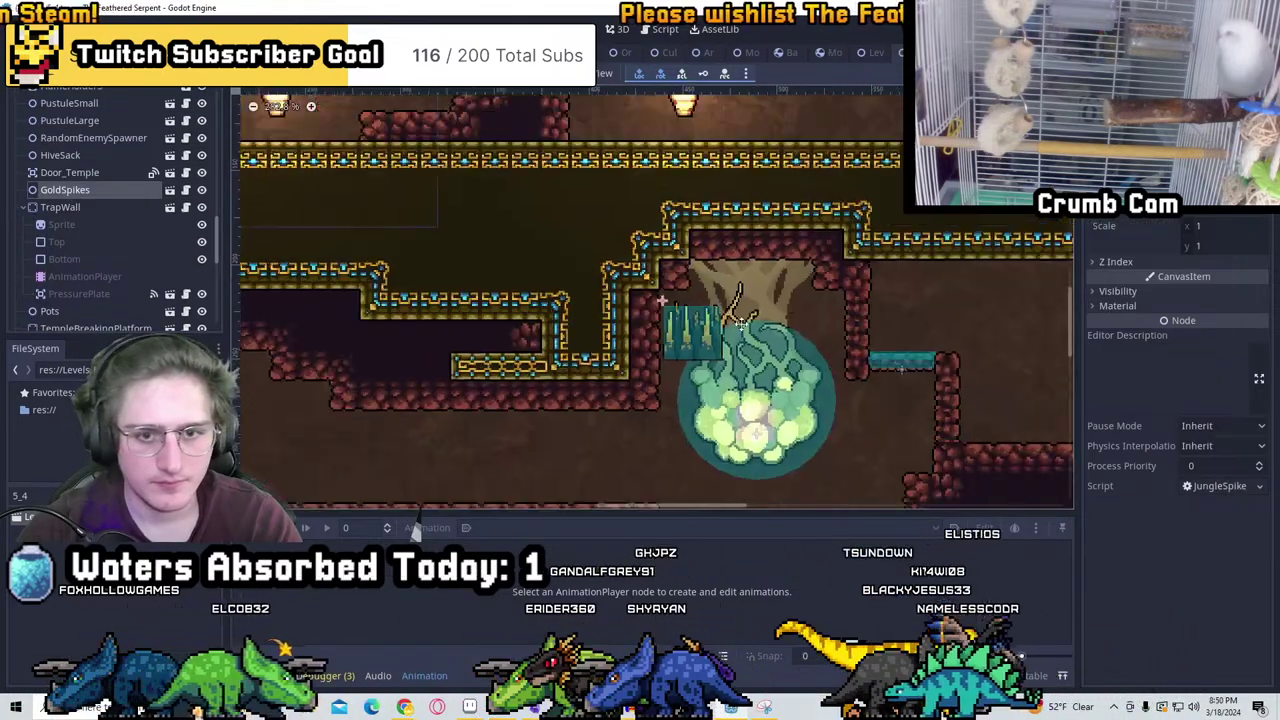
pyautogui.moveTo(766, 256); pyautogui.dragTo(520, 268, button='middle')
pyautogui.scroll(3, 803, 276)
pyautogui.scroll(5, 809, 286)
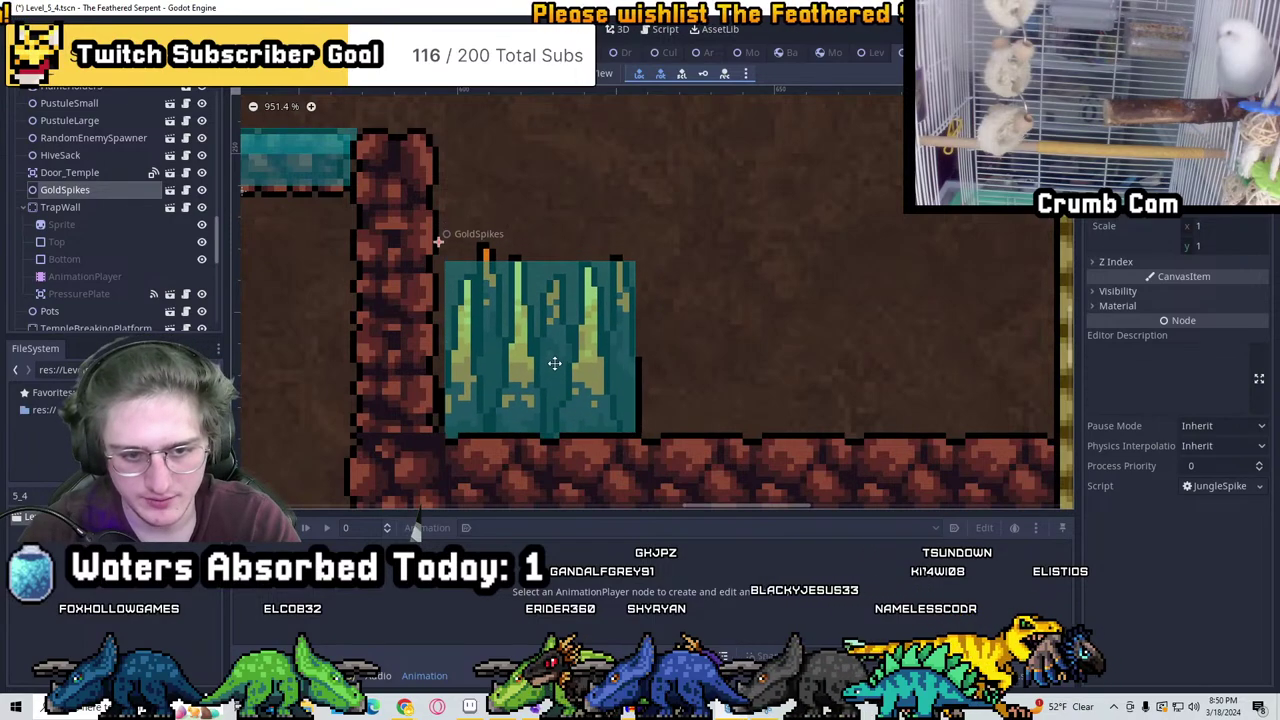
pyautogui.scroll(3, 620, 372)
pyautogui.scroll(-1, 620, 372)
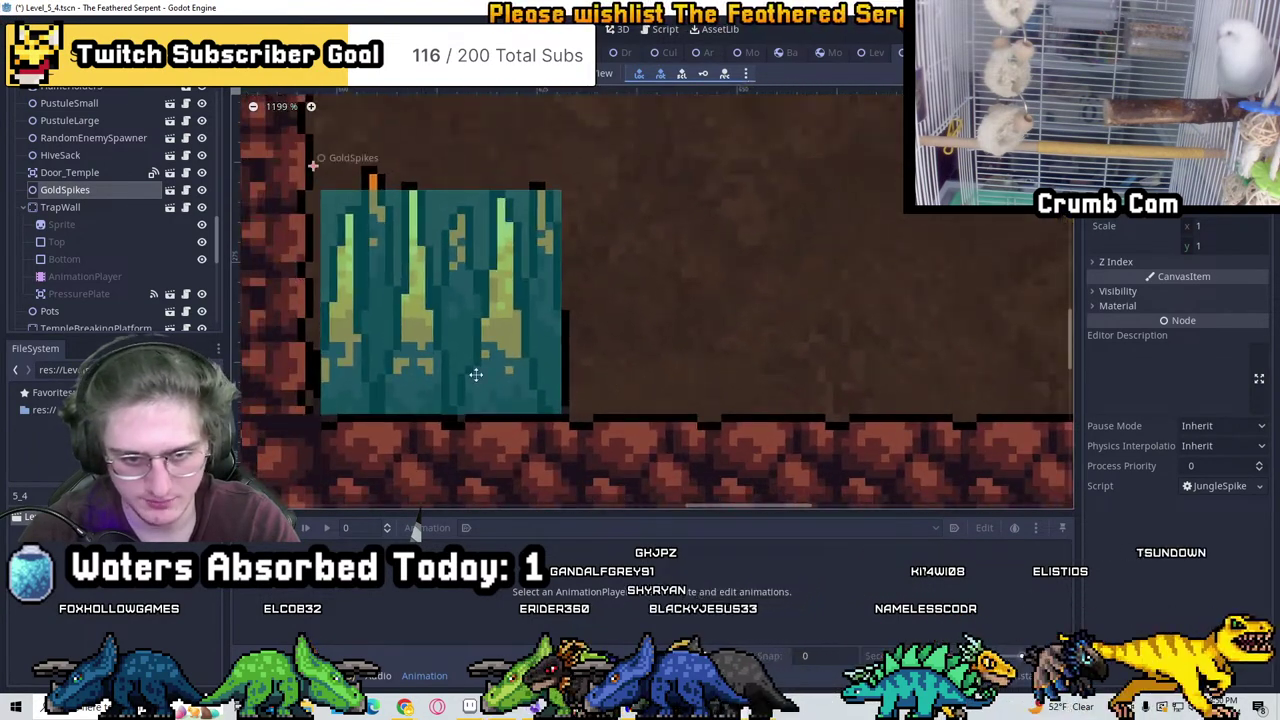
pyautogui.hotkey('ctrl', 'd')
pyautogui.moveTo(411, 361); pyautogui.dragTo(659, 361)
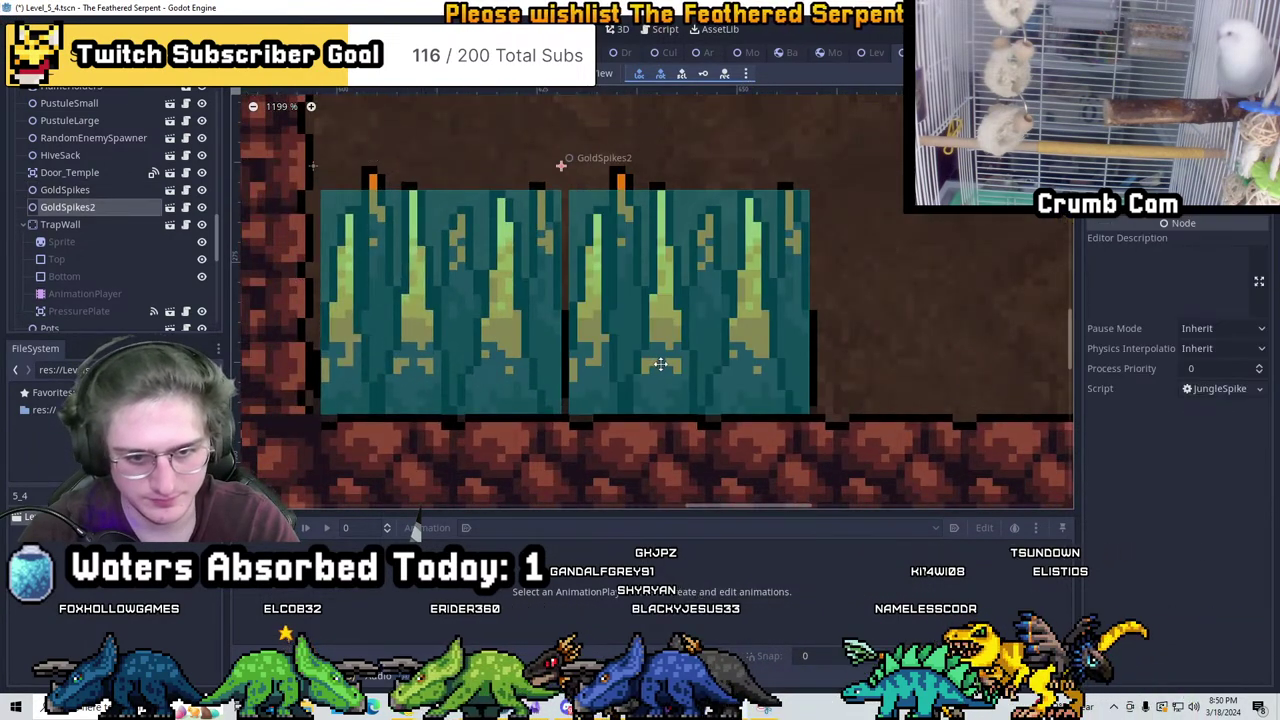
# Duplicate both spike groups, delete GoldSpikes4, and move GoldSpikes3 beside GoldSpikes2
pyautogui.keyDown('shift'); pyautogui.click(64, 189); pyautogui.keyUp('shift')
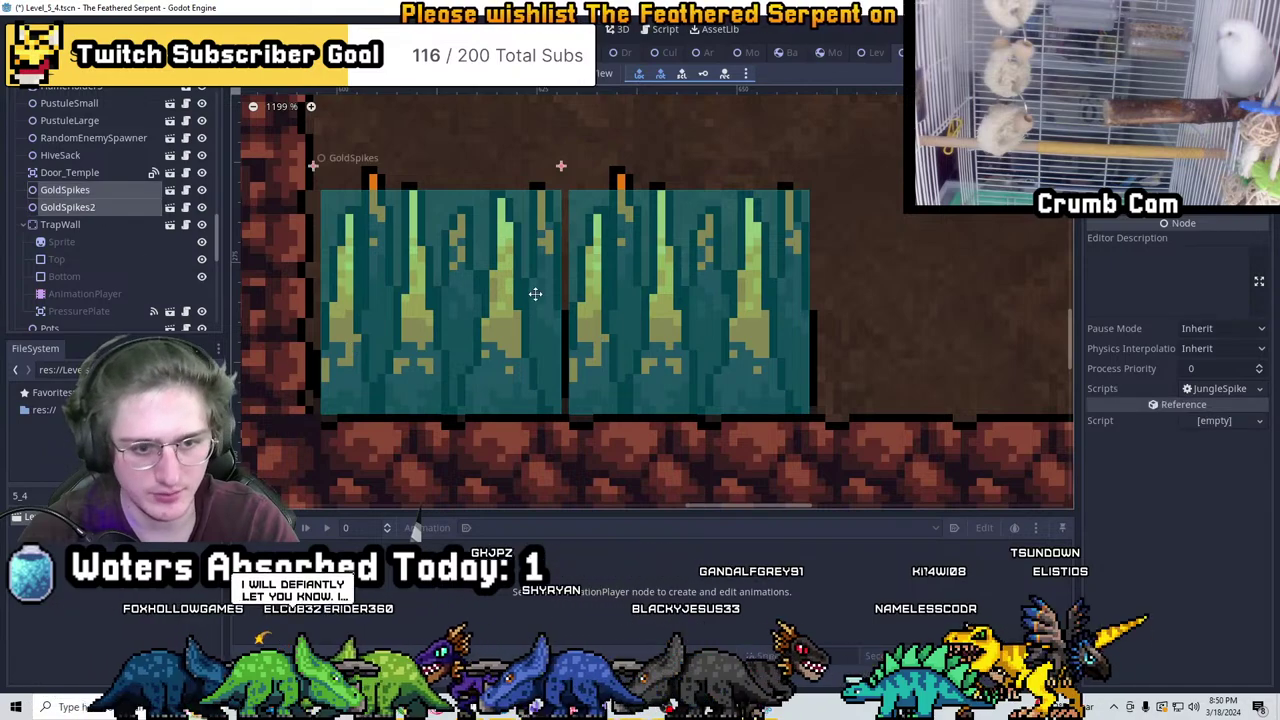
pyautogui.moveTo(746, 335); pyautogui.dragTo(608, 332, button='middle')
pyautogui.hotkey('ctrl', 'd')
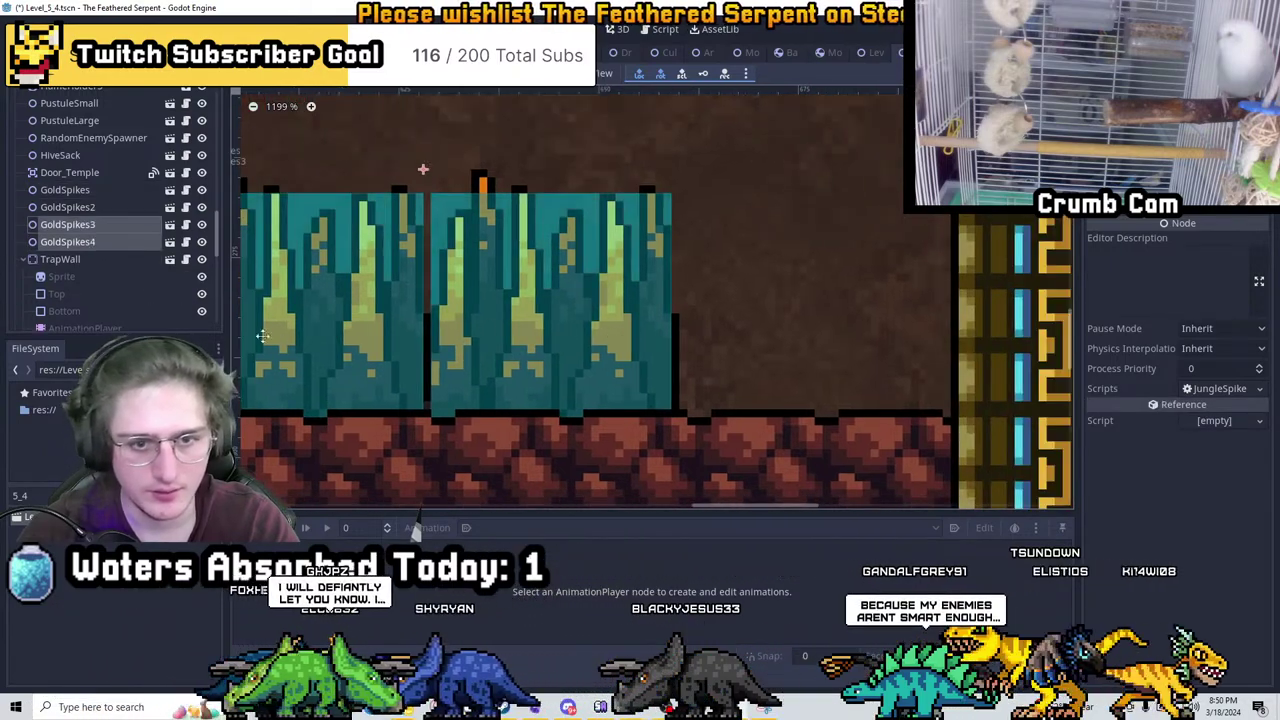
pyautogui.press('Delete')
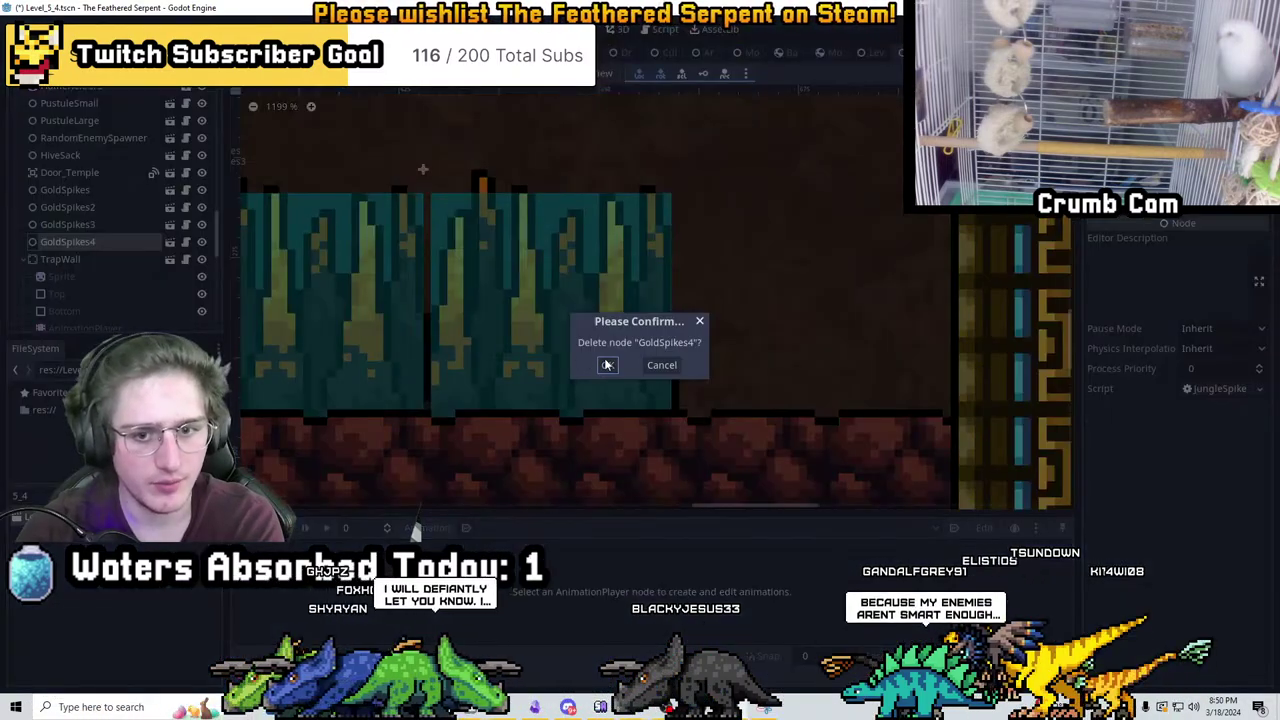
pyautogui.click(606, 362)
pyautogui.moveTo(600, 346); pyautogui.dragTo(800, 398)
# Shift all three gold spike sections about 6 px right and save Level_5_4
pyautogui.scroll(-2, 800, 398)
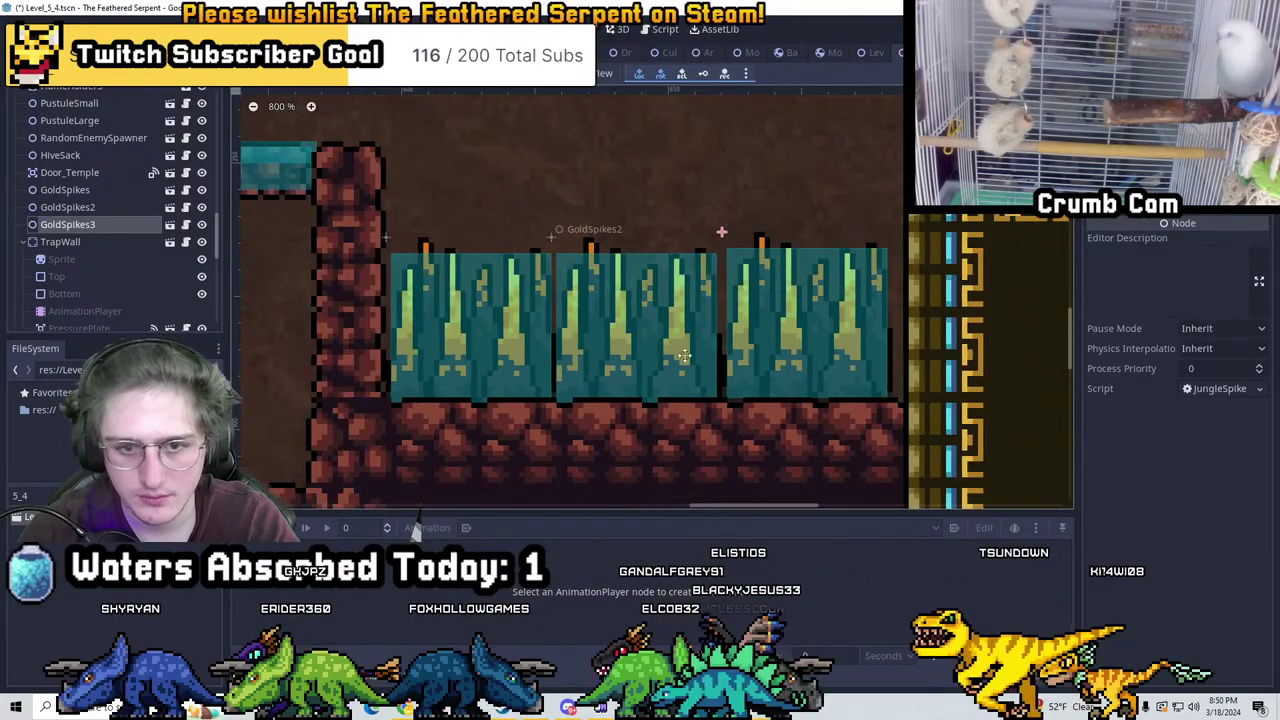
pyautogui.scroll(2, 703, 343)
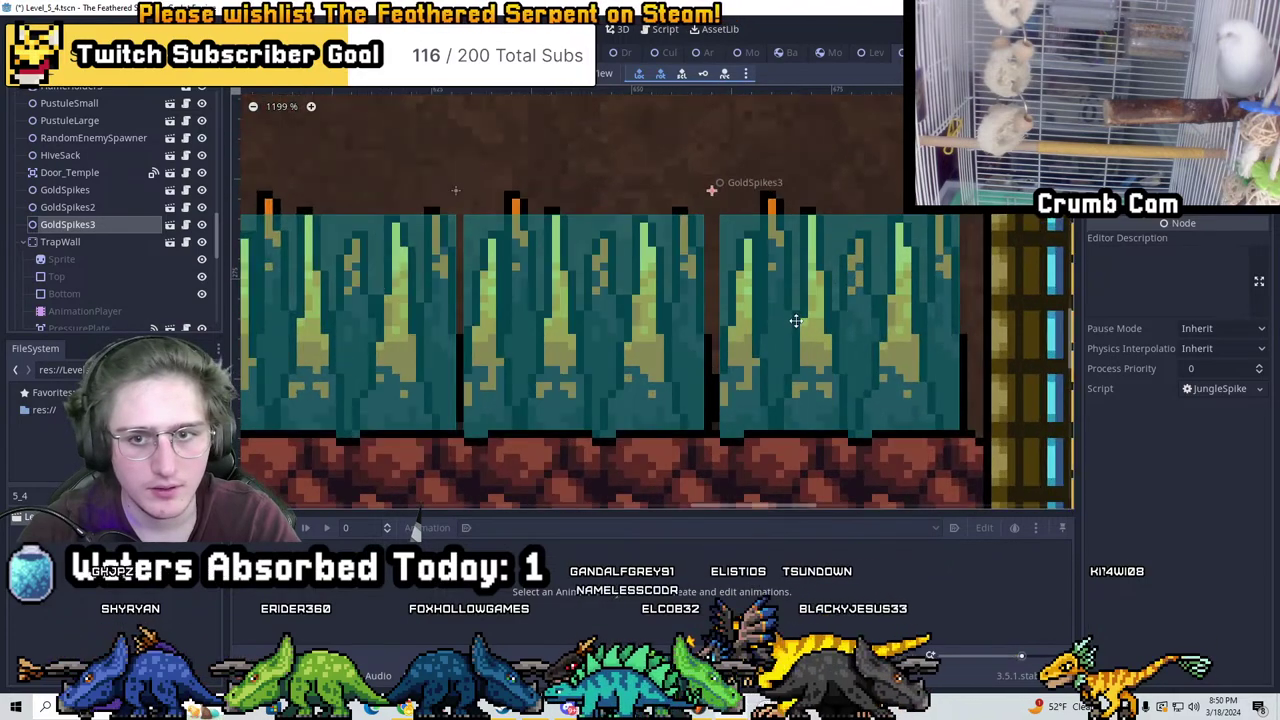
pyautogui.scroll(-2, 475, 308)
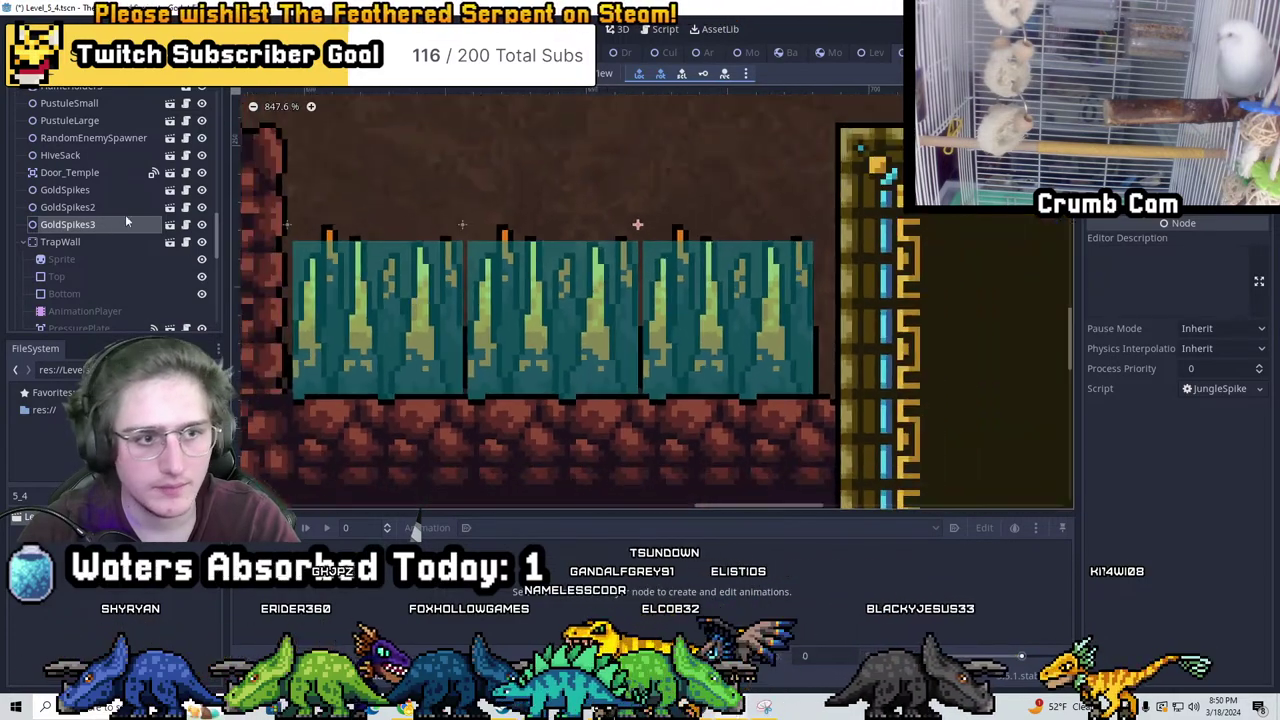
pyautogui.keyDown('shift'); pyautogui.click(95, 192); pyautogui.keyUp('shift')
pyautogui.moveTo(645, 343); pyautogui.dragTo(651, 344)
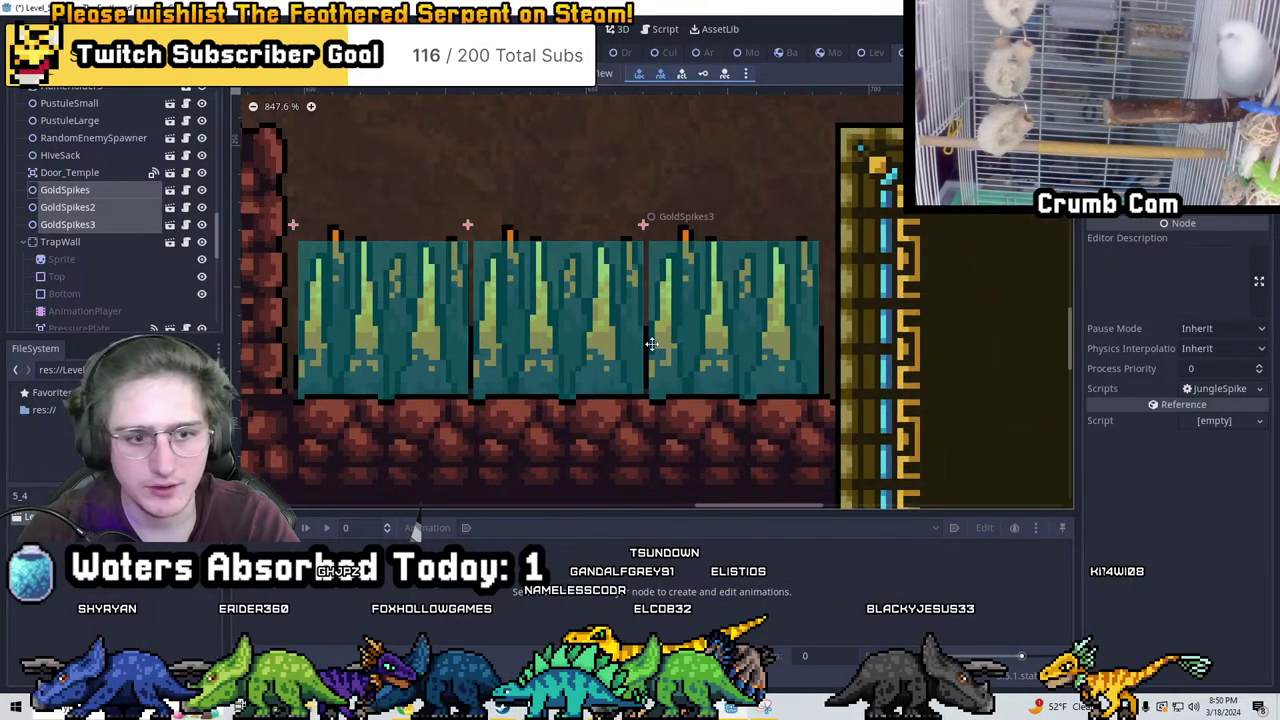
pyautogui.scroll(-2, 628, 347)
pyautogui.hotkey('ctrl', 's')
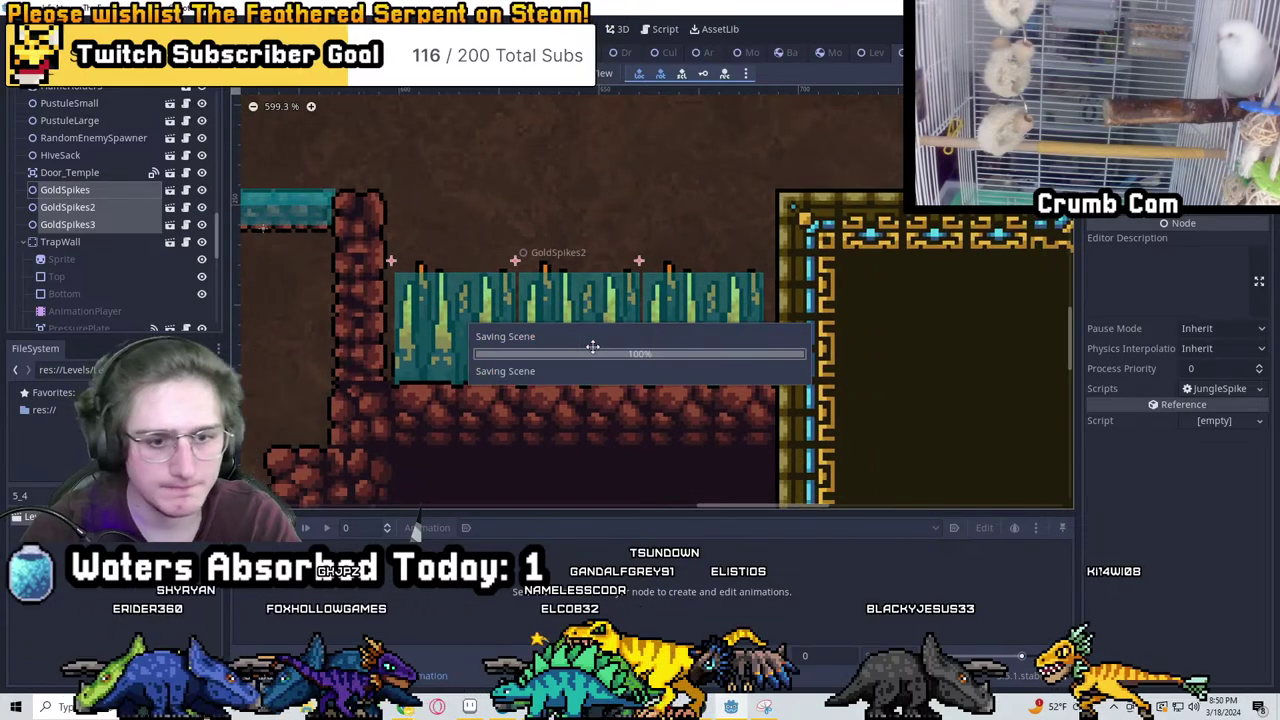
pyautogui.scroll(4, 620, 355)
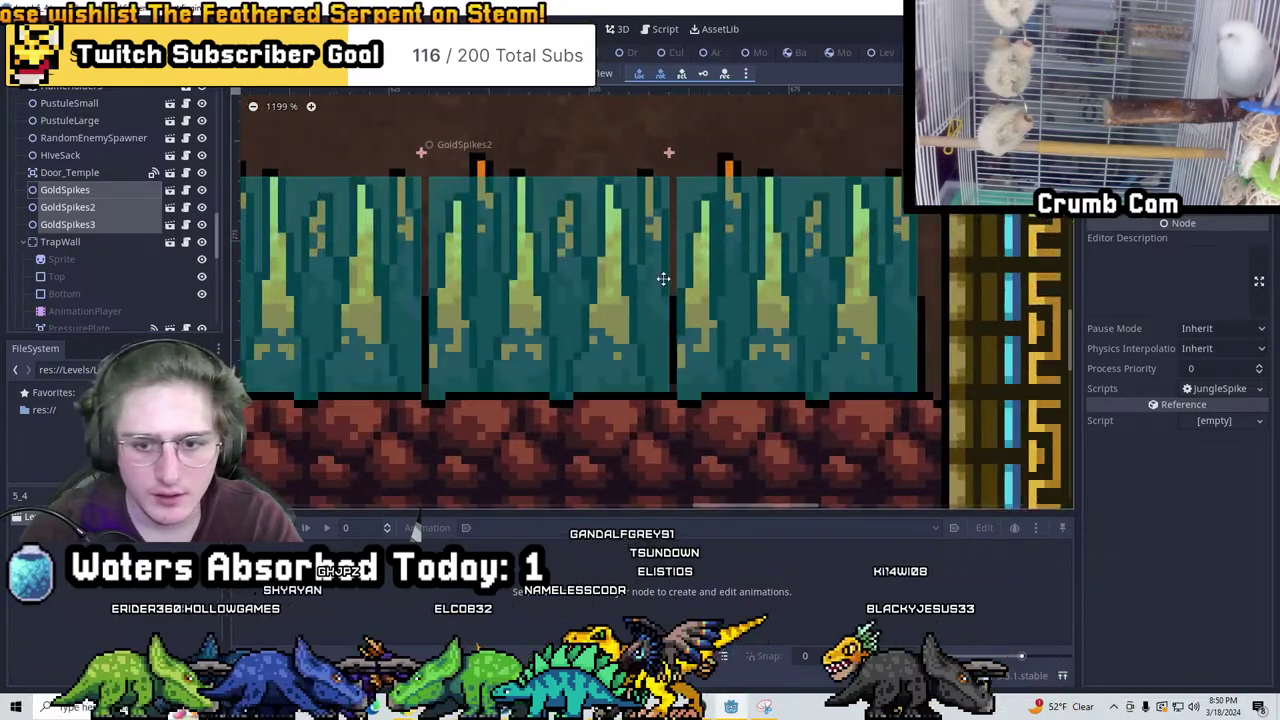
pyautogui.scroll(-7, 647, 249)
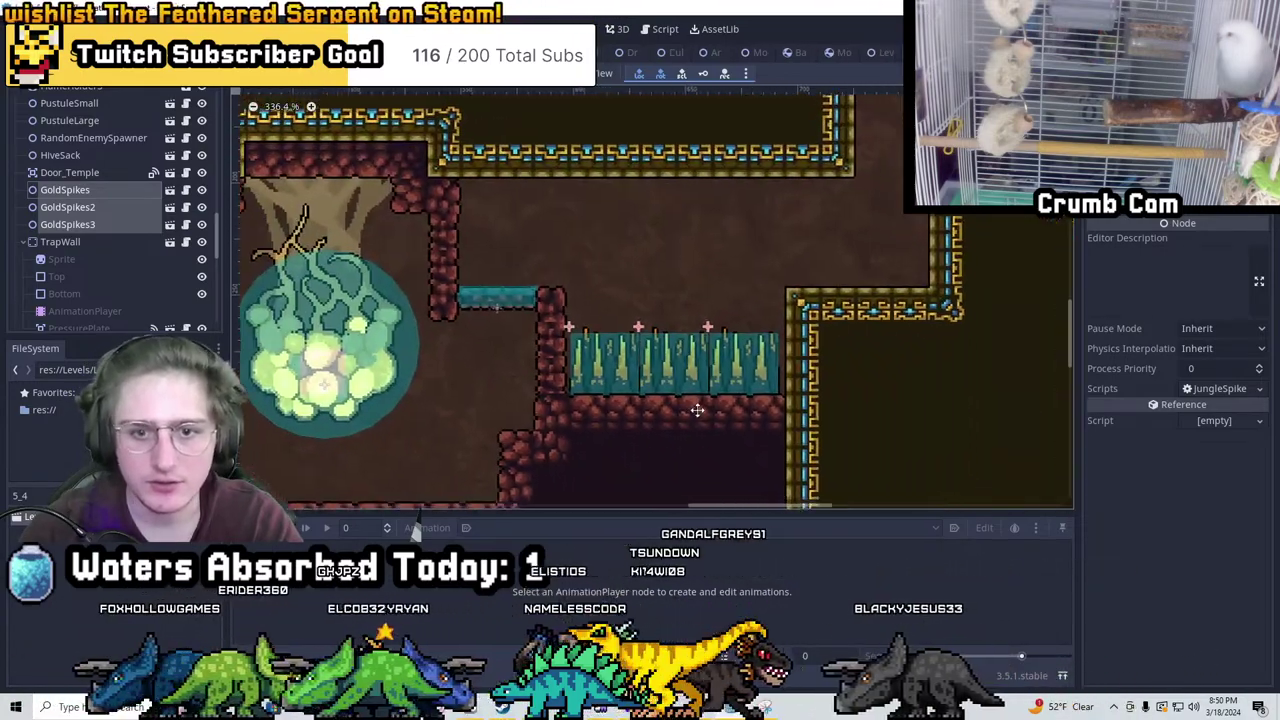
pyautogui.moveTo(719, 362); pyautogui.dragTo(819, 302, button='middle')
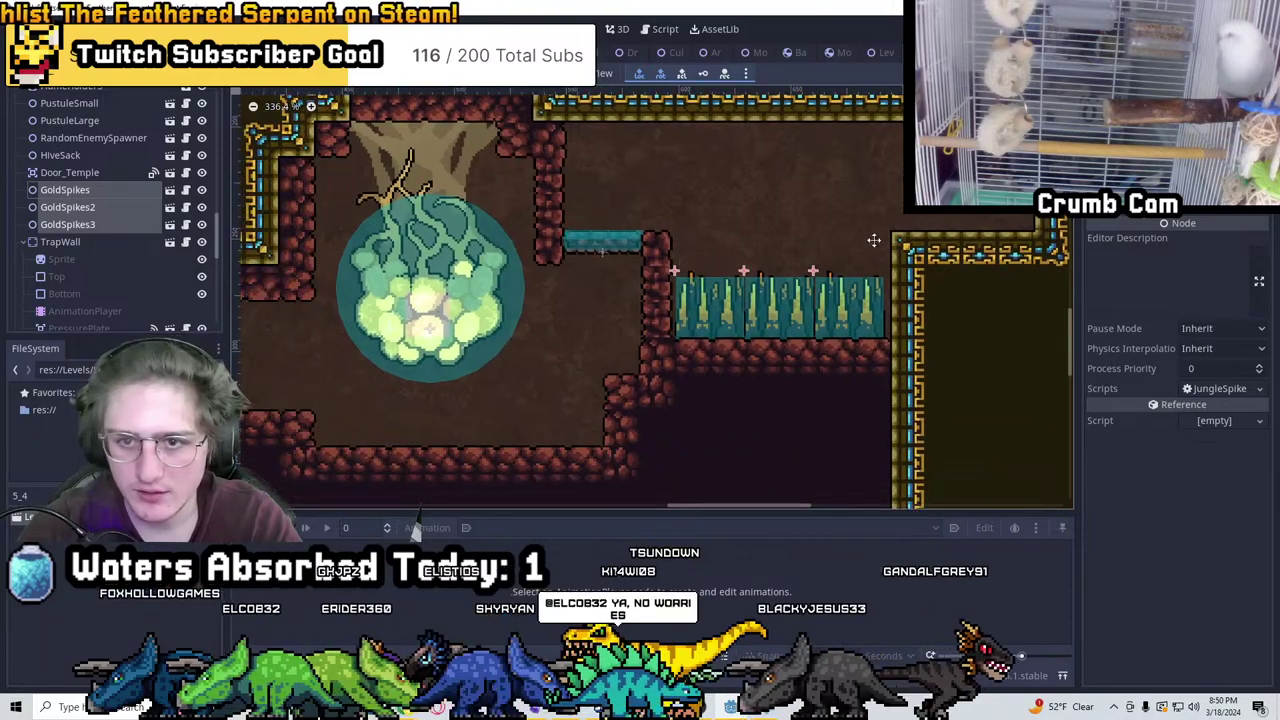
pyautogui.scroll(-1, 720, 216)
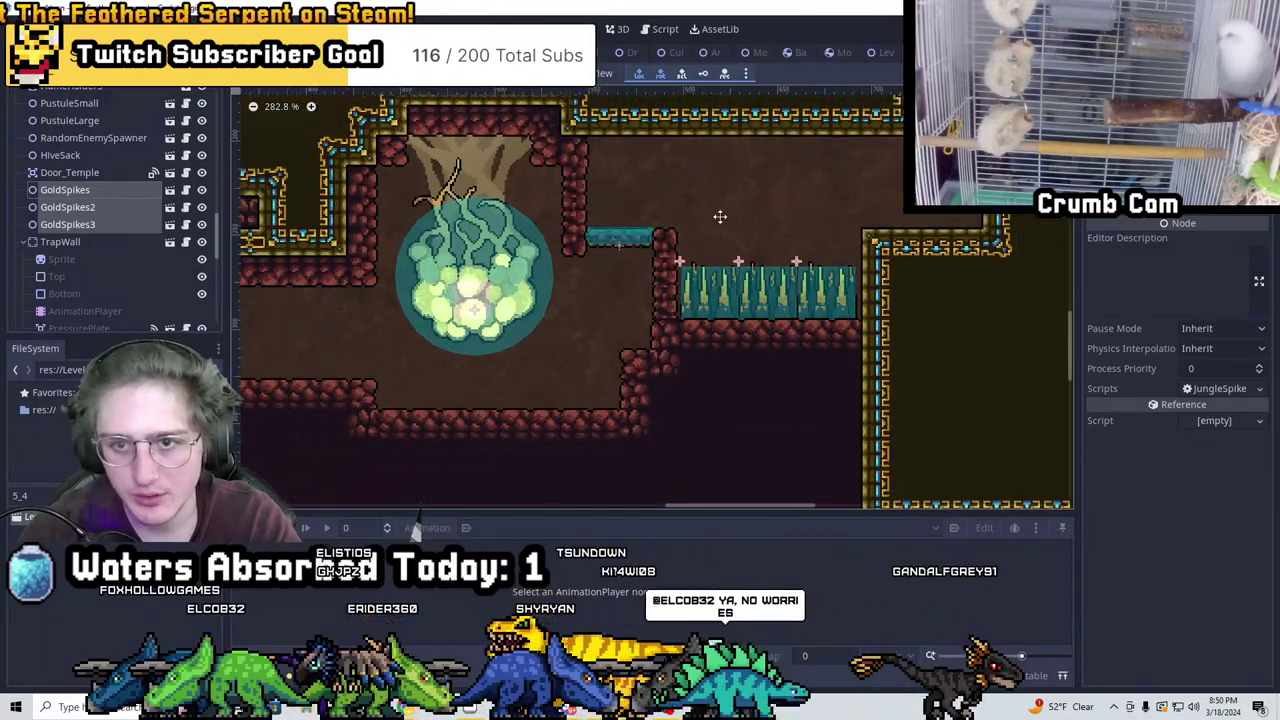
pyautogui.scroll(3, 860, 245)
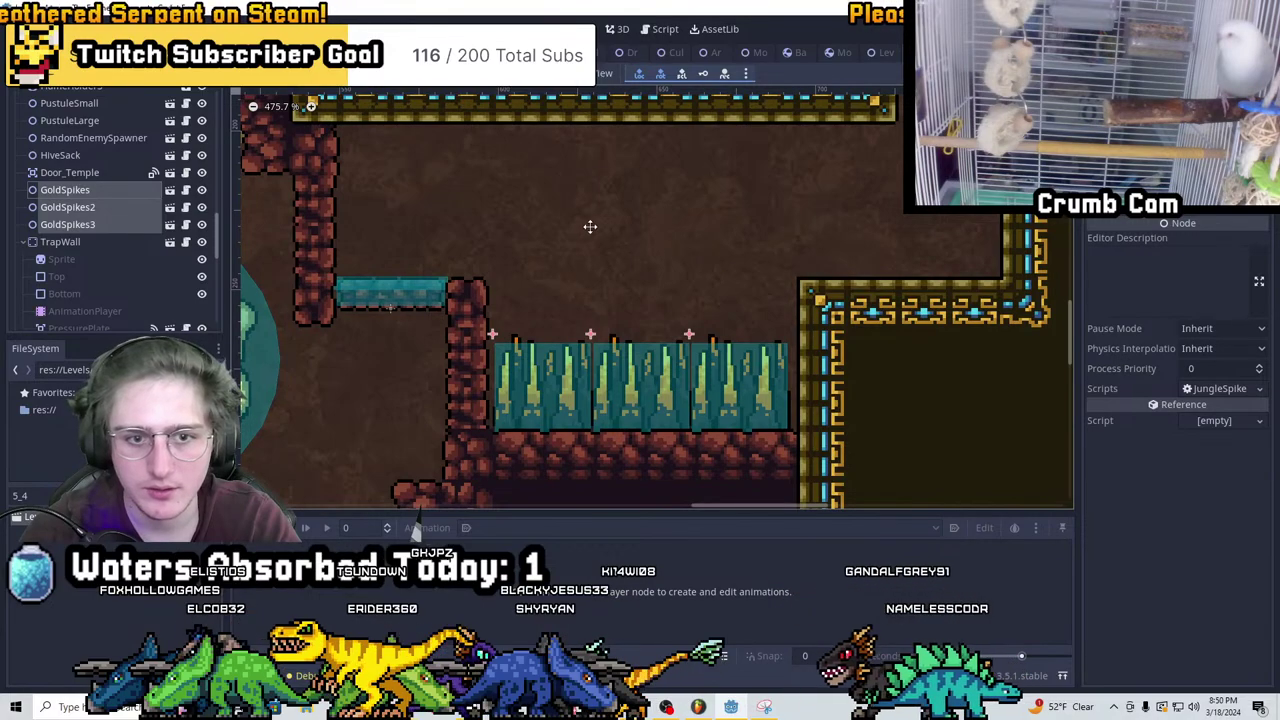
pyautogui.scroll(-5, 443, 331)
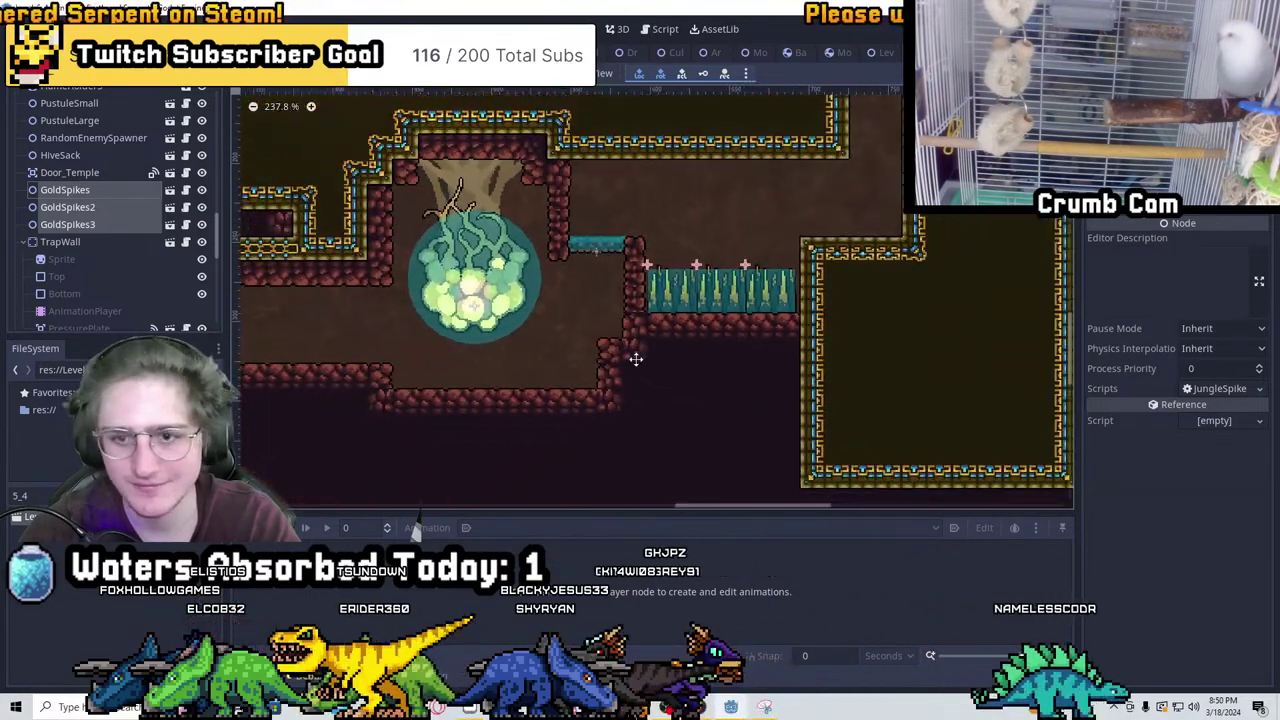
pyautogui.hotkey('ctrl', 's')
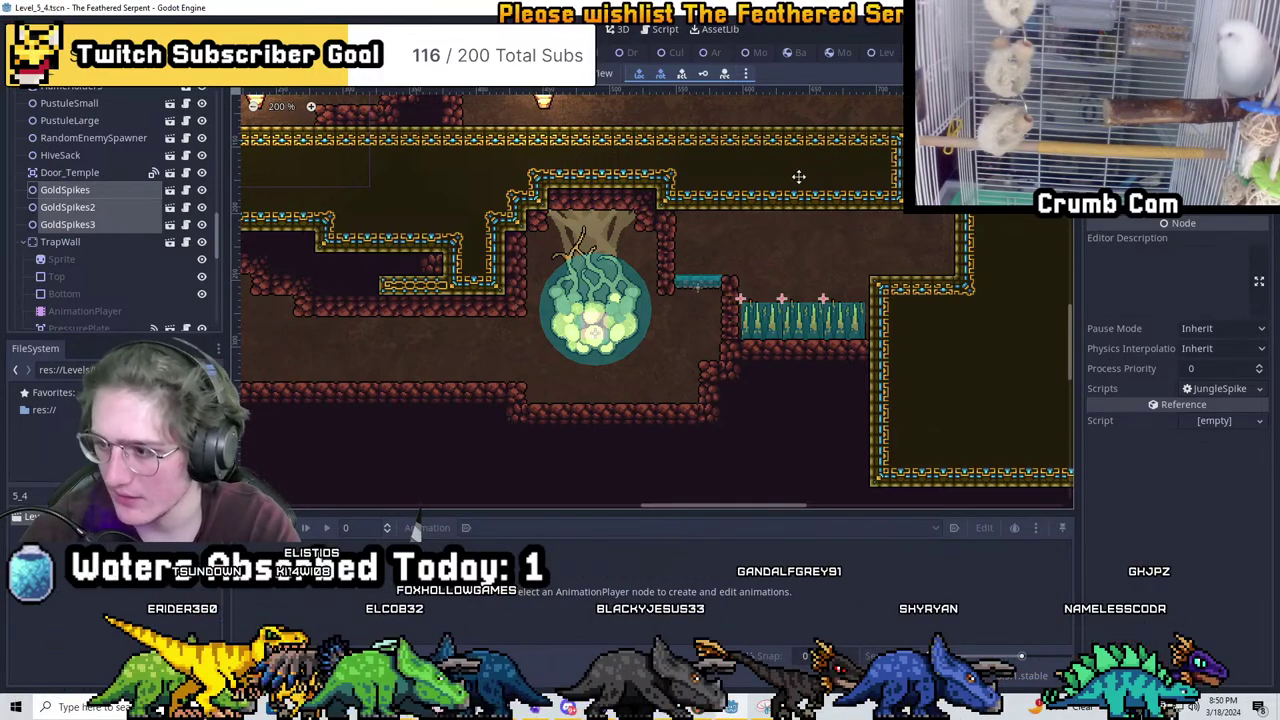
pyautogui.moveTo(828, 221); pyautogui.dragTo(832, 249, button='middle')
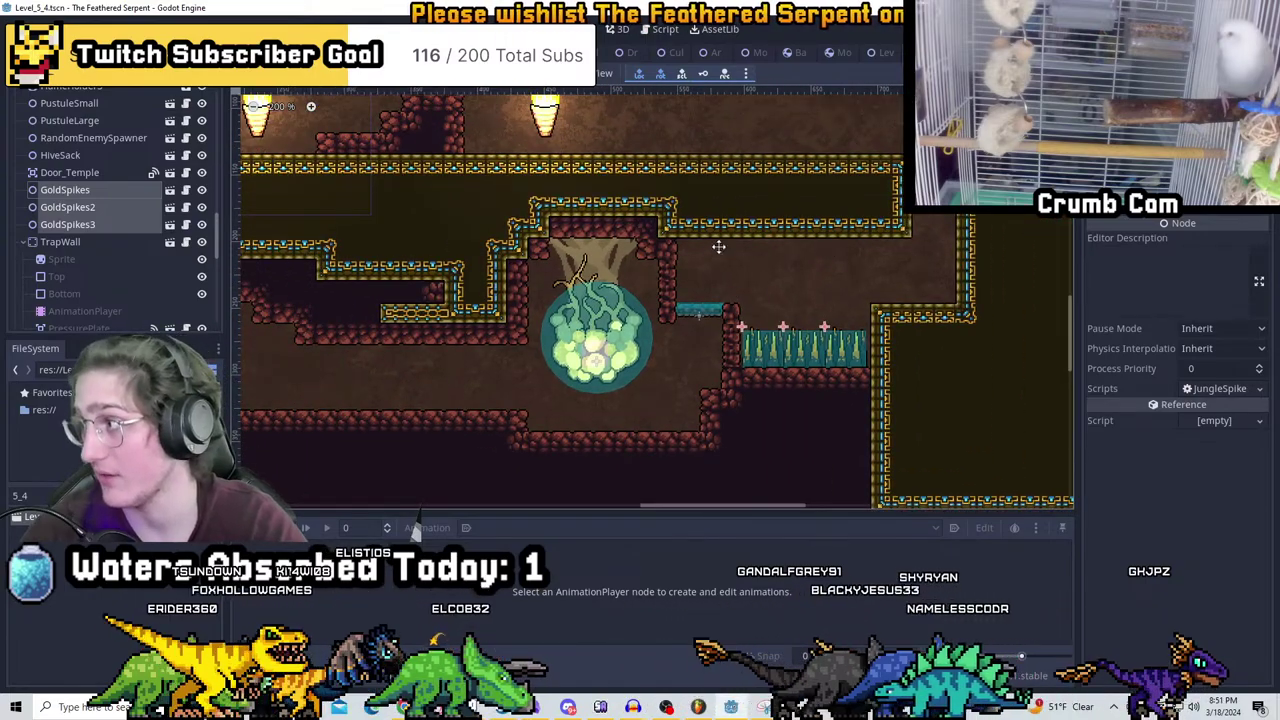
pyautogui.keyDown('shift'); pyautogui.hscroll(-3, 631, 314); pyautogui.keyUp('shift')
pyautogui.scroll(-2, 637, 337)
pyautogui.keyDown('shift'); pyautogui.hscroll(-4, 637, 337); pyautogui.keyUp('shift')
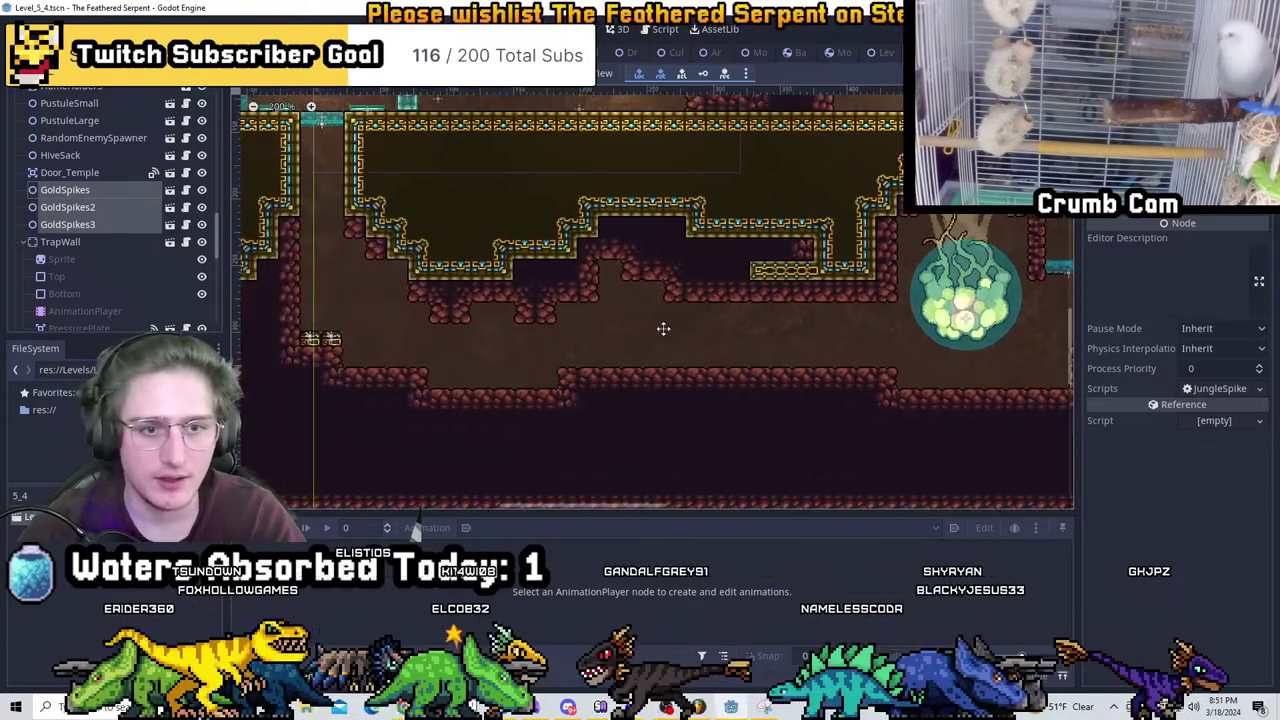
# Select RandomEnemySpawner and assign the CultistDagger enemy to one of its enemy slots
pyautogui.click(93, 137)
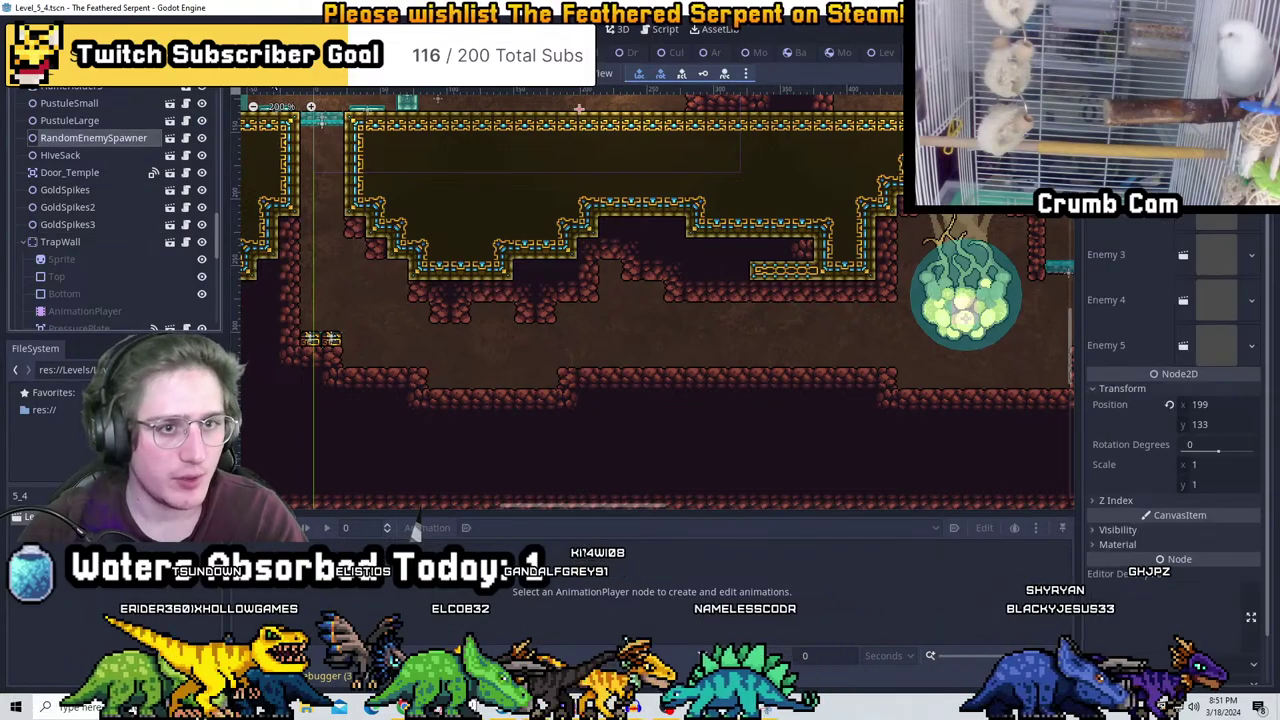
pyautogui.press('f')
pyautogui.scroll(2, 625, 356)
pyautogui.scroll(5, 625, 356)
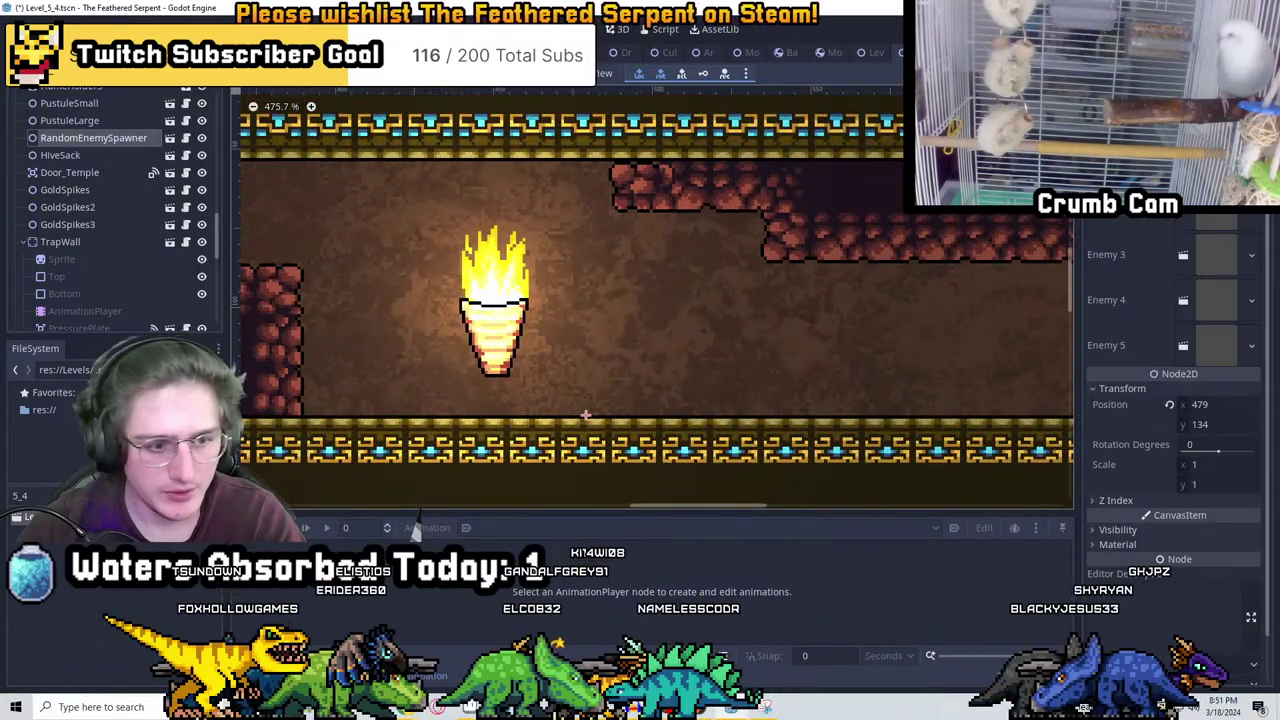
pyautogui.click(30, 495)
pyautogui.write('armored')
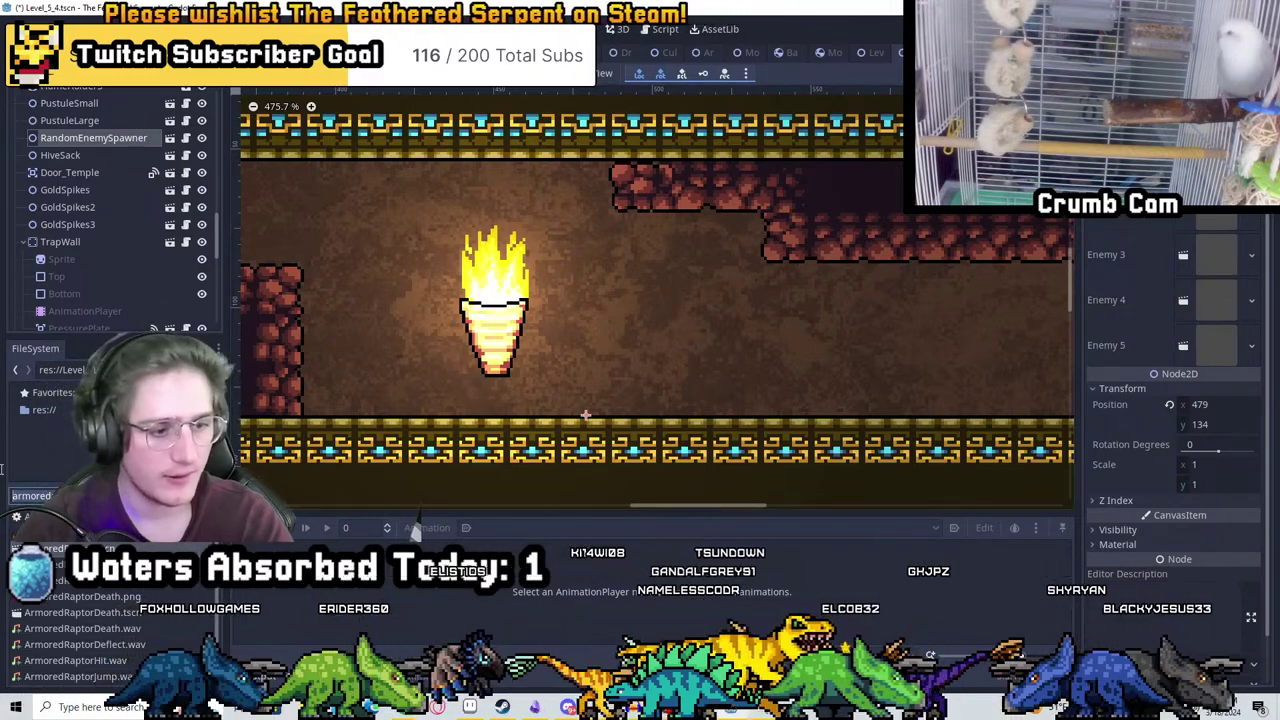
pyautogui.write('cultist')
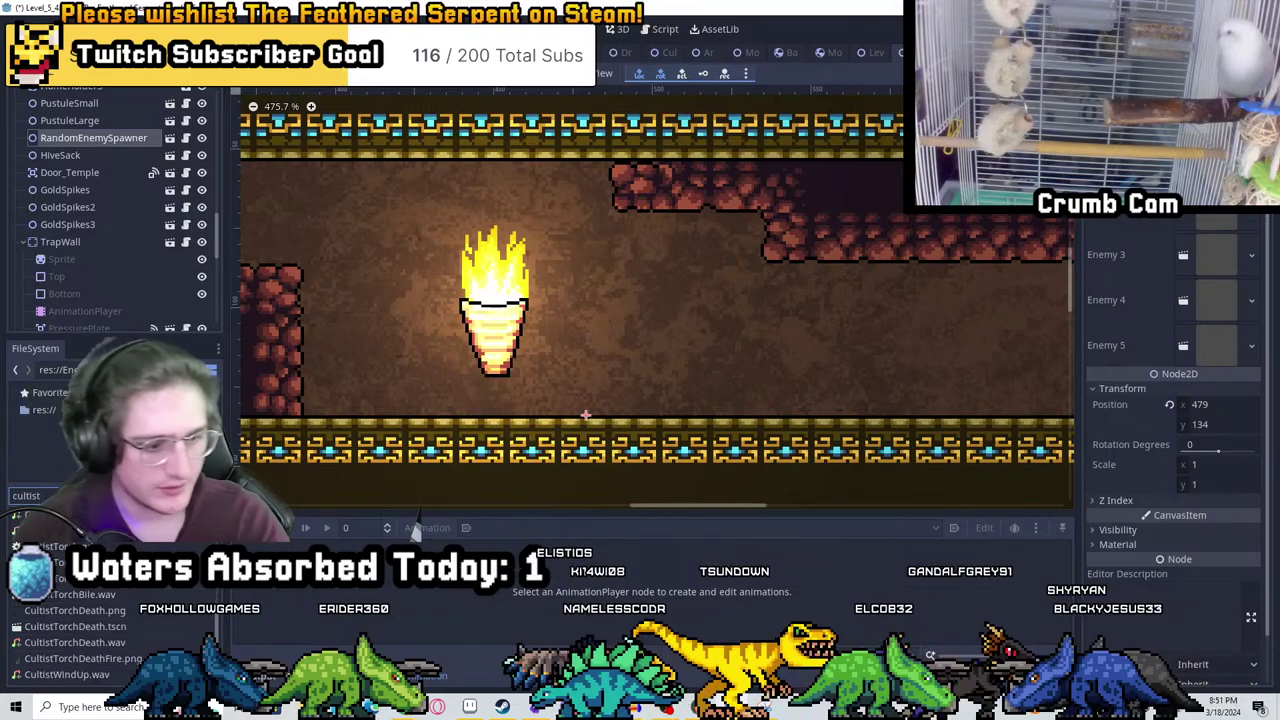
pyautogui.scroll(3, 97, 601)
pyautogui.moveTo(301, 508); pyautogui.dragTo(1218, 224)
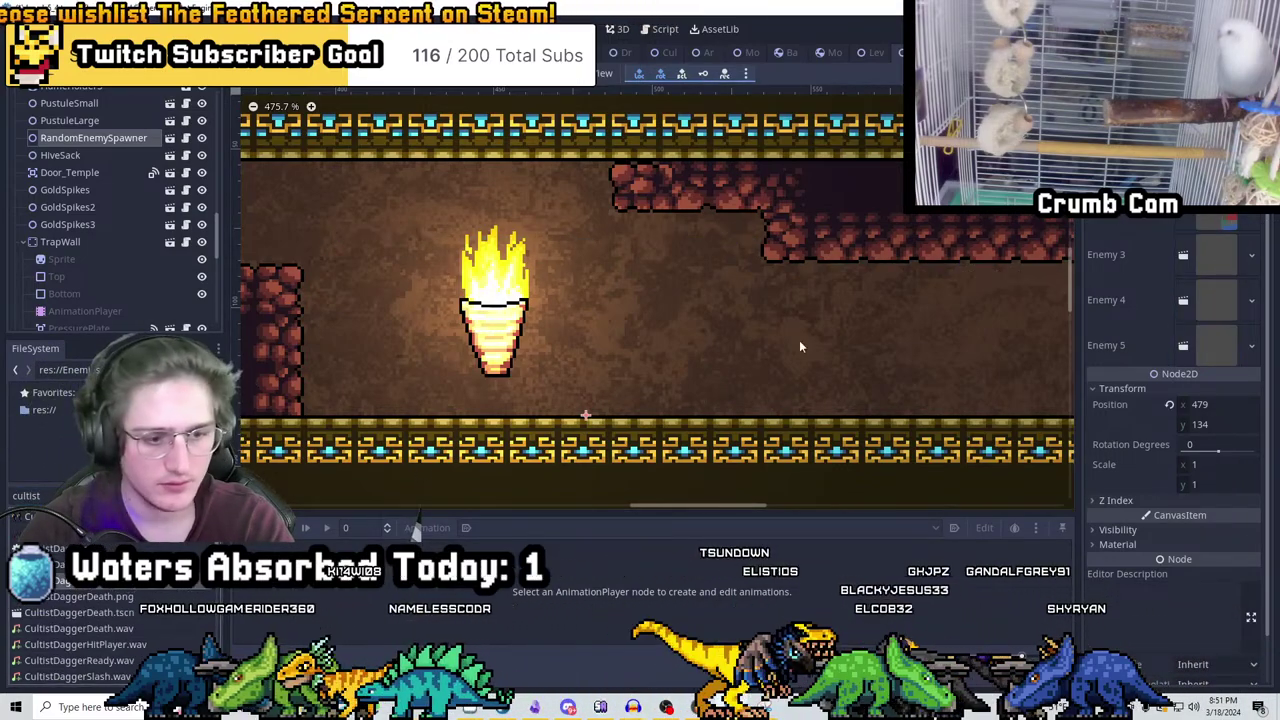
# Add two spawner copies along the torch corridor and save the level
pyautogui.moveTo(838, 312); pyautogui.dragTo(593, 272, button='middle')
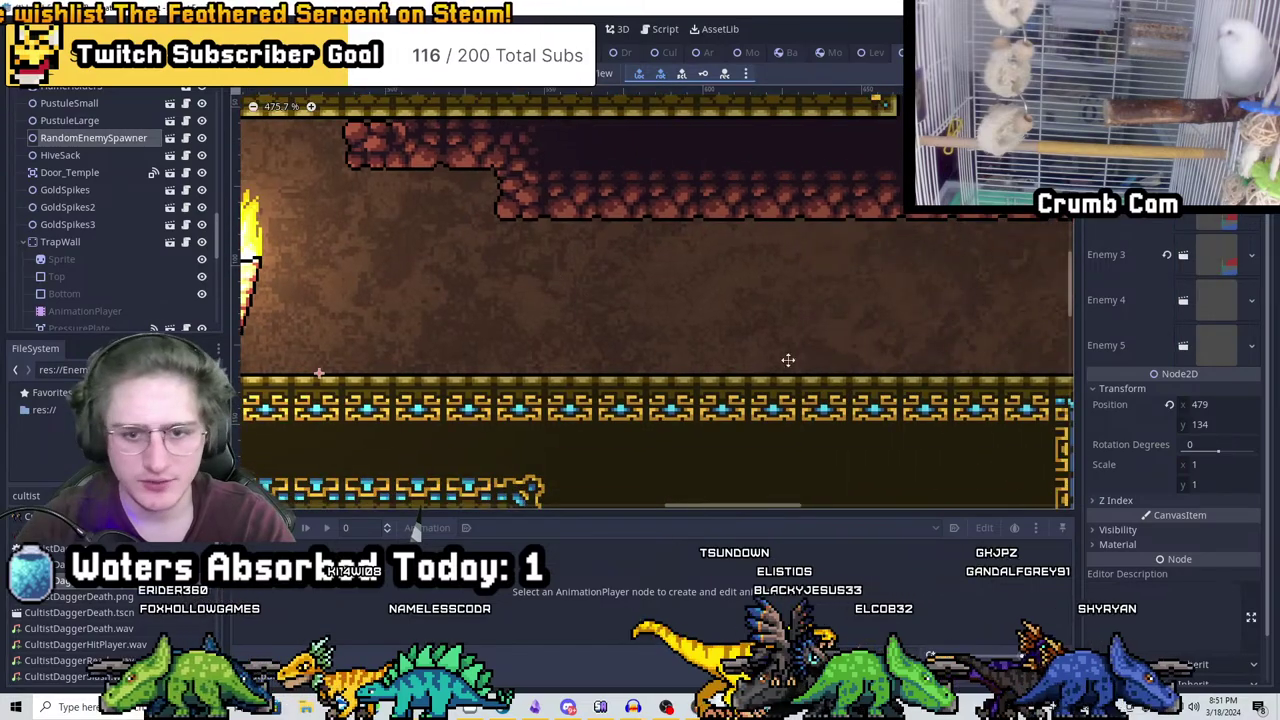
pyautogui.hotkey('ctrl', 'd')
pyautogui.moveTo(771, 403); pyautogui.dragTo(473, 403, button='middle')
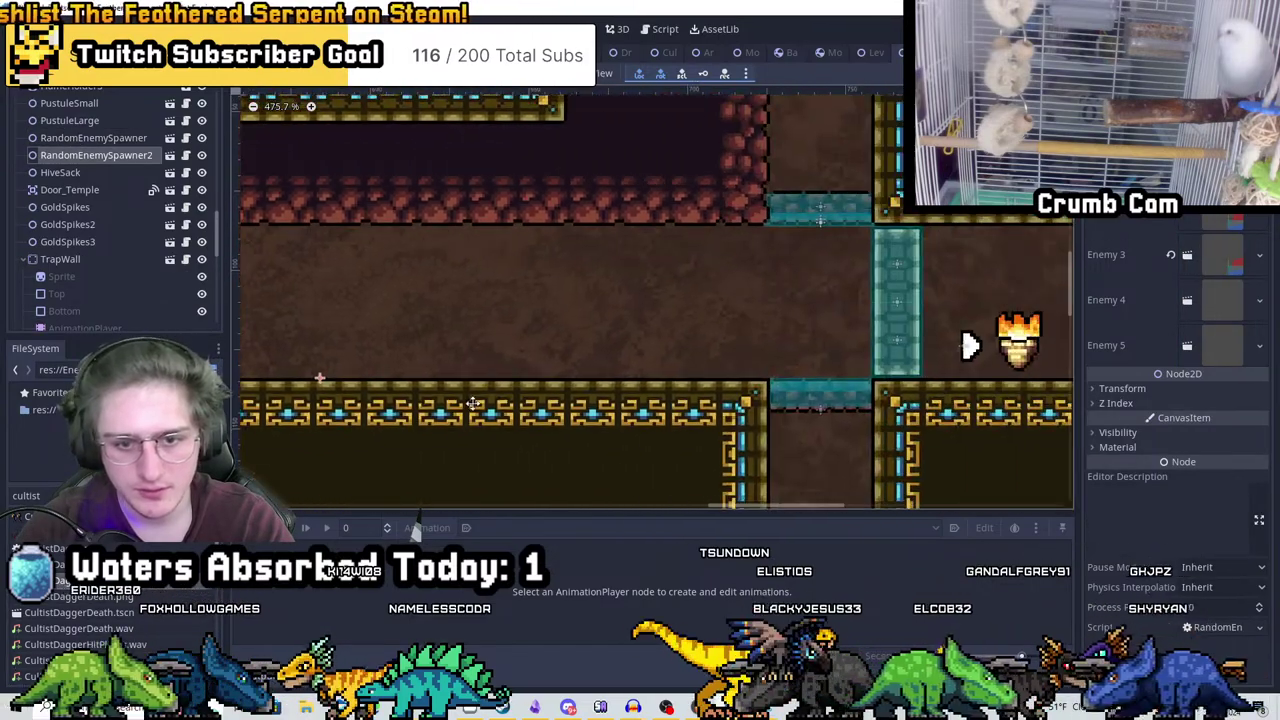
pyautogui.hotkey('ctrl', 'd')
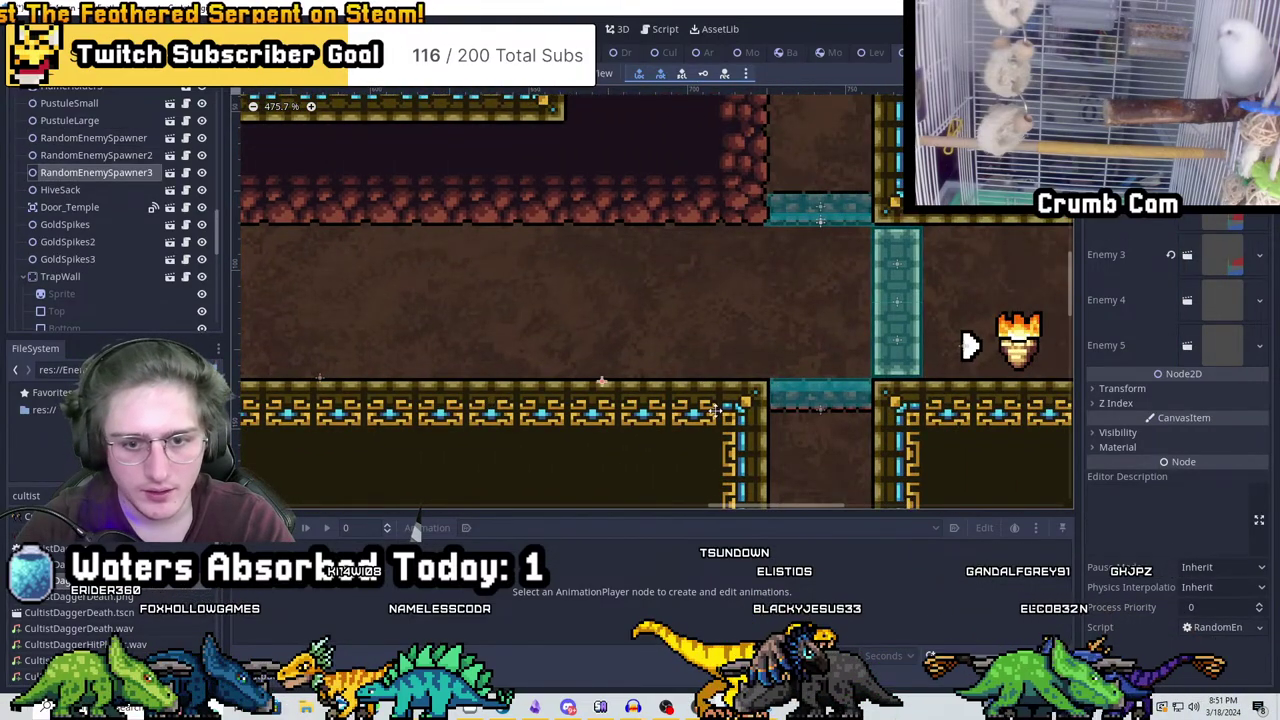
pyautogui.scroll(-3, 110, 620)
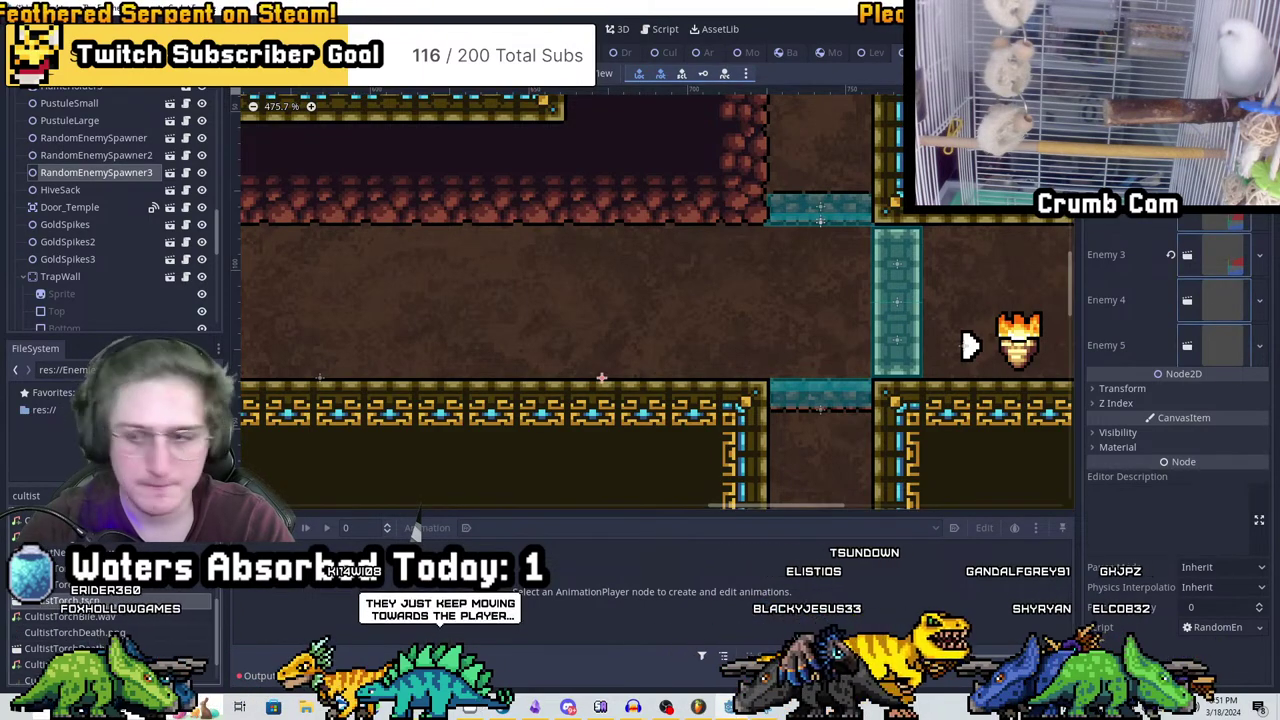
pyautogui.scroll(-4, 625, 432)
pyautogui.scroll(-4, 677, 393)
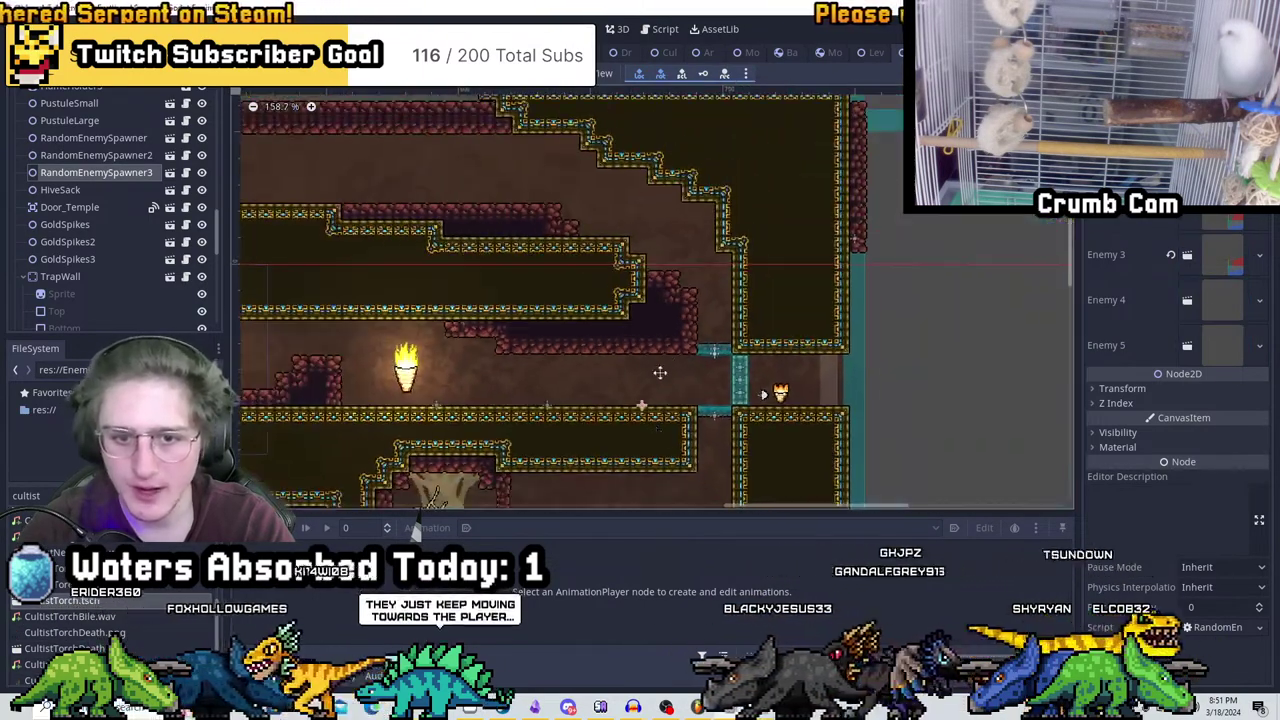
pyautogui.hotkey('ctrl', 's')
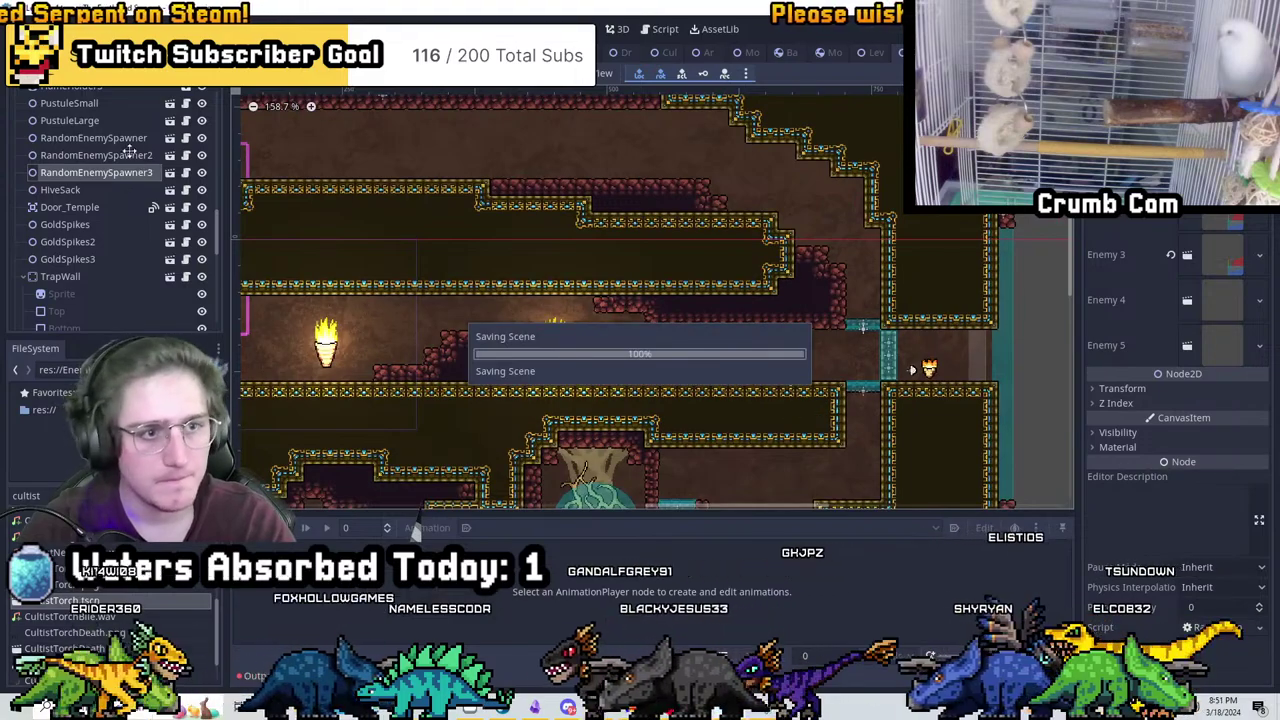
# Reselect the first enemy spawner and make a fourth and fifth copy
pyautogui.click(93, 137)
pyautogui.scroll(3, 731, 326)
pyautogui.scroll(-3, 797, 165)
pyautogui.scroll(2, 797, 165)
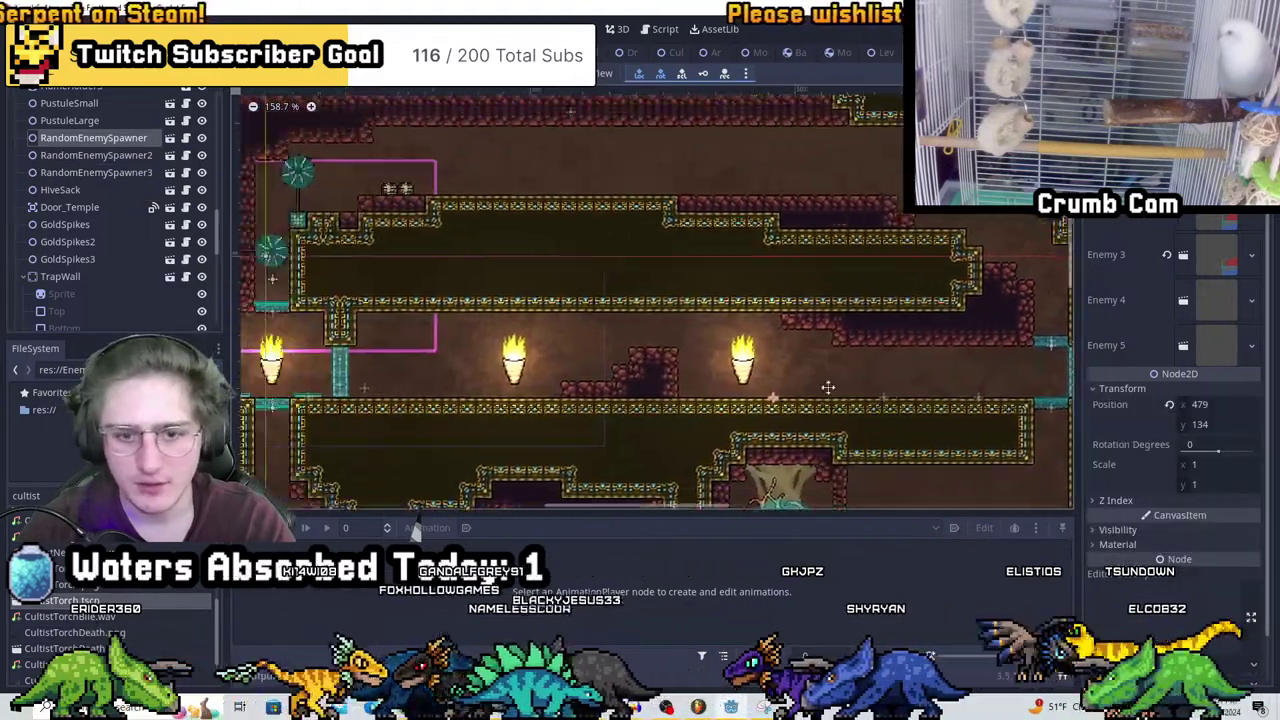
pyautogui.hotkey('ctrl', 'd')
pyautogui.scroll(2, 487, 150)
pyautogui.scroll(4, 537, 174)
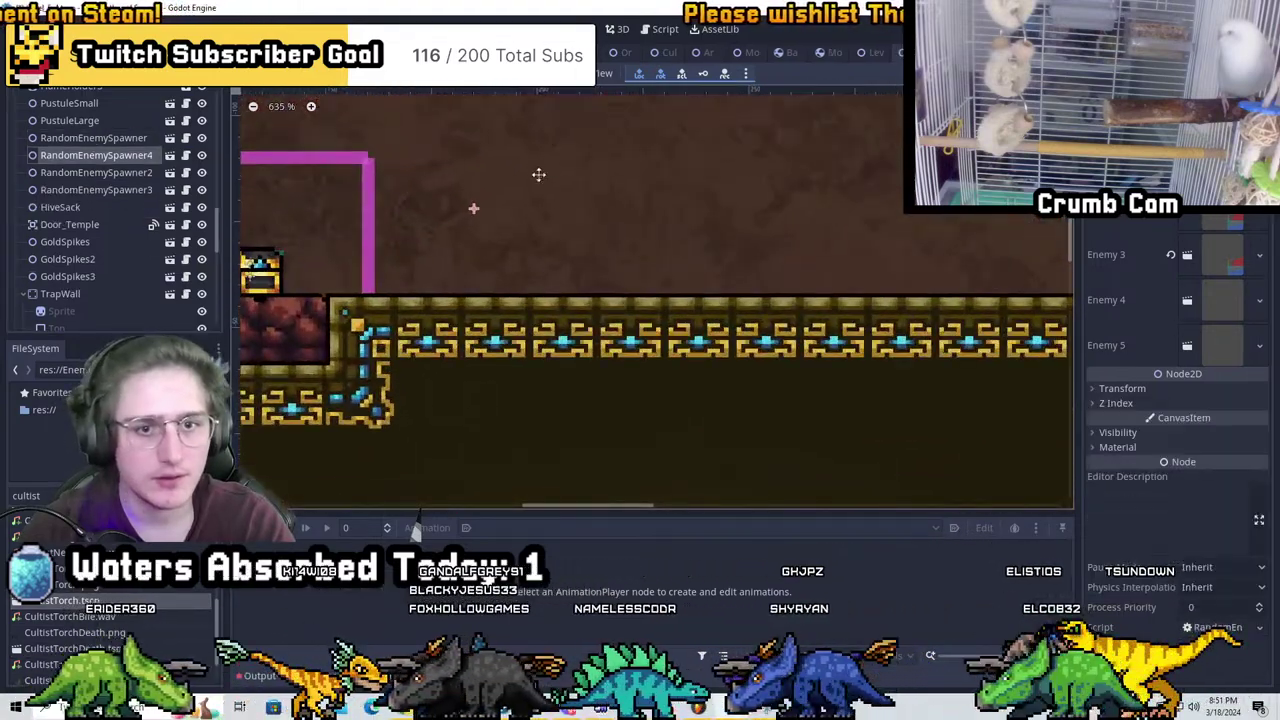
pyautogui.scroll(-3, 559, 283)
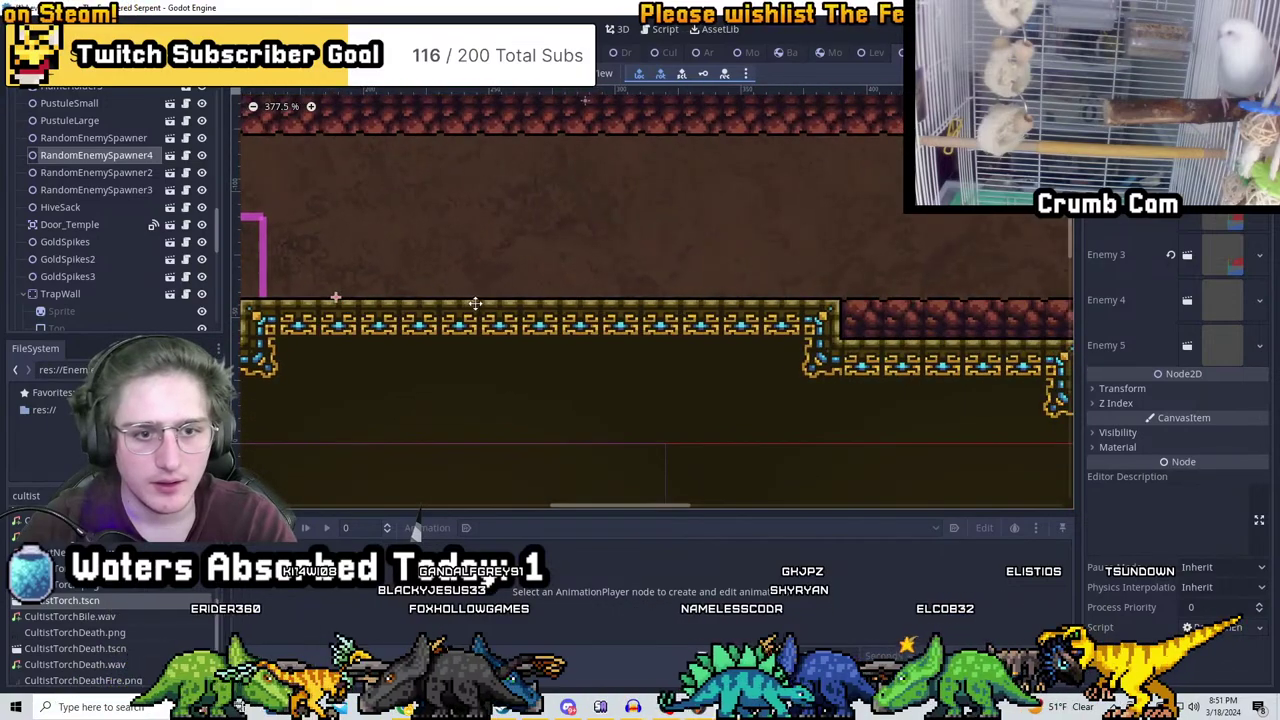
pyautogui.hotkey('ctrl', 'd')
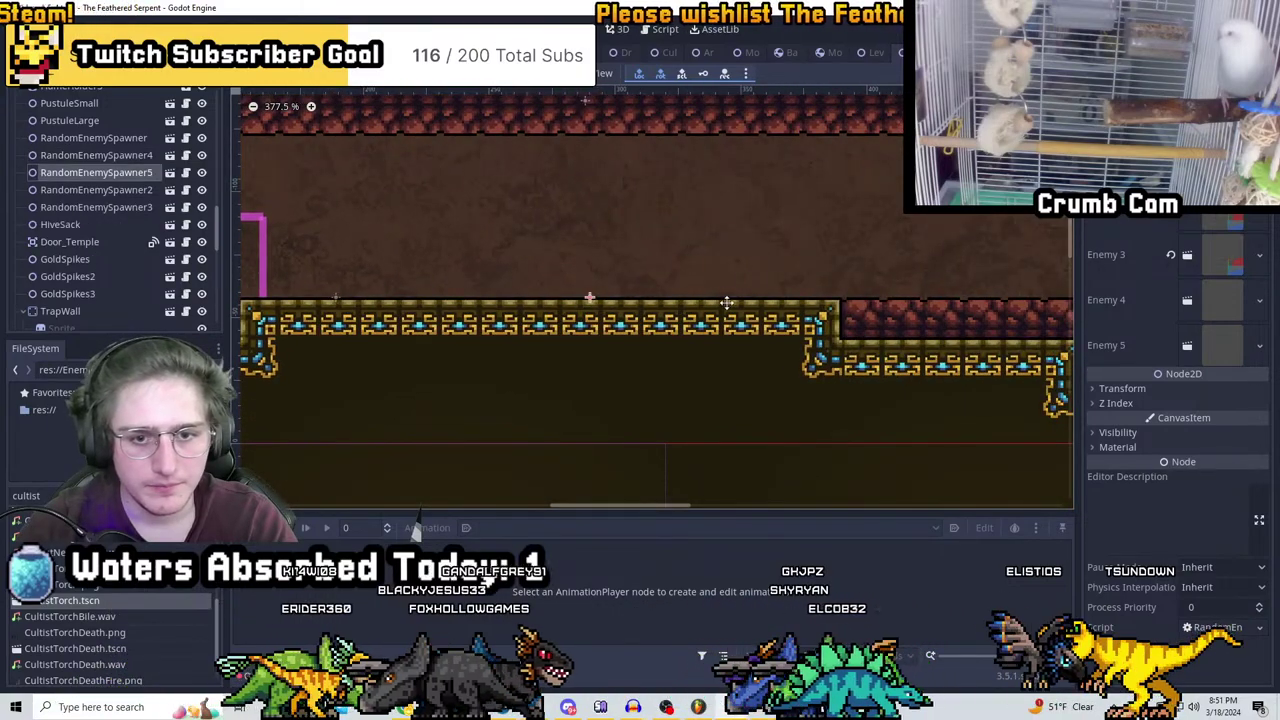
pyautogui.scroll(5, 700, 303)
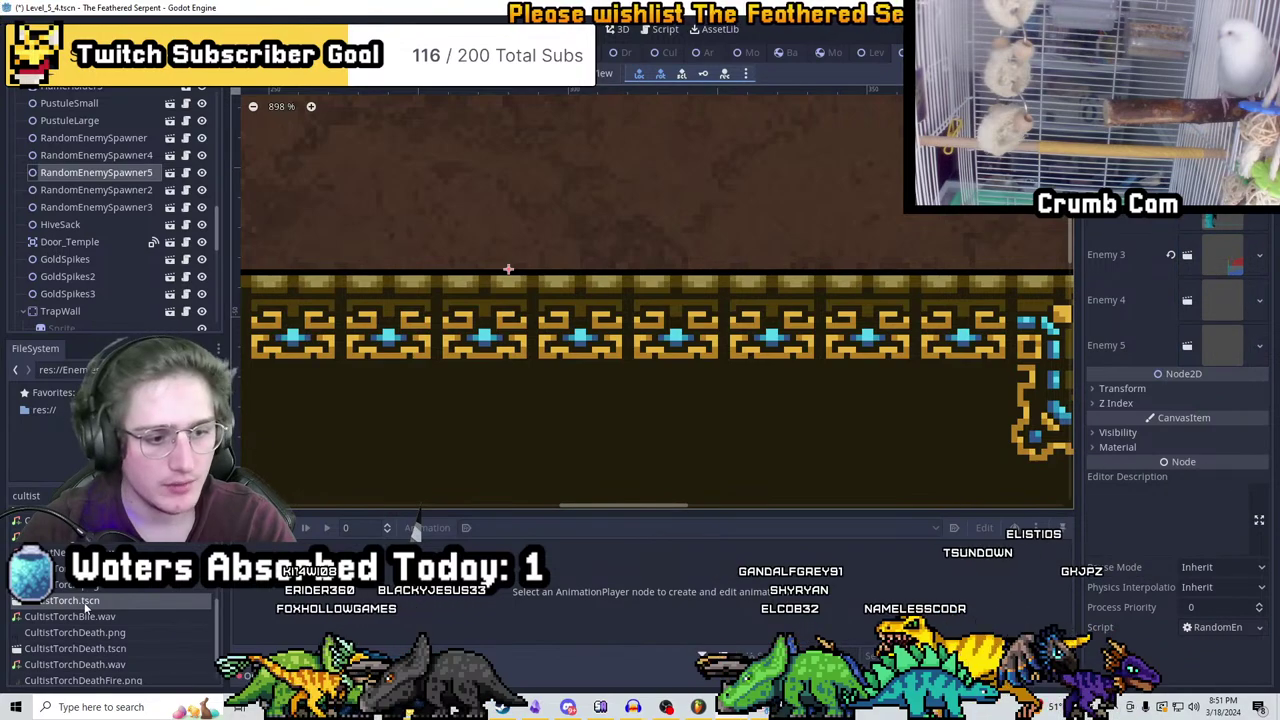
# Put CultistTorch in the Enemy 3 slot and search the files for 'dreadrex'
pyautogui.moveTo(1221, 263); pyautogui.dragTo(1215, 257)
pyautogui.scroll(-3, 786, 328)
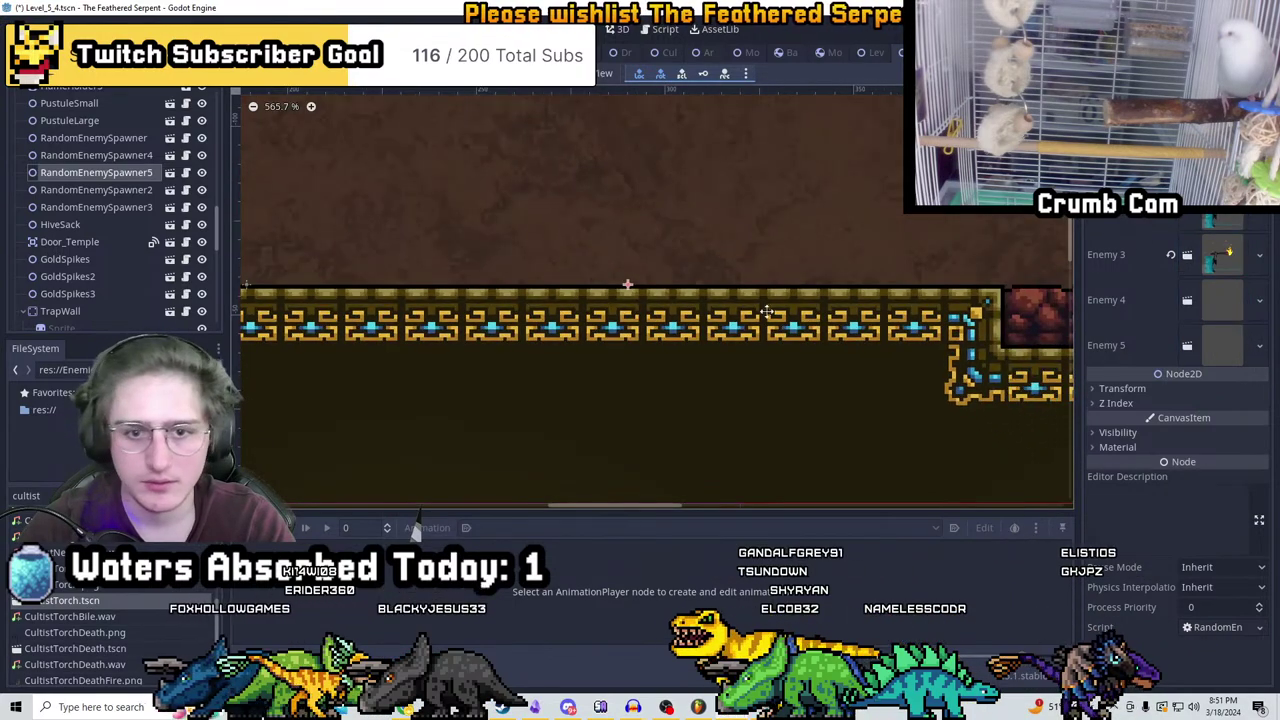
pyautogui.hotkey('ctrl', 'a')
pyautogui.write('dreadrex')
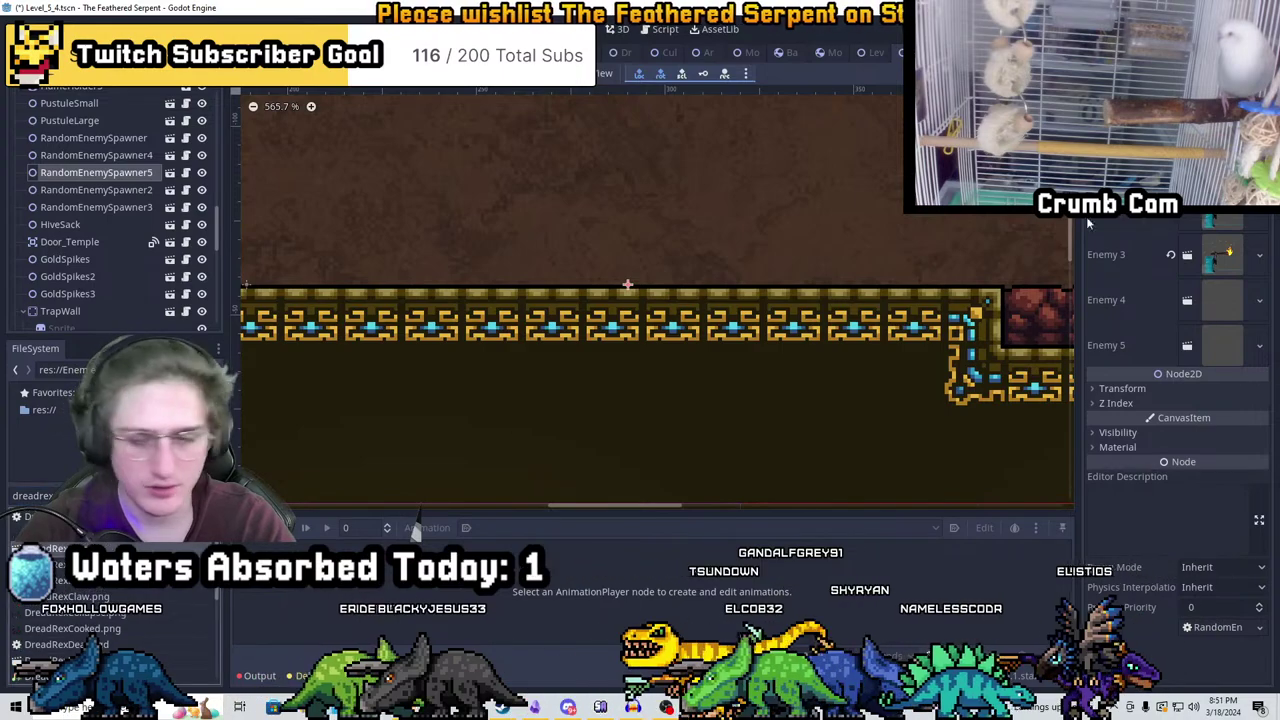
# Add two more spawner copies along the gold temple ledge
pyautogui.moveTo(806, 283); pyautogui.dragTo(559, 328, button='middle')
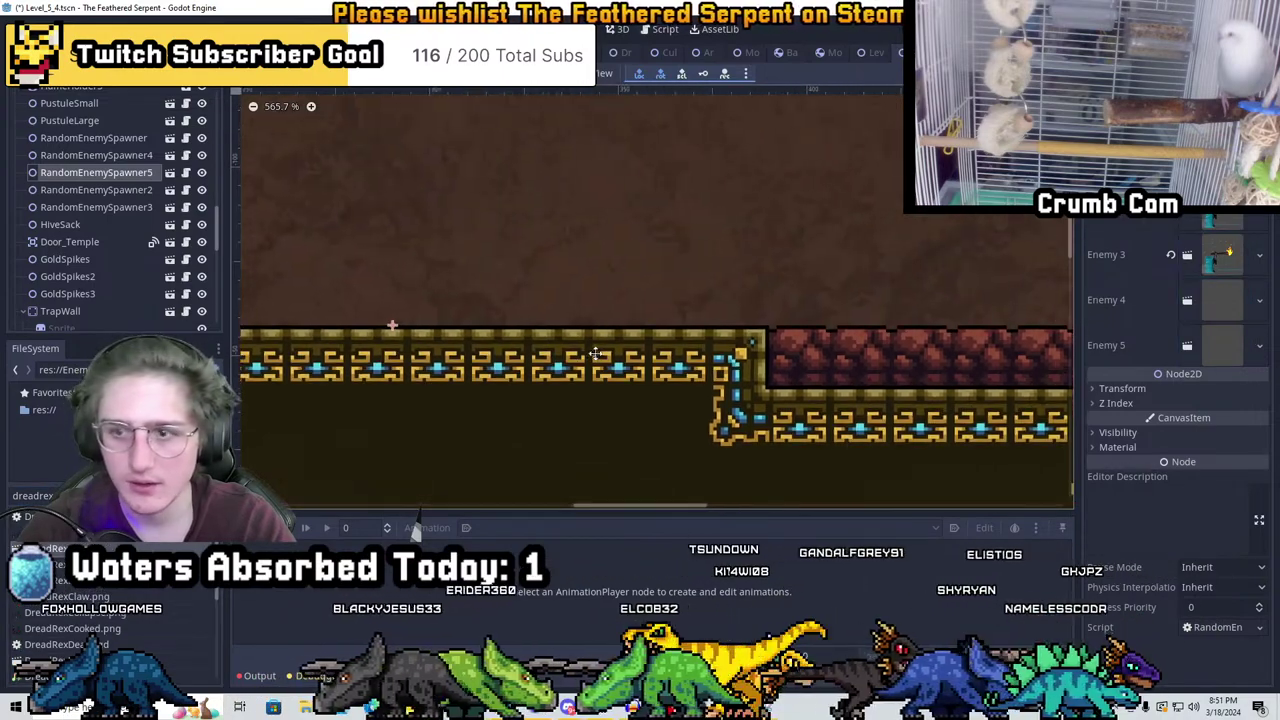
pyautogui.scroll(1, 484, 368)
pyautogui.hotkey('ctrl', 'd')
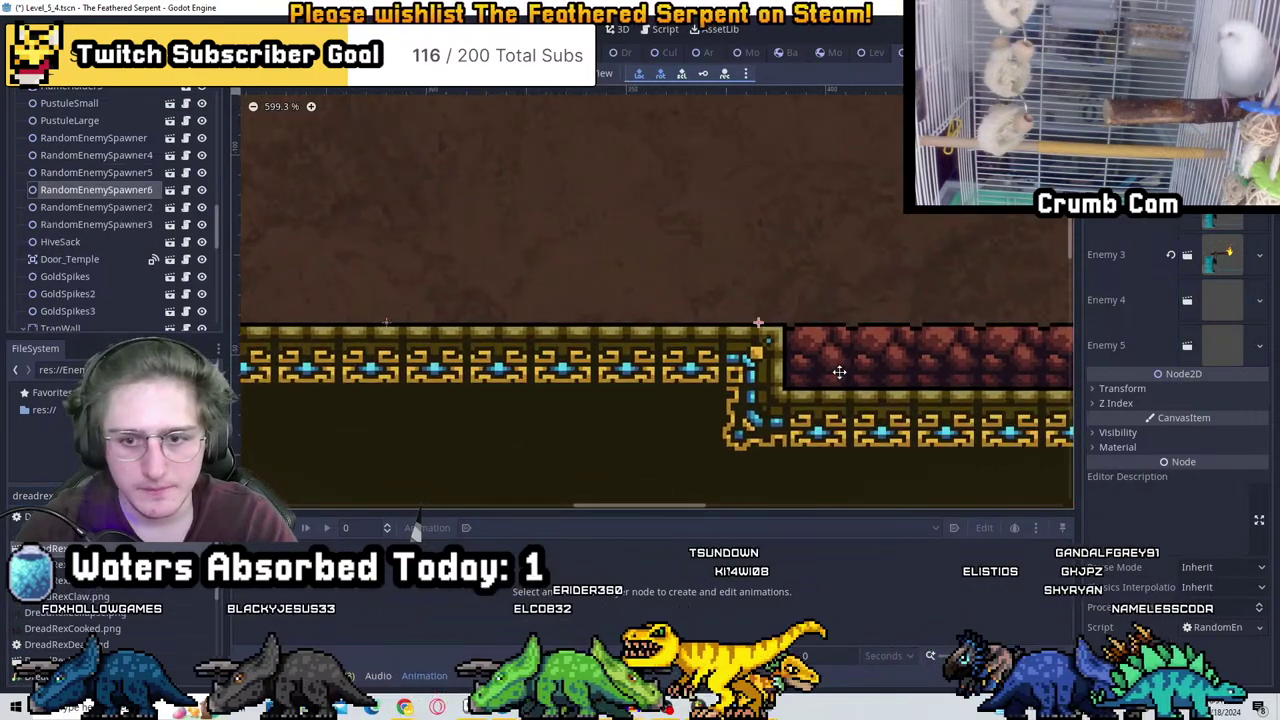
pyautogui.scroll(-10, 530, 330)
pyautogui.scroll(11, 545, 343)
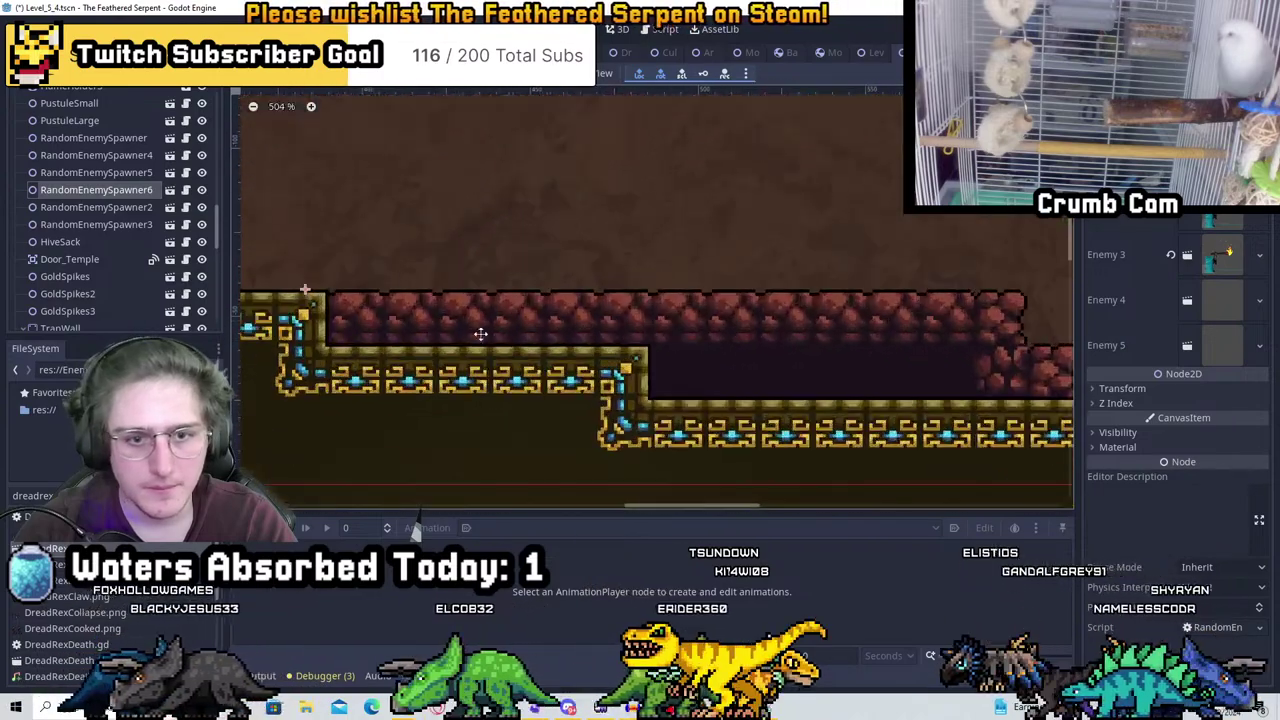
pyautogui.hotkey('ctrl', 'd')
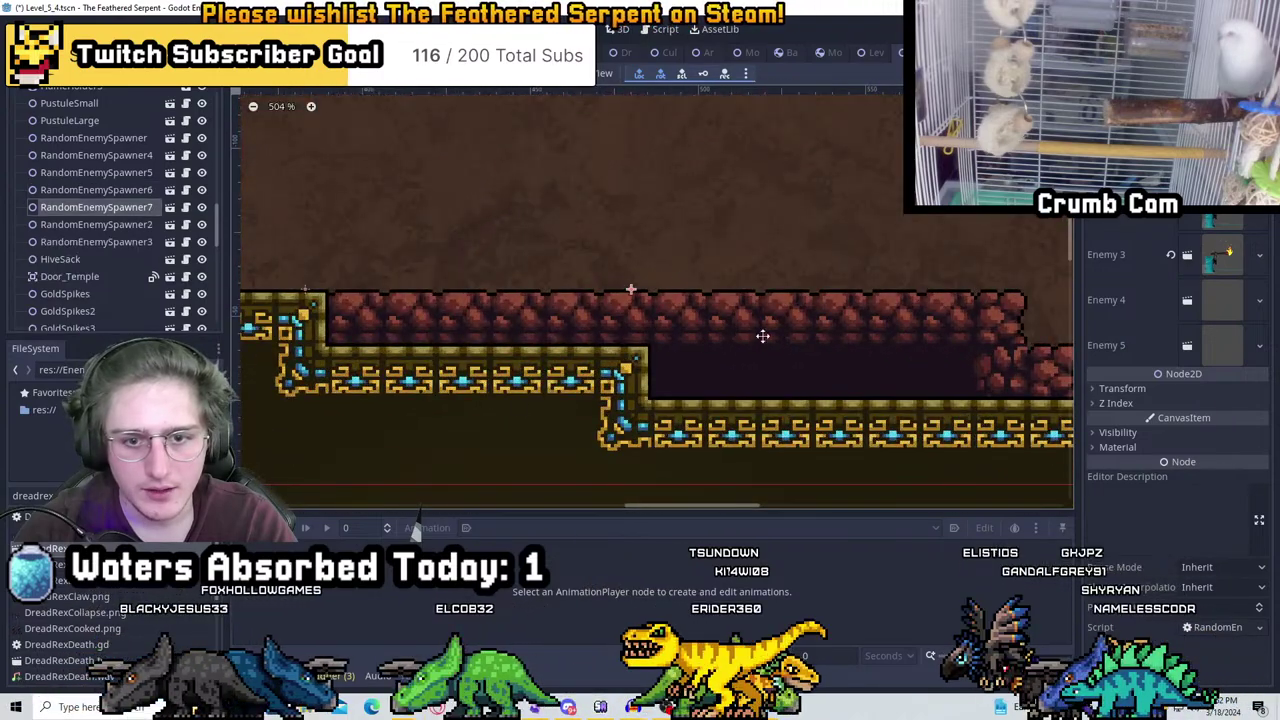
# Set Armored Raptor as Enemy 5, save the level, and duplicate the spawner again
pyautogui.hotkey('ctrl', 'a')
pyautogui.write('cultist')
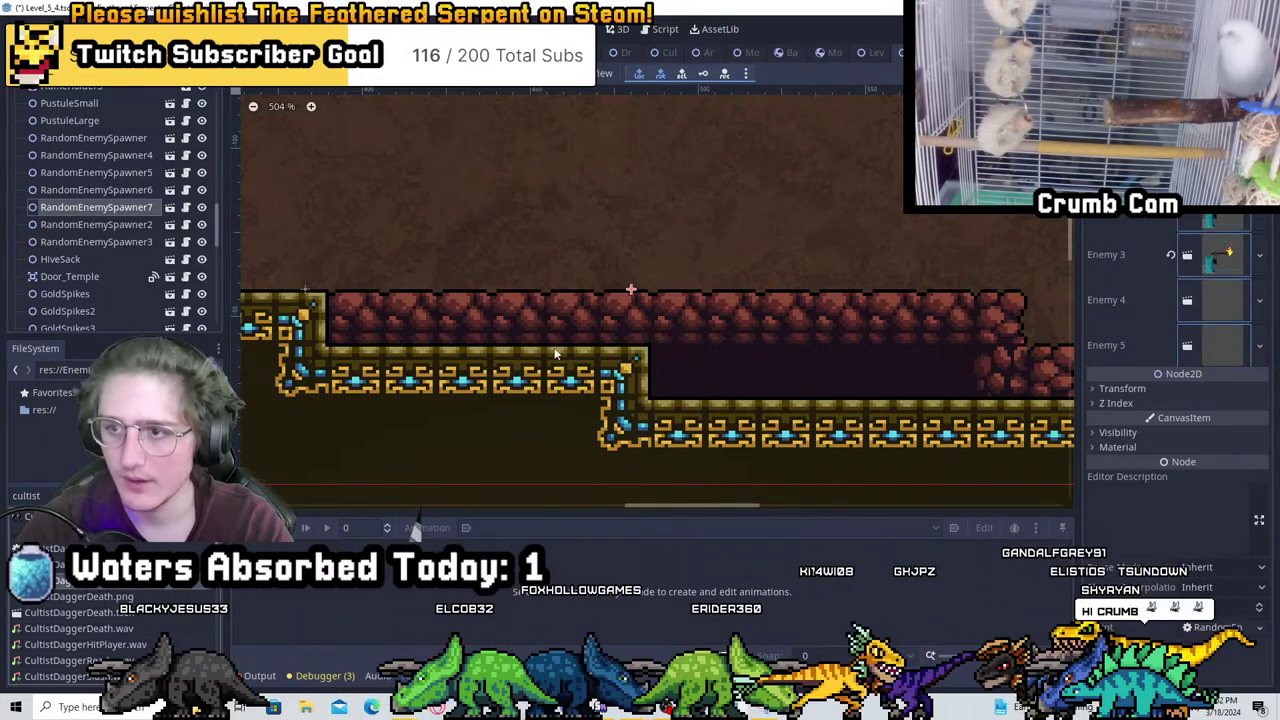
pyautogui.write('armored')
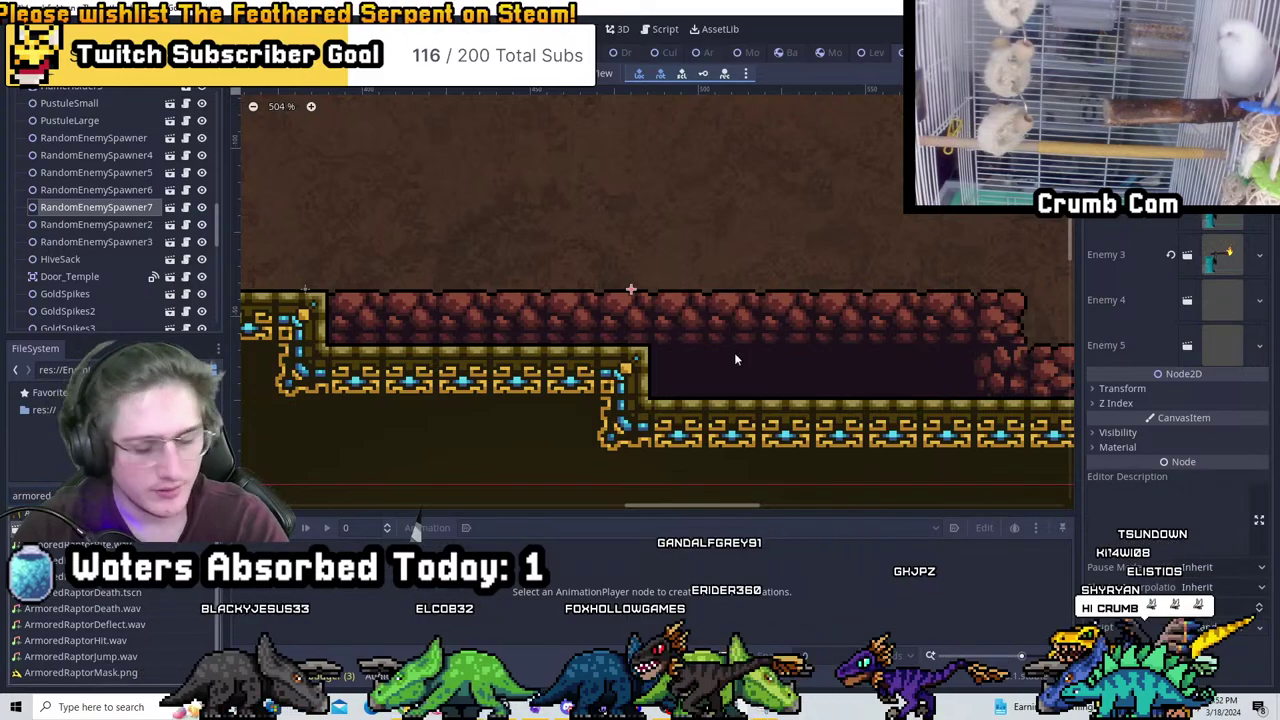
pyautogui.moveTo(735, 358); pyautogui.dragTo(1202, 354)
pyautogui.scroll(-6, 600, 300)
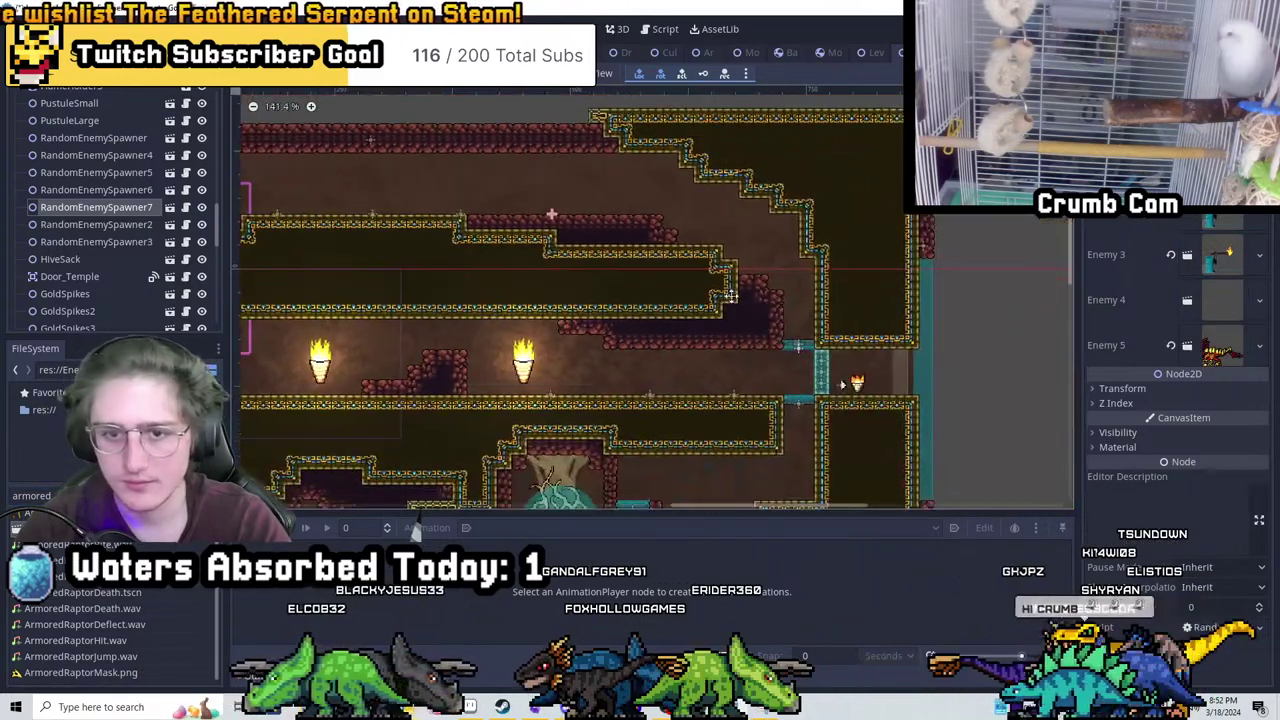
pyautogui.hotkey('ctrl', 's')
pyautogui.moveTo(620, 246); pyautogui.dragTo(954, 138, button='middle')
pyautogui.hotkey('ctrl', 'd')
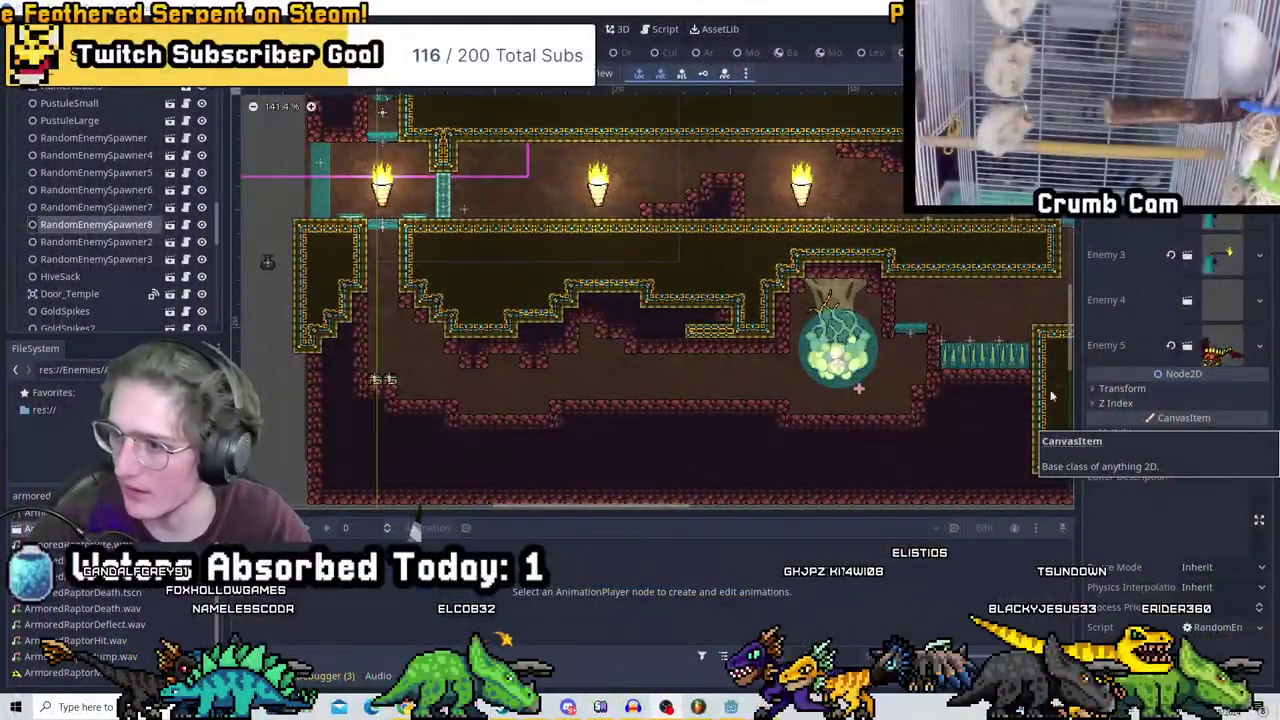
# Filter files for 'emptyen' and drop the Empty enemy into RandomEnemySpawner8's Enemy 3 slot
pyautogui.scroll(2, 910, 320)
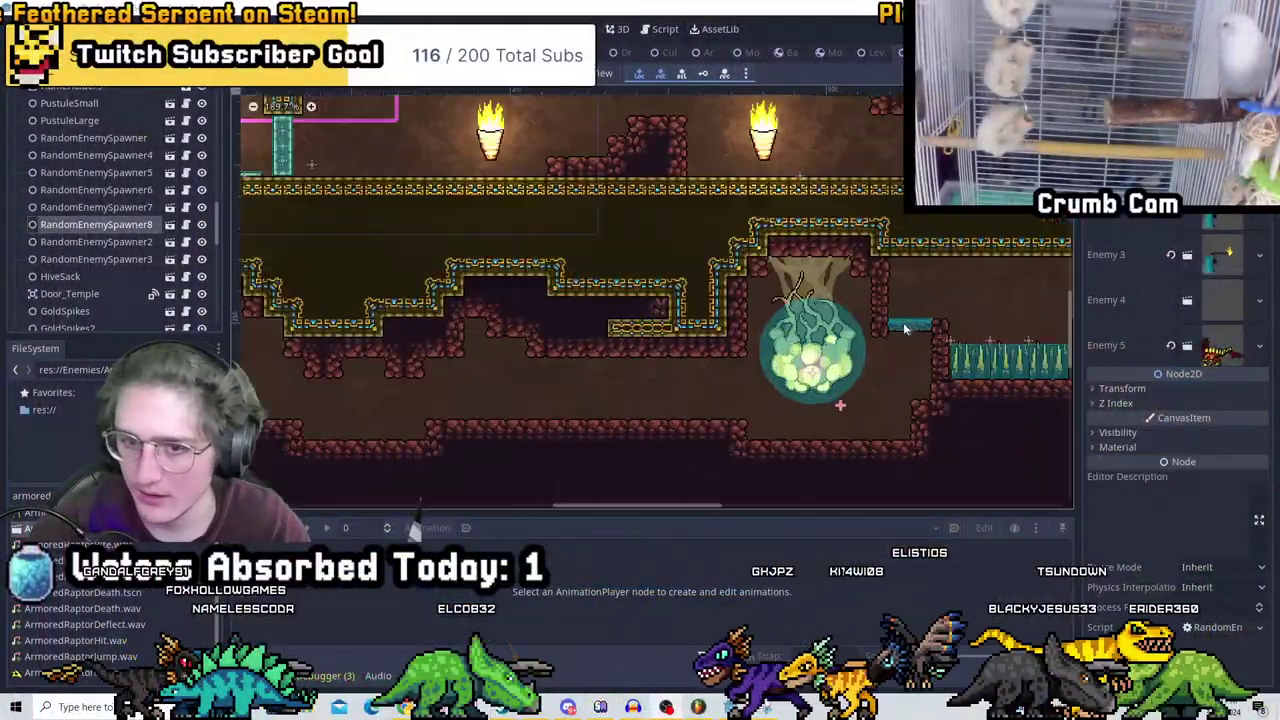
pyautogui.scroll(8, 819, 343)
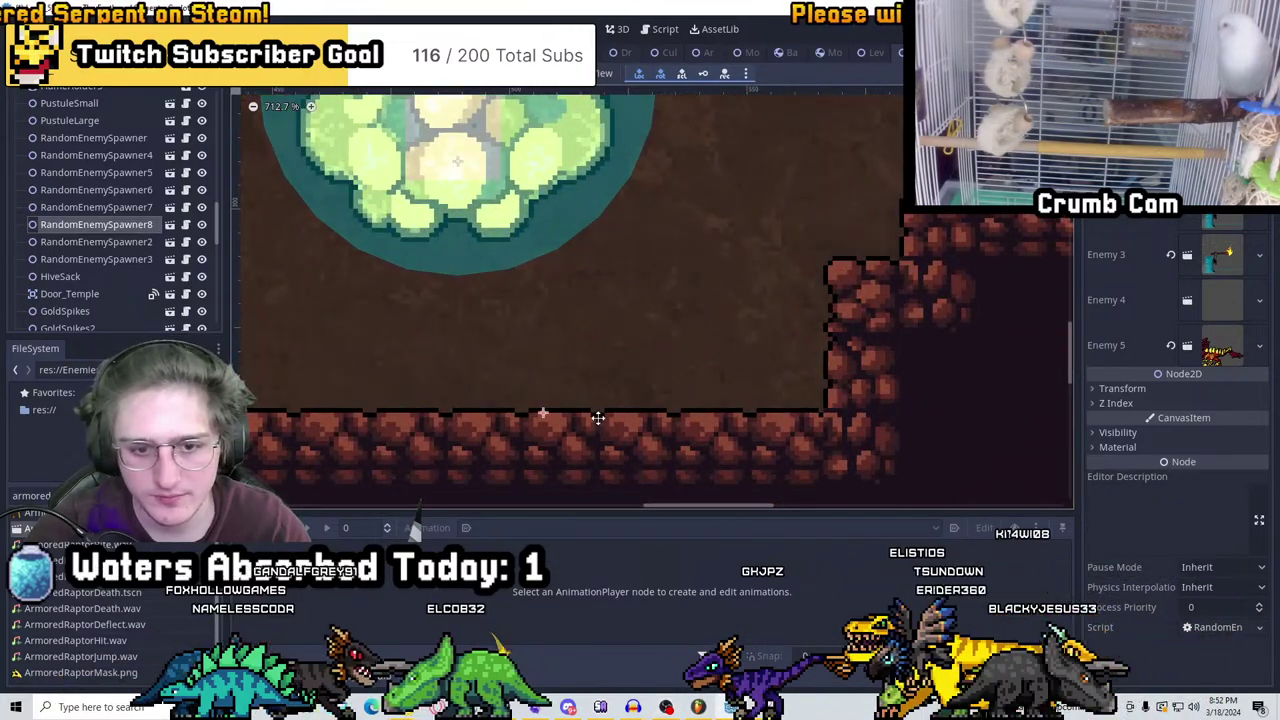
pyautogui.doubleClick(30, 495)
pyautogui.write('empt')
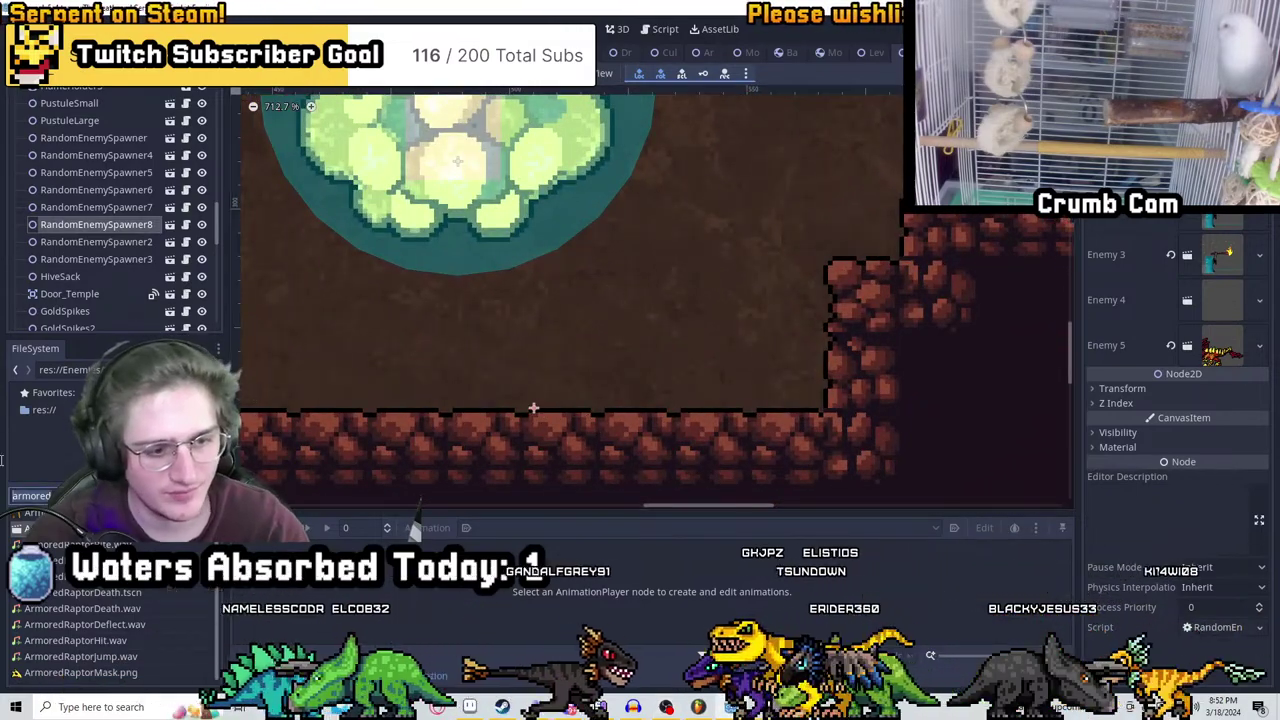
pyautogui.write('yen')
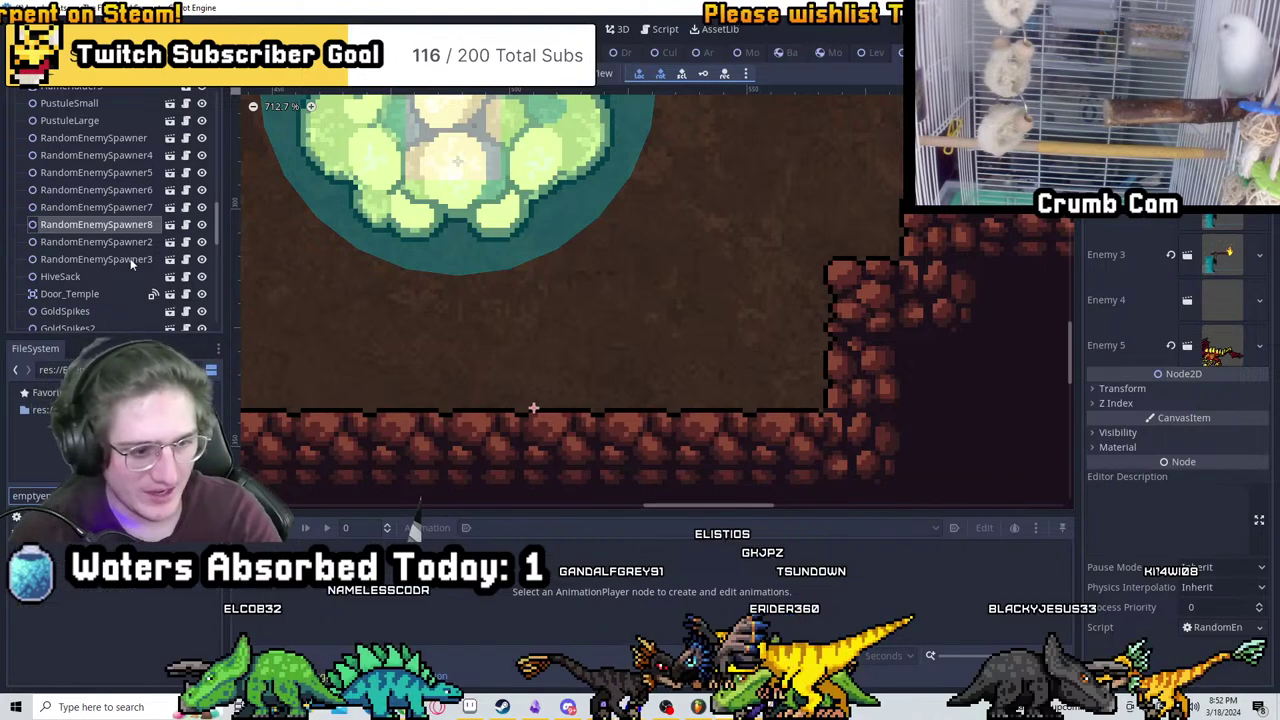
pyautogui.moveTo(60, 530); pyautogui.dragTo(1240, 224)
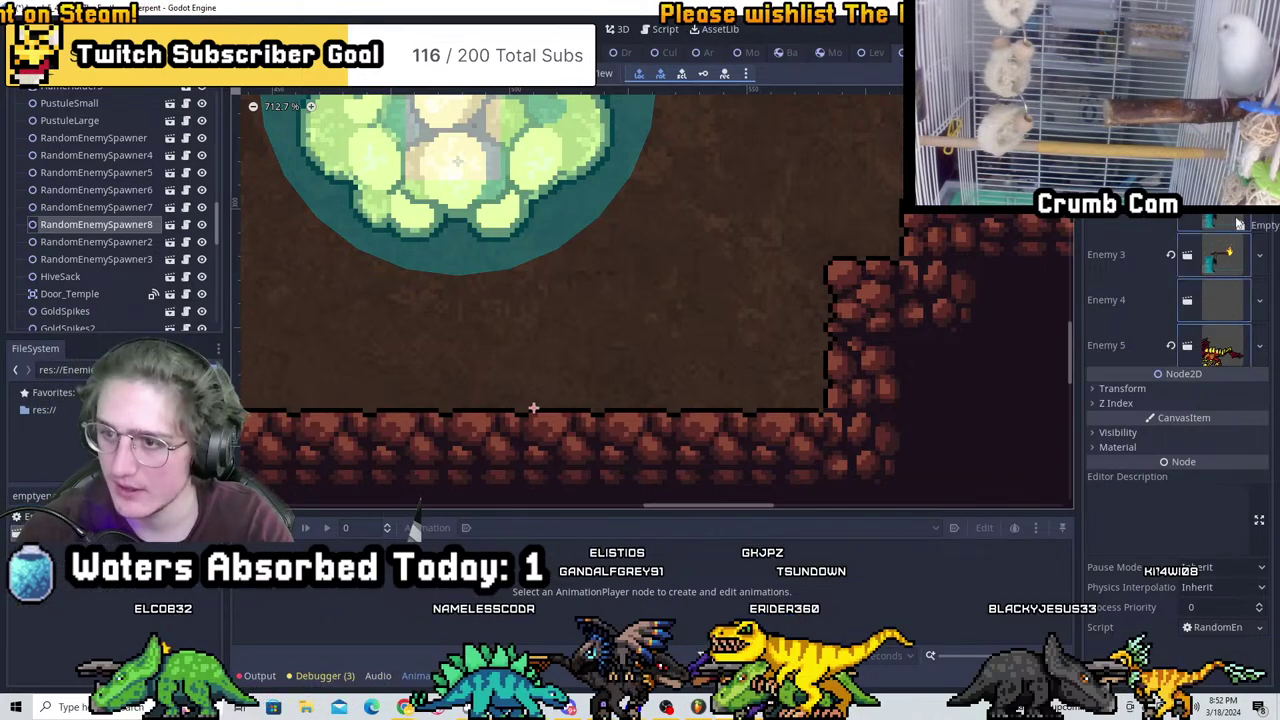
pyautogui.moveTo(55, 548); pyautogui.dragTo(1222, 255)
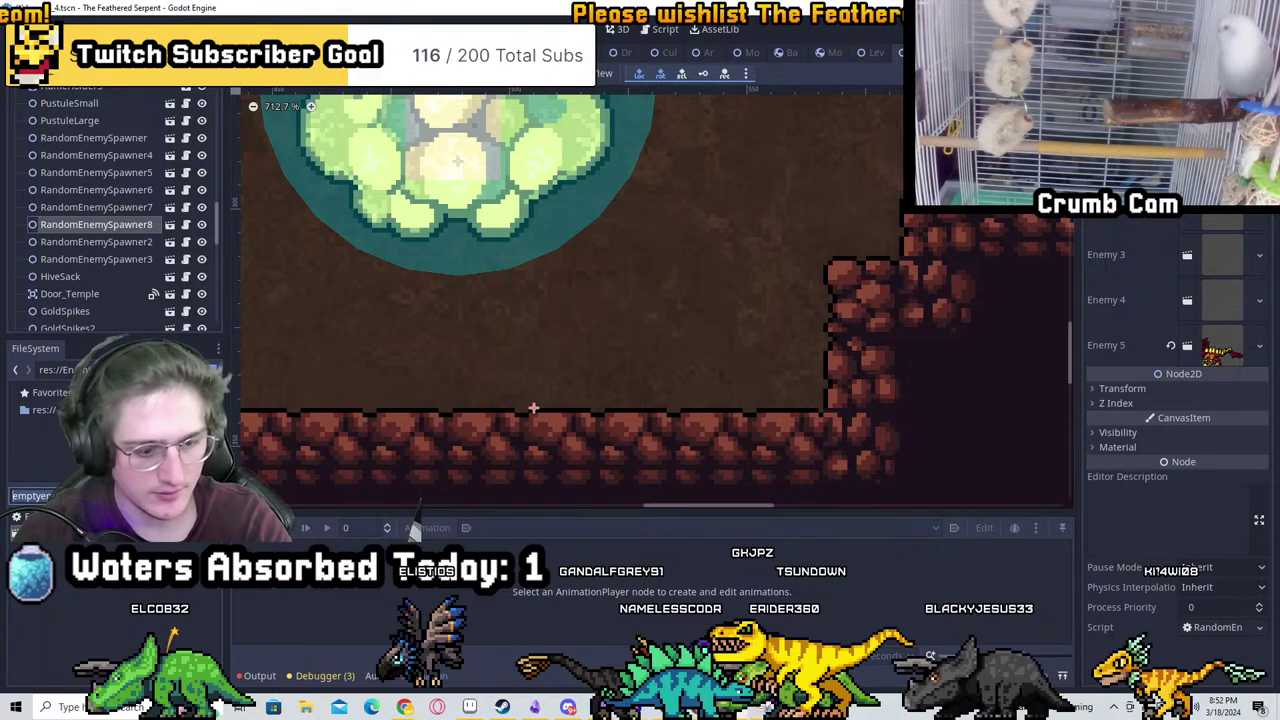
# Search the files for 'reaver' and pan across the cave floor
pyautogui.doubleClick(30, 495)
pyautogui.write('reaver')
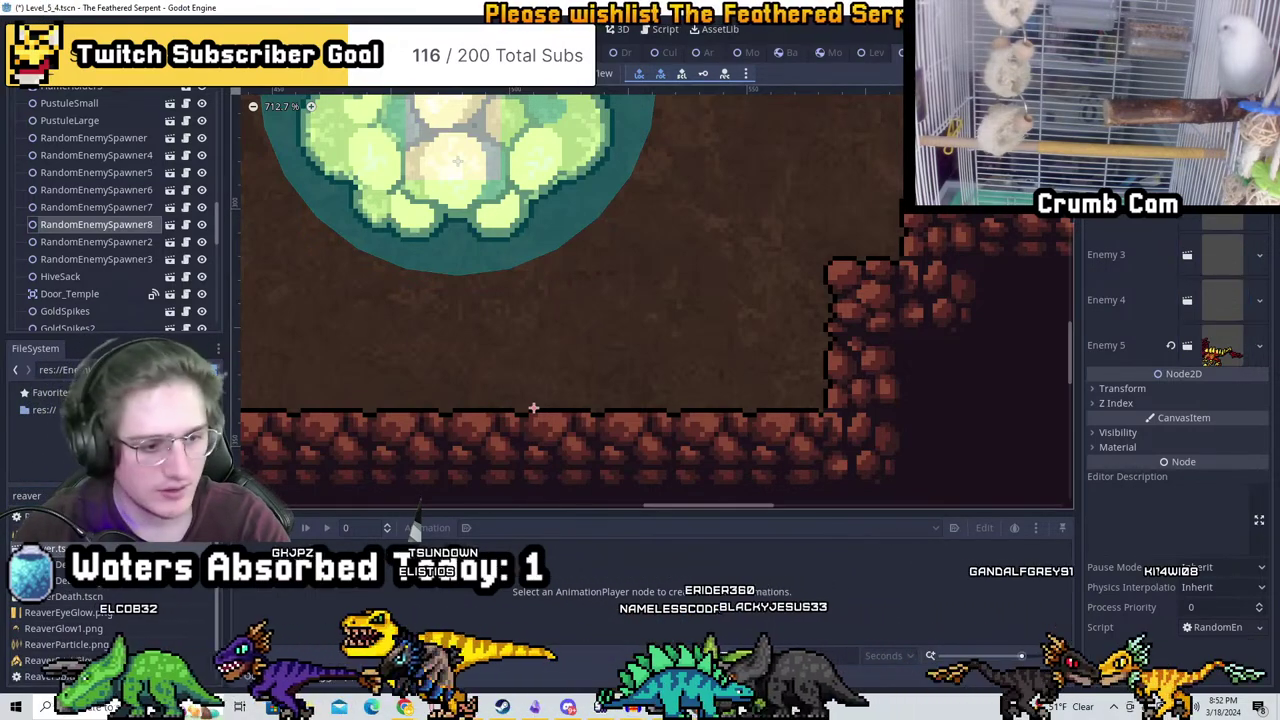
pyautogui.scroll(-4, 569, 374)
pyautogui.moveTo(569, 374); pyautogui.dragTo(843, 407, button='middle')
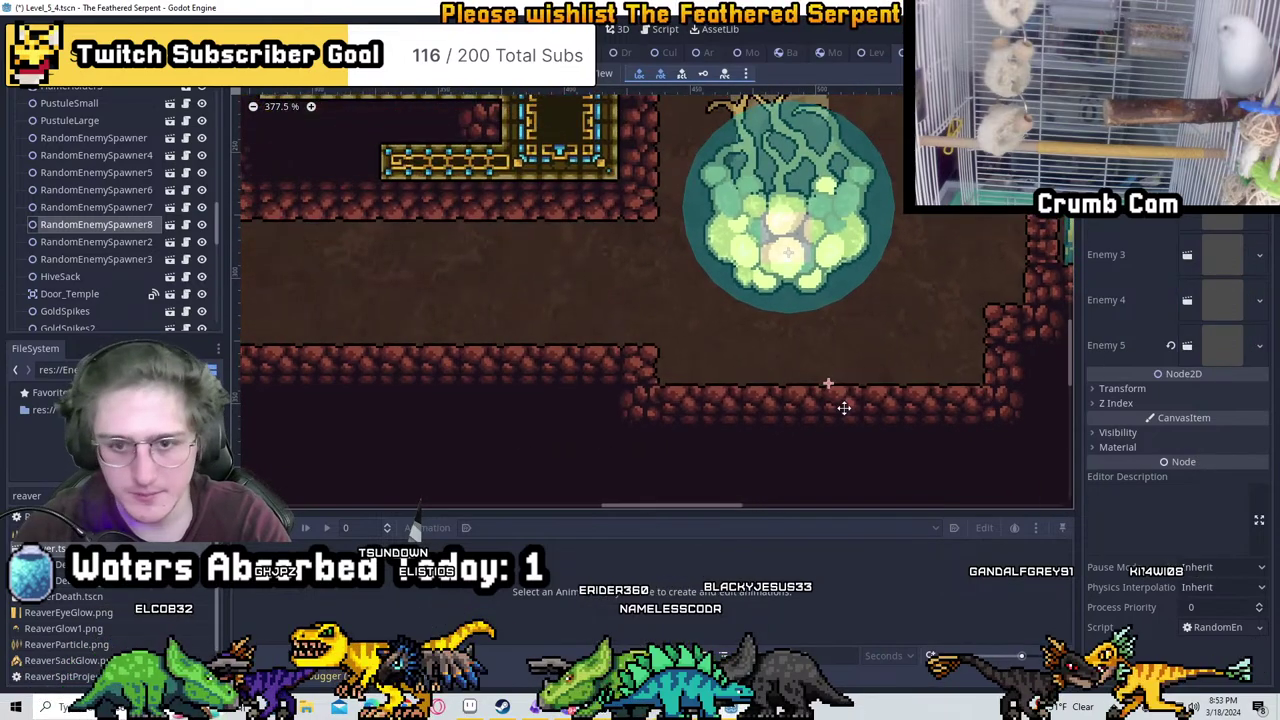
# Add two spawner copies near the hive, placing one above the lower cave floor
pyautogui.hotkey('ctrl', 'd')
pyautogui.scroll(5, 512, 310)
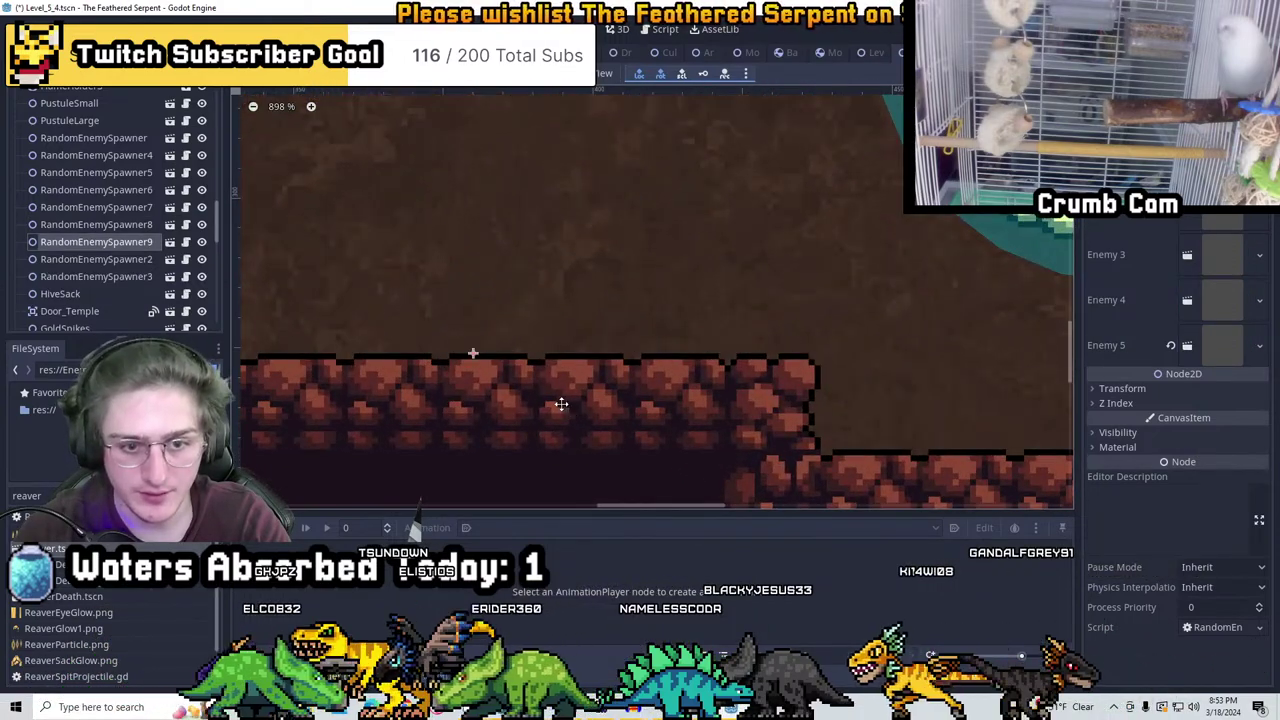
pyautogui.scroll(-5, 561, 403)
pyautogui.scroll(2, 1030, 283)
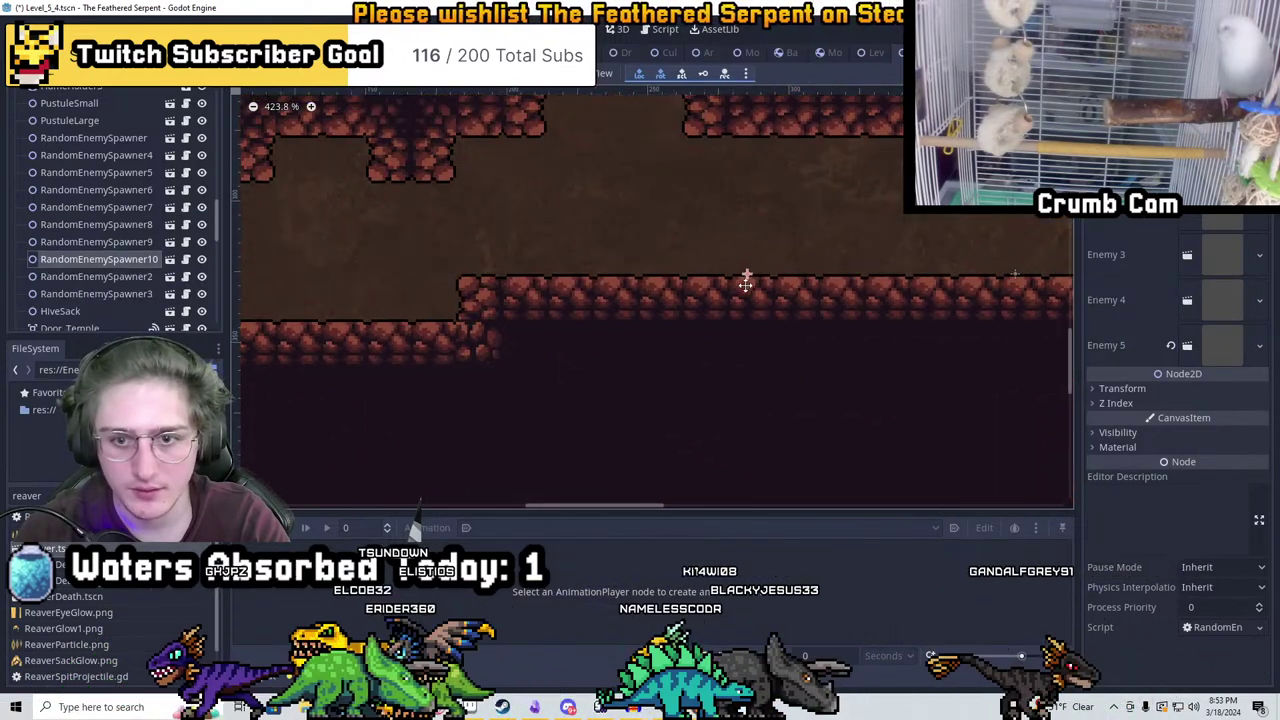
pyautogui.moveTo(747, 281); pyautogui.dragTo(894, 326, button='middle')
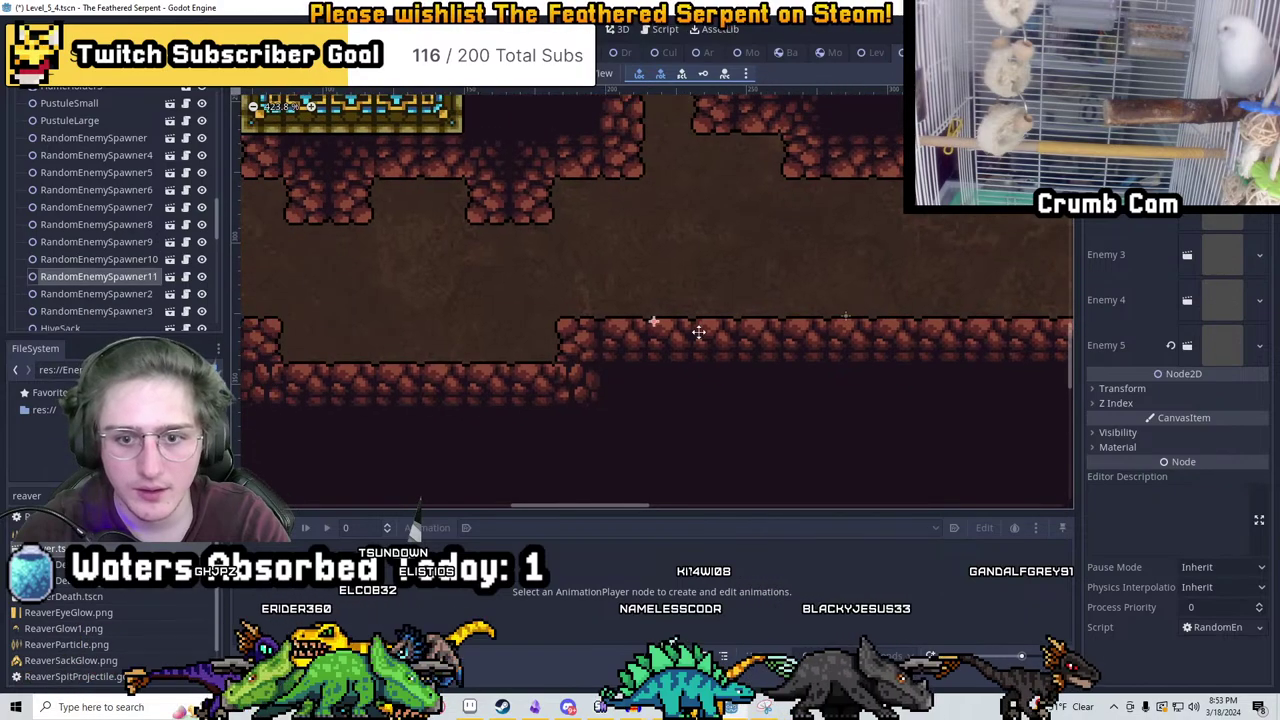
pyautogui.moveTo(715, 324); pyautogui.dragTo(922, 402, button='middle')
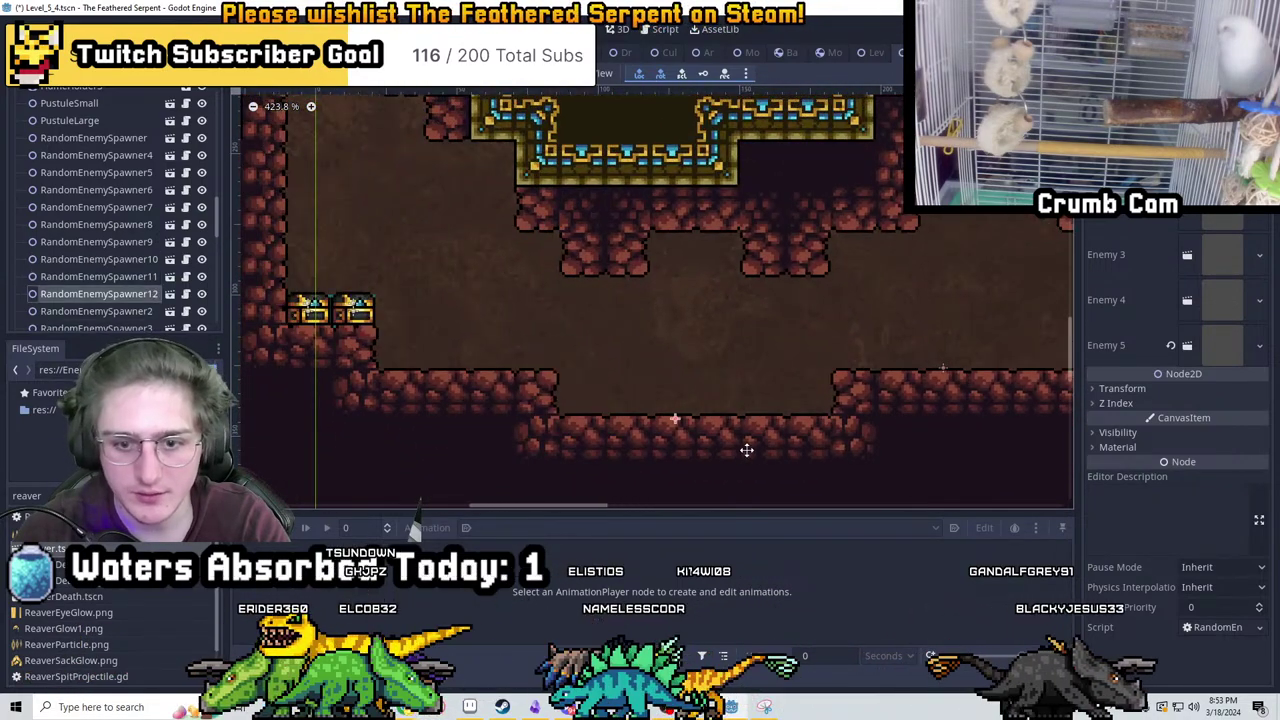
pyautogui.scroll(-3, 742, 444)
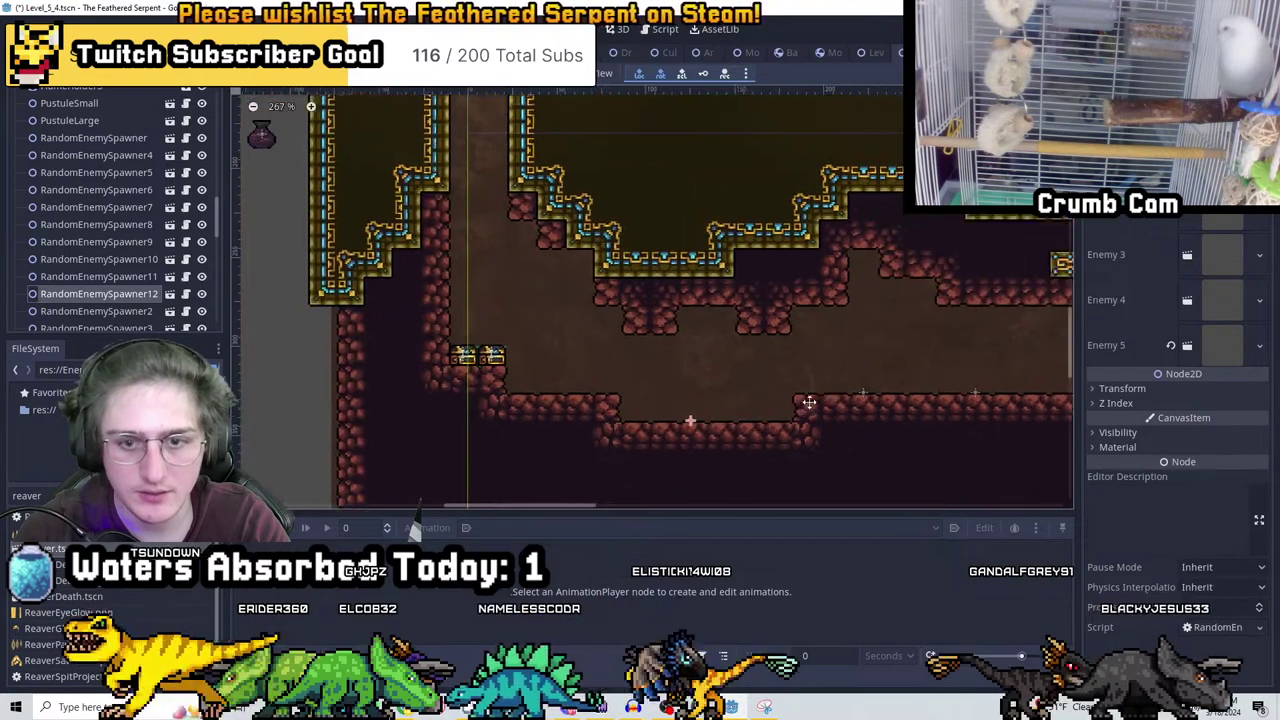
pyautogui.hotkey('ctrl', 'd')
pyautogui.moveTo(464, 442); pyautogui.dragTo(660, 359)
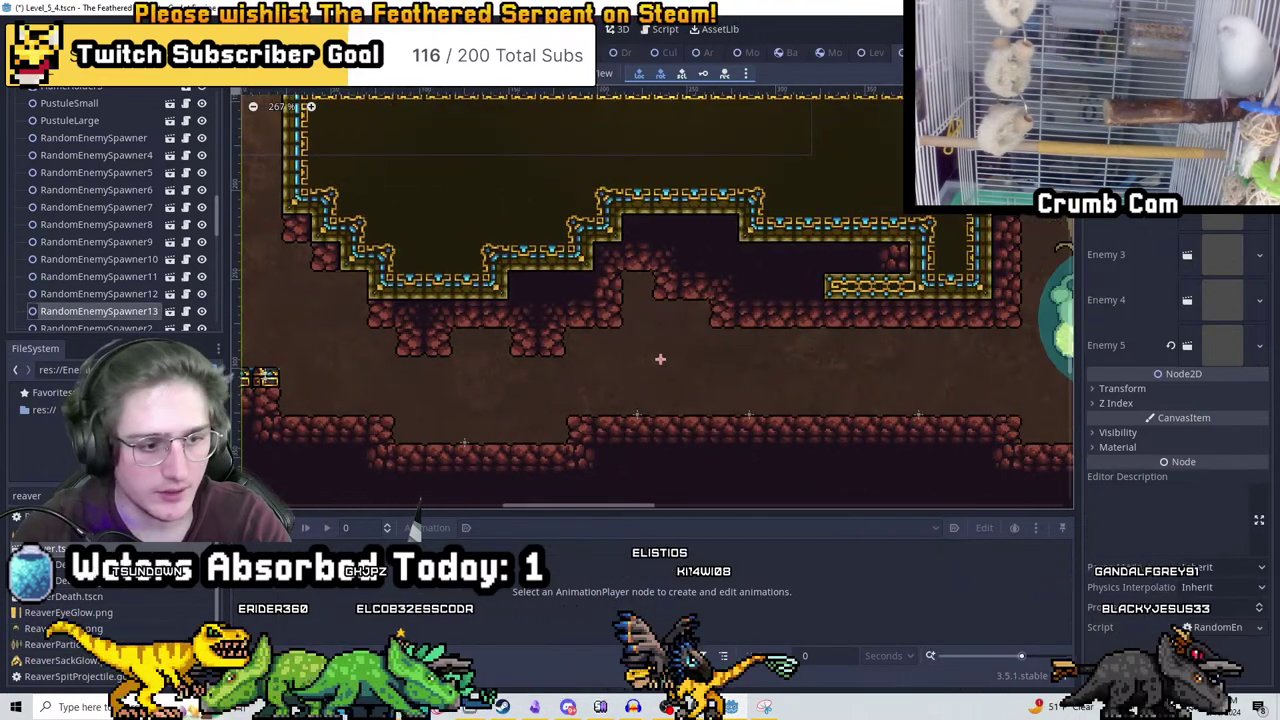
# Search the FileSystem for 'empty', then for 'feathere'
pyautogui.doubleClick(30, 495)
pyautogui.write('emptye')
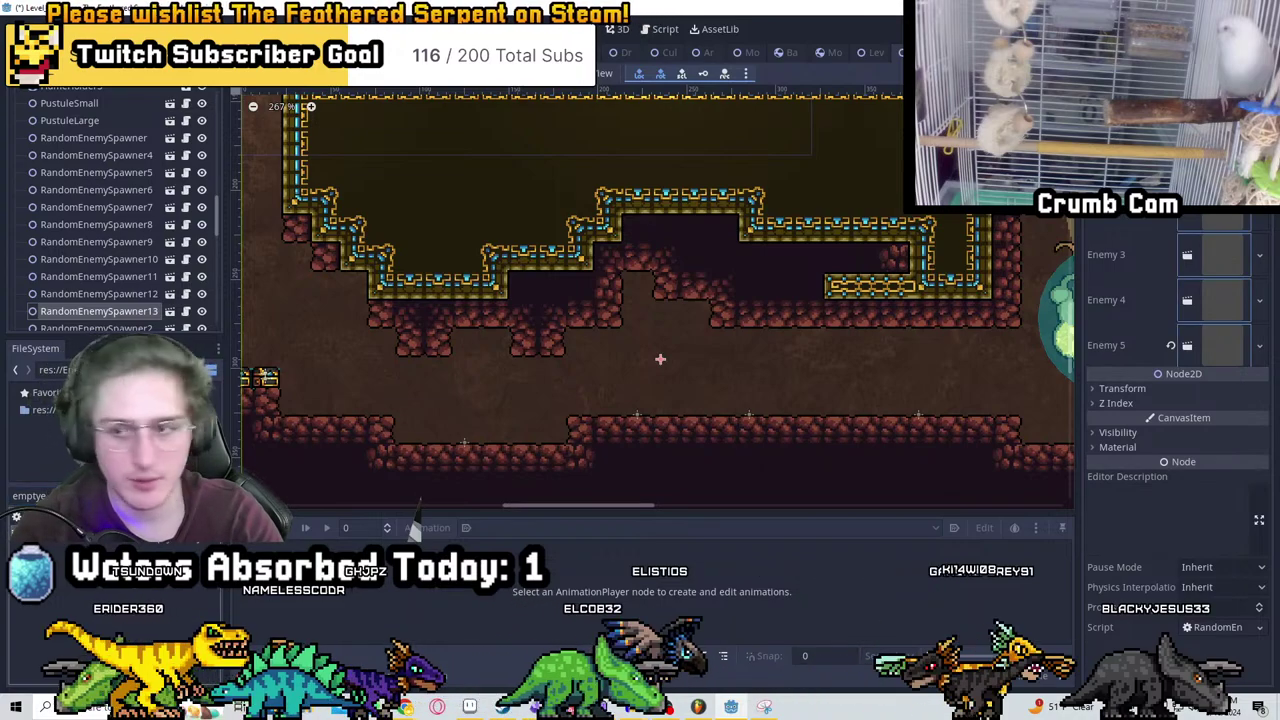
pyautogui.doubleClick(14, 495)
pyautogui.write('f')
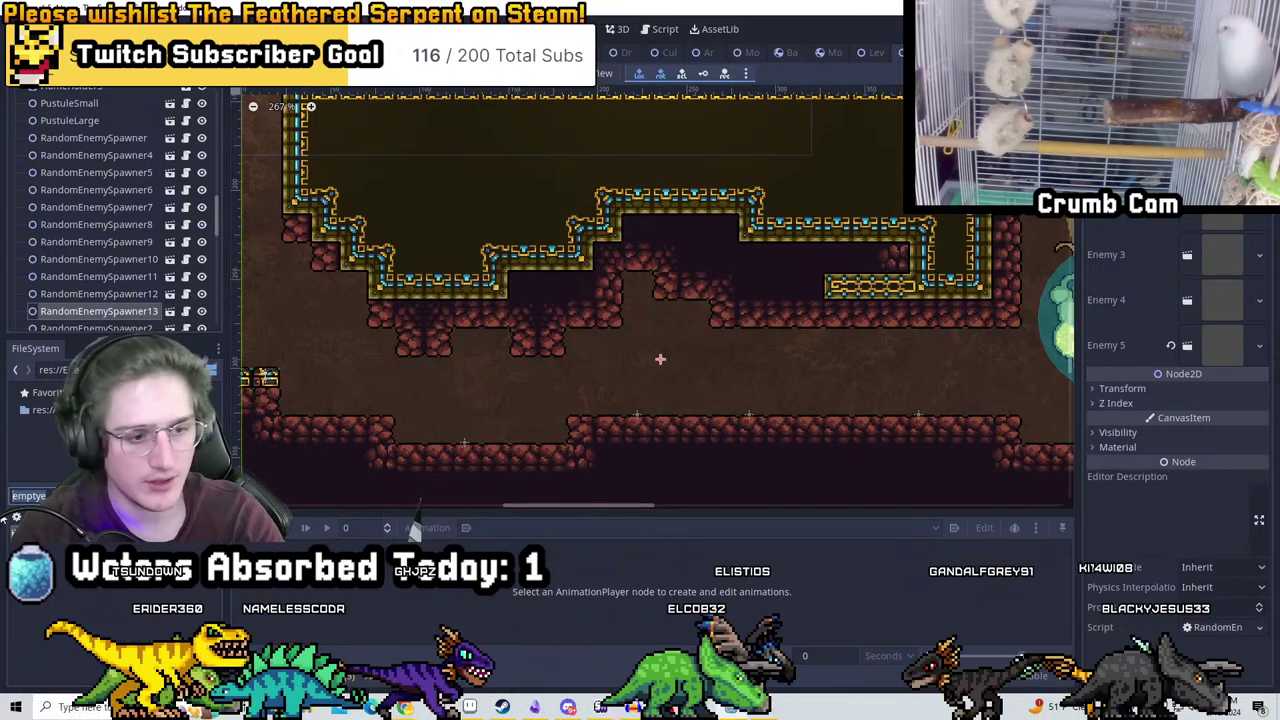
pyautogui.write('eathere')
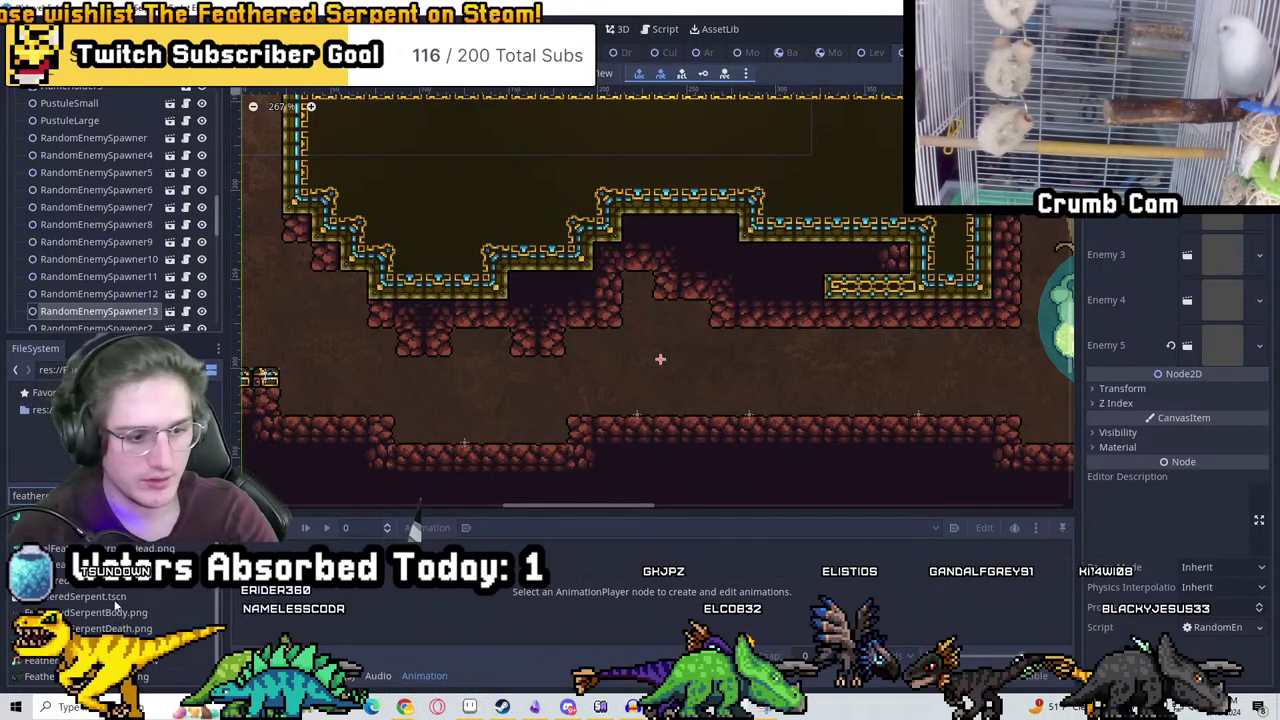
# Set the Feathered Serpent as the spawner's fifth enemy
pyautogui.click(87, 596)
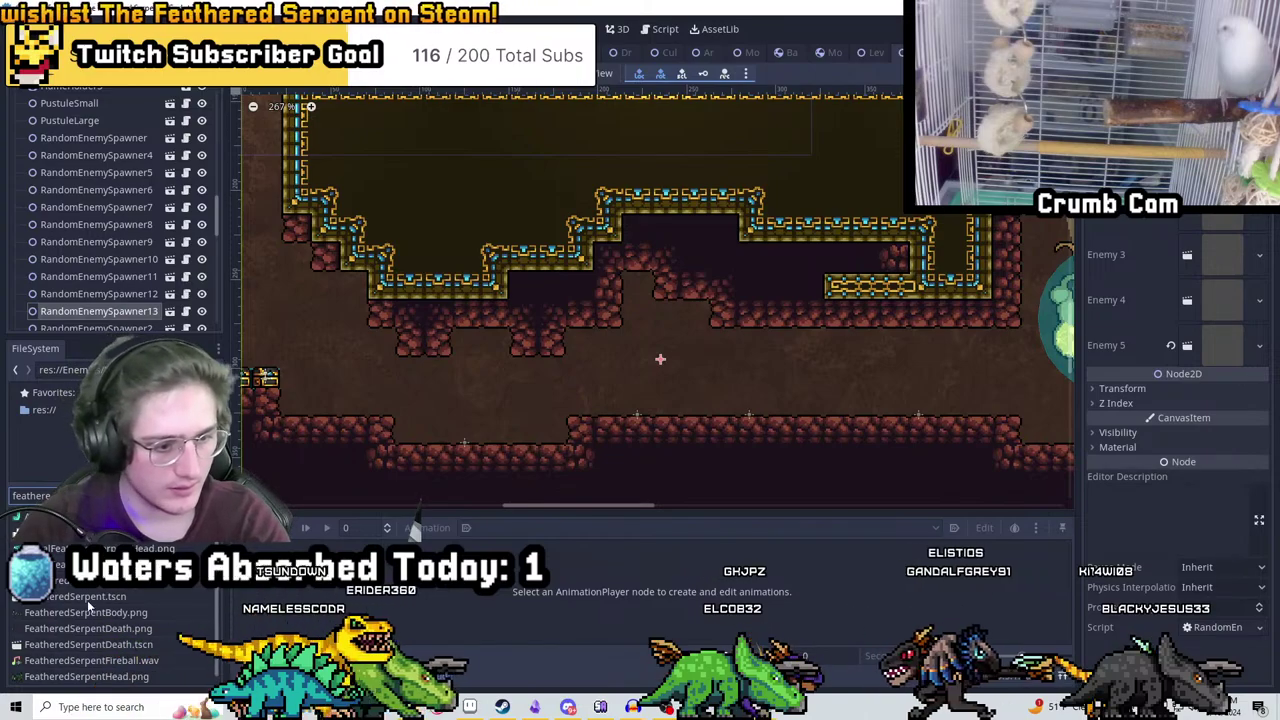
pyautogui.moveTo(1217, 354); pyautogui.dragTo(1215, 350)
pyautogui.scroll(3, 604, 377)
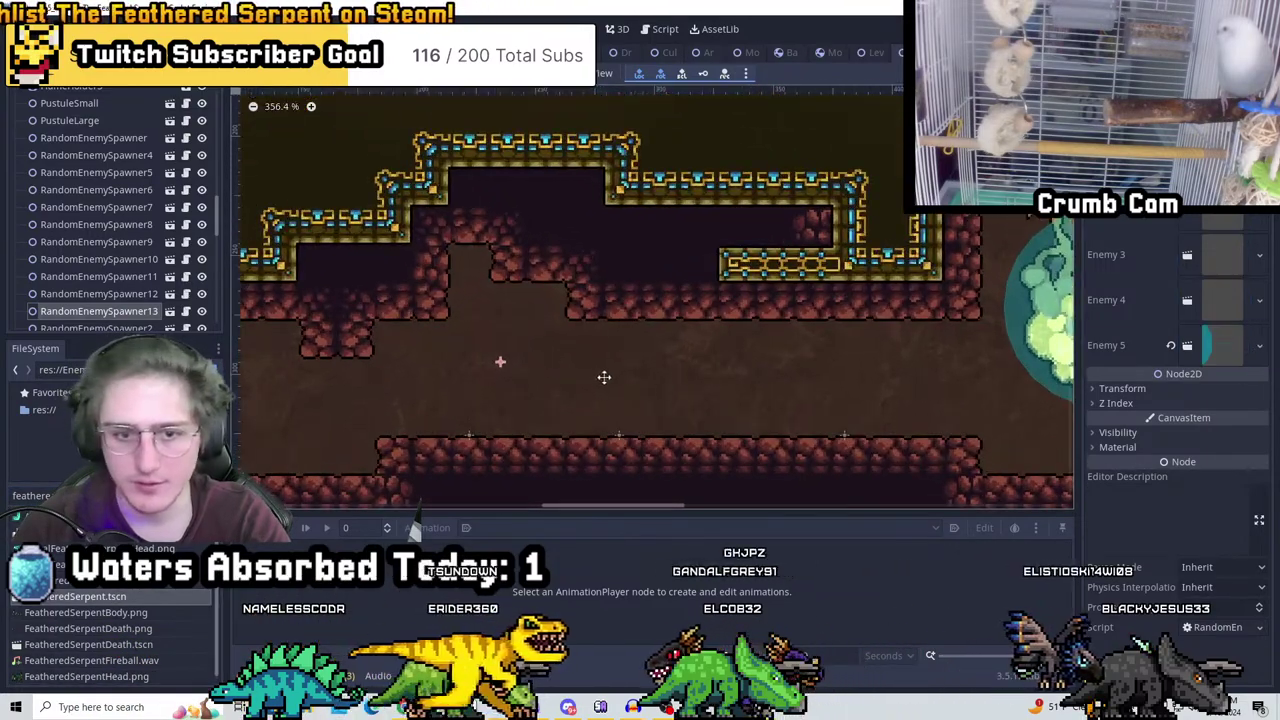
pyautogui.moveTo(650, 400); pyautogui.dragTo(438, 331, button='middle')
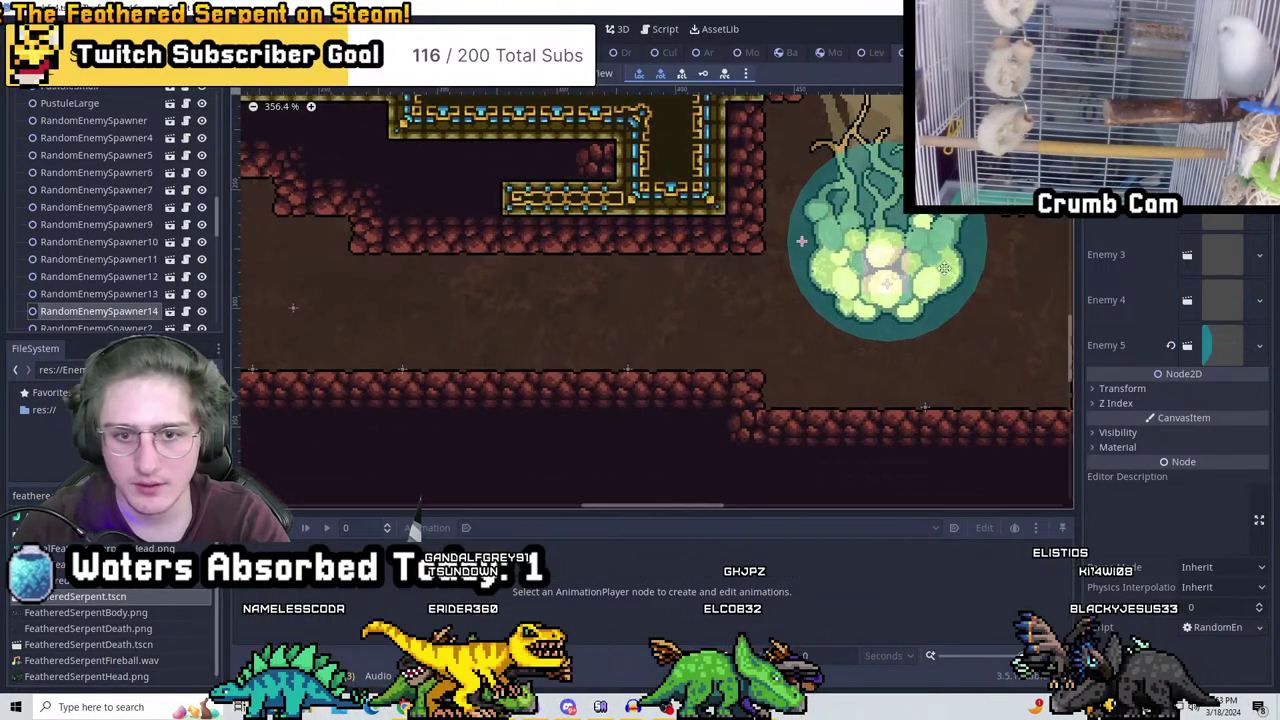
pyautogui.moveTo(944, 268); pyautogui.dragTo(676, 377, button='middle')
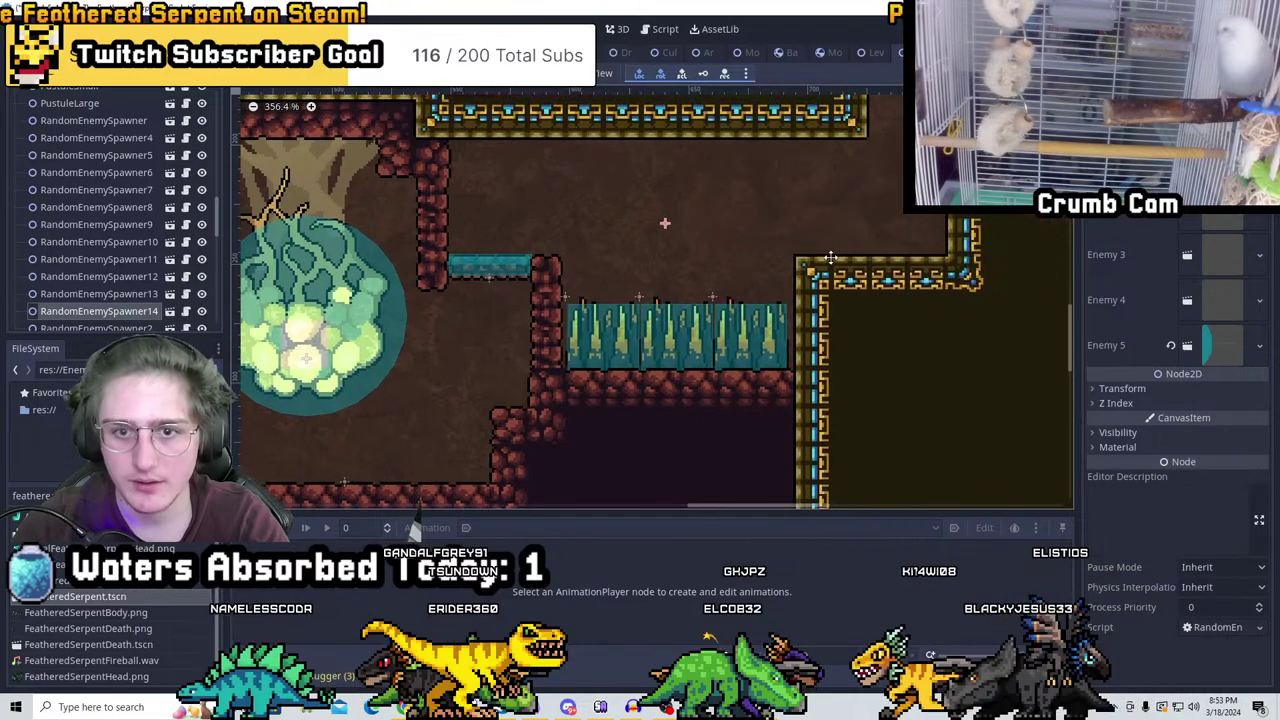
pyautogui.scroll(-6, 838, 271)
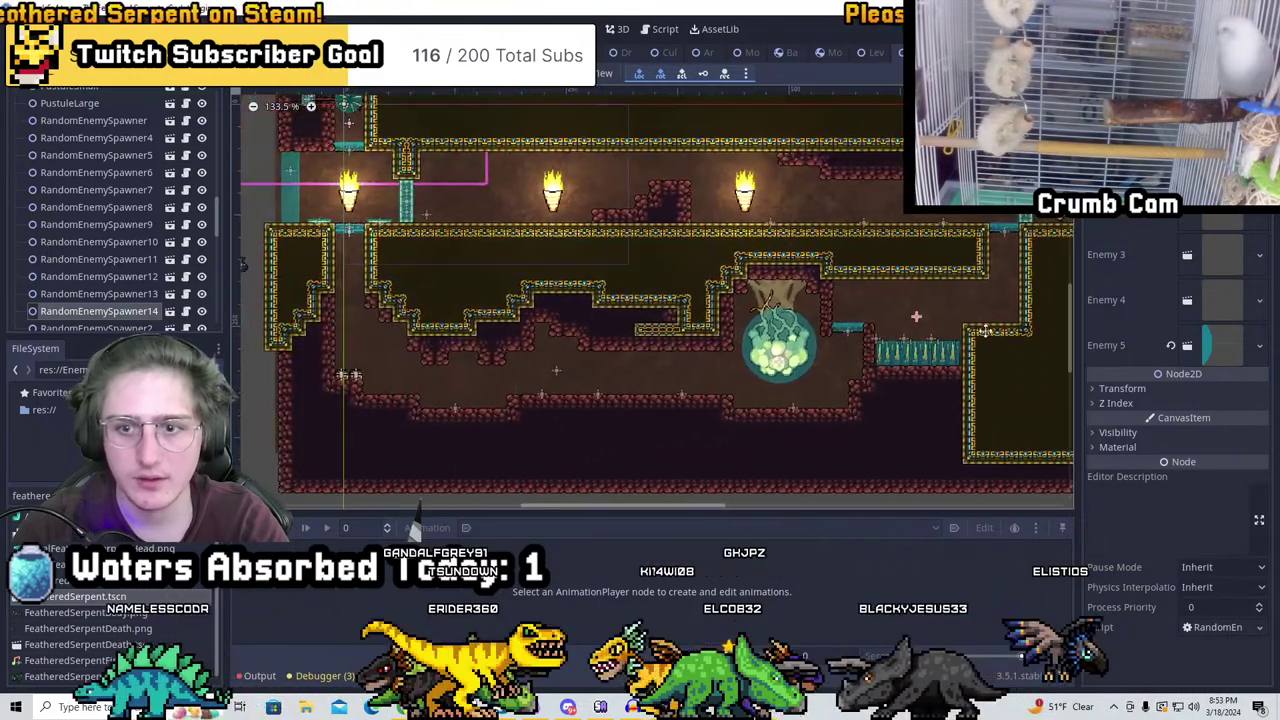
# Make two more enemy spawner copies near the GoldSpikes area
pyautogui.hotkey('ctrl', 'd')
pyautogui.scroll(4, 794, 210)
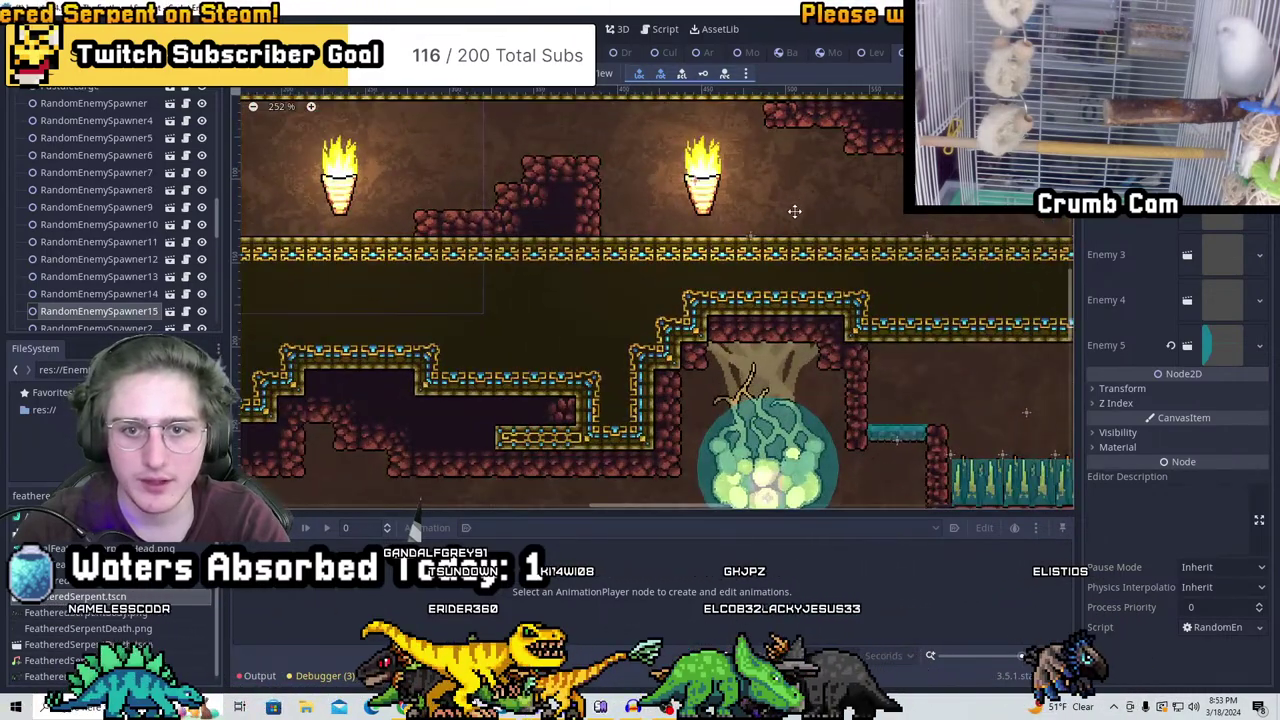
pyautogui.hotkey('ctrl', 'd')
pyautogui.scroll(-7, 794, 210)
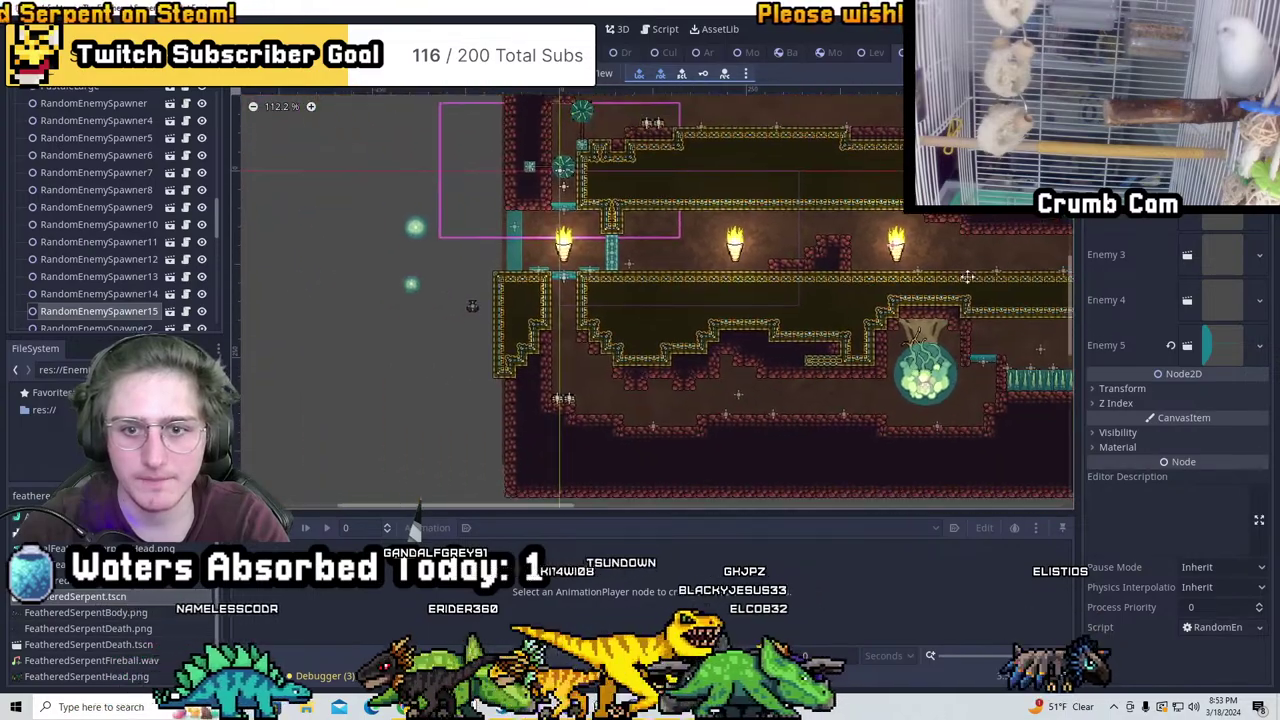
pyautogui.moveTo(778, 293); pyautogui.dragTo(720, 428, button='middle')
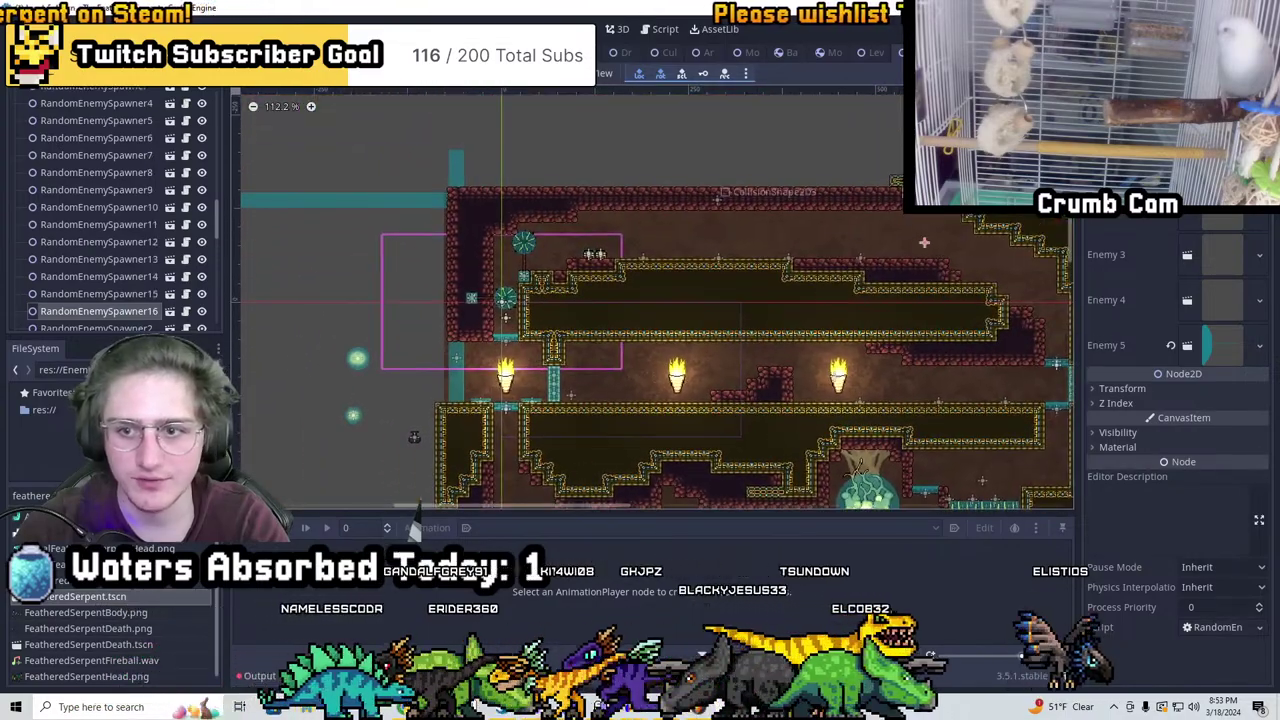
pyautogui.moveTo(974, 245); pyautogui.dragTo(893, 226, button='middle')
pyautogui.scroll(3, 794, 236)
pyautogui.scroll(-3, 749, 252)
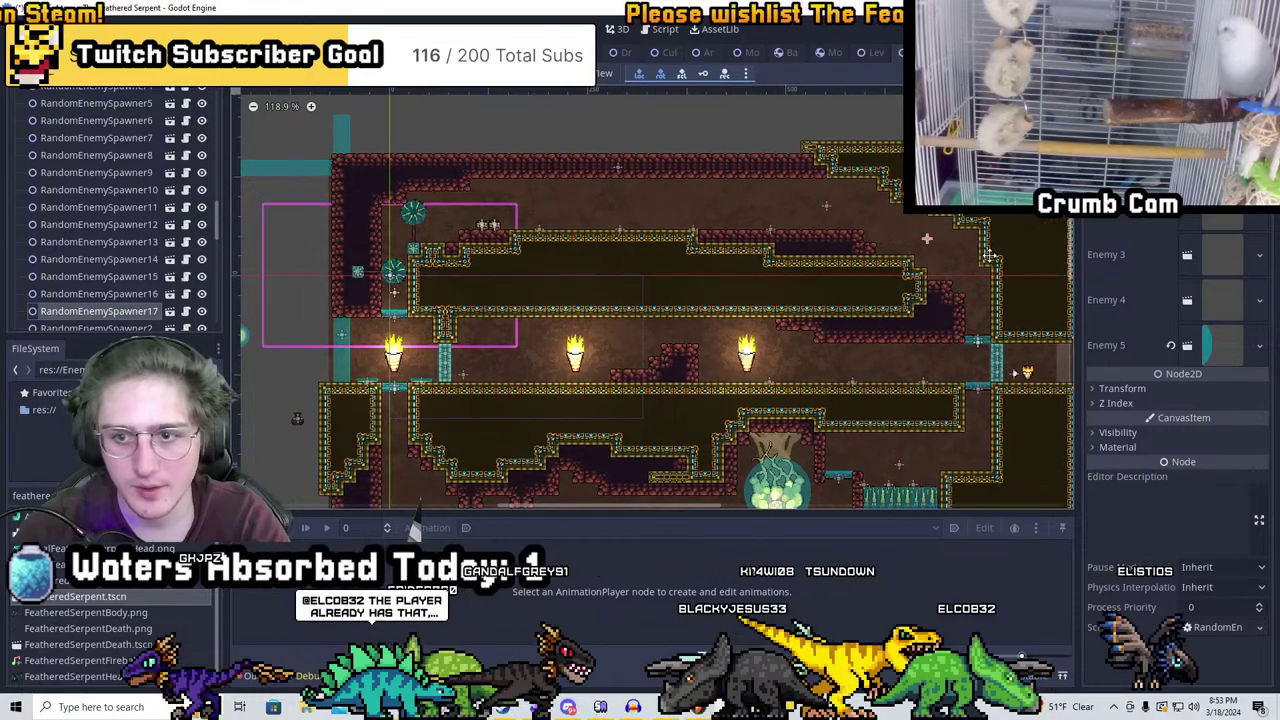
# Duplicate RandomEnemySpawner17 into the lower cave and save the Level_5_4 scene
pyautogui.hotkey('ctrl', 'd')
pyautogui.moveTo(442, 416); pyautogui.dragTo(529, 286, button='middle')
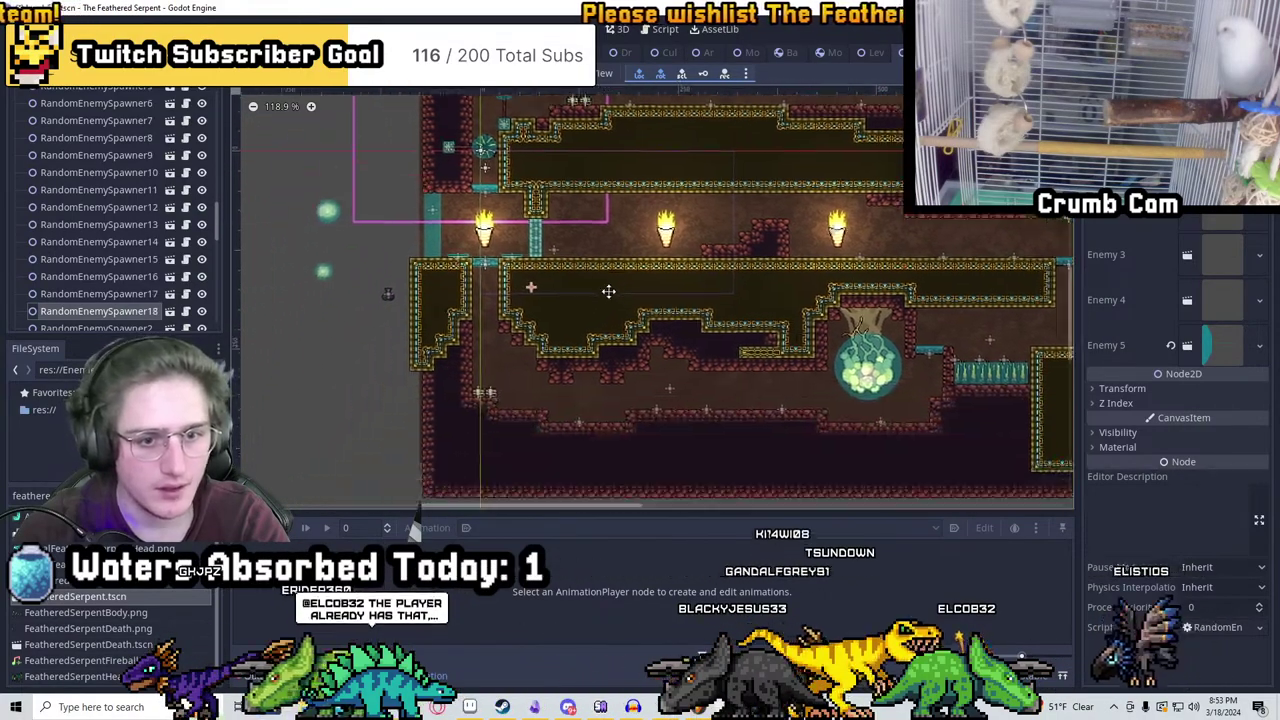
pyautogui.scroll(12, 719, 383)
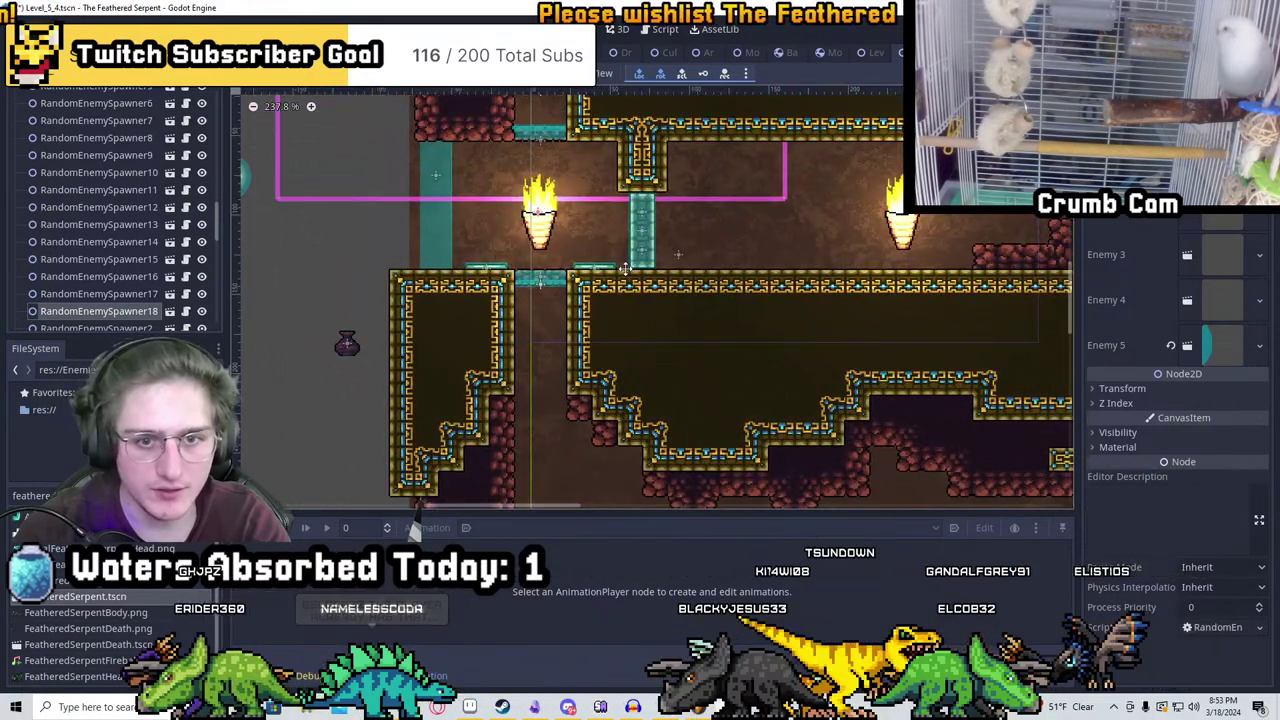
pyautogui.scroll(-2, 624, 266)
pyautogui.moveTo(650, 300); pyautogui.dragTo(598, 178, button='middle')
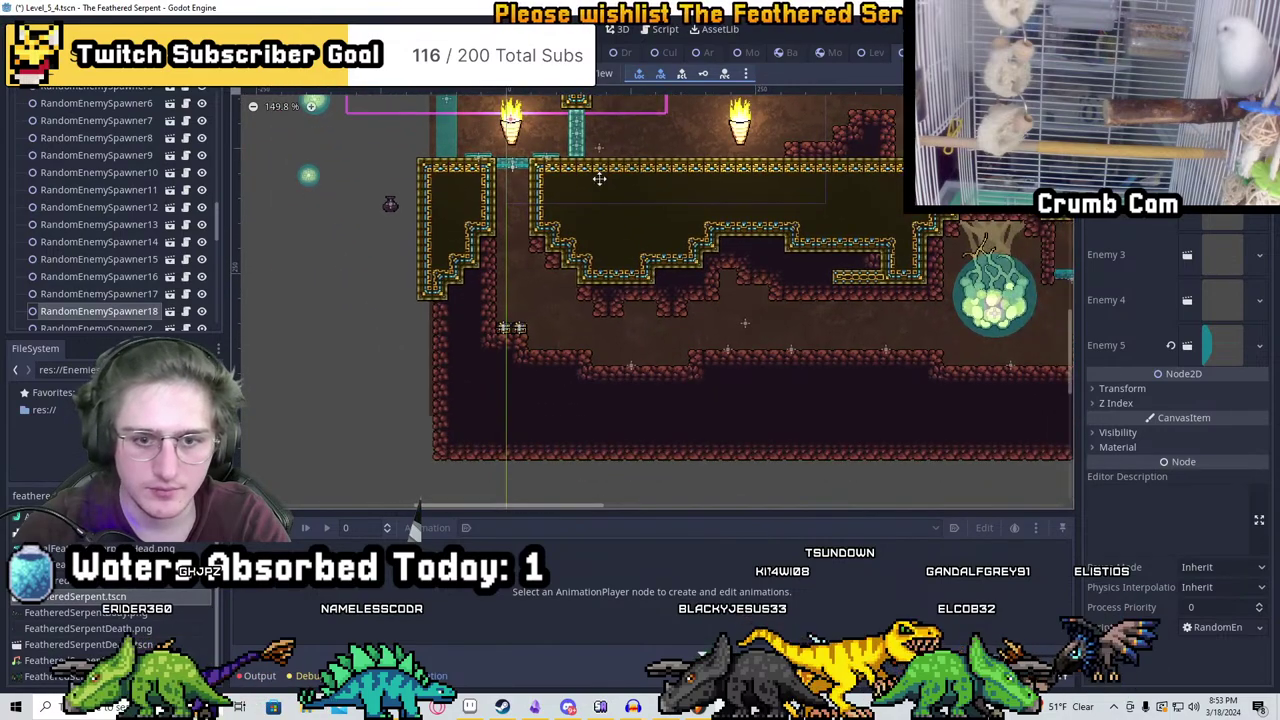
pyautogui.hotkey('ctrl', 's')
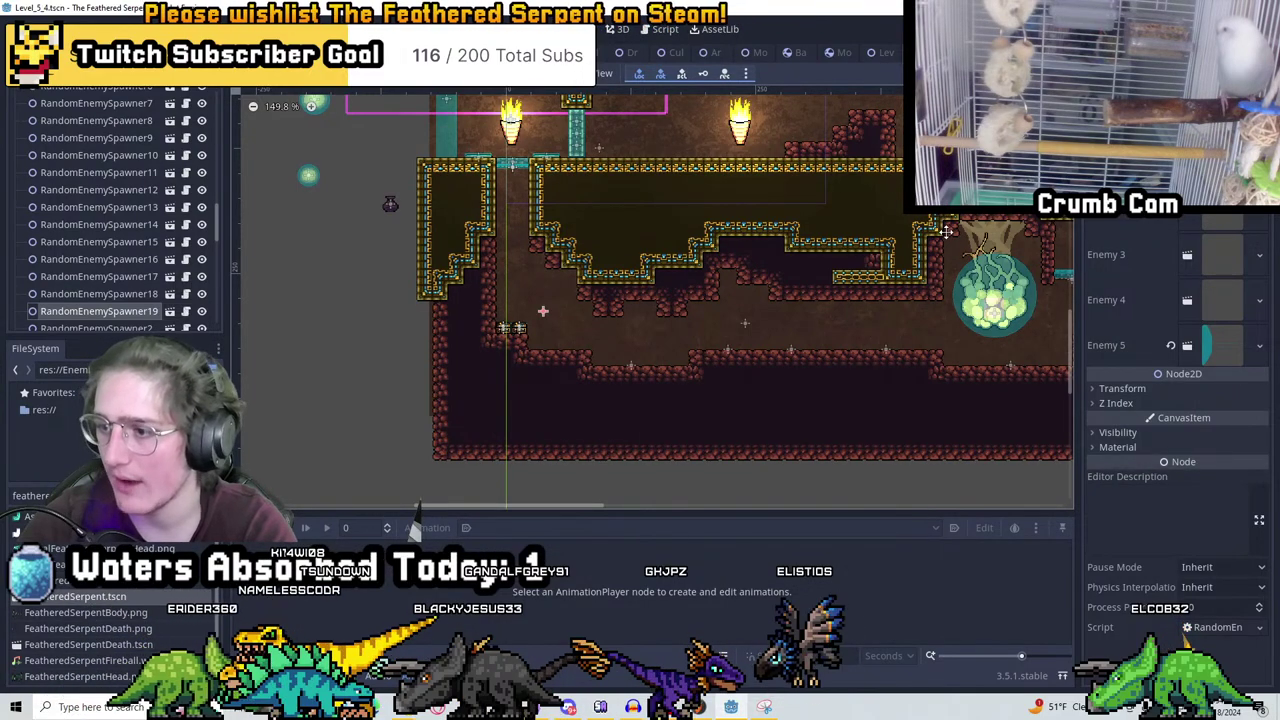
pyautogui.scroll(-1, 938, 238)
pyautogui.scroll(3, 800, 280)
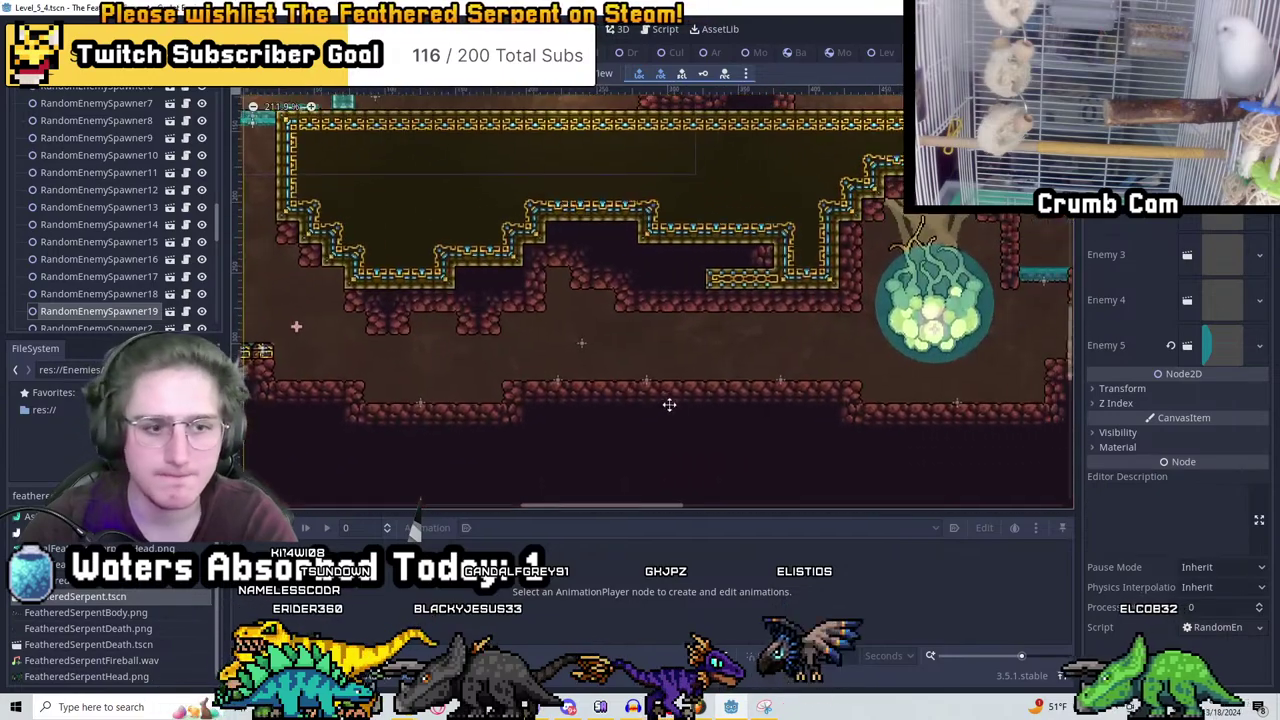
pyautogui.scroll(-5, 133, 284)
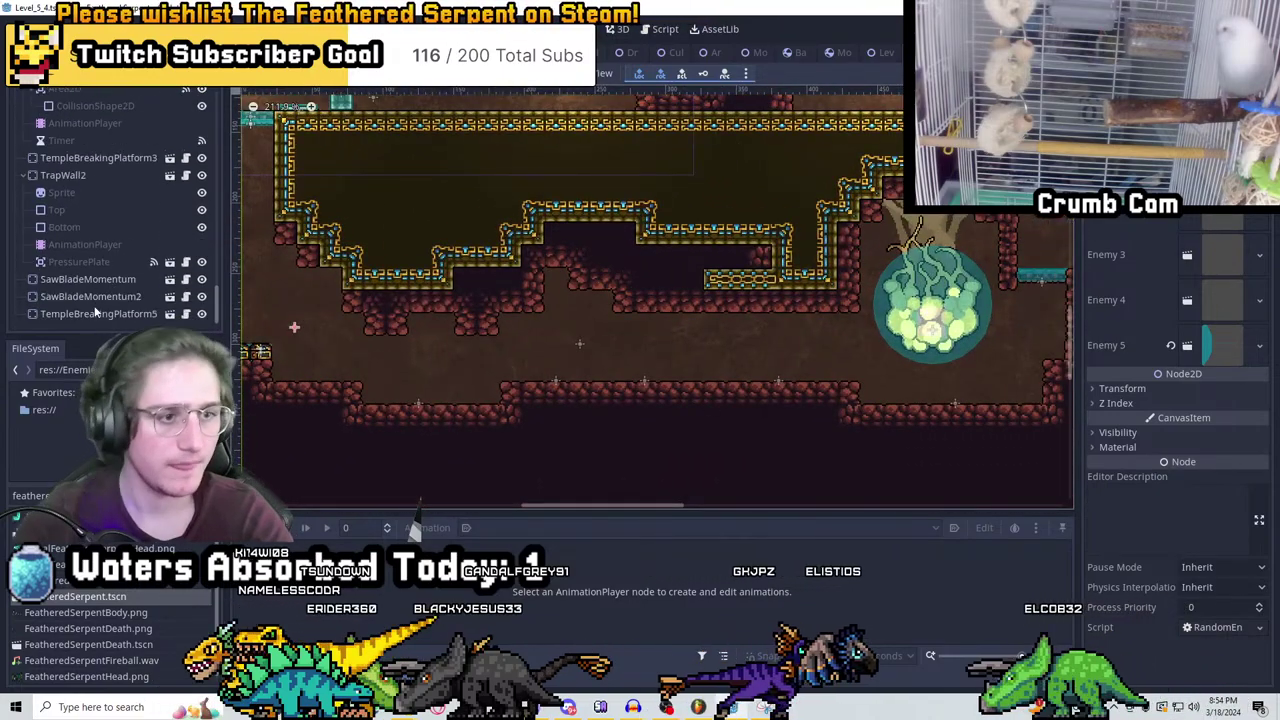
pyautogui.scroll(2, 95, 300)
pyautogui.scroll(3, 100, 250)
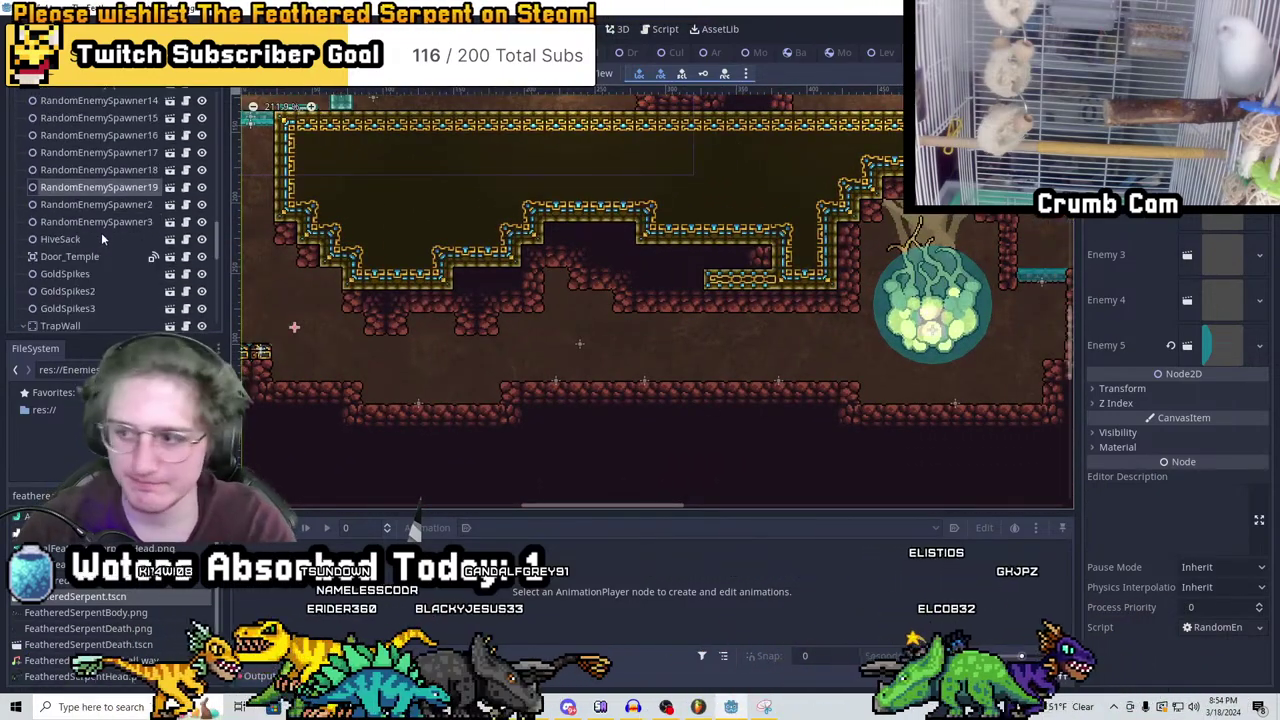
pyautogui.scroll(3, 60, 200)
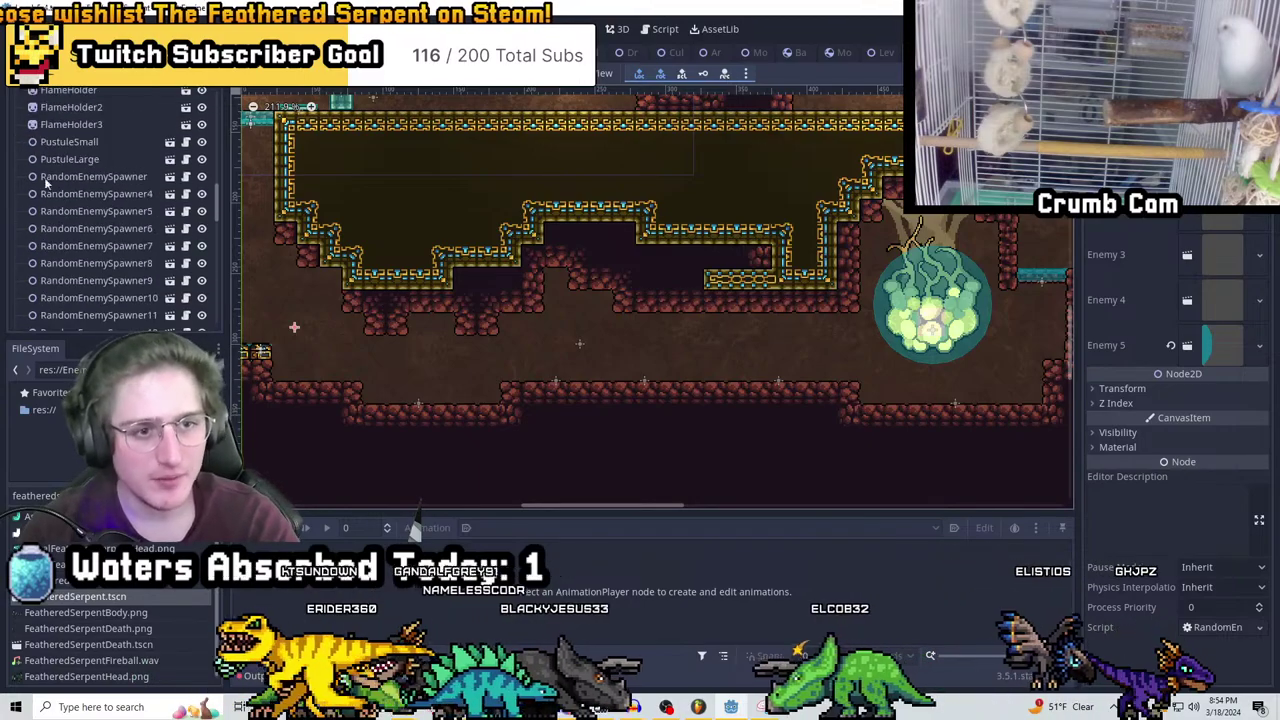
pyautogui.scroll(-3, 115, 150)
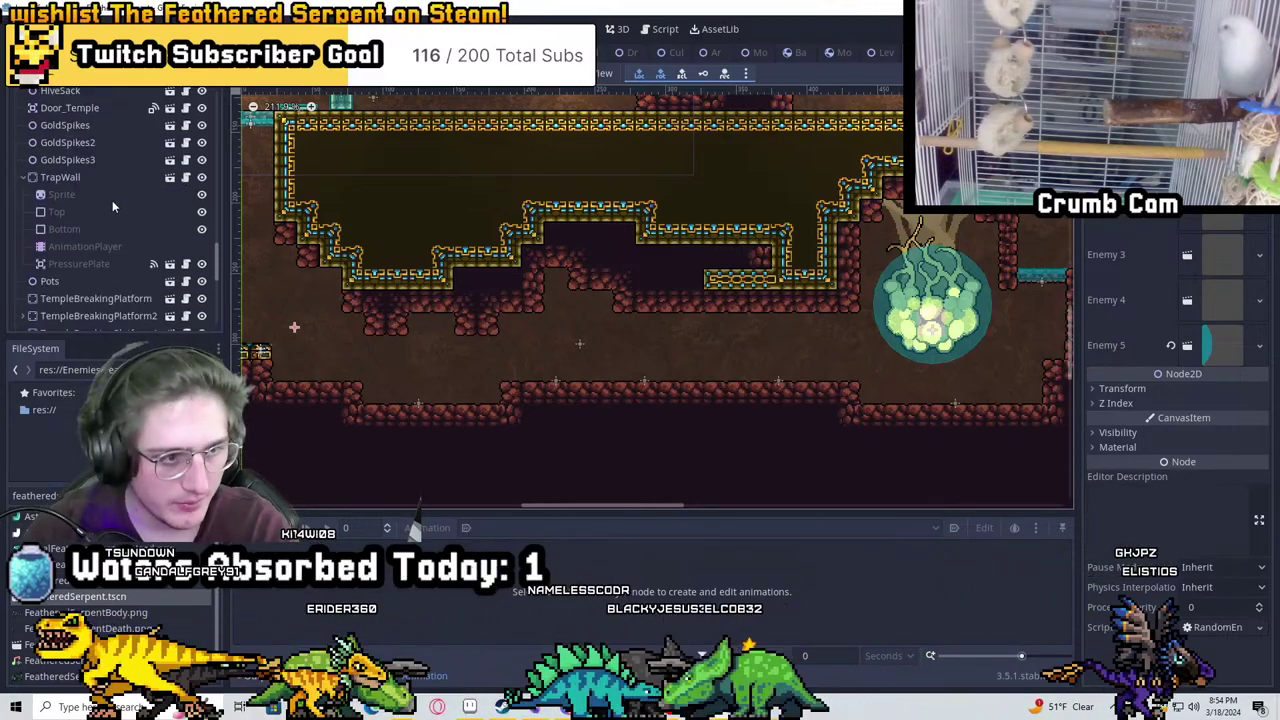
pyautogui.scroll(-2, 600, 300)
pyautogui.moveTo(650, 250); pyautogui.dragTo(673, 378, button='middle')
pyautogui.moveTo(741, 455); pyautogui.dragTo(675, 463, button='middle')
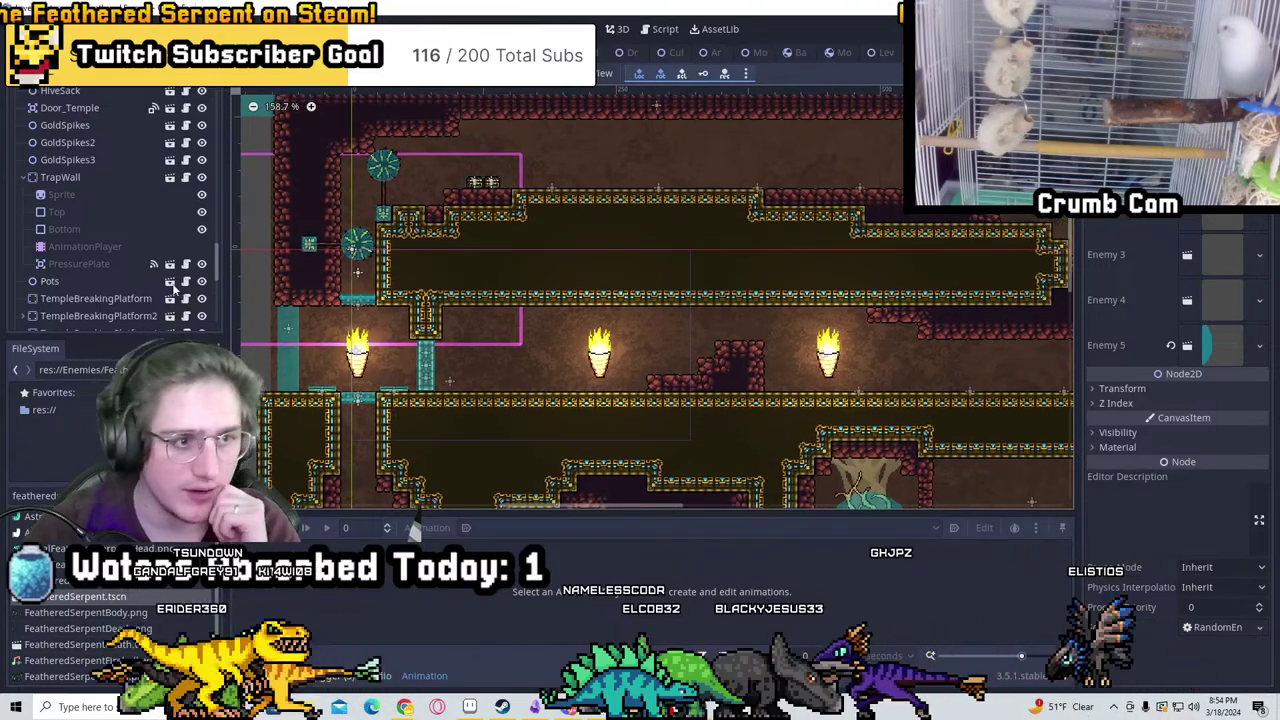
pyautogui.scroll(3, 173, 287)
pyautogui.scroll(-3, 629, 443)
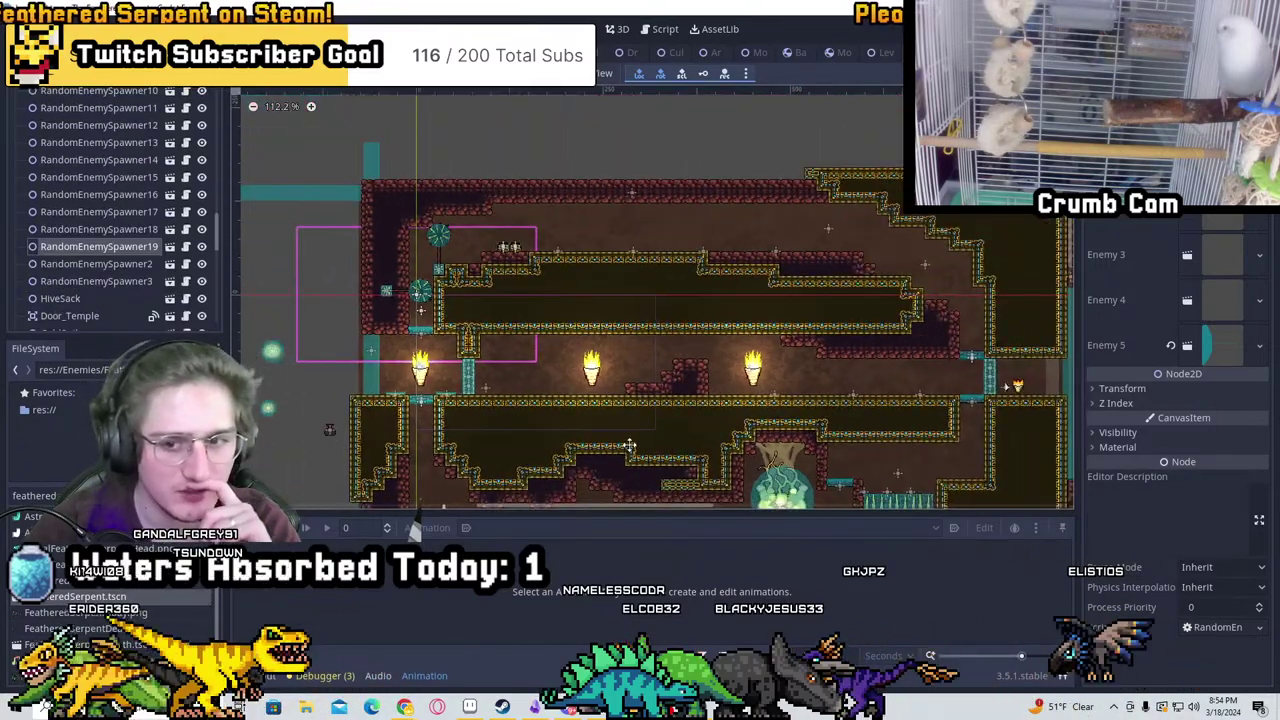
pyautogui.moveTo(629, 443); pyautogui.dragTo(636, 326, button='middle')
pyautogui.scroll(6, 704, 315)
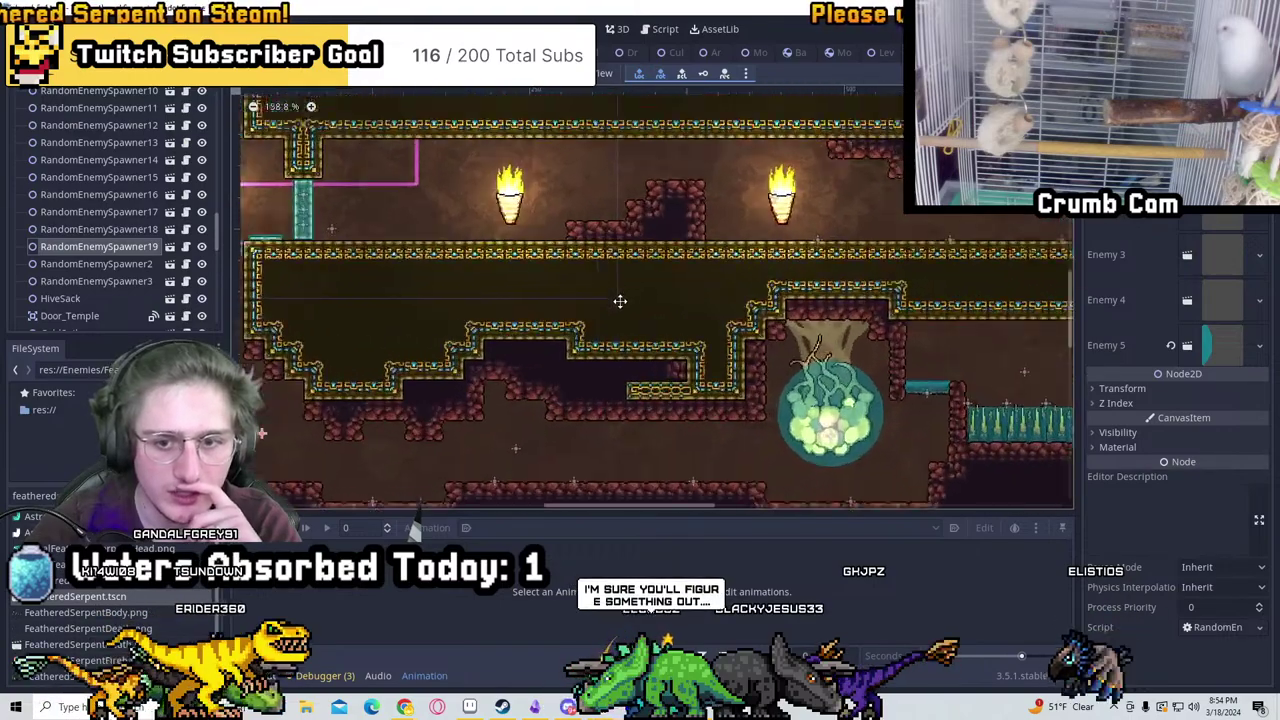
pyautogui.moveTo(711, 248); pyautogui.dragTo(810, 246, button='middle')
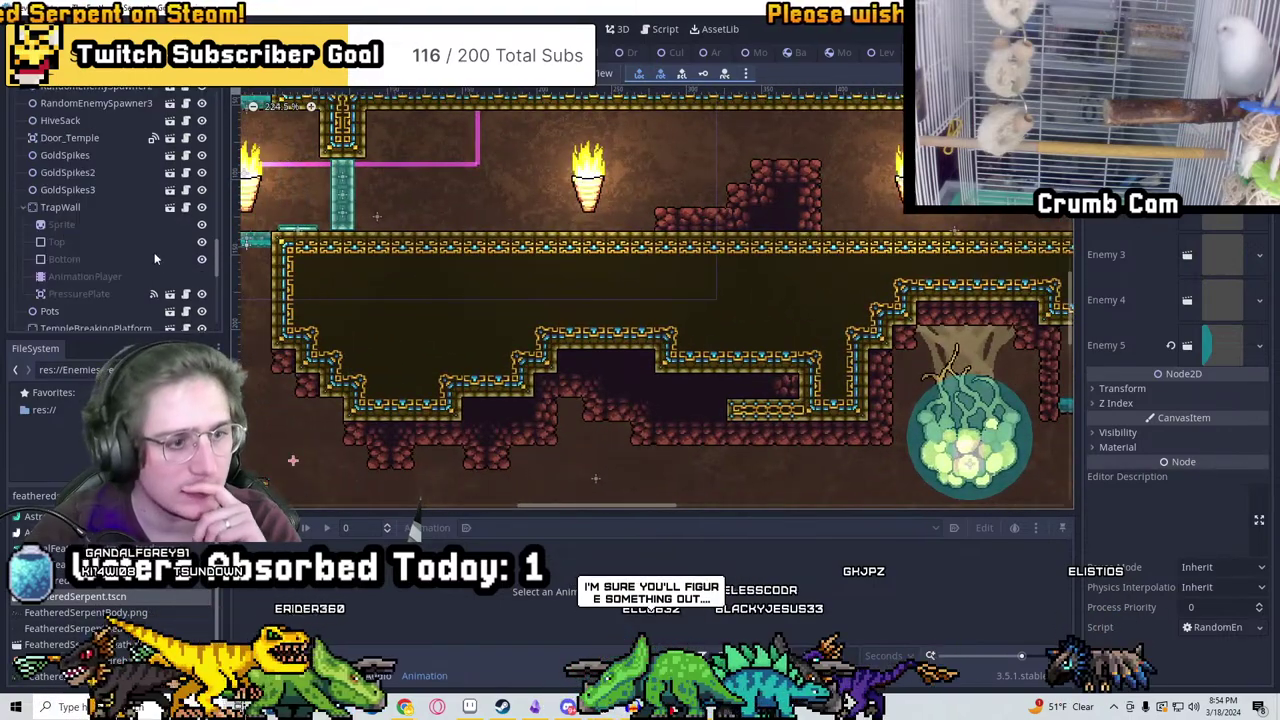
pyautogui.scroll(-5, 146, 224)
pyautogui.scroll(1, 70, 210)
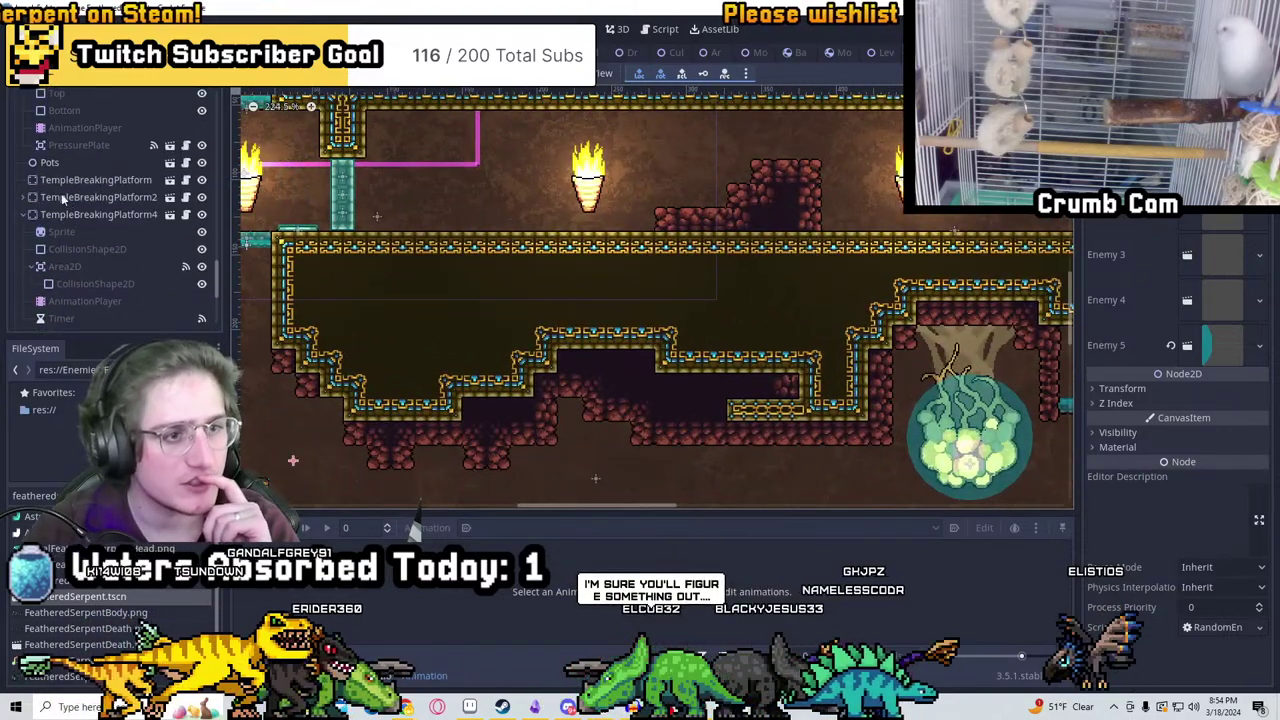
pyautogui.scroll(-6, 140, 260)
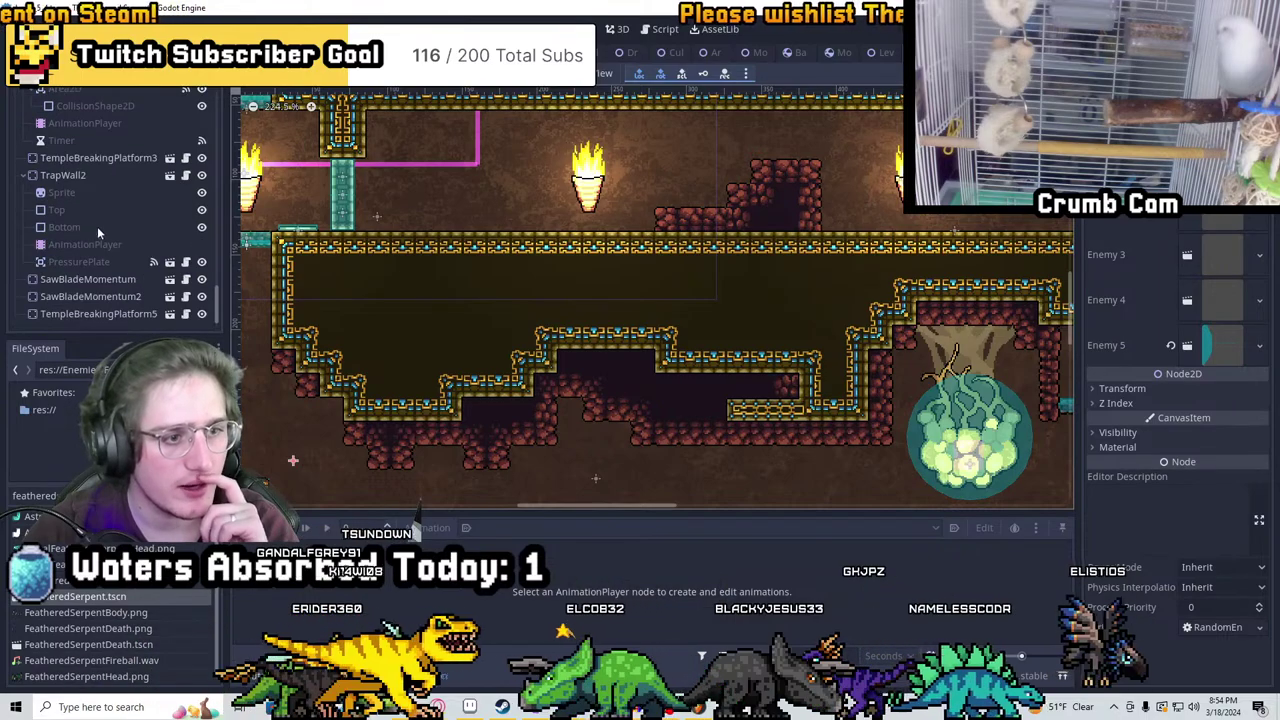
pyautogui.scroll(5, 100, 225)
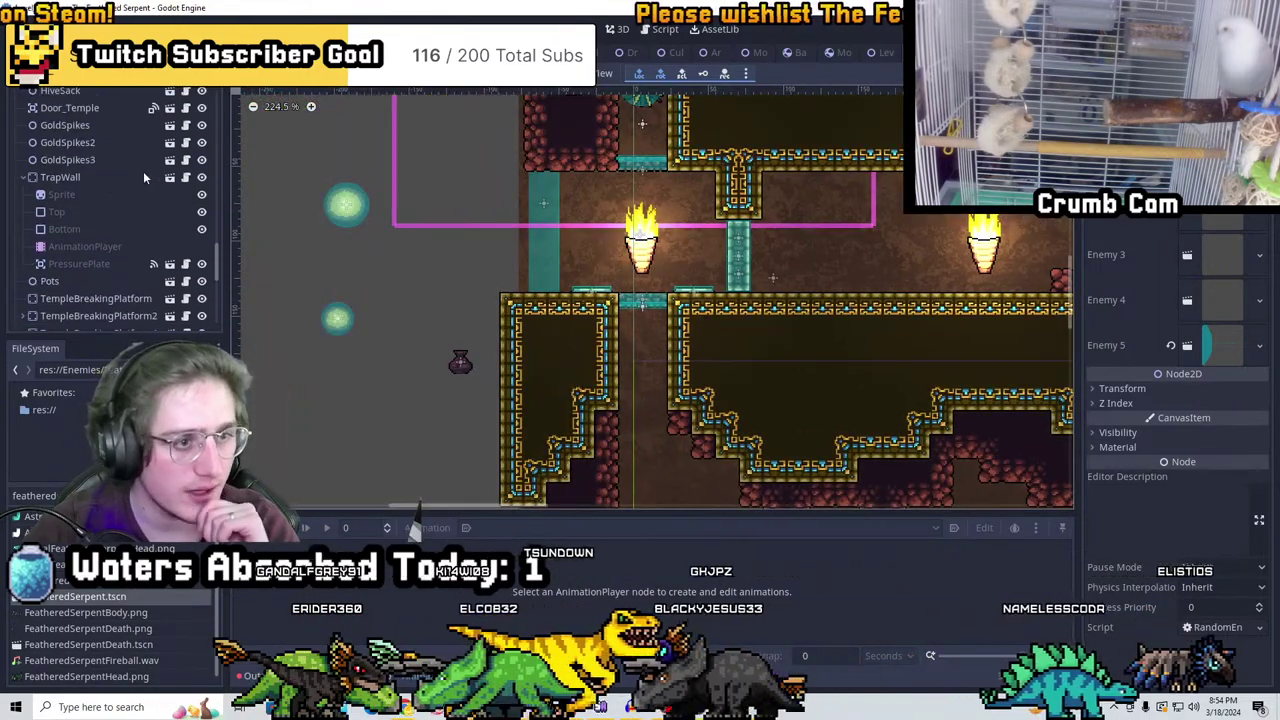
pyautogui.scroll(5, 120, 170)
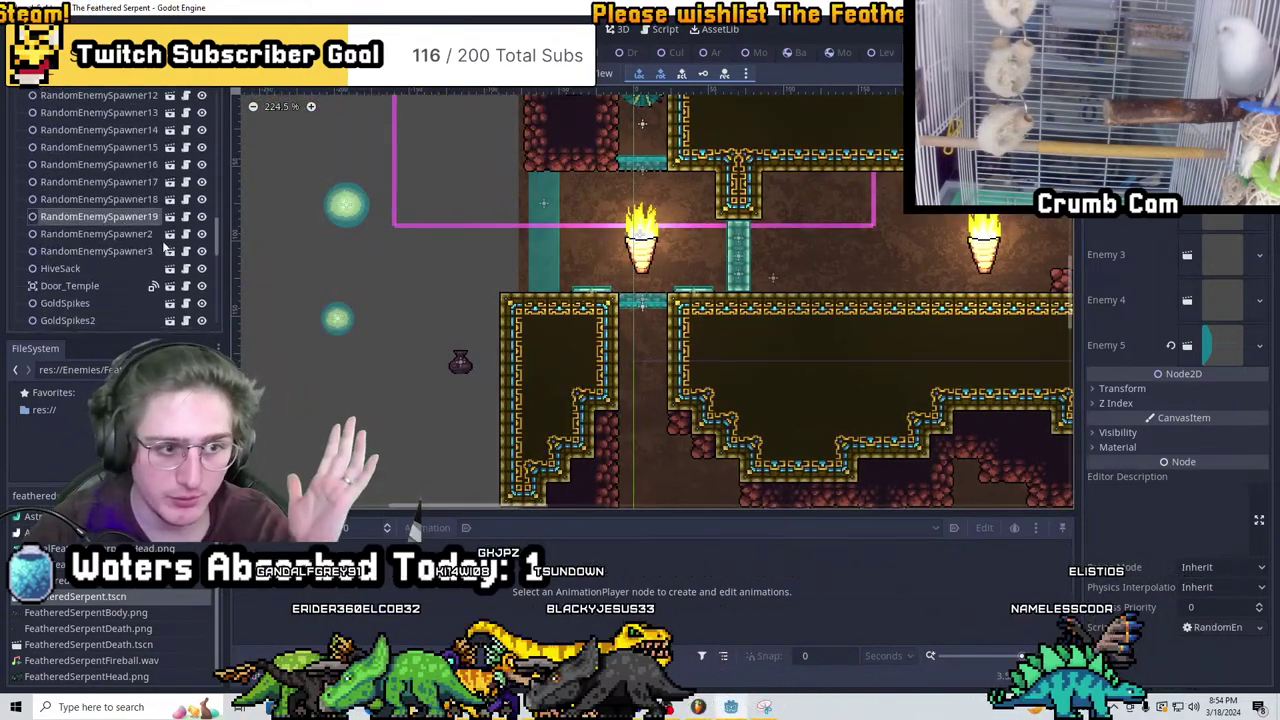
pyautogui.scroll(-10, 107, 238)
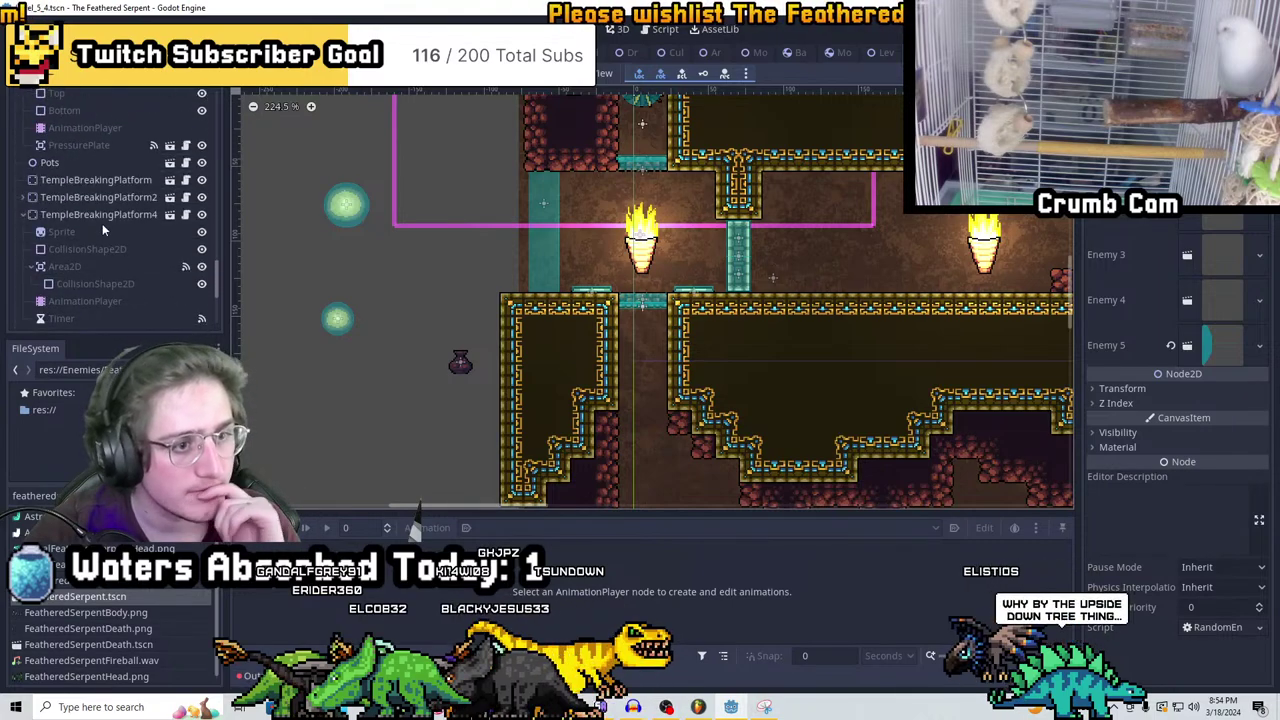
pyautogui.scroll(-5, 95, 220)
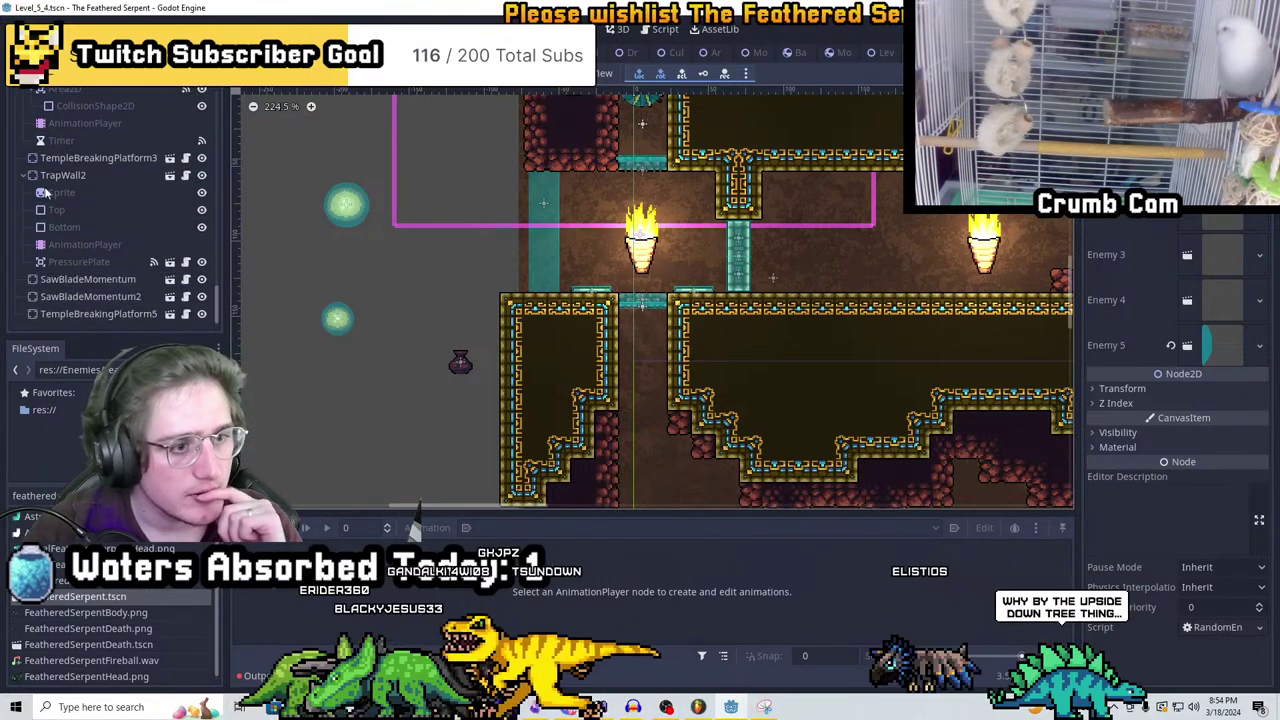
pyautogui.scroll(10, 45, 192)
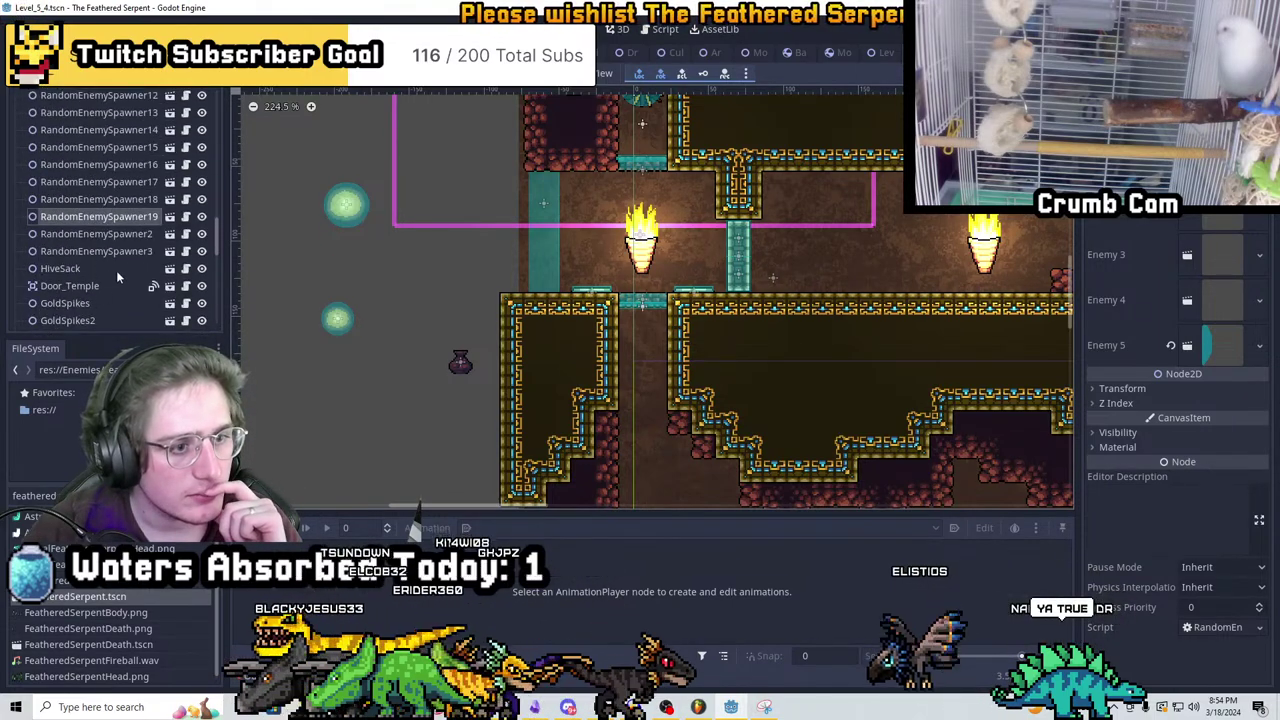
pyautogui.scroll(8, 110, 268)
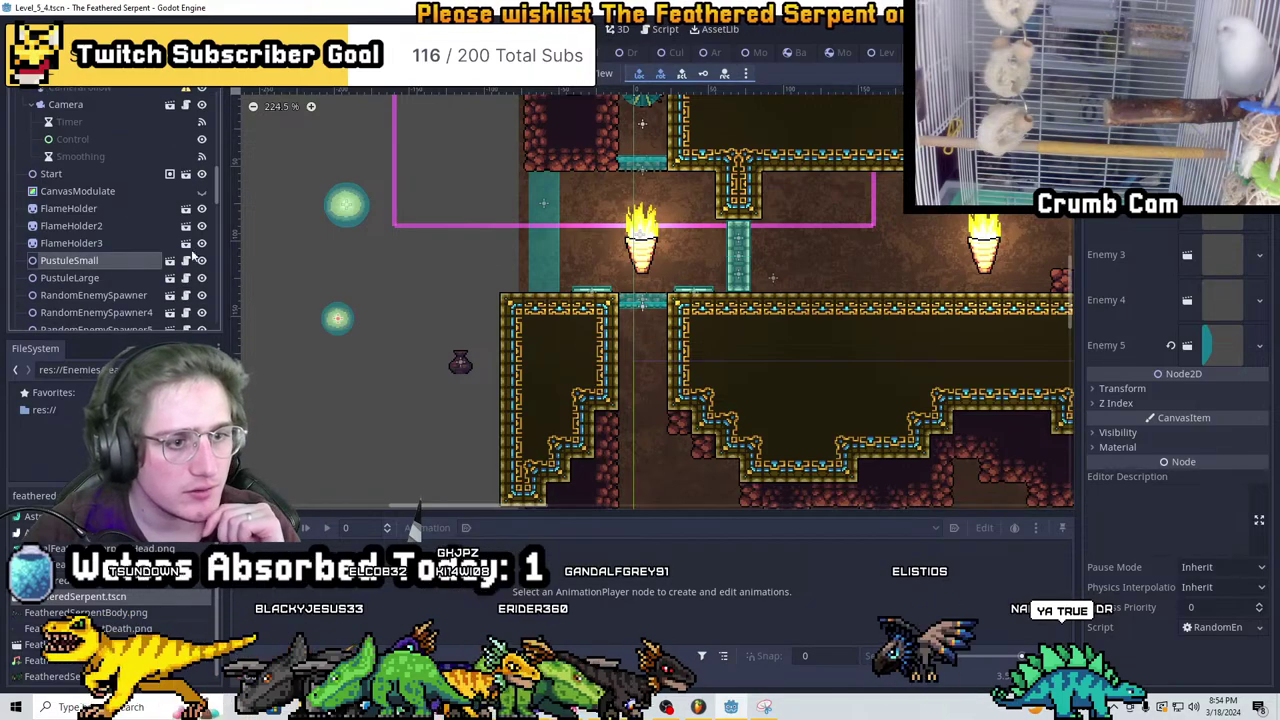
# Select PustuleSmall, duplicate it, and move the copy to the right
pyautogui.click(167, 257)
pyautogui.press('f')
pyautogui.scroll(3, 532, 318)
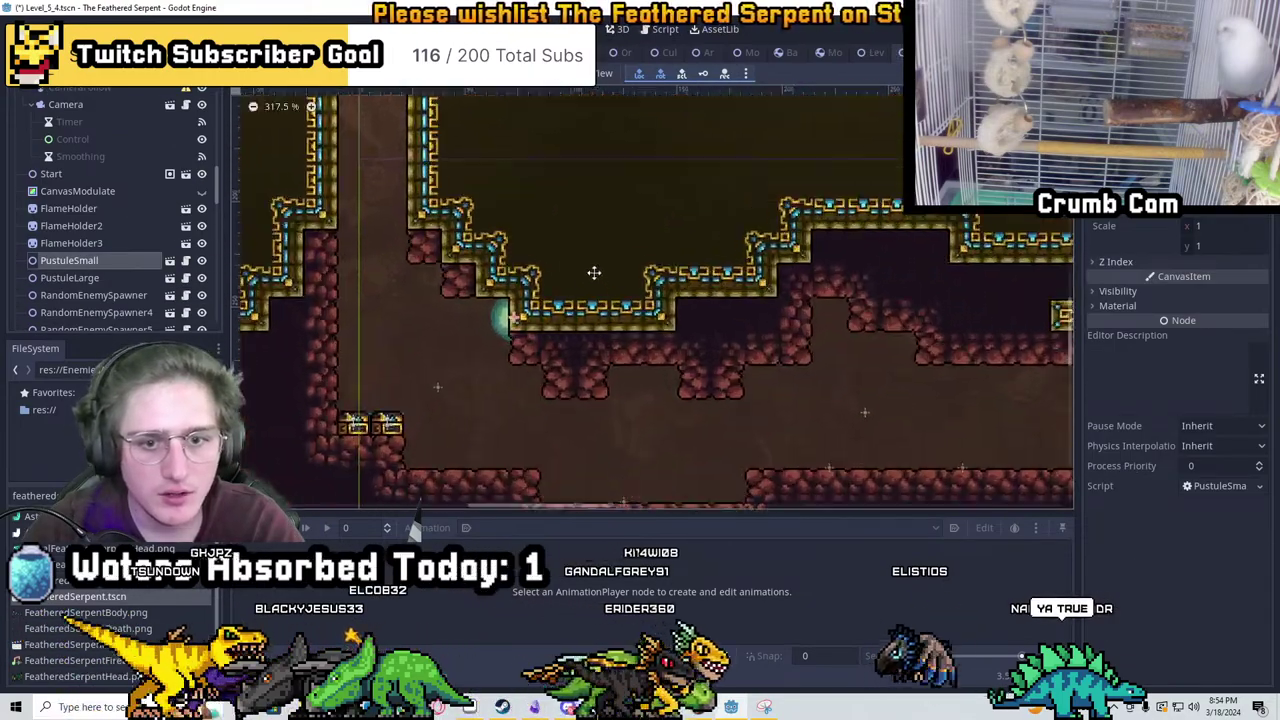
pyautogui.scroll(1, 421, 322)
pyautogui.hotkey('ctrl', 'd')
pyautogui.moveTo(421, 322); pyautogui.dragTo(866, 329)
pyautogui.moveTo(866, 329); pyautogui.dragTo(646, 275, button='middle')
# Add several small pustule copies placed lower down and along the cave
pyautogui.hotkey('ctrl', 'd')
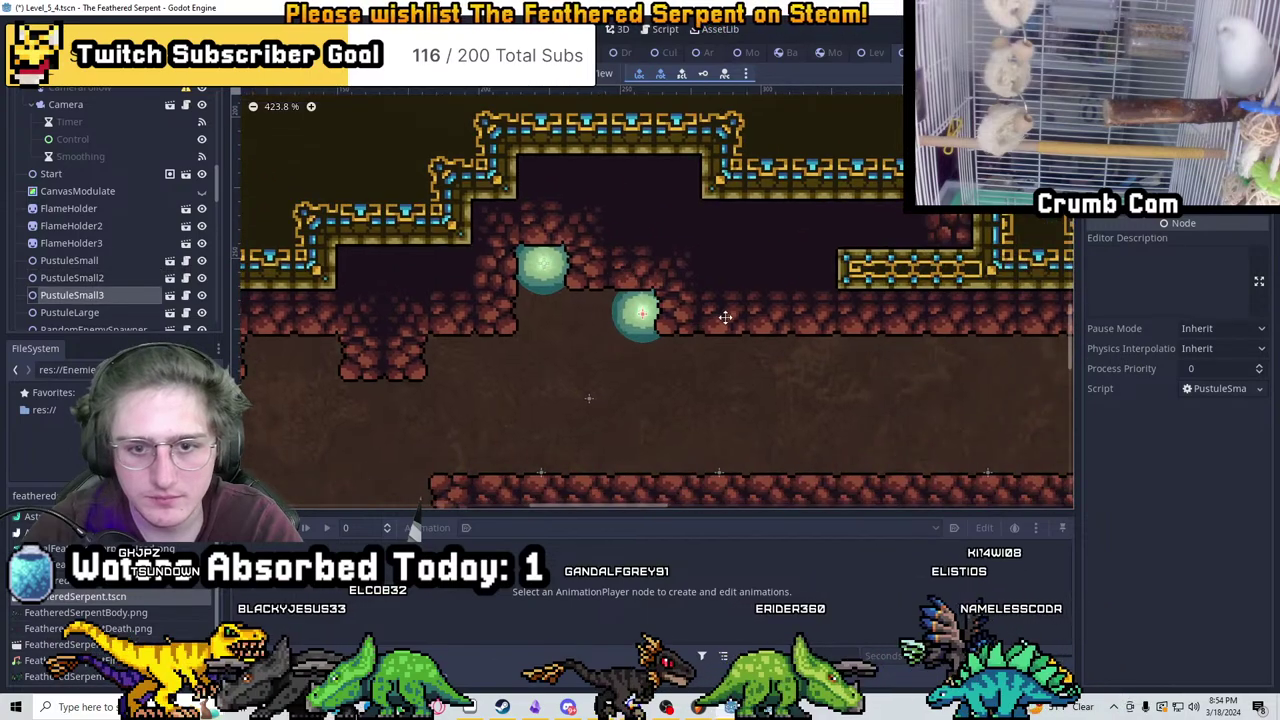
pyautogui.hotkey('ctrl', 'd')
pyautogui.moveTo(706, 313); pyautogui.dragTo(552, 349)
pyautogui.hotkey('ctrl', 'd')
pyautogui.moveTo(552, 349); pyautogui.dragTo(394, 346, button='middle')
pyautogui.hotkey('ctrl', 'd')
pyautogui.moveTo(394, 346); pyautogui.dragTo(921, 323)
pyautogui.hotkey('ctrl', 'd')
pyautogui.hotkey('ctrl', 'd')
pyautogui.hotkey('ctrl', 'd')
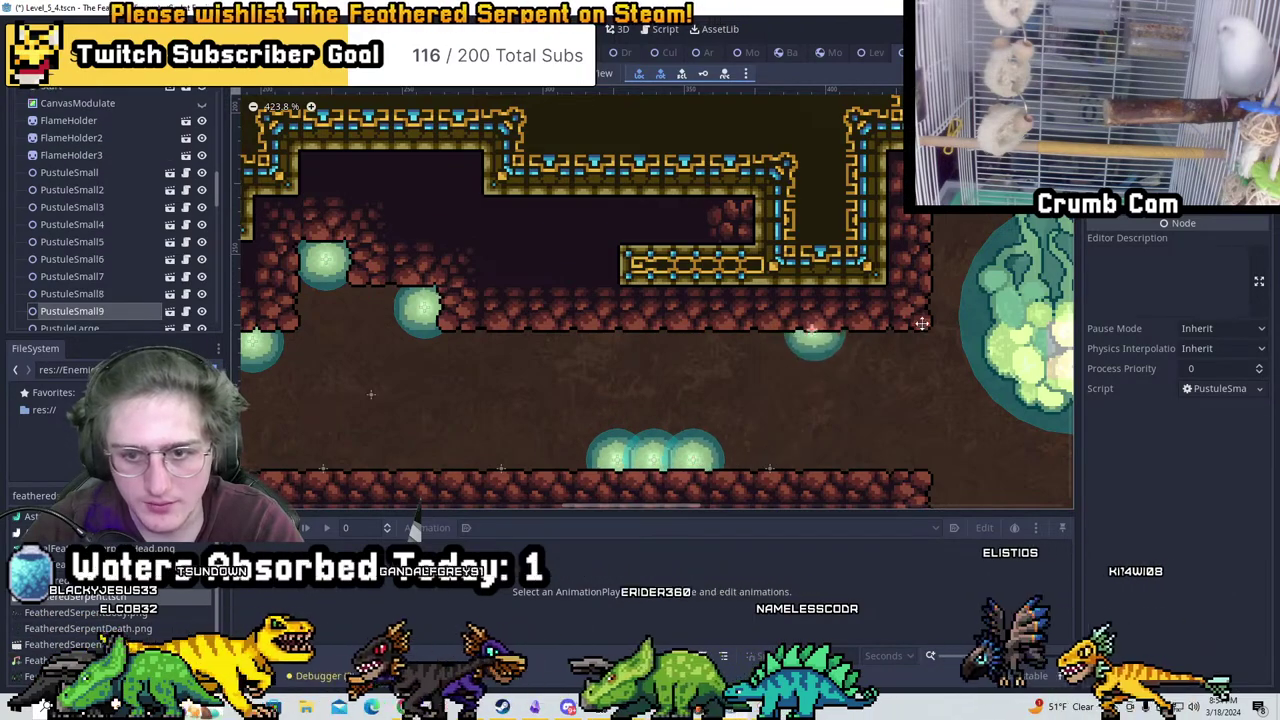
# Add another small pustule and place it on the cave ceiling near the large pustule
pyautogui.moveTo(945, 335); pyautogui.dragTo(620, 381, button='middle')
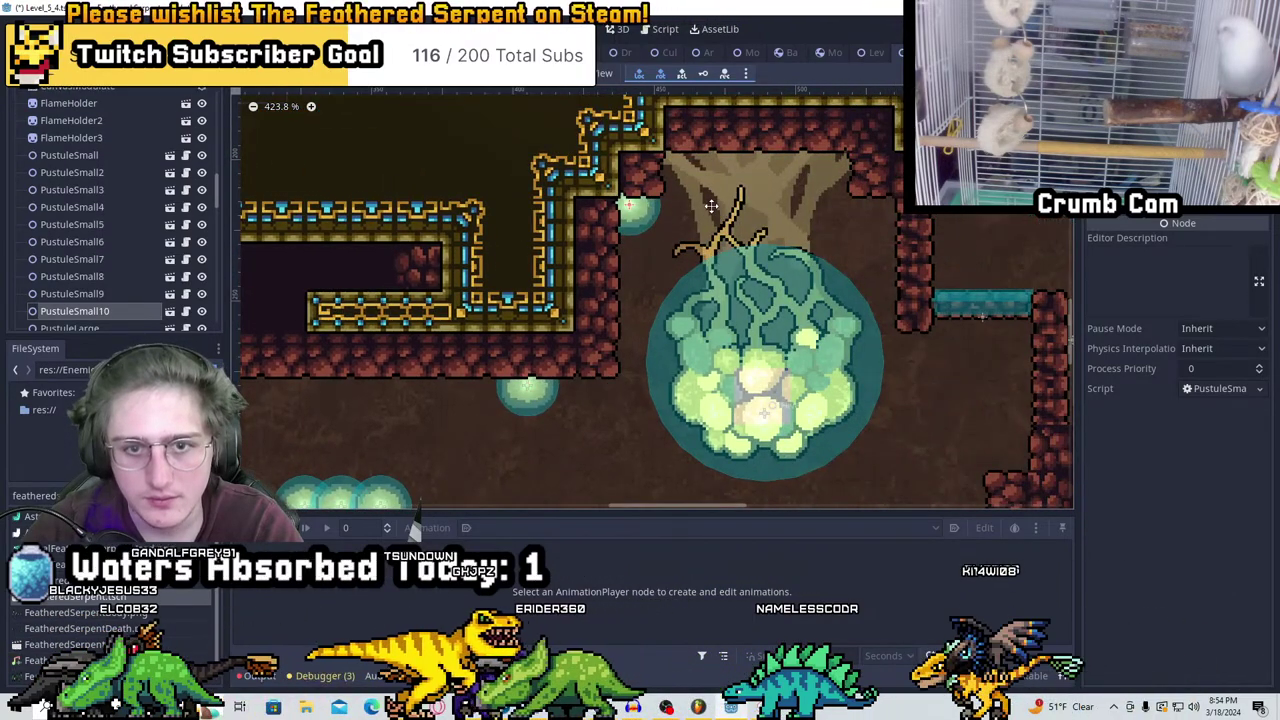
pyautogui.moveTo(716, 205); pyautogui.dragTo(627, 247, button='middle')
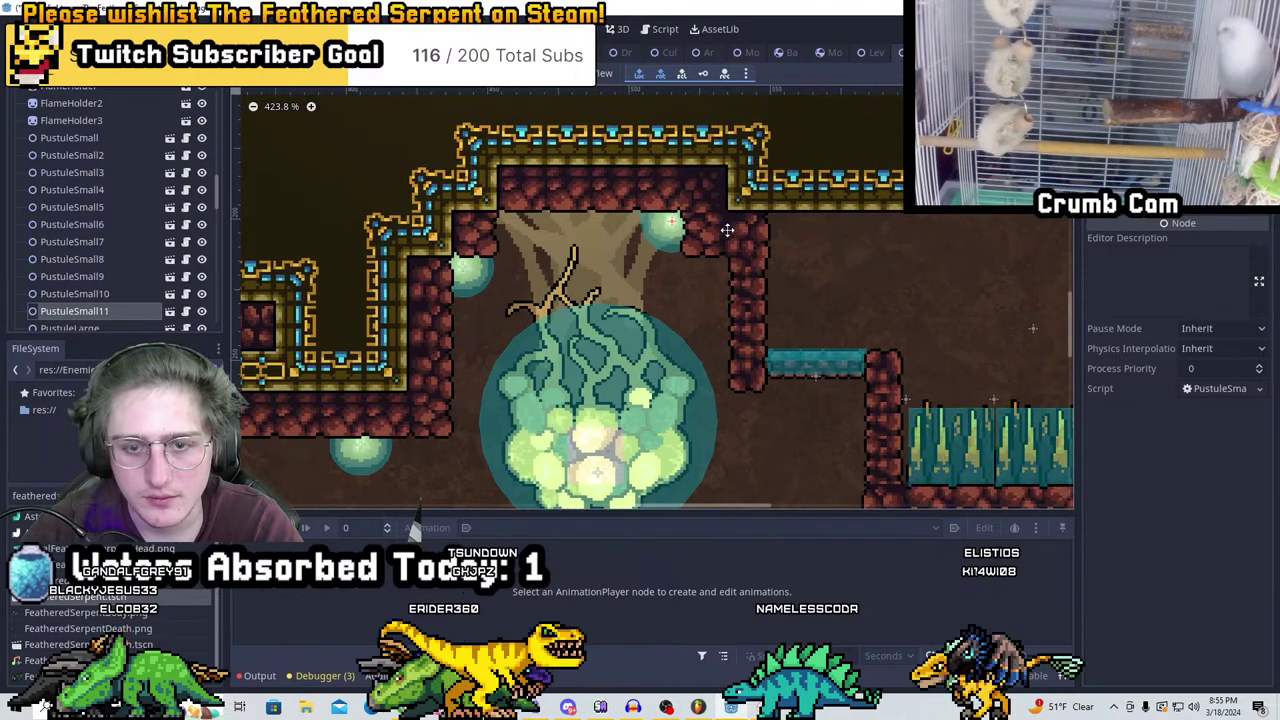
pyautogui.hotkey('ctrl', 'd')
pyautogui.moveTo(771, 279); pyautogui.dragTo(816, 454)
pyautogui.scroll(-2, 820, 463)
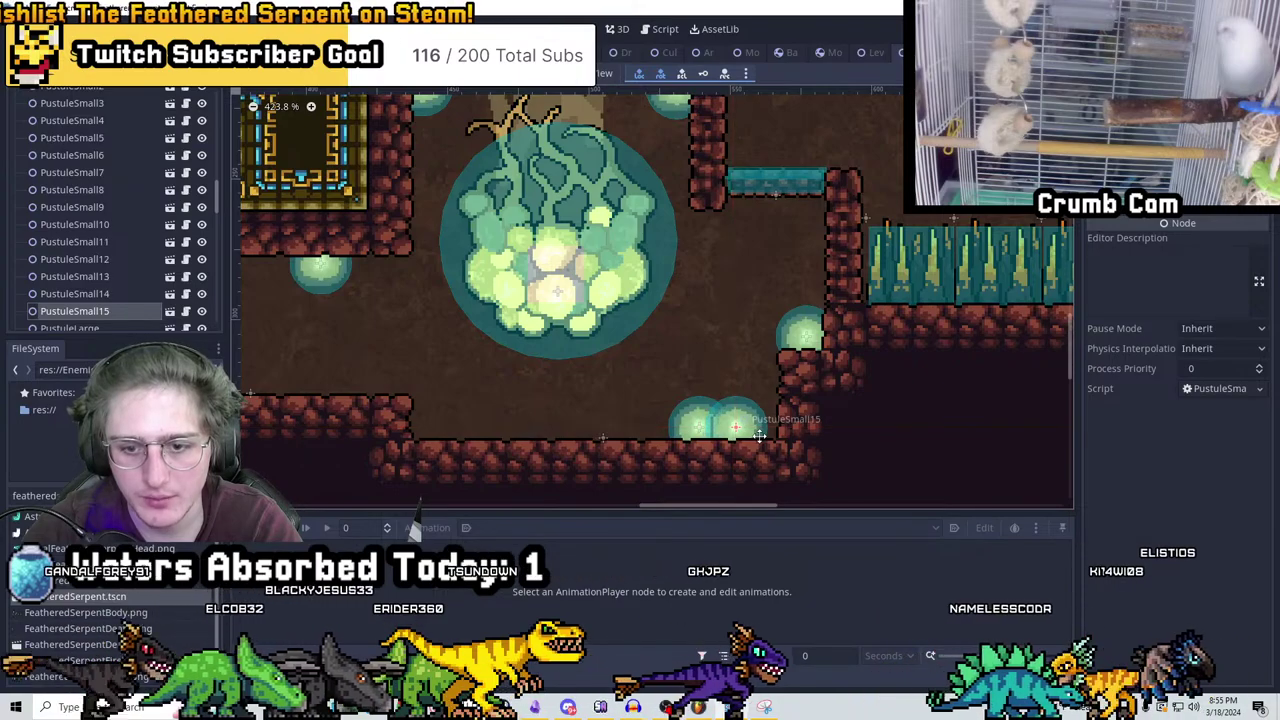
pyautogui.scroll(1, 449, 416)
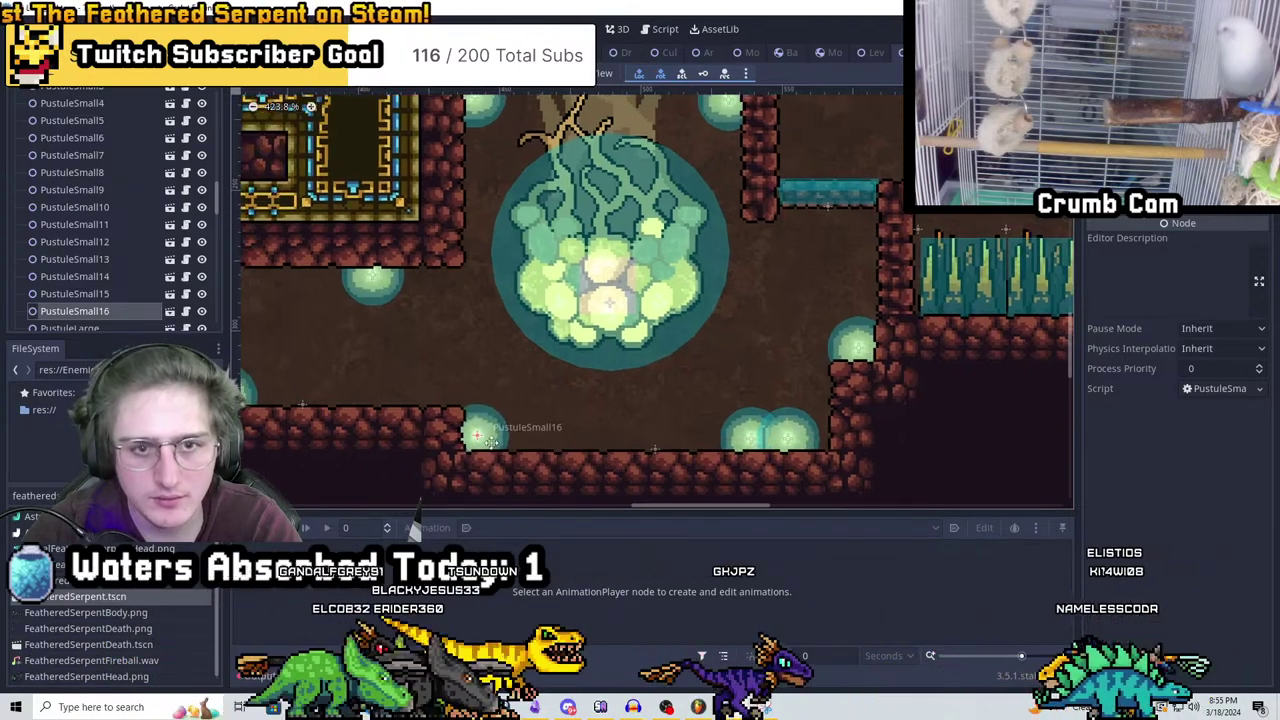
pyautogui.scroll(3, 689, 162)
pyautogui.moveTo(689, 162); pyautogui.dragTo(665, 267)
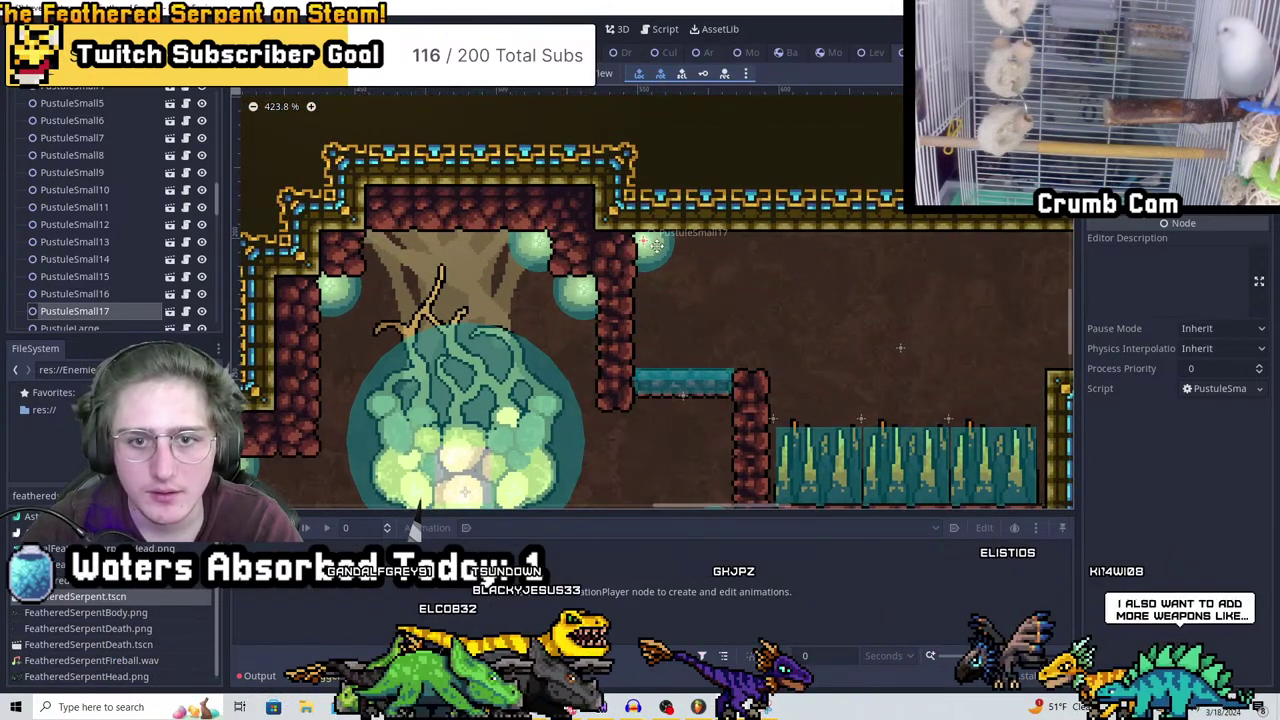
# Duplicate the pustule again and place PustuleSmall18 on the right-hand ledge
pyautogui.hscroll(4, 549, 307)
pyautogui.hotkey('ctrl', 'd')
pyautogui.hscroll(4, 892, 358)
pyautogui.moveTo(892, 358); pyautogui.dragTo(758, 297)
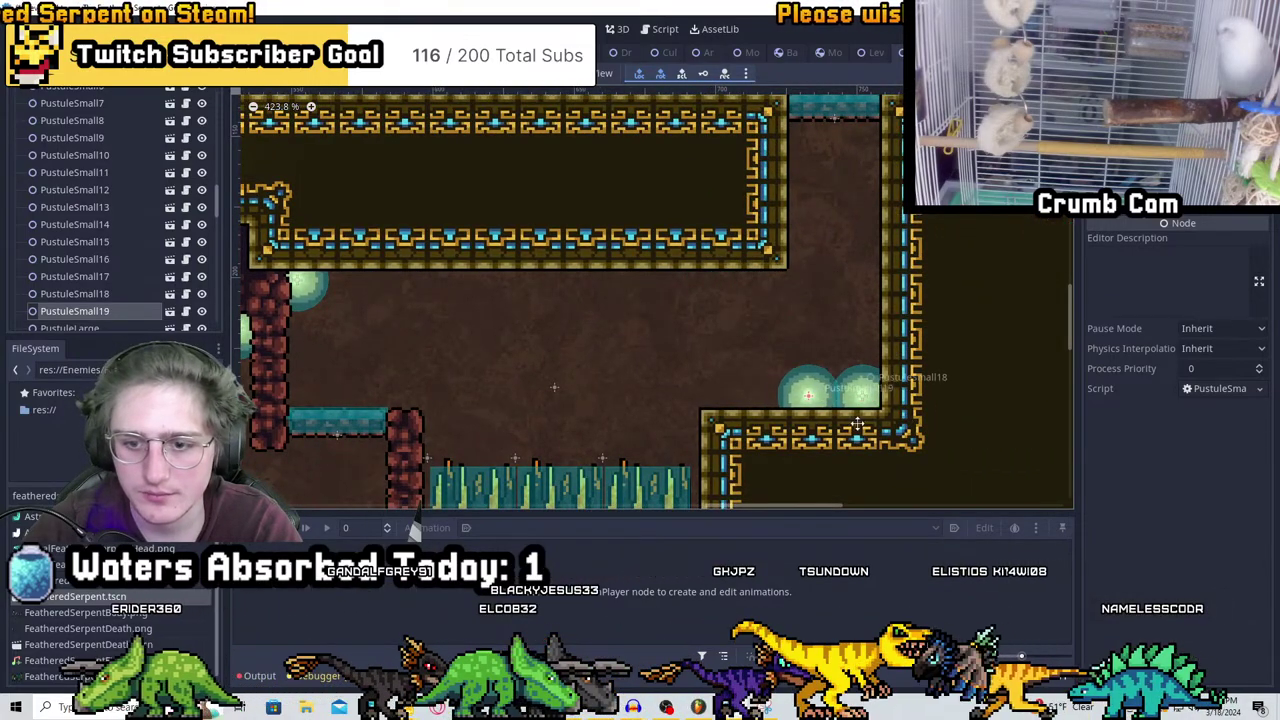
pyautogui.scroll(-5, 862, 425)
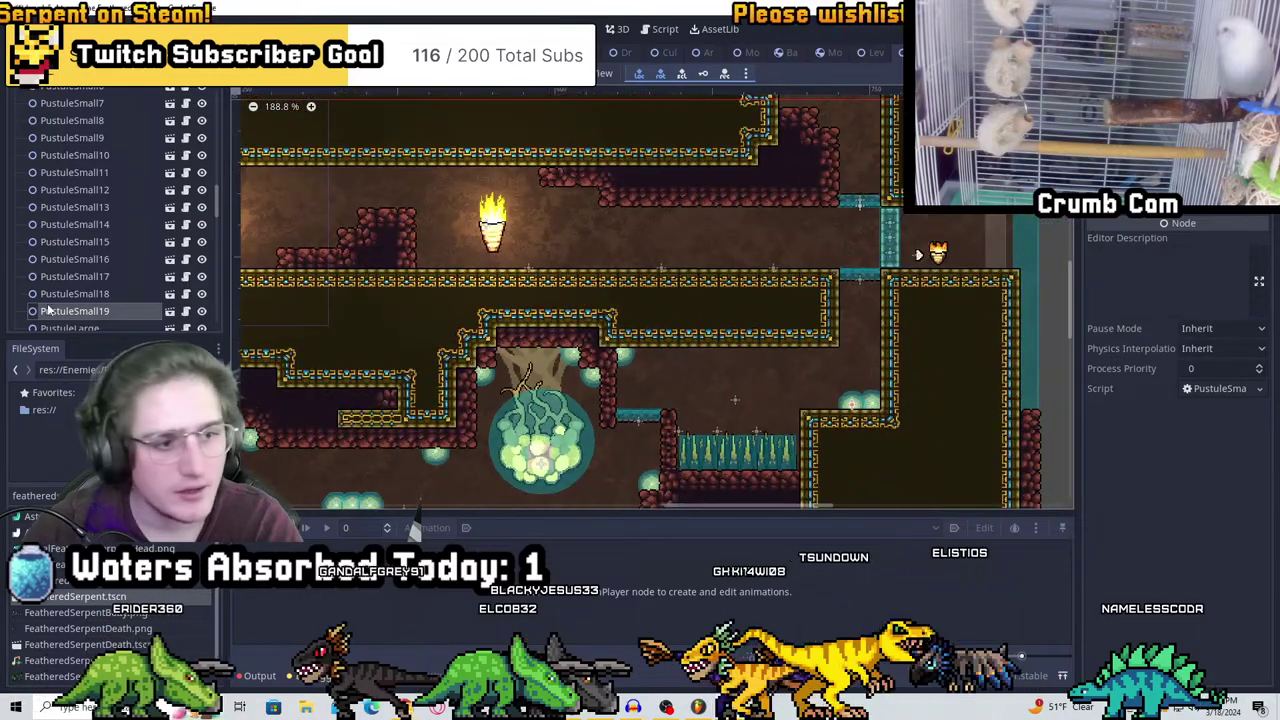
pyautogui.scroll(-3, 48, 312)
# Duplicate PustuleLarge and place PustuleLarge4 just right of PustuleLarge3
pyautogui.click(89, 208)
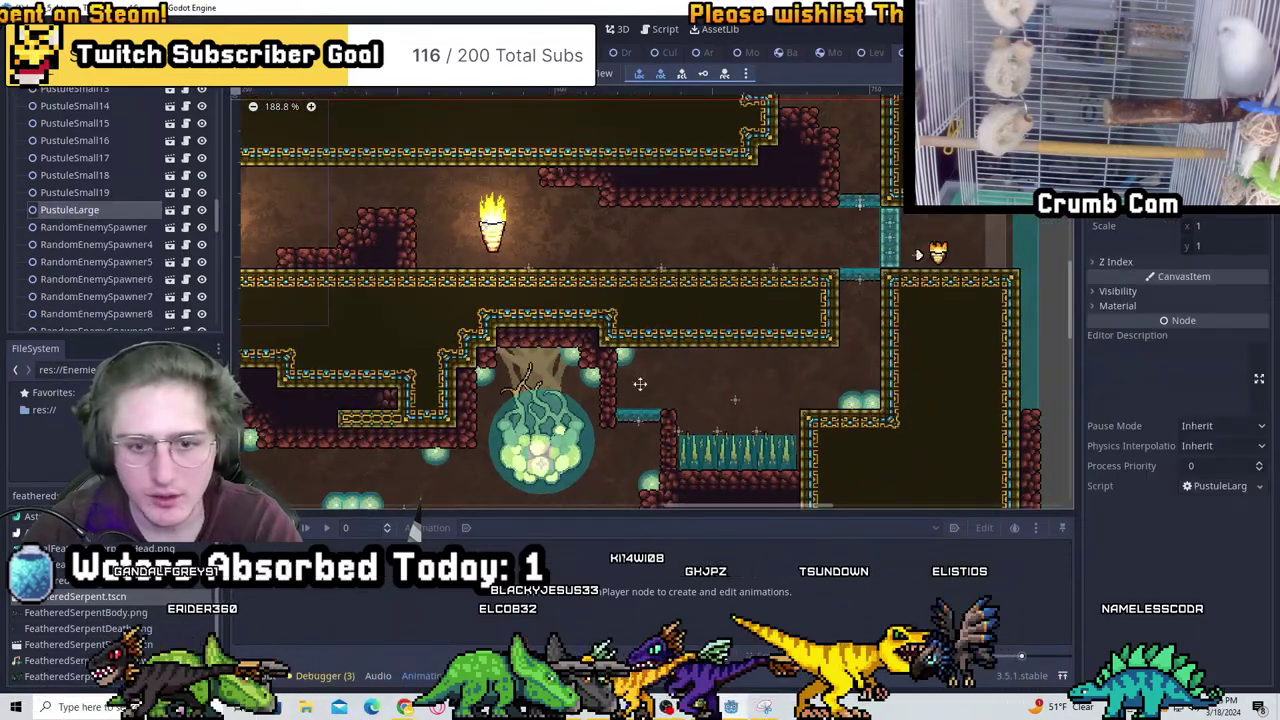
pyautogui.hscroll(-3, 640, 383)
pyautogui.scroll(4, 620, 410)
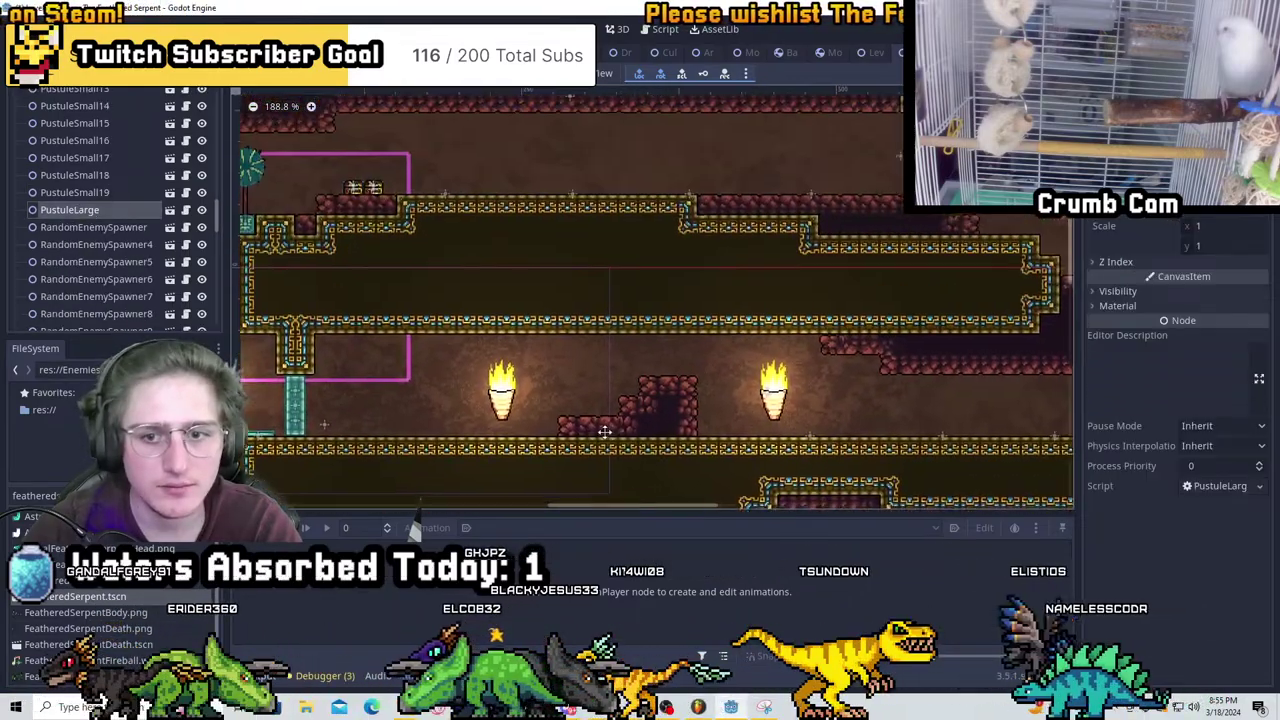
pyautogui.scroll(-4, 605, 432)
pyautogui.hscroll(-2, 605, 432)
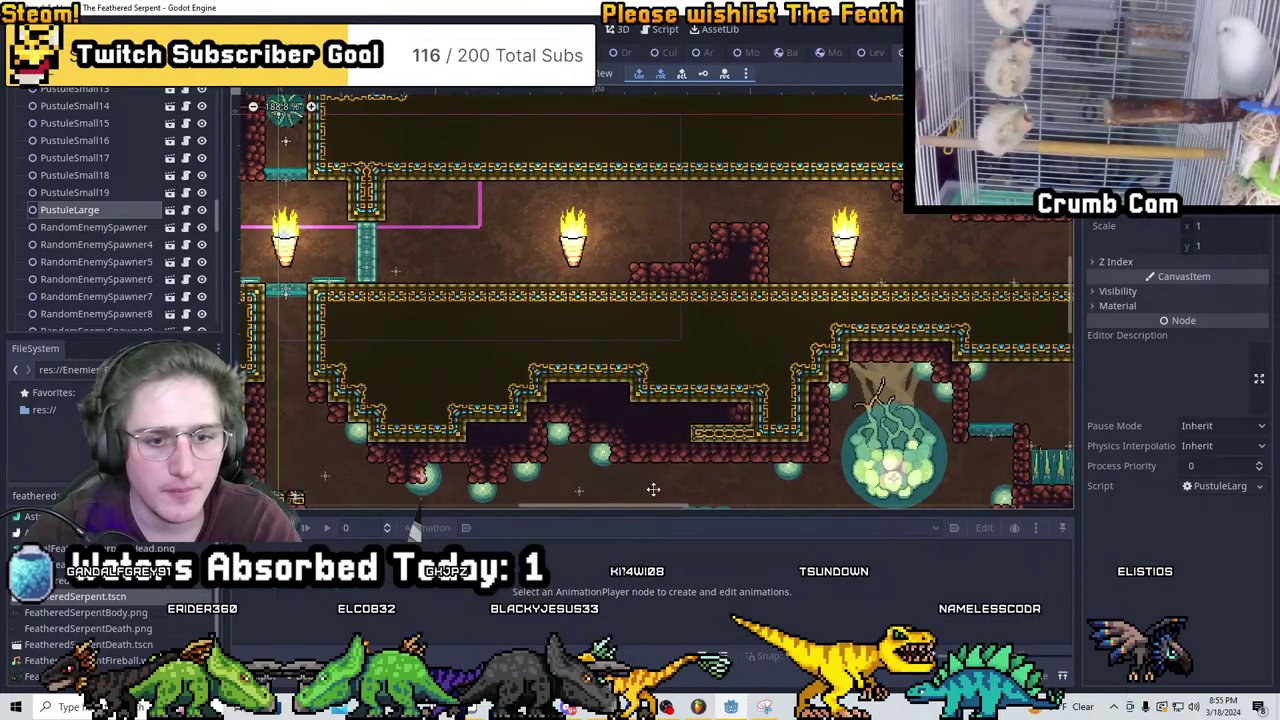
pyautogui.scroll(-3, 653, 489)
pyautogui.keyDown('ctrl'); pyautogui.scroll(3, 507, 326); pyautogui.keyUp('ctrl')
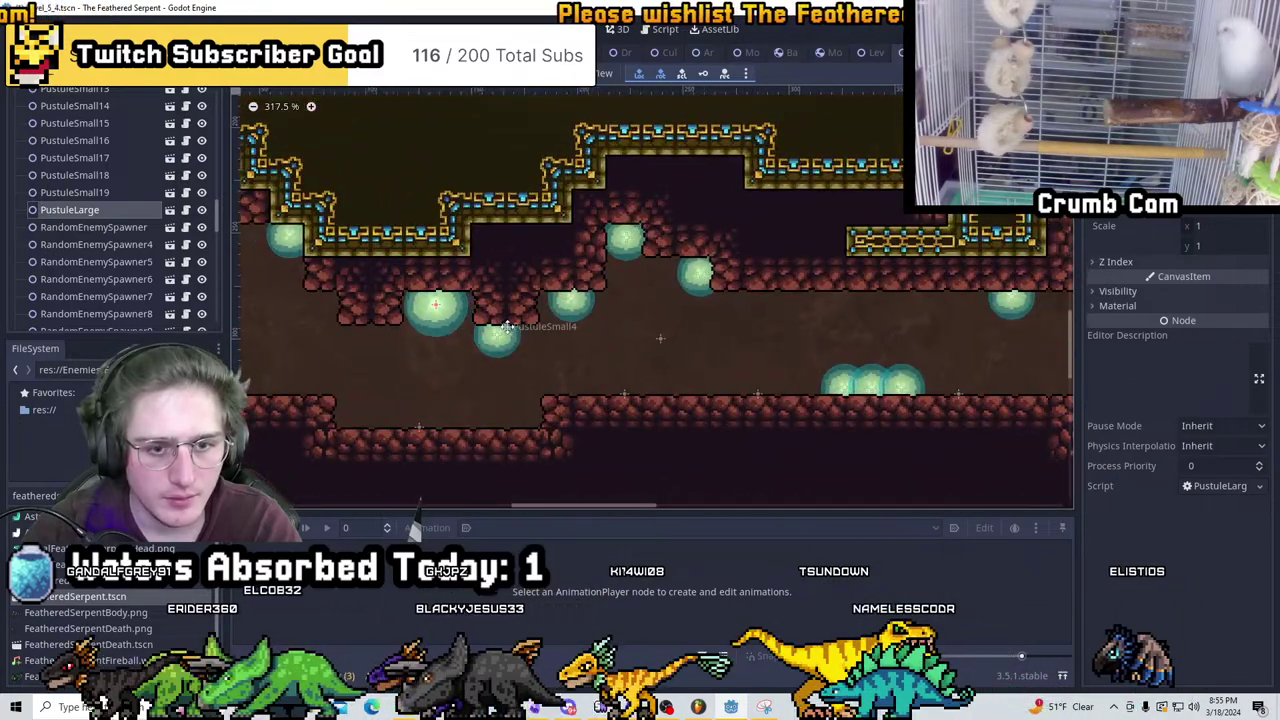
pyautogui.hotkey('ctrl', 'd')
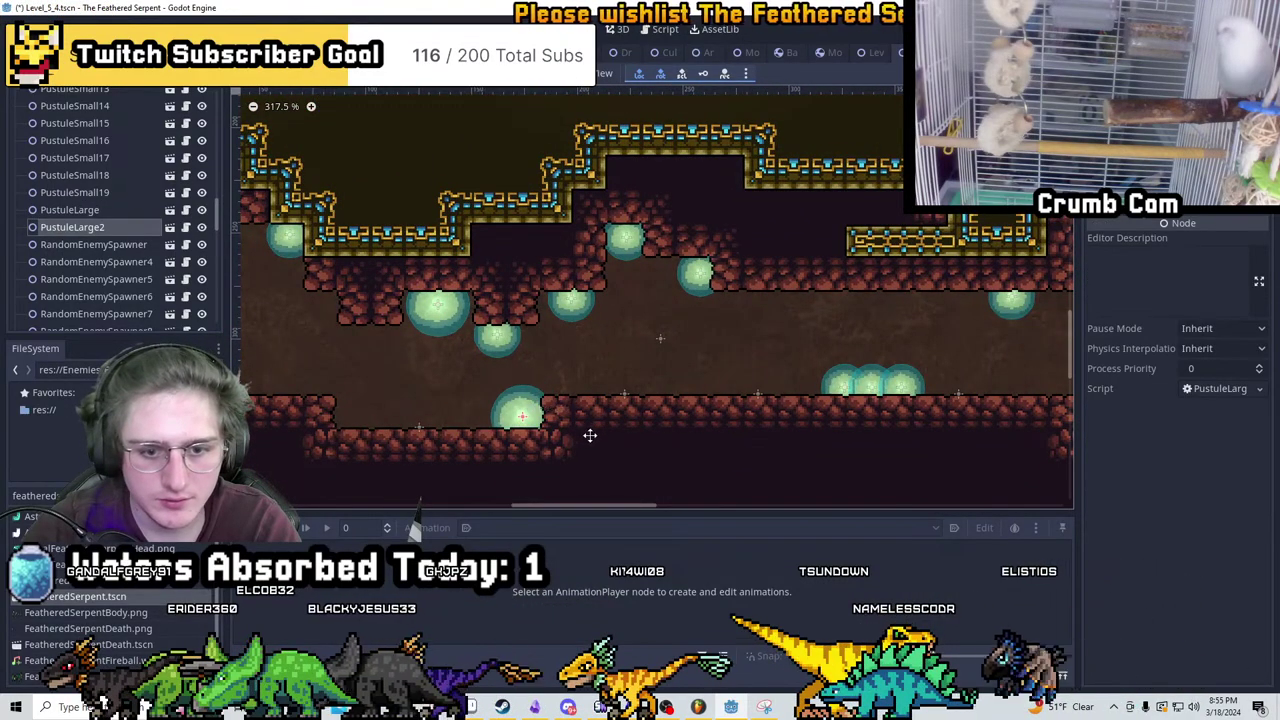
pyautogui.keyDown('ctrl'); pyautogui.scroll(-2, 590, 435); pyautogui.keyUp('ctrl')
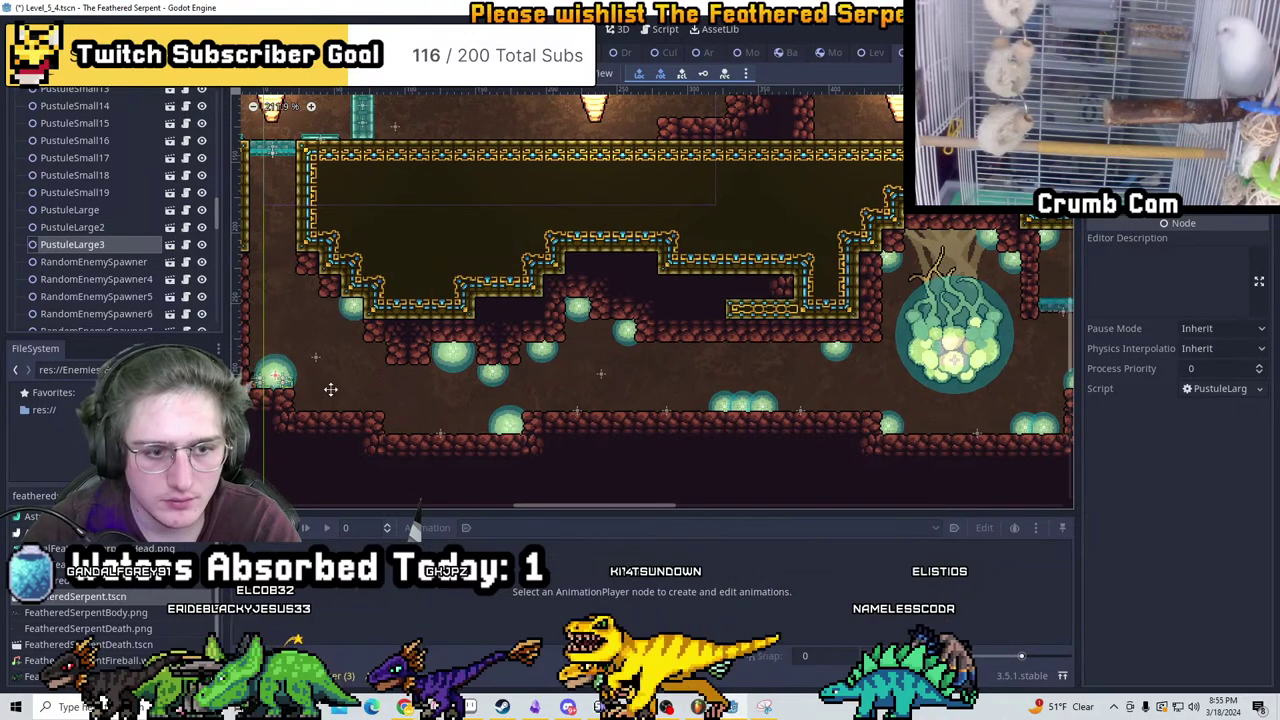
pyautogui.scroll(2, 511, 327)
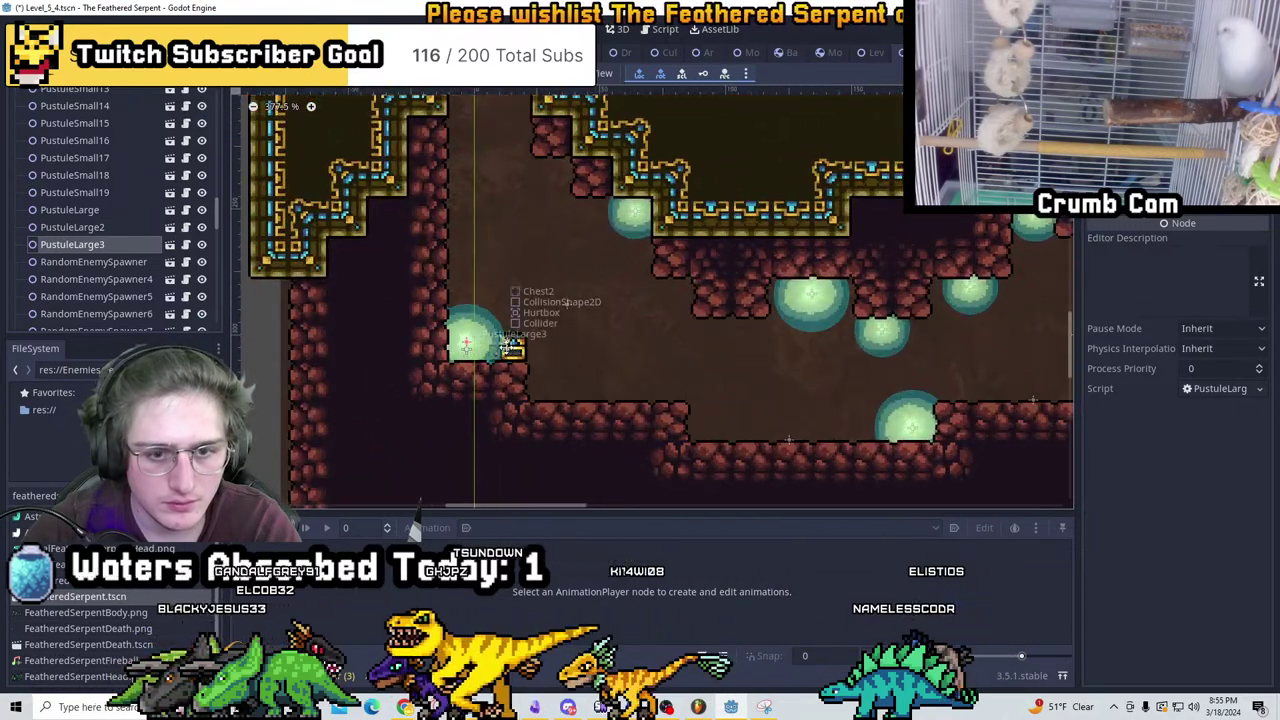
pyautogui.hotkey('ctrl', 'd')
pyautogui.moveTo(510, 347); pyautogui.dragTo(596, 401)
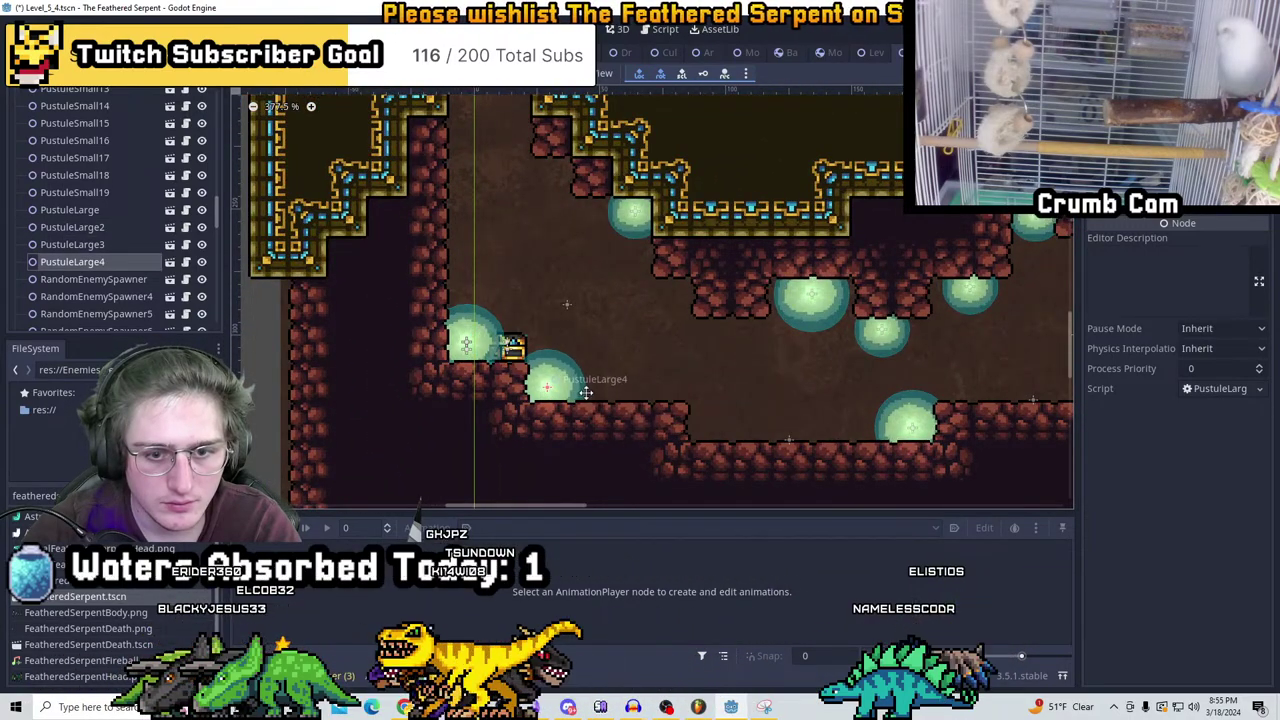
# Add PustuleLarge6 beside the big pustule and PustuleLarge7 on its top
pyautogui.scroll(-3, 601, 376)
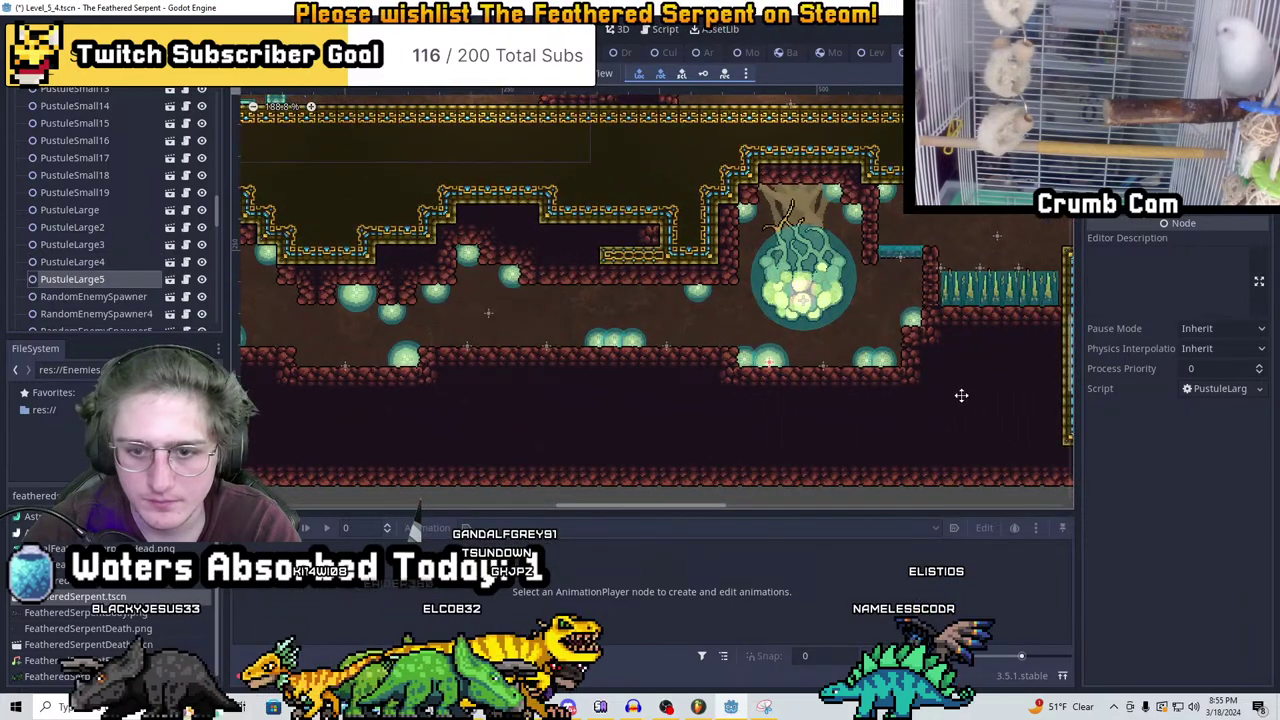
pyautogui.scroll(2, 828, 203)
pyautogui.hotkey('ctrl', 'd')
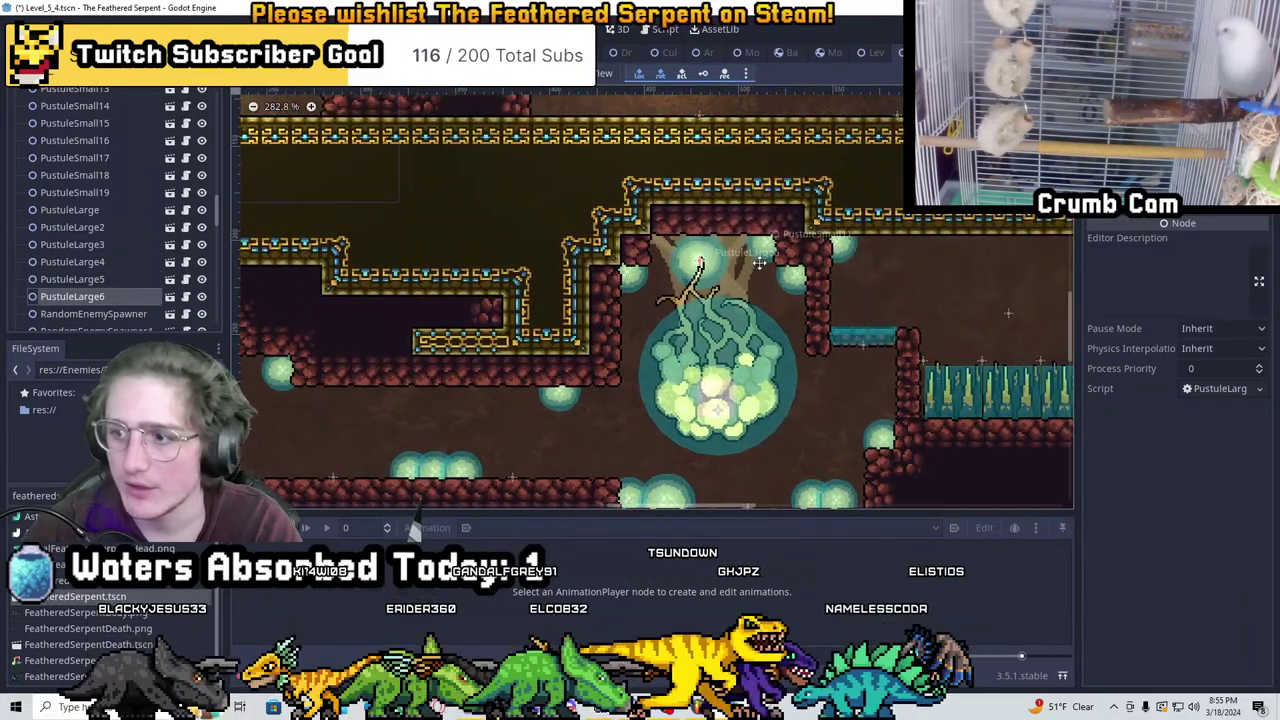
pyautogui.moveTo(760, 262); pyautogui.dragTo(632, 222)
pyautogui.scroll(4, 752, 258)
pyautogui.hotkey('ctrl', 'd')
pyautogui.moveTo(693, 260); pyautogui.dragTo(395, 233)
# Create PustuleLarge8 to PustuleLarge11, placing copies under the ceiling rocks and up-right in the cave
pyautogui.hotkey('ctrl', 'd')
pyautogui.scroll(-3, 680, 230)
pyautogui.hotkey('ctrl', 'd')
pyautogui.hotkey('ctrl', 'd')
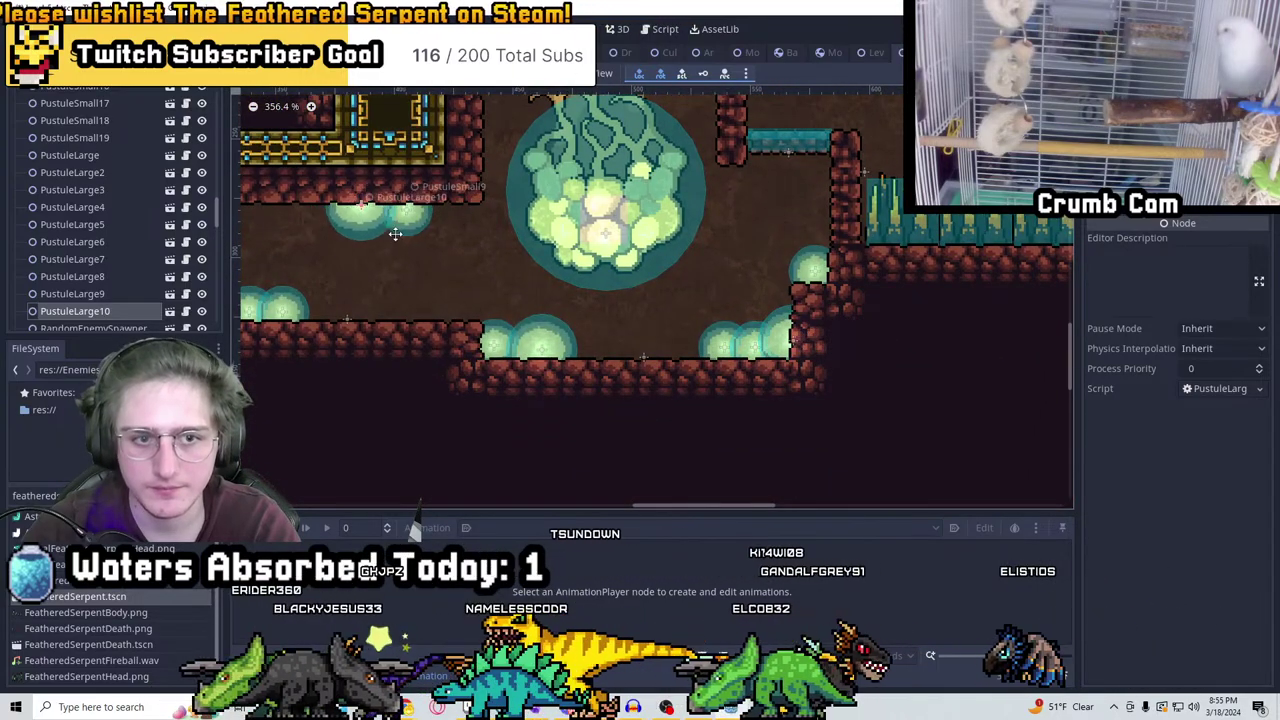
pyautogui.scroll(-1, 434, 237)
pyautogui.moveTo(434, 237); pyautogui.dragTo(689, 294, button='middle')
pyautogui.scroll(3, 689, 294)
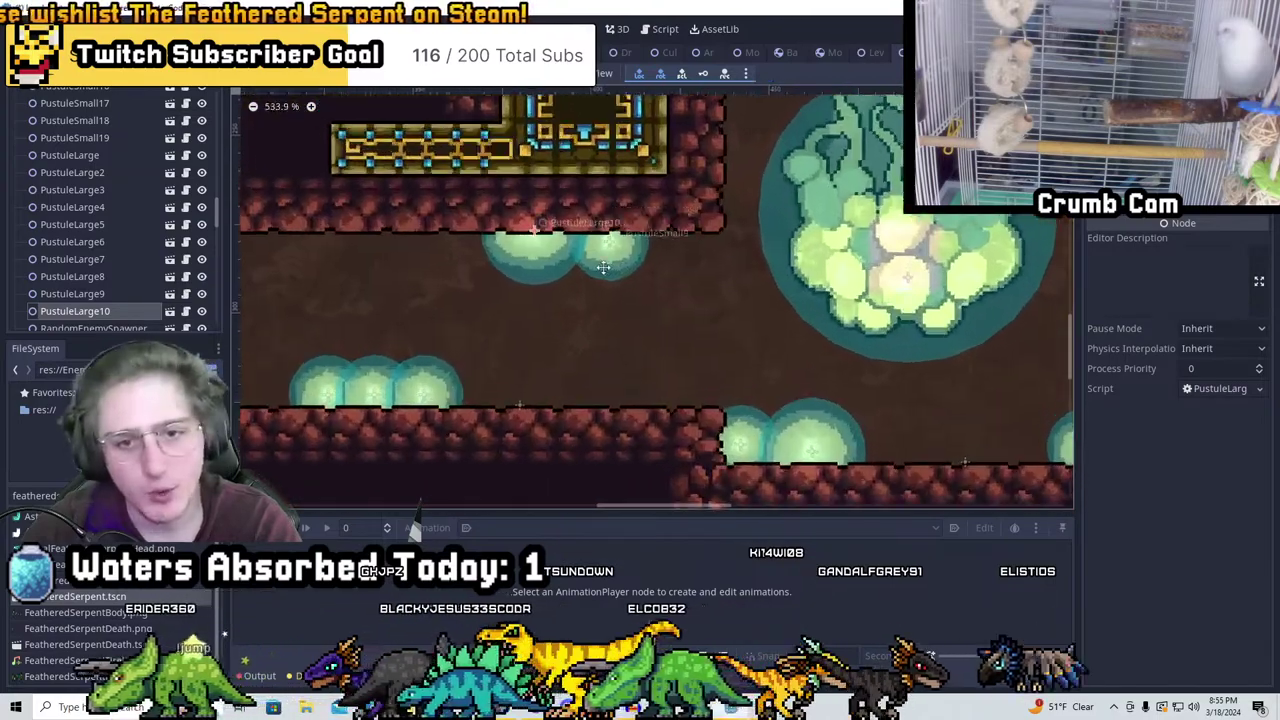
pyautogui.hotkey('ctrl', 'd')
pyautogui.scroll(-3, 597, 260)
pyautogui.moveTo(1050, 215); pyautogui.dragTo(887, 272, button='middle')
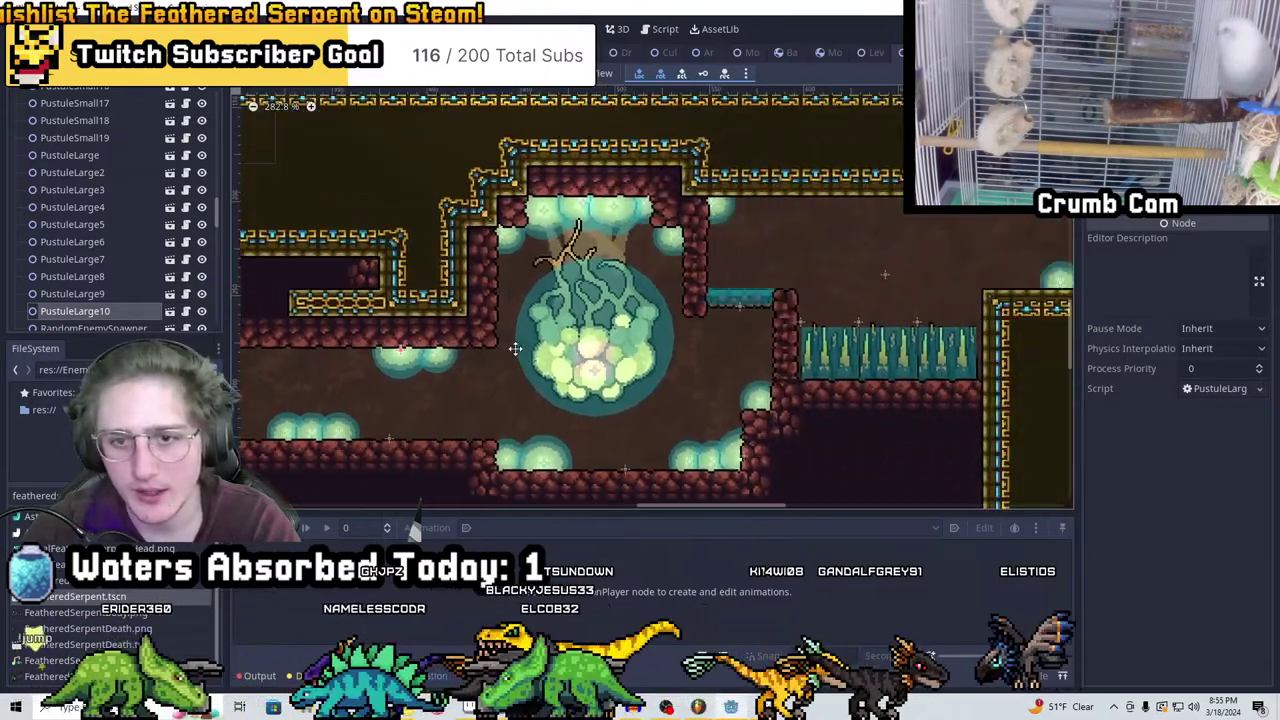
pyautogui.moveTo(783, 266); pyautogui.dragTo(845, 253)
# Lift a large pustule off the lower ledge and save the Level_5_4 scene
pyautogui.moveTo(804, 340); pyautogui.dragTo(929, 357, button='middle')
pyautogui.moveTo(539, 431); pyautogui.dragTo(485, 341)
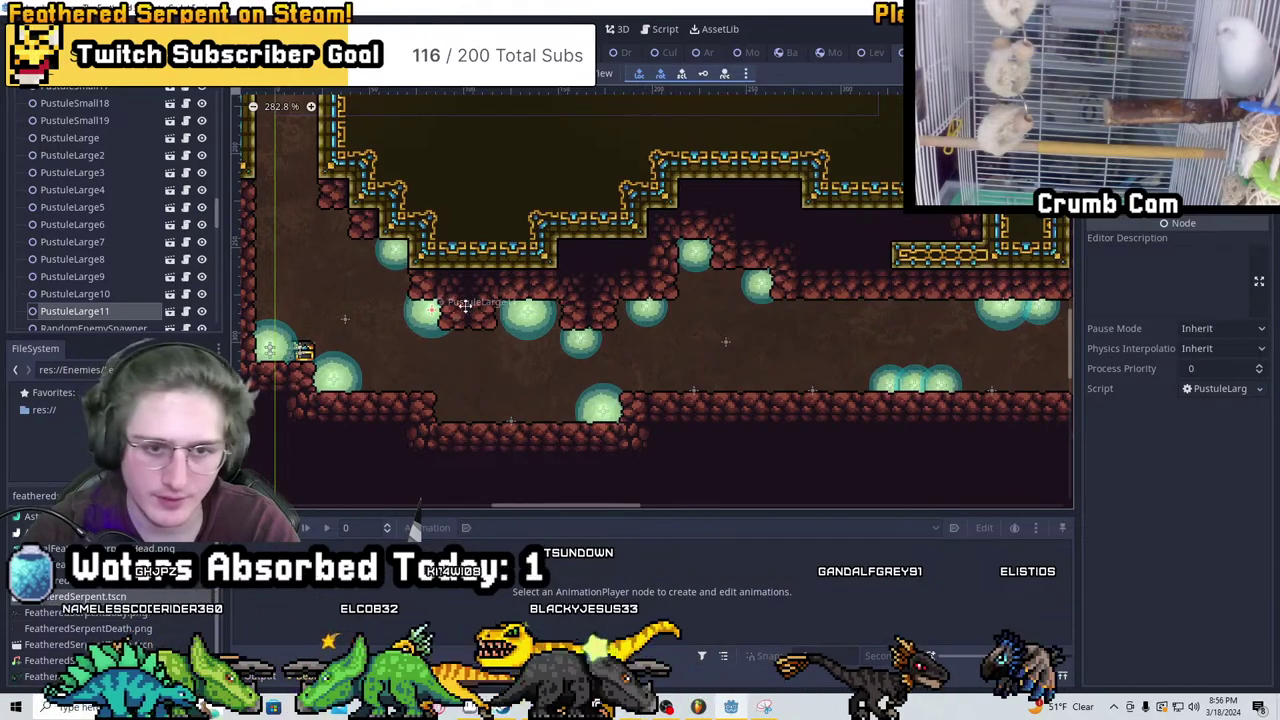
pyautogui.scroll(-4, 465, 307)
pyautogui.moveTo(465, 307); pyautogui.dragTo(800, 417, button='middle')
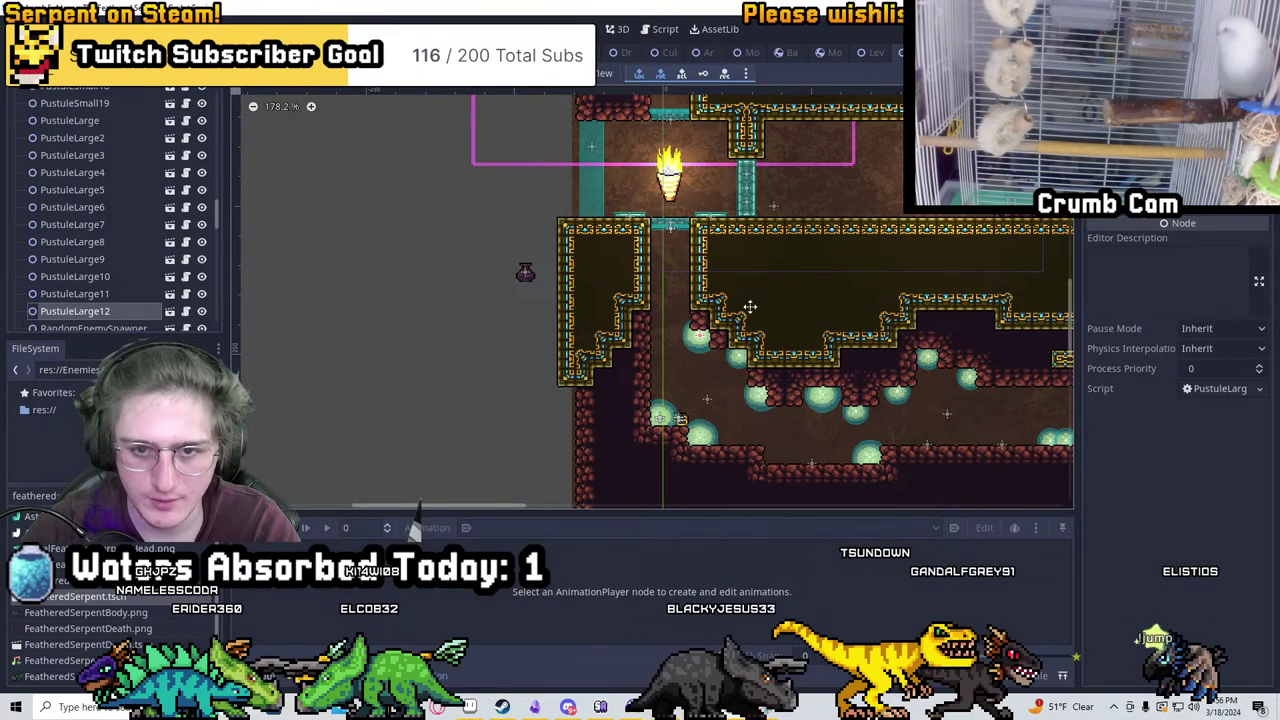
pyautogui.scroll(-3, 750, 306)
pyautogui.moveTo(616, 285); pyautogui.dragTo(272, 240, button='middle')
pyautogui.hotkey('ctrl', 's')
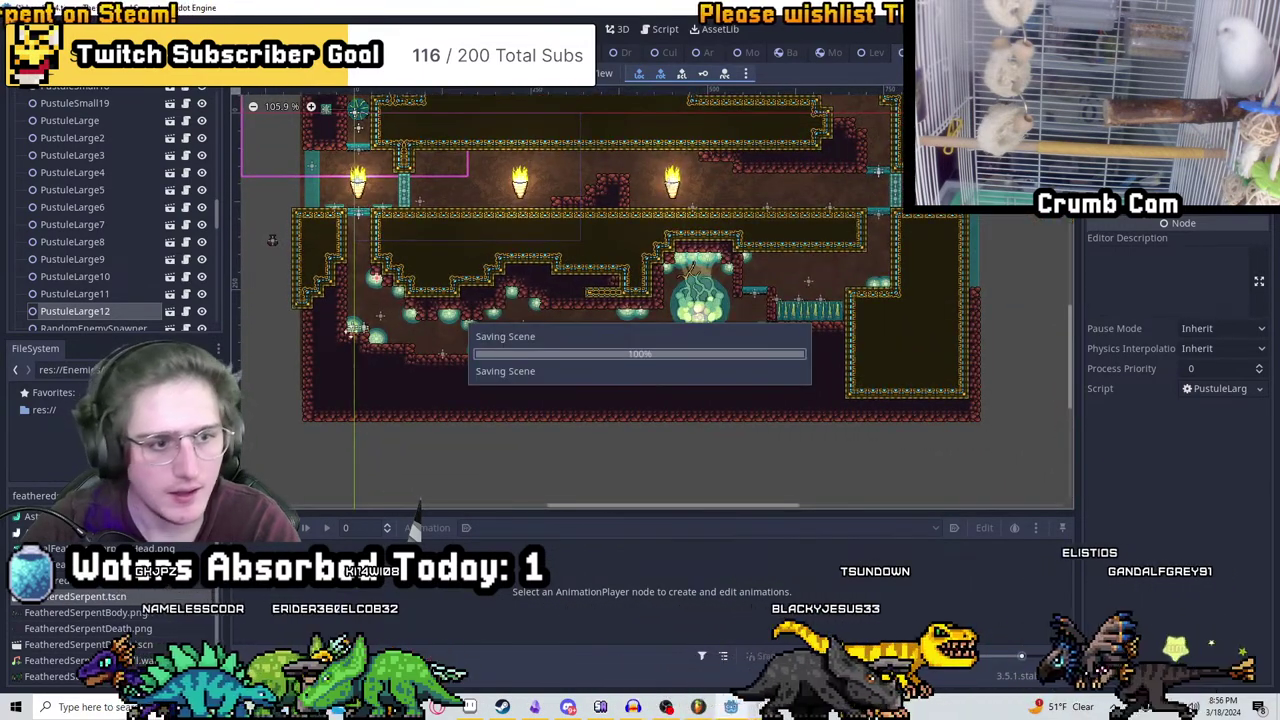
pyautogui.scroll(-3, 143, 220)
pyautogui.click(138, 153)
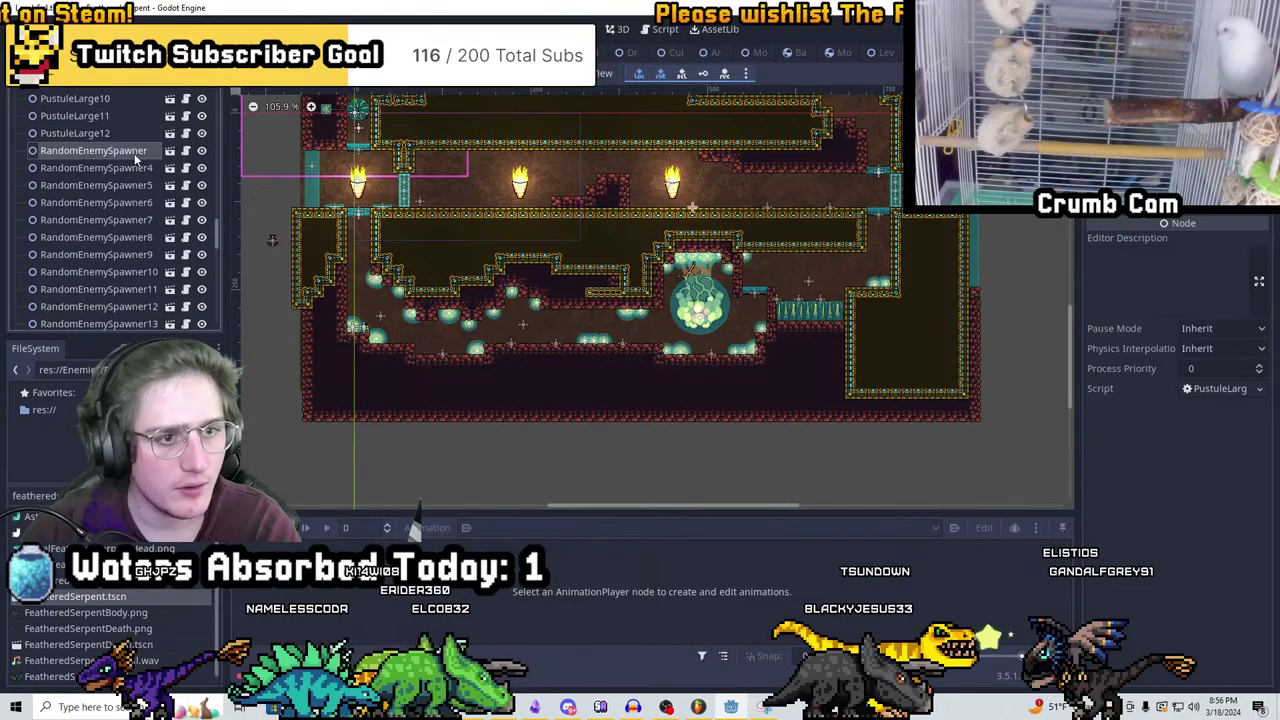
# Select RandomEnemySpawner13 and centre the view on it
pyautogui.scroll(4, 576, 331)
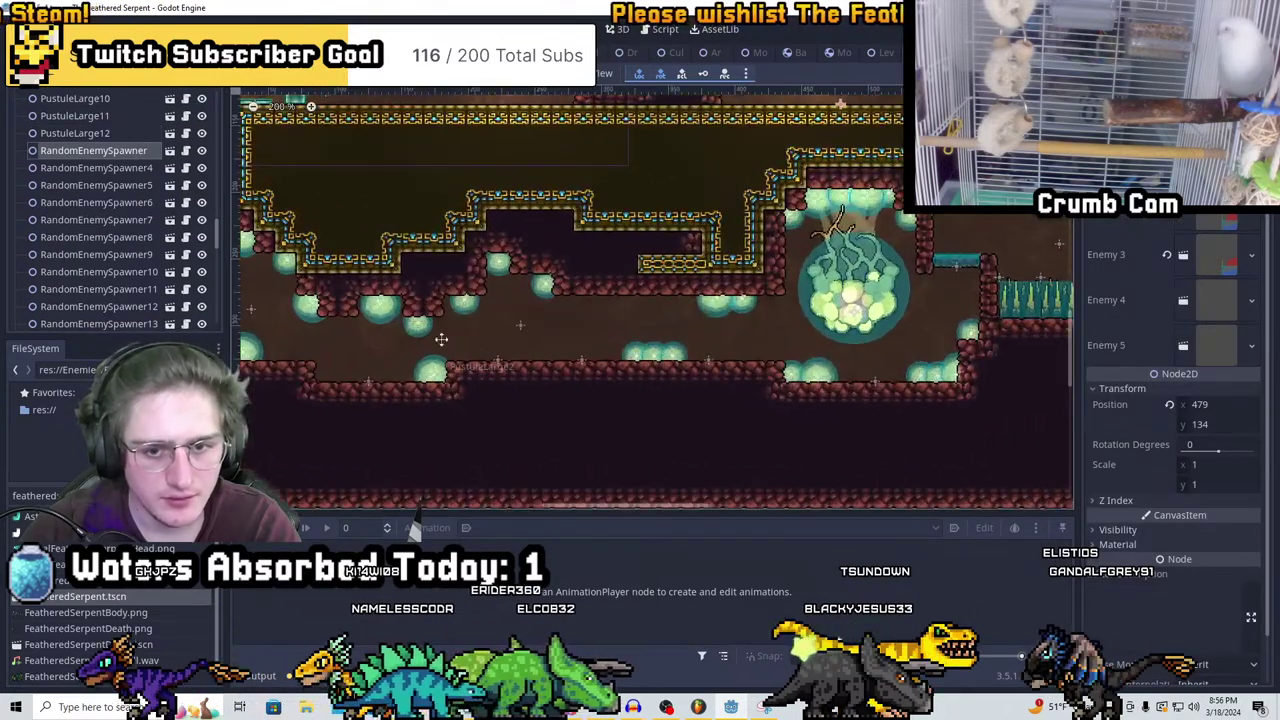
pyautogui.moveTo(256, 308); pyautogui.dragTo(402, 323, button='middle')
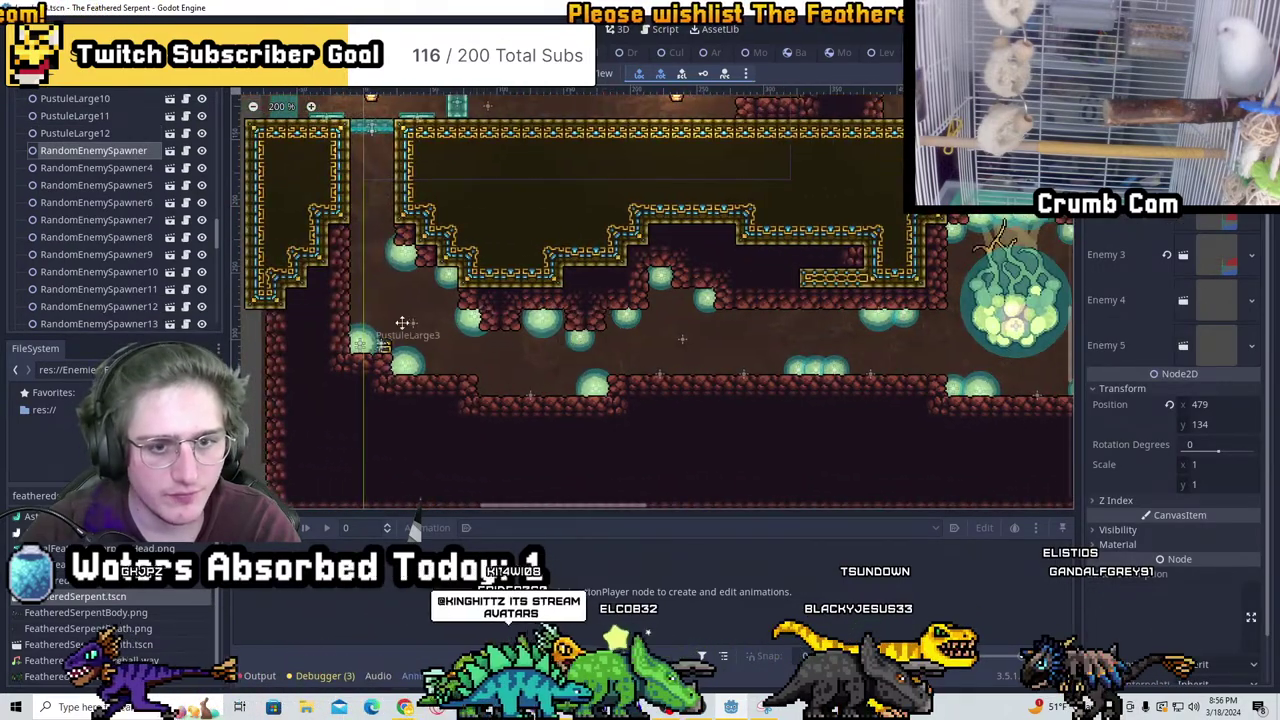
pyautogui.scroll(3, 416, 321)
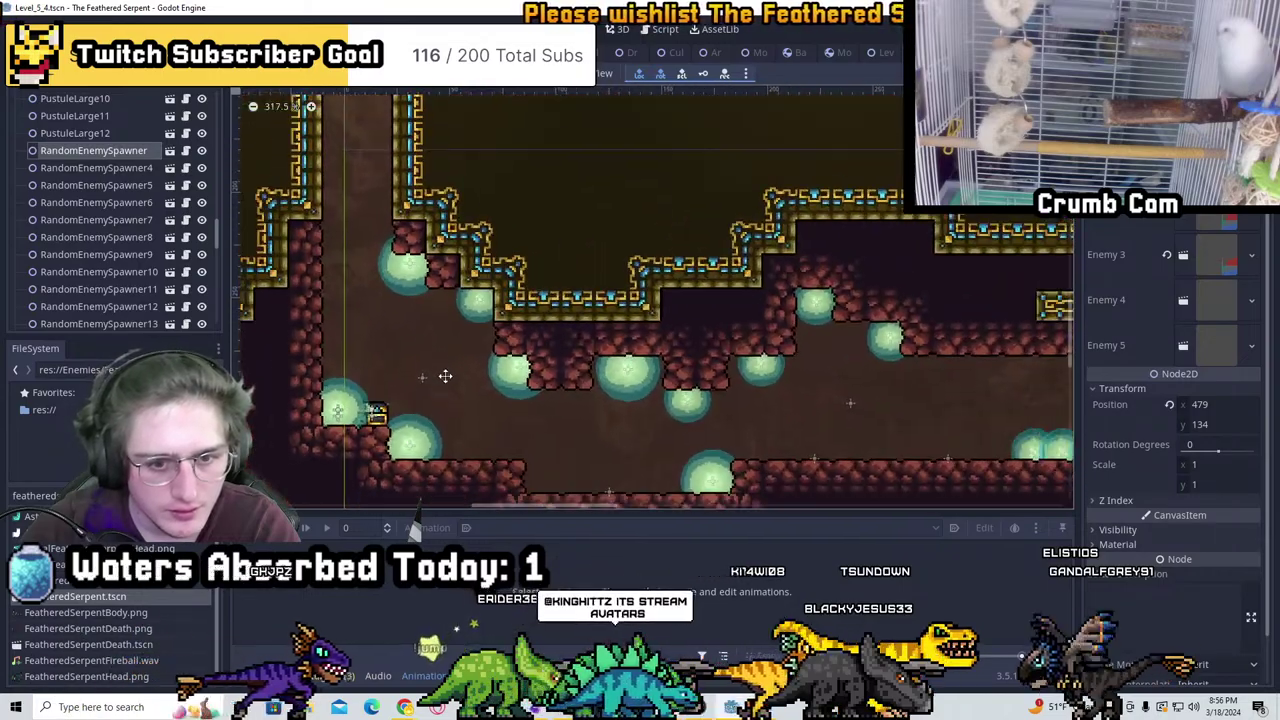
pyautogui.scroll(-5, 425, 375)
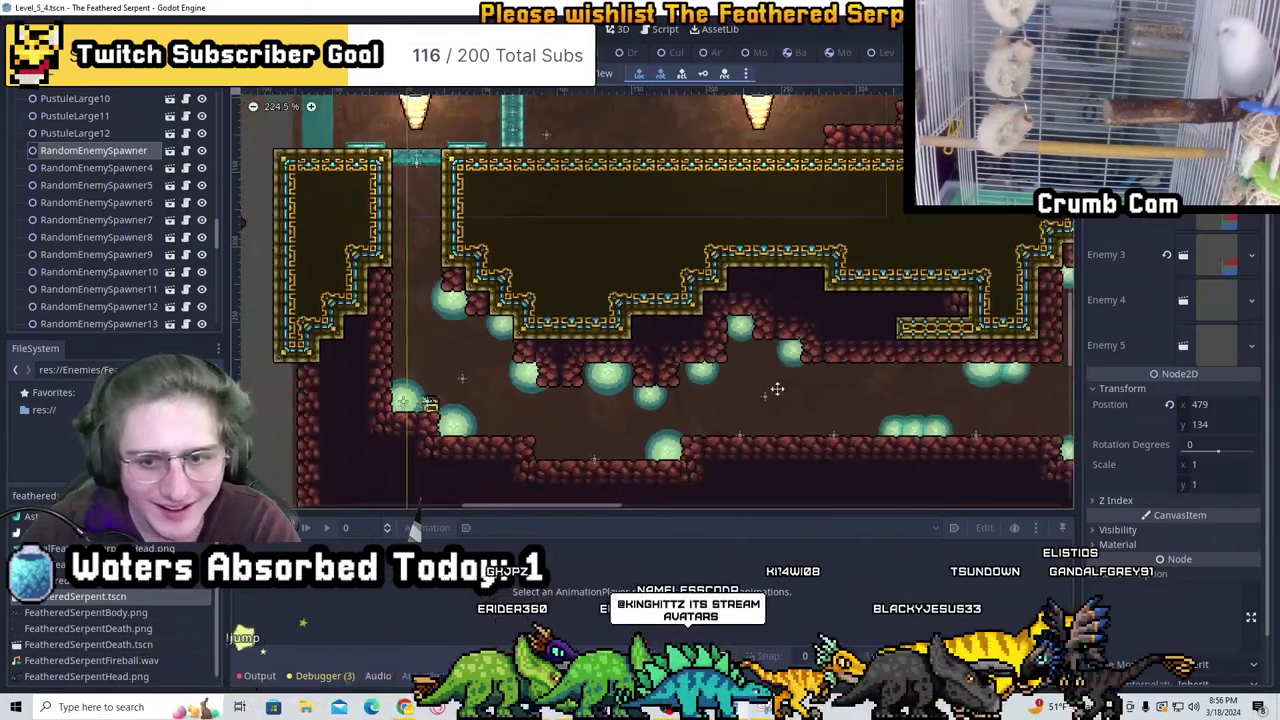
pyautogui.scroll(3, 548, 384)
pyautogui.keyDown('shift'); pyautogui.hscroll(5, 640, 336); pyautogui.keyUp('shift')
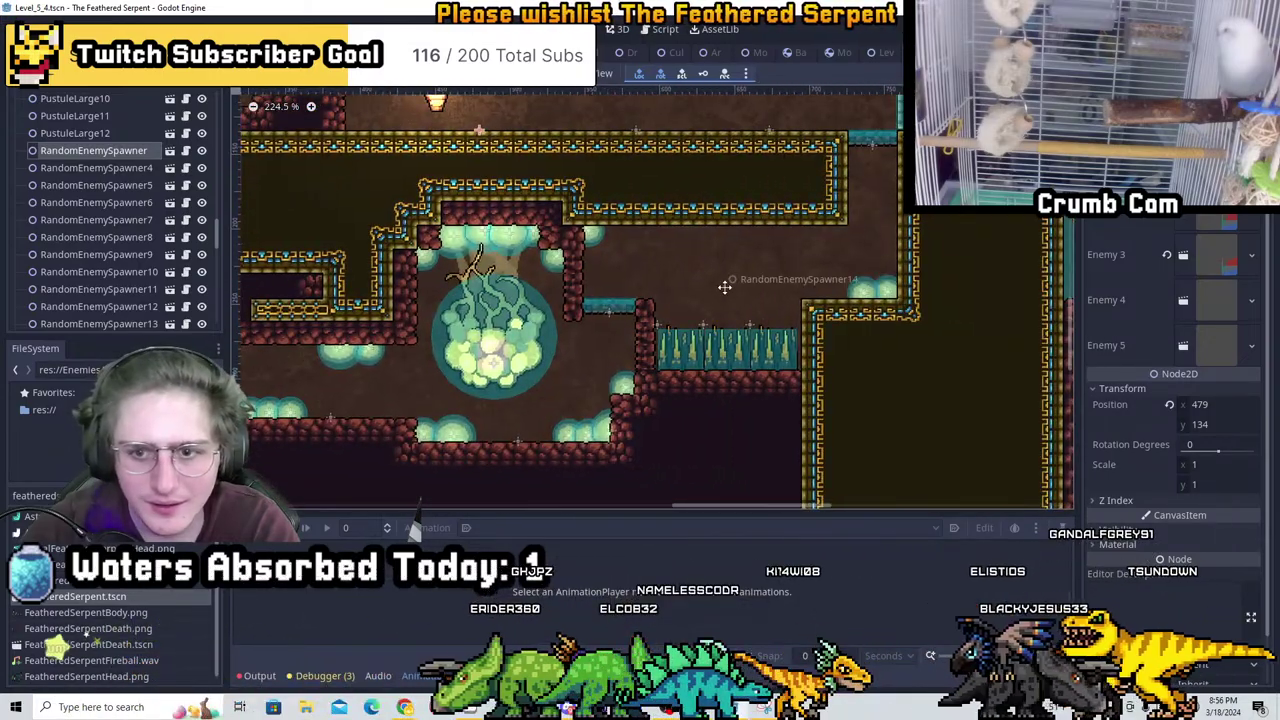
pyautogui.scroll(-5, 116, 265)
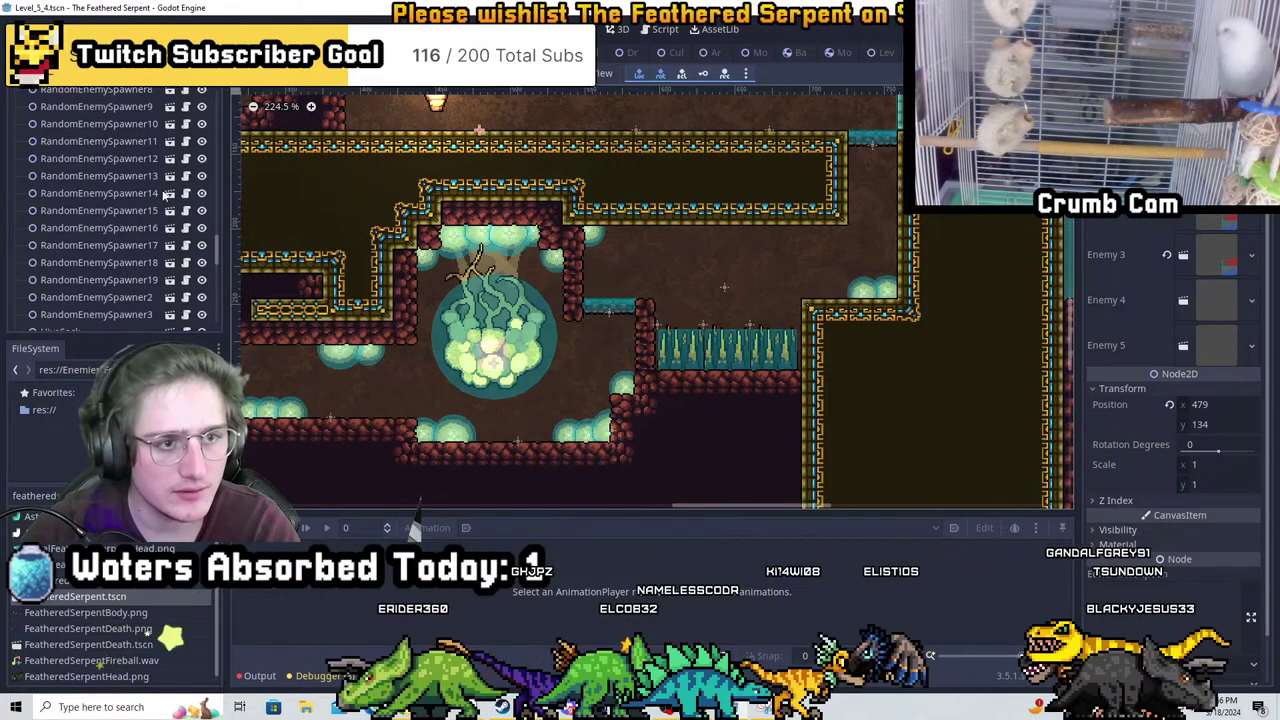
pyautogui.click(100, 175)
pyautogui.hotkey('shift', 'f')
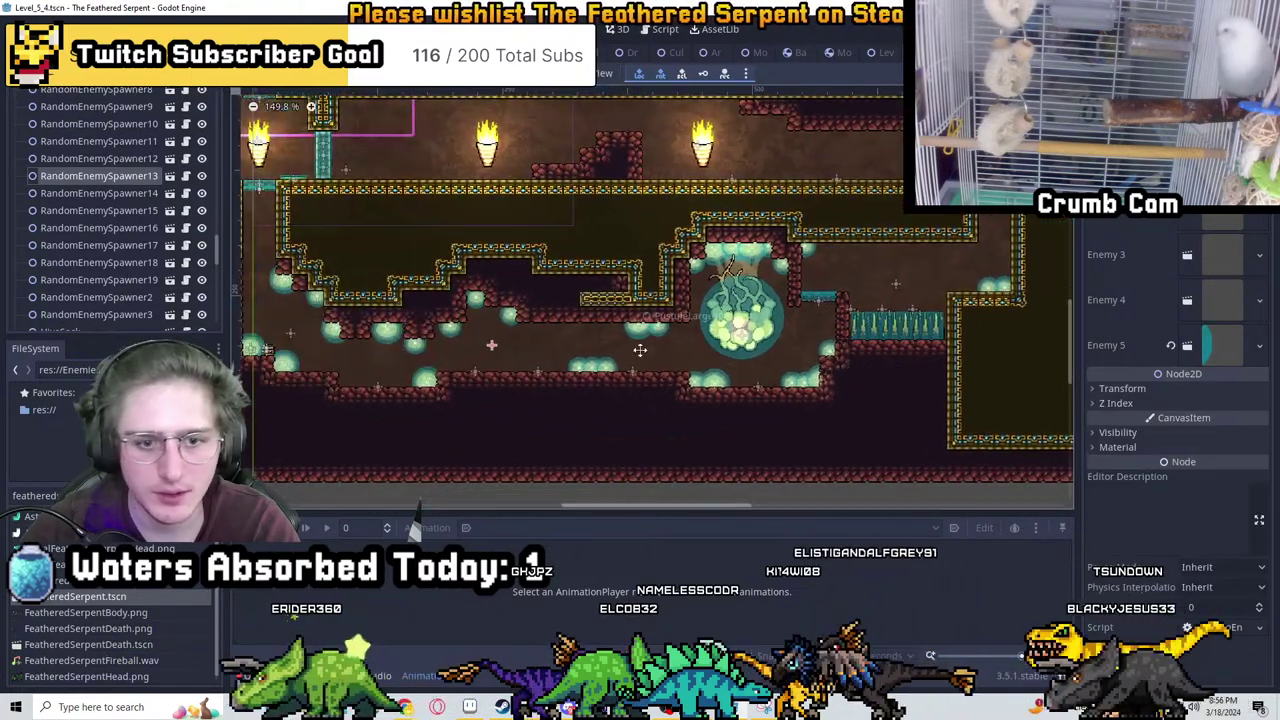
# Change the FileSystem filter text from 'hall' to 'hivefly'
pyautogui.doubleClick(30, 495)
pyautogui.write('hall')
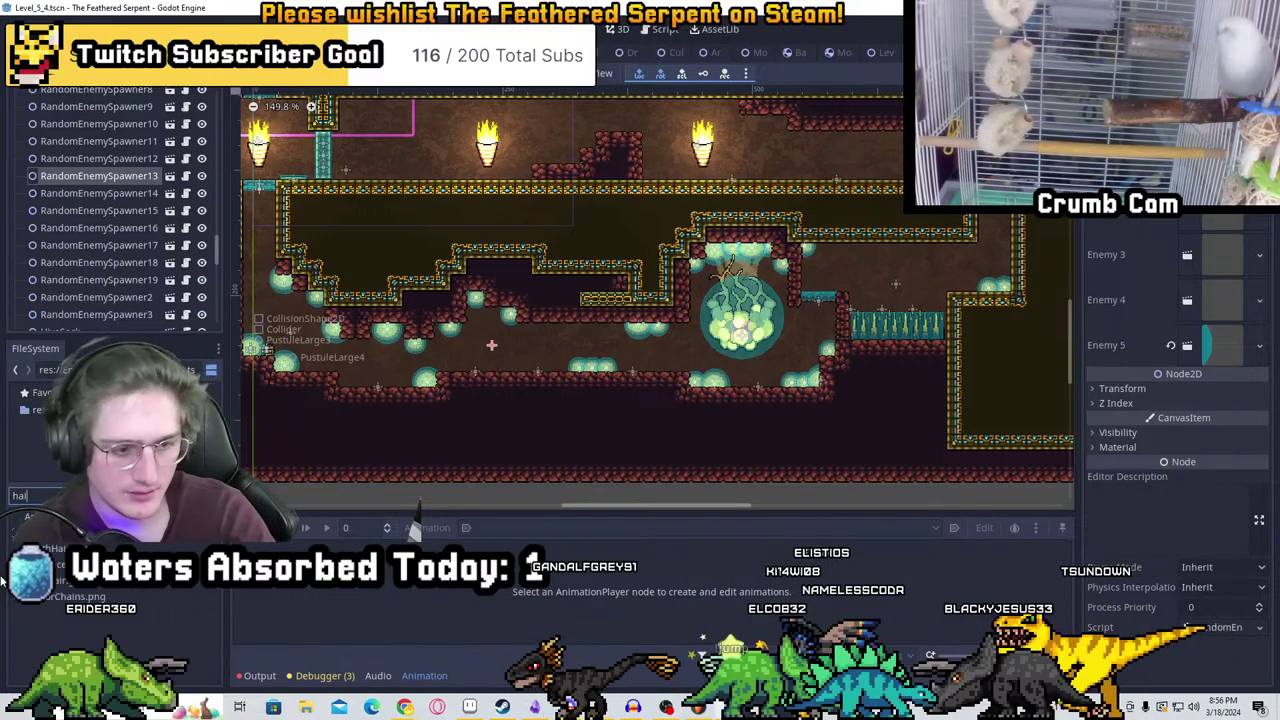
pyautogui.press('BackSpace')
pyautogui.press('BackSpace')
pyautogui.press('BackSpace')
pyautogui.press('BackSpace')
pyautogui.write('hivefly')
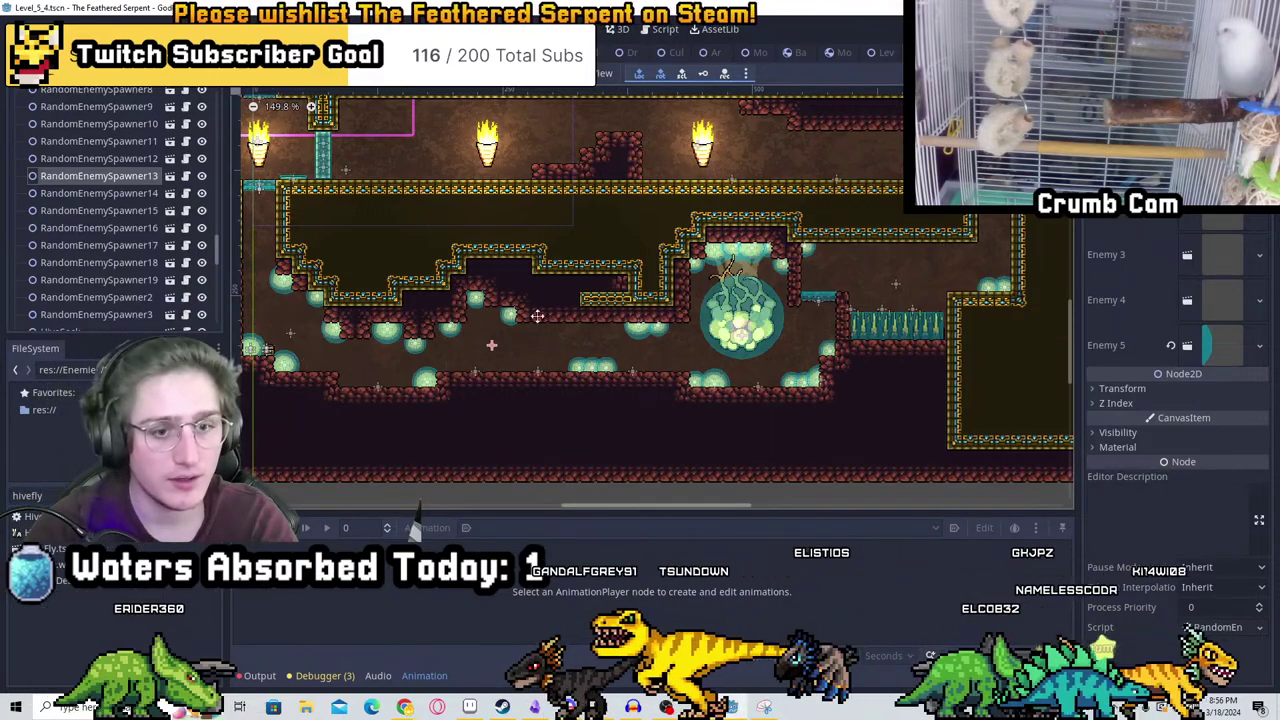
# Duplicate the spawner several times, placing copies beside the large pustule and in the upper cave
pyautogui.hotkey('ctrl', 'd')
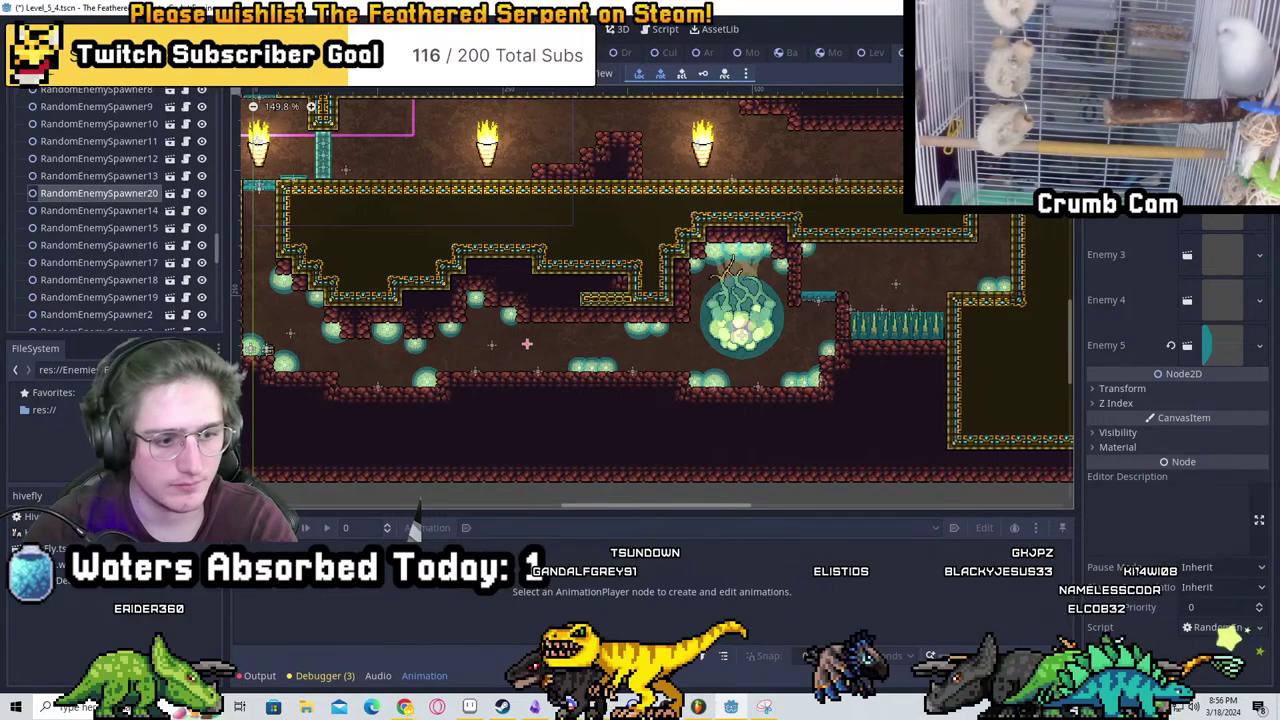
pyautogui.scroll(4, 590, 409)
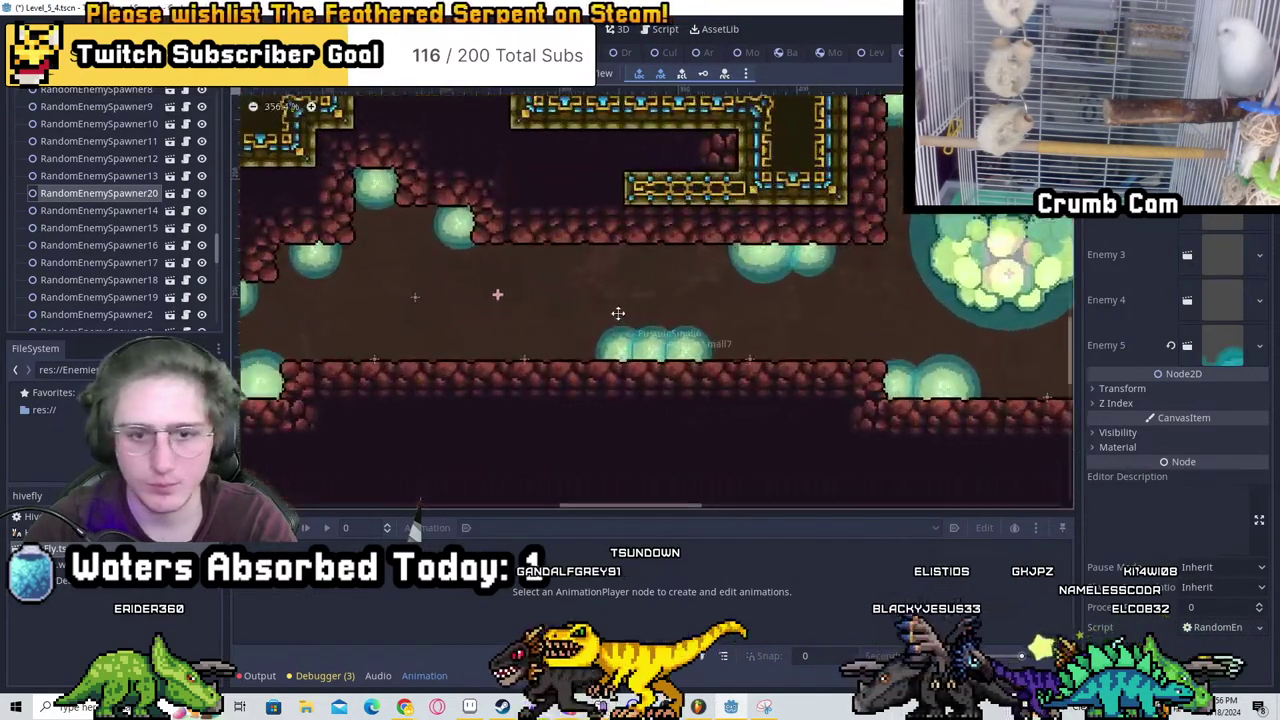
pyautogui.moveTo(490, 268); pyautogui.dragTo(684, 330)
pyautogui.hotkey('ctrl', 'd')
pyautogui.hotkey('ctrl', 'd')
pyautogui.hotkey('ctrl', 'd')
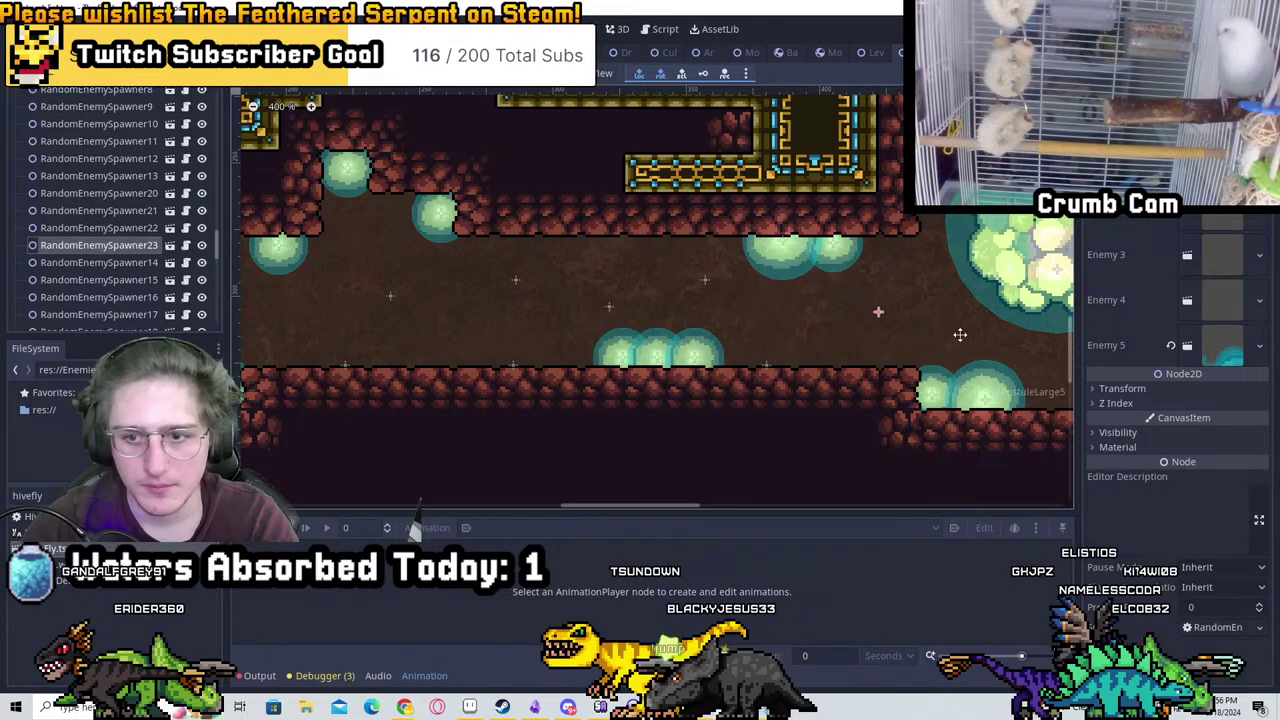
pyautogui.moveTo(960, 331); pyautogui.dragTo(490, 343, button='middle')
pyautogui.hotkey('ctrl', 'd')
pyautogui.moveTo(436, 324); pyautogui.dragTo(777, 290)
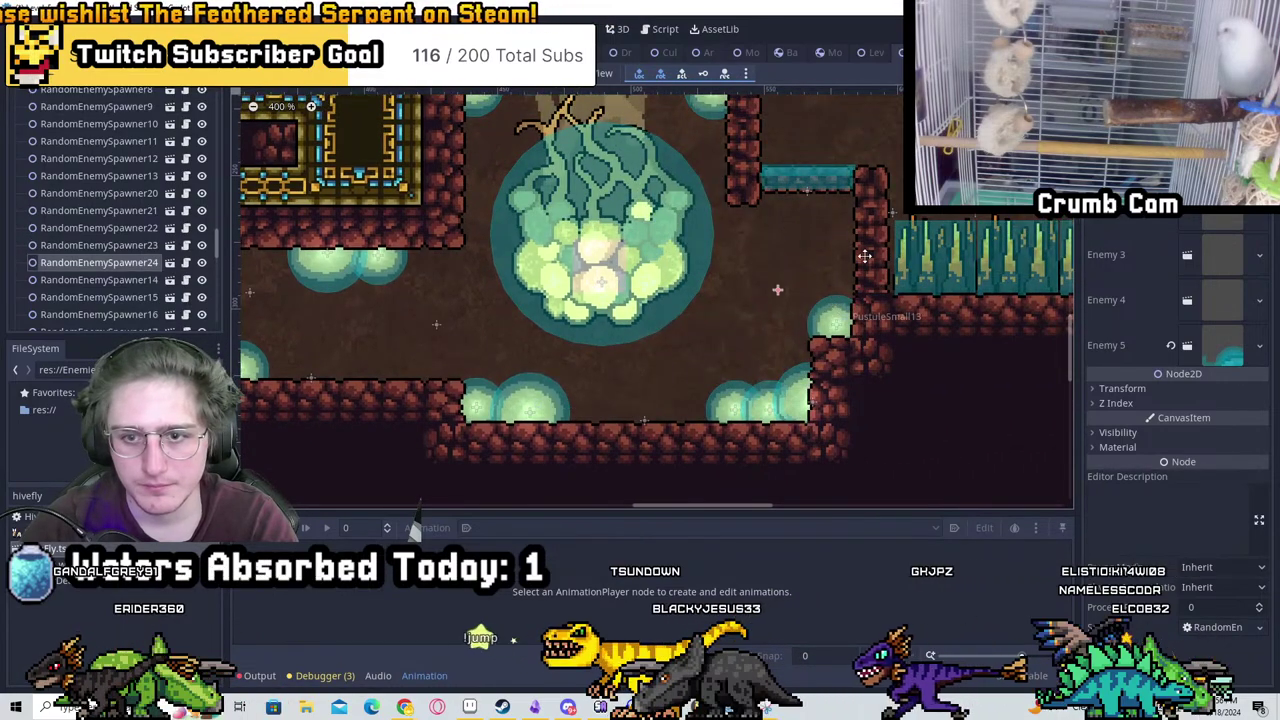
# Spread more spawner copies across the open cave, one near the spikes
pyautogui.hotkey('ctrl', 'd')
pyautogui.moveTo(864, 256); pyautogui.dragTo(624, 354, button='middle')
pyautogui.hotkey('ctrl', 'd')
pyautogui.moveTo(537, 388); pyautogui.dragTo(594, 176)
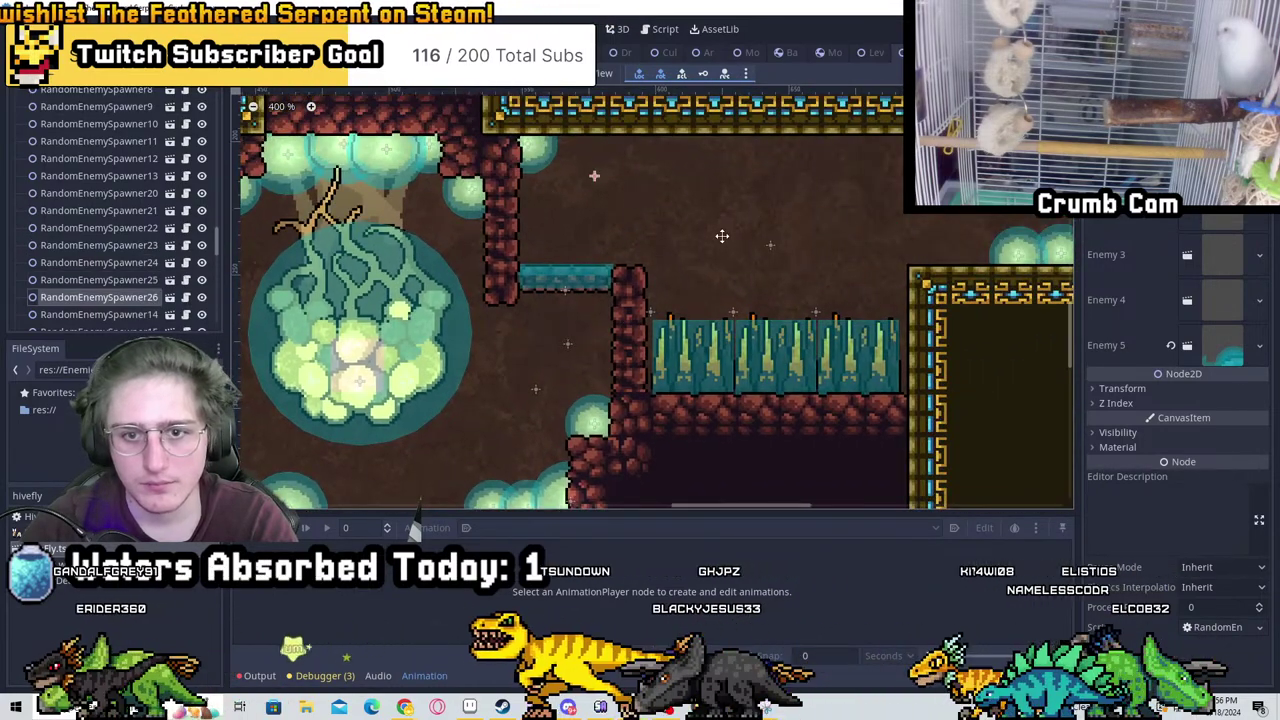
pyautogui.hotkey('ctrl', 'd')
pyautogui.moveTo(723, 240); pyautogui.dragTo(976, 245)
pyautogui.hotkey('ctrl', 'd')
pyautogui.hotkey('ctrl', 'd')
pyautogui.moveTo(893, 184); pyautogui.dragTo(973, 233)
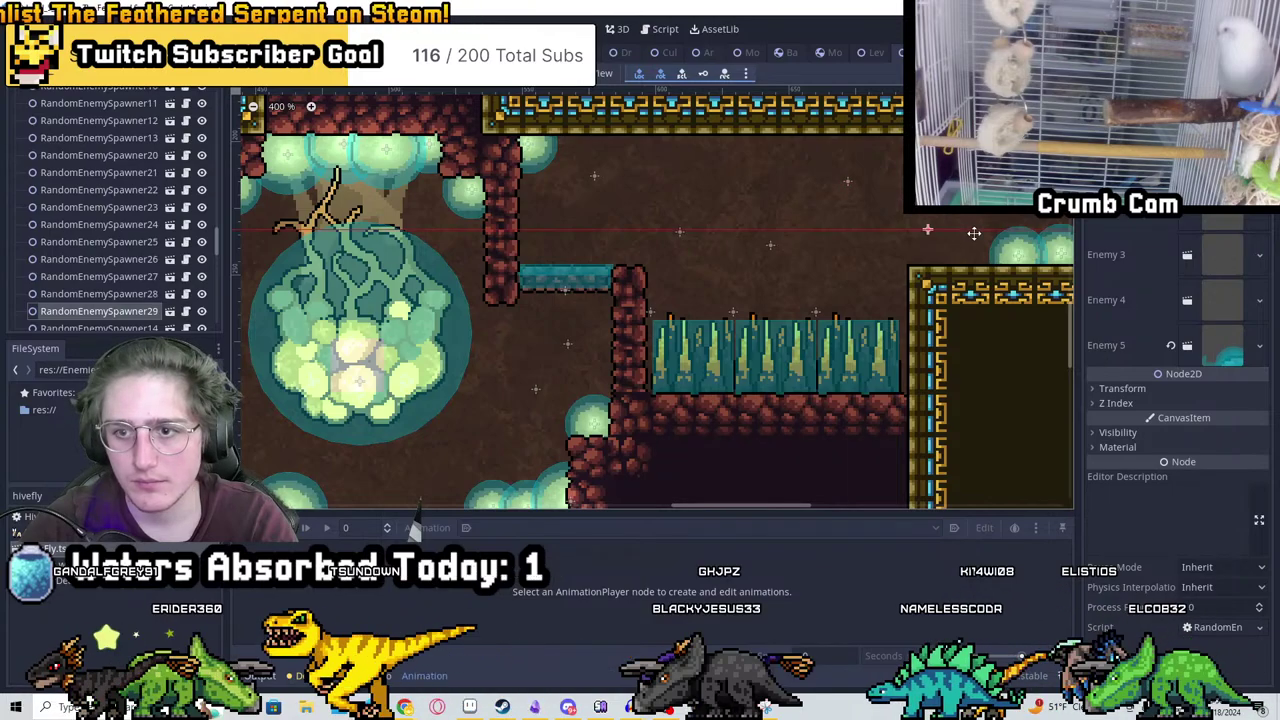
pyautogui.moveTo(974, 233); pyautogui.dragTo(636, 366, button='middle')
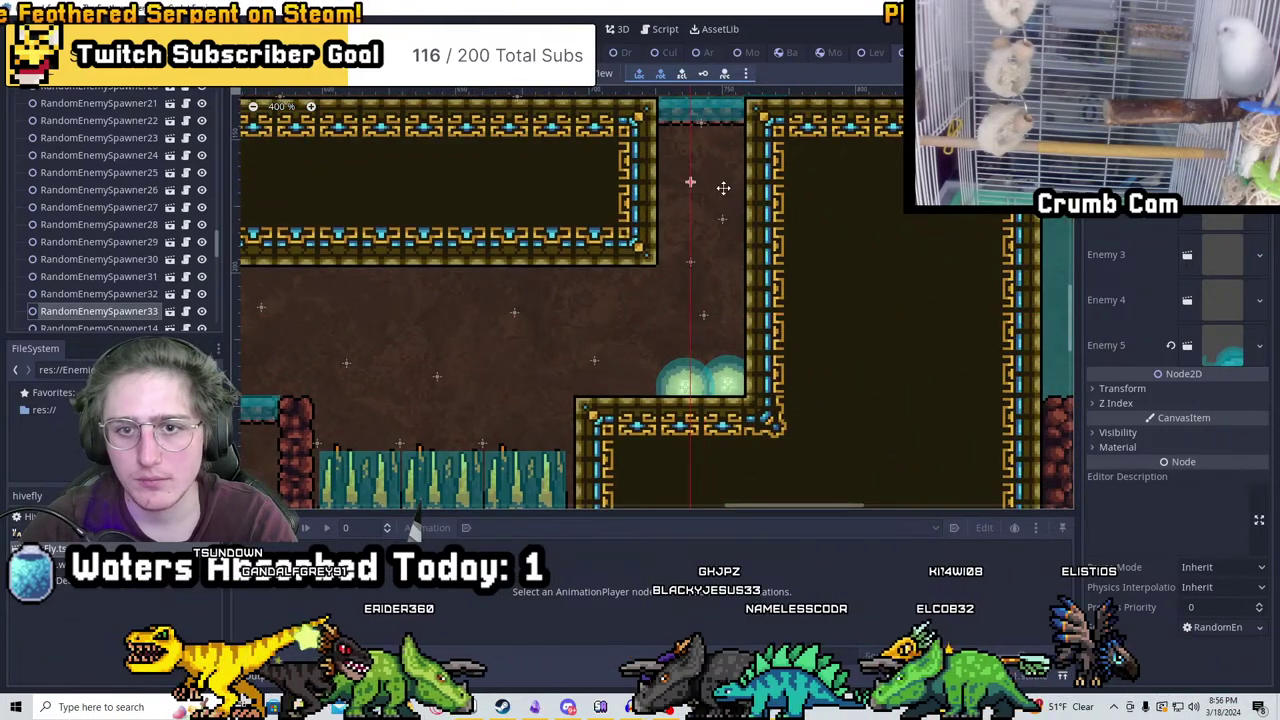
# Add one more spawner copy by the gold-bordered rooms and save the level scene
pyautogui.scroll(-2, 723, 188)
pyautogui.keyDown('shift'); pyautogui.hscroll(-2, 884, 254); pyautogui.keyUp('shift')
pyautogui.keyDown('shift'); pyautogui.hscroll(-5, 545, 396); pyautogui.keyUp('shift')
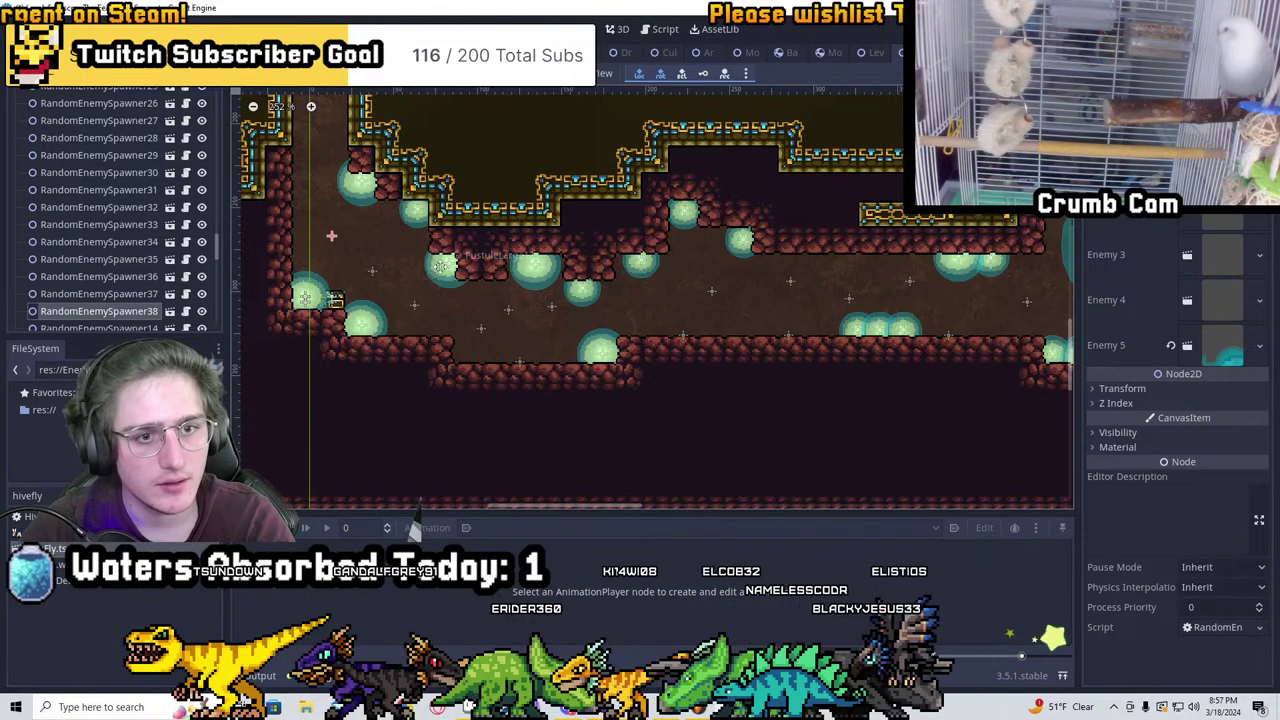
pyautogui.hotkey('ctrl', 'd')
pyautogui.keyDown('shift'); pyautogui.hscroll(-3, 486, 250); pyautogui.keyUp('shift')
pyautogui.keyDown('ctrl'); pyautogui.scroll(2, 486, 250); pyautogui.keyUp('ctrl')
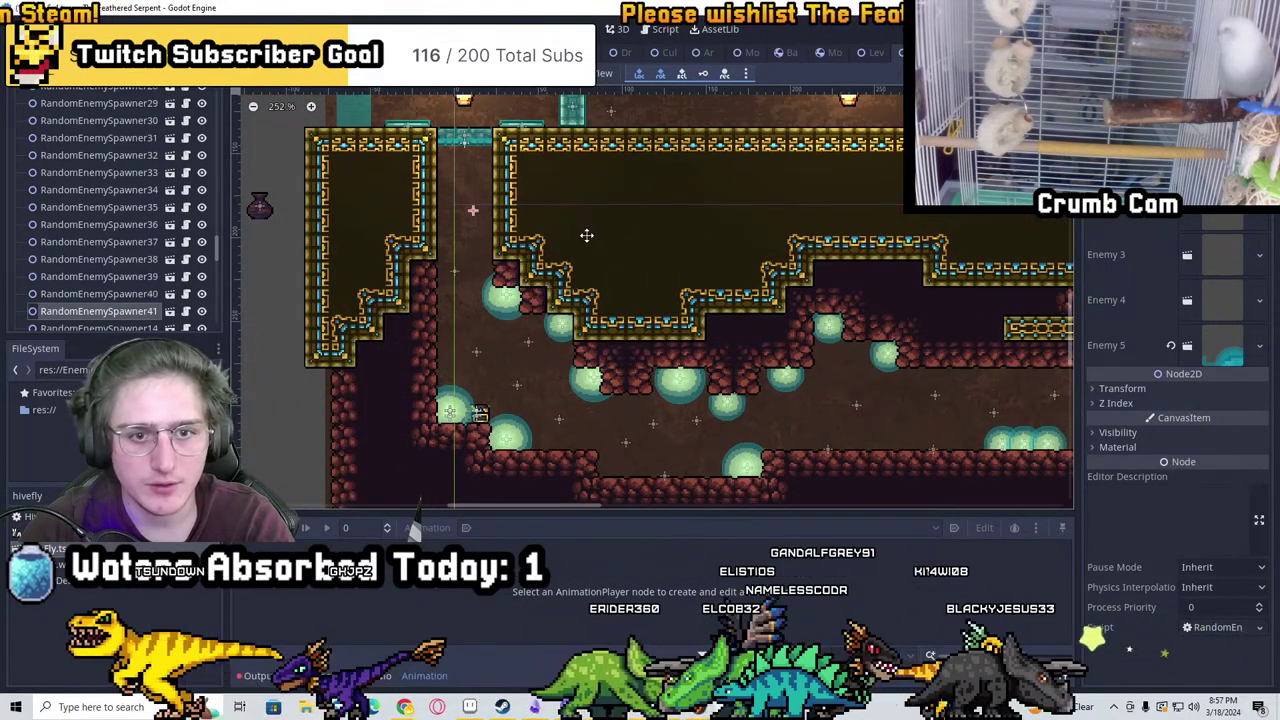
pyautogui.scroll(-3, 598, 204)
pyautogui.hotkey('ctrl', 's')
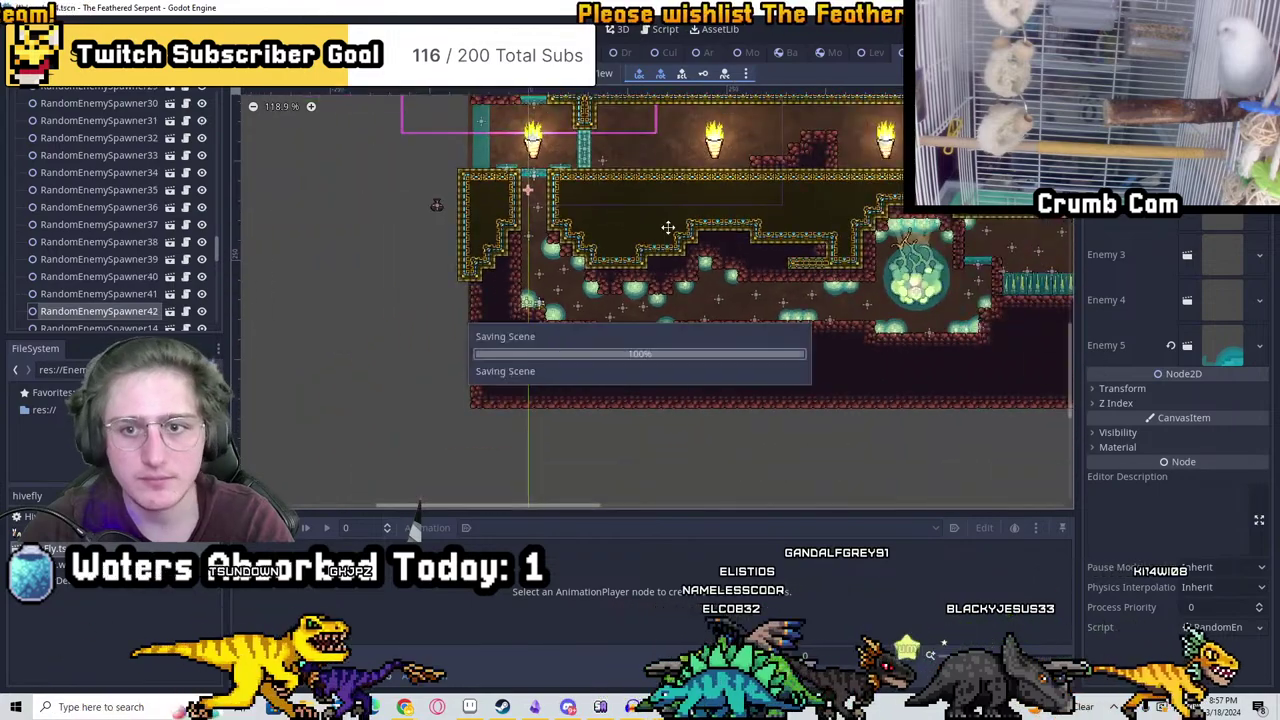
pyautogui.scroll(3, 620, 340)
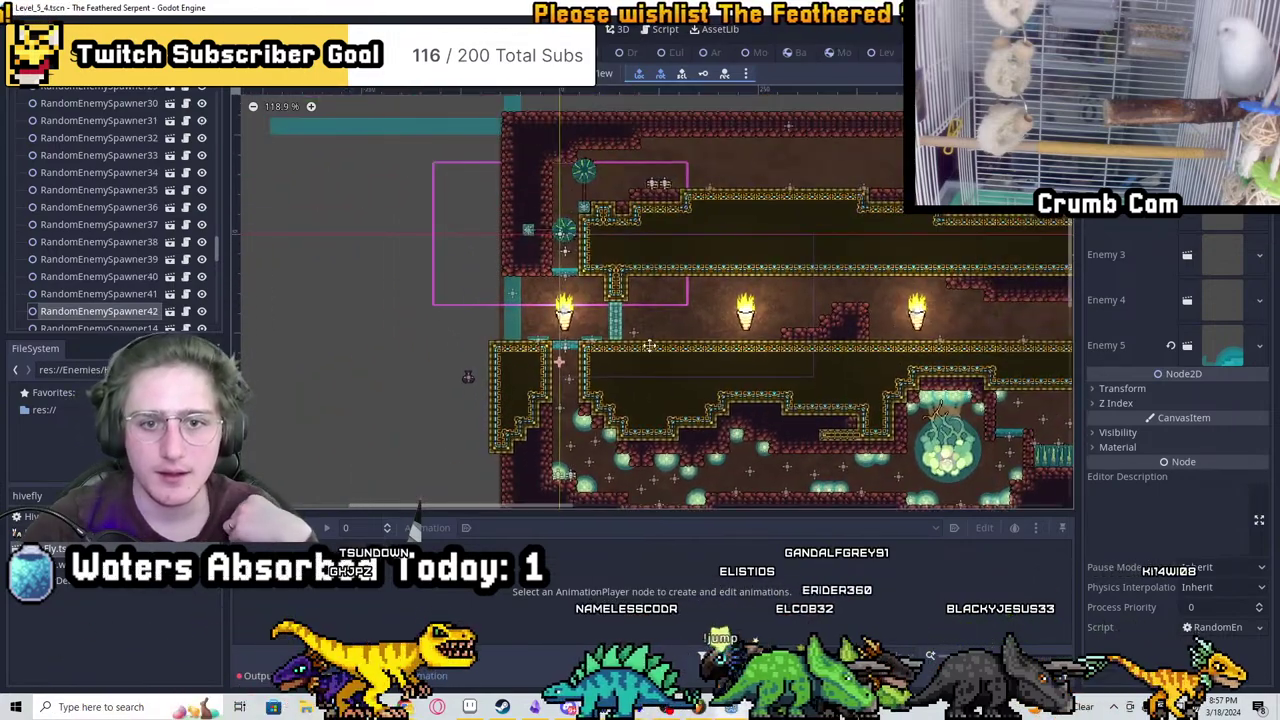
pyautogui.keyDown('ctrl'); pyautogui.scroll(3, 620, 345); pyautogui.keyUp('ctrl')
pyautogui.scroll(-2, 685, 348)
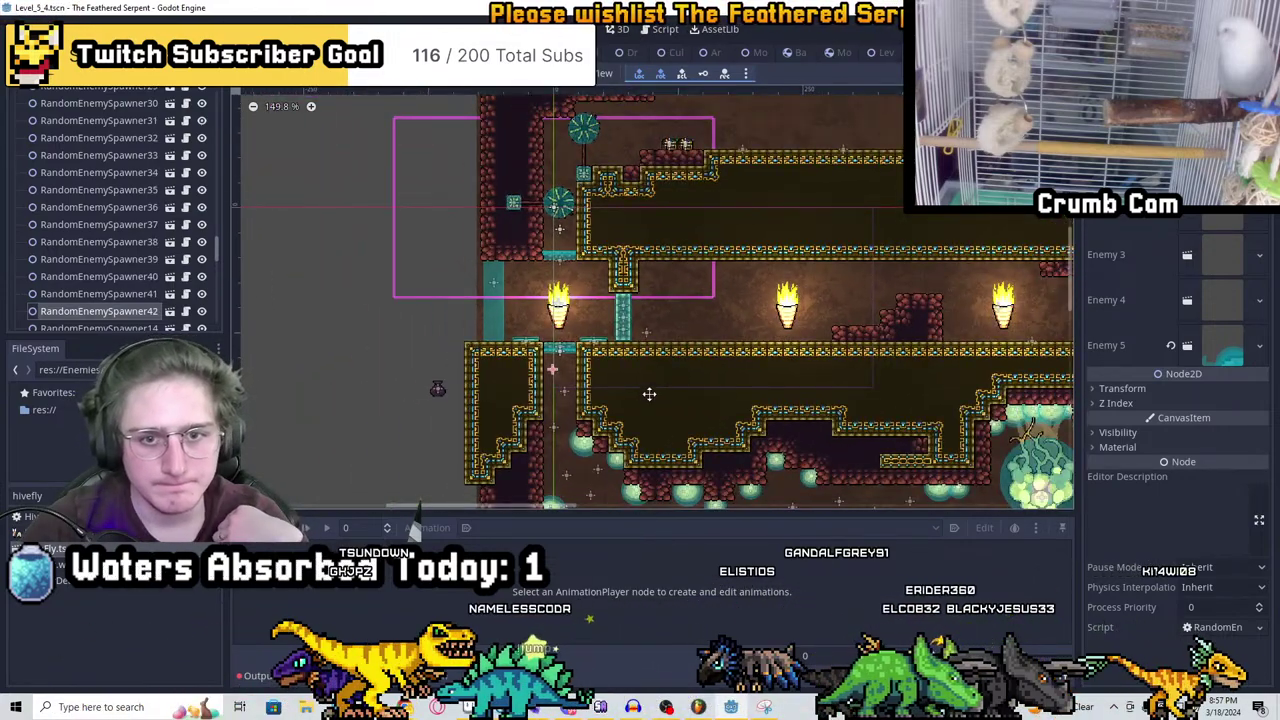
pyautogui.keyDown('shift'); pyautogui.hscroll(5, 651, 397); pyautogui.keyUp('shift')
pyautogui.keyDown('ctrl'); pyautogui.scroll(2, 748, 395); pyautogui.keyUp('ctrl')
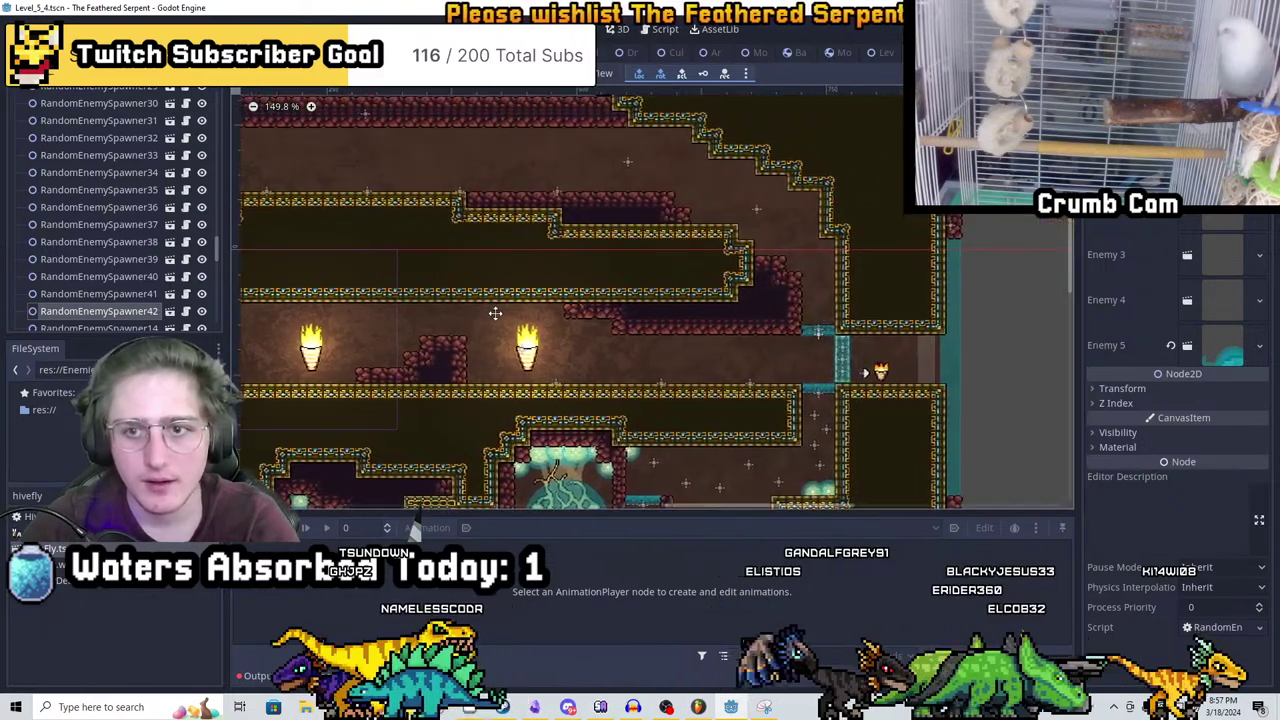
pyautogui.moveTo(748, 395); pyautogui.dragTo(815, 335, button='middle')
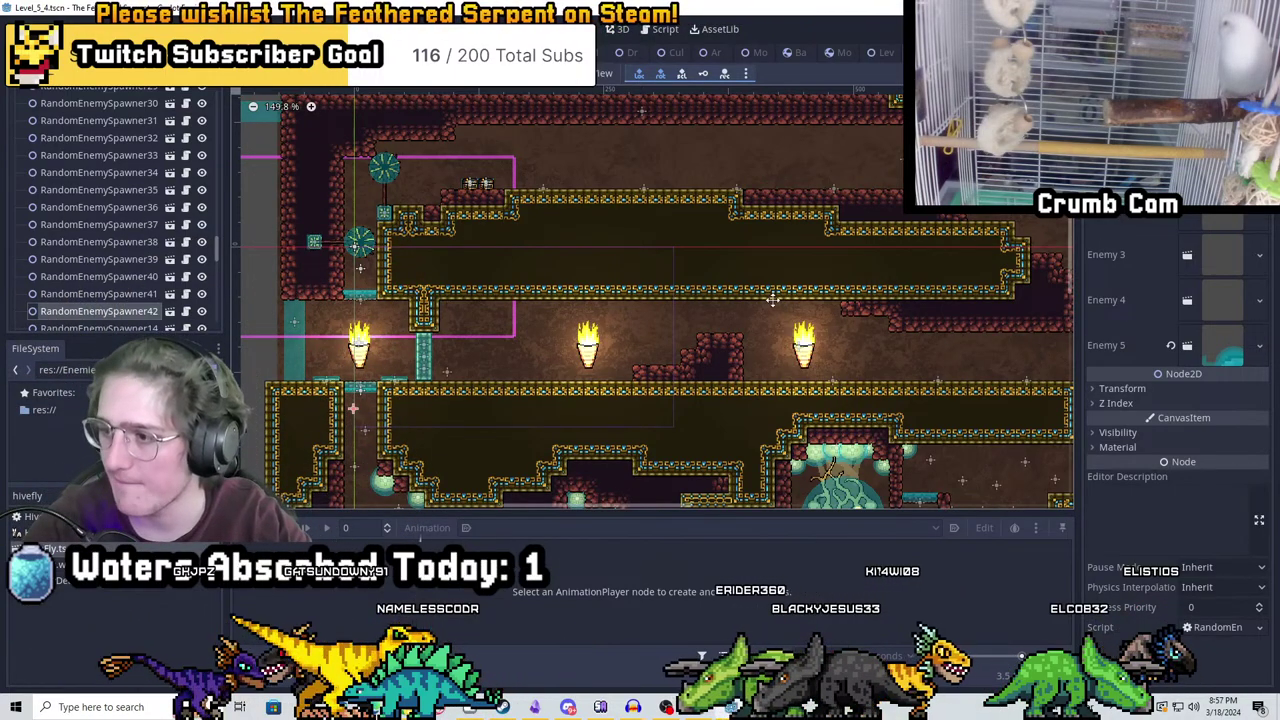
pyautogui.scroll(-2, 770, 290)
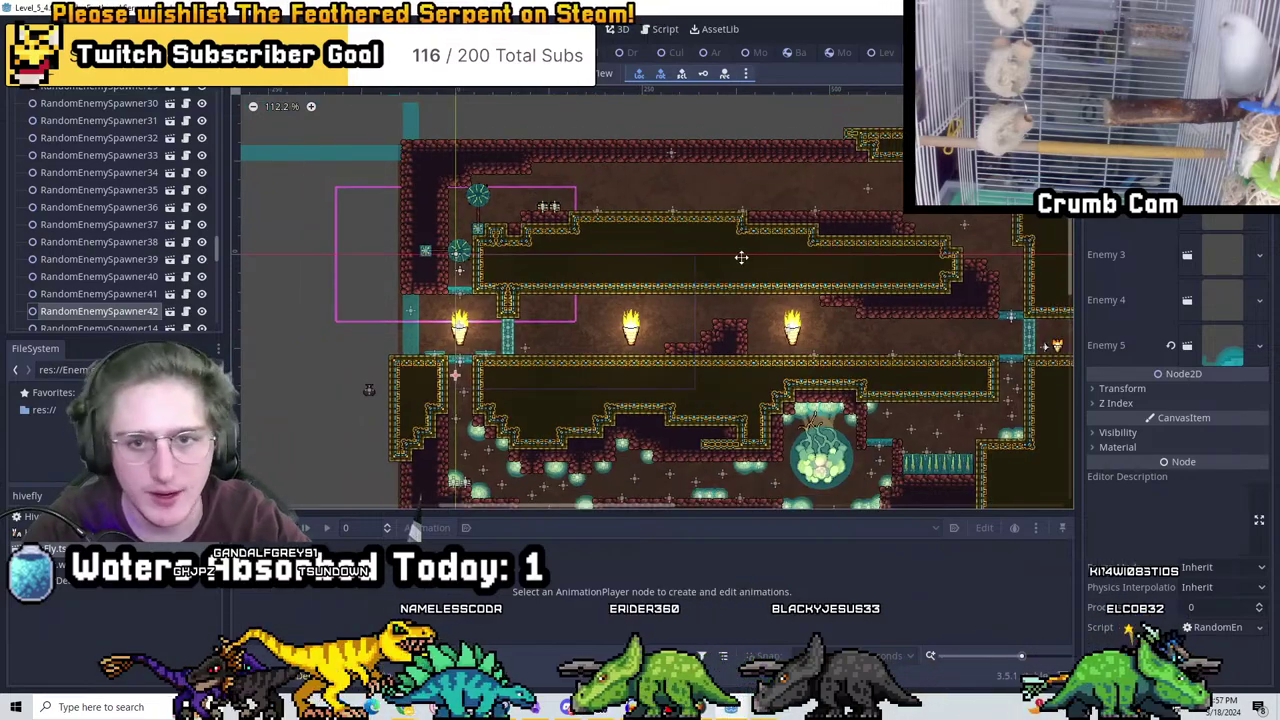
pyautogui.scroll(4, 760, 258)
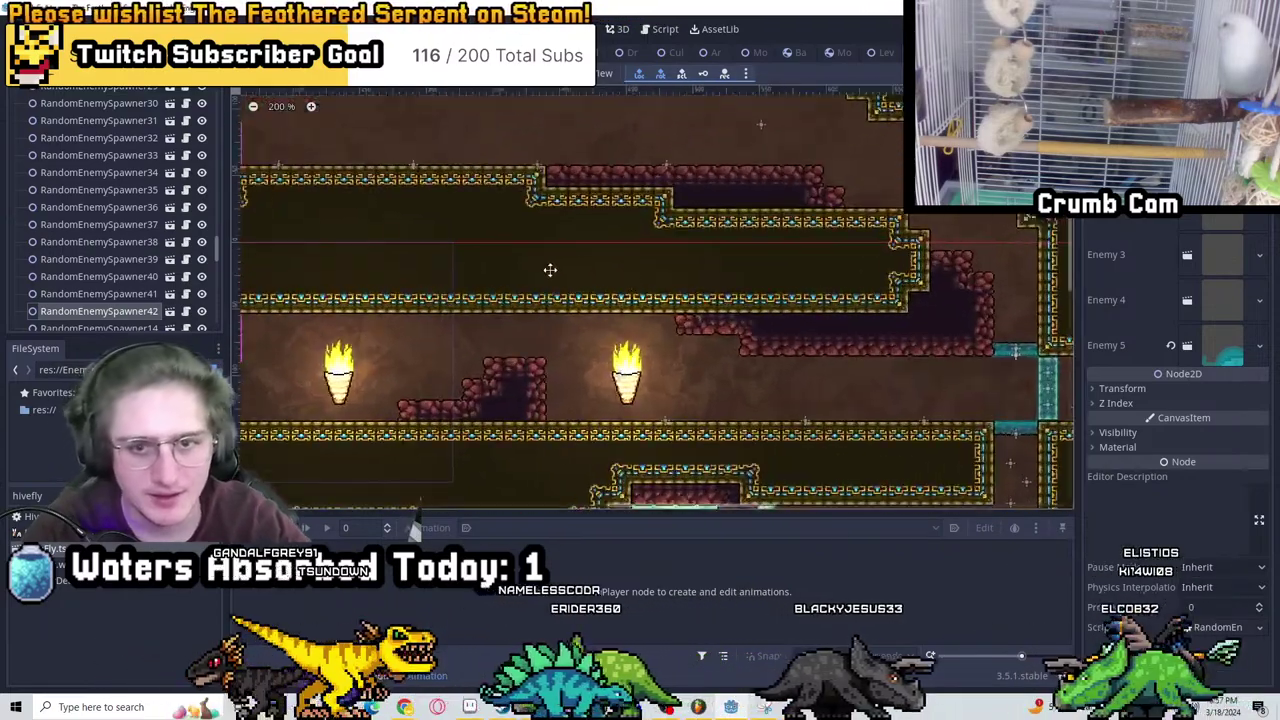
pyautogui.moveTo(550, 269); pyautogui.dragTo(820, 298, button='middle')
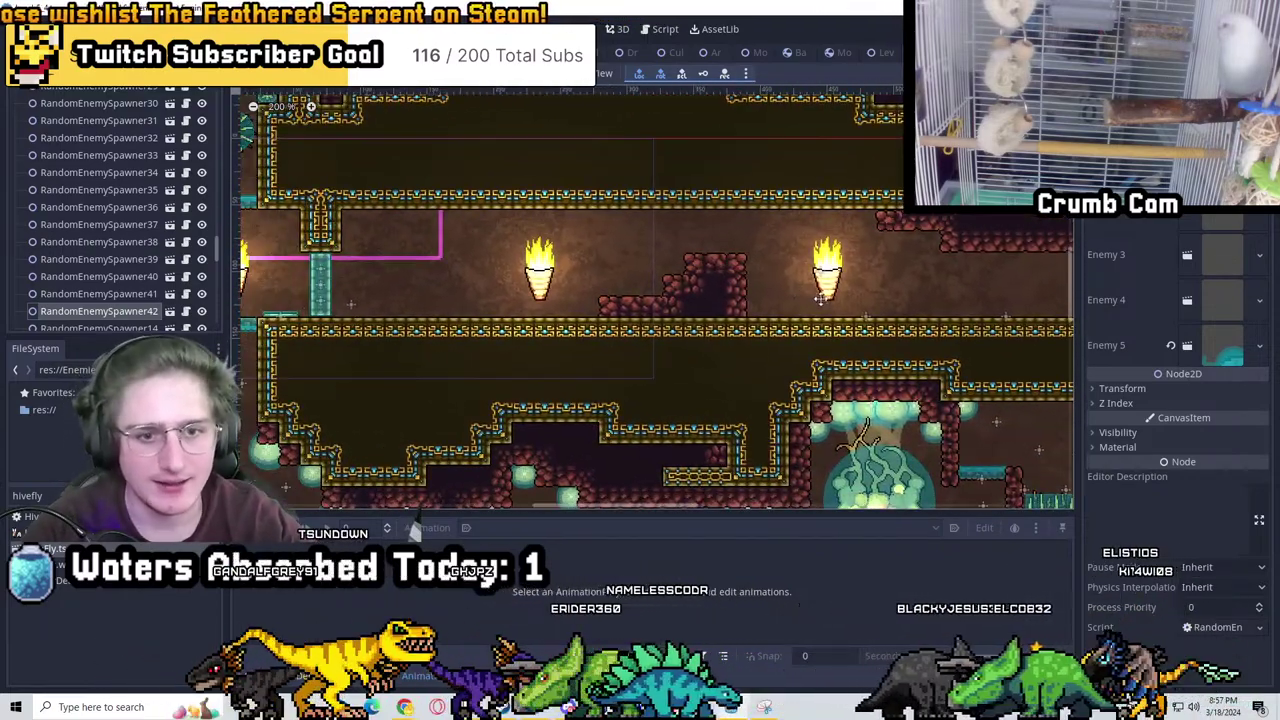
pyautogui.scroll(-5, 193, 241)
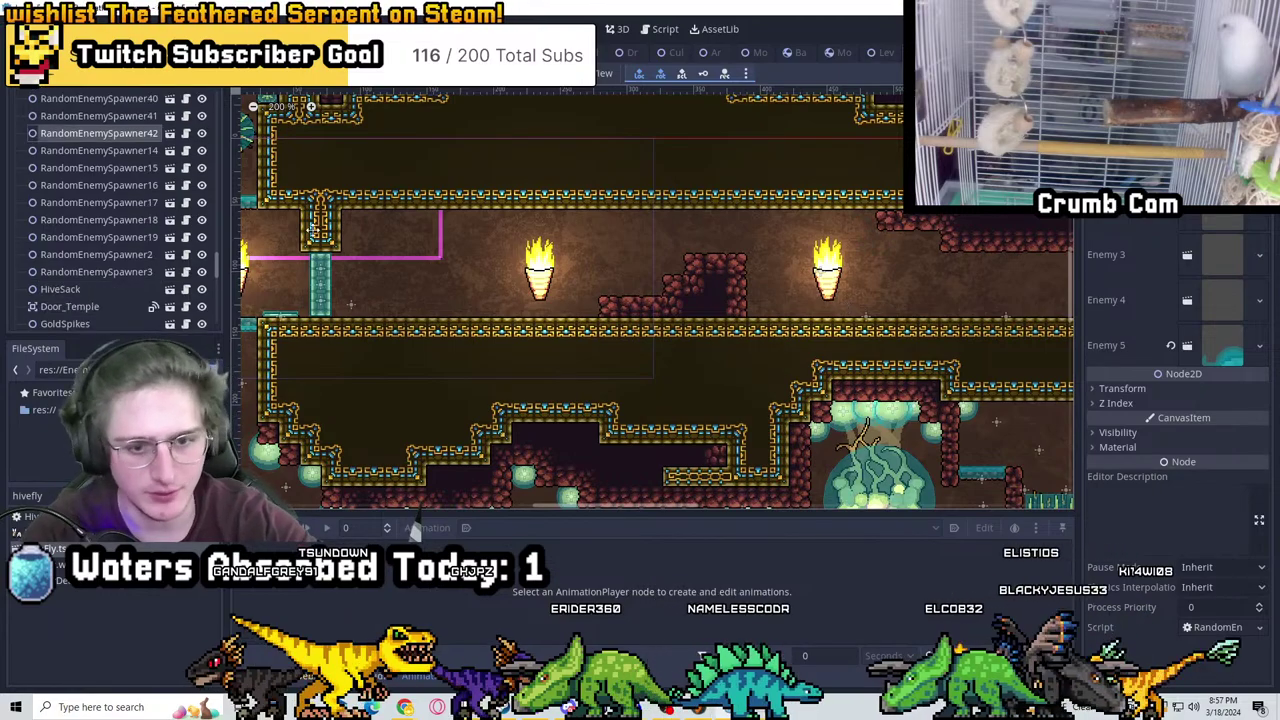
pyautogui.scroll(-6, 647, 241)
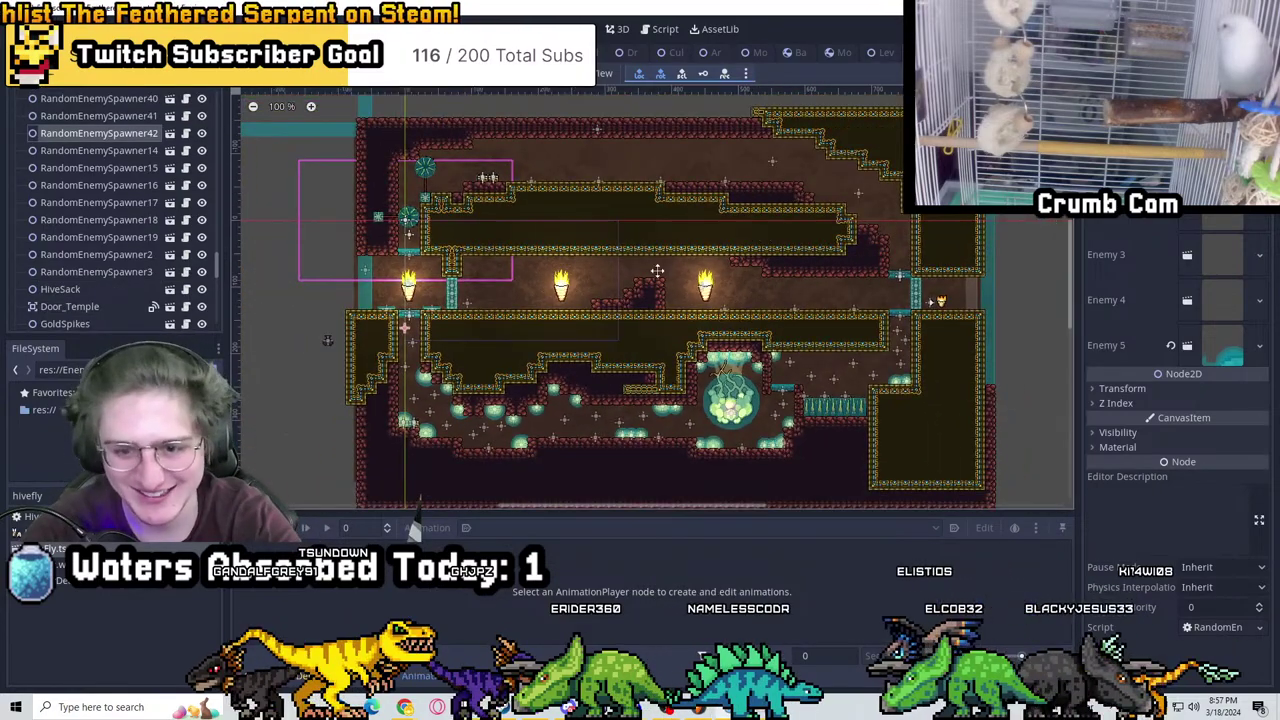
pyautogui.moveTo(657, 270); pyautogui.dragTo(818, 274, button='middle')
pyautogui.scroll(-3, 72, 229)
pyautogui.scroll(8, 113, 127)
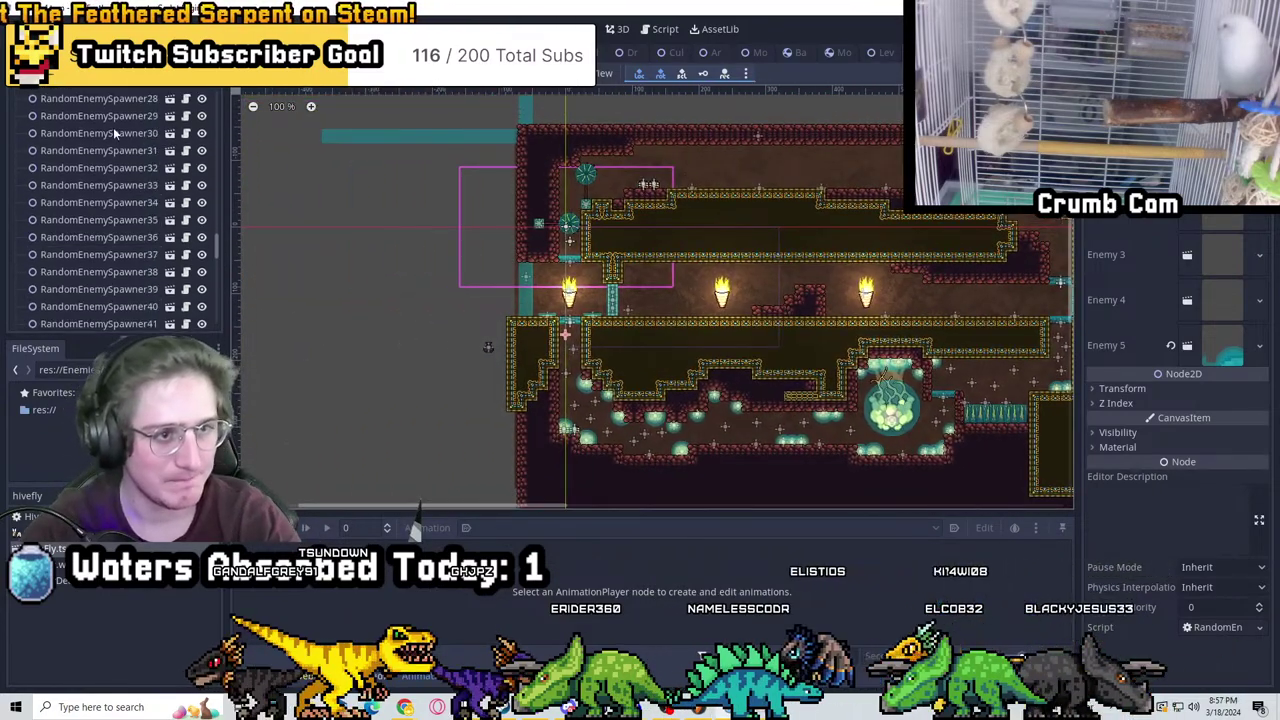
# Filter the Scene dock for the Pots node and nudge the pot slightly right along the floor
pyautogui.write('pots')
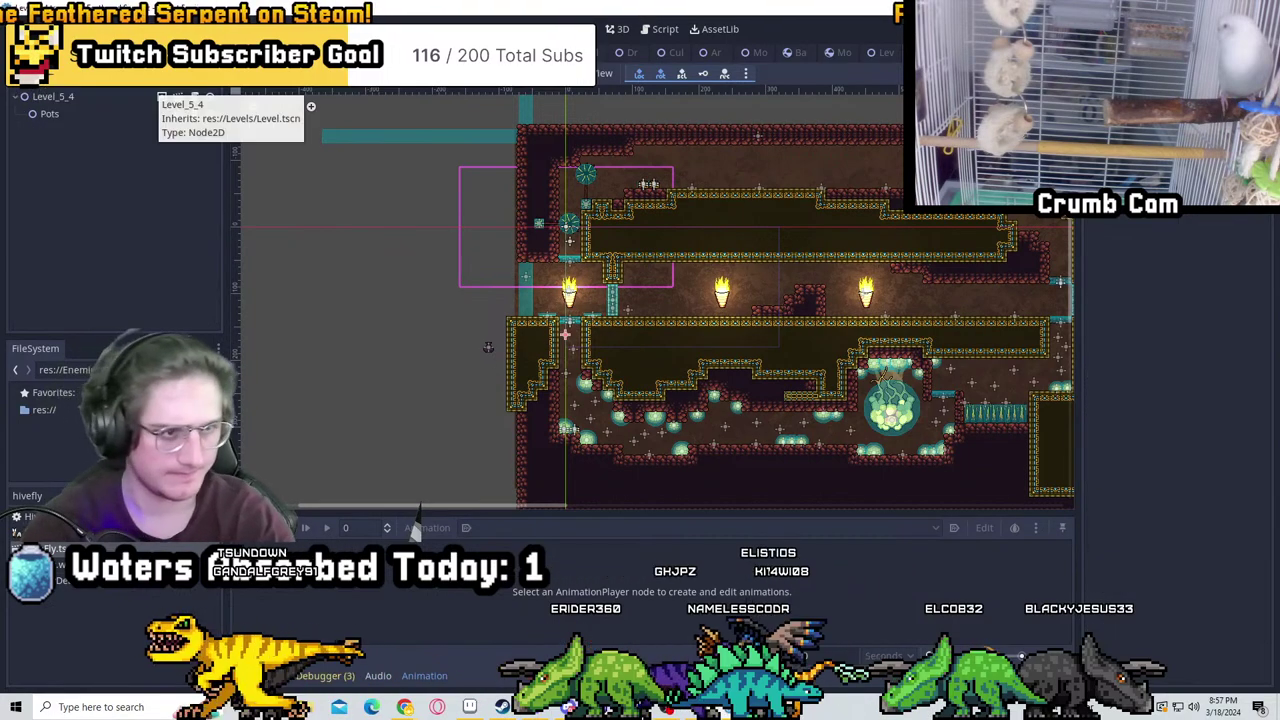
pyautogui.click(40, 115)
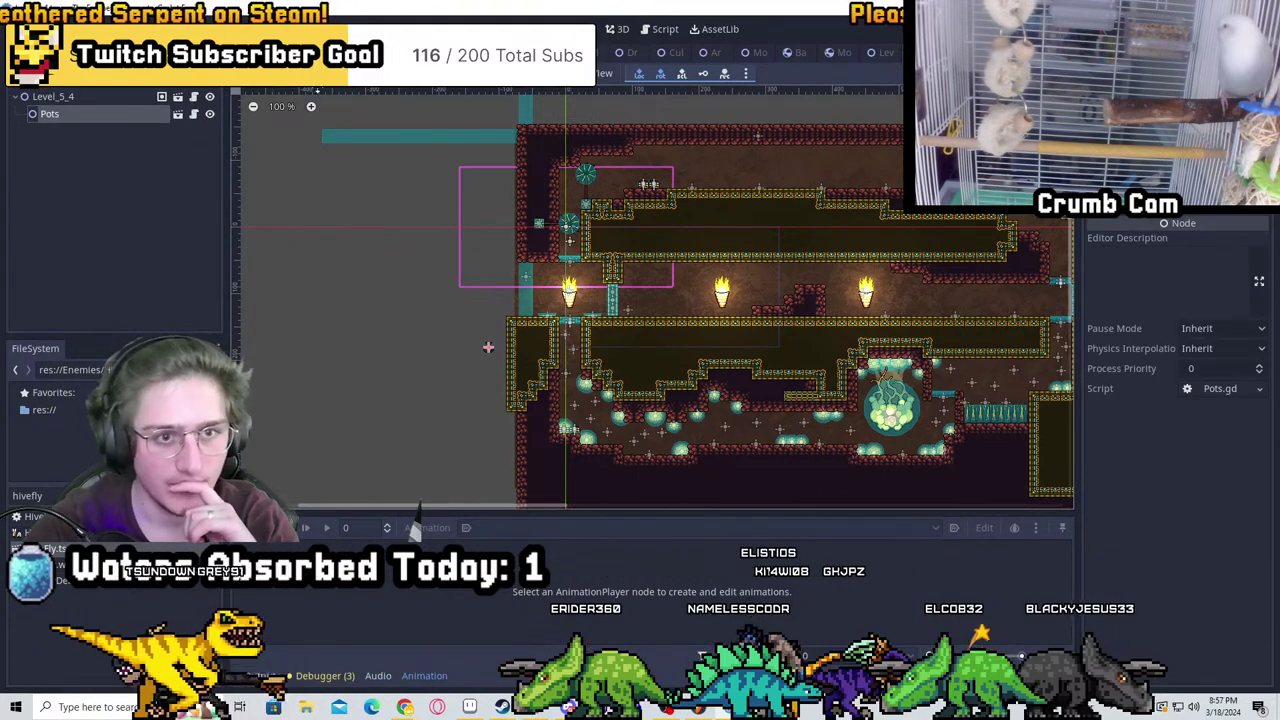
pyautogui.scroll(10, 734, 342)
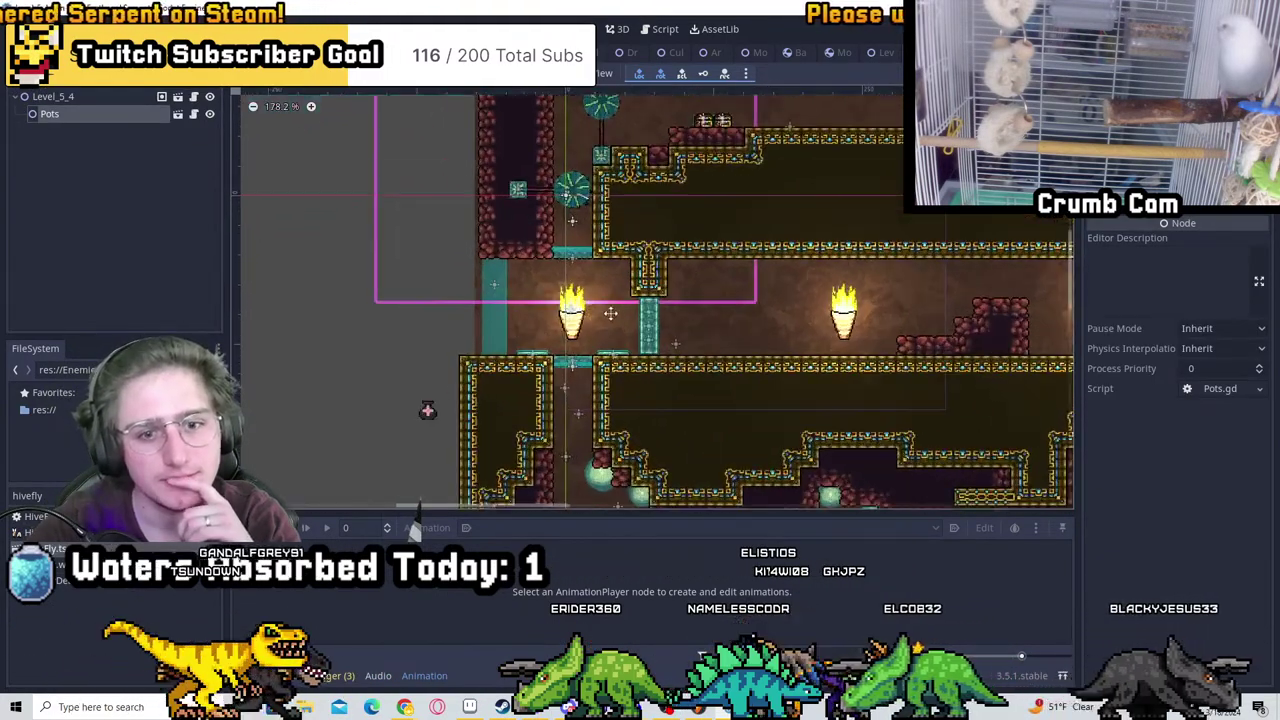
pyautogui.scroll(3, 734, 342)
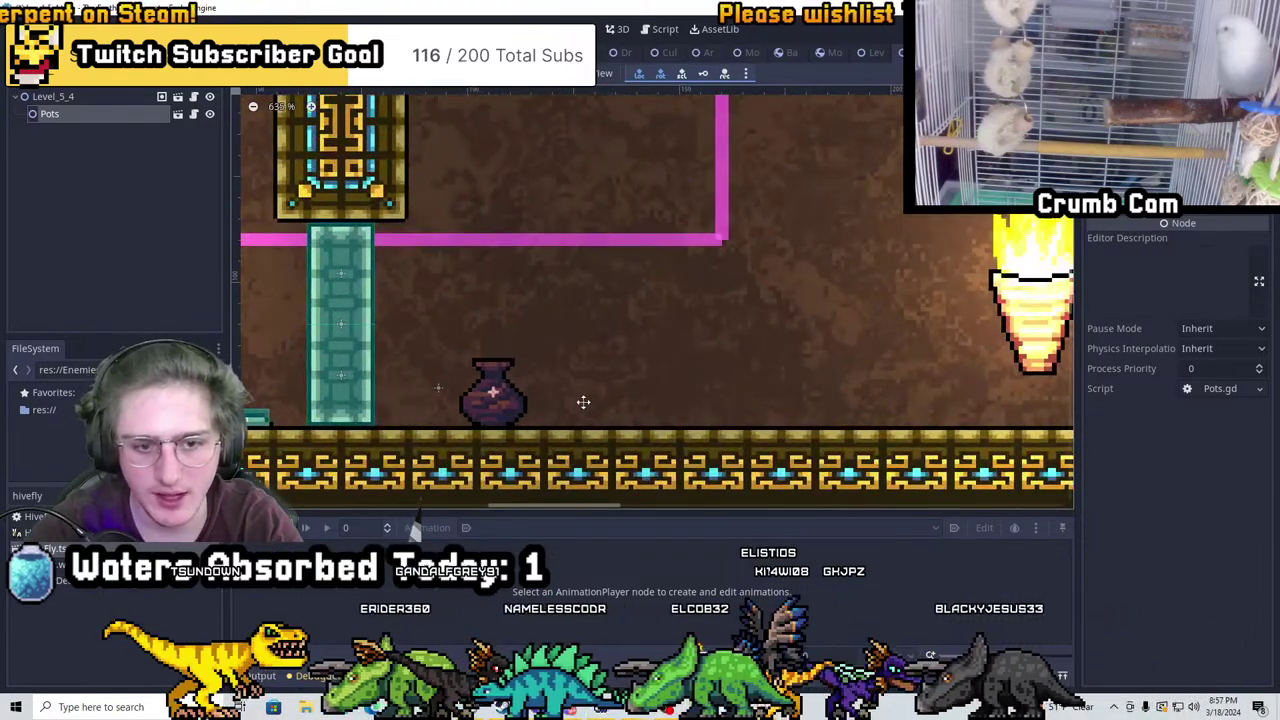
pyautogui.moveTo(583, 401); pyautogui.dragTo(621, 401)
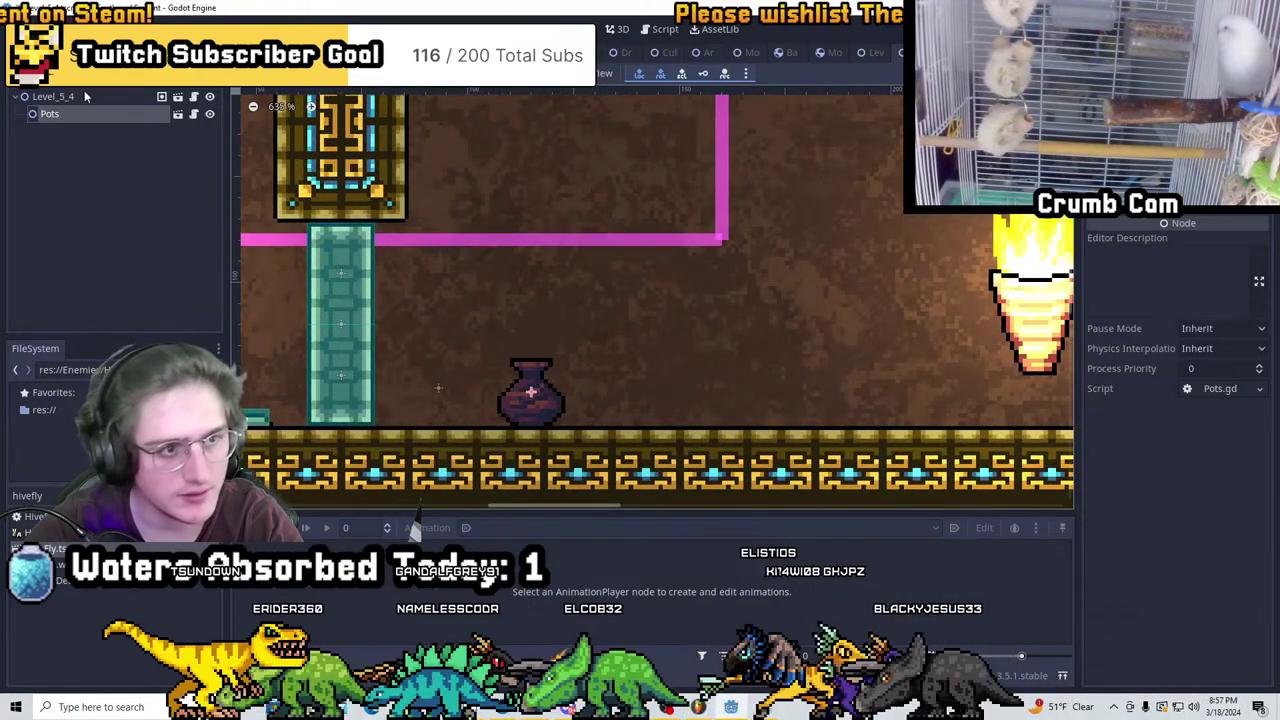
# Check the Start node, then filter the Scene dock back to Pots
pyautogui.press('BackSpace')
pyautogui.press('BackSpace')
pyautogui.press('BackSpace')
pyautogui.press('BackSpace')
pyautogui.write('Start')
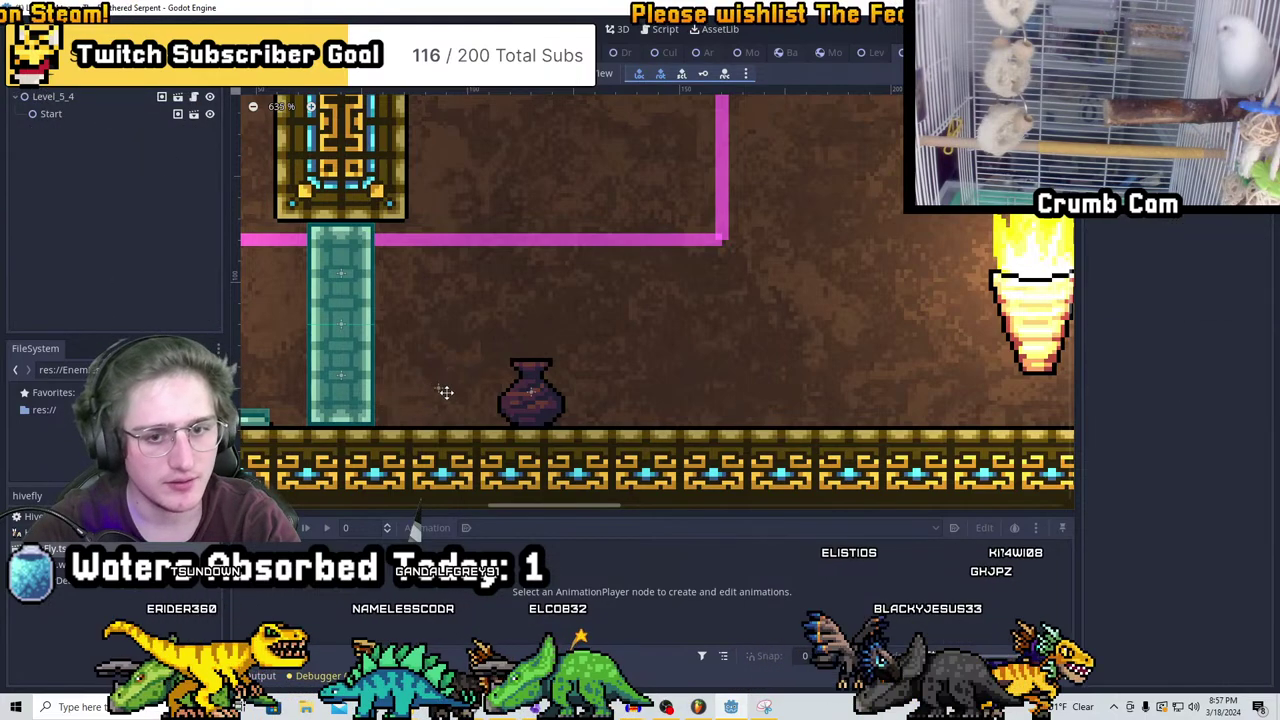
pyautogui.click(86, 113)
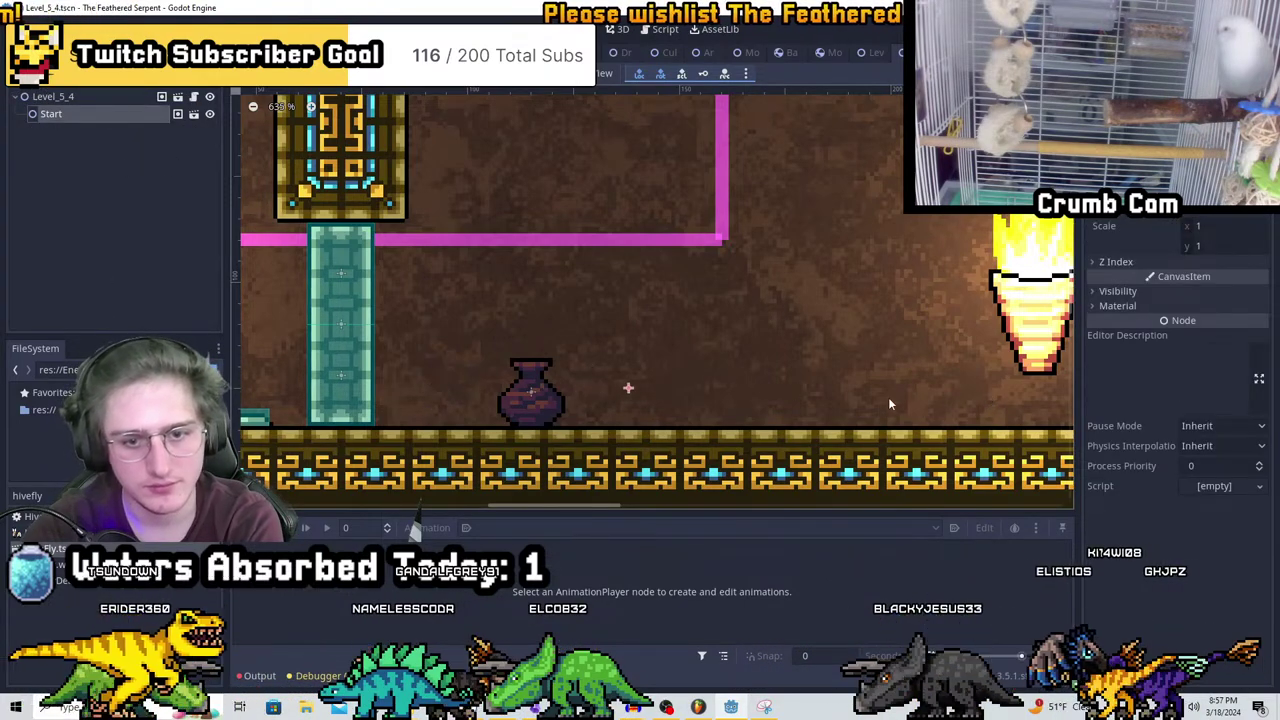
pyautogui.press('BackSpace')
pyautogui.press('BackSpace')
pyautogui.press('BackSpace')
pyautogui.press('BackSpace')
pyautogui.press('BackSpace')
pyautogui.write('Pots')
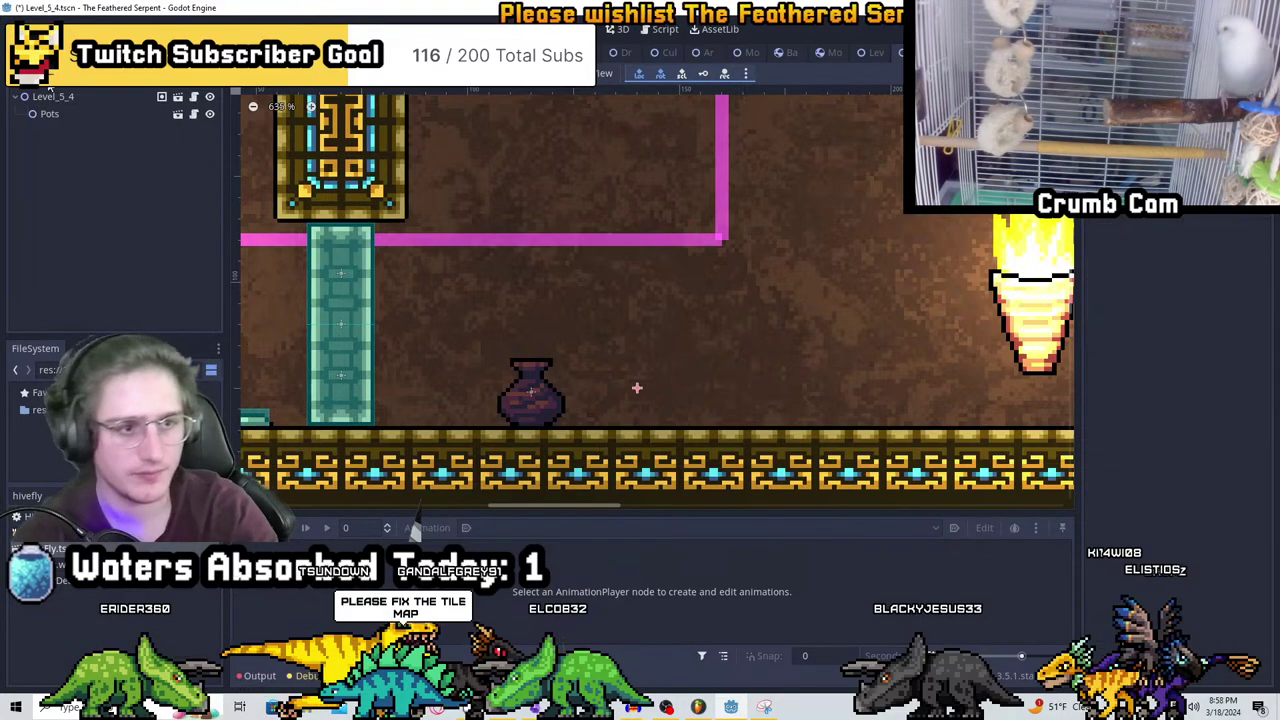
pyautogui.scroll(-4, 581, 325)
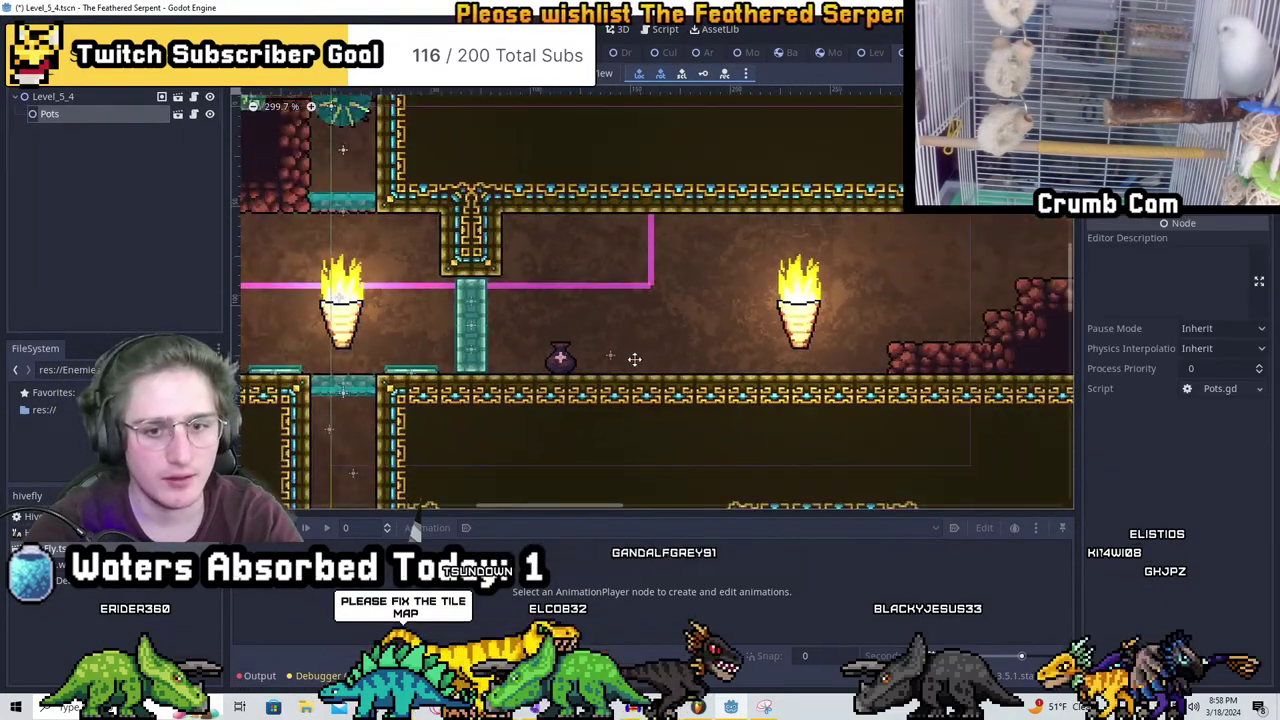
# Duplicate the pot as Pots2–Pots4 and place them on the floor and rock ledge
pyautogui.hotkey('ctrl', 'd')
pyautogui.moveTo(715, 353); pyautogui.dragTo(738, 362)
pyautogui.scroll(4, 723, 340)
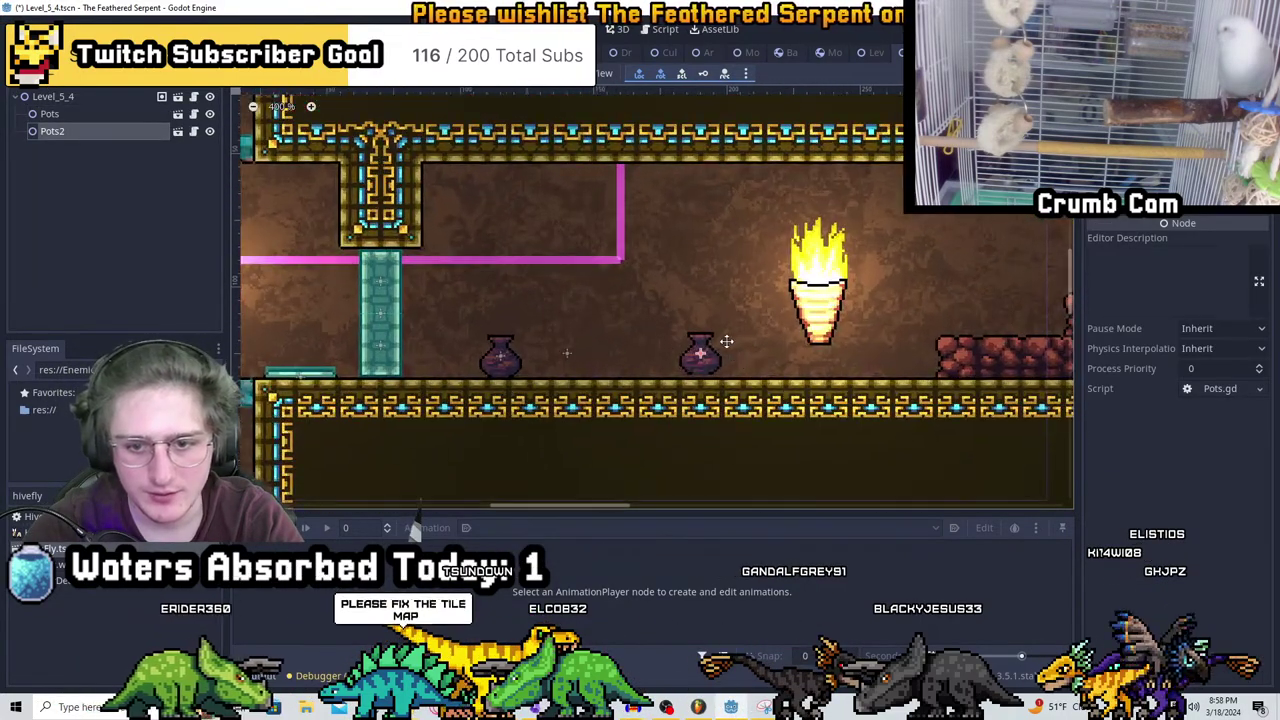
pyautogui.moveTo(760, 364); pyautogui.dragTo(493, 366, button='middle')
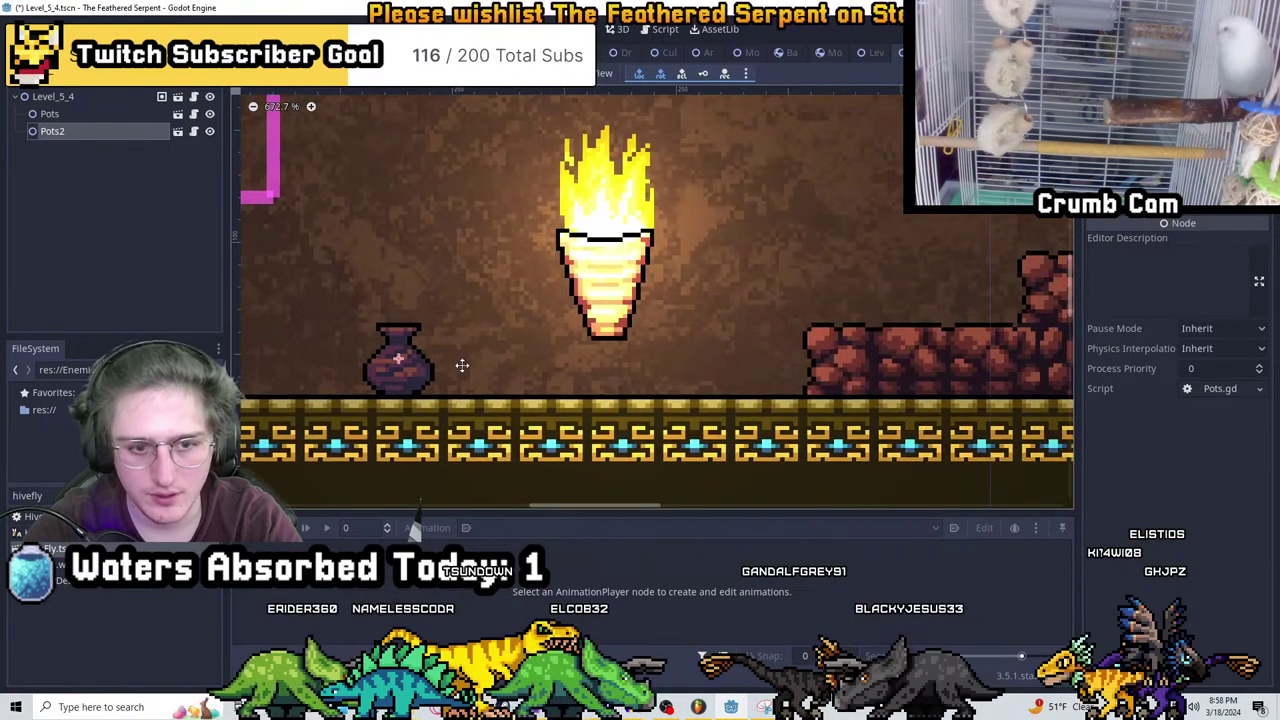
pyautogui.hotkey('ctrl', 'd')
pyautogui.moveTo(460, 366); pyautogui.dragTo(985, 282)
pyautogui.hotkey('ctrl', 'd')
# Add Pots5–Pots7, setting Pots6 against the rock wall near the torch
pyautogui.hotkey('ctrl', 'd')
pyautogui.moveTo(985, 282); pyautogui.dragTo(405, 360, button='middle')
pyautogui.scroll(-1, 825, 320)
pyautogui.hotkey('ctrl', 'd')
pyautogui.moveTo(405, 360); pyautogui.dragTo(864, 408)
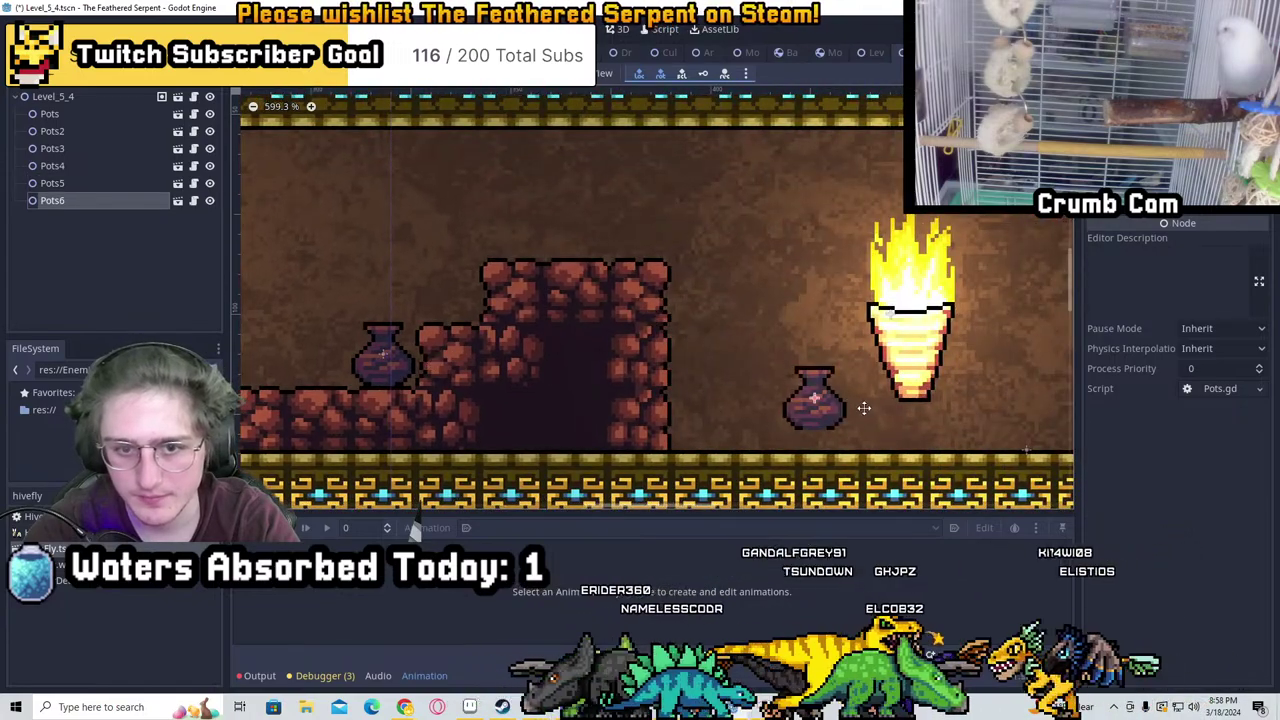
pyautogui.moveTo(864, 408); pyautogui.dragTo(514, 357, button='middle')
pyautogui.moveTo(480, 358); pyautogui.dragTo(468, 388)
pyautogui.scroll(2, 386, 384)
pyautogui.scroll(1, 386, 384)
pyautogui.hotkey('ctrl', 'd')
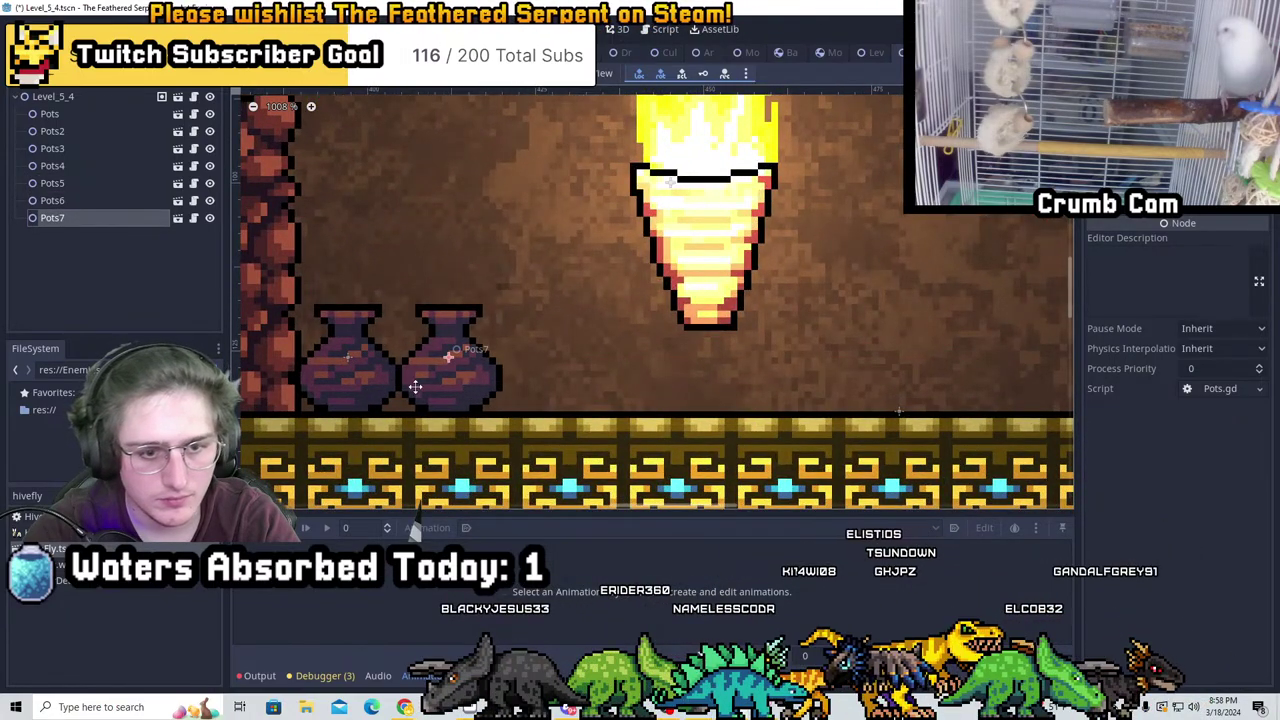
pyautogui.hotkey('ctrl', 'd')
# Place Pots10 and Pots11 side by side on the next stretch of floor
pyautogui.scroll(-3, 414, 385)
pyautogui.moveTo(480, 368); pyautogui.dragTo(340, 367, button='middle')
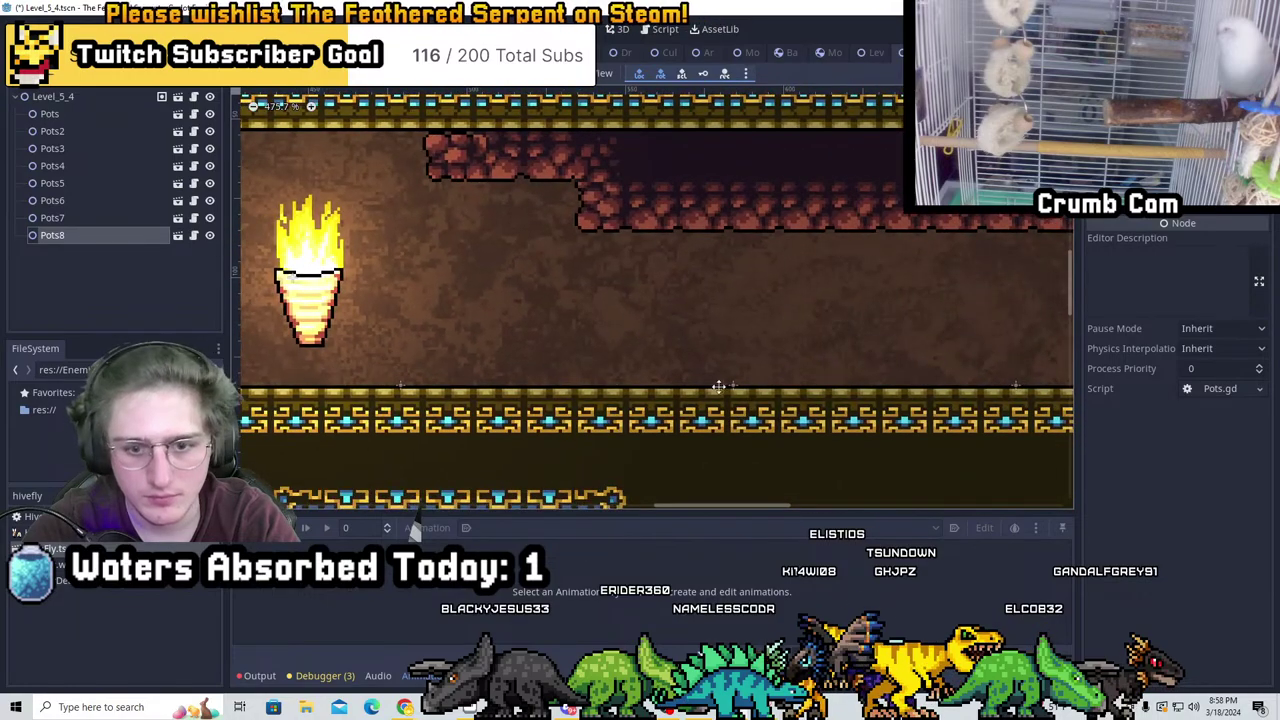
pyautogui.moveTo(702, 370); pyautogui.dragTo(397, 366, button='middle')
pyautogui.hotkey('ctrl', 'd')
pyautogui.moveTo(916, 350); pyautogui.dragTo(846, 366, button='middle')
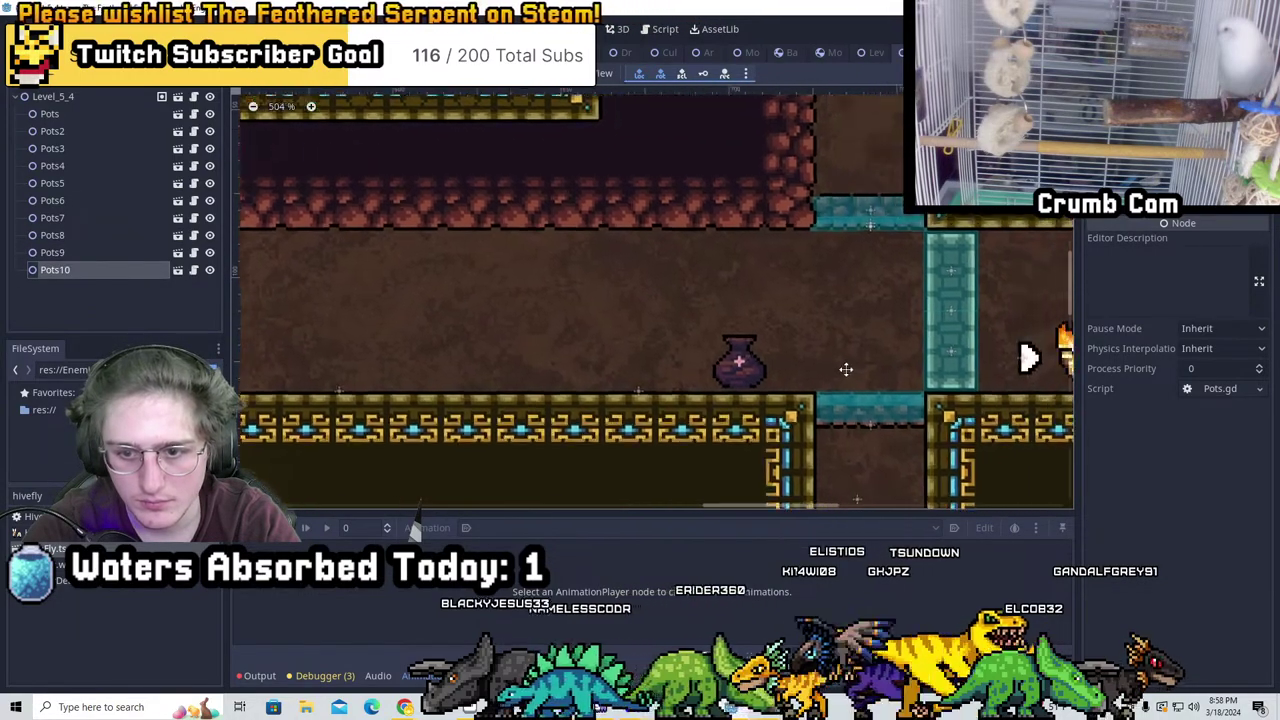
pyautogui.scroll(5, 846, 366)
pyautogui.hotkey('ctrl', 'd')
pyautogui.moveTo(734, 374); pyautogui.dragTo(808, 371)
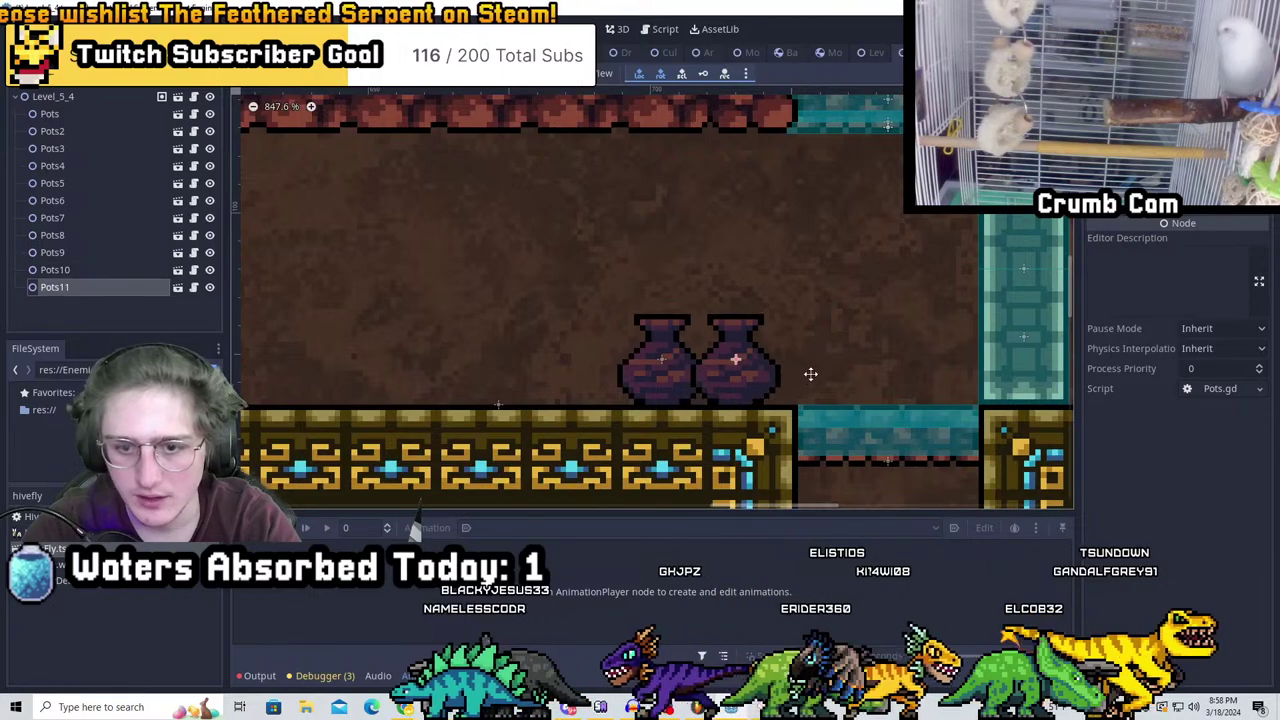
# Put Pots12 against the wall corner and Pots13 onto the ledge at left
pyautogui.scroll(-11, 837, 369)
pyautogui.moveTo(837, 369); pyautogui.dragTo(806, 410, button='middle')
pyautogui.hotkey('ctrl', 'd')
pyautogui.scroll(3, 802, 321)
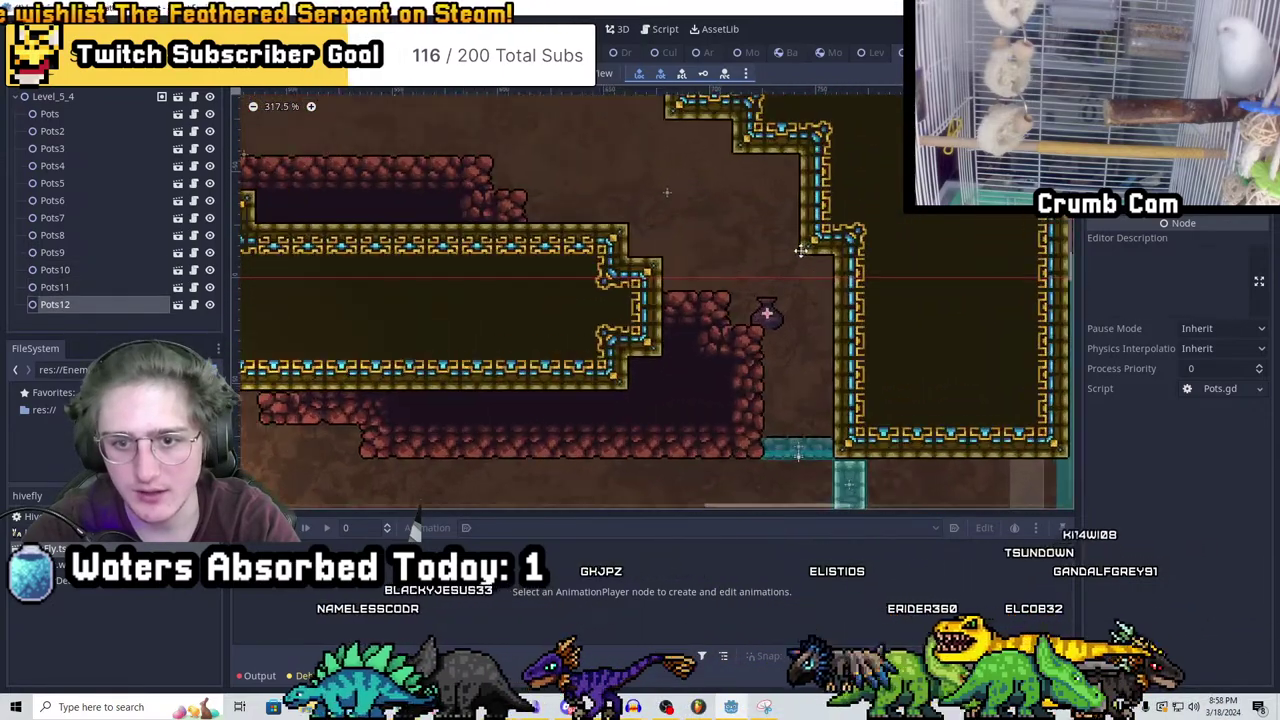
pyautogui.moveTo(802, 321); pyautogui.dragTo(596, 219)
pyautogui.scroll(3, 649, 207)
pyautogui.scroll(-2, 596, 216)
pyautogui.moveTo(646, 249); pyautogui.dragTo(731, 363, button='middle')
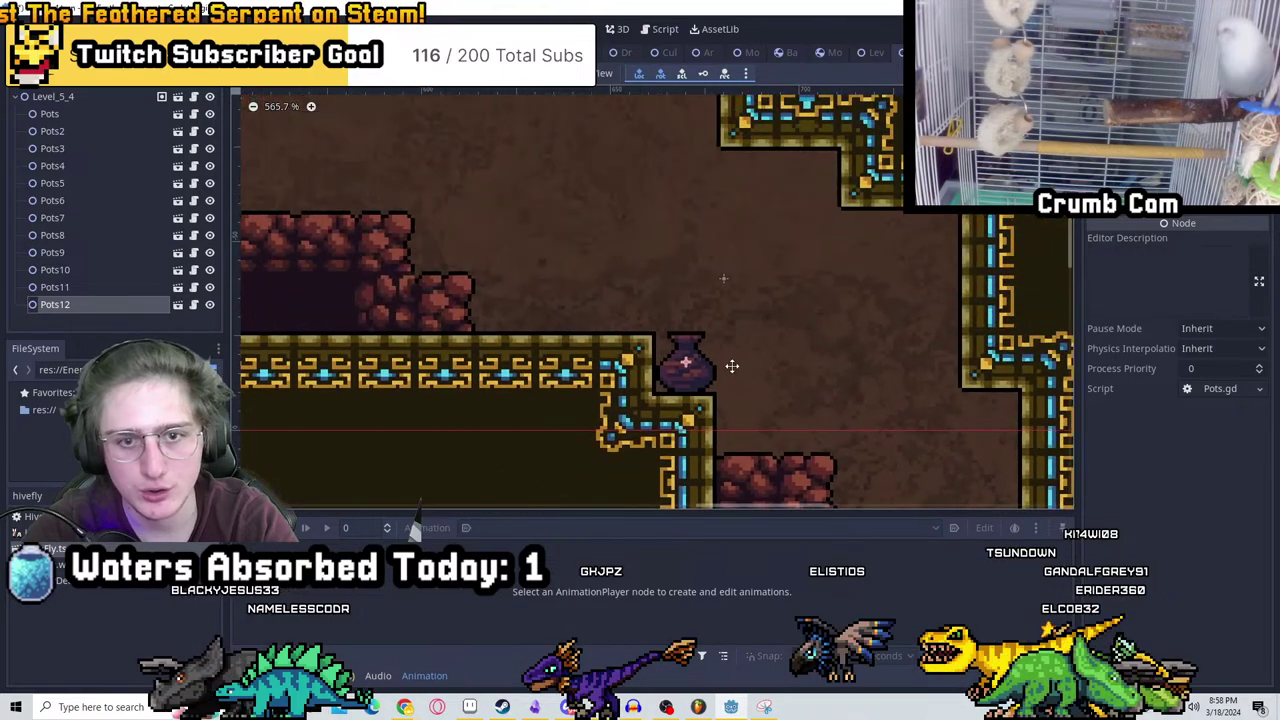
pyautogui.hotkey('ctrl', 'd')
pyautogui.moveTo(500, 314); pyautogui.dragTo(712, 316)
# Add Pots14 and Pots16, setting Pots16 on the tiled ledge
pyautogui.scroll(3, 536, 302)
pyautogui.hotkey('ctrl', 'd')
pyautogui.hotkey('ctrl', 'd')
pyautogui.scroll(-3, 712, 316)
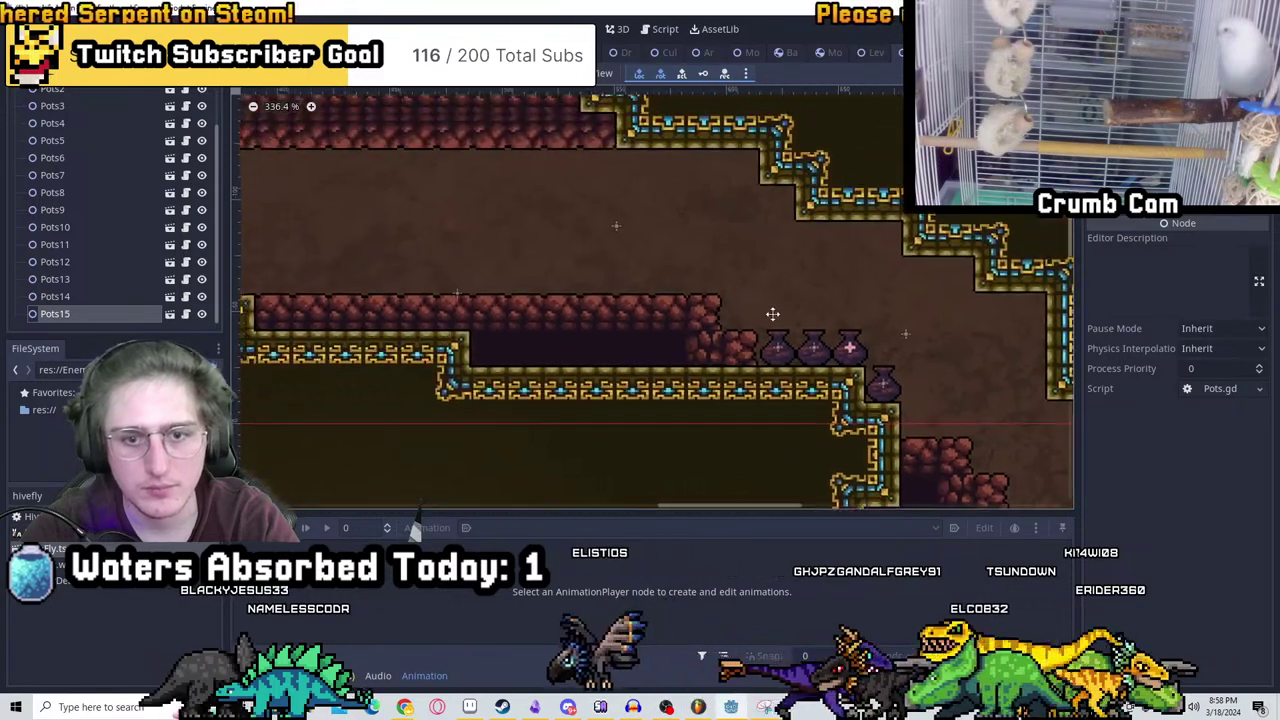
pyautogui.hotkey('ctrl', 'd')
pyautogui.moveTo(922, 360); pyautogui.dragTo(441, 246)
pyautogui.scroll(5, 441, 246)
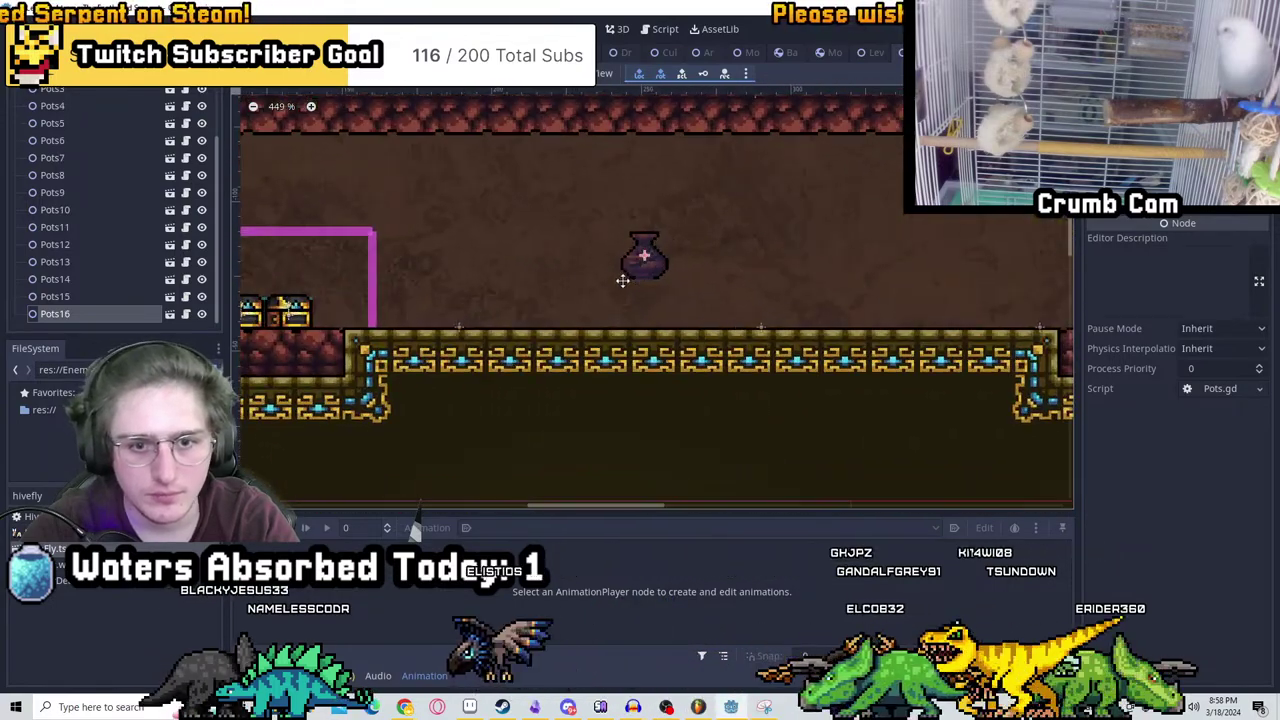
pyautogui.moveTo(623, 277); pyautogui.dragTo(536, 330)
# Duplicate Pots19 and move it onto the floor by the plant
pyautogui.scroll(2, 536, 330)
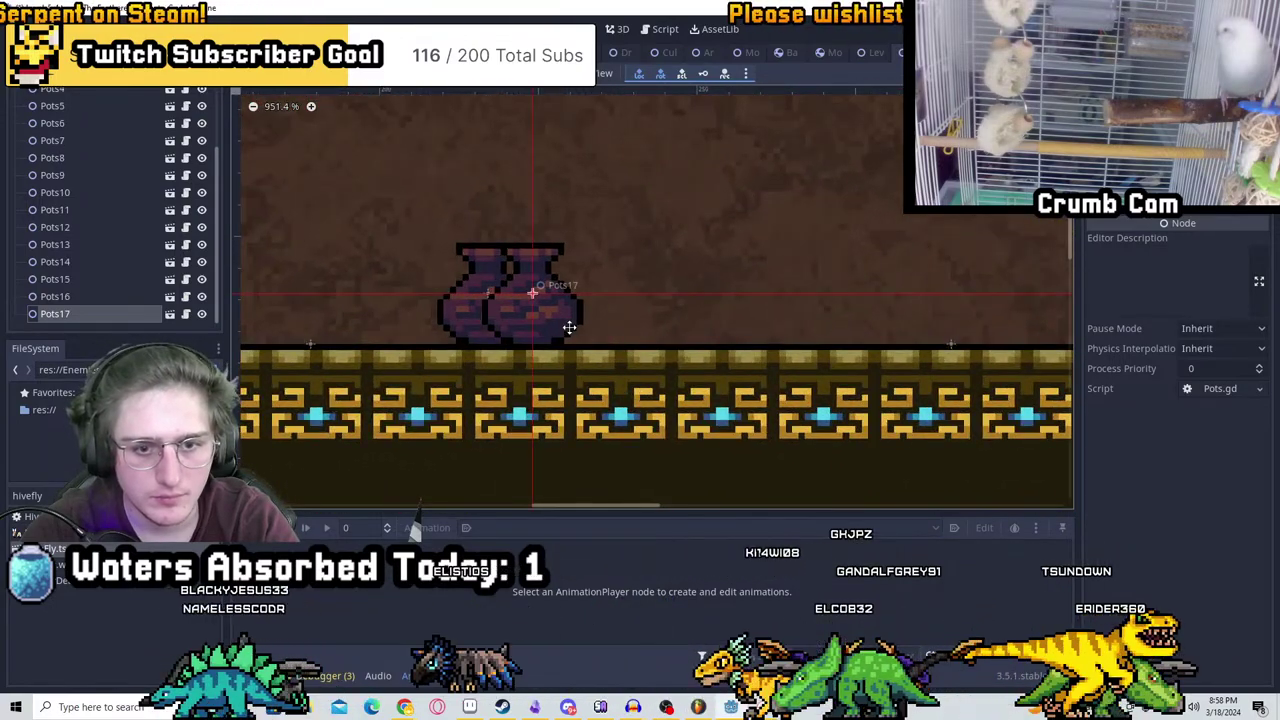
pyautogui.hotkey('ctrl', 'd')
pyautogui.scroll(-5, 857, 329)
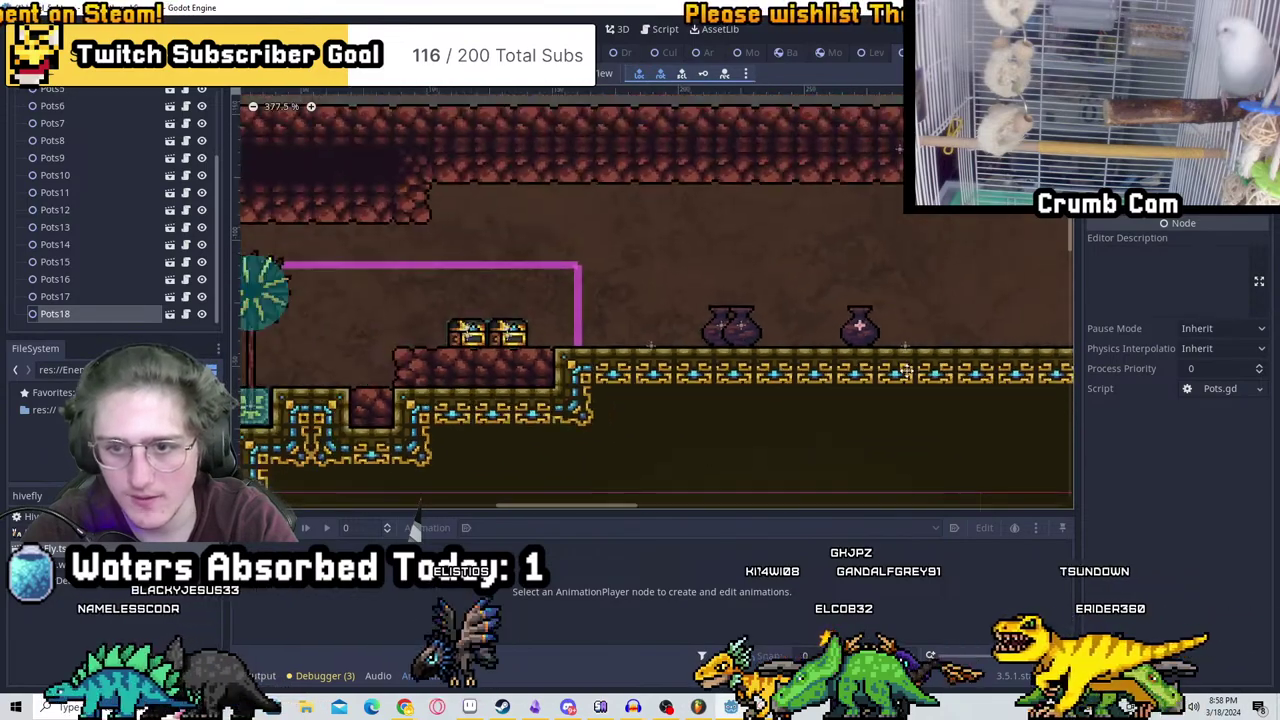
pyautogui.scroll(5, 477, 389)
pyautogui.moveTo(477, 389); pyautogui.dragTo(534, 390)
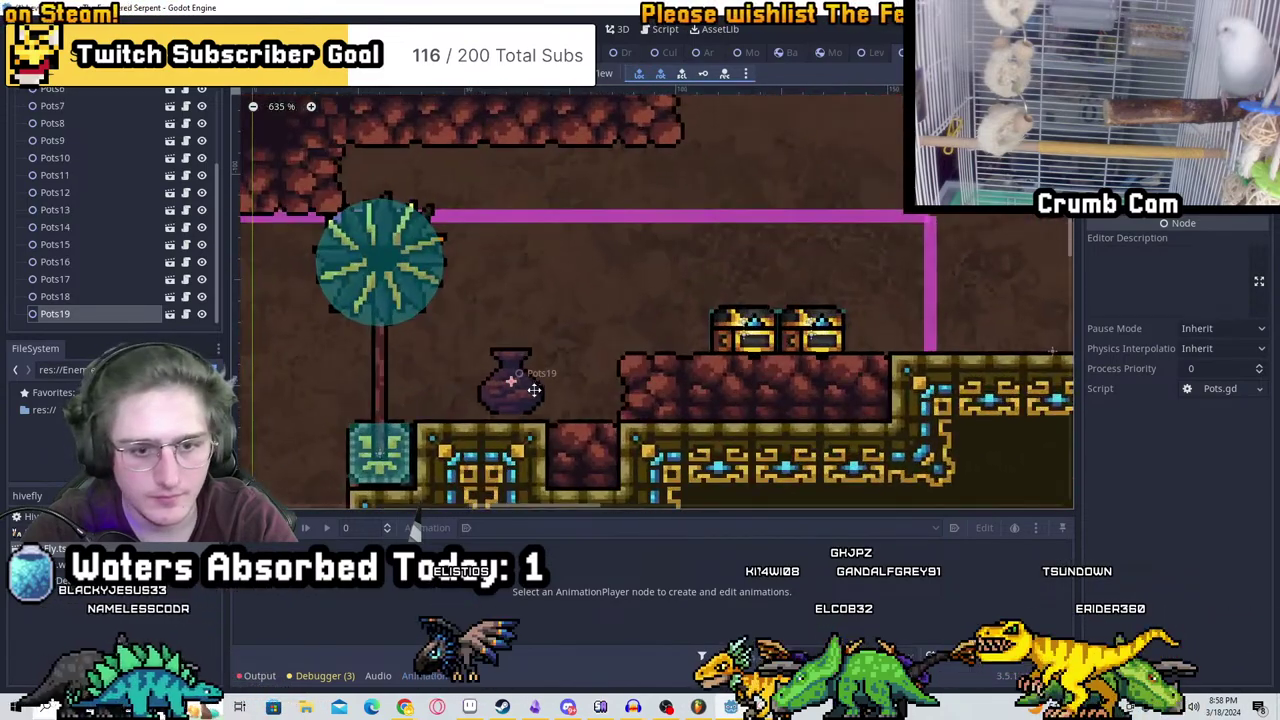
# Survey the cave tunnels around the large orb and below the torch
pyautogui.scroll(-4, 504, 390)
pyautogui.scroll(2, 559, 270)
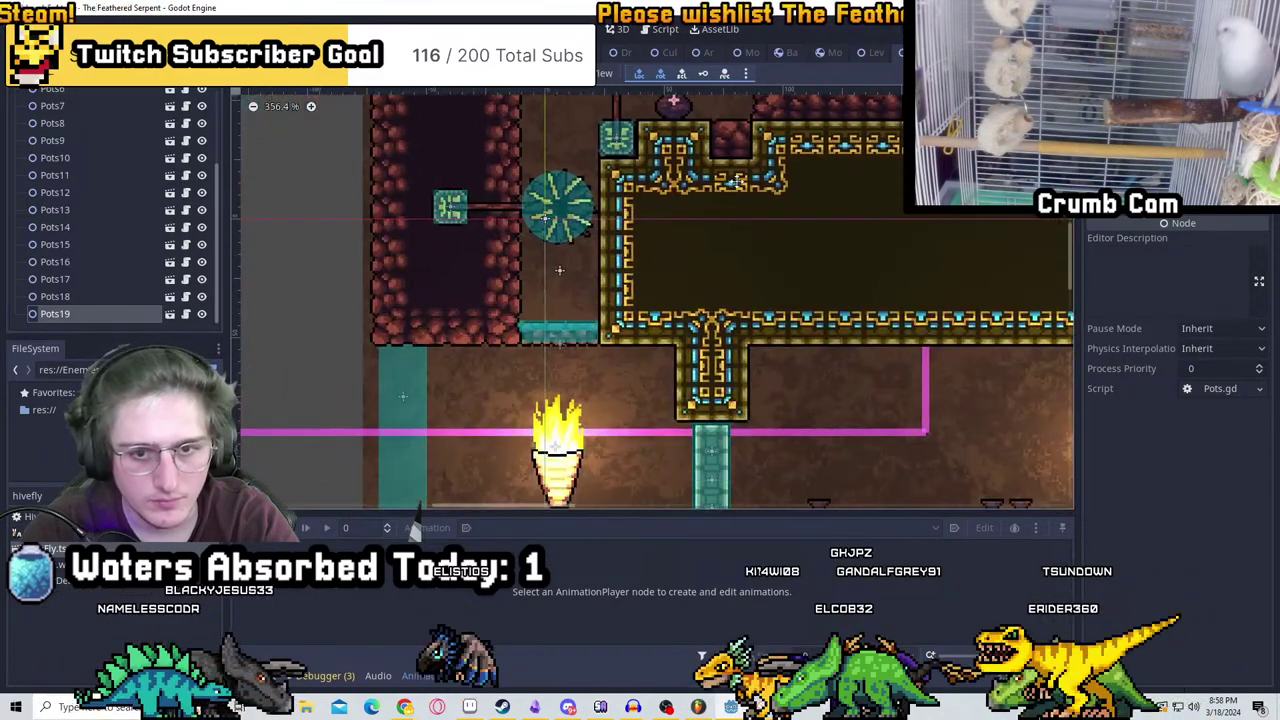
pyautogui.moveTo(609, 422); pyautogui.dragTo(612, 235, button='middle')
pyautogui.scroll(1, 616, 298)
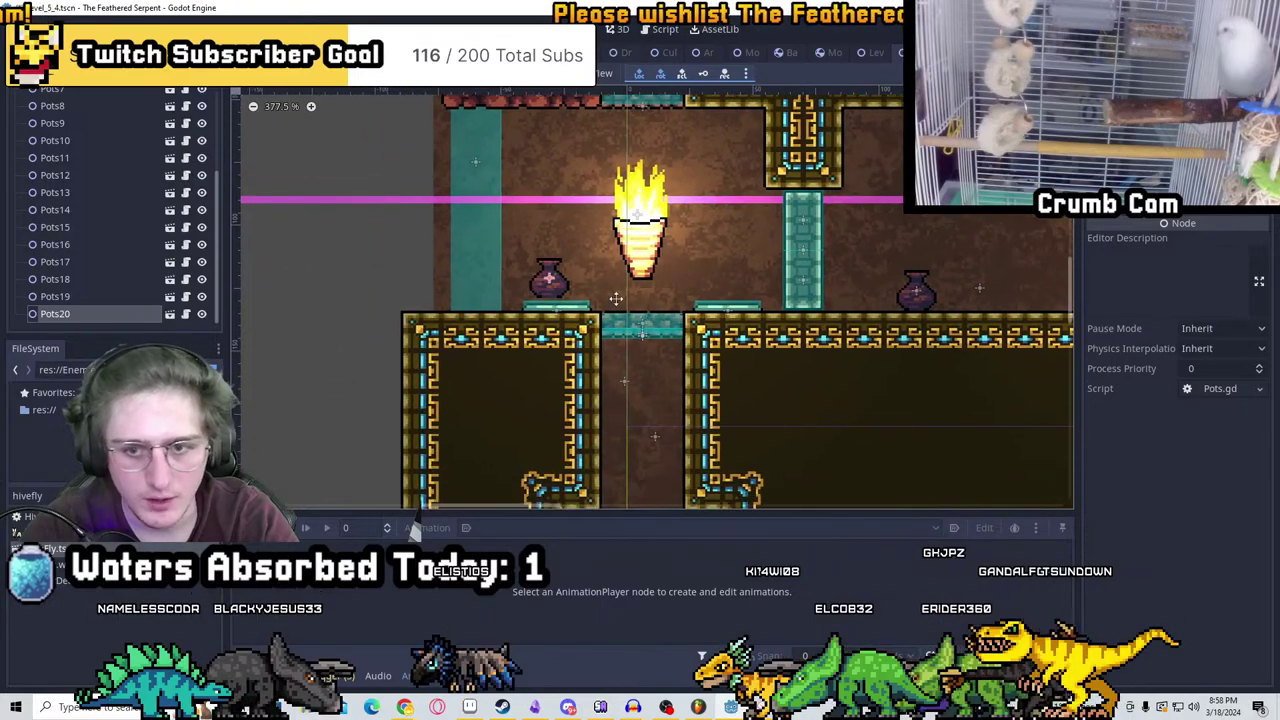
pyautogui.scroll(-3, 647, 308)
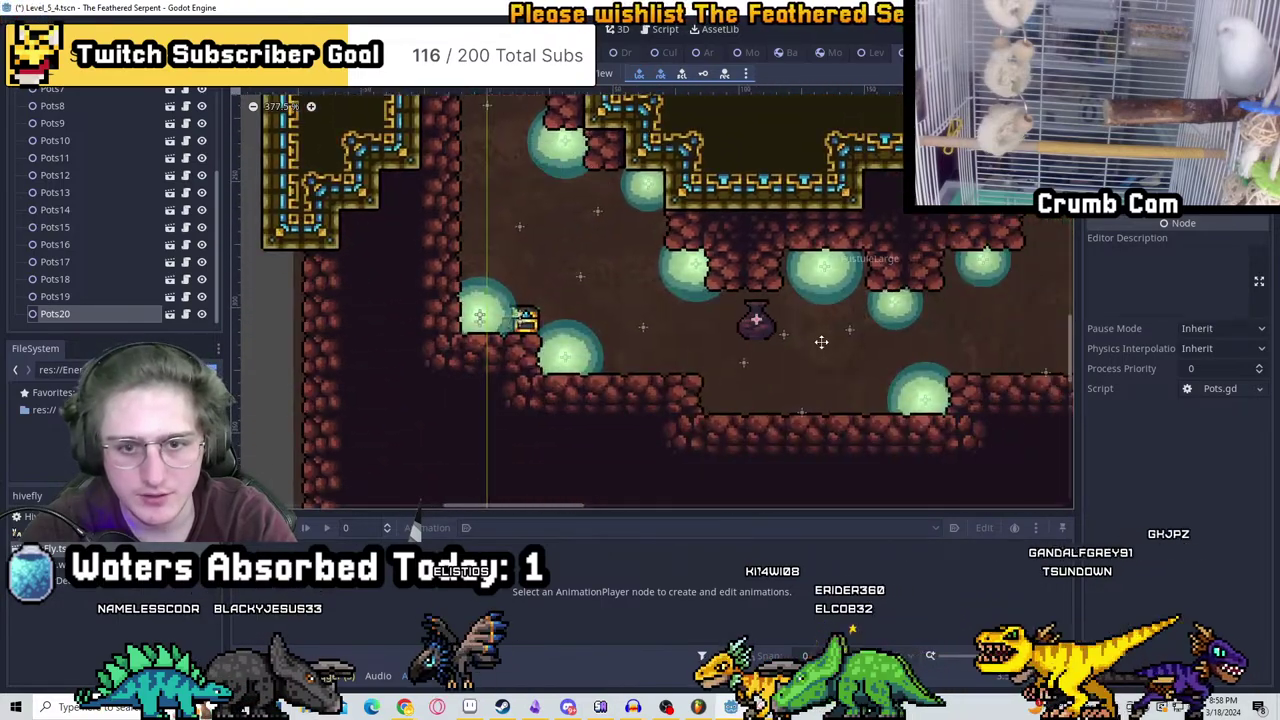
pyautogui.moveTo(854, 344); pyautogui.dragTo(498, 345, button='middle')
pyautogui.moveTo(944, 346); pyautogui.dragTo(660, 382, button='middle')
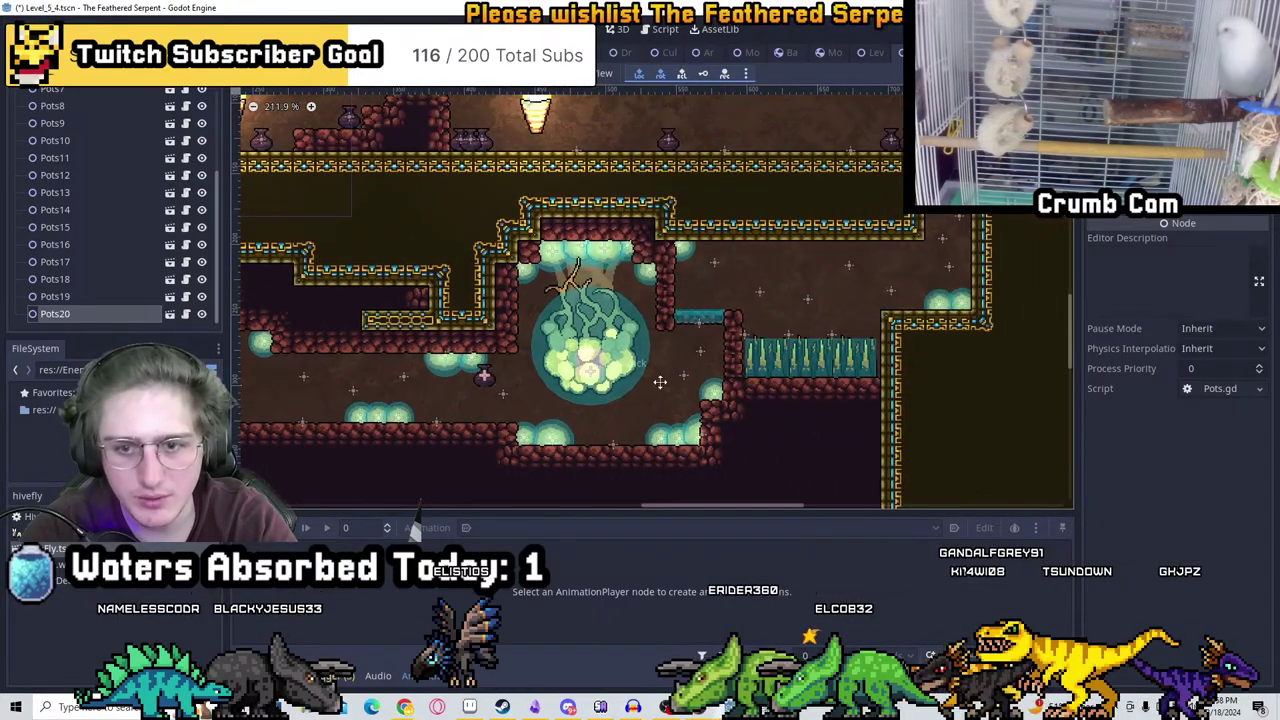
pyautogui.moveTo(1009, 279); pyautogui.dragTo(700, 360, button='middle')
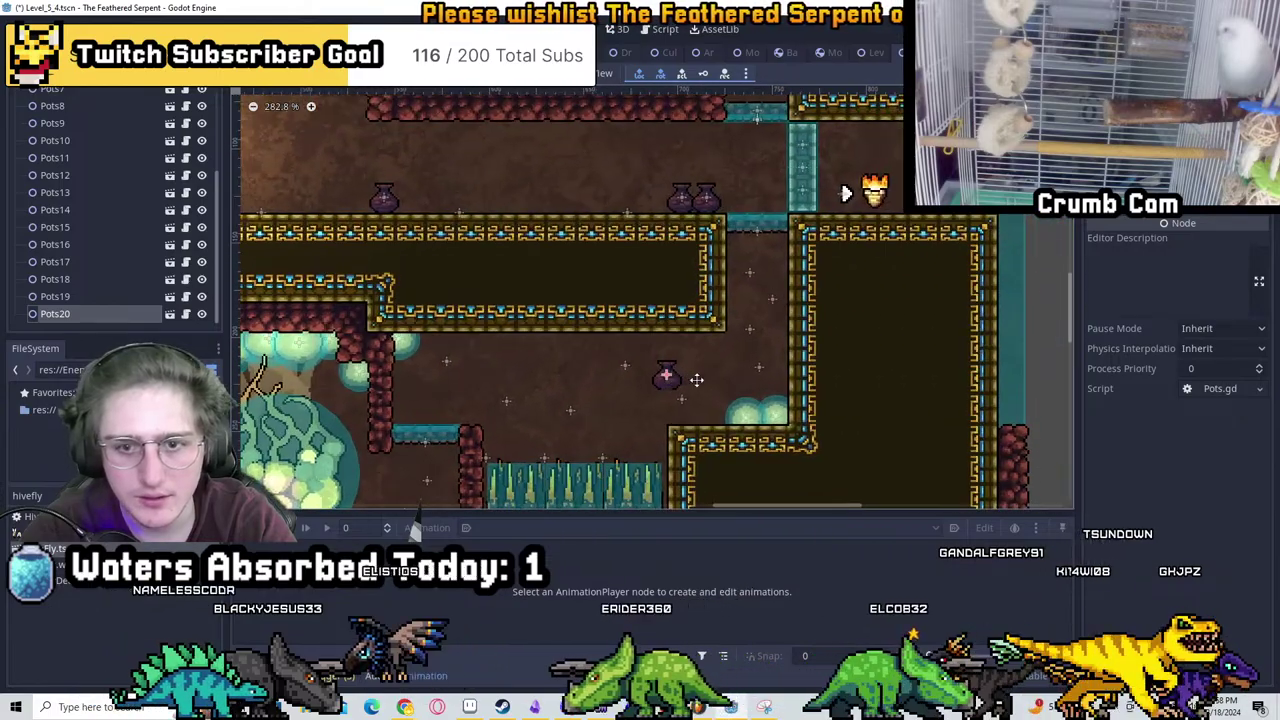
pyautogui.scroll(1, 561, 165)
pyautogui.moveTo(561, 165); pyautogui.dragTo(651, 243, button='middle')
pyautogui.scroll(-1, 651, 243)
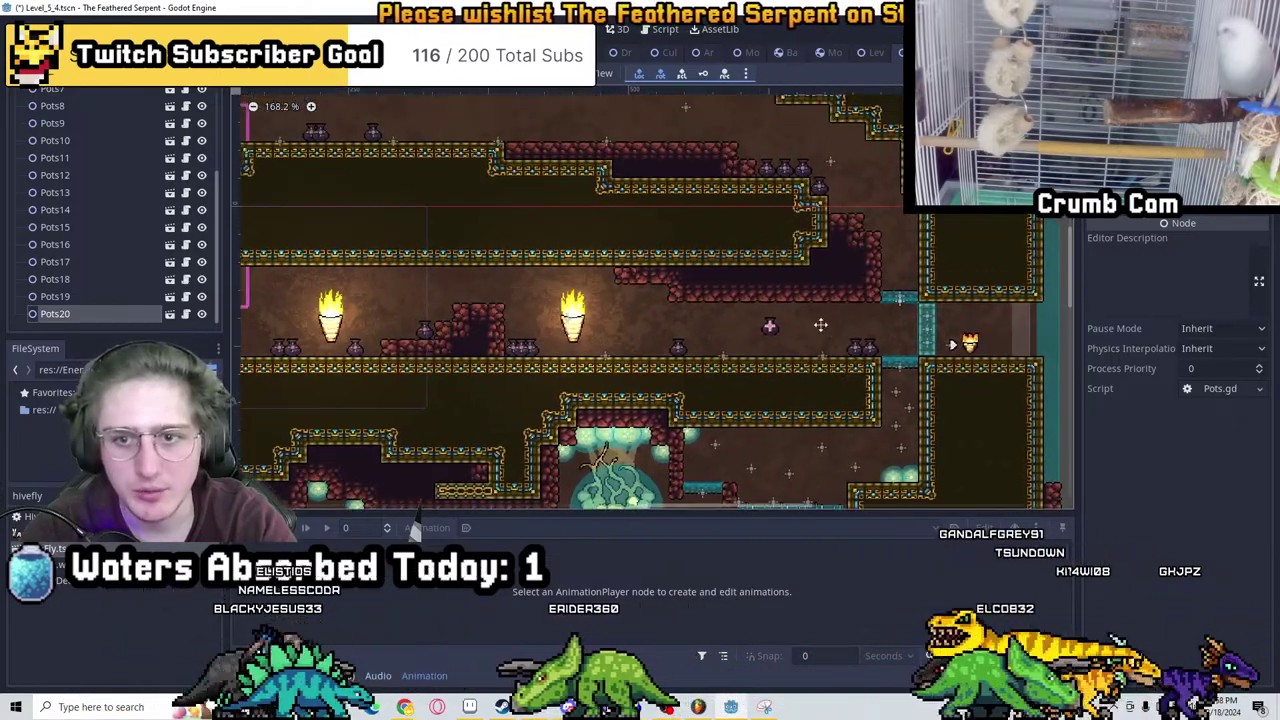
pyautogui.moveTo(820, 323); pyautogui.dragTo(906, 335, button='middle')
pyautogui.scroll(3, 906, 335)
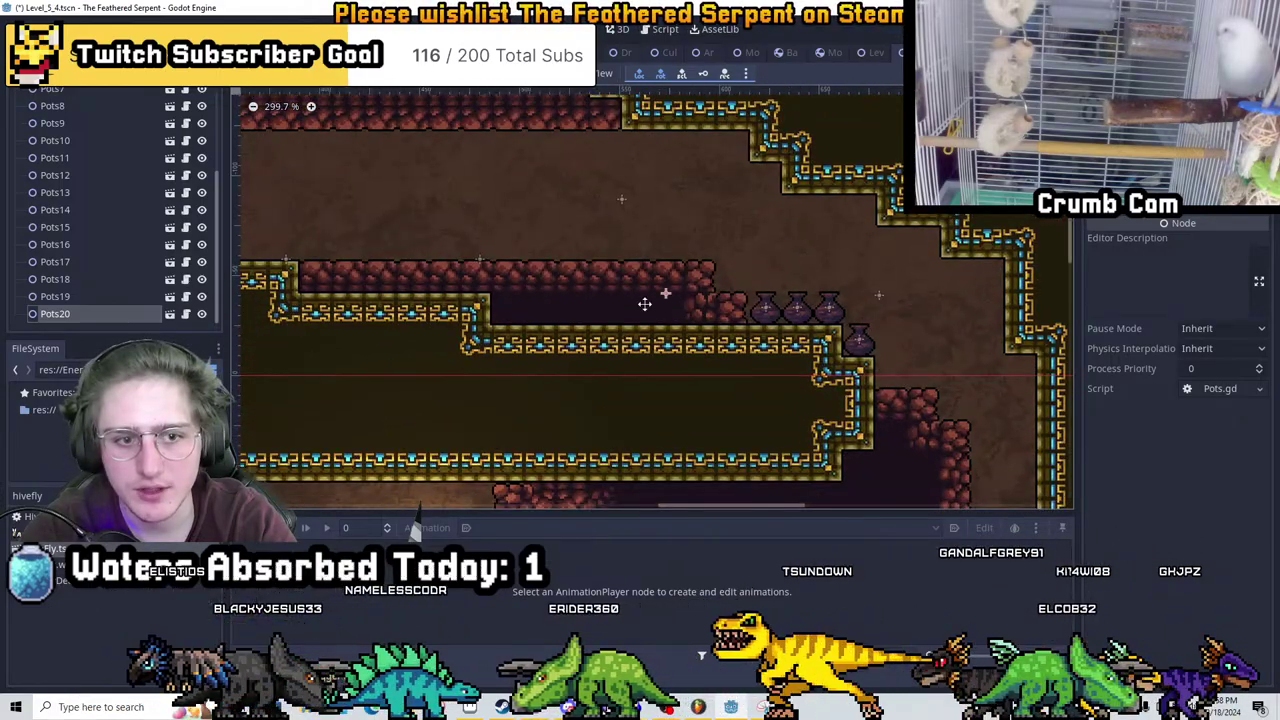
# Nudge Pots20 slightly up and left, then save the level scene
pyautogui.moveTo(644, 303); pyautogui.dragTo(794, 240, button='middle')
pyautogui.scroll(4, 834, 271)
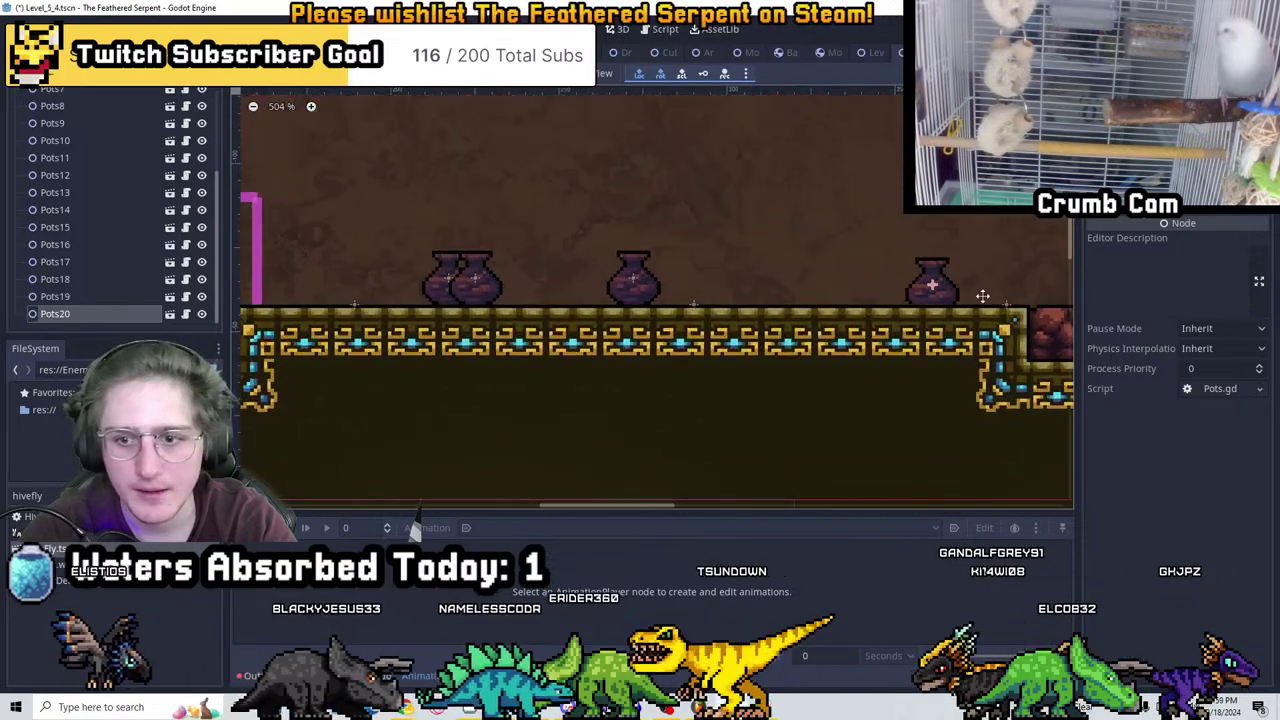
pyautogui.moveTo(983, 296); pyautogui.dragTo(973, 286)
pyautogui.scroll(-12, 678, 270)
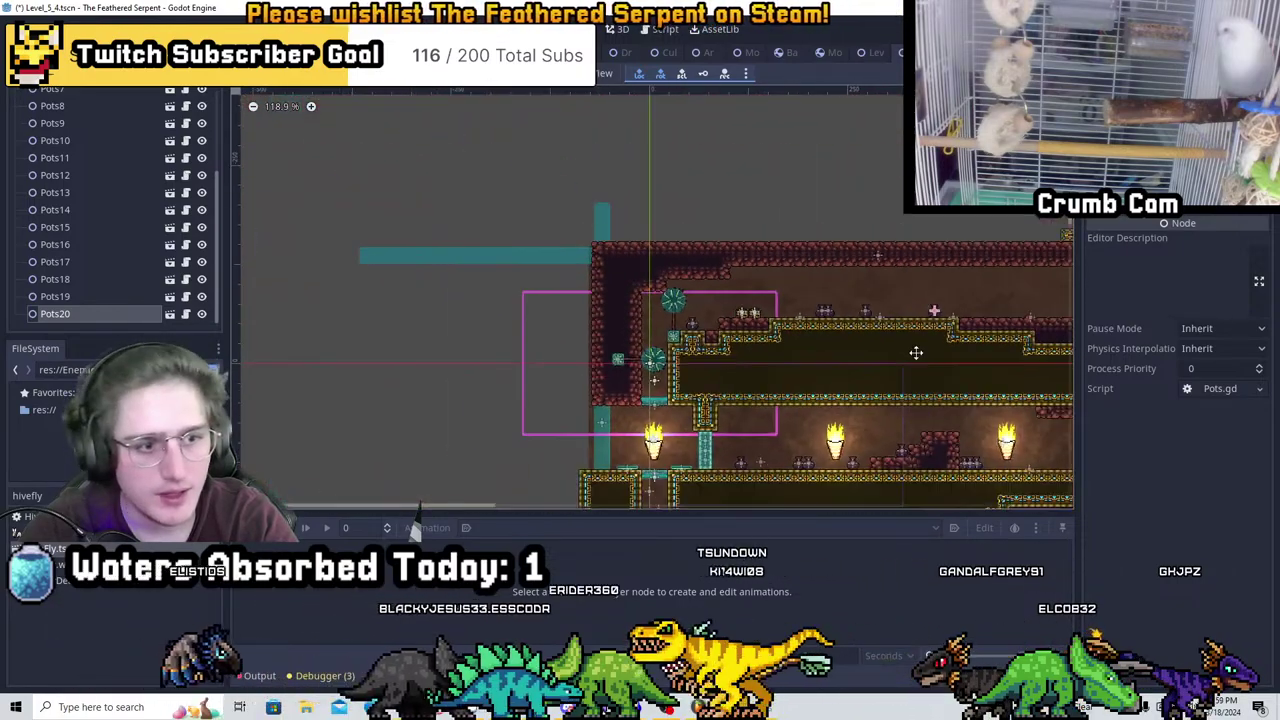
pyautogui.hotkey('ctrl', 's')
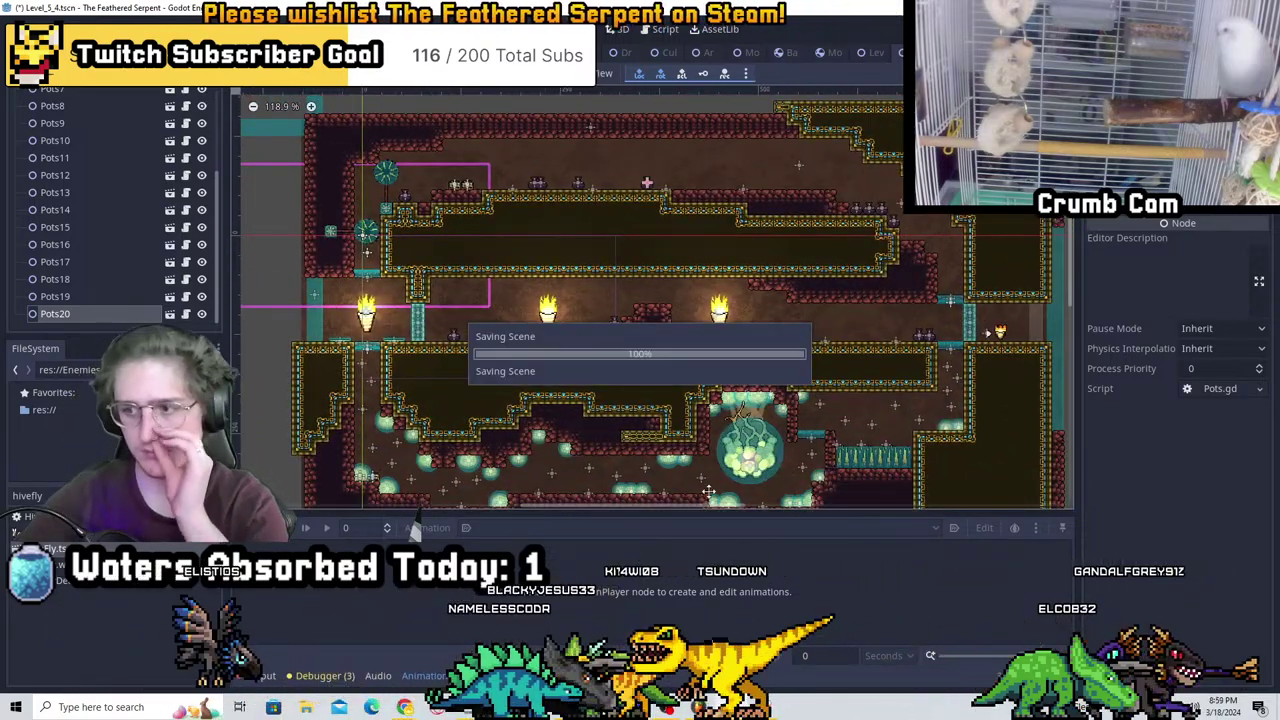
pyautogui.scroll(6, 810, 258)
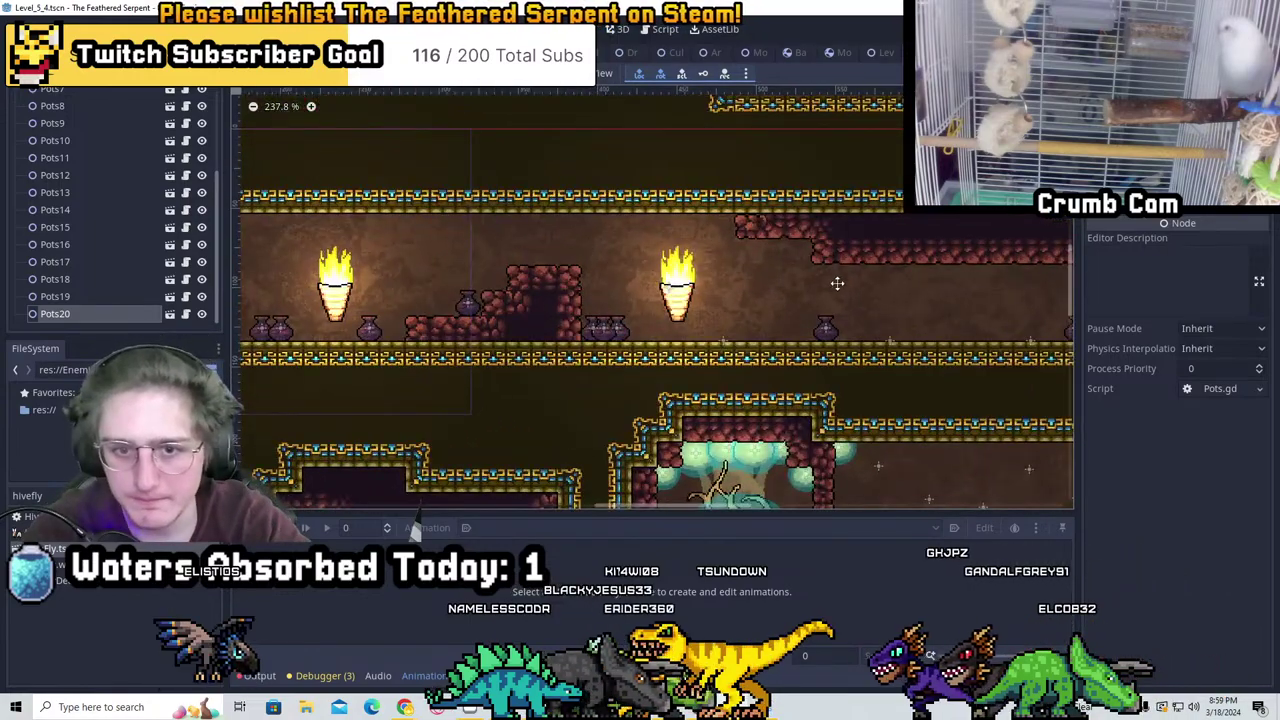
pyautogui.moveTo(816, 301); pyautogui.dragTo(691, 314, button='middle')
pyautogui.moveTo(565, 291); pyautogui.dragTo(603, 280, button='middle')
pyautogui.moveTo(806, 223); pyautogui.dragTo(597, 446, button='middle')
pyautogui.scroll(1, 642, 378)
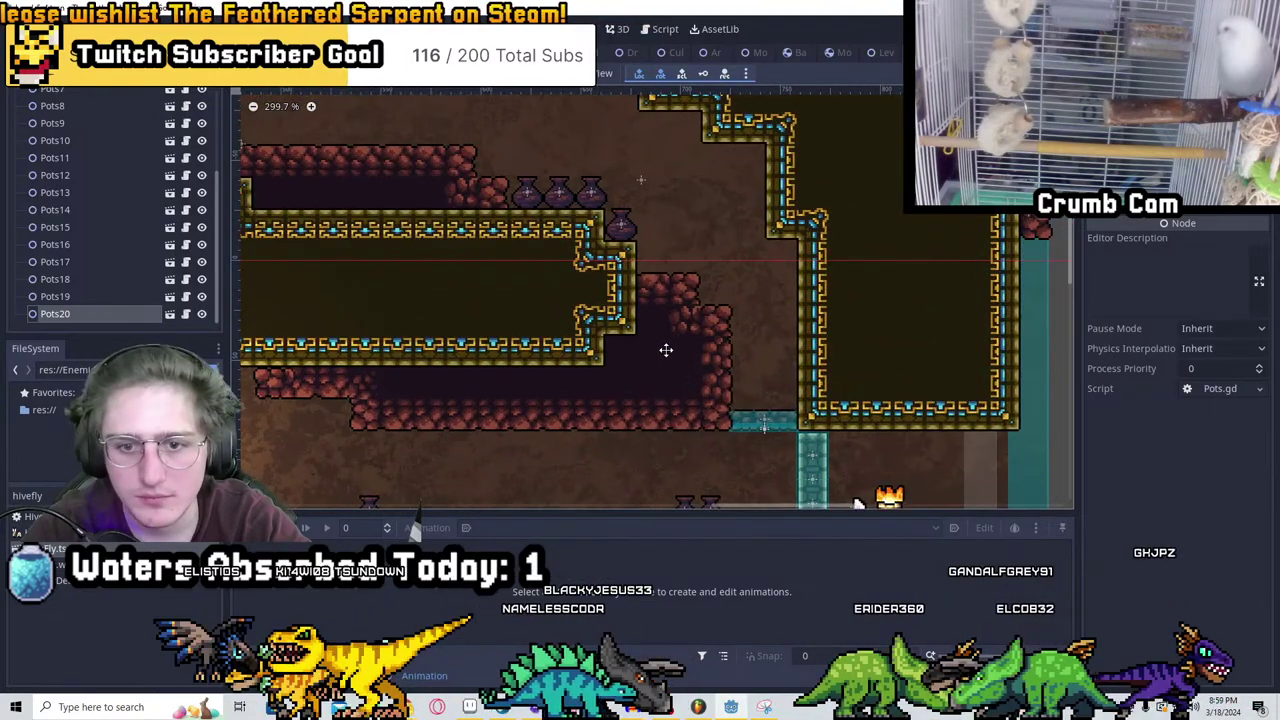
pyautogui.moveTo(660, 279); pyautogui.dragTo(735, 369, button='middle')
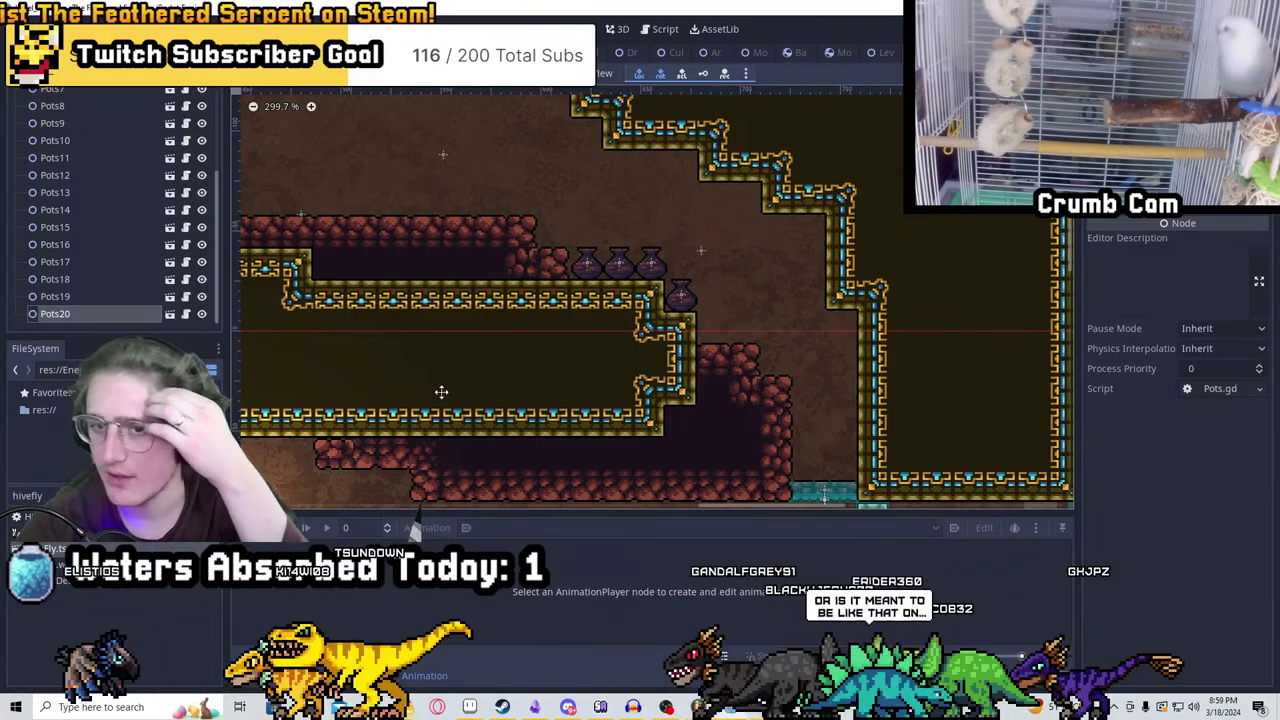
pyautogui.moveTo(499, 374); pyautogui.dragTo(300, 126, button='middle')
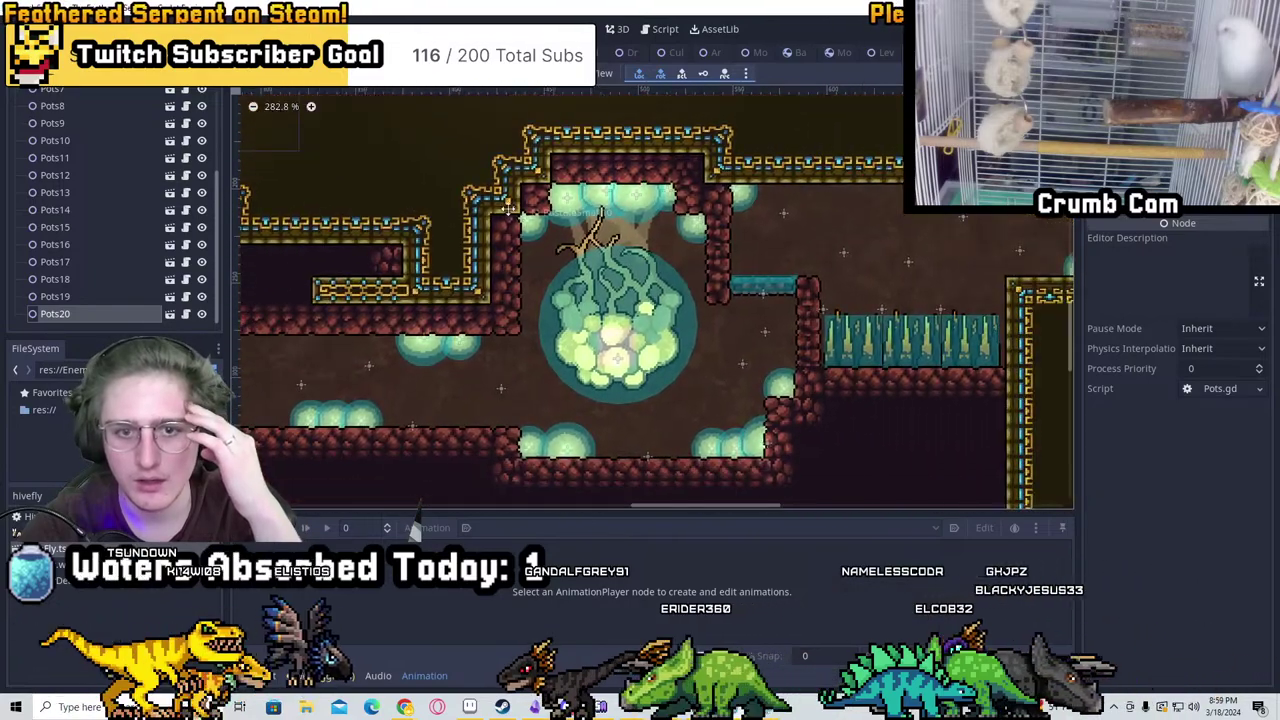
pyautogui.scroll(4, 548, 220)
pyautogui.scroll(5, 705, 323)
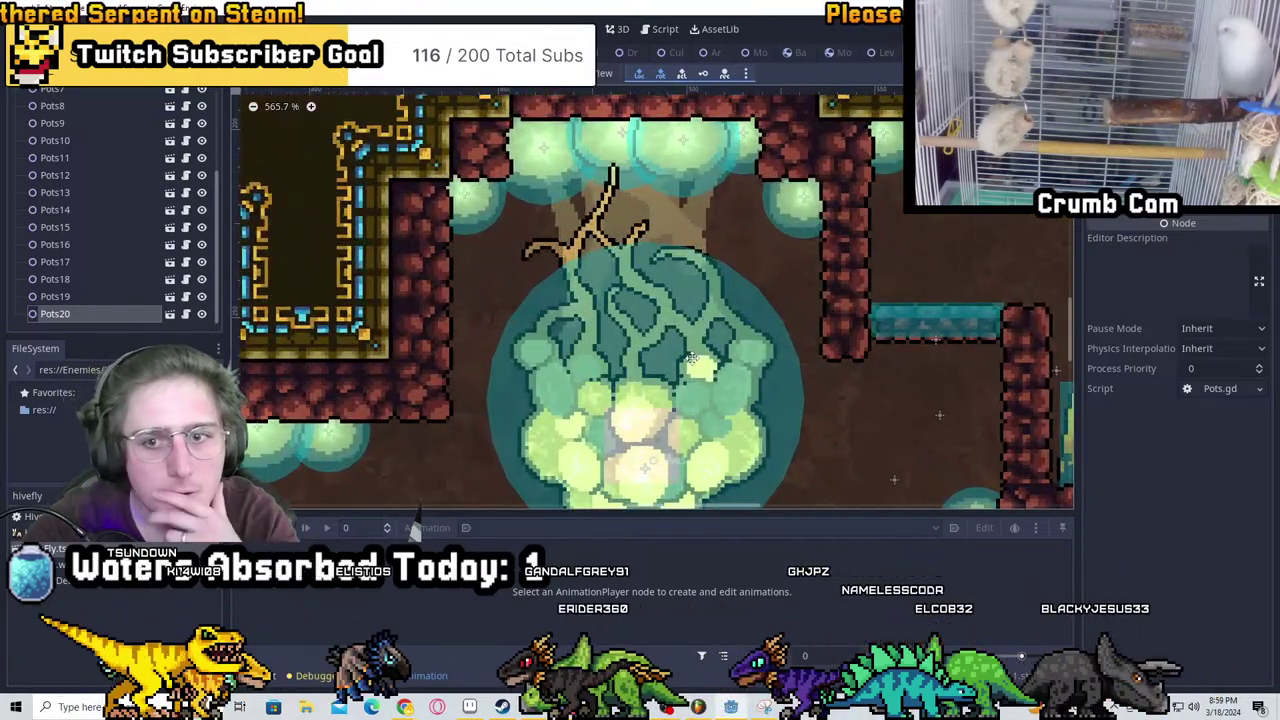
pyautogui.scroll(-1, 610, 380)
pyautogui.moveTo(797, 309); pyautogui.dragTo(791, 224, button='middle')
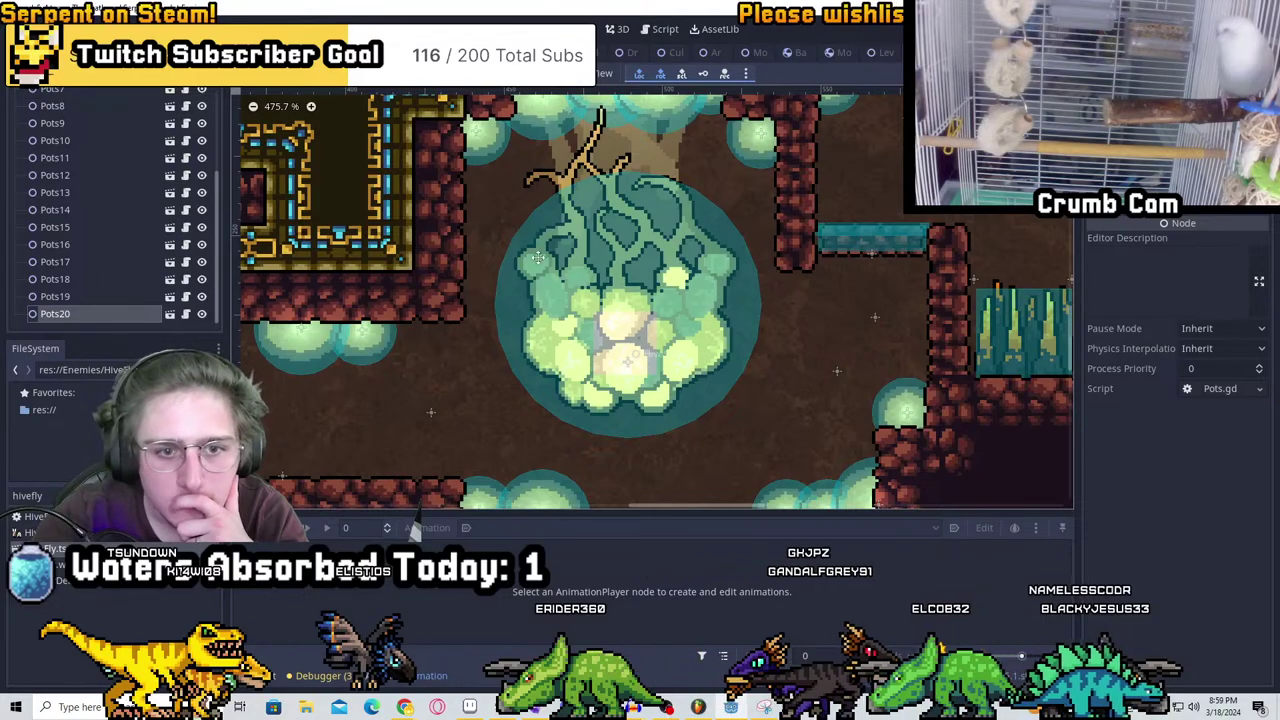
pyautogui.moveTo(538, 258); pyautogui.dragTo(692, 286, button='middle')
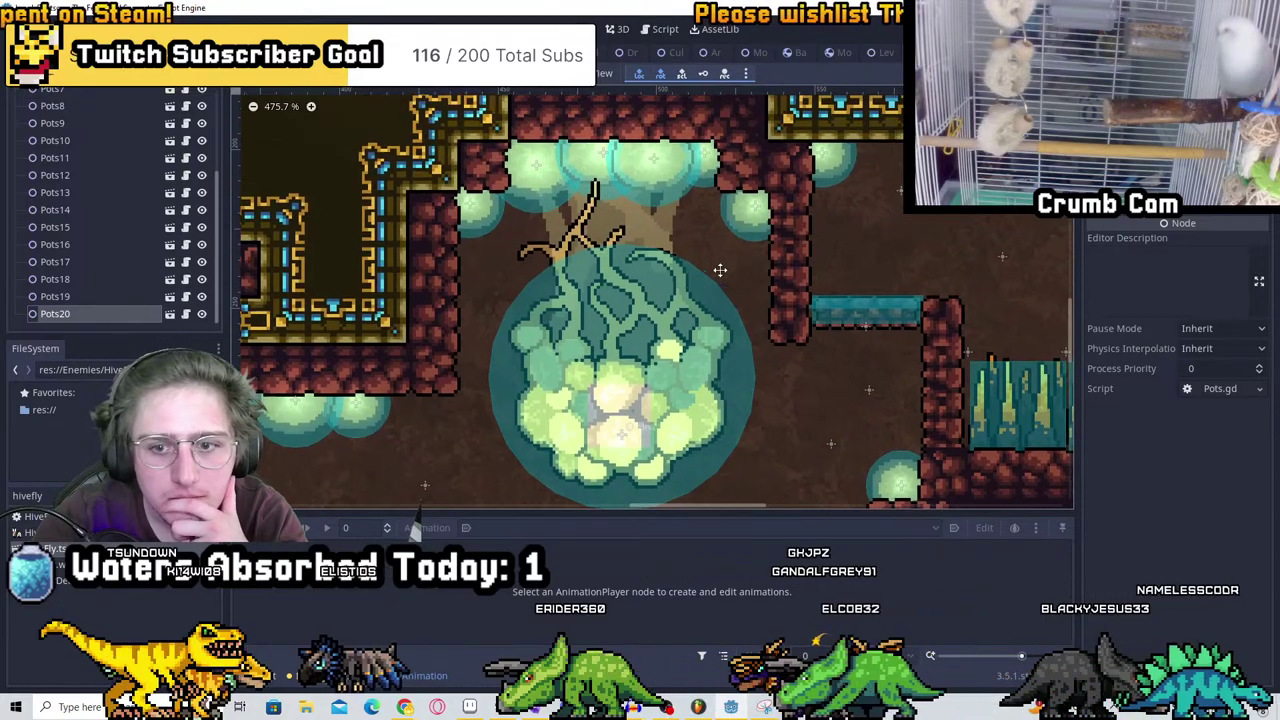
pyautogui.moveTo(967, 258); pyautogui.dragTo(766, 254, button='middle')
pyautogui.scroll(3, 730, 265)
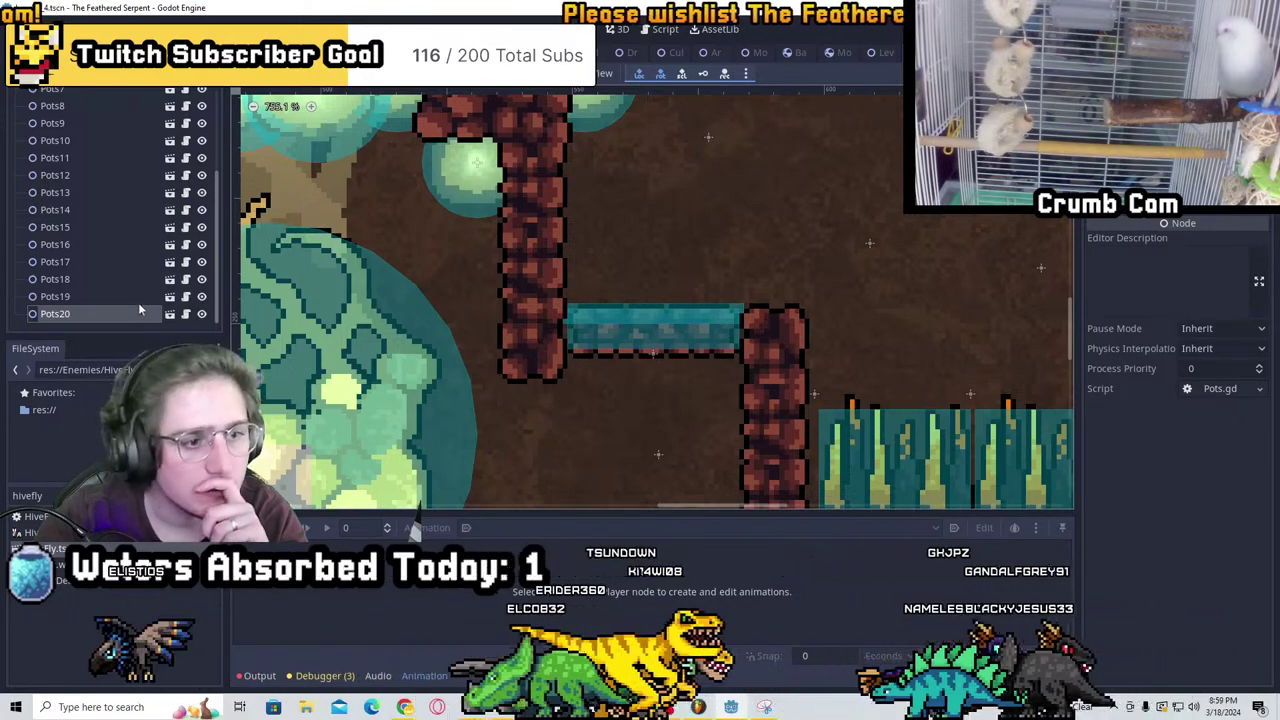
# Scroll and pan the level view toward the hive tree and breaking platform
pyautogui.scroll(3, 110, 230)
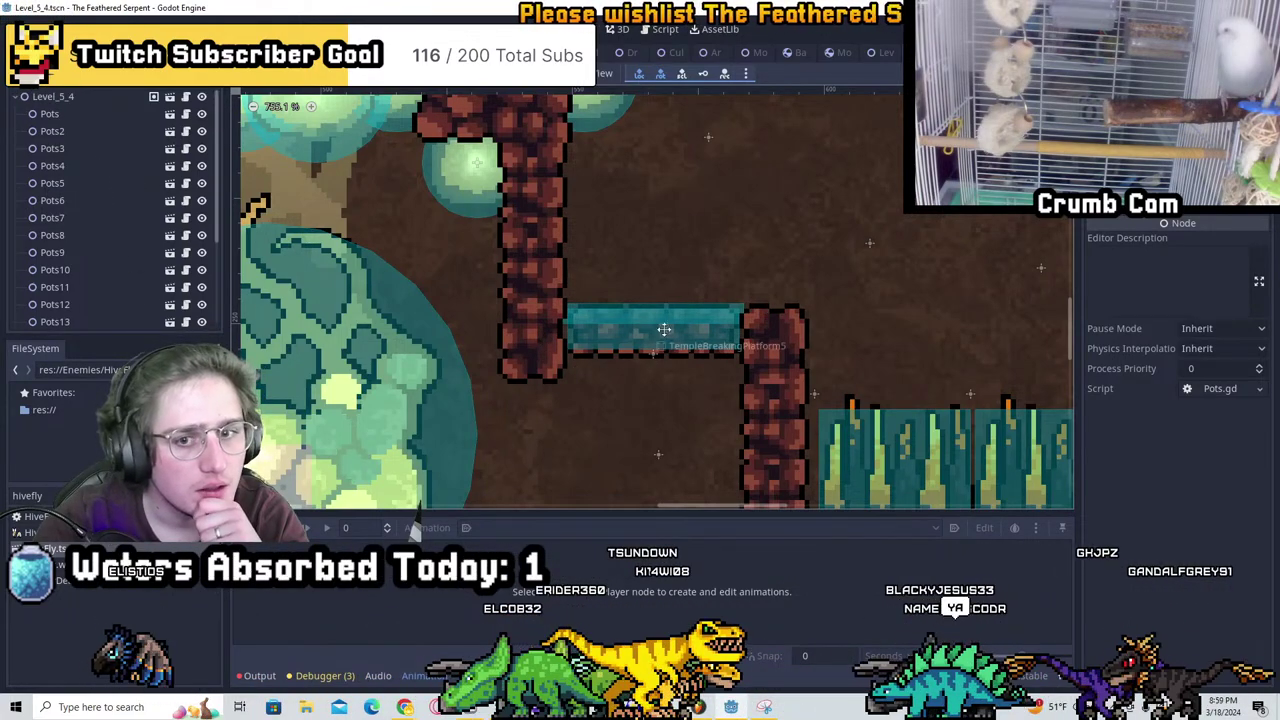
pyautogui.scroll(-3, 82, 226)
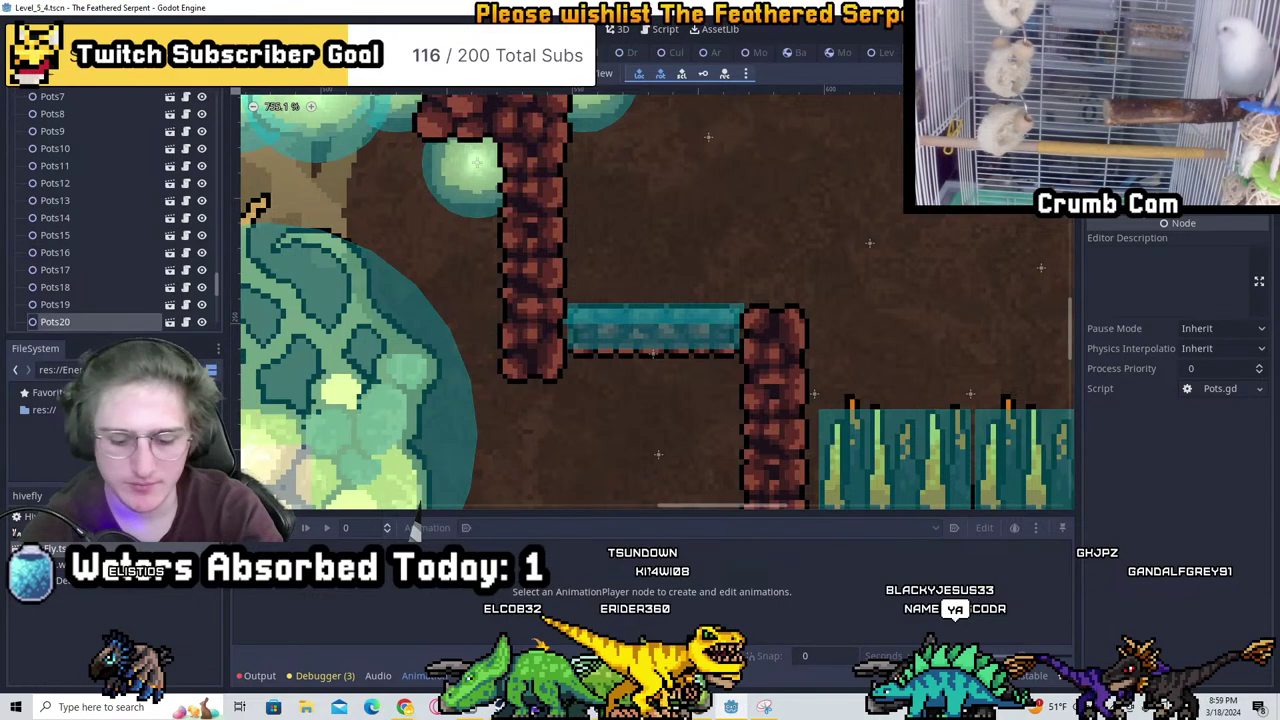
pyautogui.scroll(-5, 95, 240)
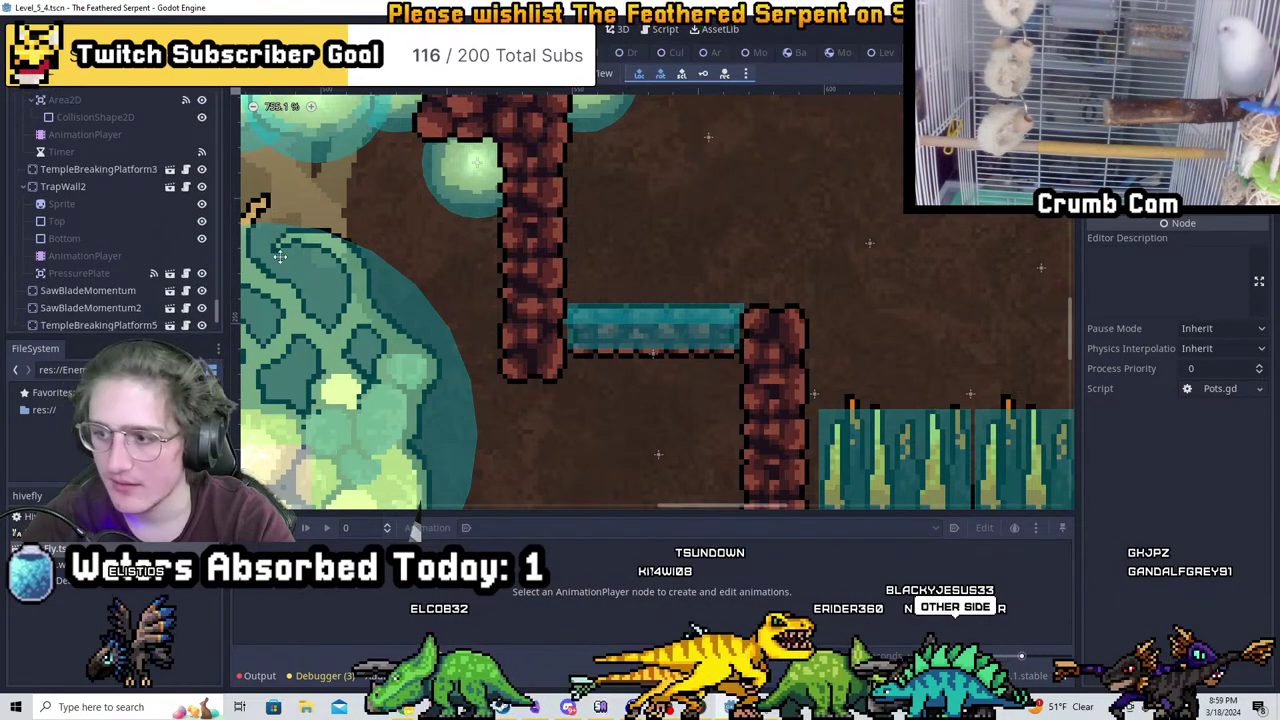
pyautogui.scroll(-5, 590, 285)
pyautogui.scroll(7, 712, 260)
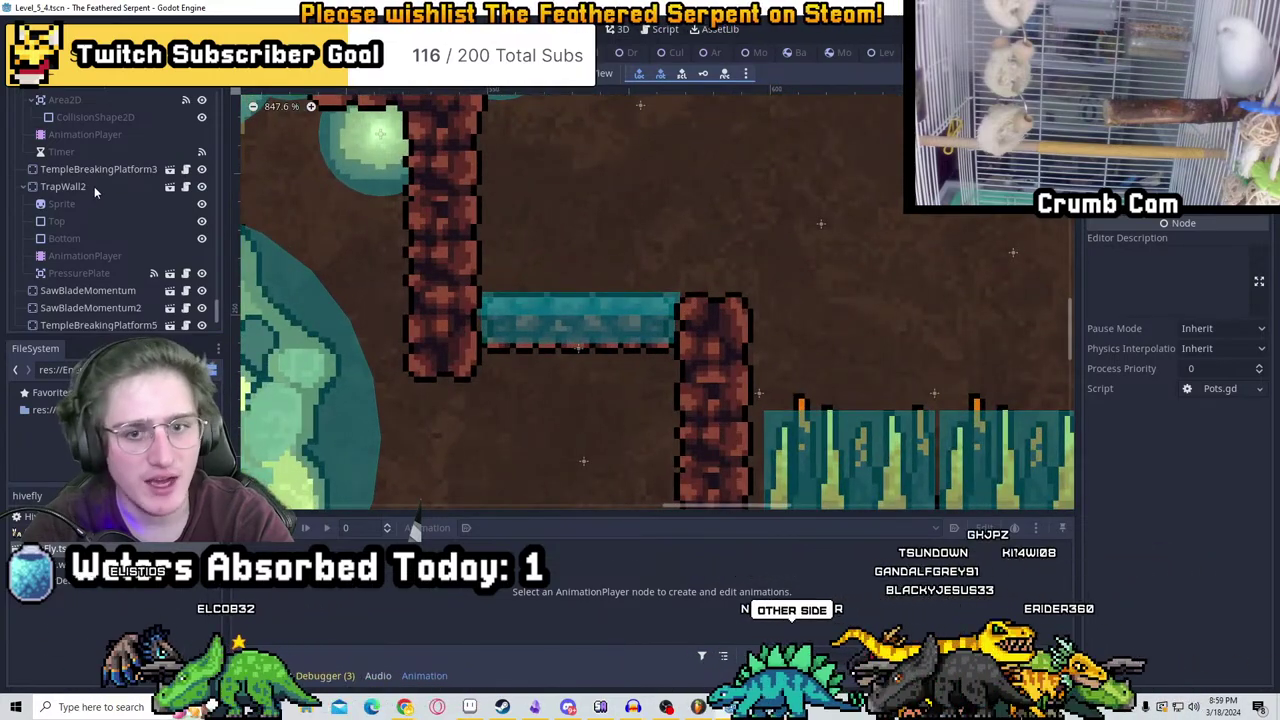
pyautogui.scroll(-4, 613, 331)
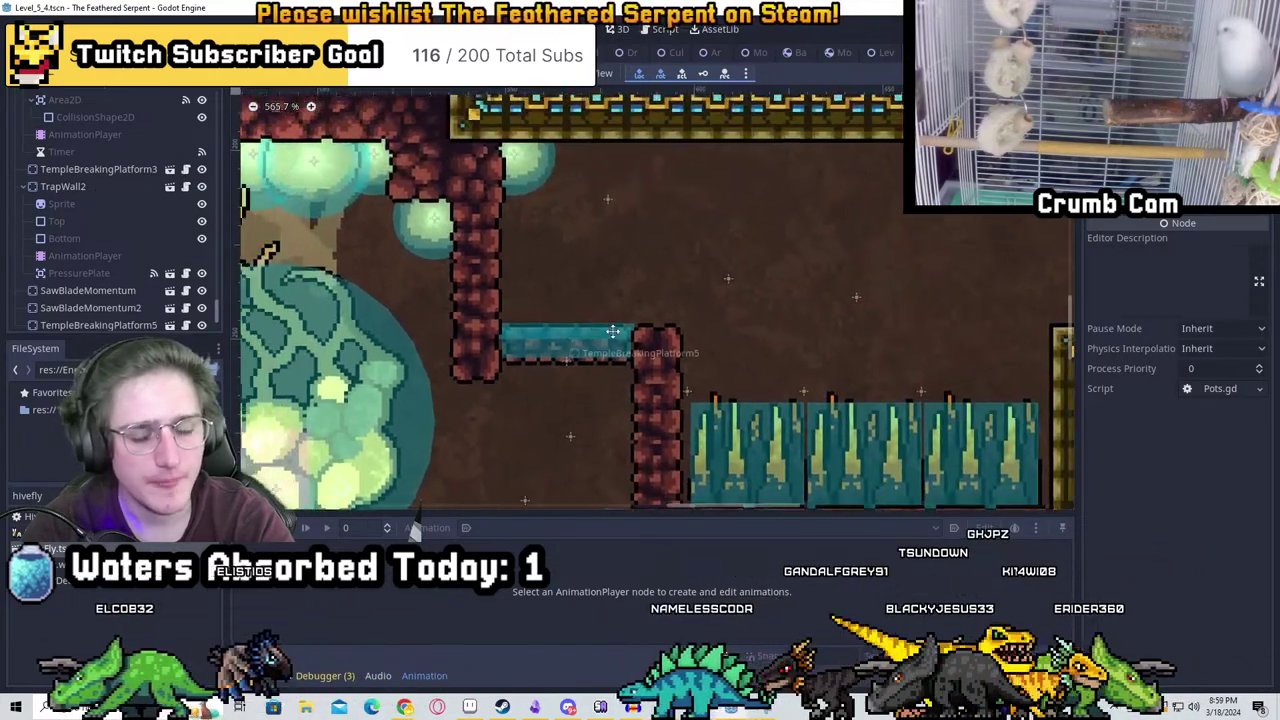
pyautogui.moveTo(613, 331); pyautogui.dragTo(723, 346, button='middle')
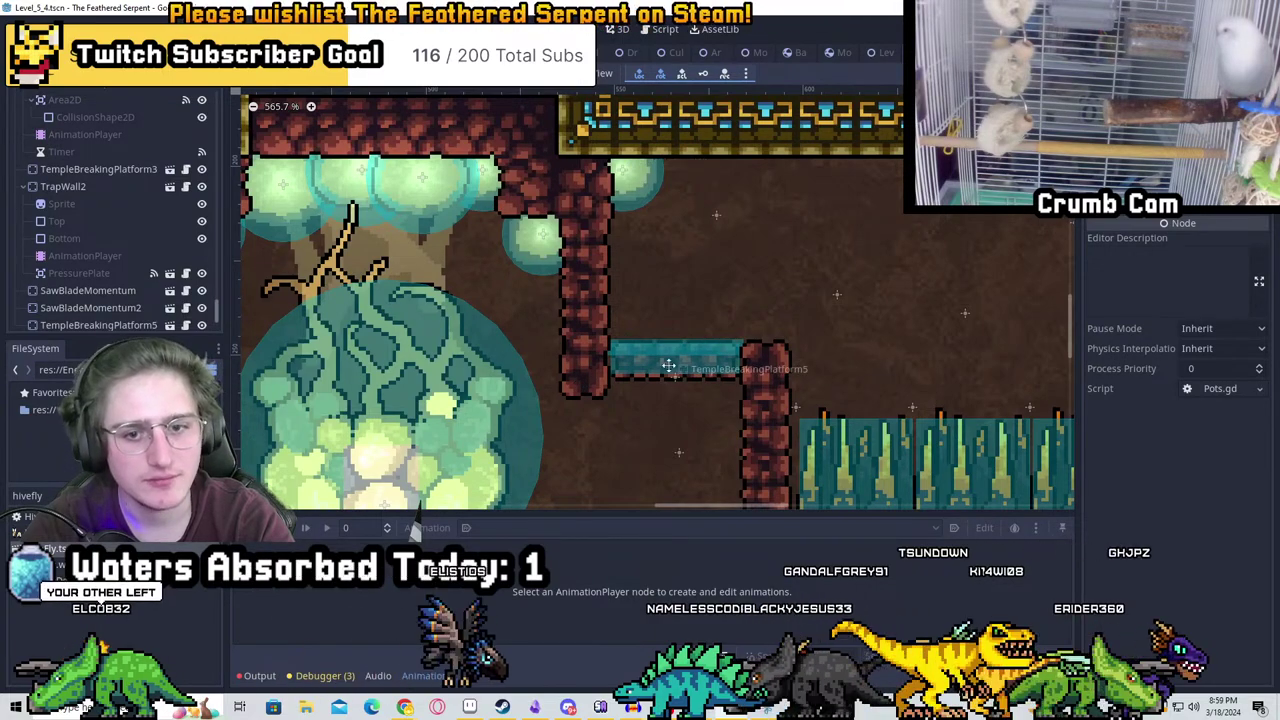
pyautogui.scroll(-5, 43, 133)
pyautogui.scroll(5, 169, 238)
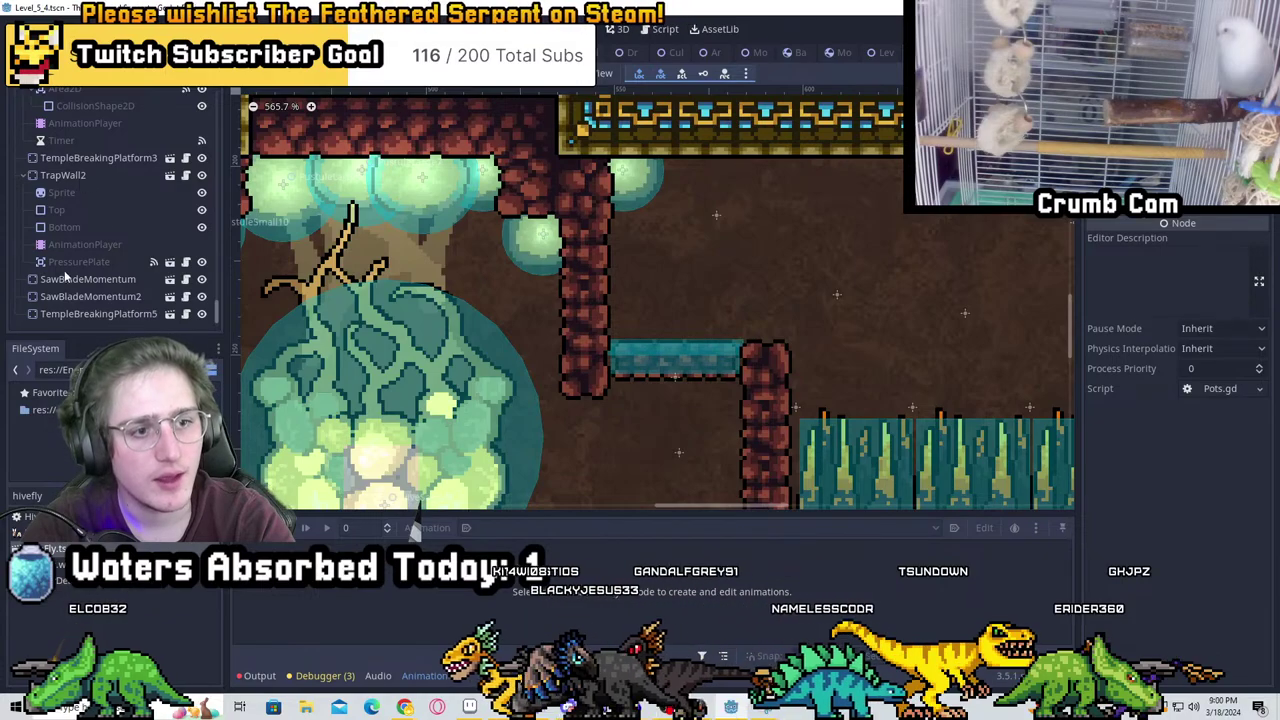
pyautogui.scroll(3, 120, 209)
pyautogui.scroll(10, 110, 200)
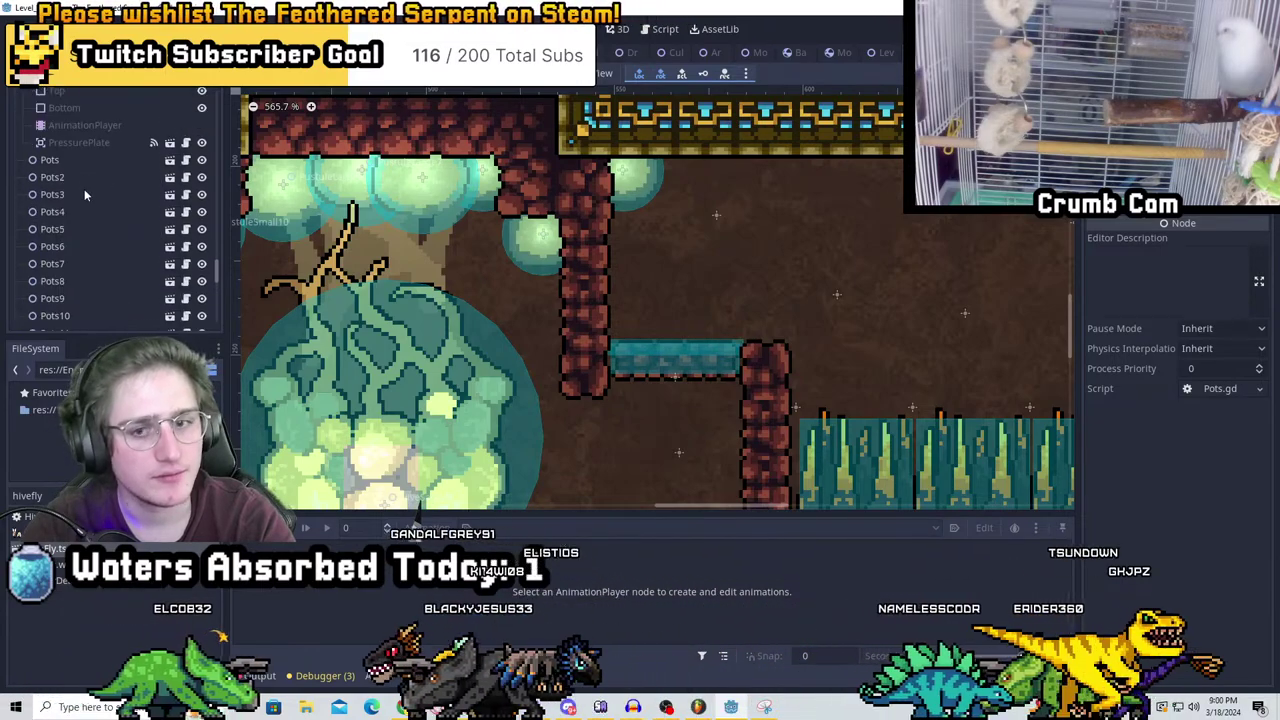
pyautogui.scroll(-2, 714, 396)
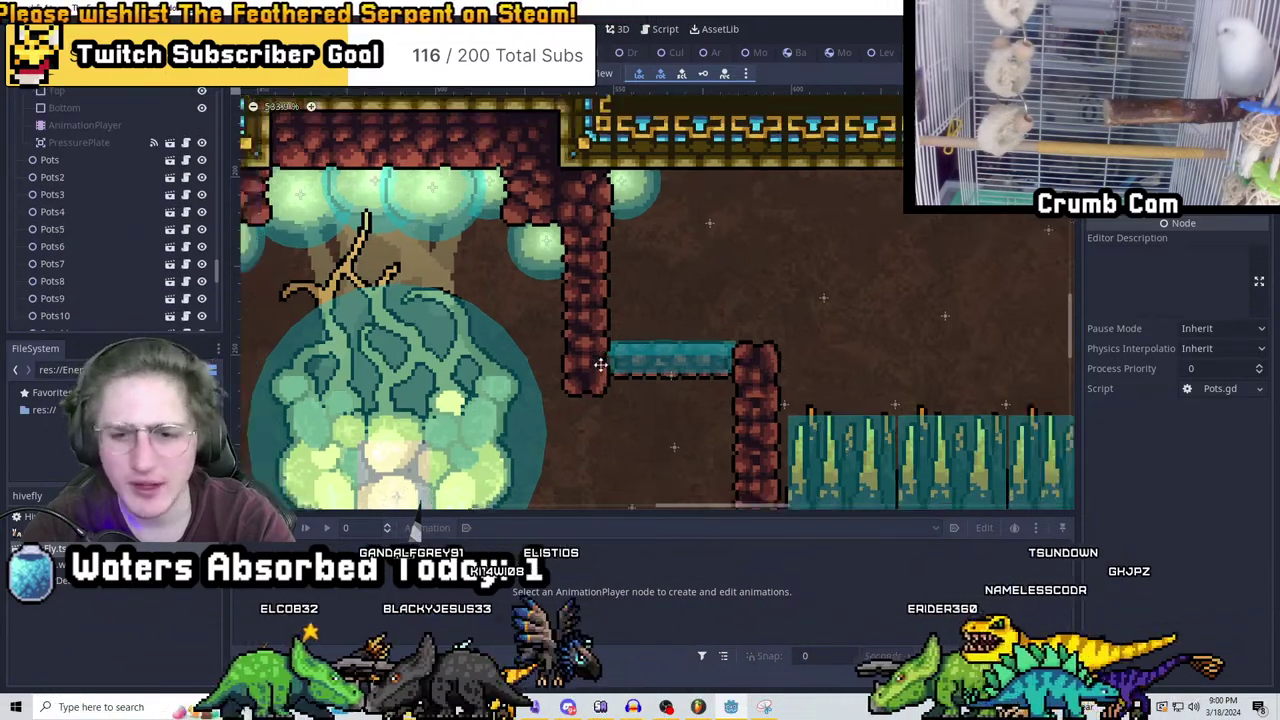
pyautogui.scroll(-10, 95, 135)
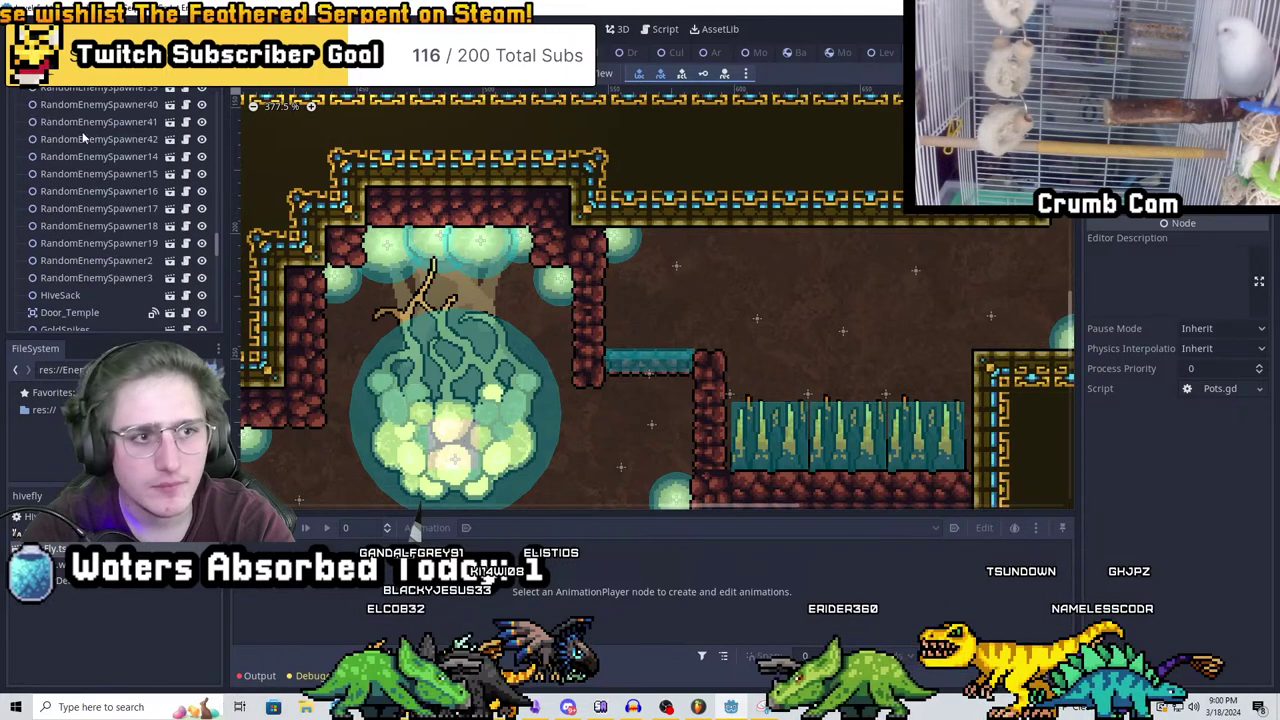
pyautogui.scroll(15, 95, 138)
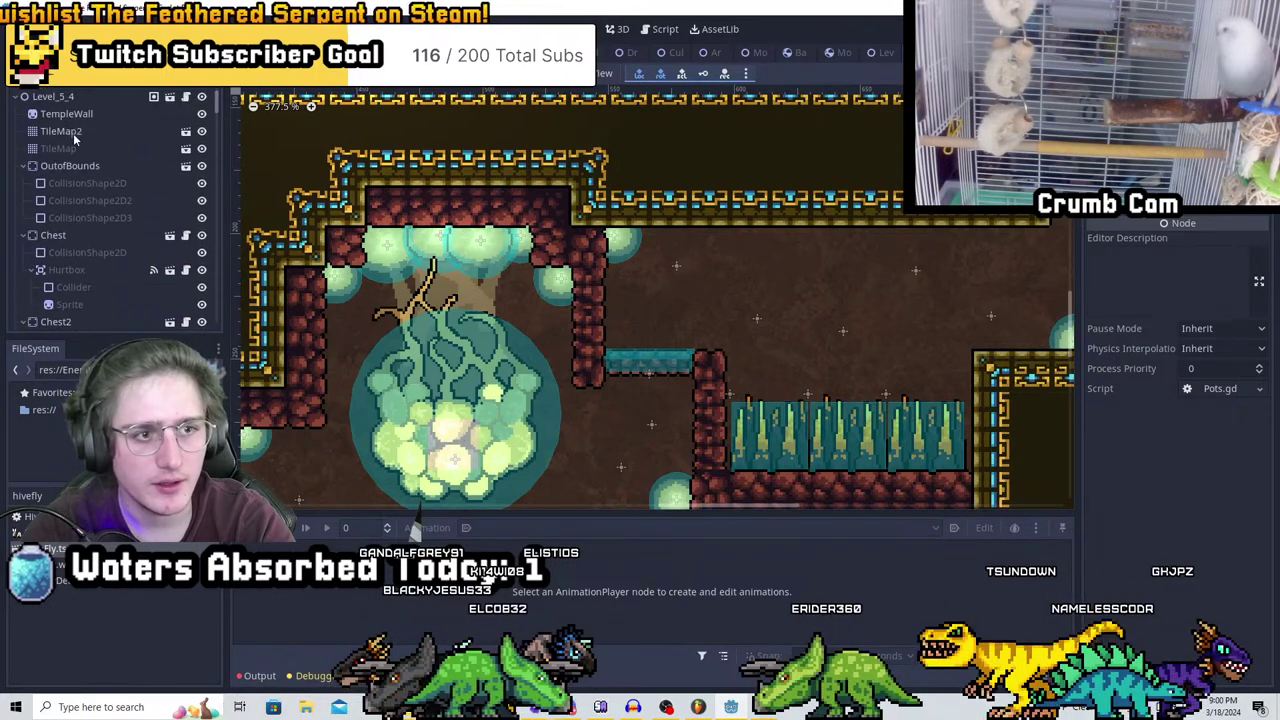
# On TileMap2, extend the rock columns and water strip to close the gaps
pyautogui.click(80, 131)
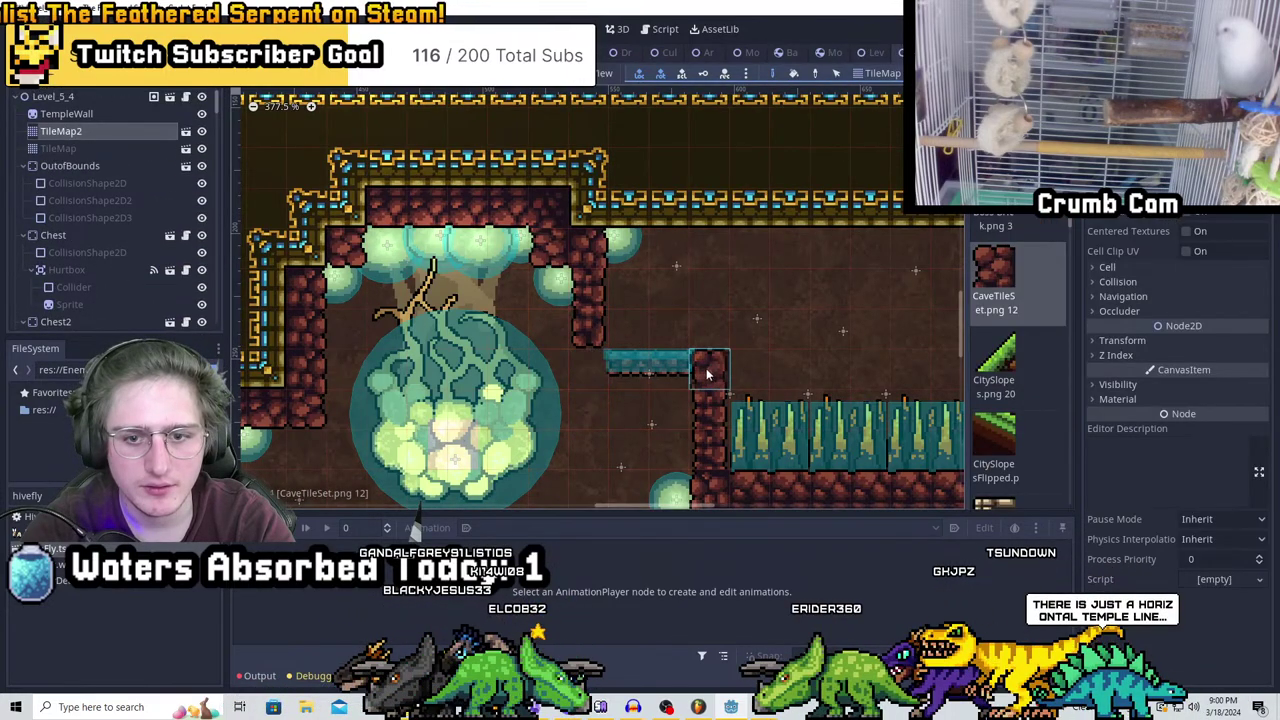
pyautogui.scroll(2, 585, 400)
pyautogui.scroll(2, 578, 400)
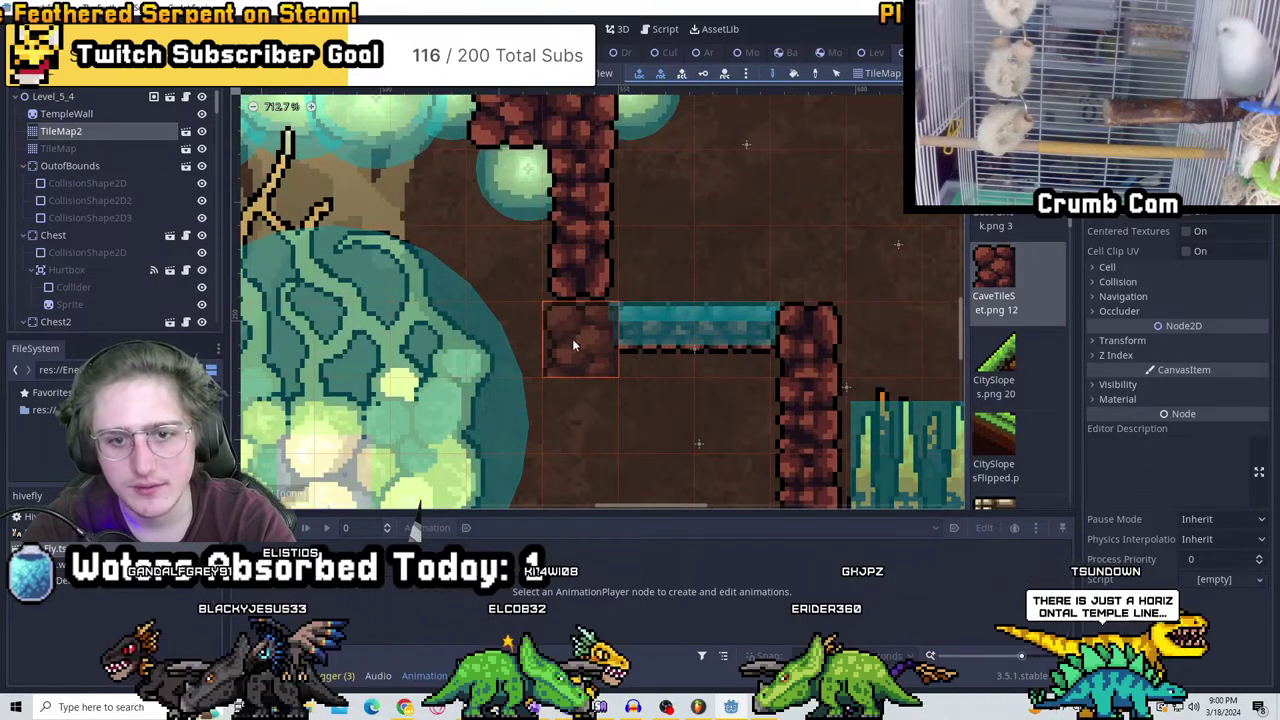
pyautogui.click(573, 341)
pyautogui.click(822, 350)
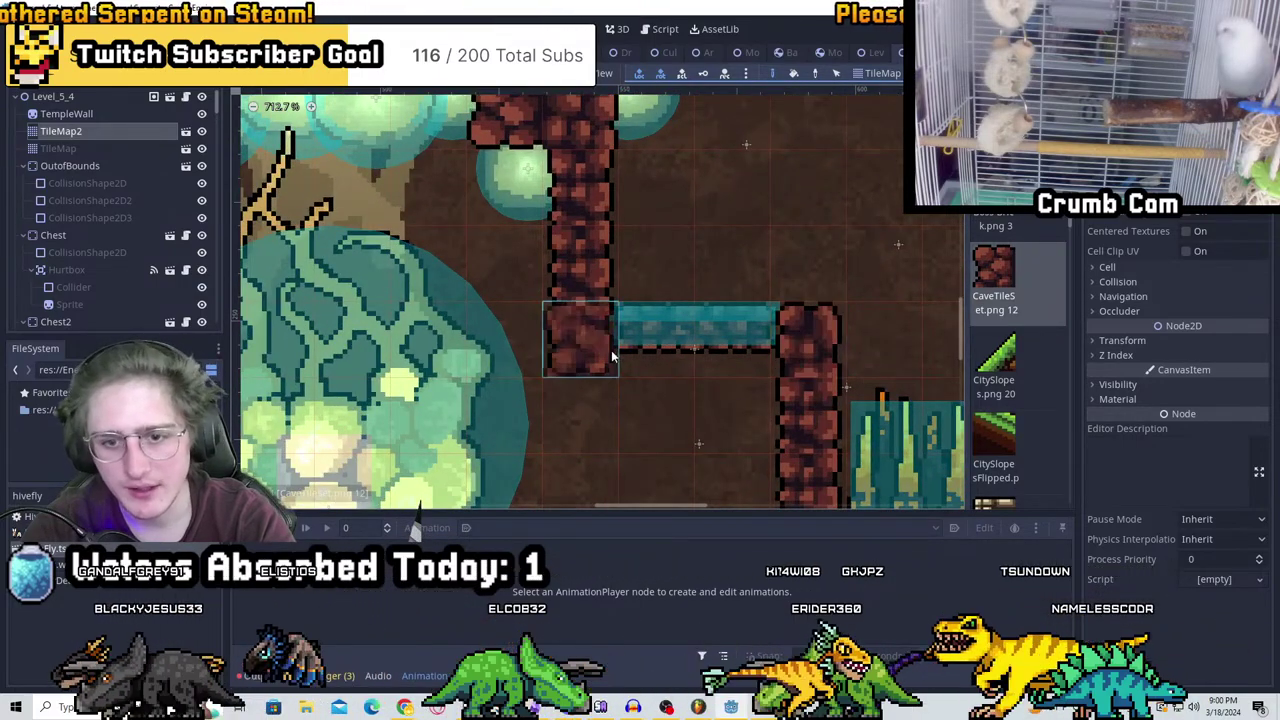
pyautogui.scroll(4, 700, 350)
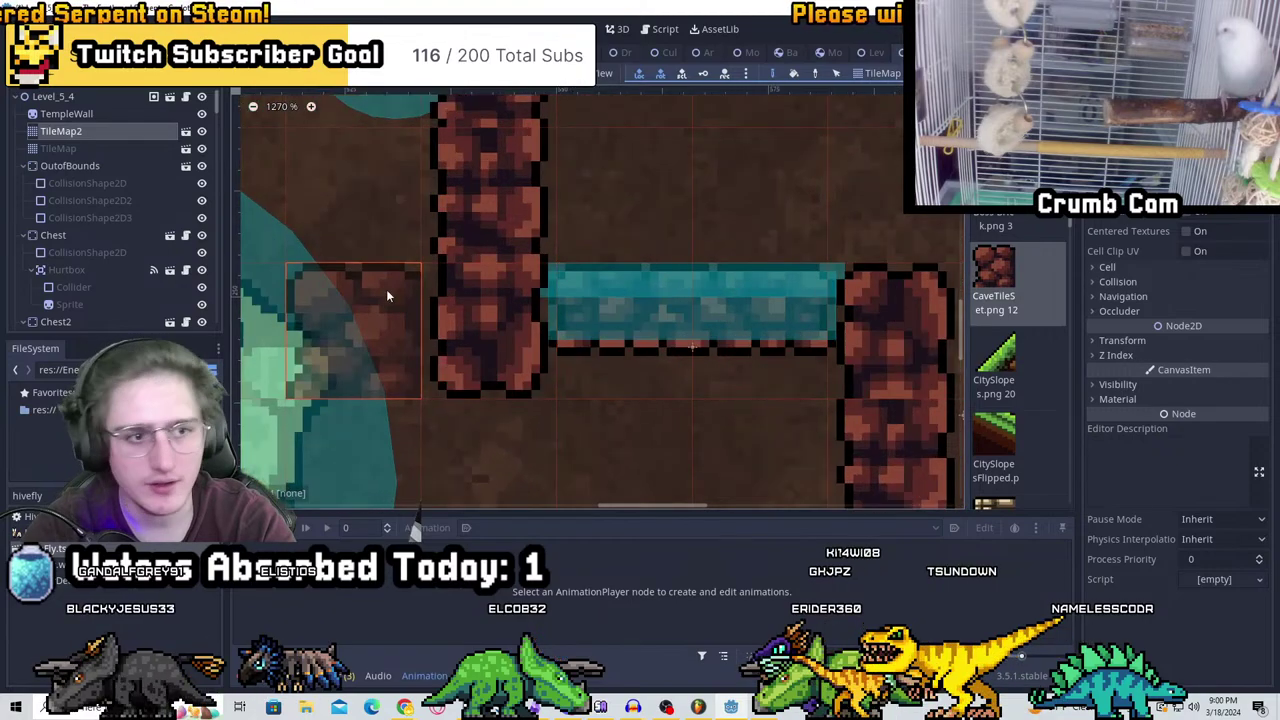
pyautogui.scroll(-1, 422, 347)
pyautogui.click(645, 352)
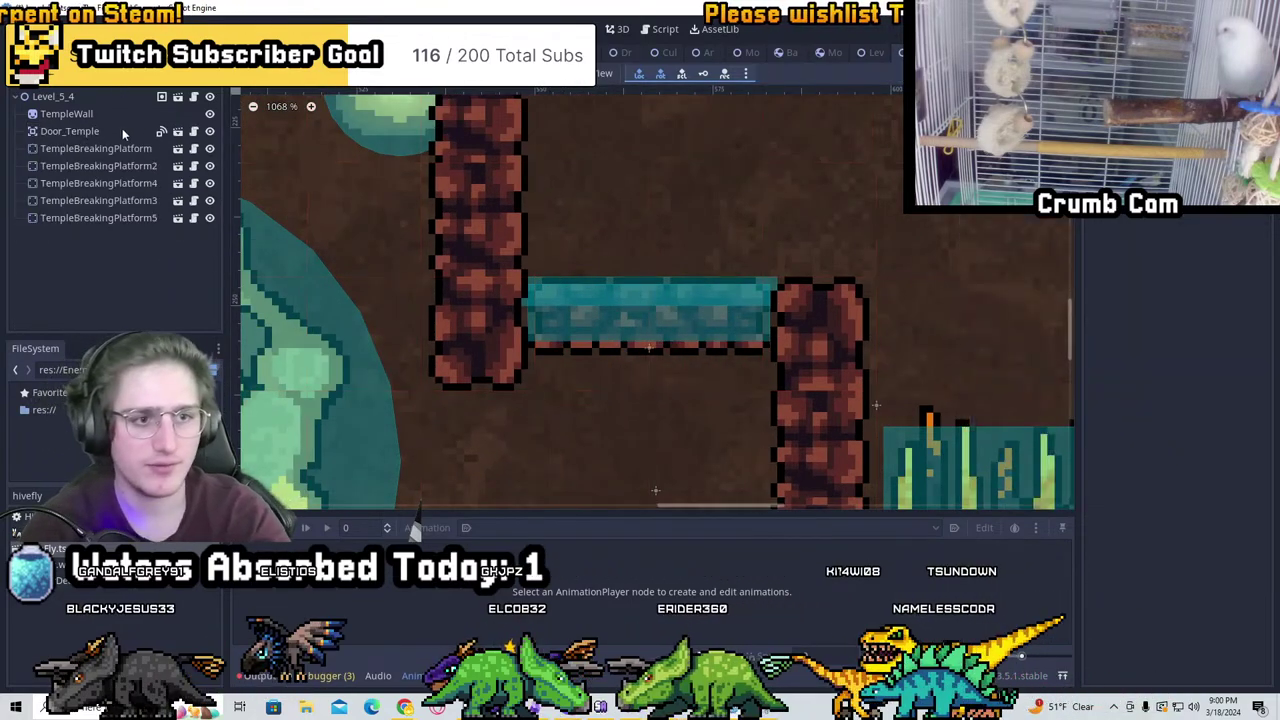
# Nudge TempleBreakingPlatform5 down and save the Level_5_4 scene
pyautogui.click(124, 219)
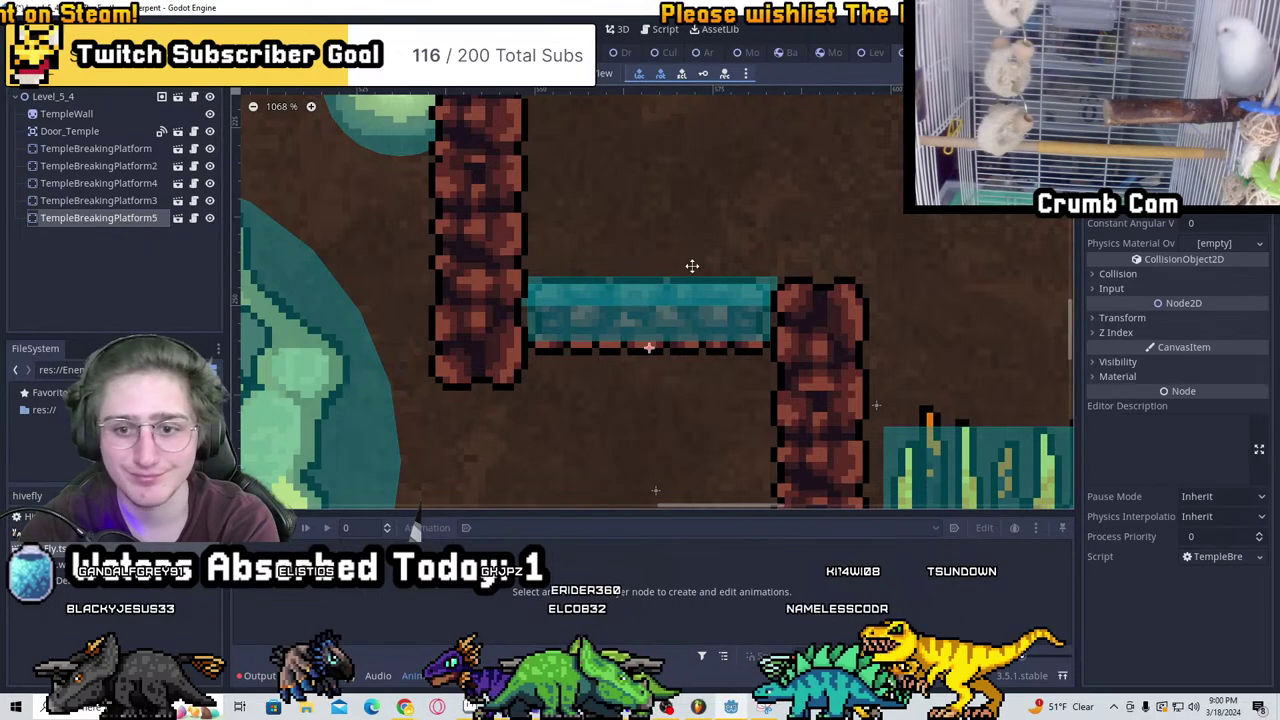
pyautogui.press('Down')
pyautogui.press('Down')
pyautogui.scroll(-3, 900, 302)
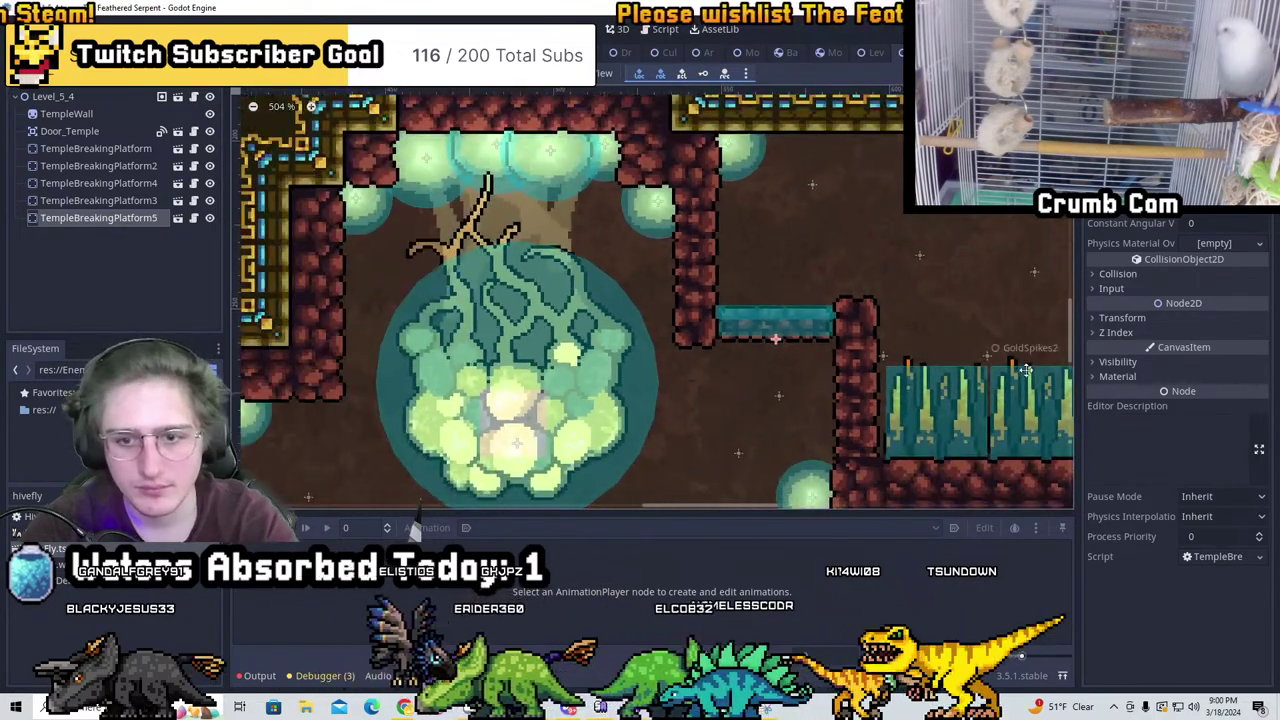
pyautogui.hotkey('ctrl', 's')
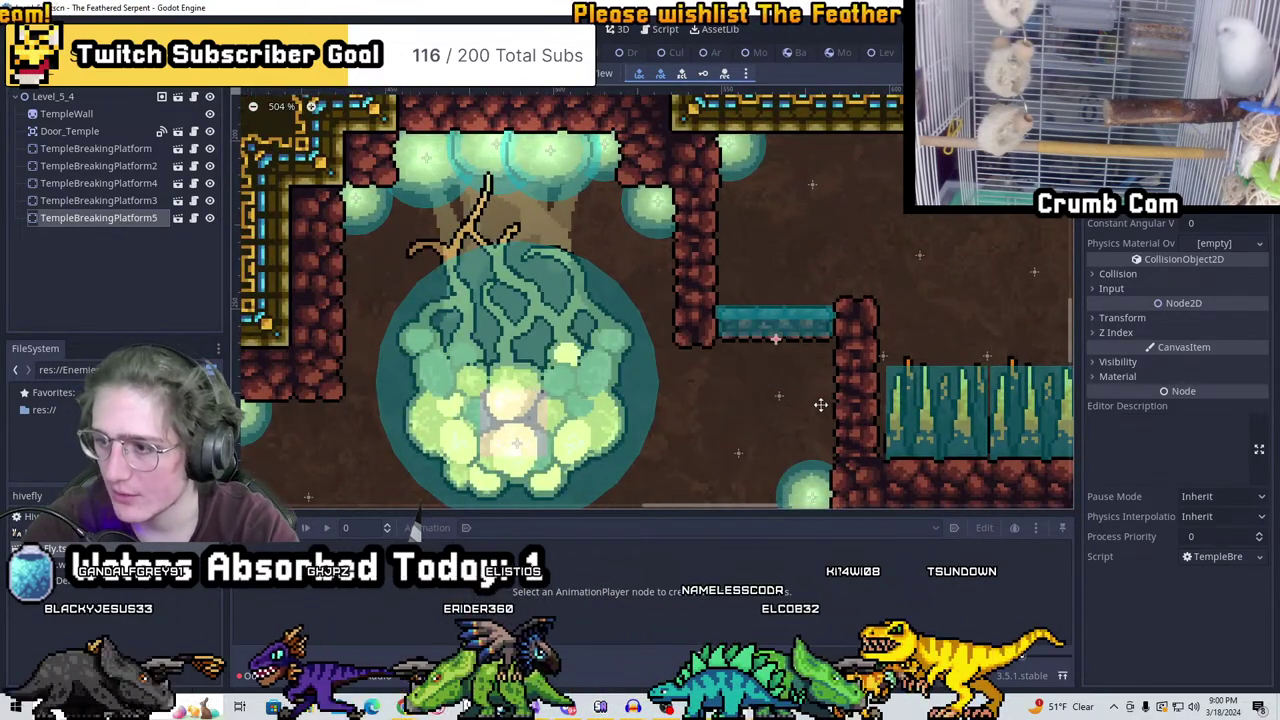
# Pan around the hive tree to the left platforms and focus on TempleWall
pyautogui.scroll(-3, 820, 400)
pyautogui.moveTo(718, 447); pyautogui.dragTo(757, 414, button='middle')
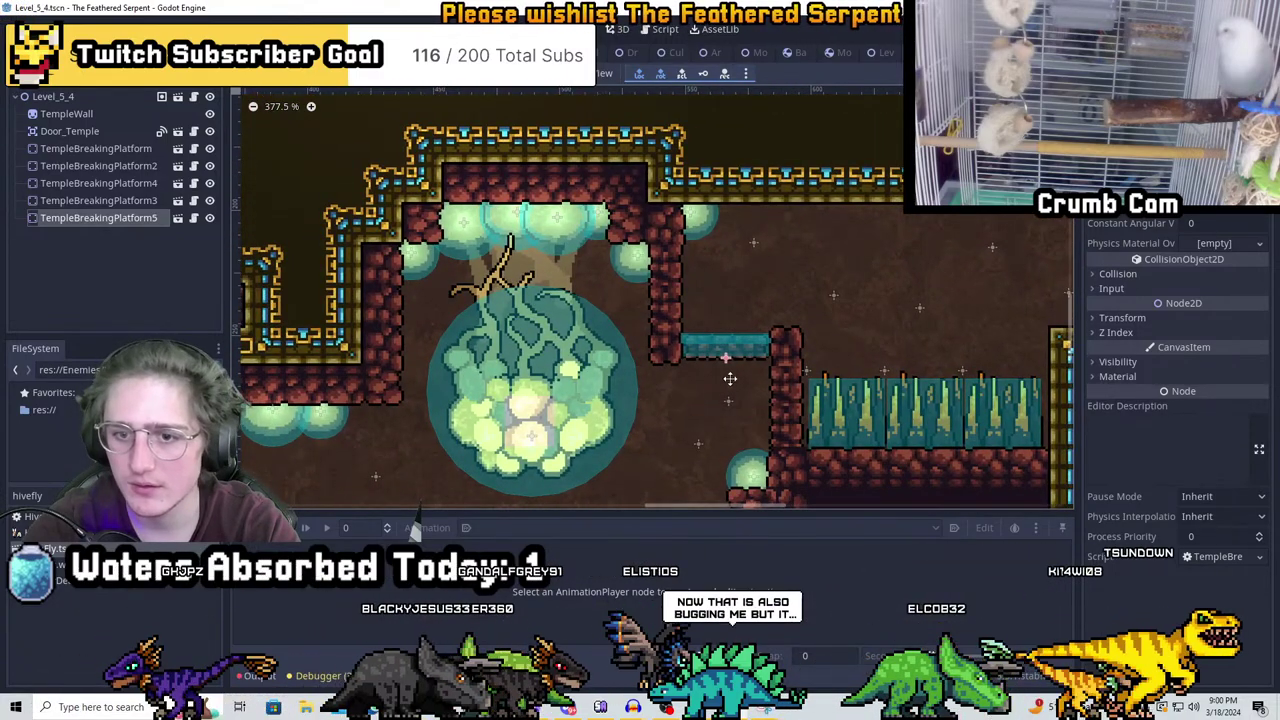
pyautogui.moveTo(718, 320); pyautogui.dragTo(913, 295, button='middle')
pyautogui.scroll(4, 891, 365)
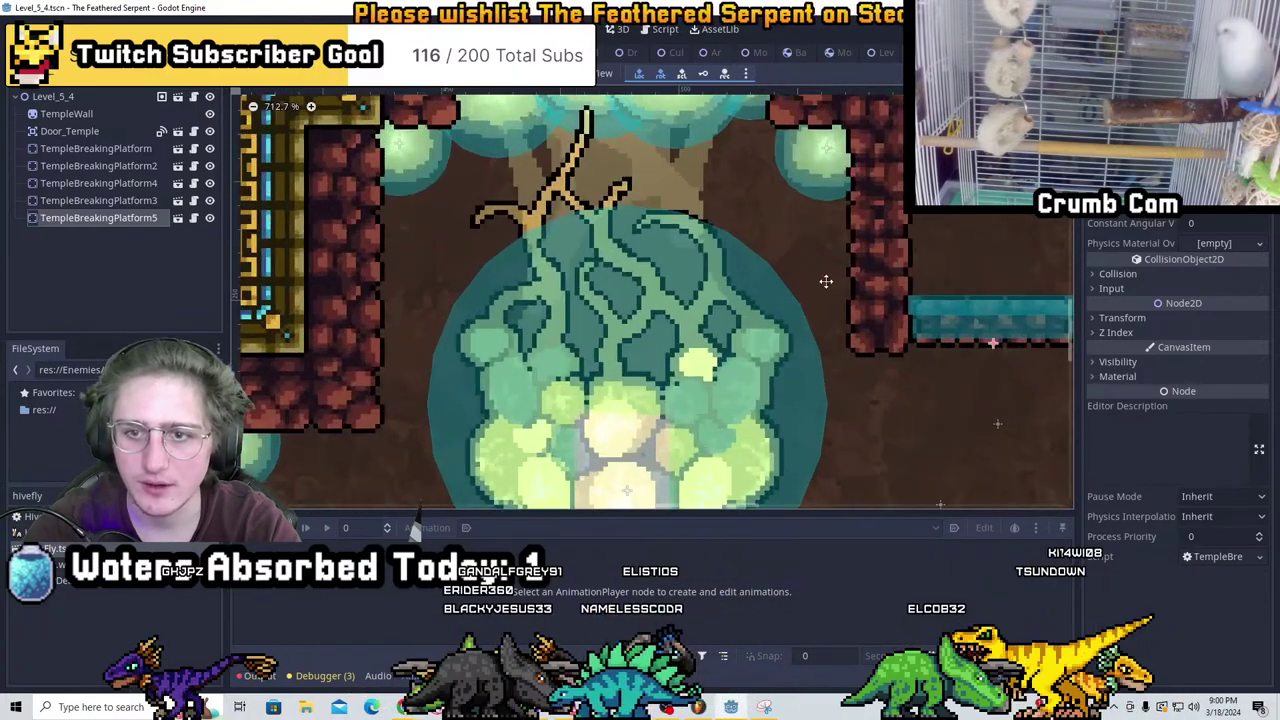
pyautogui.moveTo(816, 269); pyautogui.dragTo(792, 239, button='middle')
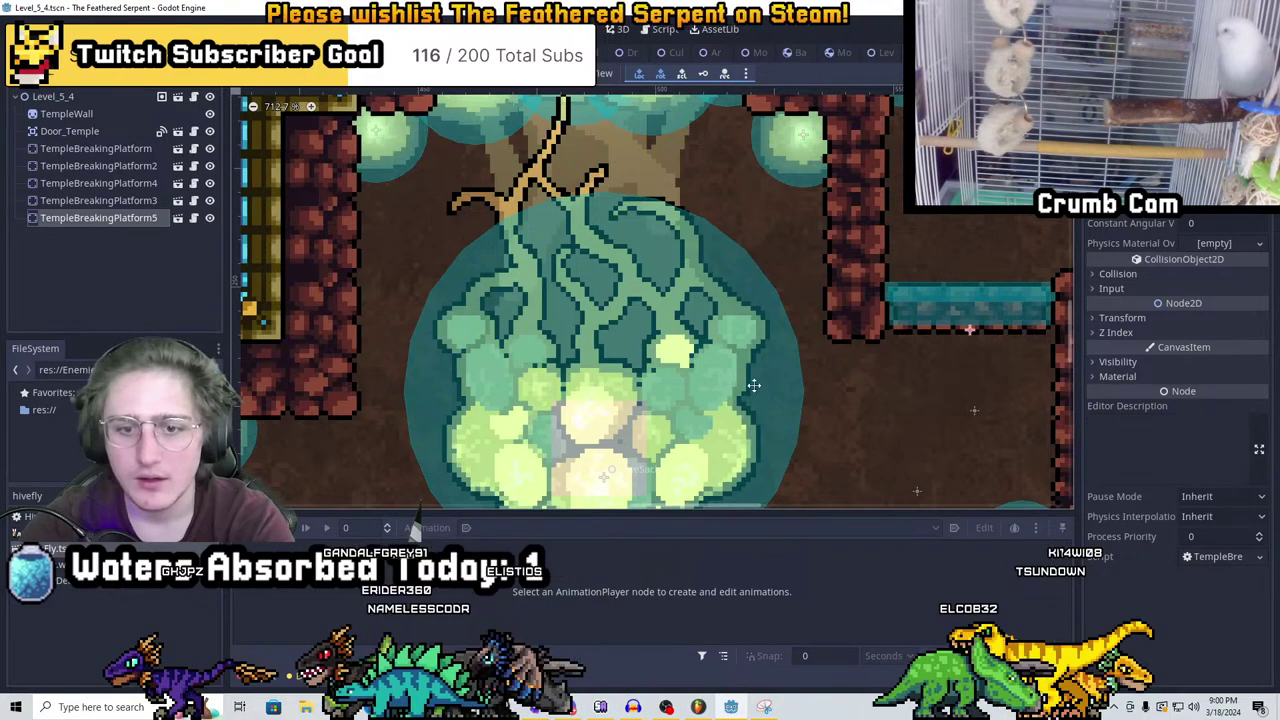
pyautogui.scroll(-4, 722, 407)
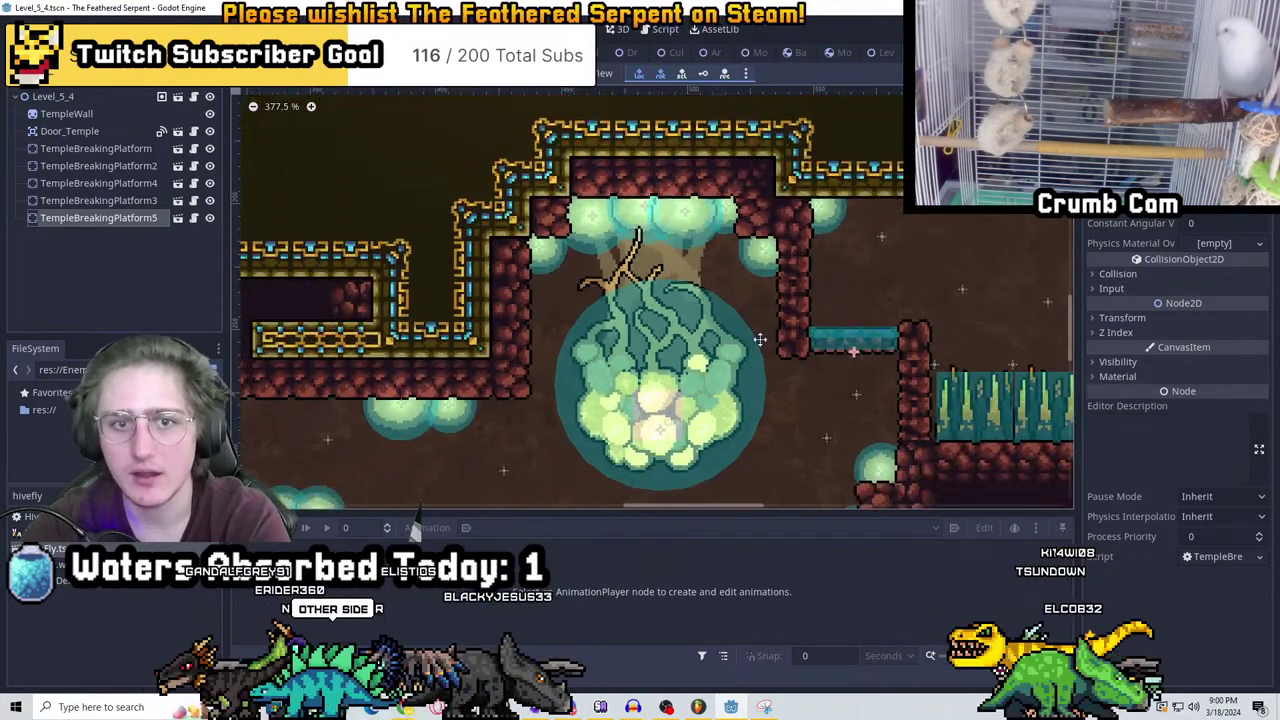
pyautogui.moveTo(596, 379); pyautogui.dragTo(834, 318, button='middle')
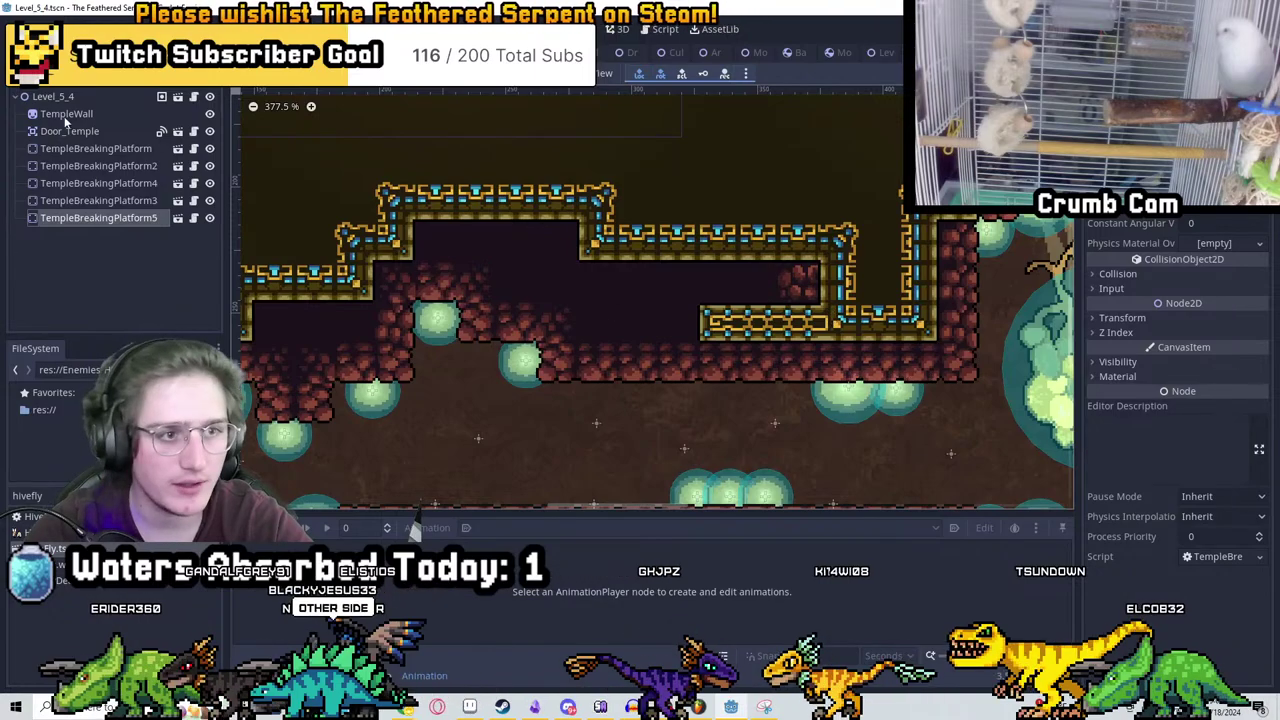
pyautogui.doubleClick(65, 114)
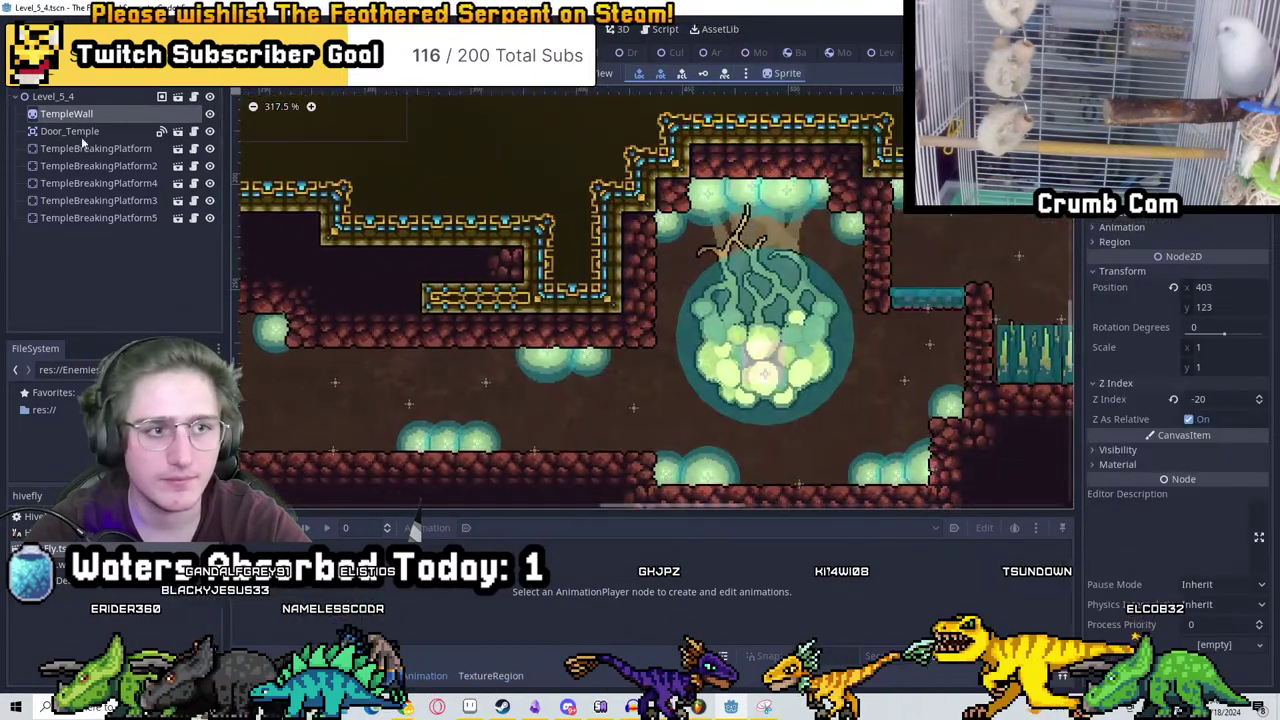
# Paint brick cave tiles below the gold platforms, erase a stretch of gold tiles, and save
pyautogui.click(114, 130)
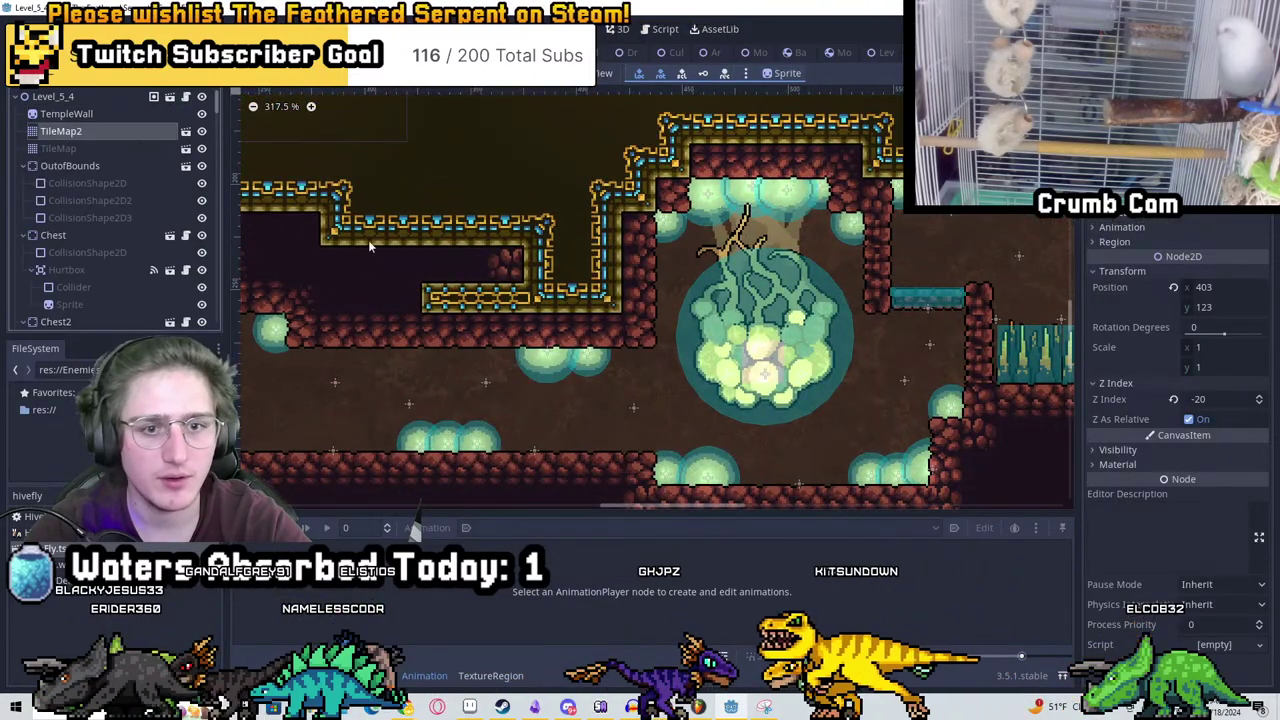
pyautogui.click(501, 297)
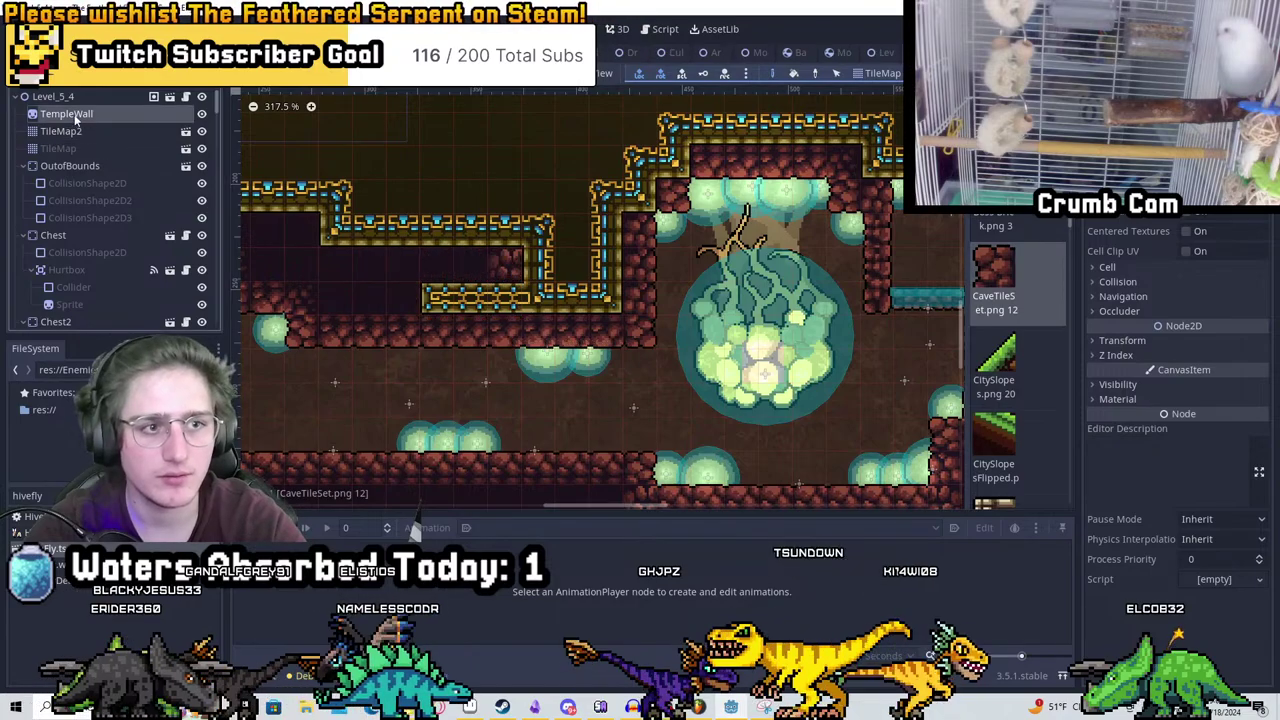
pyautogui.click(58, 148)
pyautogui.moveTo(520, 297); pyautogui.dragTo(437, 297, button='right')
pyautogui.scroll(-3, 382, 297)
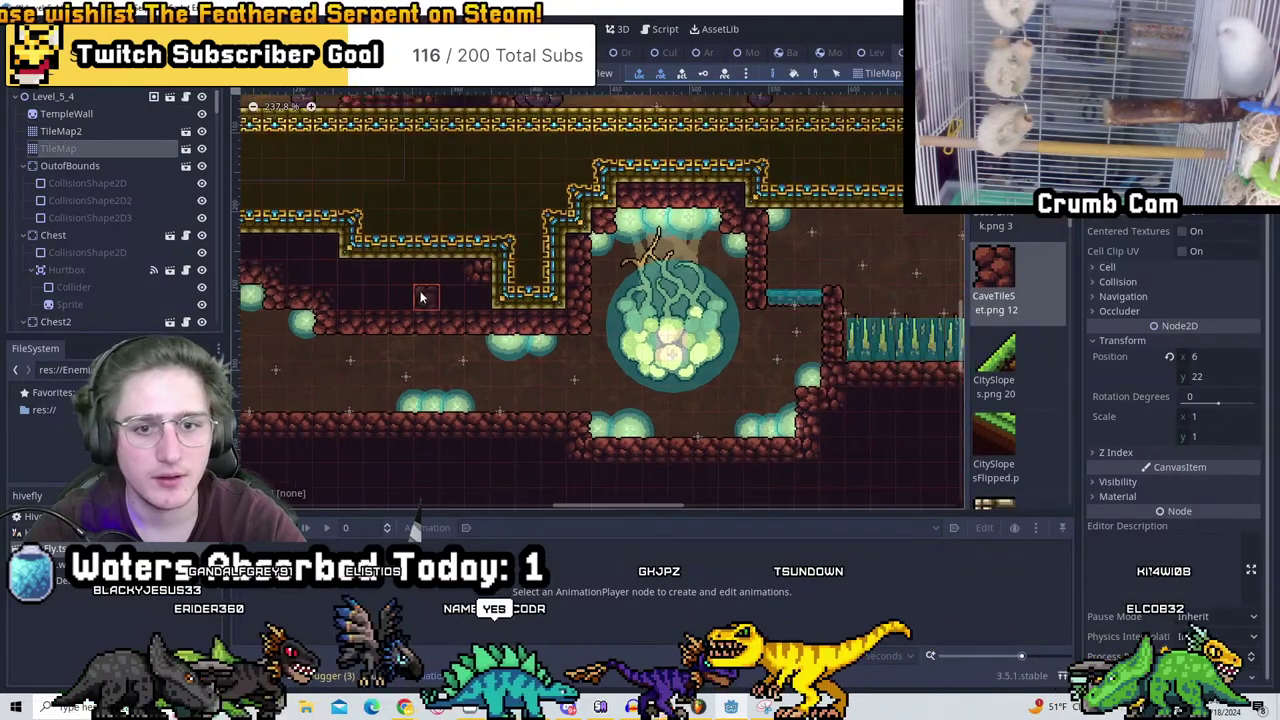
pyautogui.click(98, 131)
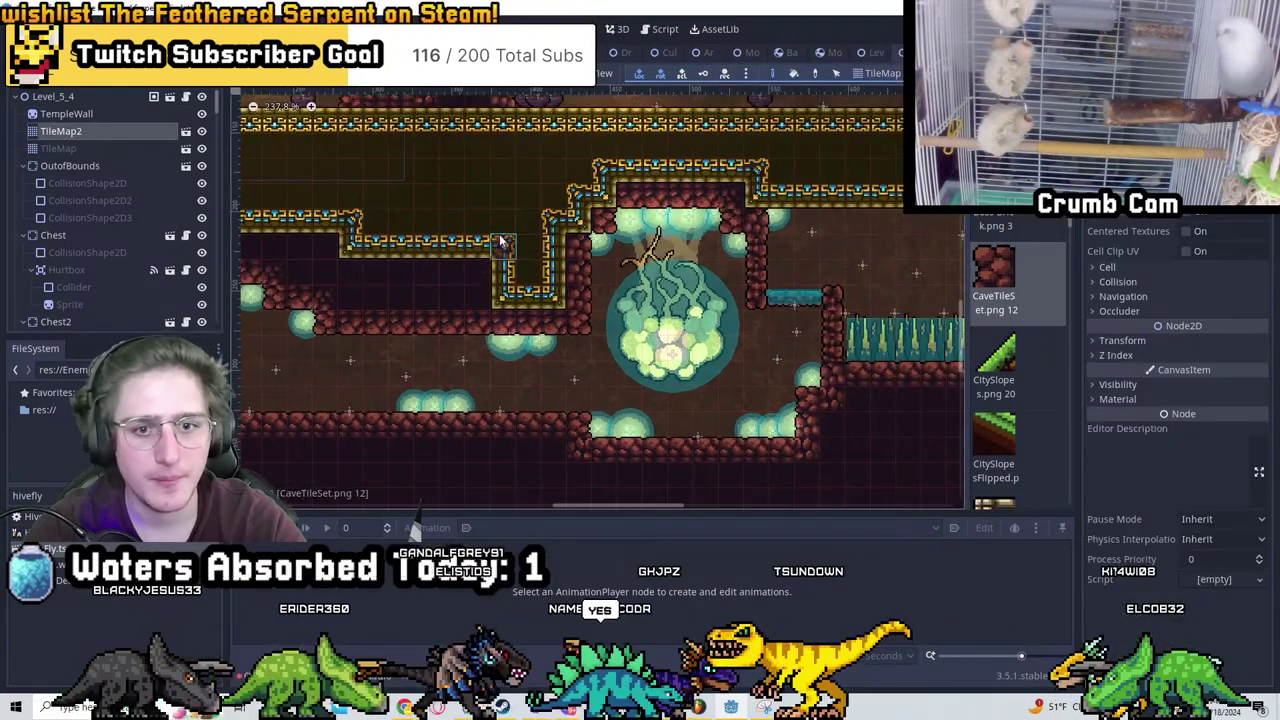
pyautogui.scroll(-4, 502, 242)
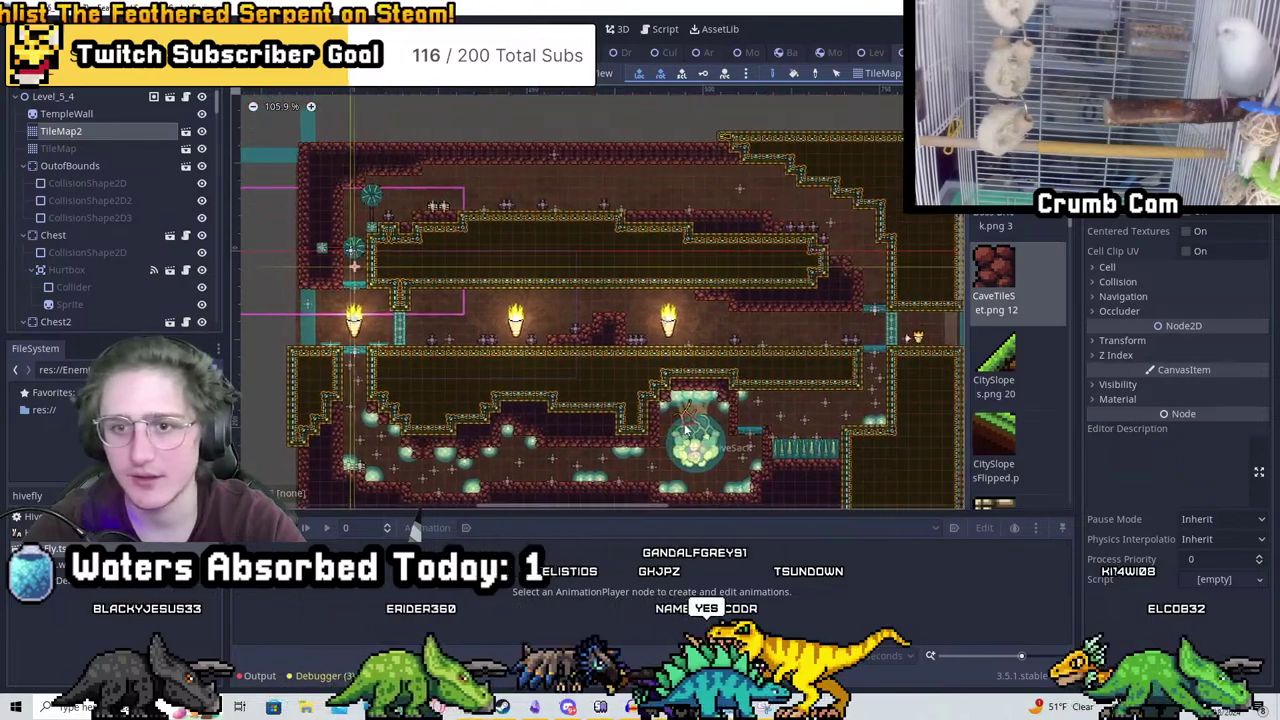
pyautogui.hotkey('ctrl', 's')
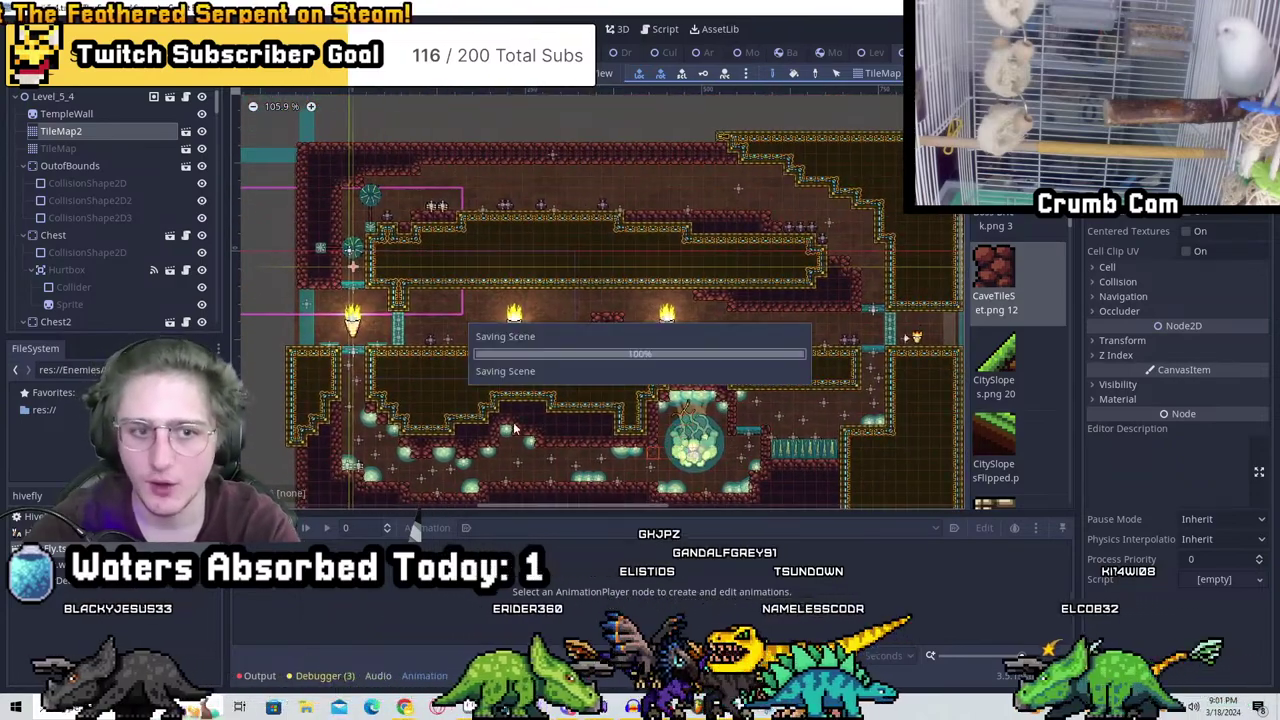
# Review the torch corridor and upper platform, saving the scene along the way
pyautogui.scroll(1, 613, 358)
pyautogui.scroll(2, 474, 273)
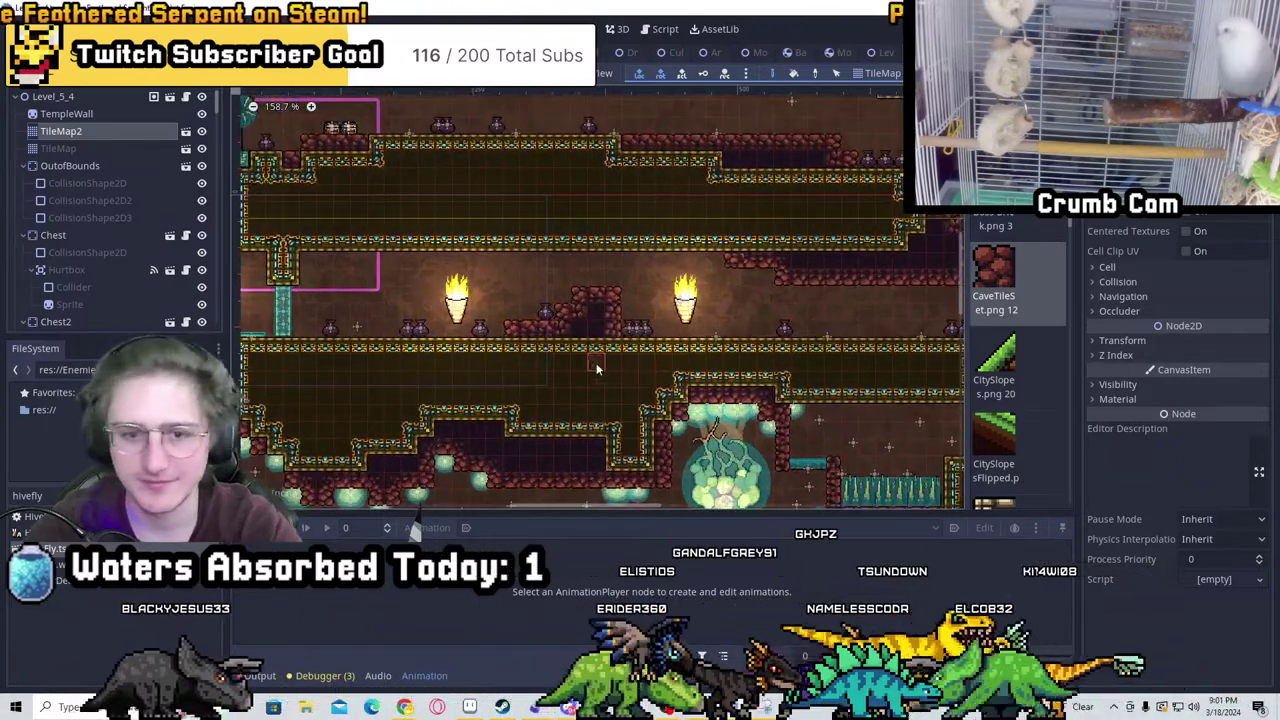
pyautogui.moveTo(474, 273); pyautogui.dragTo(271, 348, button='middle')
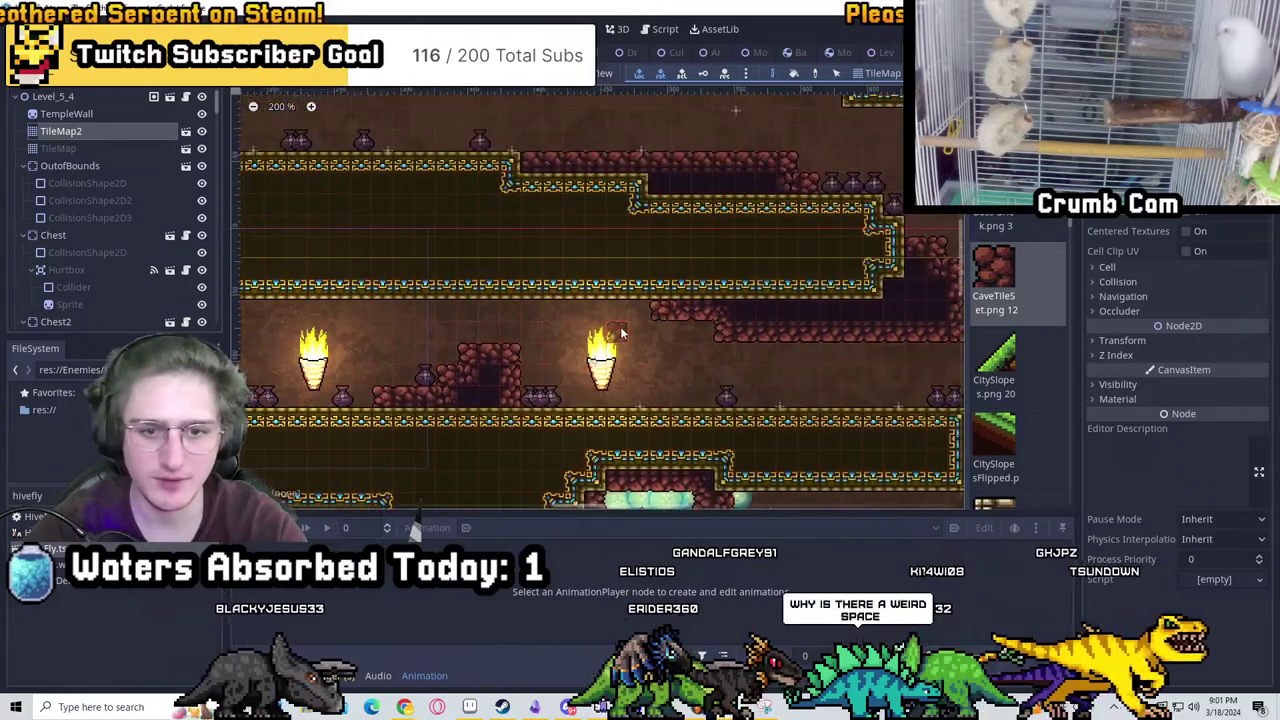
pyautogui.hotkey('ctrl', 's')
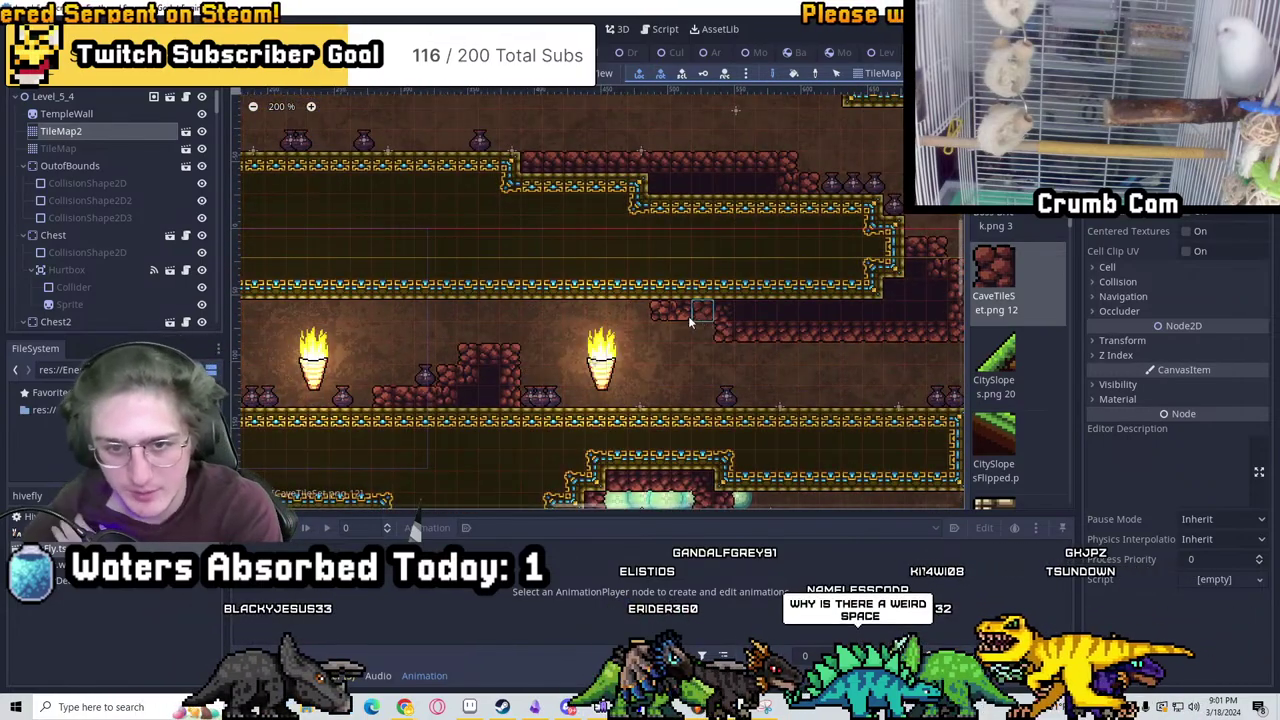
pyautogui.scroll(-2, 750, 278)
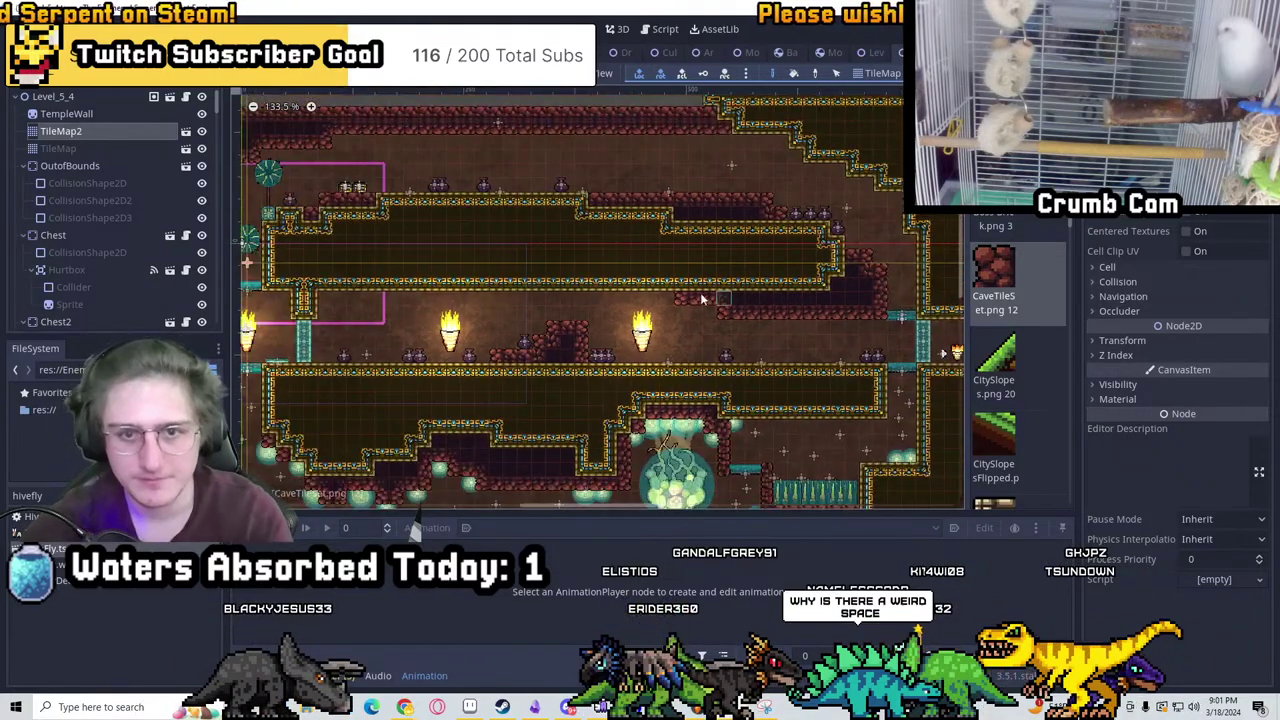
pyautogui.moveTo(601, 274); pyautogui.dragTo(689, 262, button='middle')
pyautogui.hotkey('ctrl', 's')
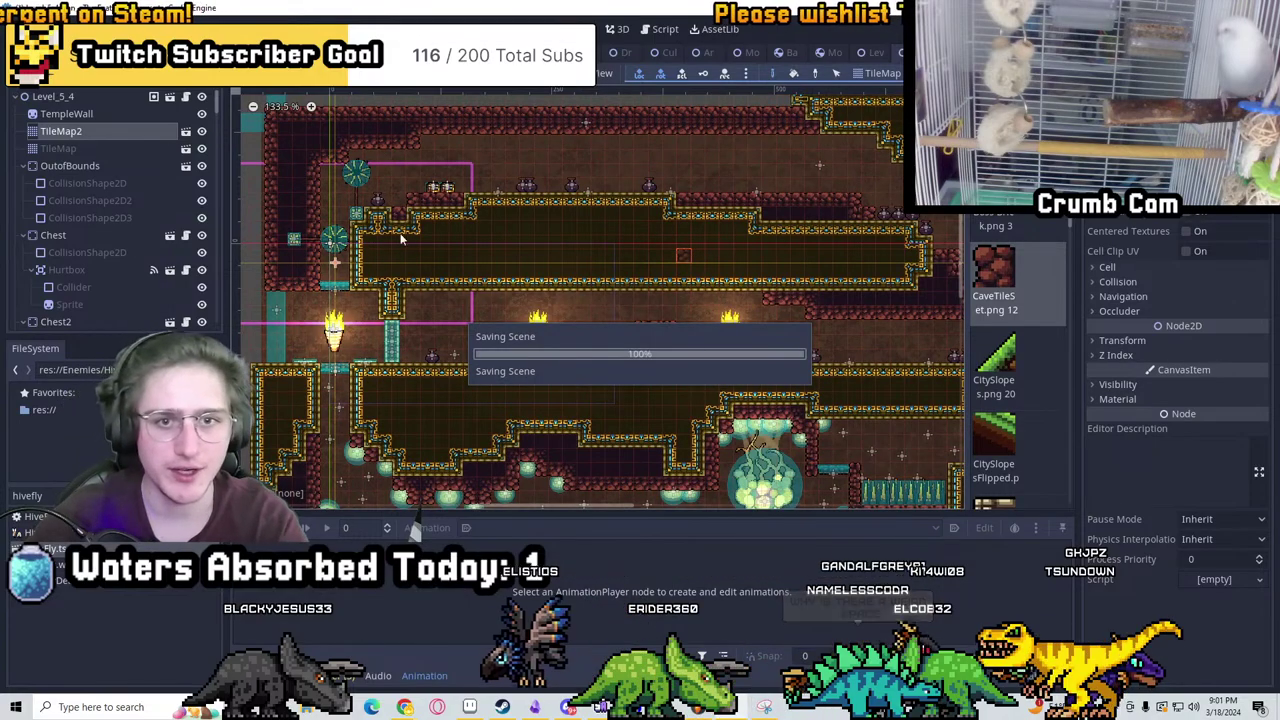
# Look across the level past the hive pustule to its right end
pyautogui.scroll(-2, 810, 330)
pyautogui.scroll(1, 789, 305)
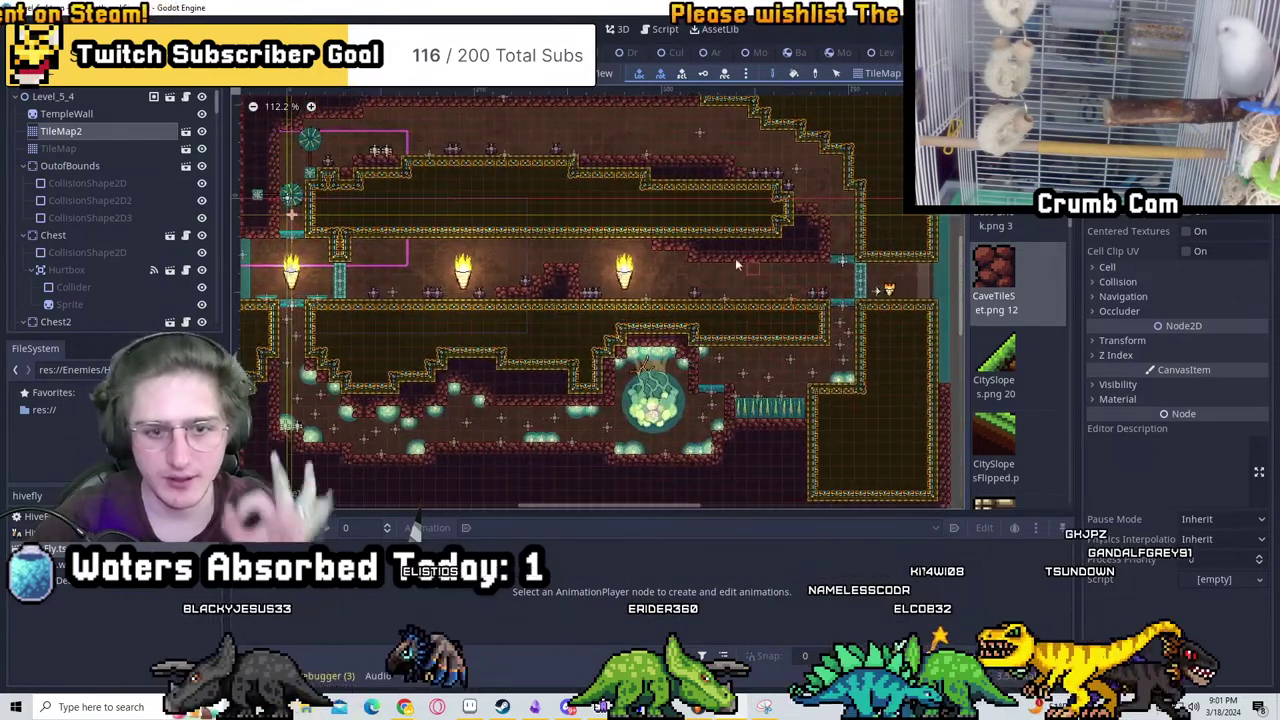
pyautogui.moveTo(410, 305); pyautogui.dragTo(482, 305, button='middle')
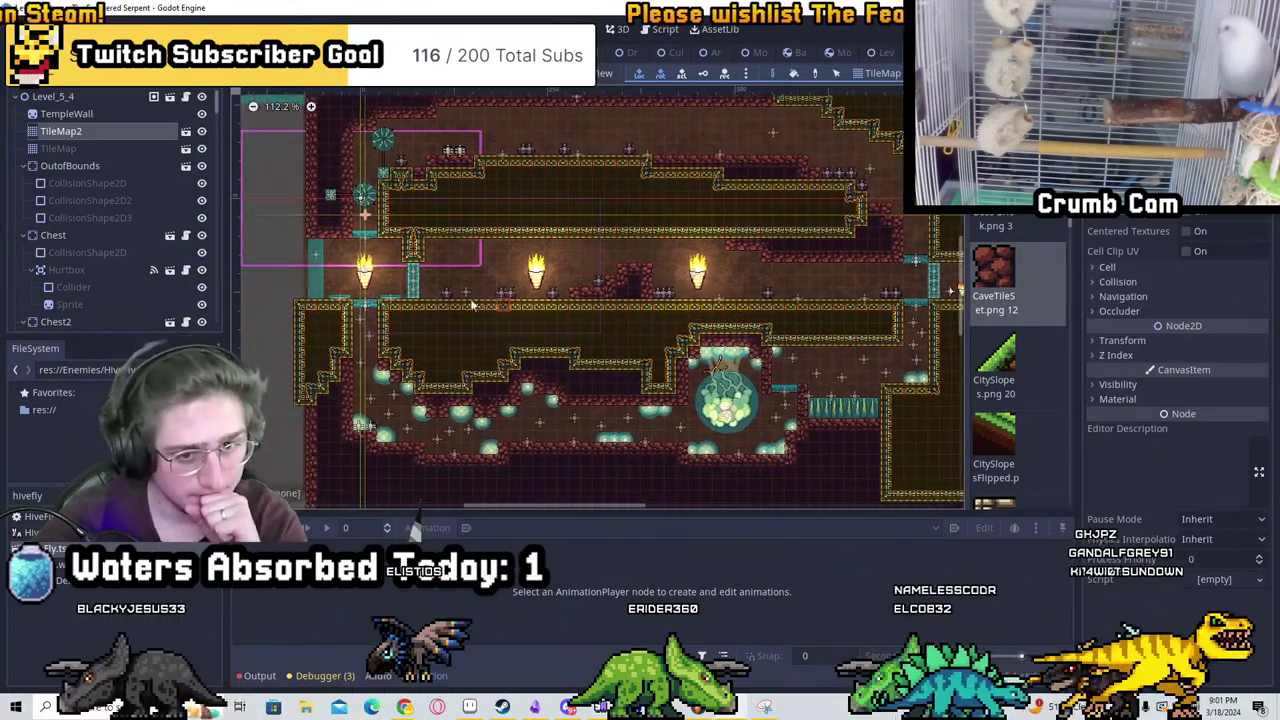
pyautogui.moveTo(743, 299); pyautogui.dragTo(593, 287, button='middle')
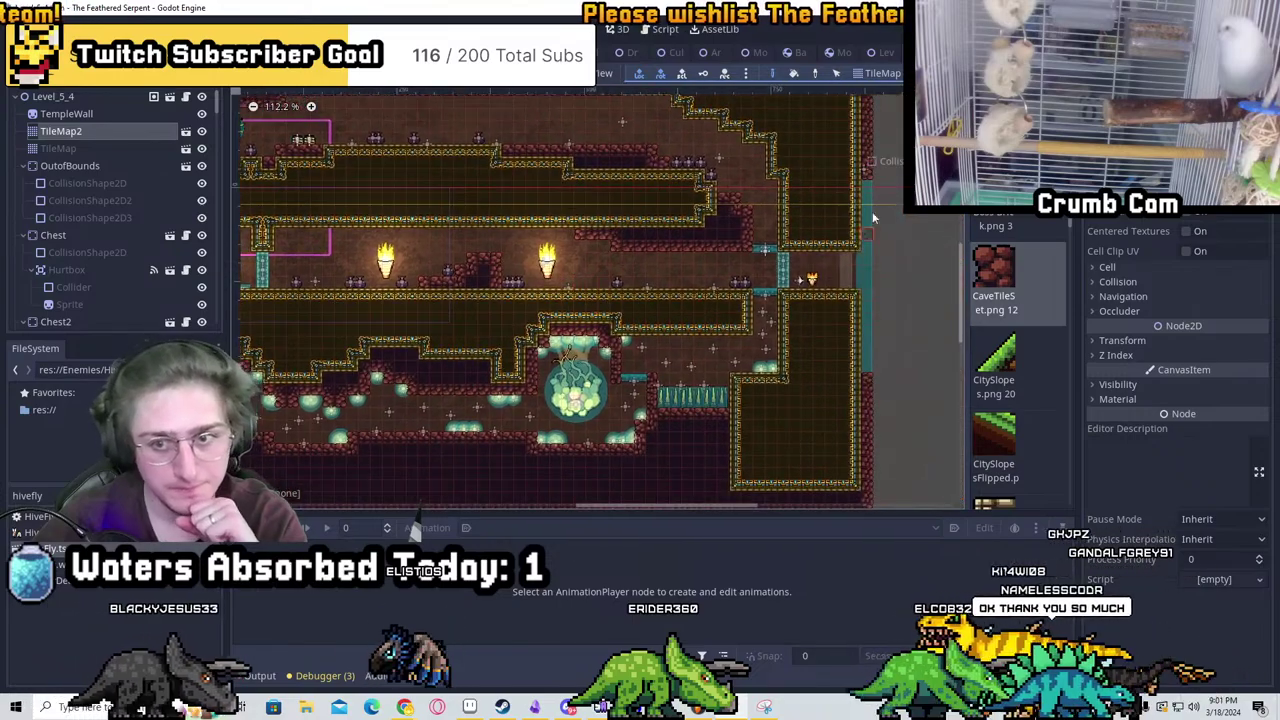
pyautogui.moveTo(452, 362); pyautogui.dragTo(616, 348, button='middle')
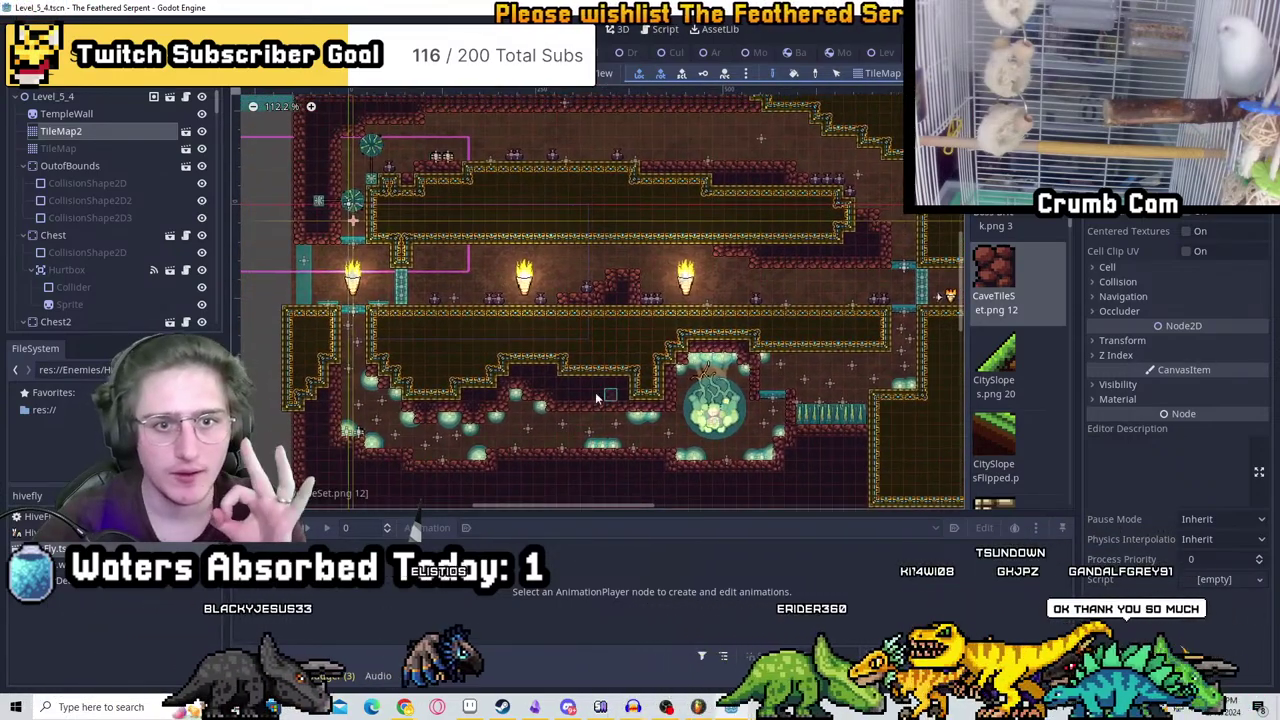
pyautogui.scroll(-5, 104, 275)
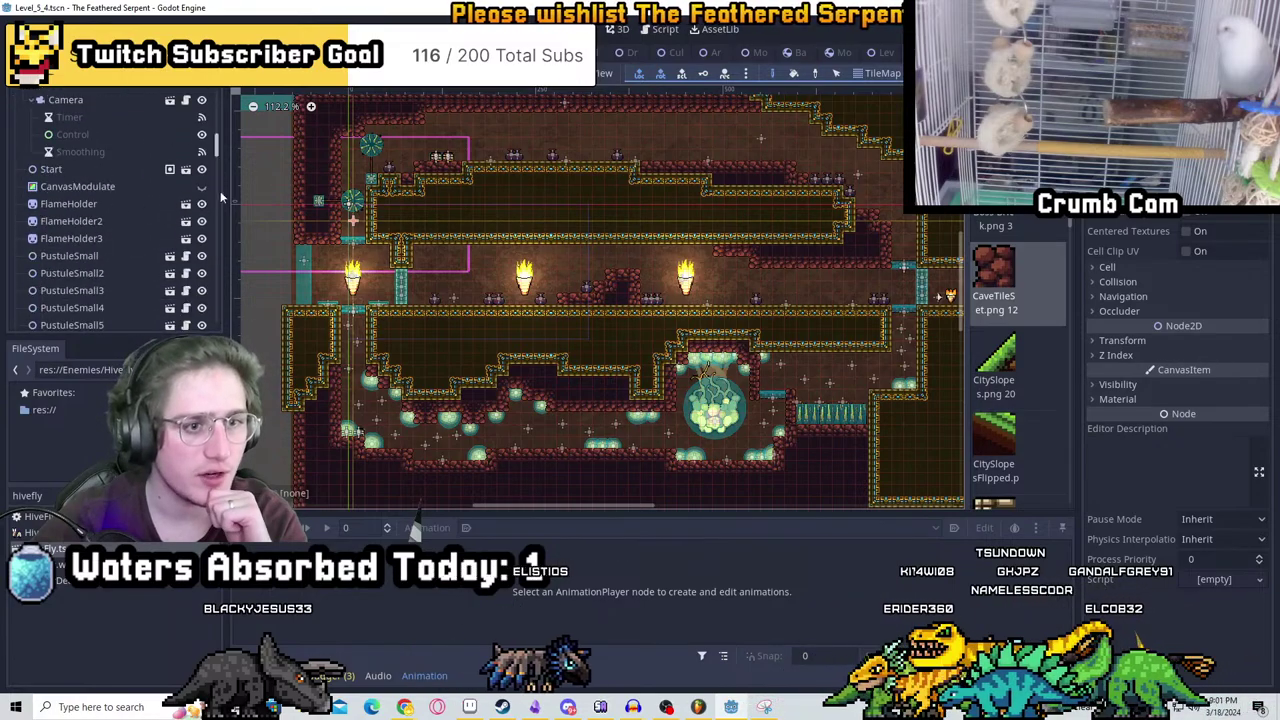
# Save the scene with the CanvasModulate darkness tint on, check the torches, and save again
pyautogui.hotkey('ctrl', 's')
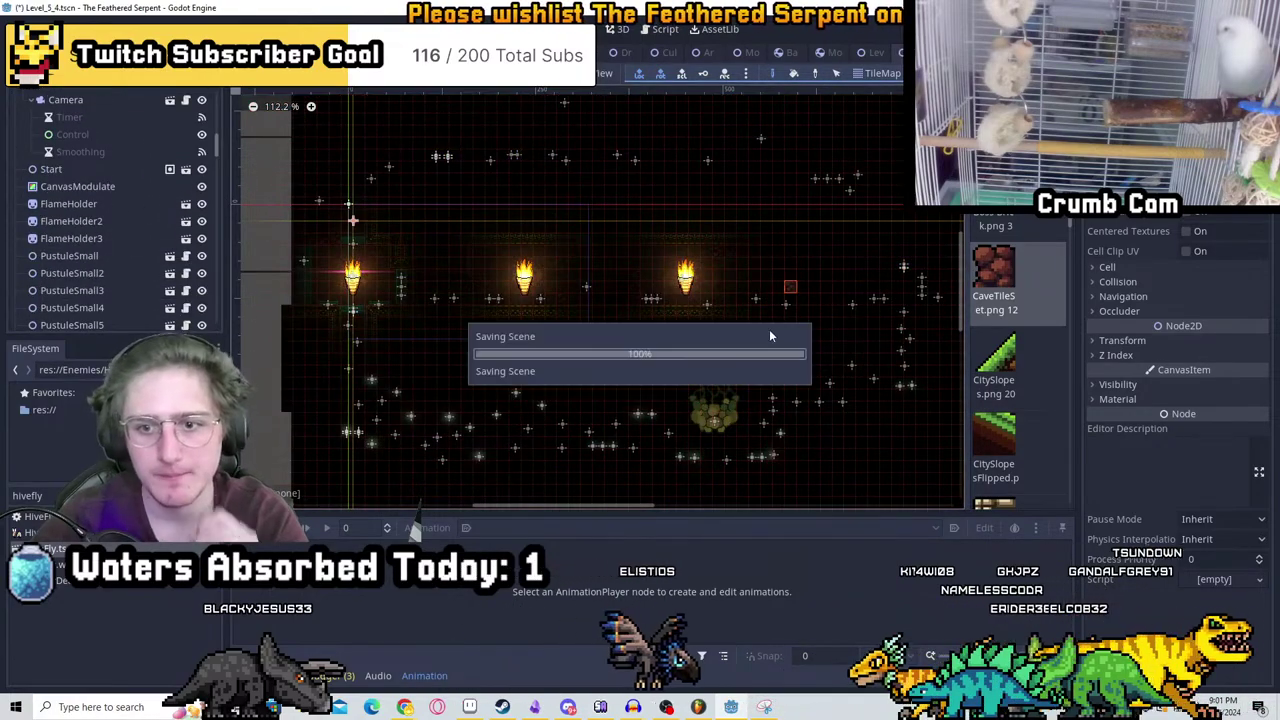
pyautogui.scroll(4, 735, 296)
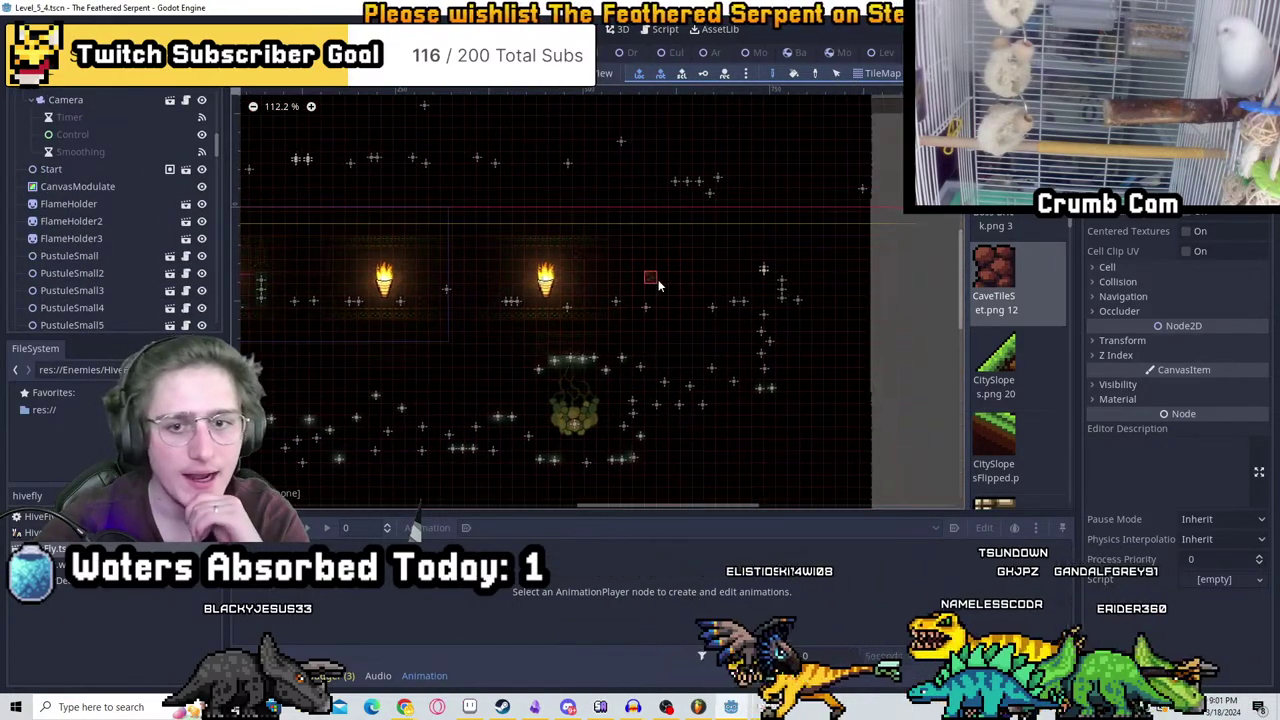
pyautogui.scroll(-3, 741, 300)
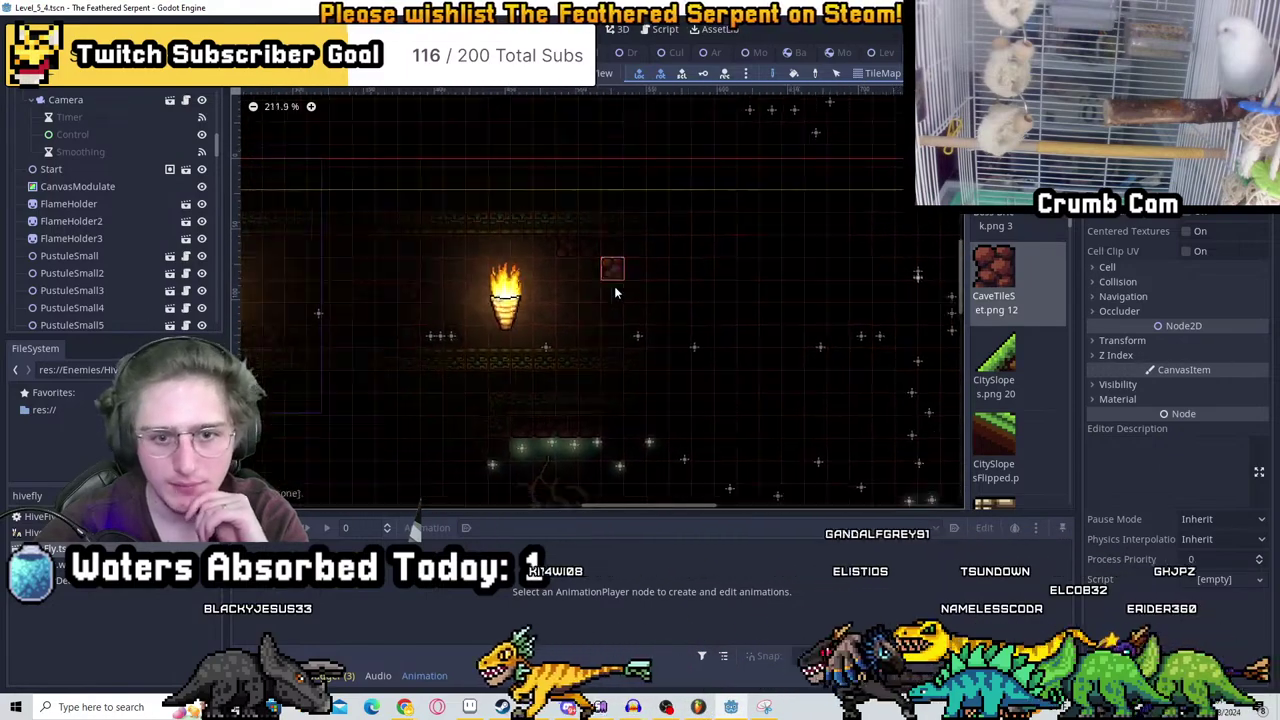
pyautogui.hotkey('ctrl', 's')
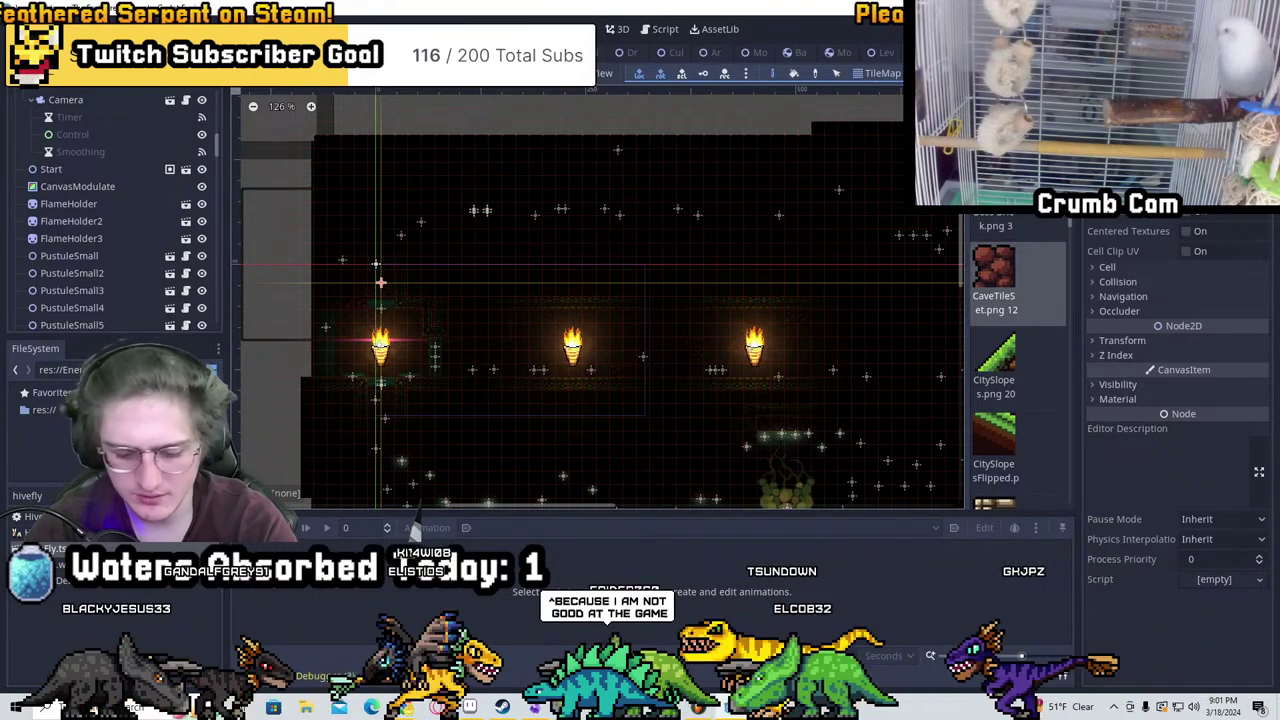
pyautogui.moveTo(404, 707)
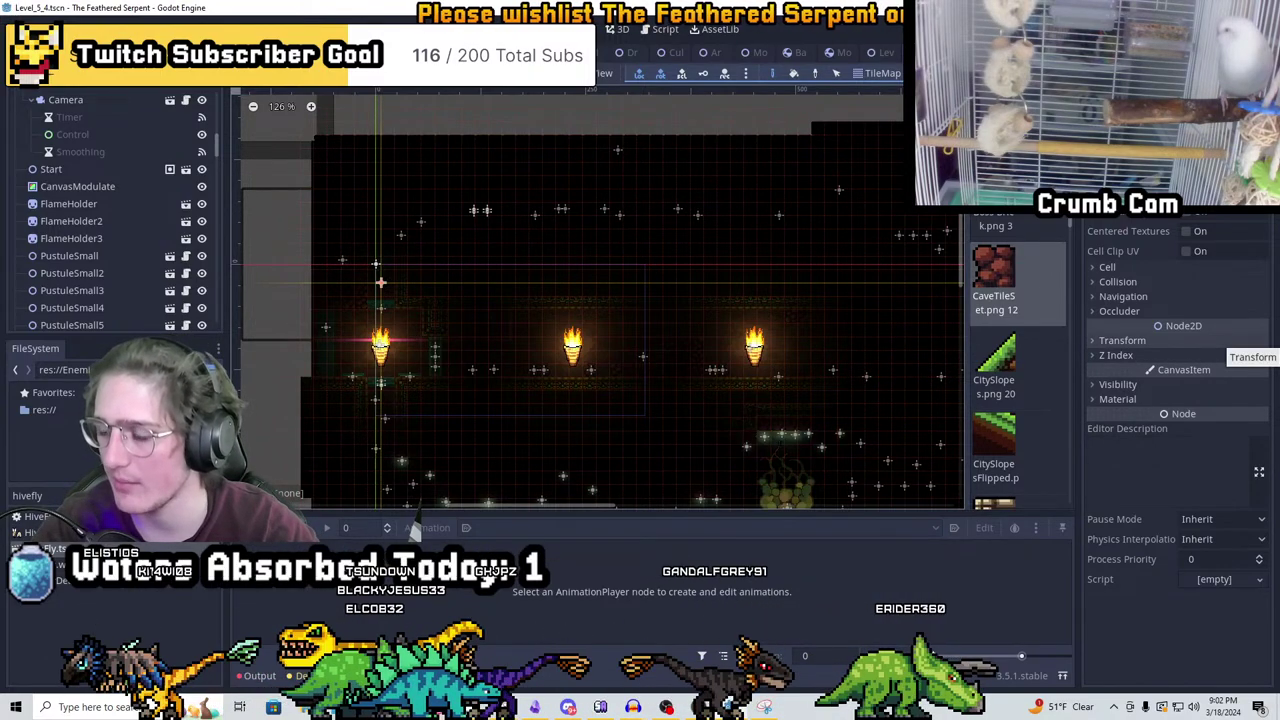
# Hide the CanvasModulate darkness so the level's tiles show clearly
pyautogui.scroll(6, 860, 324)
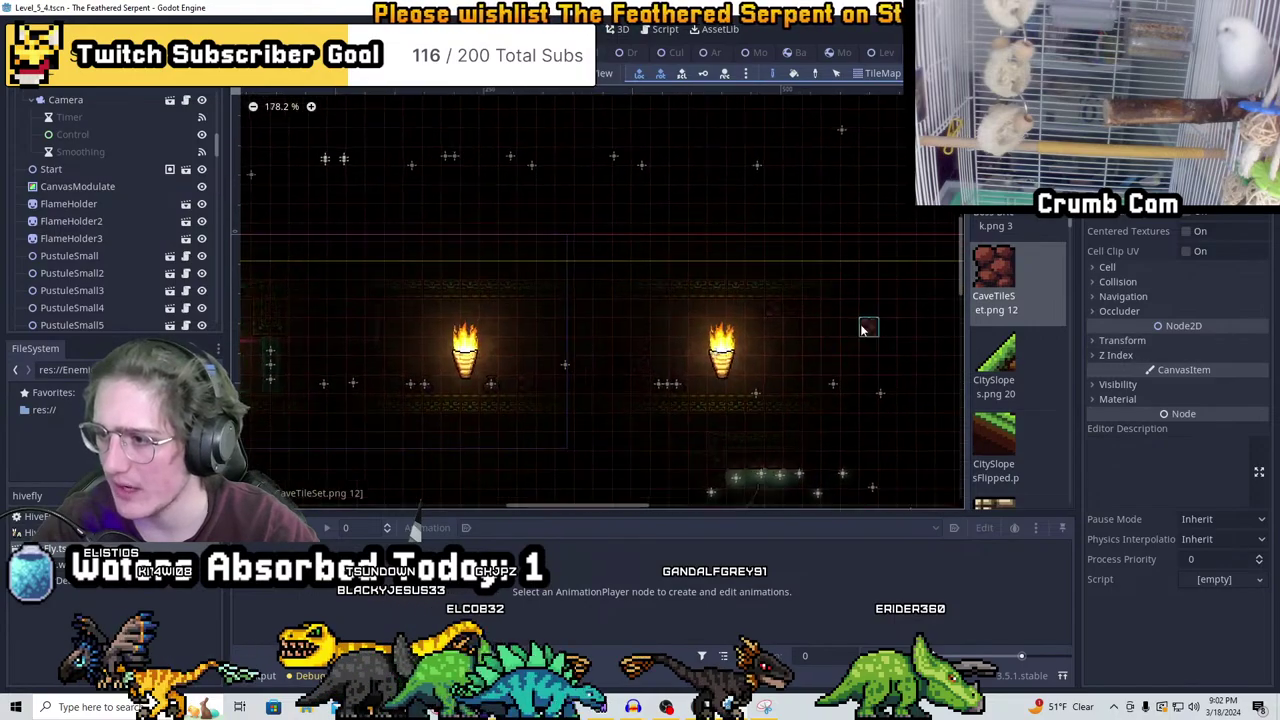
pyautogui.moveTo(468, 255); pyautogui.dragTo(632, 266, button='middle')
pyautogui.click(201, 187)
pyautogui.moveTo(275, 436); pyautogui.dragTo(674, 266, button='middle')
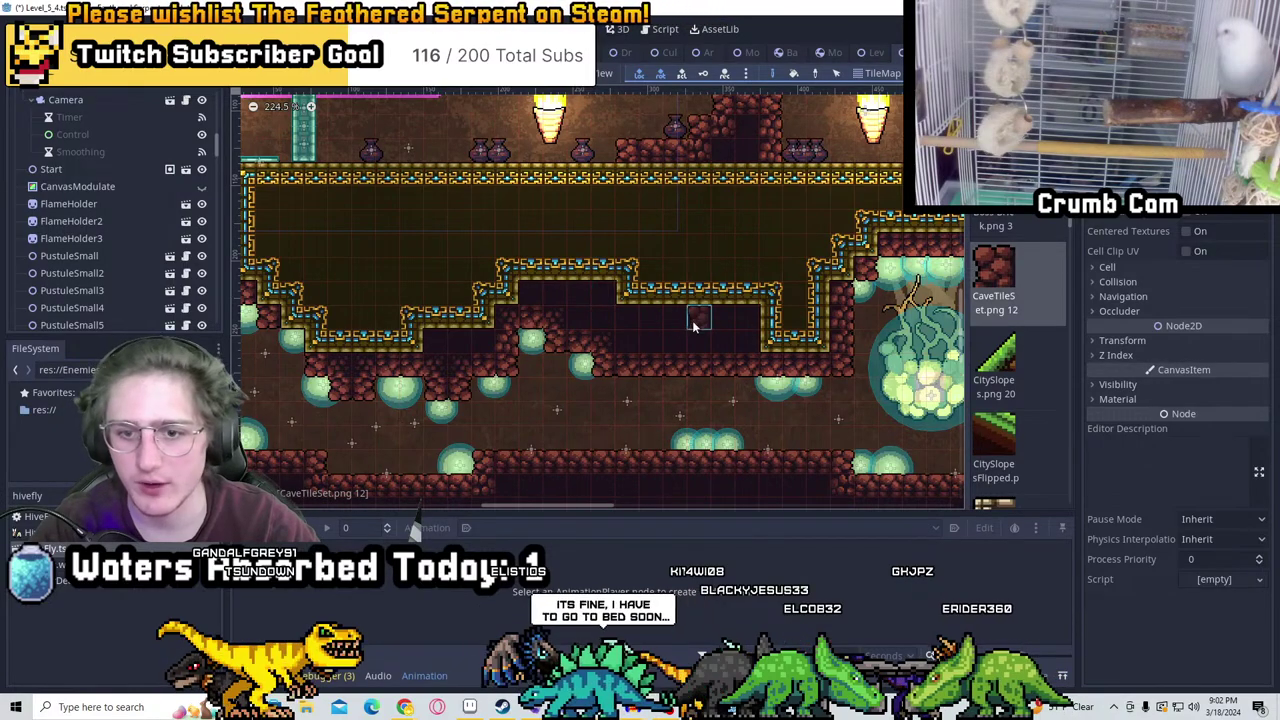
# Survey the lower cave passage and the tiles around the hive pustule
pyautogui.moveTo(692, 320)
pyautogui.mouseDown(button='middle')
pyautogui.moveTo(592, 322)
pyautogui.moveTo(703, 313)
pyautogui.mouseUp(button='middle')
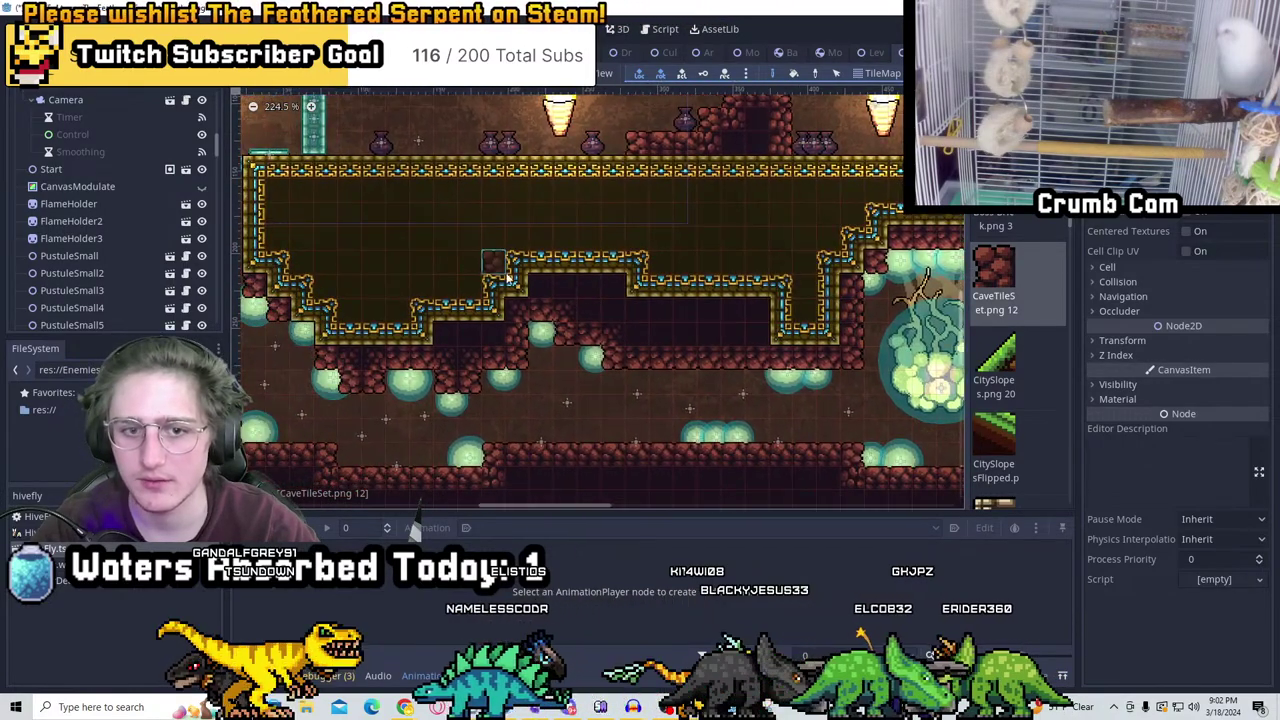
pyautogui.moveTo(669, 269); pyautogui.dragTo(604, 297, button='middle')
pyautogui.scroll(-3, 620, 296)
pyautogui.moveTo(738, 308); pyautogui.dragTo(734, 380, button='middle')
pyautogui.scroll(-4, 688, 342)
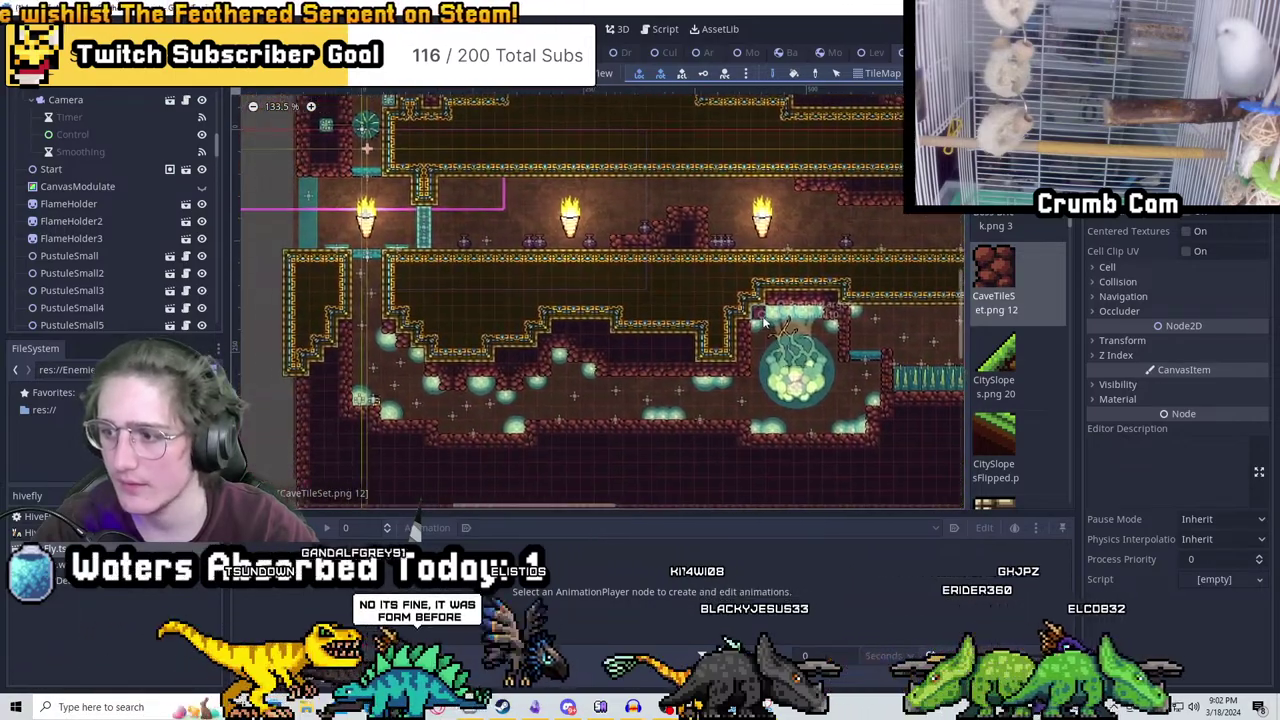
pyautogui.scroll(11, 686, 310)
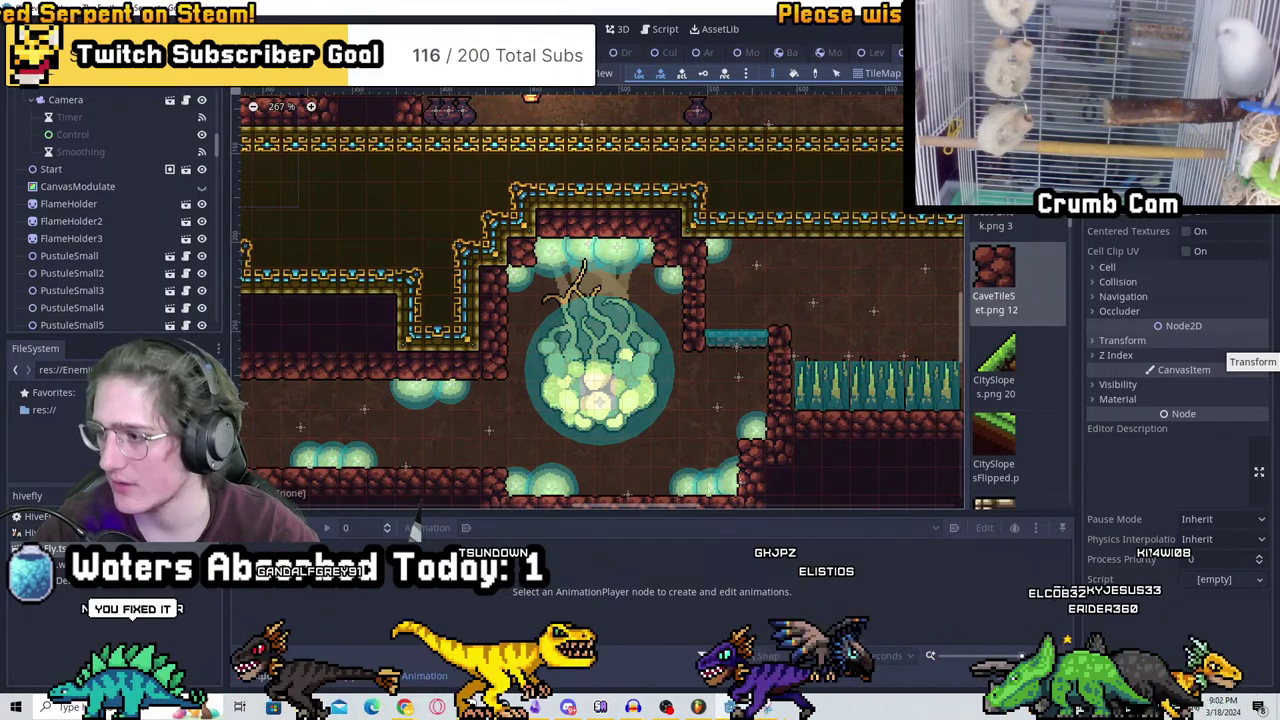
pyautogui.scroll(-5, 597, 375)
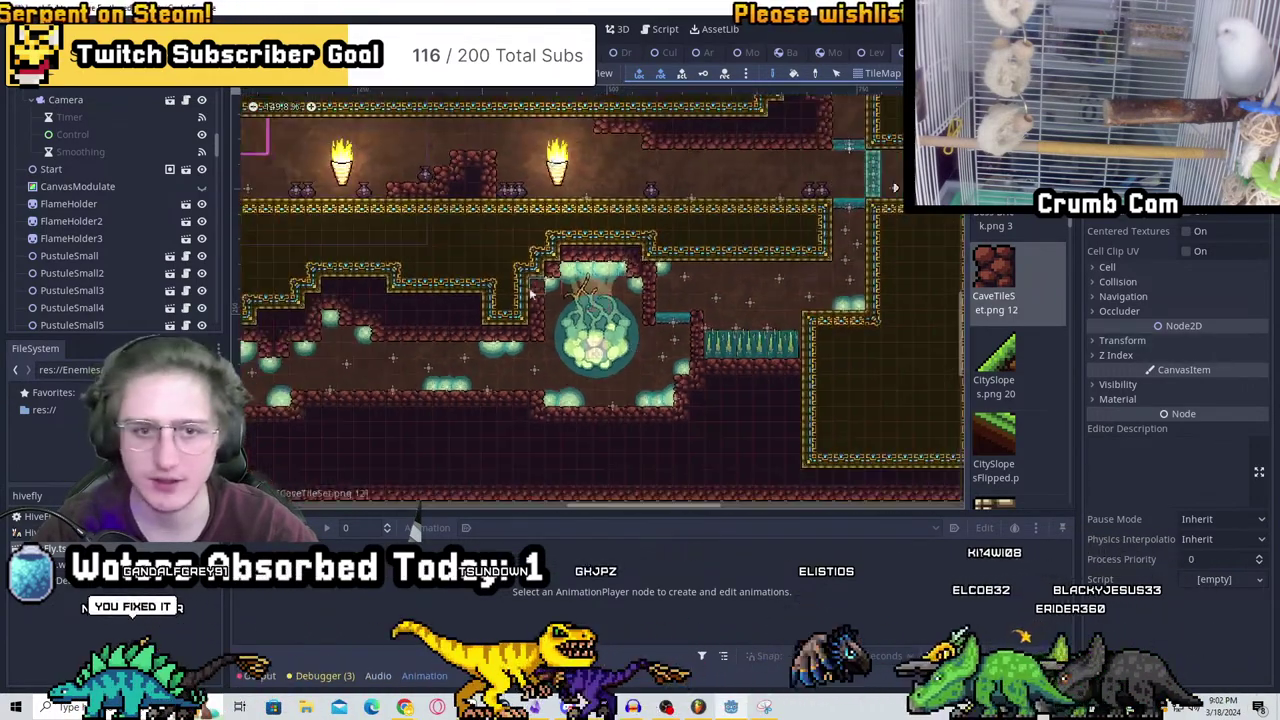
# Bring the torches and upper corridor into view, then save Level_5_4
pyautogui.moveTo(586, 371); pyautogui.dragTo(790, 390, button='middle')
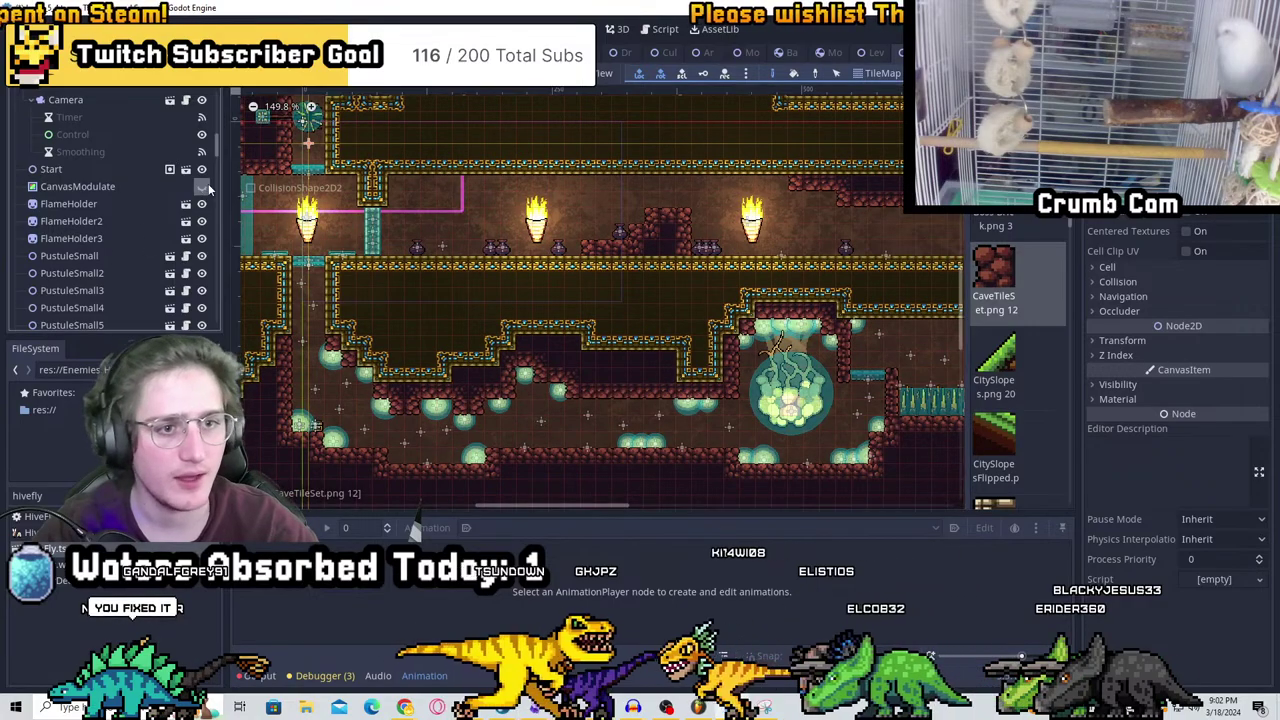
pyautogui.scroll(-1, 593, 243)
pyautogui.scroll(-2, 593, 243)
pyautogui.hotkey('ctrl', 's')
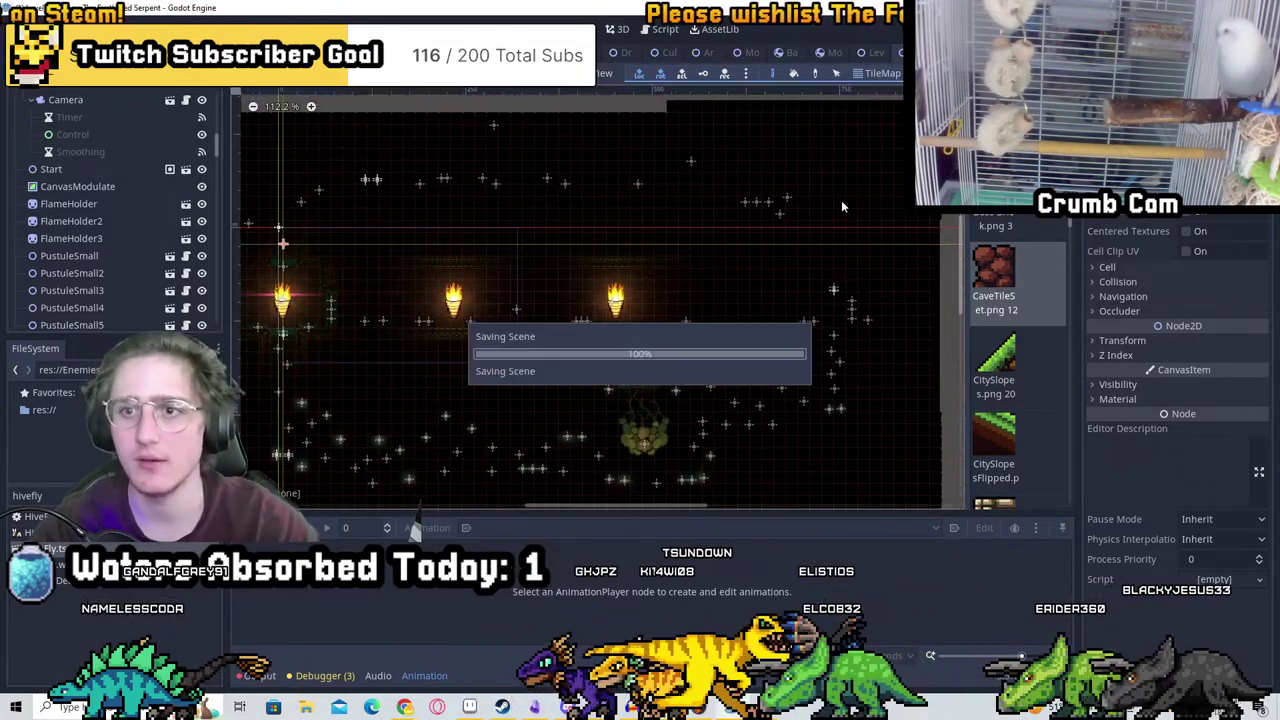